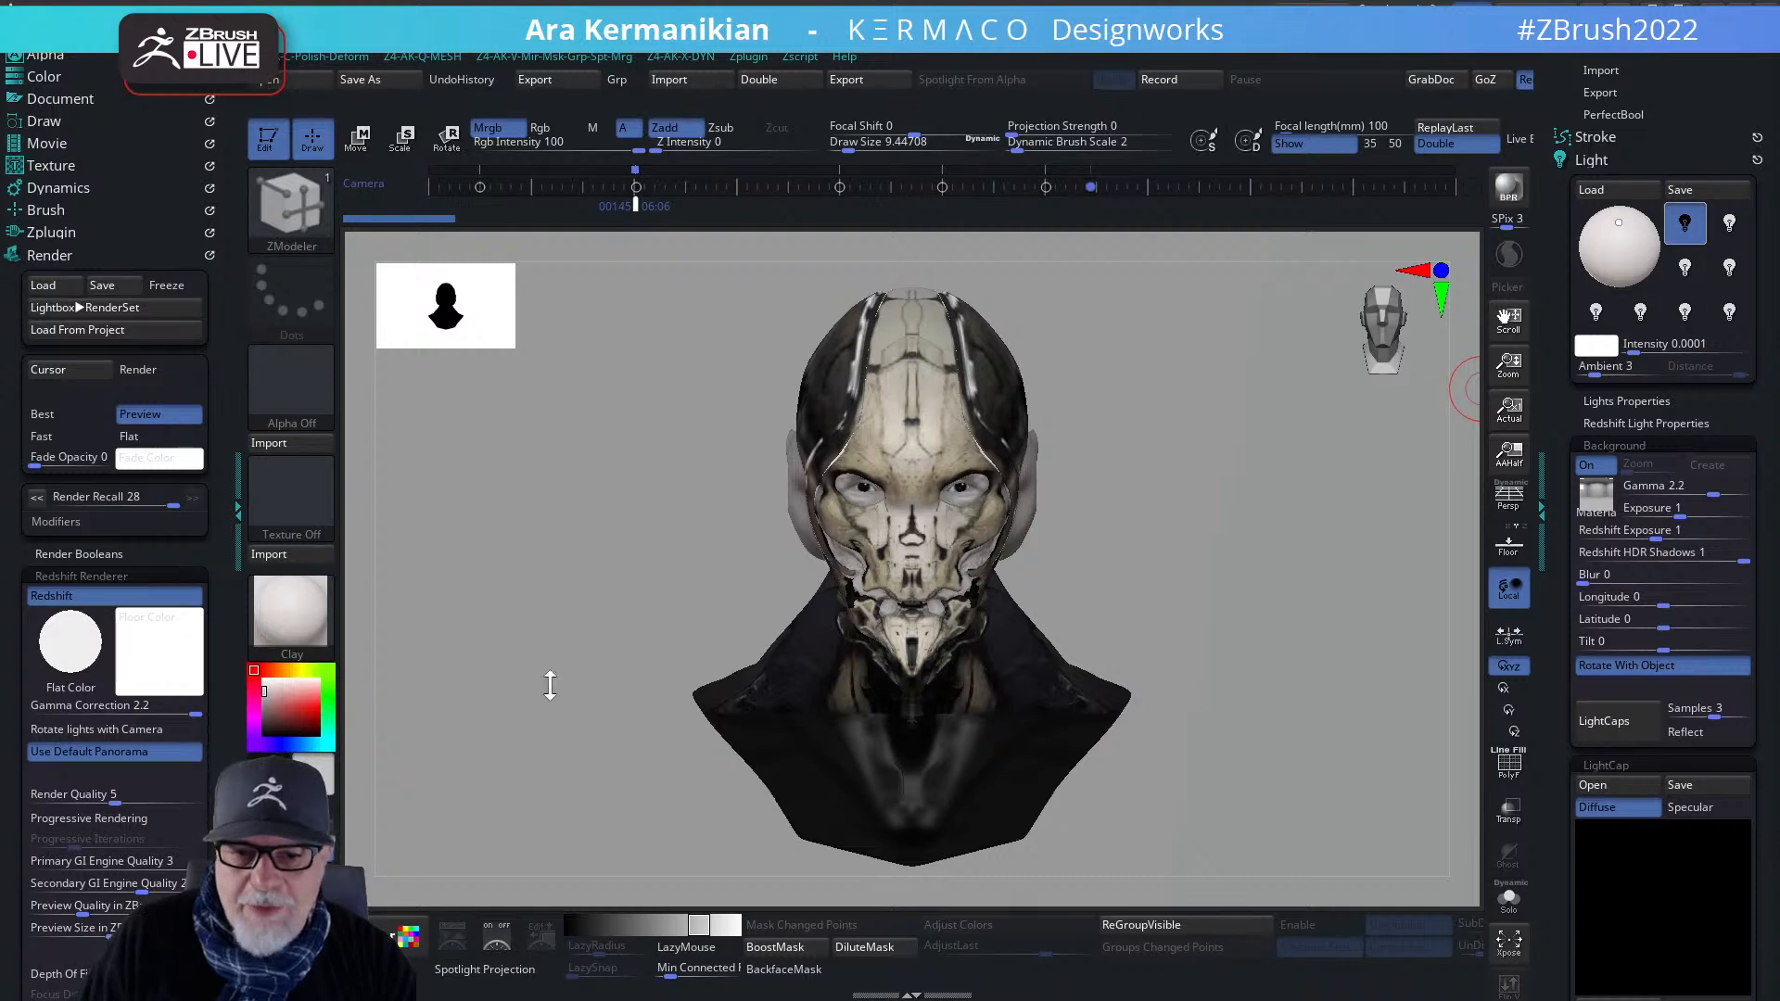
- Switch the bust's material to BasicMaterial from the Standard Materials
left_click(306, 603)
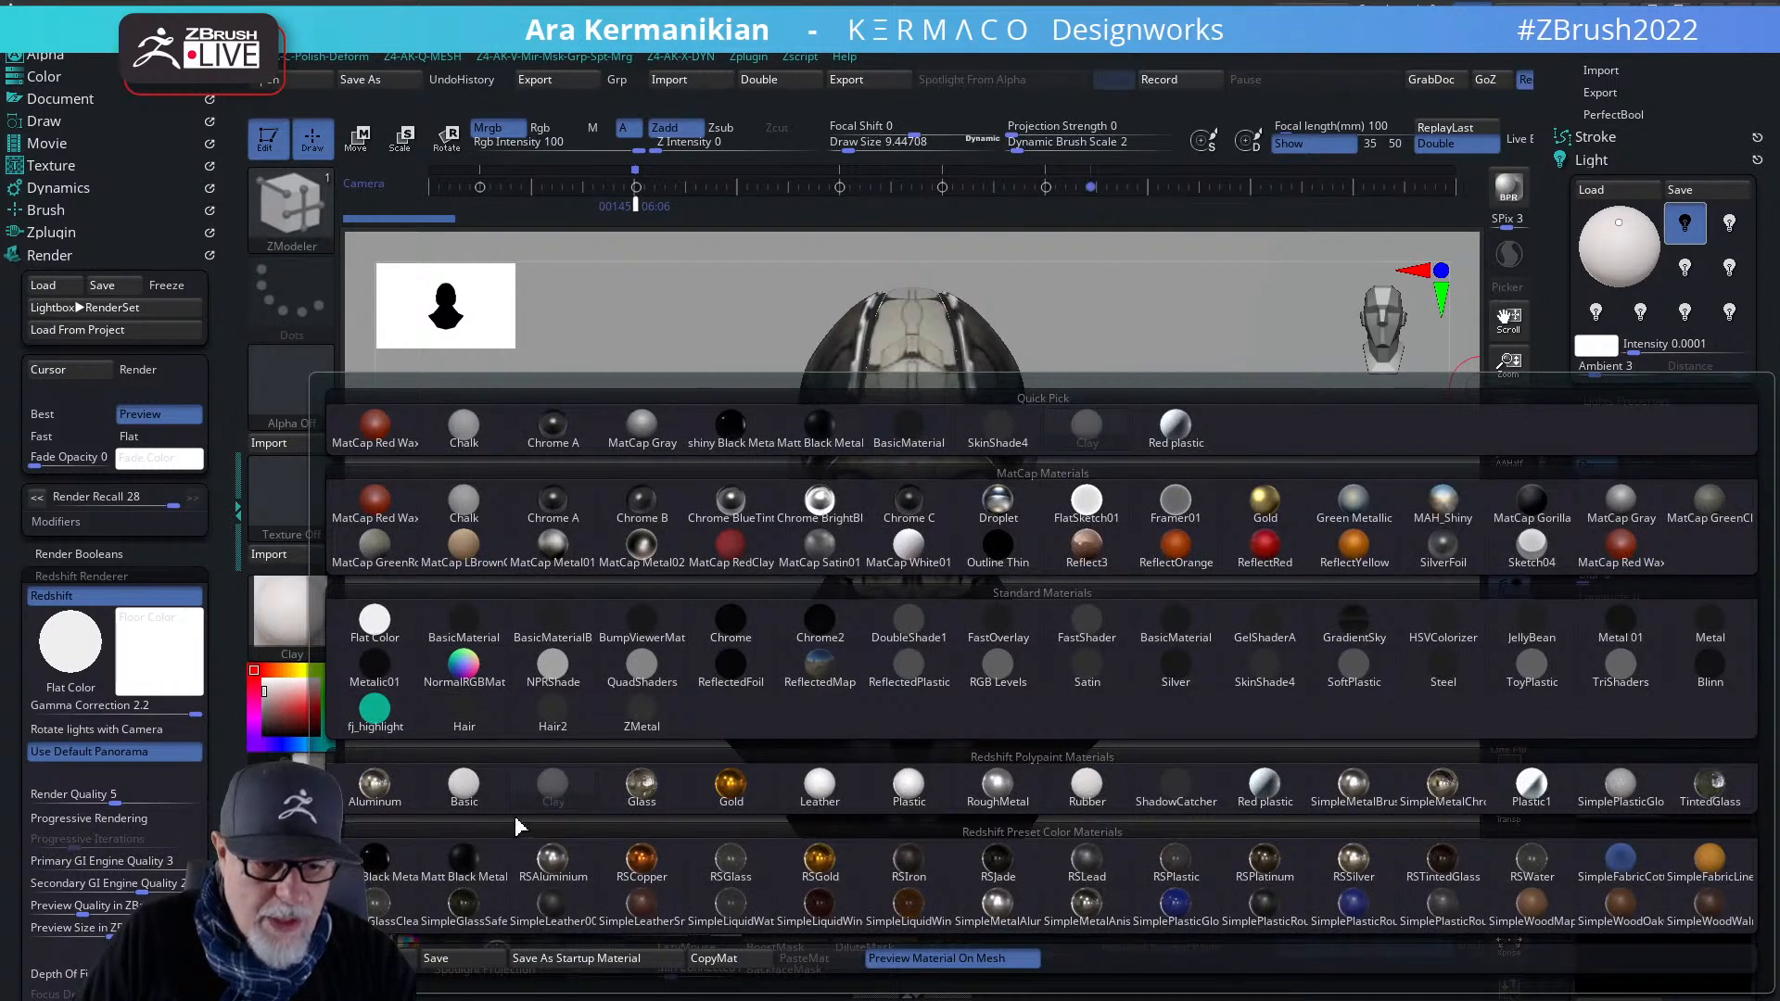
mouse_move(544, 731)
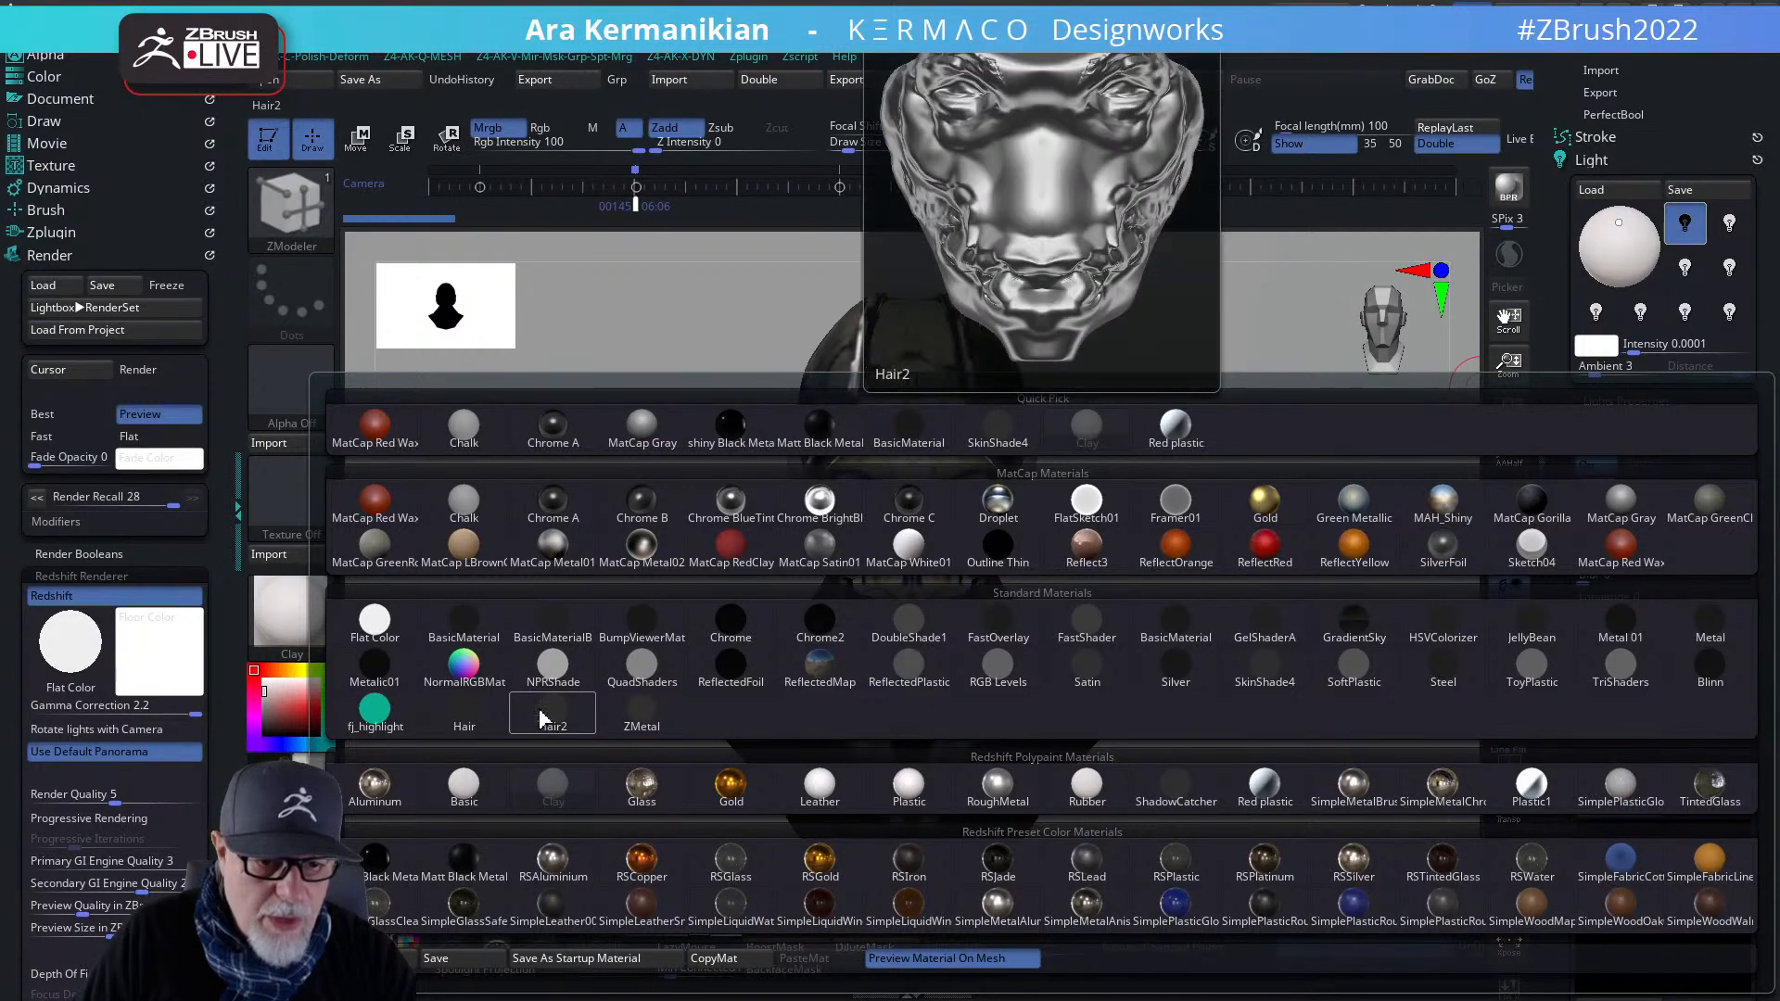
left_click(465, 634)
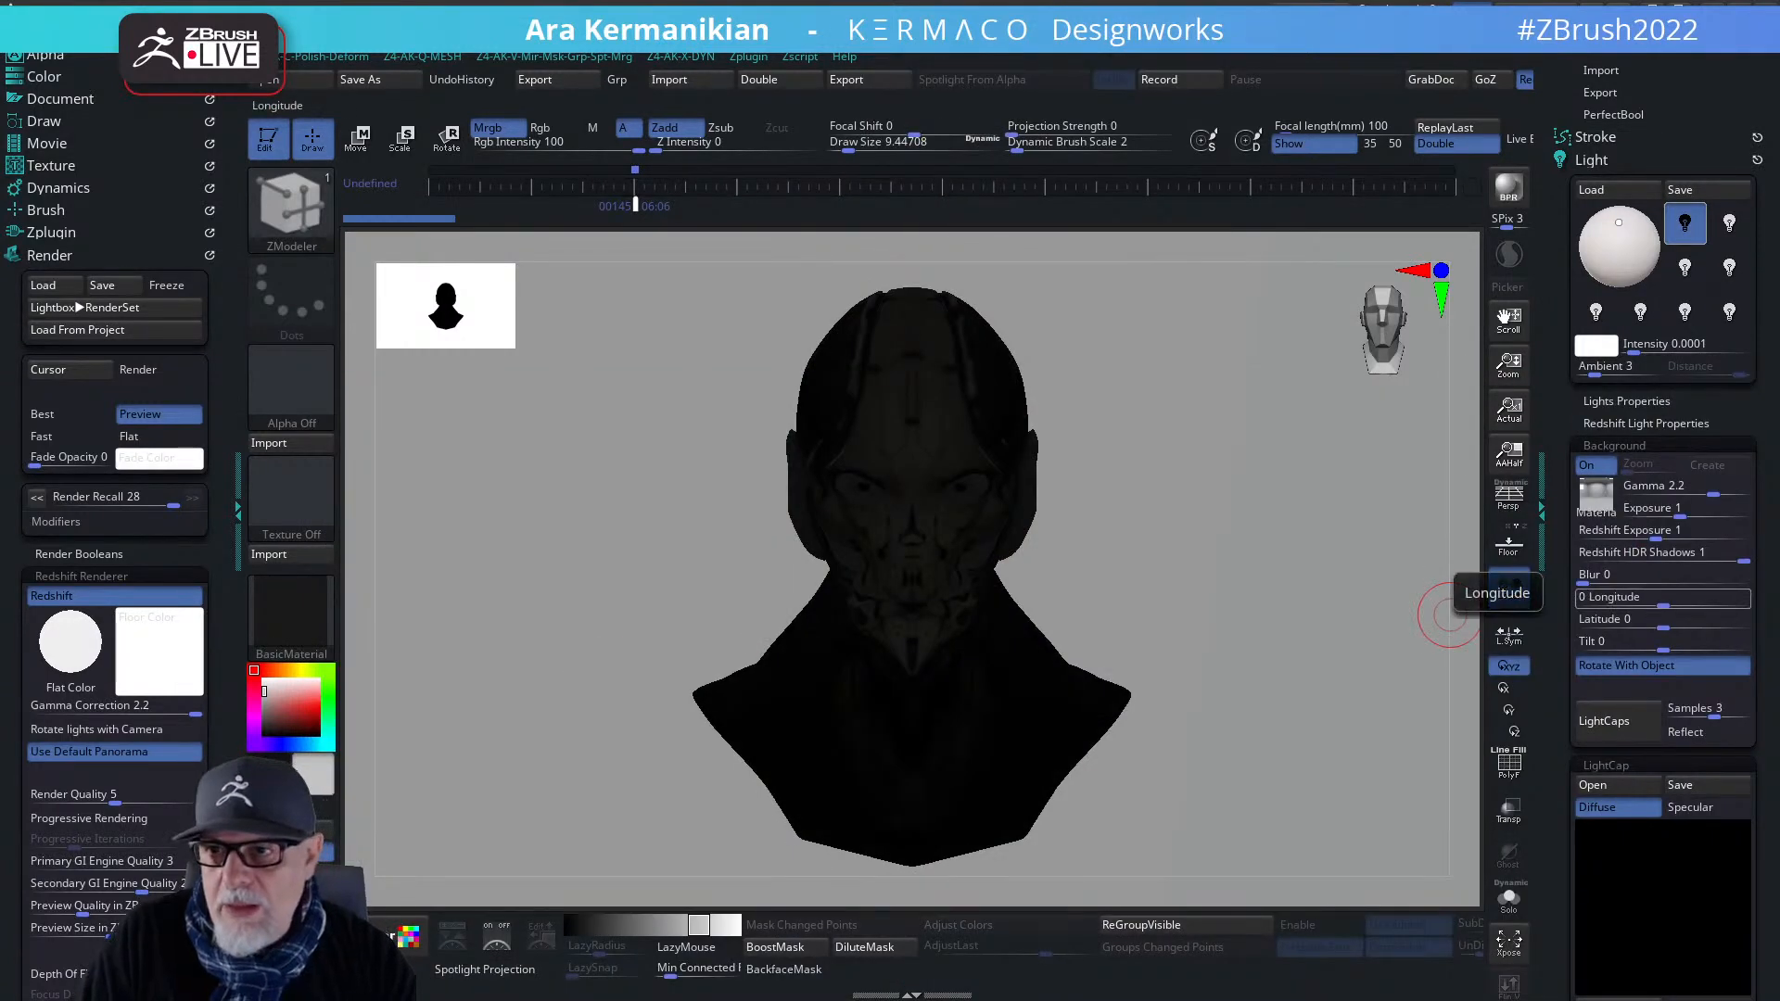
- Set the active light's intensity to 0.85
scroll(1724, 278, "up", 8)
left_click_drag(1734, 291, 1716, 111)
left_click(1715, 111)
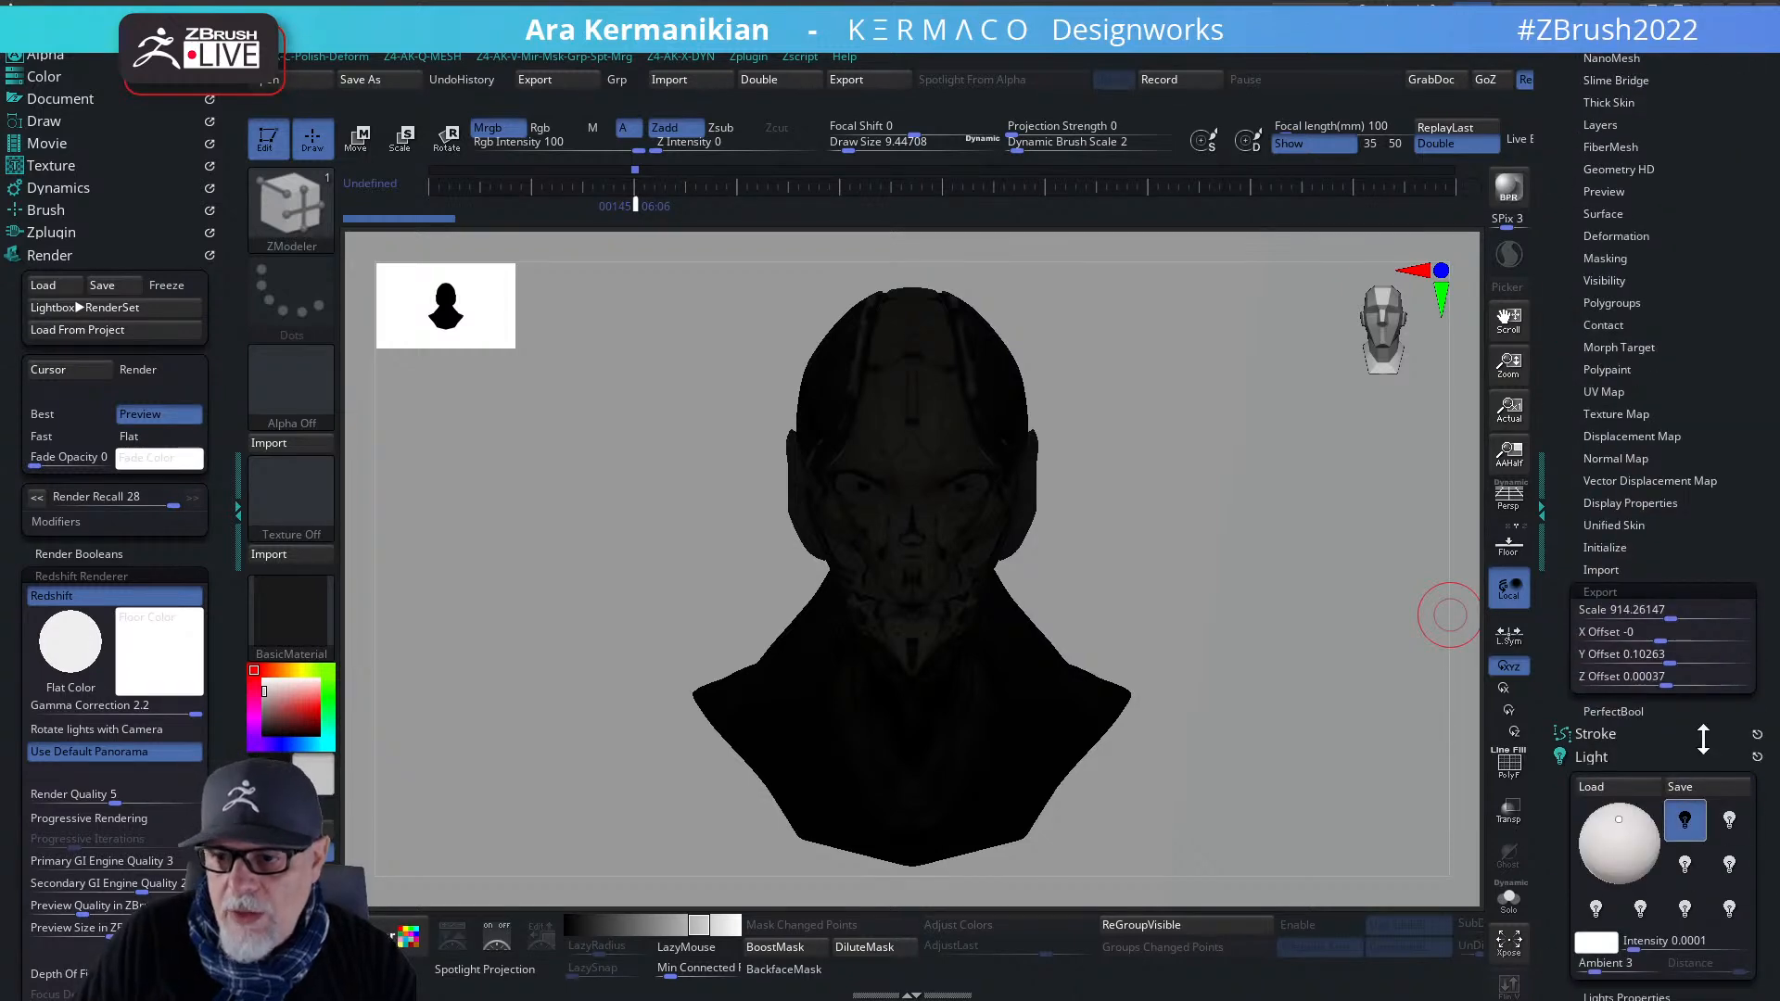
left_click_drag(1672, 749, 1673, 235)
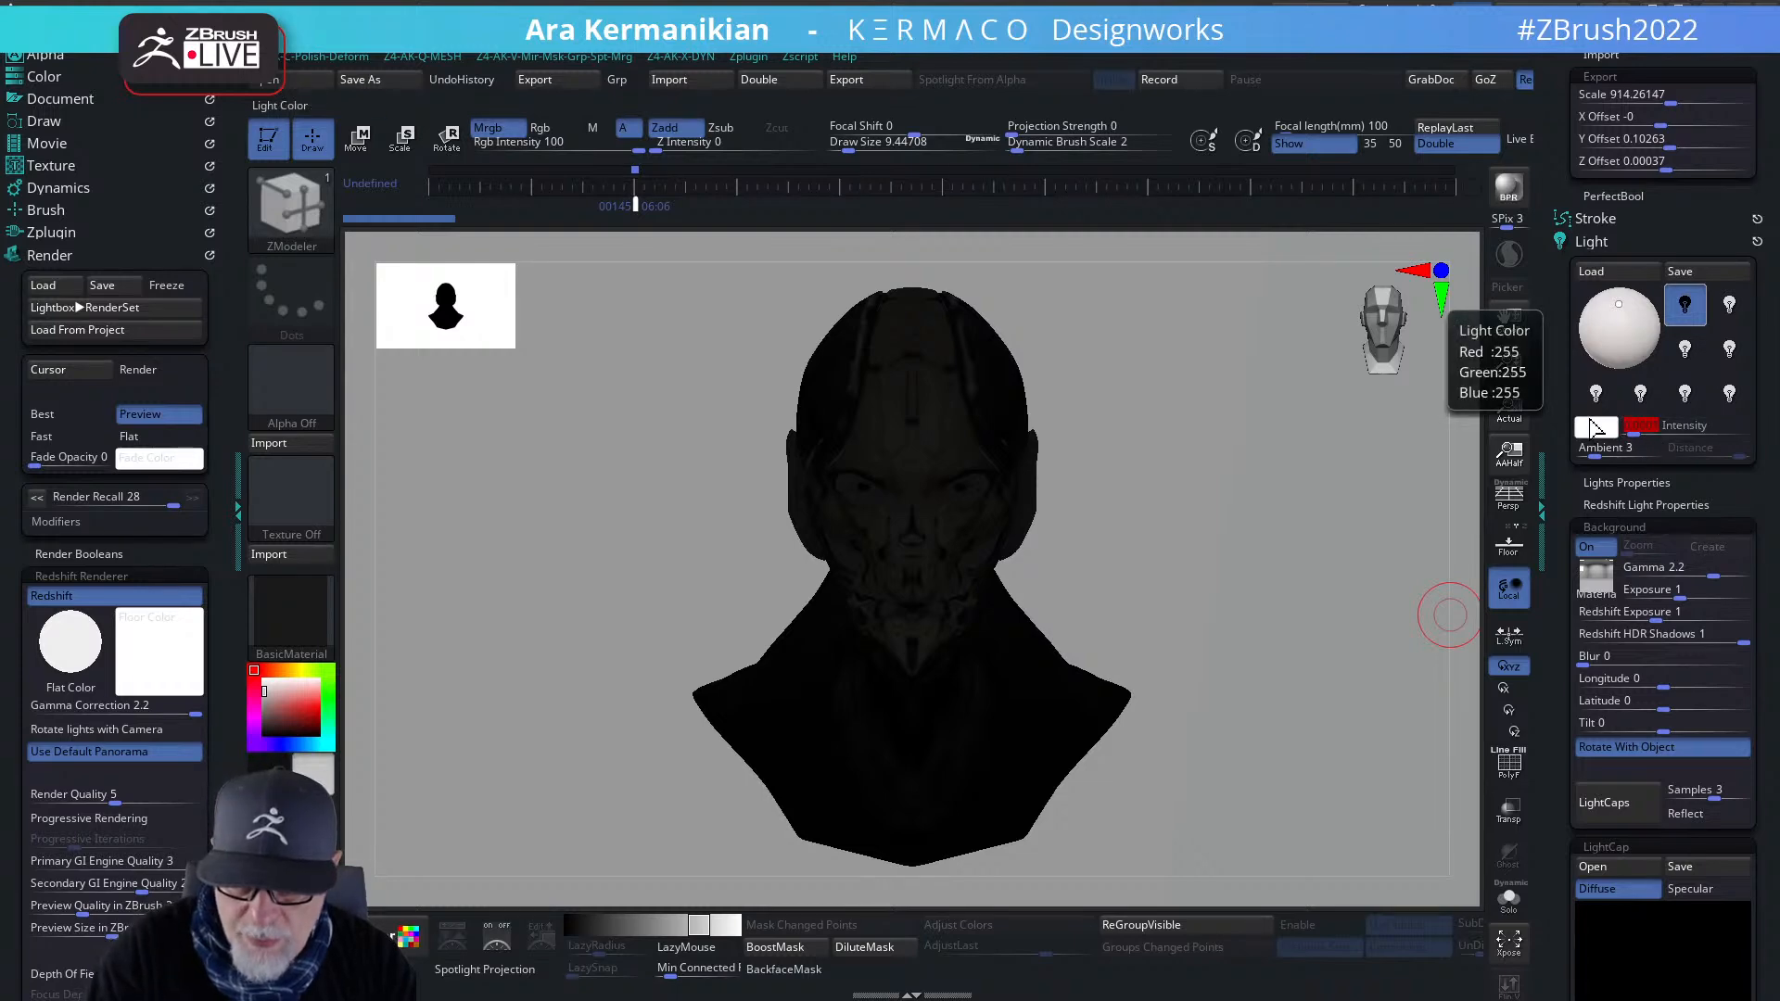
type("85")
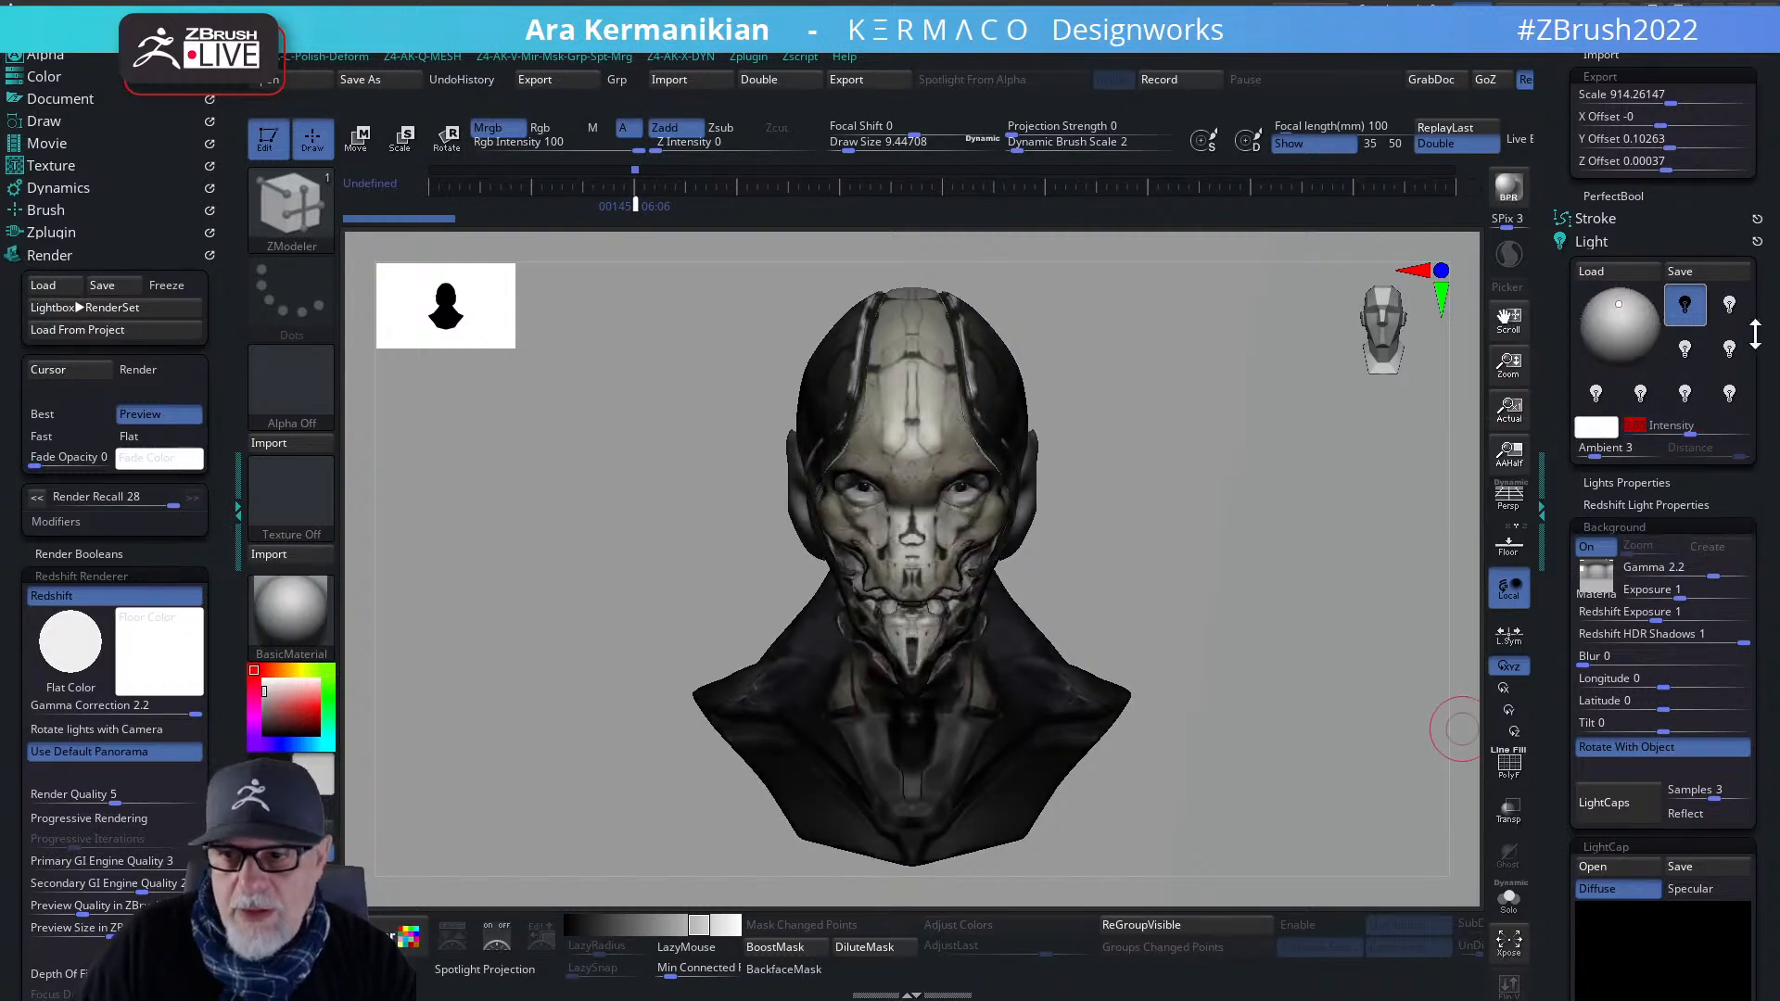
- Turn off the light background and remove its panorama texture
left_click(1592, 548)
left_click(1596, 575)
left_click(1596, 575)
left_click(1596, 588)
left_click(707, 684)
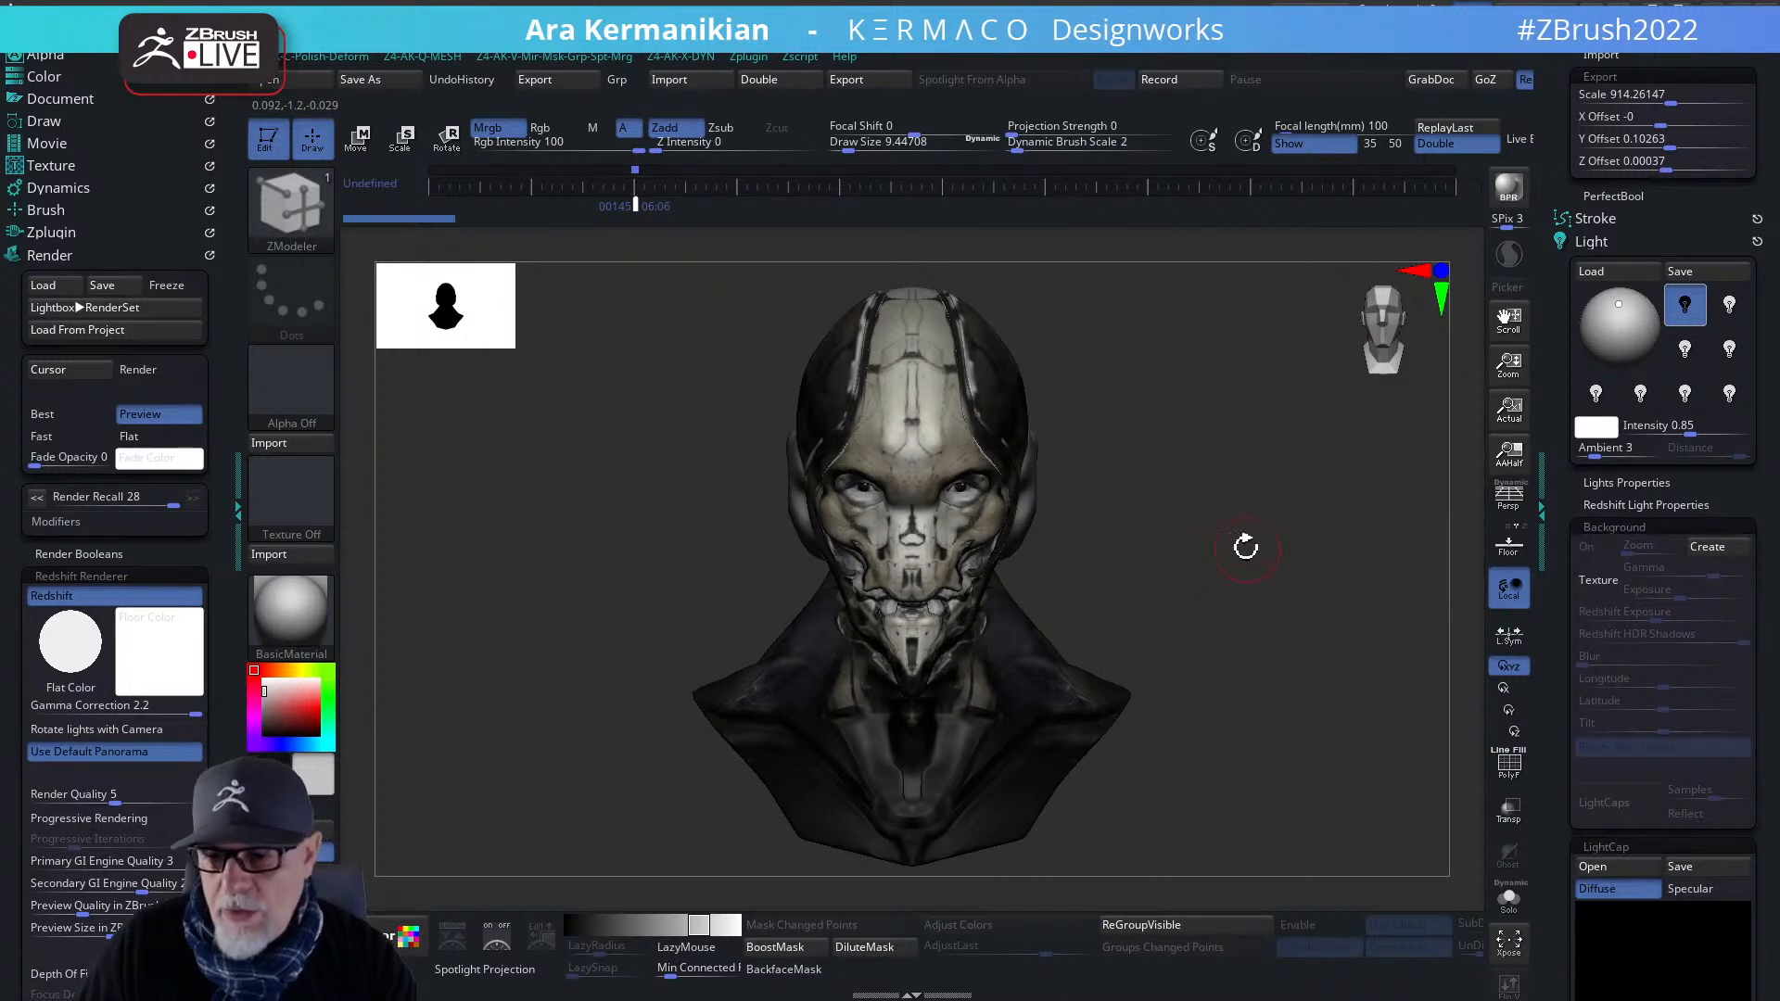
mouse_move(1290, 584)
left_mouse_down()
mouse_move(1263, 565)
mouse_move(1311, 579)
left_mouse_up()
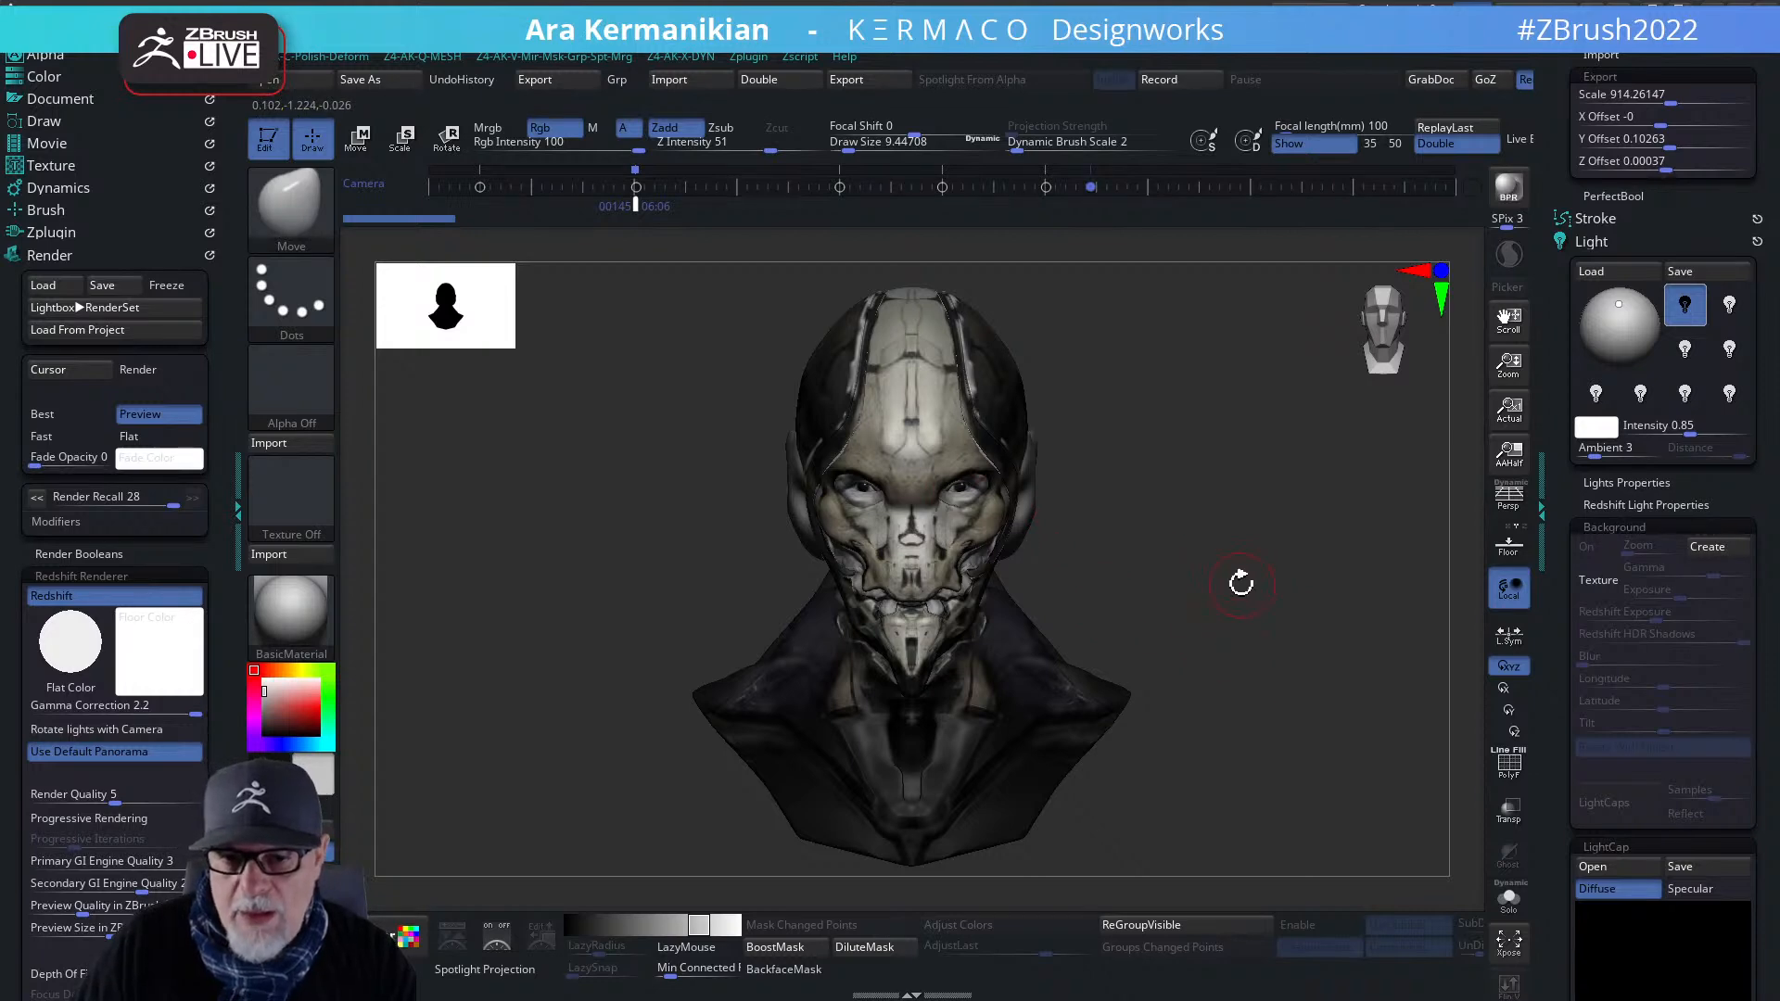
left_click_drag(1263, 595, 1219, 590)
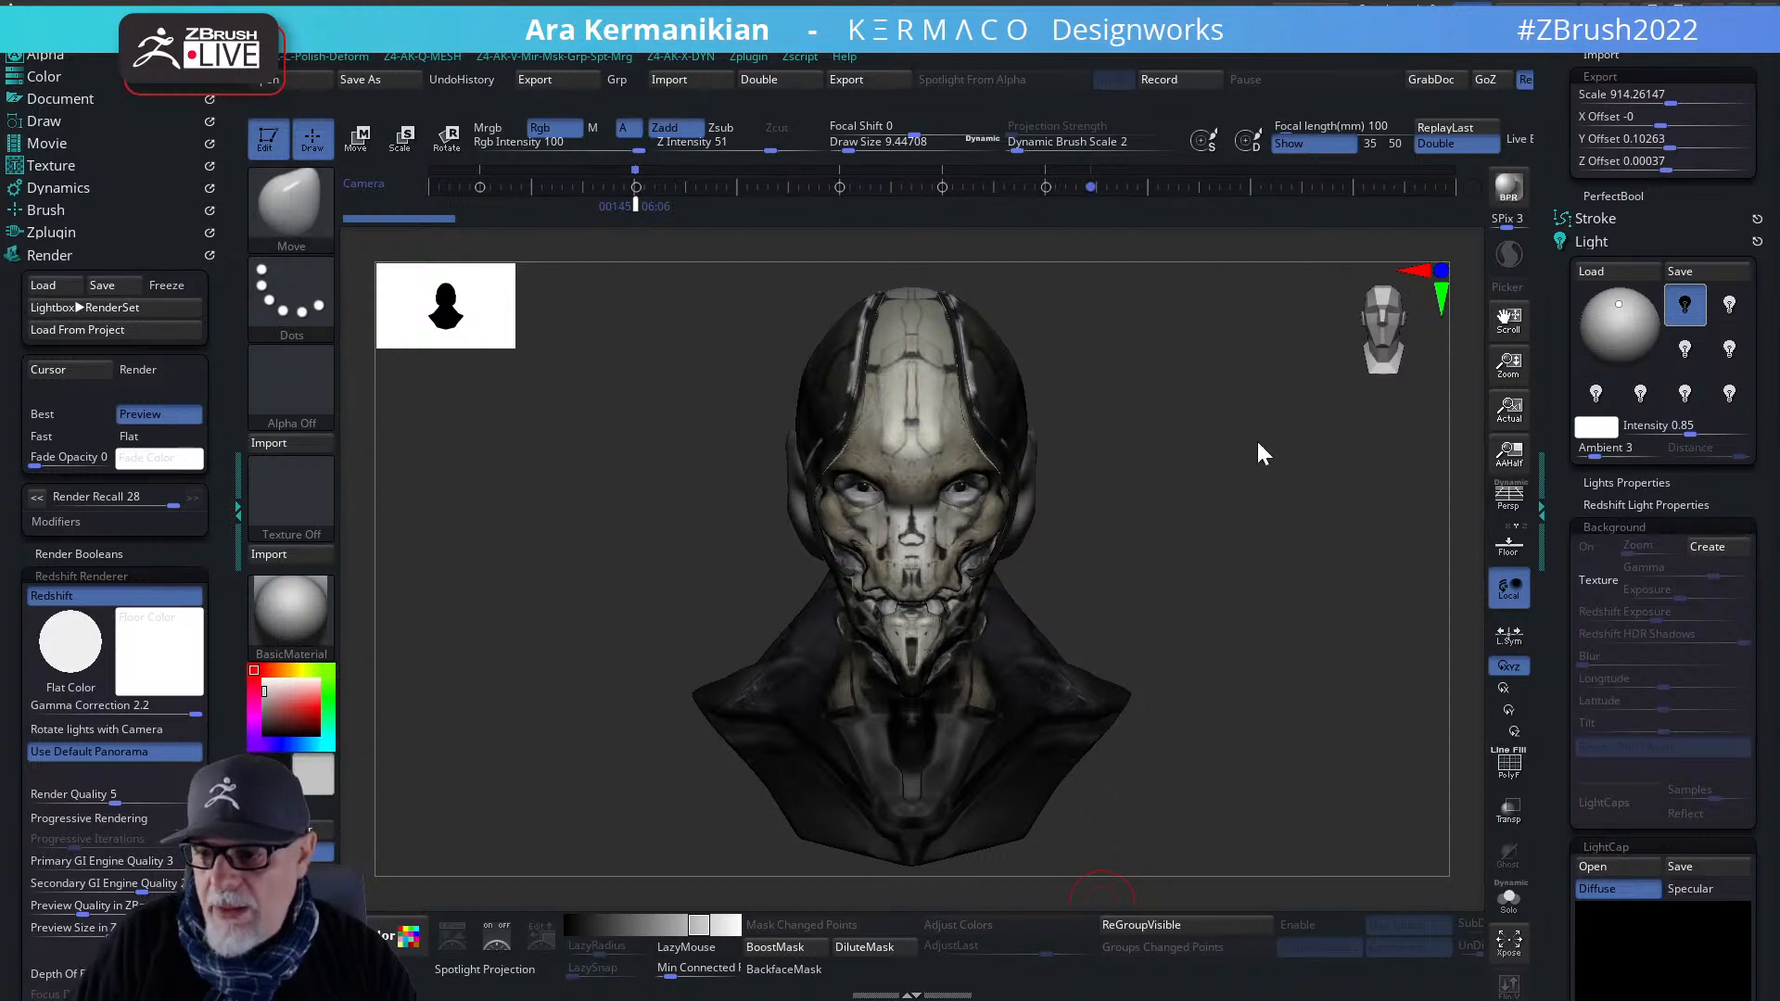
mouse_move(1272, 438)
left_mouse_down()
mouse_move(1338, 437)
mouse_move(1343, 469)
mouse_move(1260, 469)
mouse_move(1263, 453)
left_mouse_up()
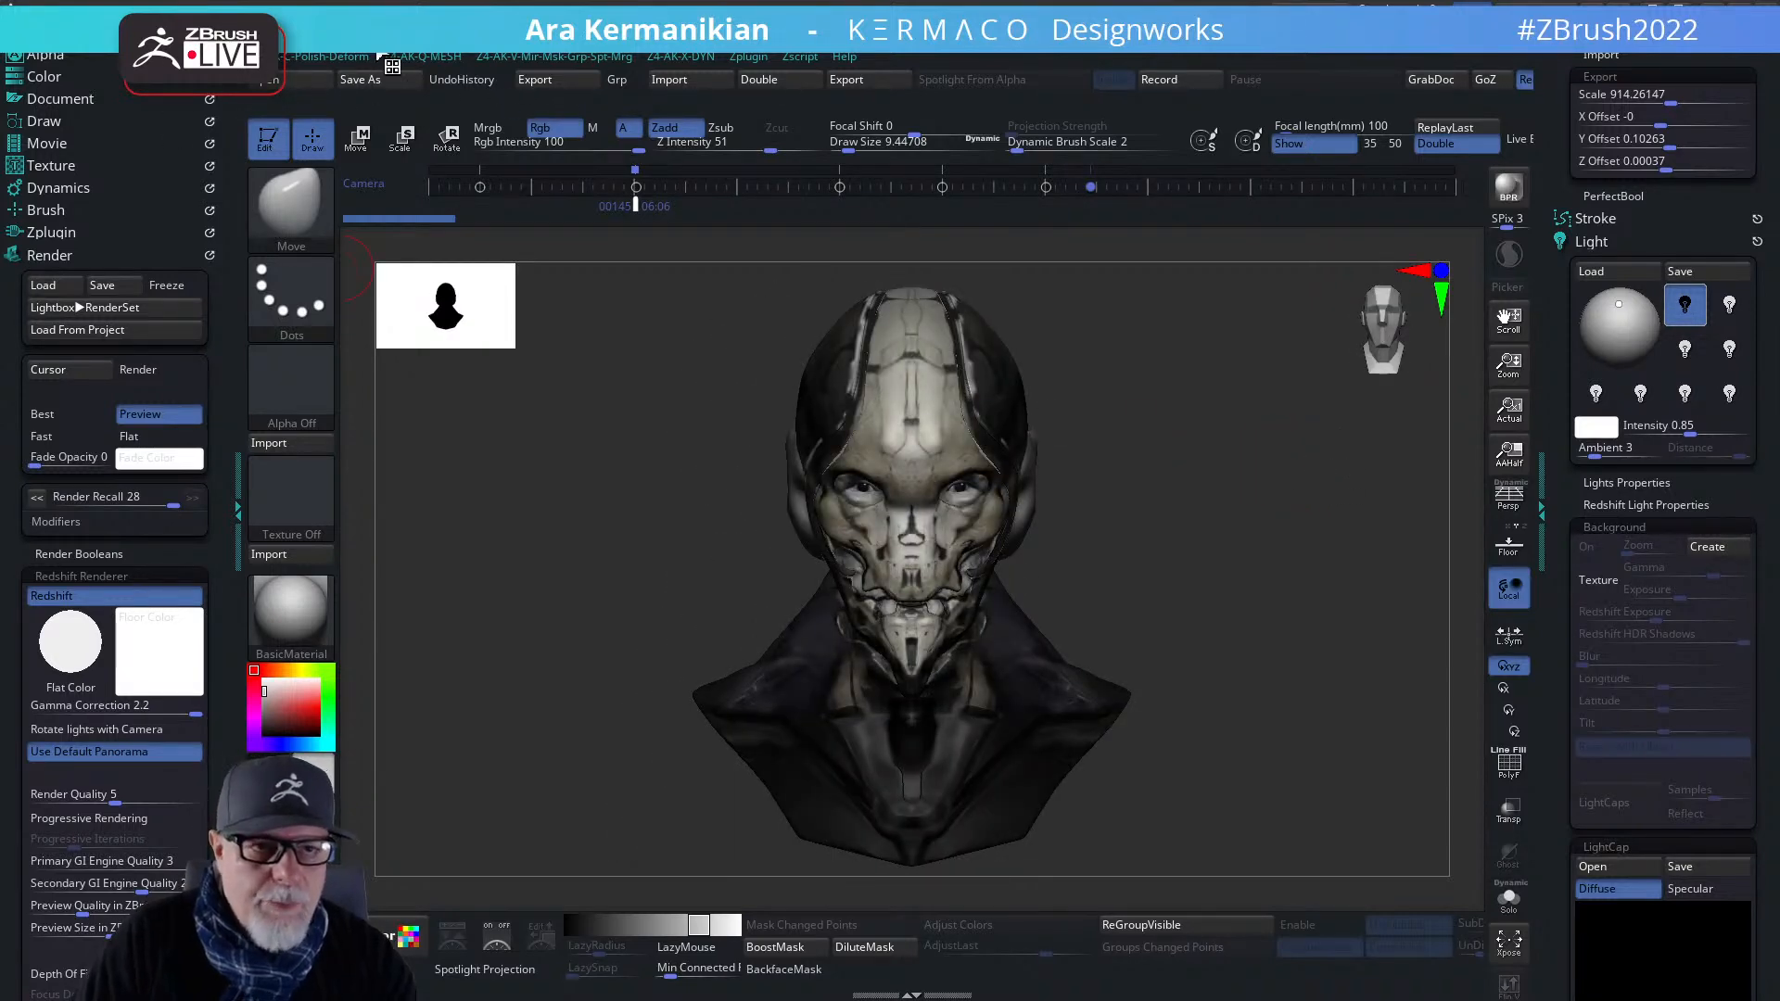
- Replace the canvas with a new window-sized document without saving the changes, and double its size
left_click(428, 61)
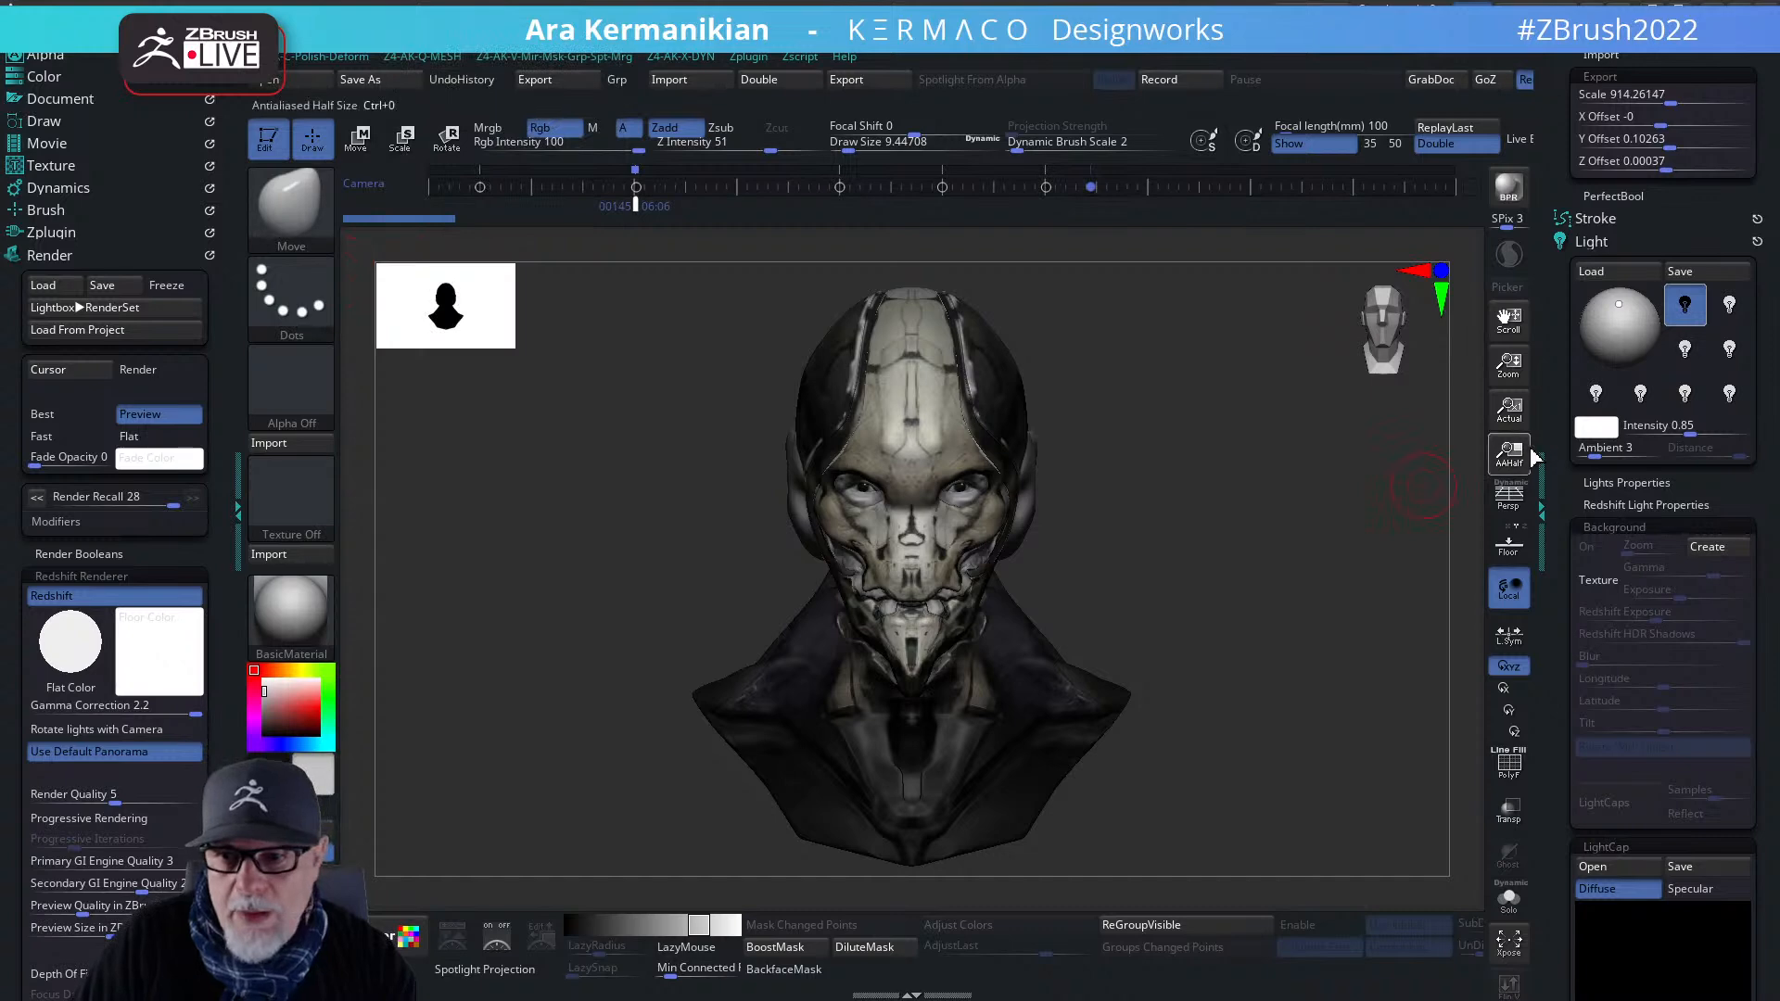
left_click(1507, 459)
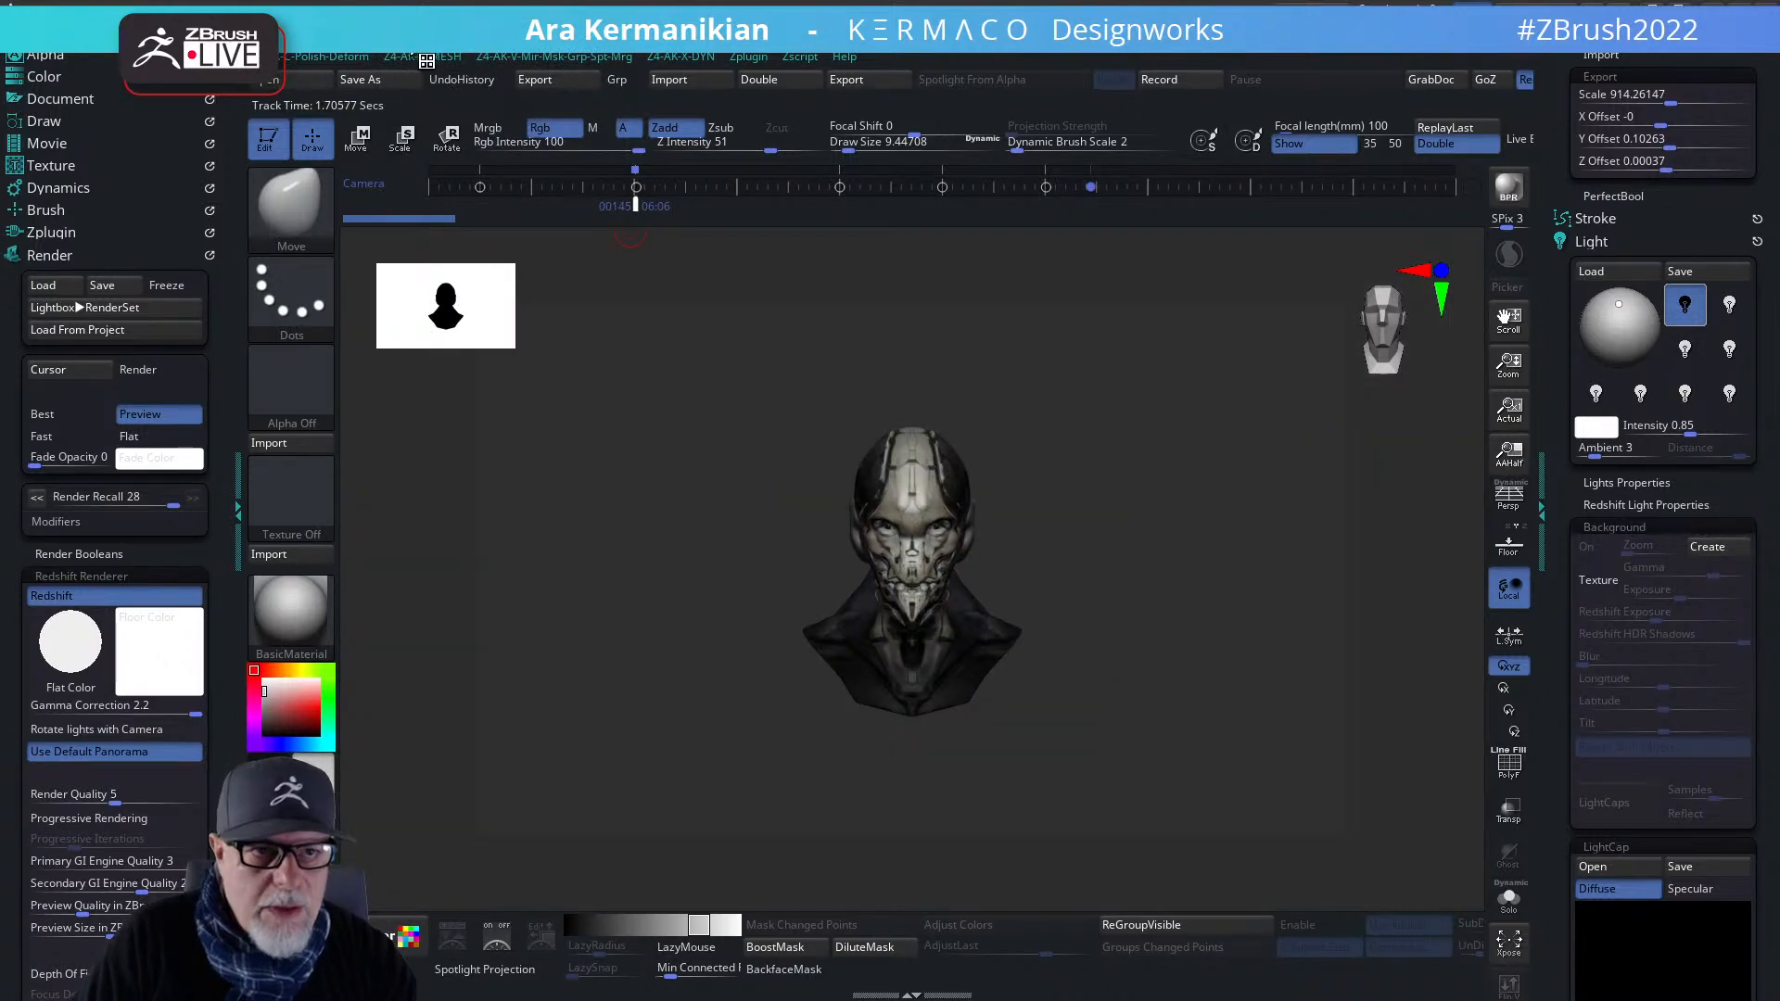
left_click(428, 60)
left_click(498, 267)
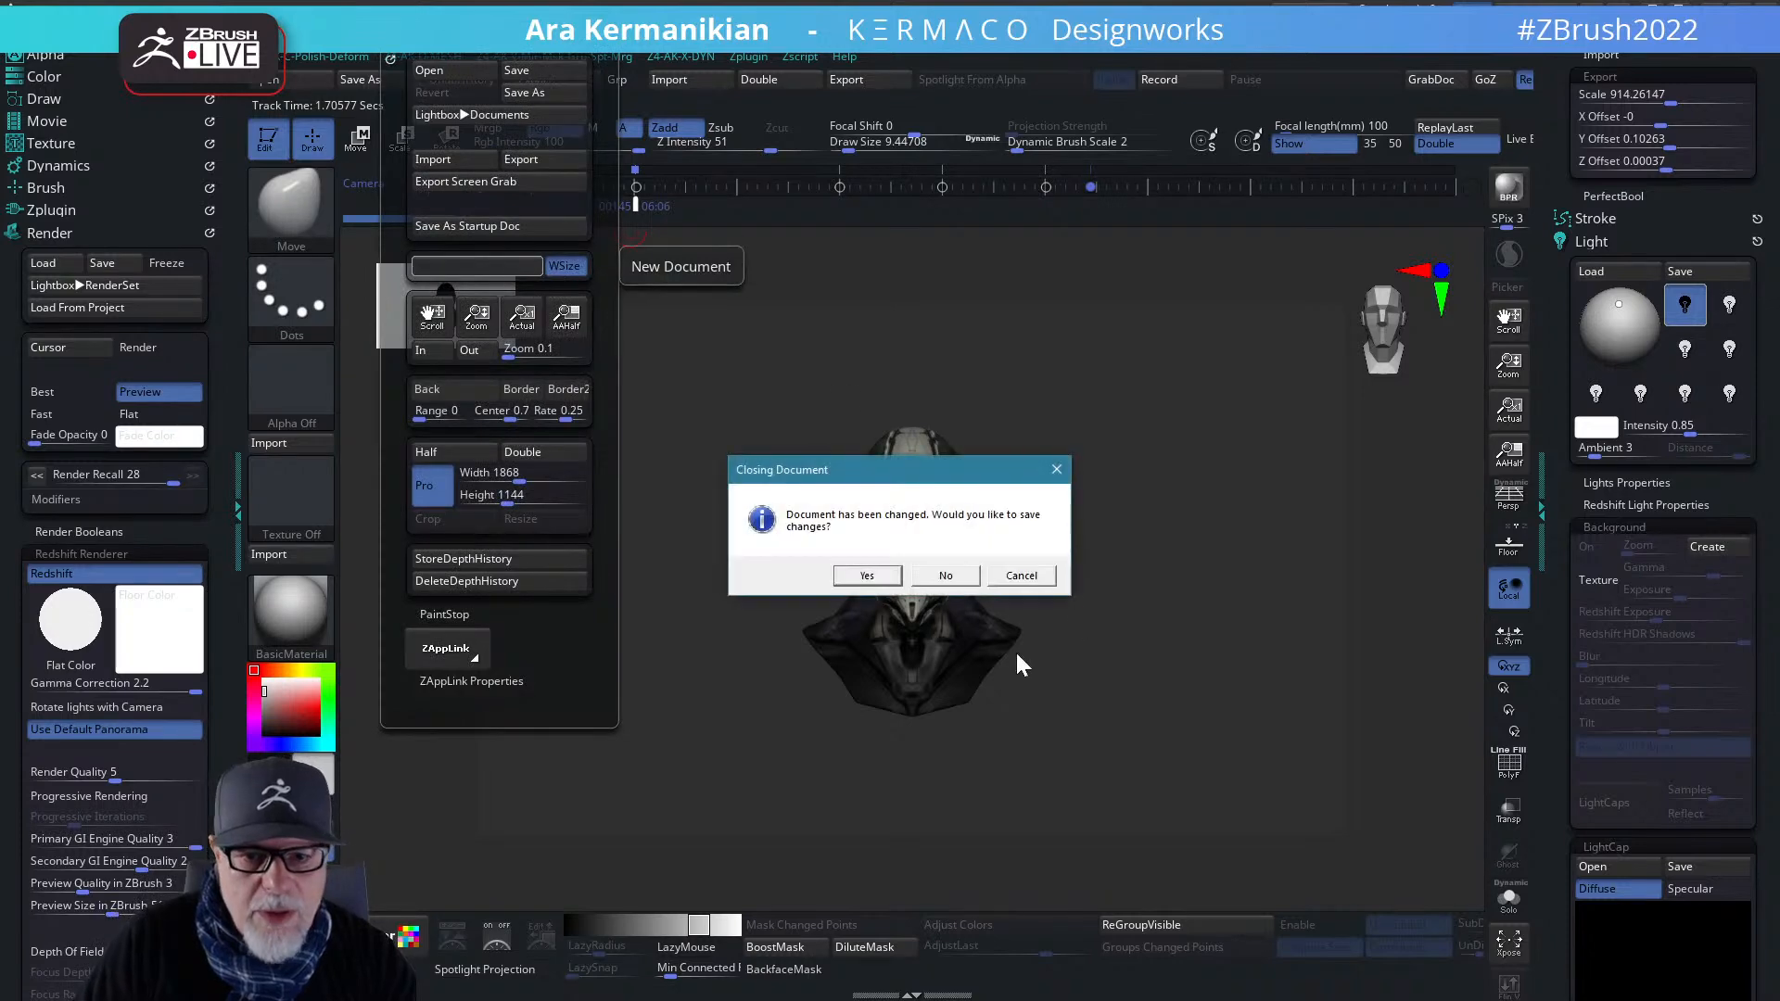
left_click(945, 576)
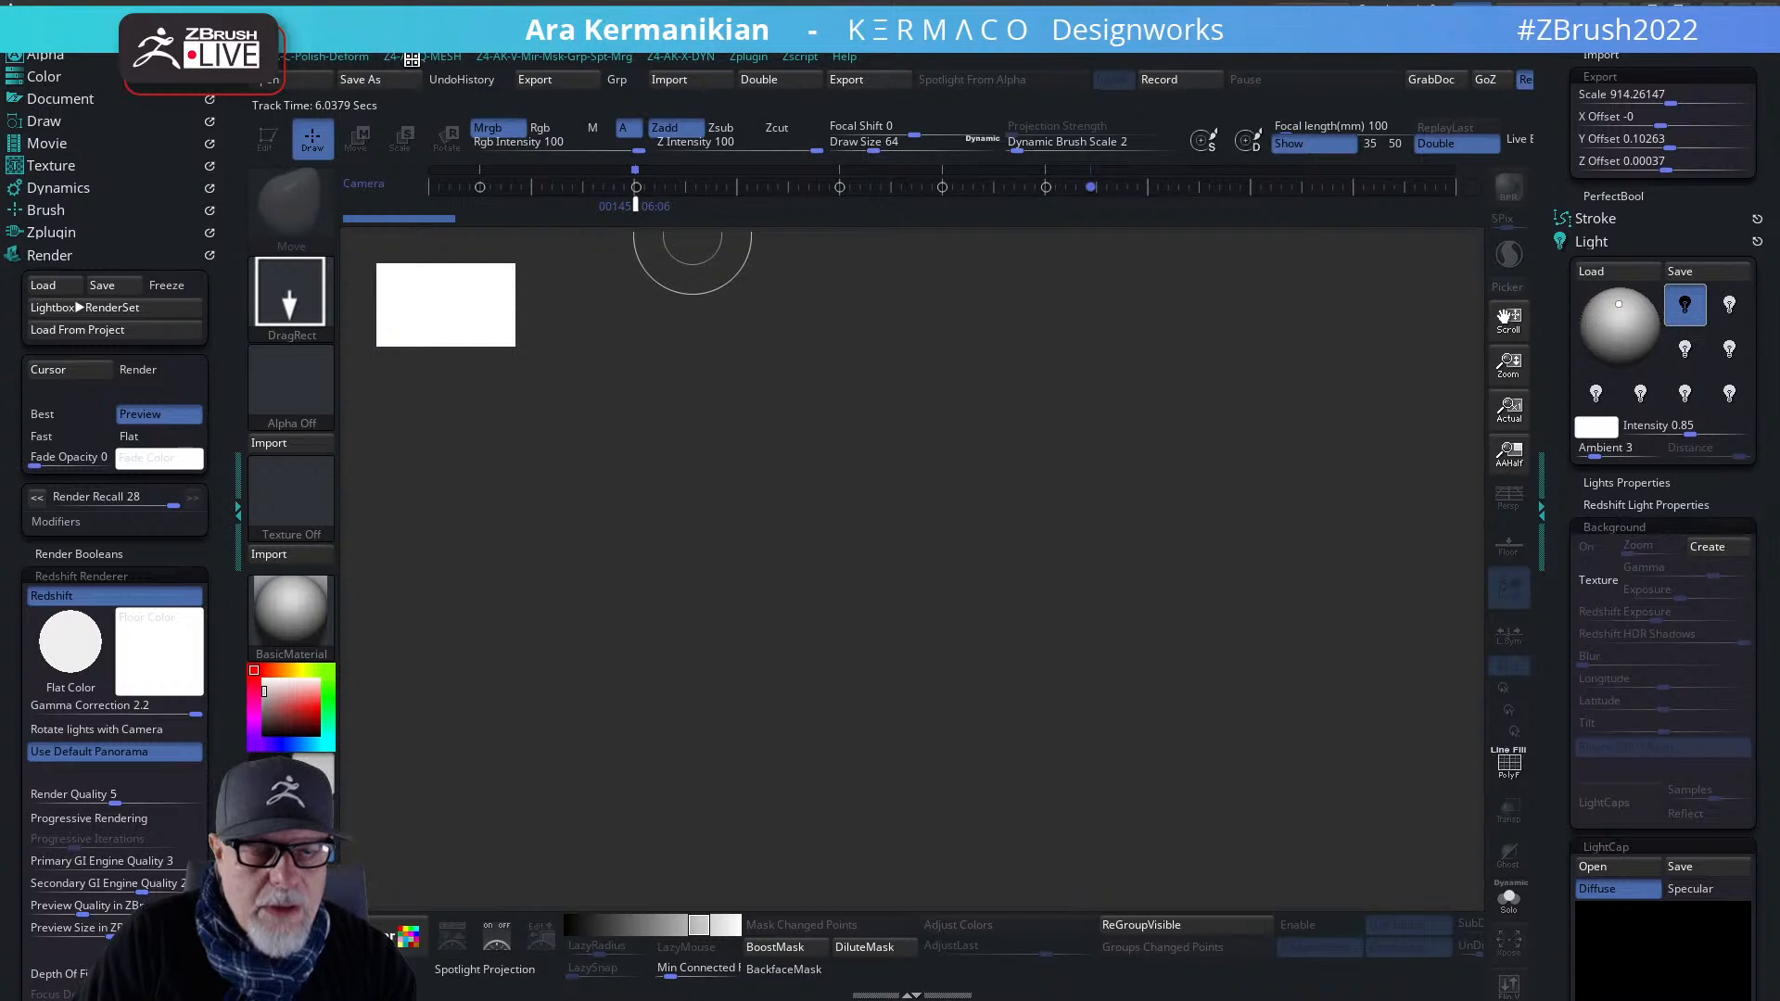
left_click(422, 59)
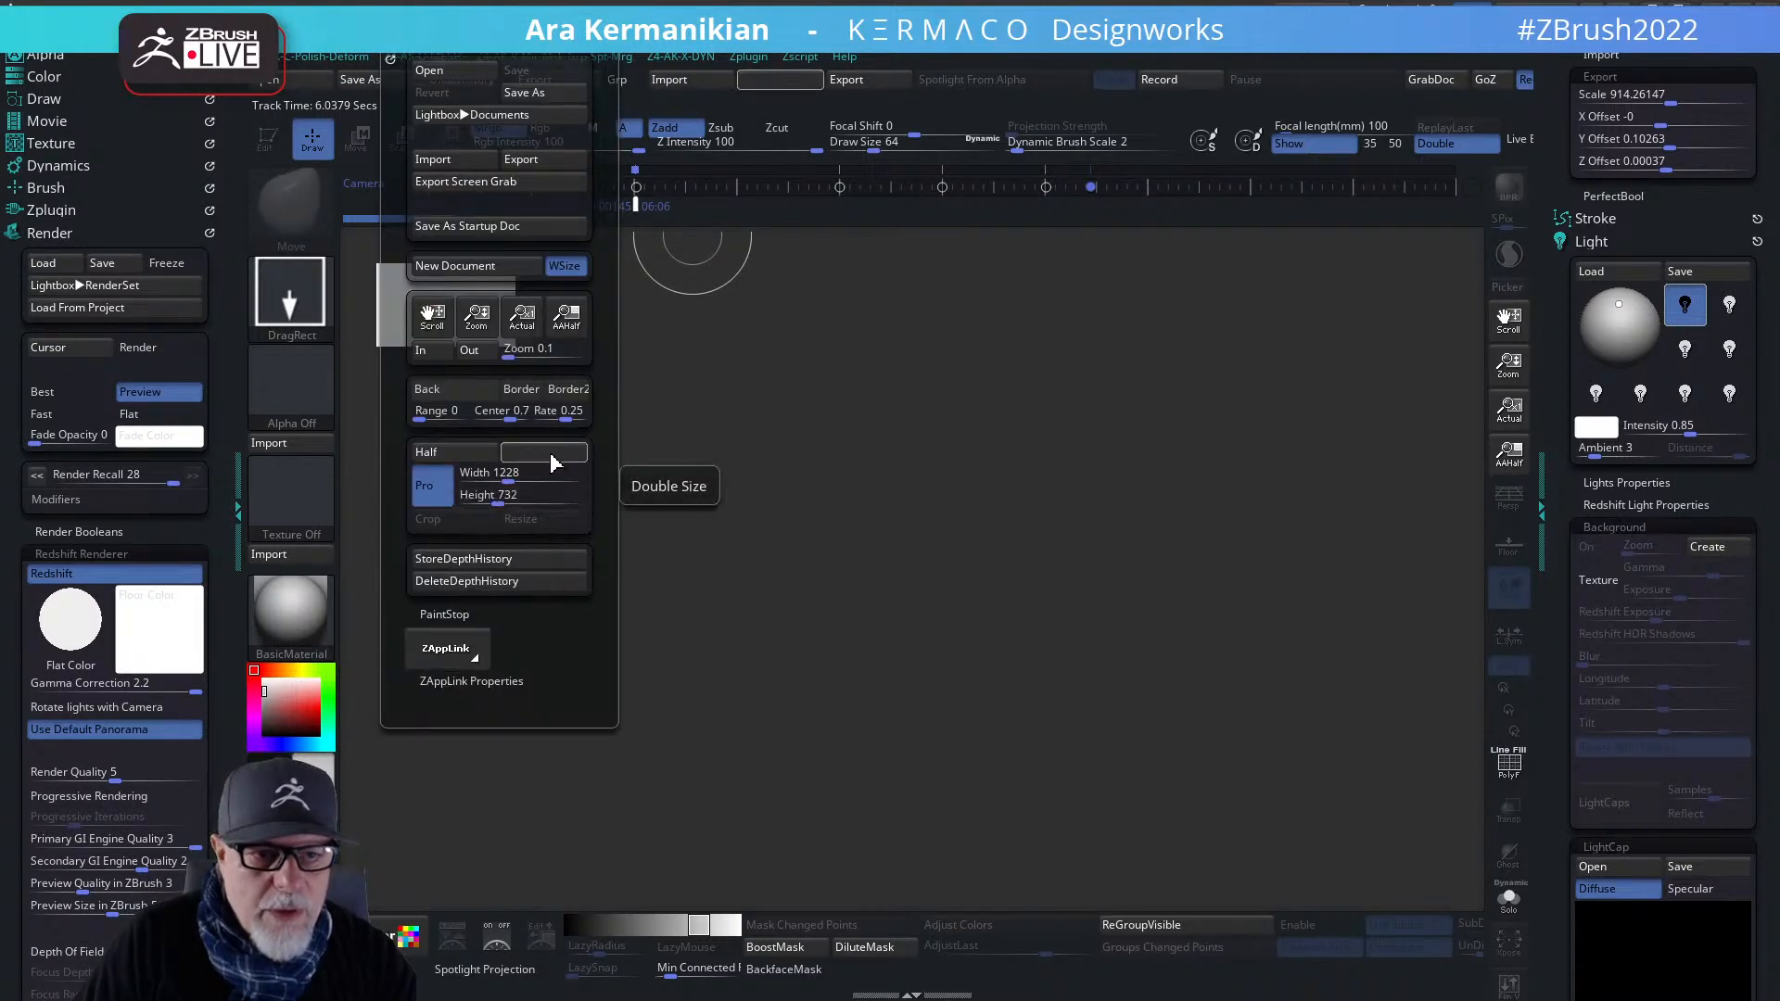
left_click(522, 452)
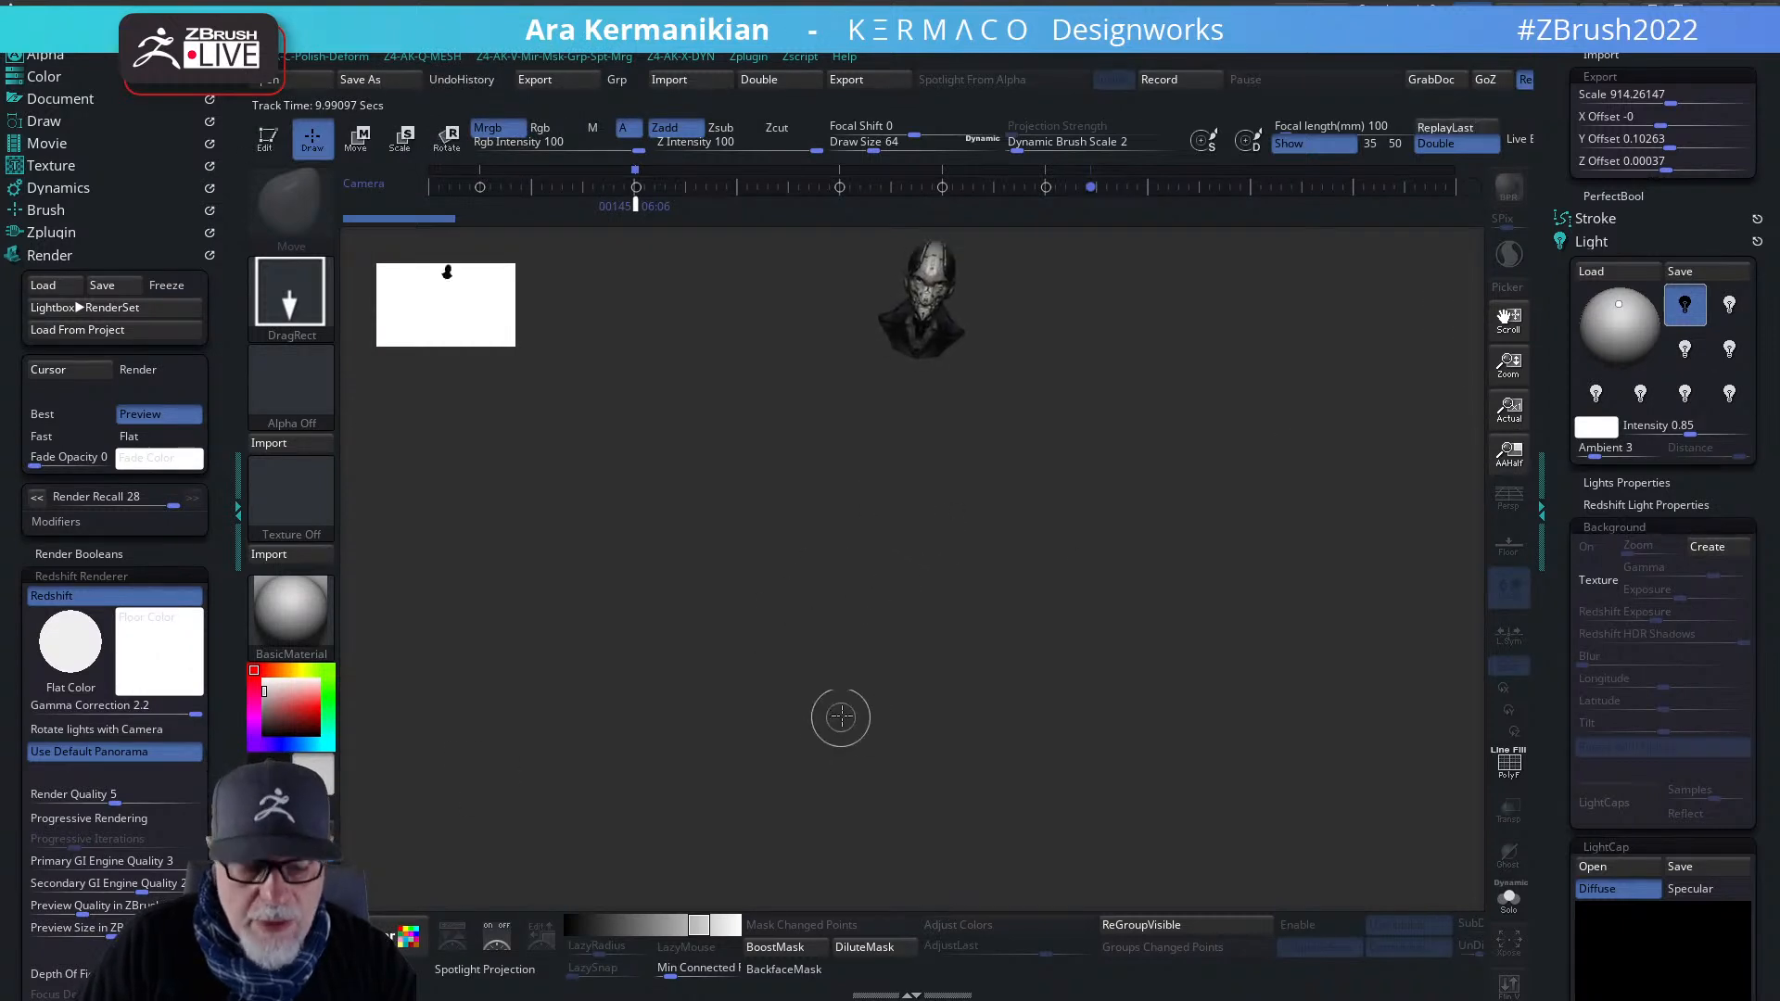
- Draw the bust on the enlarged canvas in Edit mode, frame it and turn it to its side profile
key("f")
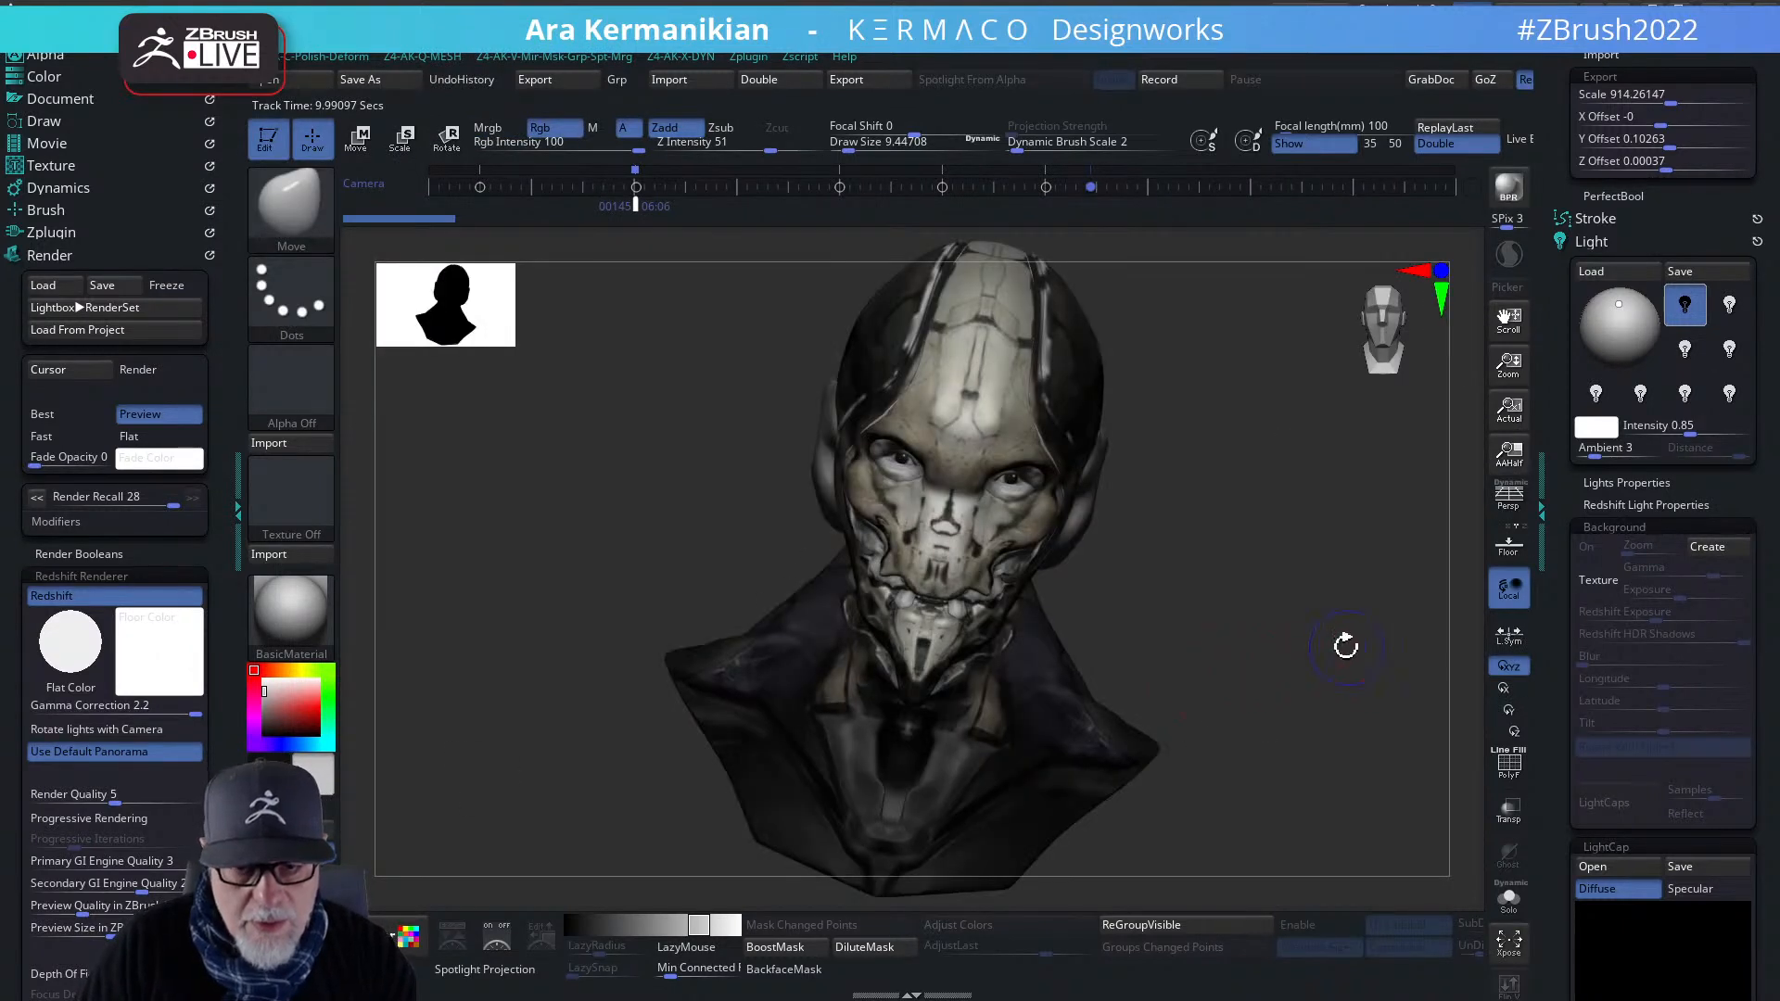
left_click_drag(1350, 644, 1321, 630, "shift")
left_click_drag(1179, 567, 1239, 568, "alt")
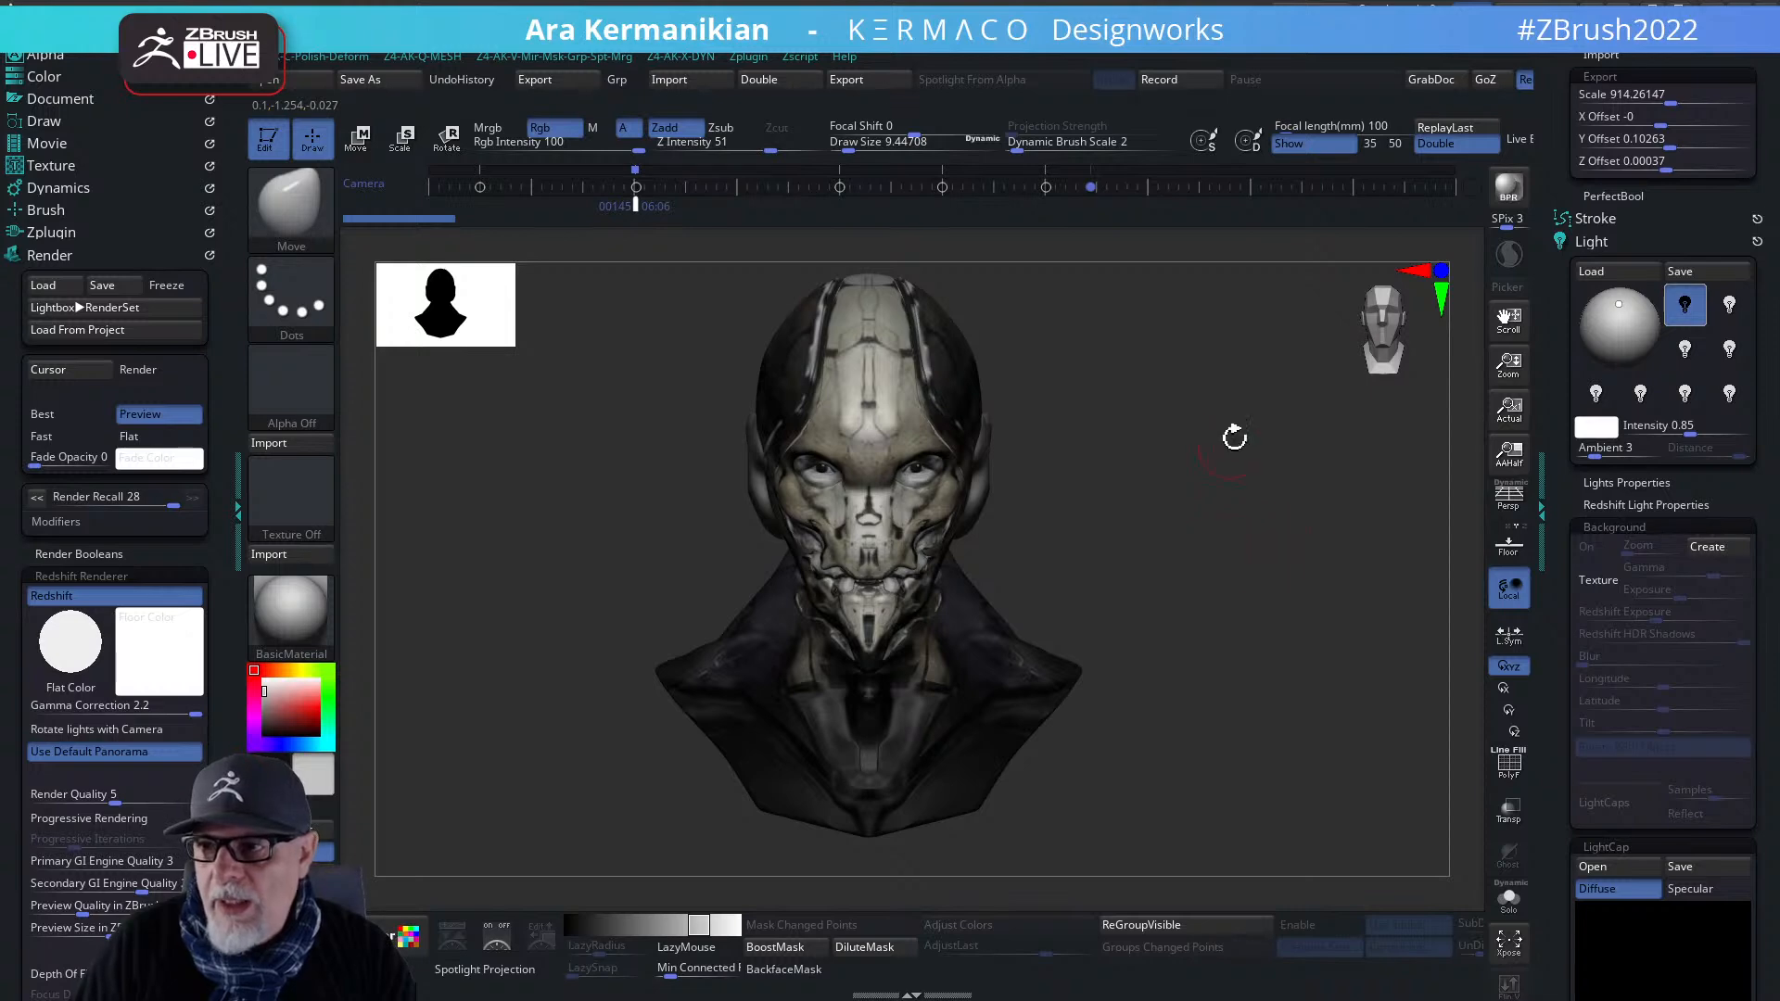
mouse_move(1224, 534)
left_mouse_down()
mouse_move(1228, 564)
mouse_move(1199, 508)
mouse_move(1229, 547)
mouse_move(1299, 556)
mouse_move(1236, 552)
mouse_move(1251, 580)
mouse_move(1363, 603)
left_mouse_up()
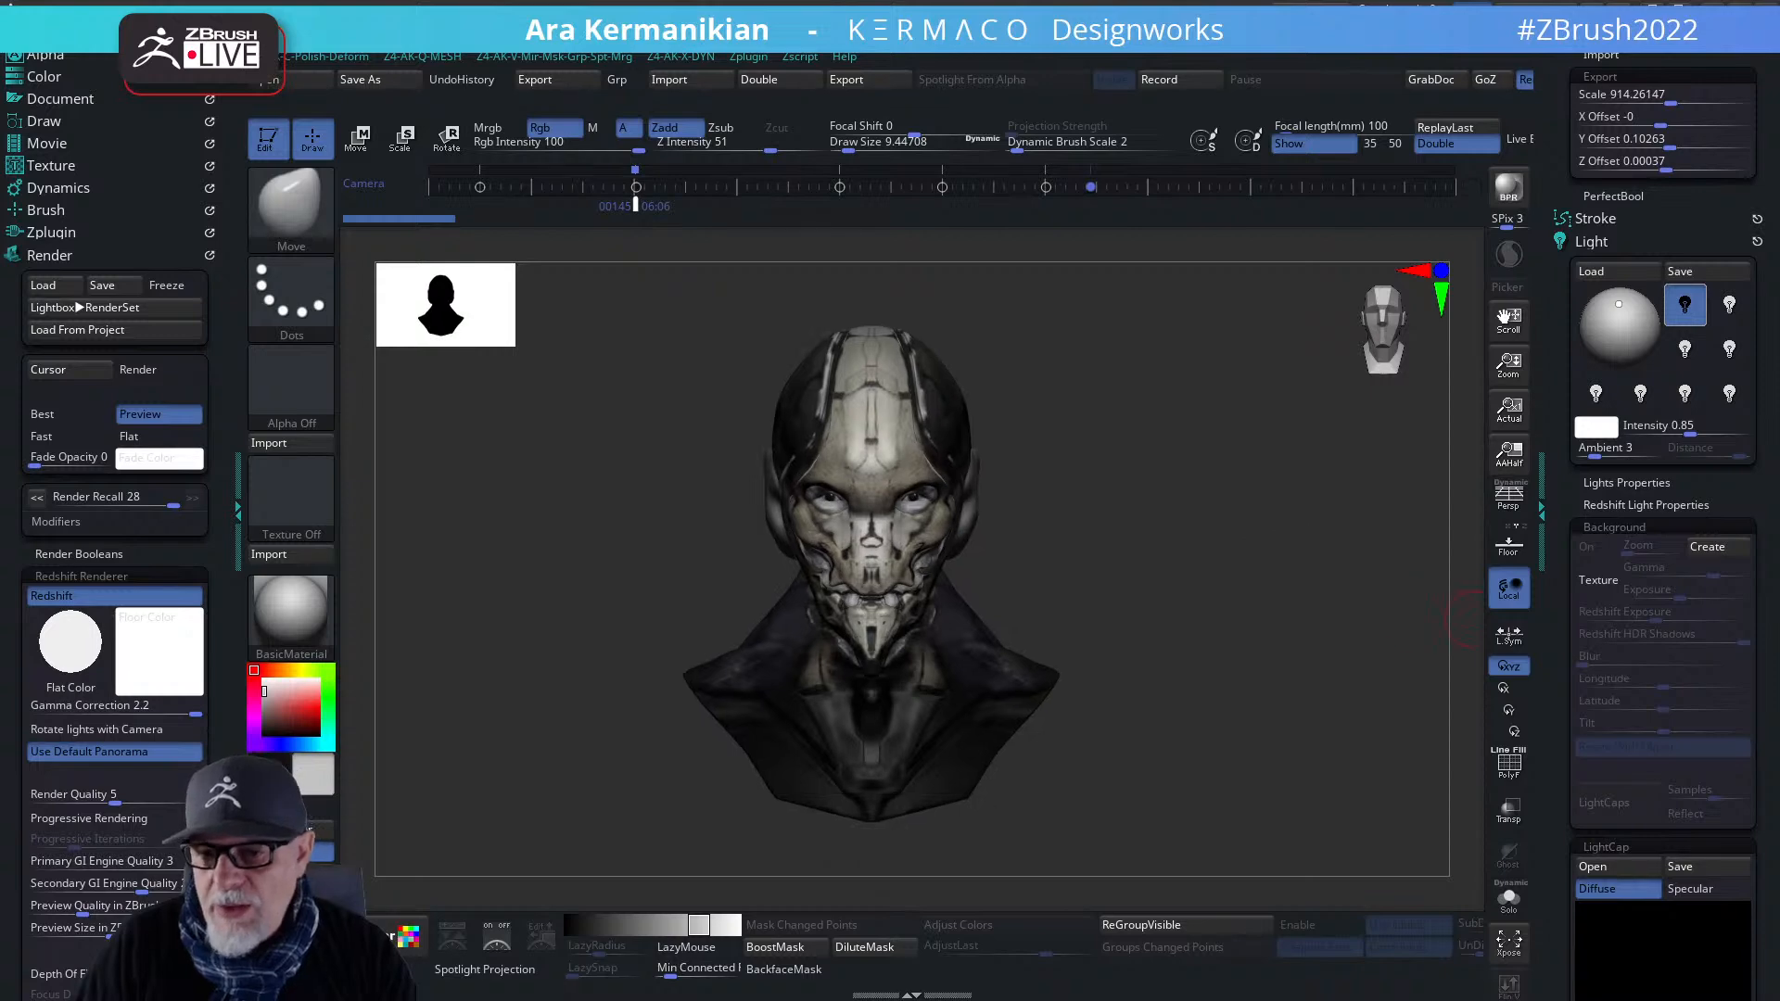
left_click_drag(1243, 600, 1362, 596)
left_click_drag(1165, 577, 1233, 556)
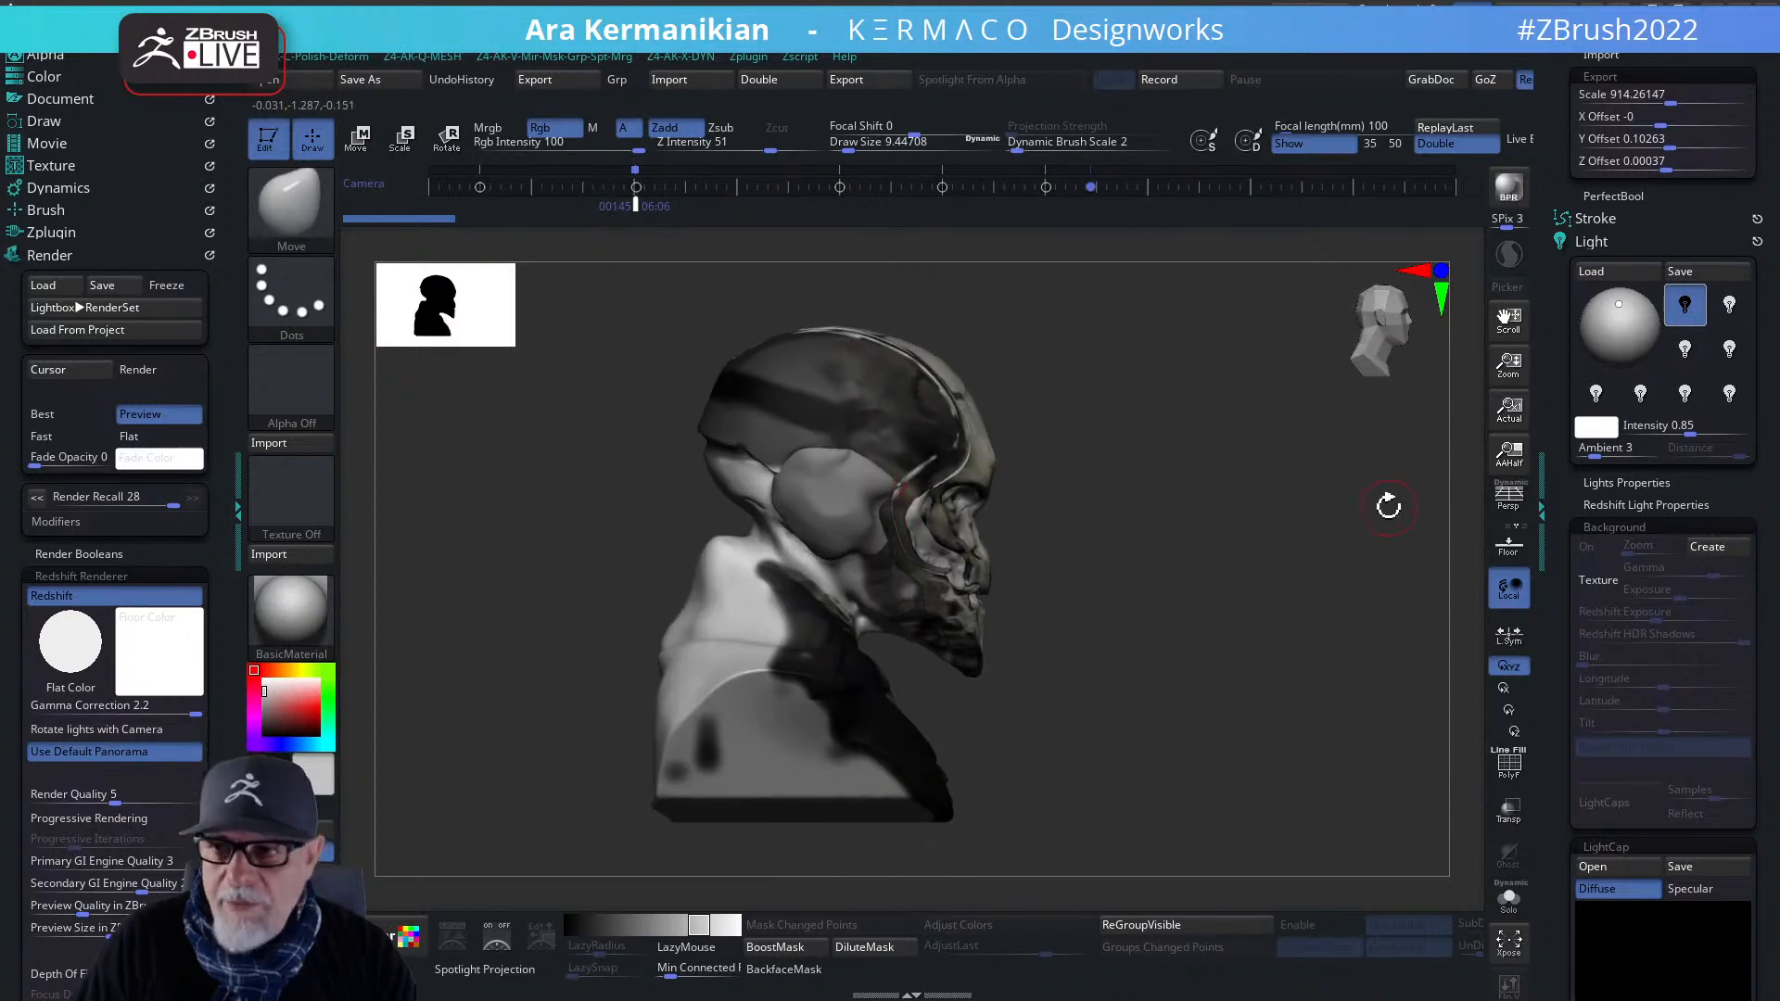
- Open Wacom Tablet Properties from the ZBrush radial menu and review the App shortcuts panel's layout, size and Display at Cursor options
right_click(825, 508)
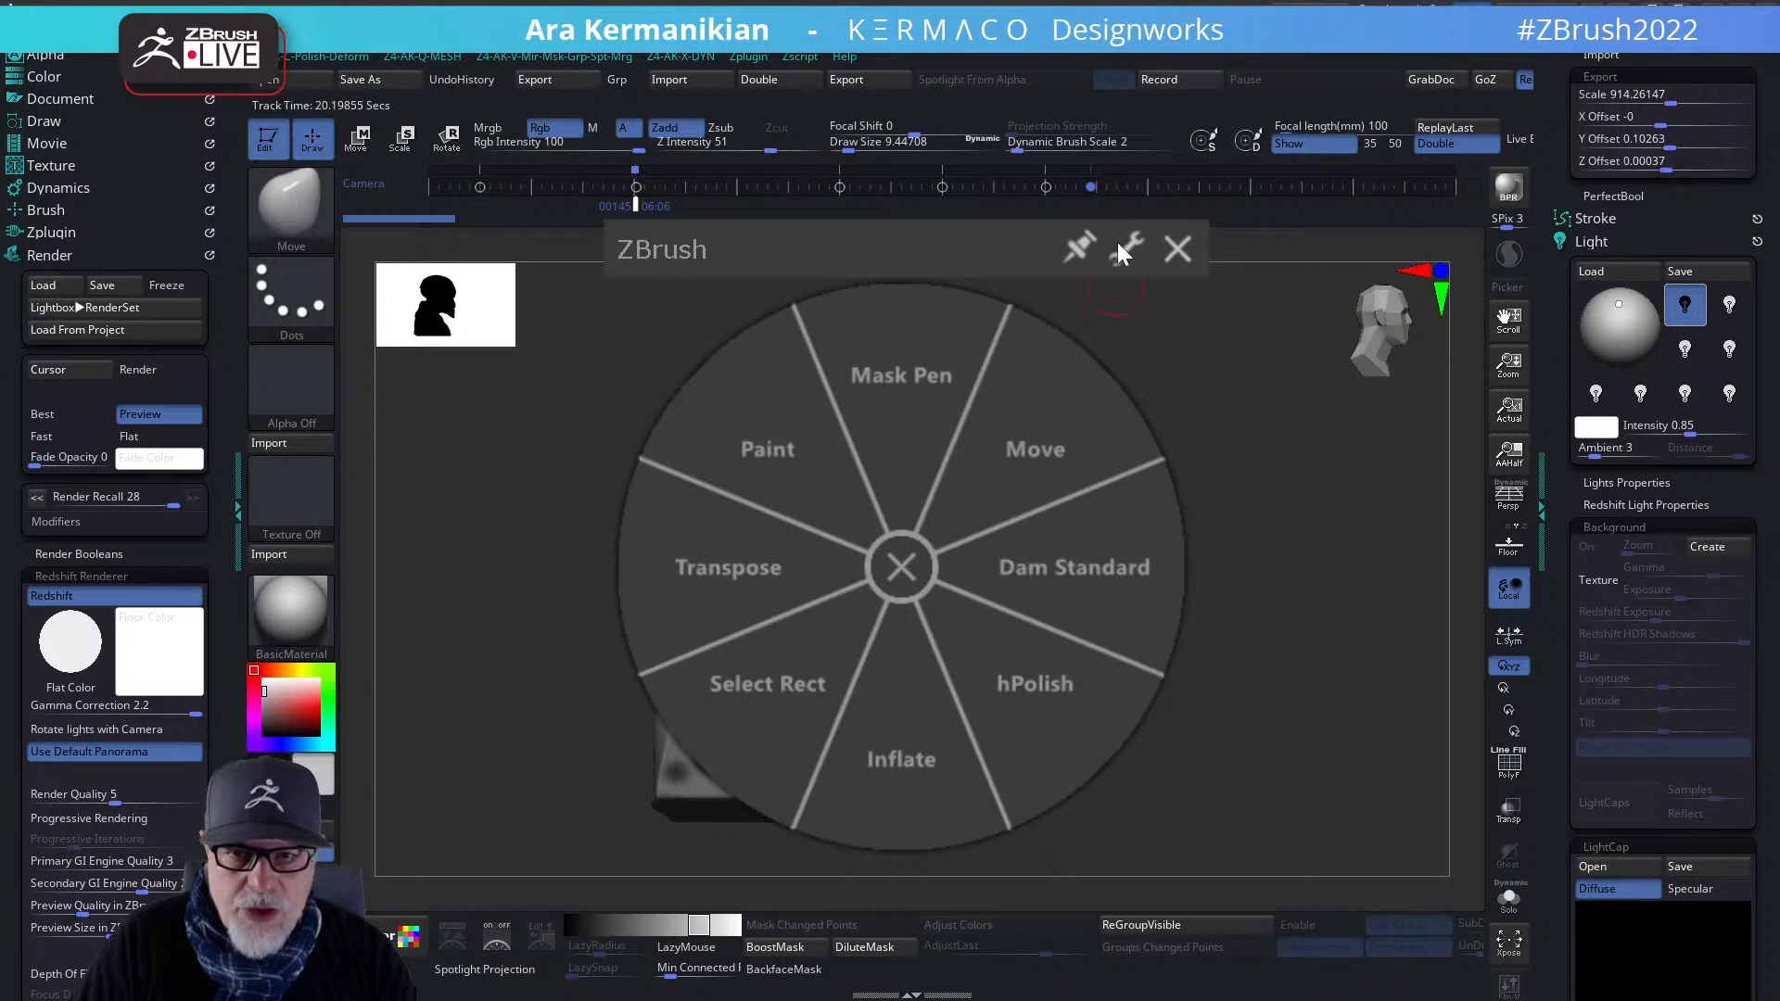
left_click(1146, 251)
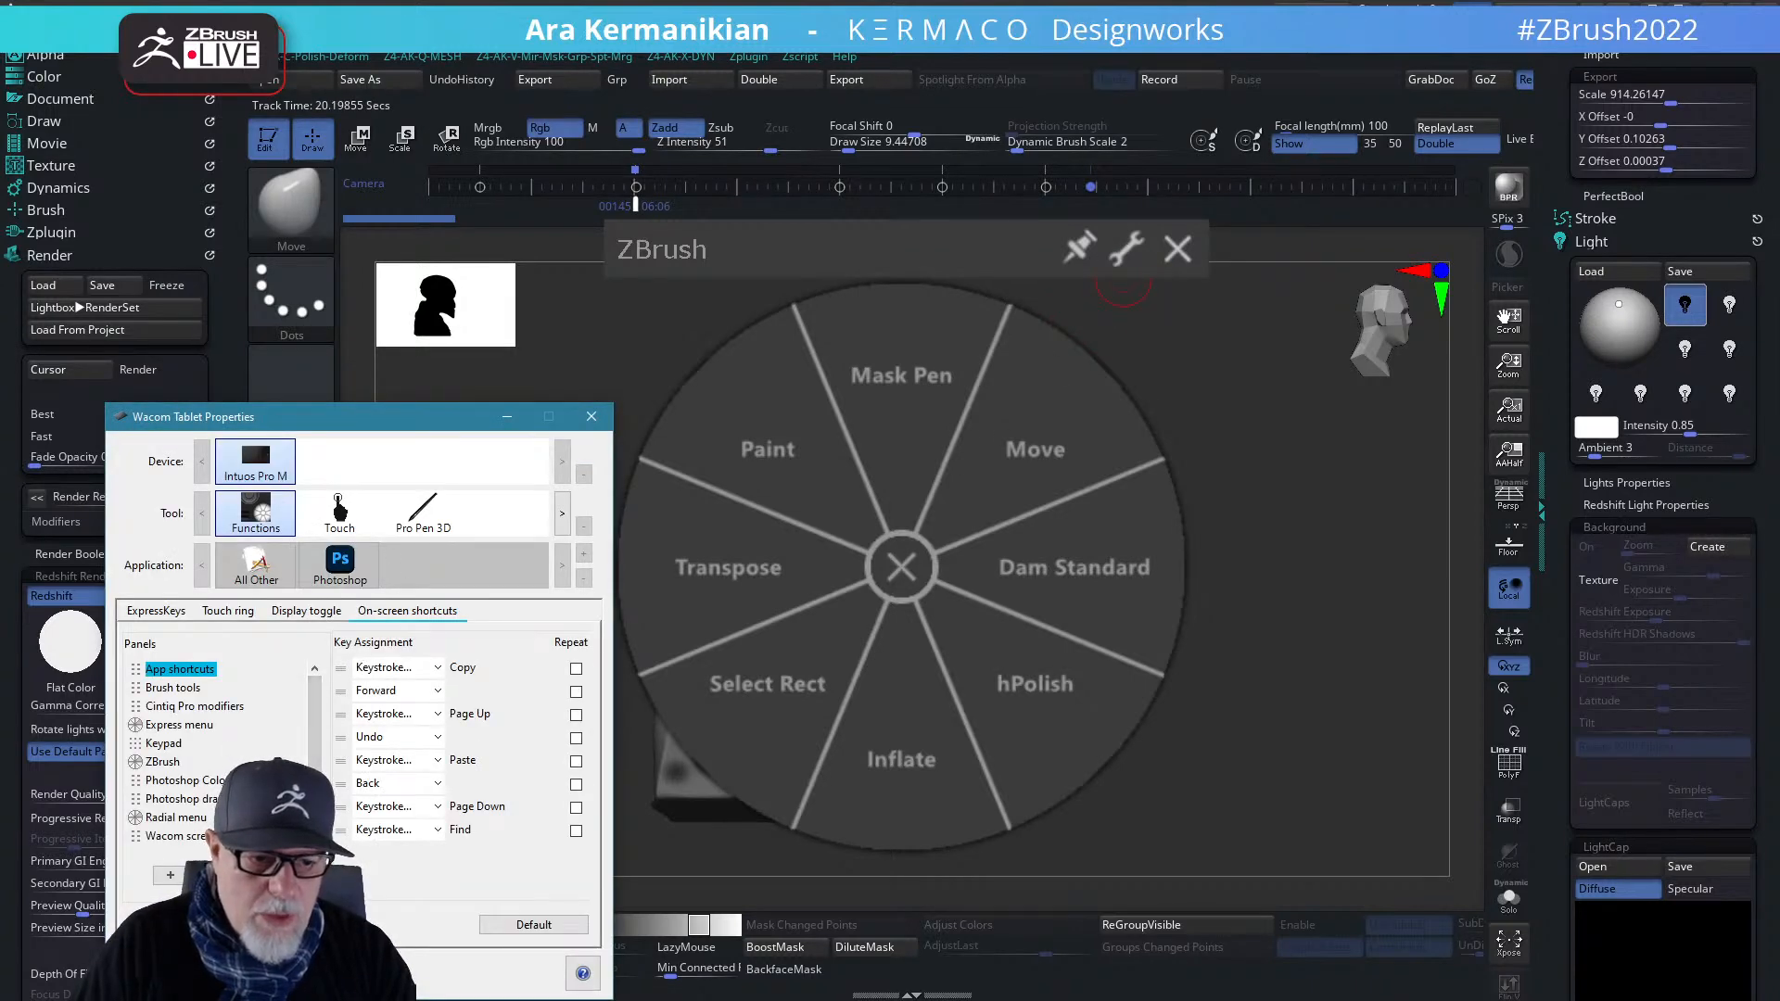
left_click(271, 875)
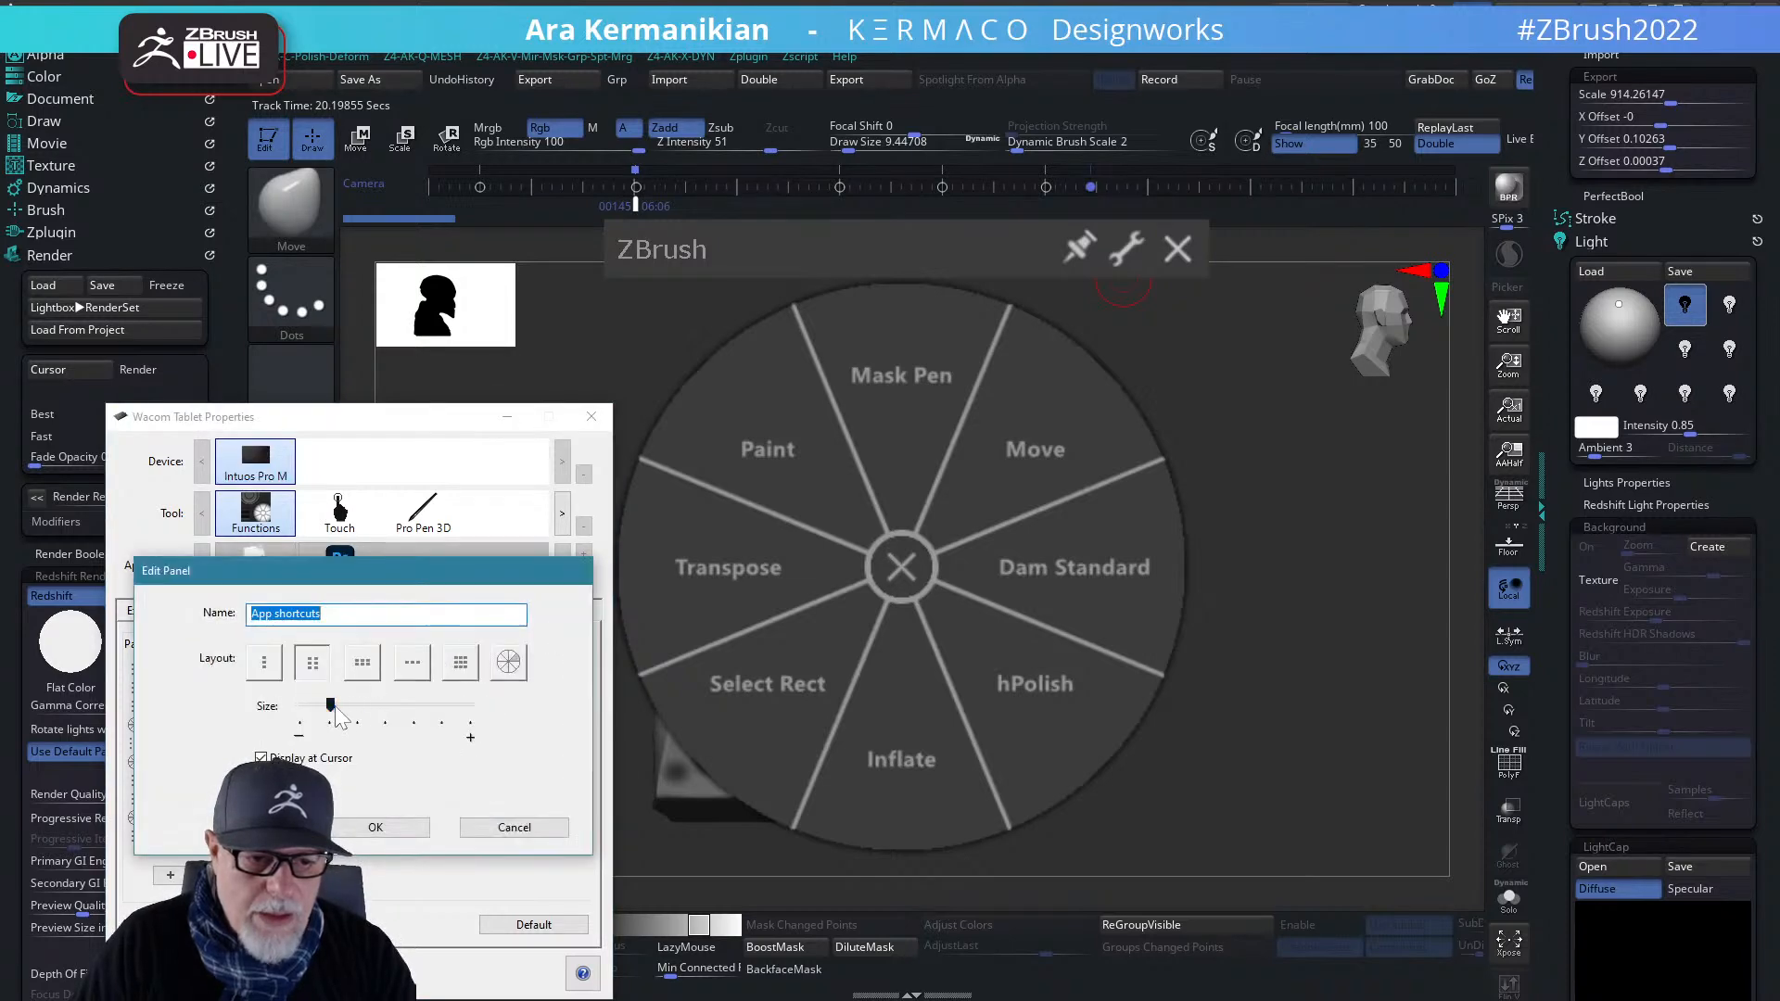
mouse_move(335, 708)
left_mouse_down()
mouse_move(364, 708)
mouse_move(304, 707)
mouse_move(331, 708)
left_mouse_up()
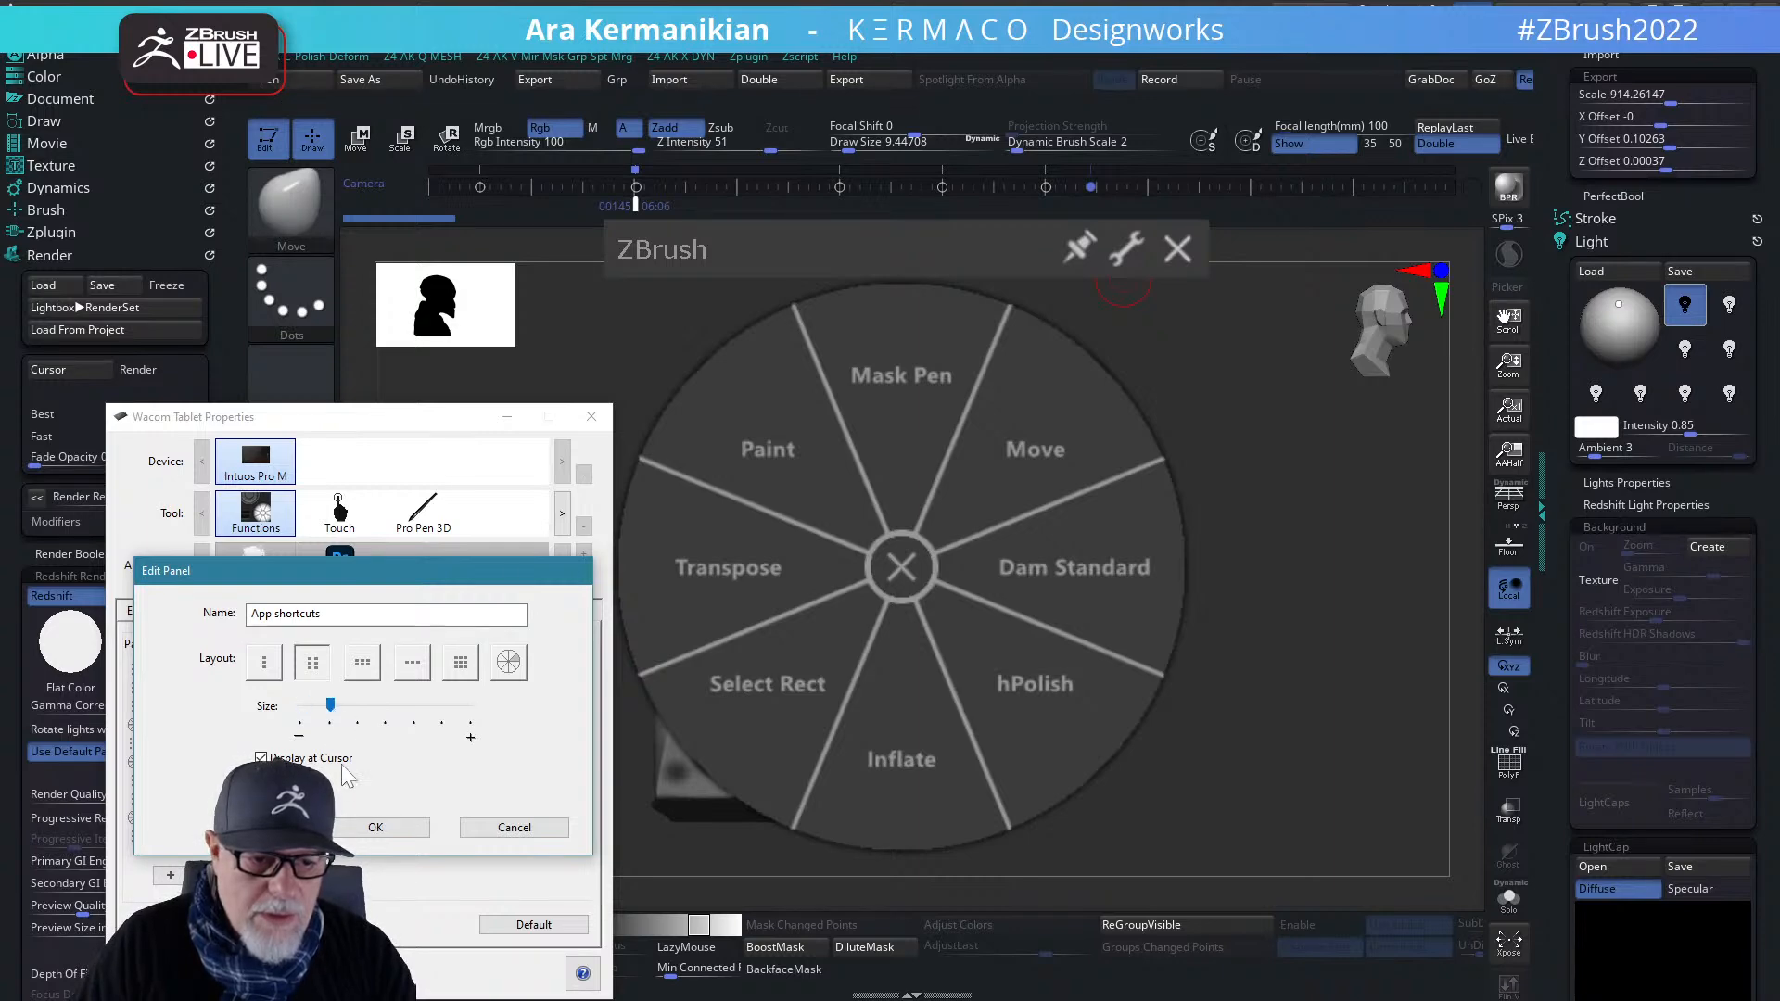
left_click(380, 828)
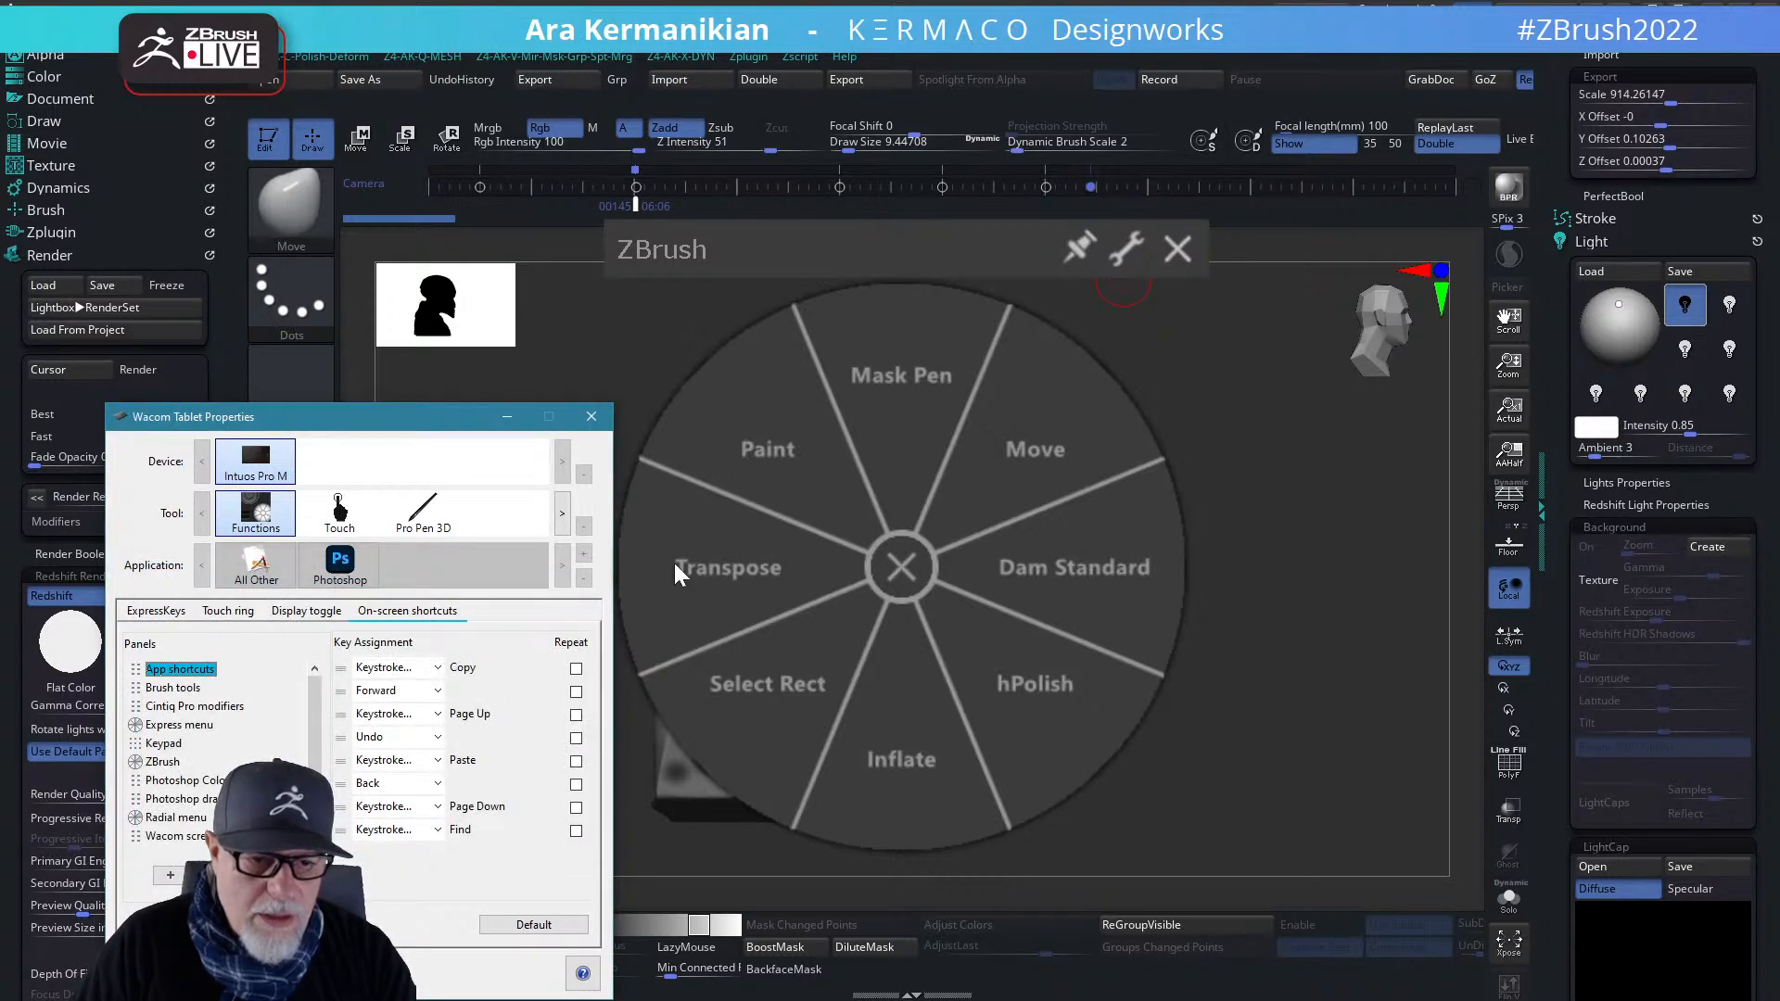
left_click(591, 417)
key("F1")
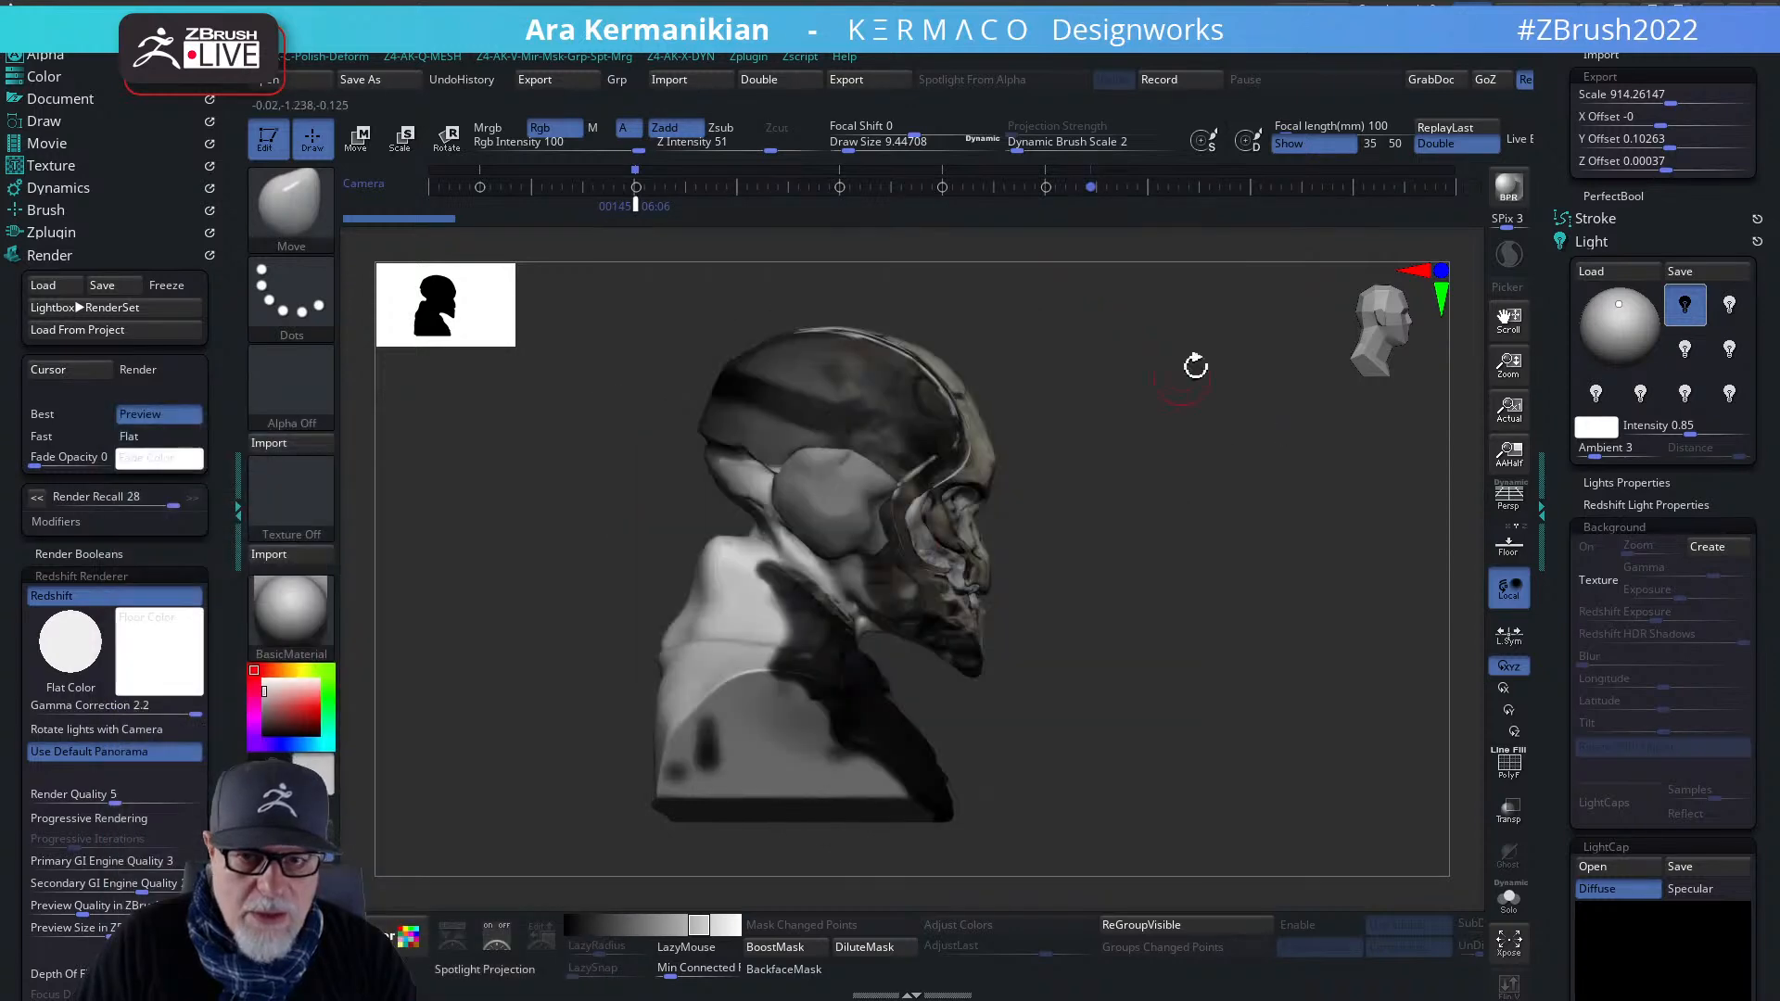
- Reopen Wacom Tablet Properties from the radial menu and change the App shortcuts panel's layout to radial
key("F1")
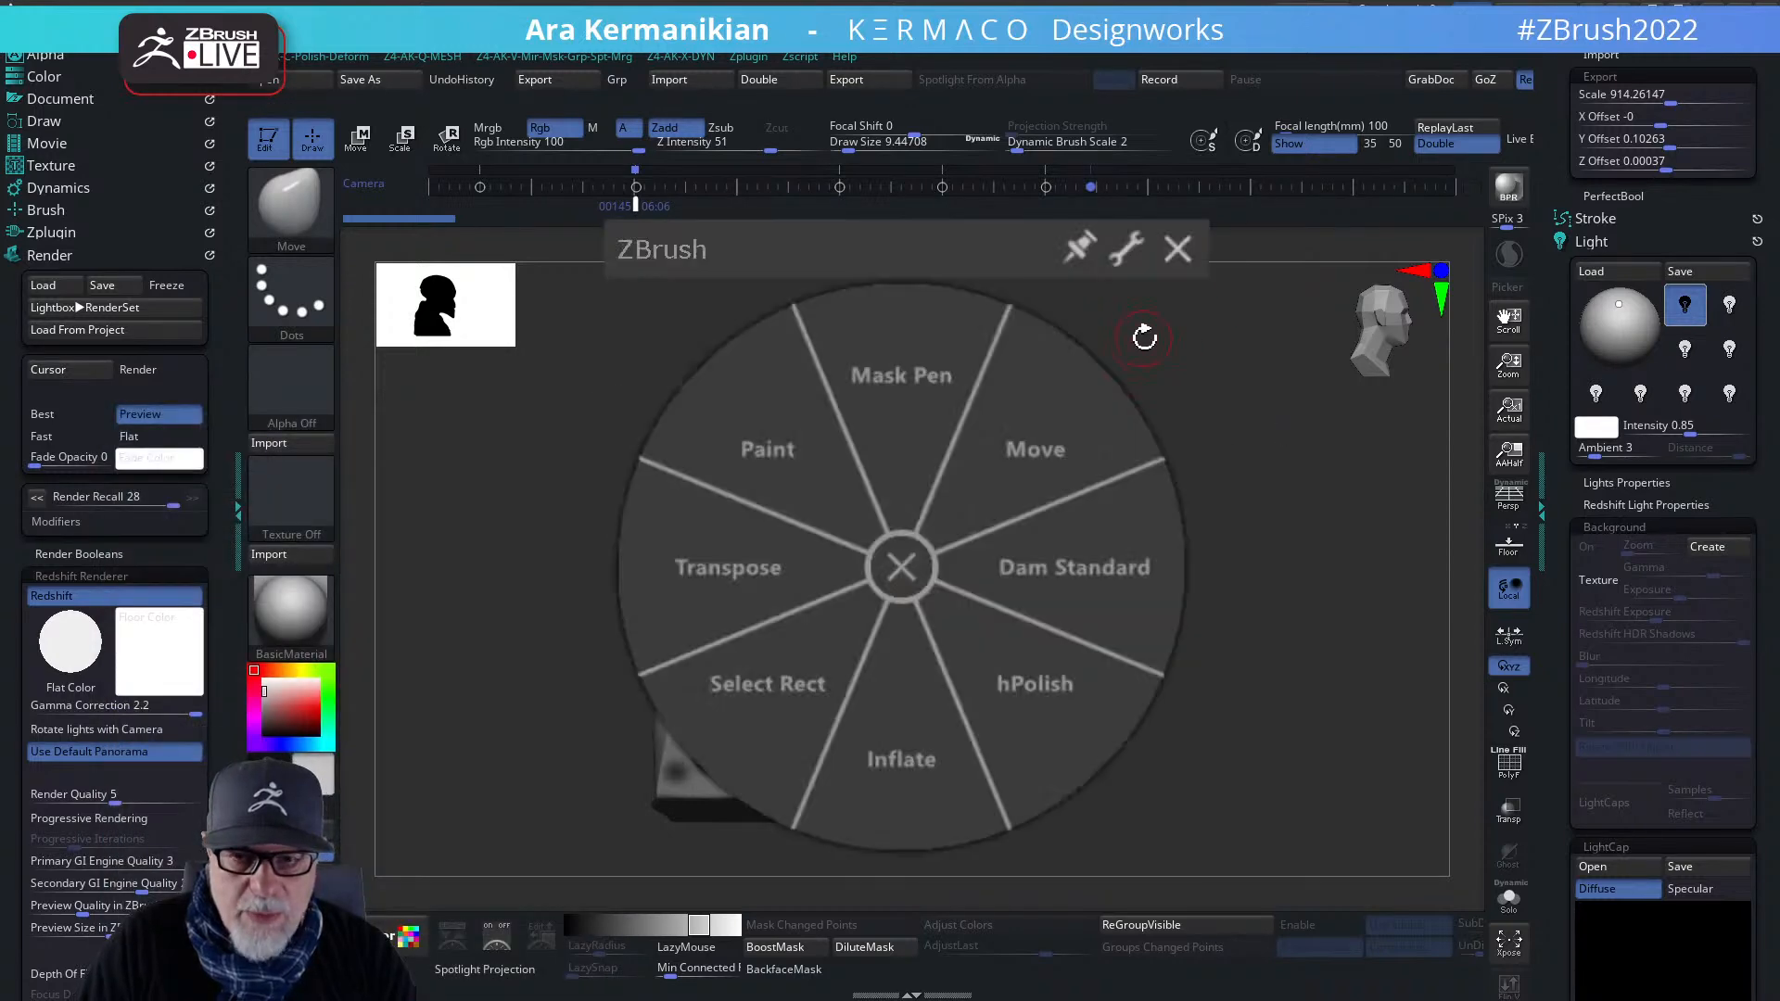
left_click(1124, 252)
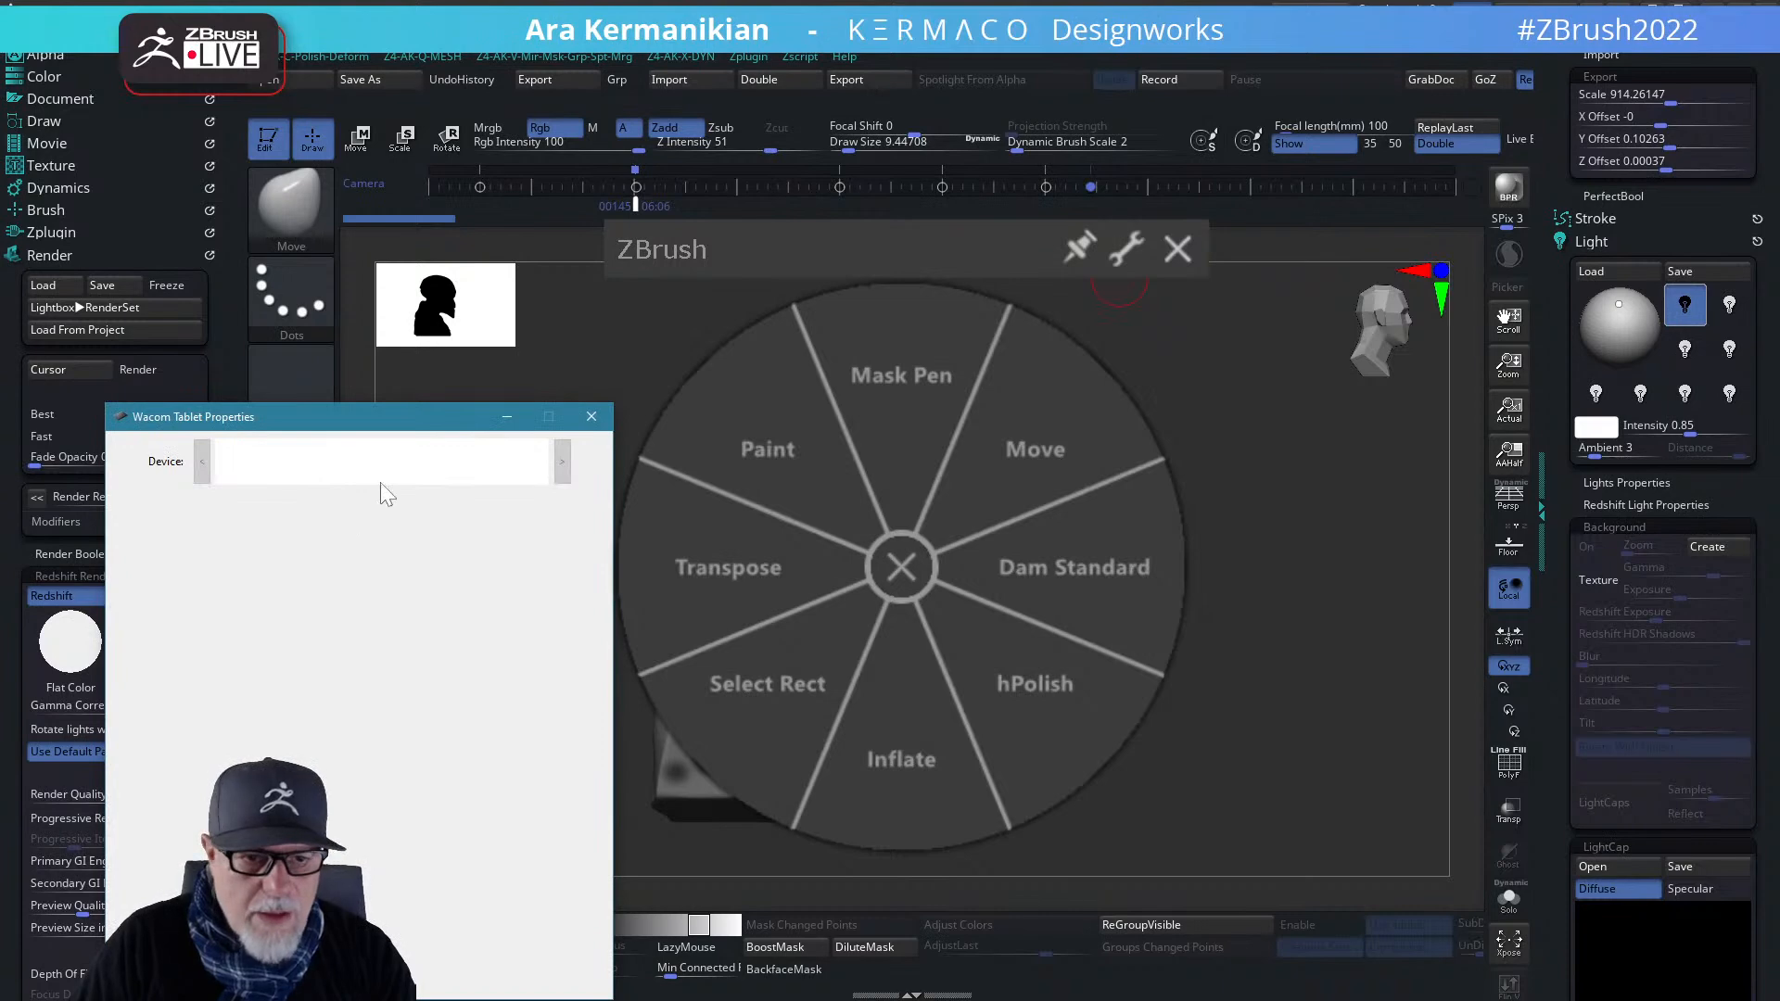
left_click_drag(409, 416, 440, 274)
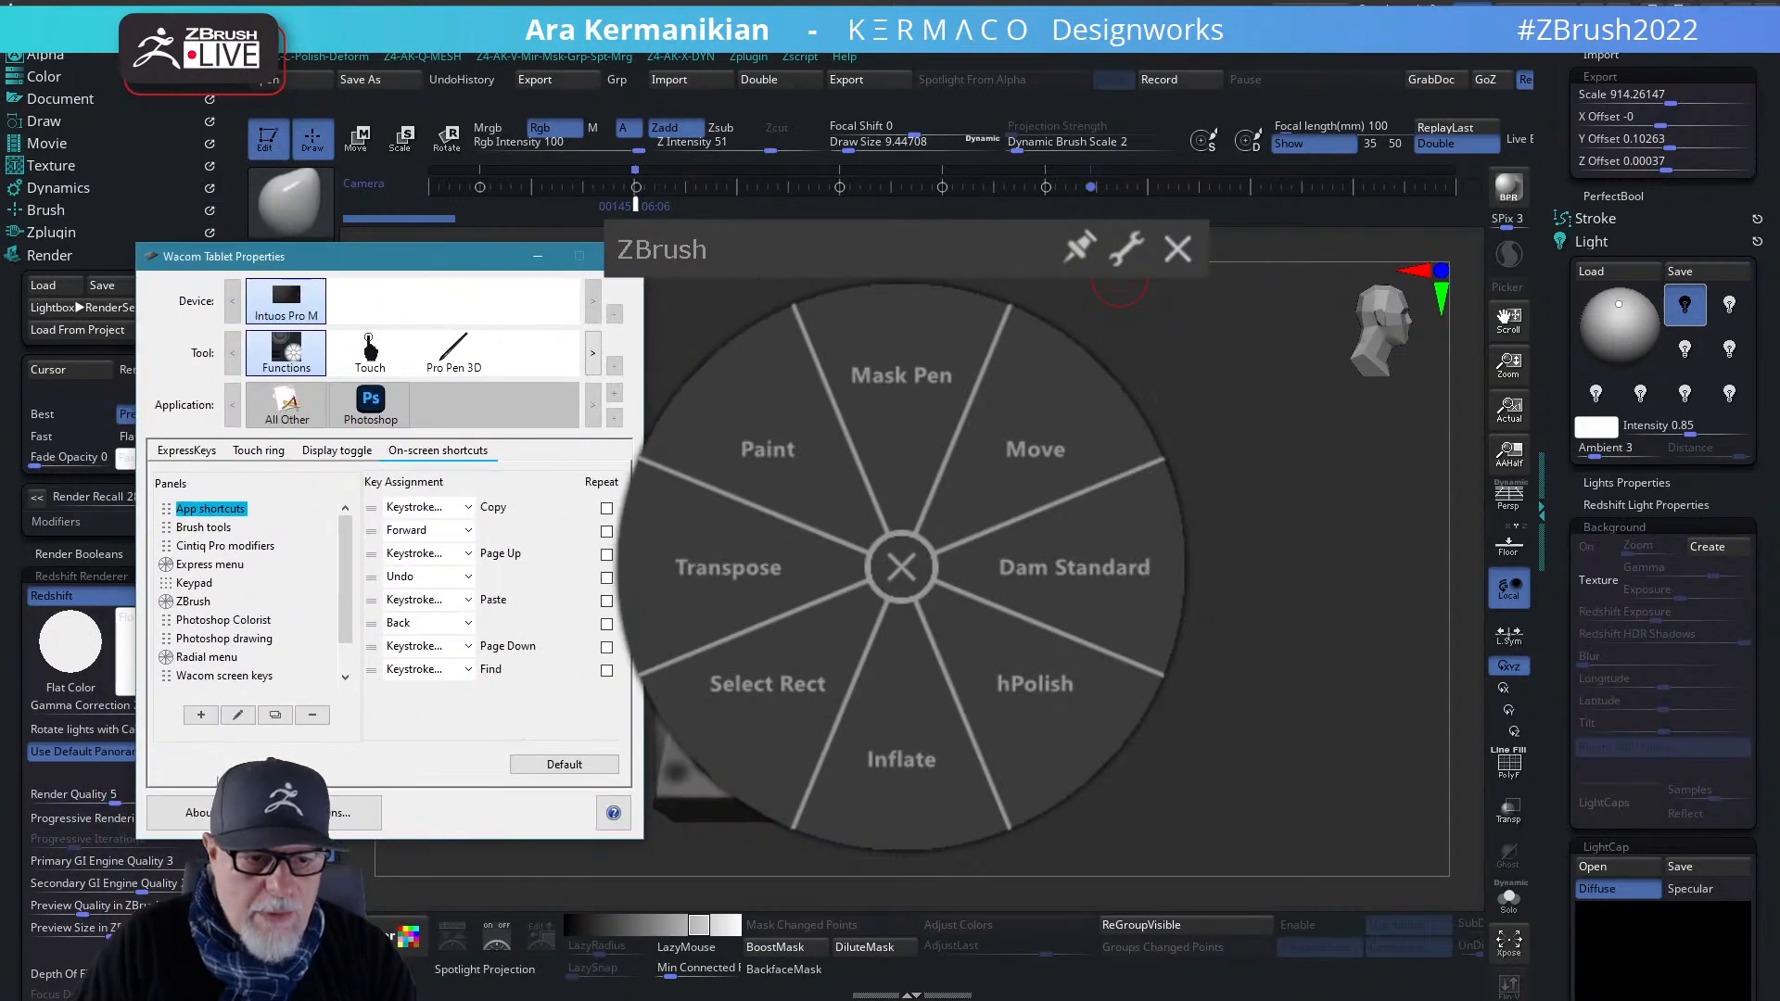
left_click(237, 715)
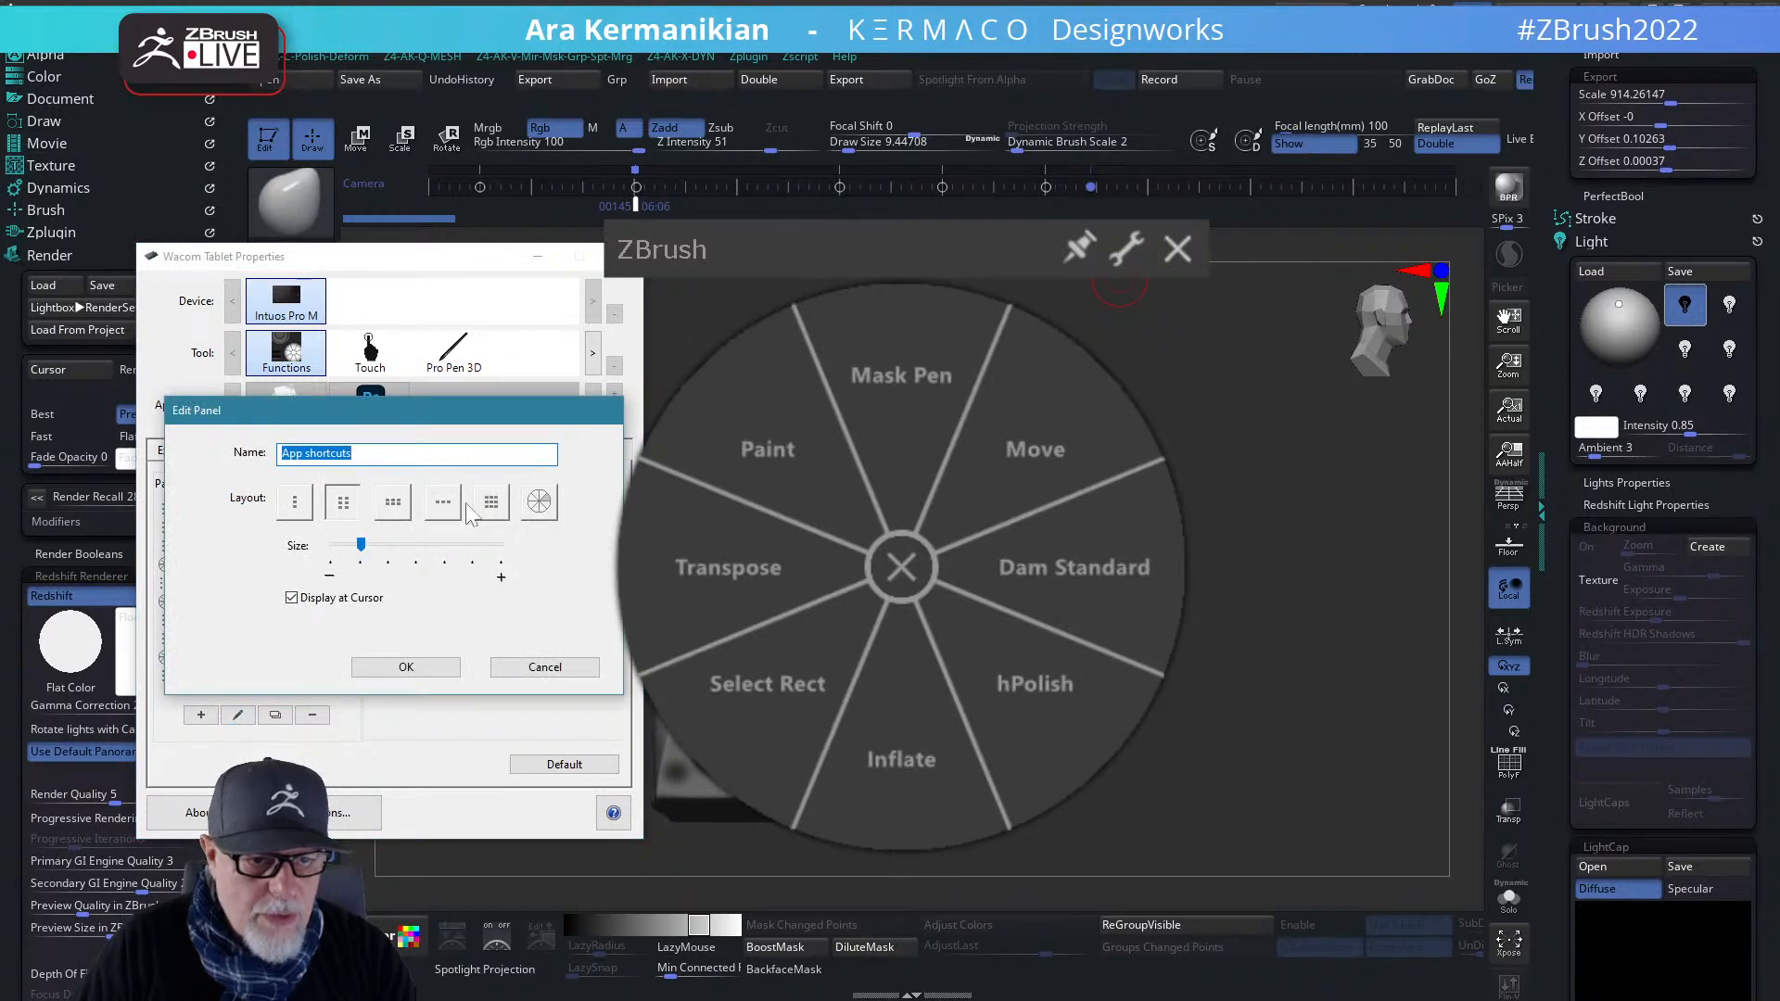
left_click(539, 502)
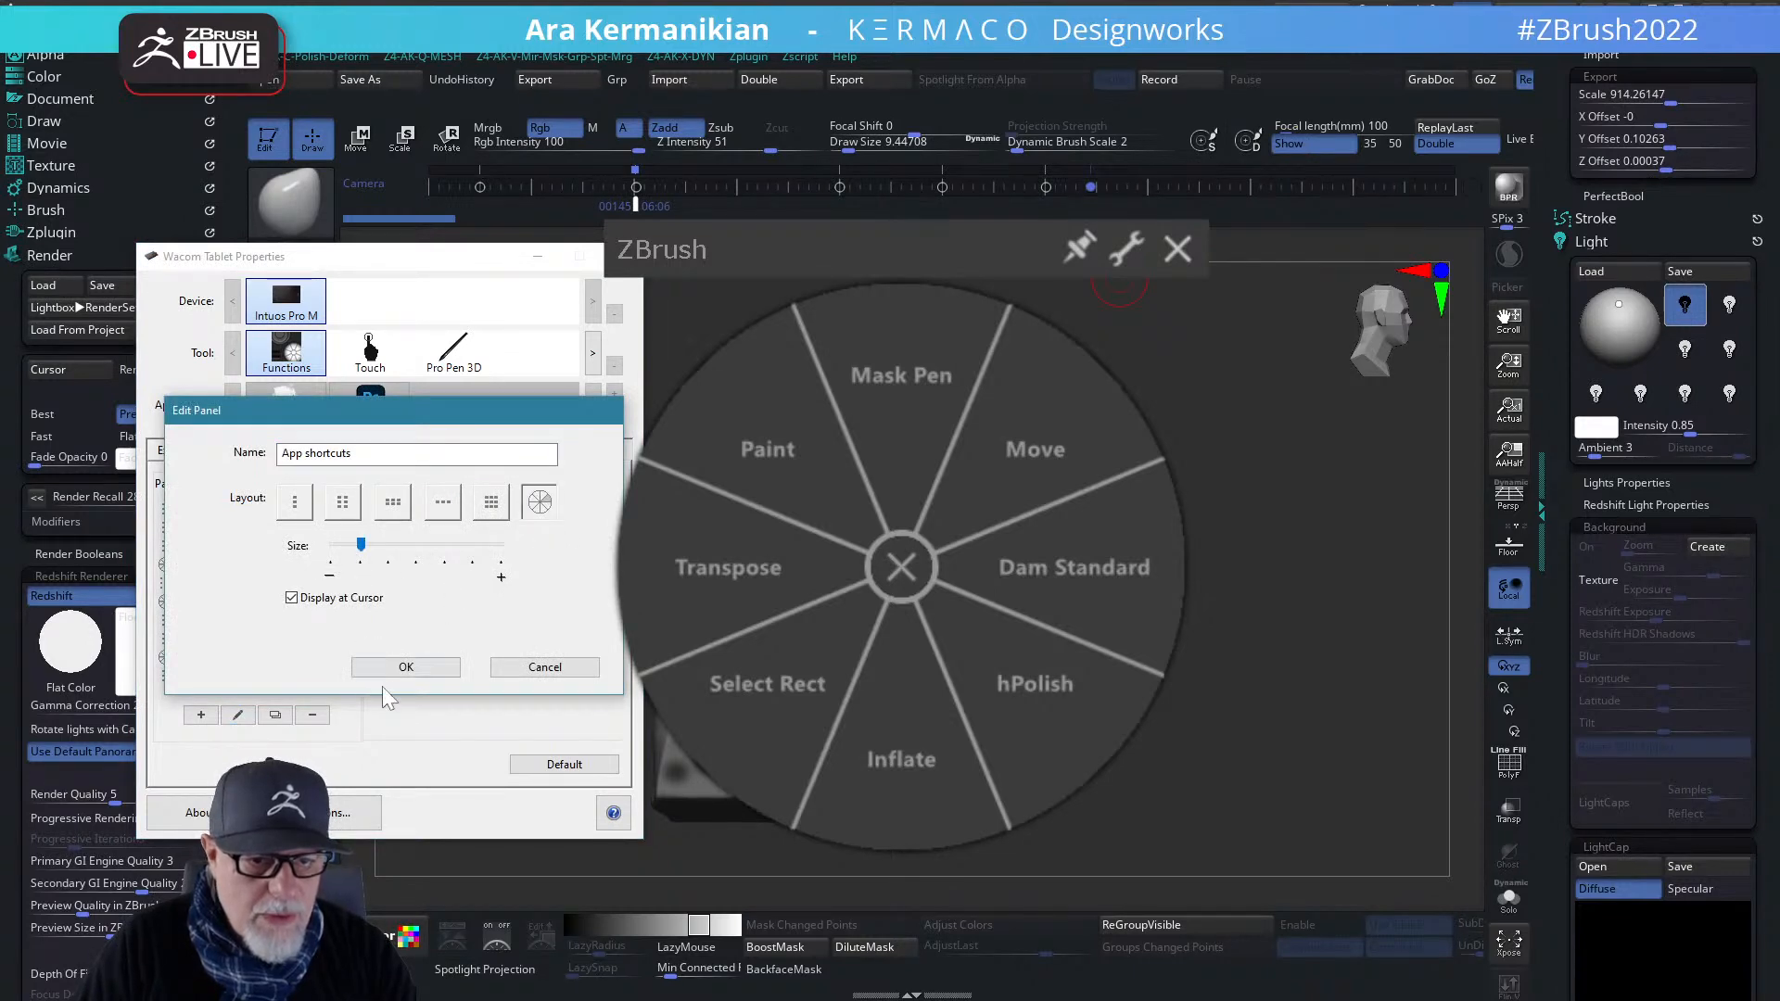
left_click(406, 667)
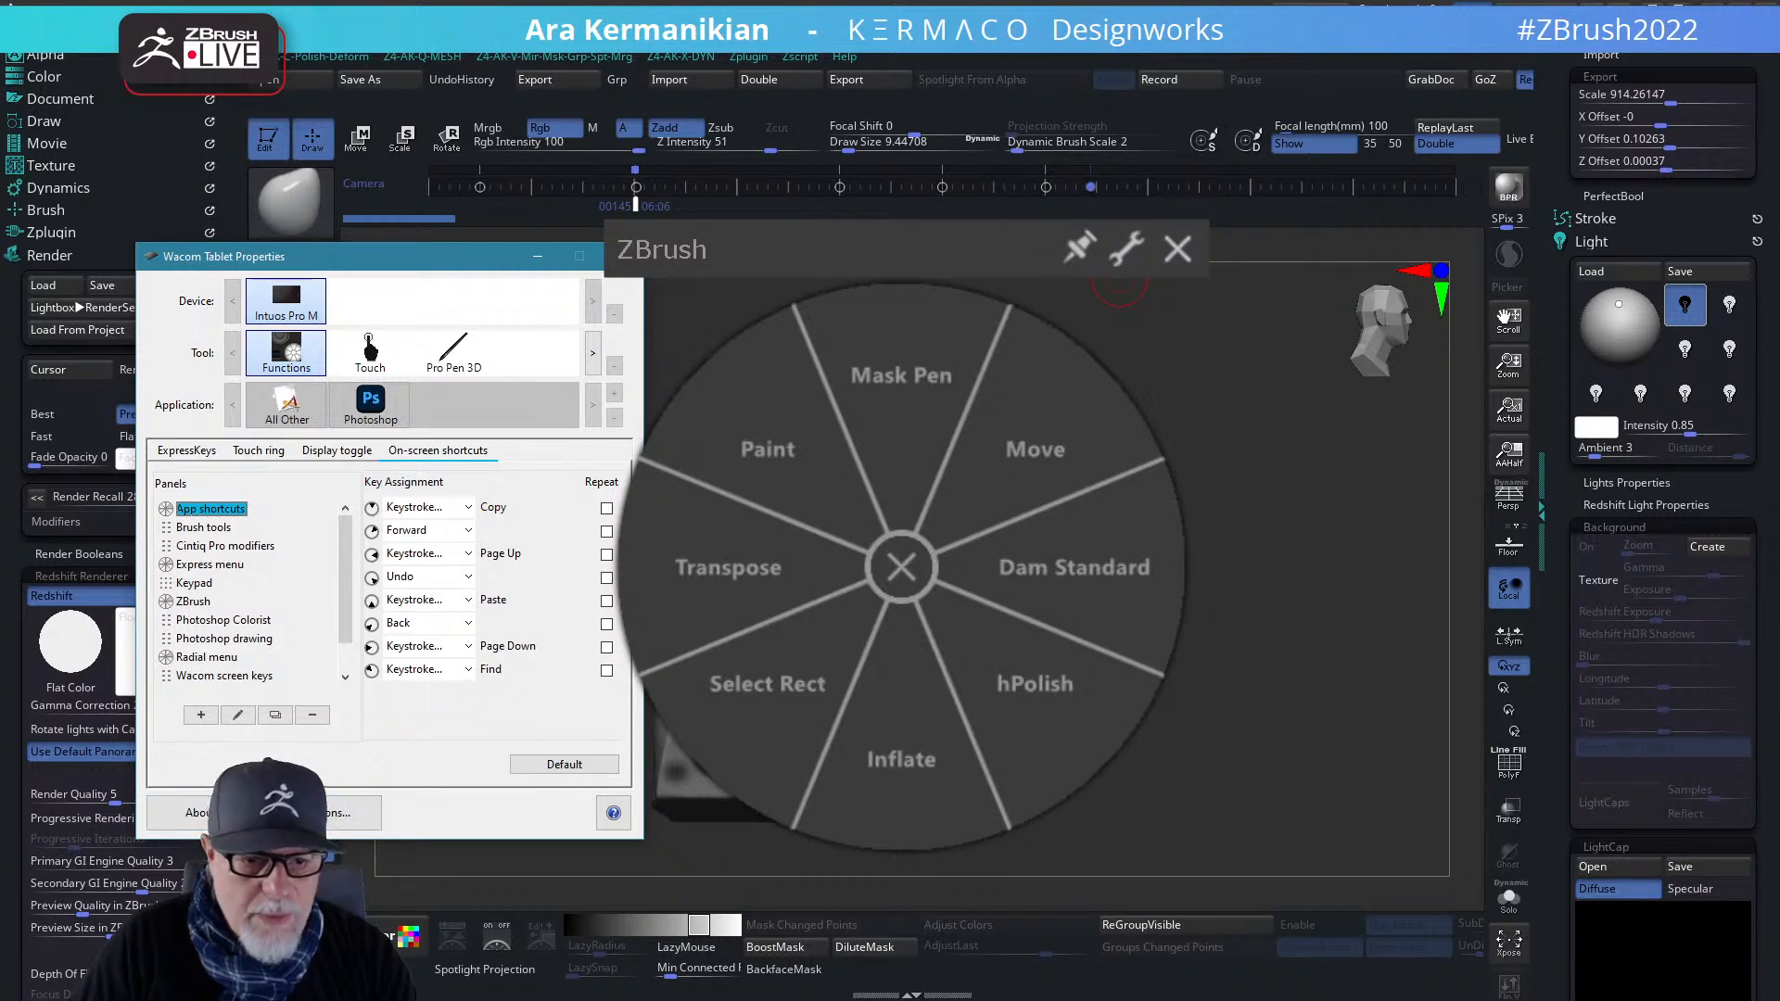
- Review the App shortcuts panel's size and Display at Cursor options in Wacom Tablet Properties and accept them
left_click_drag(559, 269, 531, 303)
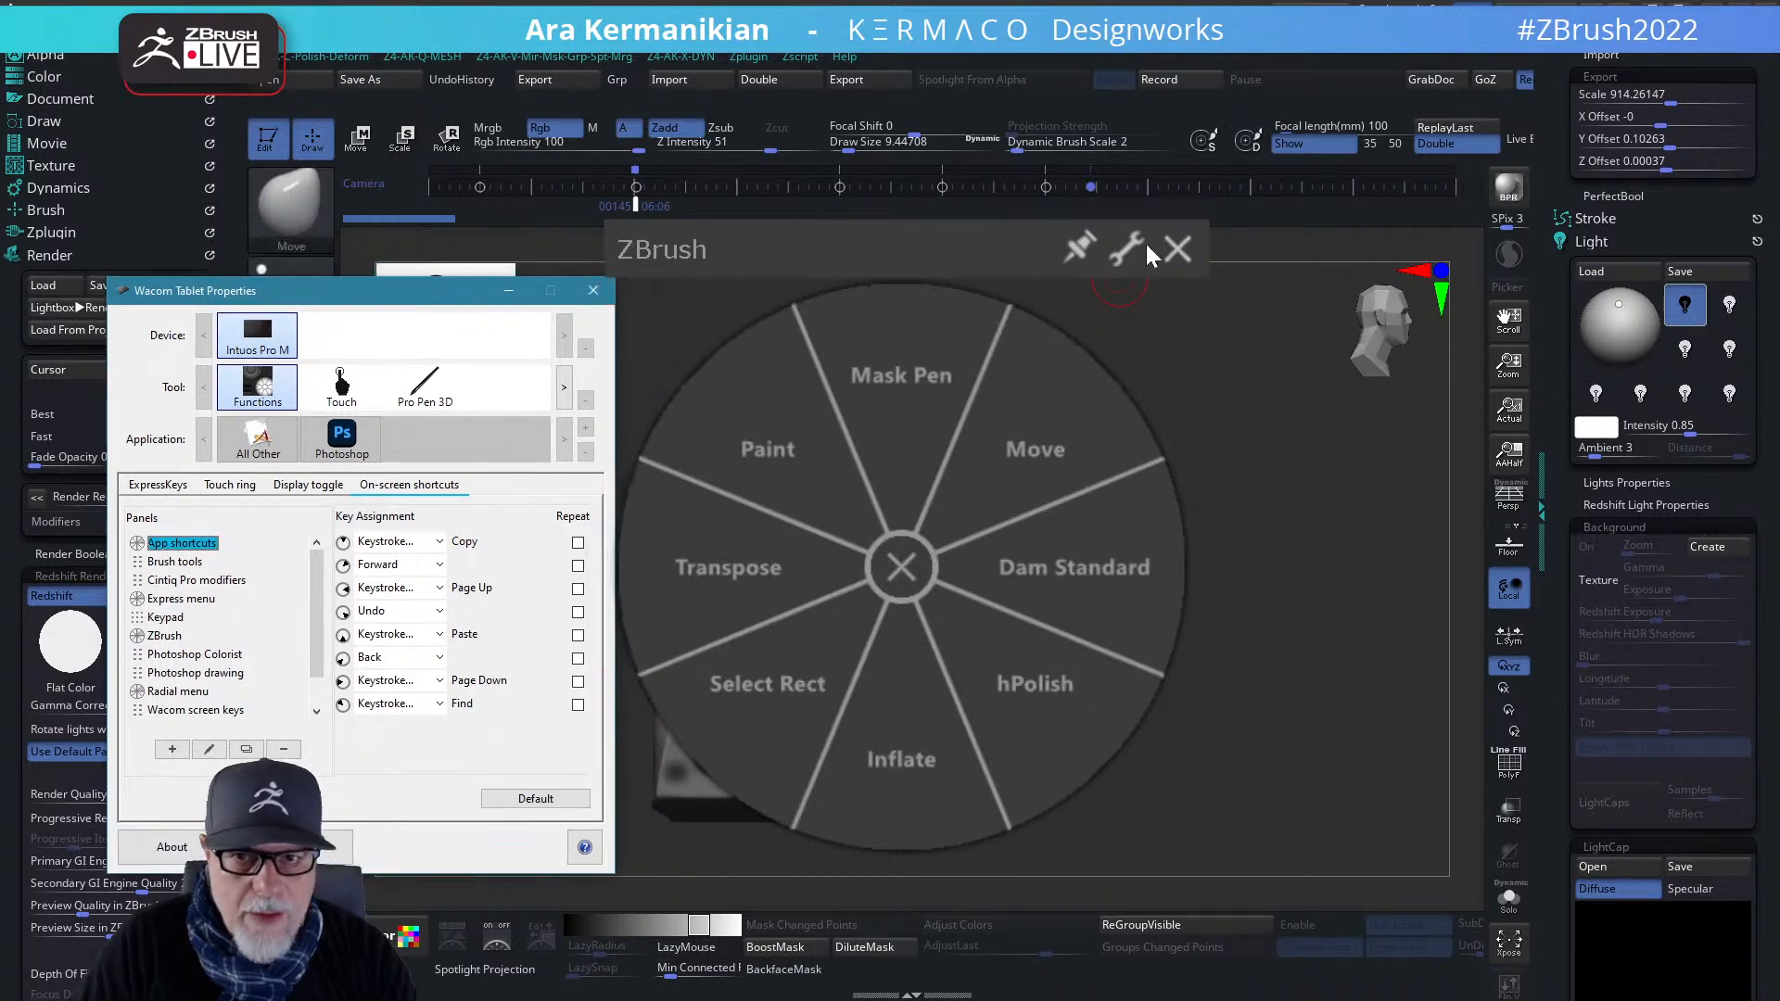
left_click(593, 294)
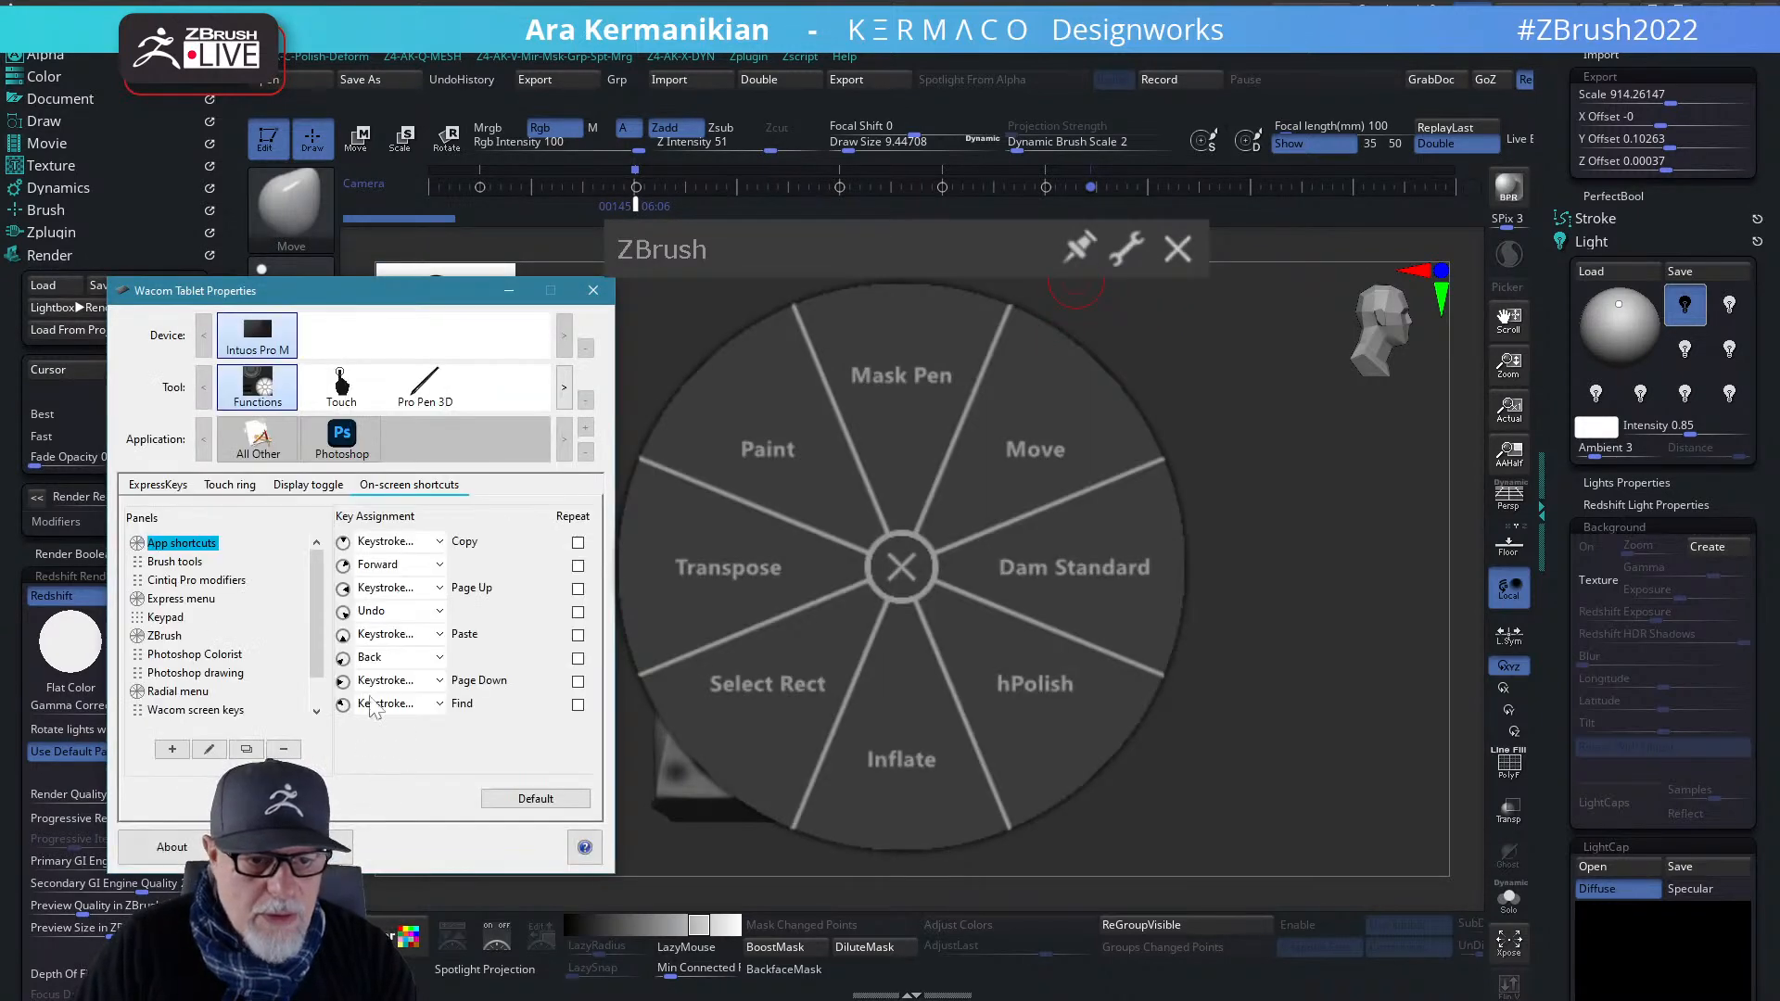
left_click(209, 749)
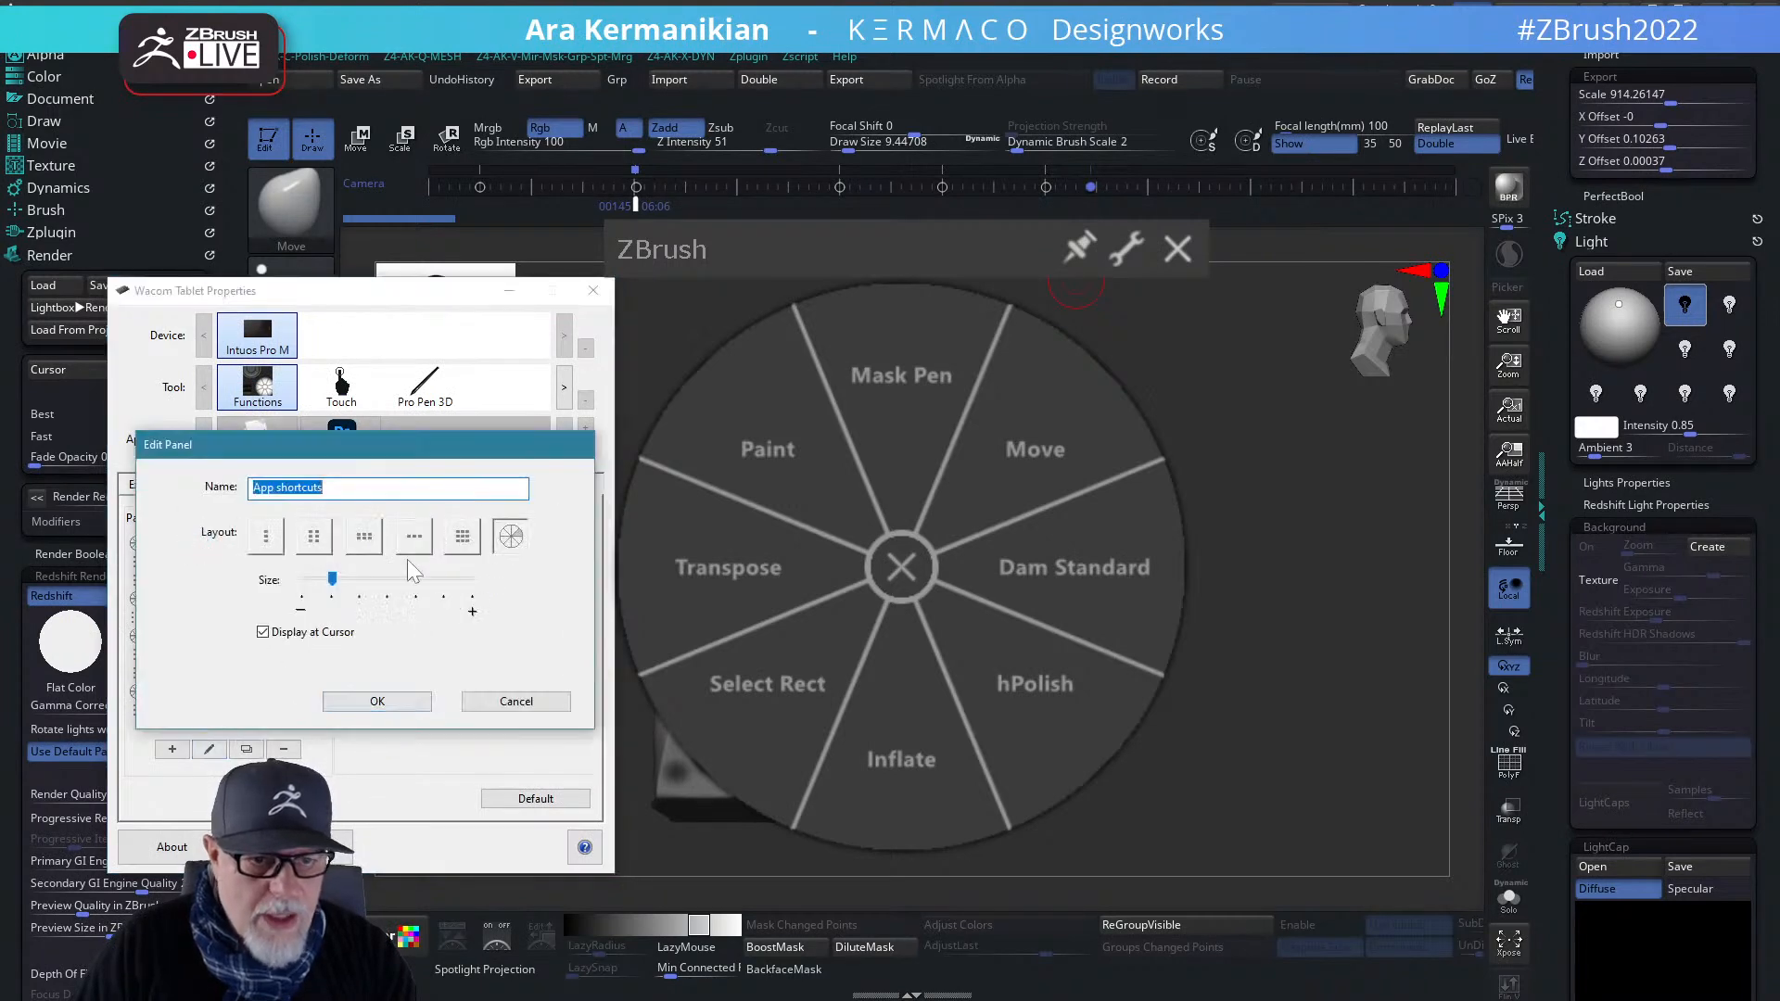
left_click(358, 582)
left_click(331, 584)
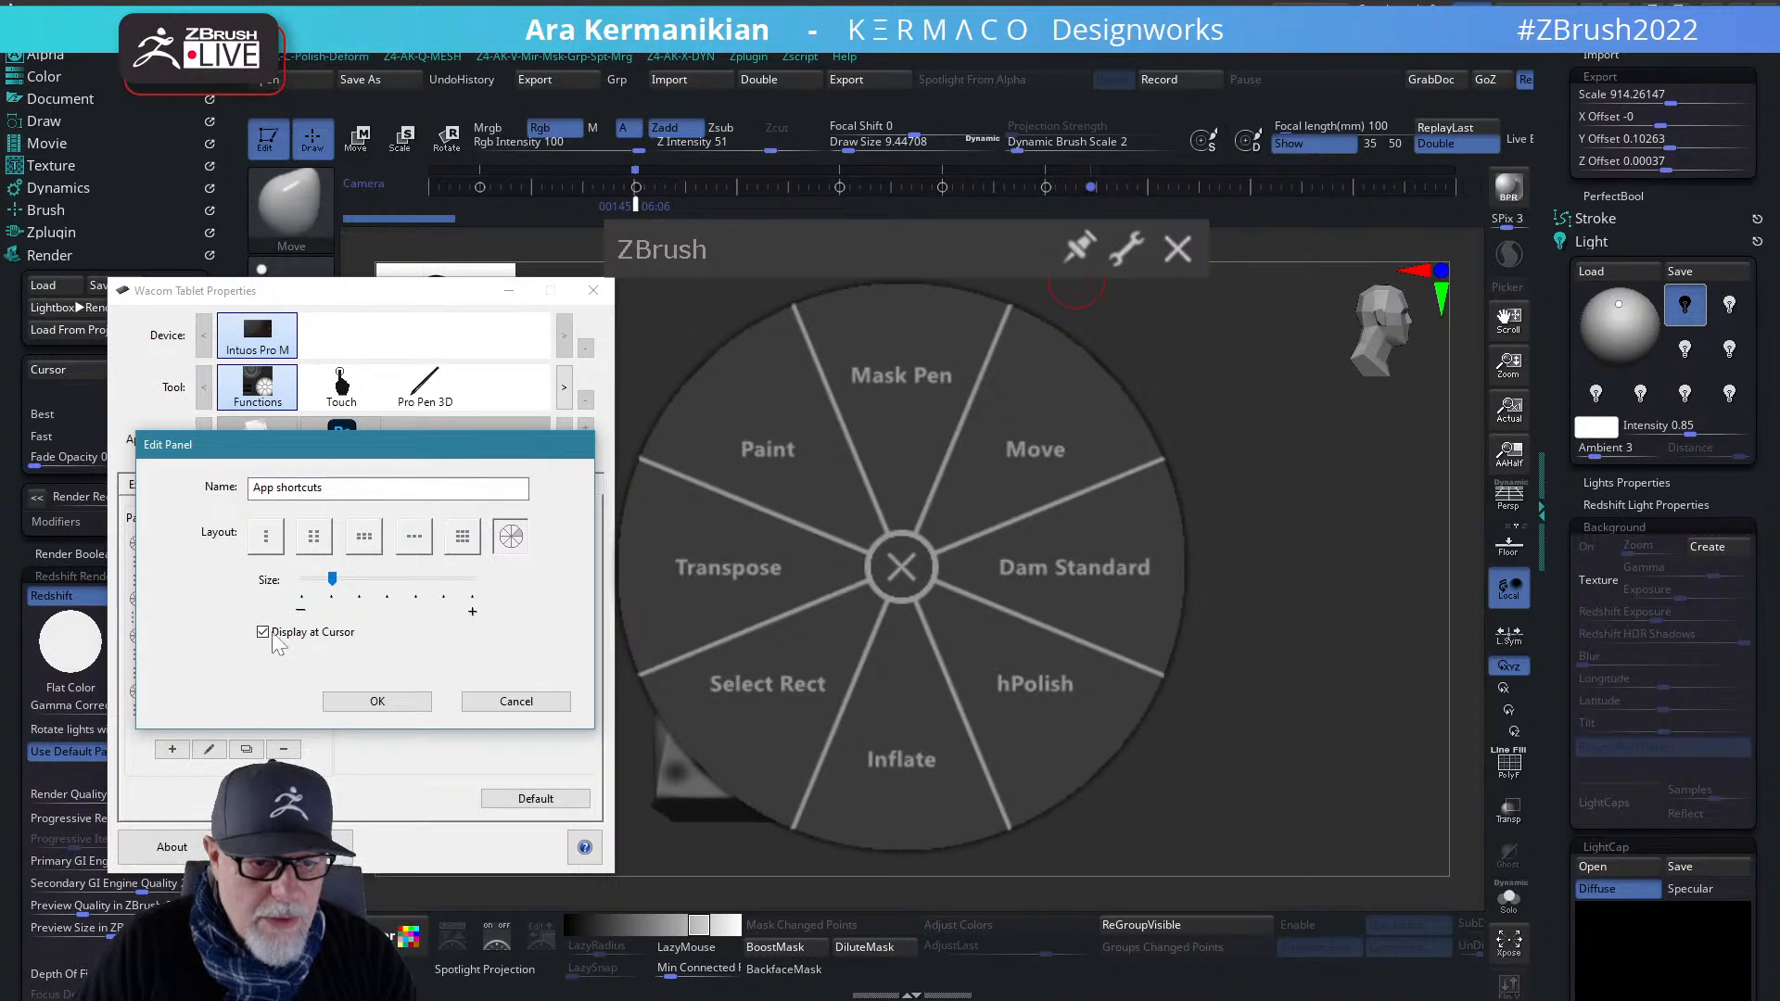
left_click(377, 703)
left_click(1121, 271)
left_click(908, 561)
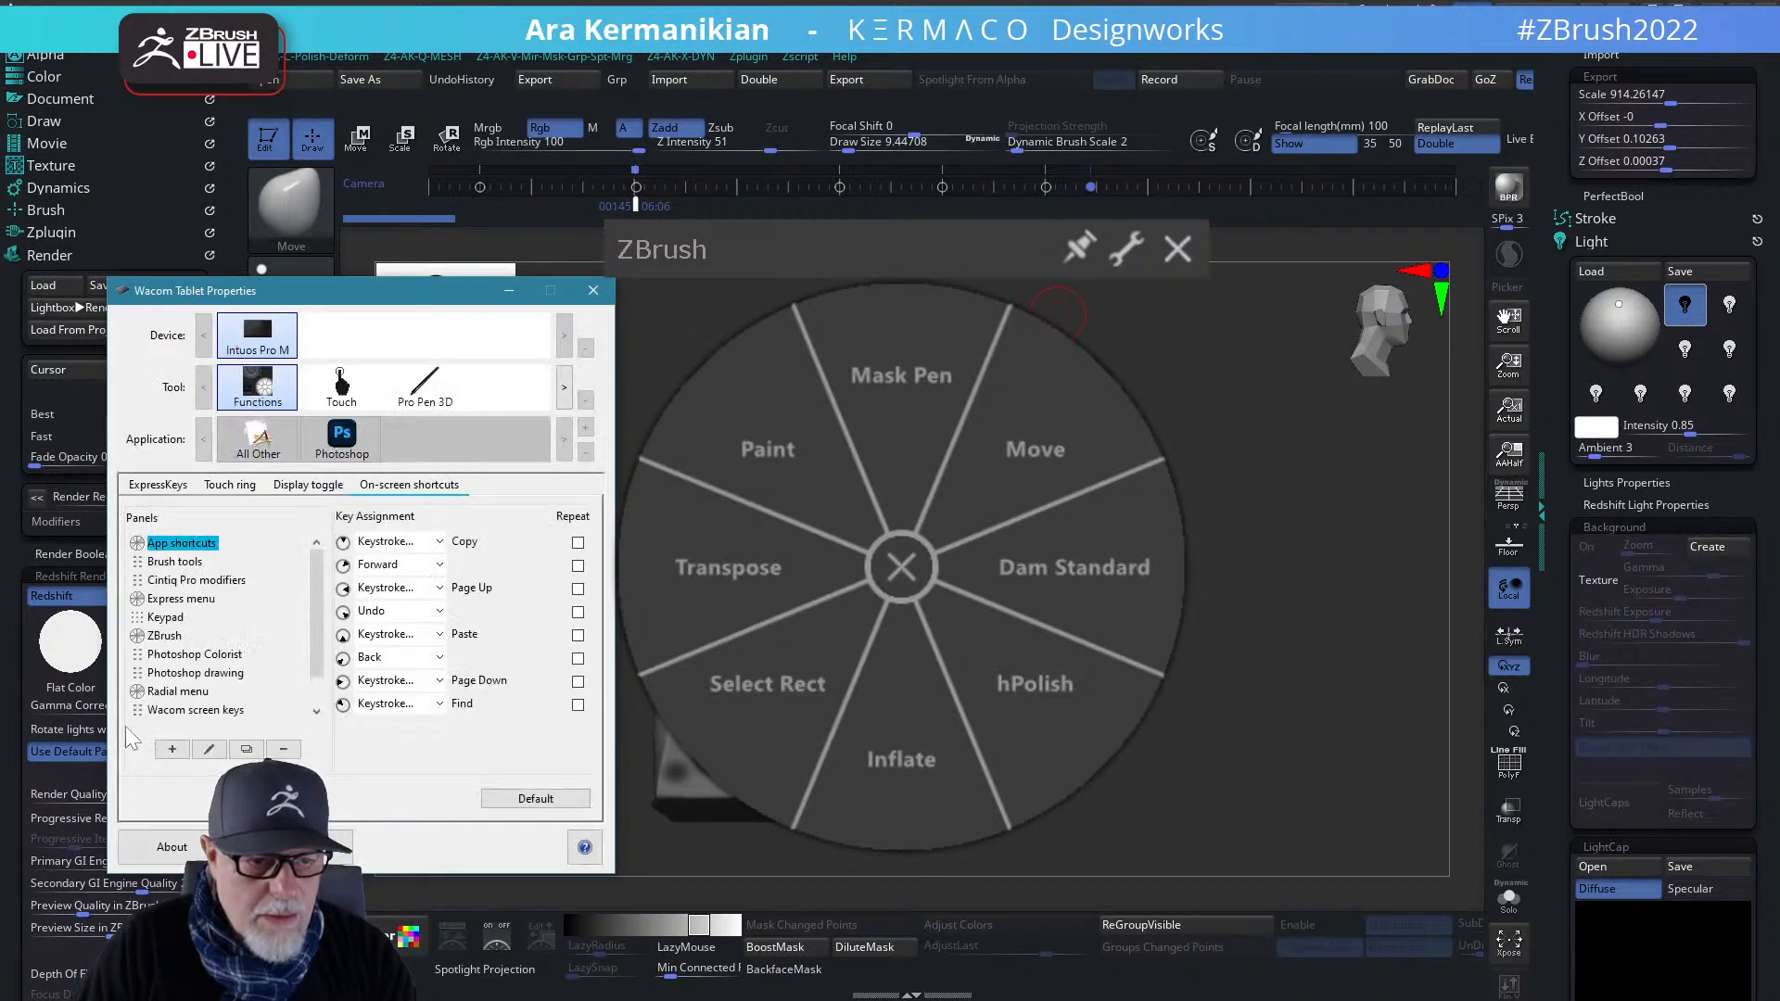
- Reduce the ZBrush radial panel's size to the second notch, enable Display at Cursor, and close Wacom Tablet Properties
left_click(166, 635)
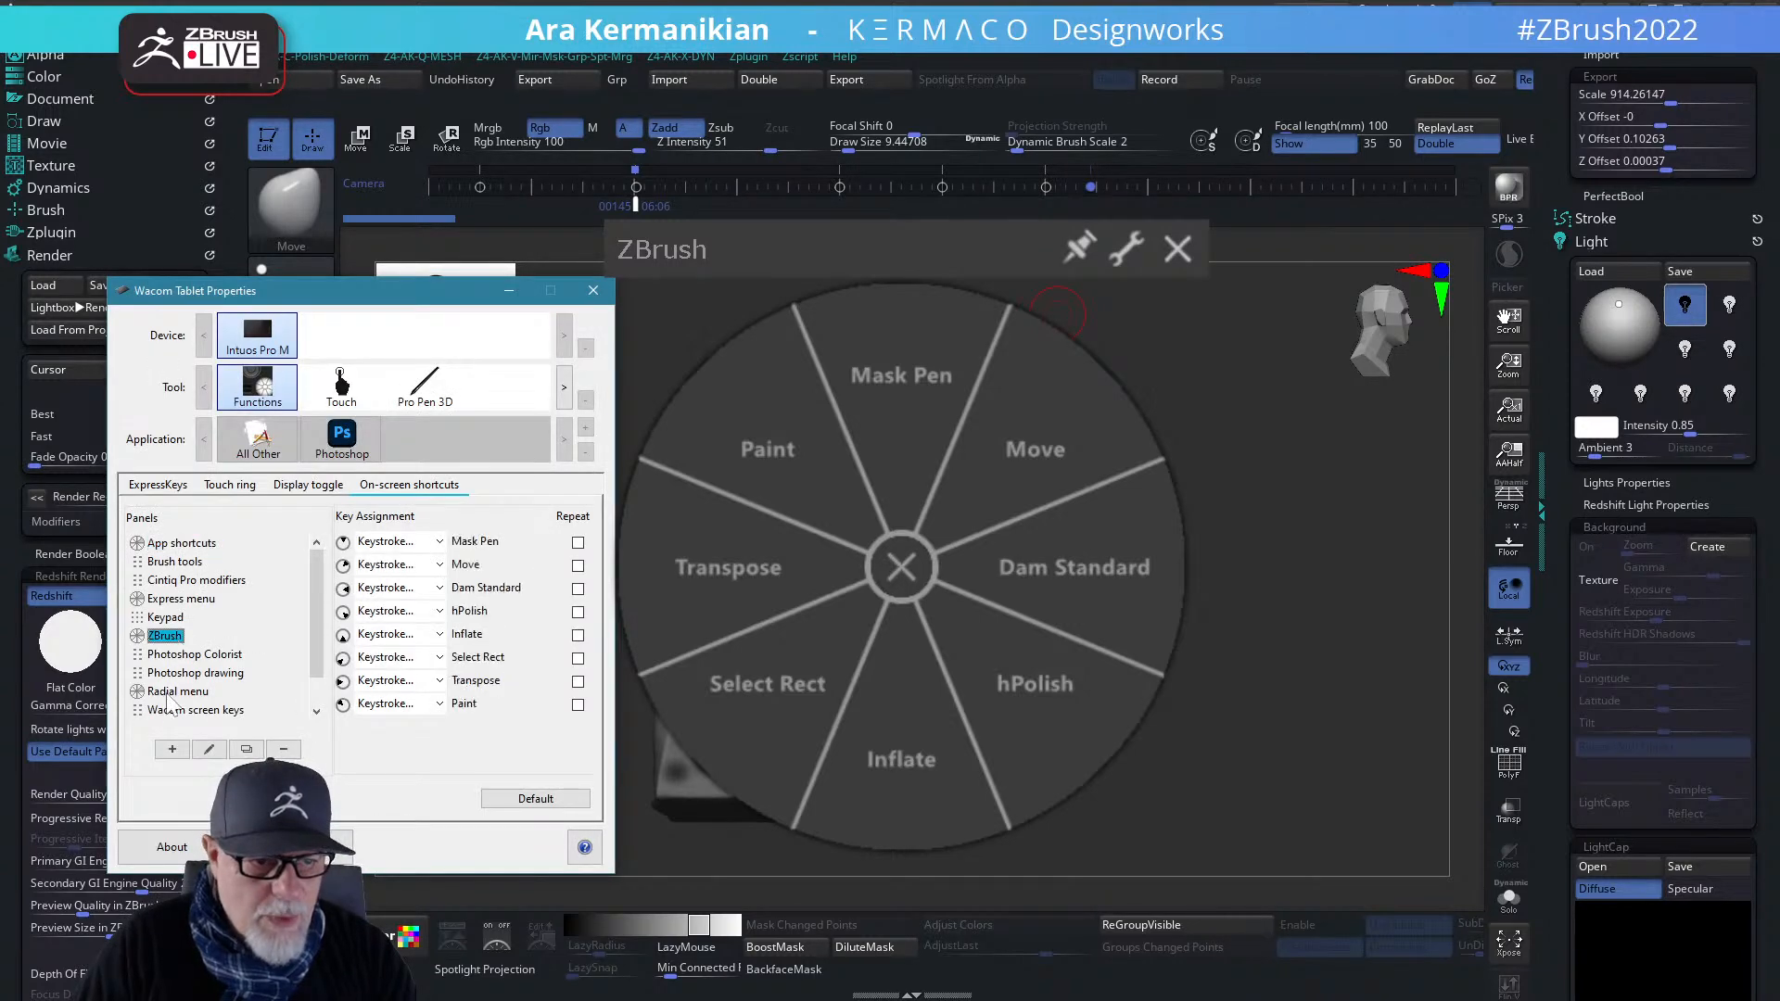
left_click(209, 749)
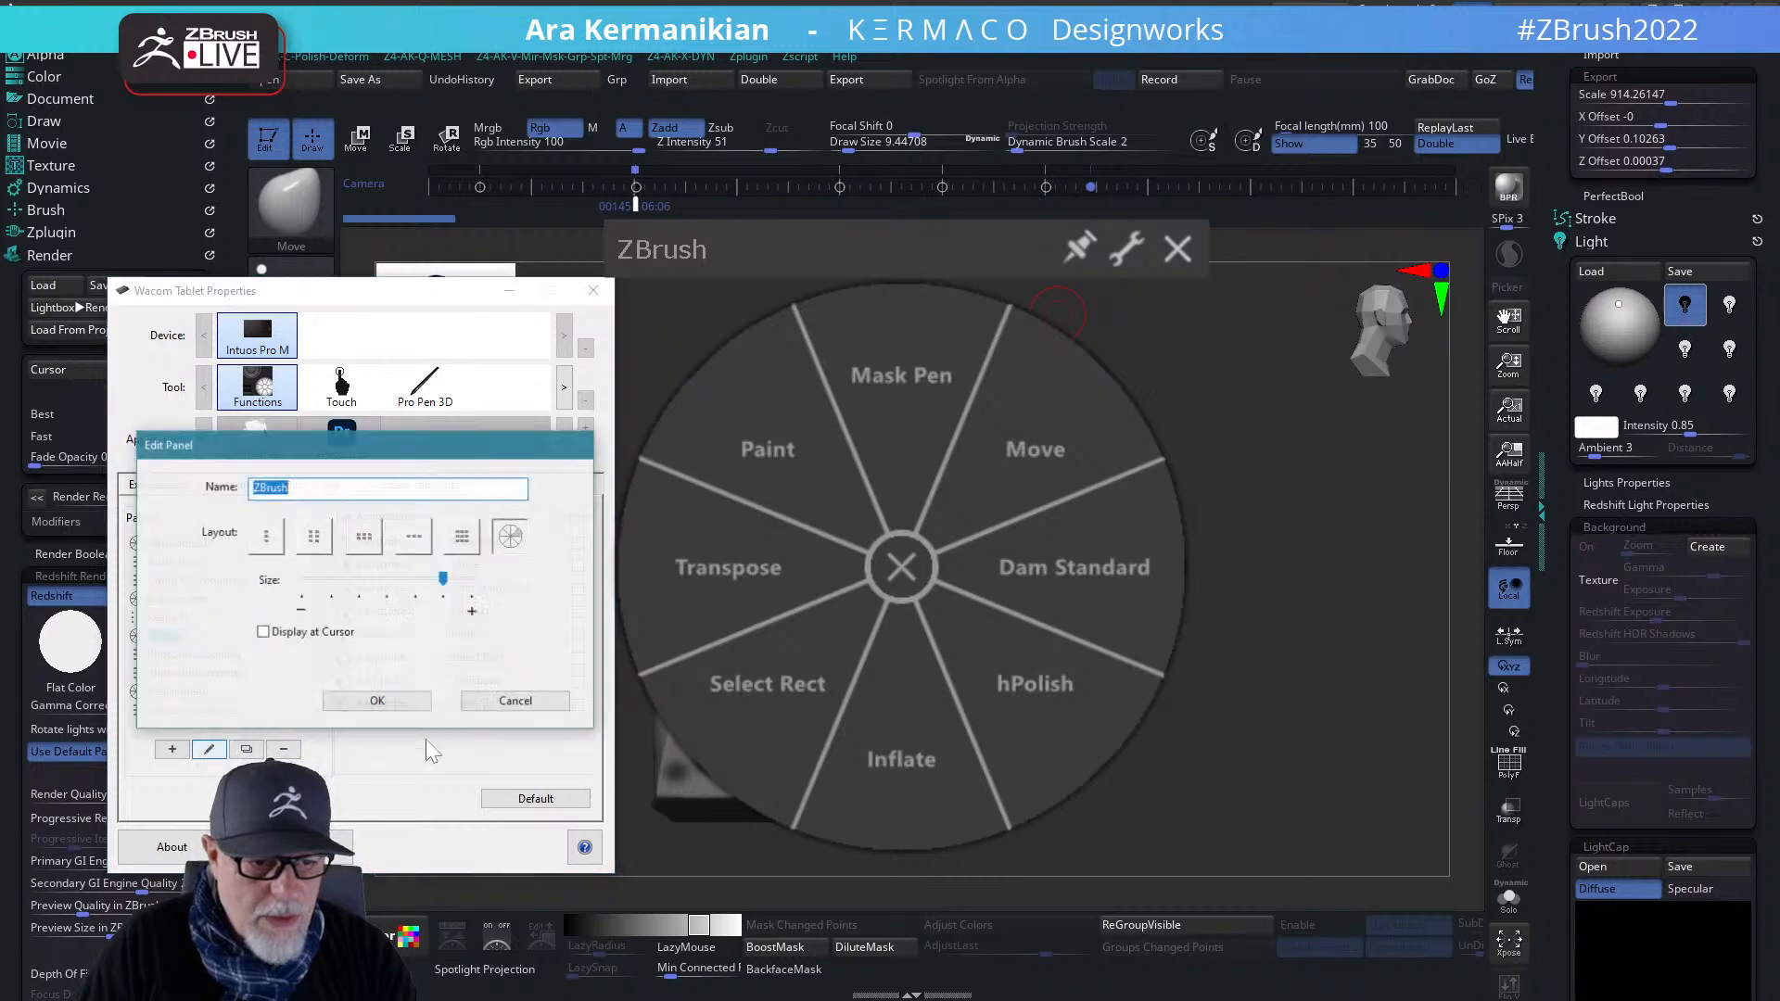
left_click_drag(442, 578, 331, 578)
left_click(263, 632)
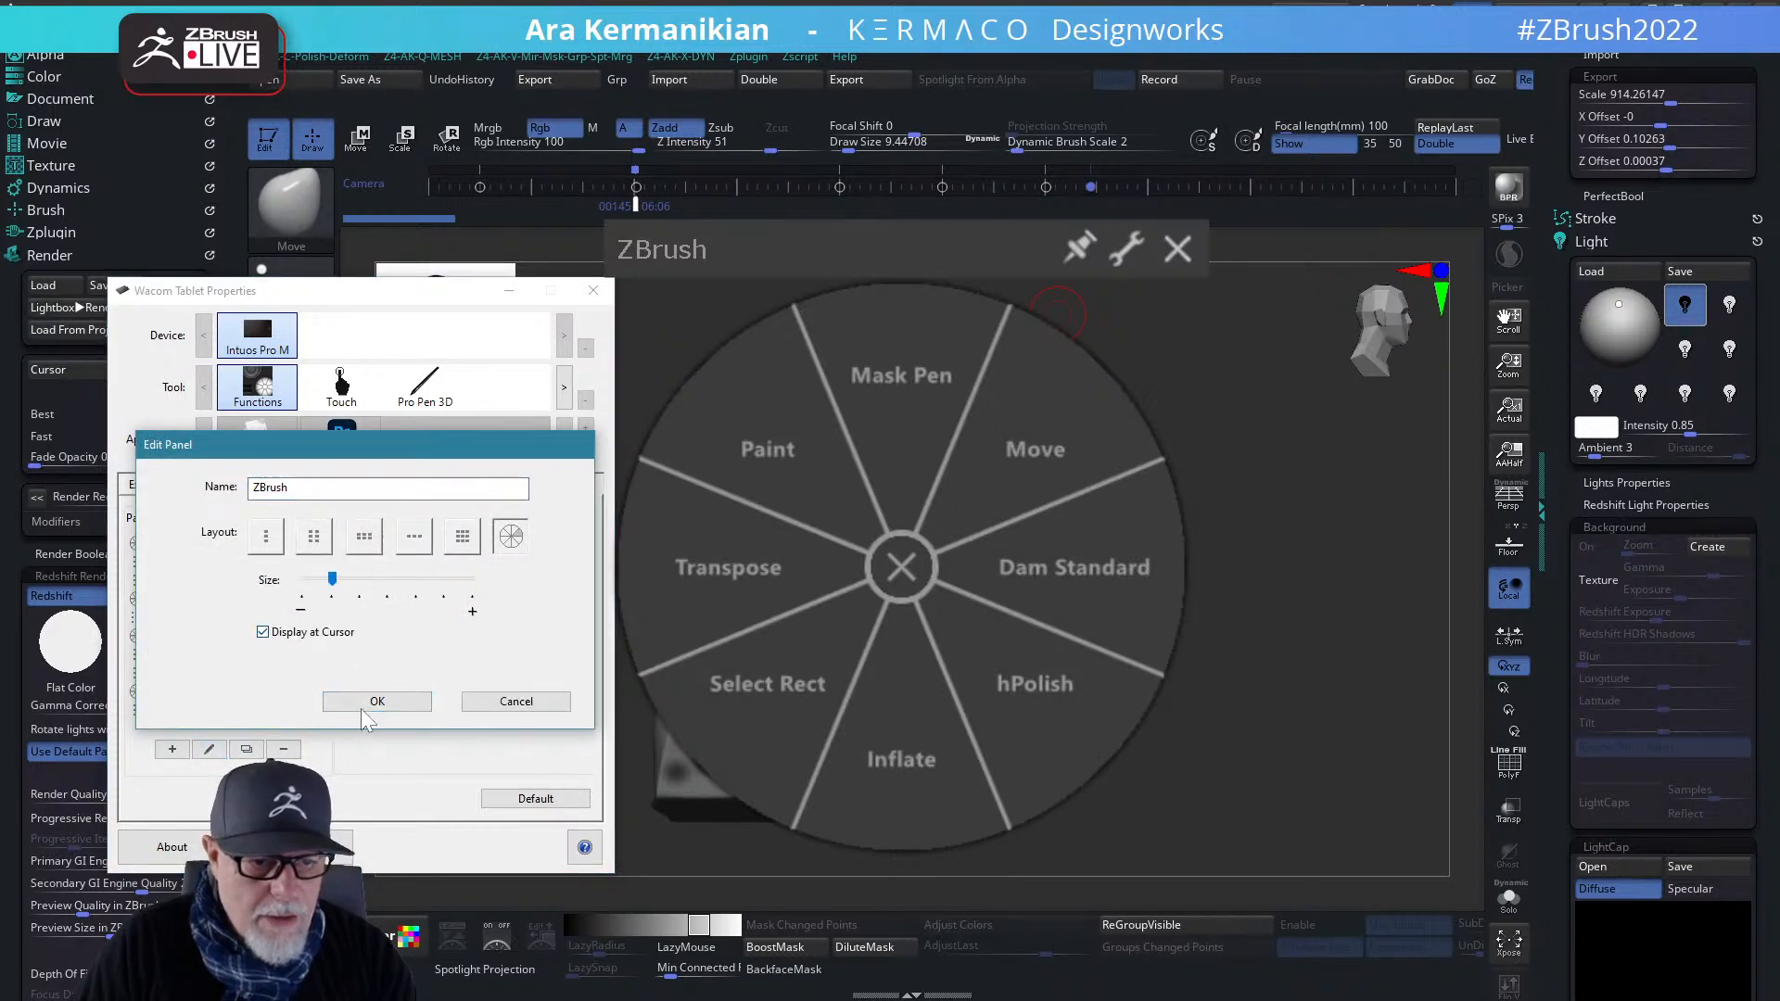
left_click(364, 708)
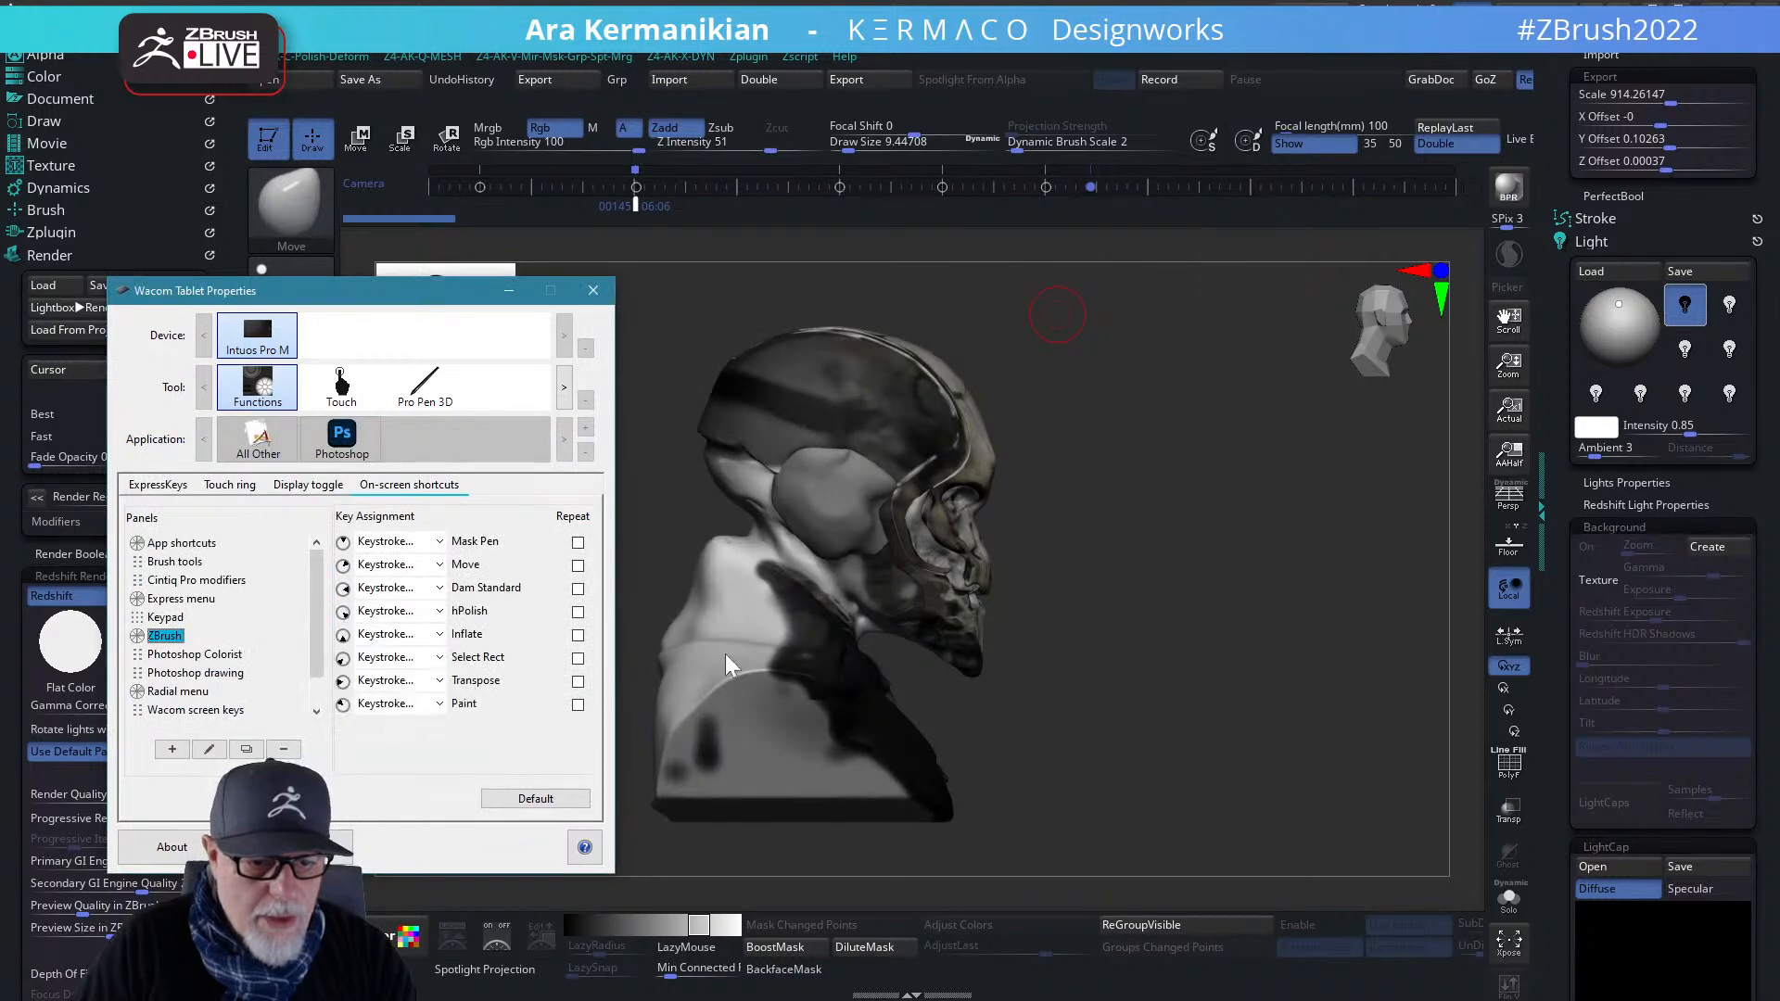
left_click(593, 290)
- Turn the bust to its front view and examine the painted mask and collar
mouse_move(1192, 565)
left_mouse_down()
mouse_move(1236, 572)
mouse_move(1215, 524)
left_mouse_up()
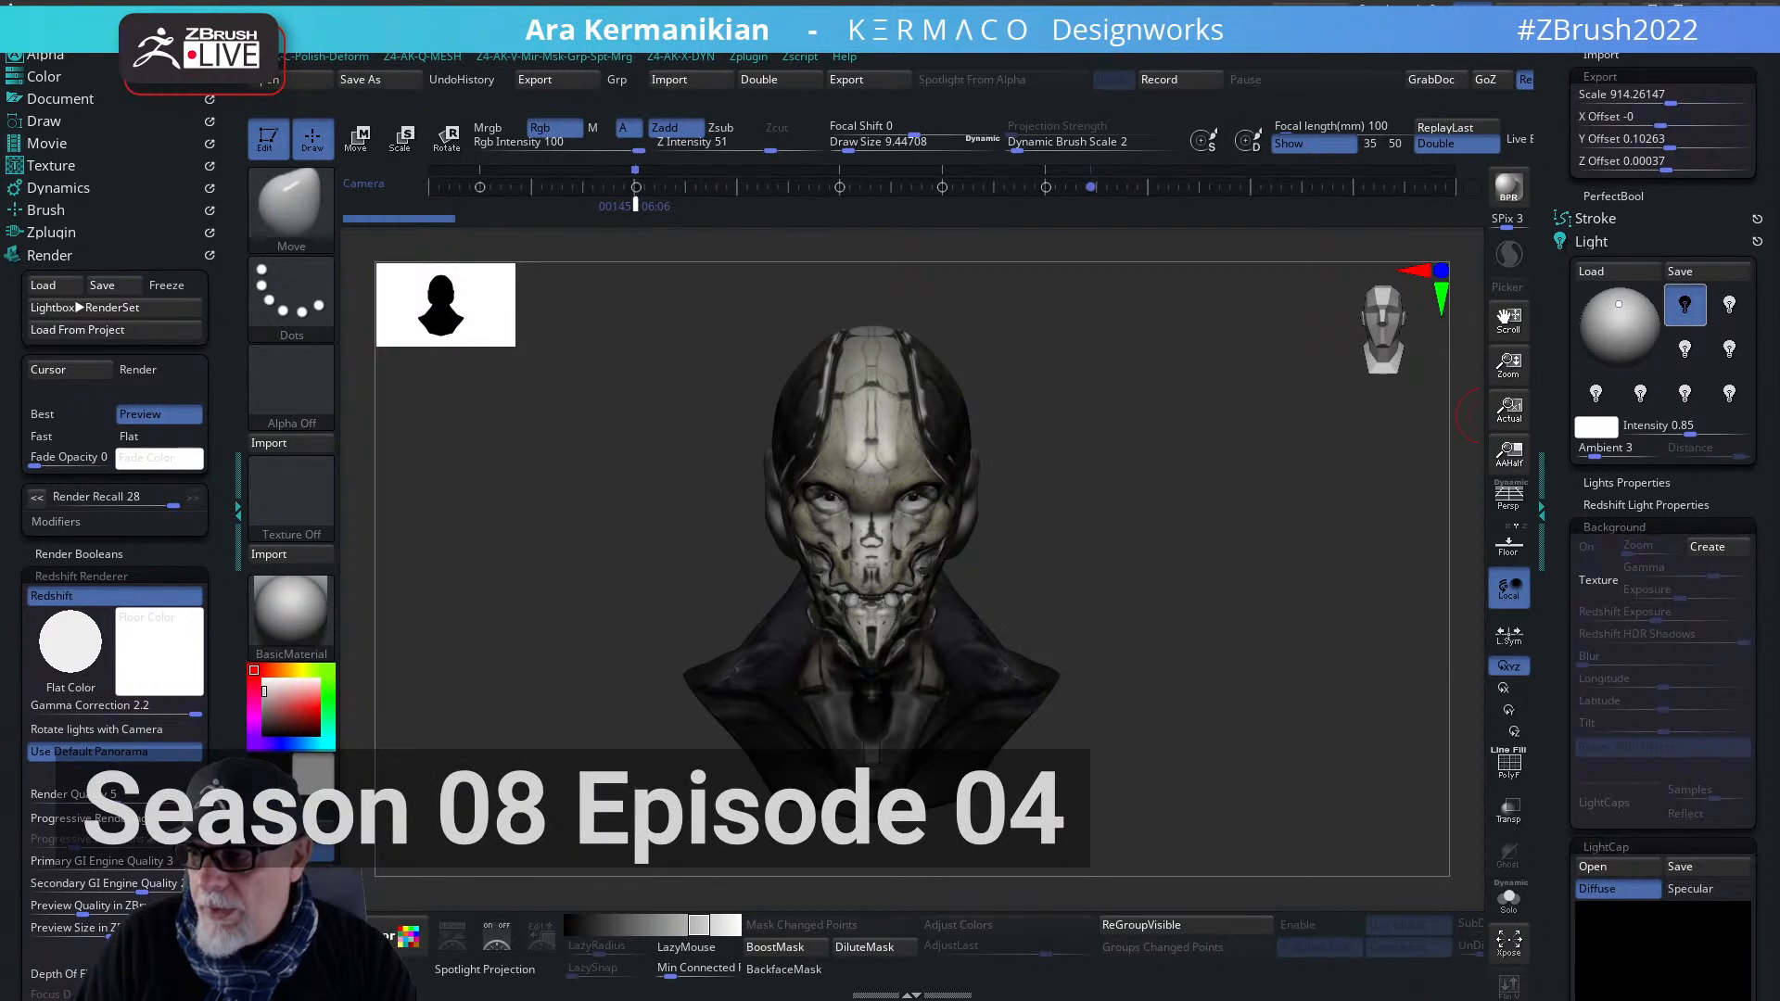
mouse_move(1255, 648)
left_mouse_down()
mouse_move(1295, 587)
mouse_move(840, 731)
left_mouse_up()
mouse_move(1323, 660)
left_mouse_down()
mouse_move(1225, 718)
mouse_move(1259, 692)
left_mouse_up()
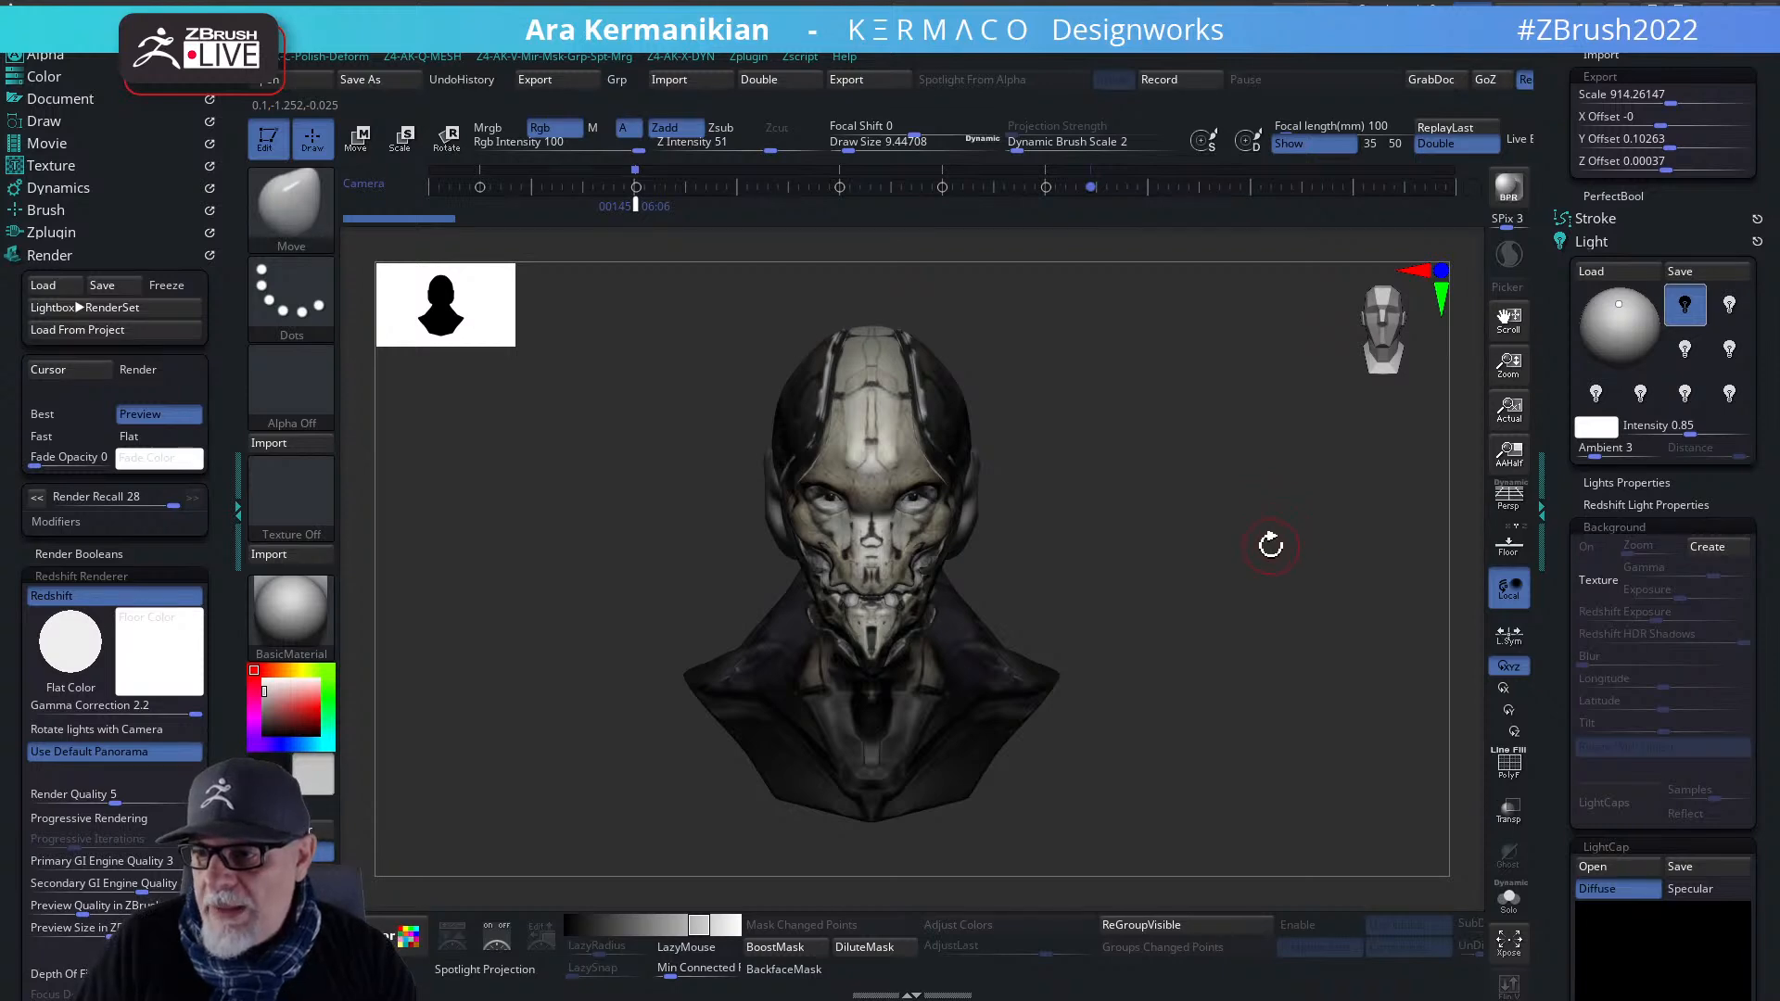
mouse_move(1261, 543)
left_mouse_down()
mouse_move(1243, 536)
mouse_move(1276, 540)
mouse_move(1239, 537)
mouse_move(1268, 551)
left_mouse_up()
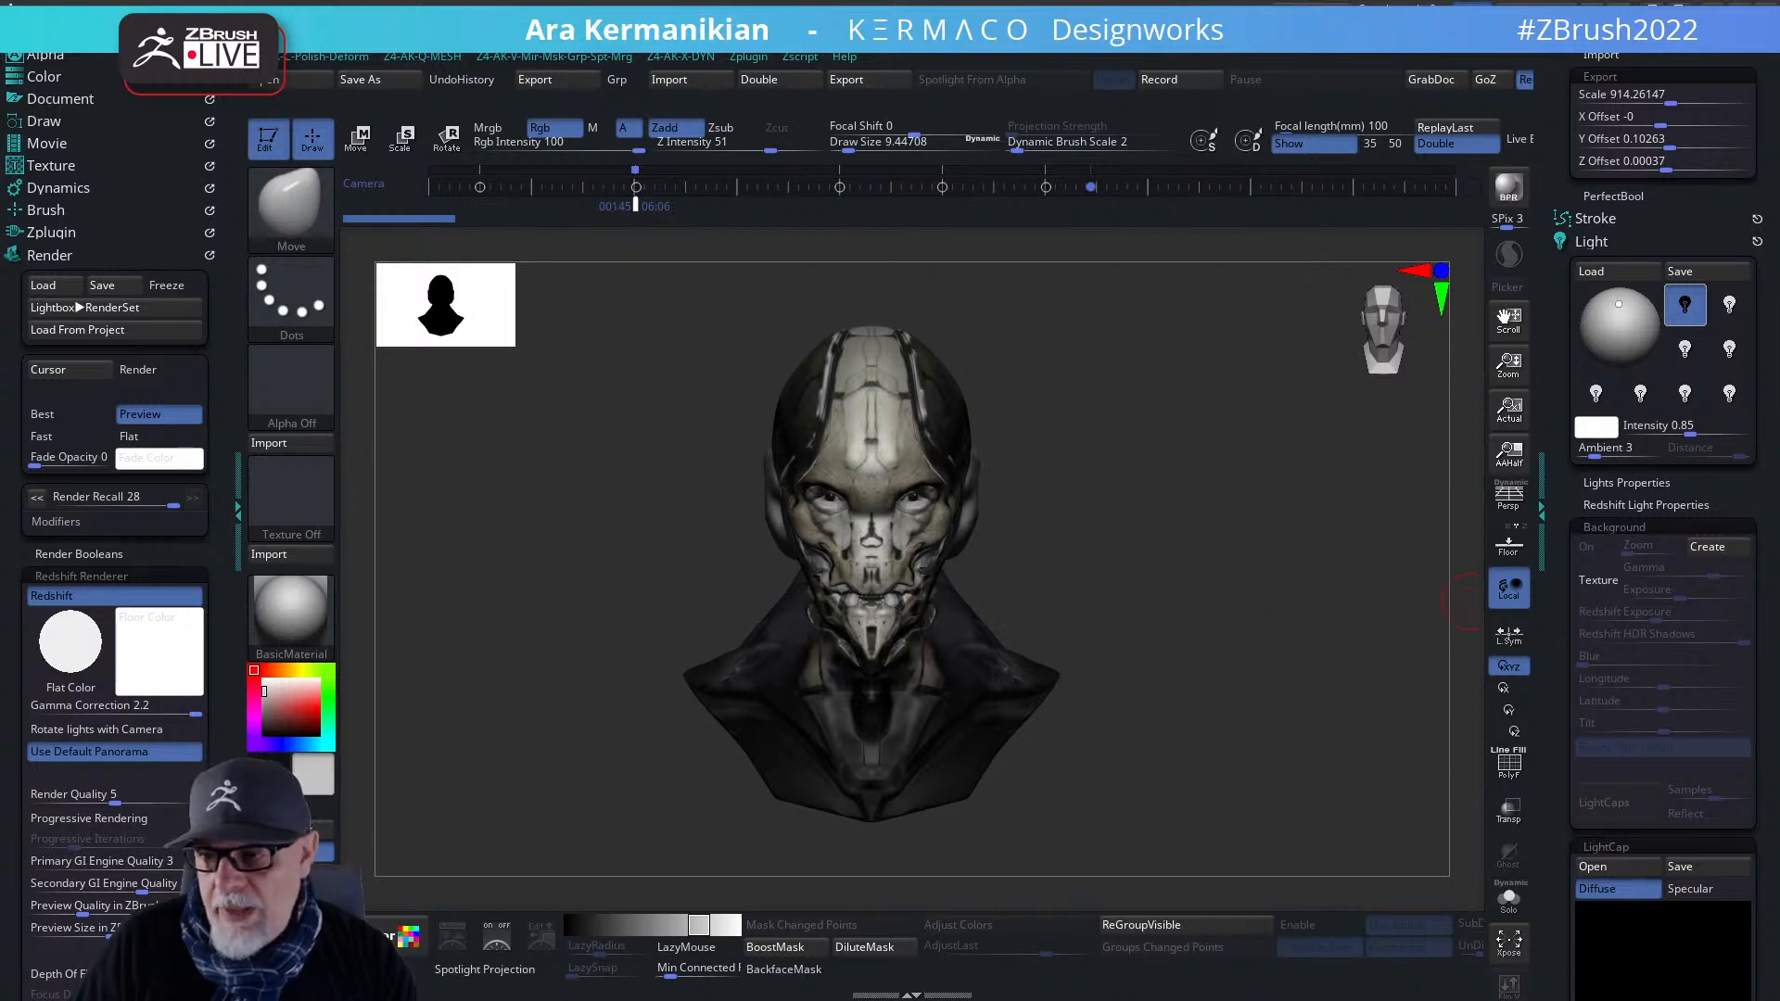
mouse_move(1170, 623)
left_mouse_down()
mouse_move(1294, 608)
mouse_move(1220, 615)
mouse_move(1270, 607)
left_mouse_up()
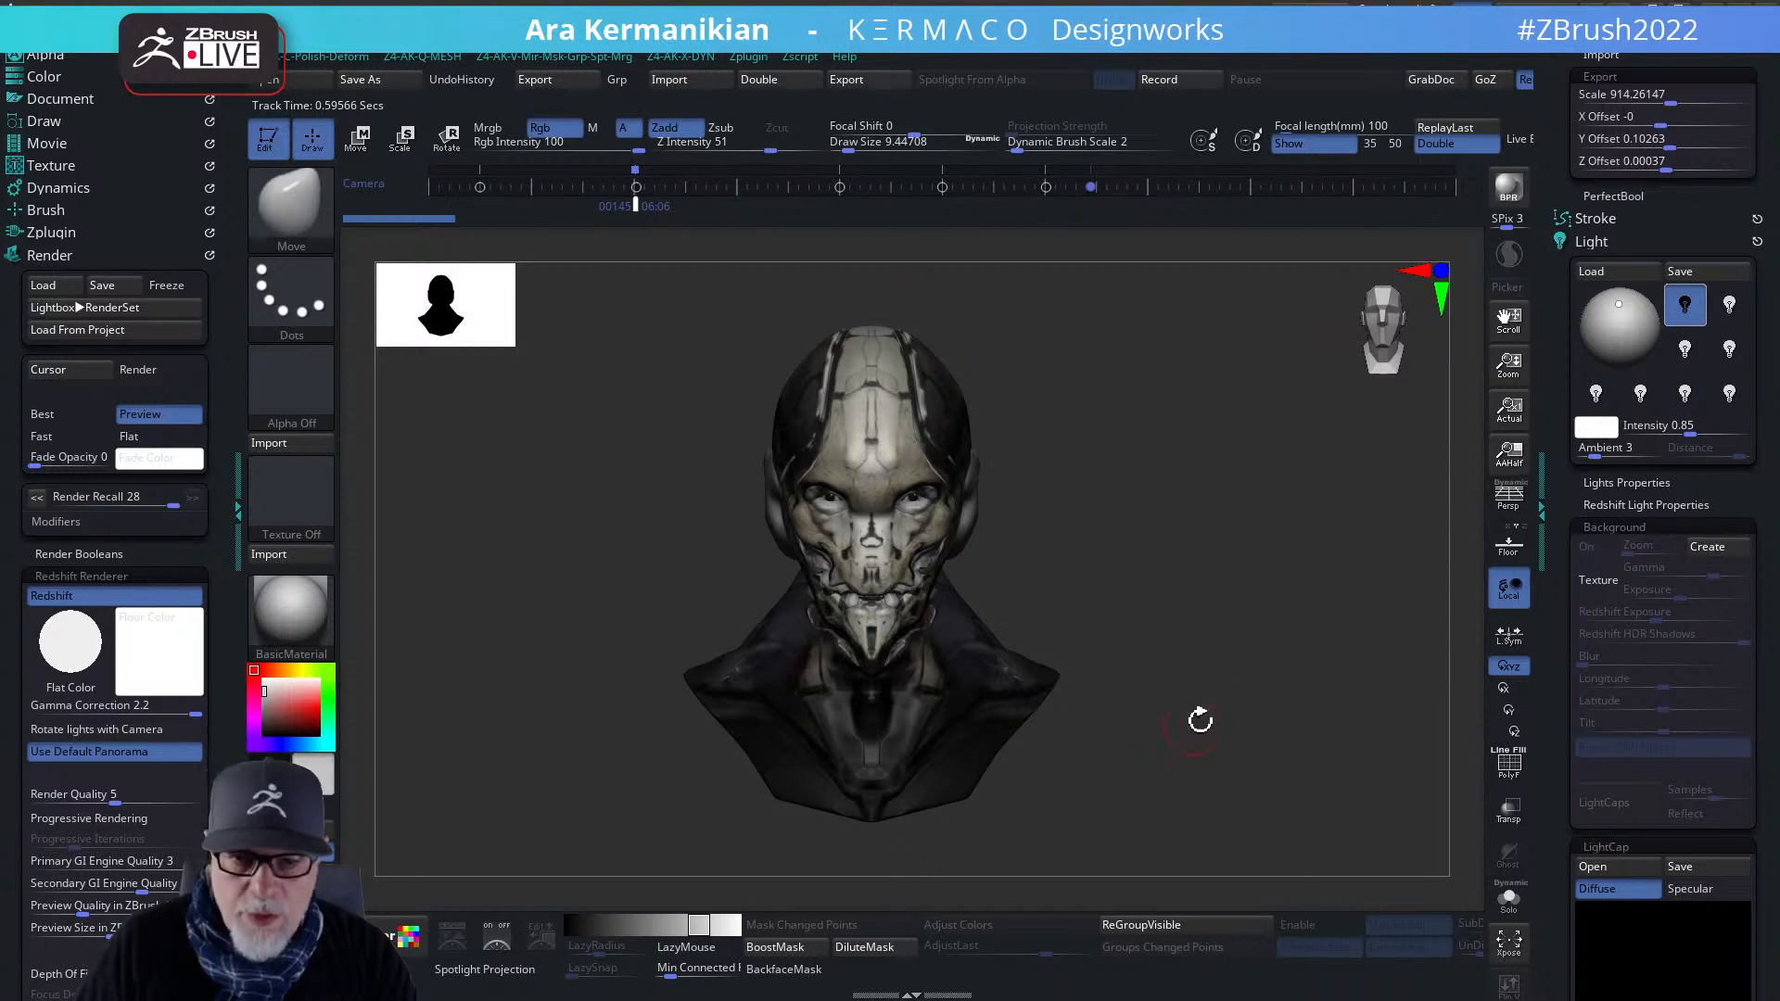
left_click_drag(1313, 607, 1270, 627)
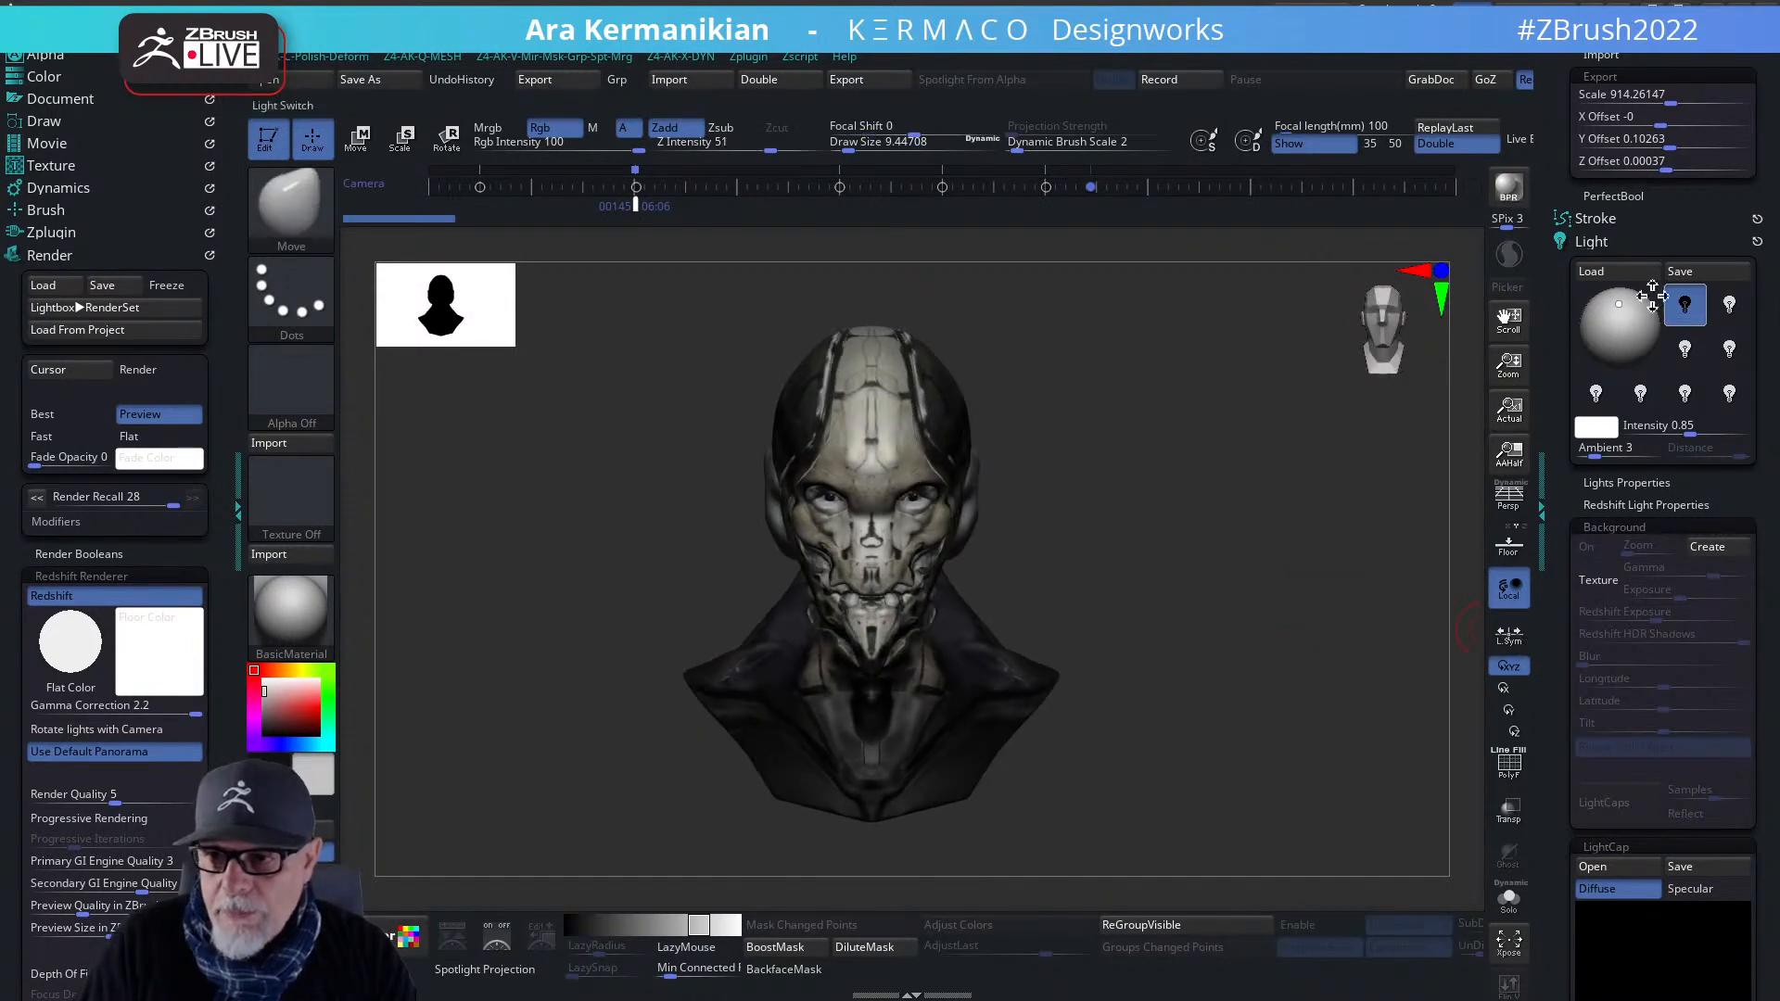
- Collapse the Light palette and the tool's Export section
left_click(1586, 237)
left_click_drag(1558, 328, 1630, 858)
left_click(1596, 865)
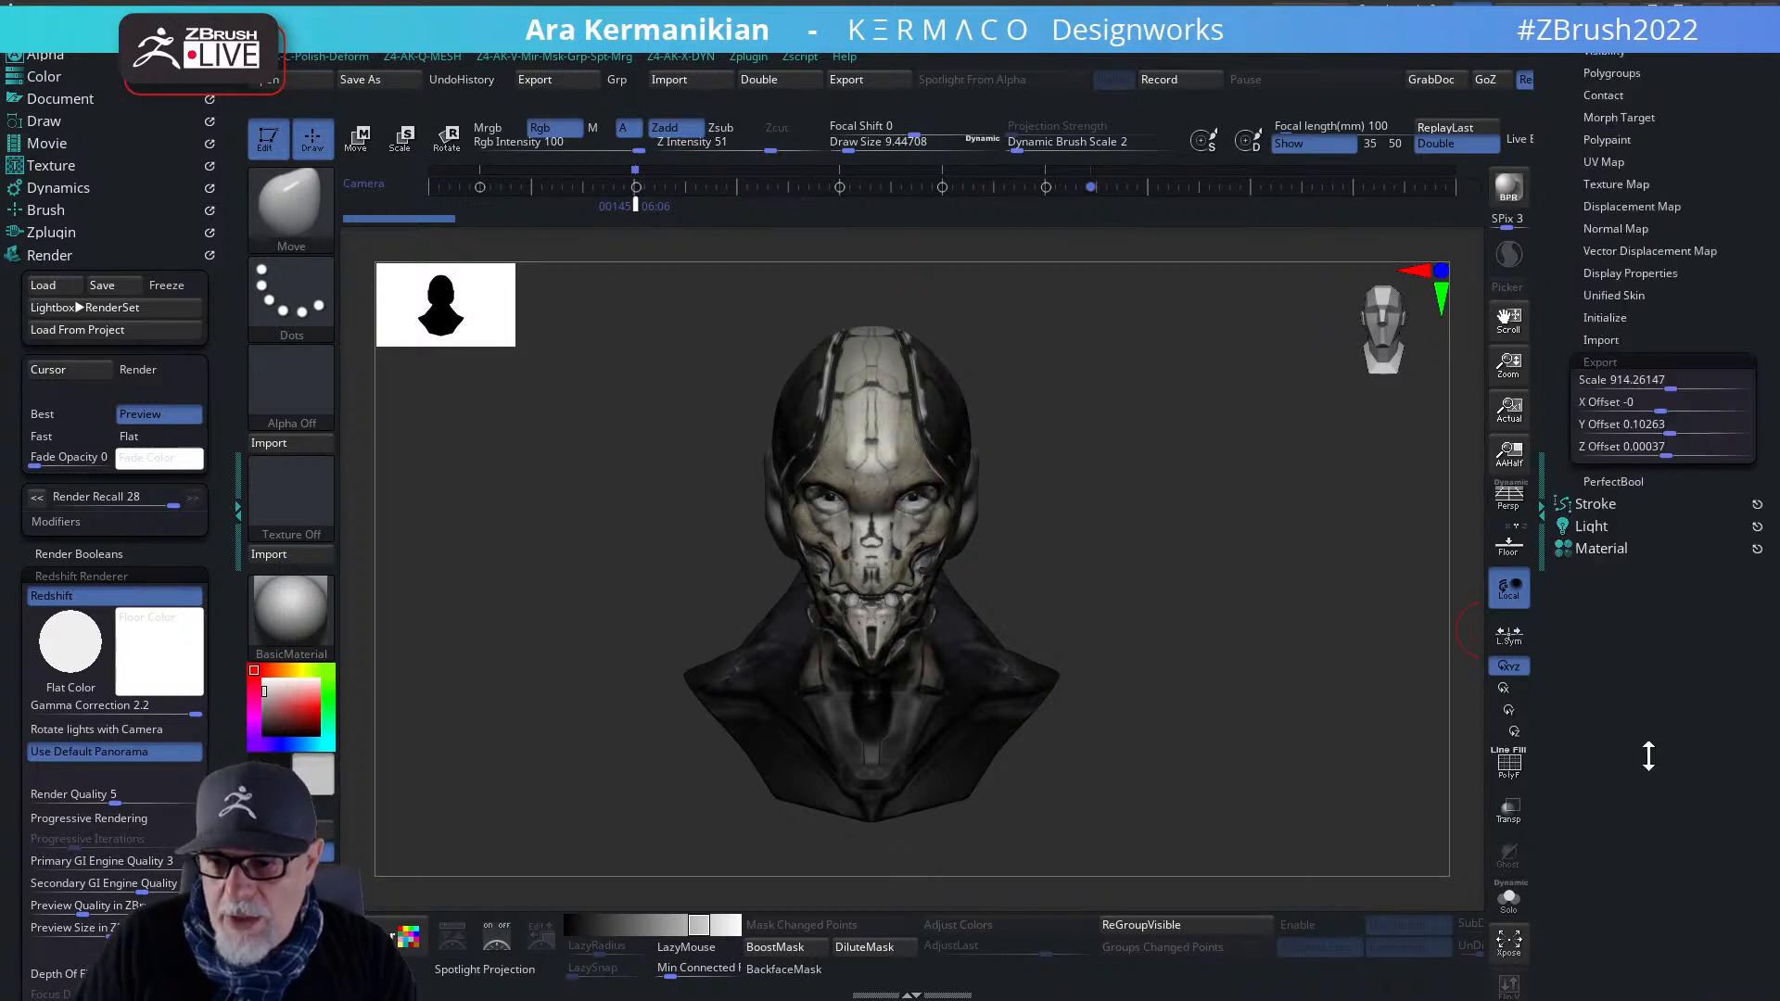
left_click(1604, 364)
left_click_drag(1569, 331, 1533, 603)
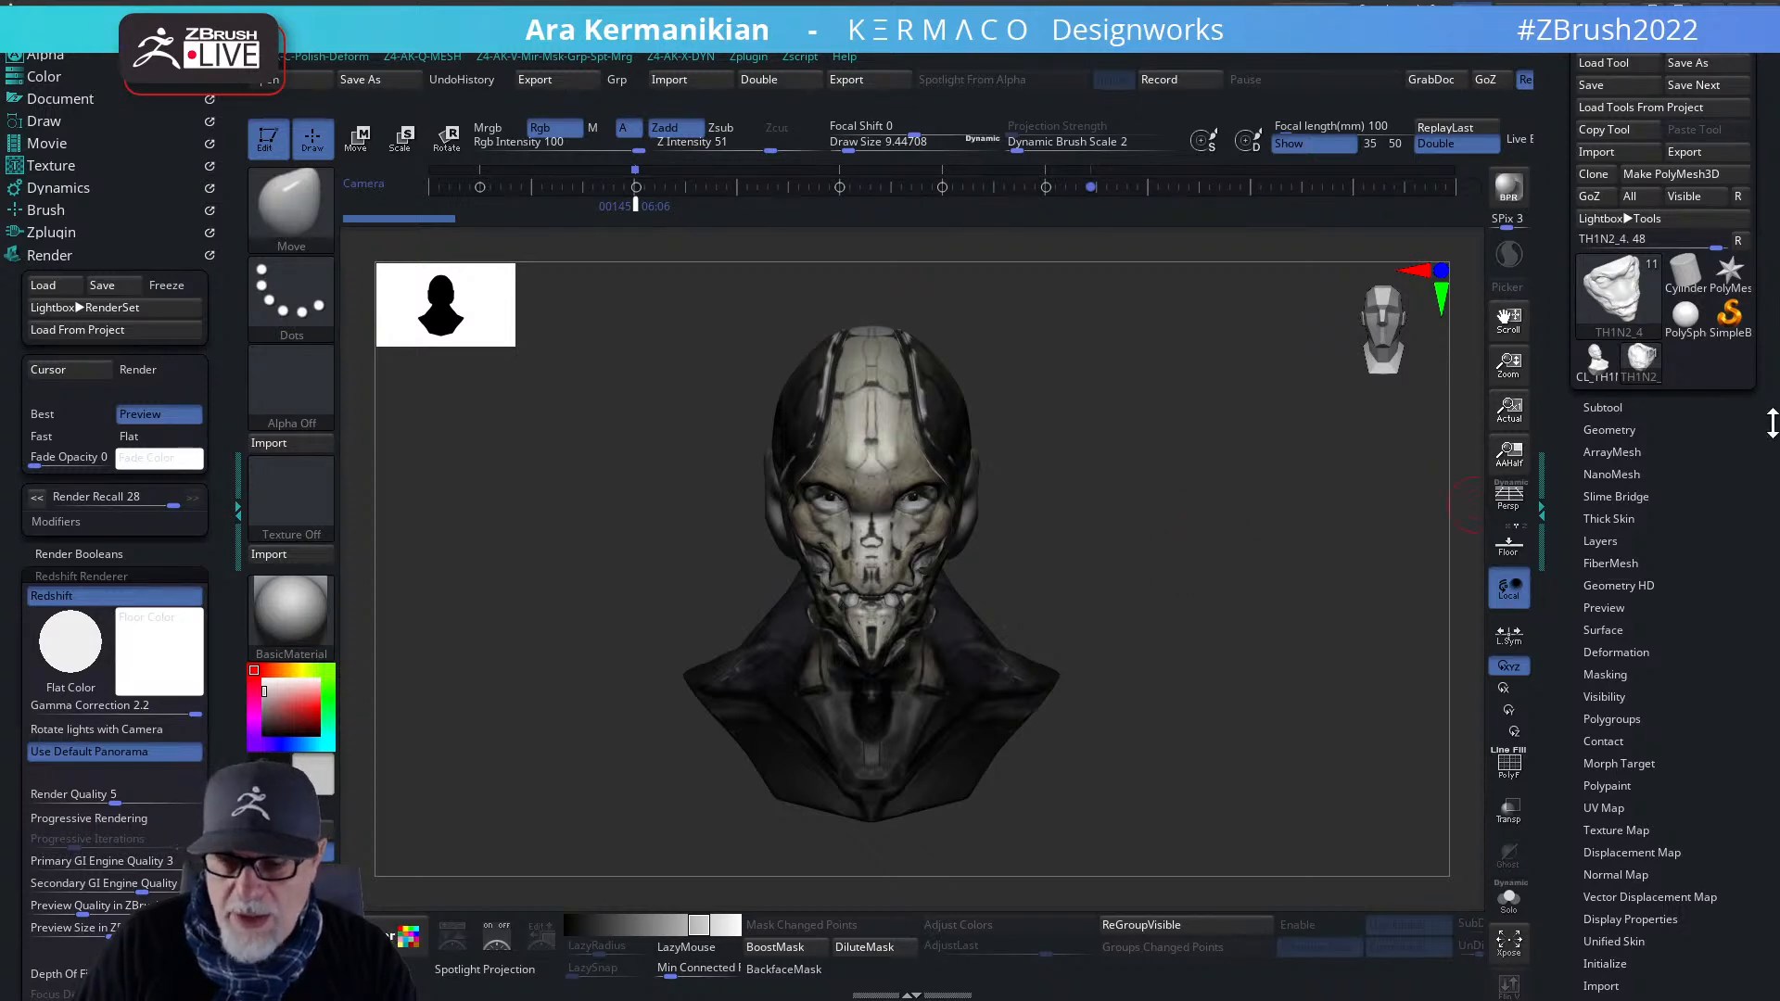
- Expand the Subtool section and move subtool TH1N2_3 up the list to sit directly below TH1N1
left_click(1613, 407)
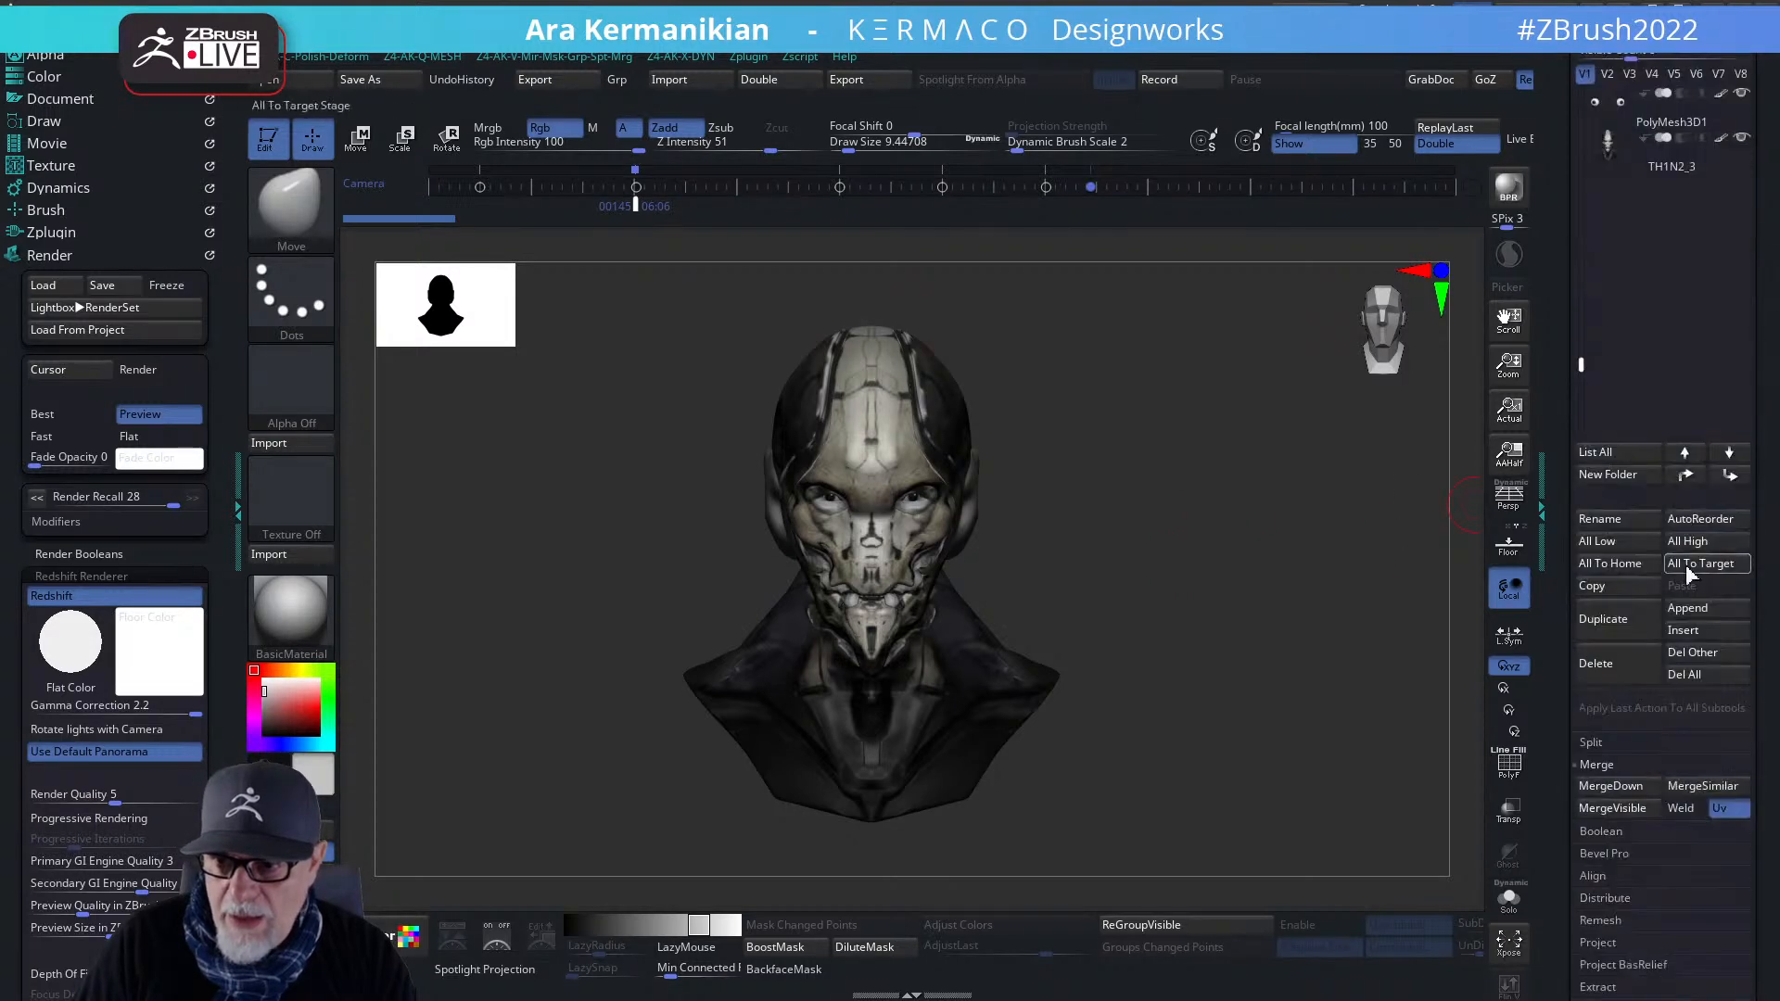
left_click_drag(1586, 343, 1583, 88)
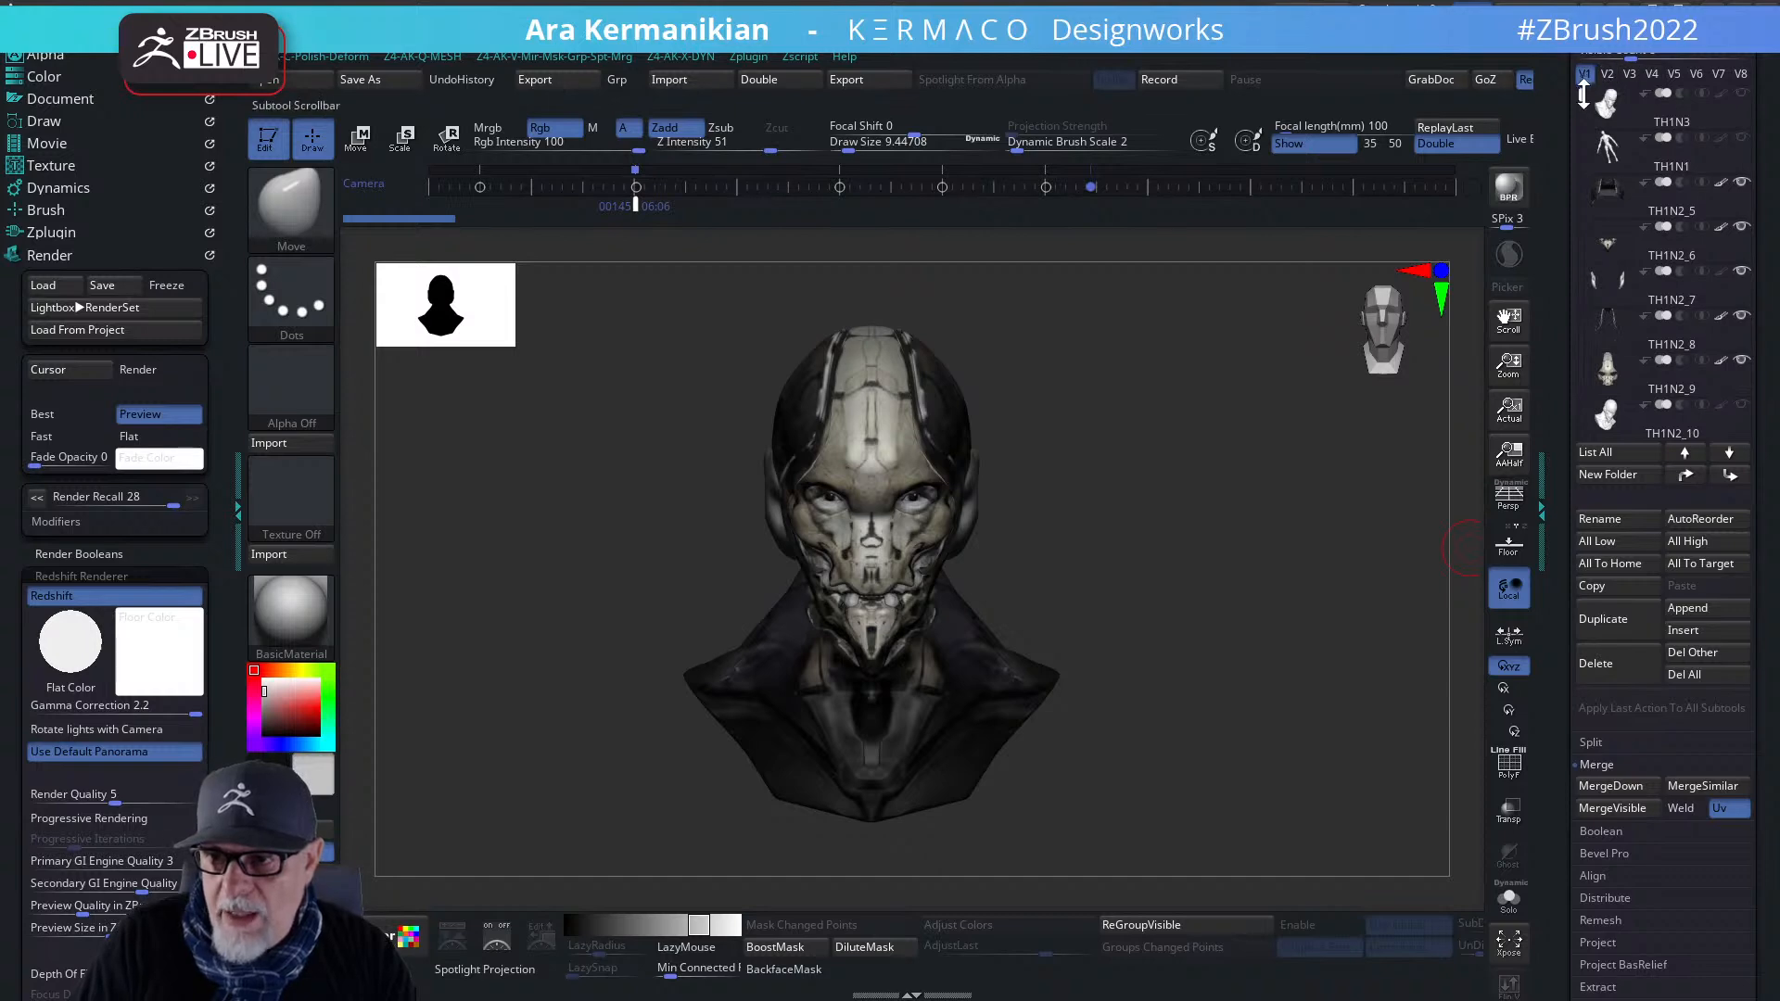
left_click(1681, 458)
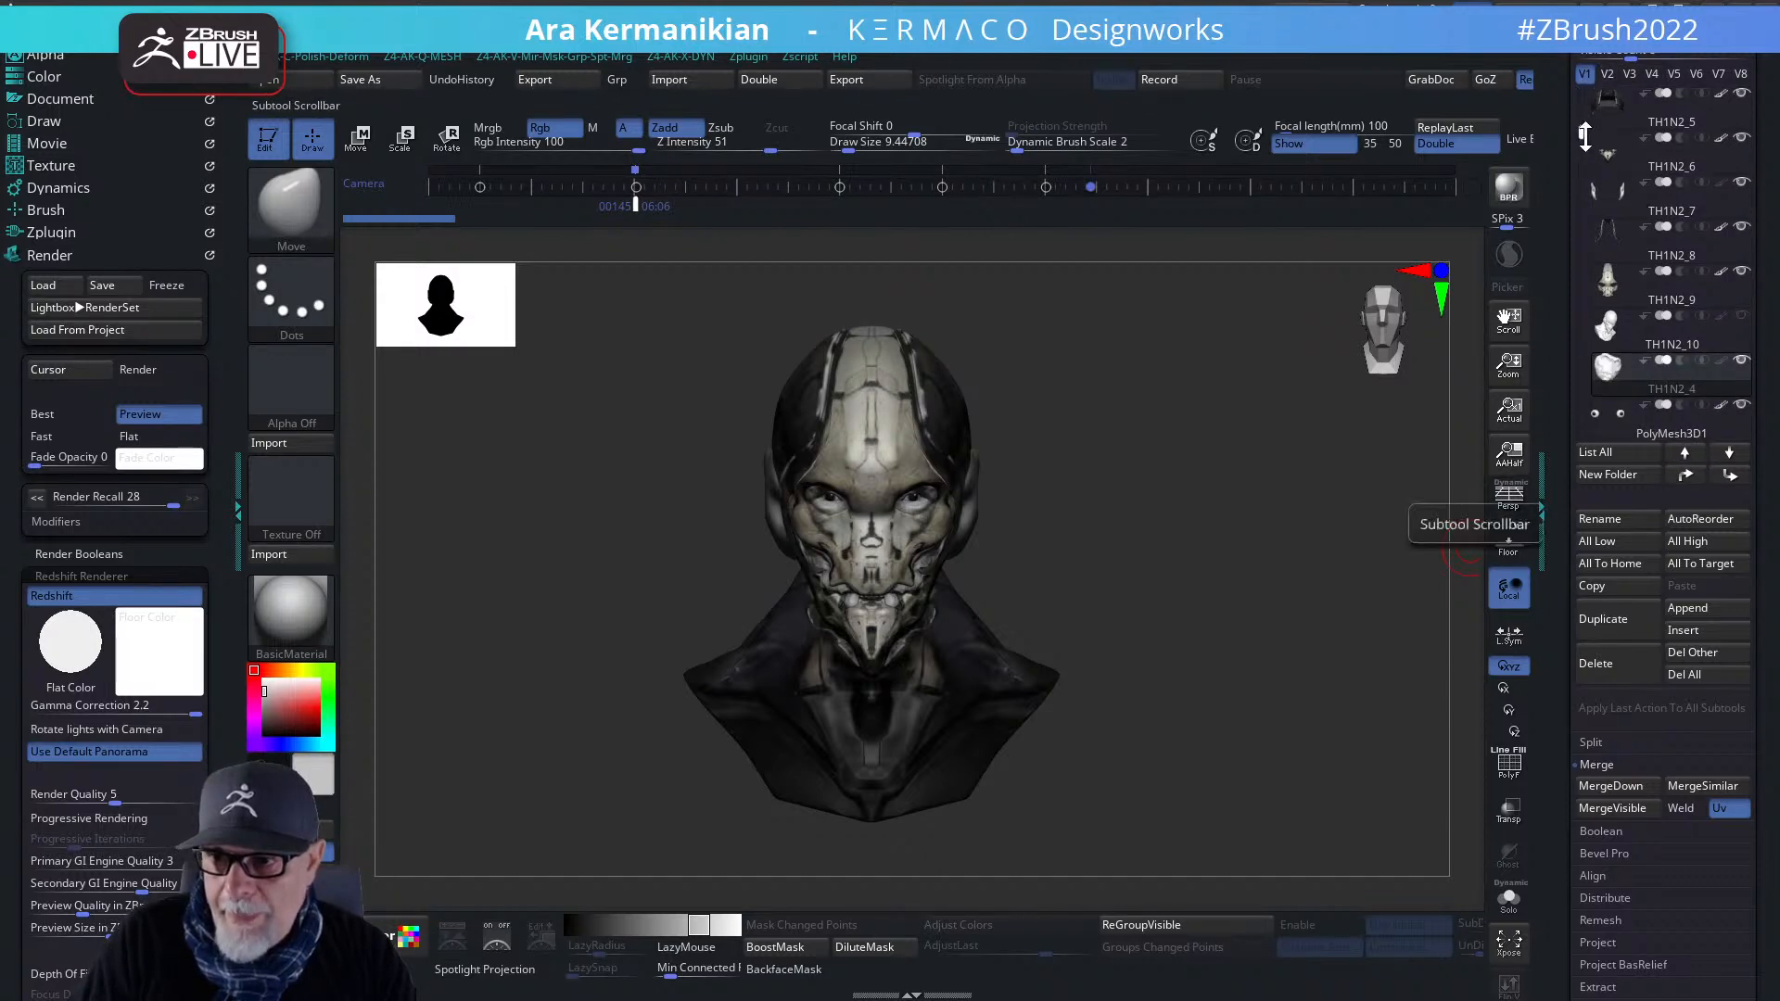
scroll(1641, 278, "down", 3)
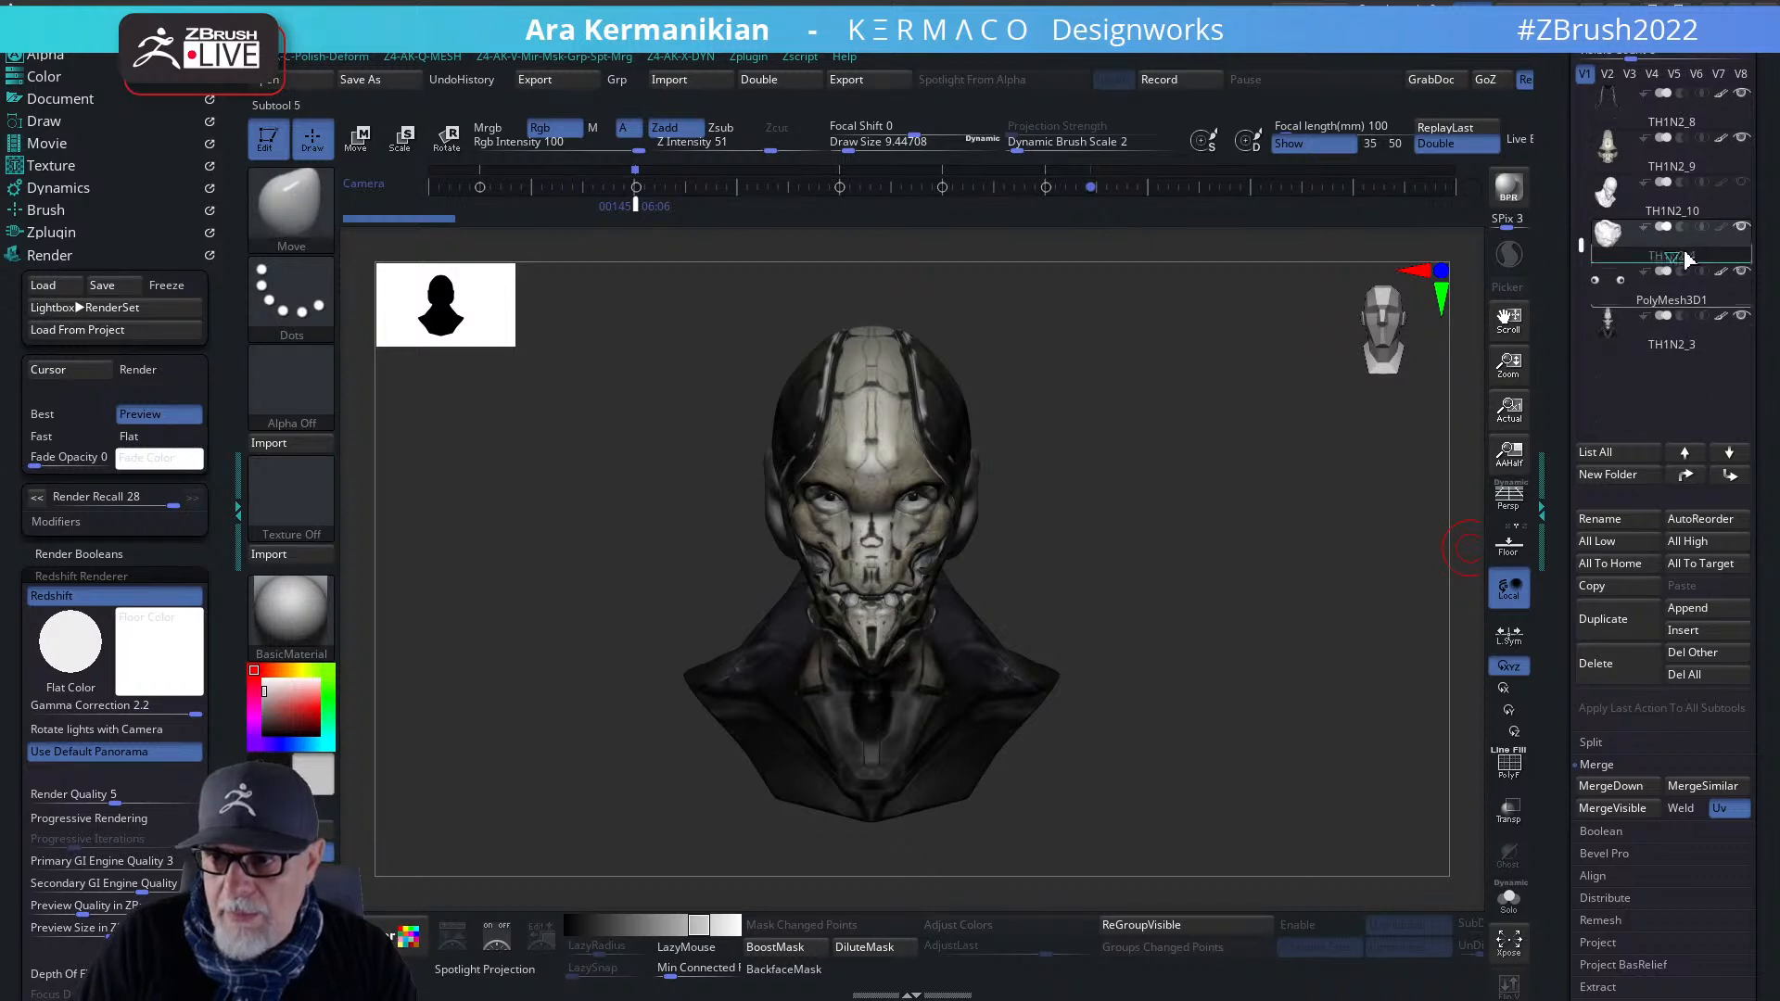
scroll(1676, 286, "up", 5)
left_click(1665, 169)
mouse_move(1666, 169)
left_mouse_down()
mouse_move(1661, 89)
mouse_move(1650, 188)
left_mouse_up()
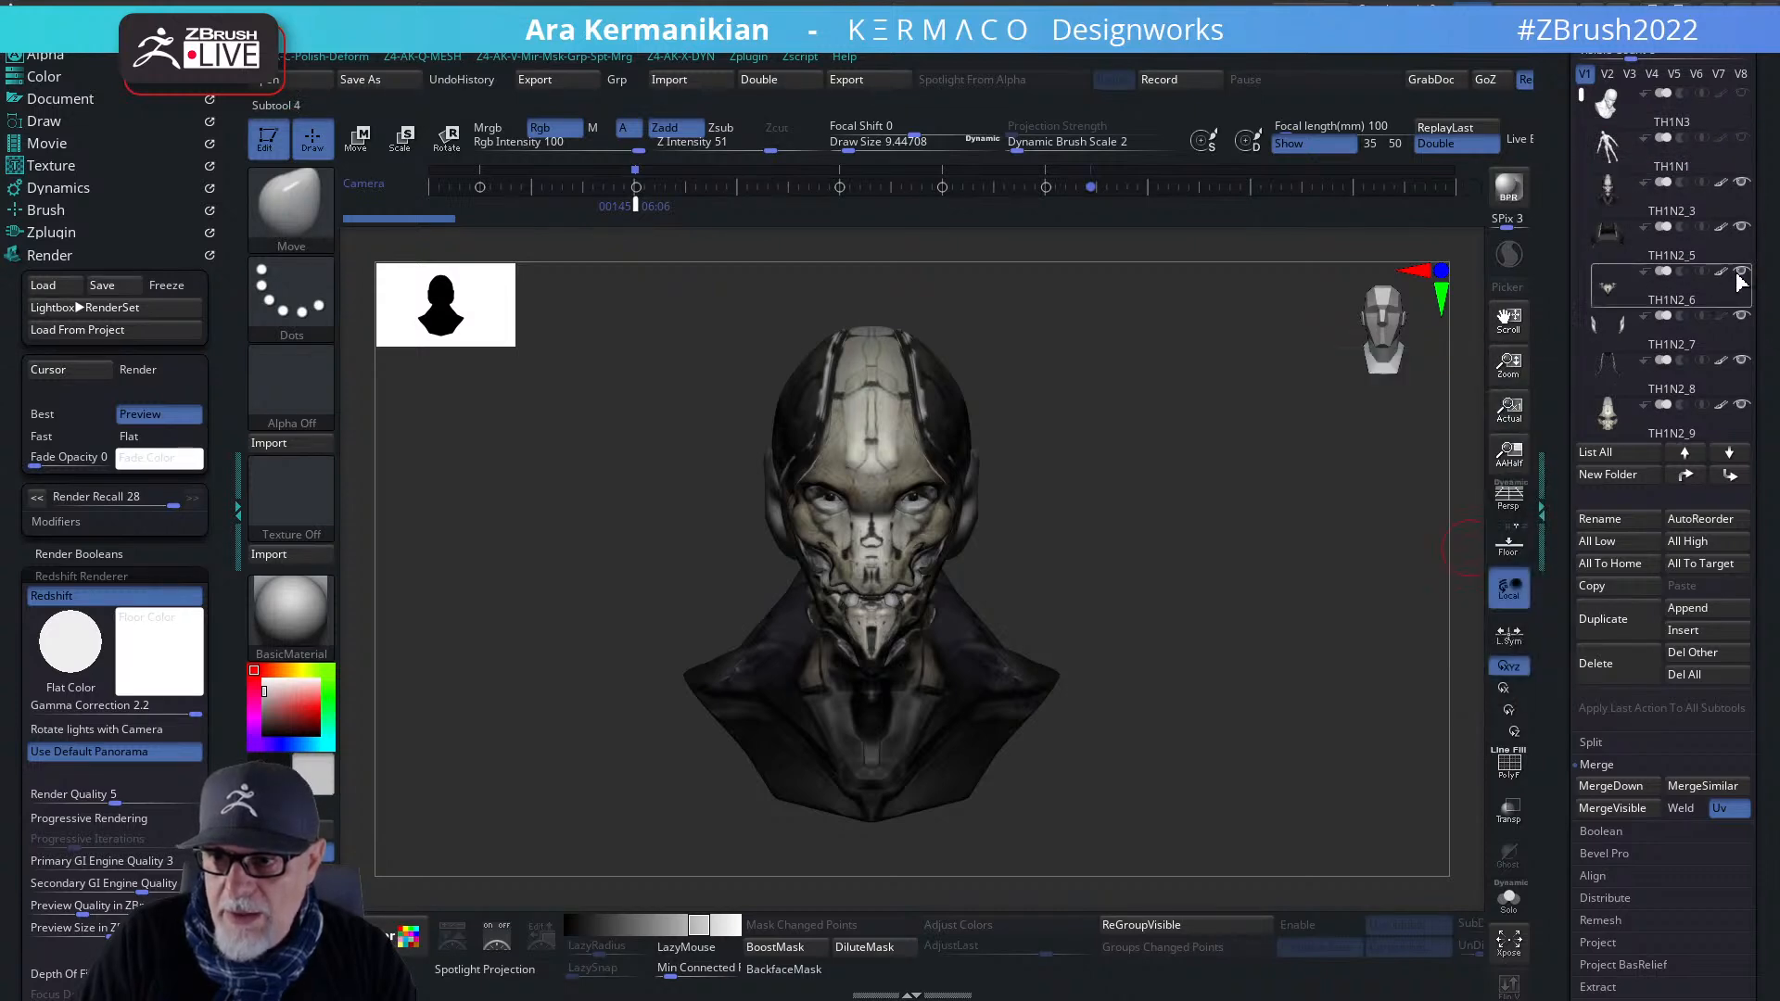
- Select subtool TH1N2_3, hide the other subtools, and turn on PolyFrame with the bust framed from the front
left_click(1710, 212)
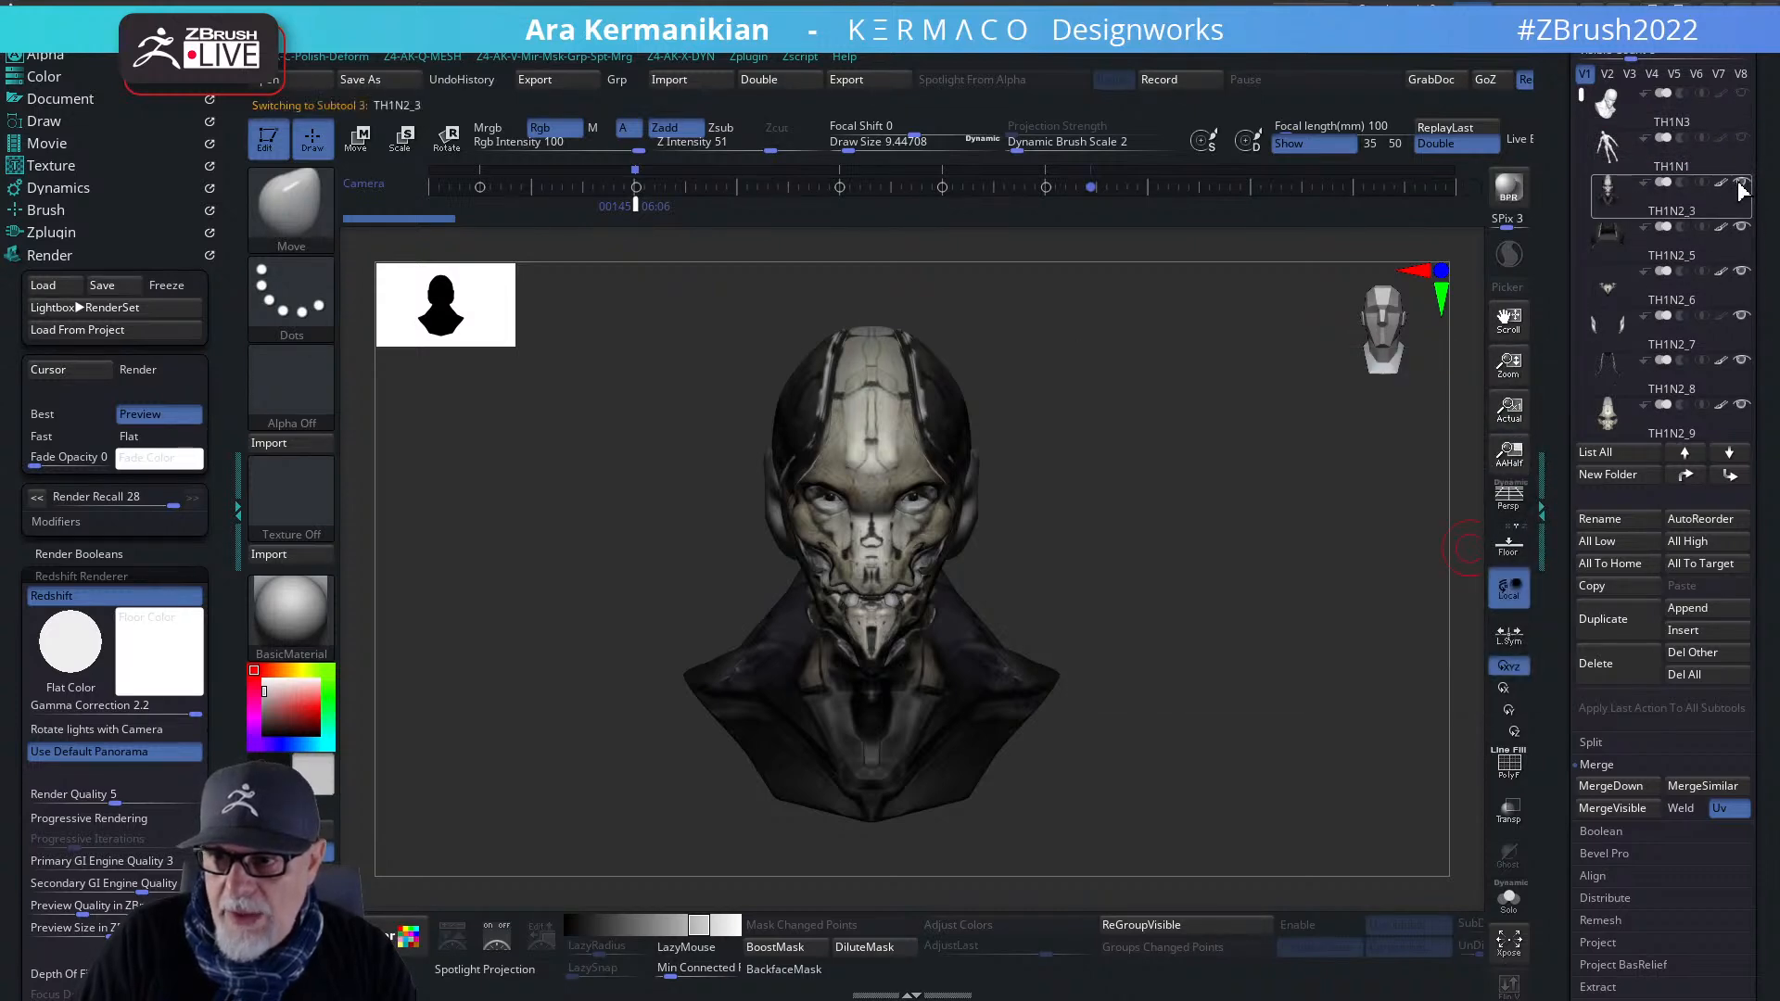
mouse_move(1165, 469)
left_mouse_down()
mouse_move(1105, 457)
mouse_move(1205, 460)
mouse_move(1163, 487)
left_mouse_up()
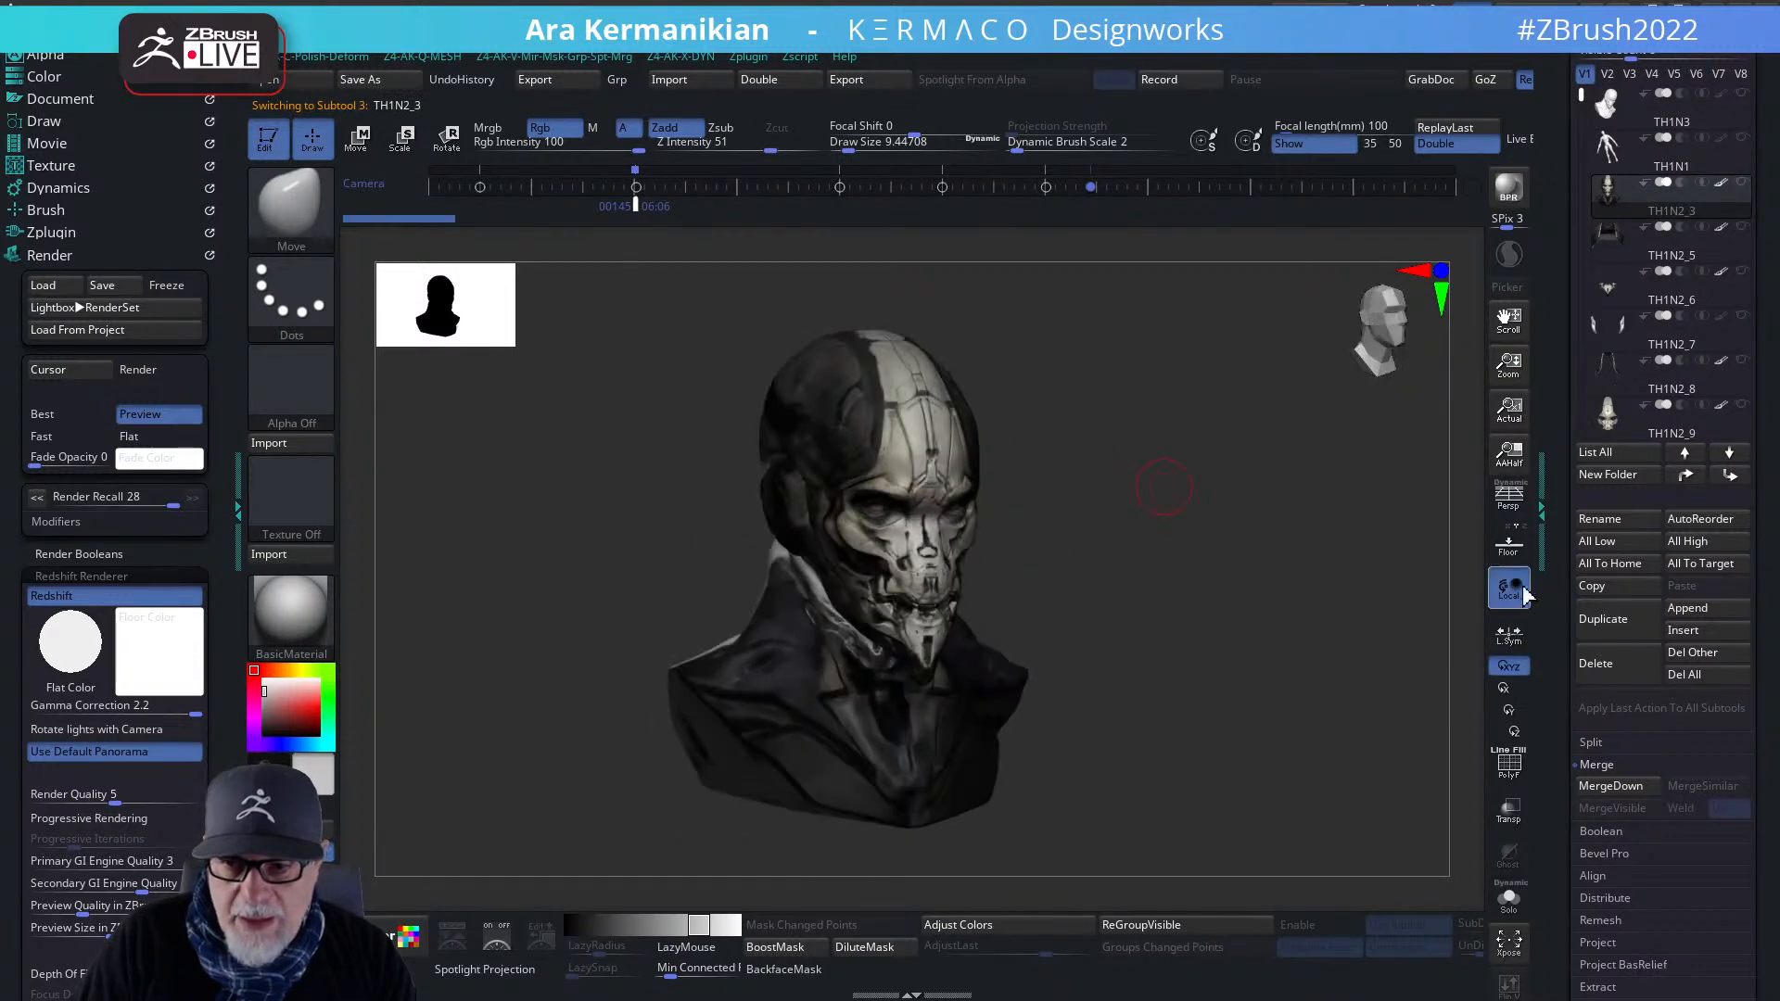
left_click(1508, 765)
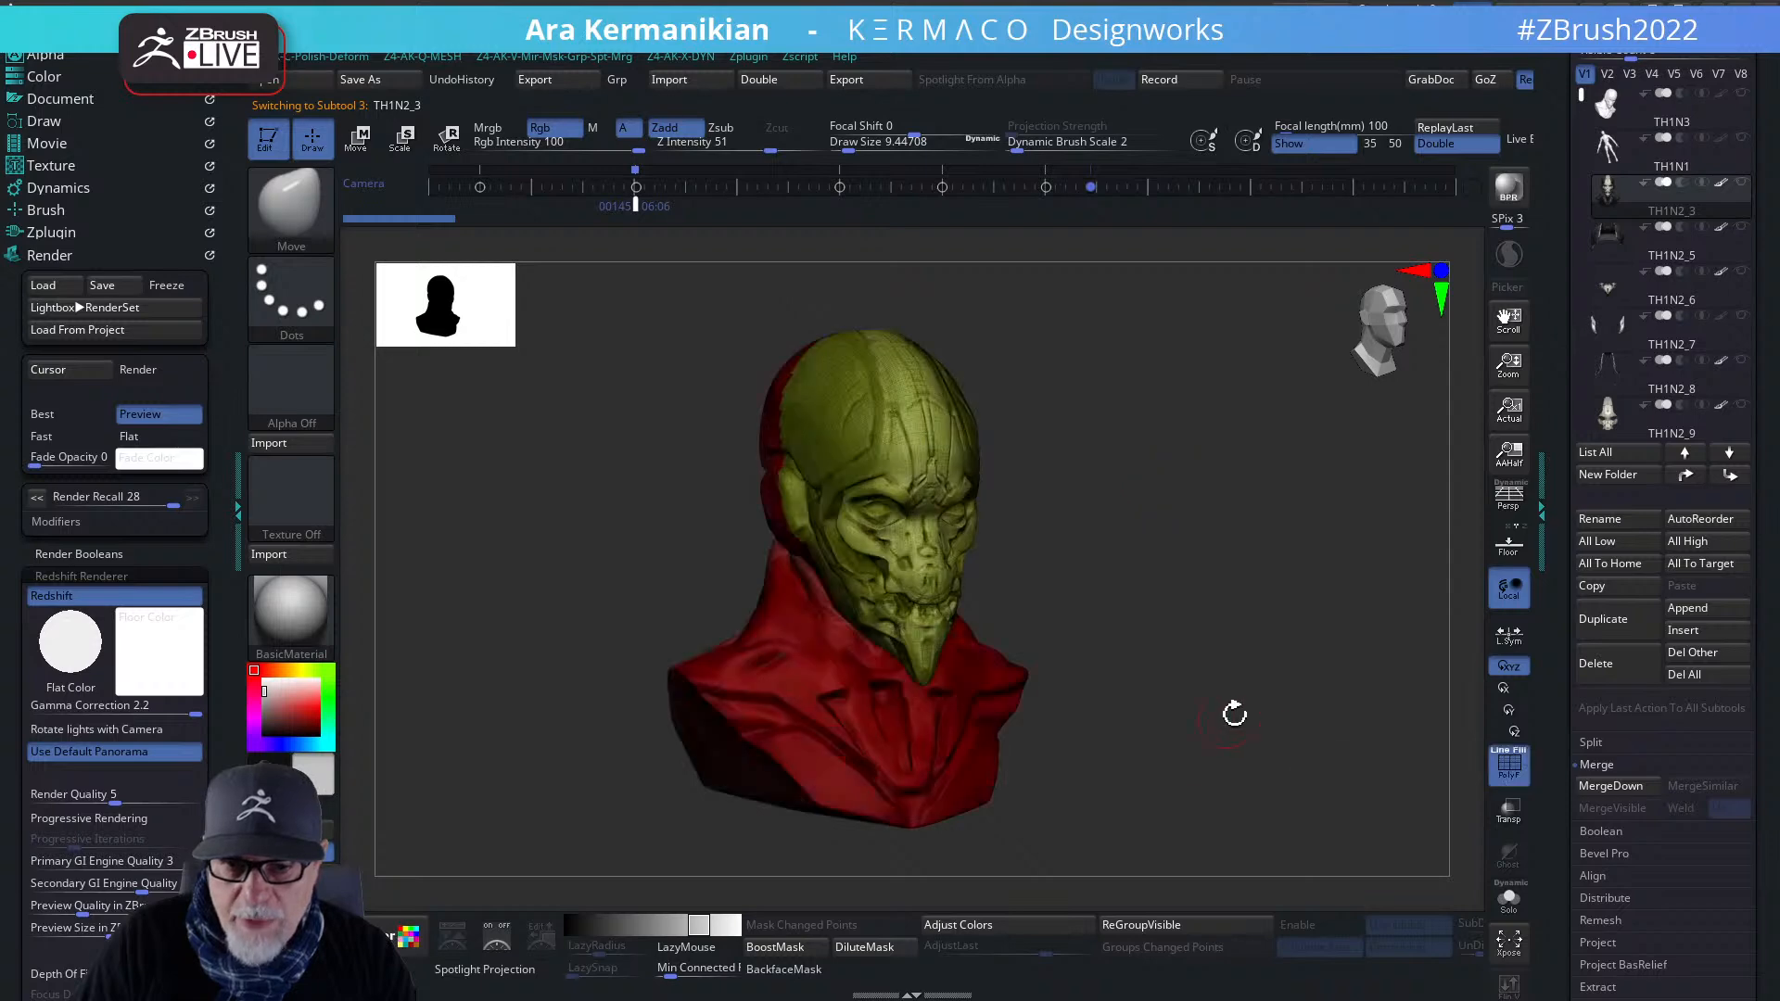
left_click_drag(1237, 619, 1324, 741)
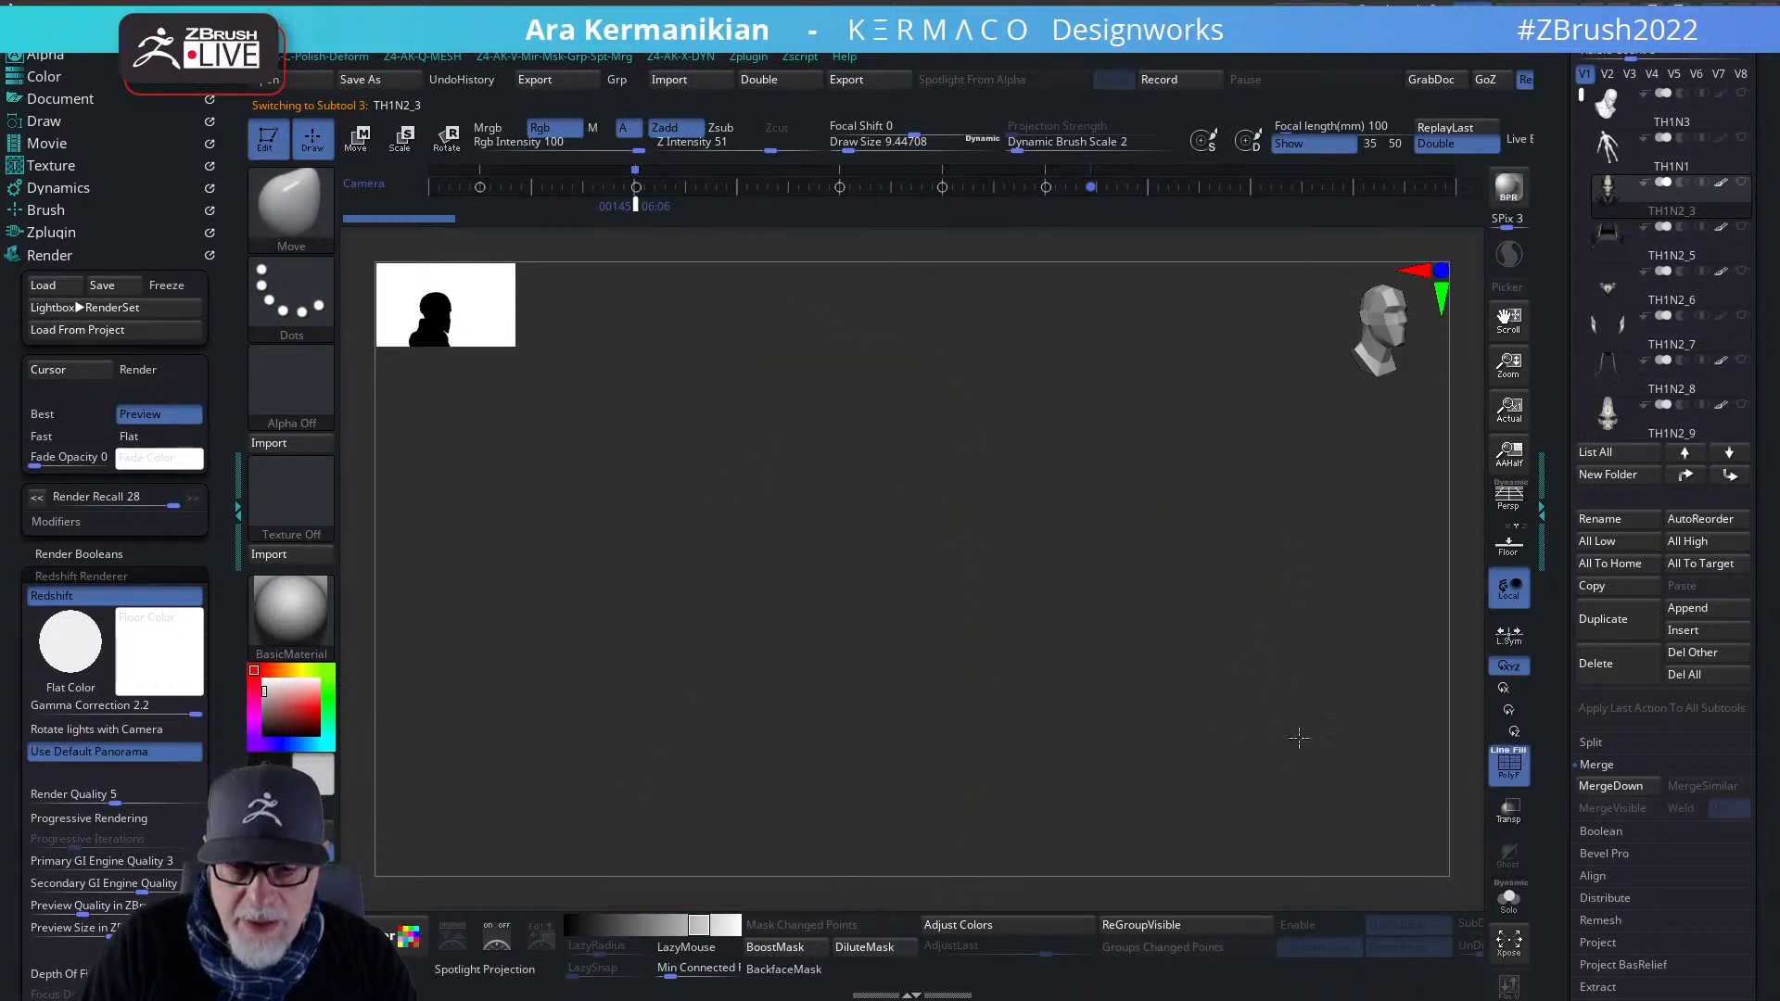
key("f")
left_click_drag(1315, 536, 1036, 474)
left_click_drag(1300, 608, 1255, 572)
mouse_move(1253, 572)
left_mouse_down()
mouse_move(1362, 560)
mouse_move(1391, 528)
left_mouse_up()
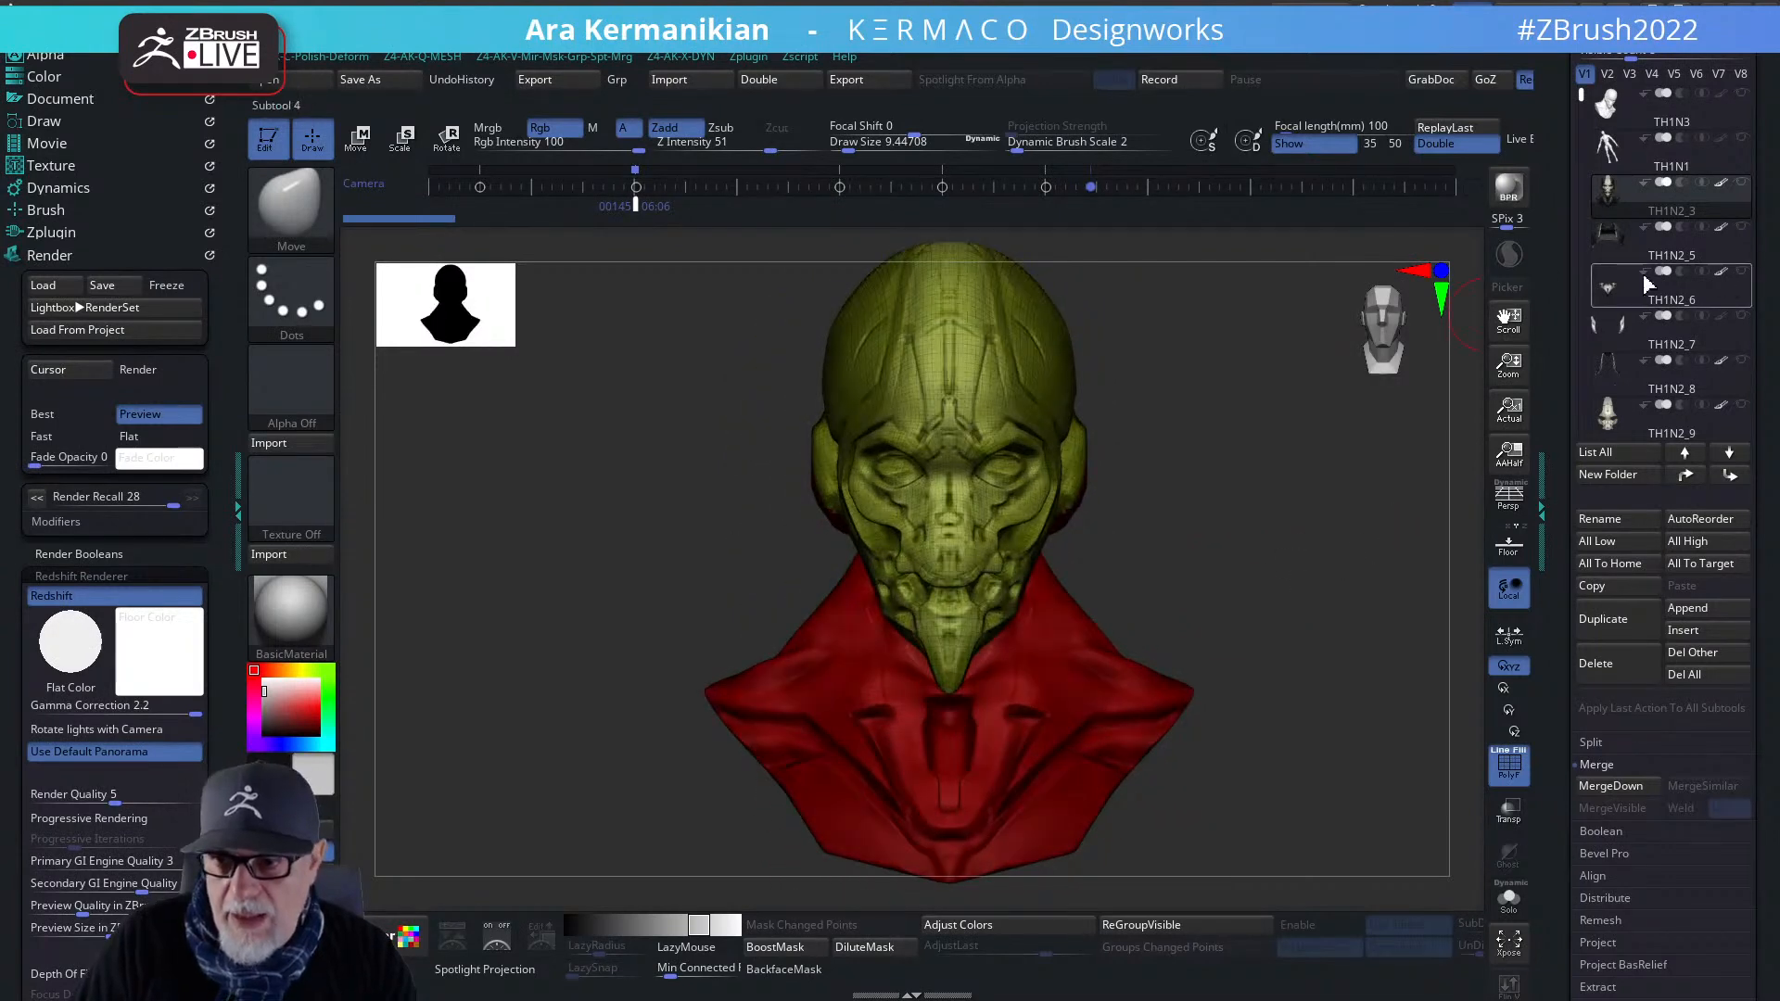
- Show the head shell subtool TH1N2_5 and inspect how it sits on the bust from the side
left_click(1743, 227)
left_click_drag(1216, 507, 1428, 587)
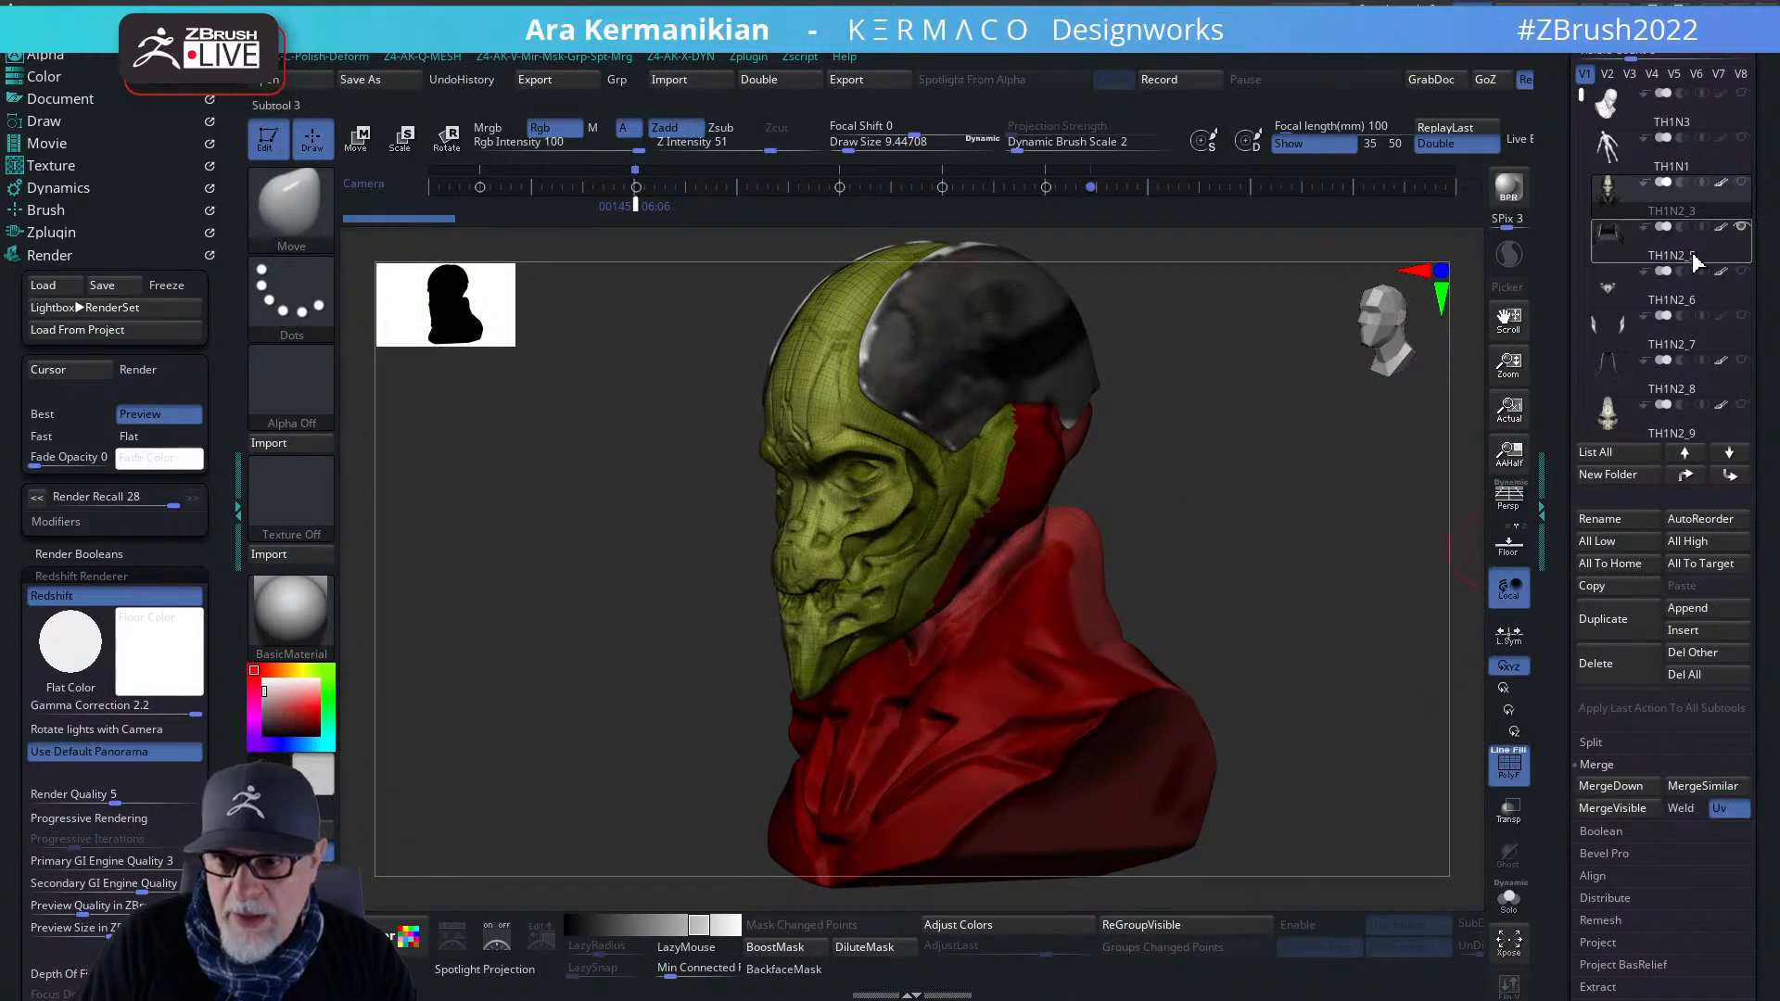
mouse_move(1726, 239)
mouse_move(1271, 436)
left_mouse_down()
mouse_move(1242, 454)
mouse_move(1272, 461)
left_mouse_up()
- Isolate the active subtool with Solo, switch to head shell TH1N2_5, and examine its wireframe from the front
left_click(1508, 897)
right_click_drag(878, 348, 831, 396)
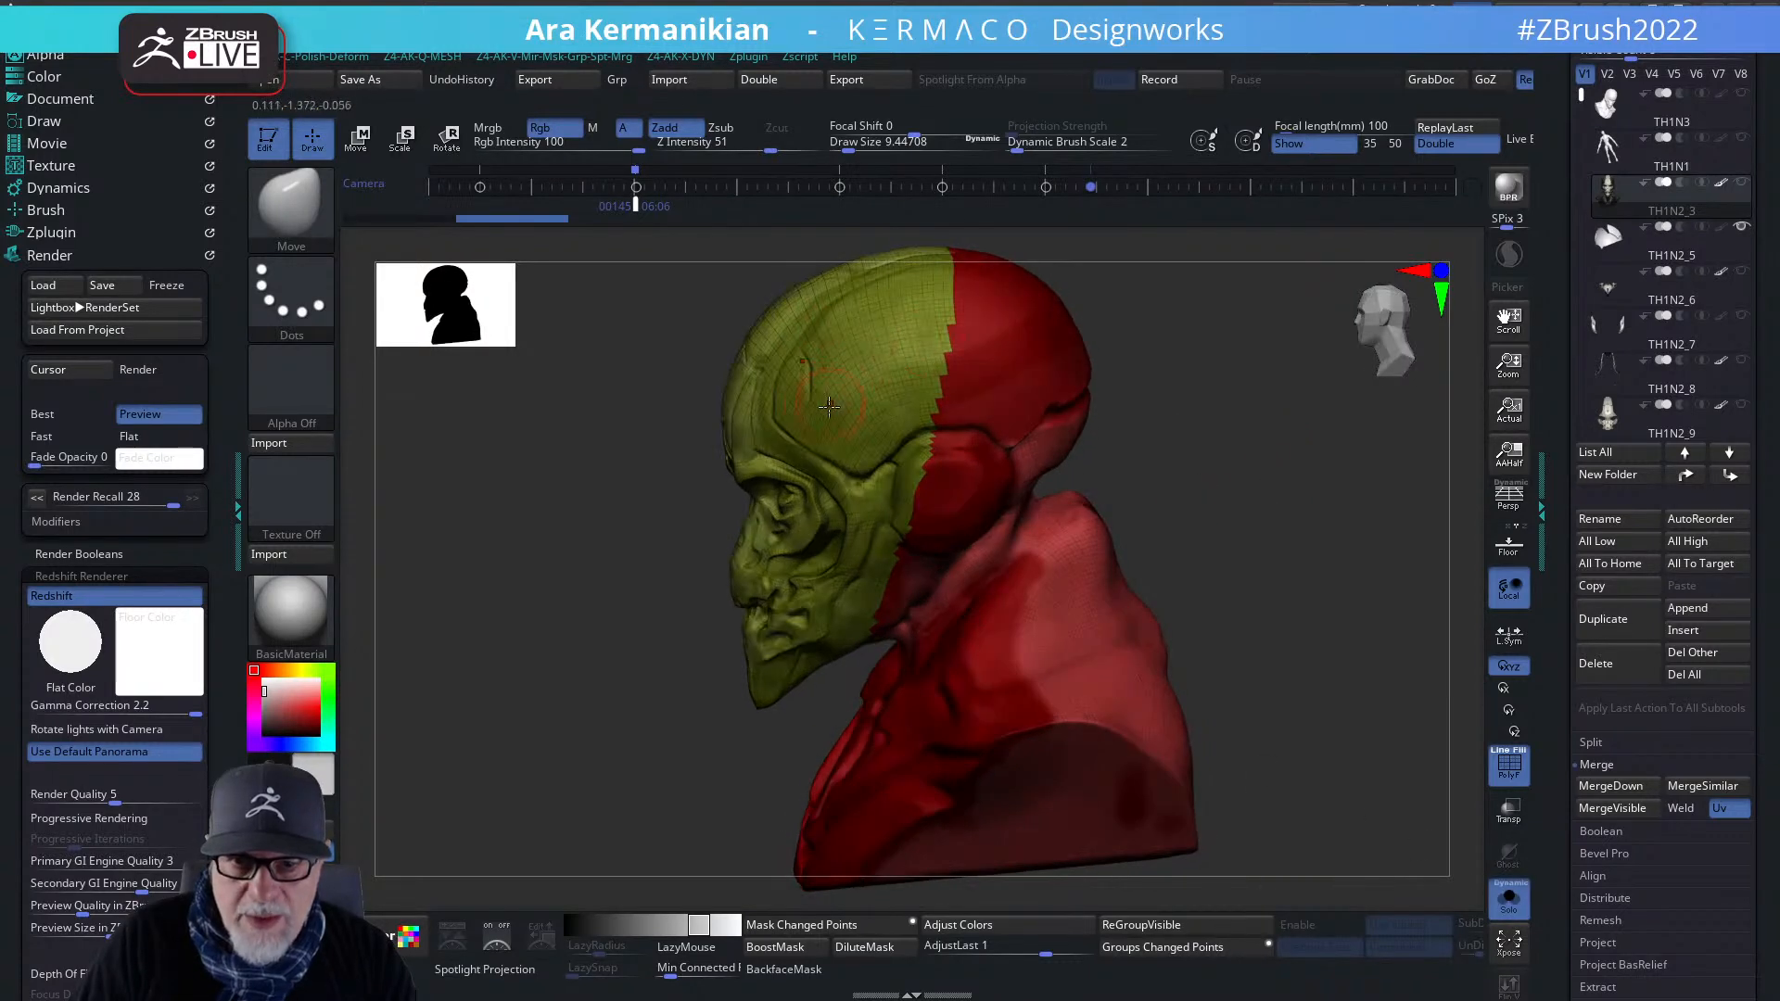
key("Down")
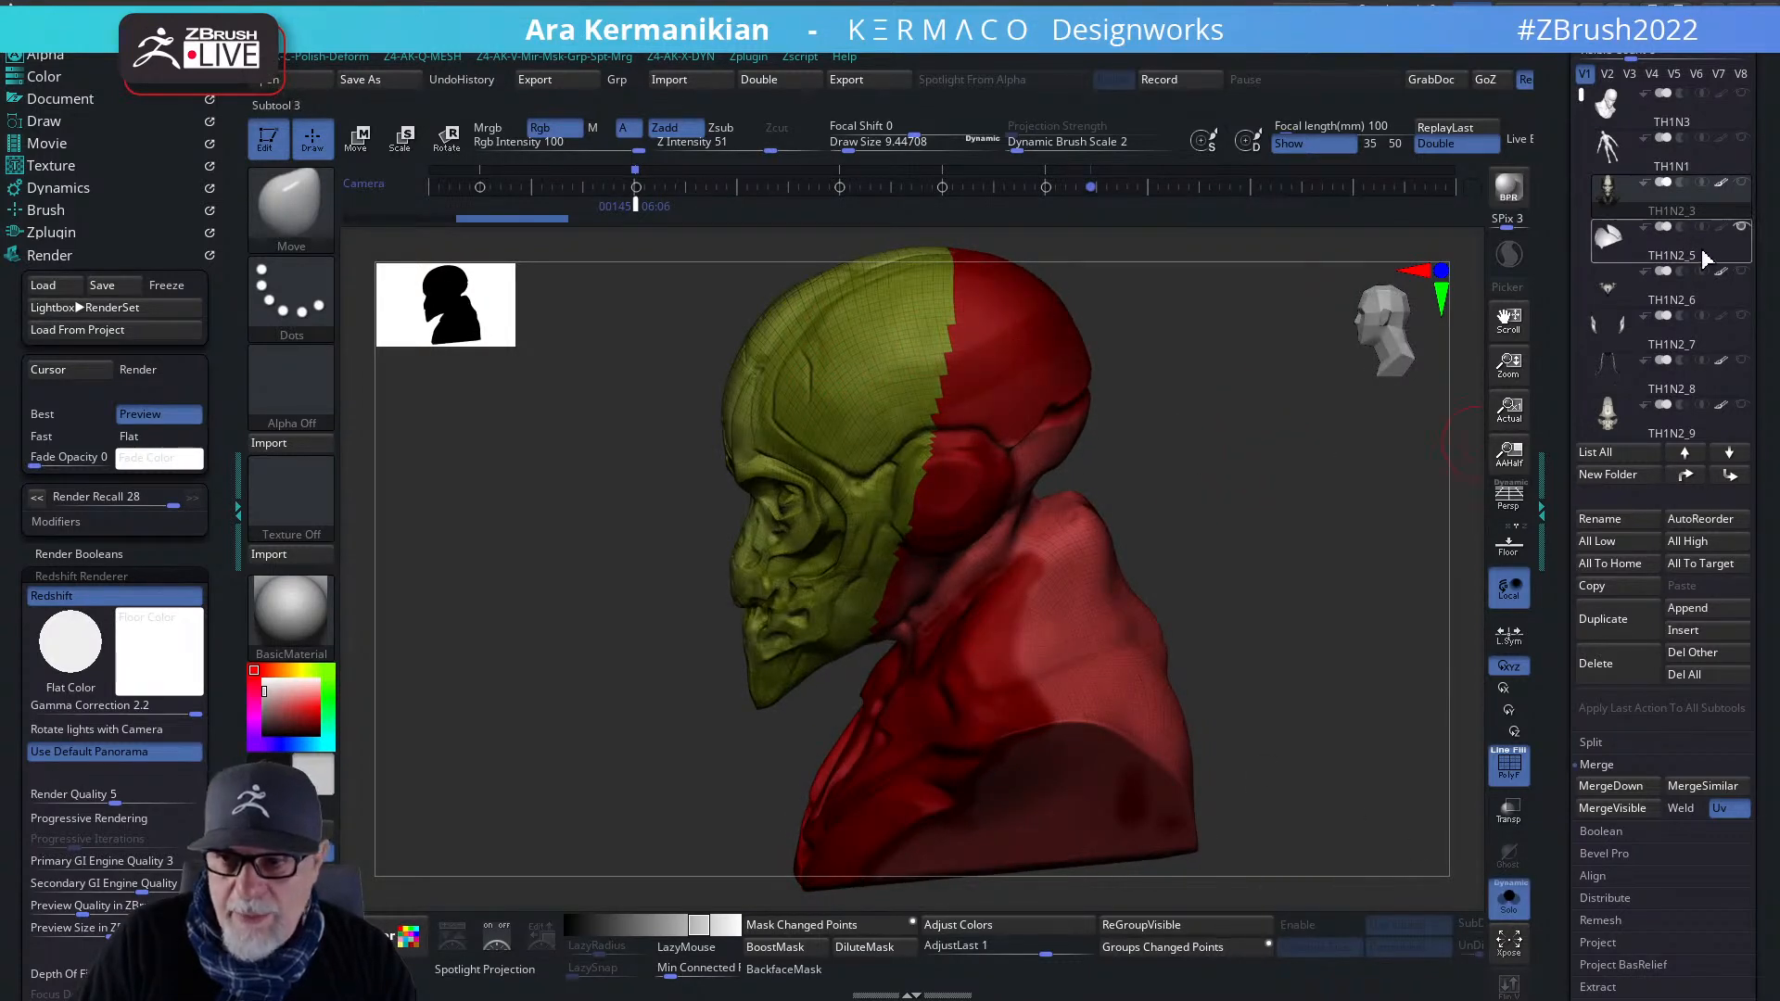
right_click_drag(1176, 389, 1289, 393)
right_click_drag(1231, 468, 1199, 576, "alt")
mouse_move(1200, 576)
right_mouse_down("ctrl")
mouse_move(1227, 587)
mouse_move(1212, 561)
right_mouse_up("ctrl")
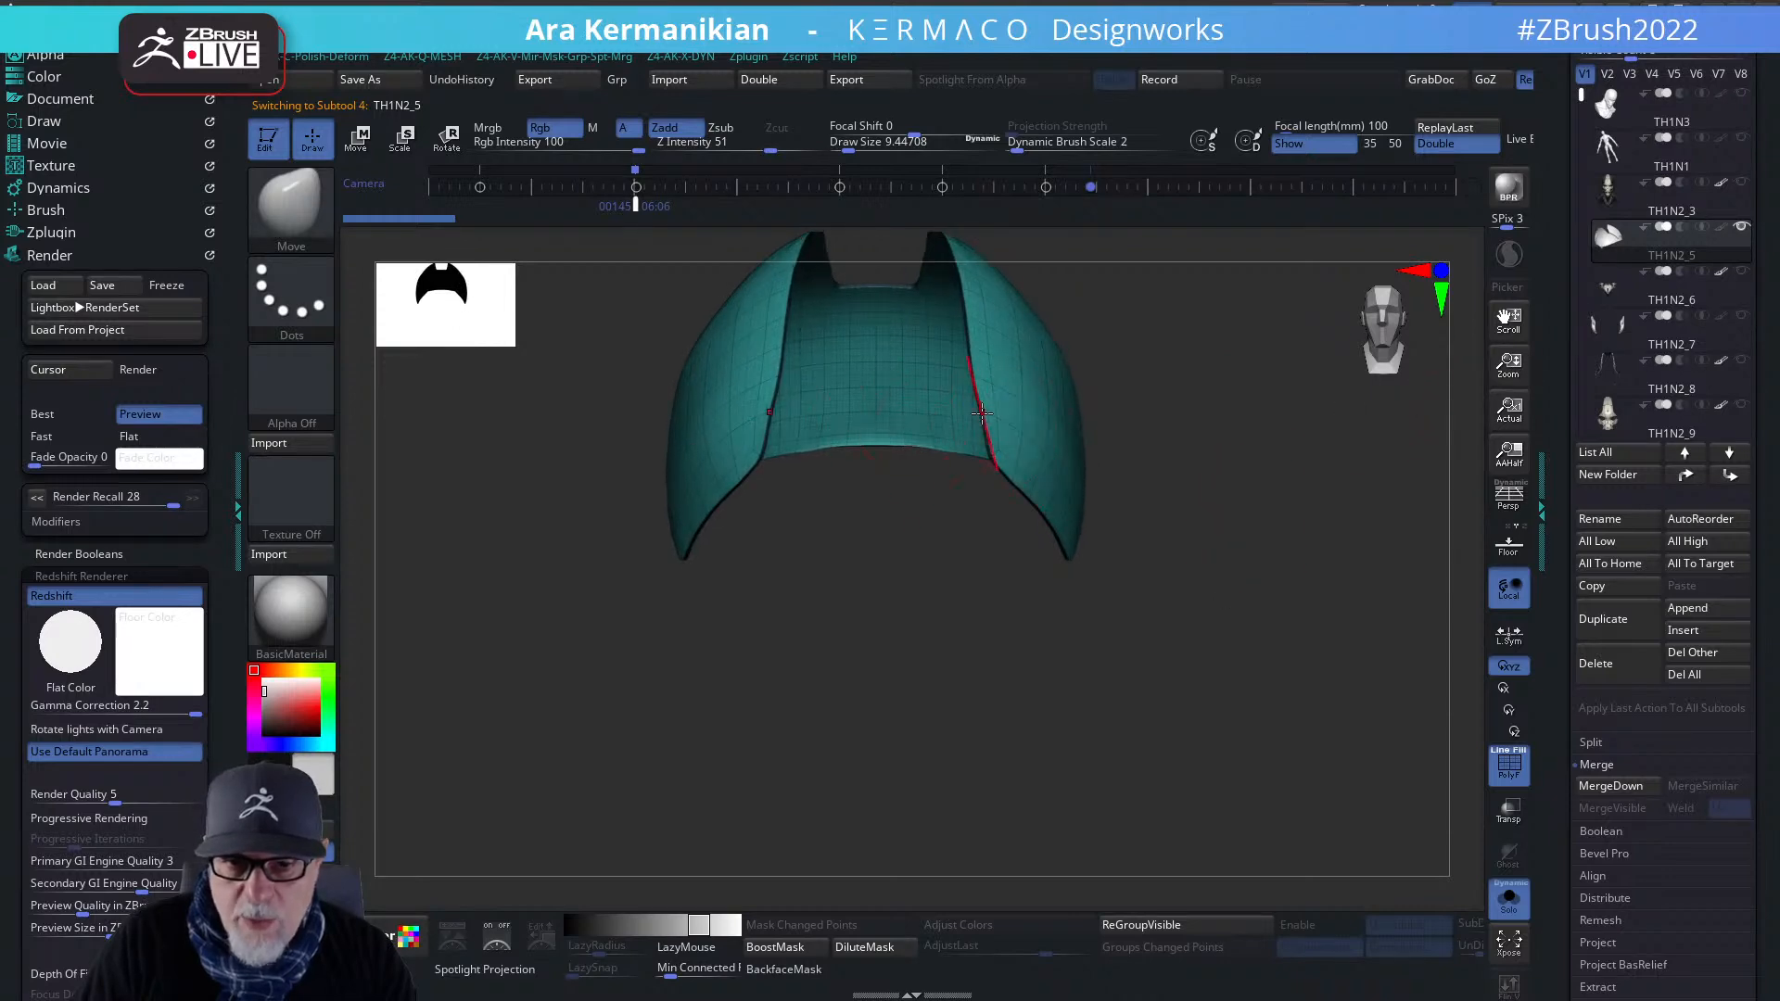
left_click_drag(984, 413, 1030, 505)
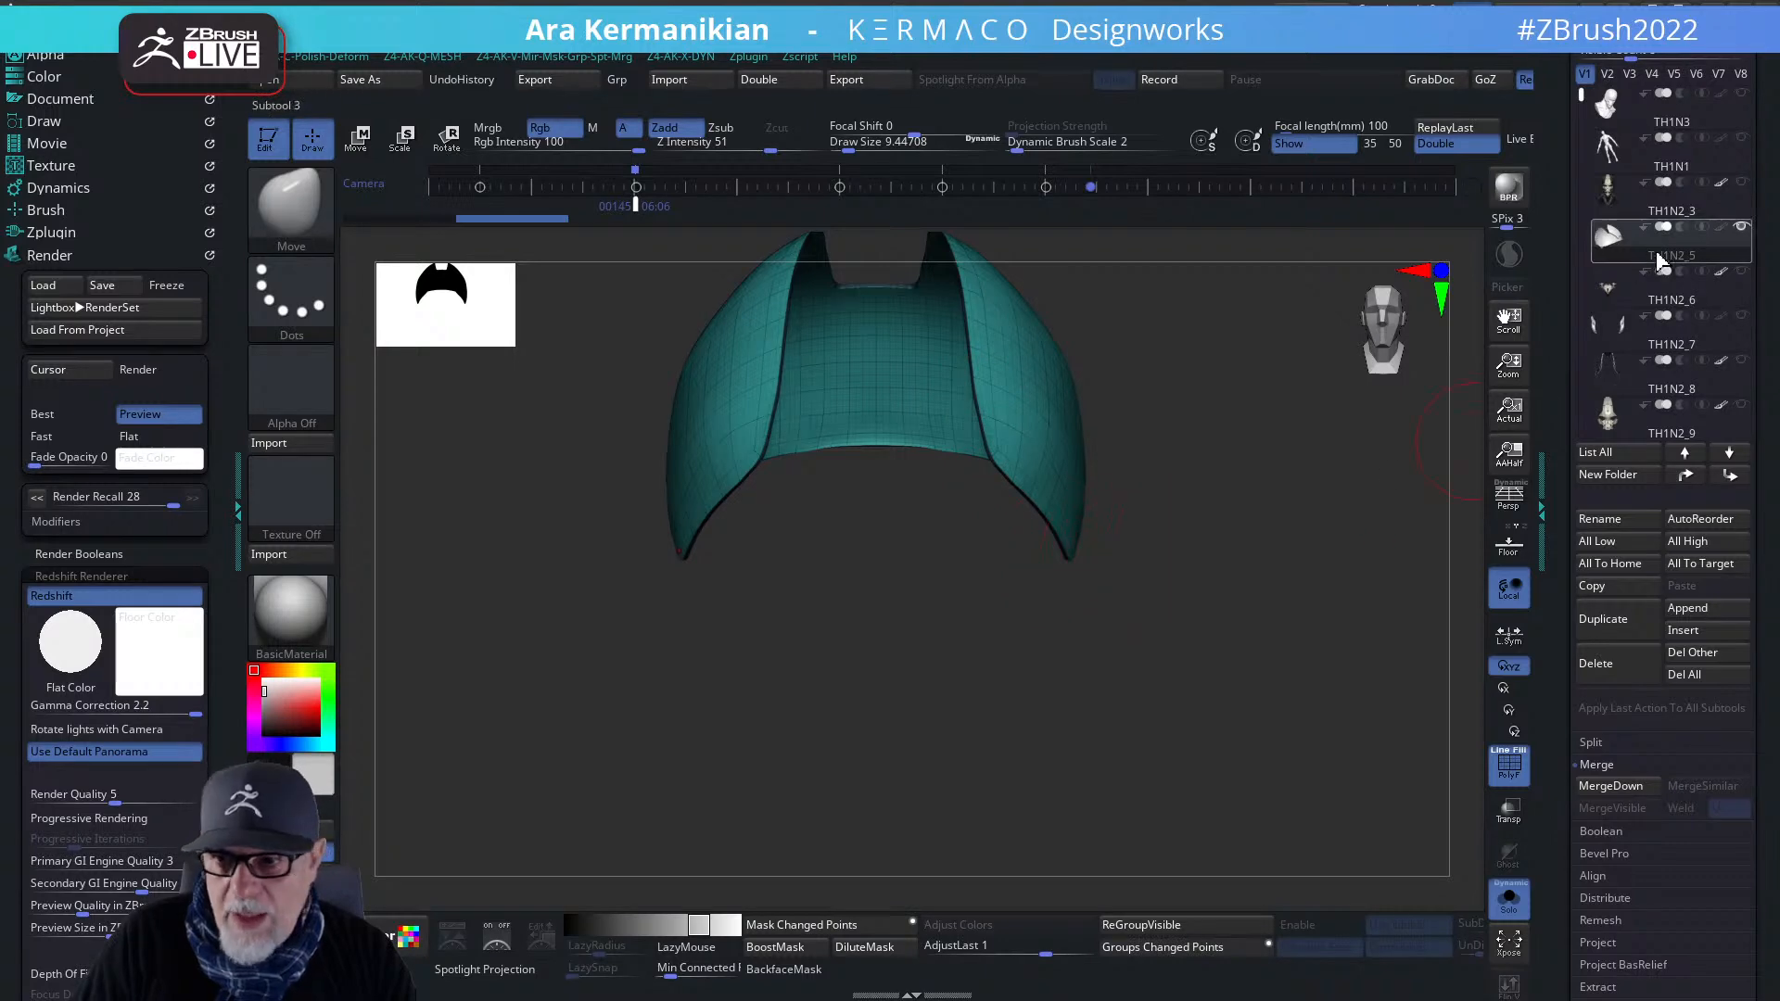
- Show the jaw piece TH1N2_6, turn off Solo, and view it with the head shell from the front
mouse_move(1652, 306)
left_click(1741, 271)
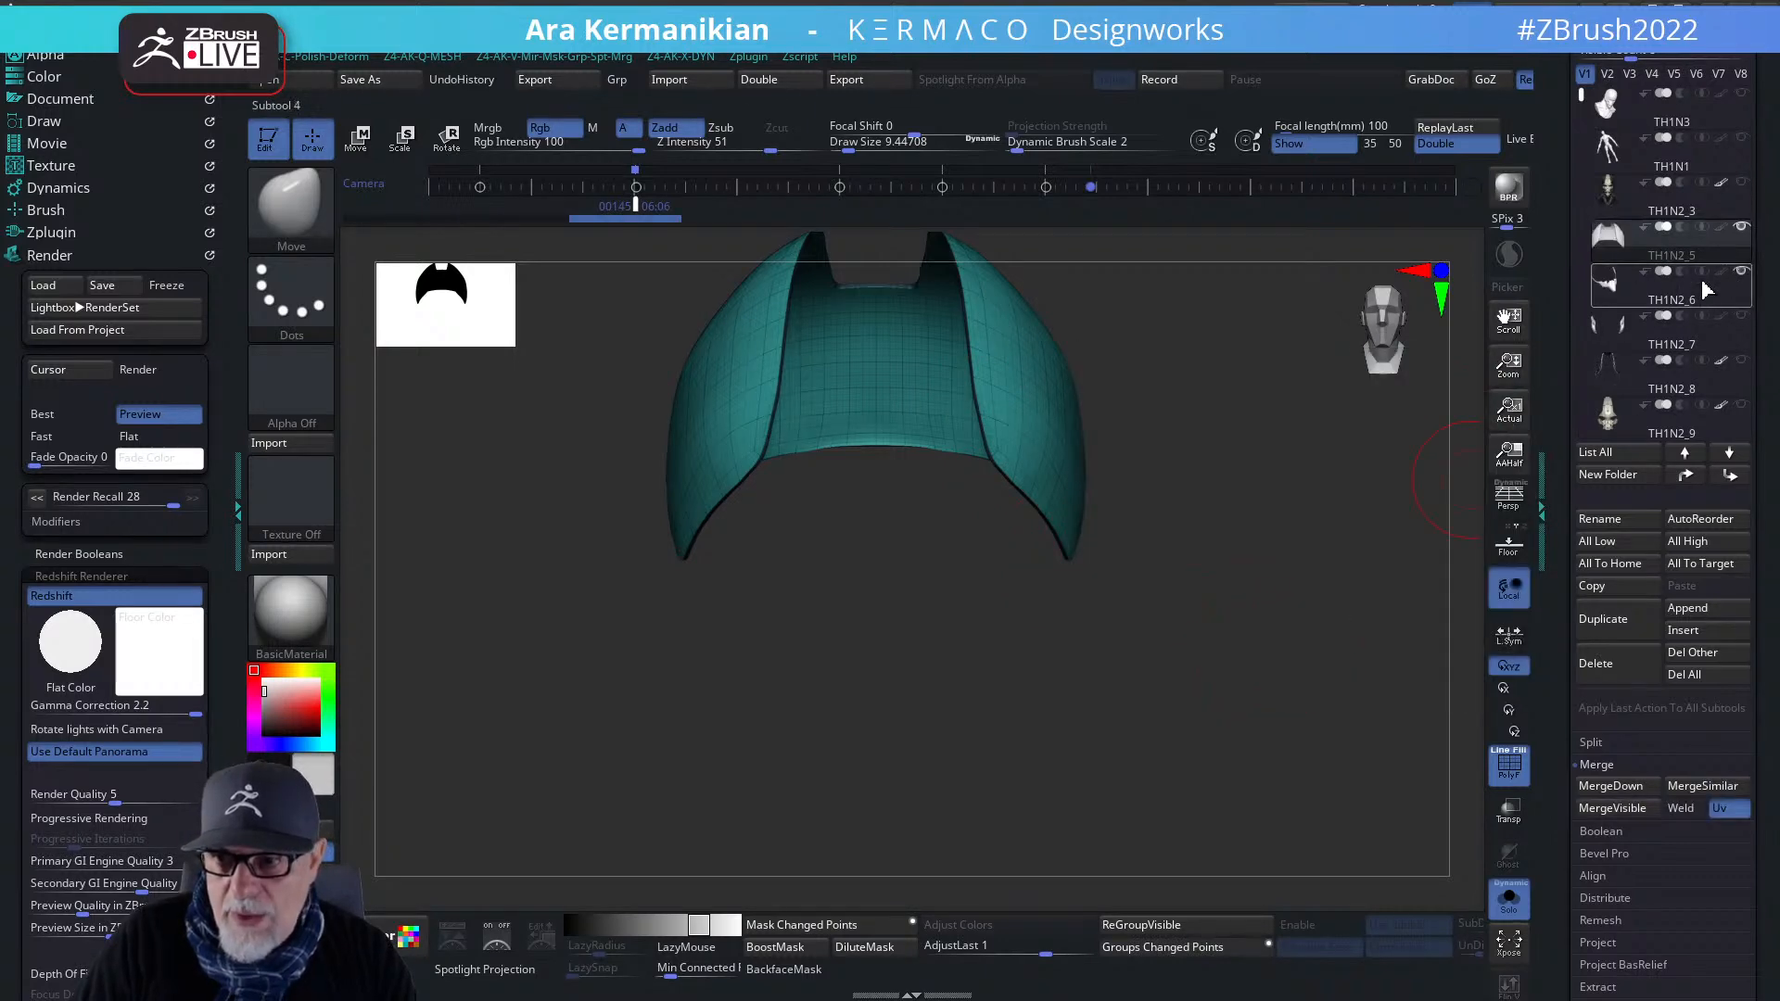
left_click(1508, 896)
left_click_drag(1143, 725, 1152, 387)
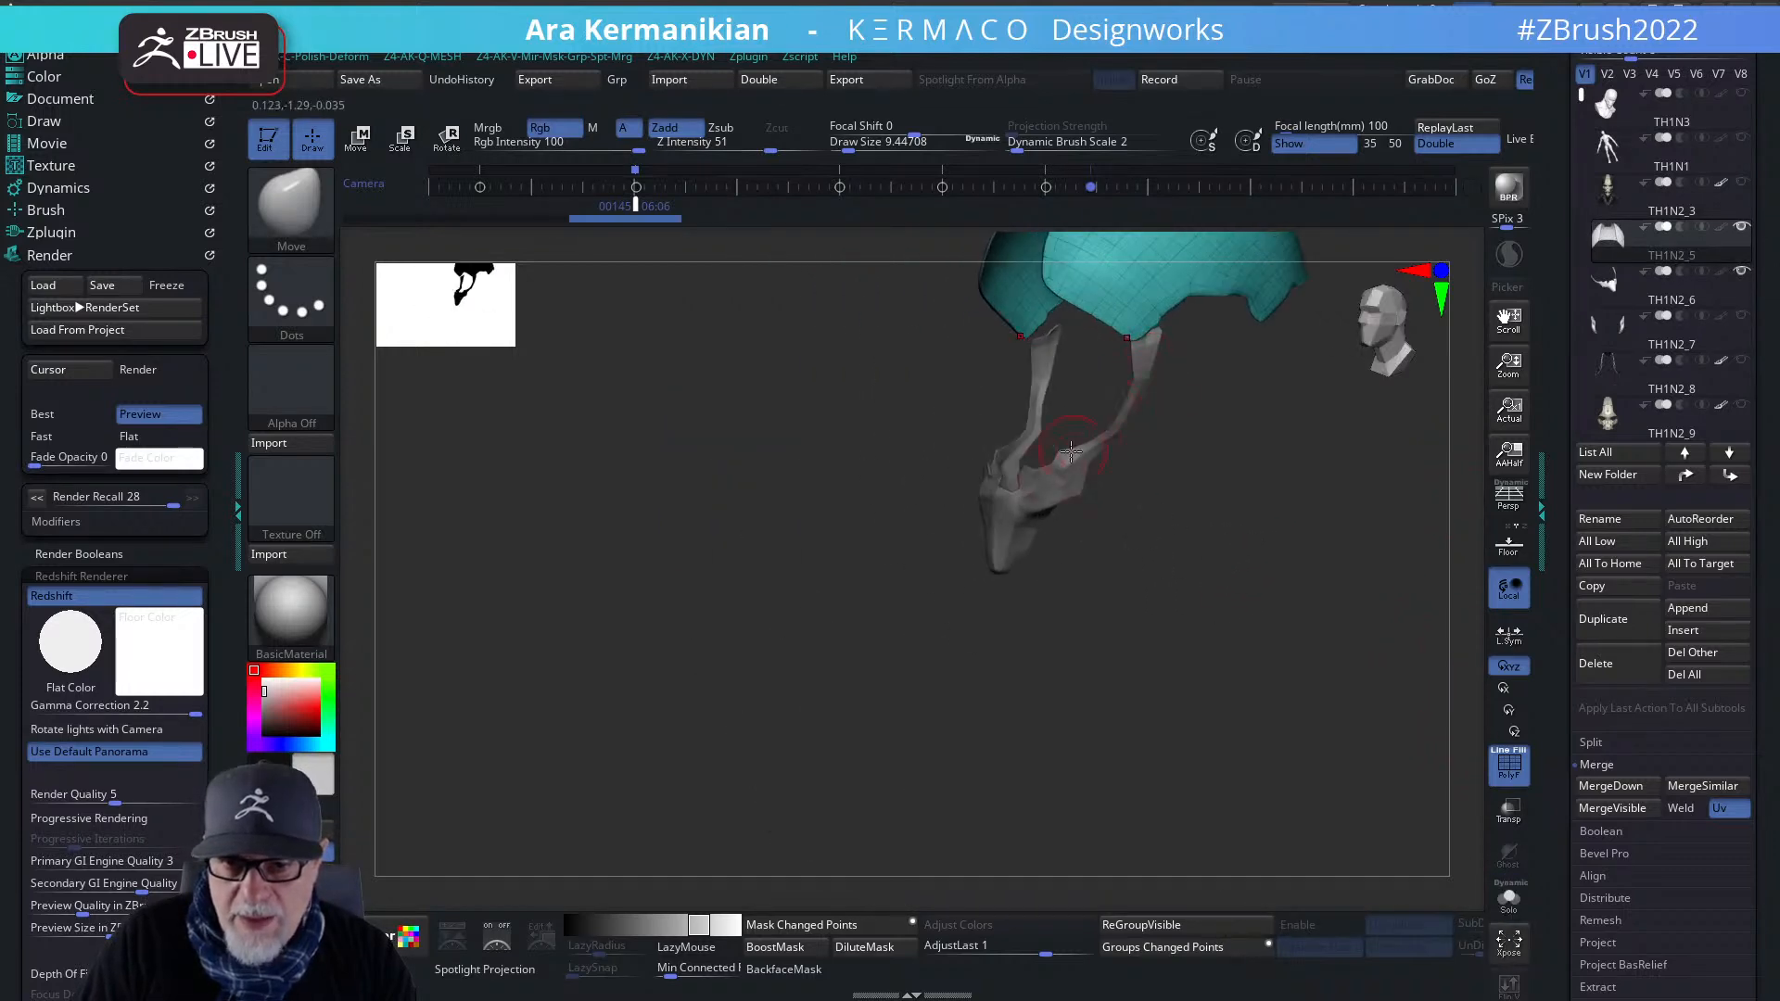
left_click_drag(1248, 623, 1173, 733, "shift")
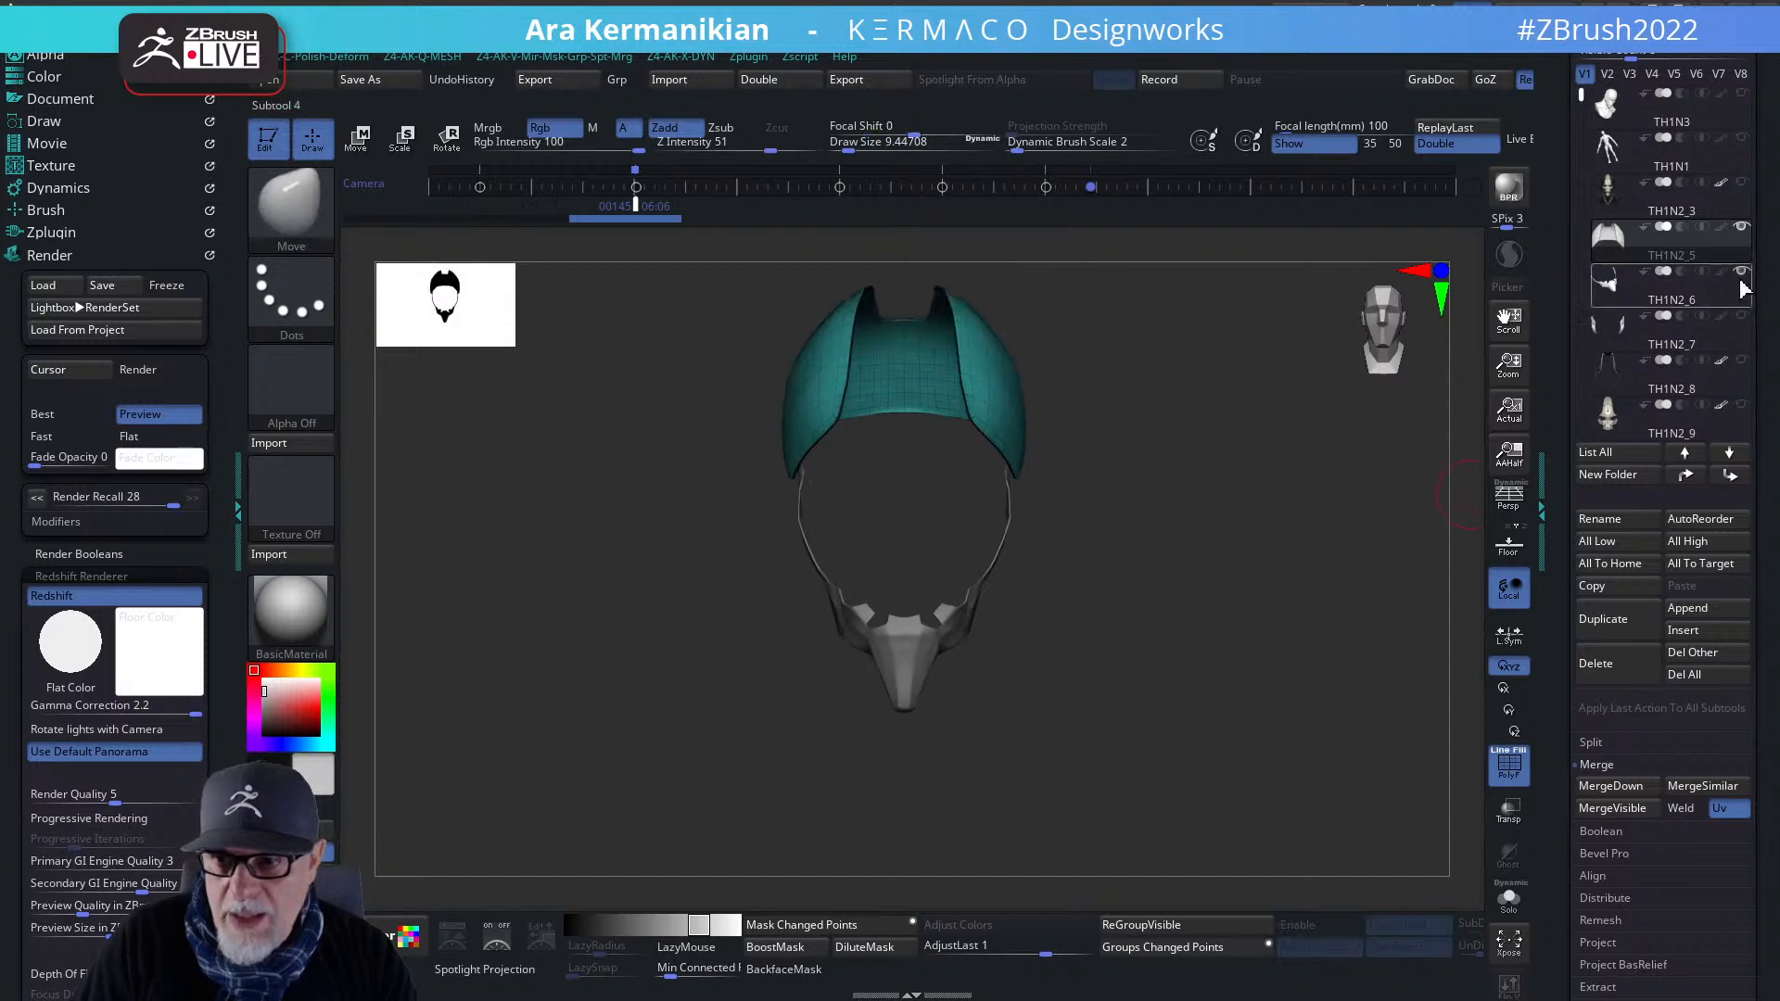
mouse_move(1743, 326)
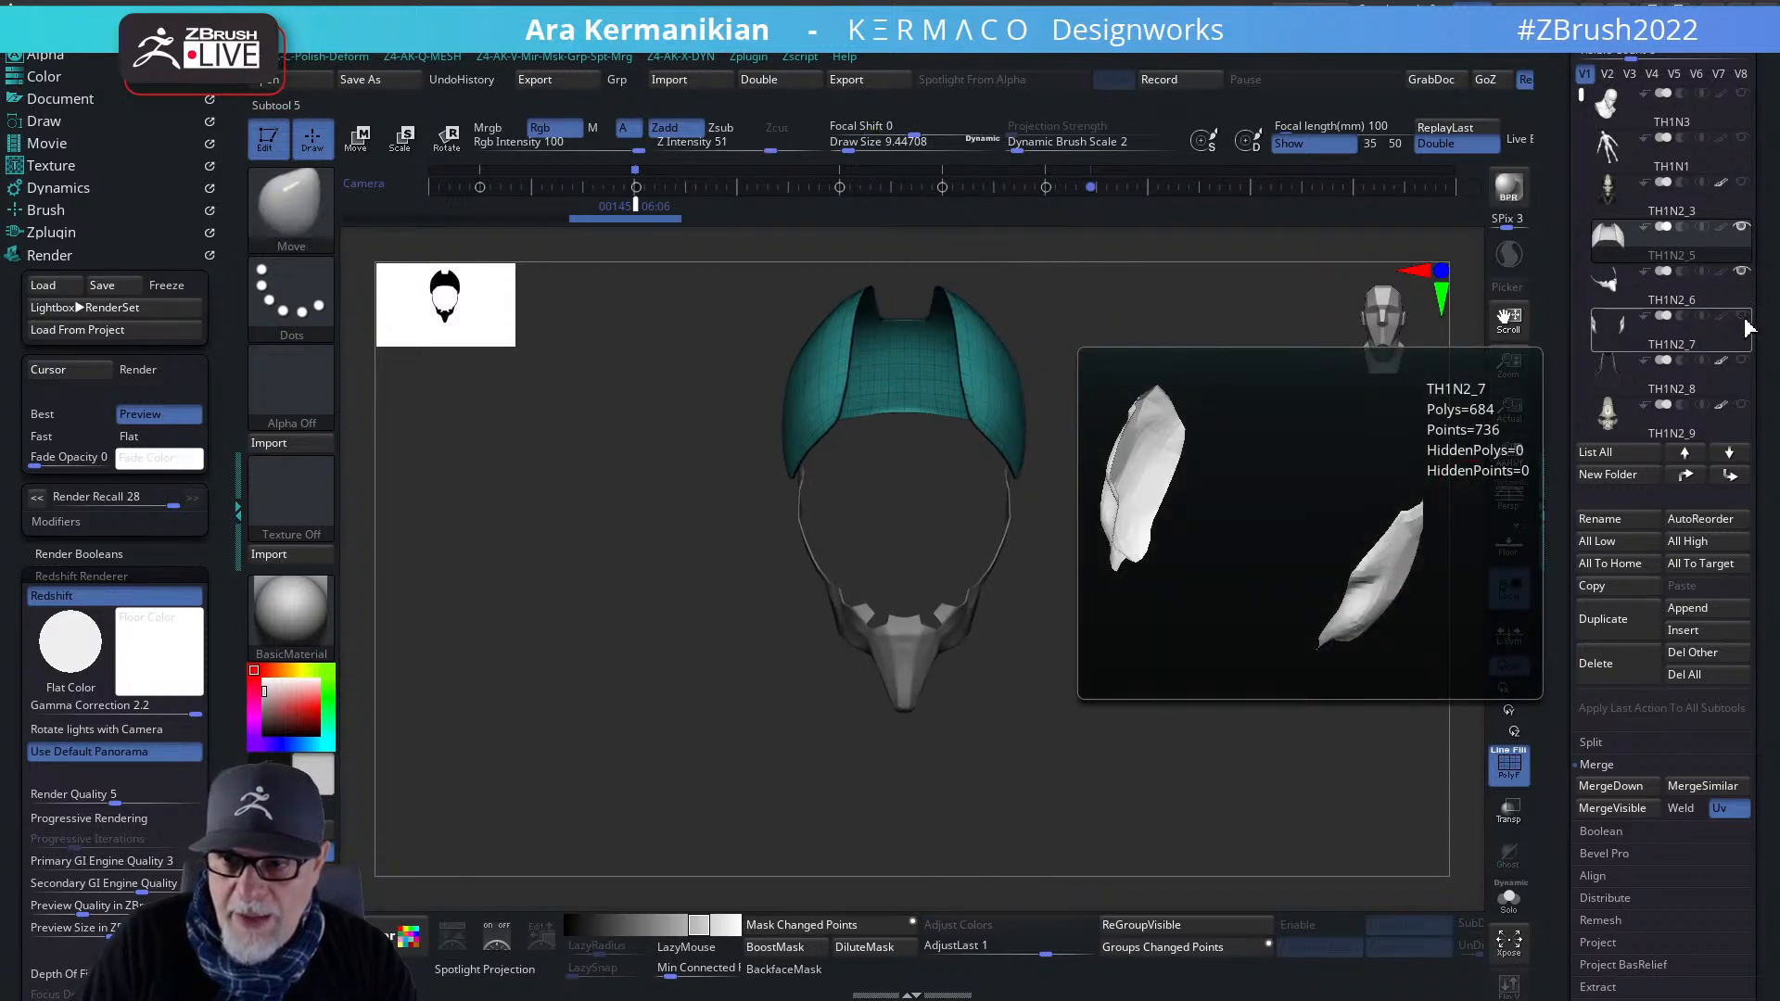
- Show the ear pieces TH1N2_7, the trim TH1N2_8 and the face mask TH1N2_9, with the mask's polypaint turned off
left_click_drag(1246, 652, 1168, 441)
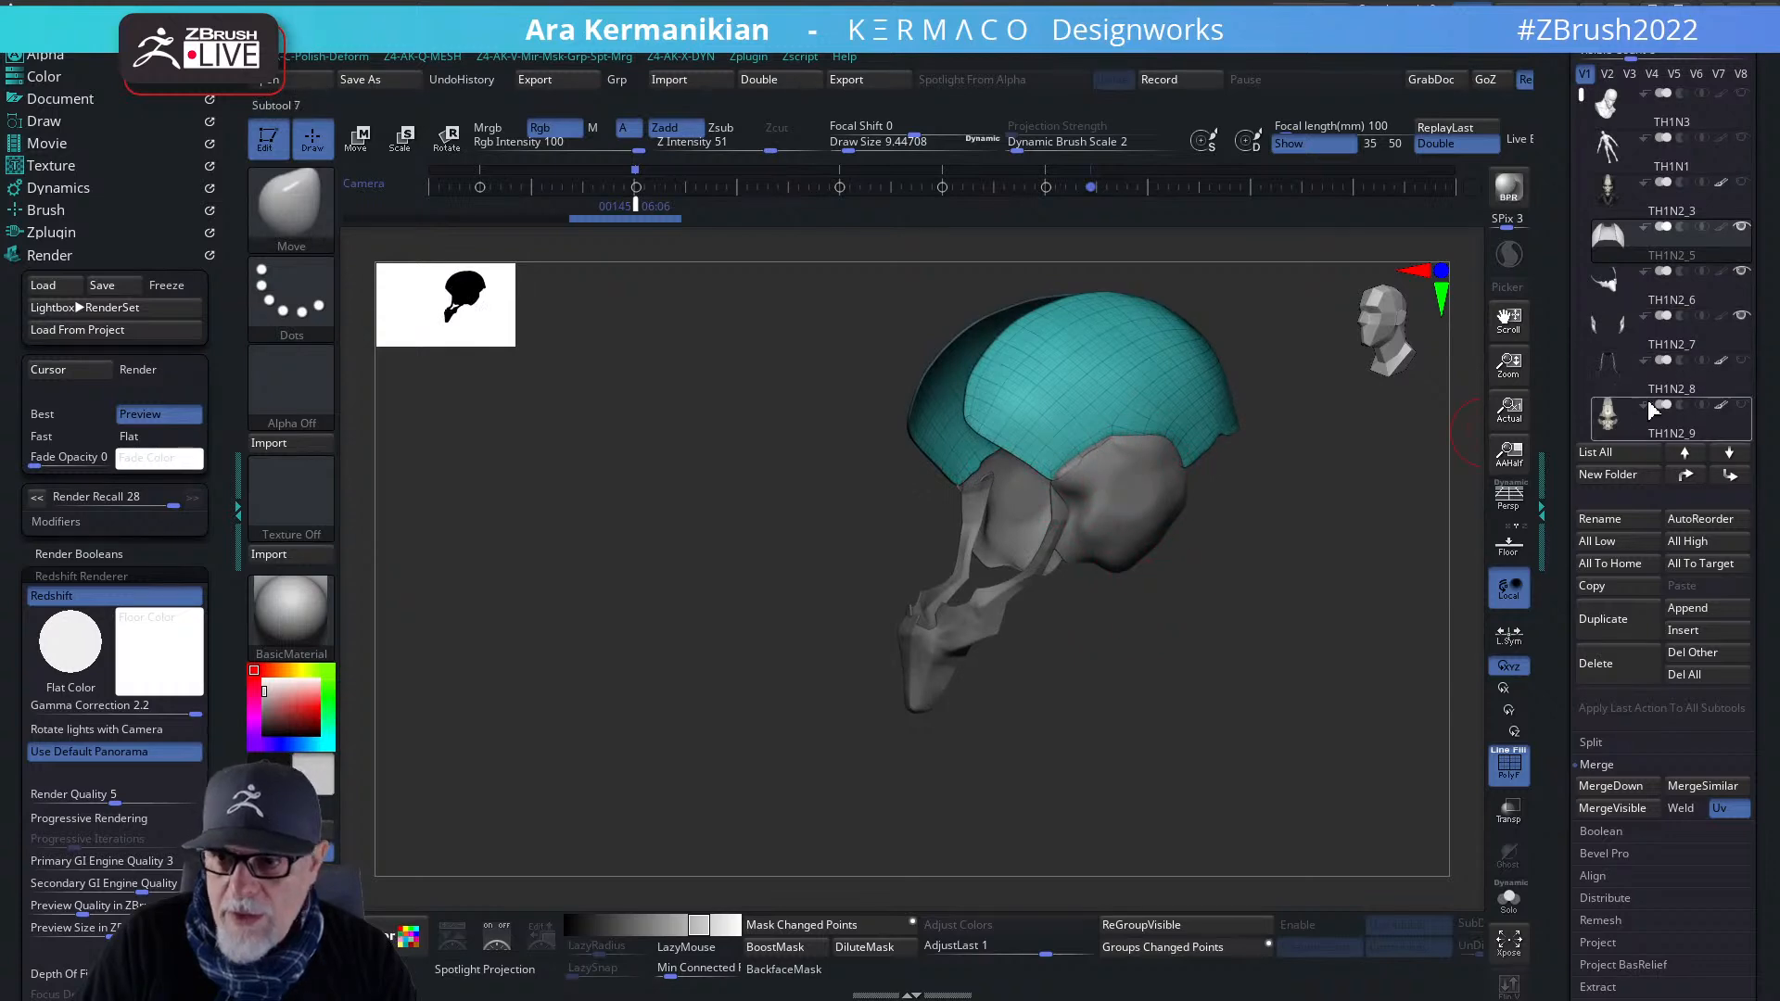
mouse_move(1727, 353)
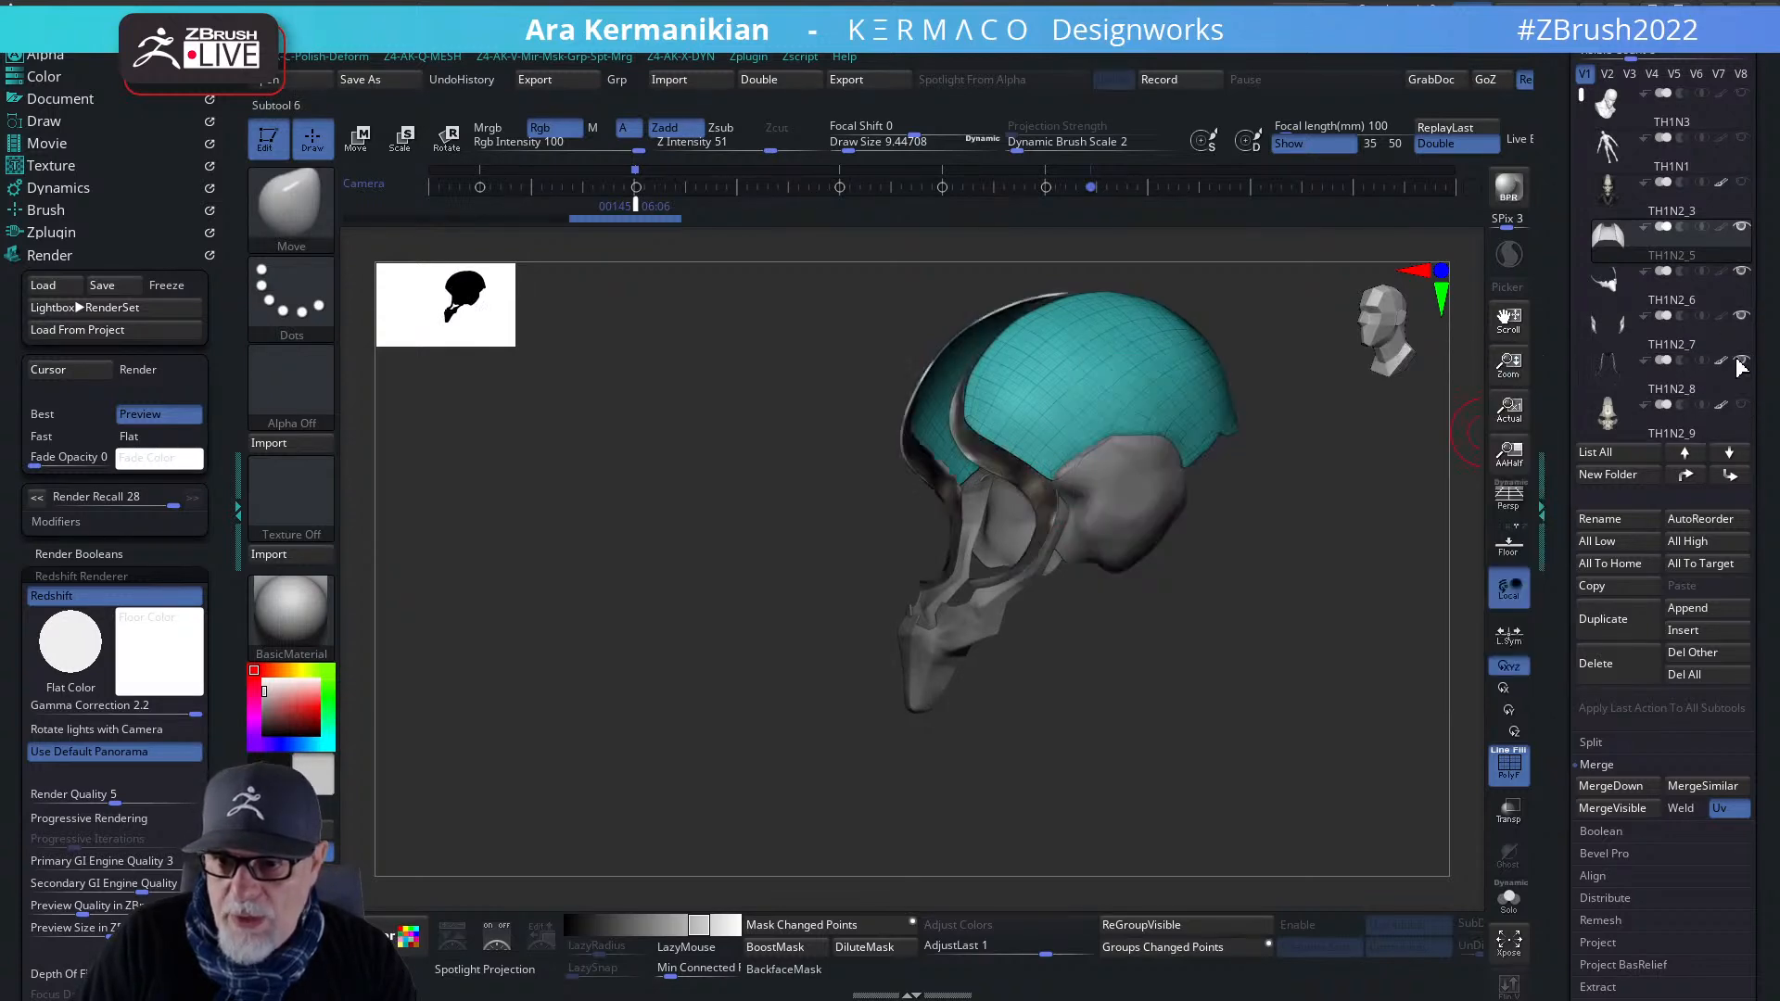
left_click_drag(1251, 627, 951, 432)
left_click(1746, 408)
left_click(1722, 406)
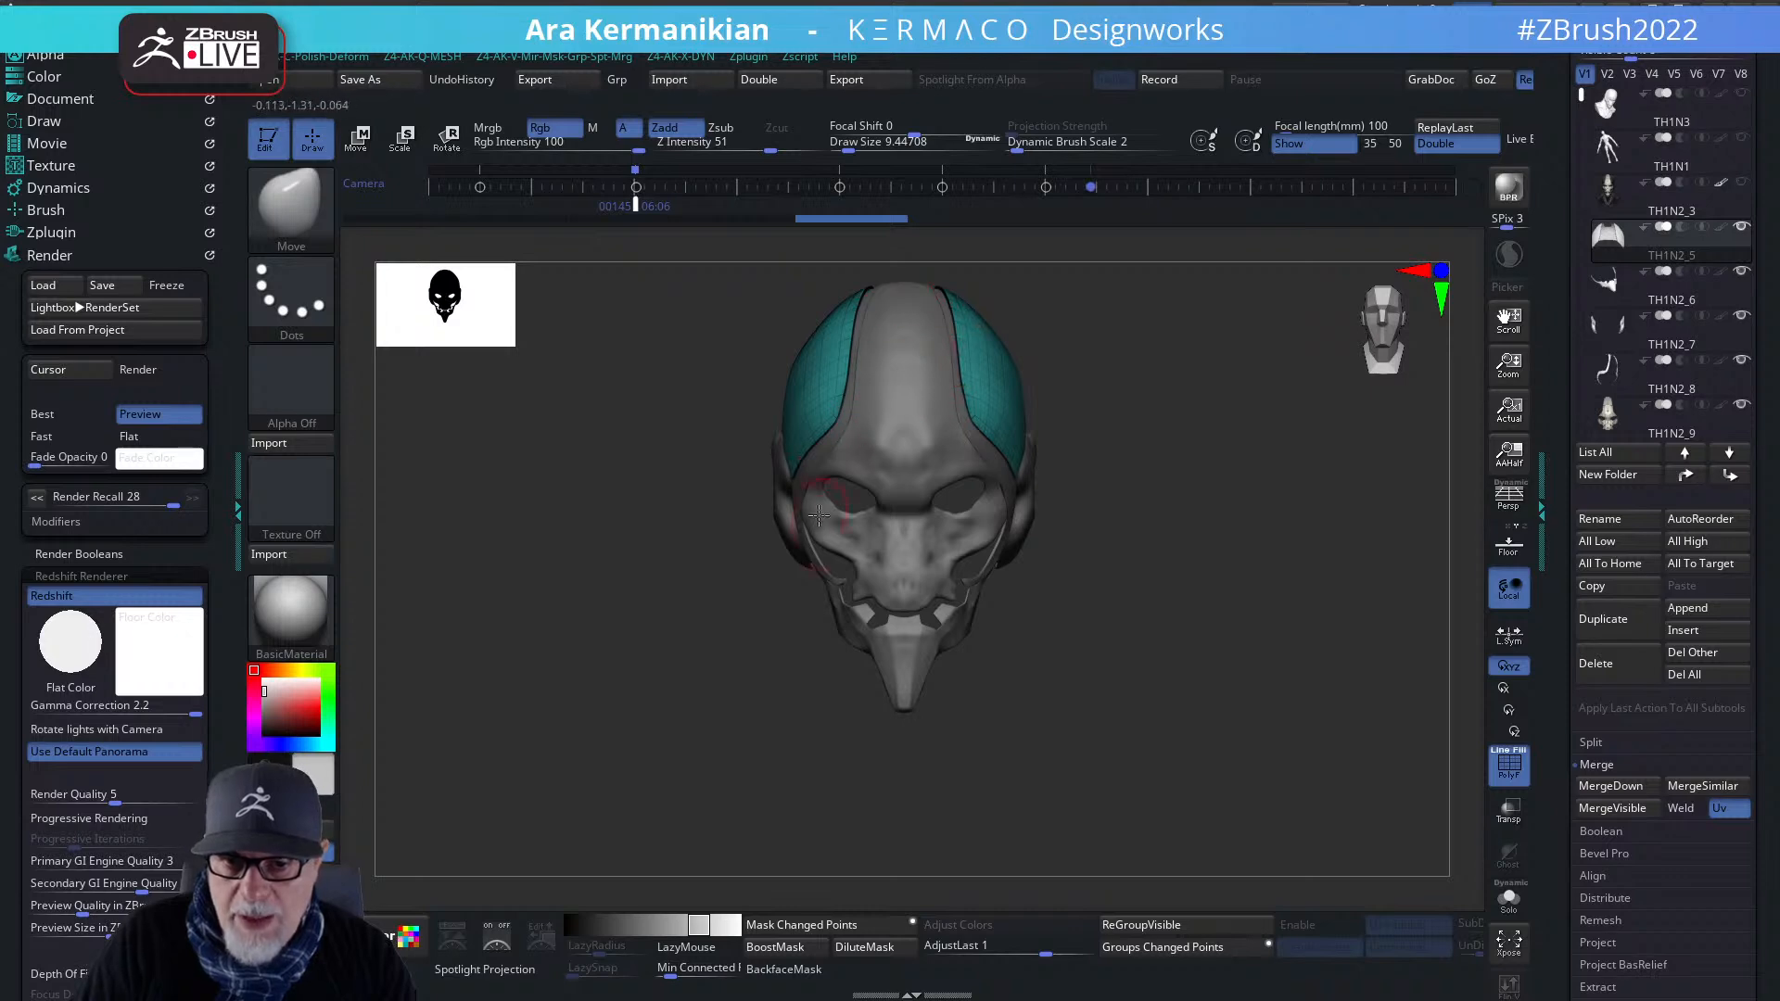
left_click_drag(1298, 616, 1046, 590)
left_click_drag(1199, 658, 1070, 610)
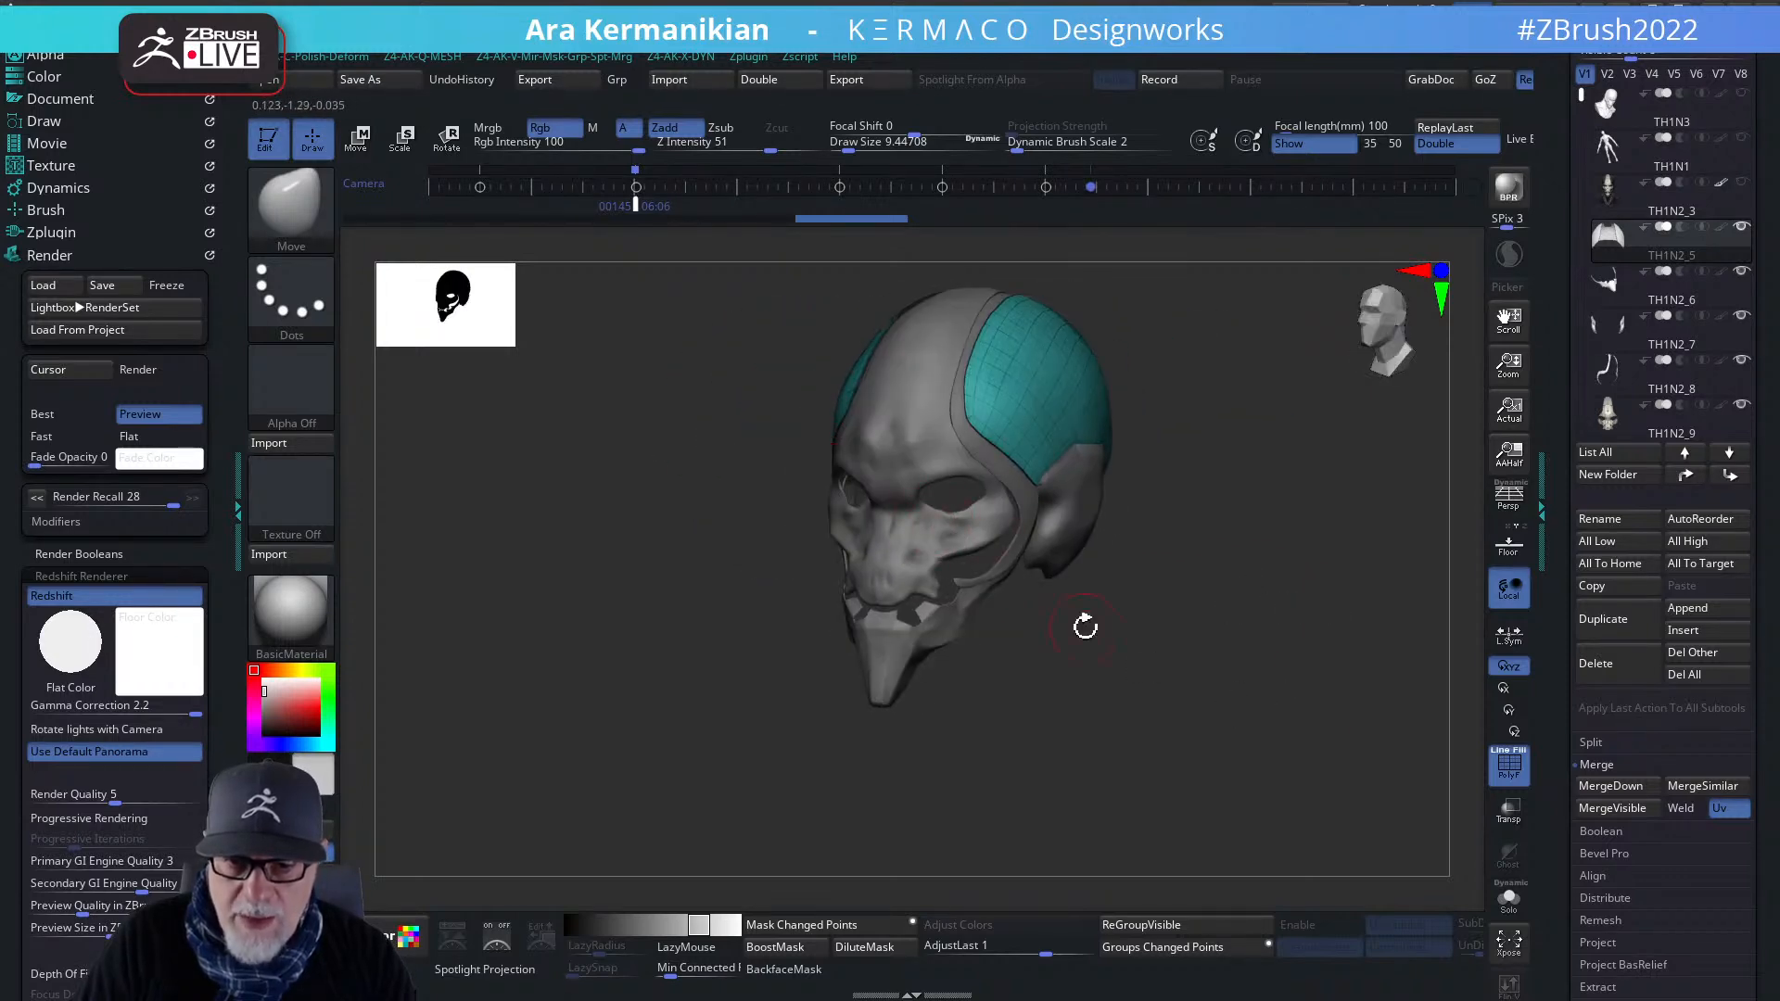
left_click_drag(1209, 652, 1291, 584, "shift")
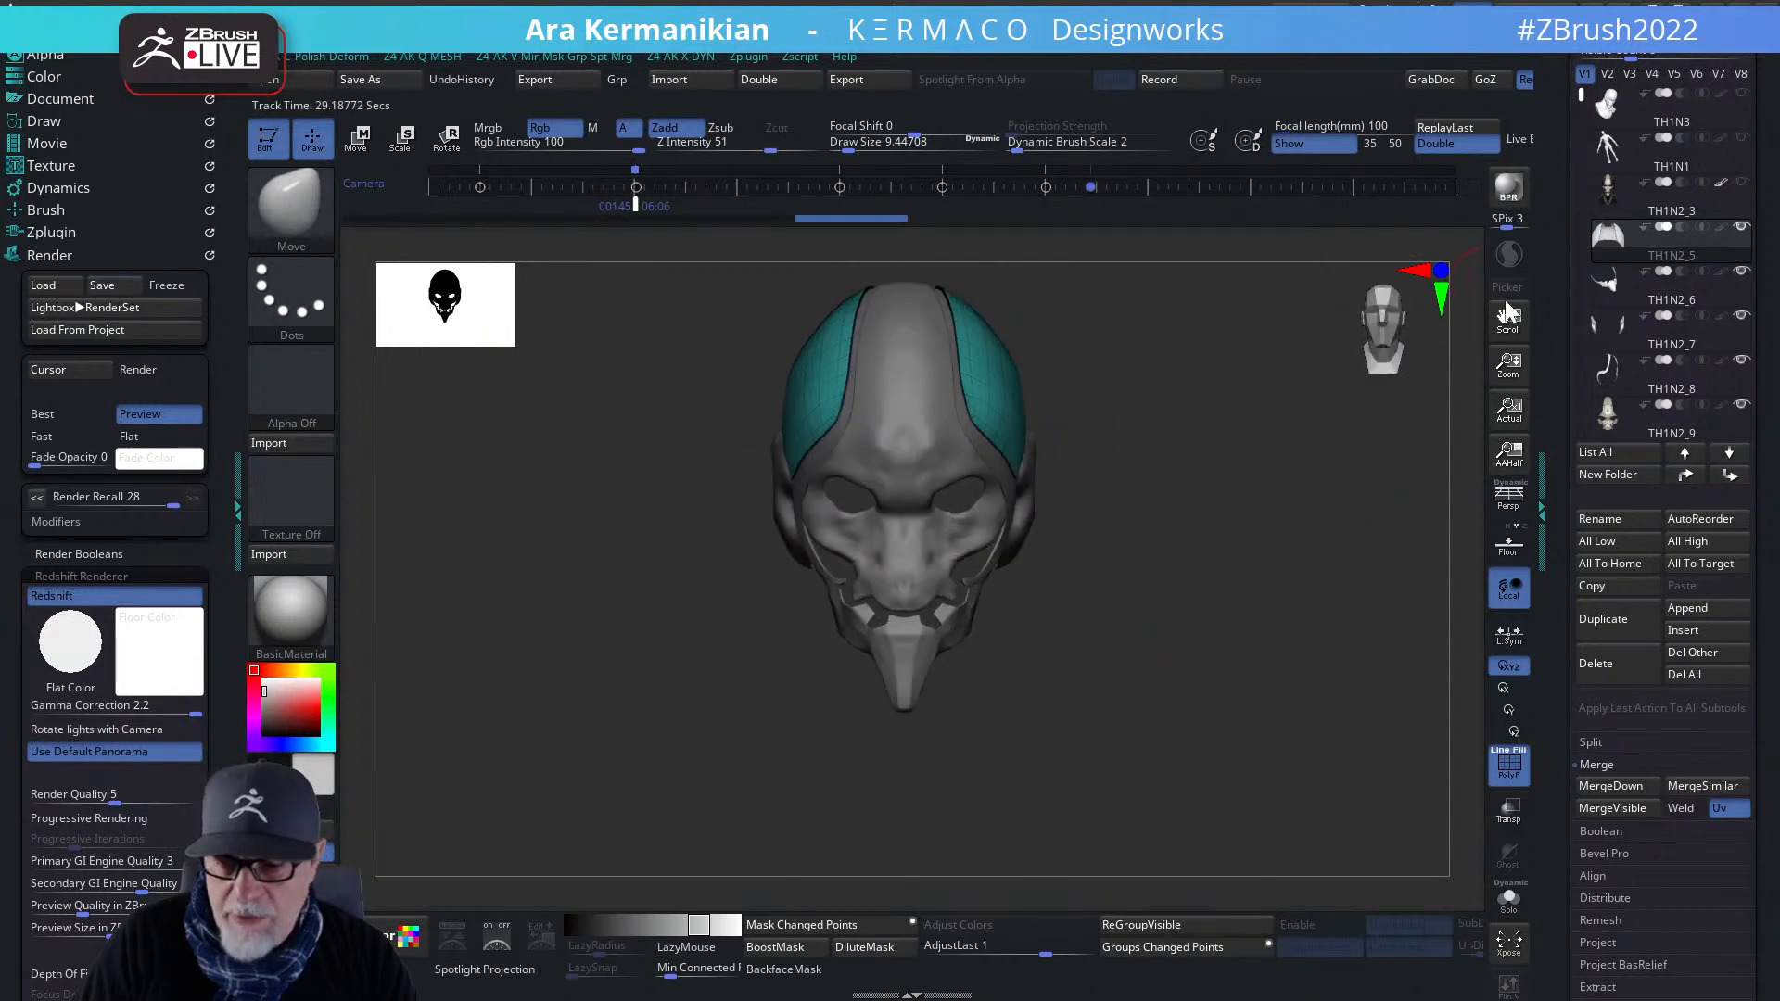
- Show the inner face TH1N2_4, hide the mask TH1N2_9, and examine the exposed face from the front and both sides
left_click_drag(1587, 96, 1580, 183)
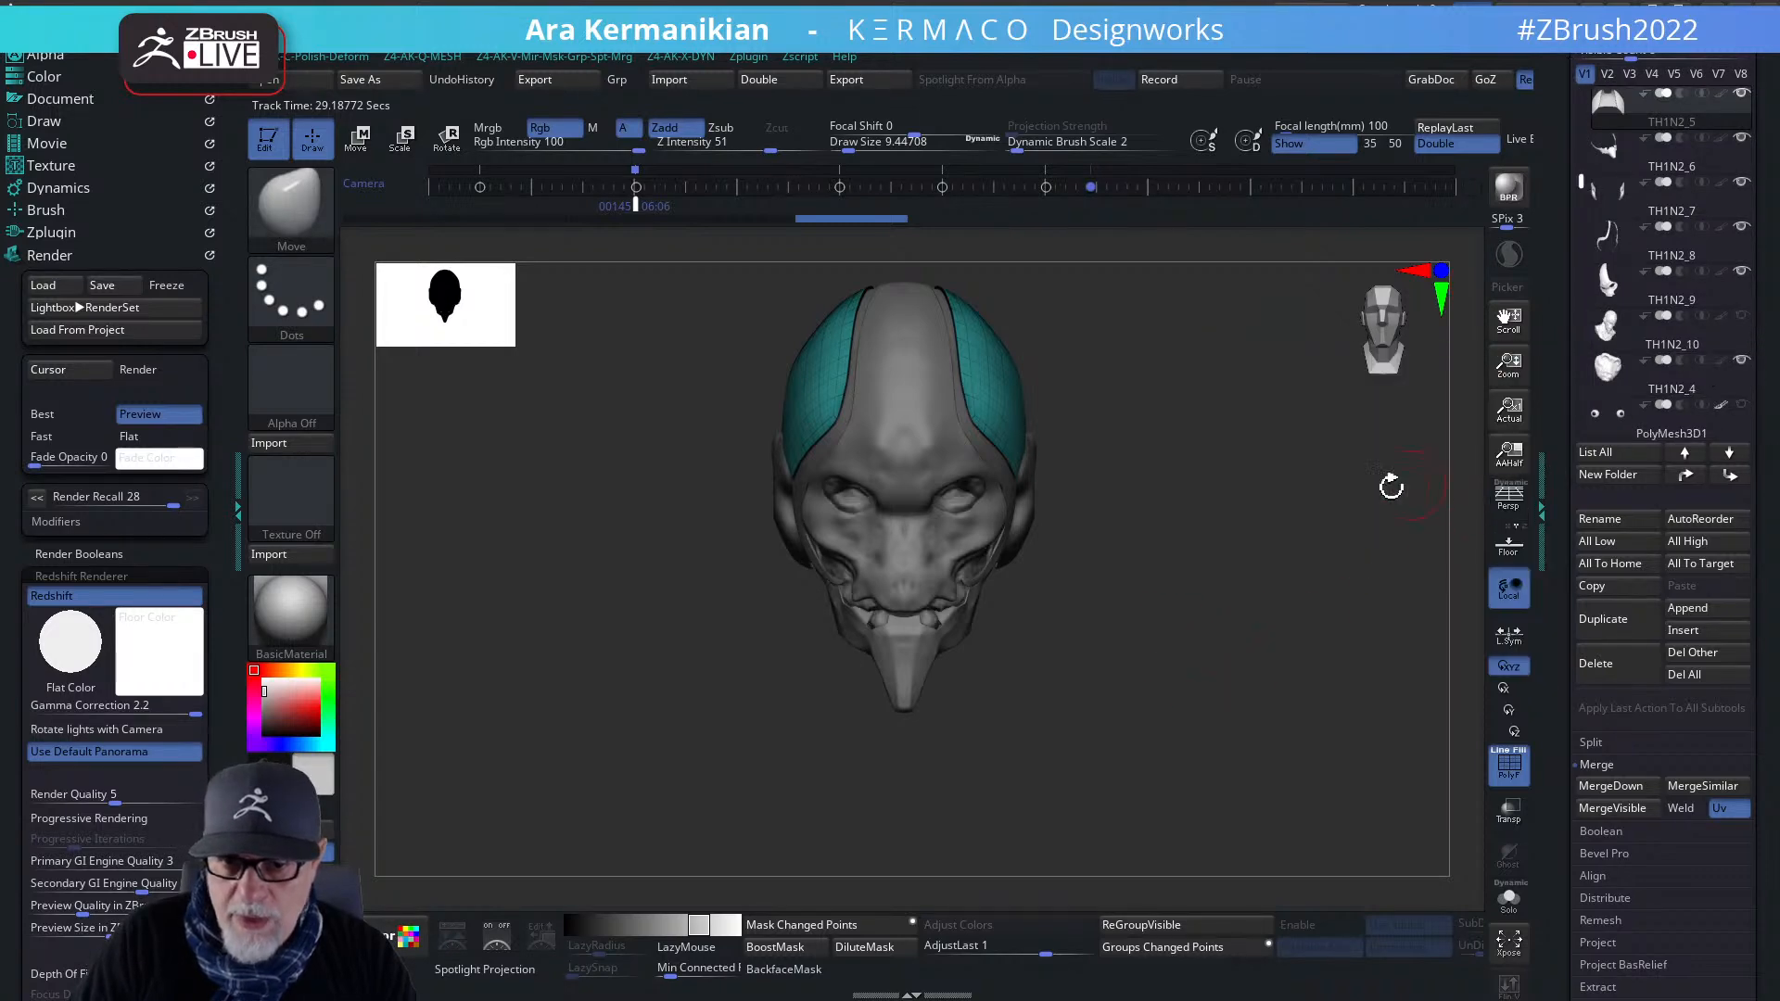
left_click_drag(1318, 547, 1483, 454)
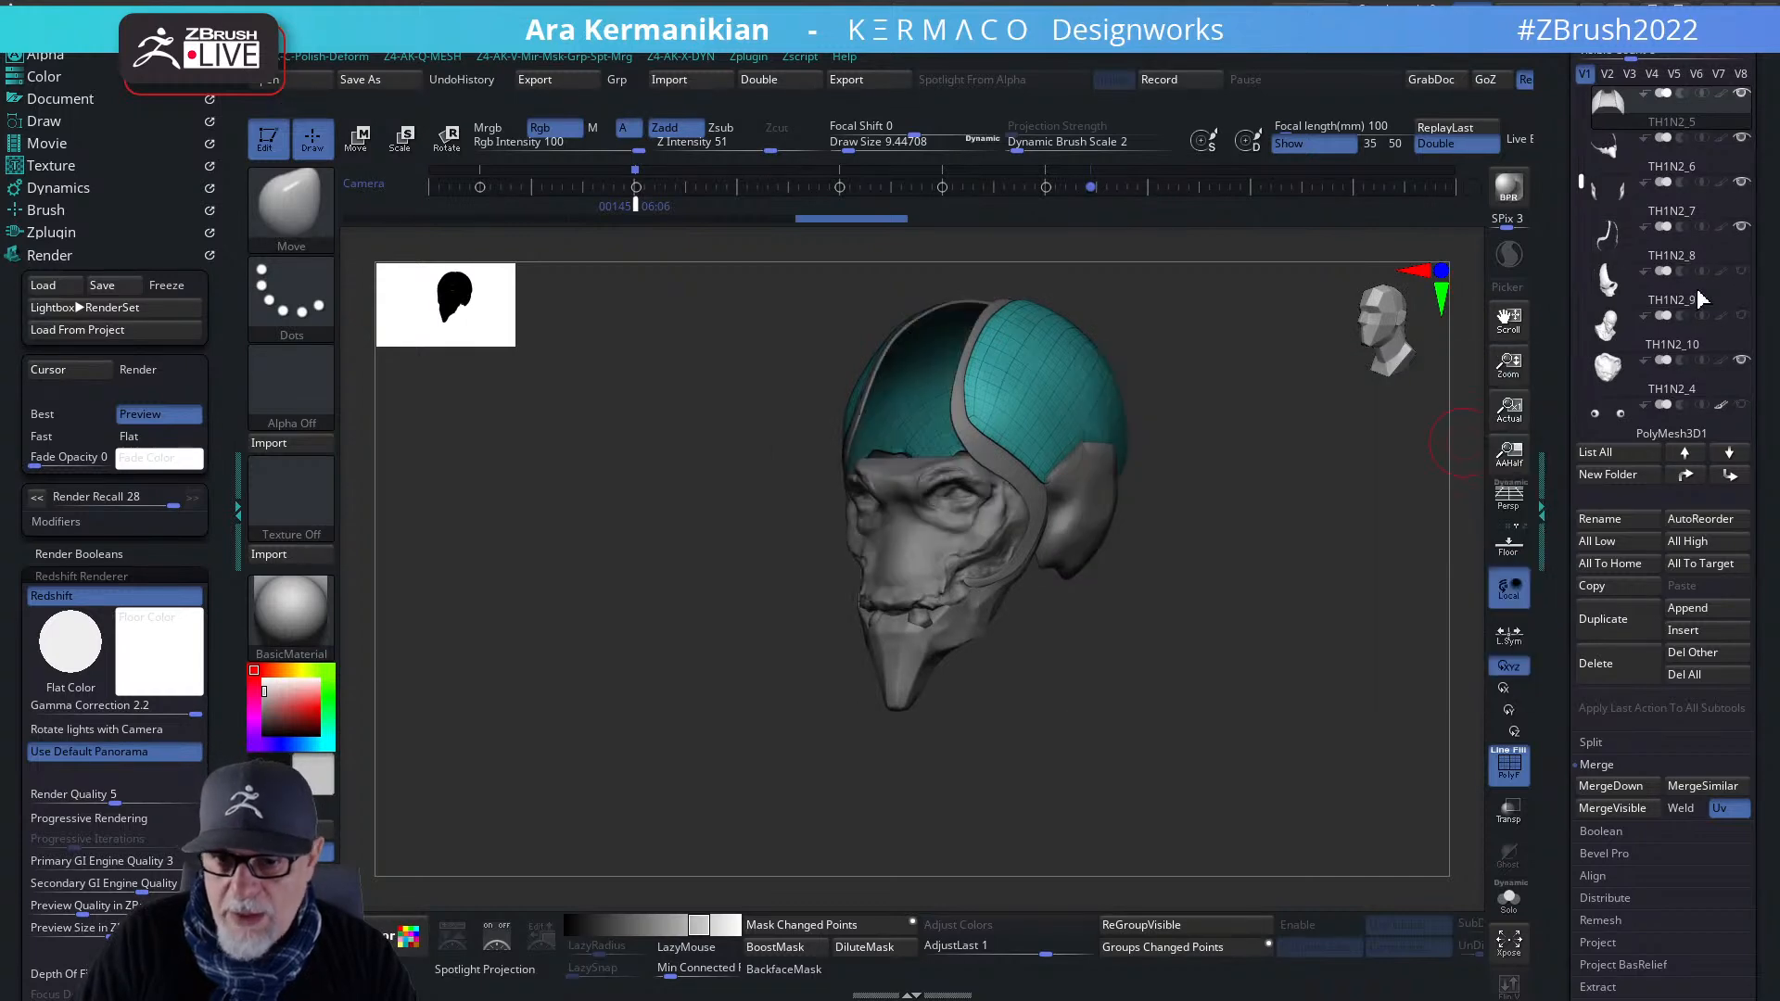
left_click_drag(1268, 560, 835, 535)
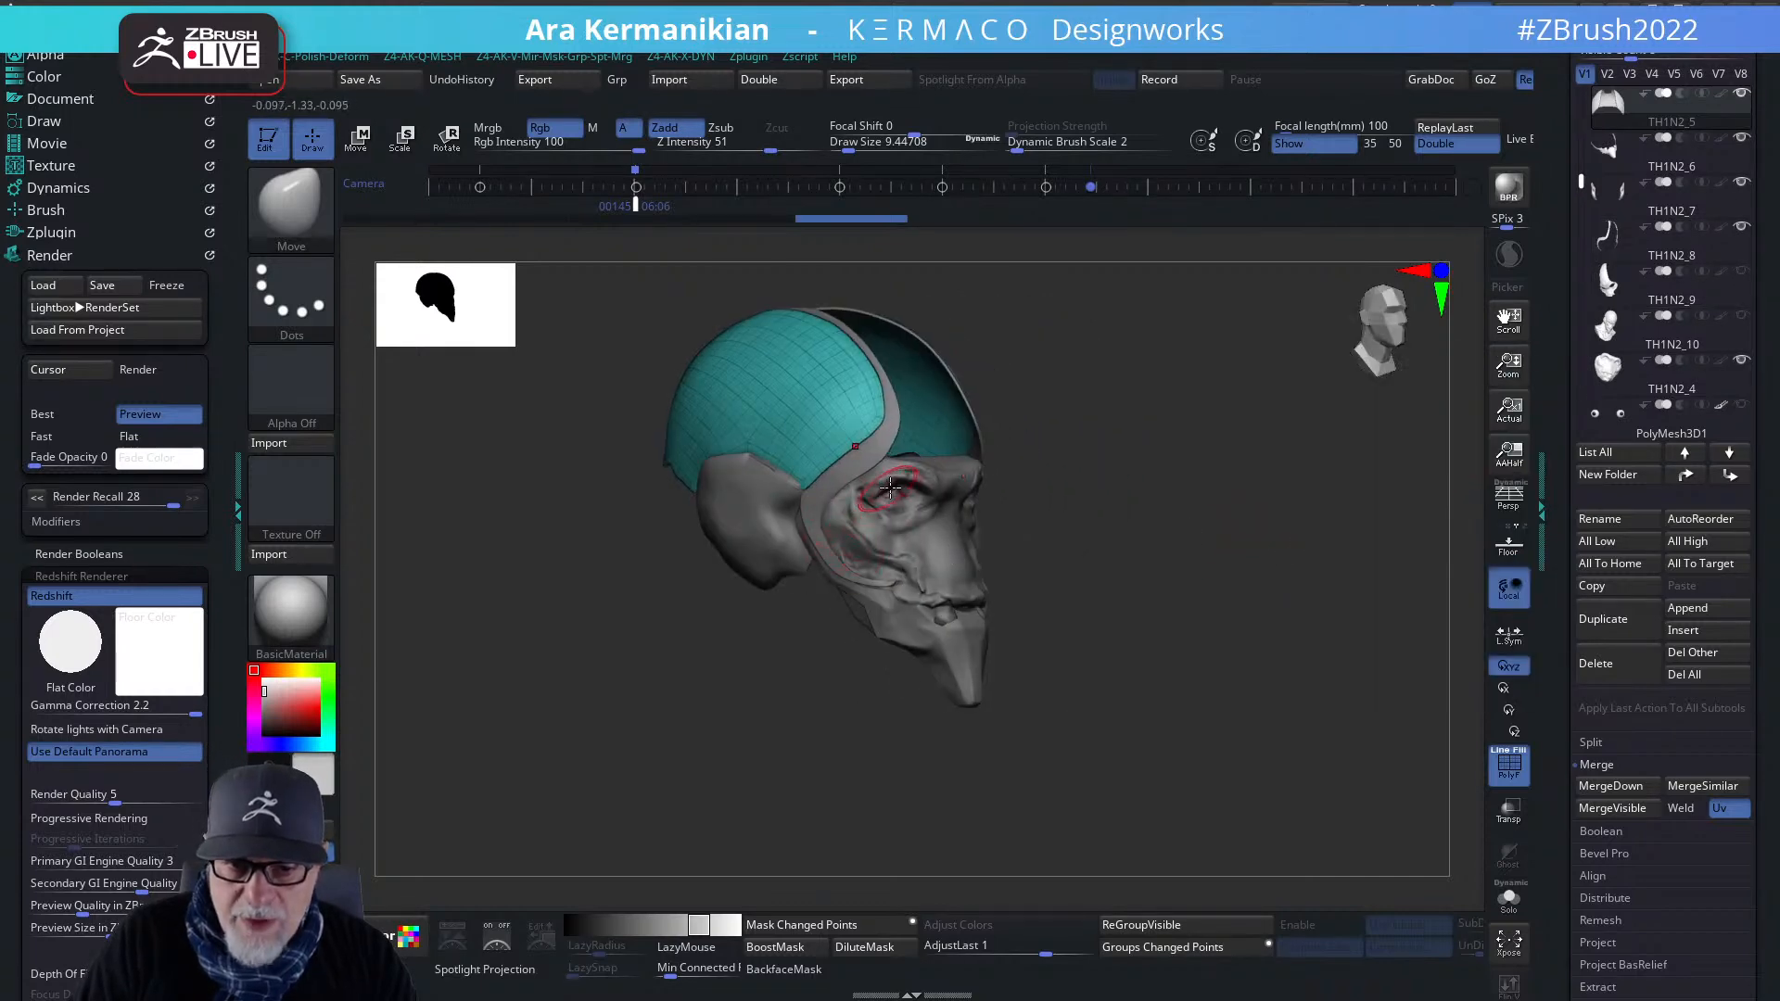
left_click_drag(1204, 640, 1464, 579)
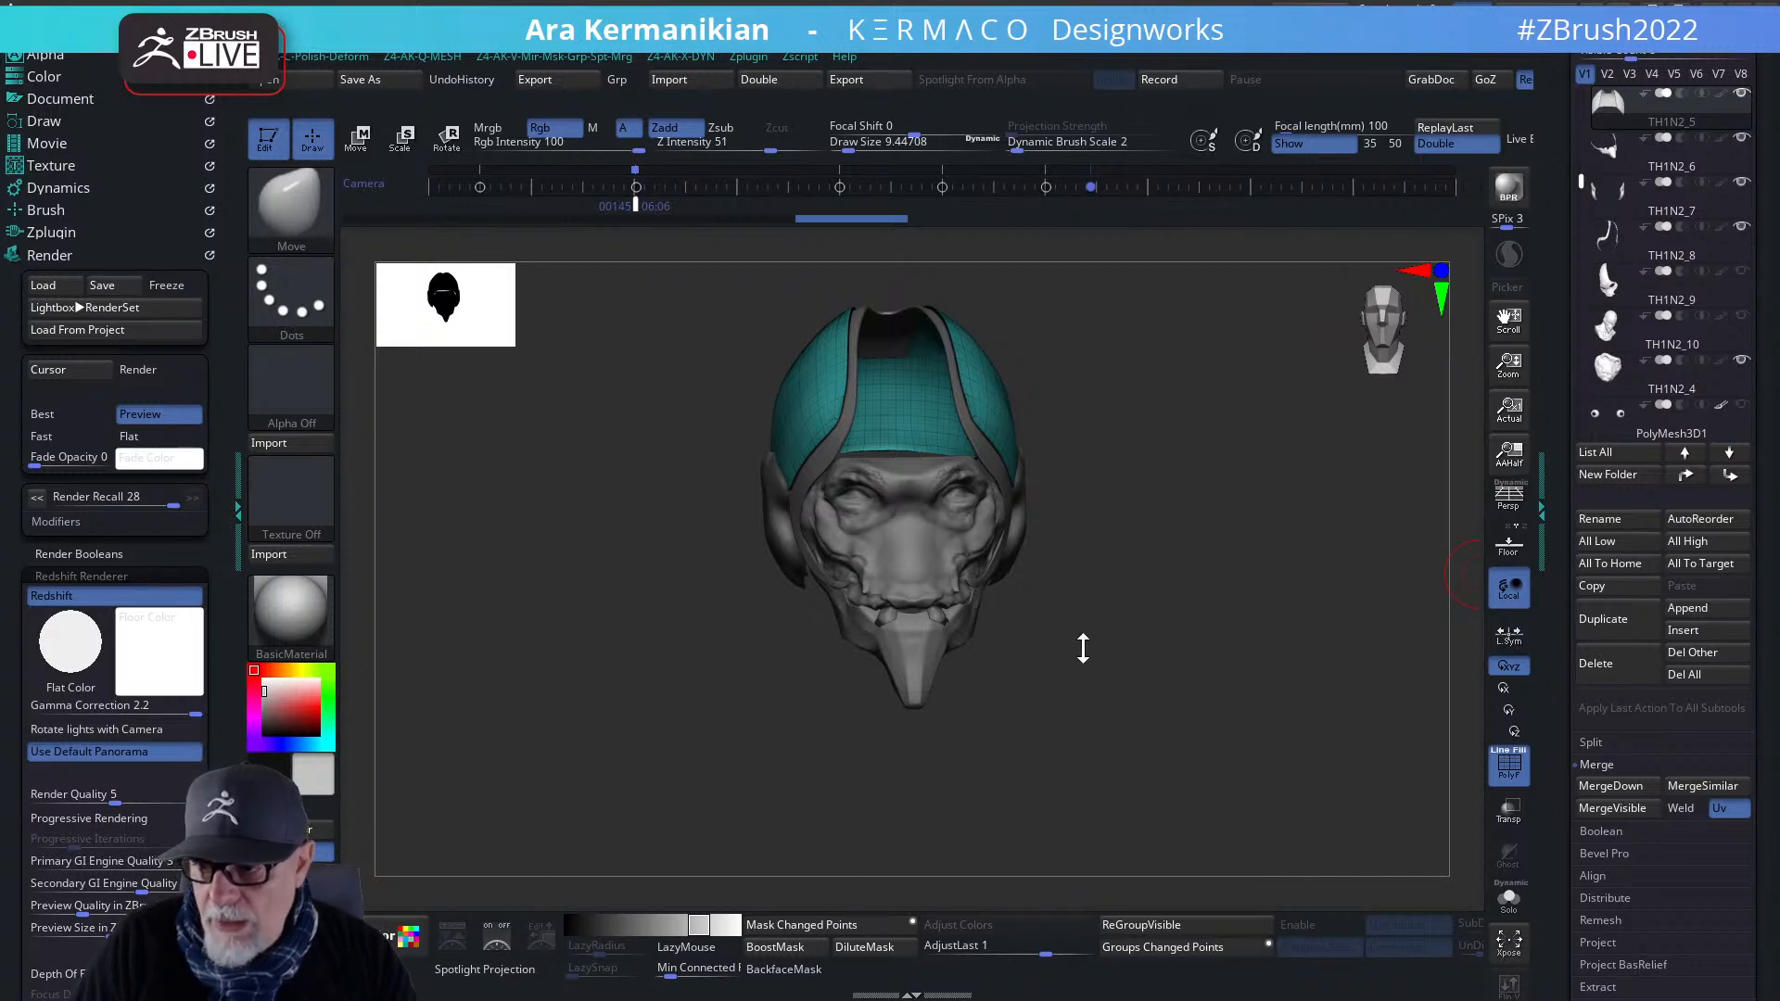
left_click_drag(1149, 649, 1379, 631)
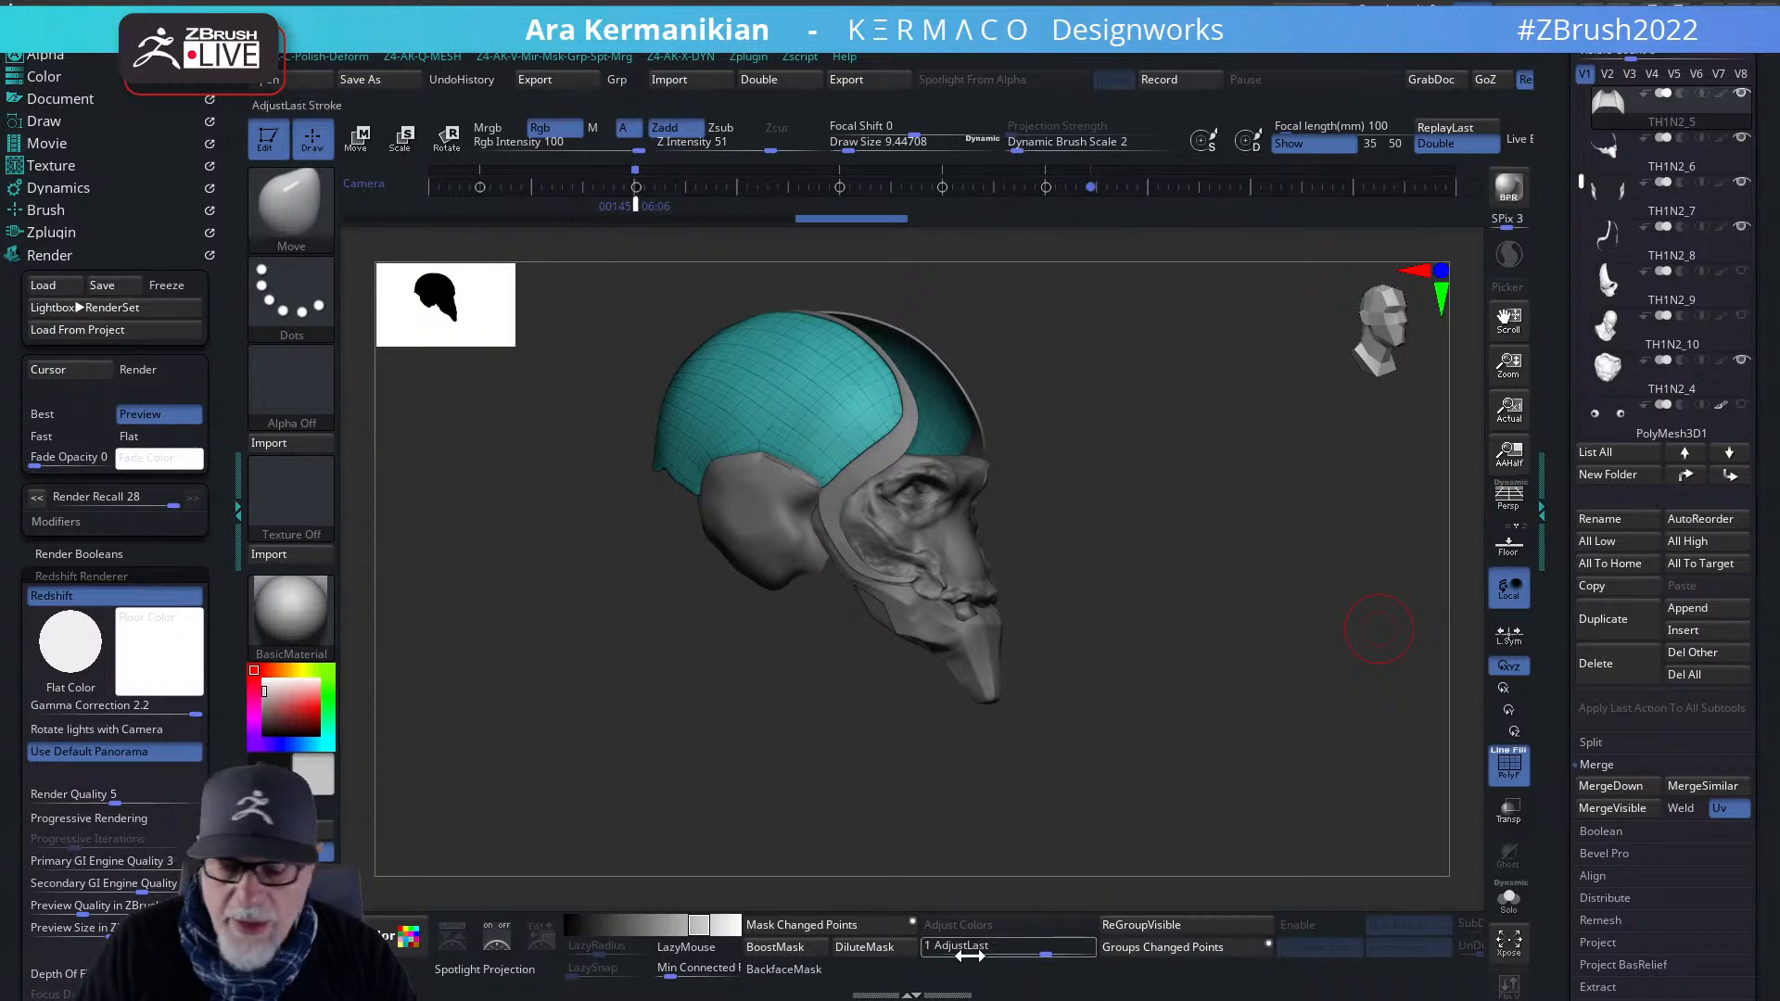
left_click_drag(1298, 695, 1149, 371)
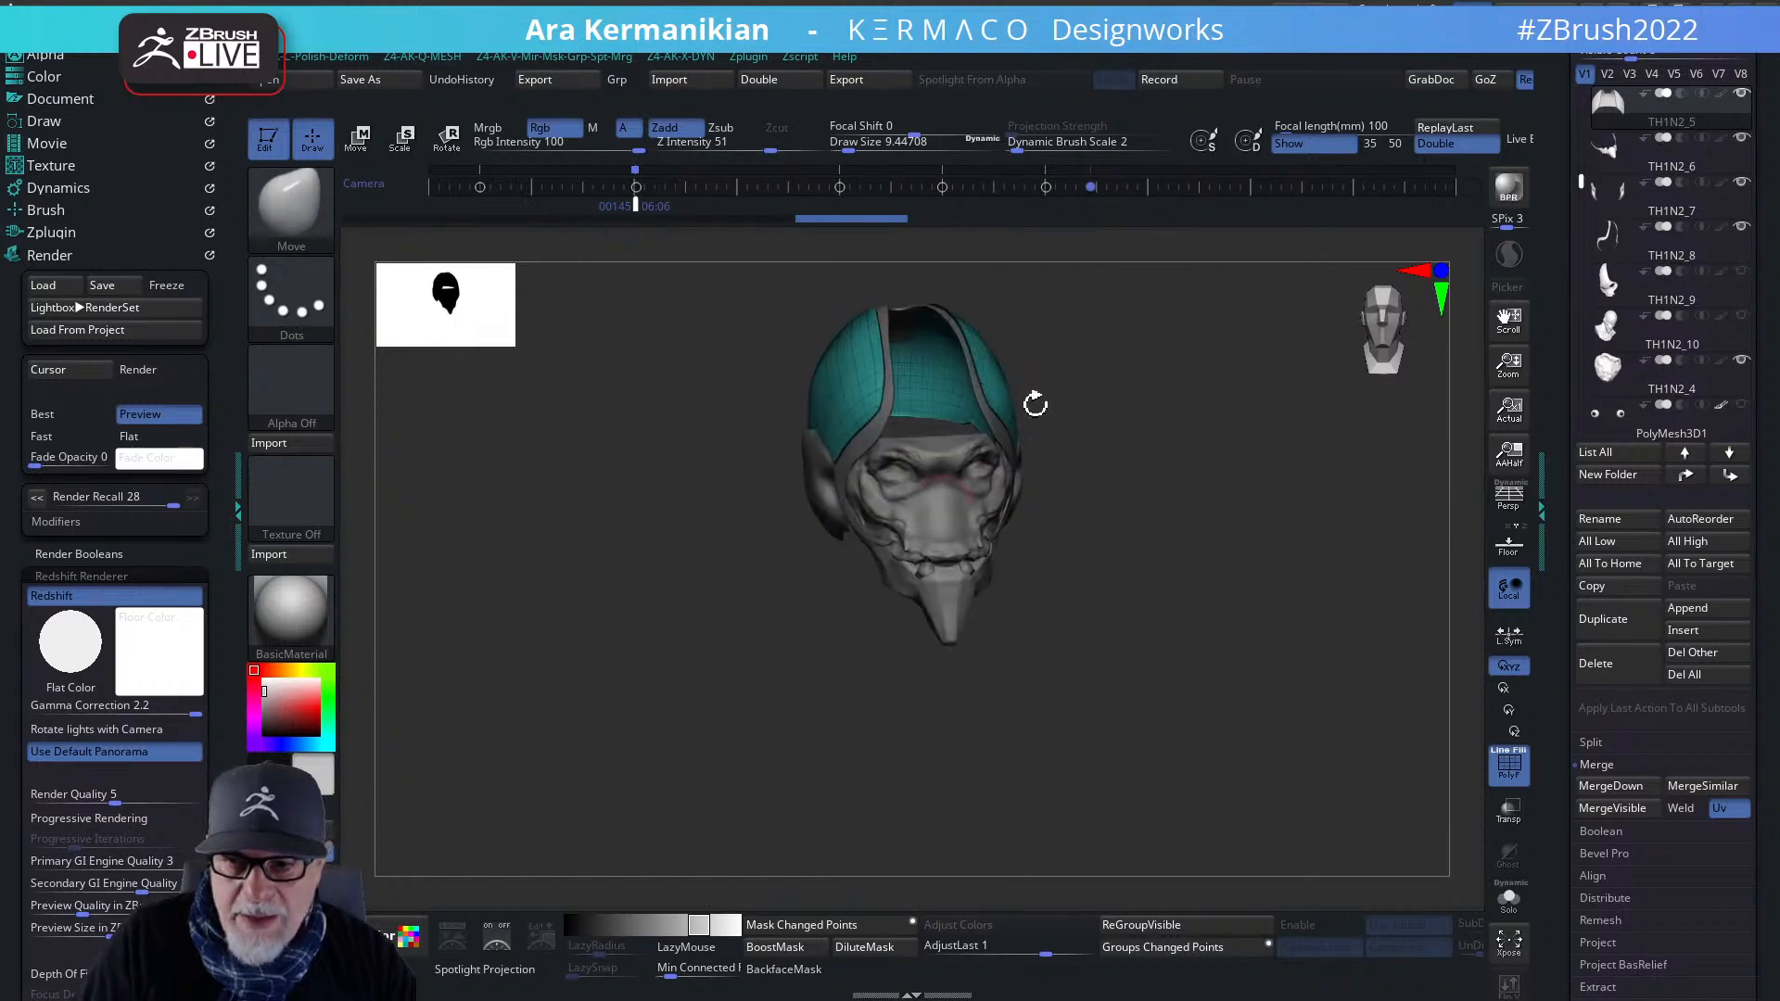
right_click_drag(951, 556, 938, 504)
left_click_drag(1301, 571, 1344, 469)
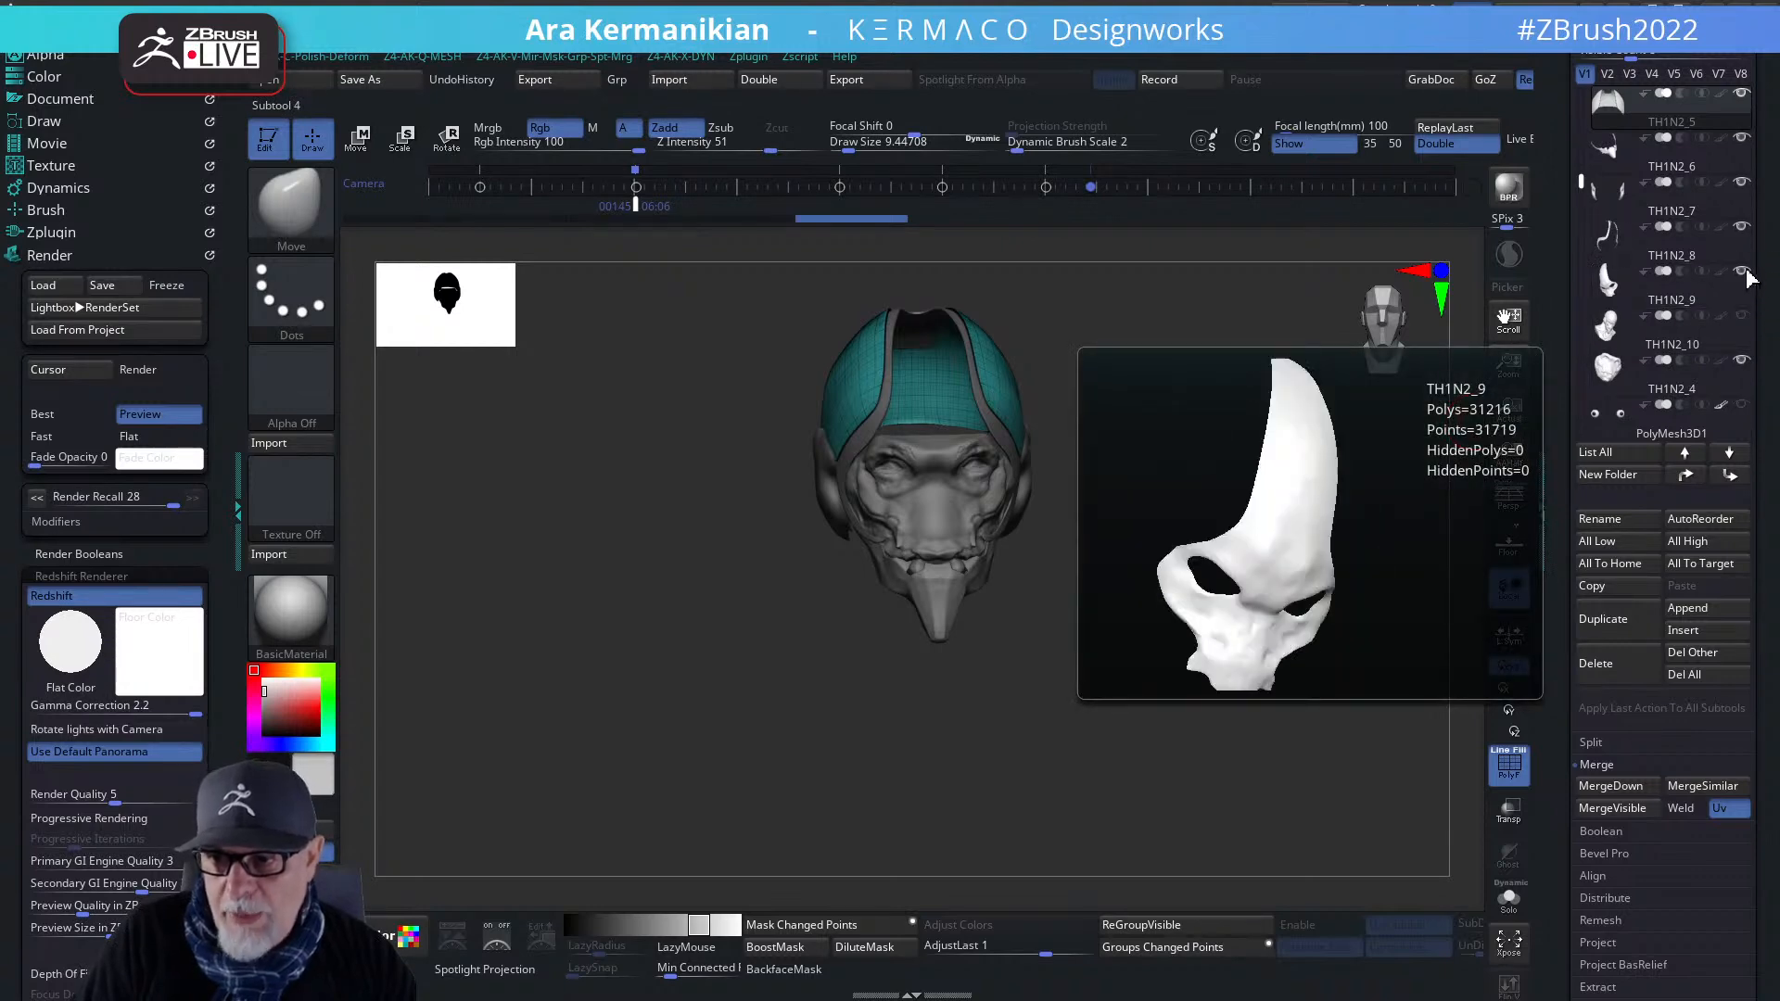
- Show the face mask TH1N2_9 again over the inner face and turn on its polypaint
left_click(1743, 273)
left_click_drag(1100, 596, 970, 434)
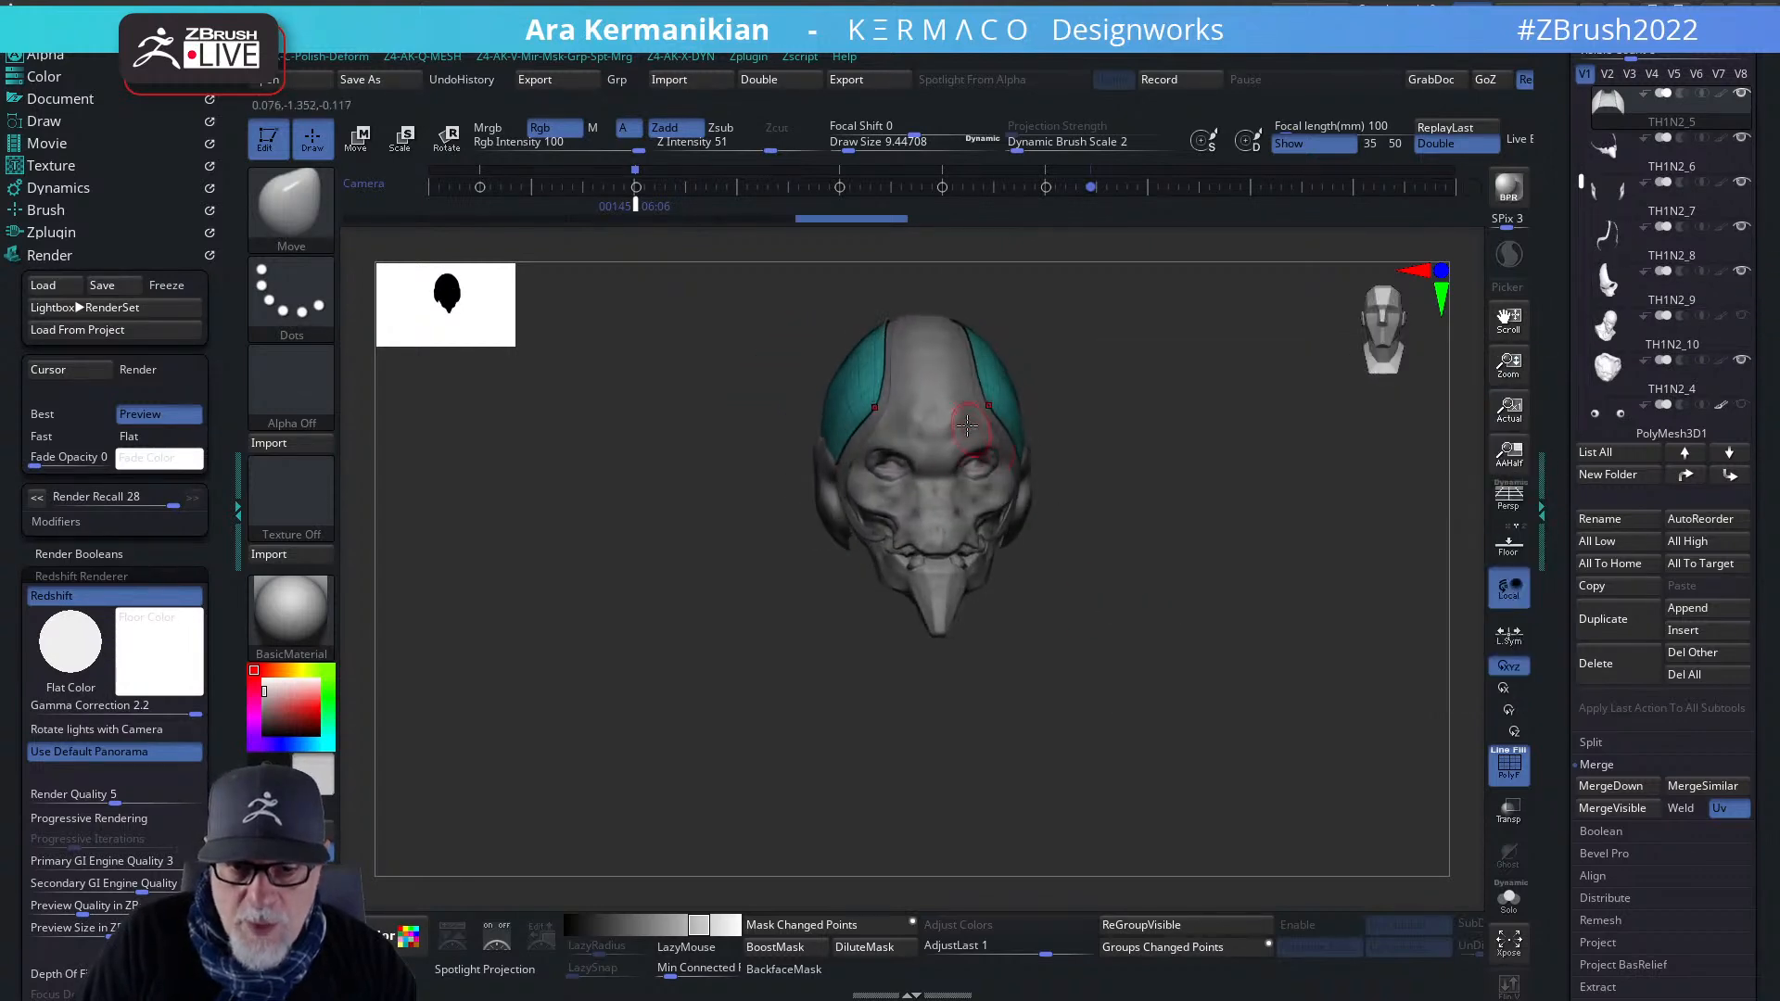
left_click_drag(1172, 600, 1103, 595)
left_click(1722, 272)
mouse_move(1193, 540)
left_mouse_down()
mouse_move(1270, 561)
mouse_move(918, 533)
mouse_move(938, 532)
left_mouse_up()
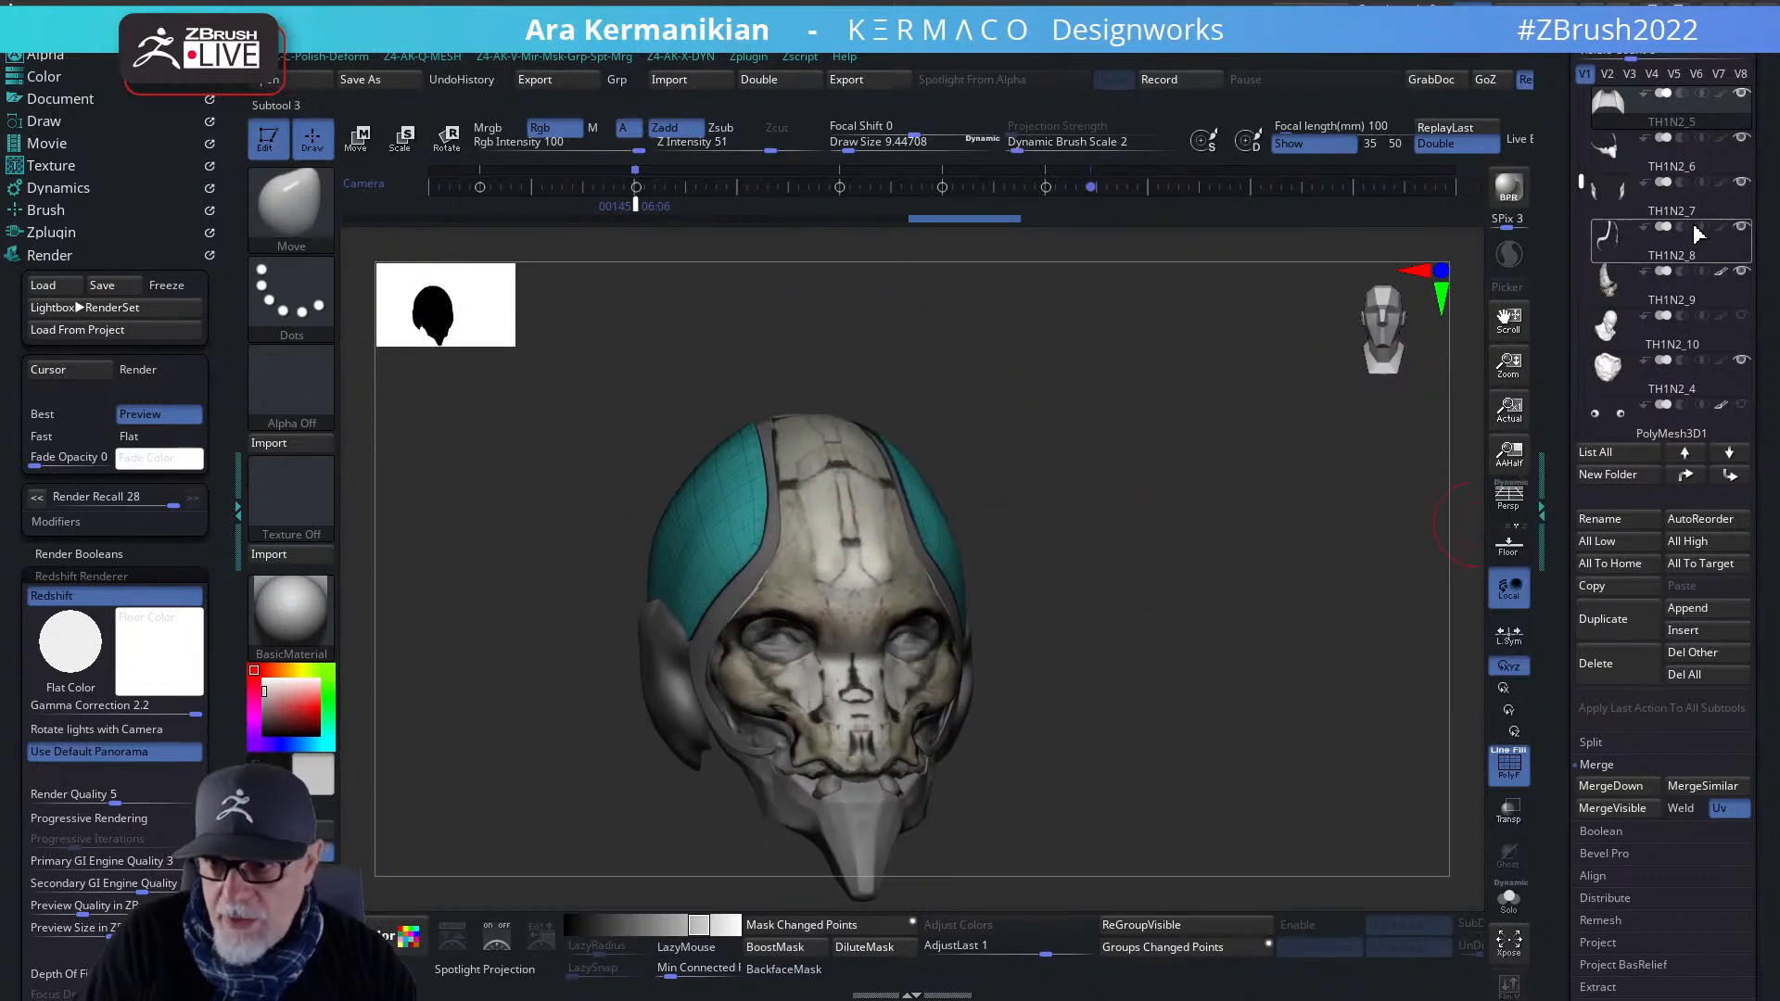
- Turn on polypaint for TH1N2_8, TH1N2_7, TH1N2_6 and TH1N2_5, and show the eyeballs PolyMesh3D1
mouse_move(1741, 231)
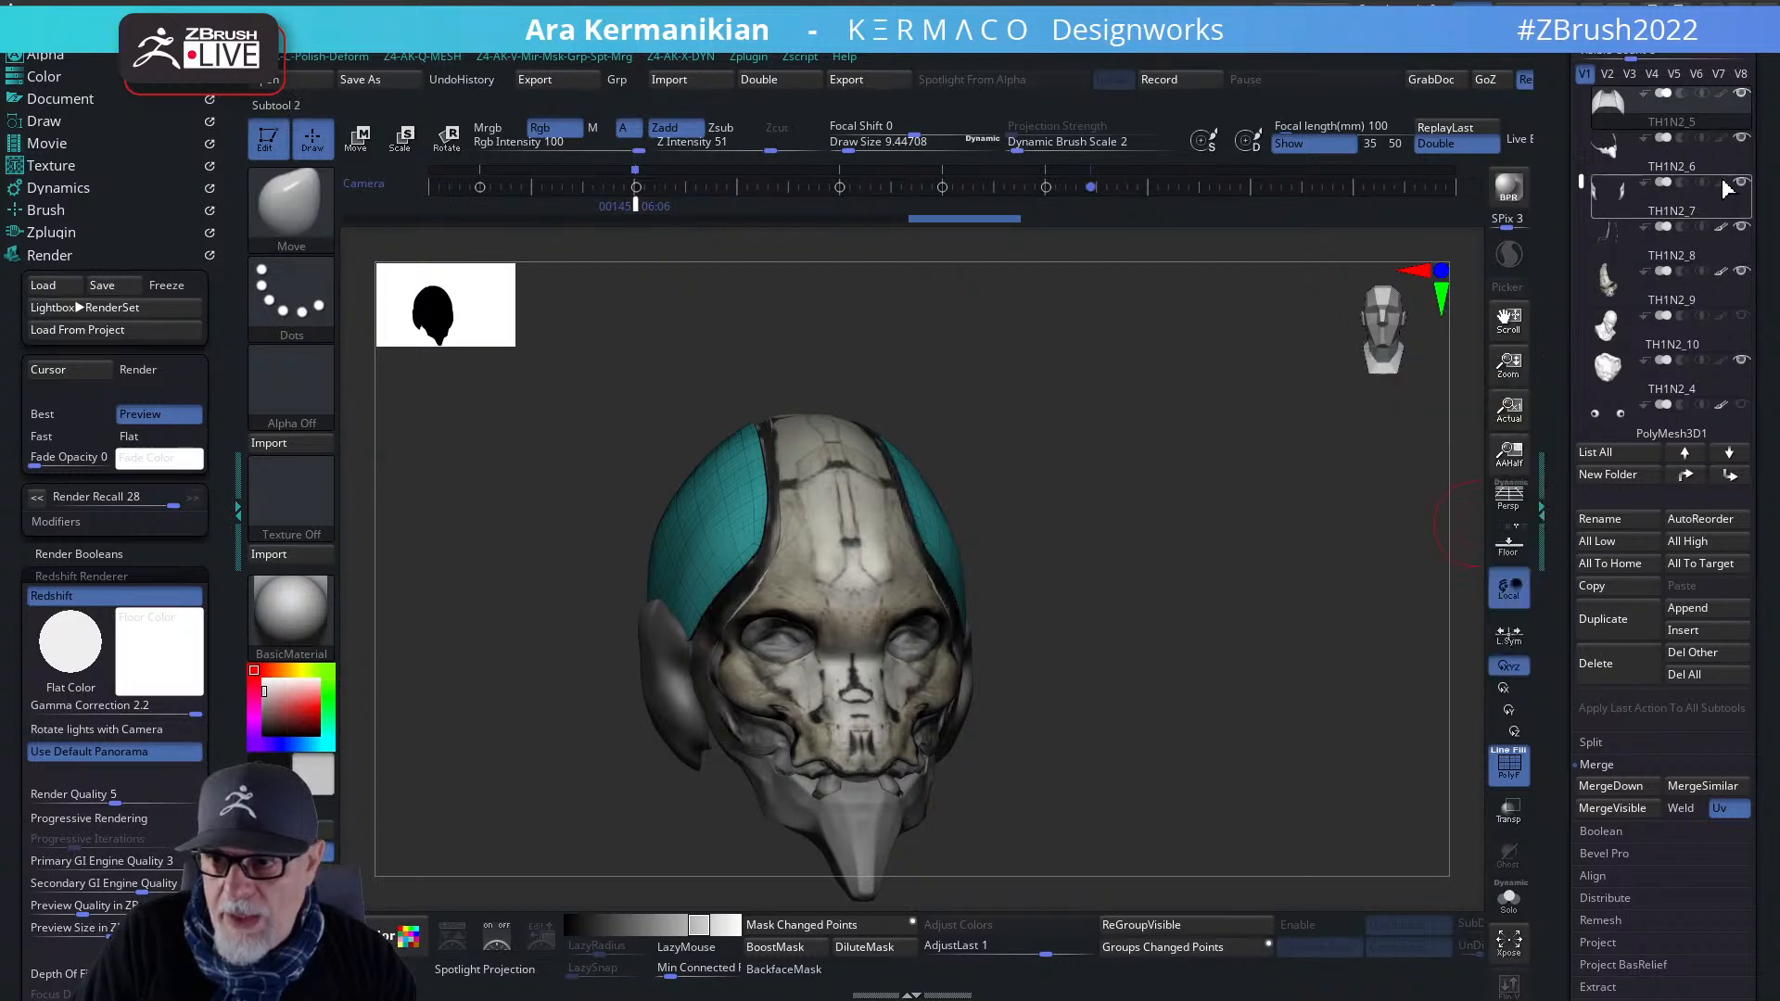
left_click(1724, 96)
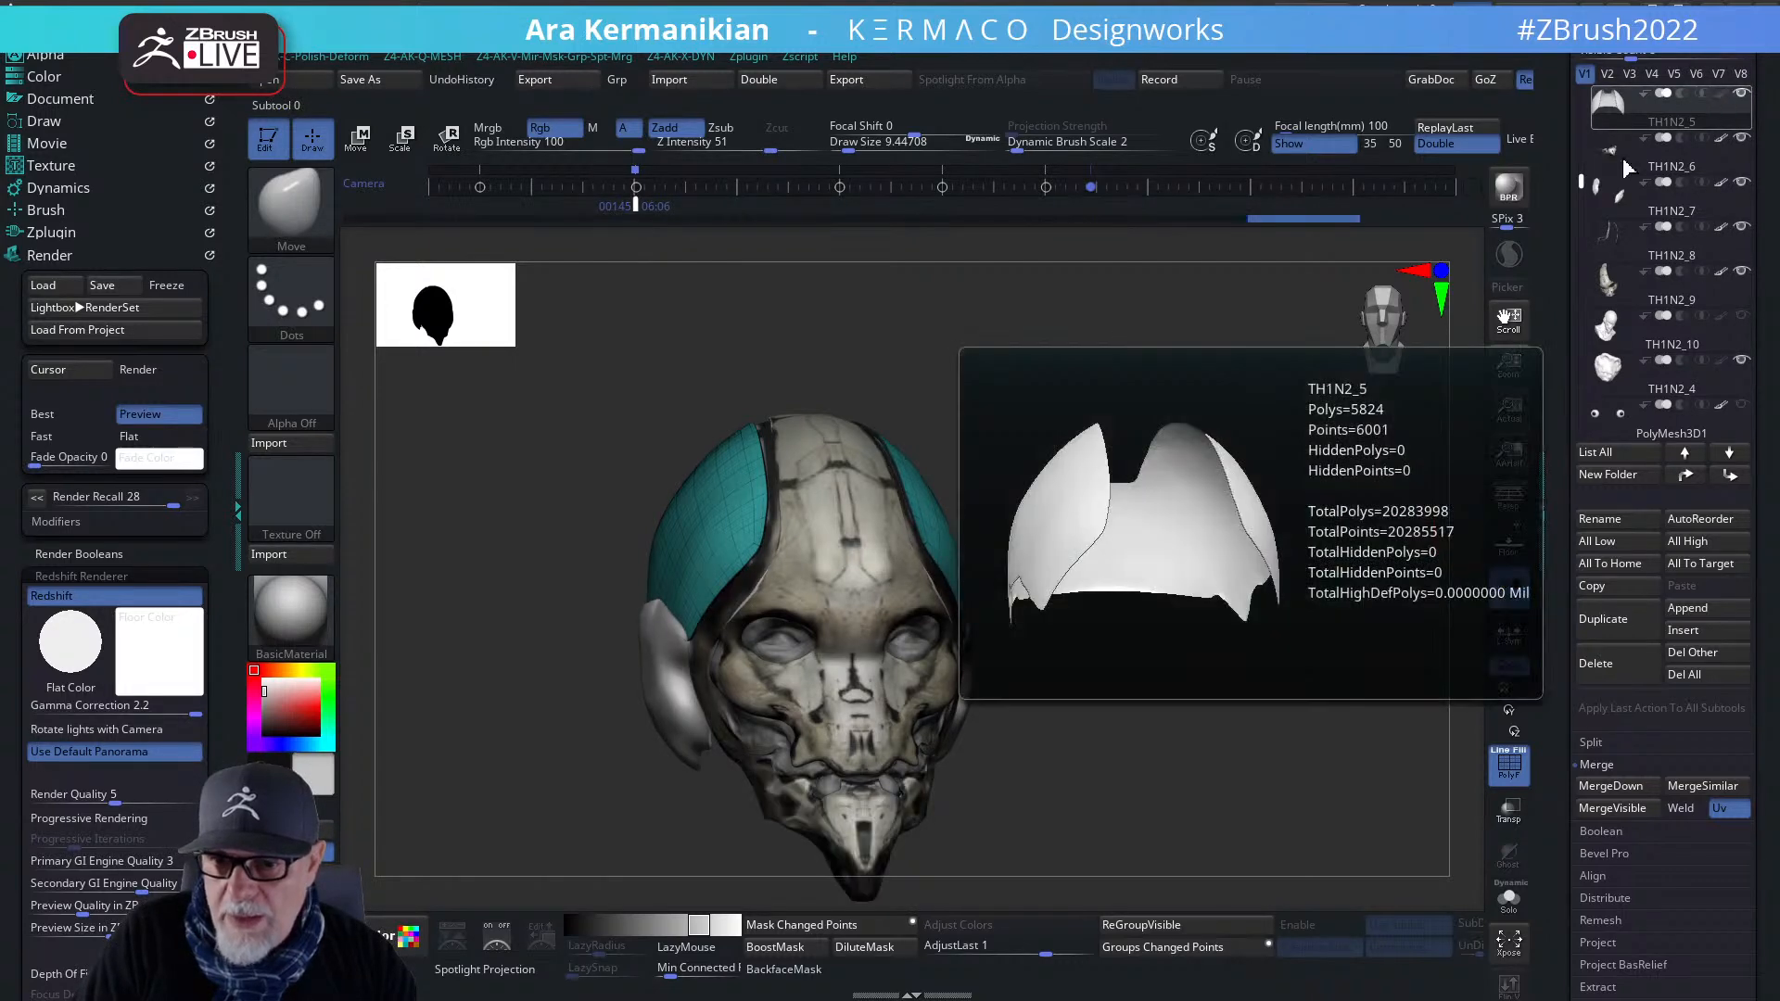
left_click_drag(1168, 588, 1184, 569)
left_click_drag(1279, 688, 1326, 492, "alt")
left_click_drag(1286, 579, 1196, 590, "shift")
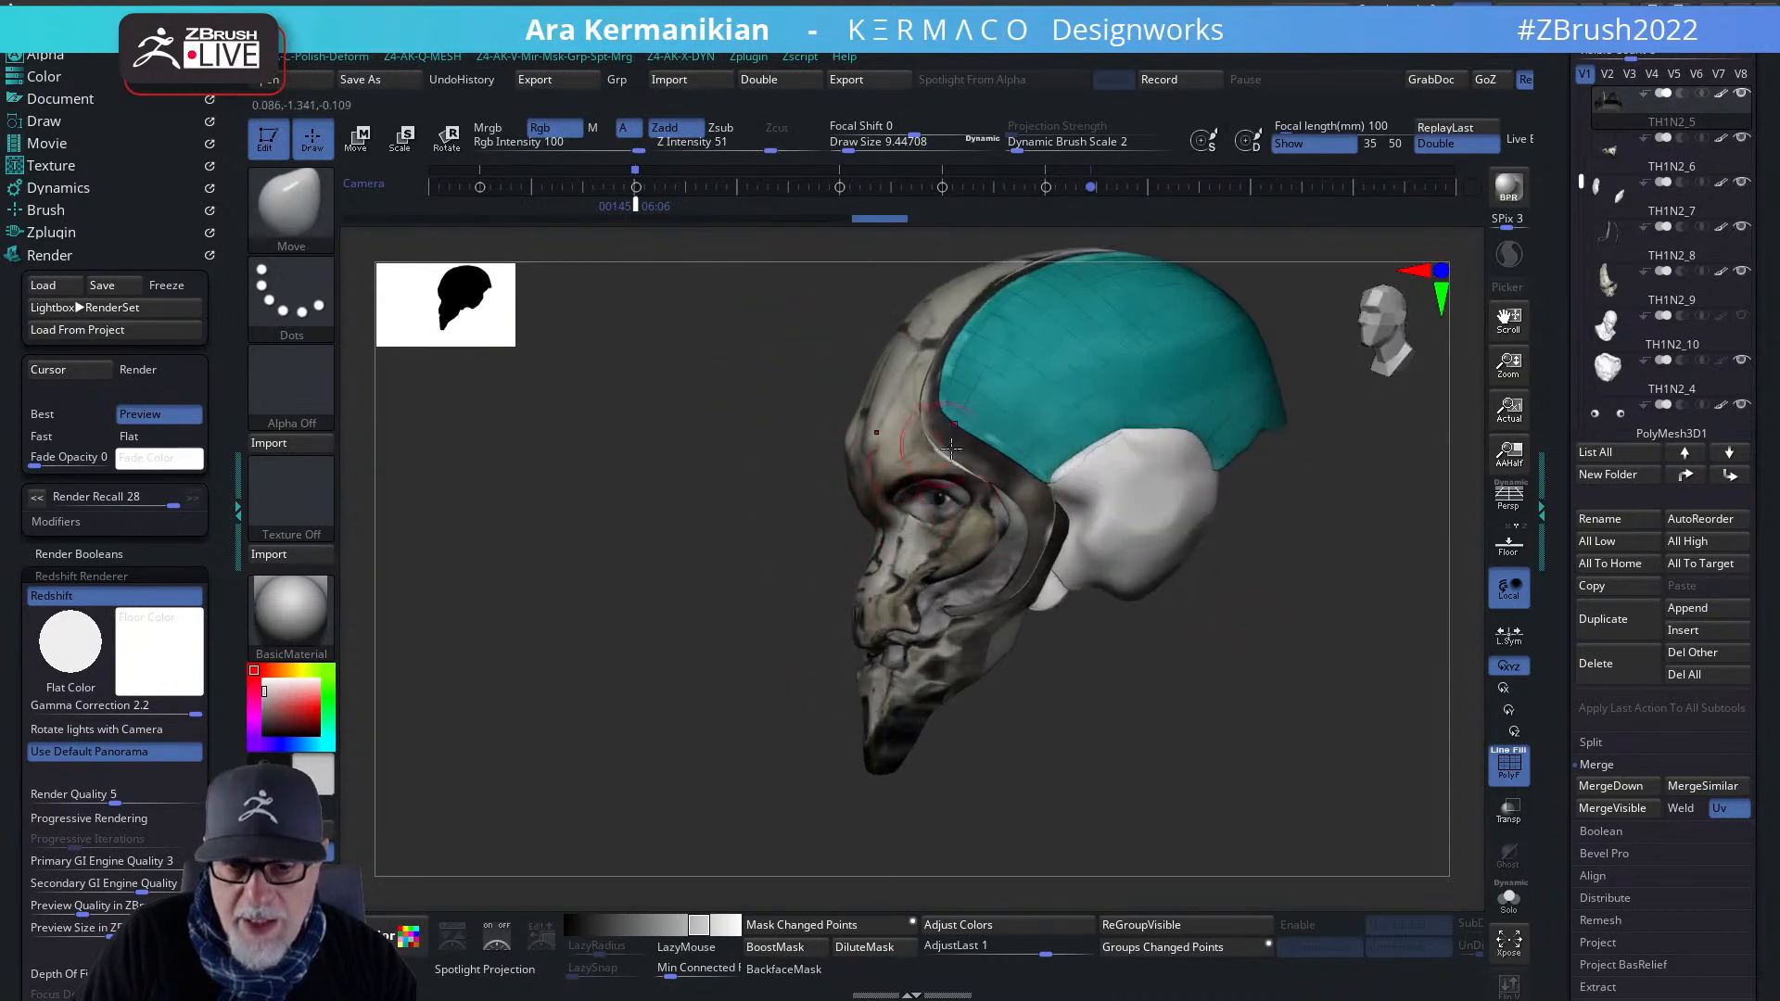
left_click_drag(1328, 617, 1386, 588)
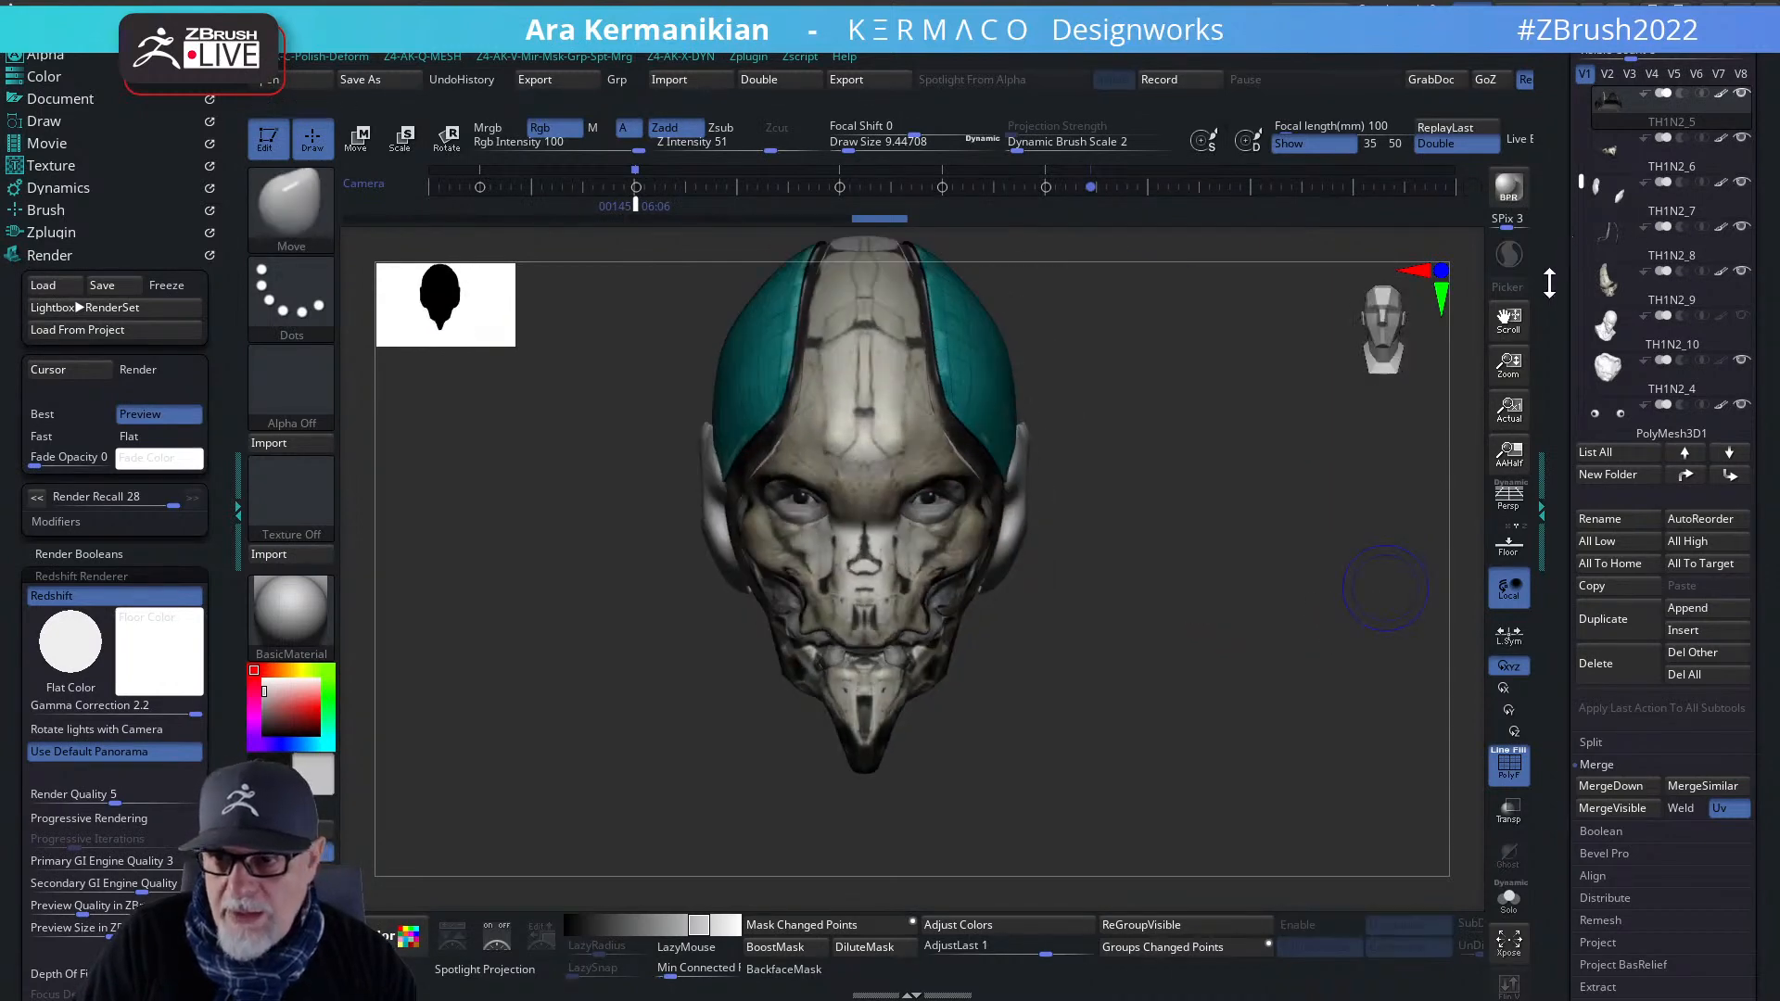
- Show the neck and shoulders subtool TH1N2_3 and frame the face closely from the front
left_click_drag(1559, 264, 1538, 418)
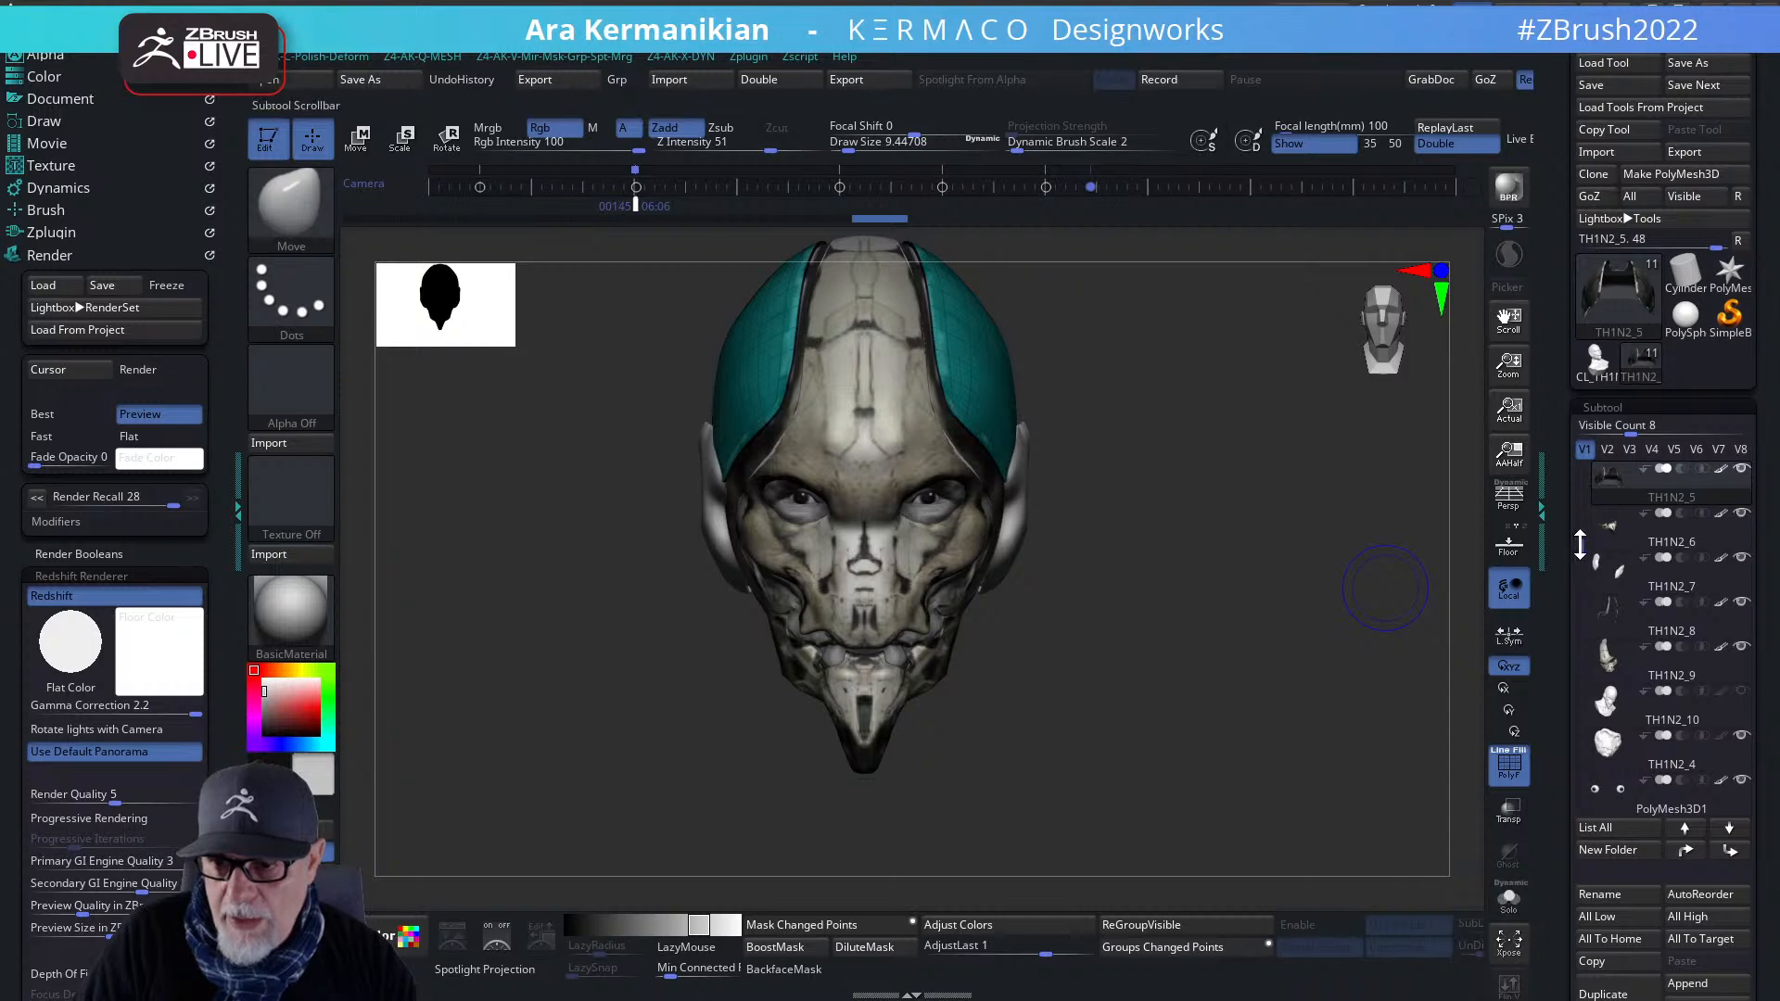
left_click_drag(1573, 565, 1573, 654)
left_click(1740, 515)
left_click_drag(1310, 659, 1117, 393, "alt")
left_click_drag(1061, 506, 1286, 606, "alt")
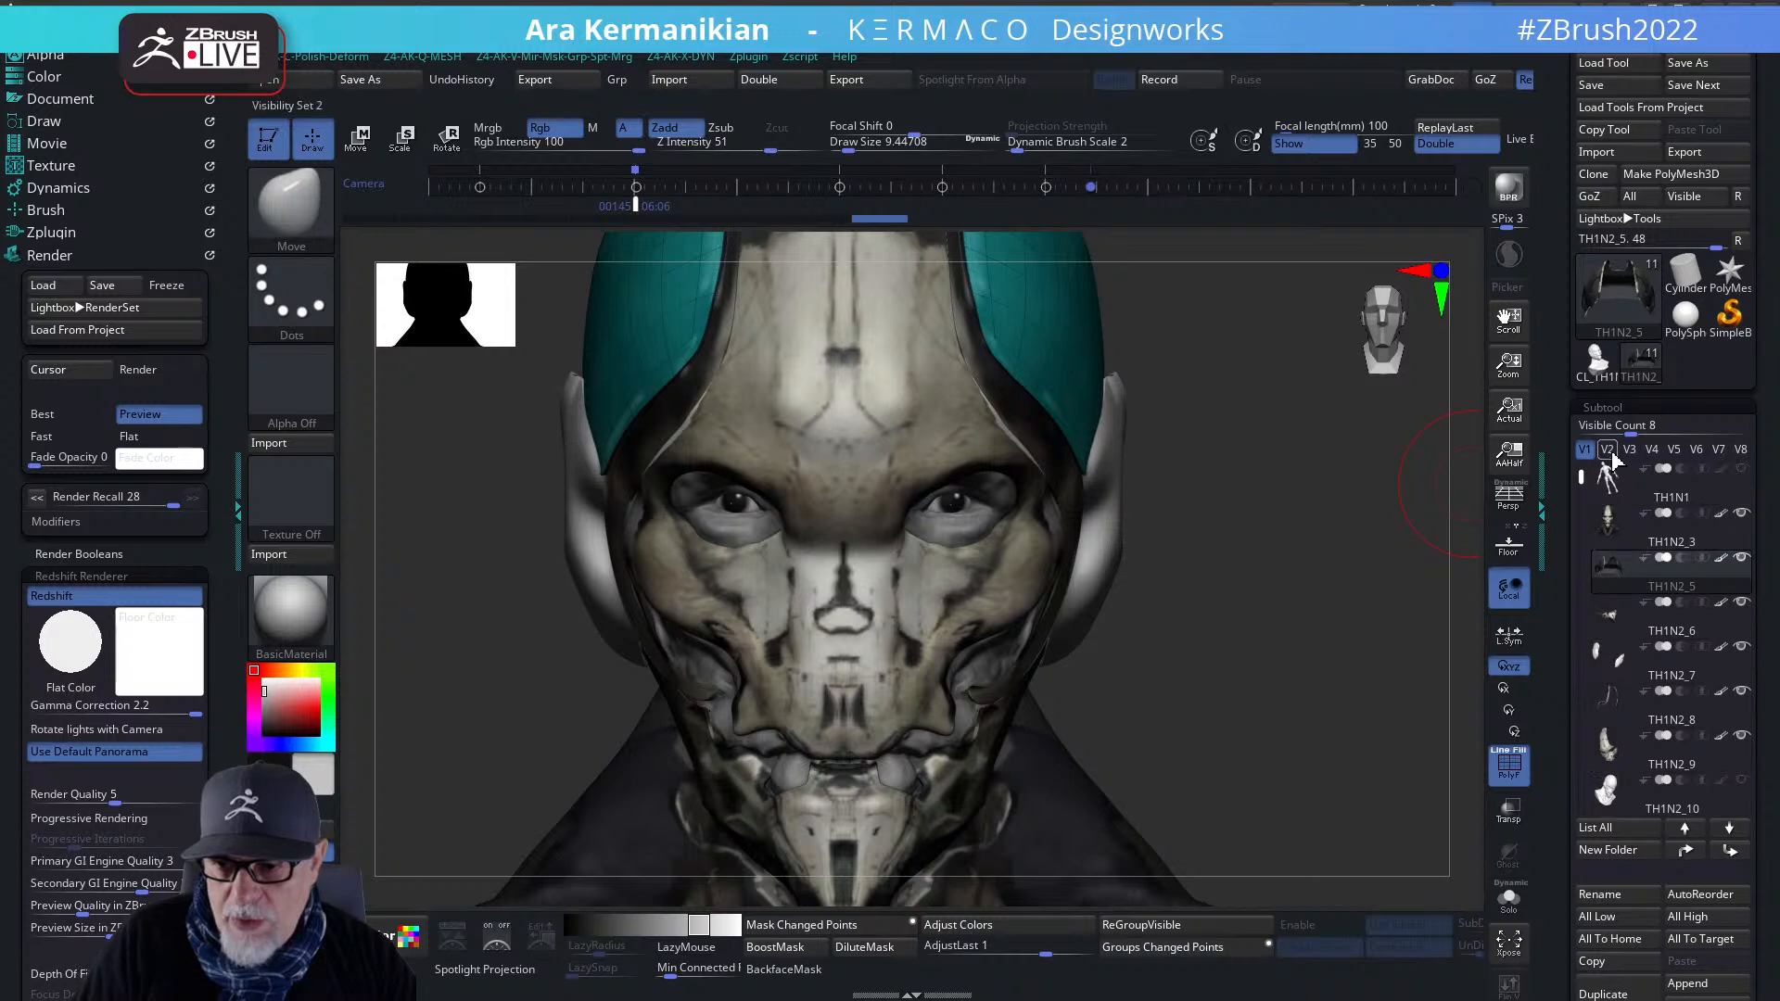
- Select the inner face subtool TH1N2_4 and turn off PolyFrame
left_click_drag(1576, 470, 1579, 601)
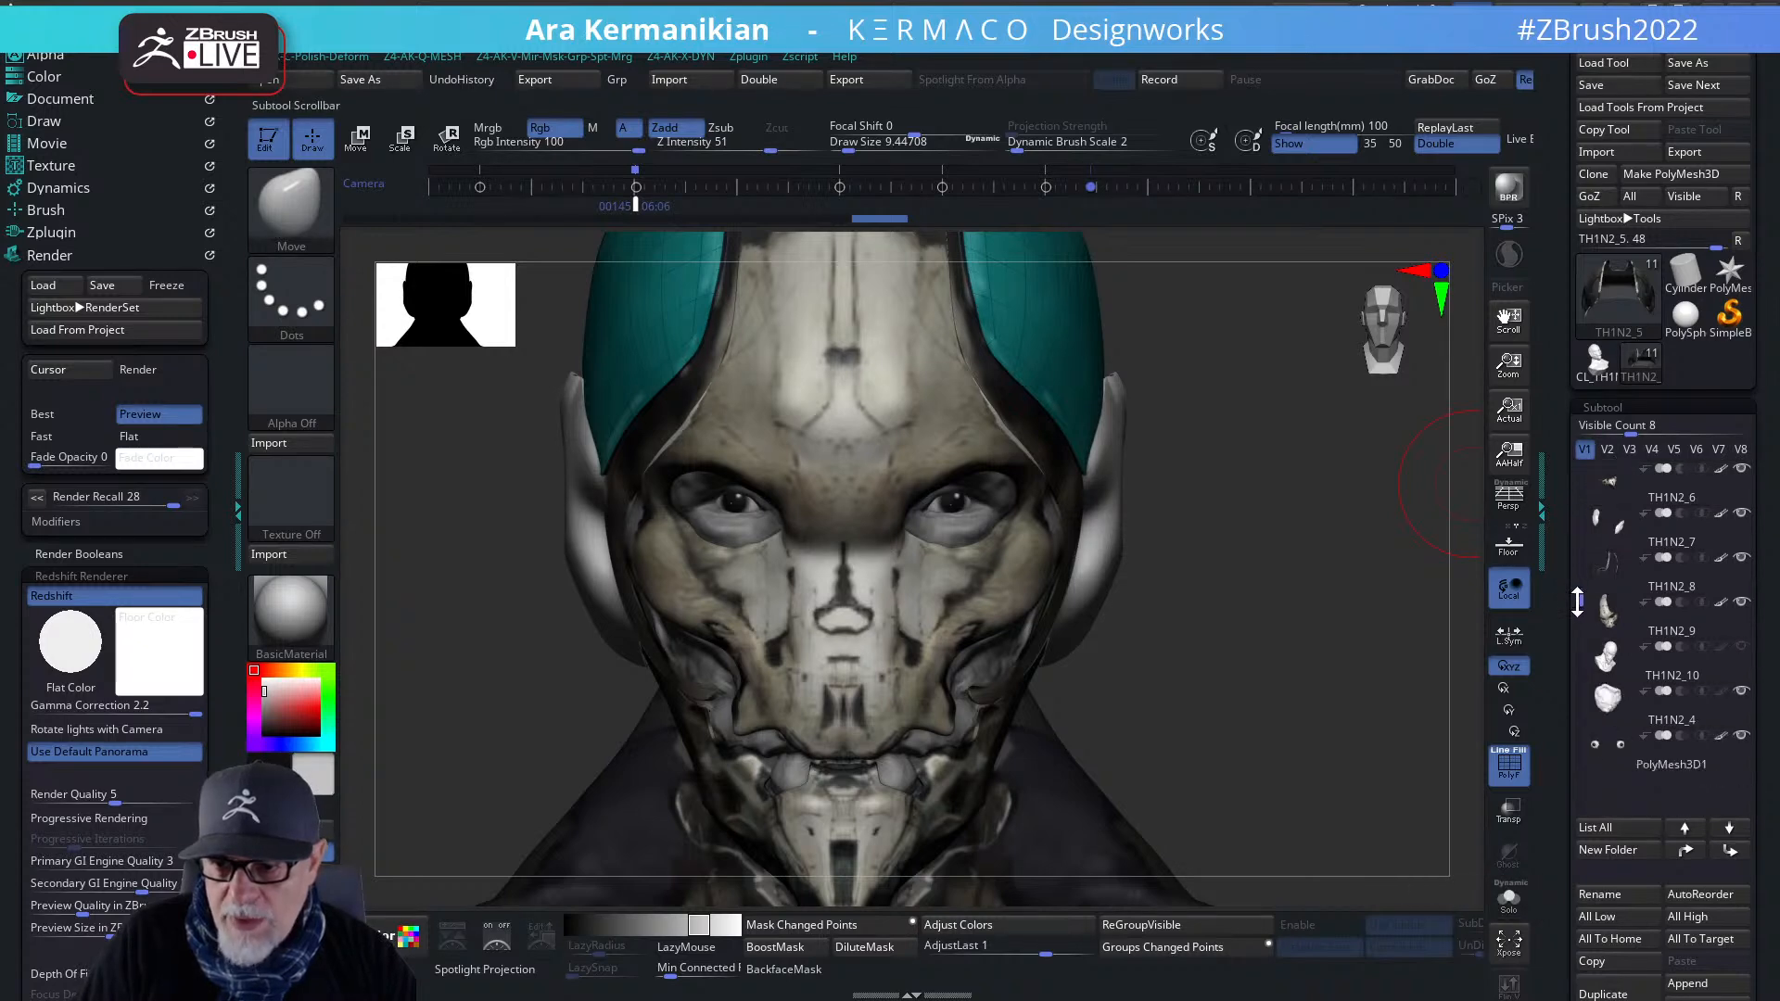
left_click(1669, 707)
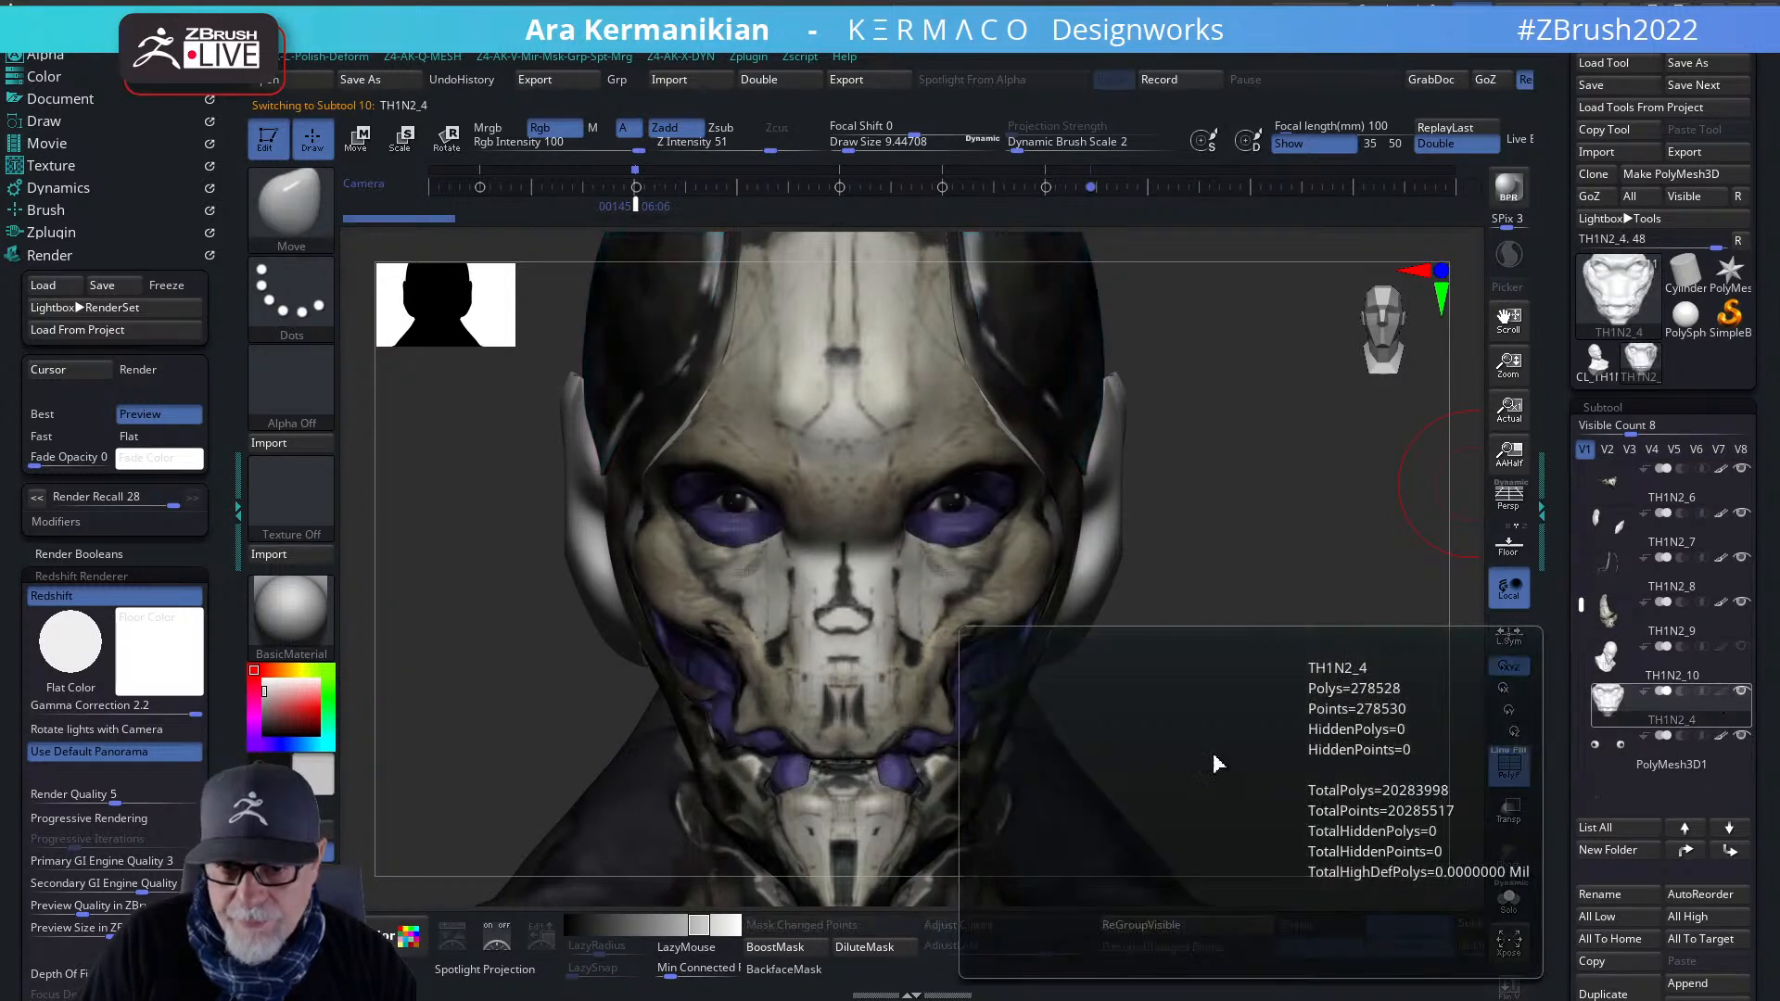
left_click_drag(1289, 690, 938, 681)
left_click(1515, 771)
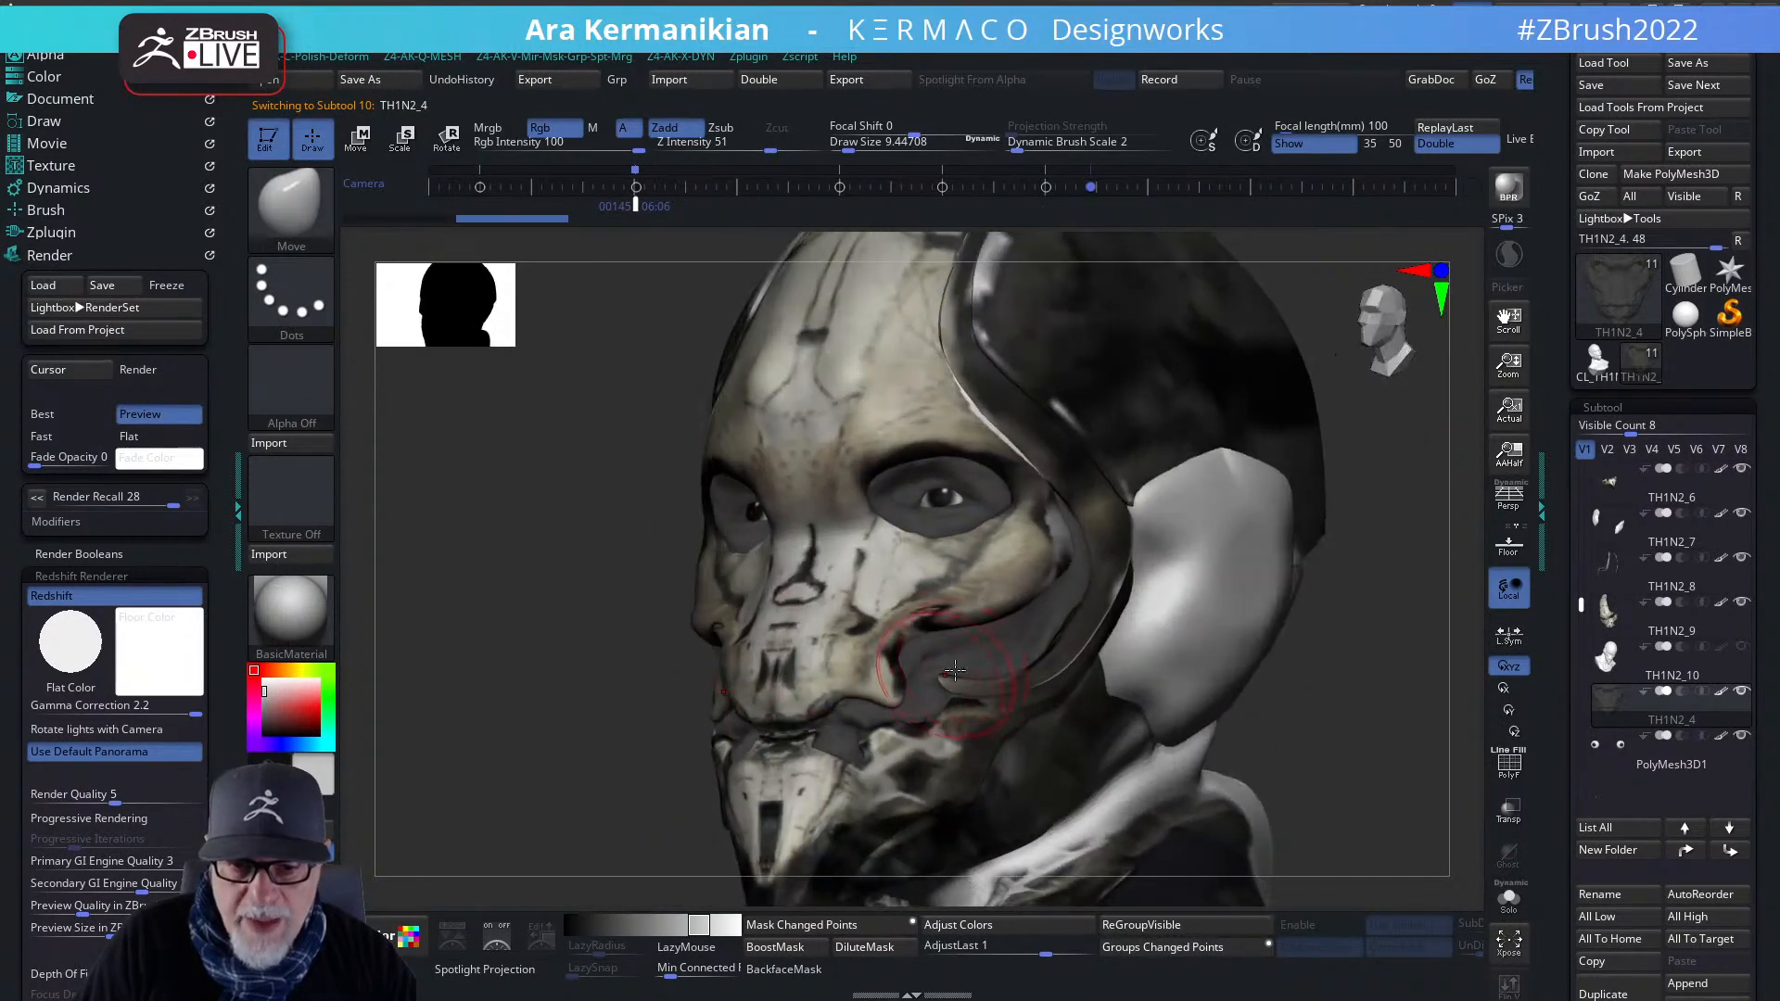
- Reduce the brush draw size to about 4.3 and switch to the DamStandard brush
key("s")
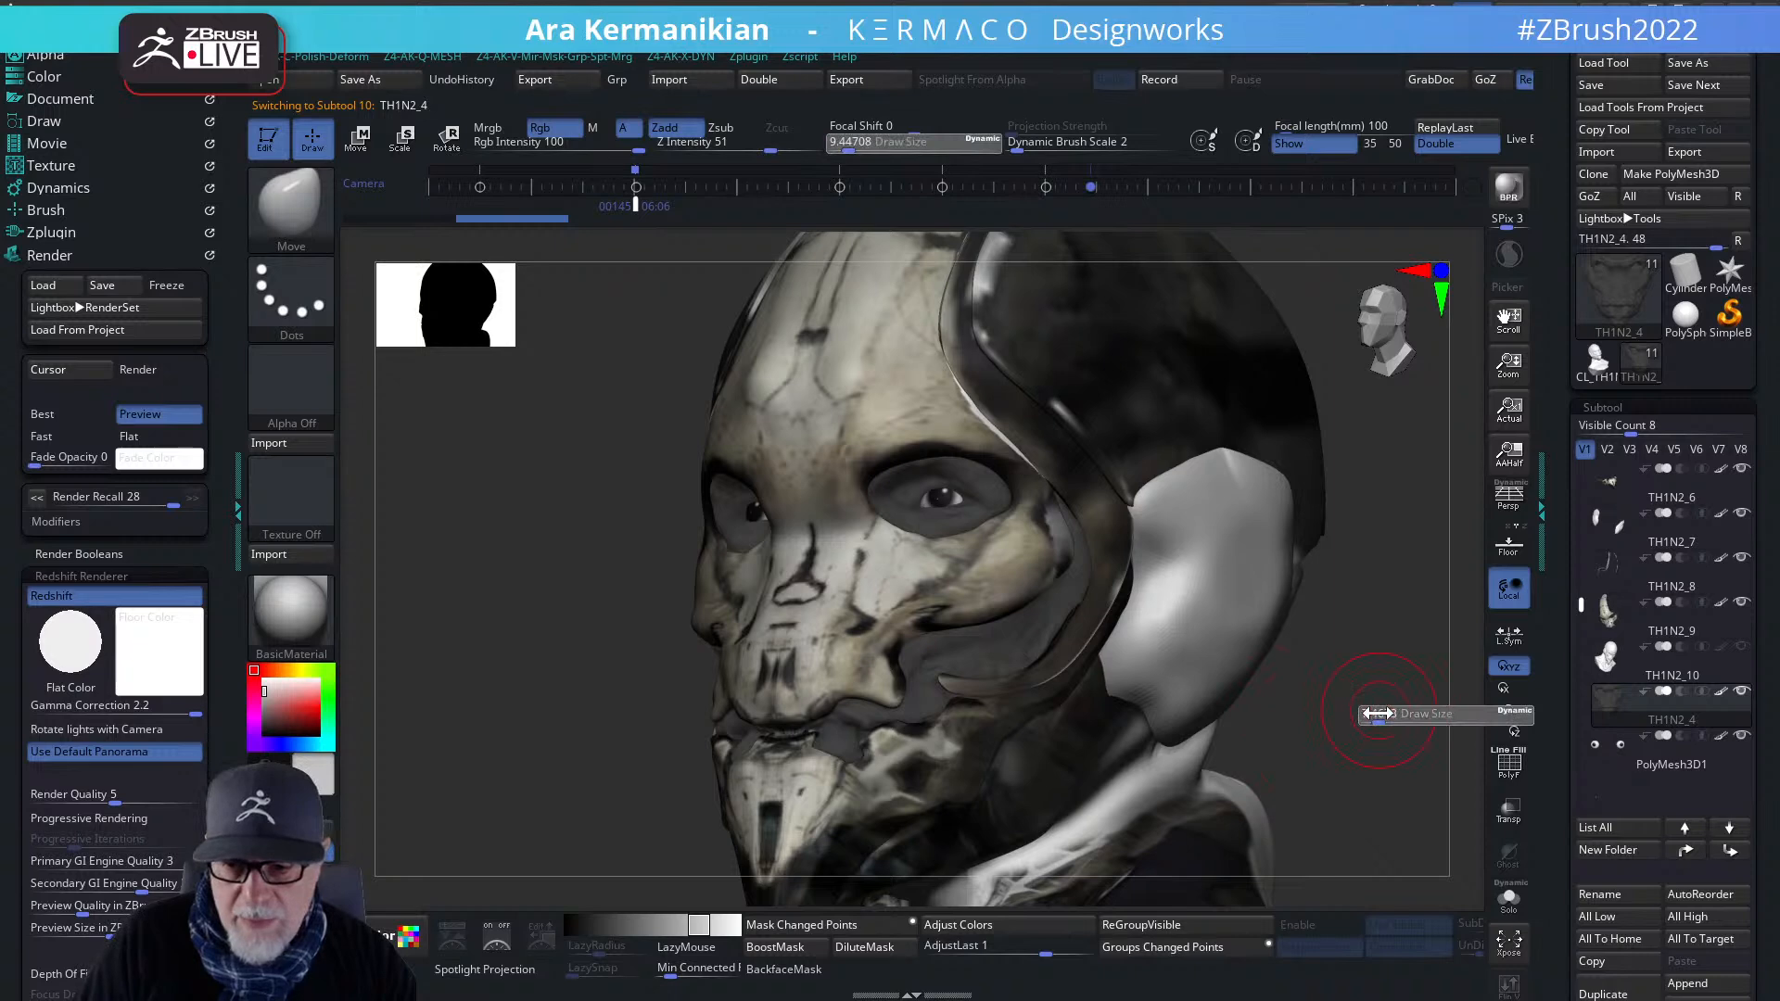
left_click_drag(1374, 713, 1372, 713)
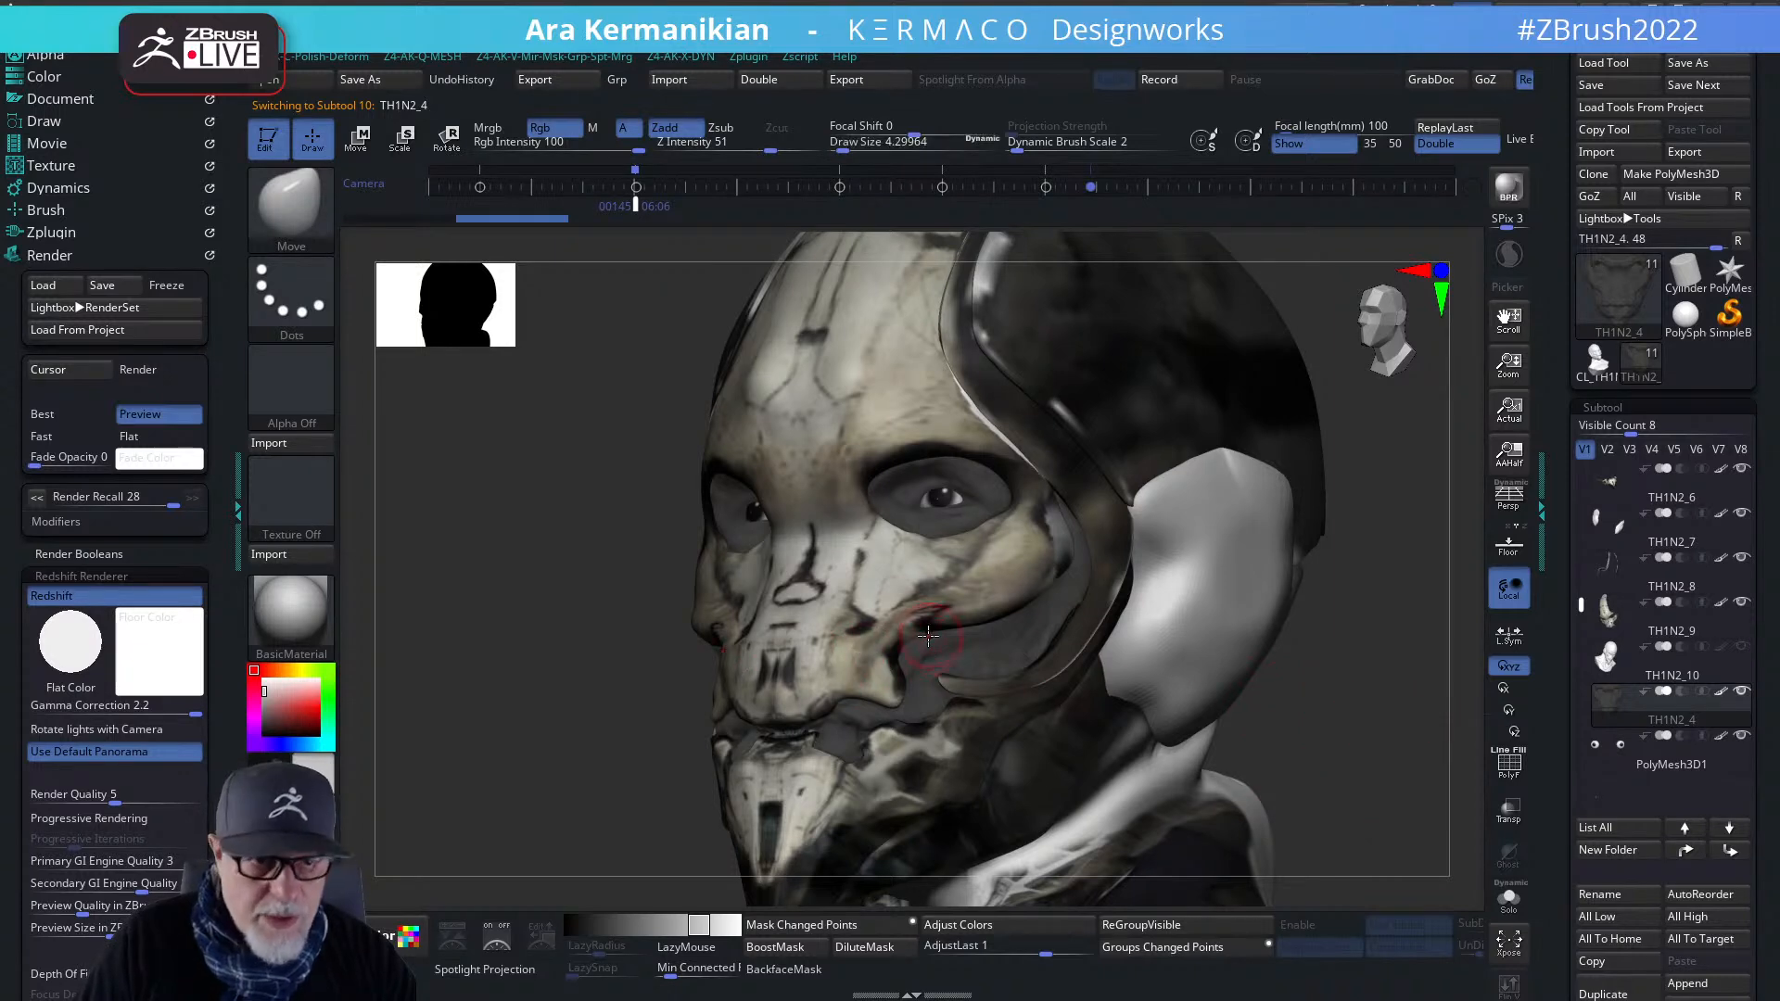
right_click(906, 629)
left_click(959, 640)
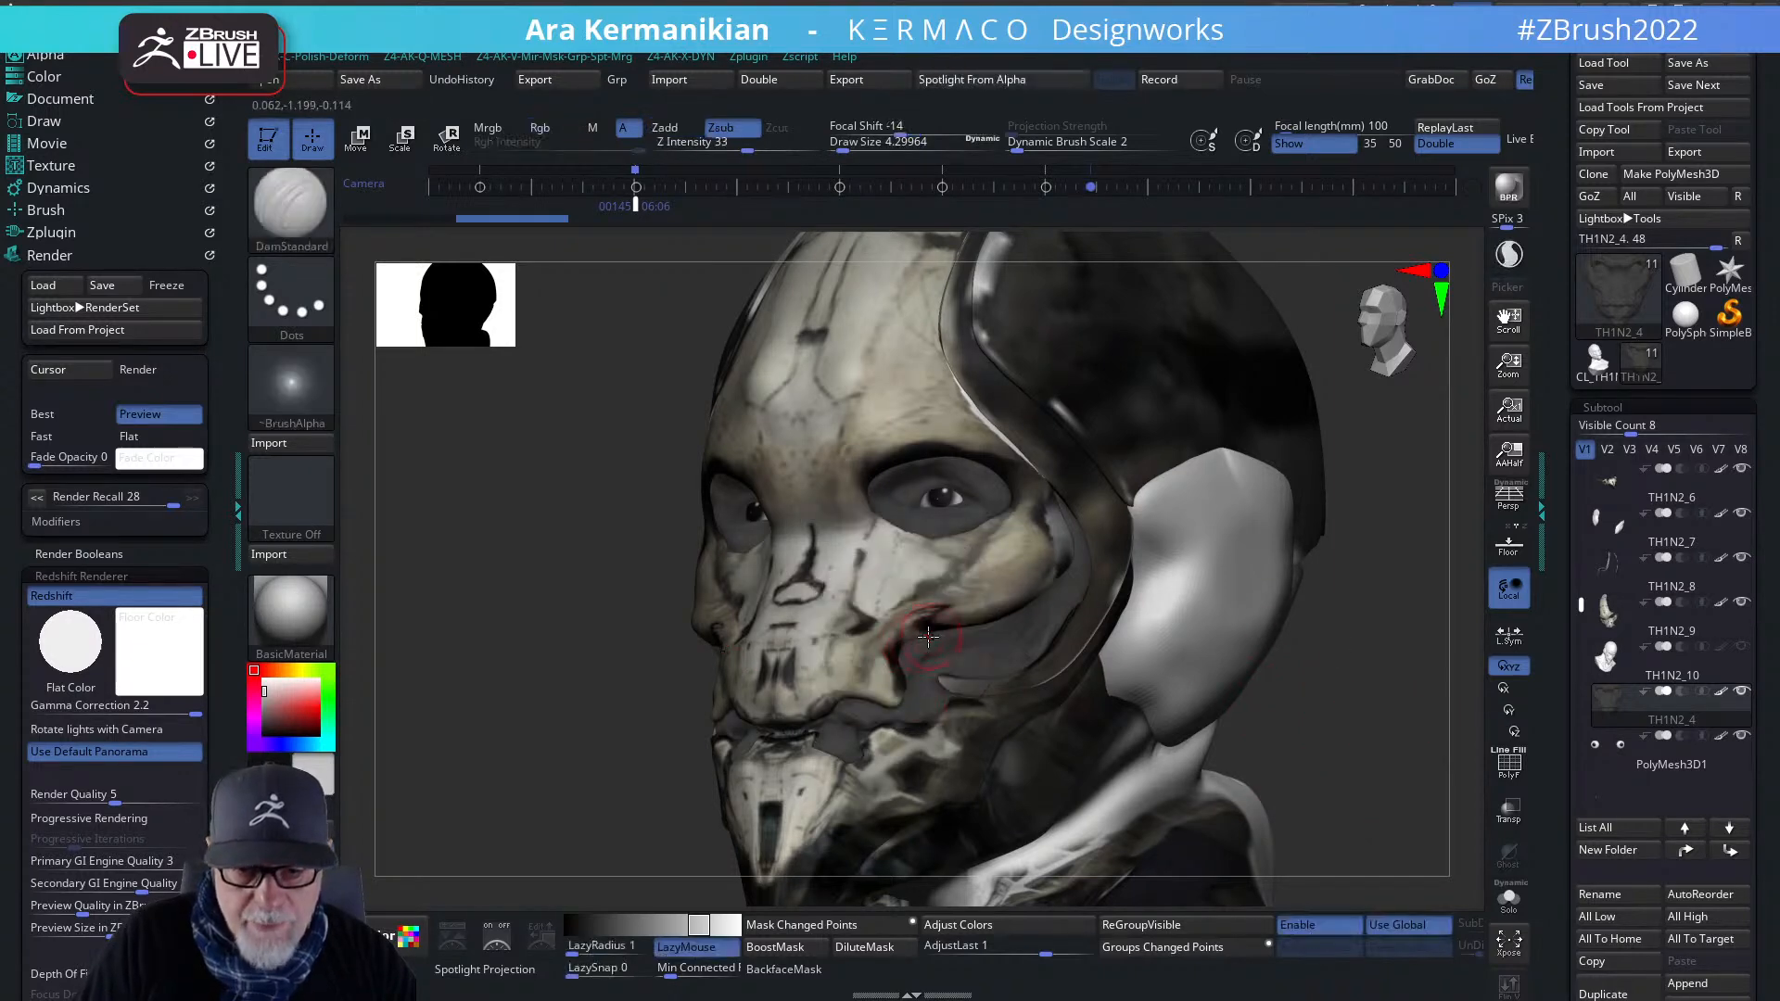
- Enable the M material channel and fill the inner face TH1N2_4 with BasicMaterial
left_click(1514, 732)
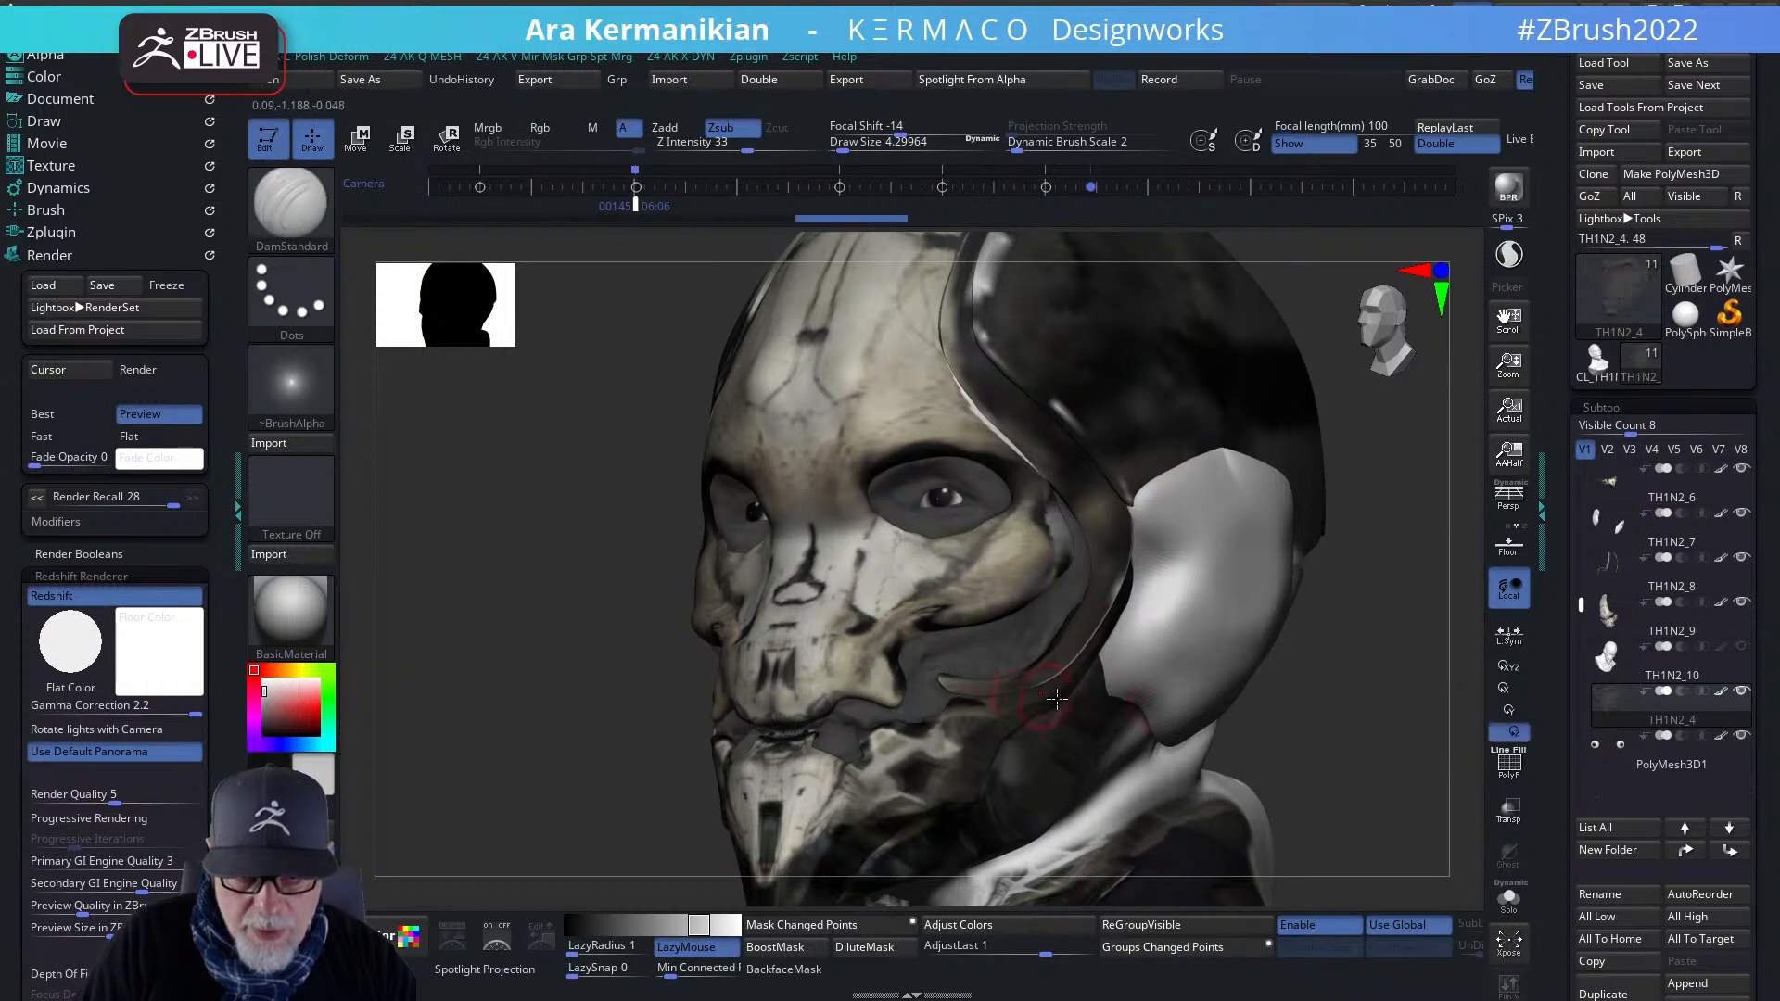
left_click_drag(1381, 723, 1158, 709)
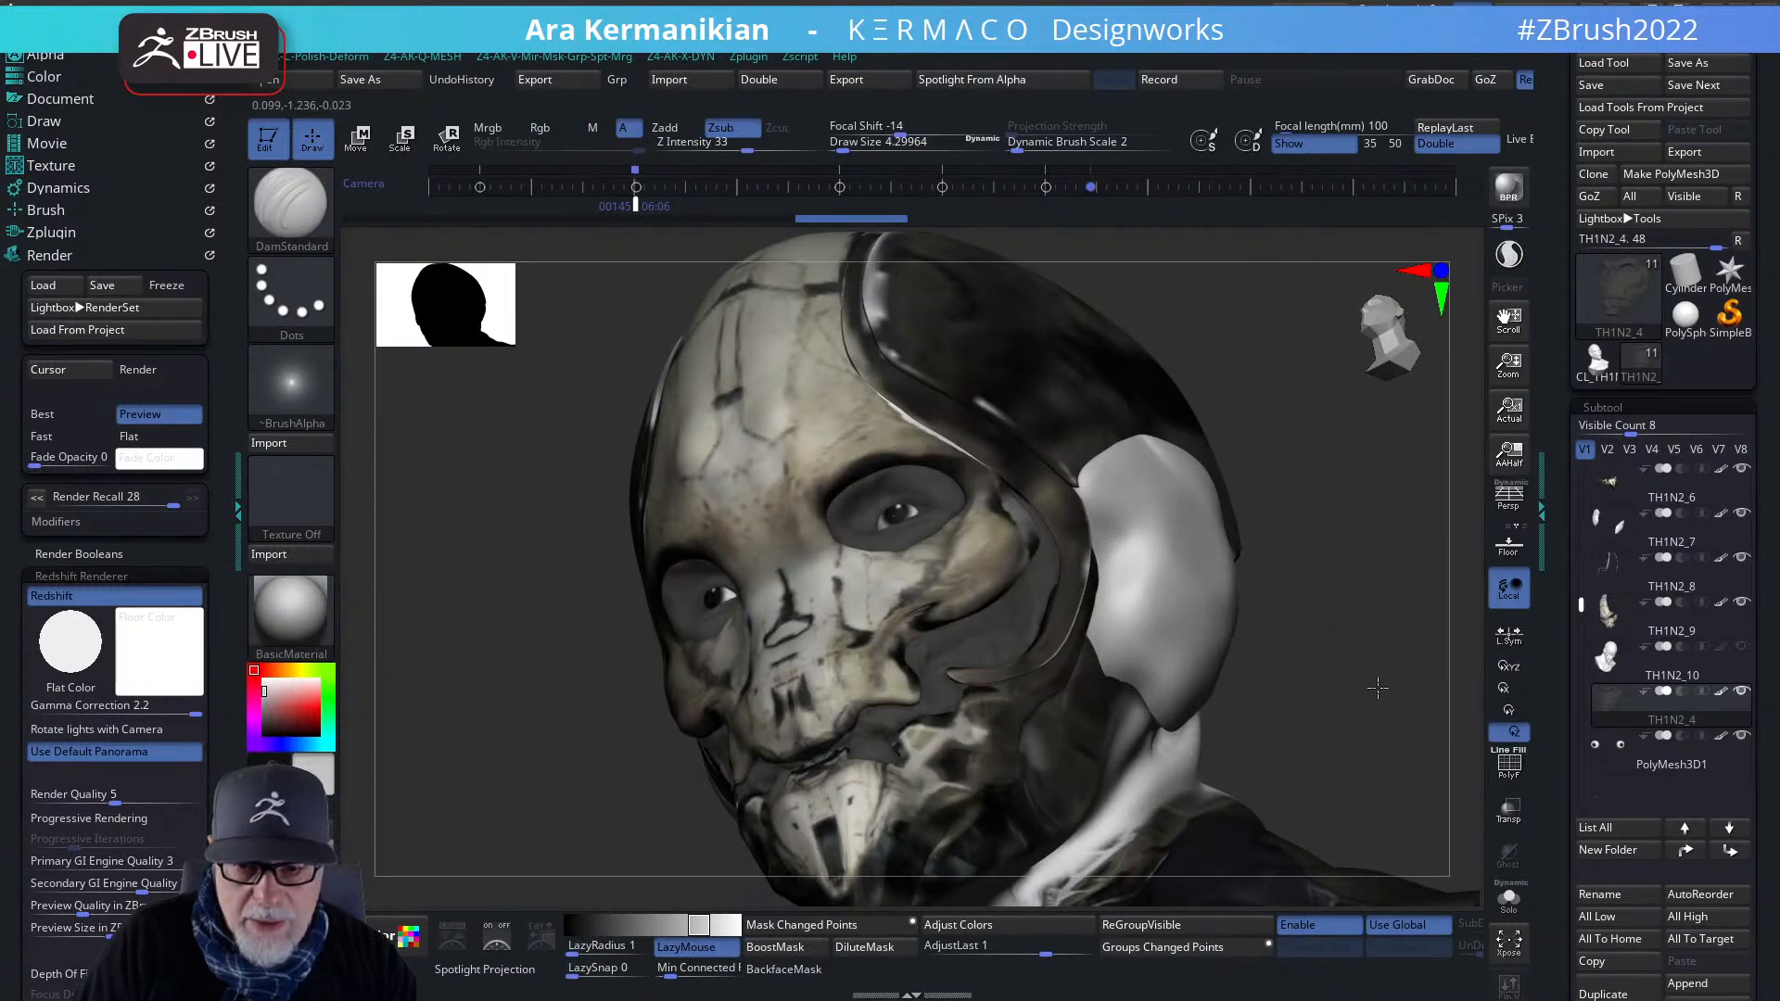
left_click_drag(1374, 683, 1307, 664, "shift")
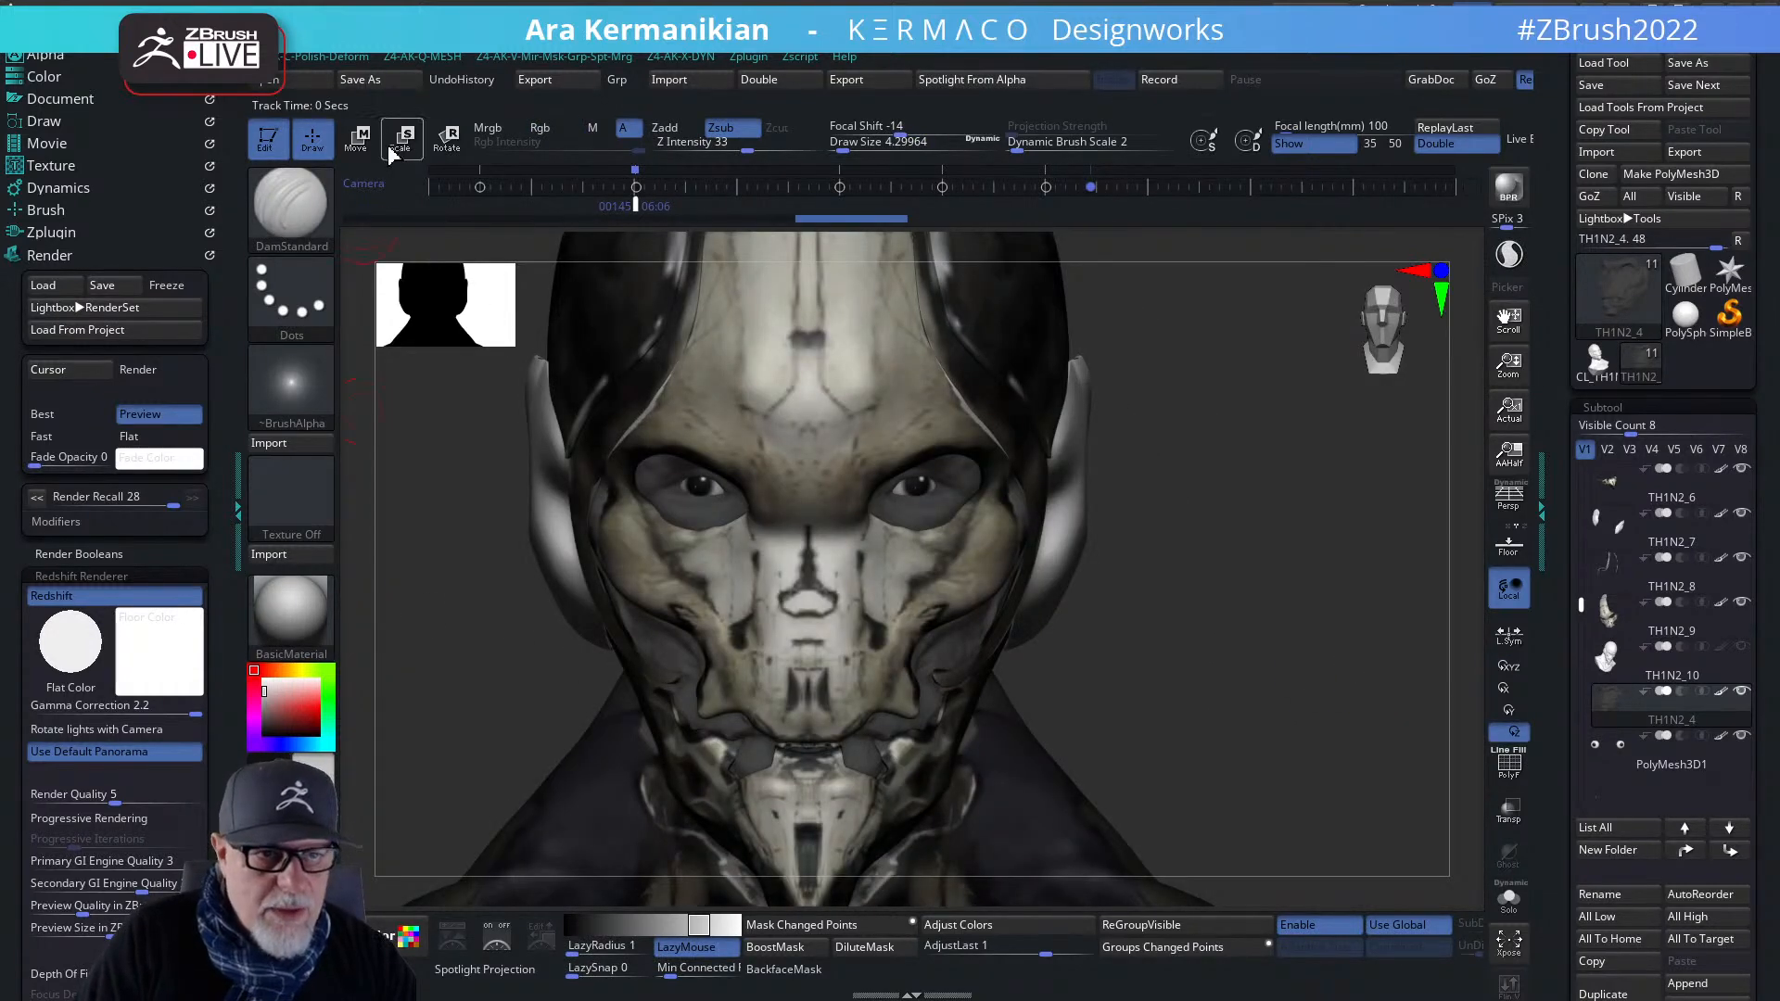
left_click(594, 128)
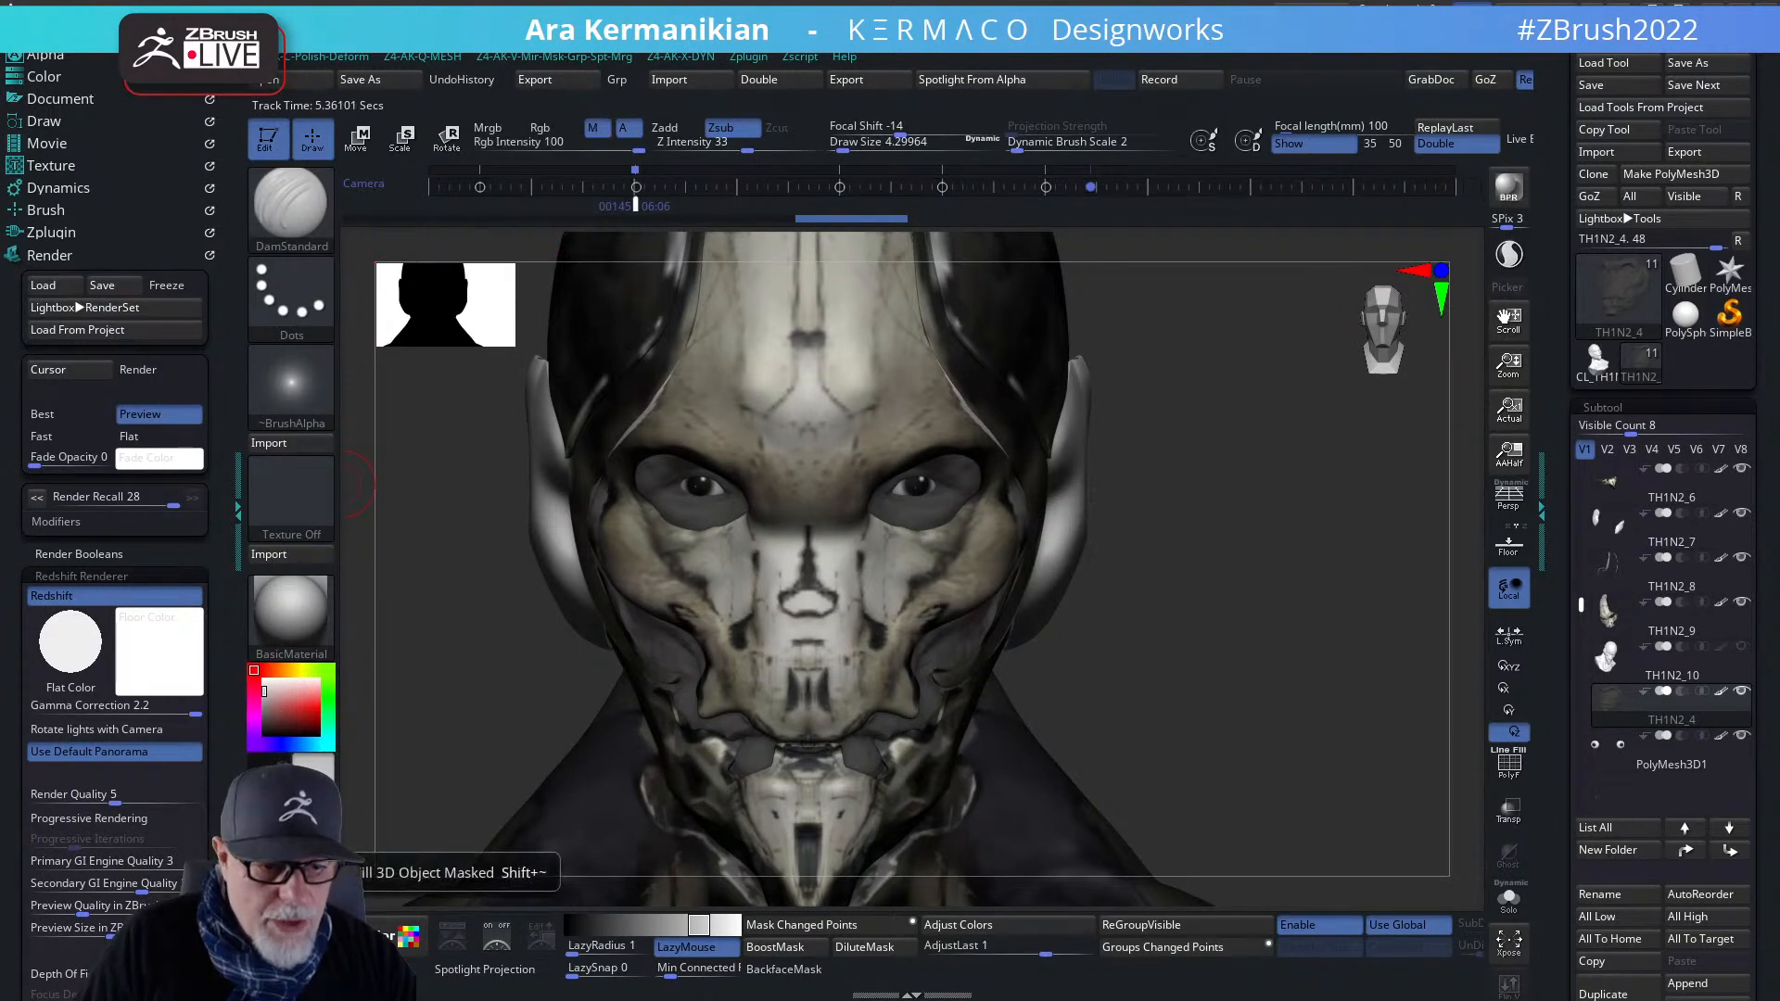
mouse_move(1398, 683)
left_mouse_down()
mouse_move(1346, 665)
mouse_move(1366, 603)
mouse_move(1314, 602)
mouse_move(1310, 536)
mouse_move(1263, 544)
mouse_move(1303, 545)
mouse_move(1277, 550)
mouse_move(1283, 491)
mouse_move(1227, 536)
mouse_move(1294, 603)
left_mouse_up()
key("w")
key("q")
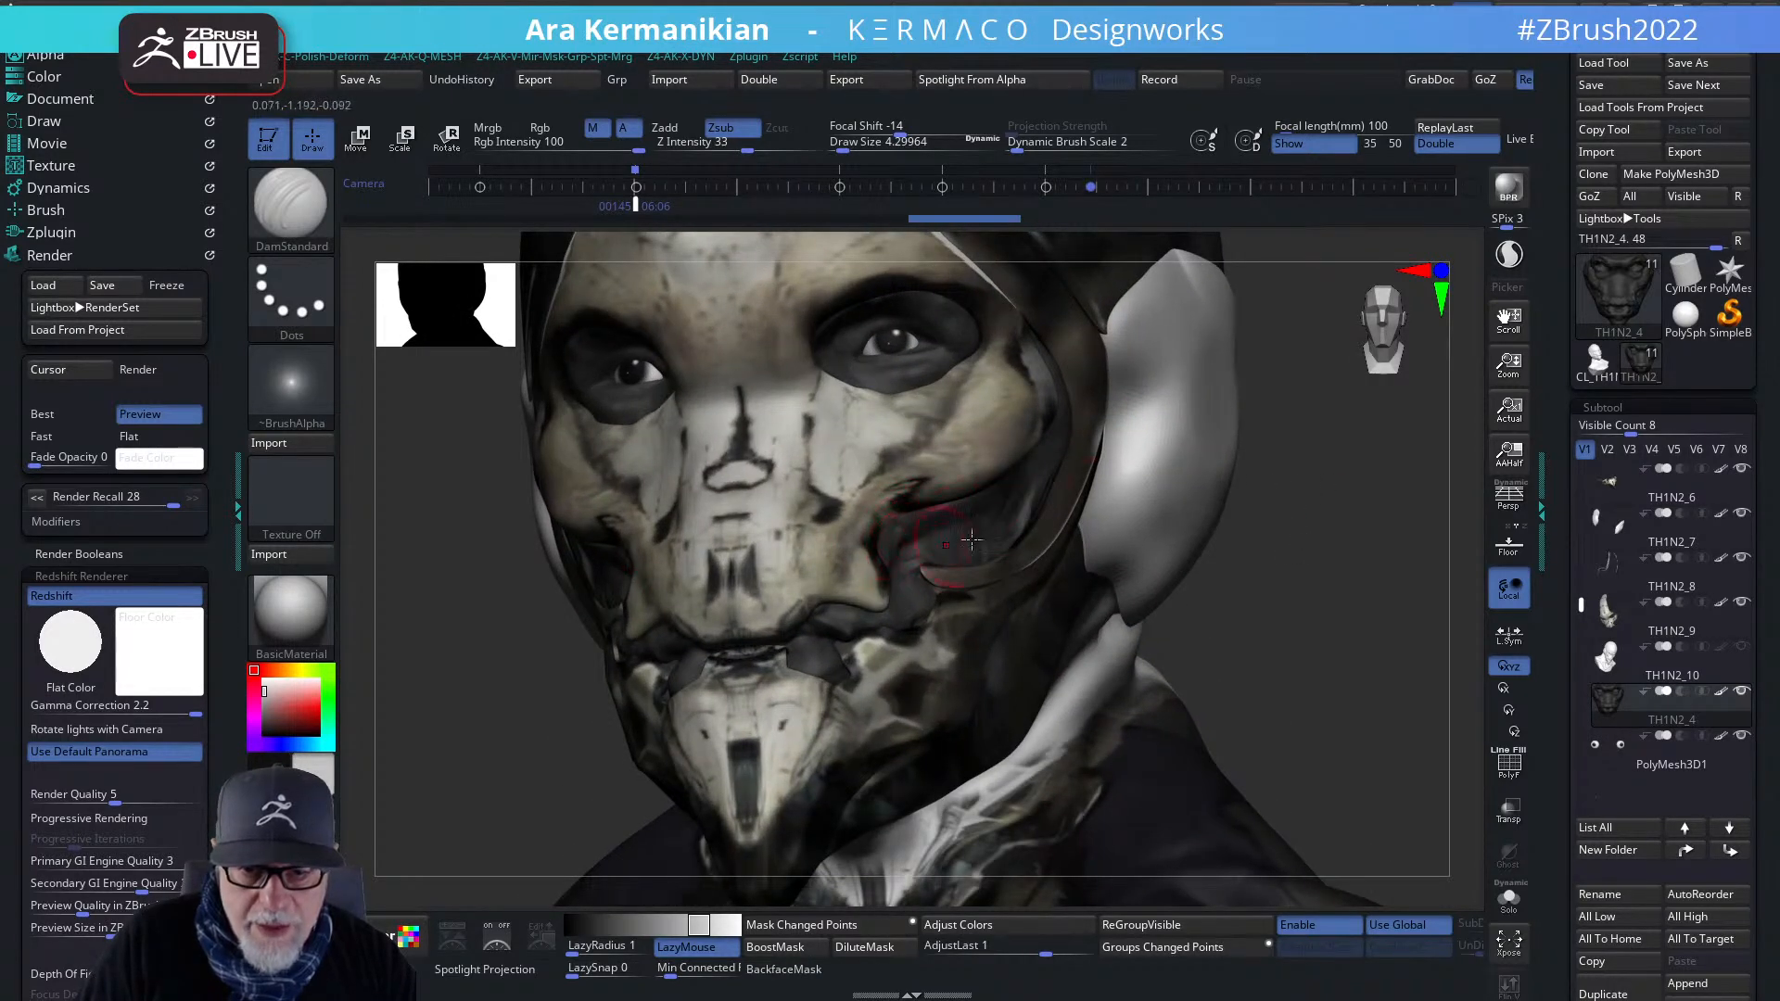
- Turn off polypaint on the skull mask, the curved strap, the helmet piece TH1N2_5 and the jaw TH1N2_6
left_click(1719, 571)
left_click(1708, 702)
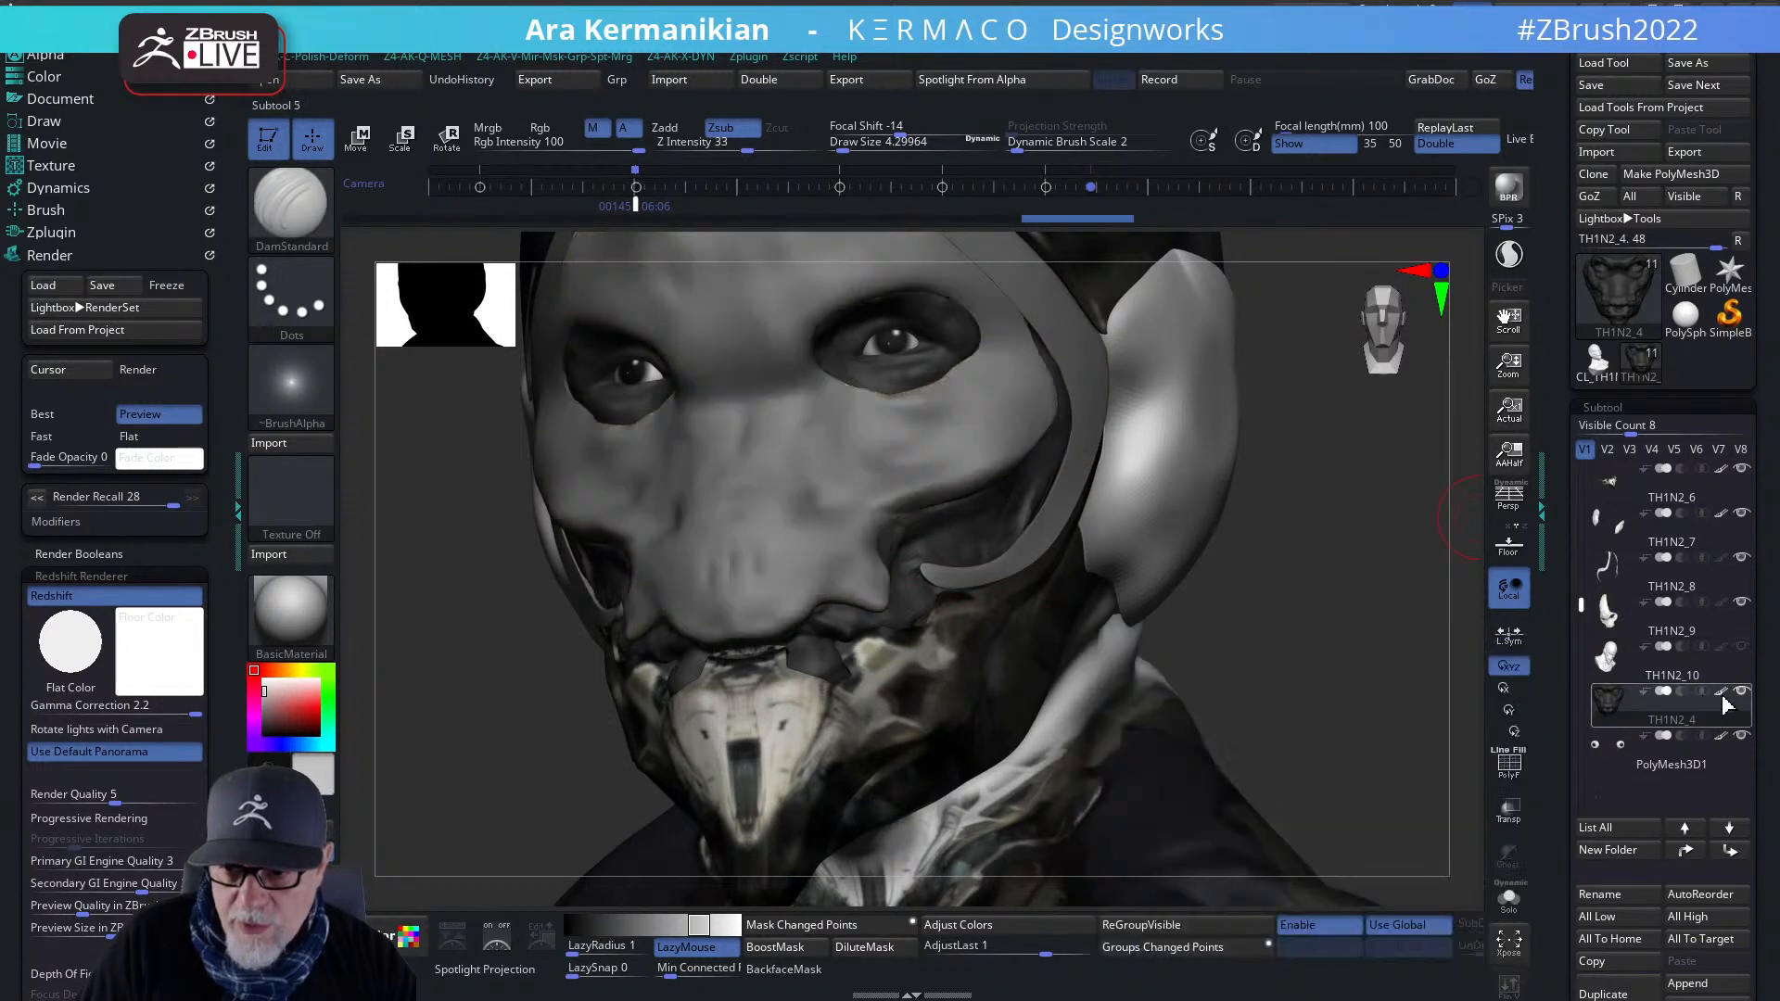
left_click(1720, 739)
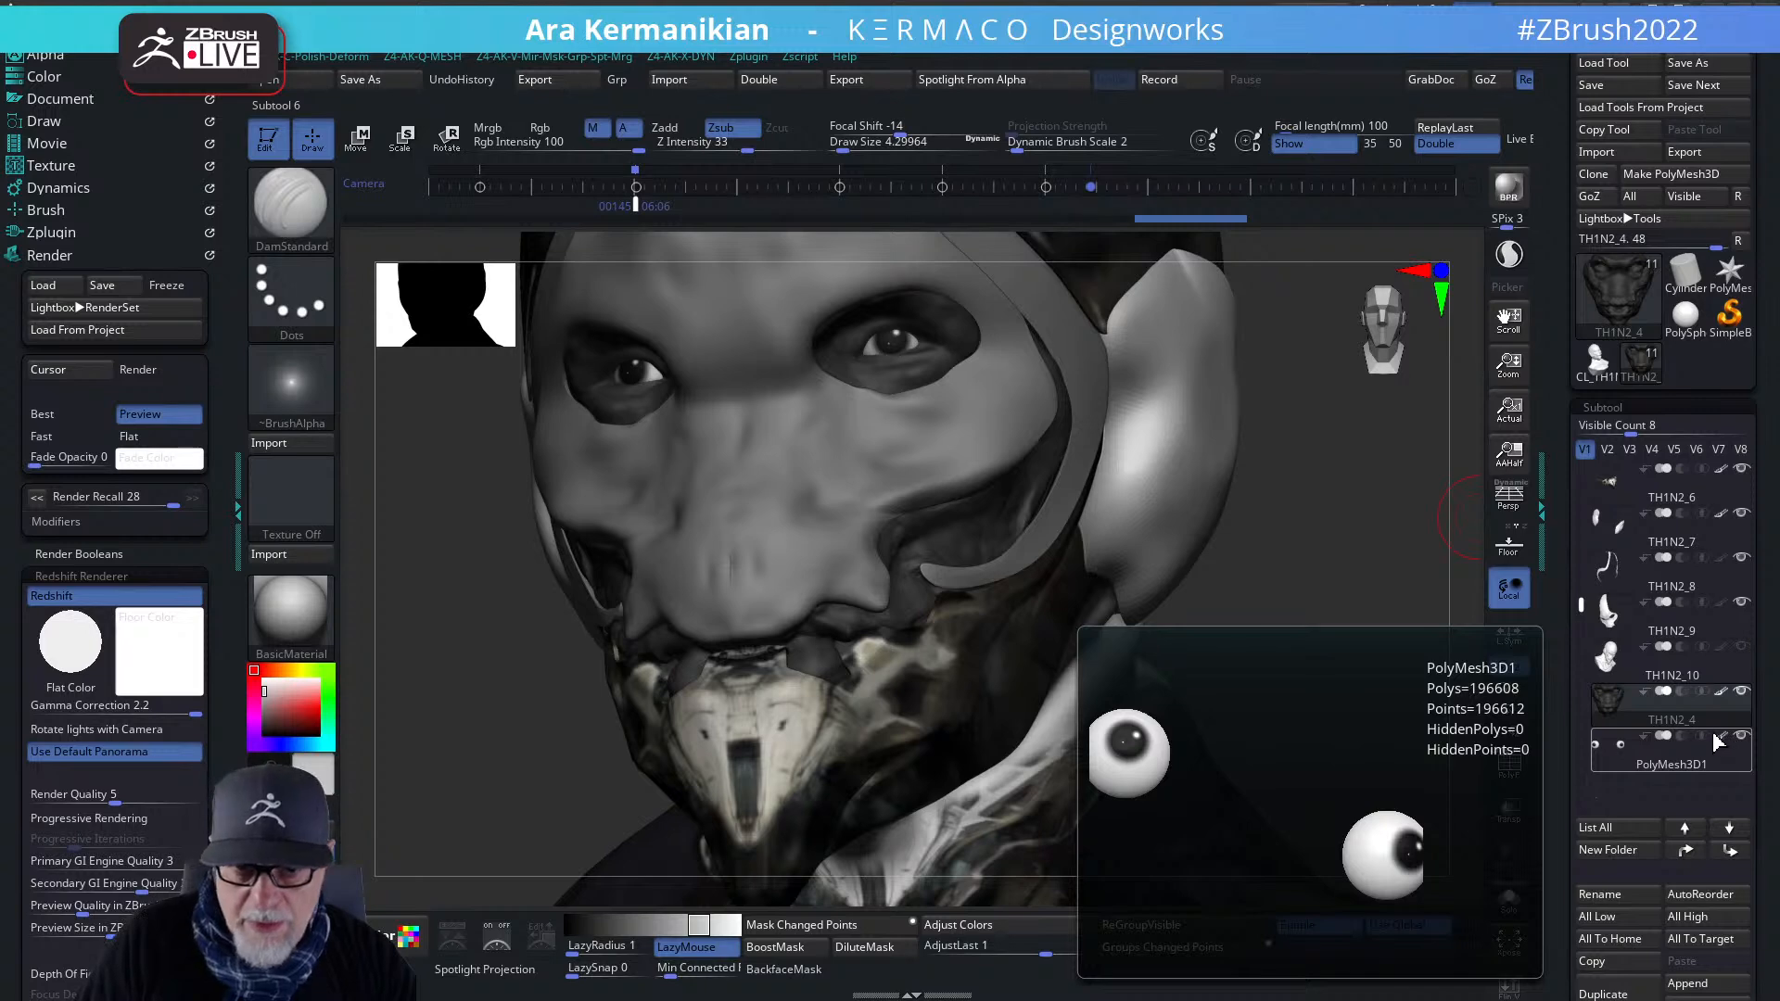
left_click_drag(1587, 604, 1581, 524)
mouse_move(1724, 526)
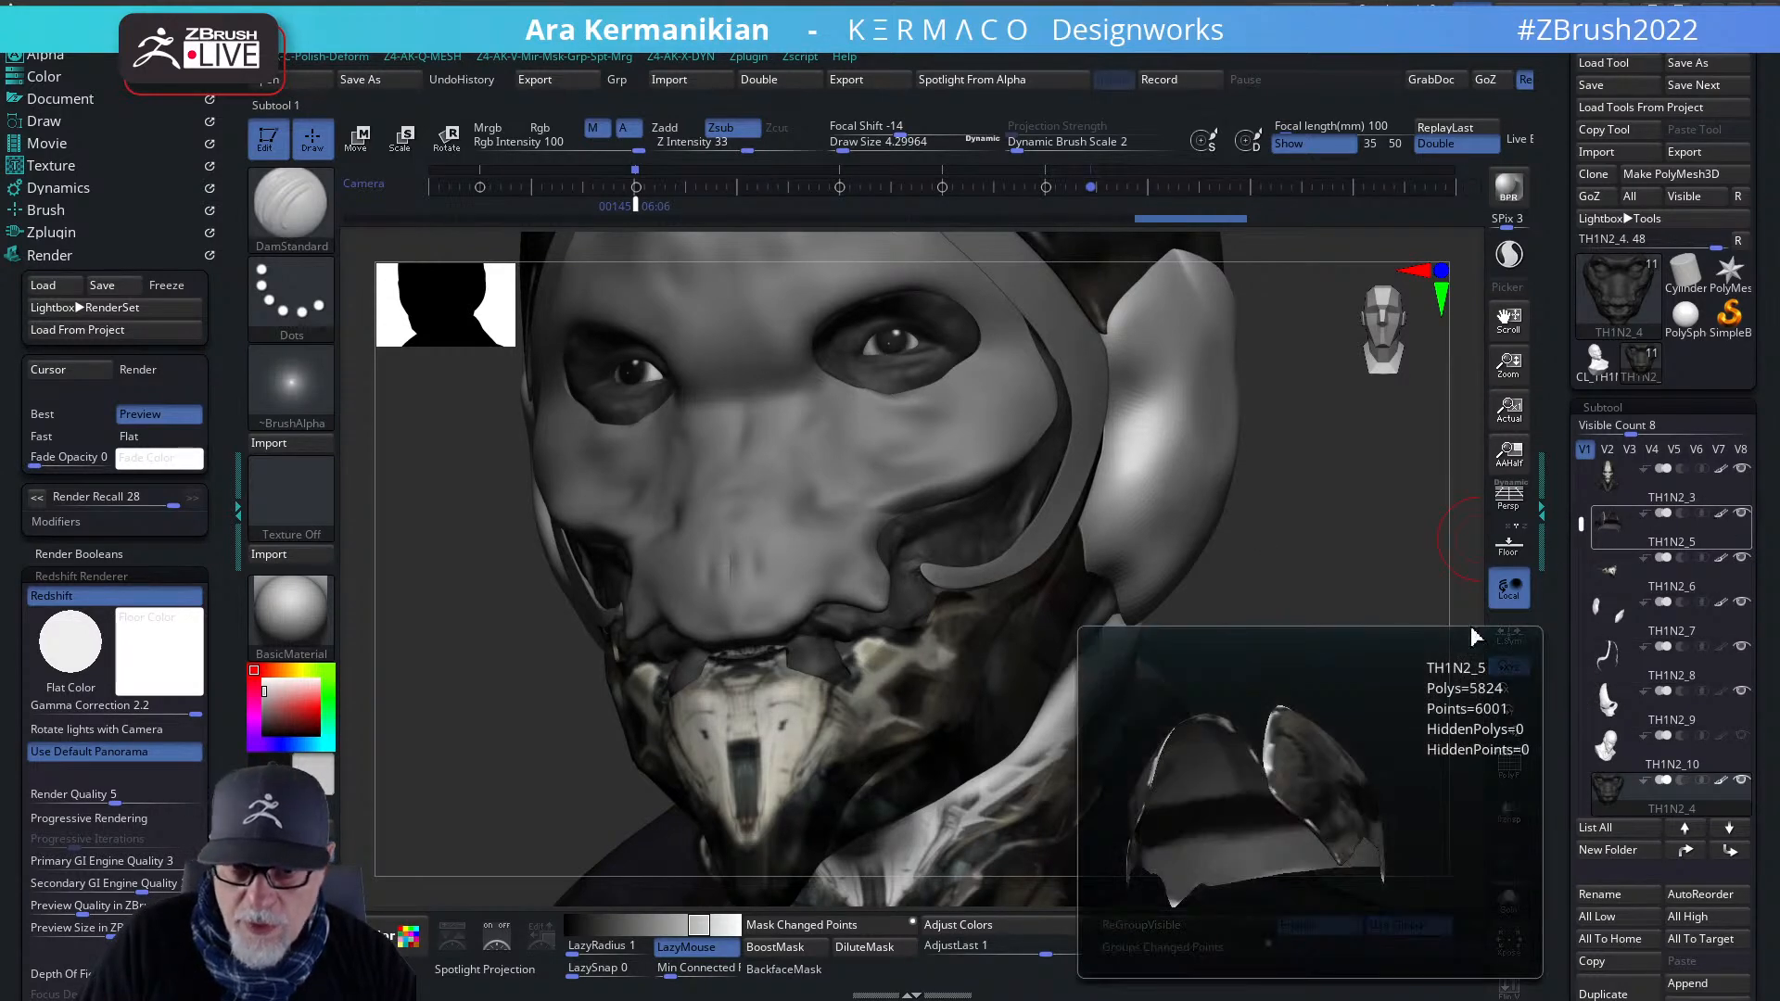
left_click(1702, 713)
left_click(1713, 570)
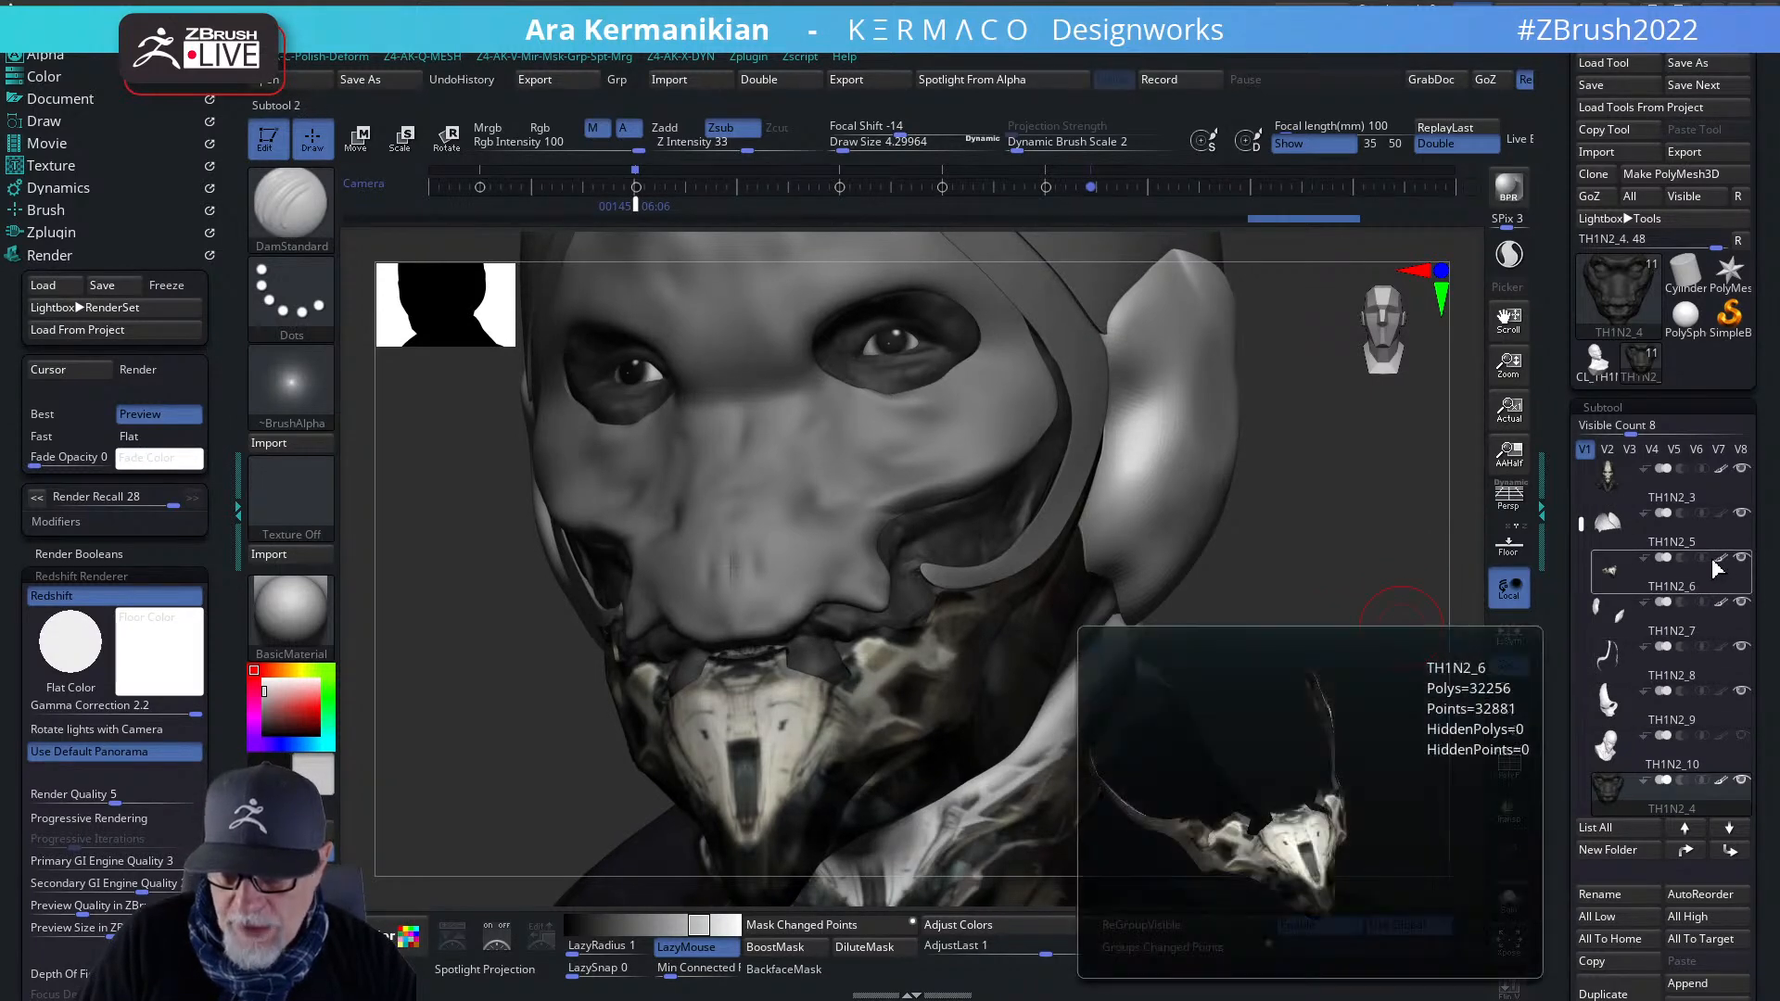
left_click(1717, 560)
- Carve the inner face TH1N2_4 beneath the eyes with the DamStandard brush, working from several angles
left_click_drag(1382, 640, 1548, 619)
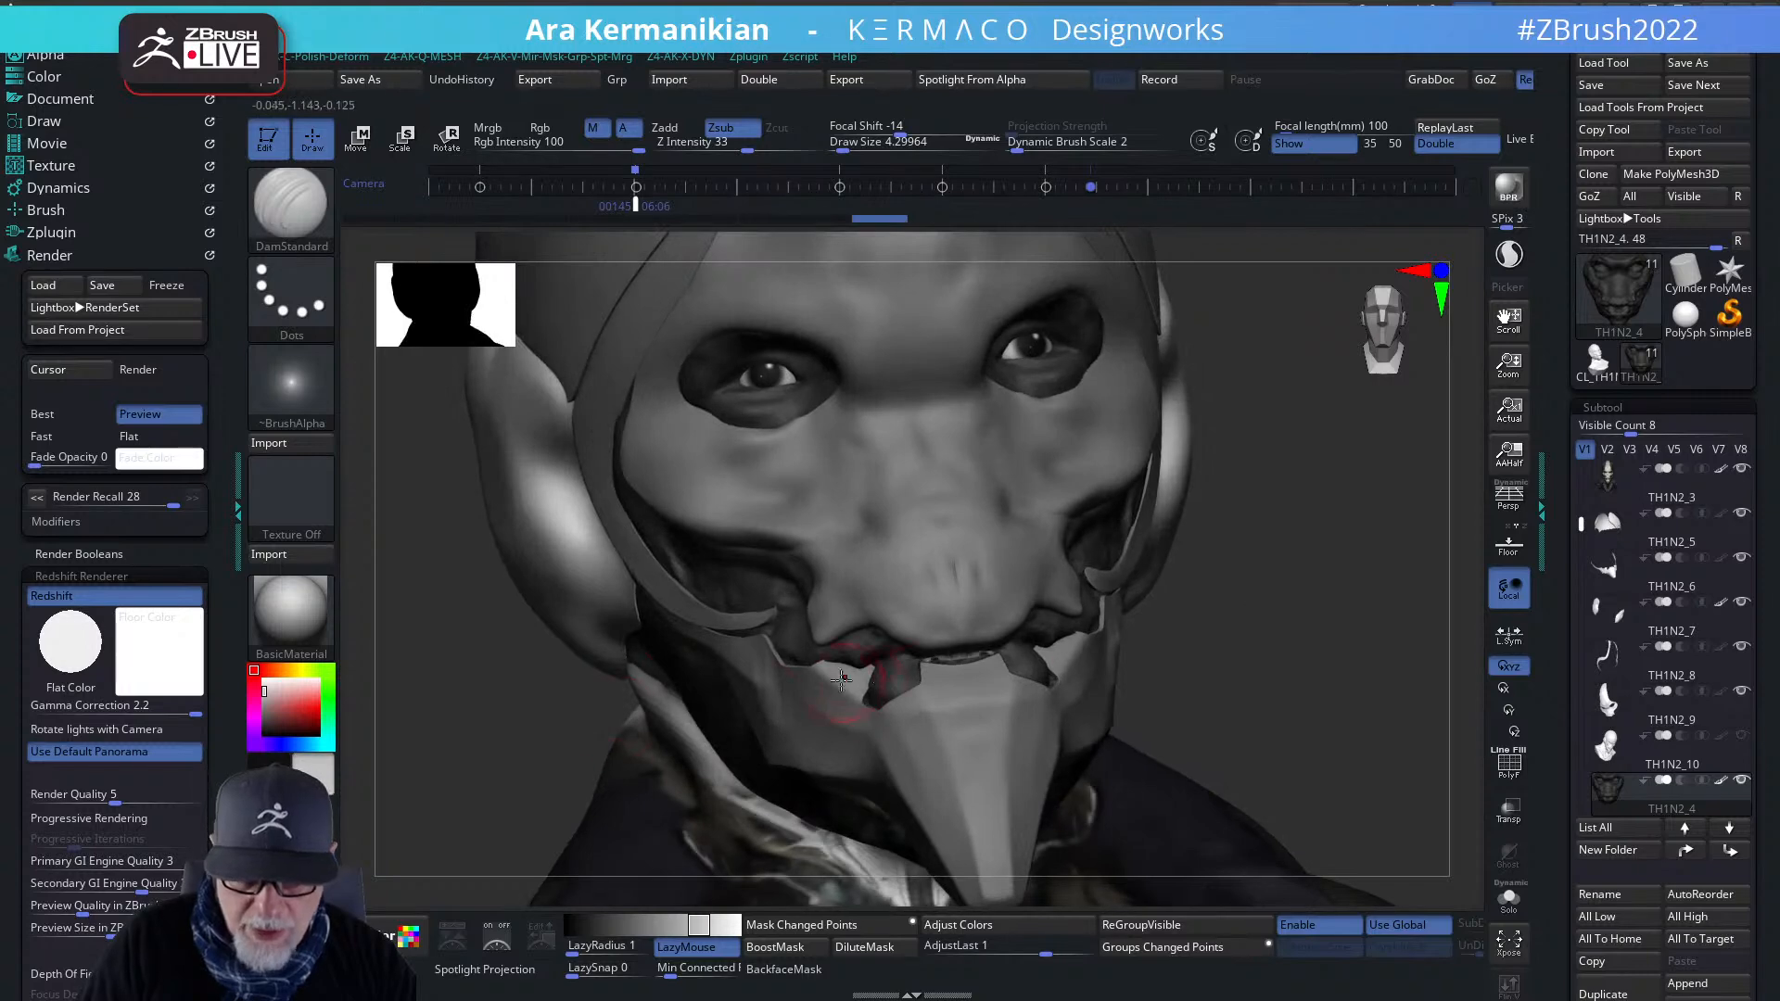
left_click_drag(1231, 587, 839, 508)
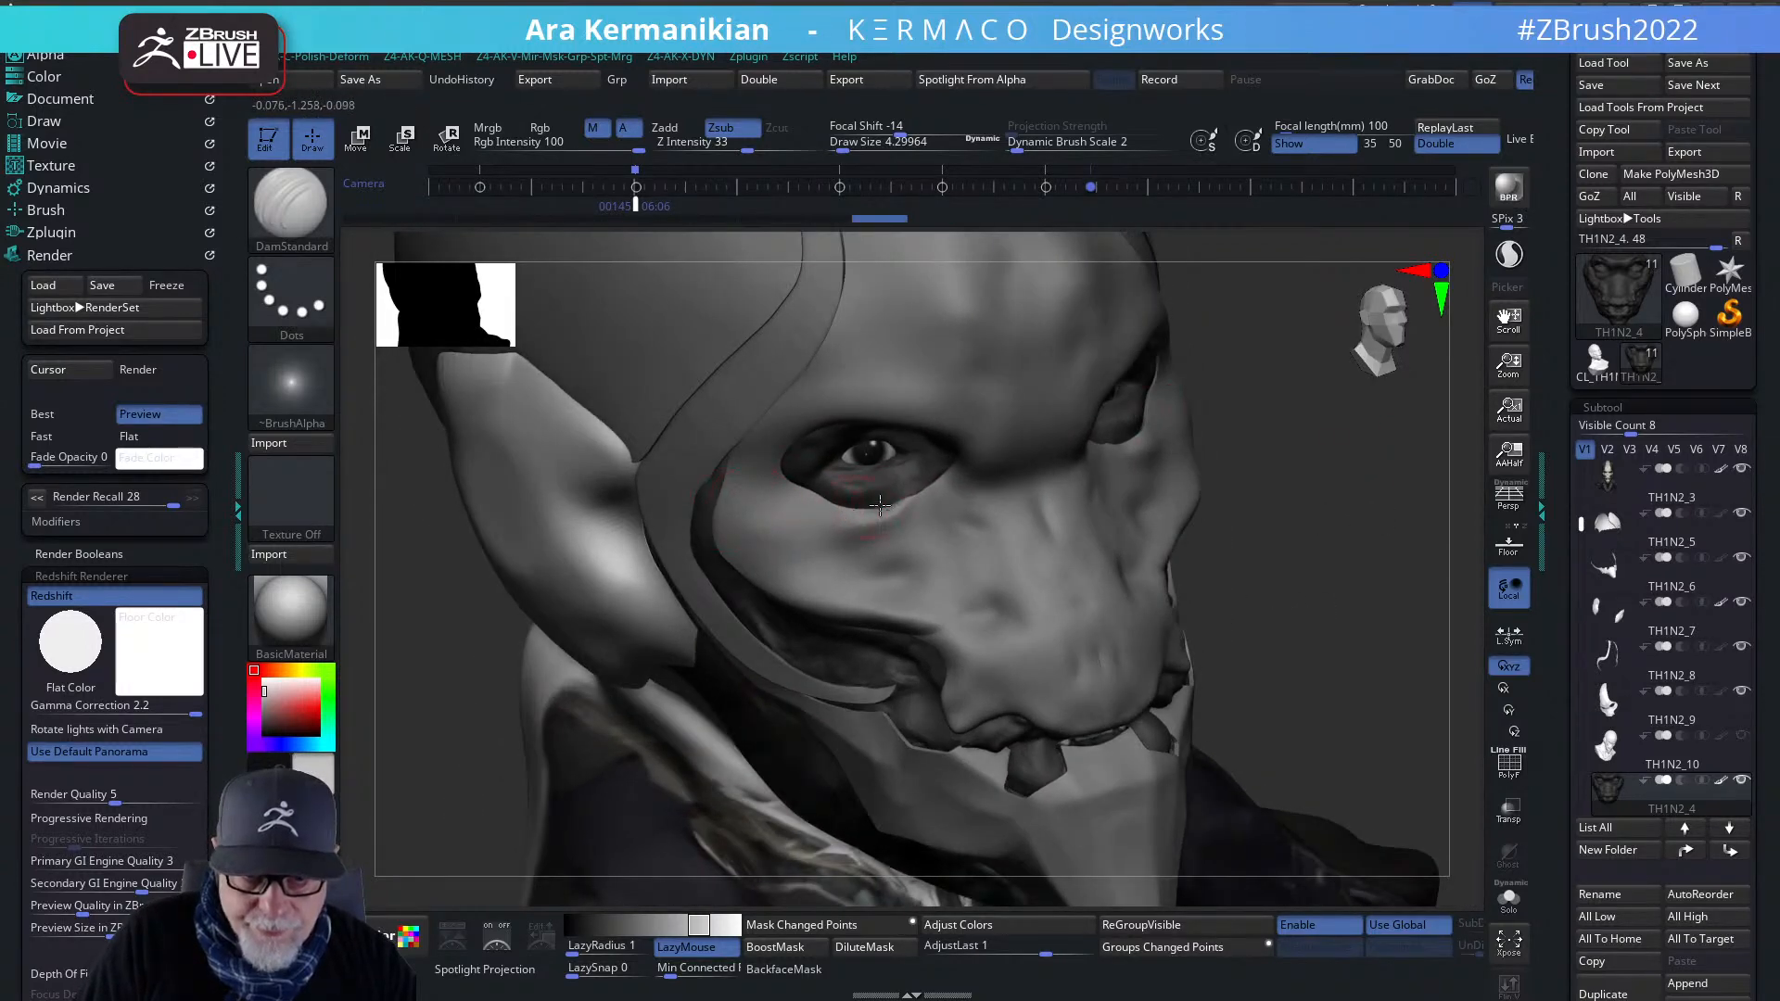
left_click_drag(847, 506, 827, 497)
left_click_drag(1251, 502, 1103, 505)
left_click_drag(862, 506, 916, 499)
mouse_move(1475, 598)
left_mouse_down()
mouse_move(1097, 464)
mouse_move(1139, 446)
left_mouse_up()
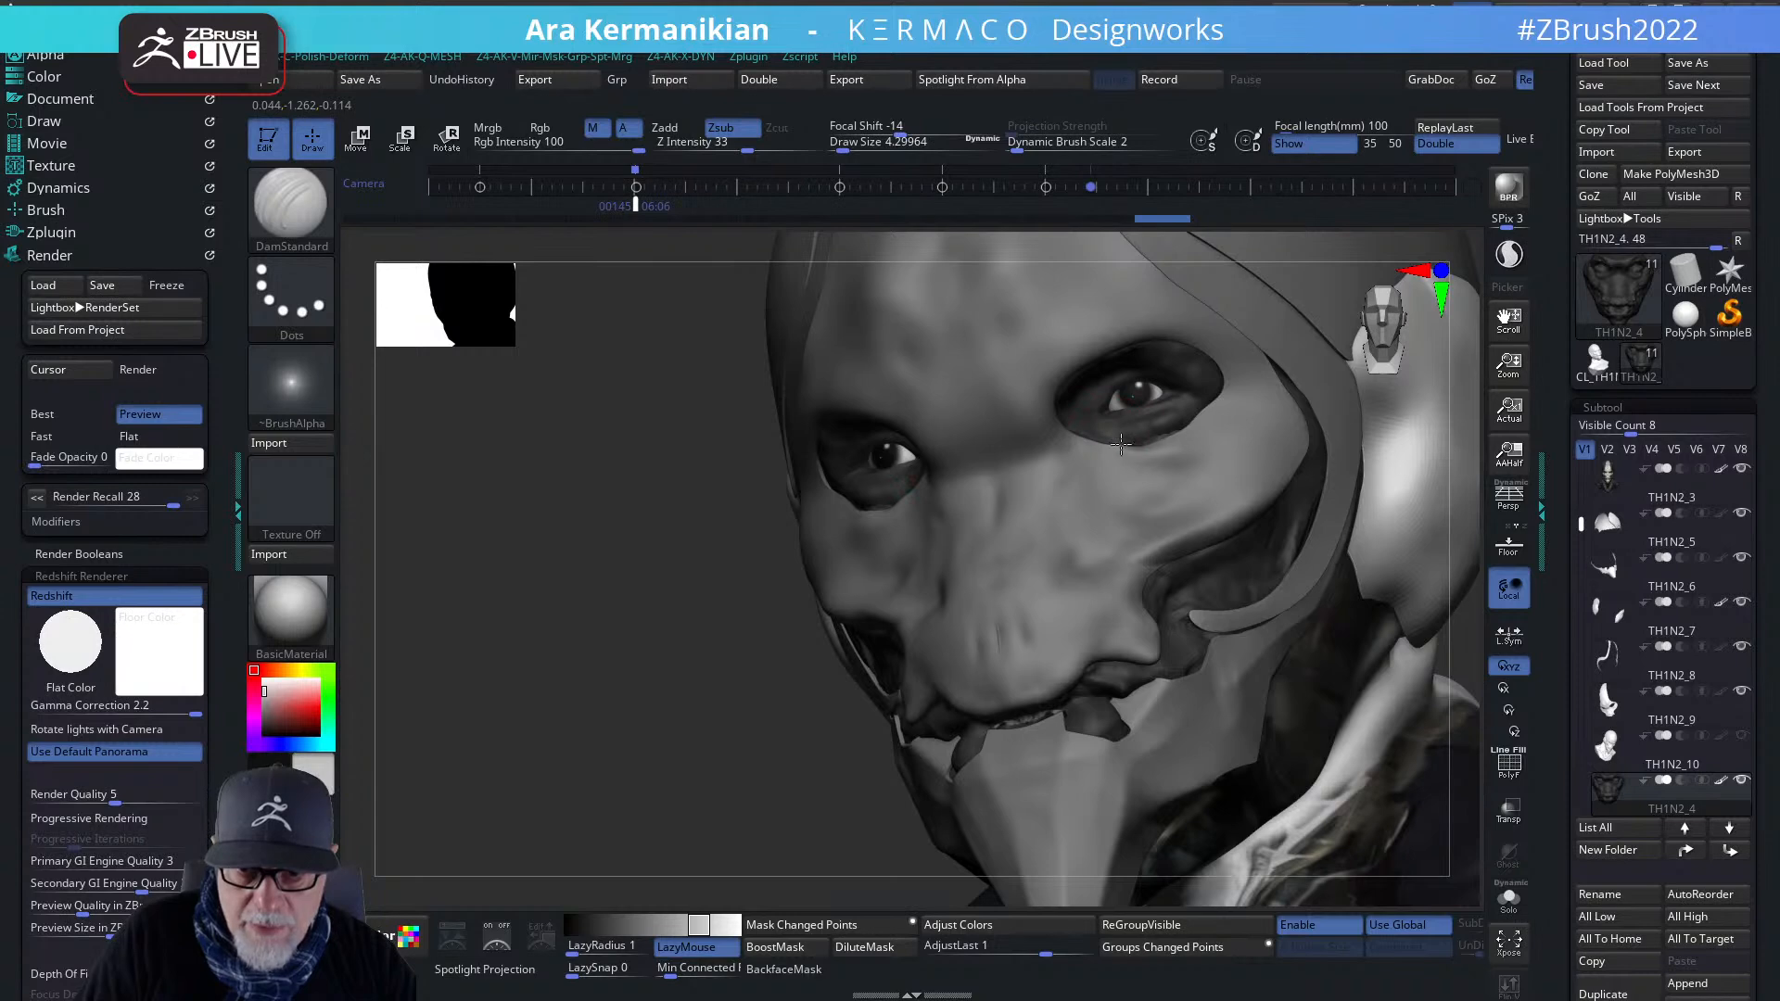
left_click_drag(534, 654, 704, 616, "alt")
mouse_move(1169, 581)
left_mouse_down("alt")
mouse_move(1343, 588)
mouse_move(1188, 549)
left_mouse_up("alt")
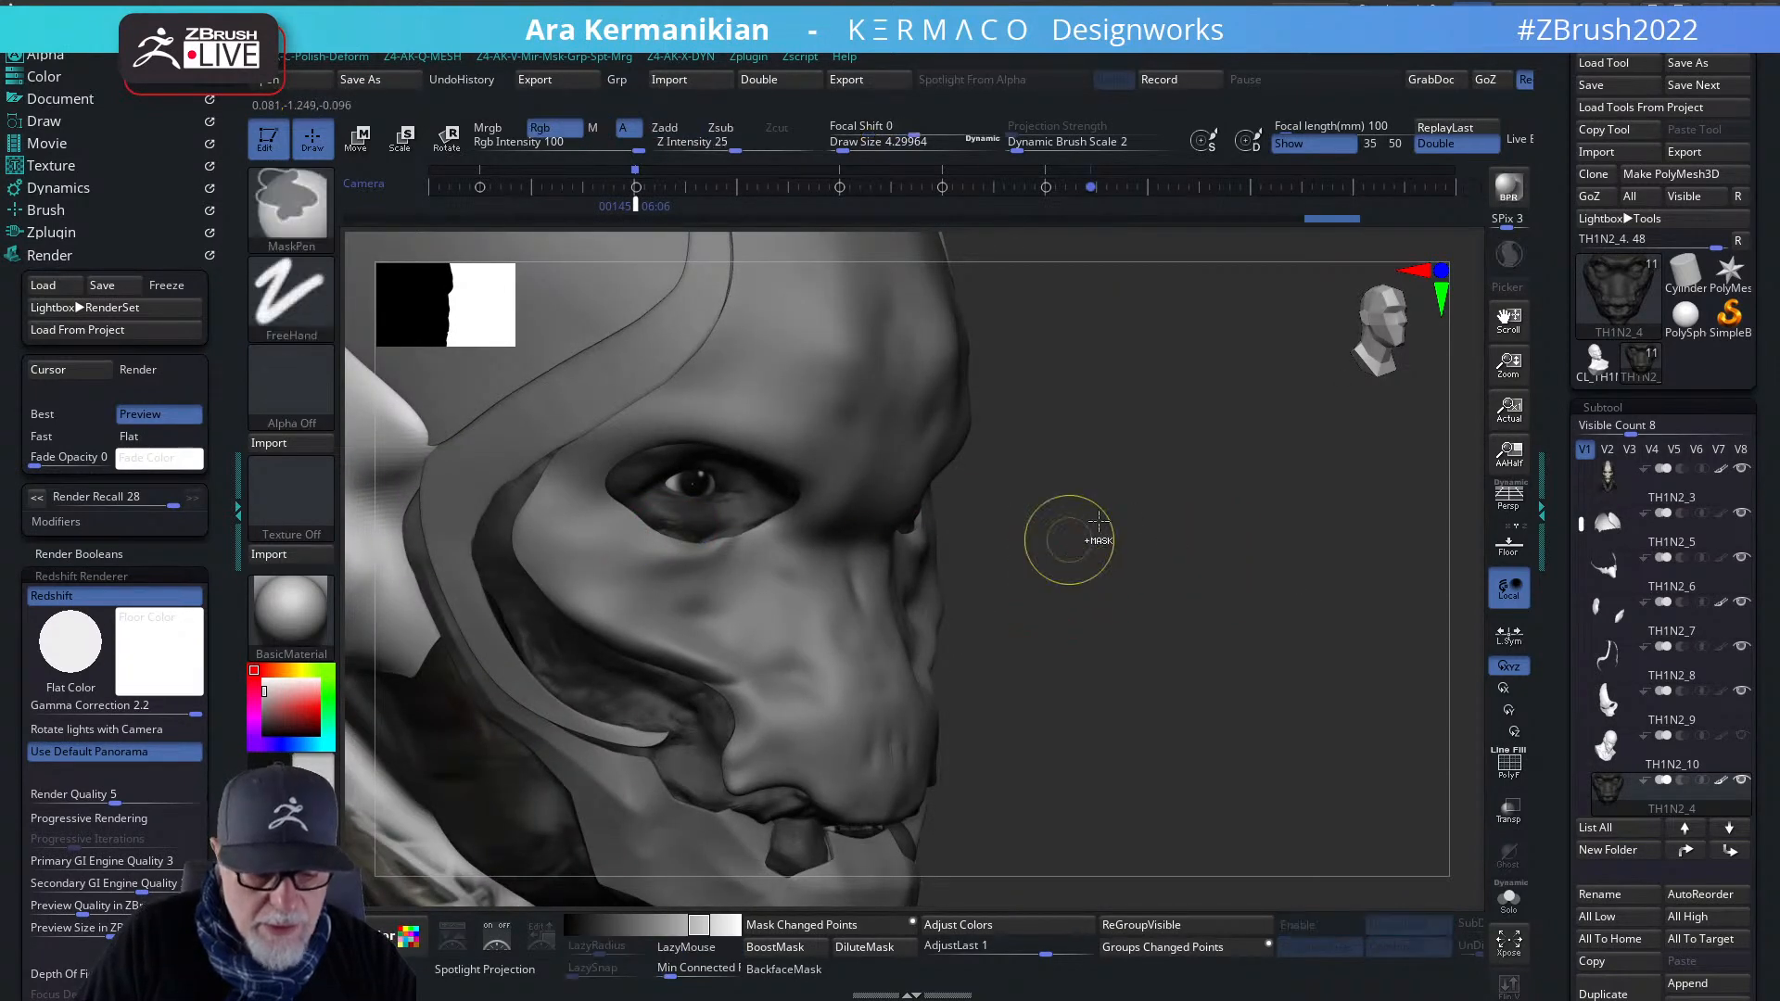
- Smooth the lower eyelid area of the inner face, recarve its crease, and check the bust in profile and front view
key("ctrl+q")
left_click_drag(1041, 275, 662, 634)
left_click_drag(660, 530, 697, 537, "shift")
left_click_drag(1298, 604, 1161, 611)
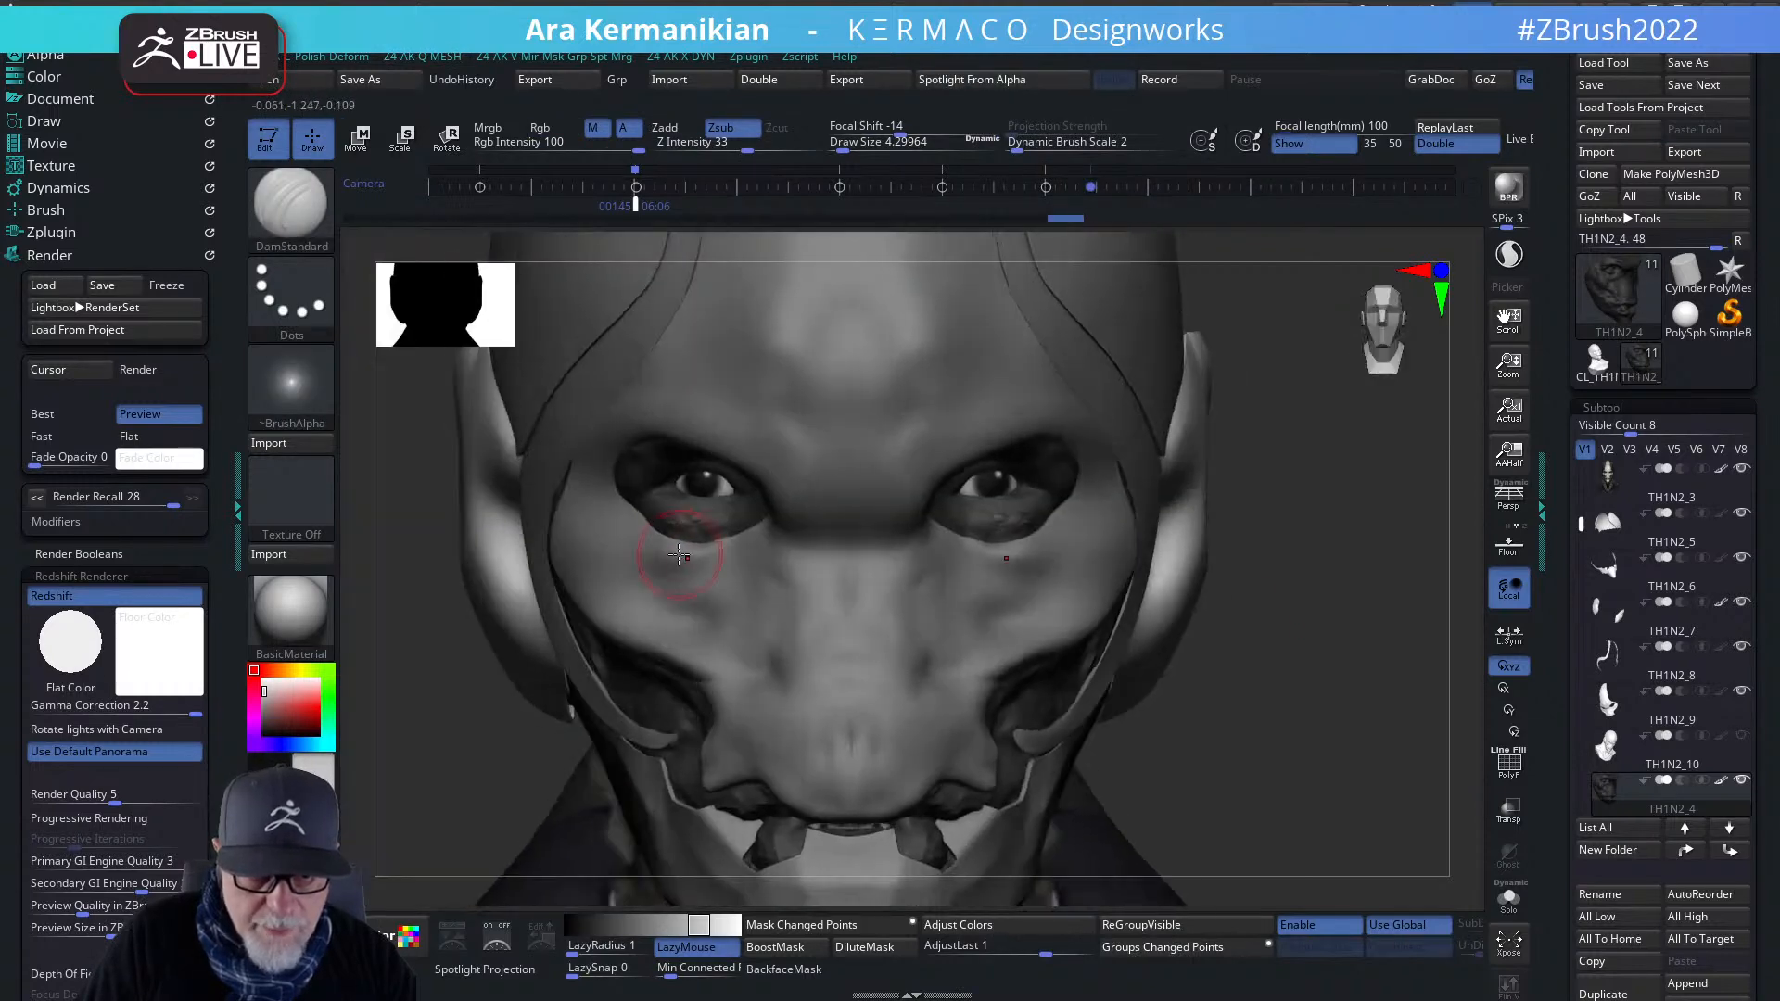
left_click_drag(660, 520, 714, 527)
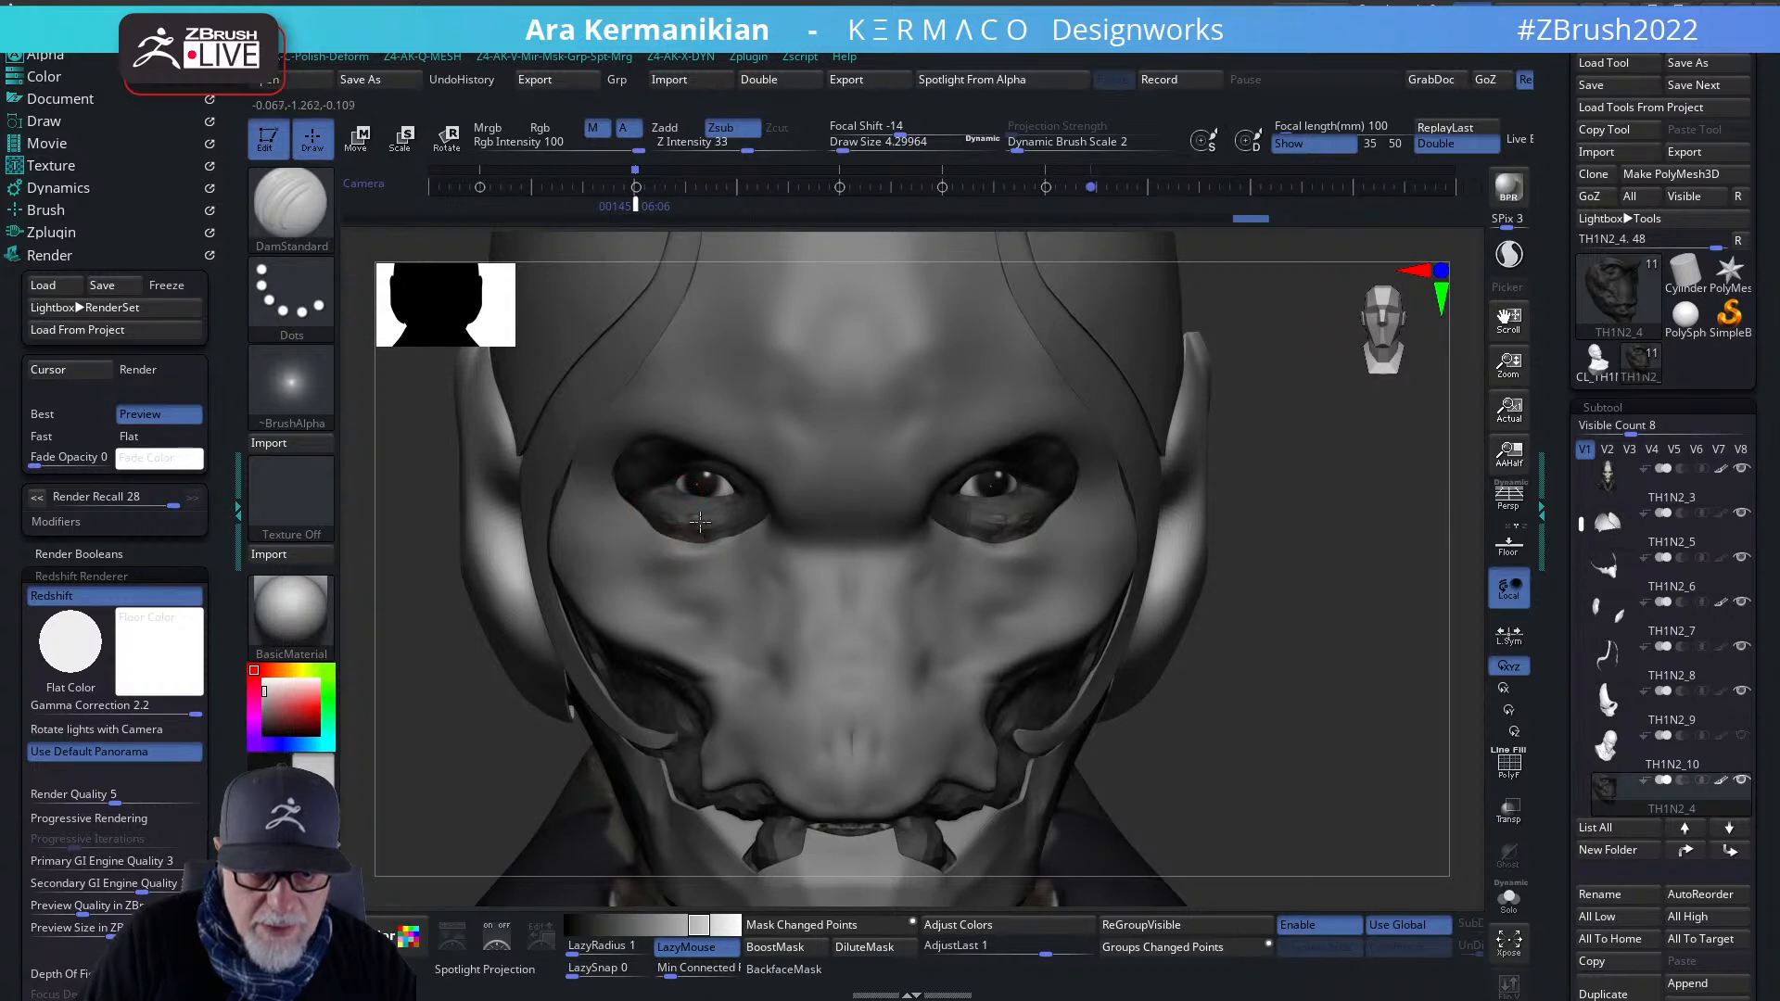
mouse_move(1354, 715)
left_mouse_down()
mouse_move(1303, 547)
mouse_move(1332, 417)
mouse_move(1282, 588)
mouse_move(1220, 557)
mouse_move(1171, 464)
left_mouse_up()
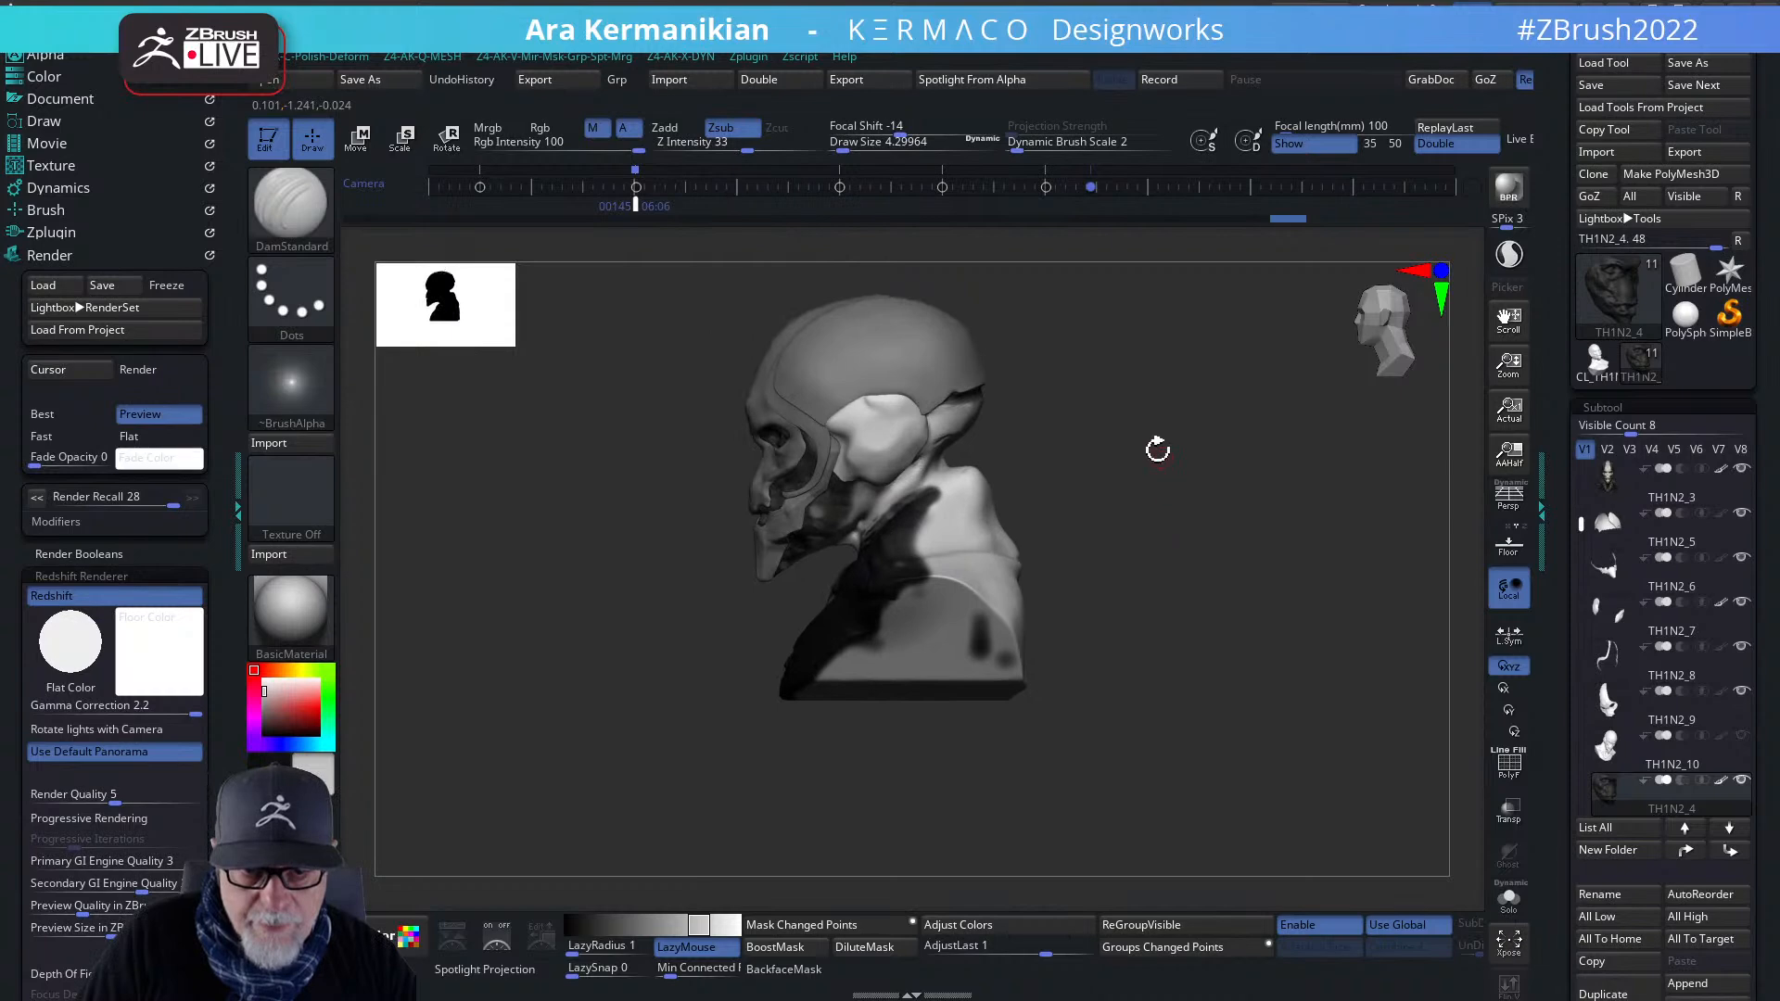
mouse_move(1099, 522)
left_mouse_down()
mouse_move(1124, 508)
mouse_move(1090, 458)
left_mouse_up()
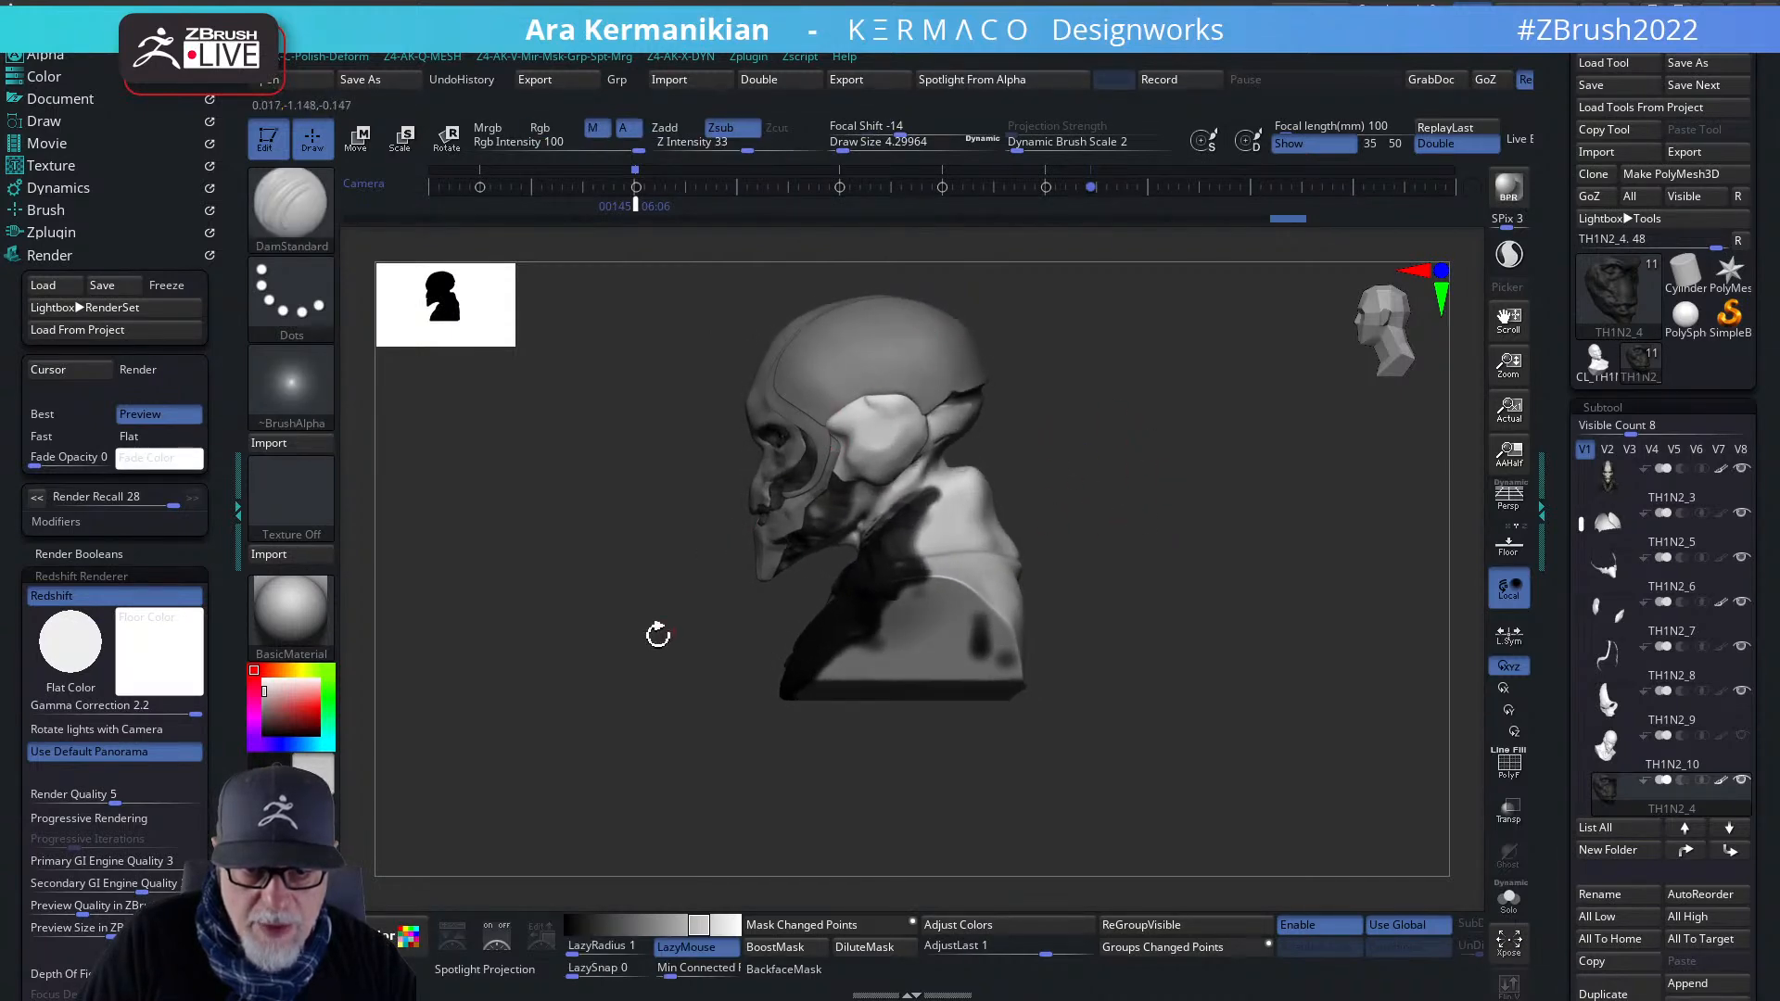
left_click_drag(587, 702, 1369, 654)
key("f")
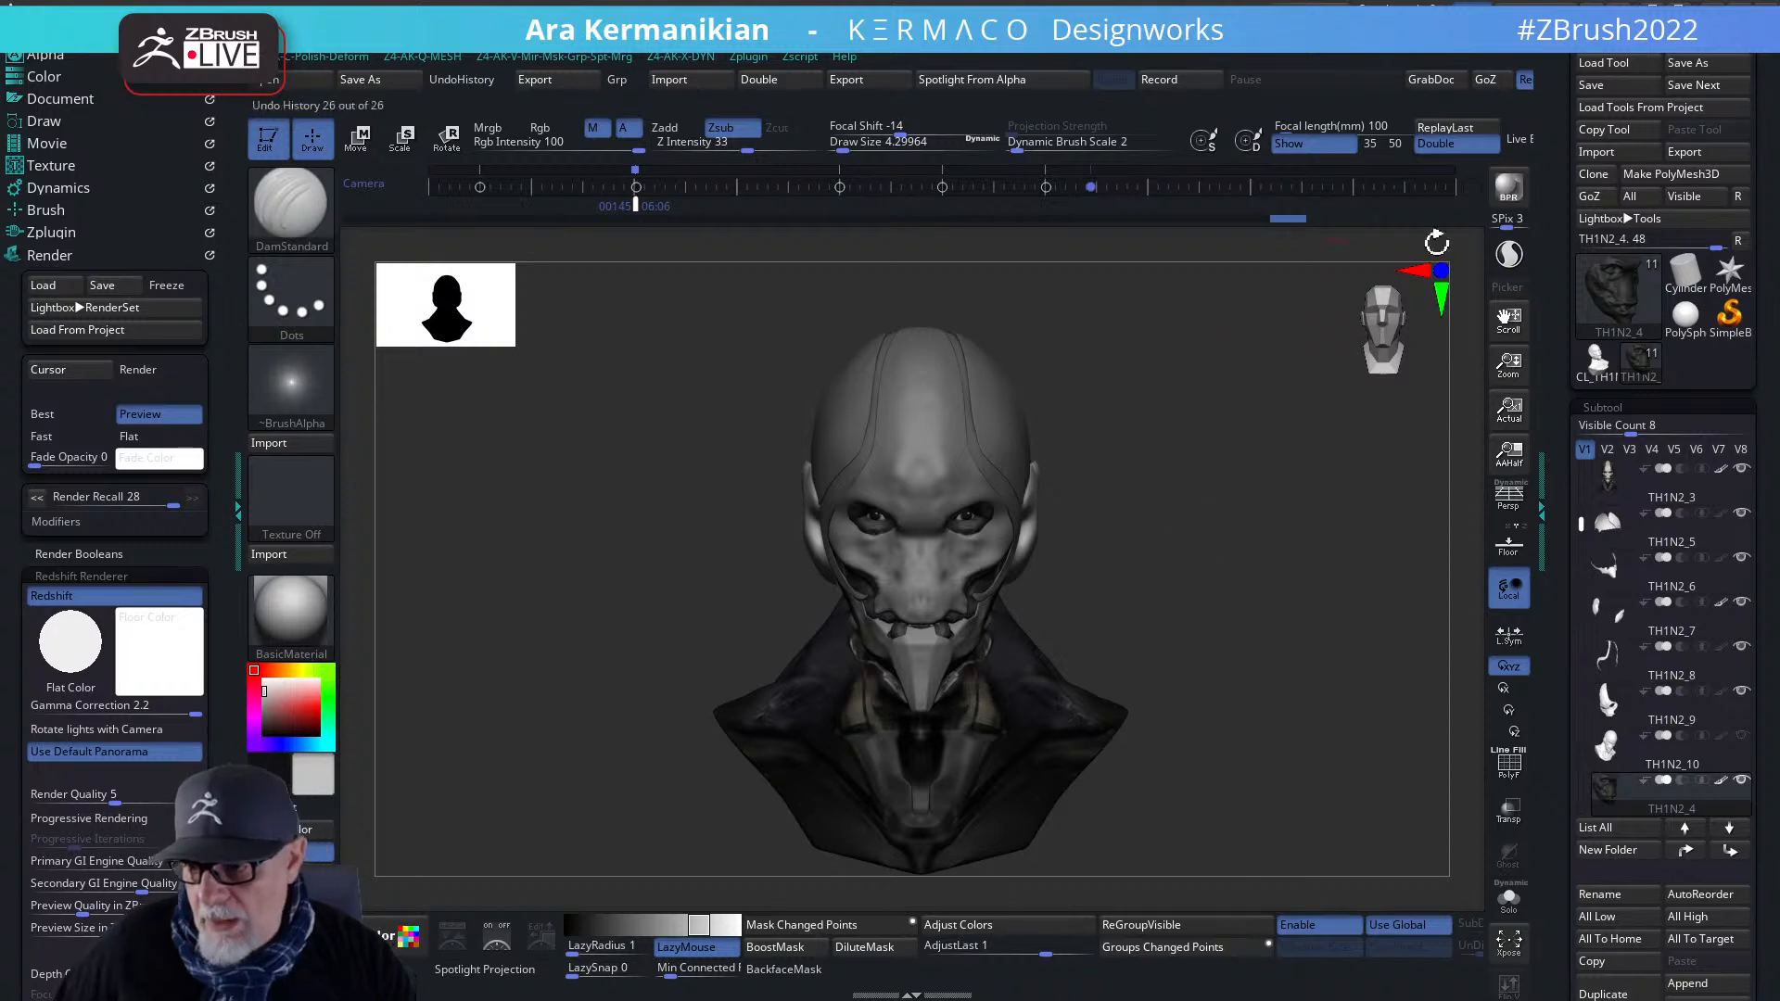
- Sculpt the outer and inner corners of the eye on the inner face with DamStandard strokes
mouse_move(1659, 615)
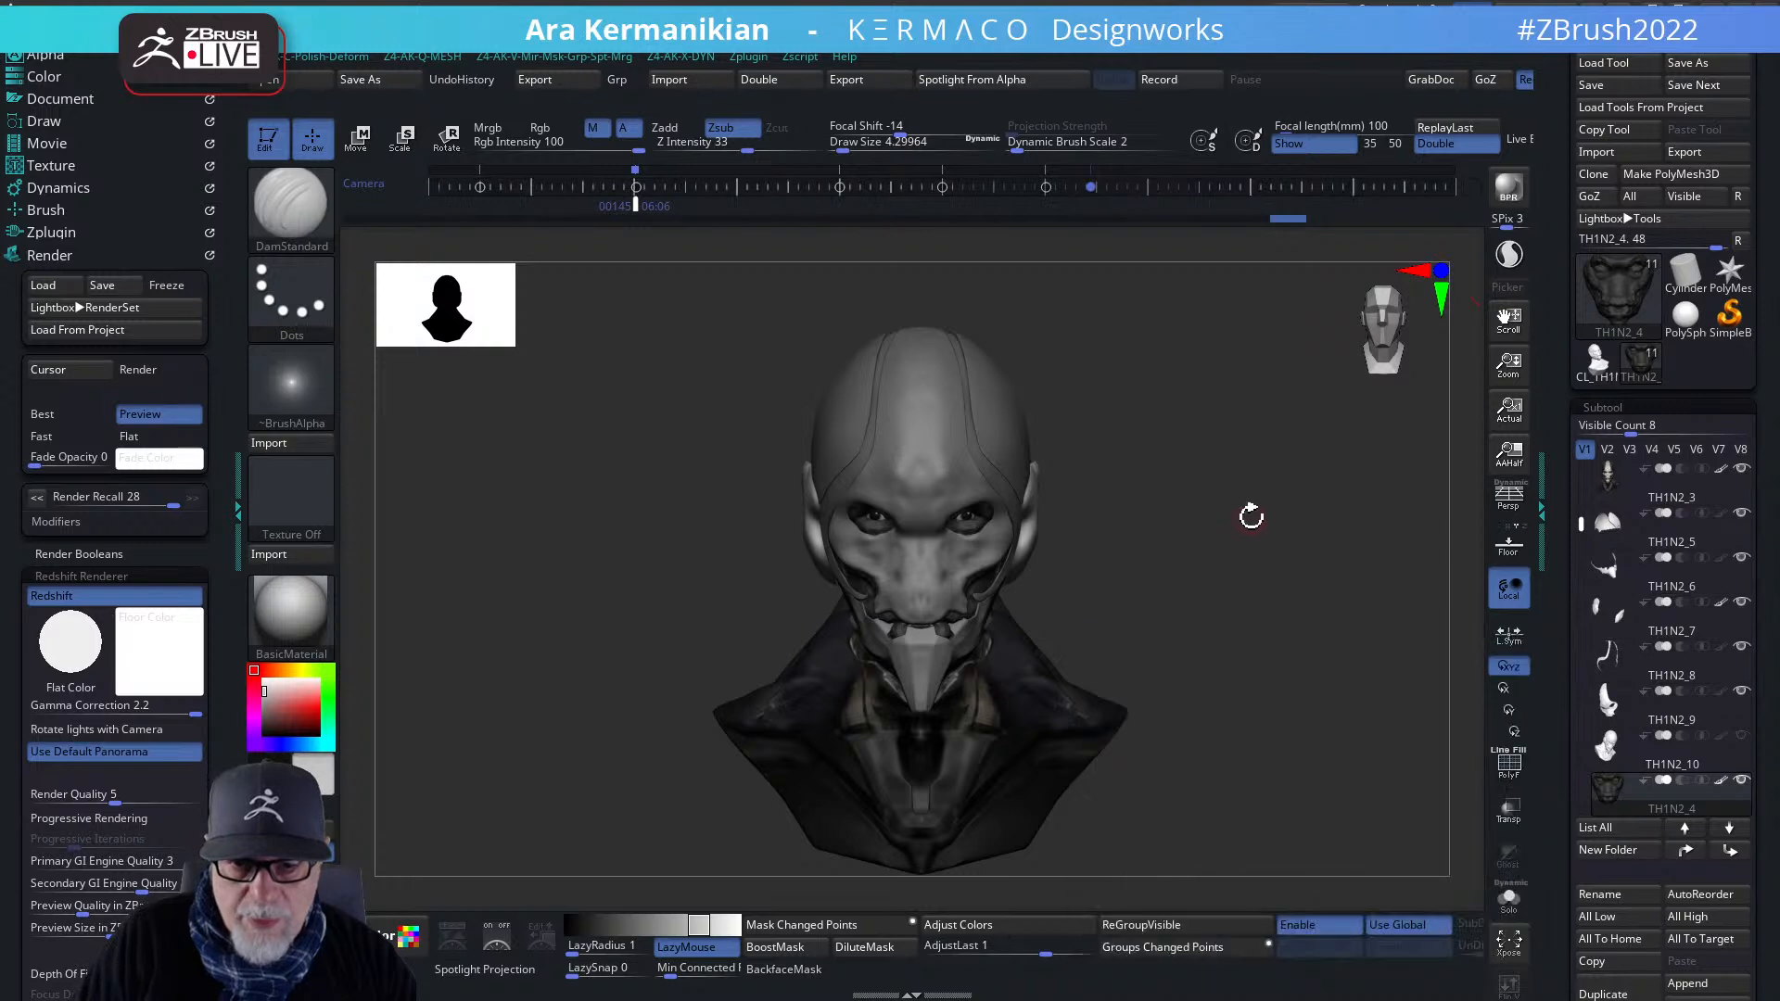
left_click_drag(1260, 480, 1237, 736, "alt")
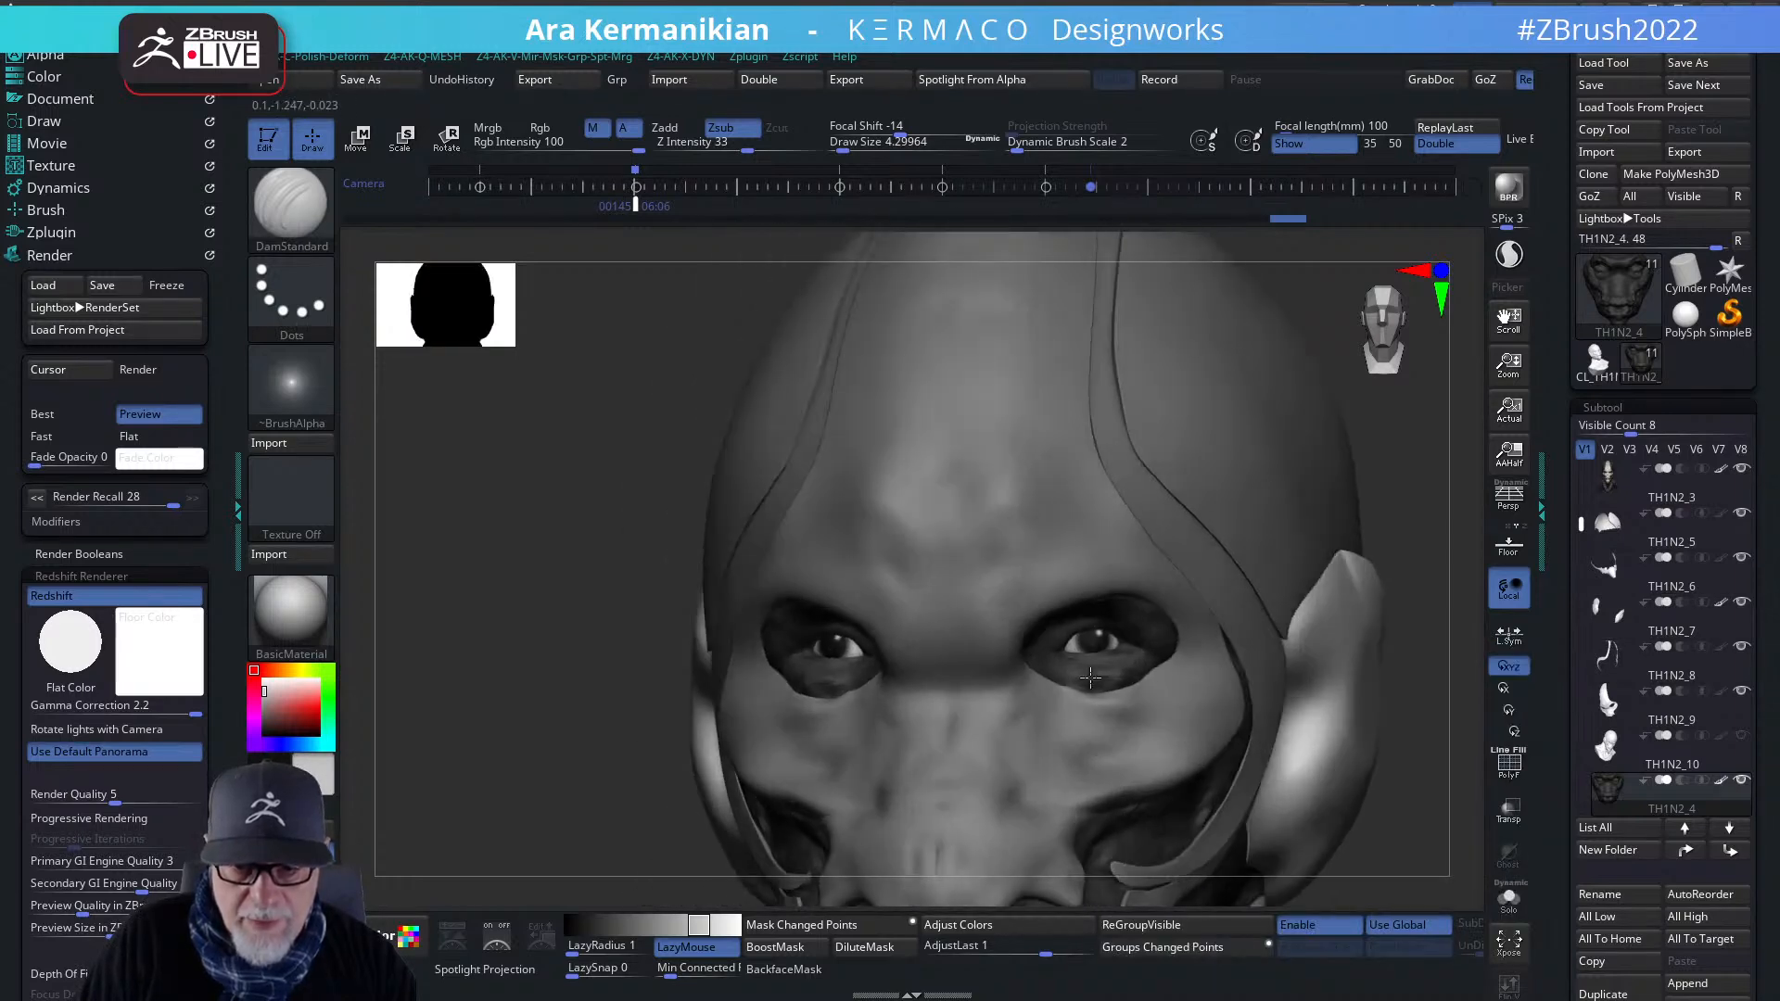
left_click_drag(1382, 822, 1073, 596)
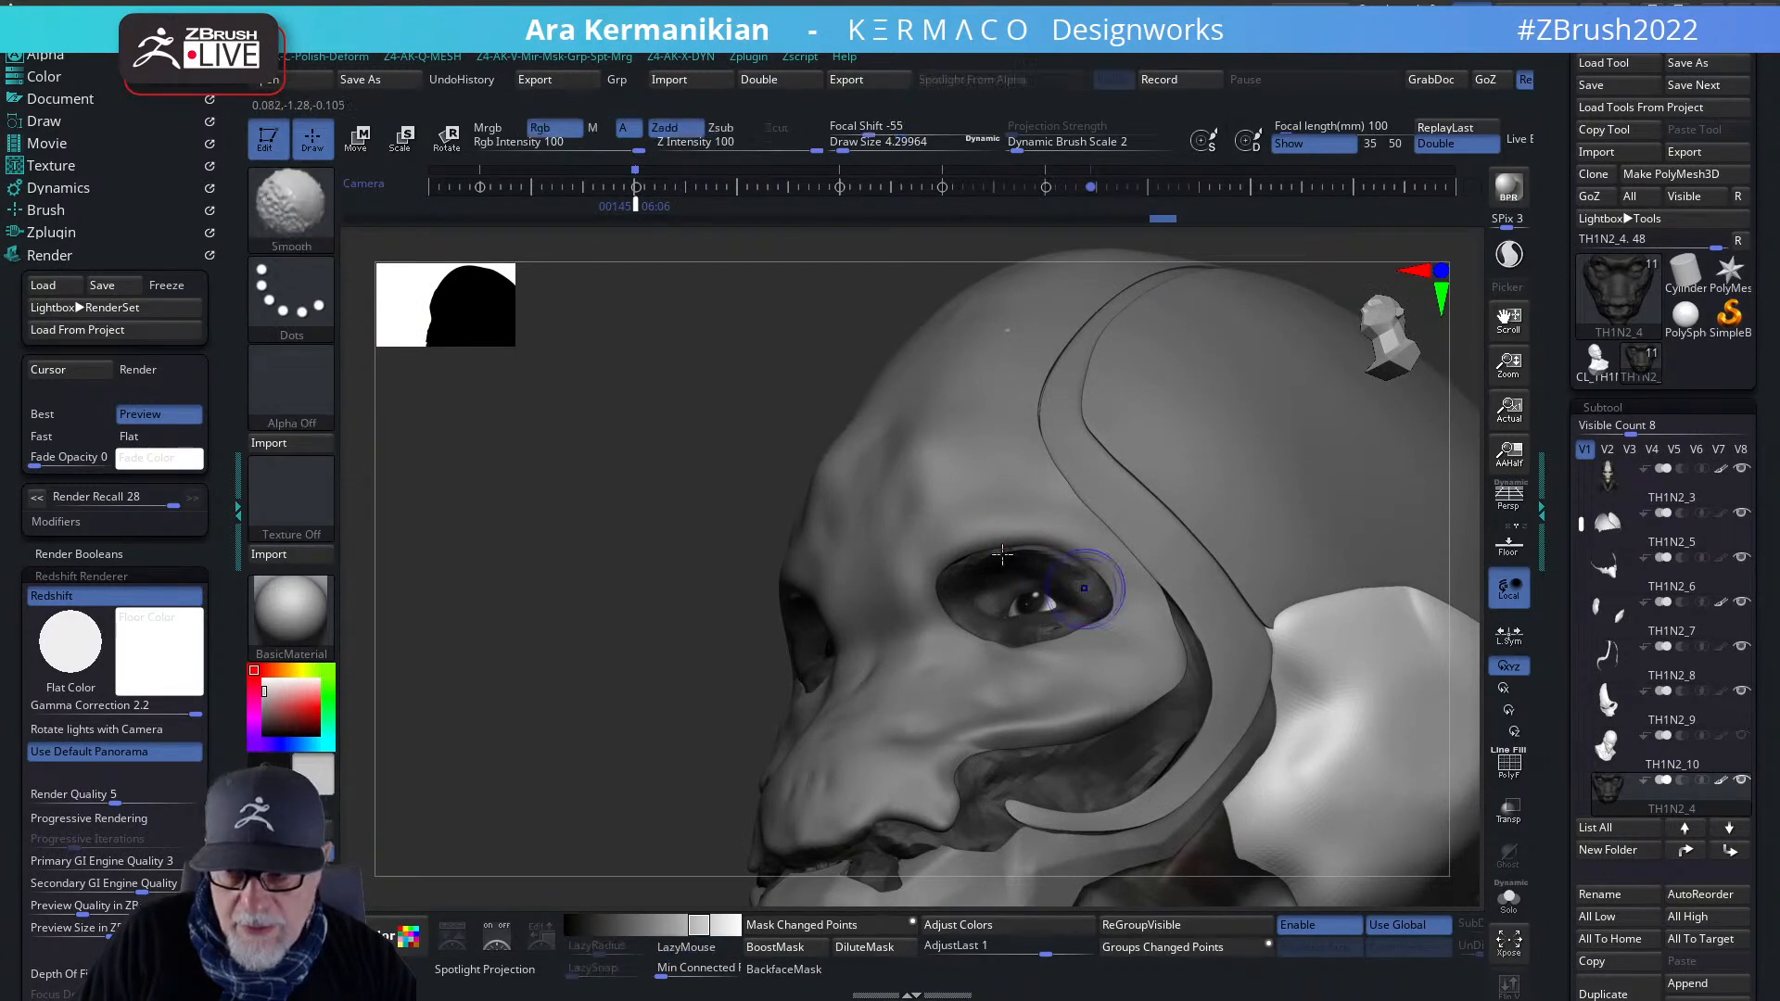
left_click_drag(412, 644, 528, 646)
left_click_drag(1434, 640, 1142, 626)
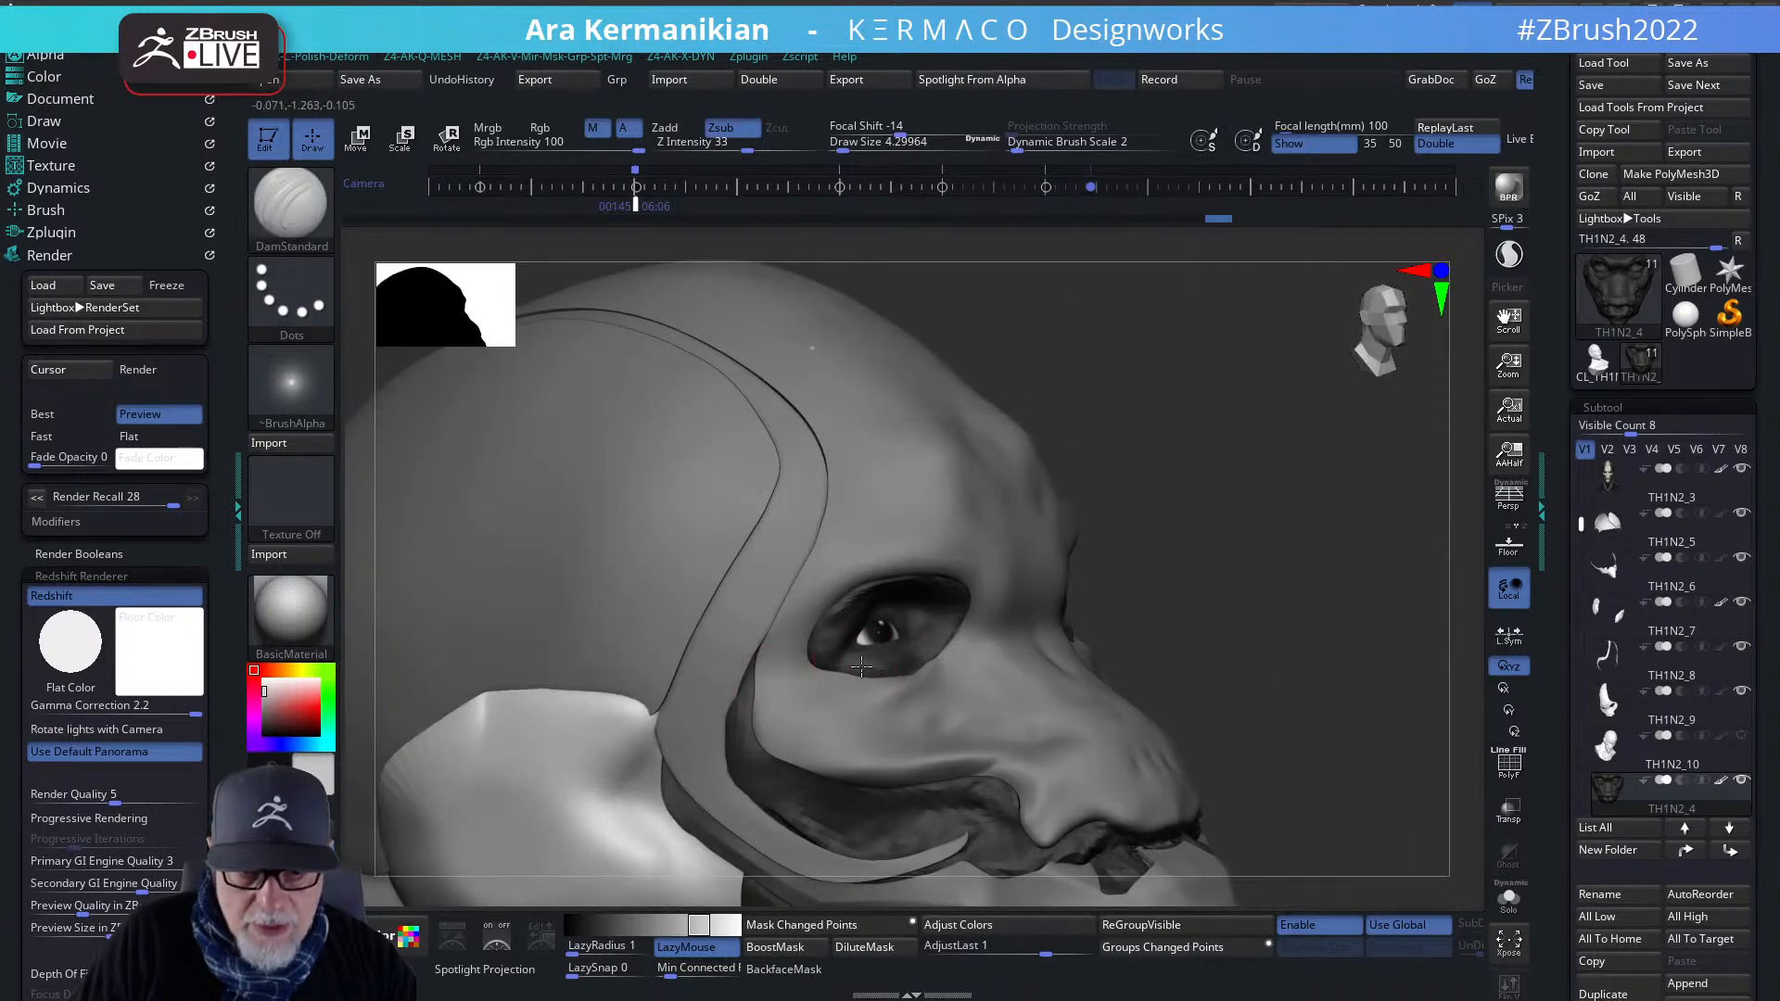
mouse_move(1350, 648)
left_mouse_down()
mouse_move(1398, 658)
mouse_move(1144, 613)
left_mouse_up()
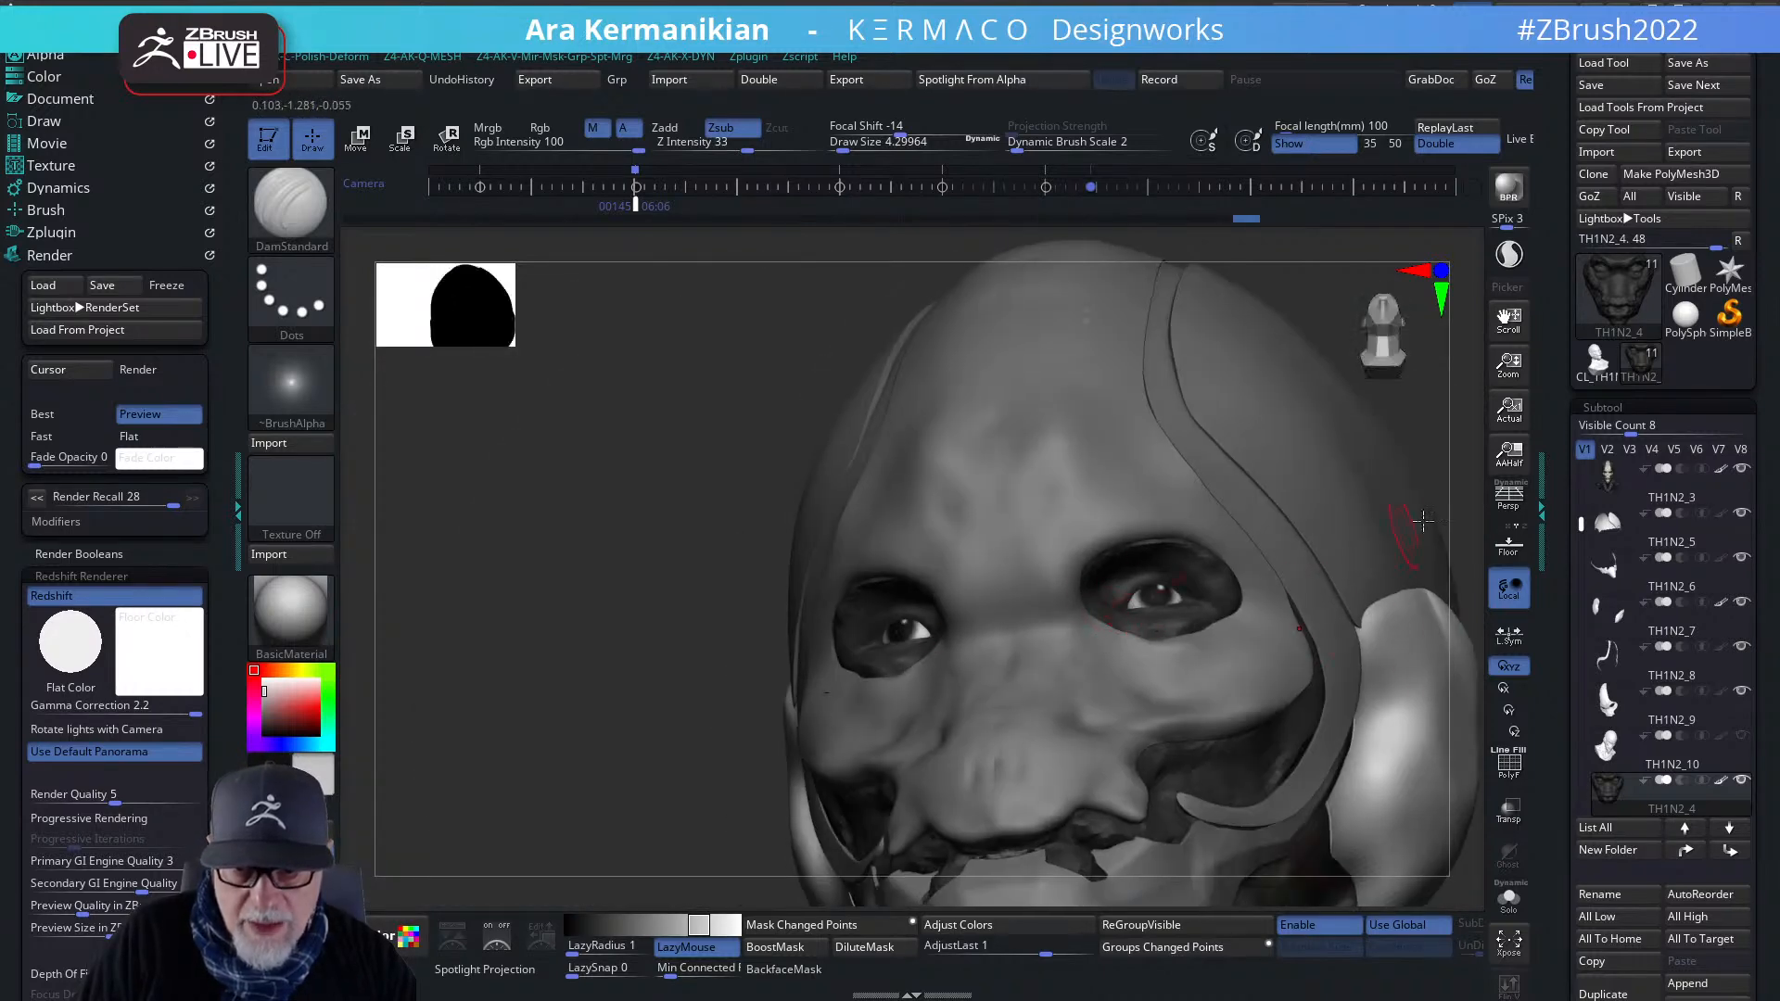
left_click_drag(1435, 419, 1262, 540)
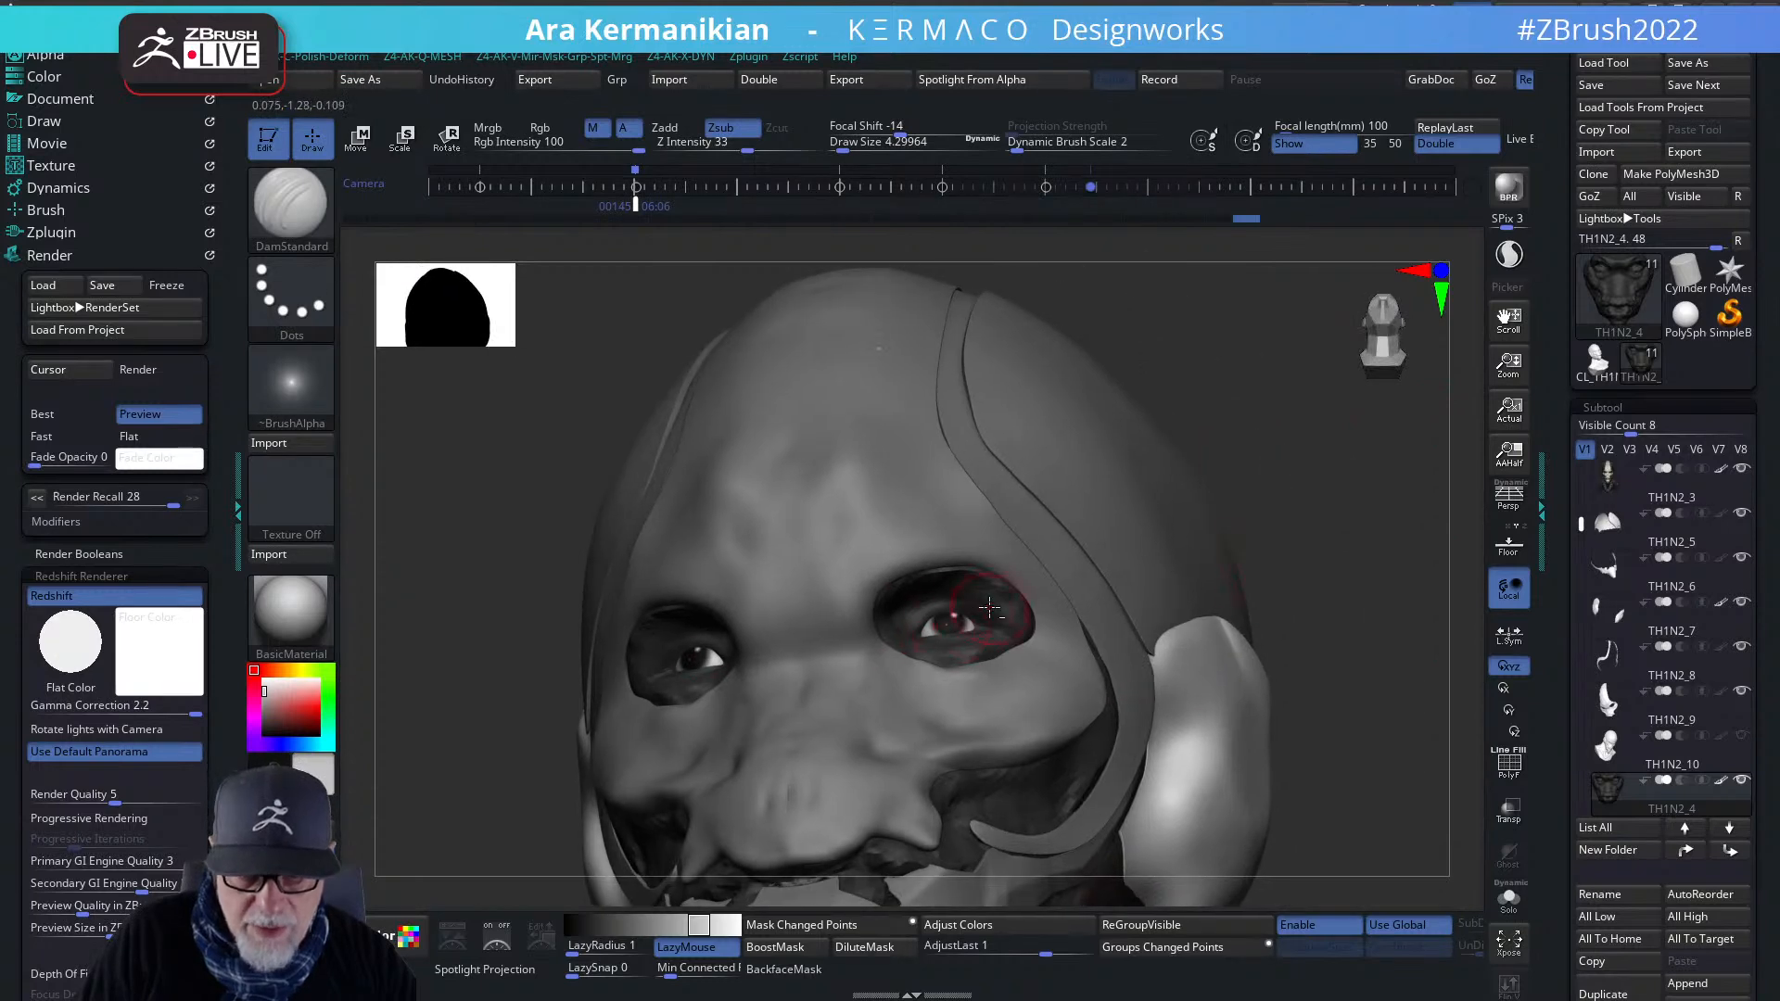
mouse_move(989, 581)
left_mouse_down()
mouse_move(1038, 626)
mouse_move(1027, 639)
left_mouse_up()
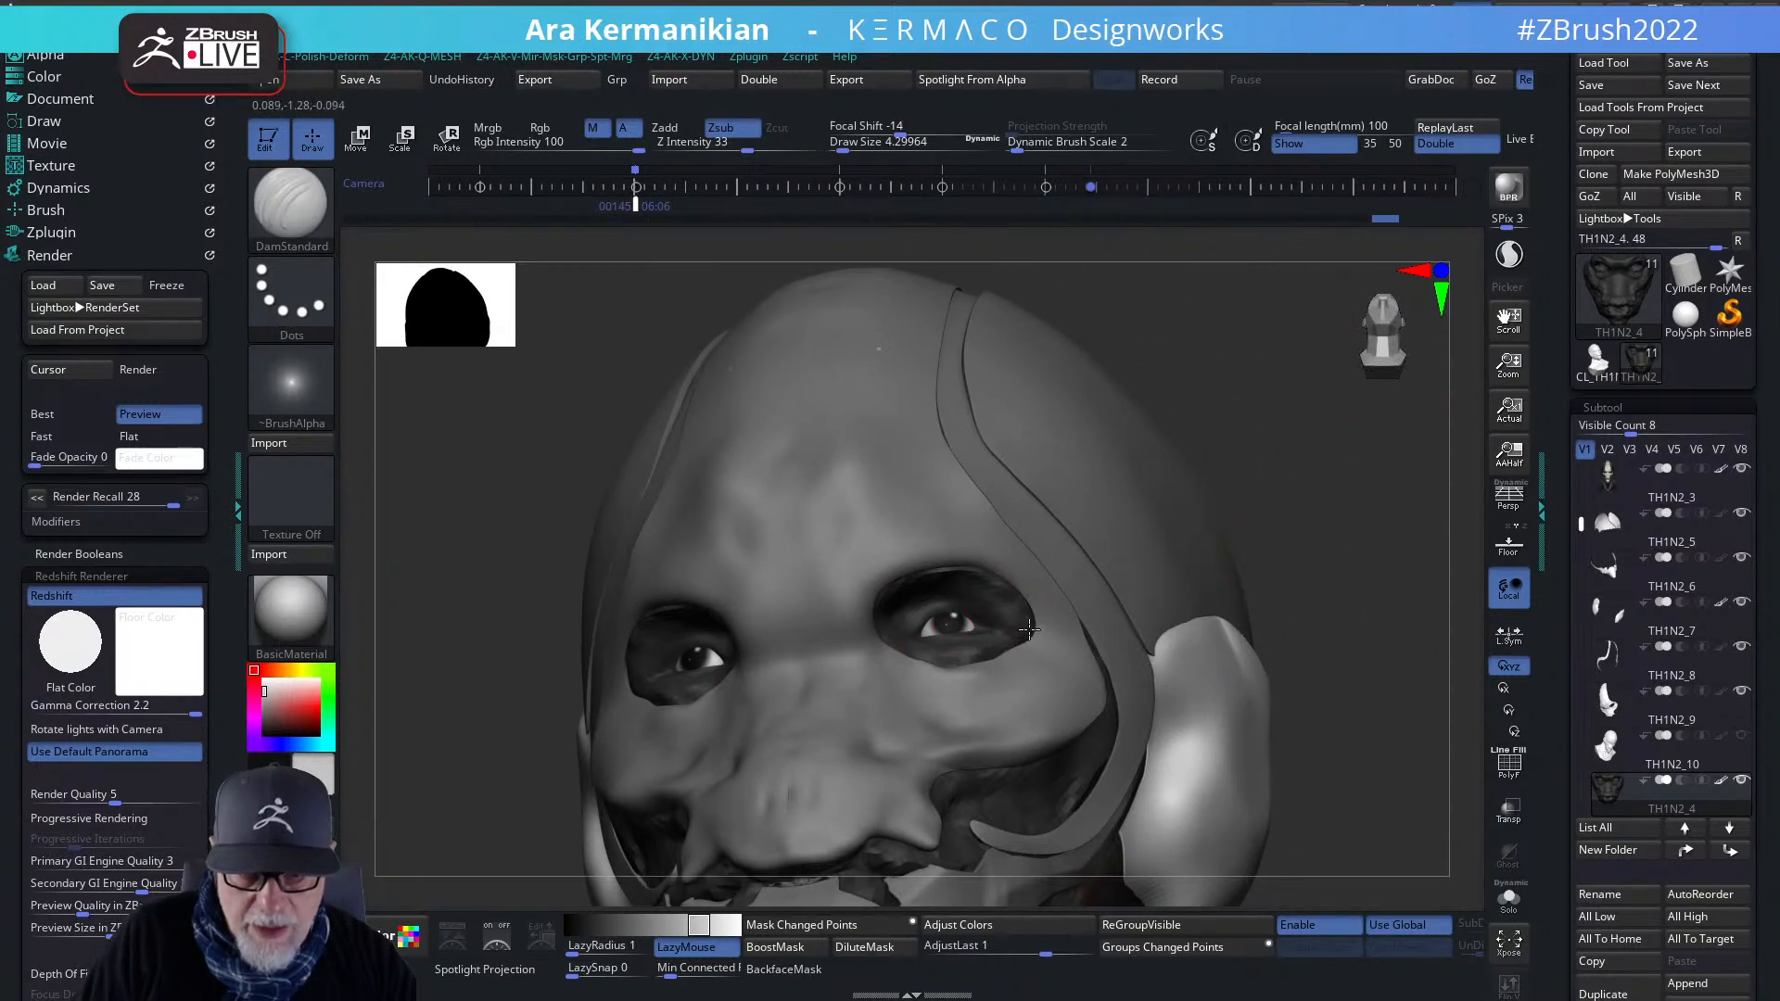
mouse_move(1310, 528)
left_mouse_down()
mouse_move(1331, 530)
mouse_move(1140, 537)
left_mouse_up()
mouse_move(1031, 607)
left_mouse_down()
mouse_move(1032, 640)
mouse_move(985, 655)
left_mouse_up()
left_click_drag(518, 706, 1409, 598)
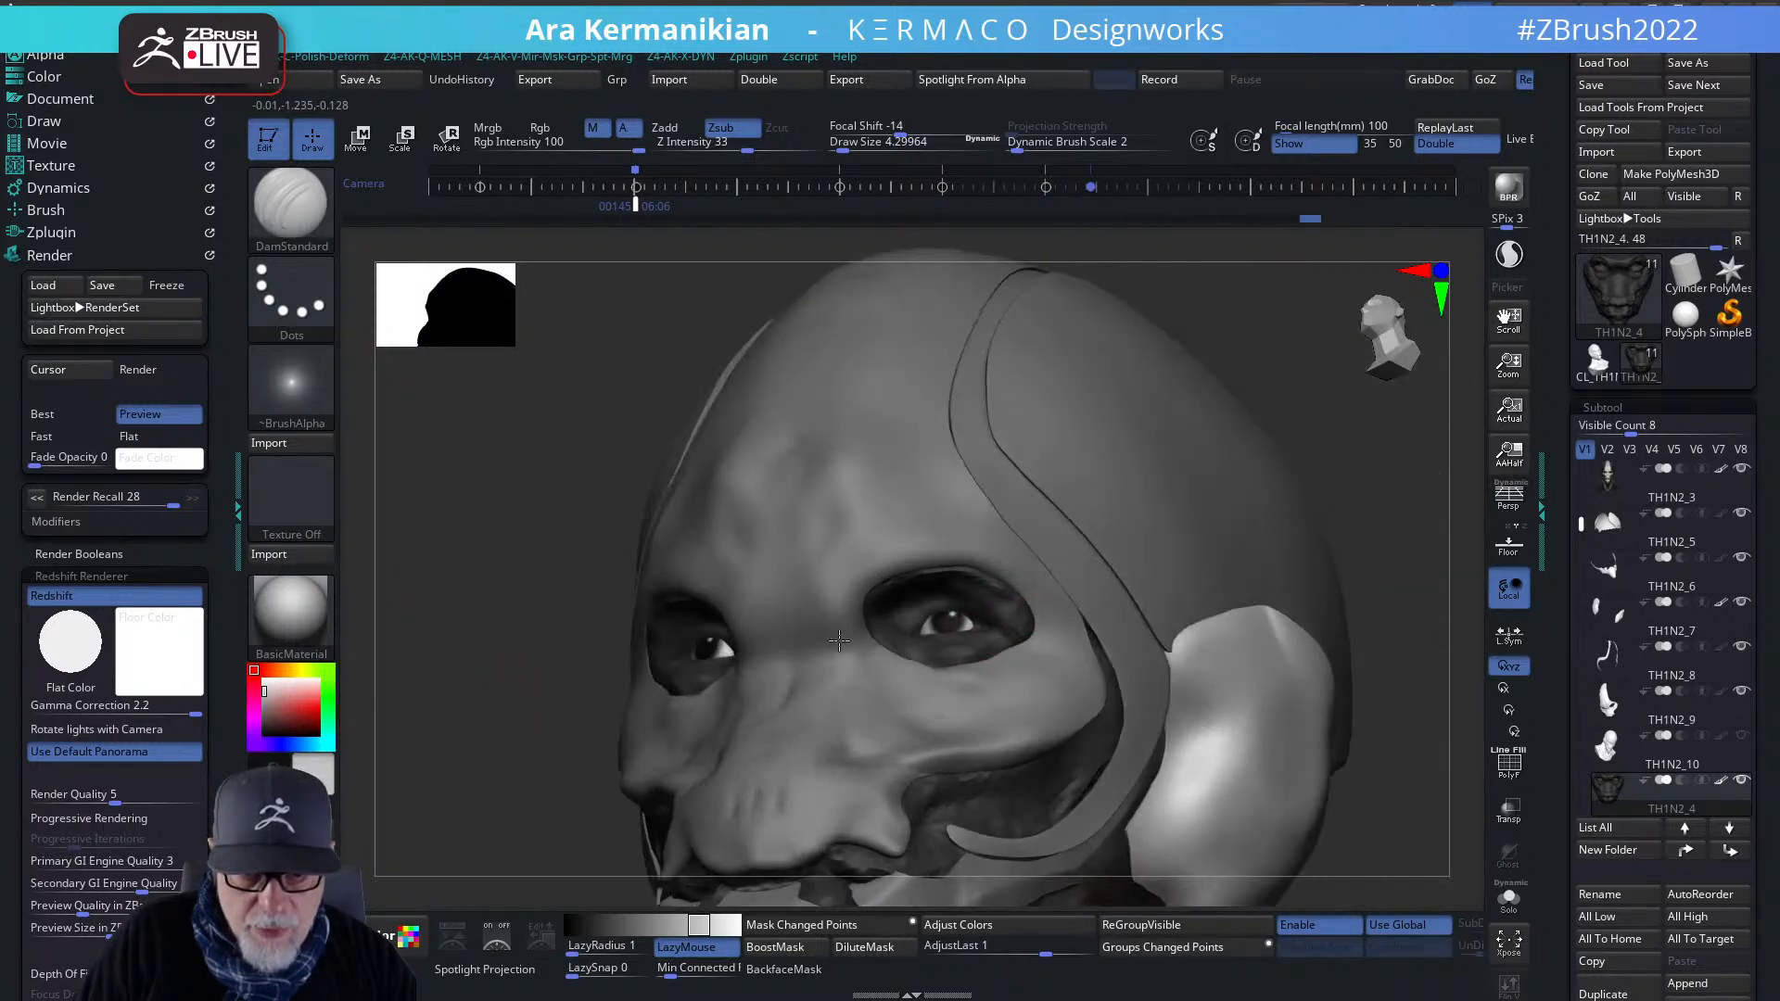
left_click_drag(877, 612, 868, 632)
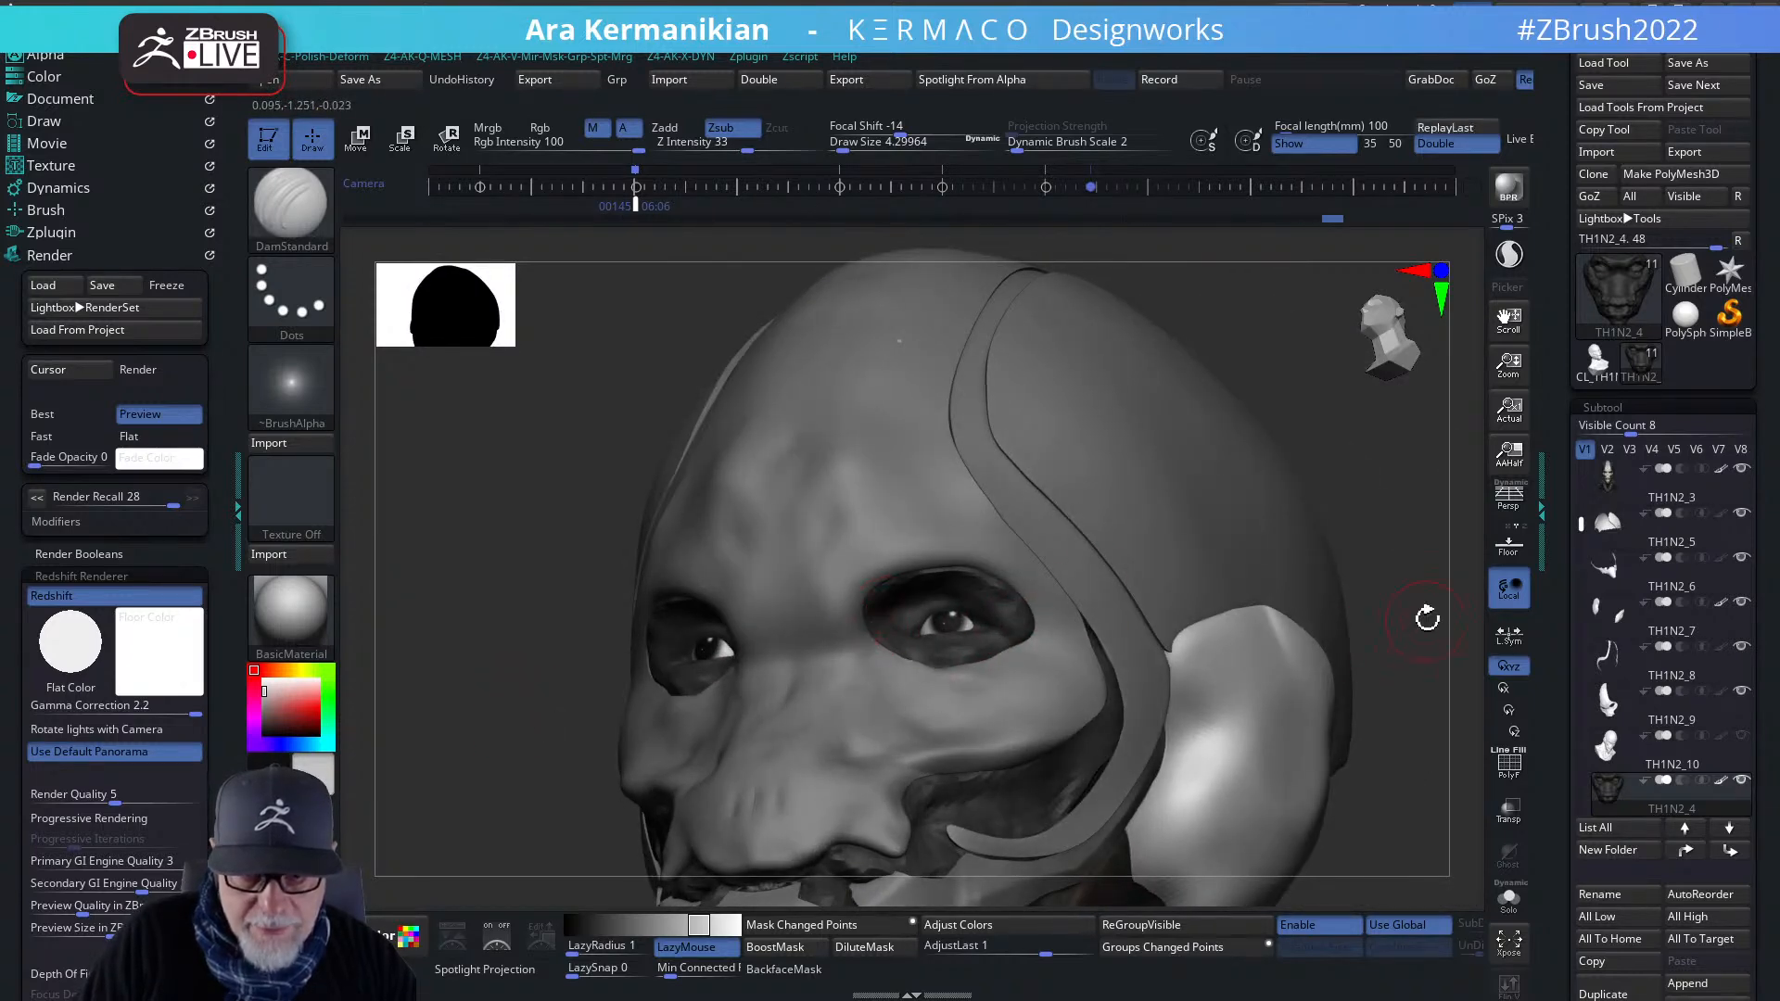
- Carve the inner face's cheek recess and the area around the mouth corner with DamStandard
mouse_move(1437, 604)
left_mouse_down("alt")
mouse_move(1429, 577)
mouse_move(1390, 562)
mouse_move(1376, 491)
left_mouse_up("alt")
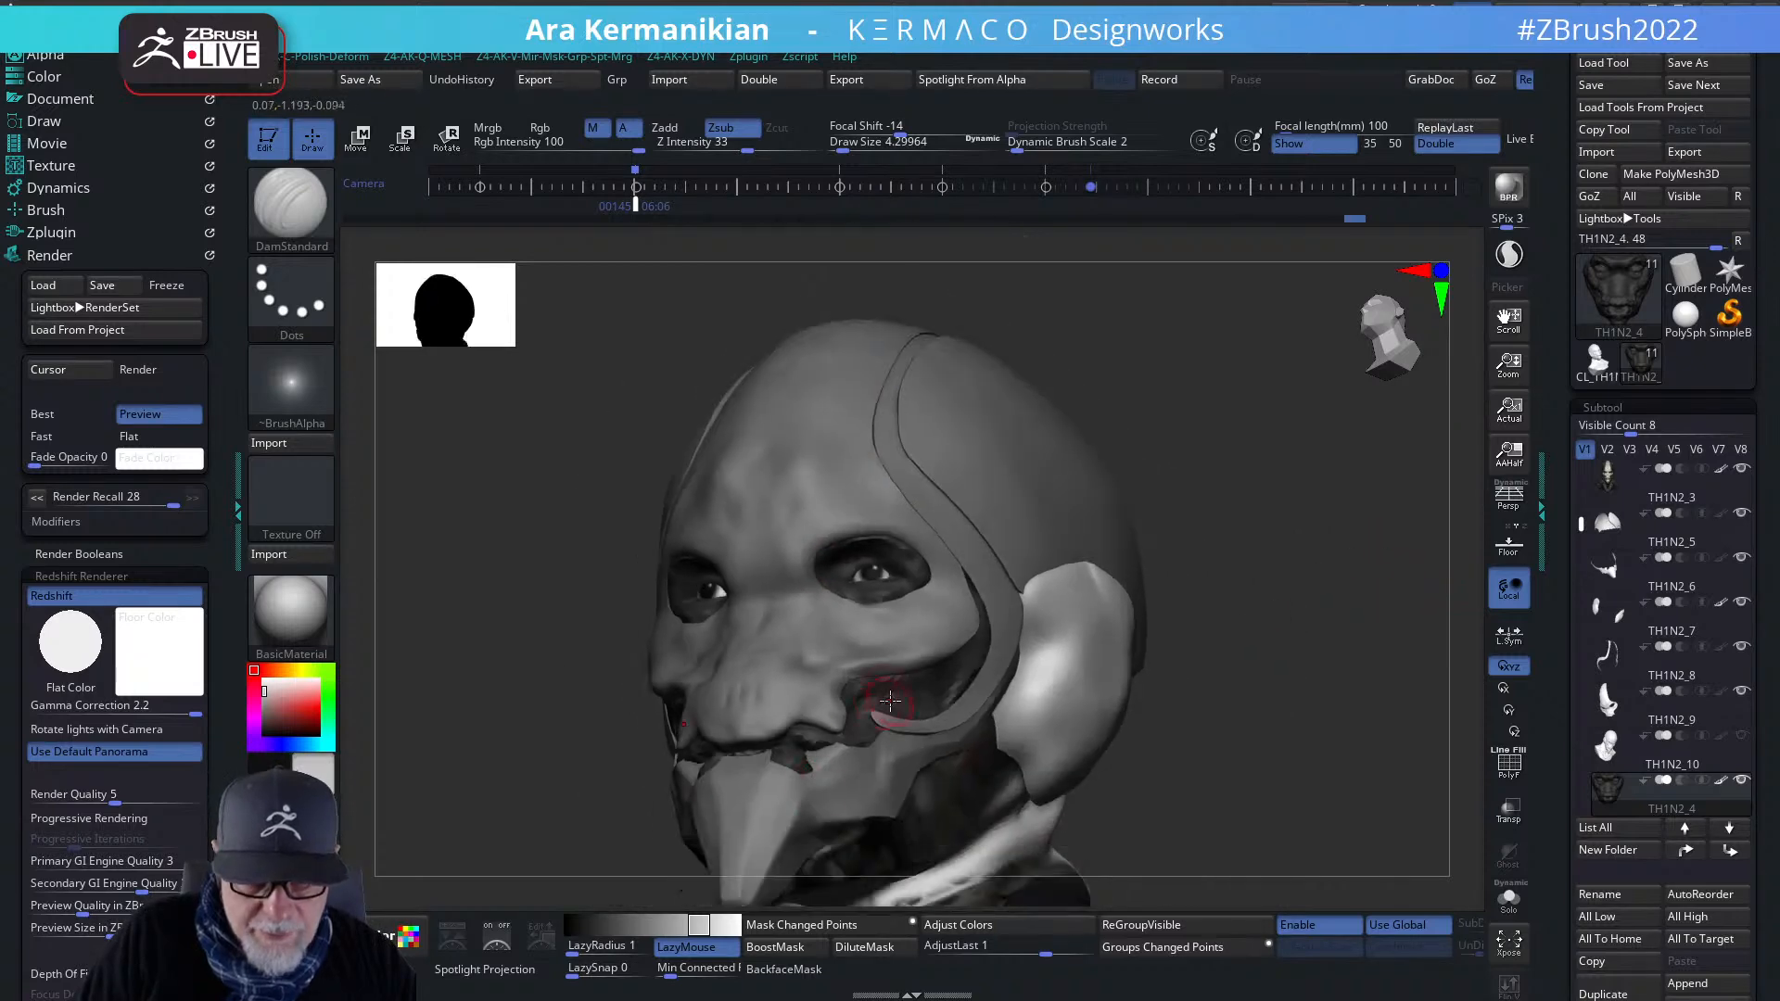
left_click_drag(837, 706, 853, 686)
left_click_drag(1347, 756, 1119, 774)
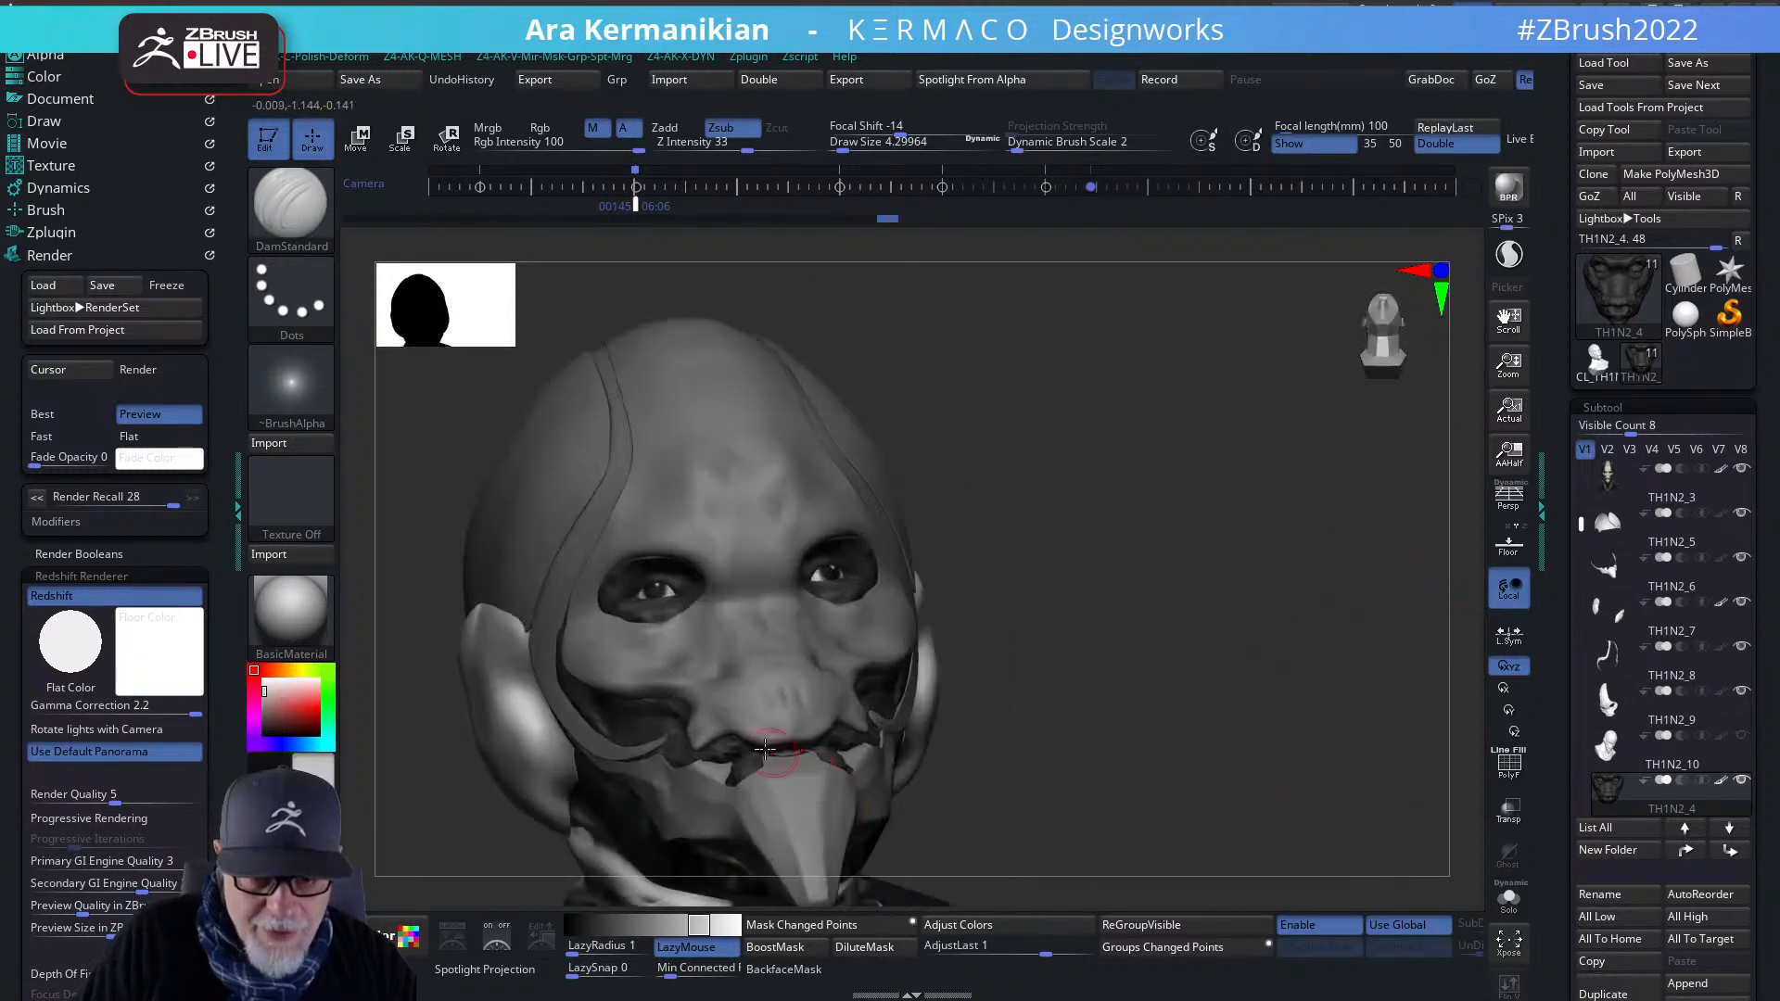
left_click_drag(1290, 677, 1205, 723)
left_click_drag(848, 768, 842, 744)
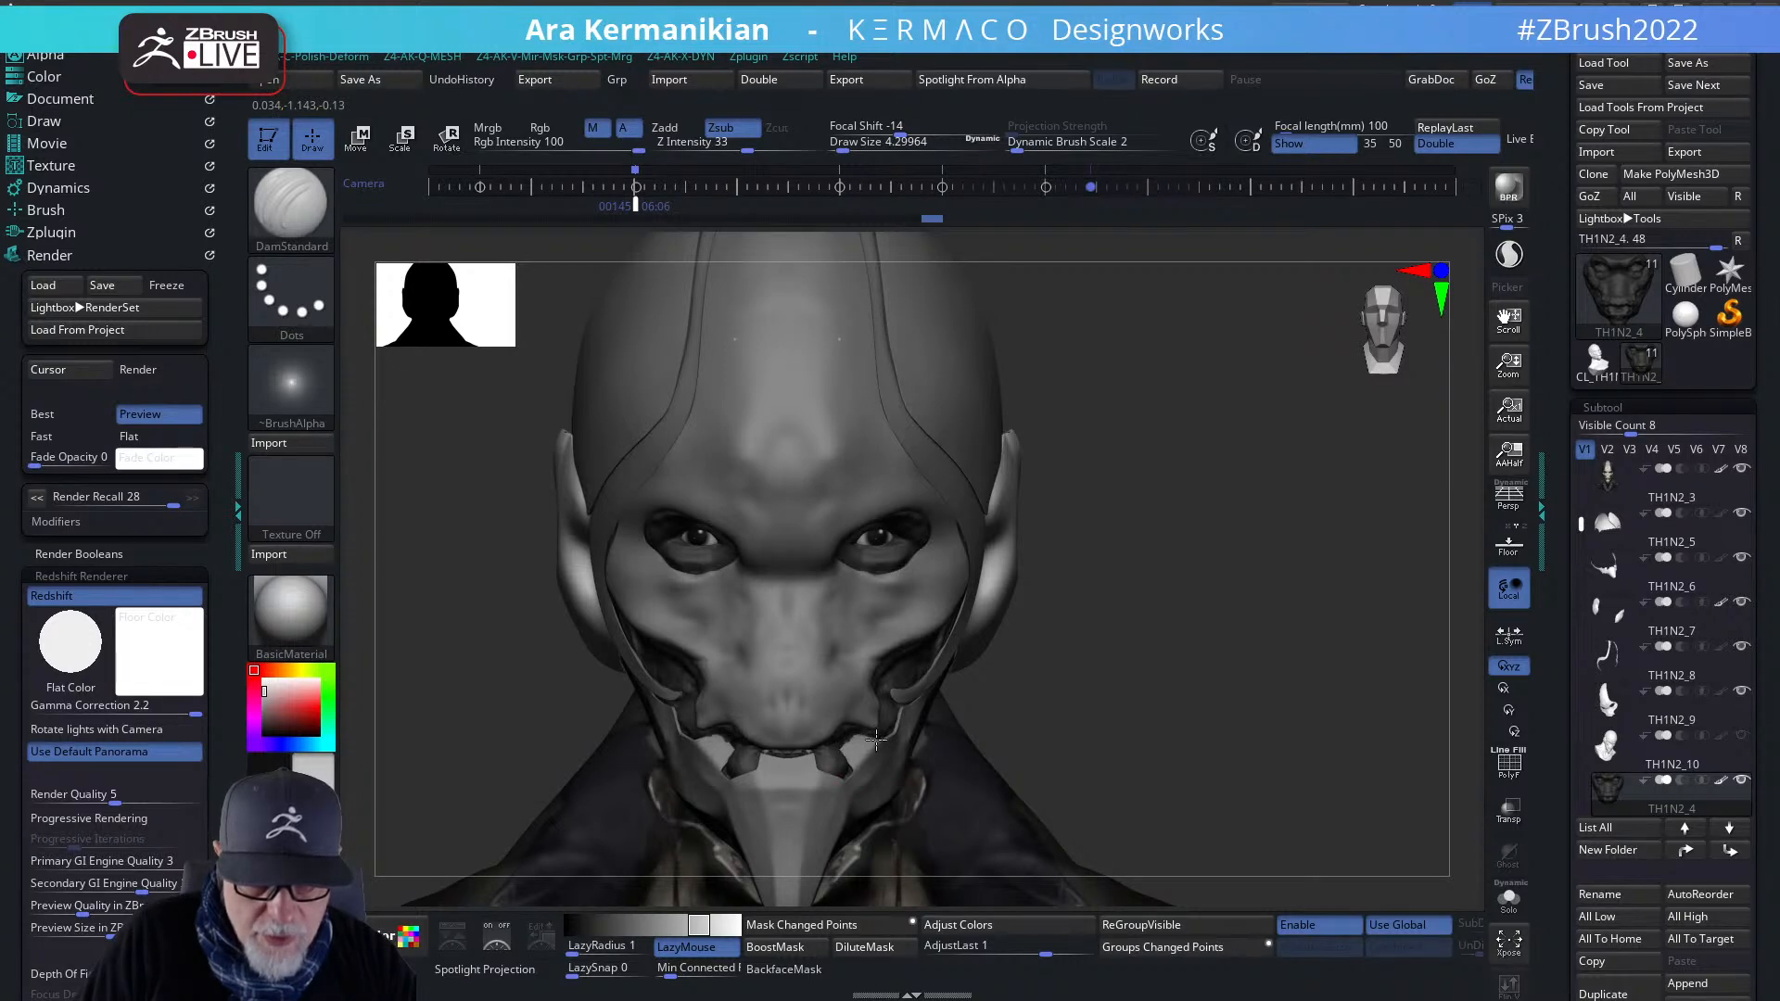
mouse_move(1149, 728)
left_mouse_down()
mouse_move(811, 790)
mouse_move(838, 755)
left_mouse_up()
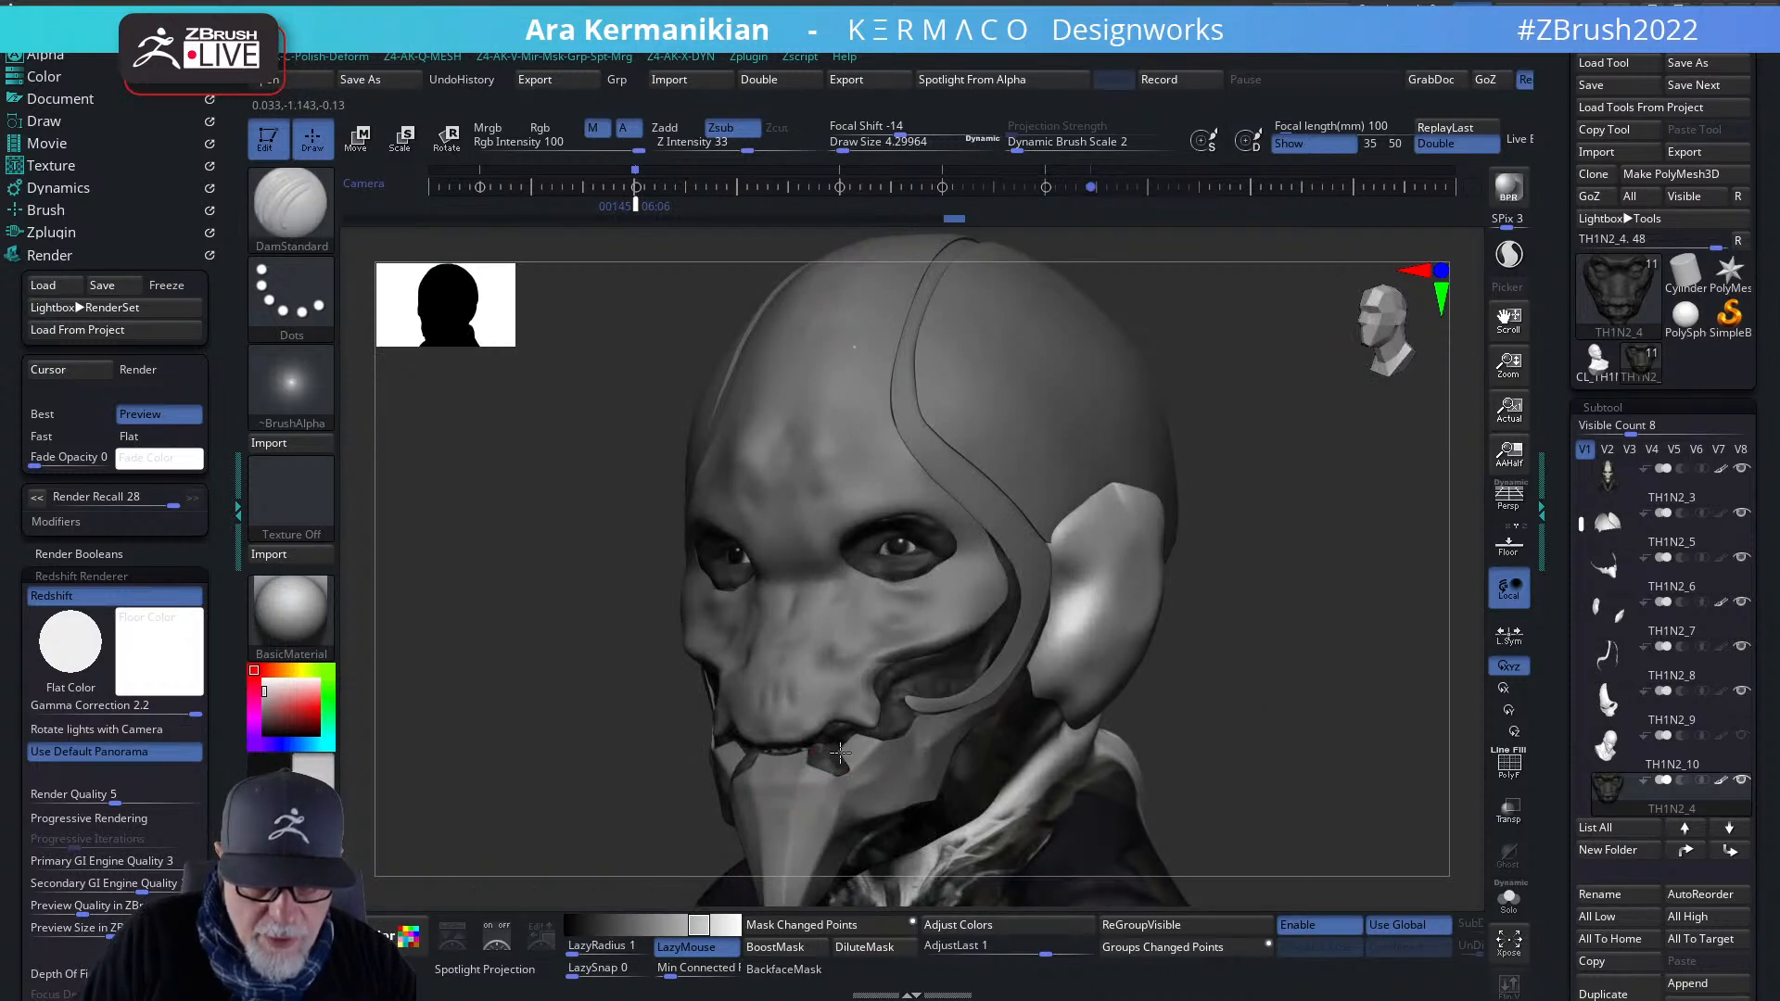
left_click_drag(879, 795, 880, 769)
- Smooth the small fang at the mouth corner and adjust the mouth area with the Move brush
mouse_move(1291, 765)
left_mouse_down("alt")
mouse_move(1266, 769)
mouse_move(1335, 777)
left_mouse_up("alt")
left_click_drag(1140, 769, 1190, 760)
left_click_drag(726, 756, 740, 763, "shift")
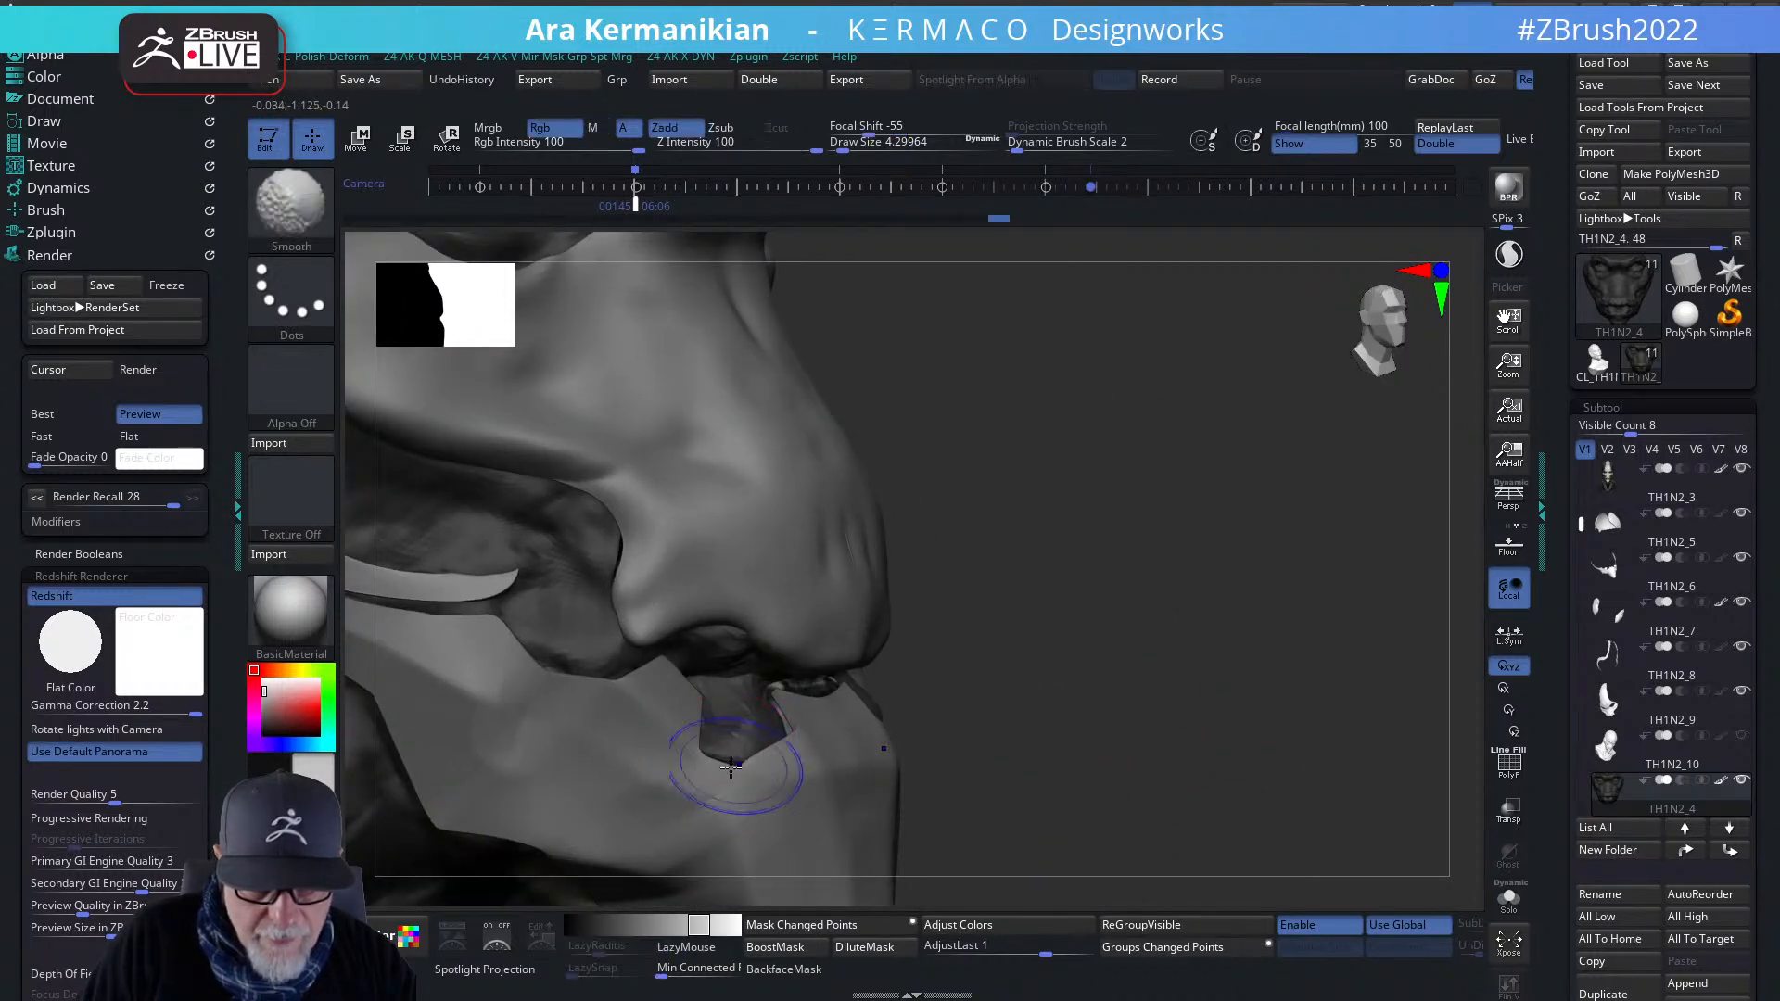
key("b")
key("m")
key("v")
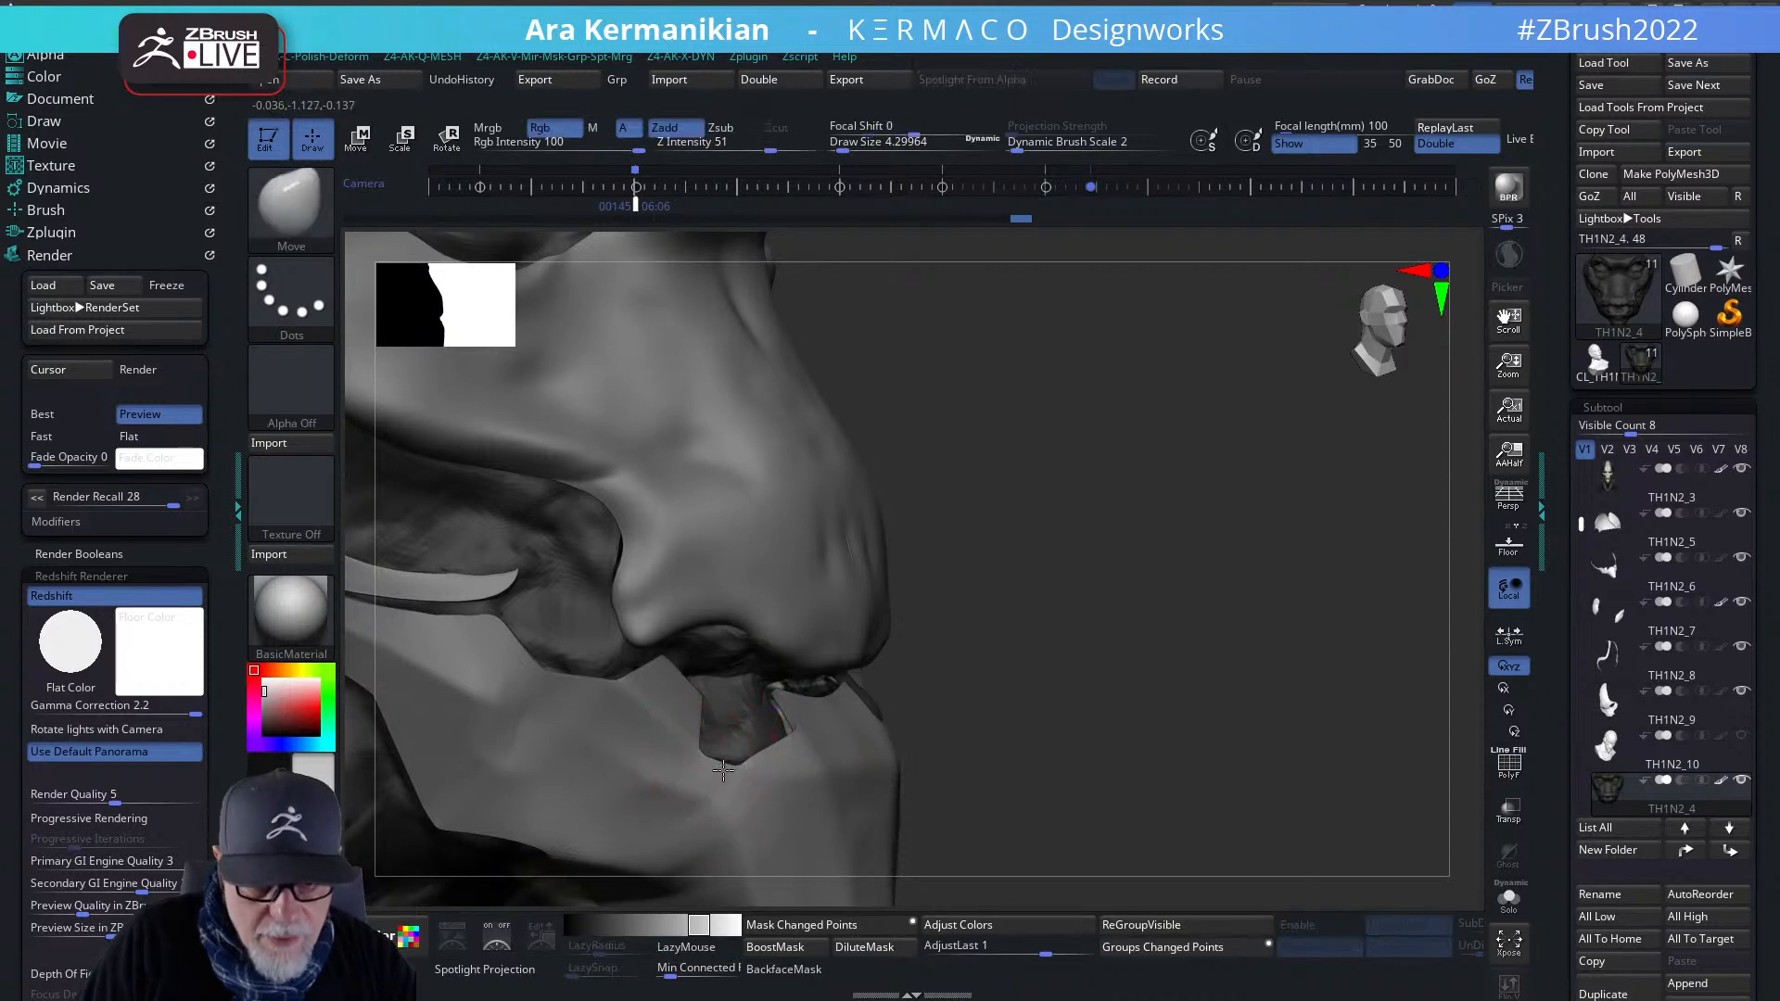
left_click_drag(1113, 667, 682, 667)
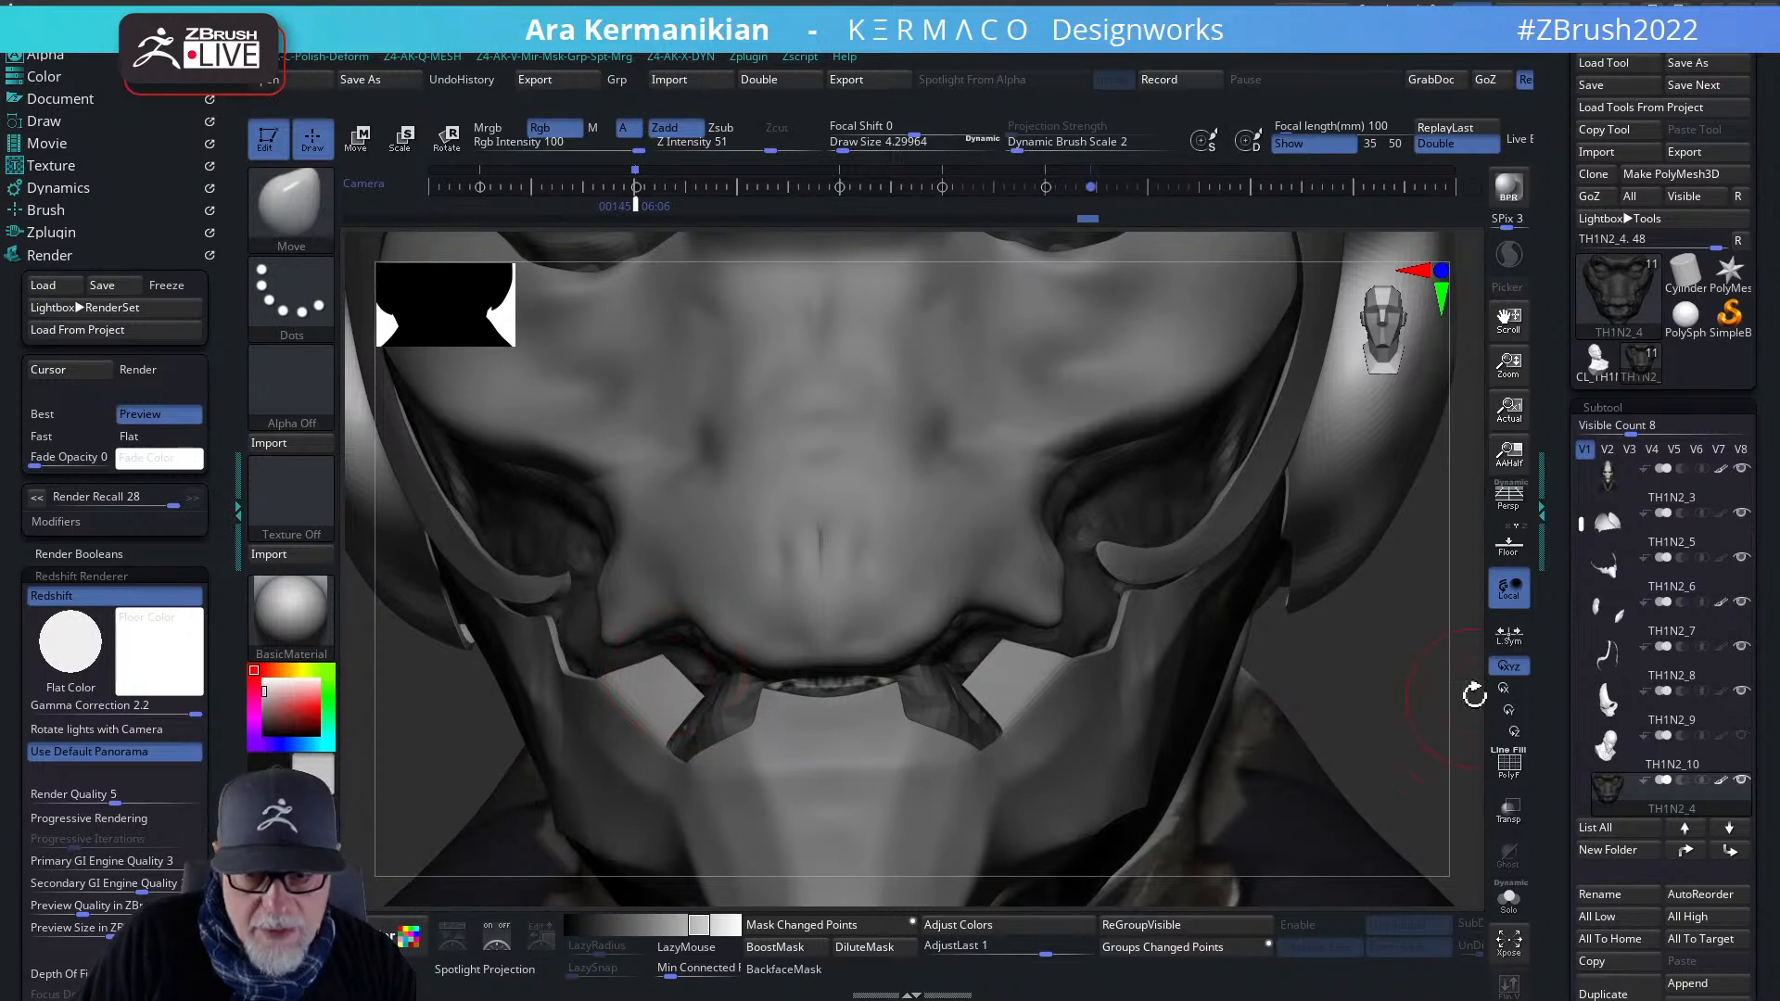
- Pick white as the color and fill the inner face TH1N2_4 with it
left_click_drag(1407, 695, 1334, 691, "alt")
left_click(264, 682)
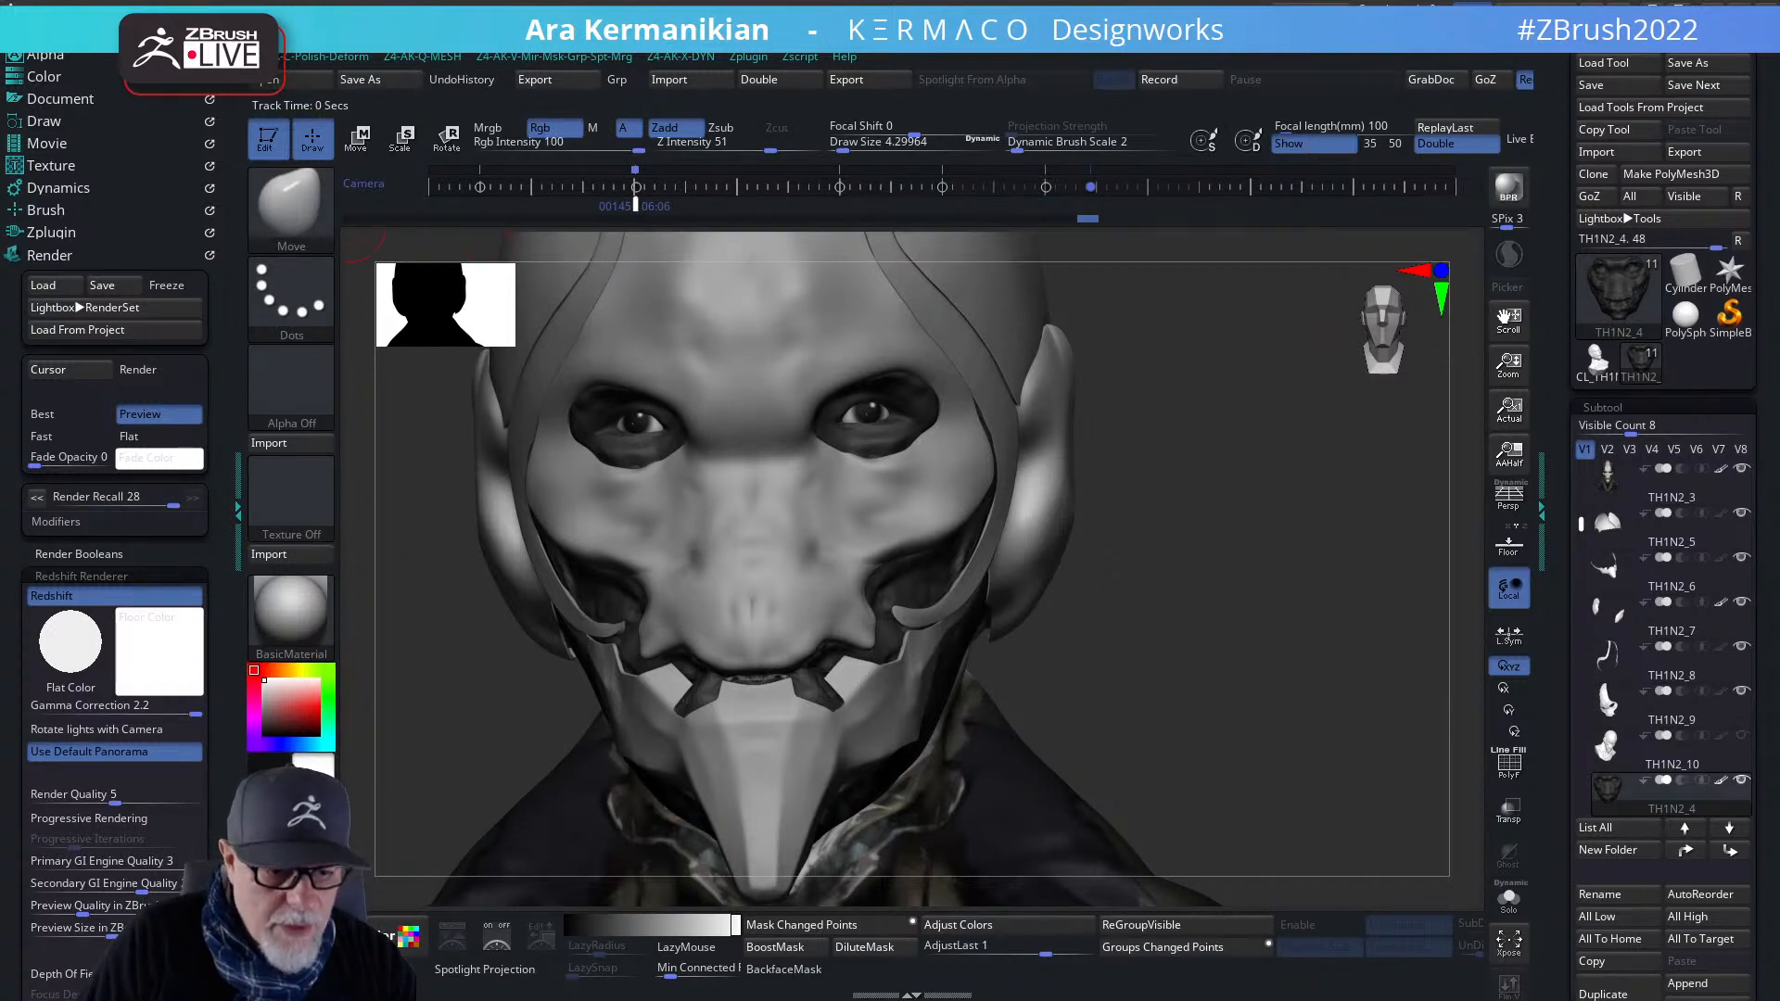
mouse_move(1291, 656)
left_mouse_down()
mouse_move(954, 436)
mouse_move(842, 431)
mouse_move(888, 395)
left_mouse_up()
- Try nudging the eyelids with the Move brush and reduce the draw size to about 3.1
left_click_drag(1465, 606, 1589, 605)
left_click_drag(917, 408, 898, 401)
mouse_move(669, 429)
left_mouse_down()
mouse_move(654, 442)
mouse_move(669, 443)
left_mouse_up()
key("s")
mouse_move(1367, 565)
left_mouse_down("alt")
mouse_move(1172, 545)
mouse_move(1199, 584)
mouse_move(1283, 610)
left_mouse_up("alt")
- Undo the recent eyelid moves and reshape the inner corner of the eye with the Move brush
key("ctrl+z")
key("ctrl+z")
key("ctrl+z")
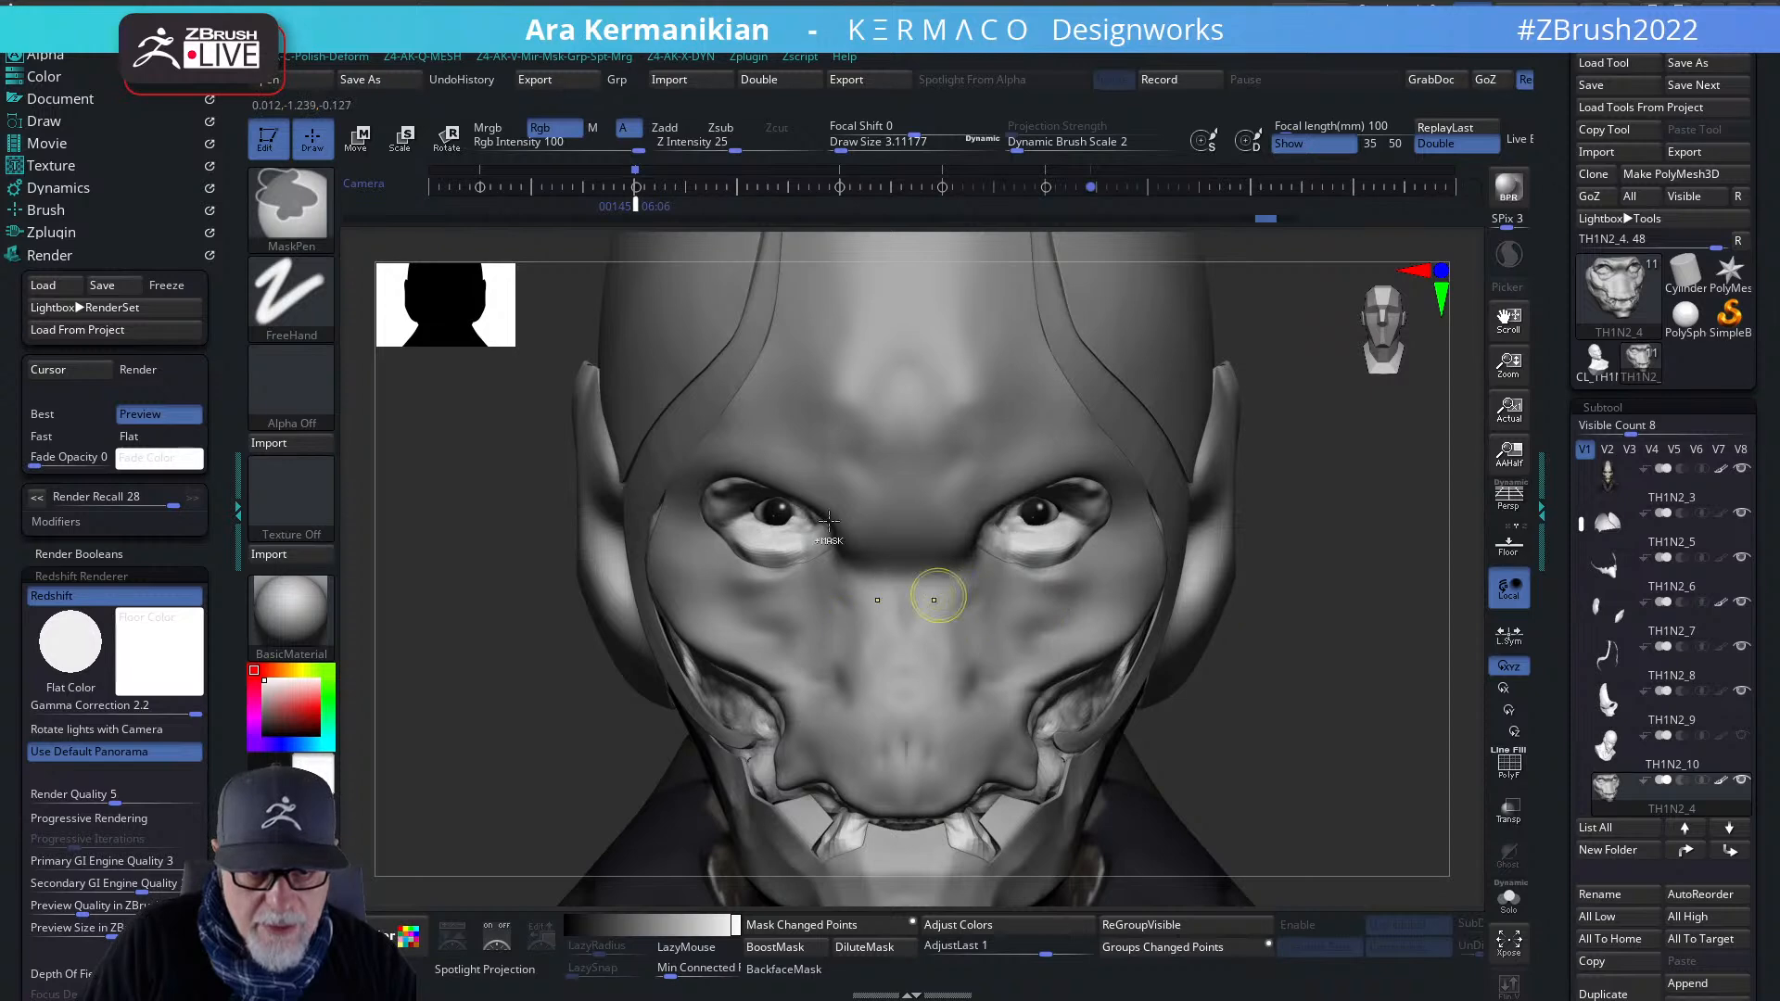
key("ctrl+z")
left_click_drag(1354, 664, 1237, 649)
left_click_drag(964, 521, 996, 518)
left_click_drag(459, 700, 556, 689, "alt")
left_click_drag(1340, 628, 1247, 648, "alt")
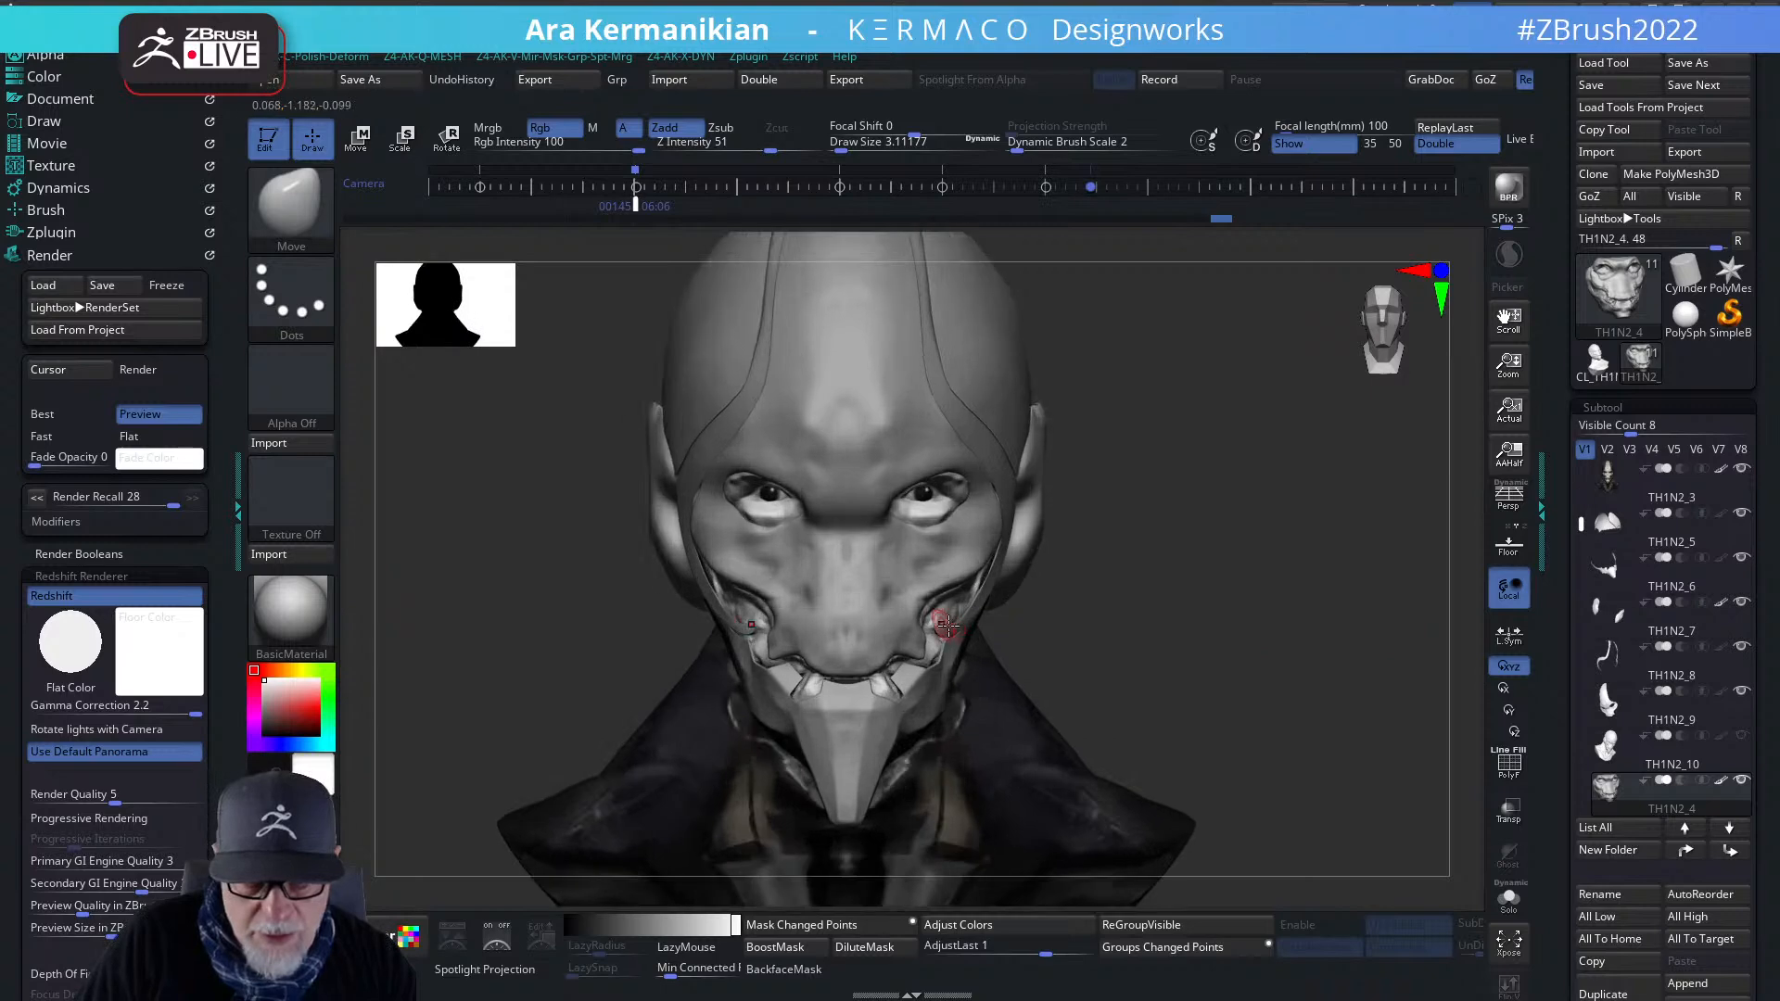
- Carve creases along the cheek opening and around the mouth corner with the DamStandard brush, and smooth the tissue between them
left_click_drag(1113, 628, 945, 614)
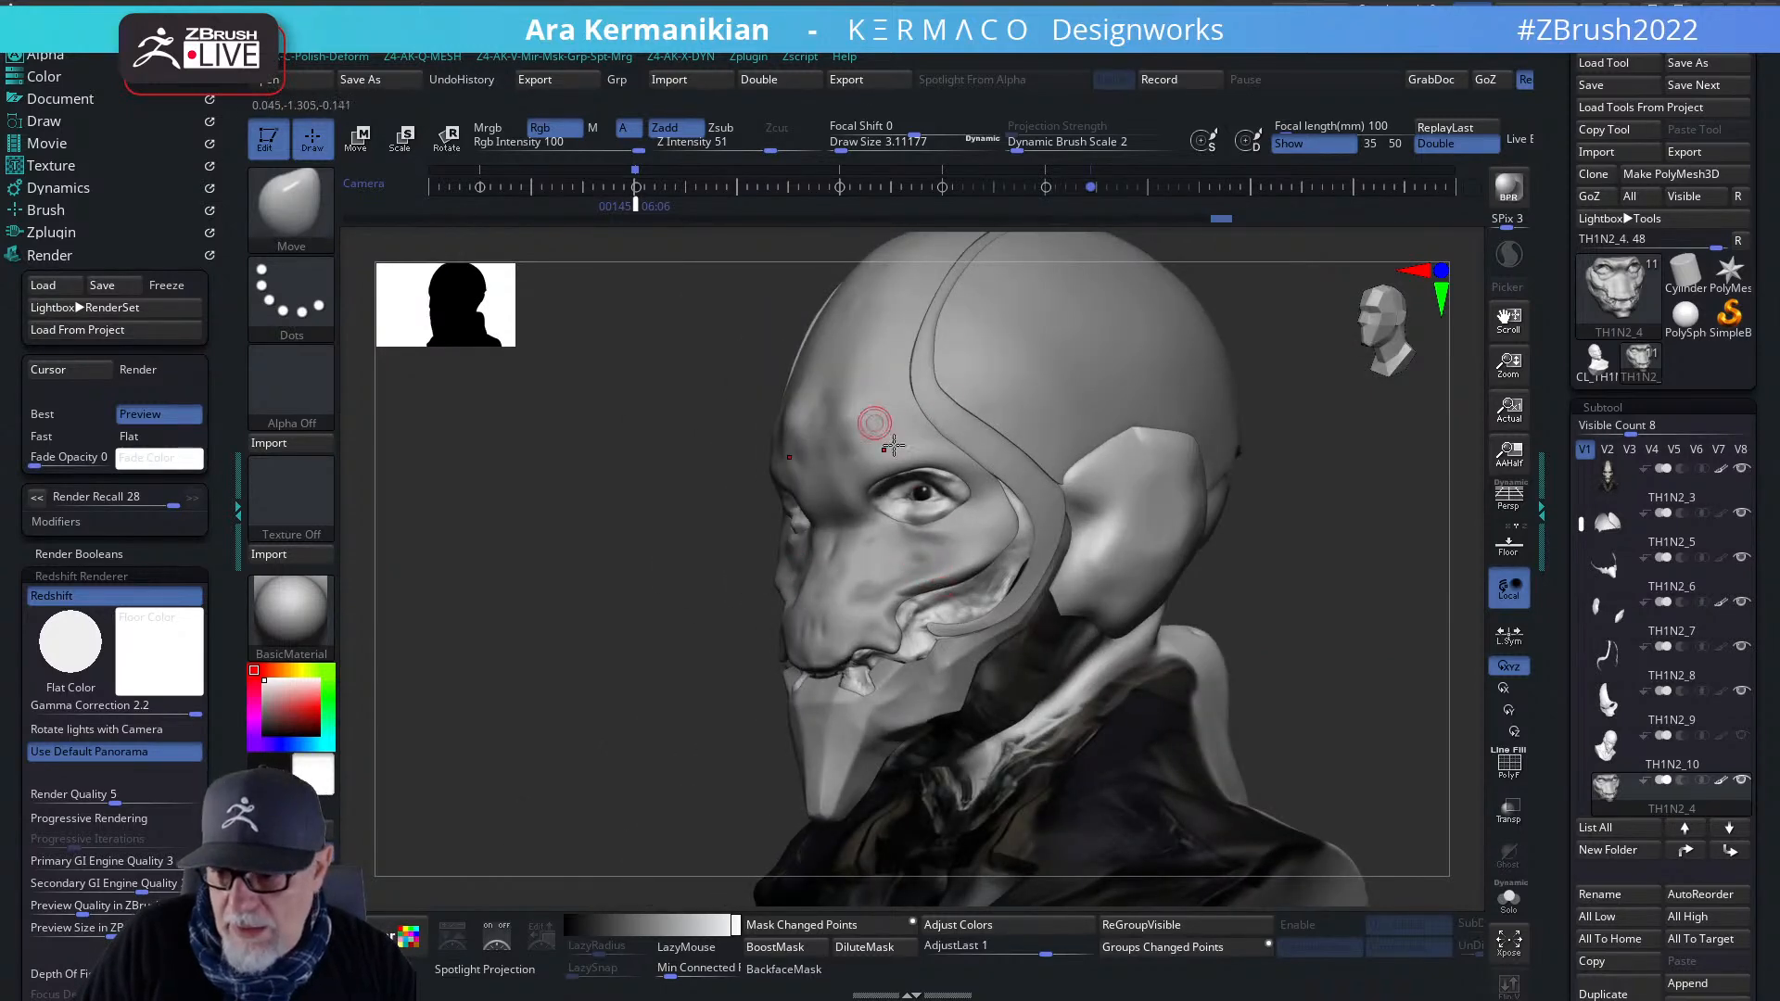
right_click(908, 604)
left_click(964, 608)
mouse_move(964, 582)
left_mouse_down()
mouse_move(948, 591)
mouse_move(1026, 543)
mouse_move(1009, 560)
left_mouse_up()
left_click_drag(913, 602, 904, 615)
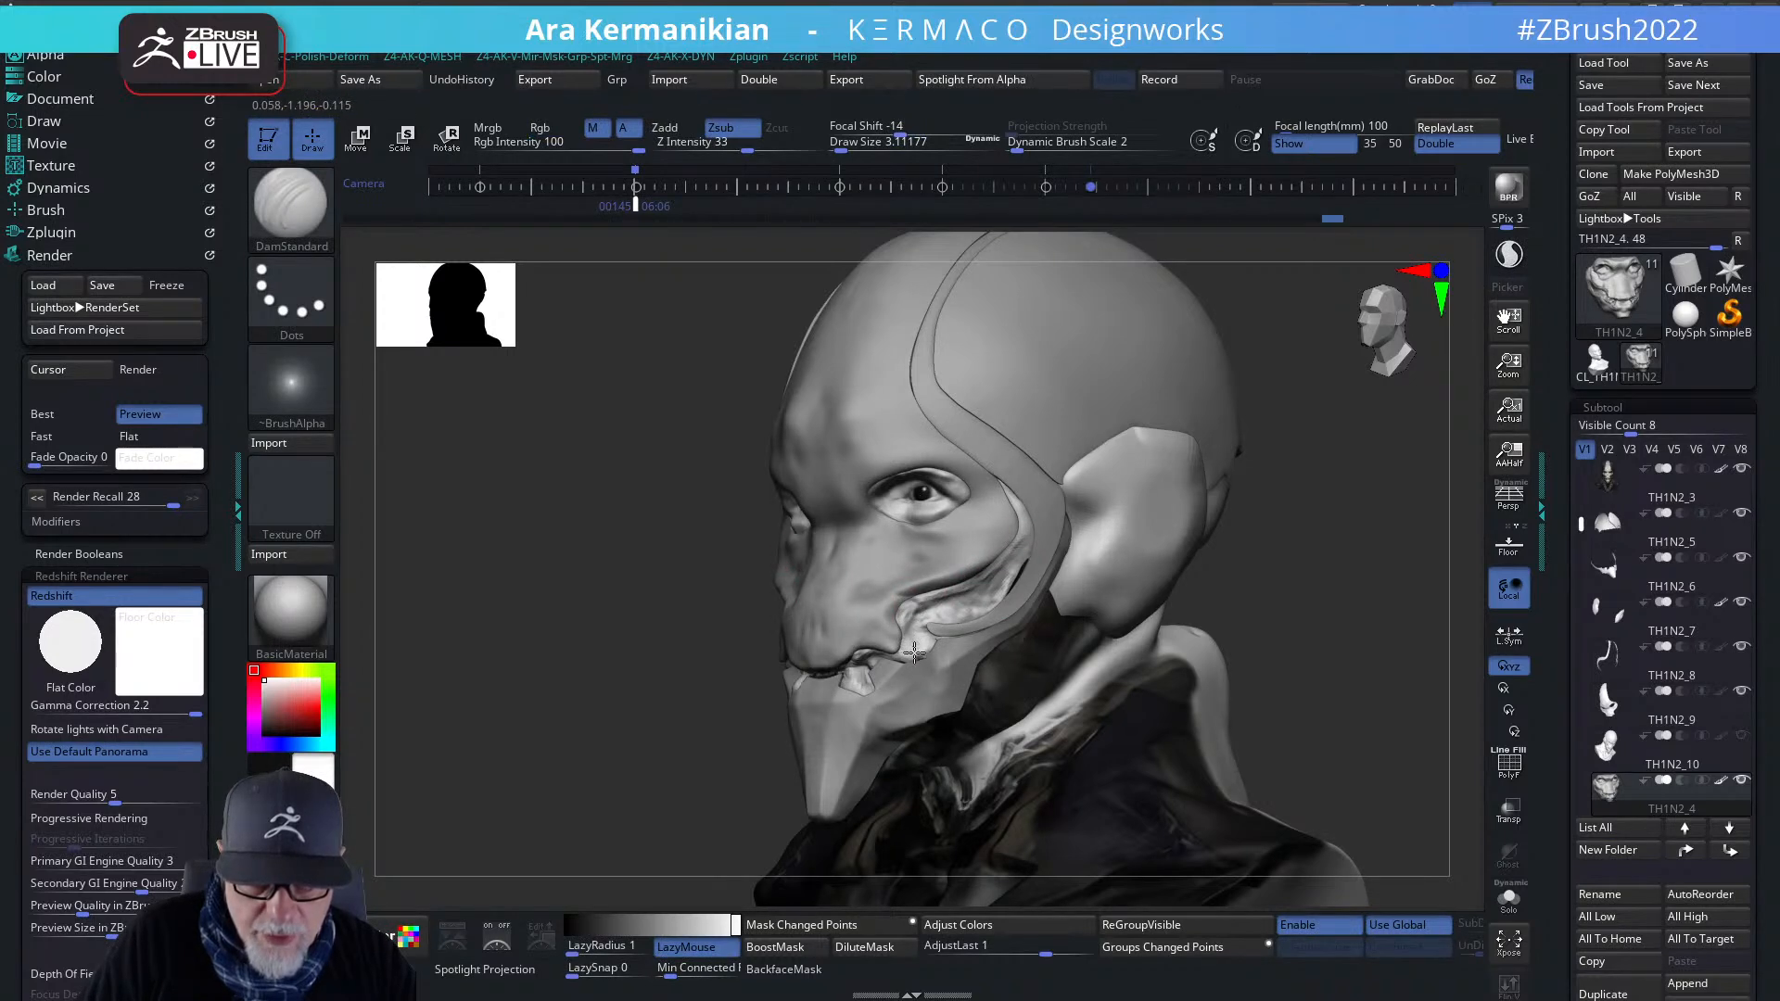
mouse_move(904, 619)
left_mouse_down()
mouse_move(943, 584)
mouse_move(999, 593)
left_mouse_up()
mouse_move(1024, 524)
left_mouse_down()
mouse_move(1008, 476)
mouse_move(1026, 541)
mouse_move(990, 617)
left_mouse_up()
left_click_drag(1283, 608, 1399, 608)
left_click_drag(1223, 618, 1112, 598)
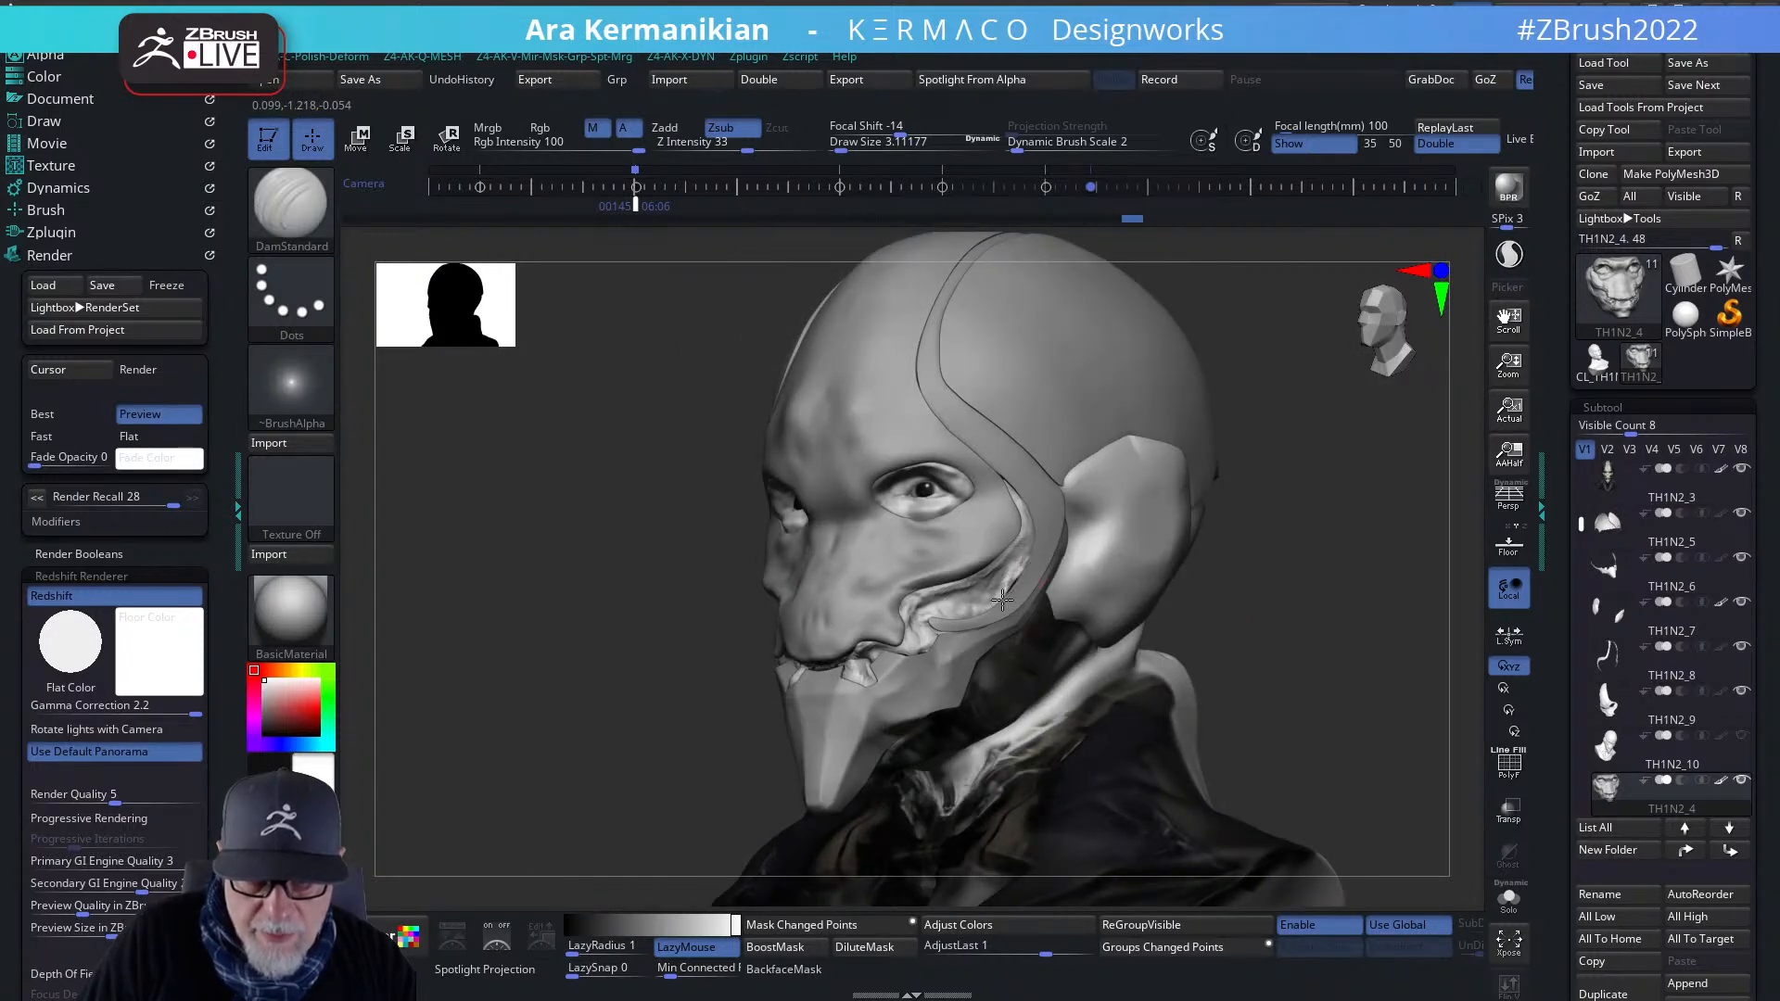
mouse_move(1003, 600)
left_mouse_down("shift")
mouse_move(1024, 582)
mouse_move(988, 572)
mouse_move(918, 600)
left_mouse_up("shift")
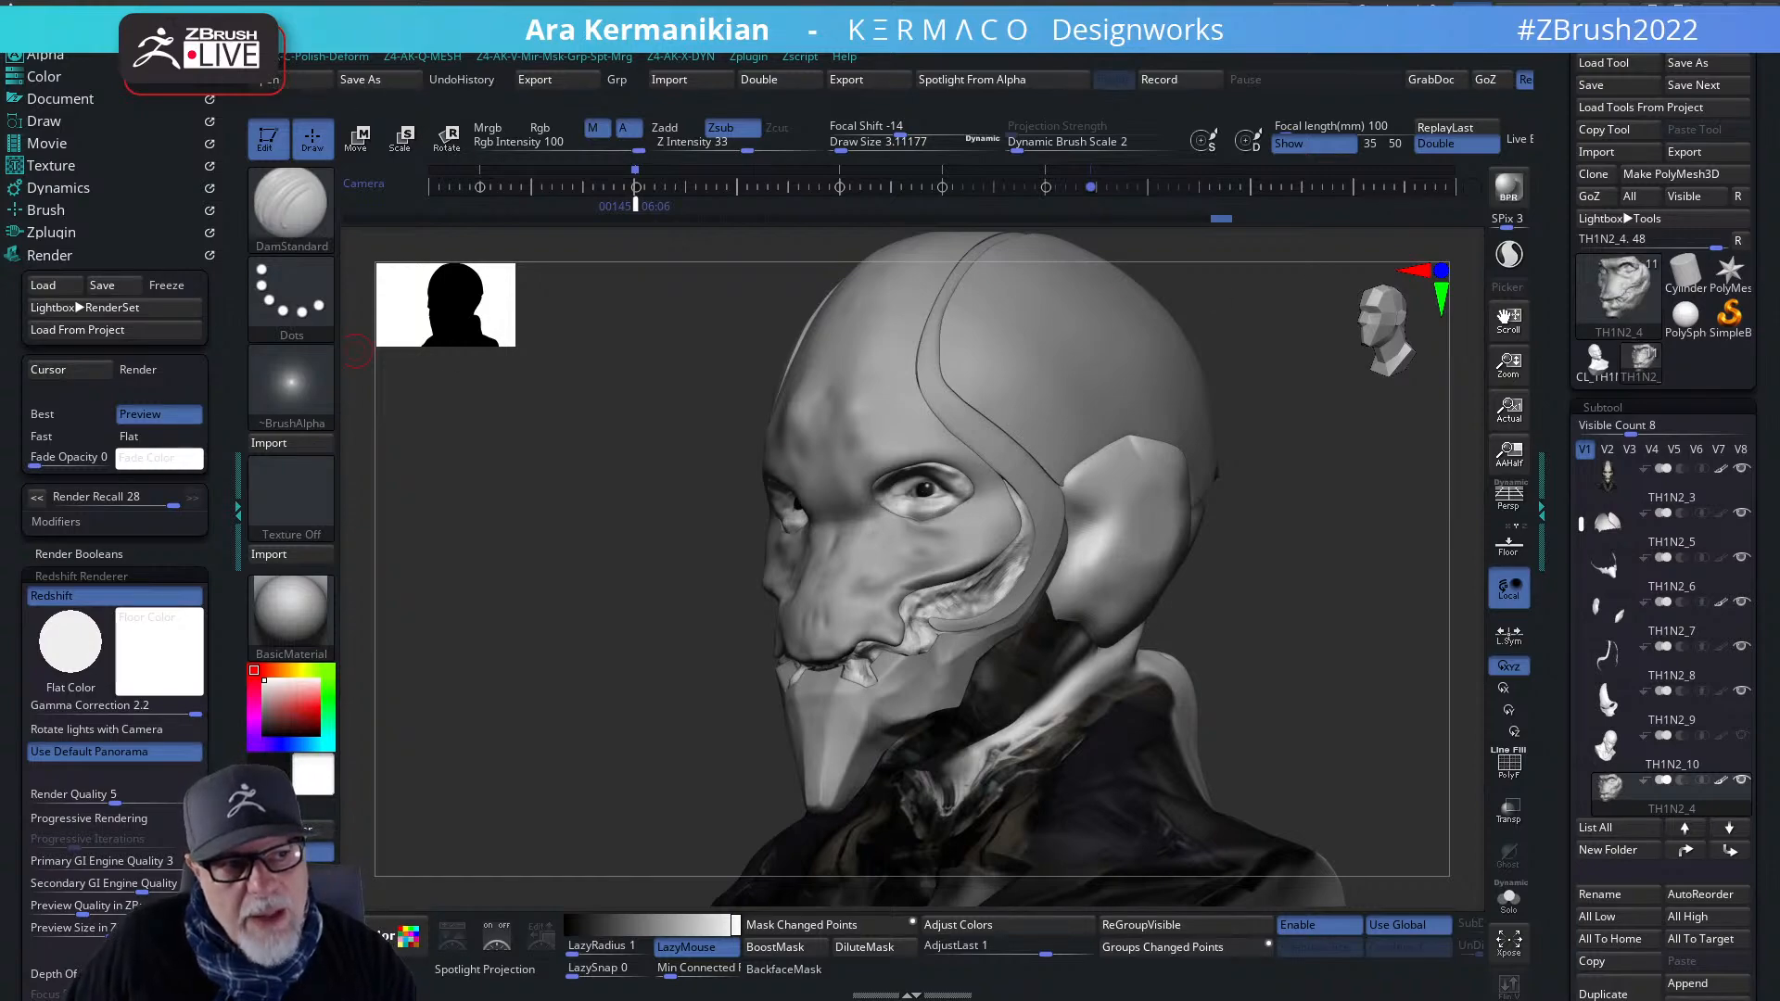
- Switch to the browser, view both images of the OMNIVOX post on the Instagram profile, and return to ZBrush
left_click_drag(9, 992, 1464, 3)
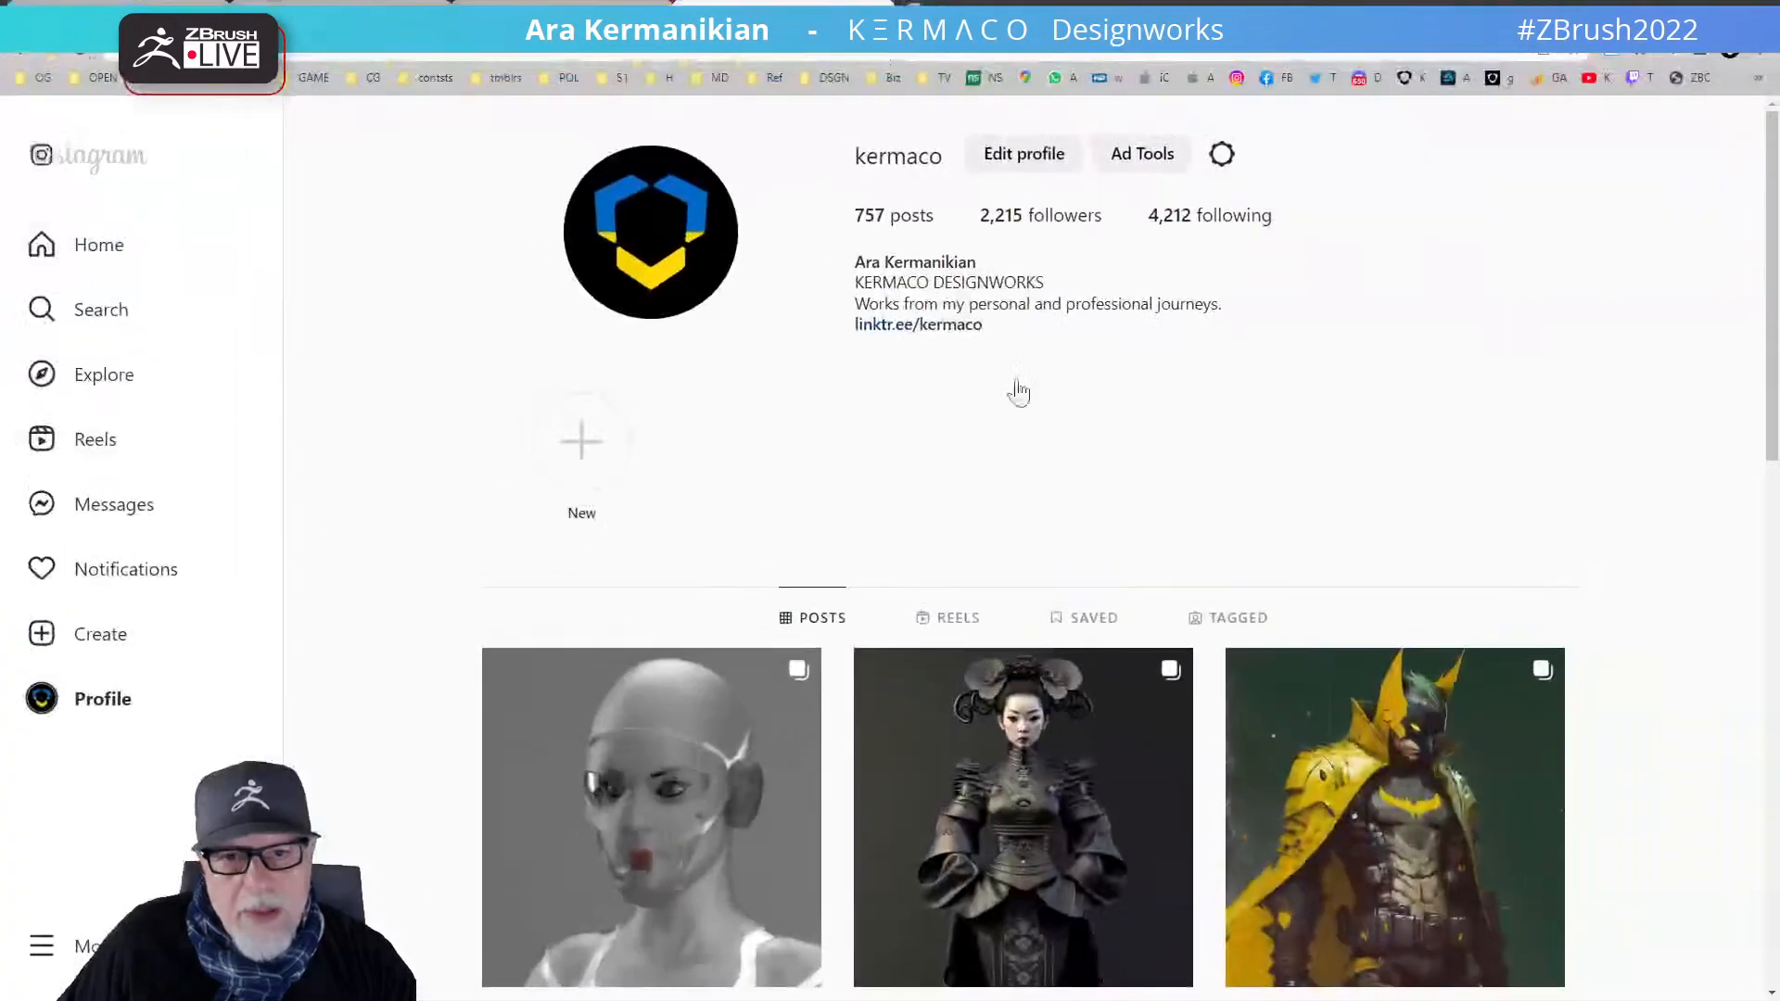
scroll(705, 866, "down", 3)
left_click(719, 654)
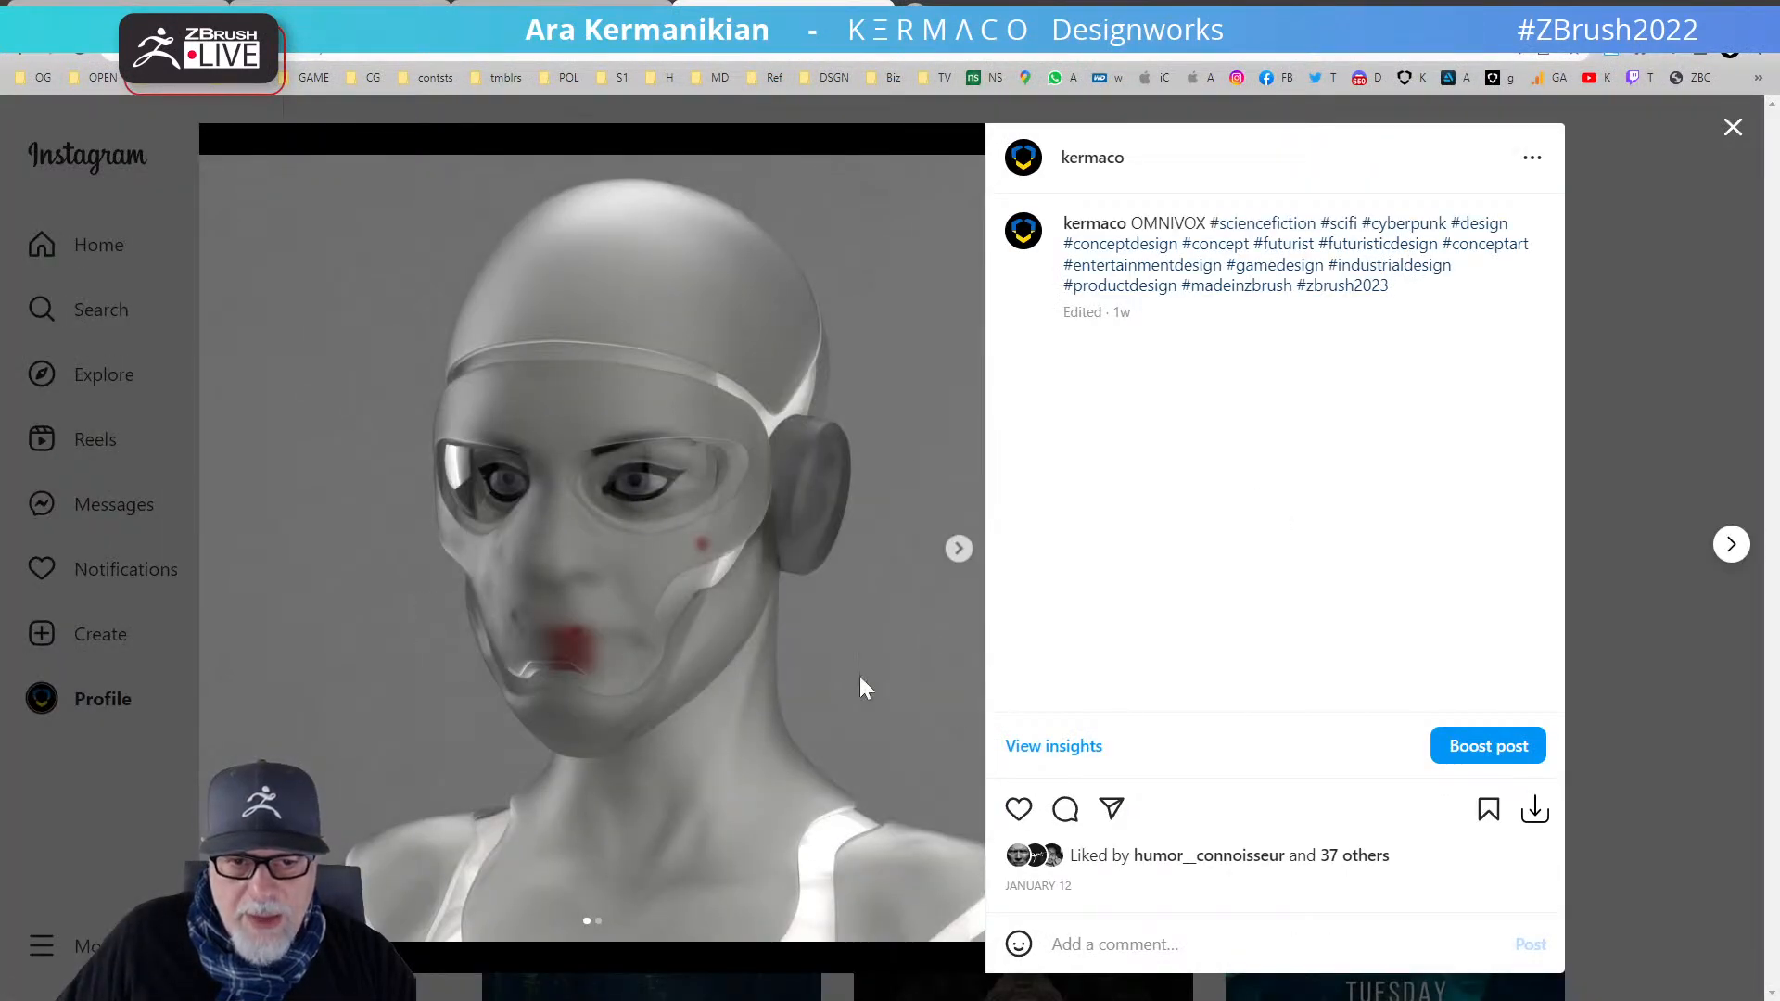
left_click(961, 550)
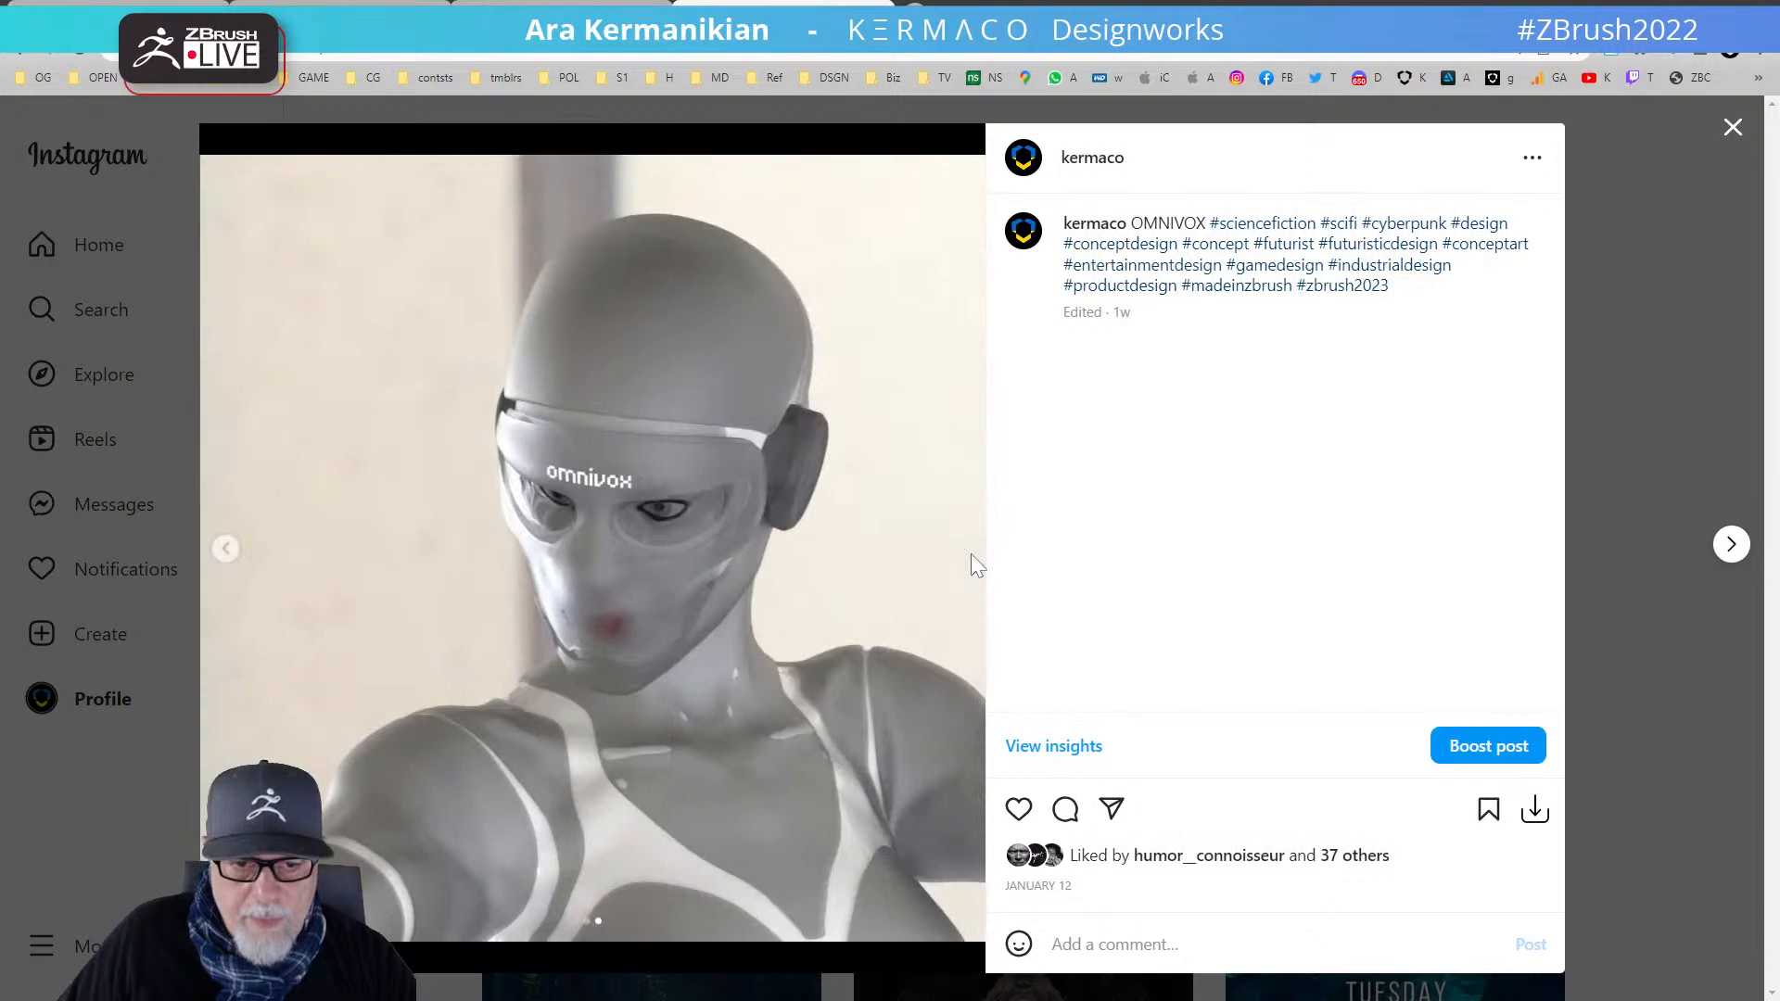
left_click(227, 549)
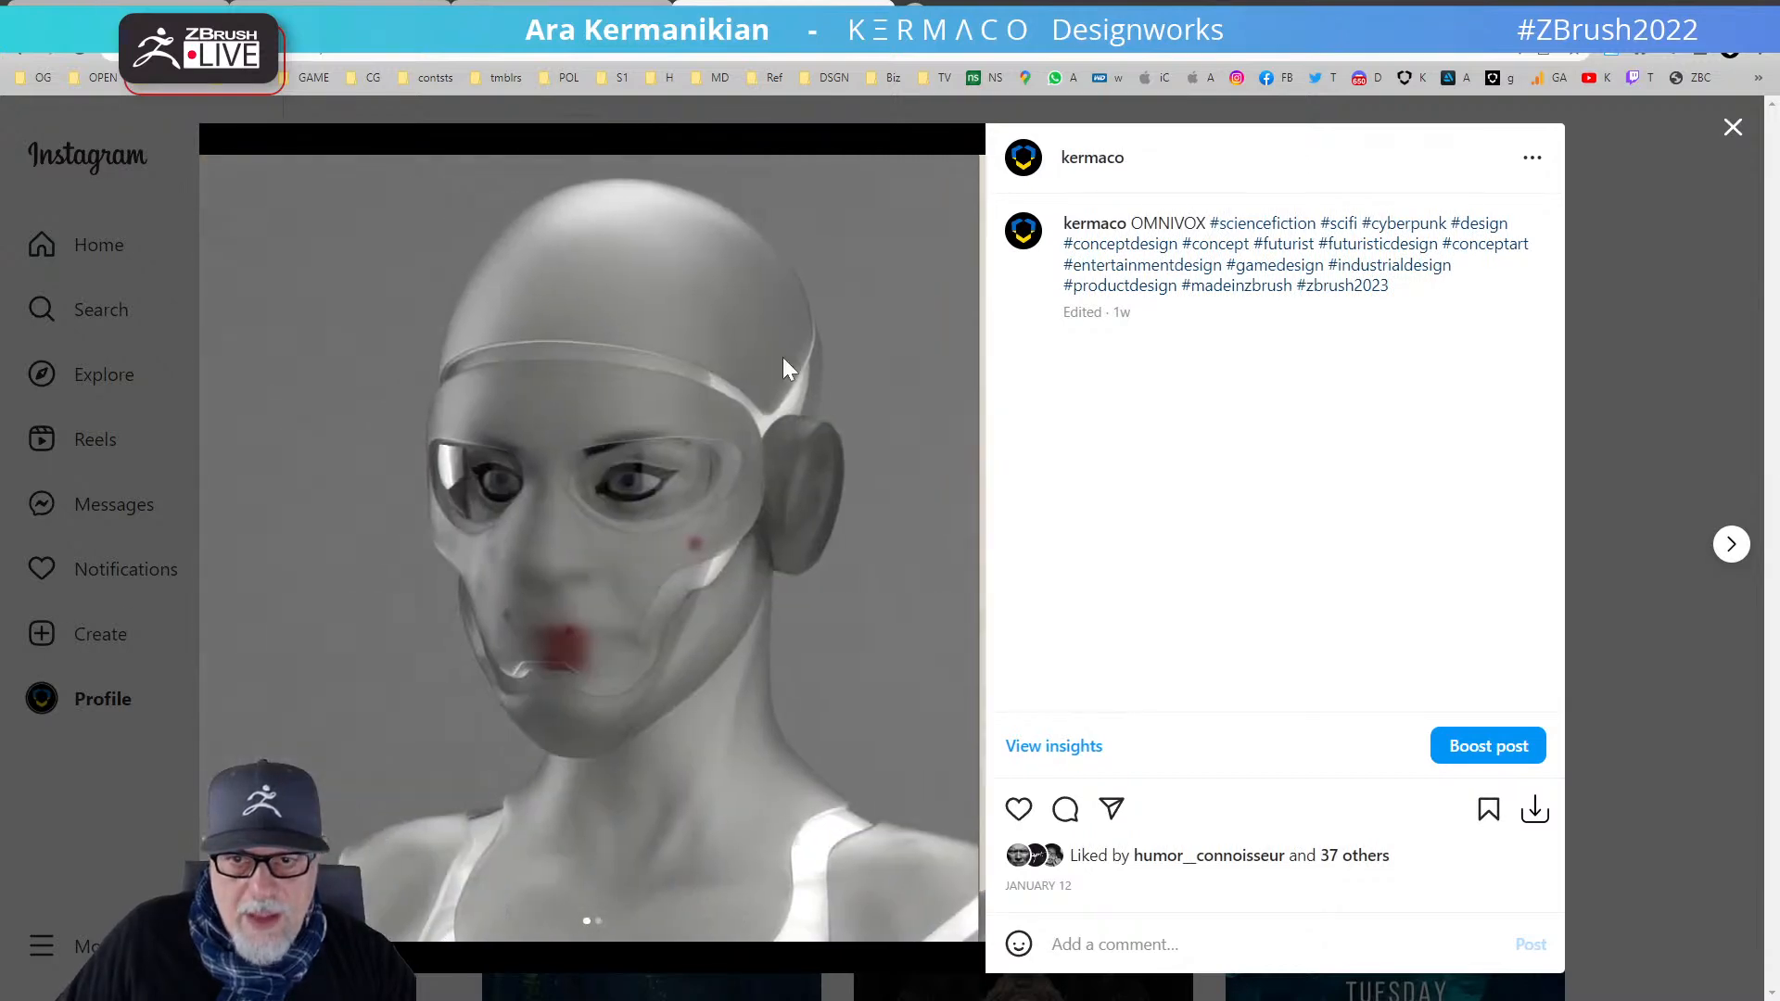
left_click(1732, 127)
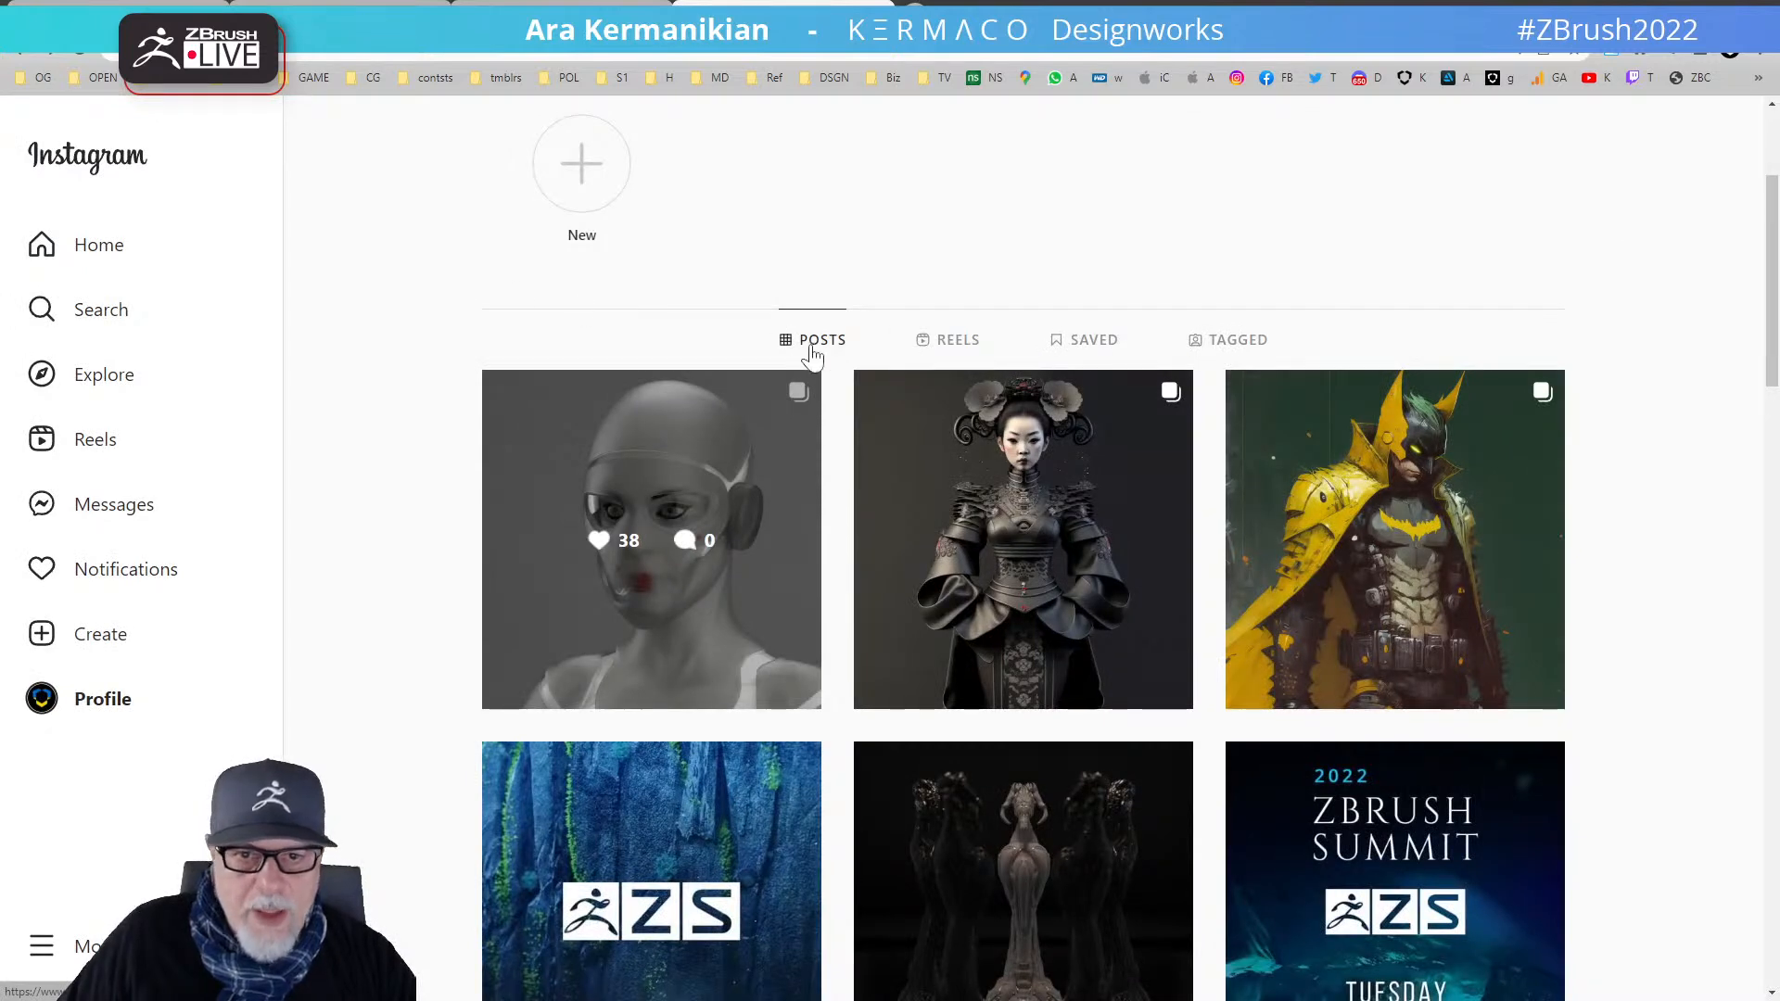
scroll(848, 389, "up", 3)
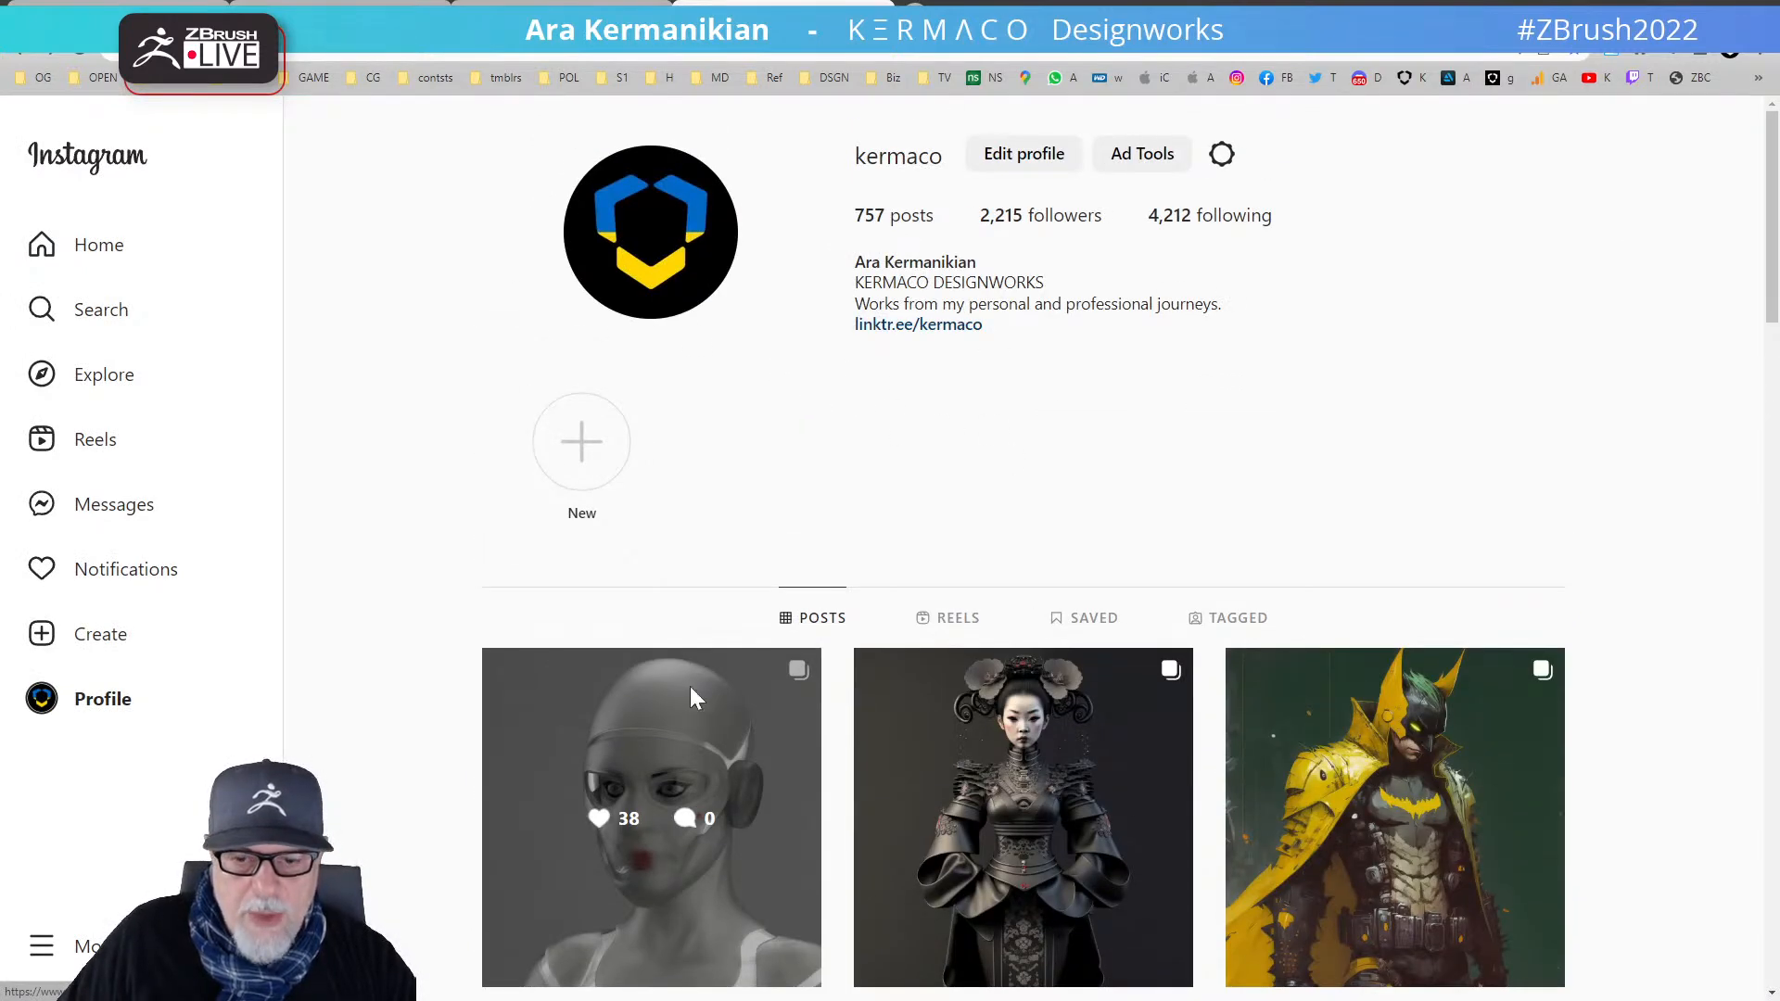
left_click(730, 757)
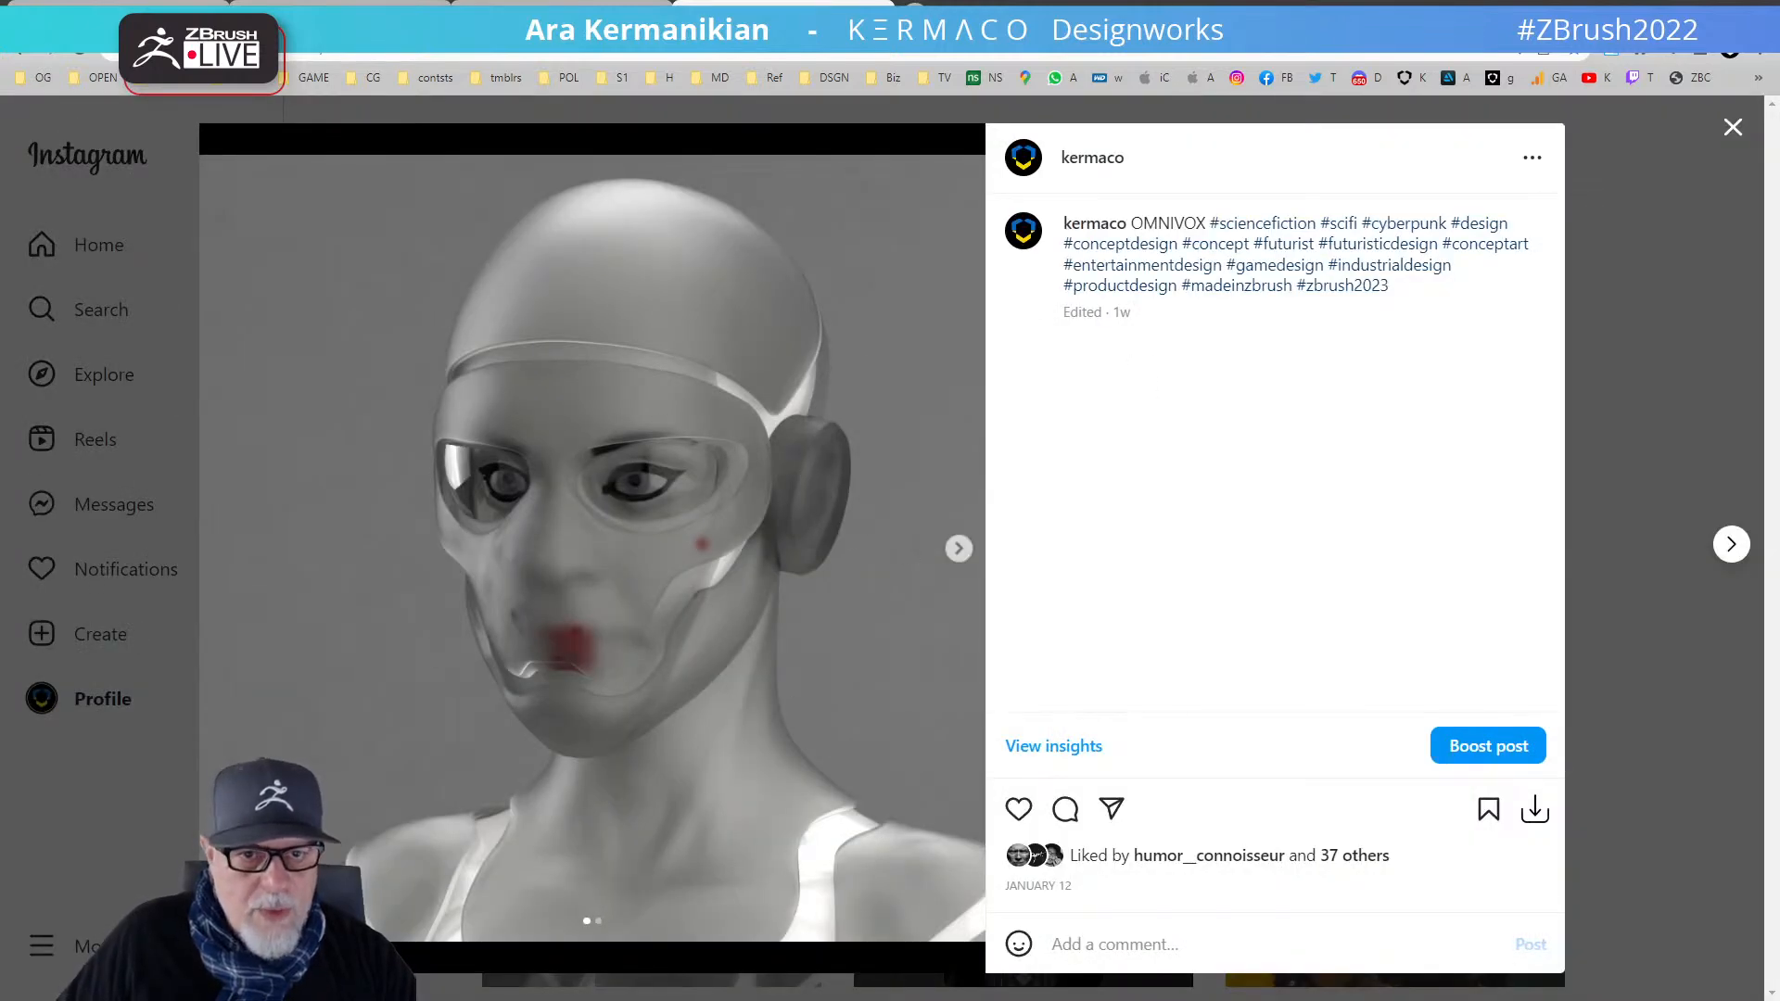
left_click(1671, 11)
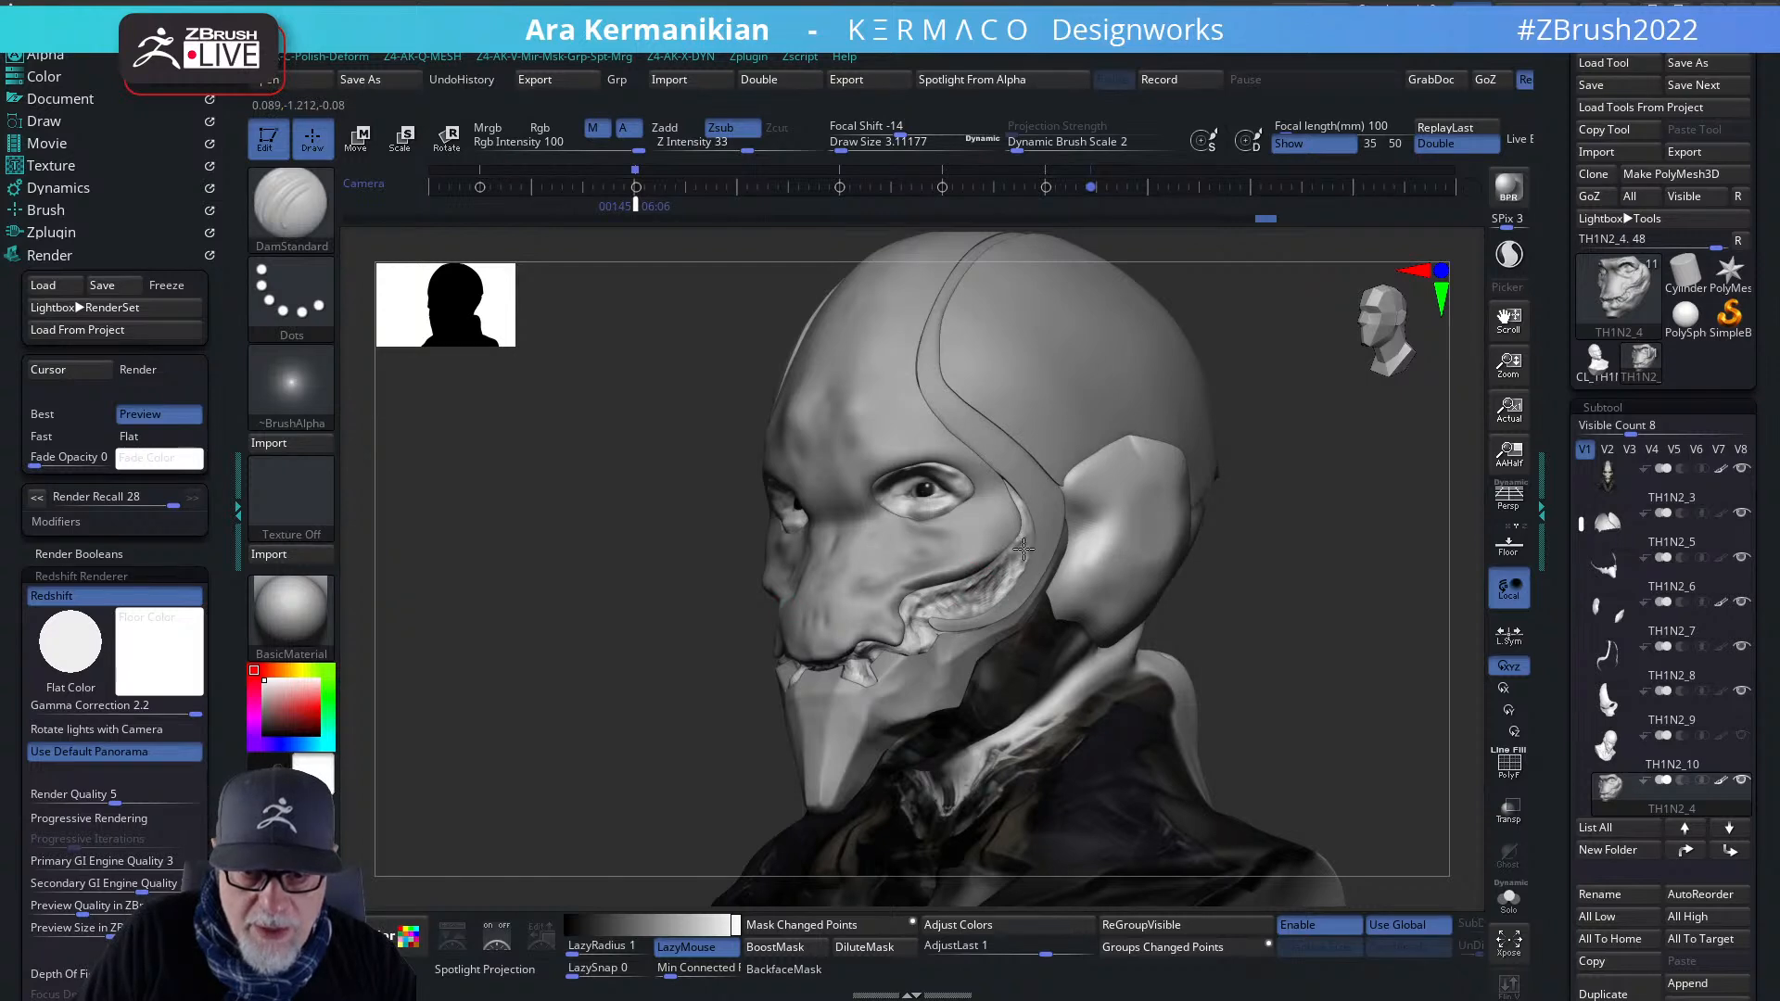
- Deepen the tissue creases at the rear of the cheek opening with DamStandard and soften them with Smooth
key("shift")
left_click_drag(1001, 560, 944, 588)
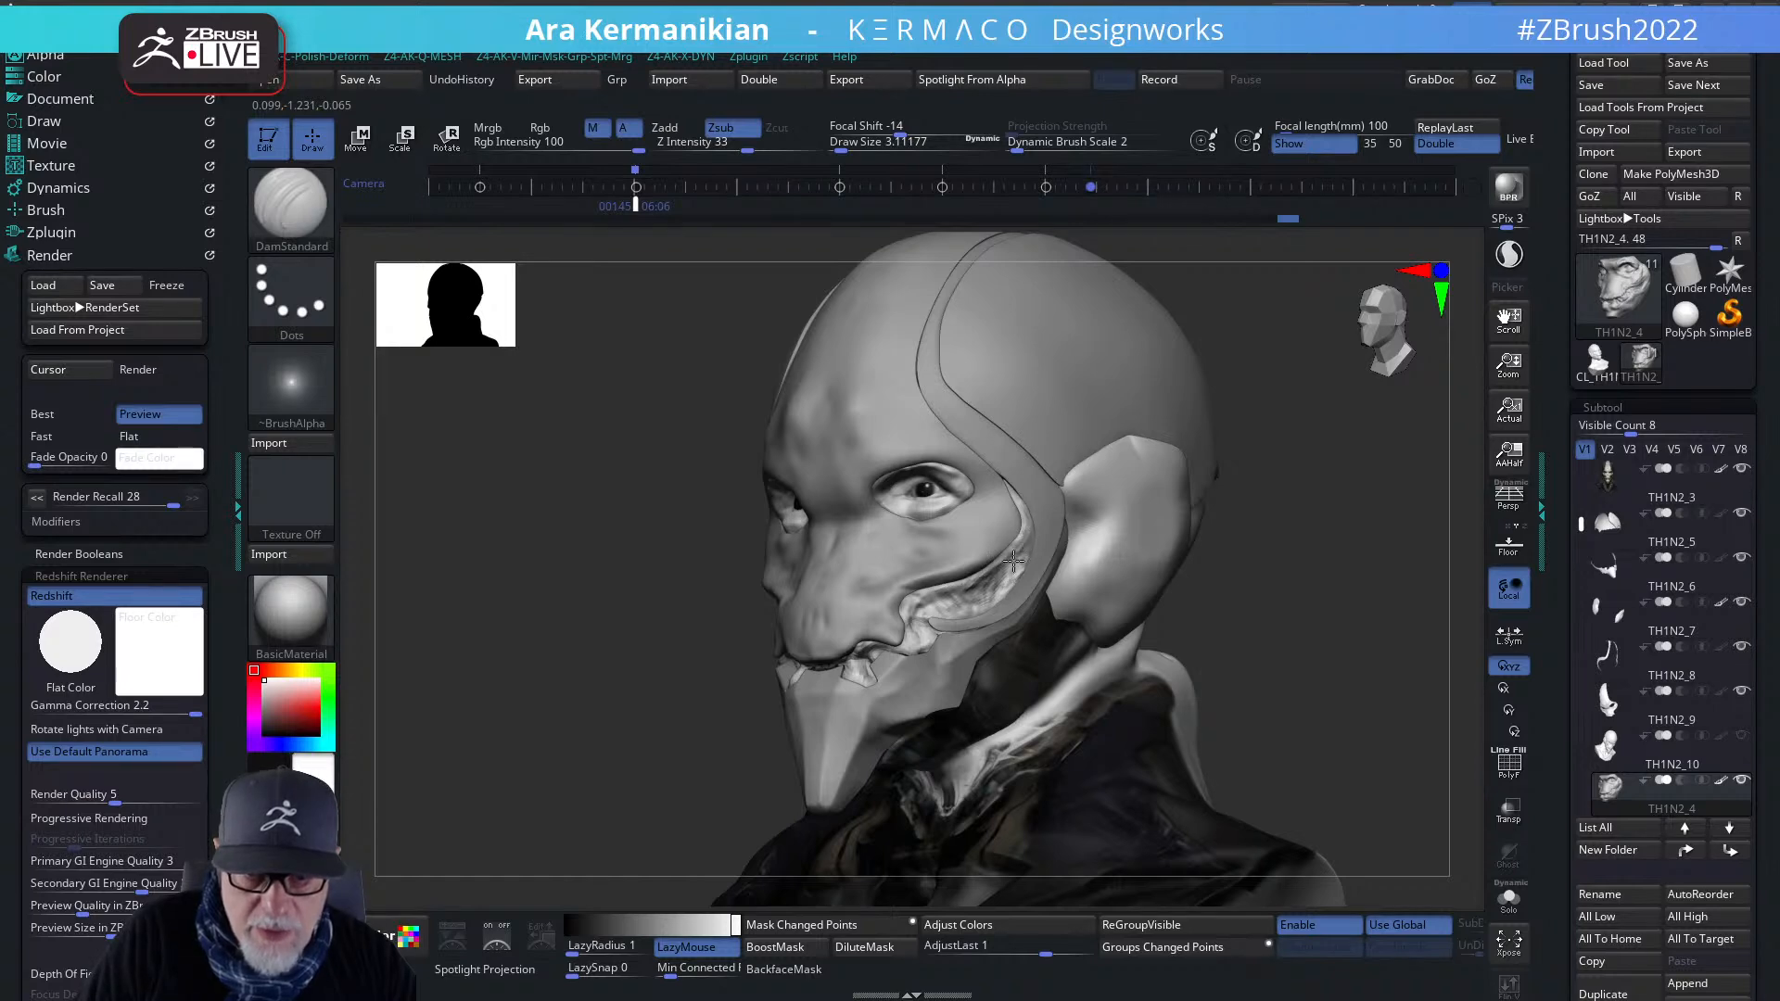
left_click_drag(1011, 575, 1001, 588)
key("shift")
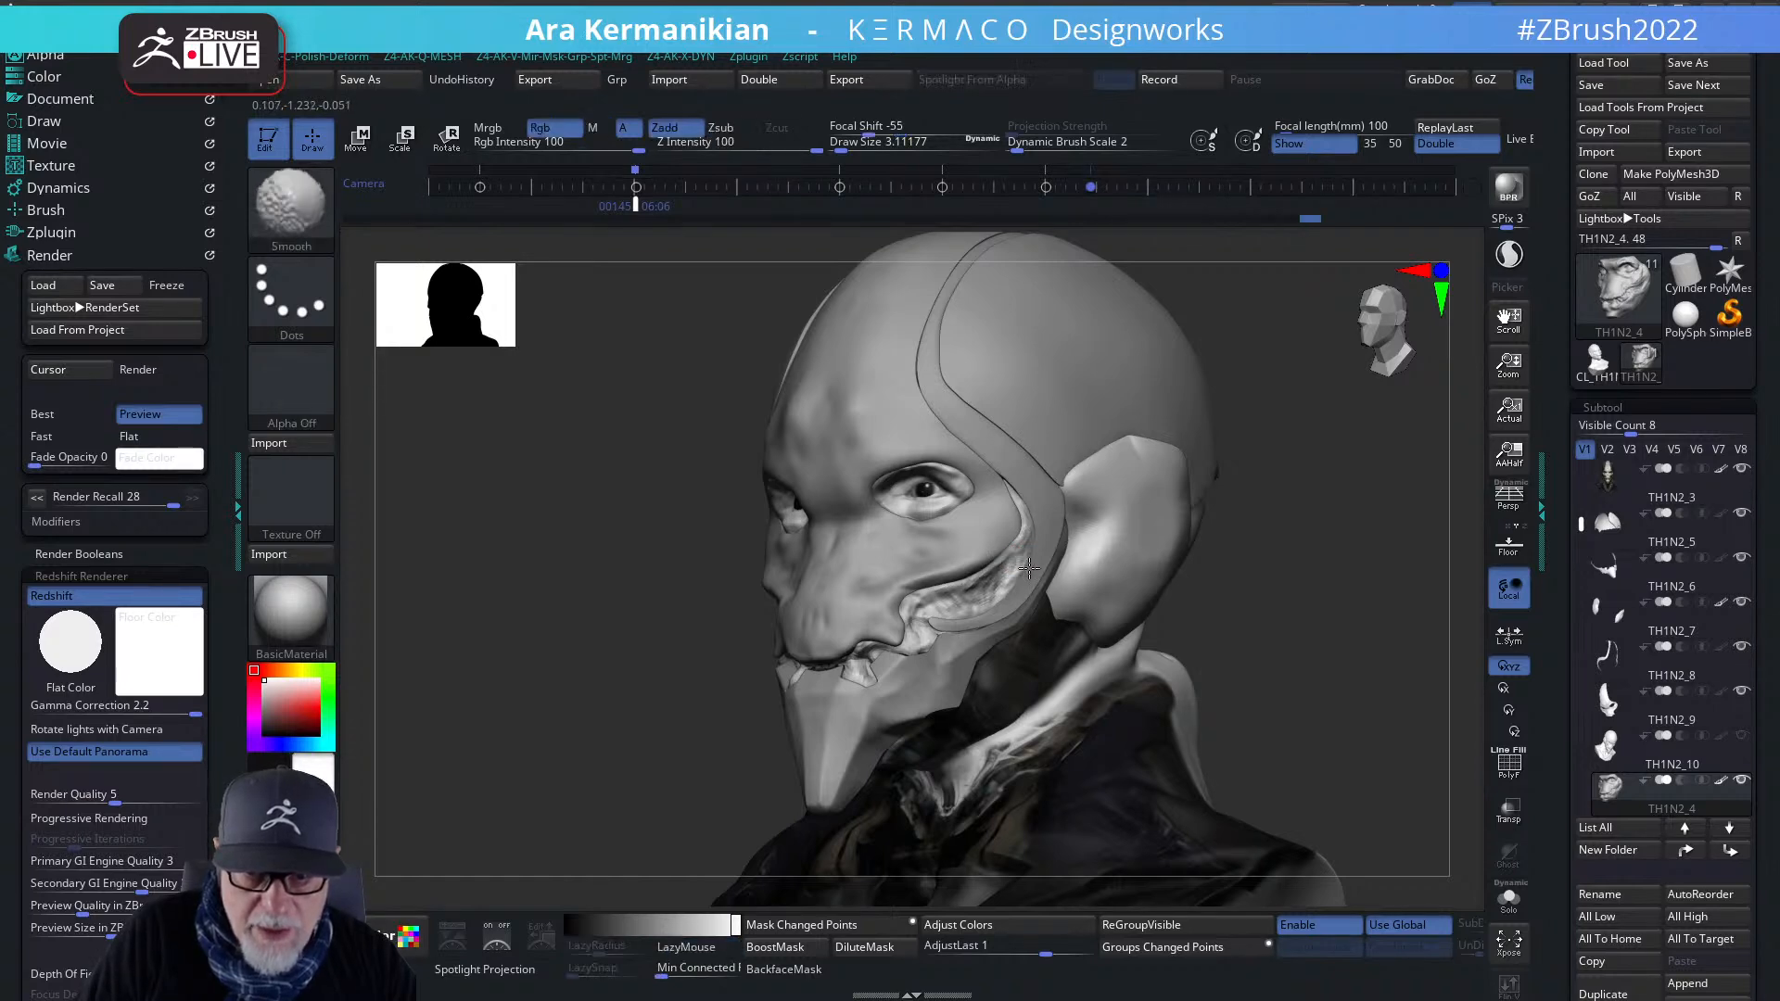
left_click_drag(1239, 672, 1348, 669)
left_click_drag(992, 653, 985, 632)
- Carve the front of the cheek opening beside the mouth corner with DamStandard and smooth the cut
left_click_drag(1212, 676, 1163, 678)
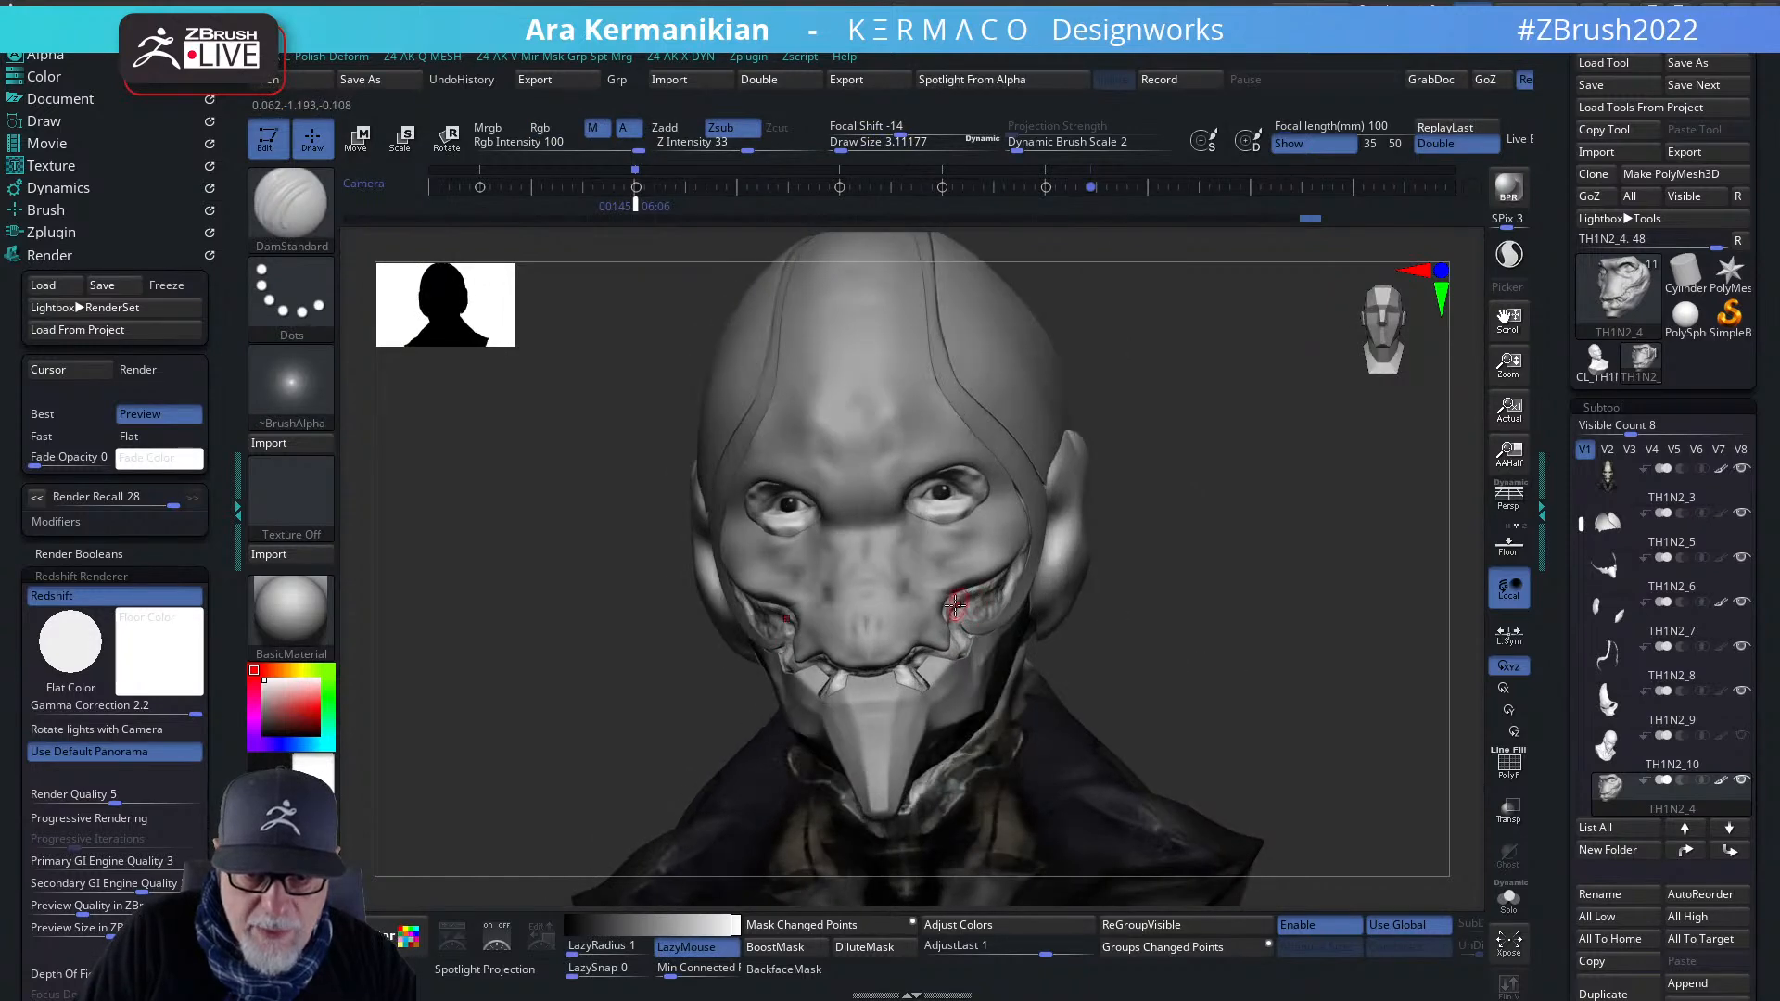
left_click_drag(951, 599, 957, 612)
left_click_drag(1238, 670, 1080, 667)
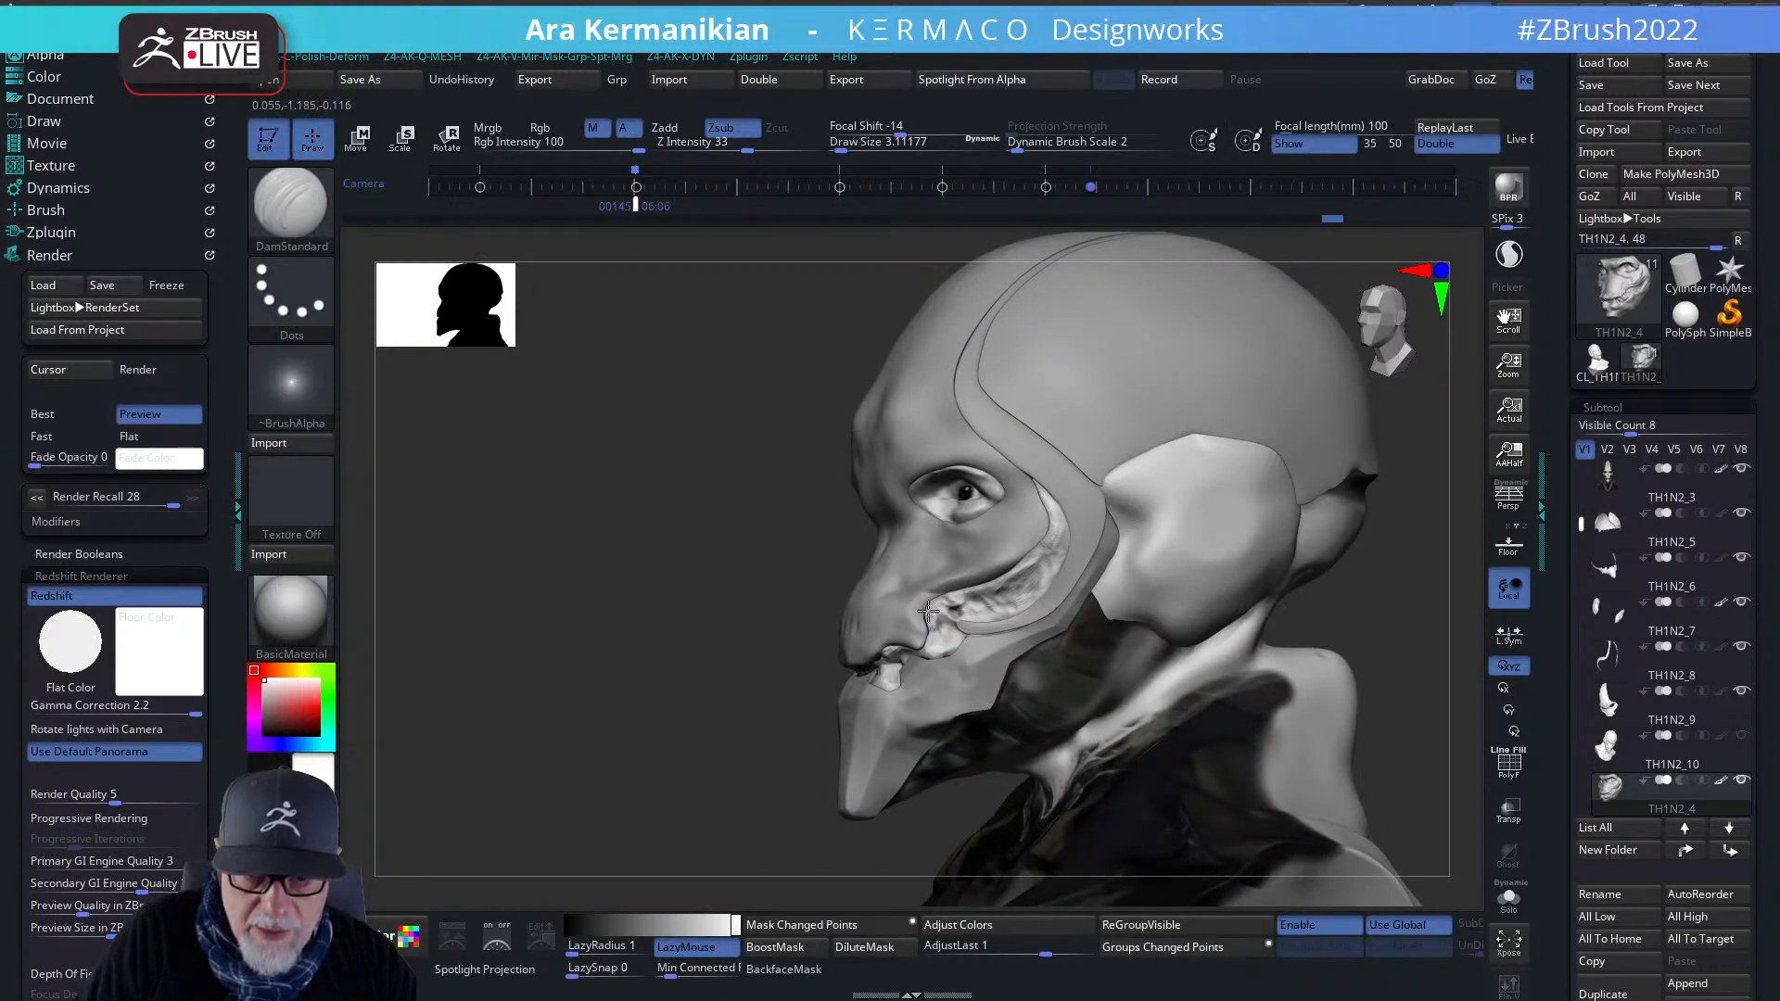
left_click_drag(983, 596, 969, 607)
key("shift")
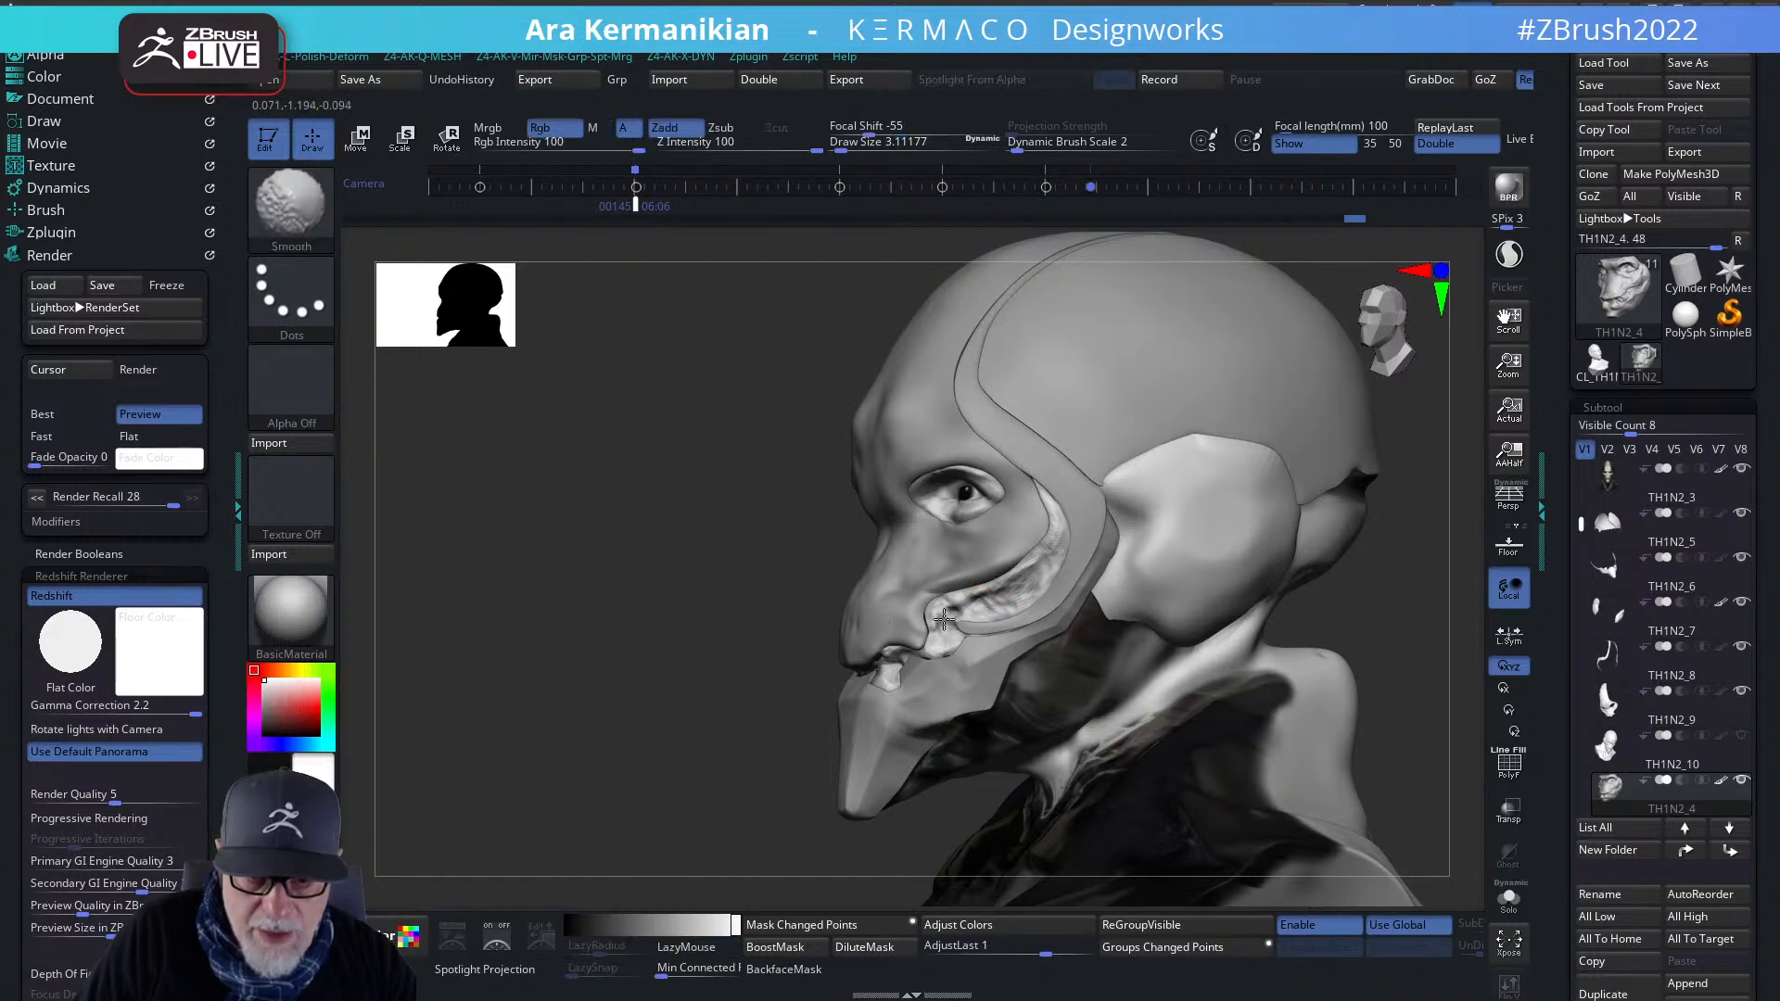
- Sharpen the crease at the mouth corner beside the fang from the opposite side and smooth it lightly
left_click_drag(660, 698, 1279, 663)
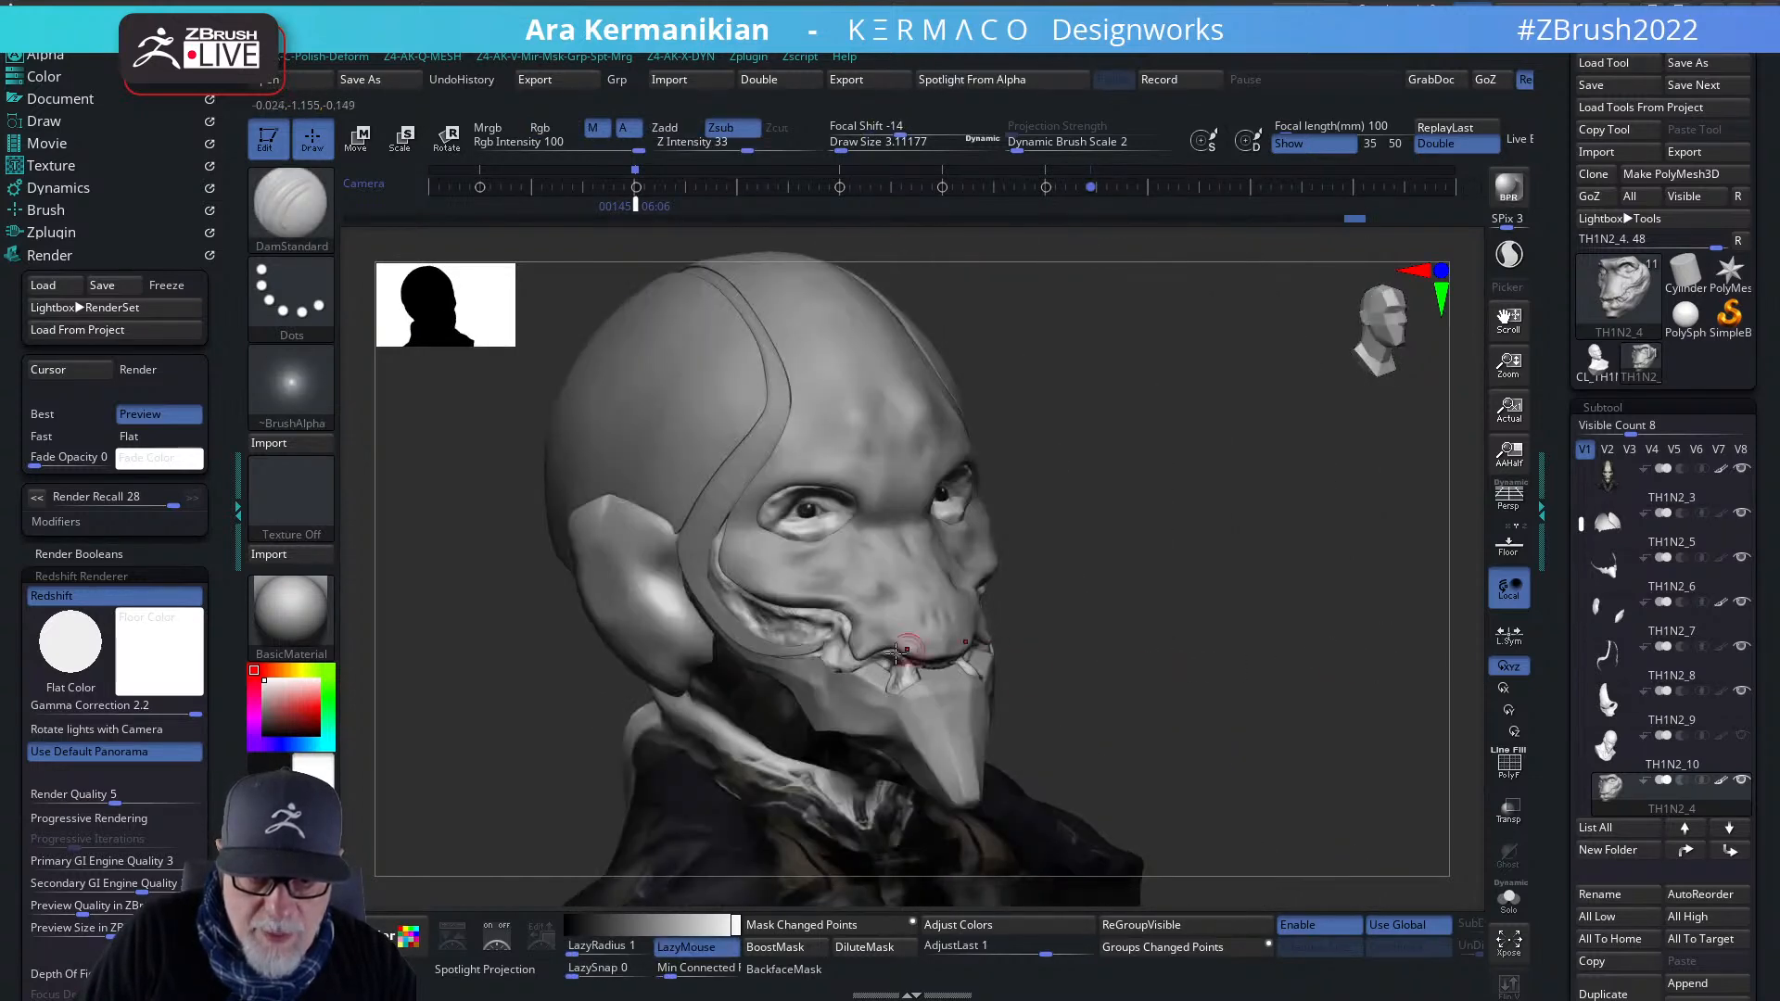
left_click_drag(834, 638, 827, 645)
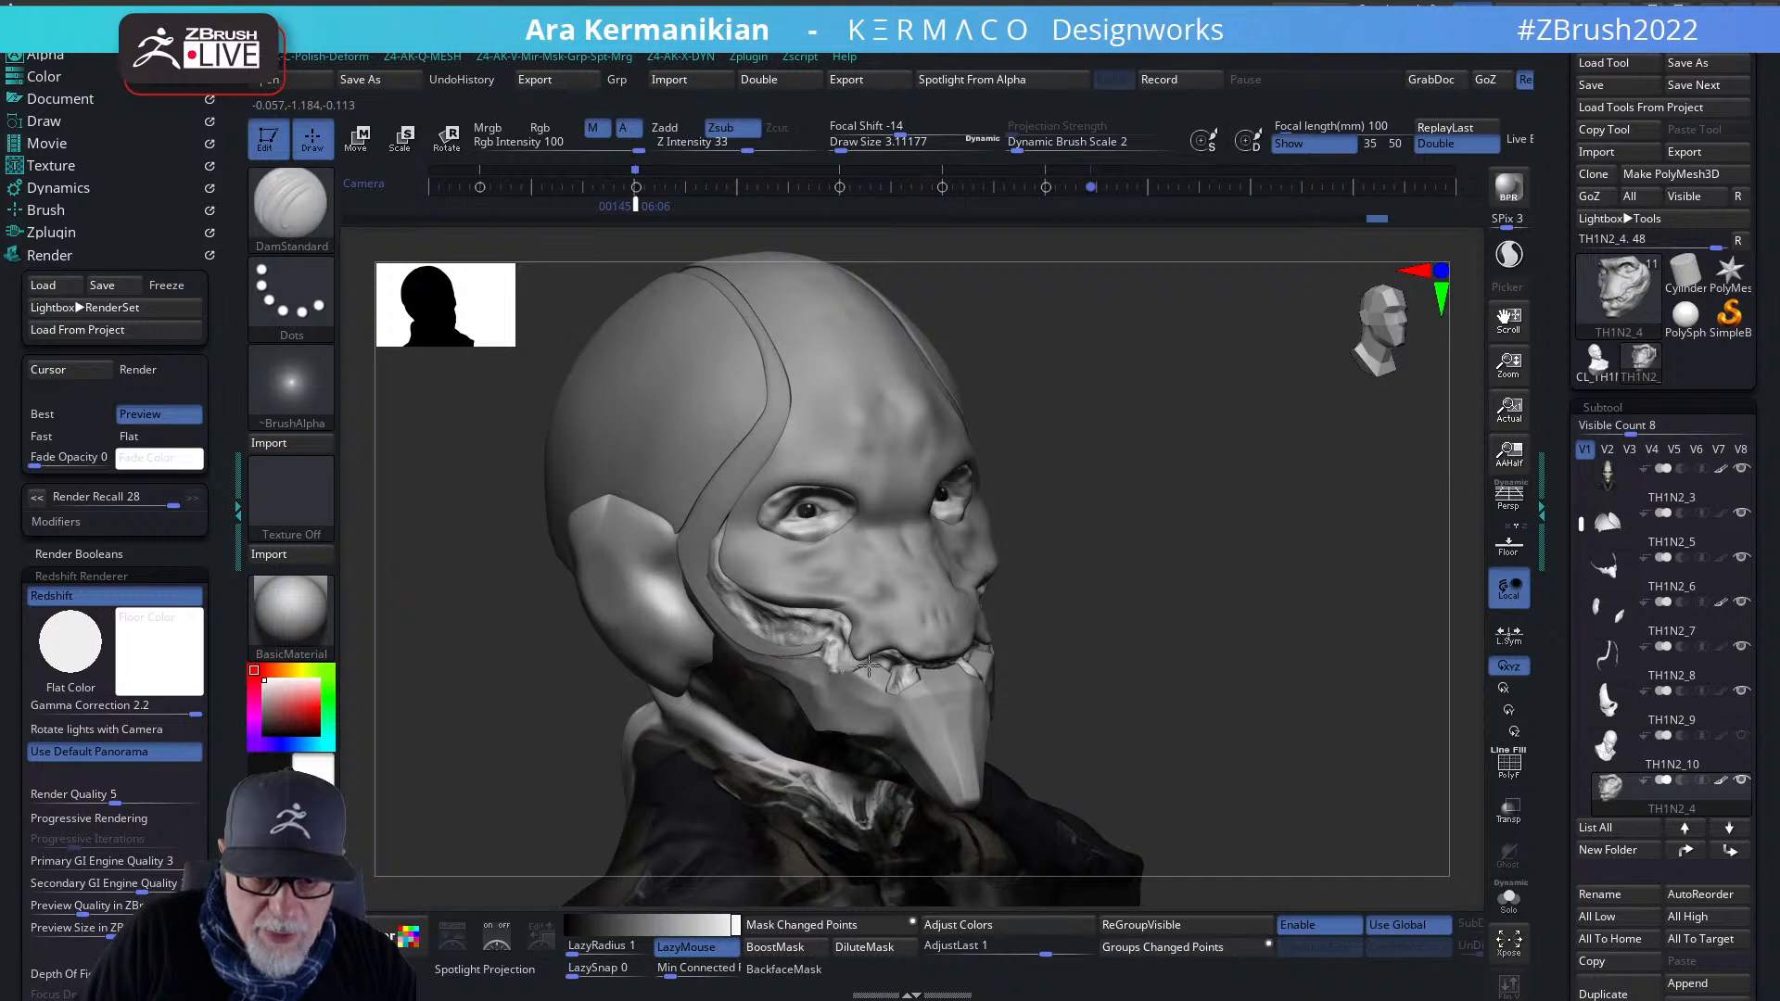
mouse_move(873, 660)
left_mouse_down("shift")
mouse_move(841, 675)
mouse_move(864, 662)
left_mouse_up("shift")
- Carve the inner edge of the cheek opening and smooth the flesh strands from the mouth corner up the cheek
mouse_move(1229, 682)
left_mouse_down()
mouse_move(1248, 707)
mouse_move(1315, 620)
mouse_move(1335, 663)
mouse_move(1434, 648)
mouse_move(1326, 642)
left_mouse_up()
left_click_drag(477, 690, 598, 684)
mouse_move(873, 628)
left_mouse_down()
mouse_move(787, 609)
mouse_move(834, 609)
left_mouse_up()
left_click_drag(1287, 664, 1196, 665)
left_click_drag(960, 582, 942, 601, "shift")
left_click_drag(1024, 519, 1008, 548, "shift")
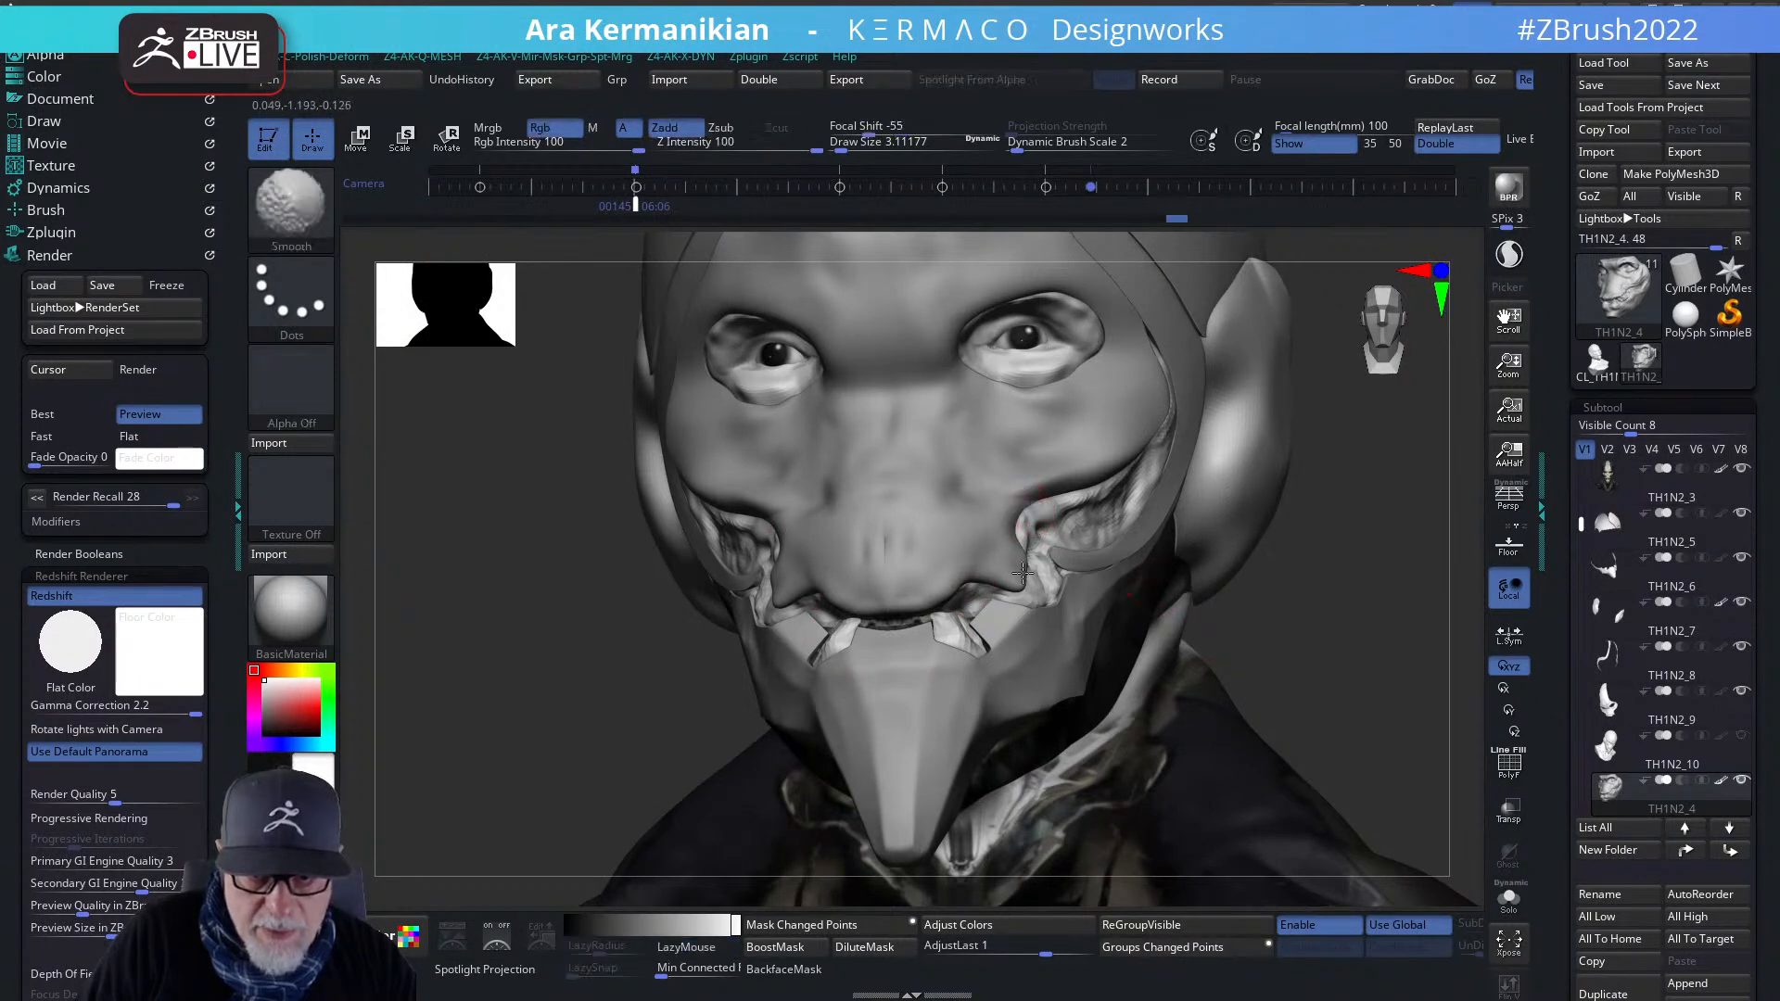
- Inspect the mouth and cheeks from several angles and add a short DamStandard crease inside the cheek opening
mouse_move(1382, 615)
left_mouse_down()
mouse_move(1072, 504)
mouse_move(651, 708)
left_mouse_up()
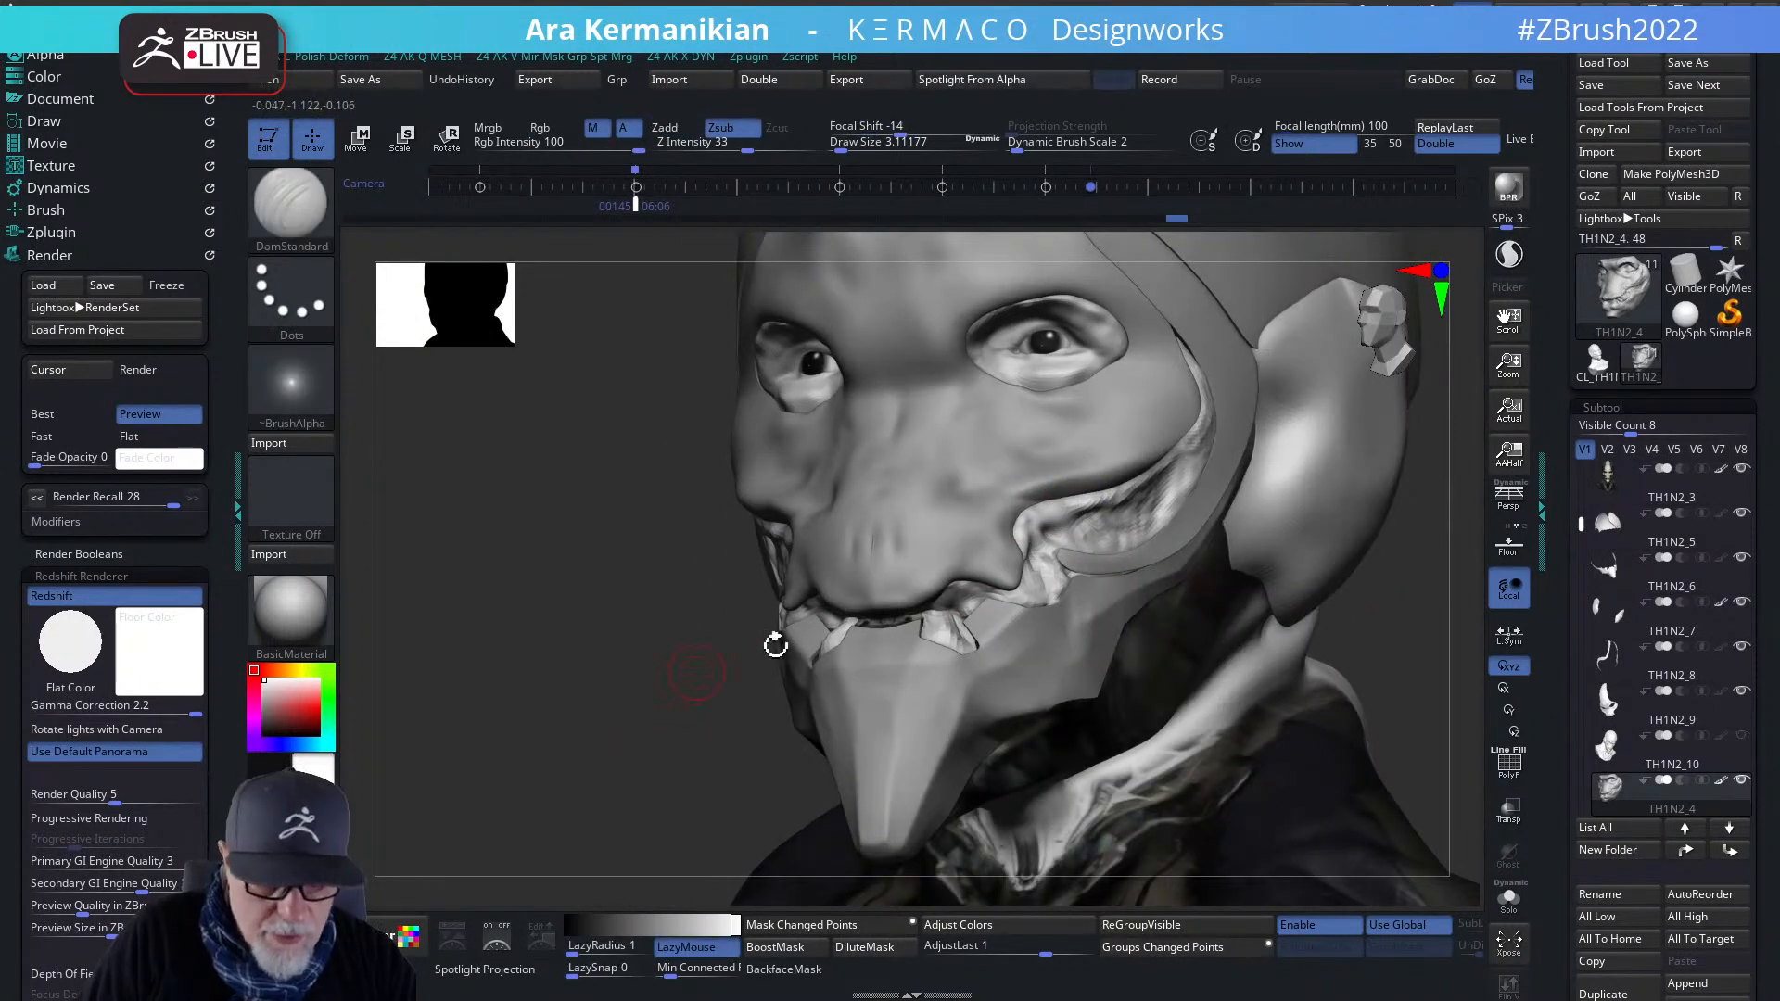
left_click_drag(478, 697, 515, 658)
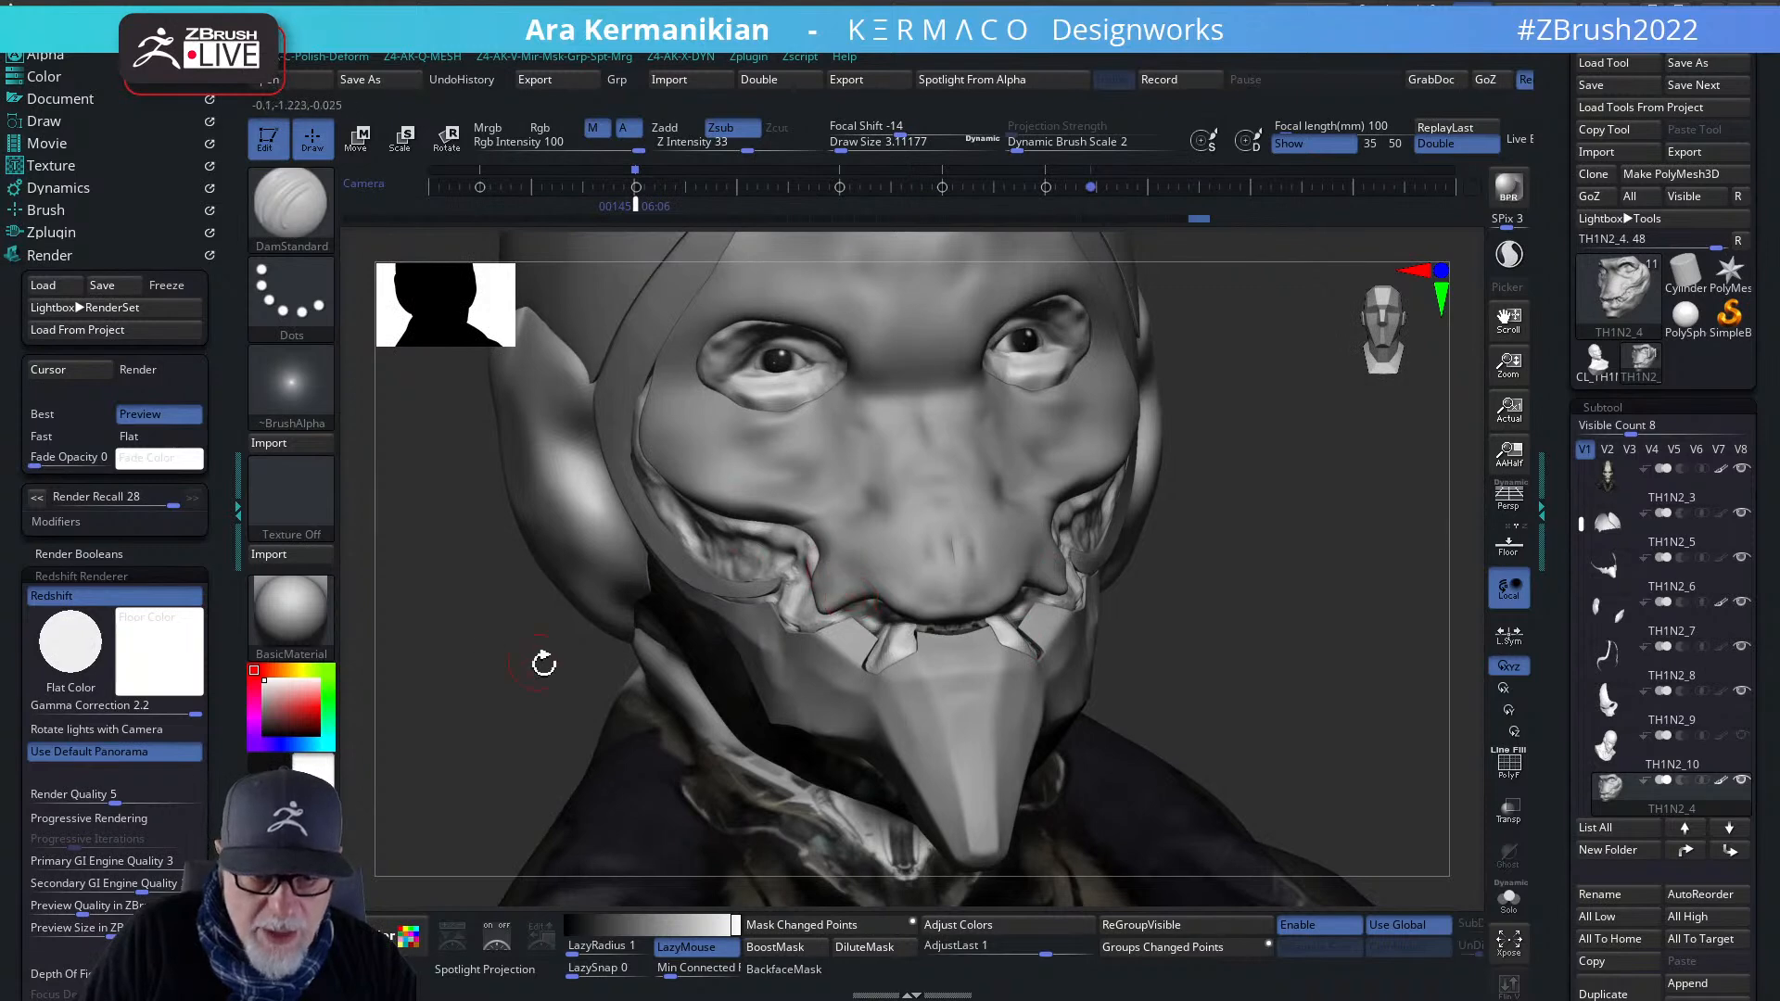
left_click_drag(1392, 601, 1293, 602)
left_click_drag(1092, 517, 1104, 521)
left_click_drag(1374, 634, 1196, 623)
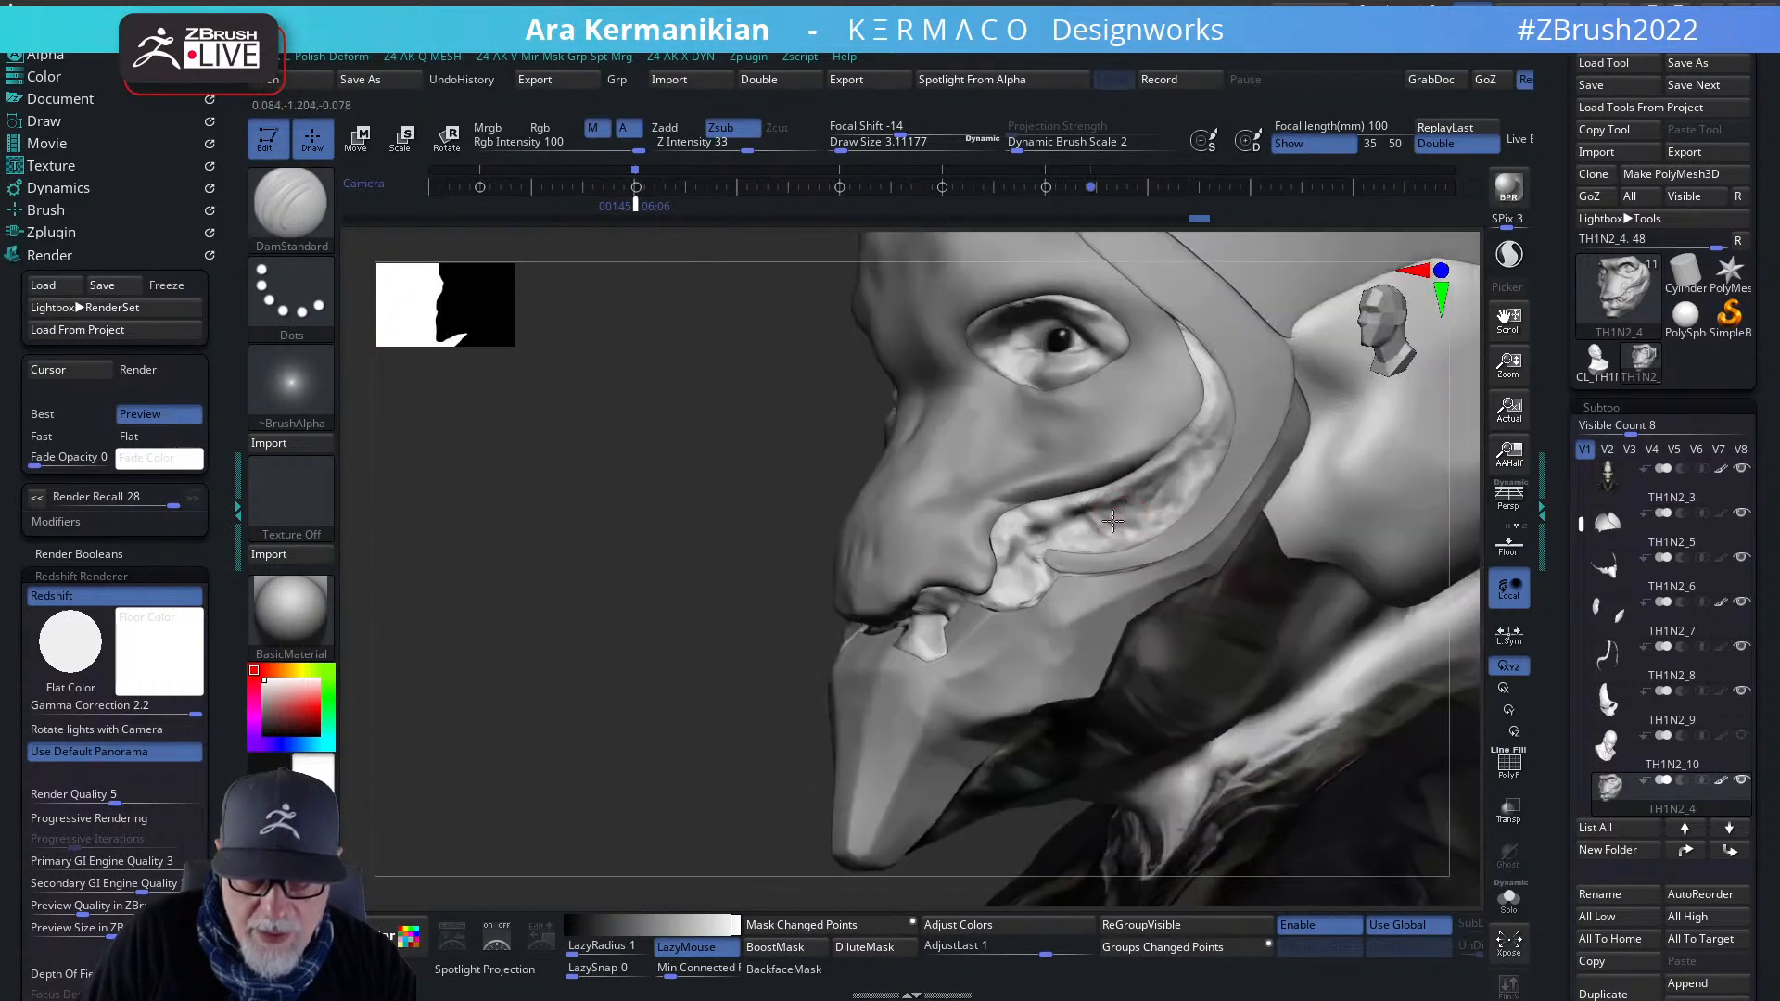
- Import the AI_image picture as a texture and select it as the current texture
mouse_move(424, 675)
left_mouse_down("alt")
mouse_move(560, 667)
mouse_move(528, 699)
mouse_move(540, 652)
left_mouse_up("alt")
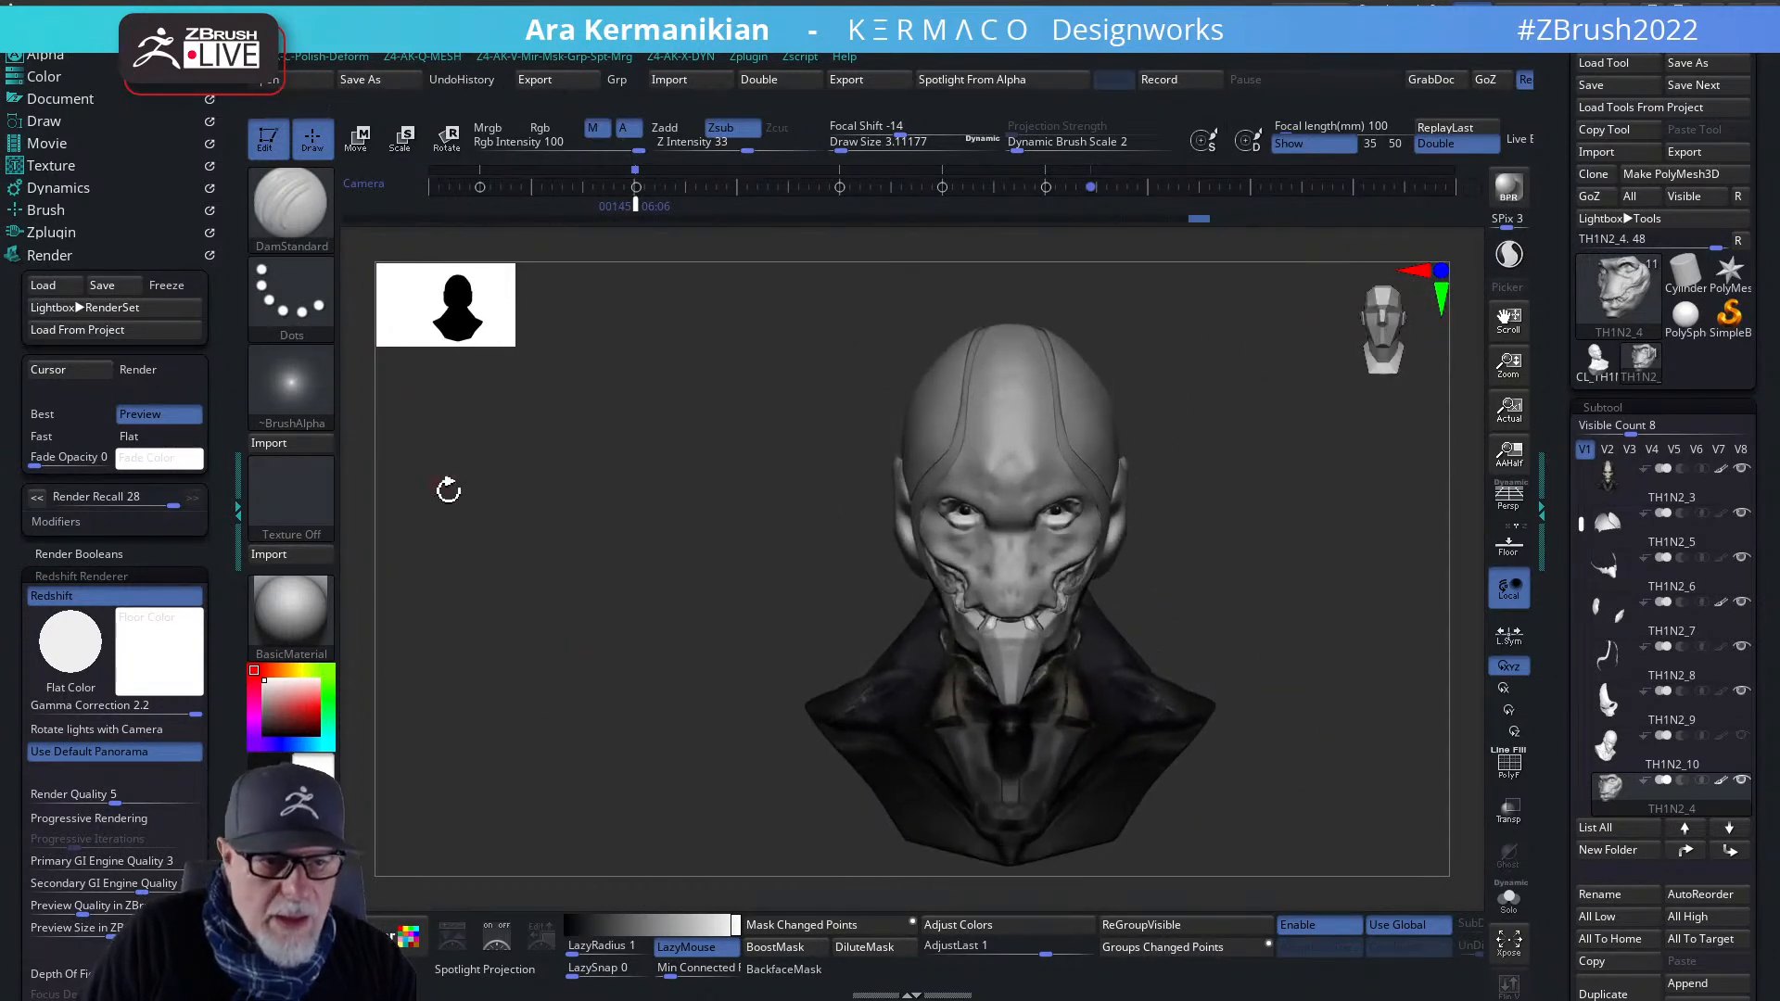
left_click(291, 496)
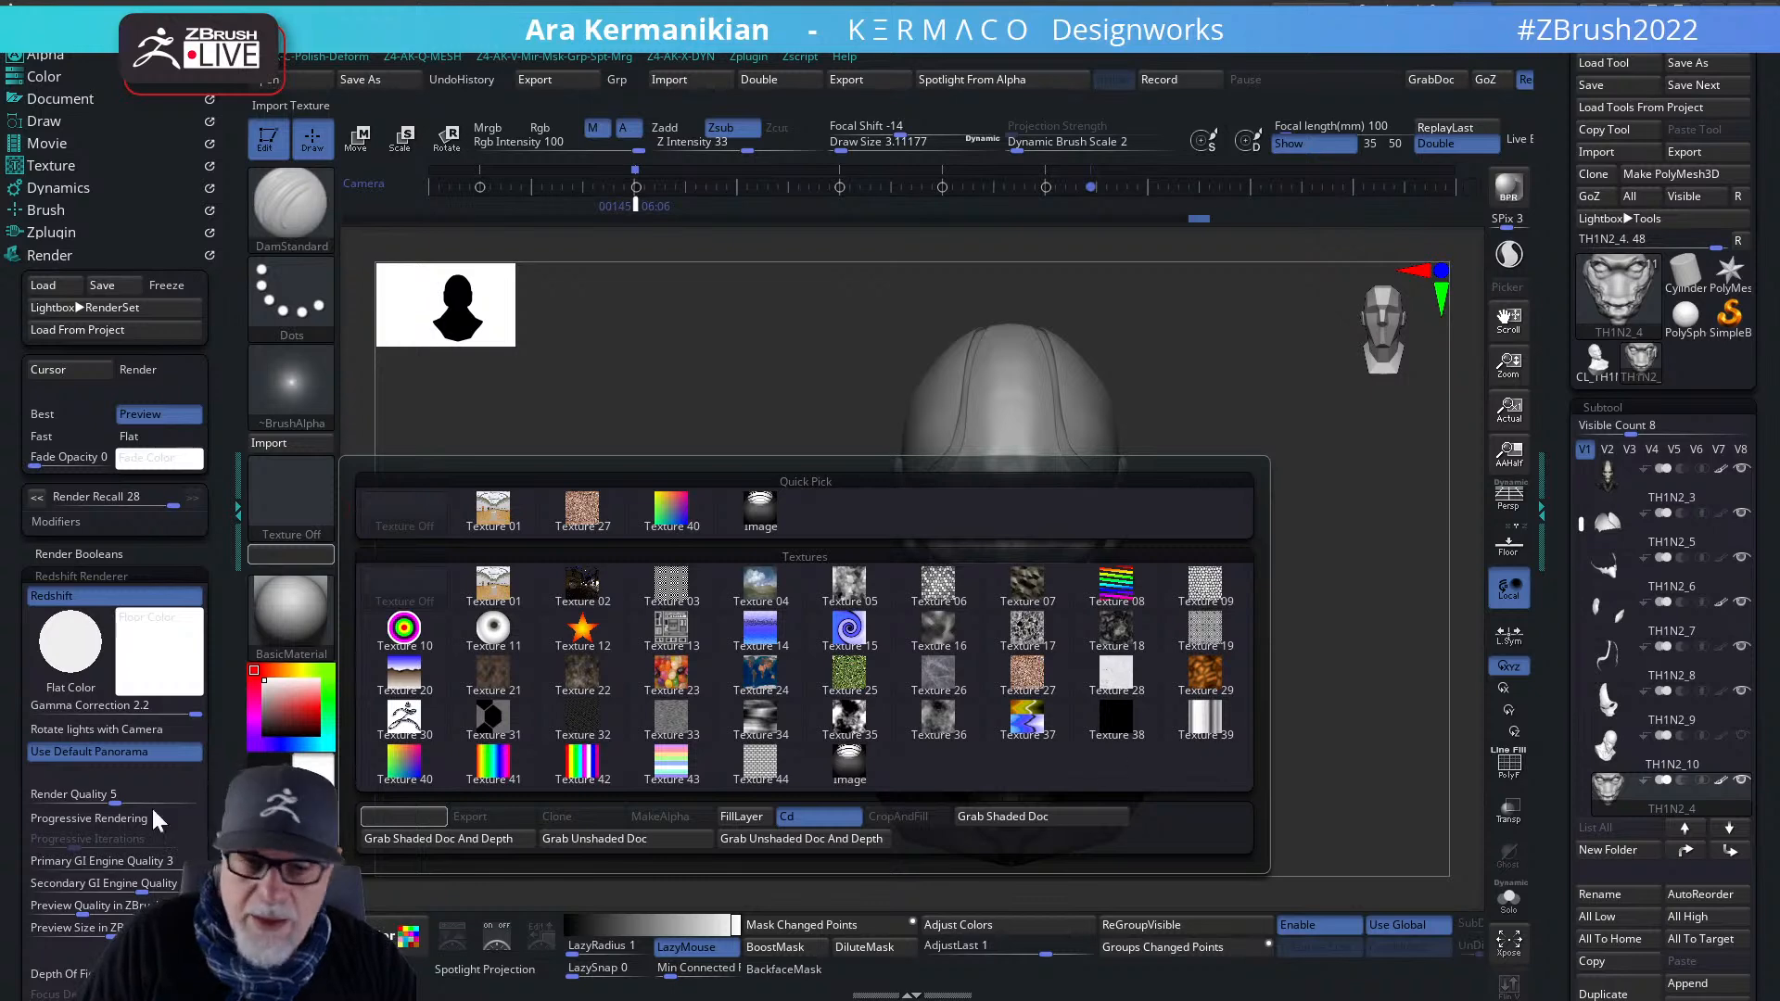
left_click(635, 810)
left_click(324, 474)
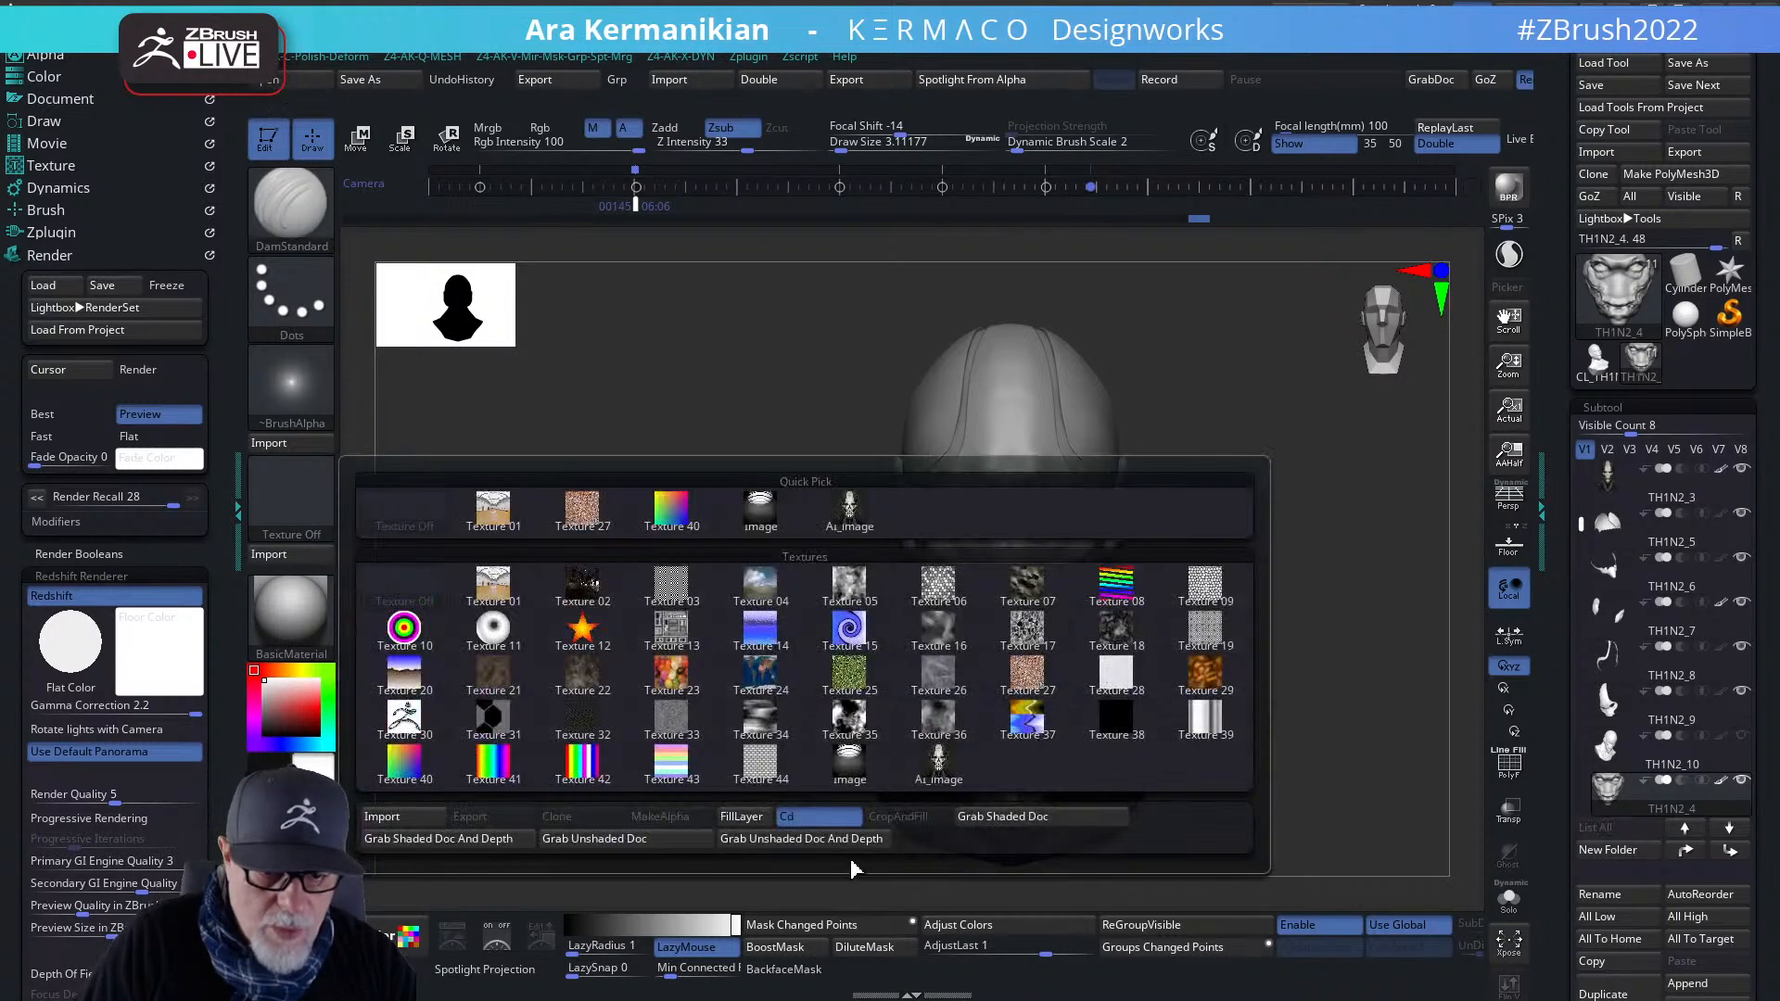
left_click(917, 768)
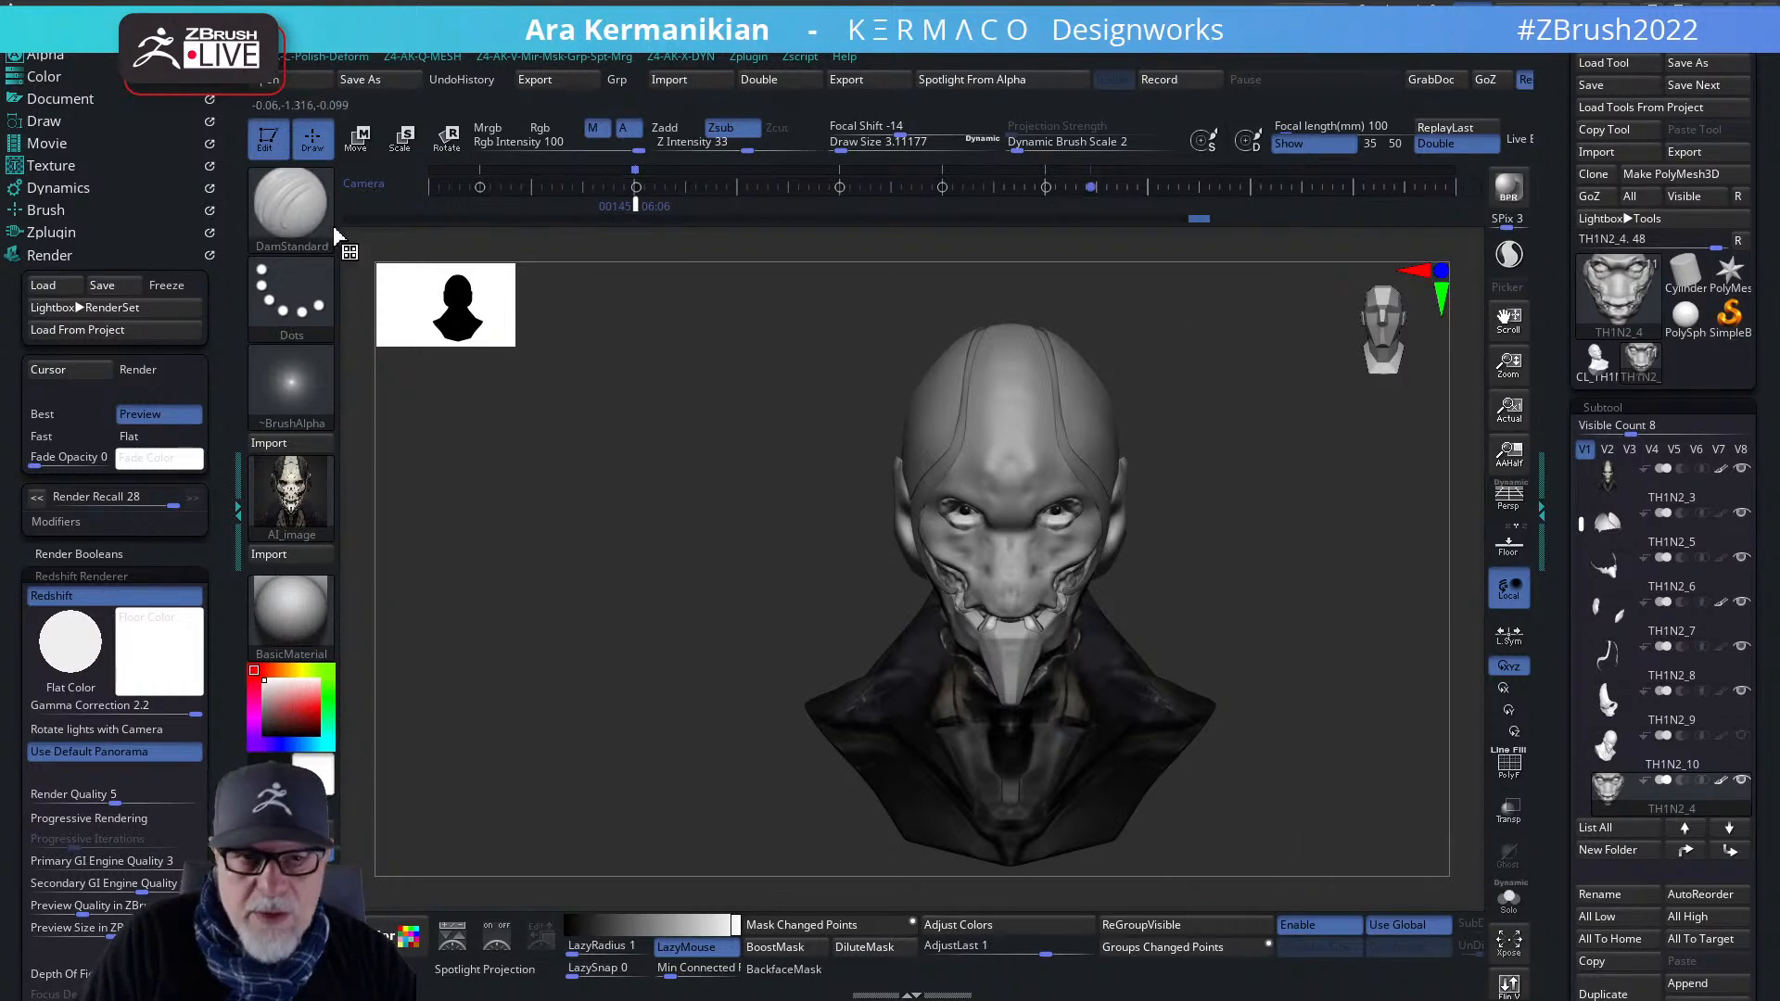
- Open the interface's UI preferences and enter the Buttons Size setting
left_click(1002, 60)
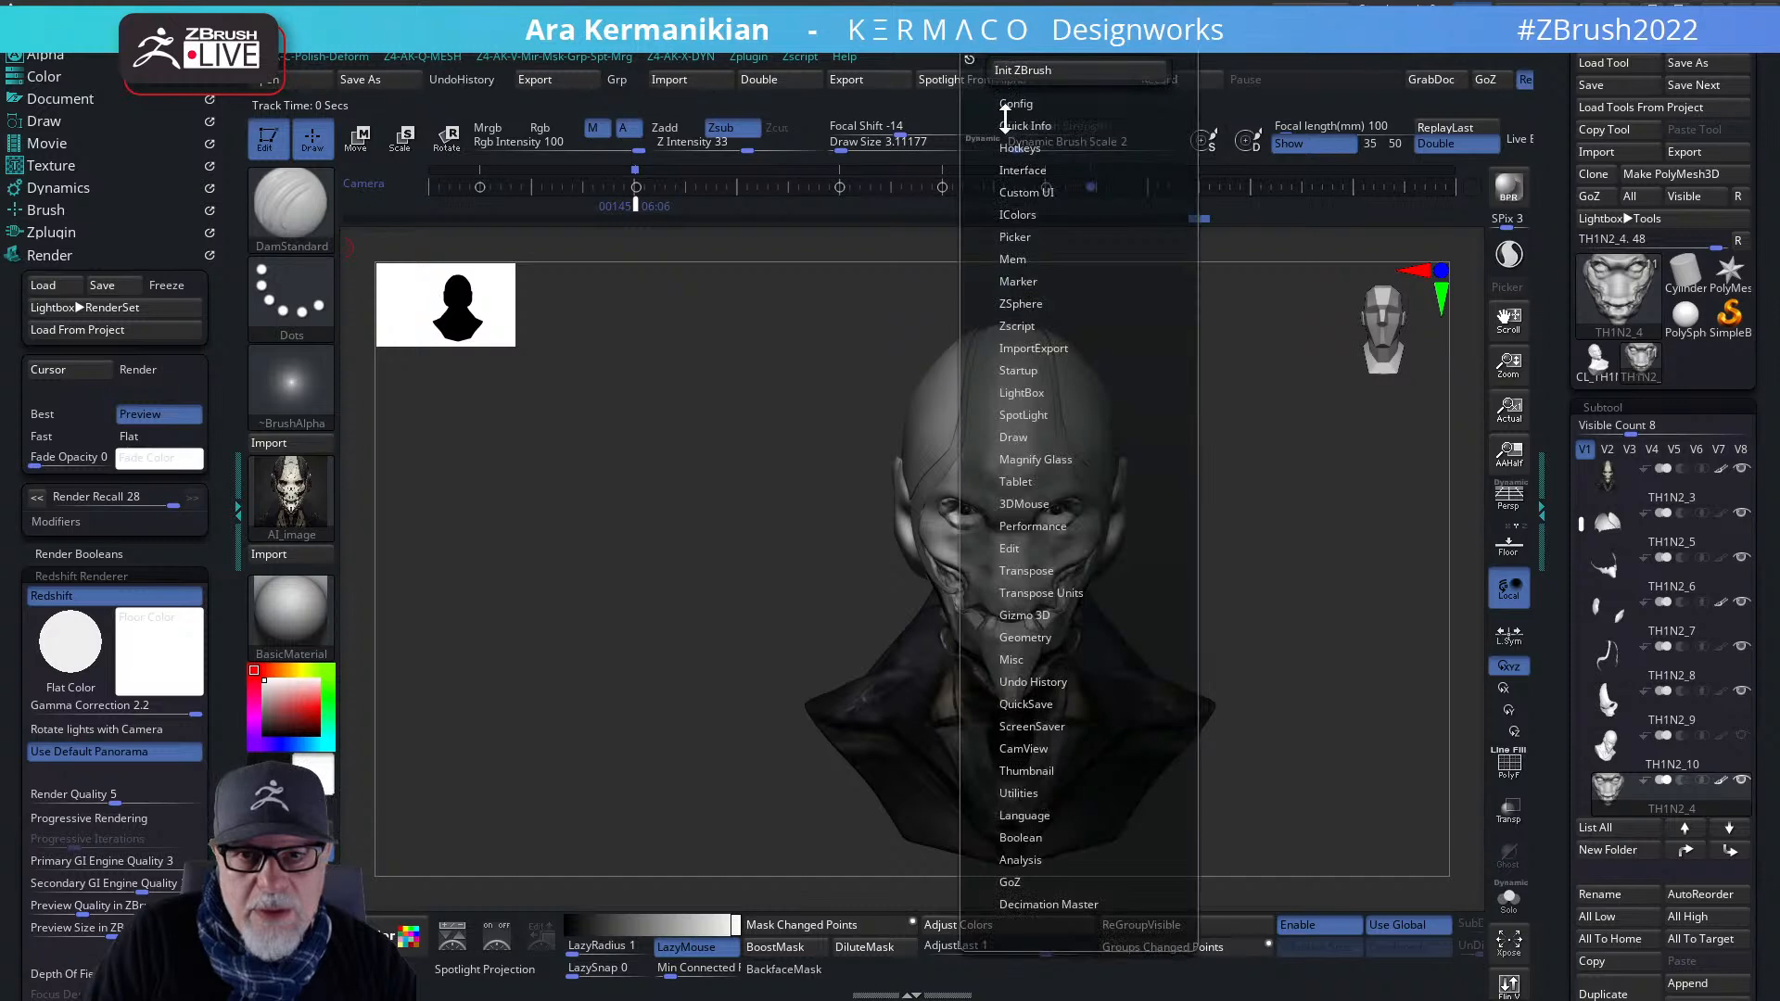
left_click(1019, 103)
left_click(1021, 102)
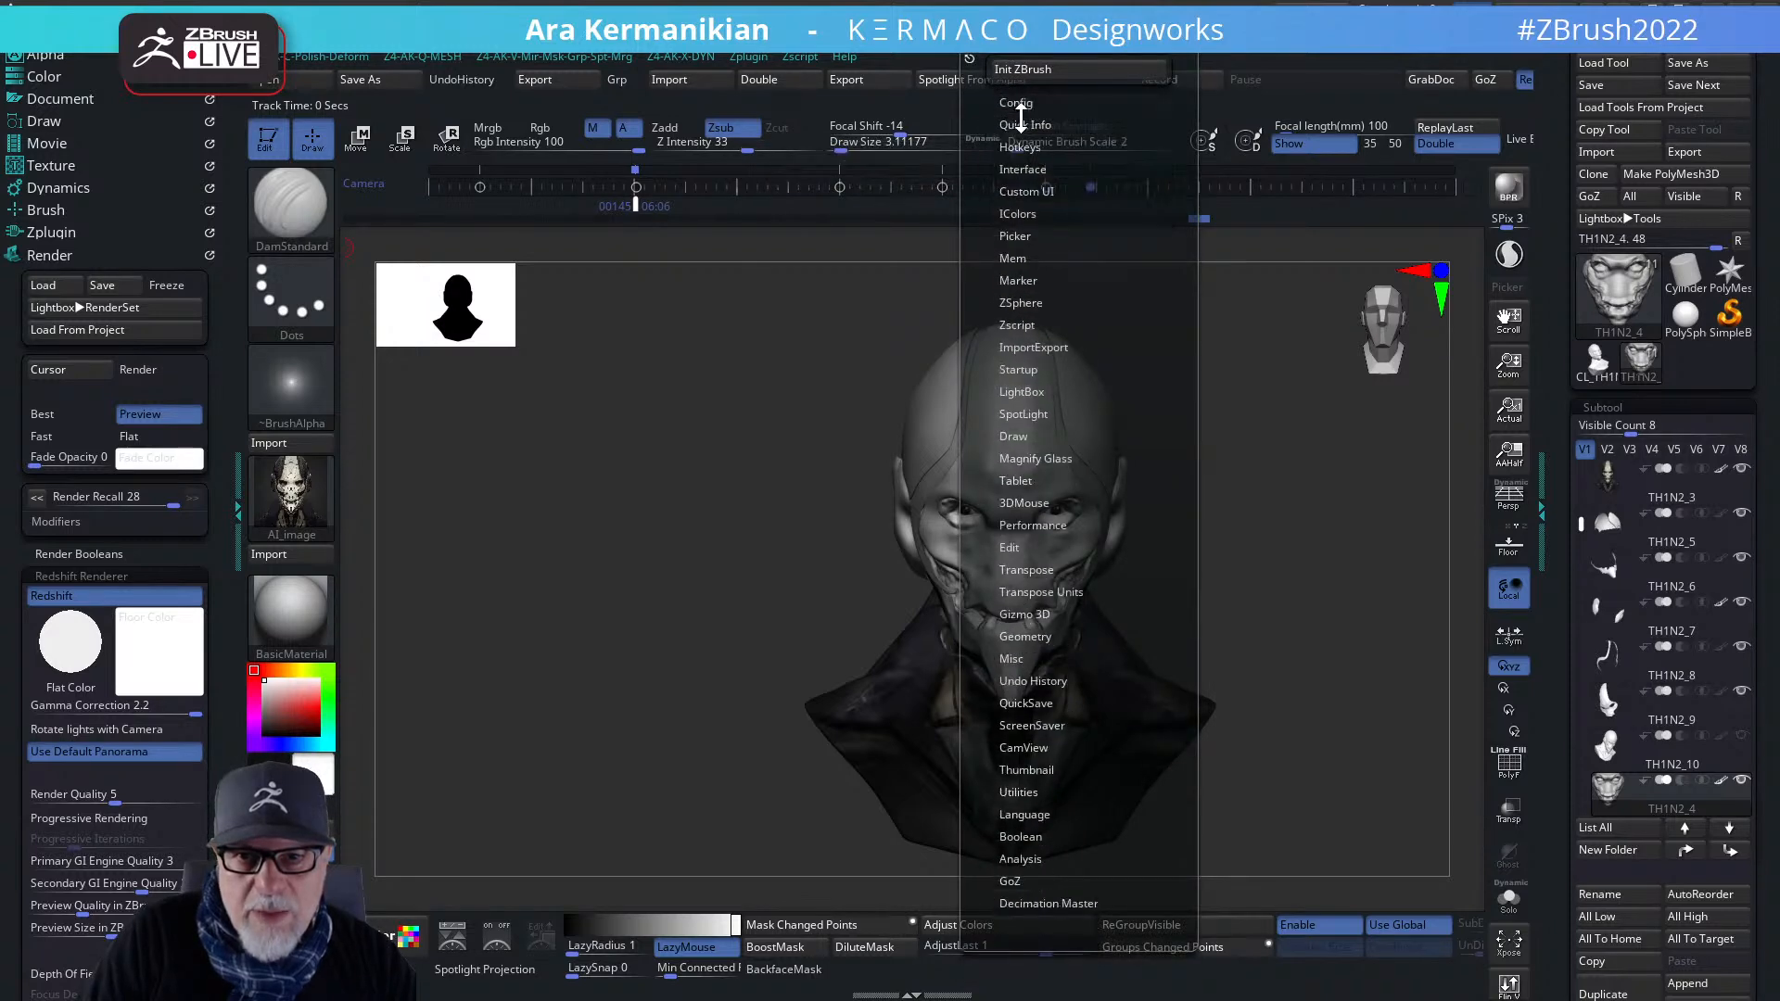
left_click(1021, 169)
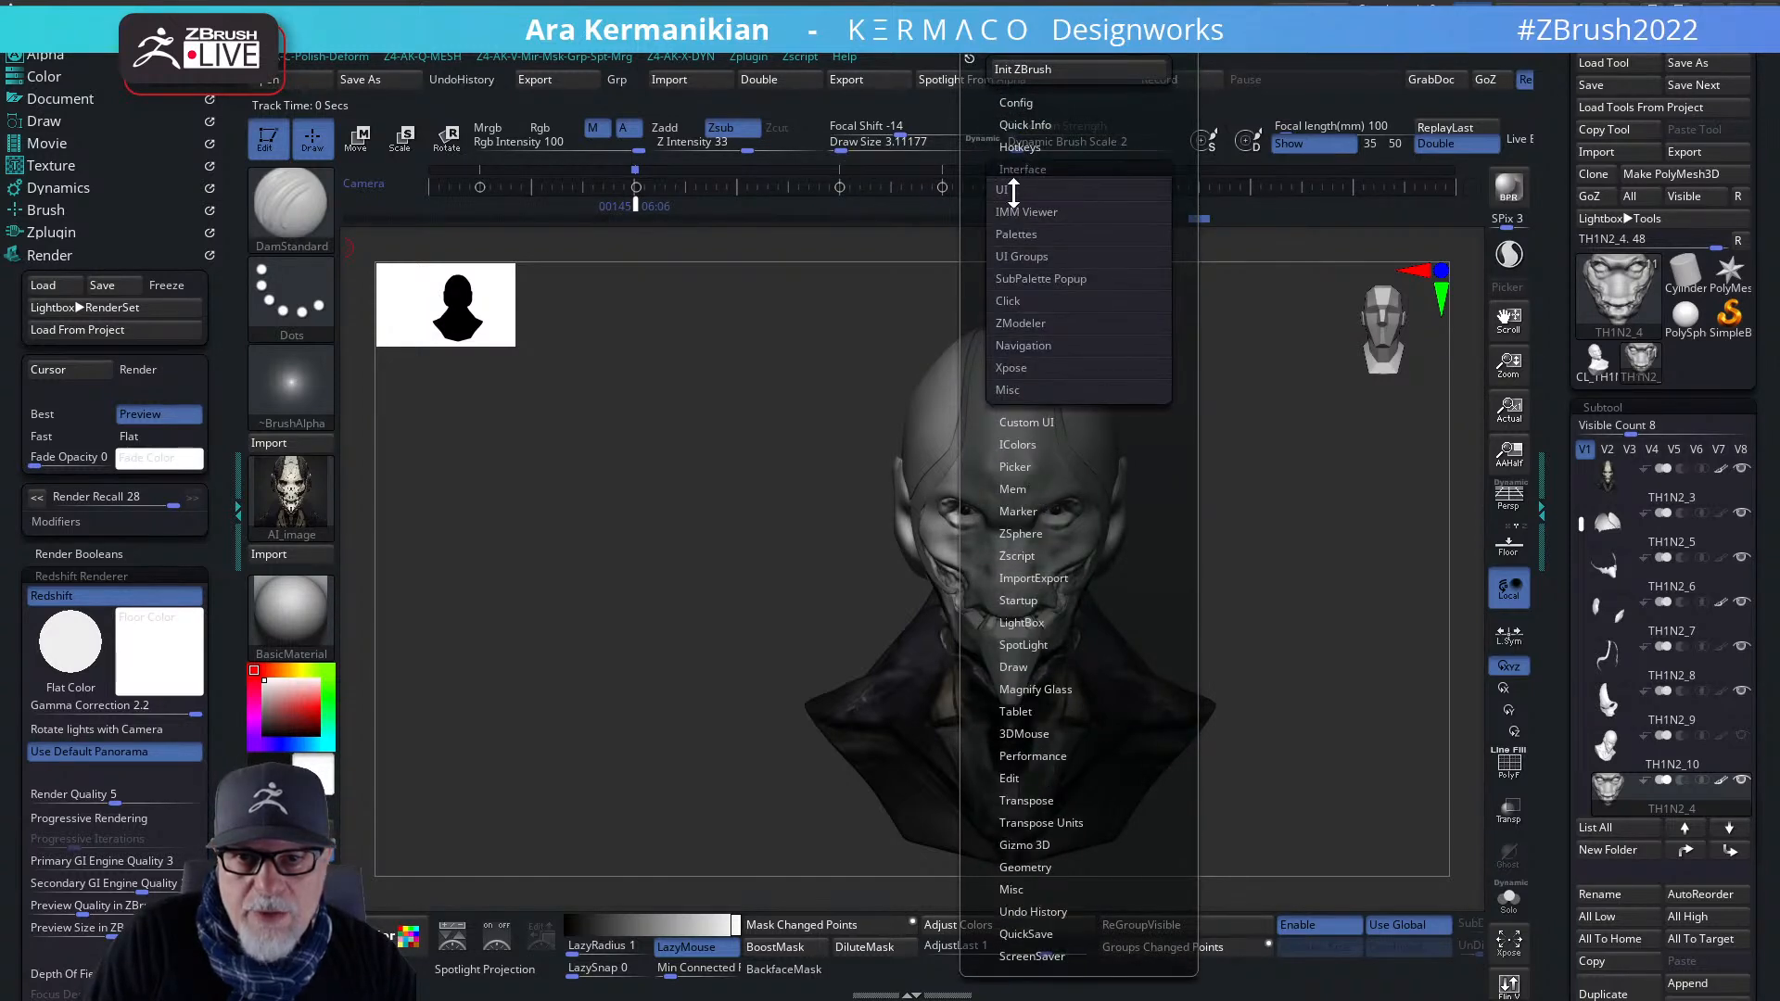
left_click(1015, 190)
left_click(1054, 204)
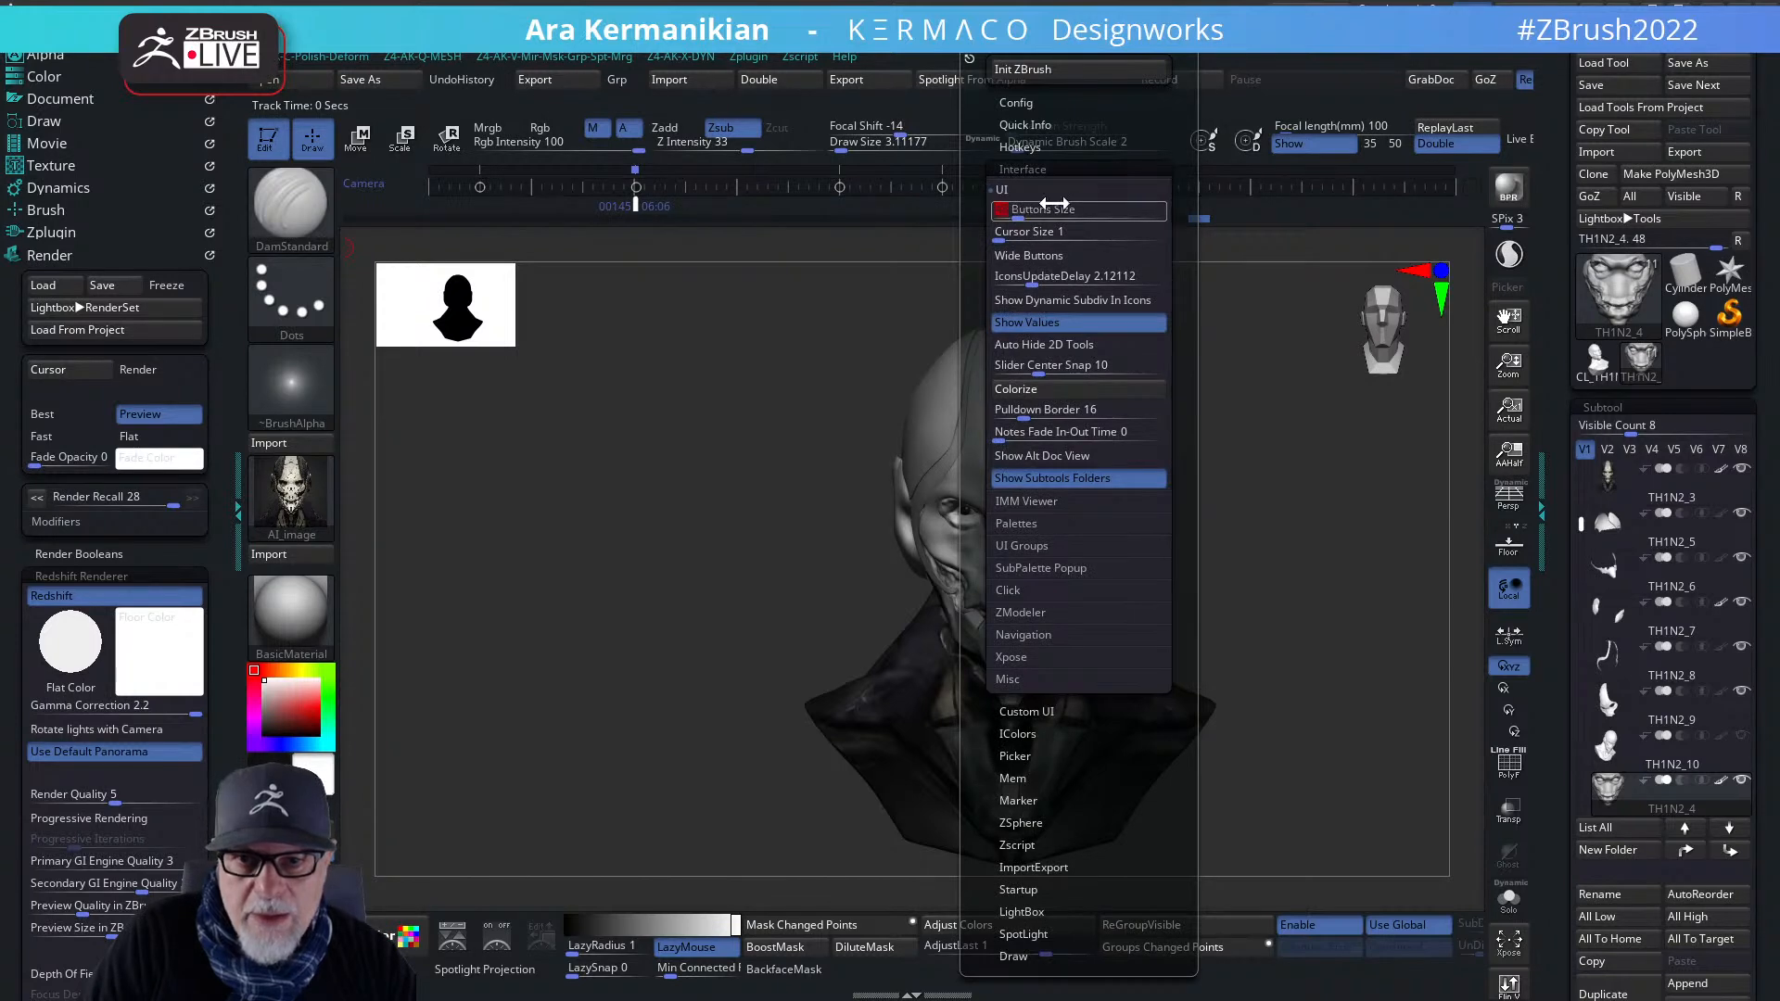
key("Return")
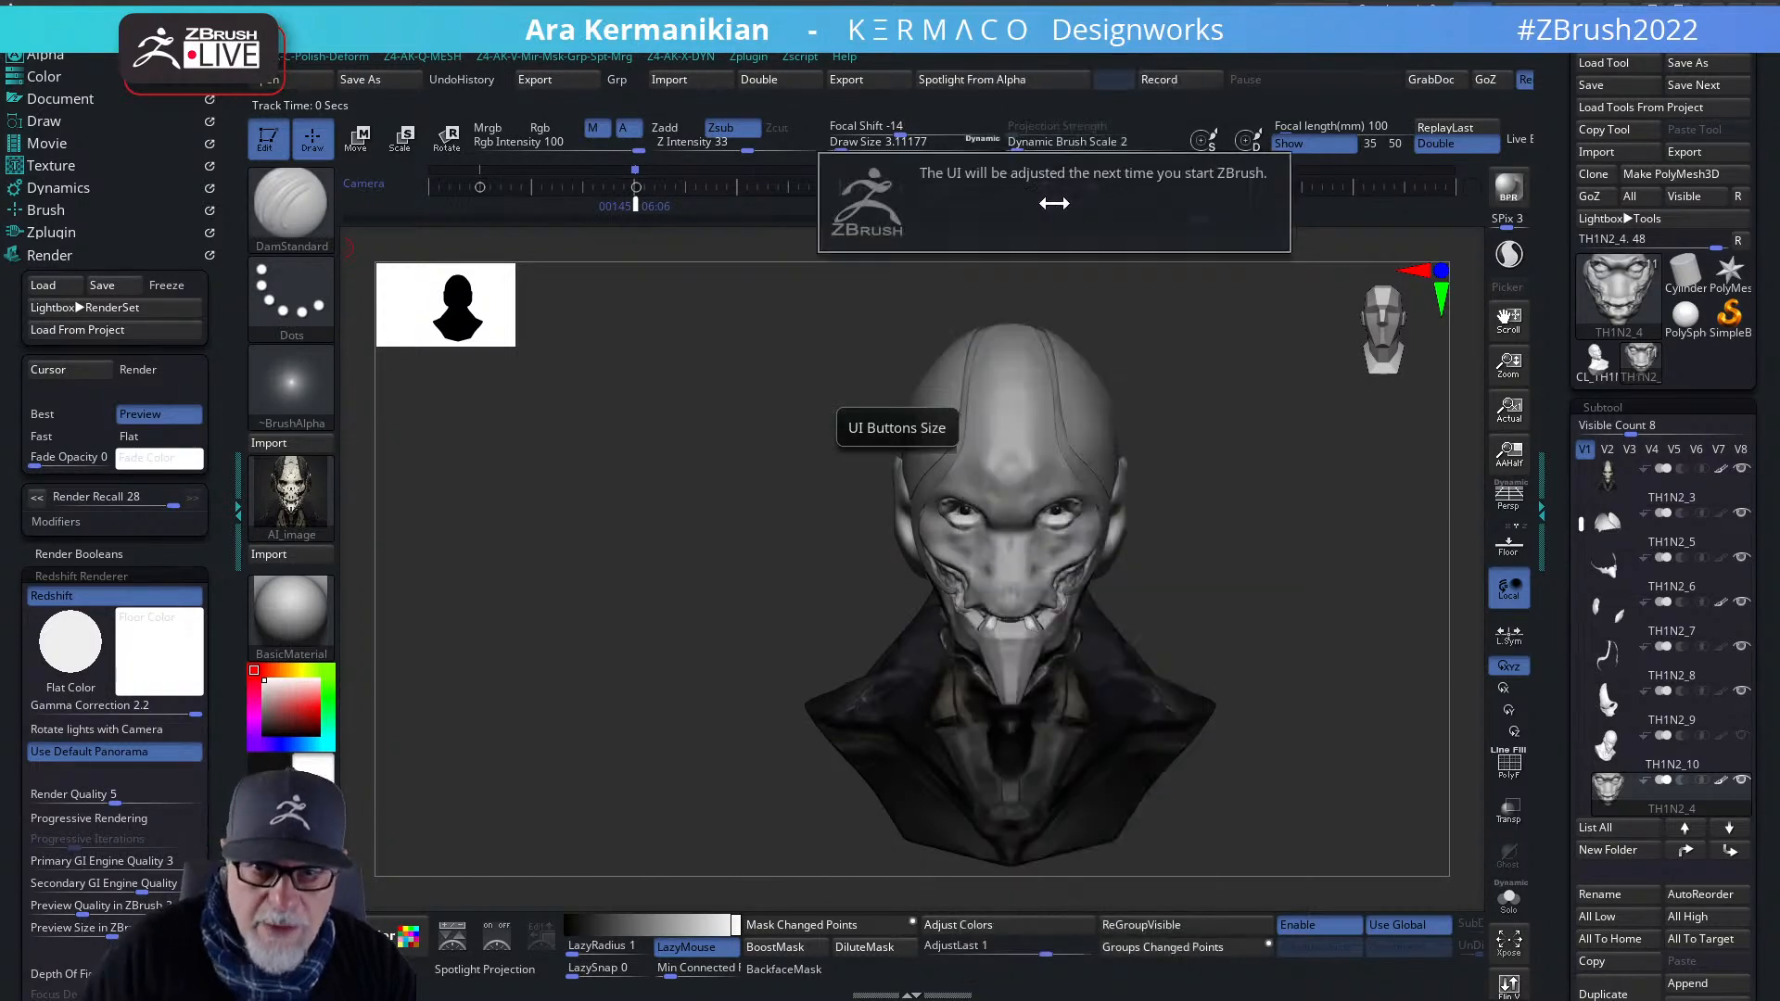
- Add the AI_image texture to Spotlight and show it as an overlay on the bust
left_click(1535, 610)
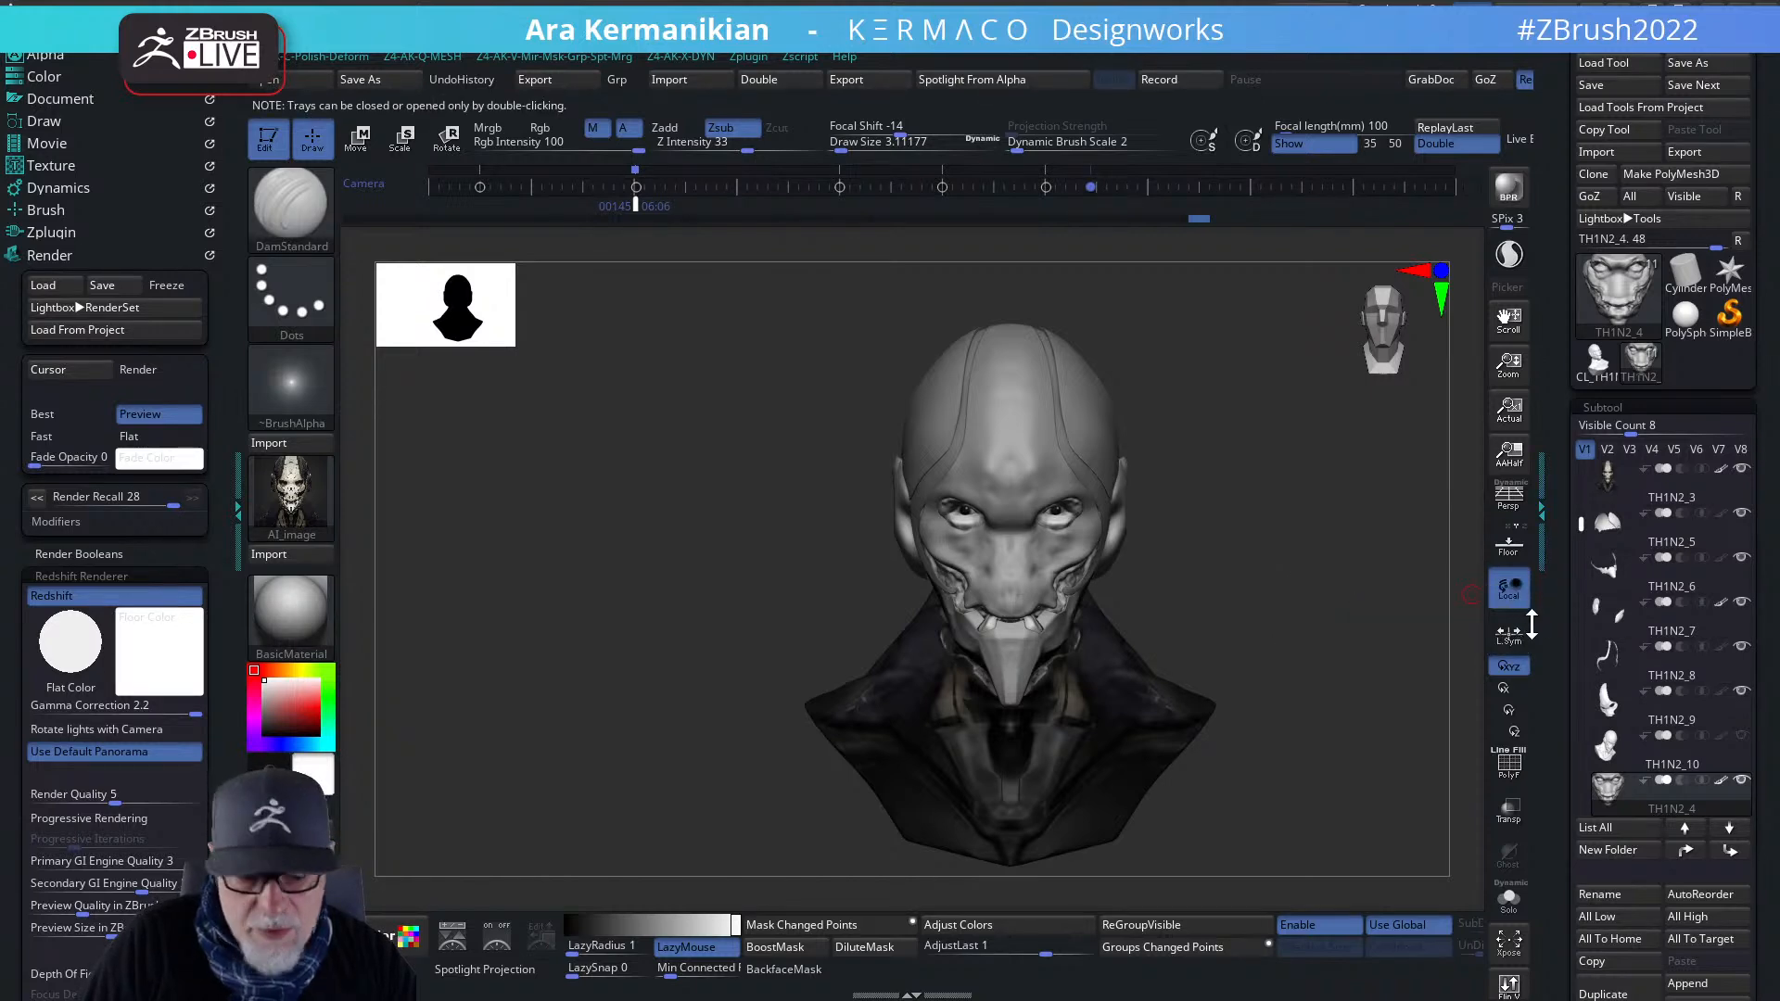
key("ctrl")
left_click_drag(1534, 629, 1541, 500)
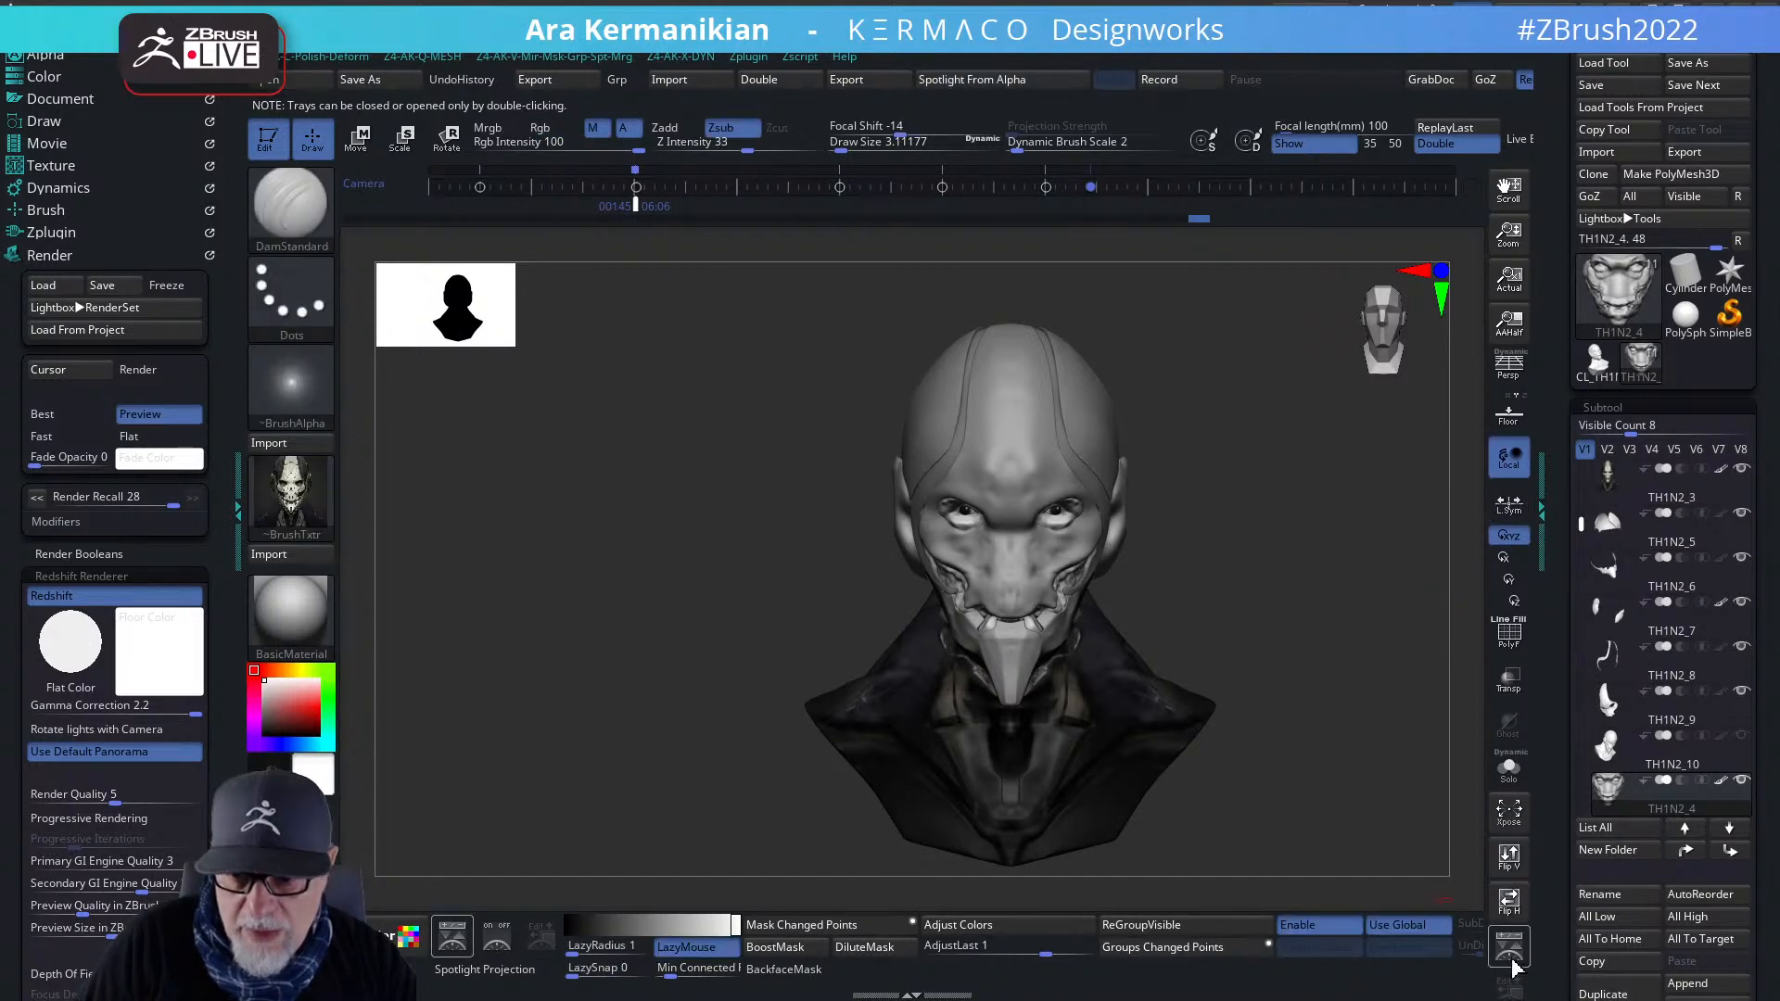
key("shift+z")
key("ctrl")
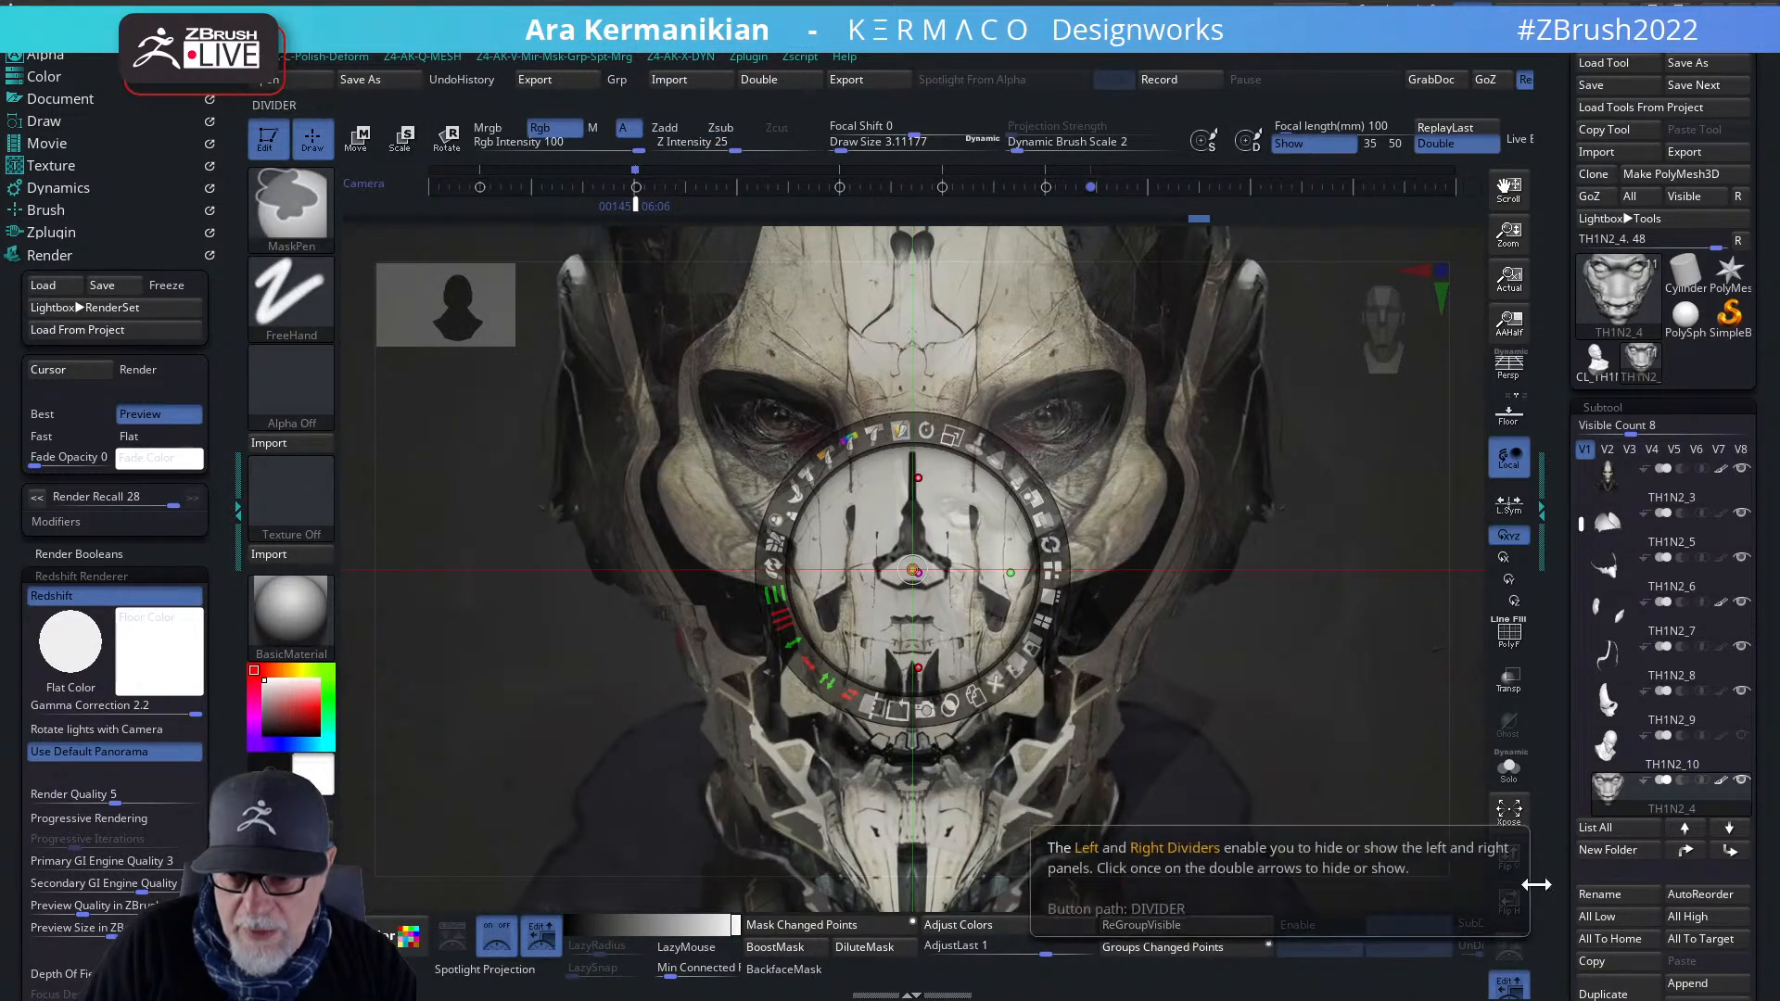
mouse_move(1486, 849)
left_mouse_down()
mouse_move(1493, 915)
mouse_move(1458, 979)
left_mouse_up()
key("ctrl")
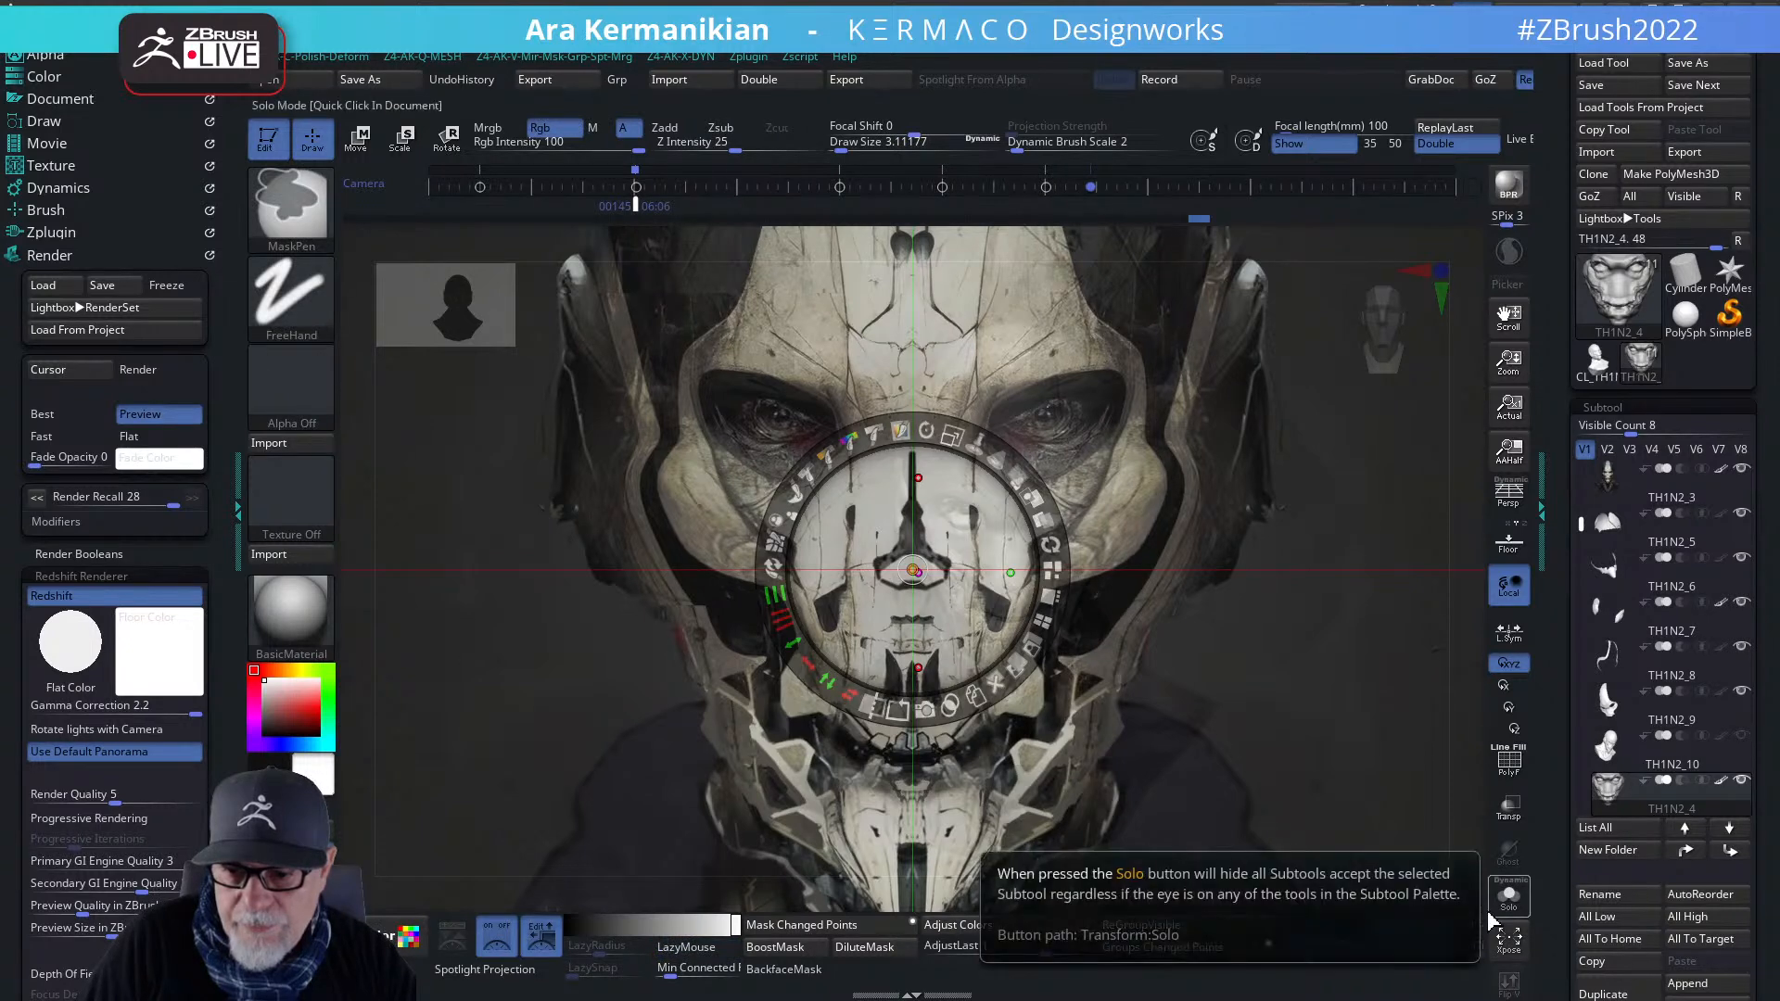
left_click_drag(1485, 912, 1481, 915)
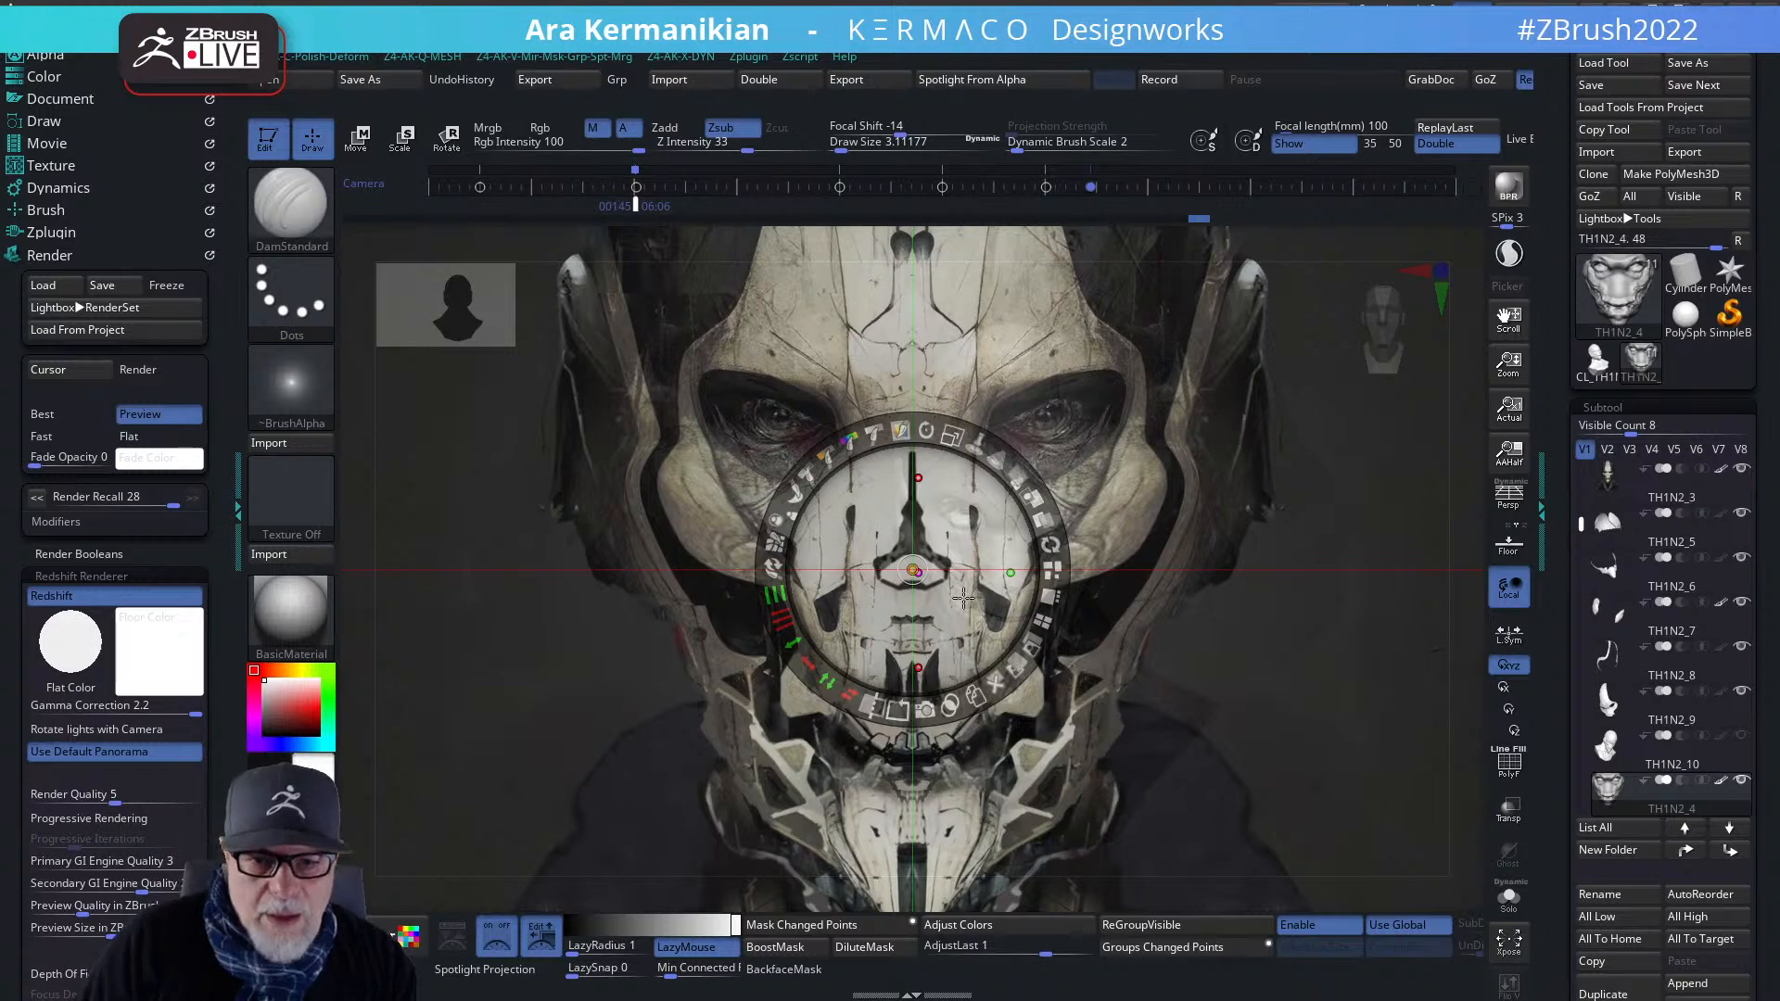
- Resize the AI_image Spotlight reference and place it beside the bust, fully clear of the face, then leave Spotlight editing
left_click_drag(954, 430, 701, 419)
left_click_drag(906, 515, 520, 493)
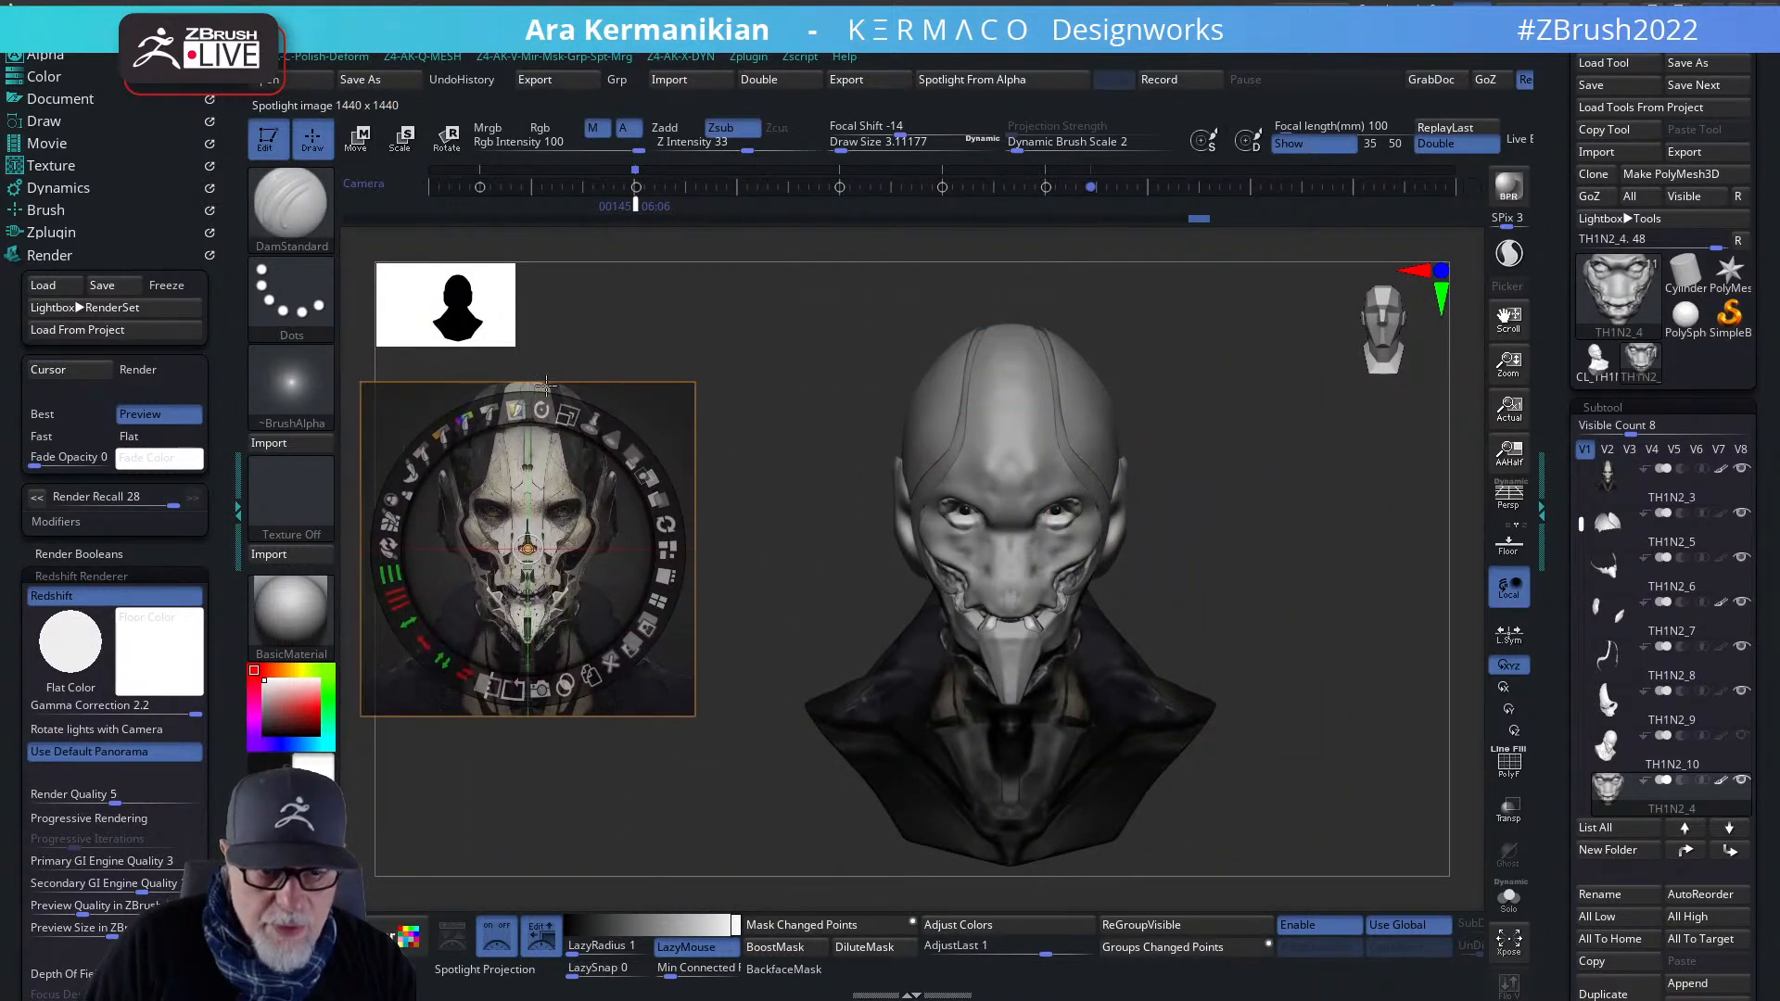
left_click_drag(568, 416, 567, 542)
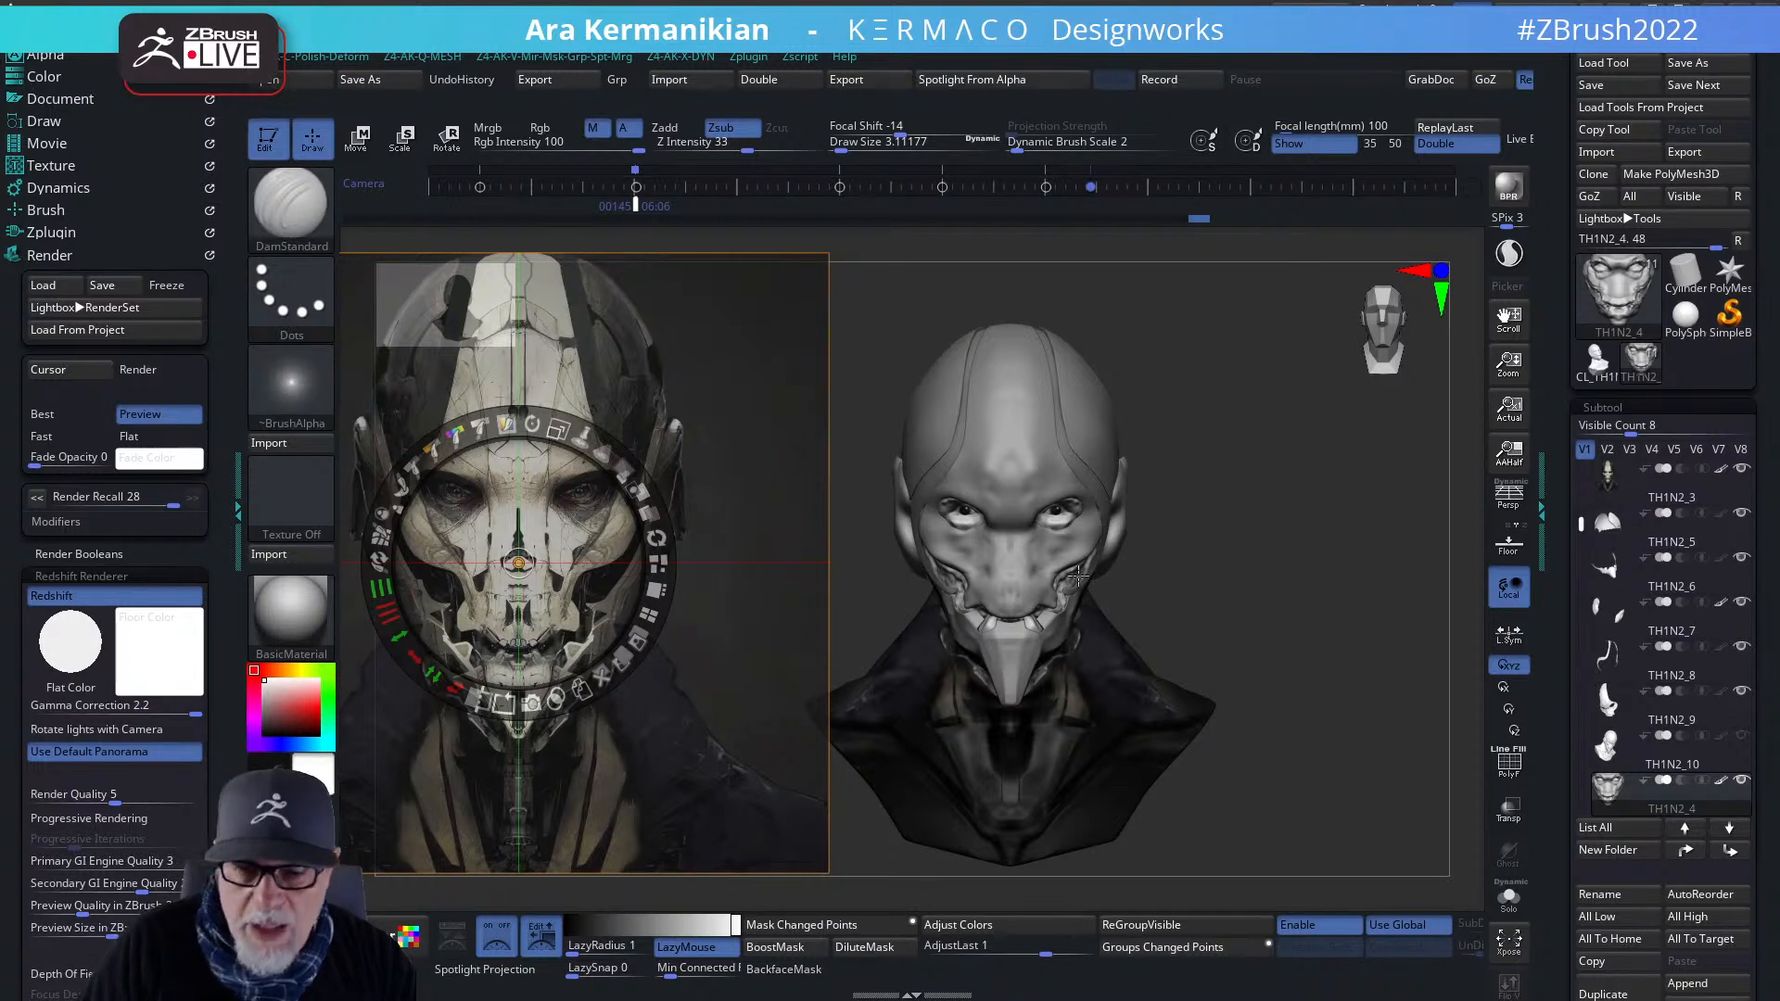
left_click(1335, 552)
left_click_drag(1390, 555, 1314, 558)
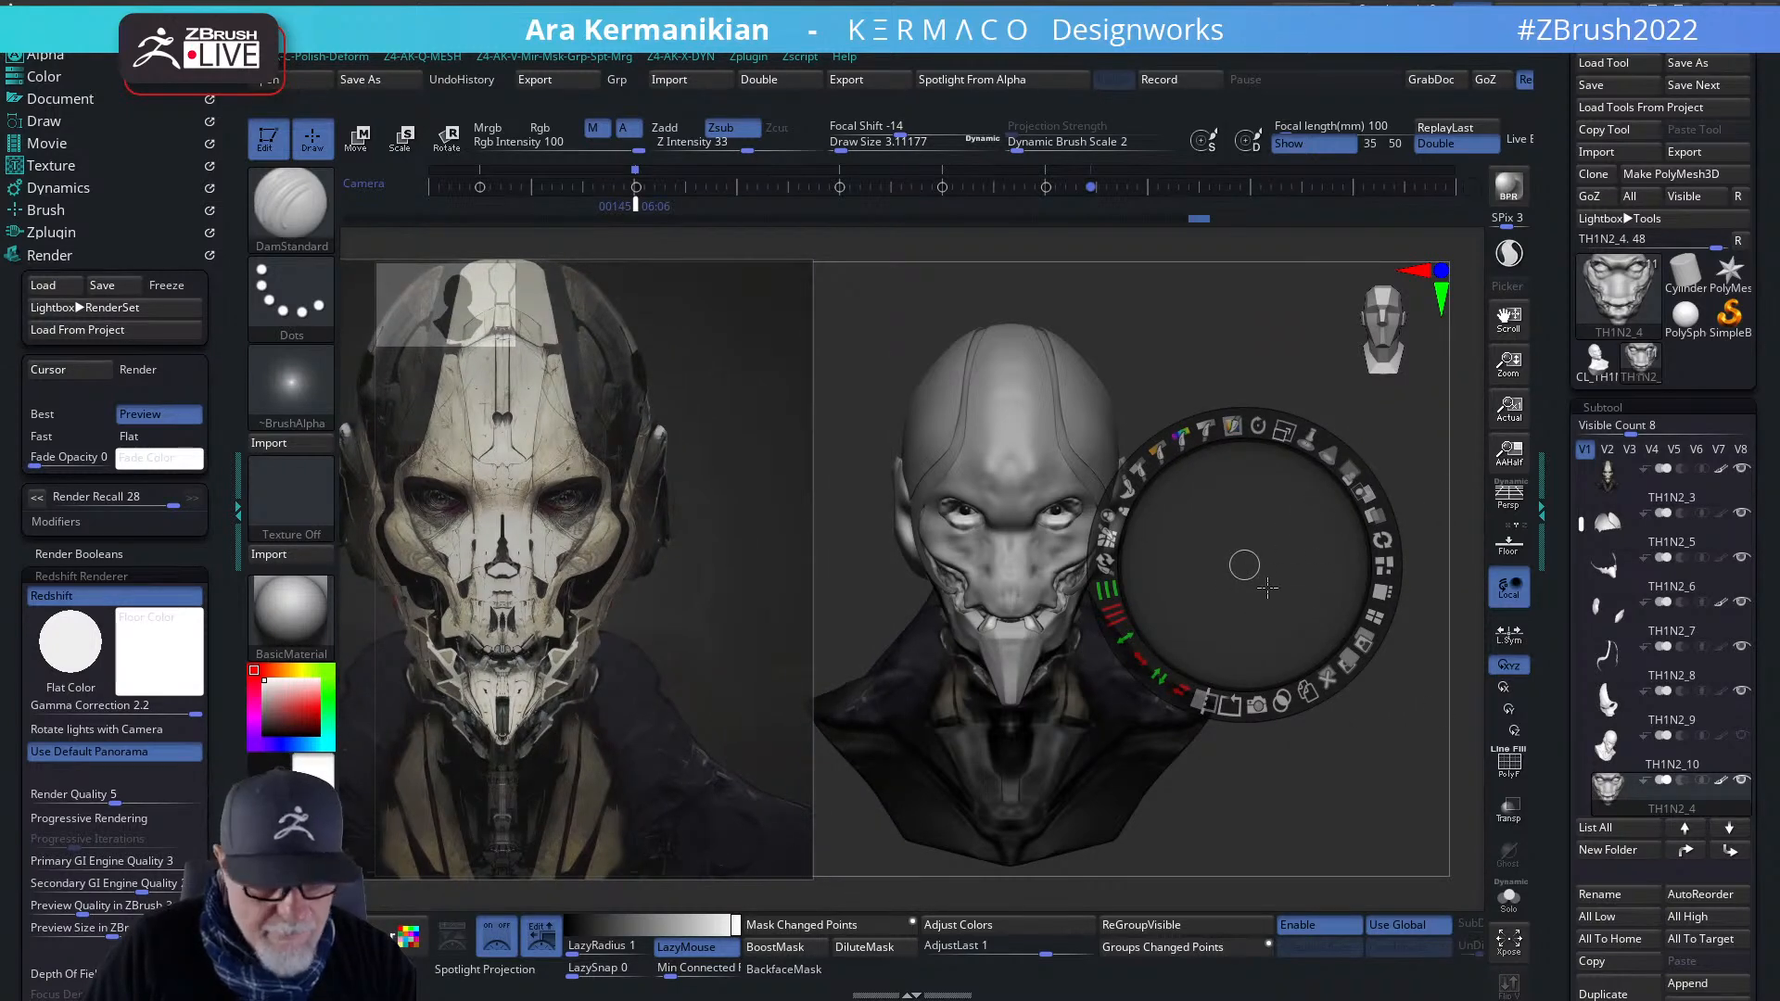
key("z")
- Turn on ghosted transparency and view the inner face TH1N2_4 through the mask from both sides and the front
left_click_drag(1351, 679, 1256, 693)
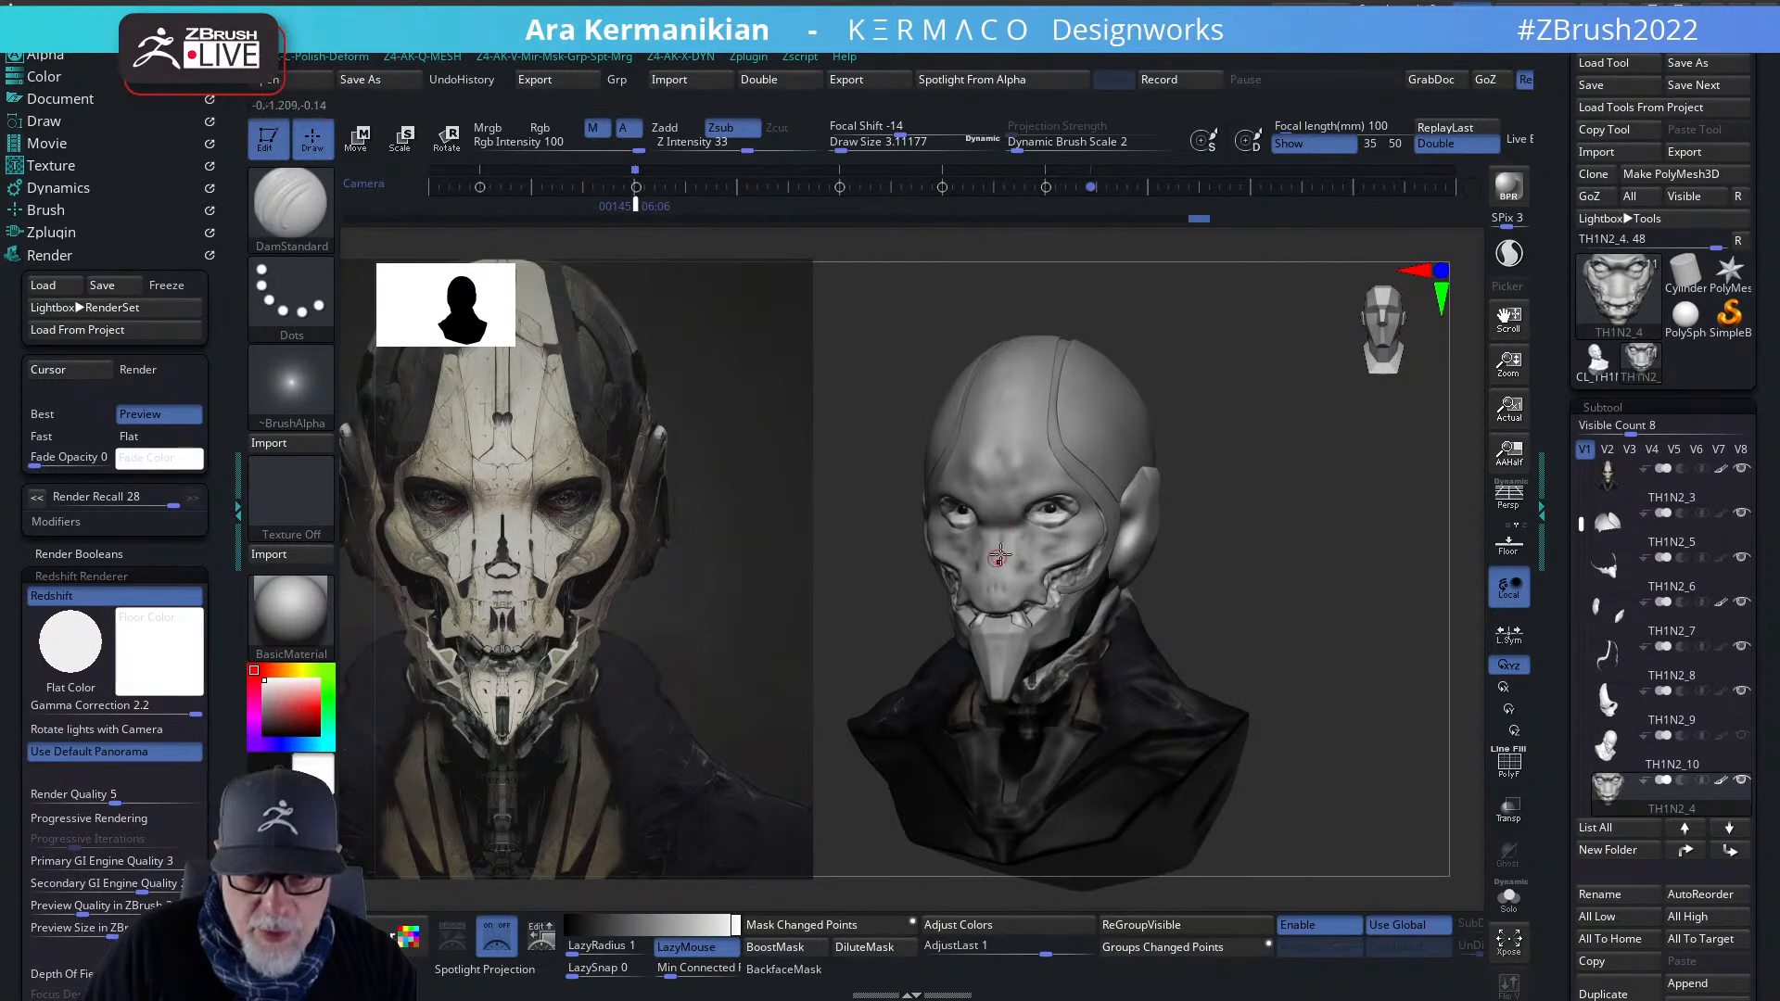
left_click_drag(1344, 599, 1420, 686, "alt")
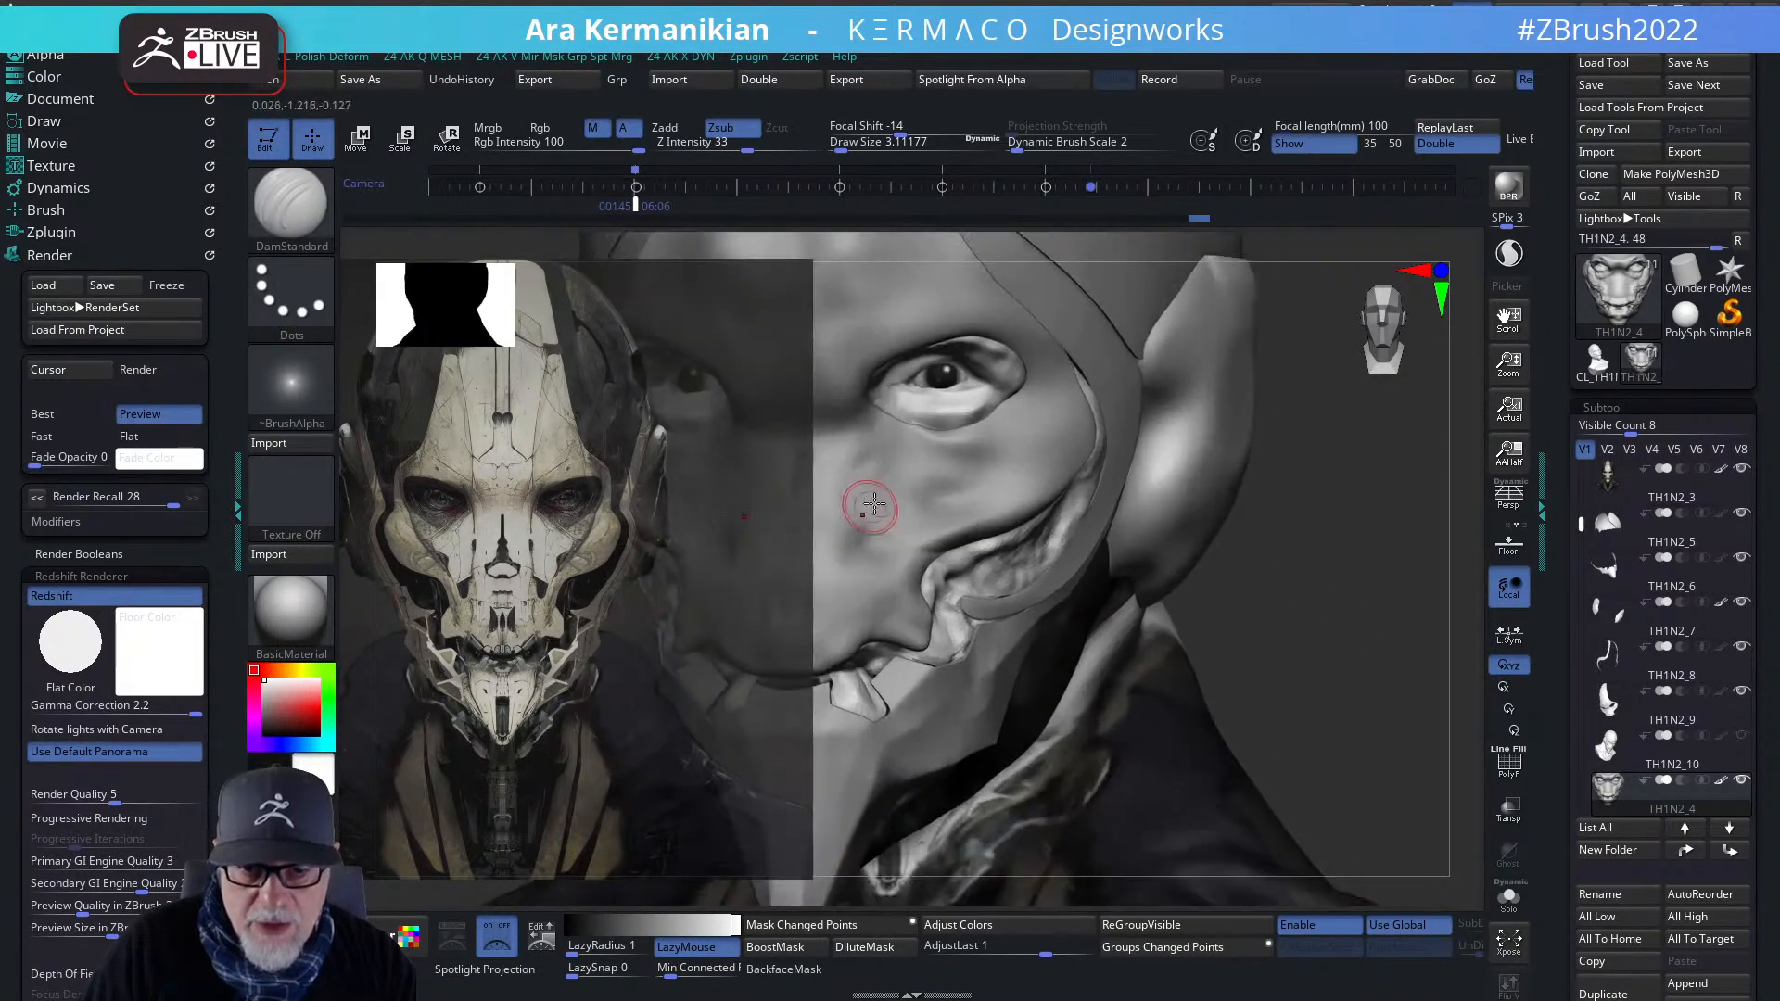
left_click_drag(1299, 572, 1497, 583)
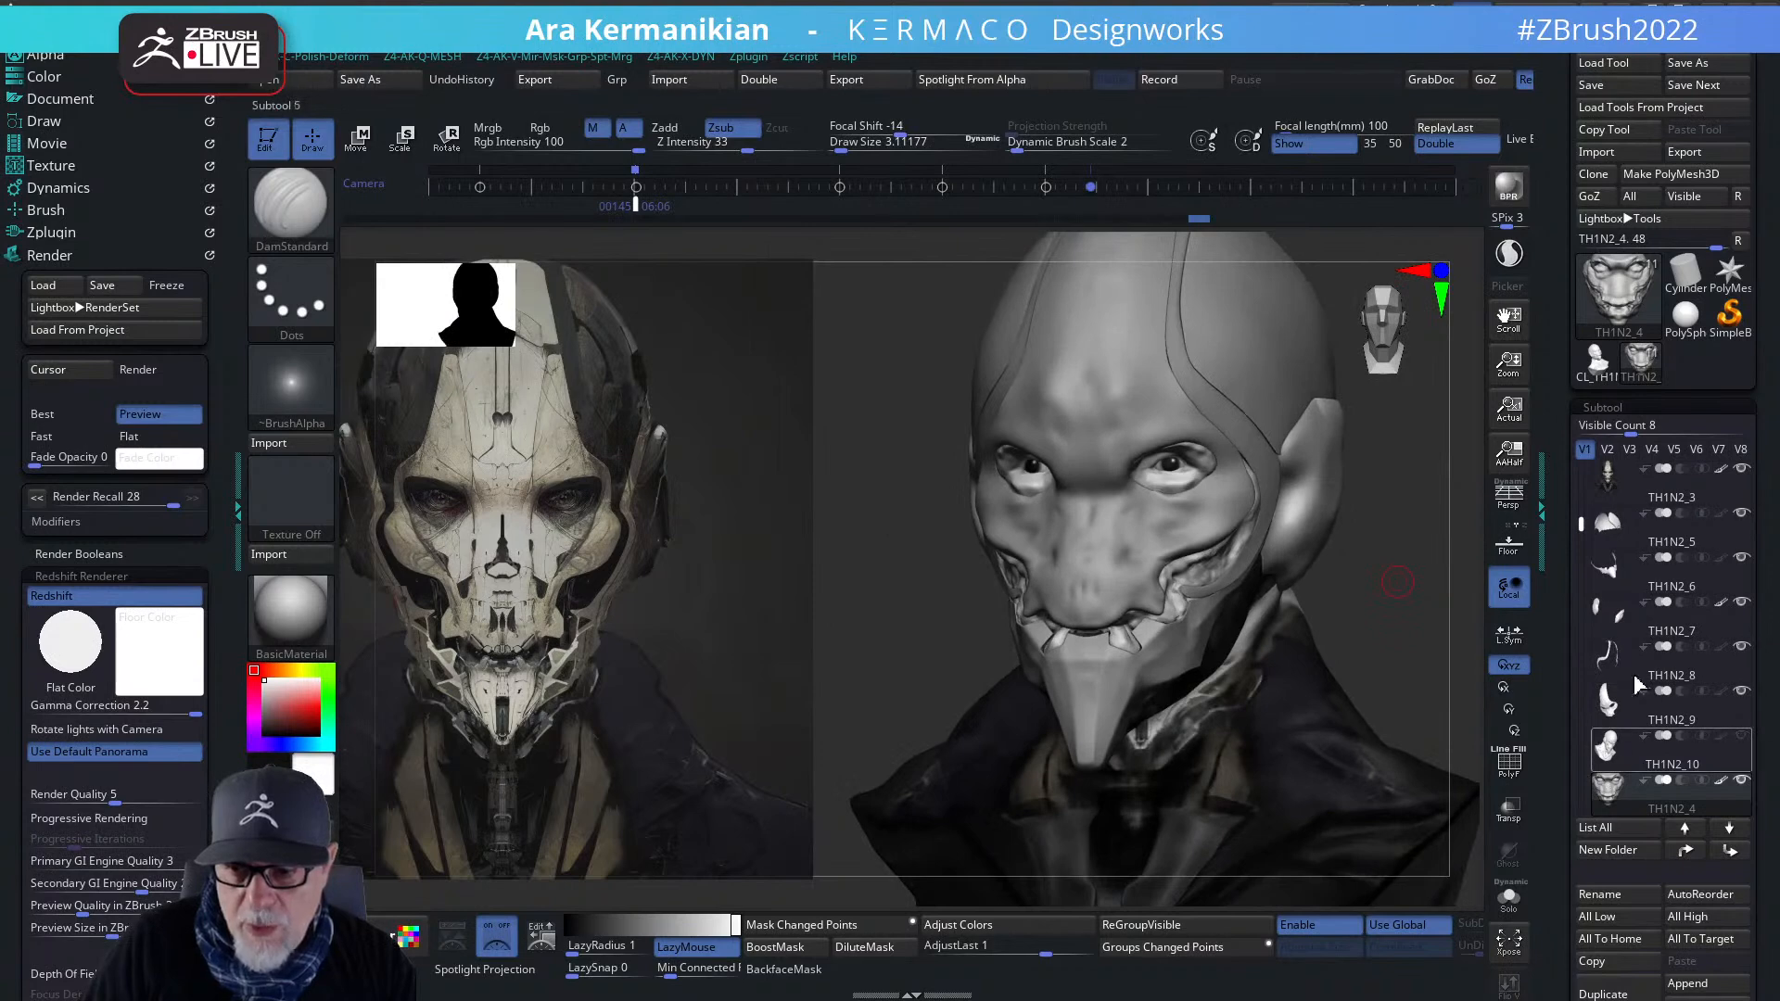
mouse_move(1664, 805)
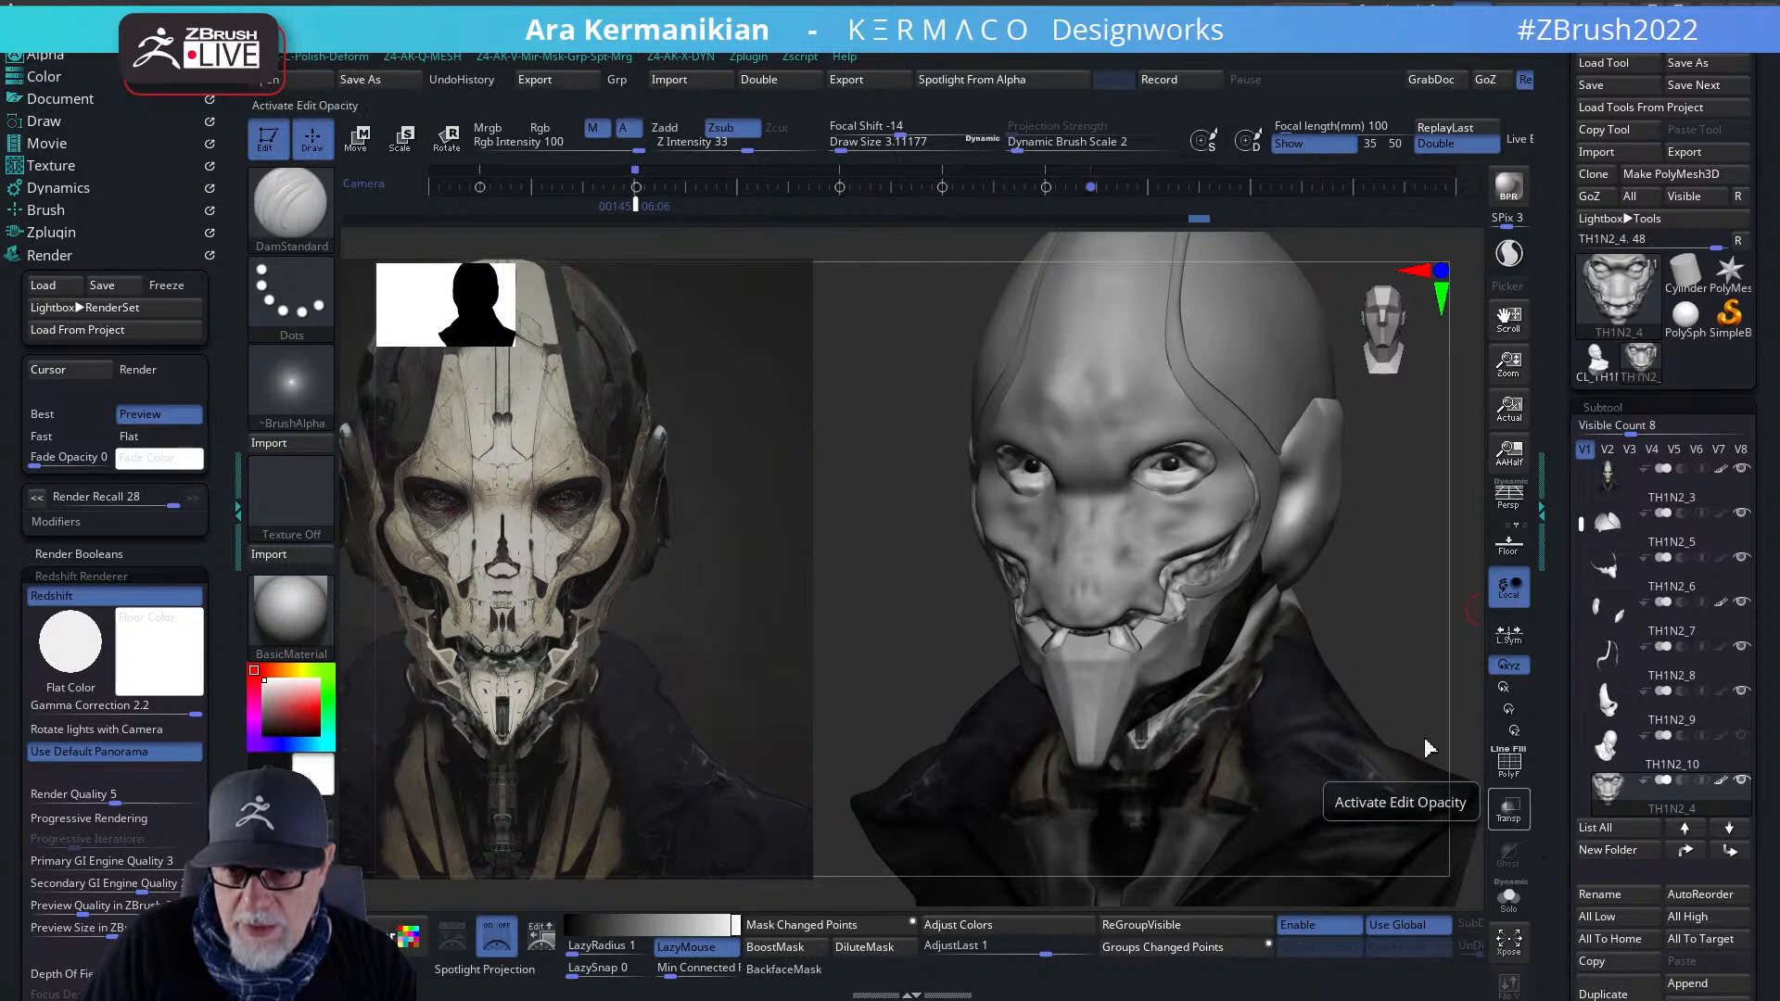
left_click(1508, 808)
mouse_move(1365, 618)
left_mouse_down()
mouse_move(1446, 623)
mouse_move(1381, 621)
mouse_move(1443, 627)
mouse_move(1088, 529)
left_mouse_up()
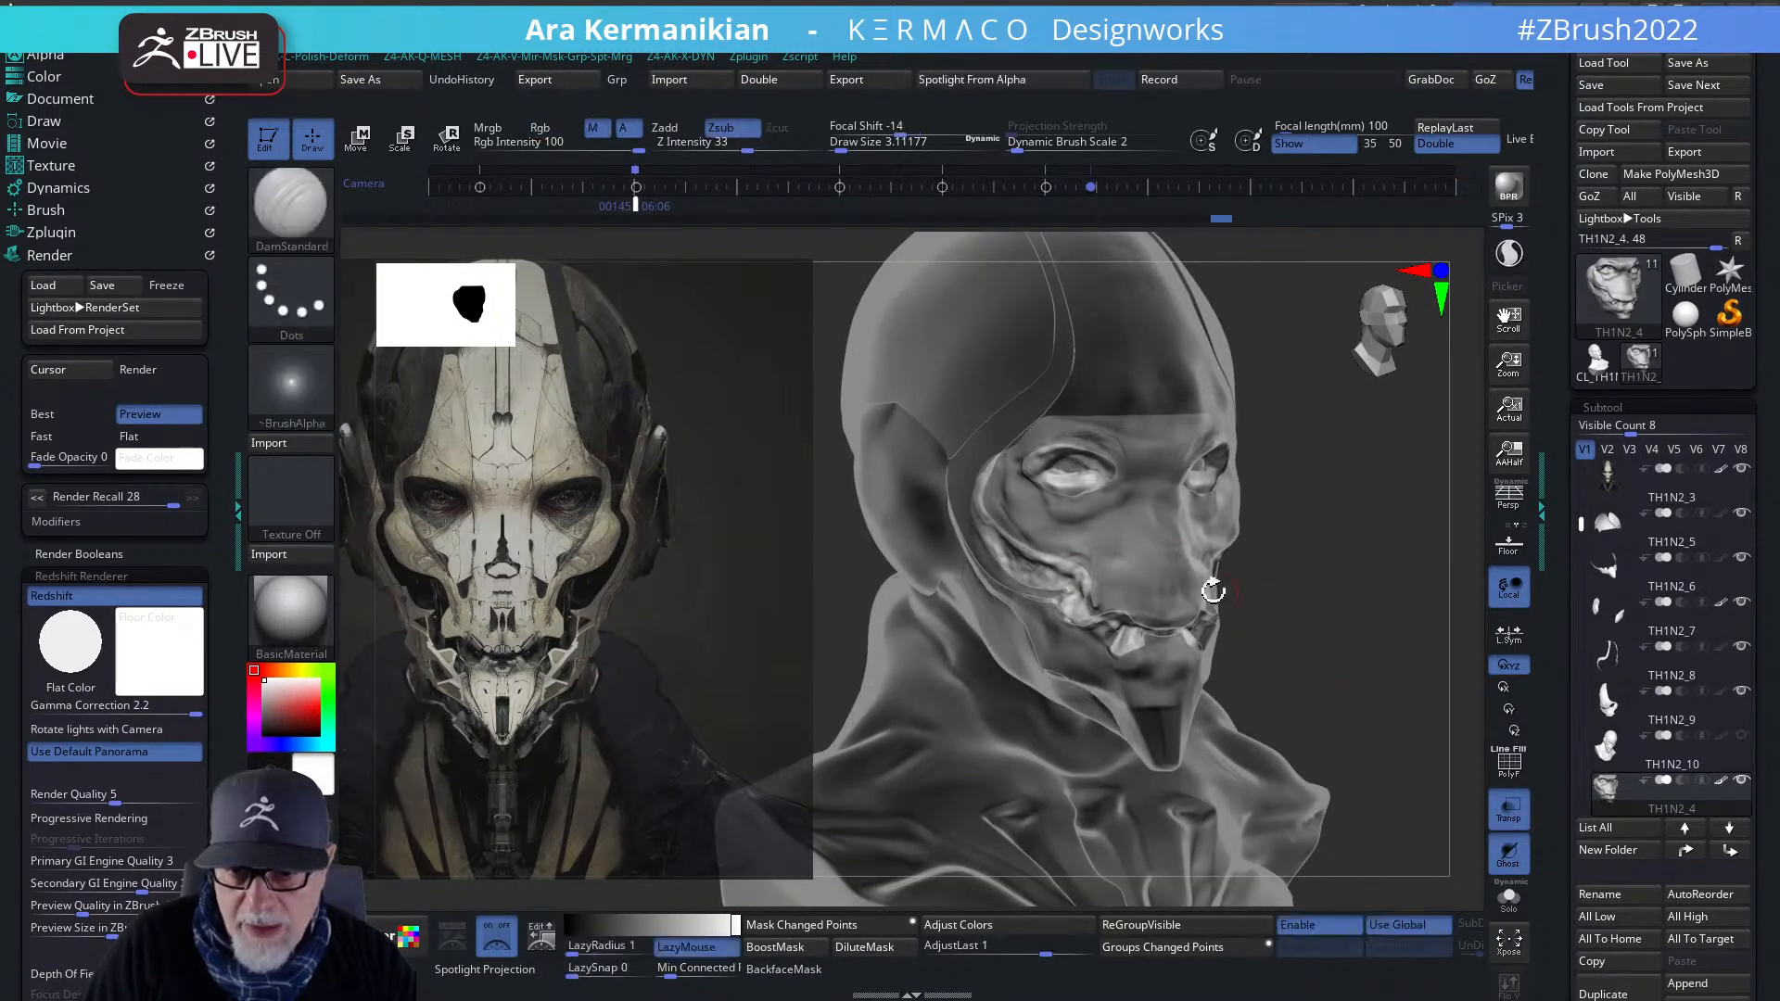
left_click_drag(1470, 667, 1251, 658)
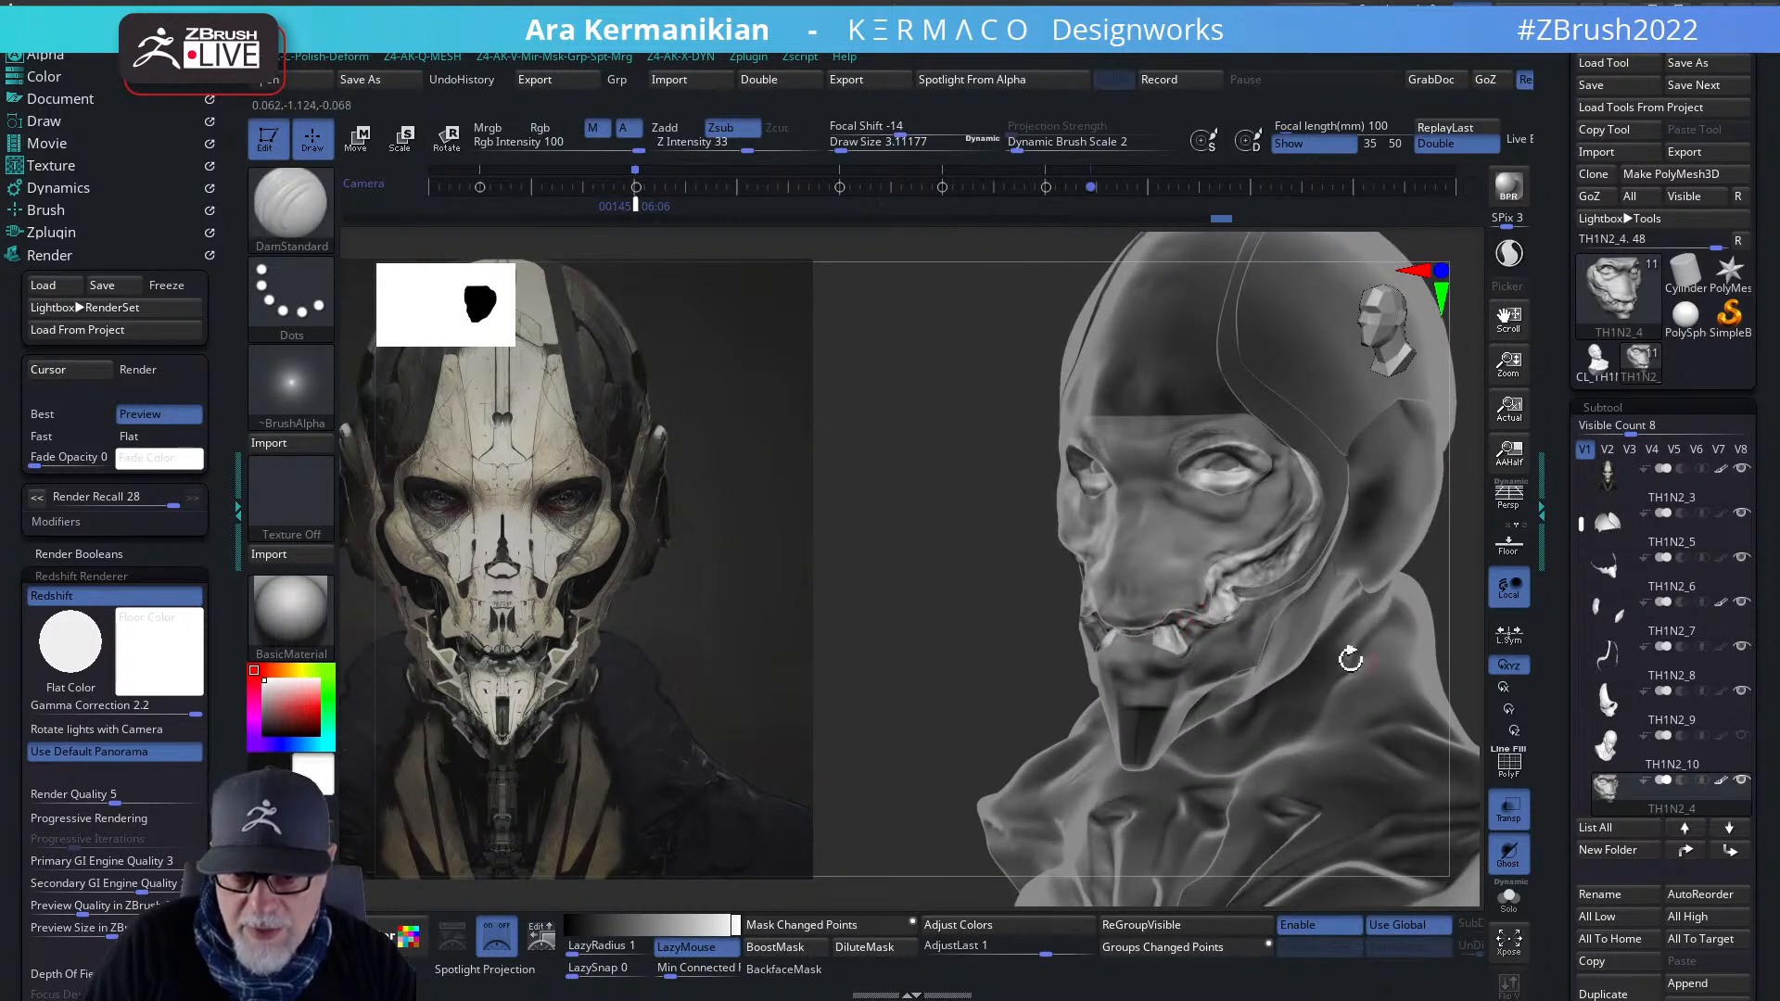
left_click_drag(835, 636, 1230, 647)
mouse_move(1385, 616)
left_mouse_down("alt")
mouse_move(1399, 608)
mouse_move(1392, 682)
left_mouse_up("alt")
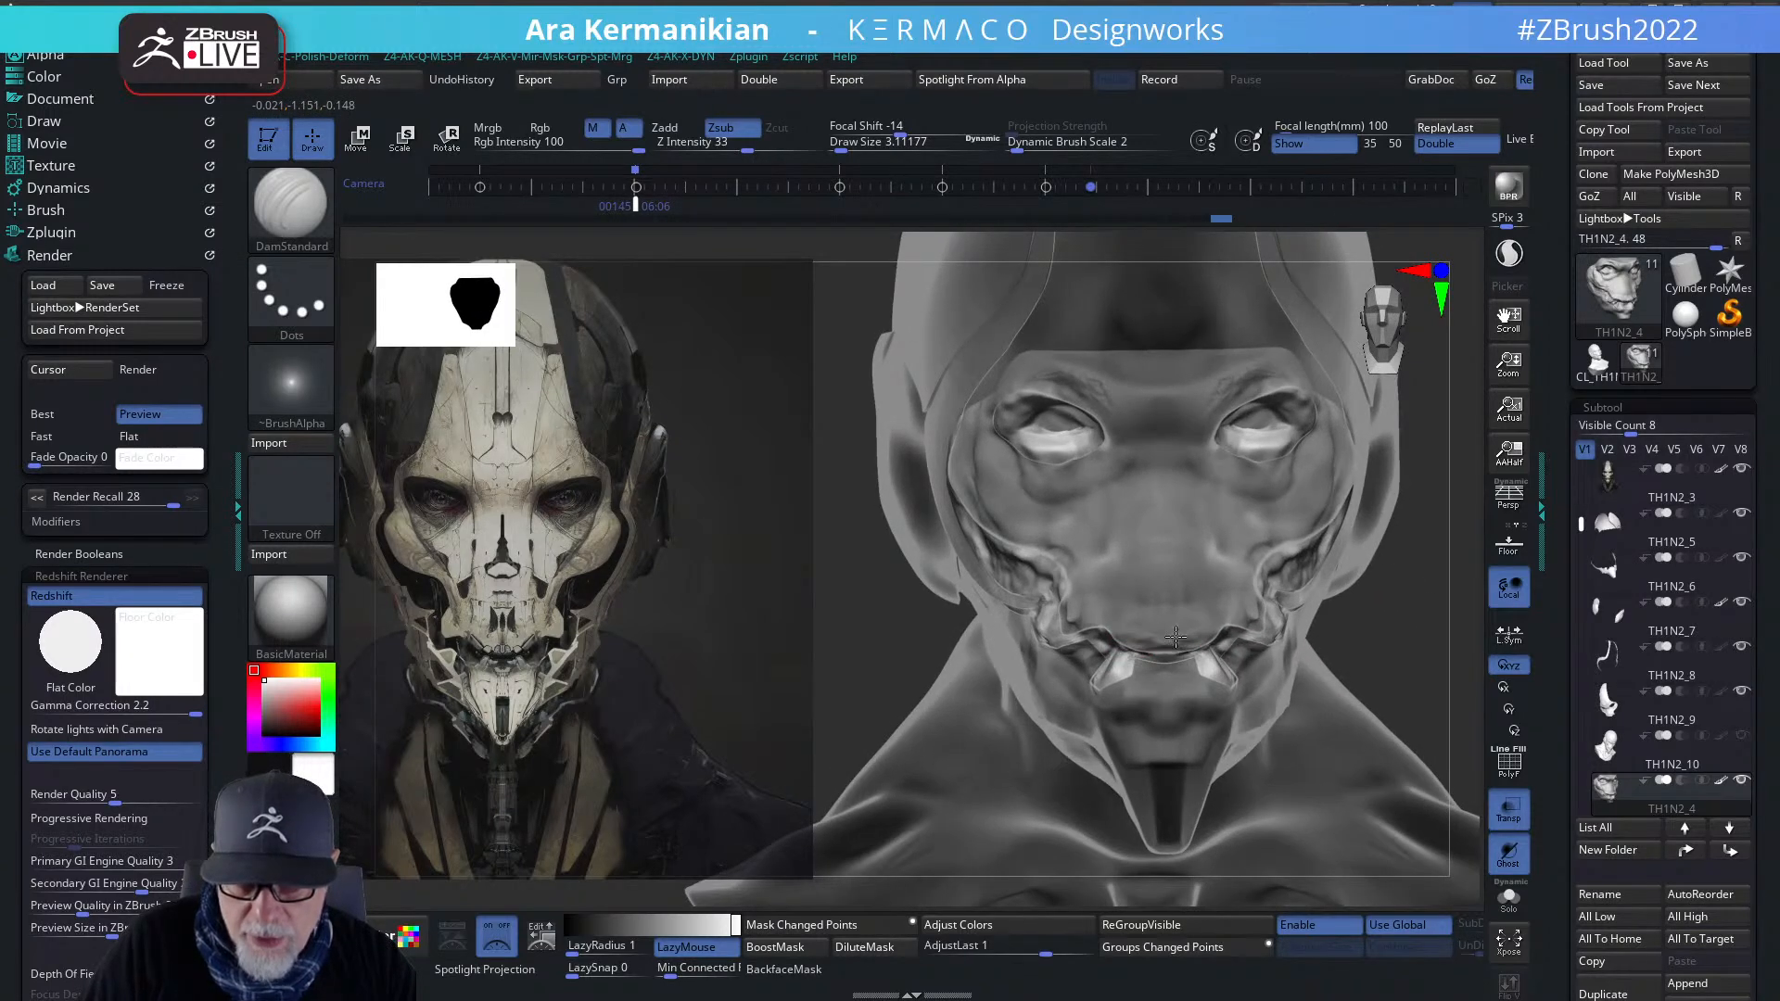
- Switch to the mask subtool TH1N2_9 and back to the inner face TH1N2_4
left_click(1080, 621, "alt")
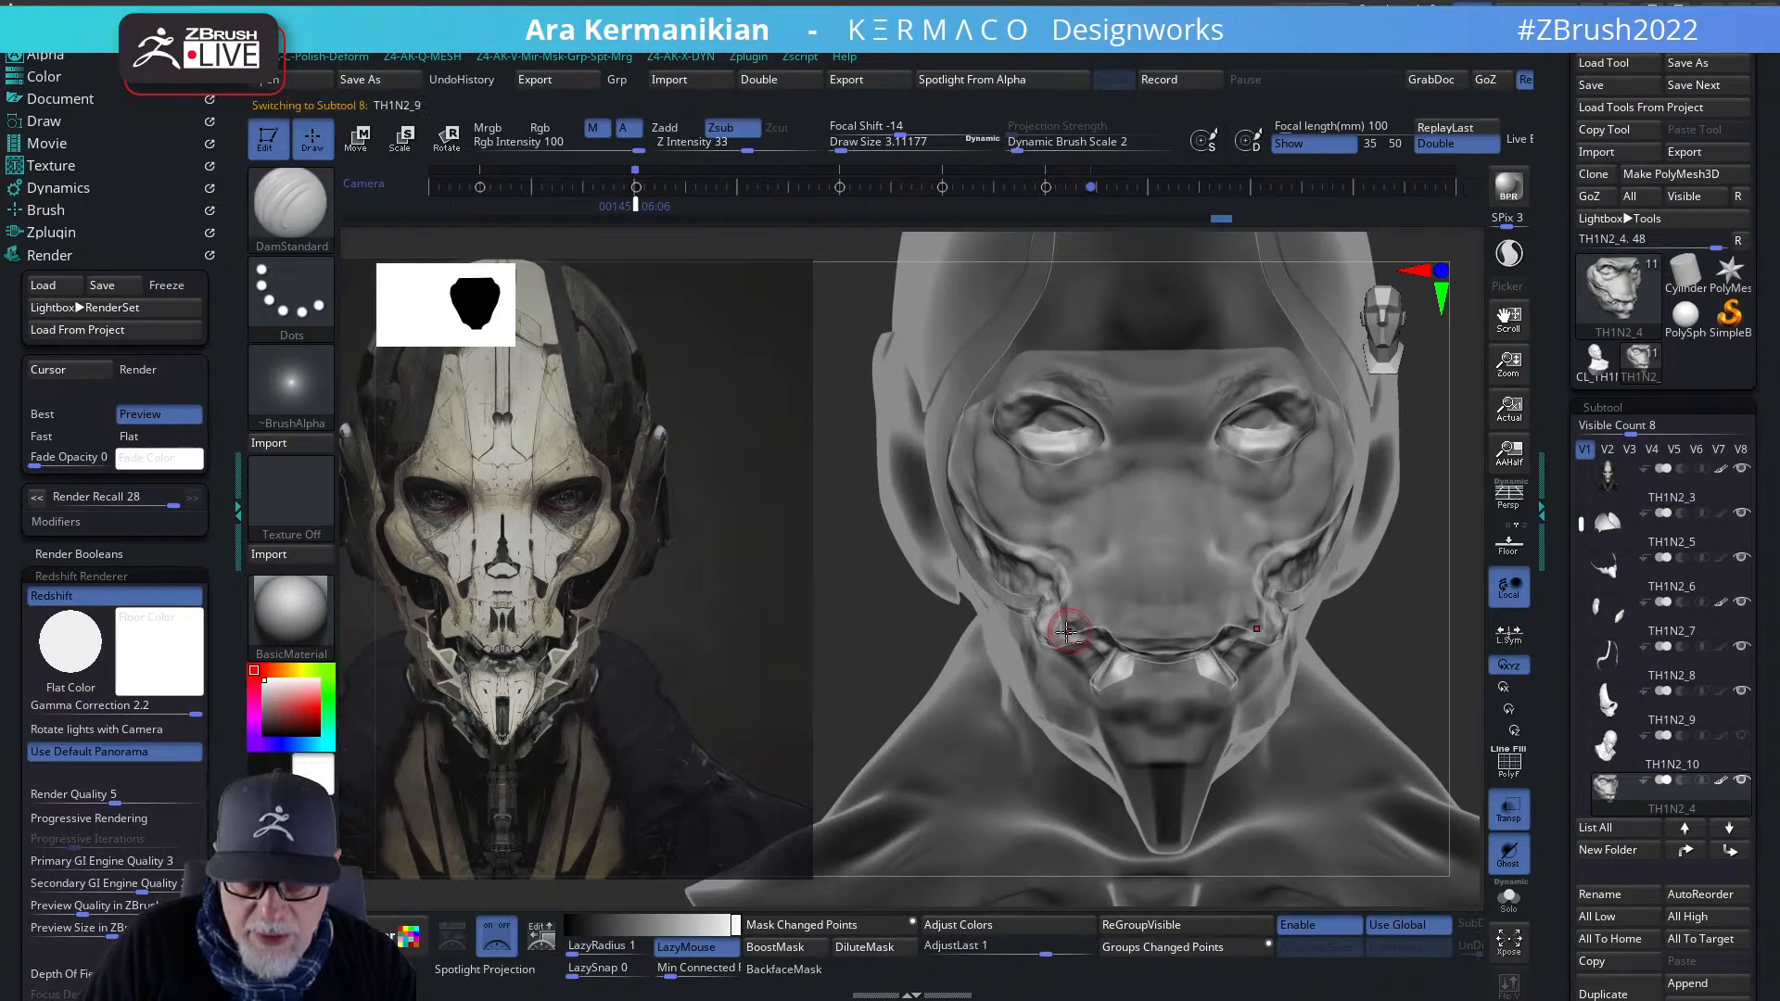
left_click(1083, 619)
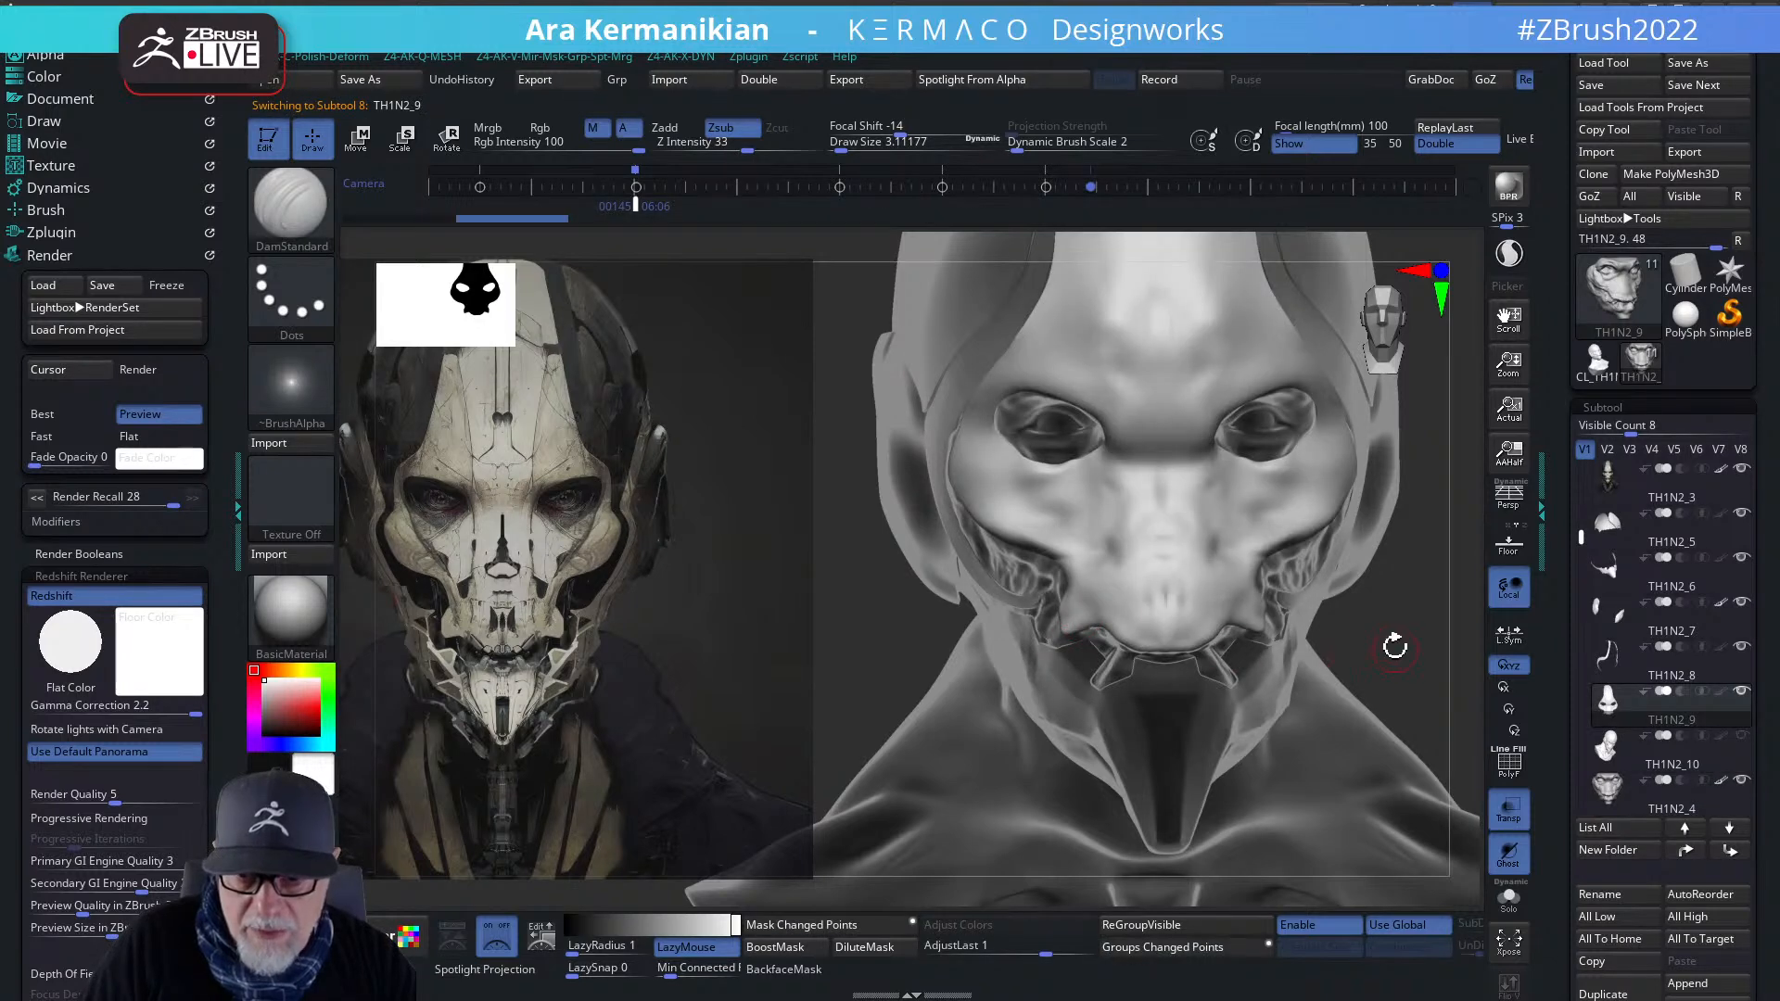
left_click(1285, 576, "alt")
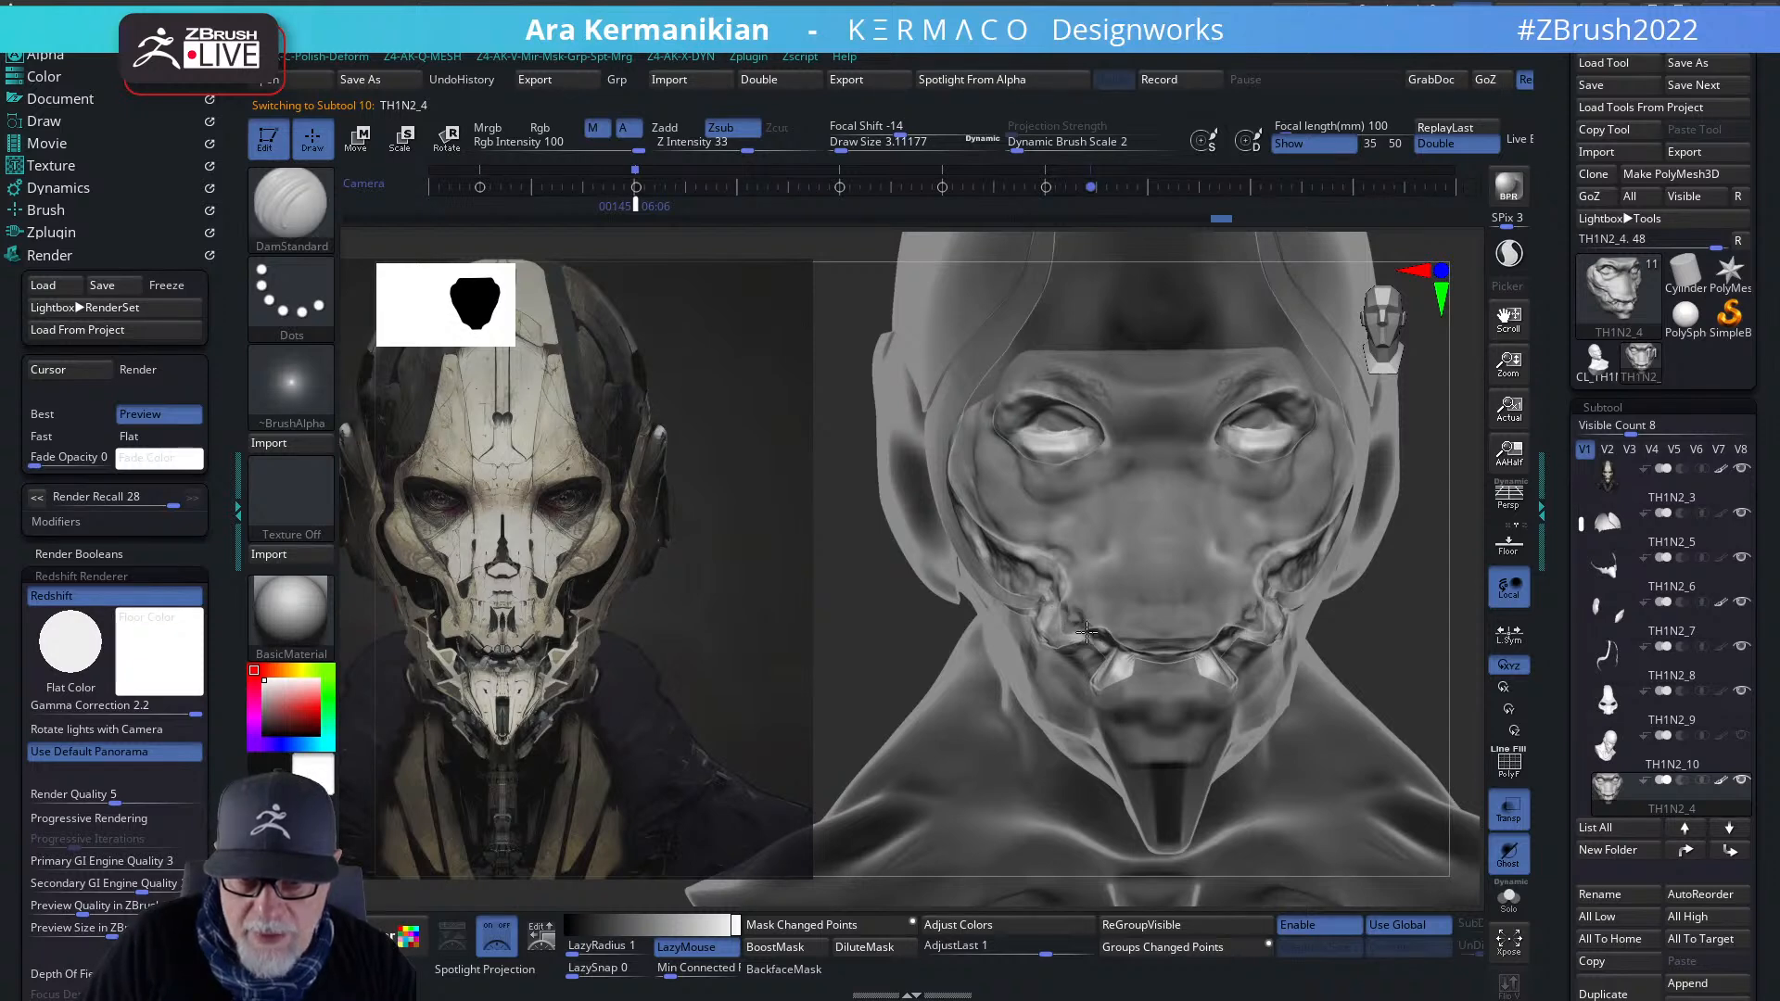
- Set the DamStandard draw size to about 4.3 and carve more creases into the exposed cheek tissue of TH1N2_4
key("shift")
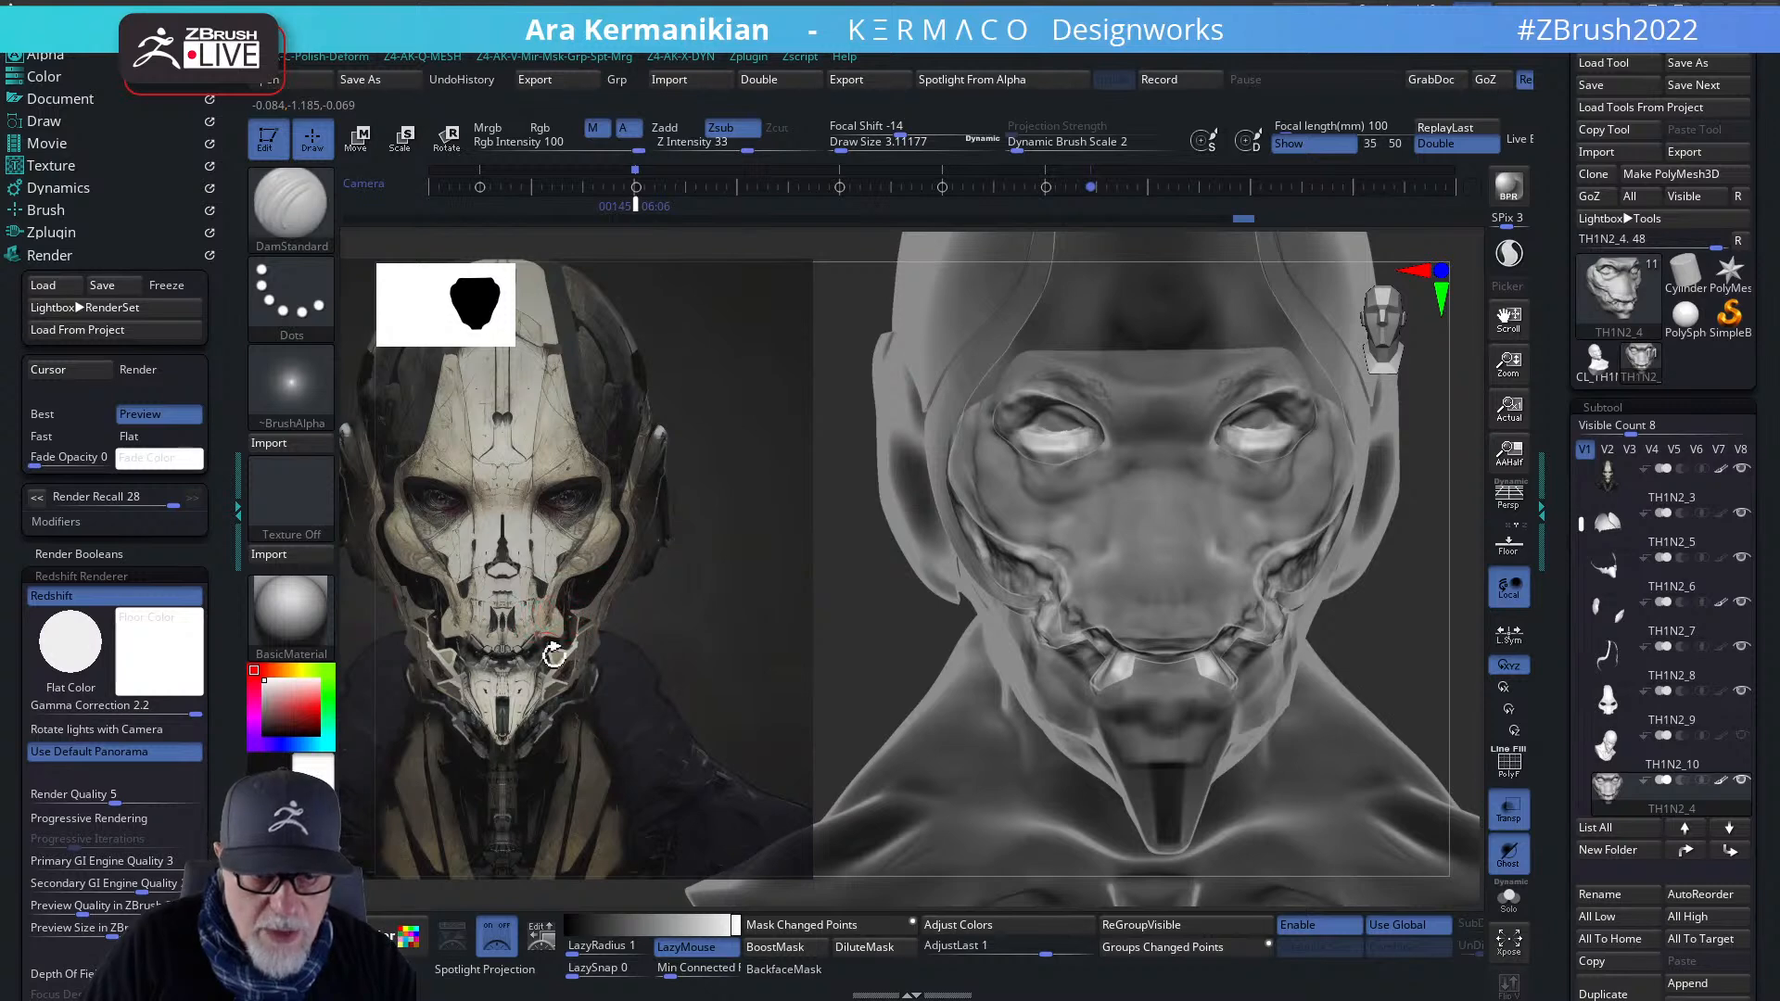
mouse_move(1354, 628)
left_mouse_down("alt")
mouse_move(1271, 615)
mouse_move(1283, 714)
mouse_move(1159, 700)
mouse_move(1170, 691)
left_mouse_up("alt")
key("s")
left_click_drag(1169, 537, 1141, 538)
mouse_move(1146, 612)
left_mouse_down()
mouse_move(1159, 531)
mouse_move(1170, 547)
mouse_move(1144, 554)
mouse_move(1170, 530)
mouse_move(1139, 556)
mouse_move(1196, 526)
left_mouse_up()
key("s")
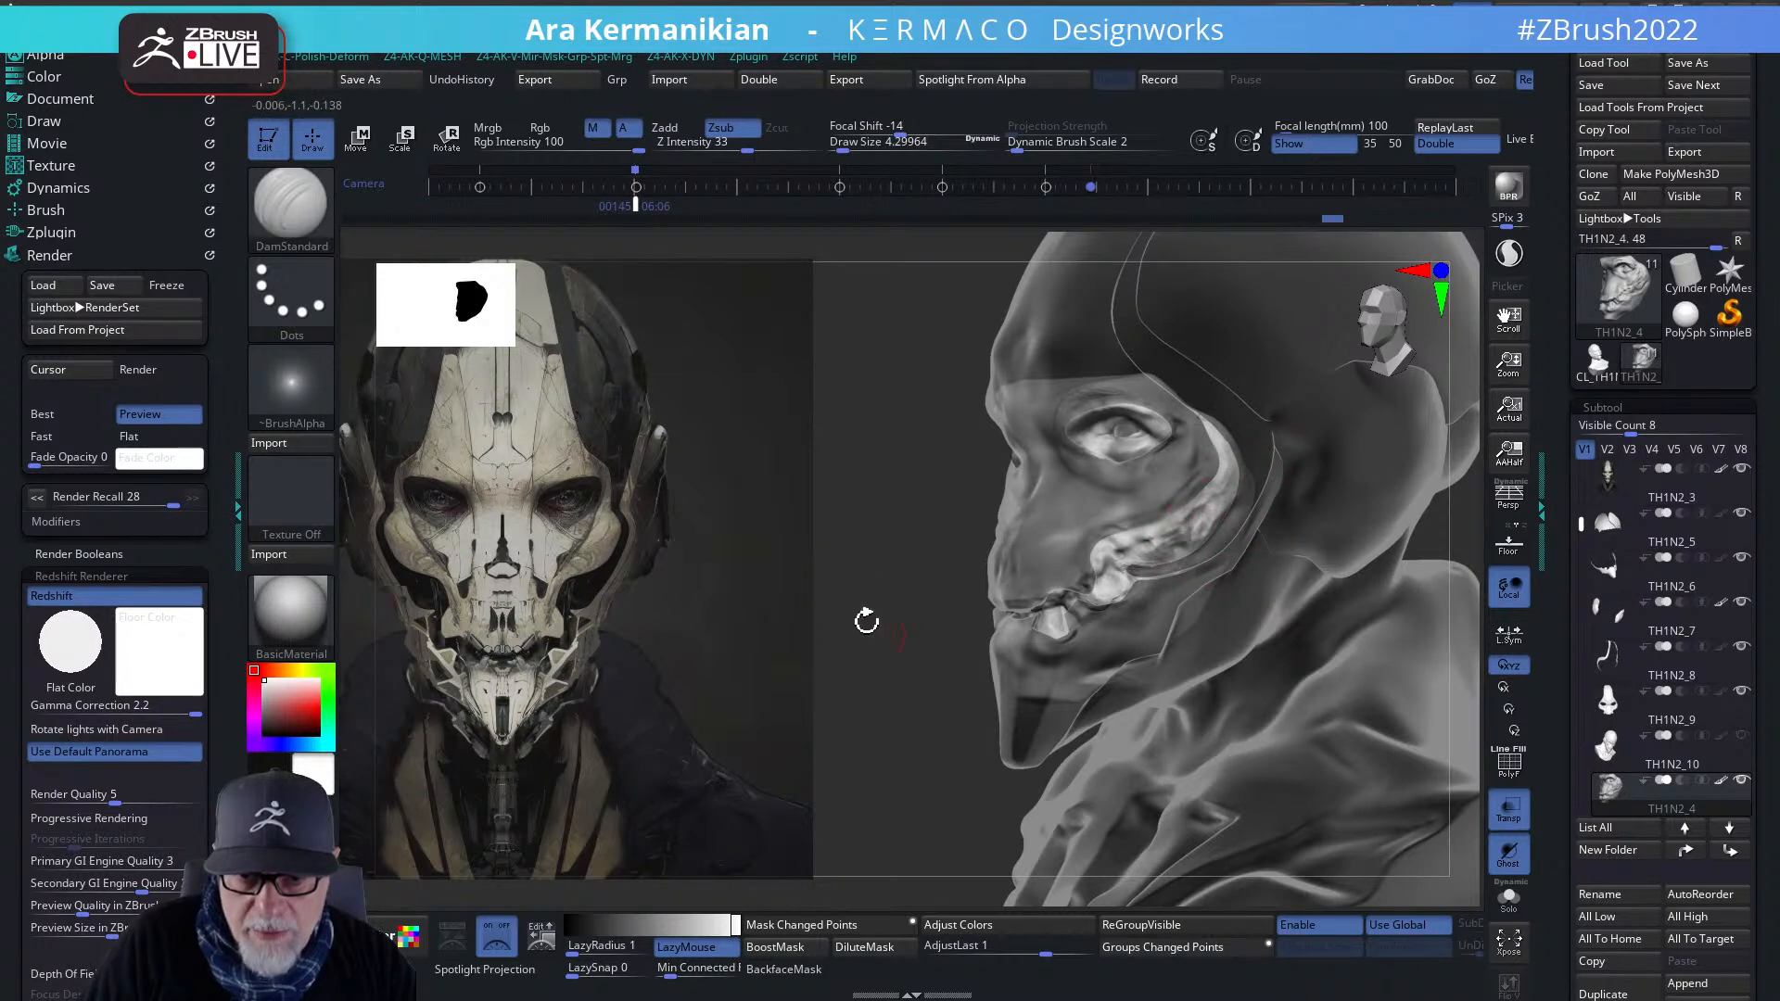
left_click_drag(847, 598, 1078, 626)
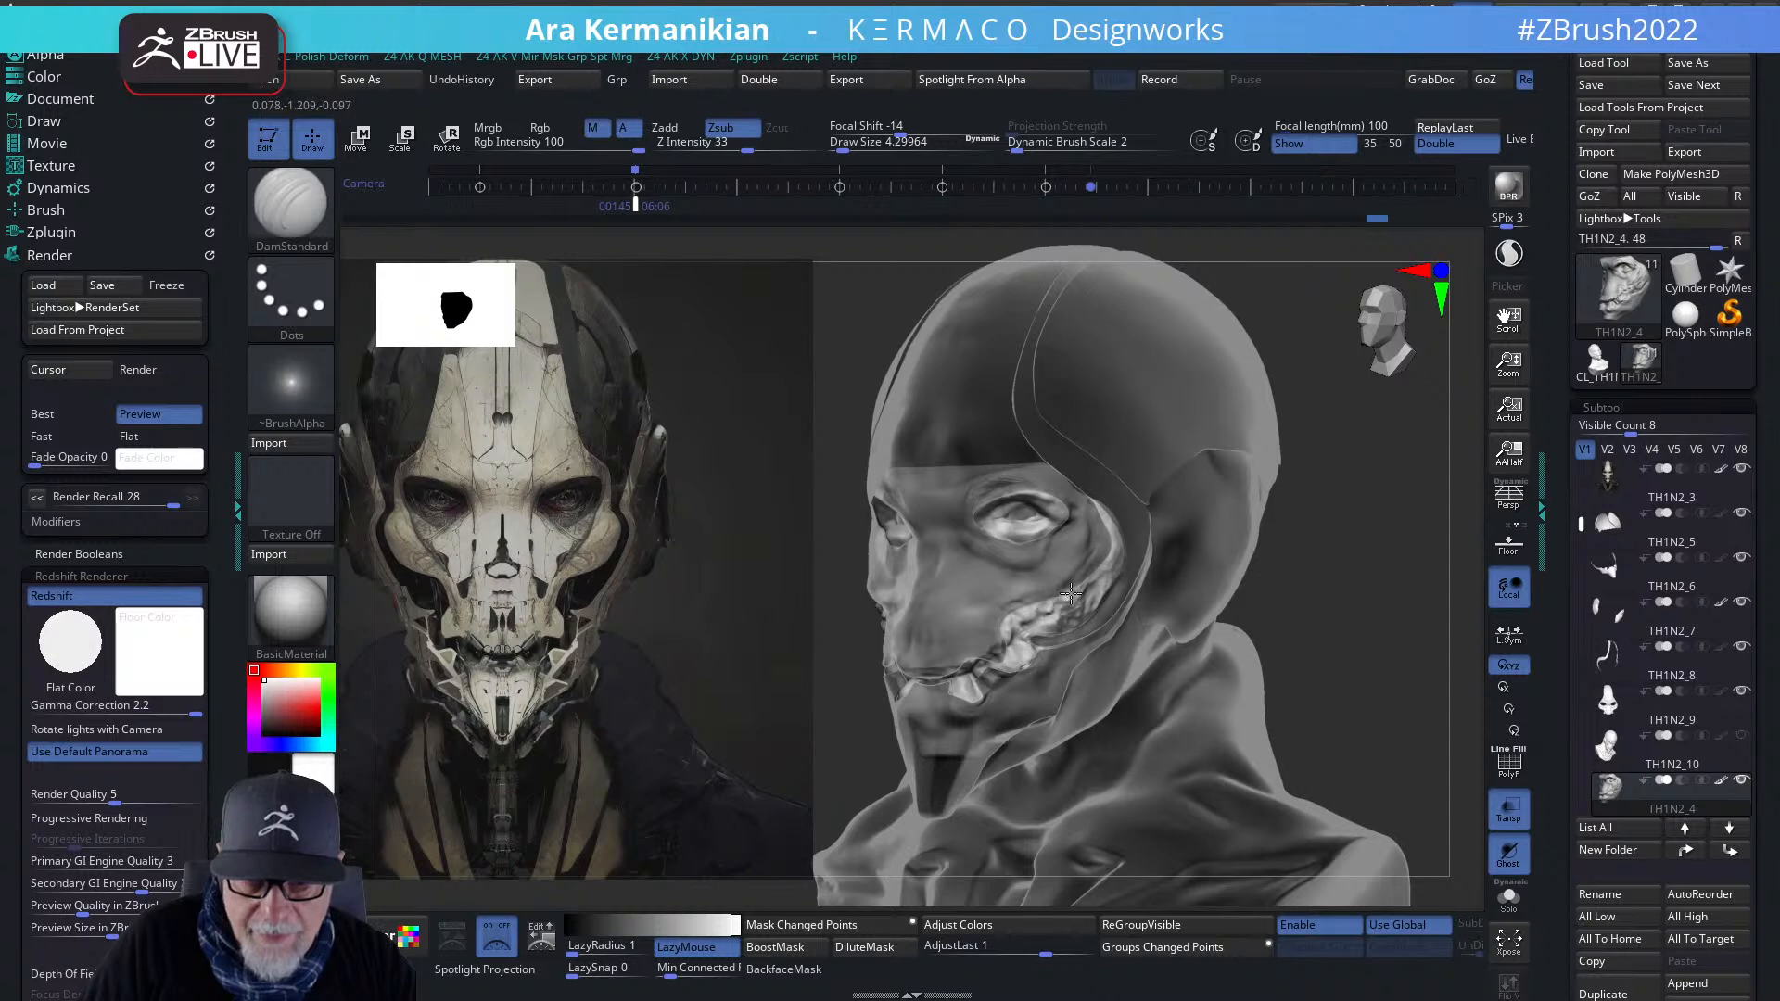
left_click_drag(1351, 665, 1363, 652, "shift")
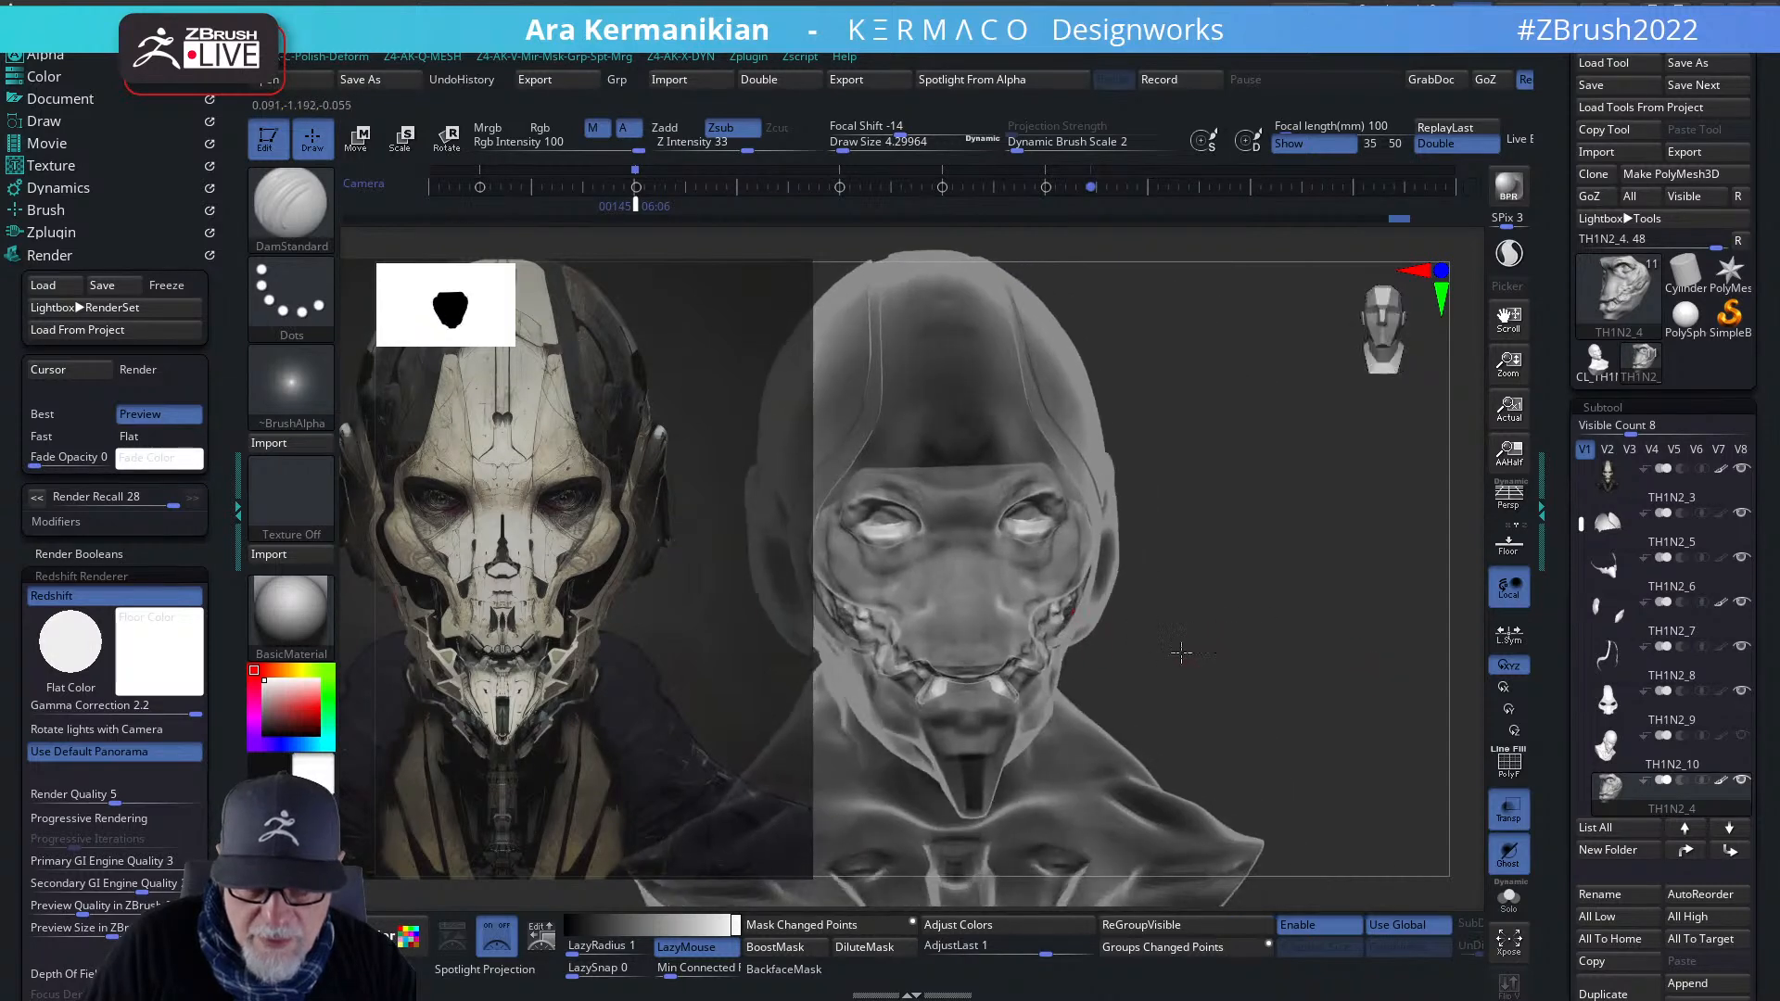
- Switch to the hPolish brush and touch up the inner face's exposed cheek area from both sides
left_click_drag(1192, 652, 1038, 640)
right_click(1028, 622)
left_click(1078, 660)
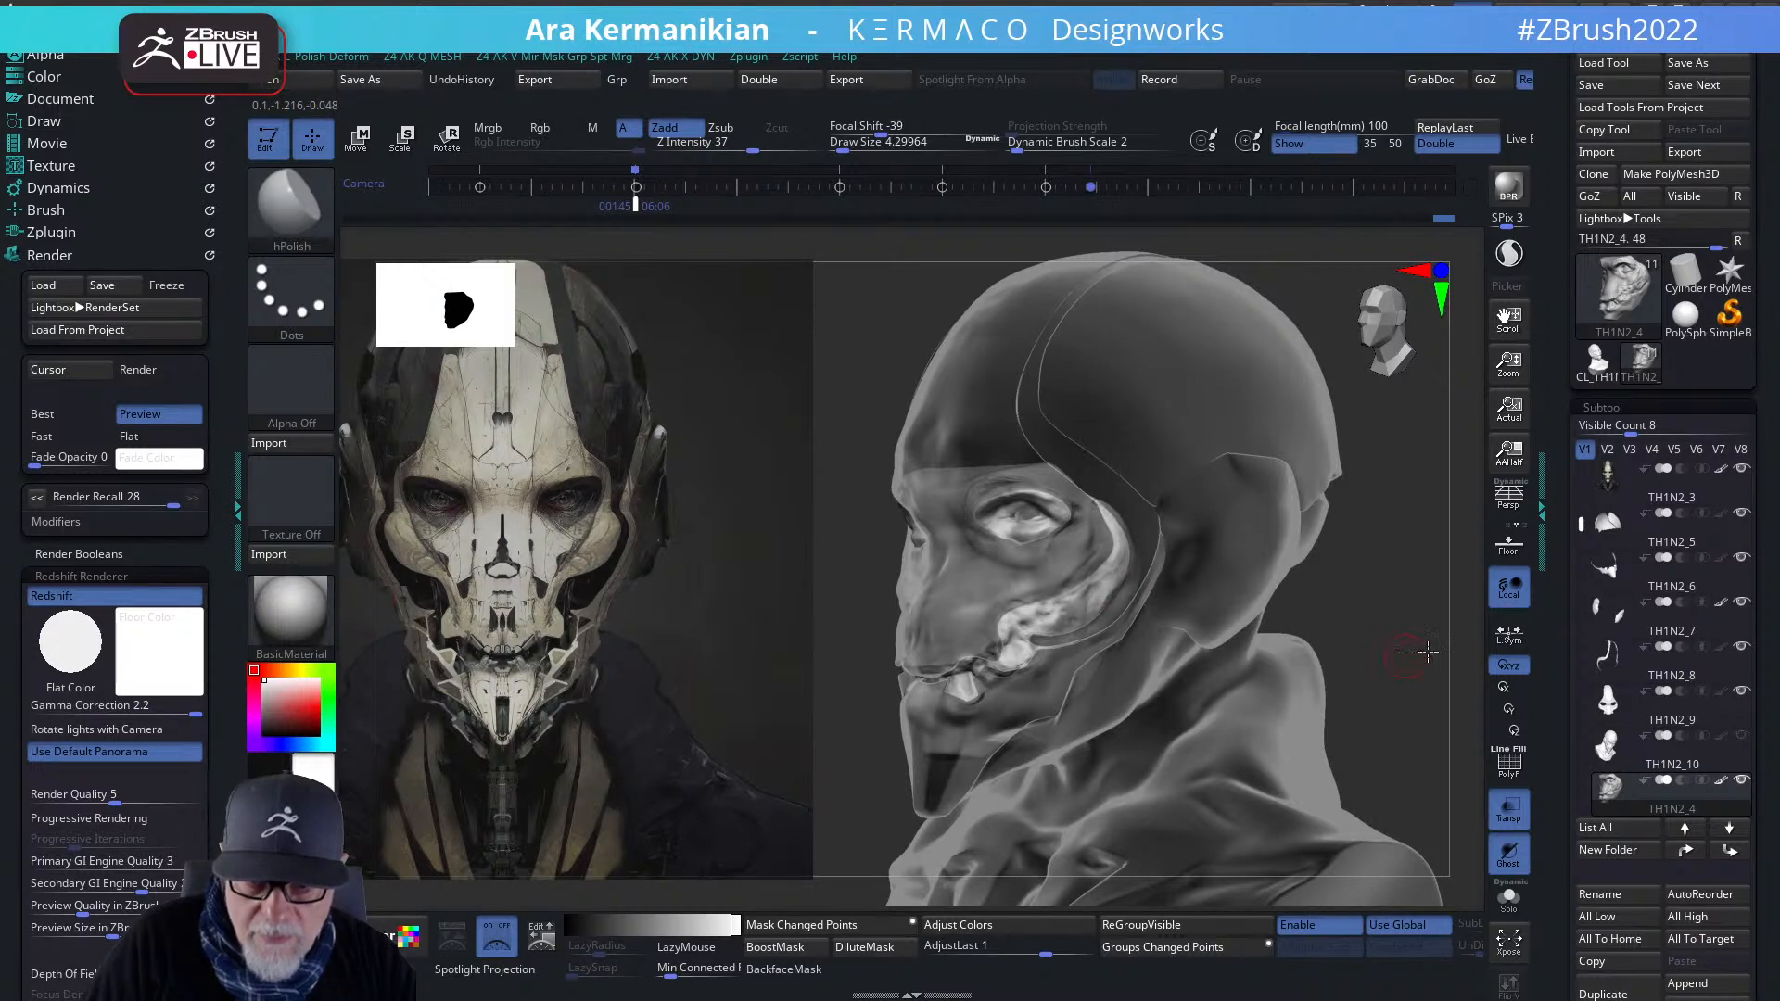
left_click_drag(1407, 654, 1072, 636)
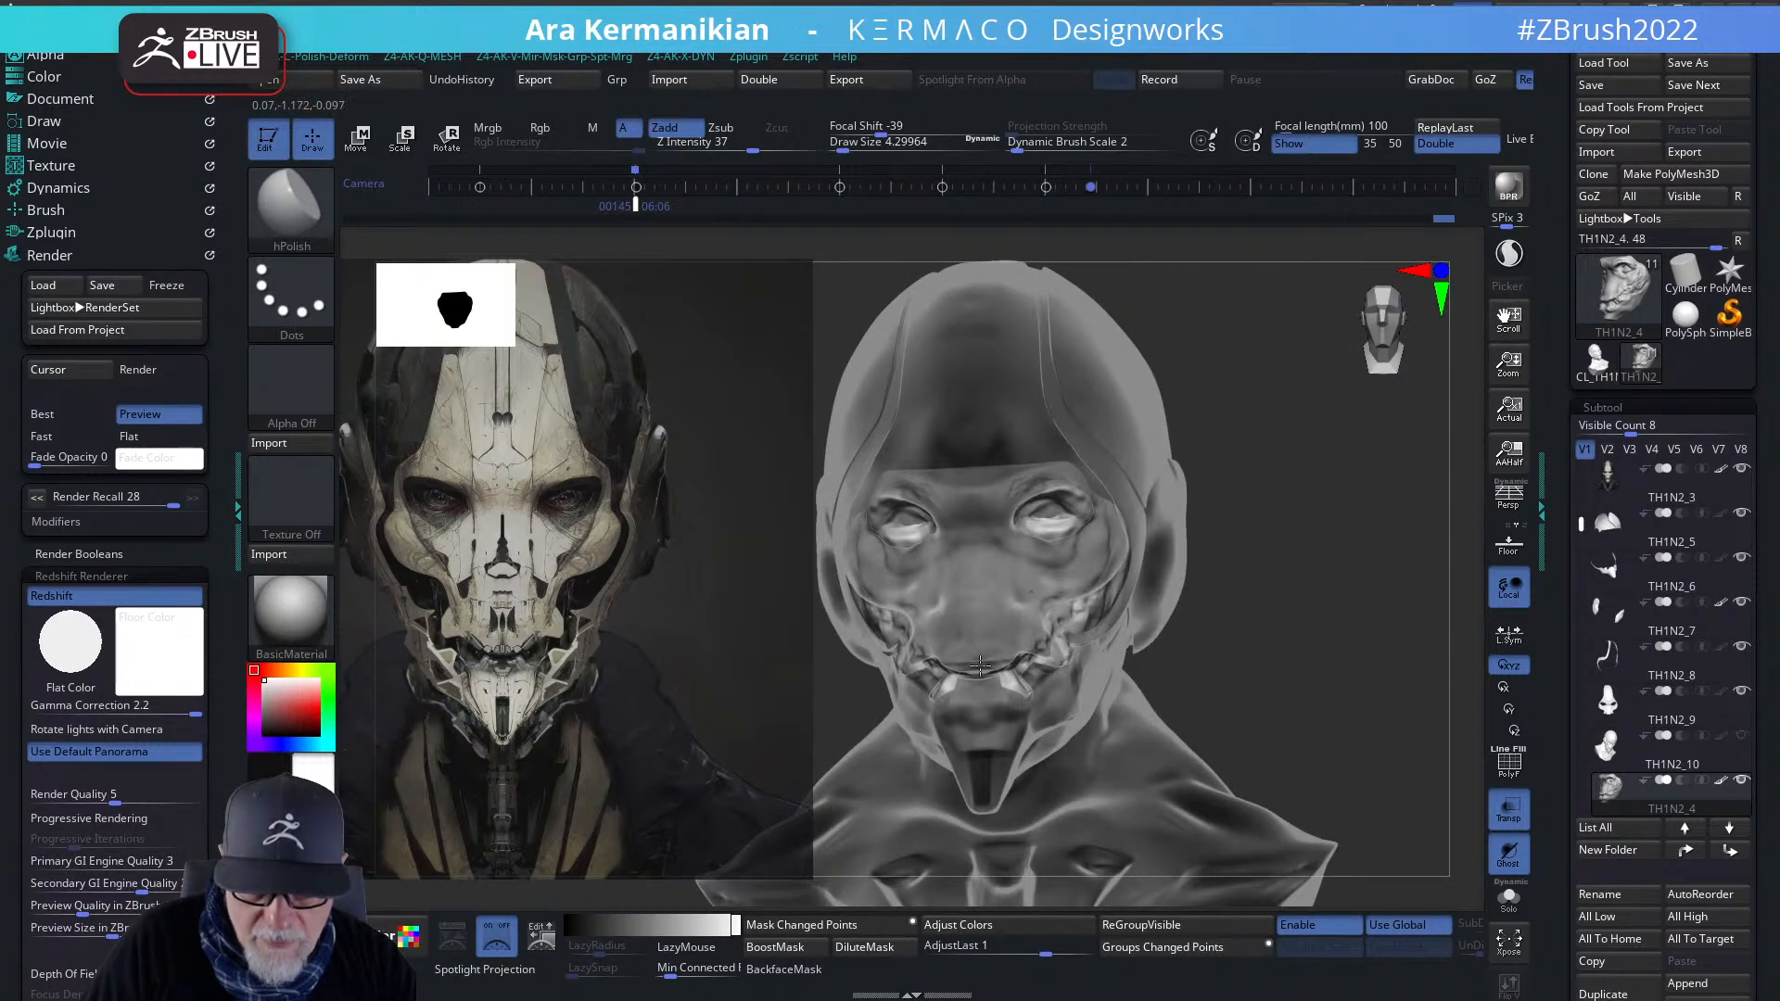
left_click_drag(1372, 649, 996, 568)
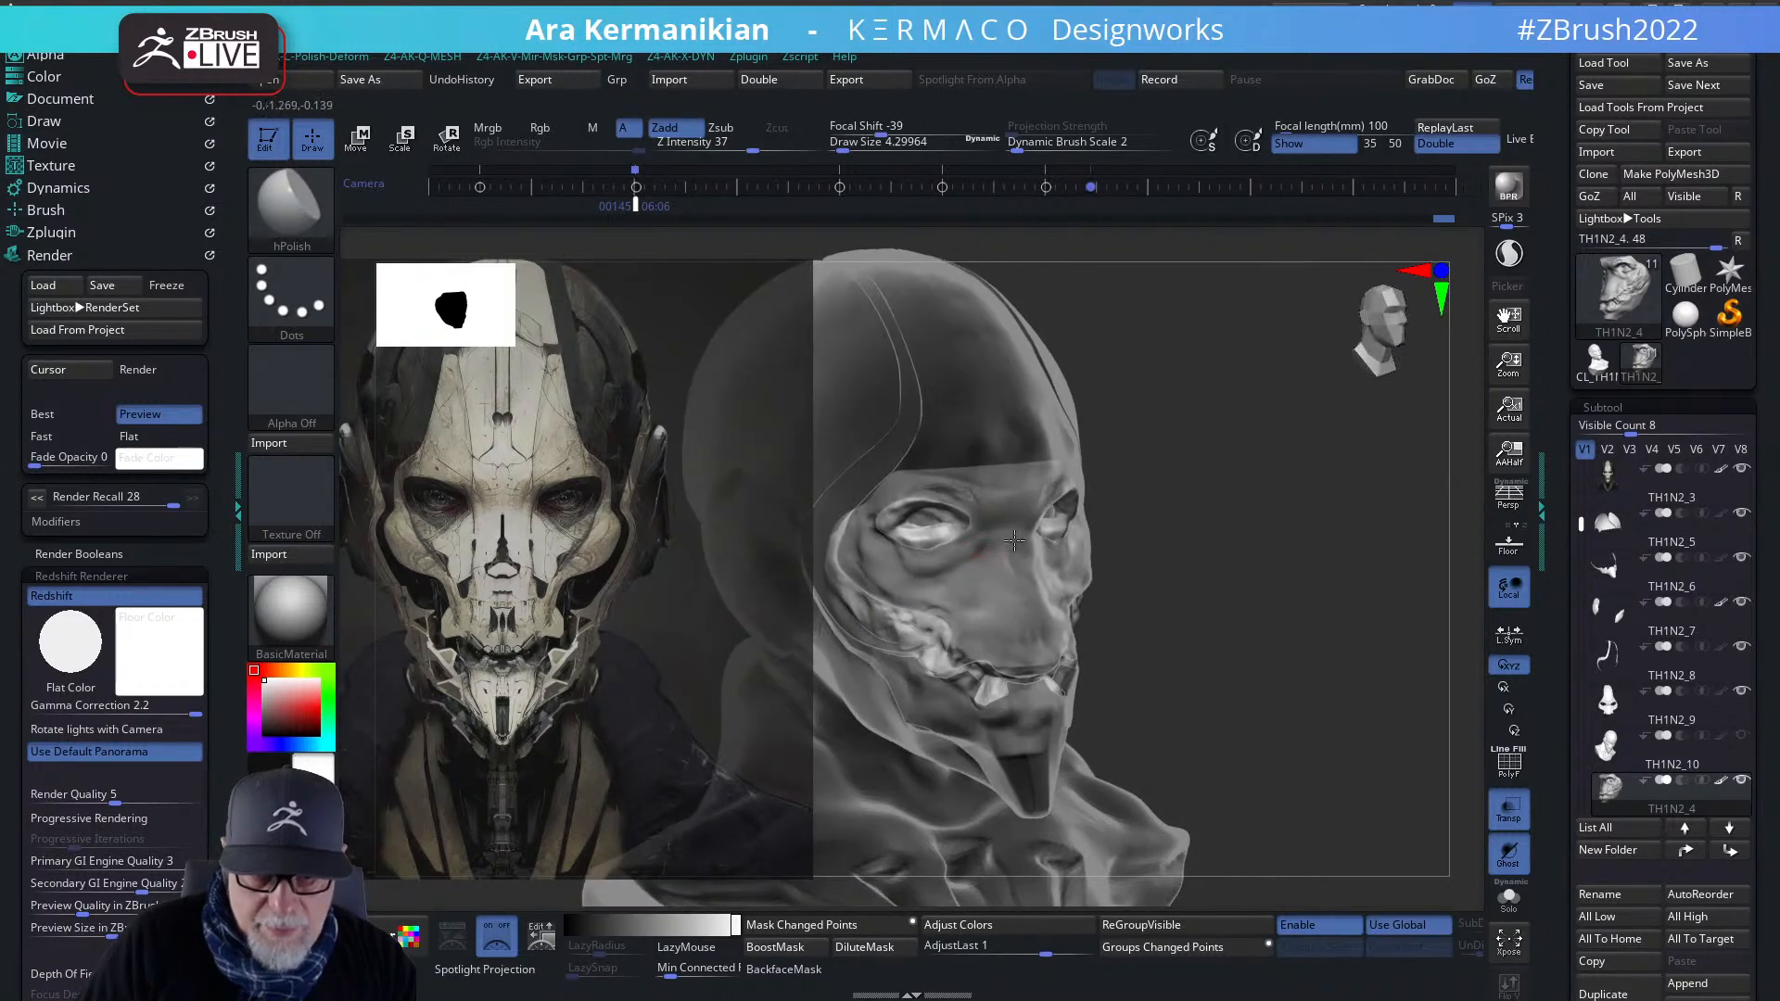
left_click_drag(1316, 571, 1390, 574)
- Switch to DamStandard and carve creases around the eye's inner corner and lower lid, smoothing below the eye
right_click(953, 541)
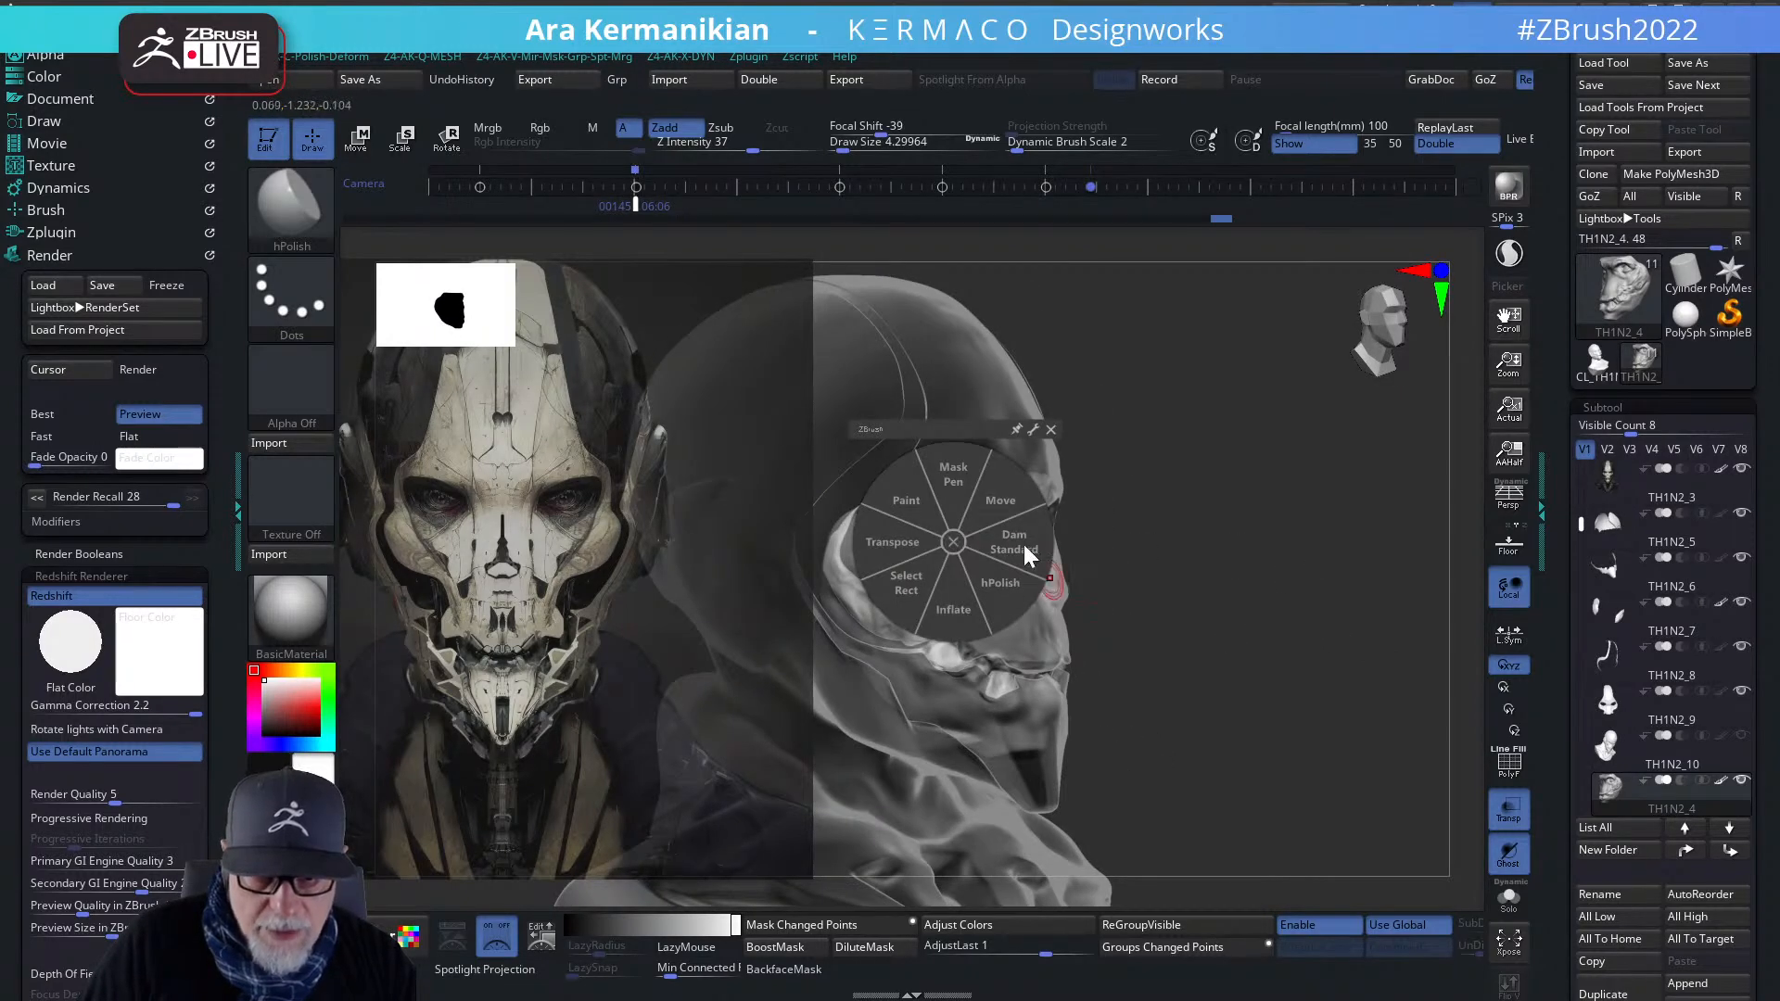
left_click(1018, 545)
mouse_move(1243, 517)
left_mouse_down("alt")
mouse_move(1361, 612)
mouse_move(1357, 587)
mouse_move(1487, 610)
left_mouse_up("alt")
mouse_move(1017, 609)
left_mouse_down()
mouse_move(1083, 565)
mouse_move(1041, 608)
left_mouse_up()
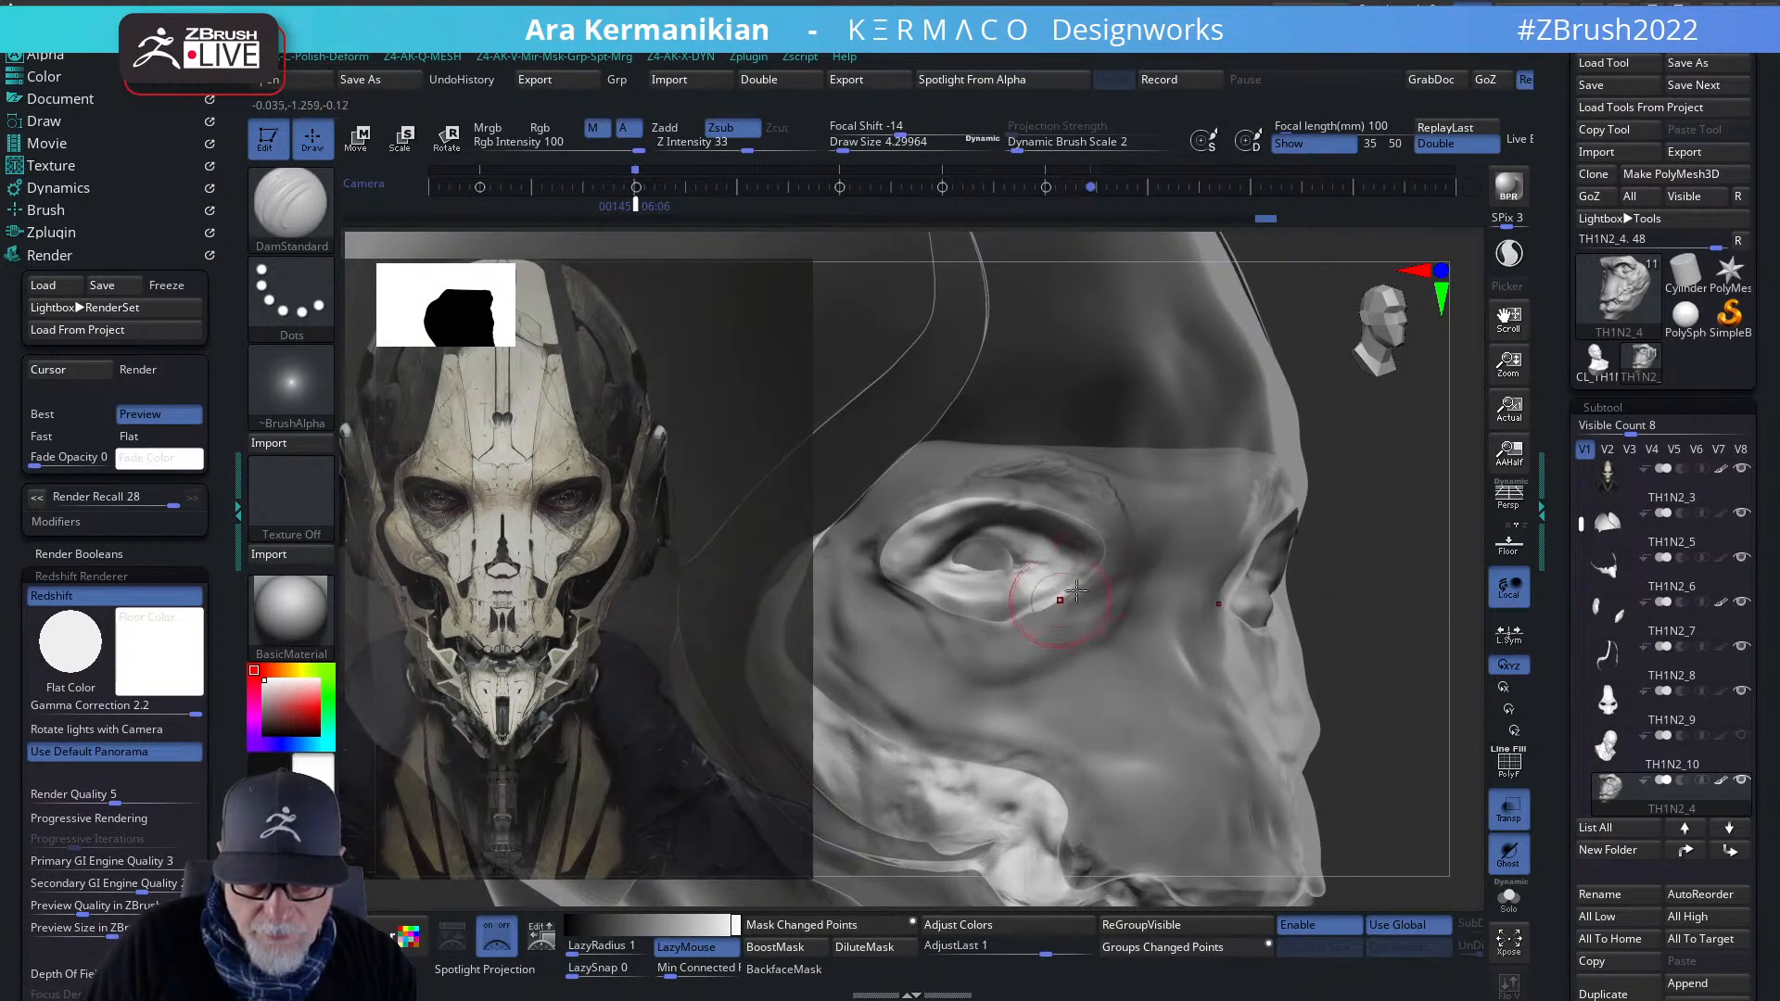
left_click_drag(955, 645, 1088, 579)
mouse_move(1037, 599)
left_mouse_down("shift")
mouse_move(1053, 598)
mouse_move(973, 624)
mouse_move(932, 601)
left_mouse_up("shift")
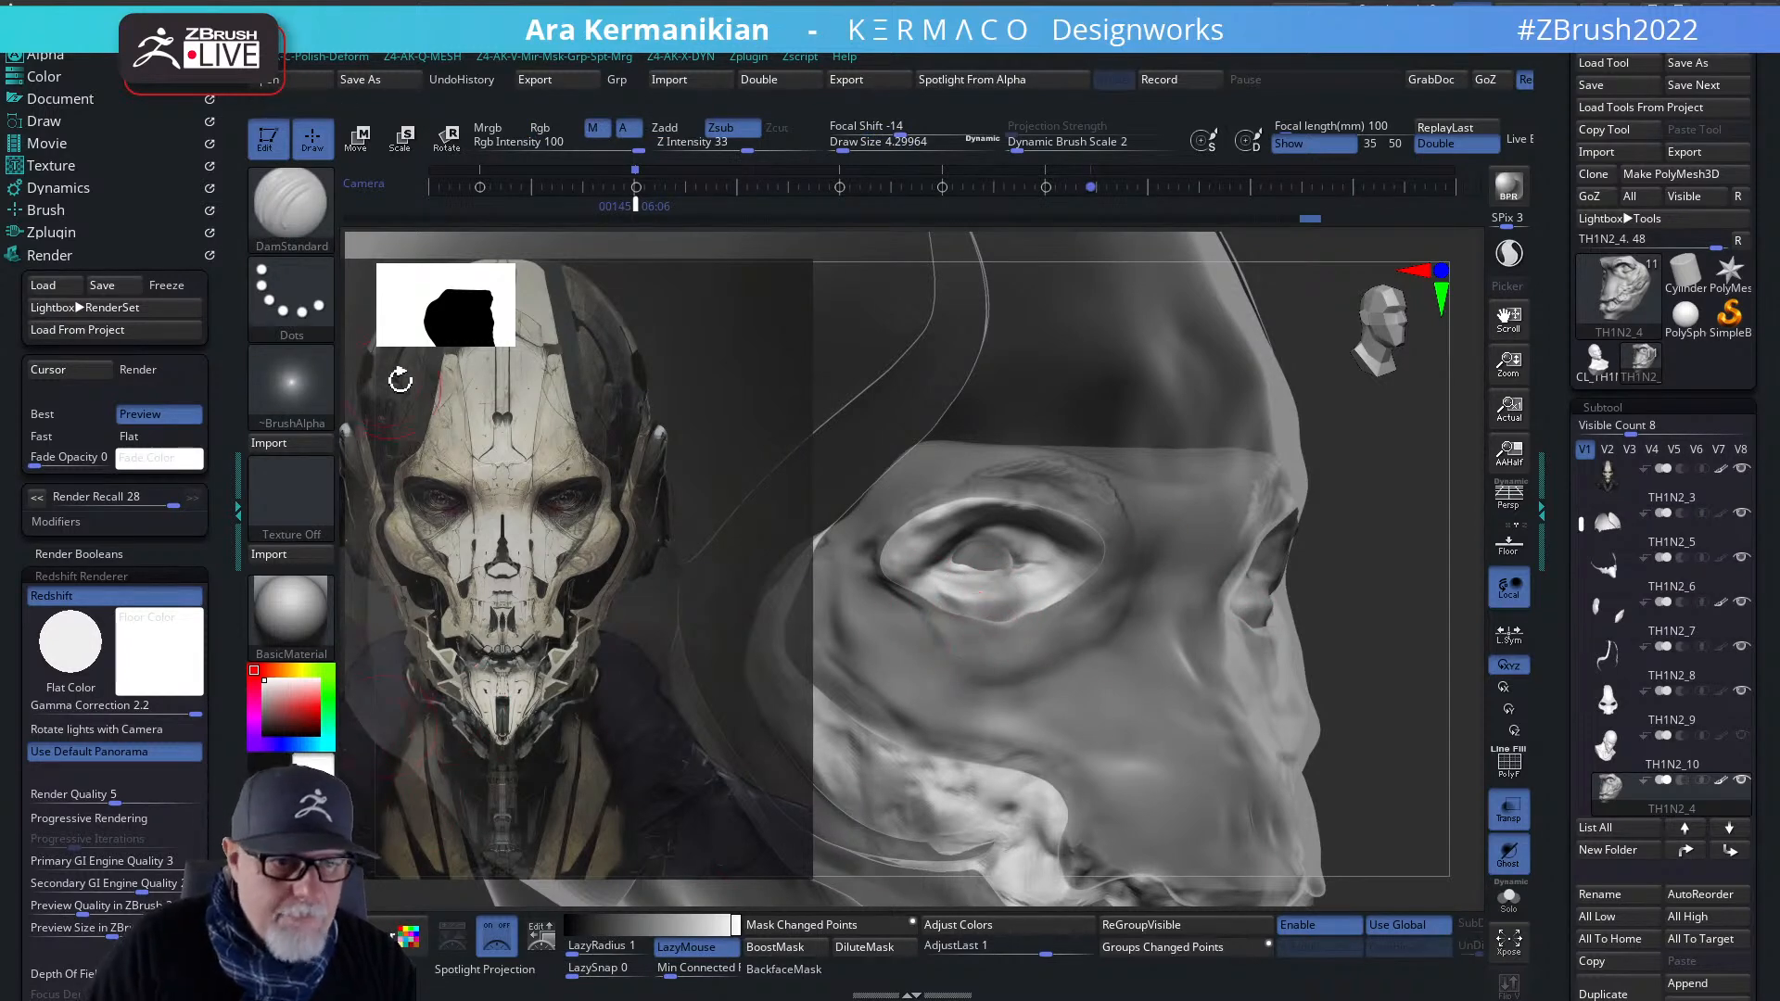
- Set the DamStandard stroke to DragRect and its alpha to the vein pattern Alpha 22
left_click(306, 297)
left_click(517, 319)
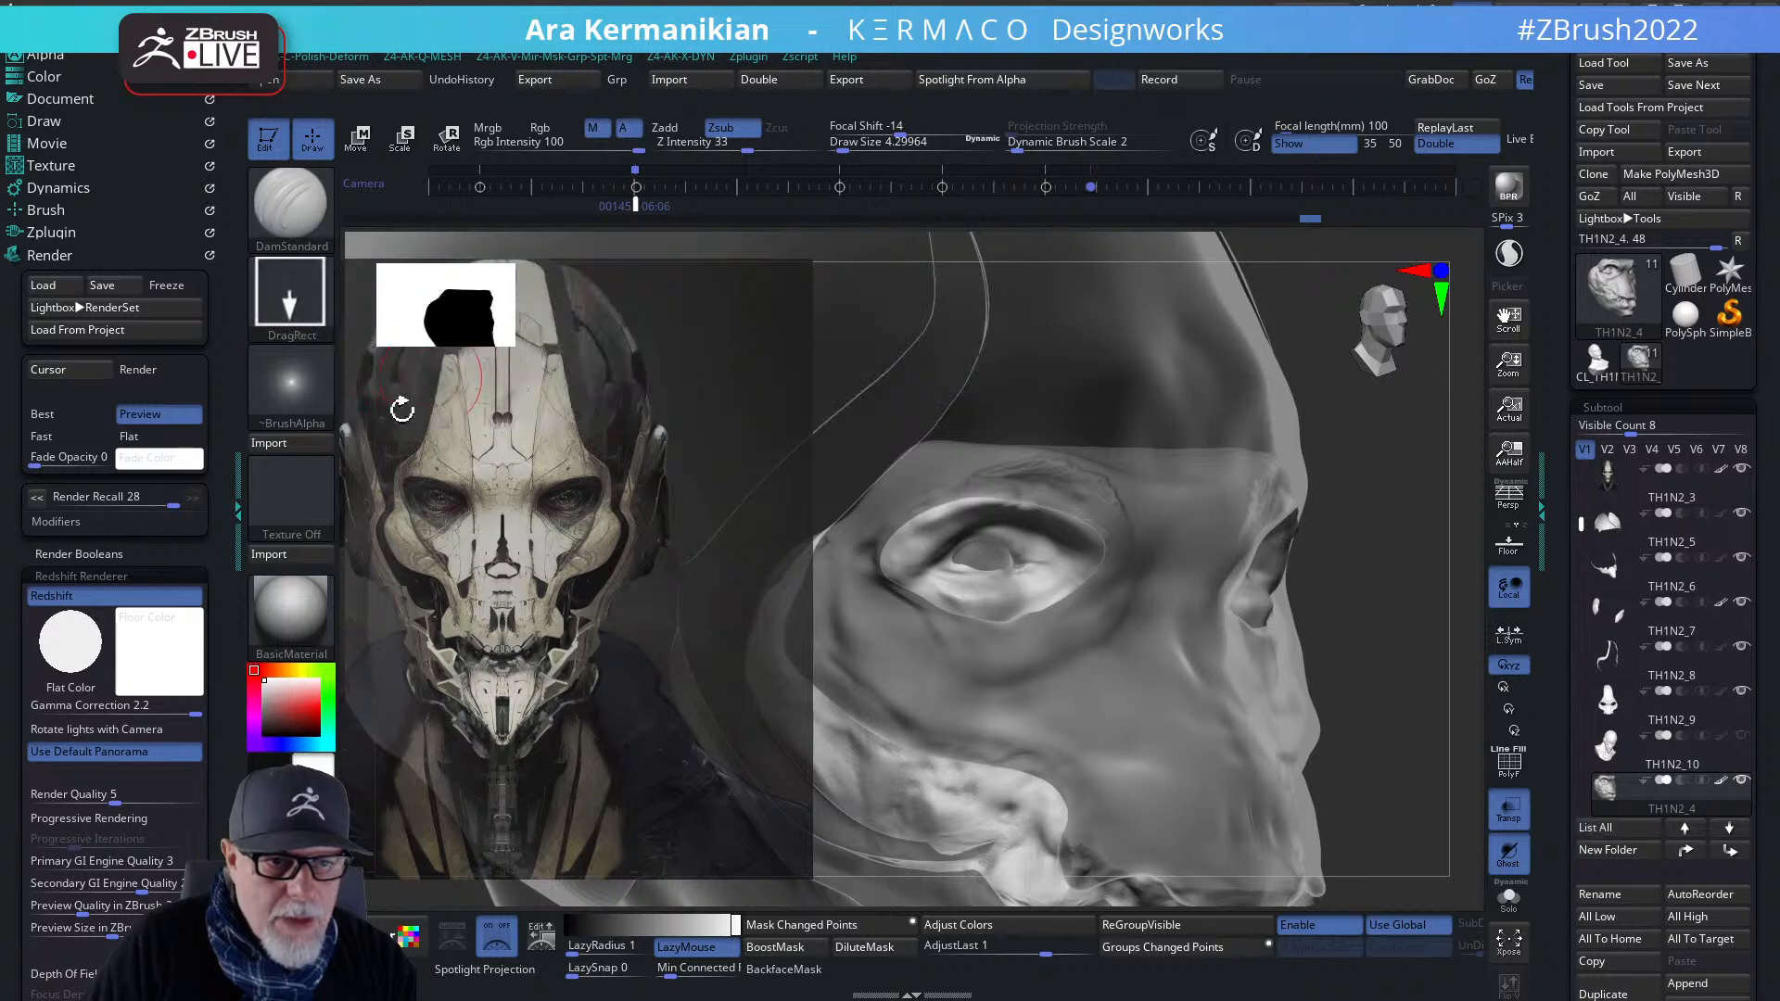
left_click(290, 382)
mouse_move(393, 709)
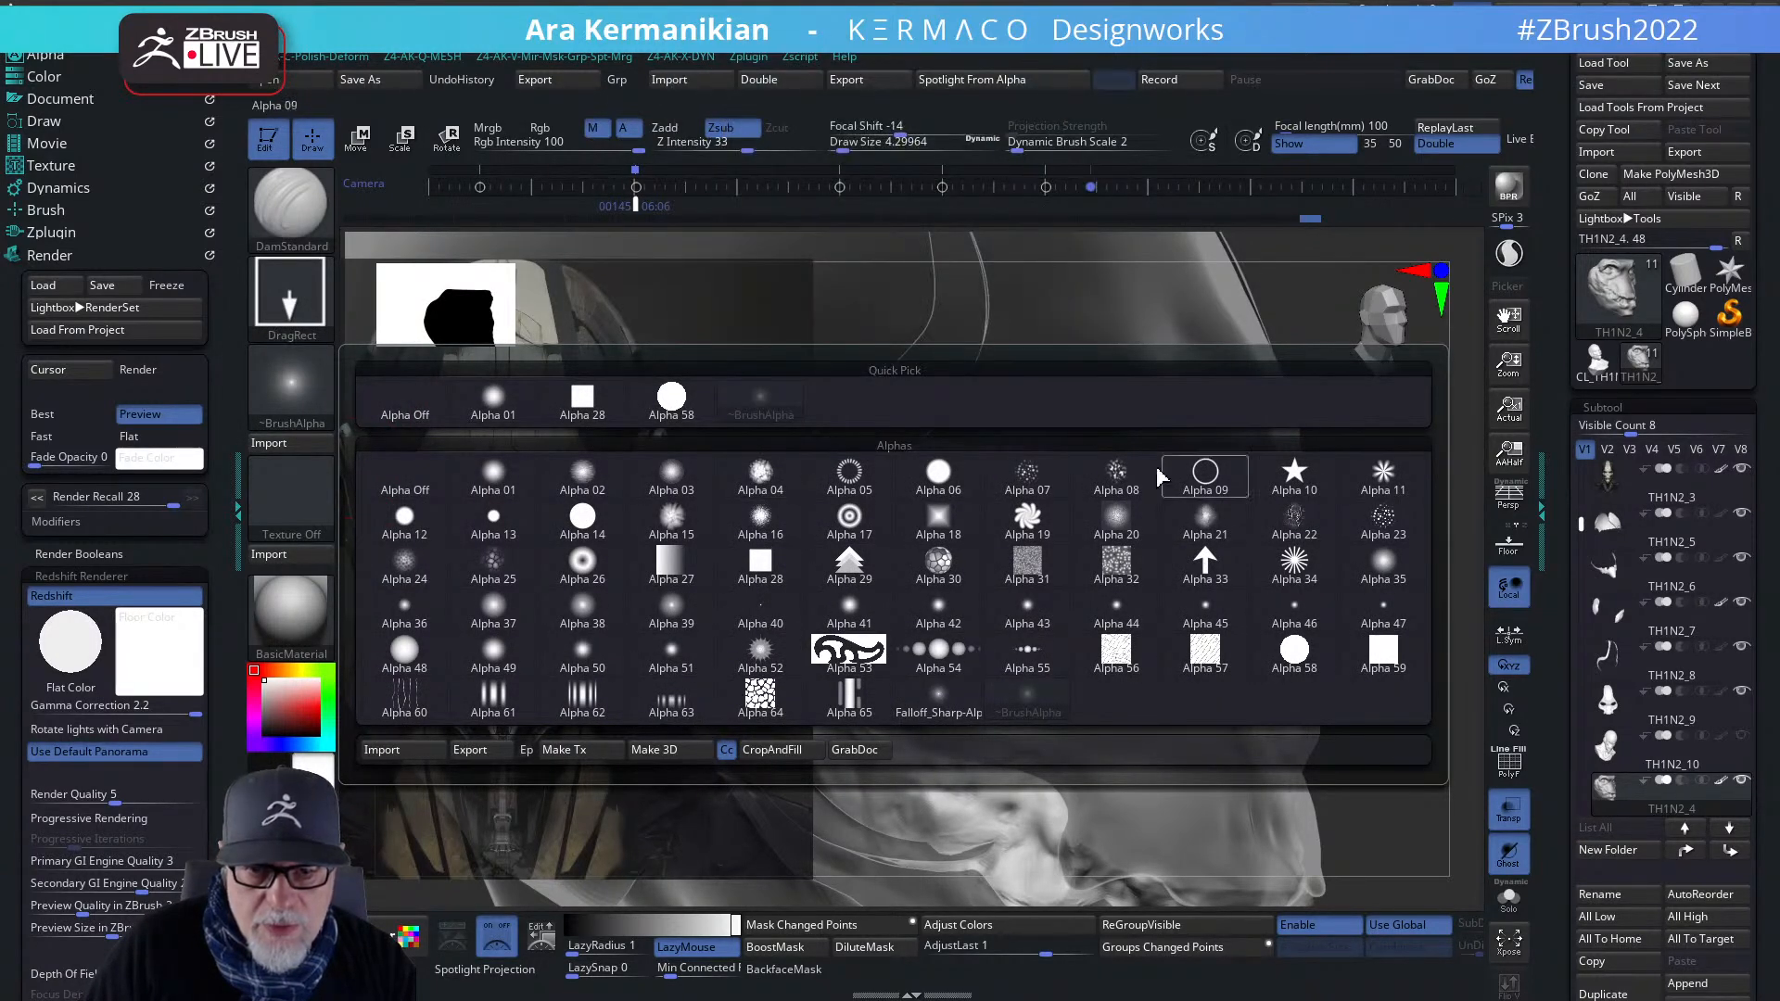
mouse_move(1121, 479)
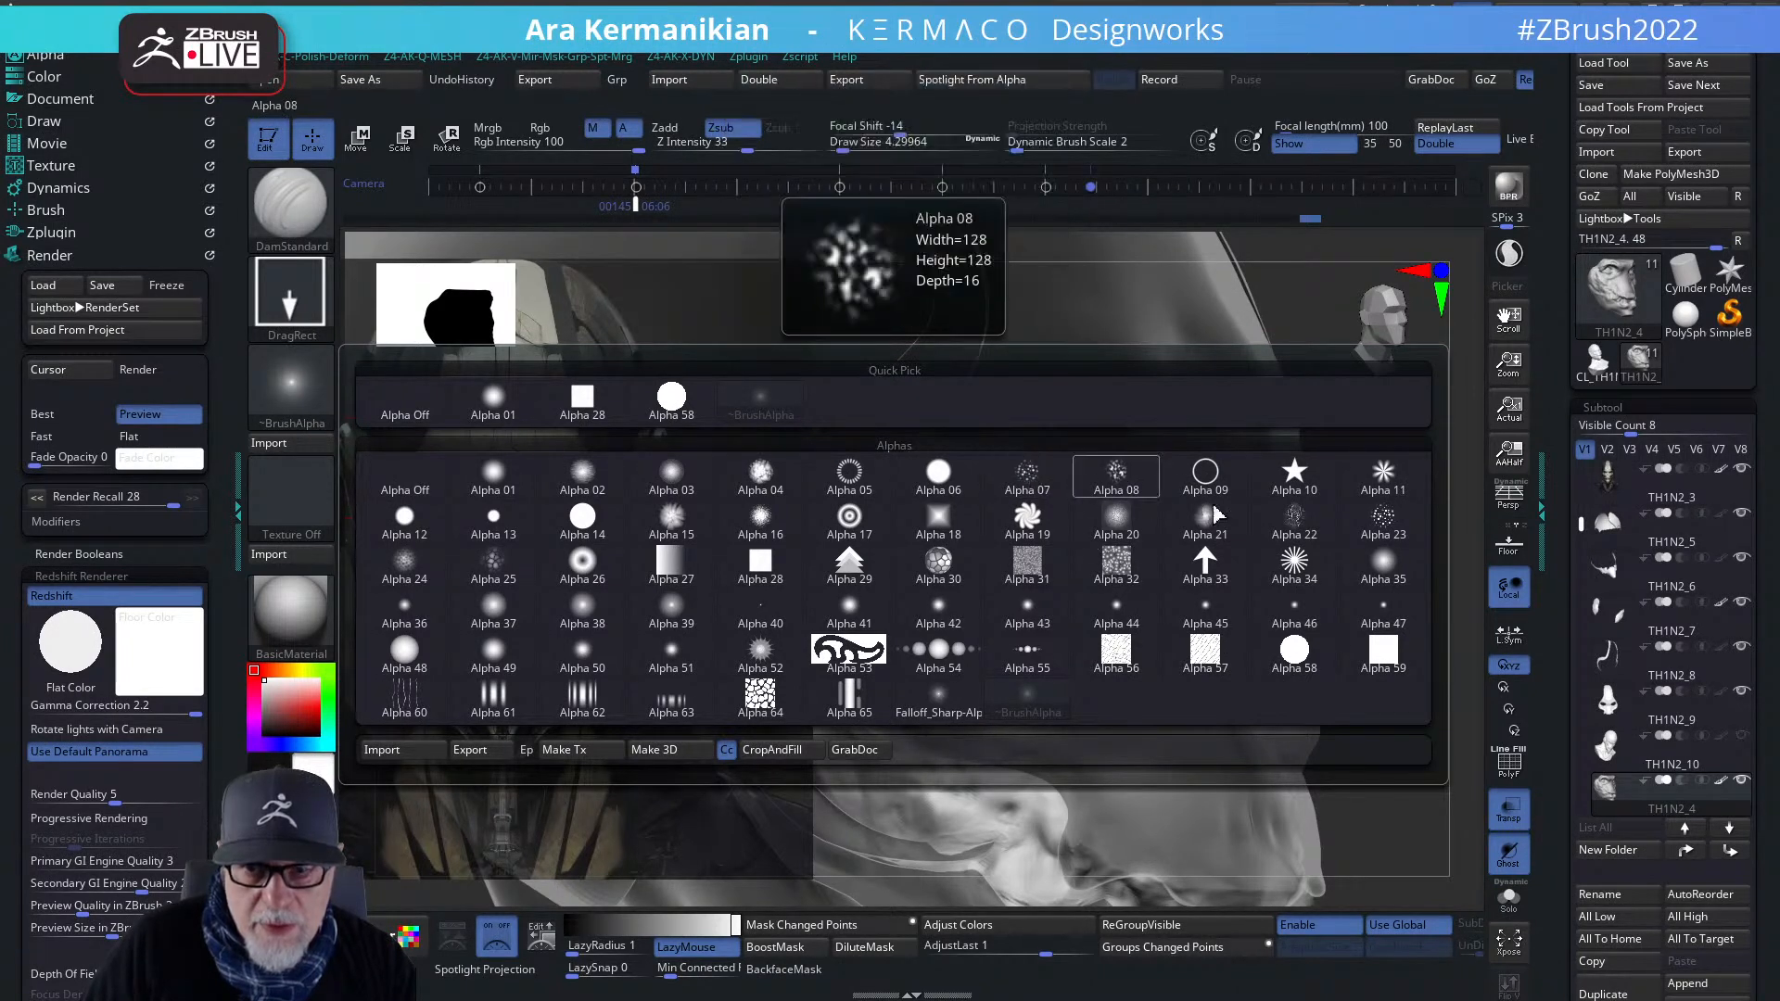
left_click(1295, 519)
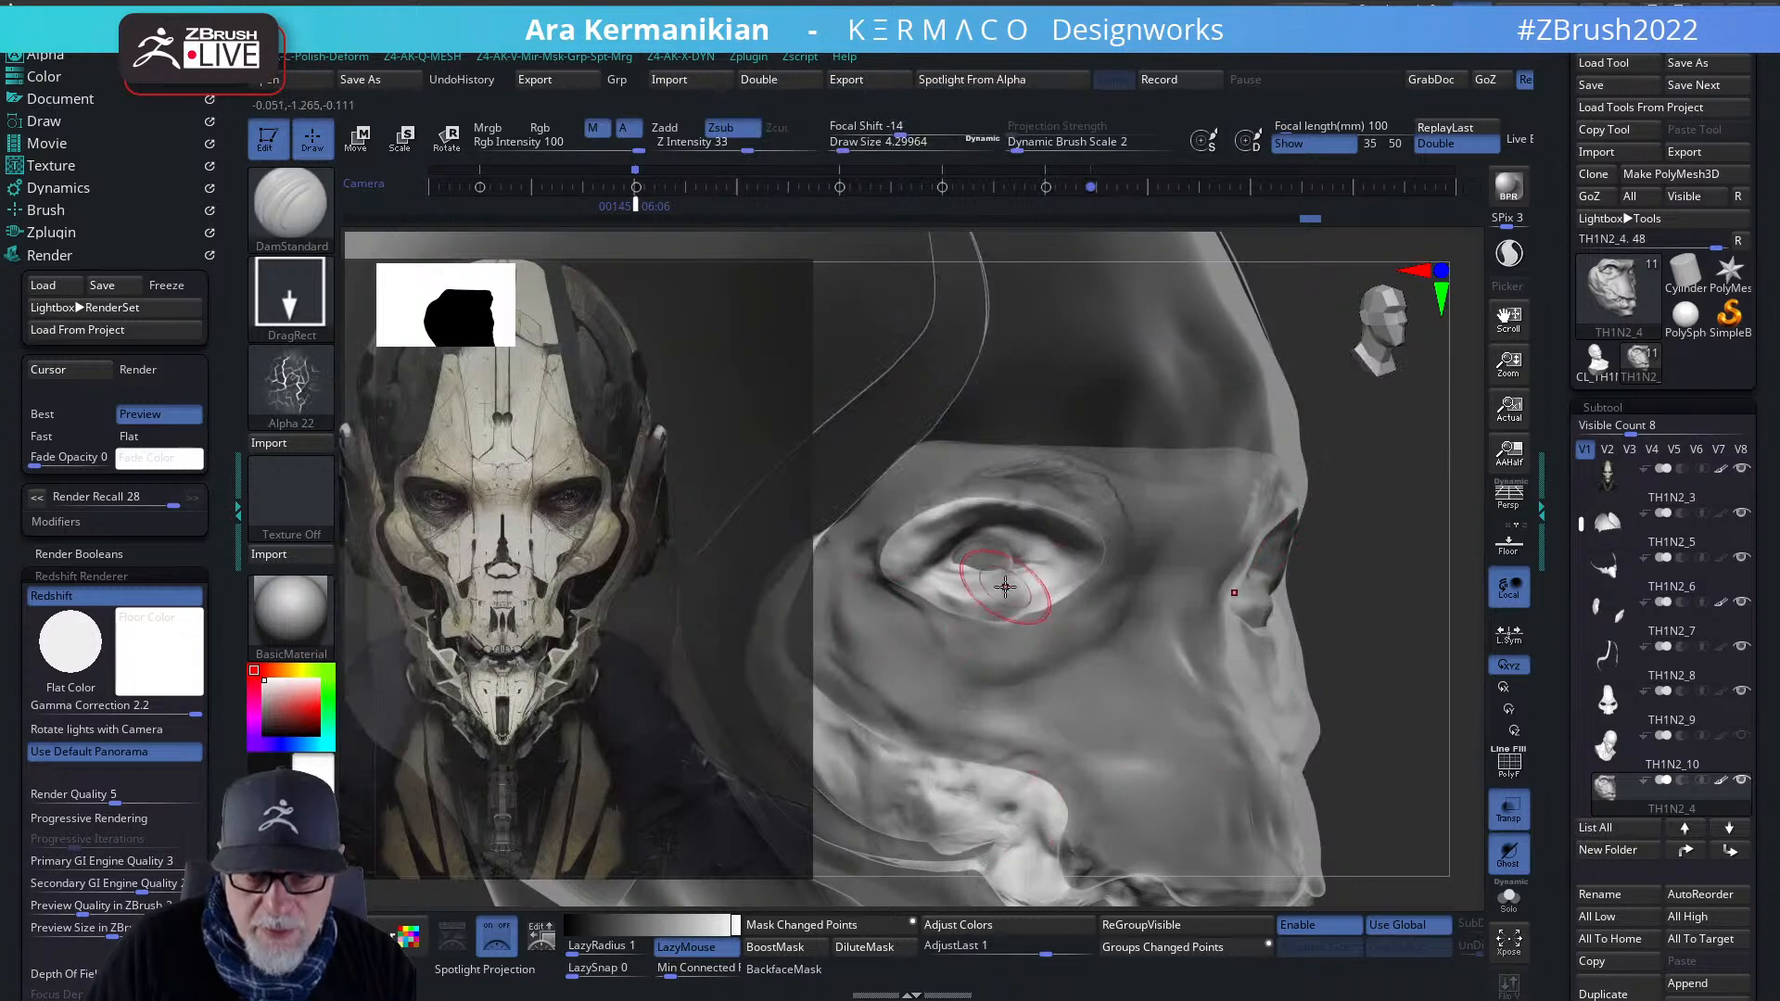
- Try stamping the Alpha 22 pattern under the eye, undo it and bring the Spotlight reference back outside edit mode
left_click_drag(1002, 657, 945, 709)
key("shift+z")
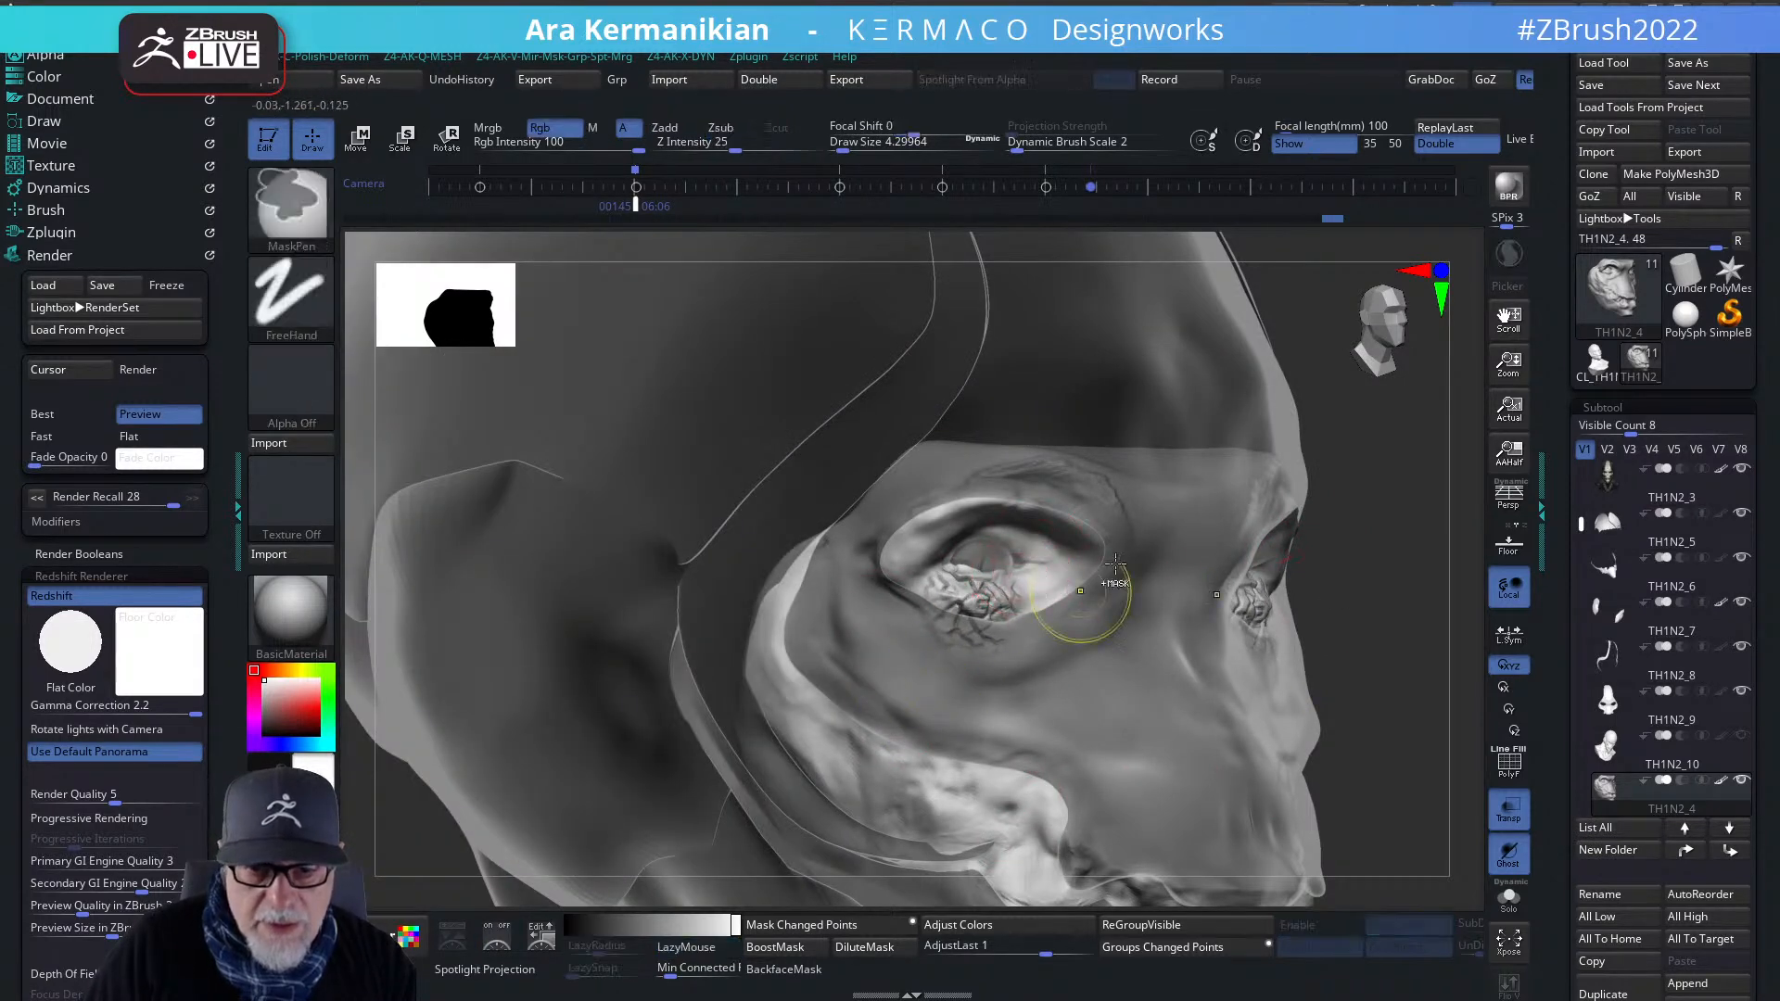
key("ctrl+z")
key("shift+x")
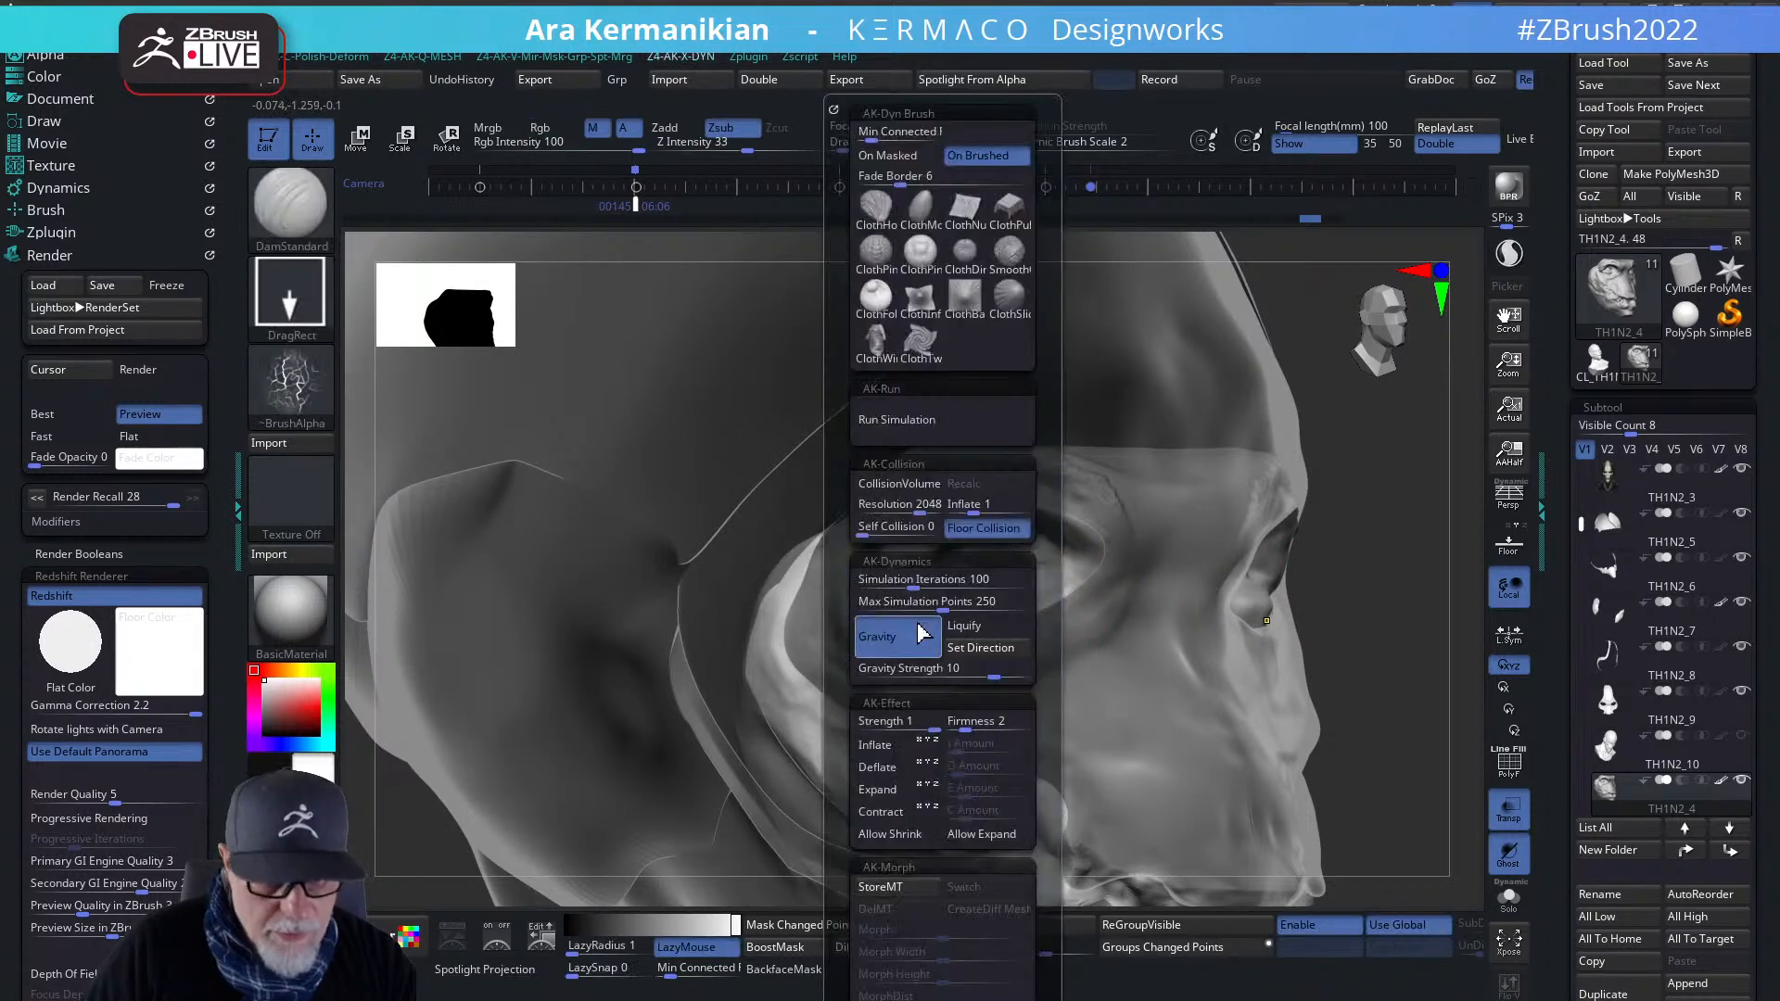
key("shift+z")
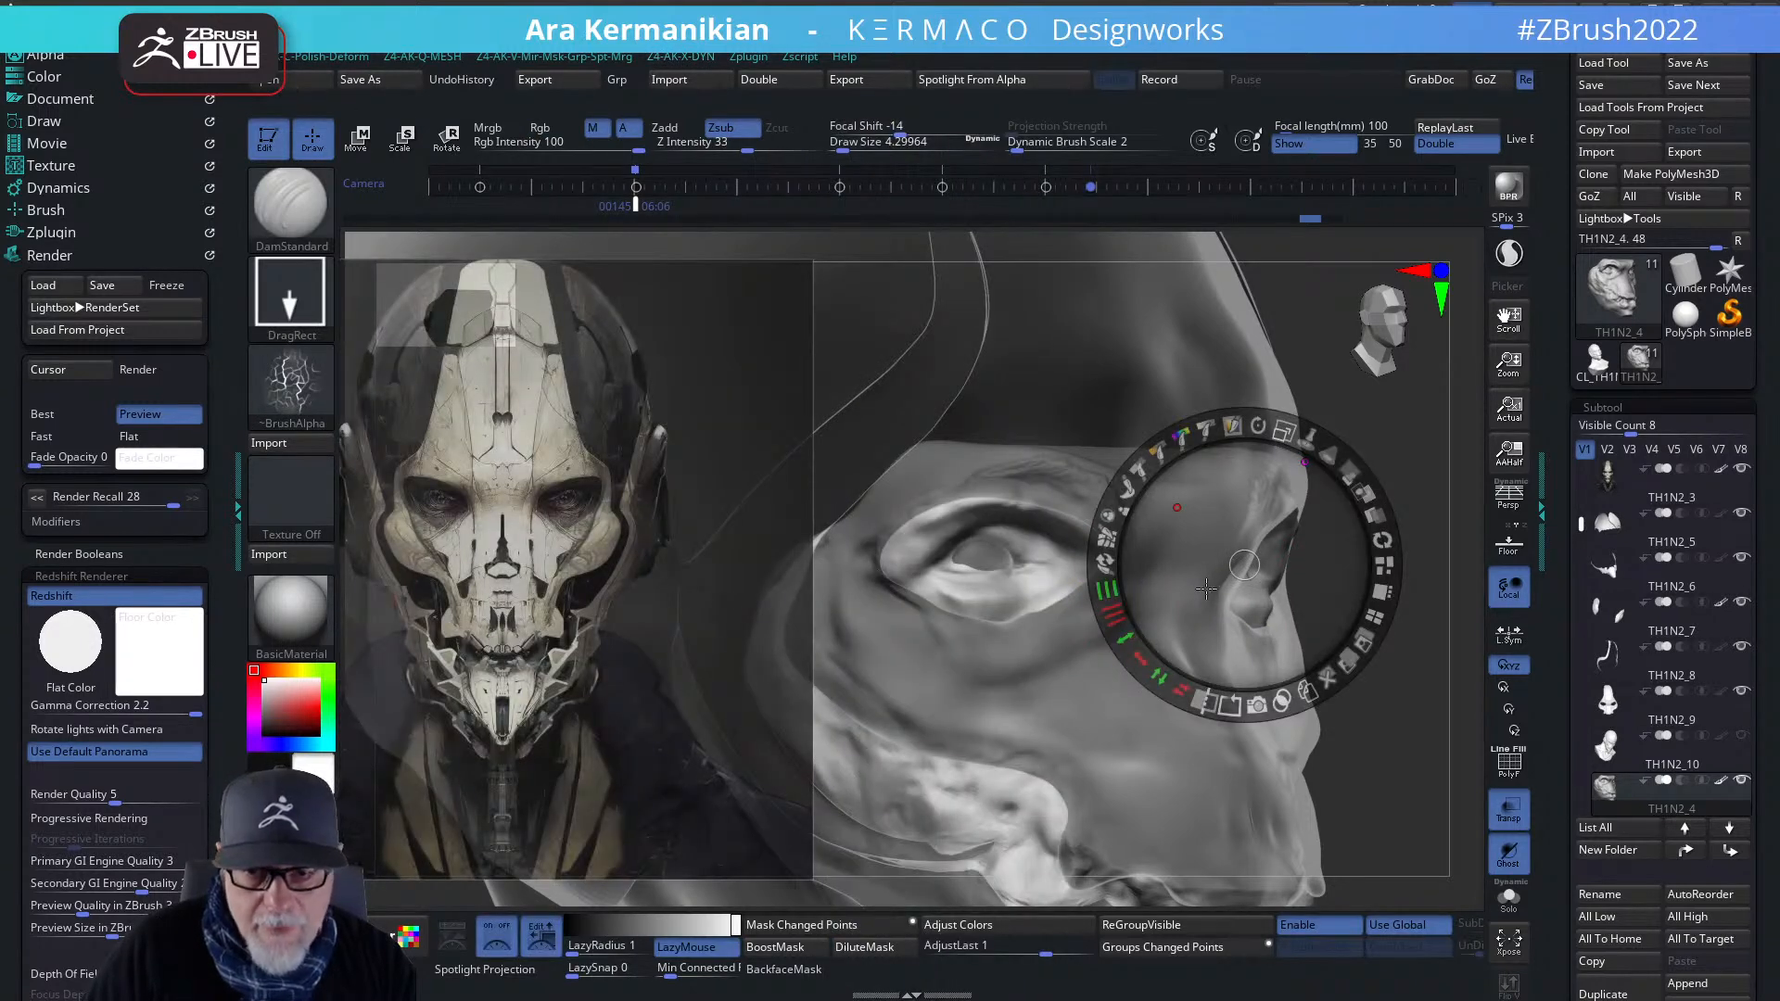
key("z")
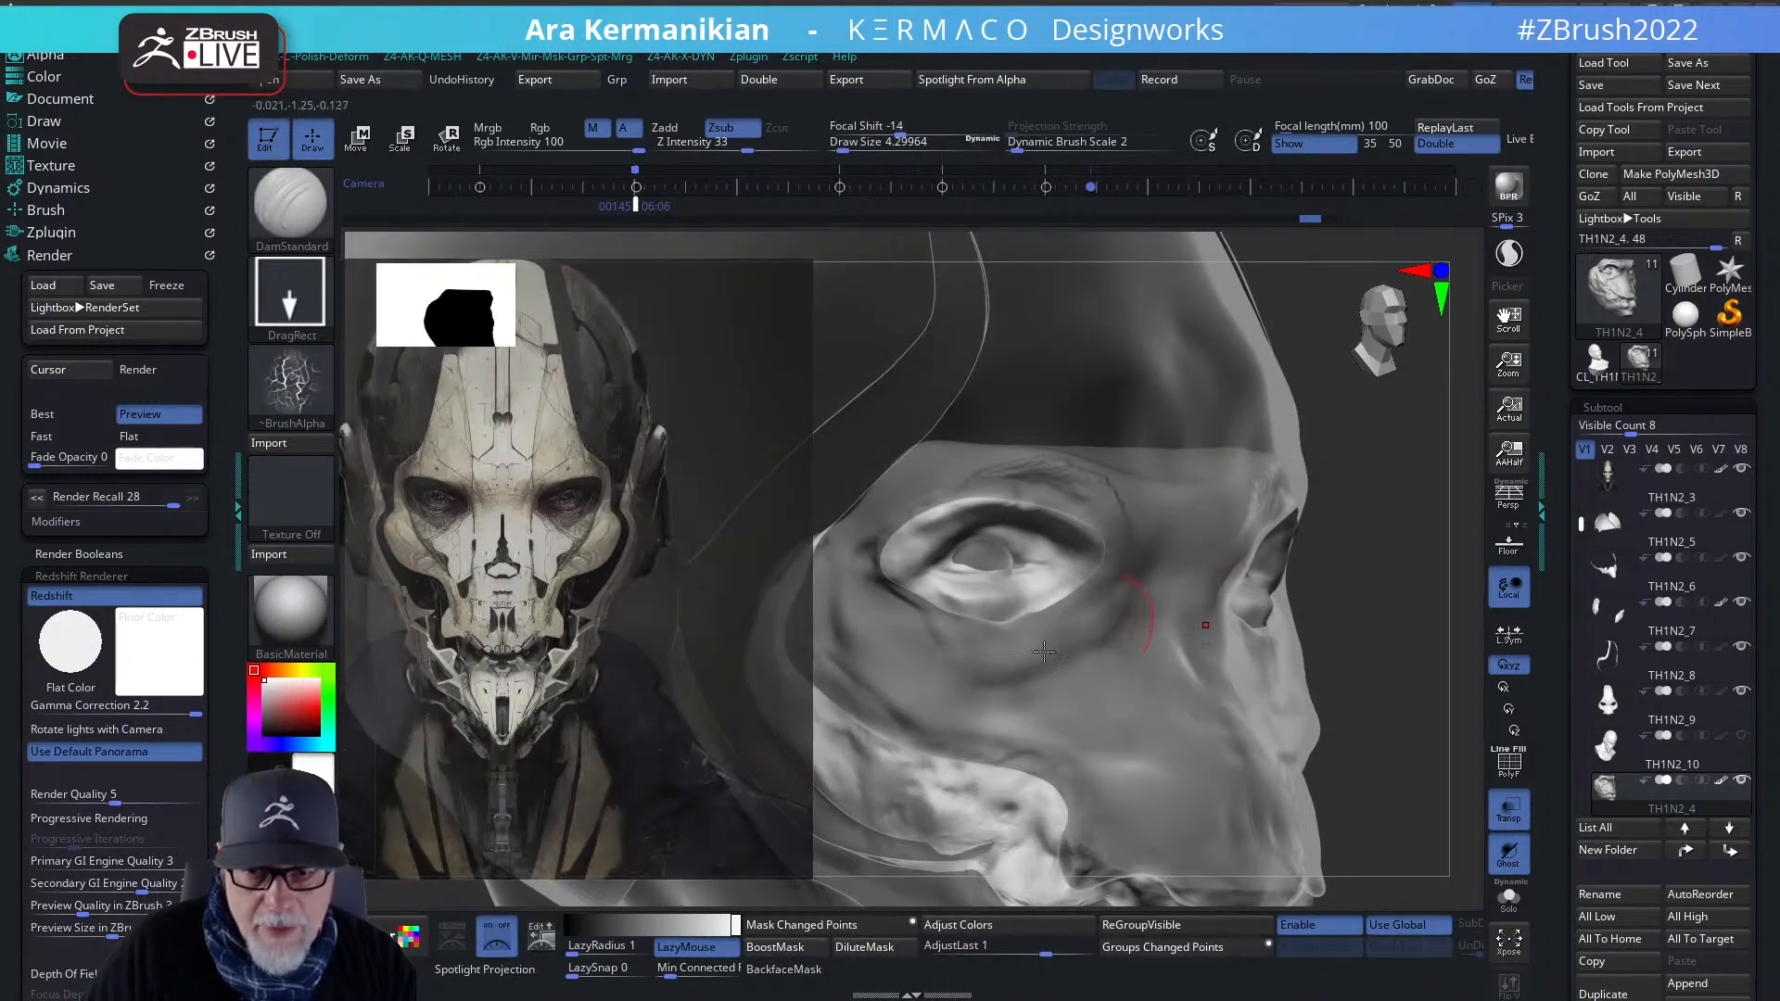
- Change the DamStandard alpha to the wavy line pattern Alpha 60
left_click(306, 402)
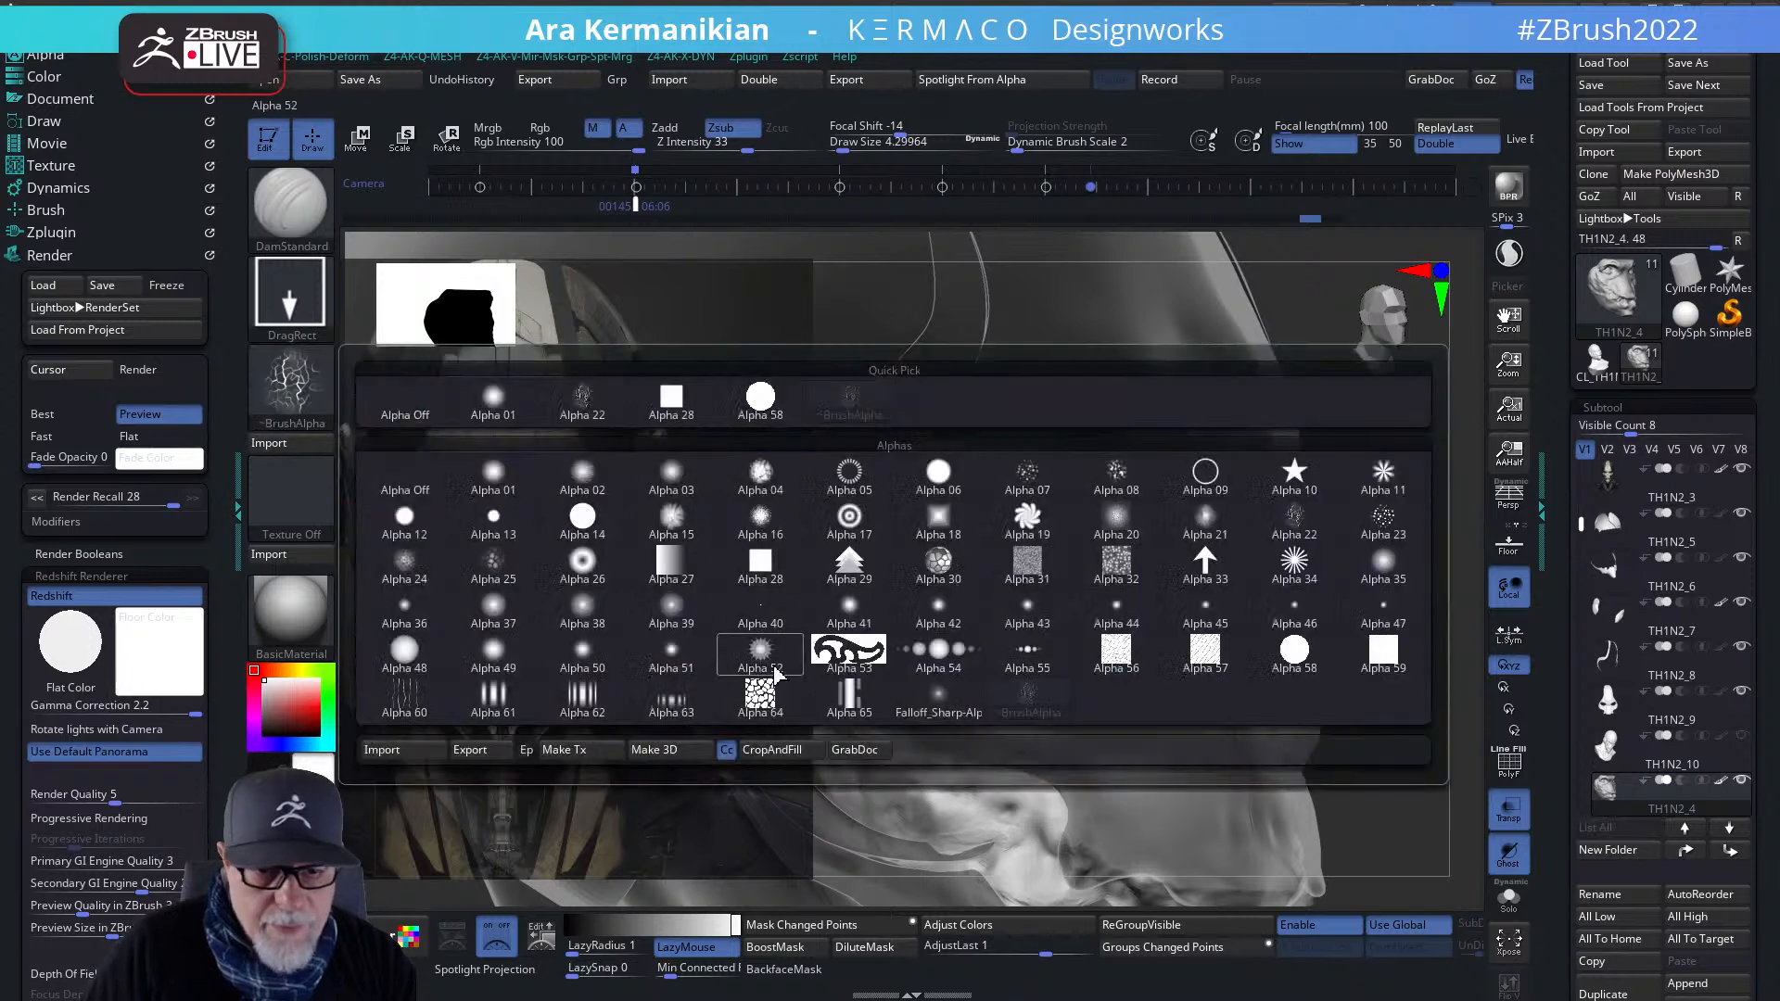
left_click(400, 693)
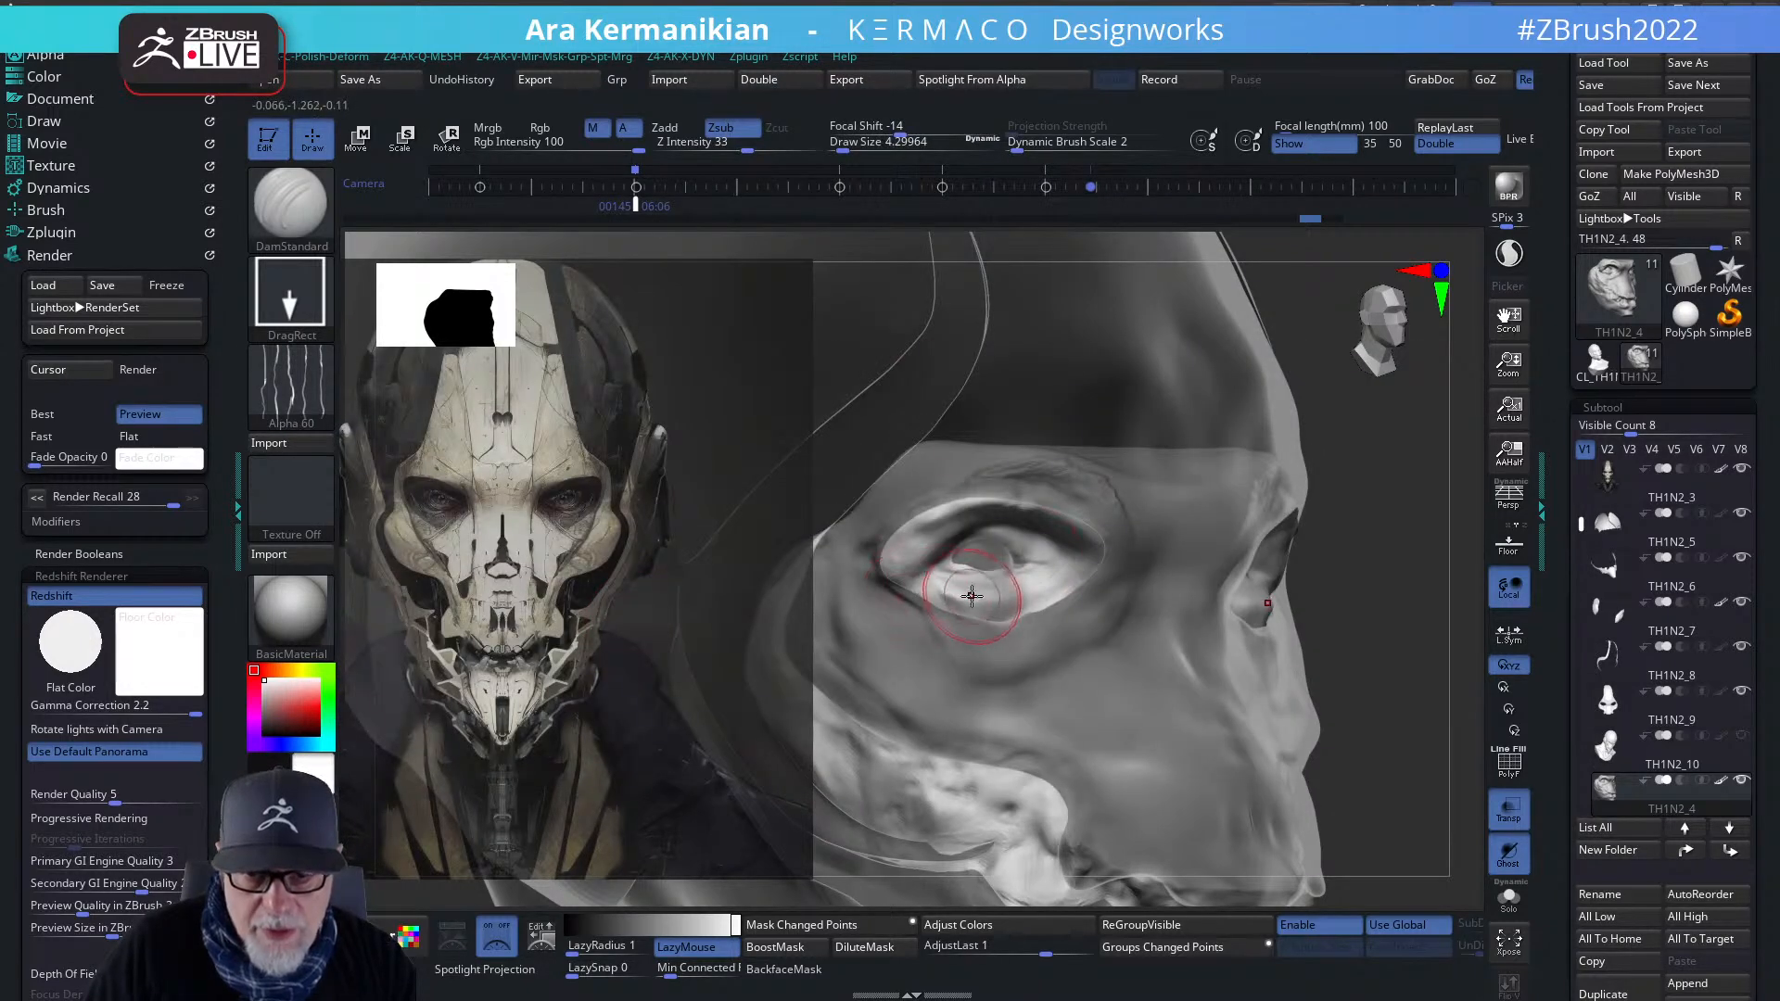
- Stamp the Alpha 60 wavy line pattern over the eye's lower lid and surrounding socket, and smooth the stamped wrinkles
mouse_move(1008, 633)
left_mouse_down()
mouse_move(1026, 617)
mouse_move(974, 627)
left_mouse_up()
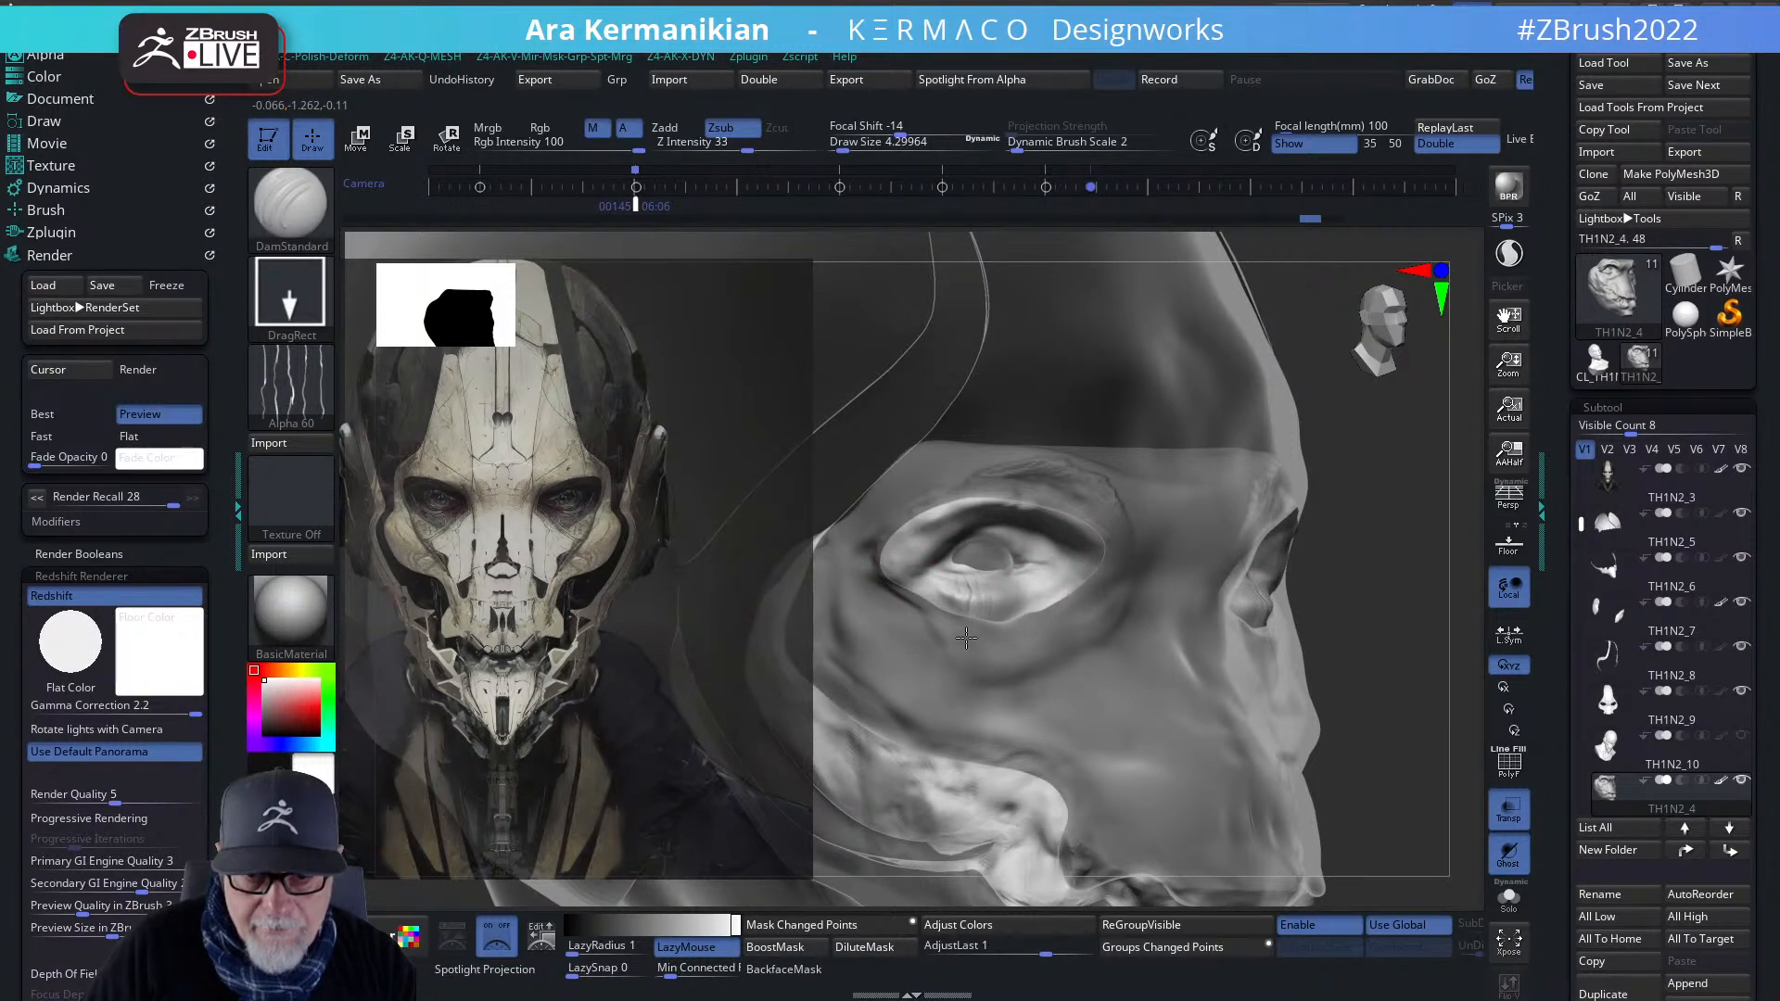
left_click_drag(1429, 620, 1270, 616)
mouse_move(1019, 586)
left_mouse_down()
mouse_move(1025, 619)
mouse_move(1074, 586)
mouse_move(1050, 549)
mouse_move(1066, 532)
left_mouse_up()
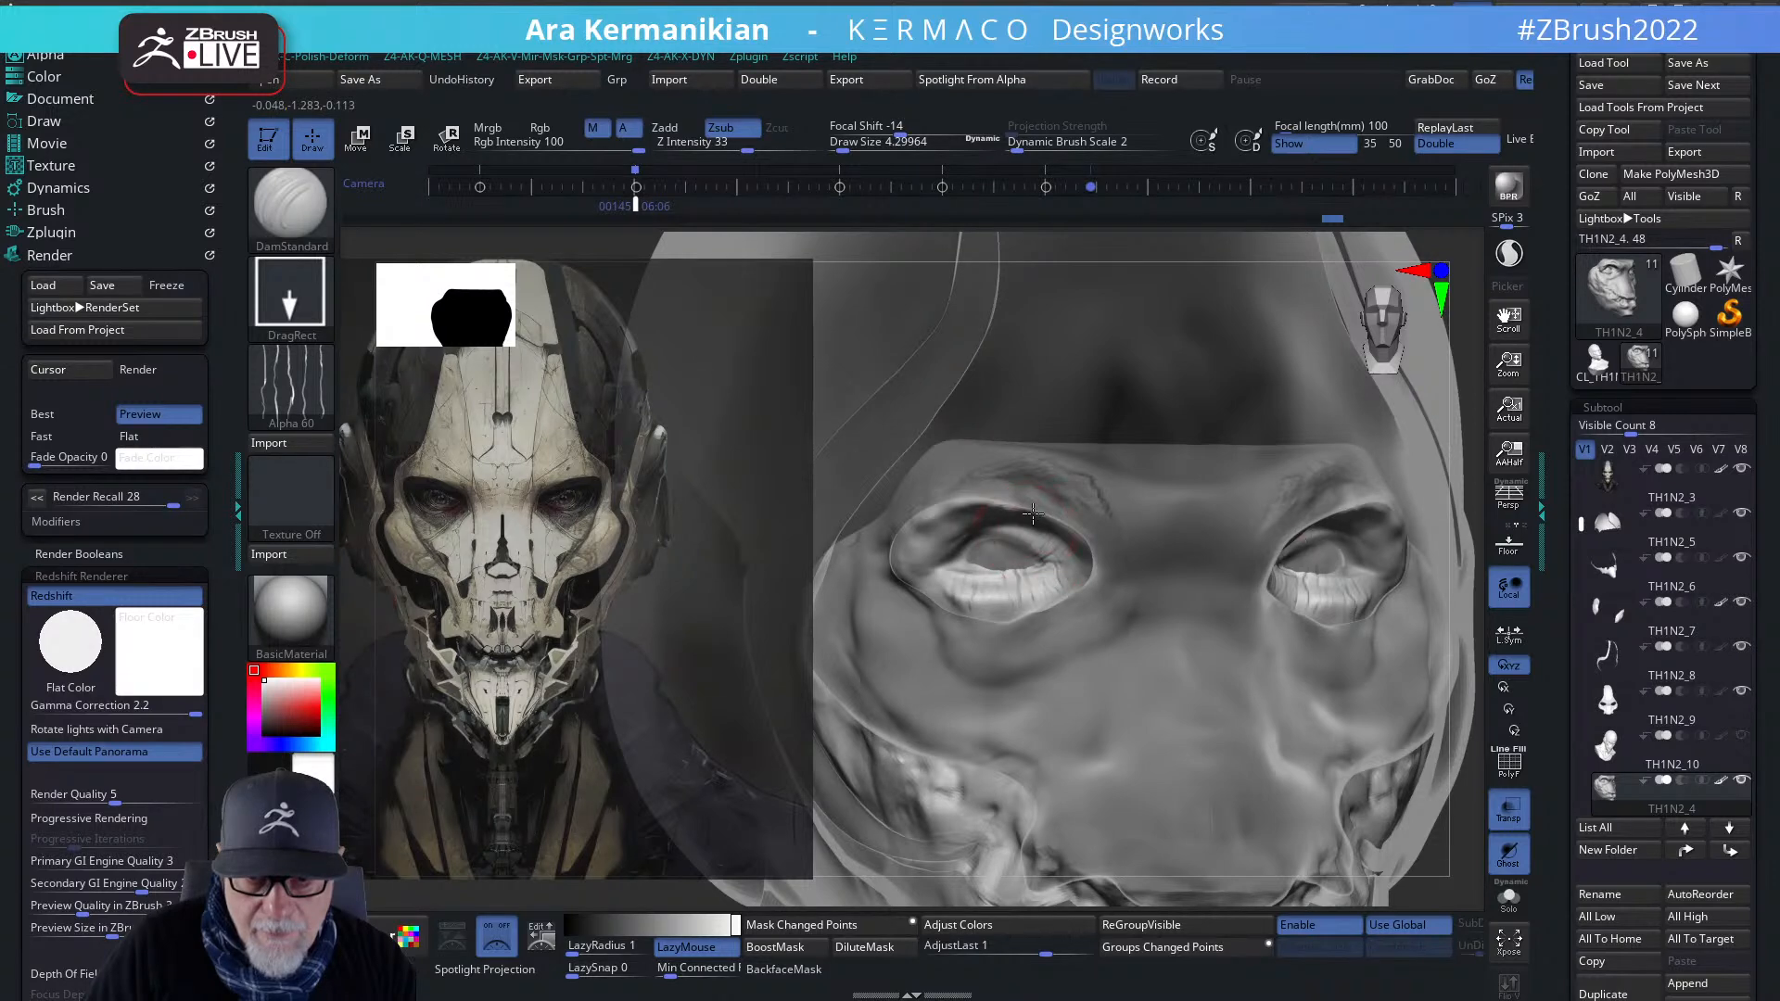
mouse_move(960, 550)
left_mouse_down()
mouse_move(949, 540)
mouse_move(915, 595)
mouse_move(995, 617)
mouse_move(1086, 564)
mouse_move(957, 551)
mouse_move(925, 575)
mouse_move(965, 605)
left_mouse_up()
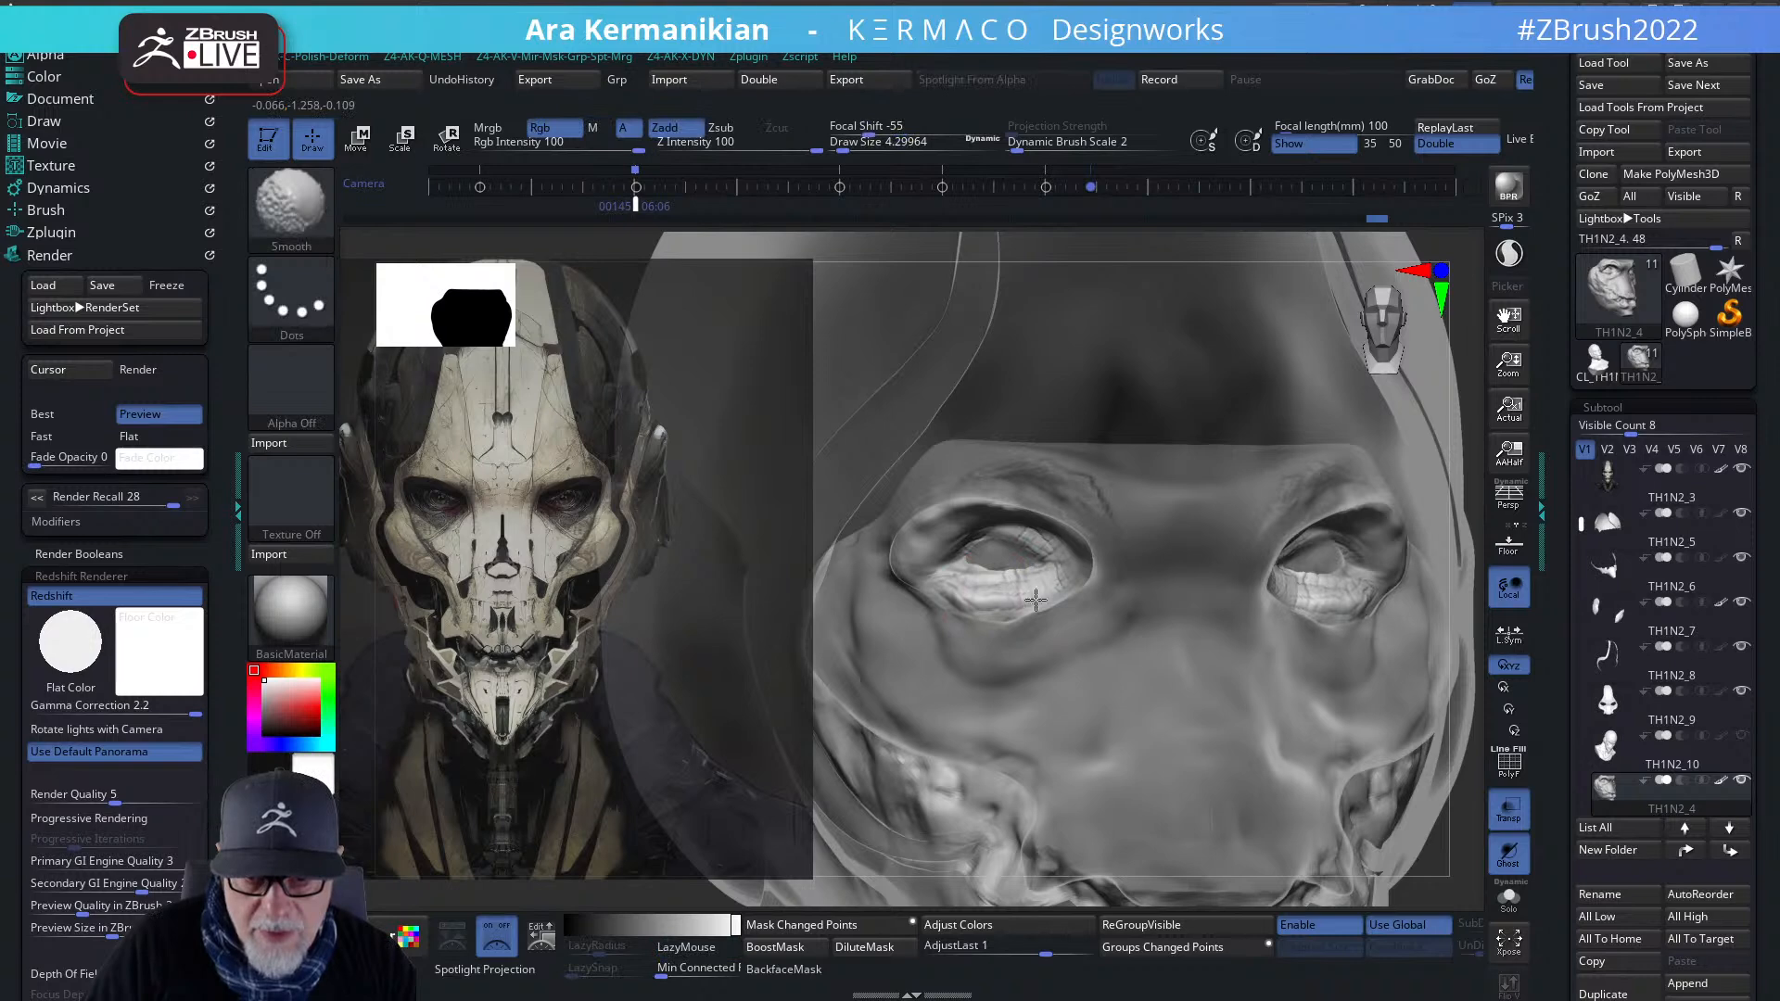
left_click_drag(1017, 532, 1027, 538, "shift")
left_click_drag(1329, 621, 1322, 616, "shift")
left_click_drag(889, 568, 893, 568, "shift")
- Switch to the ContrastTarget brush and sharpen the wrinkle detail along the eye's lower lid
right_click(970, 581)
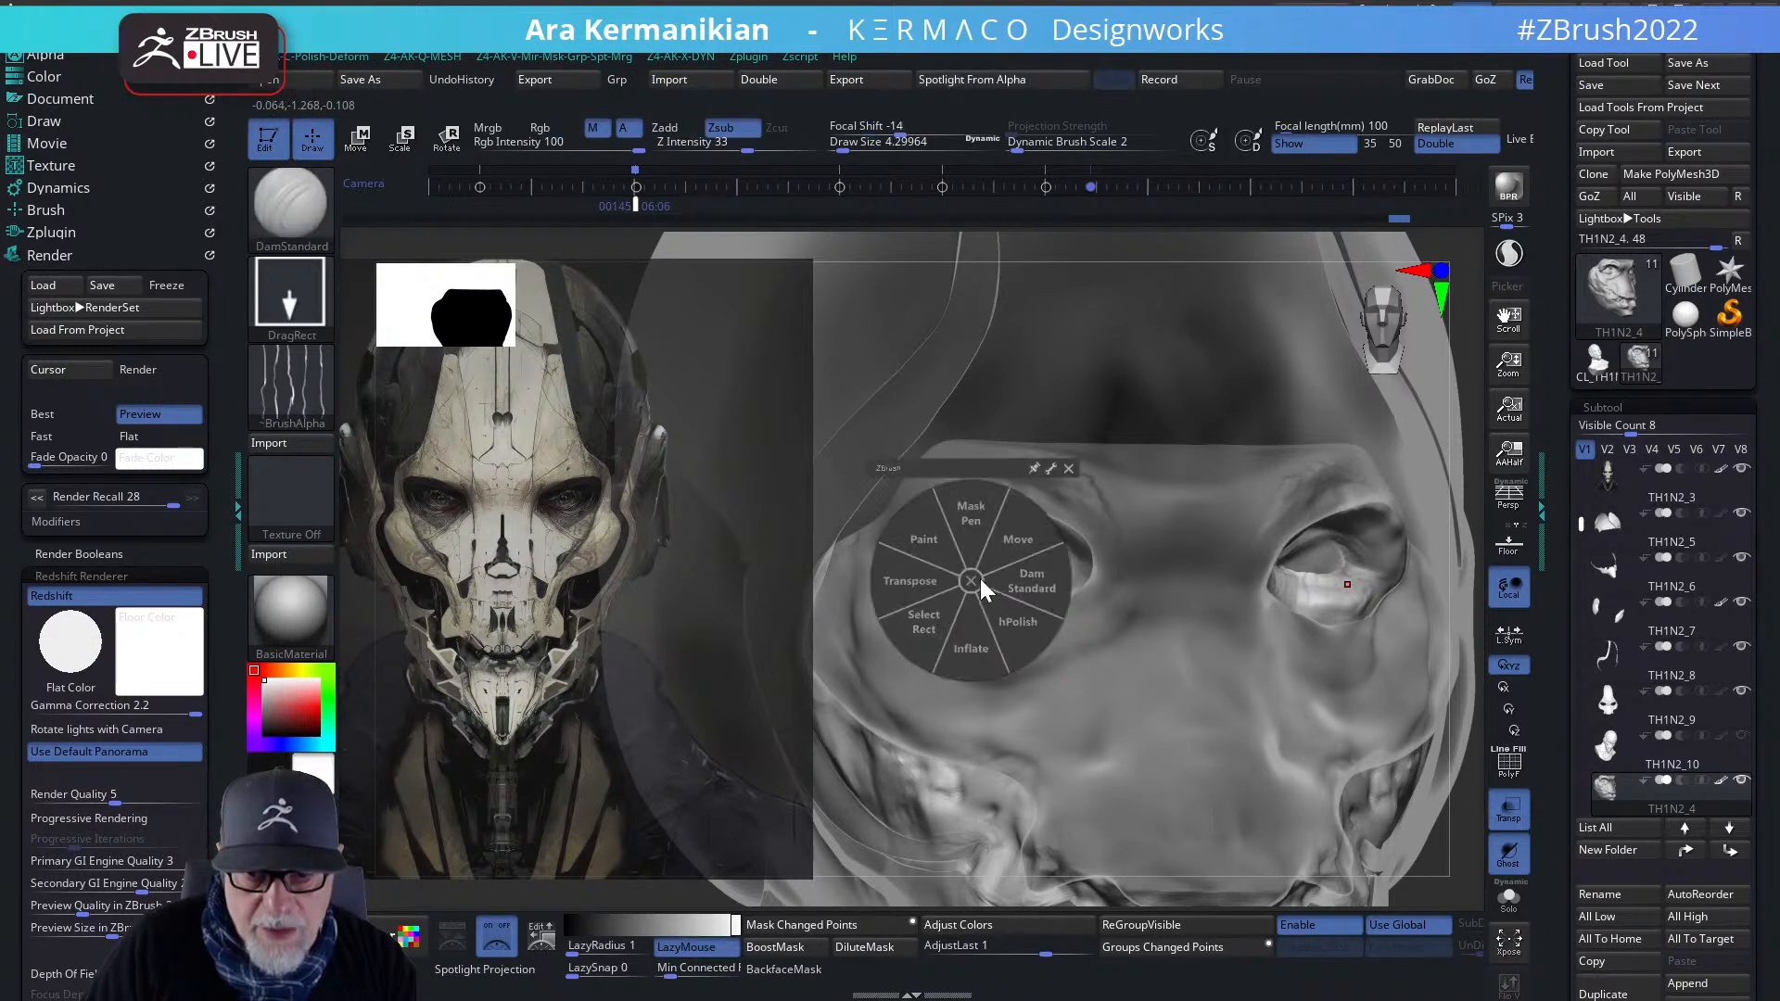
left_click(979, 576)
key("shift+q")
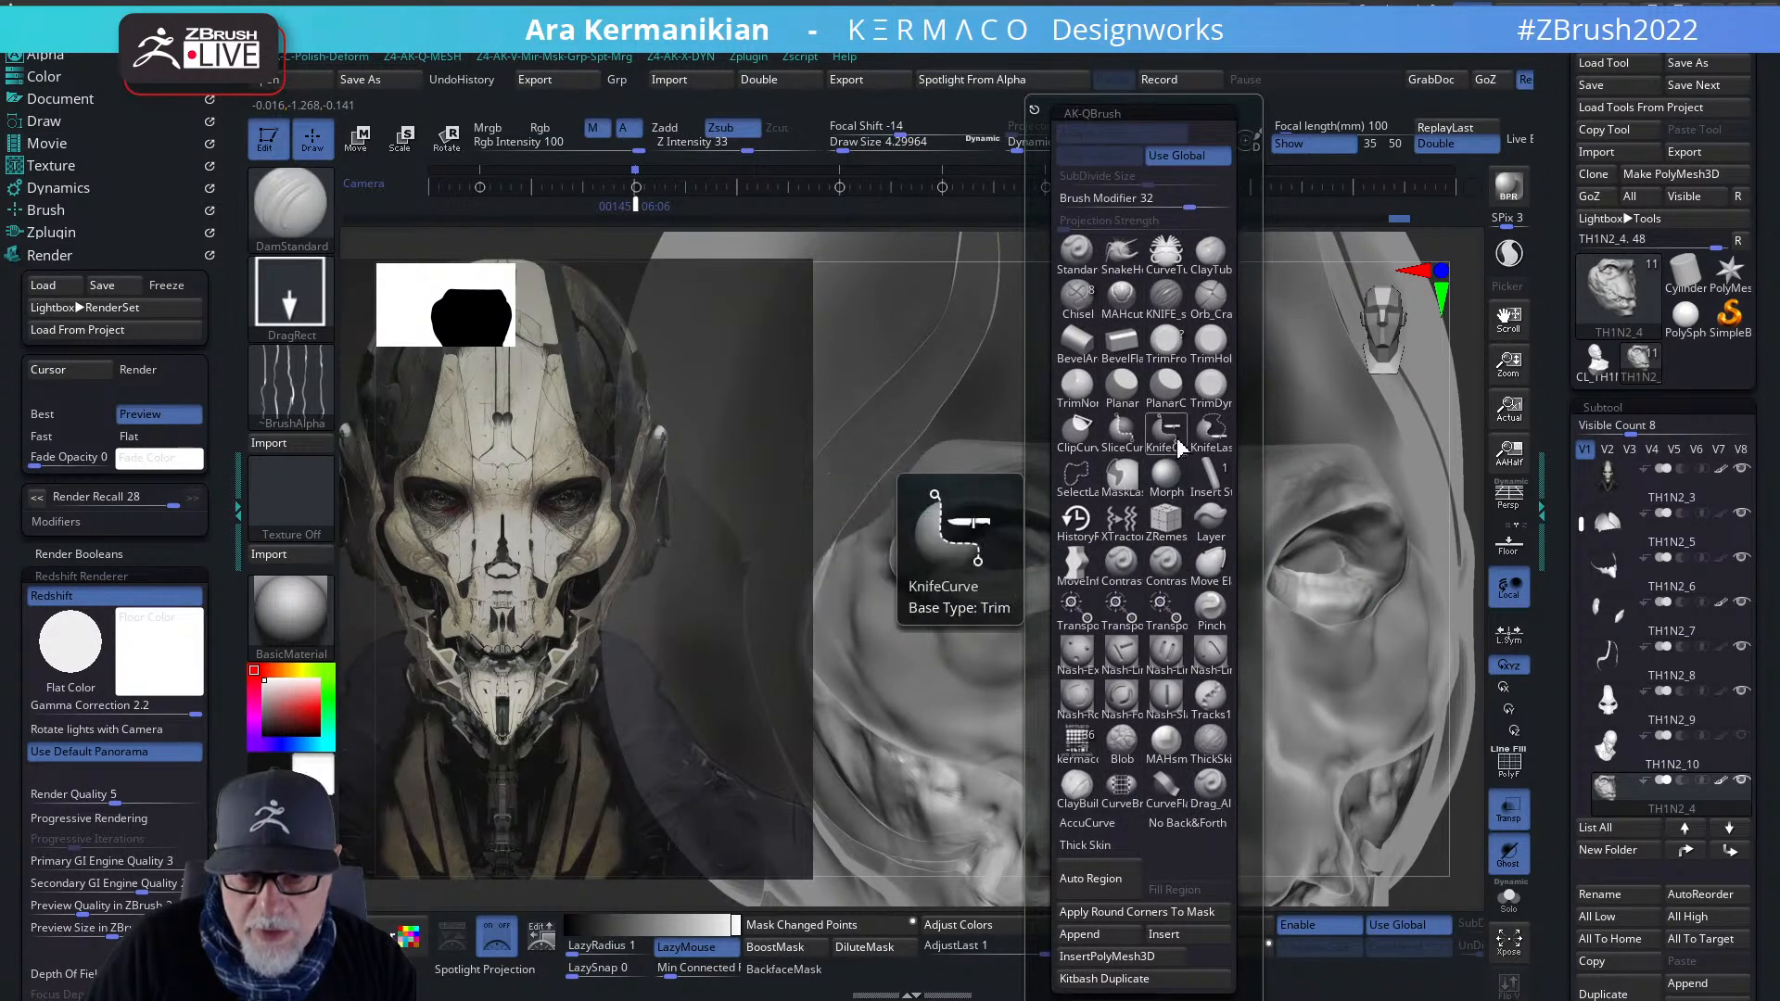
left_click(1162, 569)
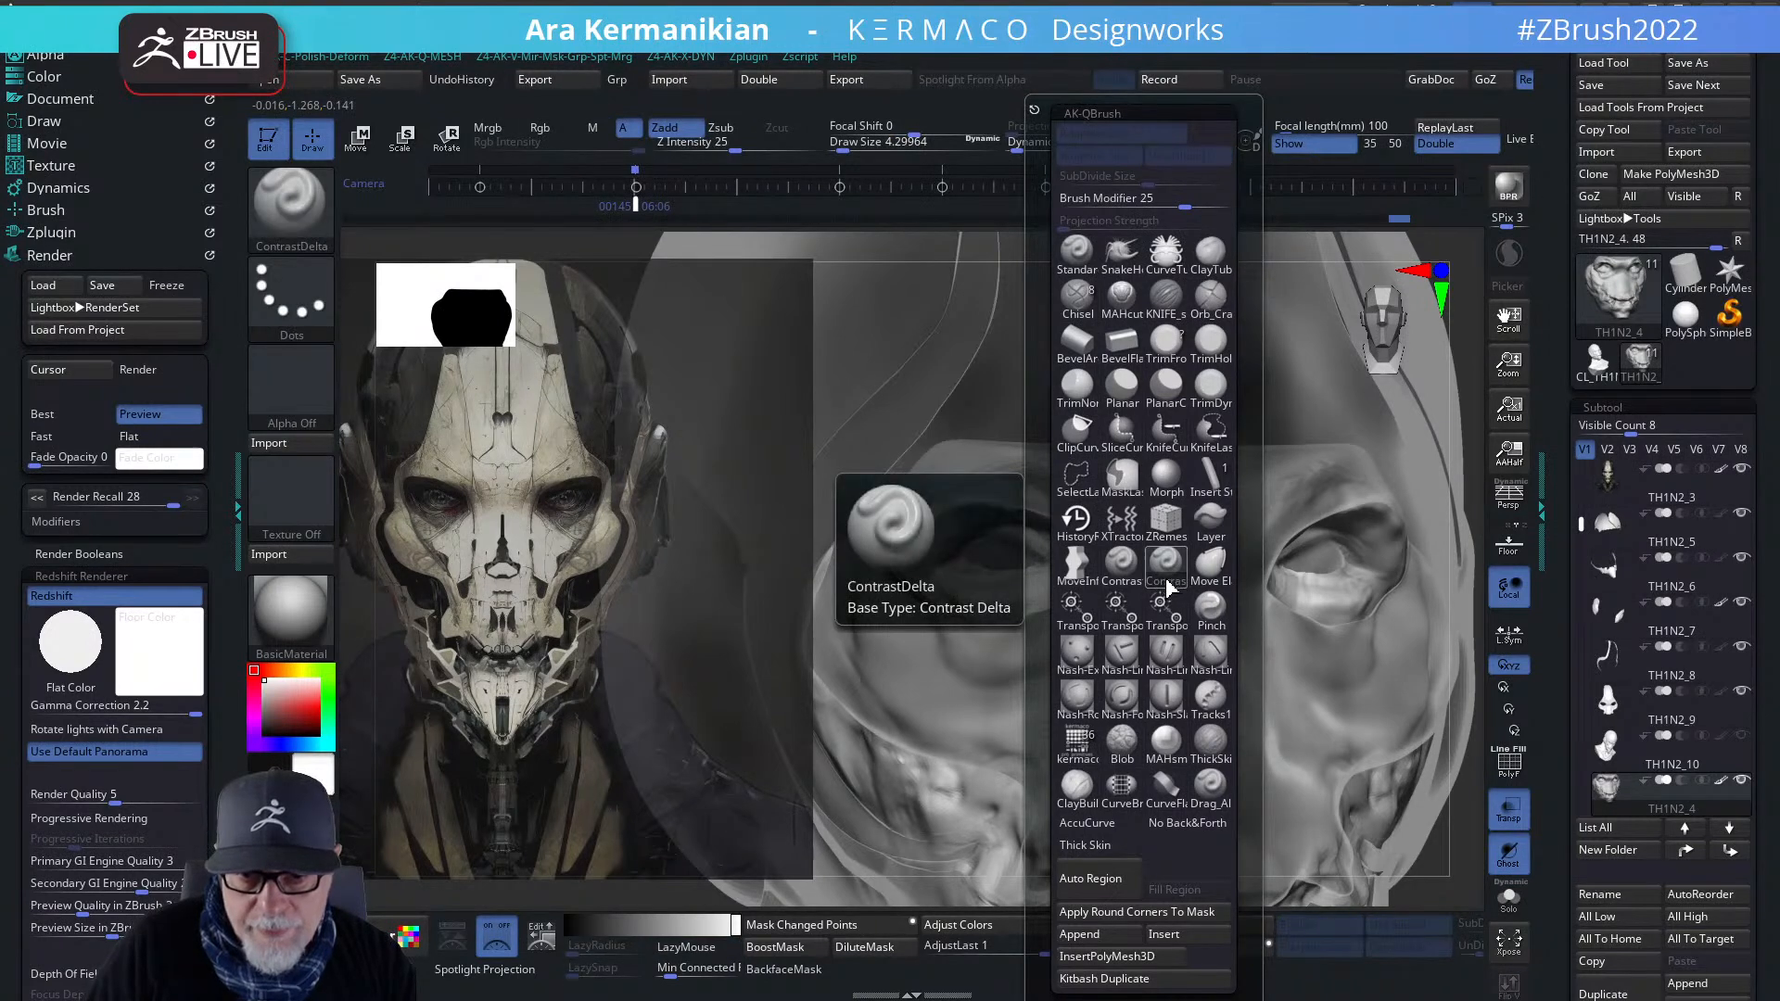
left_click(1122, 567)
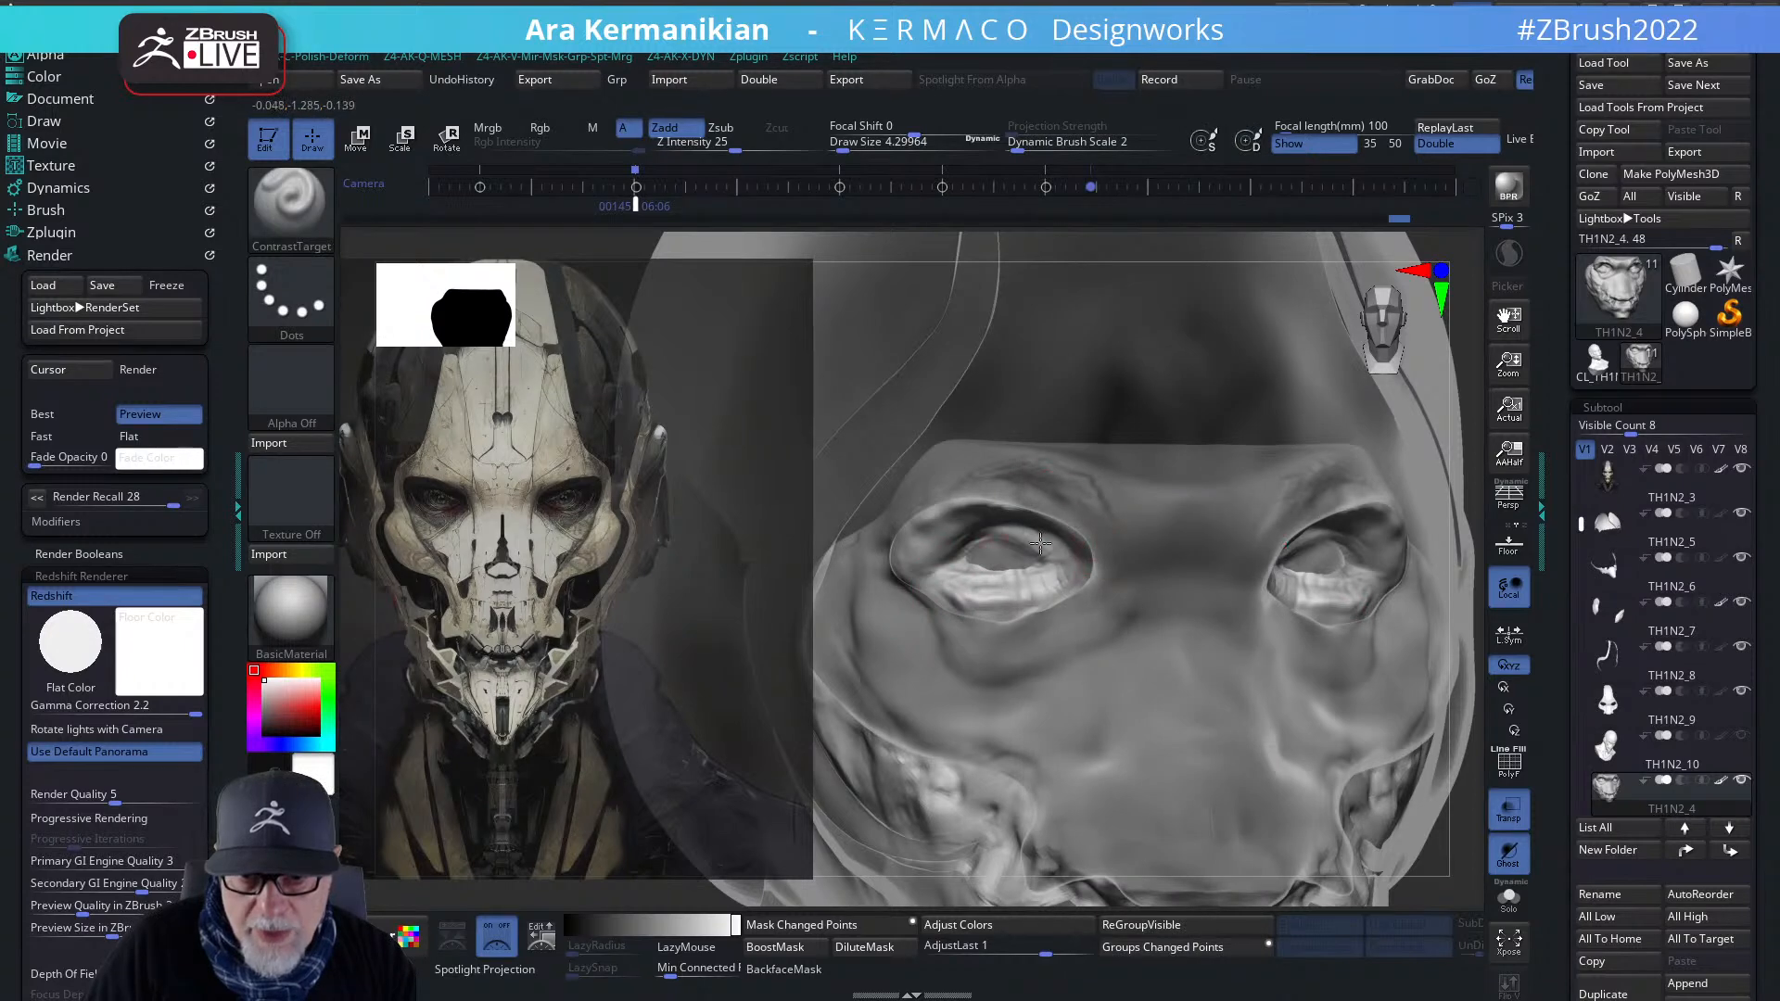
left_click_drag(954, 616, 938, 606)
left_click_drag(1474, 533, 1214, 512, "alt")
left_click_drag(1185, 448, 929, 395, "alt")
mouse_move(1239, 468)
left_mouse_down()
mouse_move(1225, 477)
mouse_move(1239, 457)
mouse_move(1302, 513)
left_mouse_up()
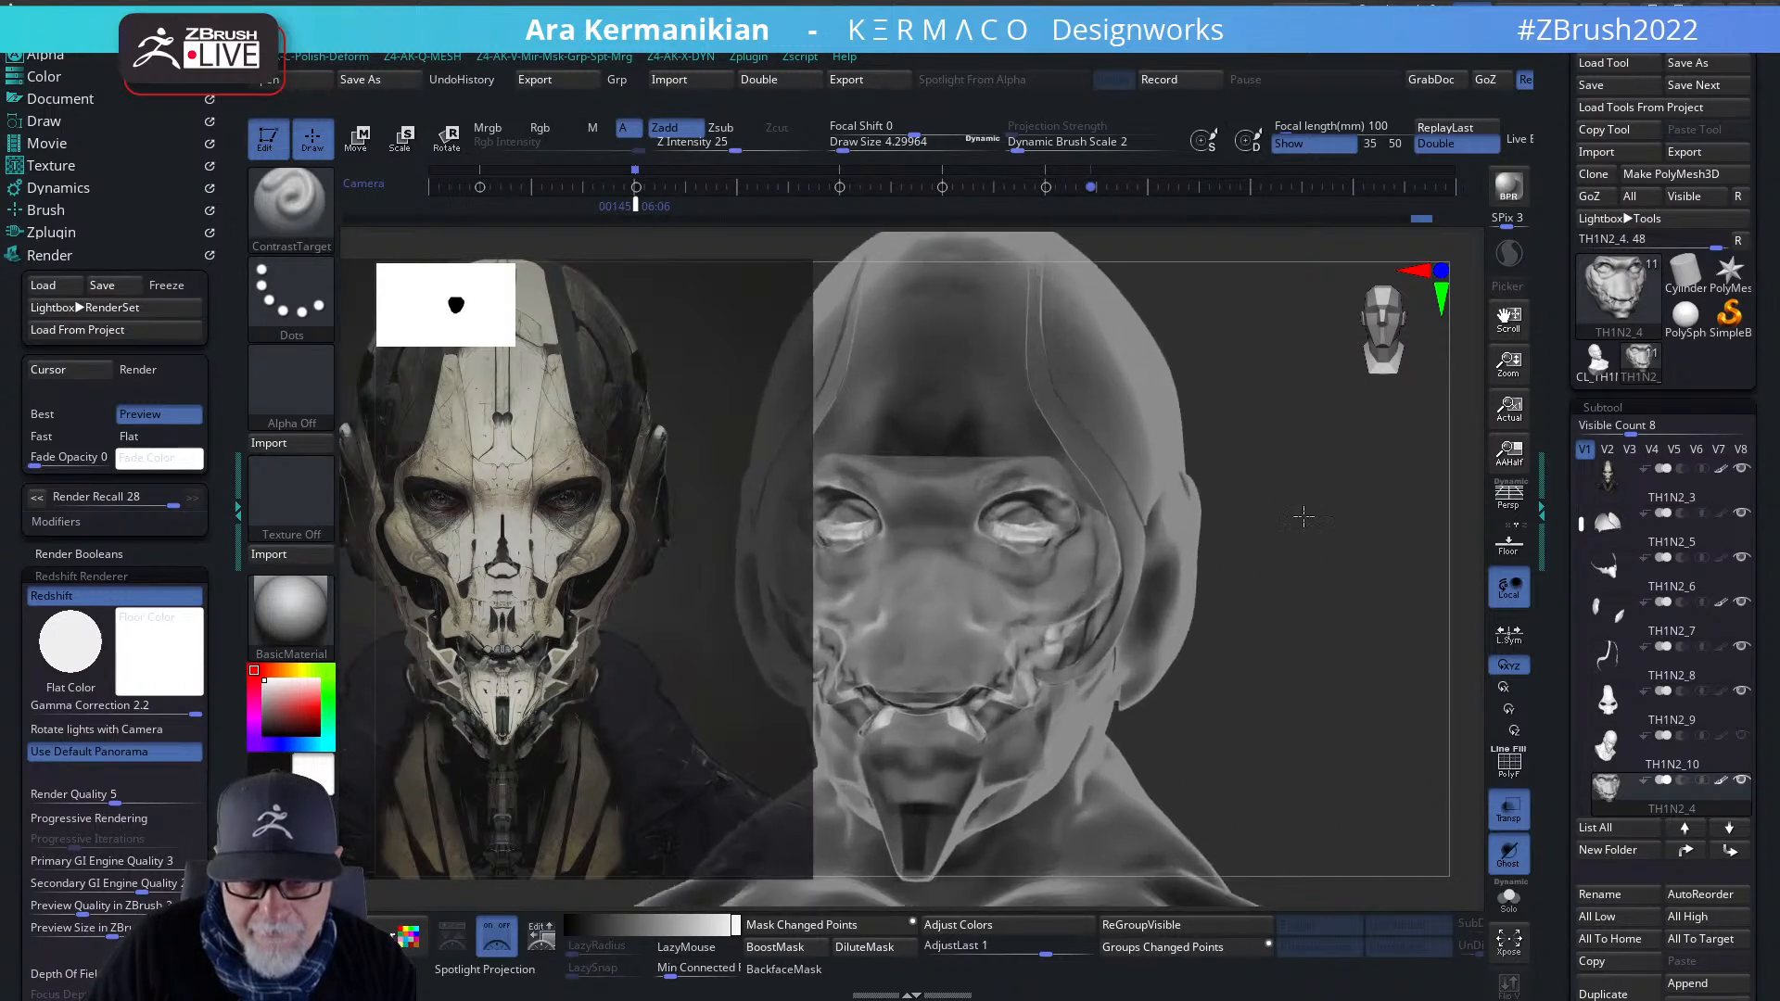
- Switch to hPolish and flatten the outer part of the eyelid, inspecting the eye in profile
right_click(1067, 515)
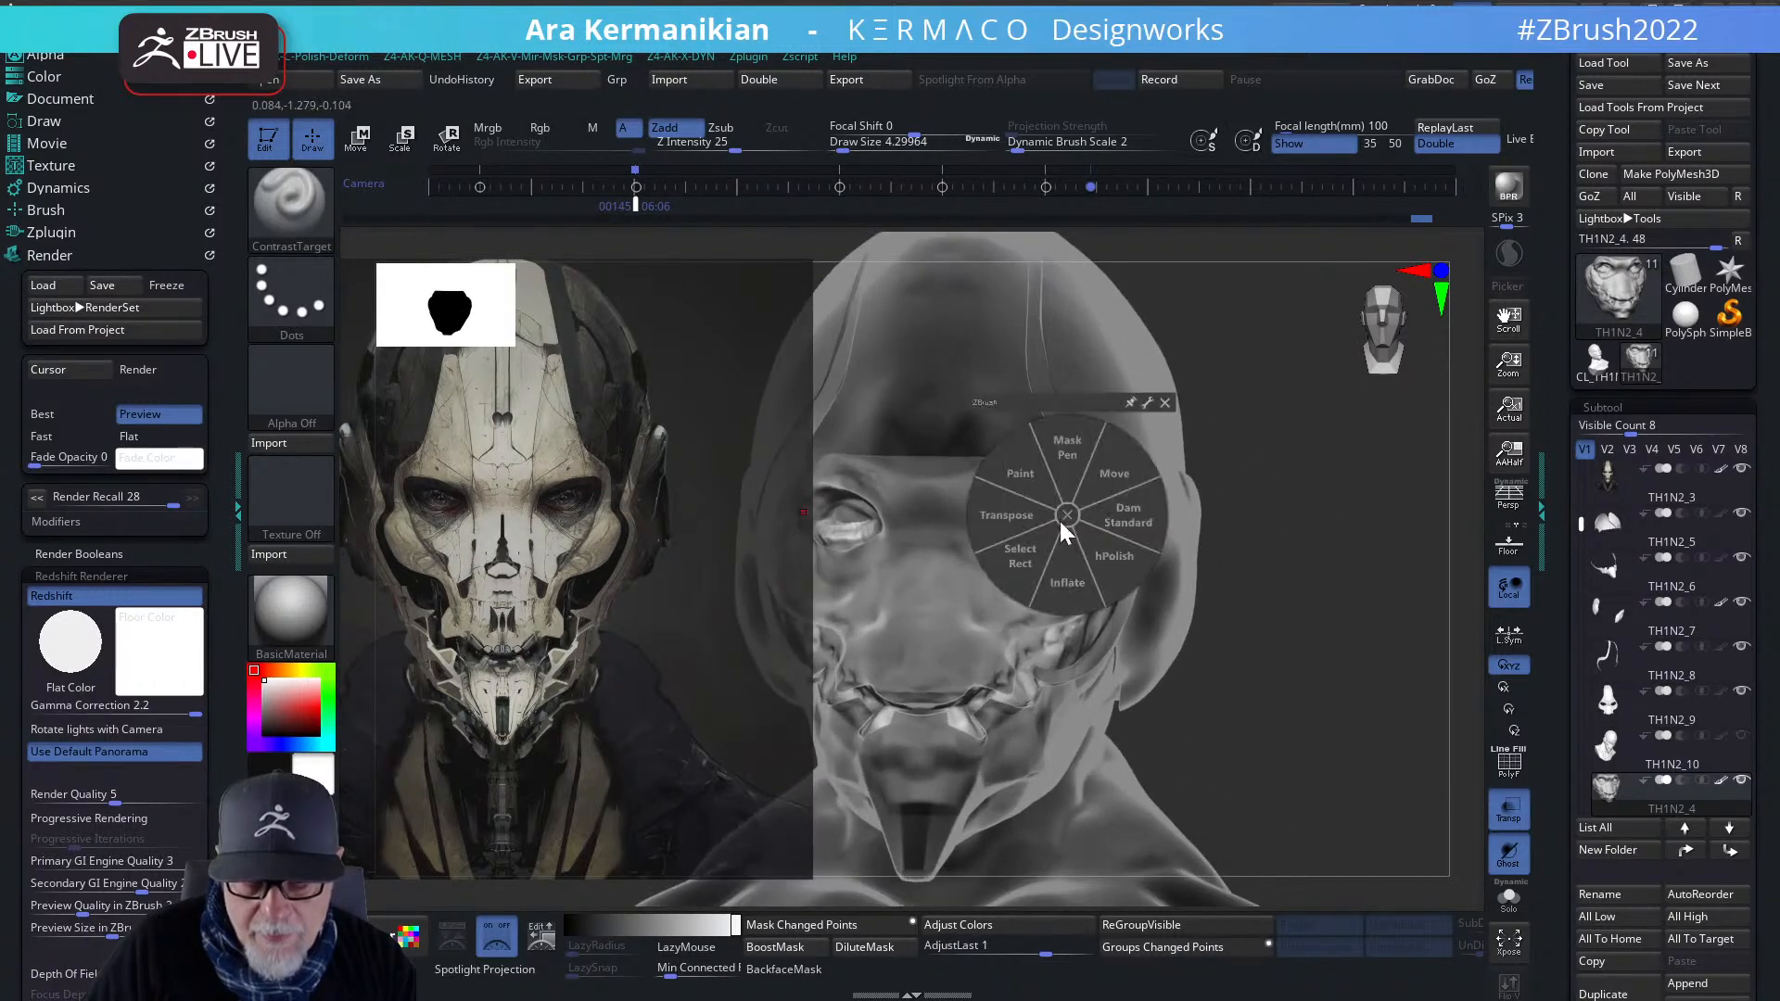
left_click(1115, 557)
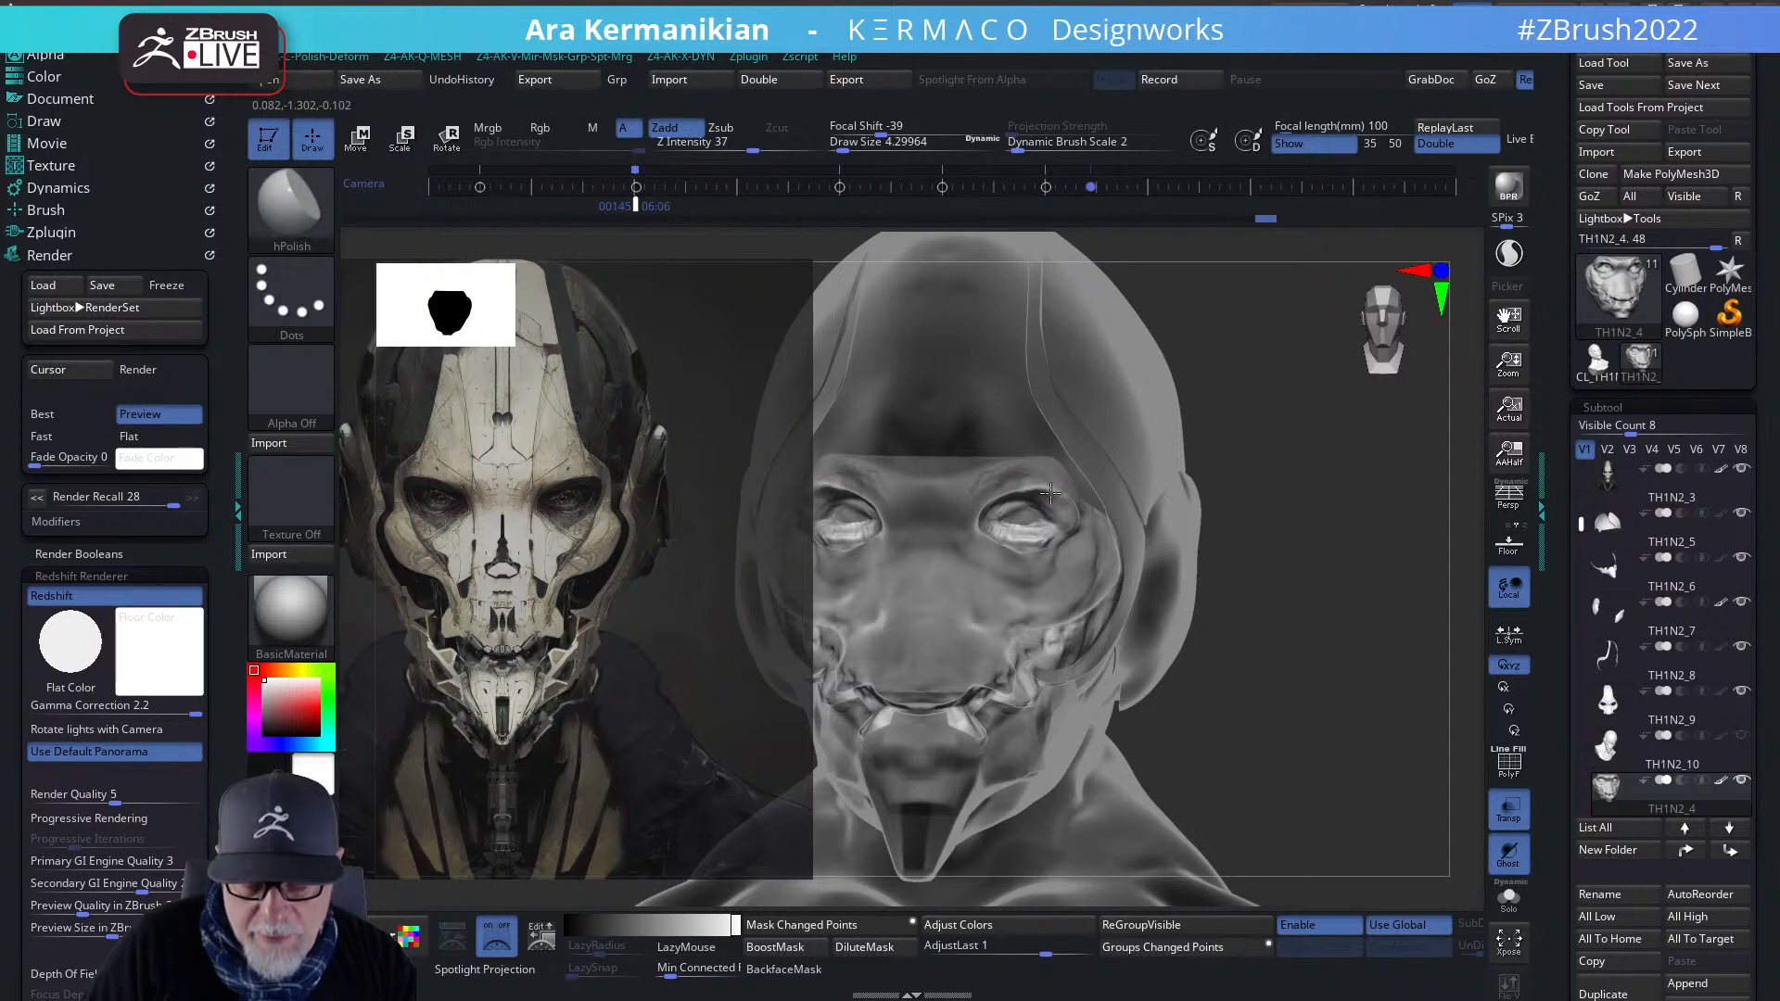
left_click_drag(1268, 511, 1044, 501)
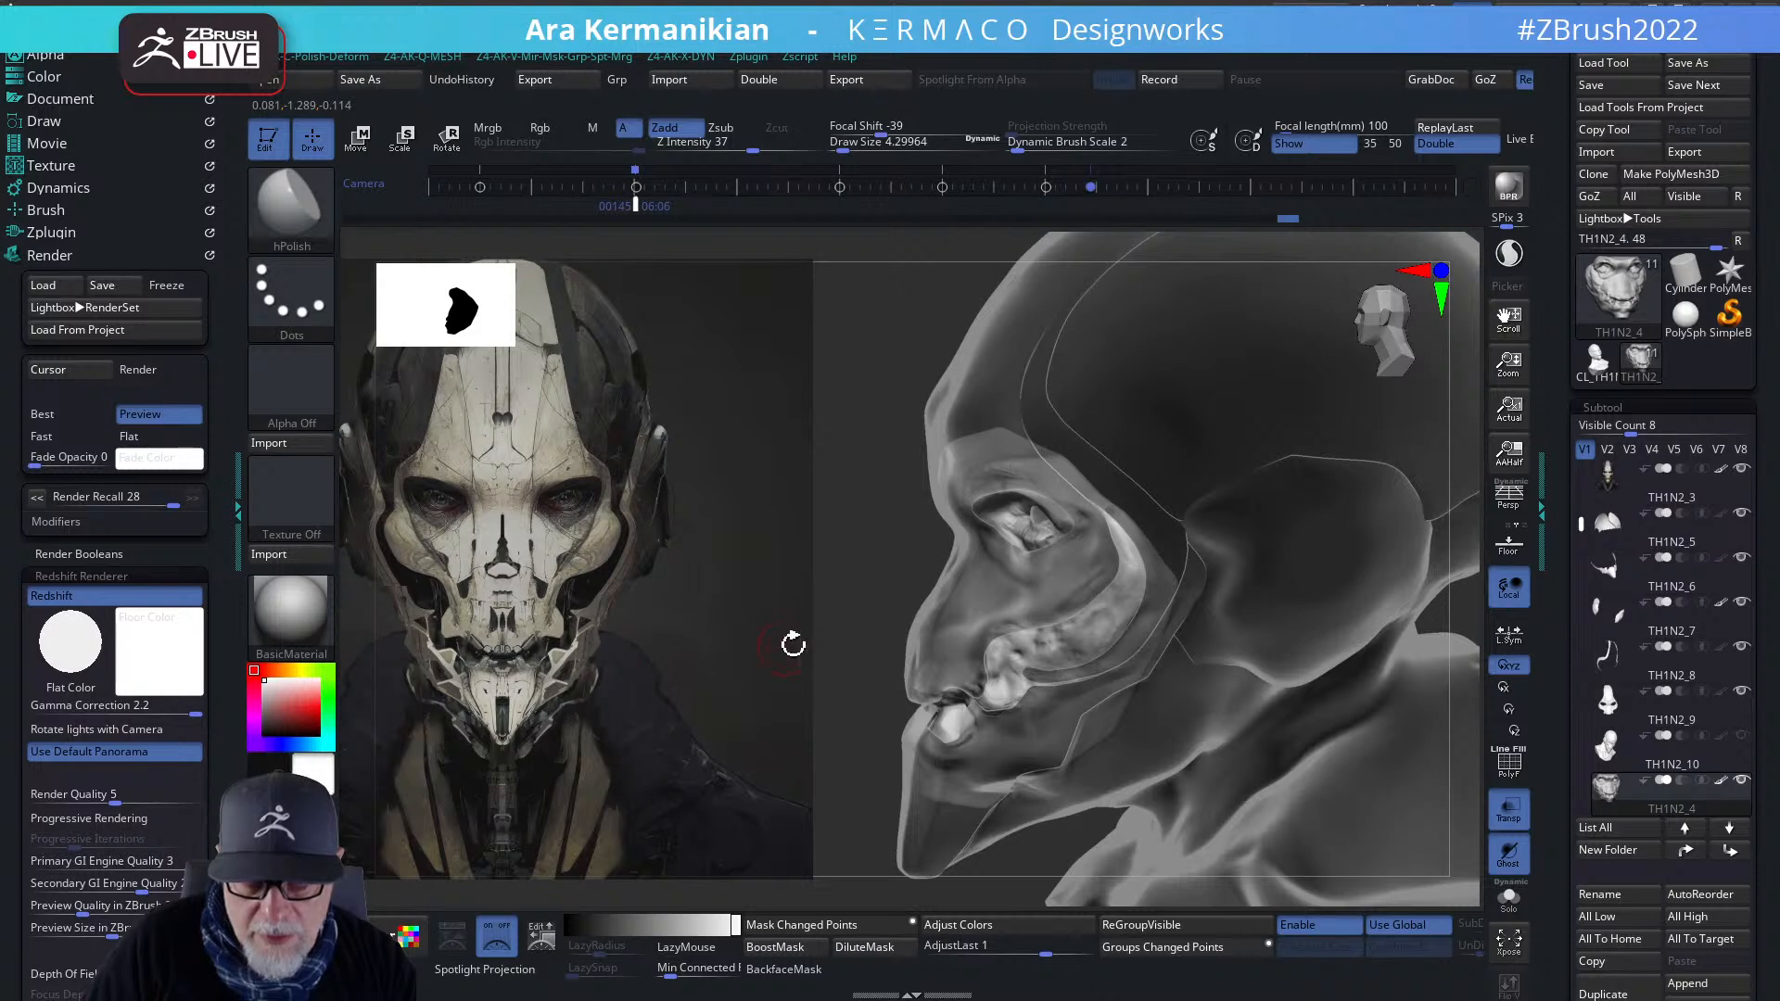
left_click_drag(793, 632, 945, 540)
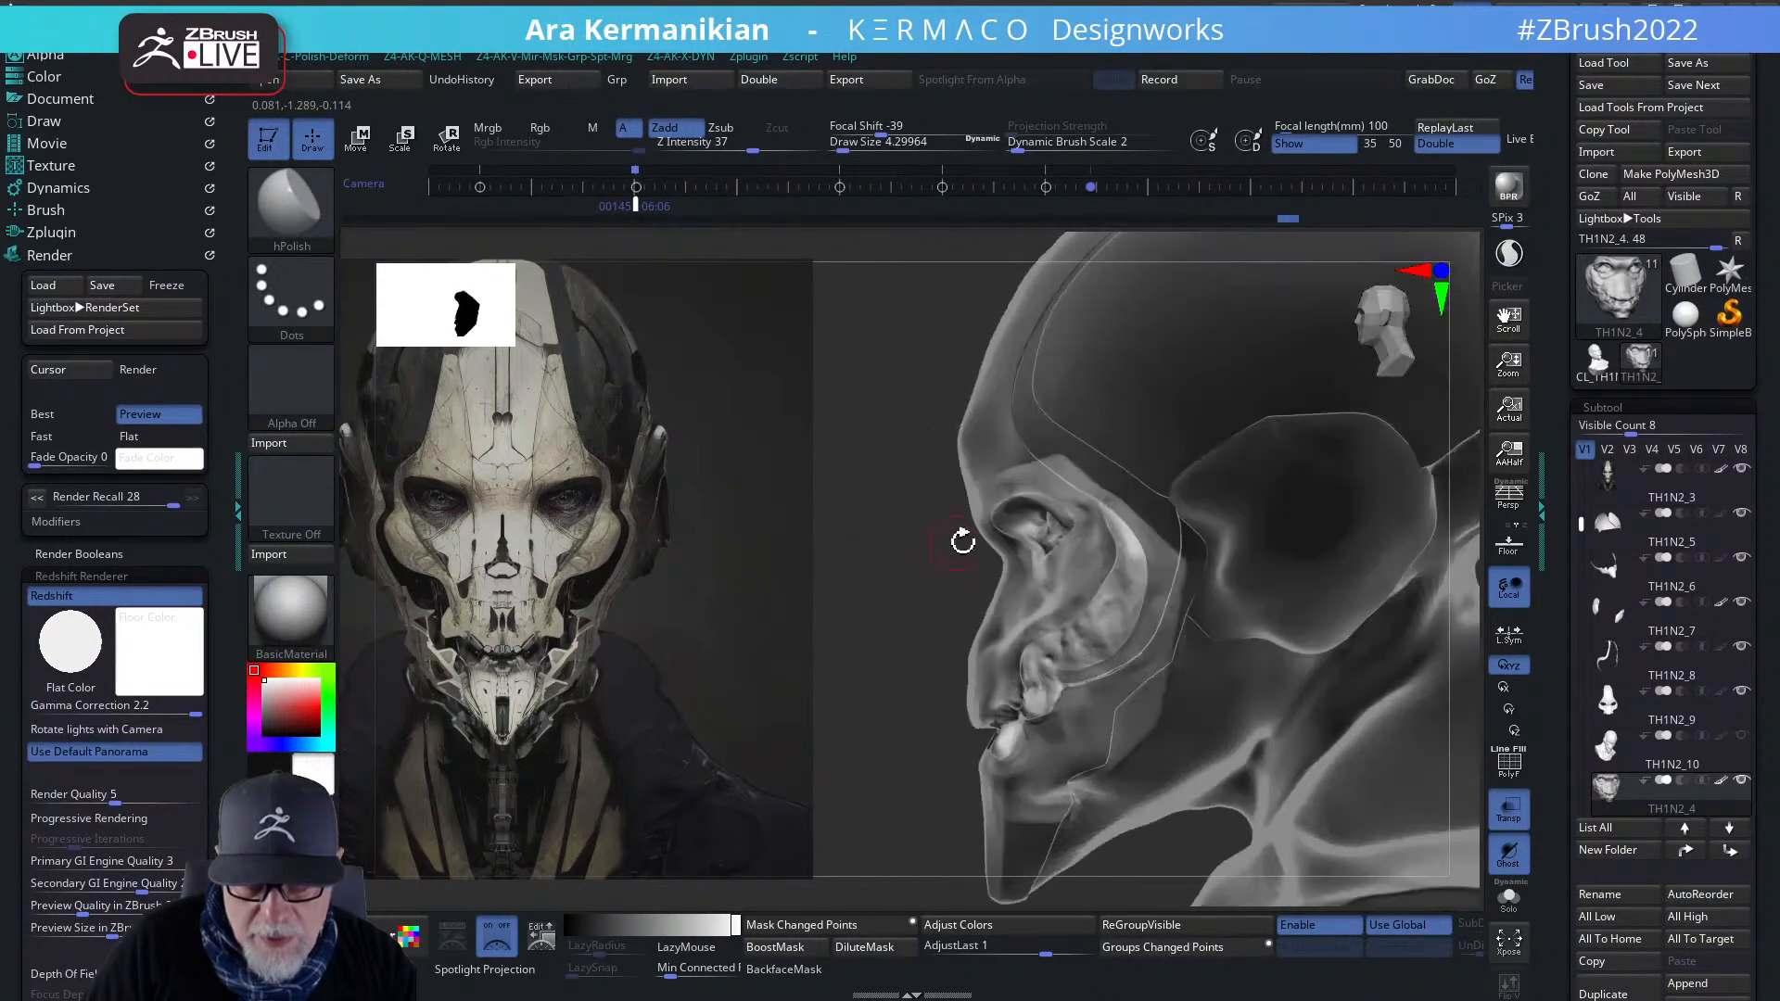
left_click_drag(862, 630, 999, 499)
- Return to DamStandard with the Dots stroke and Falloff_Sharp alpha, and carve along the upper lid's outer corner
key("space")
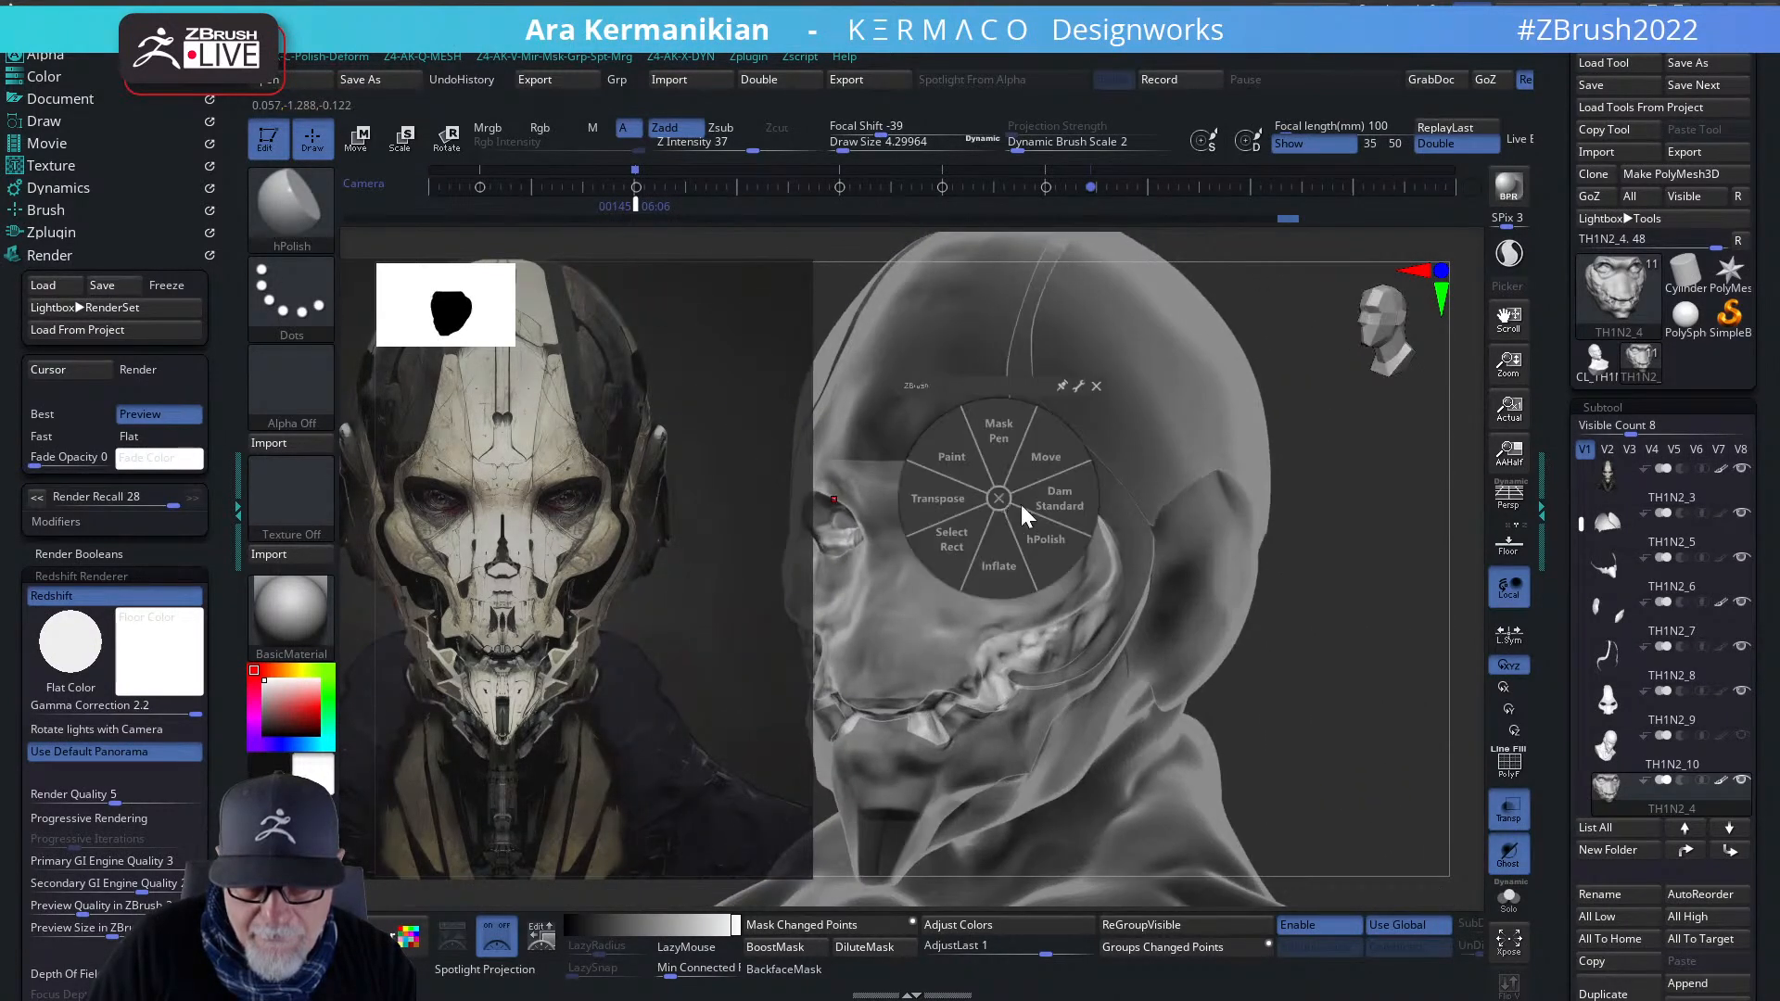
left_click(1074, 502)
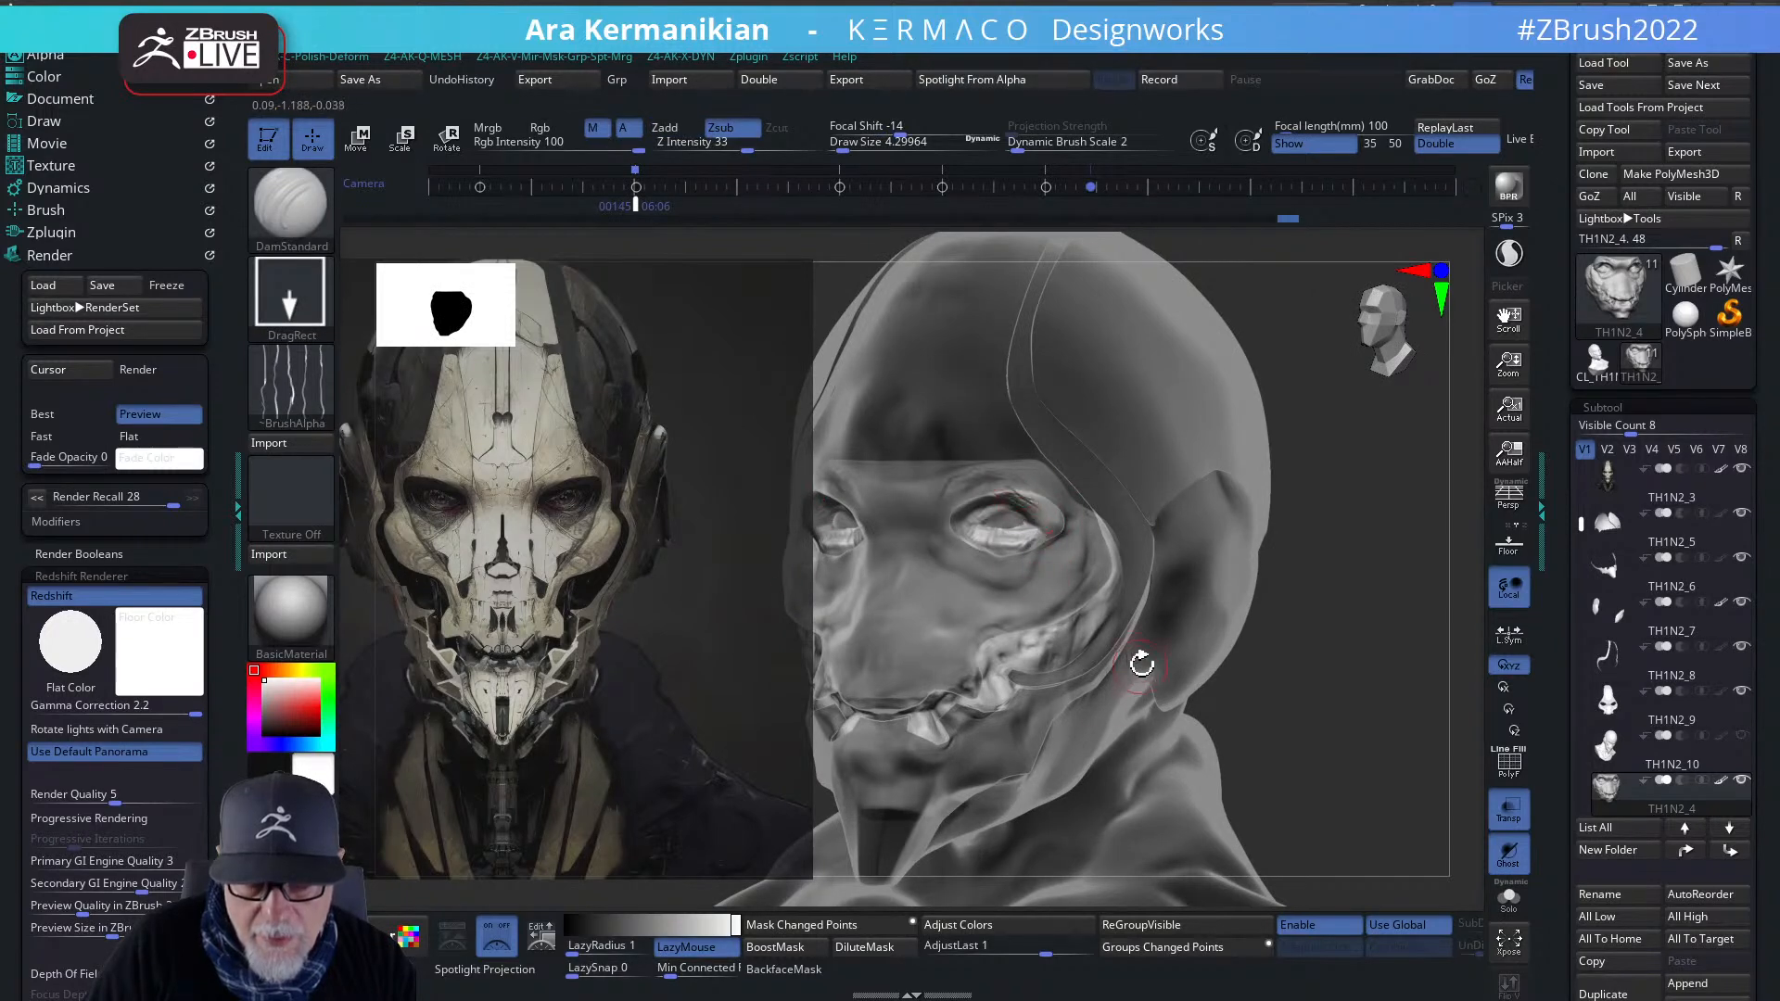
key("ctrl")
key("ctrl")
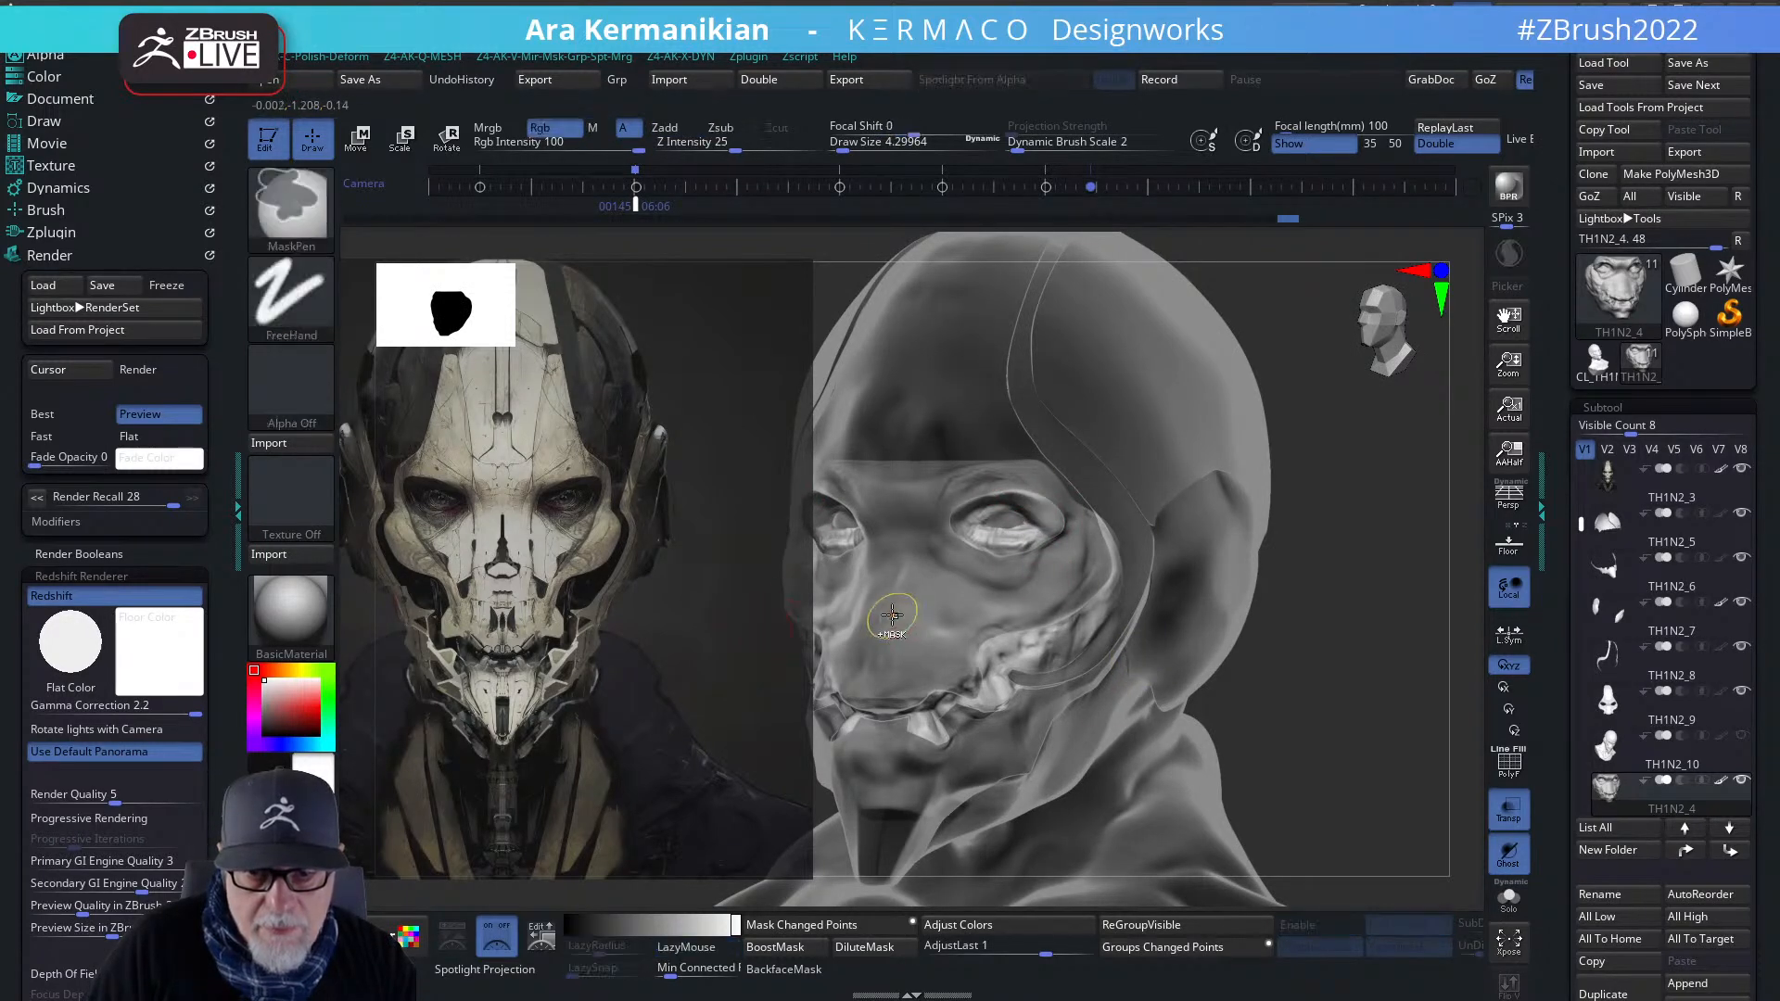
left_click(295, 306)
left_click(403, 313)
left_click(290, 385)
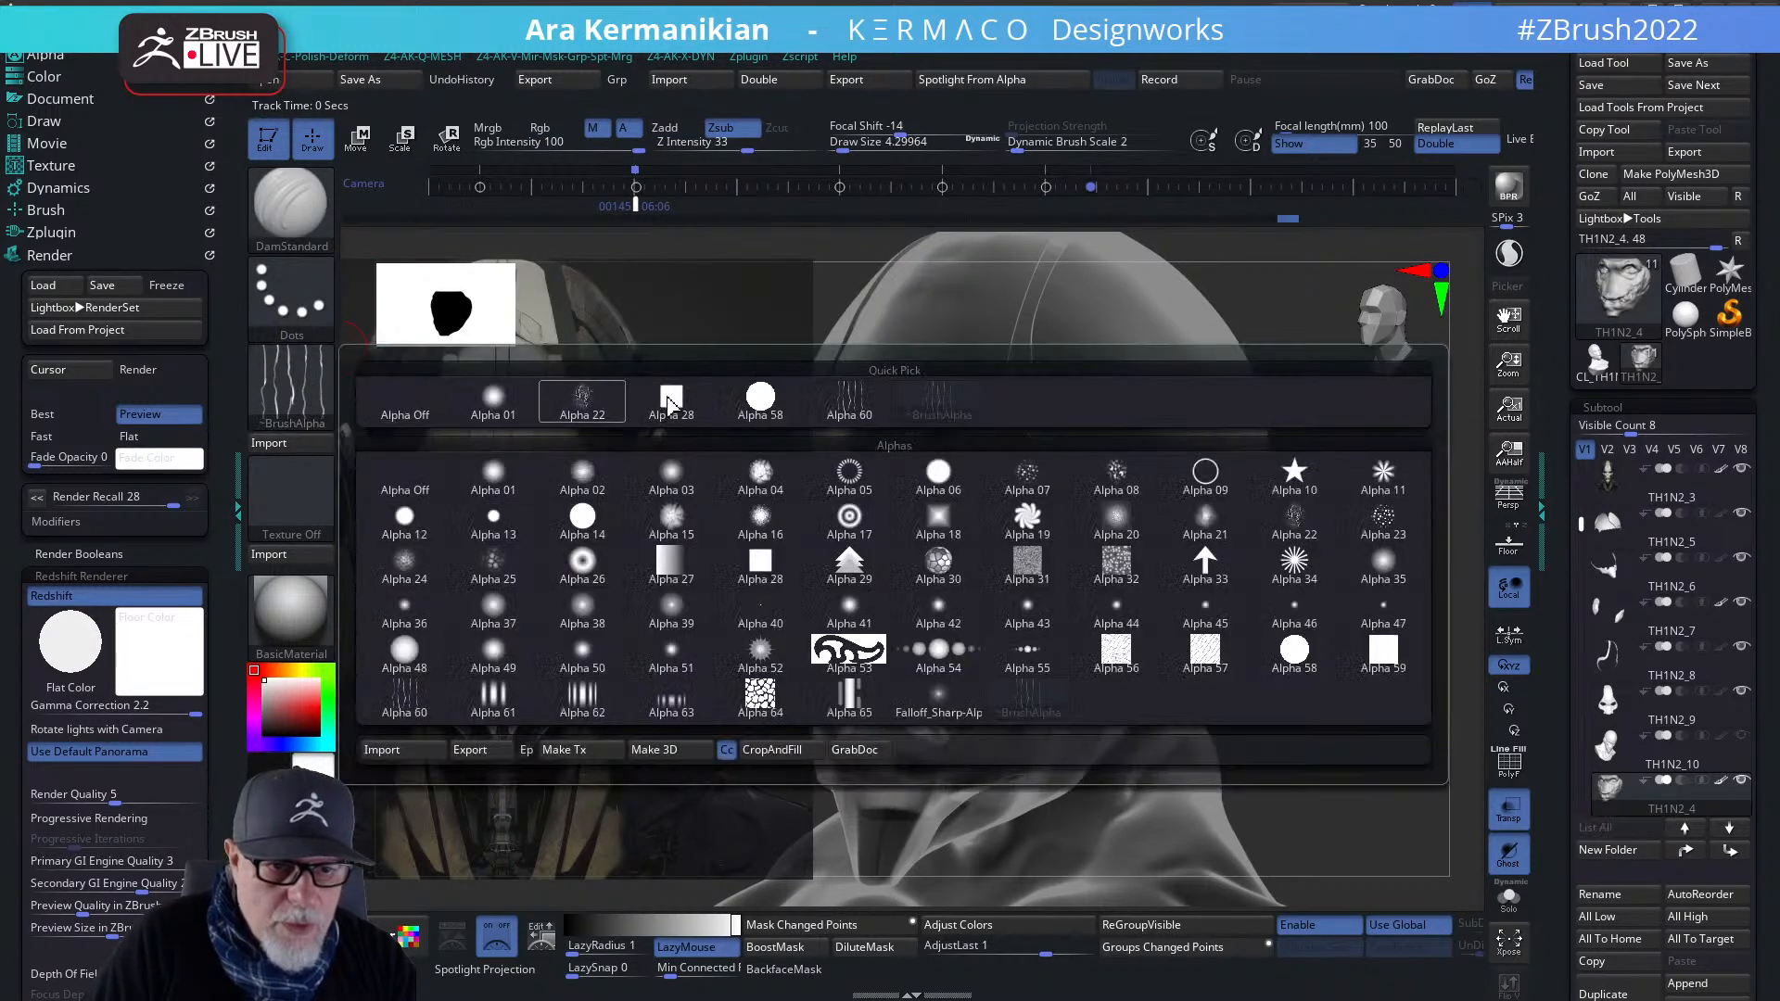
left_click(290, 385)
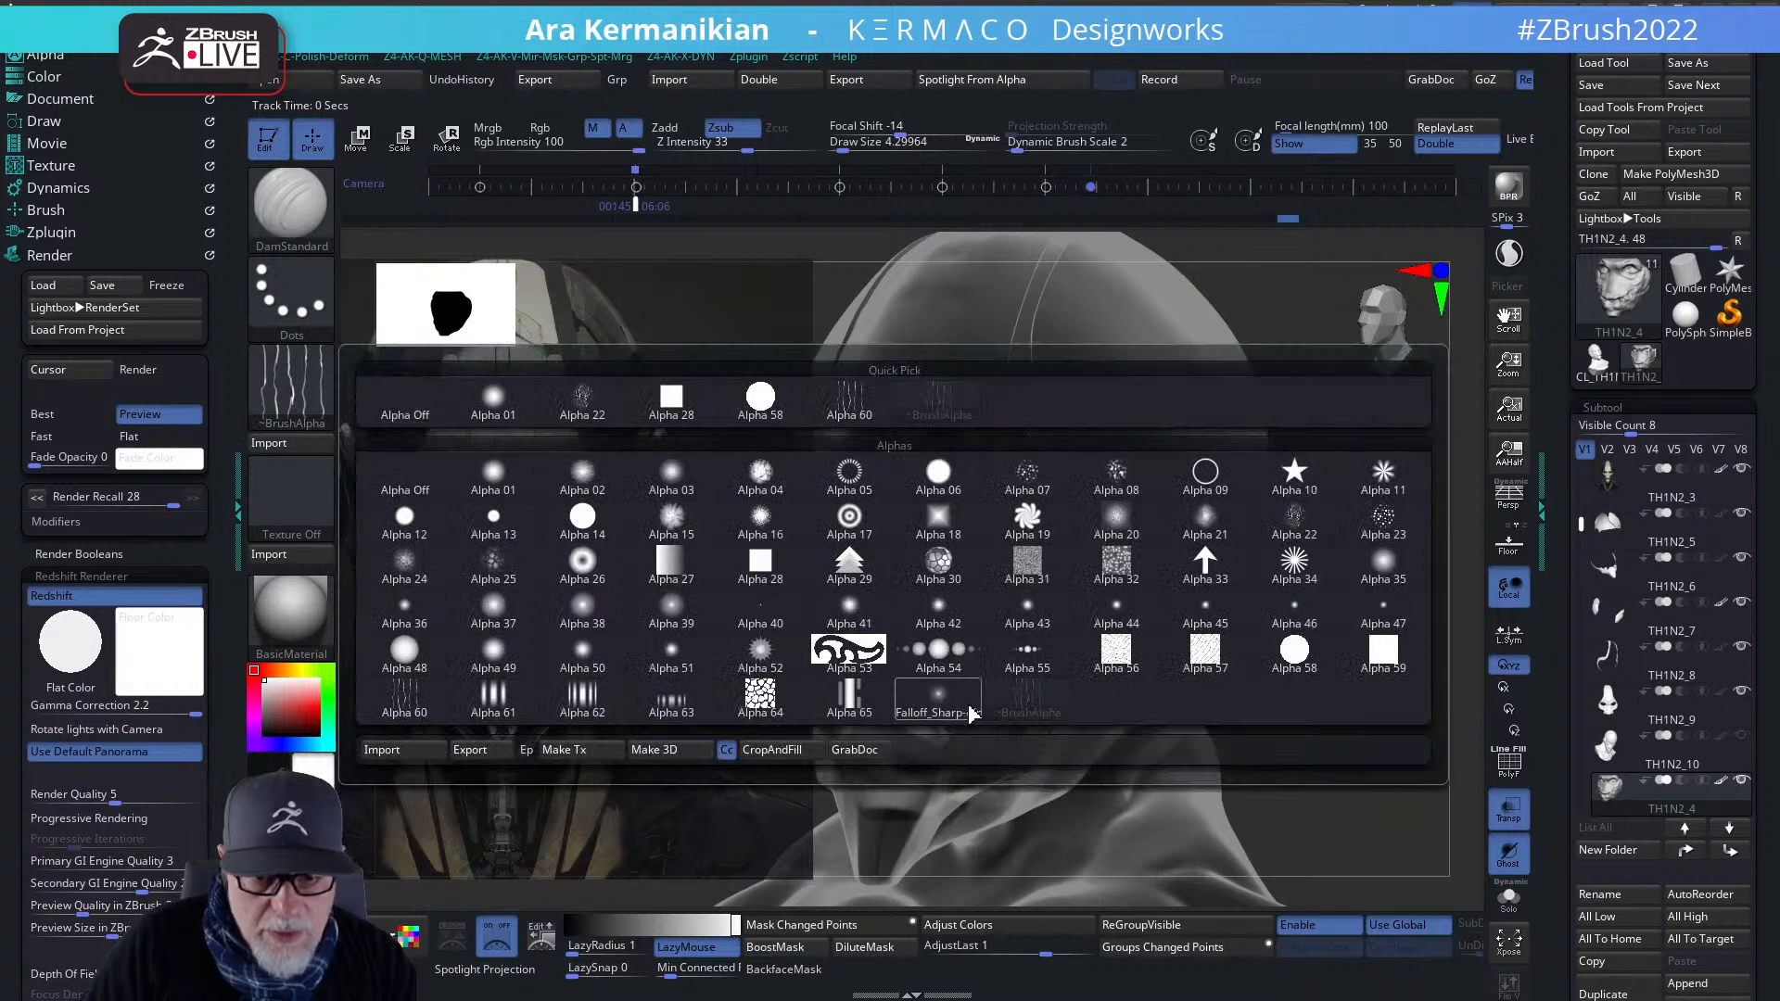
left_click(716, 401)
left_click_drag(1350, 586, 1308, 718)
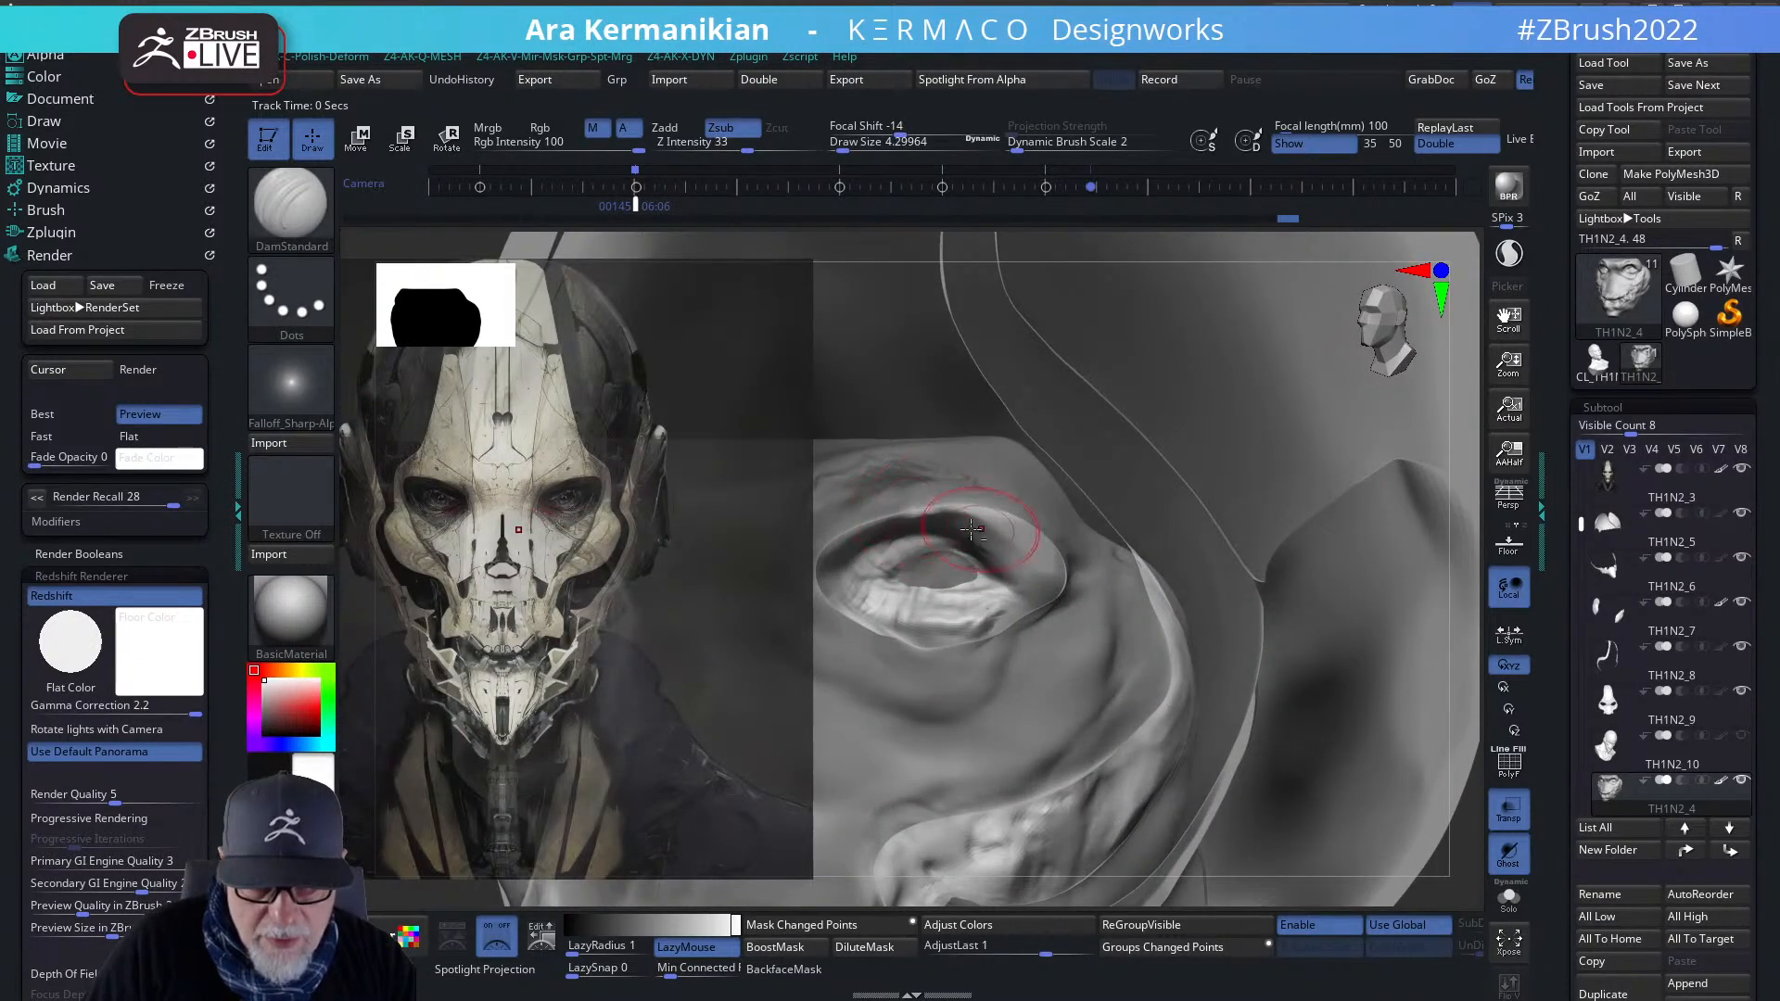
left_click_drag(952, 522, 1055, 589)
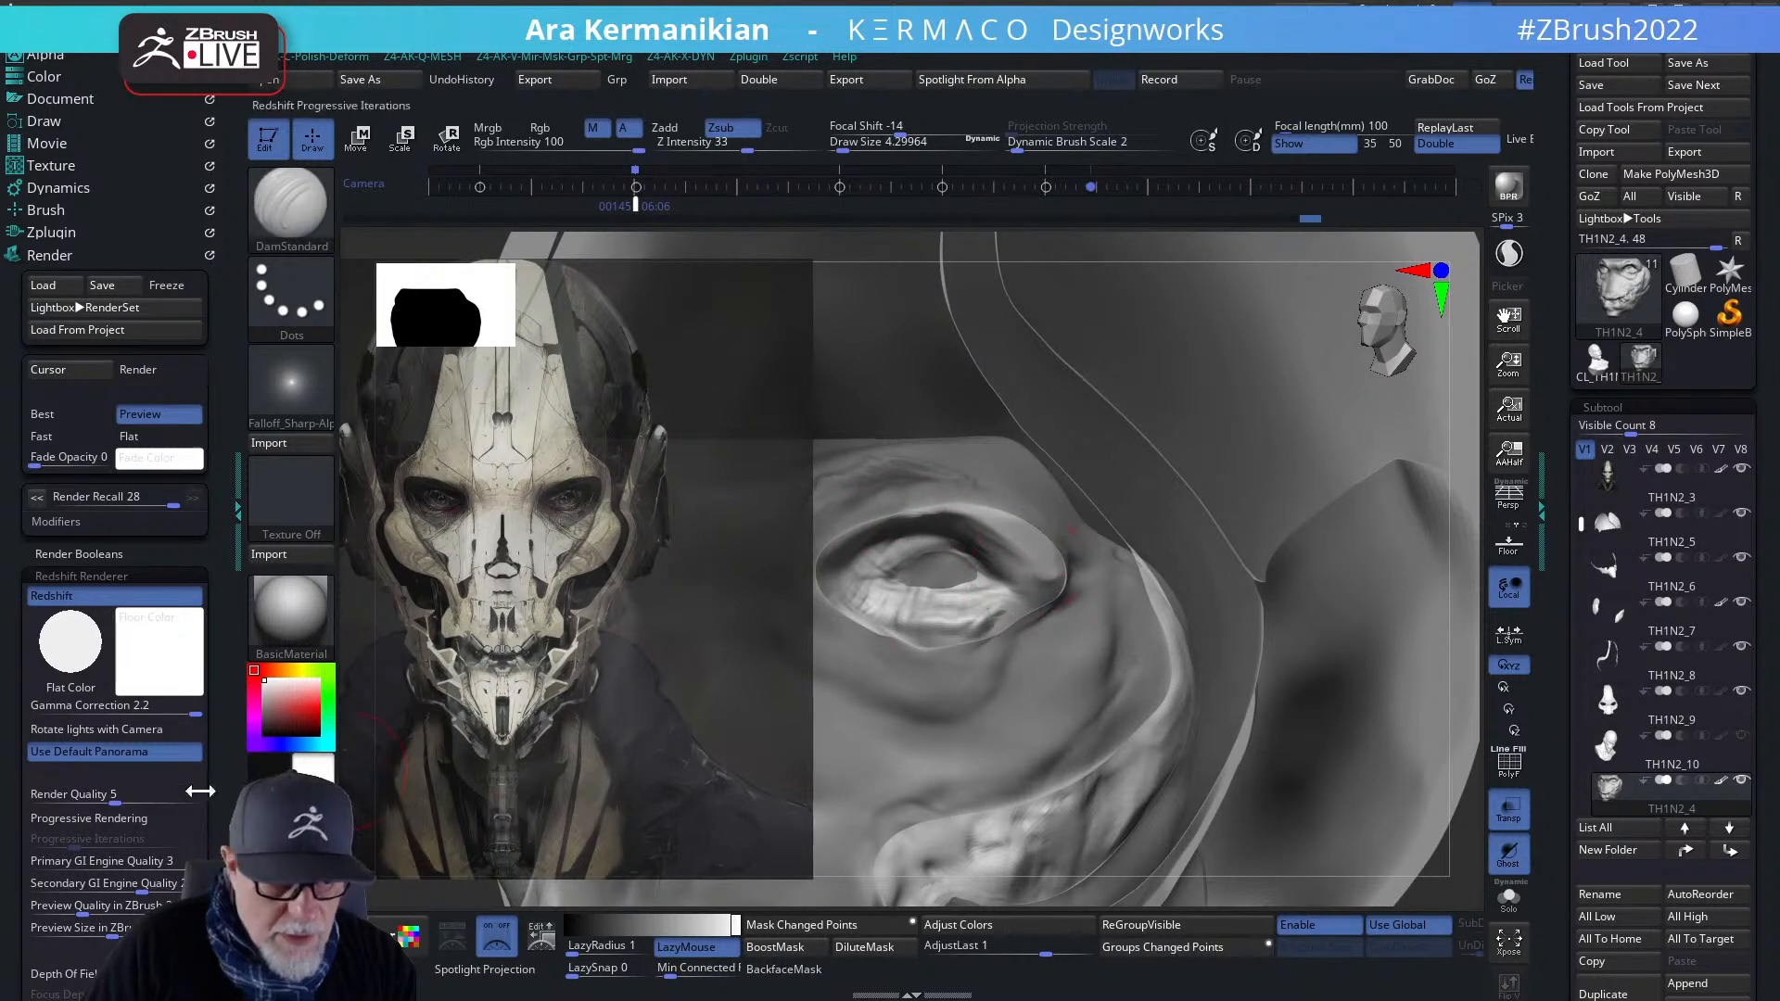
- Reset the current DamStandard brush to its default settings
left_click(34, 256)
left_click(37, 210)
scroll(72, 389, "down", 10)
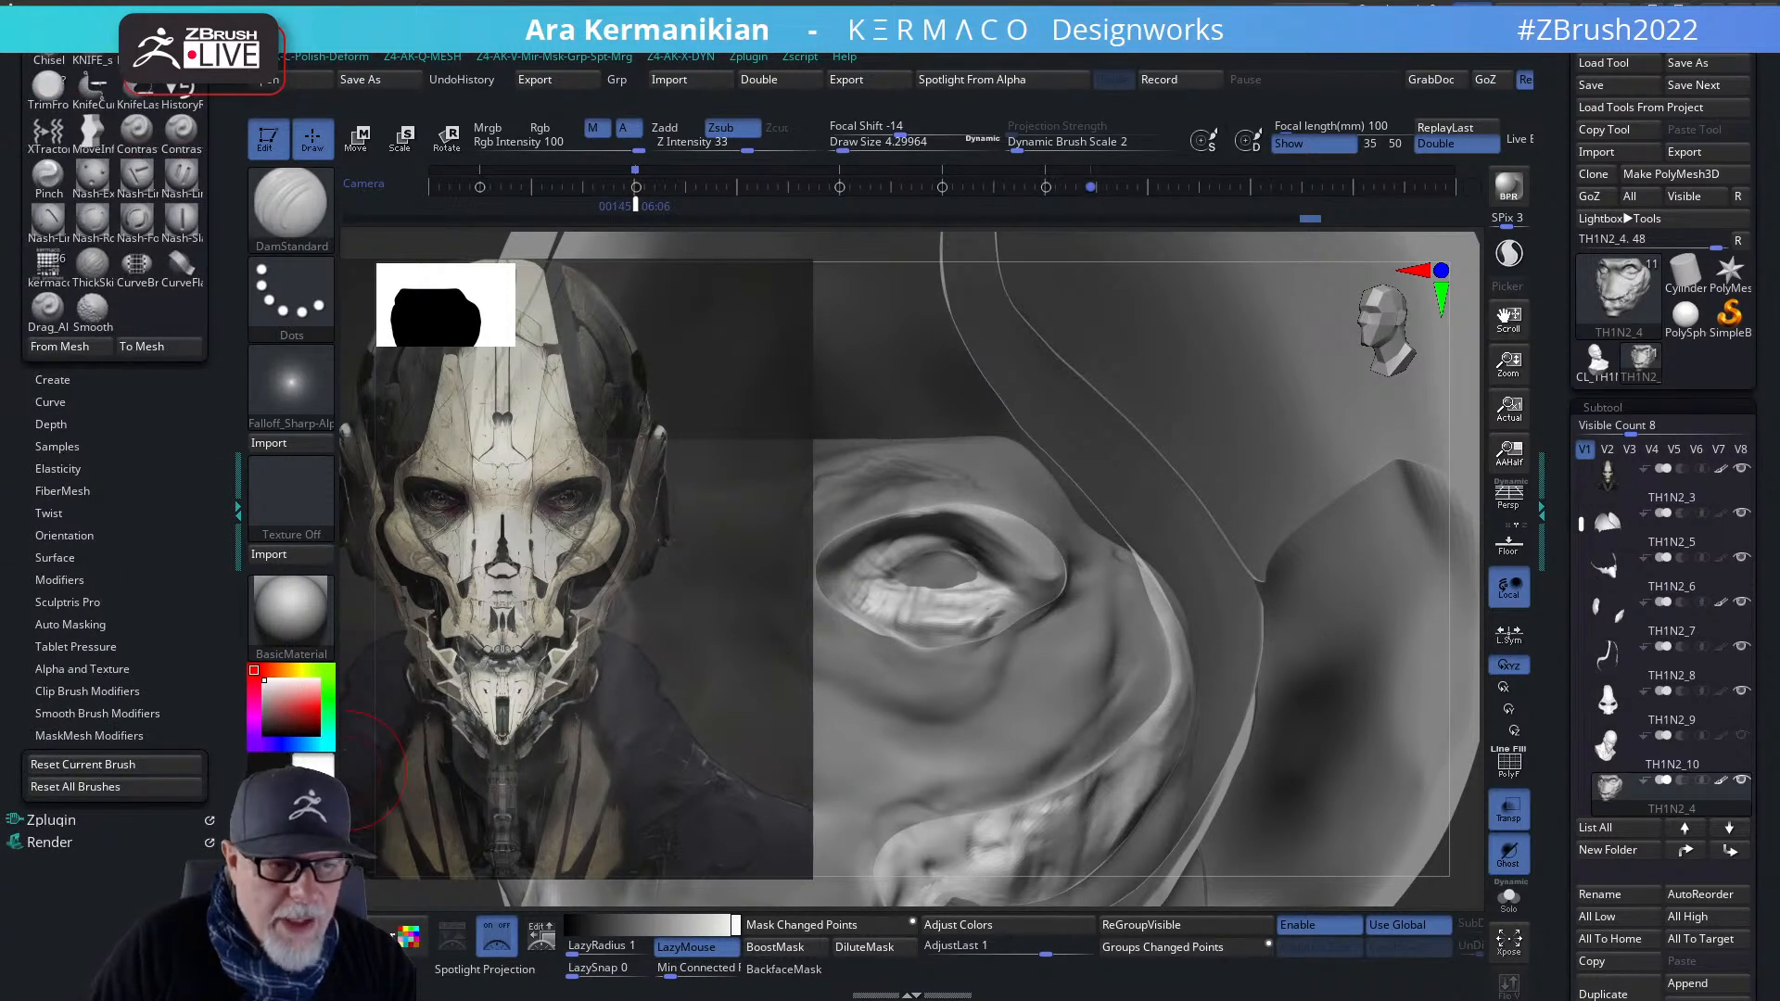
left_click(115, 767)
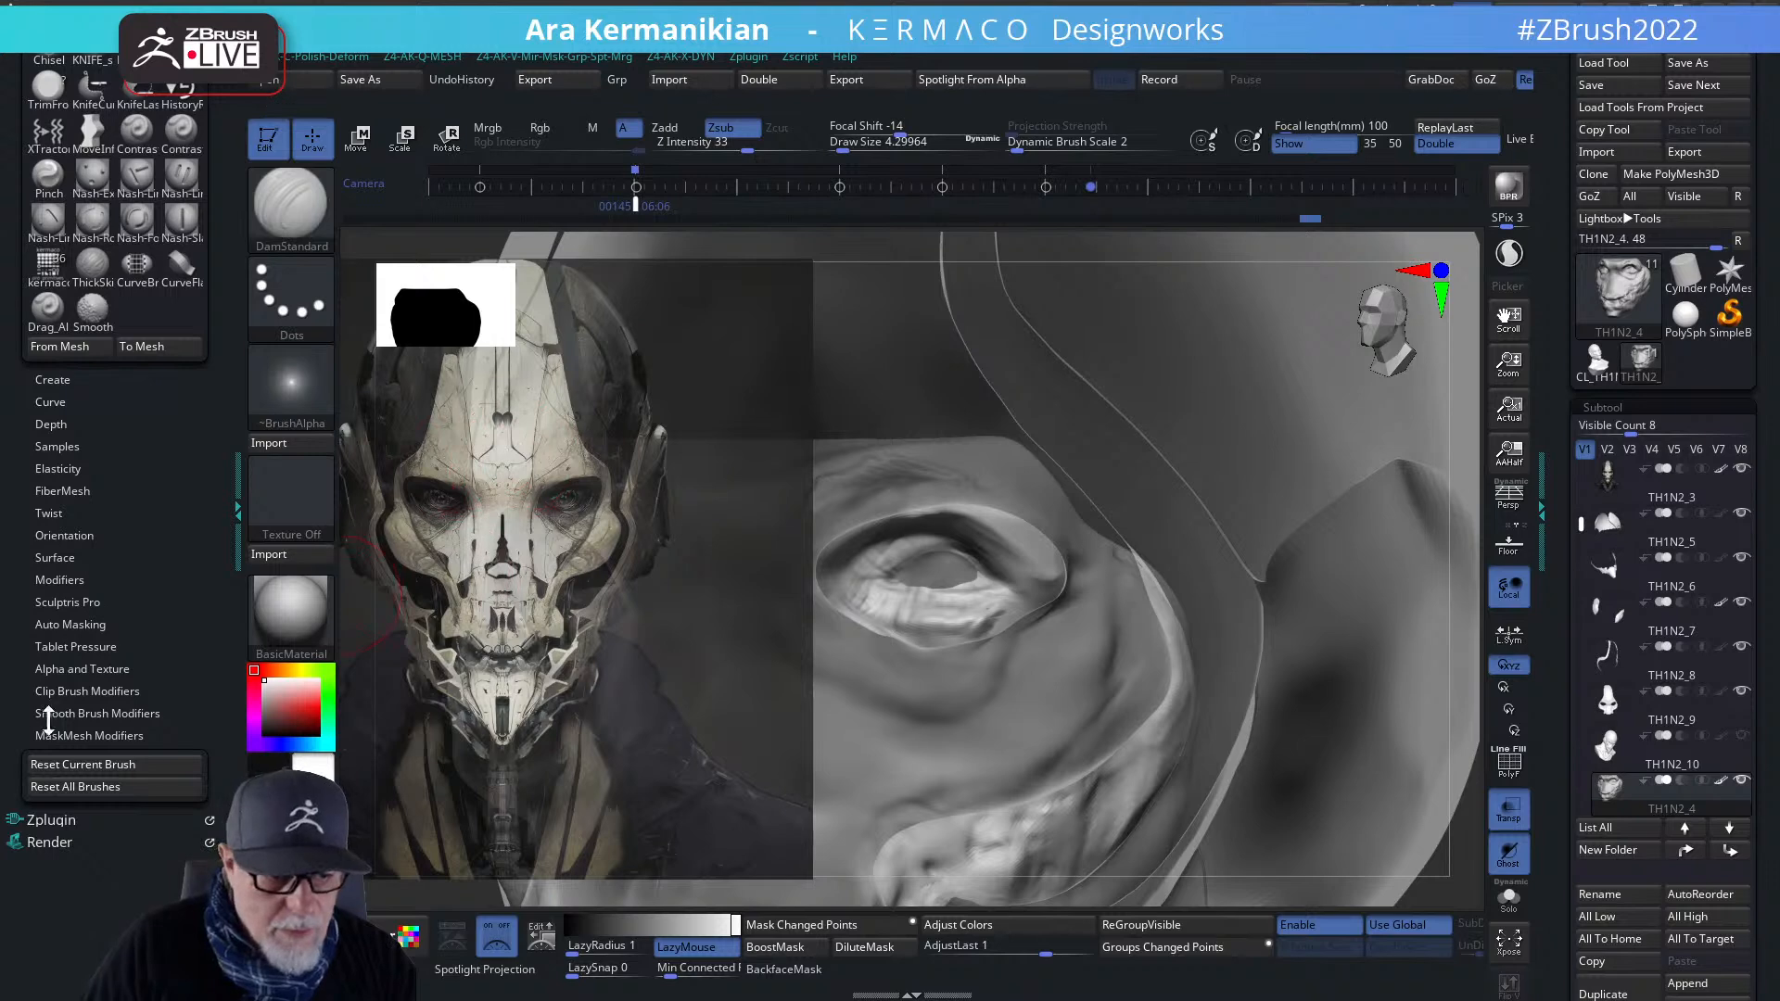
left_click_drag(196, 553, 124, 901)
left_click(64, 208)
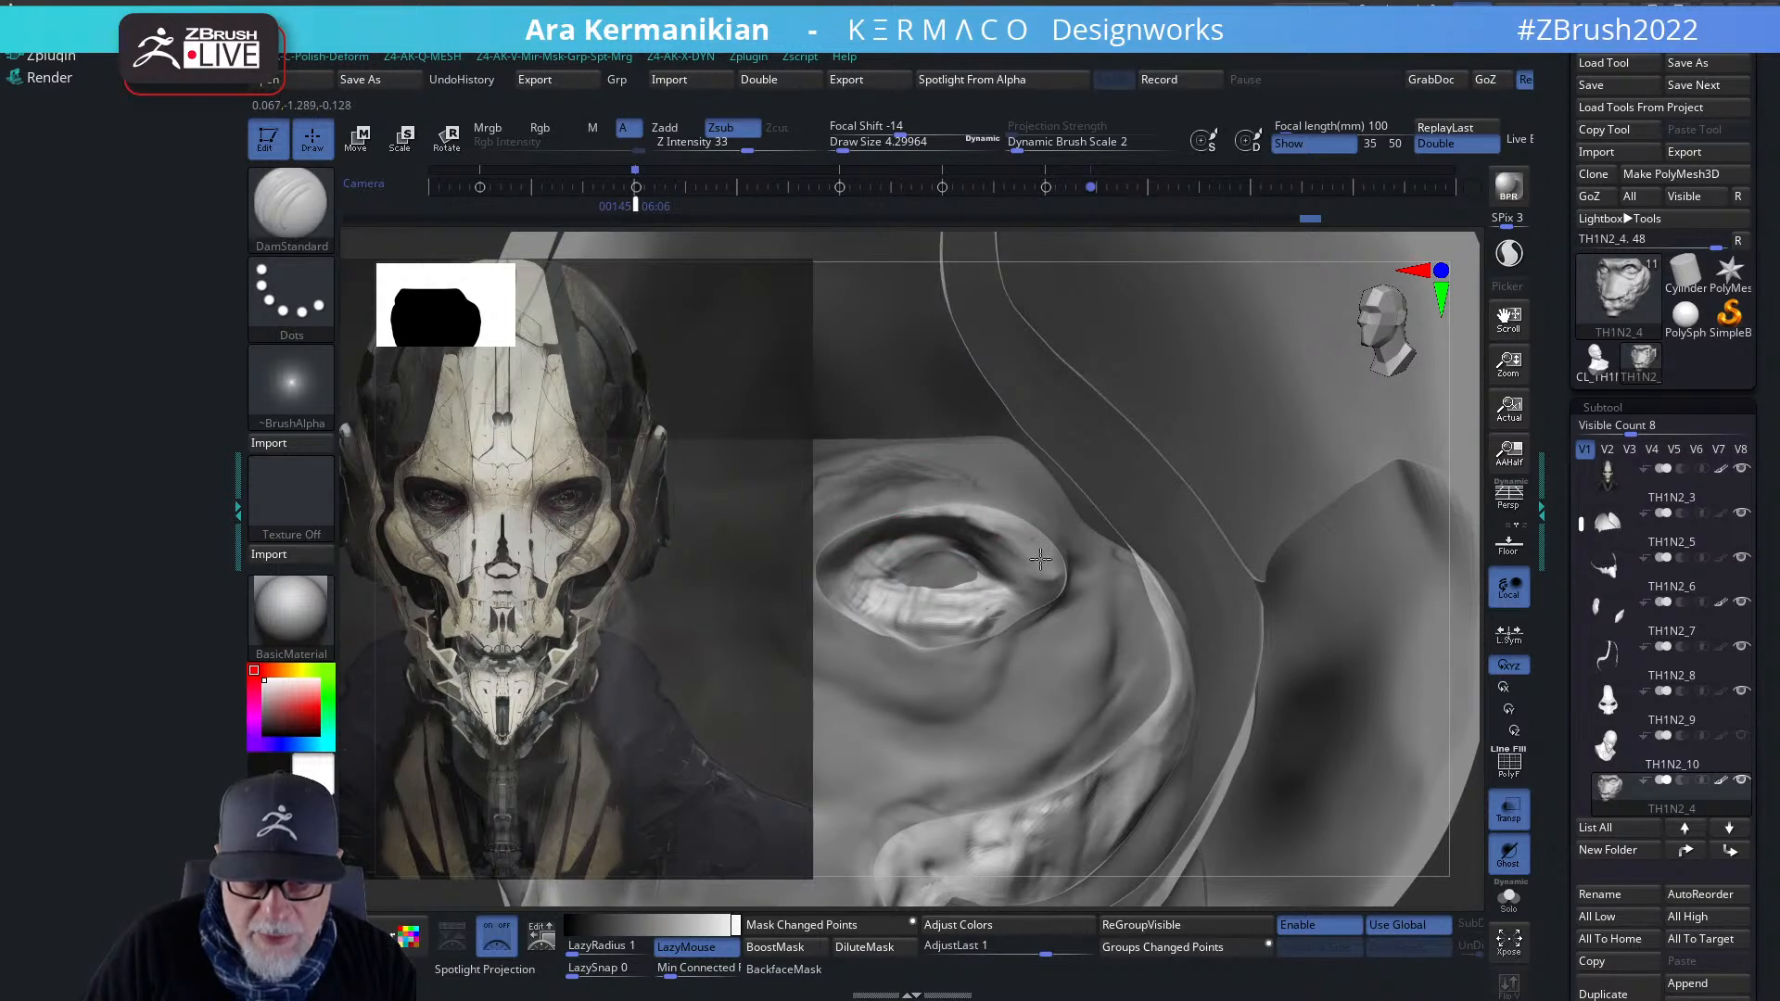
- Smooth the eye's outer corner and carve a crease along the lower lid toward it
key("shift")
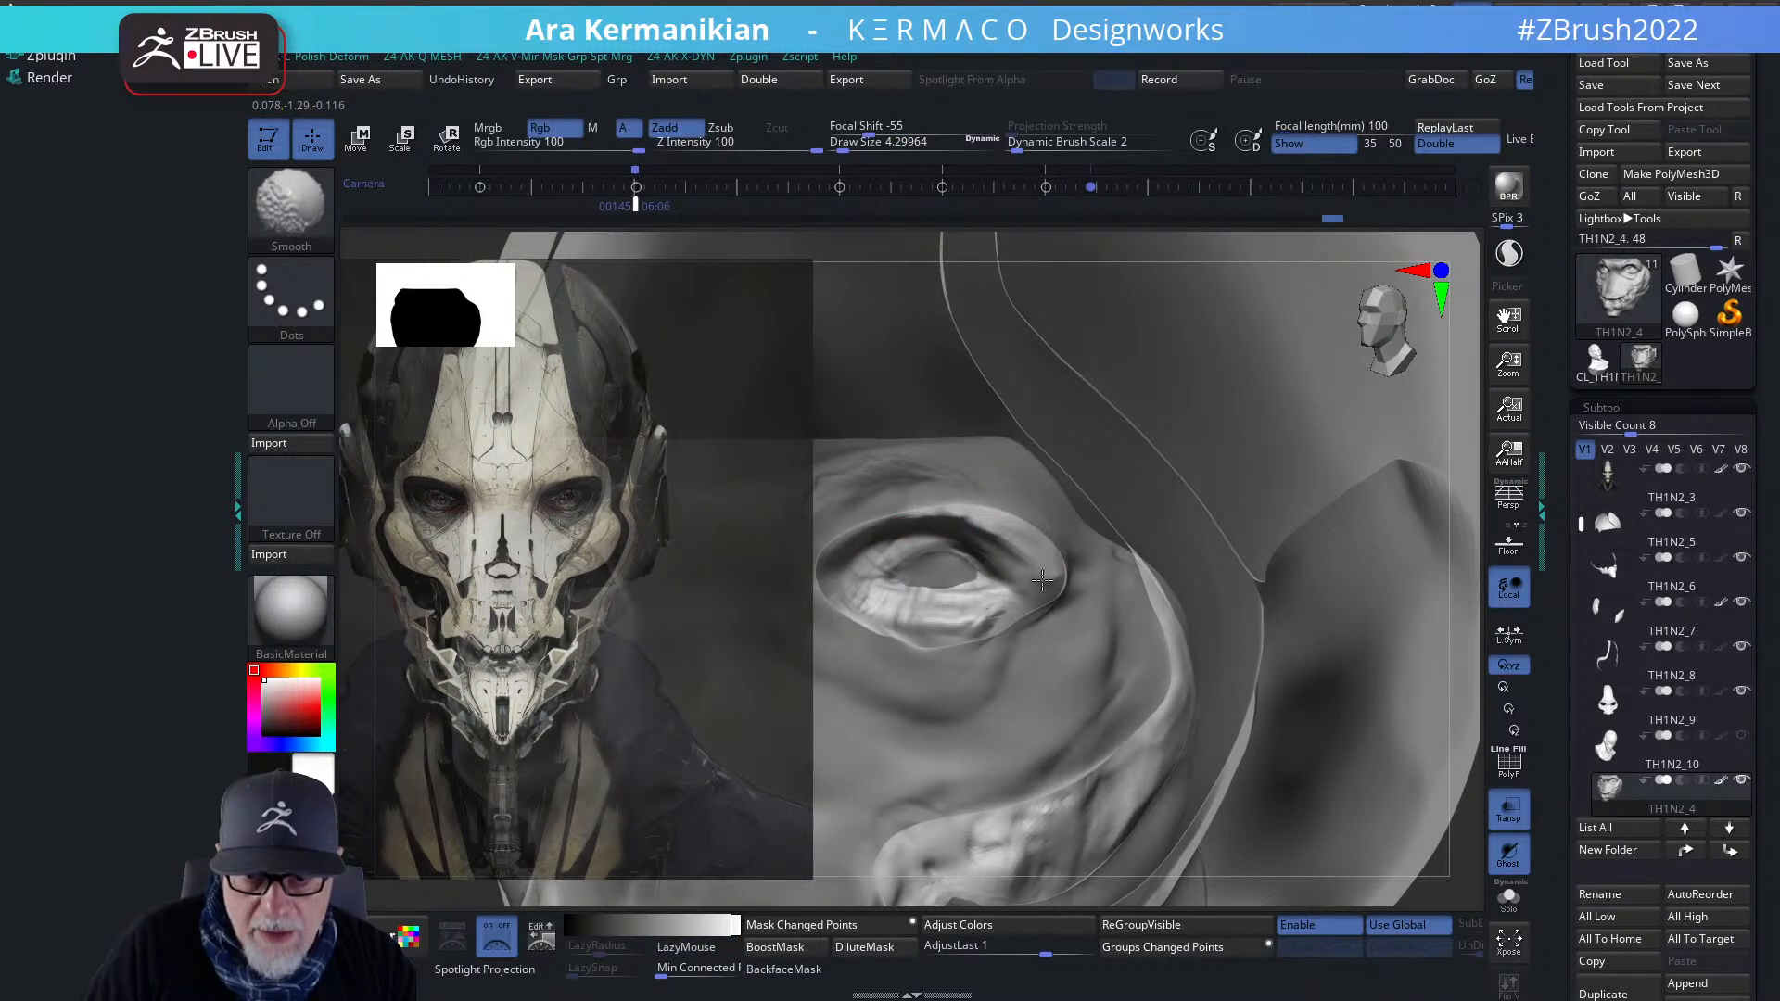
mouse_move(1048, 557)
left_mouse_down("shift")
mouse_move(1075, 602)
mouse_move(977, 612)
left_mouse_up("shift")
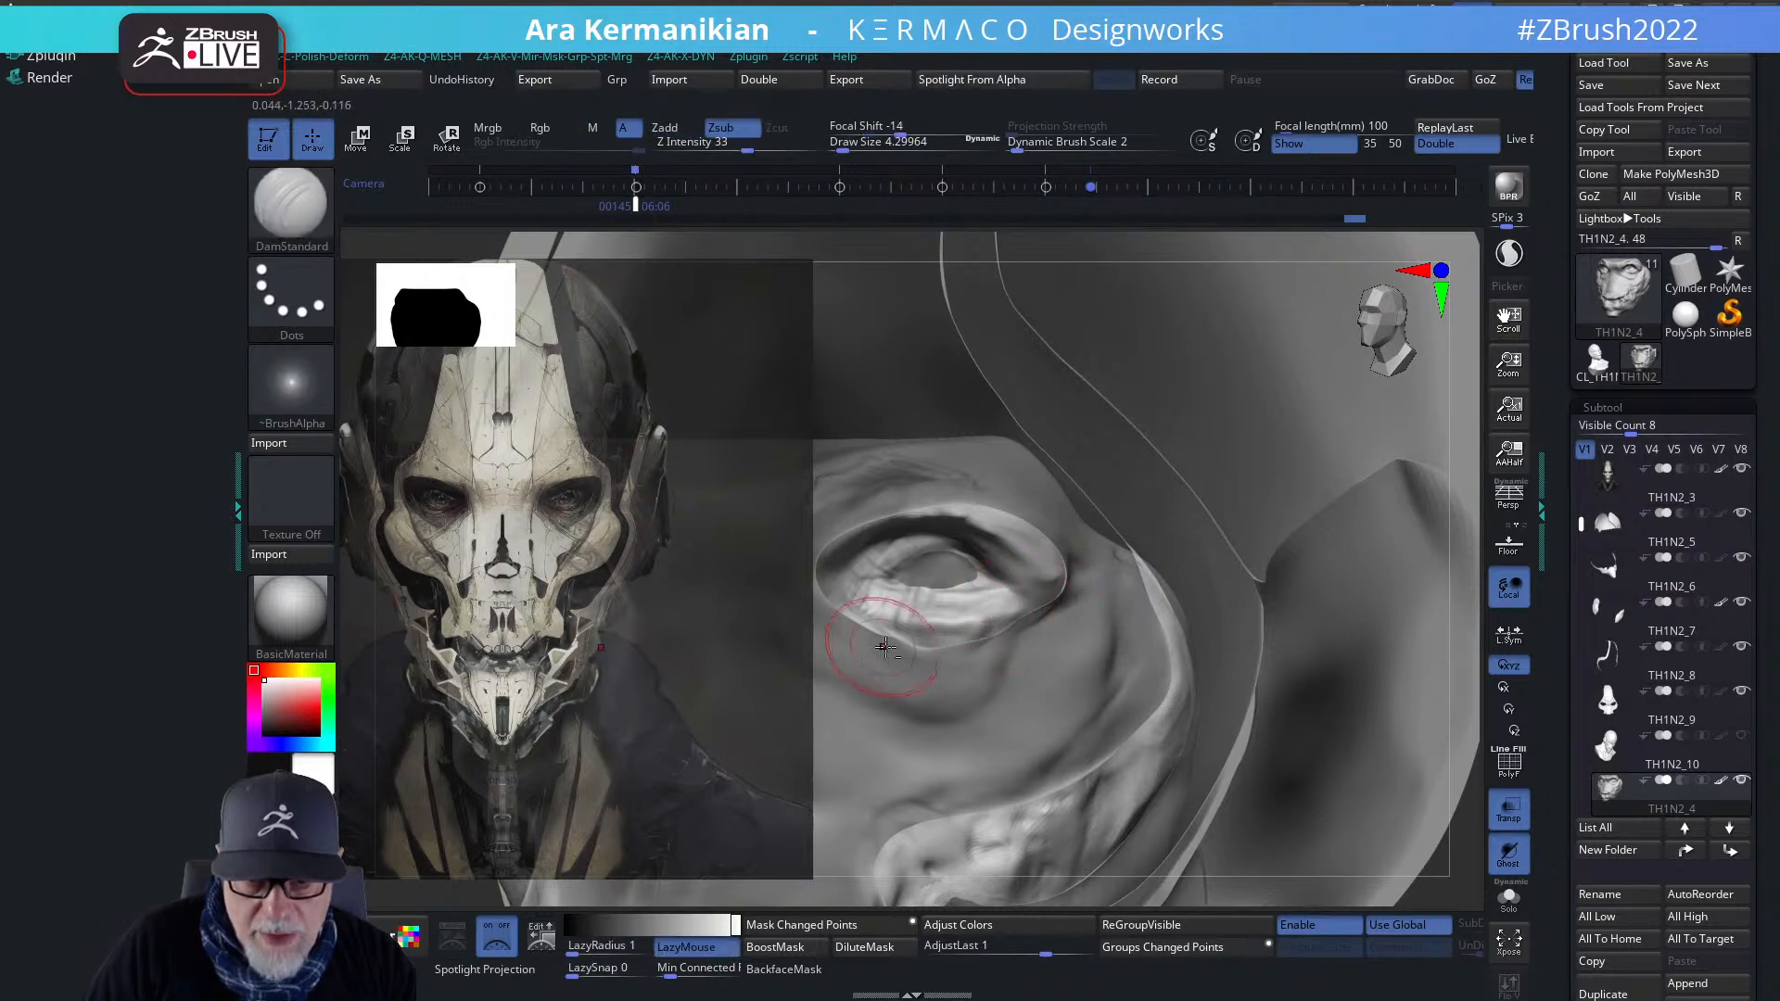
mouse_move(907, 638)
left_mouse_down()
mouse_move(975, 636)
mouse_move(1041, 587)
mouse_move(1032, 603)
left_mouse_up()
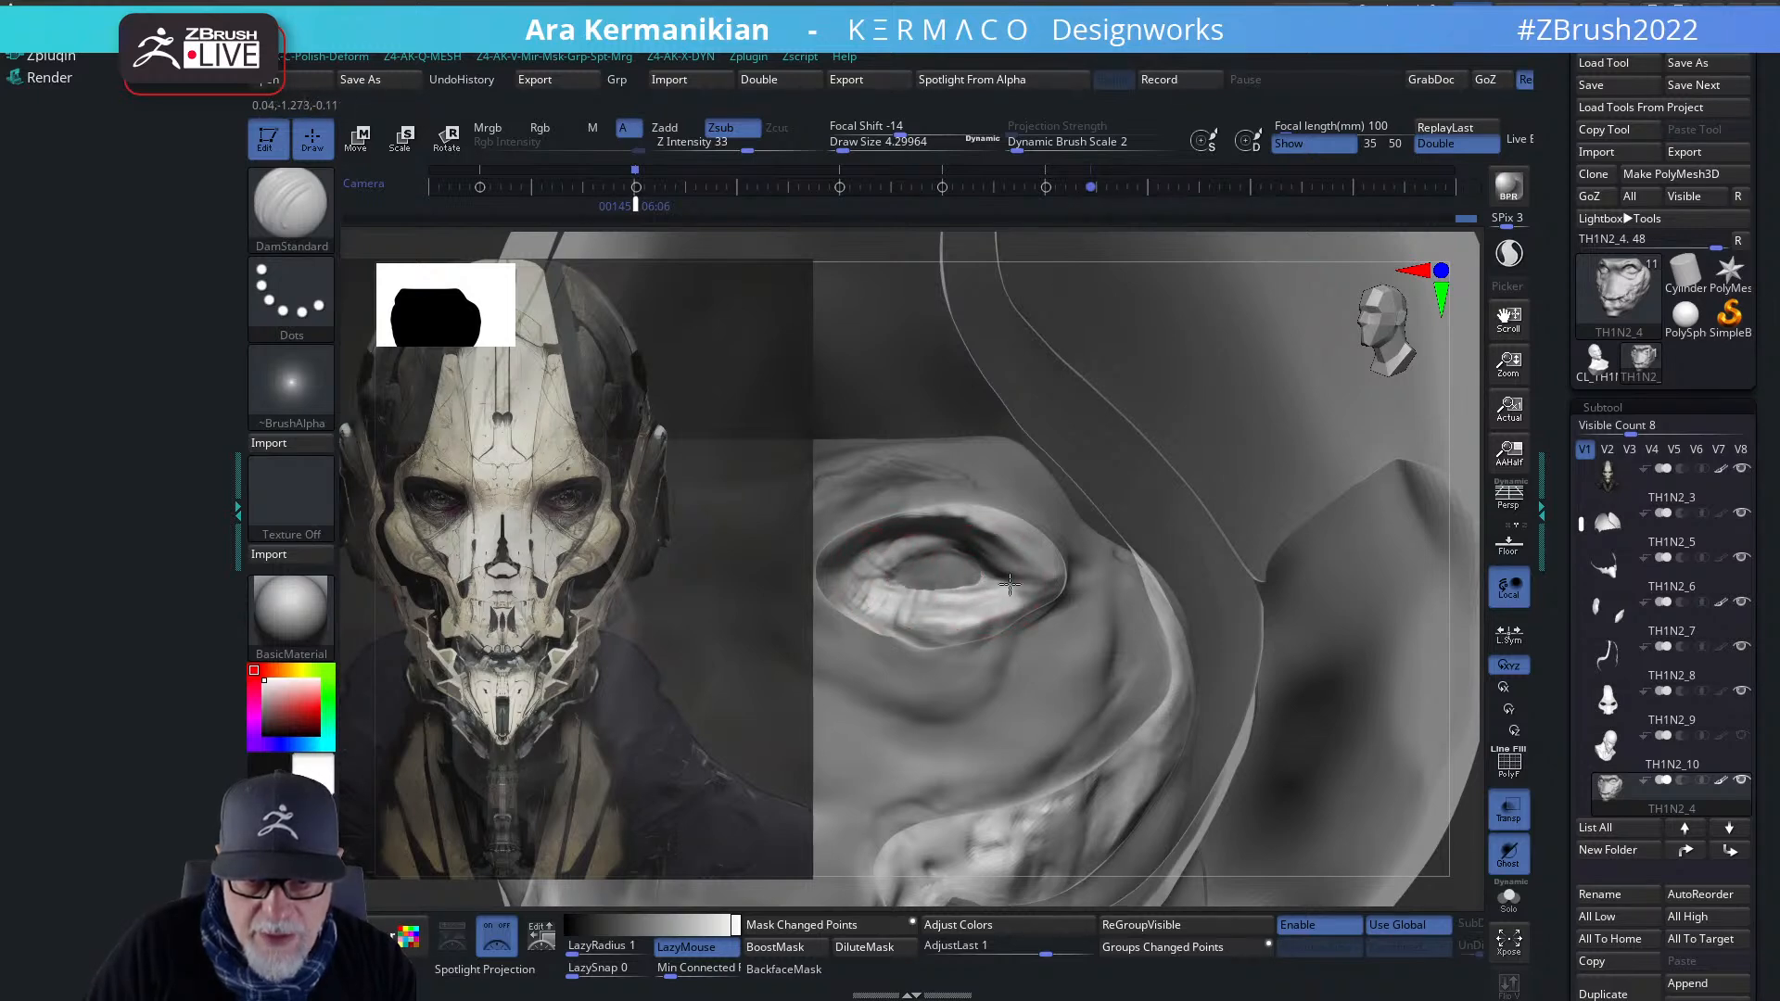
- Turn off subtool transparency and smooth the eyelid surface near the outer corner of the eye
left_click_drag(1435, 621, 1463, 766, "alt")
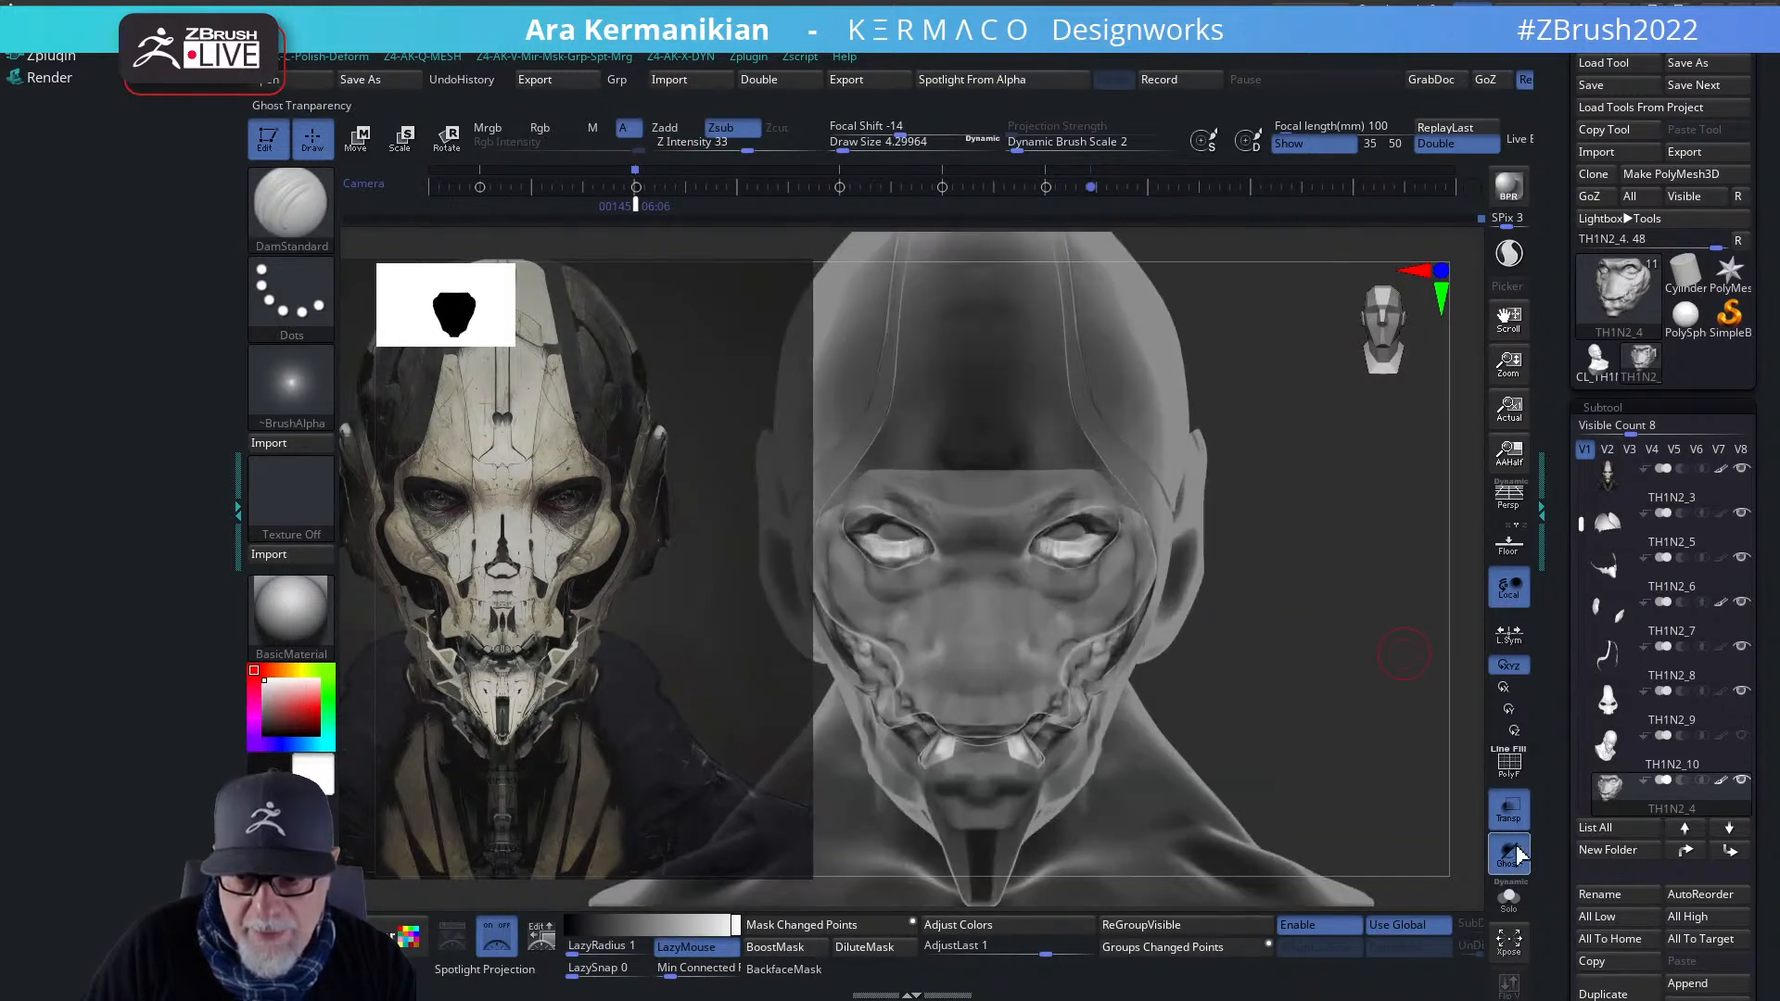
left_click(1508, 810)
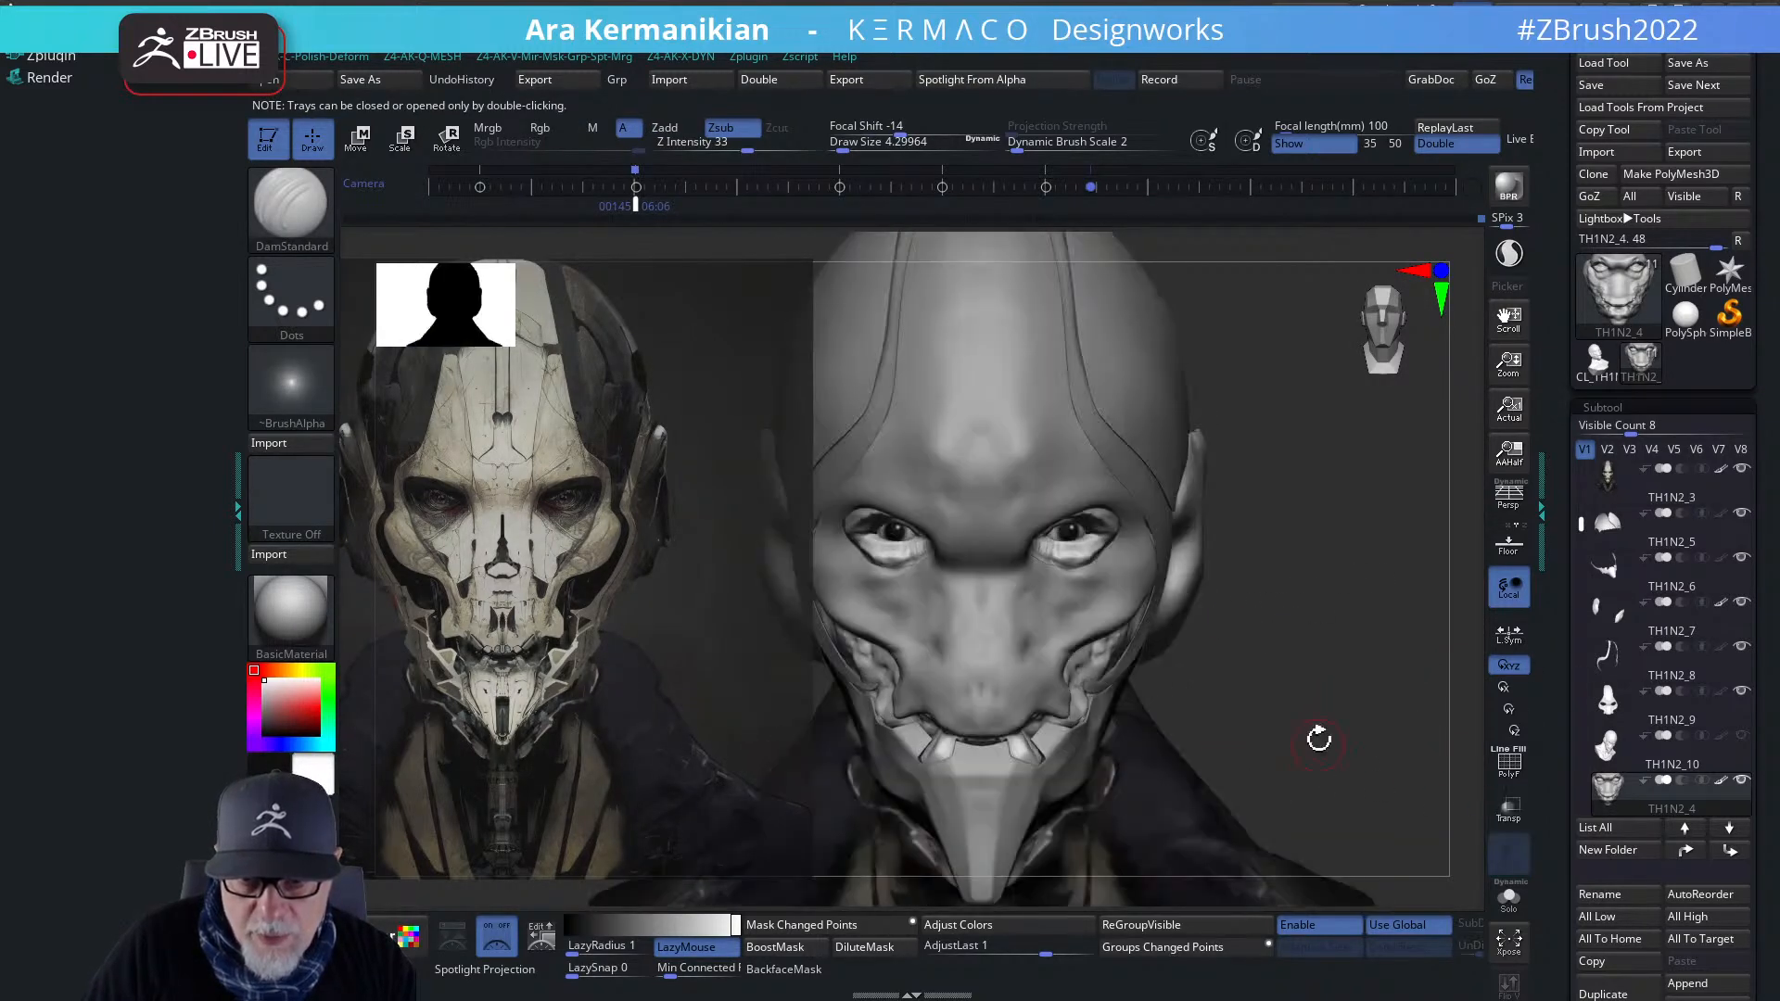
mouse_move(1362, 709)
left_mouse_down()
mouse_move(1324, 687)
mouse_move(1403, 688)
mouse_move(1256, 540)
mouse_move(1323, 457)
mouse_move(1236, 490)
mouse_move(1433, 544)
mouse_move(1446, 639)
left_mouse_up()
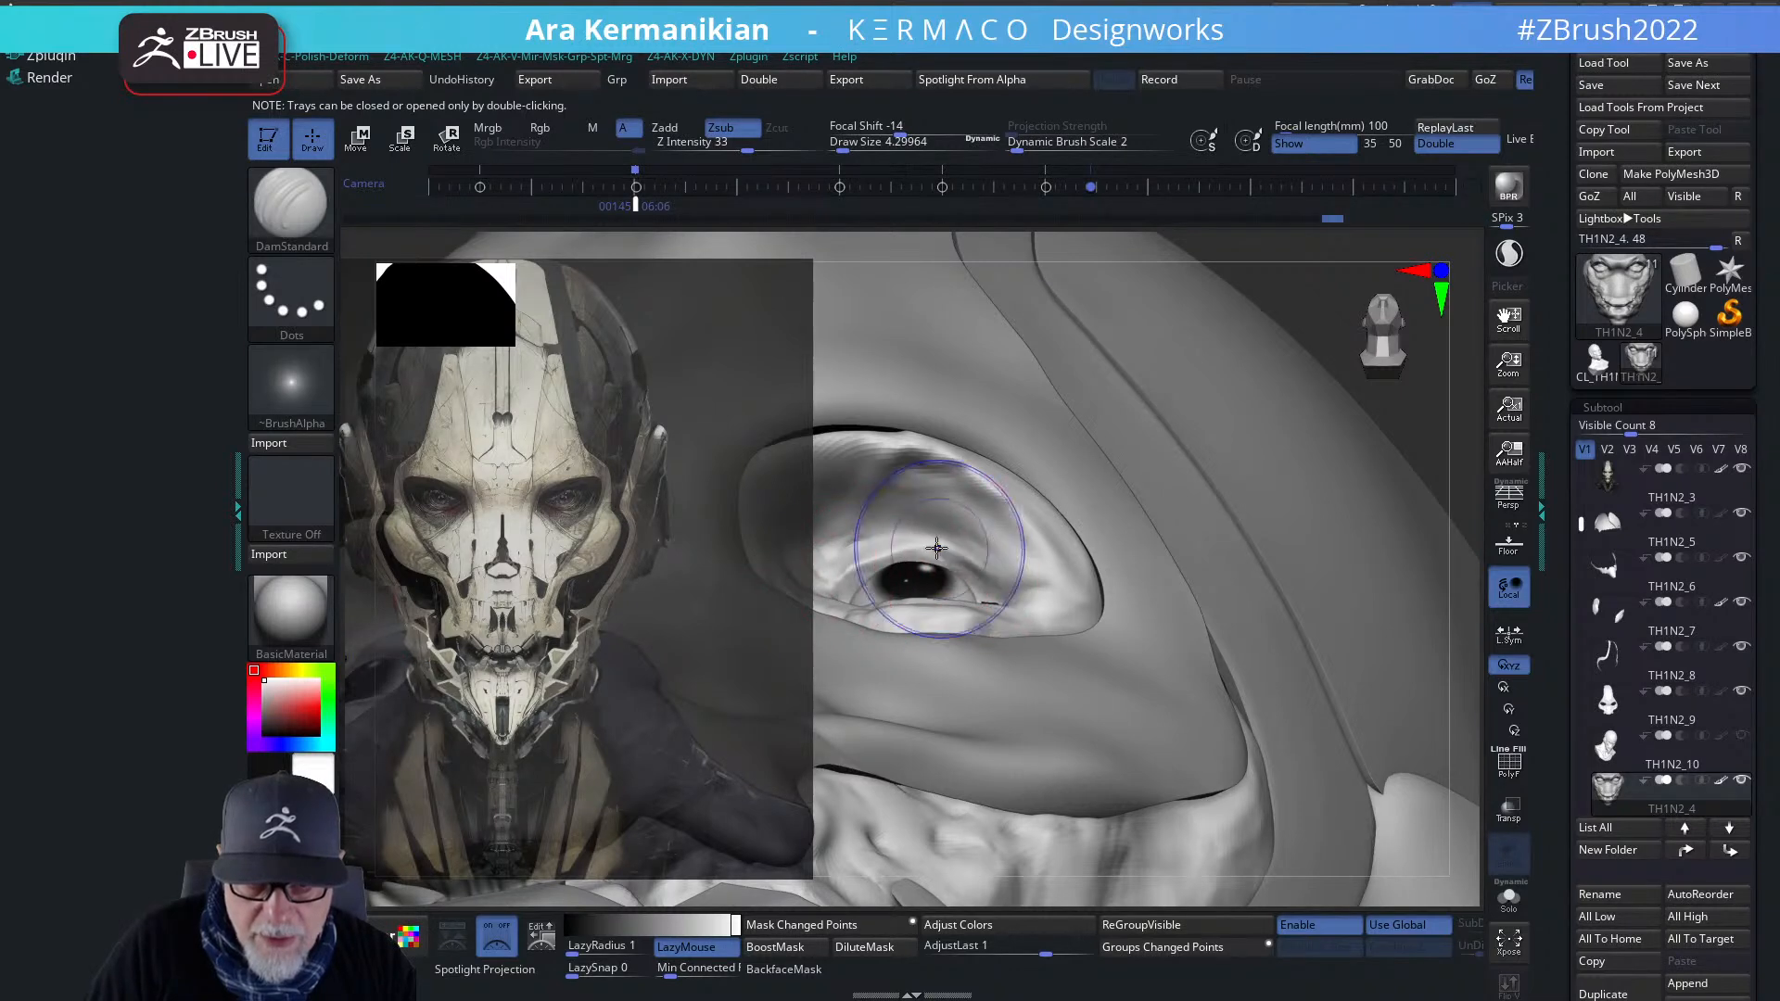
key("shift")
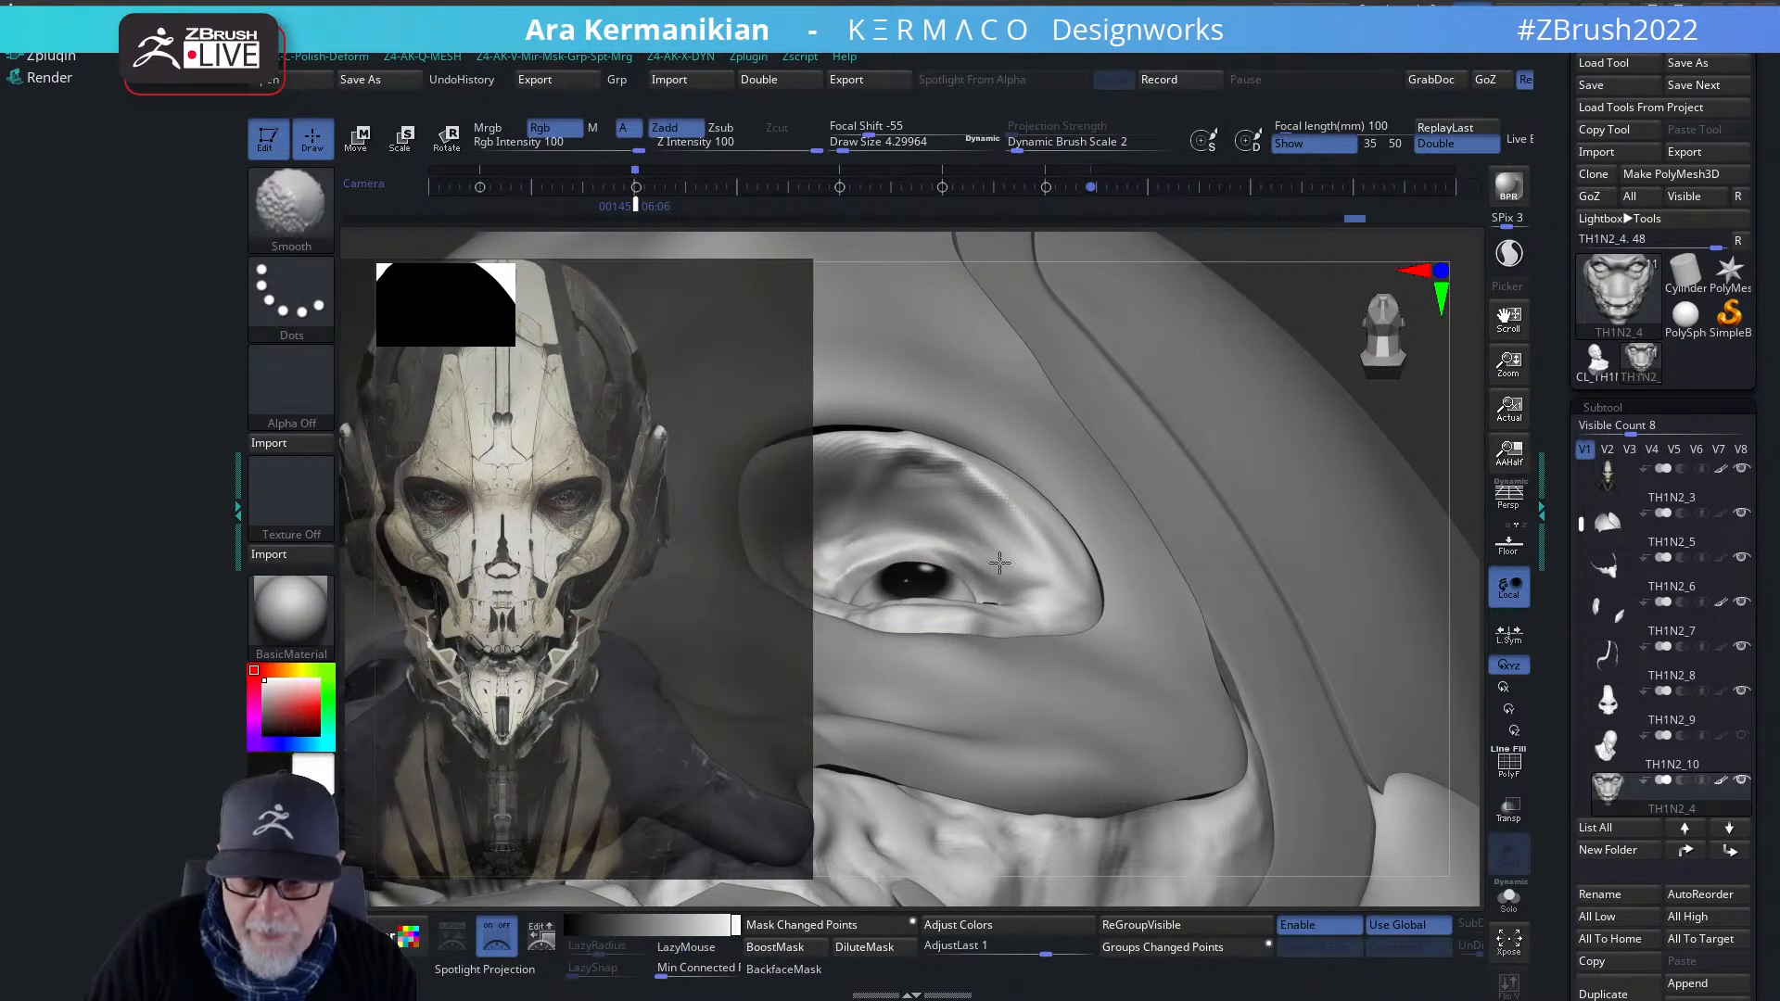
left_click_drag(968, 542, 1013, 613, "shift")
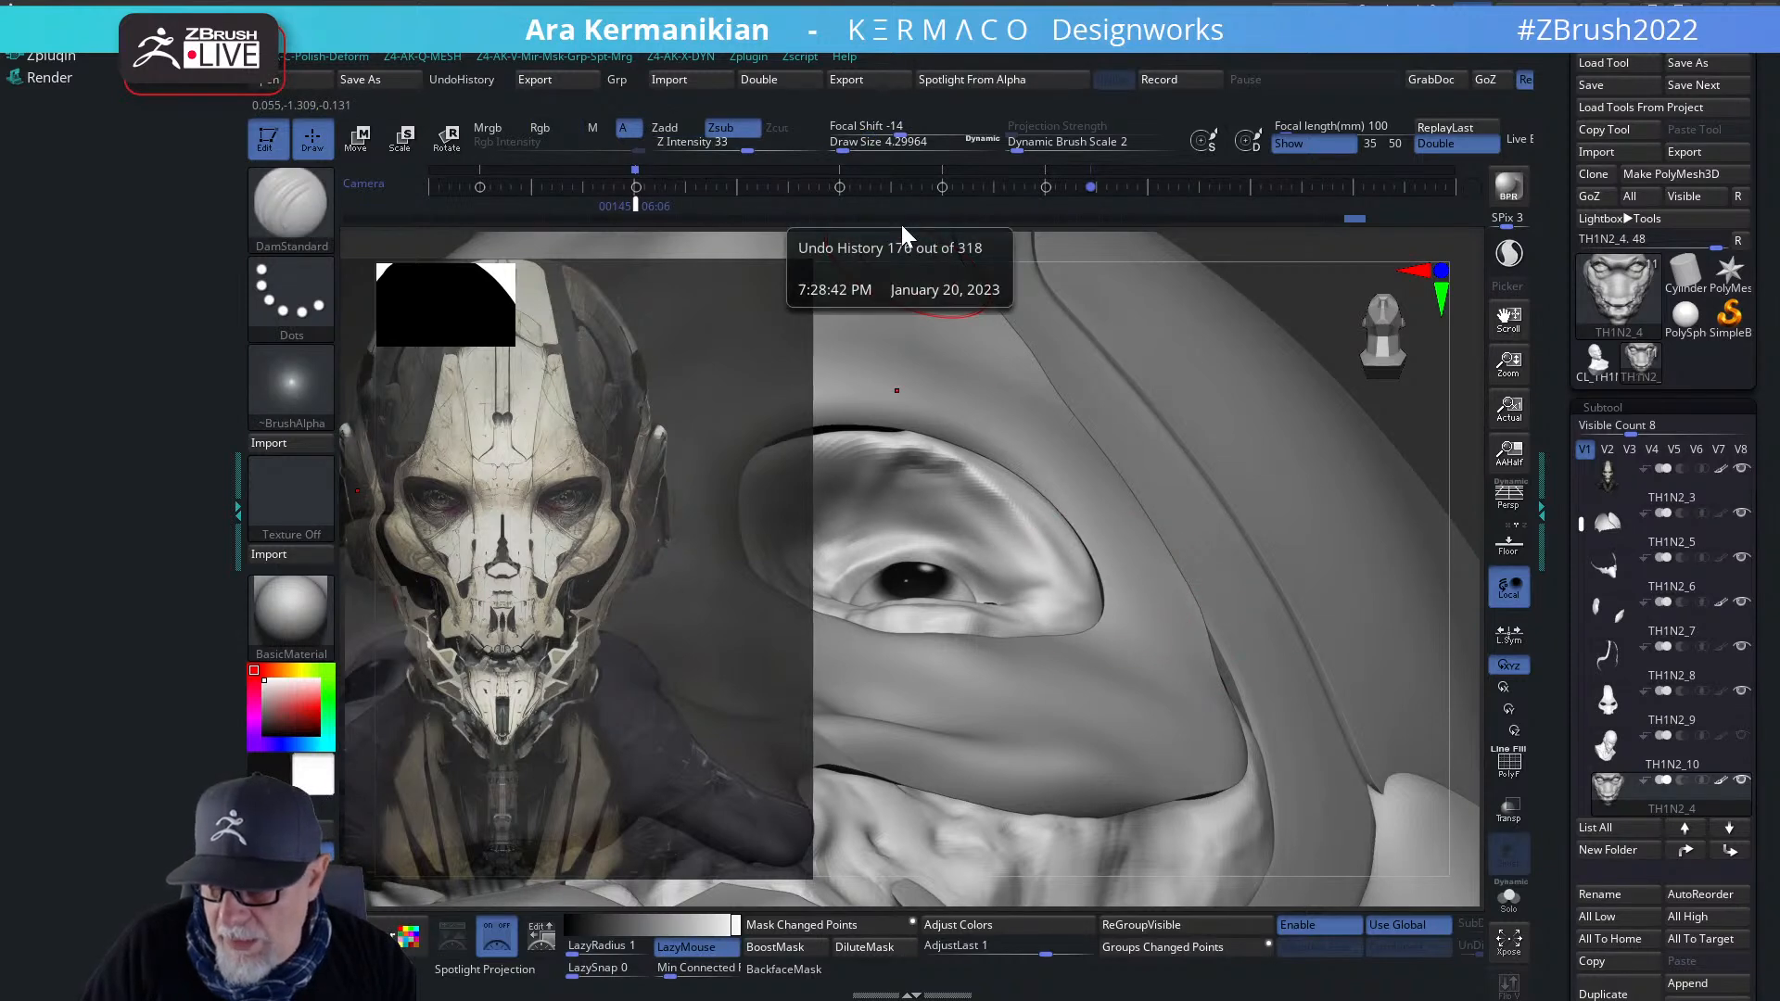
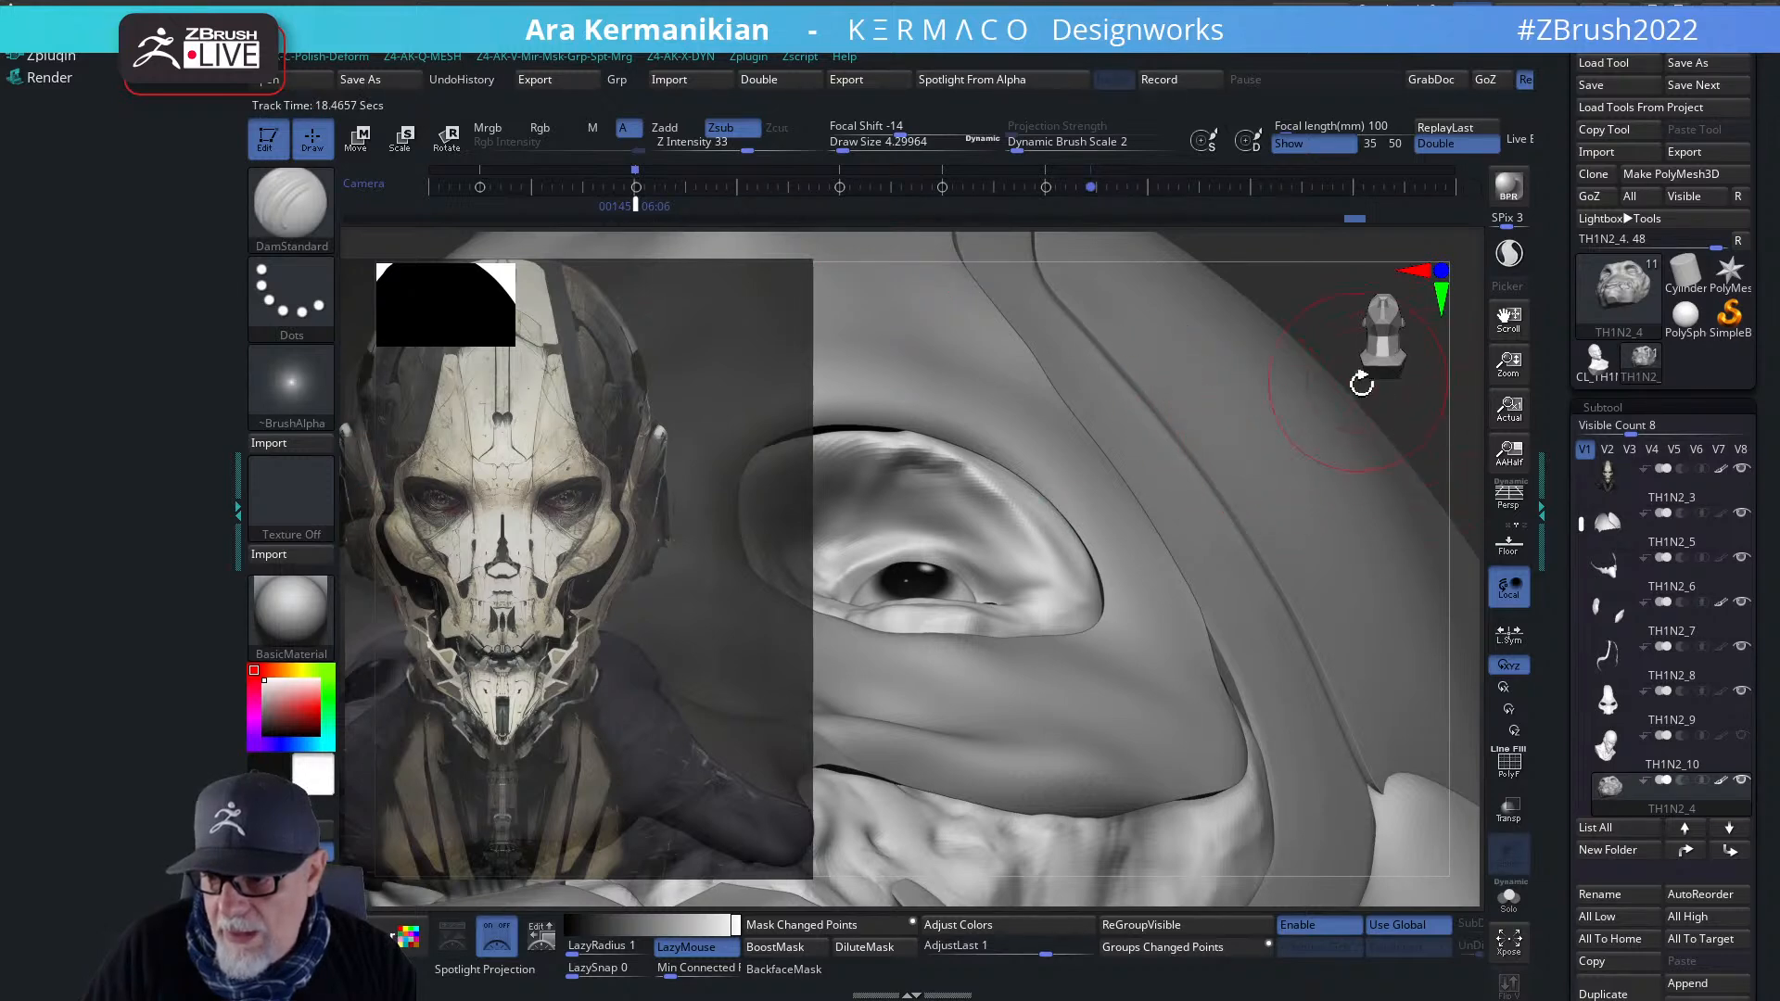
- Make the Cylinder3D primitive the active tool, frame it and turn it to show its flat end cap
left_click(1400, 398)
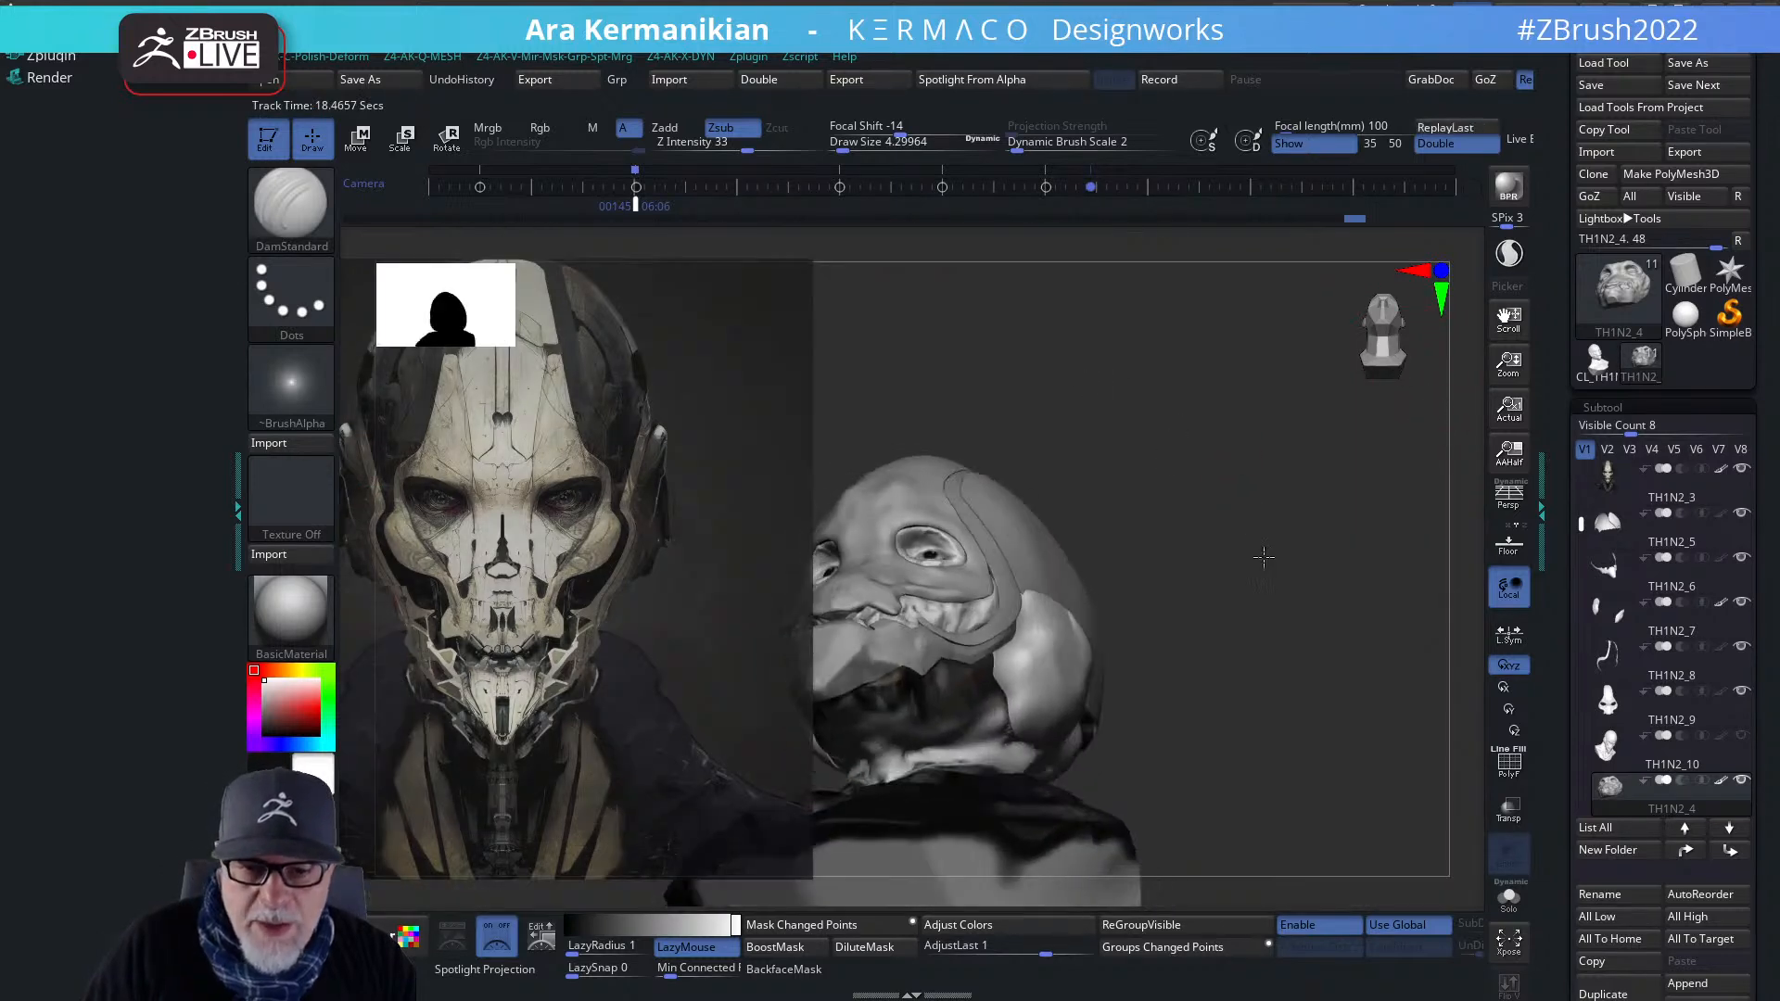
mouse_move(1254, 573)
left_mouse_down("alt")
mouse_move(1323, 528)
mouse_move(1382, 564)
mouse_move(1390, 594)
mouse_move(1321, 588)
left_mouse_up("alt")
left_click_drag(1469, 548, 1428, 454)
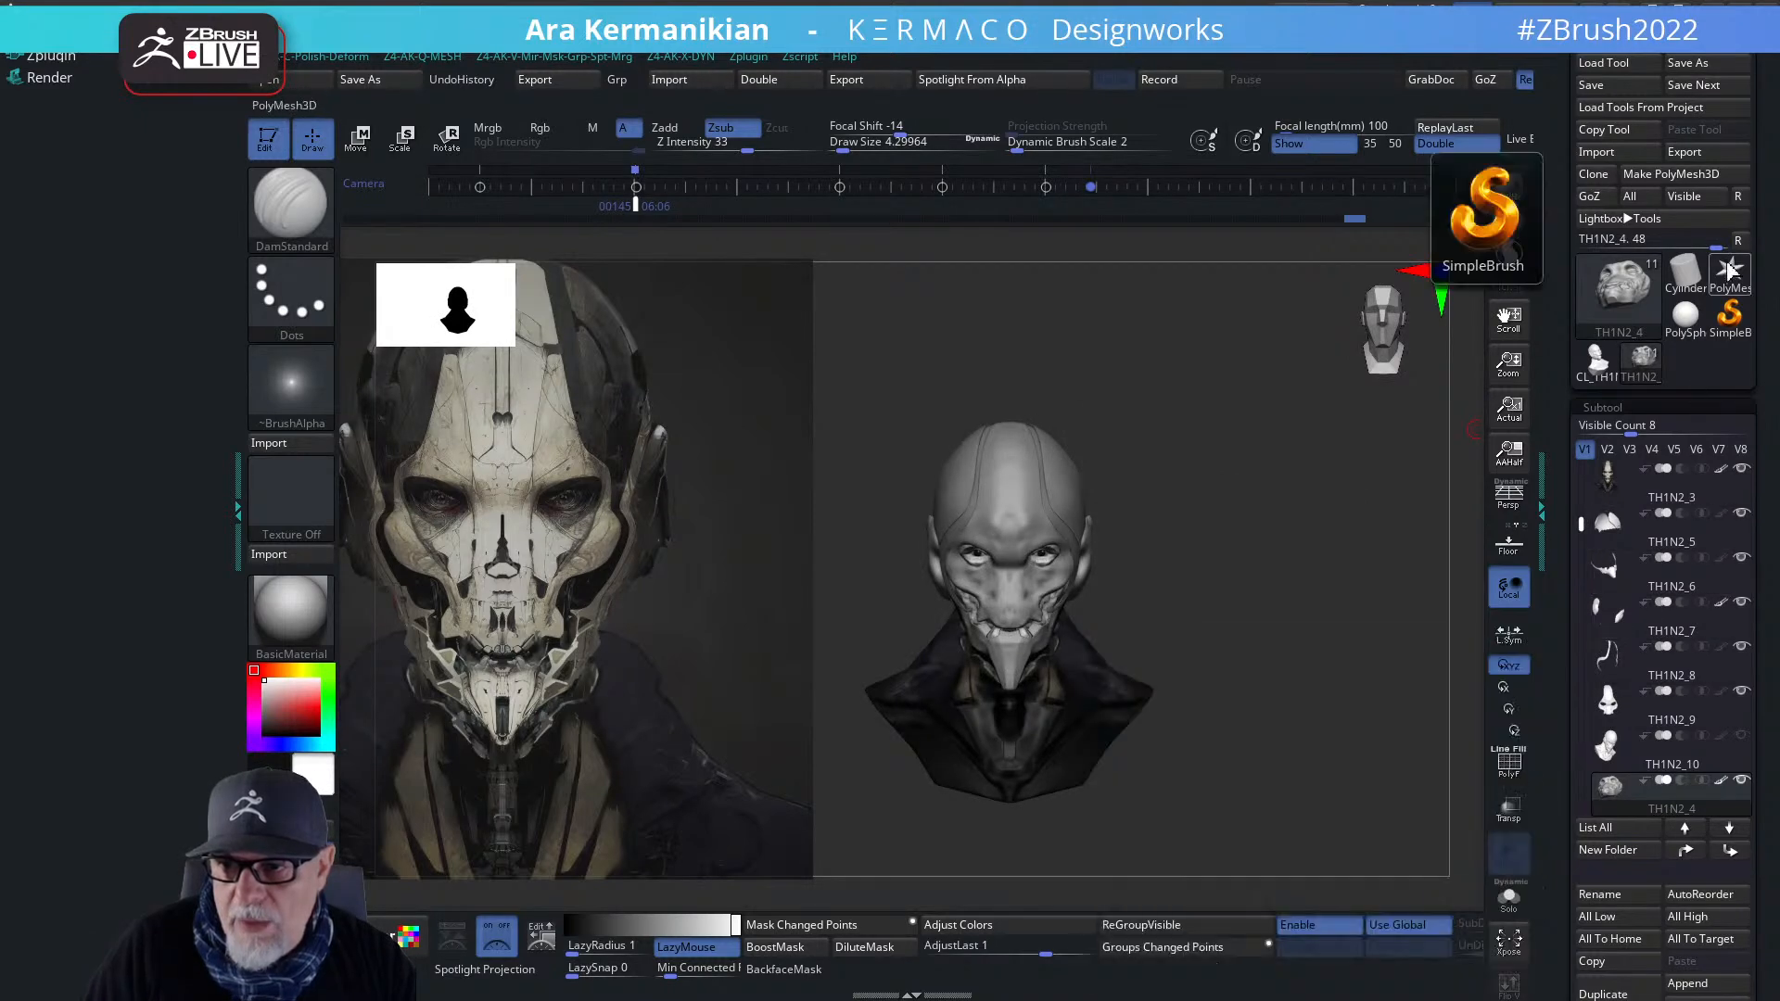
left_click(1685, 277)
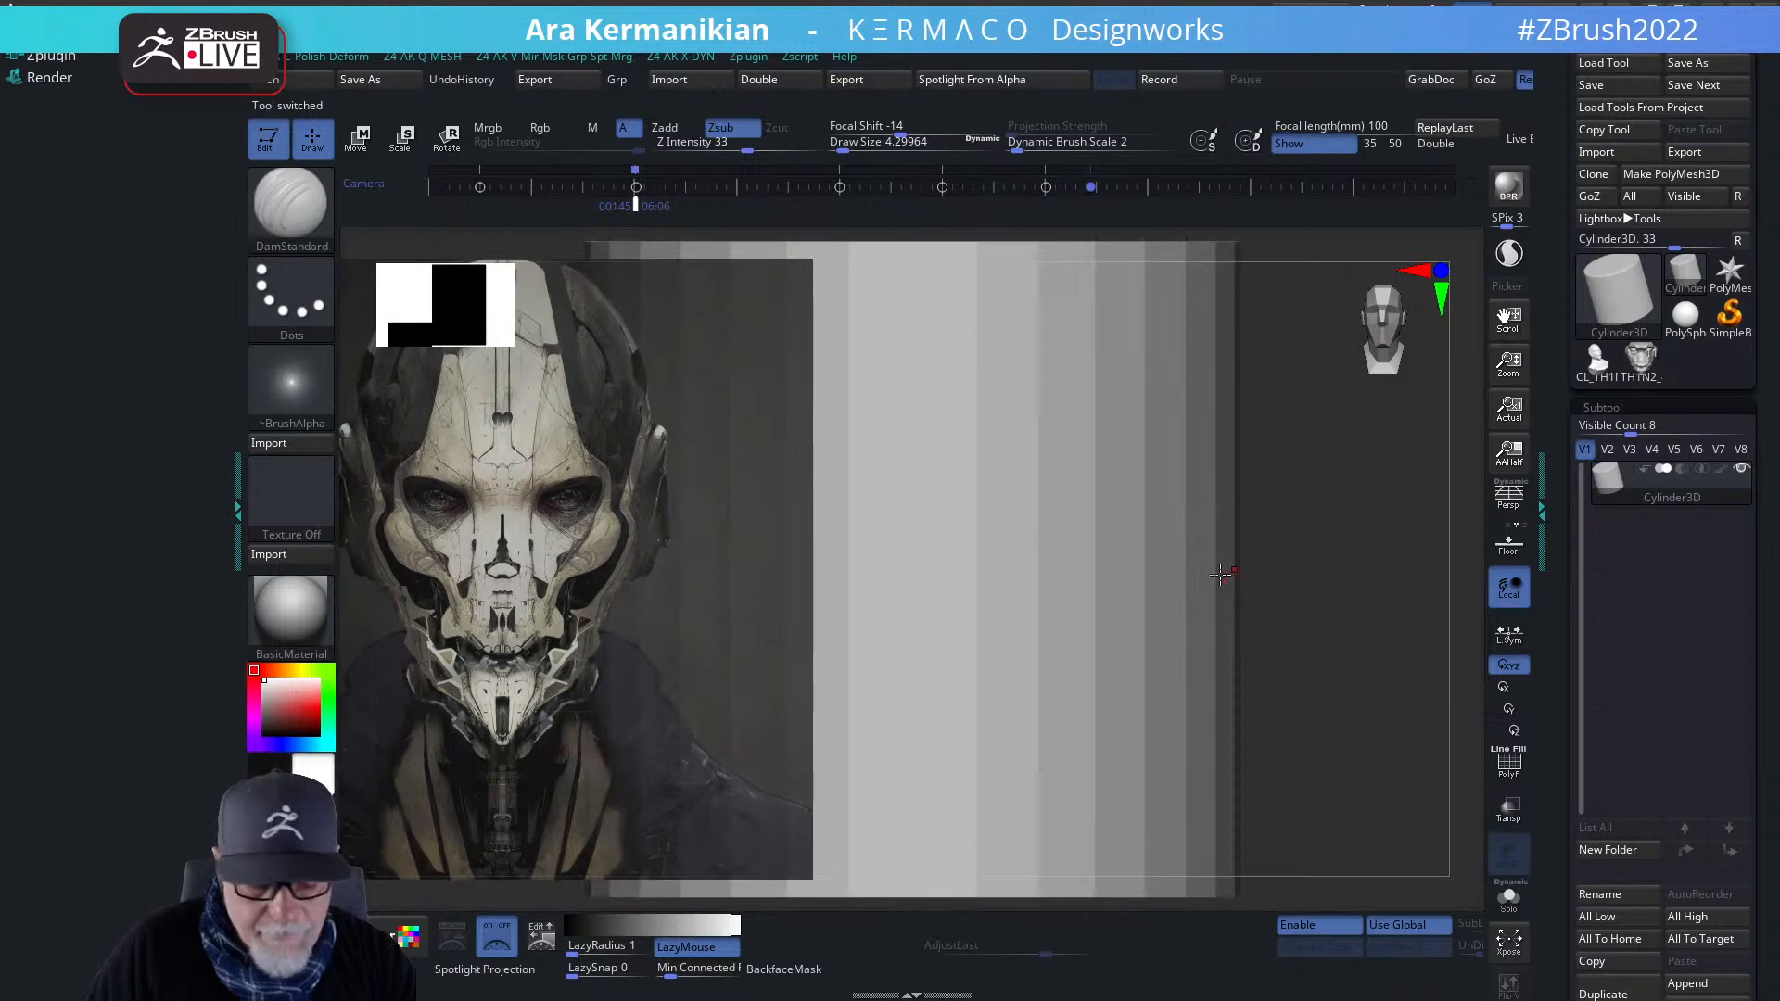
key("w")
key("f")
left_click_drag(994, 508, 977, 547)
left_click_drag(1297, 478, 1302, 575)
mouse_move(1275, 525)
left_mouse_down("alt")
mouse_move(1283, 497)
mouse_move(1297, 566)
left_mouse_up("alt")
key("q")
left_click_drag(1395, 507, 1436, 535, "alt")
key("f")
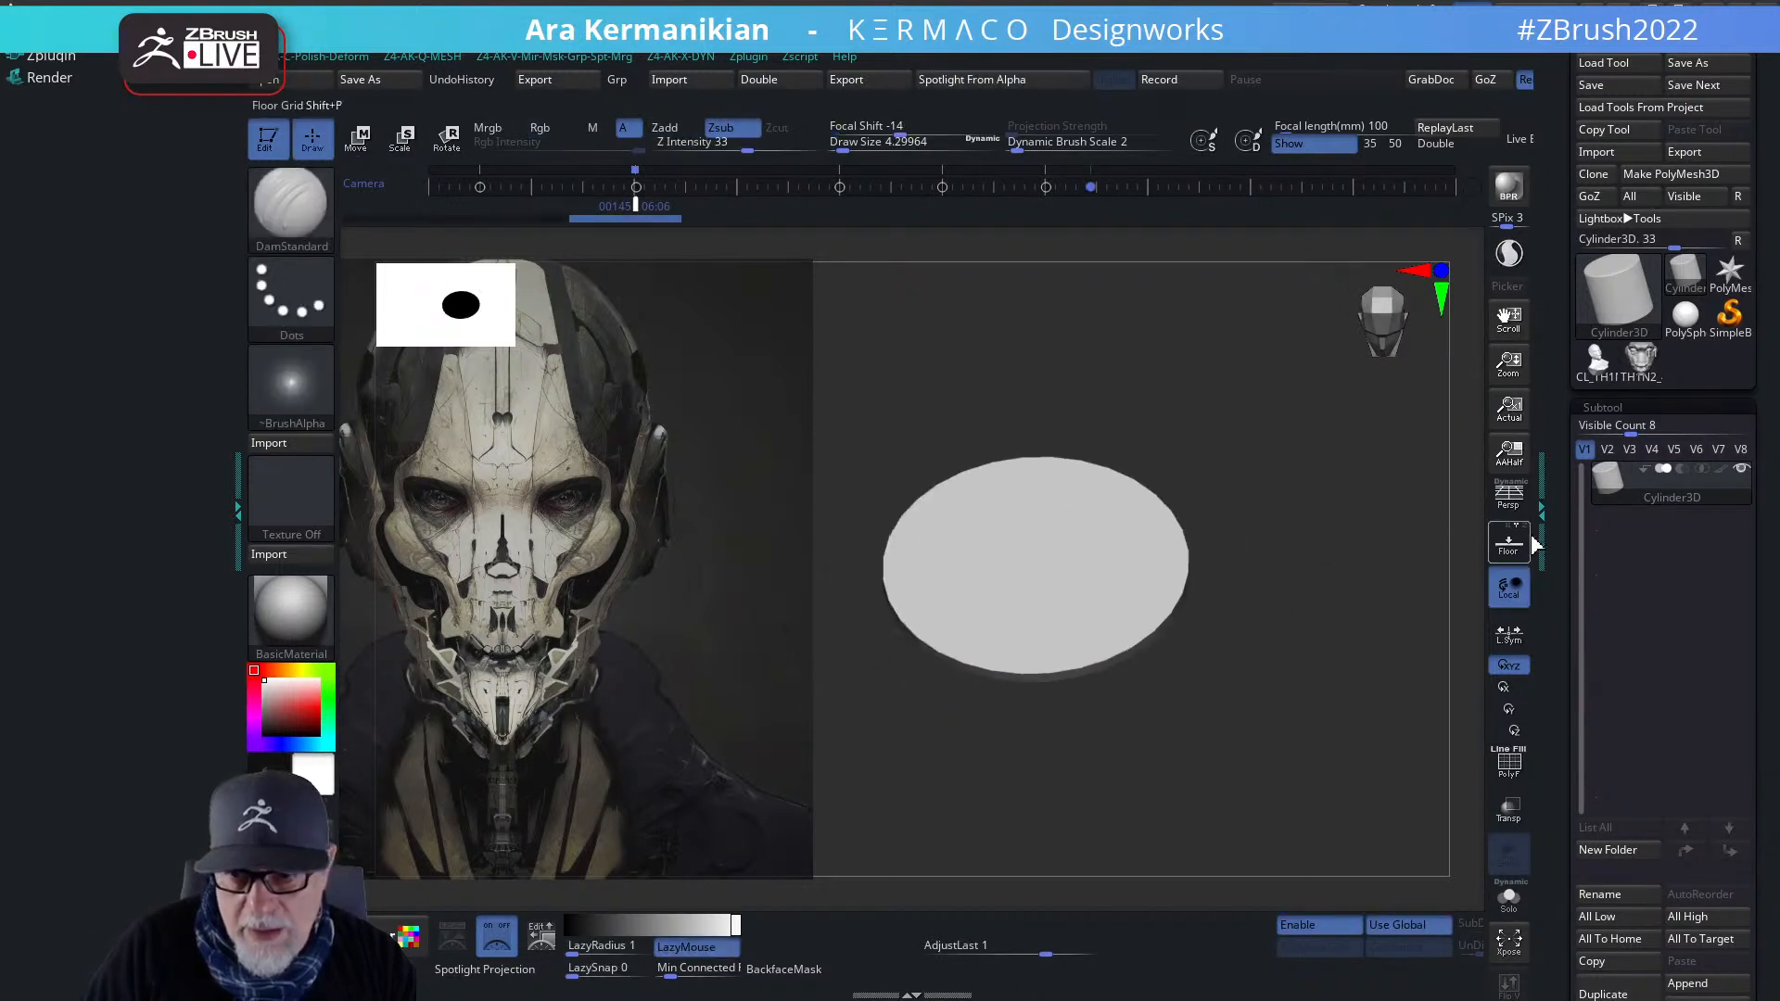
- Show the polyframe wireframe on the cylinder's end cap and convert Cylinder3D into a PolyMesh3D
left_click(1508, 496)
left_click(1508, 496)
left_click(1508, 765)
left_click_drag(1318, 584, 1338, 596)
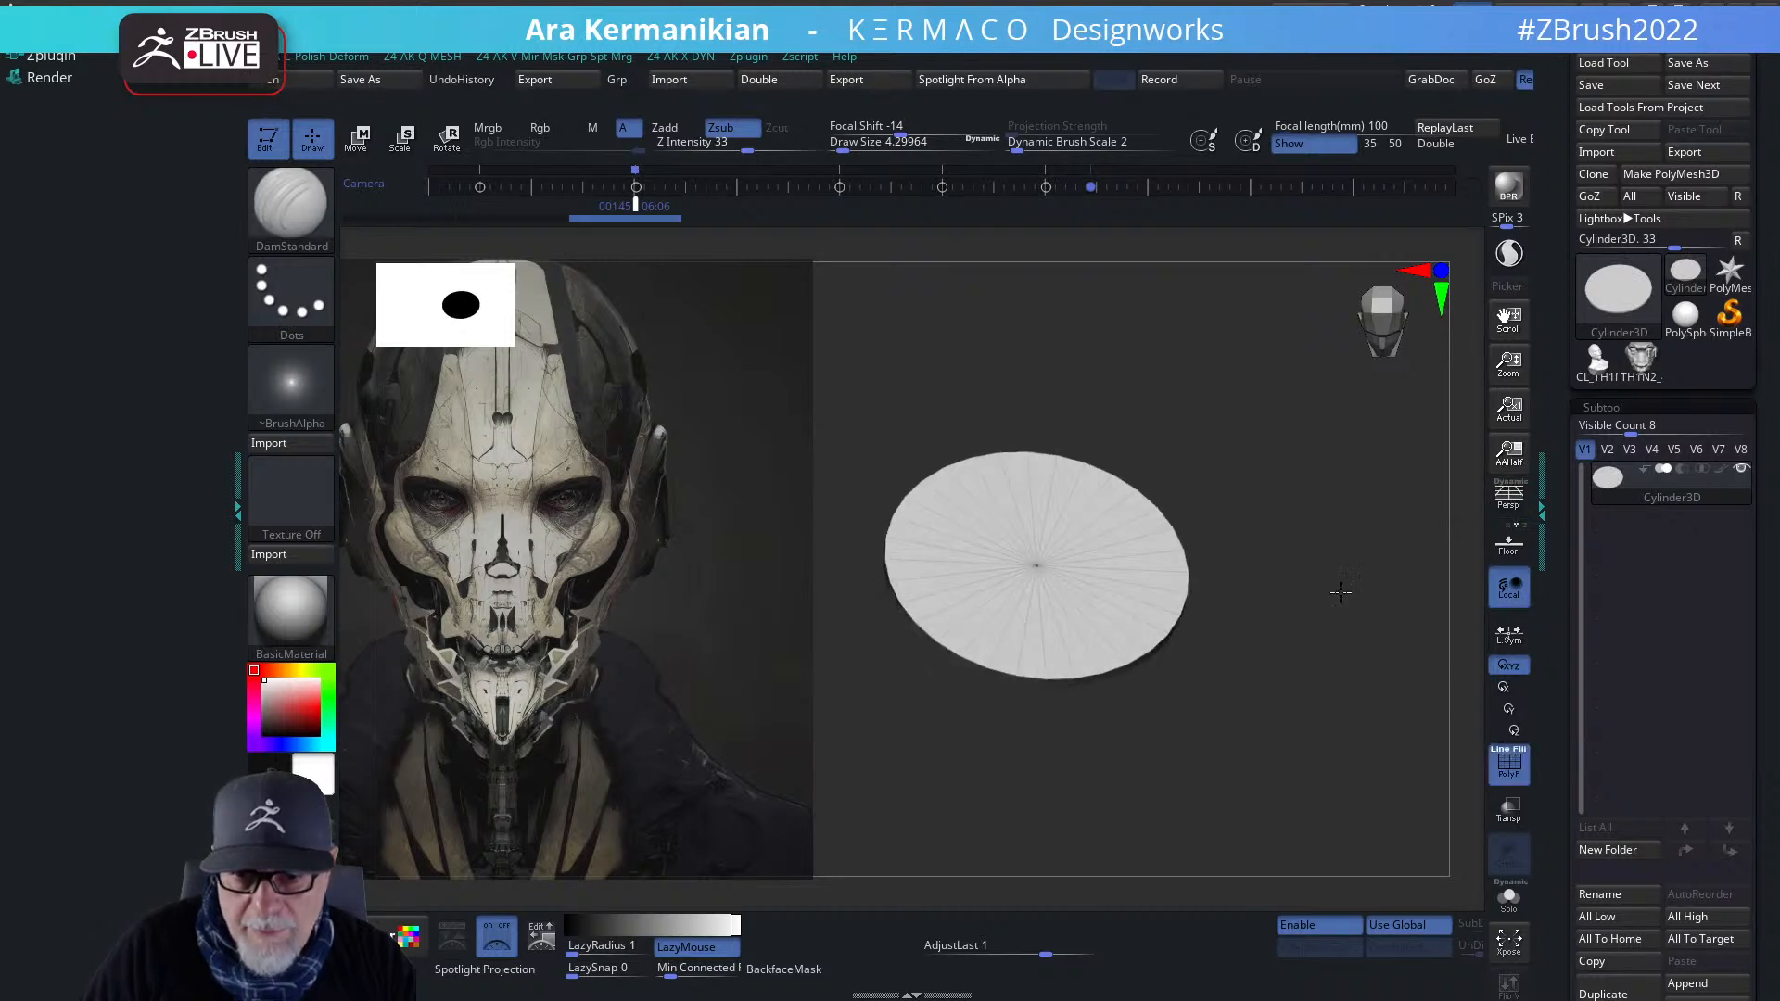
key("ctrl+q")
key("ctrl+q")
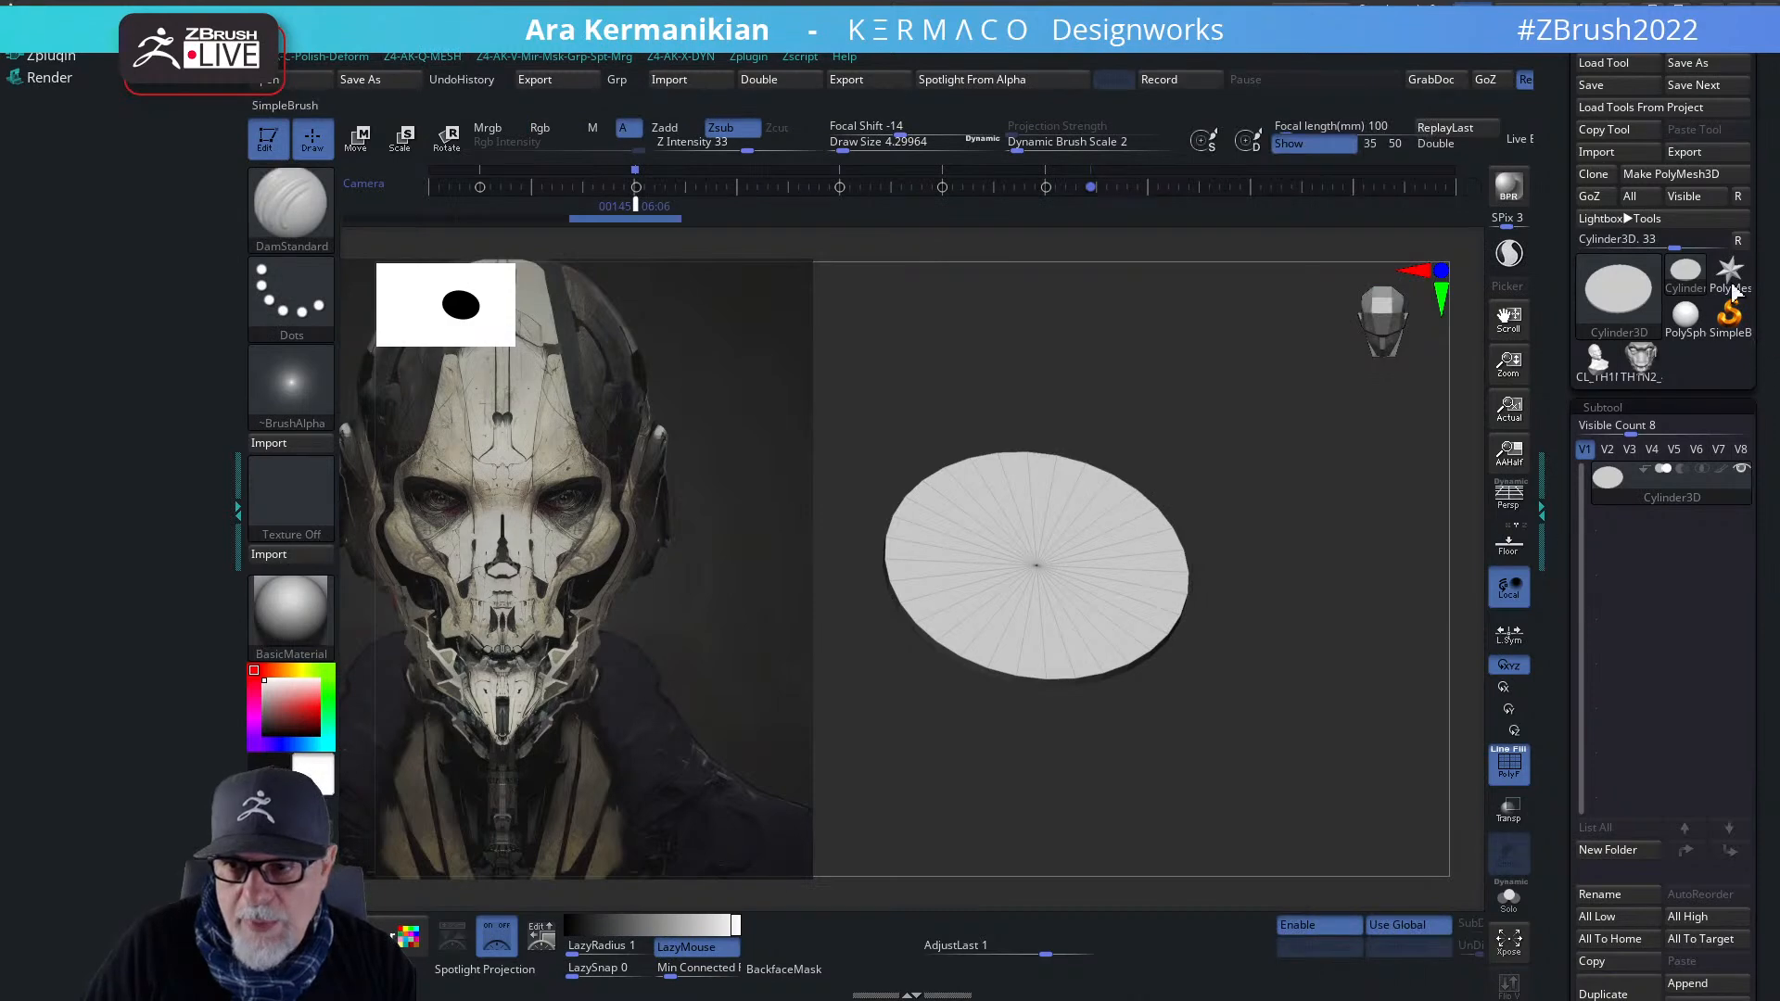
left_click(1668, 174)
- Rebuild the disc's topology with ZRemesher, run it again for an even quad grid, and subdivide the mesh once
key("ctrl+q")
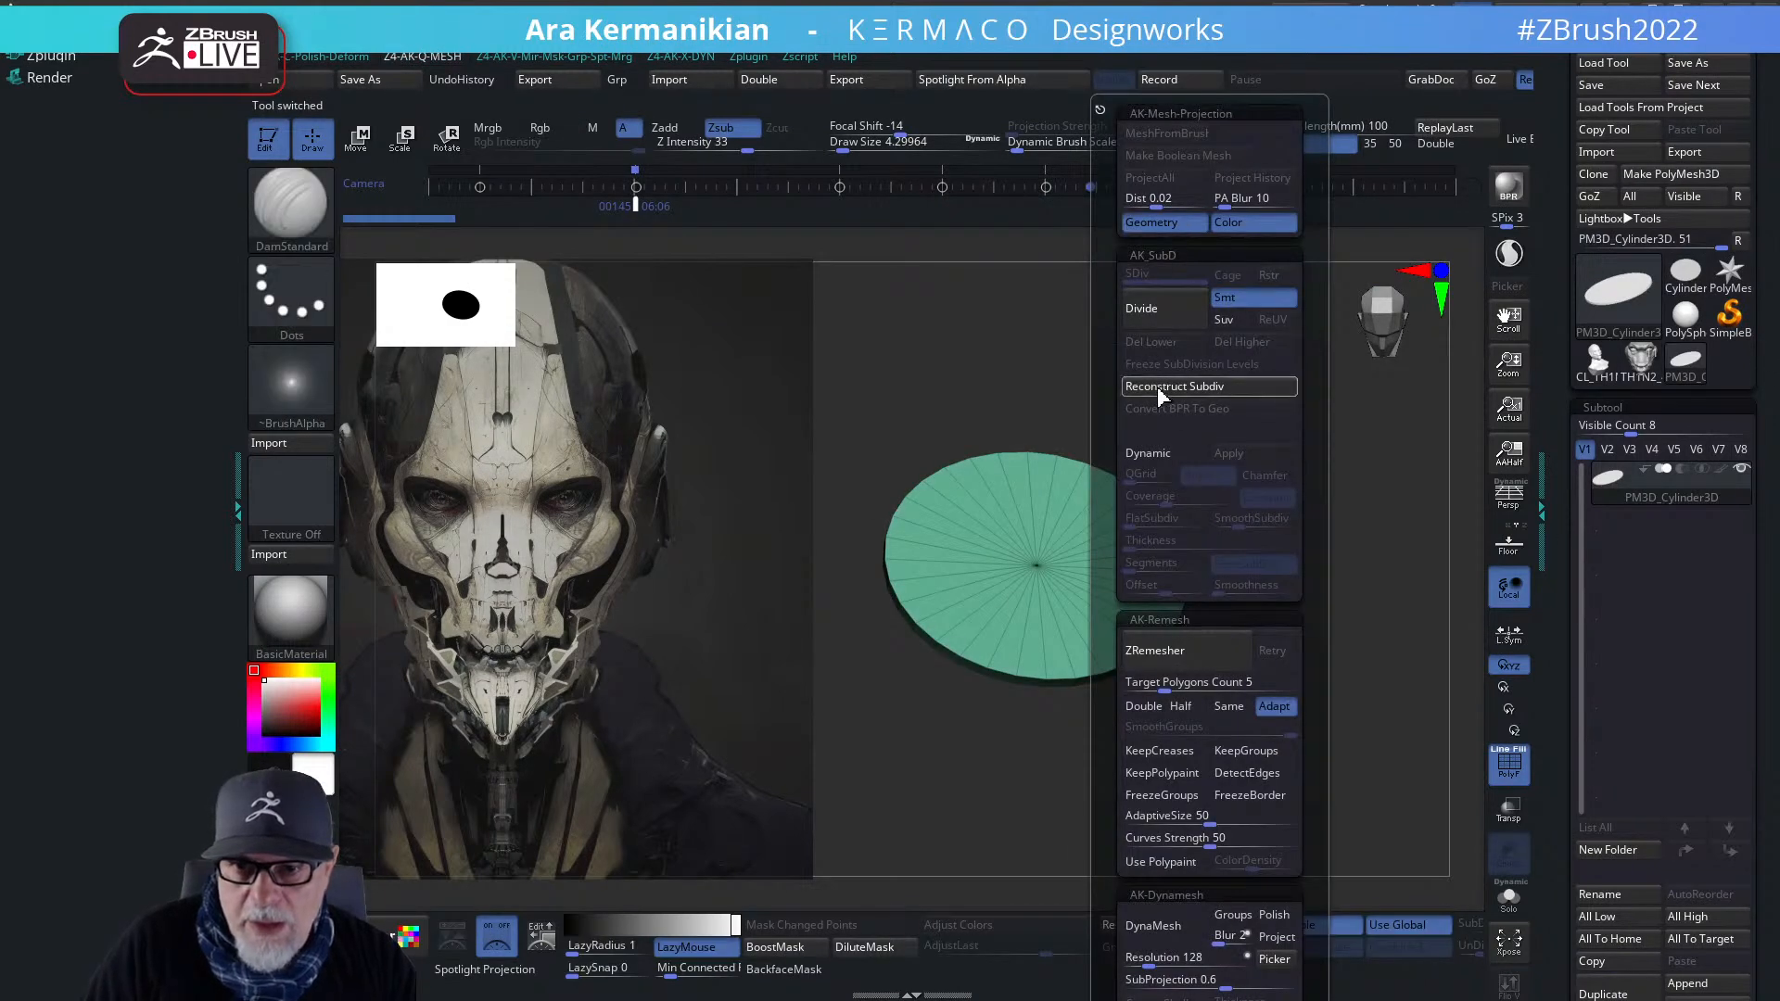
left_click(1210, 665)
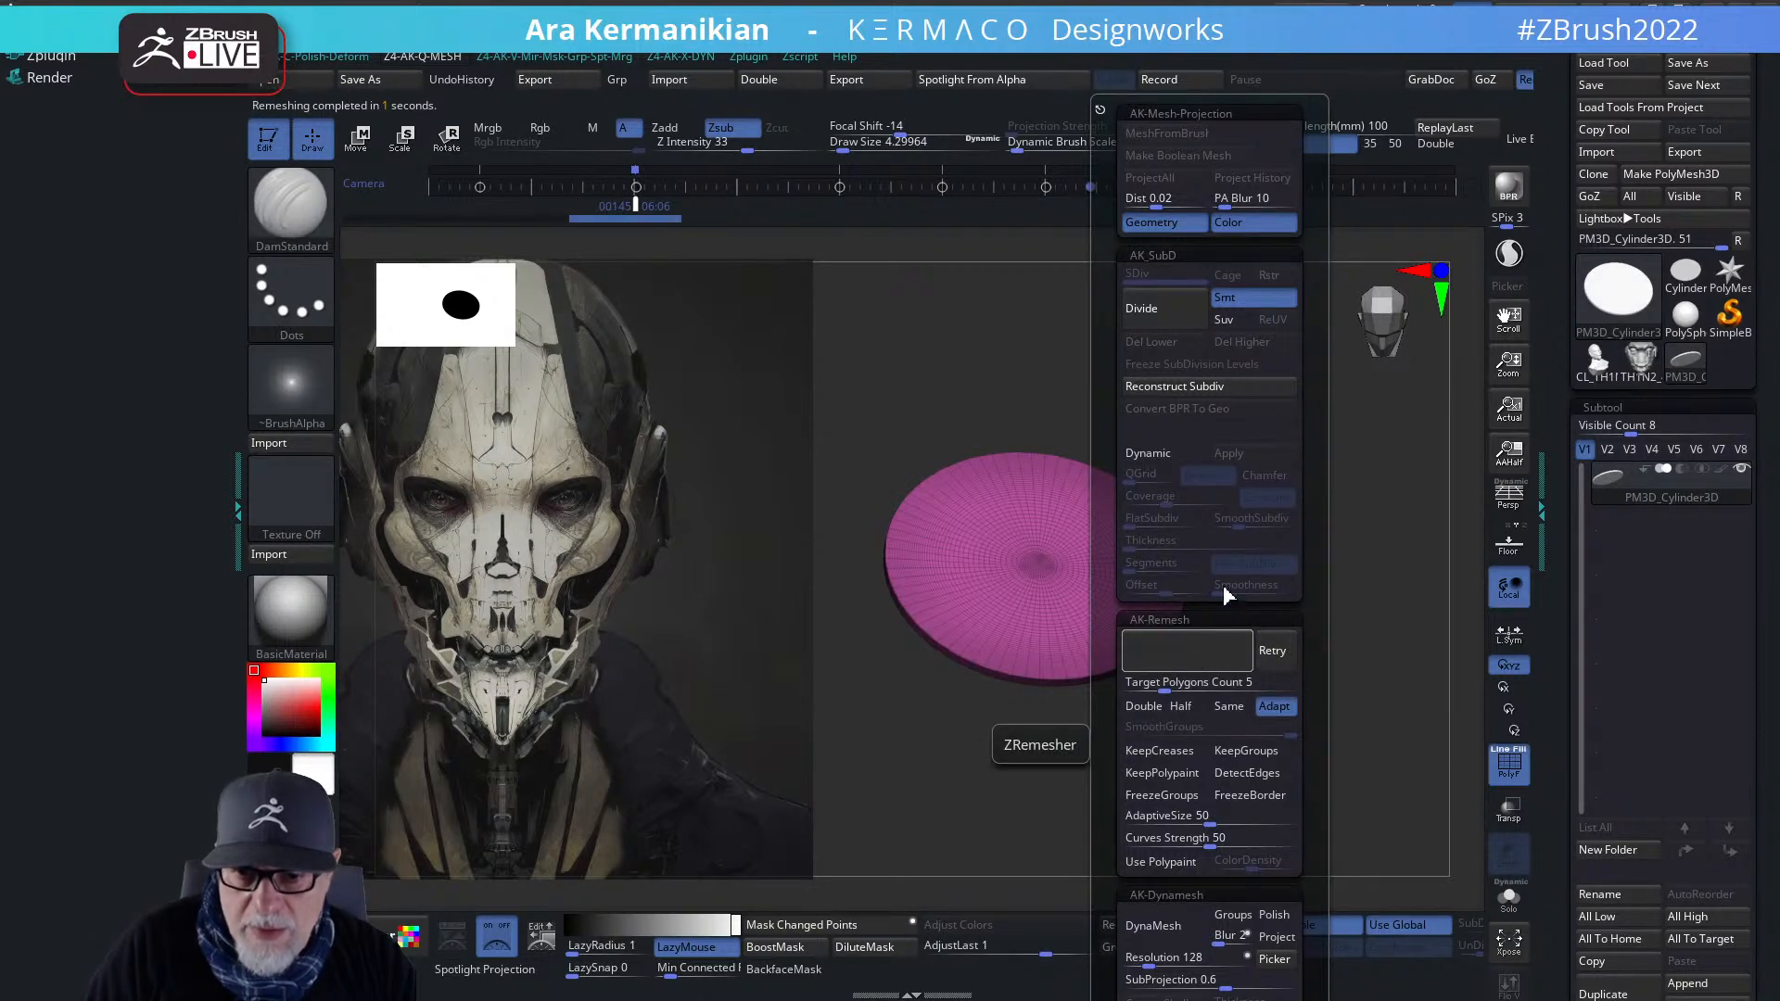
key("ctrl")
key("ctrl+q")
key("ctrl+q")
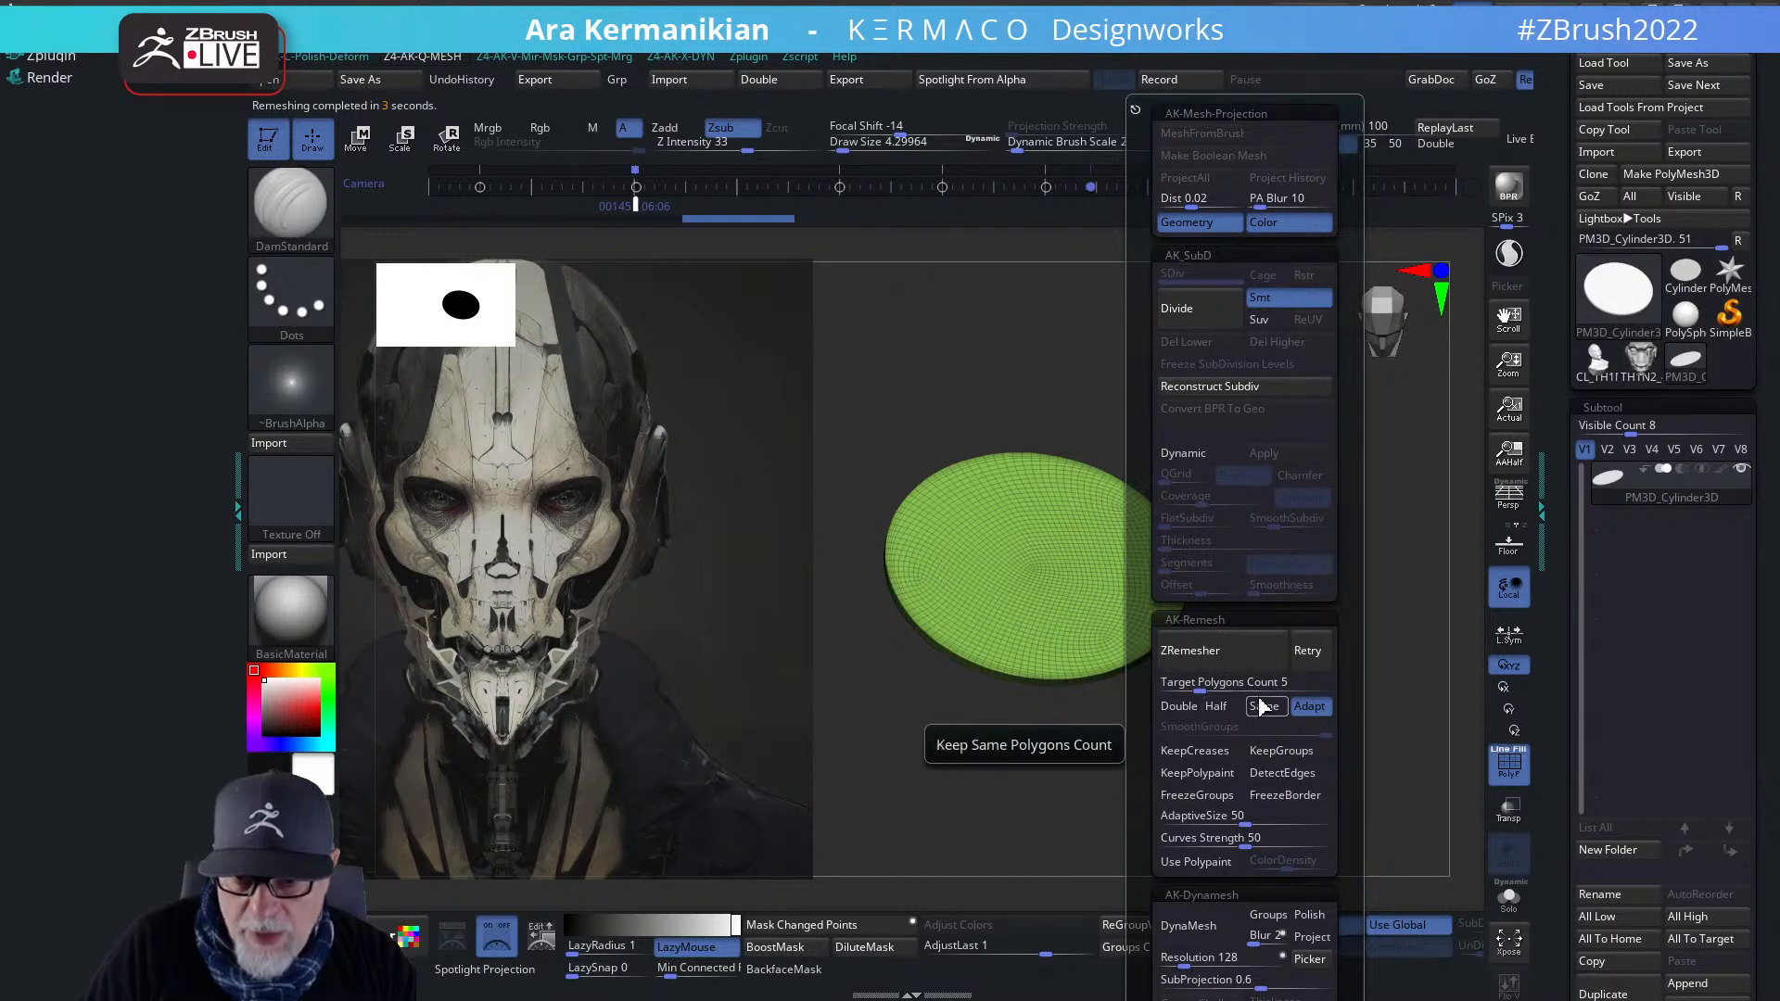
left_click(1208, 315)
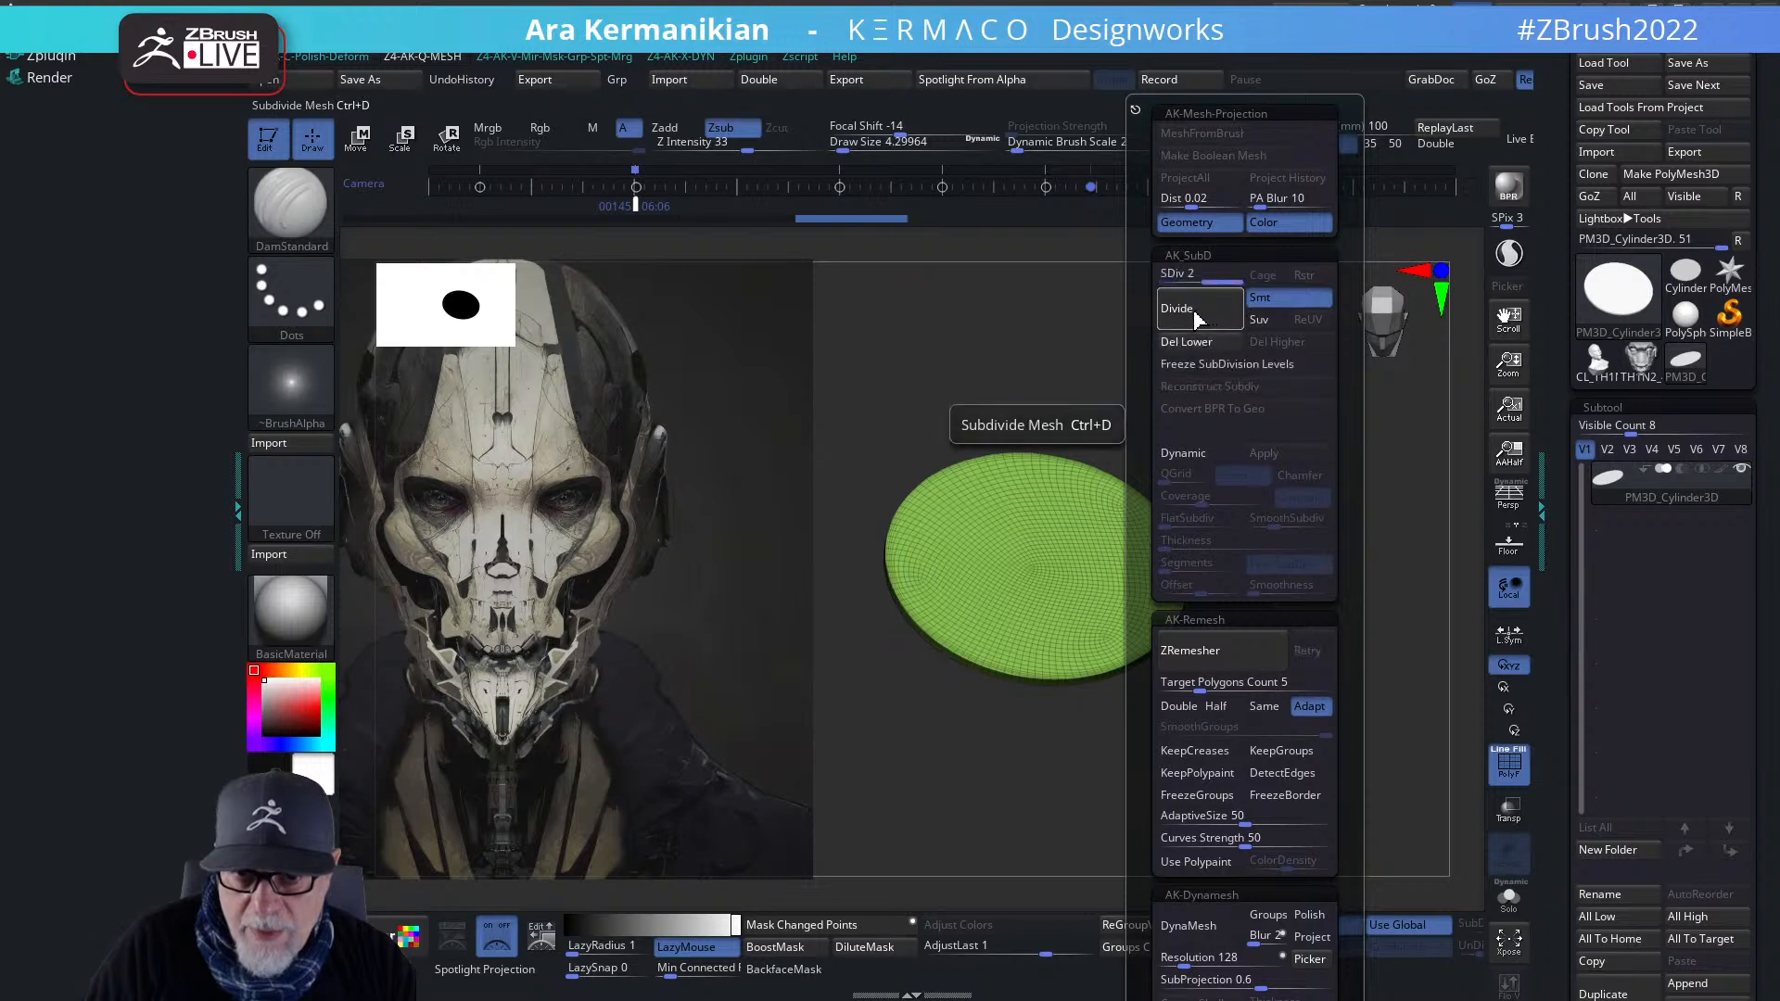
left_click_drag(1268, 651, 1004, 490, "alt")
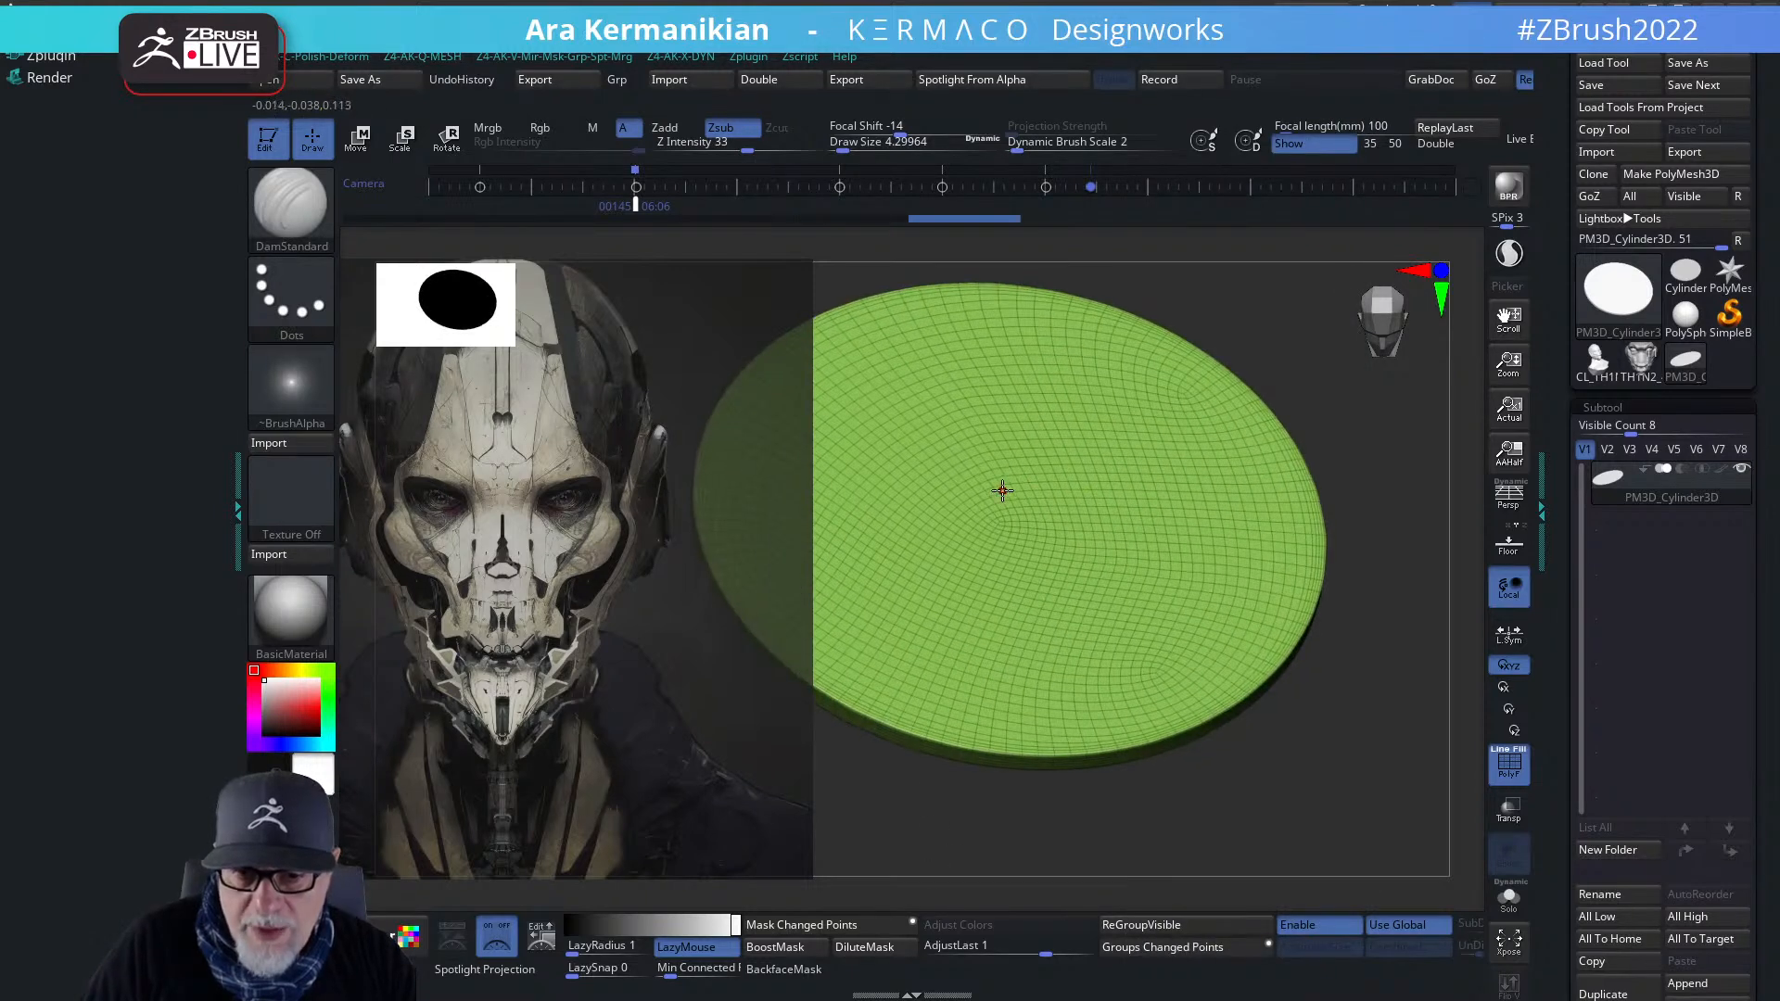
- Set the DamStandard draw size to about 33 and carve a test stroke across the disc's face
key("s")
left_click(1038, 497)
left_click_drag(991, 411, 1058, 575)
left_click_drag(1291, 834, 1307, 711)
mouse_move(1271, 643)
left_mouse_down()
mouse_move(1323, 695)
mouse_move(1264, 667)
left_mouse_up()
- Scale the disc thinner along its Y axis with the transform gizmo
key("w")
key("f")
left_click_drag(1296, 751, 1279, 727, "shift")
mouse_move(1063, 561)
left_mouse_down()
mouse_move(1061, 542)
mouse_move(1060, 583)
mouse_move(1061, 529)
left_mouse_up()
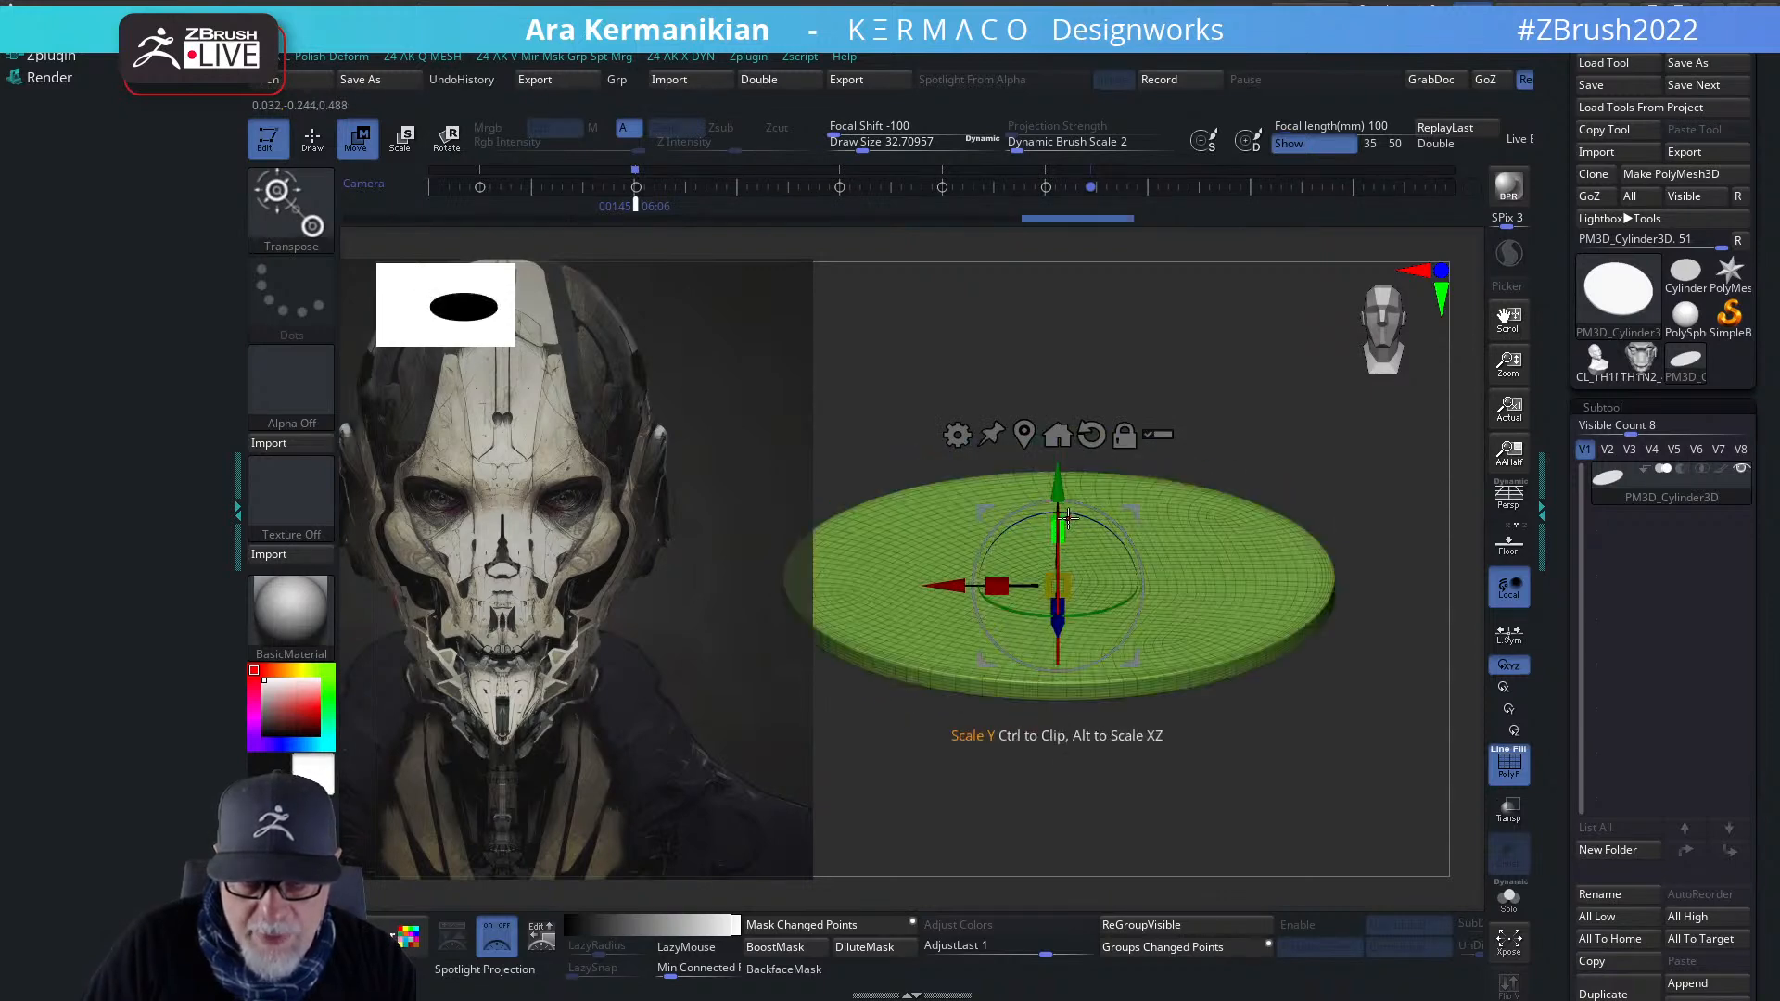
key("ctrl+z")
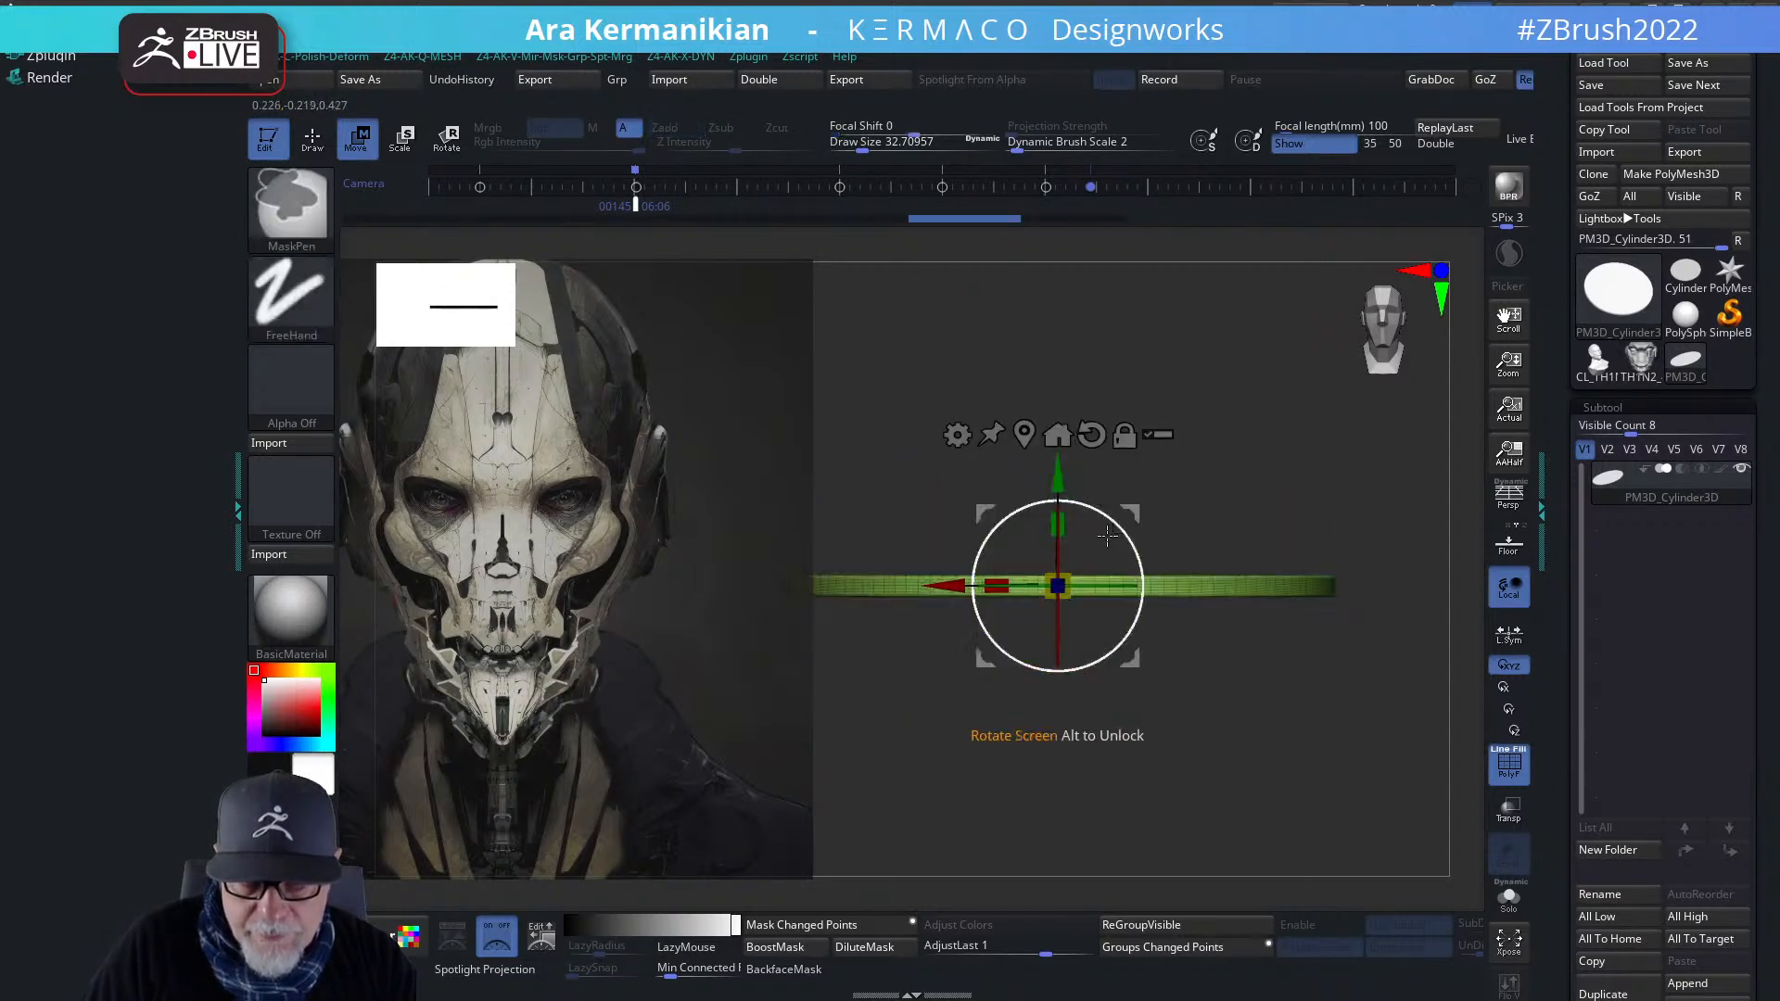
left_click_drag(1059, 525, 1059, 565)
- Carve winding DamStandard strokes across the thinned disc's face and check its opposite side for bleed-through
key("q")
left_click_drag(1314, 638, 1281, 820)
mouse_move(1356, 738)
left_mouse_down()
mouse_move(1255, 668)
mouse_move(1214, 556)
left_mouse_up()
left_click_drag(1205, 519, 1205, 617)
left_click_drag(1078, 531, 1046, 480)
mouse_move(1369, 783)
left_mouse_down()
mouse_move(1159, 741)
mouse_move(1163, 704)
left_mouse_up()
mouse_move(877, 509)
left_mouse_down()
mouse_move(942, 477)
mouse_move(918, 448)
left_mouse_up()
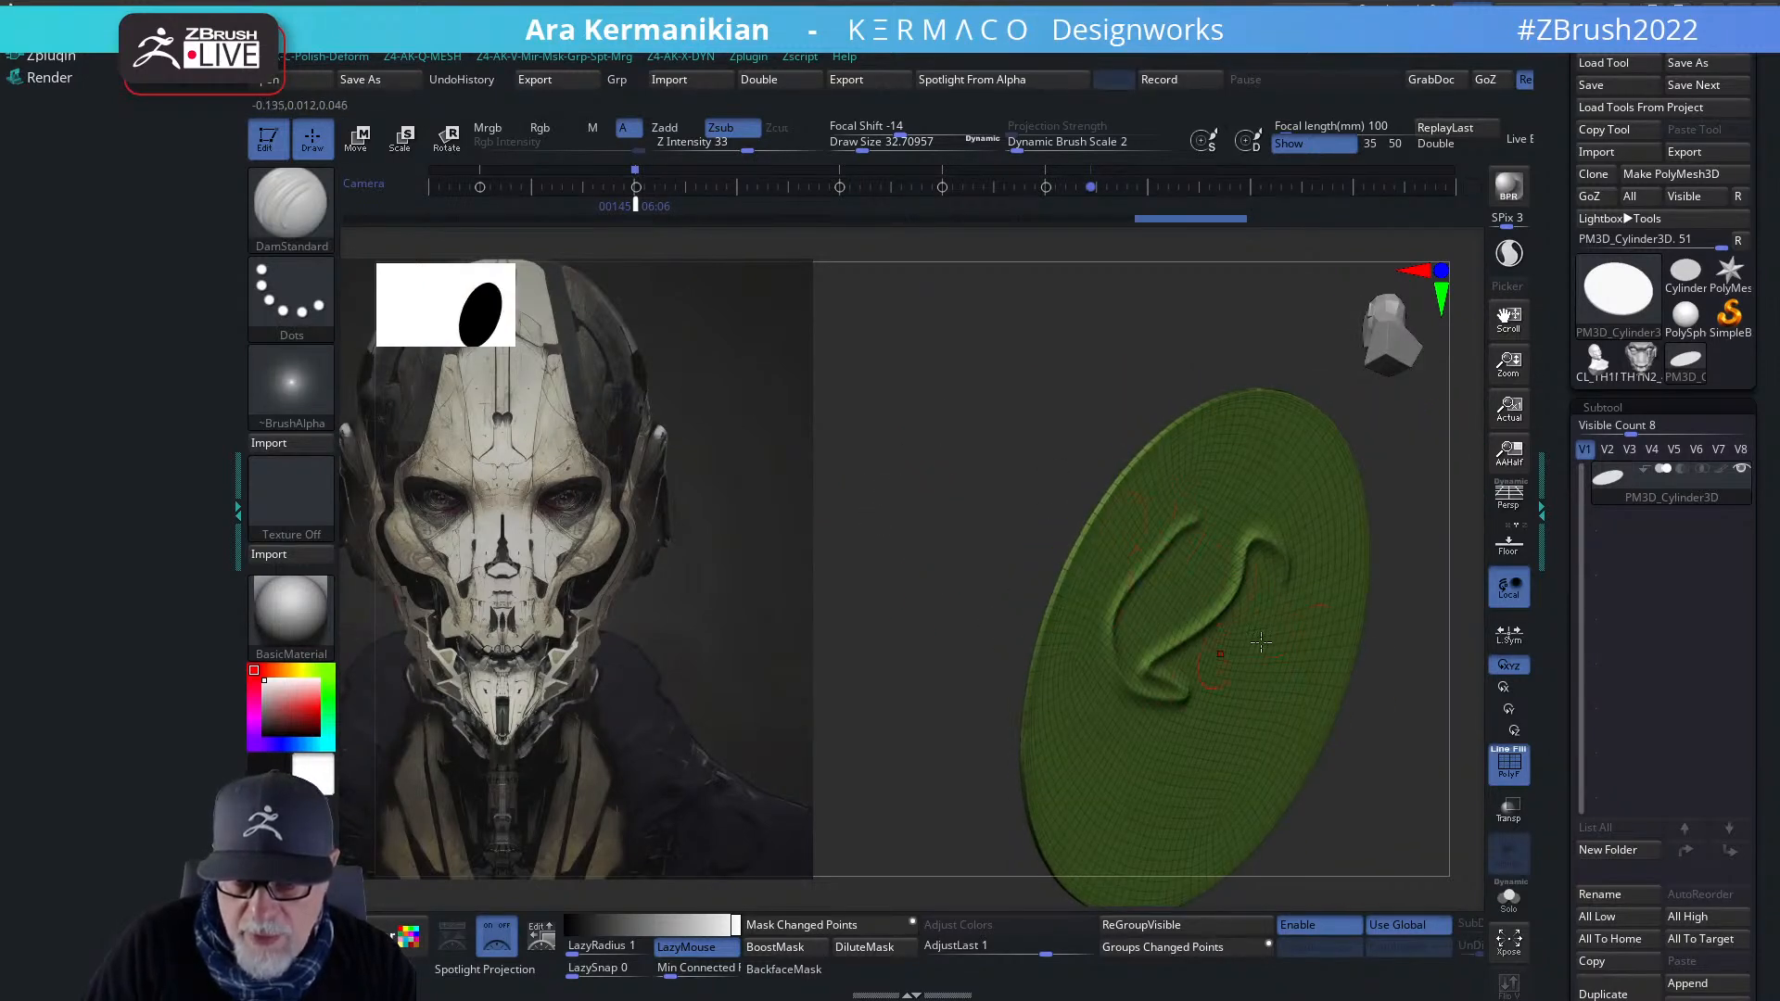
left_click_drag(1435, 690, 1174, 565)
- Hide the polyframe wireframe, carve another test stroke across the thin disc, check its reverse side, and undo the stroke
left_click(1508, 762)
key("ctrl+z")
mouse_move(981, 398)
left_mouse_down()
mouse_move(1029, 408)
mouse_move(1078, 582)
mouse_move(1025, 698)
mouse_move(1071, 662)
left_mouse_up()
left_click_drag(1313, 733, 1123, 593)
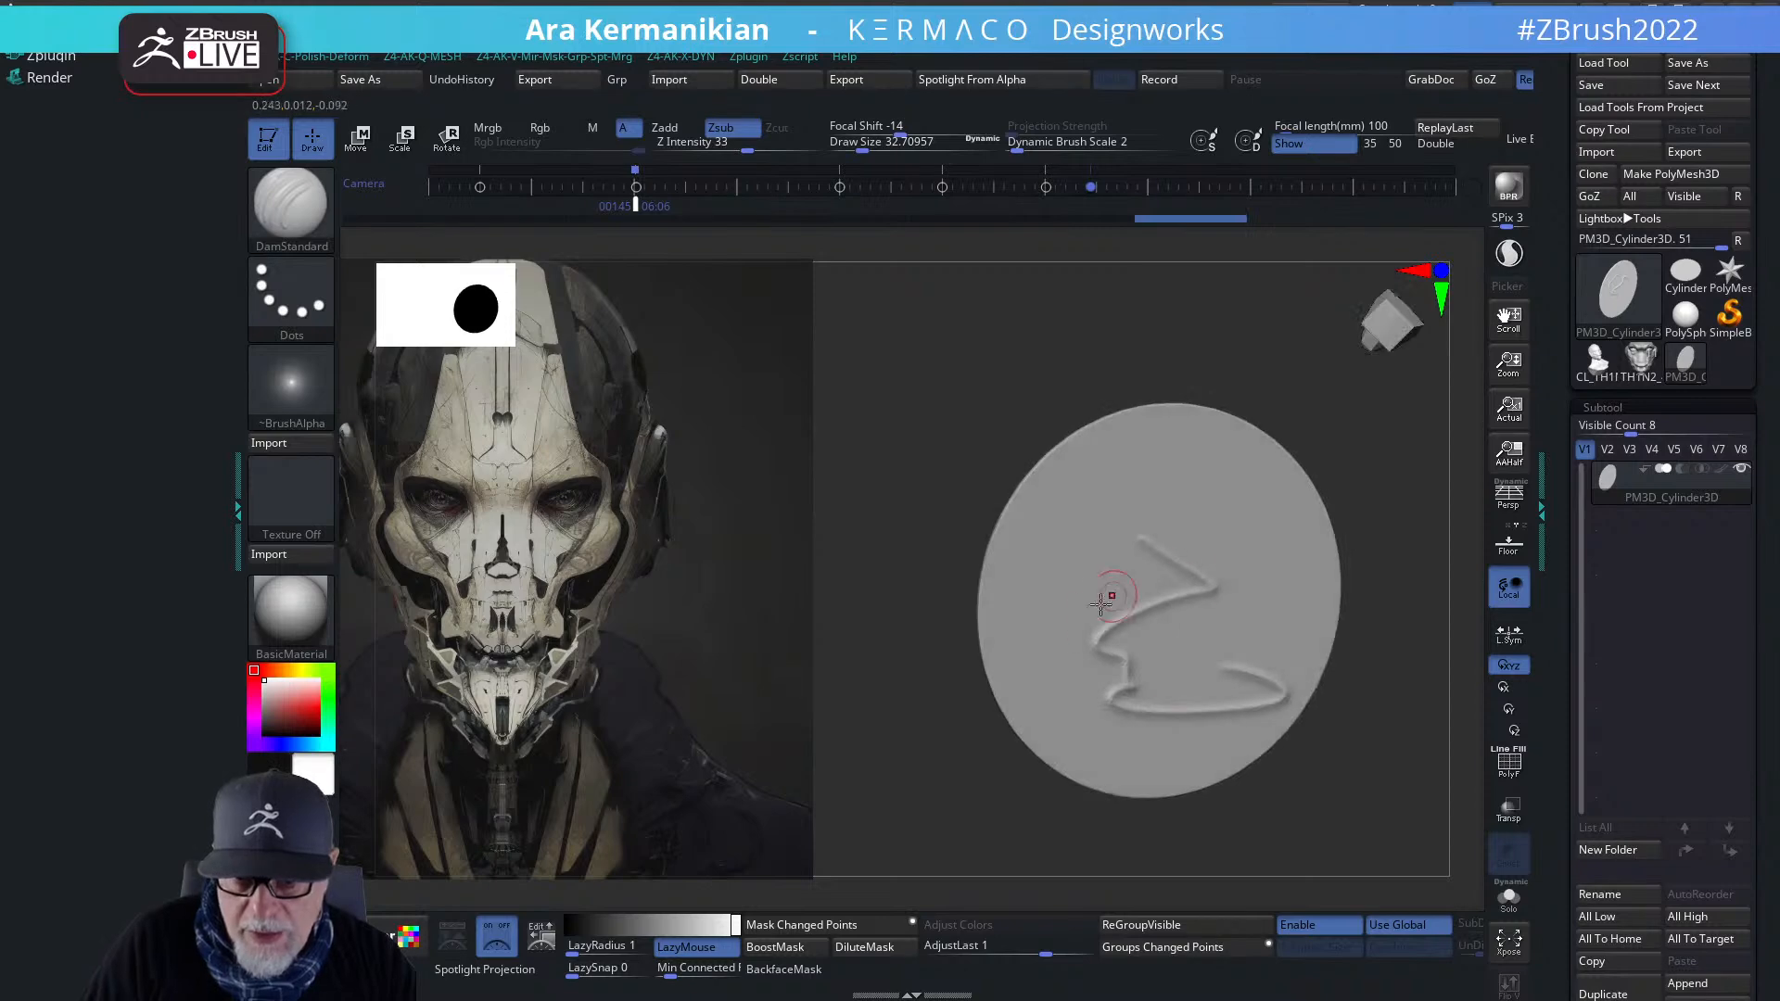
key("ctrl+z")
mouse_move(1295, 791)
left_mouse_down("shift")
mouse_move(1343, 747)
mouse_move(1319, 635)
mouse_move(1343, 648)
mouse_move(1291, 644)
left_mouse_up("shift")
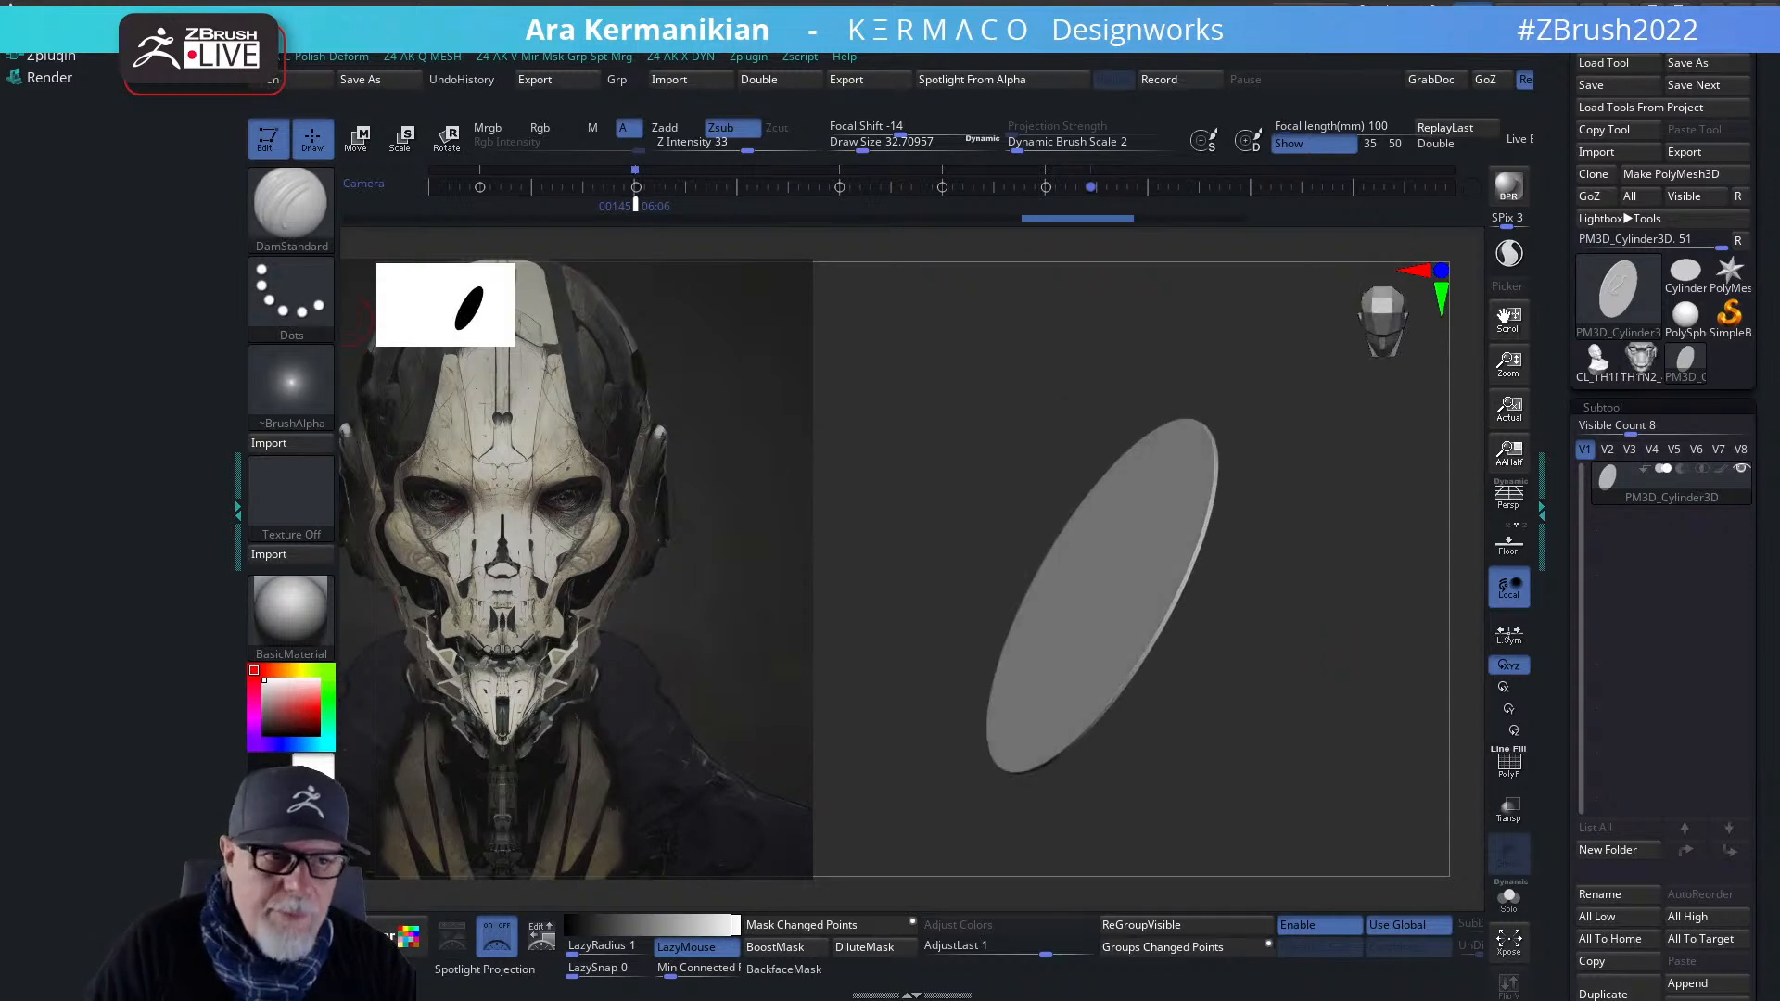
- Enable BackfaceMask in the DamStandard brush's Auto Masking settings
left_click_drag(126, 265, 114, 442)
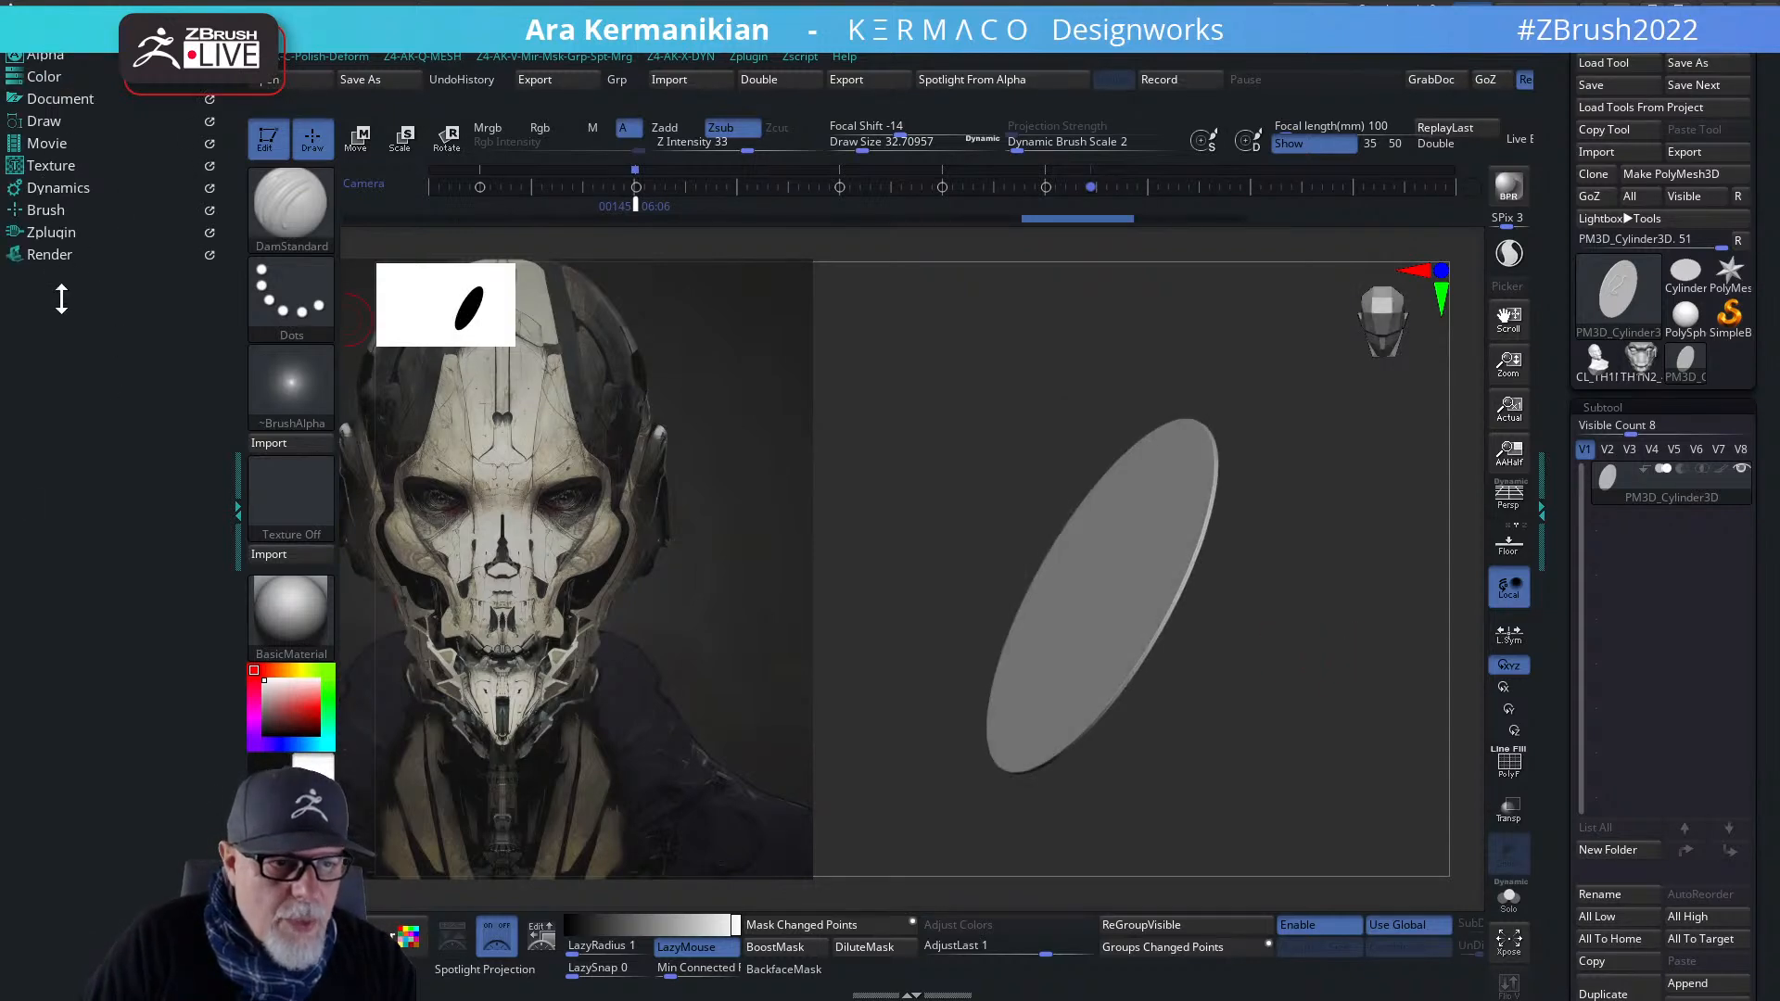
left_click(46, 209)
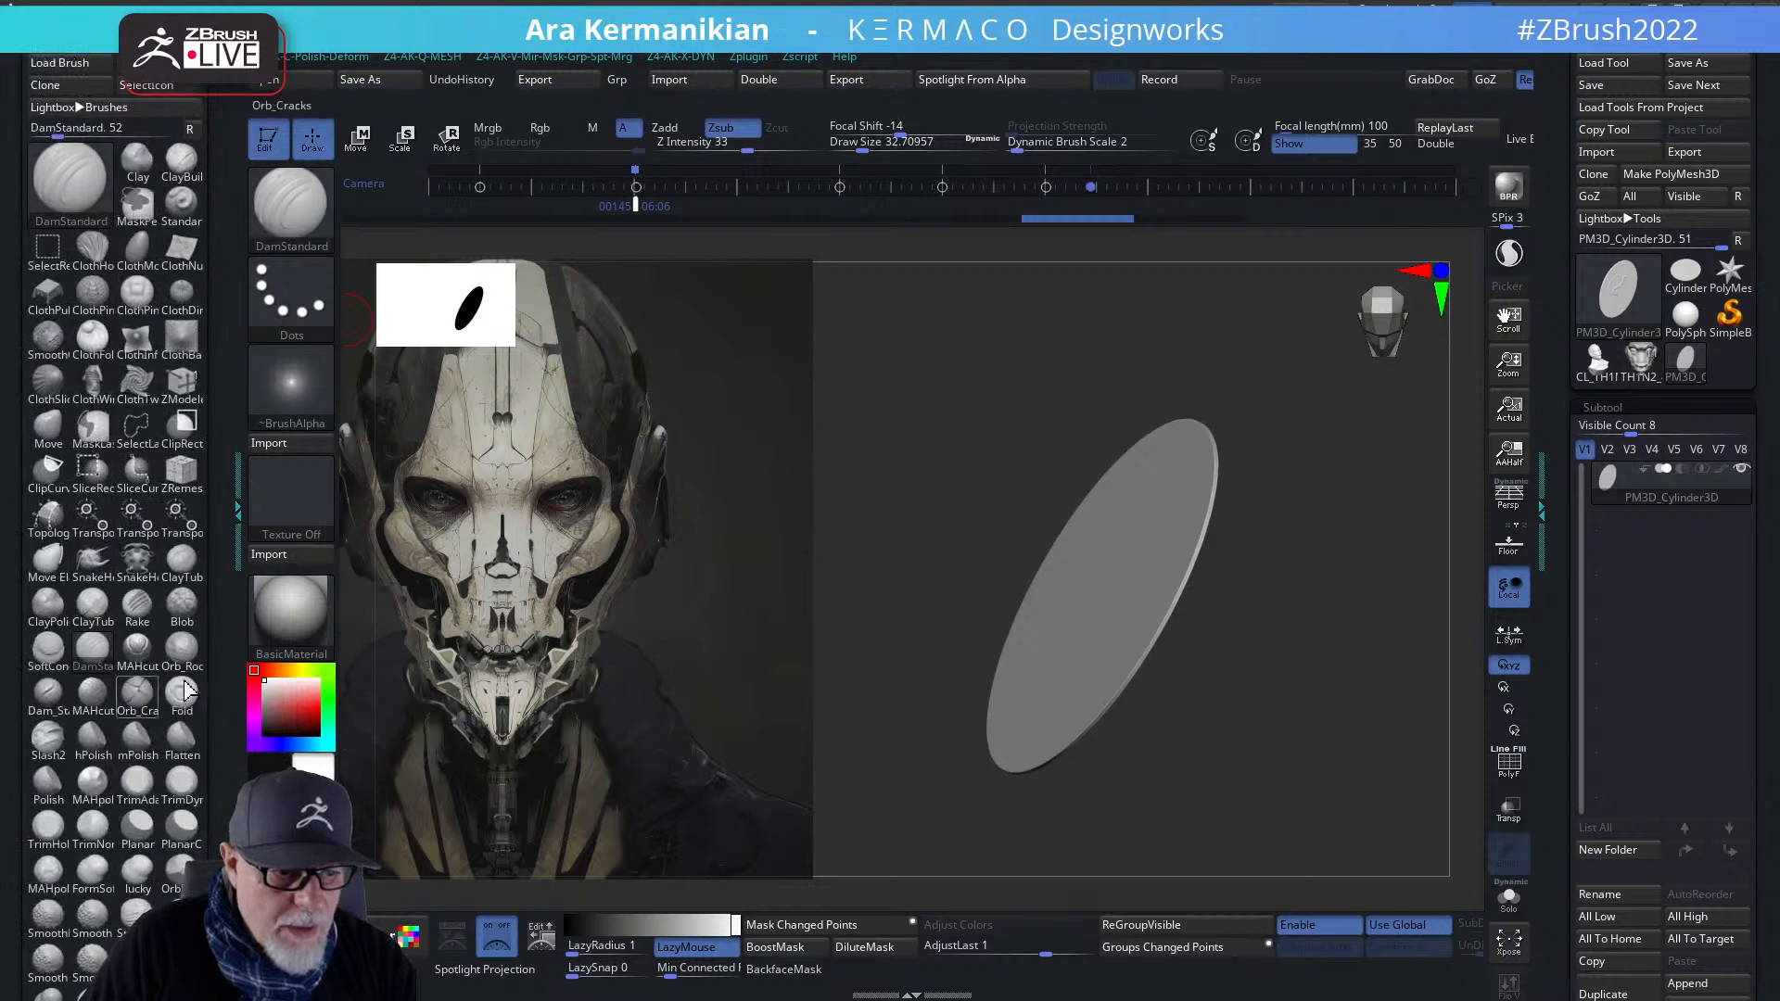
mouse_move(208, 662)
left_mouse_down()
mouse_move(207, 353)
mouse_move(207, 381)
mouse_move(136, 457)
left_mouse_up()
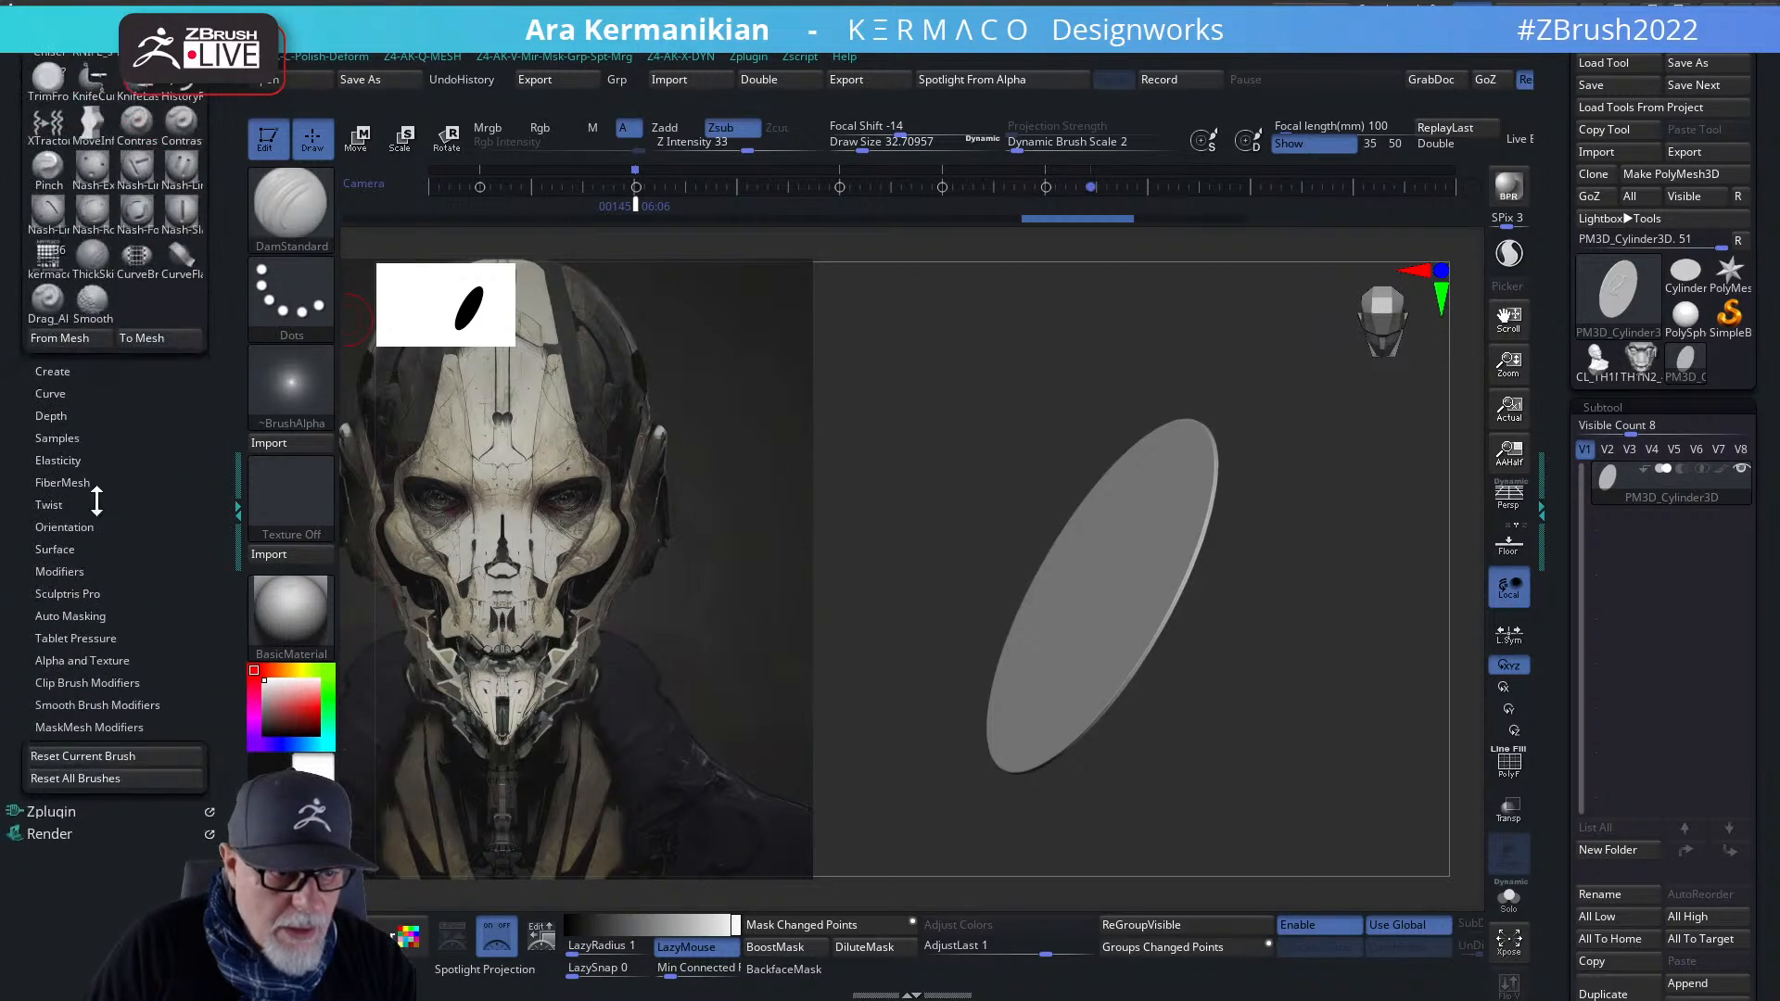
left_click(74, 615)
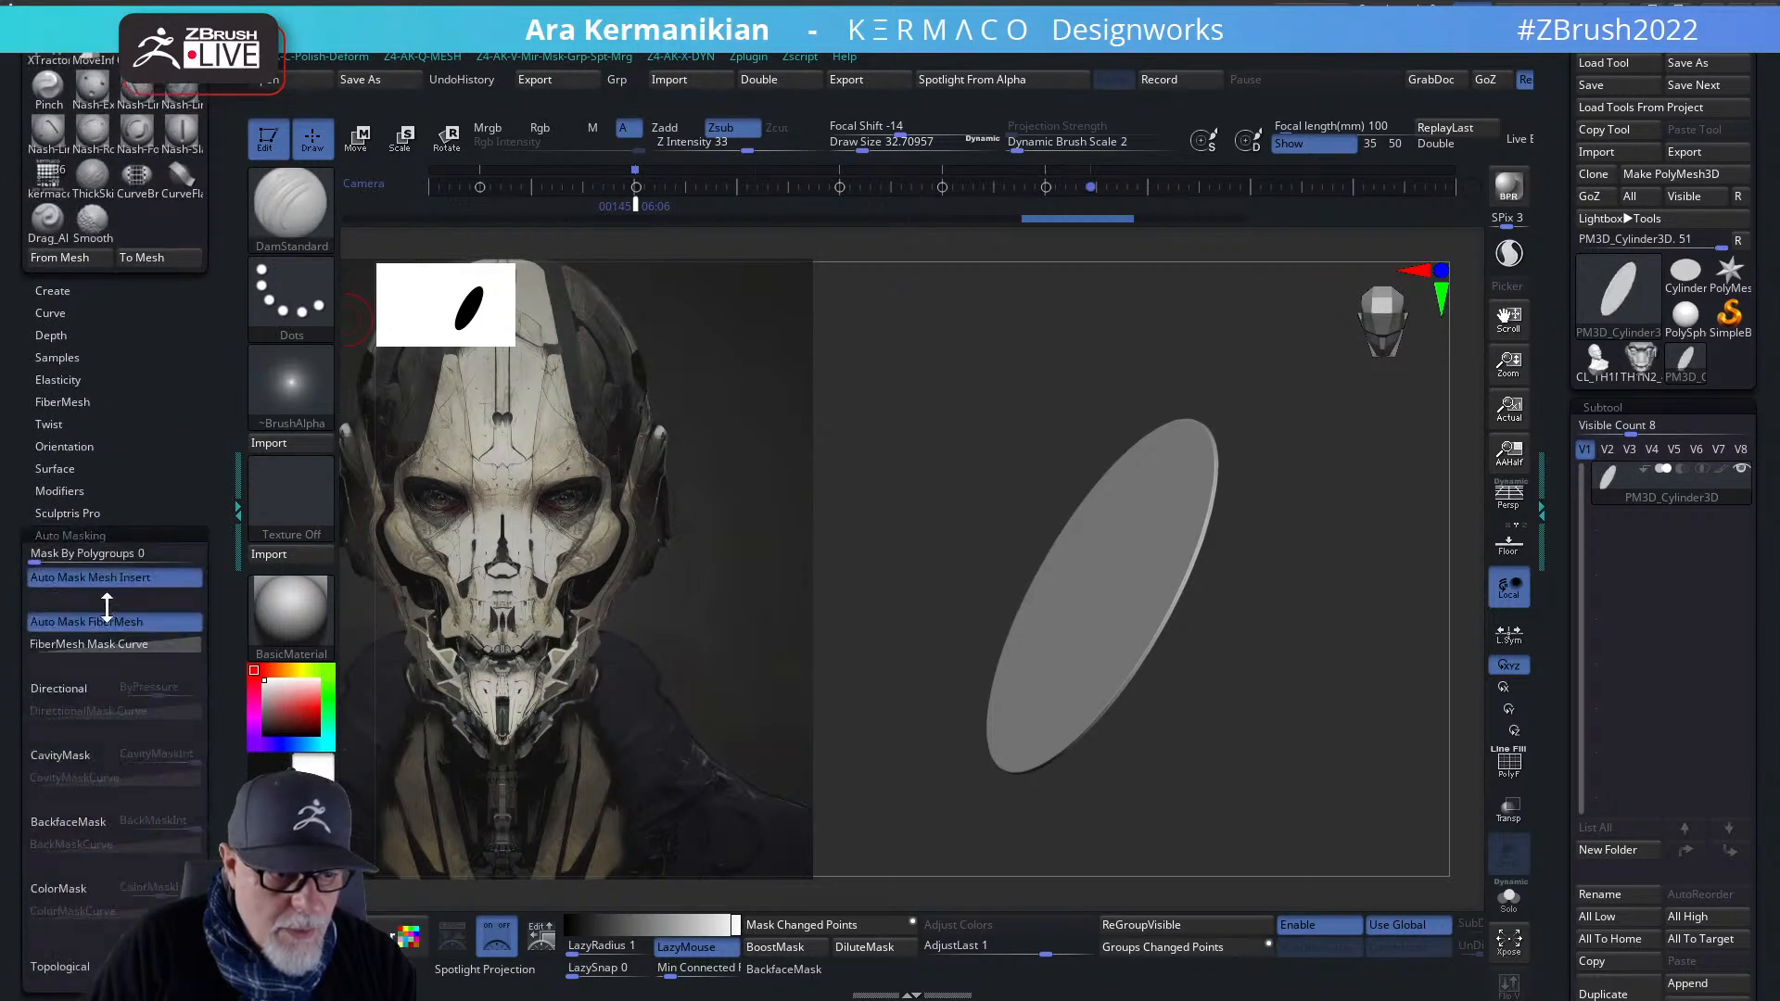
left_click(76, 819)
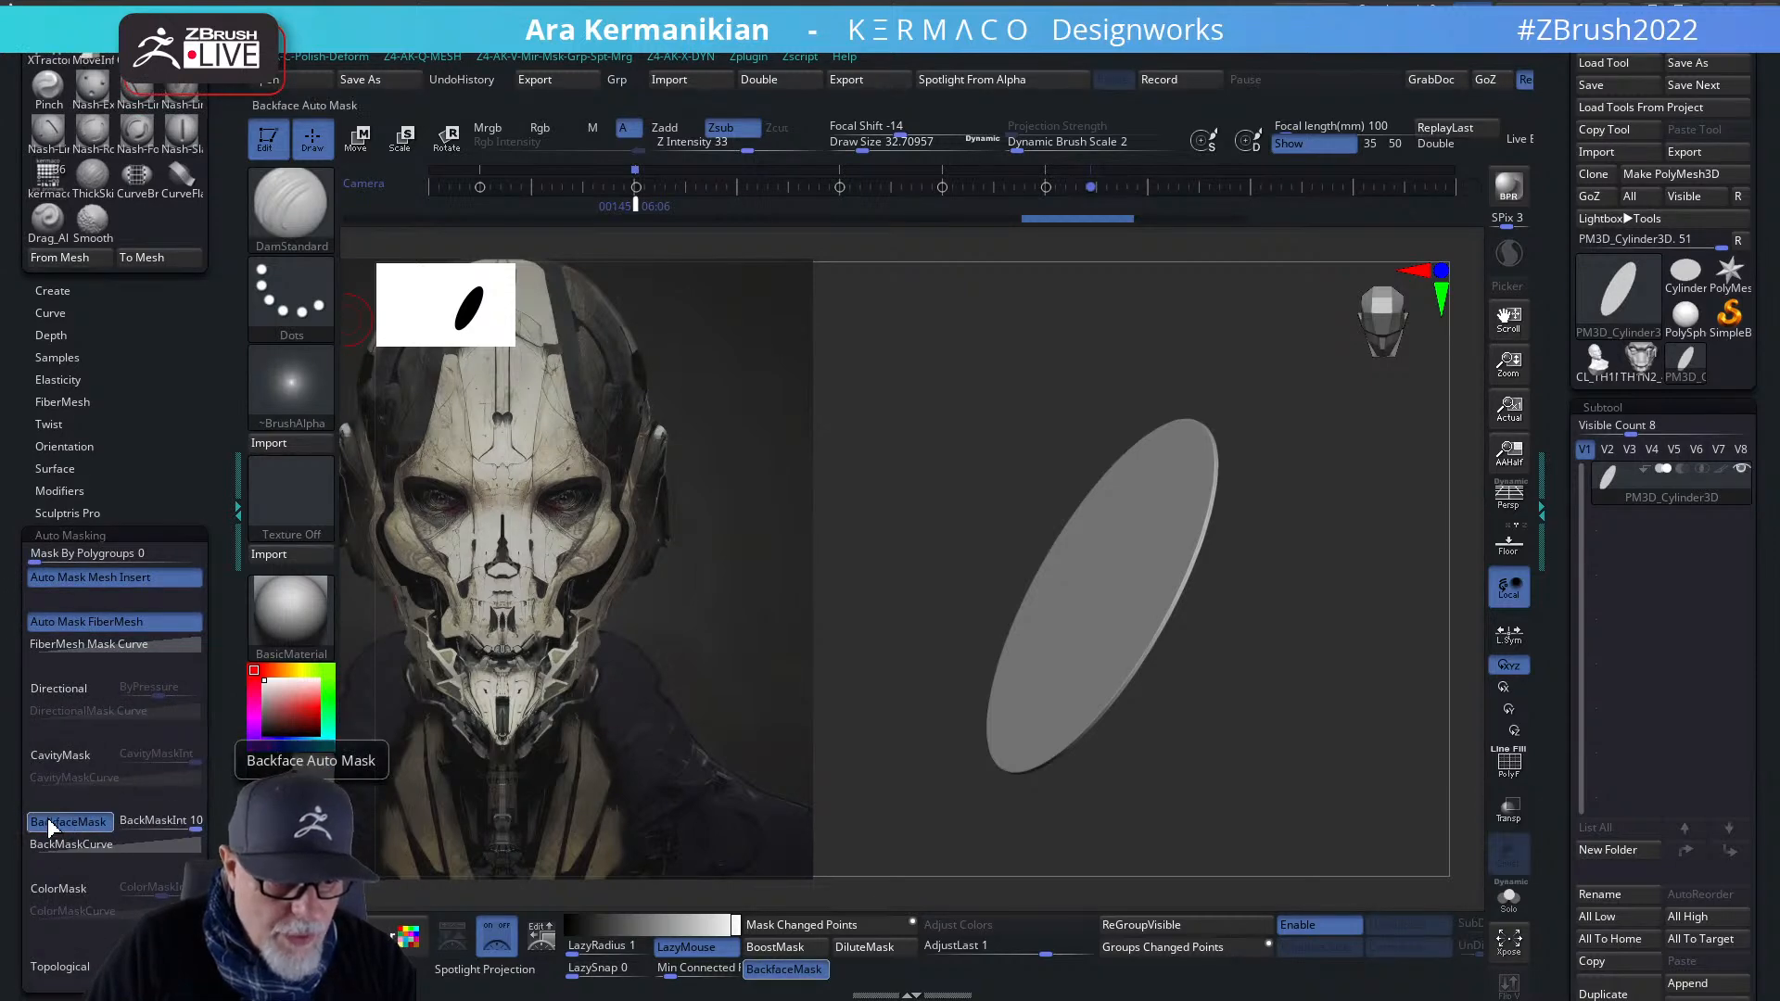
- Carve test strokes on one face of the disc with BackfaceMask active and check the opposite face
left_click_drag(1406, 780, 1283, 743)
mouse_move(1160, 587)
left_mouse_down()
mouse_move(1041, 588)
mouse_move(1173, 496)
left_mouse_up()
left_click_drag(1352, 732, 1228, 721)
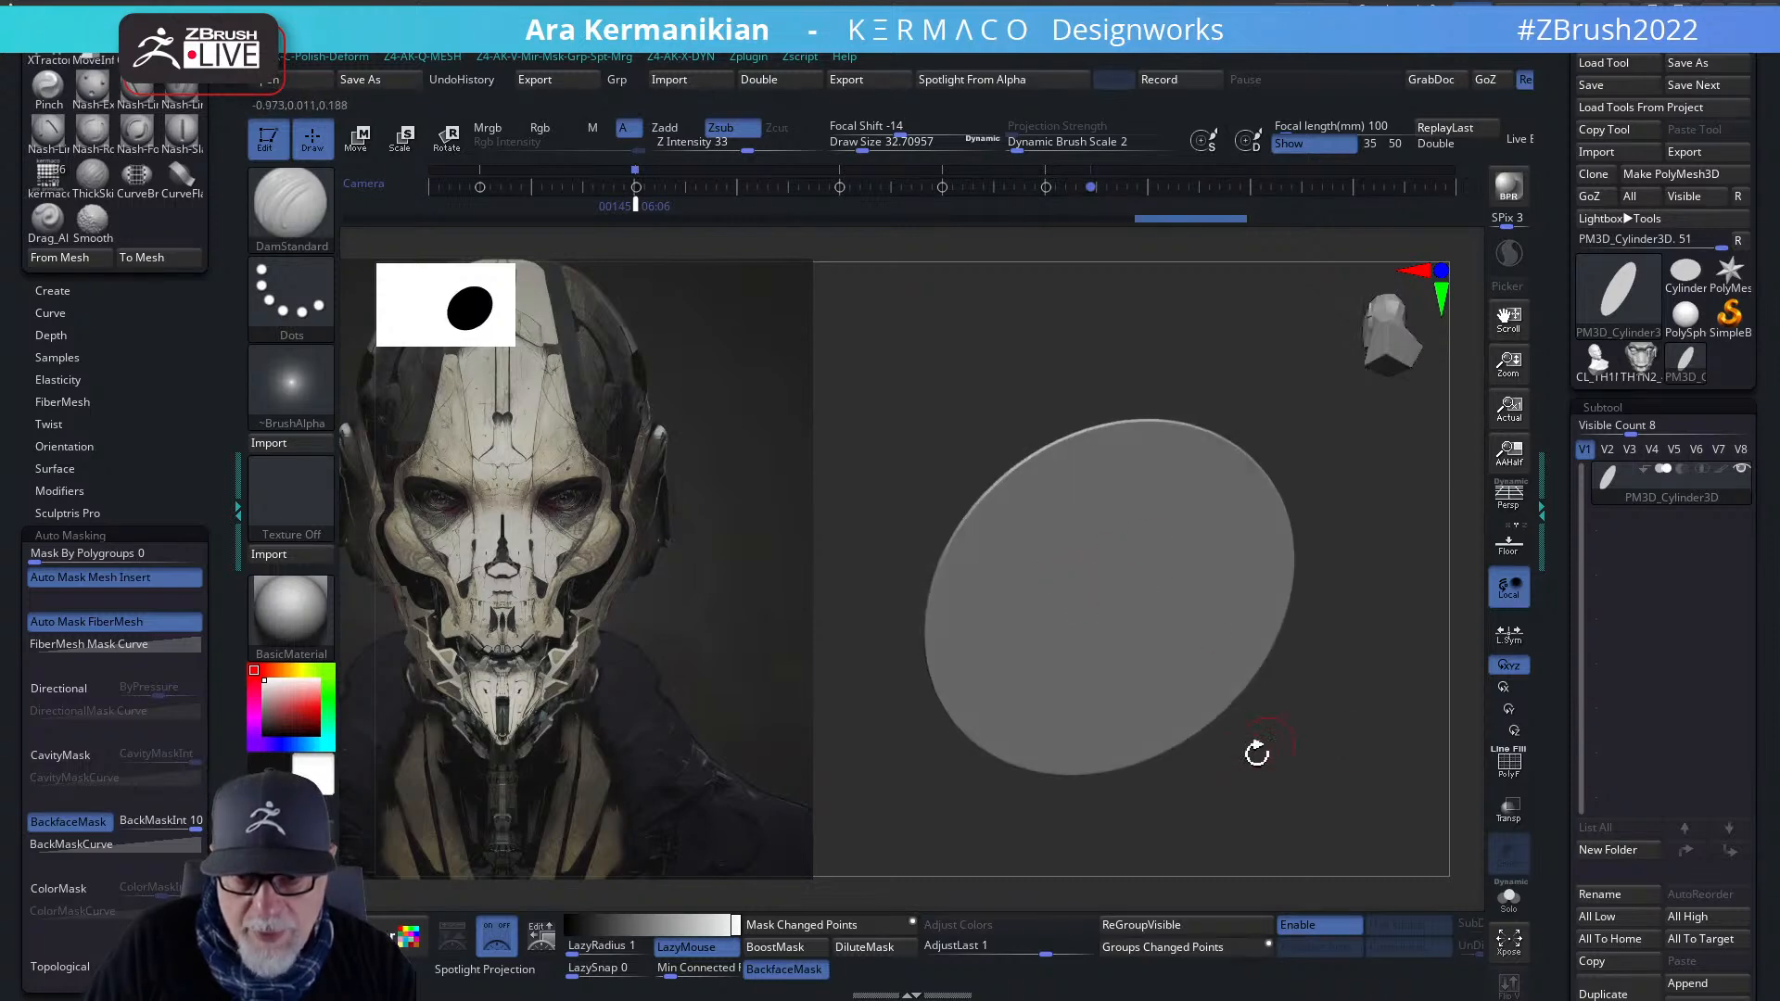
mouse_move(1331, 791)
left_mouse_down()
mouse_move(1391, 782)
mouse_move(1335, 788)
left_mouse_up()
mouse_move(1164, 500)
left_mouse_down()
mouse_move(1152, 683)
mouse_move(1076, 672)
mouse_move(1119, 554)
mouse_move(1200, 505)
mouse_move(992, 714)
mouse_move(1094, 677)
left_mouse_up()
left_click_drag(1283, 738, 1362, 502)
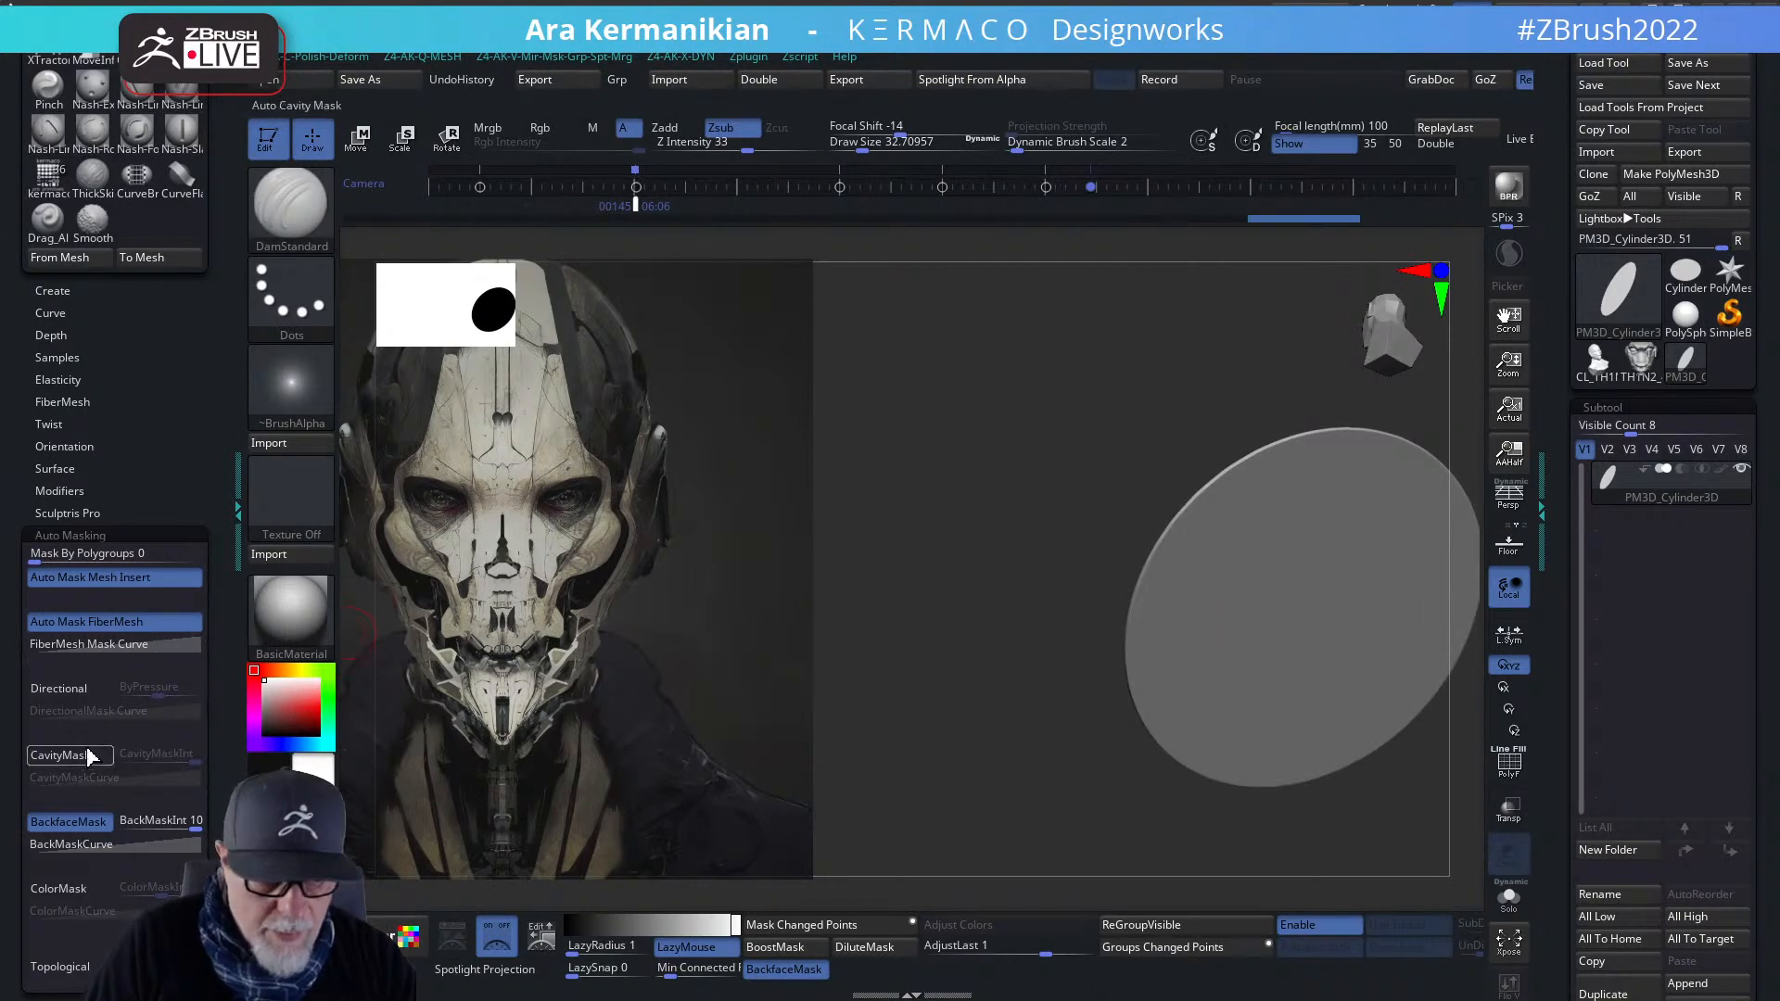
- Turn BackfaceMask off and carve looping strokes over the disc to compare the effect on both faces
left_click(67, 821)
mouse_move(742, 617)
left_mouse_down()
mouse_move(842, 615)
mouse_move(1171, 537)
mouse_move(1154, 556)
left_mouse_up()
left_click_drag(1355, 672, 1156, 638)
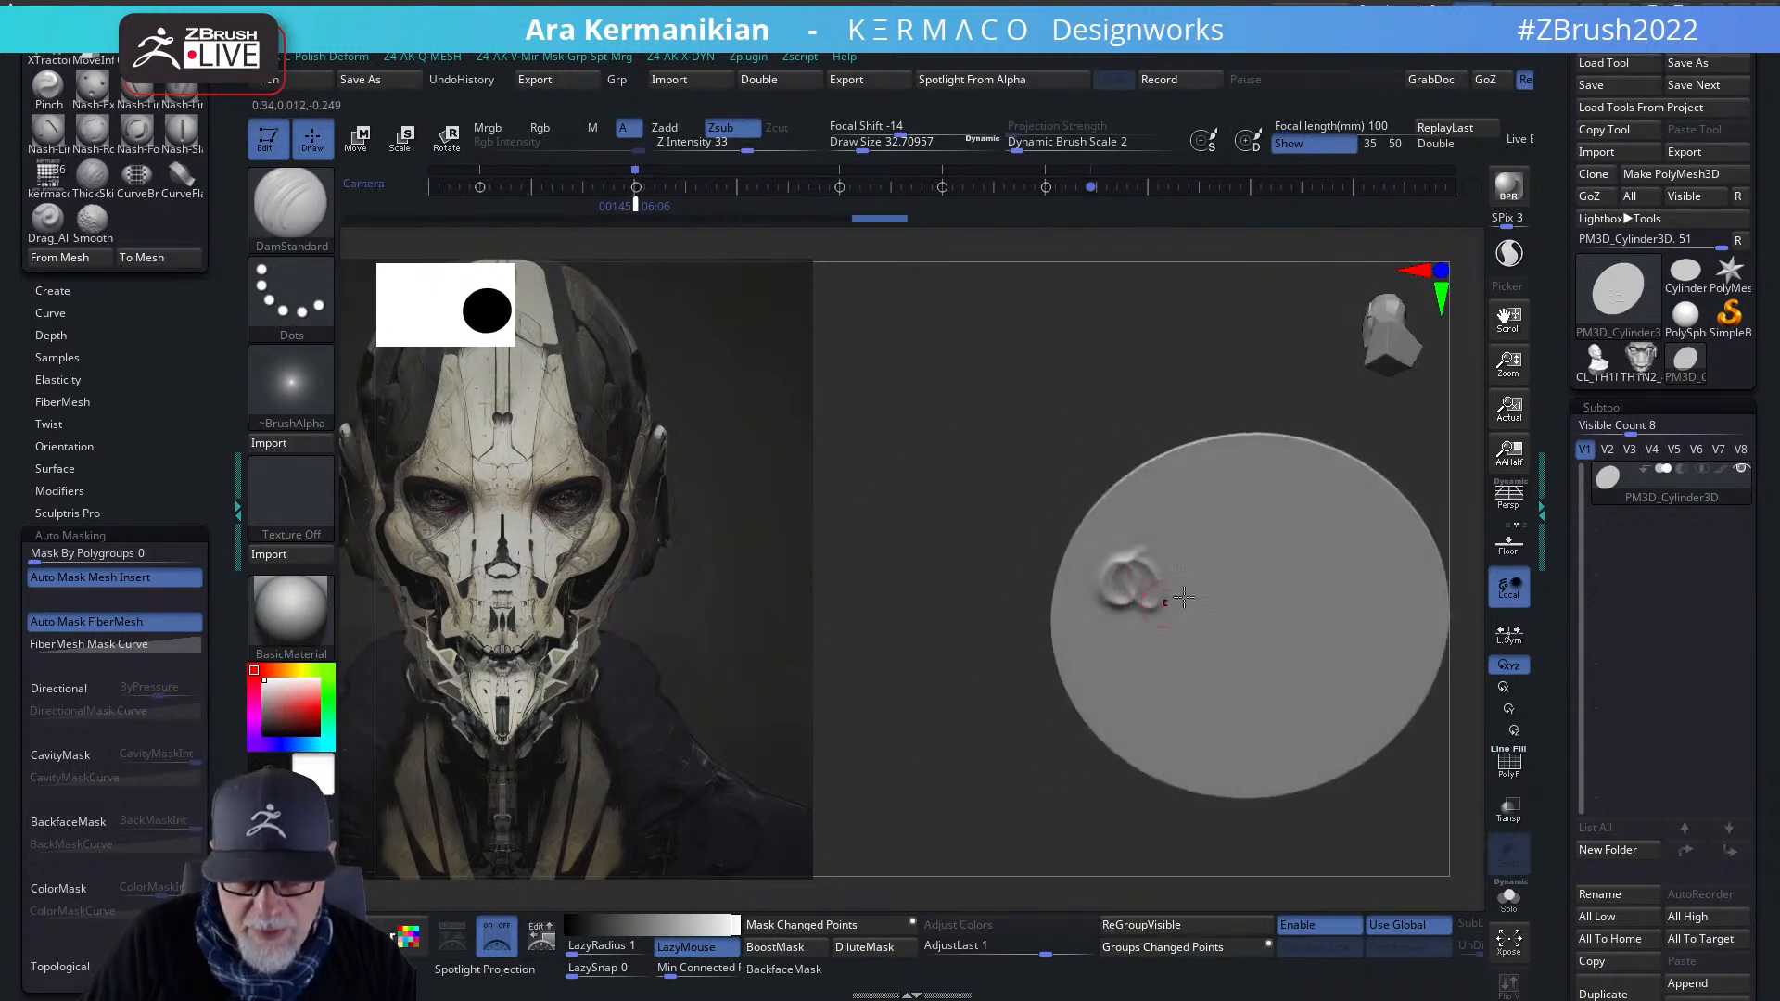
left_click_drag(872, 720, 1283, 624)
left_click_drag(1296, 462, 1374, 294, "alt")
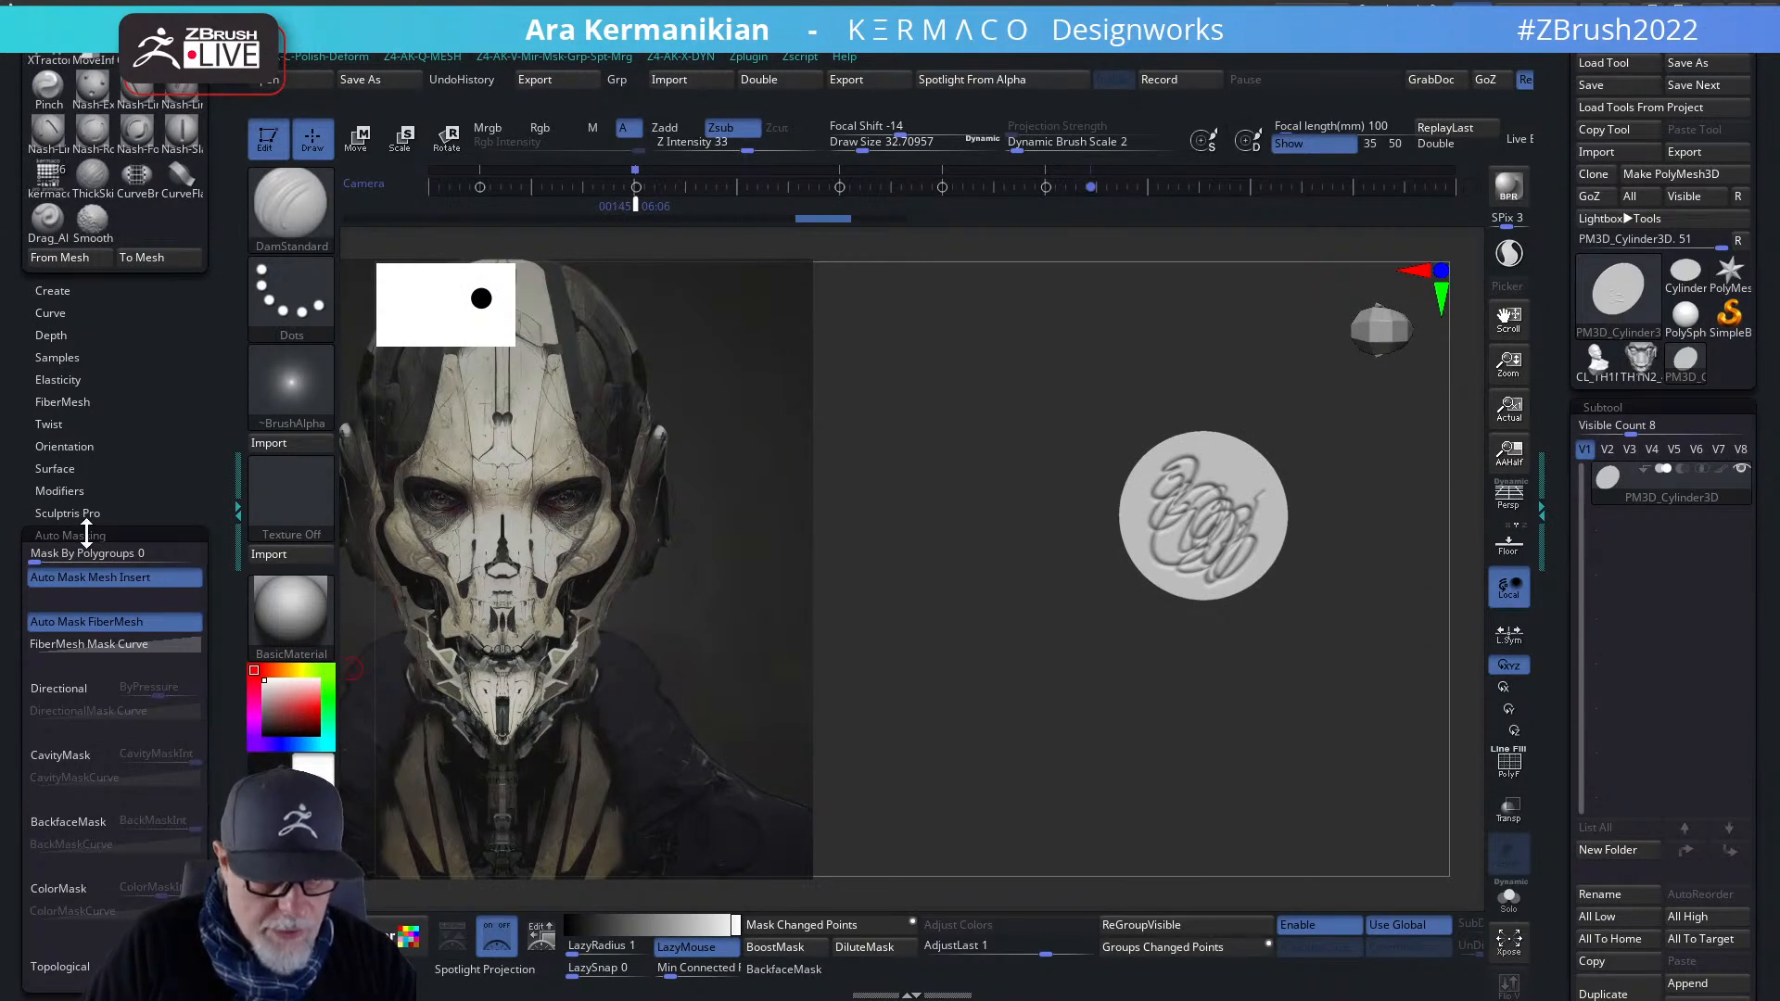
left_click(85, 535)
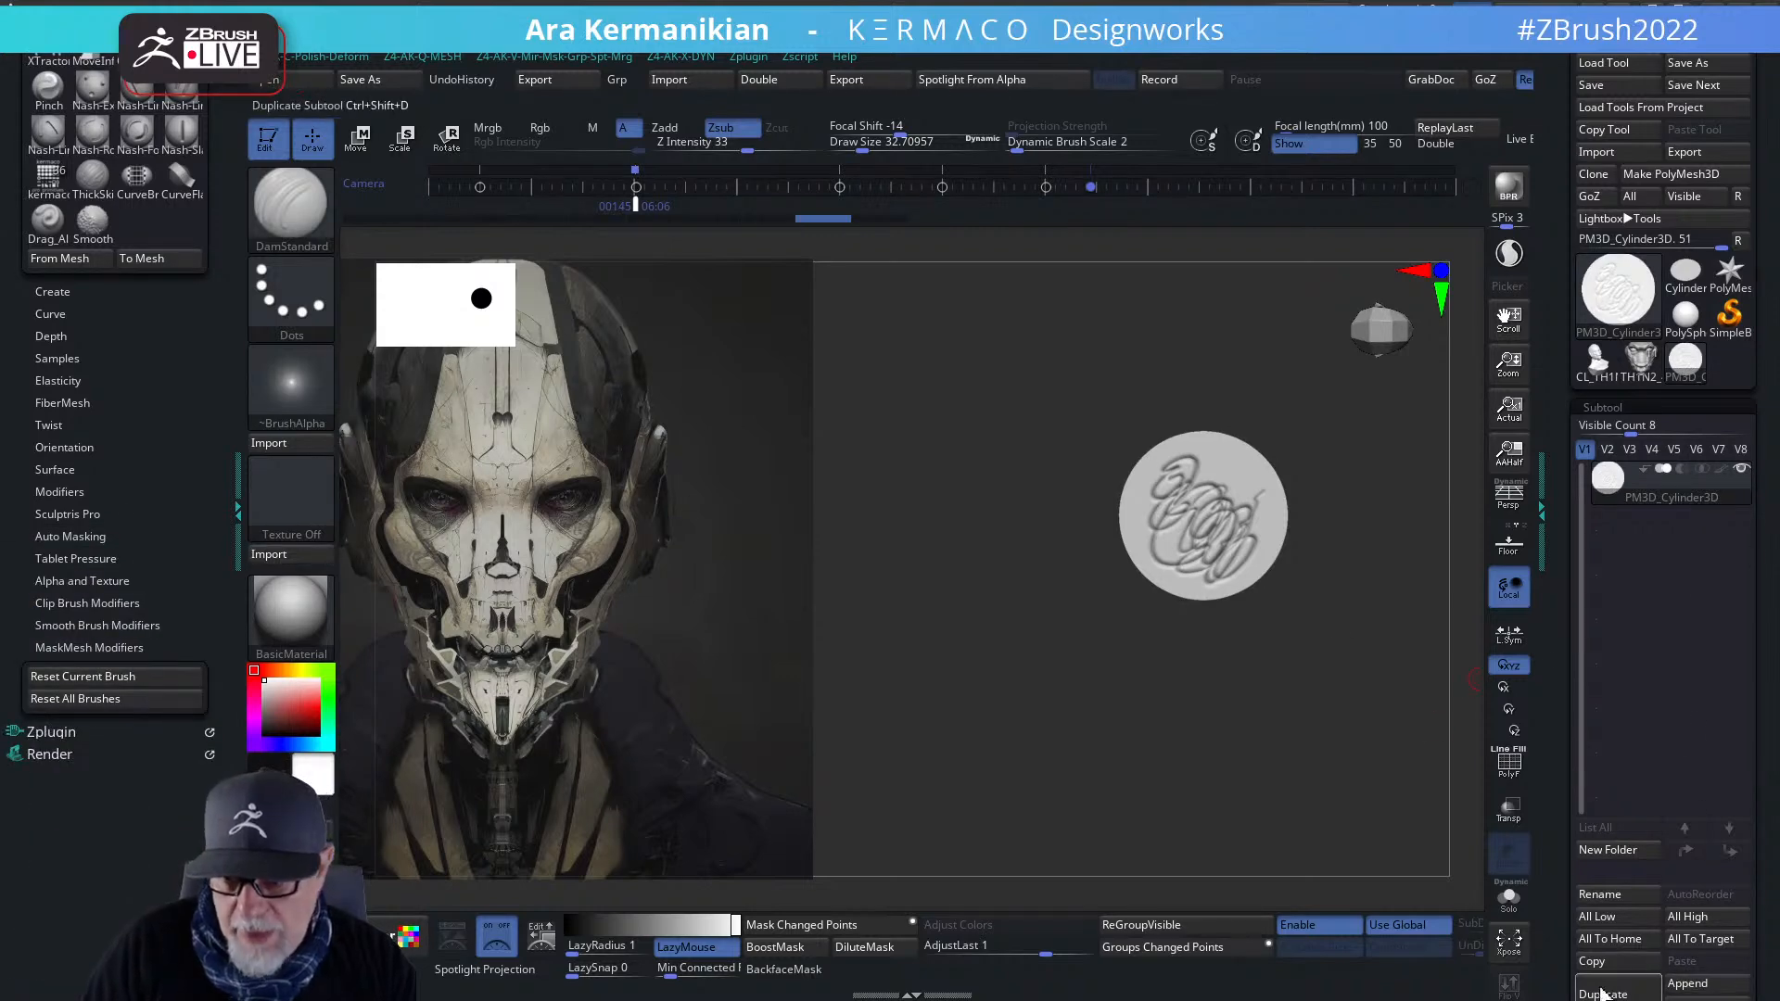
- Delete the PM3D_Cylinder3D test disc from the subtools and accept that the operation cannot be undone
left_click_drag(1583, 873, 1583, 773)
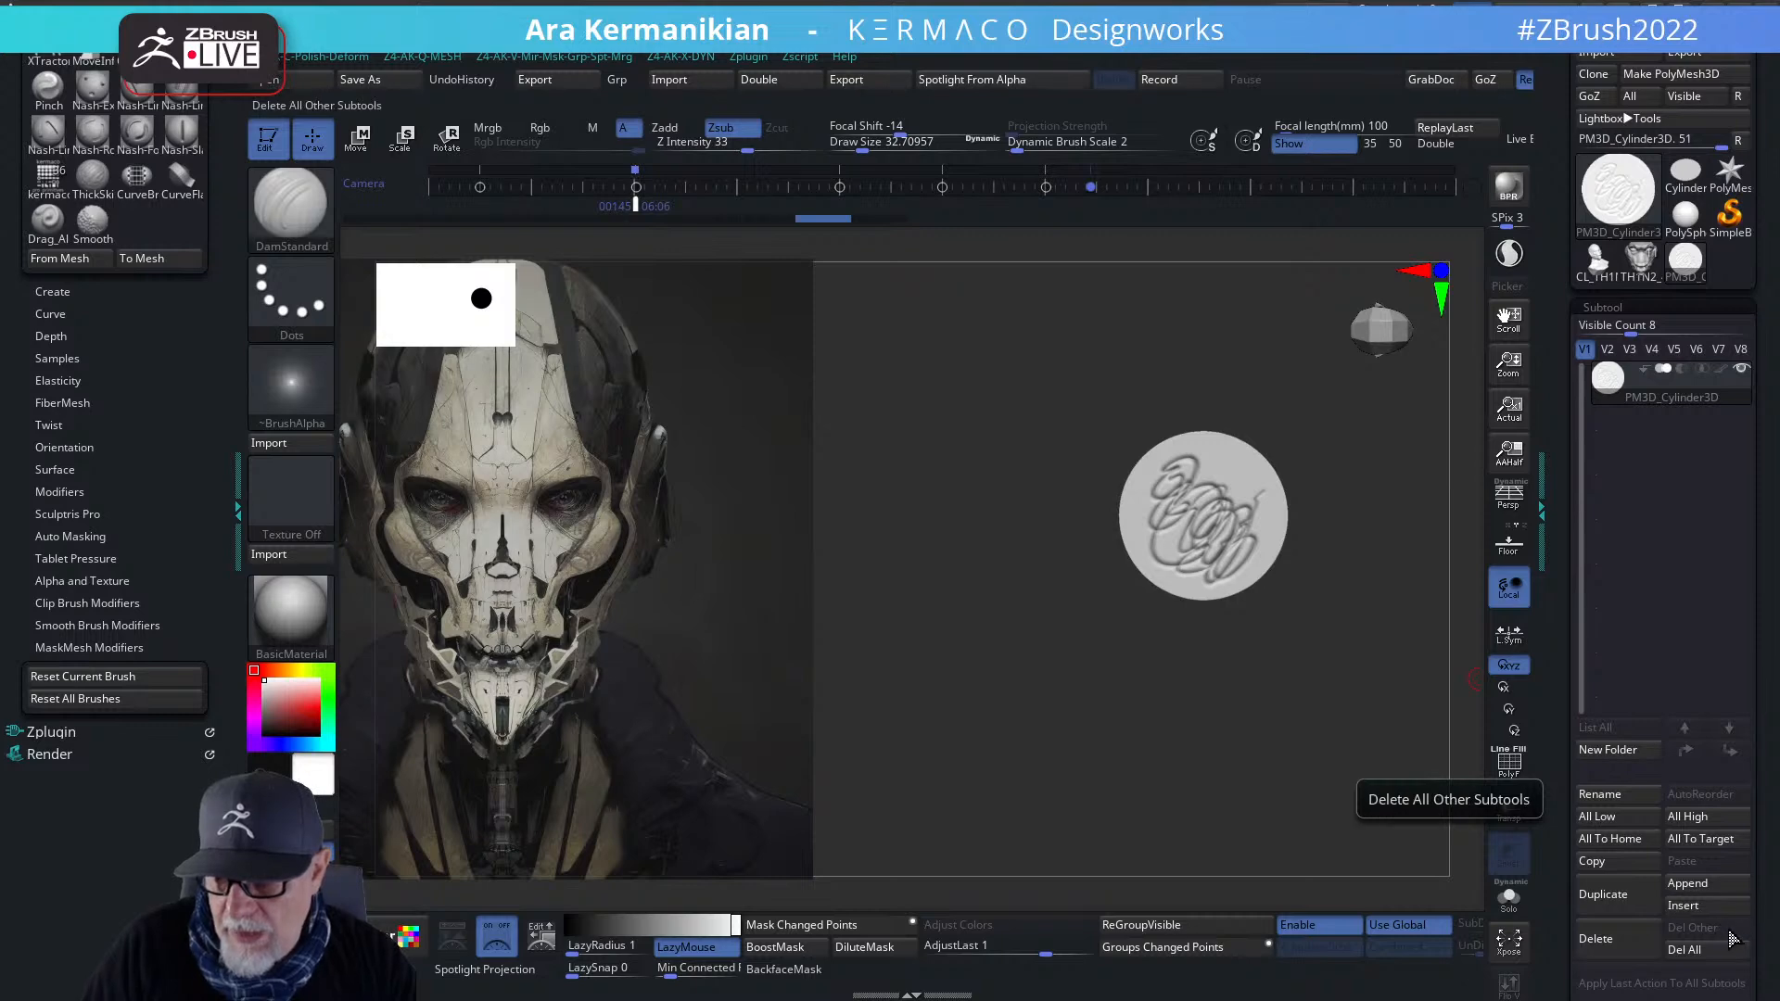
left_click(1610, 938)
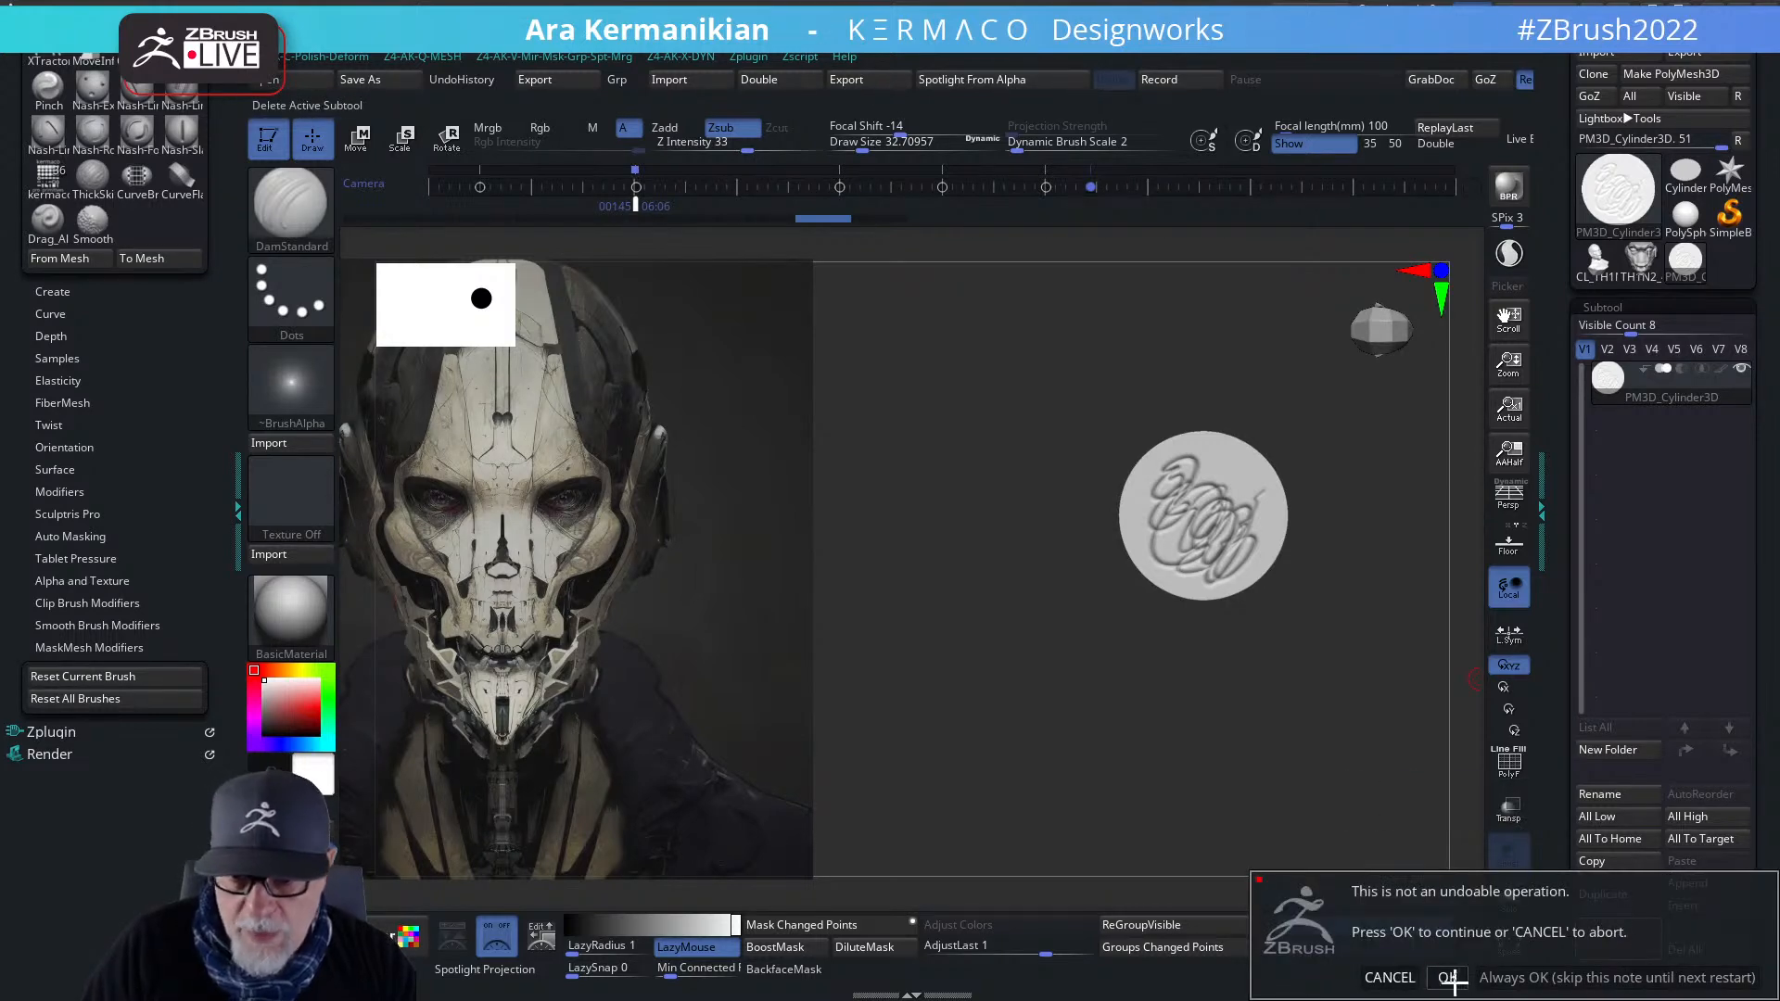
left_click(1447, 978)
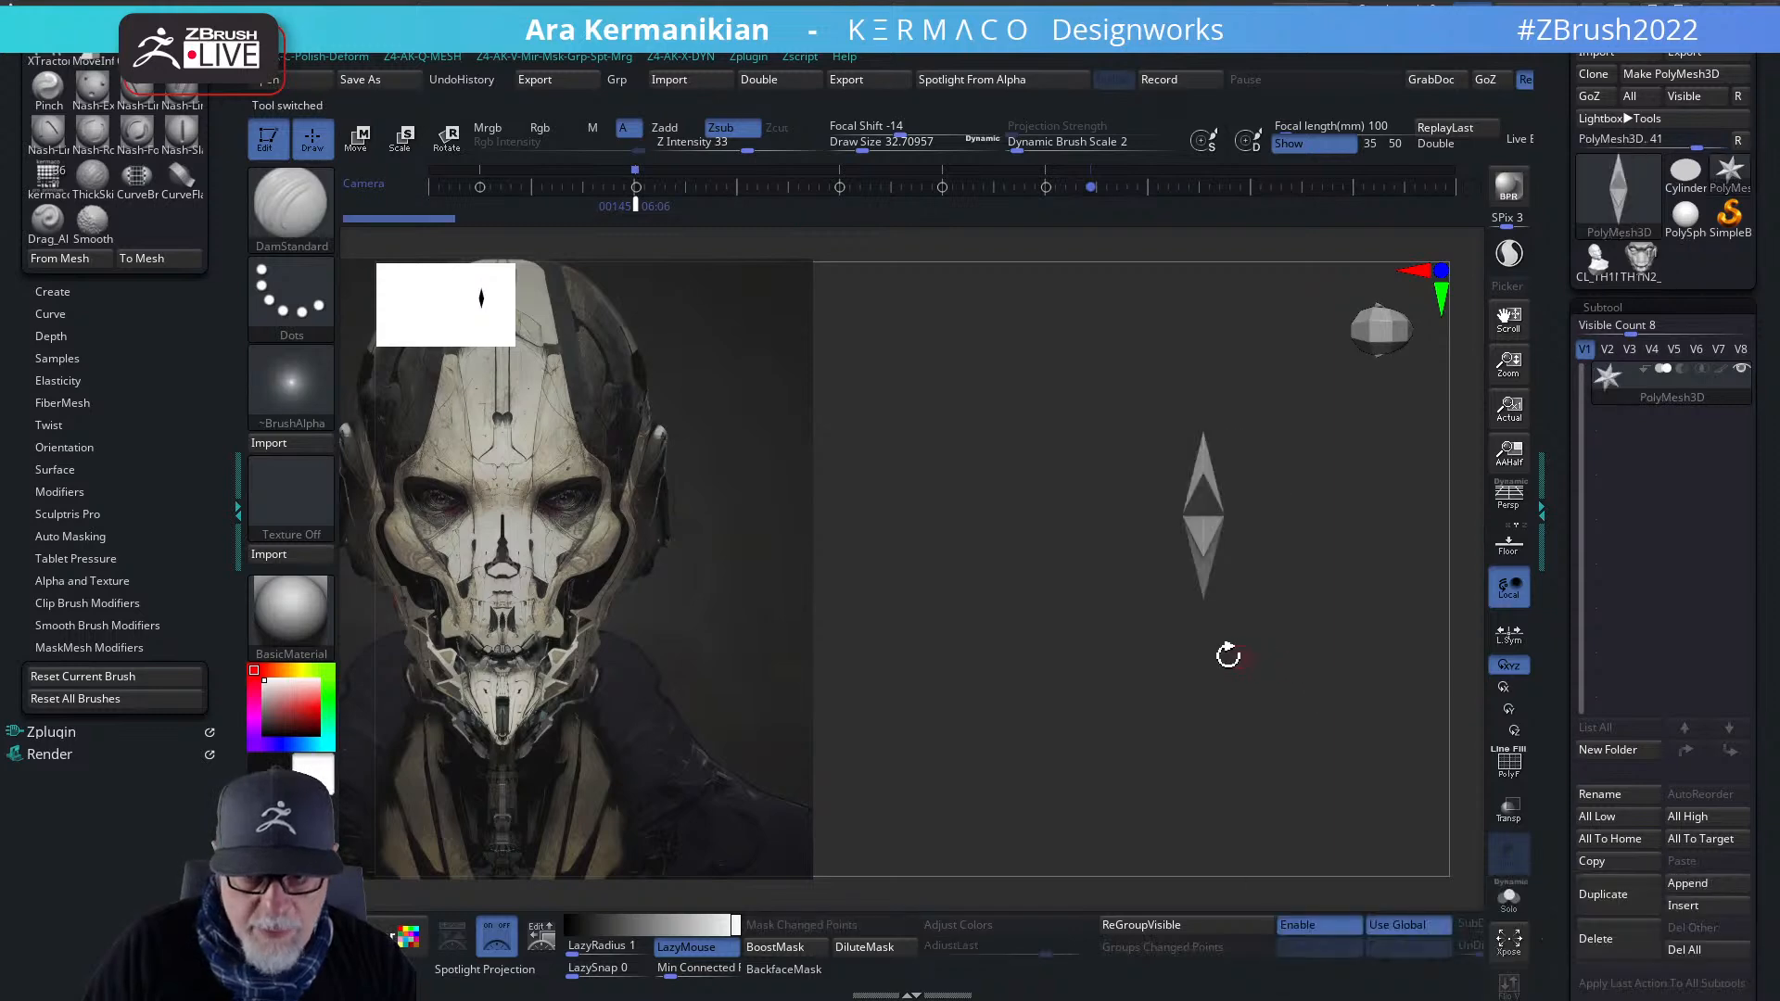
- Make the TH1N2_4 head the active tool again, frame it in three-quarter view and set the draw size to about 13
left_click(1642, 264)
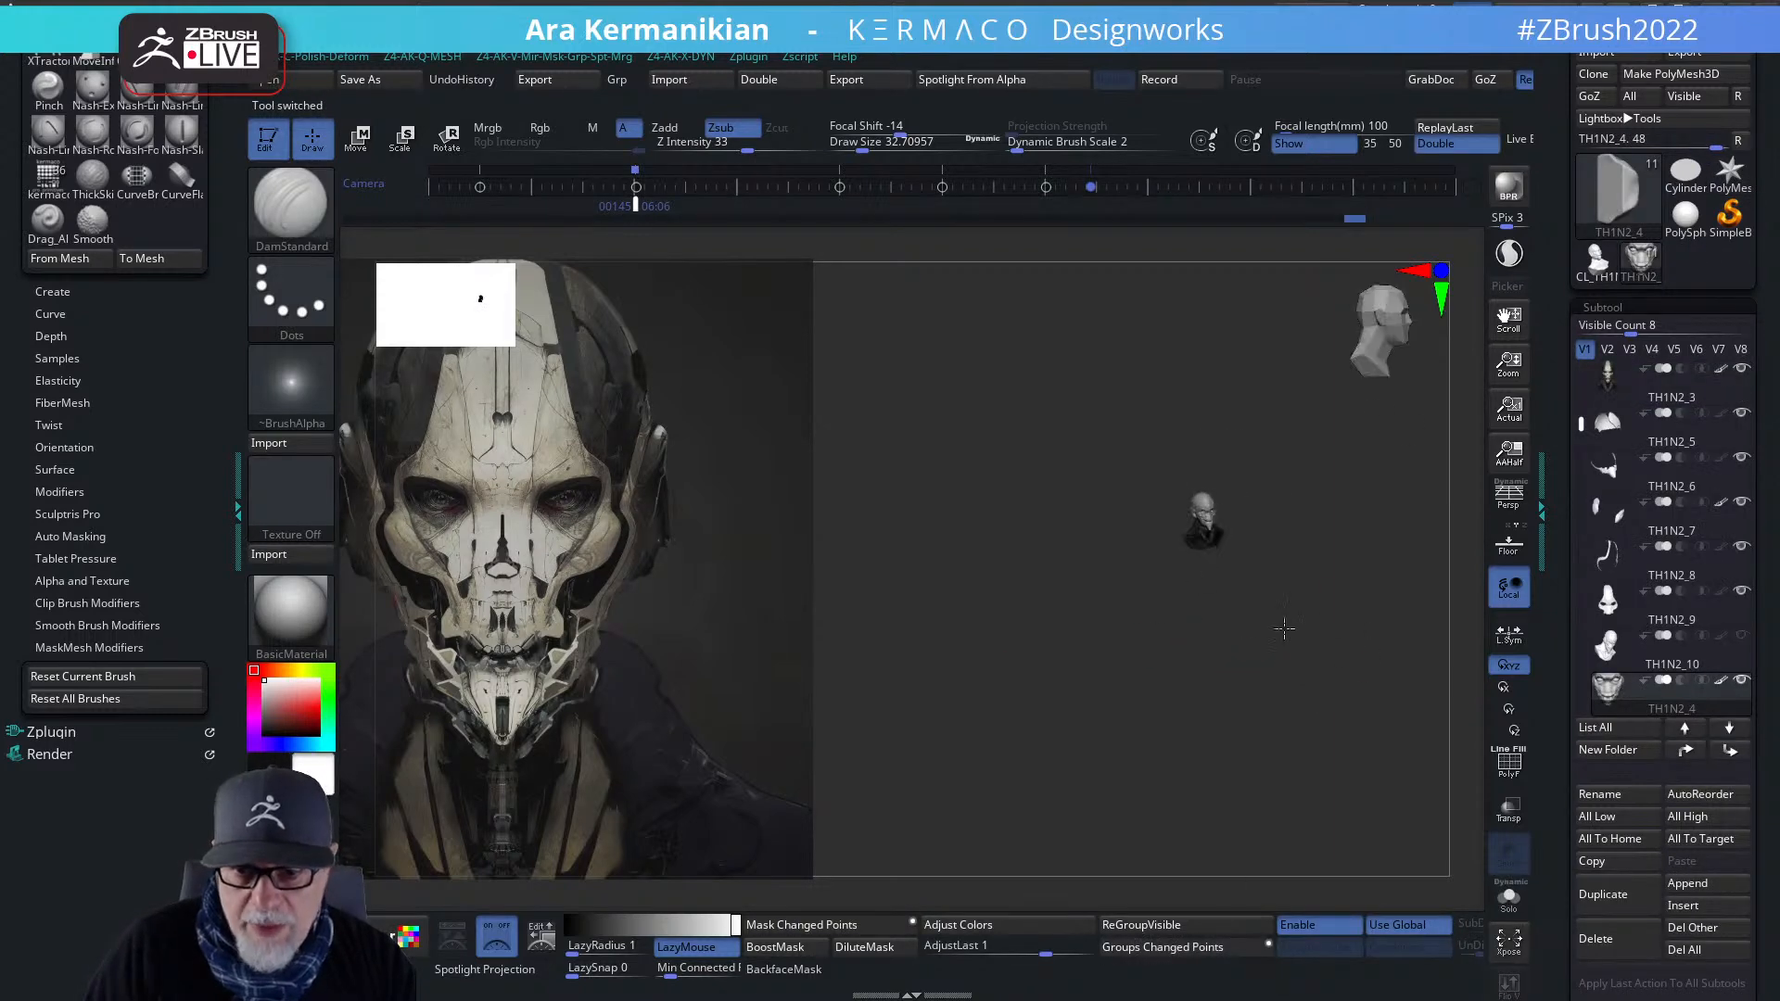
key("f")
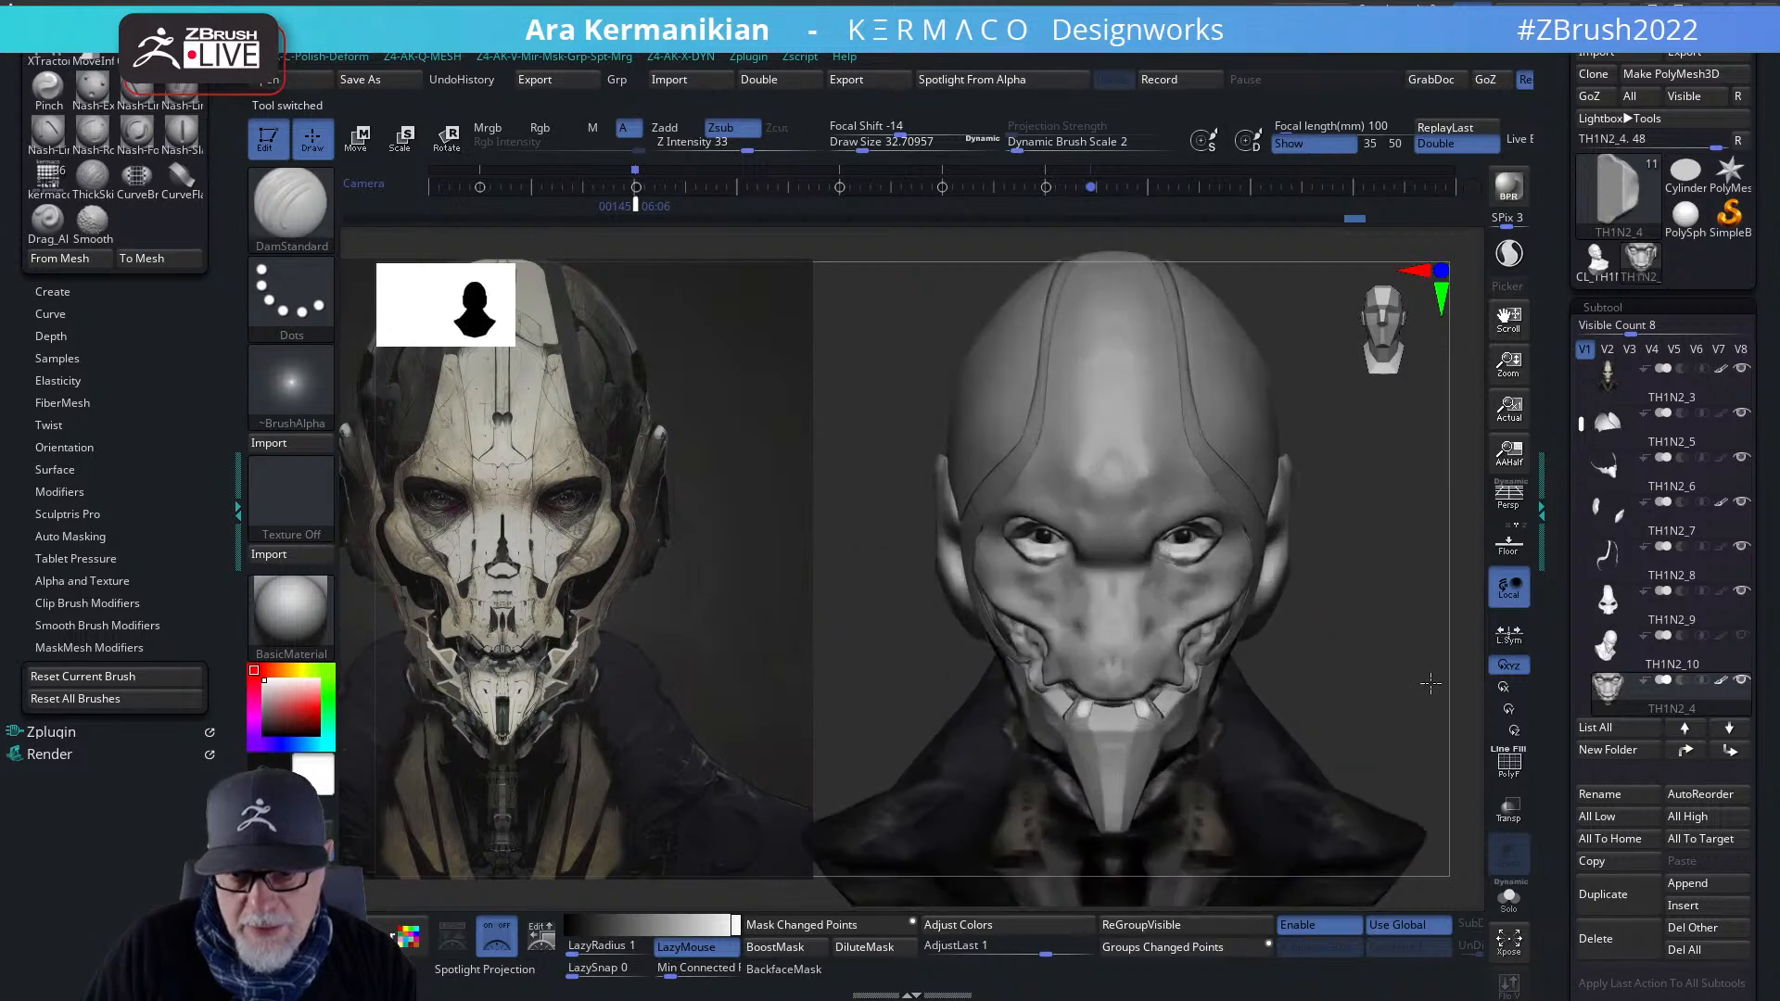
mouse_move(1396, 697)
left_mouse_down()
mouse_move(1418, 703)
mouse_move(1348, 612)
left_mouse_up()
key("s")
left_click_drag(1050, 589, 1040, 589)
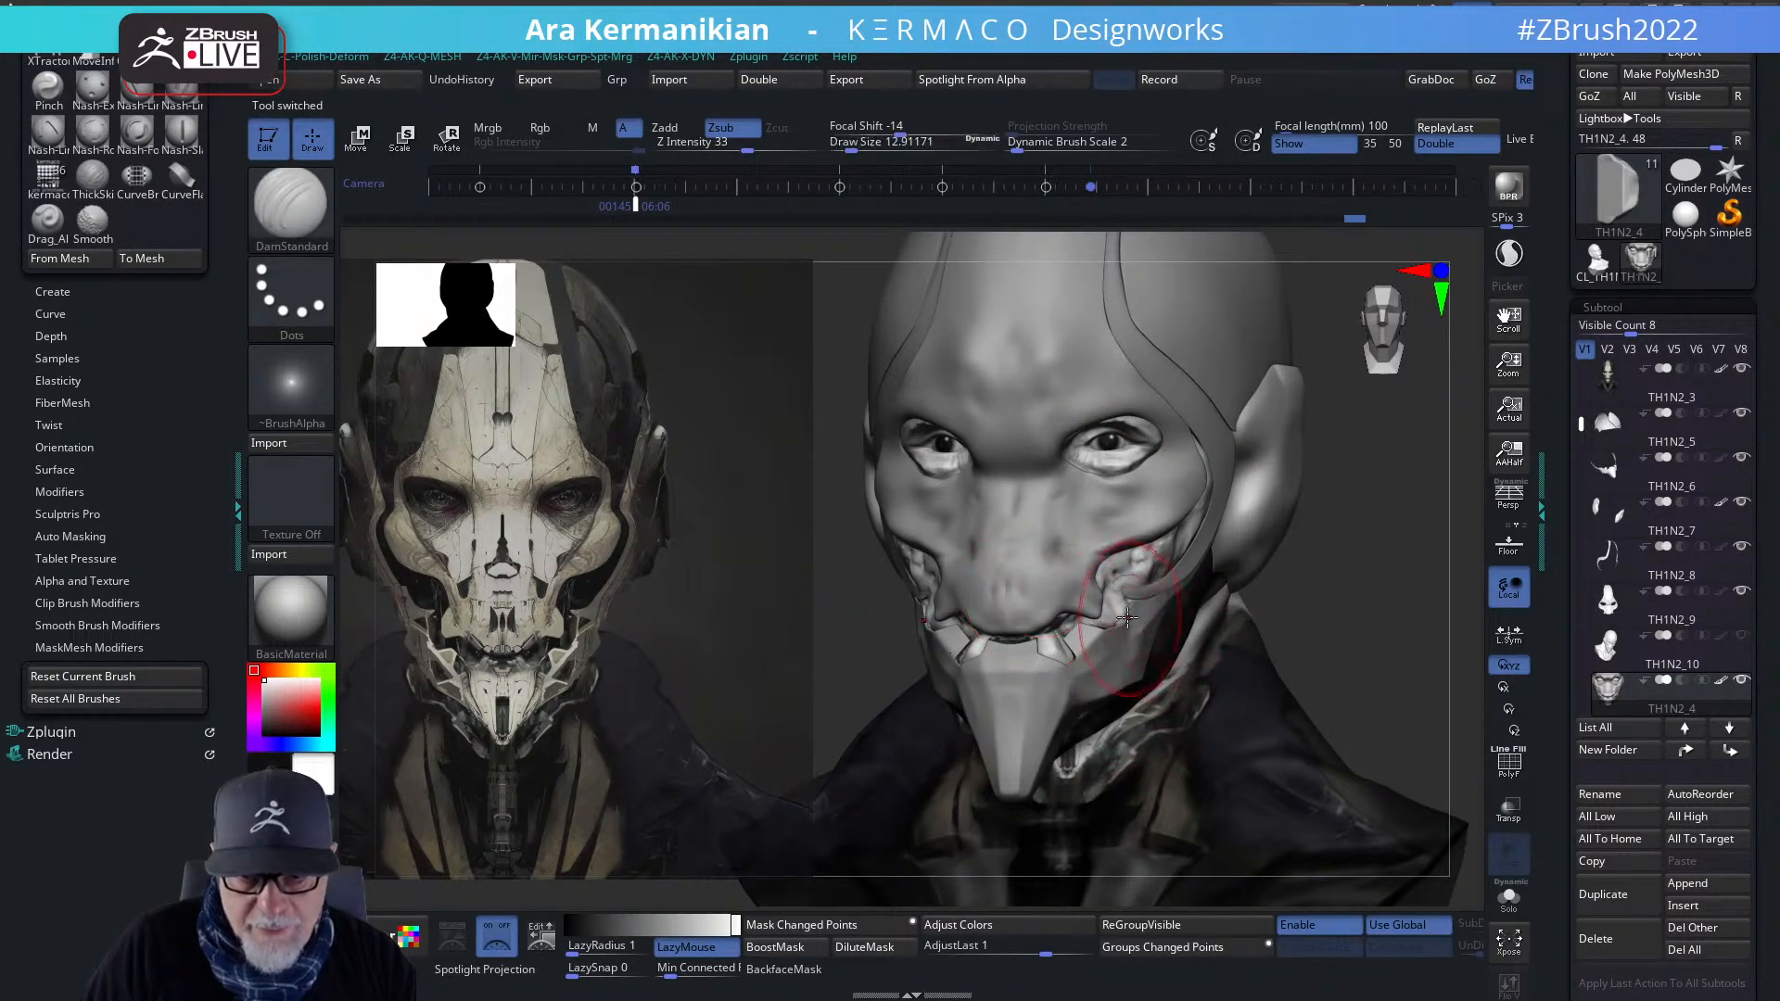
- Switch to the hPolish brush and polish the surface beside the corner of the mouth
key("space")
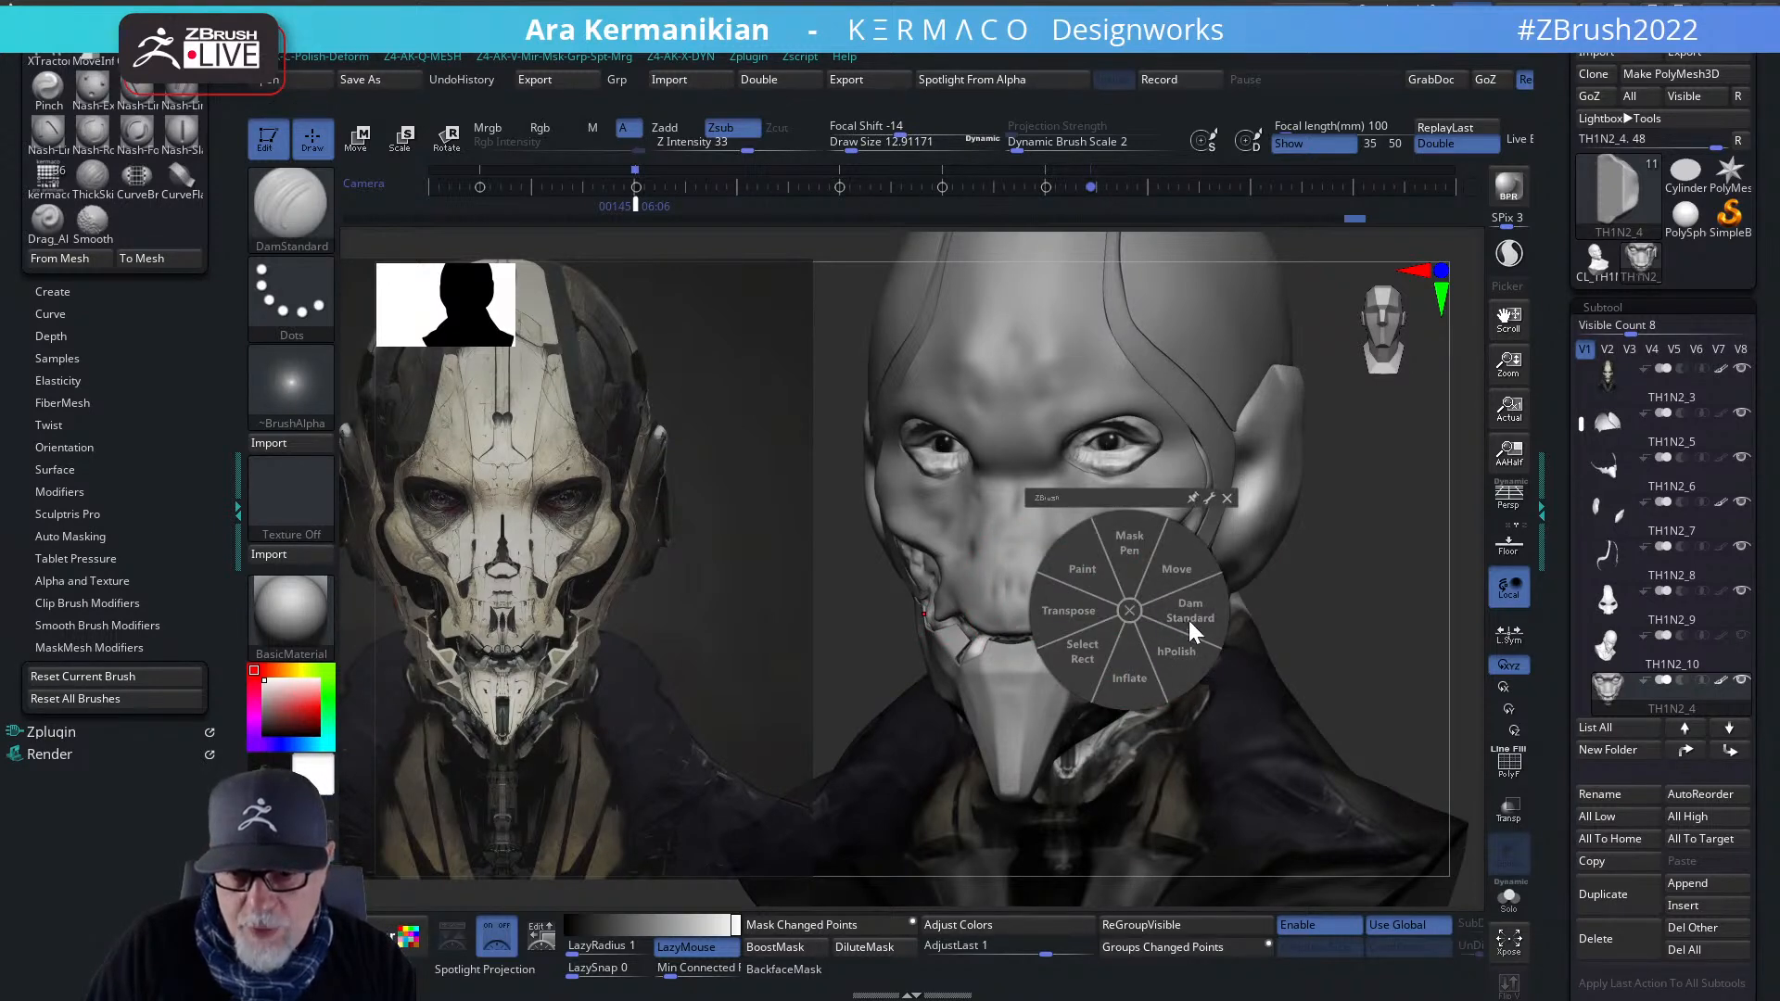
left_click(1181, 653)
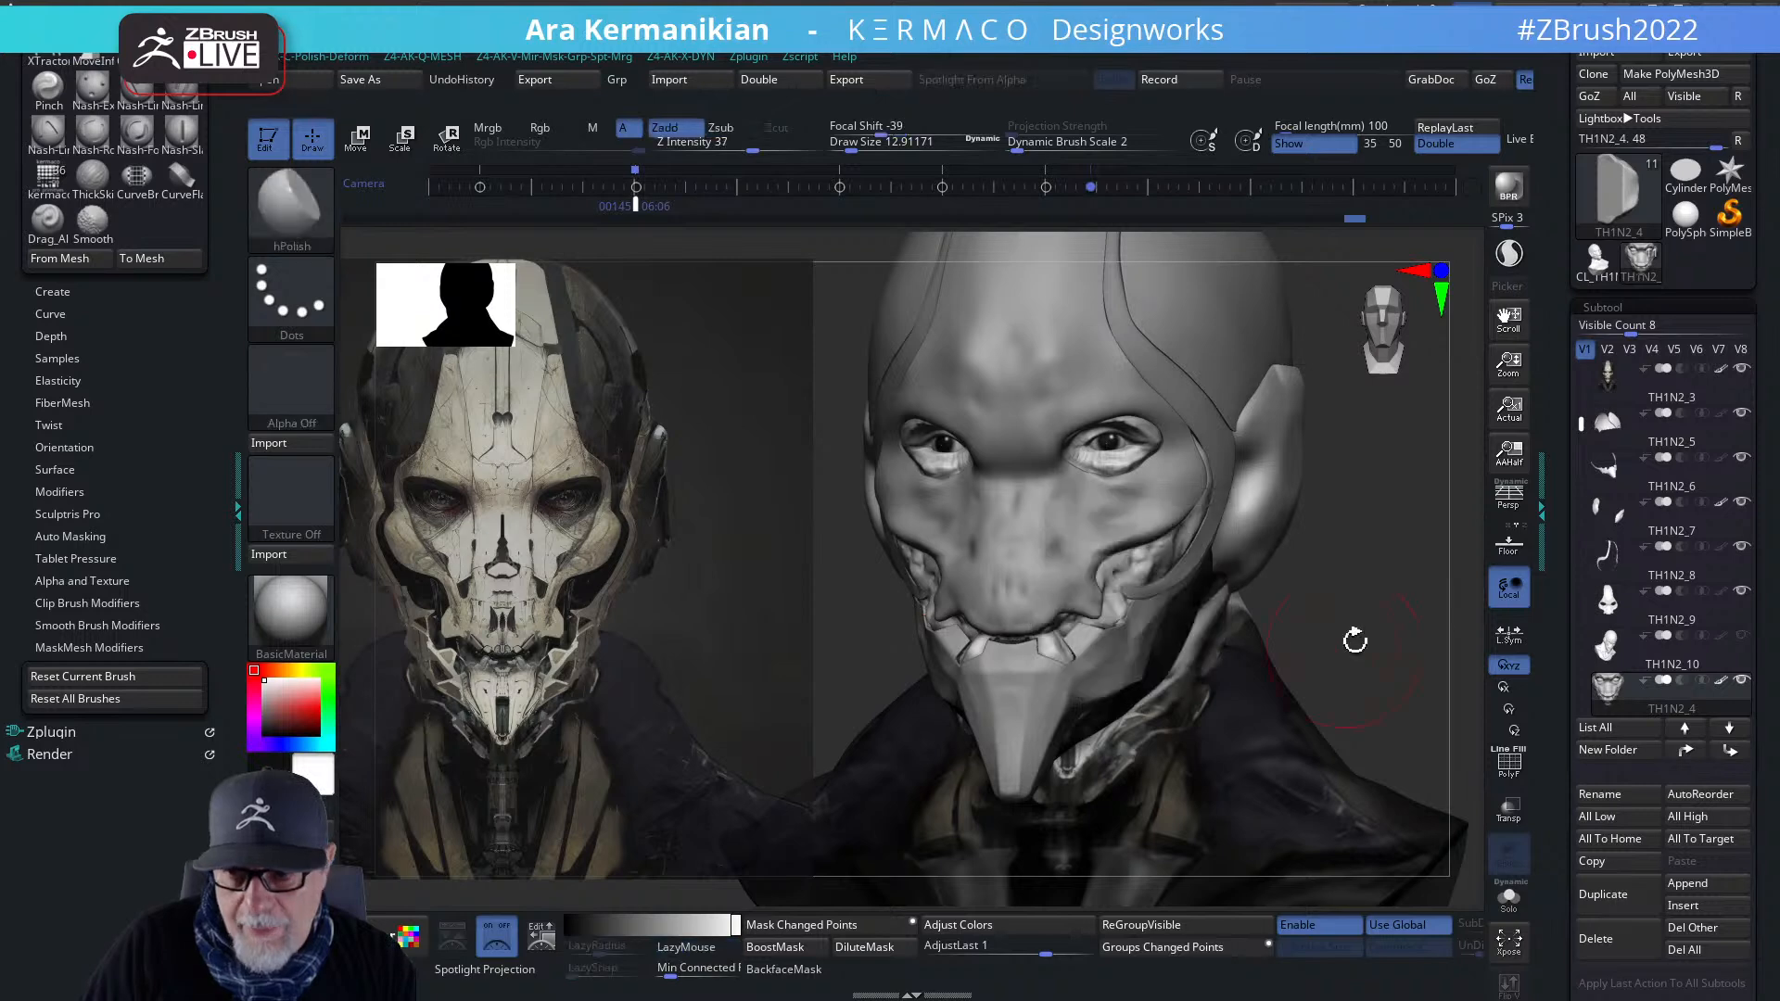
mouse_move(1118, 625)
left_mouse_down()
mouse_move(1132, 620)
mouse_move(1109, 633)
left_mouse_up()
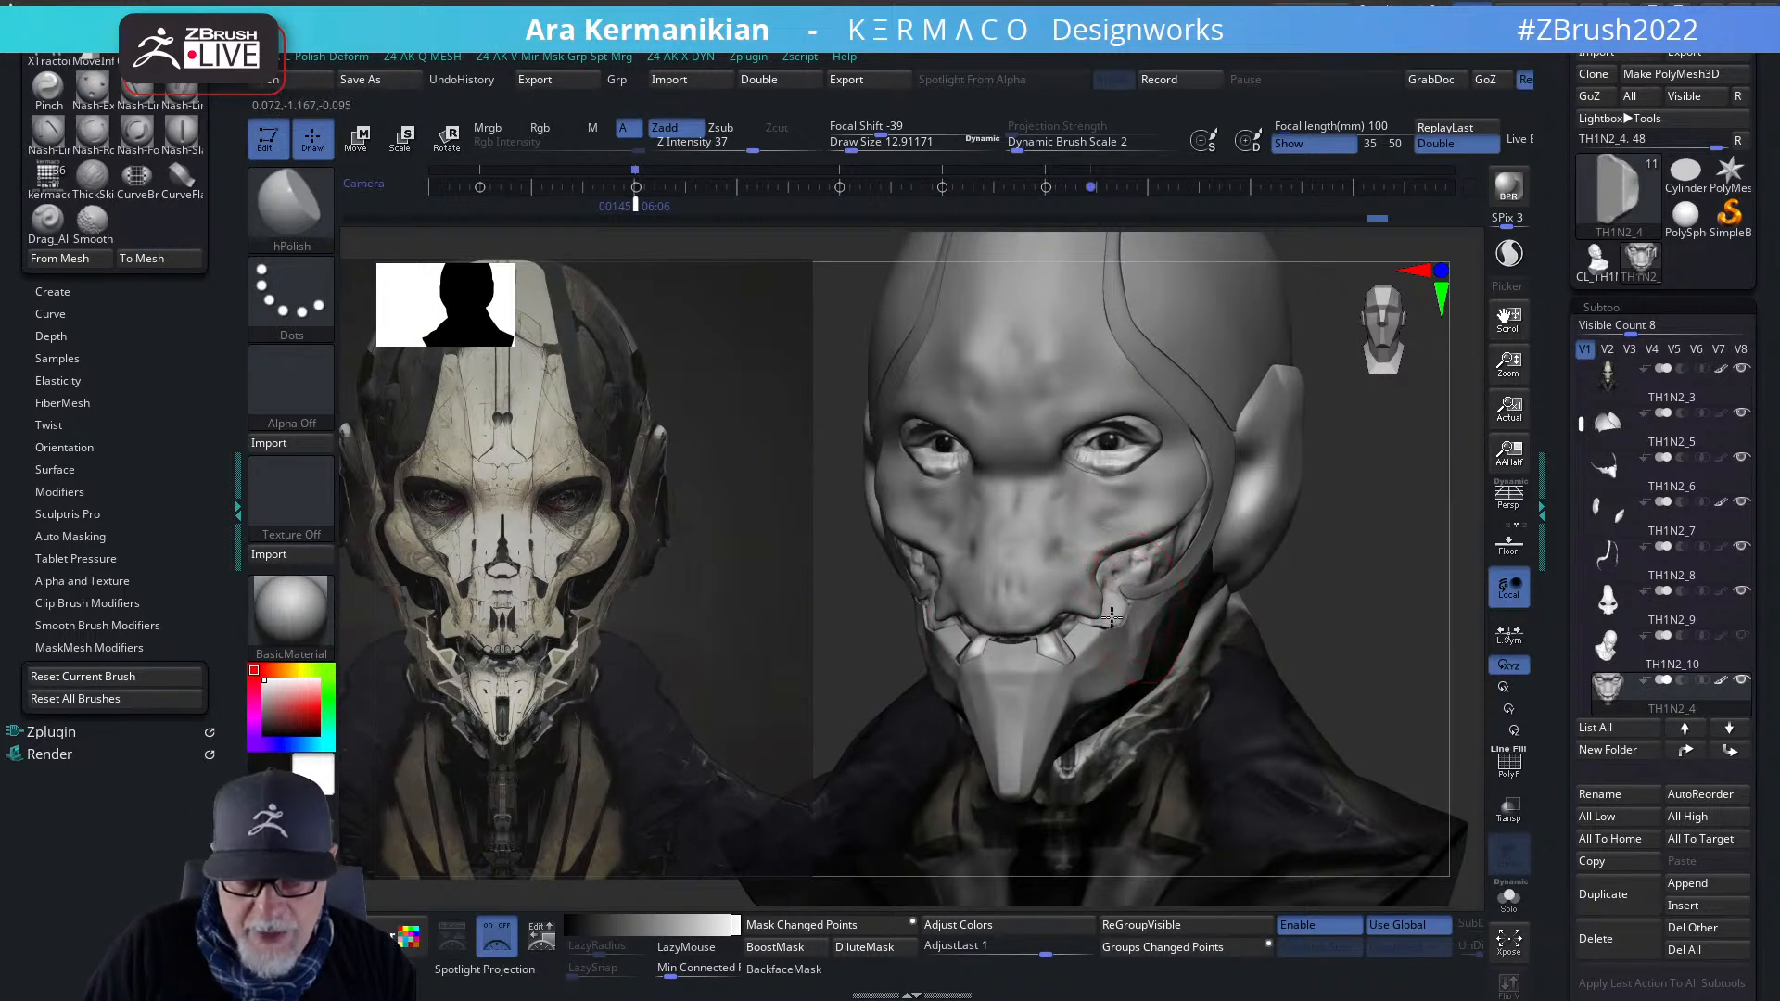
- Set the hPolish draw size to about 4.3, hide the TH1N2_3 bust subtool, and inspect the mouth corners and cheeks from both sides
key("s")
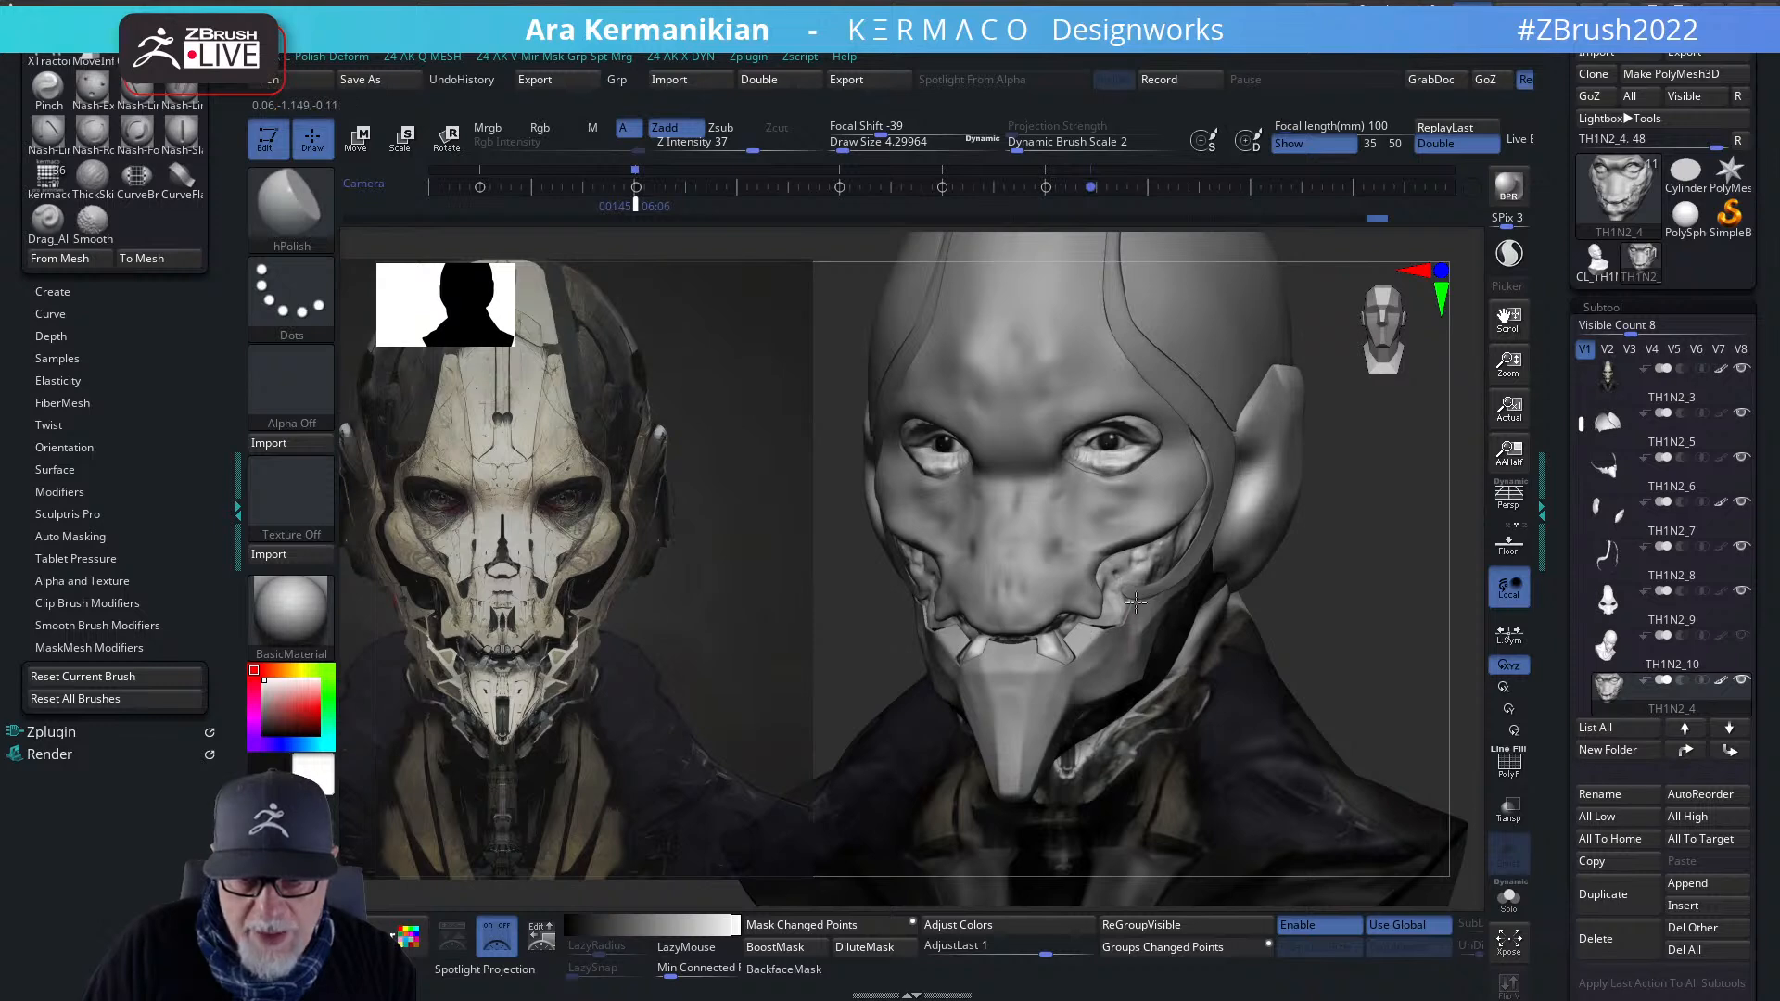
mouse_move(1565, 423)
left_mouse_down()
mouse_move(1563, 508)
mouse_move(1562, 426)
left_mouse_up()
left_click(1741, 369)
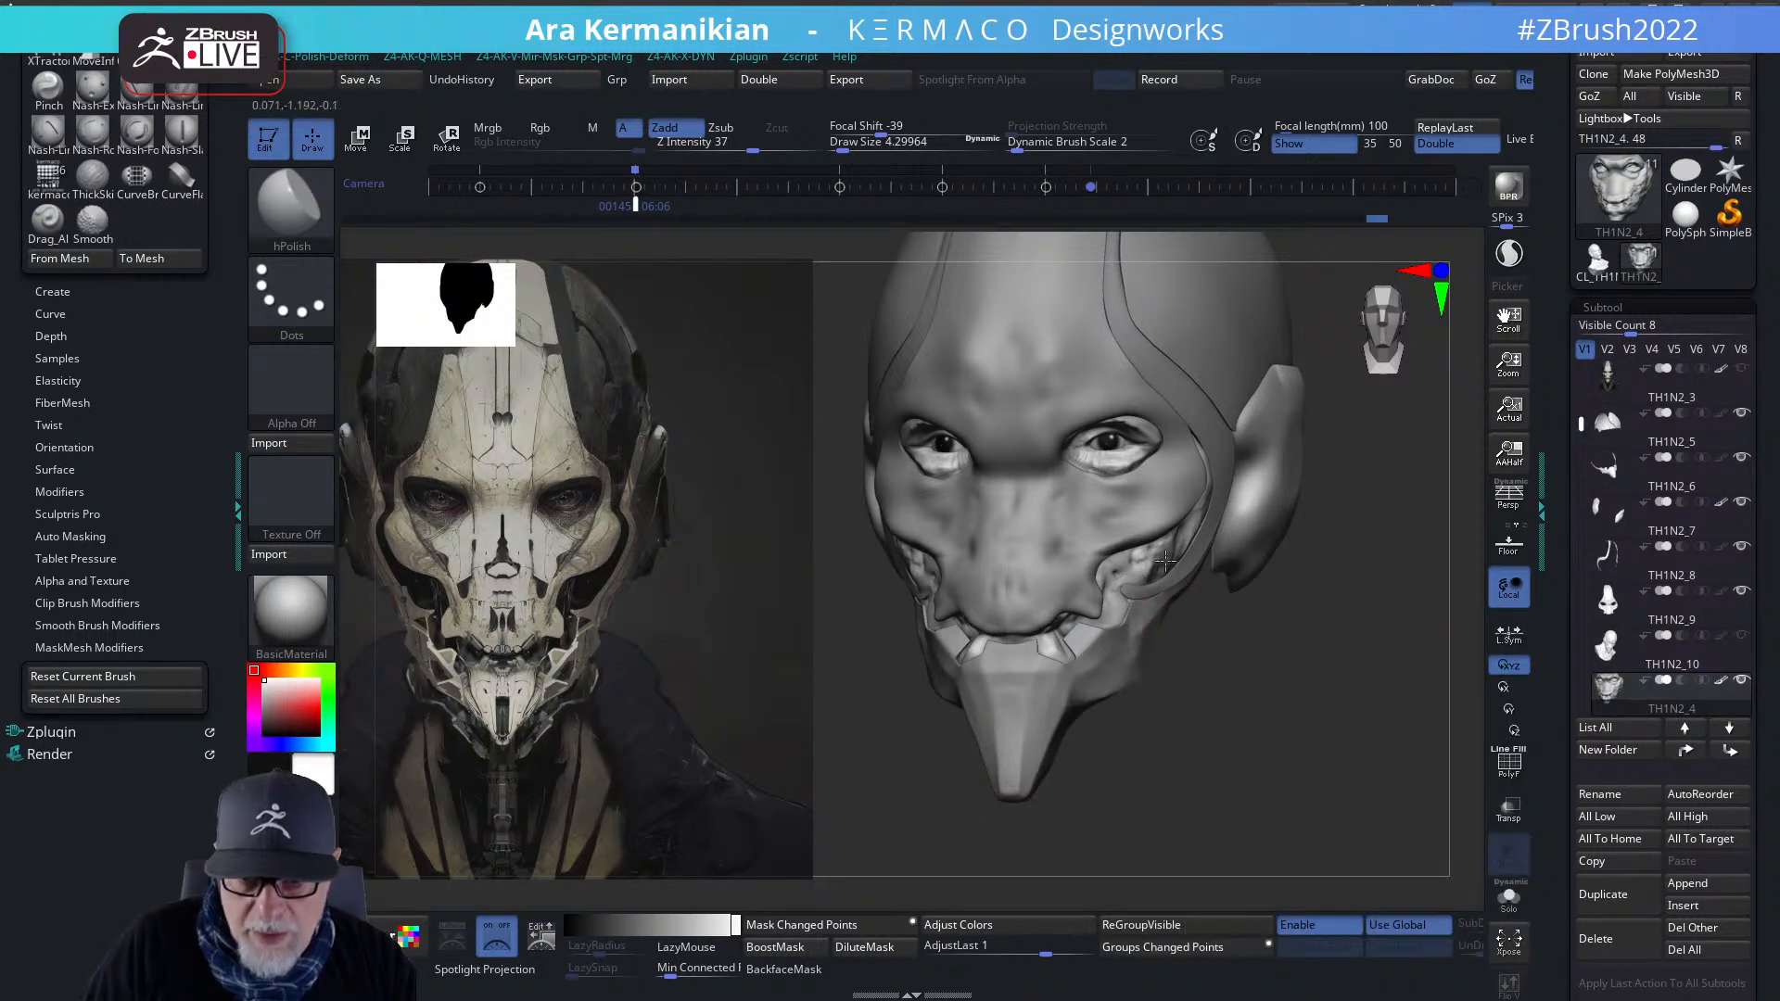
right_click_drag(1151, 569, 982, 568)
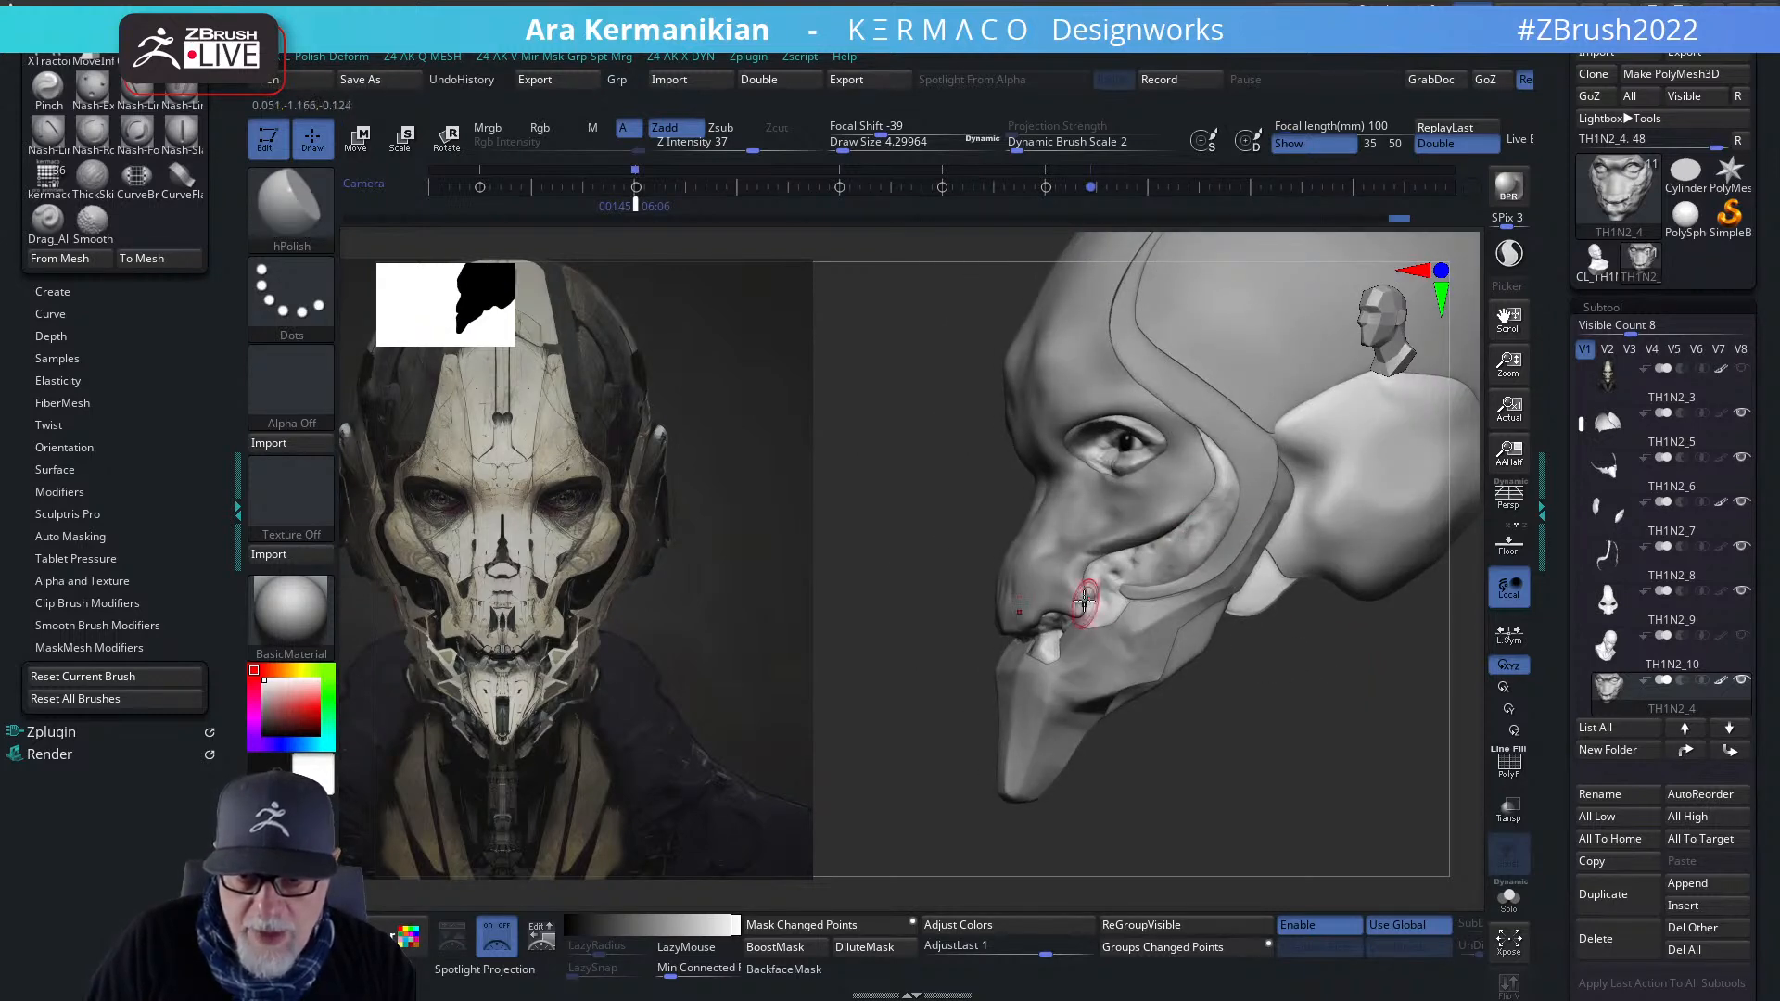
right_click_drag(1082, 596, 1205, 713)
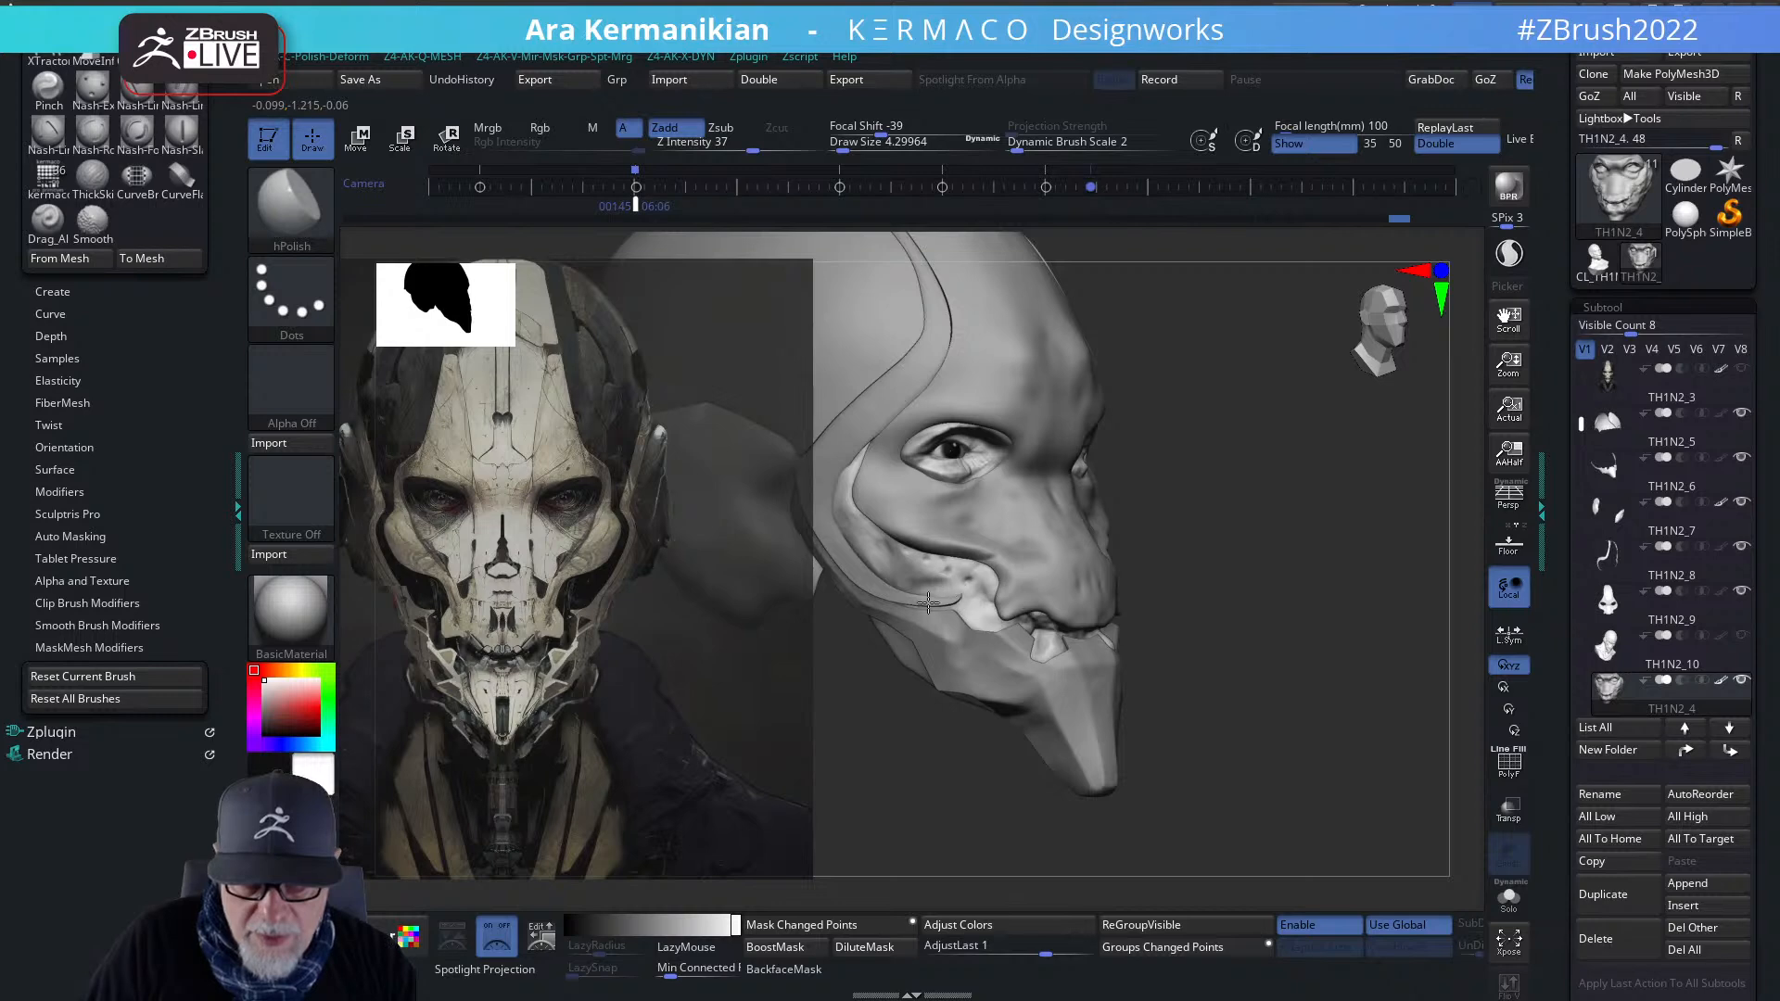
- Switch to the DamStandard brush and carve small creases into the recess beside the corner of the mouth
right_click_drag(1013, 732, 1366, 734)
right_click(1129, 603)
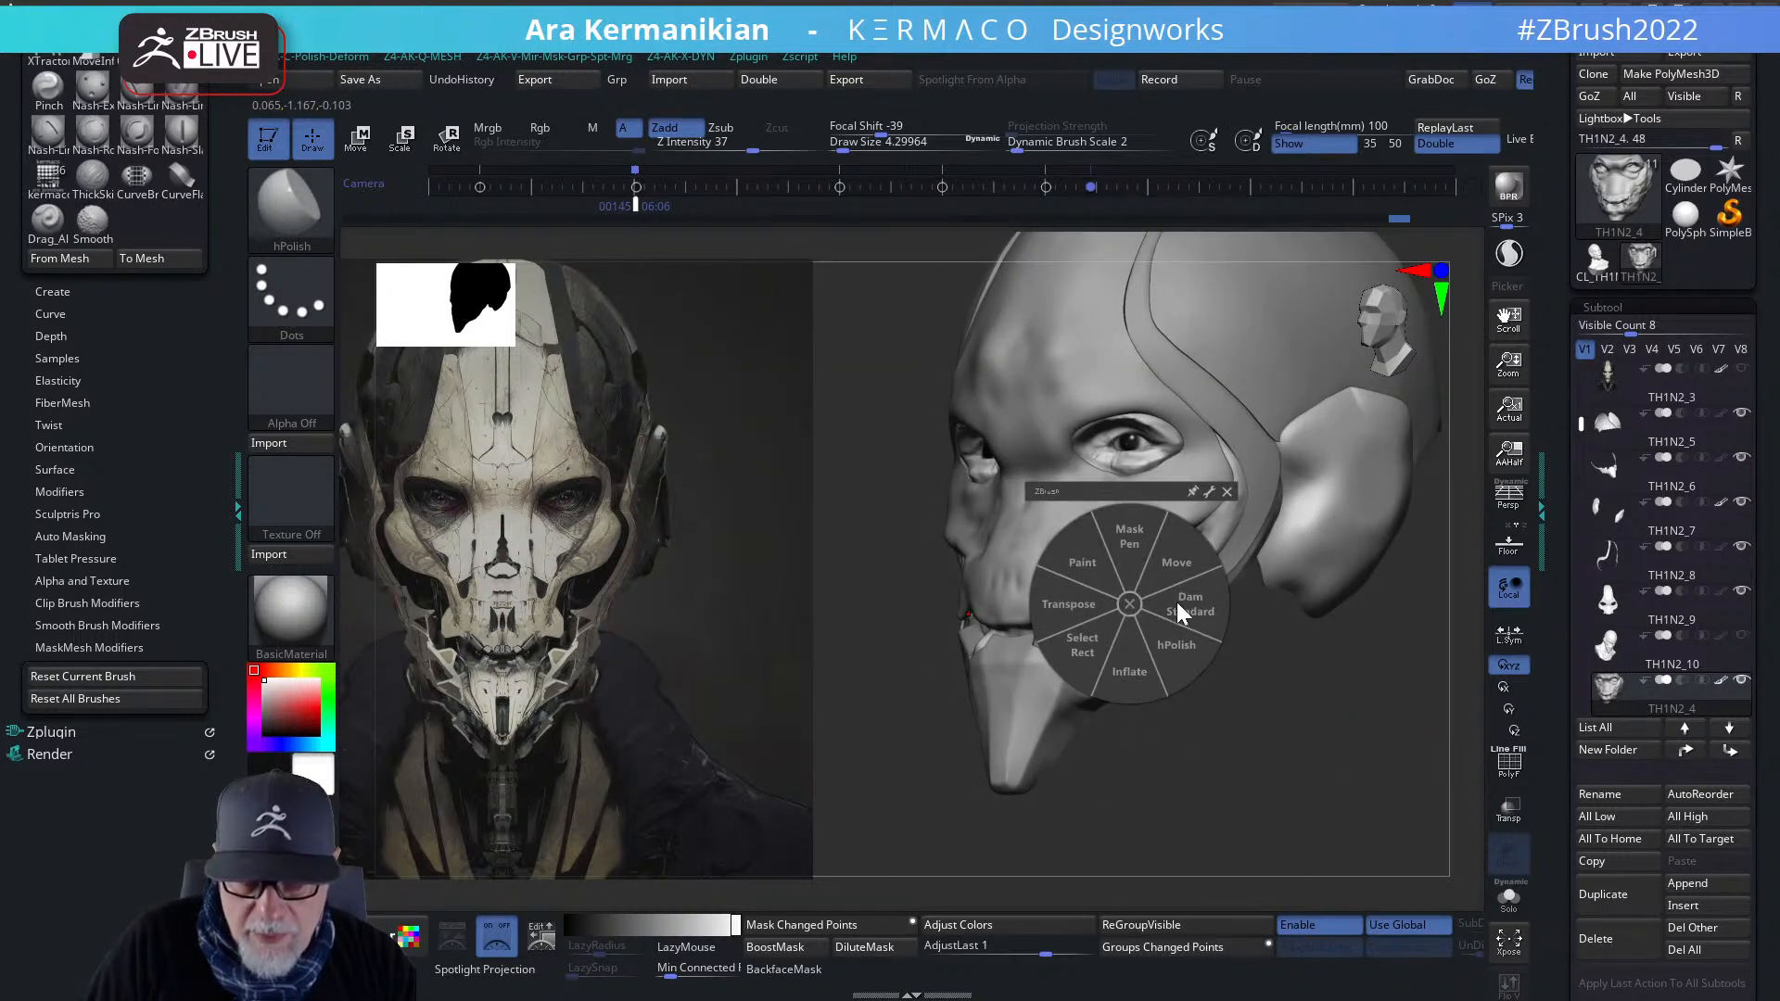
left_click(1179, 602)
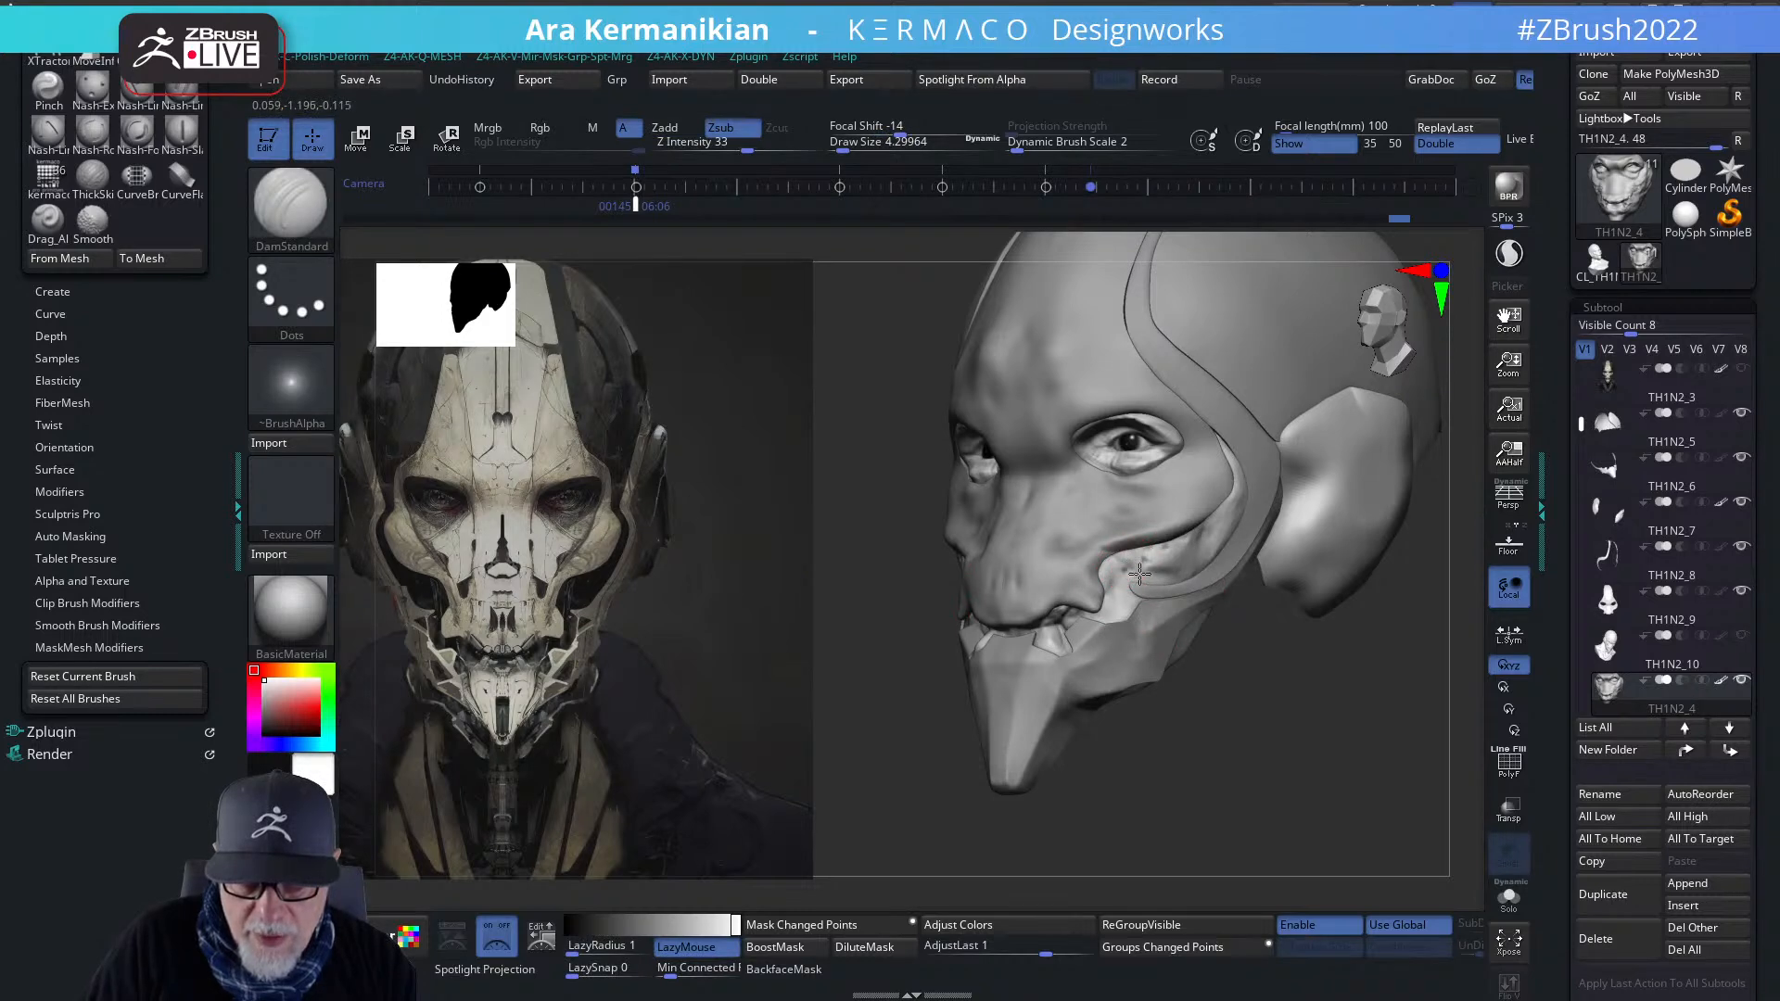
key("ctrl")
key("ctrl")
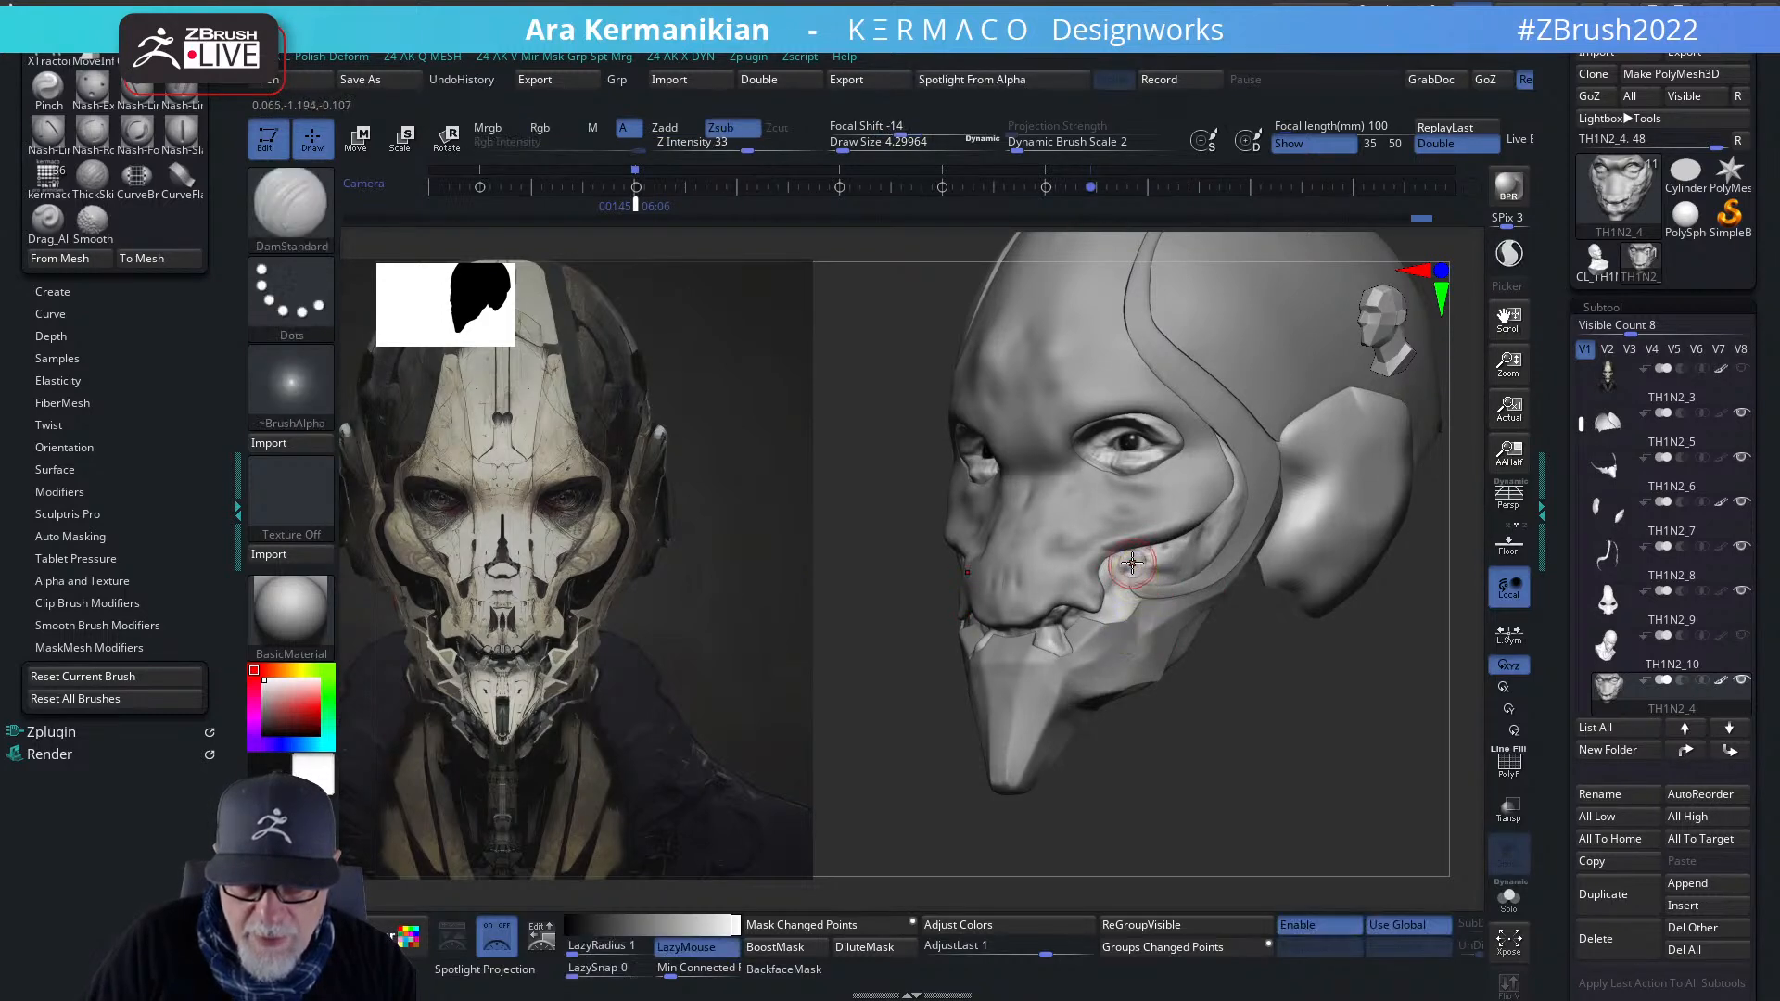
left_click_drag(1124, 563, 1130, 567)
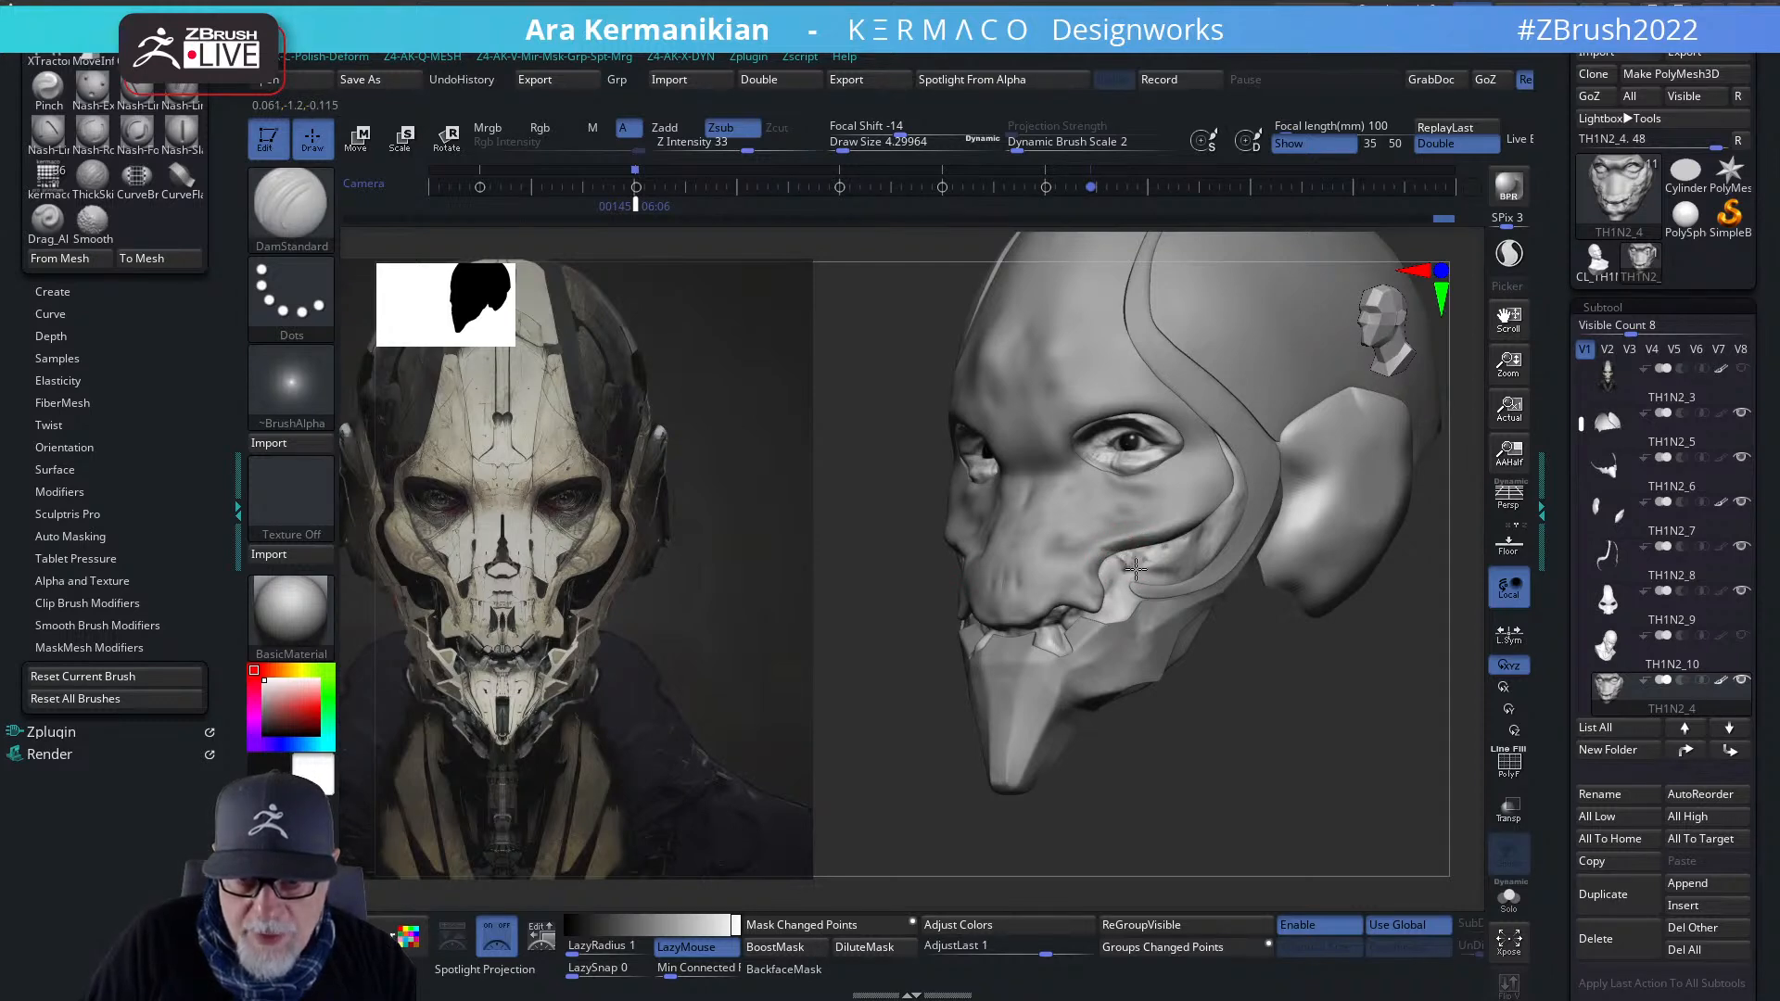
left_click_drag(1139, 561, 1133, 579)
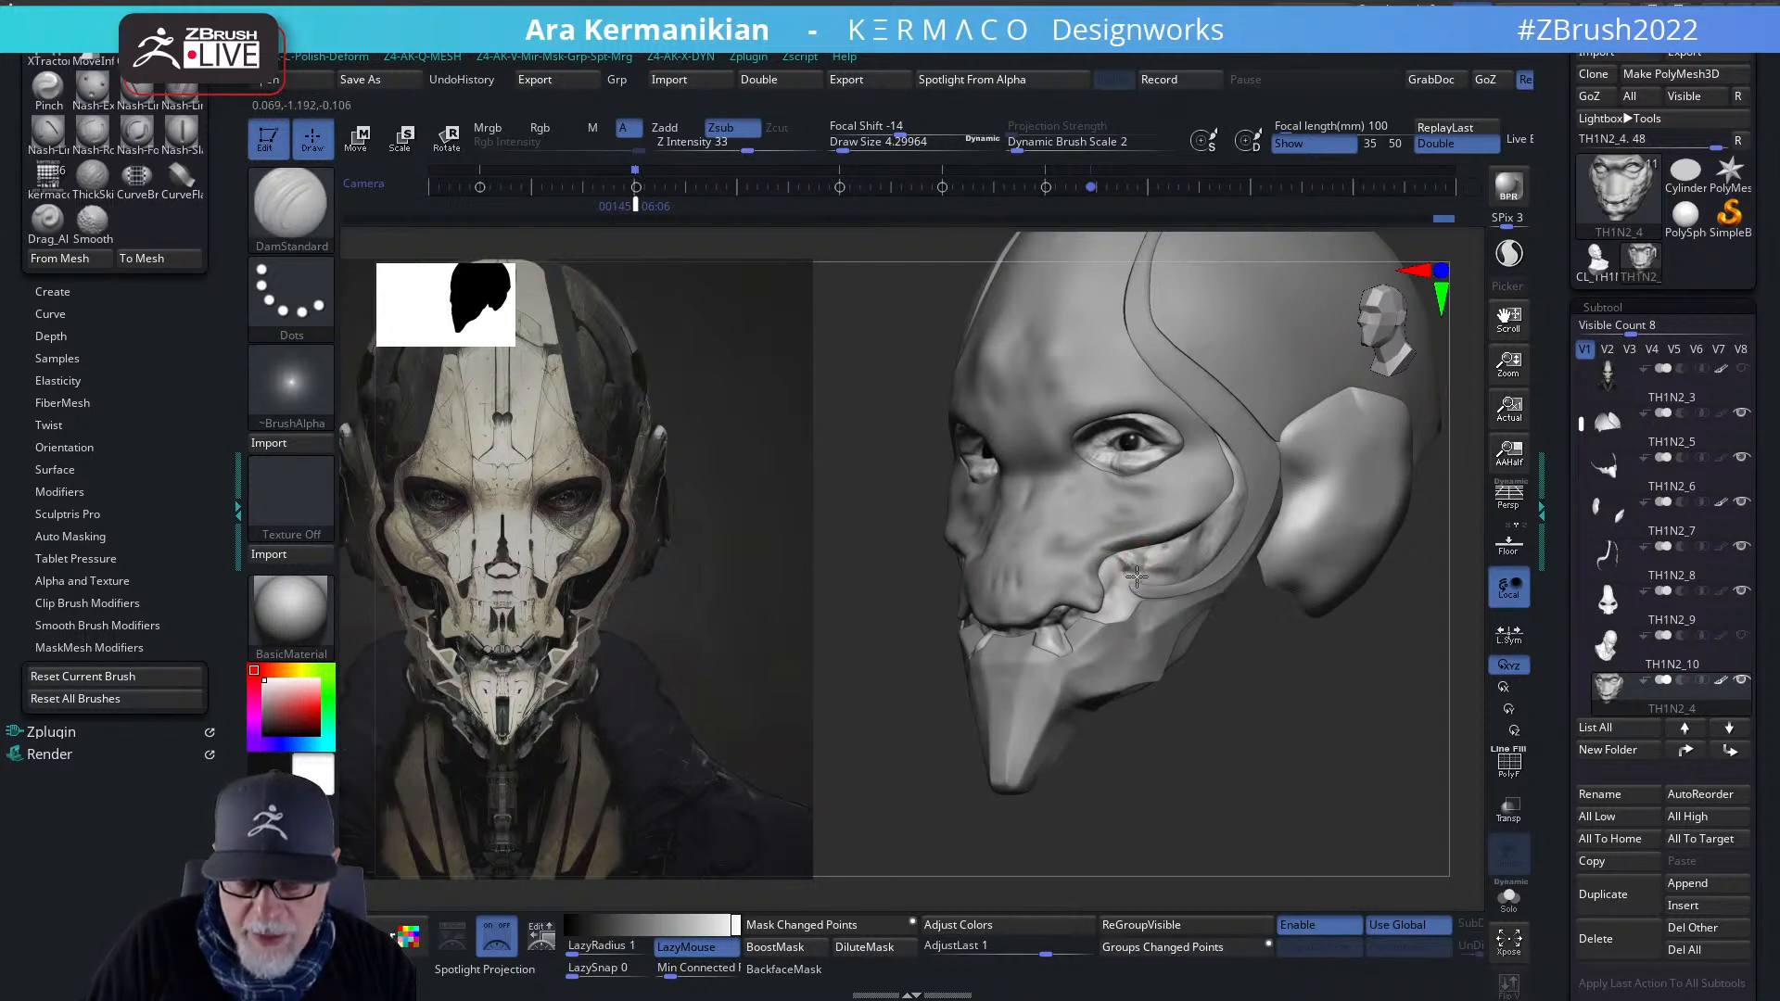
- Smooth the freshly carved creases beside the corner of the mouth
key("shift")
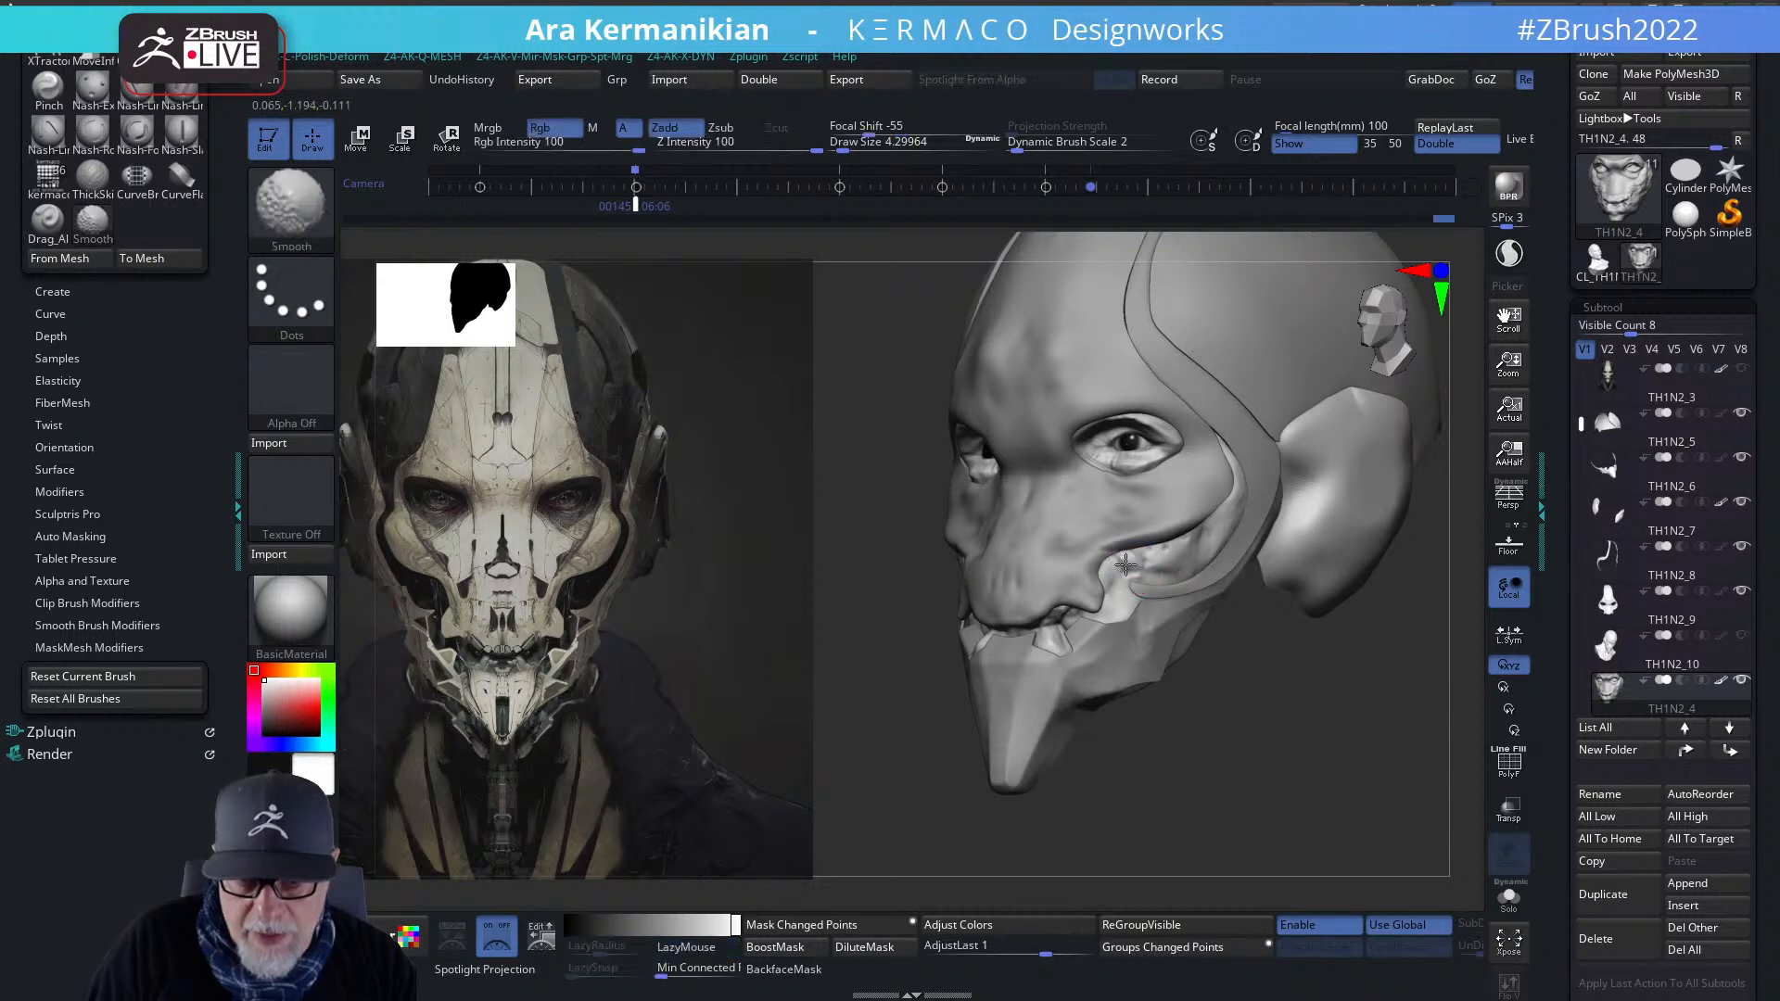
mouse_move(1112, 550)
left_mouse_down("shift")
mouse_move(1131, 565)
mouse_move(1113, 566)
left_mouse_up("shift")
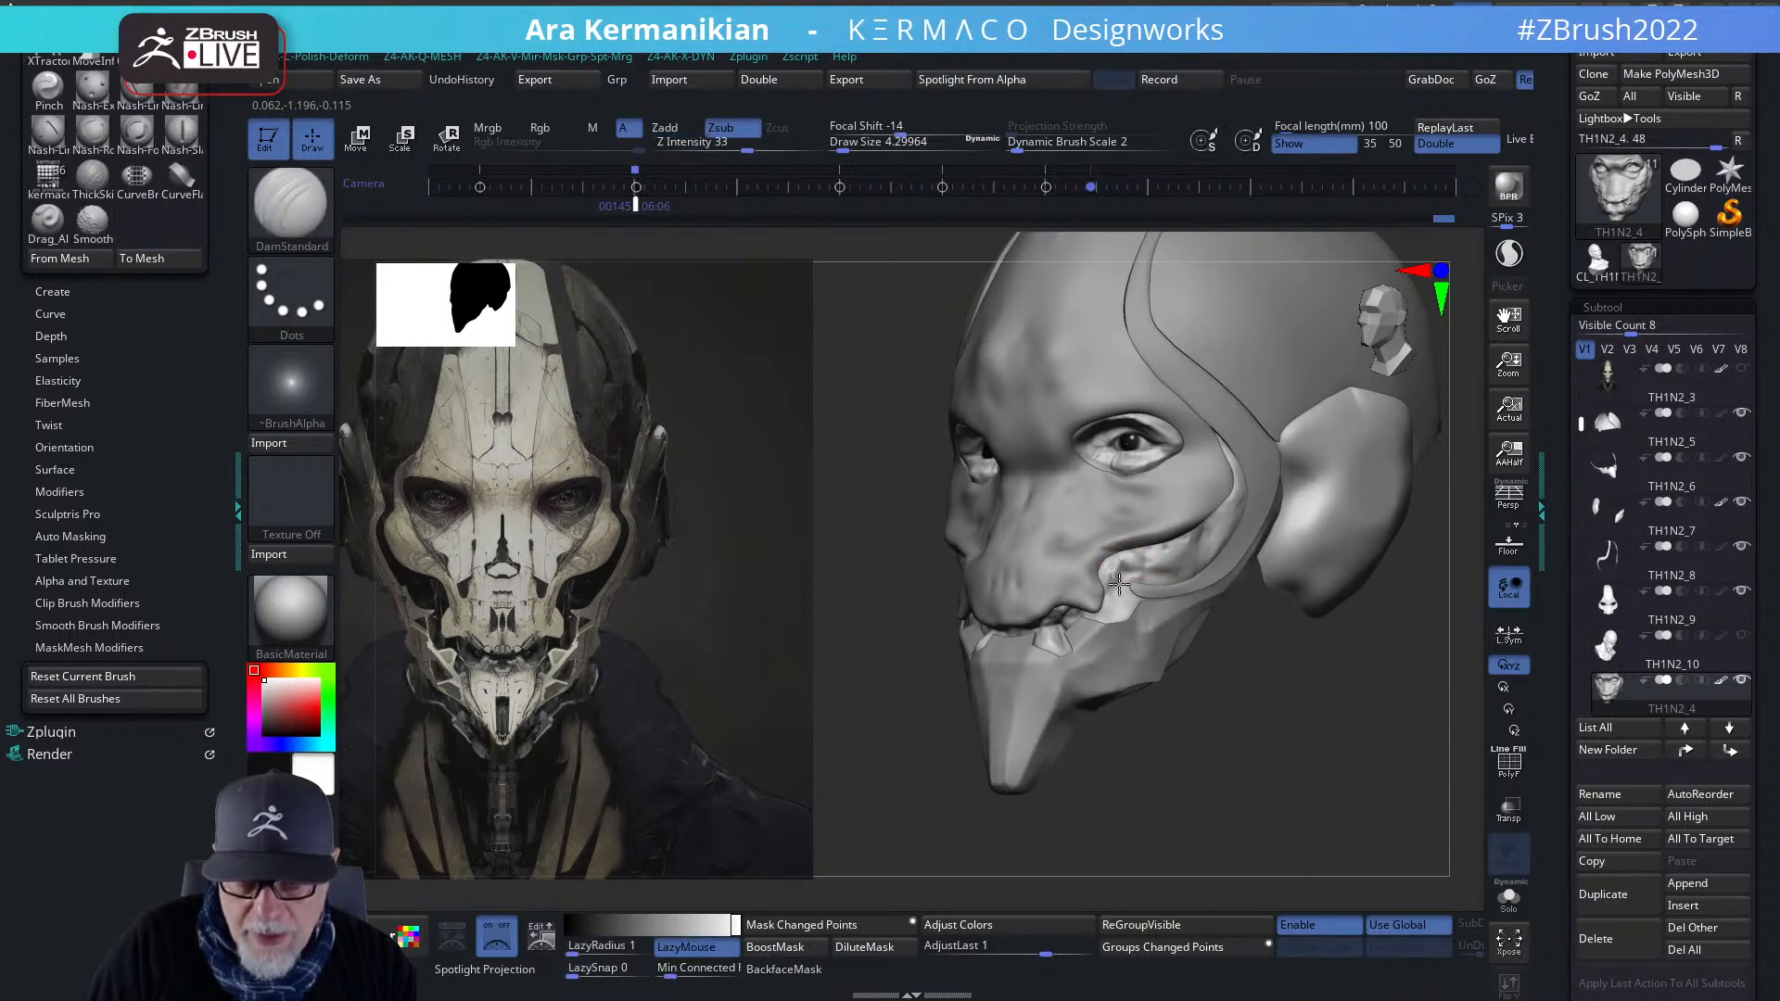
left_click_drag(1113, 568, 1098, 582, "shift")
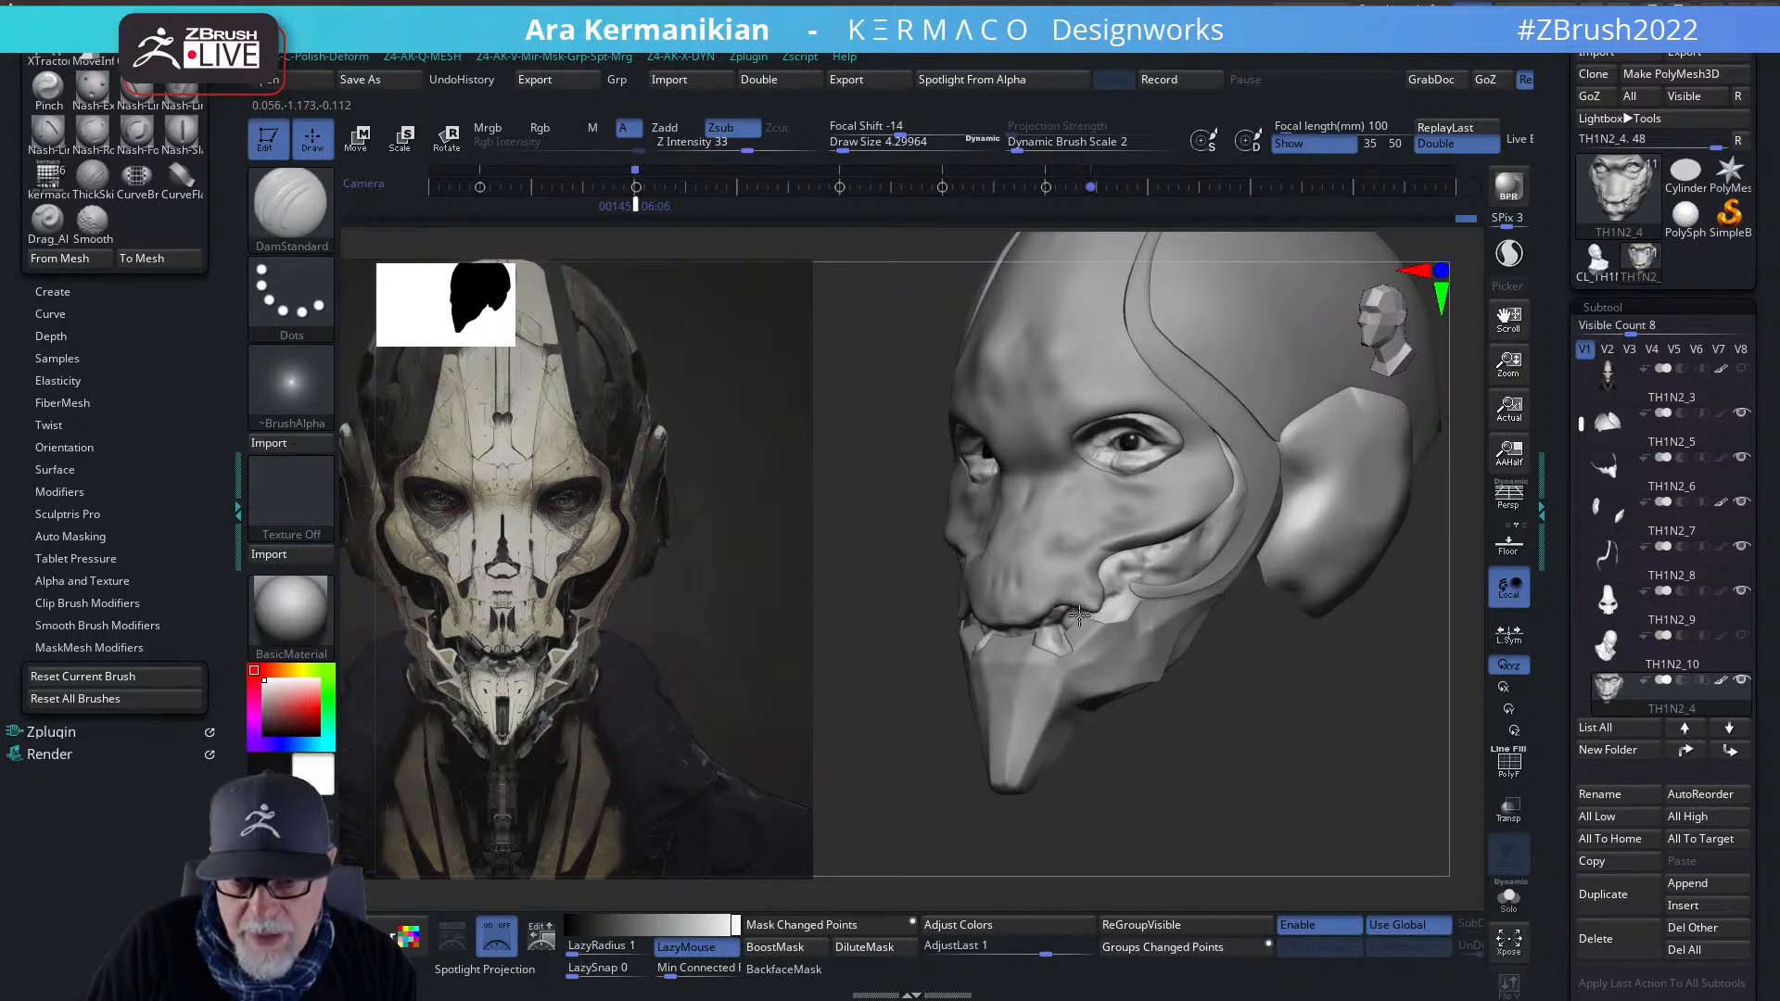
- Carve further DamStandard creases toward the back of the cheek recess, working from a side view
left_click_drag(1298, 756, 1087, 614)
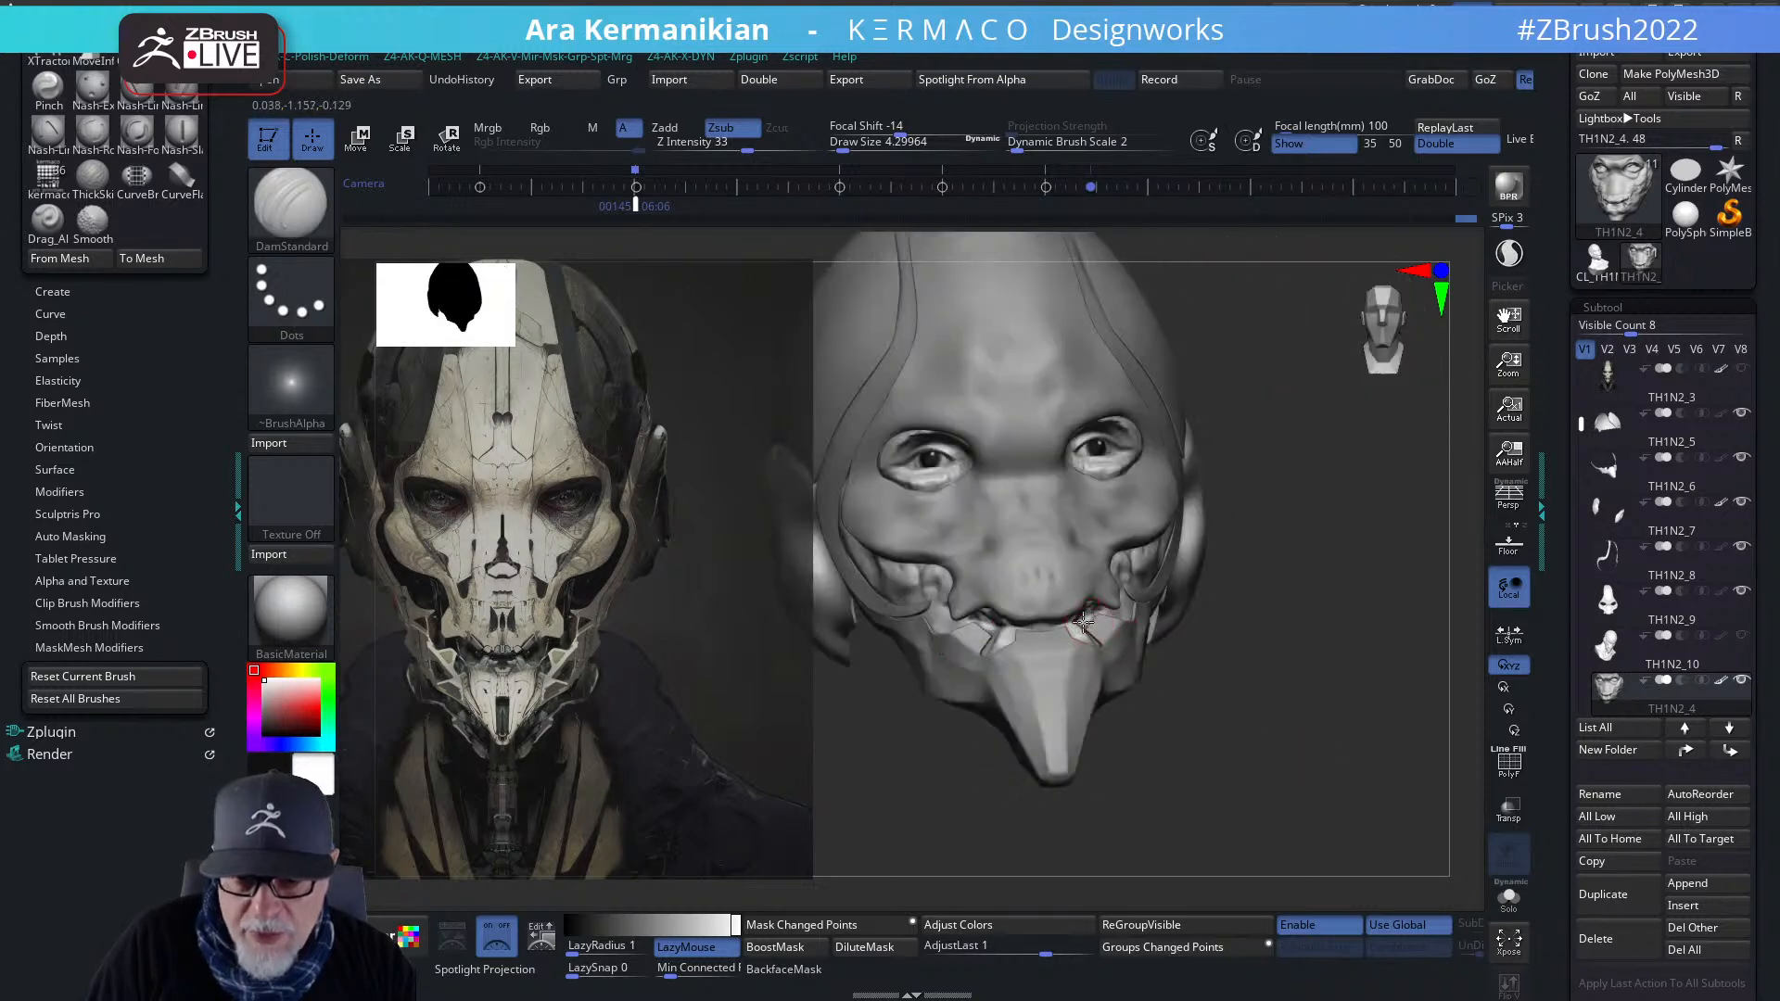
mouse_move(1329, 721)
left_mouse_down()
mouse_move(1001, 621)
mouse_move(1285, 665)
mouse_move(1137, 605)
mouse_move(1071, 627)
mouse_move(1122, 592)
mouse_move(1105, 579)
mouse_move(1119, 596)
left_mouse_up()
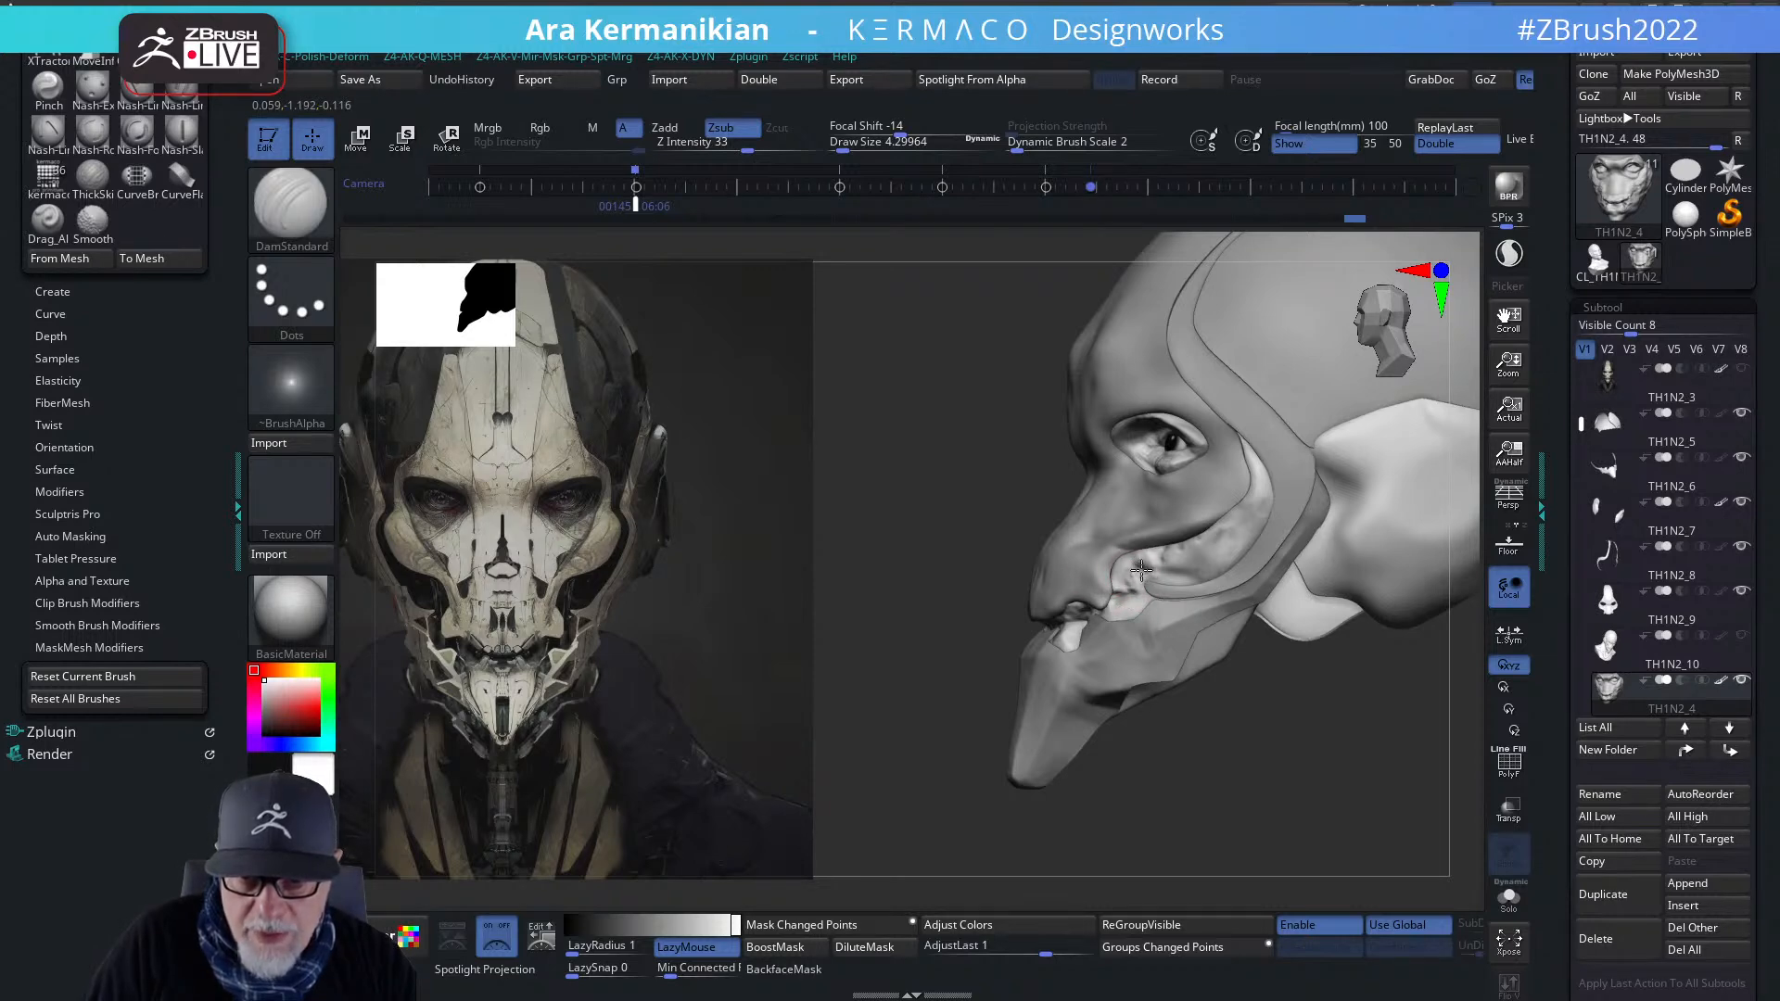
mouse_move(1167, 565)
left_mouse_down()
mouse_move(1170, 551)
mouse_move(1185, 567)
left_mouse_up()
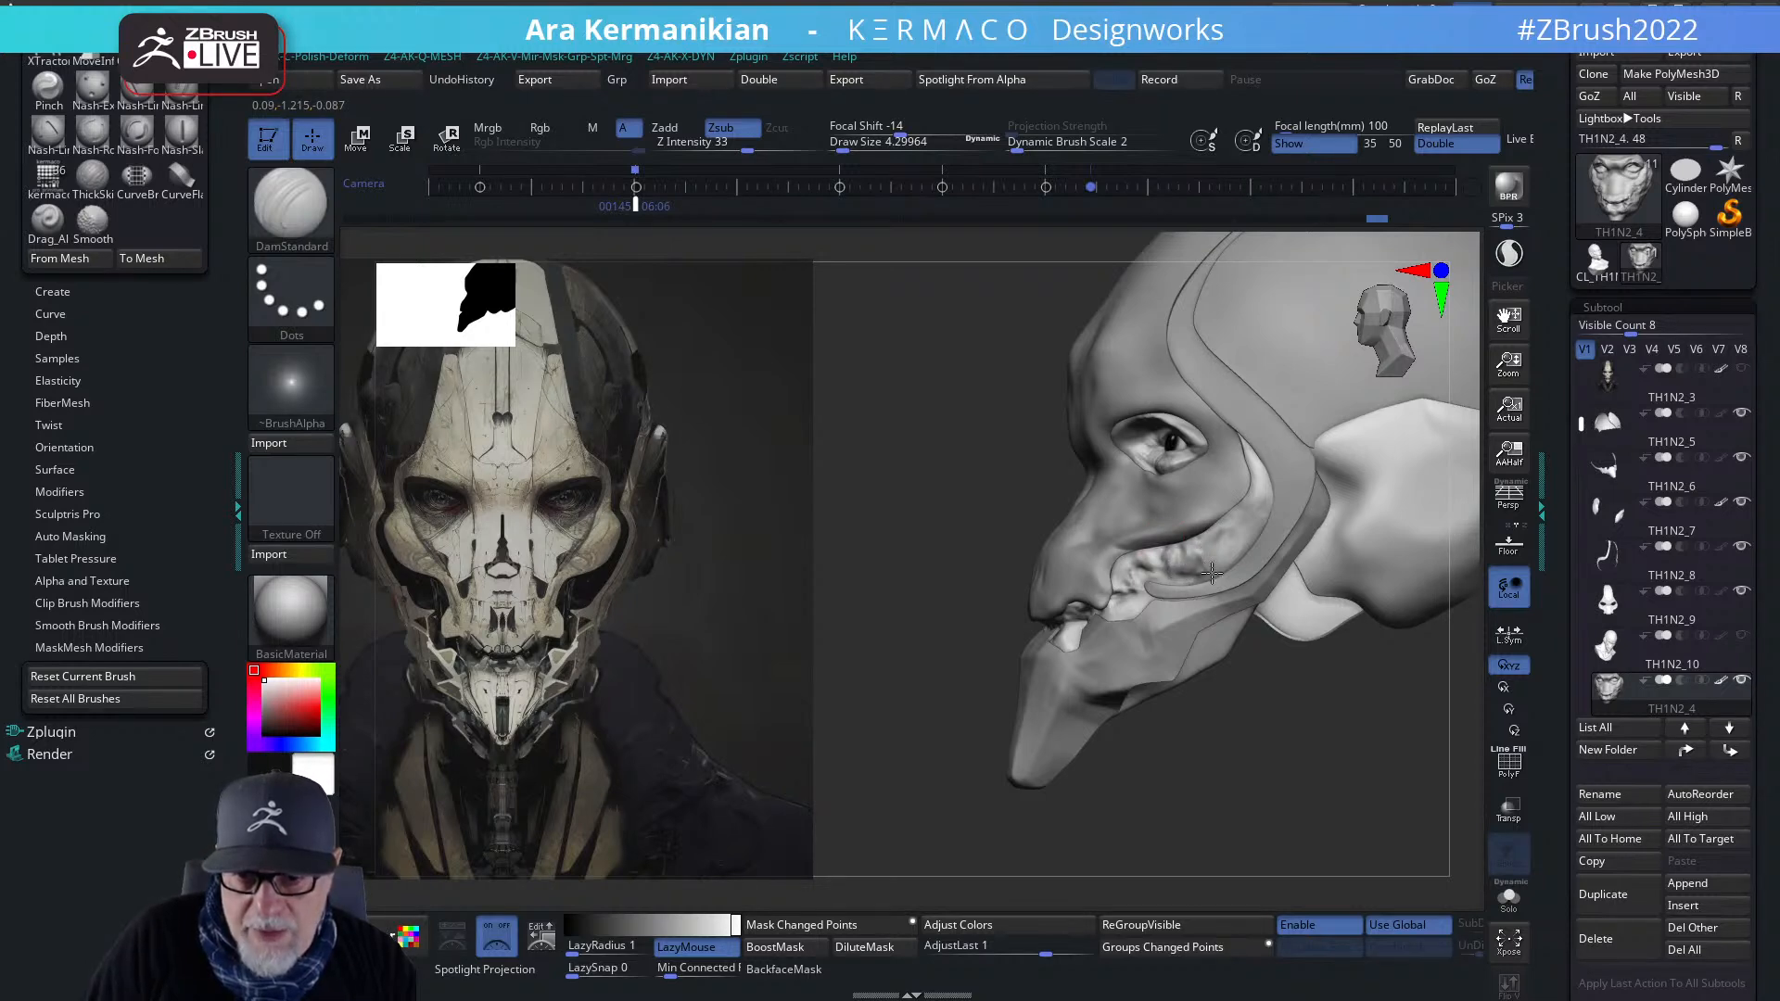
left_click_drag(1211, 576, 1214, 564)
- Soften the rear cheek creases, touch up the crease above the mouth corner and smooth it down toward the teeth
left_click_drag(1332, 723, 1418, 725)
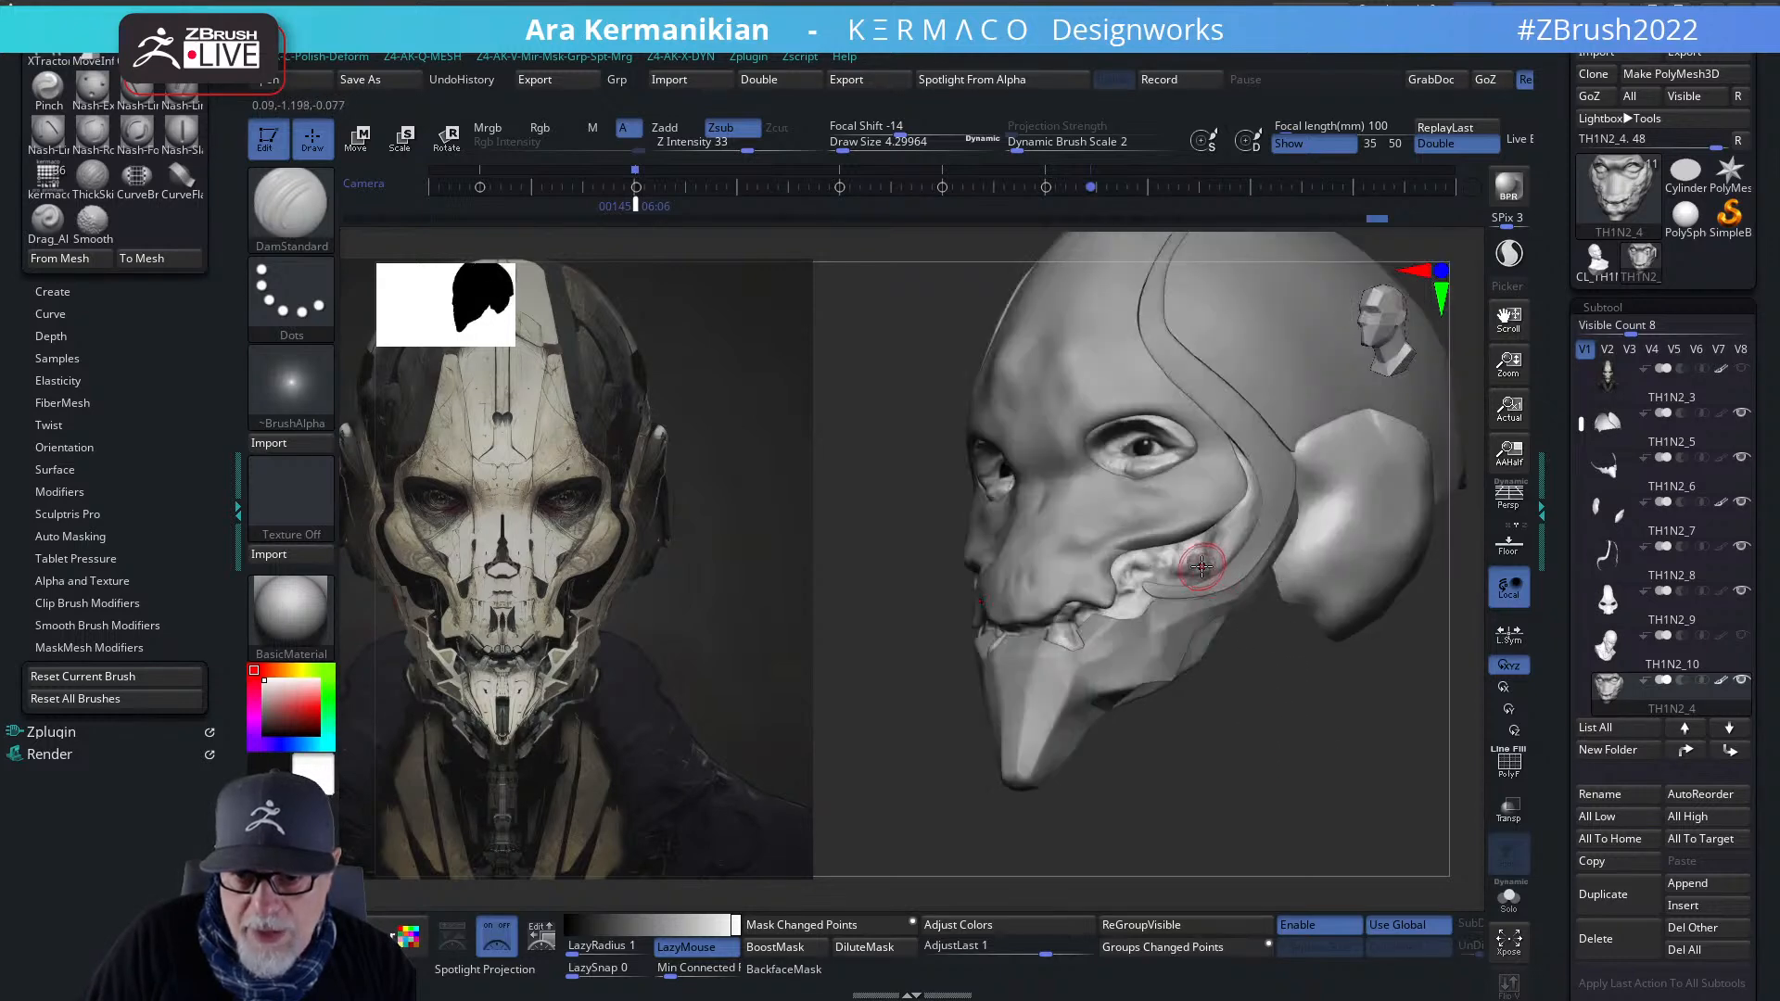
left_click_drag(1206, 558, 1194, 568, "shift")
left_click_drag(1339, 719, 1432, 712)
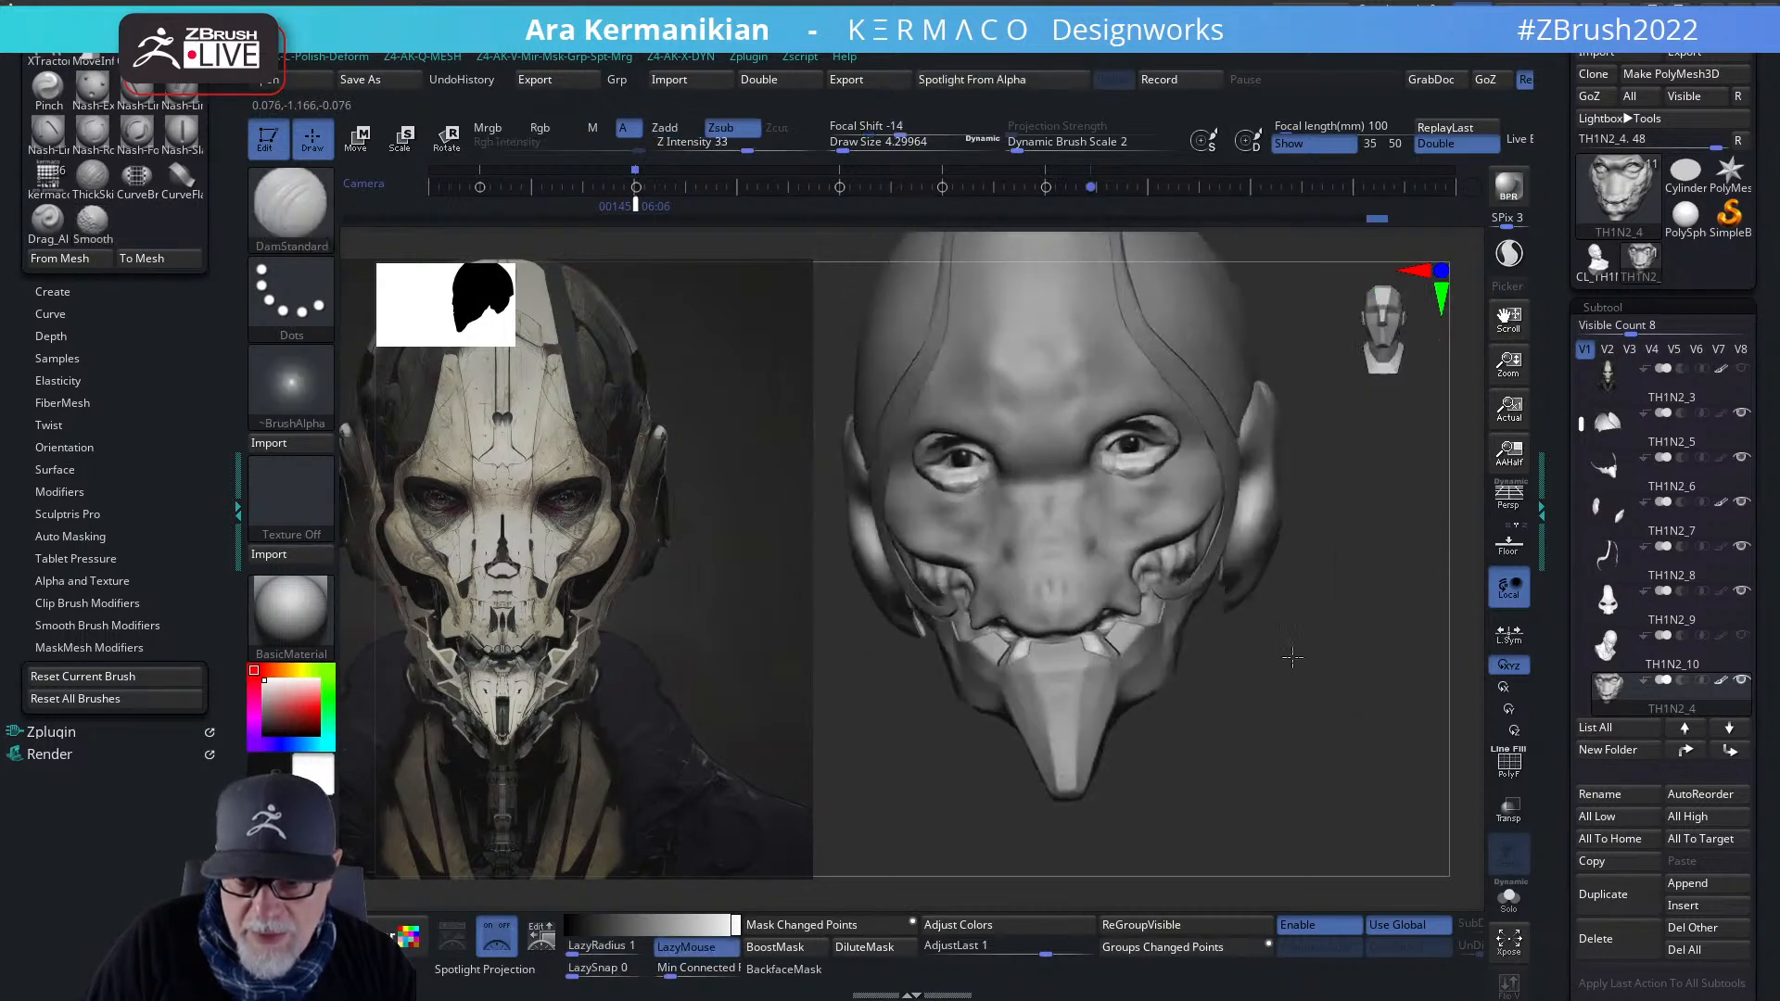
left_click_drag(1166, 562, 1161, 559)
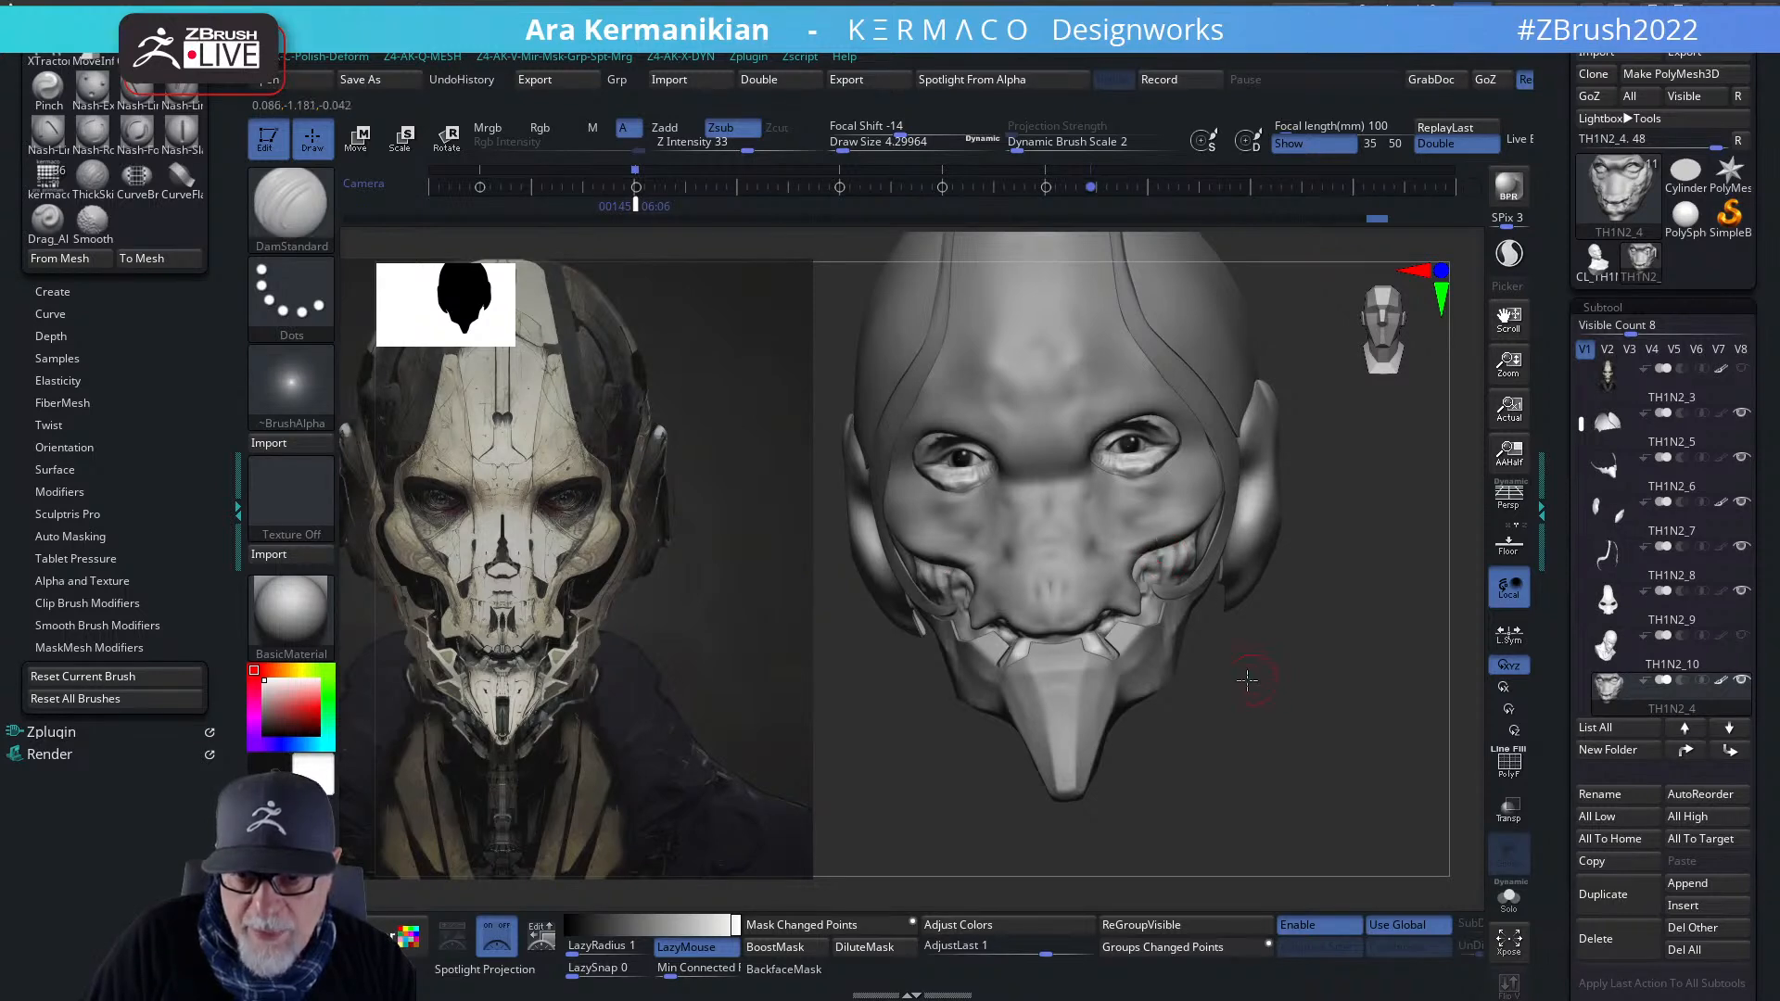
left_click_drag(1263, 675, 1186, 681)
left_click_drag(1133, 559, 1126, 636, "shift")
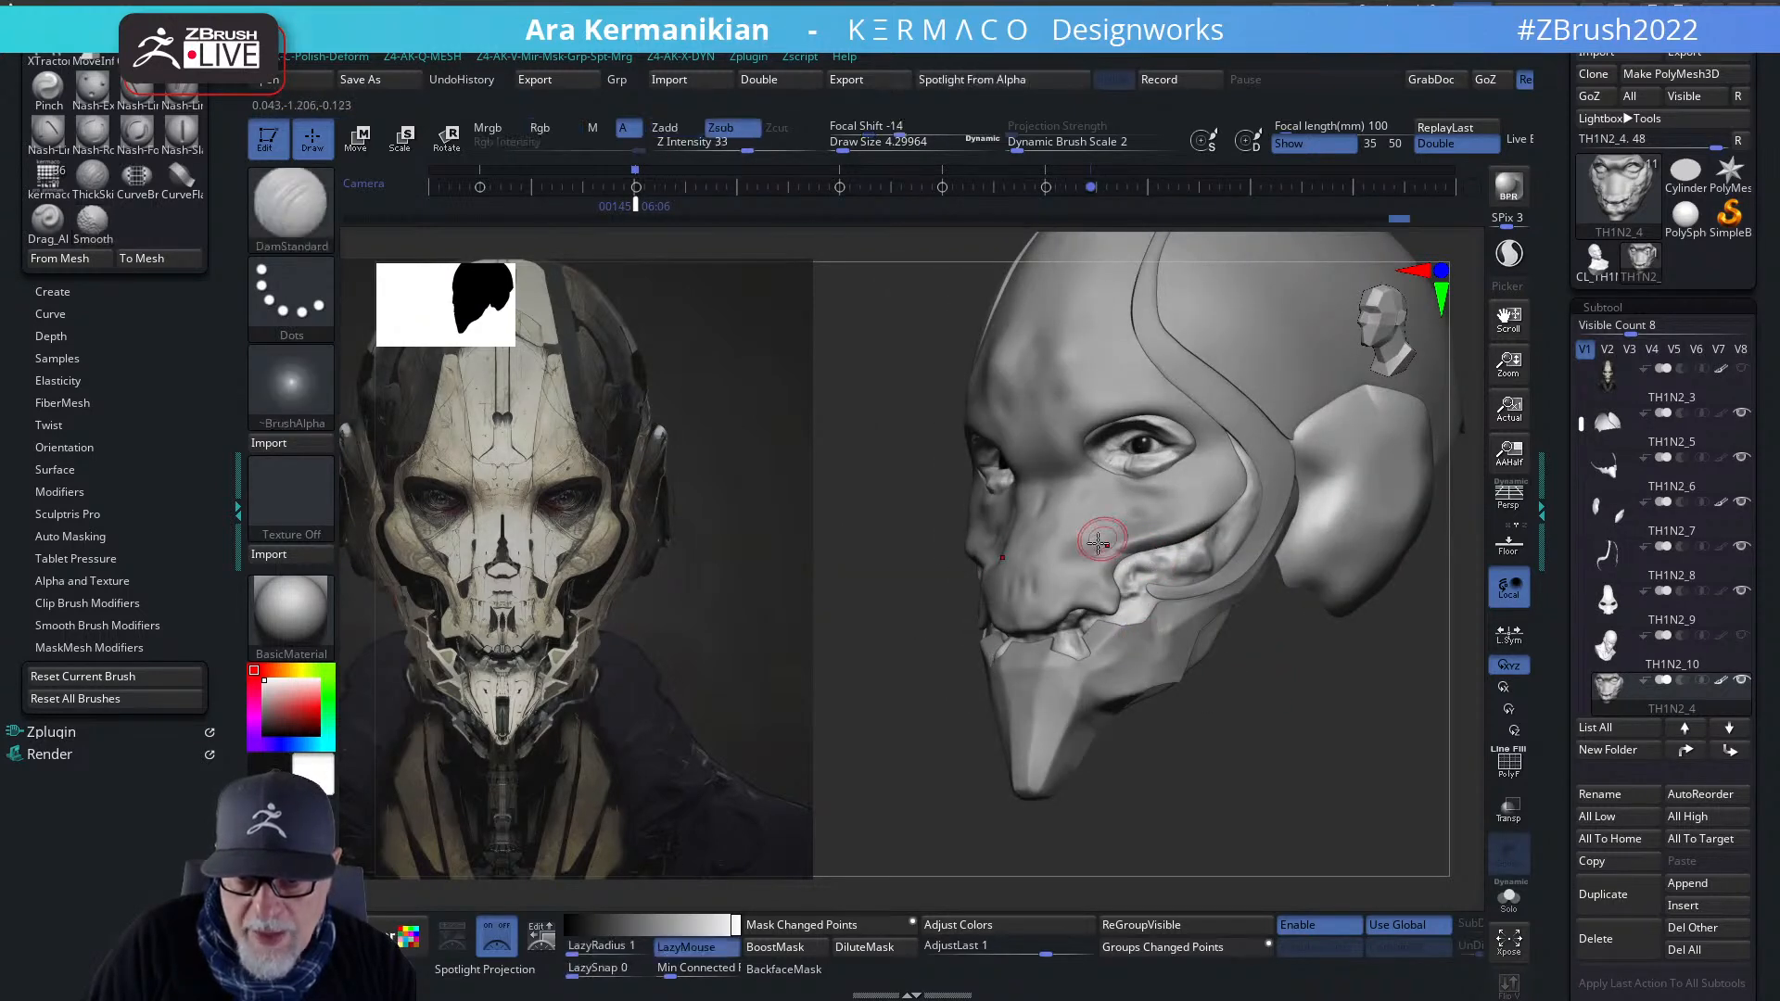
- Switch to the hPolish brush and inspect the carved cheek recess from both sides of the head
right_click(1098, 549)
left_click(1199, 544)
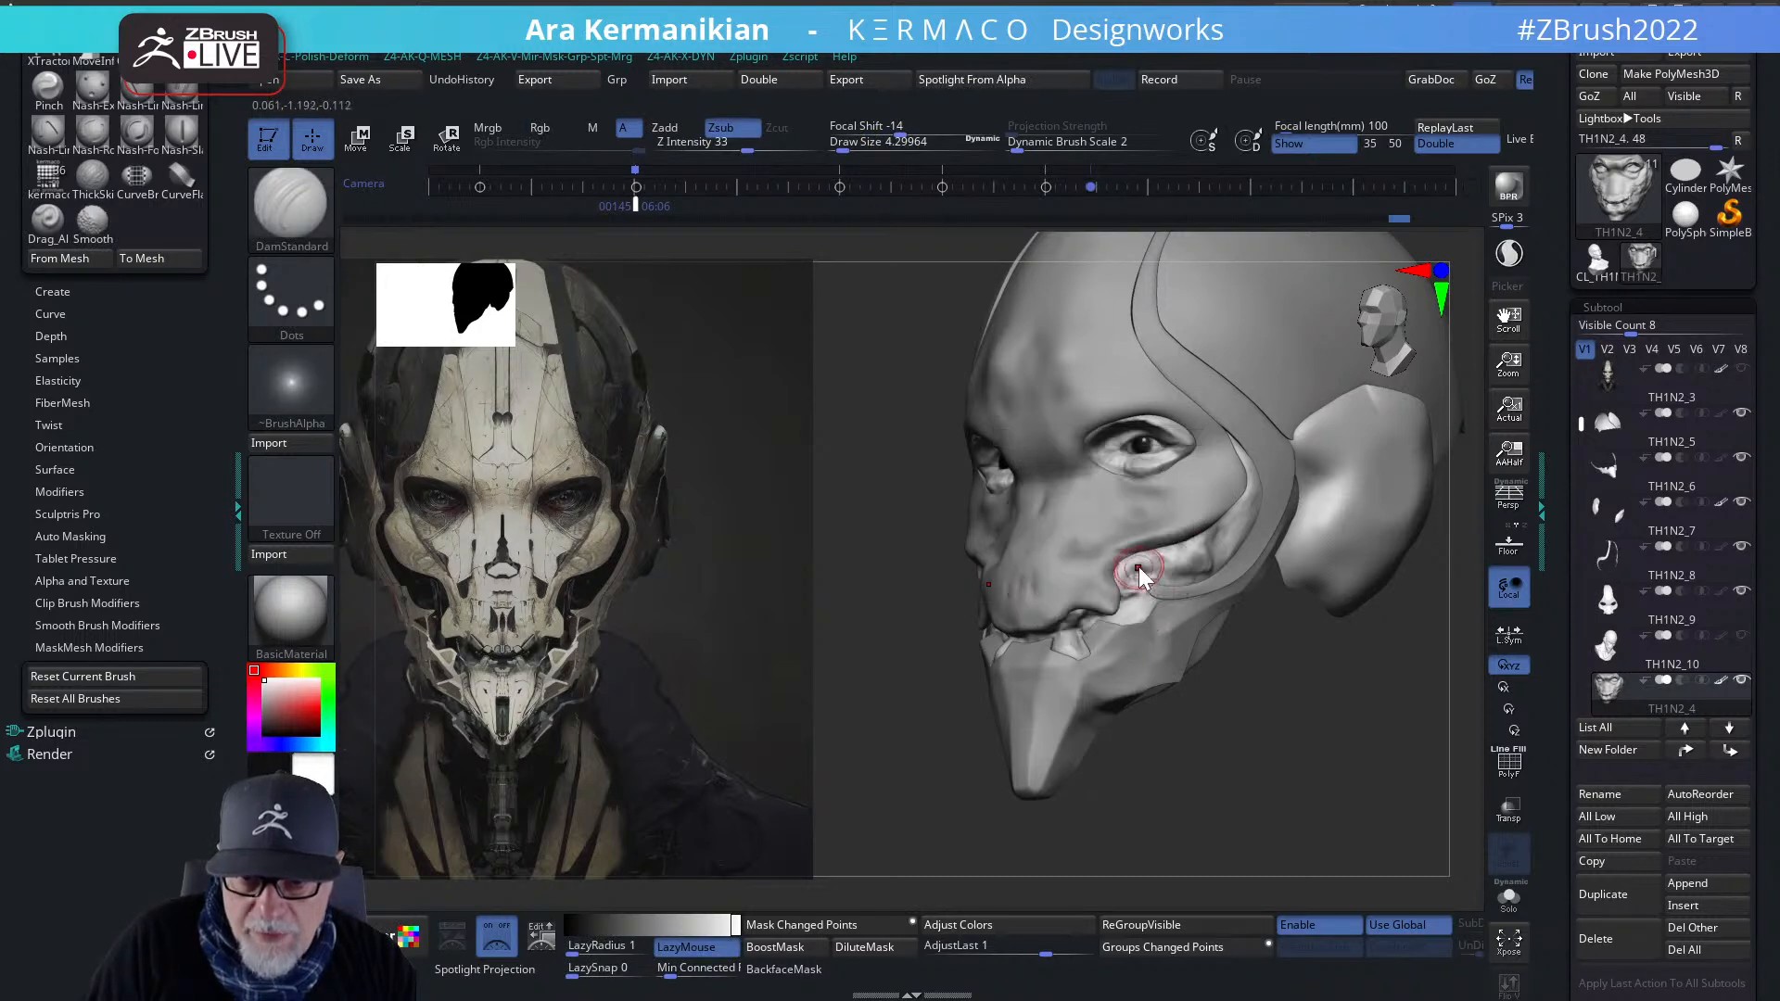
right_click(1148, 571)
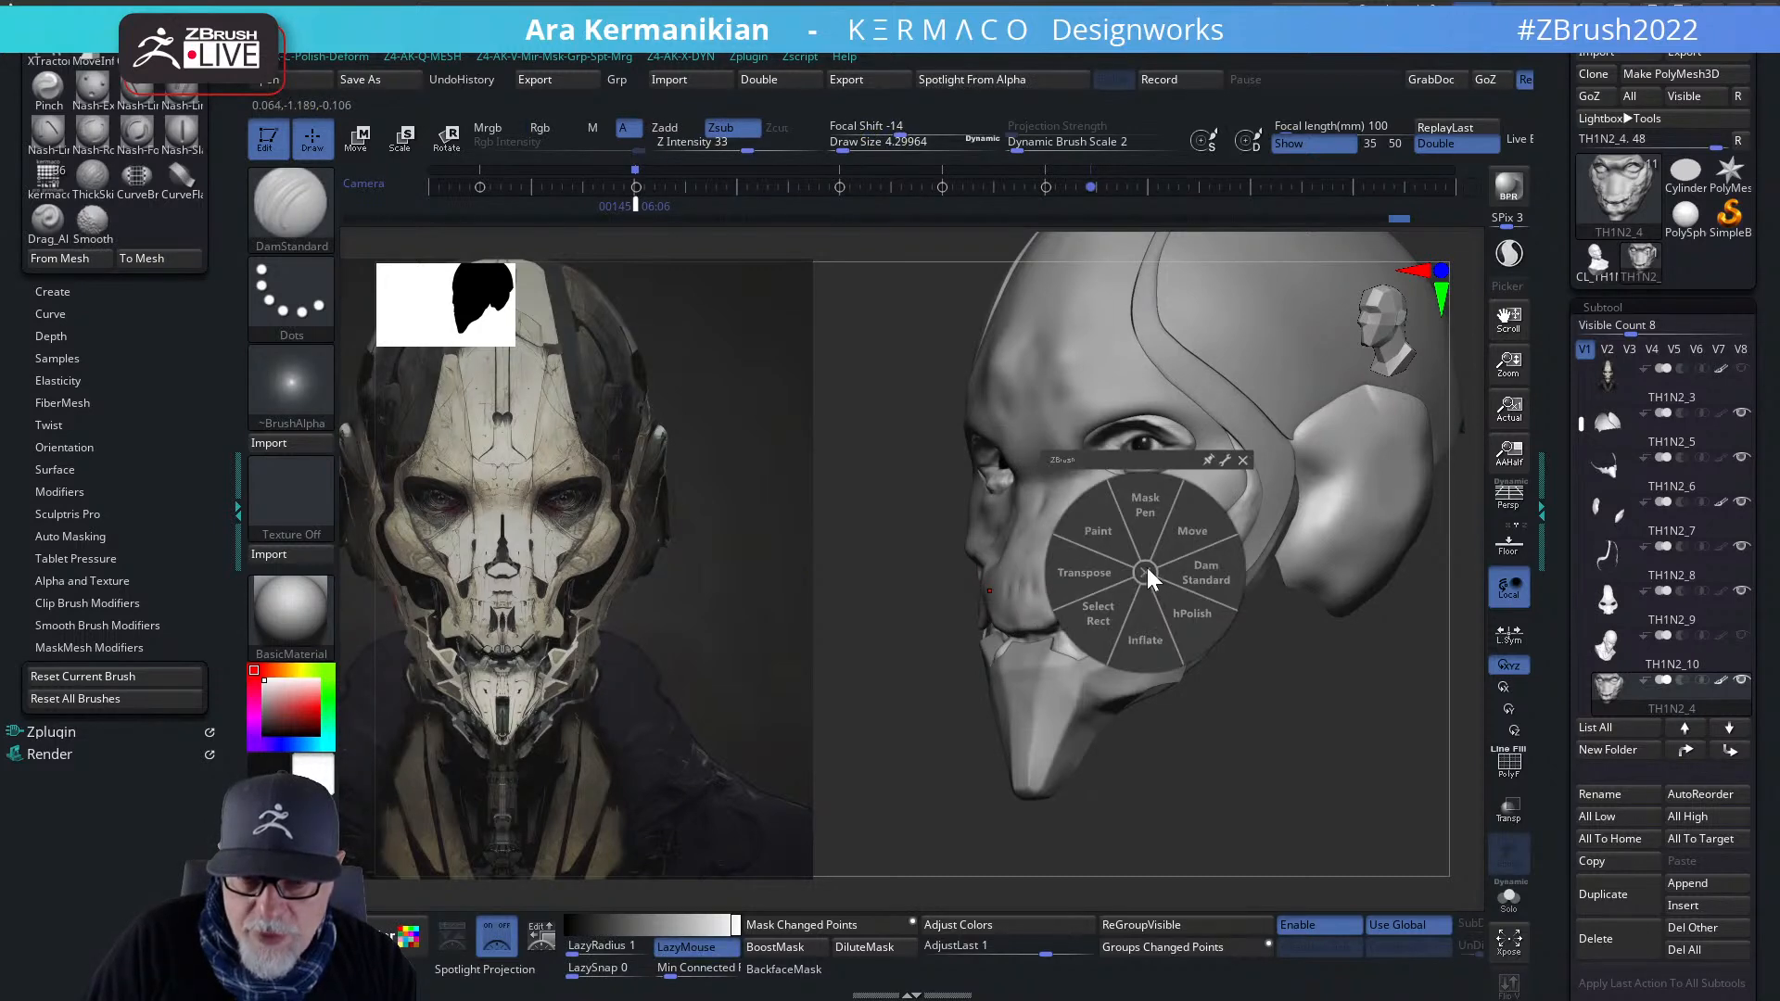
left_click(1188, 619)
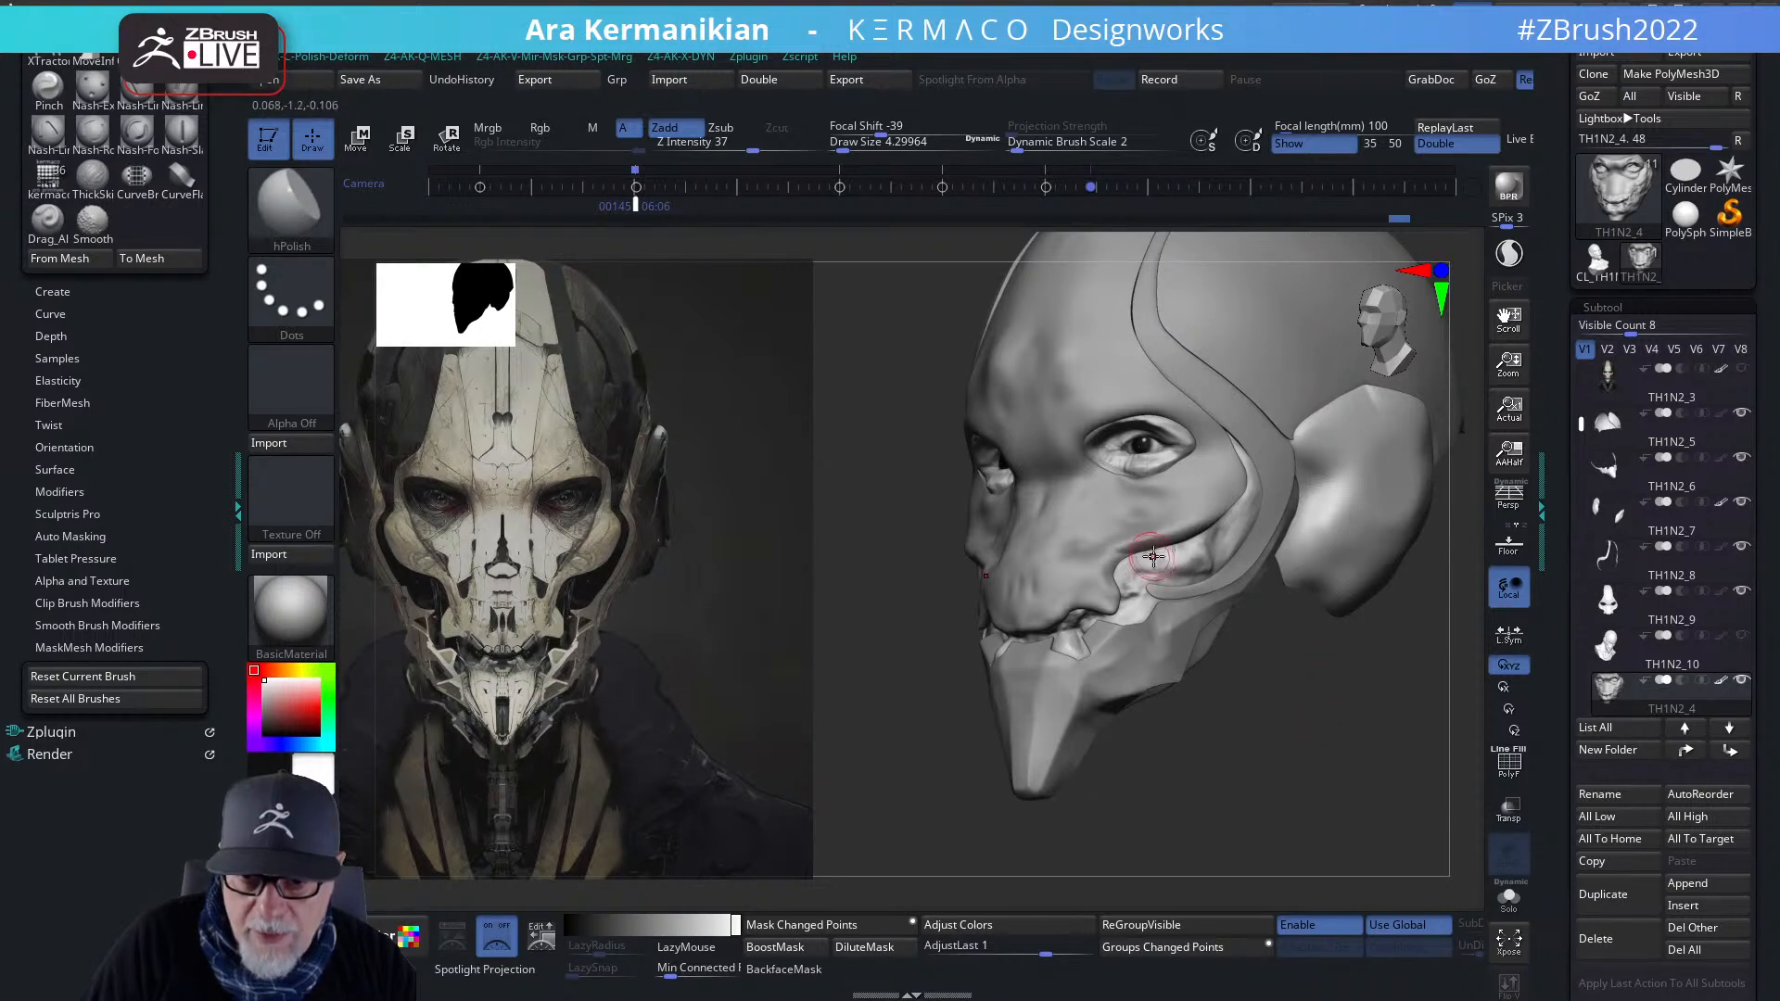
left_click_drag(1326, 730, 1175, 604)
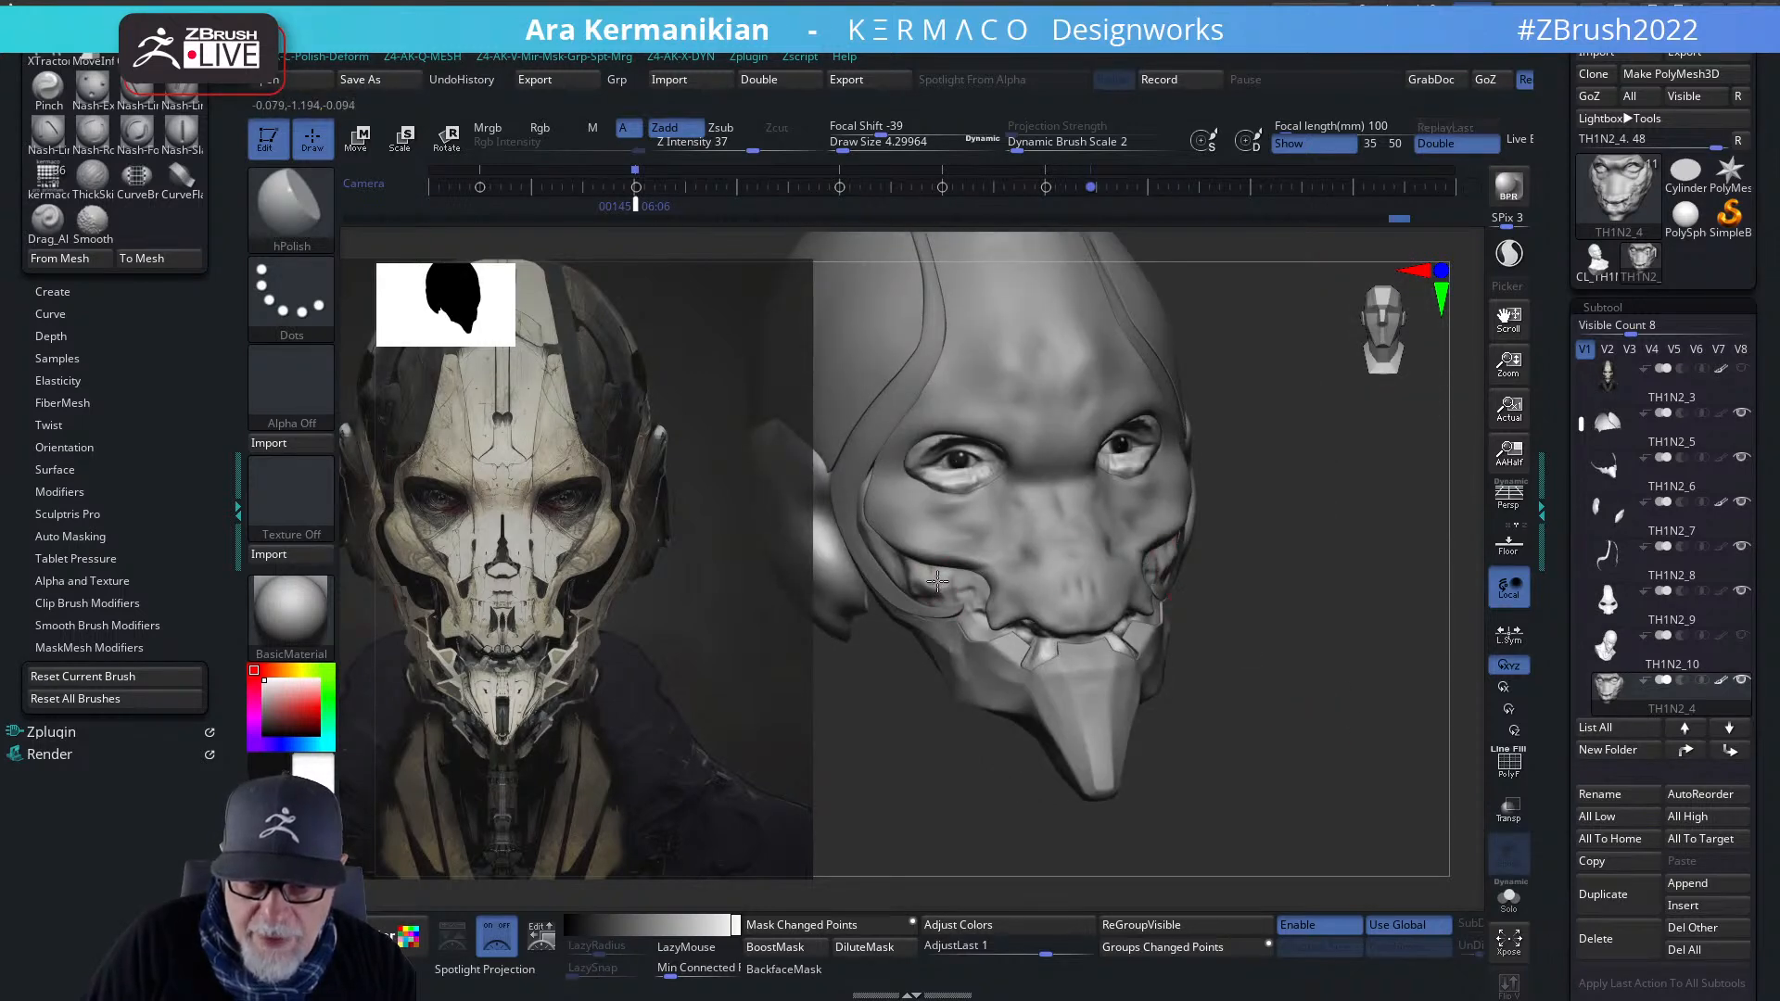
left_click_drag(1365, 747, 1238, 652)
- Return to the DamStandard brush and carve deeper grooves along the cheek recess in close-up, smoothing its rear end
right_click(1146, 589)
left_click(1199, 597)
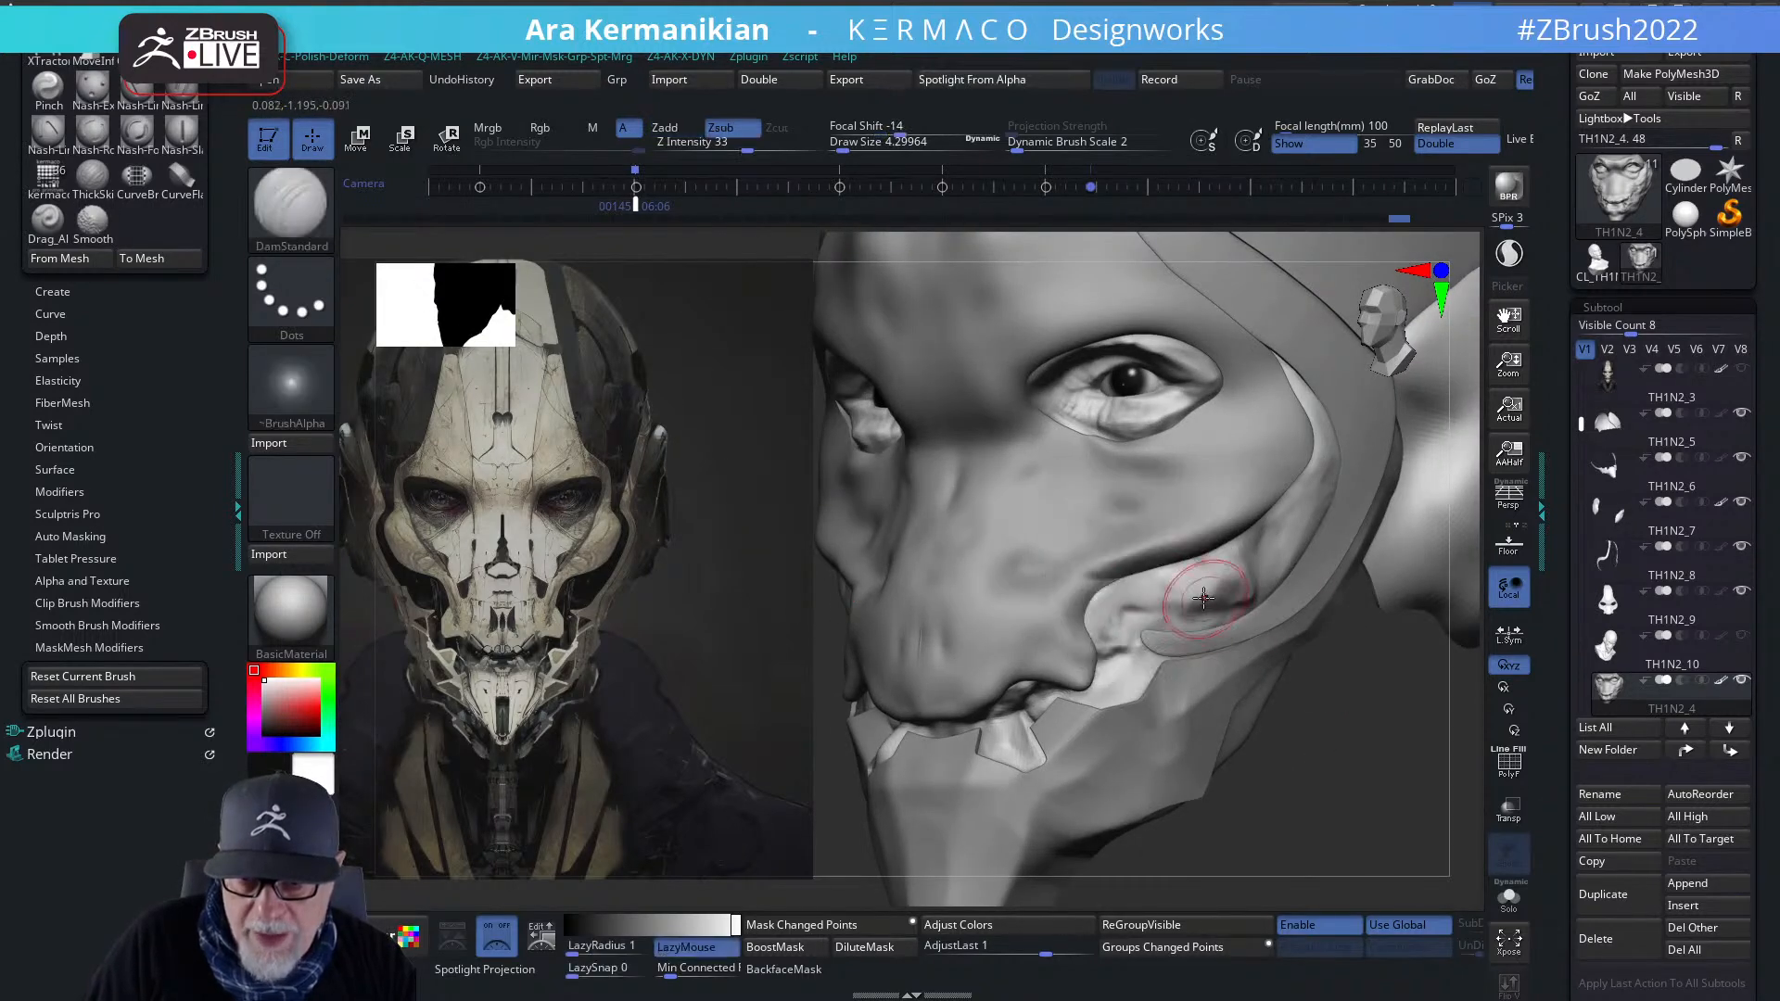
mouse_move(1178, 590)
left_mouse_down()
mouse_move(1233, 595)
mouse_move(1220, 565)
mouse_move(1140, 589)
mouse_move(1190, 561)
left_mouse_up()
mouse_move(1094, 612)
left_mouse_down()
mouse_move(1098, 632)
mouse_move(1099, 611)
mouse_move(1127, 623)
left_mouse_up()
mouse_move(1243, 547)
left_mouse_down()
mouse_move(1270, 552)
mouse_move(1262, 567)
left_mouse_up()
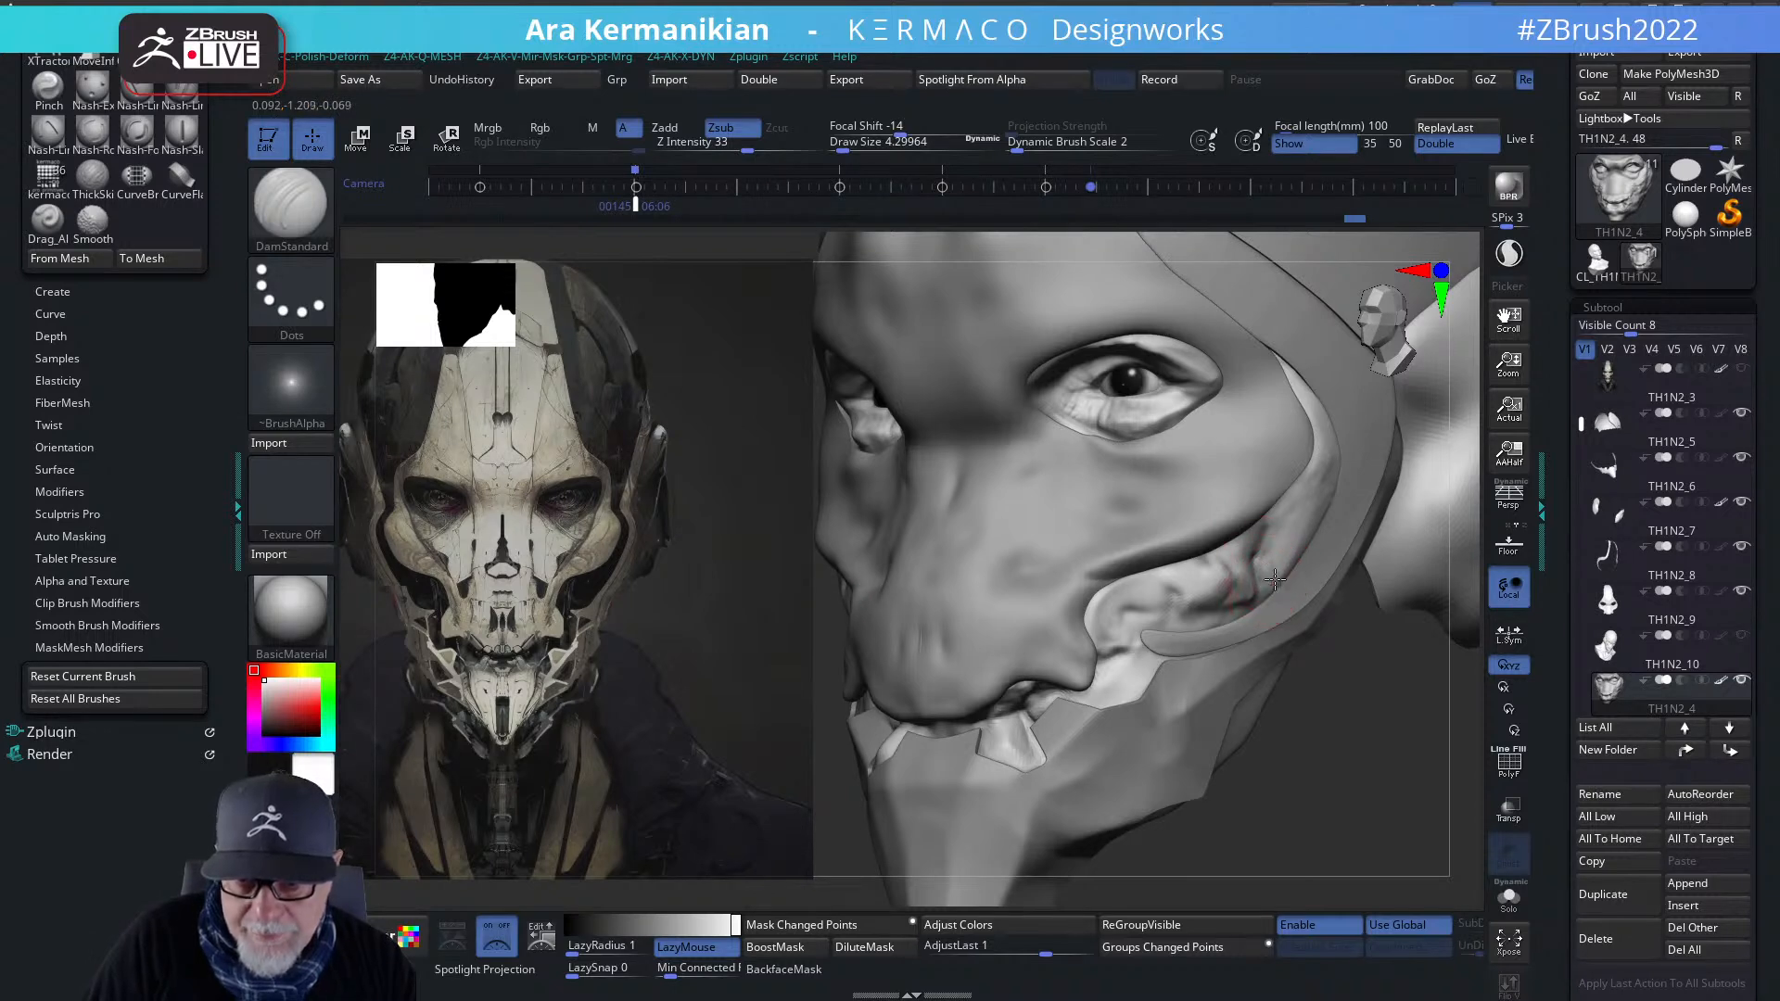
key("shift")
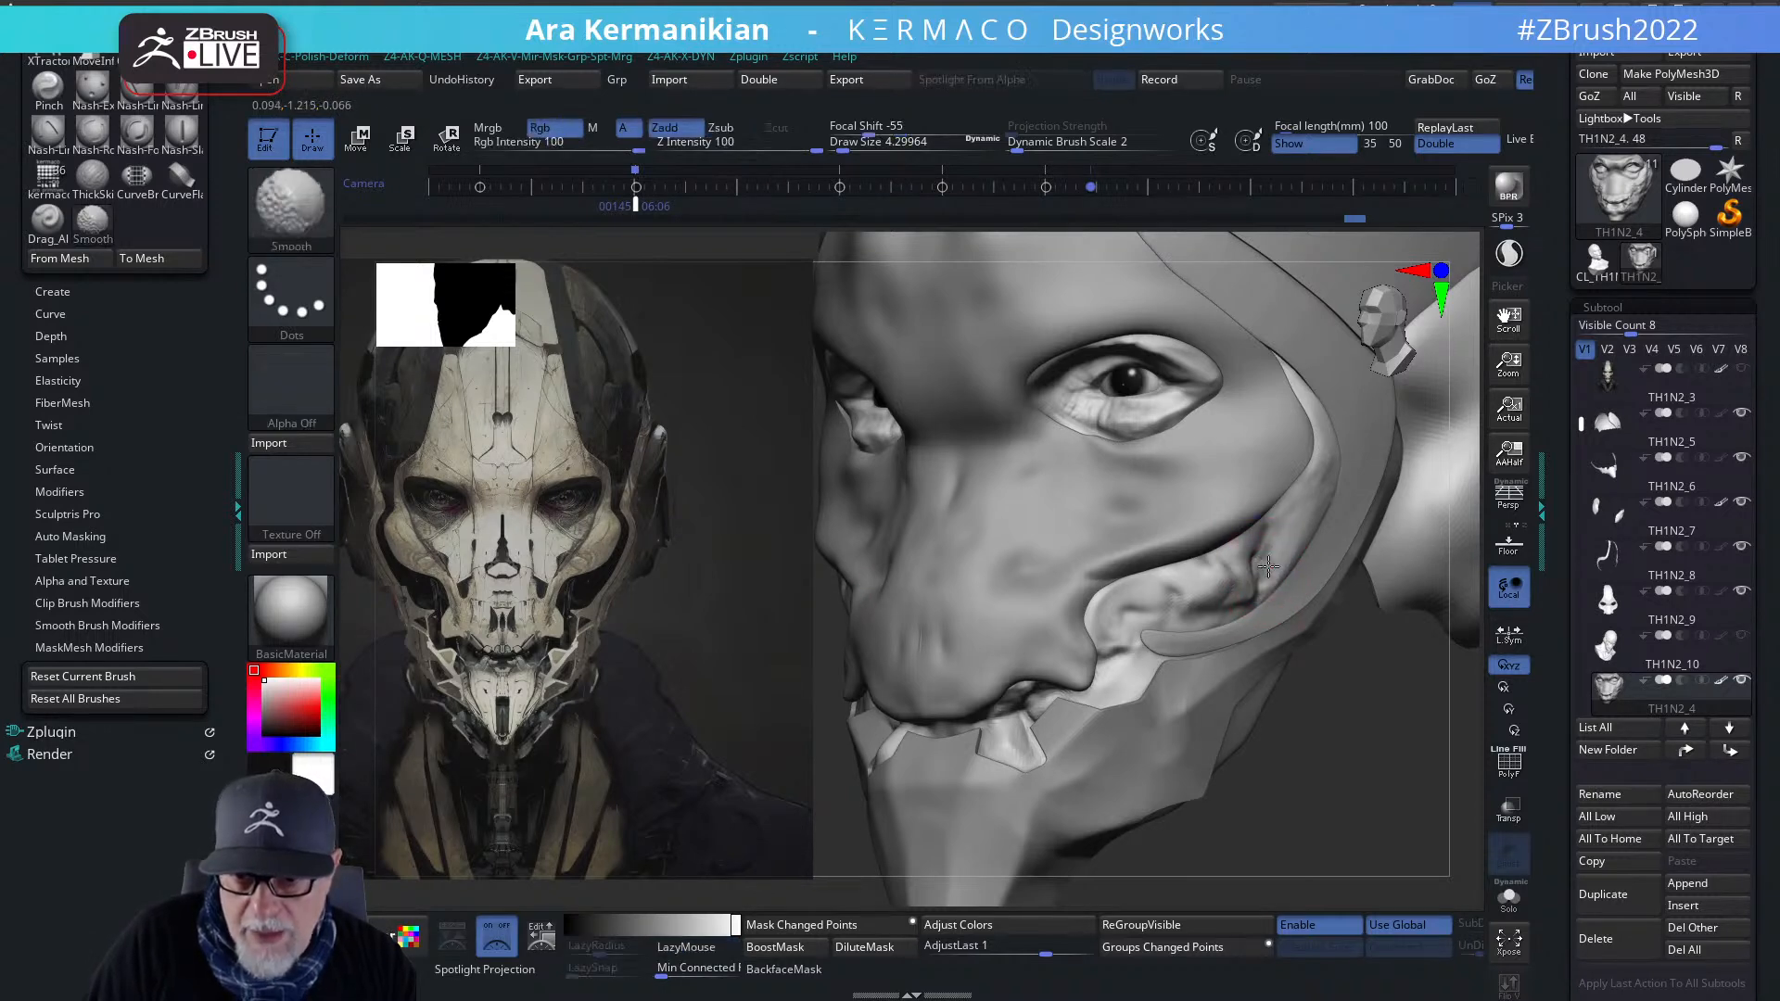
- Carve more DamStandard grooves along the opposite cheek recess and check the relief from both three-quarter views
mouse_move(1383, 759)
left_mouse_down("alt")
mouse_move(1326, 742)
mouse_move(1396, 726)
mouse_move(1215, 735)
mouse_move(1238, 834)
left_mouse_up("alt")
mouse_move(1298, 640)
left_mouse_down()
mouse_move(1404, 630)
mouse_move(1320, 640)
left_mouse_up()
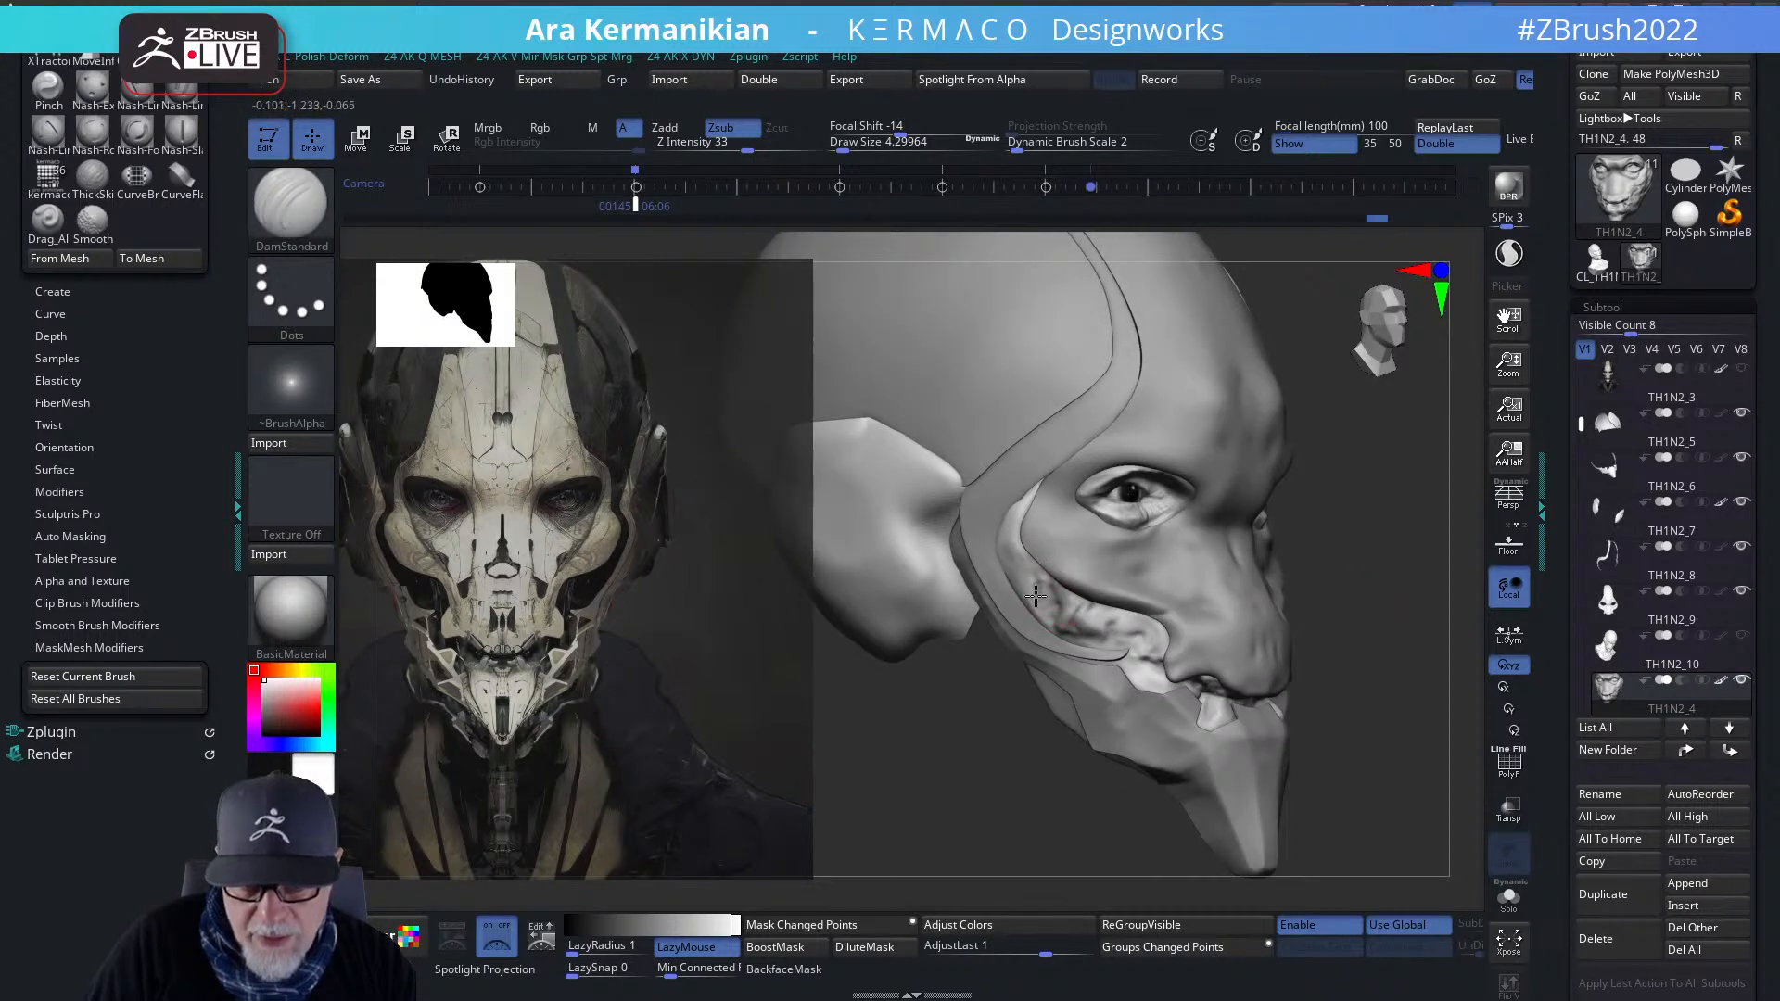
mouse_move(1043, 614)
left_mouse_down()
mouse_move(1045, 631)
mouse_move(1053, 587)
mouse_move(1031, 558)
mouse_move(1025, 594)
mouse_move(1031, 565)
mouse_move(1119, 648)
left_mouse_up()
mouse_move(1048, 572)
left_mouse_down()
mouse_move(1028, 621)
mouse_move(1057, 590)
left_mouse_up()
mouse_move(1414, 702)
left_mouse_down("alt")
mouse_move(1295, 640)
mouse_move(1257, 668)
left_mouse_up("alt")
left_click_drag(1260, 630, 1374, 693, "alt")
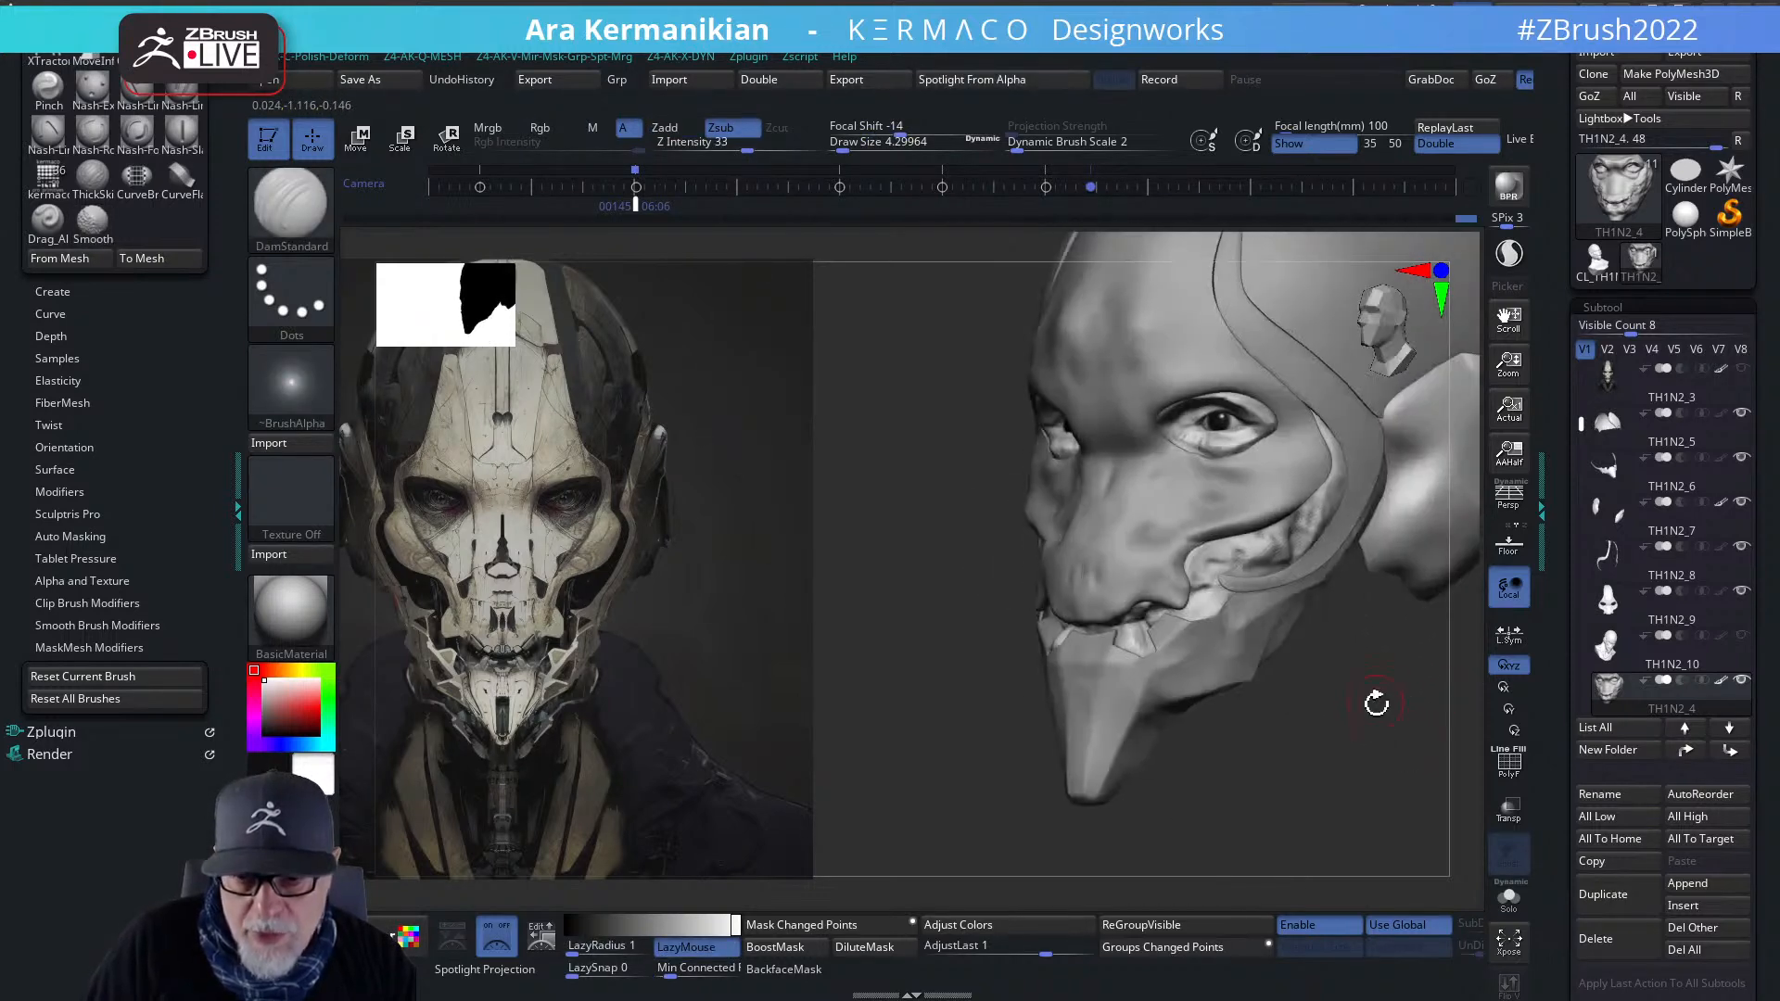
left_click_drag(1307, 756, 1233, 799, "alt")
mouse_move(1183, 623)
left_mouse_down("alt")
mouse_move(1122, 644)
mouse_move(1111, 608)
left_mouse_up("alt")
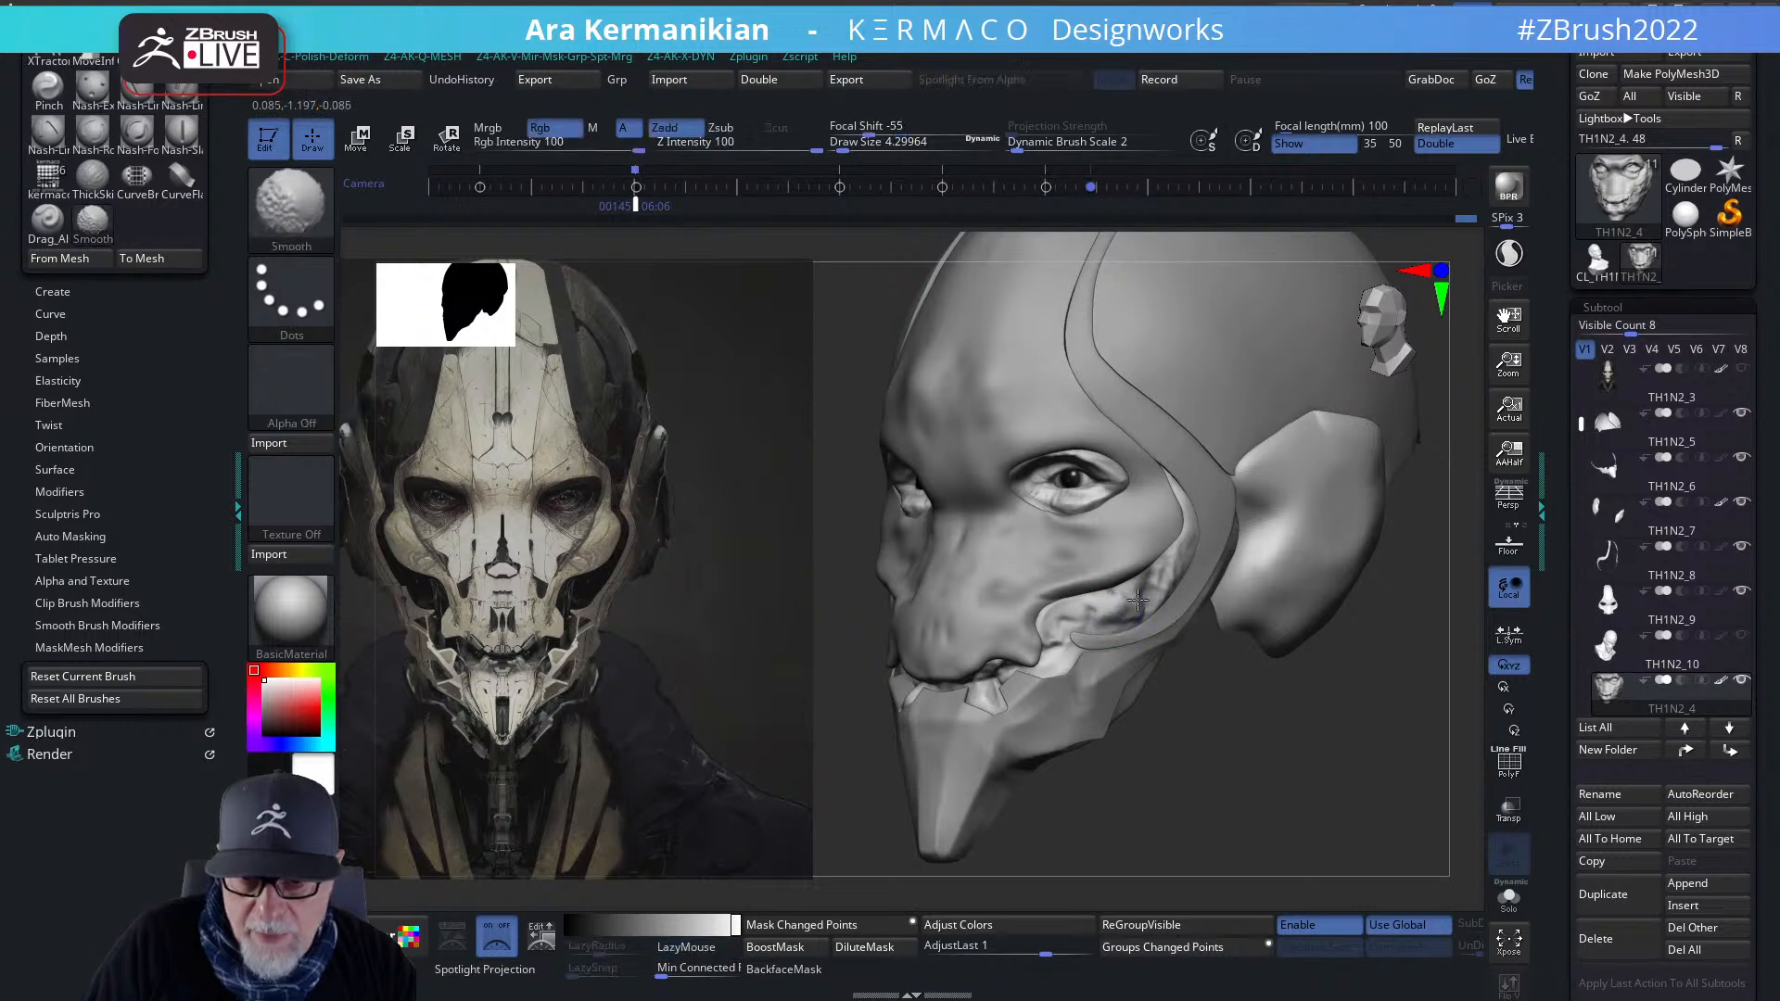
- Duplicate the TH1N2_4 face subtool, hide the original and continue on the copy in a three-quarter view
right_click(1077, 626)
left_click_drag(1321, 753, 1414, 750)
left_click(1617, 893)
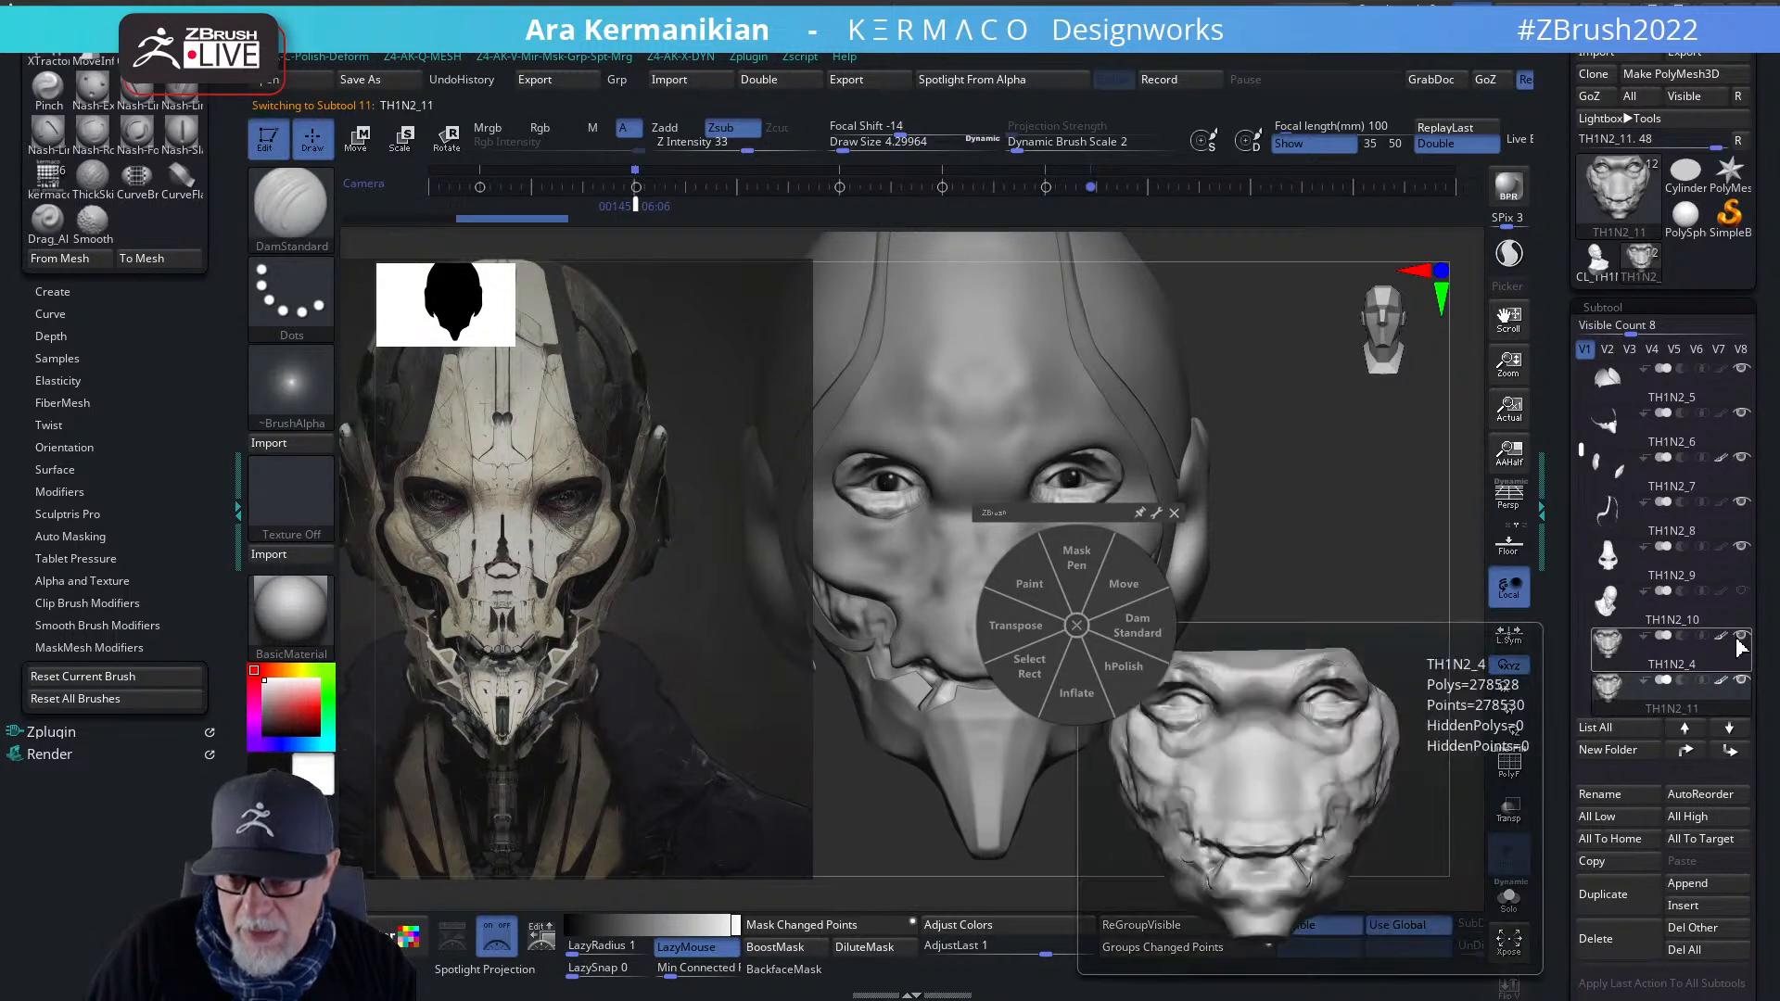
left_click_drag(1410, 763, 1112, 682)
left_click(1076, 626)
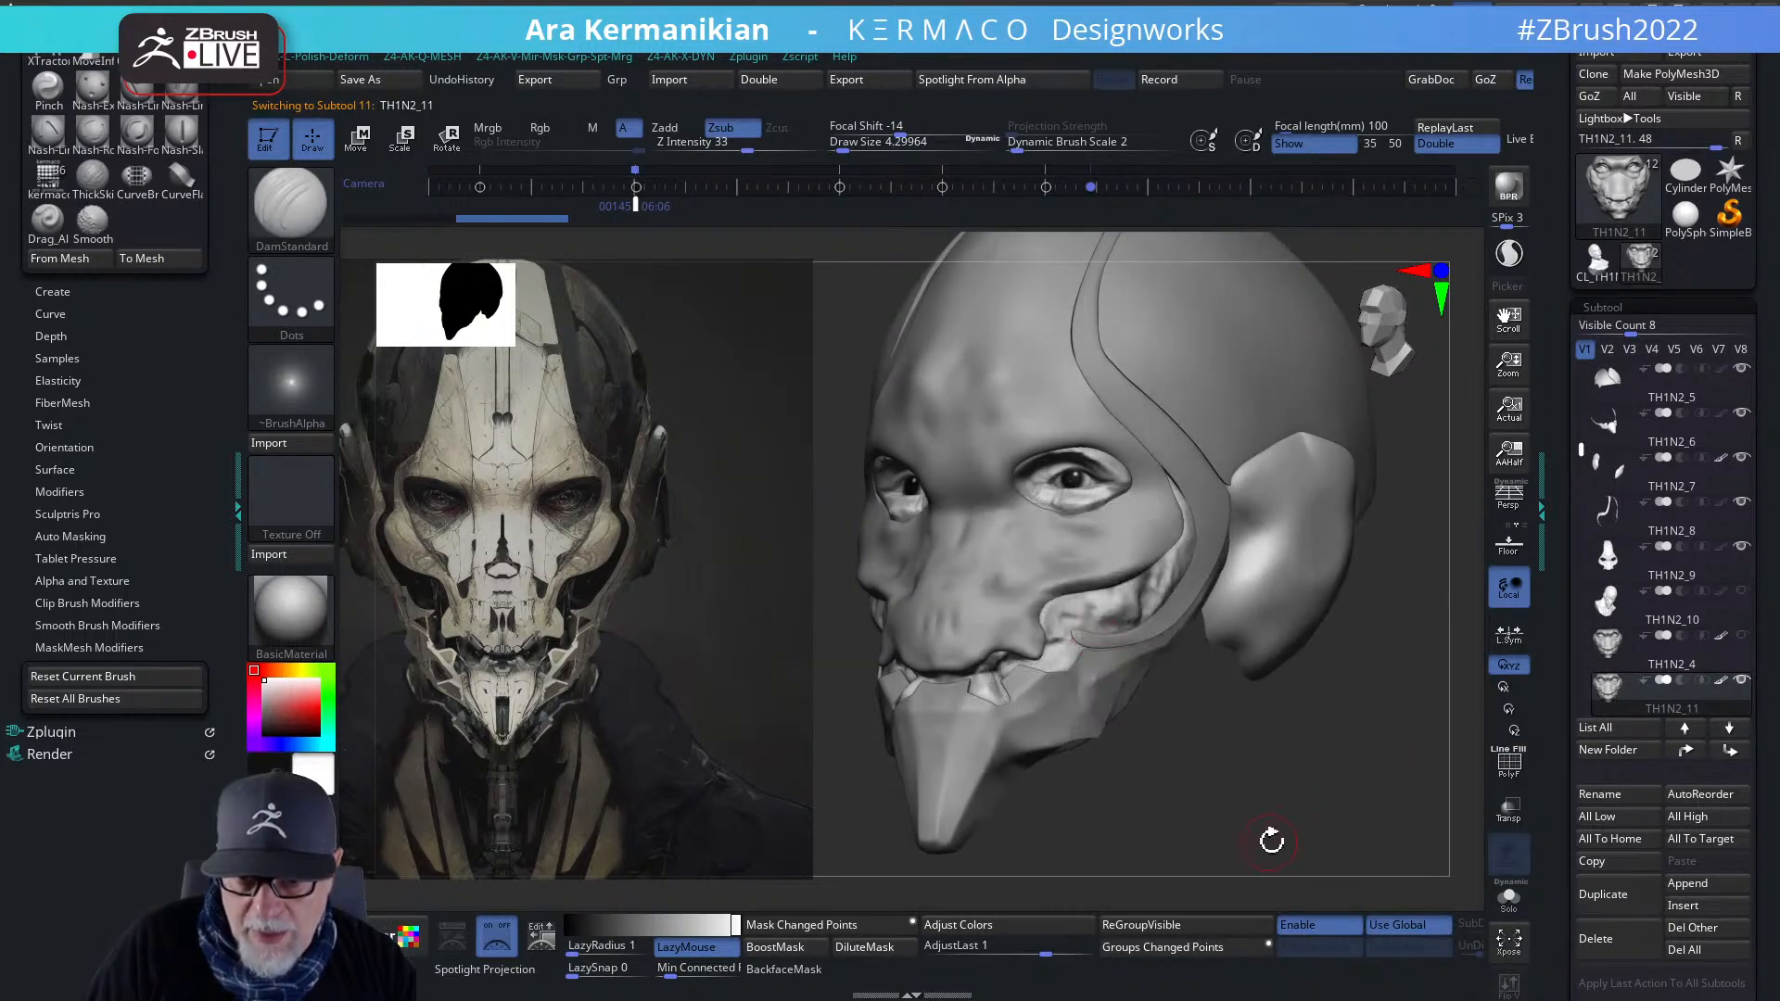
left_click_drag(1269, 841, 1170, 830)
- Switch to the Inflate brush and swell the folds along the duplicated face's cheek recess, smoothing near the mouth corner
right_click(1073, 621)
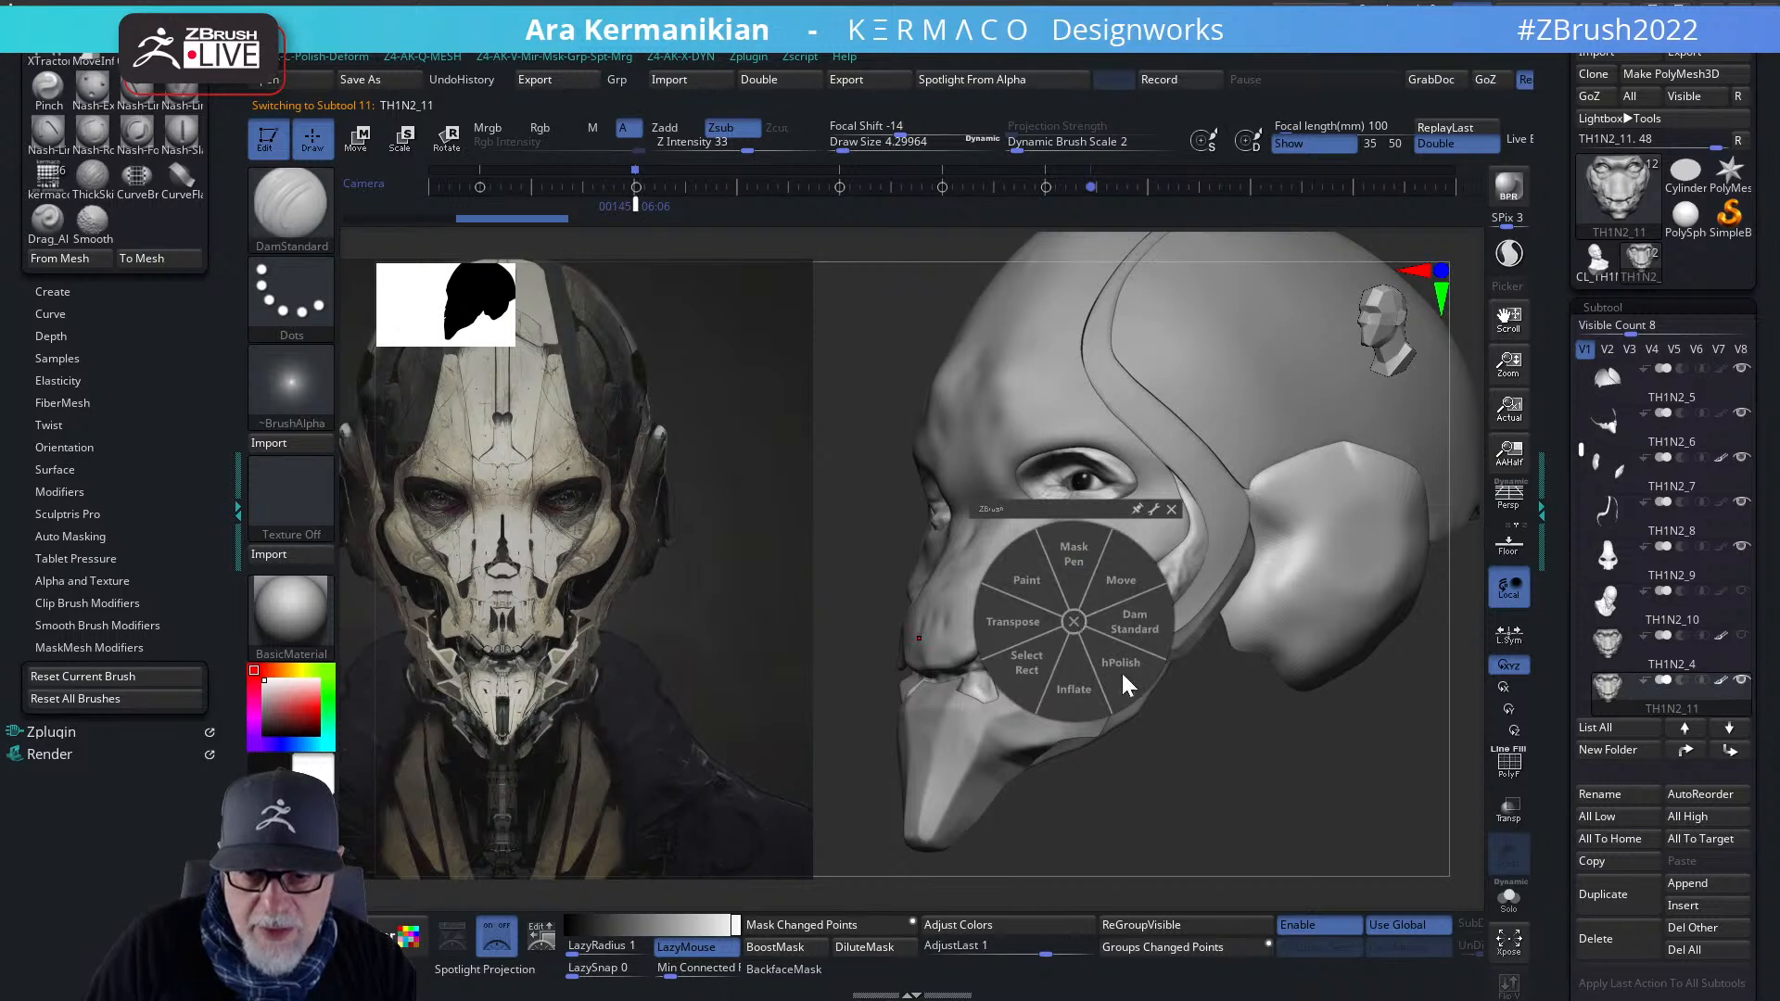
left_click(1073, 688)
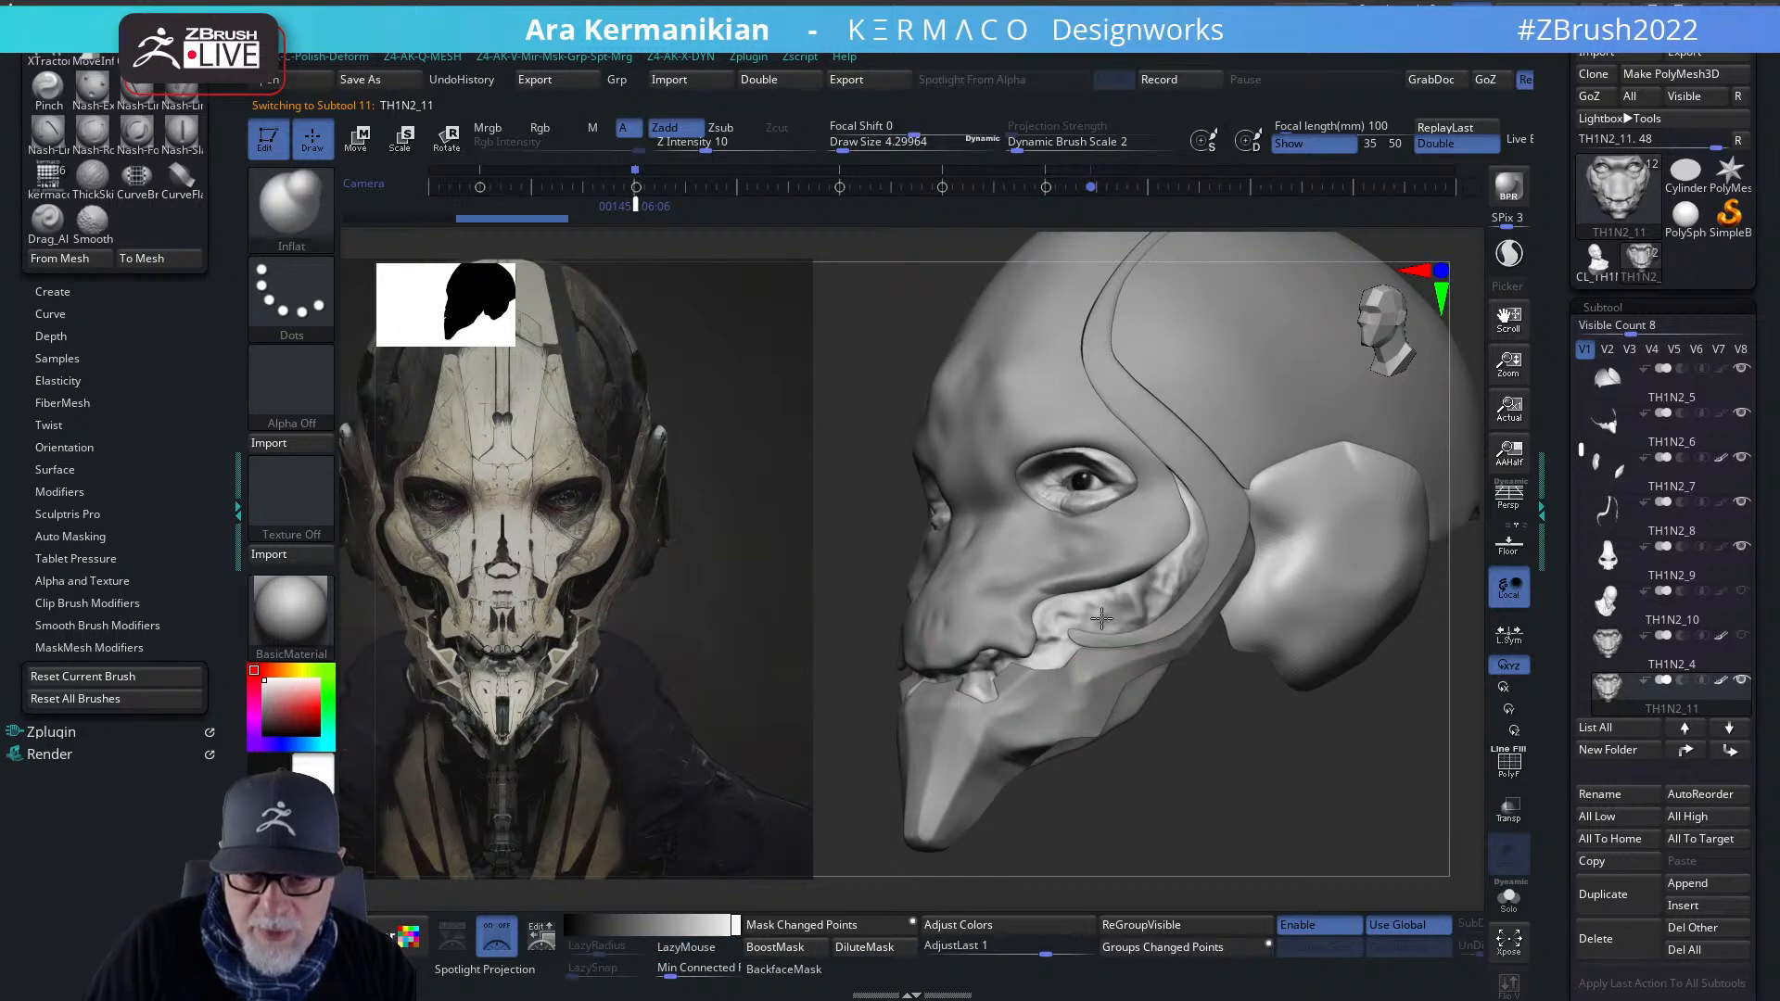
key("shift")
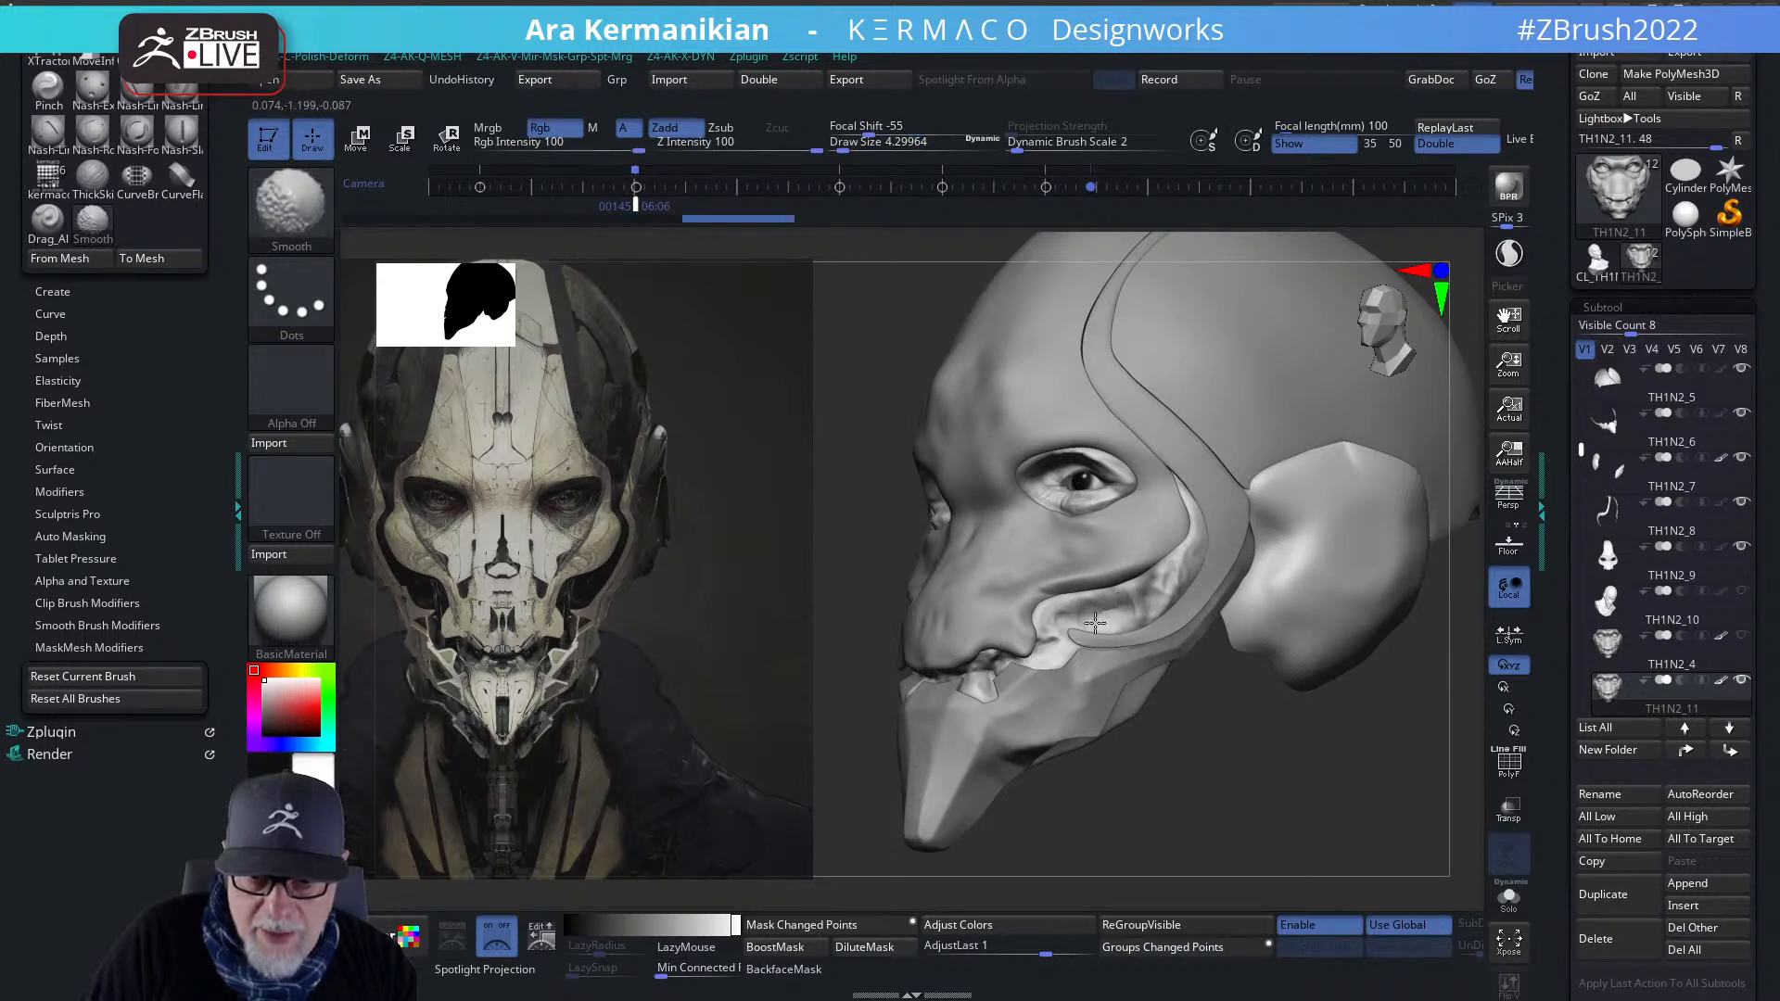
left_click_drag(1046, 631, 1050, 634, "shift")
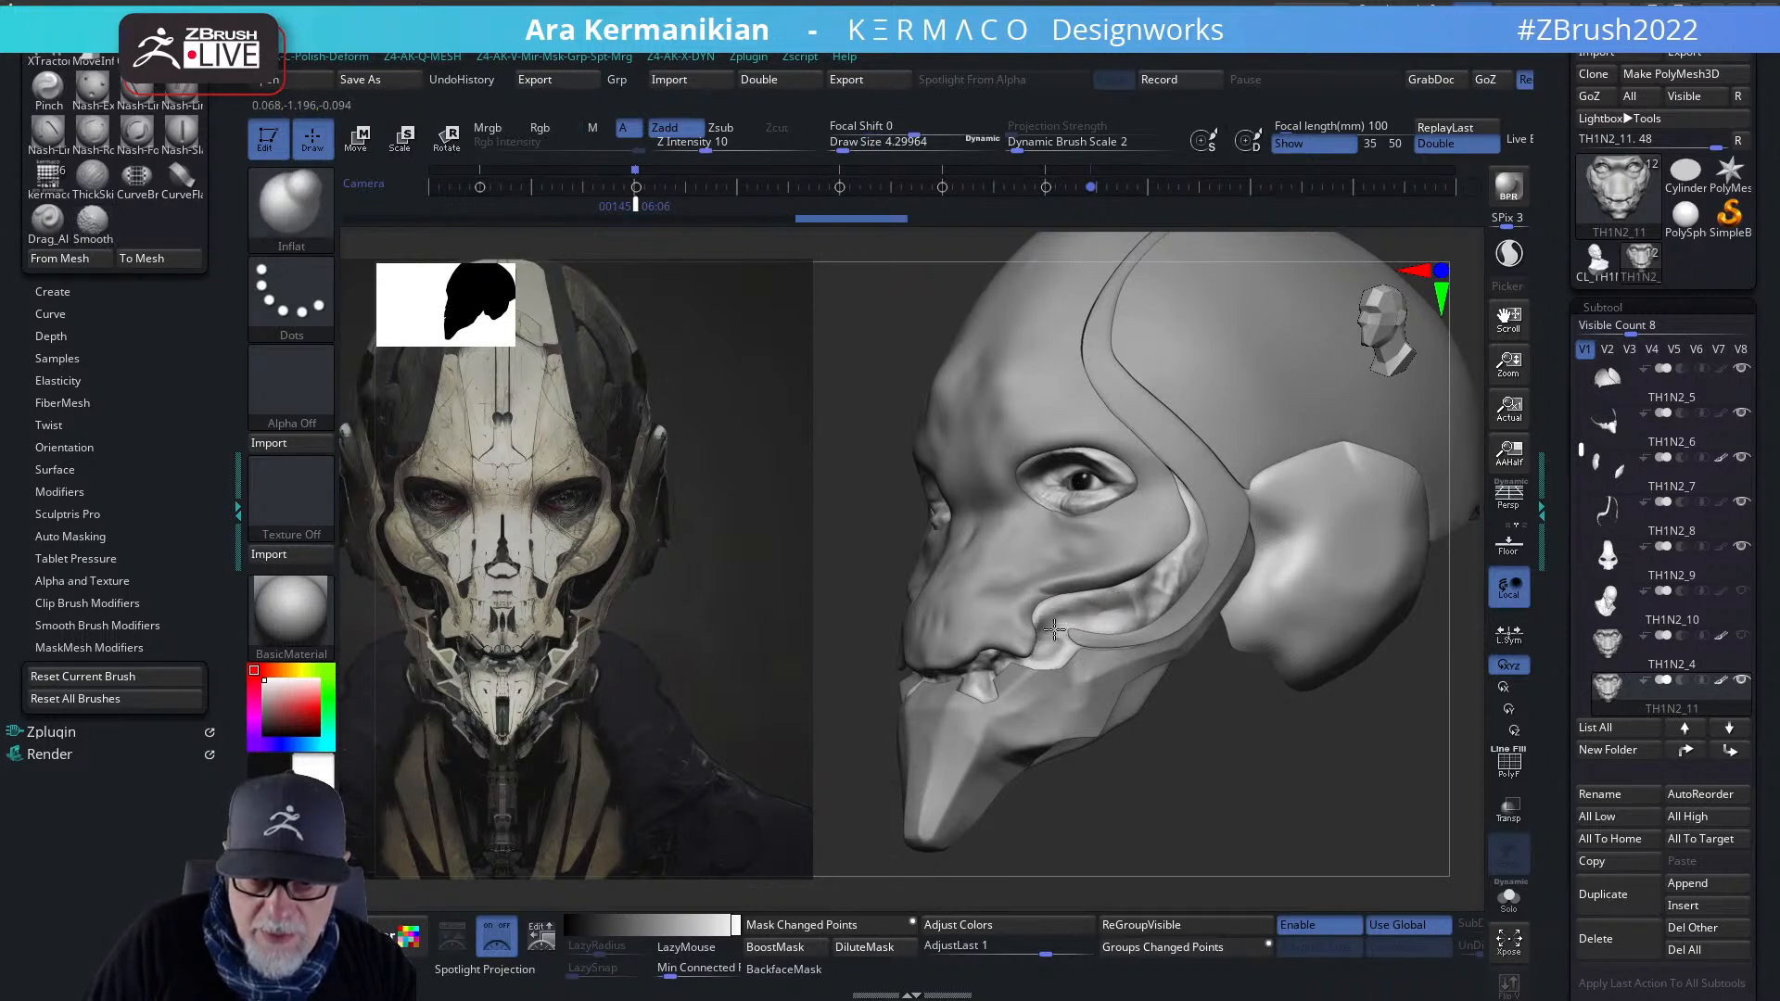
mouse_move(1039, 626)
left_mouse_down()
mouse_move(1126, 602)
mouse_move(1185, 559)
mouse_move(1169, 593)
left_mouse_up()
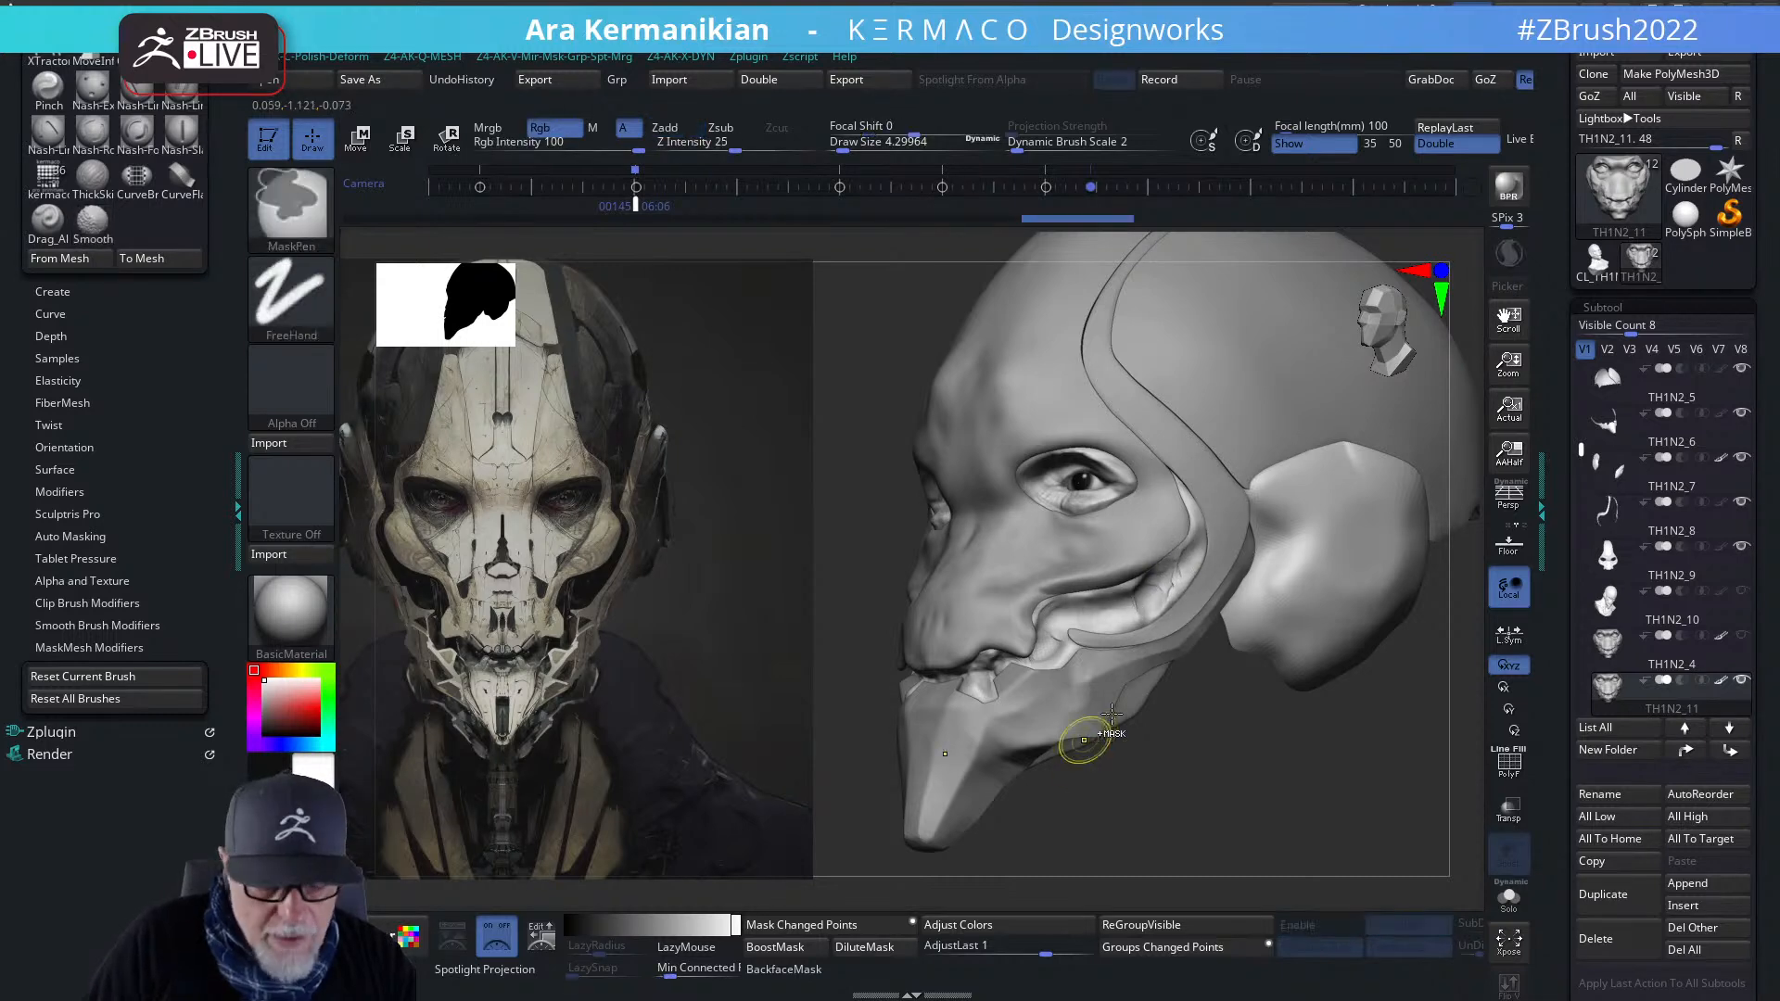
- Delete the higher subdivision levels of the duplicated face subtool
key("ctrl+q")
left_click(1060, 270)
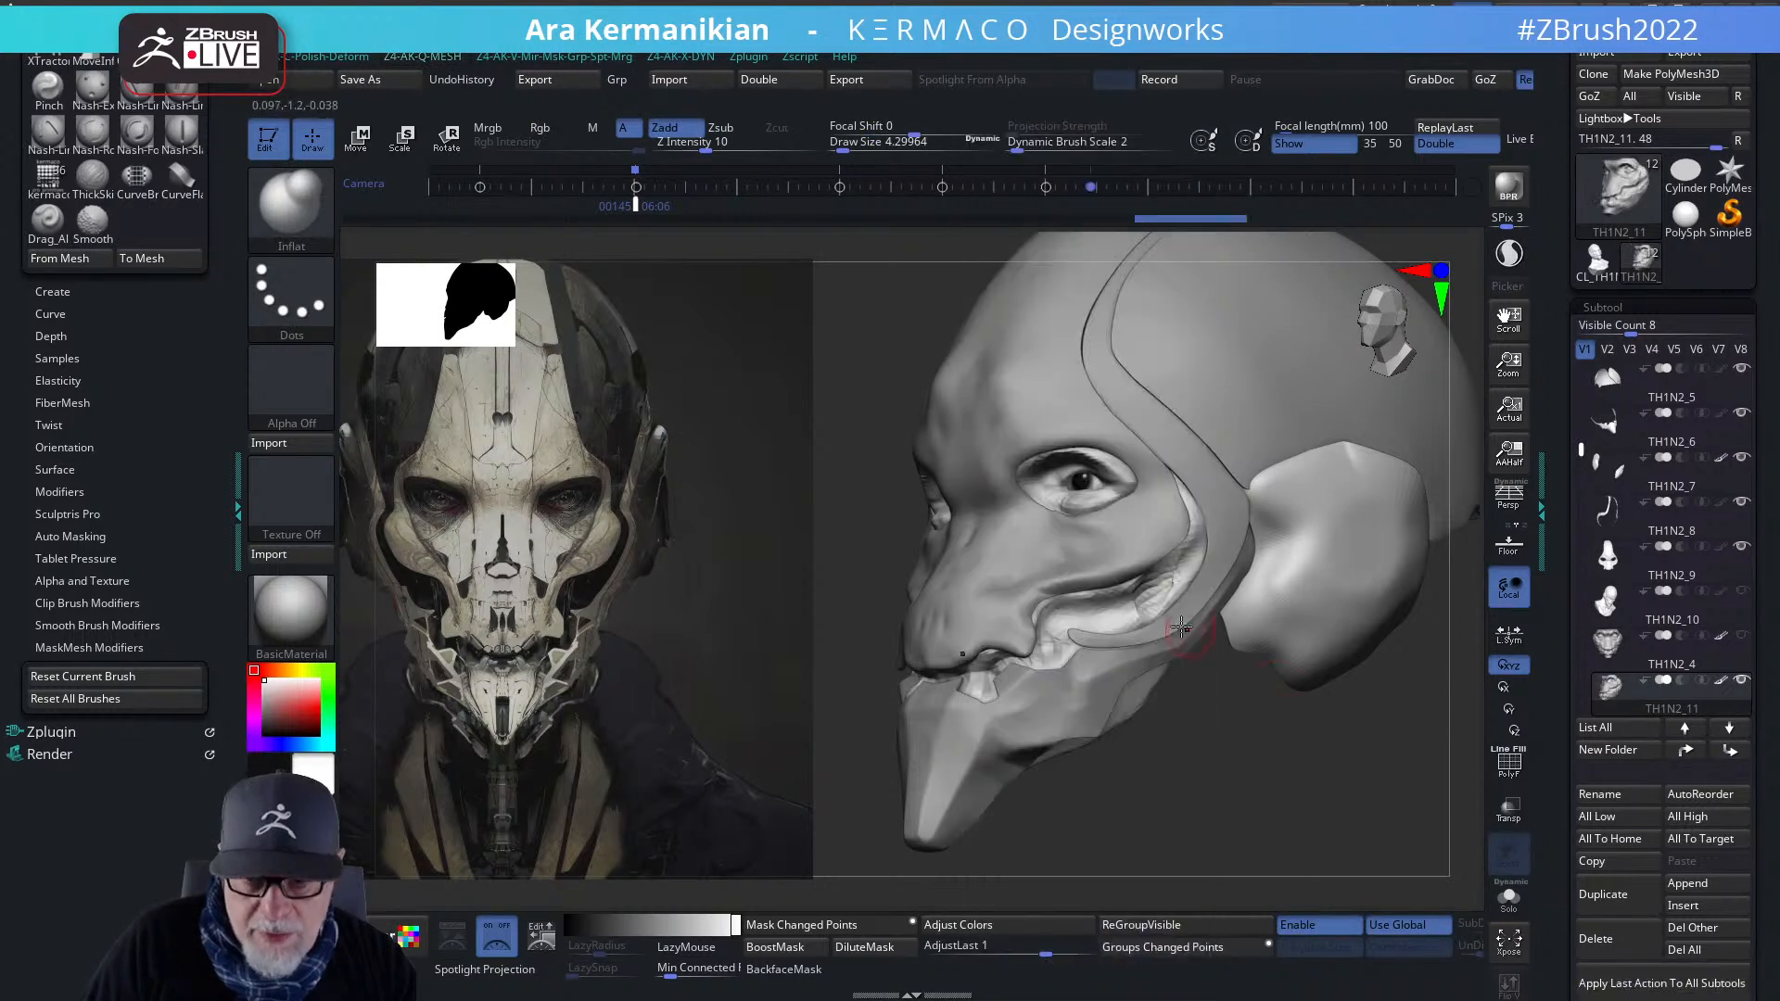
key("ctrl+q")
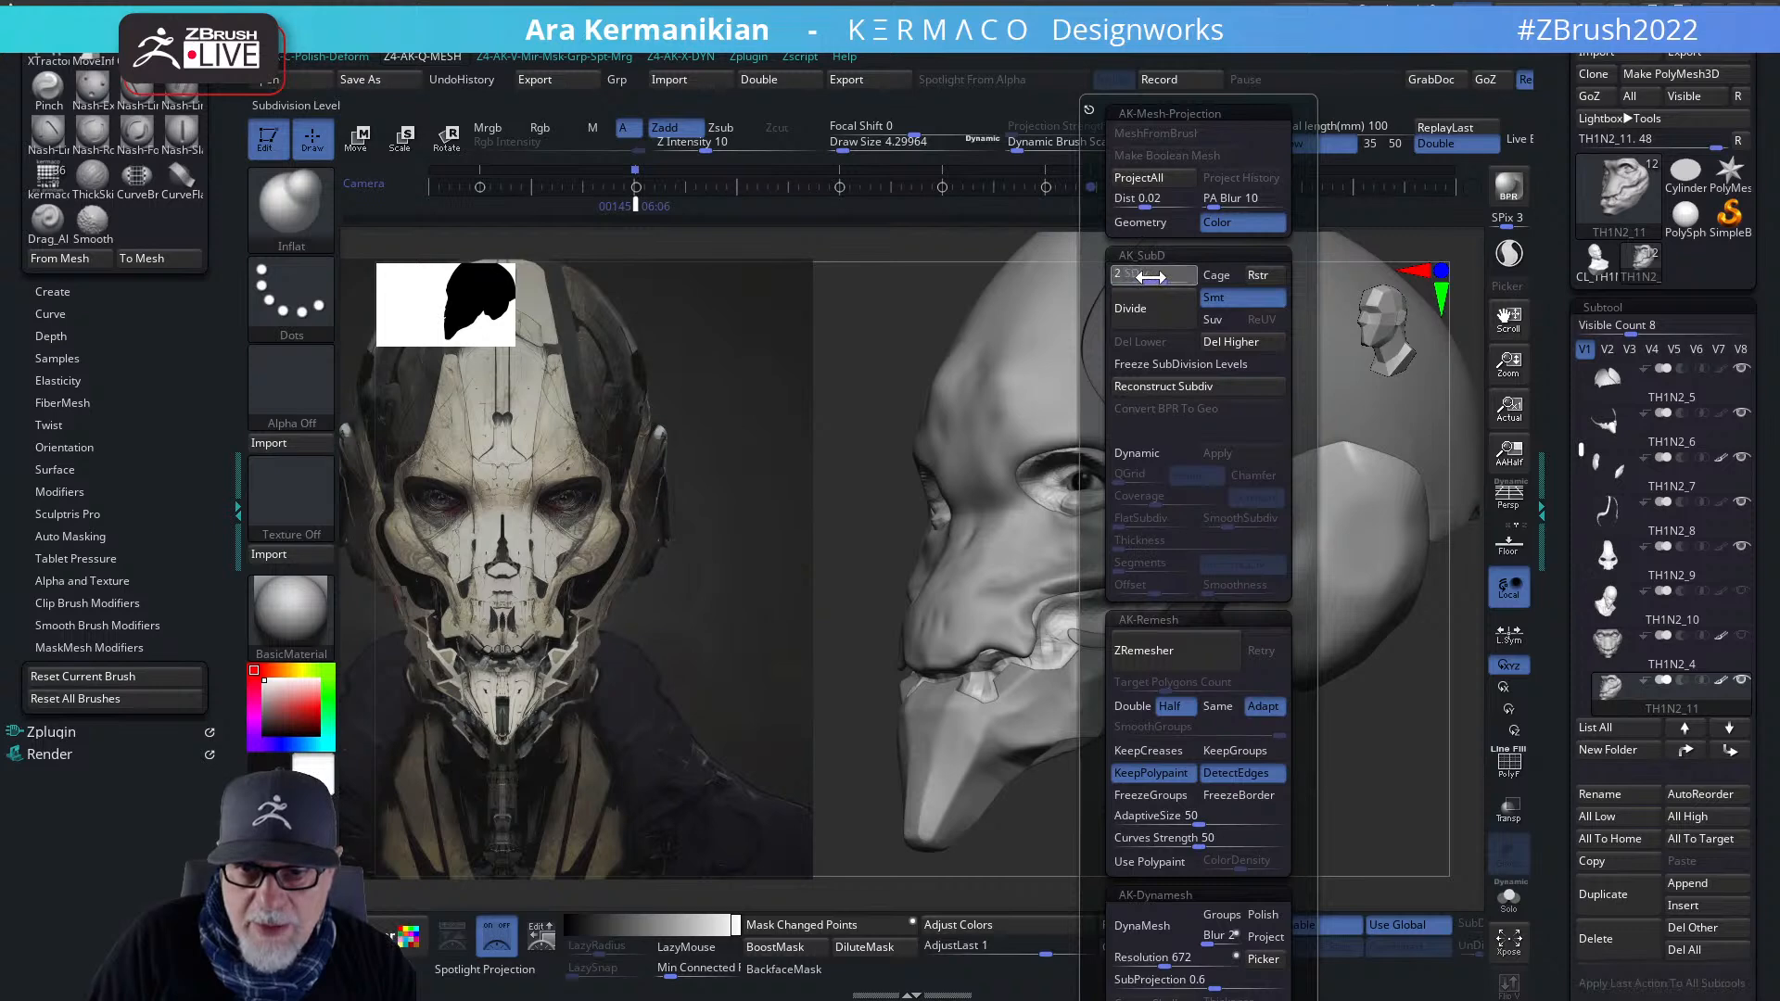
left_click(1231, 339)
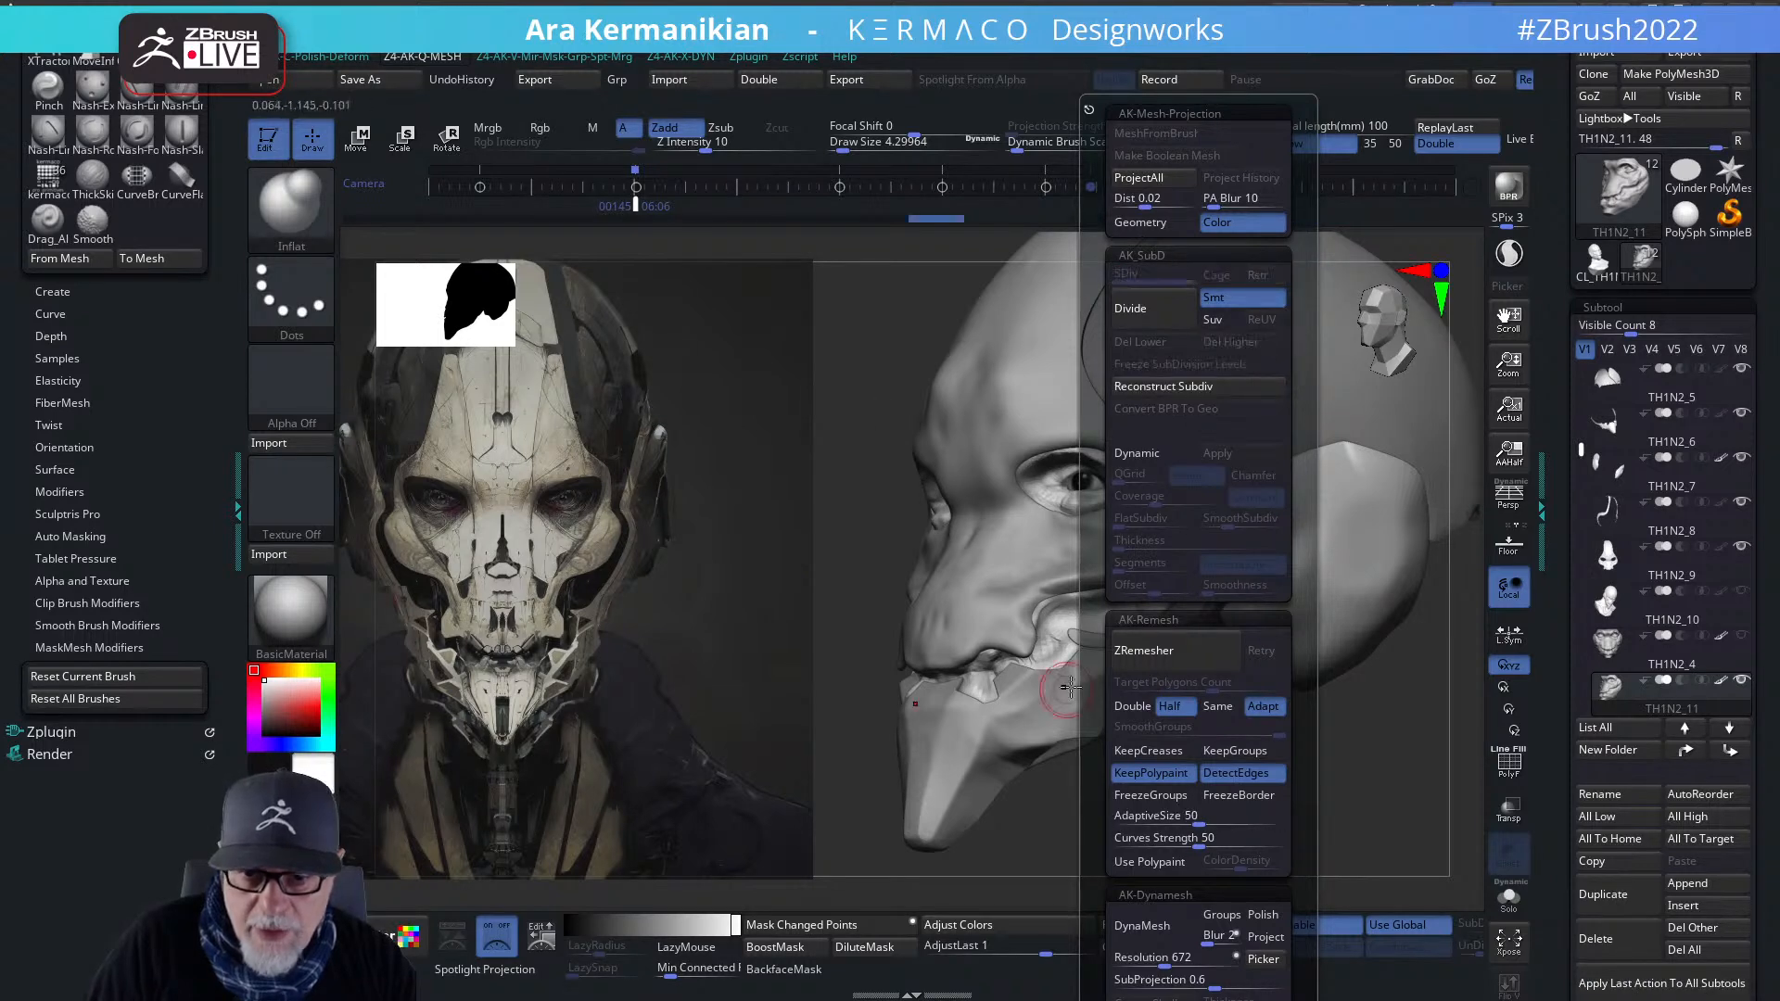
- Smooth and inflate the duplicated face around the cheek recess and mouth corner, isolate the subtool, and undo the last change
key("shift")
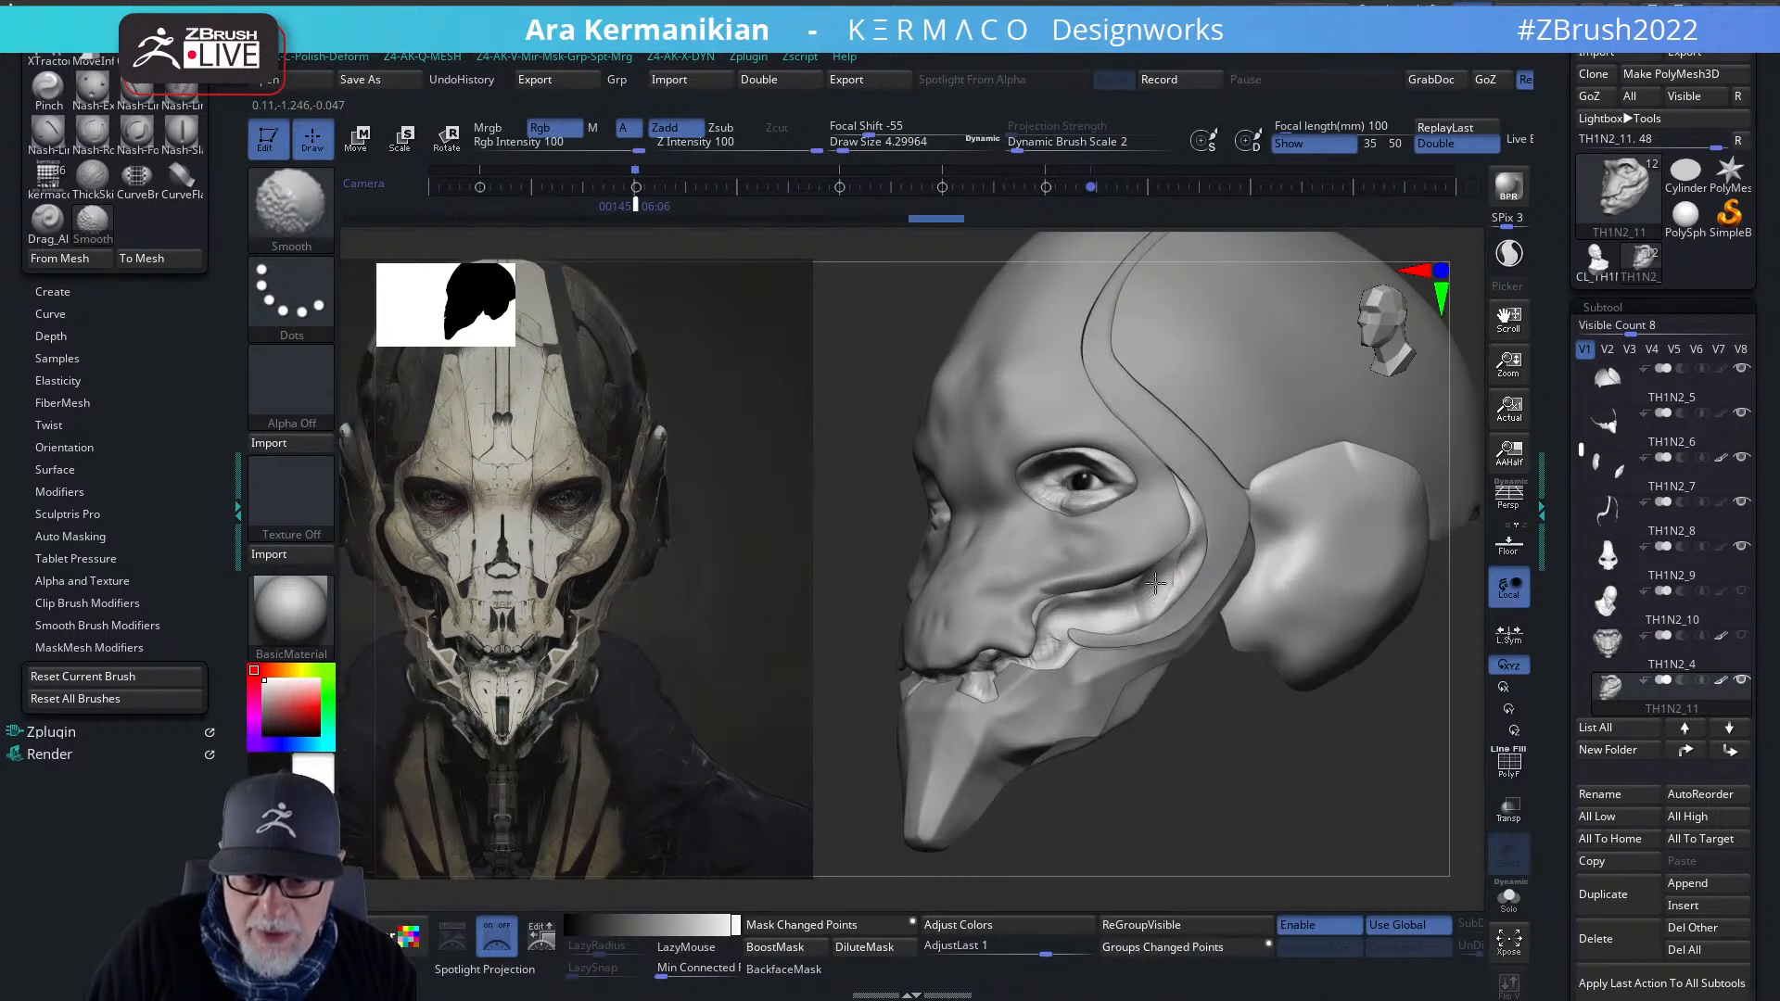
mouse_move(1045, 614)
left_mouse_down("shift")
mouse_move(1150, 584)
mouse_move(1170, 597)
mouse_move(1189, 499)
left_mouse_up("shift")
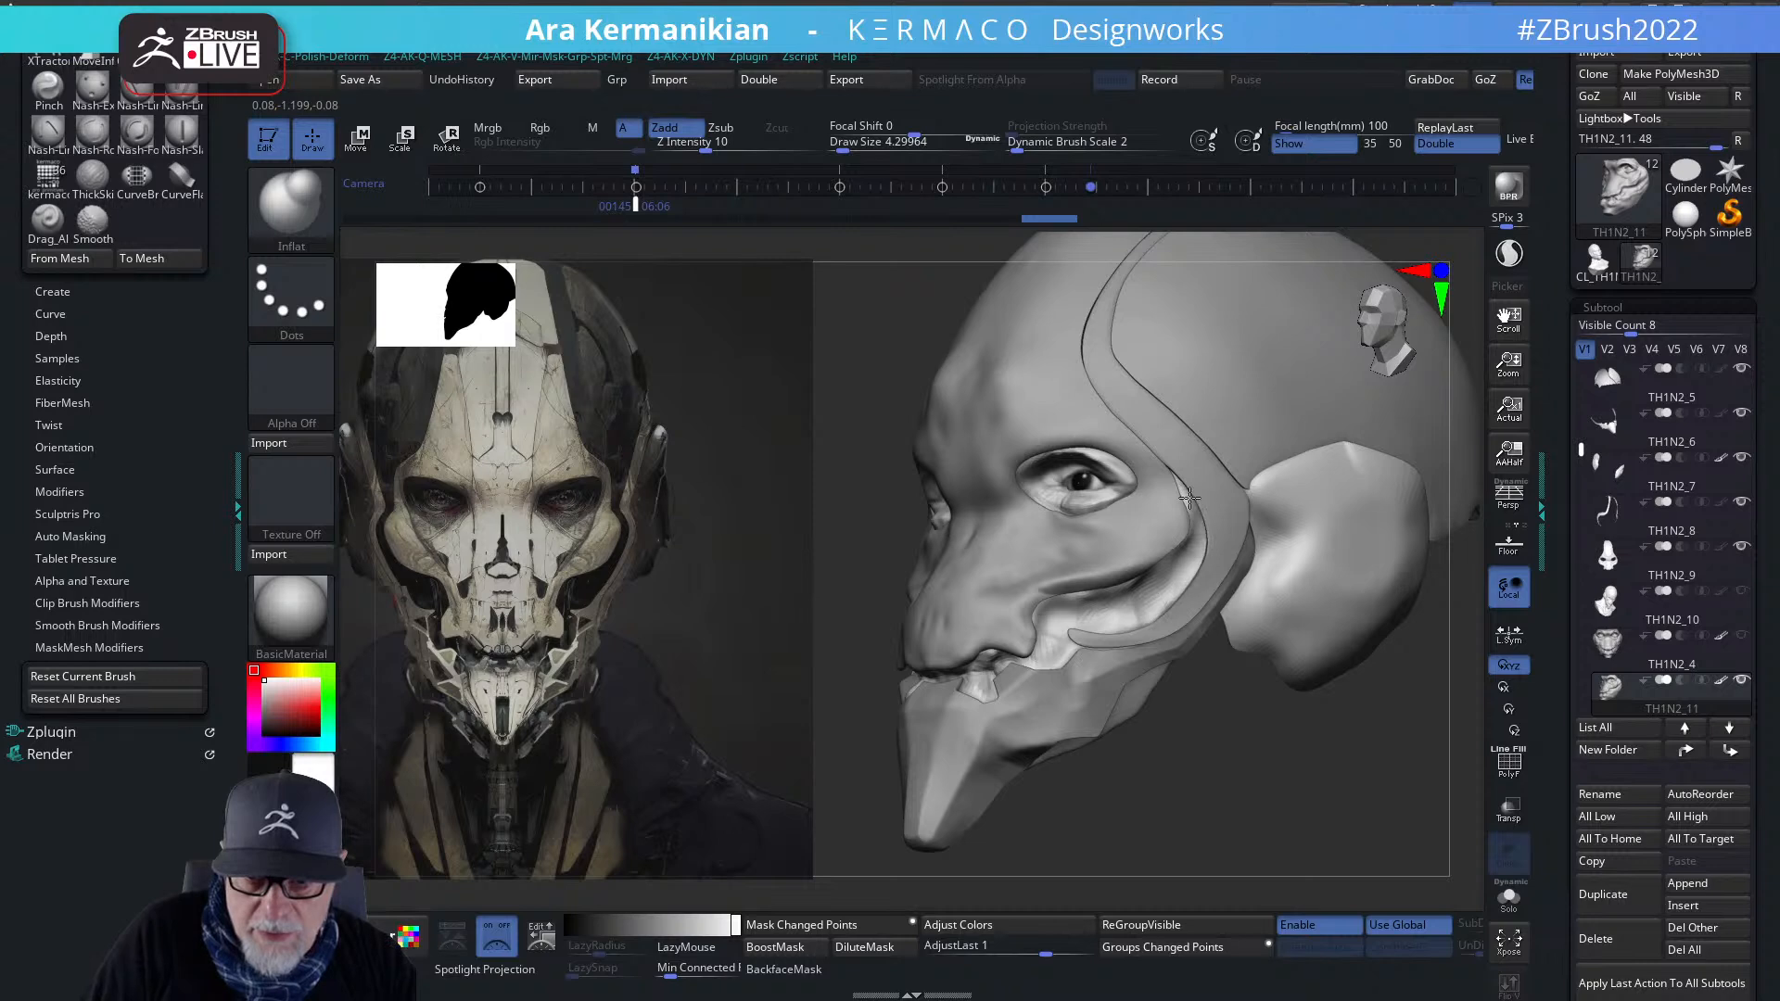
key("shift")
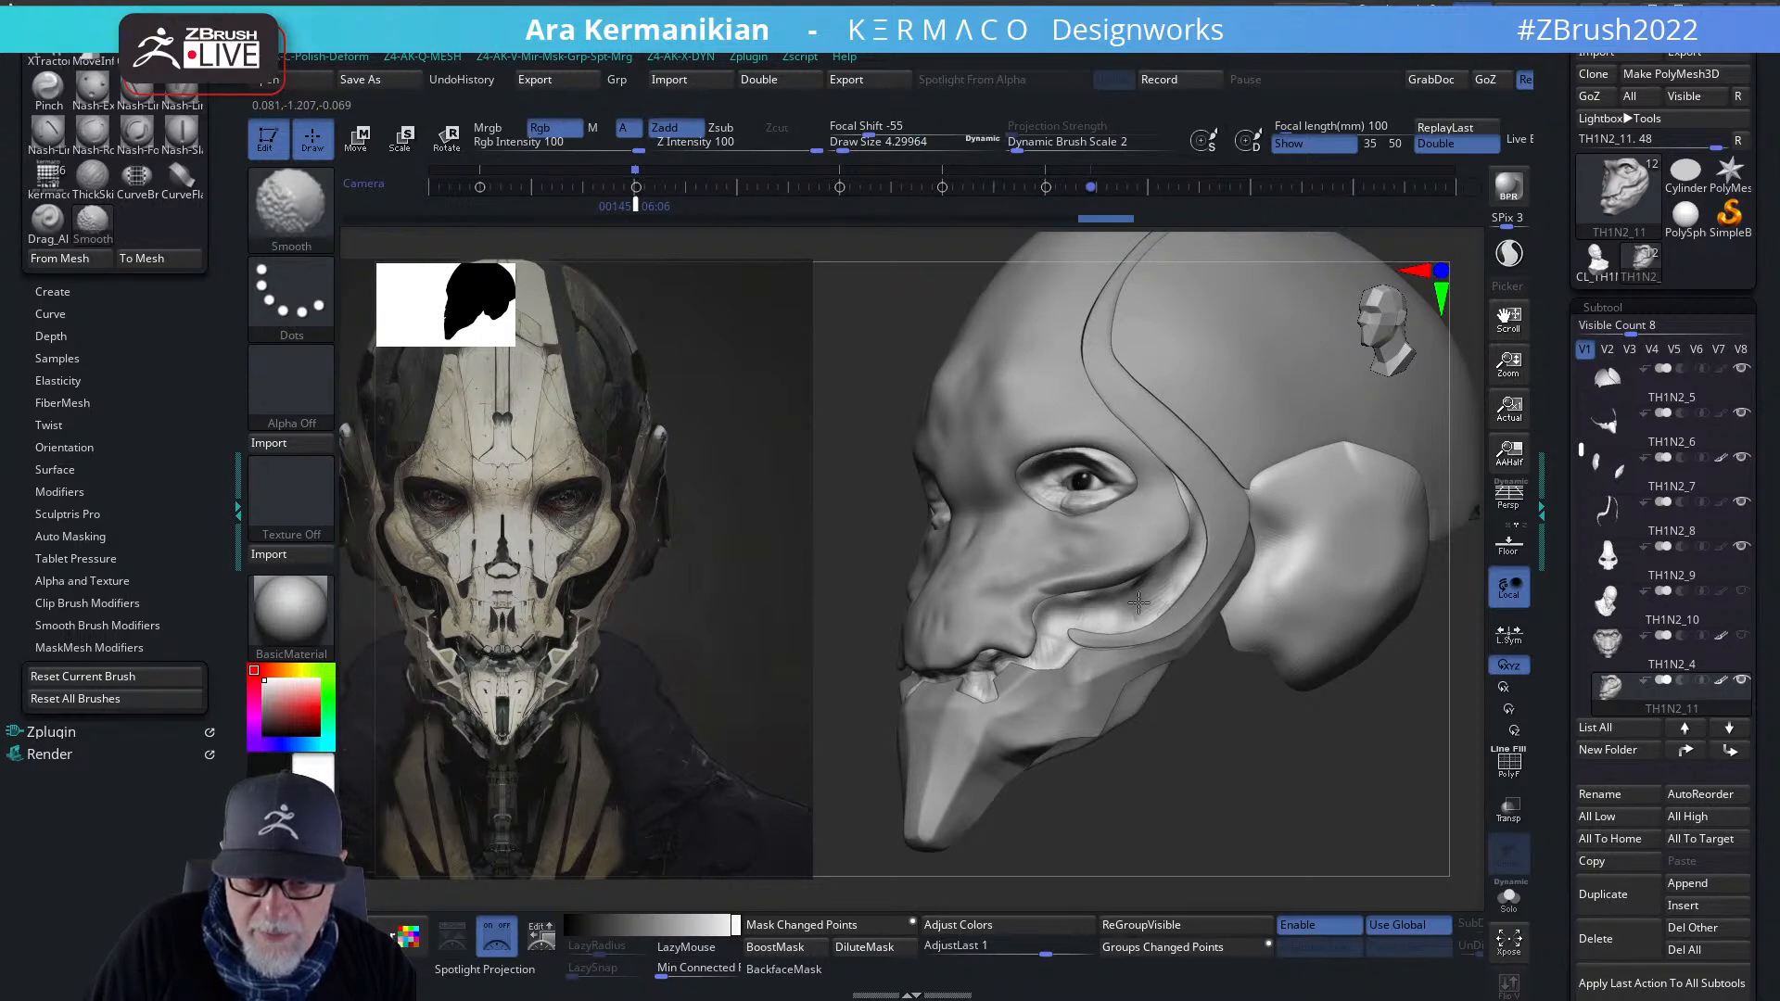
left_click_drag(1316, 797, 1192, 754)
left_click_drag(1075, 723, 977, 672)
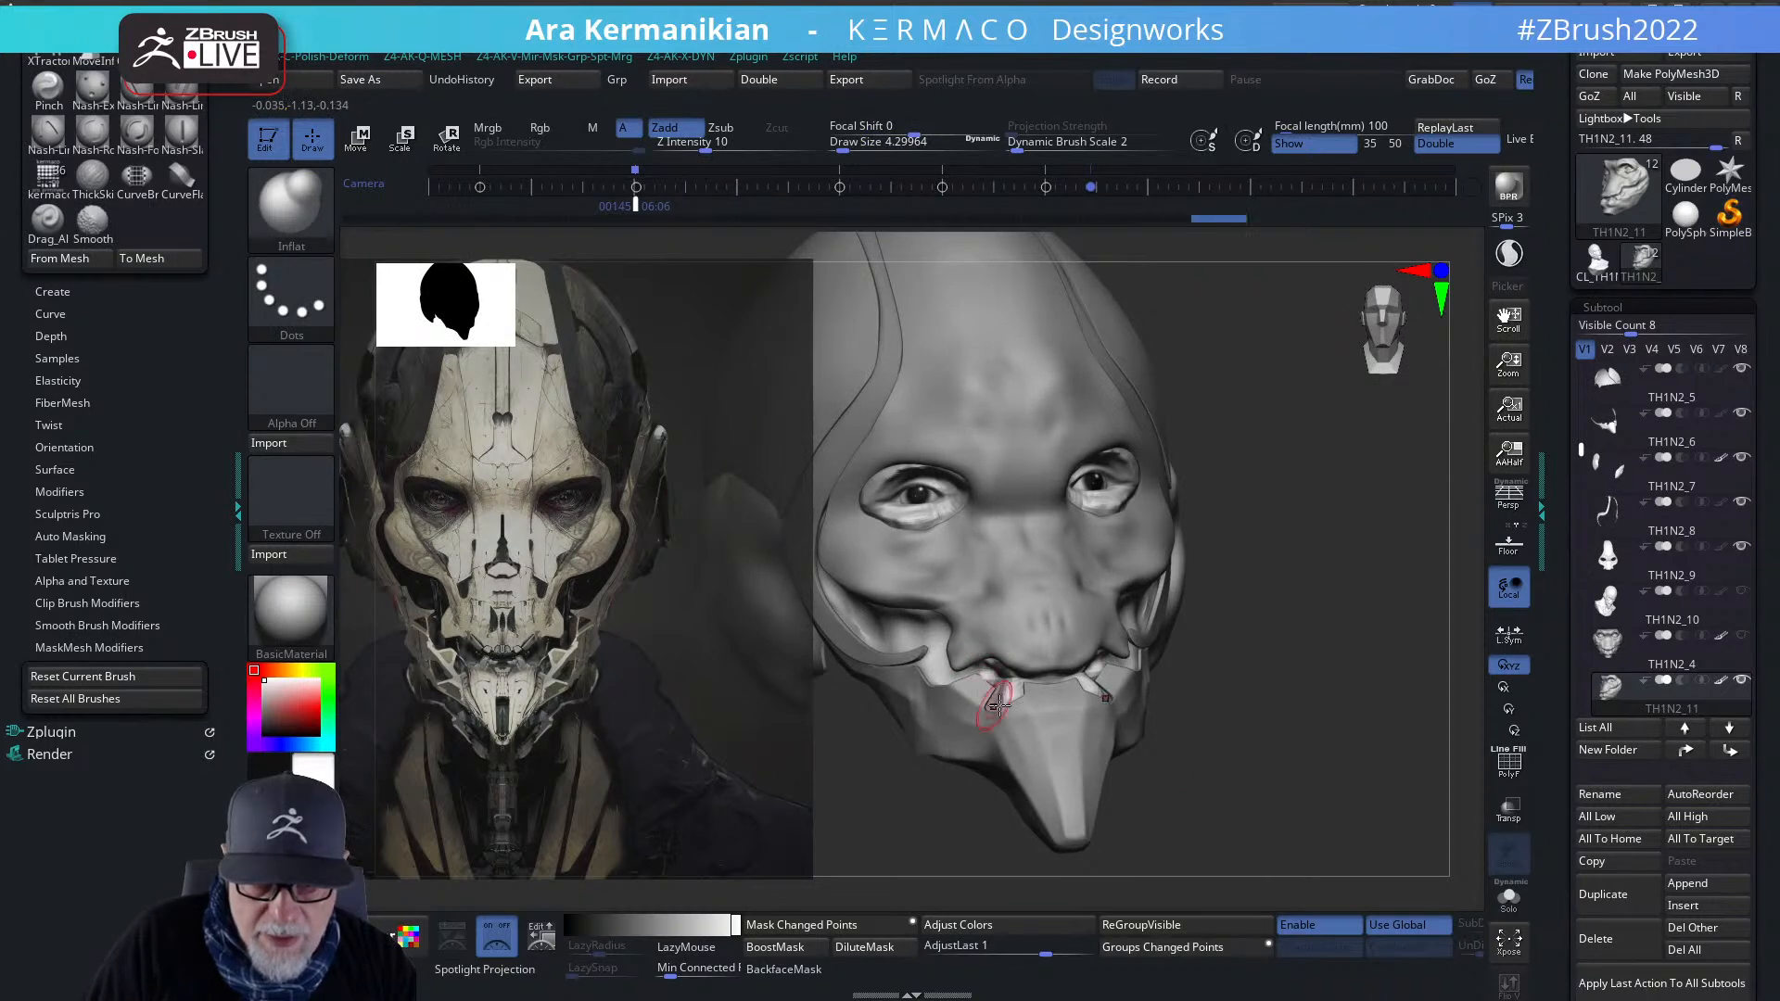
mouse_move(1313, 721)
left_mouse_down()
mouse_move(1154, 582)
mouse_move(1178, 609)
left_mouse_up()
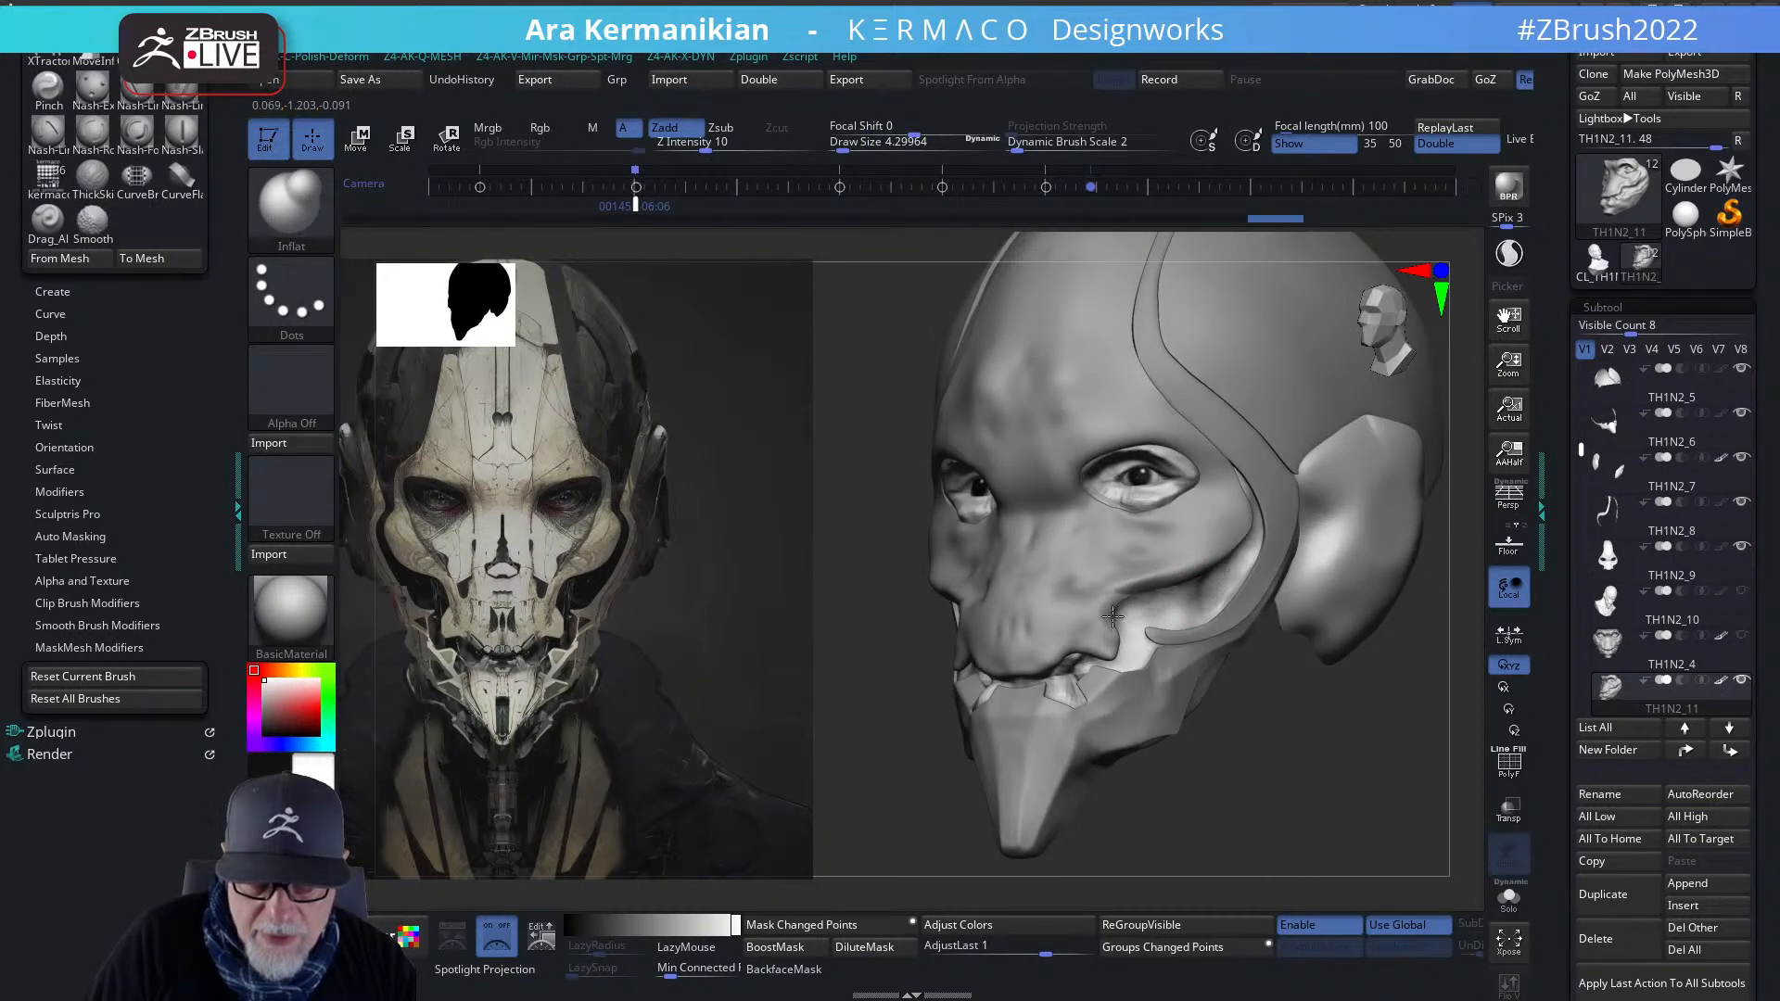
mouse_move(1326, 839)
left_mouse_down()
mouse_move(1302, 840)
mouse_move(1244, 603)
mouse_move(1129, 603)
left_mouse_up()
key("ctrl+z")
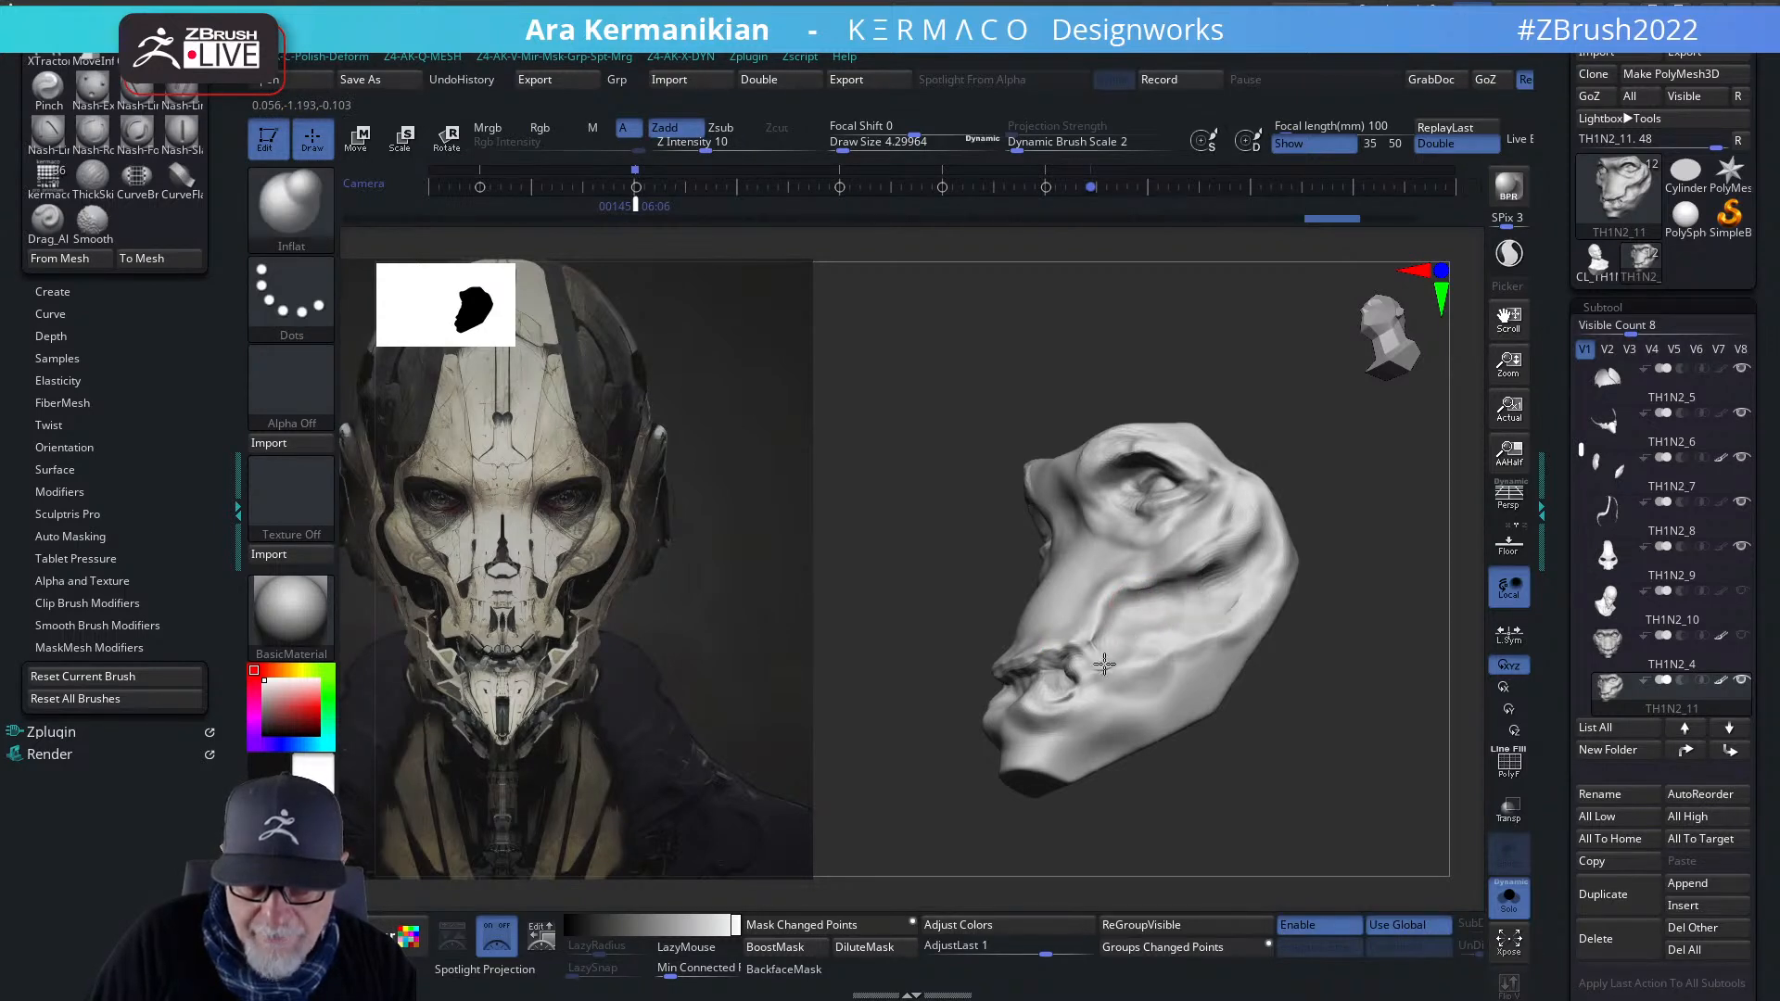
- Smooth beside the isolated face's mouth corner and mask the cheek recess between the eye and the mouth
left_click_drag(1114, 659, 1101, 670, "shift")
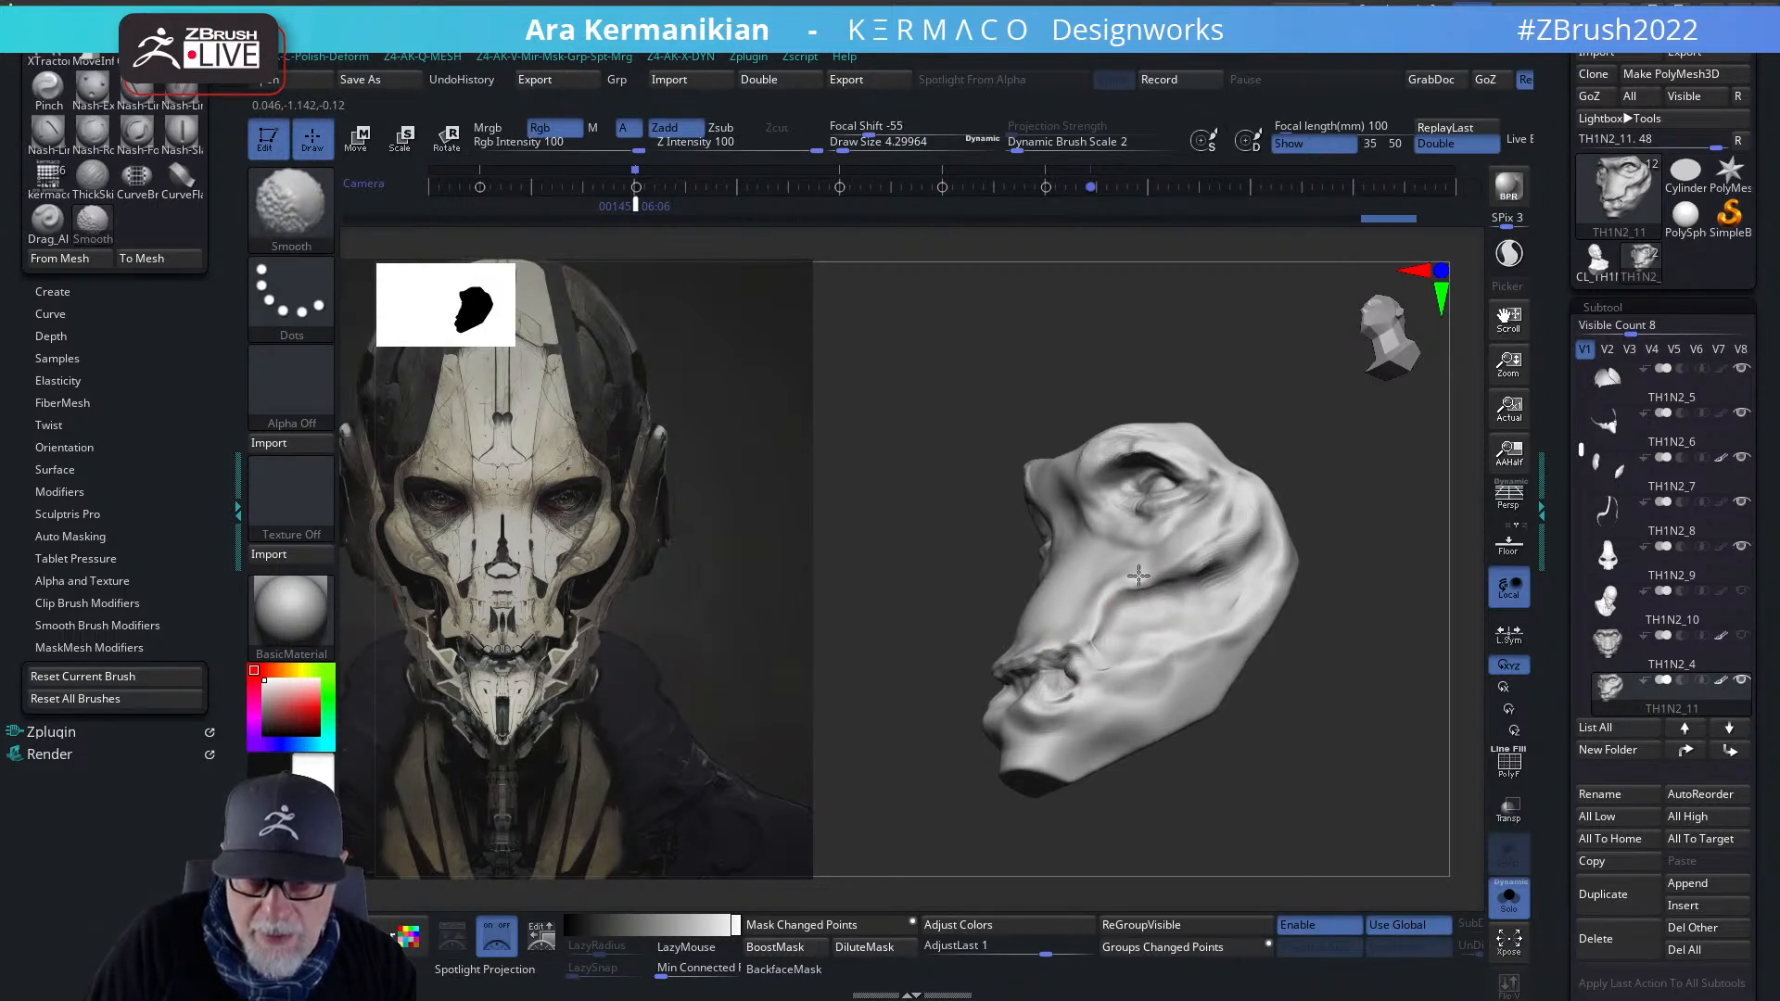
key("ctrl")
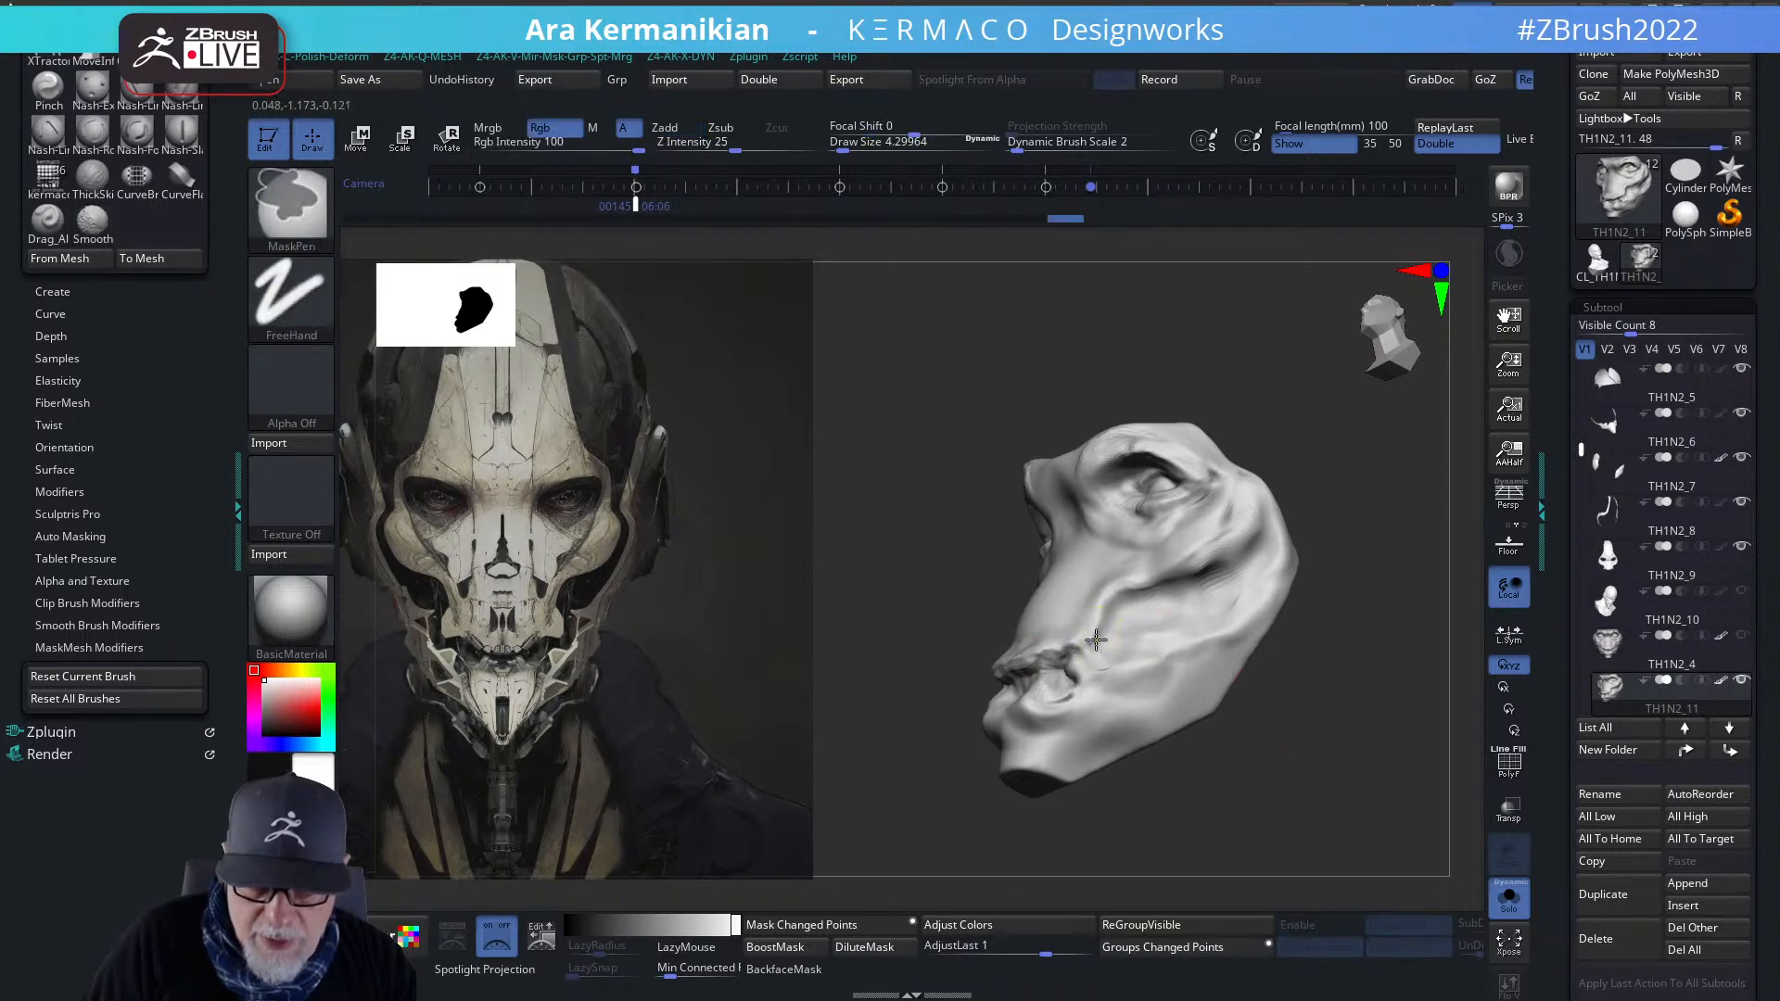
mouse_move(1143, 586)
left_mouse_down("ctrl")
mouse_move(1170, 575)
mouse_move(1123, 674)
mouse_move(1263, 579)
mouse_move(1099, 673)
left_mouse_up("ctrl")
mouse_move(1358, 764)
left_mouse_down()
mouse_move(1371, 788)
mouse_move(1341, 739)
mouse_move(1379, 661)
mouse_move(1240, 620)
left_mouse_up()
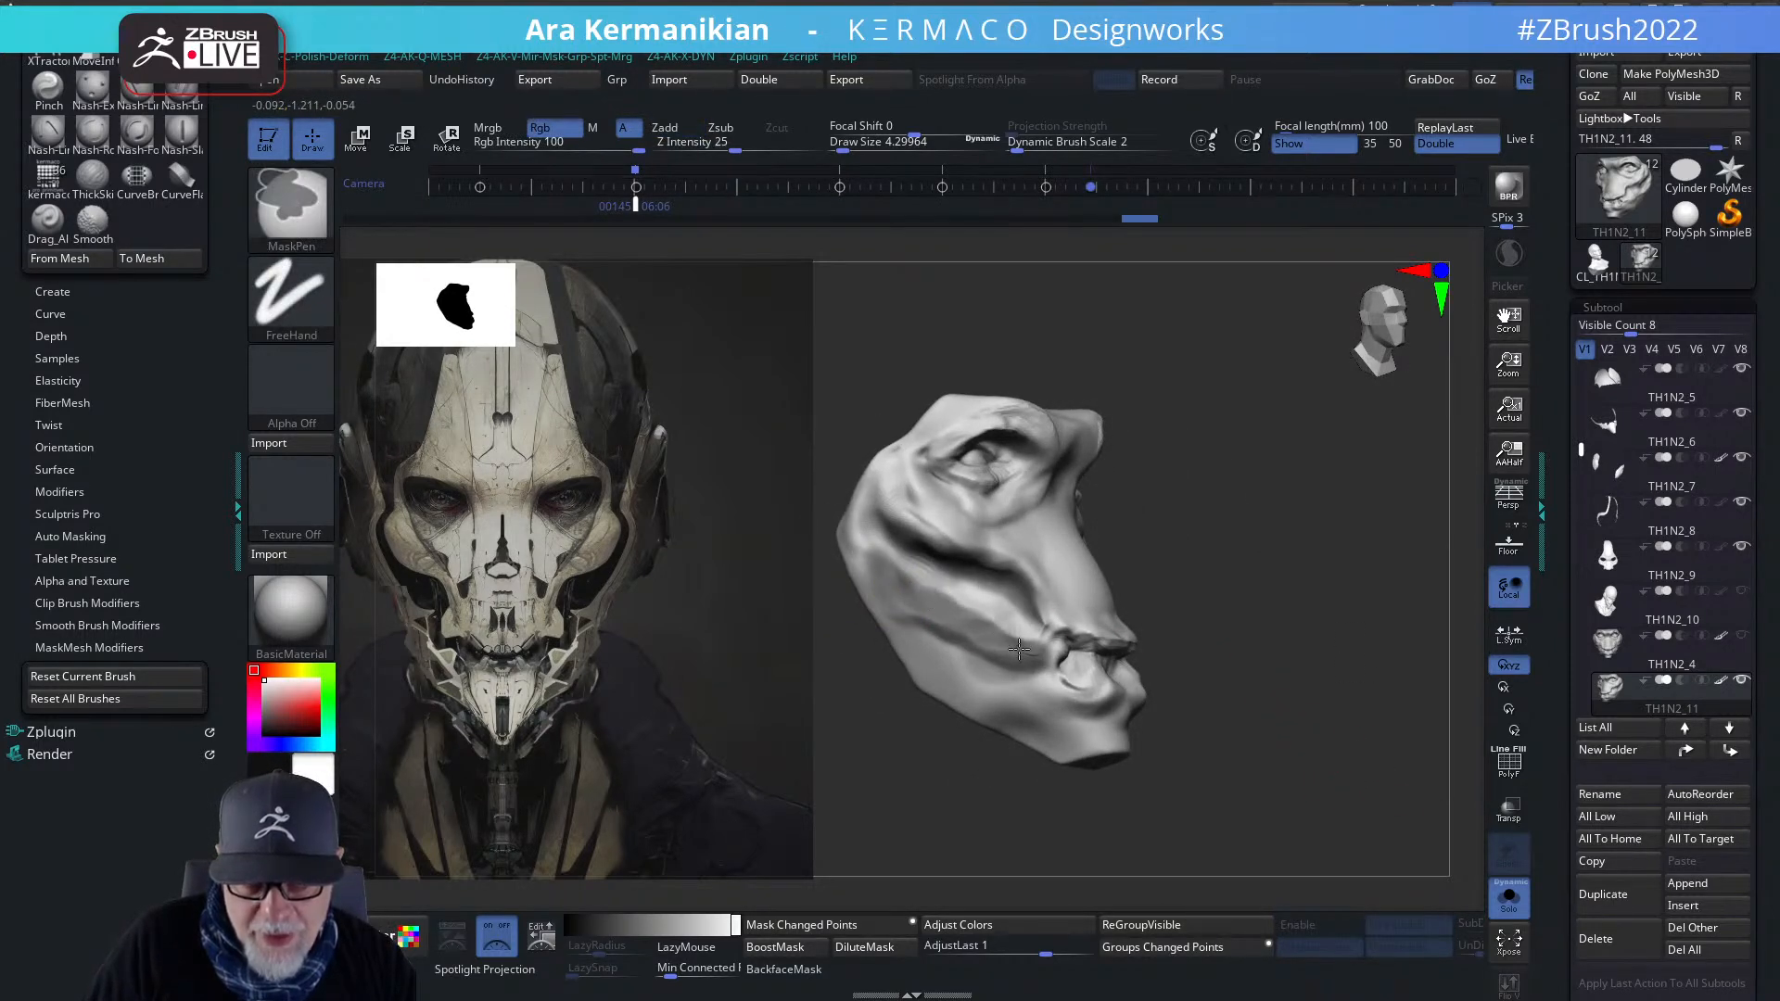
mouse_move(1354, 727)
left_mouse_down()
mouse_move(1390, 719)
mouse_move(1359, 675)
mouse_move(1401, 731)
left_mouse_up()
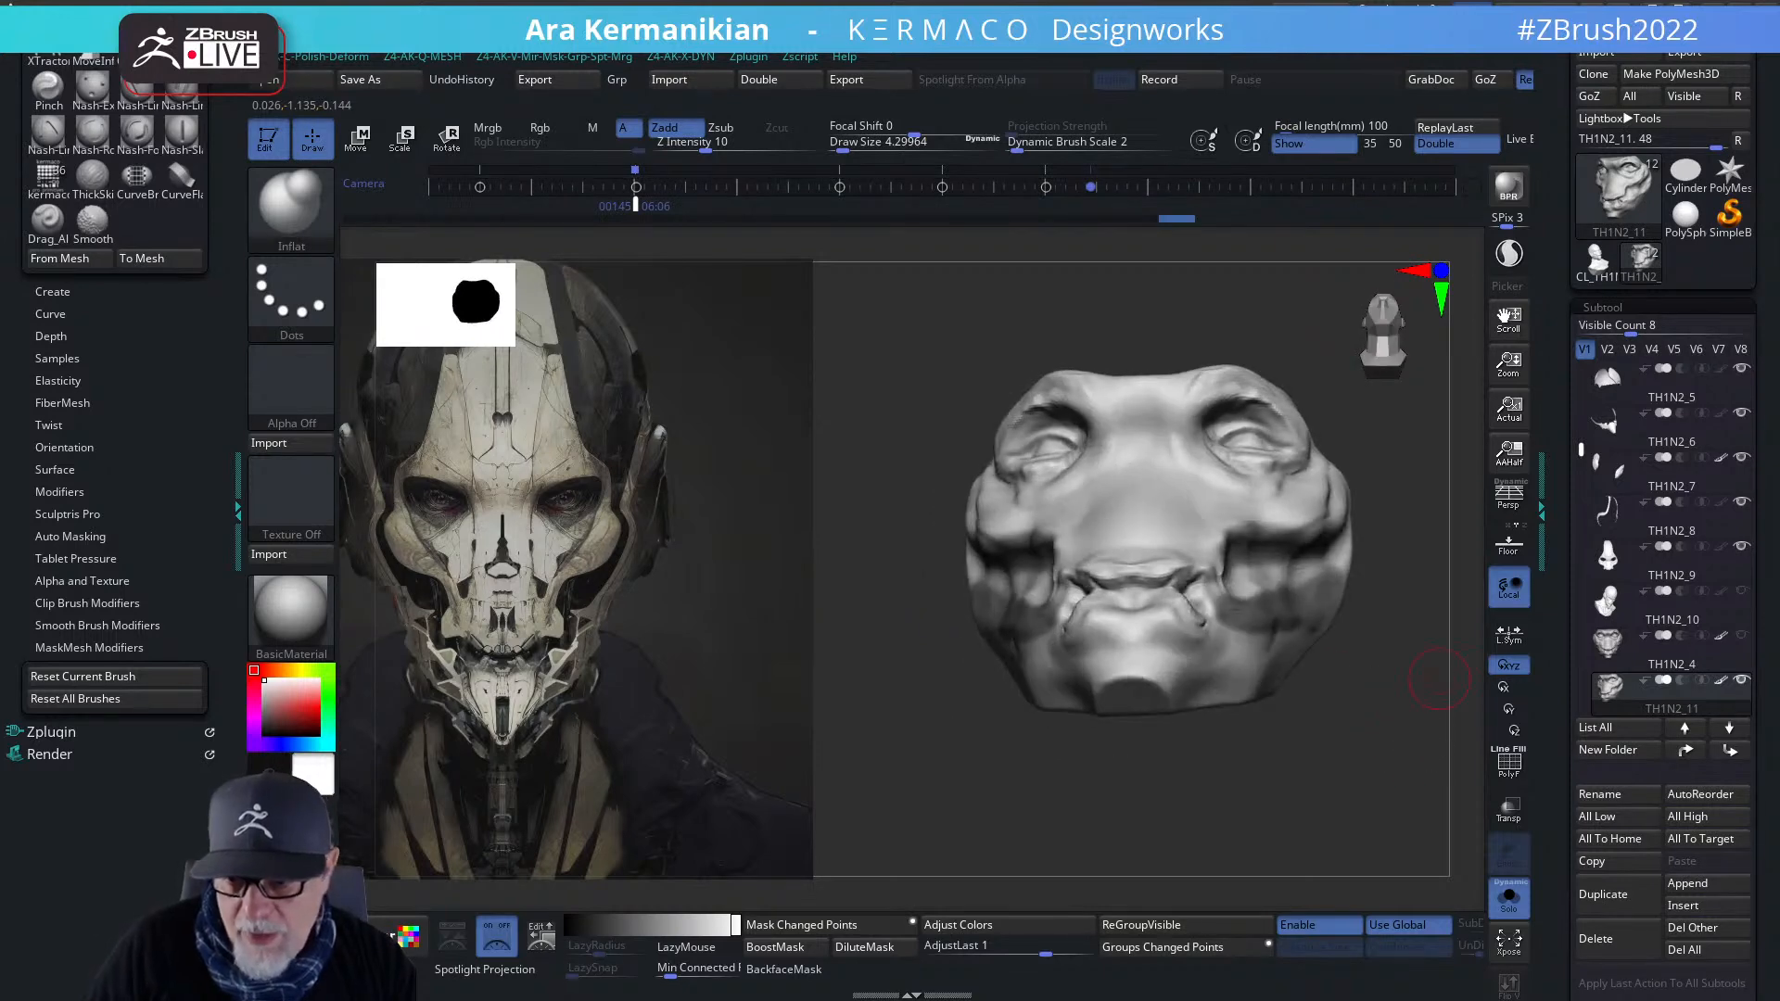
- Run Slime Bridge on the masked face with Tension 26.43678, Bridges 13, Branches 0 and Capillaries 0
left_click_drag(1568, 853, 1619, 608)
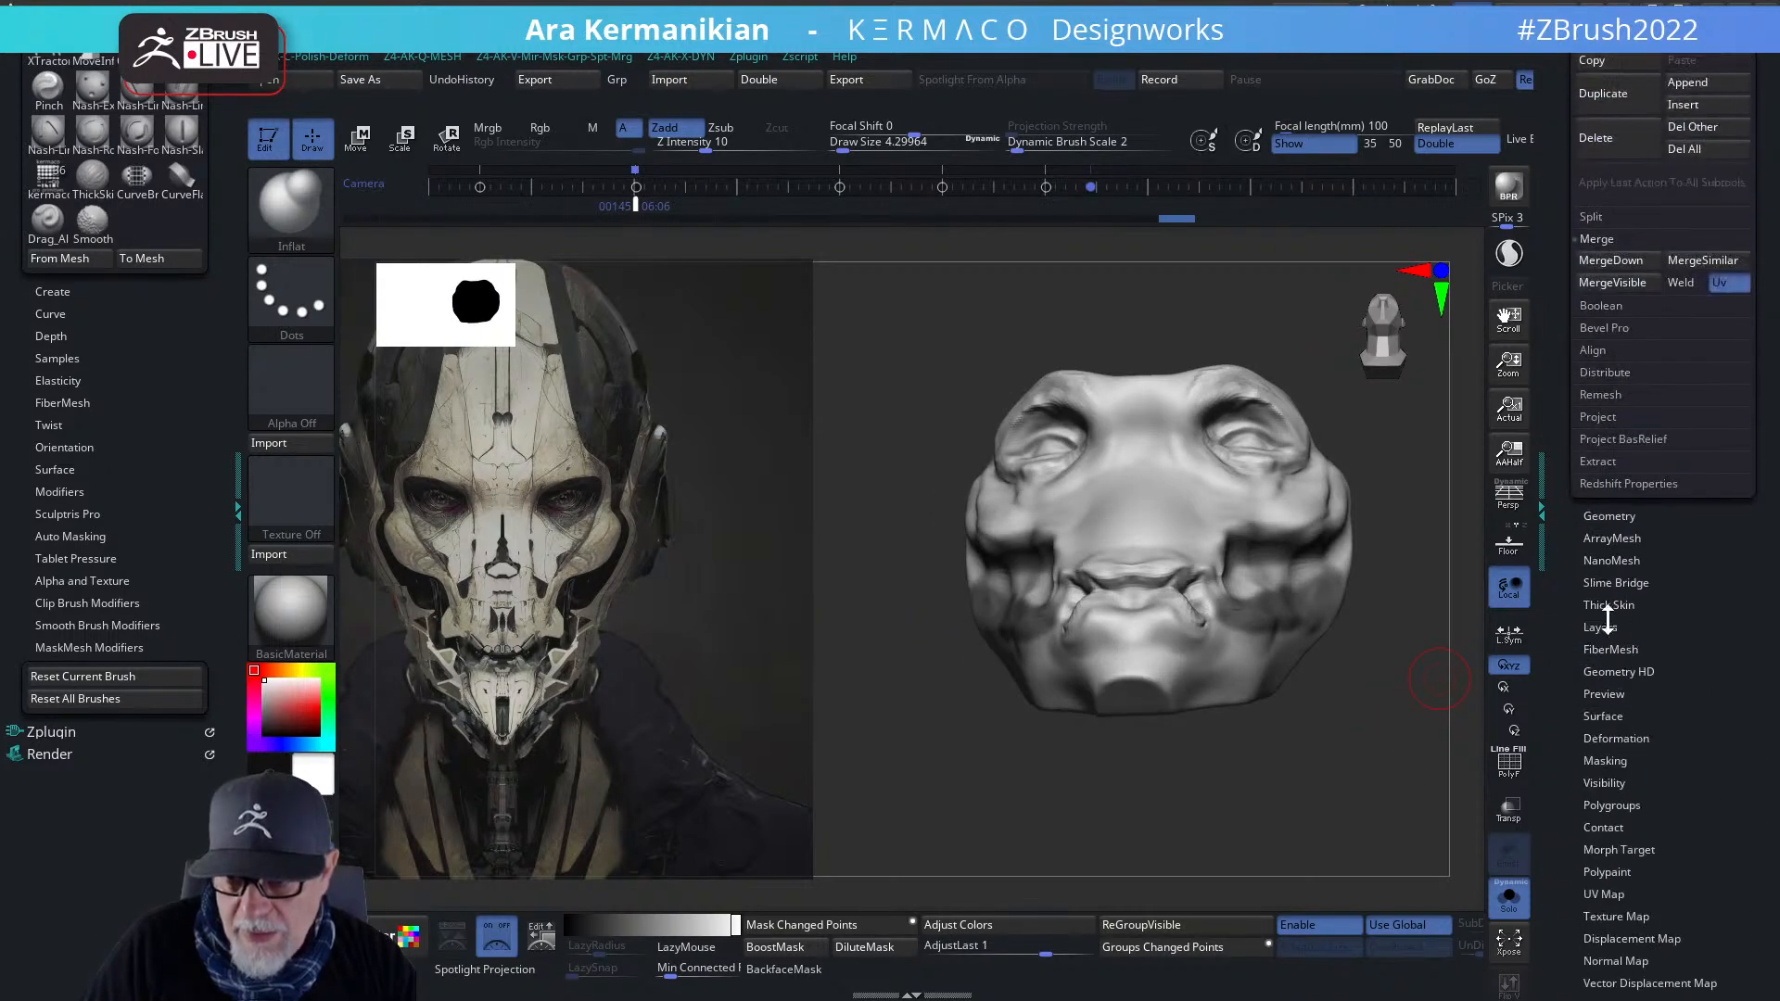
left_click(1594, 582)
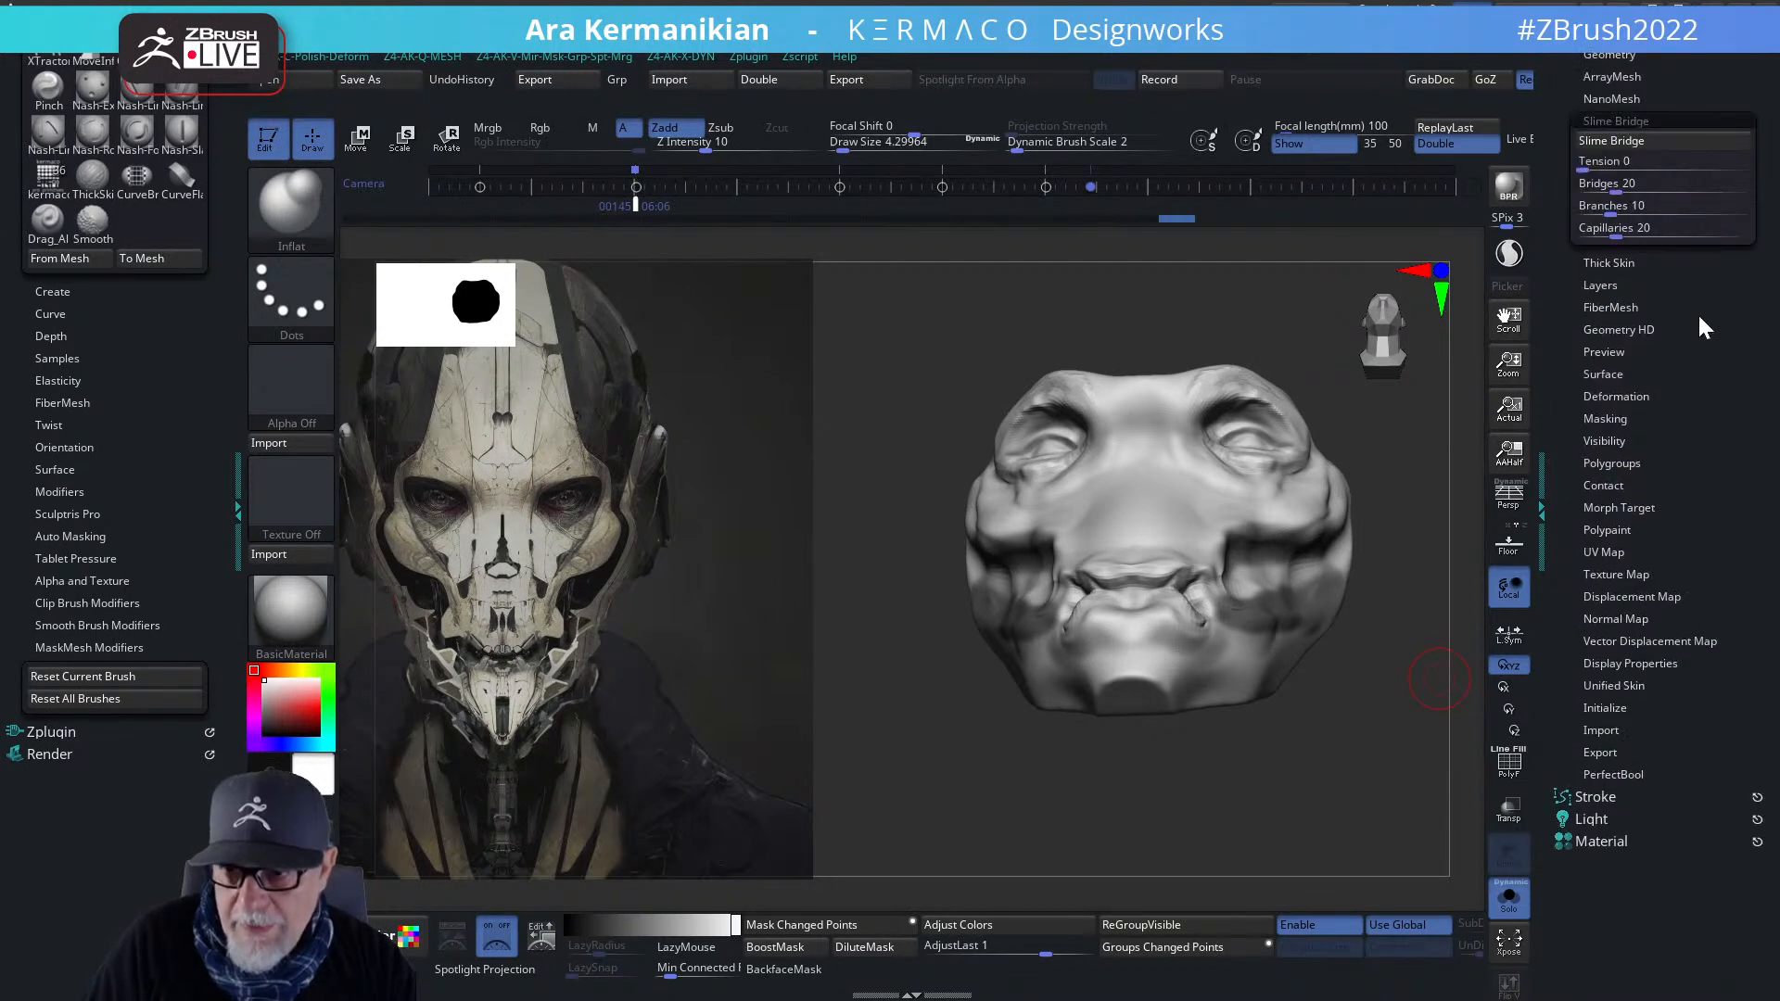
scroll(1697, 370, "up", 5)
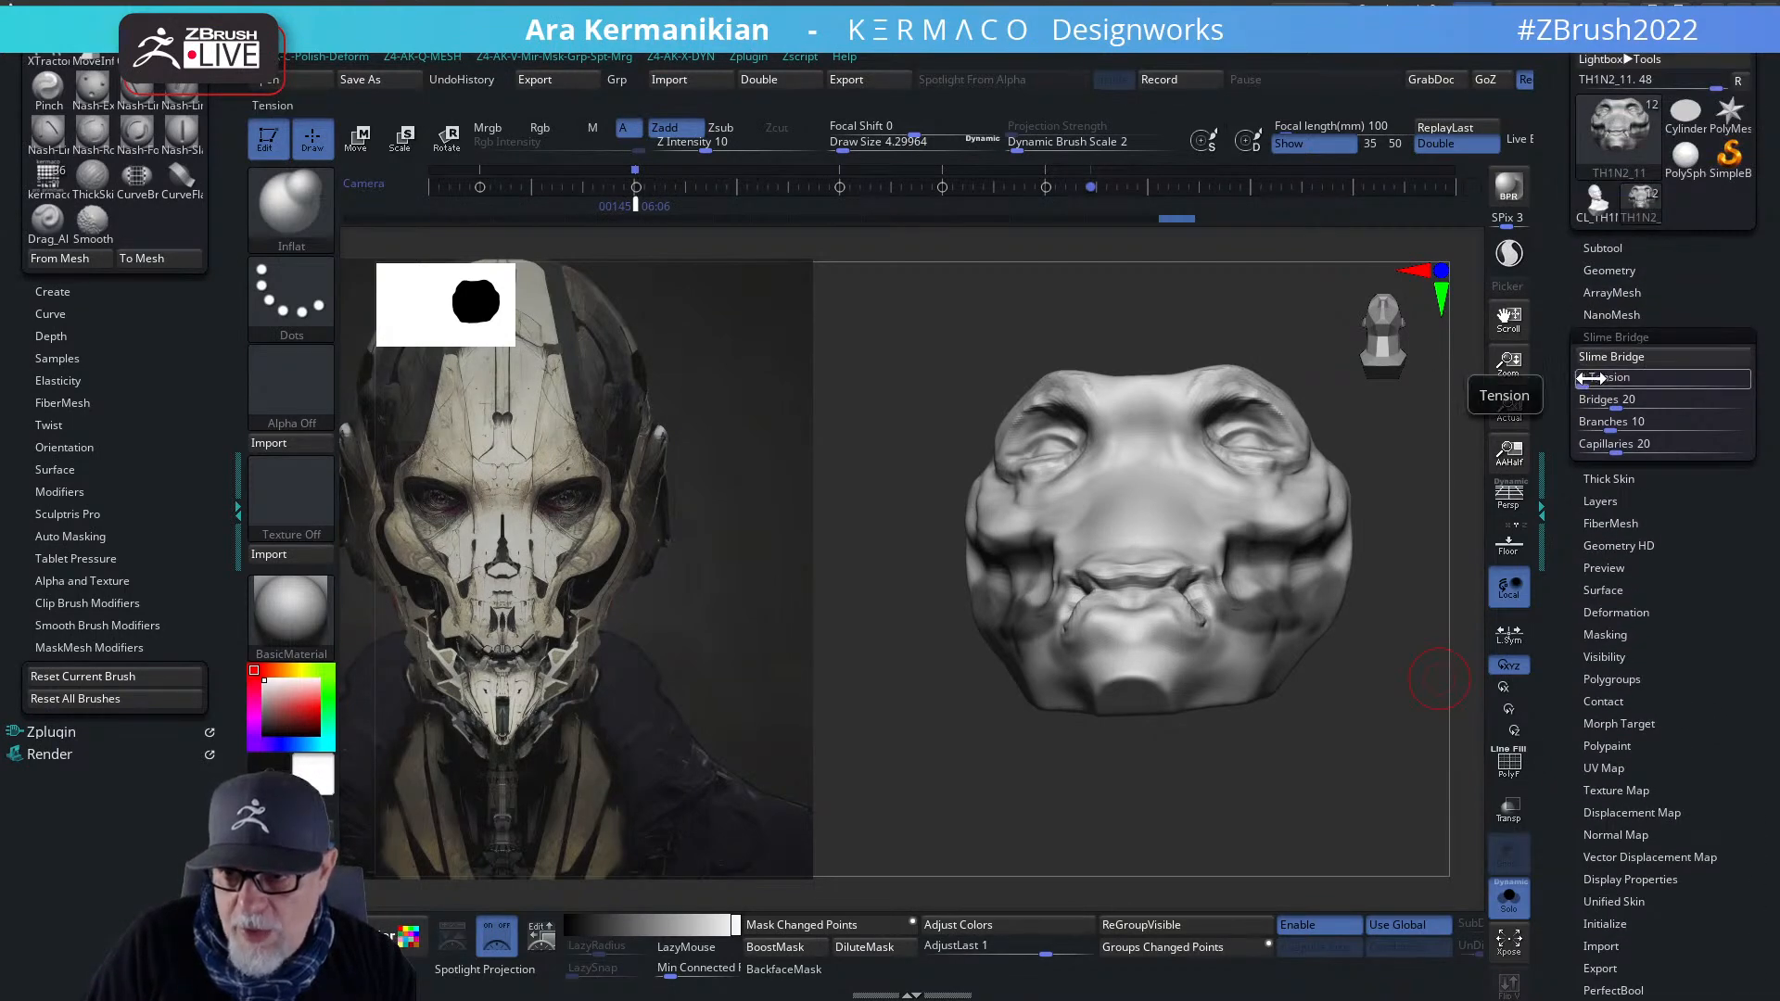
left_click_drag(1585, 379, 1623, 380)
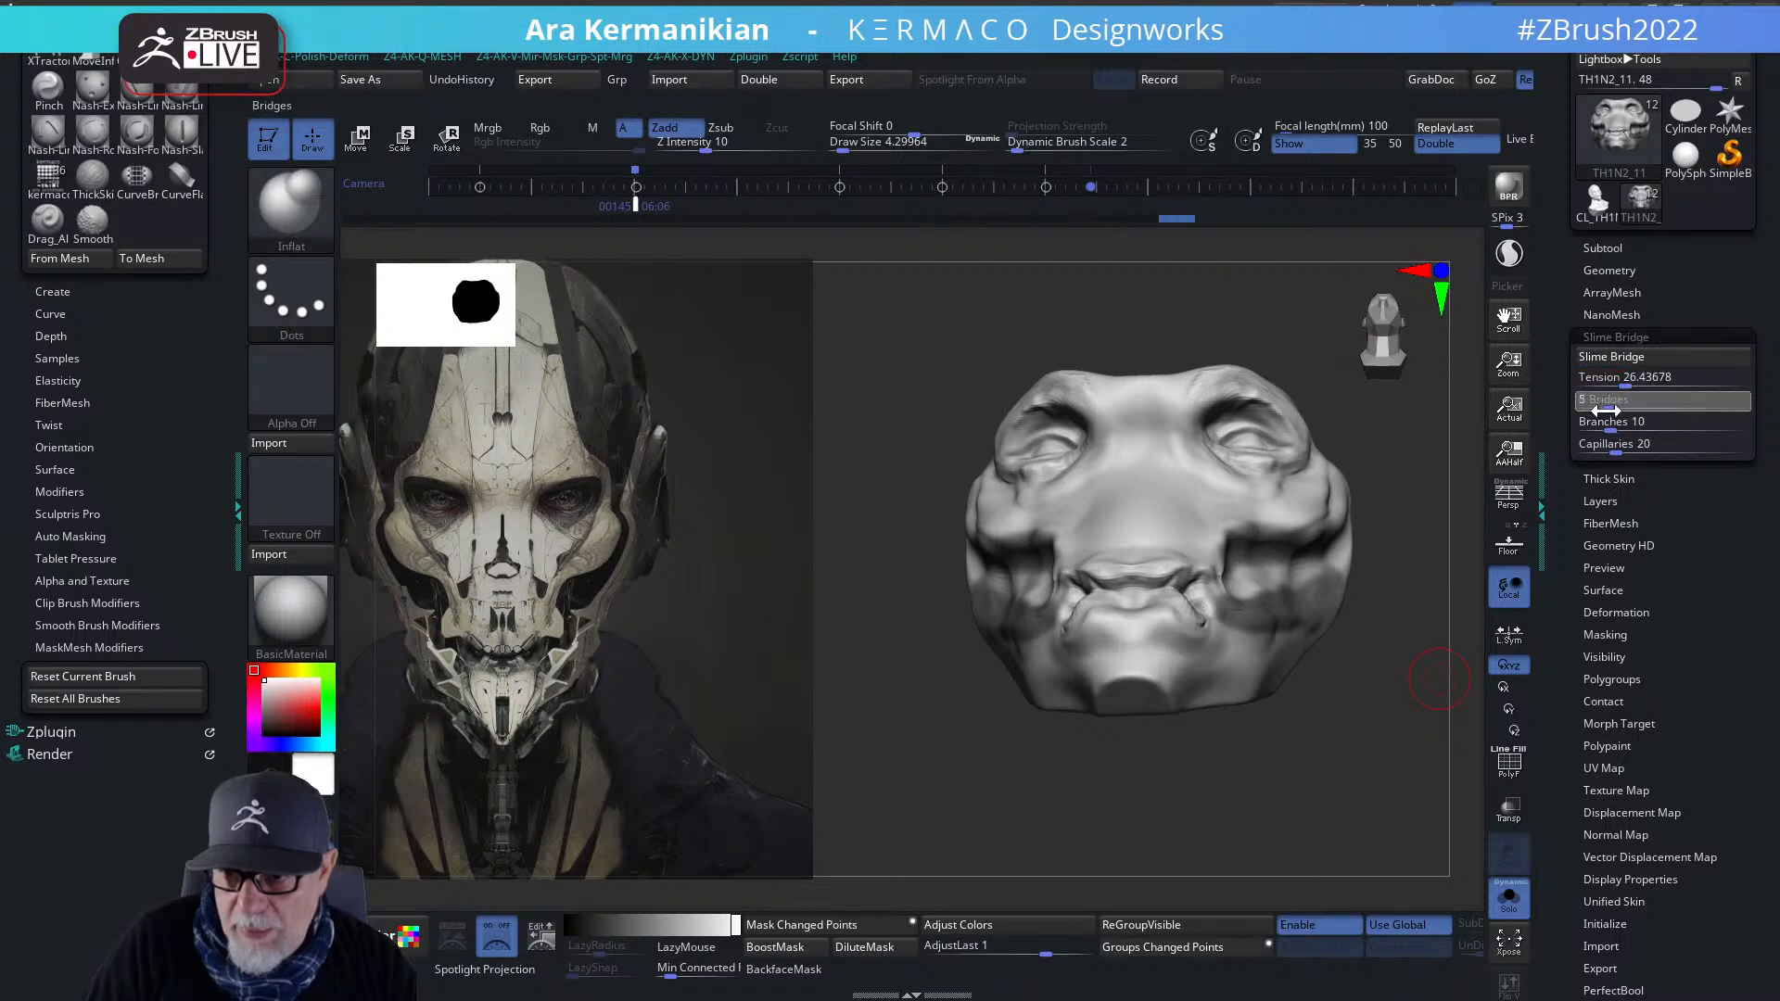
left_click(1612, 411)
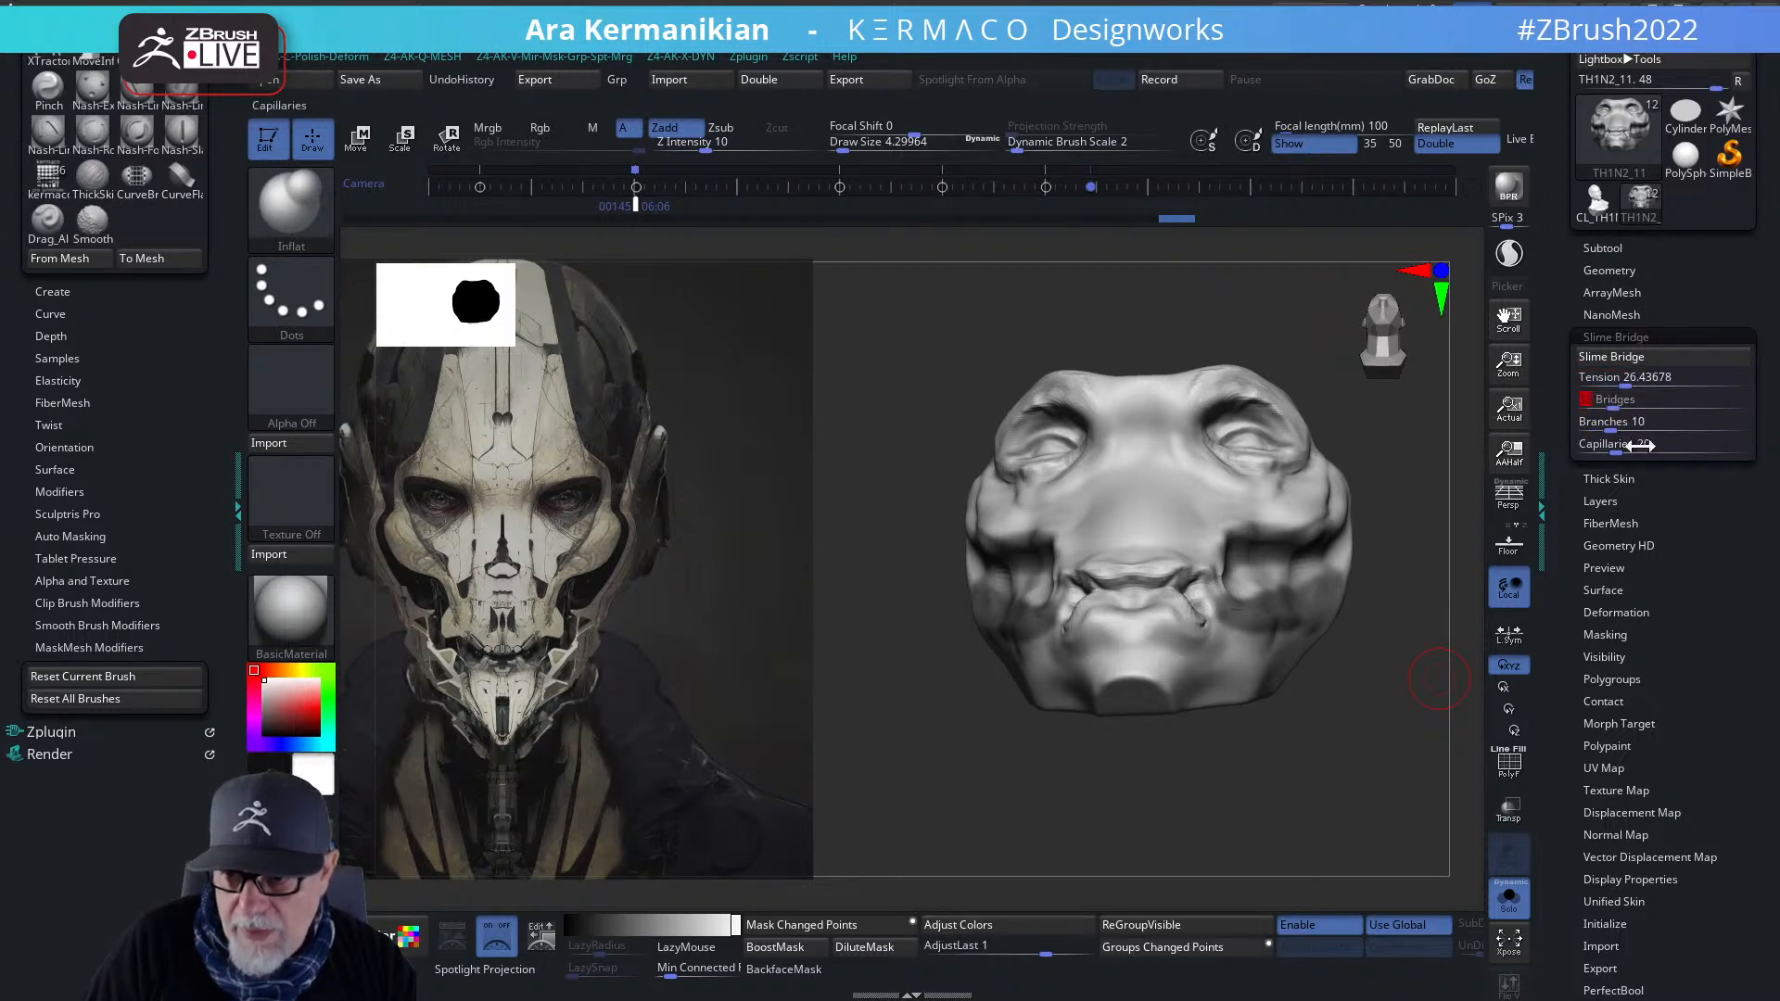
left_click_drag(1622, 429, 1573, 450)
left_click(1624, 361)
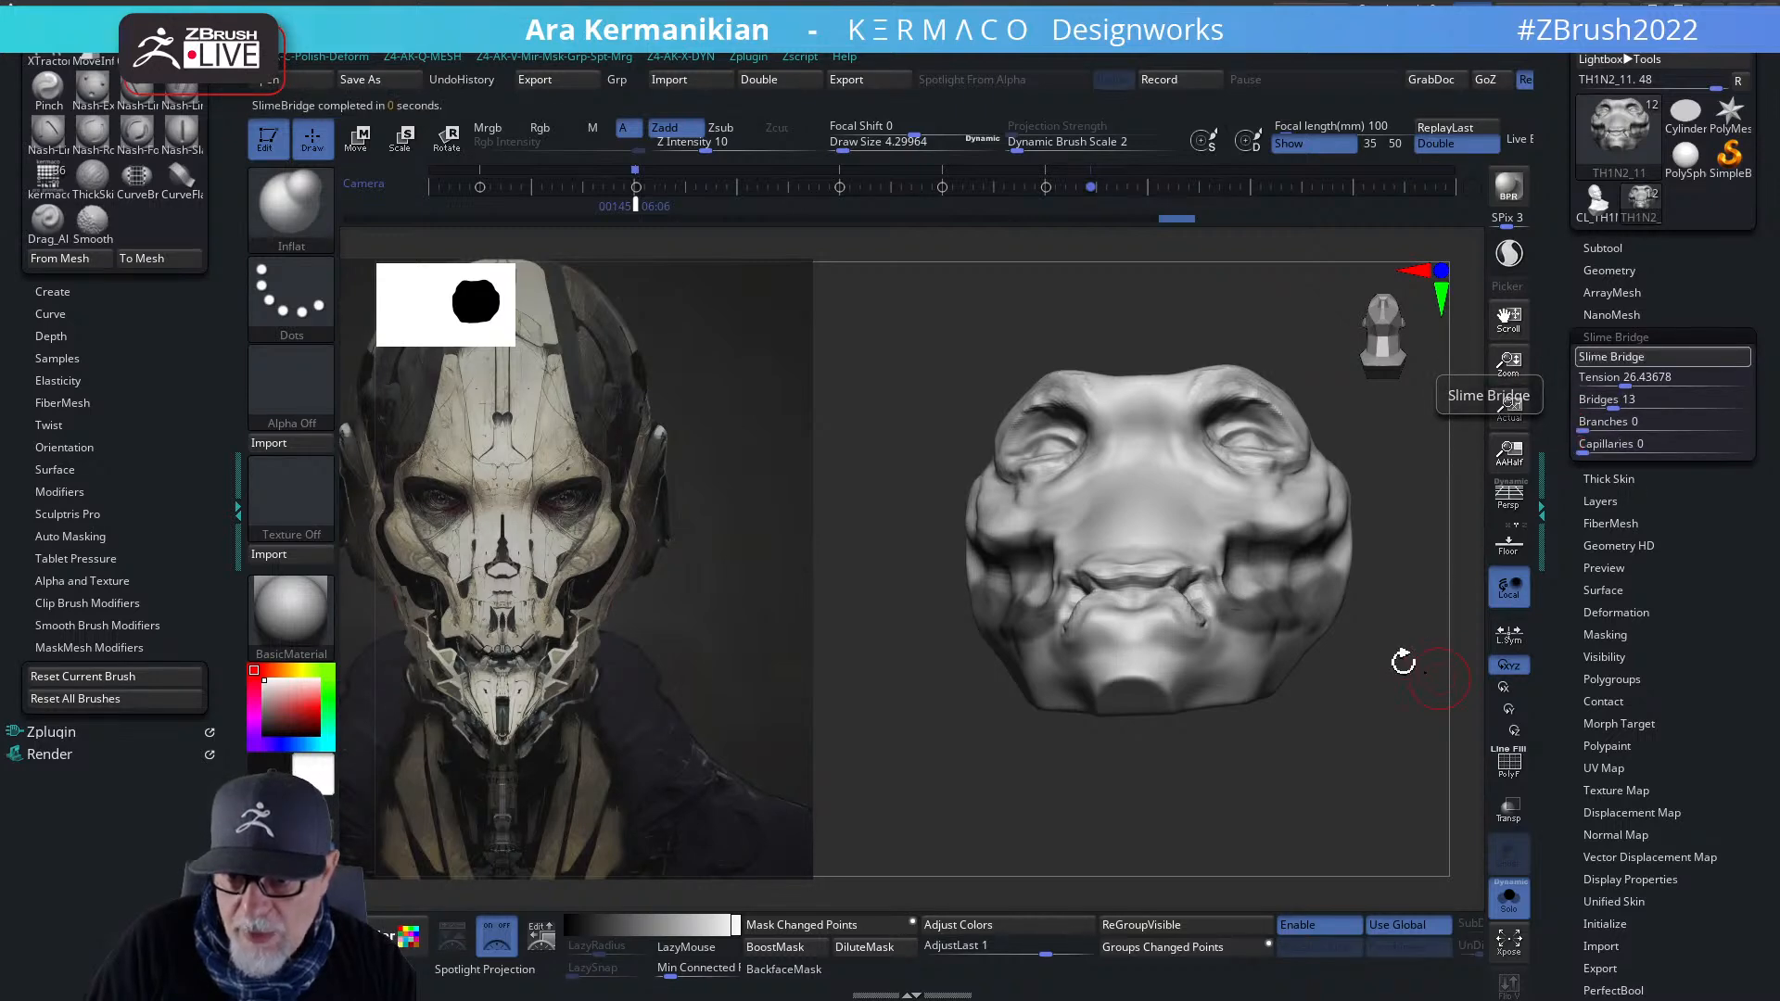
- Repaint the mask in strips along the cheek recess from the mouth corner back to the jaw in a side view
mouse_move(1370, 718)
left_mouse_down()
mouse_move(1281, 739)
mouse_move(1386, 740)
mouse_move(1314, 671)
mouse_move(1393, 790)
left_mouse_up()
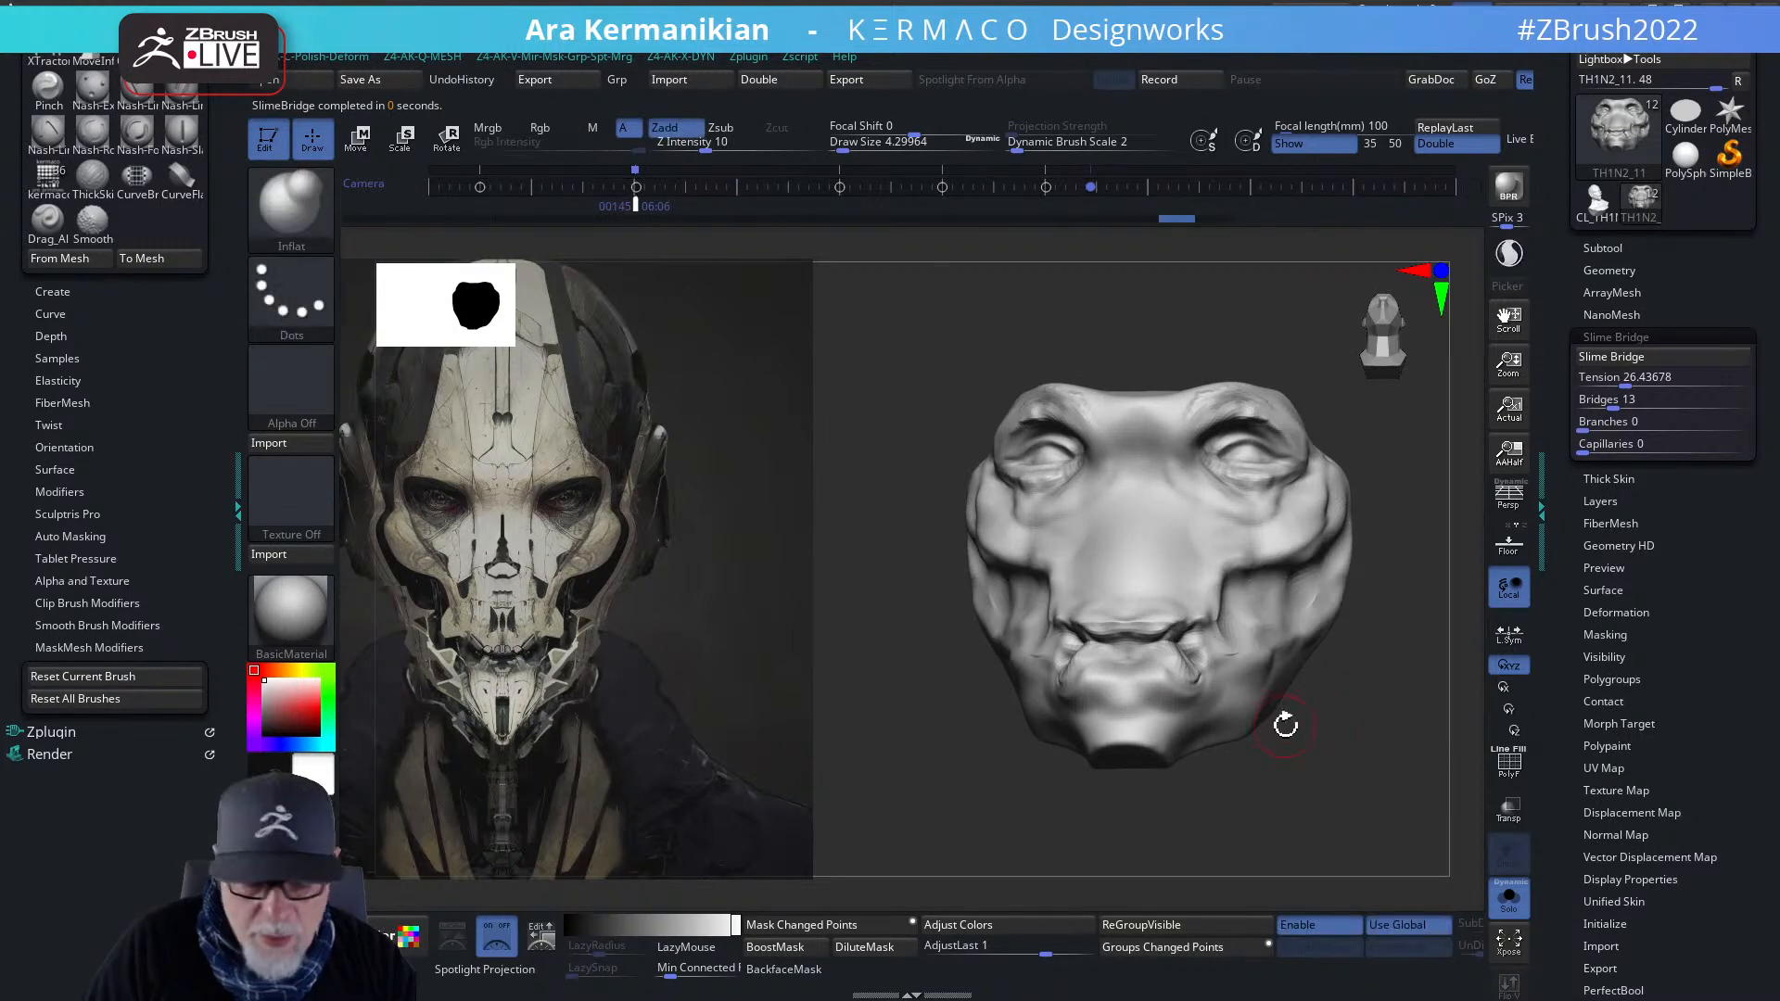
key("b")
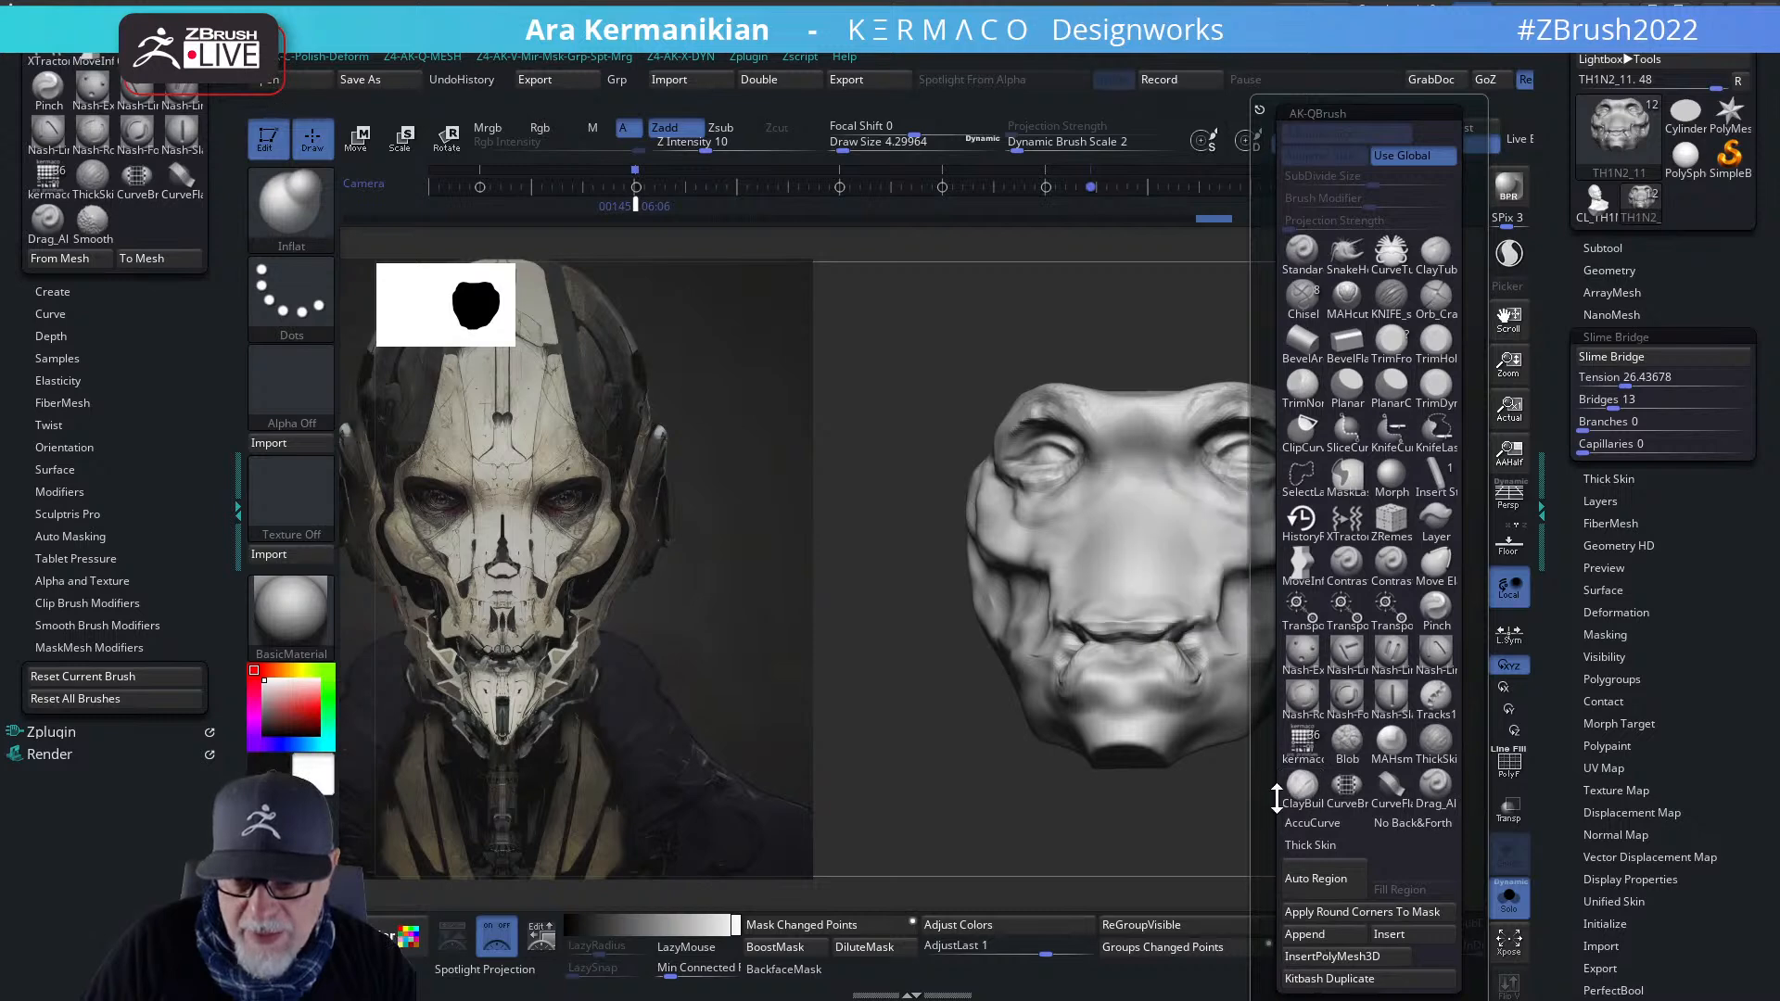
scroll(1333, 751, "down", 5)
mouse_move(1355, 832)
left_mouse_down()
mouse_move(1315, 812)
mouse_move(1247, 825)
left_mouse_up()
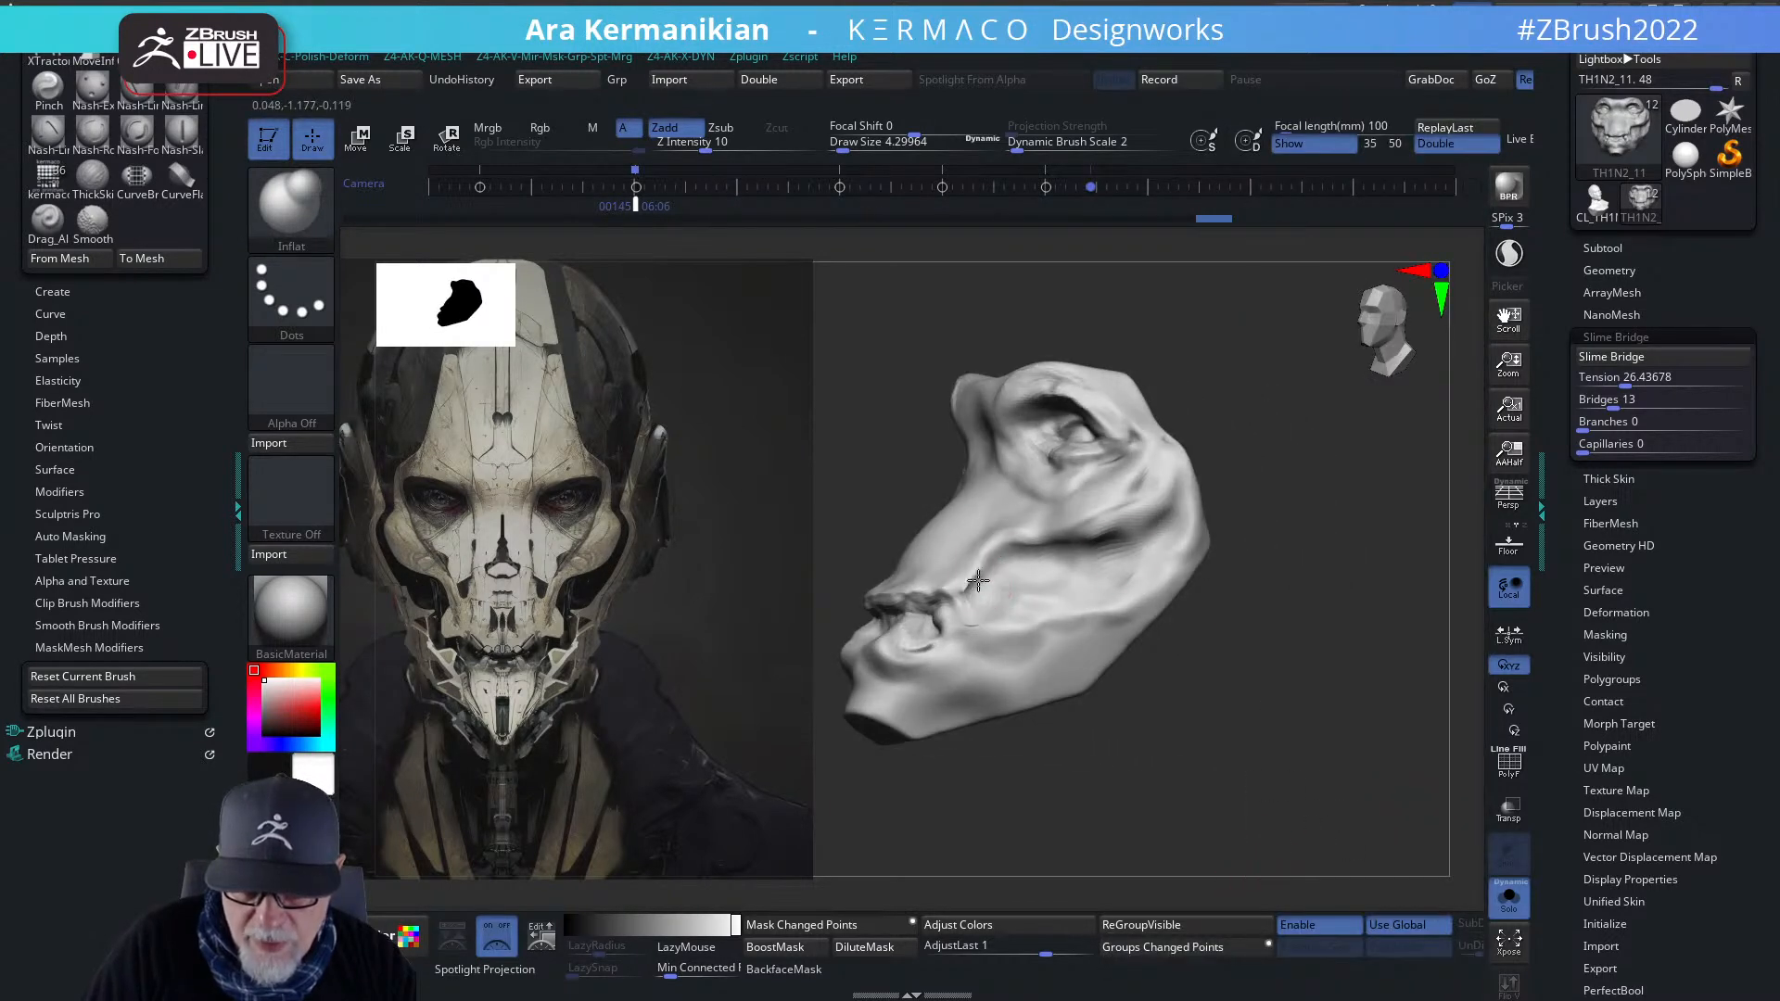
key("ctrl")
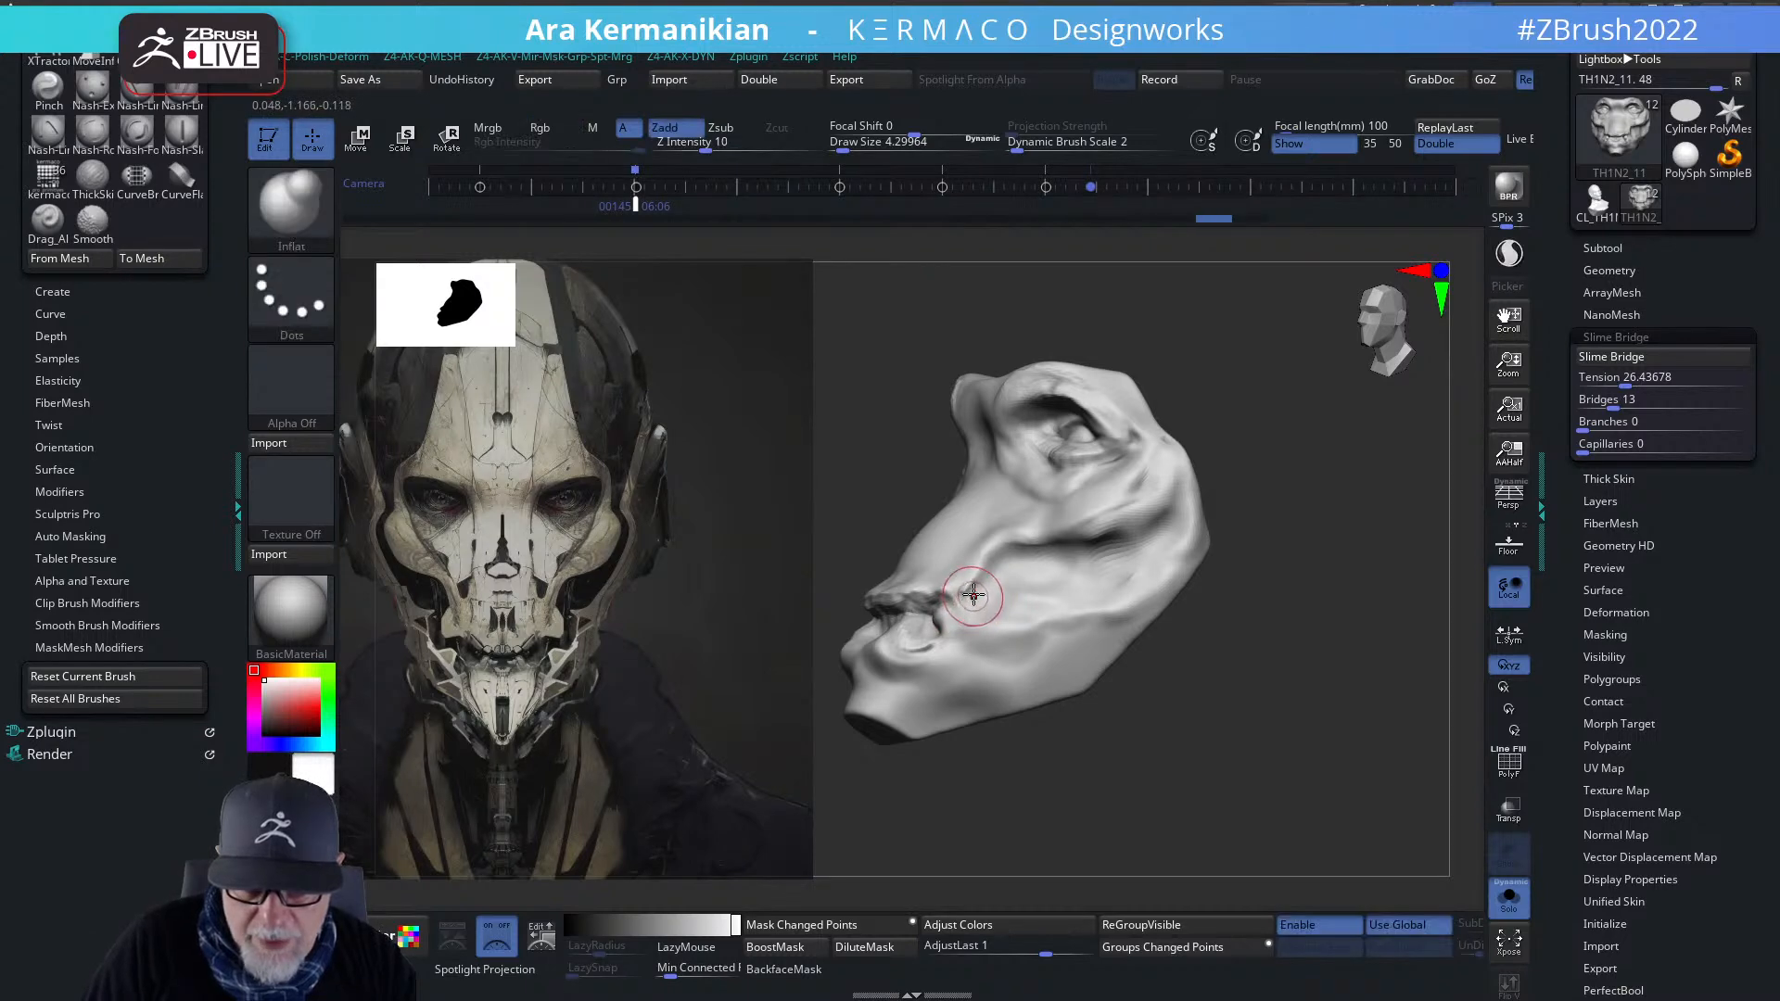
key("ctrl")
mouse_move(1048, 547)
left_mouse_down("ctrl")
mouse_move(1107, 534)
mouse_move(964, 593)
mouse_move(981, 626)
mouse_move(1180, 557)
mouse_move(974, 622)
left_mouse_up("ctrl")
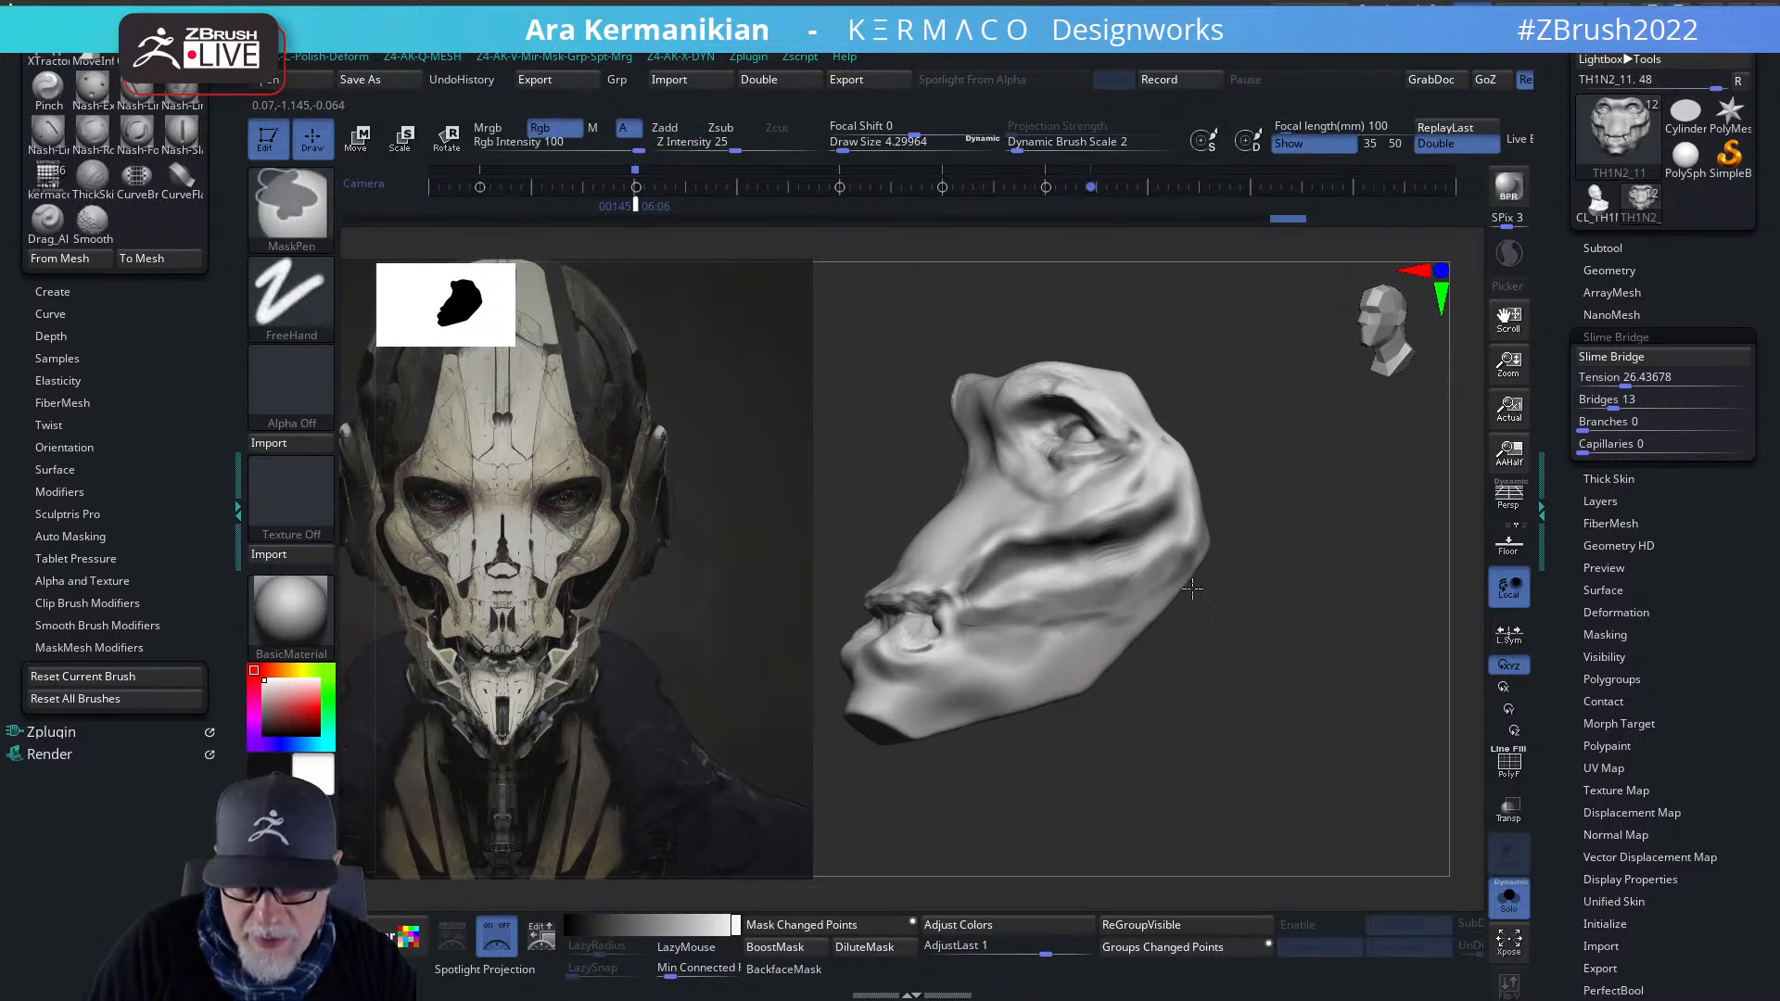
- Try to generate slime bridges across the newly masked cheek recess
left_click(1622, 356)
left_click_drag(1279, 676, 1140, 616)
key("ctrl+z")
- Set the Slime Bridge Tension to 11.49425 and generate the bridges across the masked cheek recess
left_click(1630, 376)
left_click_drag(1639, 377, 1605, 376)
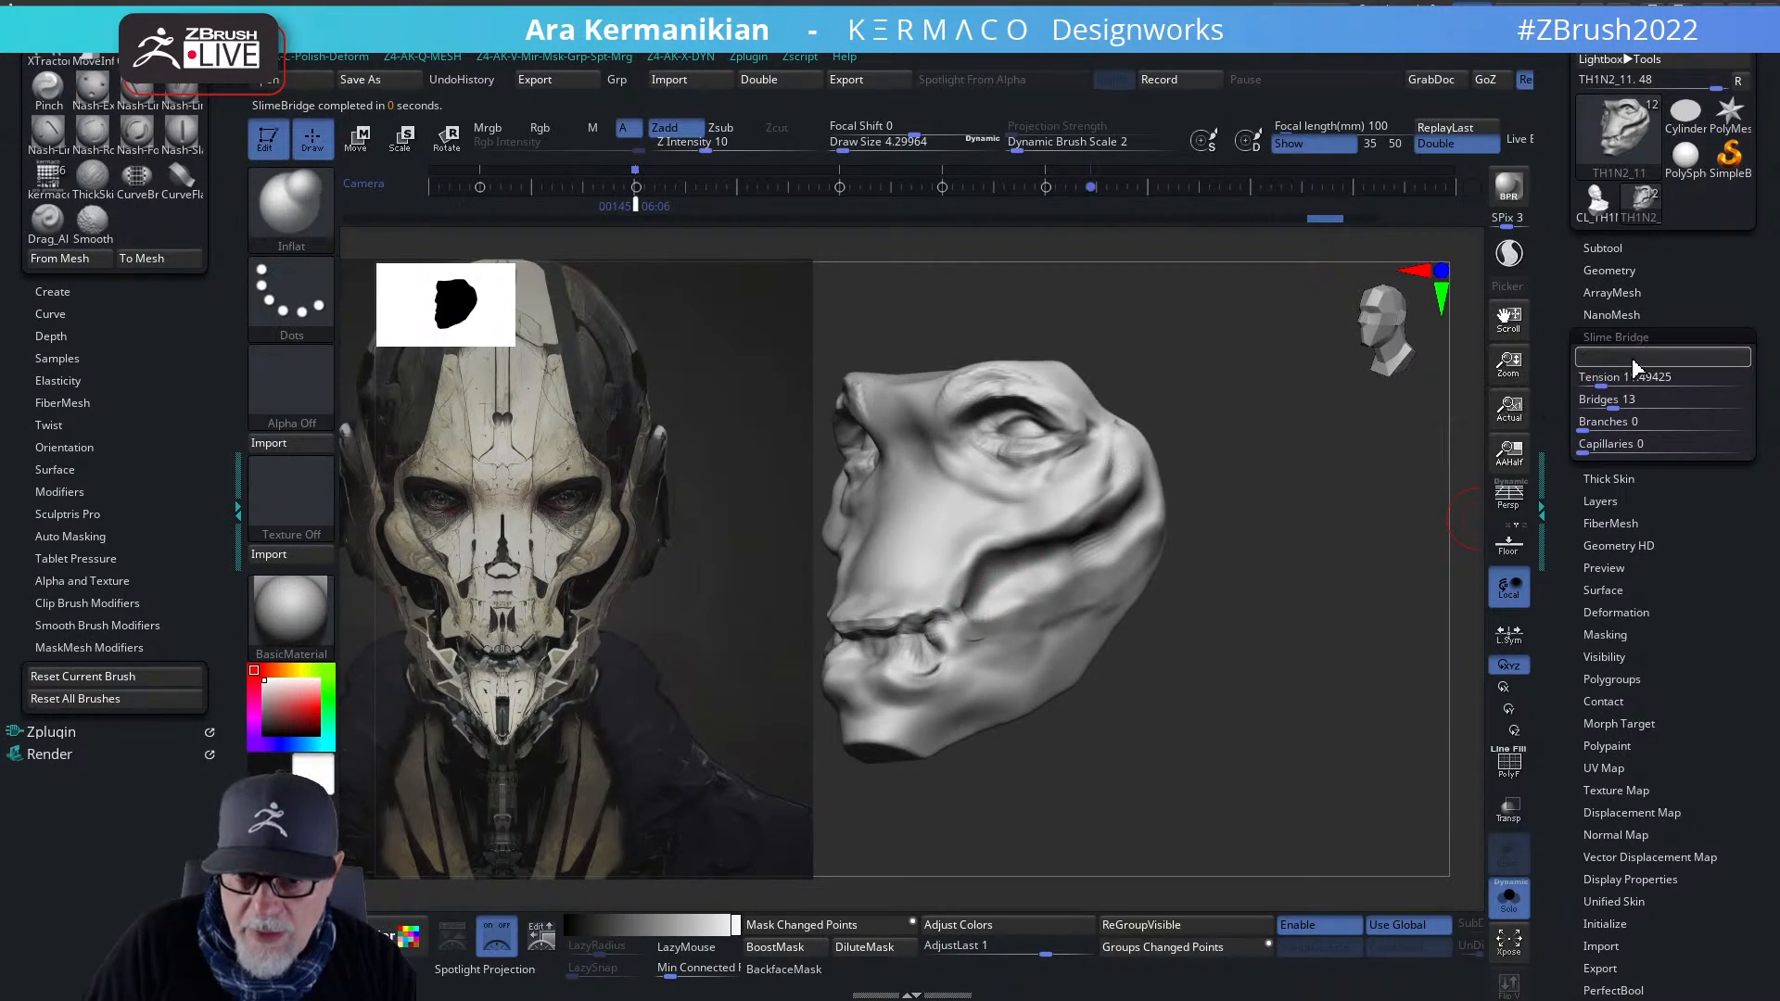
left_click(1633, 369)
key("ctrl")
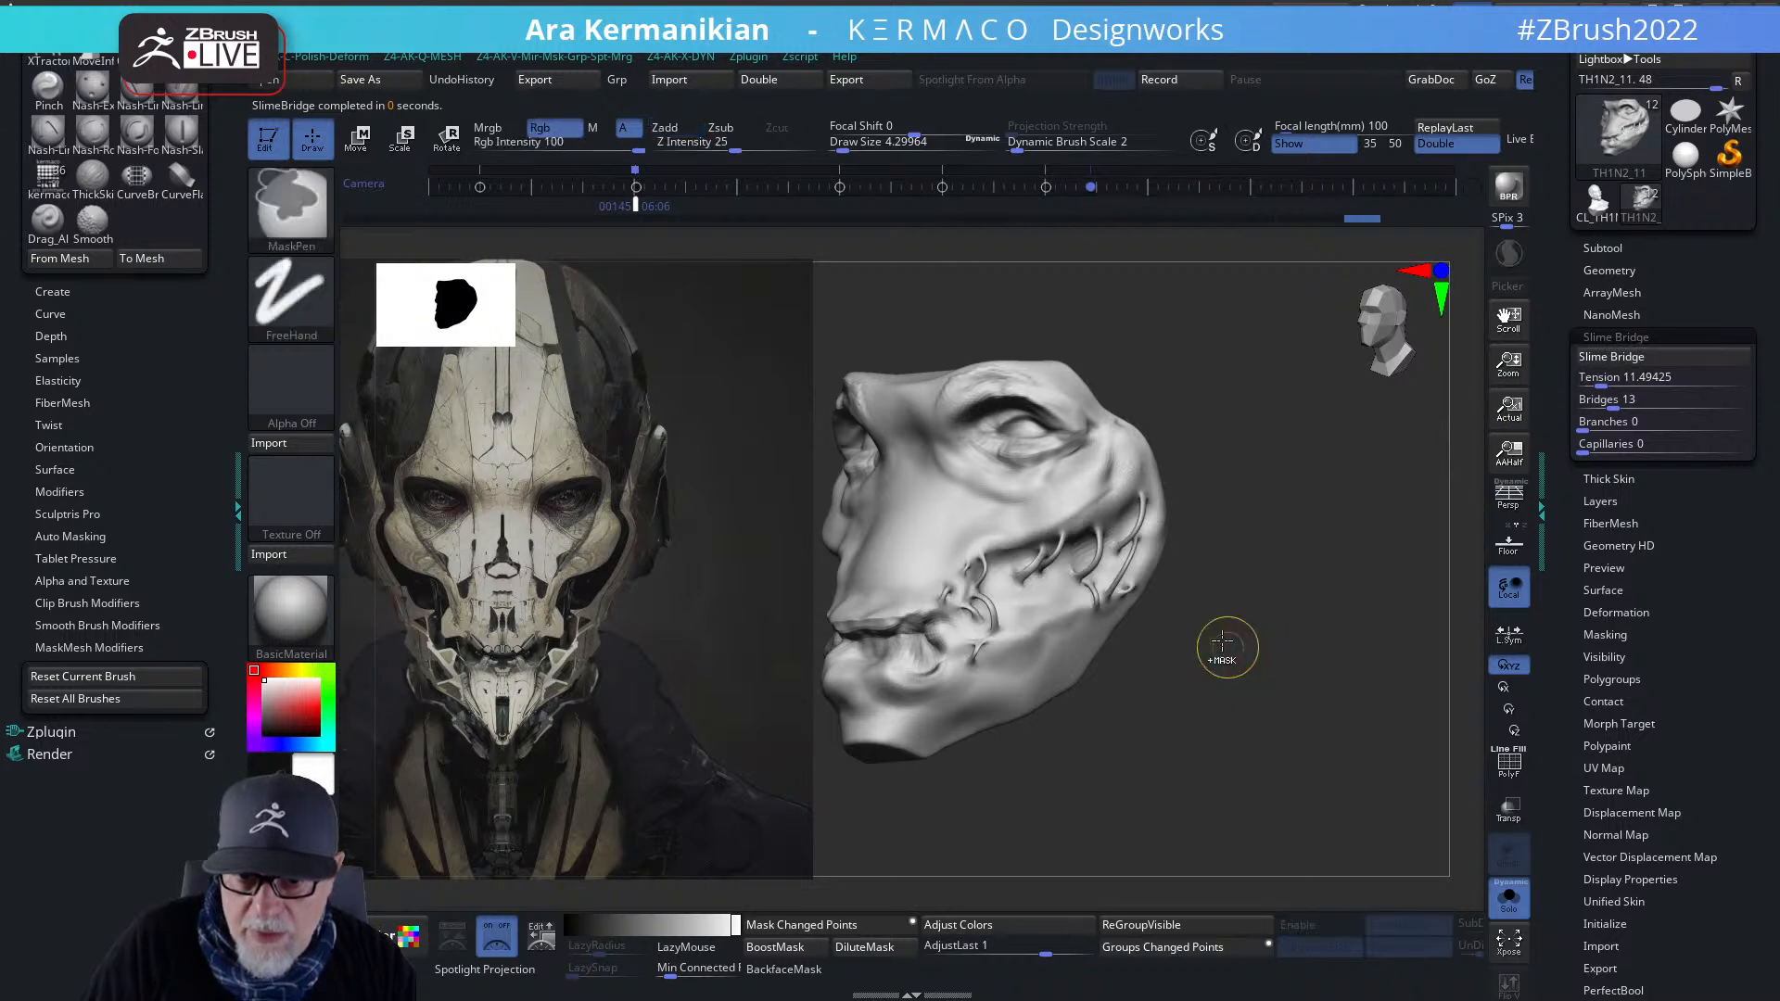
- Undo the last slime bridge result, set Bridges to 58, and generate the strands across the masked cheek again
key("ctrl+z")
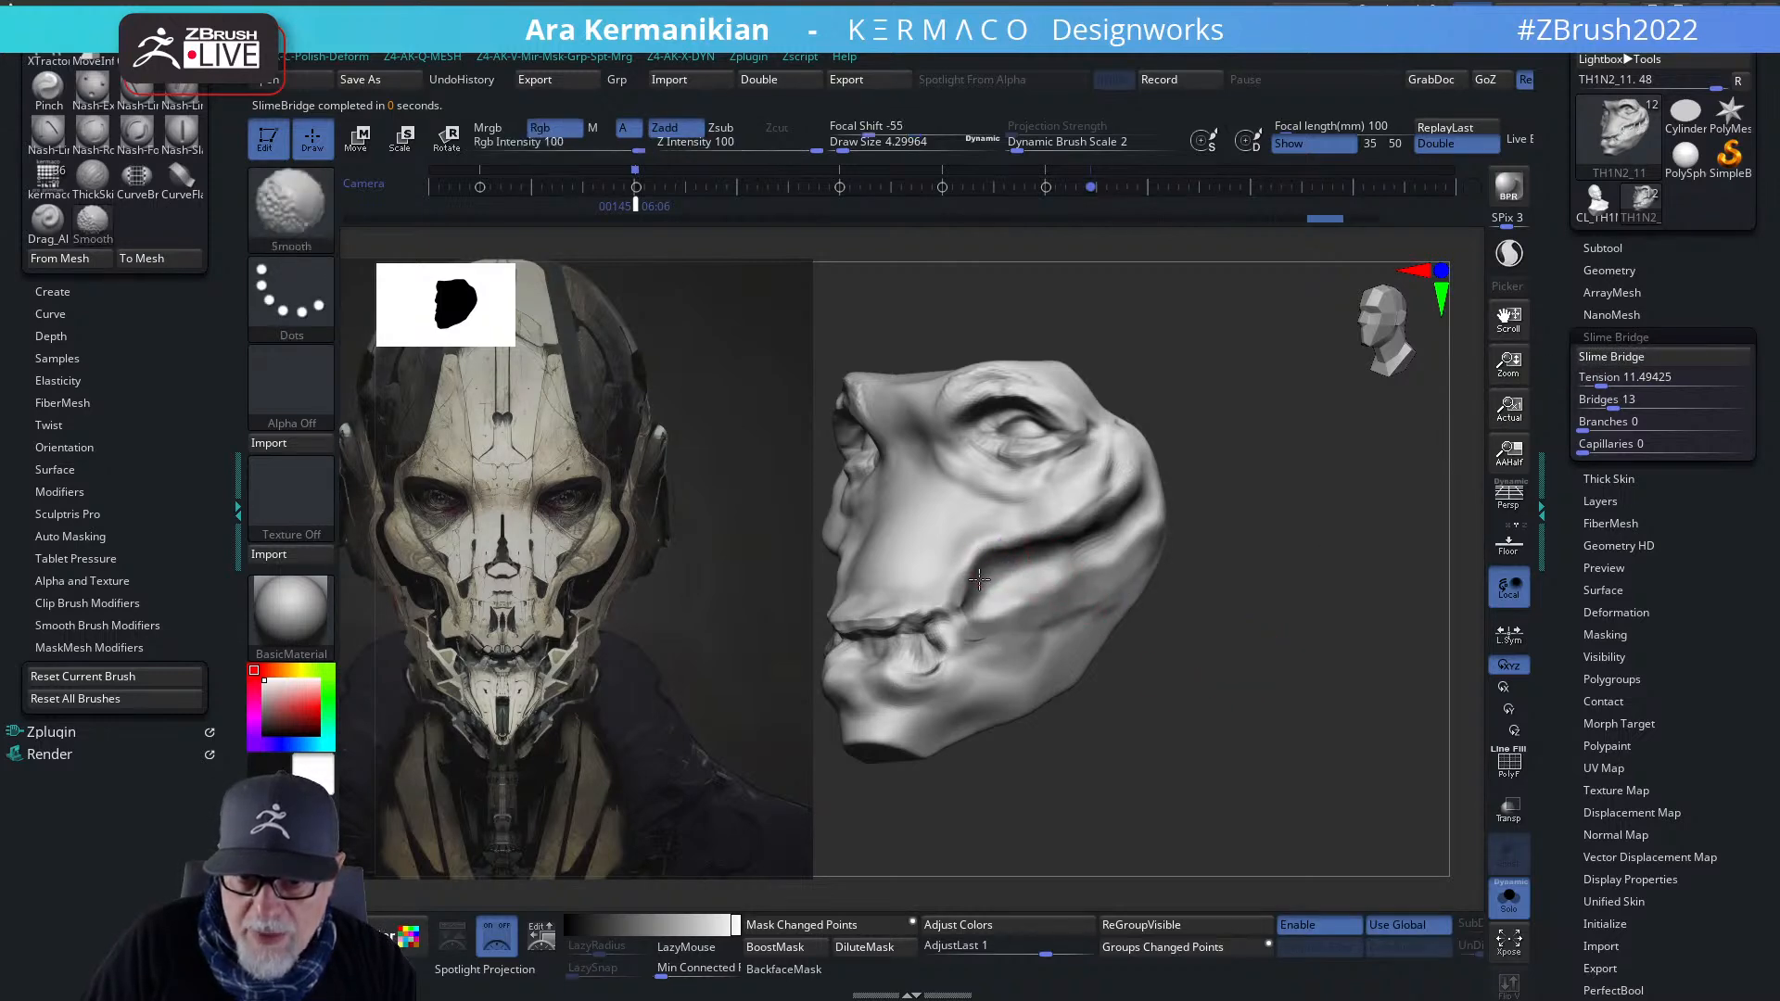
left_click(1640, 402)
type("31")
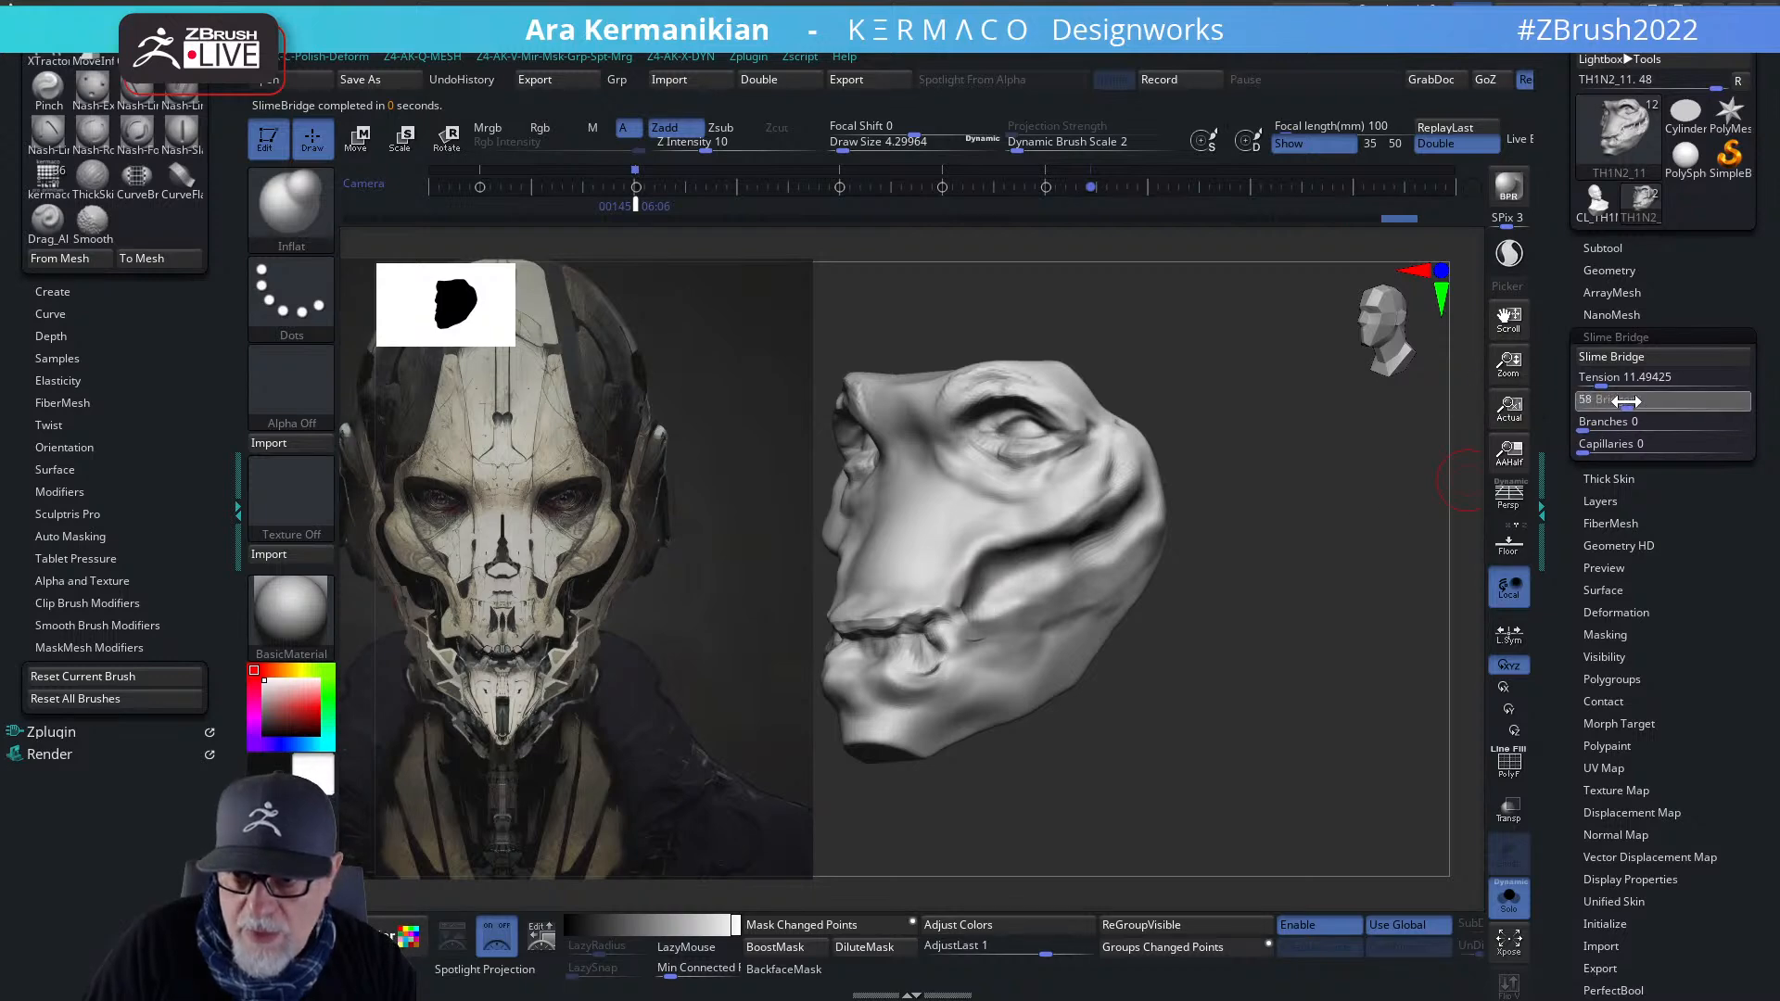
key("Return")
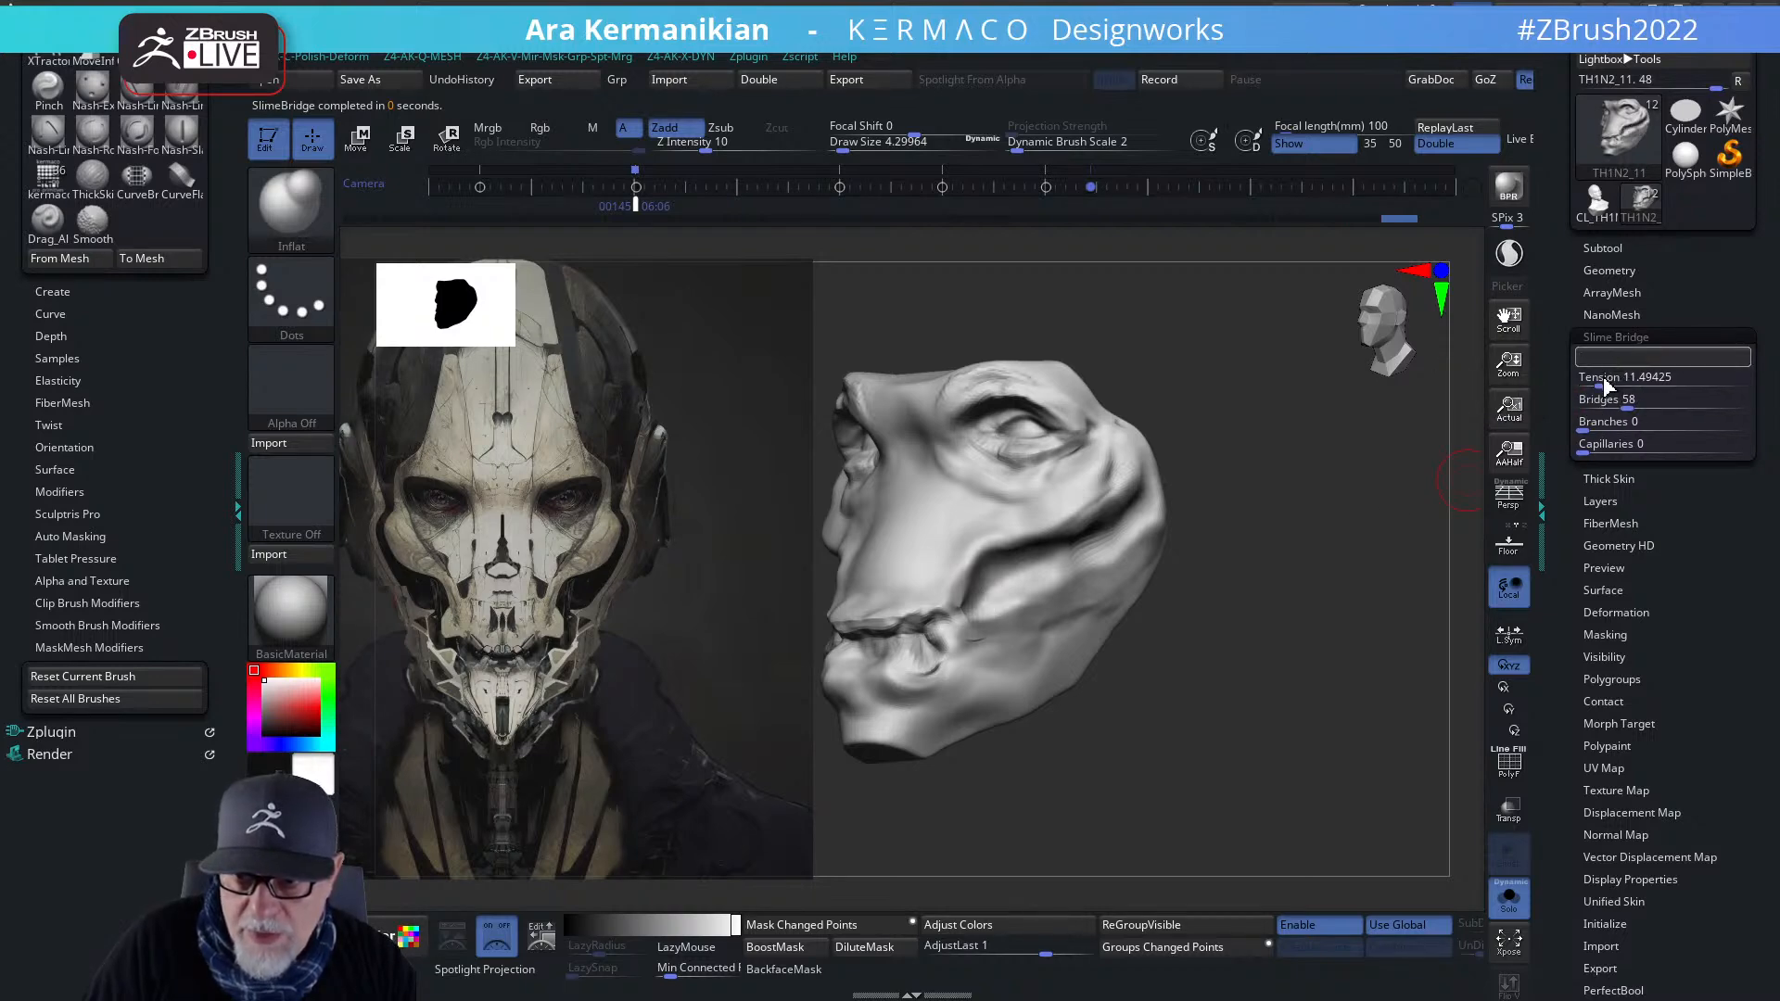
left_click(1613, 357)
mouse_move(1308, 557)
left_mouse_down()
mouse_move(1294, 674)
mouse_move(1332, 688)
mouse_move(1216, 754)
mouse_move(1310, 678)
mouse_move(1036, 550)
left_mouse_up()
- Try slime bridges with Tension at about 62.6, check the strands against the full head, and undo them
left_click_drag(1618, 379, 1681, 381)
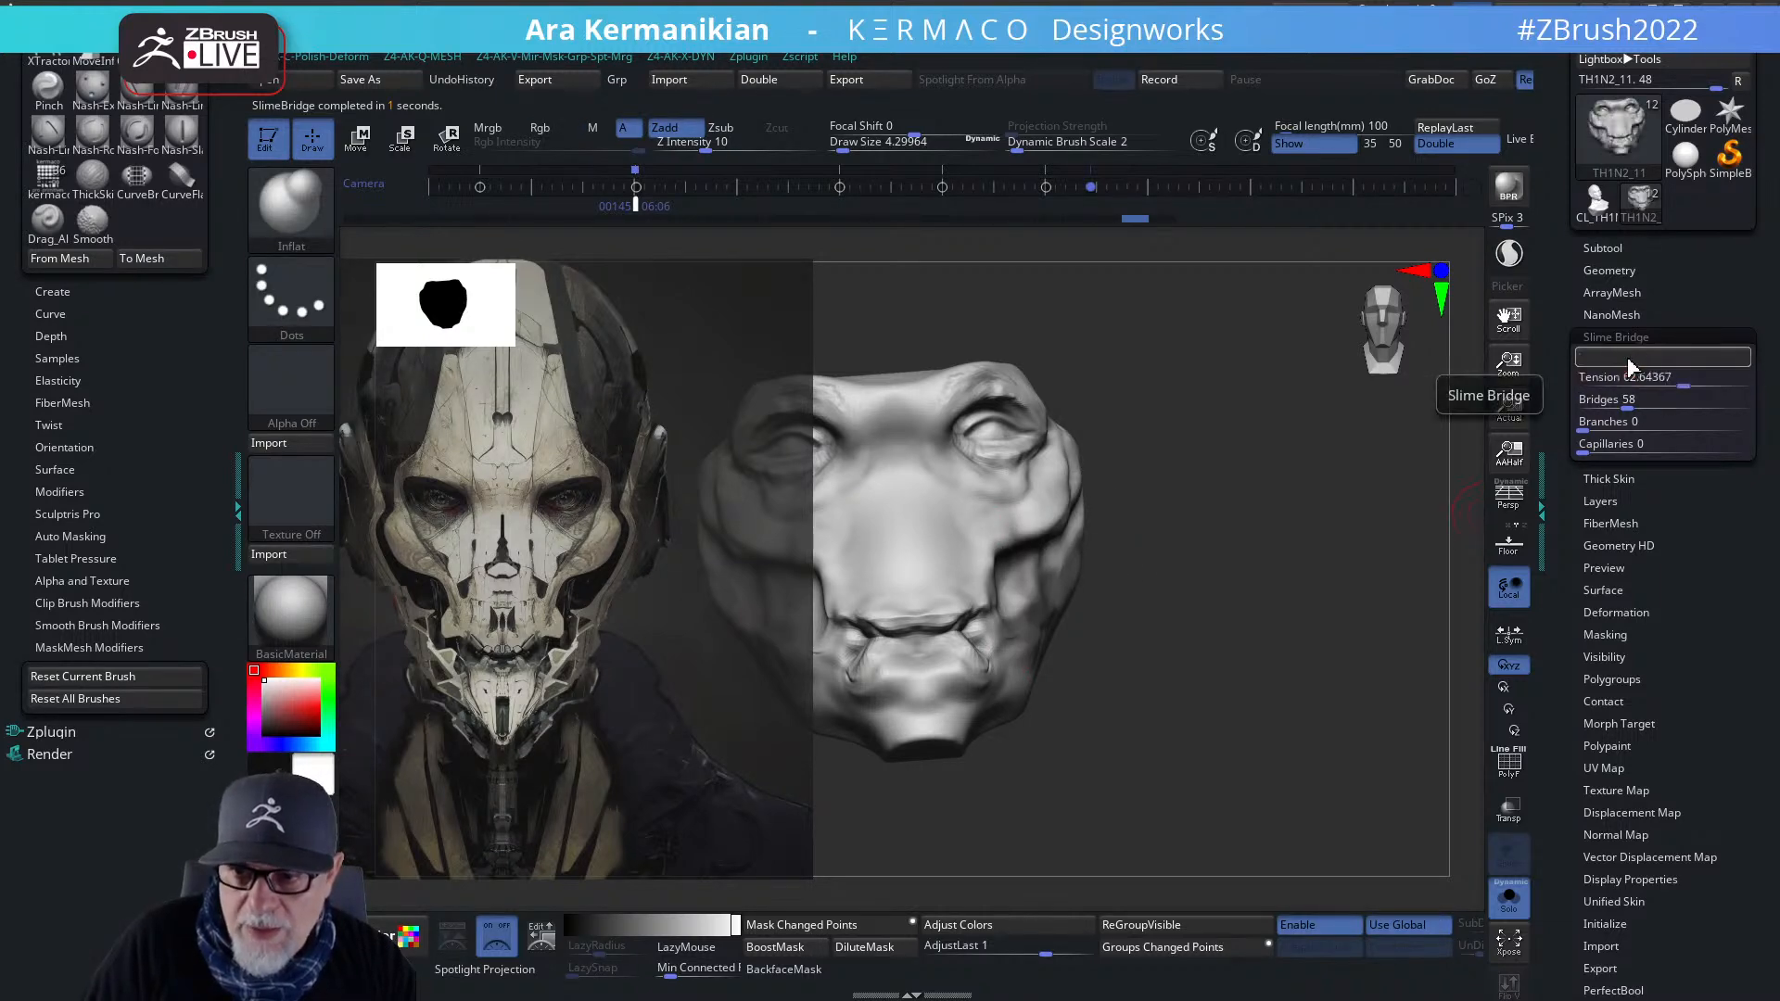
left_click_drag(1243, 683, 1300, 659)
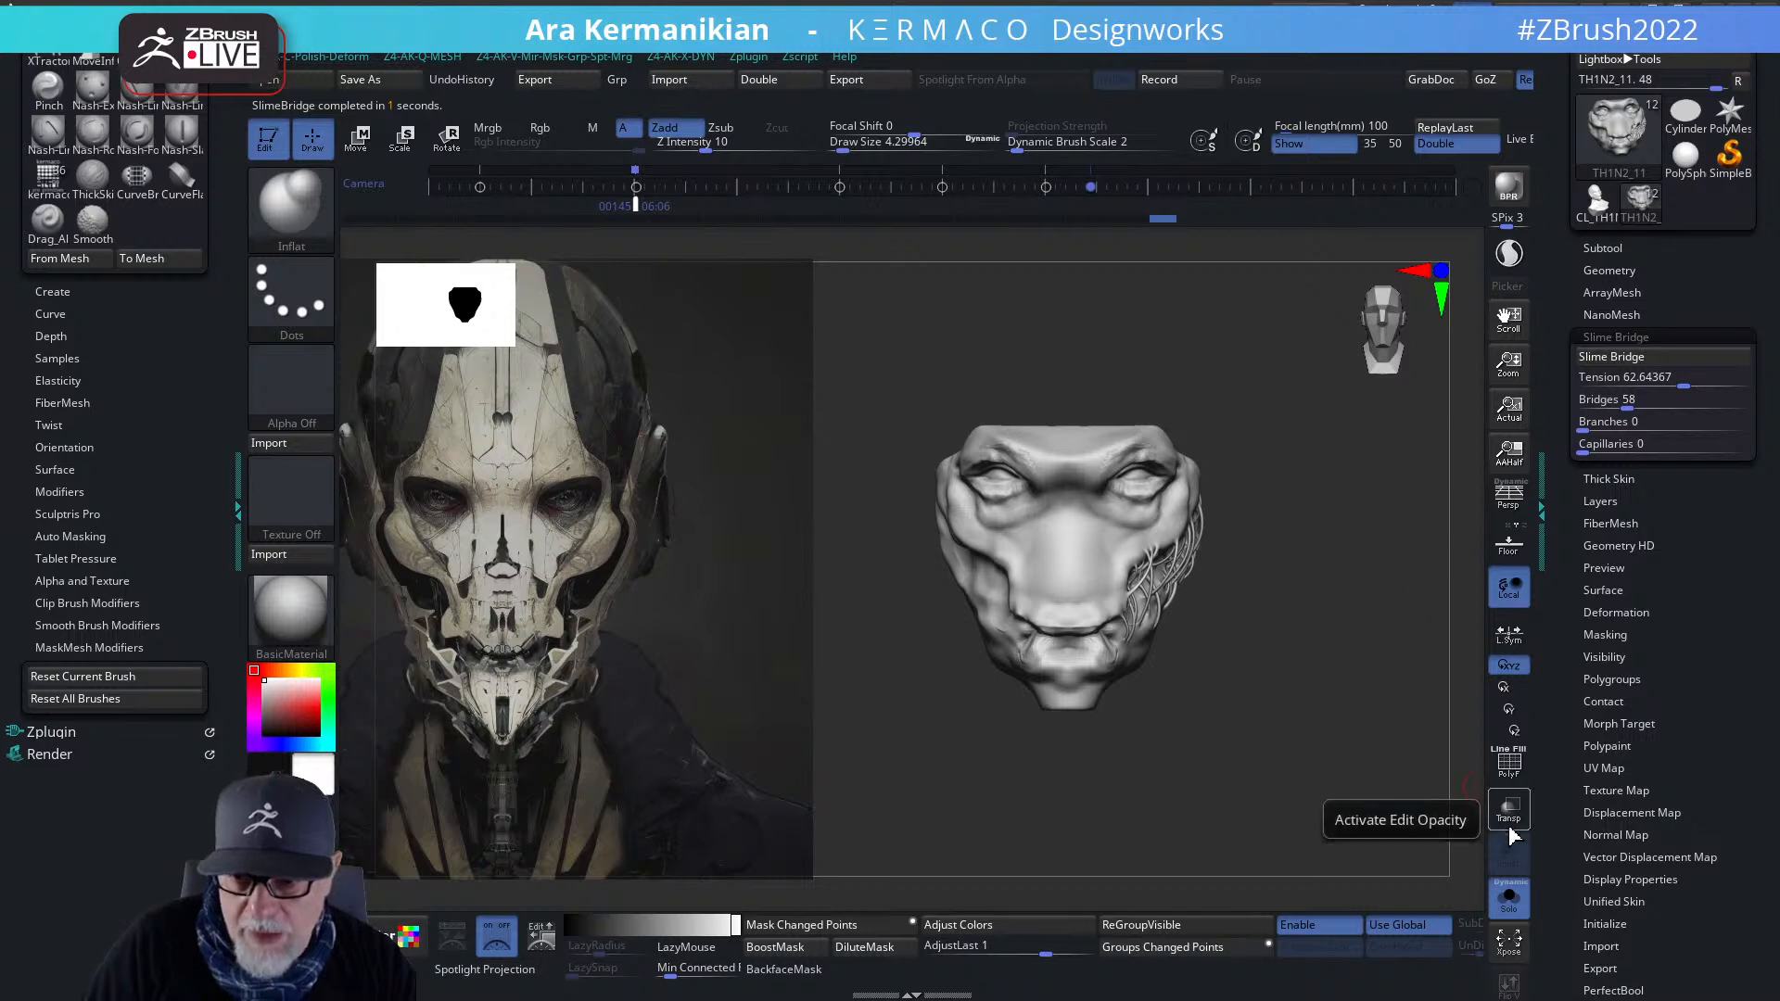
left_click(1511, 899)
mouse_move(1291, 794)
left_mouse_down()
mouse_move(1236, 795)
mouse_move(1292, 798)
left_mouse_up()
left_click(1508, 897)
mouse_move(1247, 728)
left_mouse_down()
mouse_move(1283, 736)
mouse_move(1244, 696)
left_mouse_up()
key("f")
left_click_drag(1279, 625, 1394, 592, "alt")
key("ctrl+z")
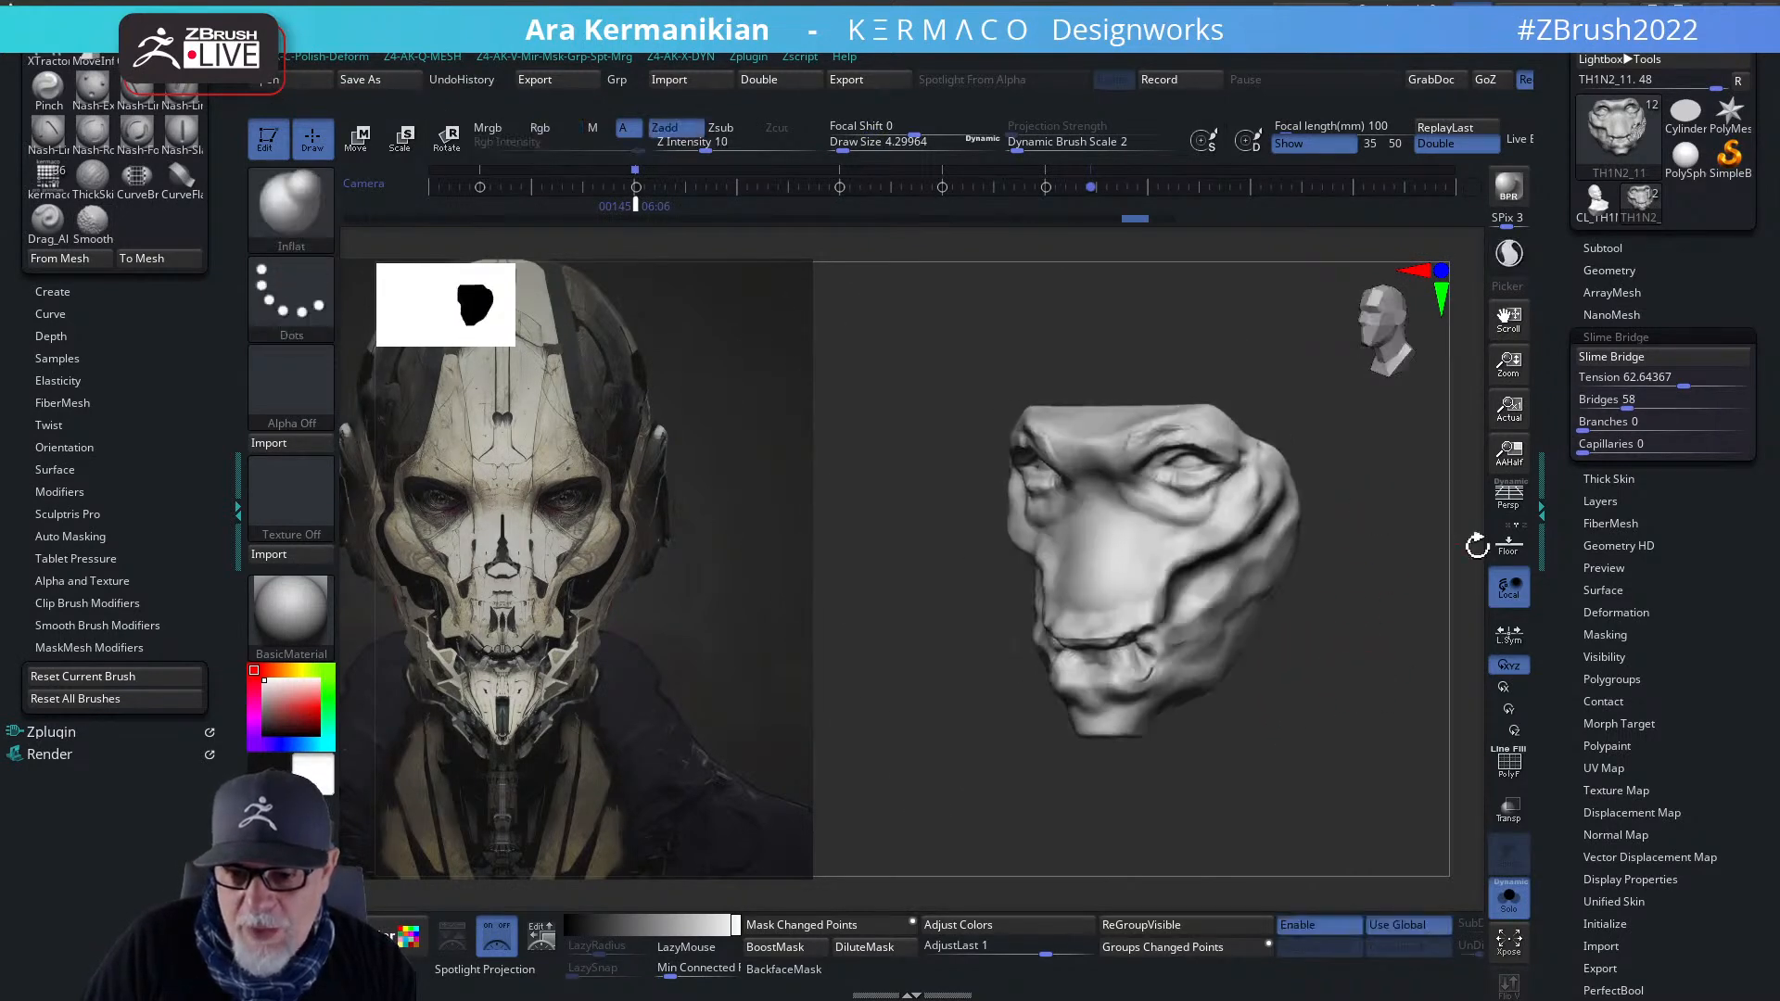
- Set the Slime Bridge Tension to 75
left_click_drag(1678, 378, 1690, 380)
left_click(1702, 382)
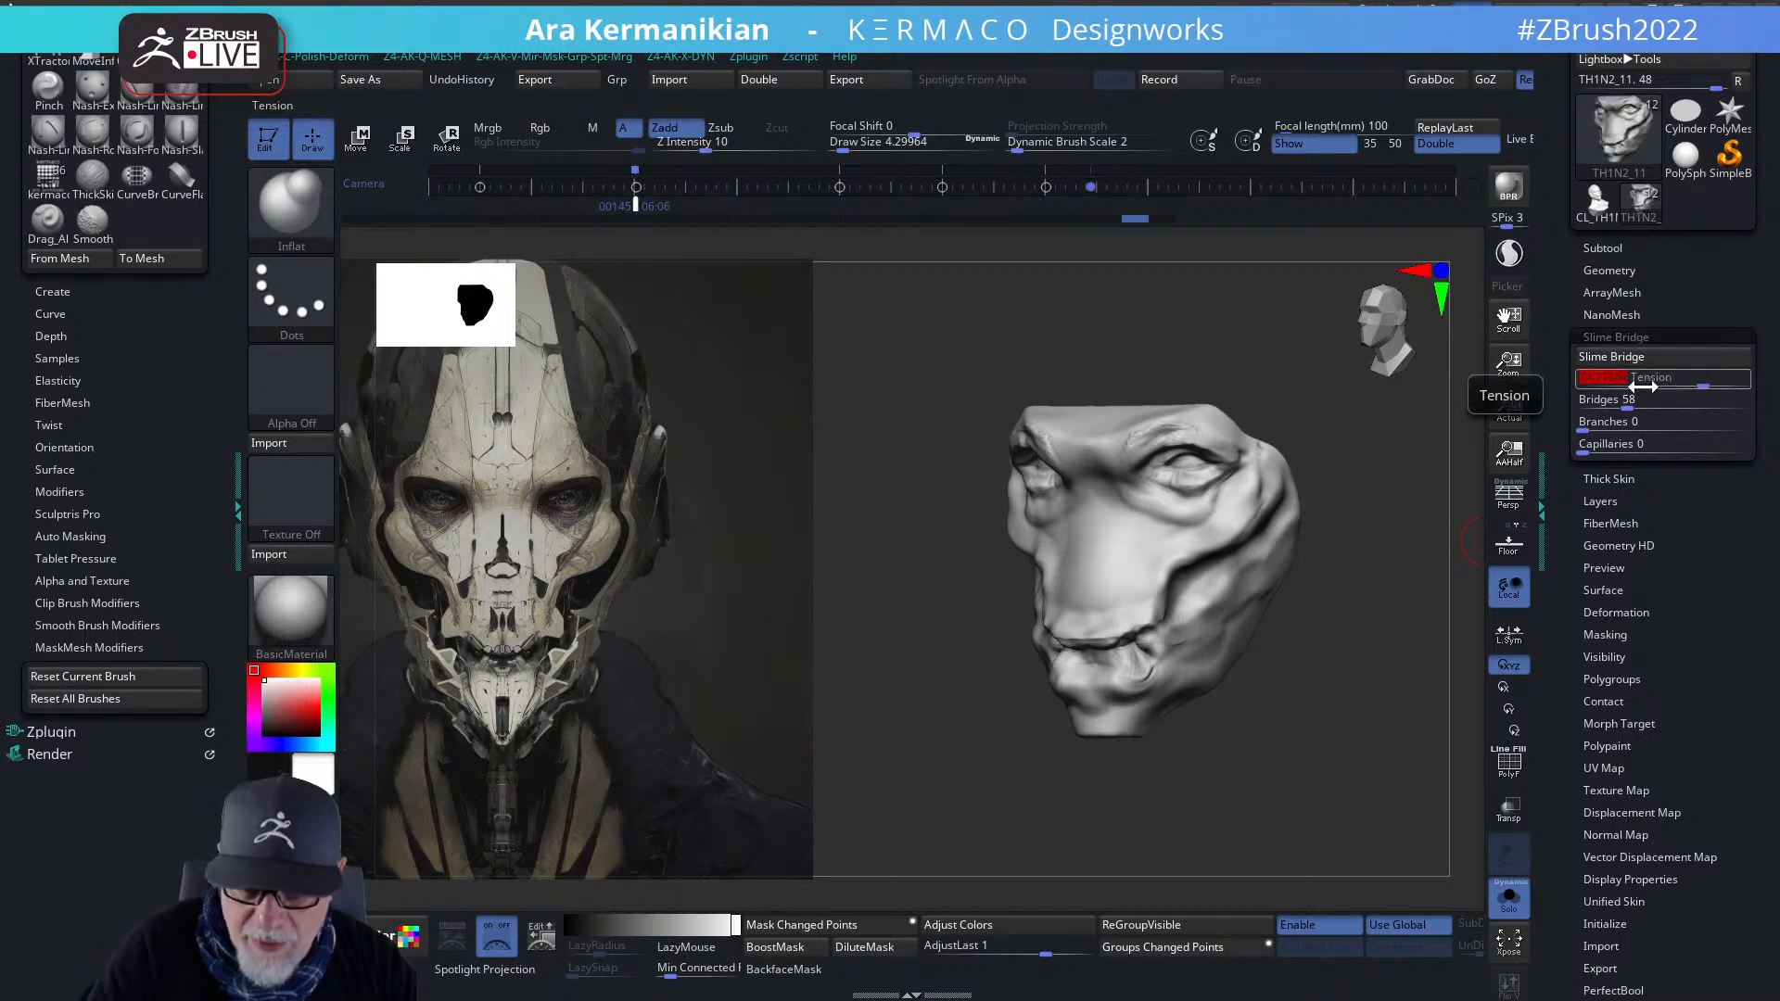
type("75")
key("Return")
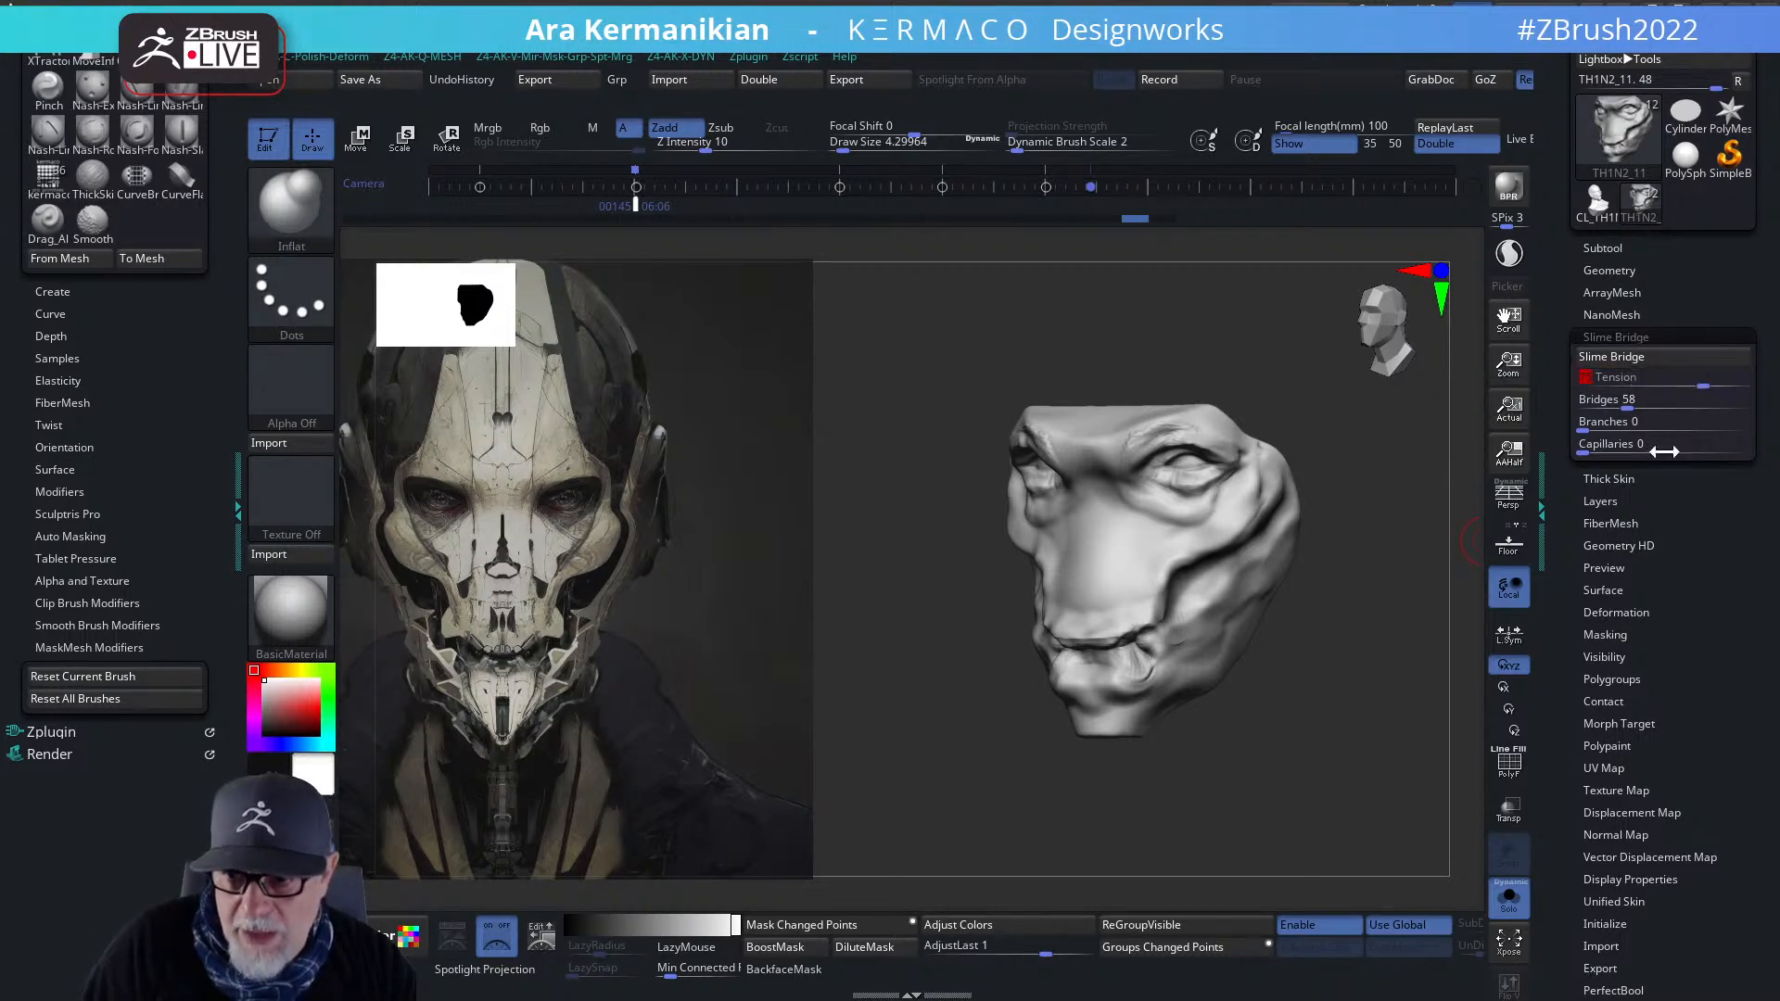
- Set Bridges to 100 and generate the slime bridges on the masked cheek
left_click(1657, 399)
type("447")
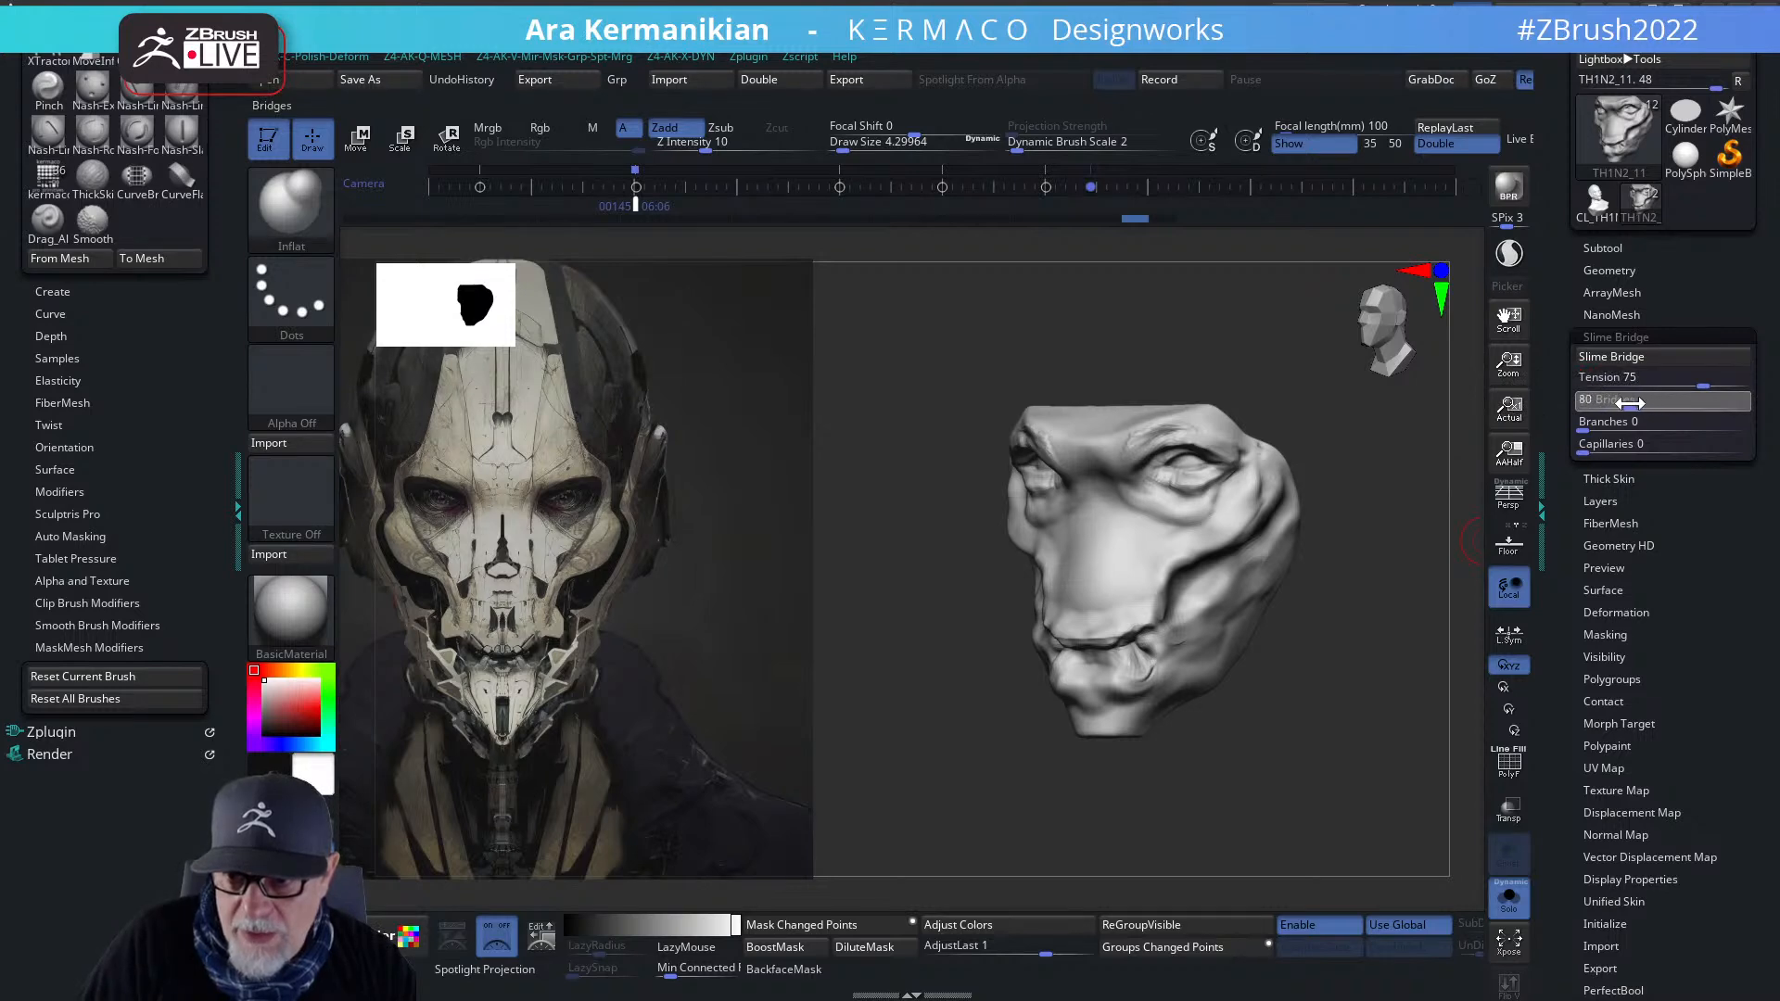
left_click(1631, 402)
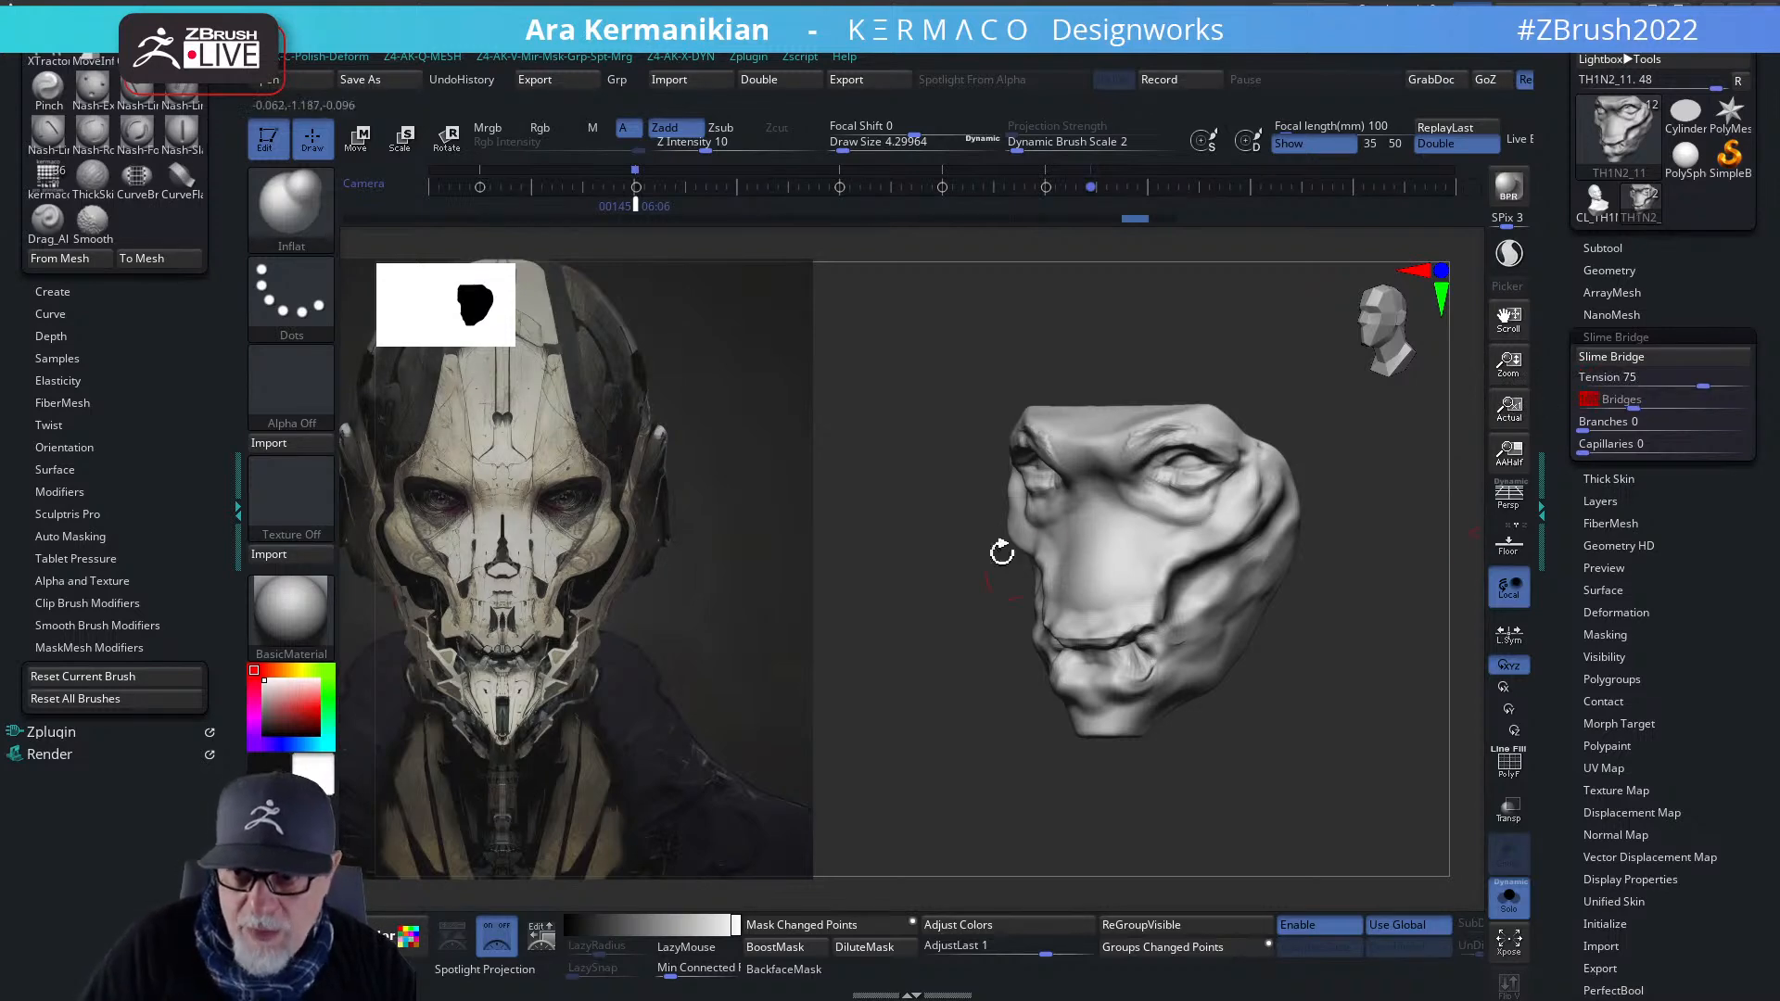
type("100")
key("Return")
left_click(1660, 358)
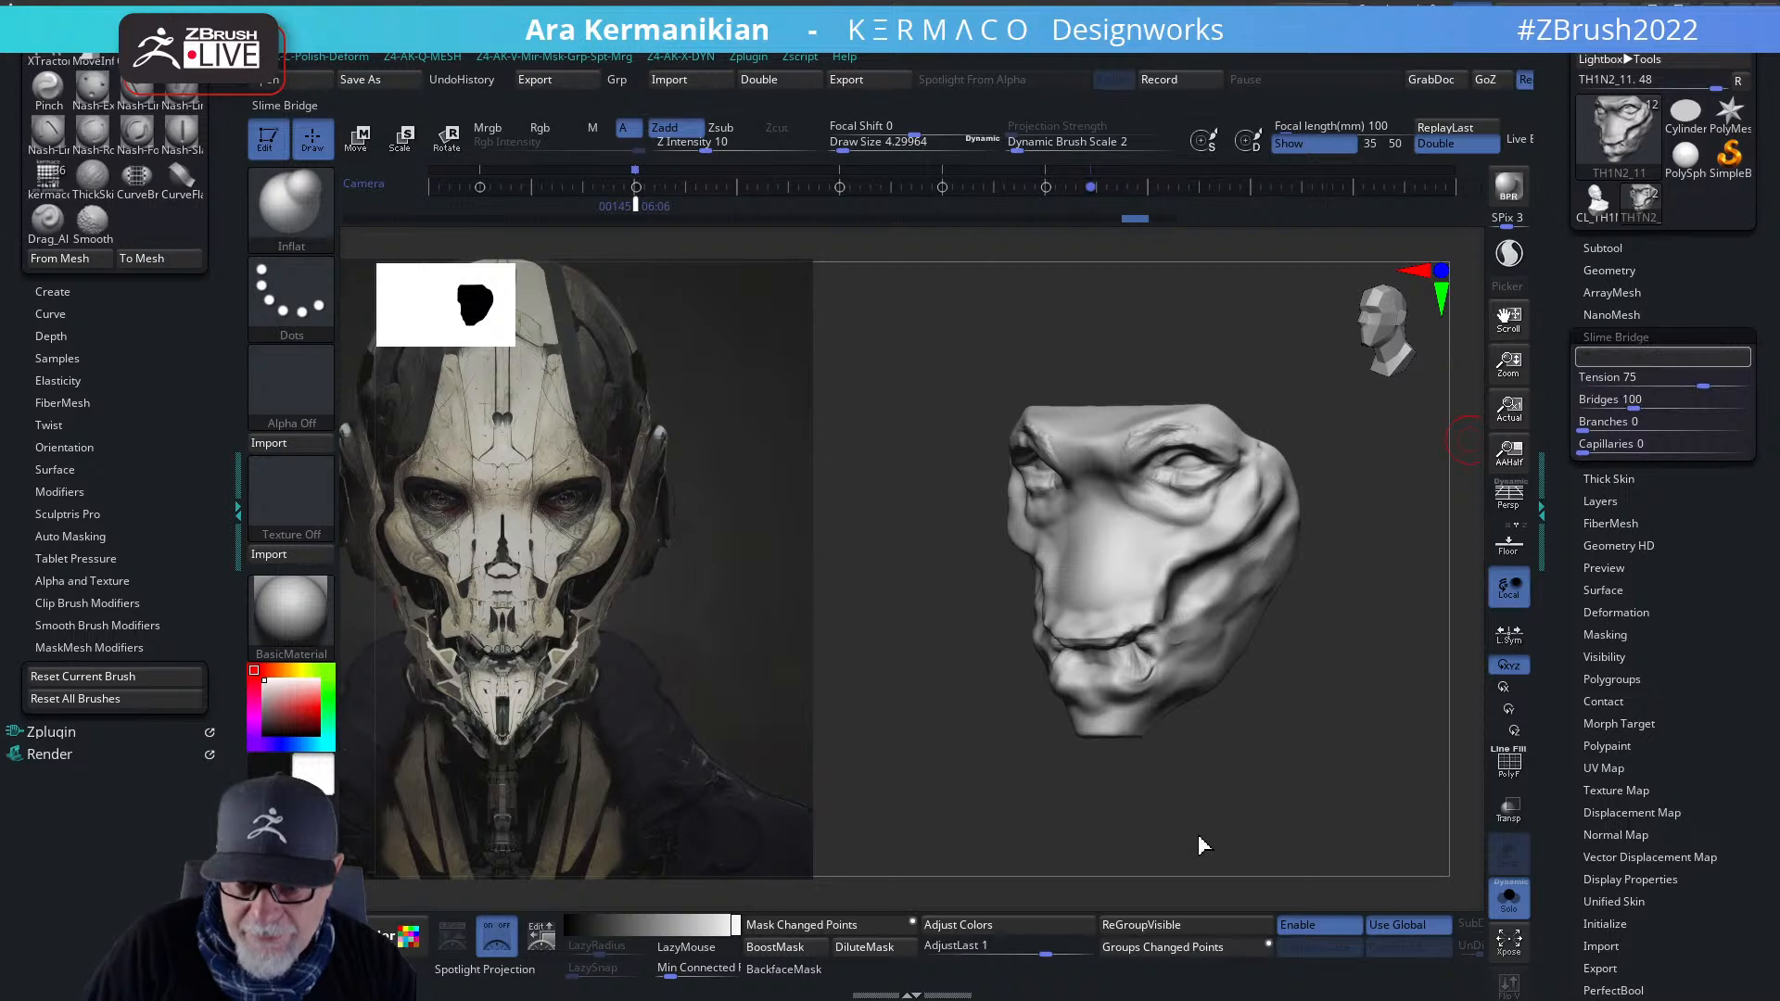
- Paint masks along both sides of the crease on the opposite cheek
mouse_move(1310, 803)
left_mouse_down()
mouse_move(1350, 807)
mouse_move(1276, 779)
mouse_move(1343, 790)
mouse_move(1280, 754)
mouse_move(1305, 719)
mouse_move(1353, 724)
mouse_move(878, 702)
mouse_move(953, 748)
mouse_move(854, 761)
mouse_move(951, 703)
left_mouse_up()
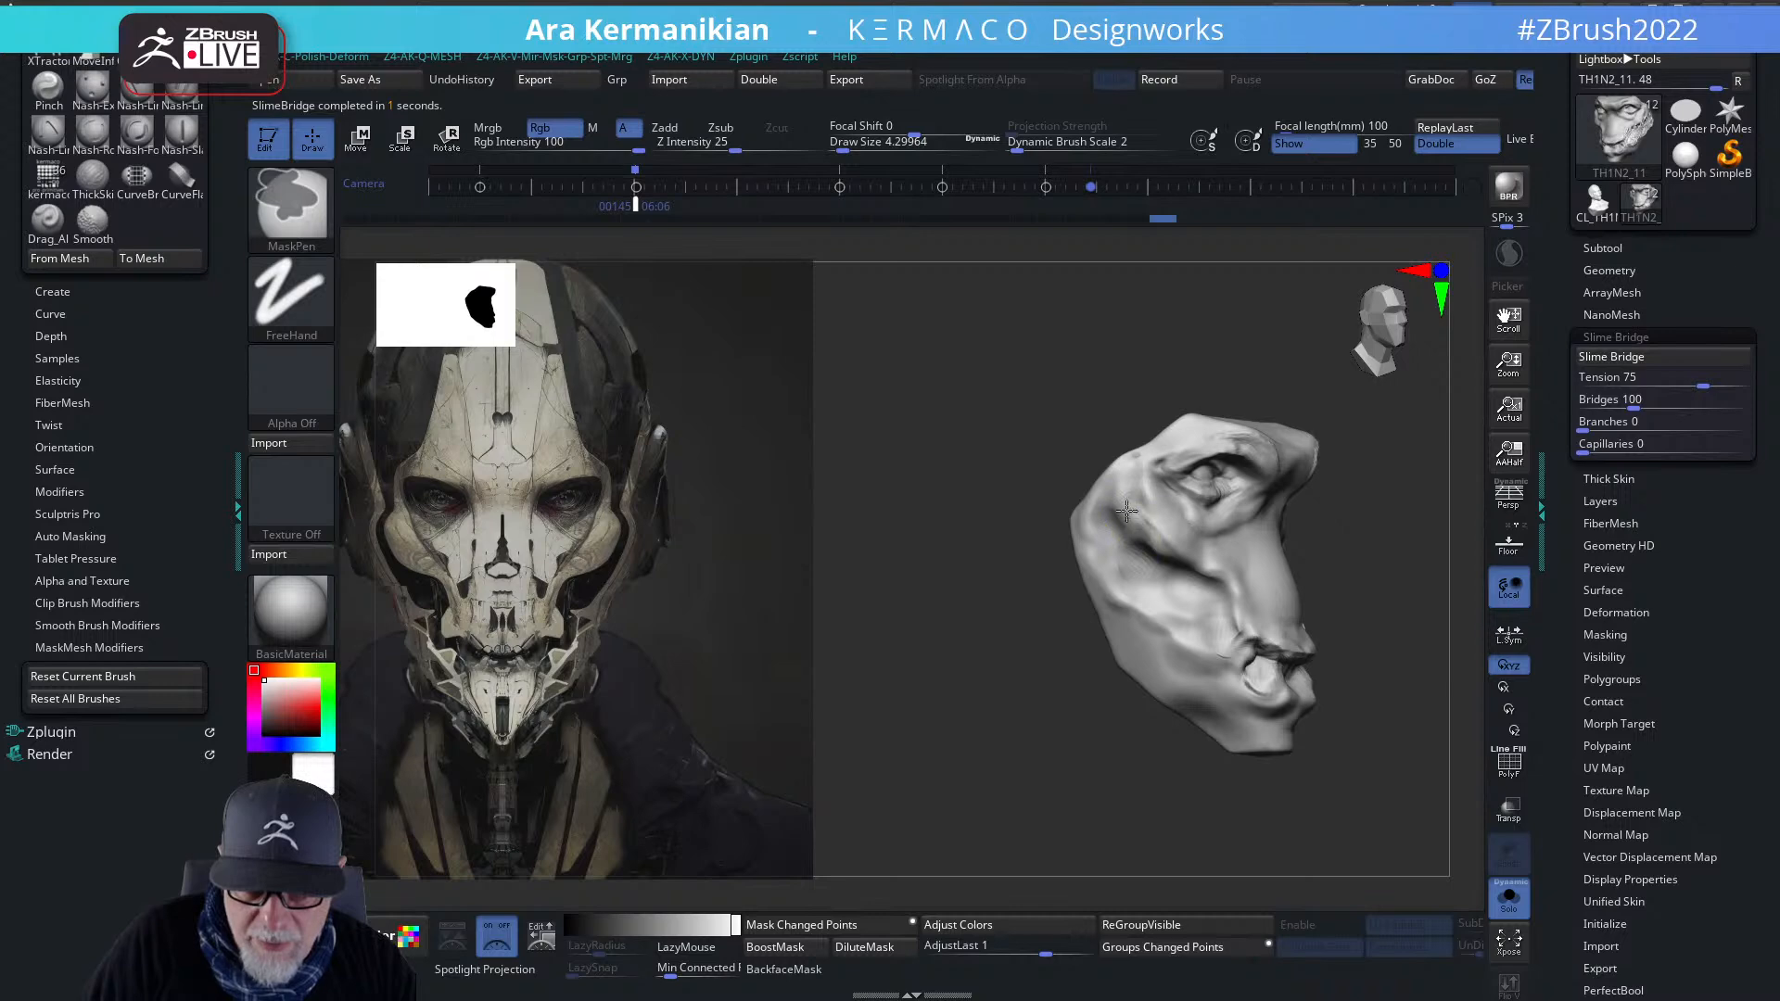
mouse_move(1164, 557)
left_mouse_down("ctrl")
mouse_move(1189, 576)
mouse_move(1211, 647)
mouse_move(1119, 567)
mouse_move(1121, 589)
left_mouse_up("ctrl")
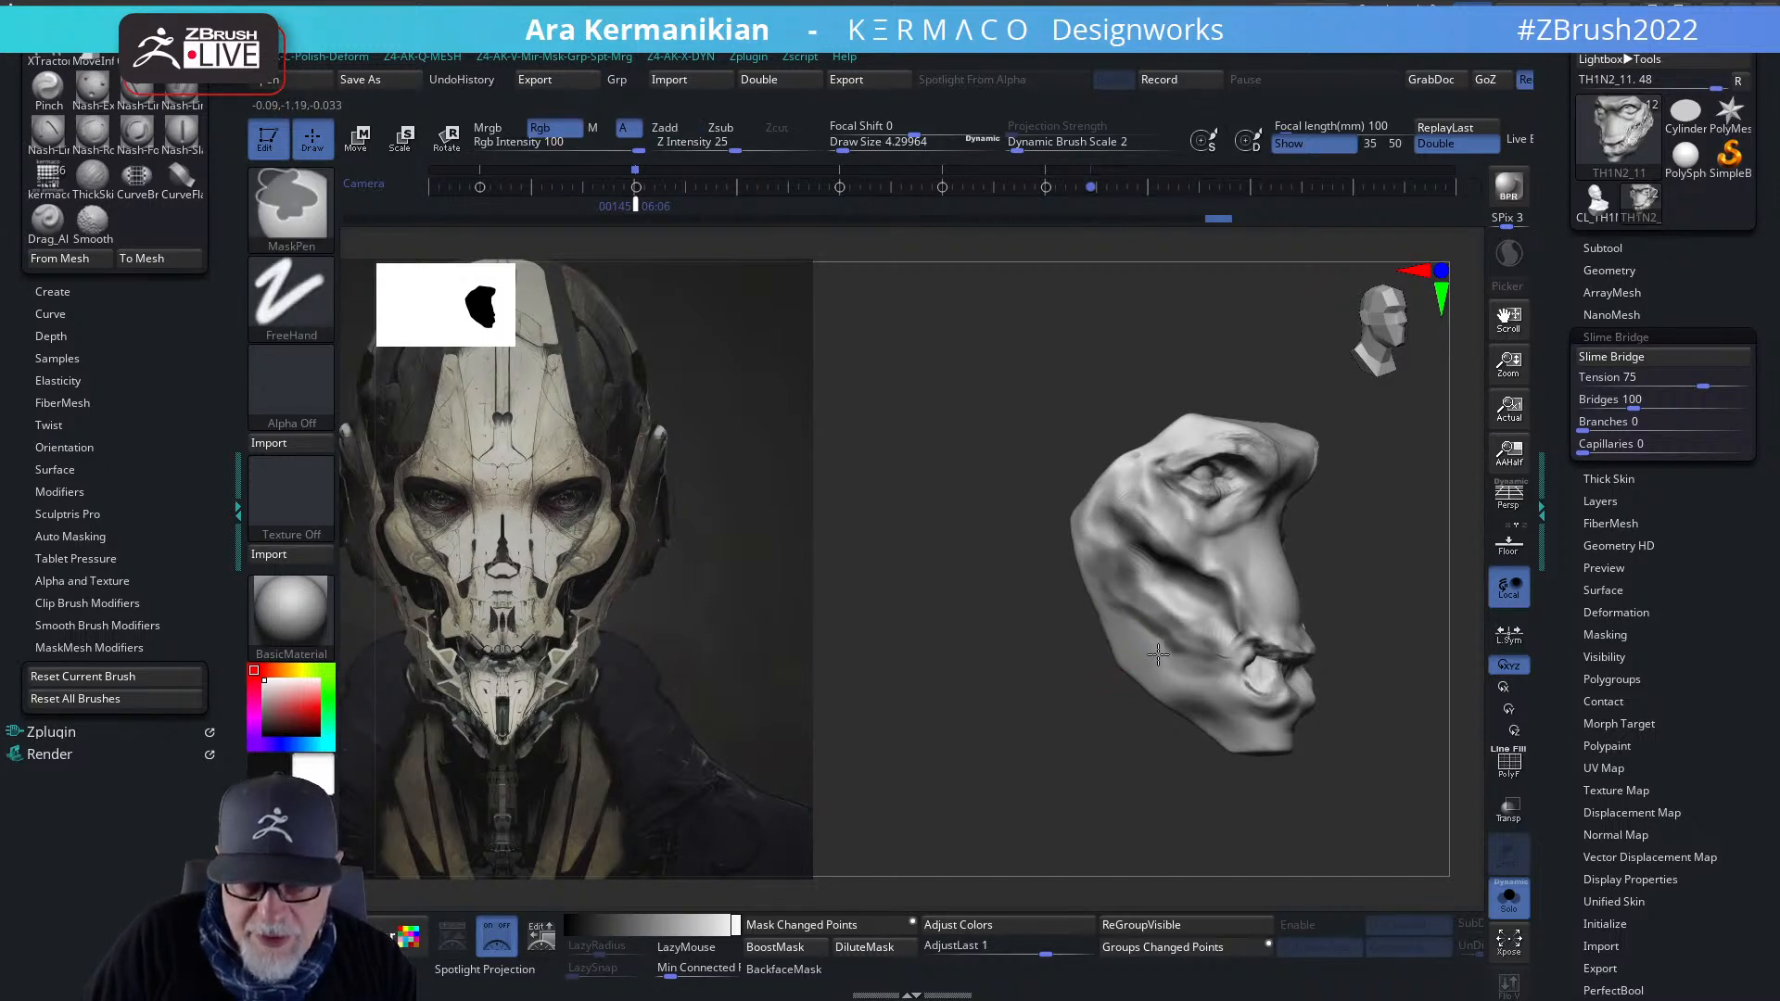
left_click_drag(1454, 580, 1205, 556)
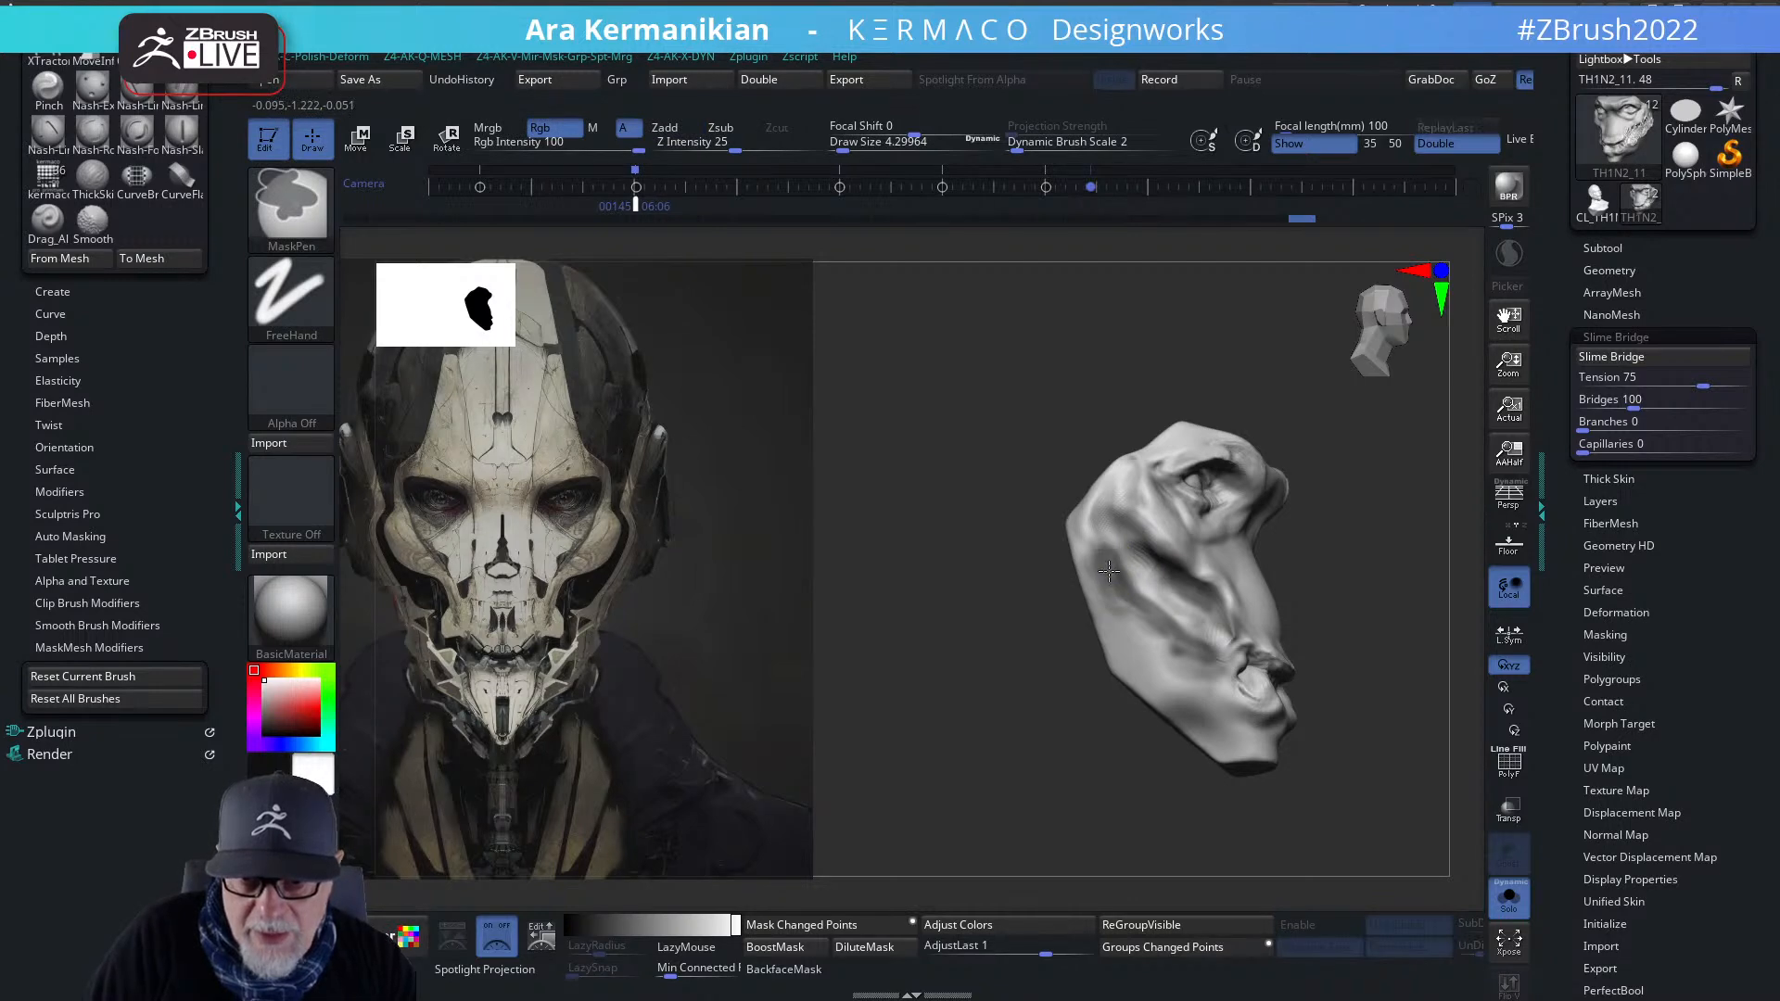
left_click(1218, 614, "ctrl")
- Generate slime bridges for the newly masked cheek and show the face piece together with the rest of the head
mouse_move(1430, 584)
left_mouse_down()
mouse_move(1409, 572)
mouse_move(1442, 574)
left_mouse_up()
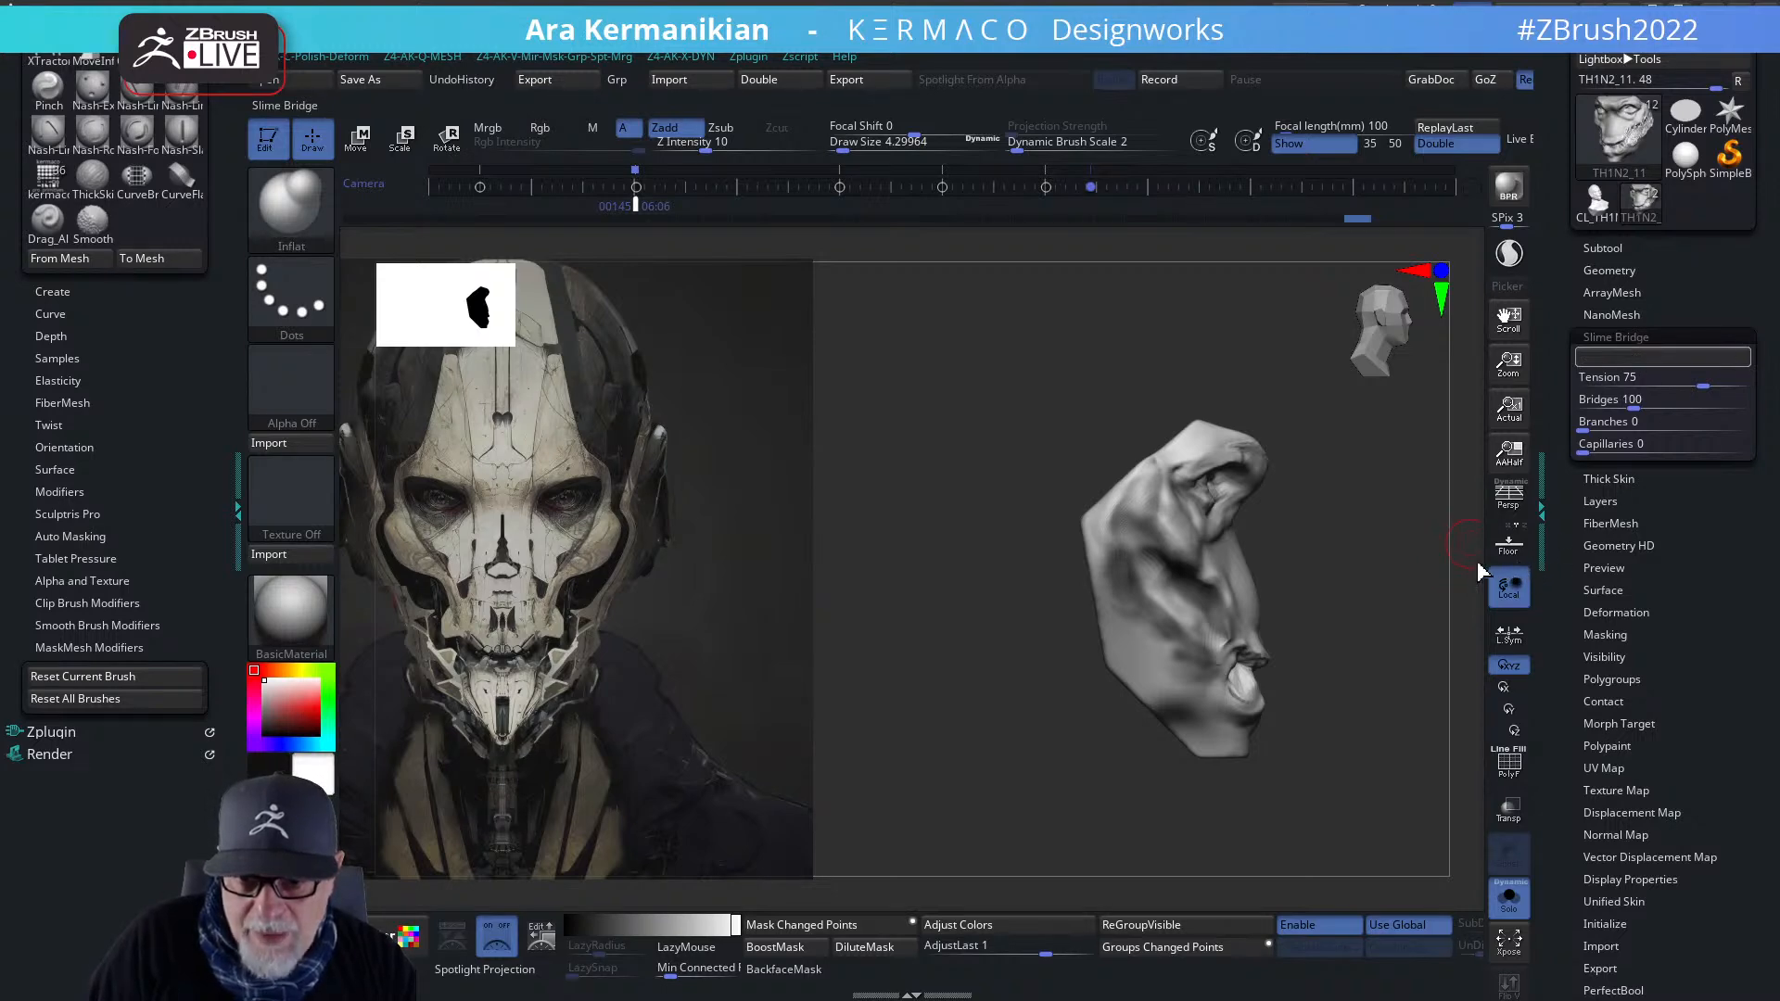
left_click_drag(1394, 638, 1141, 629)
mouse_move(1249, 704)
left_mouse_down("alt")
mouse_move(1369, 715)
mouse_move(1264, 725)
left_mouse_up("alt")
key("ctrl+z")
left_click(1622, 357)
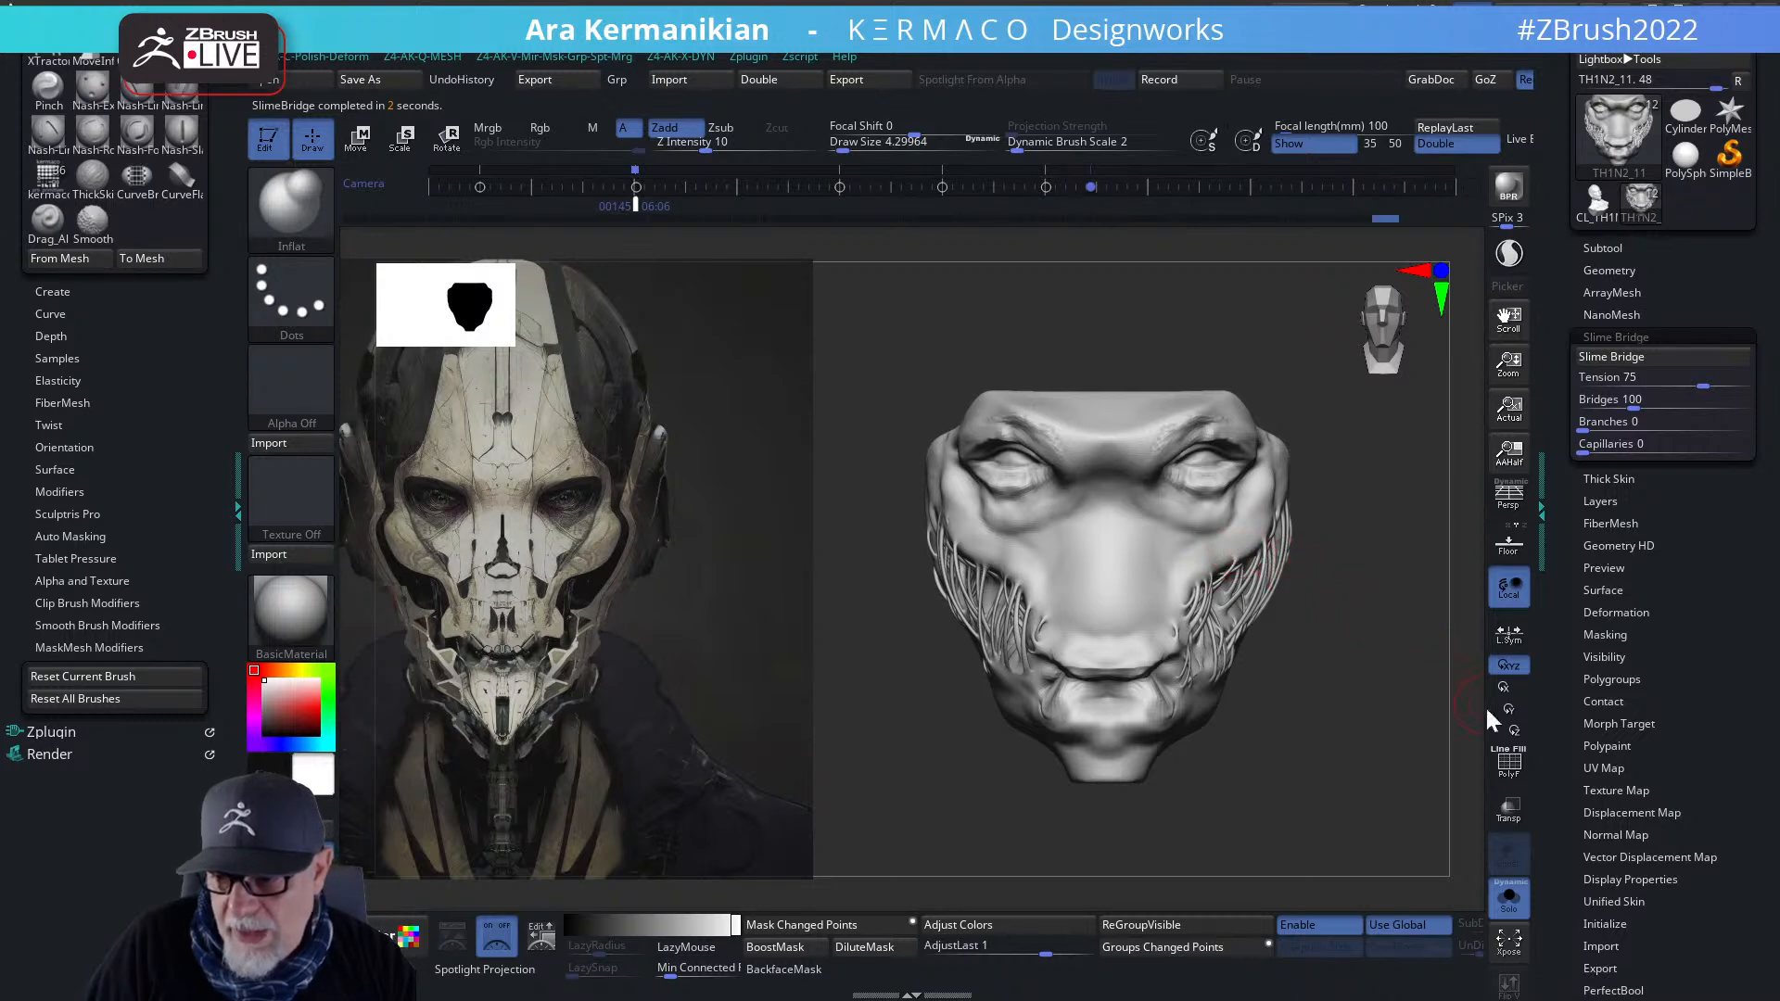
mouse_move(1381, 714)
left_mouse_down()
mouse_move(1427, 716)
mouse_move(1315, 698)
mouse_move(1295, 556)
mouse_move(1476, 598)
left_mouse_up()
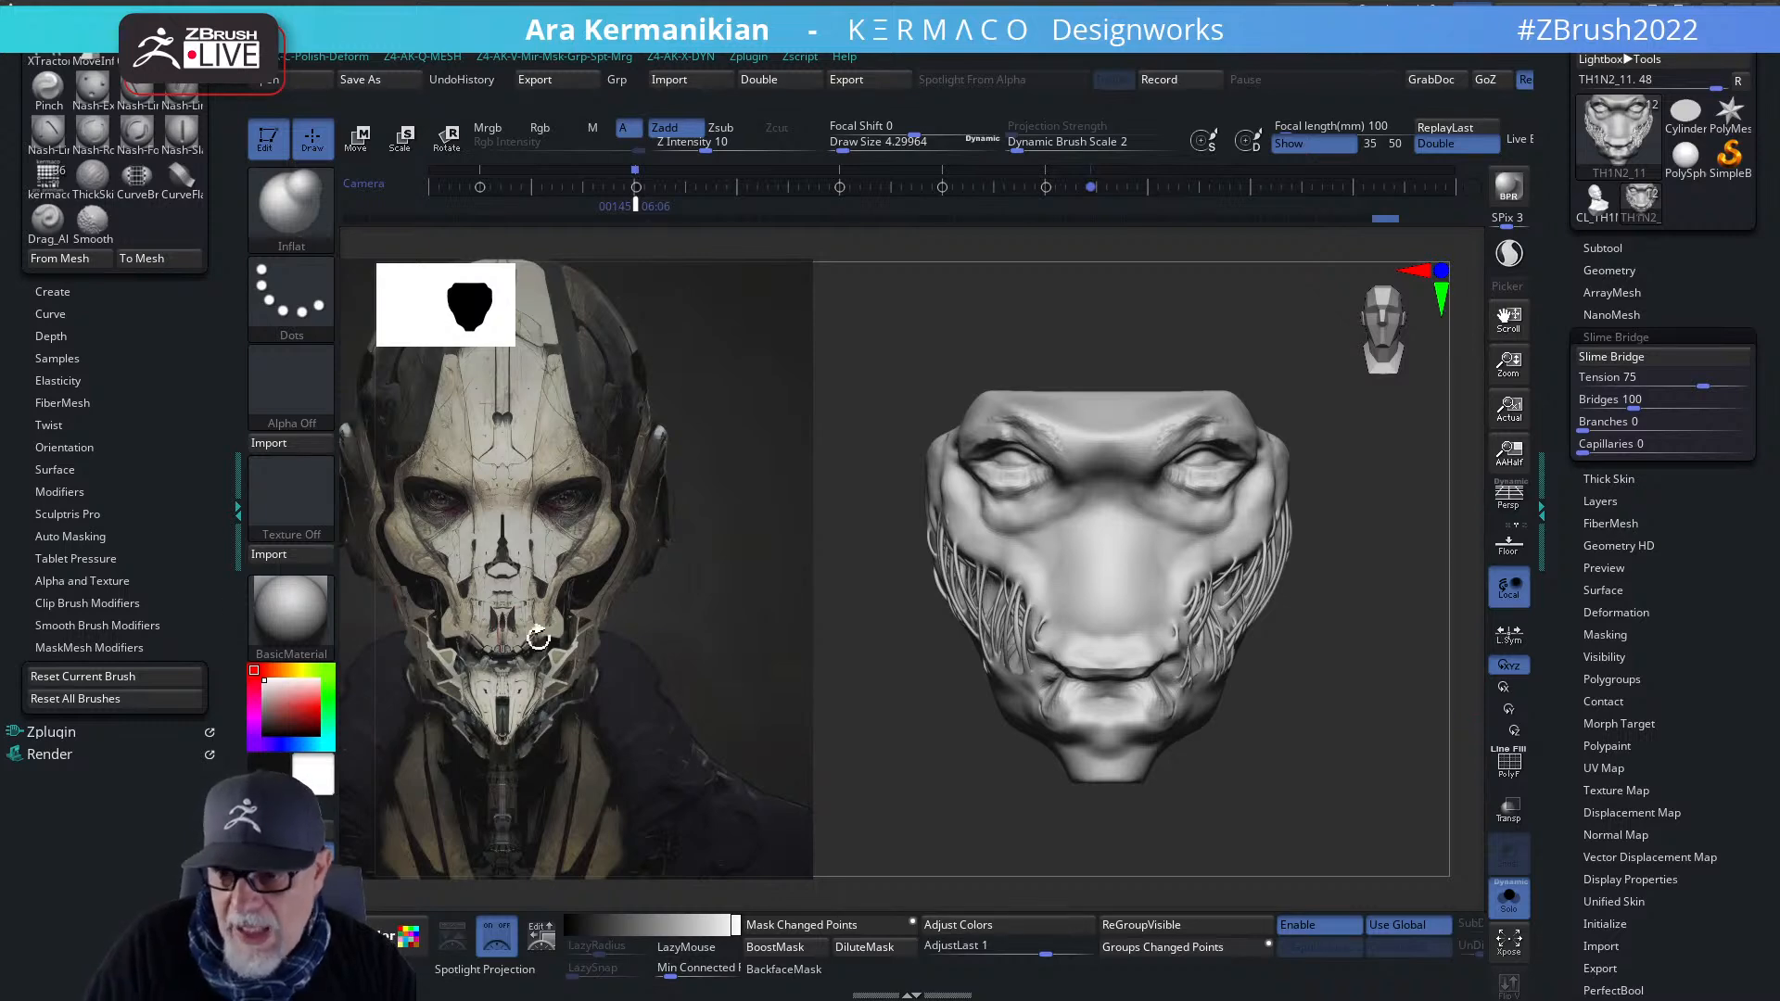
left_click(1508, 897)
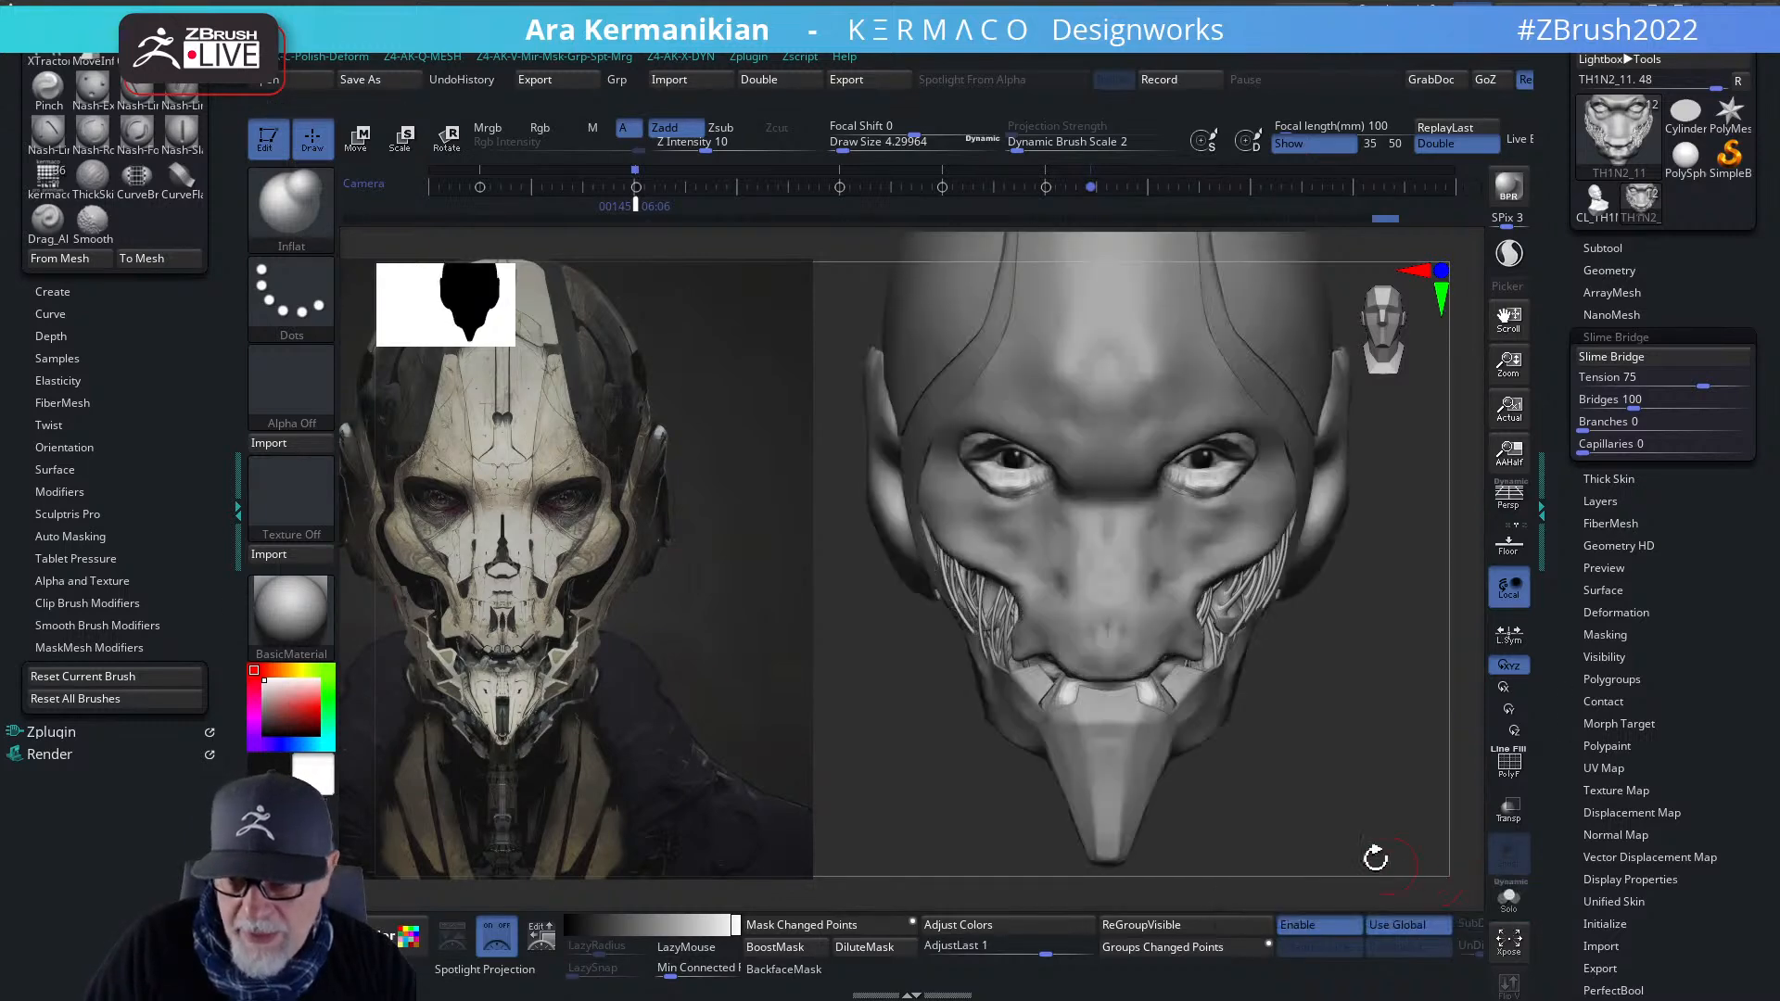
left_click_drag(1369, 726, 1268, 716)
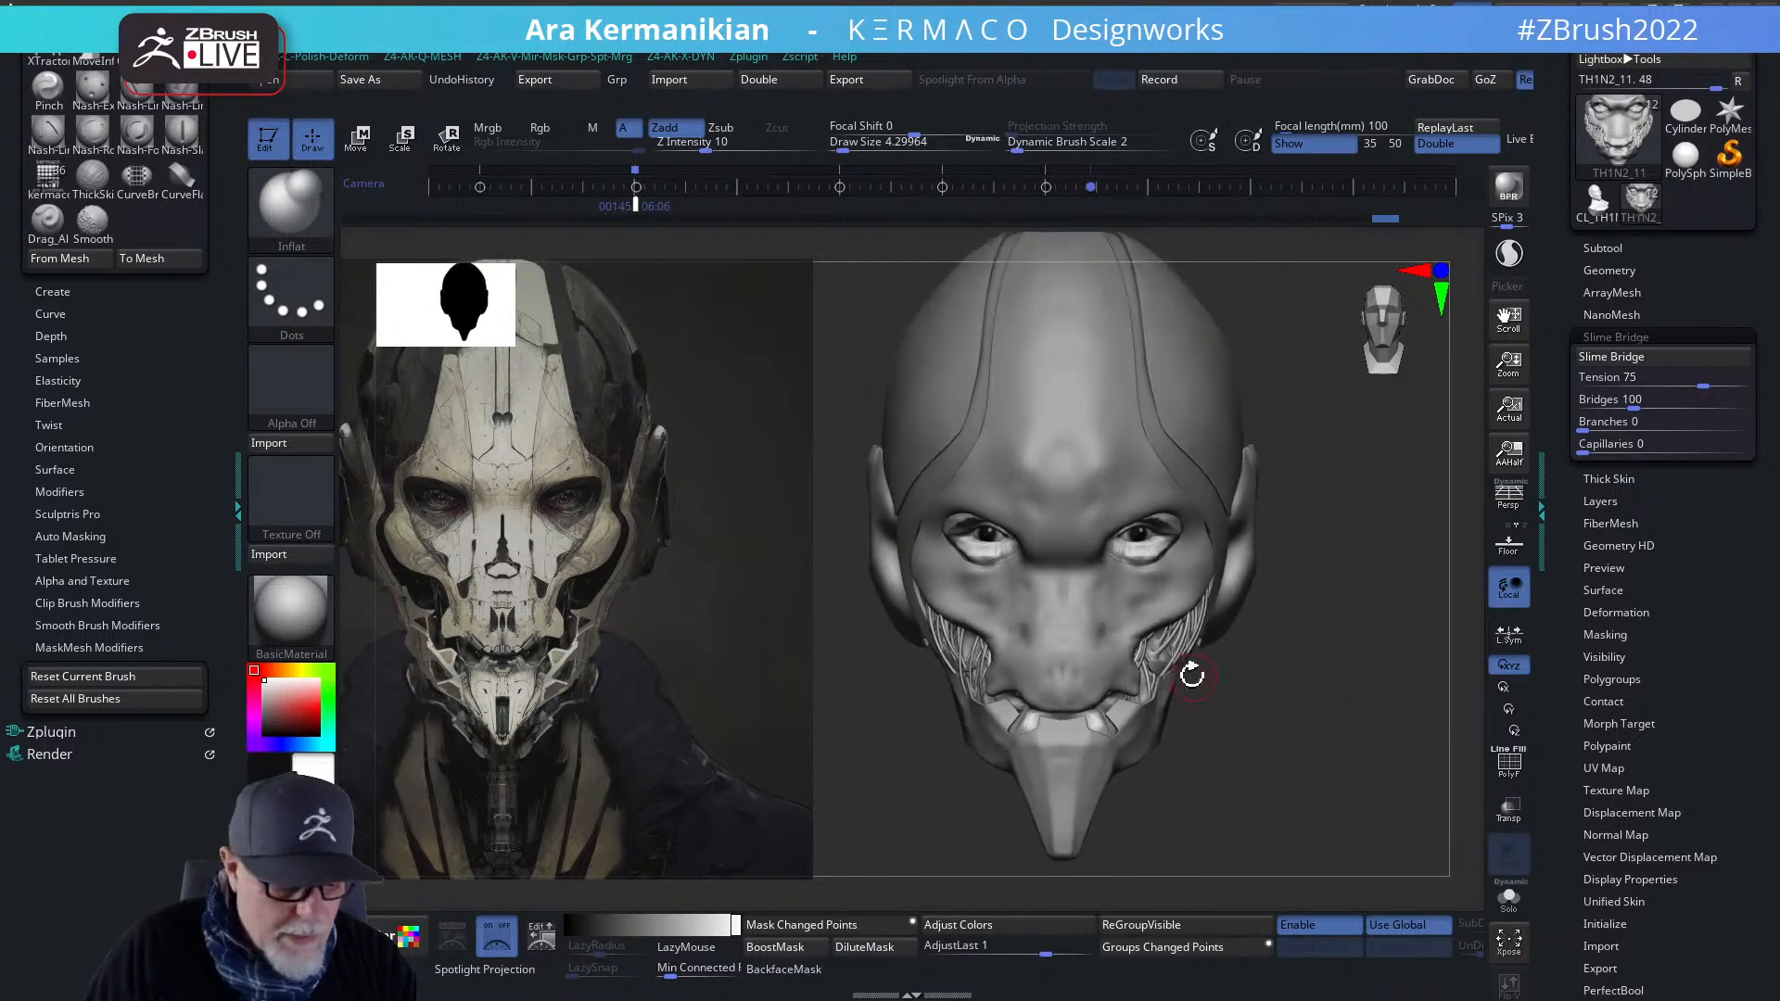
- Reshape the slime strands in the cheek openings using the Move brush at a draw size of about 25
key("b")
key("m")
key("v")
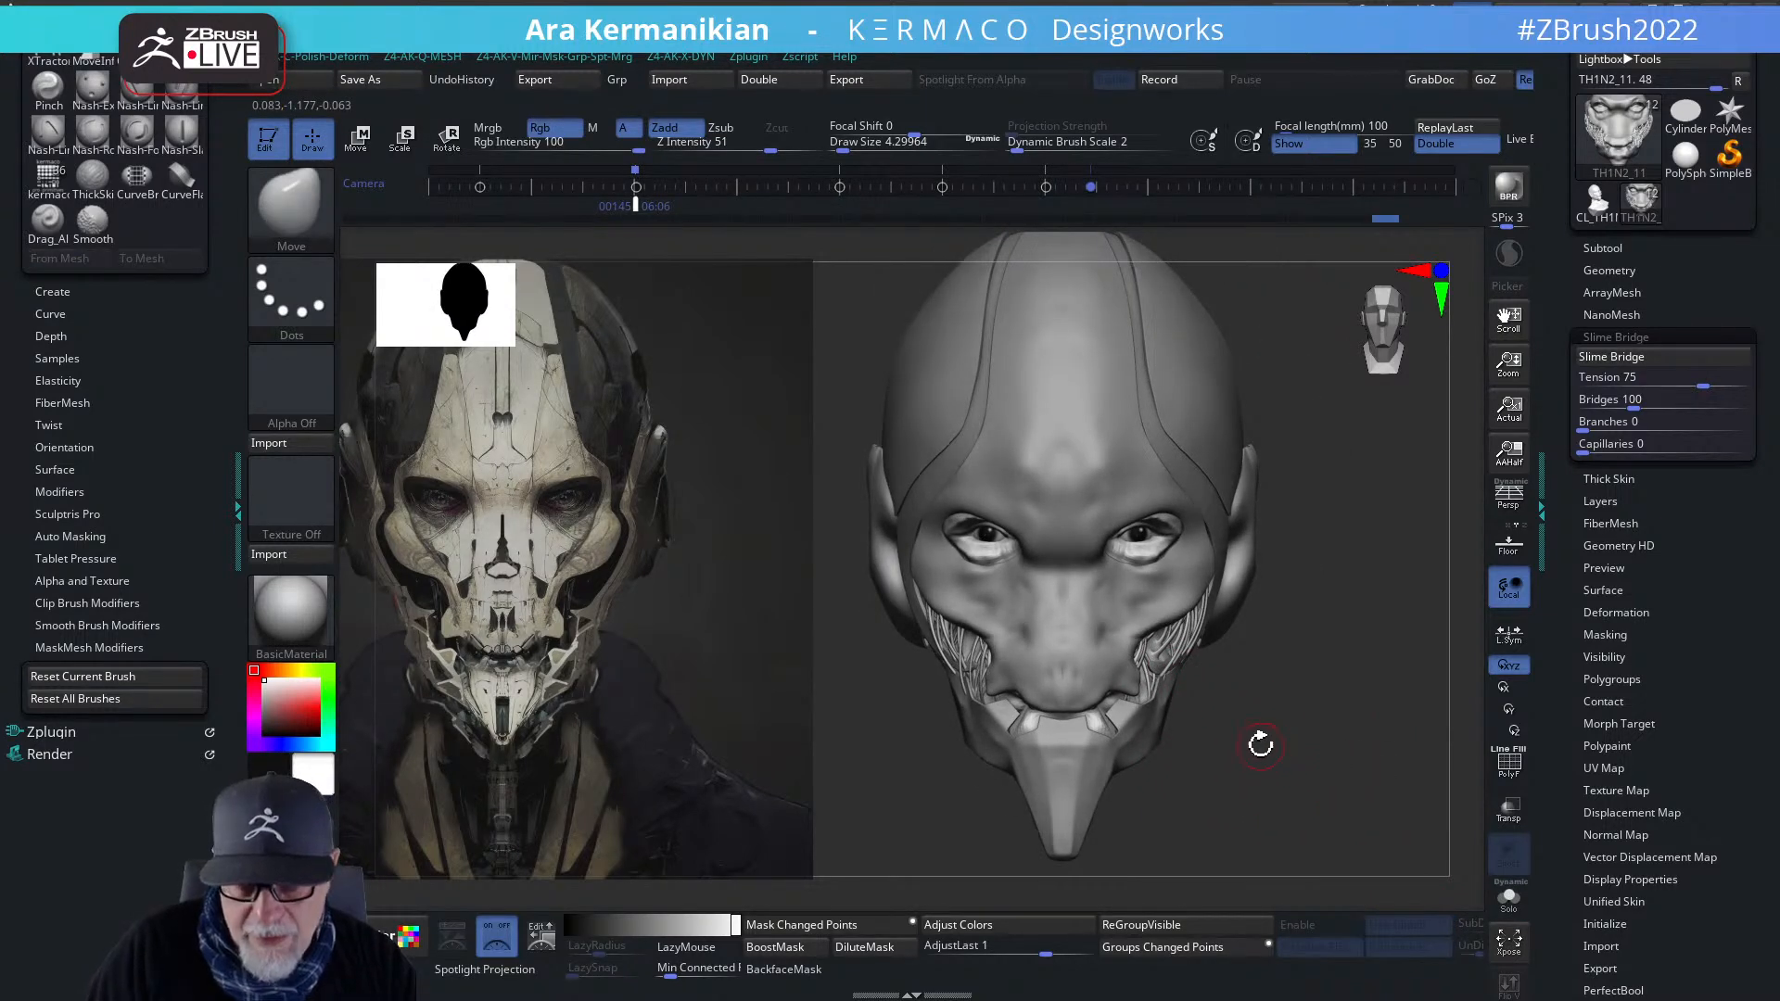
left_click_drag(1258, 735, 1275, 741)
key("s")
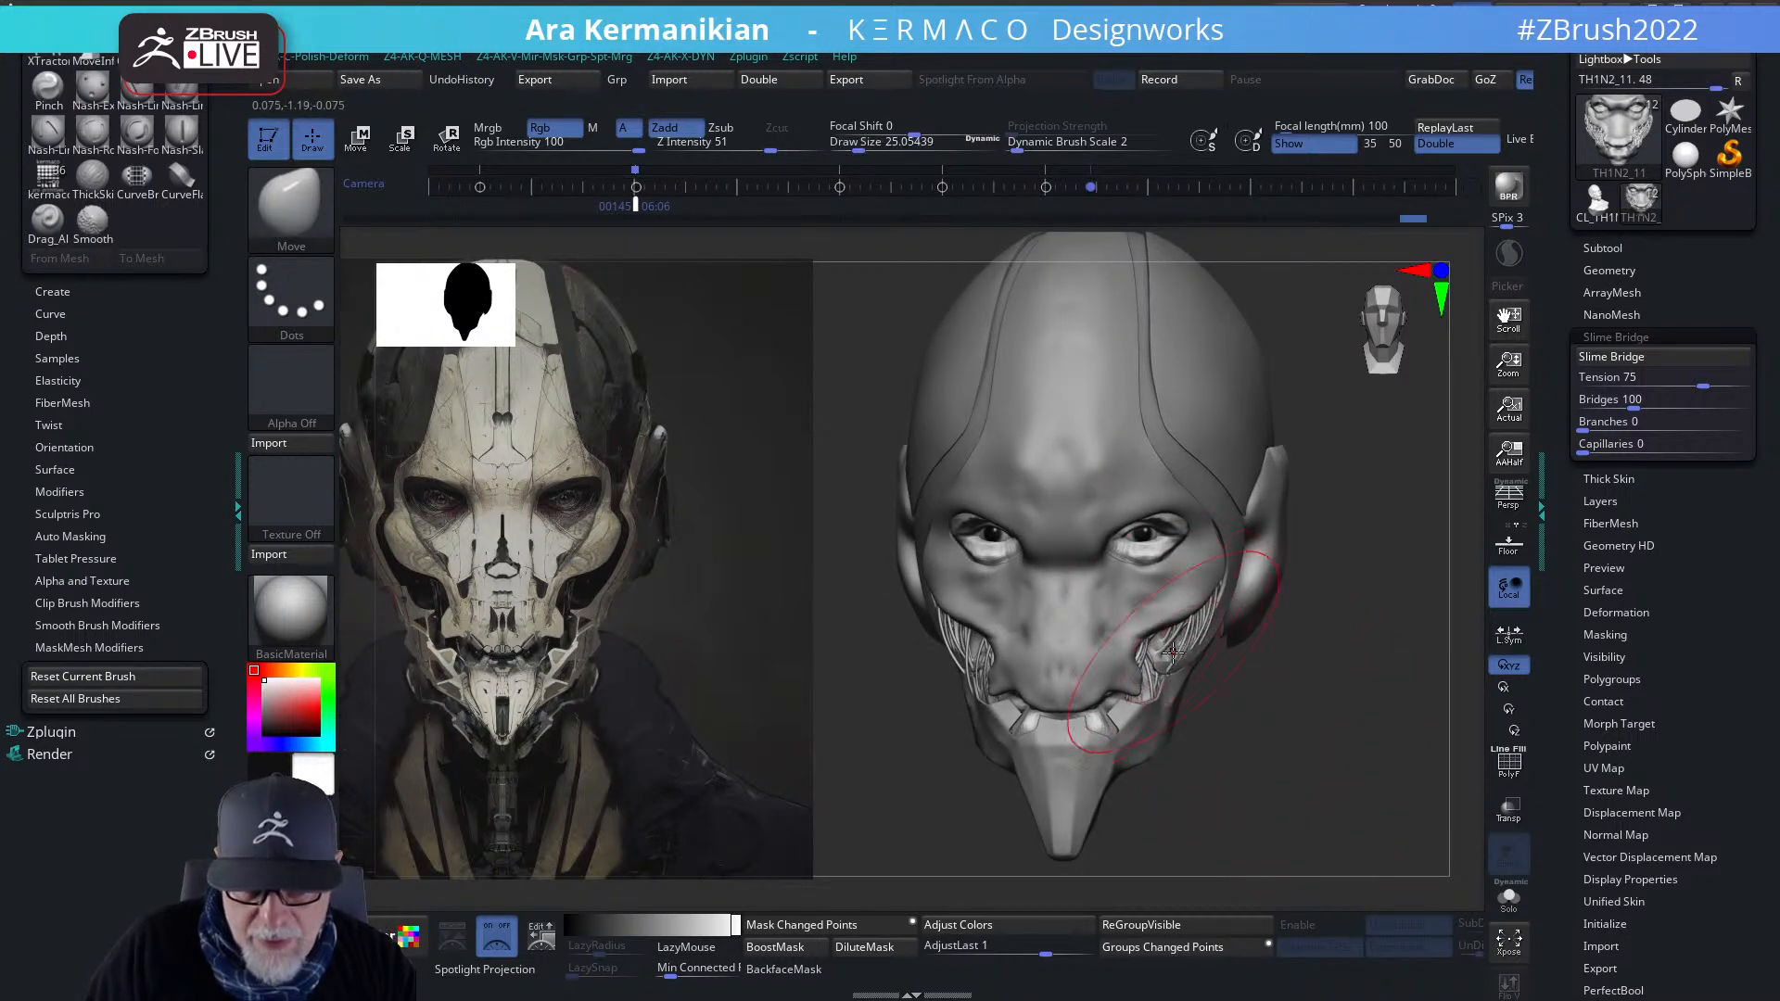
key("ctrl+z")
key("ctrl+z")
key("ctrl+z")
key("ctrl+z")
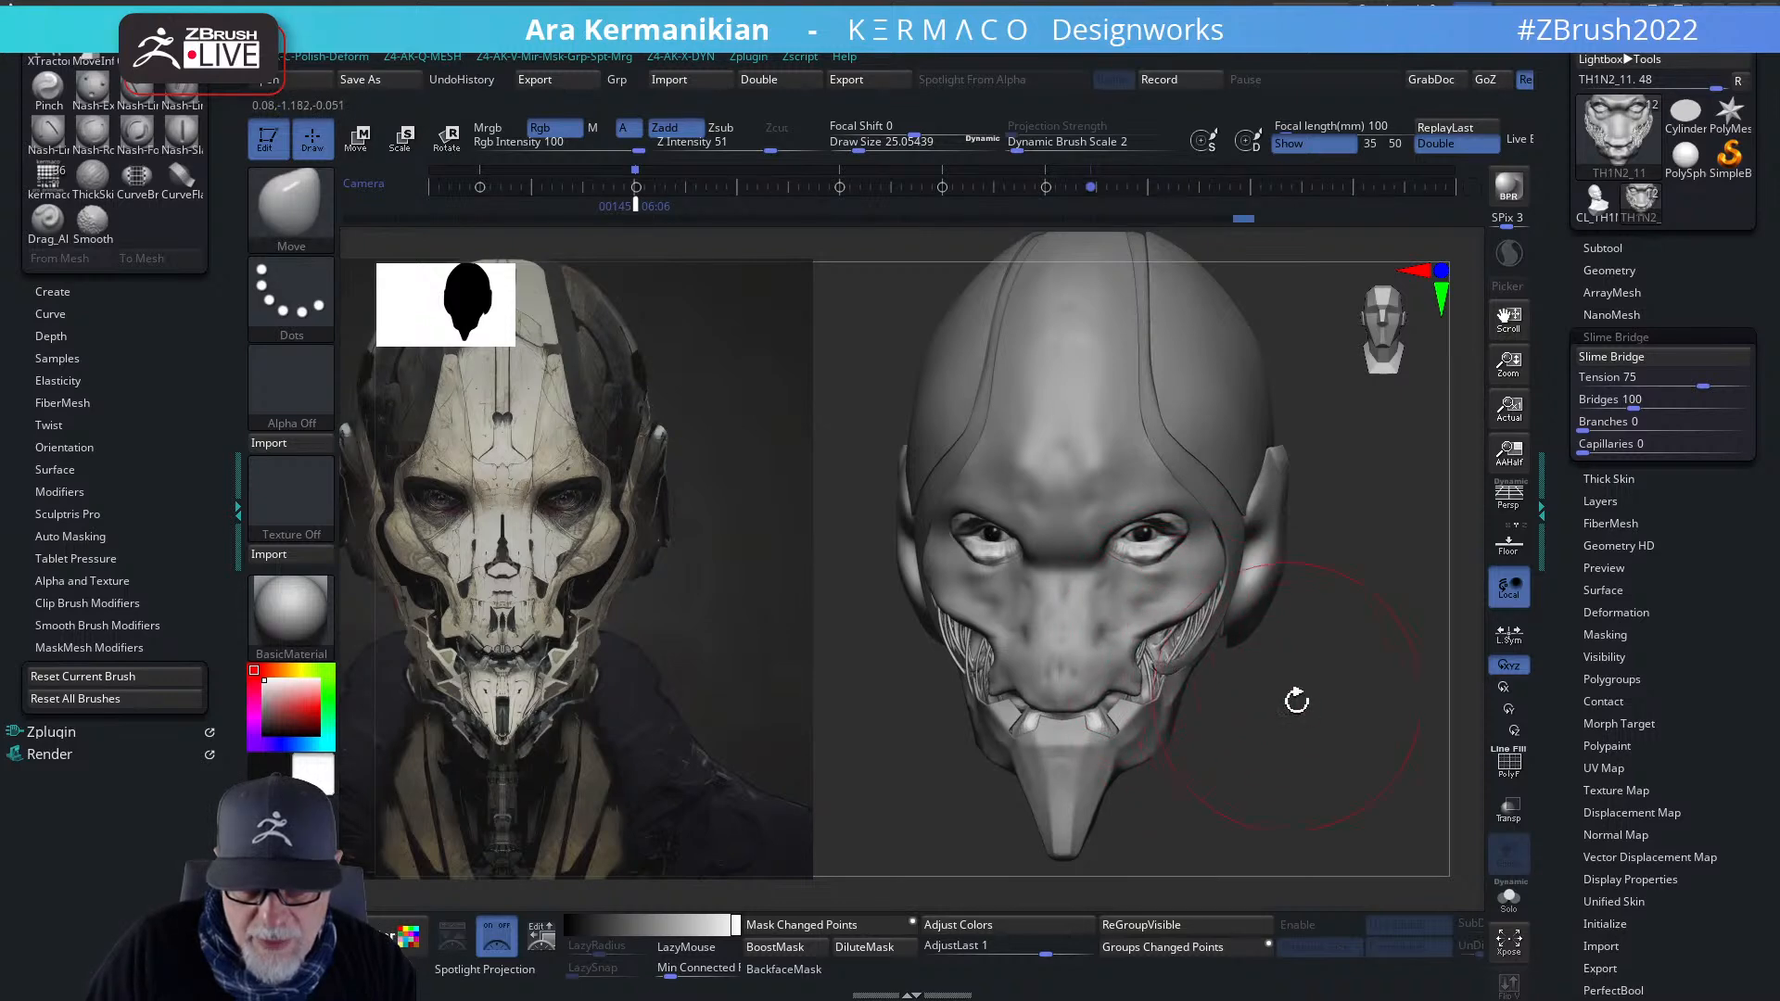
- Reduce the Move brush to a draw size of about 5.75 and adjust the strands in the character's right cheek
left_click_drag(1277, 687, 1243, 683)
left_click_drag(1298, 754, 1243, 695)
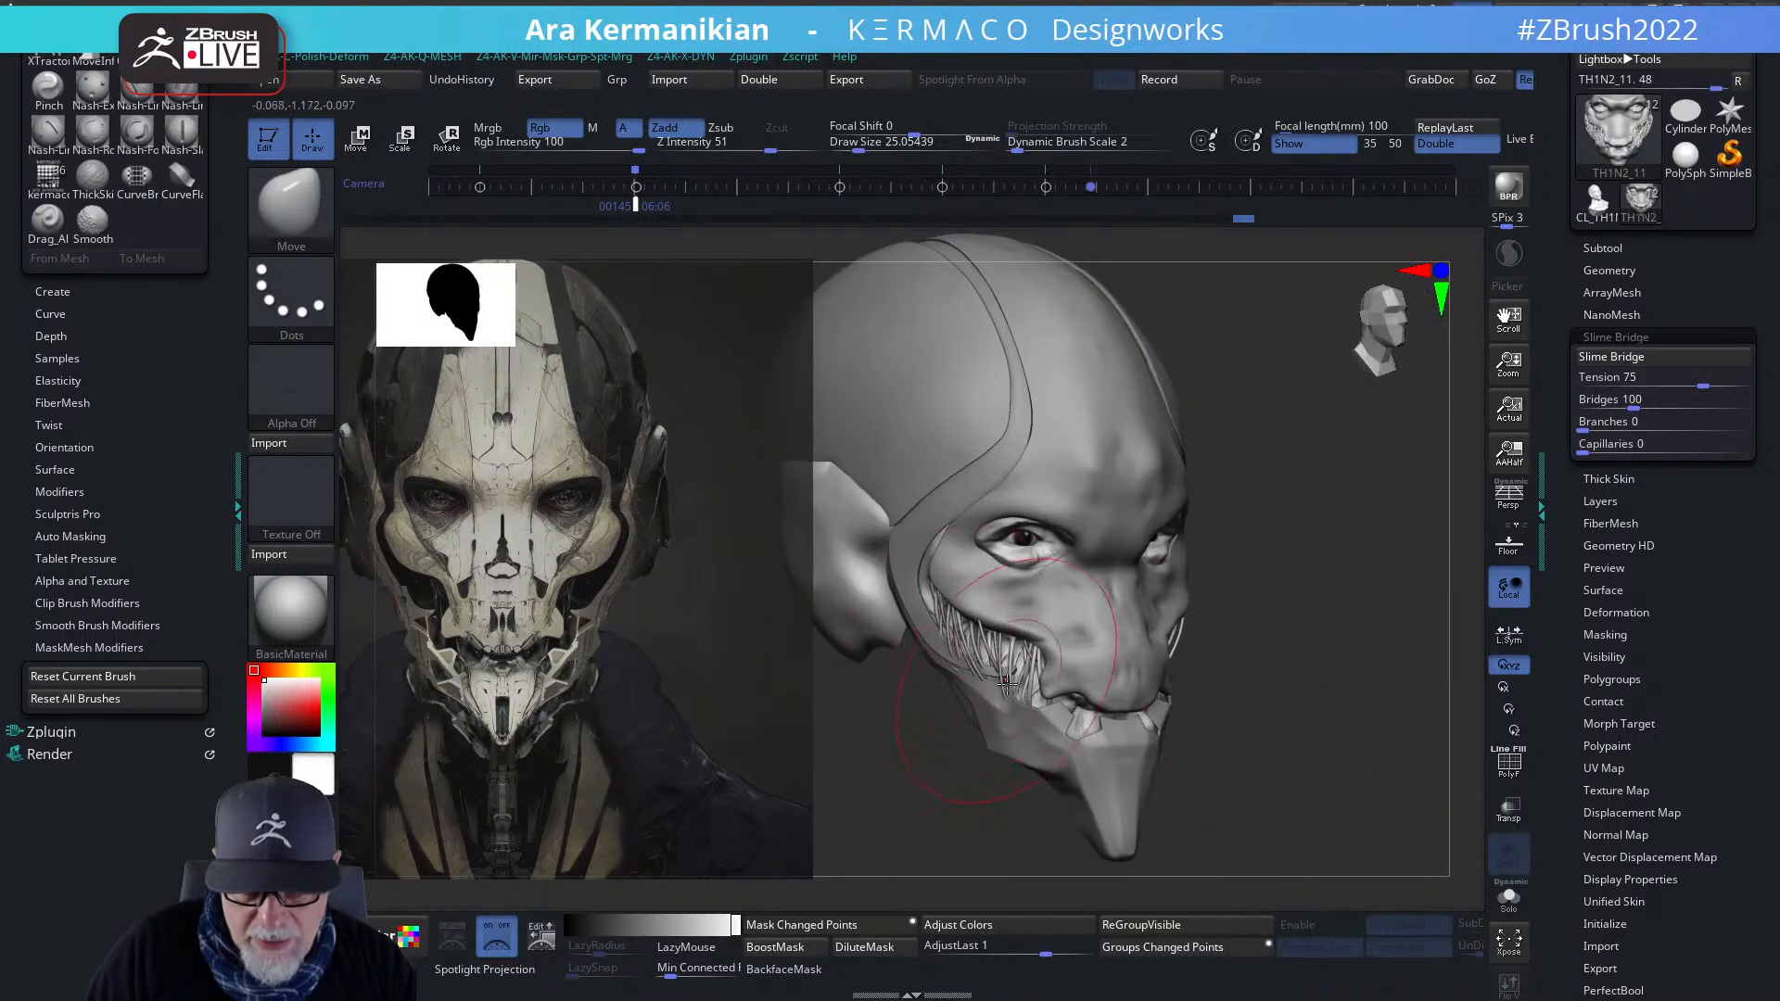
key("s")
left_click_drag(990, 689, 976, 690)
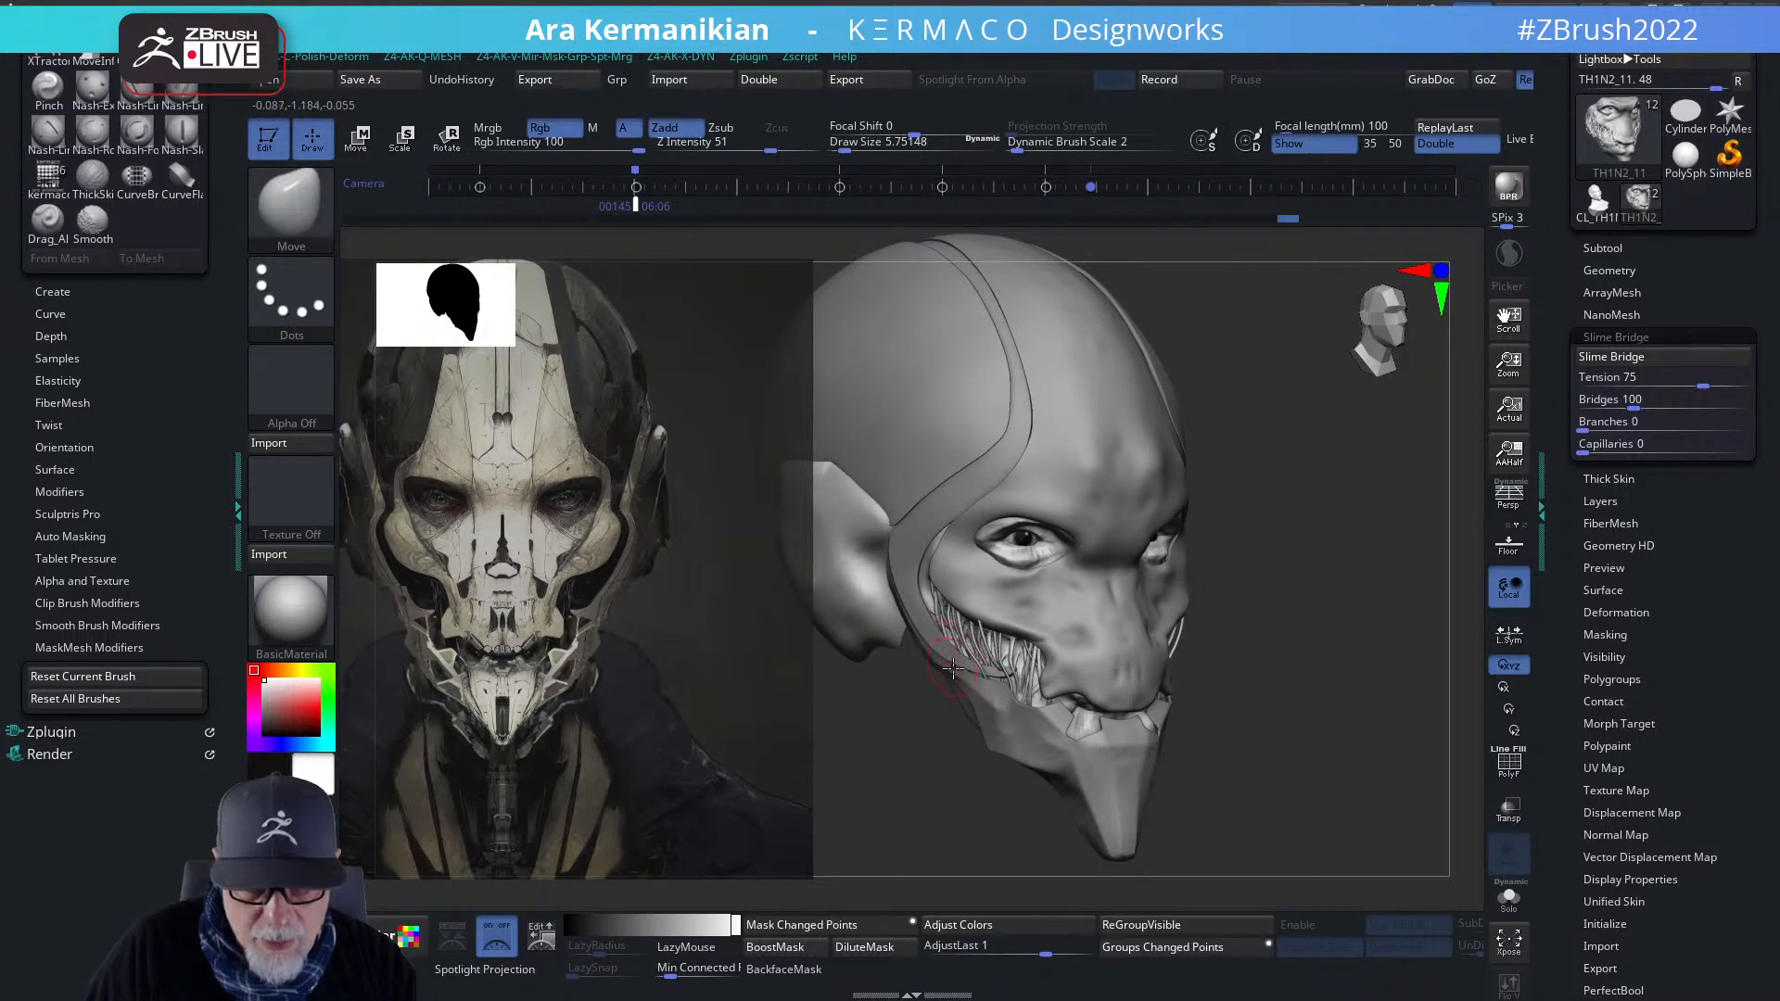
mouse_move(1311, 727)
left_mouse_down()
mouse_move(969, 681)
mouse_move(994, 674)
left_mouse_up()
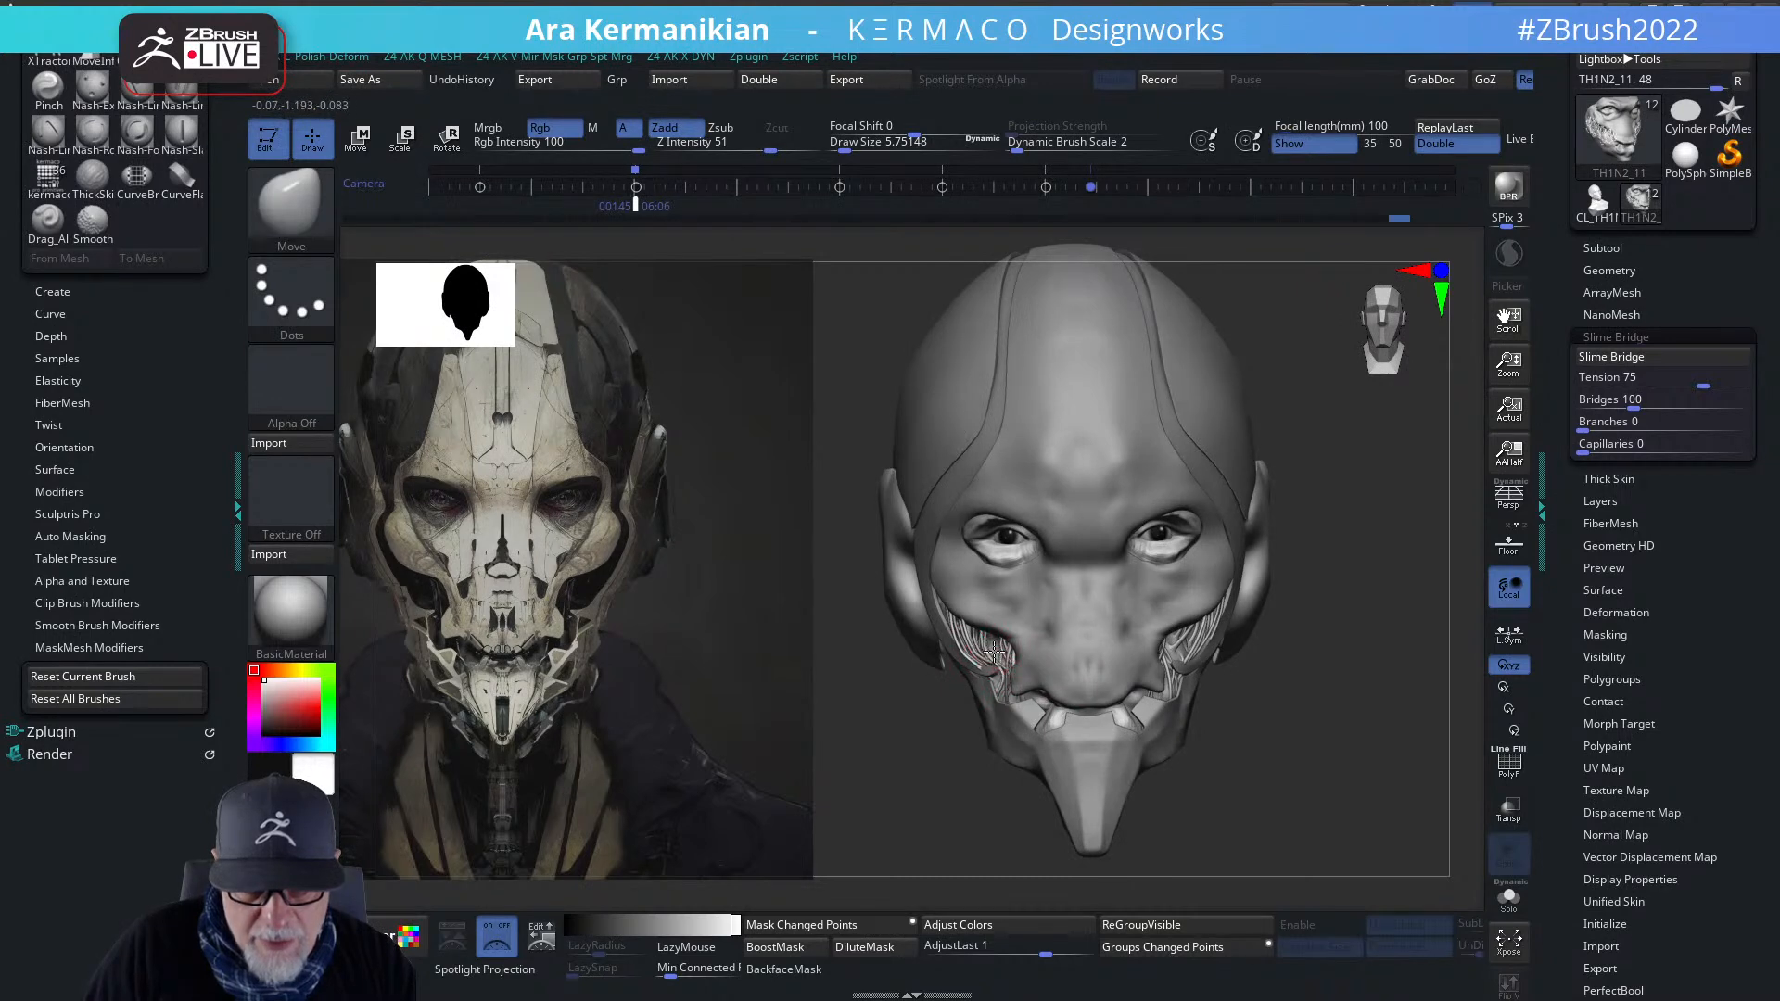
left_click_drag(861, 793, 1032, 669)
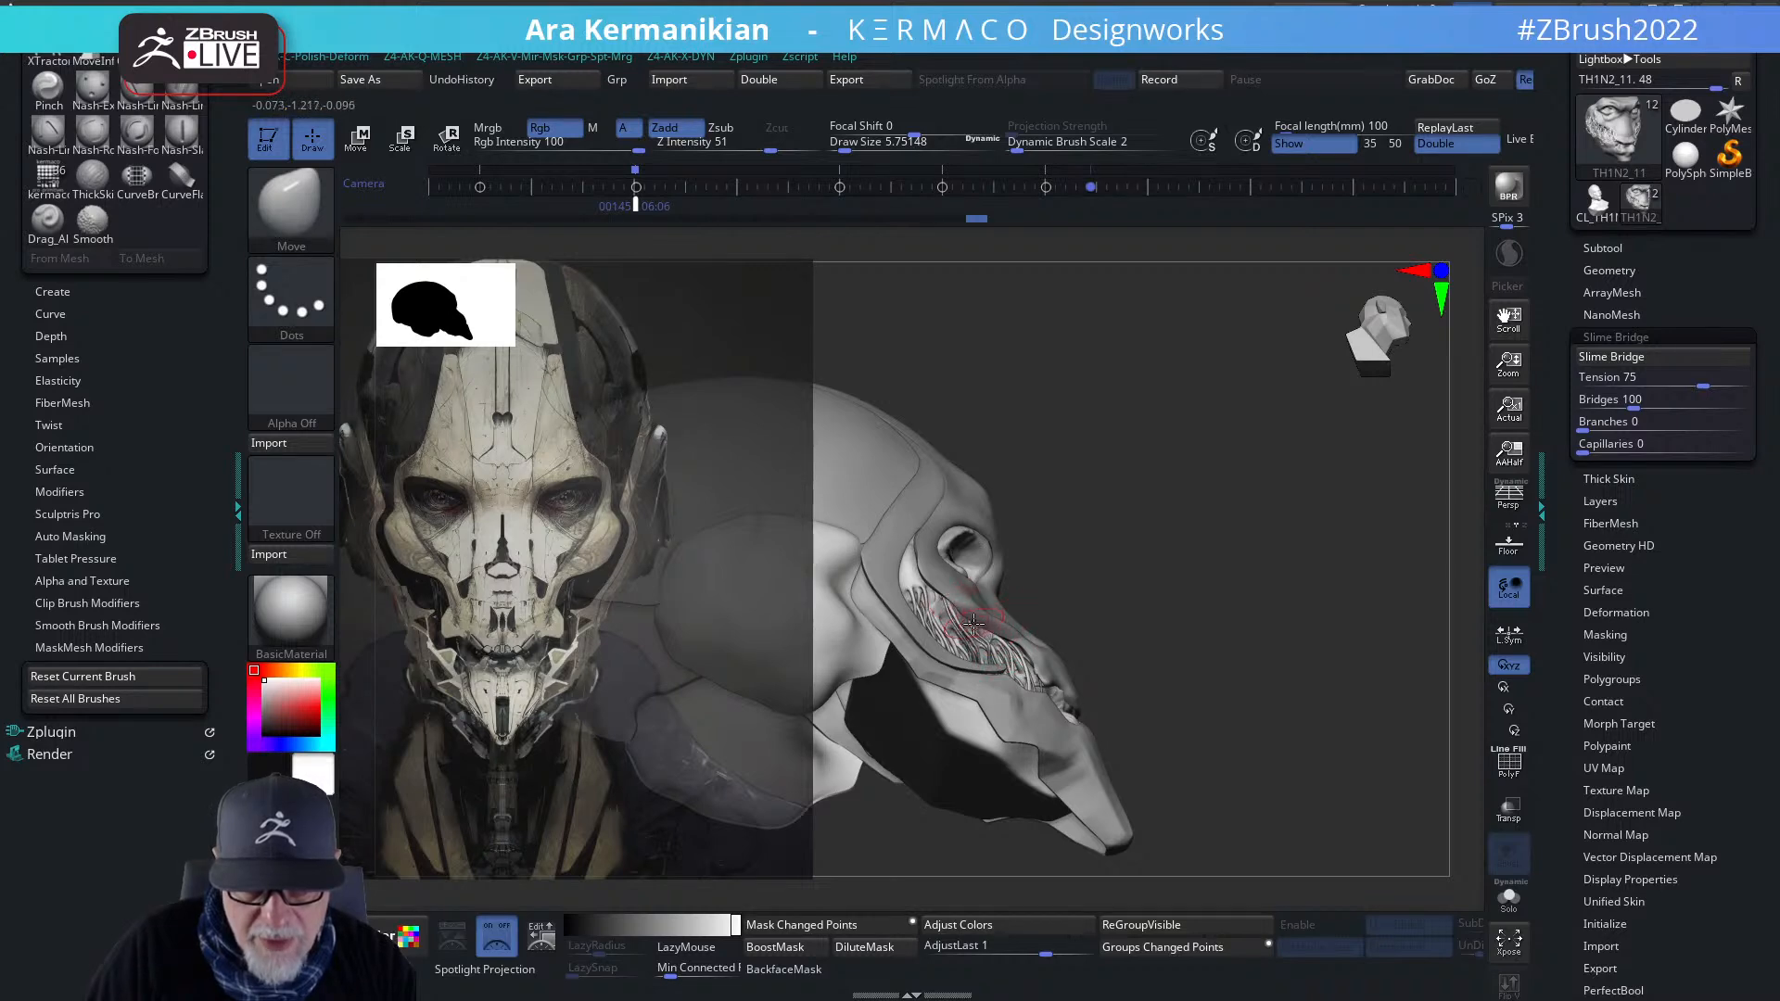
- Adjust the strands in the character's left cheek with the small Move brush, working from front and side views
left_click_drag(1312, 590, 1048, 681)
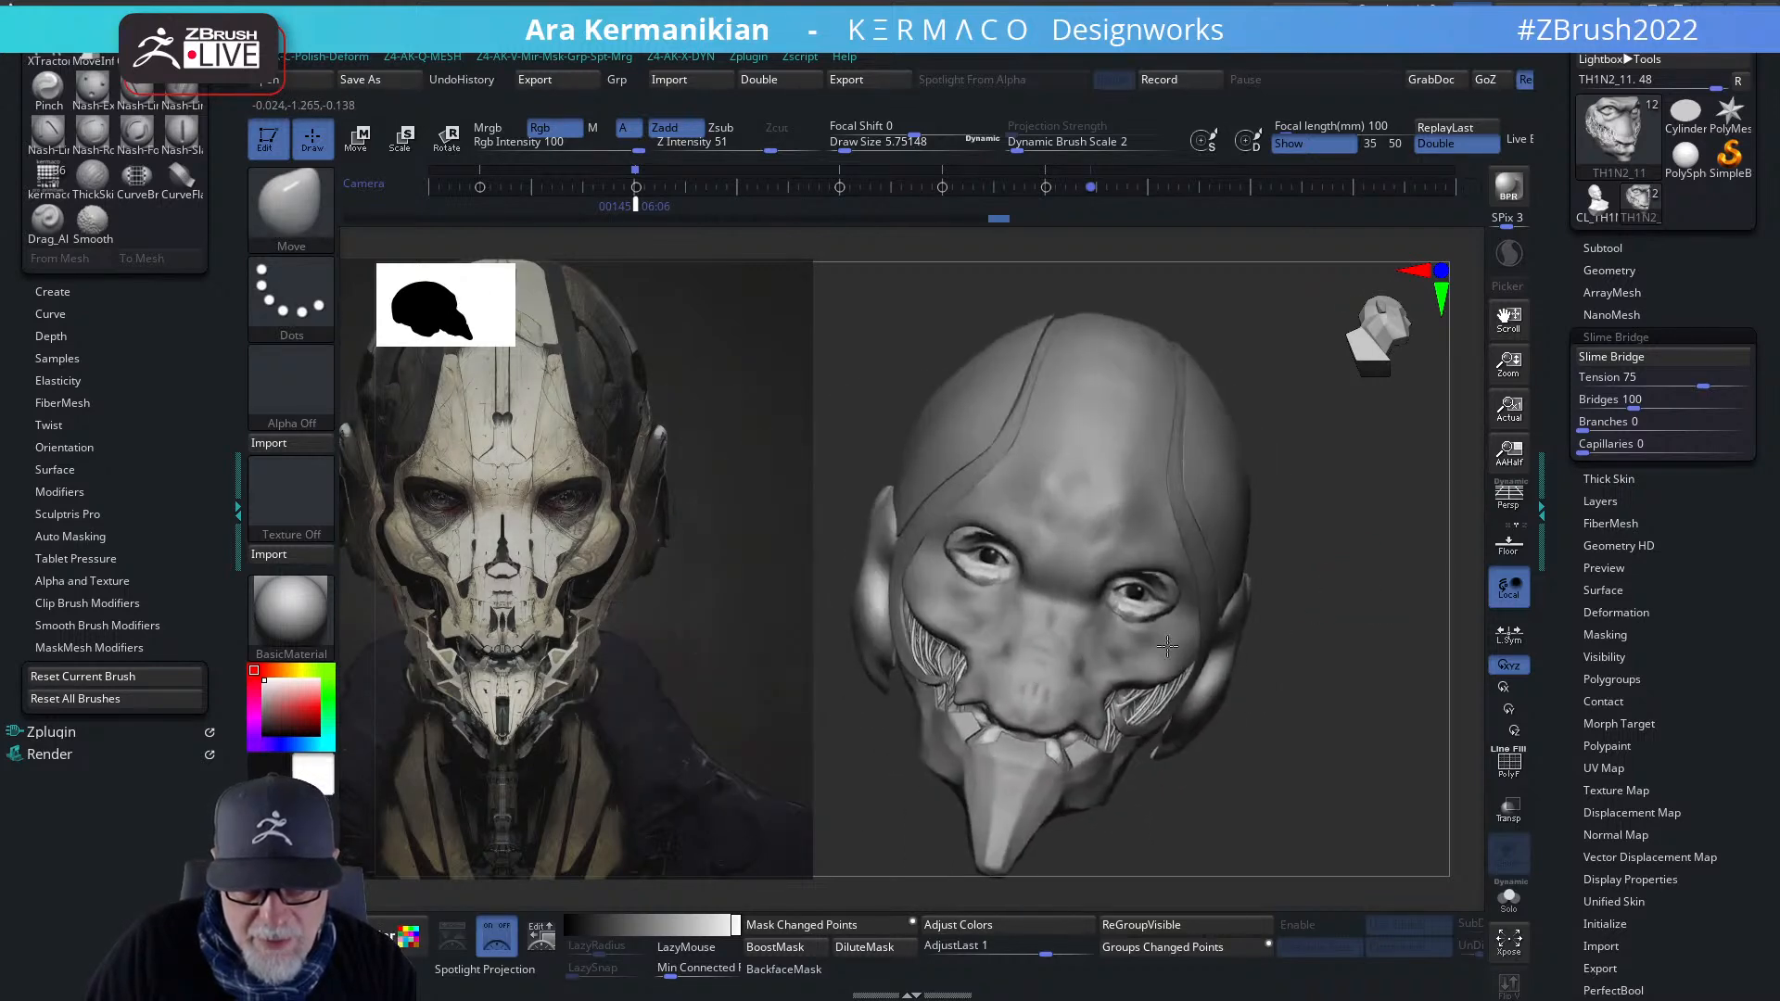
left_click_drag(1452, 799, 1335, 795)
left_click_drag(1081, 597, 1078, 598)
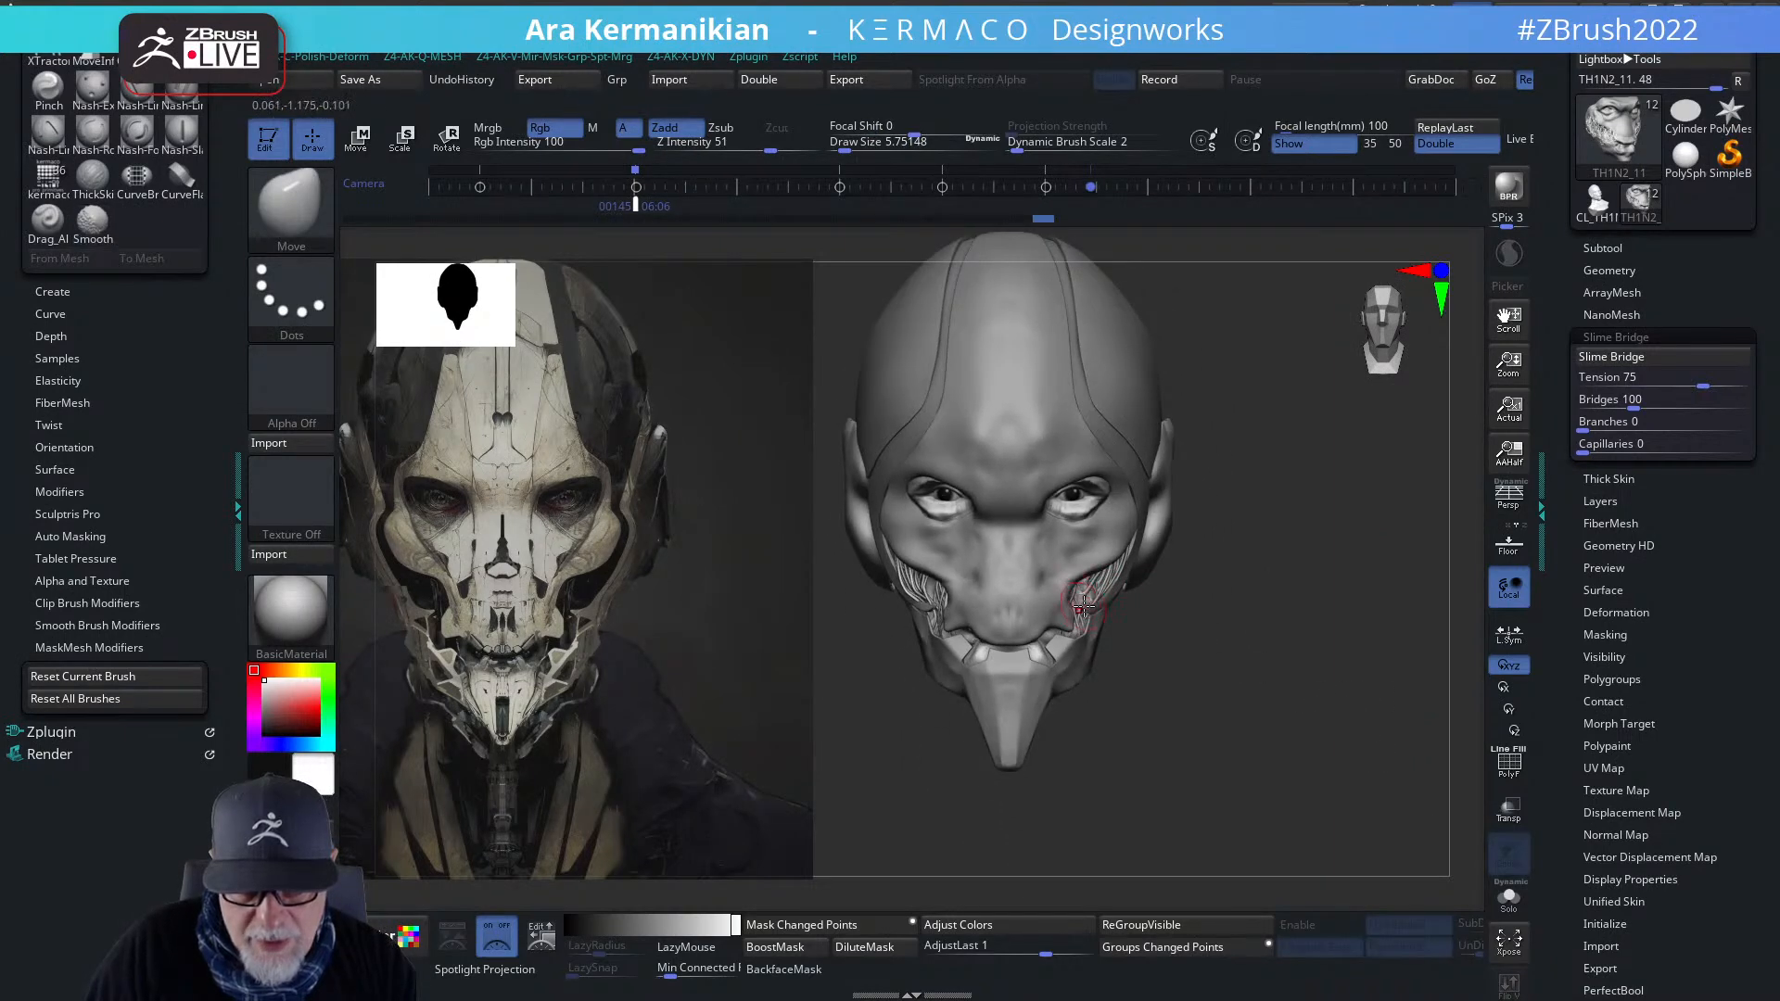
left_click_drag(1324, 621, 1132, 574)
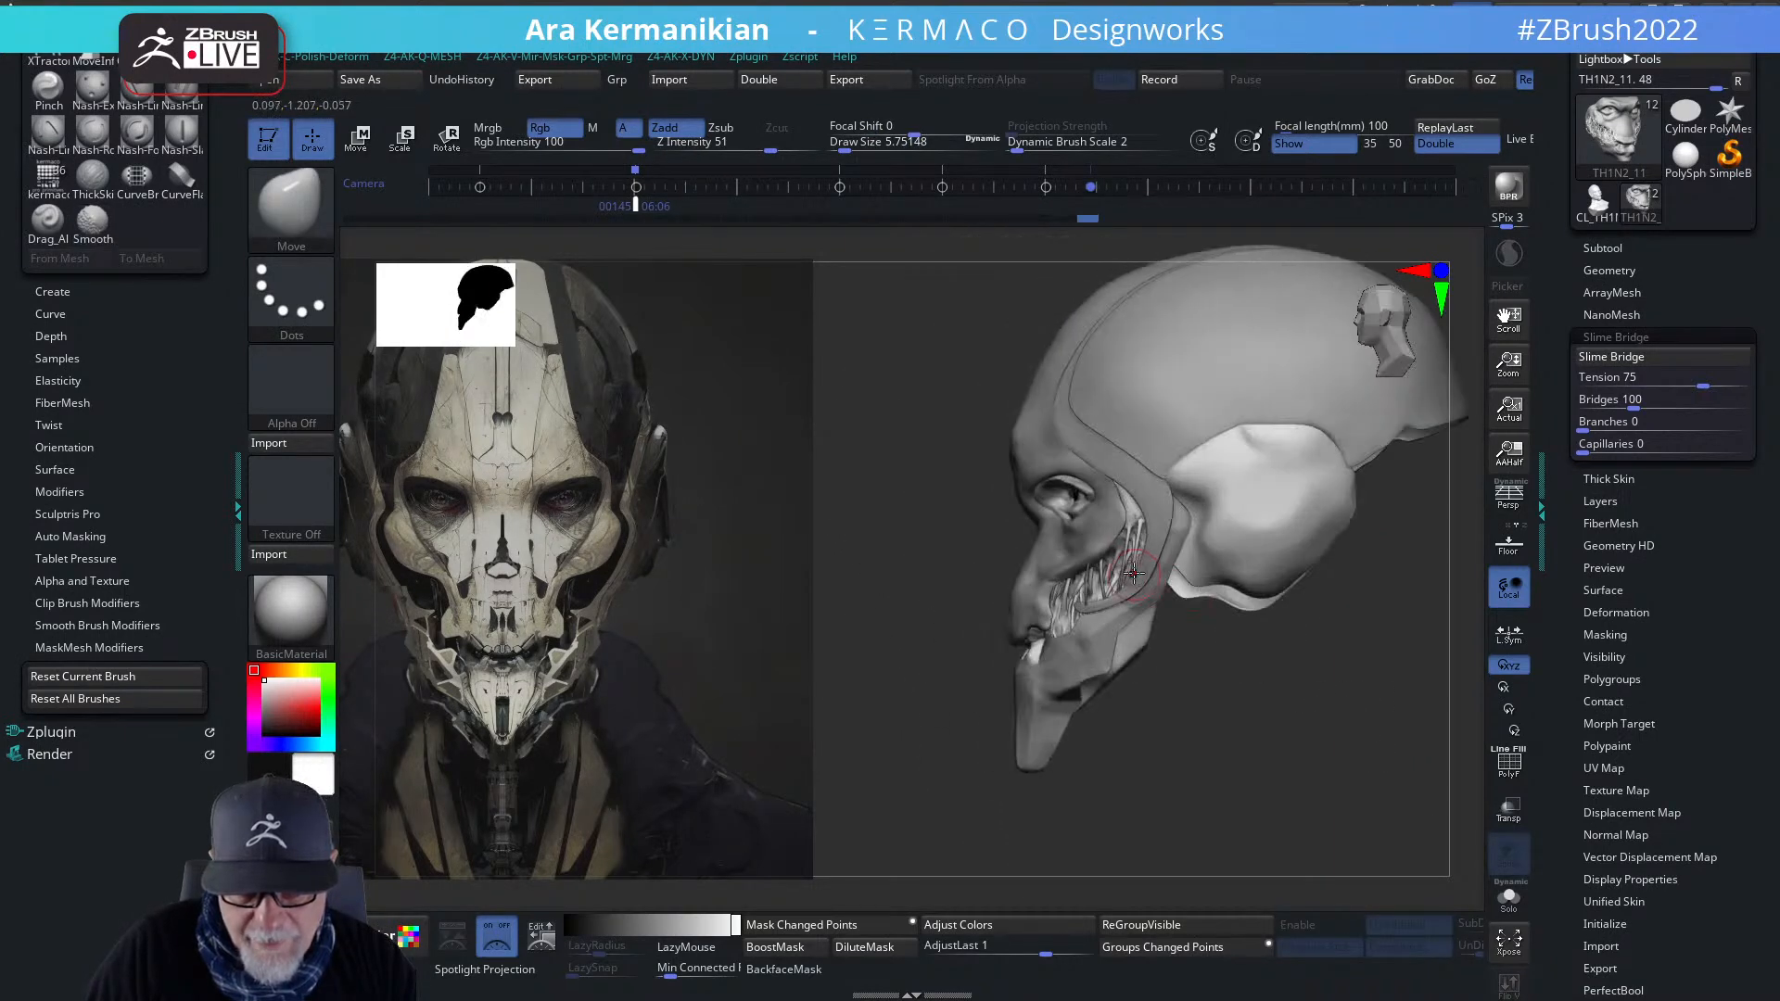
mouse_move(1330, 789)
left_mouse_down("shift")
mouse_move(1311, 731)
mouse_move(1331, 723)
mouse_move(1371, 754)
mouse_move(1344, 816)
left_mouse_up("shift")
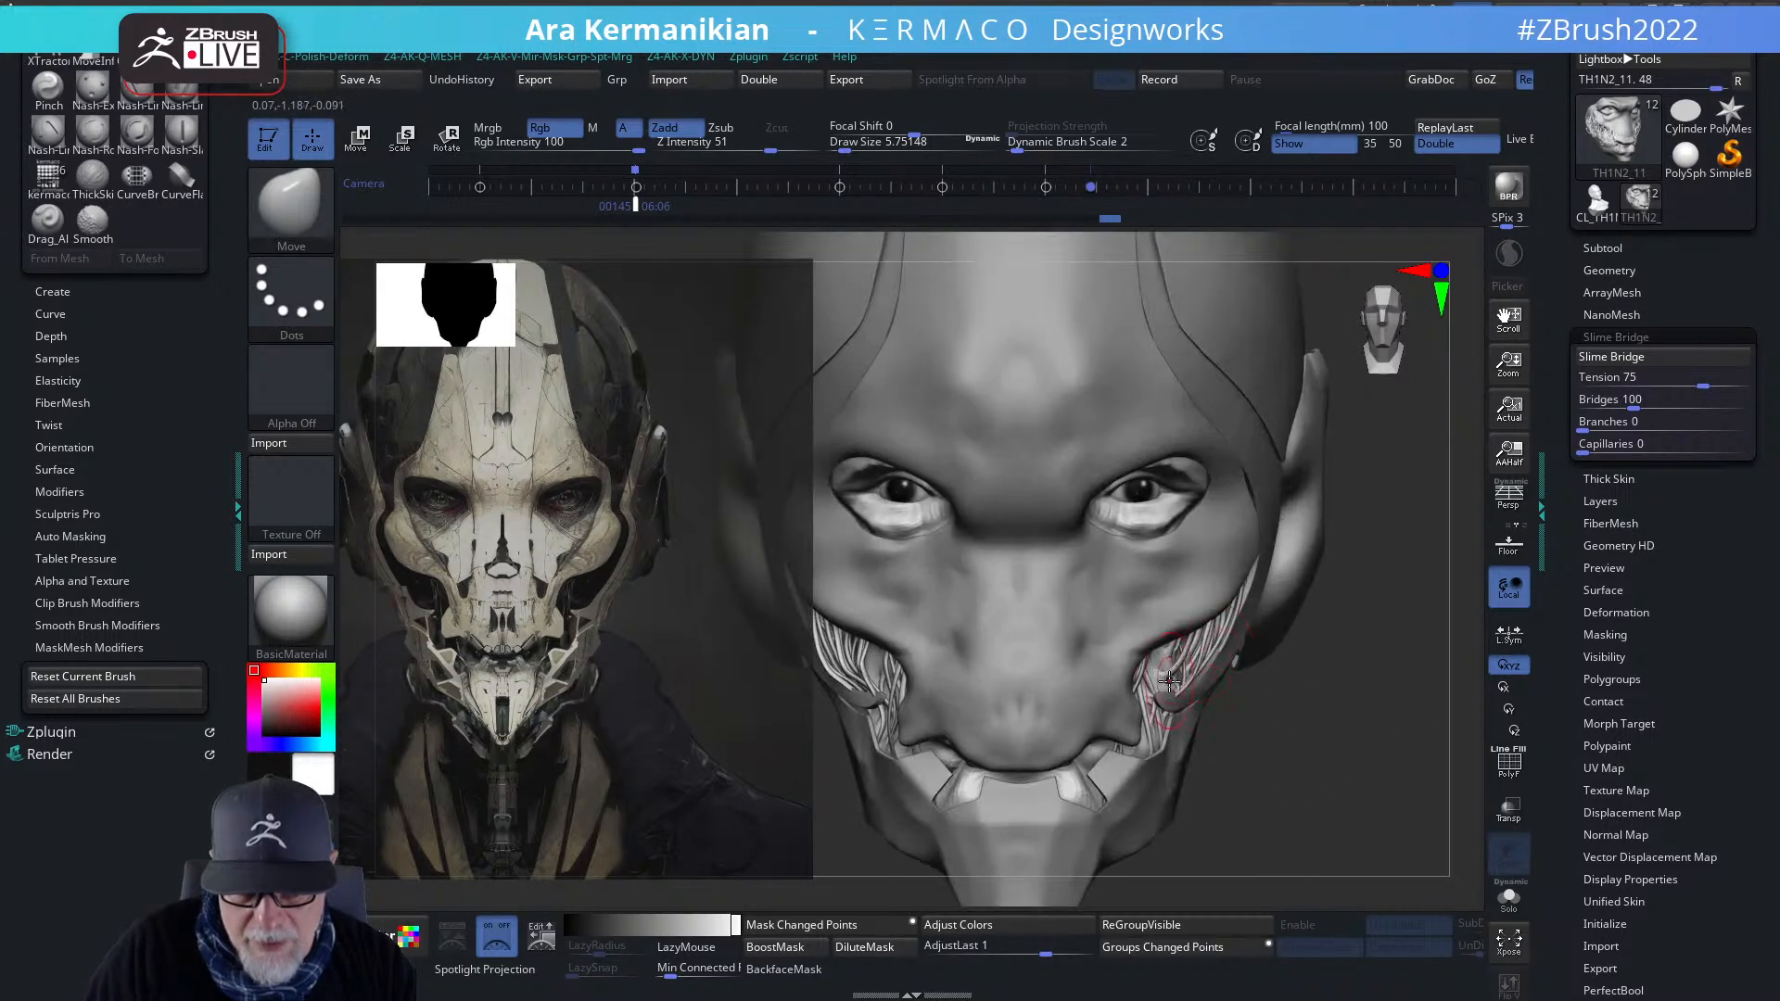
- Refine the strands and their outer edges in both cheek openings with small Move brush strokes
mouse_move(1279, 764)
left_mouse_down()
mouse_move(1306, 759)
mouse_move(1148, 739)
left_mouse_up()
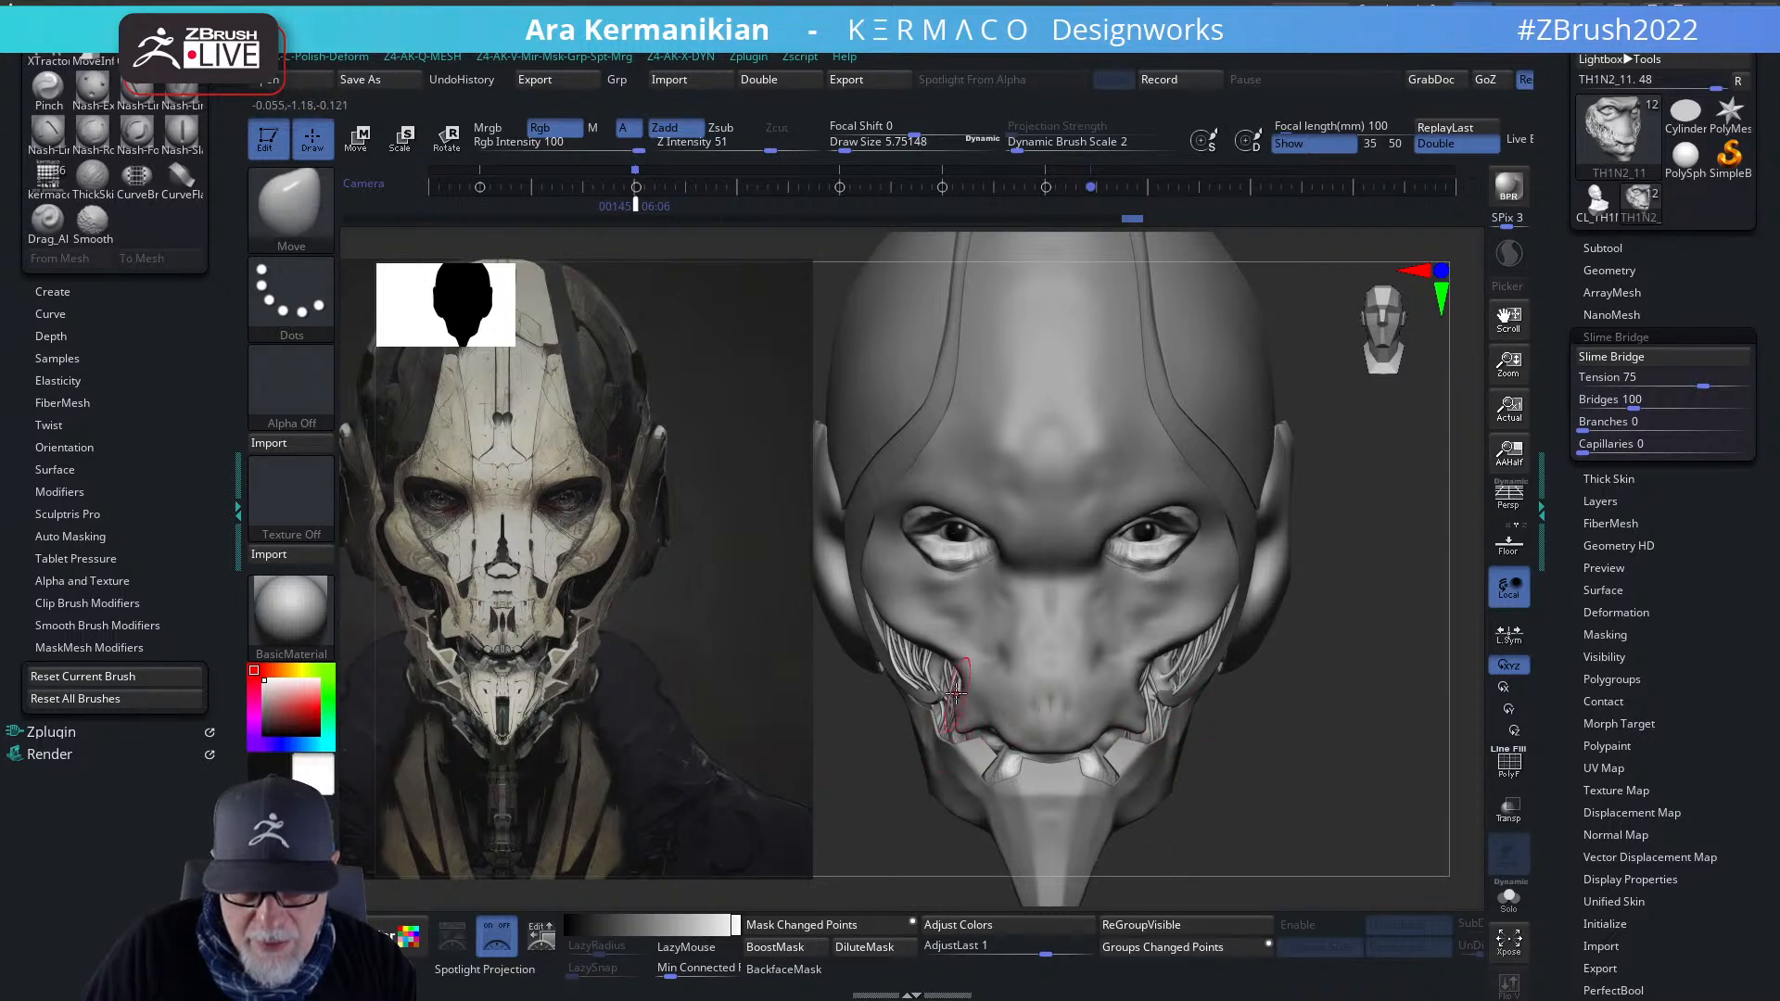
mouse_move(929, 672)
left_mouse_down()
mouse_move(922, 656)
mouse_move(901, 676)
left_mouse_up()
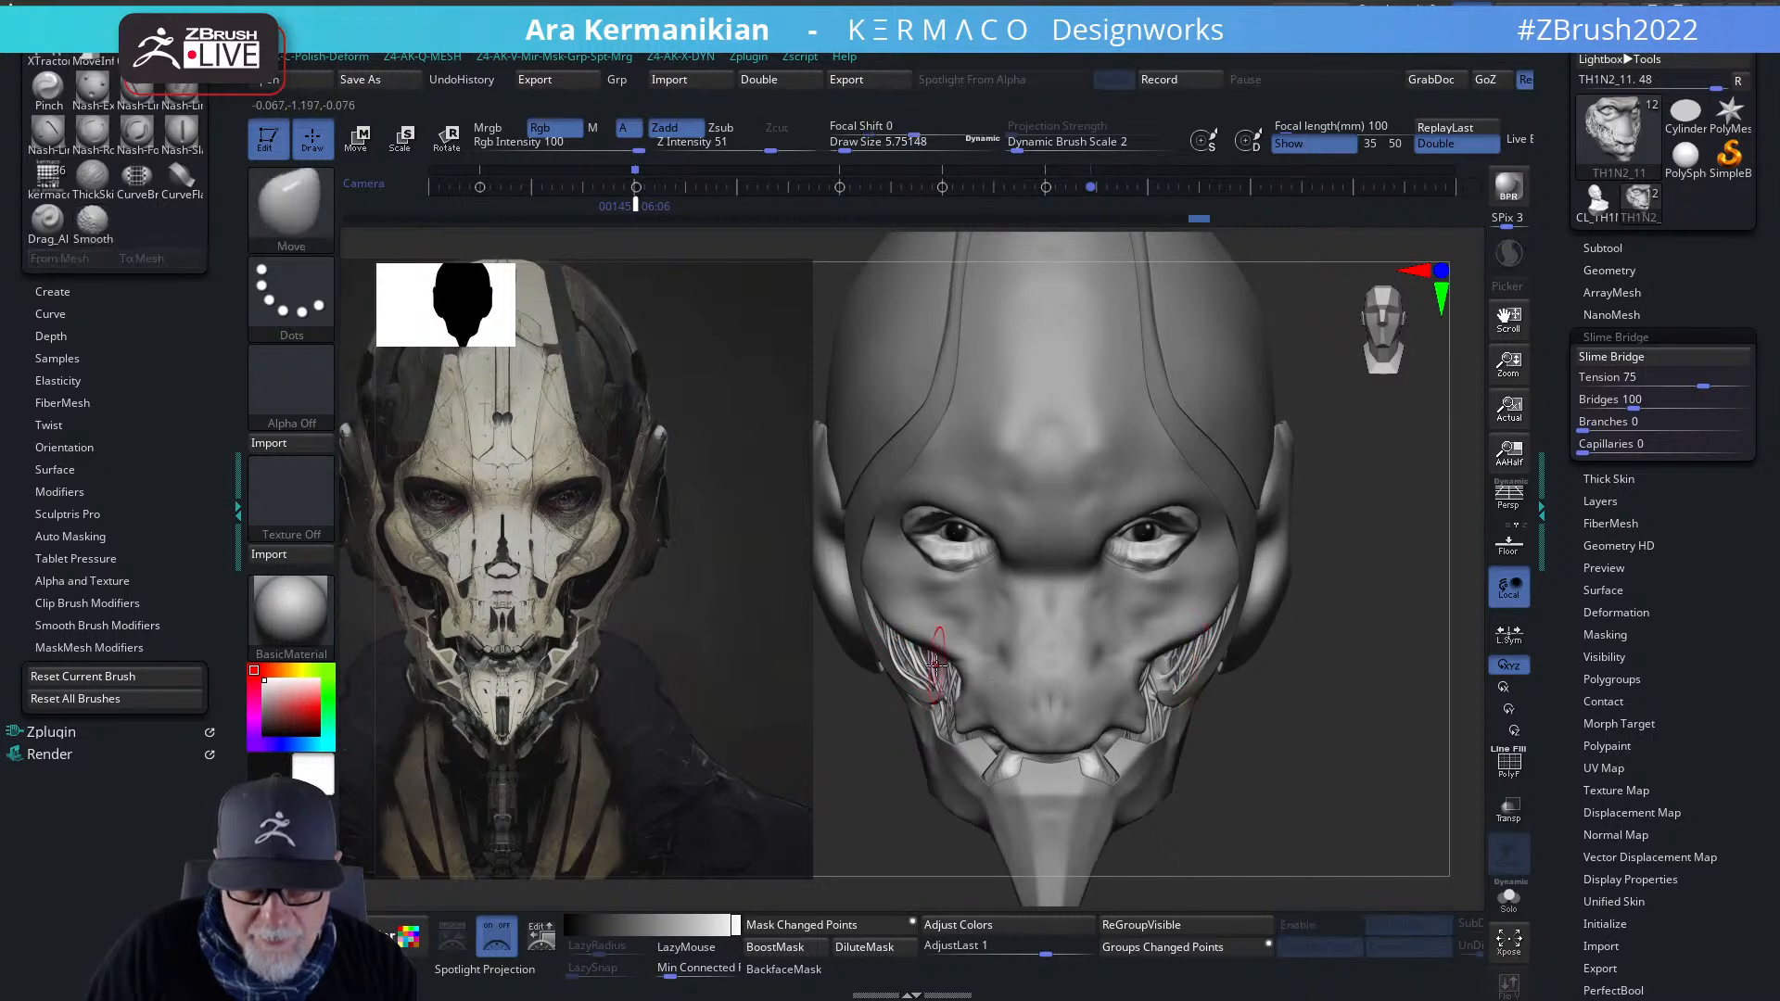
left_click_drag(1204, 647, 1213, 639)
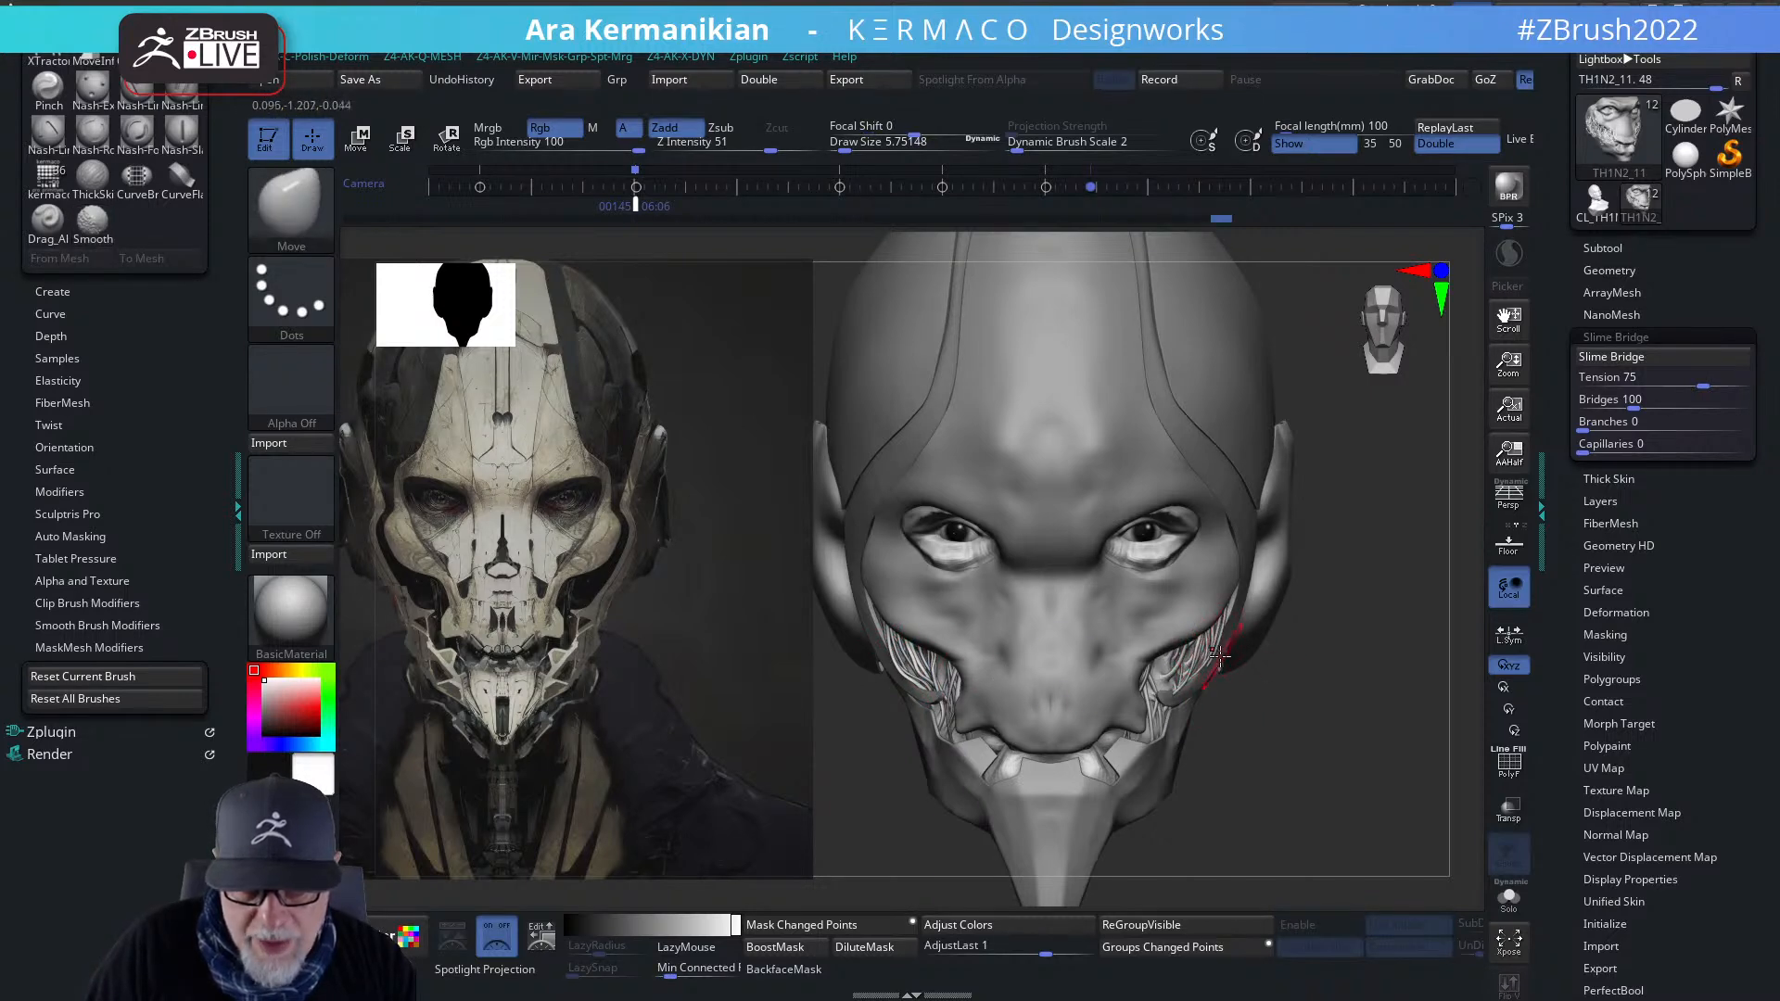
left_click_drag(1298, 695, 1178, 664)
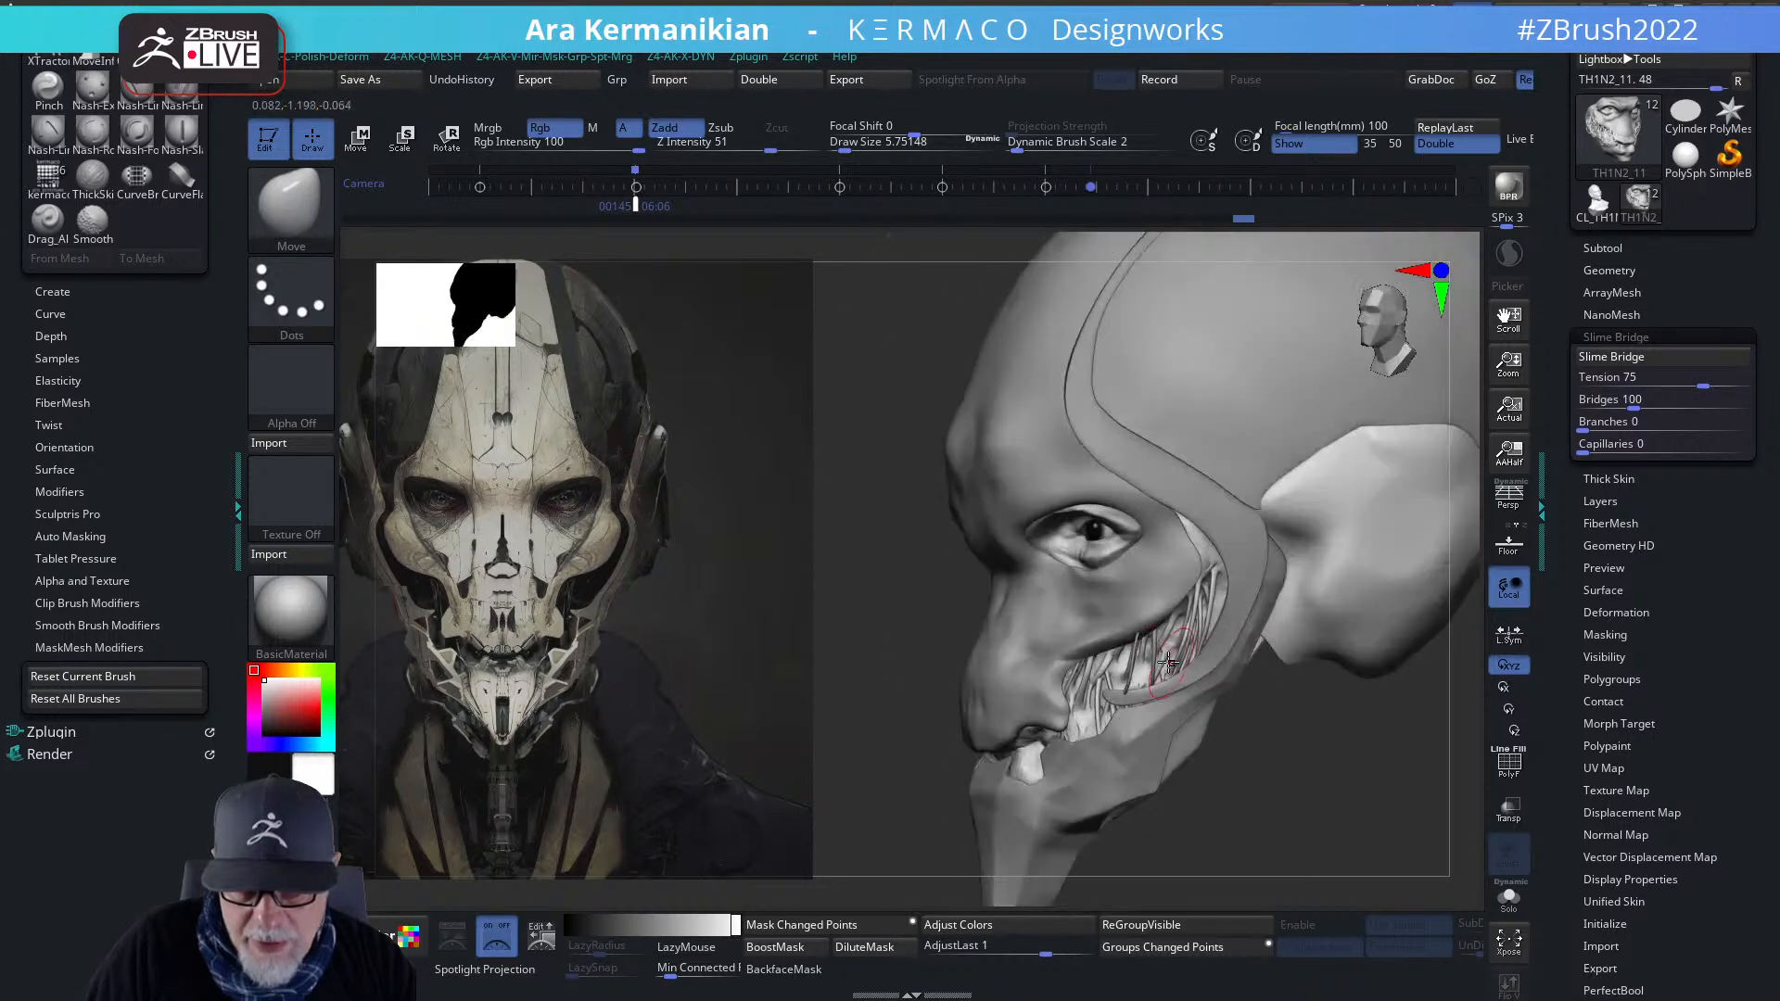
left_click_drag(1232, 803, 1068, 651)
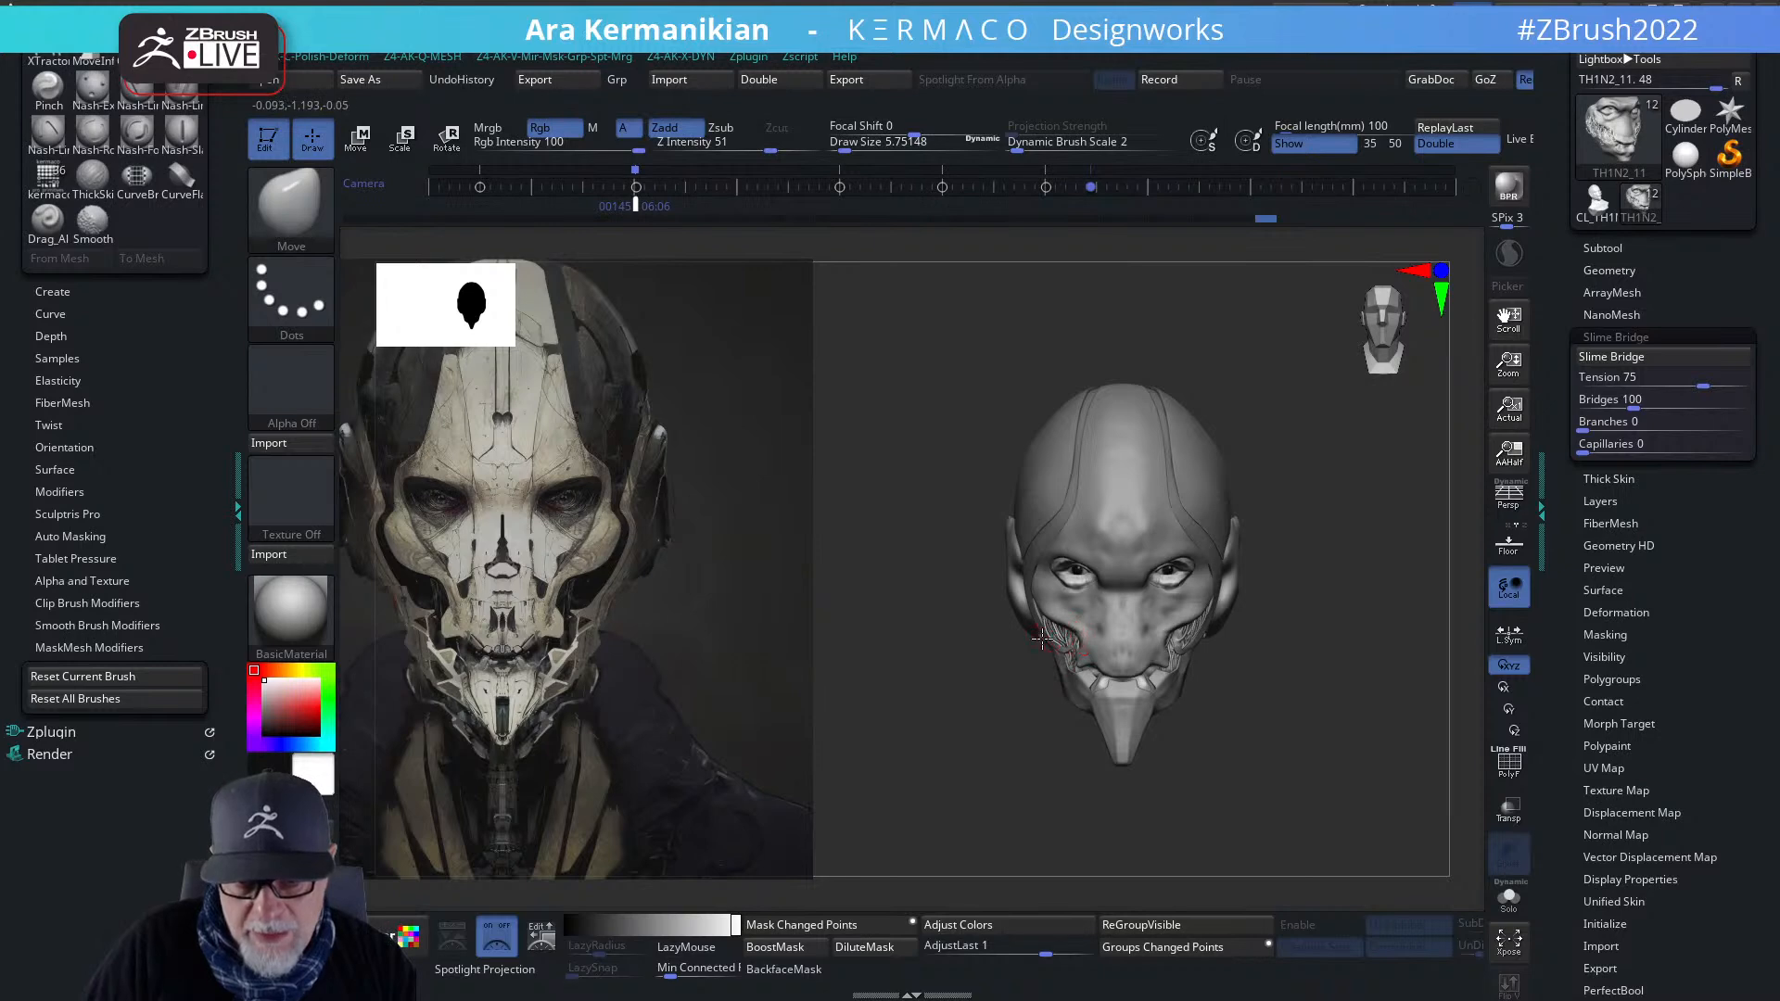
- Switch to the Inflate brush at Z intensity 10 and thicken the slime strands in the cheek openings
left_click_drag(1241, 716, 1052, 584)
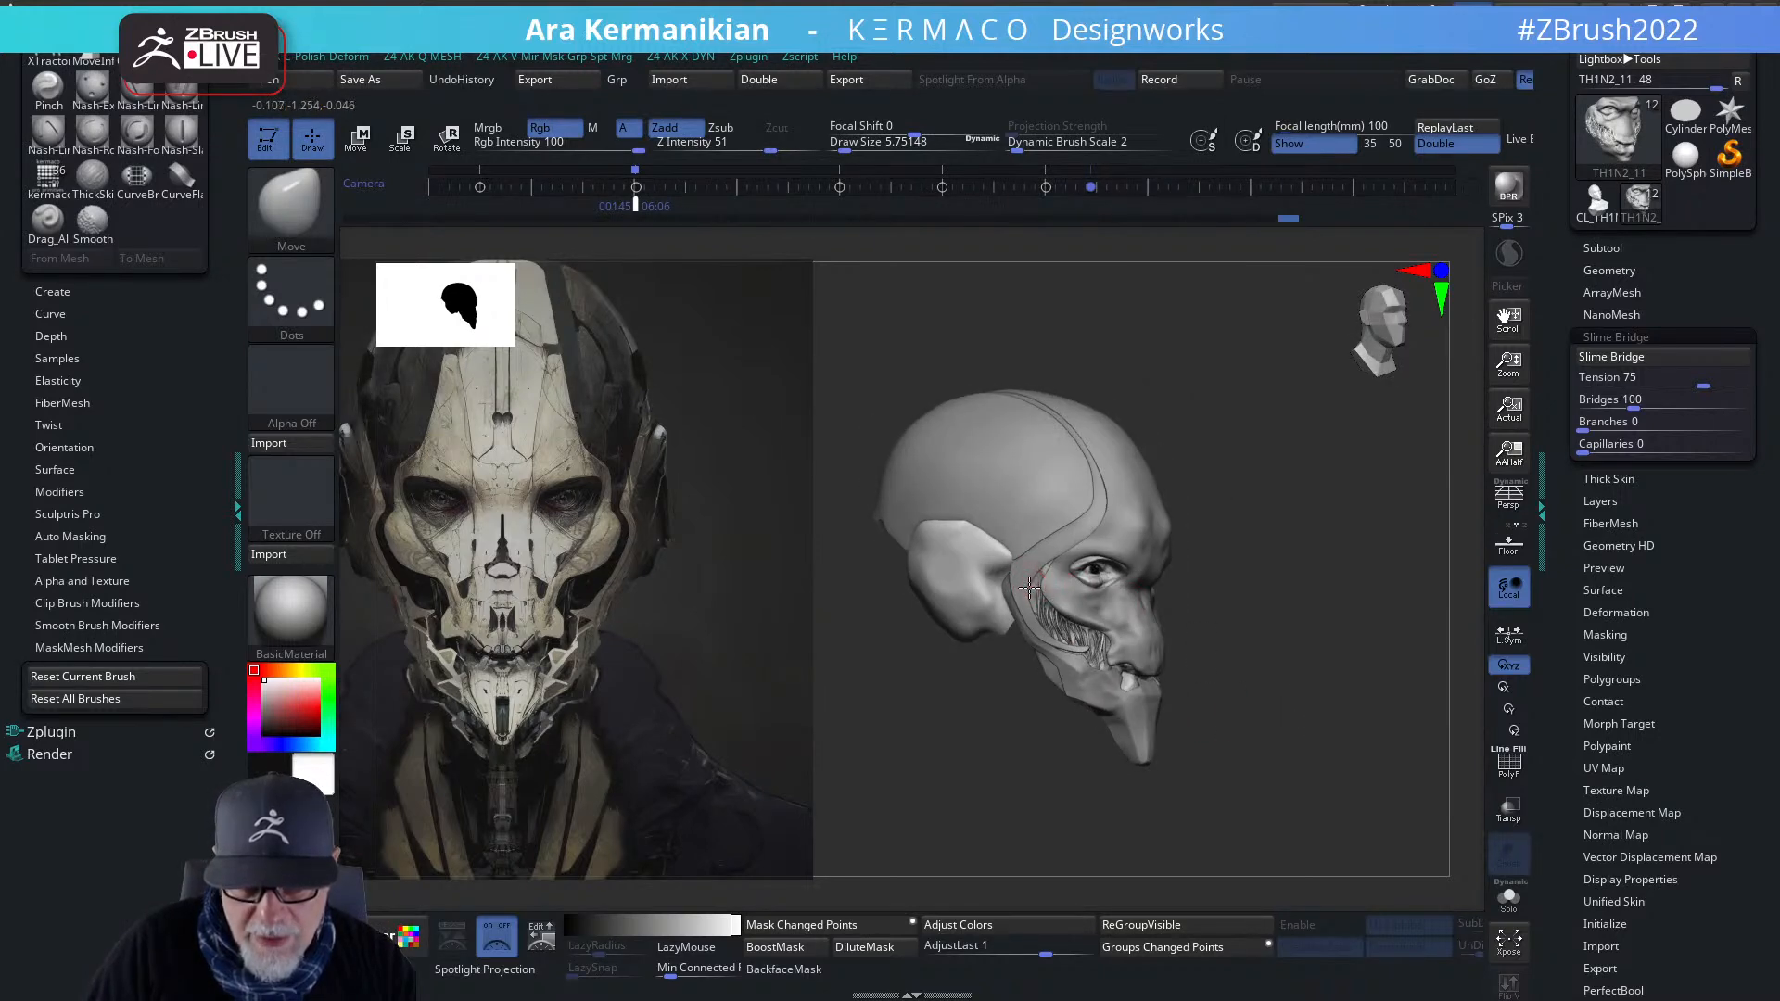
mouse_move(1298, 703)
left_mouse_down()
mouse_move(1338, 716)
mouse_move(1283, 675)
left_mouse_up()
right_click(1188, 623)
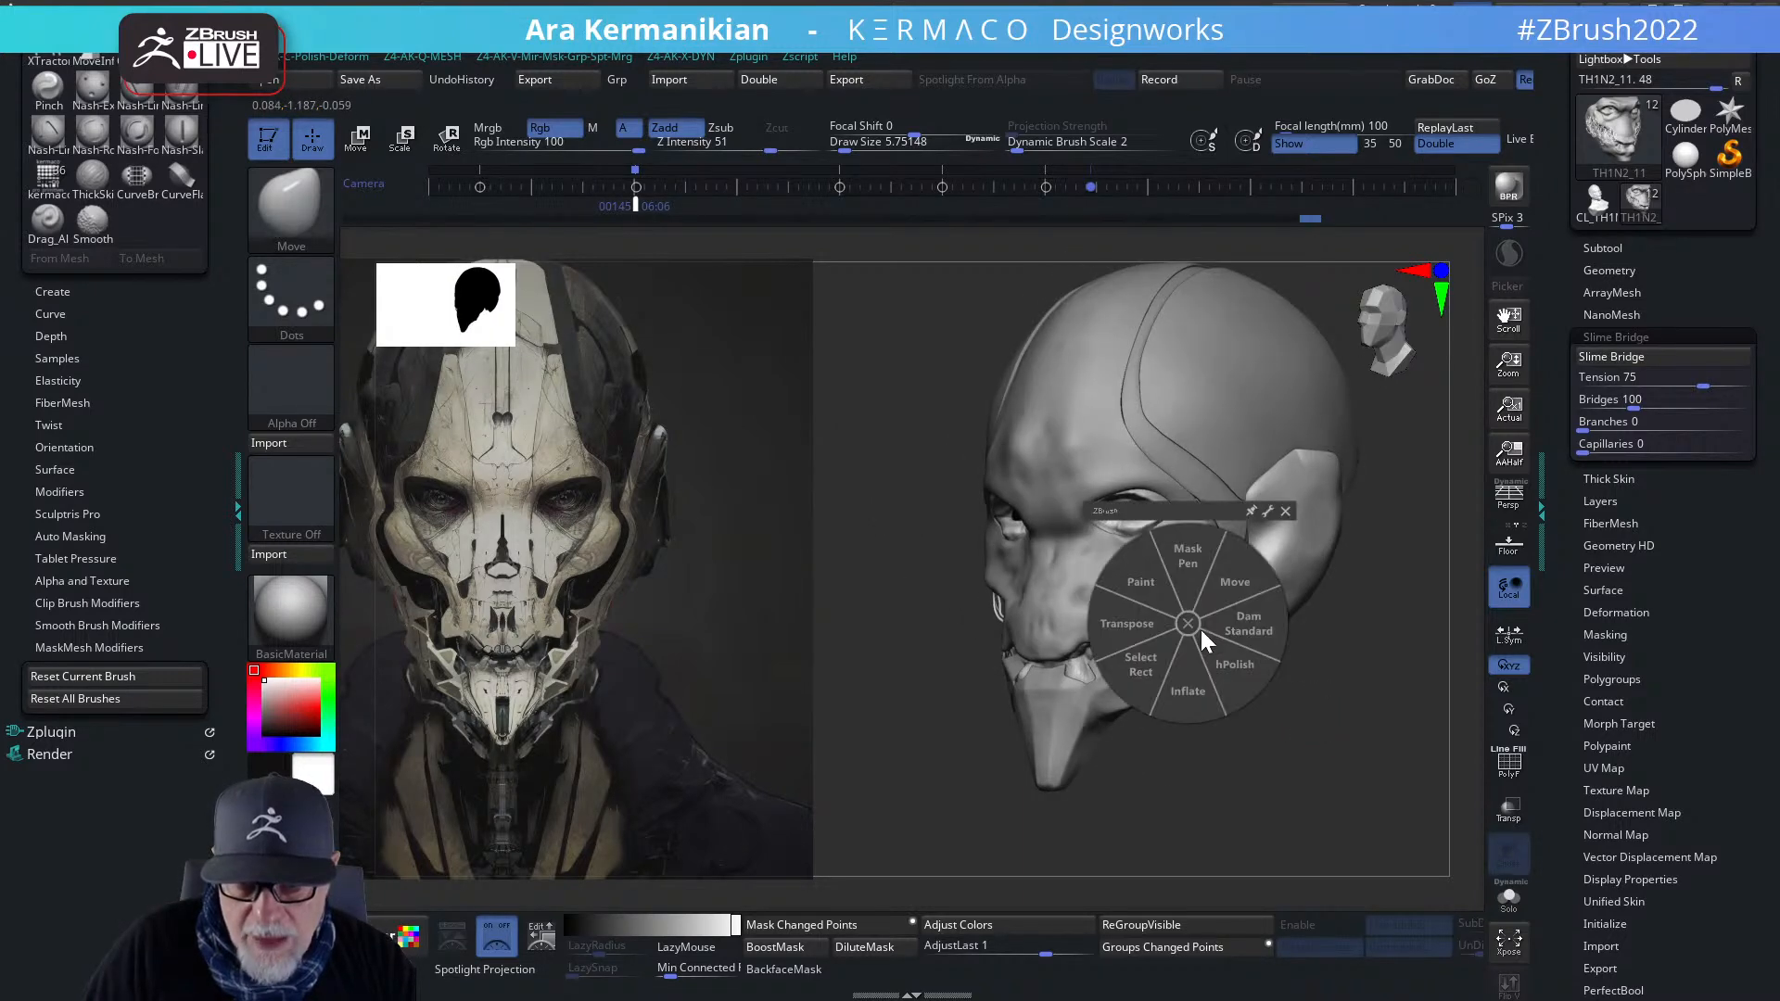
left_click(1205, 691)
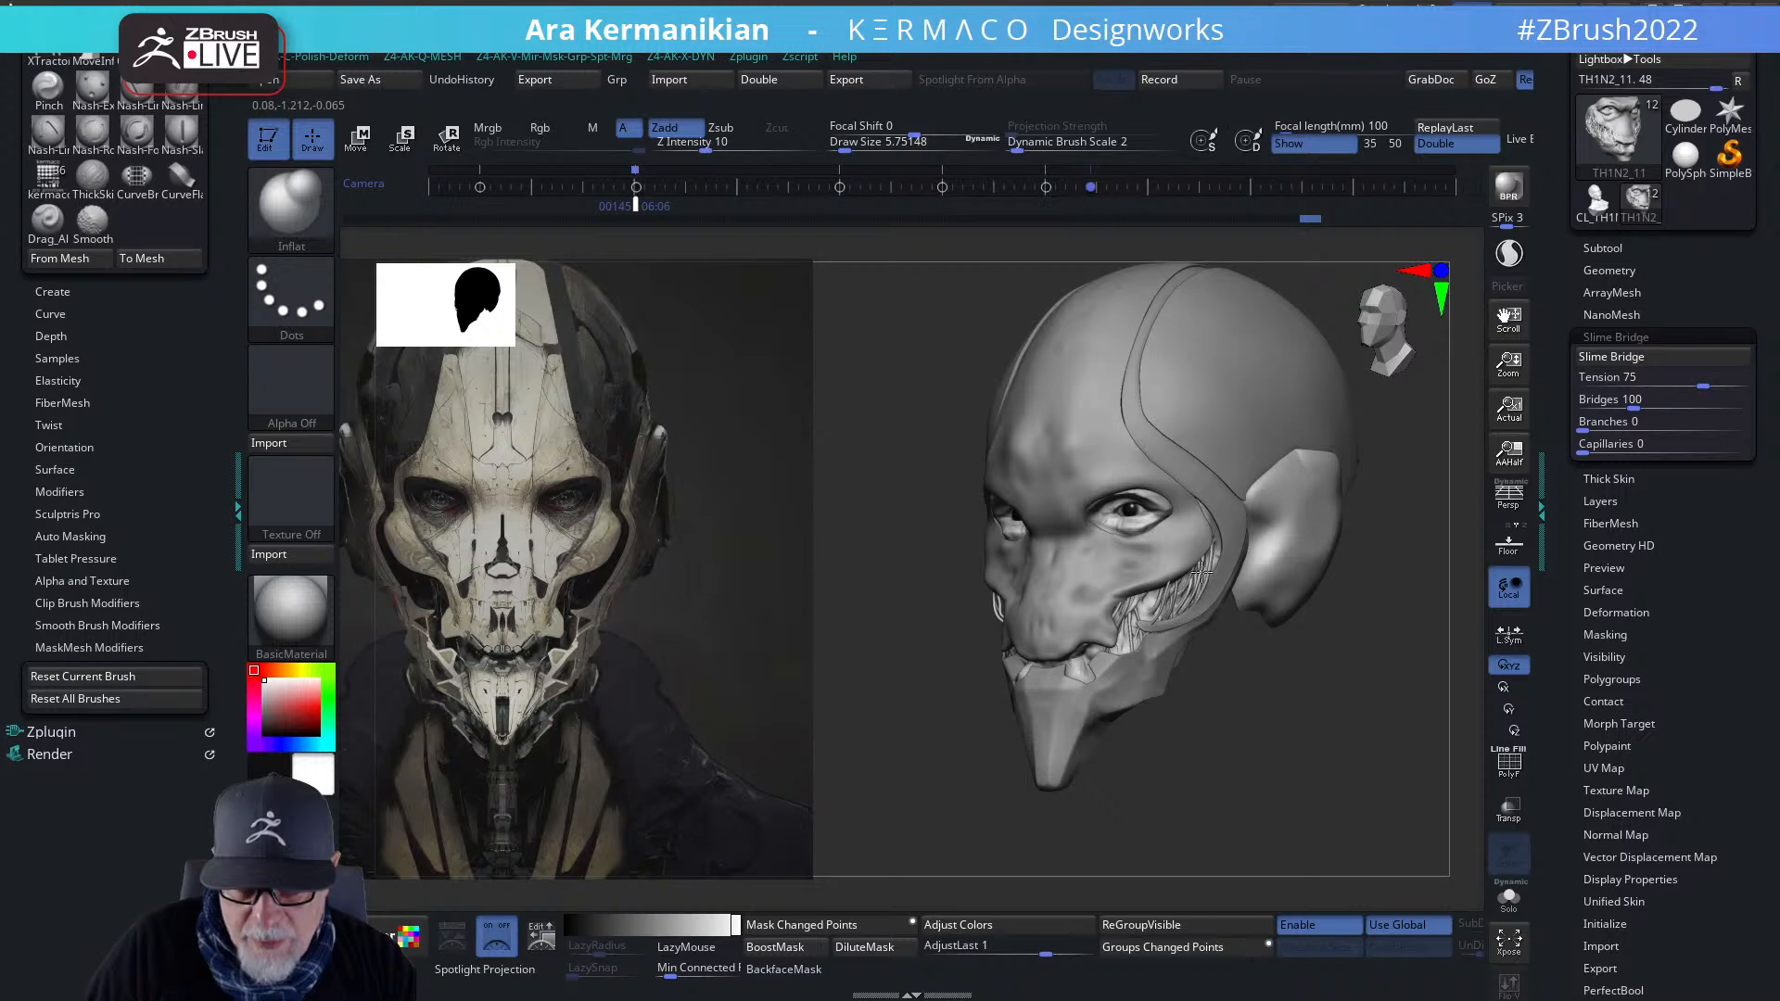
left_click_drag(1100, 623, 1037, 607)
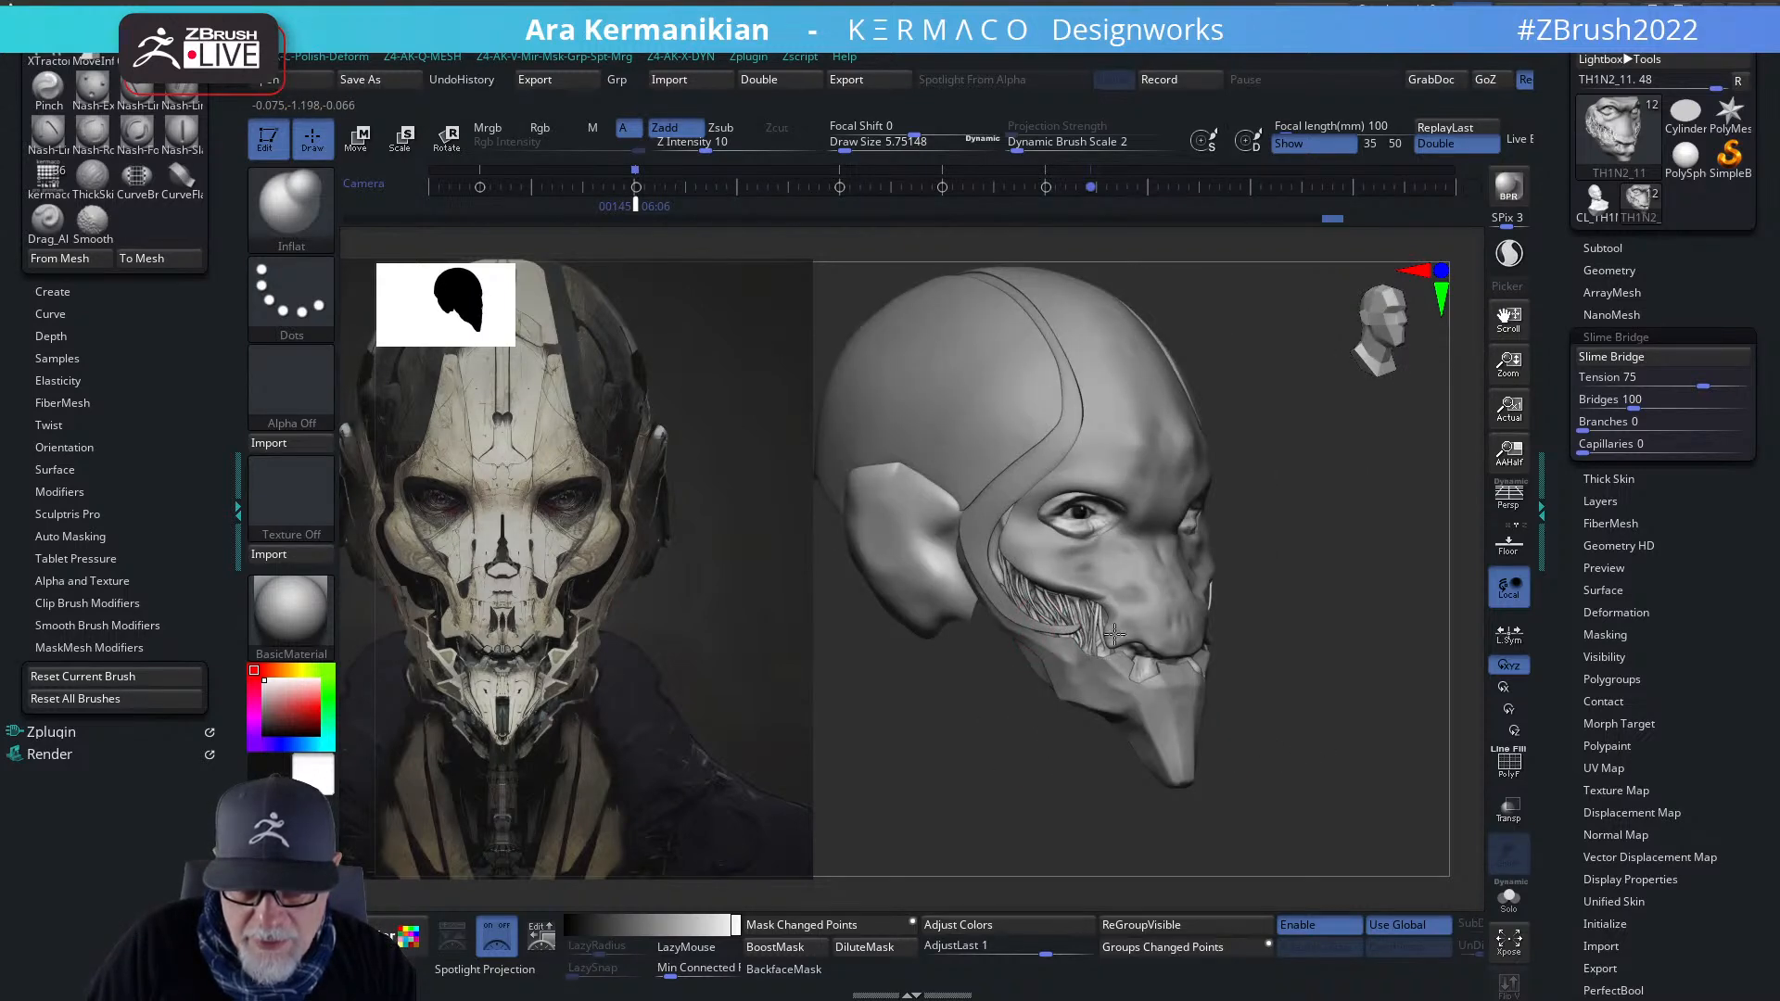
left_click_drag(1399, 728, 1323, 747)
- Return to the Move brush at a draw size of about 5.75 and adjust the cheek strands from several angles
key("b")
key("m")
key("v")
left_click_drag(1131, 647, 1124, 664)
left_click_drag(1268, 678, 1165, 659)
left_click_drag(1366, 779, 1174, 630)
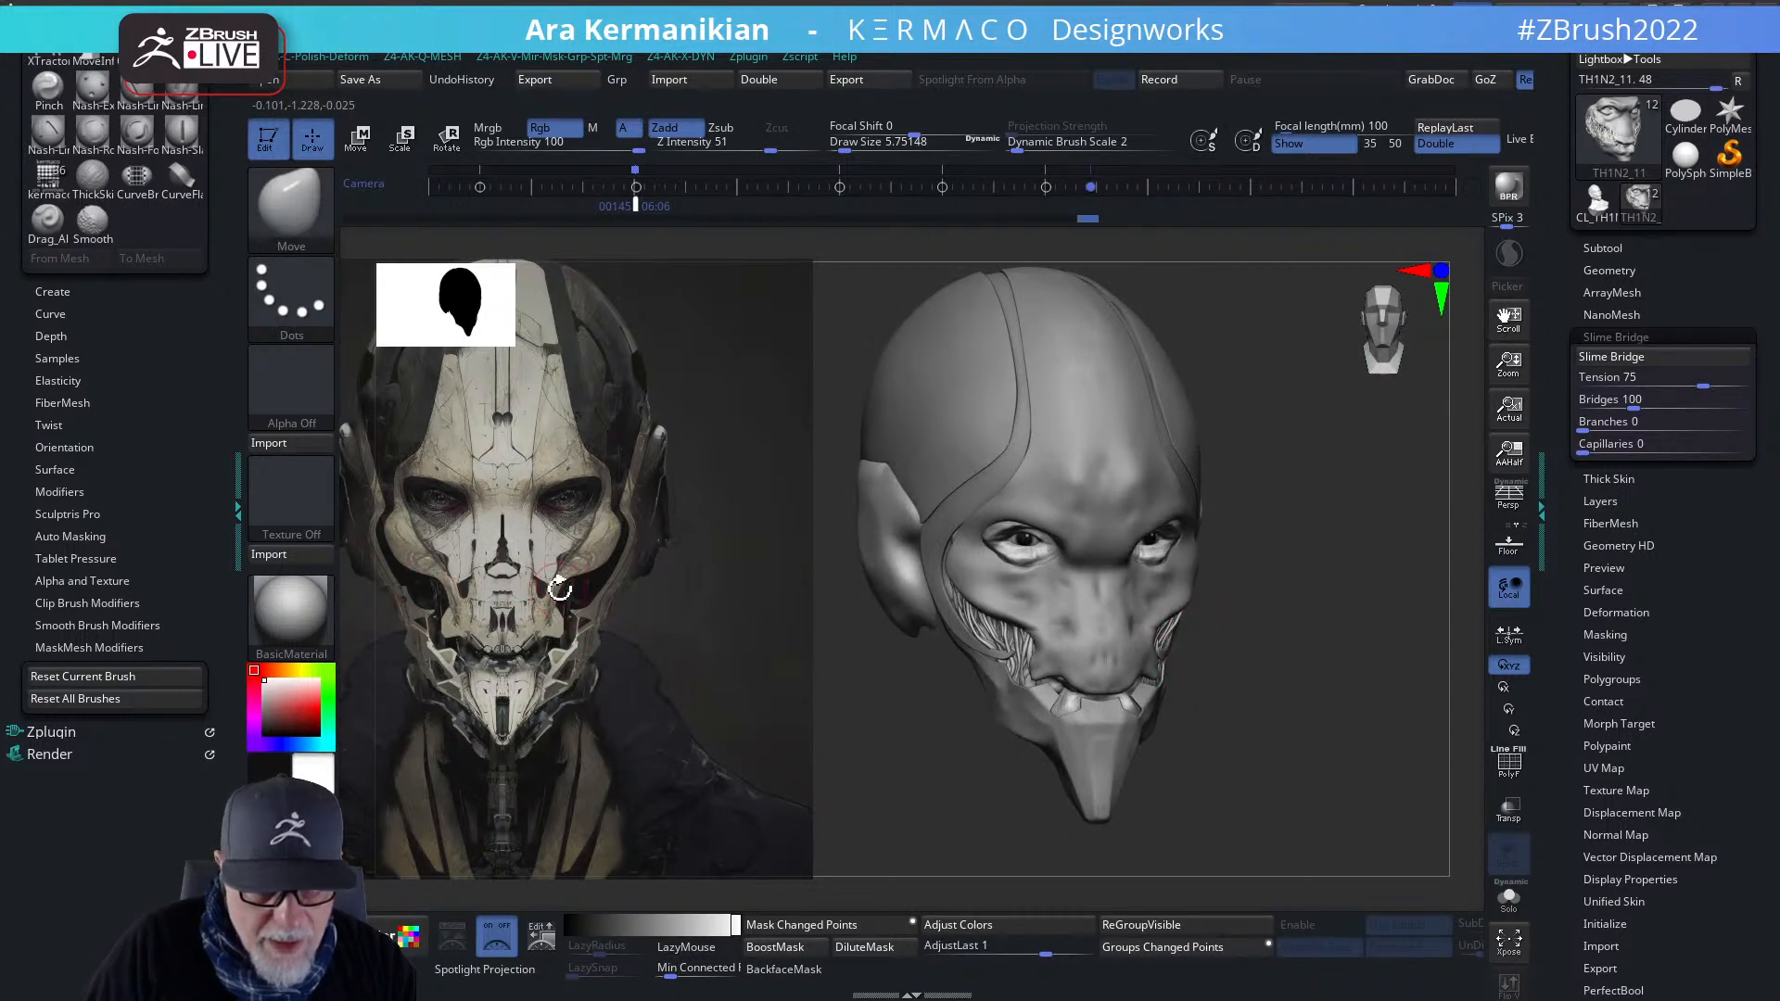
left_click_drag(1381, 732, 1233, 719)
mouse_move(1122, 620)
left_mouse_down()
mouse_move(1255, 684)
mouse_move(1159, 624)
left_mouse_up()
left_click_drag(942, 640, 1145, 655)
mouse_move(1327, 692)
left_mouse_down()
mouse_move(1407, 724)
mouse_move(1227, 655)
left_mouse_up()
mouse_move(1331, 687)
left_mouse_down("alt")
mouse_move(1315, 699)
mouse_move(1325, 738)
mouse_move(1356, 720)
mouse_move(1323, 707)
mouse_move(1343, 637)
left_mouse_up("alt")
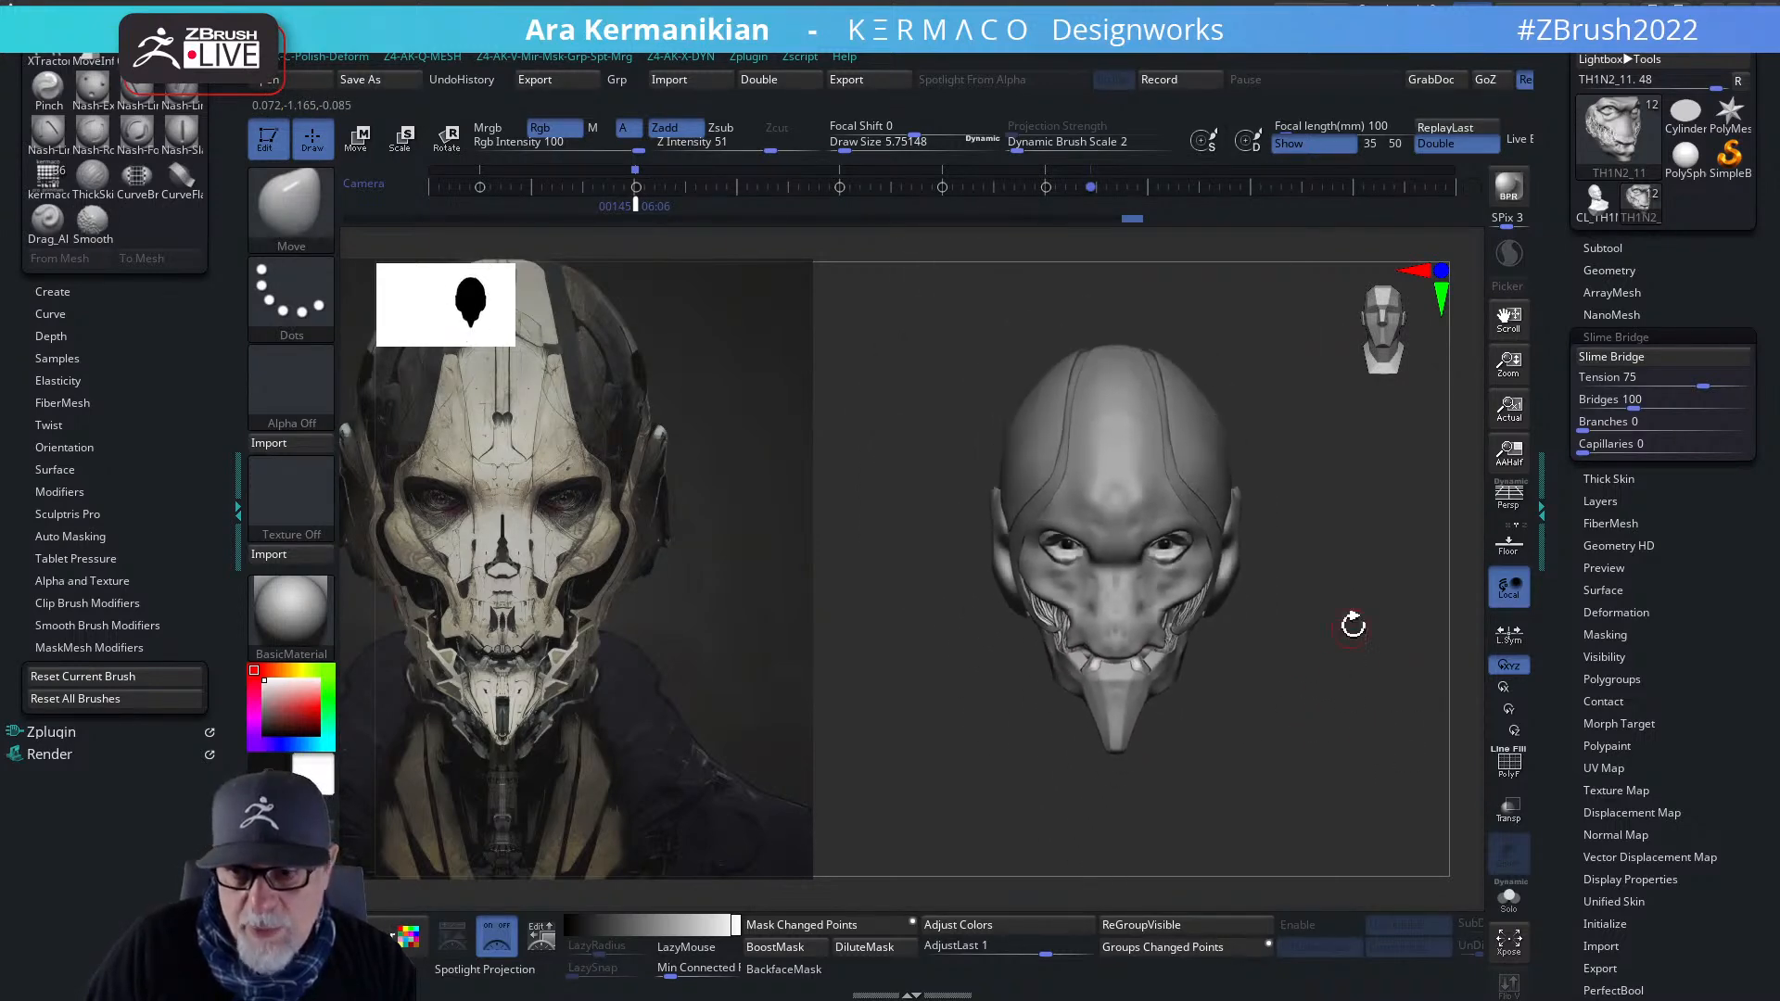
- Make the dark clothed bust subtool TH1N2_3 visible together with the head
left_click(1616, 246)
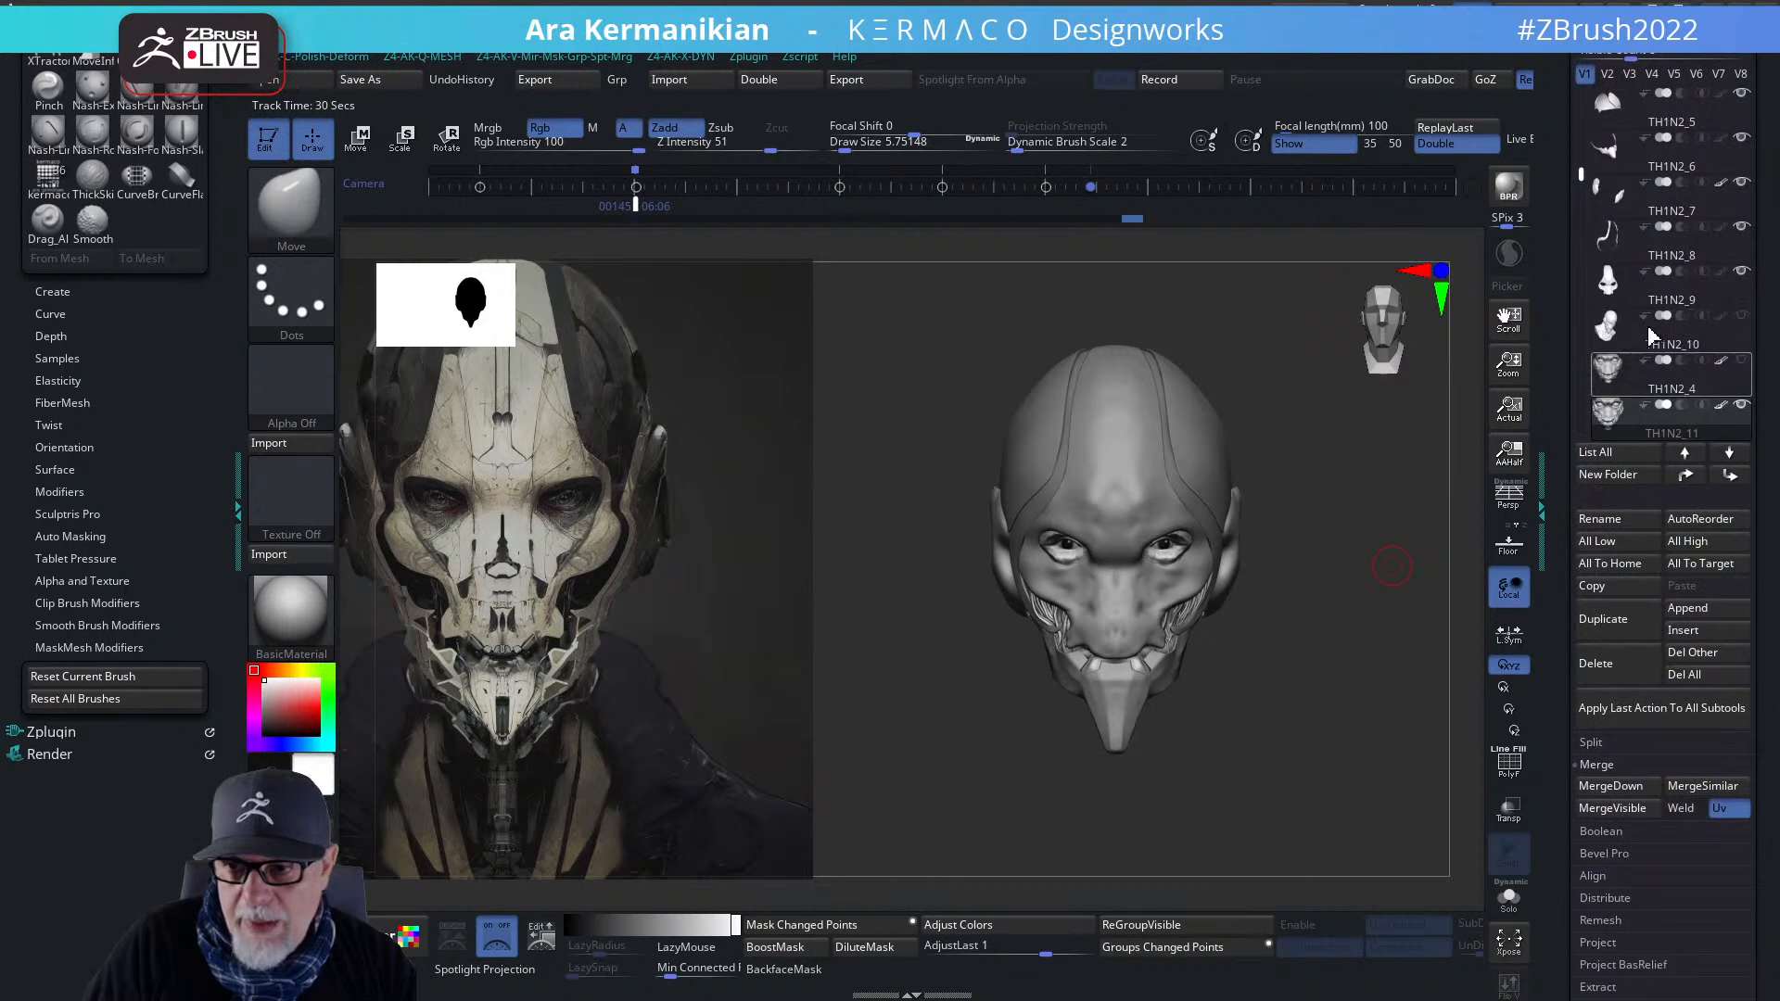
left_click_drag(1581, 182, 1558, 83)
left_click(1741, 186)
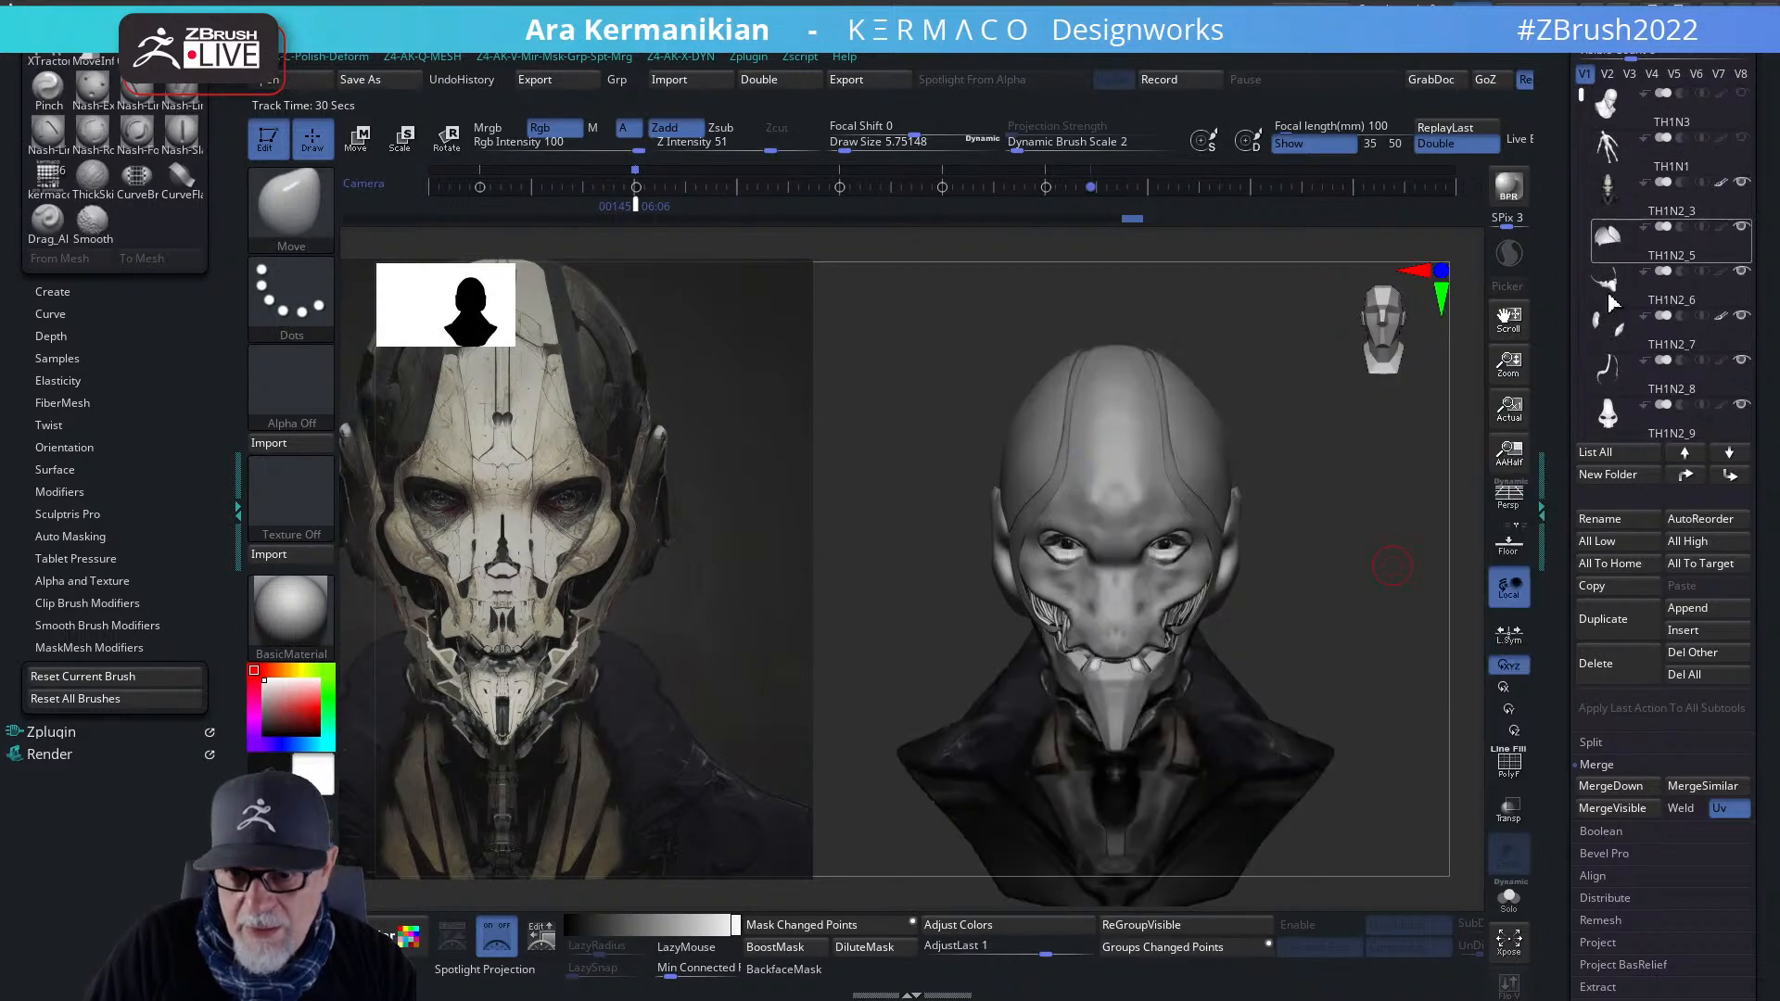
left_click_drag(1347, 588, 1307, 573)
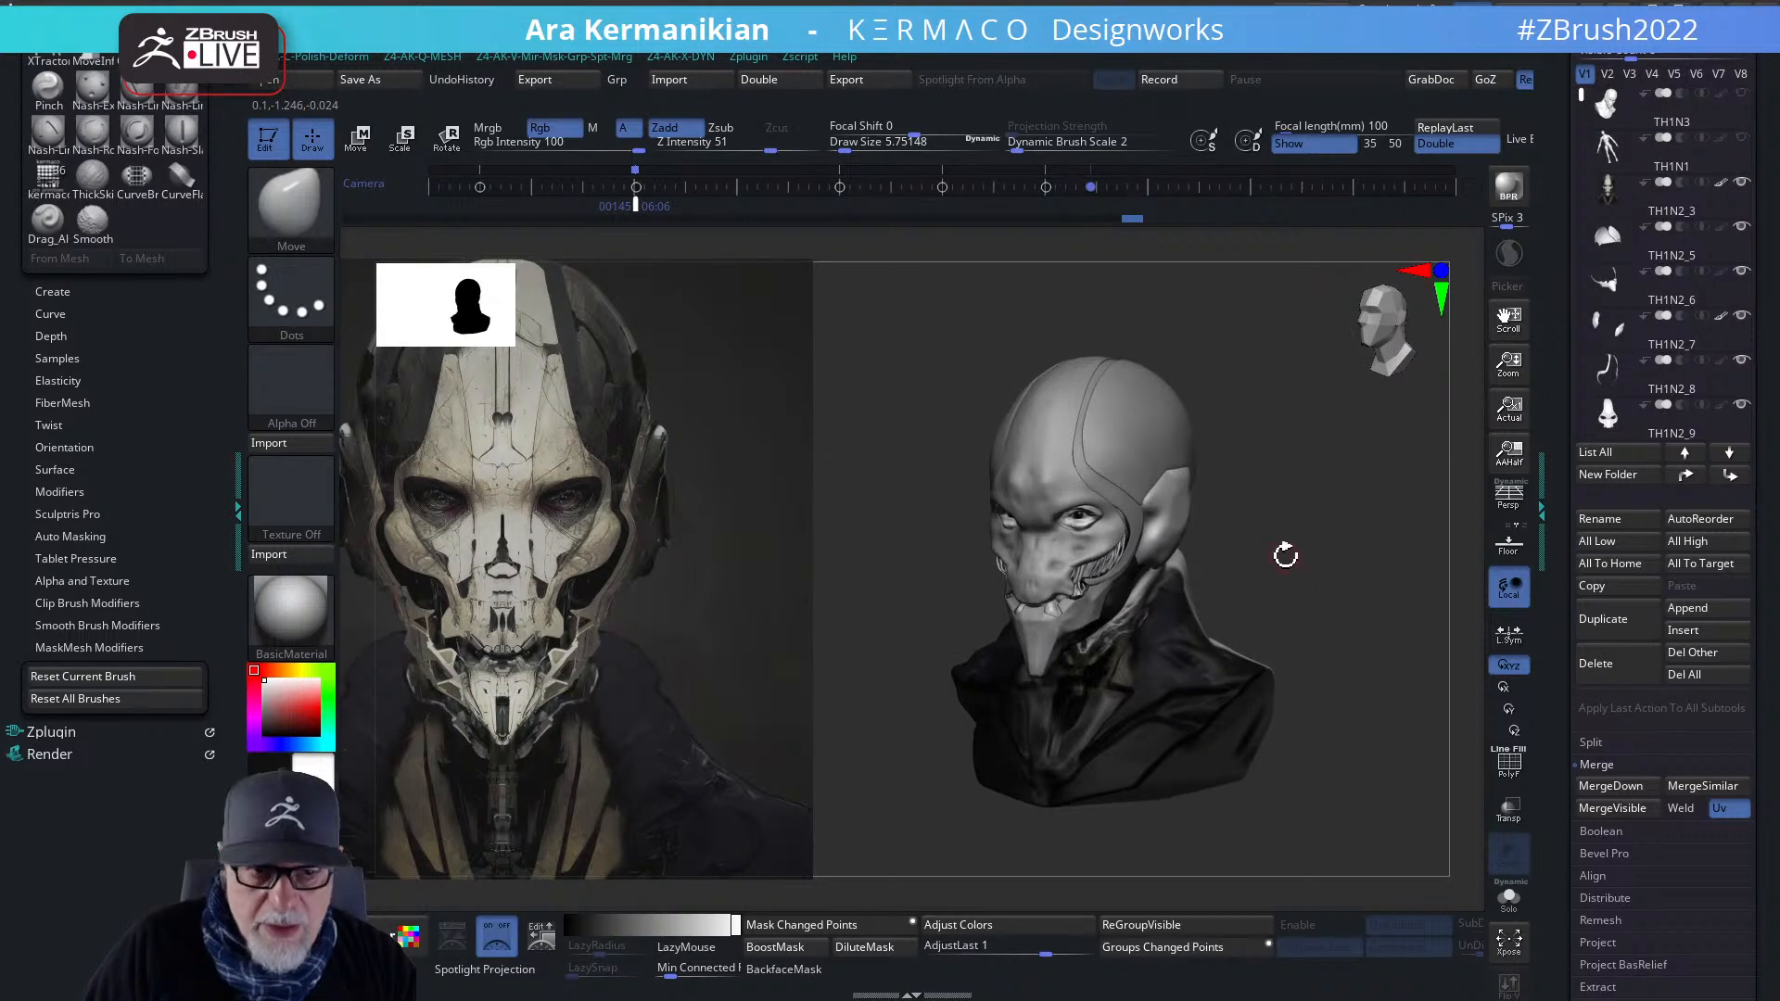
- Review the Redshift render settings, assign the Image texture as the light background, and render the bust
left_click_drag(1560, 128, 1556, 399)
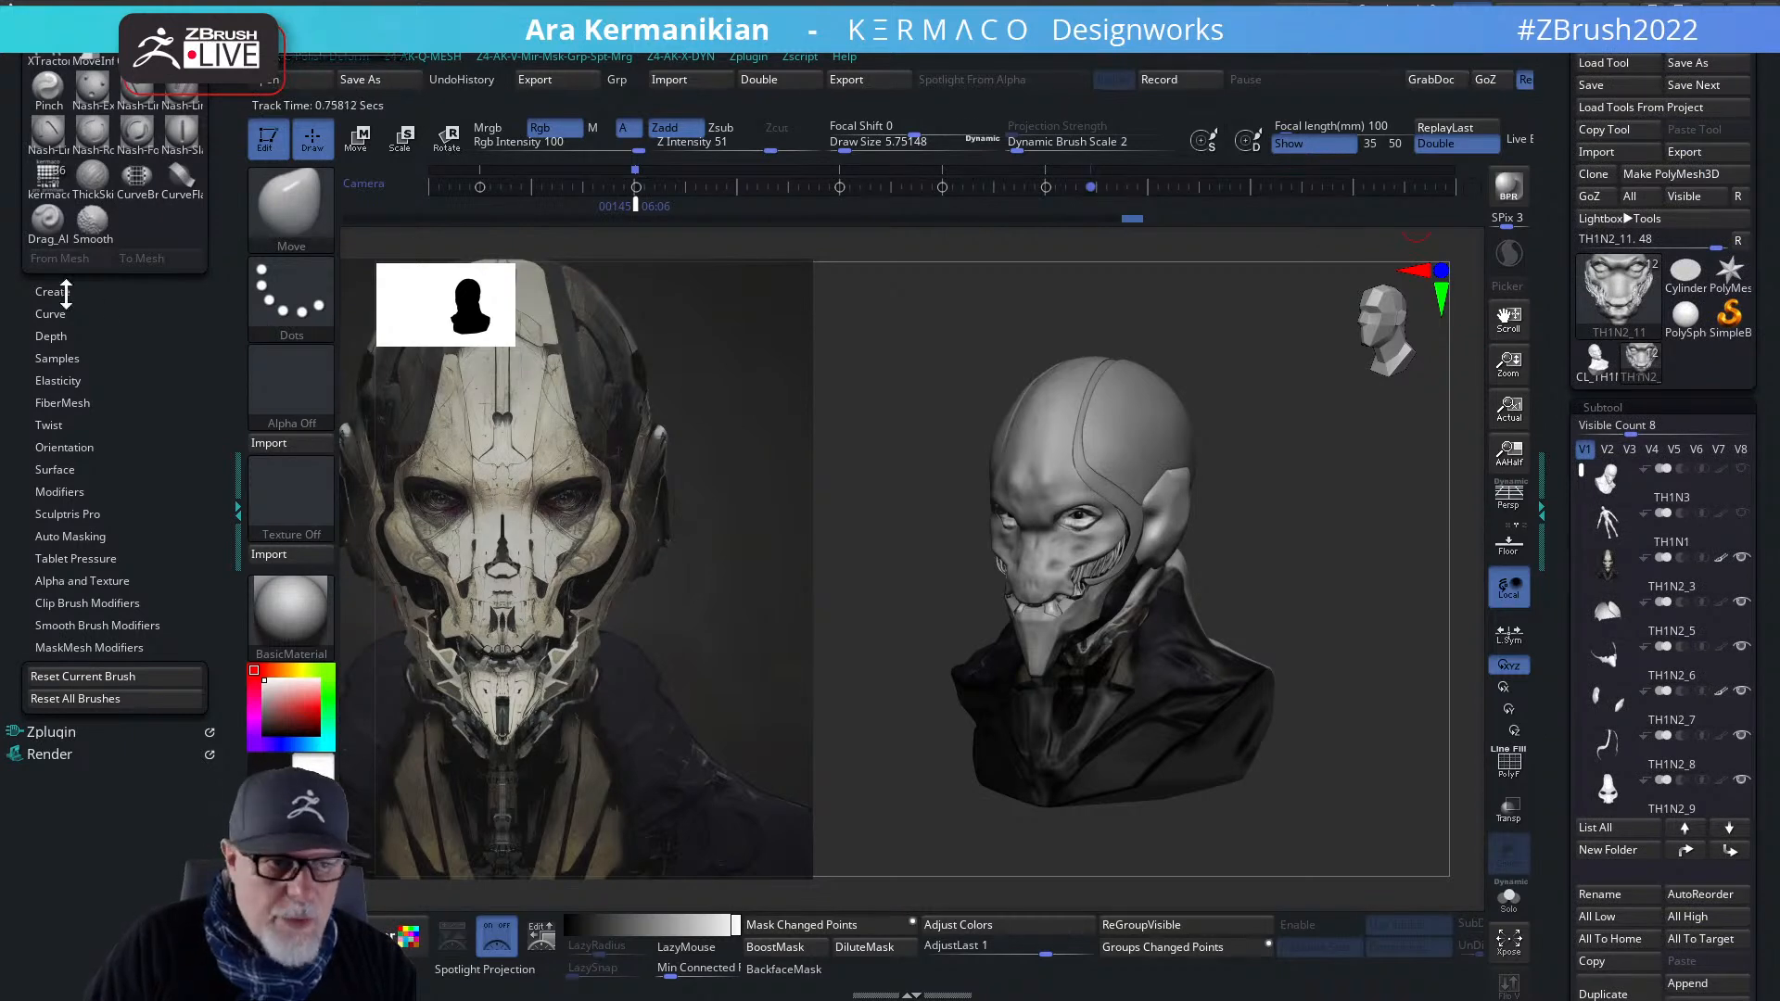
left_click(79, 754)
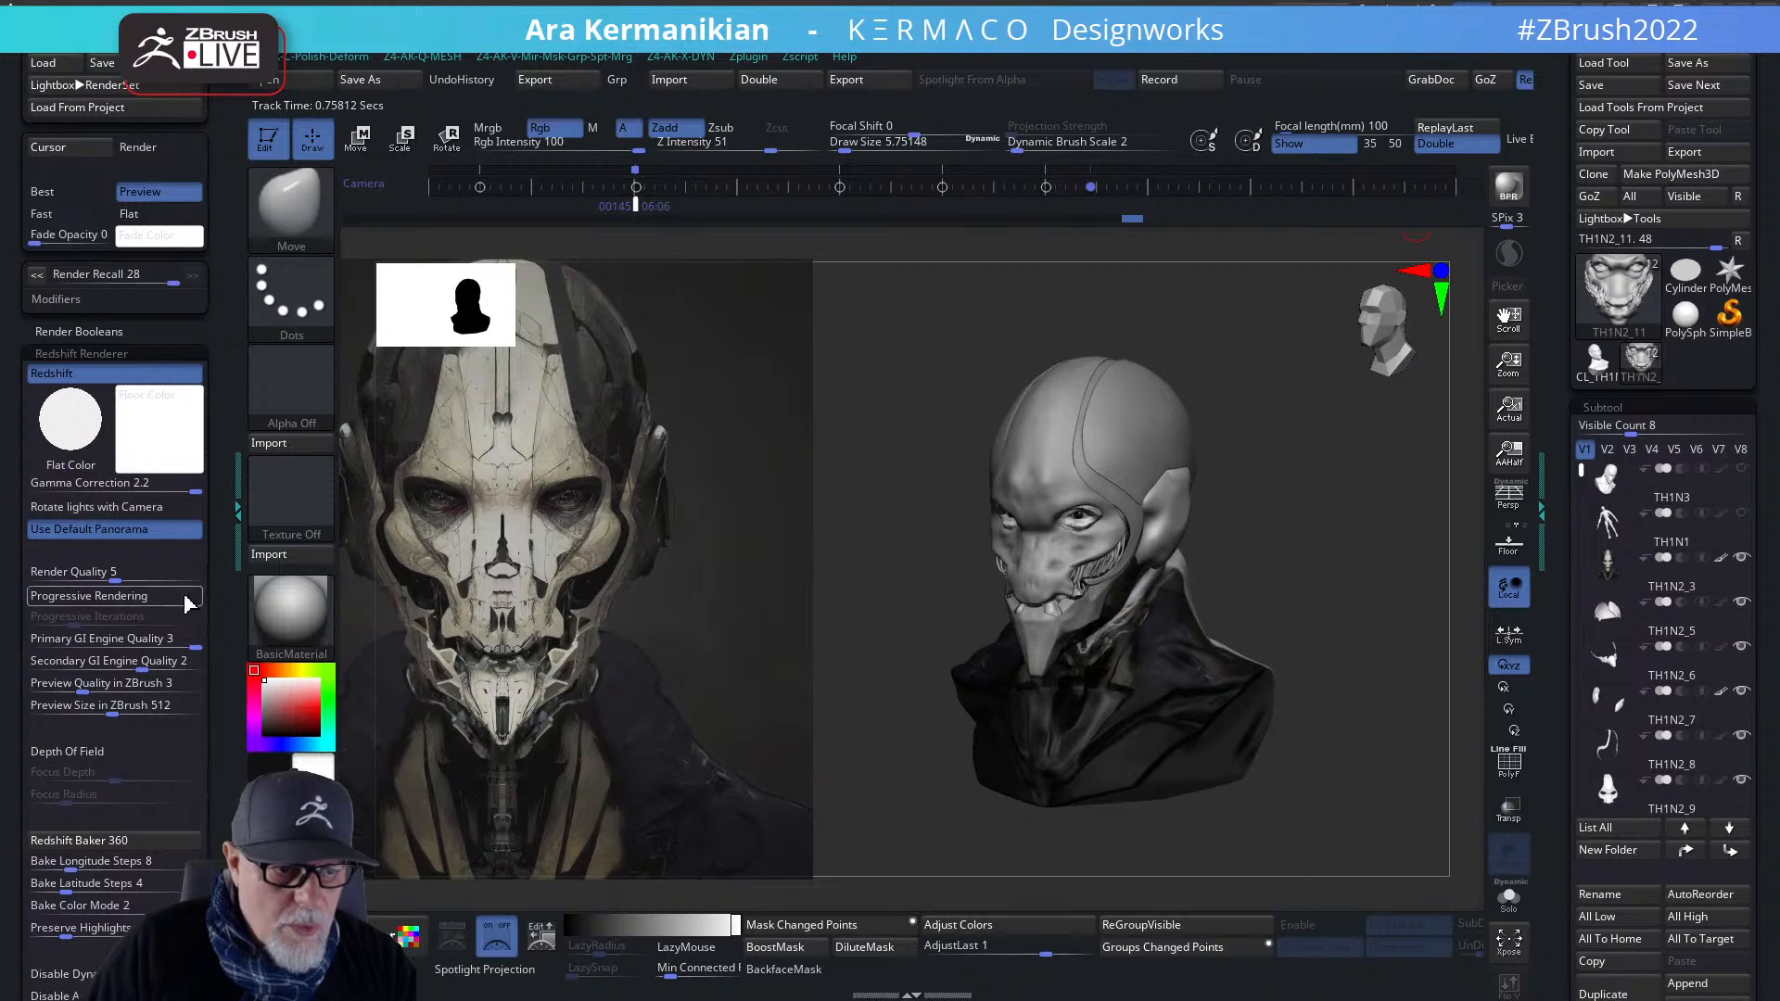
scroll(91, 484, "down", 3)
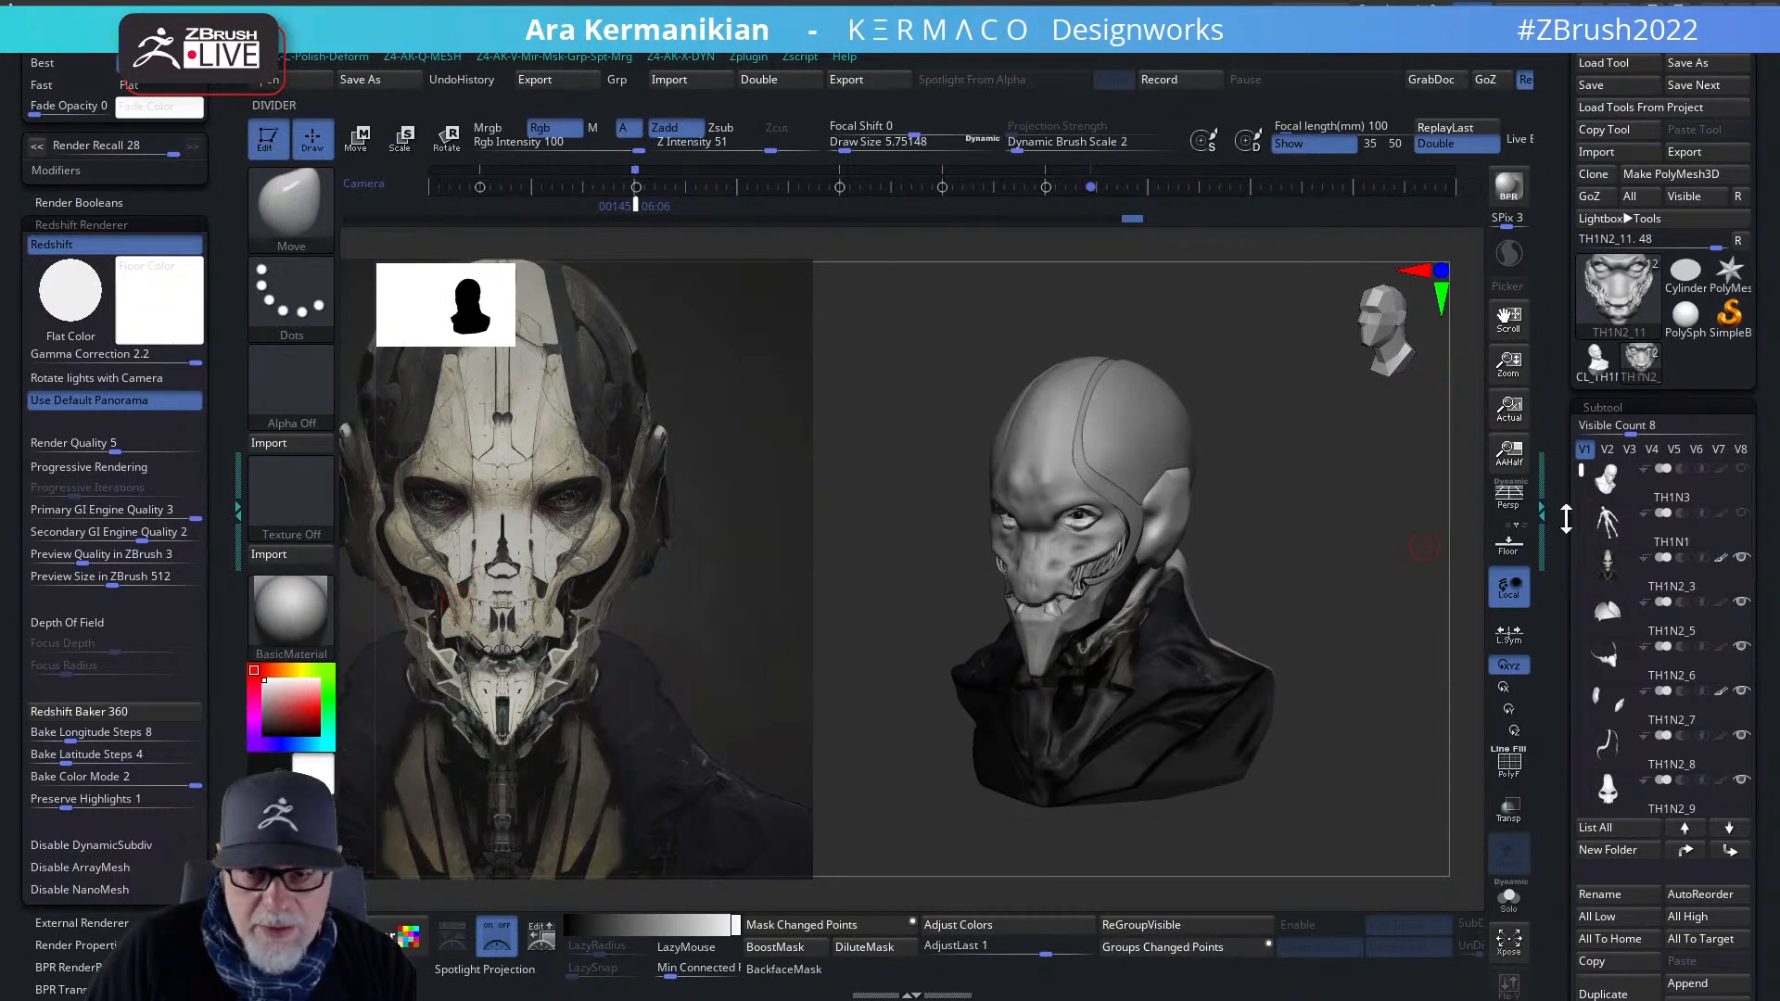
left_click_drag(1569, 542, 1579, 237)
left_click(1611, 403)
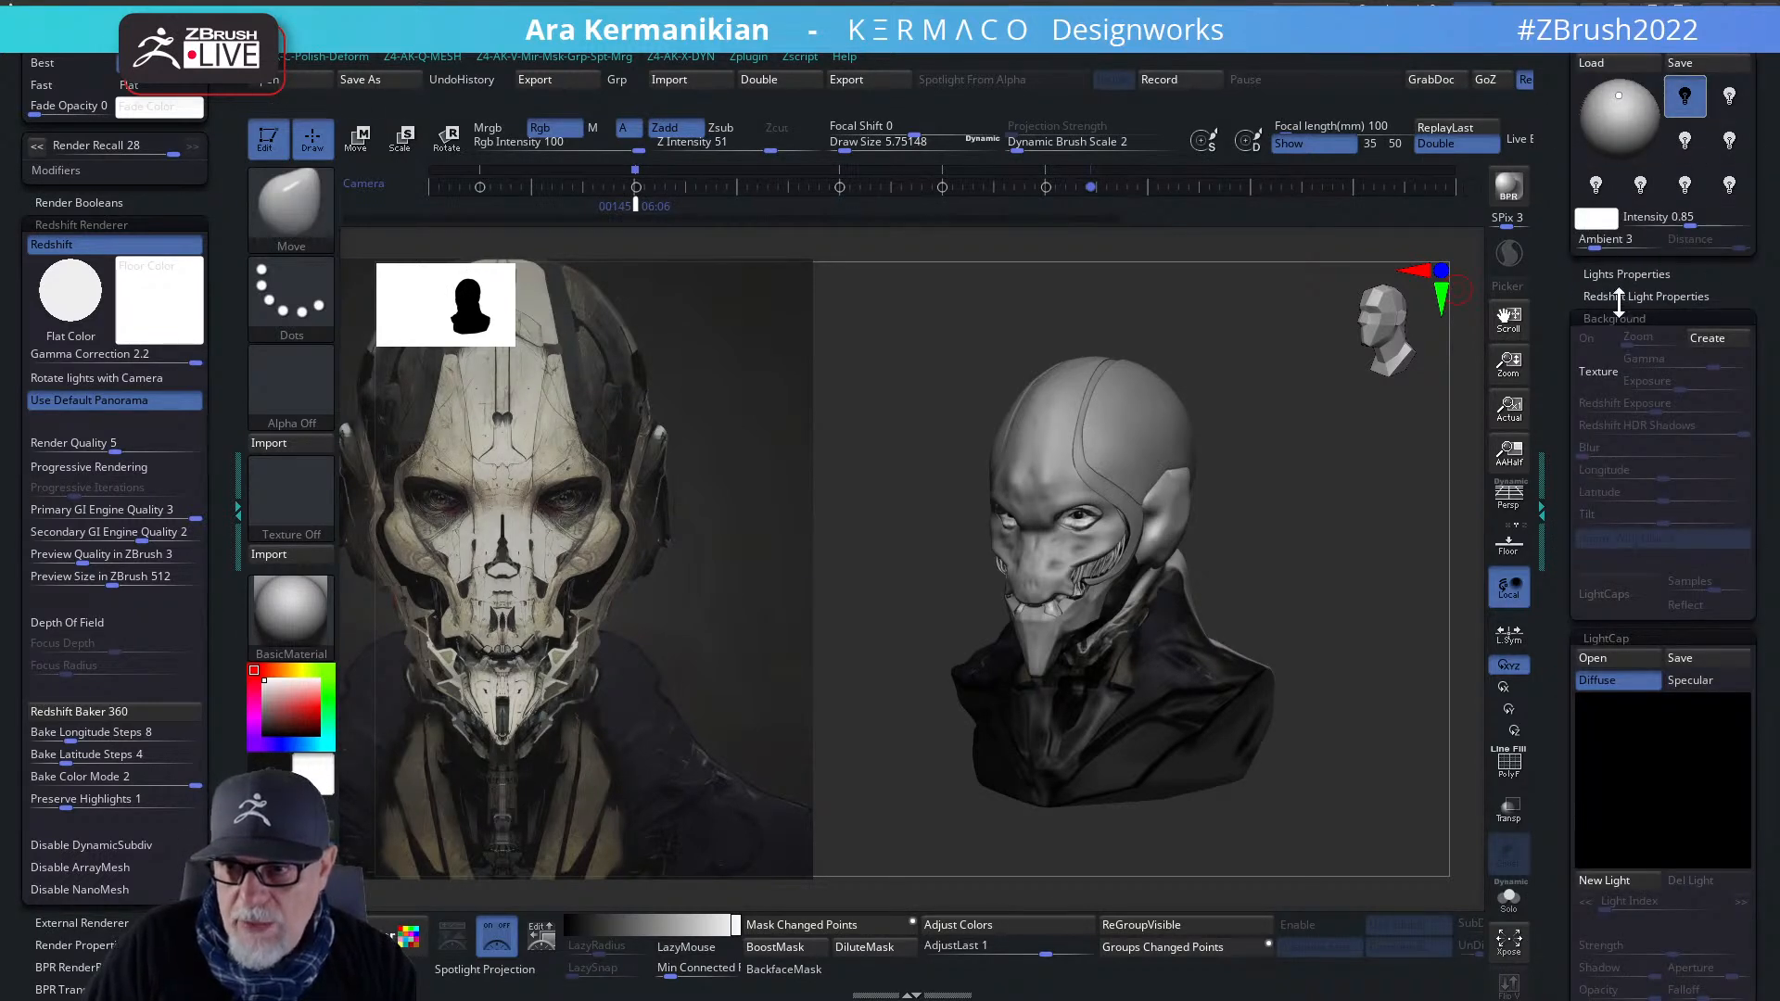
left_click(1598, 374)
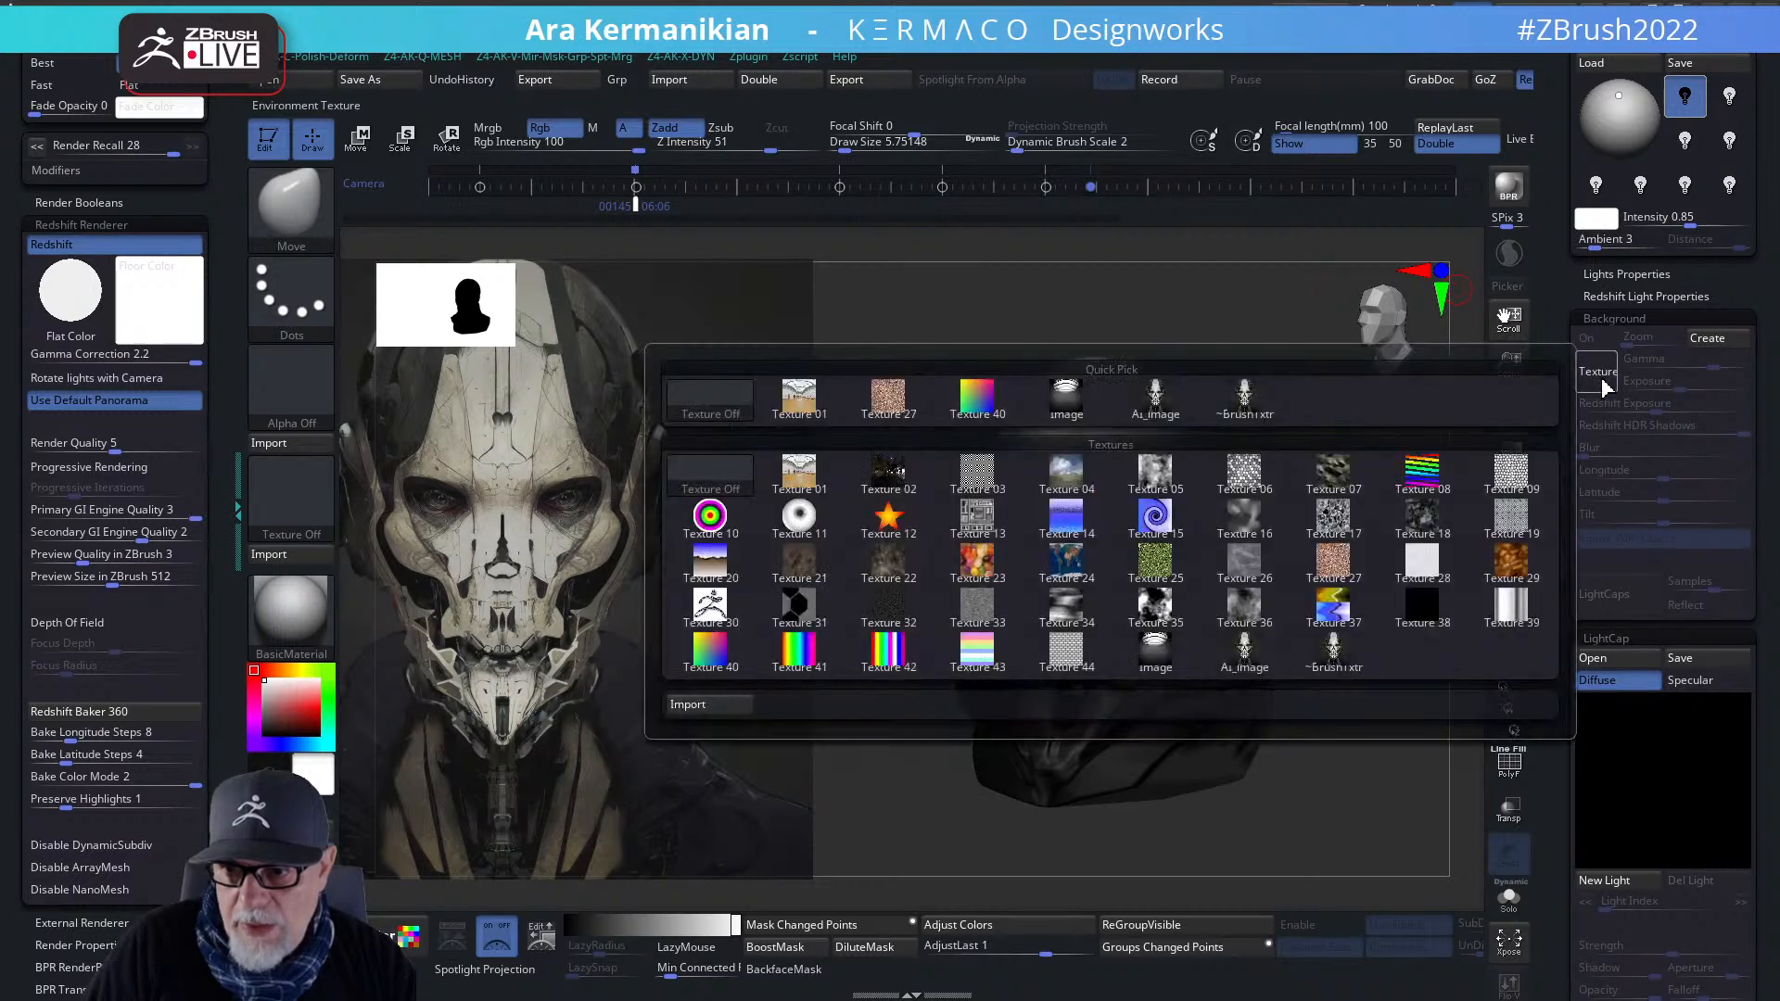
left_click(1164, 663)
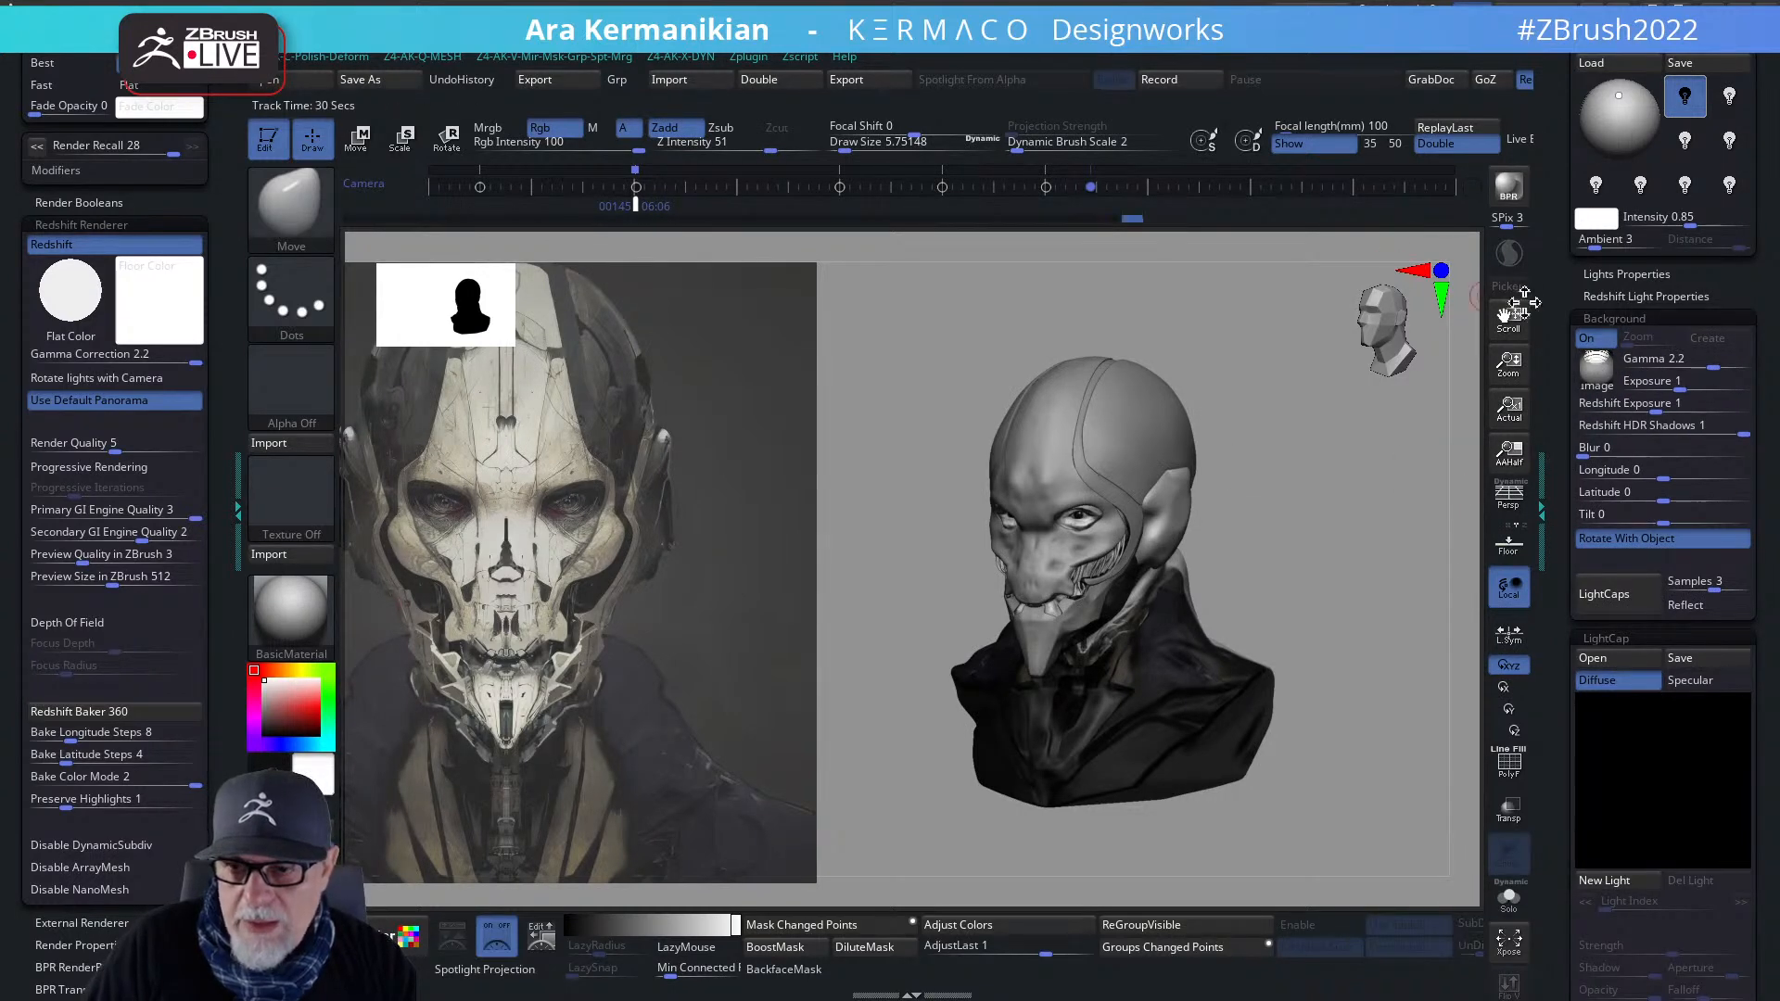
left_click(1510, 190)
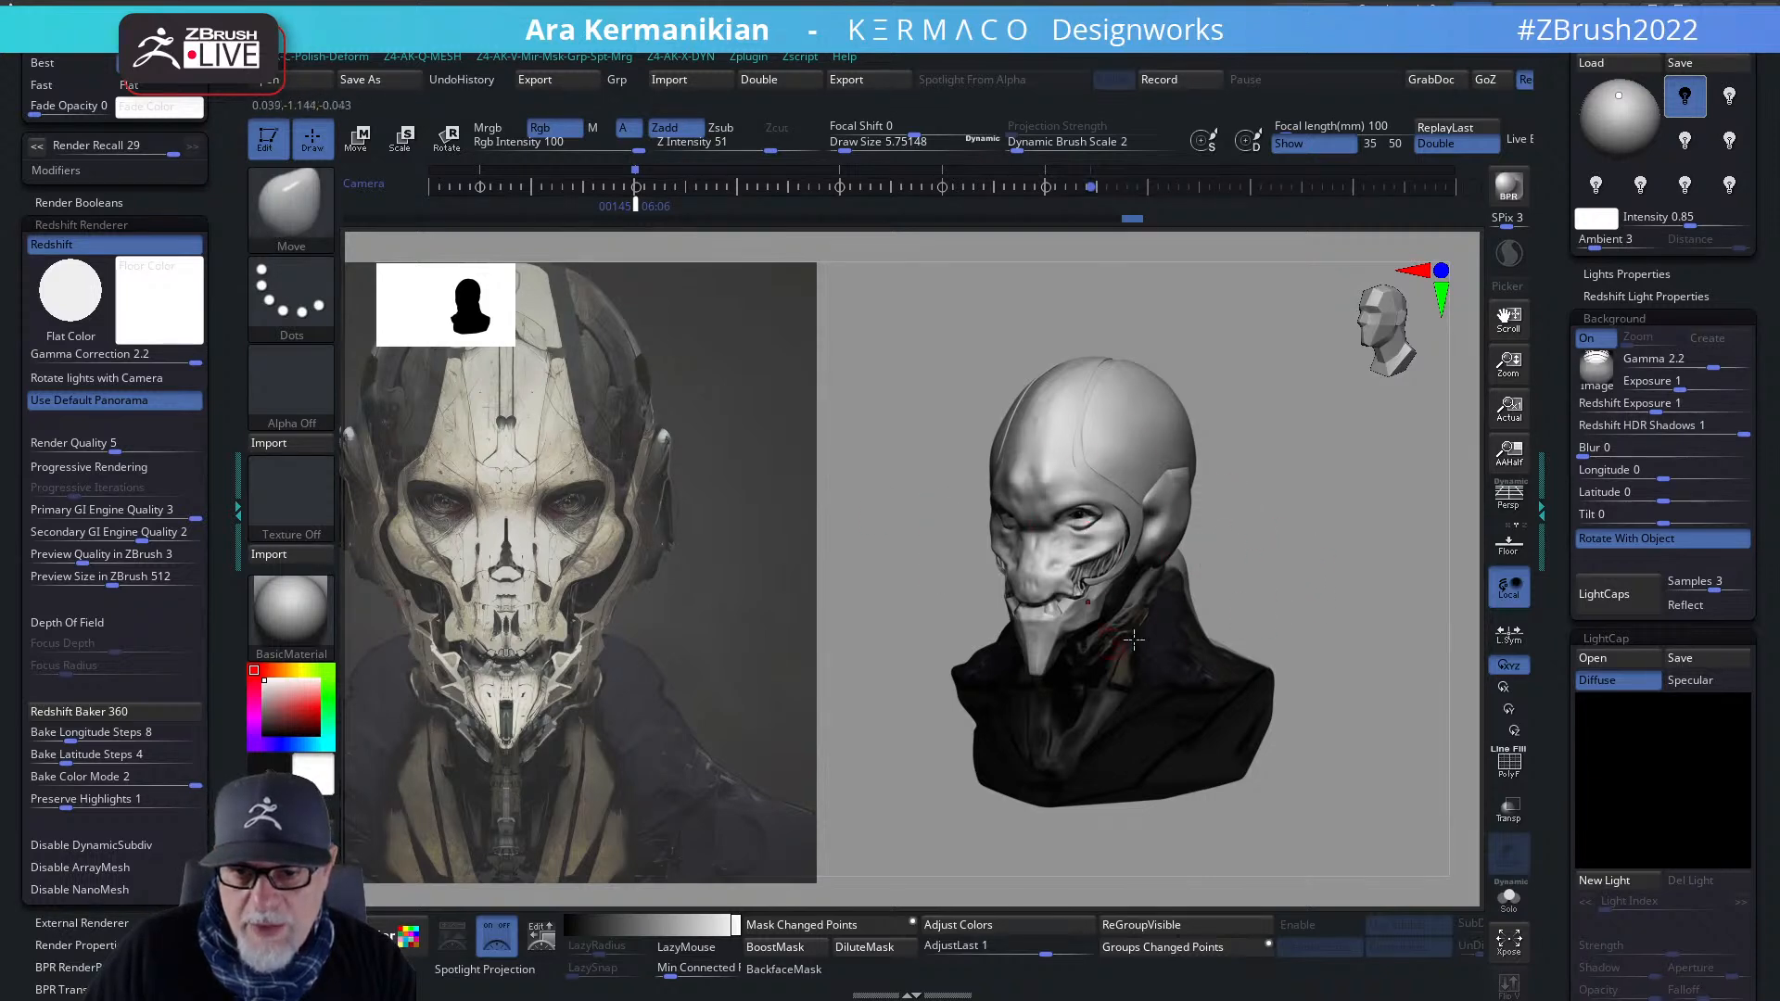
- Replace the background environment texture with another imported image and render the bust again from a three-quarter view
left_click_drag(1335, 588, 1390, 561)
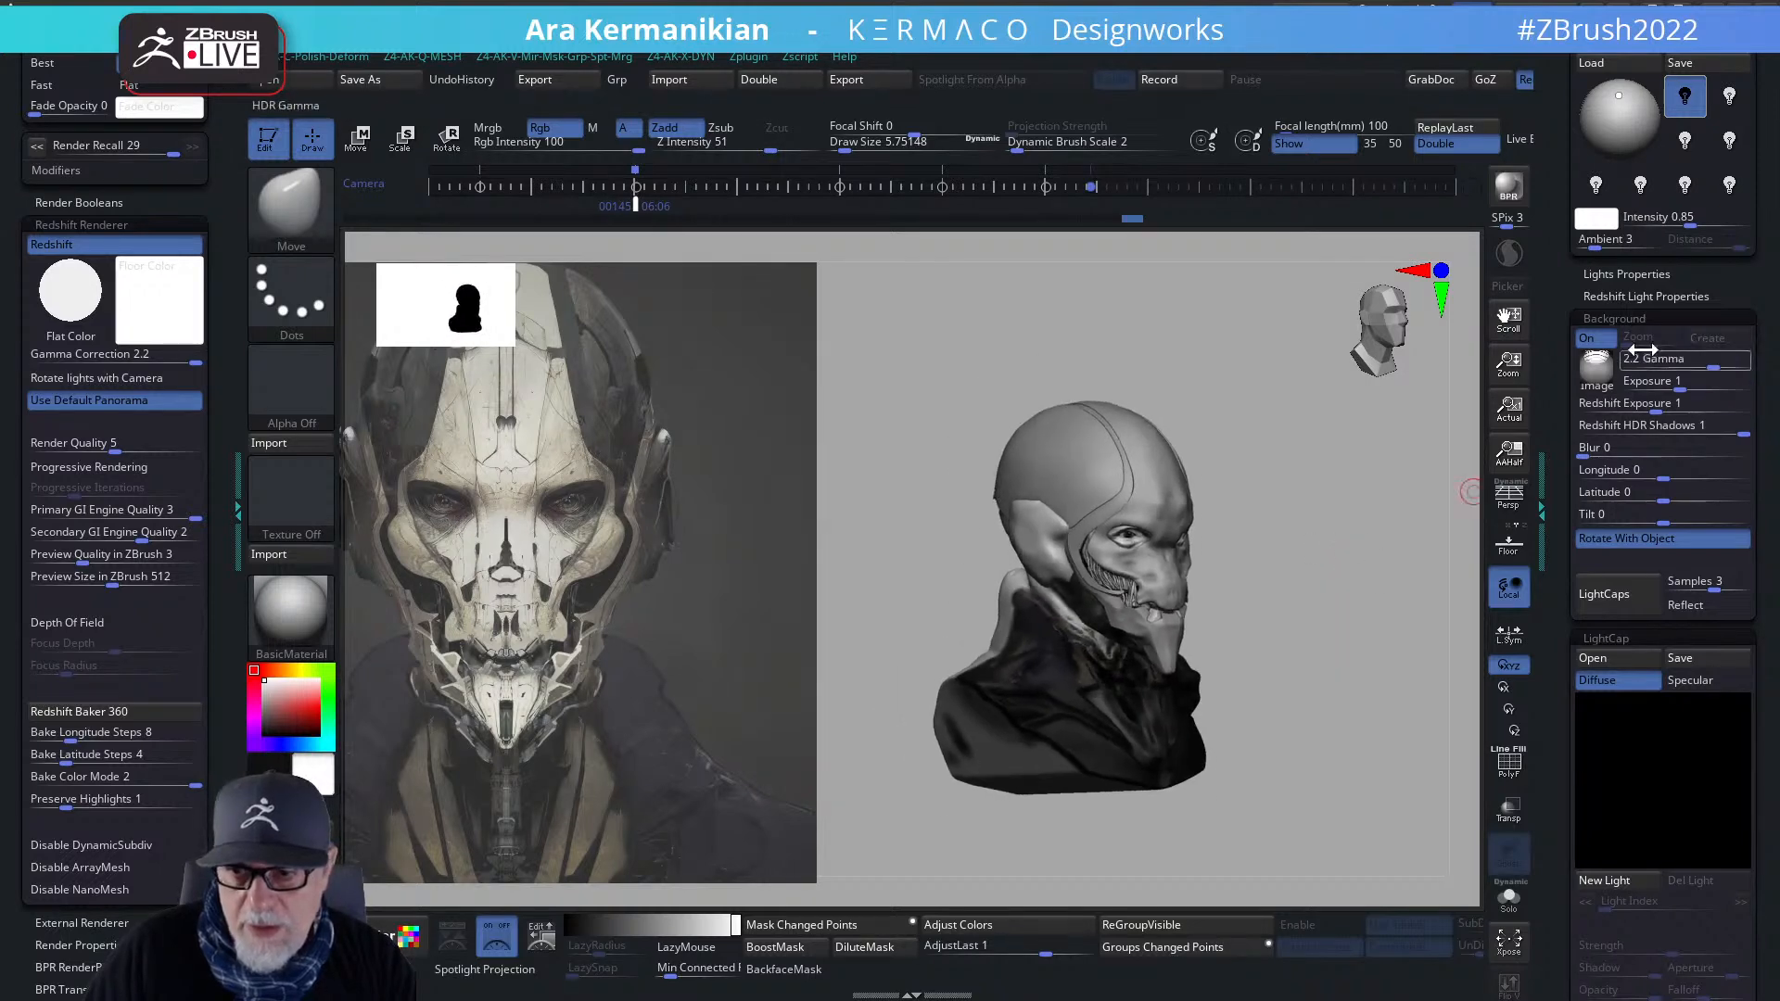
left_click(1596, 364)
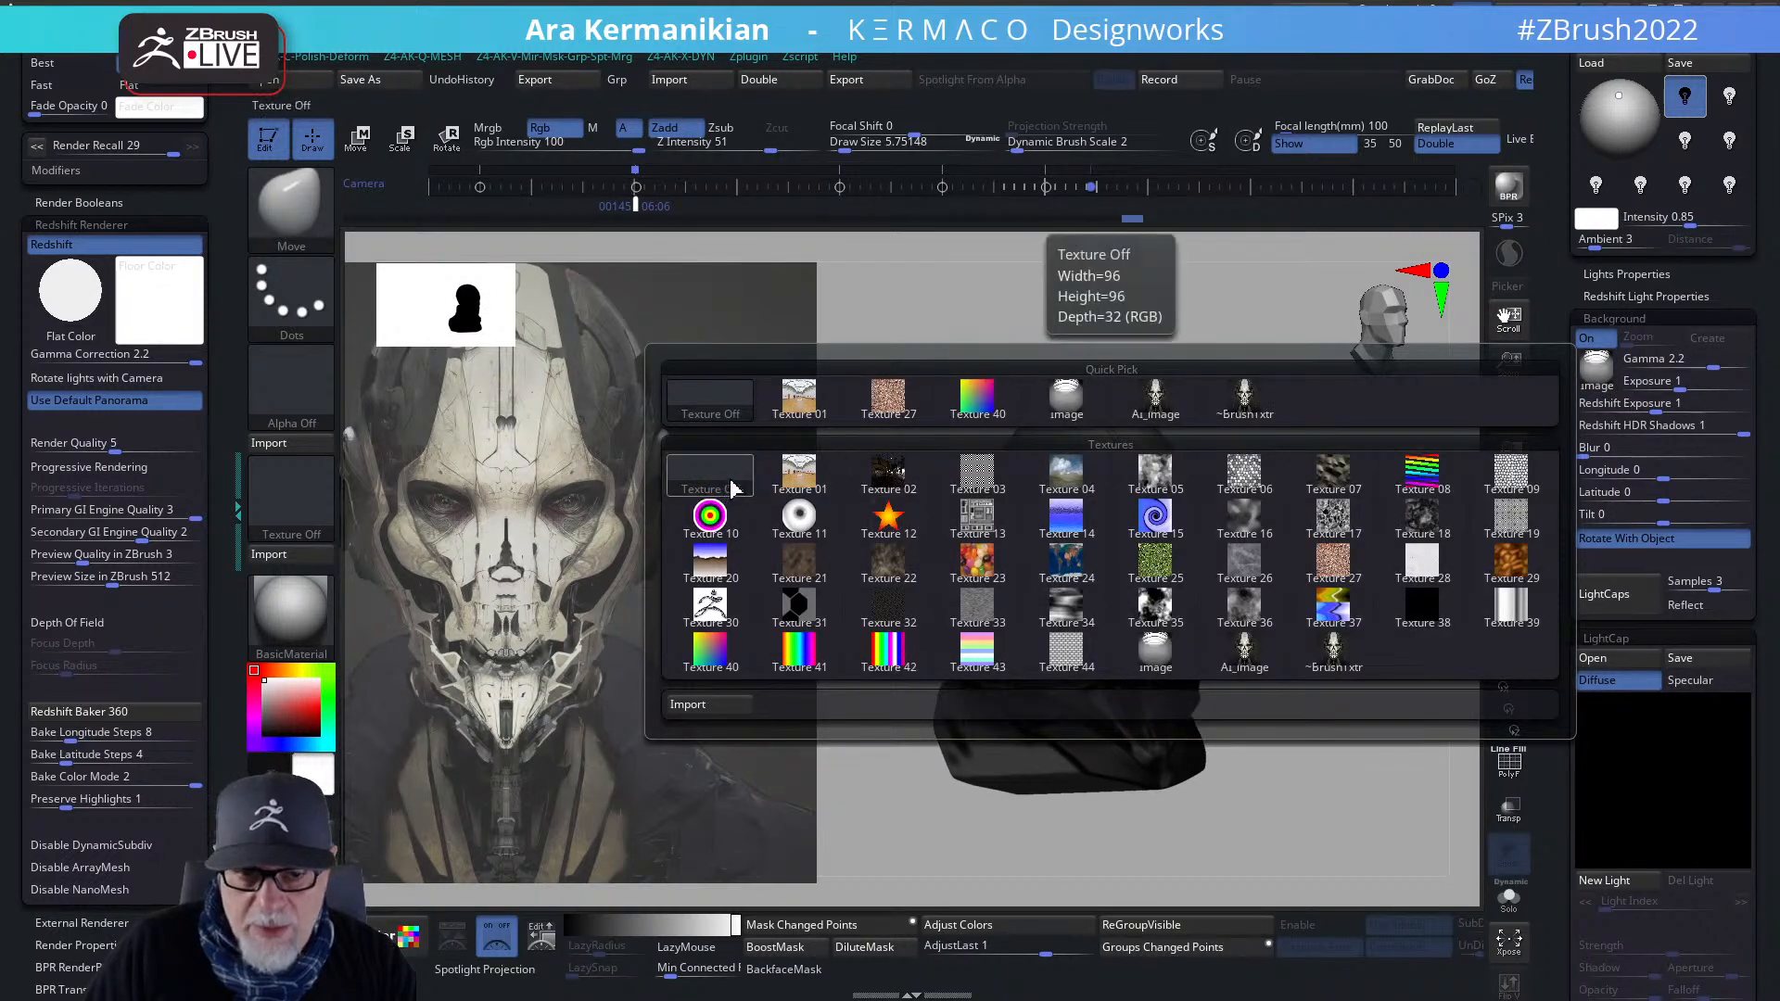
left_click(709, 704)
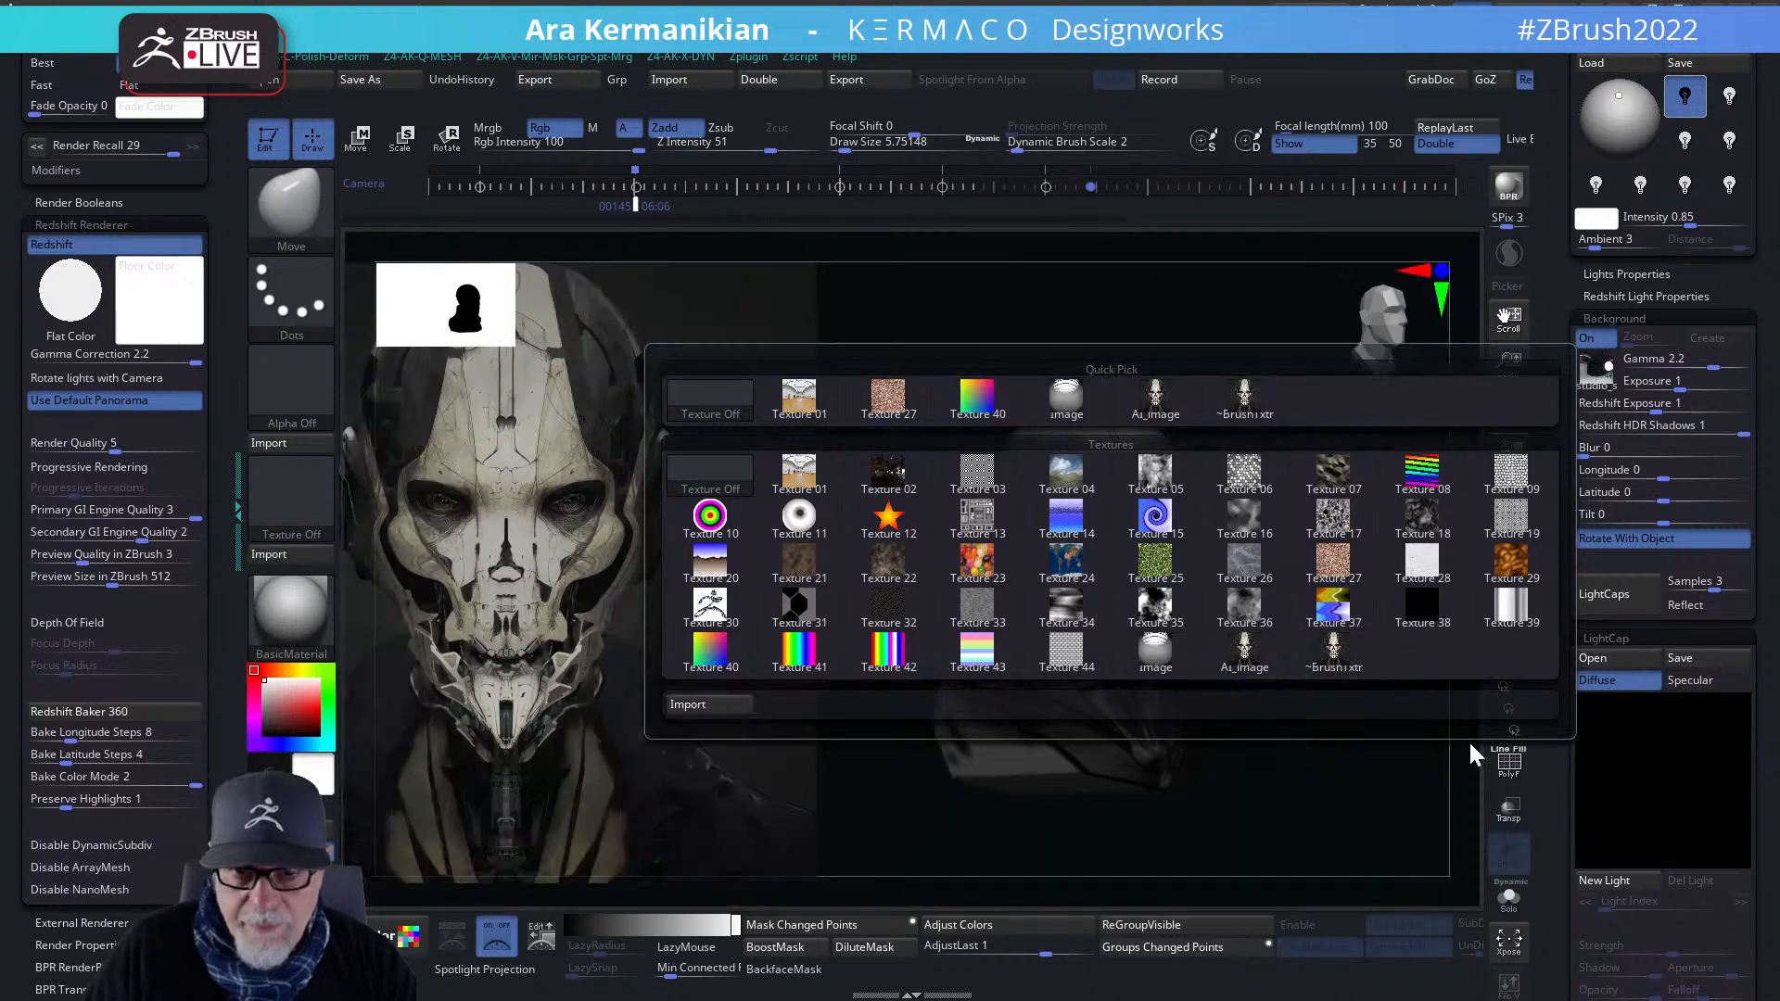
mouse_move(1346, 572)
left_mouse_down()
mouse_move(1296, 573)
mouse_move(1333, 560)
left_mouse_up()
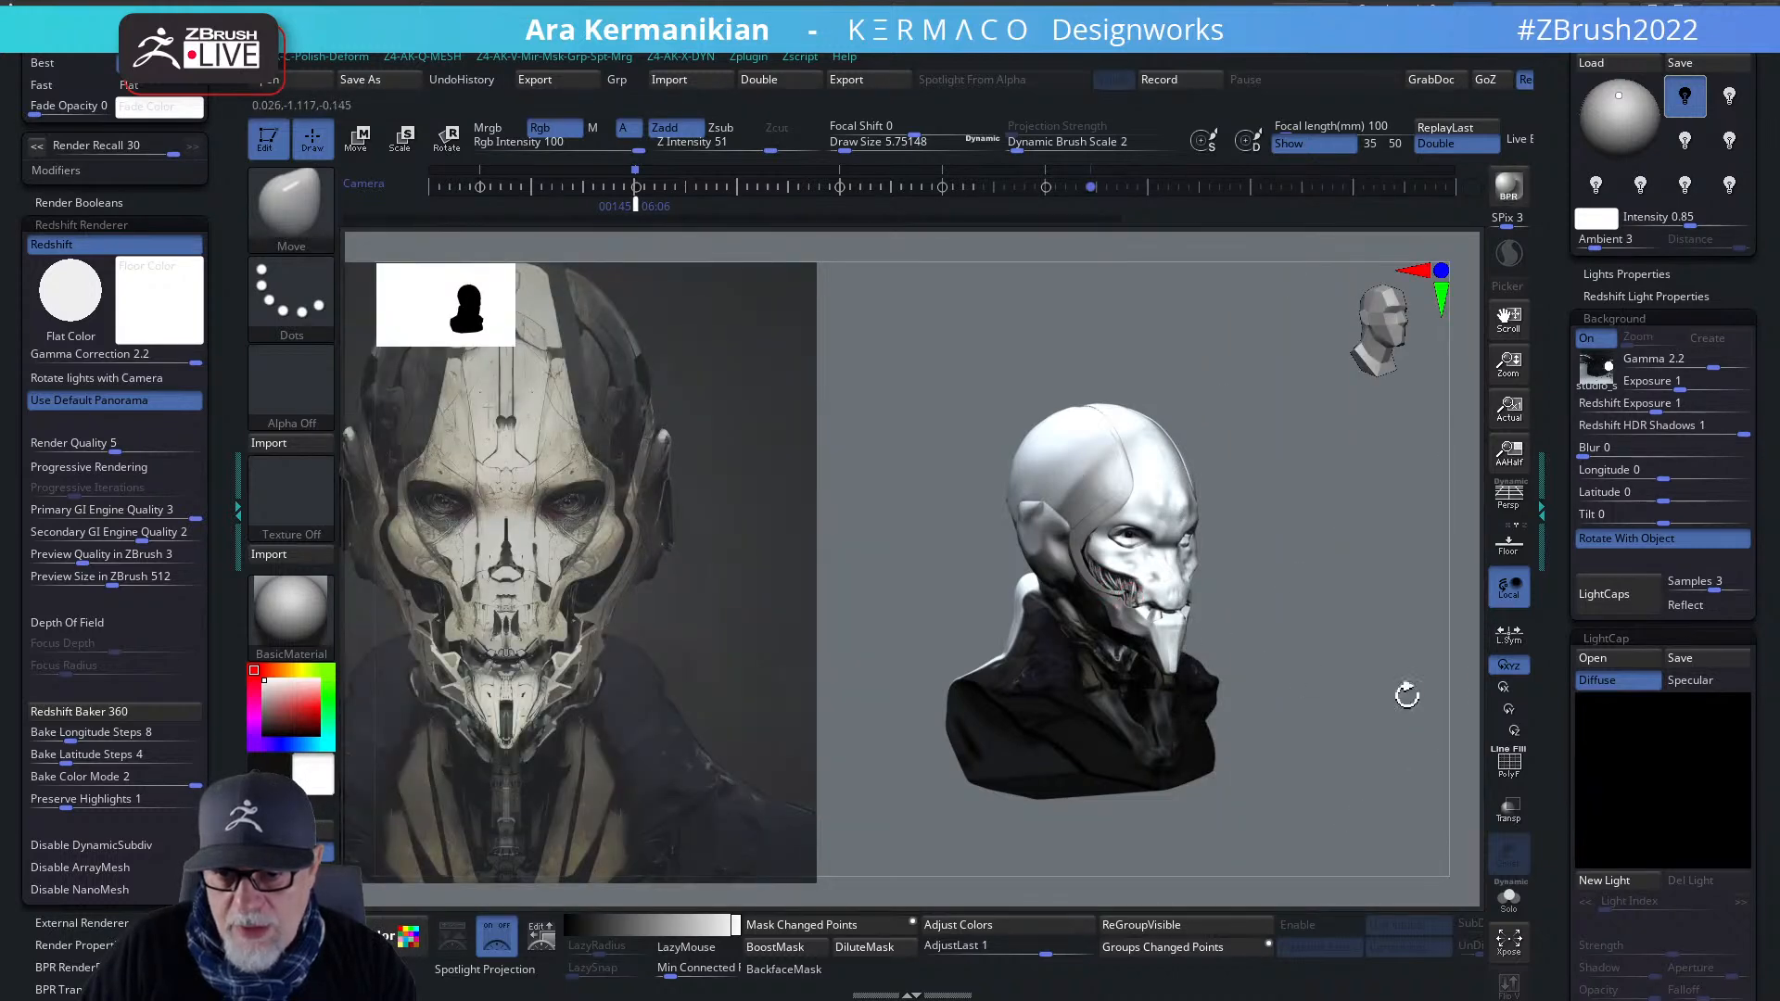
- Fine-tune the upper ends and edges of the cheek strands with small Move brush strokes from front and side views
left_click_drag(1404, 648, 1306, 526)
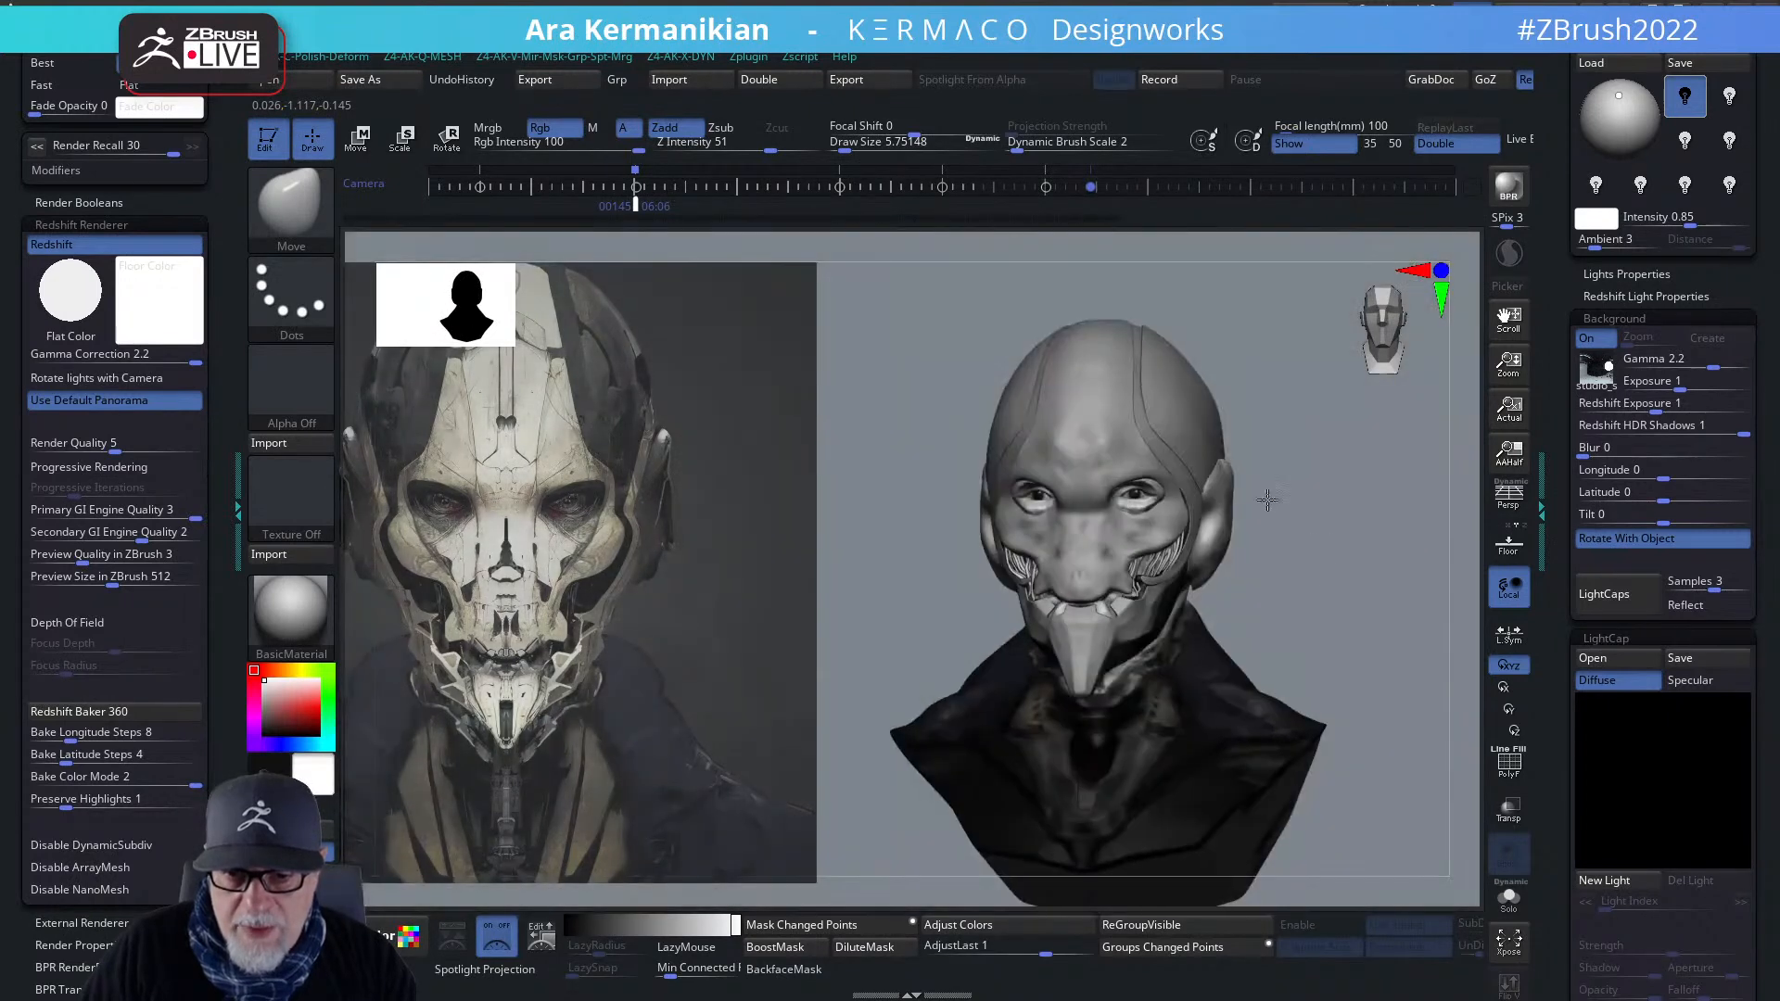
left_click_drag(1374, 610, 1335, 615, "alt")
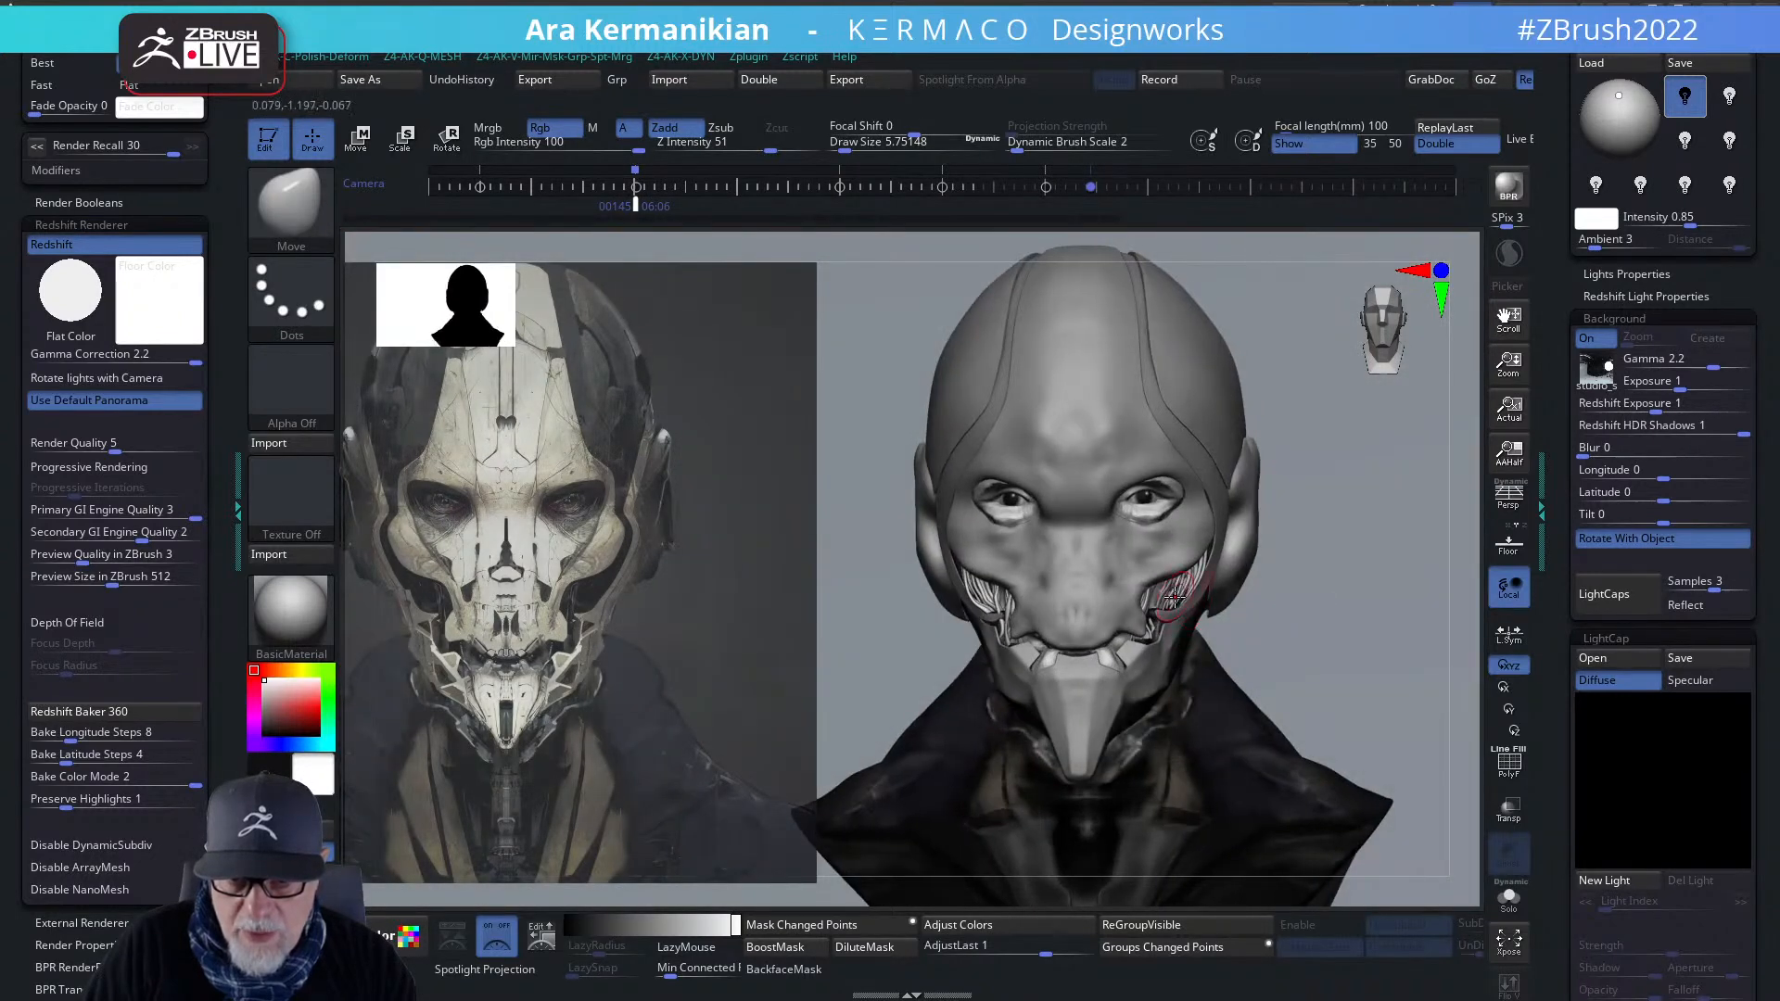
left_click_drag(1353, 631, 888, 507)
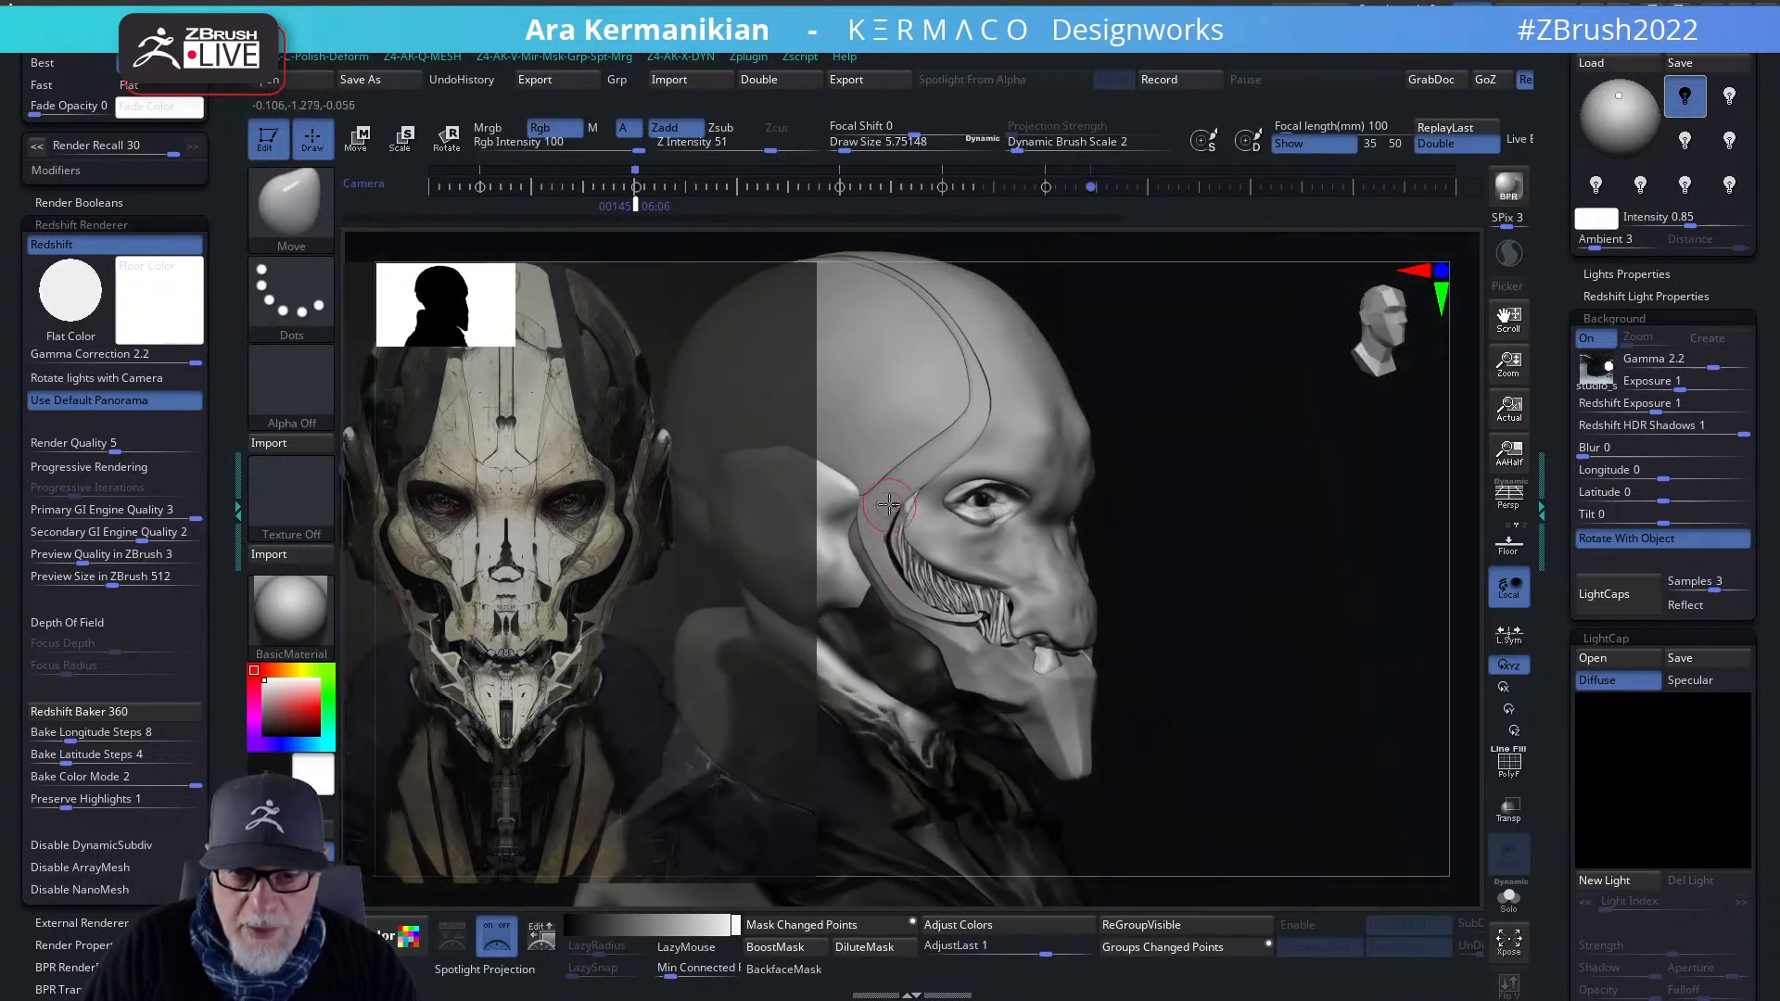
left_click_drag(1212, 567, 897, 554)
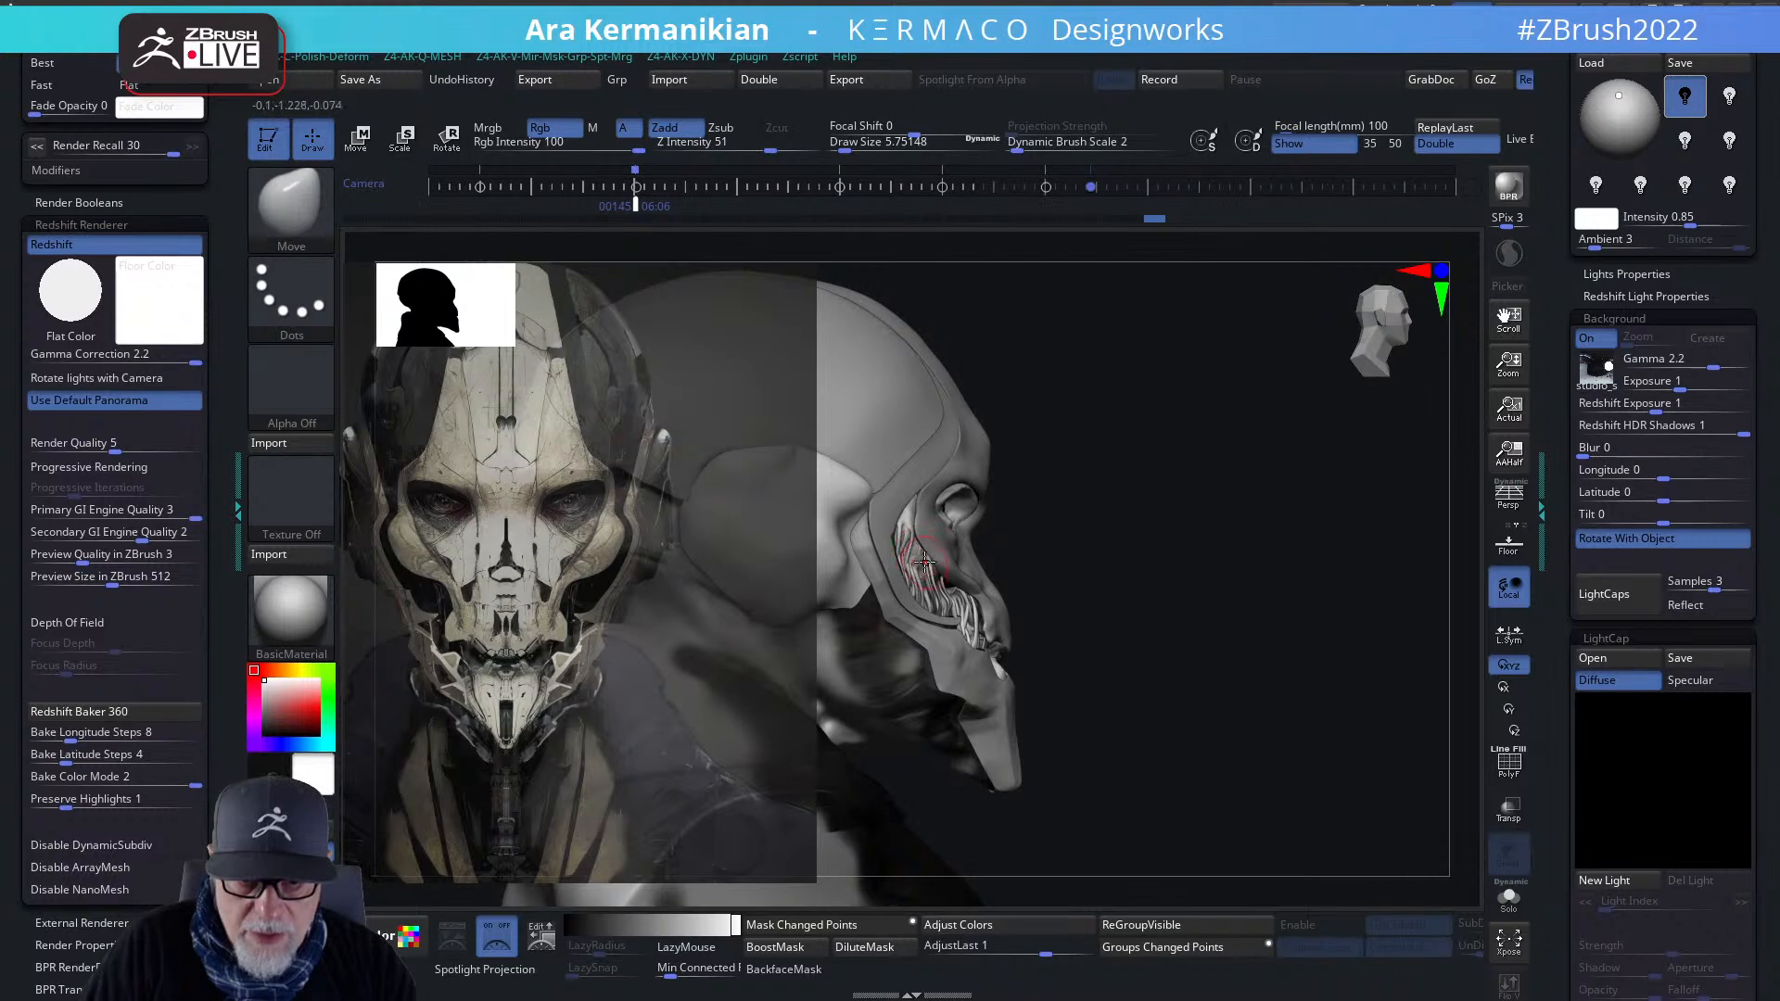
left_click_drag(1343, 504, 898, 529)
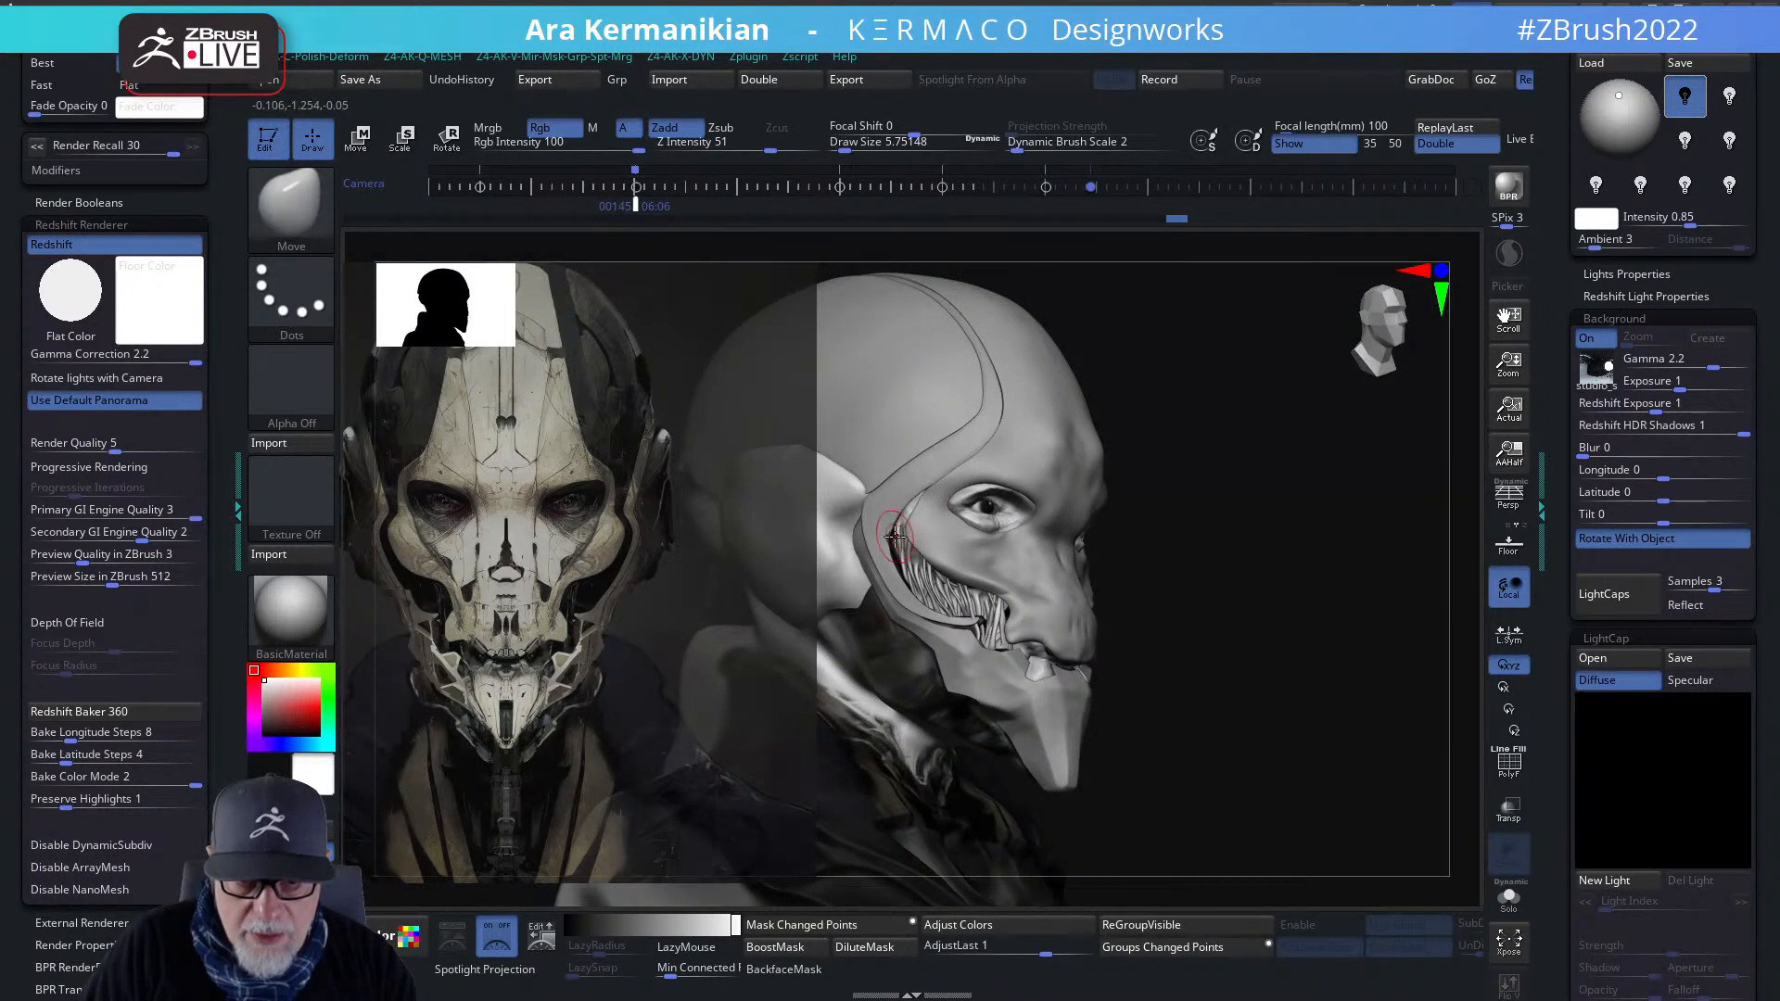
left_click_drag(1343, 624, 1139, 591)
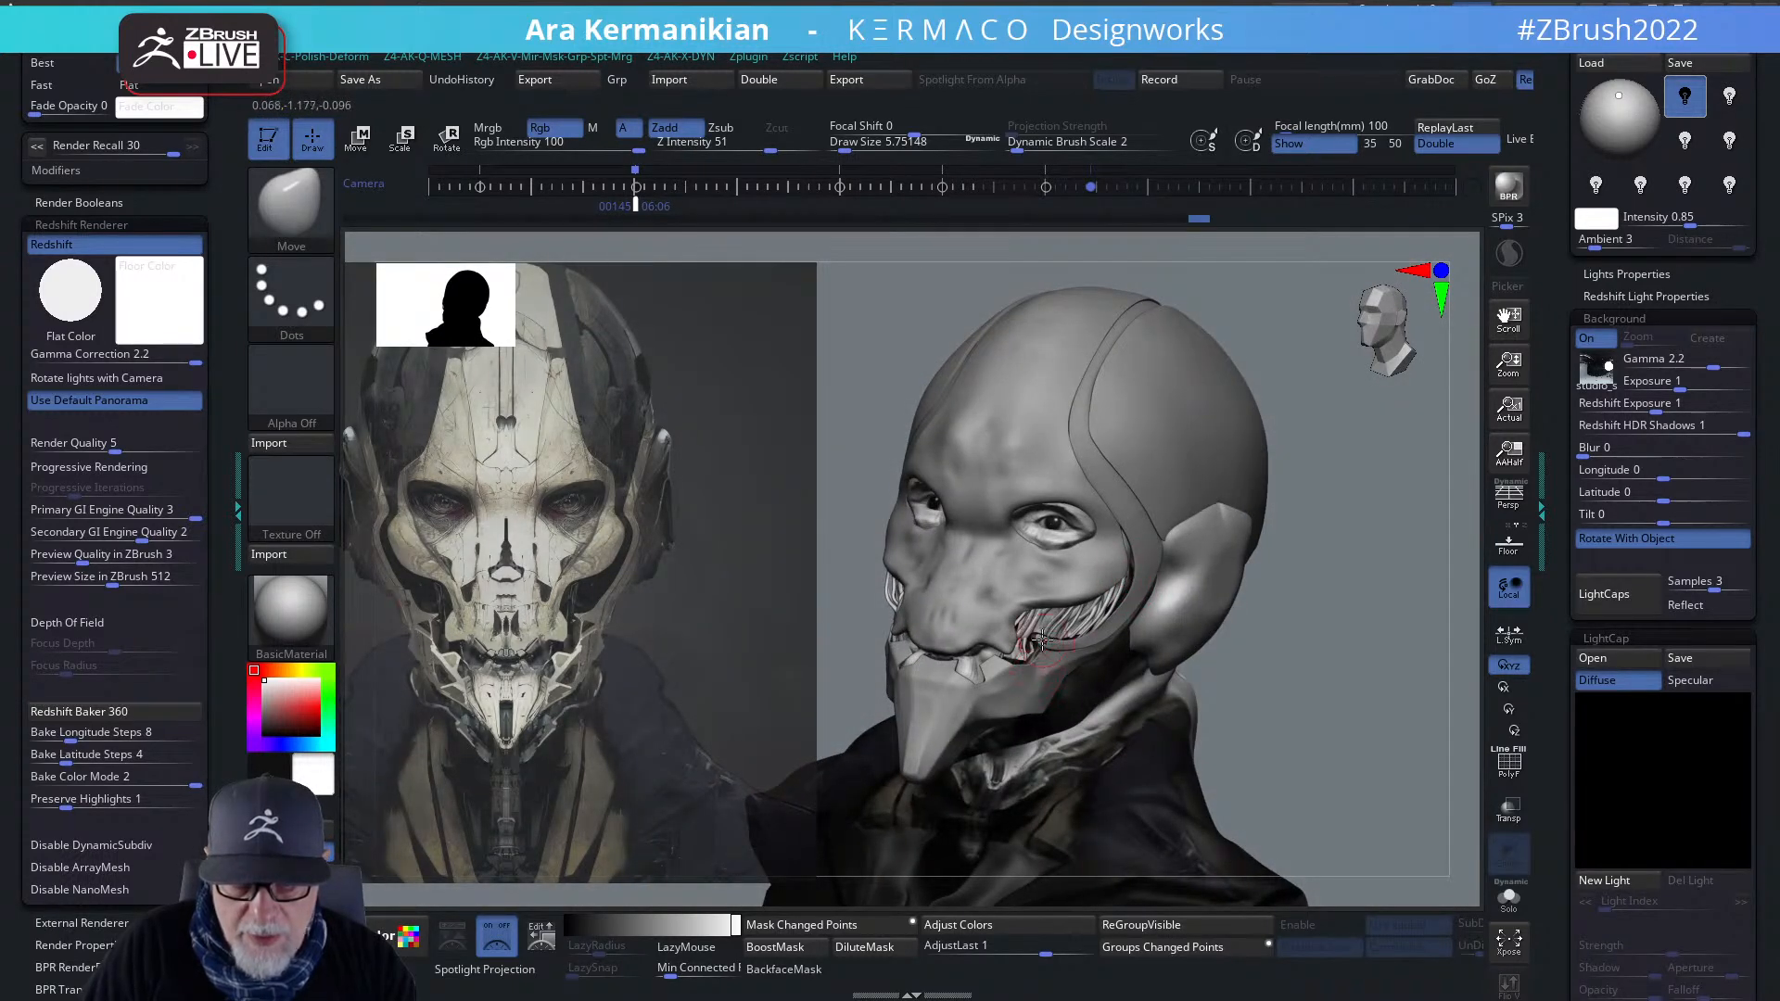
left_click_drag(1390, 493, 1352, 492)
- Select the skull shell subtool TH1N2_5 and adjust its Dynamic Subdiv thickness while viewing the back of the head
left_click_drag(1543, 343, 1561, 498)
left_click_drag(1569, 263, 1522, 536)
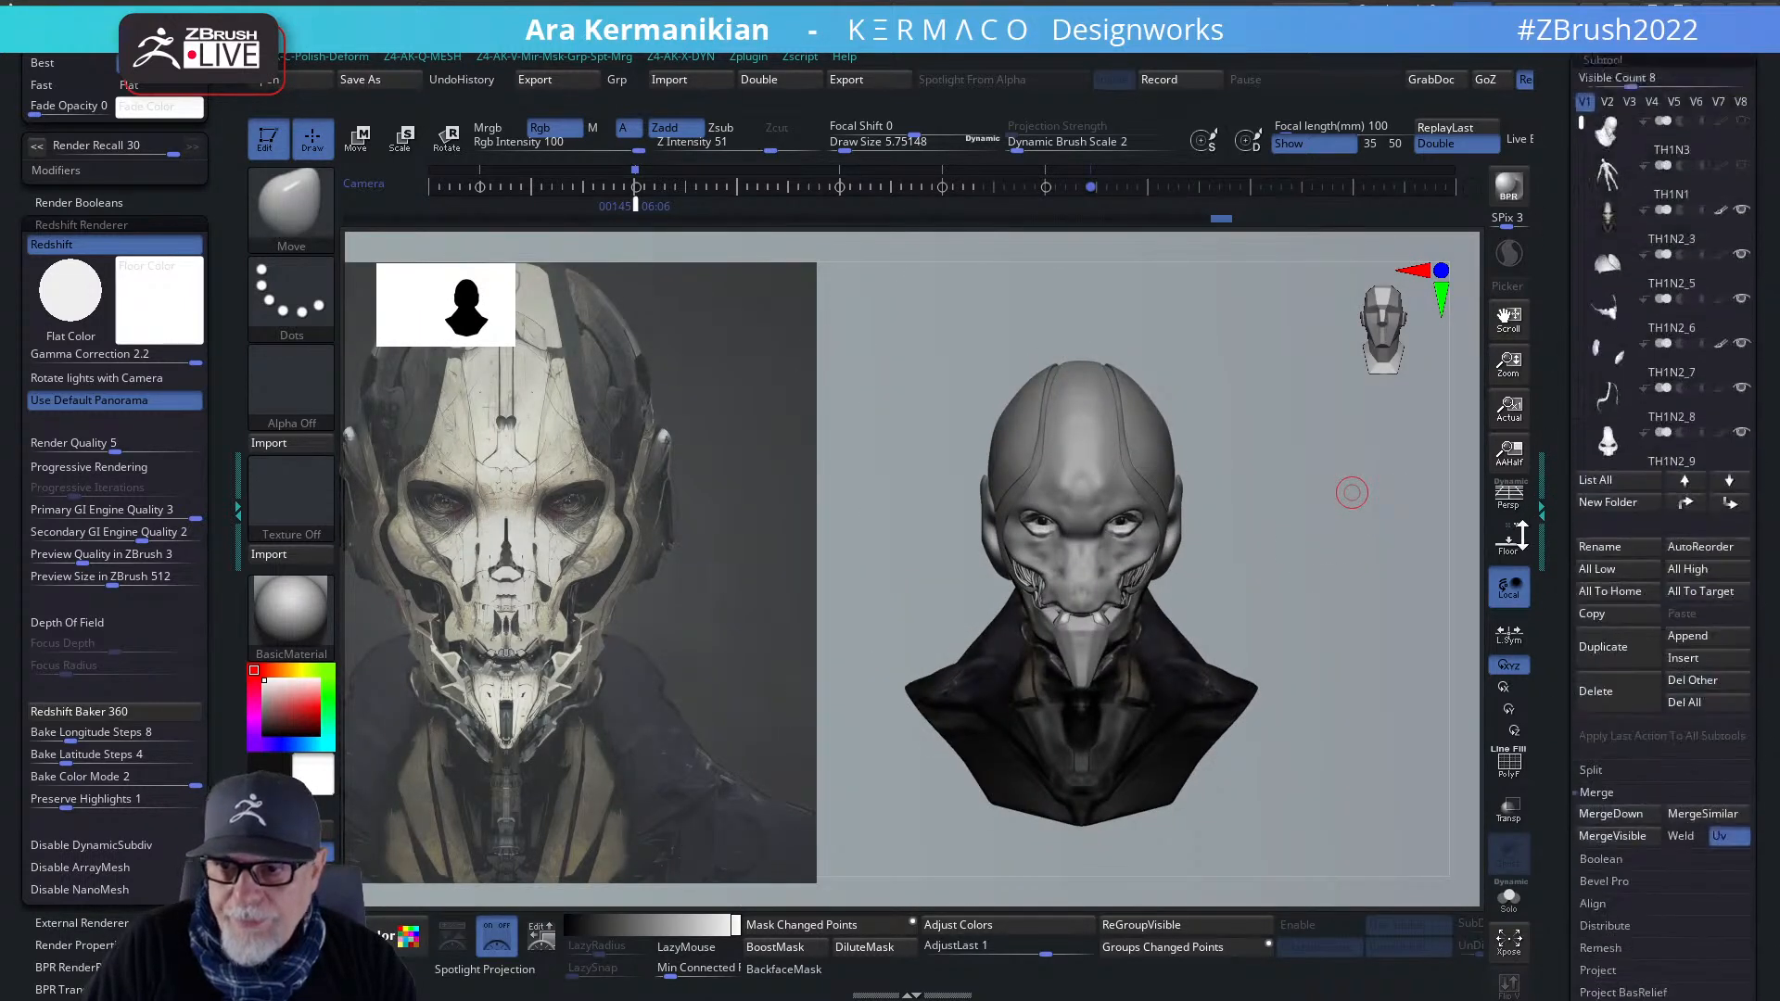
left_click(1683, 294)
left_click_drag(1299, 516, 1275, 393)
left_click_drag(1399, 540, 1358, 550)
left_click_drag(1430, 505, 1339, 525, "alt")
key("q")
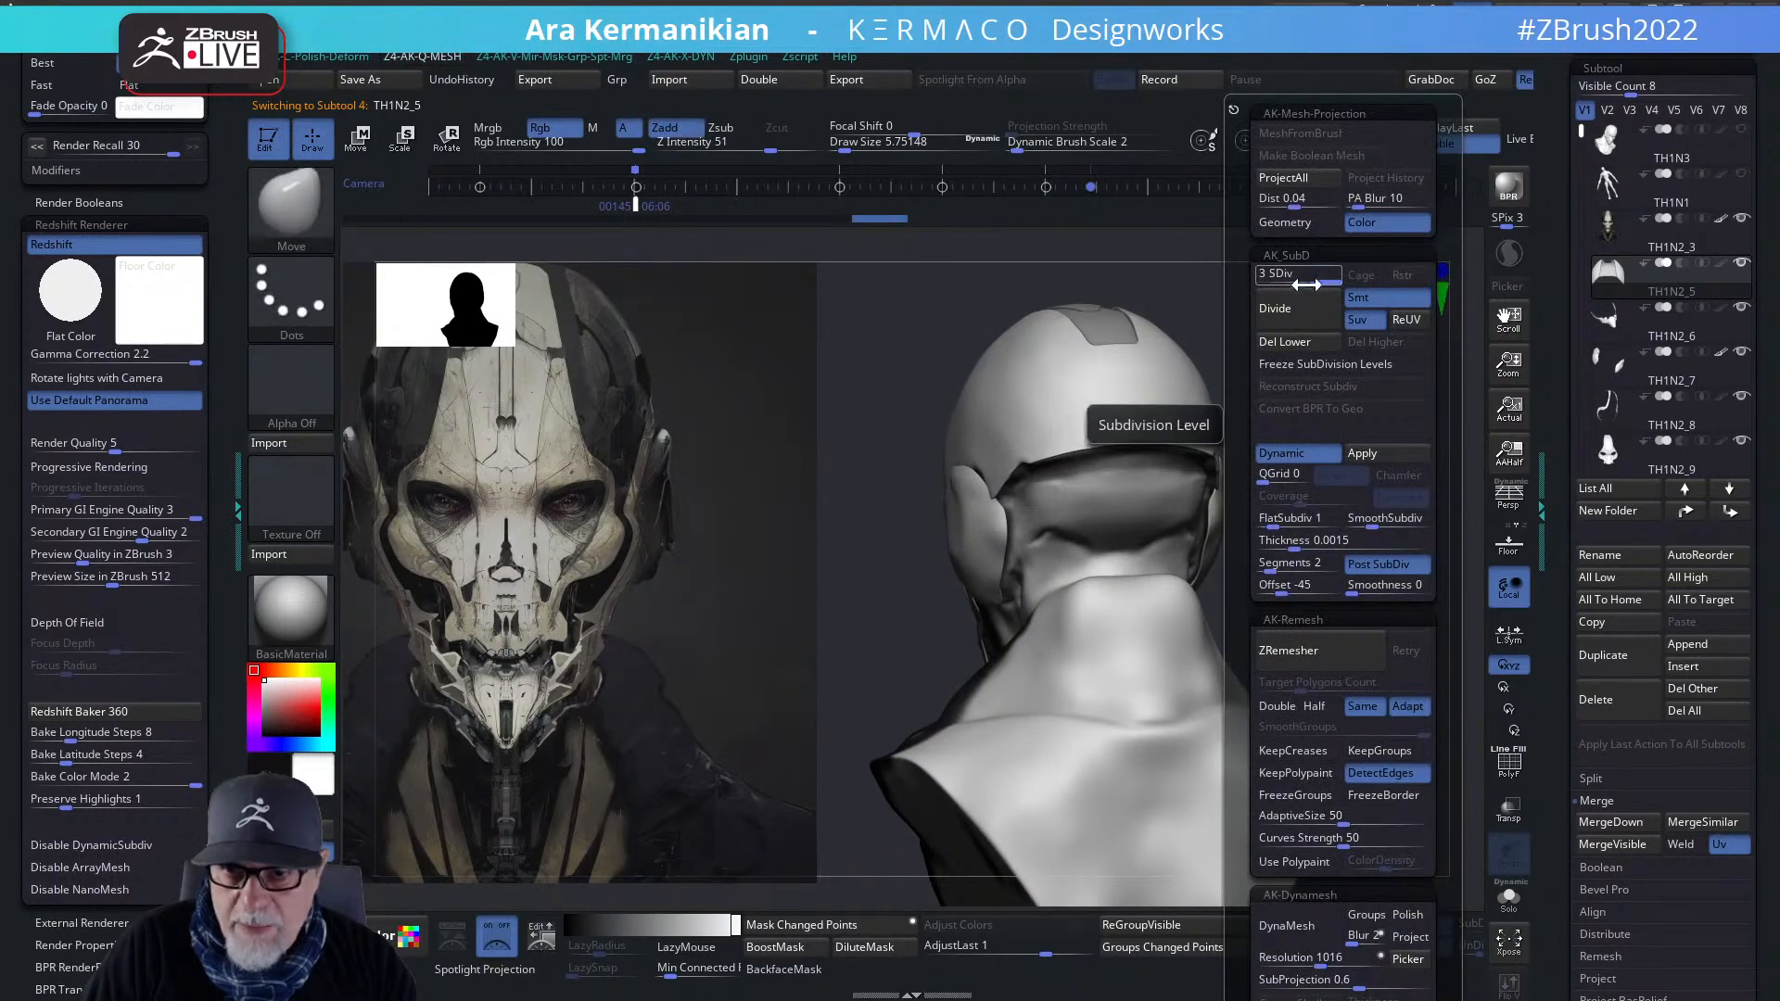
left_click(1295, 545)
left_click_drag(1295, 545, 1303, 543)
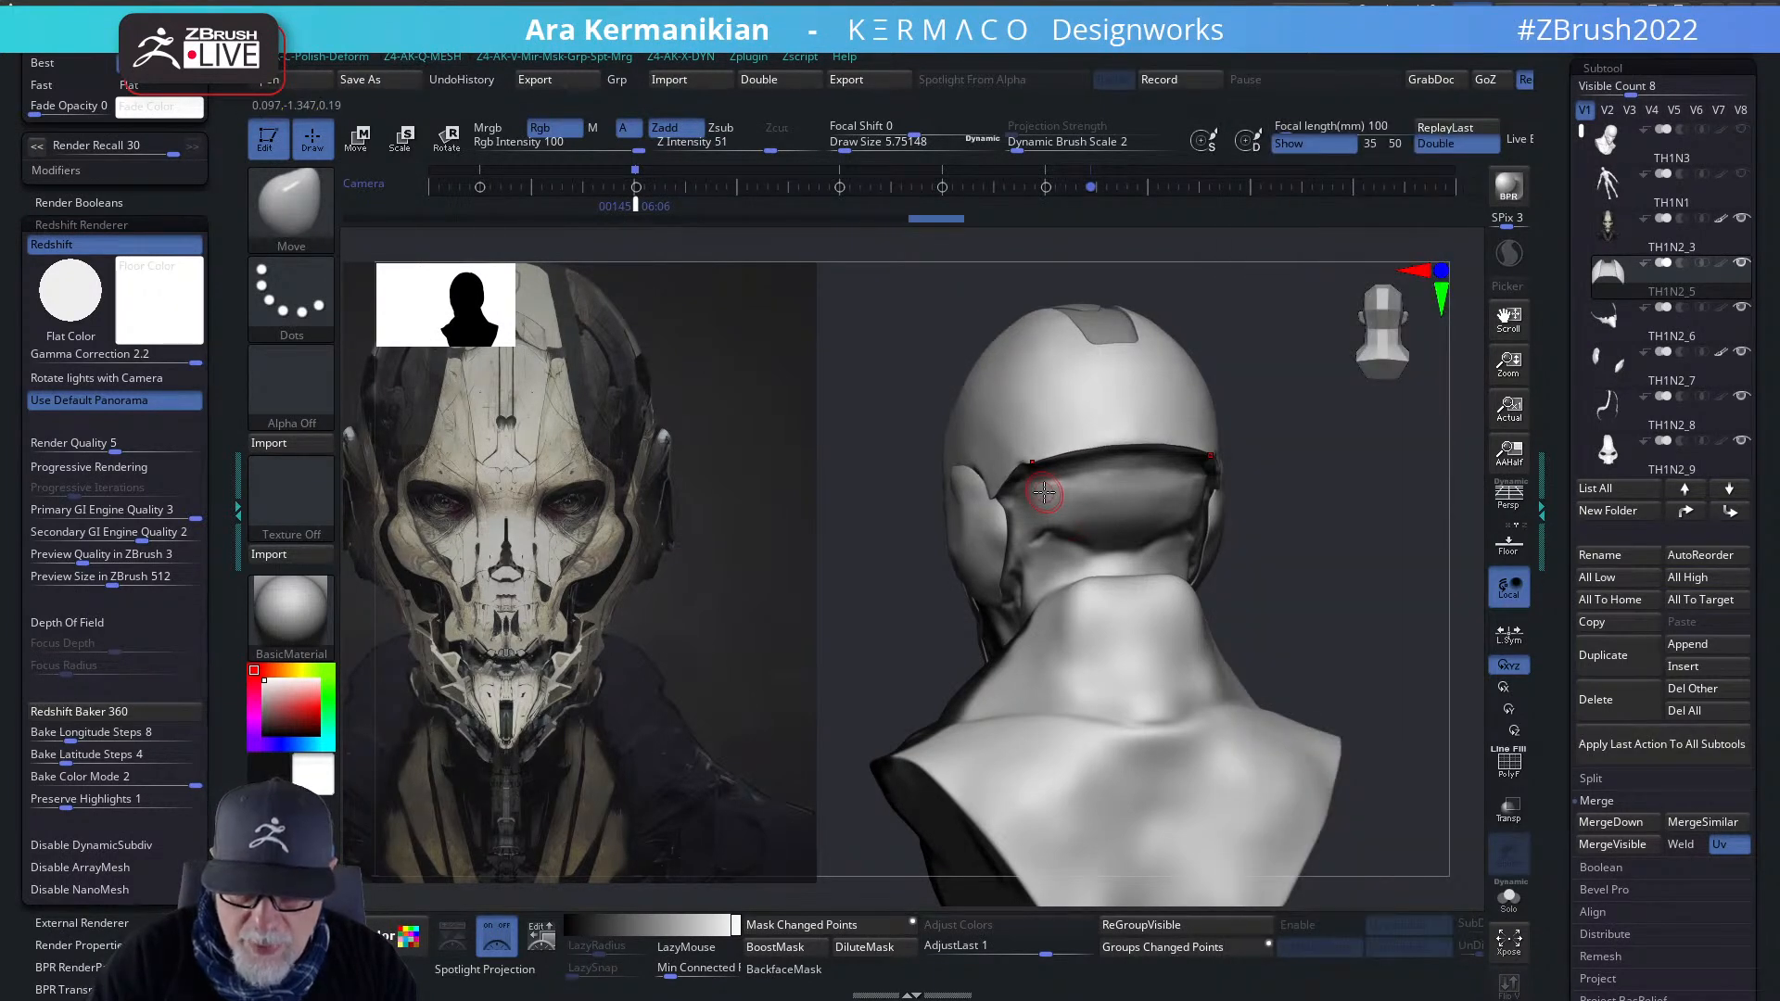
scroll(1044, 492, "up", 5)
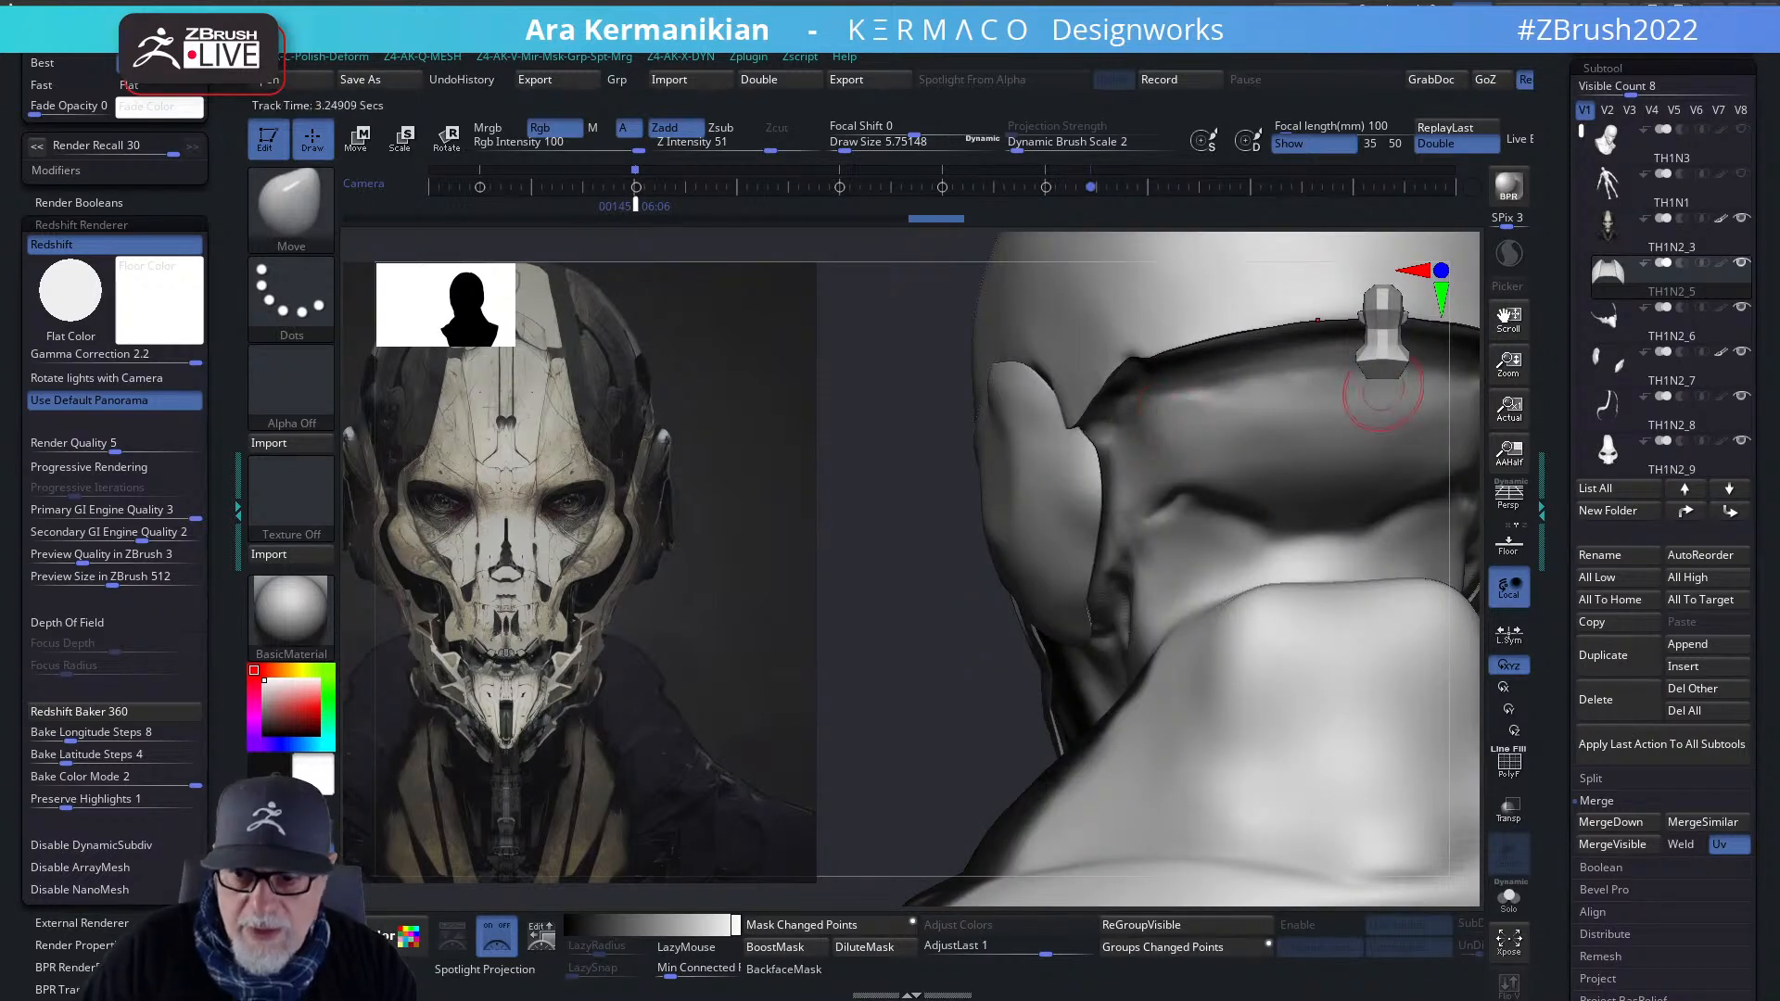
- Isolate the skull shell and reduce its Dynamic Subdiv thickness for a thinner edge
left_click(1508, 895)
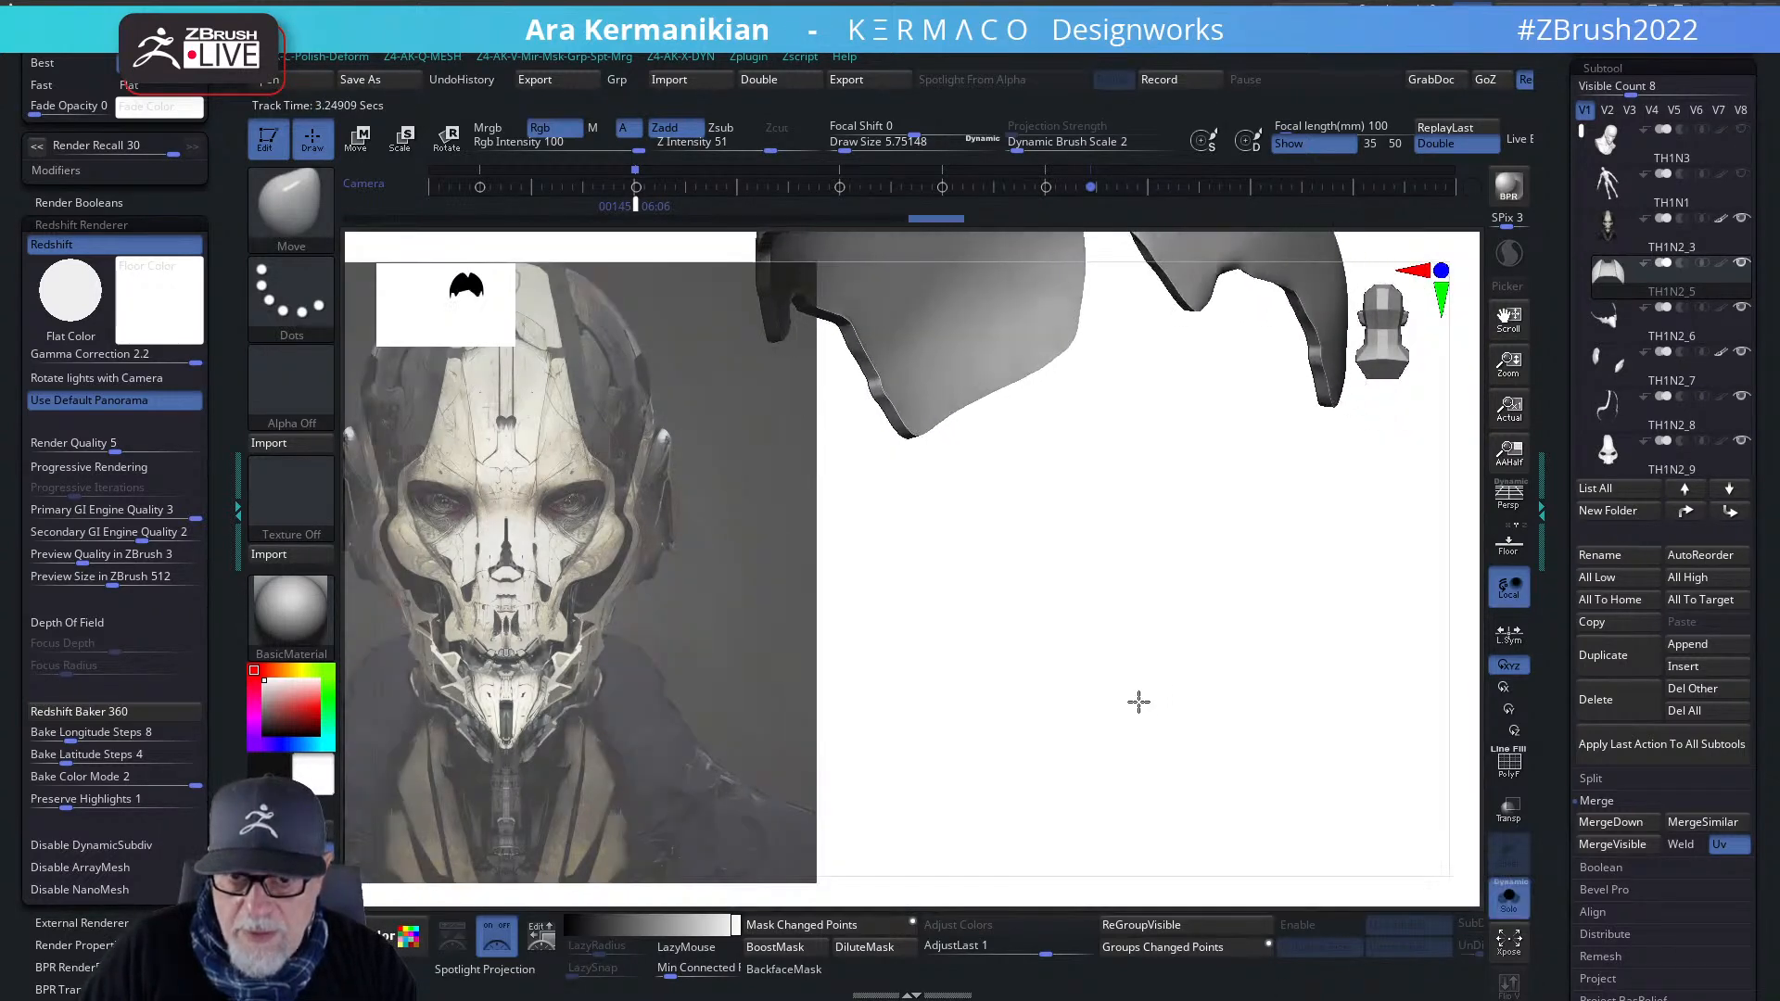
mouse_move(1138, 702)
left_mouse_down()
mouse_move(1131, 720)
mouse_move(1164, 738)
mouse_move(1263, 738)
mouse_move(1357, 705)
mouse_move(1243, 663)
mouse_move(1323, 775)
mouse_move(1255, 727)
left_mouse_up()
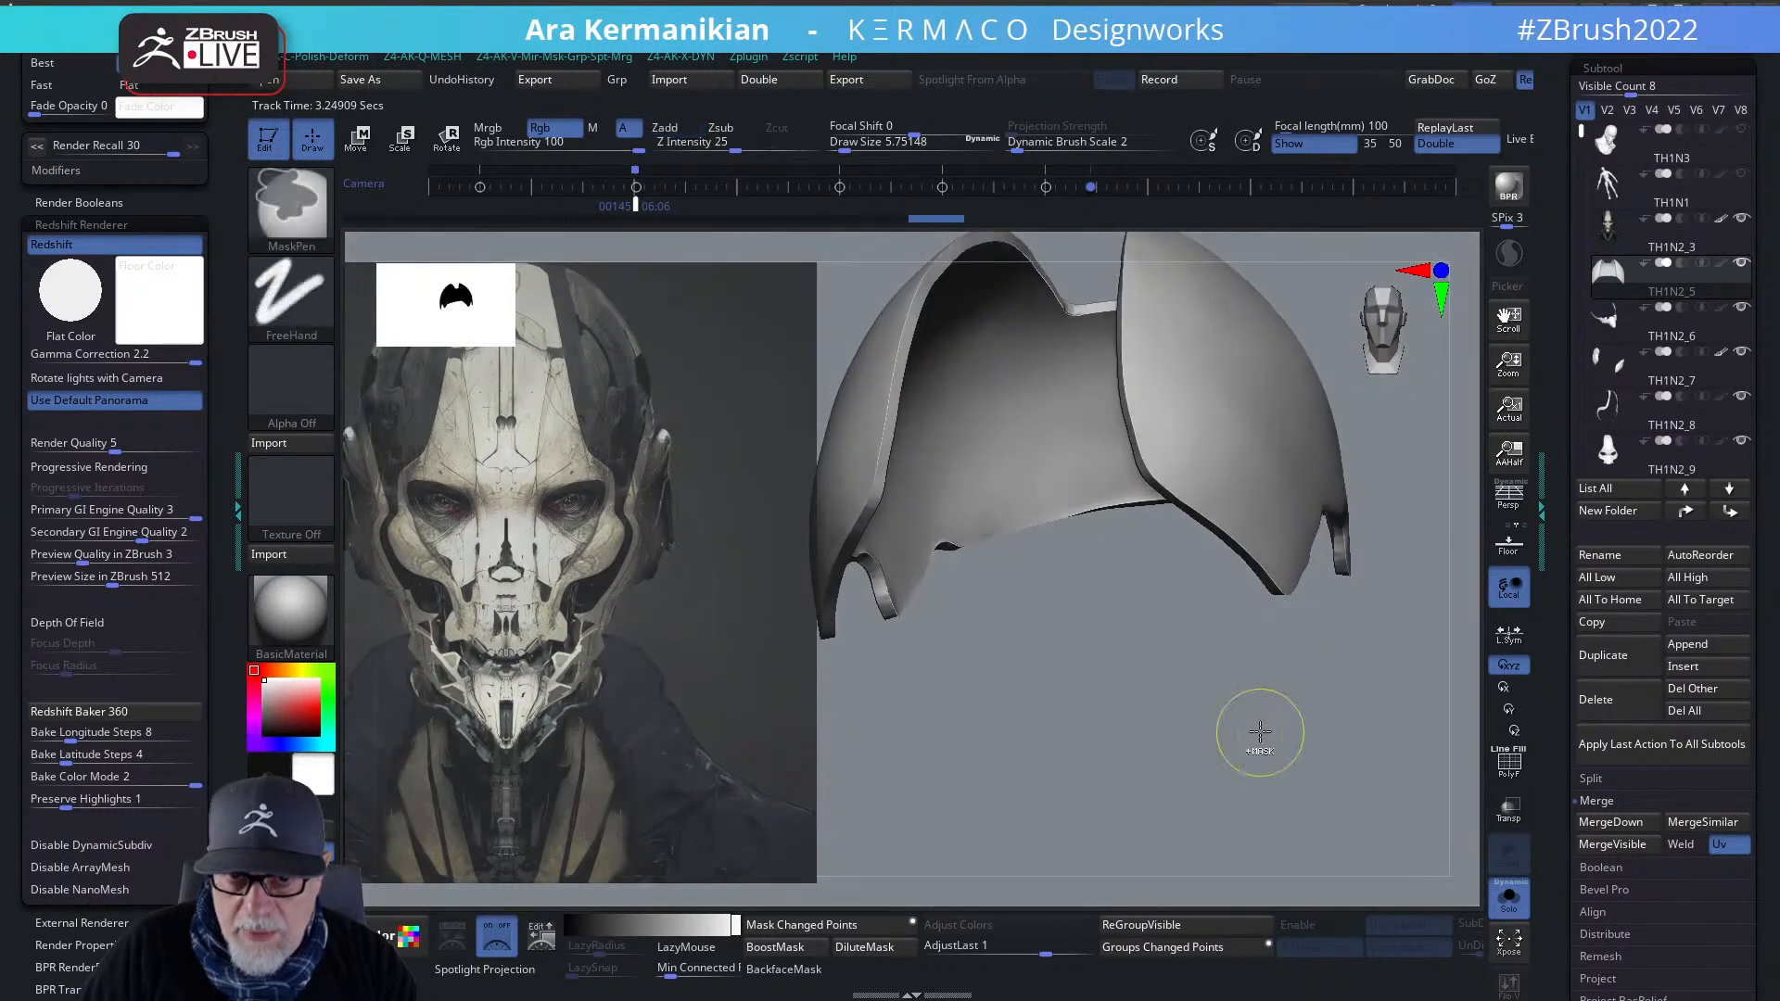
key("b")
key("shift+q")
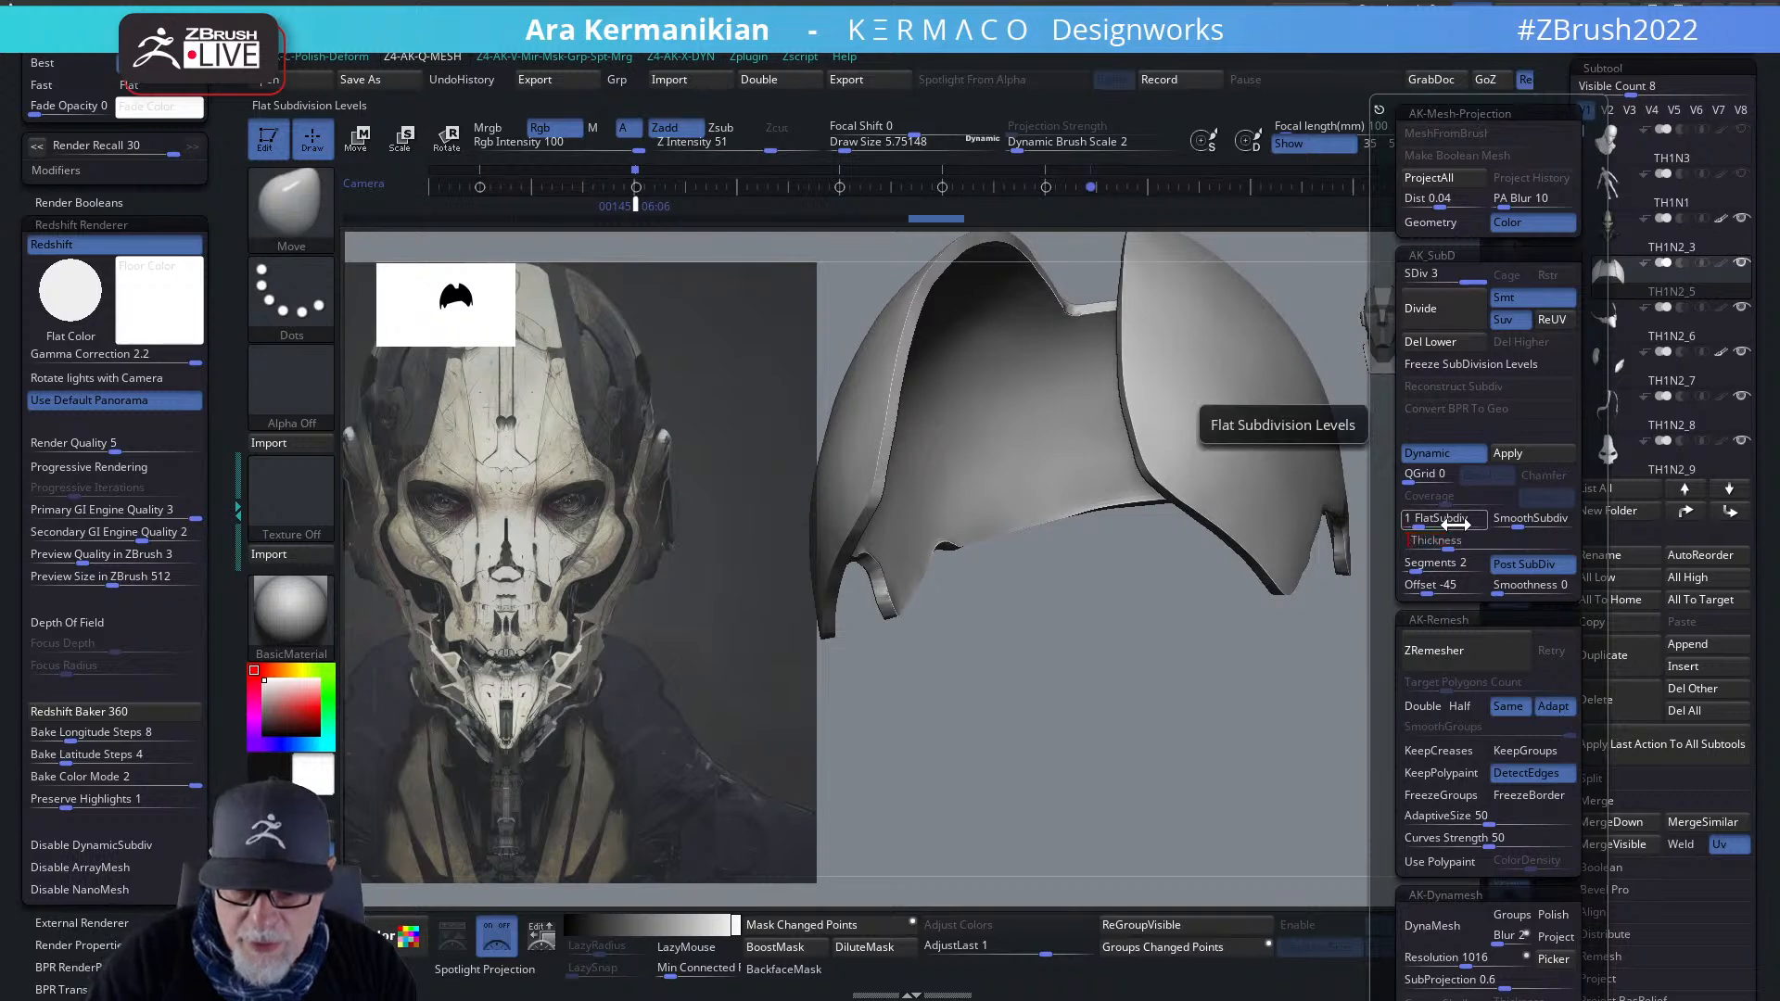
key("Return")
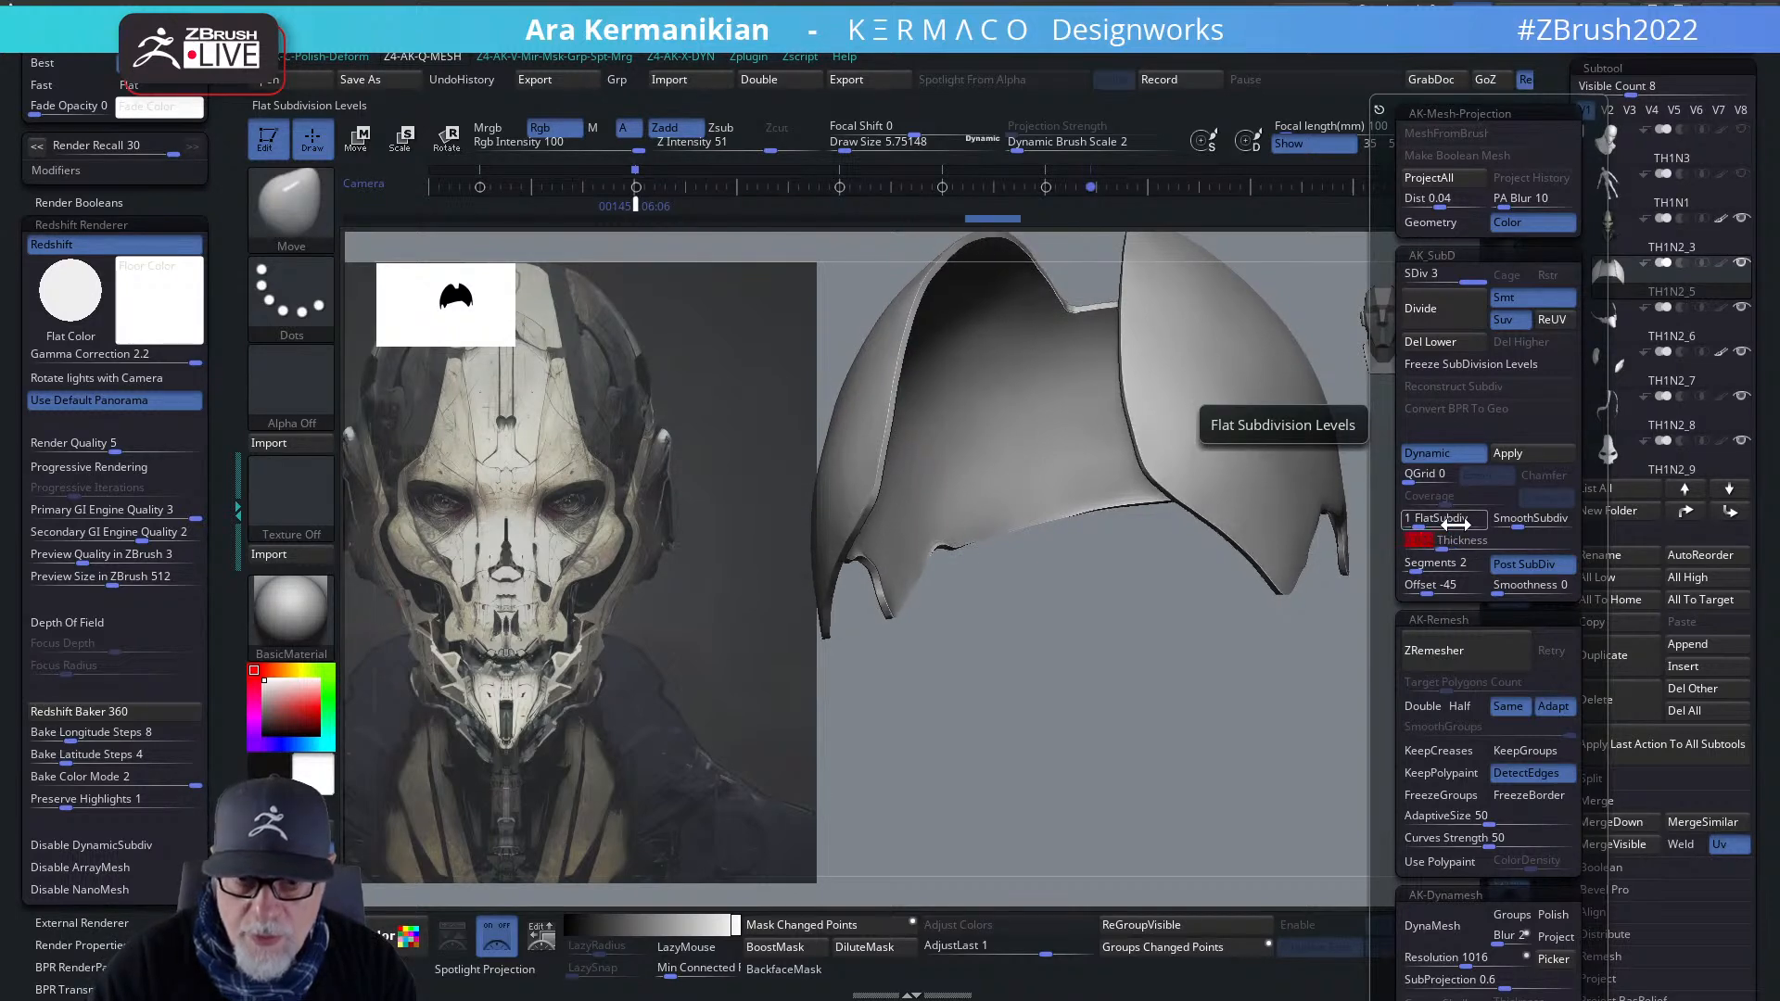
key("shift")
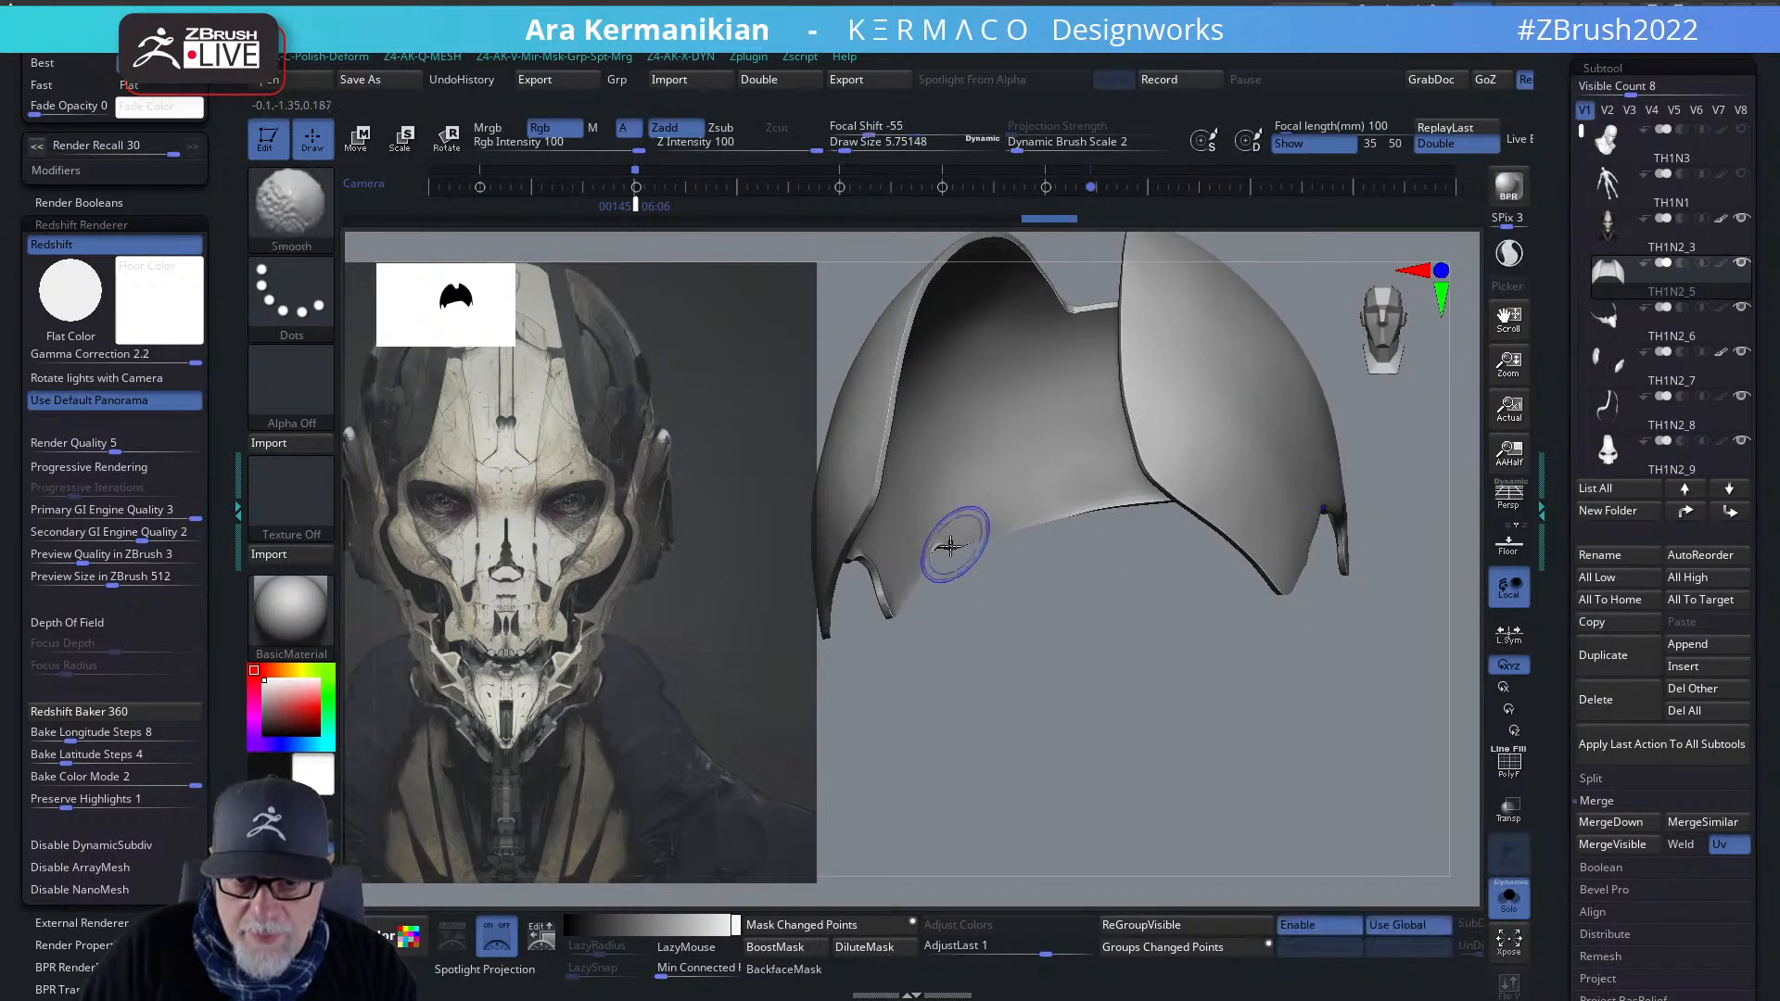
- Touch up the lower rim of the isolated skull shell with the Move brush and smoothing, and show the full head again
right_click(931, 542)
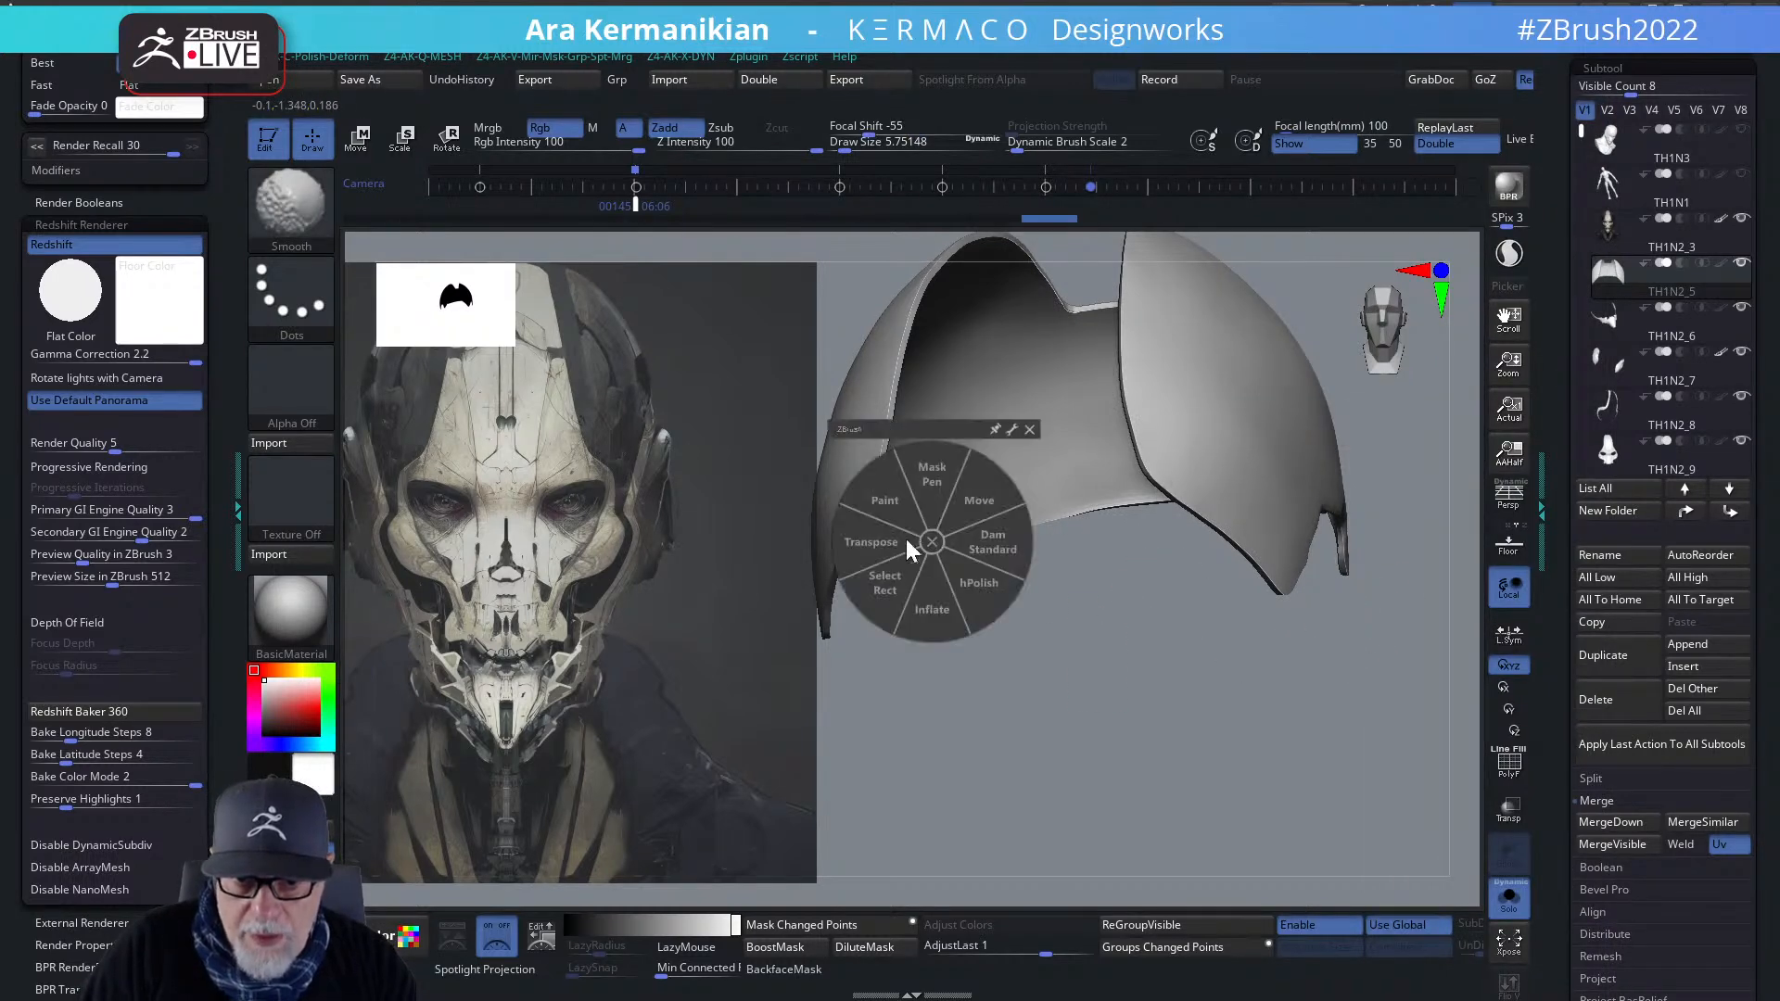
left_click(936, 544)
mouse_move(1155, 709)
left_mouse_down()
mouse_move(1132, 715)
mouse_move(1152, 667)
mouse_move(1288, 569)
left_mouse_up()
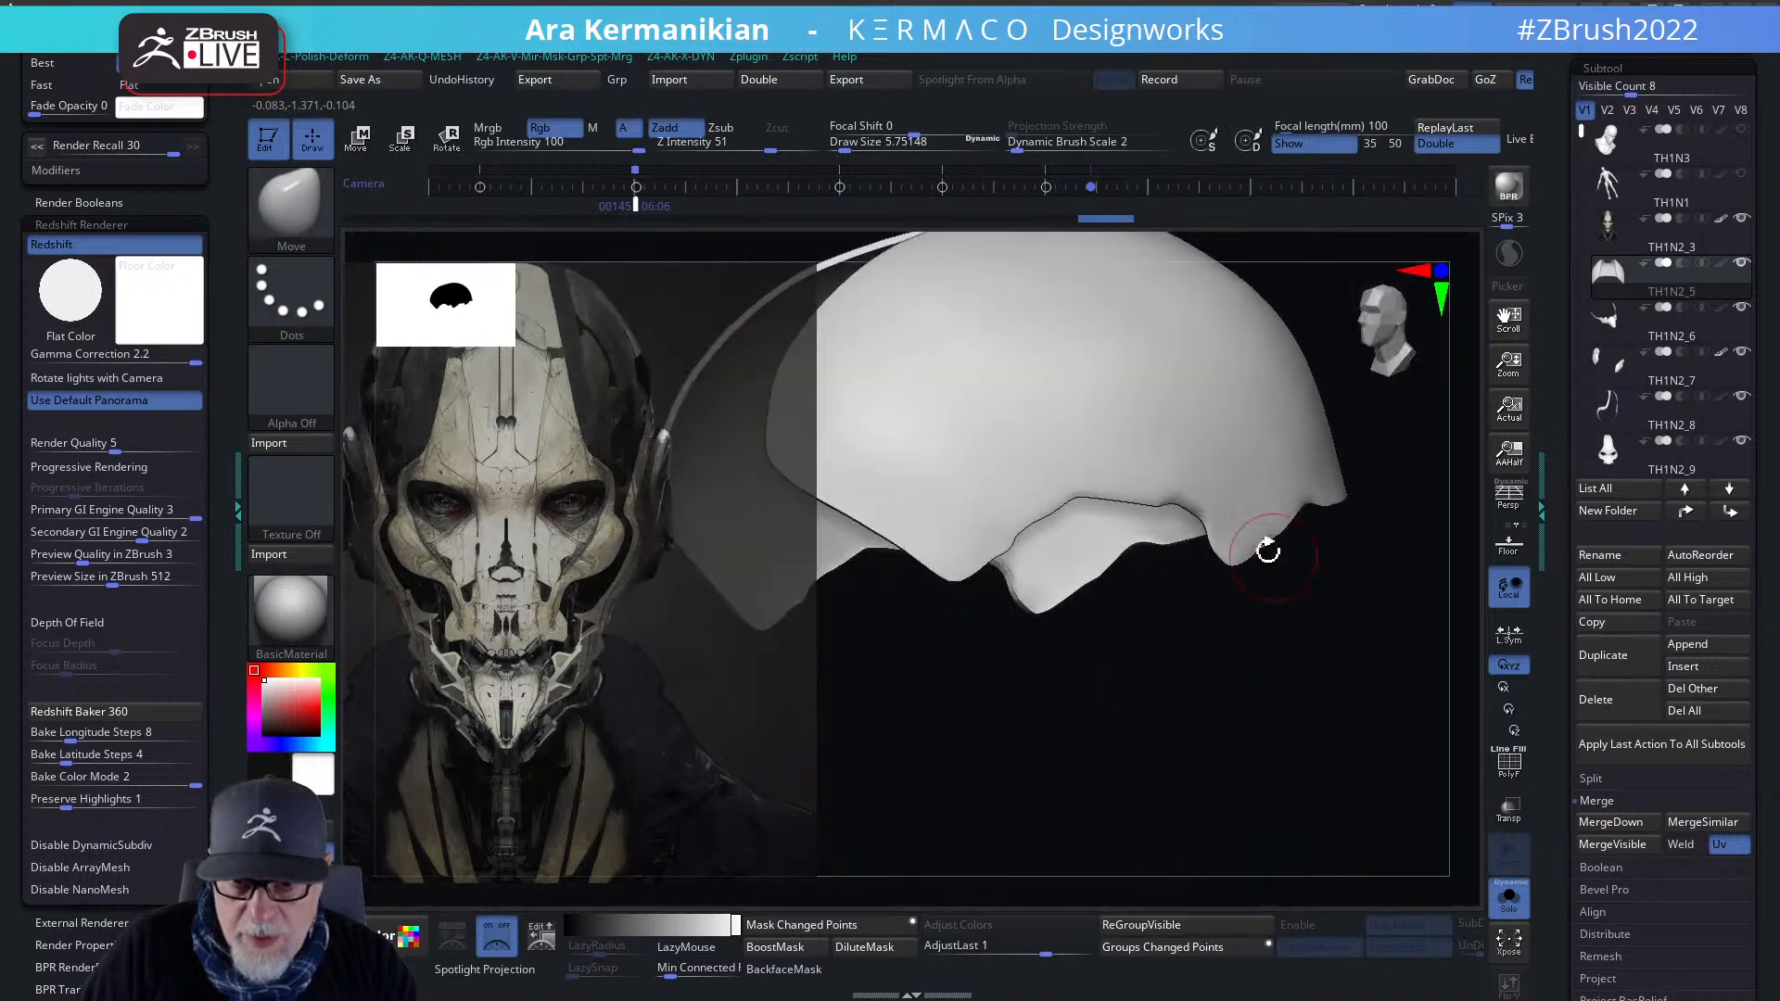
key("shift")
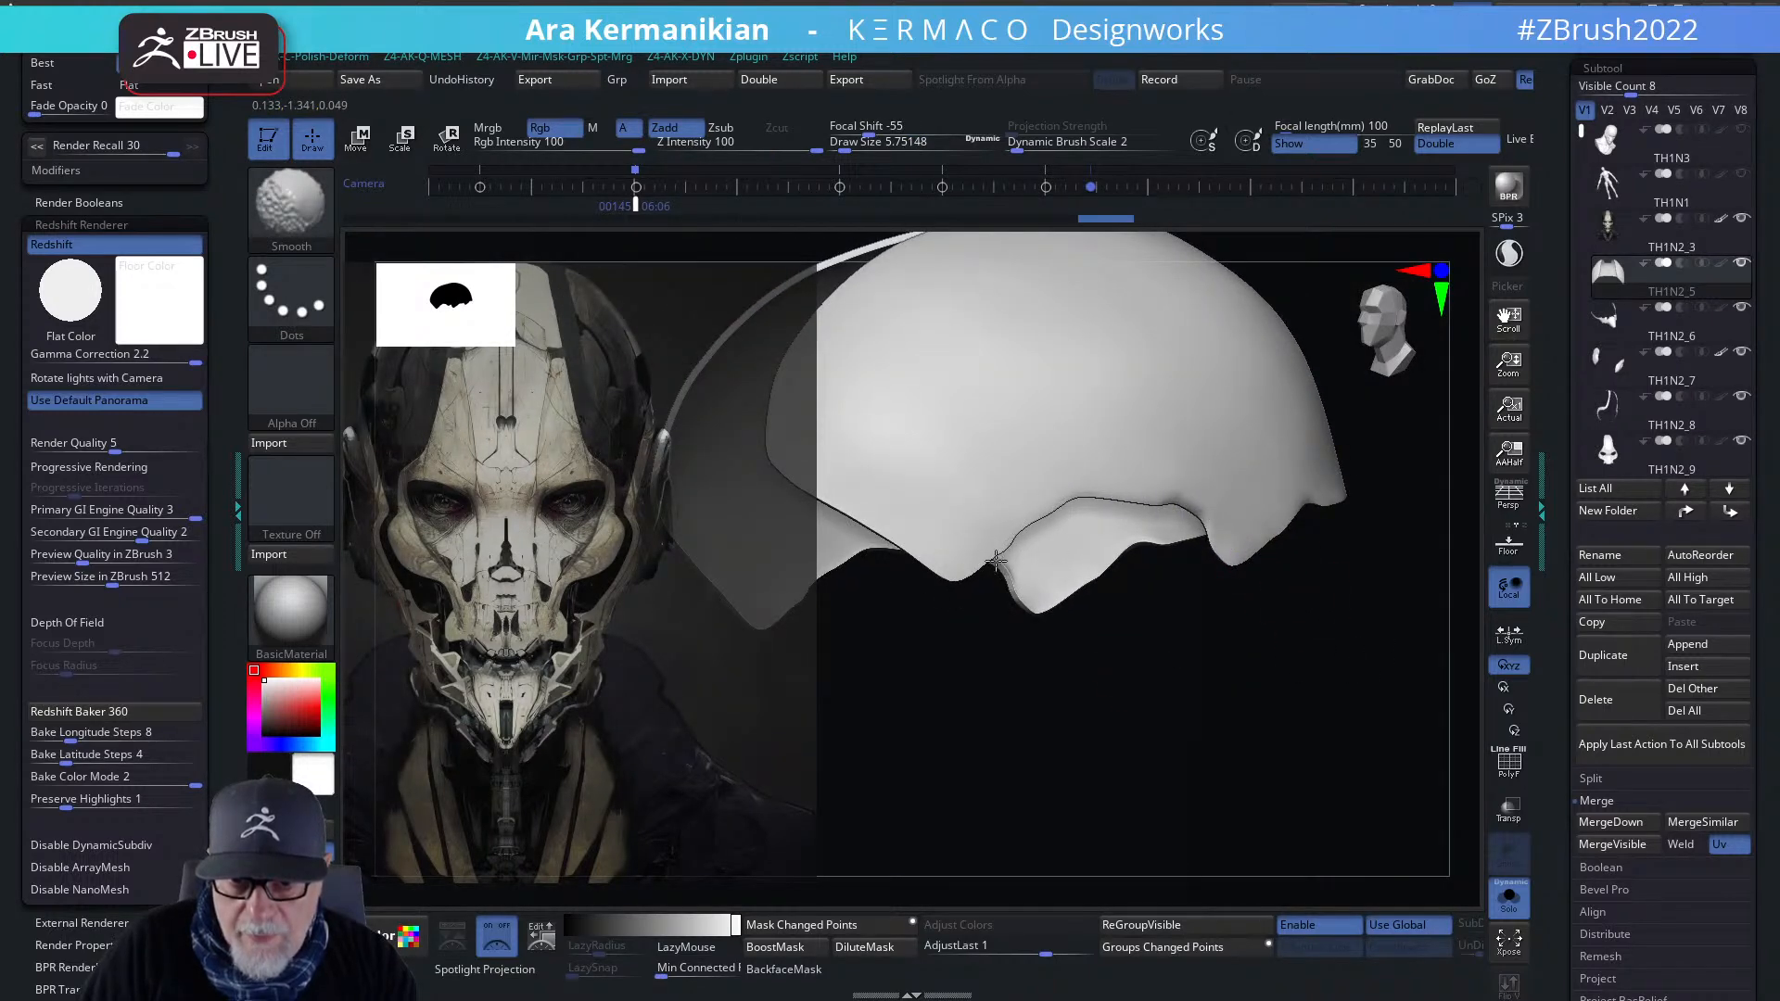
left_click_drag(1376, 752, 1418, 729)
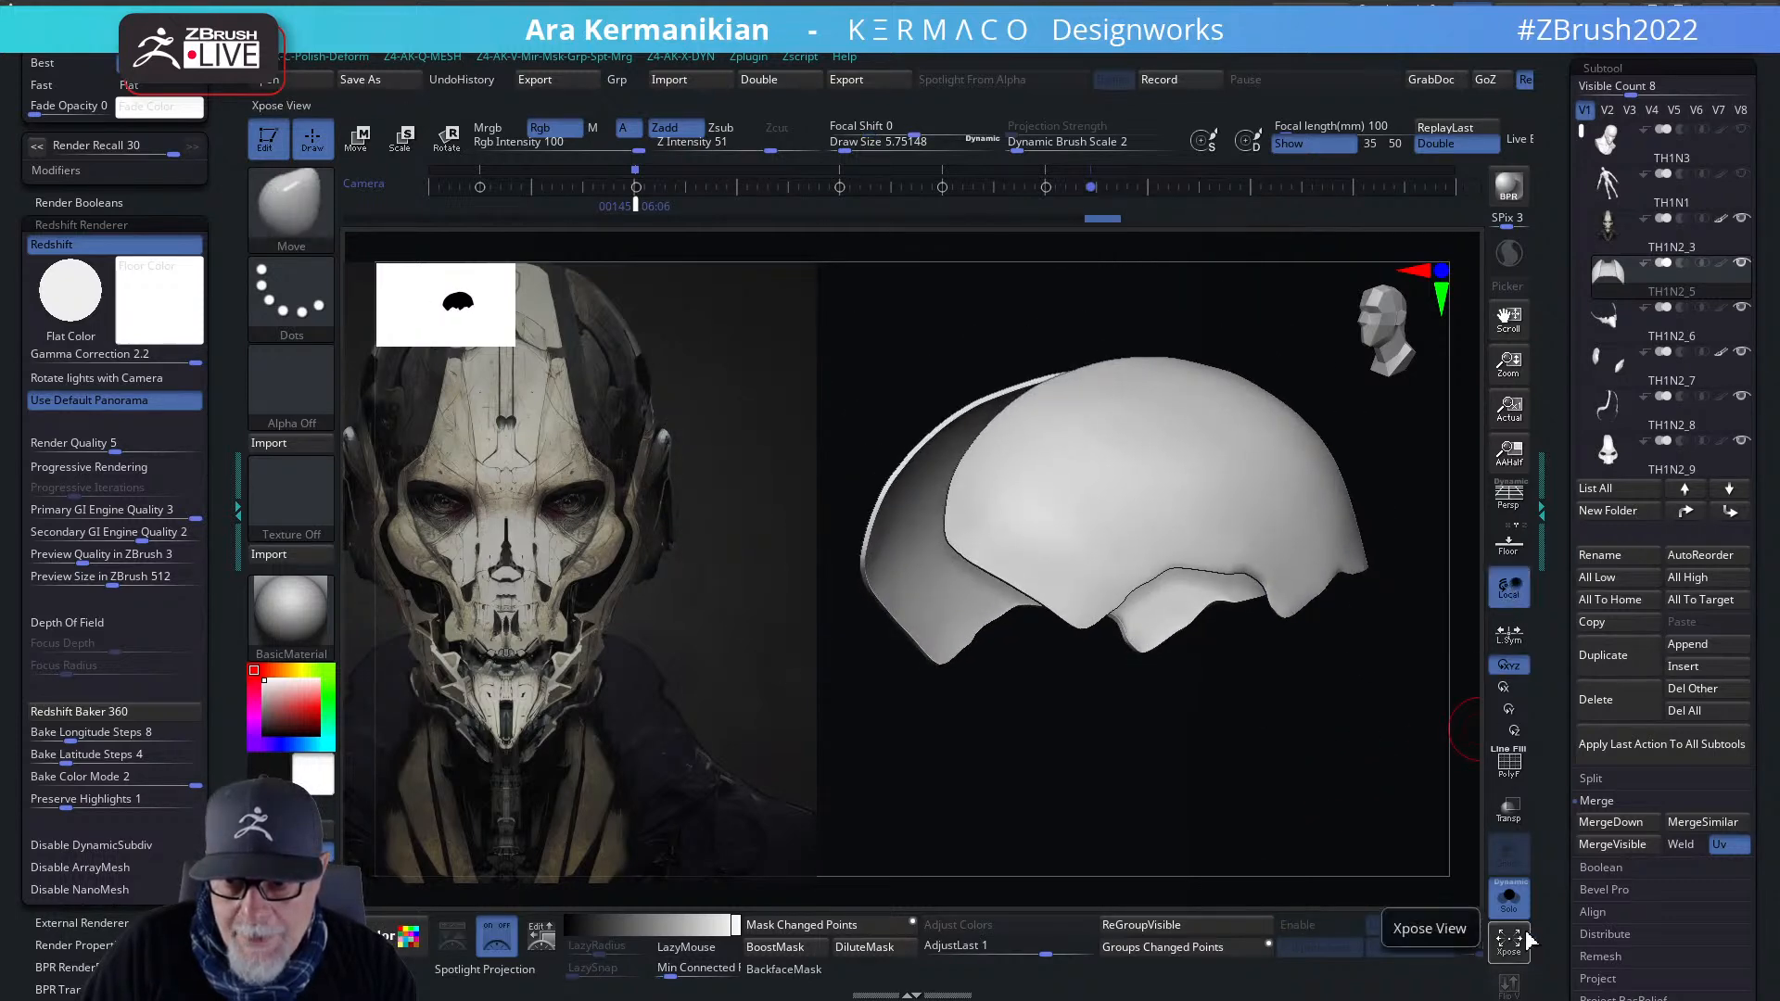
left_click(1509, 895)
- Inspect the skull shell's fit on the head from front, side and back views
mouse_move(1402, 708)
left_mouse_down("shift")
mouse_move(1437, 675)
mouse_move(1371, 556)
mouse_move(1390, 524)
mouse_move(1338, 509)
mouse_move(1307, 561)
mouse_move(1316, 547)
mouse_move(1164, 516)
left_mouse_up("shift")
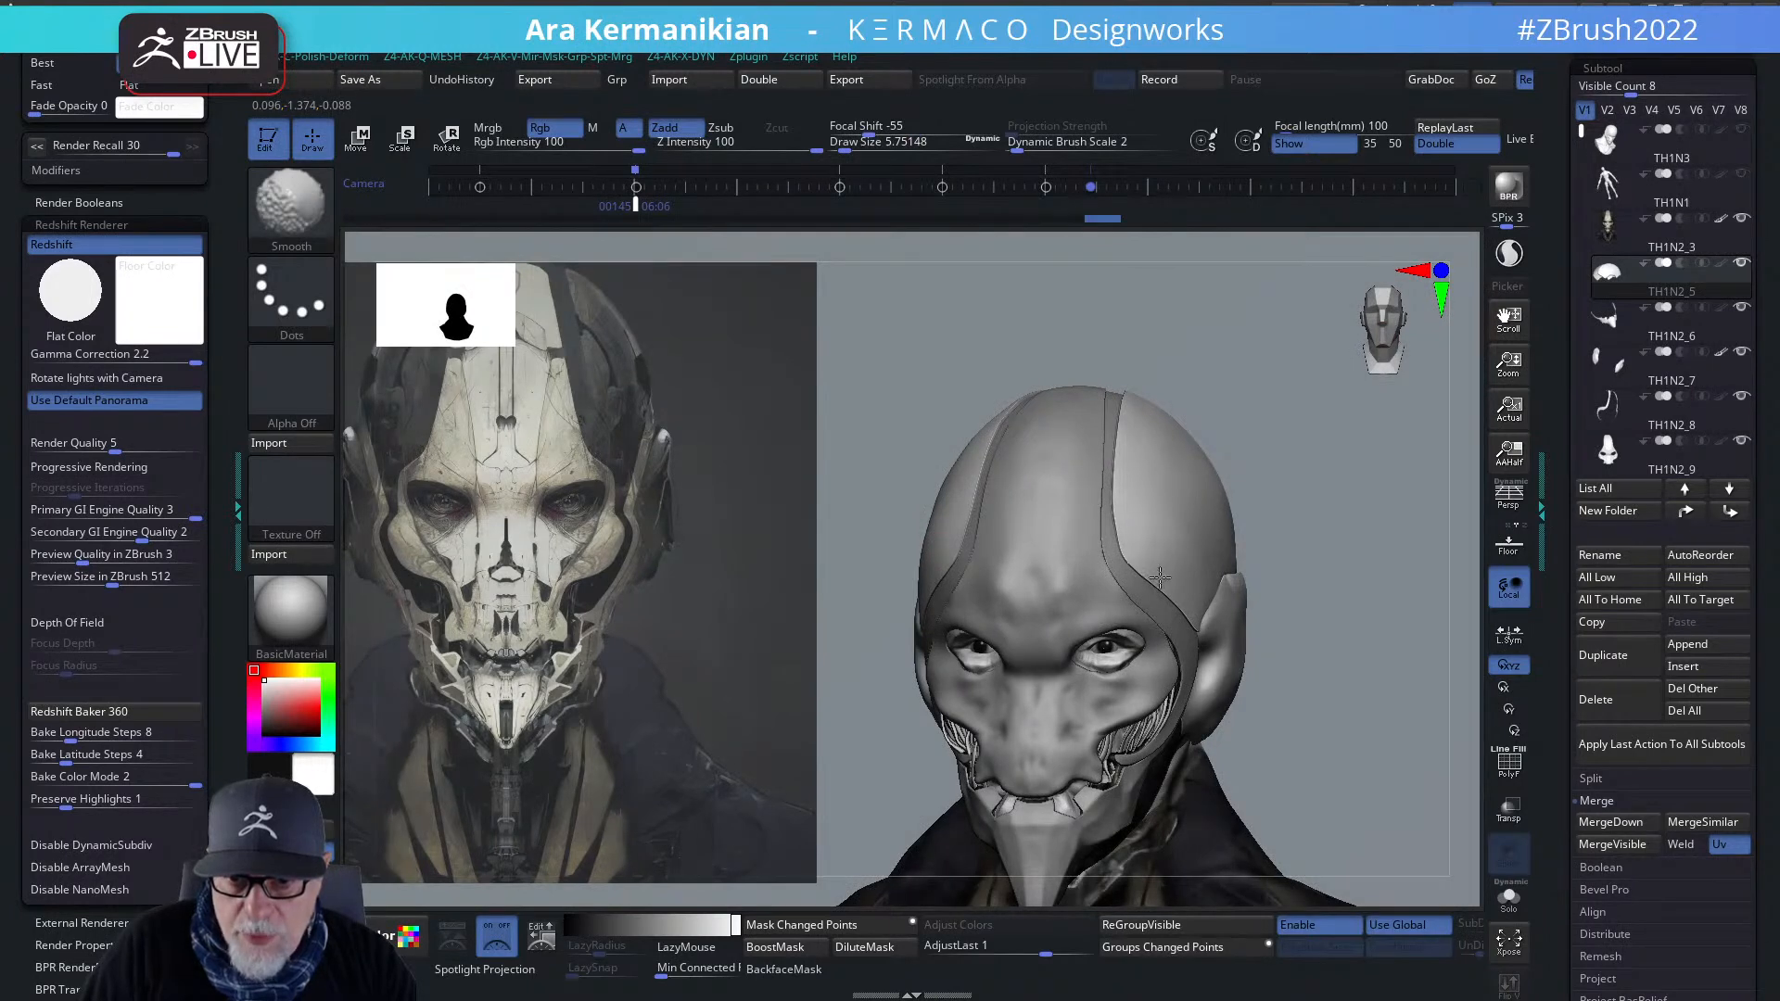
left_click_drag(1318, 481, 1192, 437)
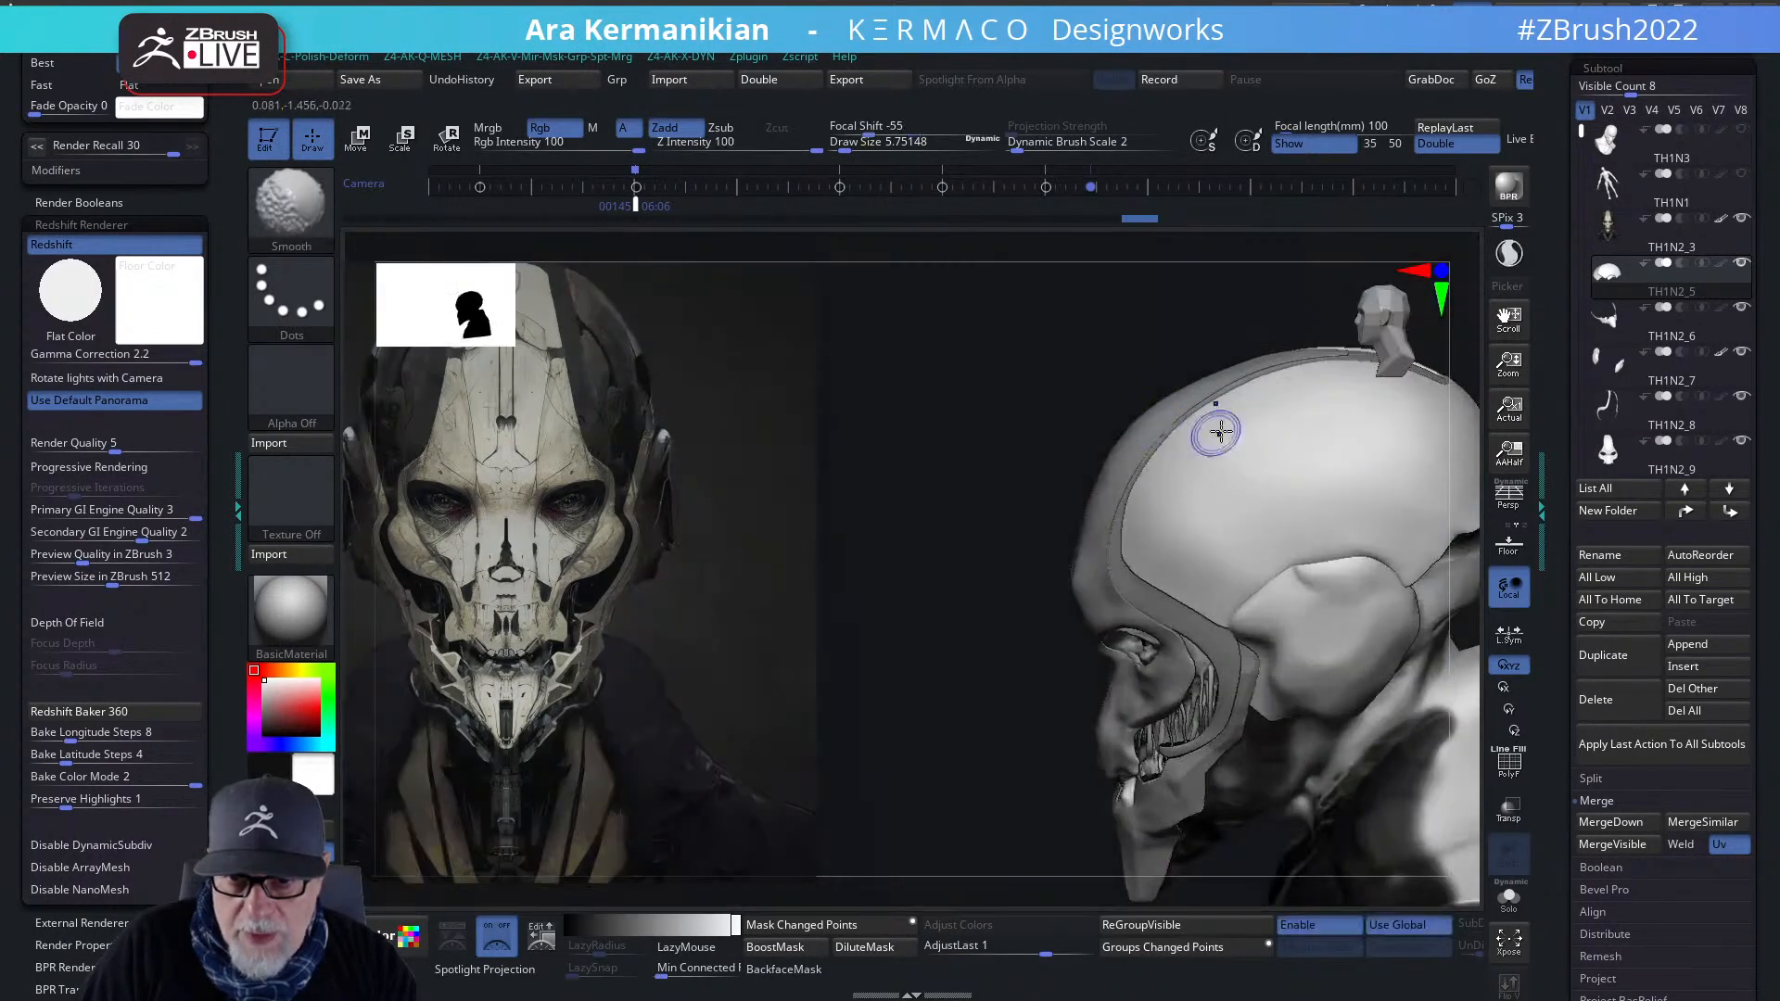
mouse_move(971, 647)
left_mouse_down()
mouse_move(934, 667)
mouse_move(945, 612)
mouse_move(861, 622)
left_mouse_up()
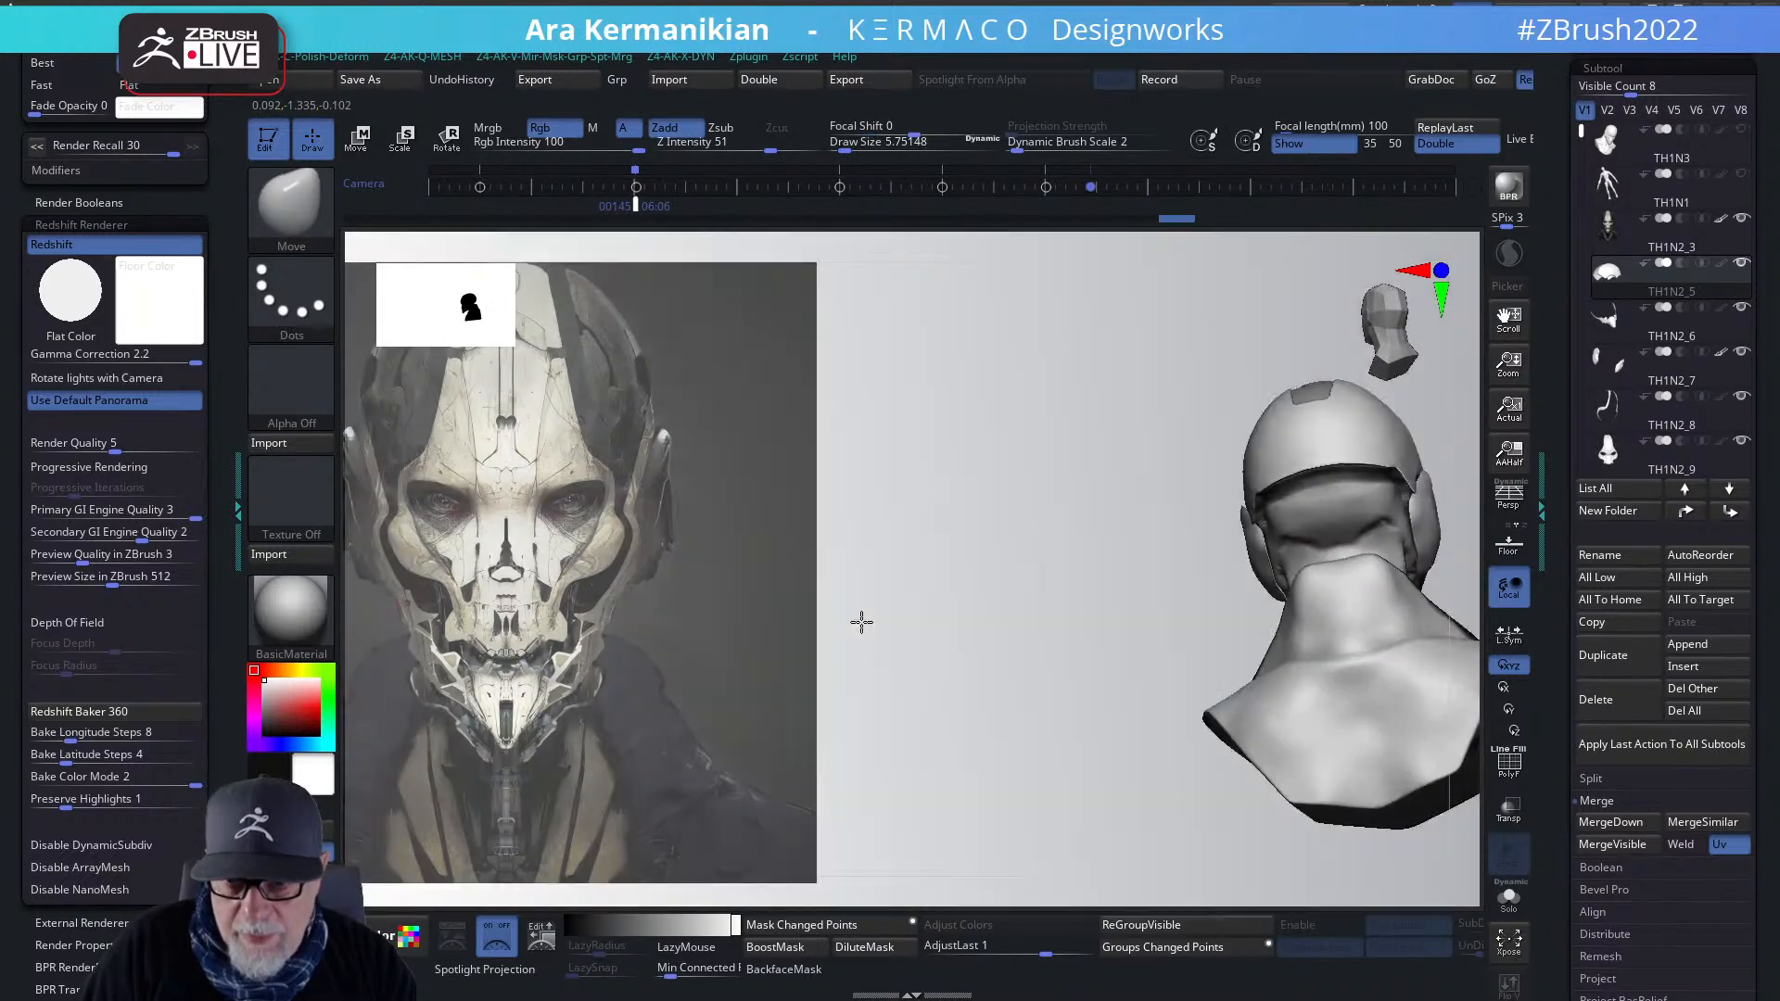
key("shift")
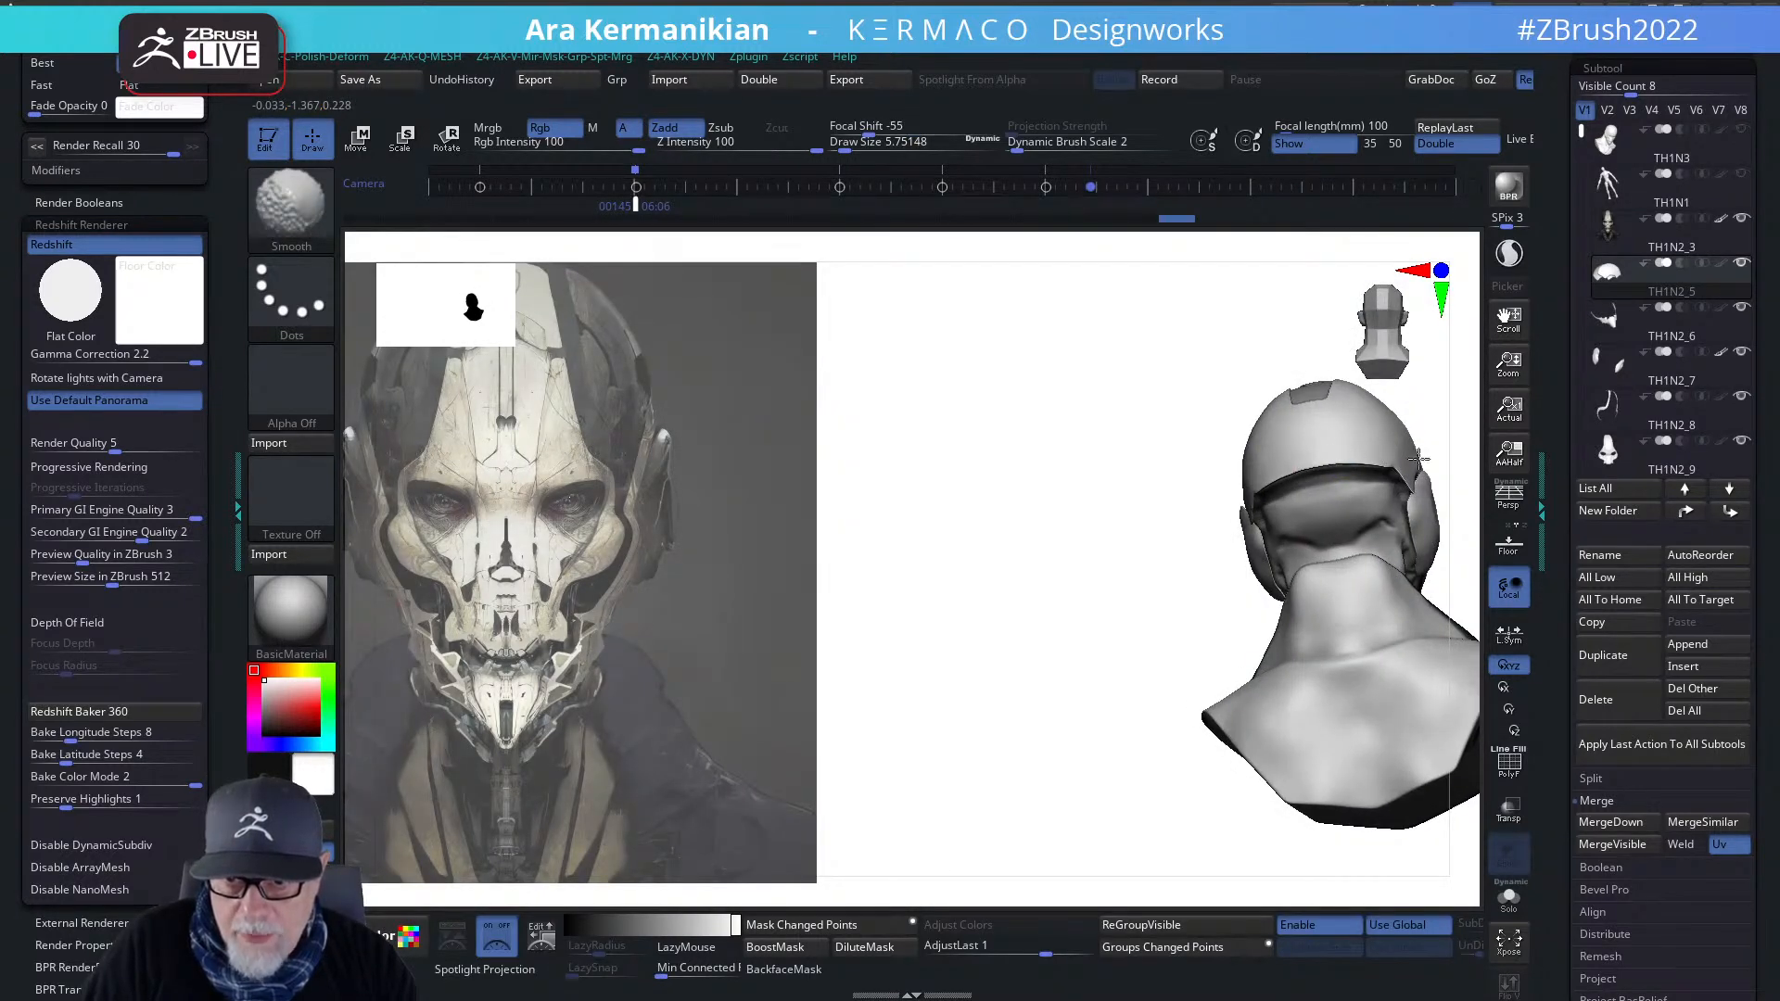
mouse_move(1049, 569)
left_mouse_down()
mouse_move(906, 615)
mouse_move(1470, 565)
mouse_move(1372, 418)
left_mouse_up()
left_click(1509, 410)
left_click_drag(1220, 588, 1102, 491, "shift")
key("shift")
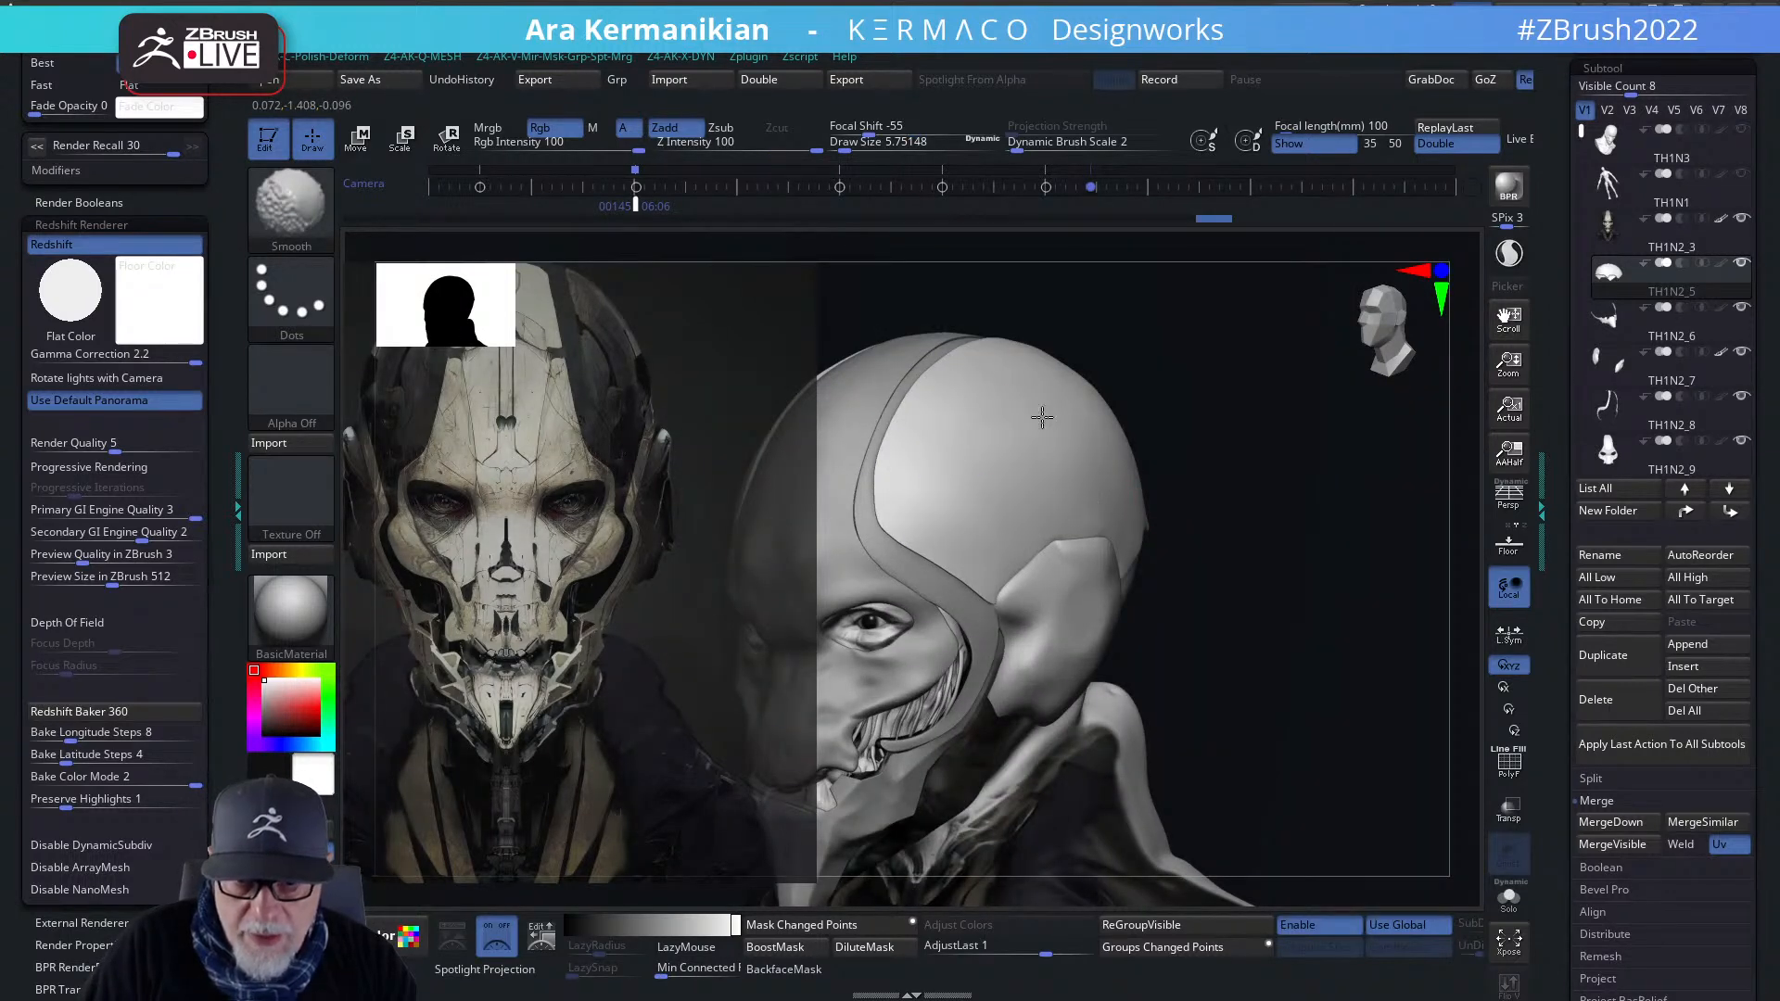
mouse_move(1261, 432)
left_mouse_down()
mouse_move(1299, 409)
mouse_move(1233, 426)
mouse_move(1265, 443)
mouse_move(1112, 624)
mouse_move(1402, 556)
mouse_move(1128, 511)
left_mouse_up()
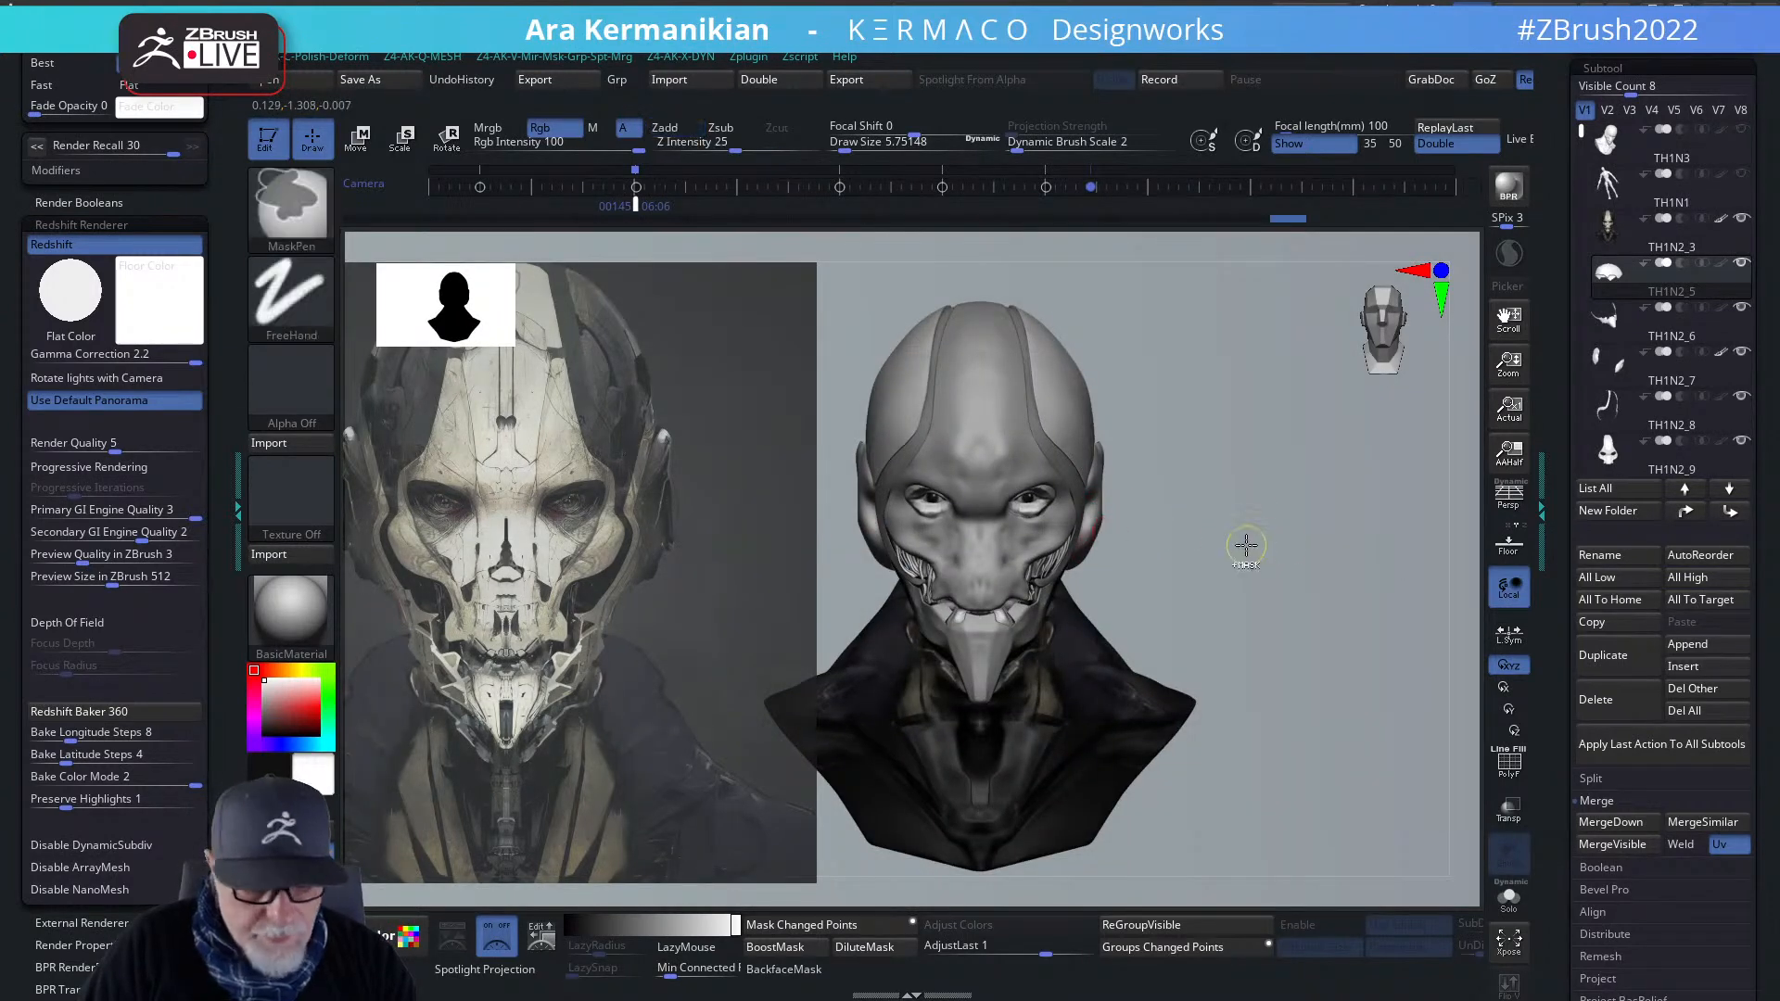
key("ctrl+q")
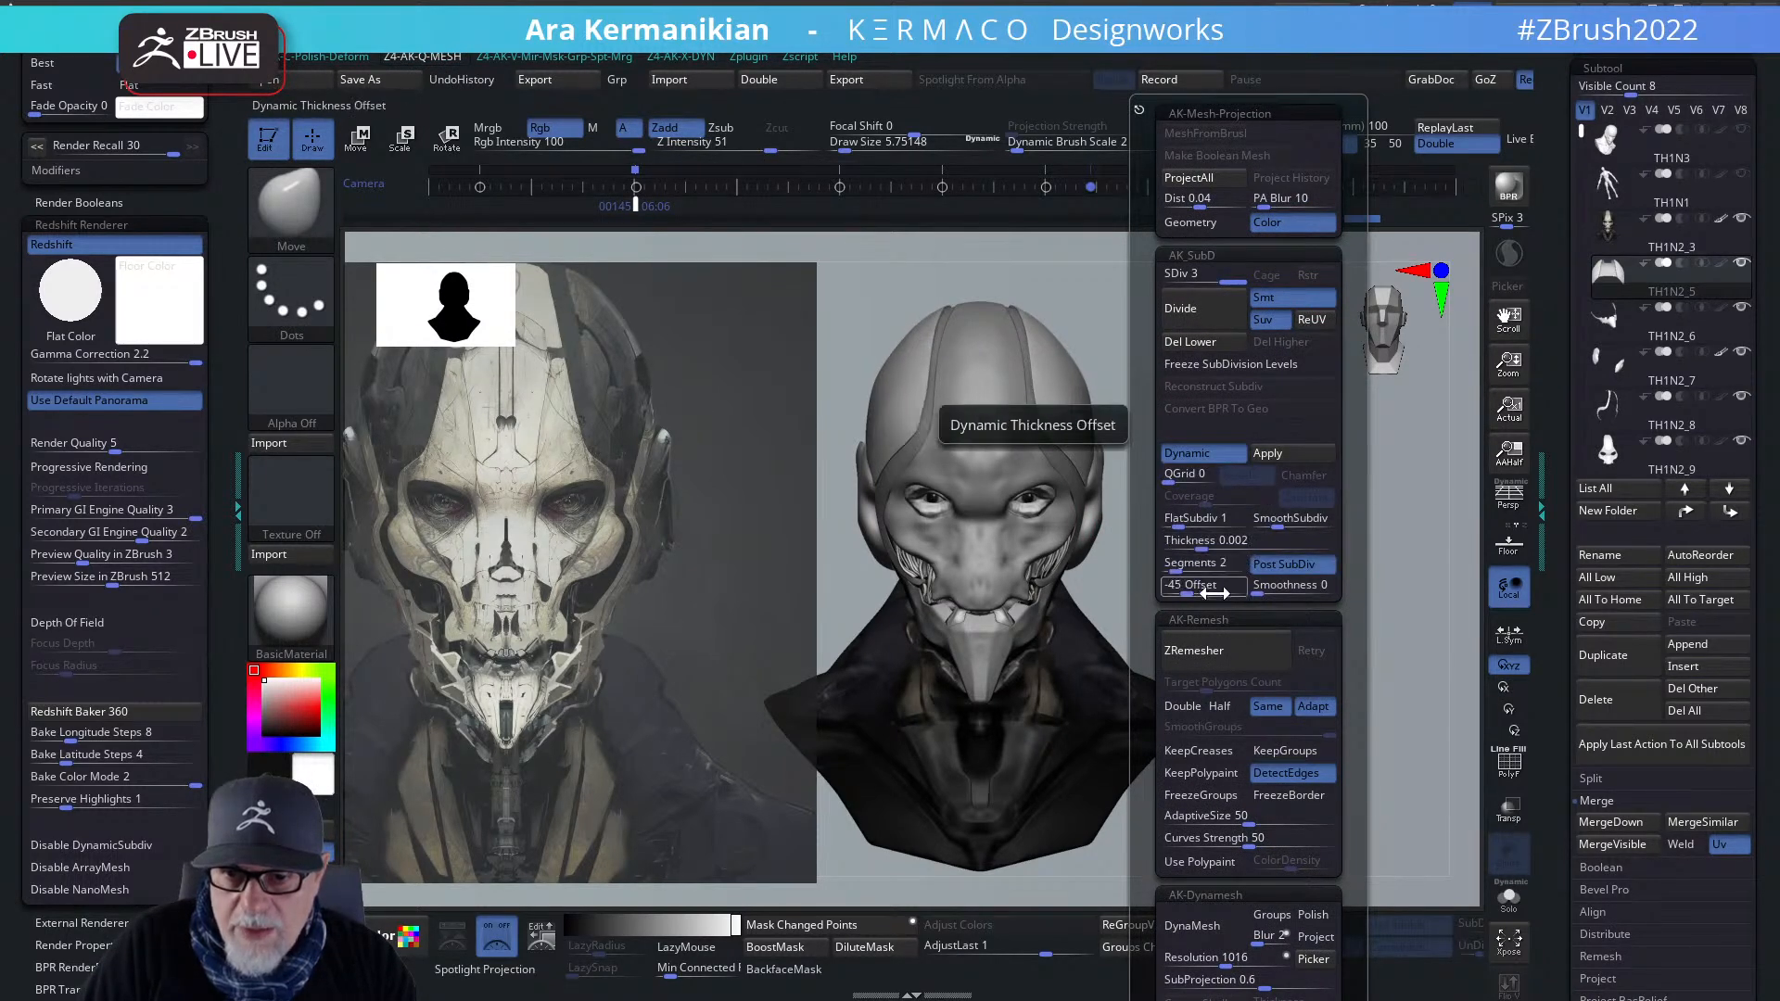
left_click_drag(1212, 545, 1230, 546)
key("ctrl+z")
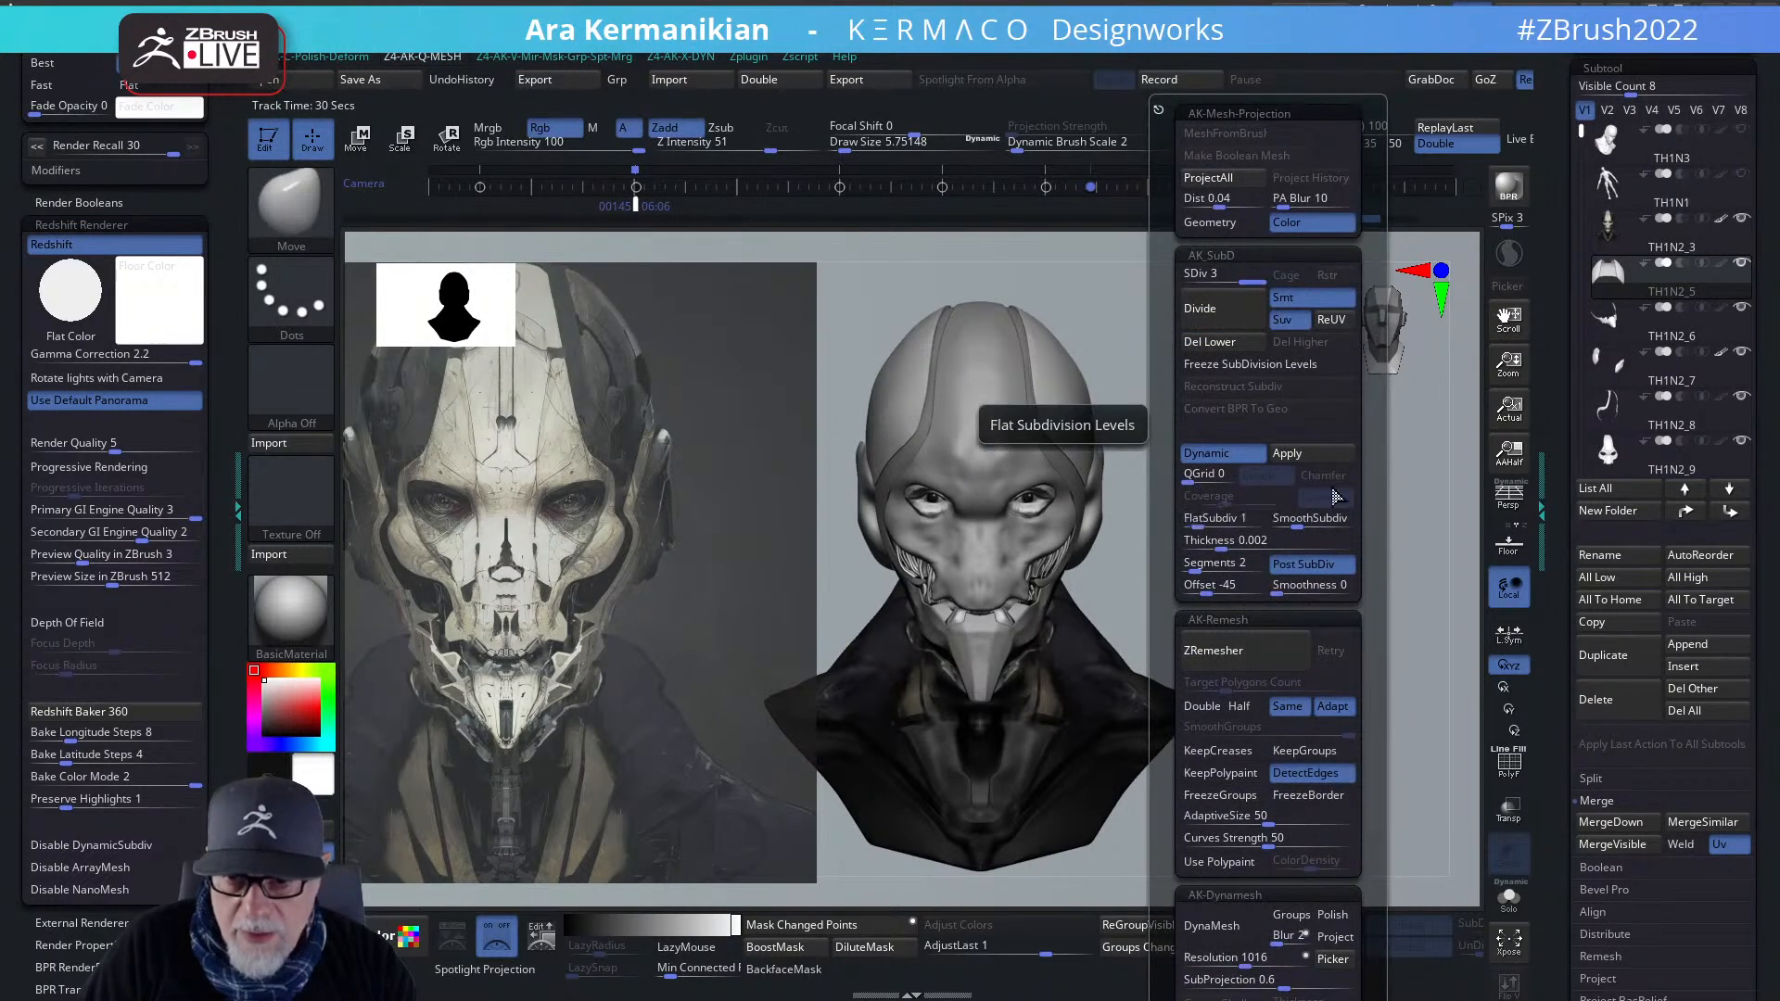
- Select the ear plate subtool TH1N2_7 and set its Dynamic Subdiv thickness to 0.002
left_click(1671, 442)
left_click(1645, 356)
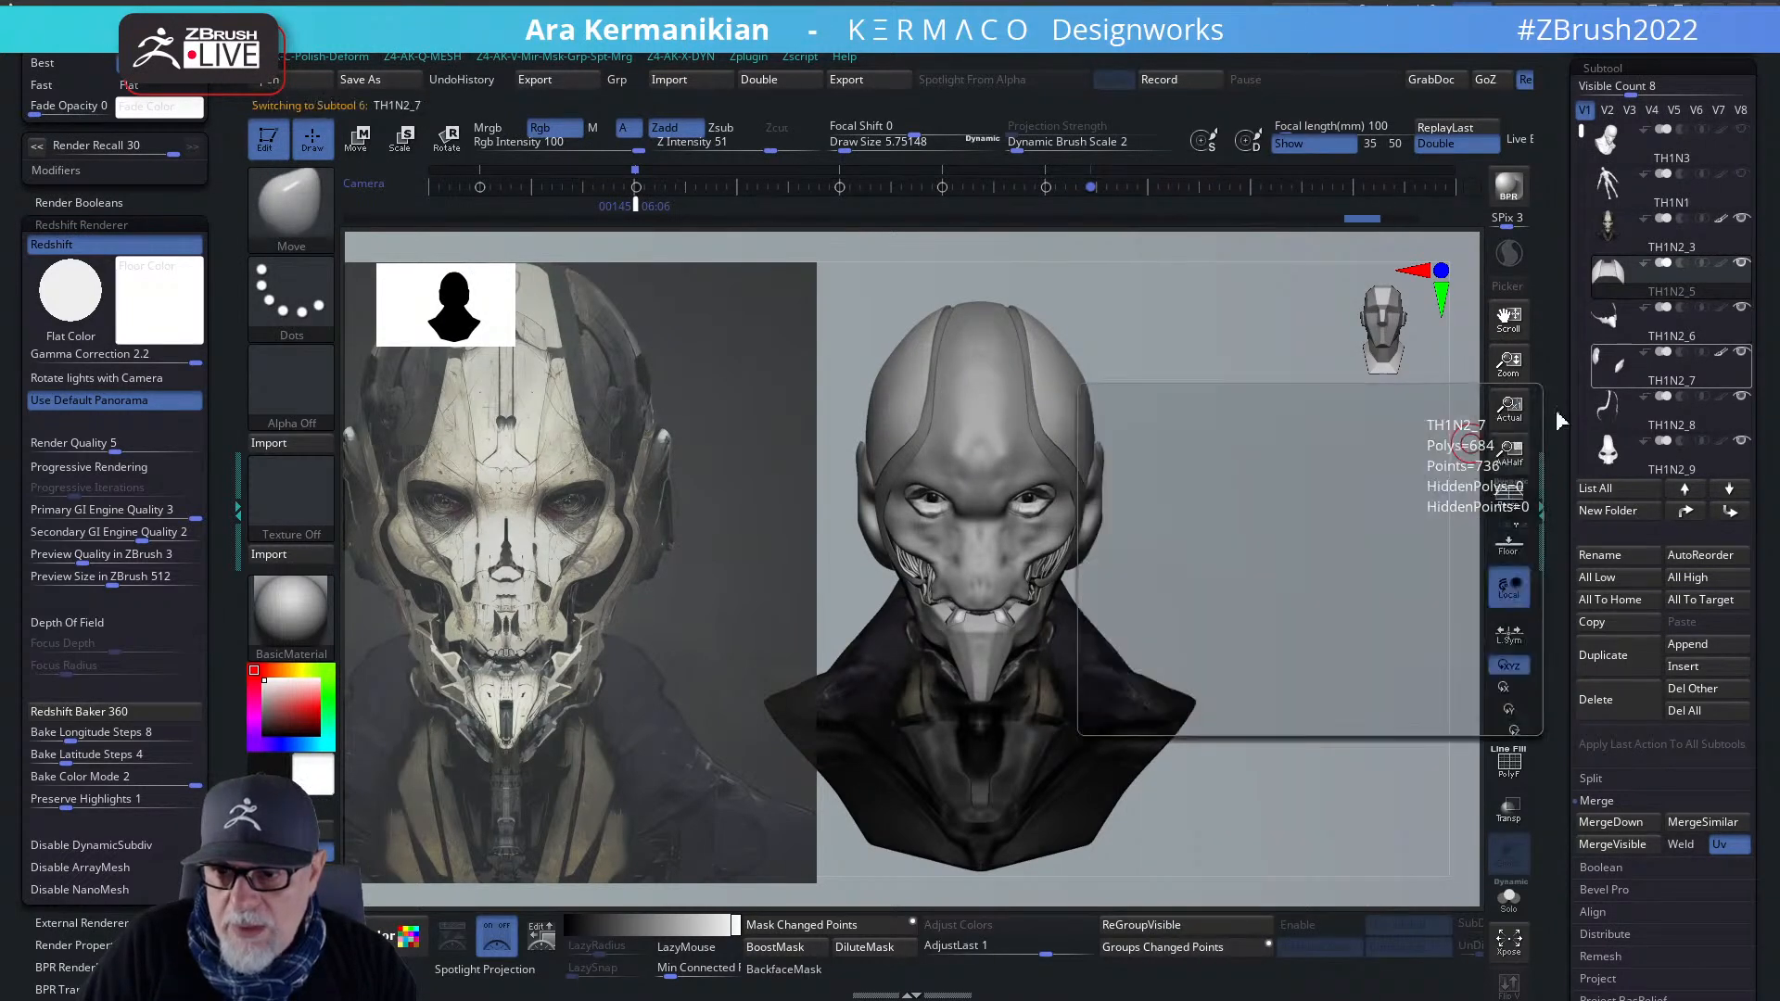
left_click(1315, 542)
type("1")
key("Return")
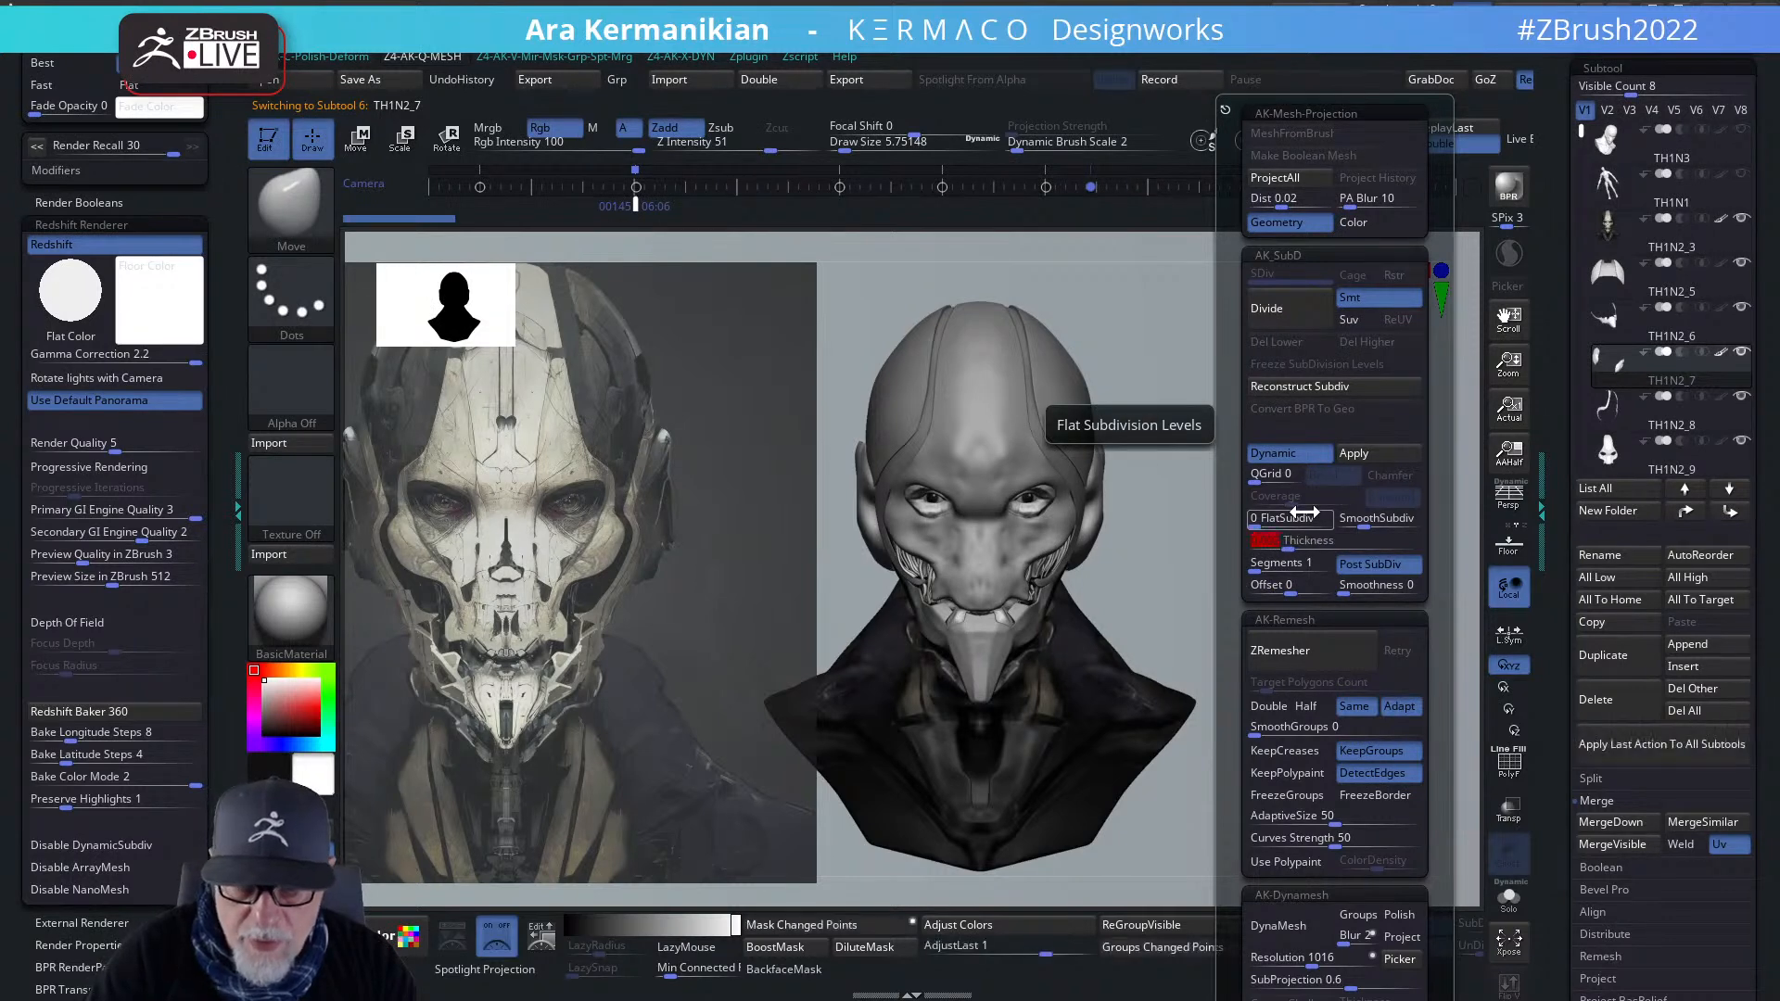
left_click_drag(1251, 559, 1211, 504)
key("ctrl+q")
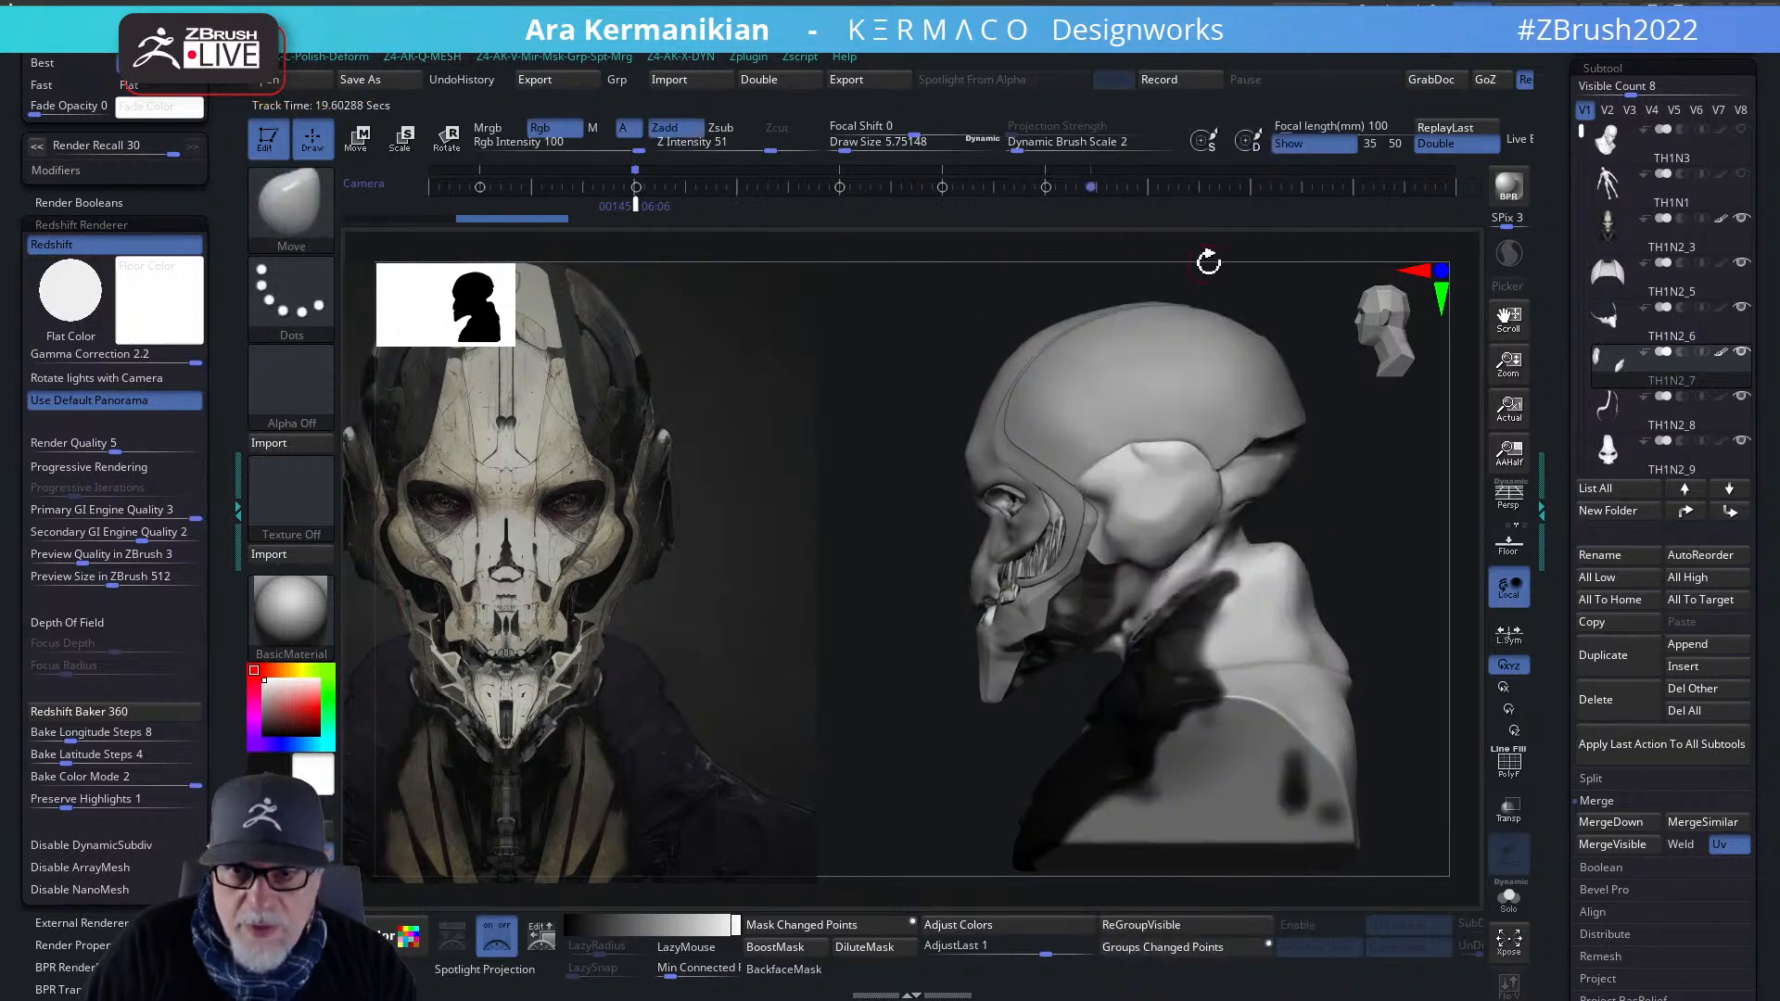
- Examine the ear plate's wireframe and its Dynamic Subdiv smoothing settings
key("ctrl+q")
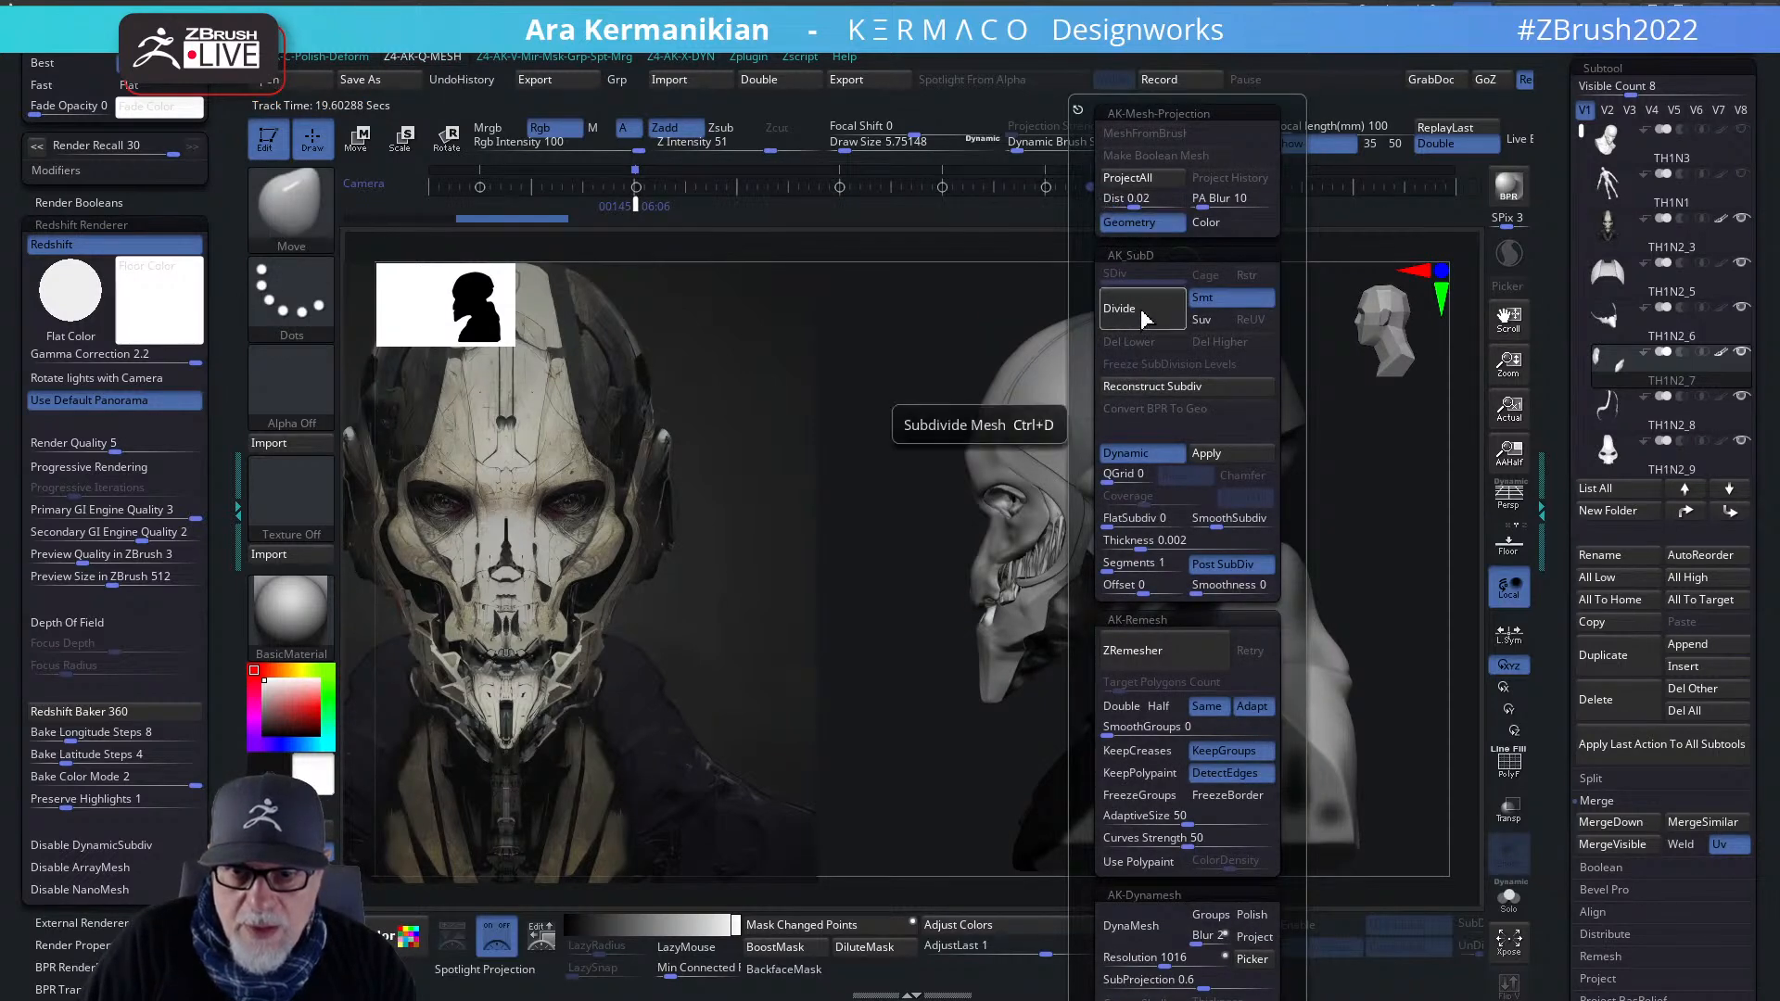
left_click(1517, 771)
left_click(1517, 771)
key("ctrl+q")
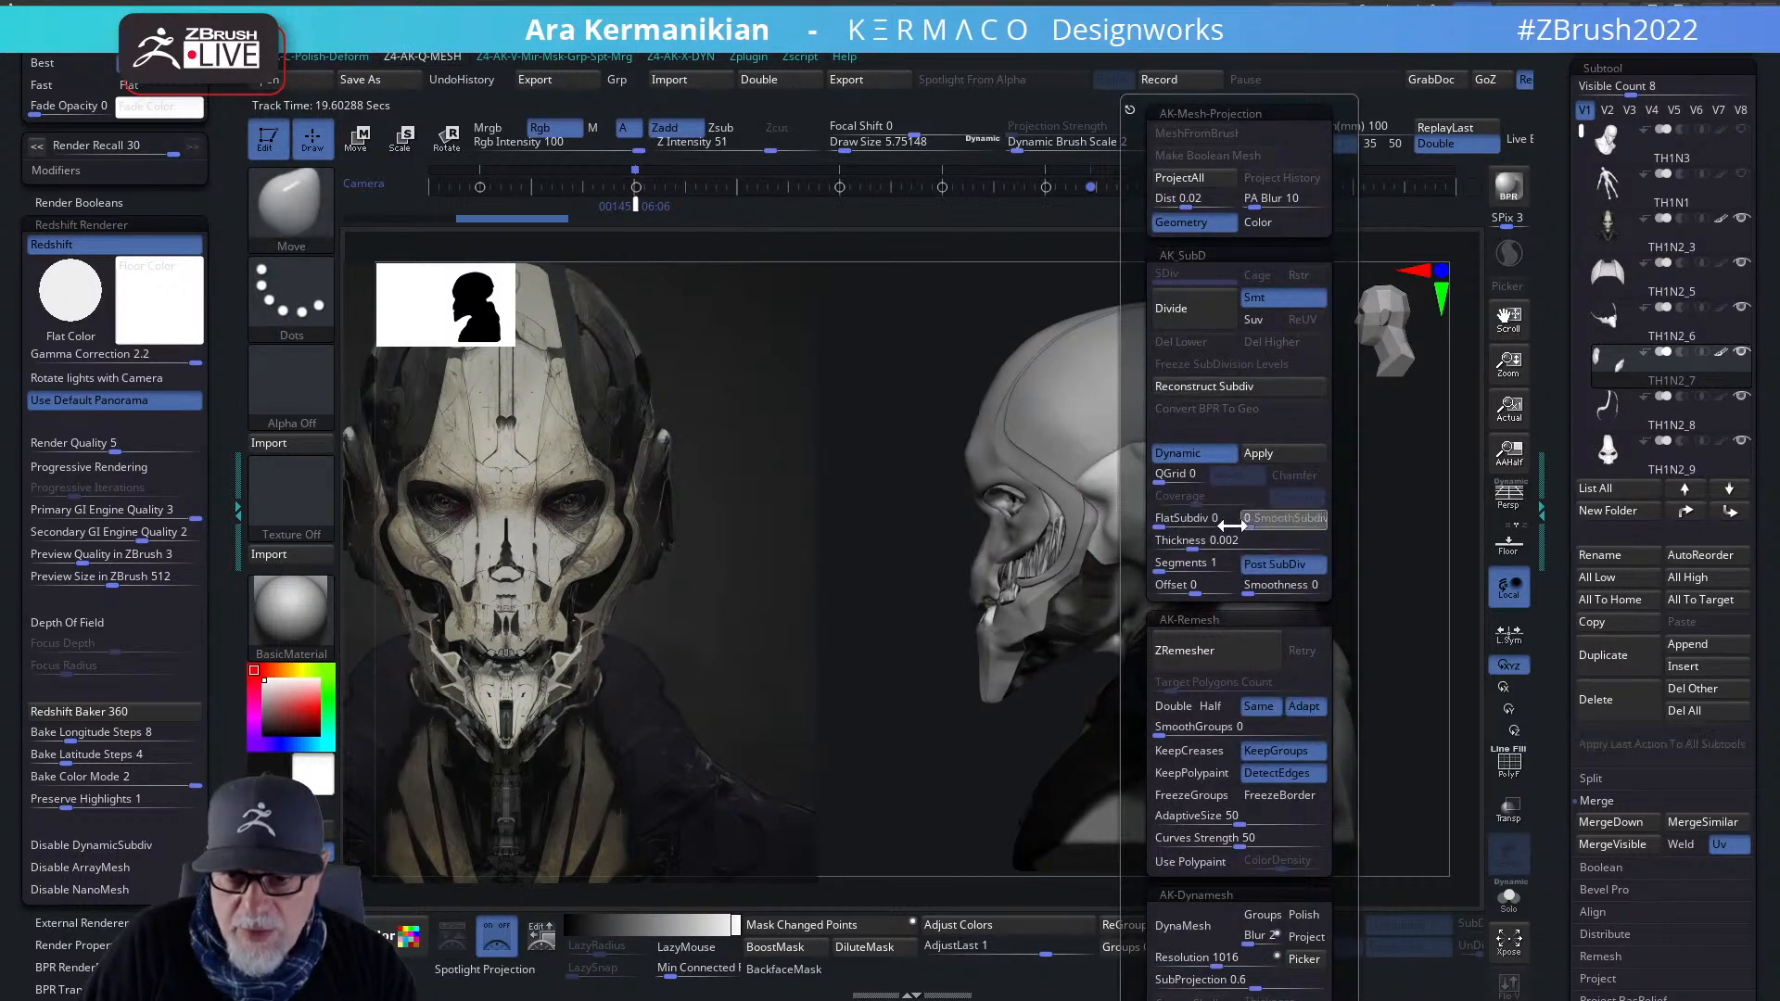
key("ctrl+q")
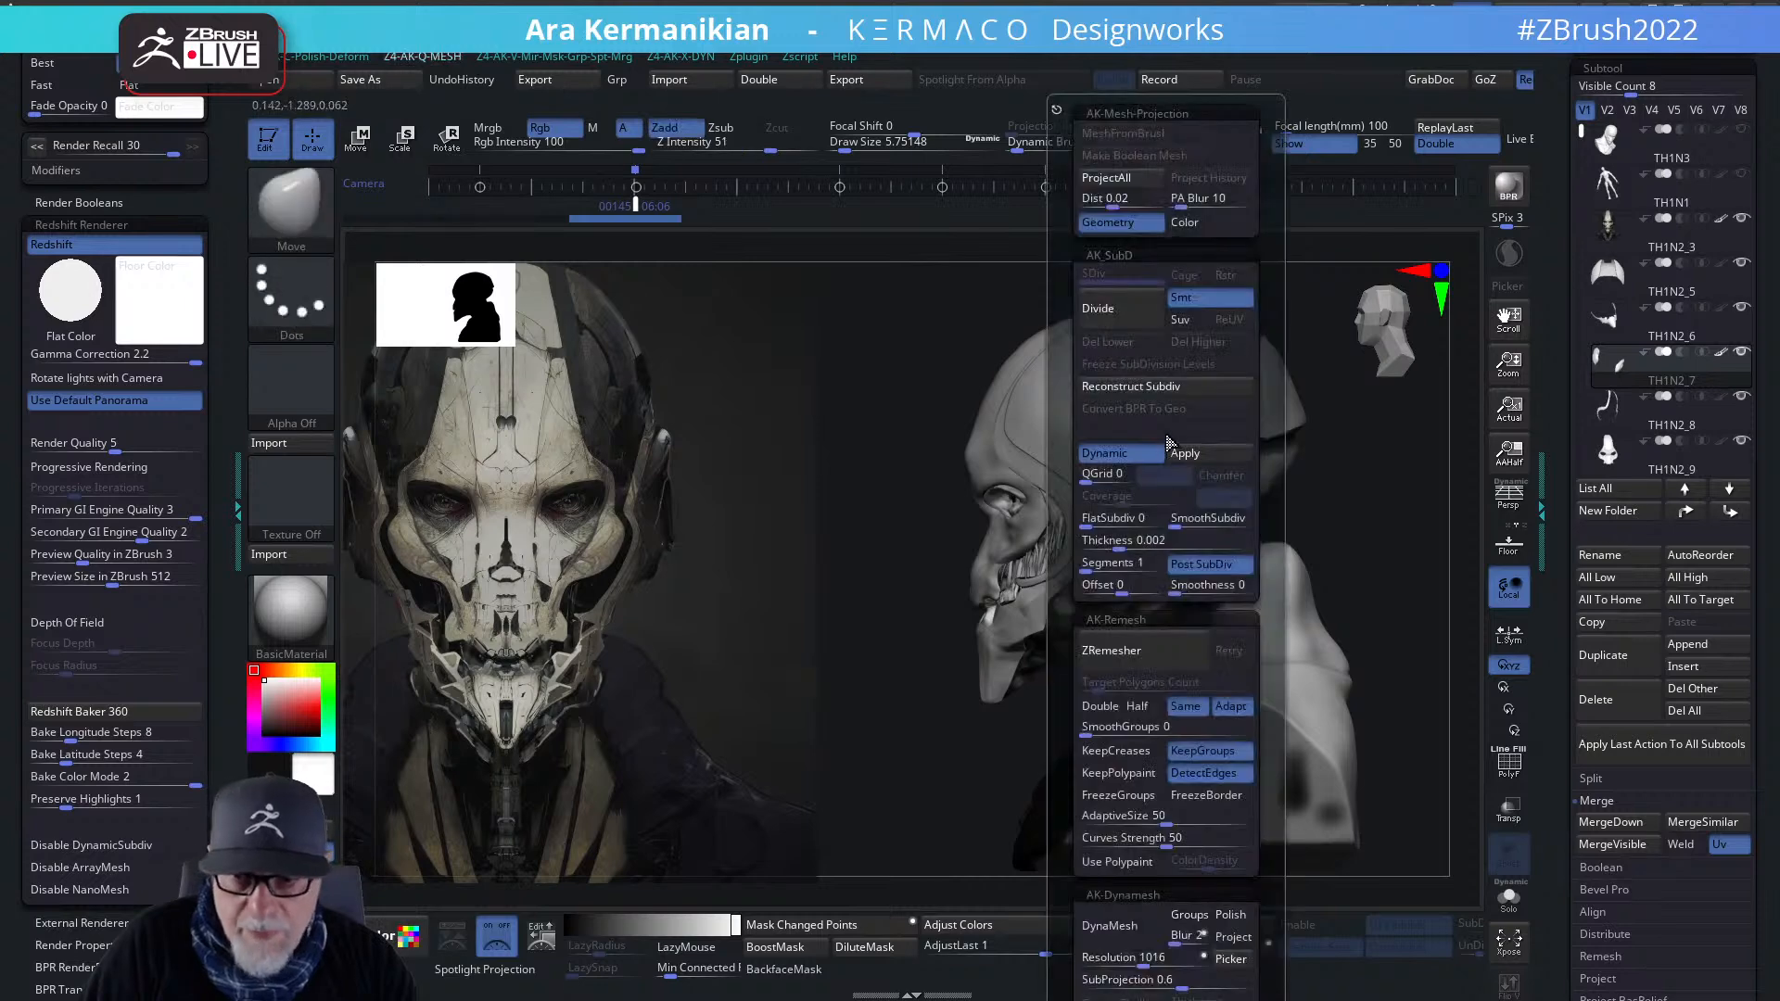
left_click_drag(1176, 521, 1177, 522)
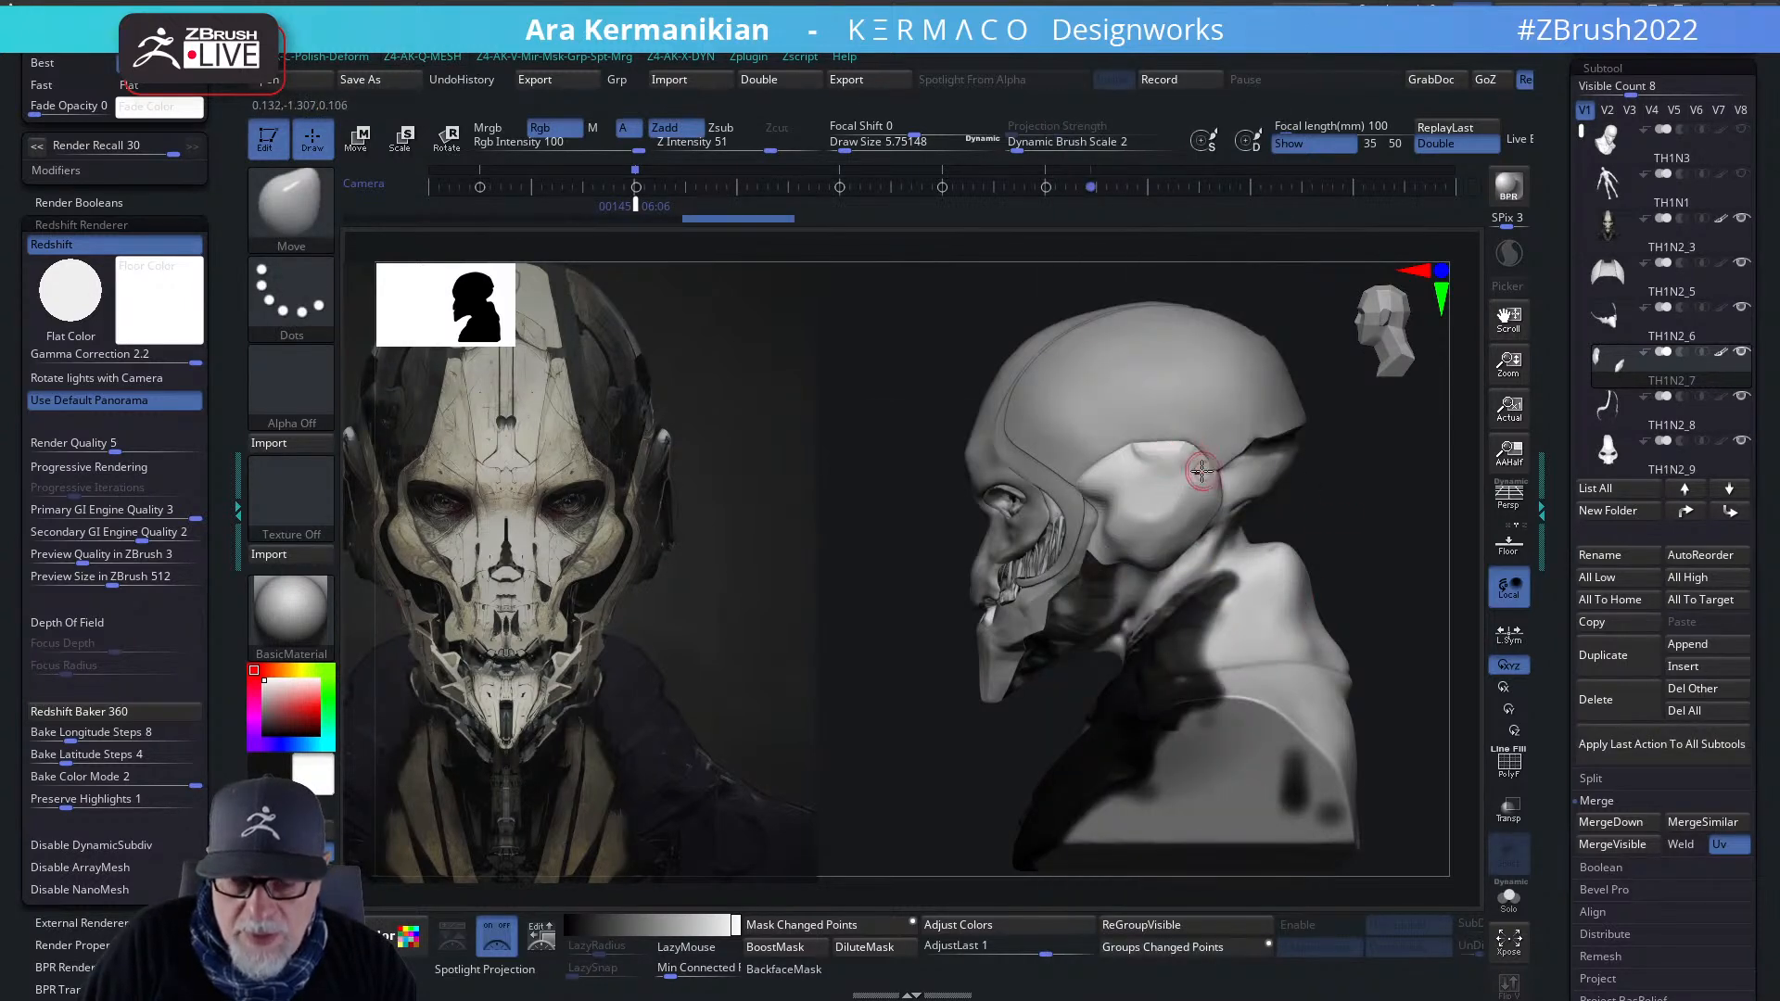
- Nudge the ear plate's surface with small Move brush strokes and switch to the hPolish brush
left_click_drag(1201, 520, 1192, 521)
left_click_drag(1188, 444, 1183, 447)
right_click(1179, 466)
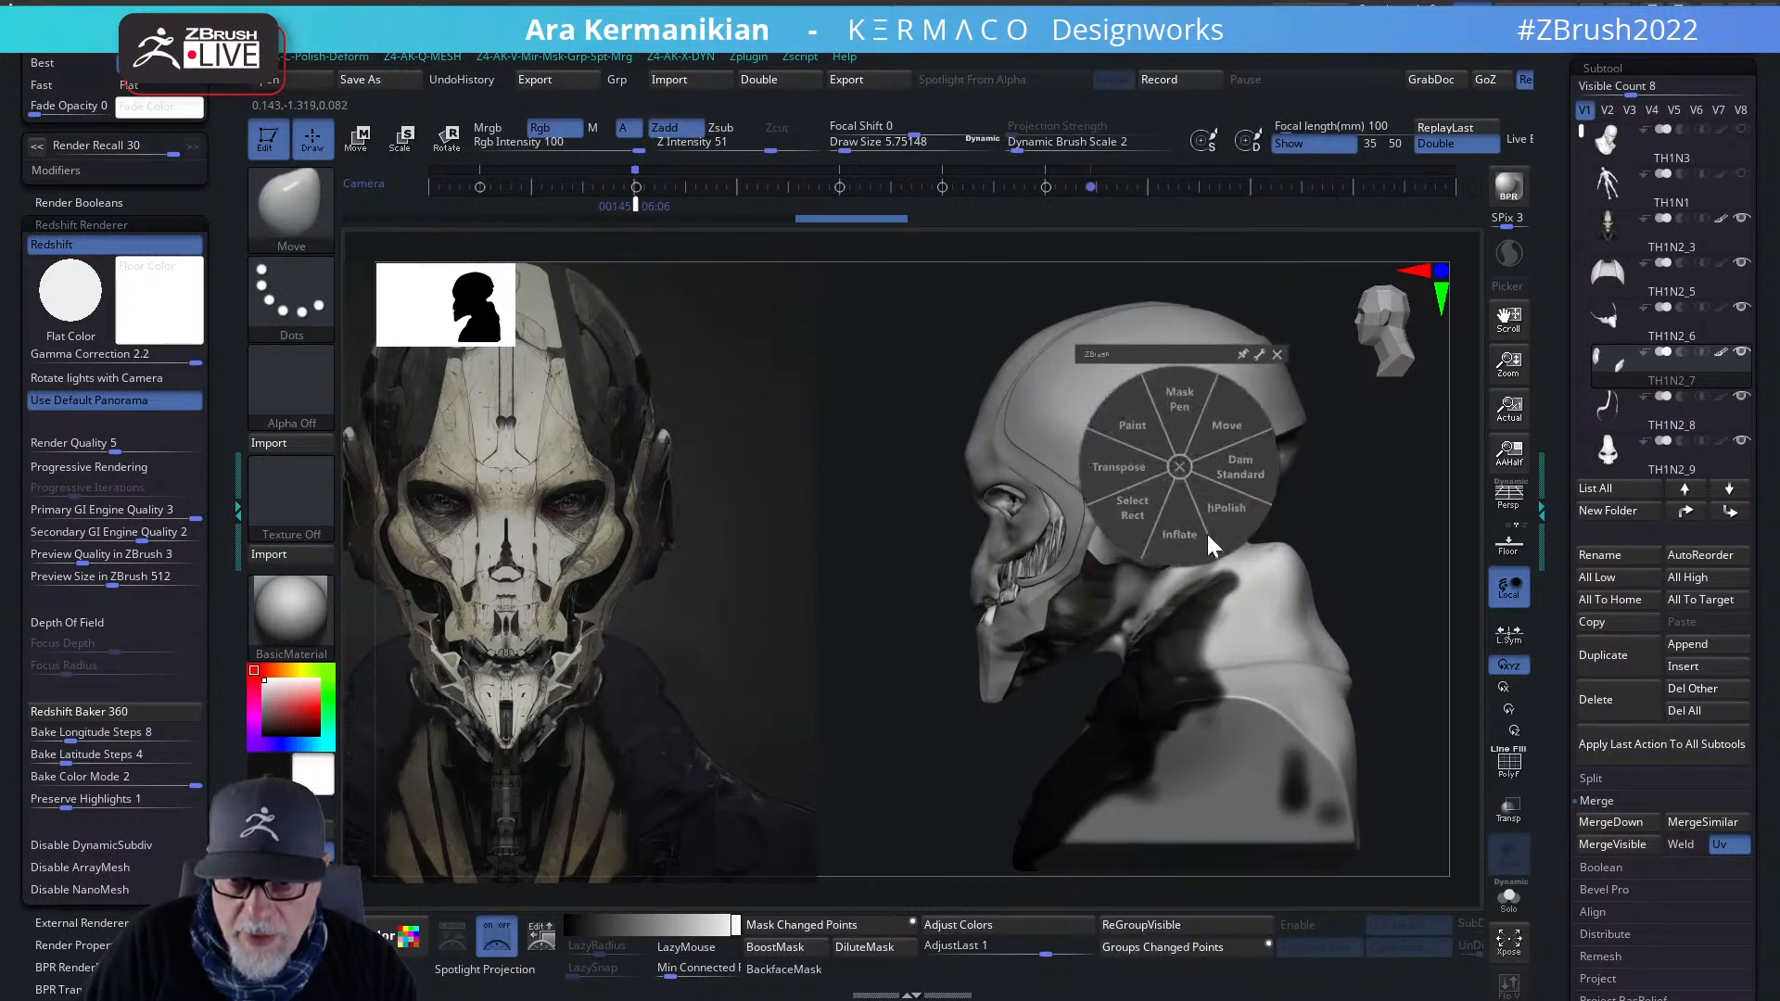
left_click(1219, 517)
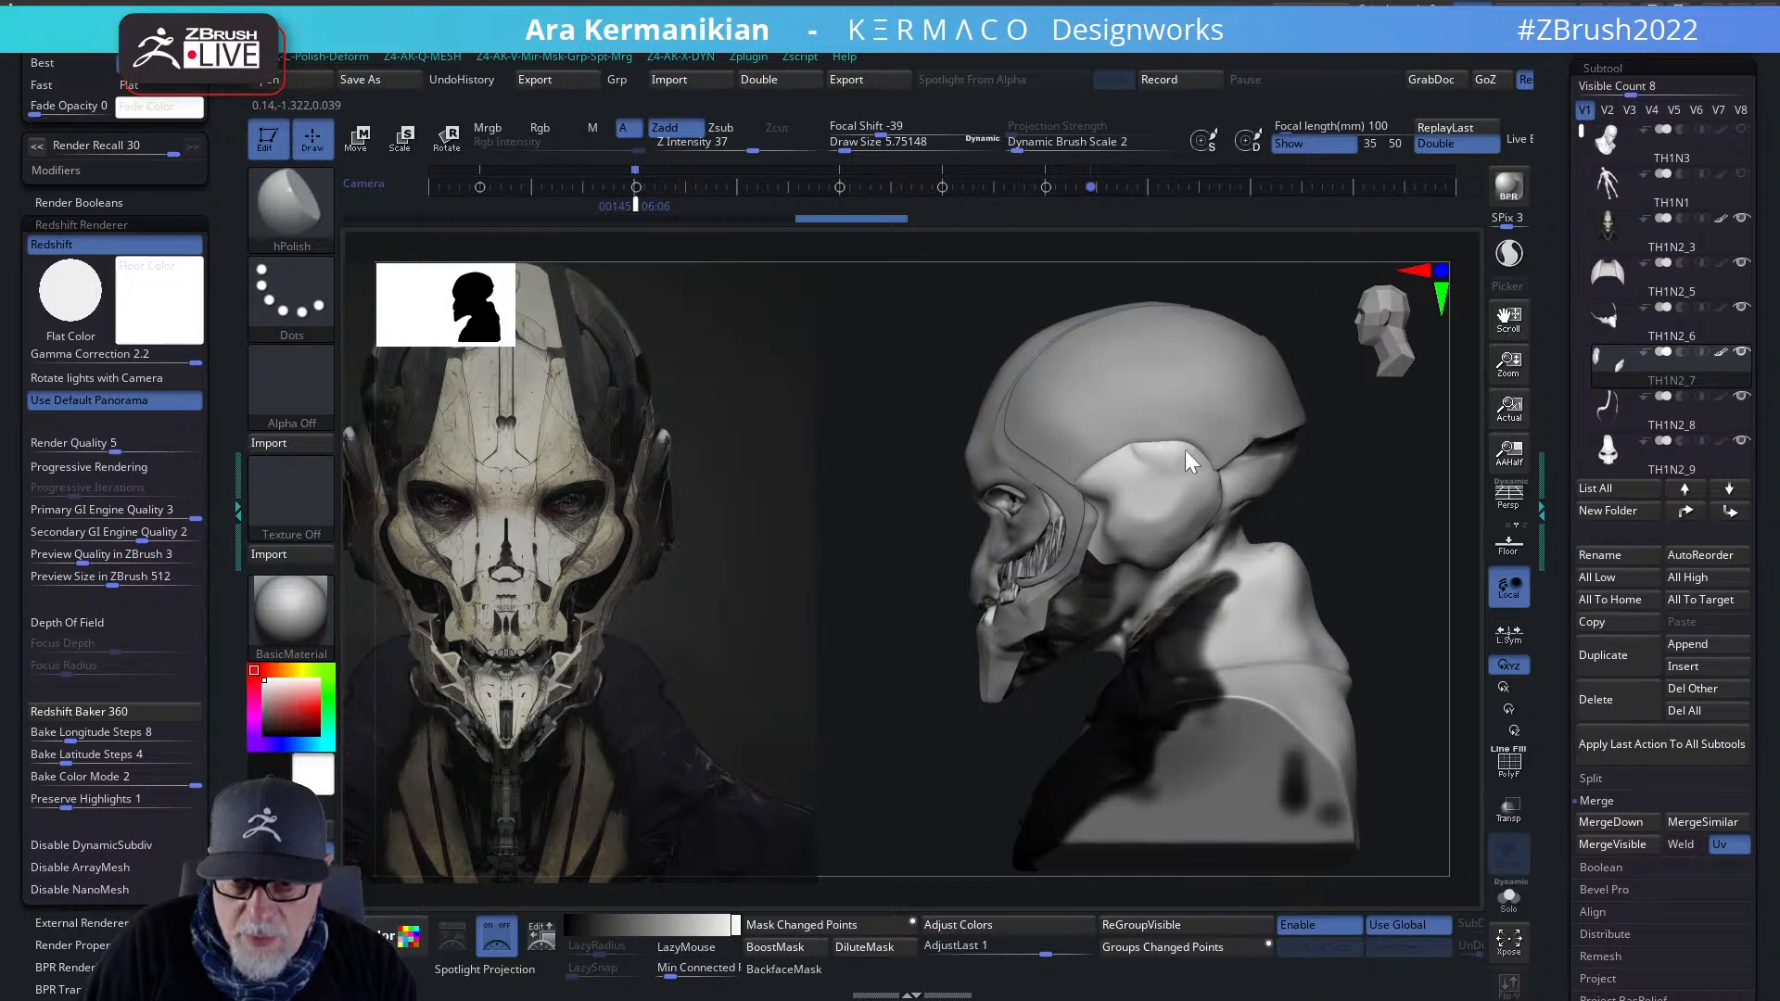
left_click_drag(1347, 528, 1355, 532)
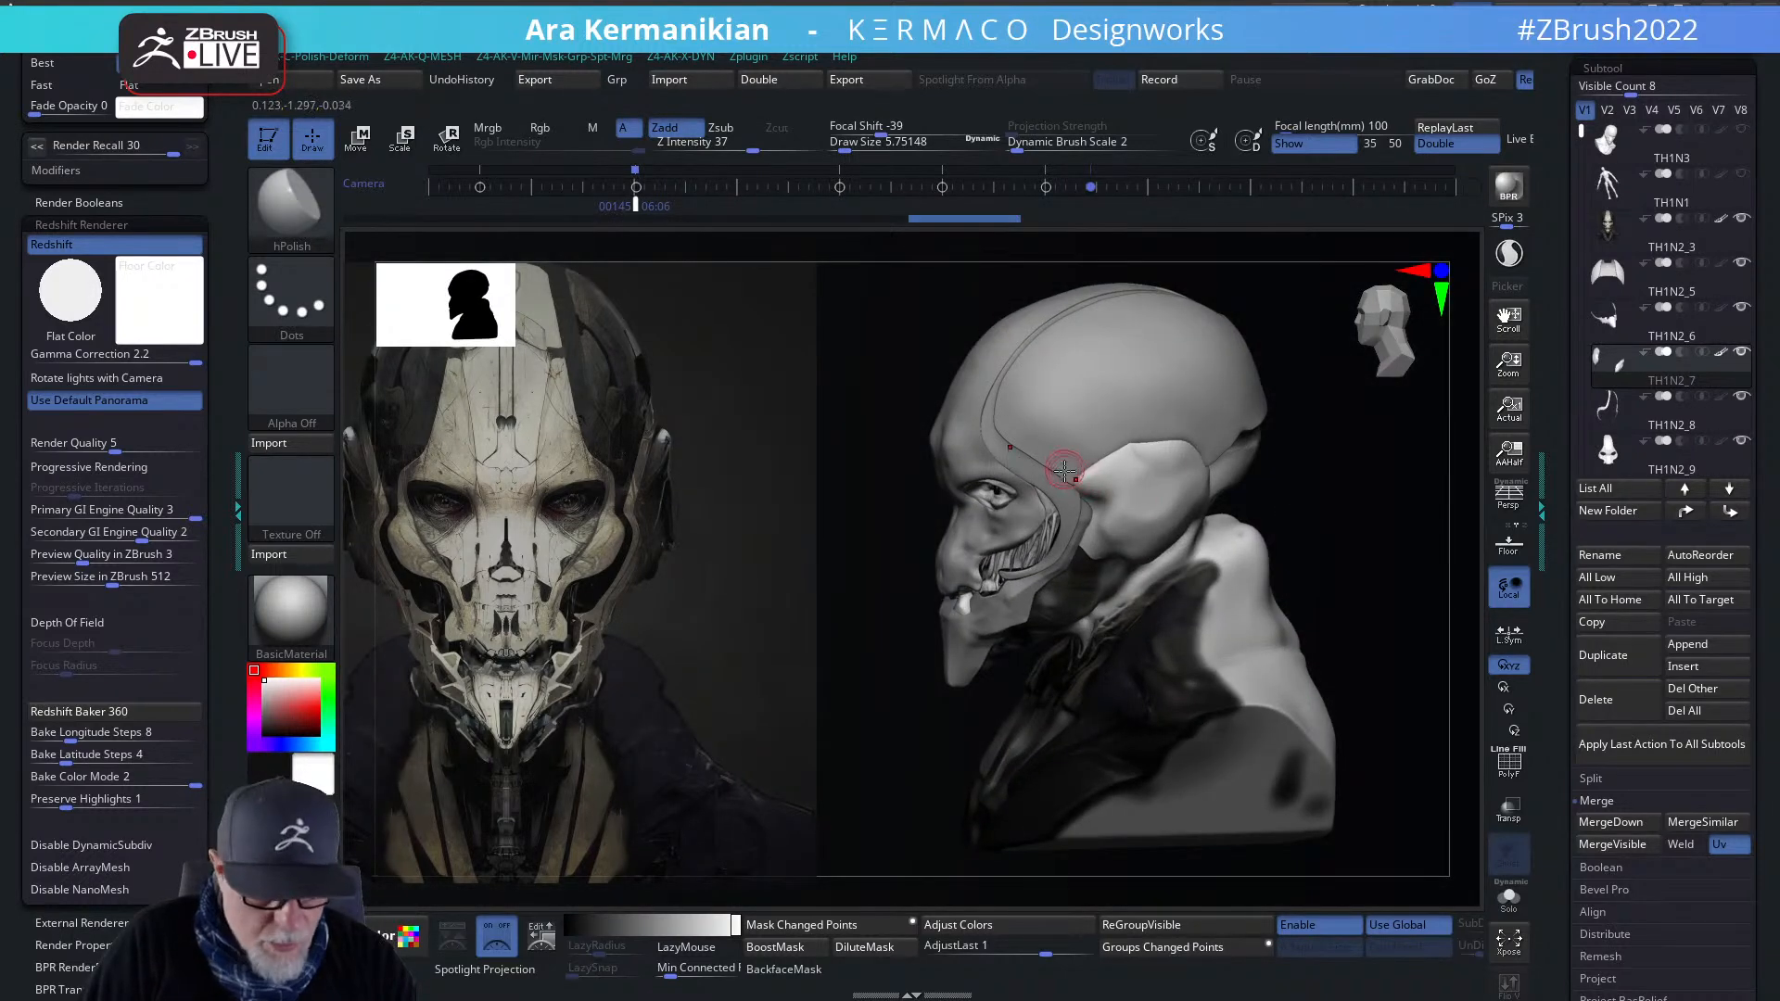
- Enlarge the brush to a draw size of about 14.2 and reshape the ear plate's front edge with Move strokes
key("s")
left_click_drag(1095, 489, 1078, 478)
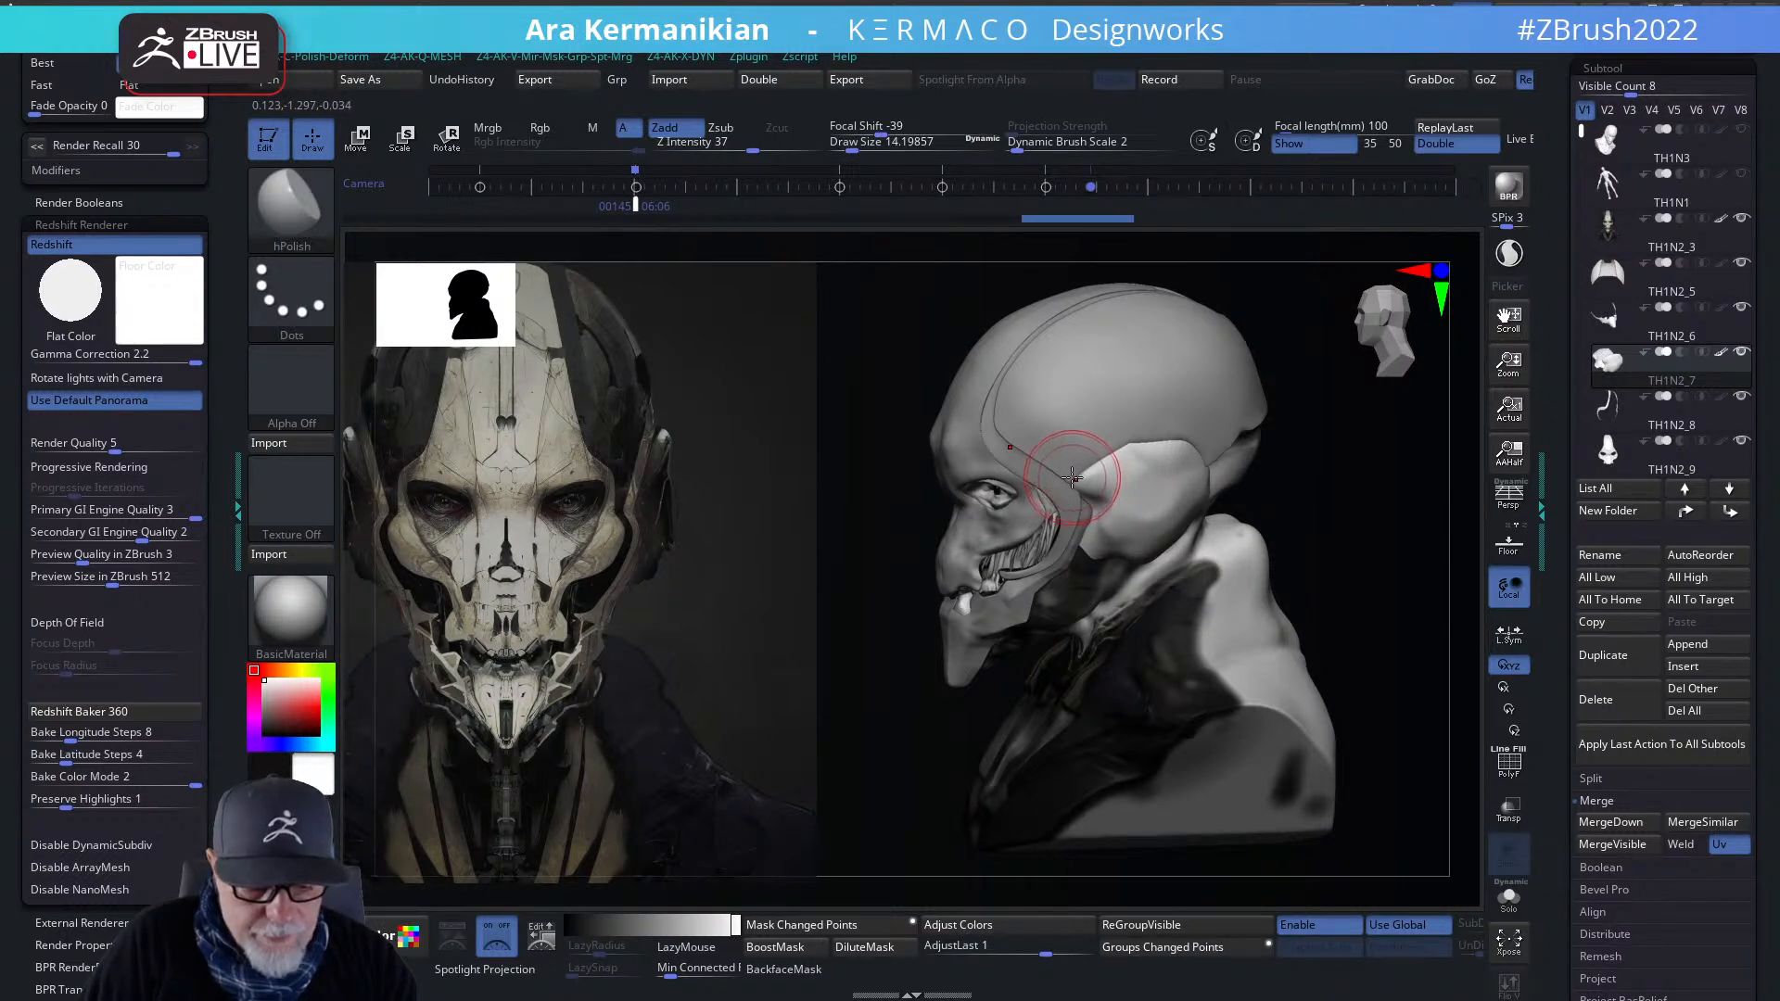
key("b")
key("m")
key("v")
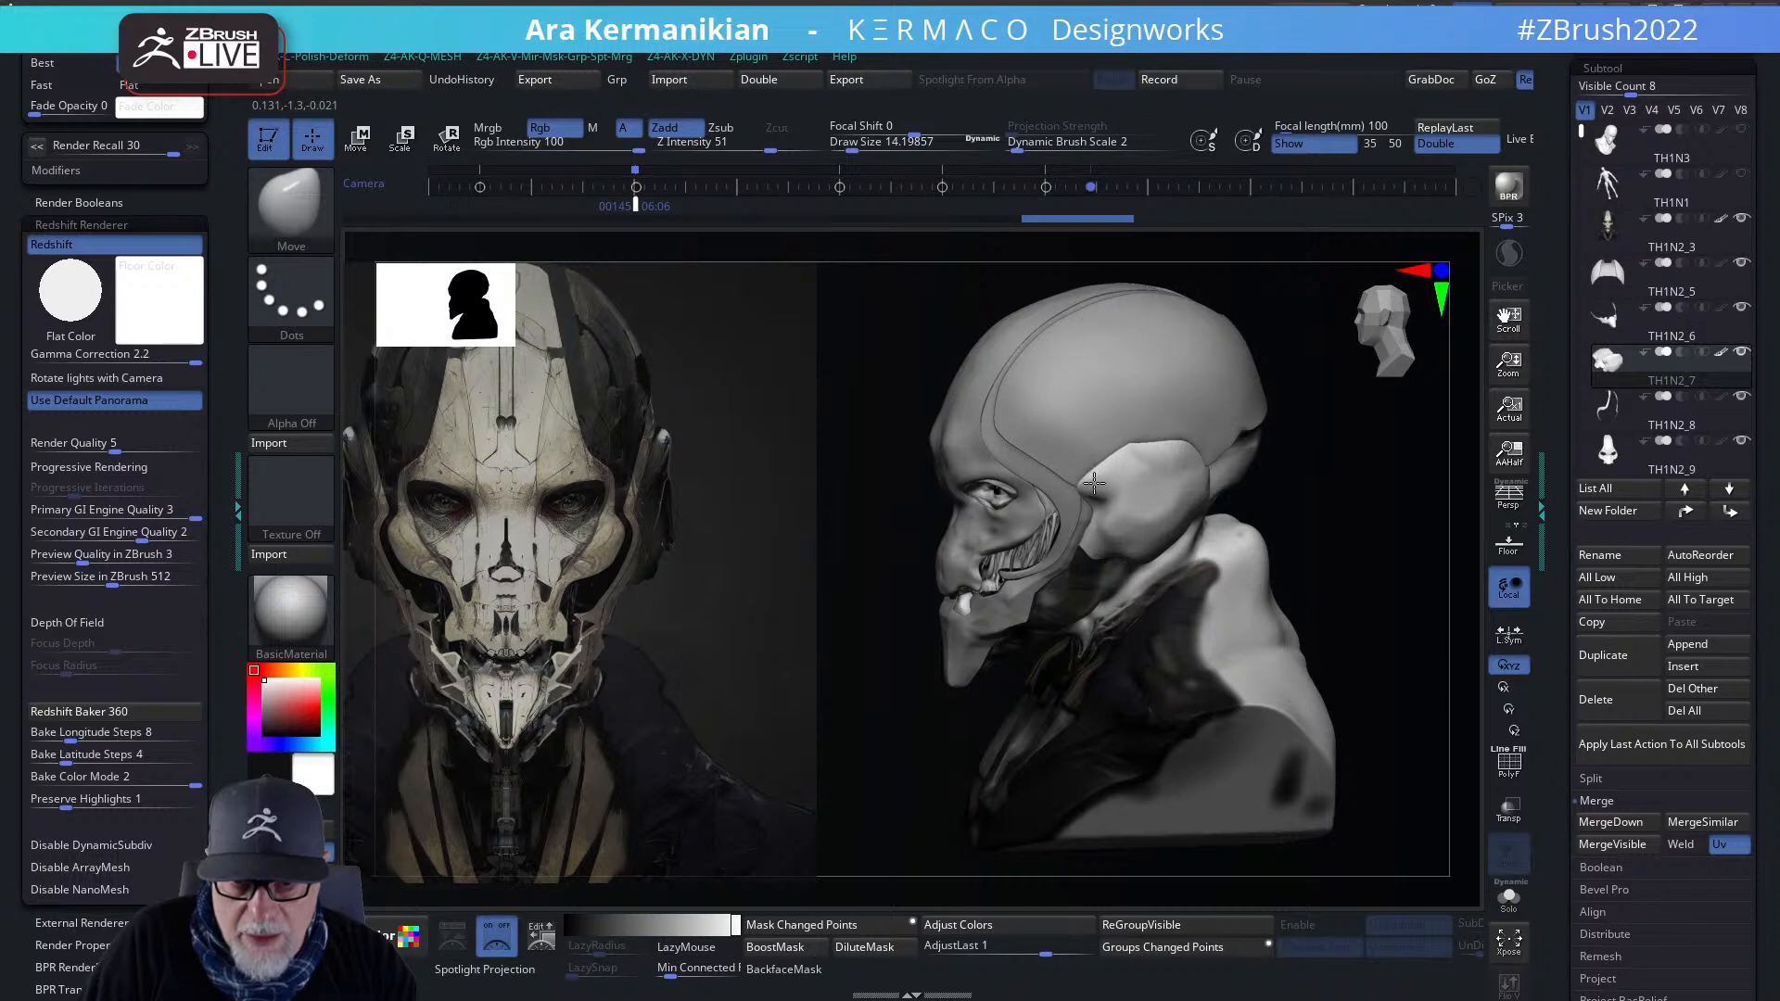
left_click_drag(1361, 537, 1407, 540)
left_click_drag(1089, 490, 1095, 483)
left_click_drag(1291, 509, 1228, 504, "shift")
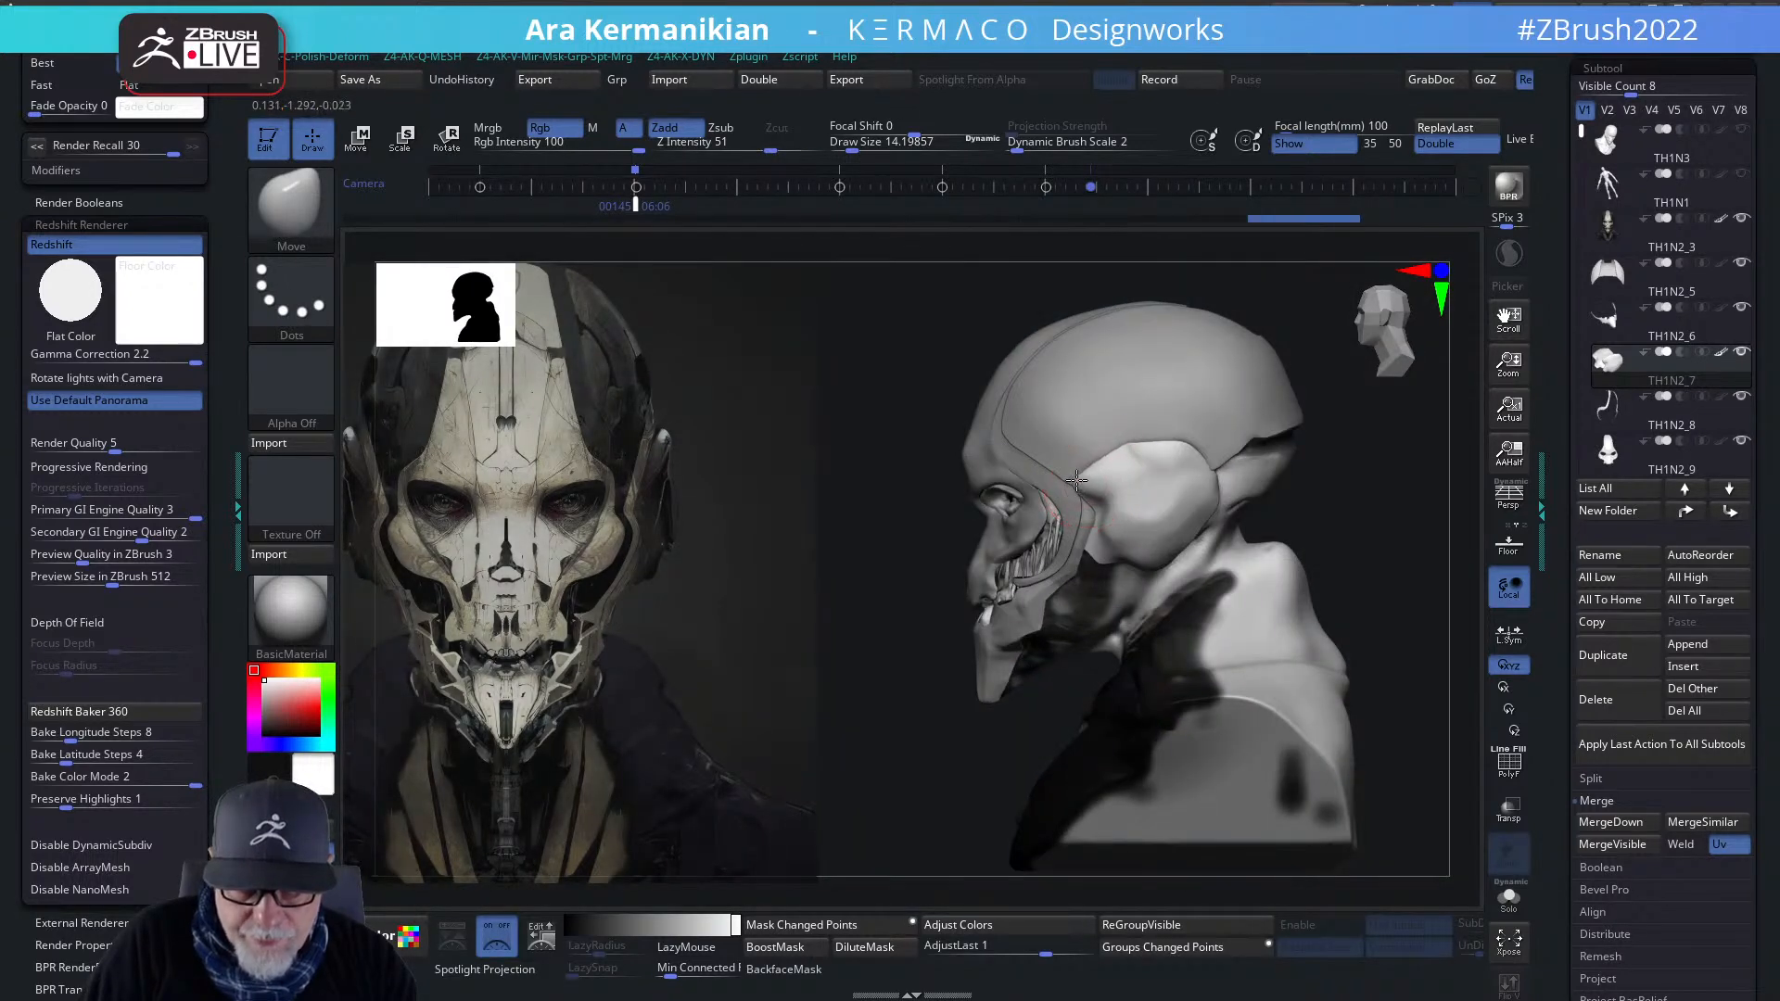
mouse_move(1073, 477)
left_mouse_down()
mouse_move(1132, 457)
mouse_move(1090, 460)
left_mouse_up()
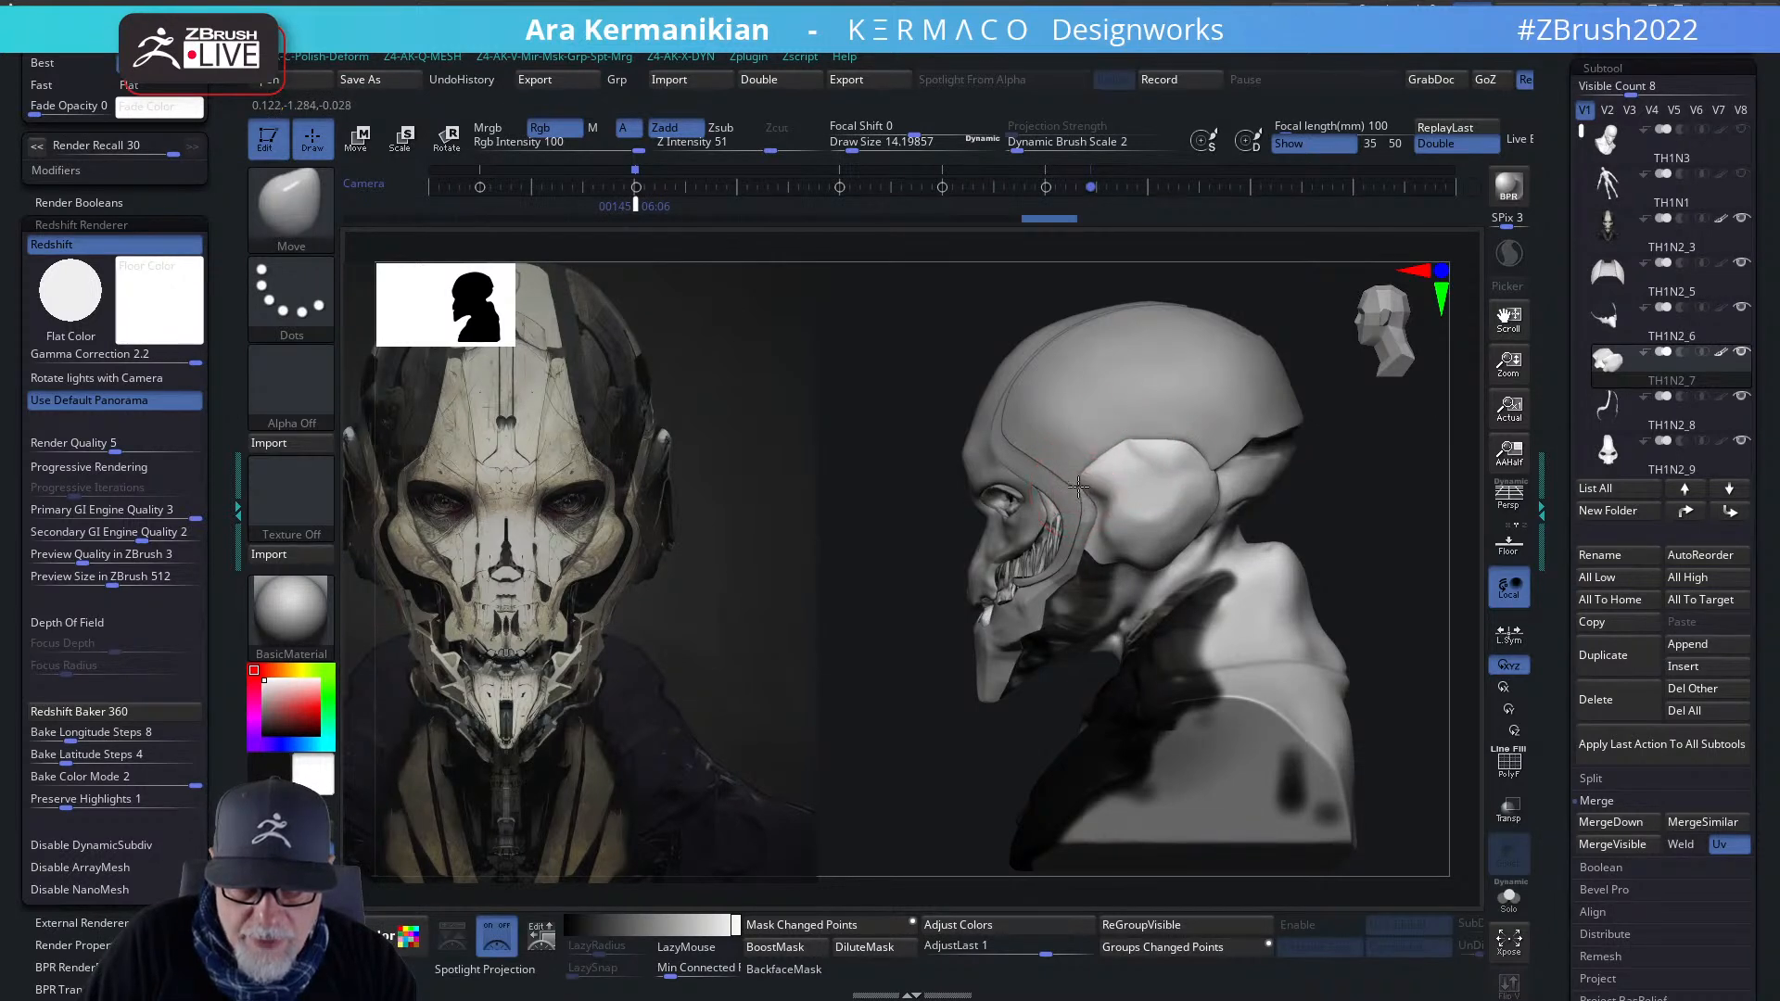
left_click_drag(1092, 489, 1129, 516)
- Enlarge the Move brush to a draw size of about 17 and adjust the ear plate's outline from side and back views
key("s")
key("s")
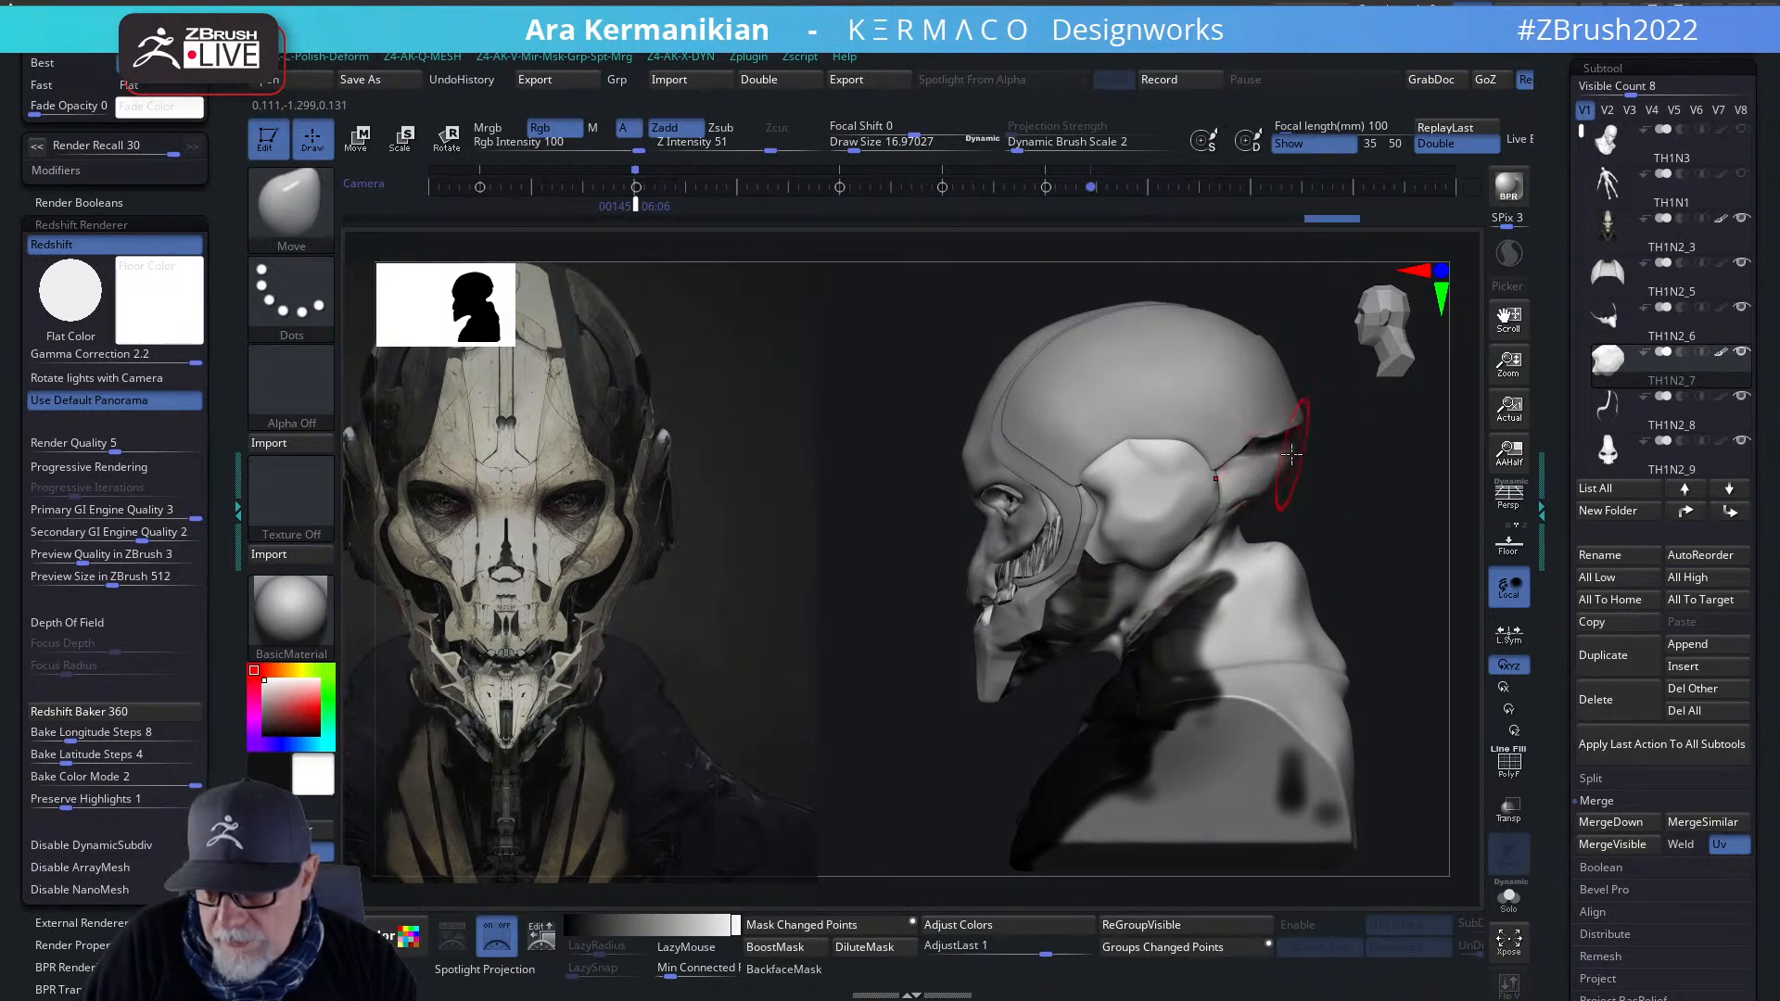
left_click_drag(1398, 491, 1201, 496)
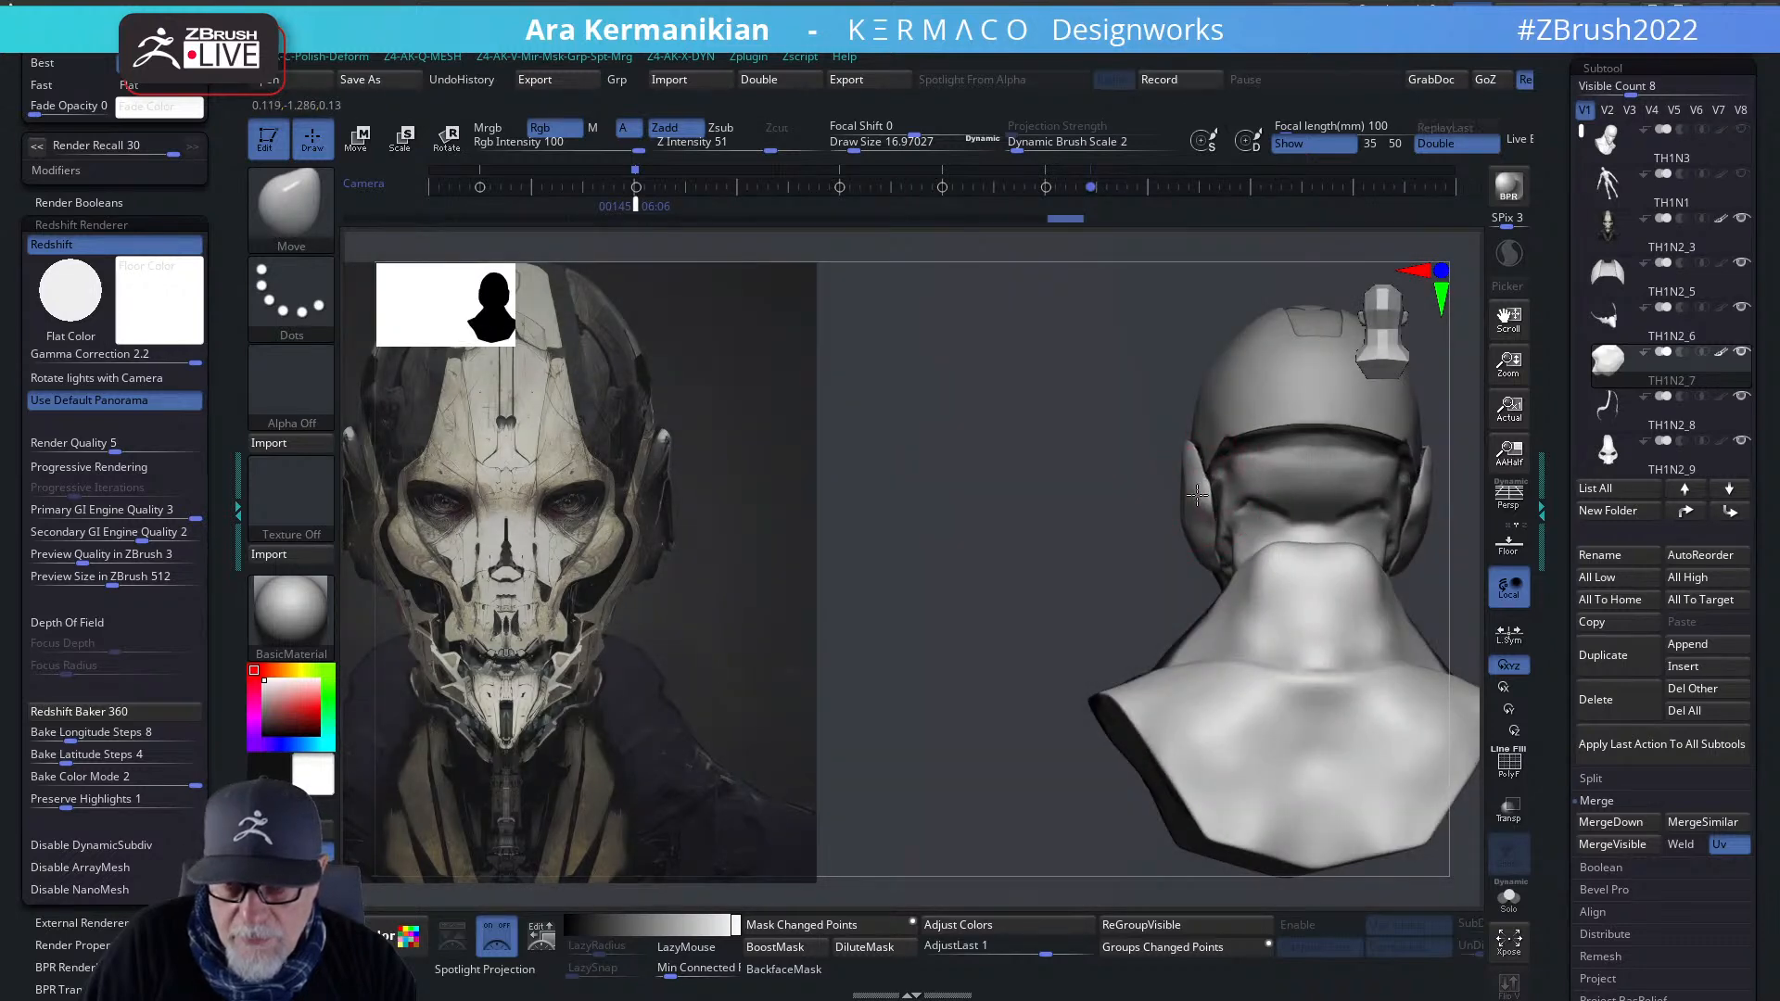
mouse_move(1031, 504)
left_mouse_down()
mouse_move(1100, 537)
mouse_move(1219, 527)
left_mouse_up()
left_click_drag(1173, 468, 1159, 434)
- Flatten the ear plate's outer face with the hPolish brush, working from side, rear and three-quarter views
right_click(1175, 463)
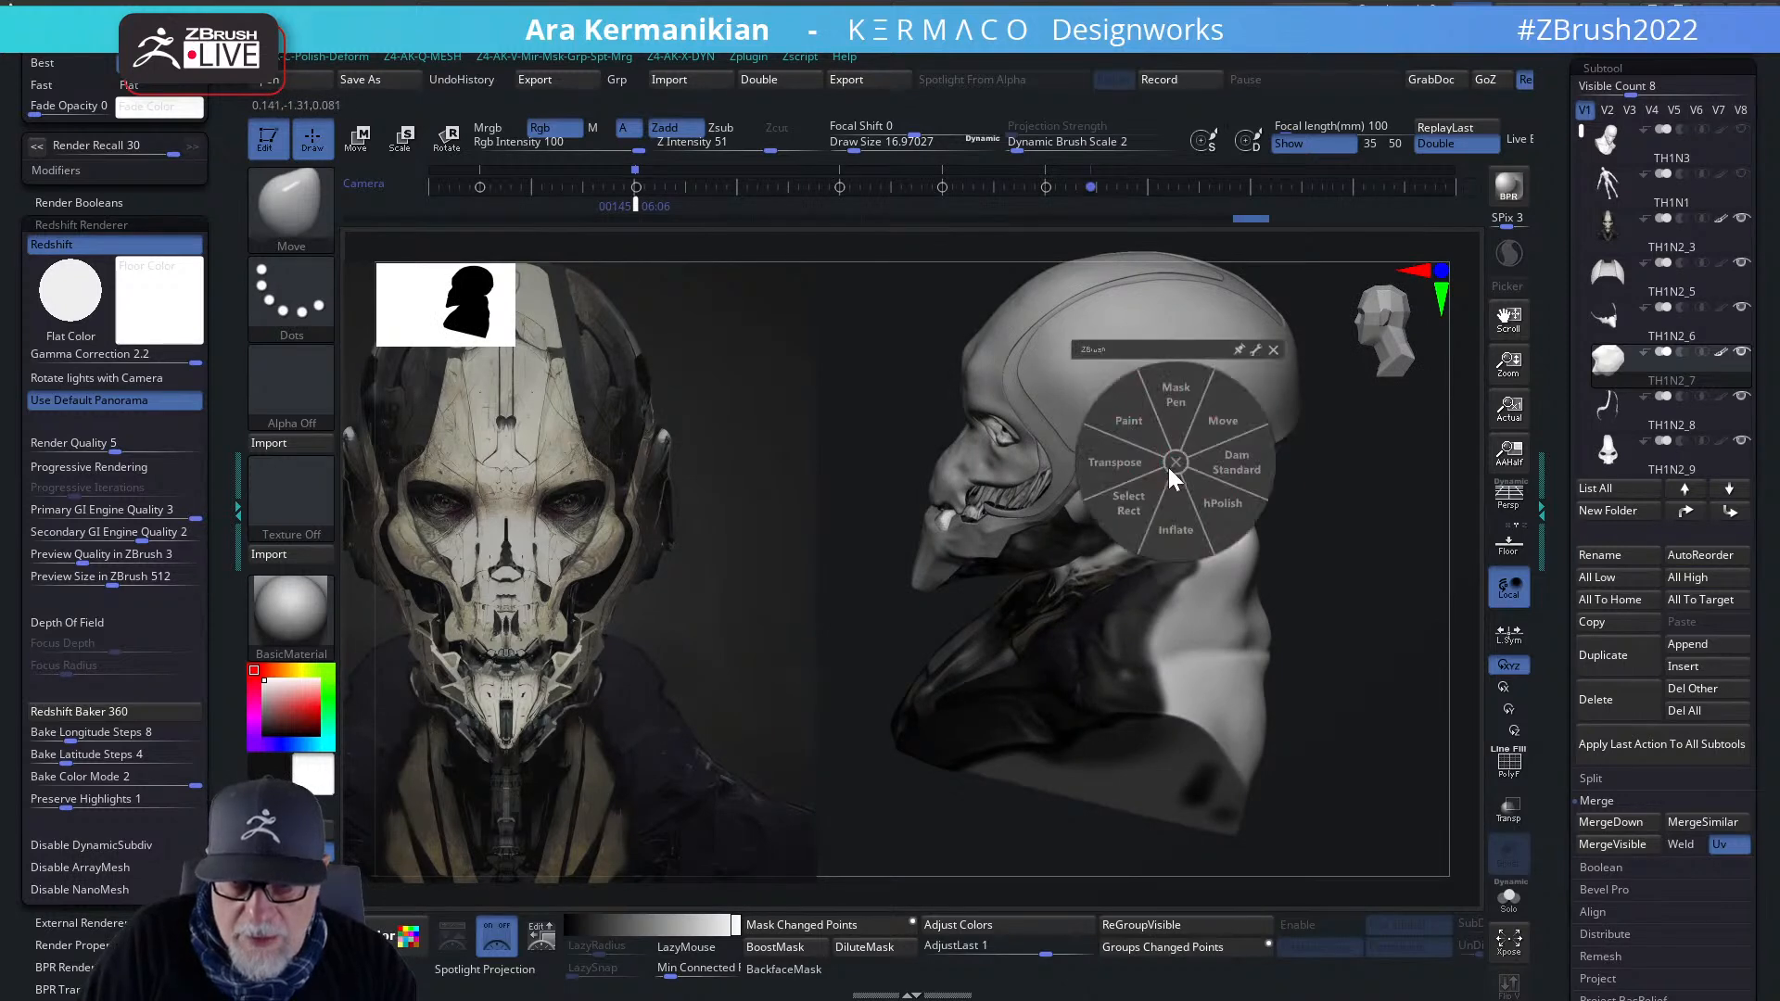
left_click(1220, 500)
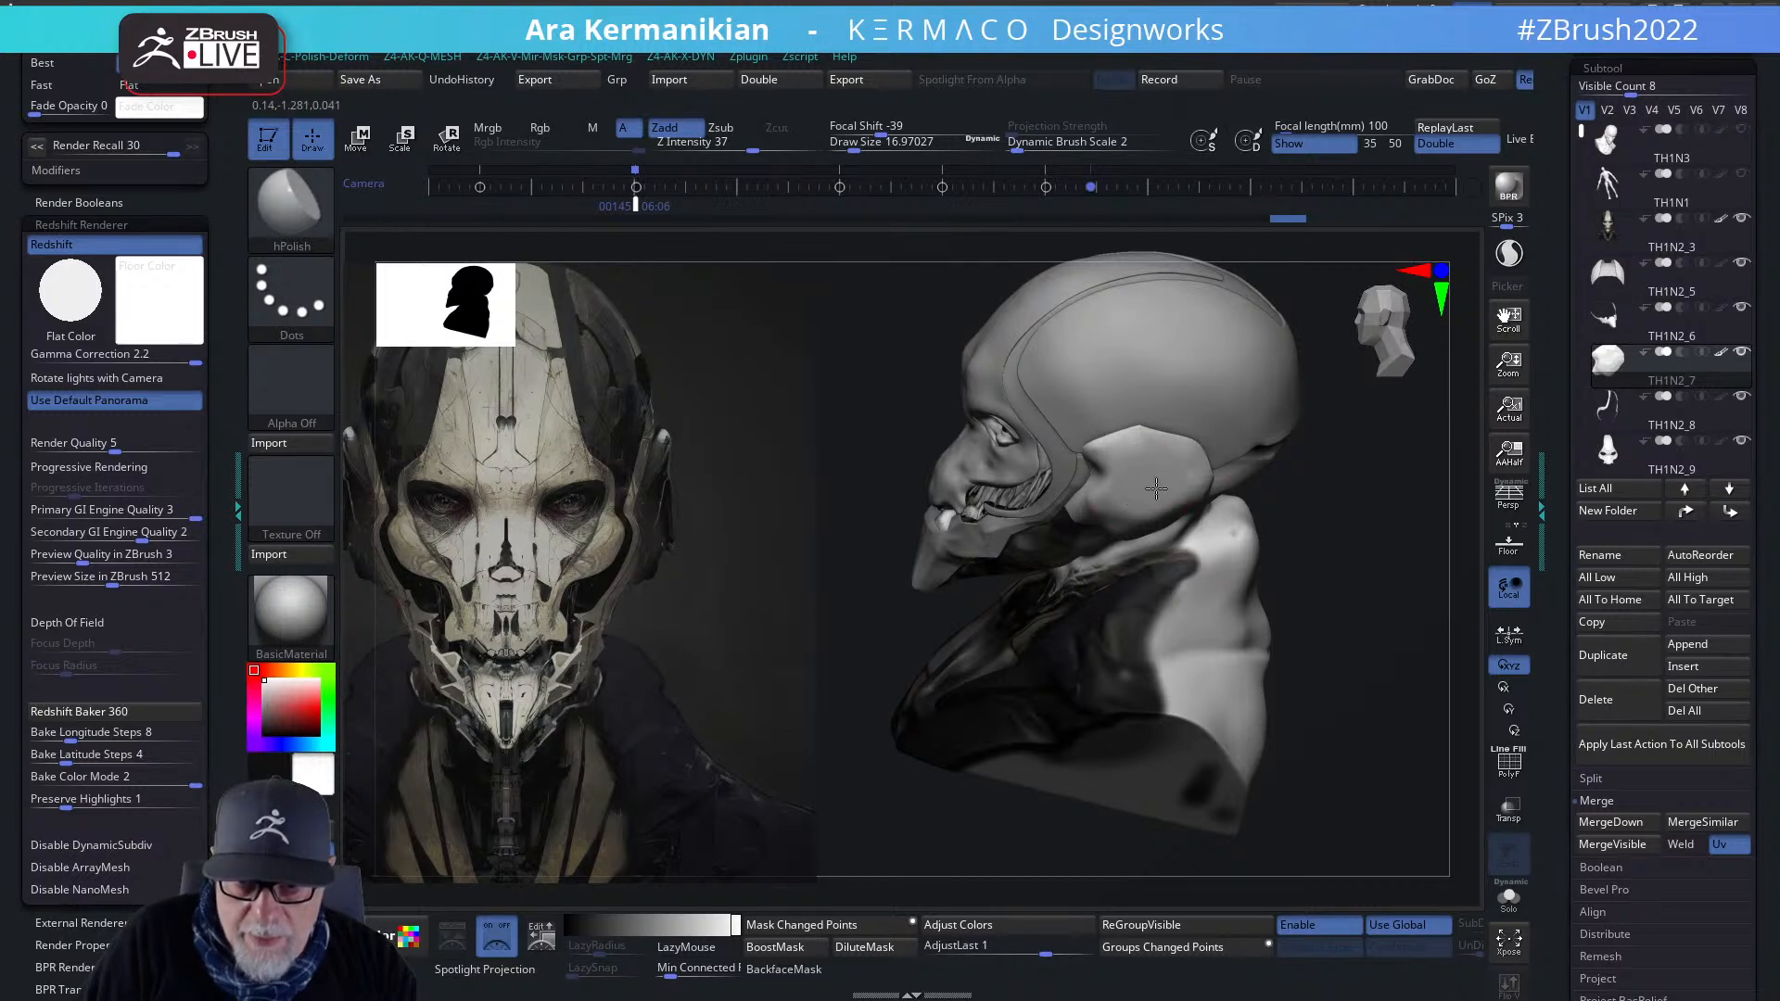
mouse_move(1174, 470)
left_mouse_down()
mouse_move(1189, 426)
mouse_move(1179, 443)
left_mouse_up()
right_click_drag(1179, 444, 1094, 464)
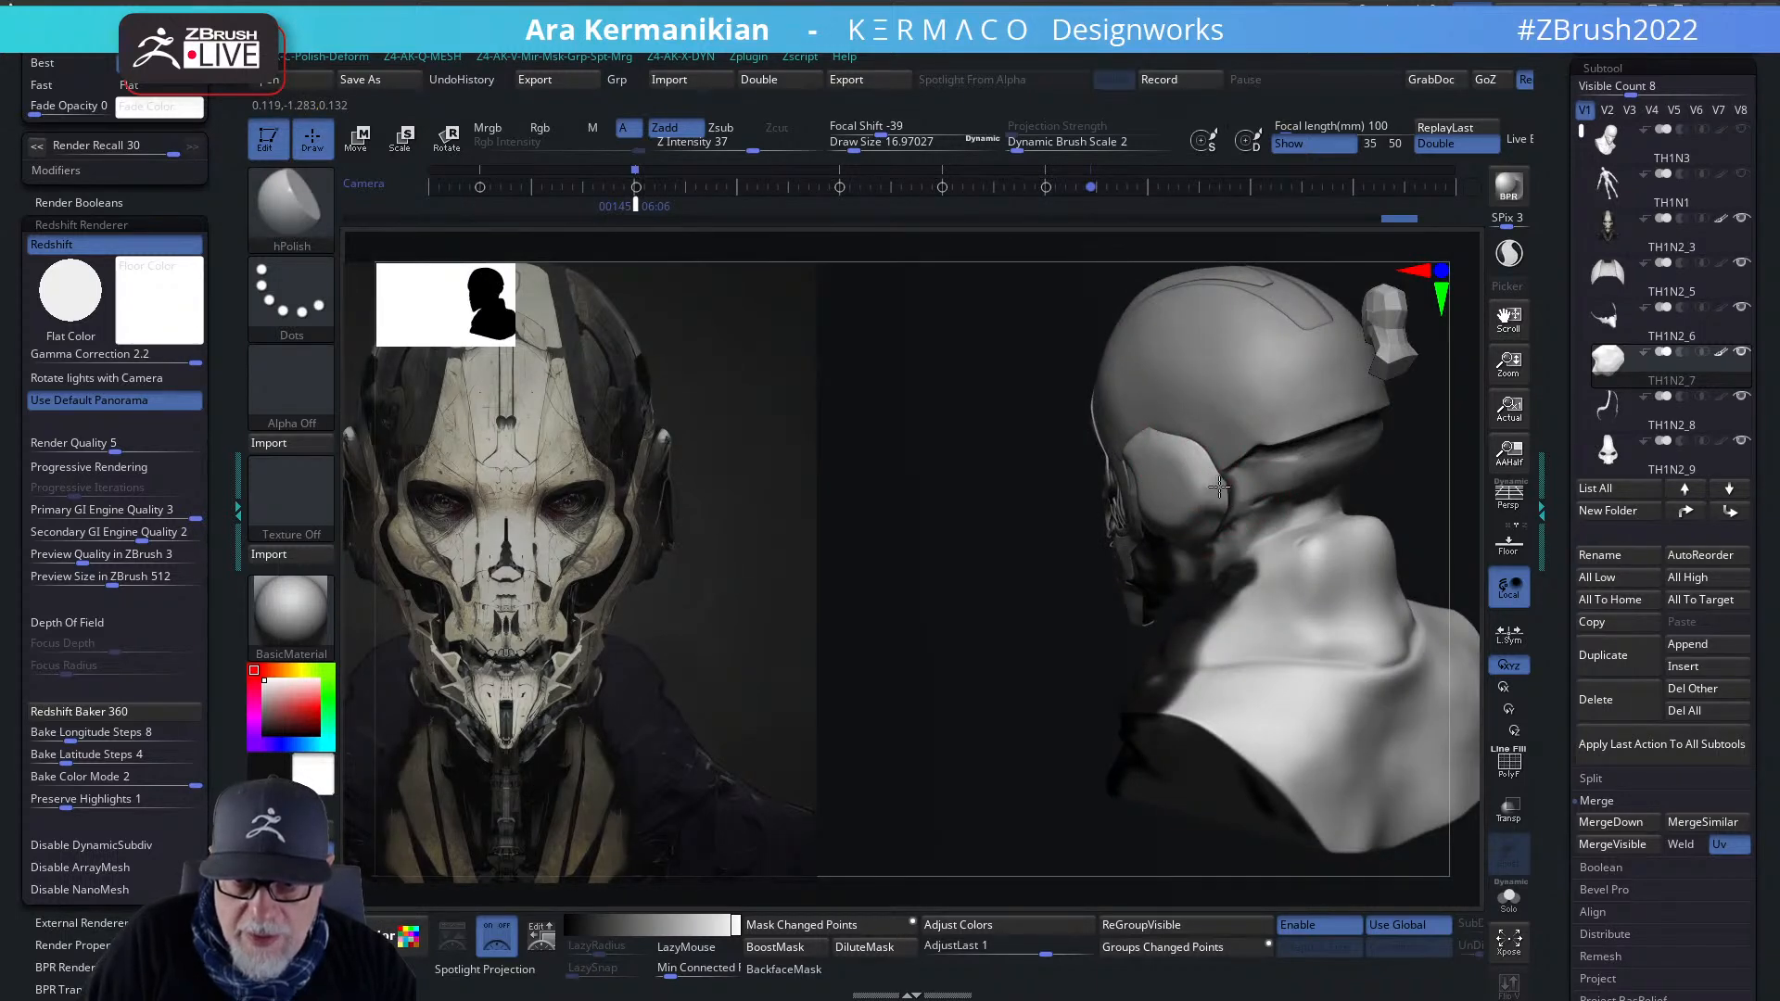
right_click_drag(1056, 619, 1191, 533)
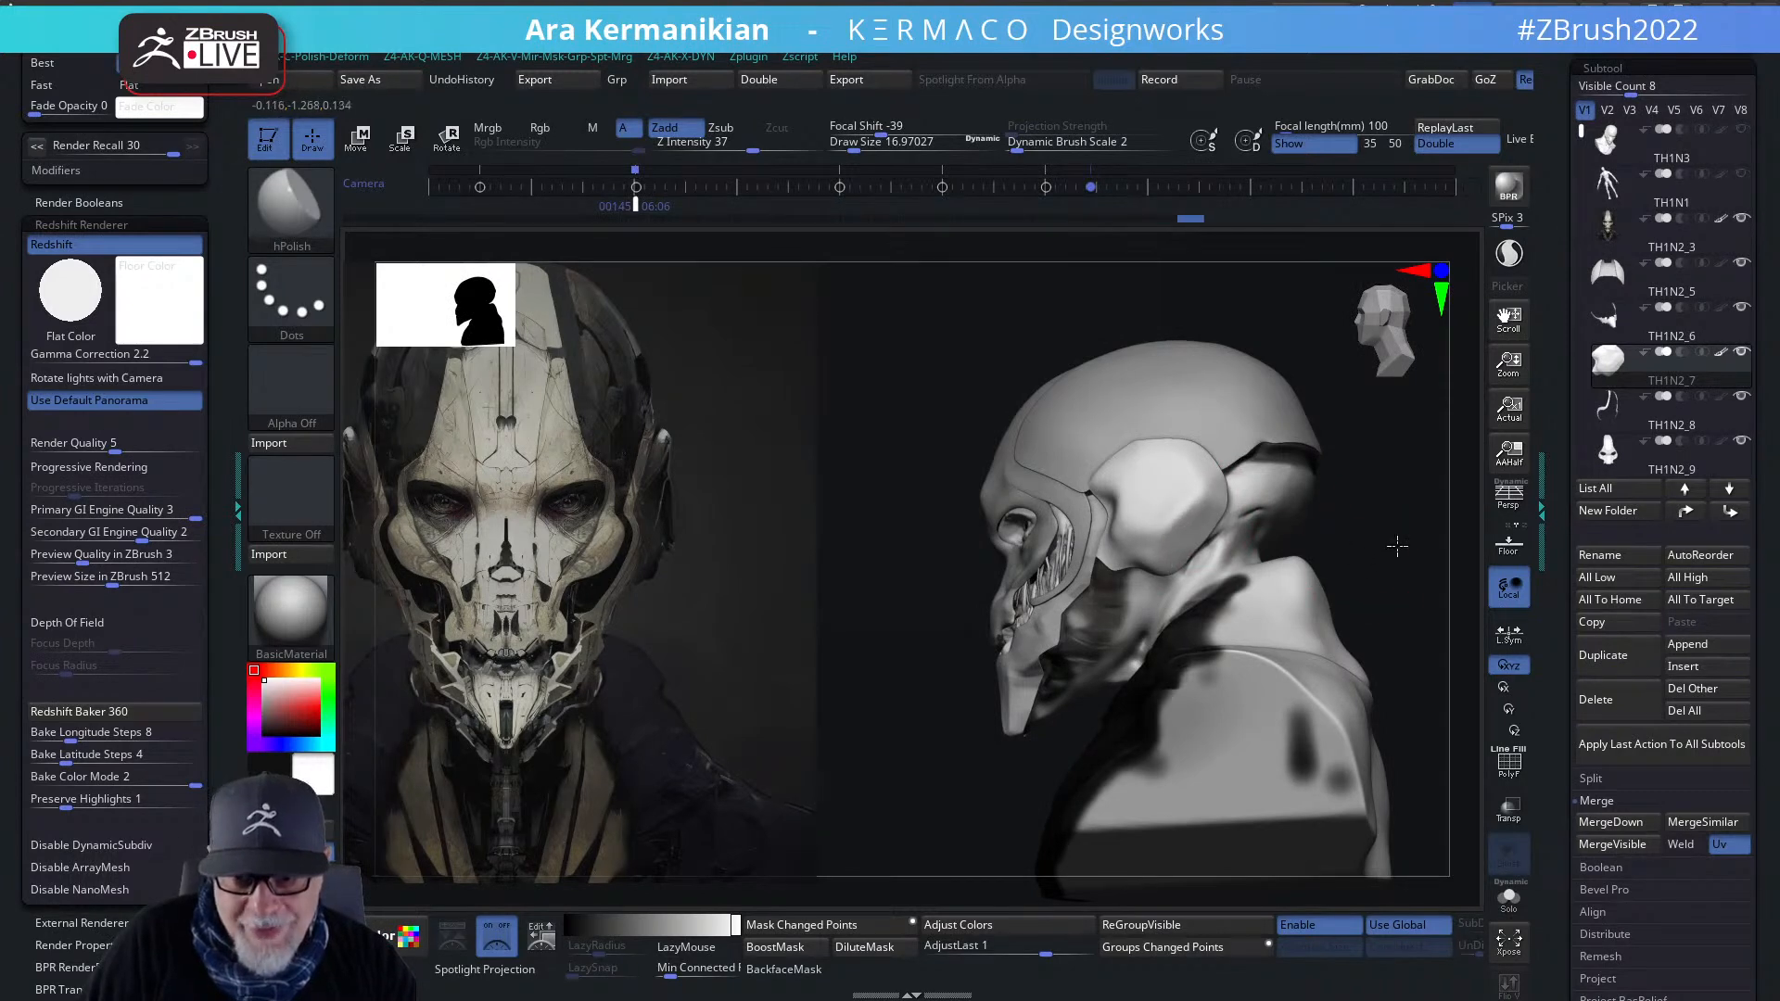
right_click_drag(1372, 553, 1172, 549)
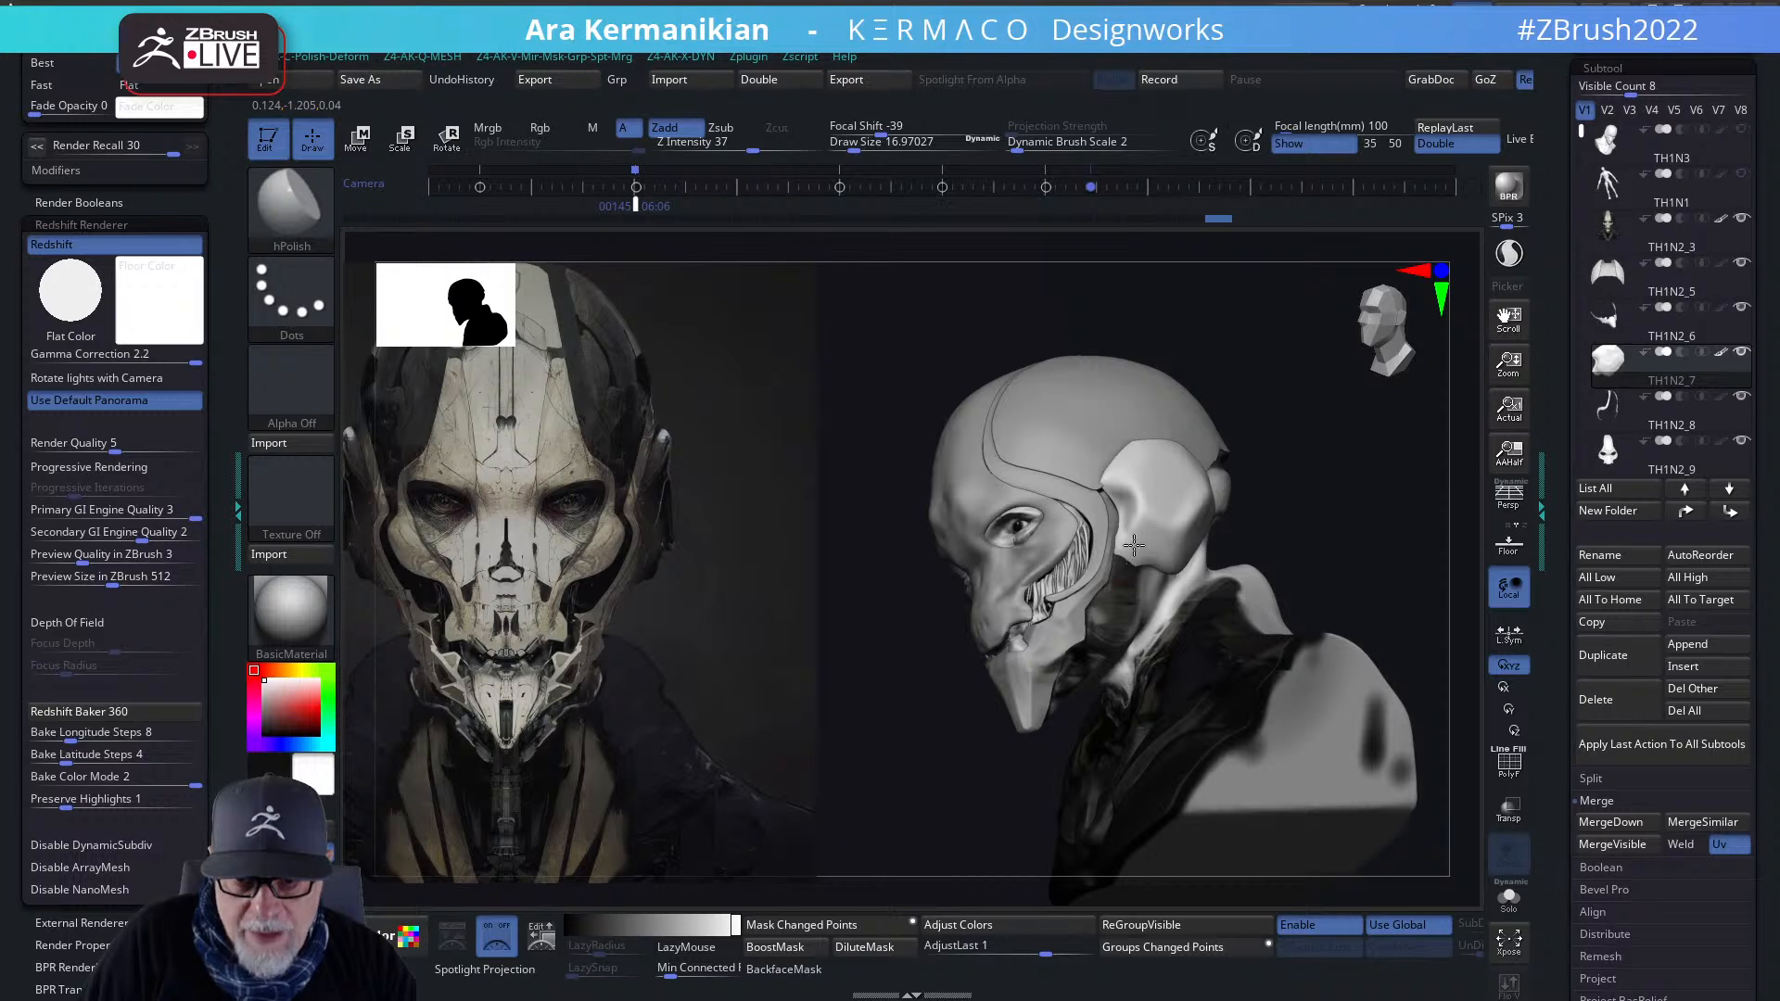
right_click_drag(1354, 537, 1189, 520)
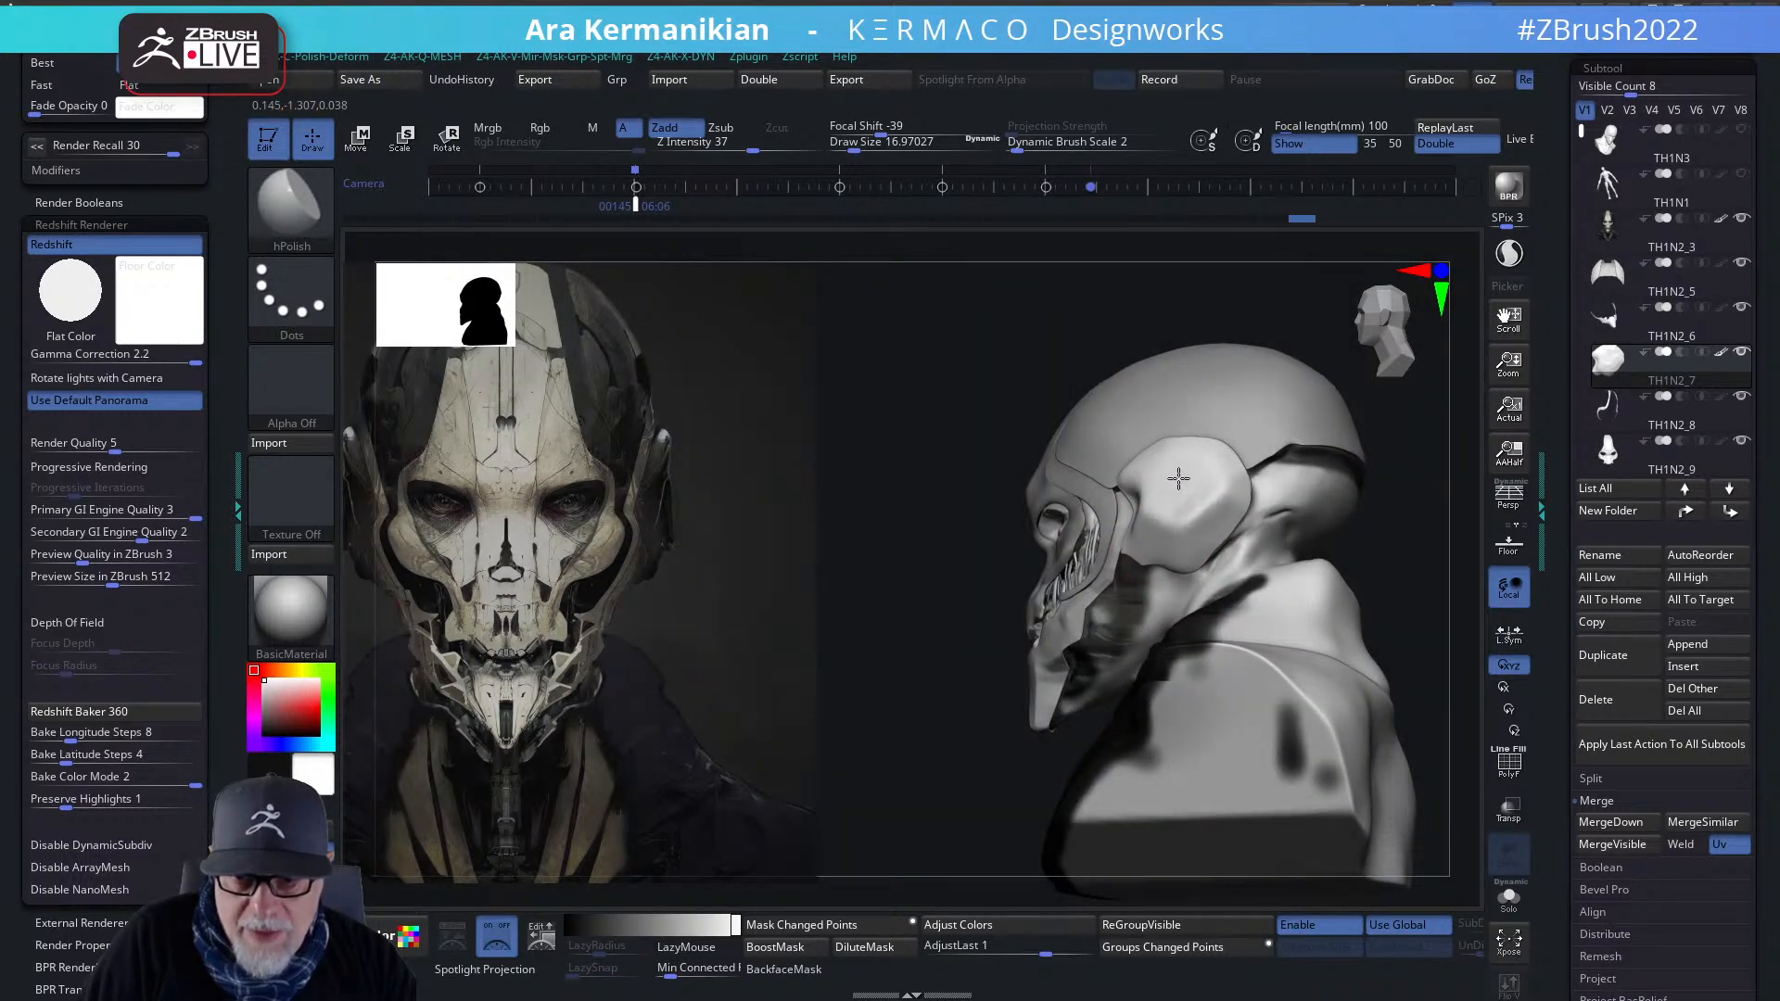
- Polish flat facets across the ear plate's center and along its upper and rear edges with hPolish
mouse_move(1170, 508)
left_mouse_down()
mouse_move(1236, 507)
mouse_move(1148, 542)
mouse_move(1215, 460)
left_mouse_up()
right_click_drag(916, 517, 1239, 496)
left_click_drag(1237, 489, 1228, 441)
right_click_drag(1032, 532, 880, 548)
left_click_drag(1165, 429, 1137, 428)
right_click_drag(904, 540, 839, 551)
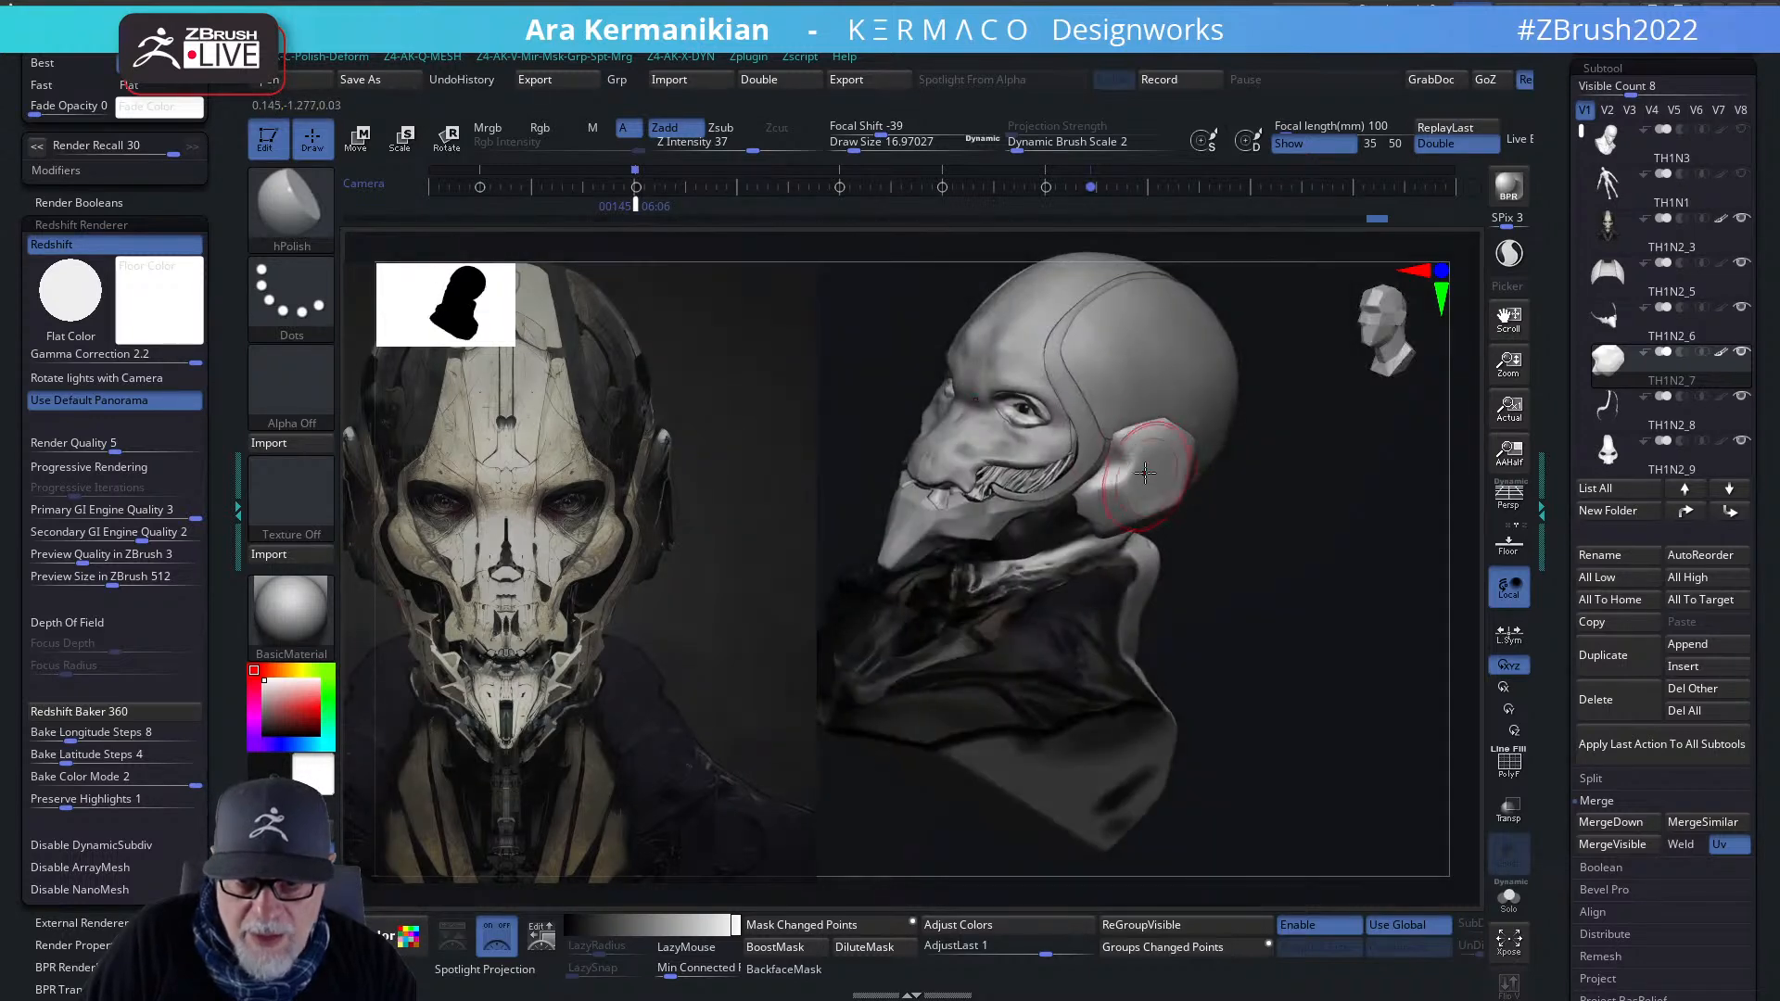
- Polish the ear plate's front edge, then carve its front contour with DamStandard strokes
left_click_drag(1126, 460, 1119, 456)
right_click(1118, 451)
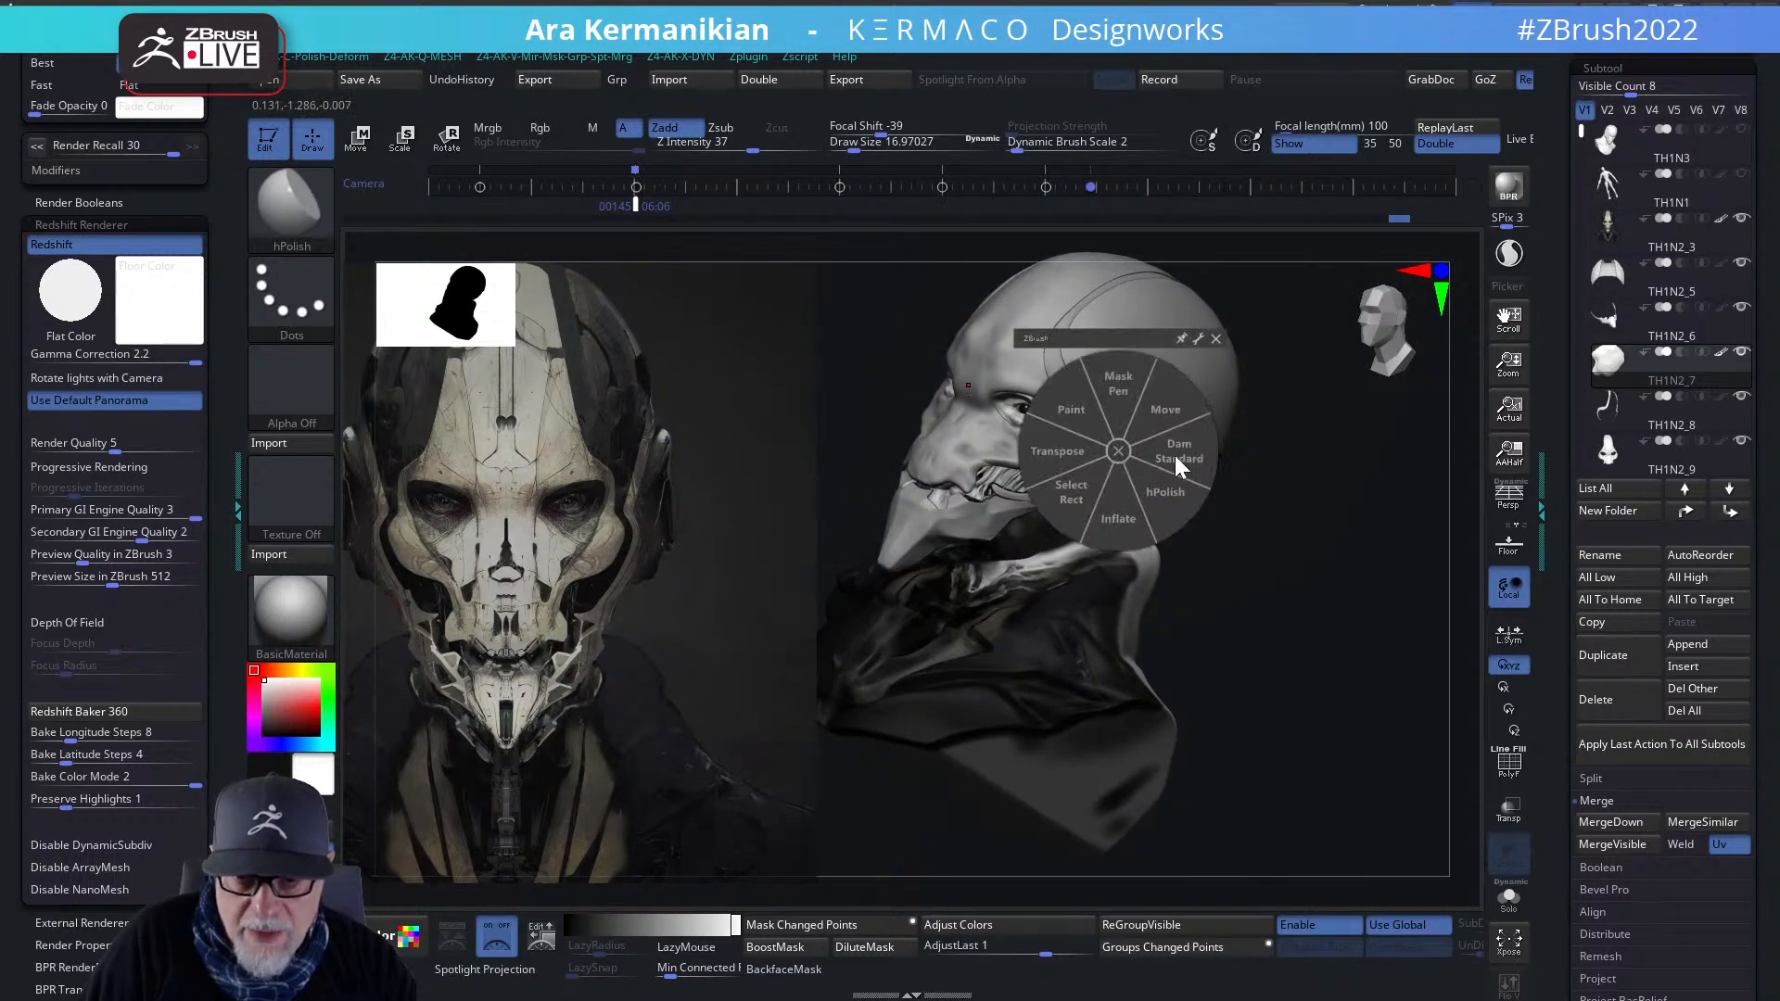
left_click(1188, 454)
key("s")
left_click(1113, 454)
left_click_drag(1110, 443, 1117, 460)
left_click_drag(1348, 515, 1337, 682)
mouse_move(1098, 515)
left_mouse_down()
mouse_move(1067, 509)
mouse_move(1098, 545)
left_mouse_up()
- Set the ear plate's dynamic thickness to 0.002 and divide its mesh
key("ctrl+q")
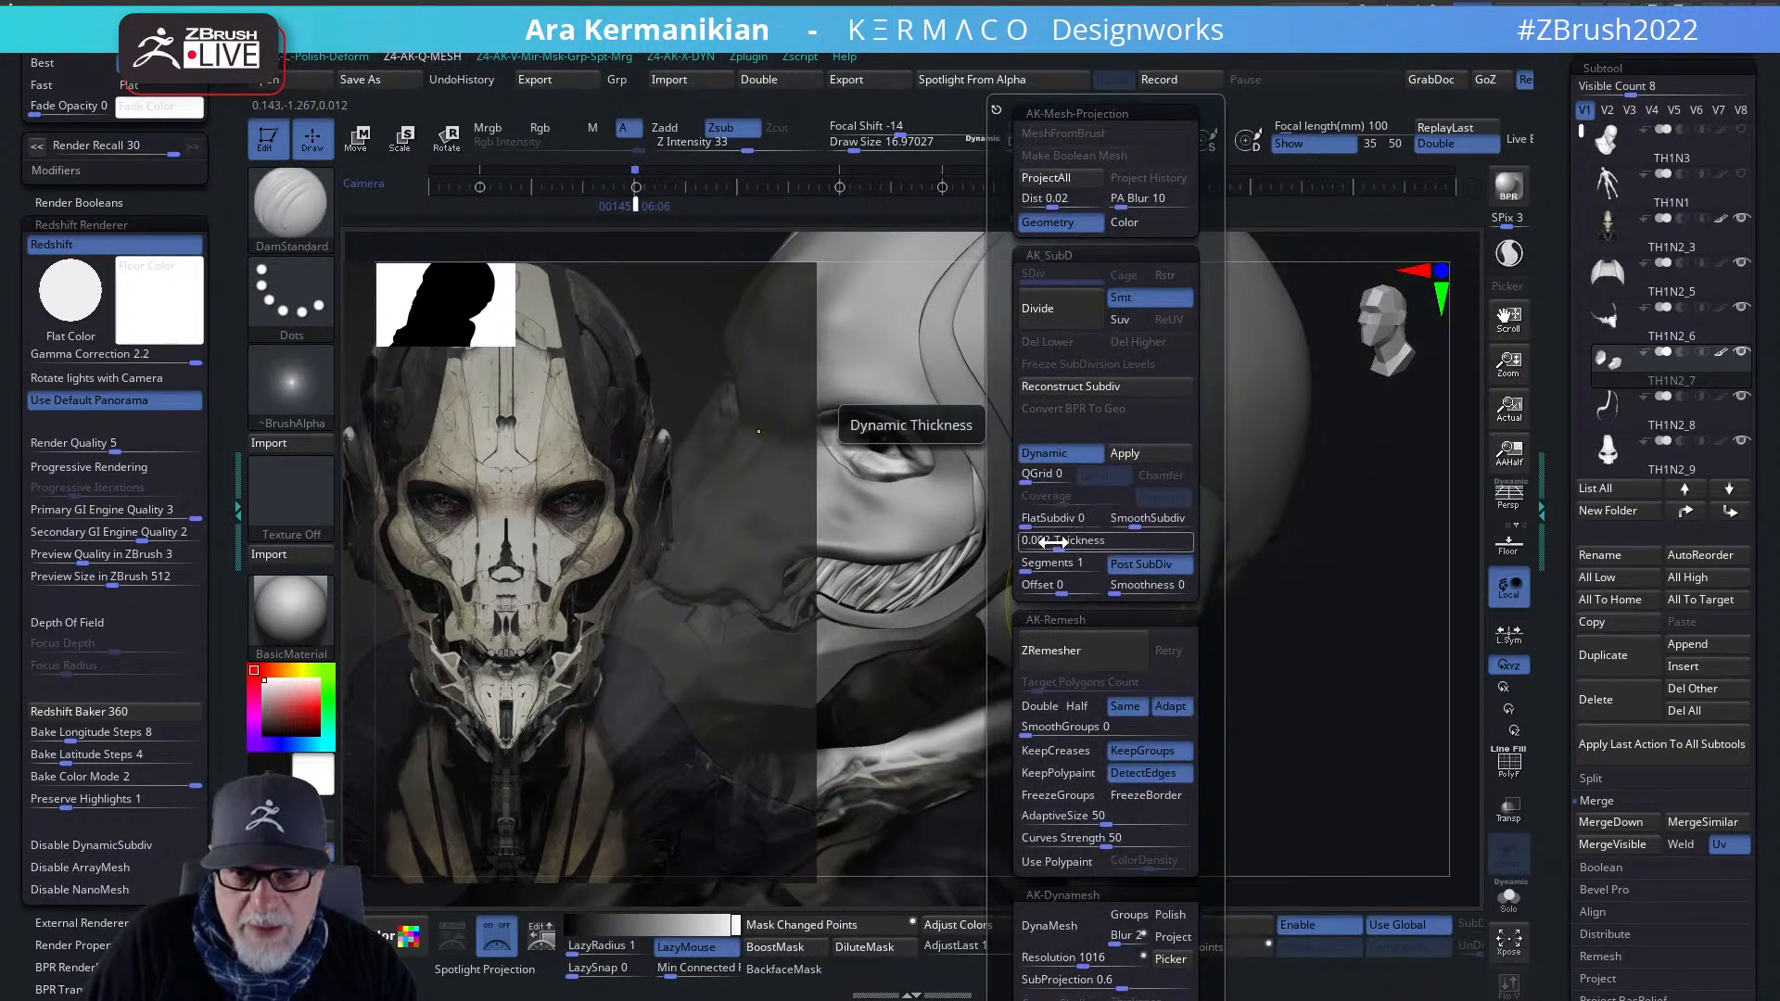
left_click_drag(1061, 542, 1017, 546)
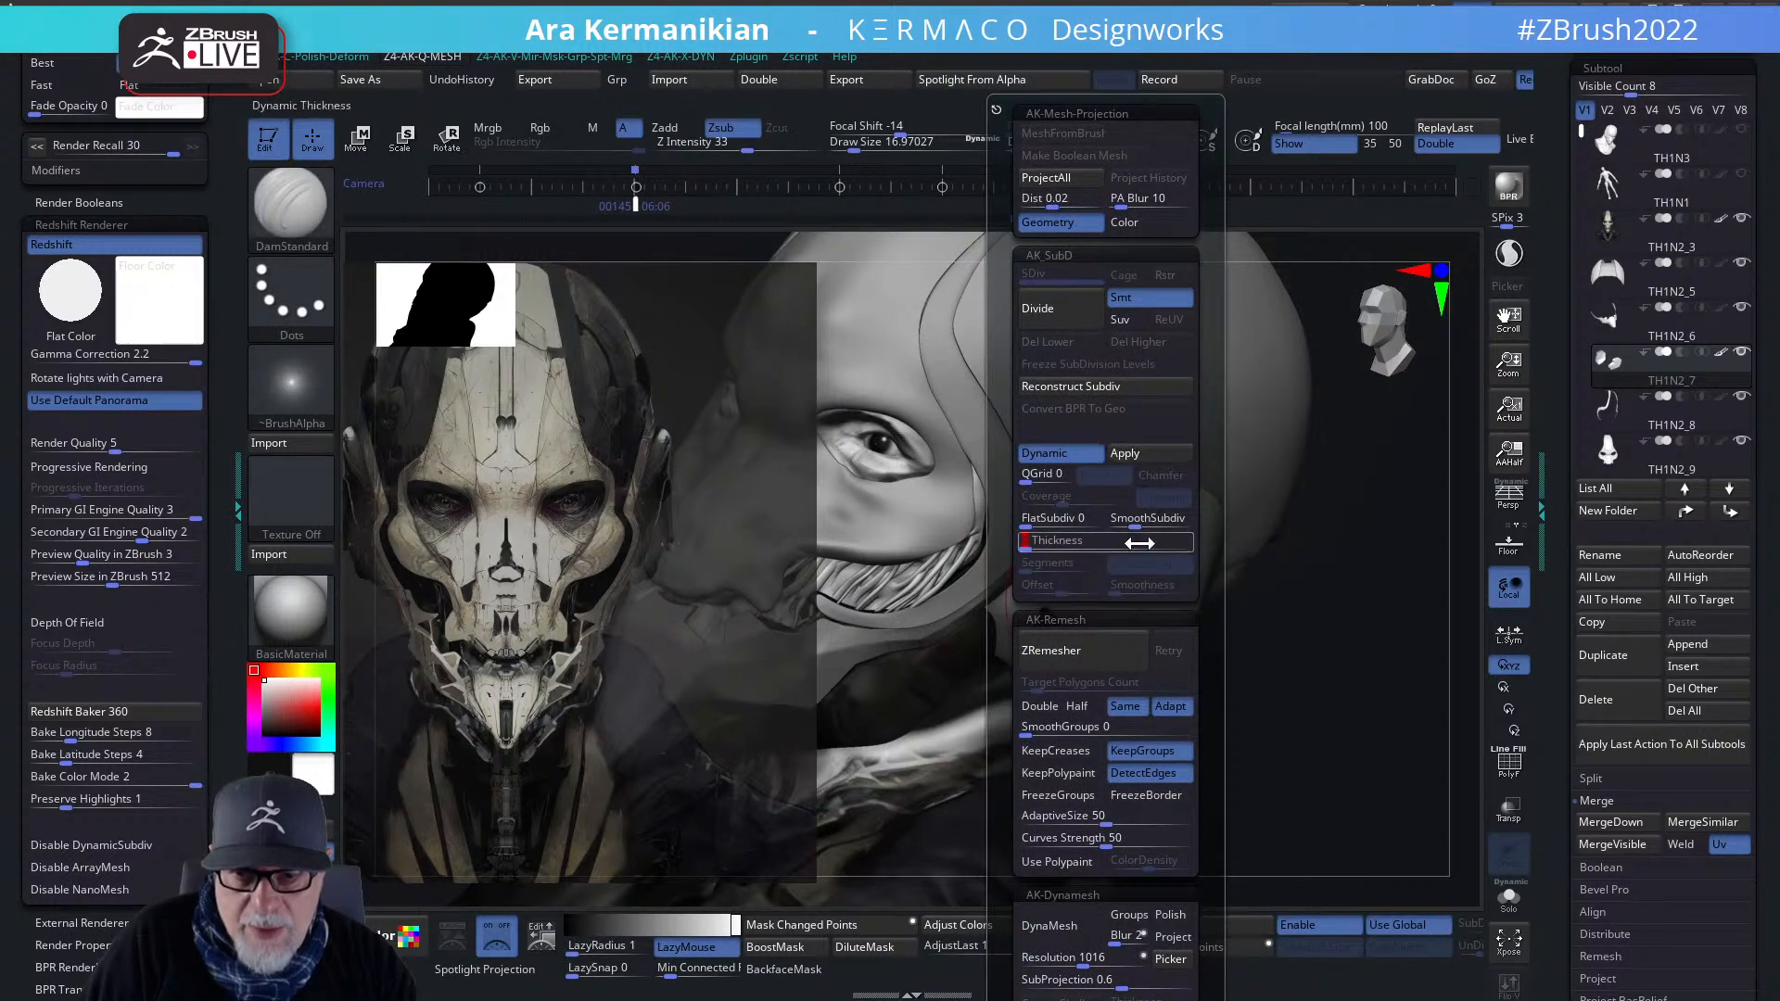
left_click_drag(1040, 545, 1064, 547)
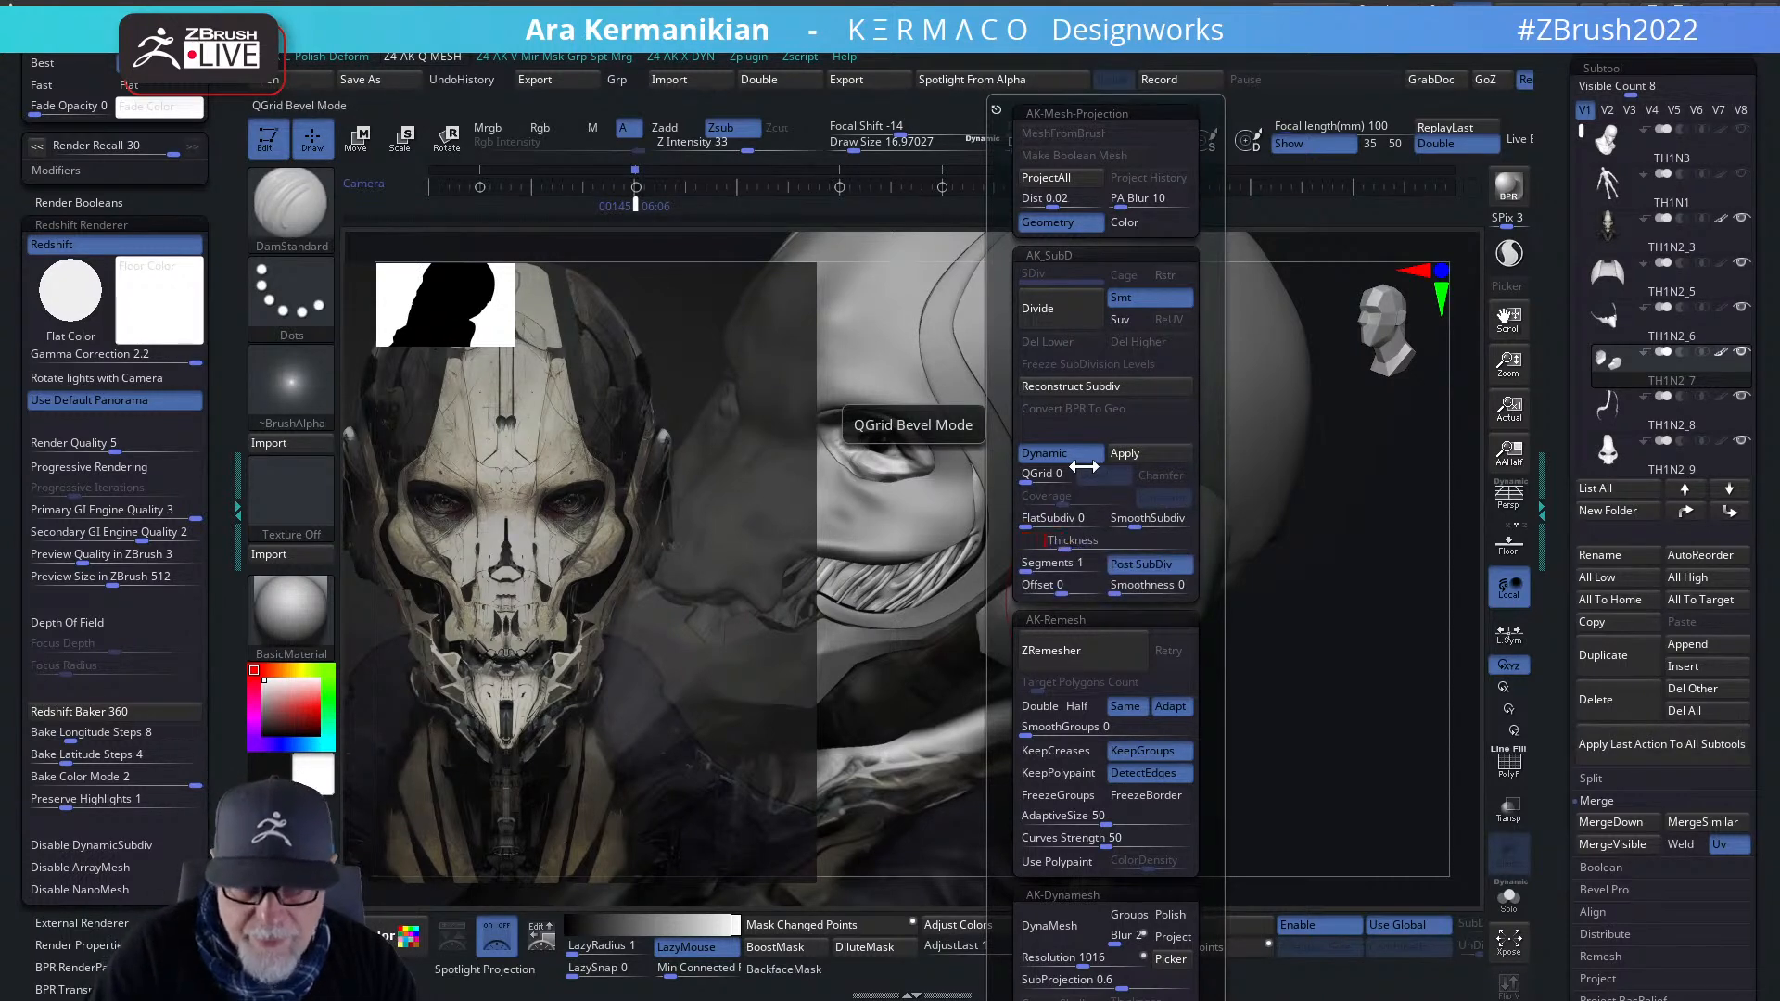
key("ctrl+q")
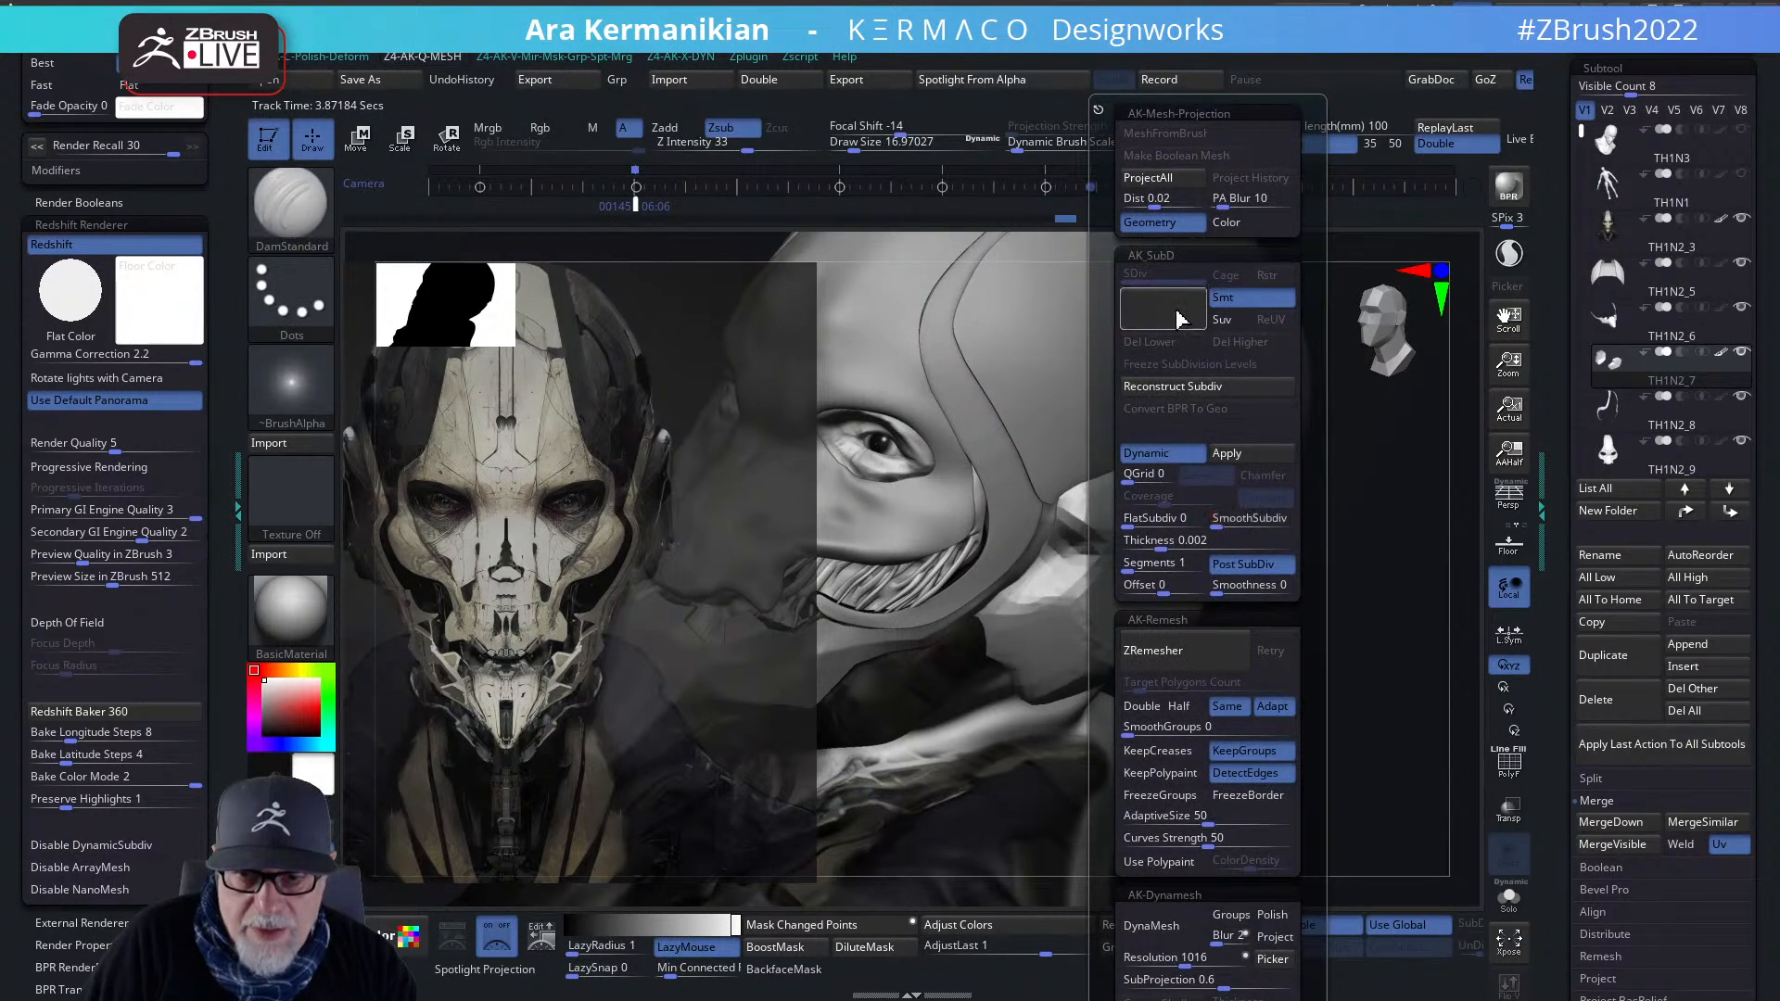
left_click(1171, 309)
- Define the ear plate's upper front corner and upper edge with DamStandard strokes
right_click(1044, 517)
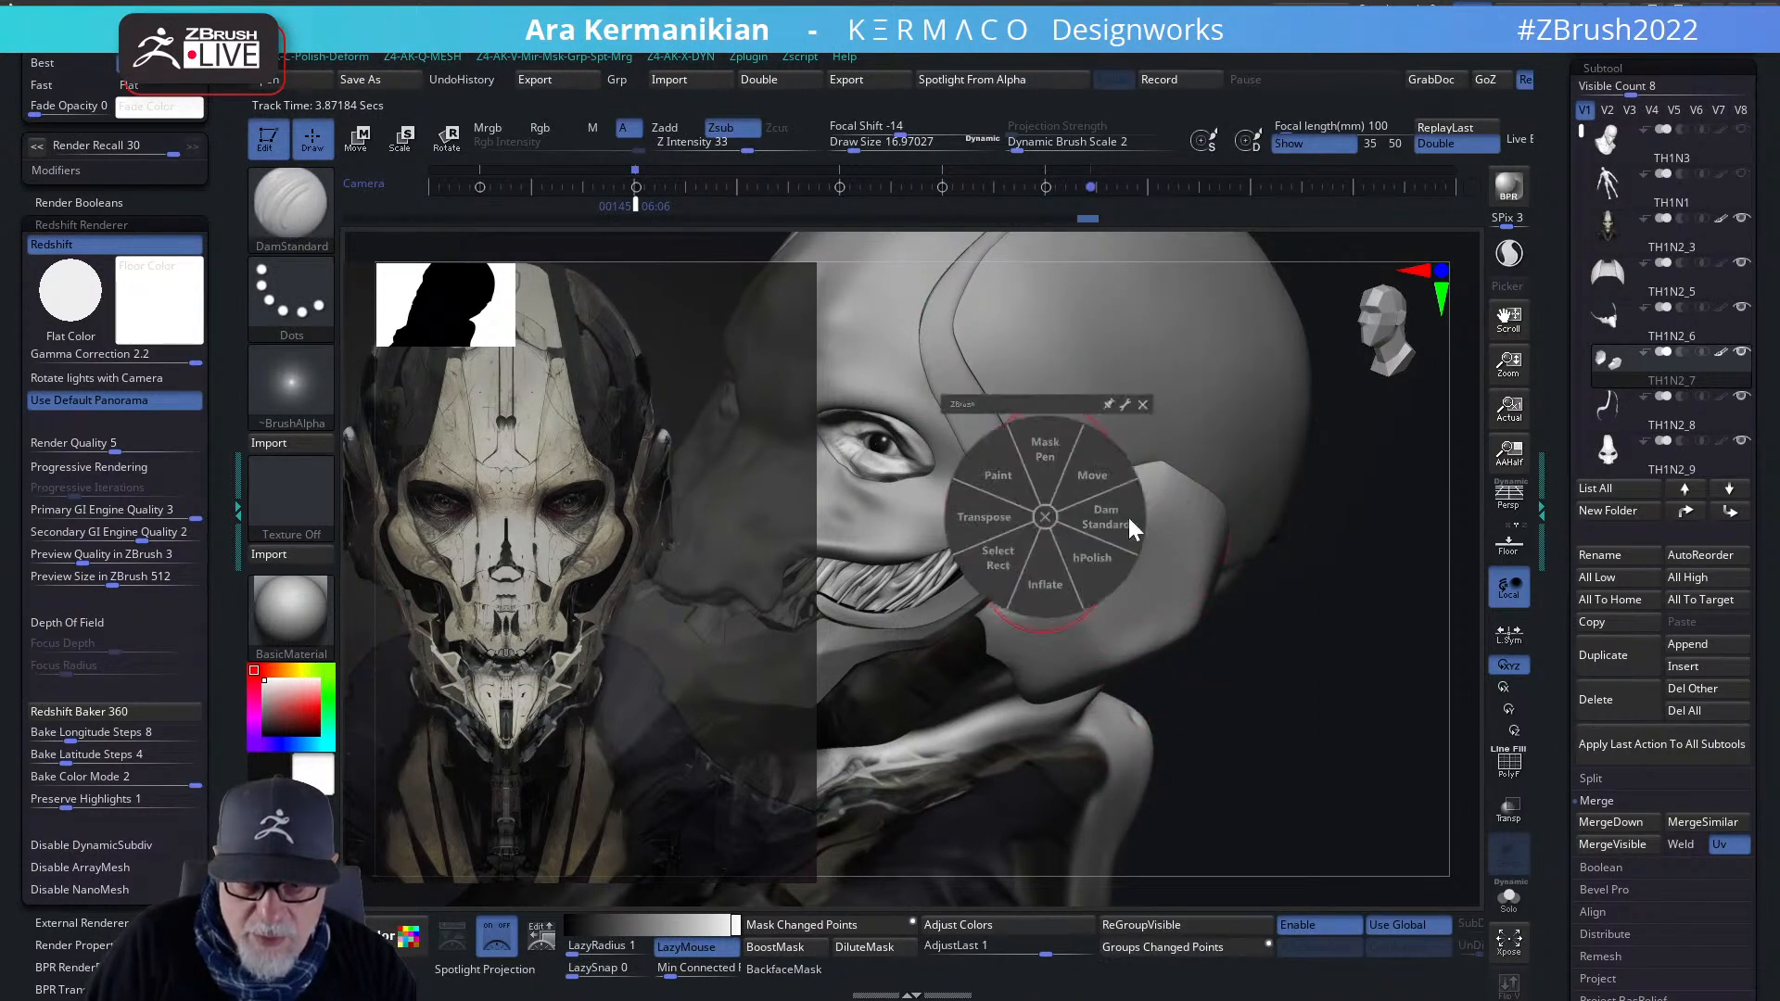
left_click(1097, 526)
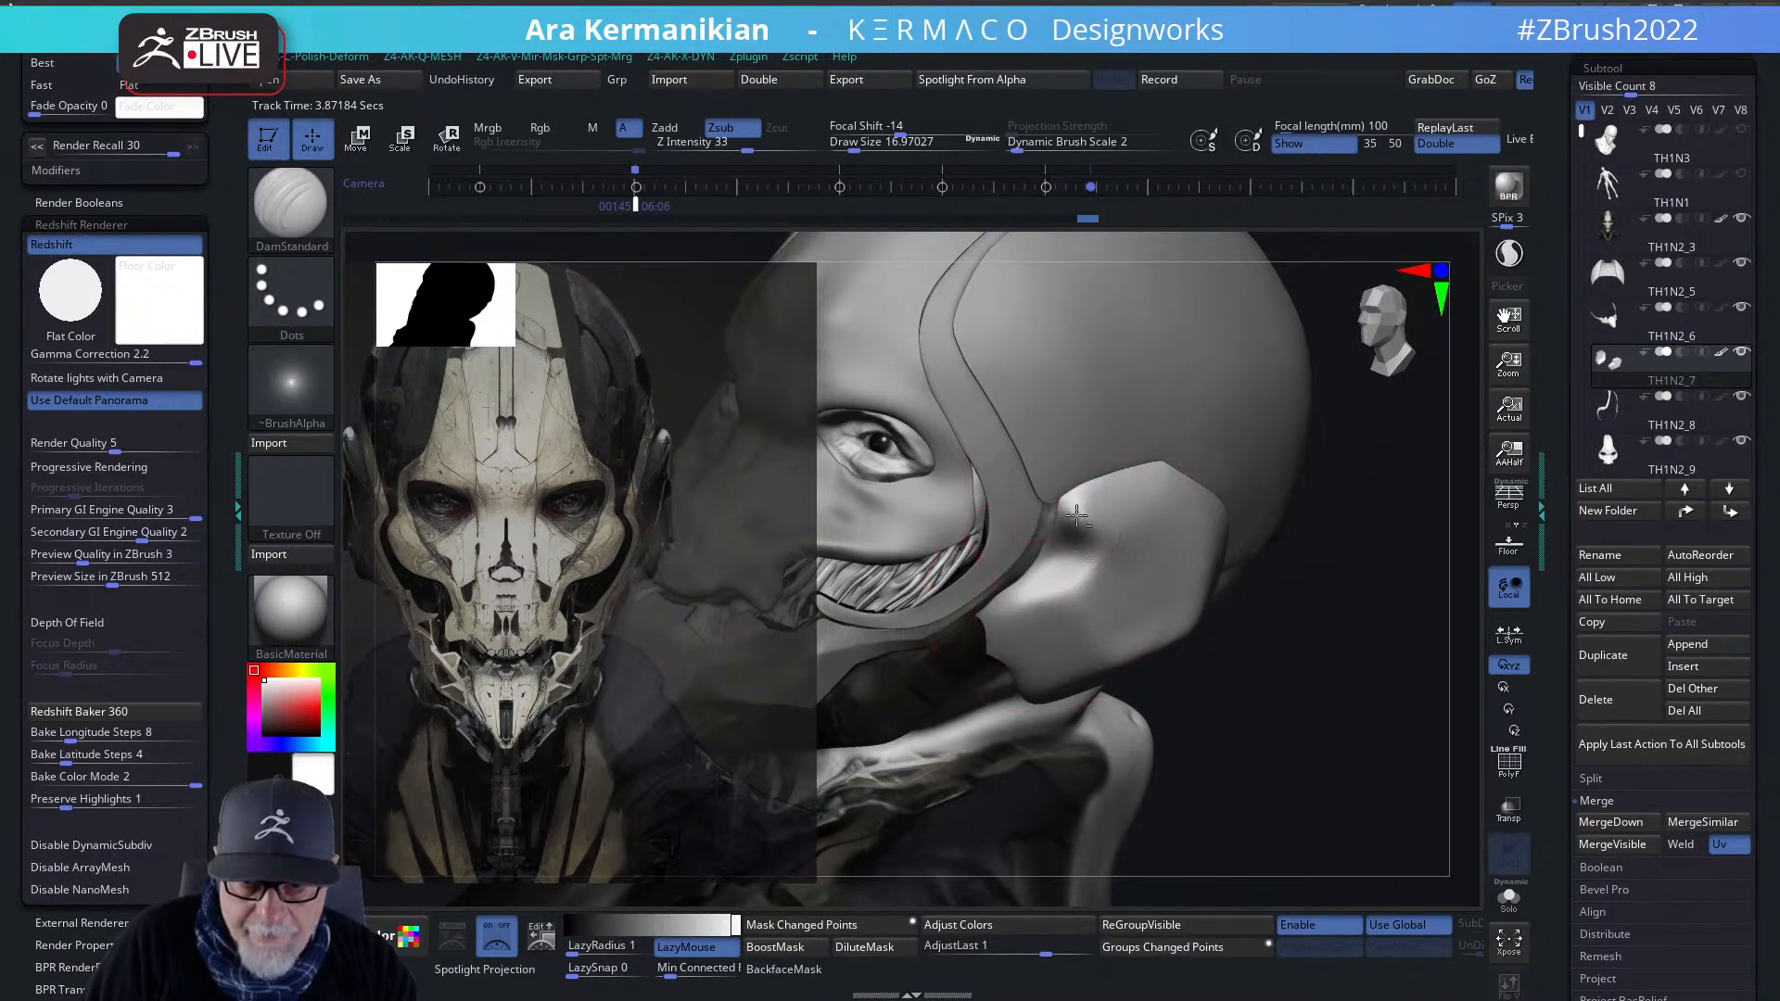
left_click_drag(1090, 485, 1088, 486)
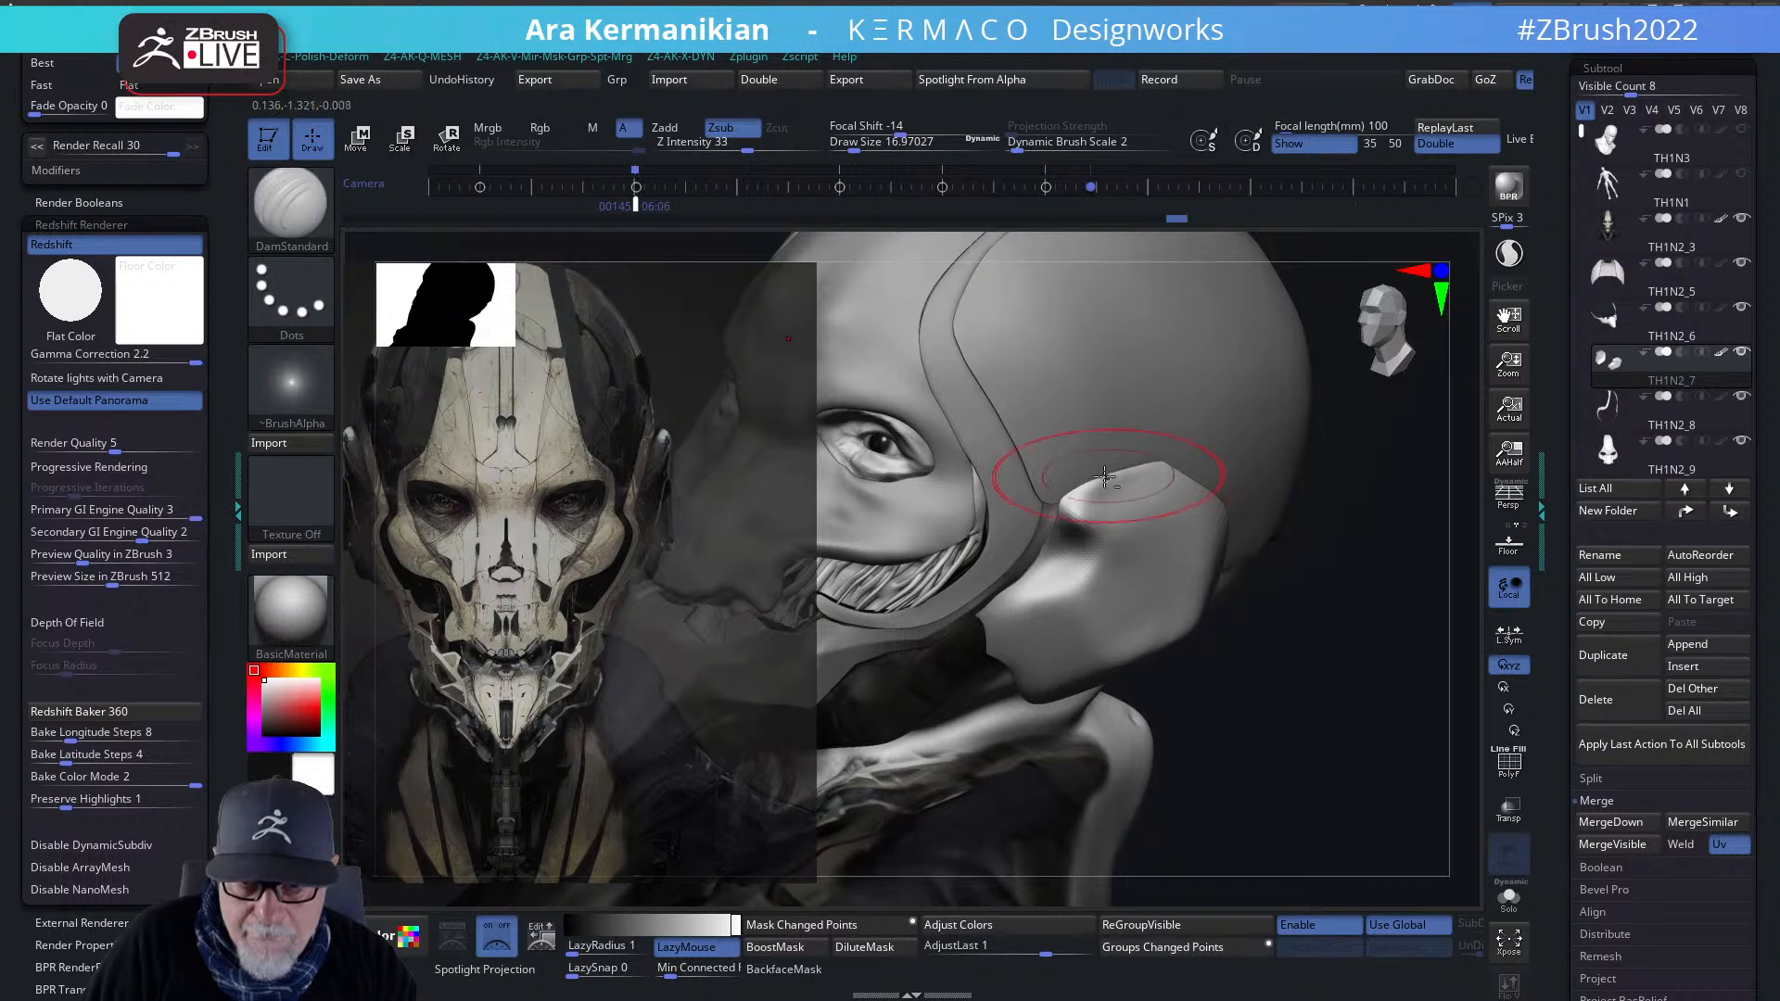
right_click_drag(1156, 461, 1189, 471)
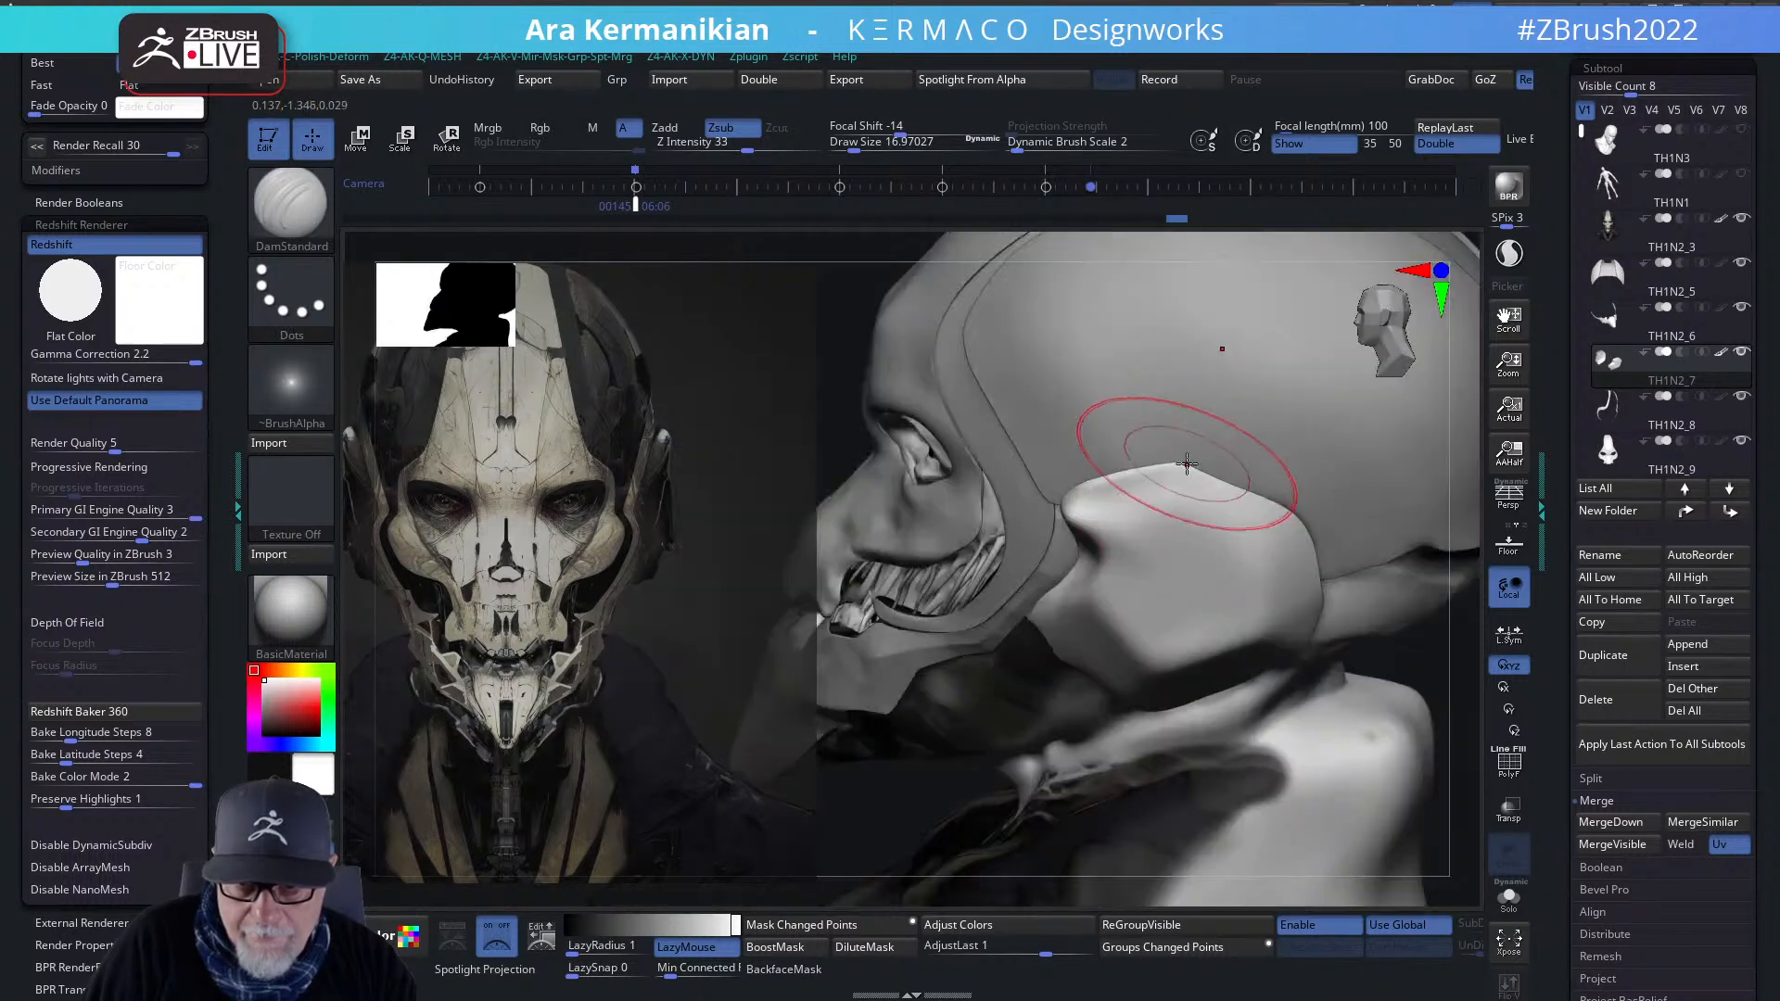
left_click_drag(1256, 499, 1305, 528)
left_click_drag(1165, 469, 1238, 492)
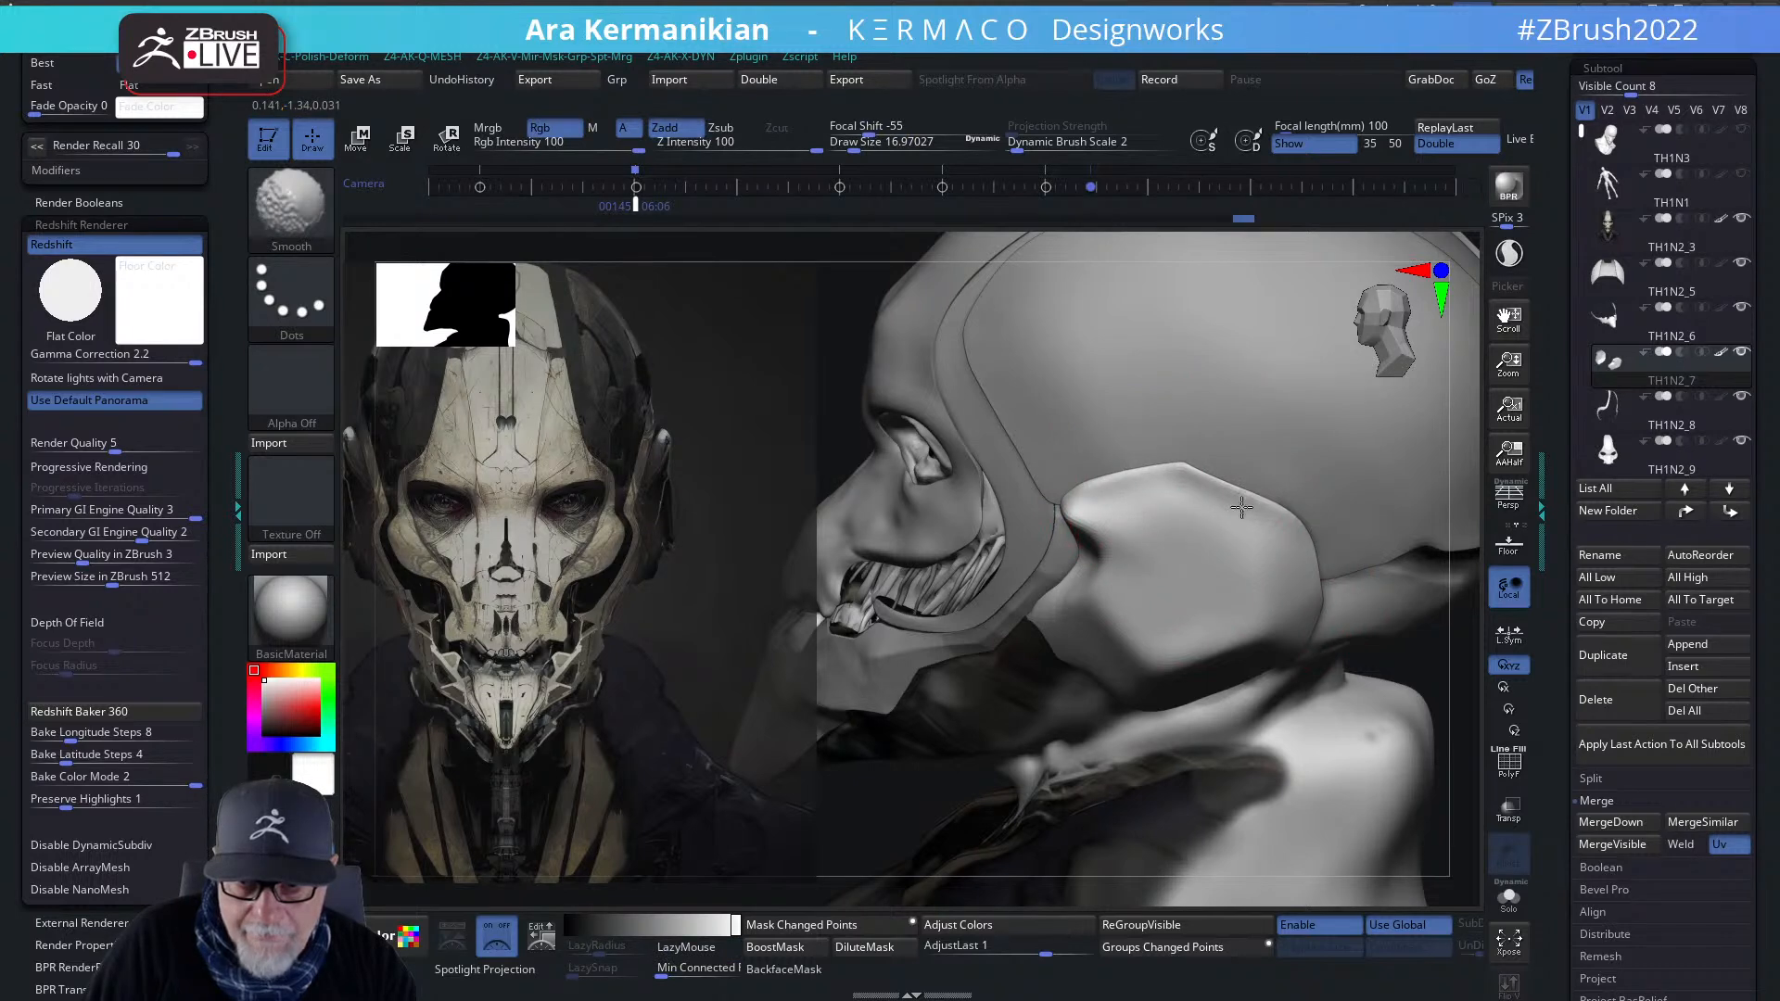
- Smooth the ear plate's outer face and shift the plate slightly inward toward the head with the gizmo
left_click_drag(1174, 599, 1166, 593, "shift")
mouse_move(1468, 718)
left_mouse_down()
mouse_move(1331, 664)
mouse_move(1331, 608)
mouse_move(1283, 584)
mouse_move(1371, 662)
mouse_move(1188, 560)
left_mouse_up()
left_click_drag(1314, 608, 1181, 619, "alt")
key("w")
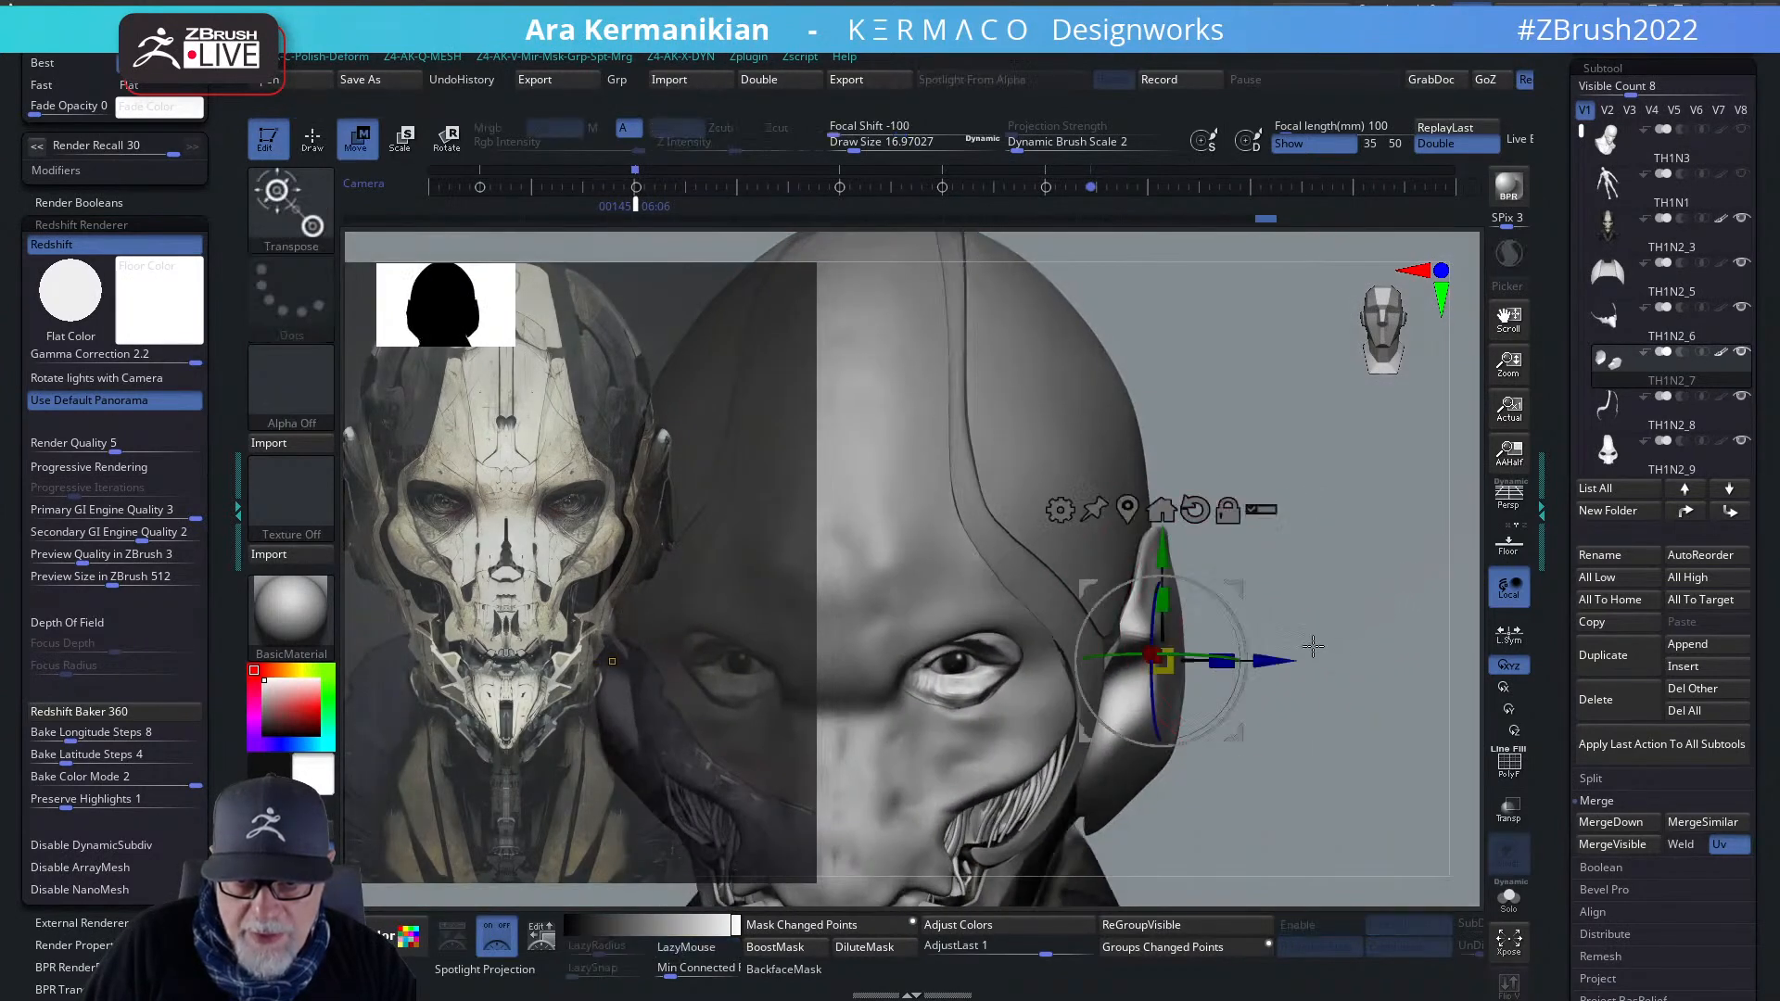
left_click_drag(1362, 663, 1339, 663, "shift")
left_click_drag(1274, 654, 1263, 654)
- Reduce DamStandard to a draw size of about 6.6, stroke along the ear plate's upper rear edge, and undo the last stroke
mouse_move(1378, 636)
left_mouse_down()
mouse_move(1323, 642)
mouse_move(1081, 565)
mouse_move(1041, 445)
left_mouse_up()
key("q")
right_click(1060, 572)
left_click(1135, 572)
key("s")
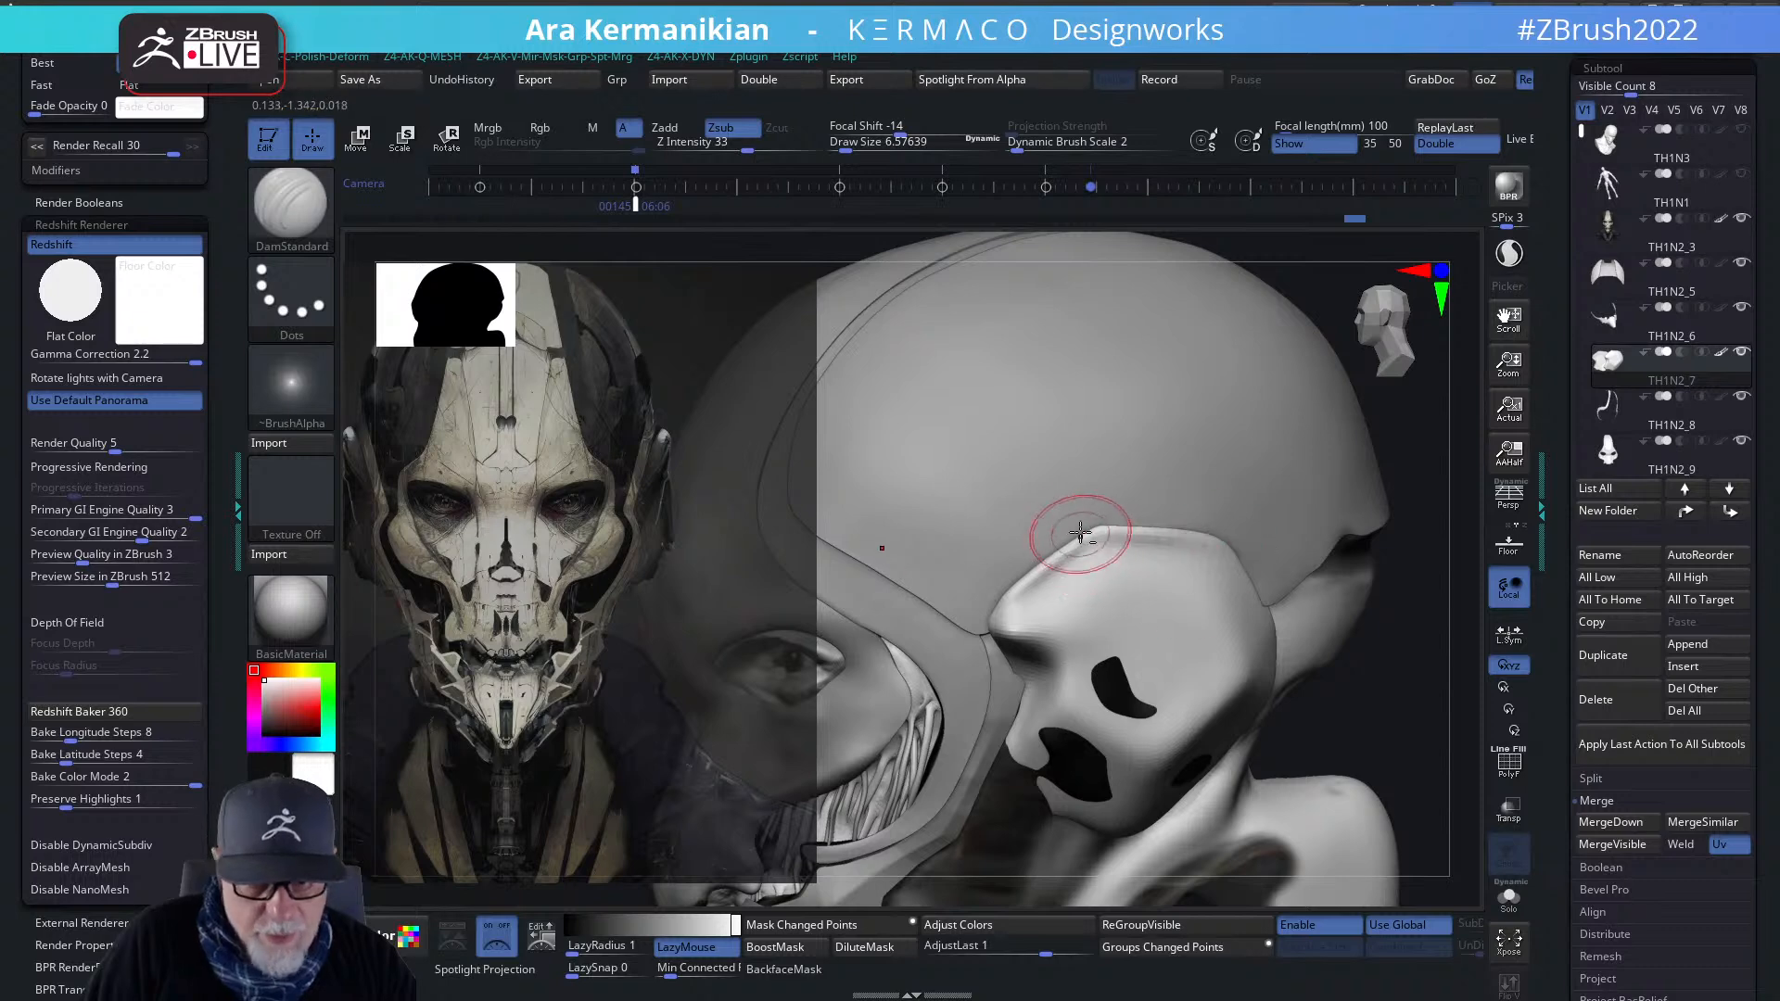
mouse_move(1409, 697)
left_mouse_down()
mouse_move(1181, 560)
mouse_move(1221, 531)
left_mouse_up()
left_click_drag(1219, 530, 1277, 616)
key("ctrl+z")
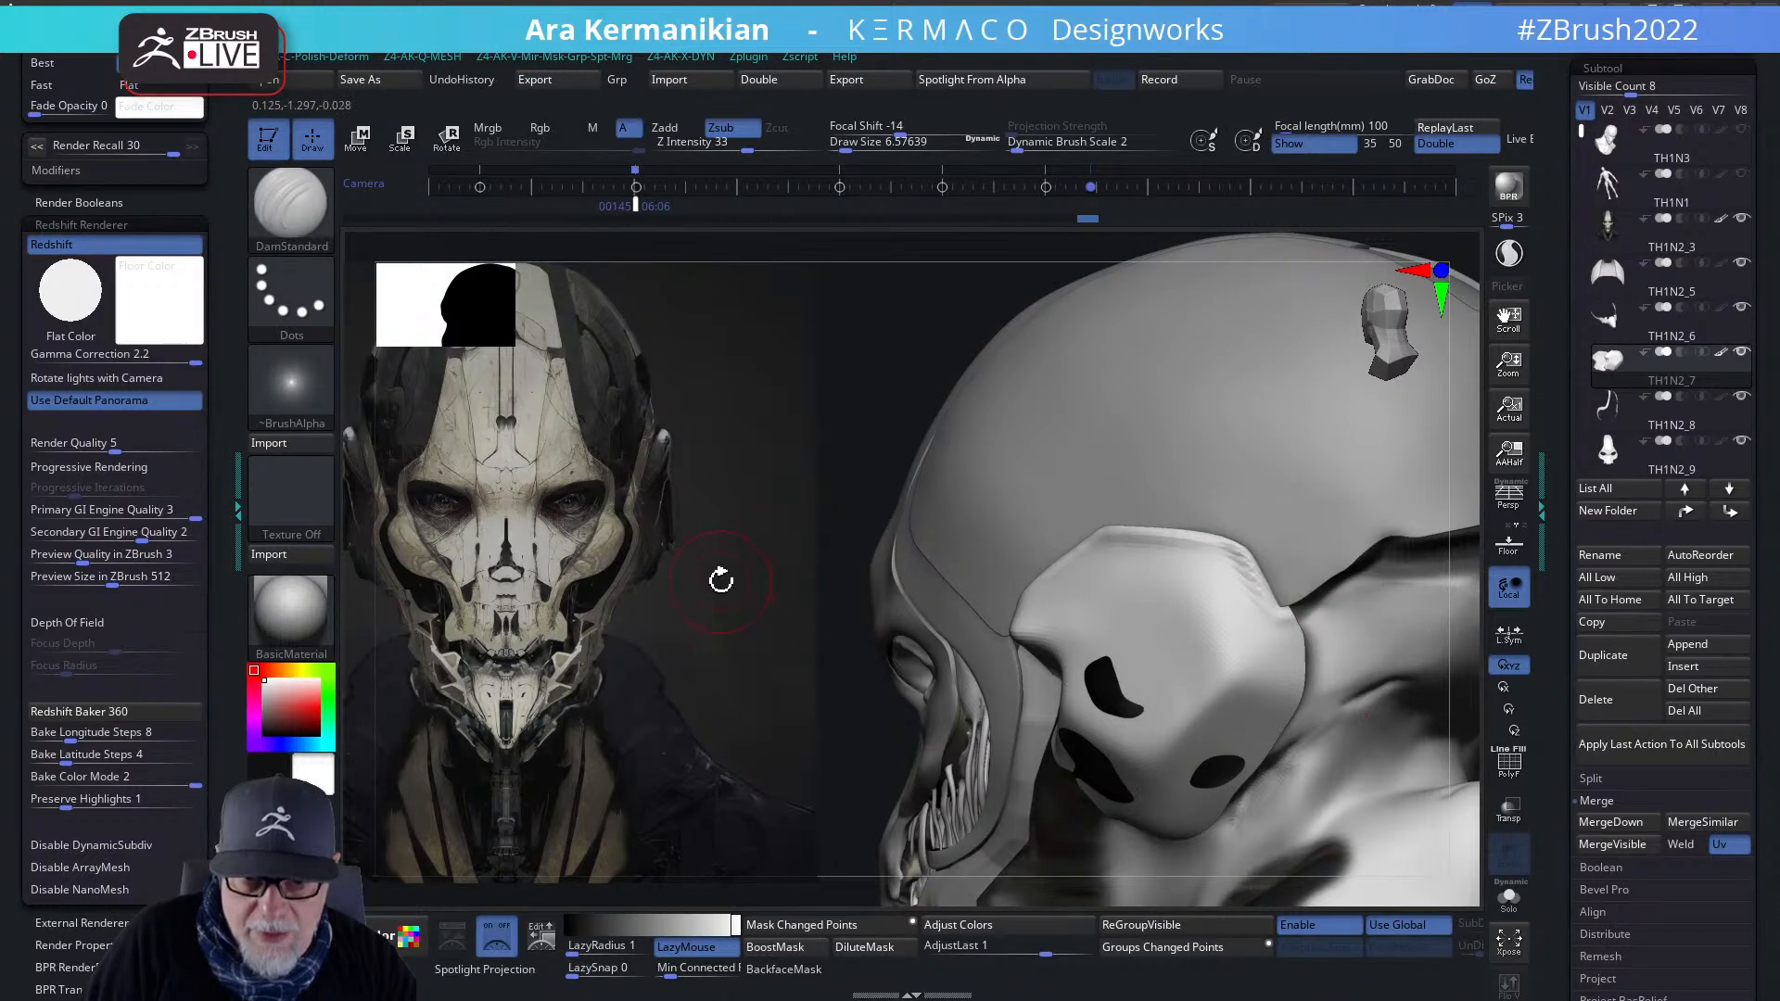
- Soften the ear plate's upper edge with Smooth brush strokes from three-quarter views
left_click_drag(898, 429, 815, 445, "alt")
mouse_move(1215, 430)
left_mouse_down()
mouse_move(1269, 379)
mouse_move(1153, 385)
mouse_move(1149, 445)
left_mouse_up()
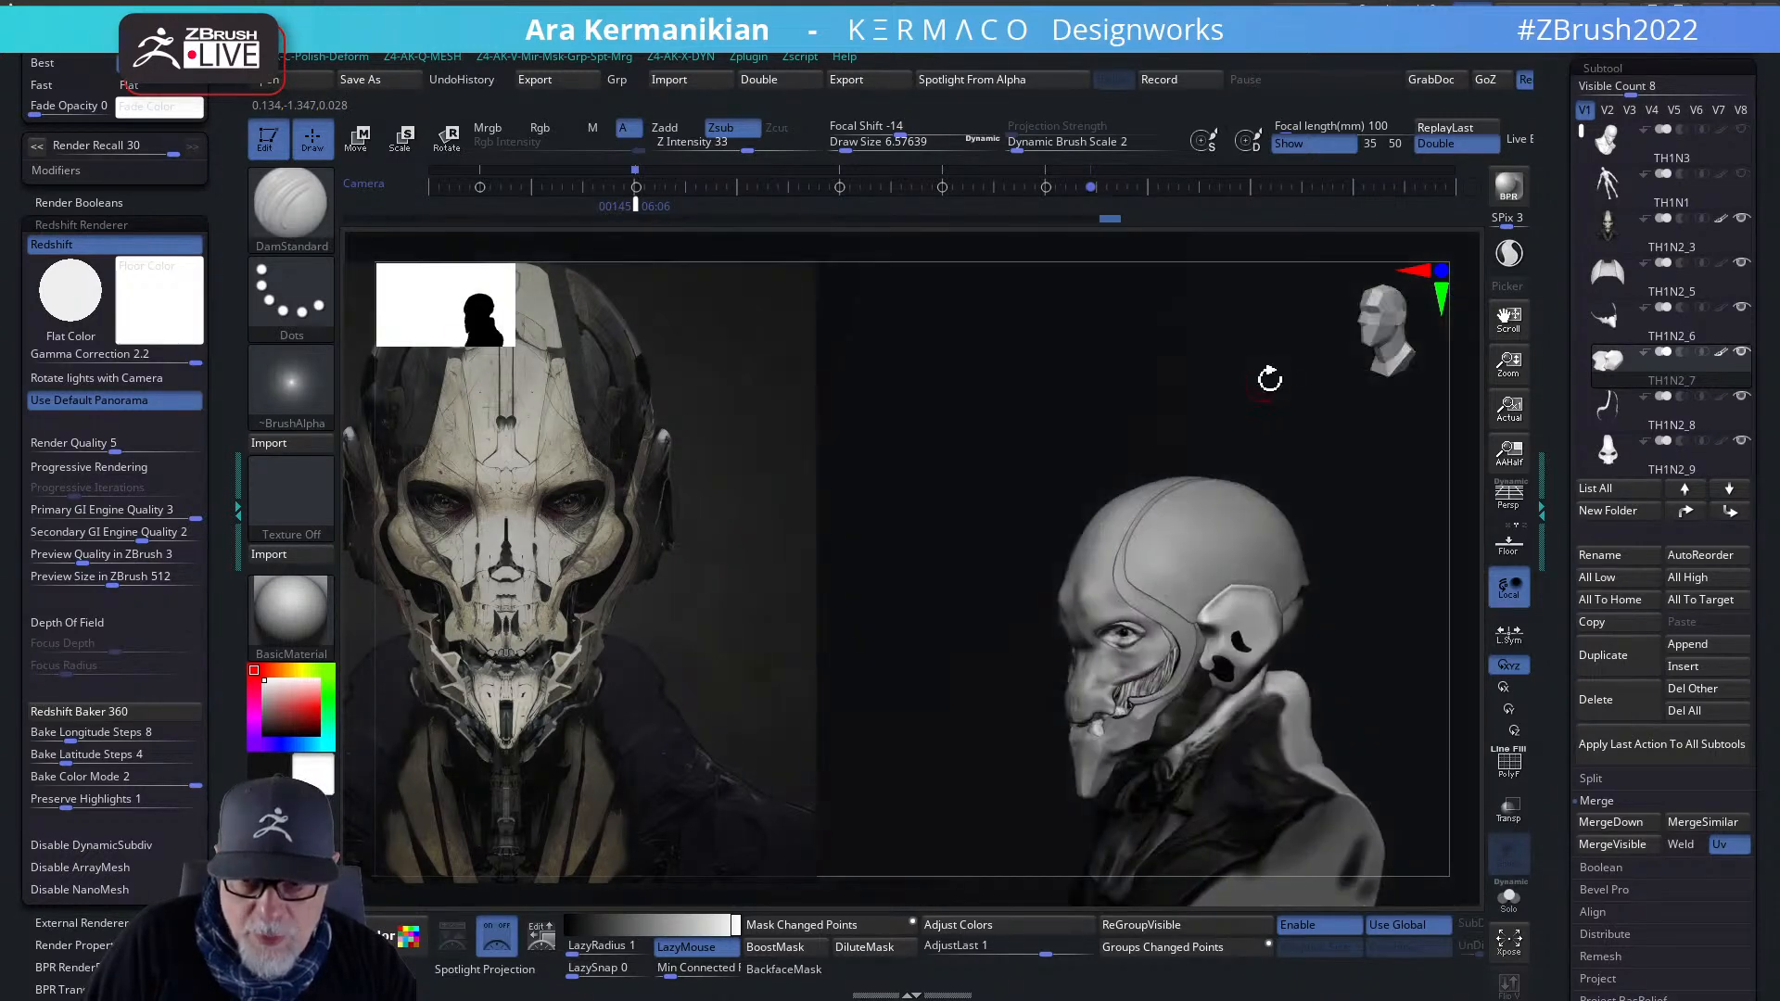
left_click_drag(1014, 610, 1025, 586, "shift")
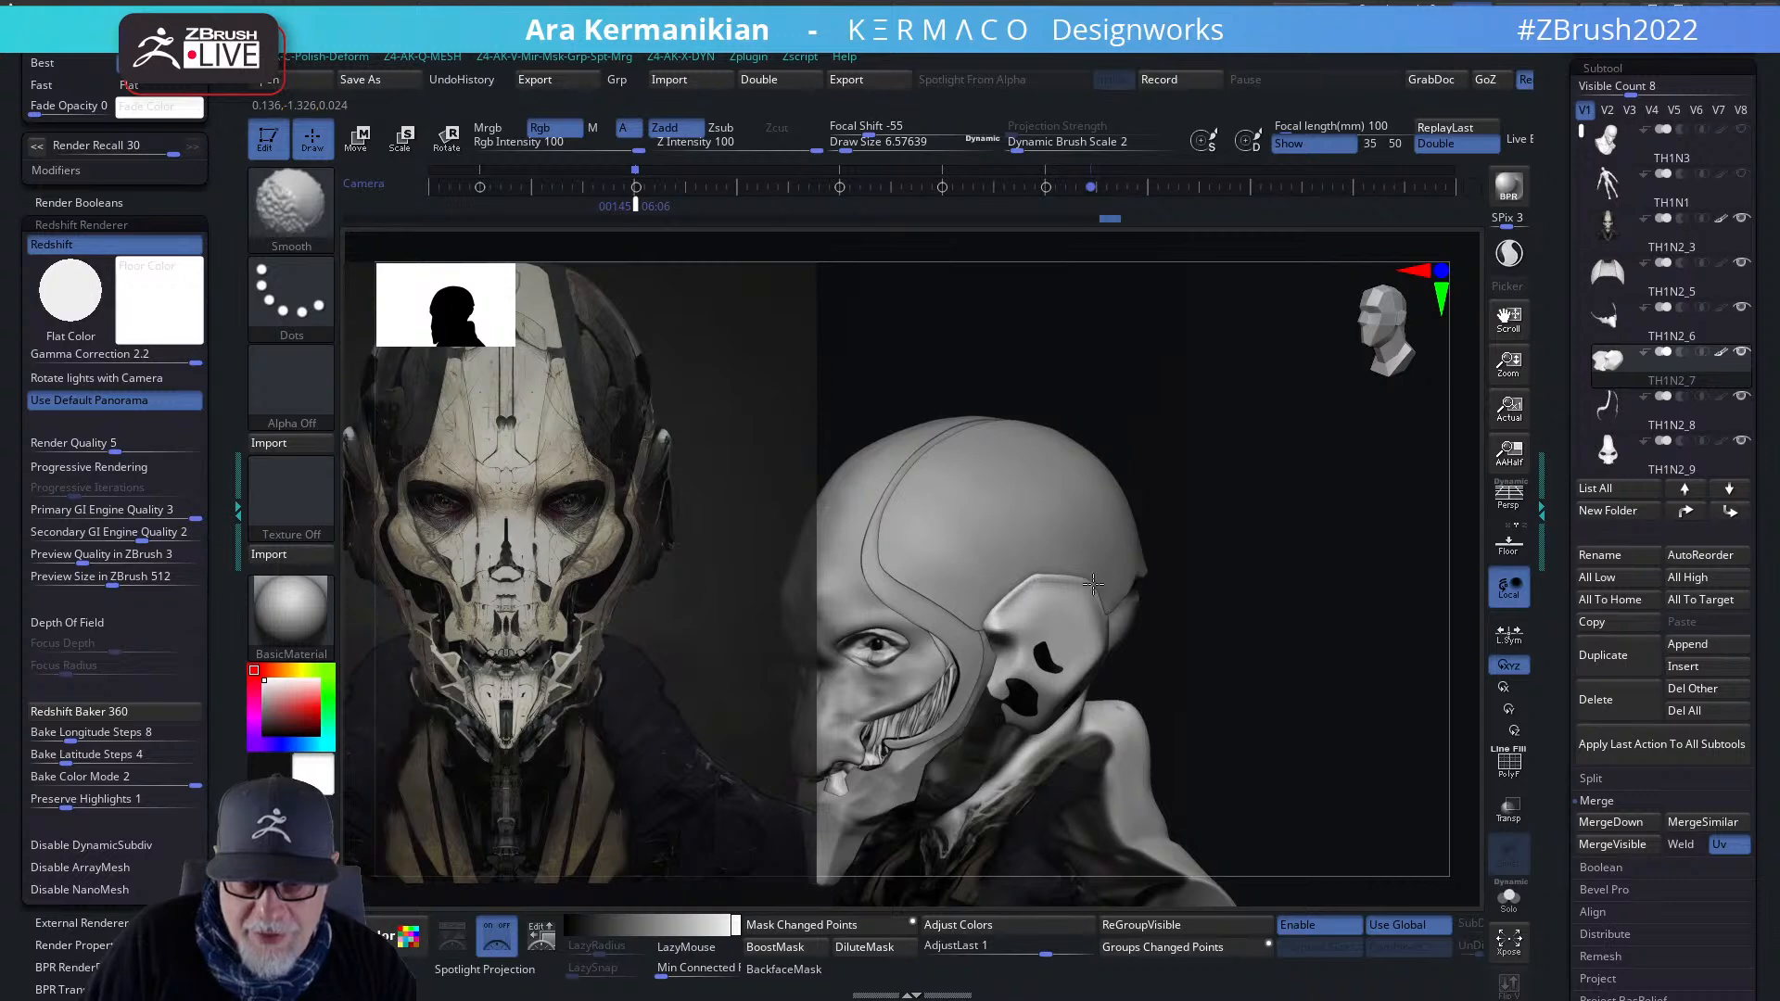
left_click_drag(1189, 716, 1272, 630)
left_click_drag(1016, 582, 1023, 602, "shift")
- Carve a notch into the ear plate's upper front edge beside the skull seam with DamStandard
left_click_drag(1296, 648, 1011, 621)
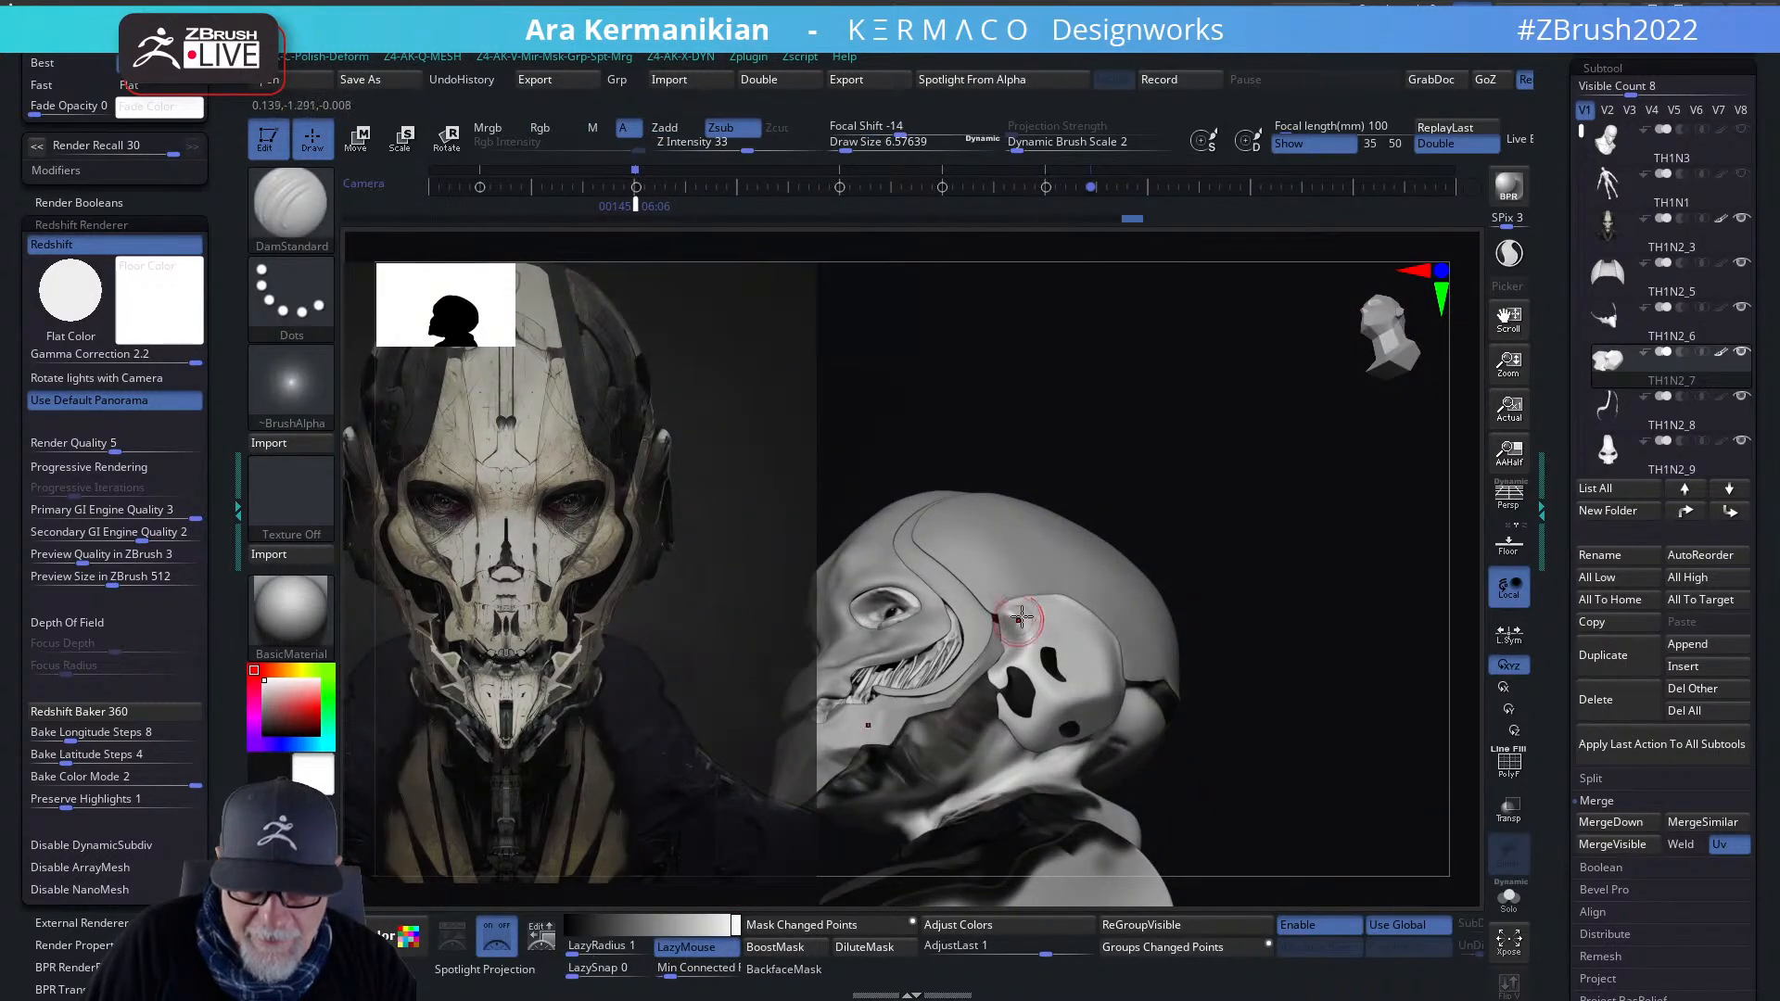
left_click_drag(1359, 669, 1404, 674)
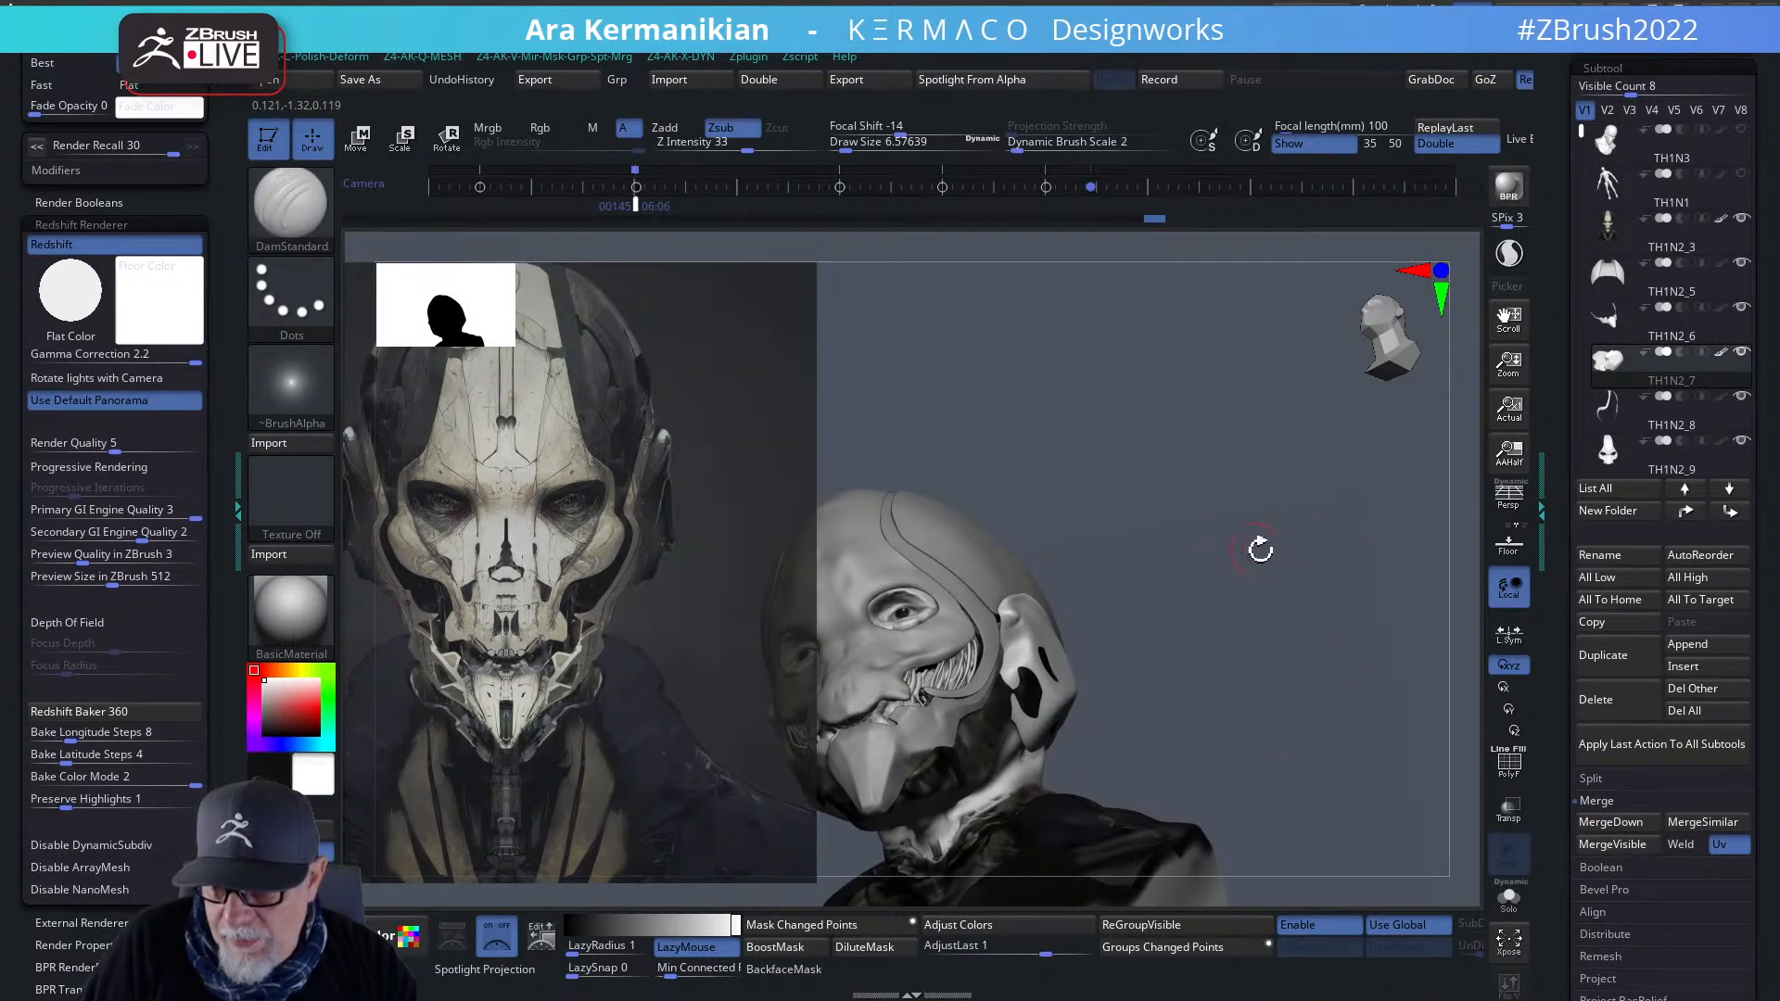
left_click_drag(1316, 617, 1277, 605)
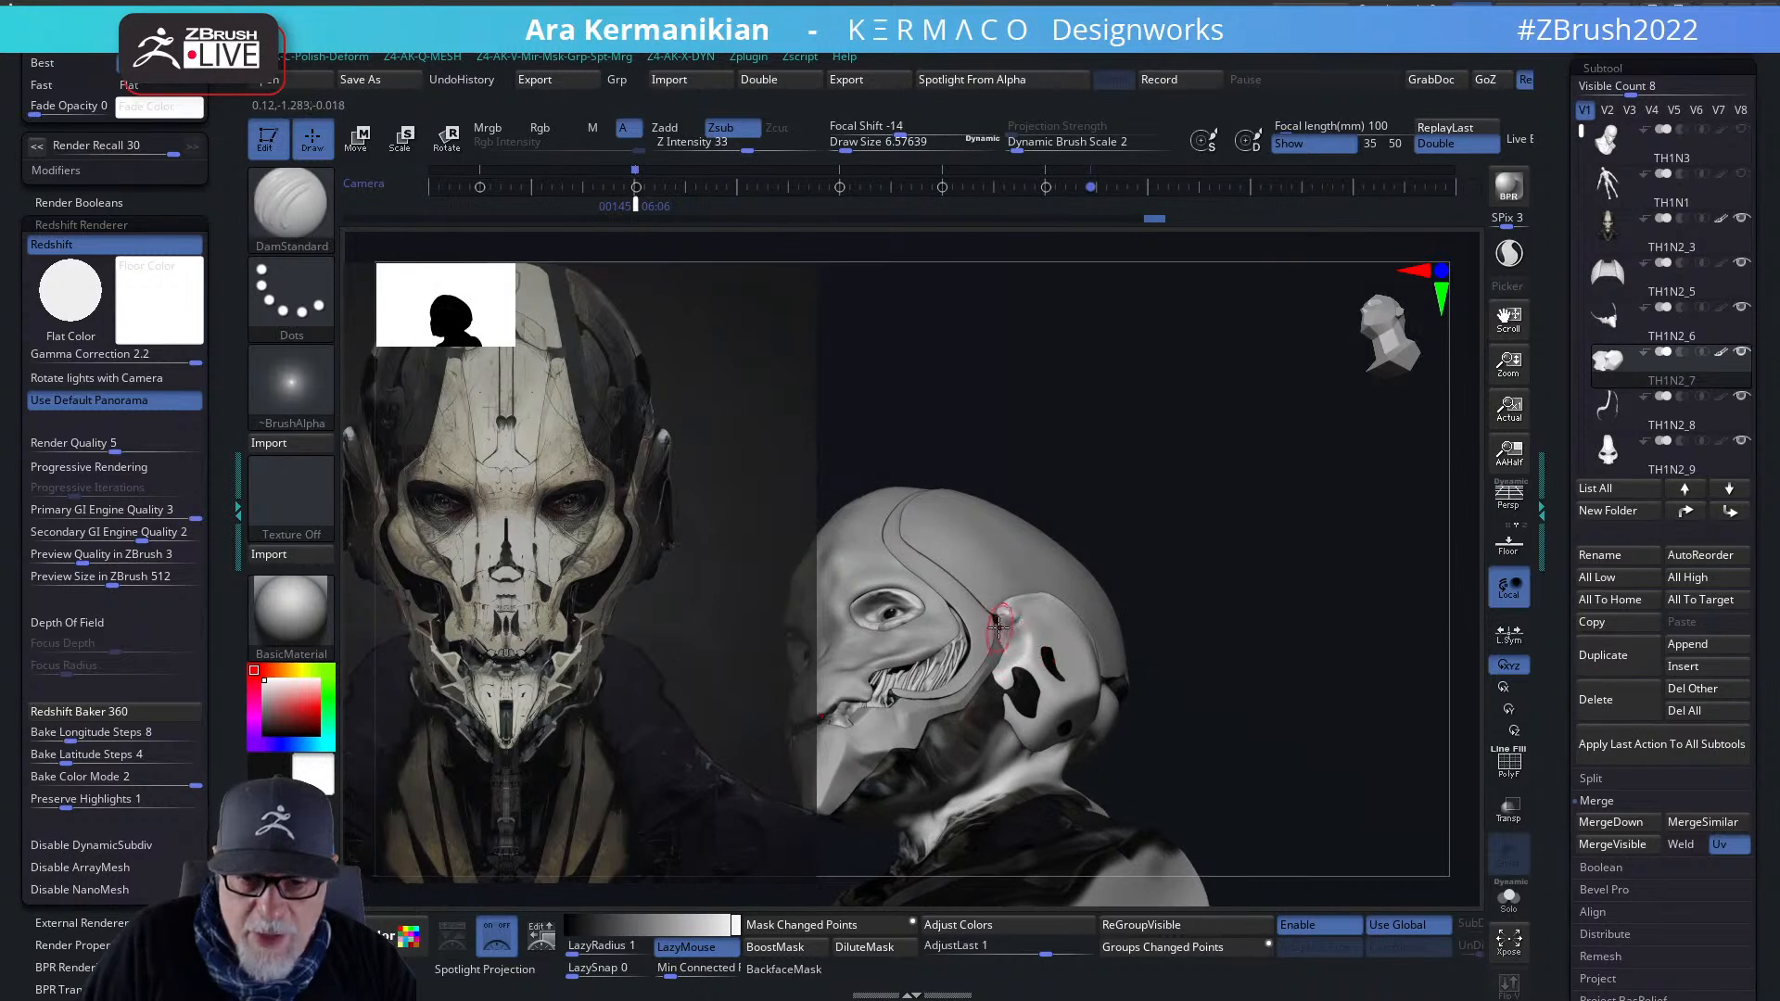
left_click_drag(1002, 624, 1011, 634)
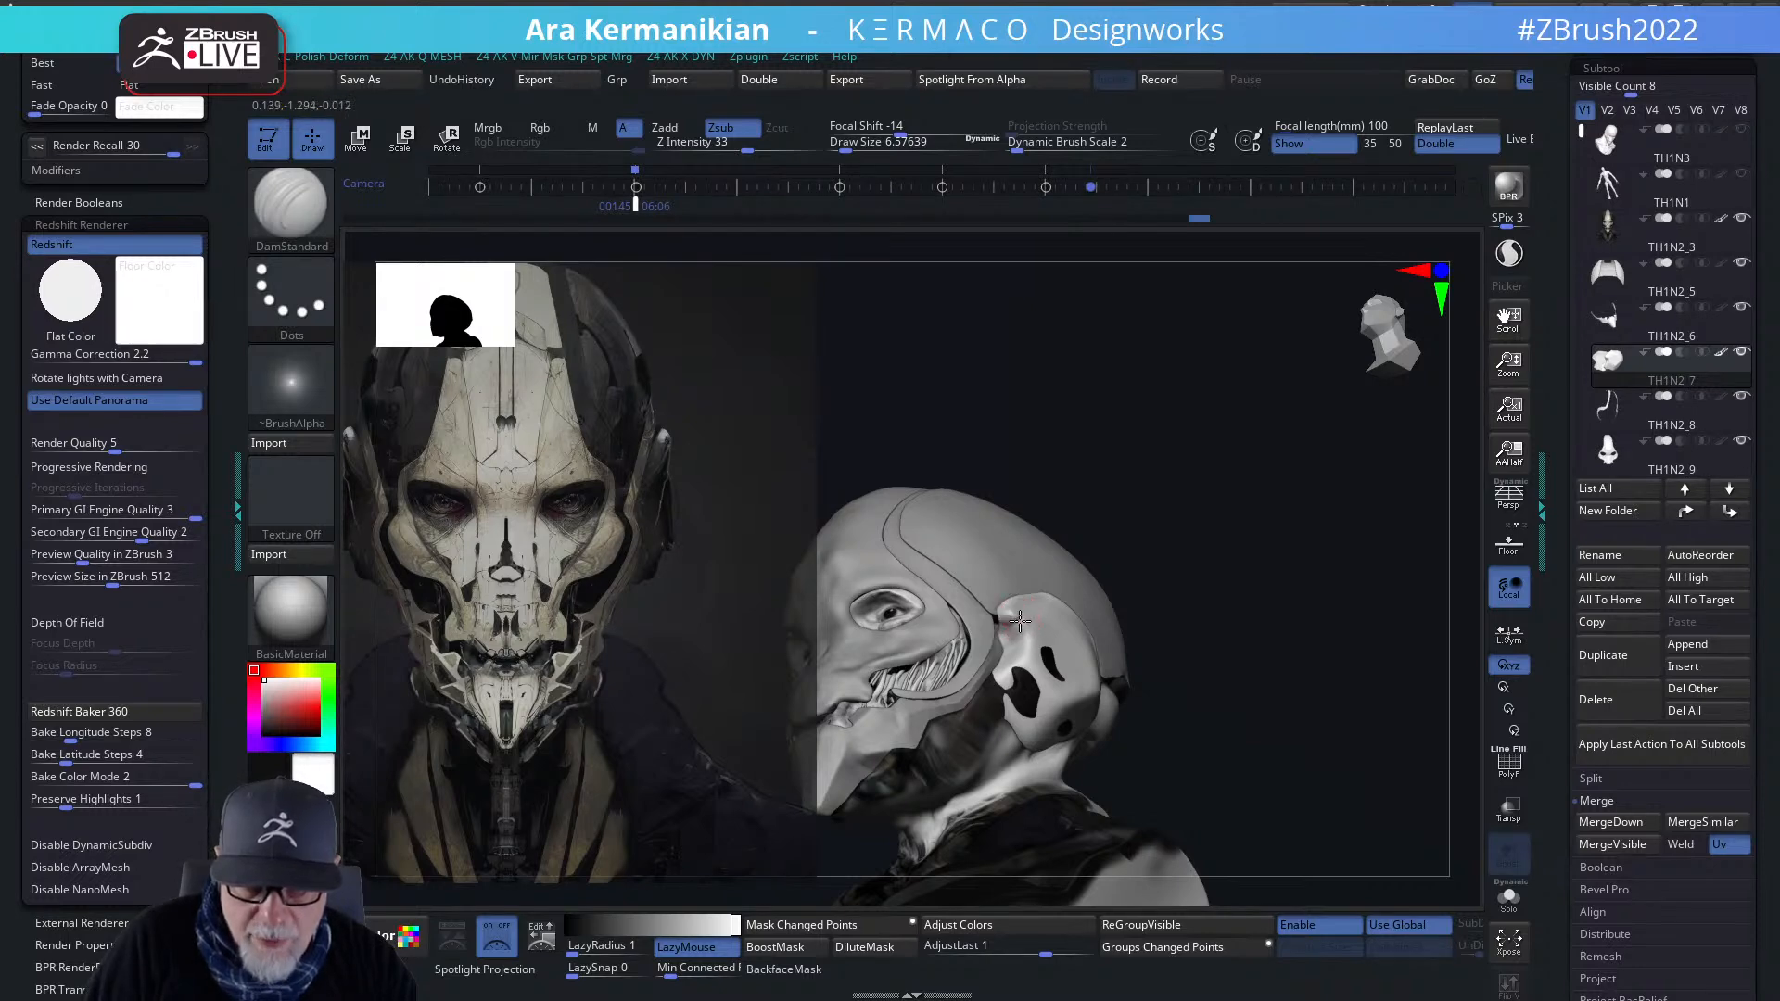
left_click_drag(1294, 578, 1196, 586)
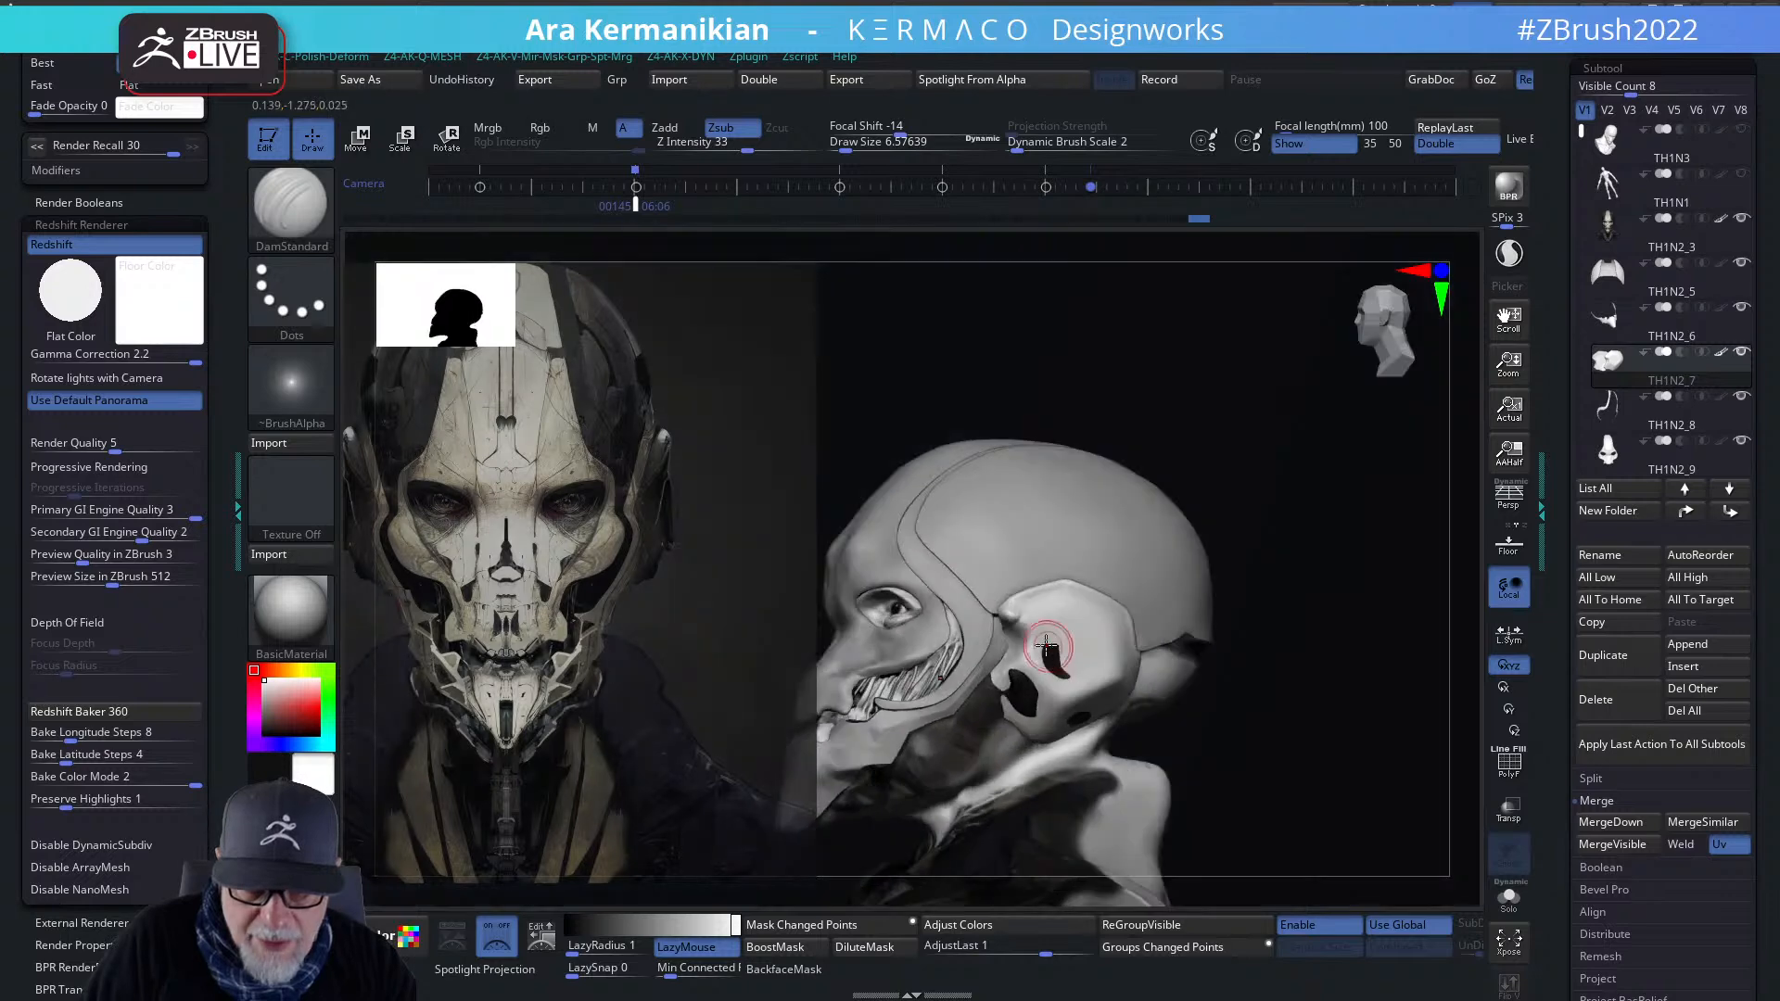
left_click_drag(1021, 624, 1031, 627)
mouse_move(1351, 617)
left_mouse_down()
mouse_move(1495, 584)
mouse_move(1331, 695)
left_mouse_up()
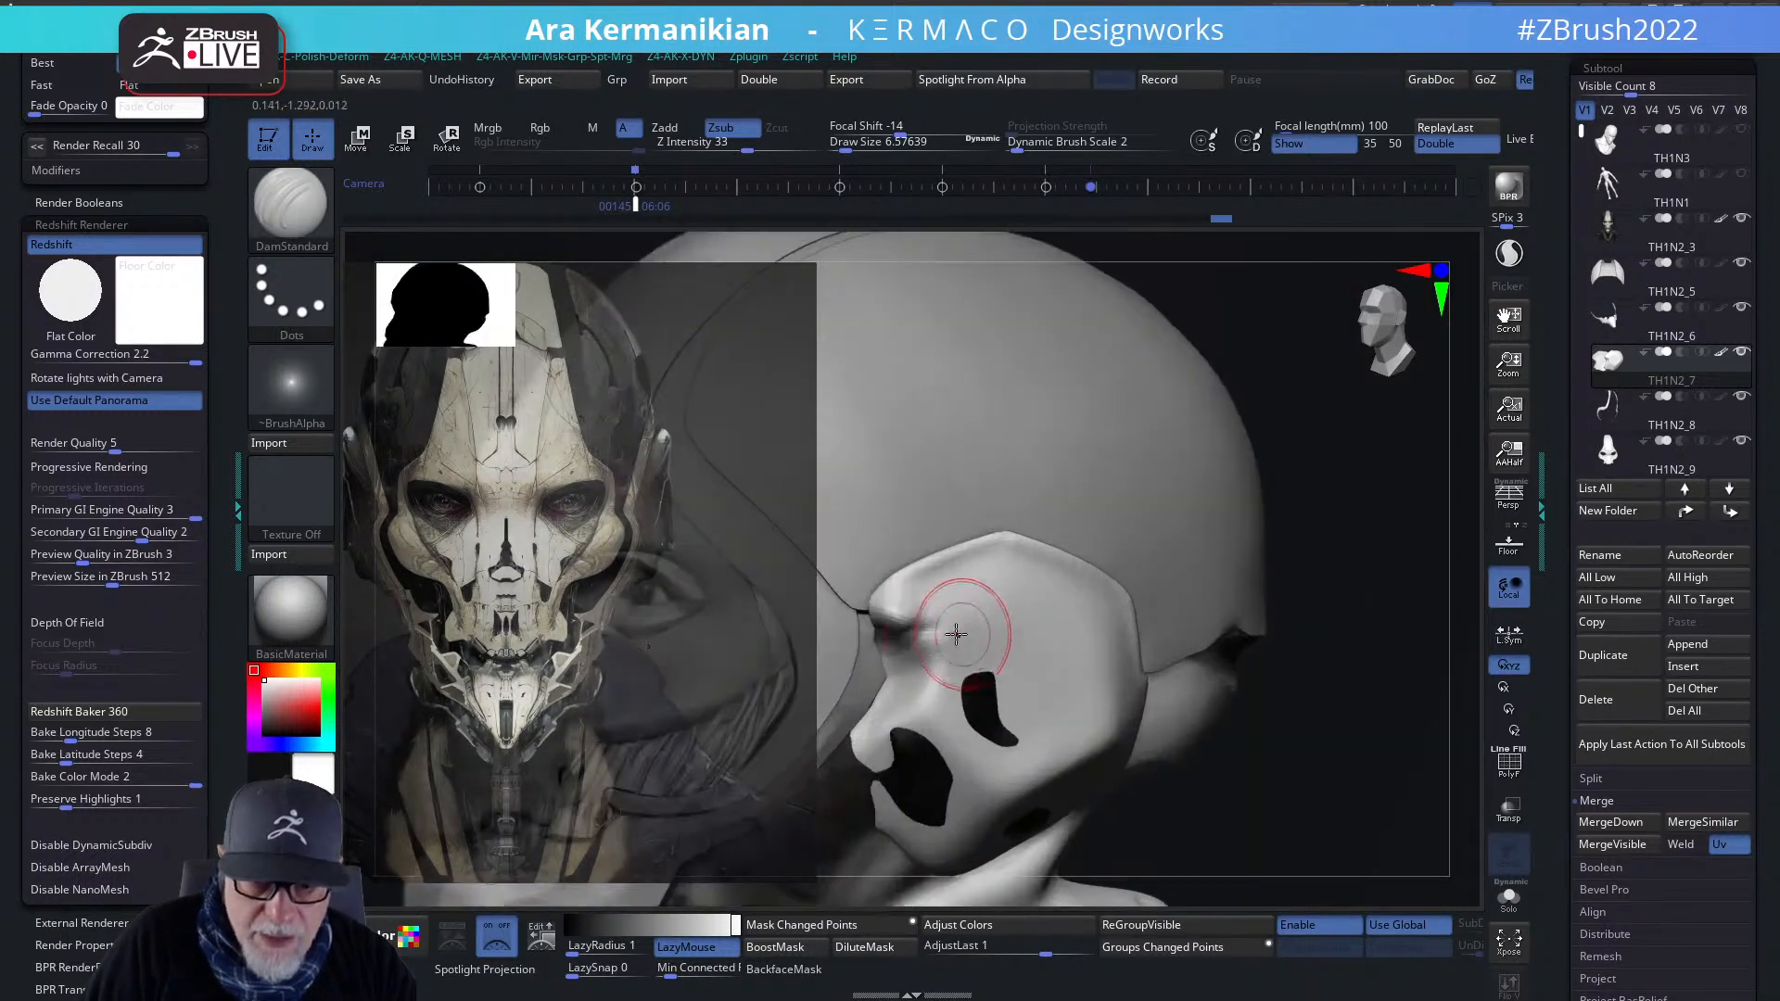
left_click_drag(927, 624, 935, 617)
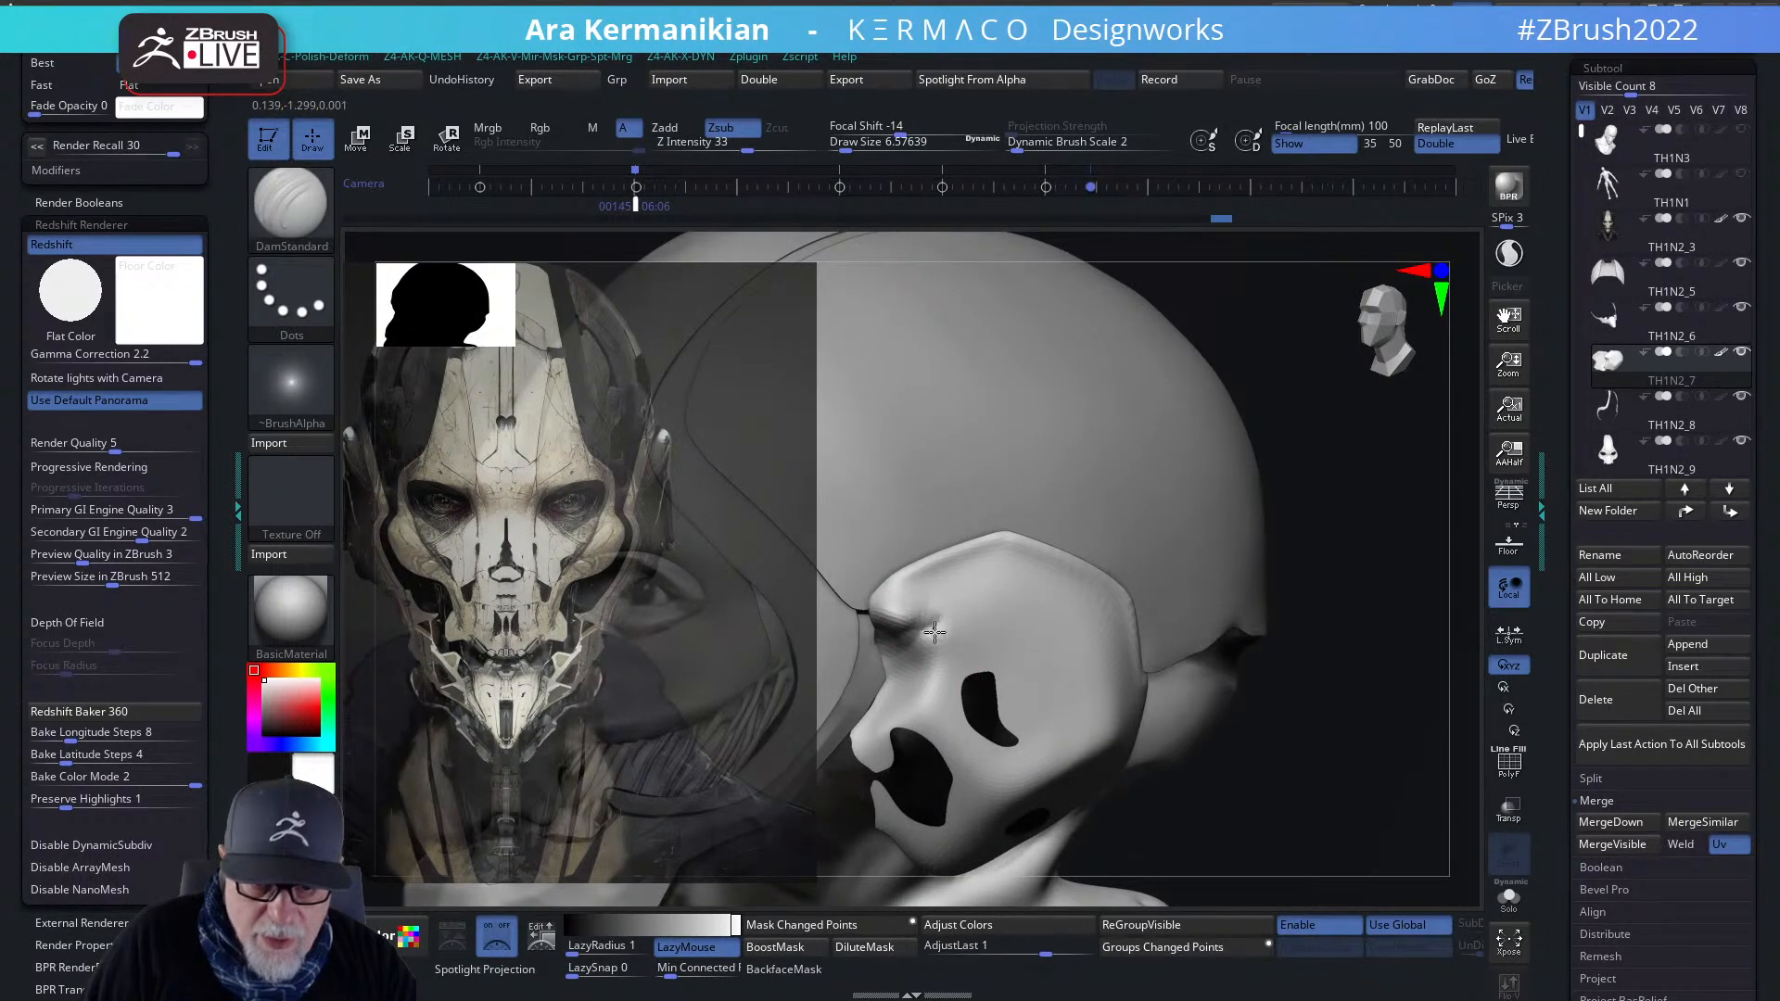
left_click_drag(903, 647, 908, 621)
- Smooth the front notch's inner surface, then deepen its crease with a DamStandard stroke
key("shift")
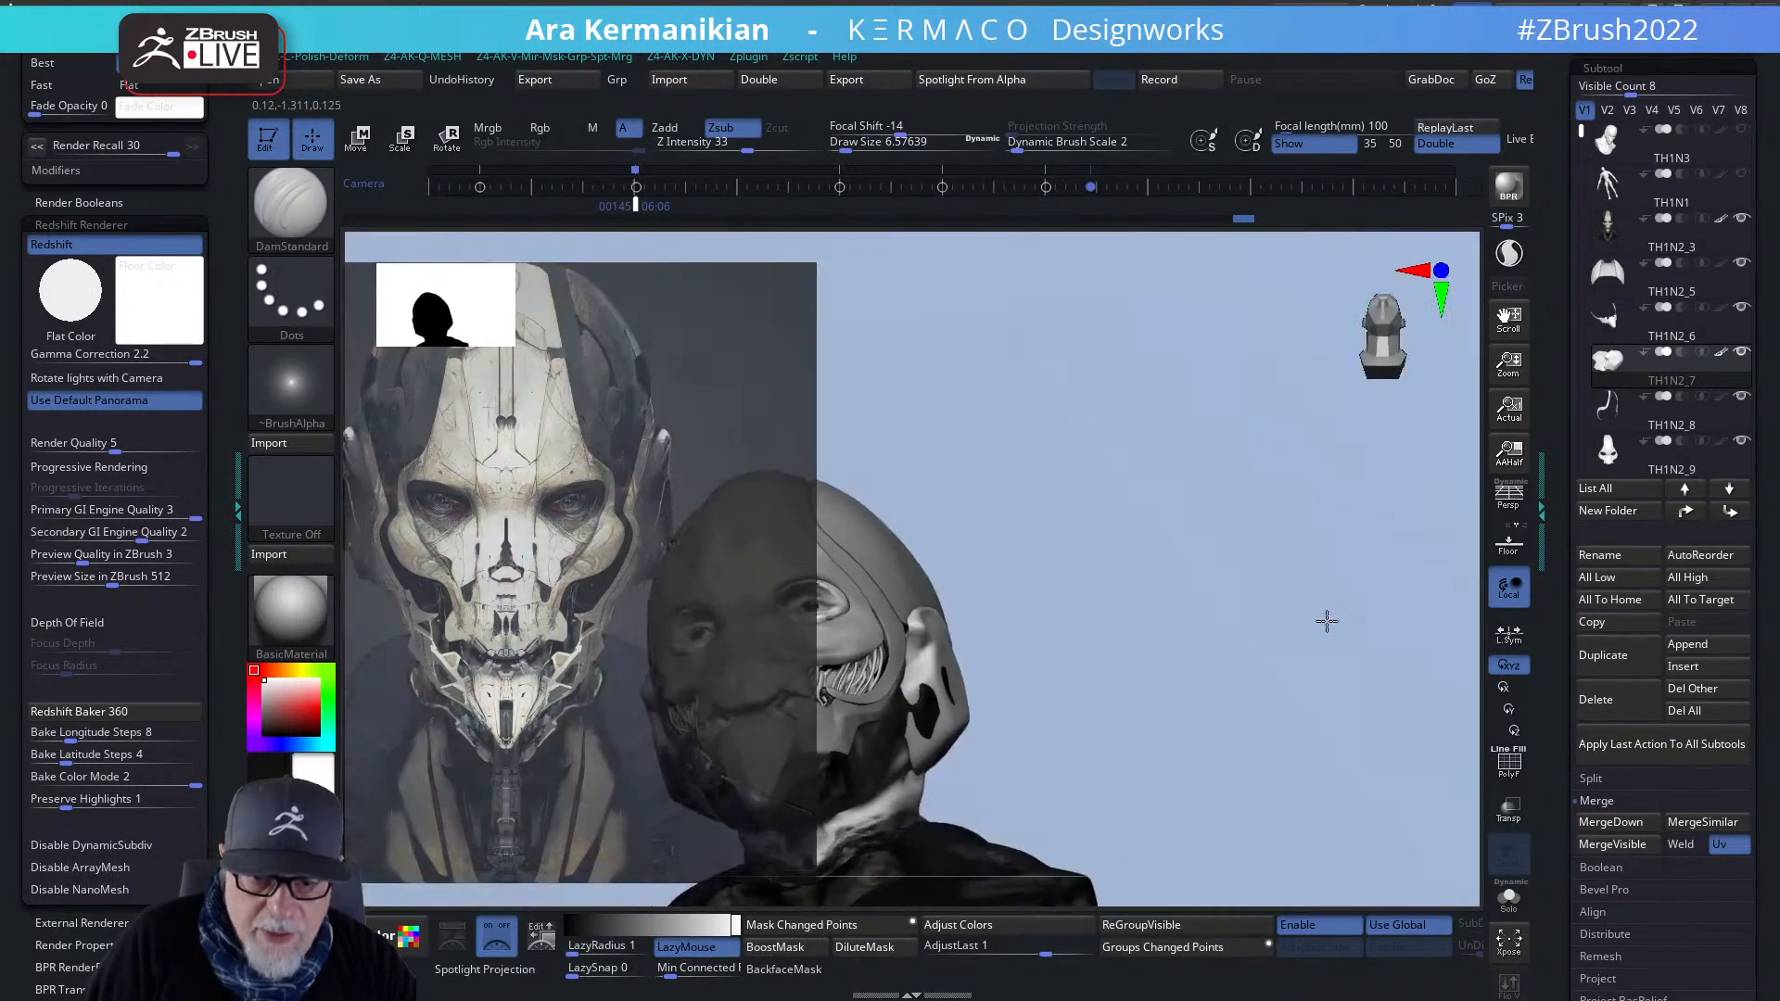
left_click_drag(1326, 620, 904, 671)
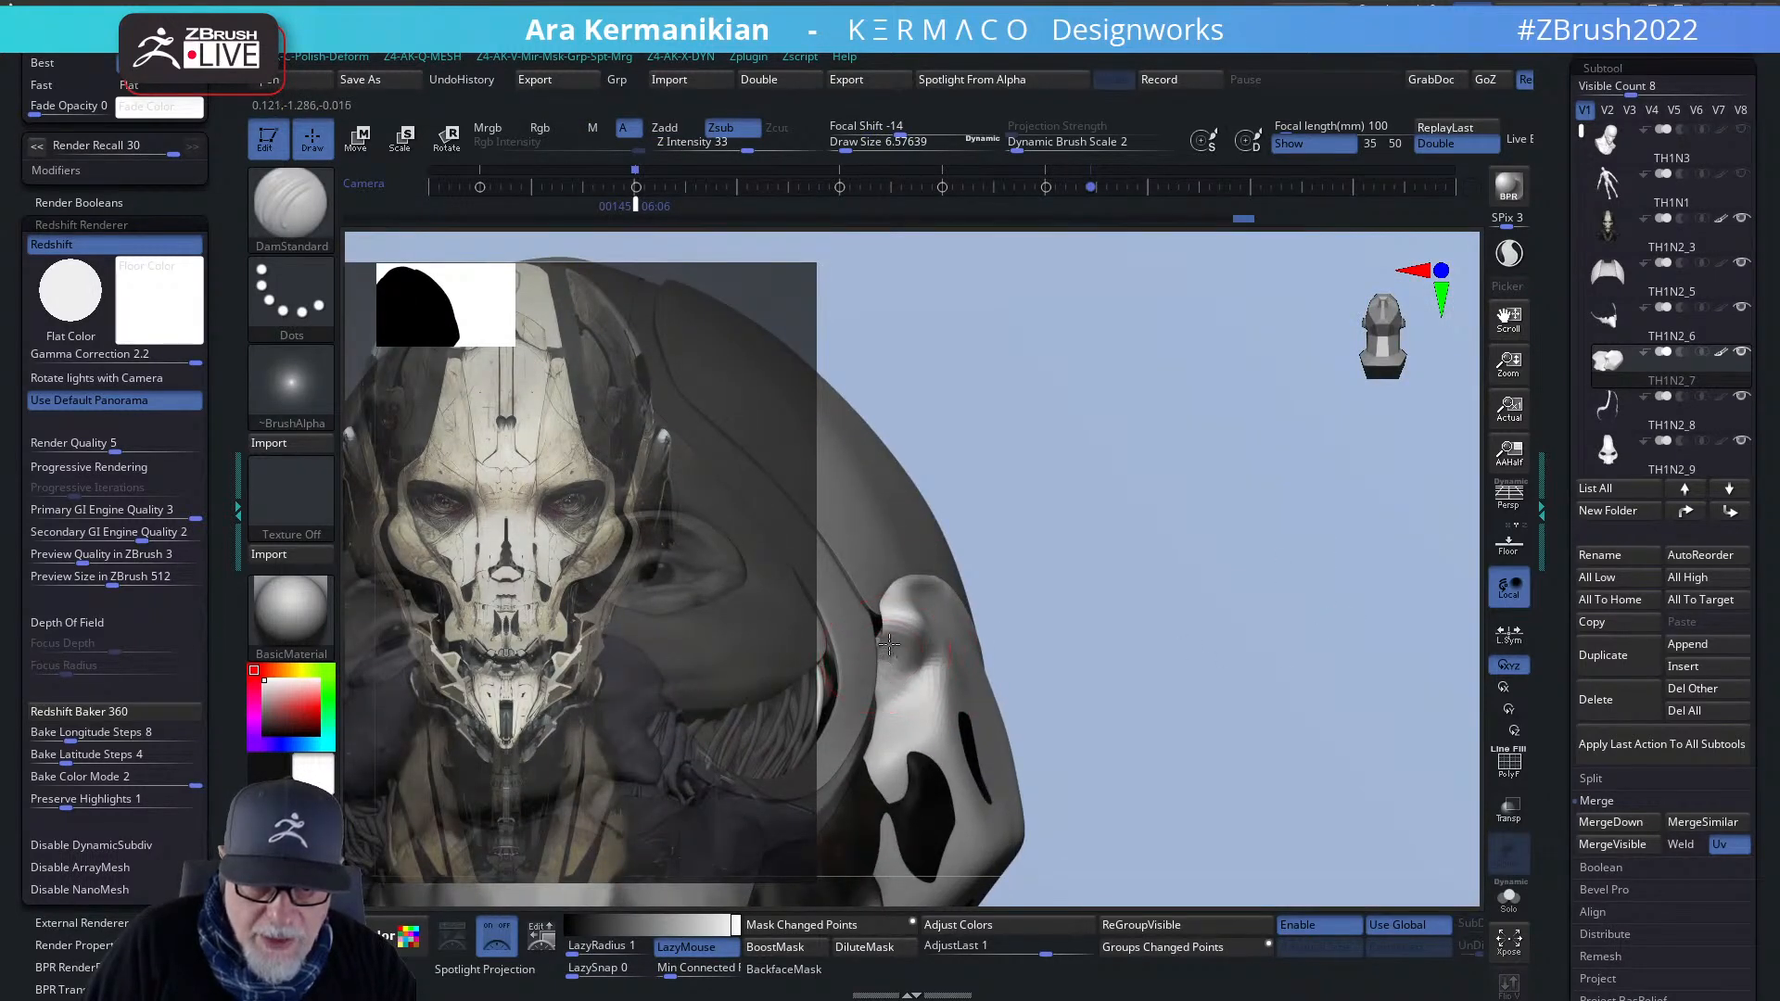
key("shift")
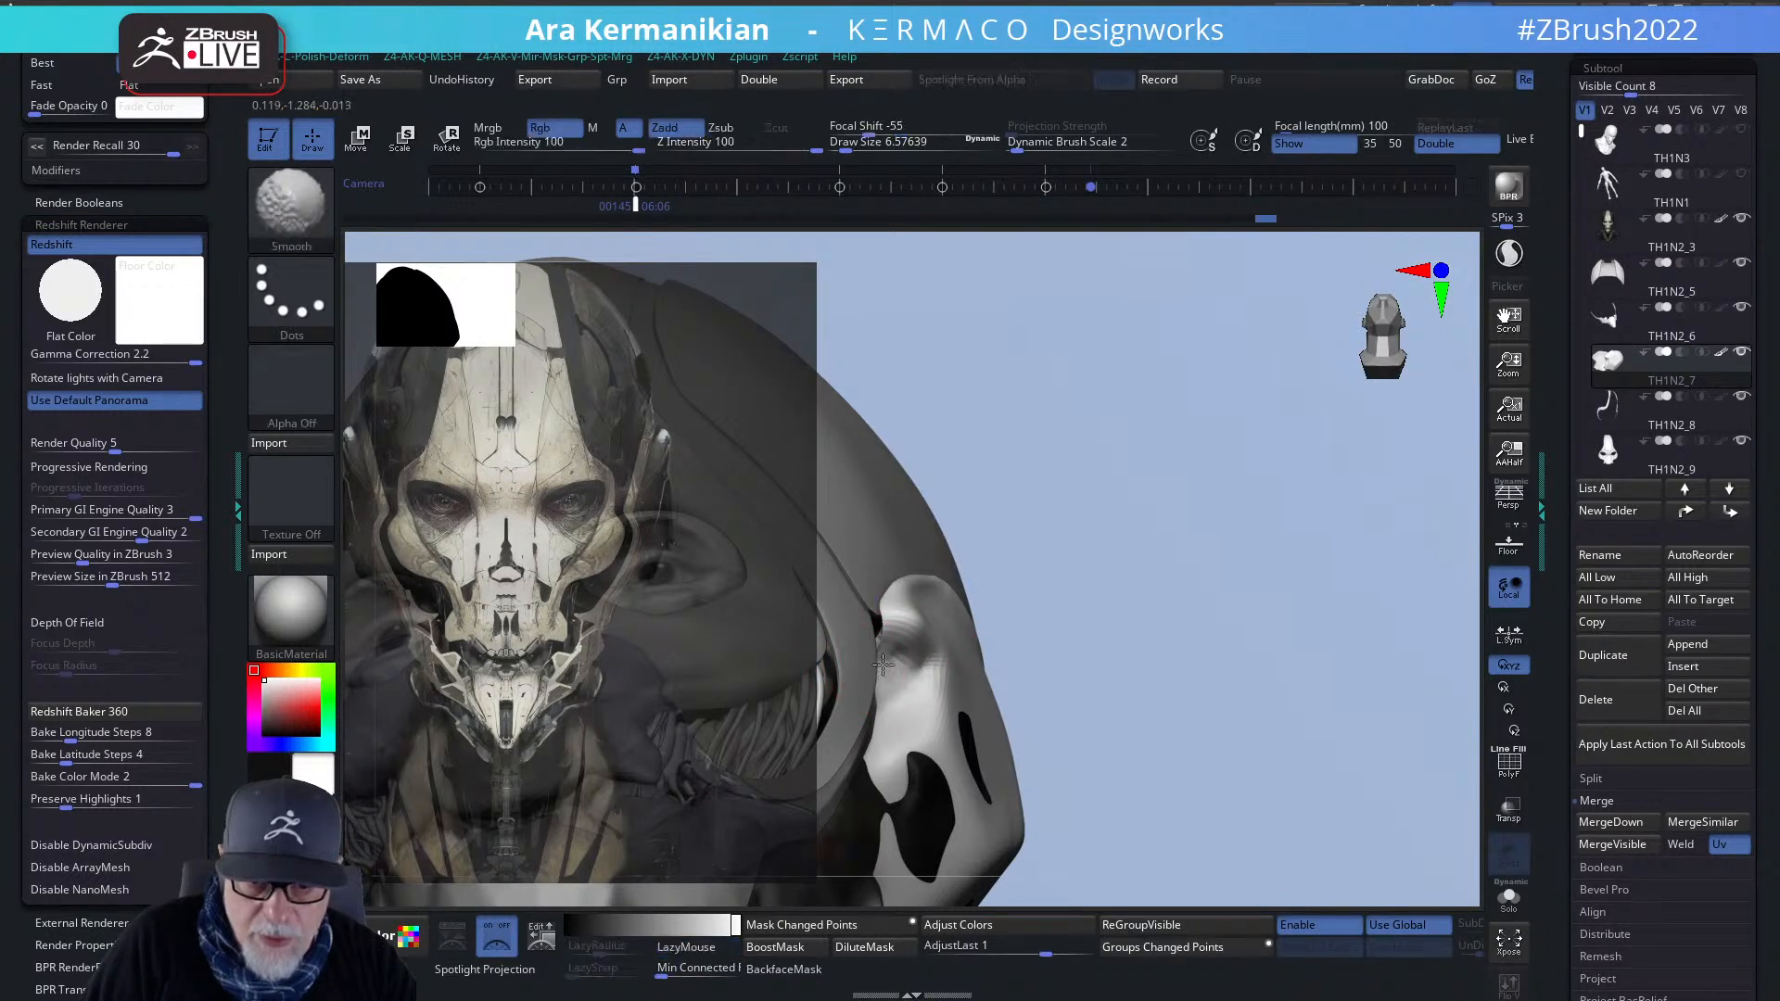
left_click_drag(879, 671, 892, 657, "shift")
left_click_drag(1211, 620, 1001, 644)
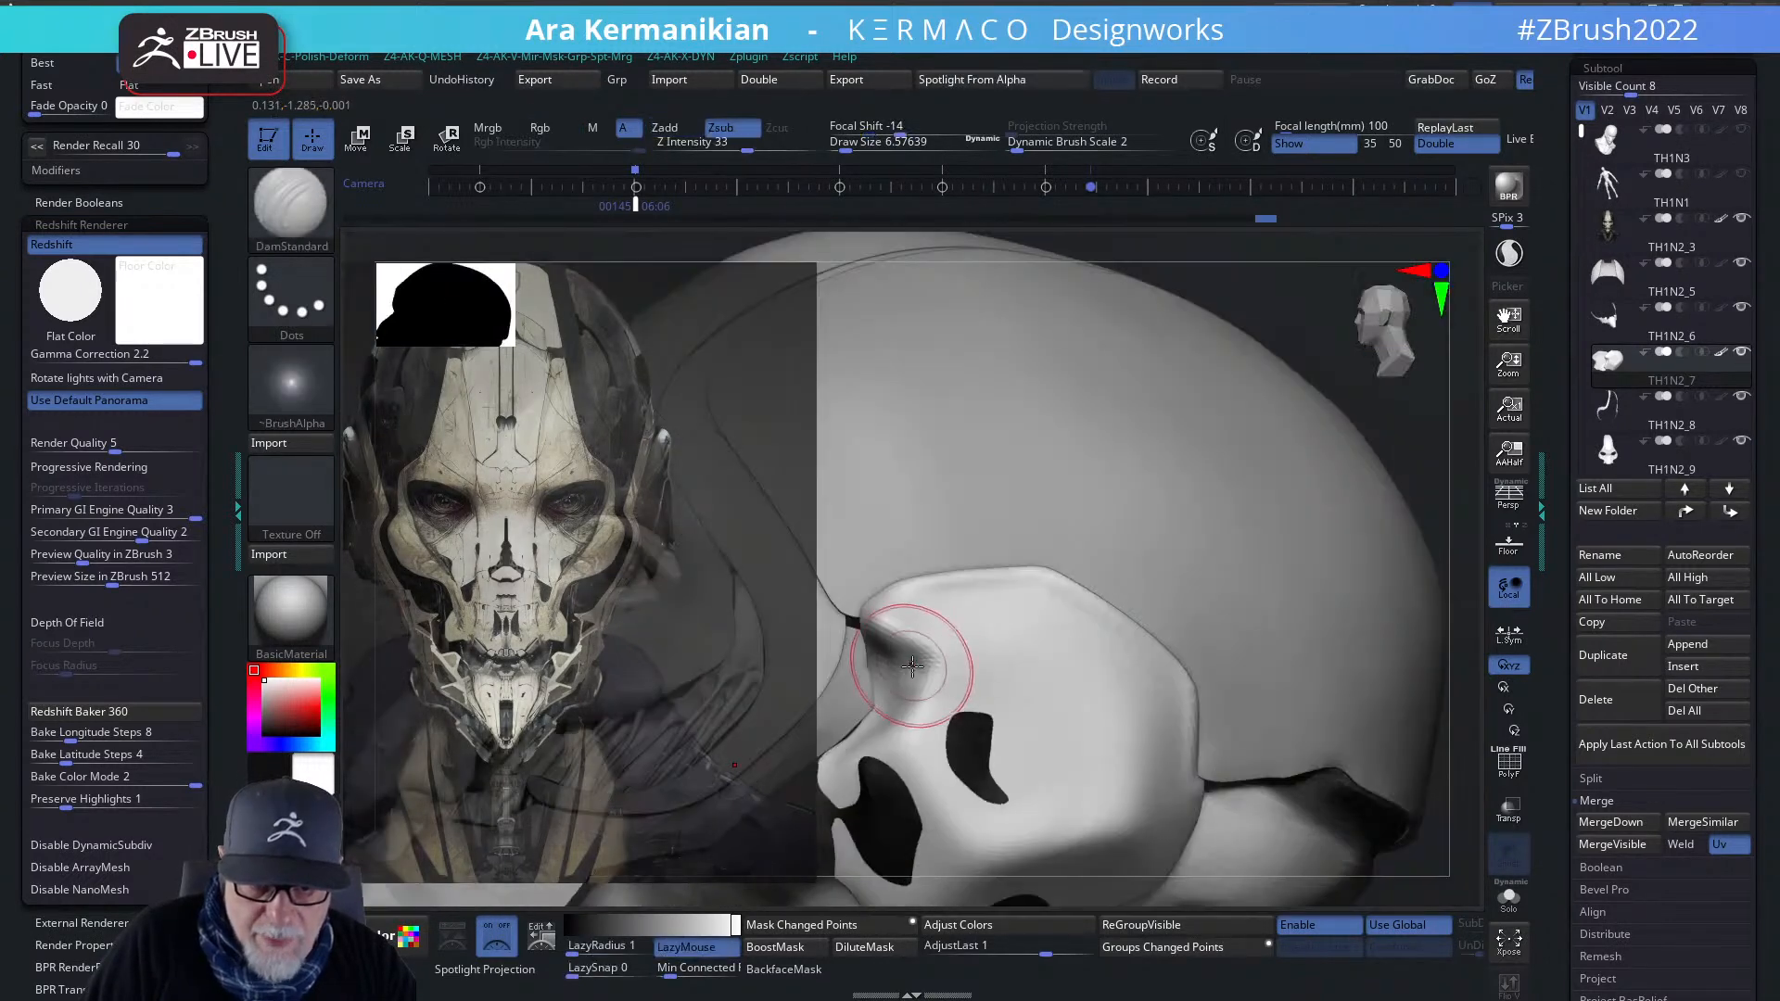
left_click_drag(870, 630, 932, 662)
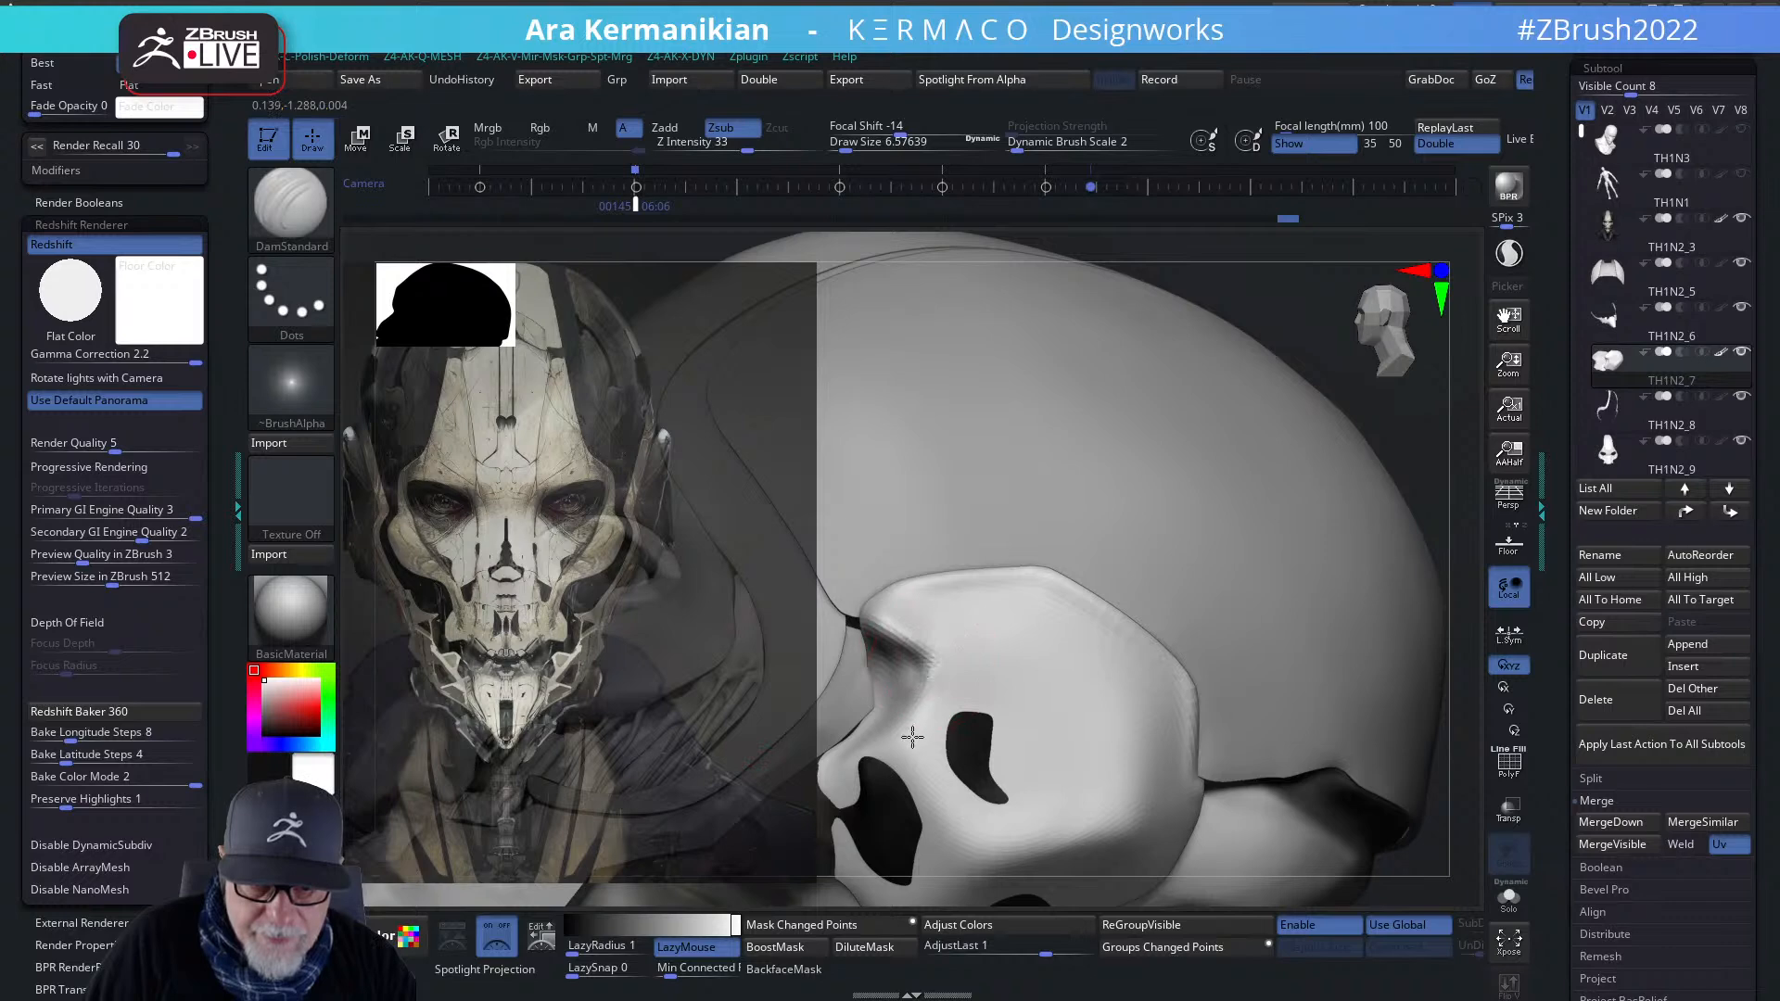
- Build up the ear plate's surface over the dark openings at its front, center and lower edge with DamStandard strokes
left_click_drag(1450, 476, 1358, 464)
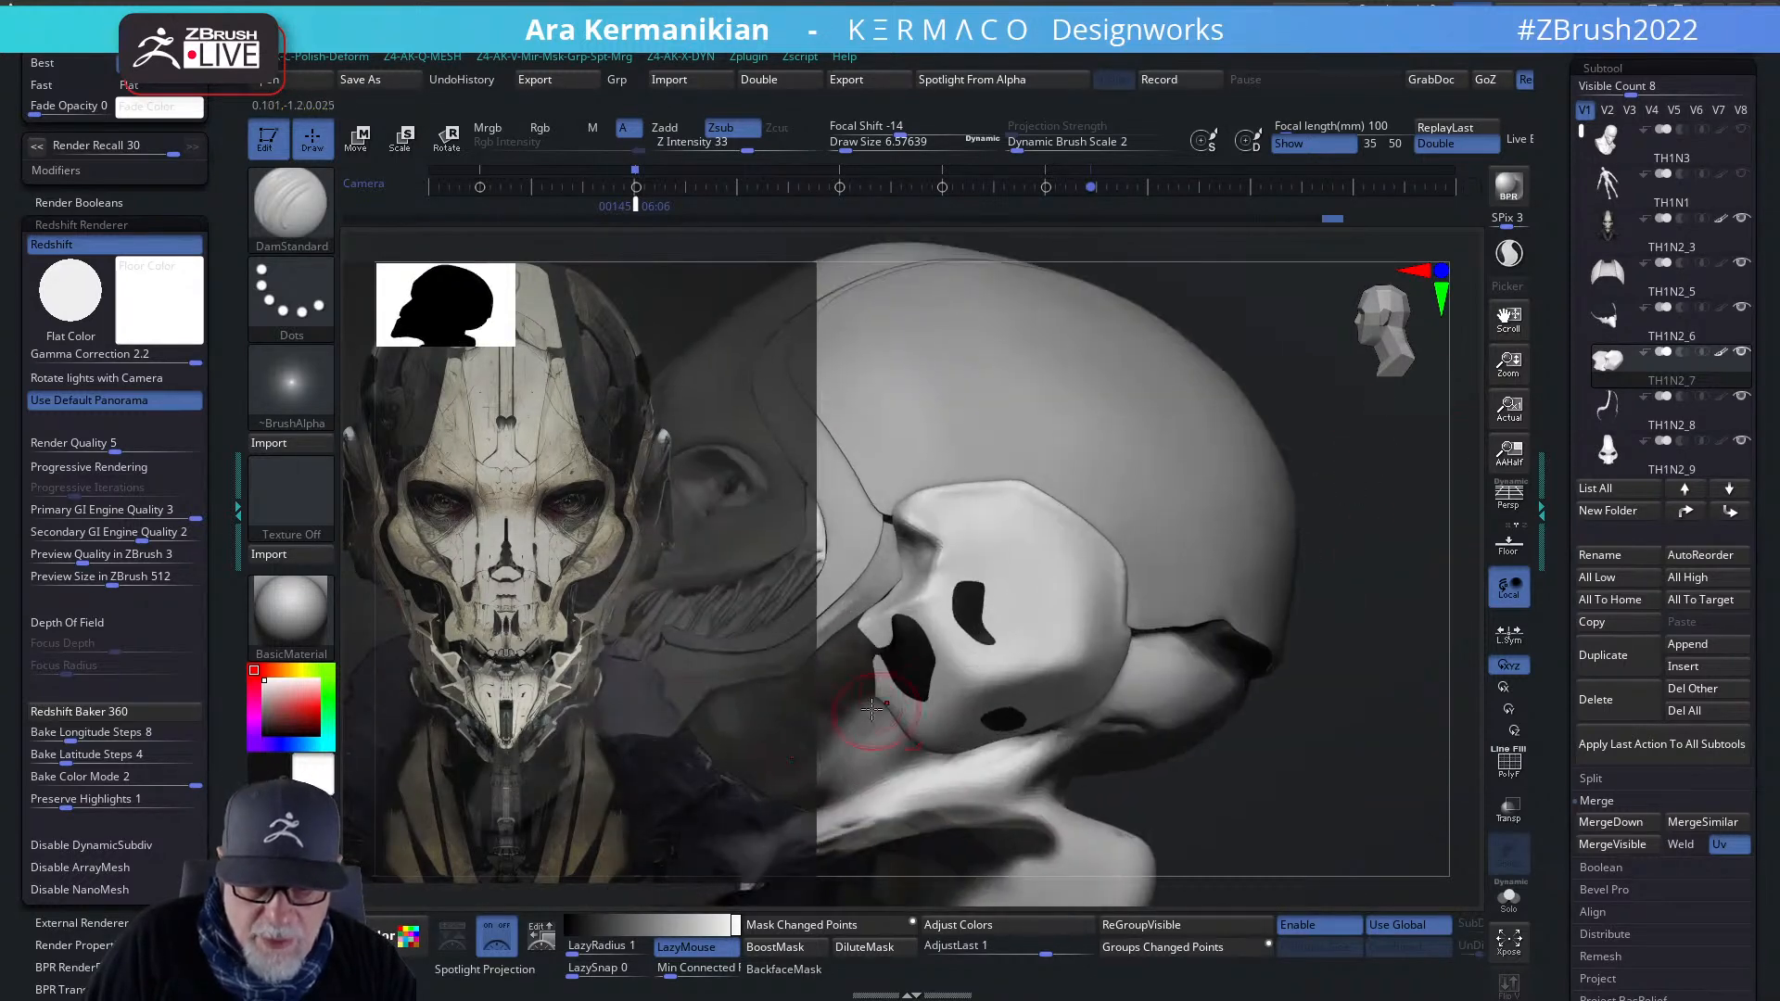
mouse_move(874, 654)
left_mouse_down()
mouse_move(900, 691)
mouse_move(917, 668)
mouse_move(900, 619)
mouse_move(925, 652)
left_mouse_up()
left_click_drag(966, 594, 986, 640)
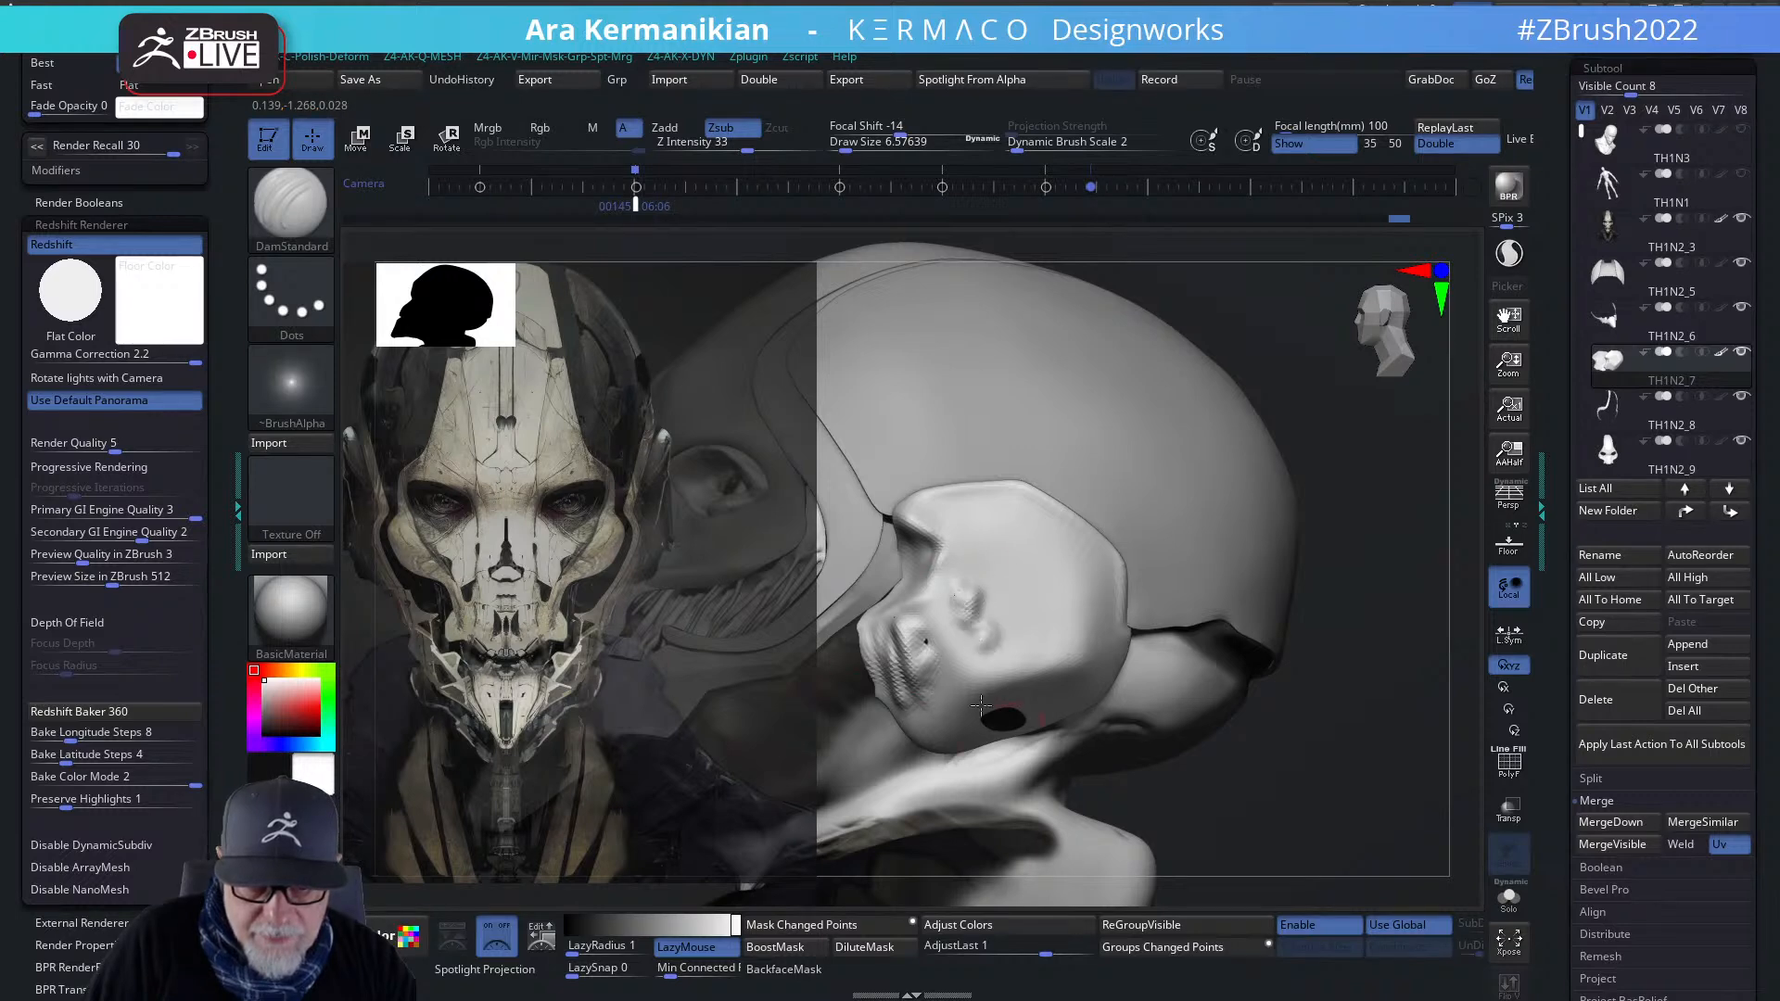
left_click_drag(1018, 731, 1000, 721)
- Flatten the built-up areas on the ear plate's center and front with hPolish and smooth their ridges
right_click(938, 625)
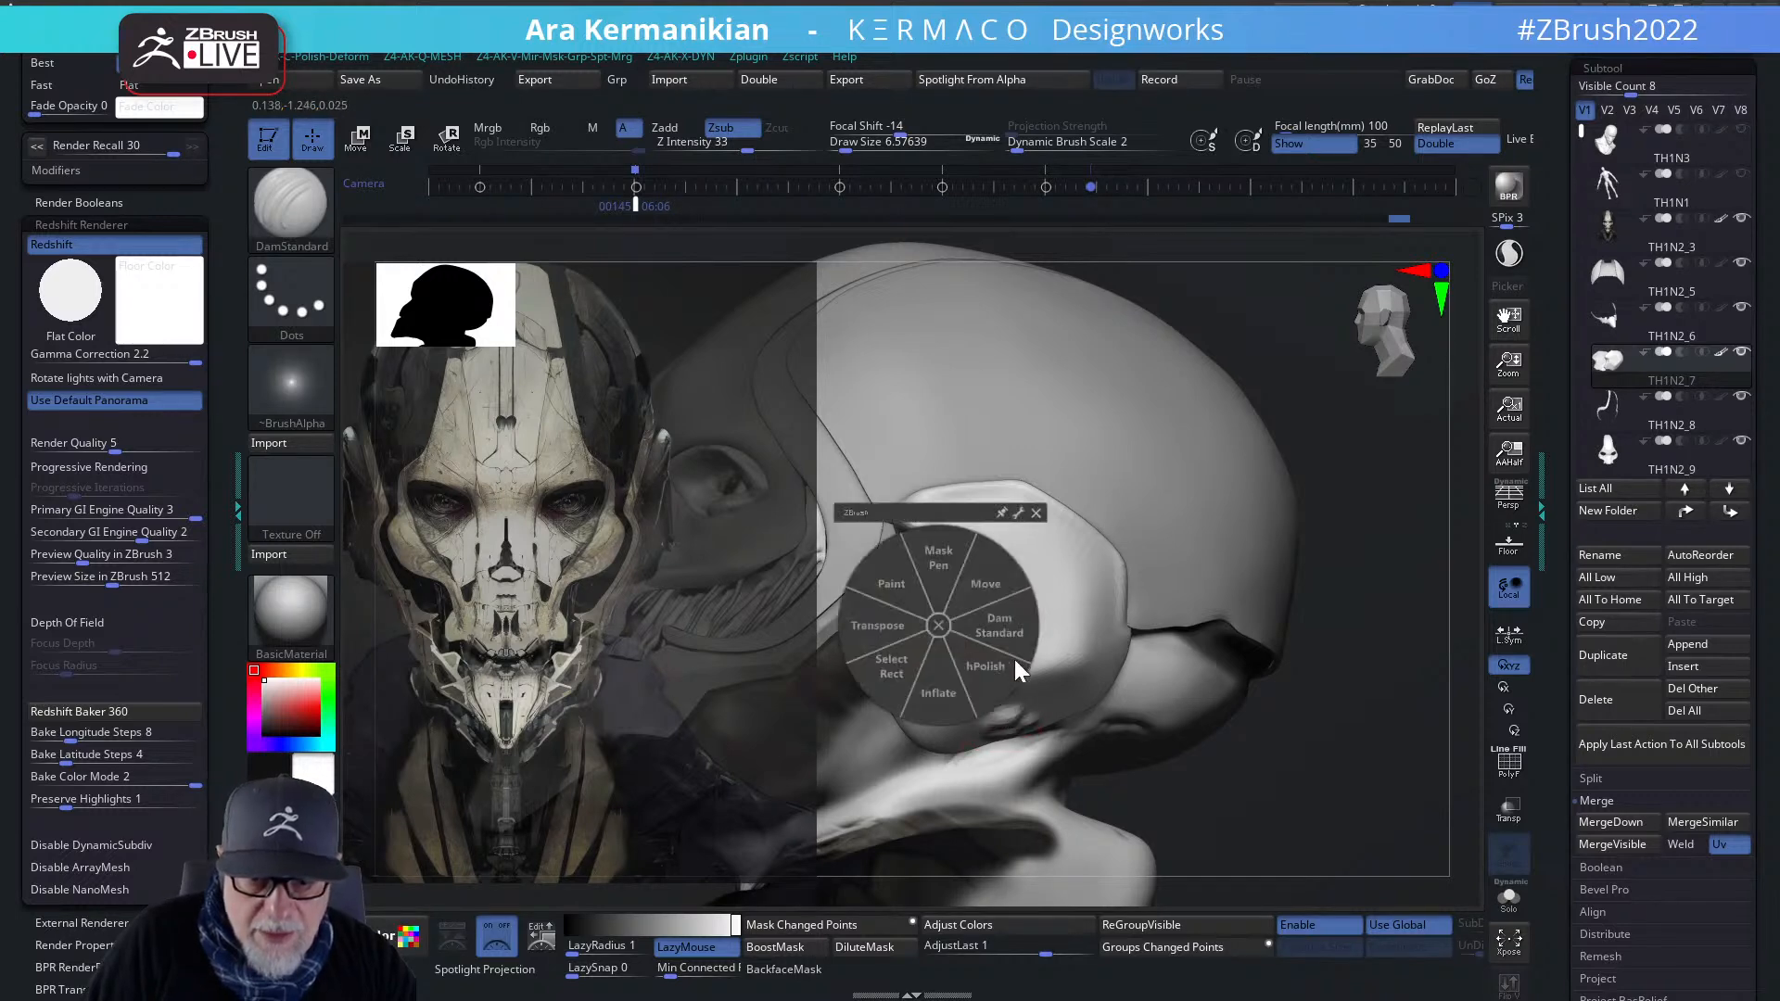
left_click(990, 688)
mouse_move(970, 624)
left_mouse_down()
mouse_move(960, 599)
mouse_move(993, 615)
mouse_move(953, 642)
left_mouse_up()
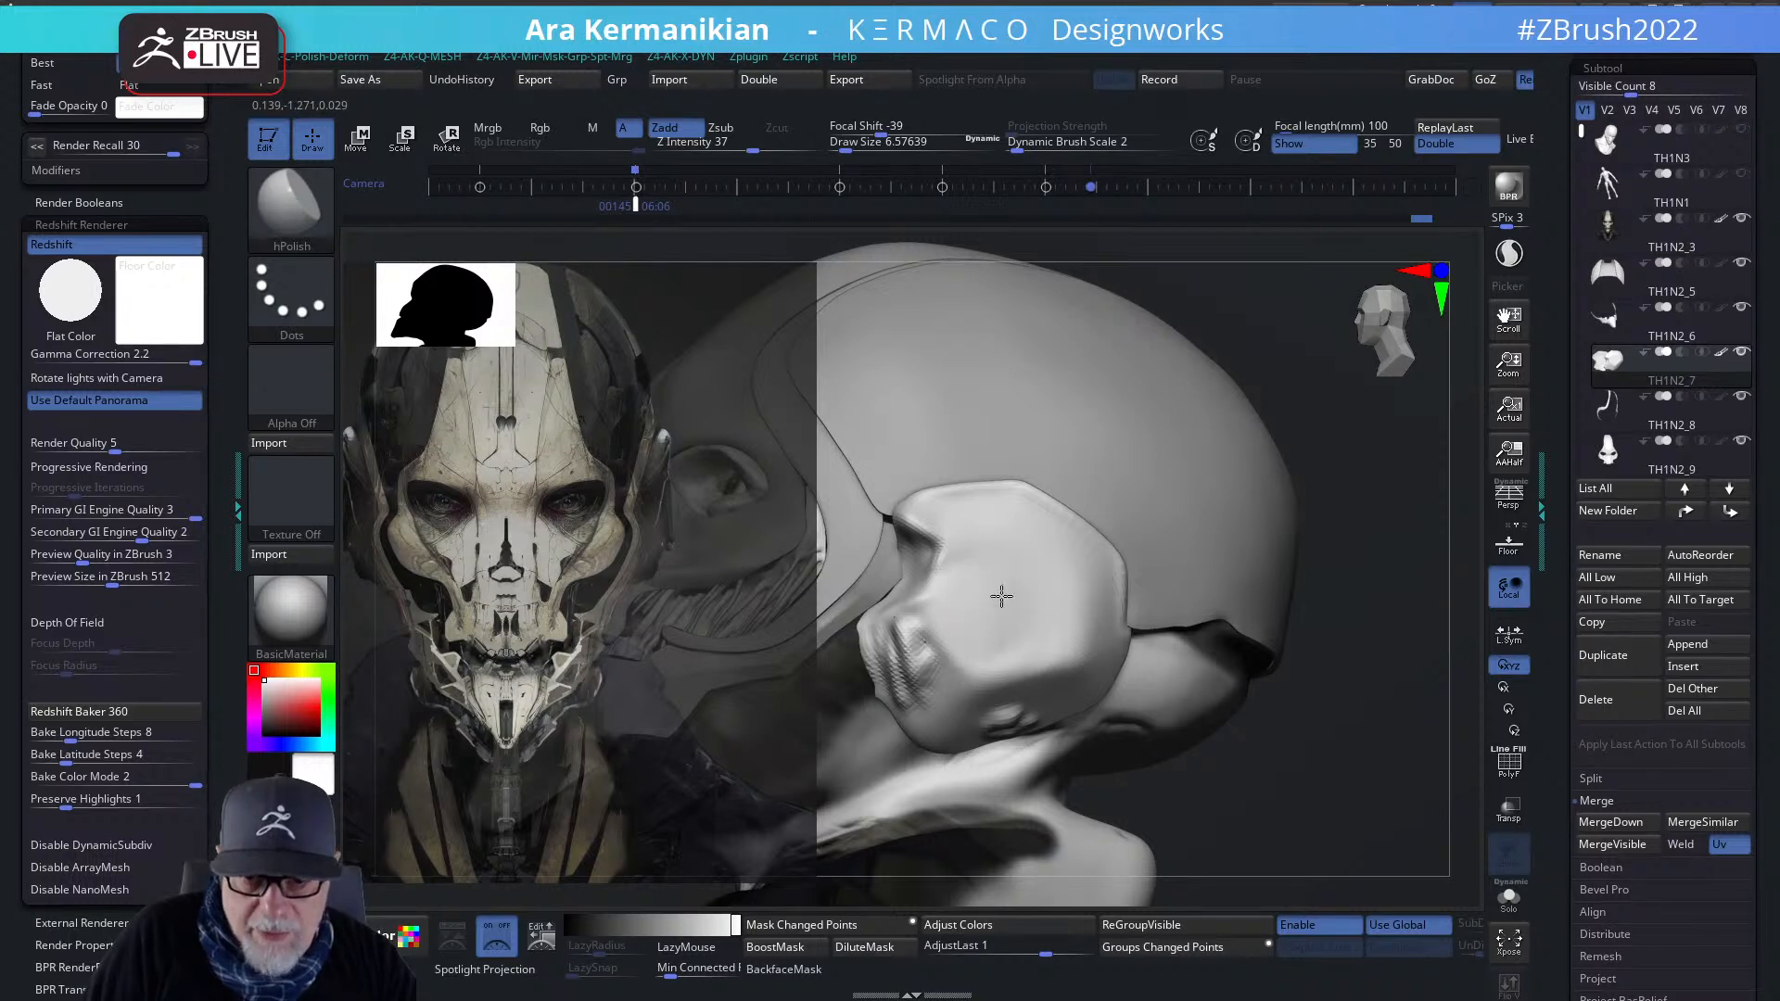
mouse_move(900, 656)
left_mouse_down()
mouse_move(901, 681)
mouse_move(899, 640)
mouse_move(914, 684)
mouse_move(921, 670)
left_mouse_up()
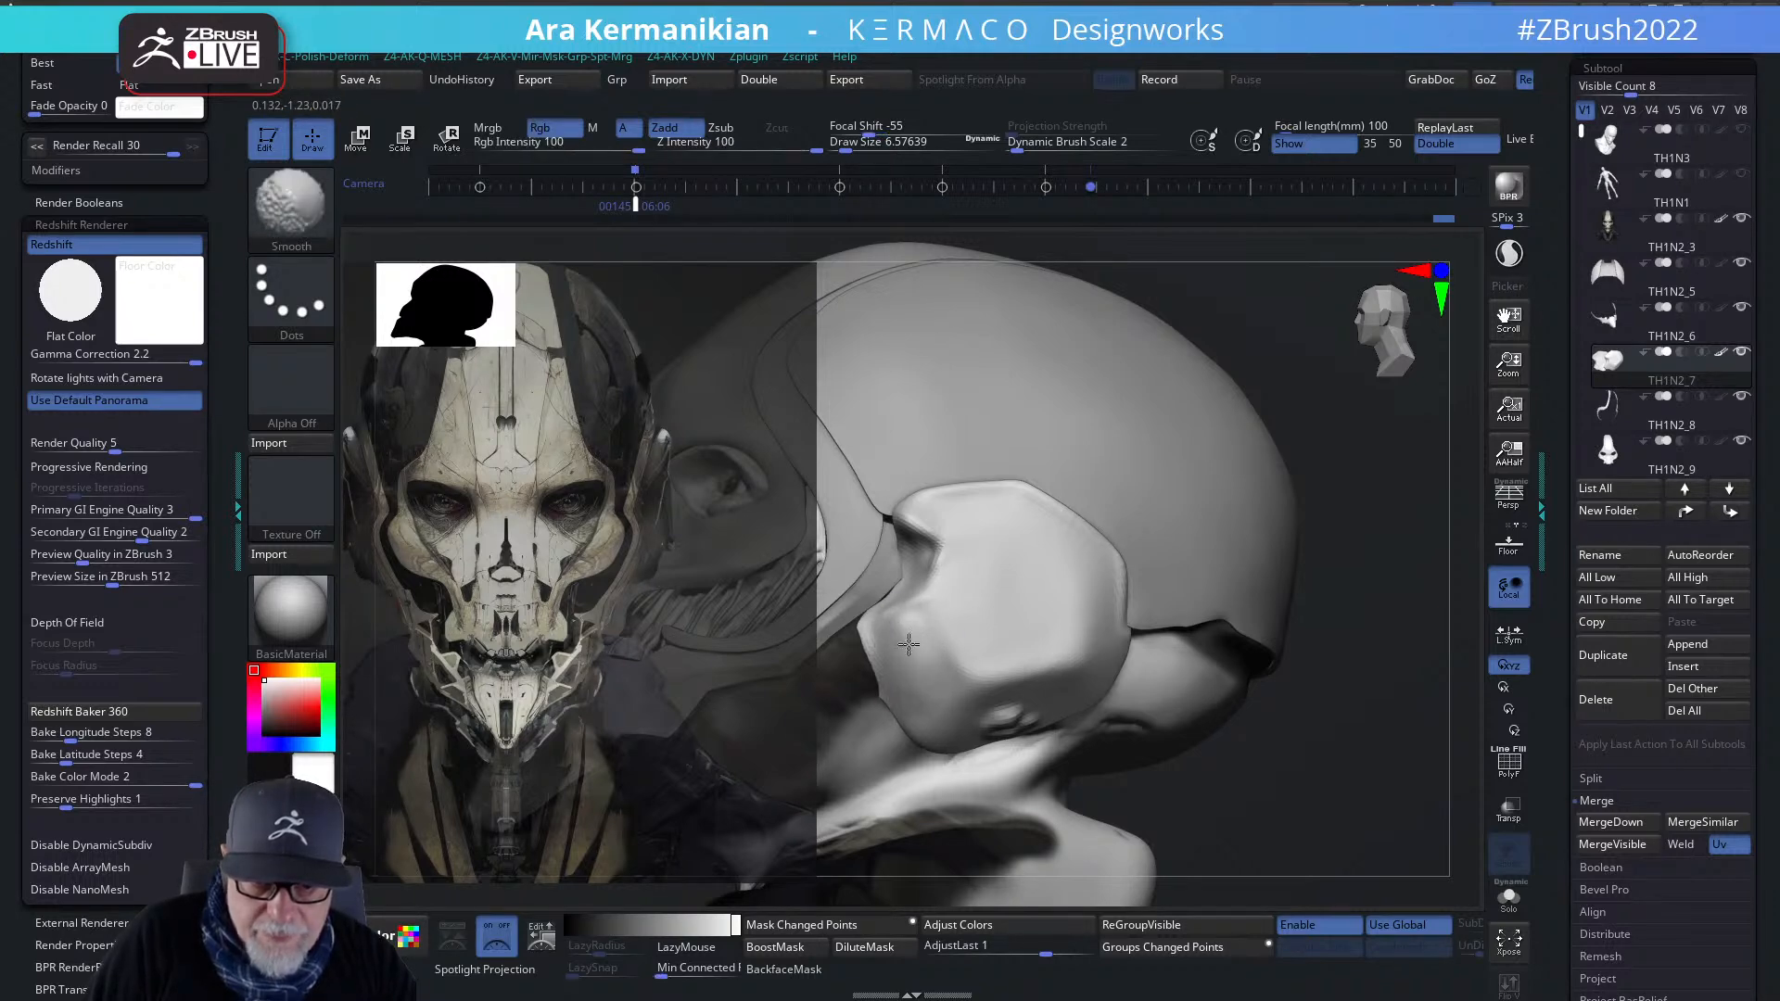
- Polish the ear plate's lower edge over the remaining dark spot and refine its facets from a lower rear angle
mouse_move(1260, 818)
left_mouse_down()
mouse_move(1020, 721)
mouse_move(1039, 717)
left_mouse_up()
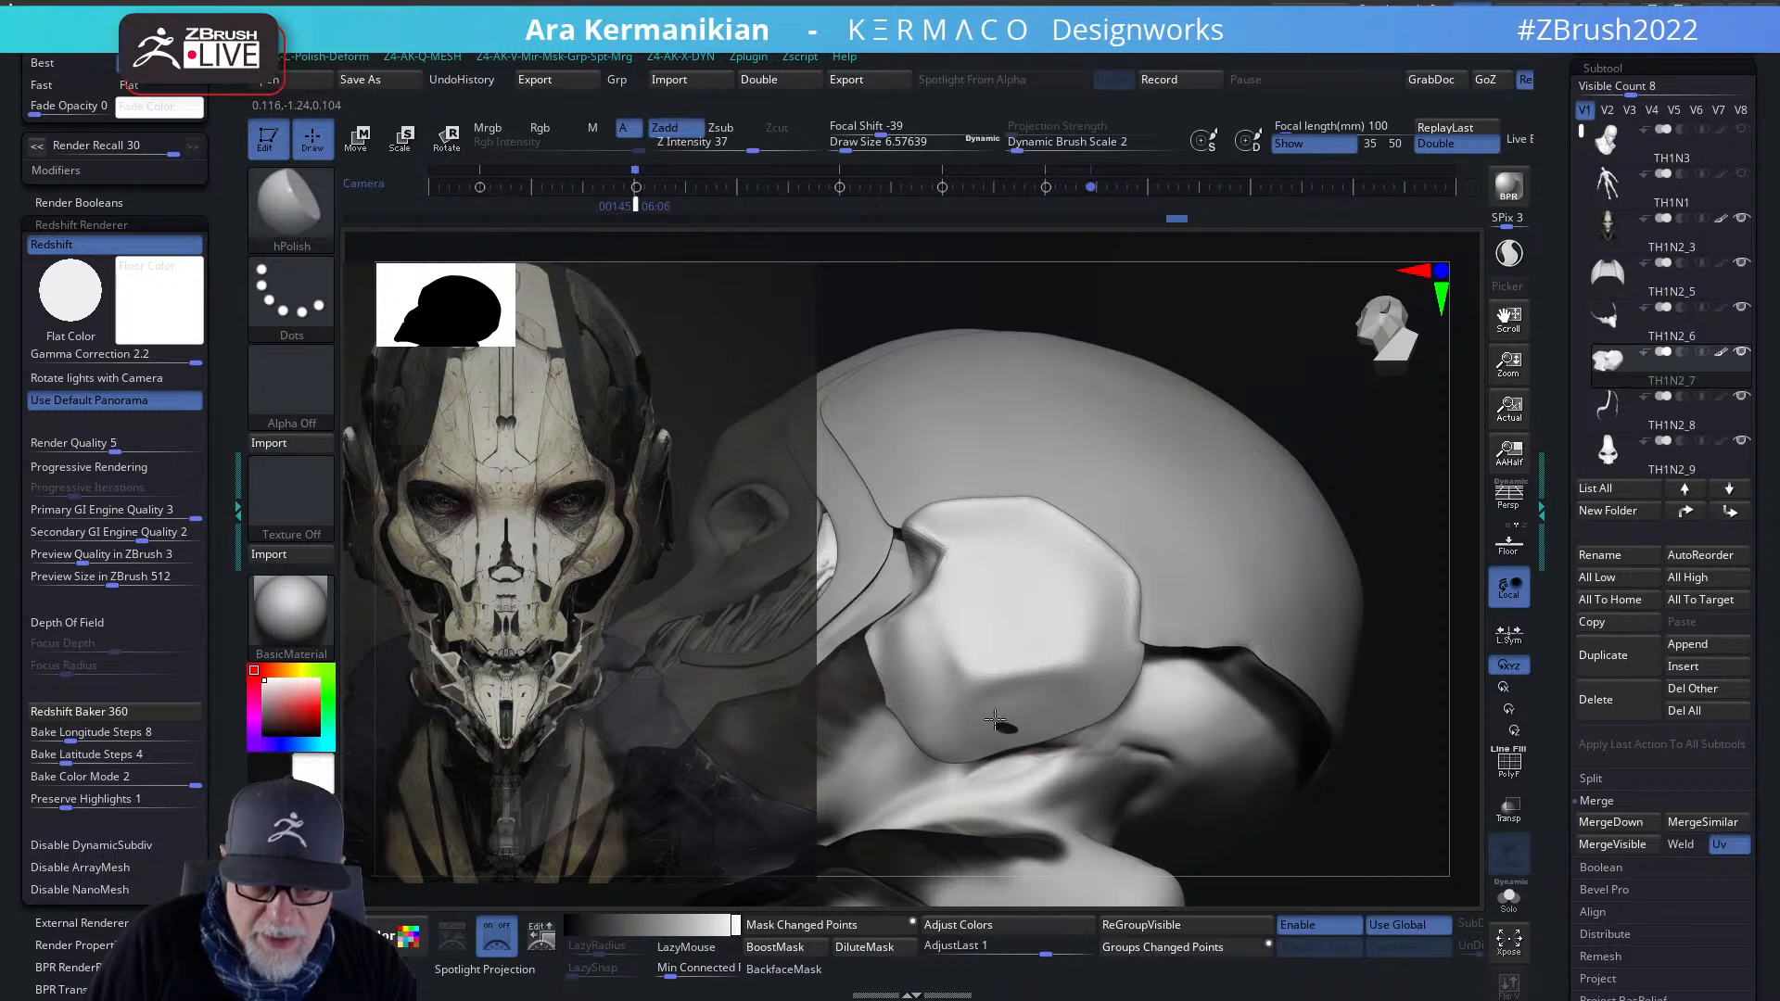
left_click_drag(1068, 721, 991, 731)
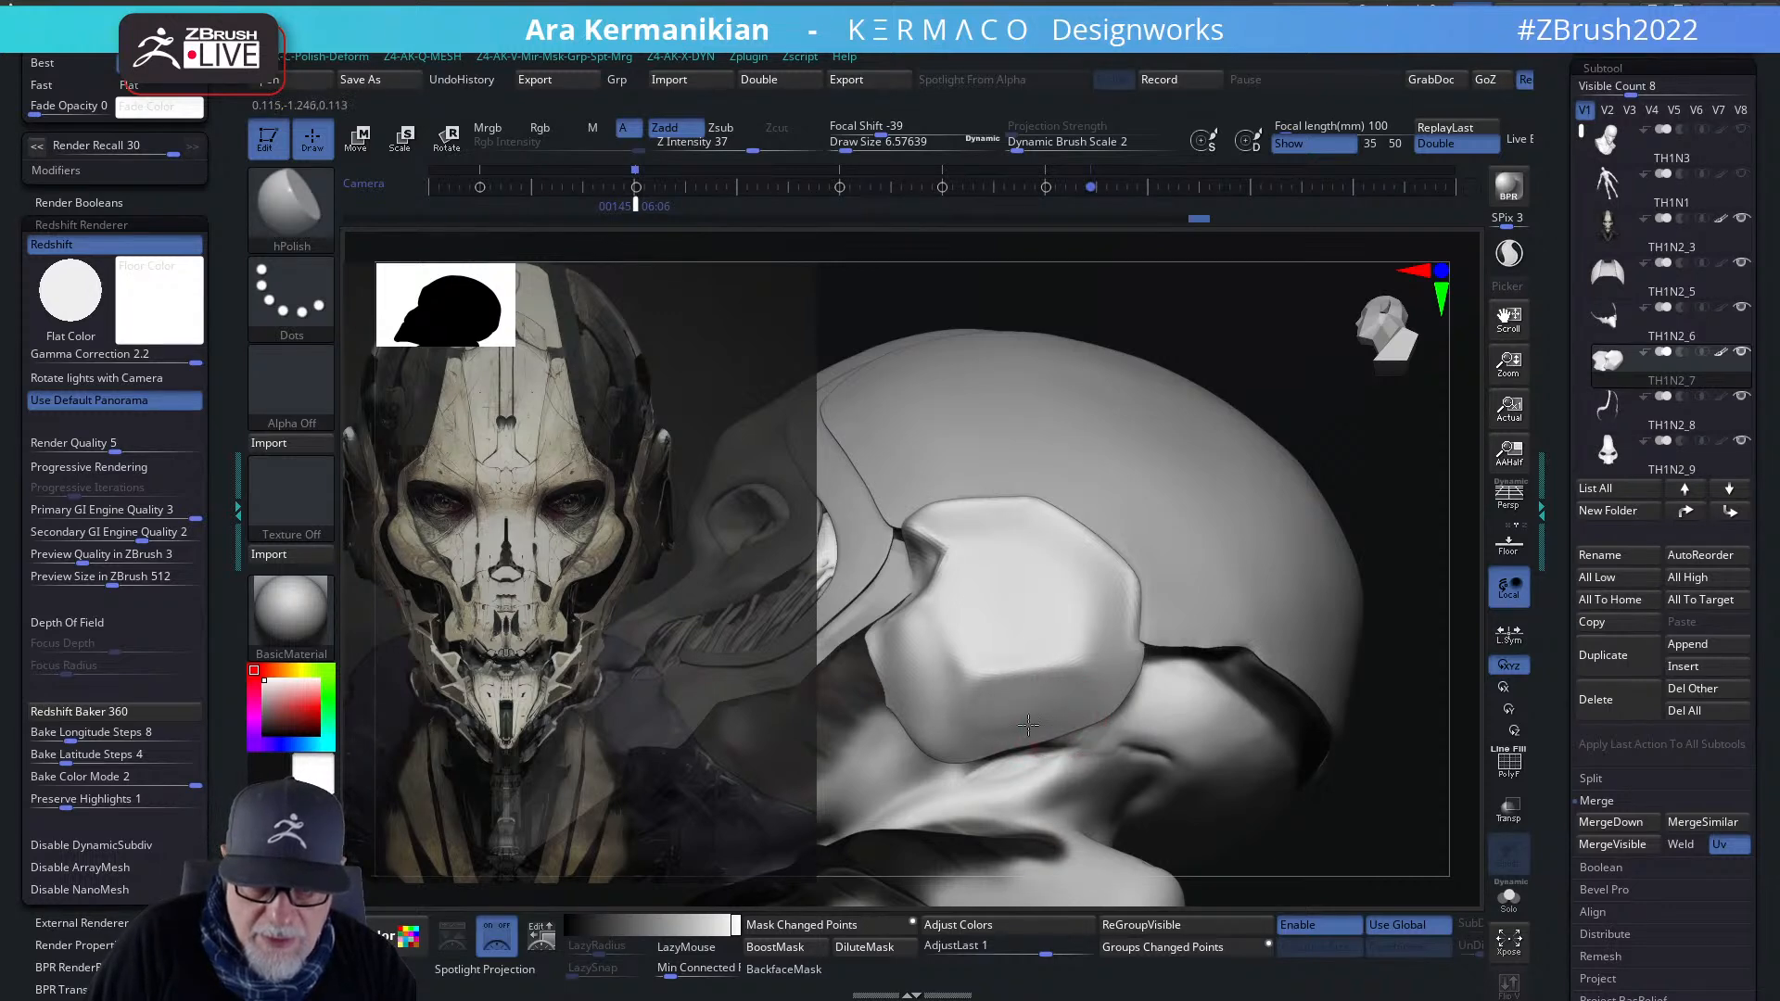
left_click_drag(1338, 778, 1298, 699)
mouse_move(1141, 621)
left_mouse_down()
mouse_move(1236, 644)
mouse_move(1144, 642)
mouse_move(1255, 656)
mouse_move(1027, 636)
left_mouse_up()
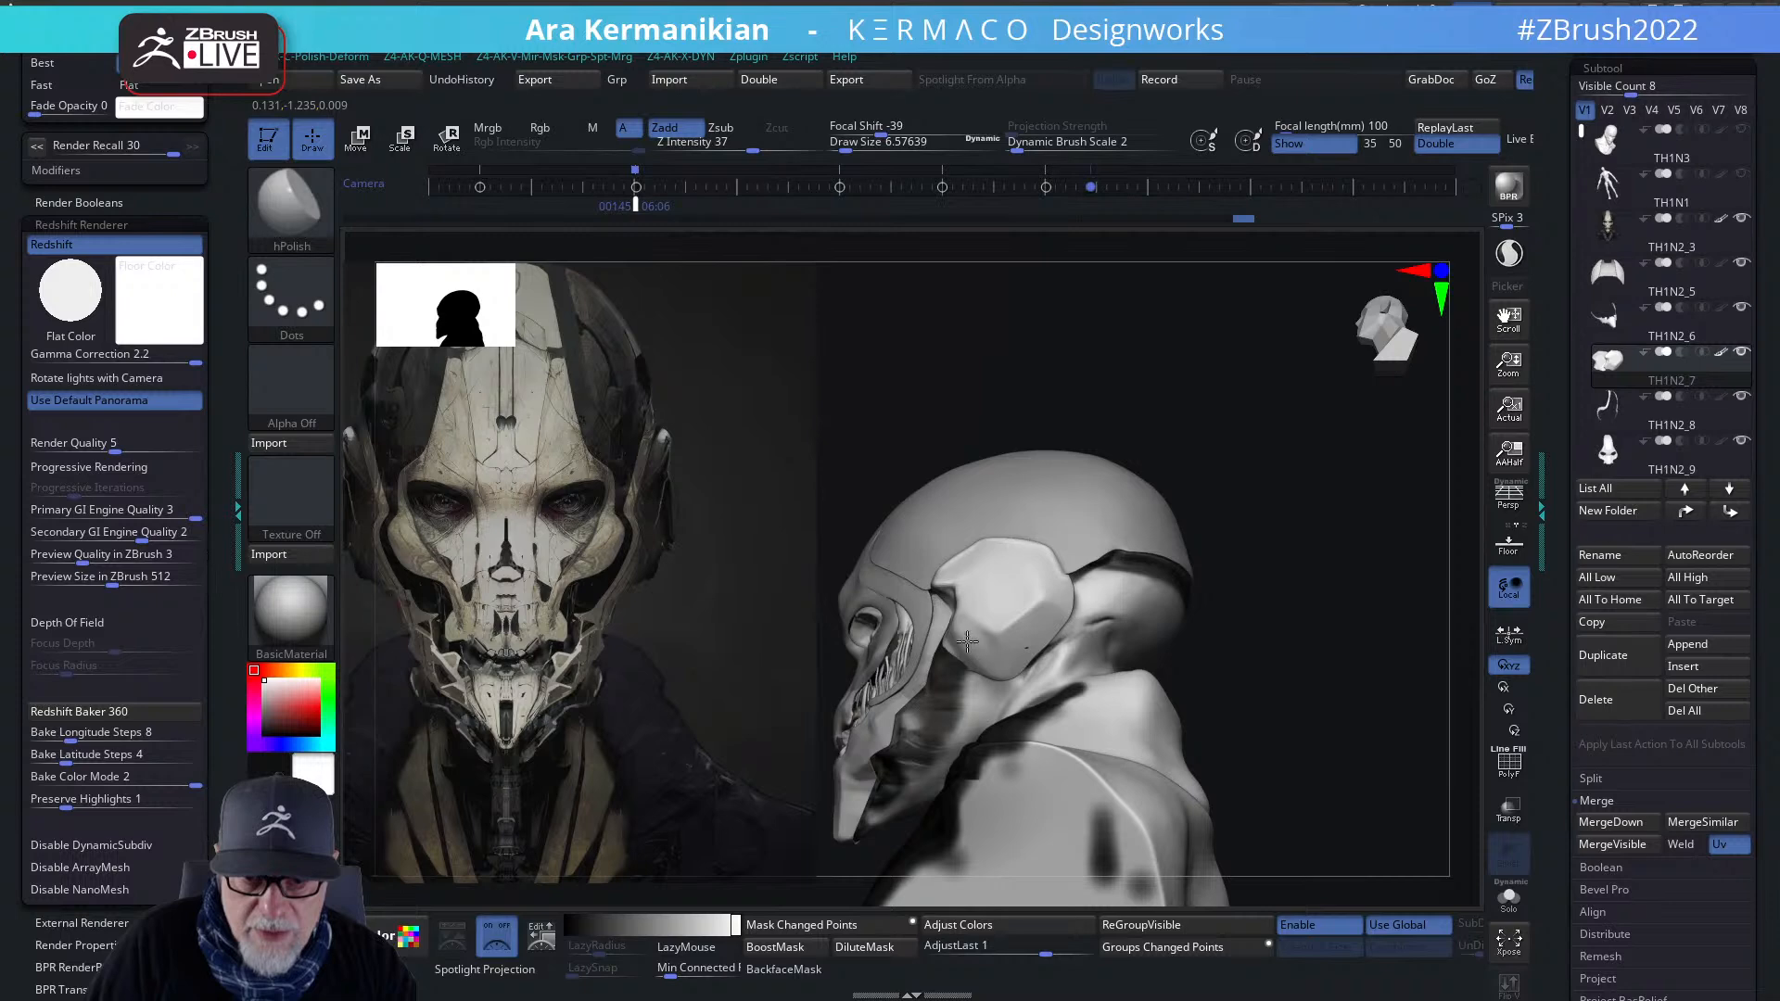
- Polish the ear plate's lower rear facet with an hPolish stroke from the side
left_click_drag(1212, 627, 1291, 629)
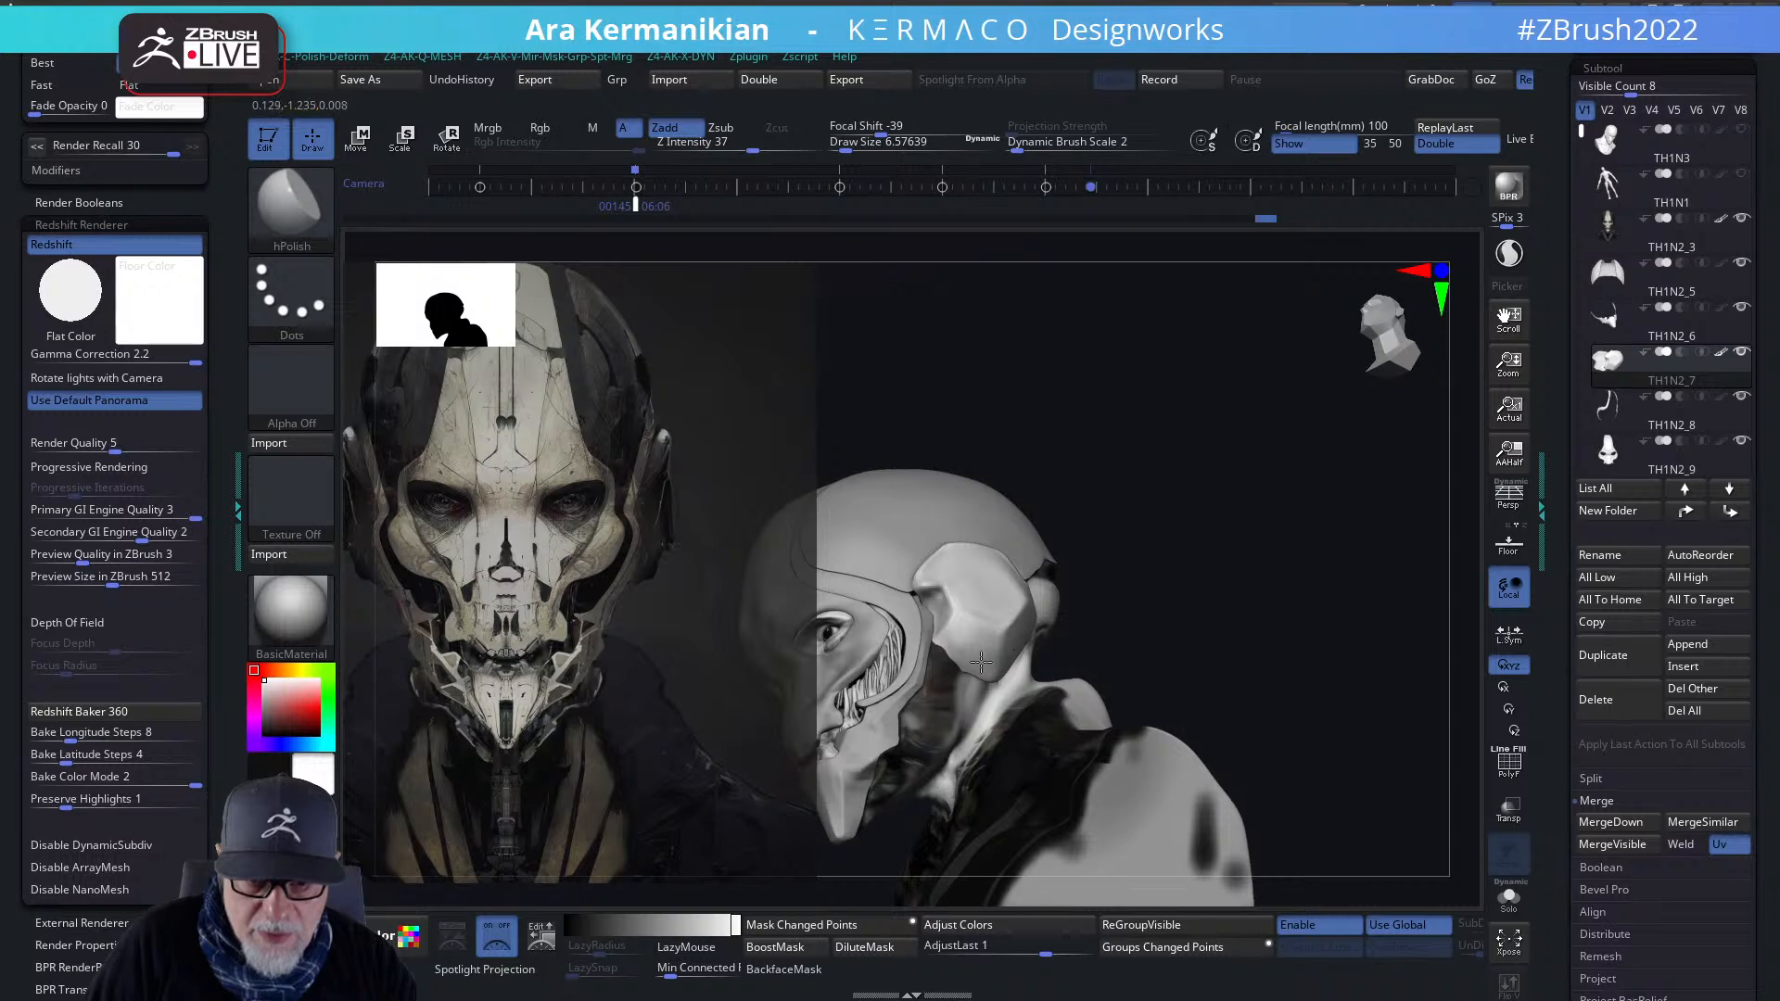
left_click_drag(1210, 655, 1311, 700, "alt")
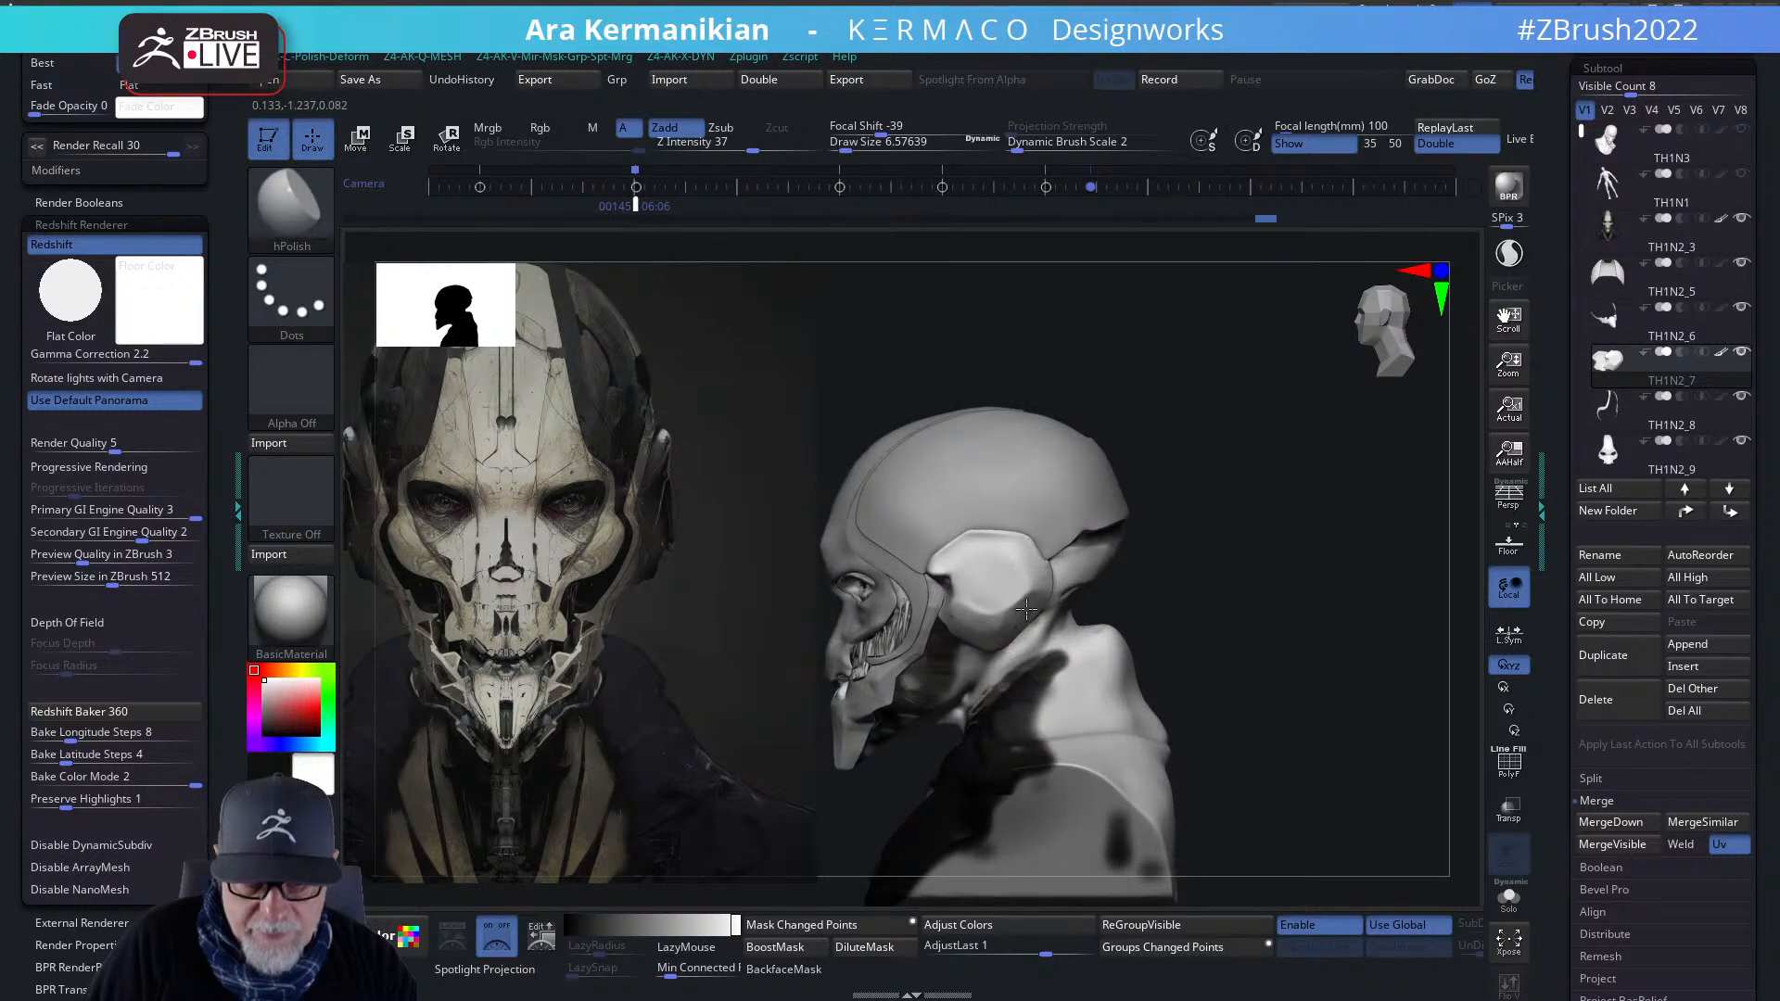
left_click_drag(1021, 623, 990, 645)
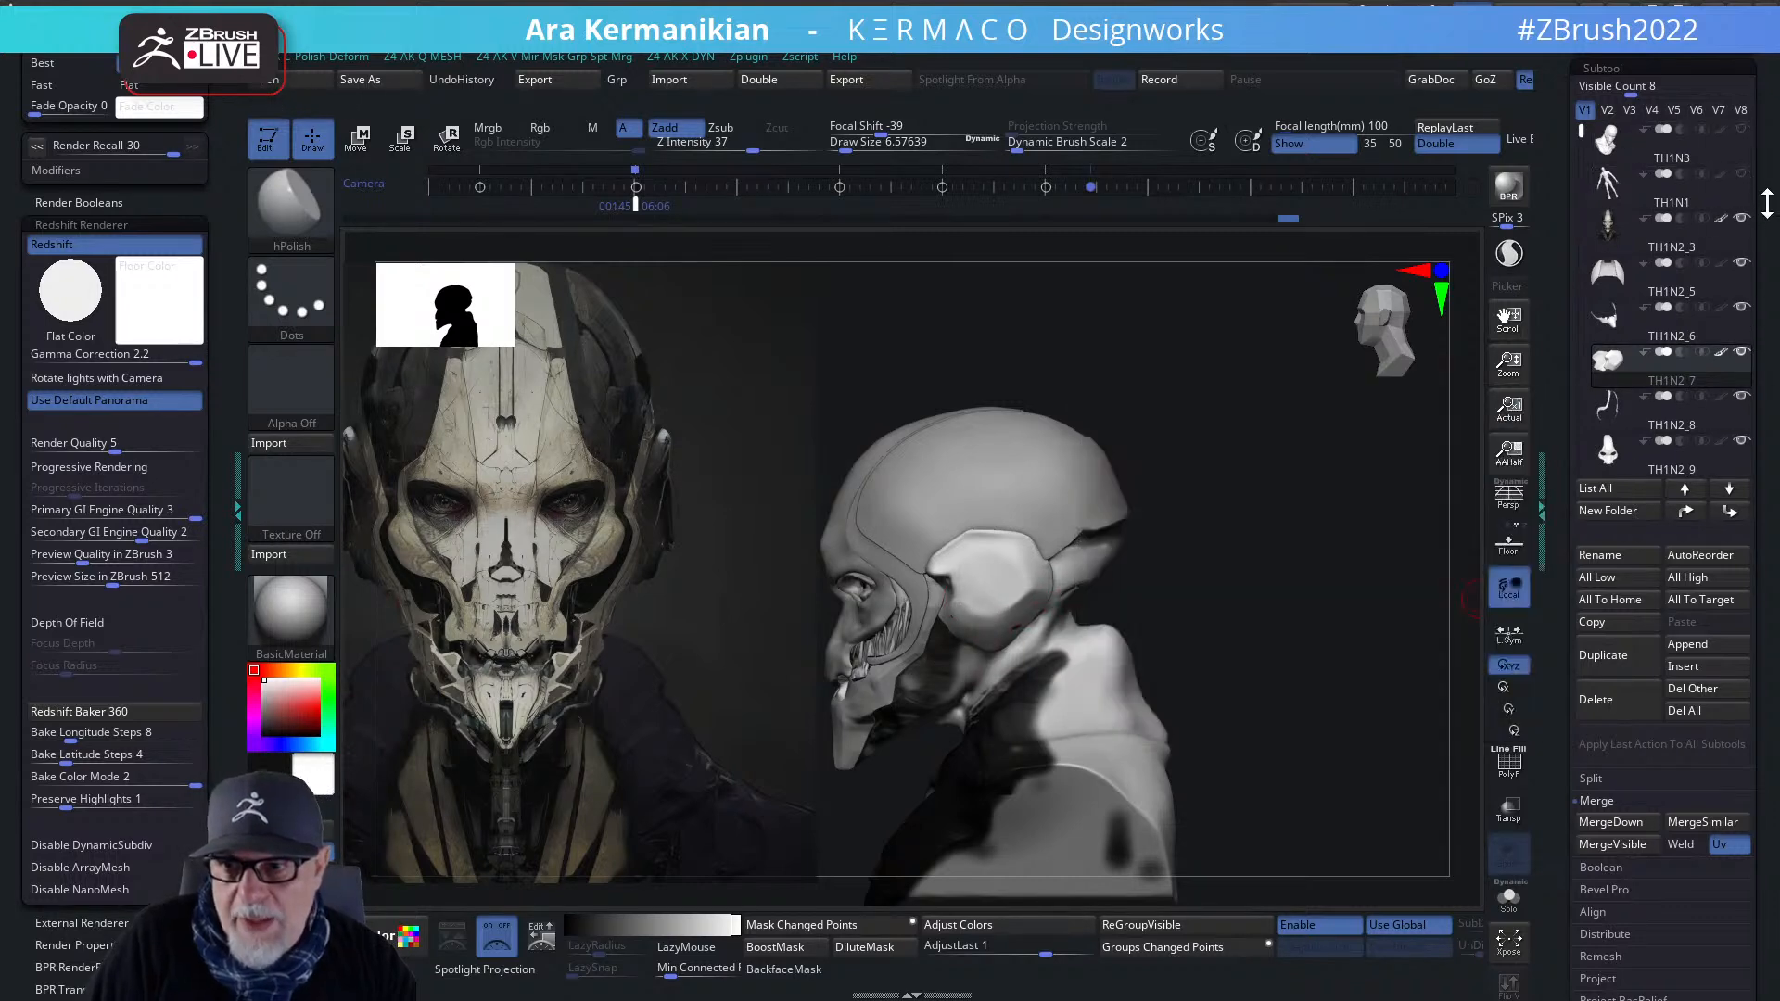
- Hide the neck and shoulders subtool TH1N2_3 and examine the ear plates from the front, side and below
left_click(1742, 219)
left_click_drag(1315, 580, 1137, 628)
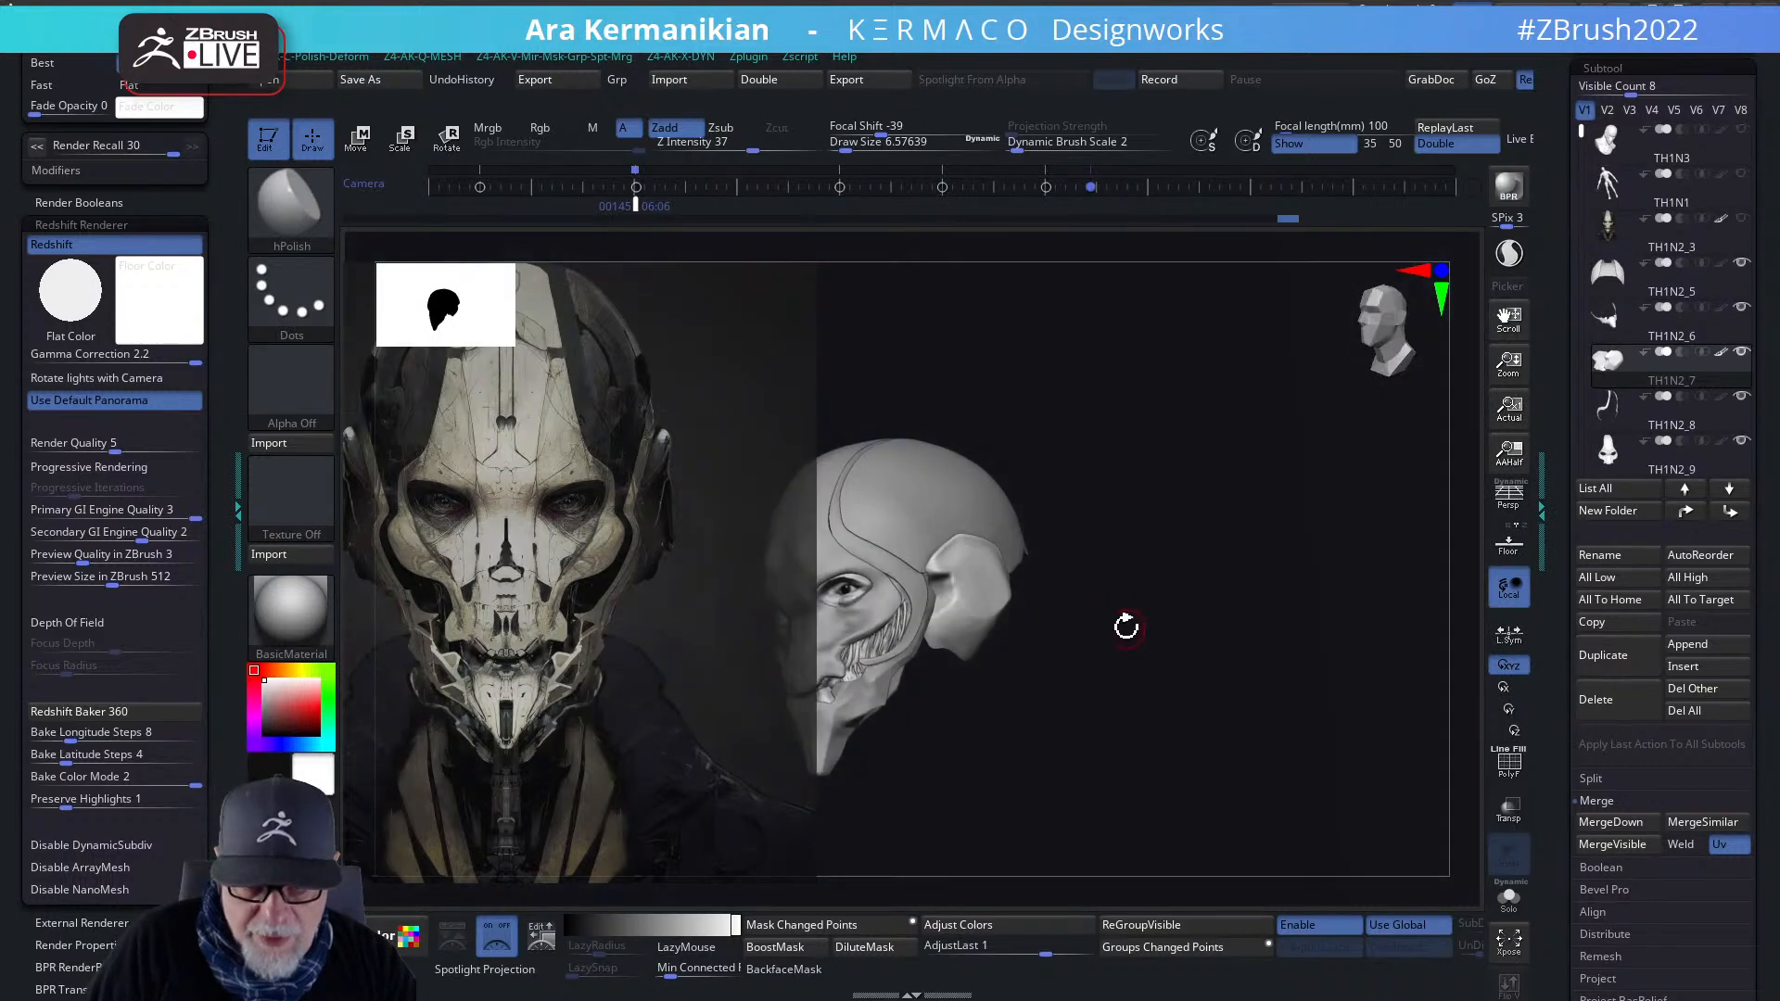
left_click_drag(1156, 687, 978, 628)
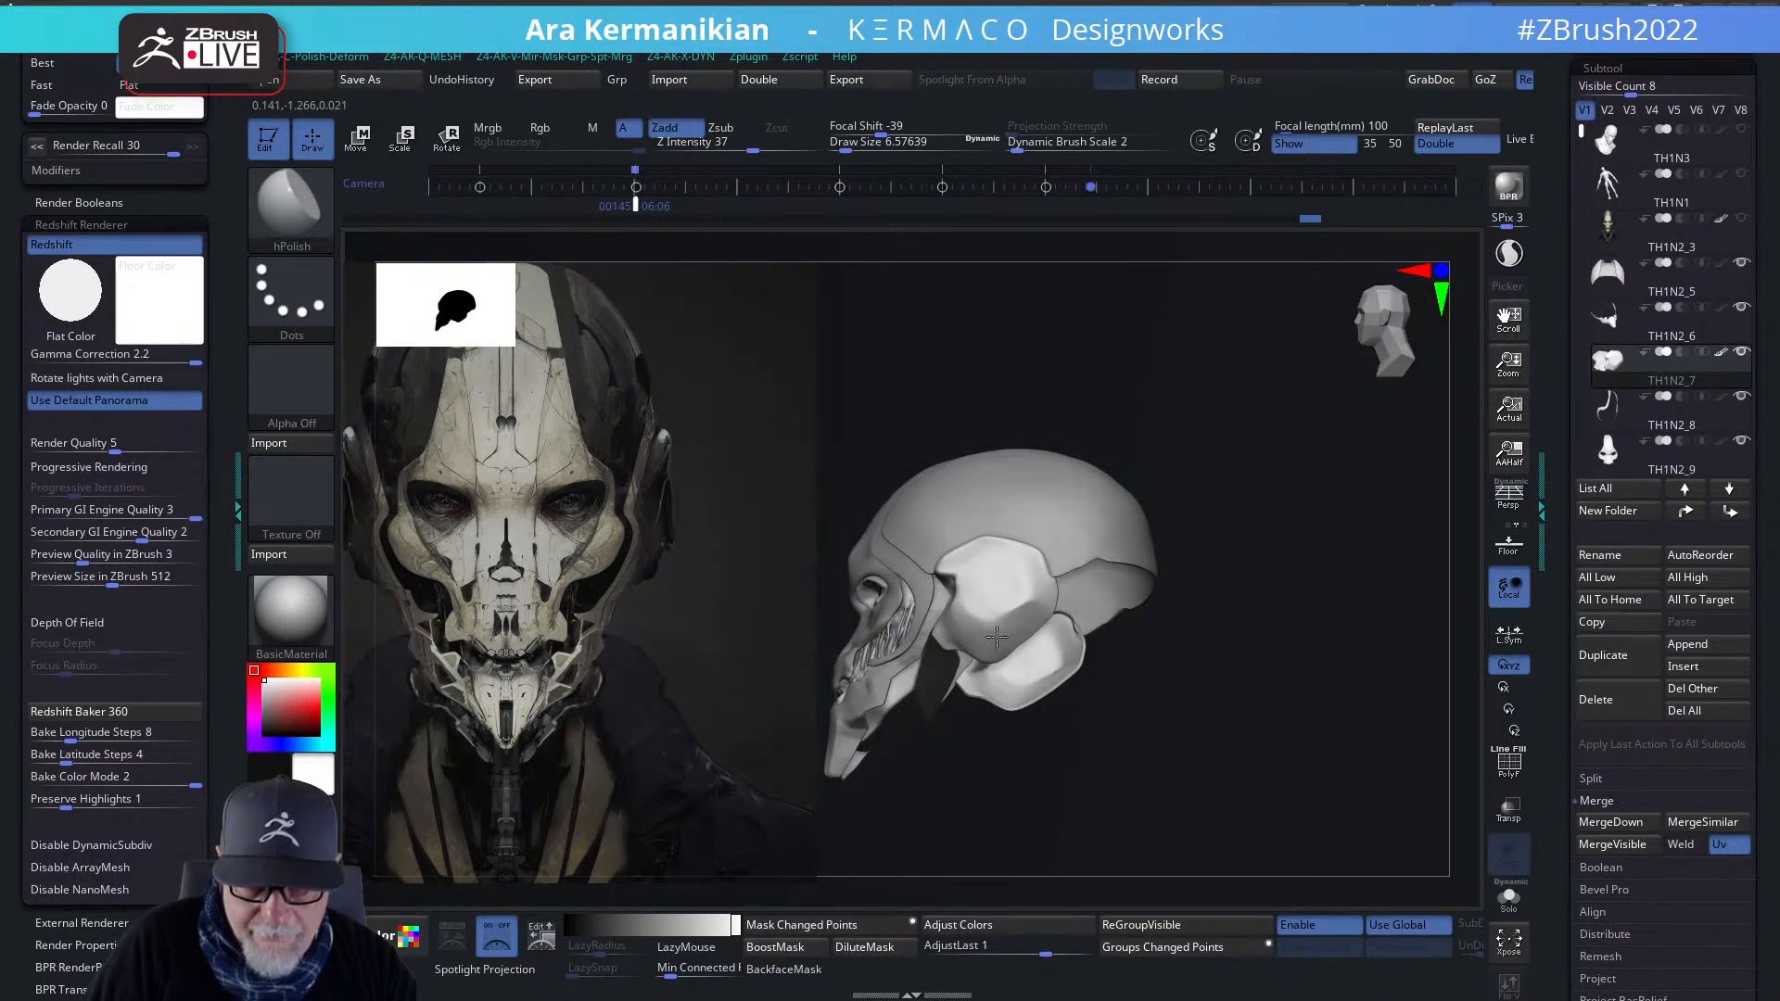
left_click_drag(1215, 619, 1173, 644)
- Deepen the crease in the ear plate's front notch with DamStandard strokes and smooth its surface
right_click(975, 593)
left_click(977, 663)
left_click_drag(981, 590, 990, 582)
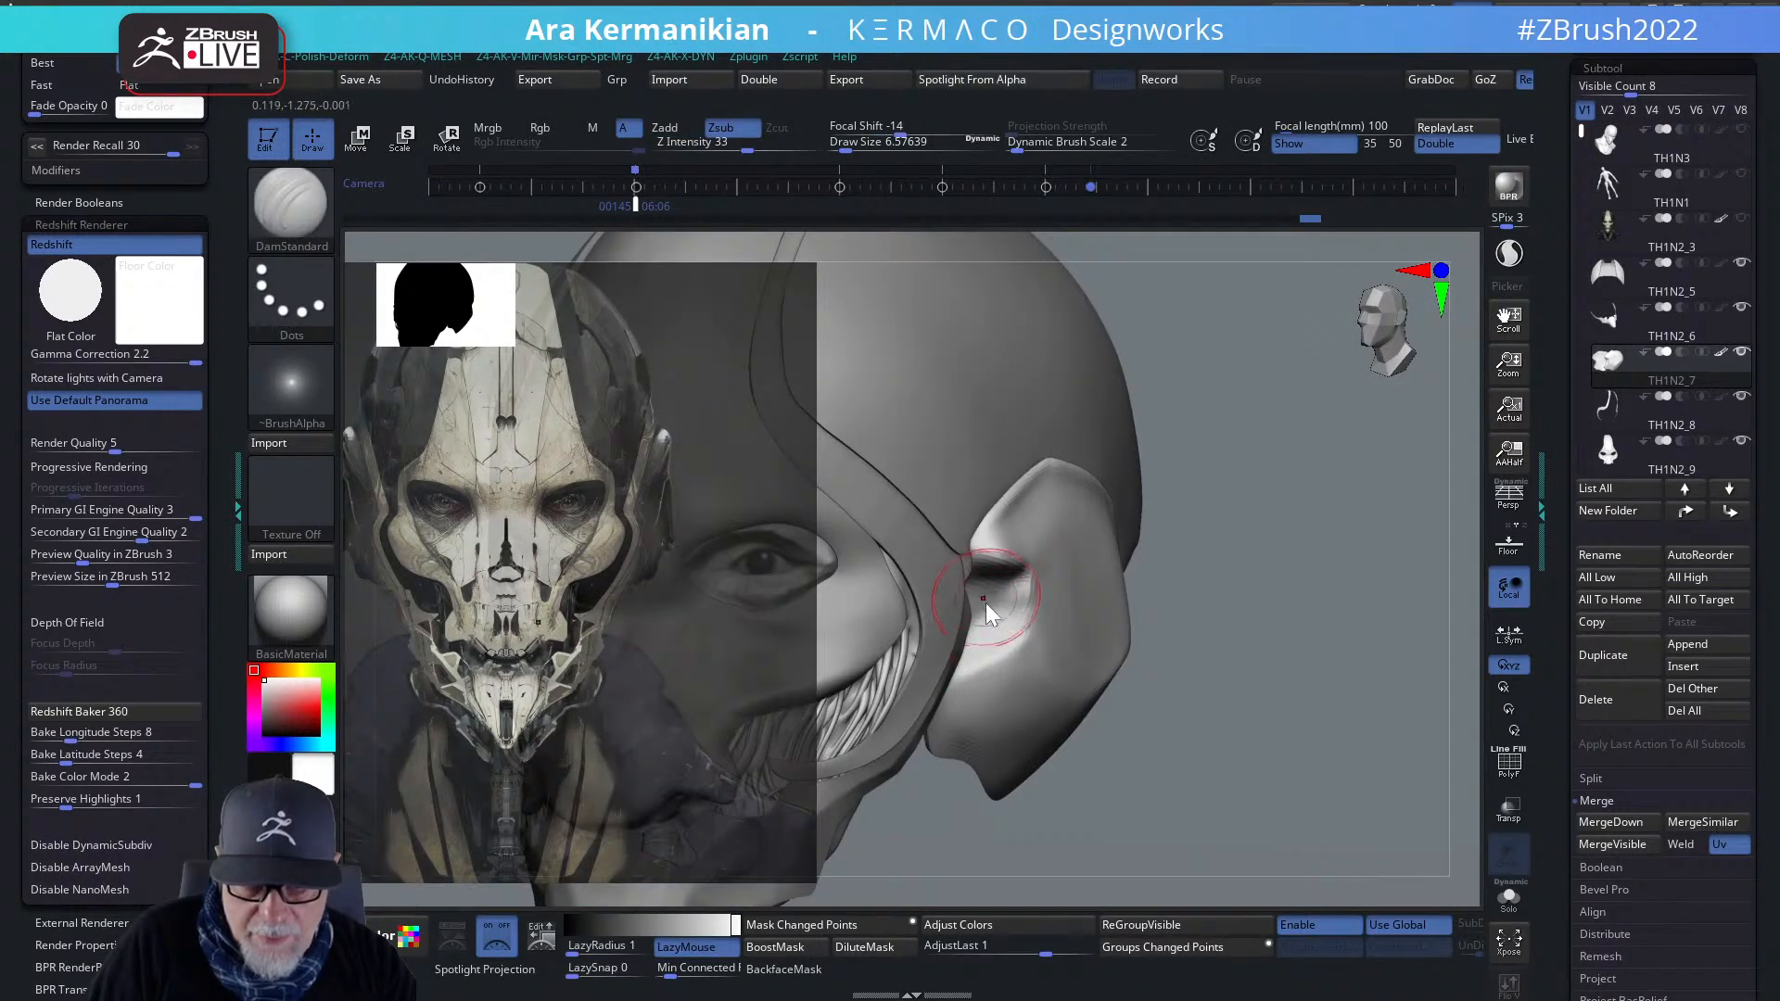
key("shift+q")
left_click(1047, 311)
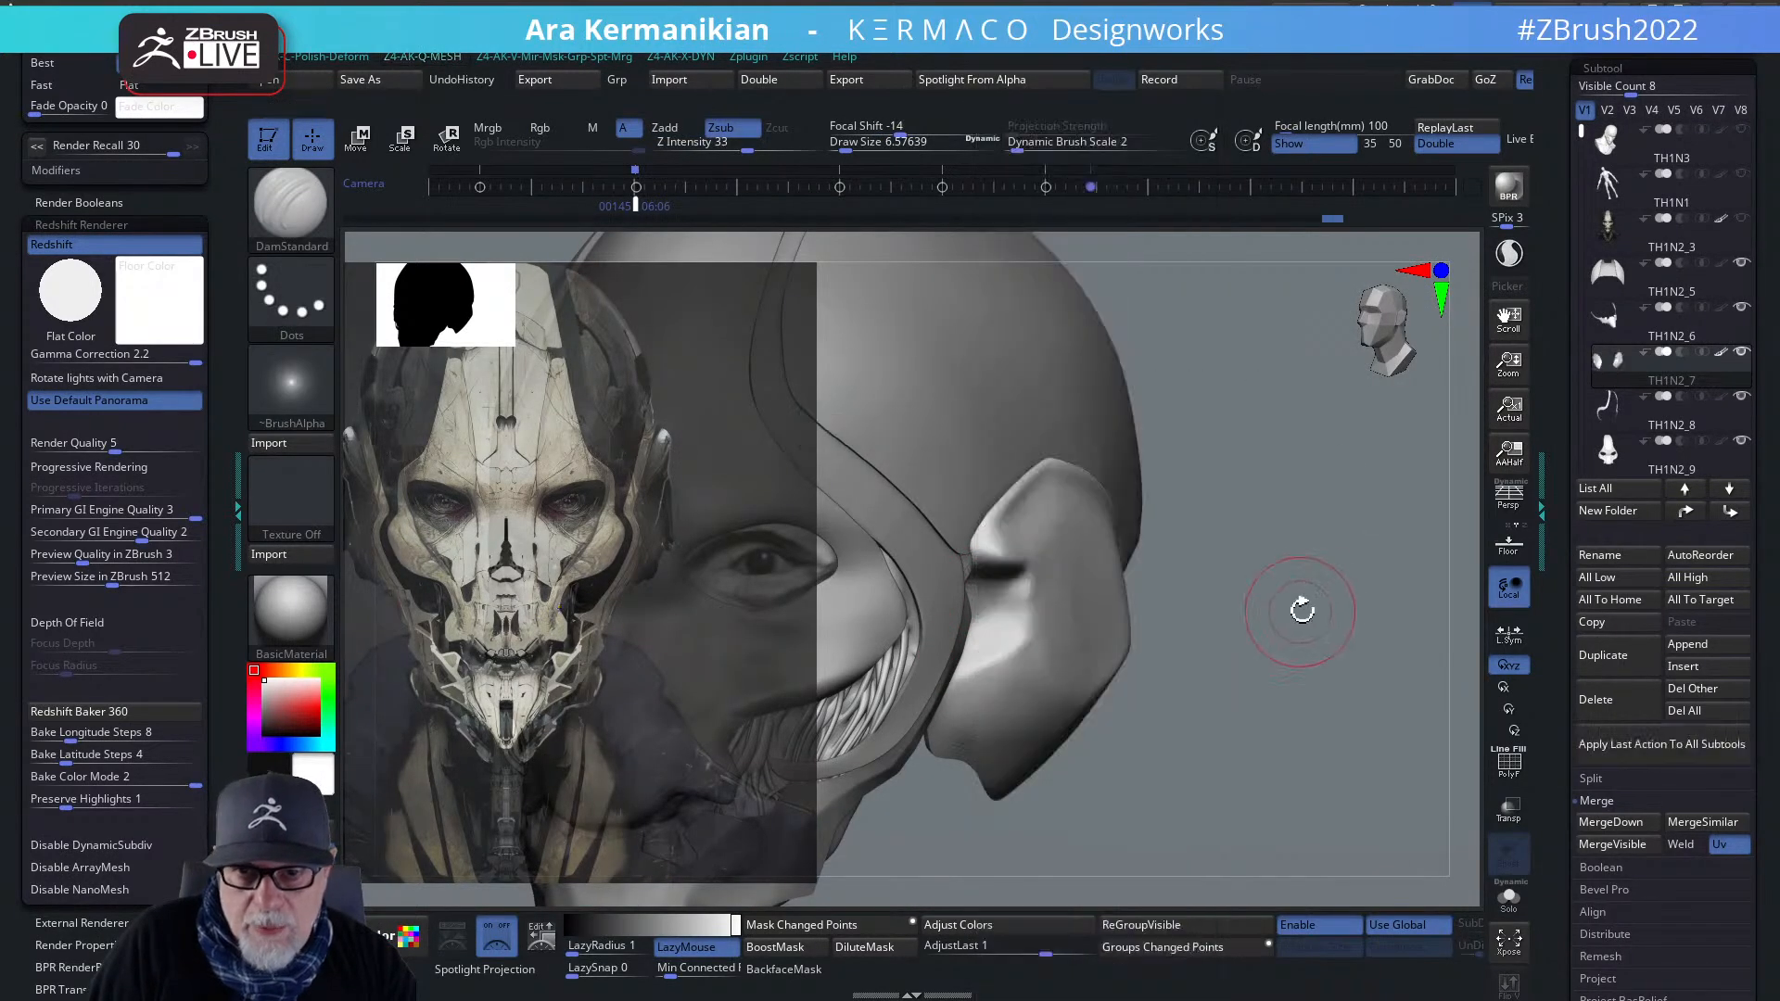
left_click_drag(1299, 608, 1376, 608)
mouse_move(1251, 556)
left_mouse_down("alt")
mouse_move(1018, 583)
mouse_move(1016, 568)
left_mouse_up("alt")
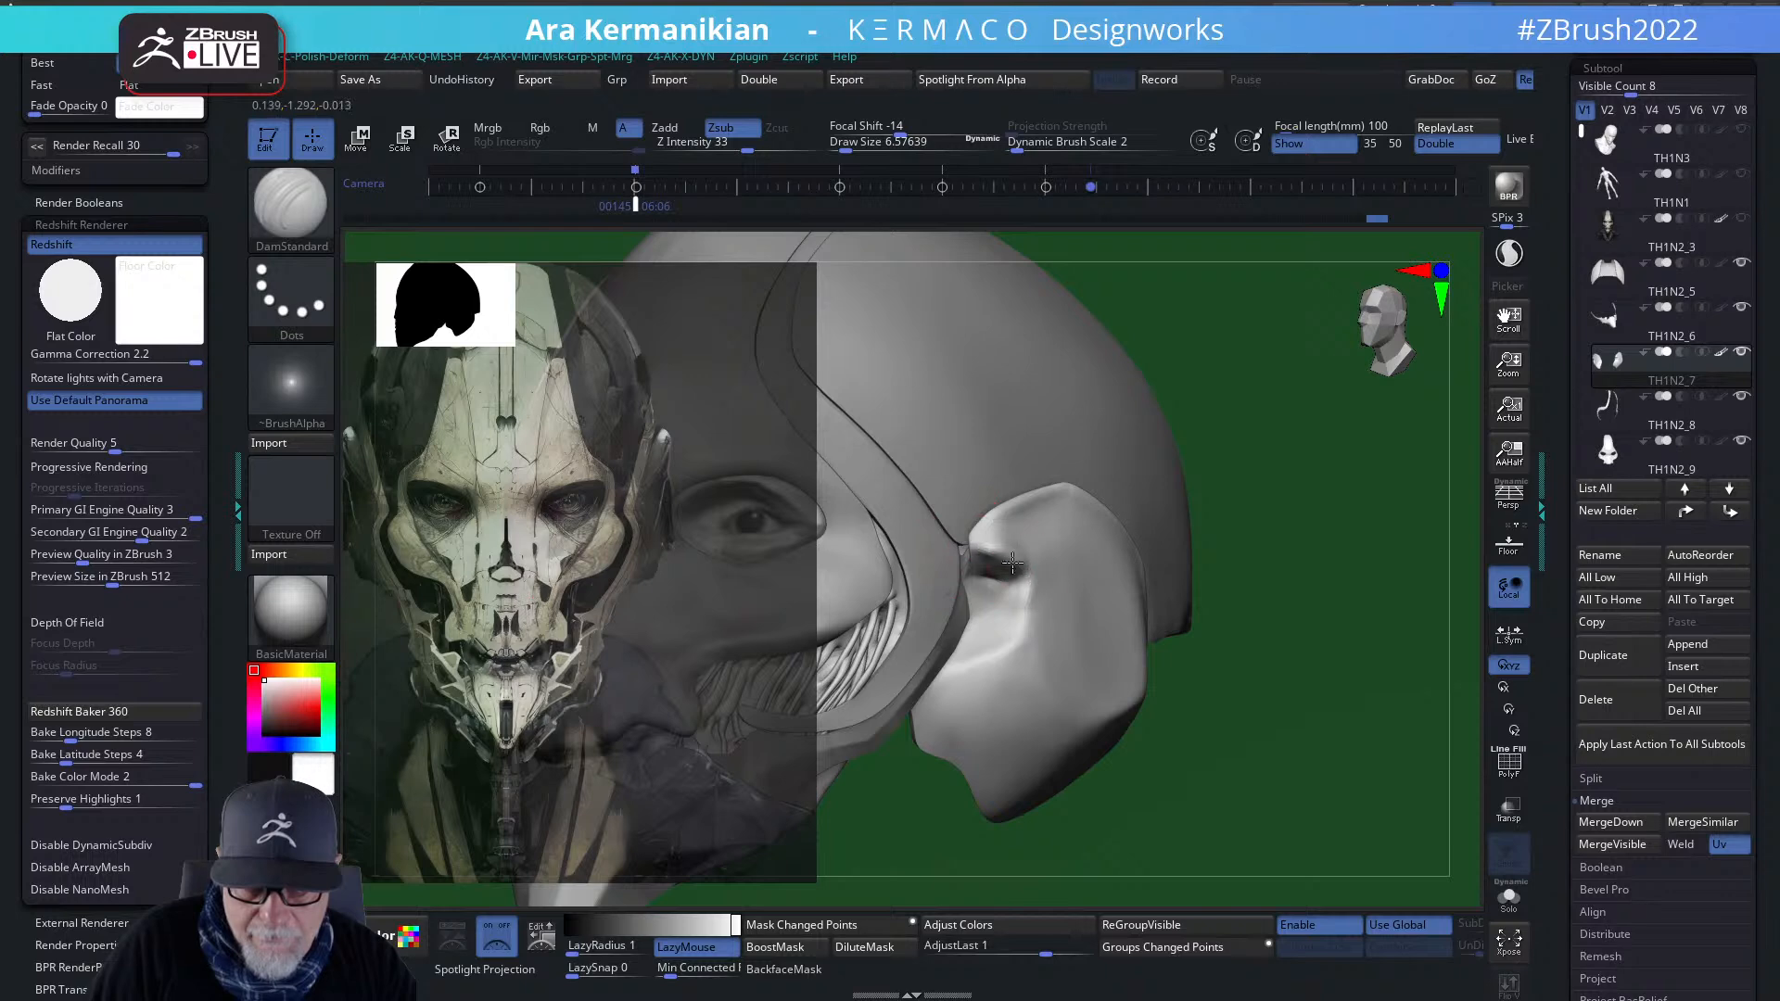
mouse_move(999, 590)
left_mouse_down()
mouse_move(1016, 554)
mouse_move(945, 526)
left_mouse_up()
key("shift")
- Nudge the ear plate's upper edge closer to the skull shell with the Move brush at draw size 11.69
left_click_drag(1224, 582, 1342, 600, "alt")
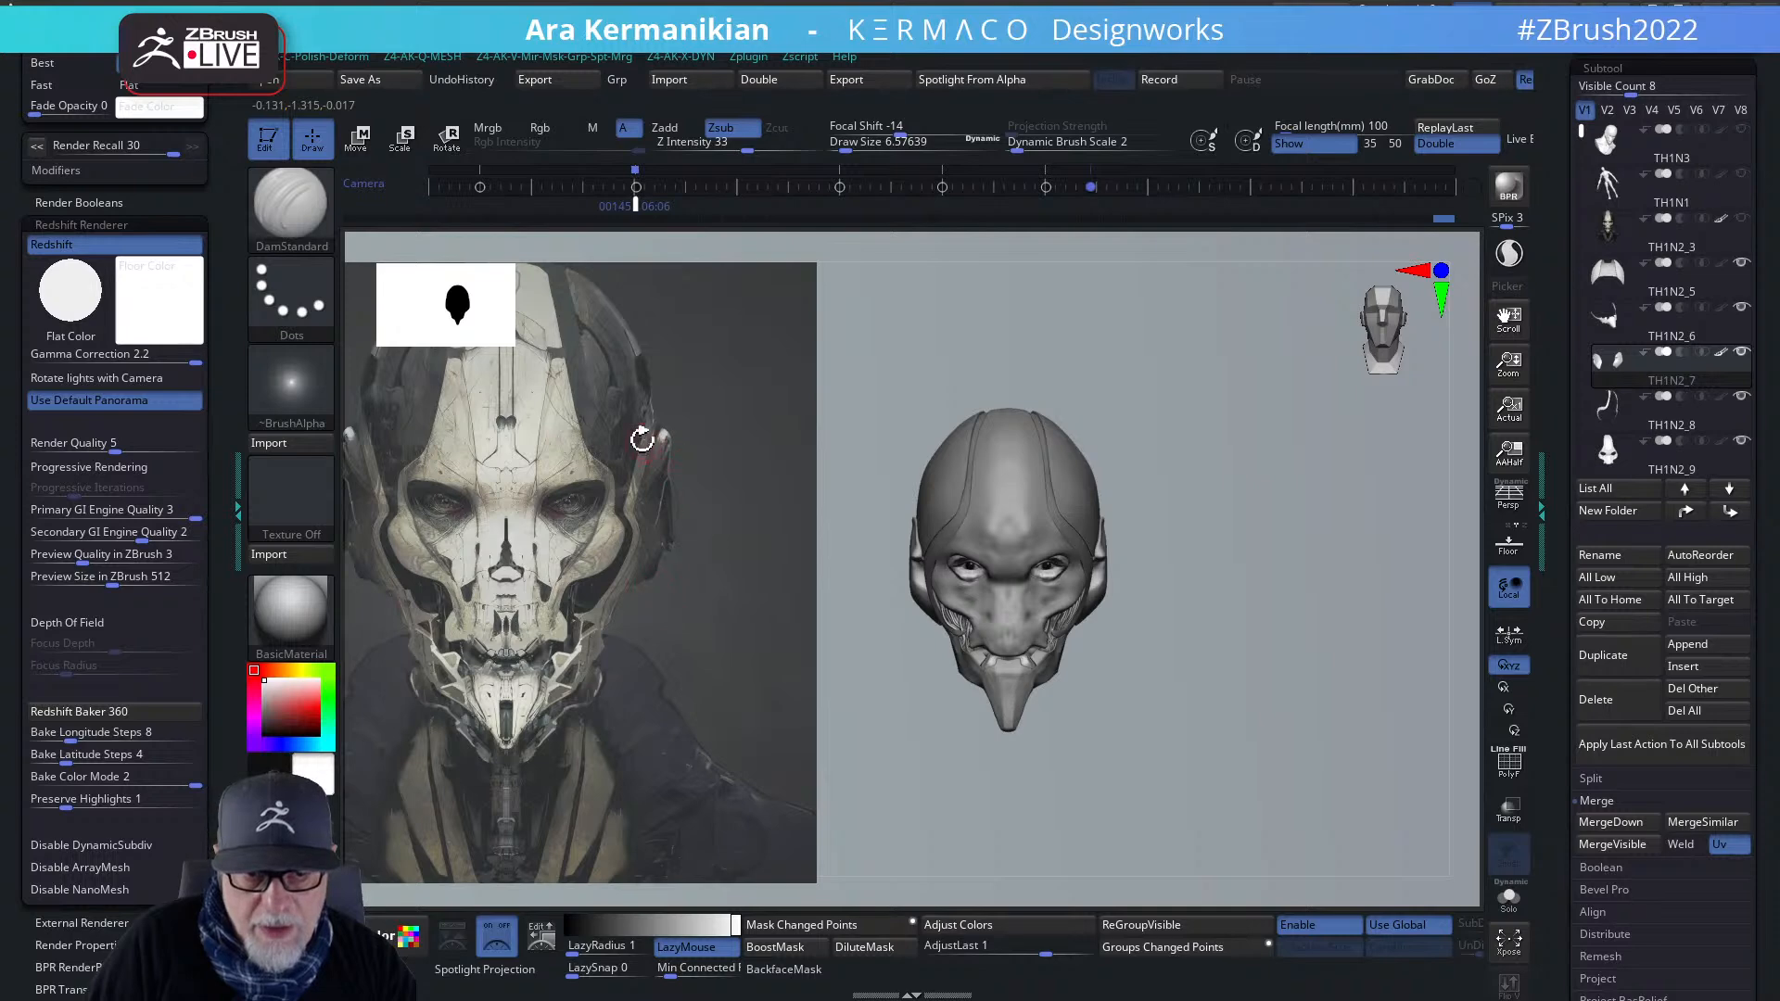
mouse_move(1265, 587)
left_mouse_down("alt")
mouse_move(1220, 600)
mouse_move(1247, 576)
mouse_move(1260, 648)
mouse_move(1175, 513)
mouse_move(1295, 548)
mouse_move(1105, 481)
left_mouse_up("alt")
key("b")
key("m")
key("v")
key("s")
key("s")
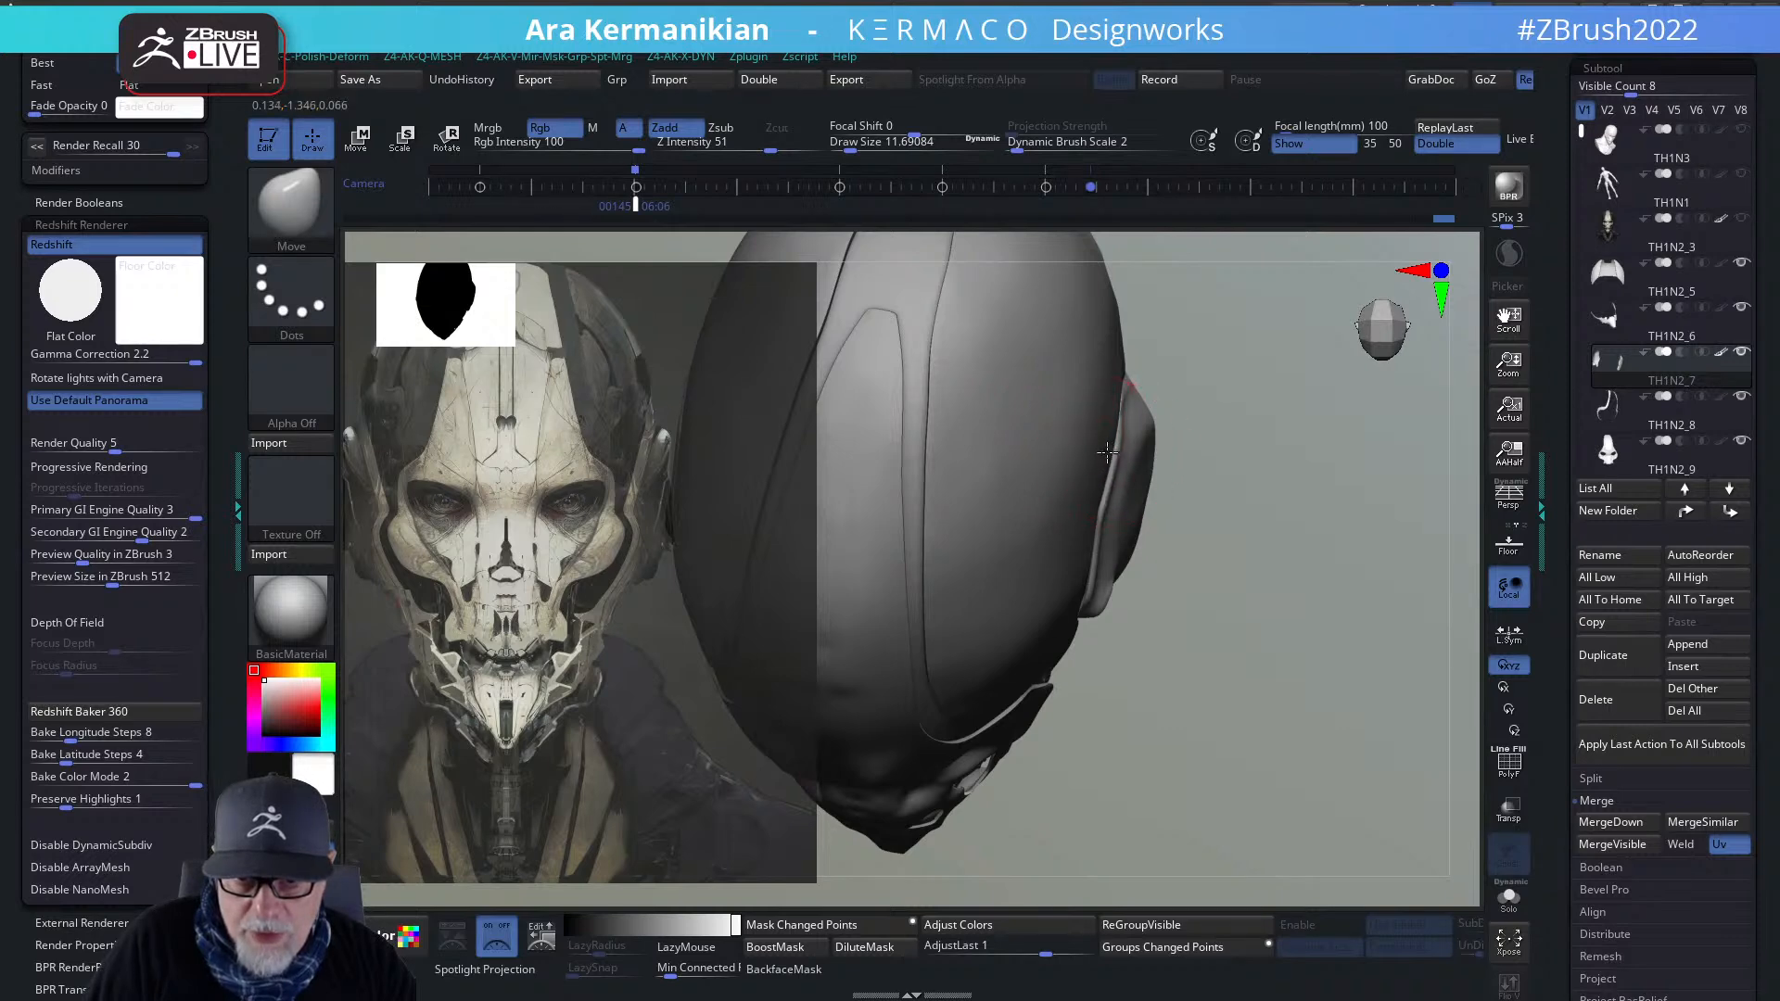
left_click_drag(1146, 416, 1135, 408)
- Select the face subtool TH1N2_11 and isolate it to examine its cheek strands, then show all visible parts again
mouse_move(1308, 569)
left_mouse_down()
mouse_move(1295, 436)
mouse_move(1094, 593)
left_mouse_up()
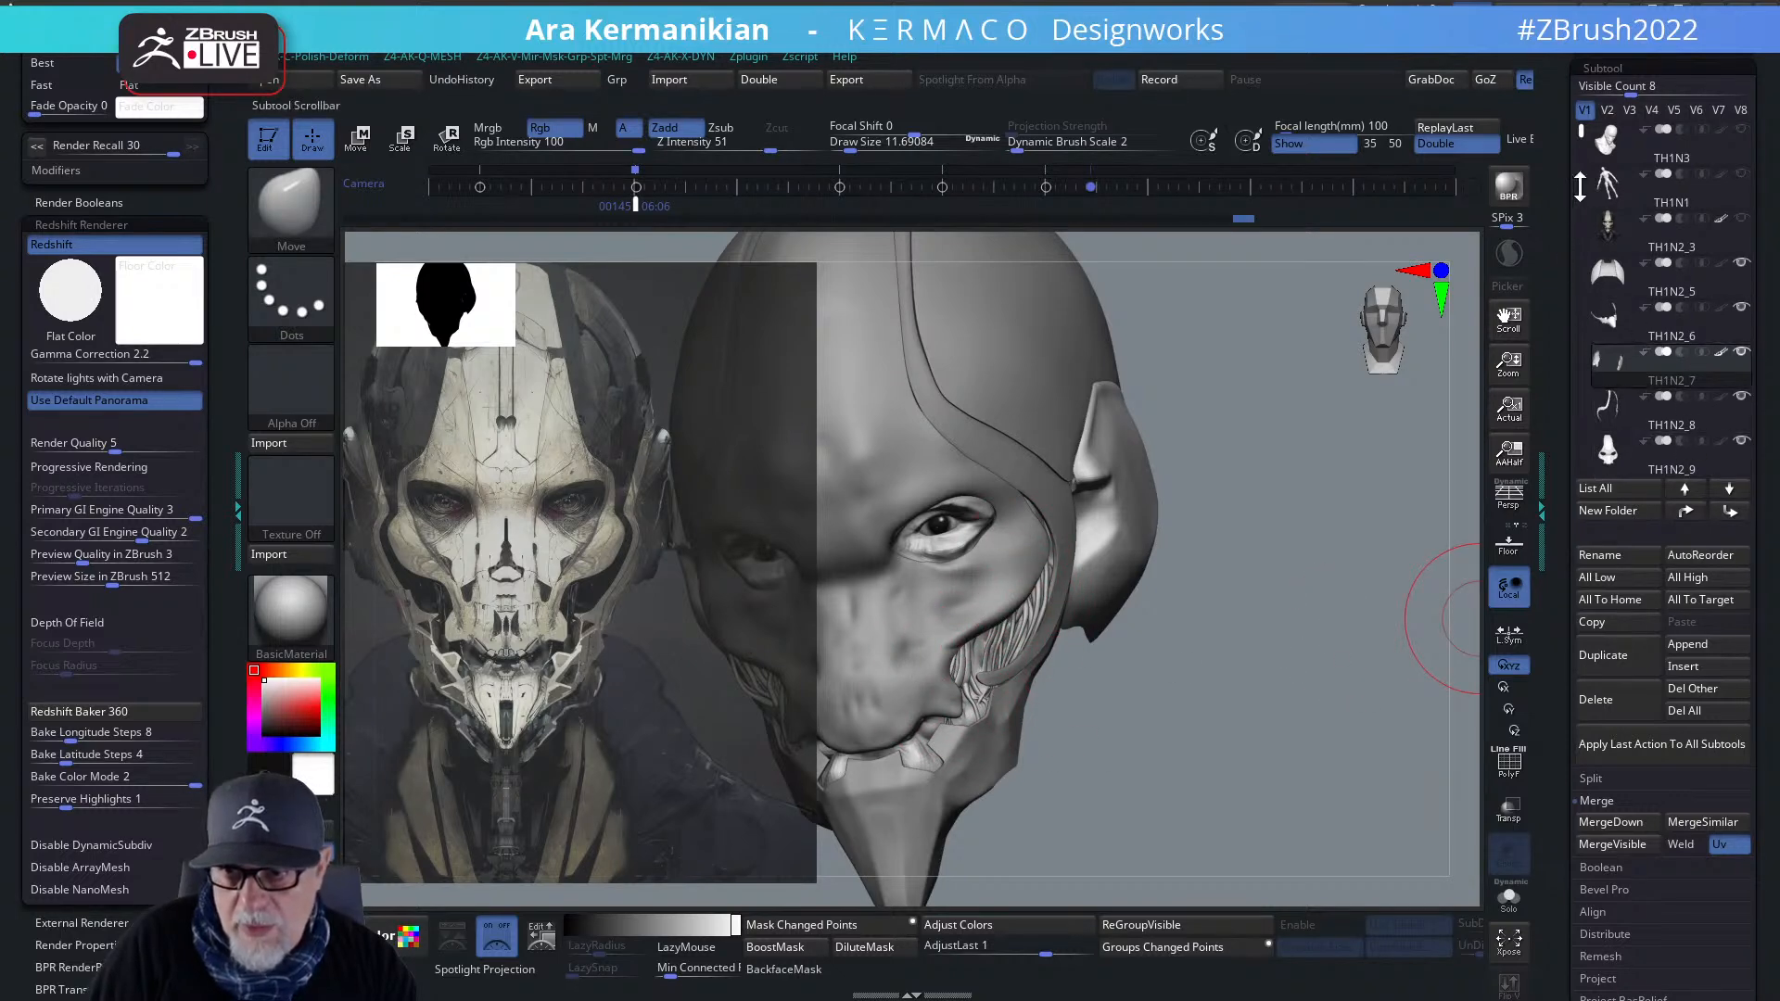
scroll(1703, 441, "down", 5)
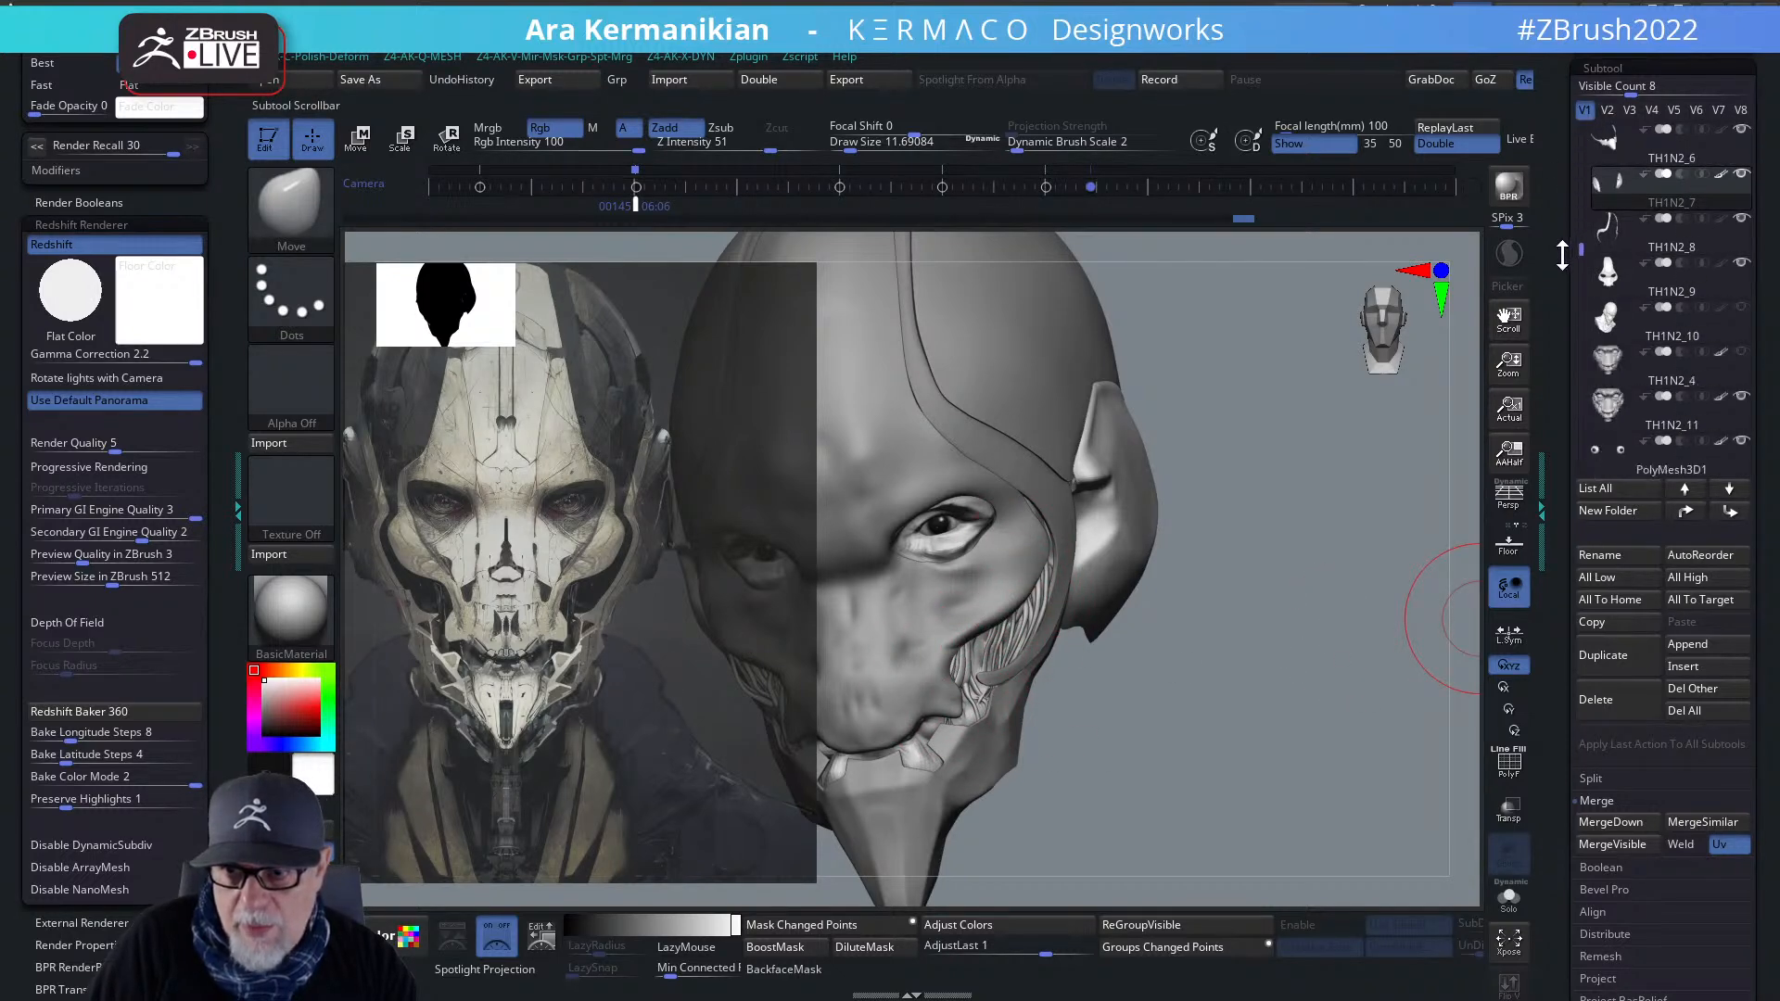
left_click(1689, 393)
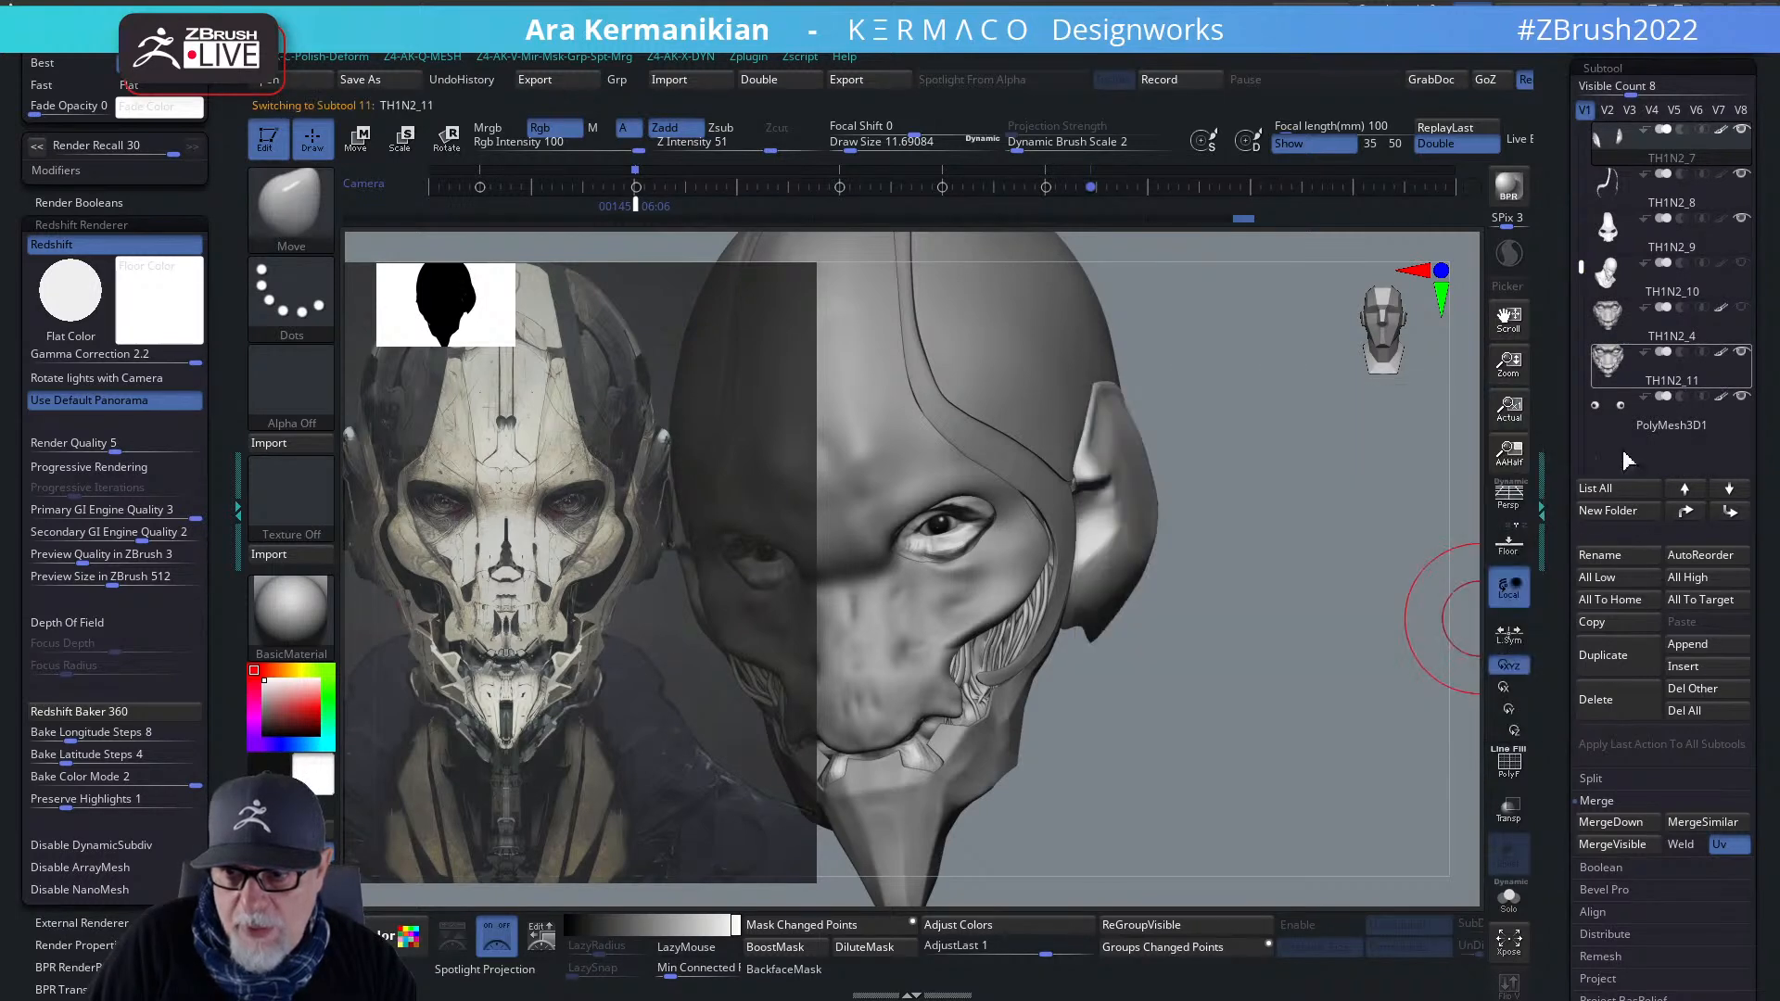
left_click(1508, 897)
left_click_drag(1158, 817, 1288, 730)
left_click_drag(1165, 781, 1123, 723)
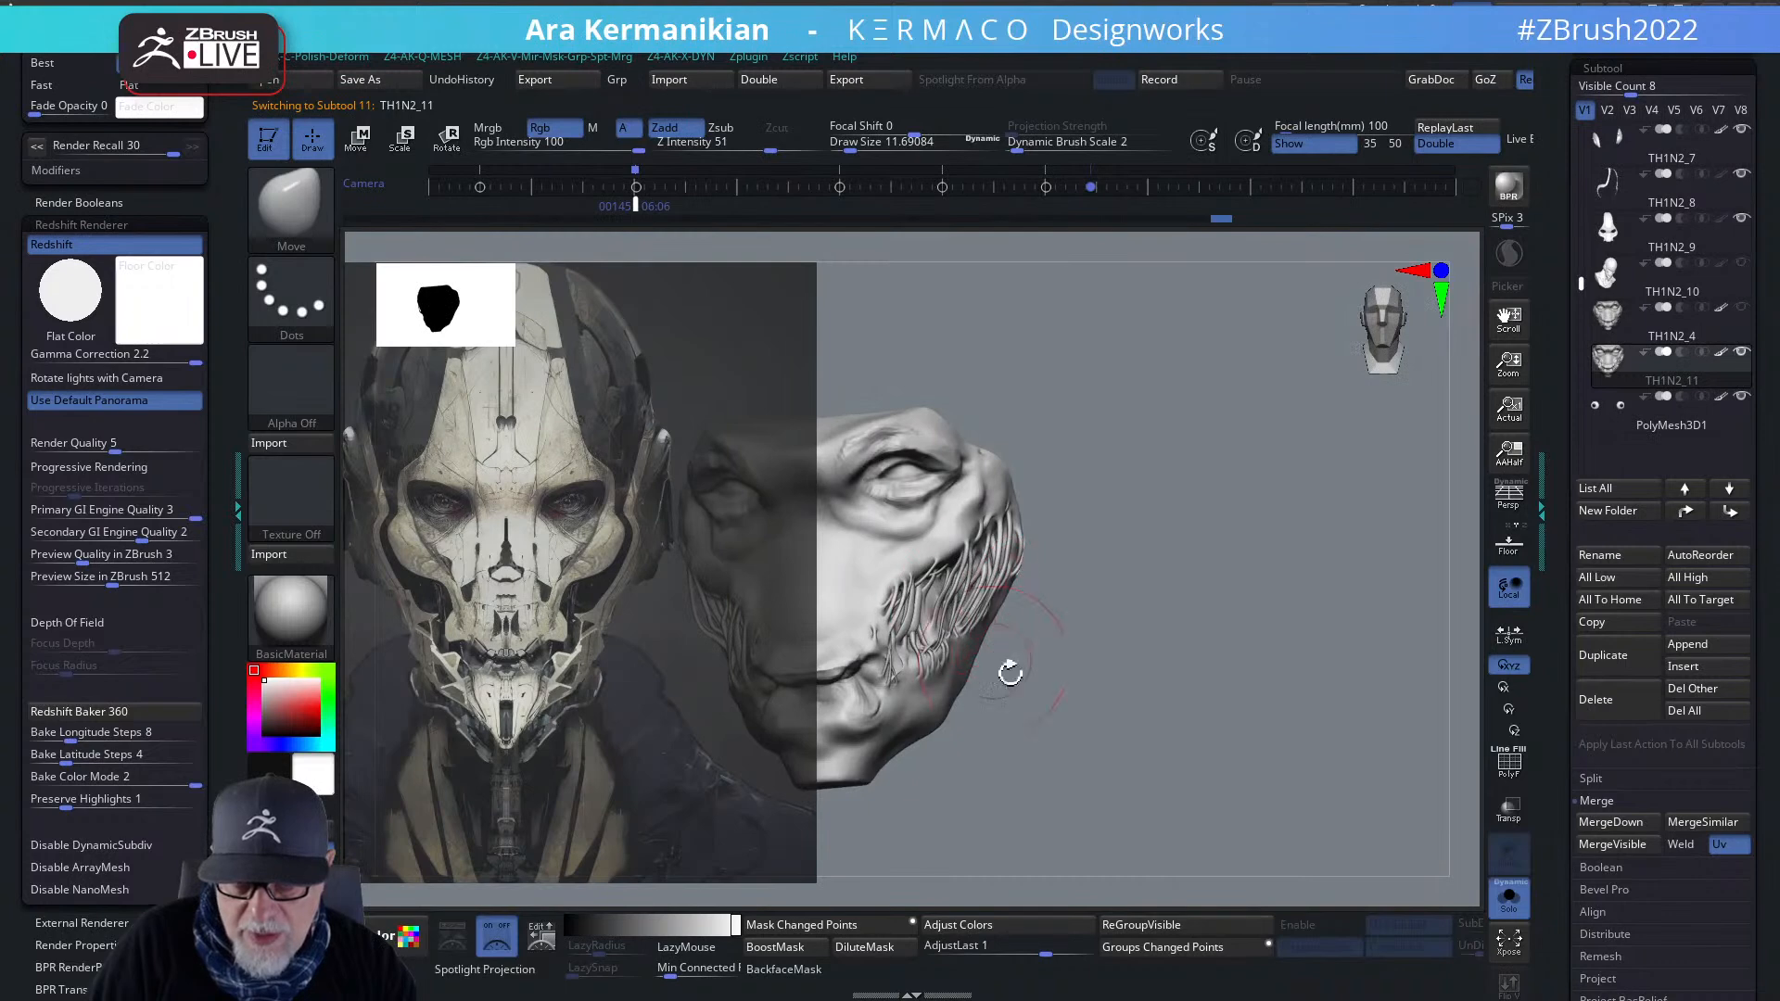
left_click_drag(985, 659, 1264, 603)
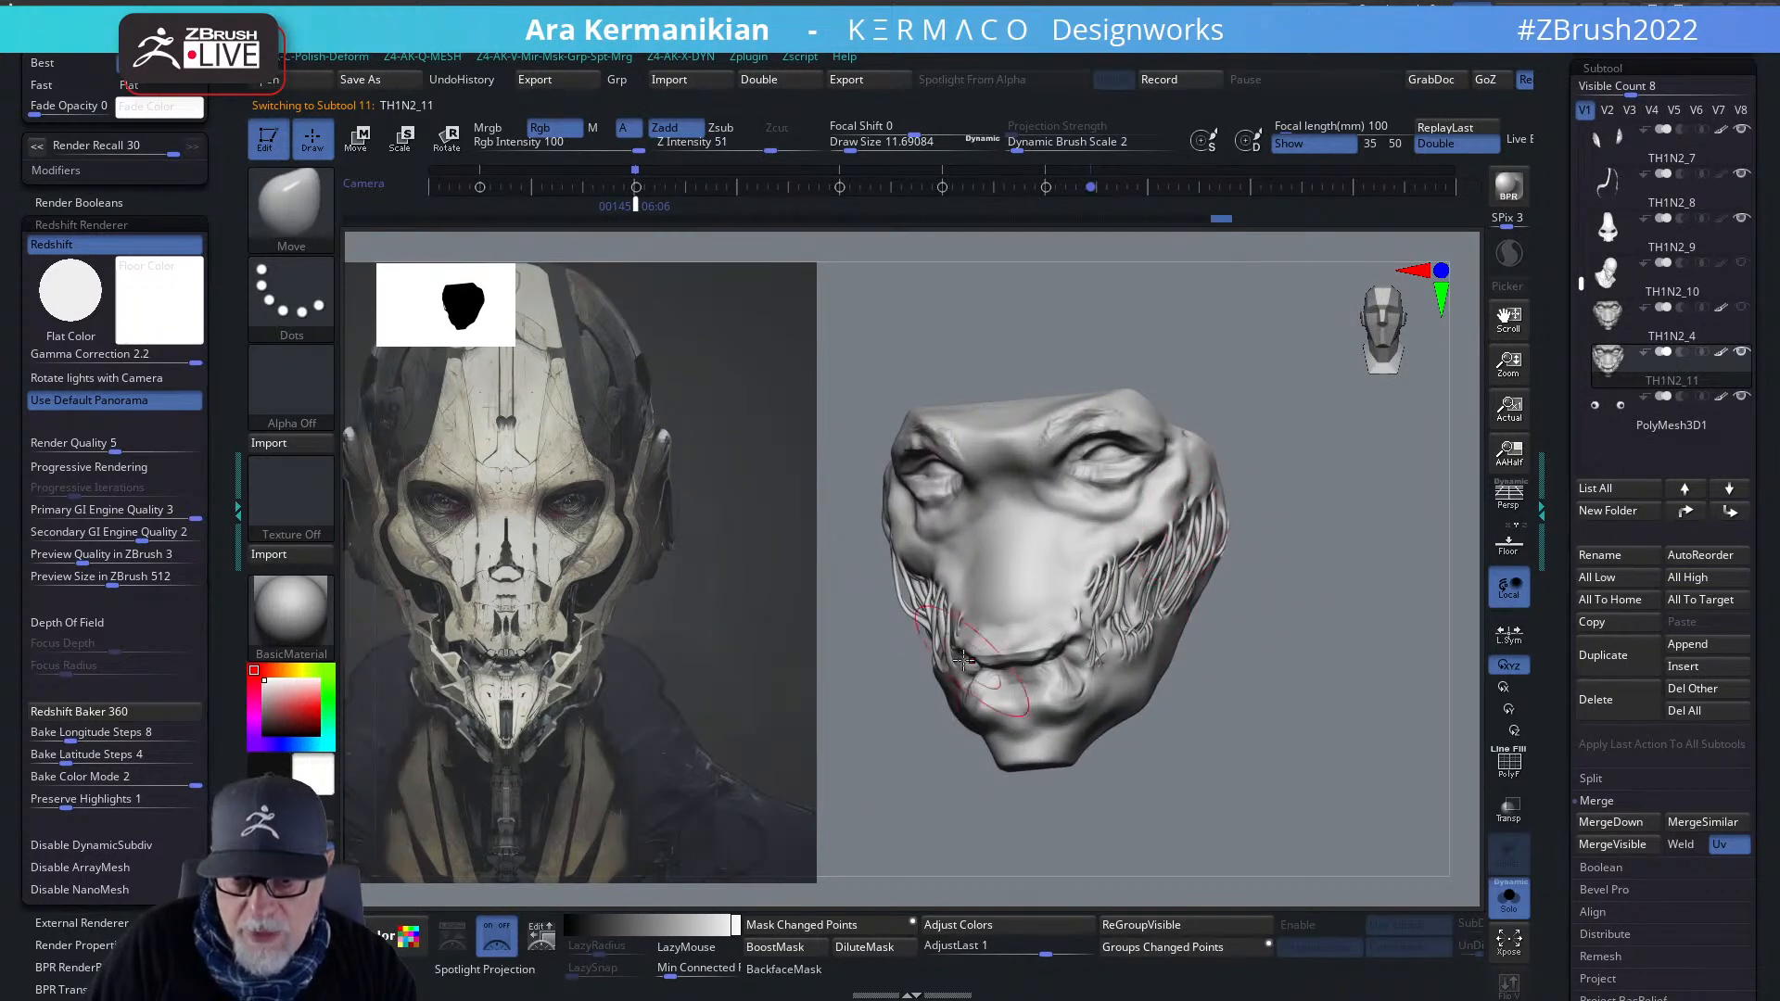
left_click(1508, 896)
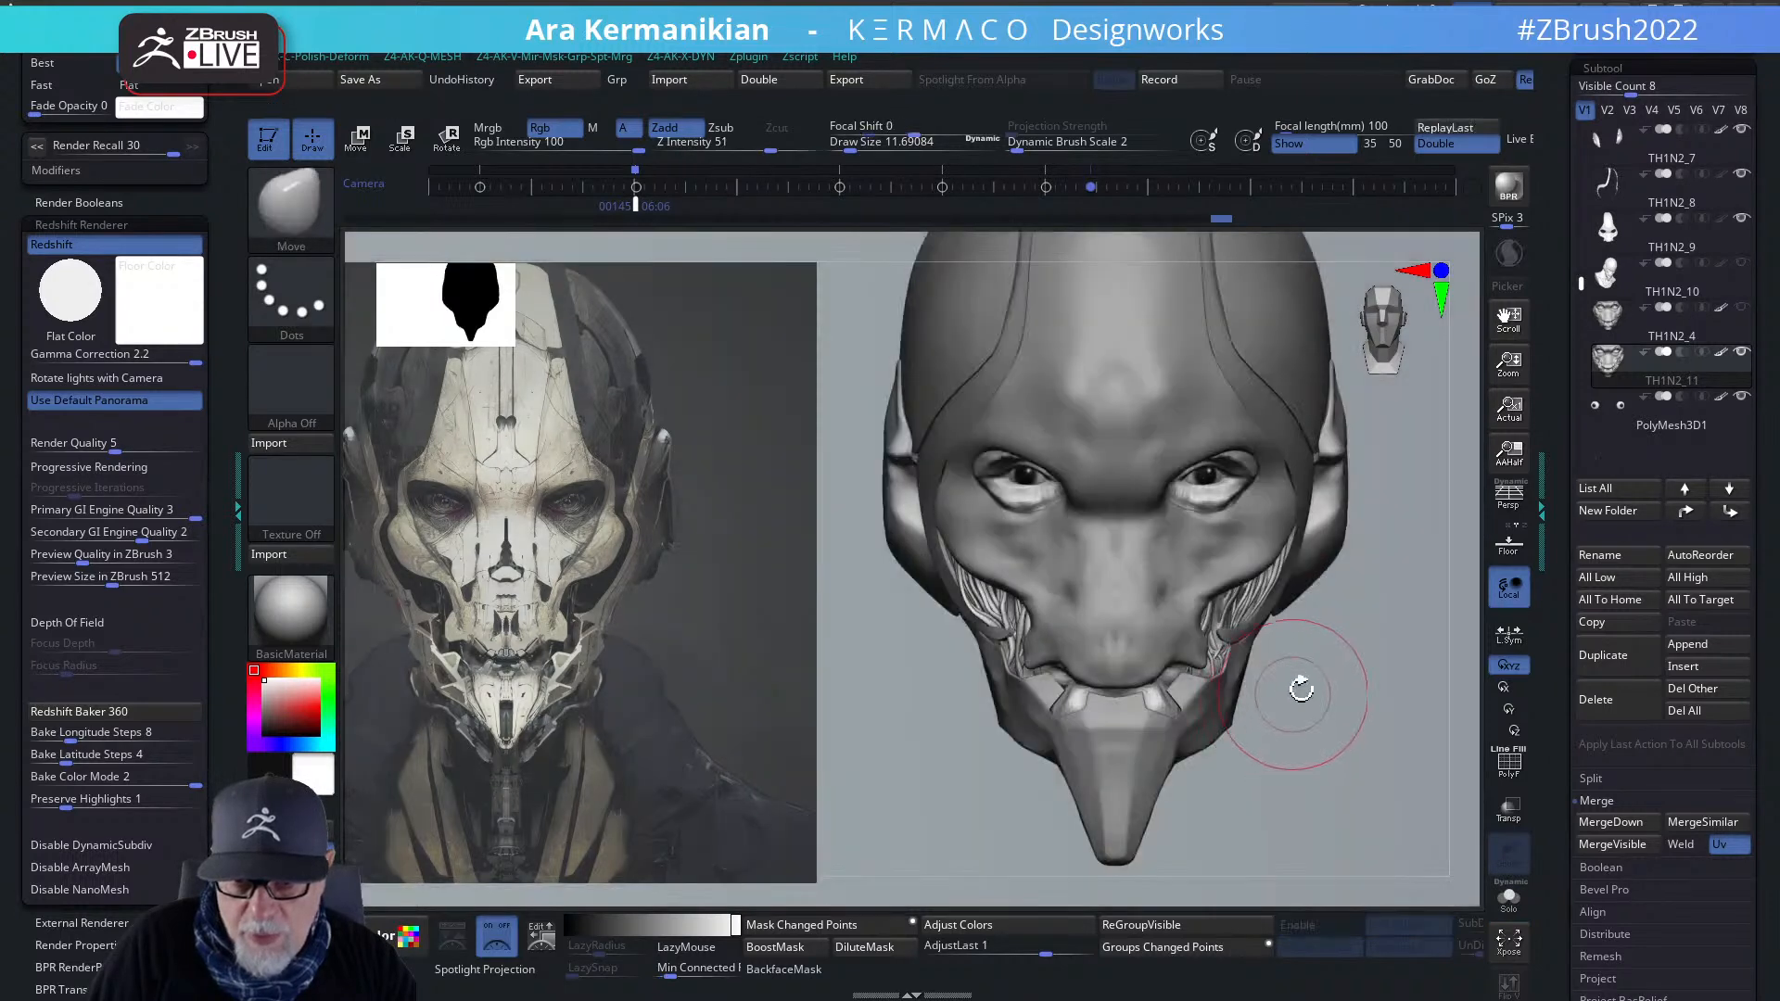
- Flatten the upper rim of ear plate TH1N2_7 with hPolish at draw size 3.11 and smooth it
mouse_move(1299, 683)
left_mouse_down("shift")
mouse_move(1323, 715)
mouse_move(1283, 683)
mouse_move(1297, 602)
mouse_move(1277, 660)
left_mouse_up("shift")
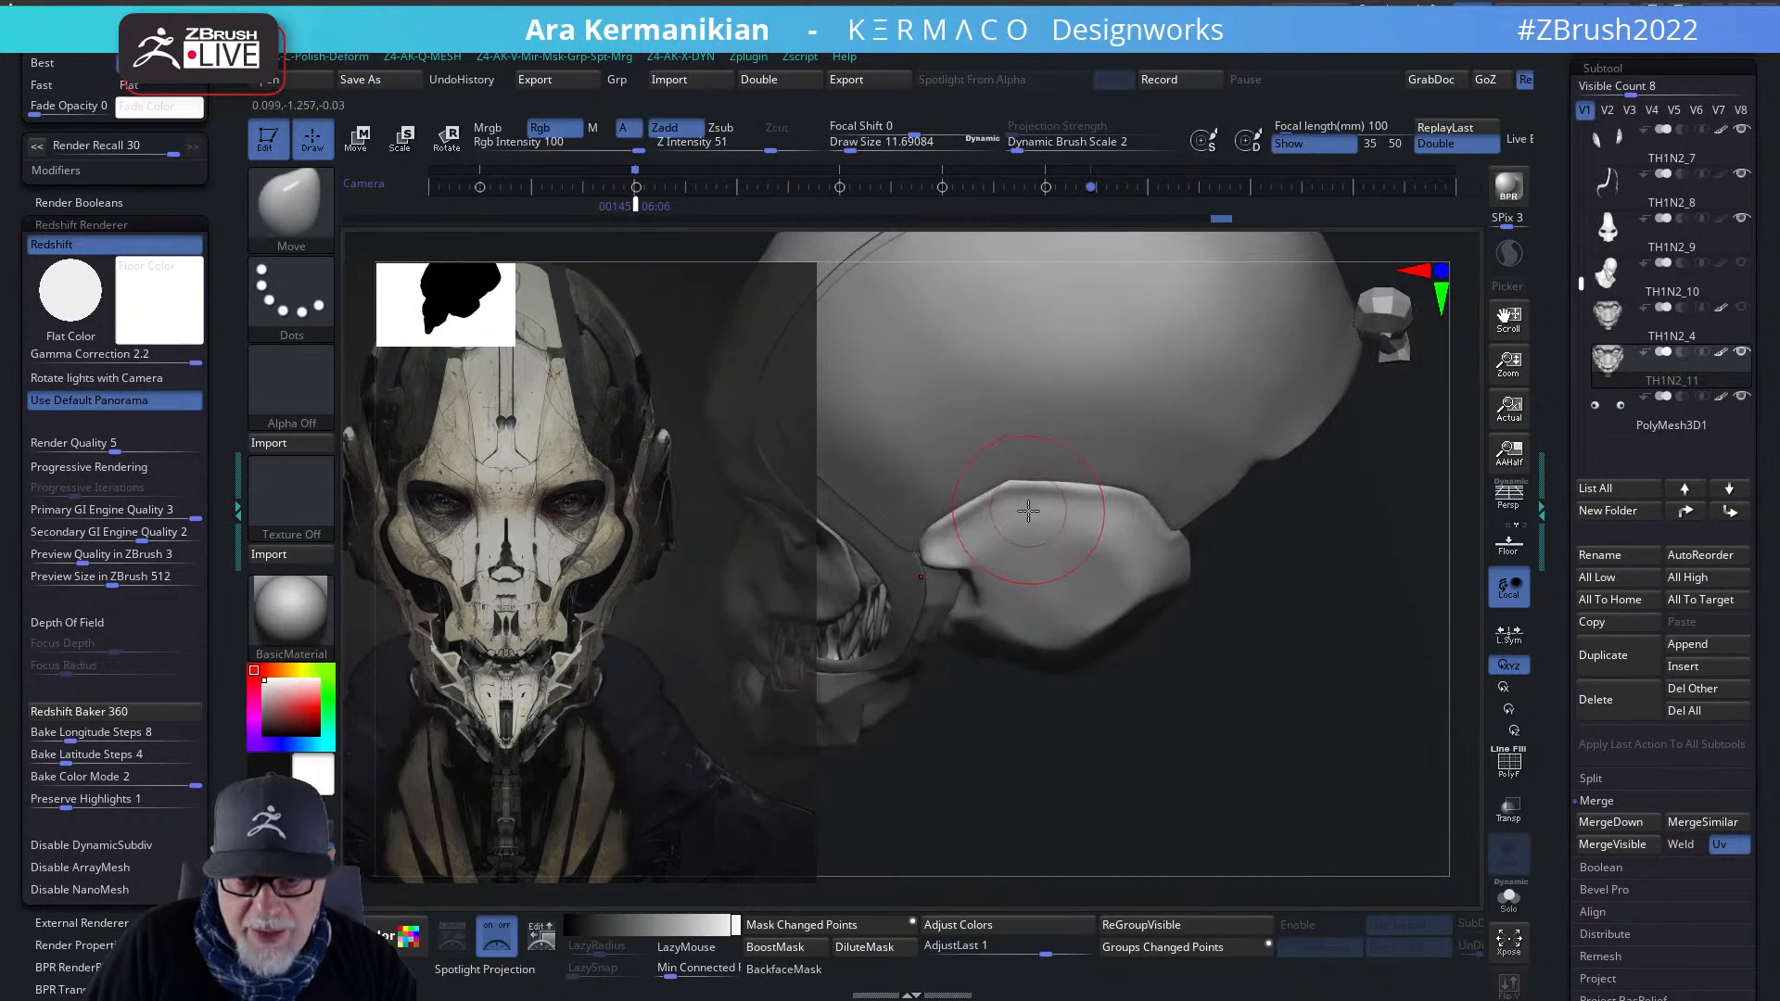
right_click(1022, 515)
left_click(1075, 558)
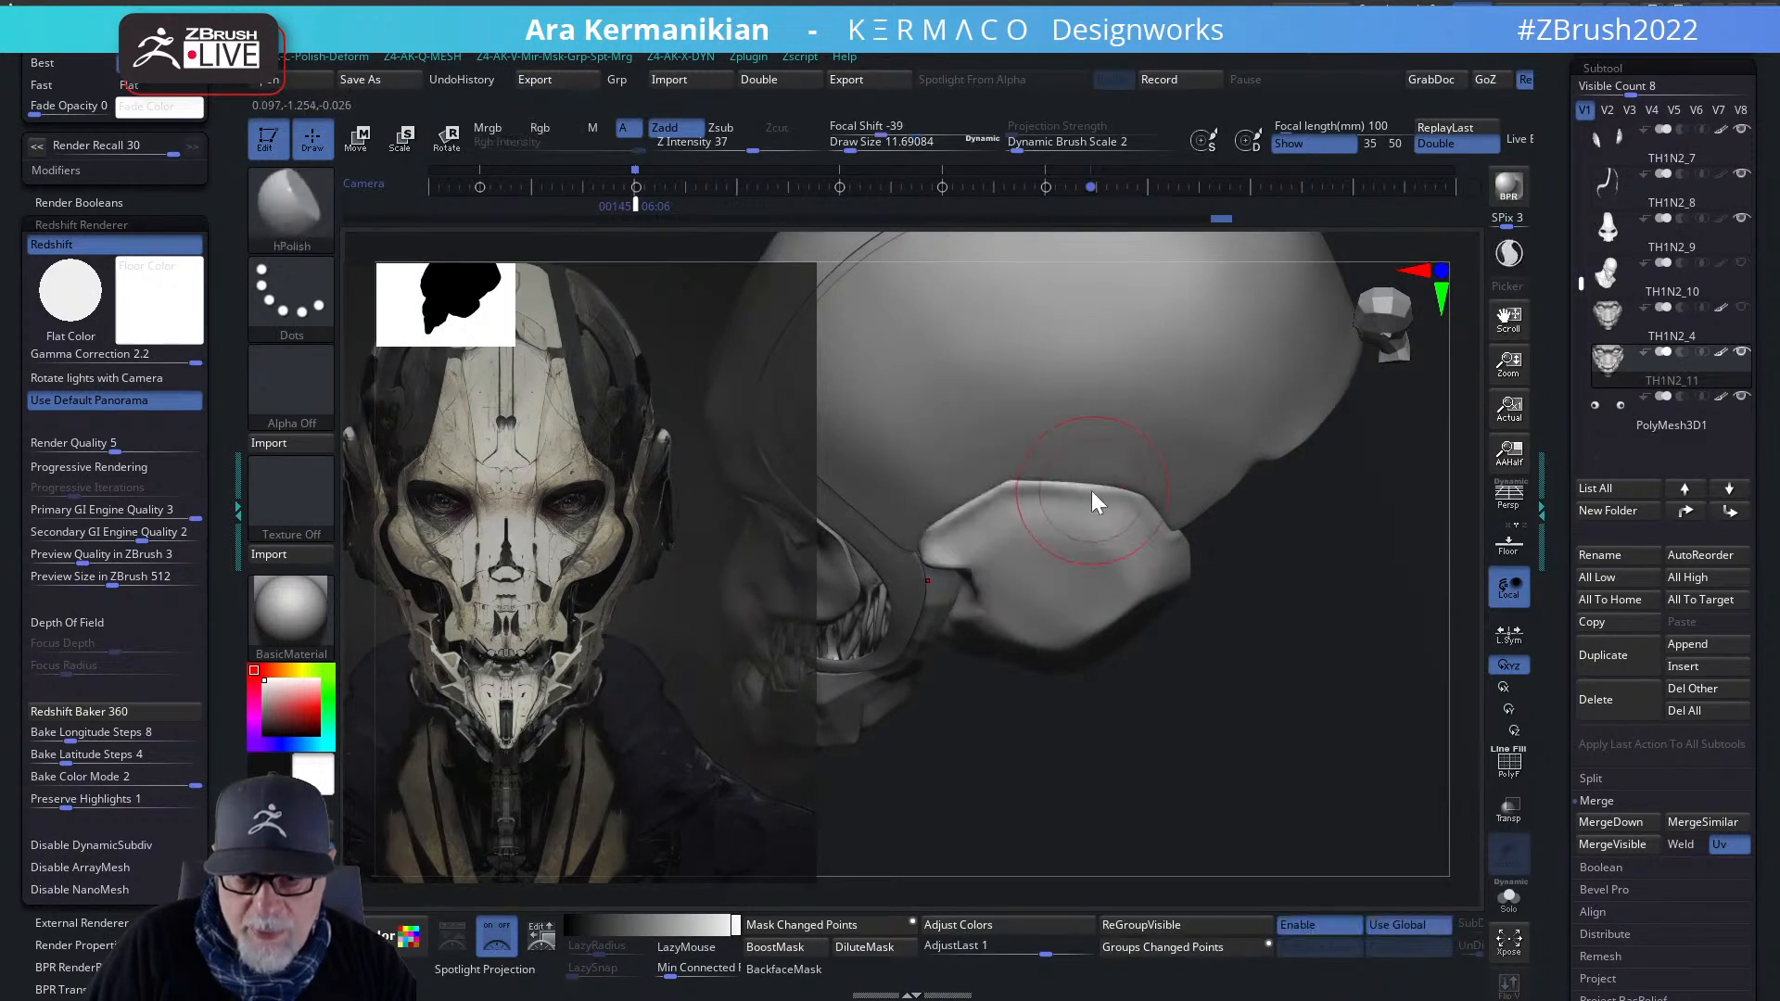
key("s")
left_click_drag(1087, 491, 1078, 492)
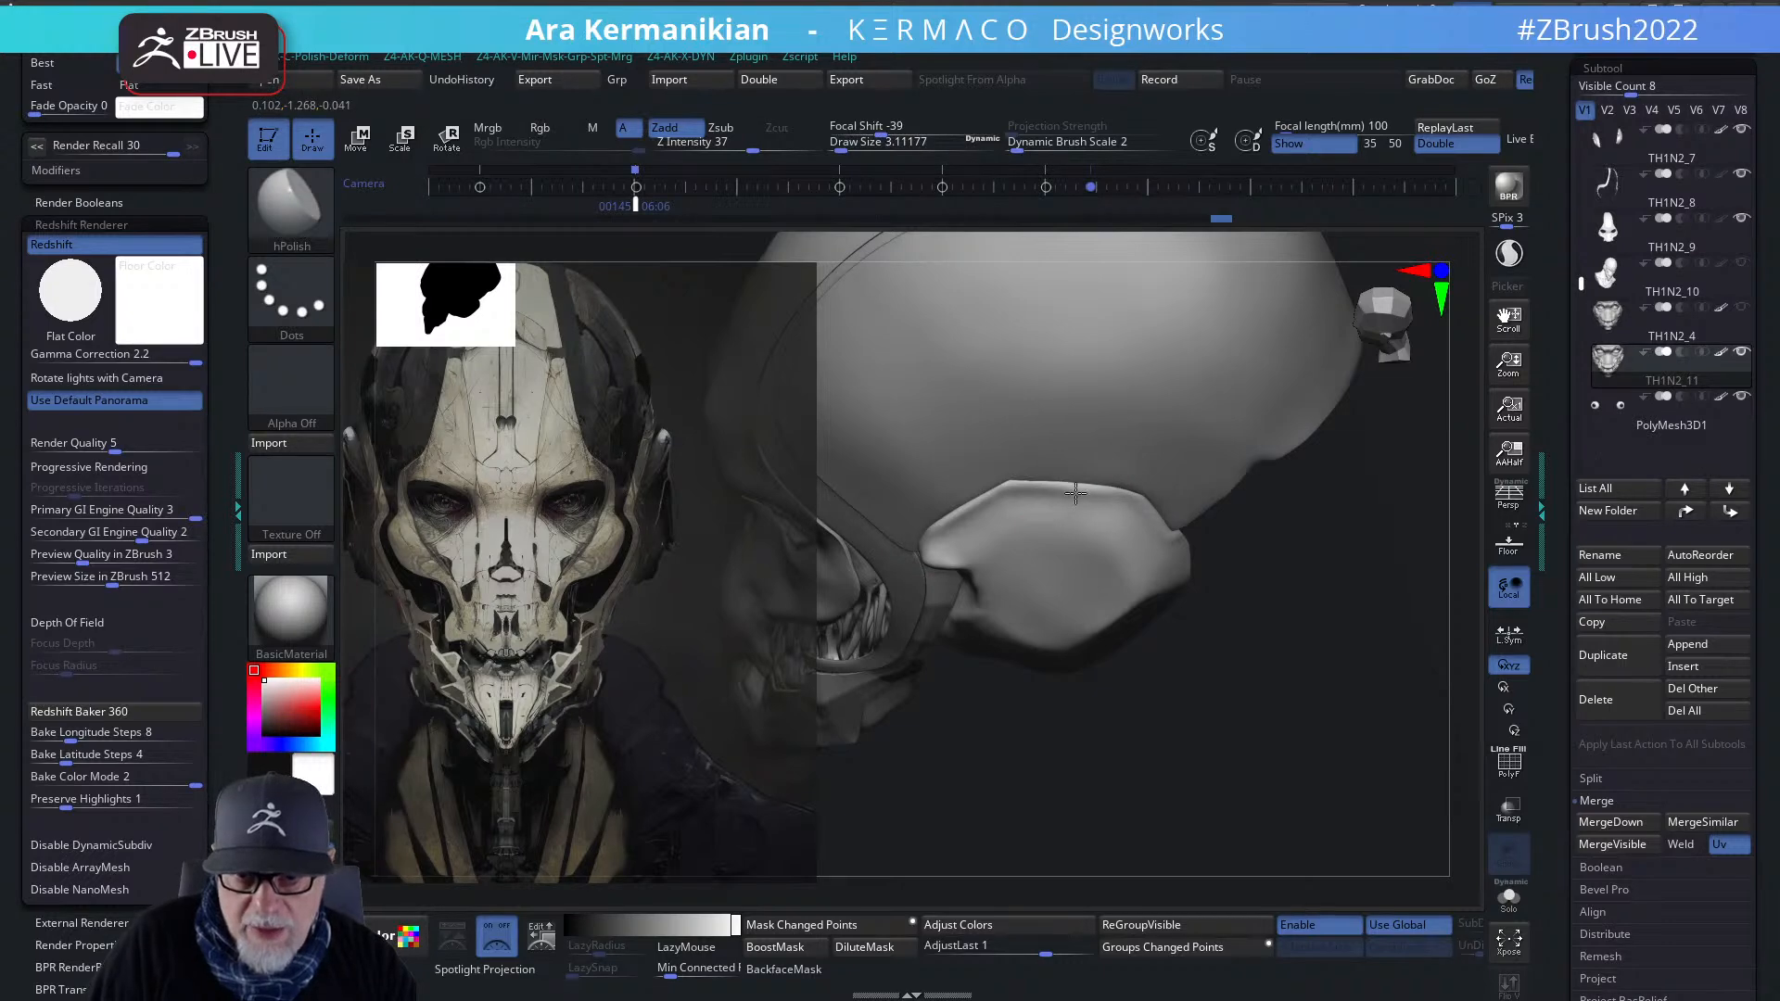
left_click(1080, 493, "alt")
left_click_drag(1009, 491, 1091, 496)
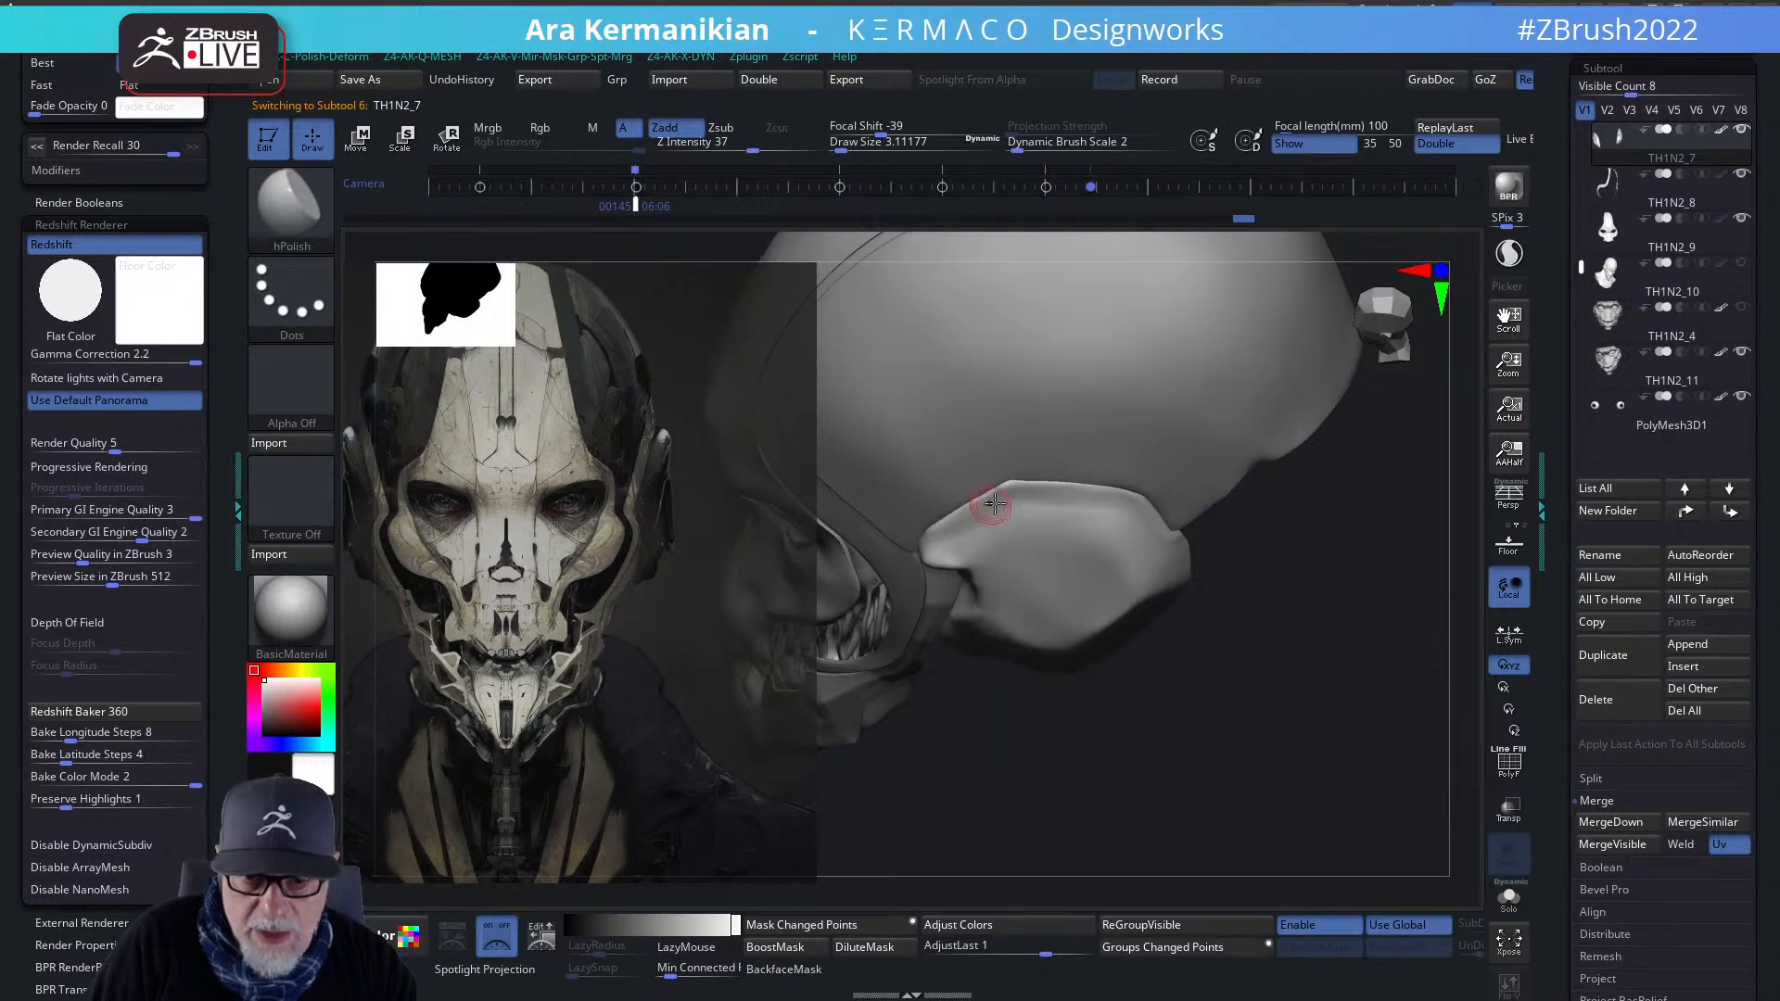
key("shift")
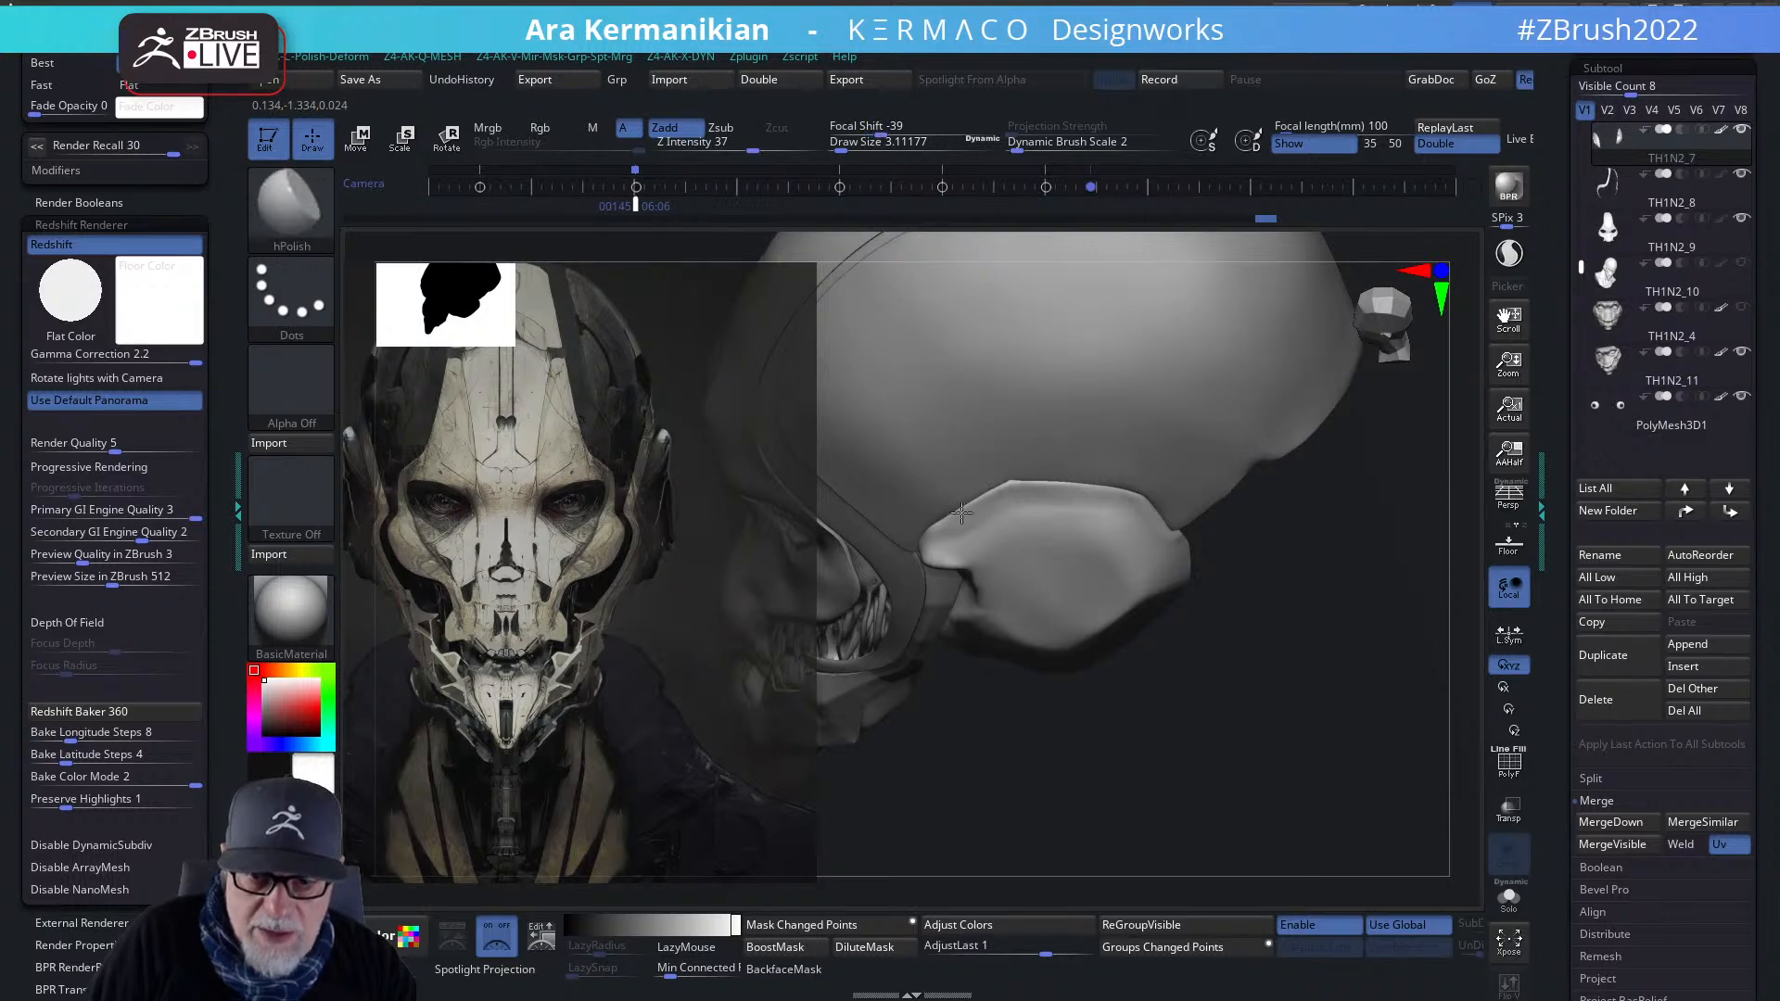
- Polish the lips of the ear plate's front notch and the adjoining upper edge from several angles with hPolish
mouse_move(1245, 504)
left_mouse_down()
mouse_move(1391, 528)
mouse_move(1343, 623)
mouse_move(1328, 602)
mouse_move(1394, 605)
mouse_move(1307, 588)
mouse_move(1354, 544)
mouse_move(960, 572)
left_mouse_up()
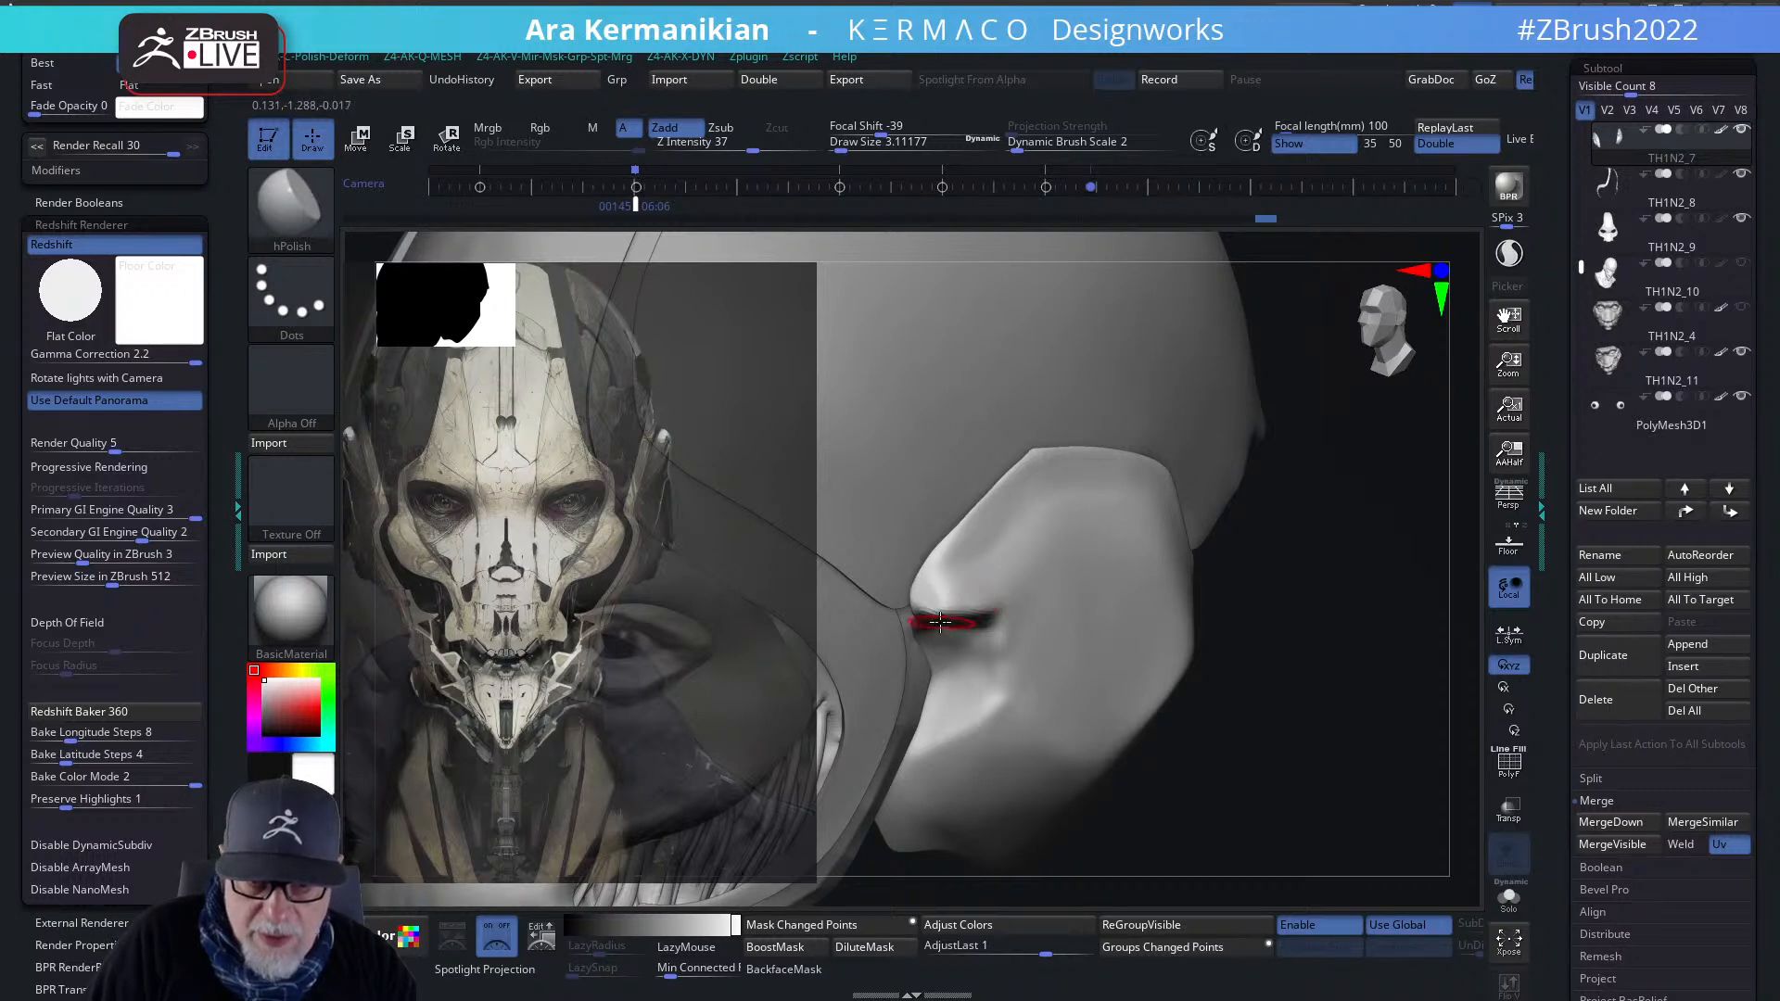
mouse_move(1374, 608)
left_mouse_down()
mouse_move(1273, 537)
mouse_move(955, 631)
left_mouse_up()
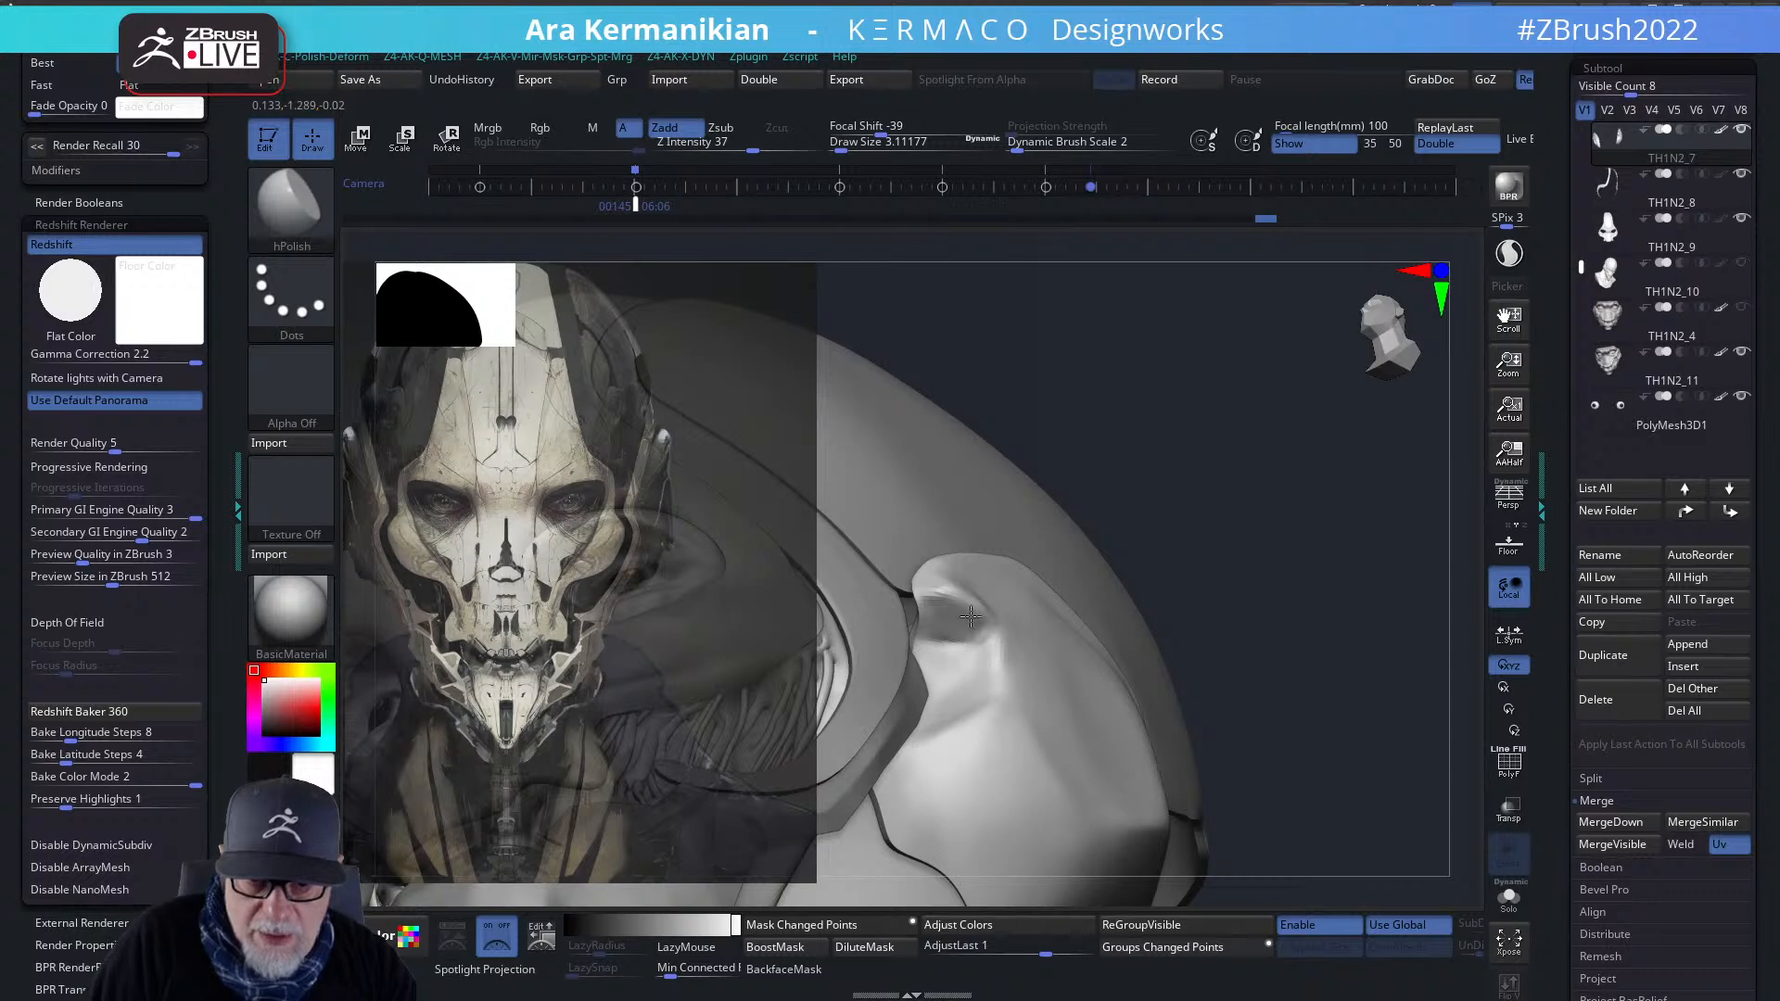
left_click_drag(1201, 536, 965, 576)
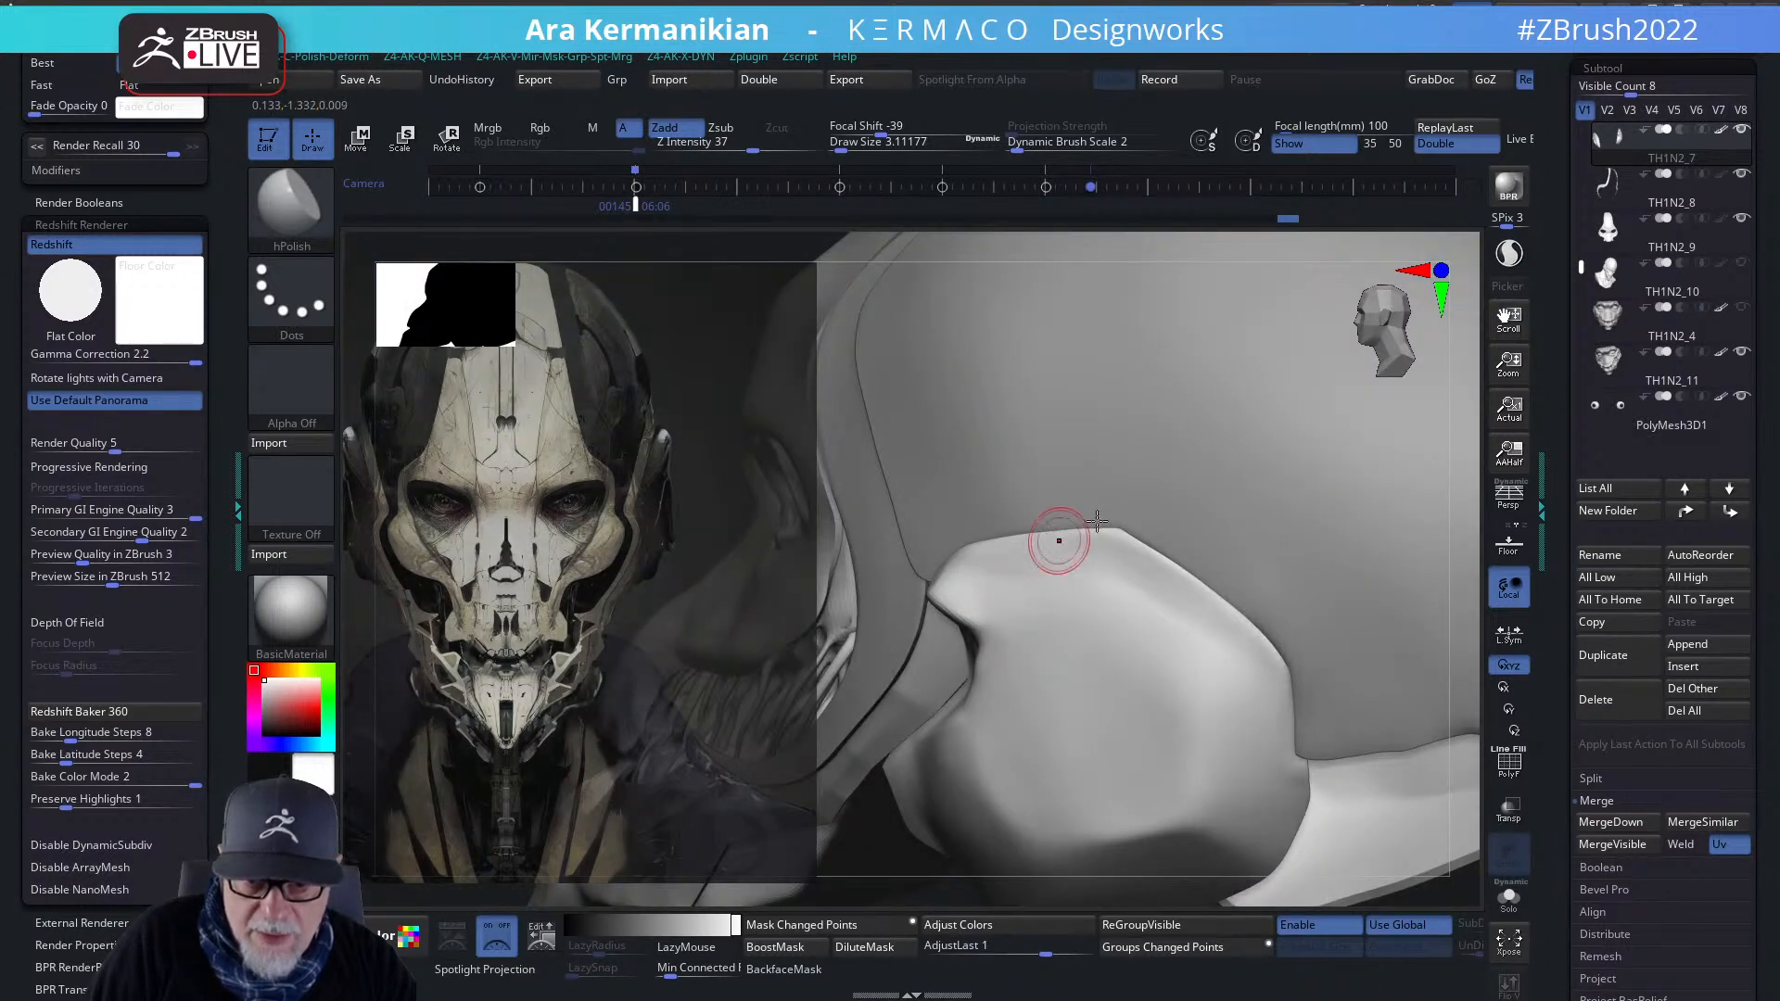
left_click_drag(782, 466, 964, 572)
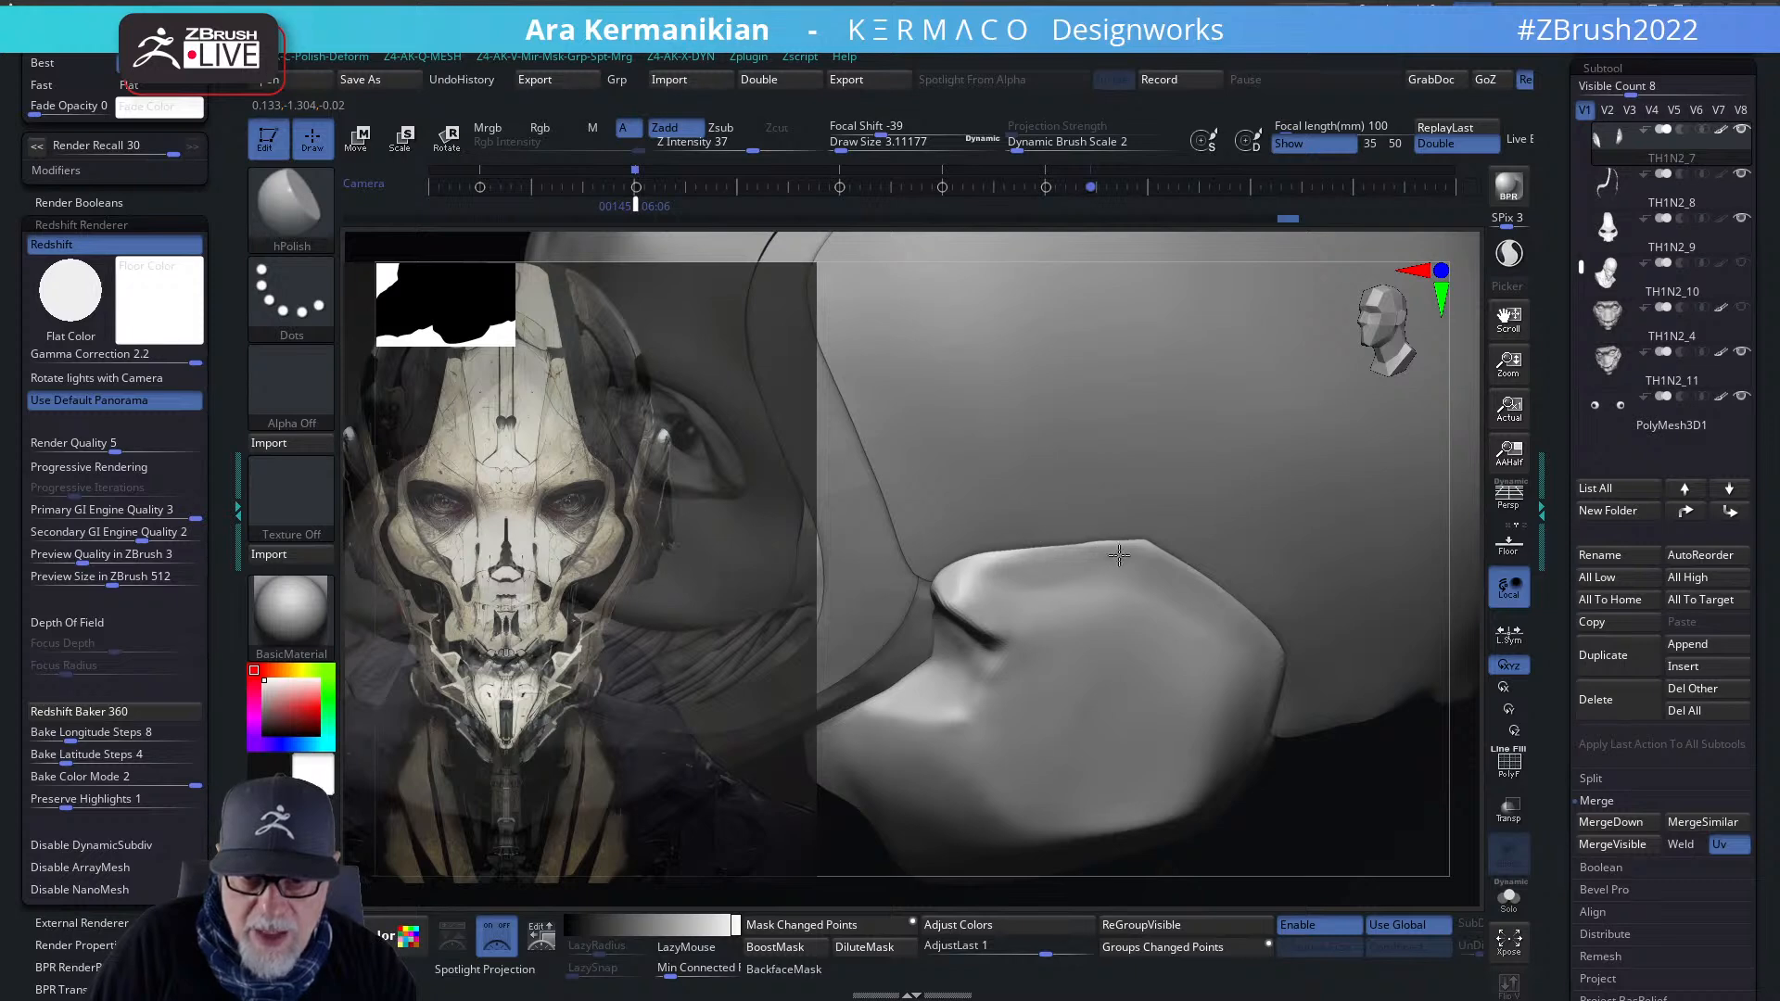
- Reshape the ear plate's upper edge beside the skull with the Move brush at draw size 15.55 and smooth it
key("space")
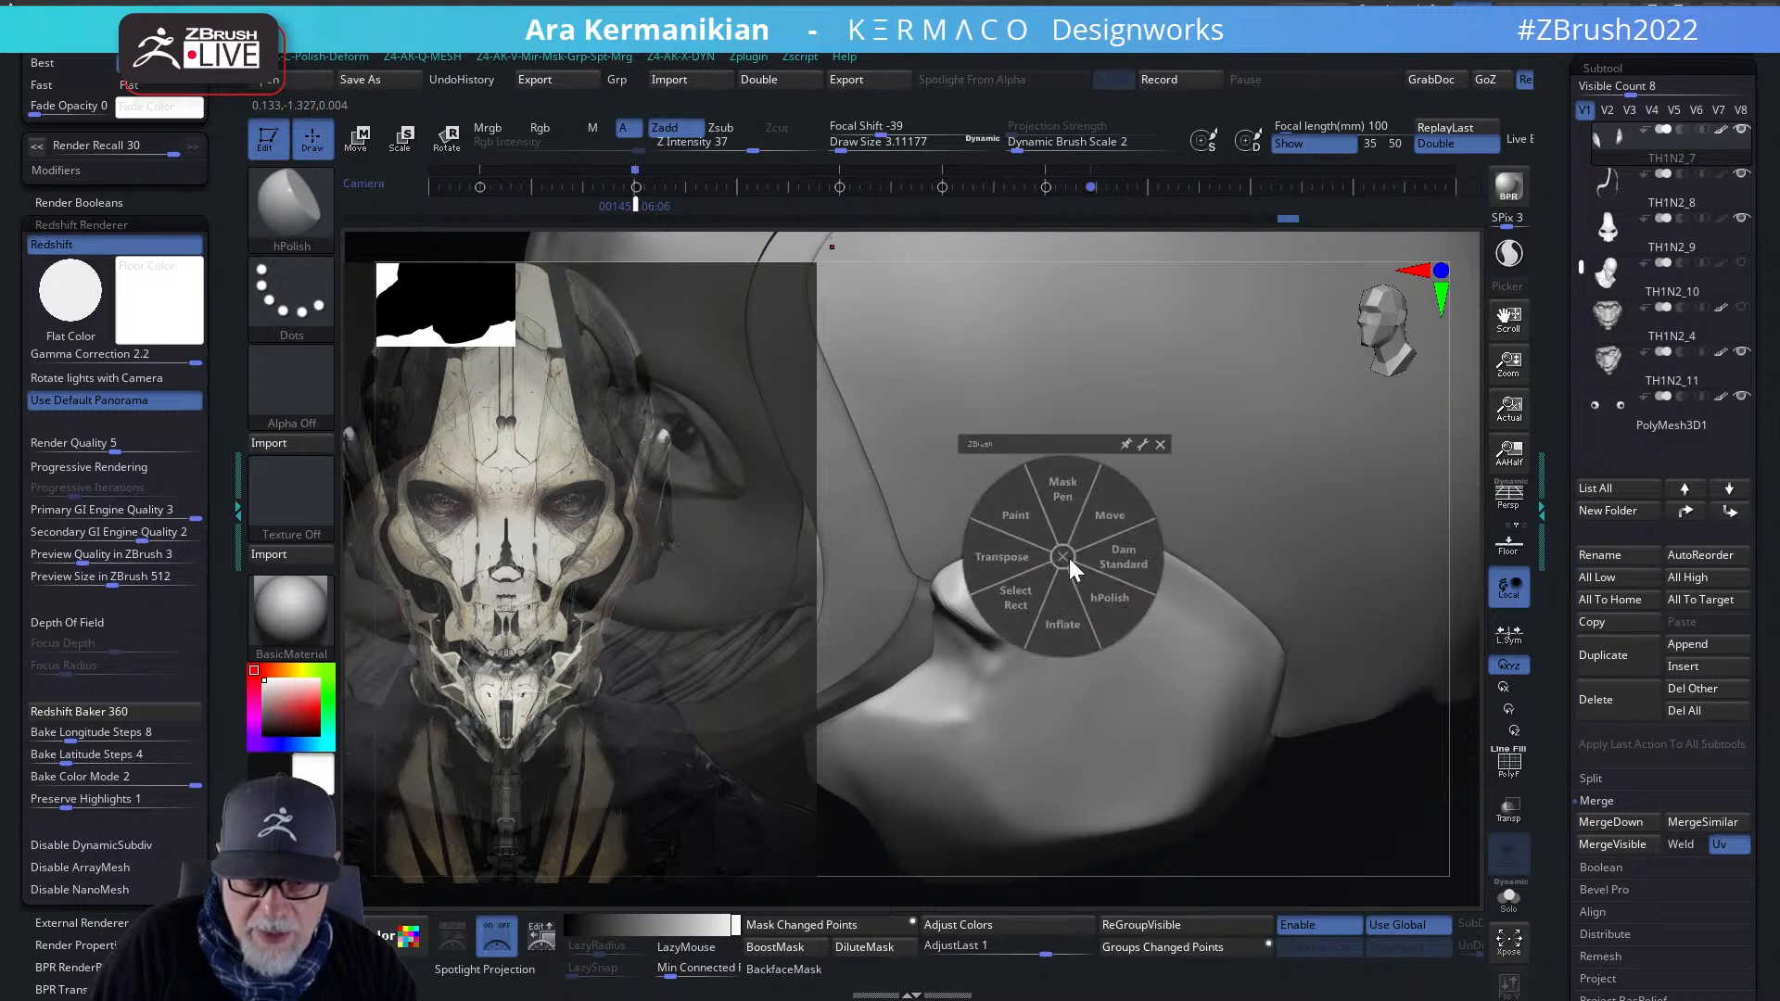
left_click(1135, 556)
key("space")
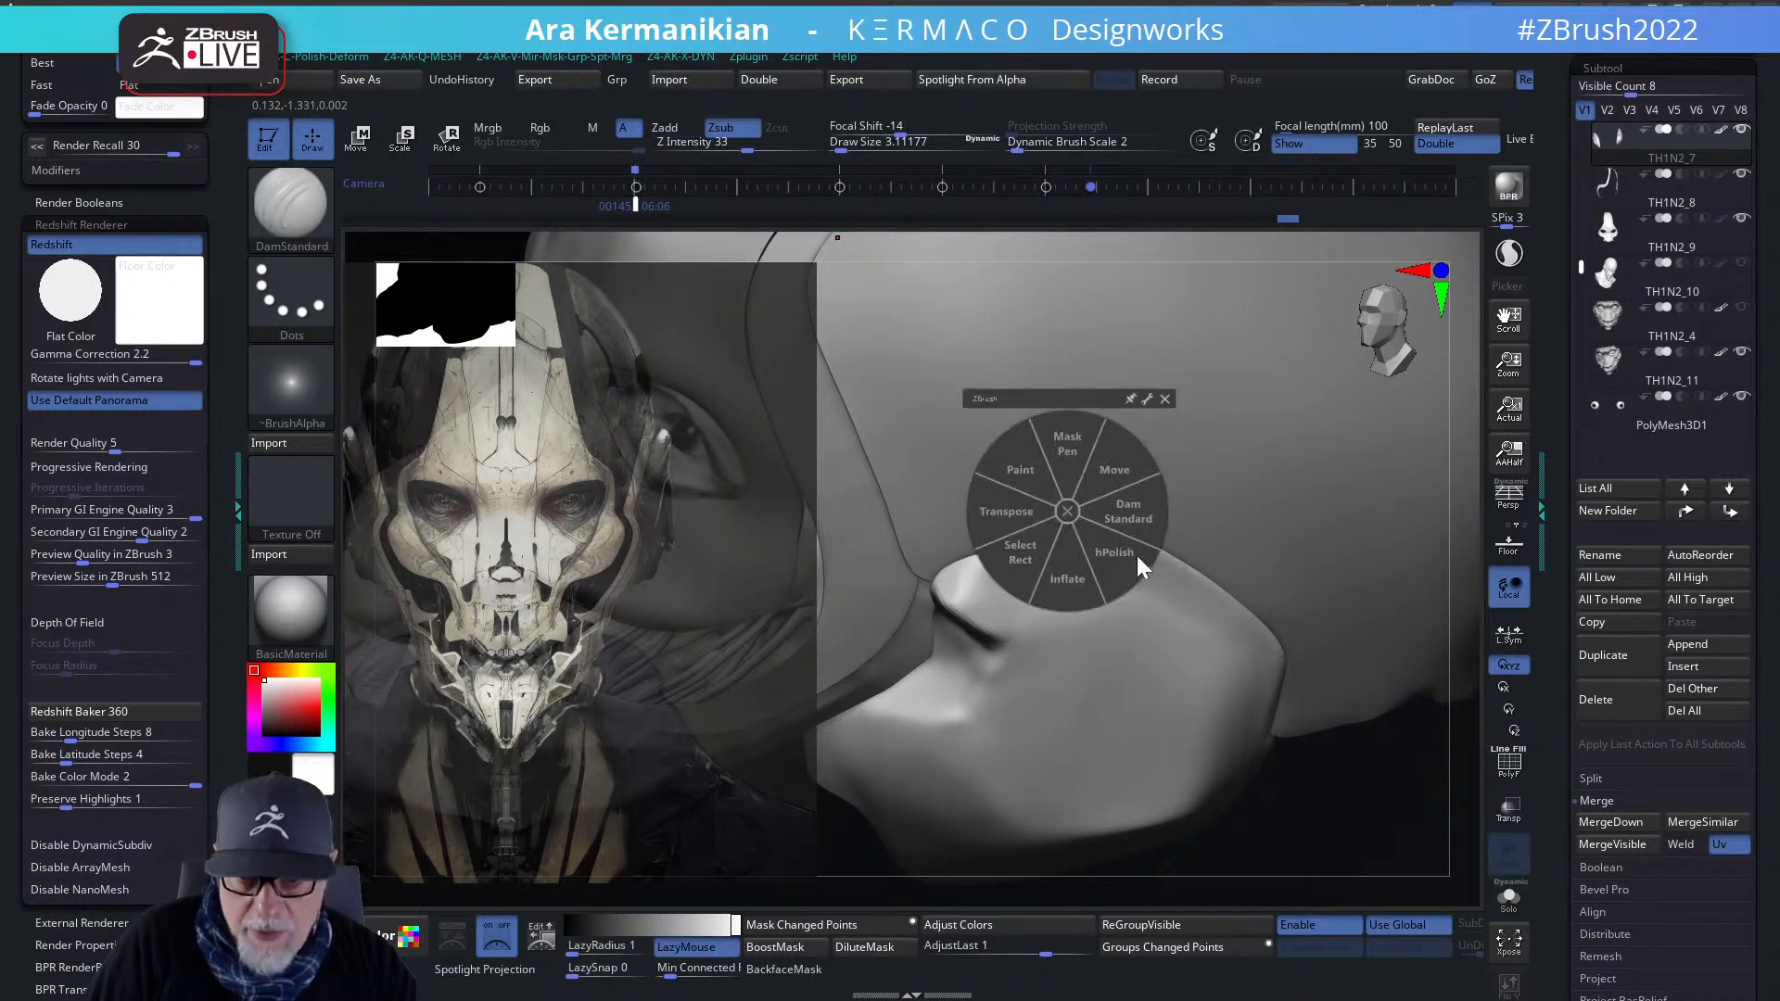
left_click(1112, 469)
key("s")
left_click_drag(1073, 565, 1047, 562)
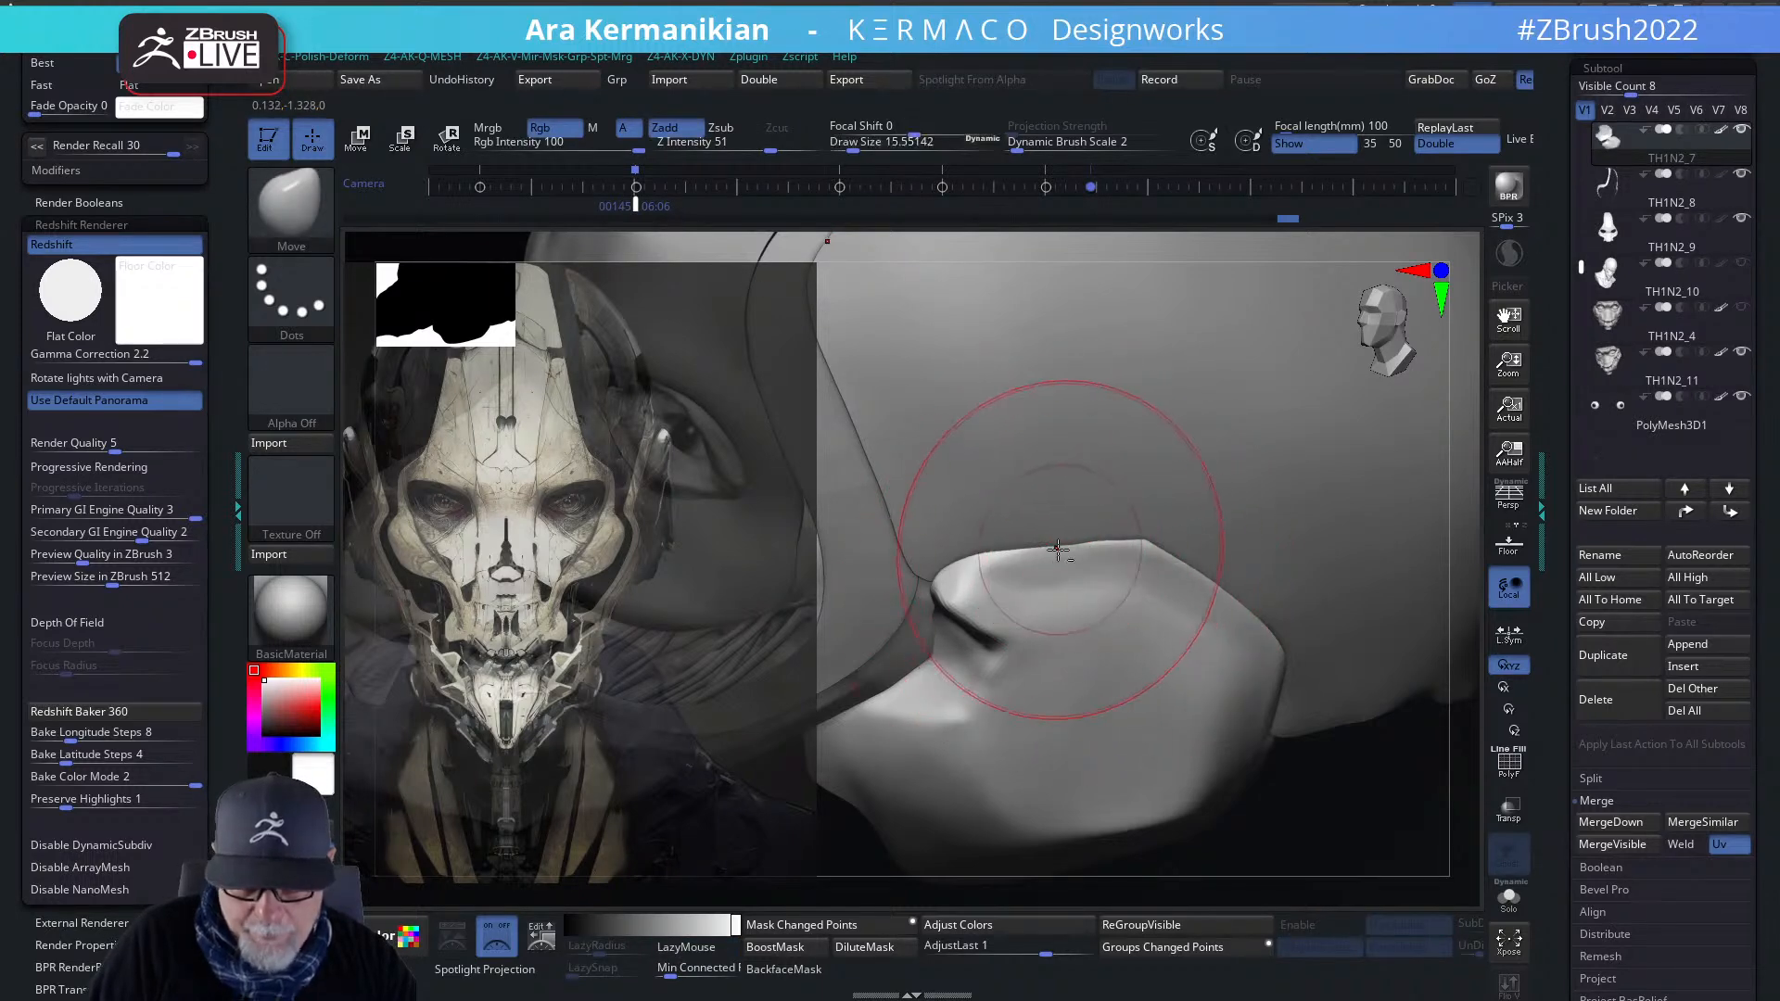
key("shift")
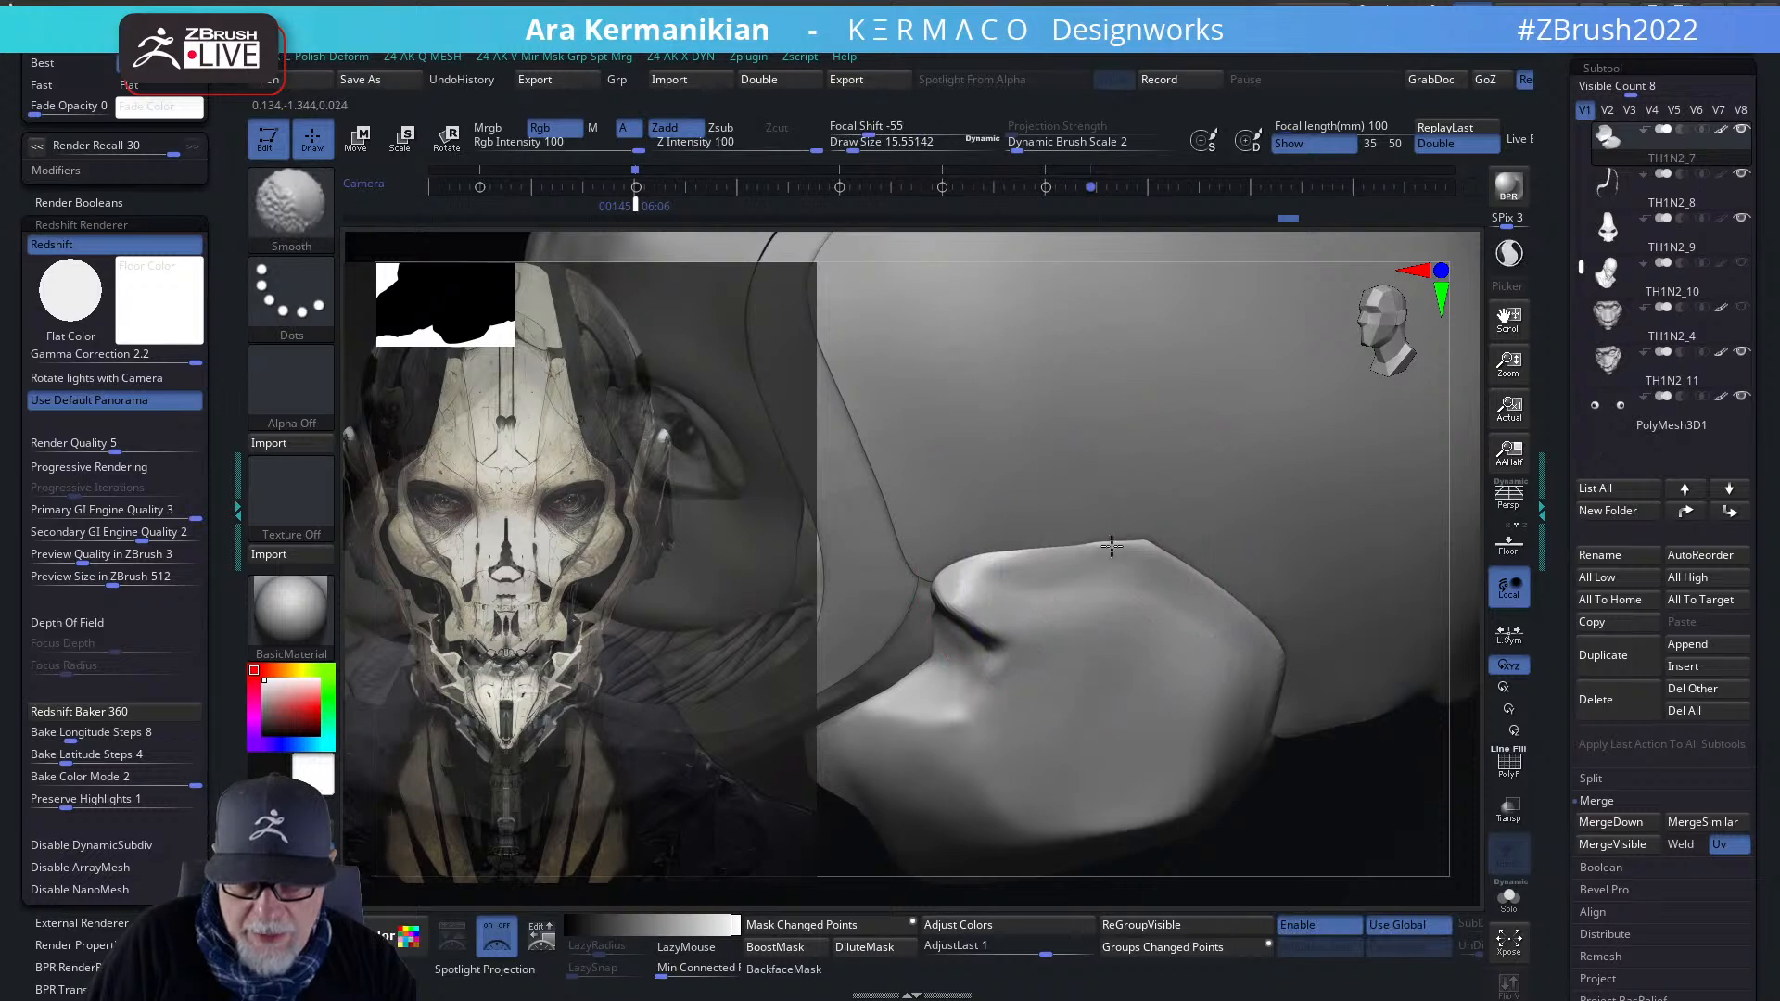
- Refine the ear plate's inner edge along the skull shell with the Move brush at draw size 5.75 and smooth it
mouse_move(1410, 803)
left_mouse_down("alt")
mouse_move(1220, 776)
mouse_move(1290, 730)
mouse_move(1066, 565)
left_mouse_up("alt")
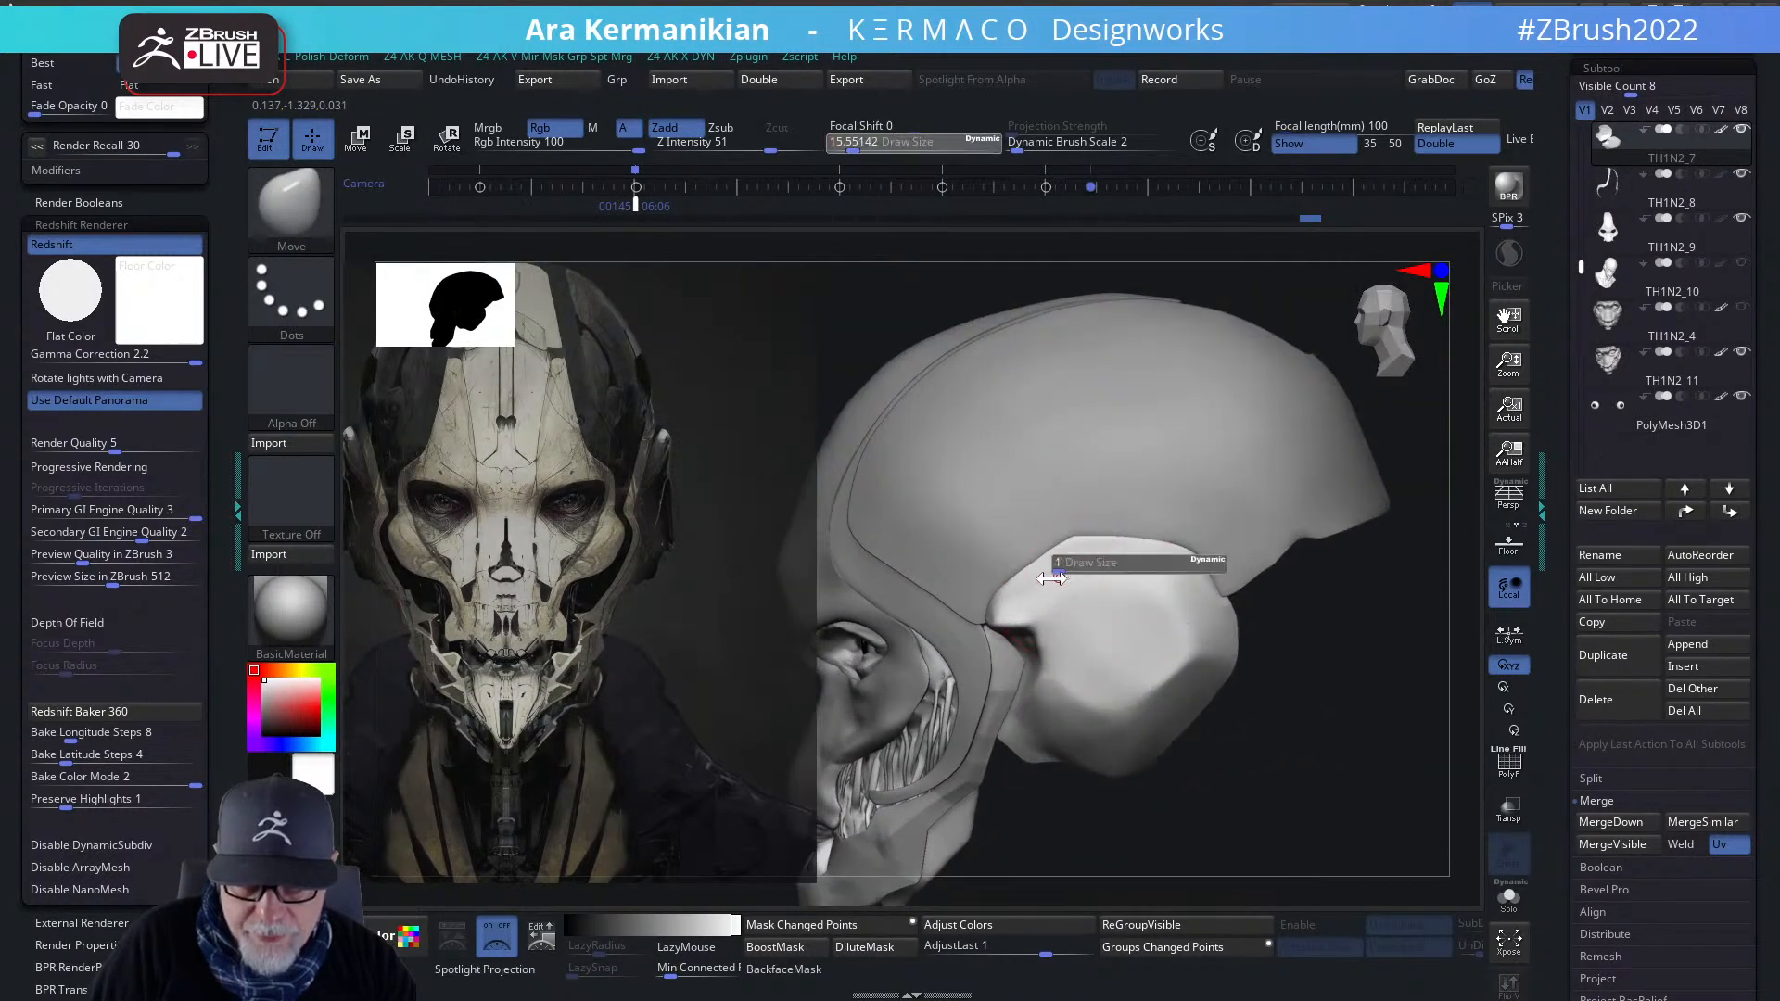
left_click_drag(1317, 719, 1089, 656)
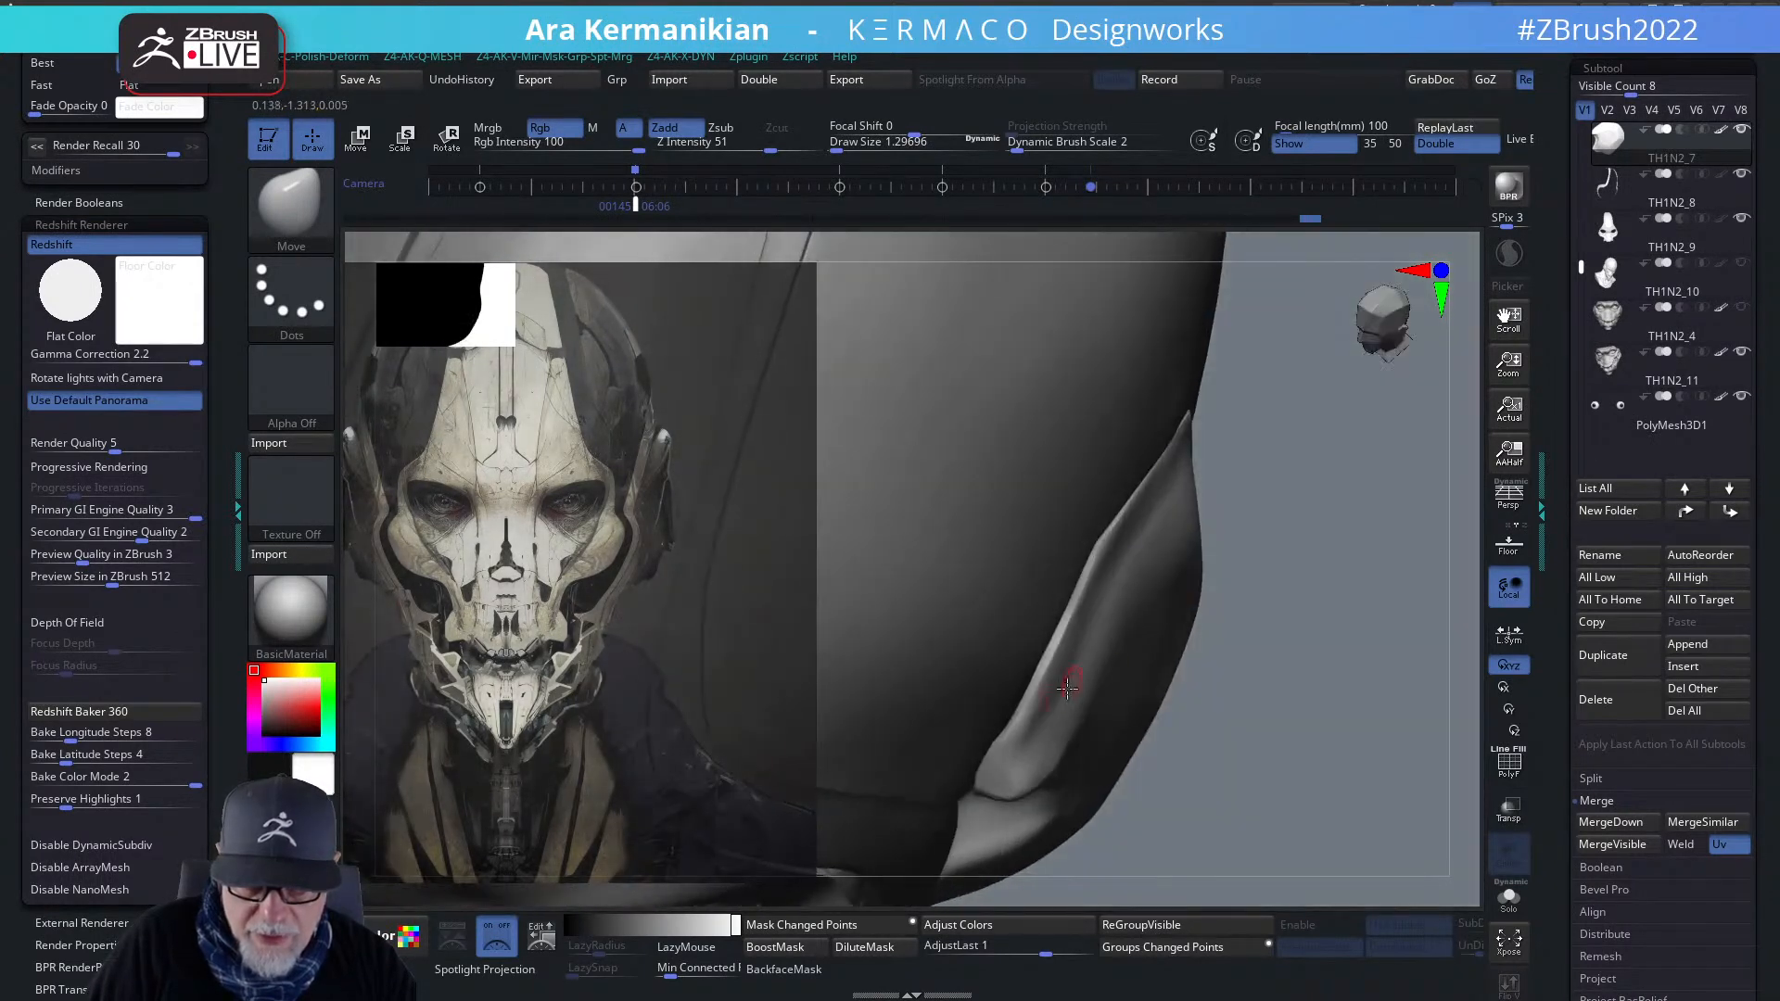
key("s")
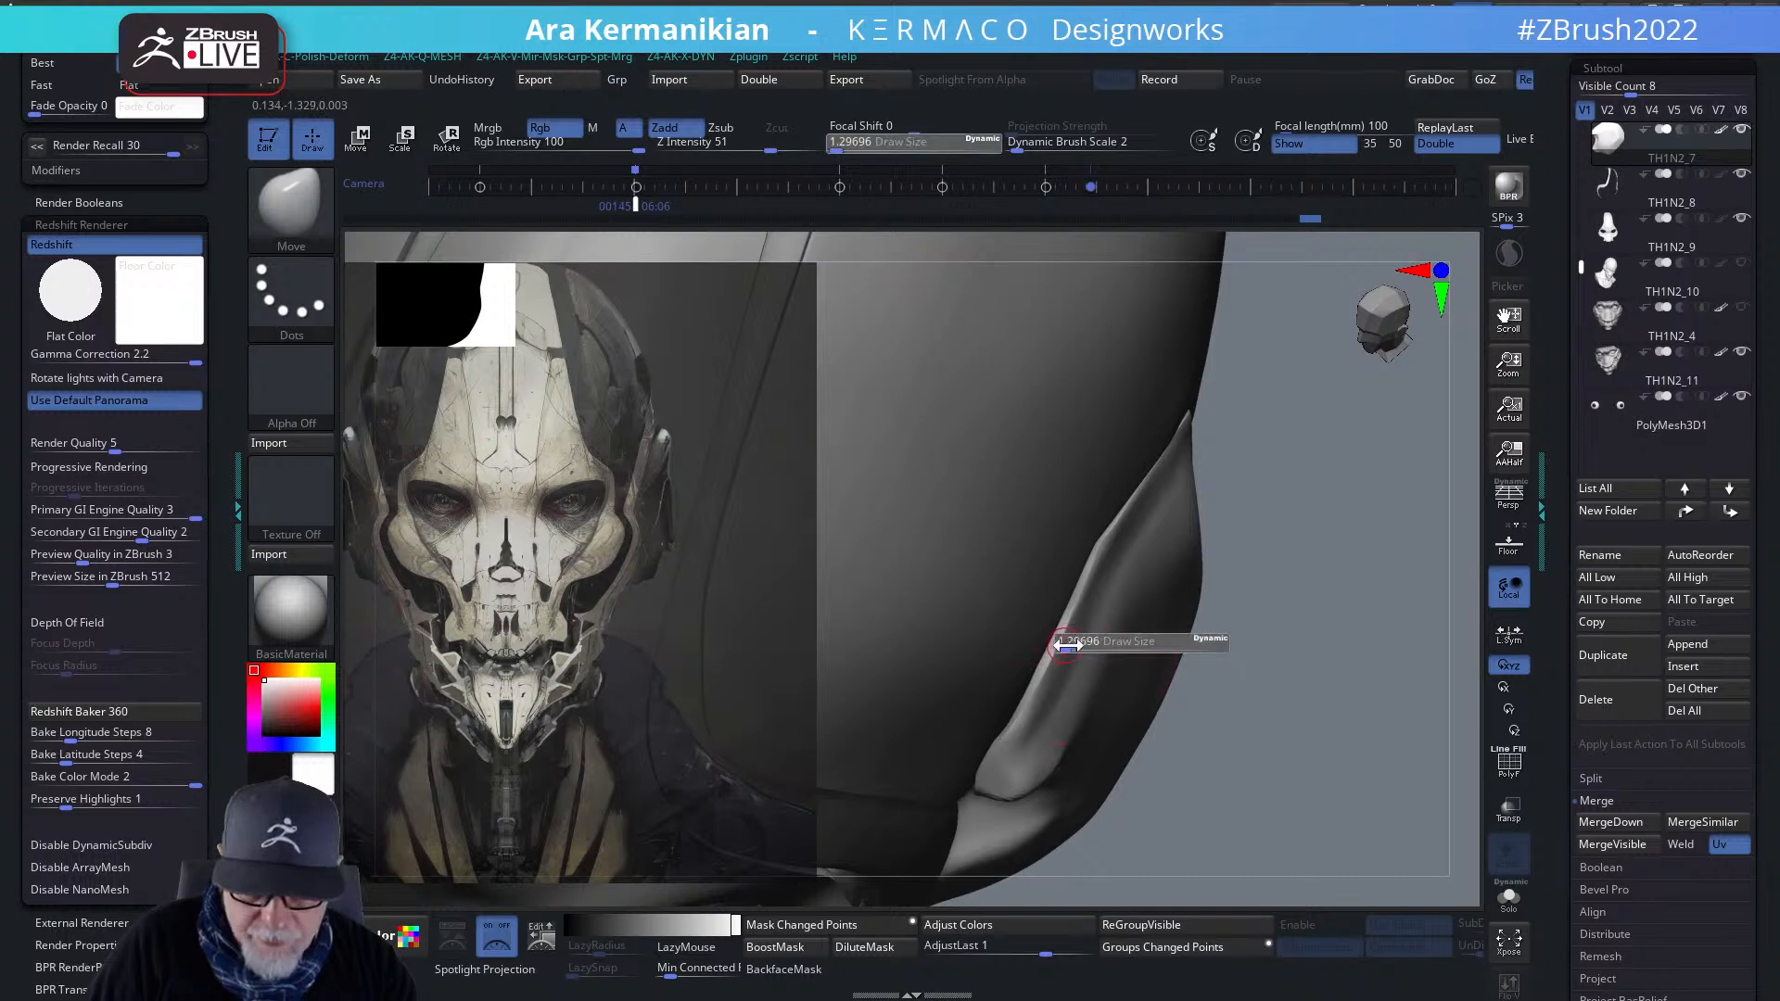
left_click(1075, 641)
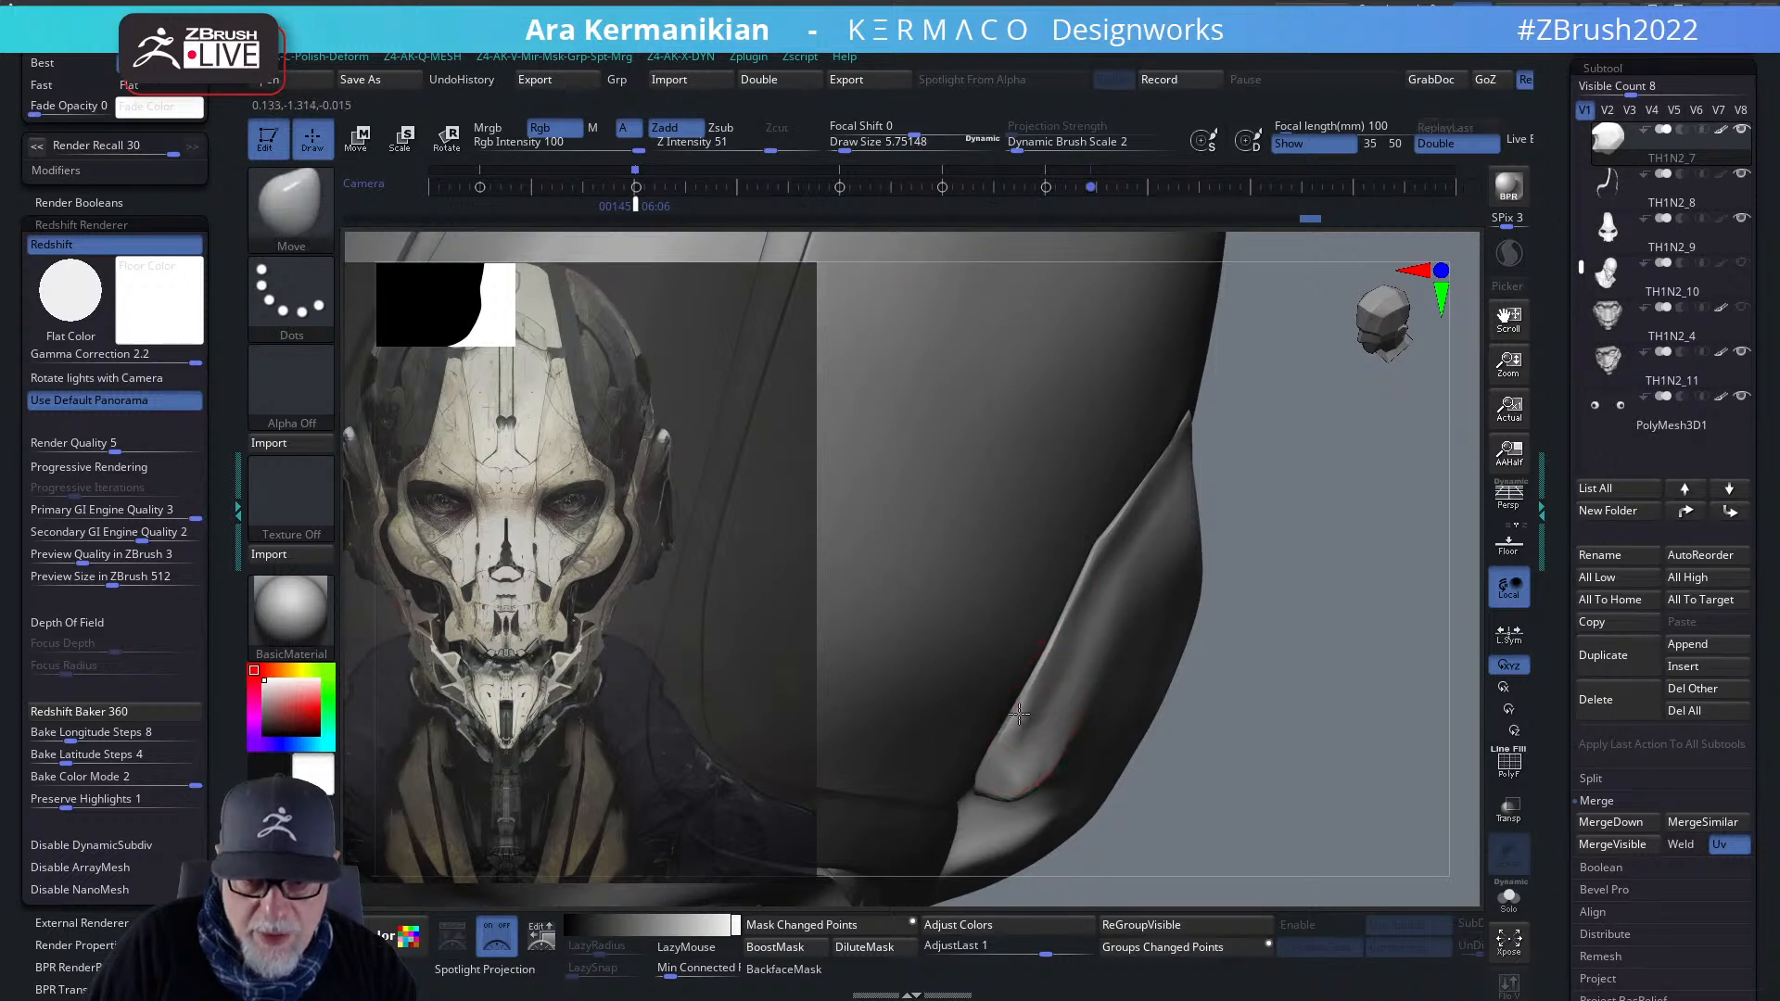
key("shift")
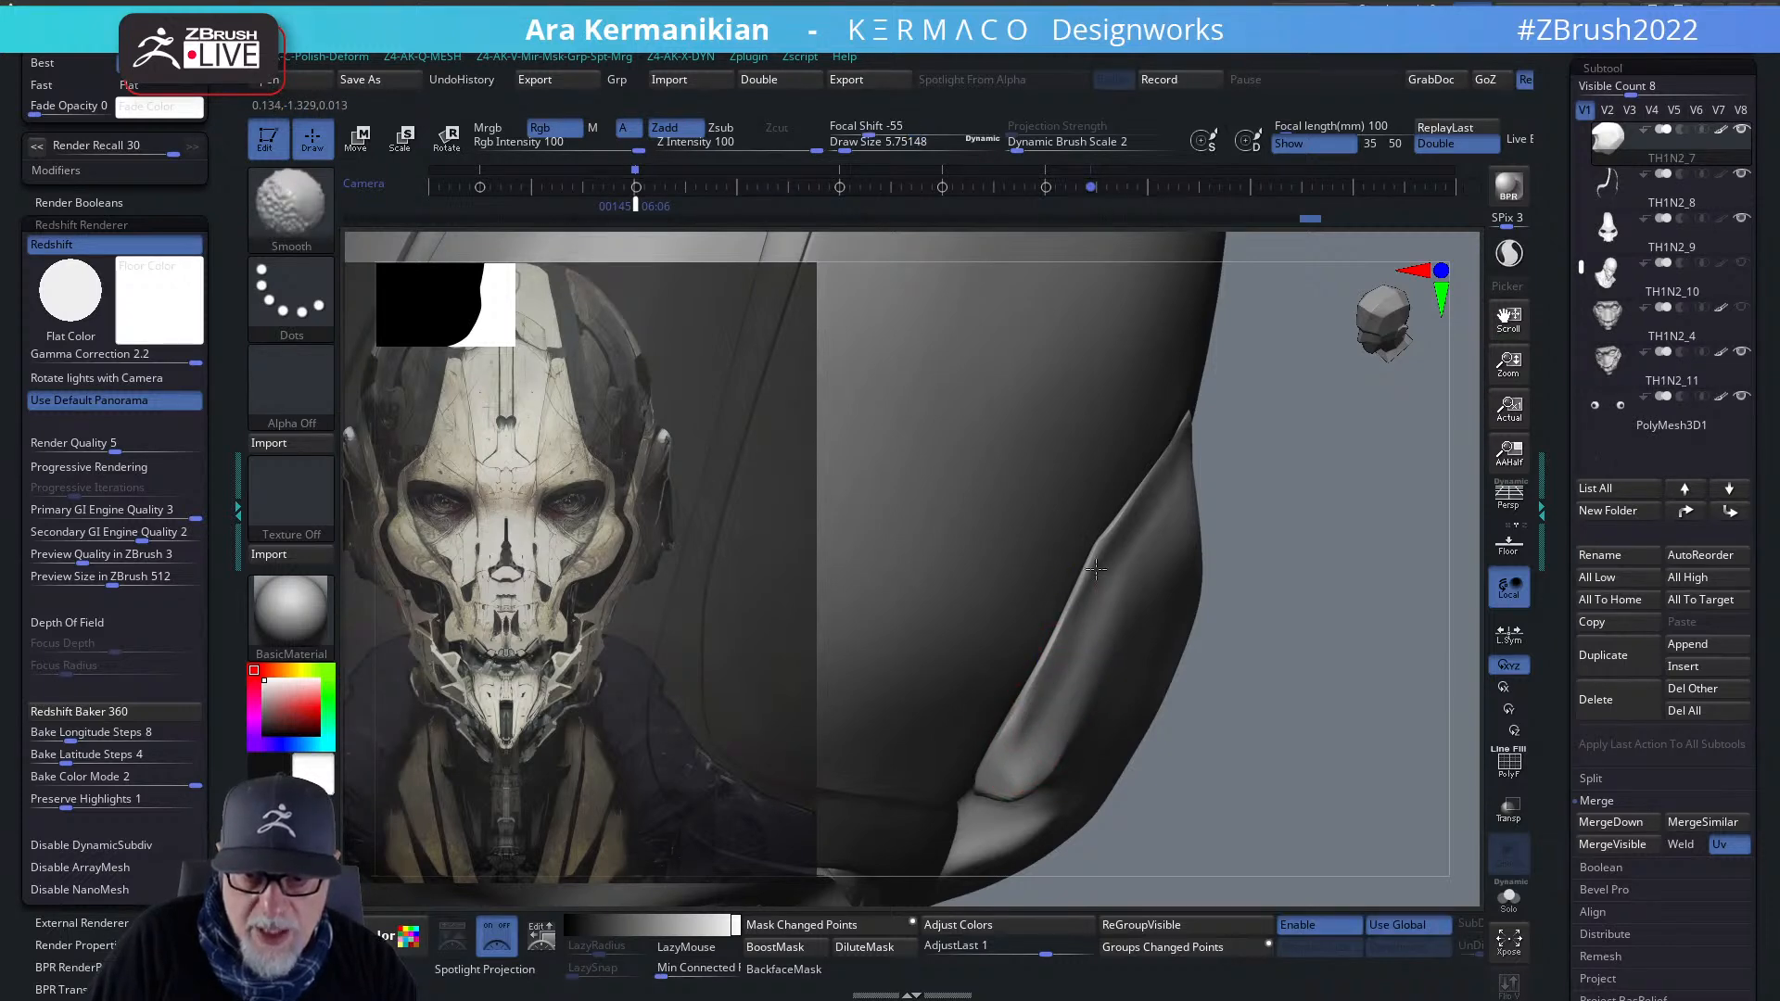
left_click_drag(1195, 424, 1190, 427, "shift")
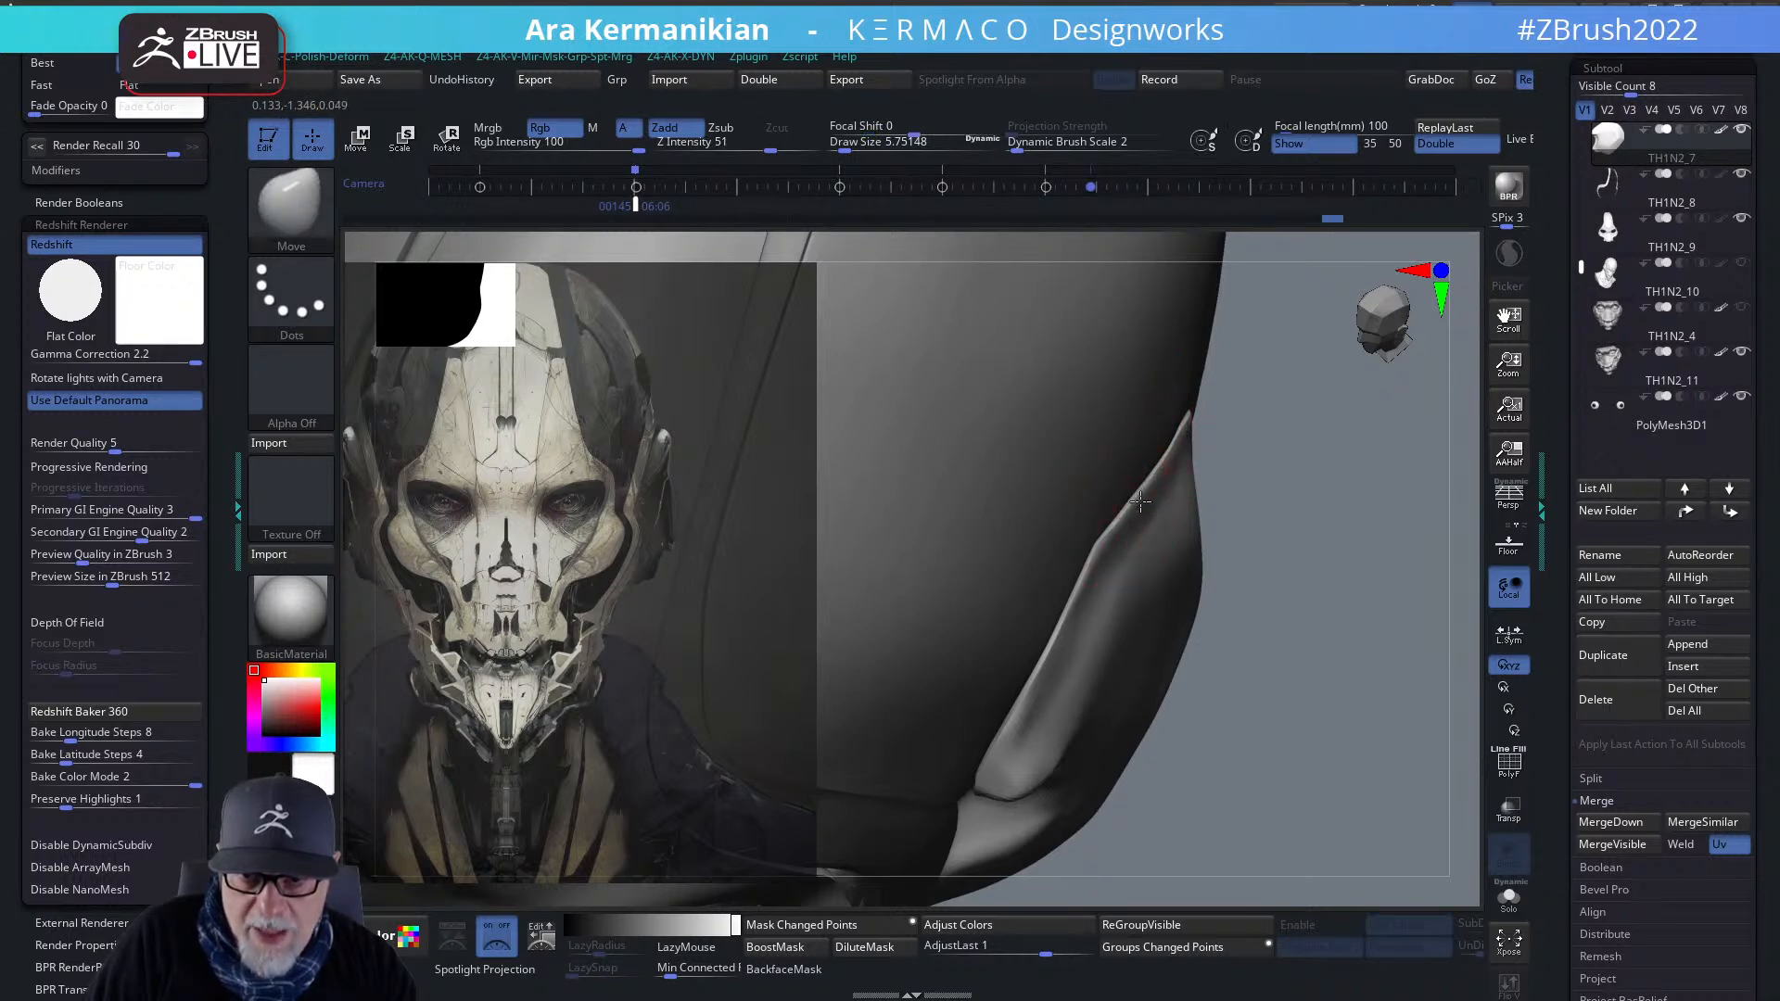
- Even out the ear plate's upper edge beneath the skull shell with Move and Smooth strokes, from below and from the side
key("shift")
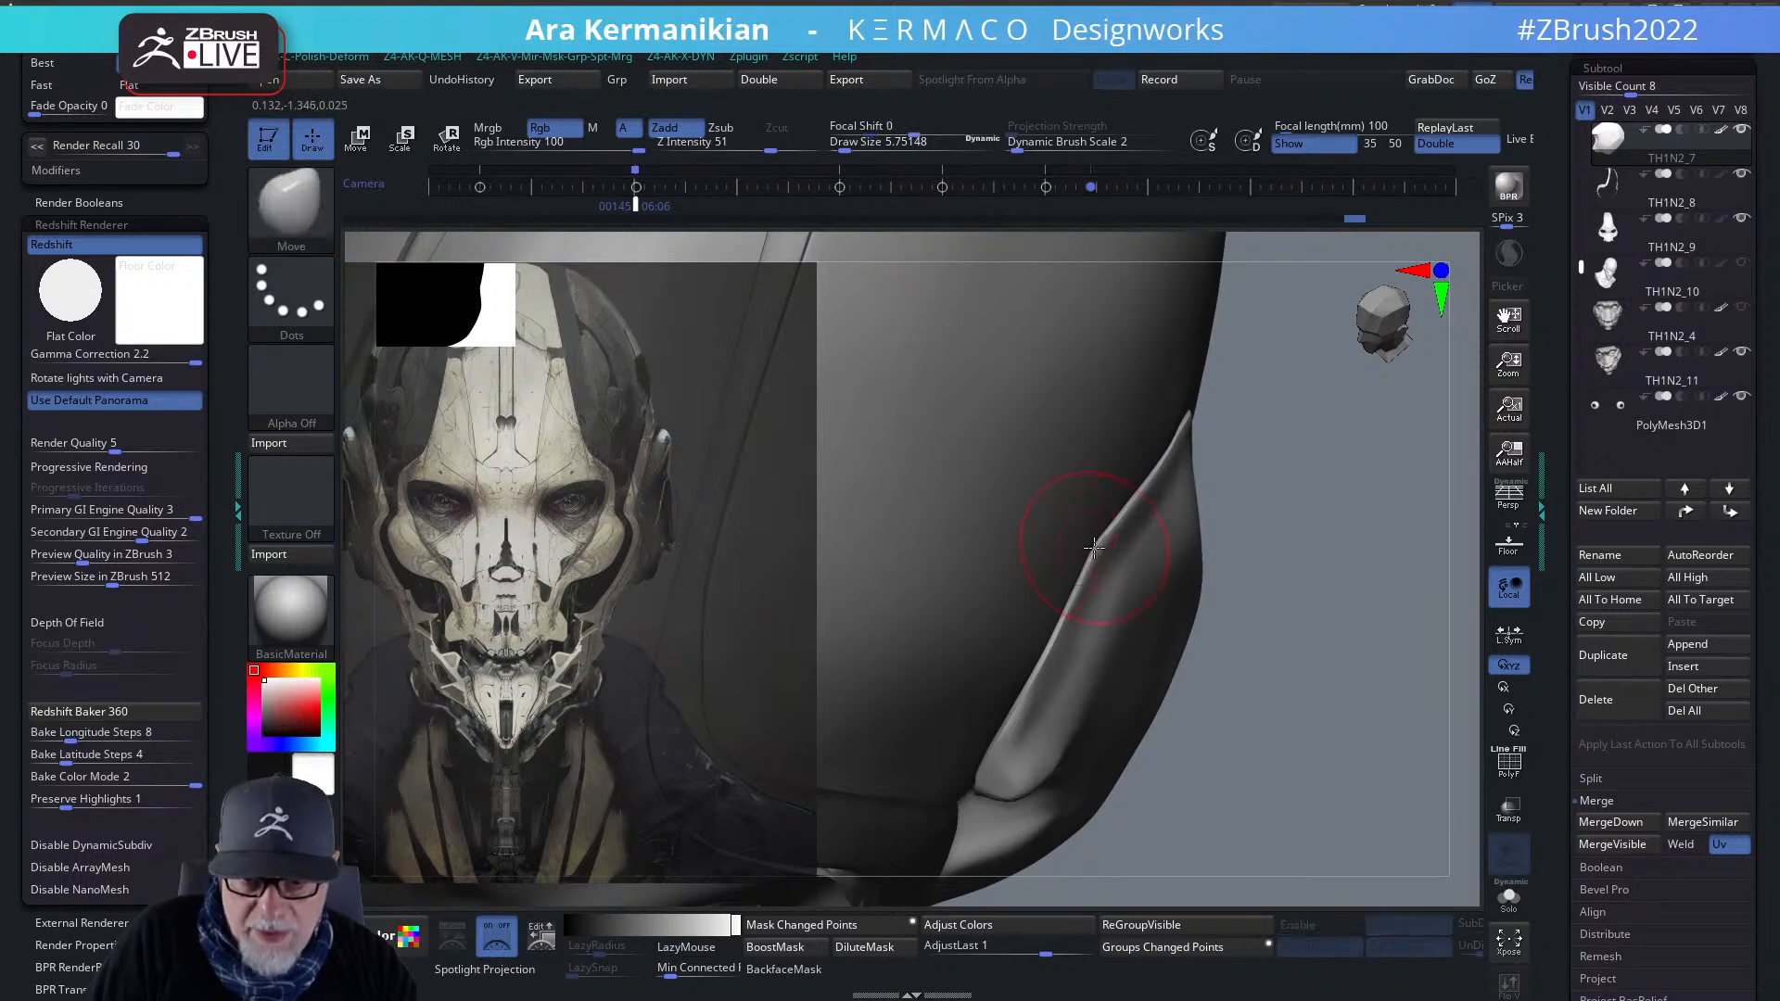
key("shift")
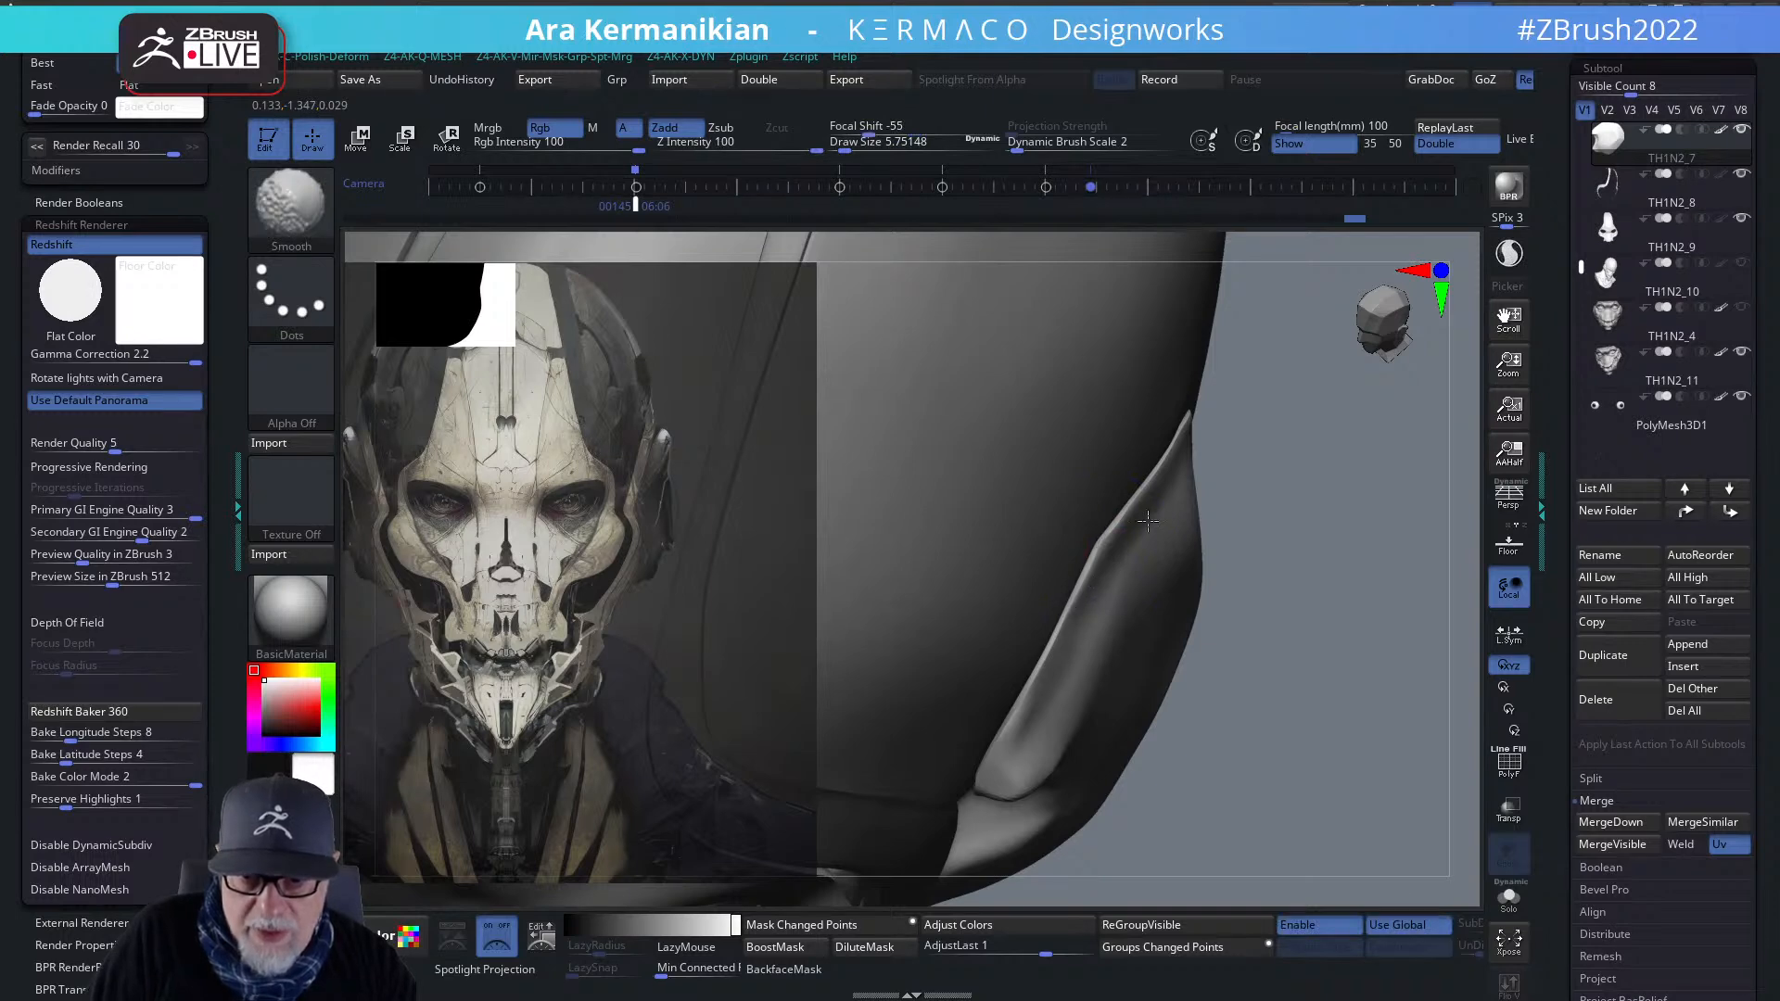
left_click_drag(1218, 761, 1324, 708, "alt")
left_click_drag(1331, 580, 1310, 545)
mouse_move(1270, 619)
left_mouse_down("alt")
mouse_move(1314, 648)
mouse_move(1318, 677)
left_mouse_up("alt")
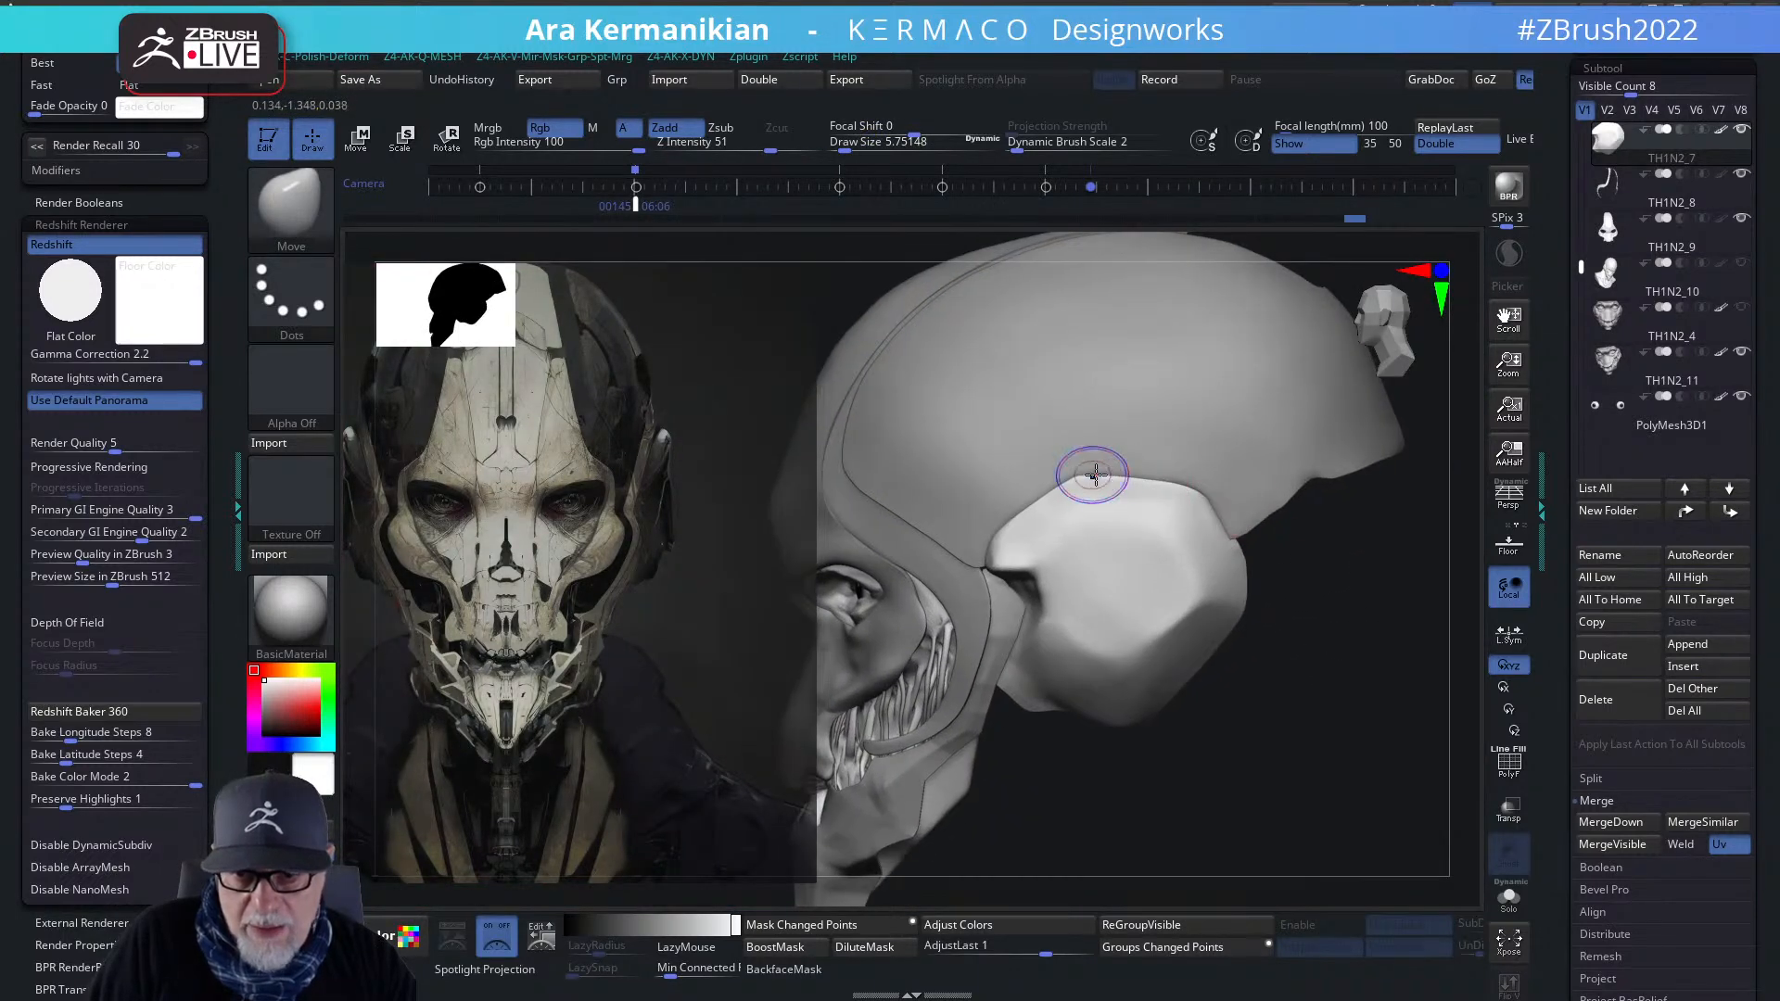
key("shift")
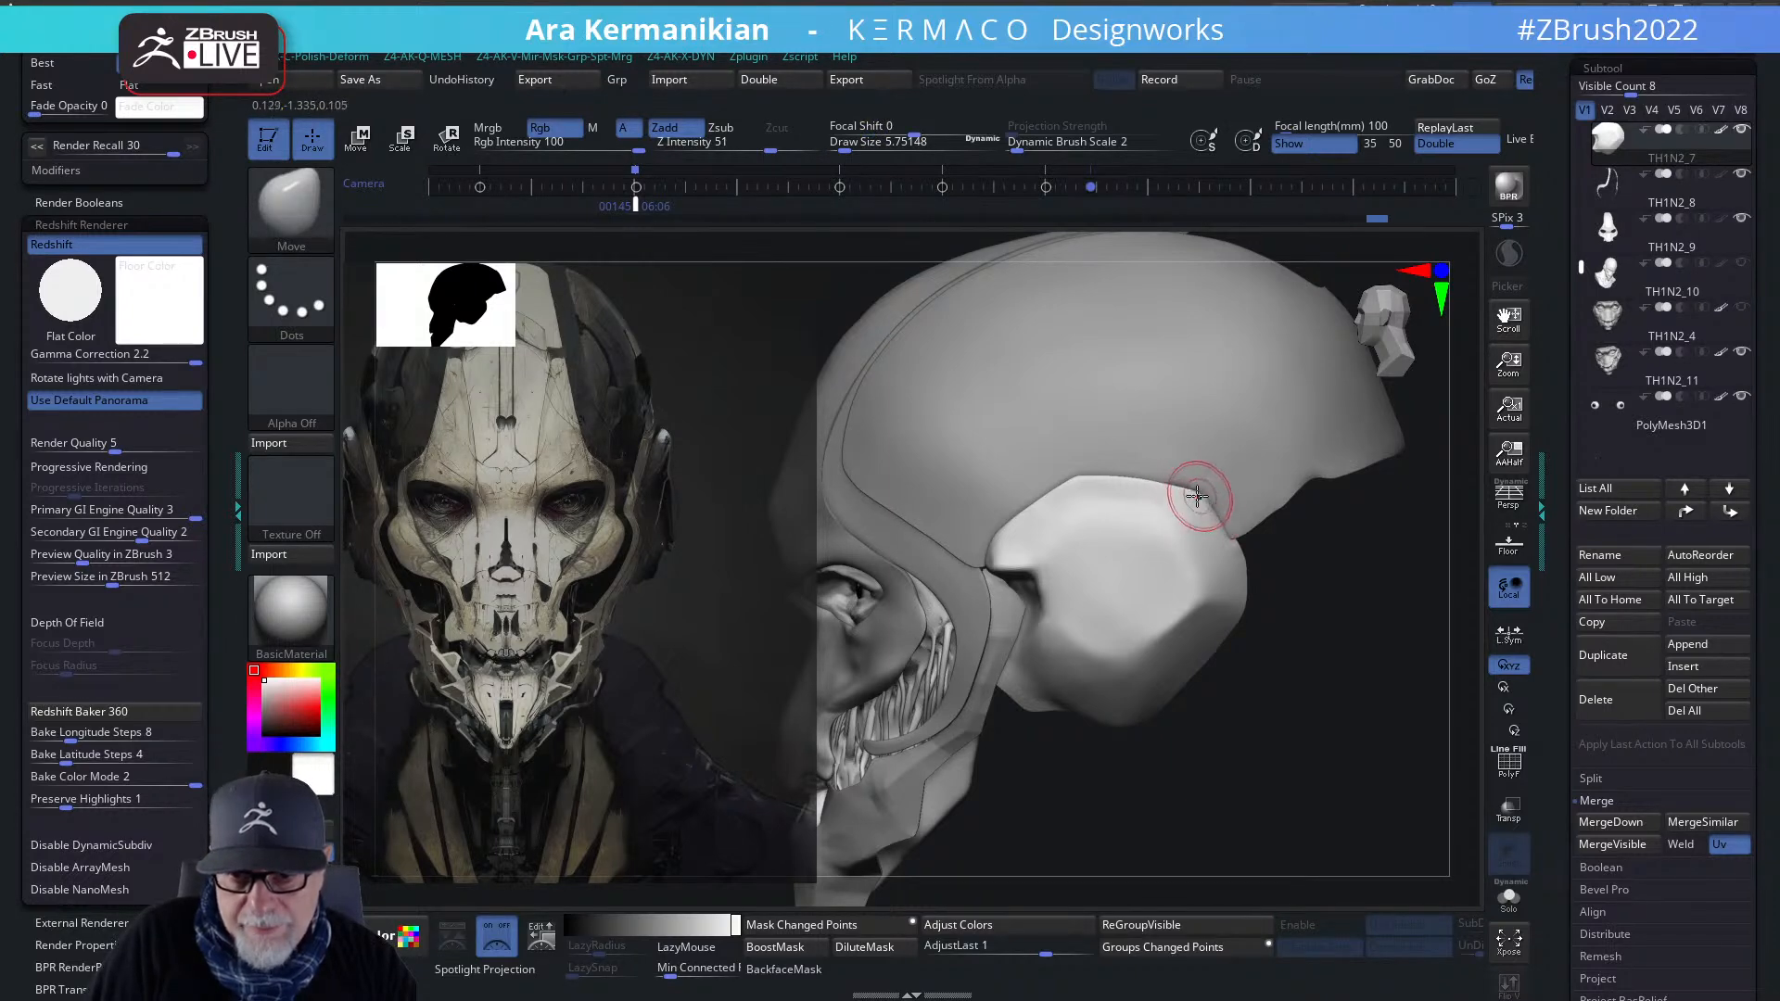
key("shift")
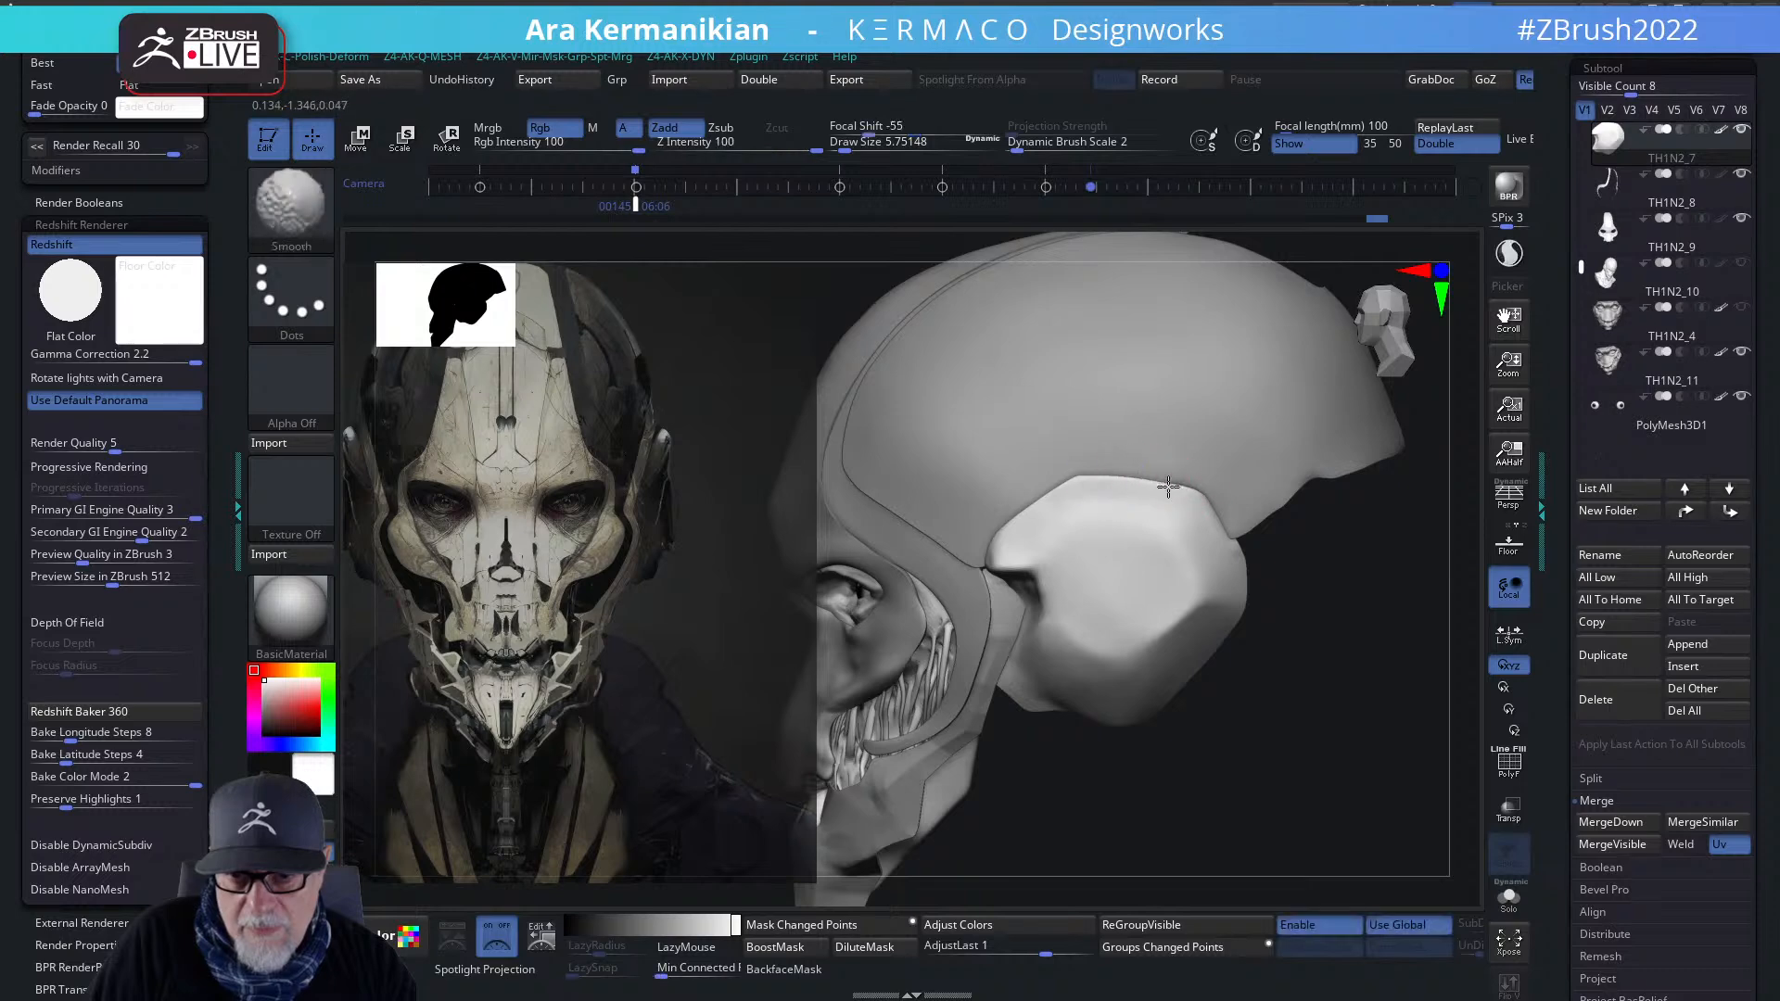
left_click_drag(1378, 719, 1304, 739)
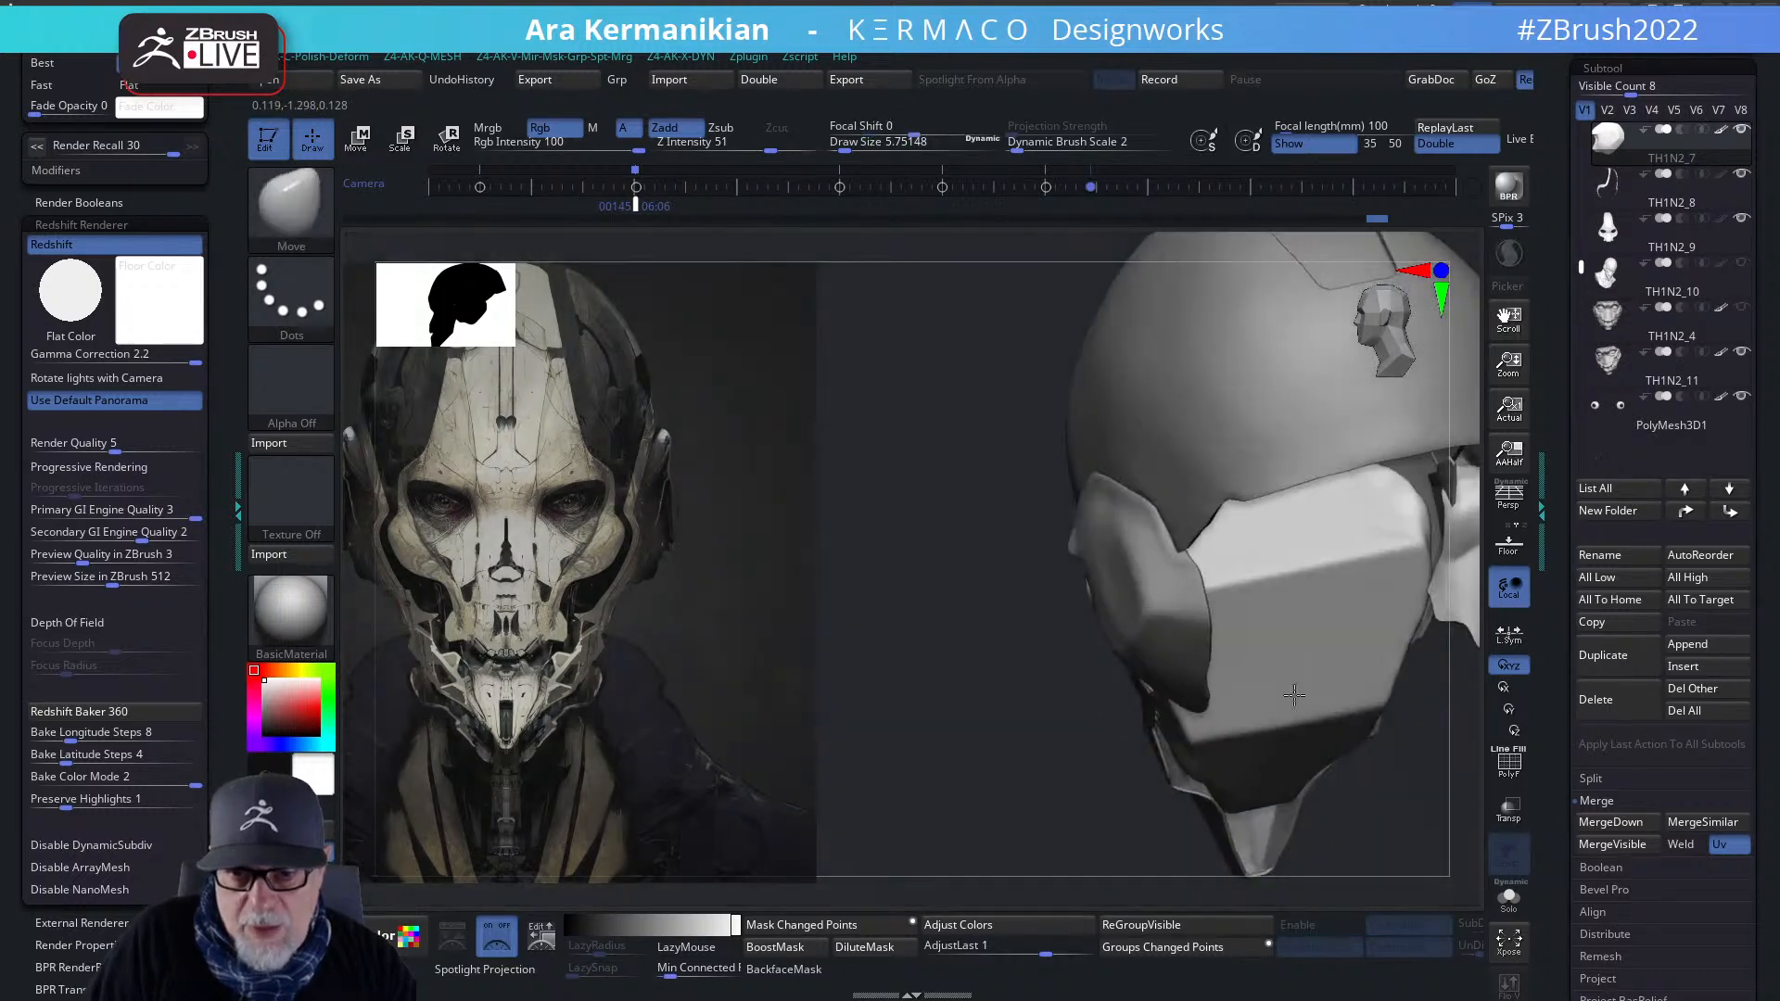
key("shift")
left_click_drag(968, 696, 1079, 688)
- Flatten the bevel along the ear plate's upper edge, above the front notch, with hPolish at draw size 5.75
right_click(1206, 495)
left_click(1254, 534)
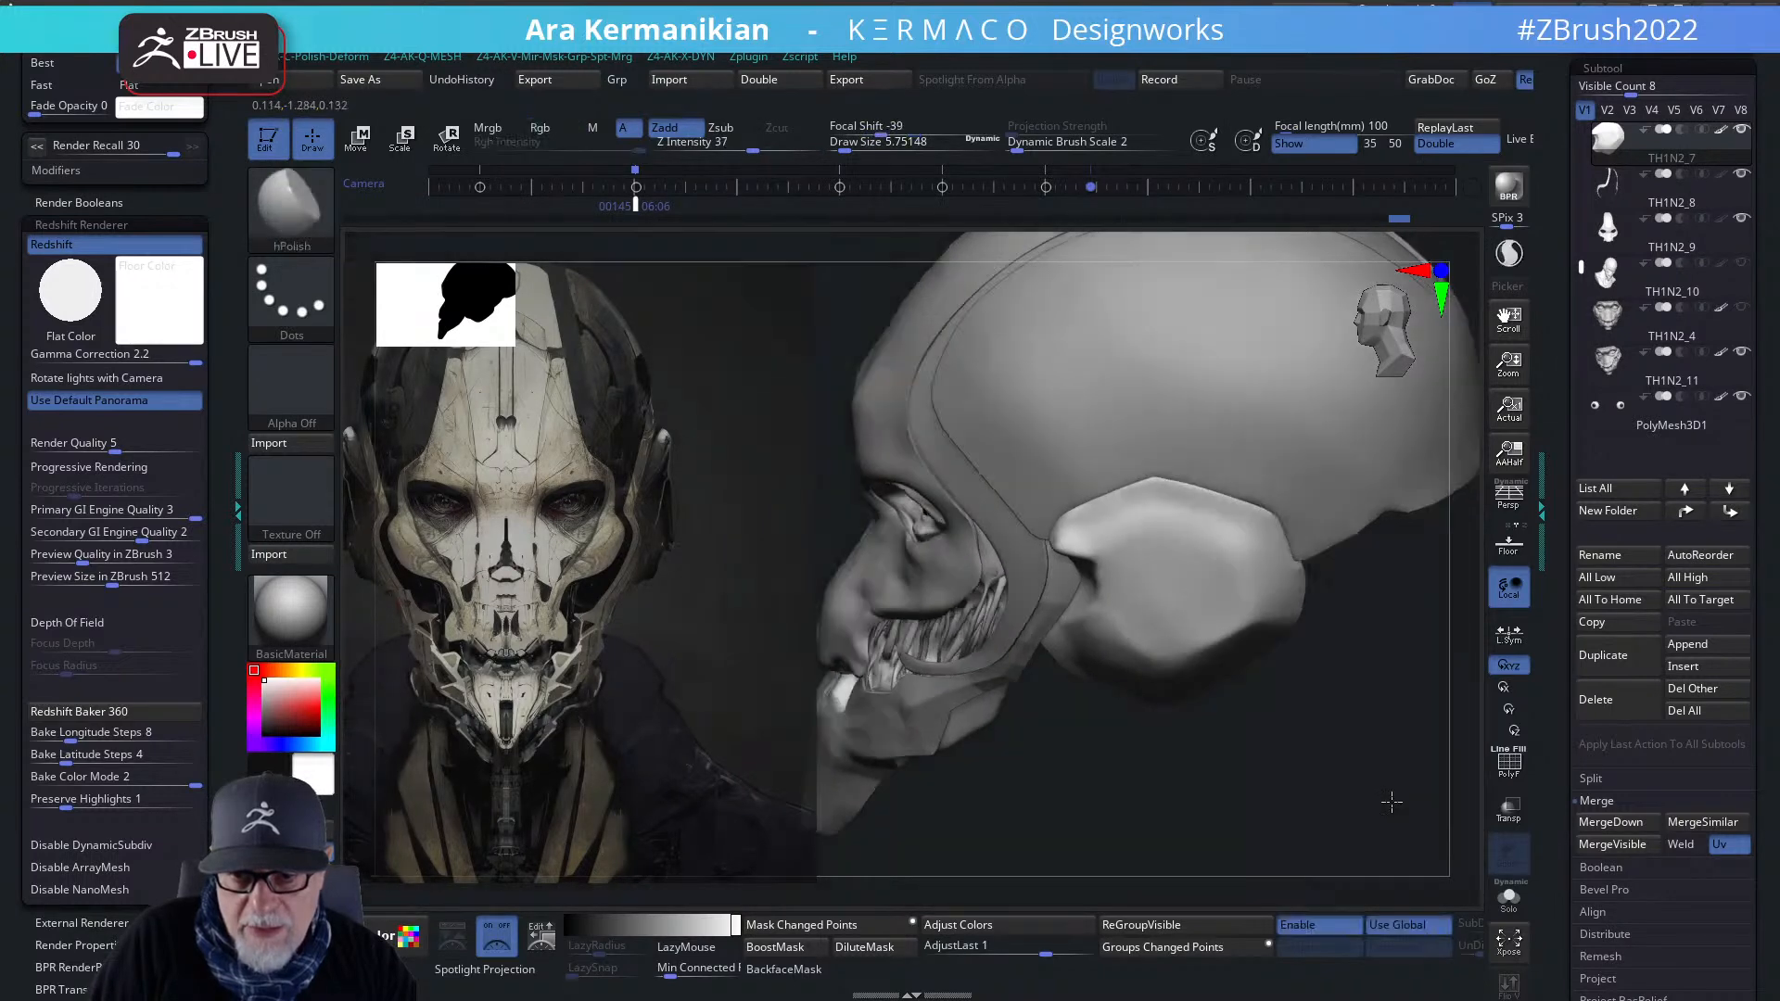
scroll(1147, 502, "up", 3)
mouse_move(1146, 502)
left_mouse_down()
mouse_move(1067, 535)
mouse_move(1086, 534)
left_mouse_up()
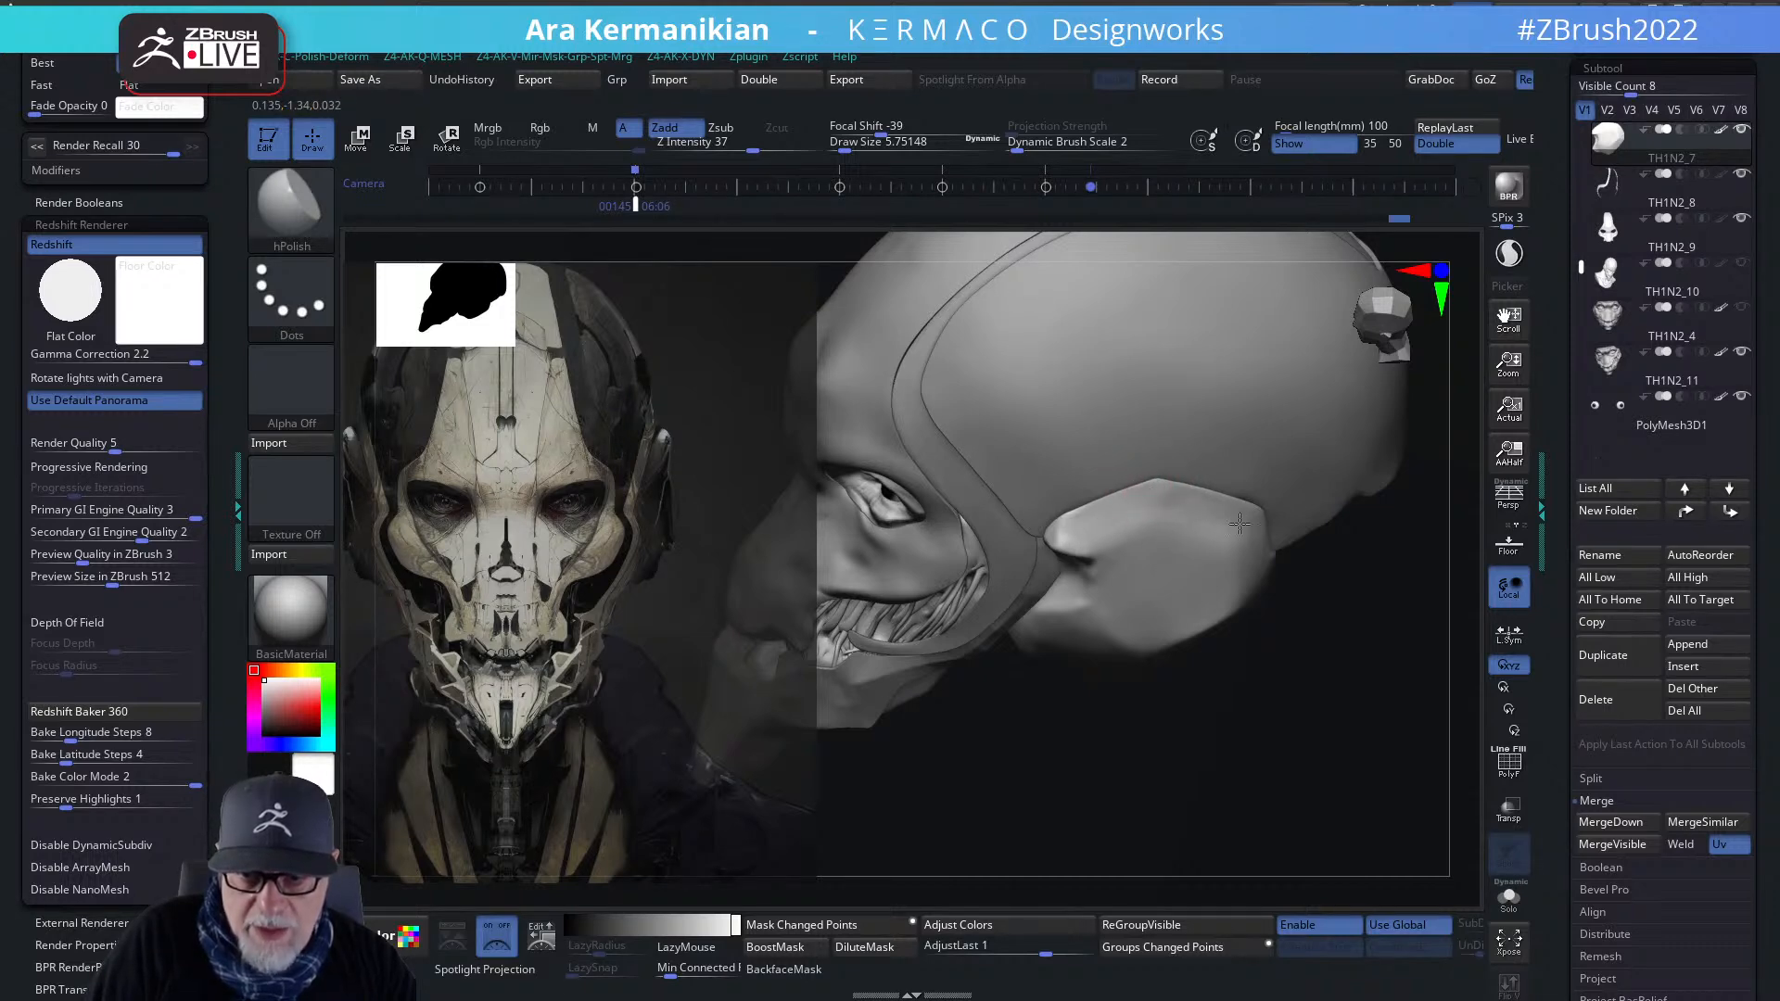
left_click_drag(1159, 483, 1244, 519)
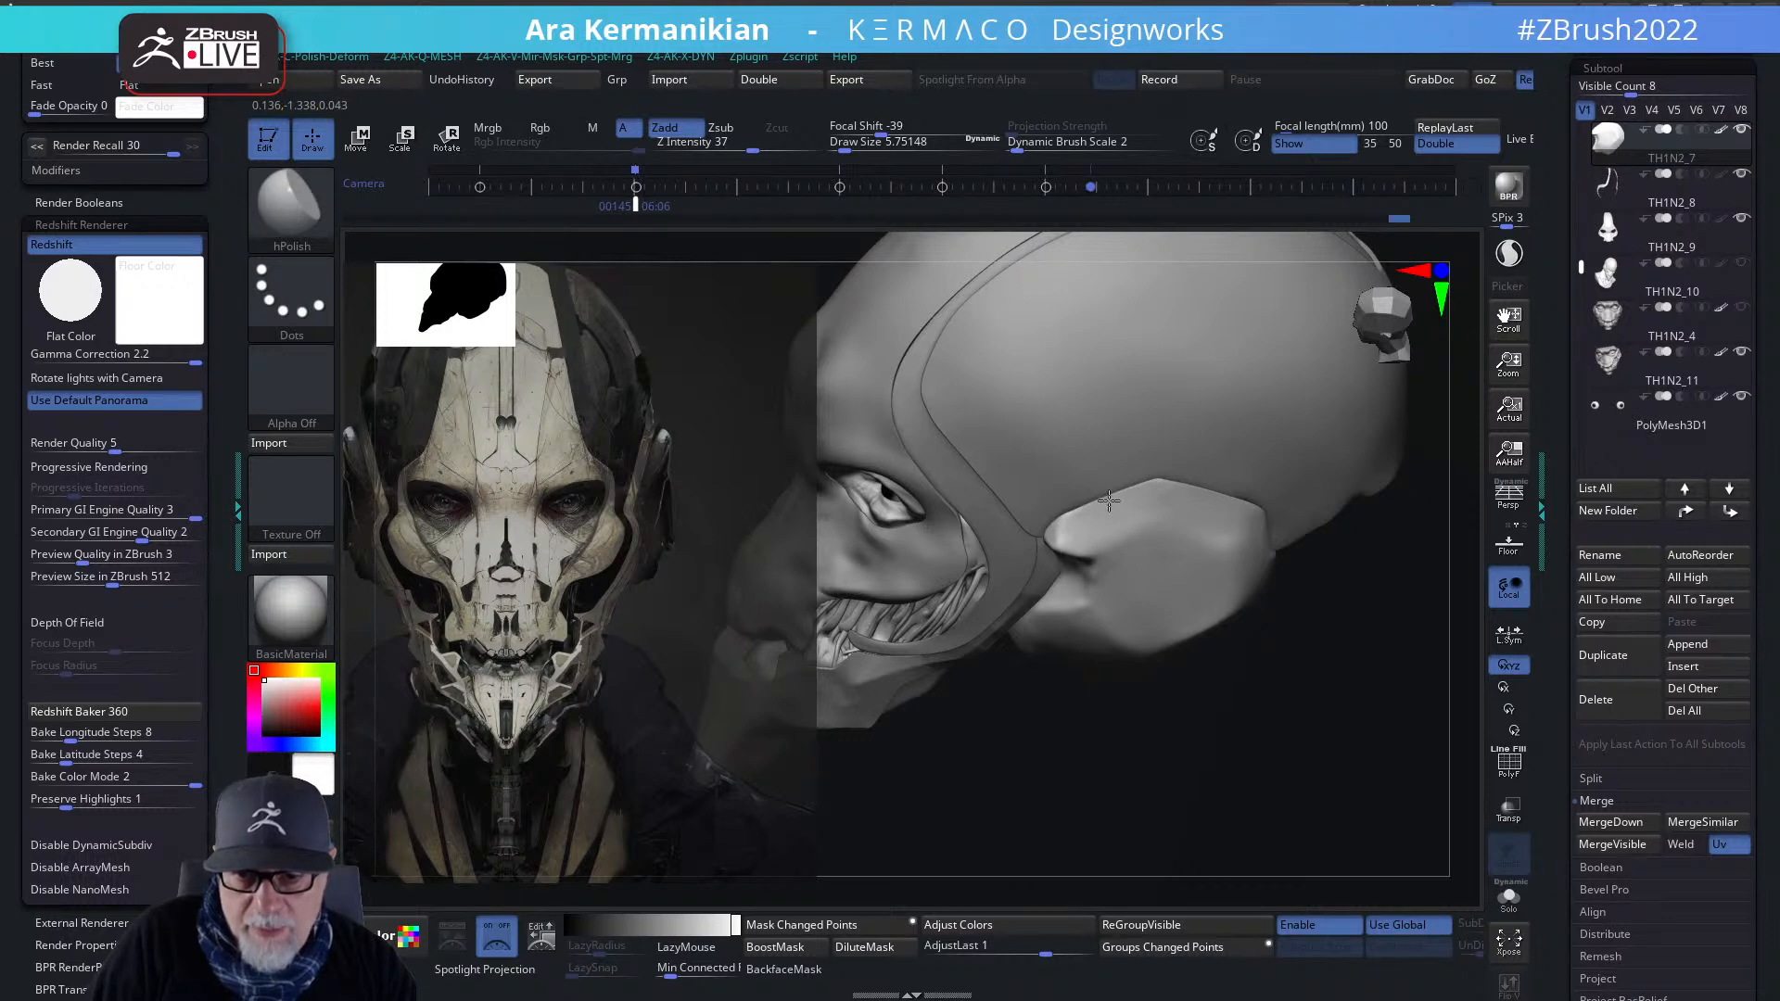
- Polish the ear plate's rear upper corner and outer face into cleaner planes with hPolish
mouse_move(1391, 712)
left_mouse_down()
mouse_move(1398, 617)
mouse_move(1316, 556)
left_mouse_up()
mouse_move(1331, 733)
left_mouse_down()
mouse_move(1363, 819)
mouse_move(1354, 596)
mouse_move(1317, 575)
left_mouse_up()
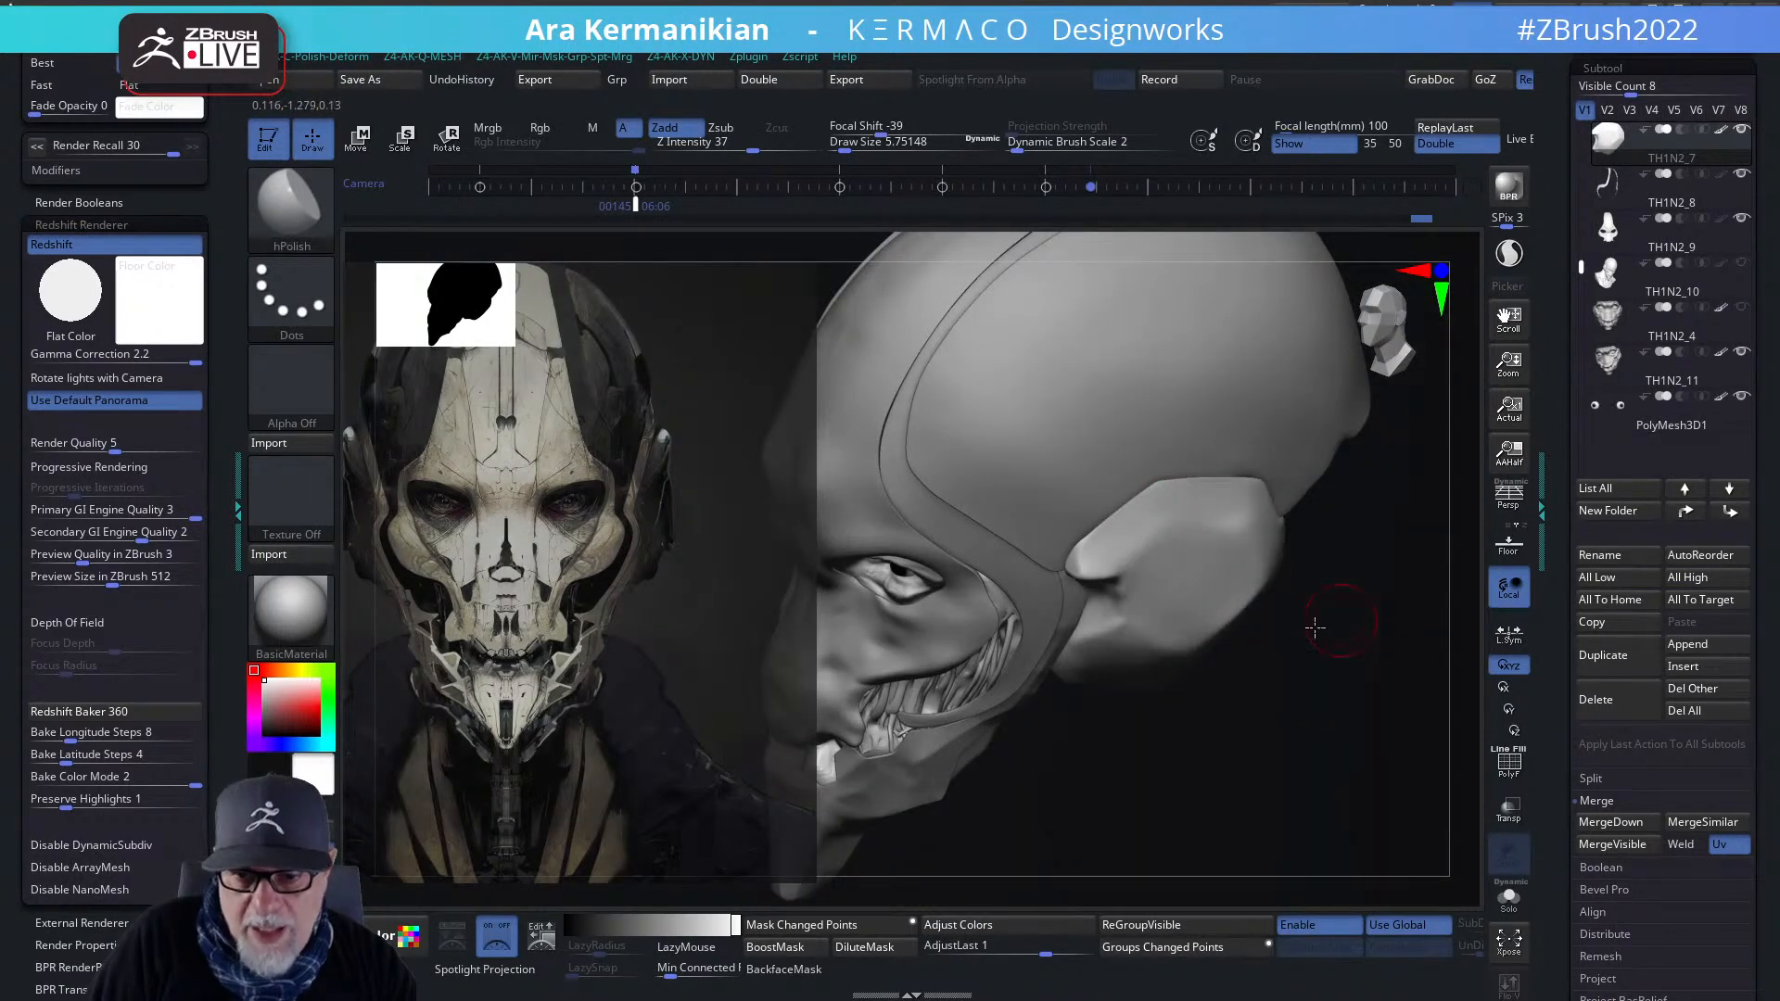
left_click_drag(1338, 615, 1283, 485)
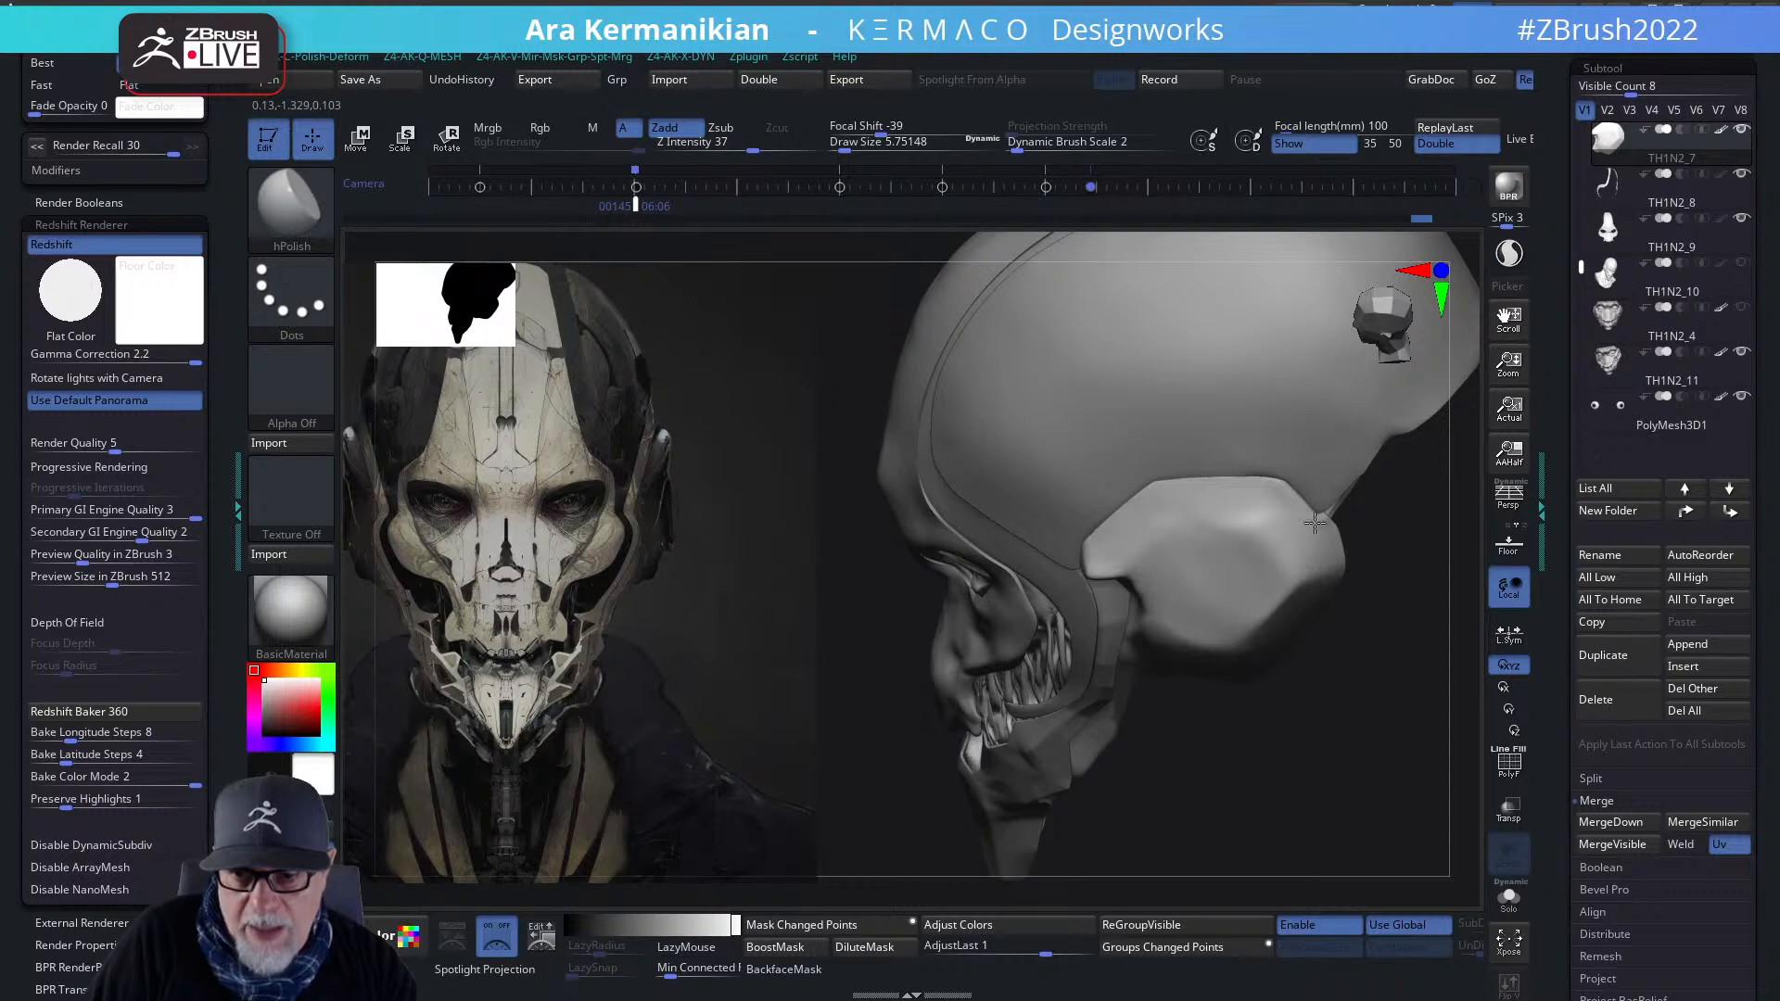
left_click_drag(1308, 591, 1201, 582)
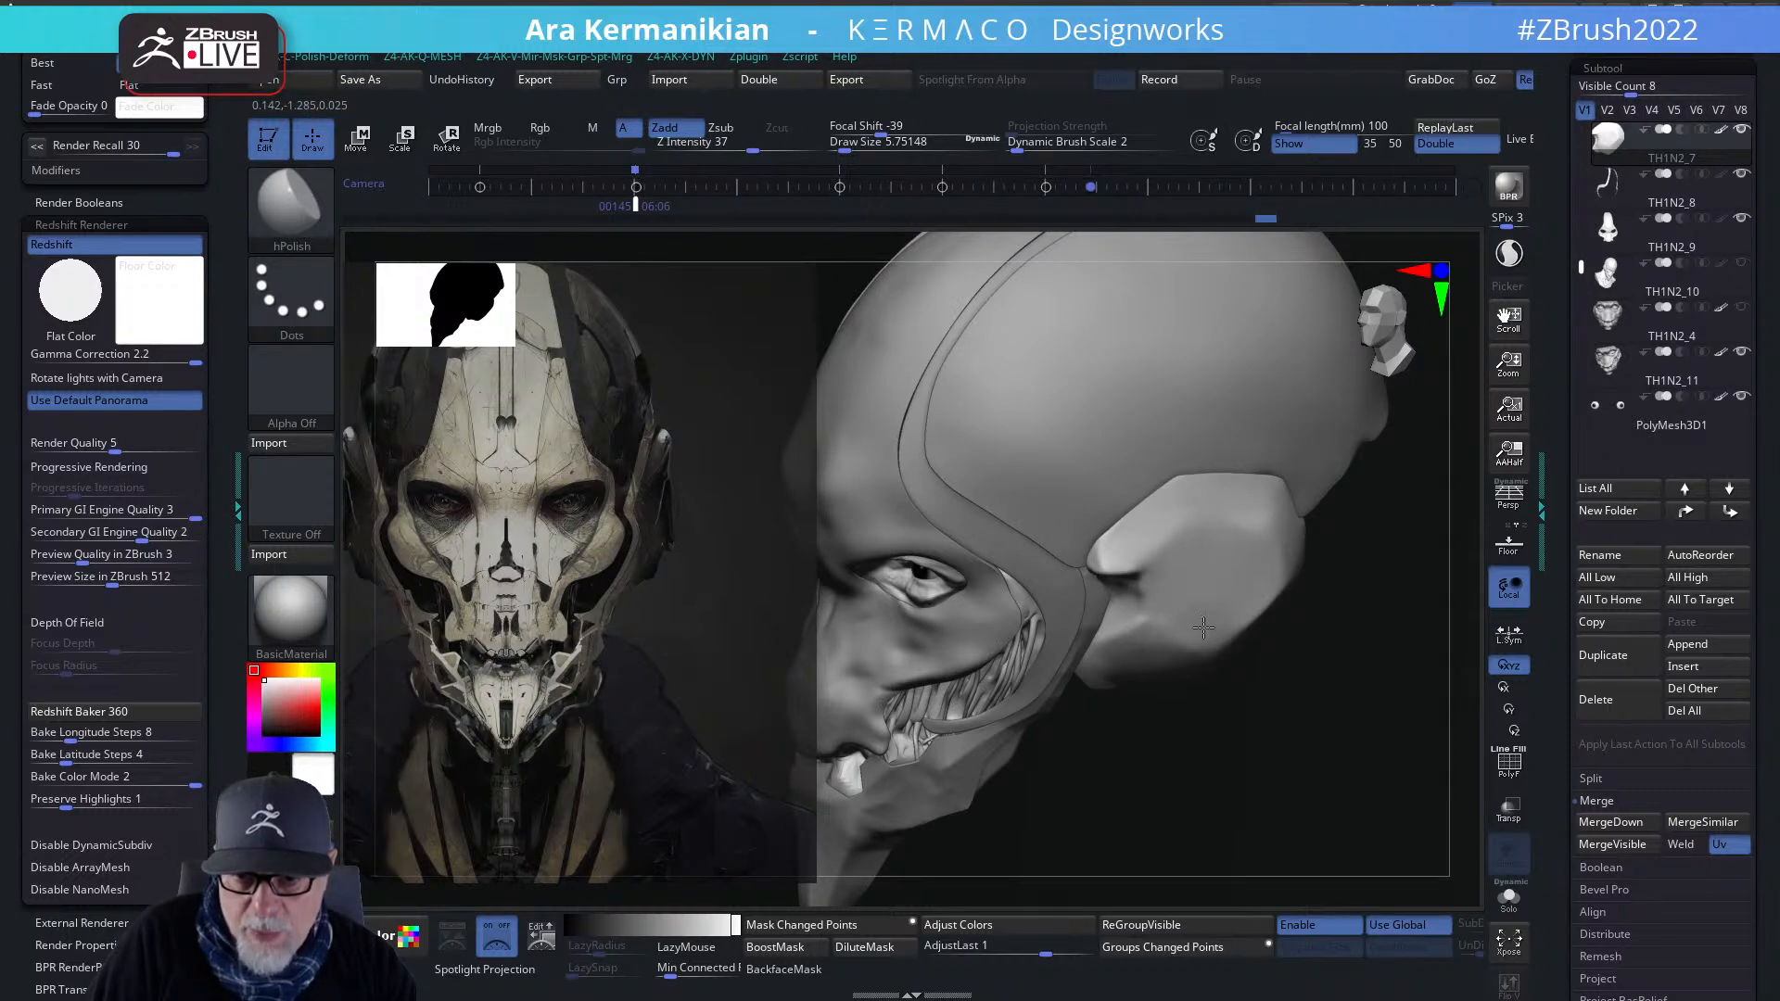
left_click_drag(1287, 558, 1243, 521)
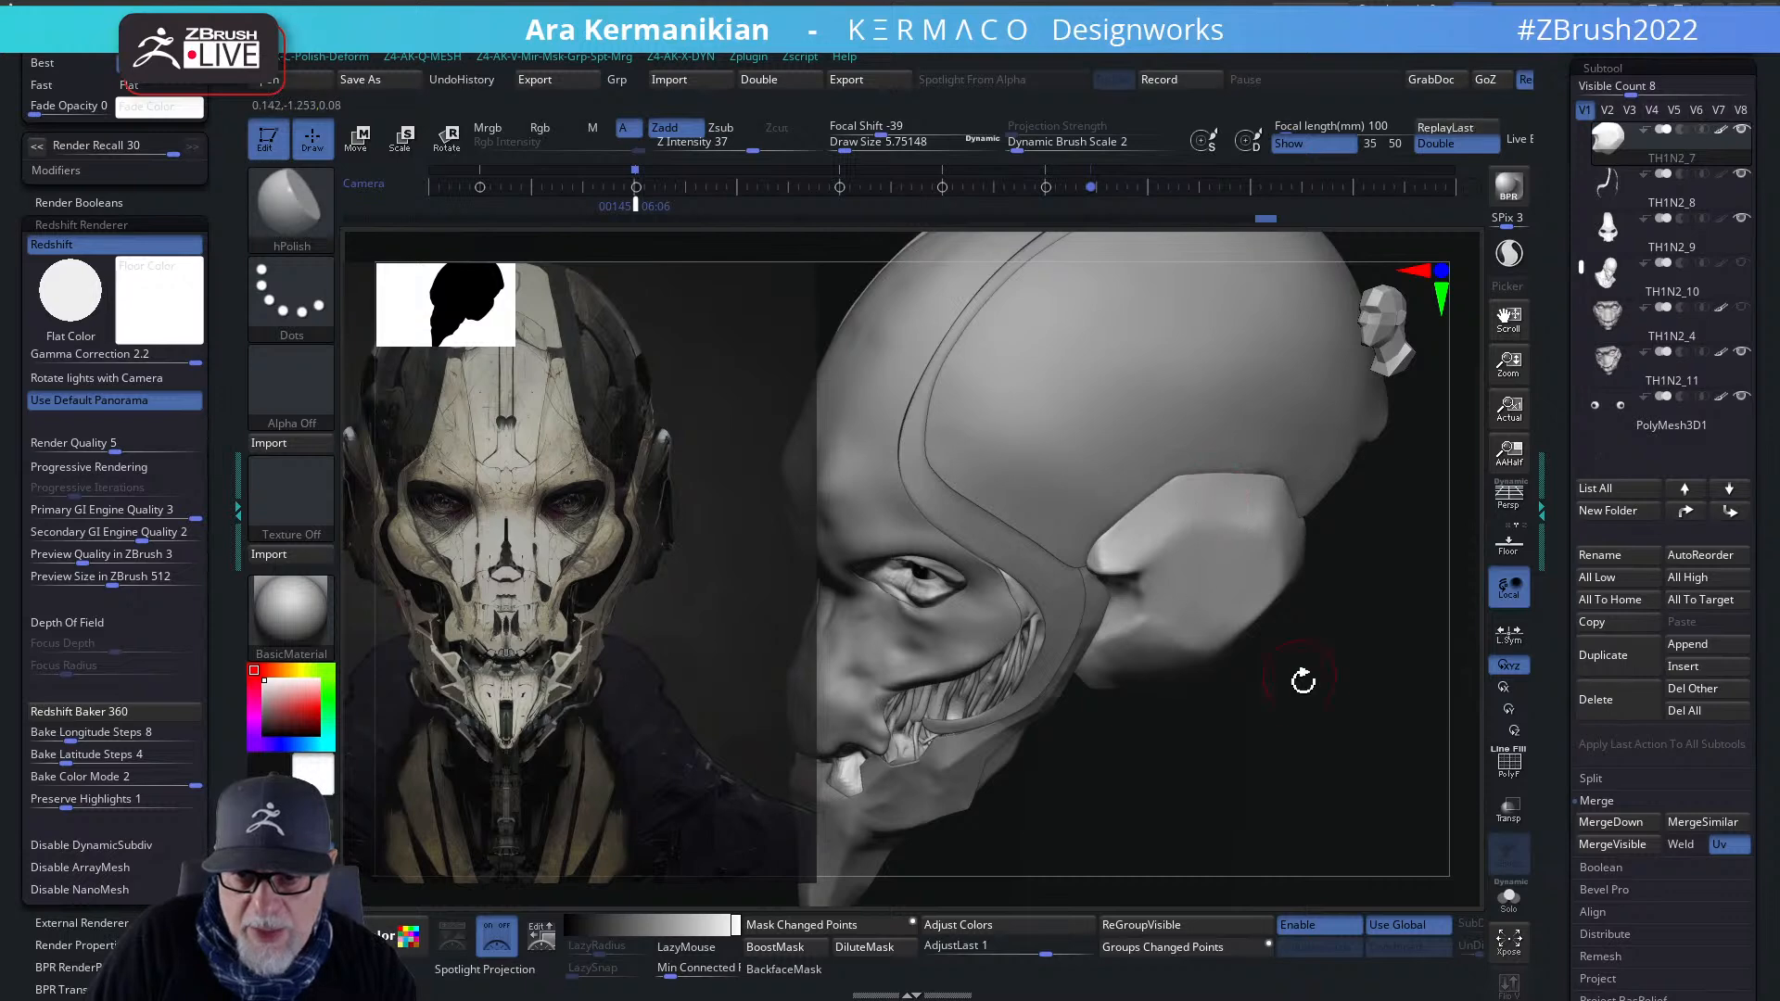
left_click_drag(1291, 656, 1215, 681)
- Carve a crease along the ear plate's upper bevel, from the front notch toward the rear corner, with DamStandard at draw size 5.75
right_click(1135, 516)
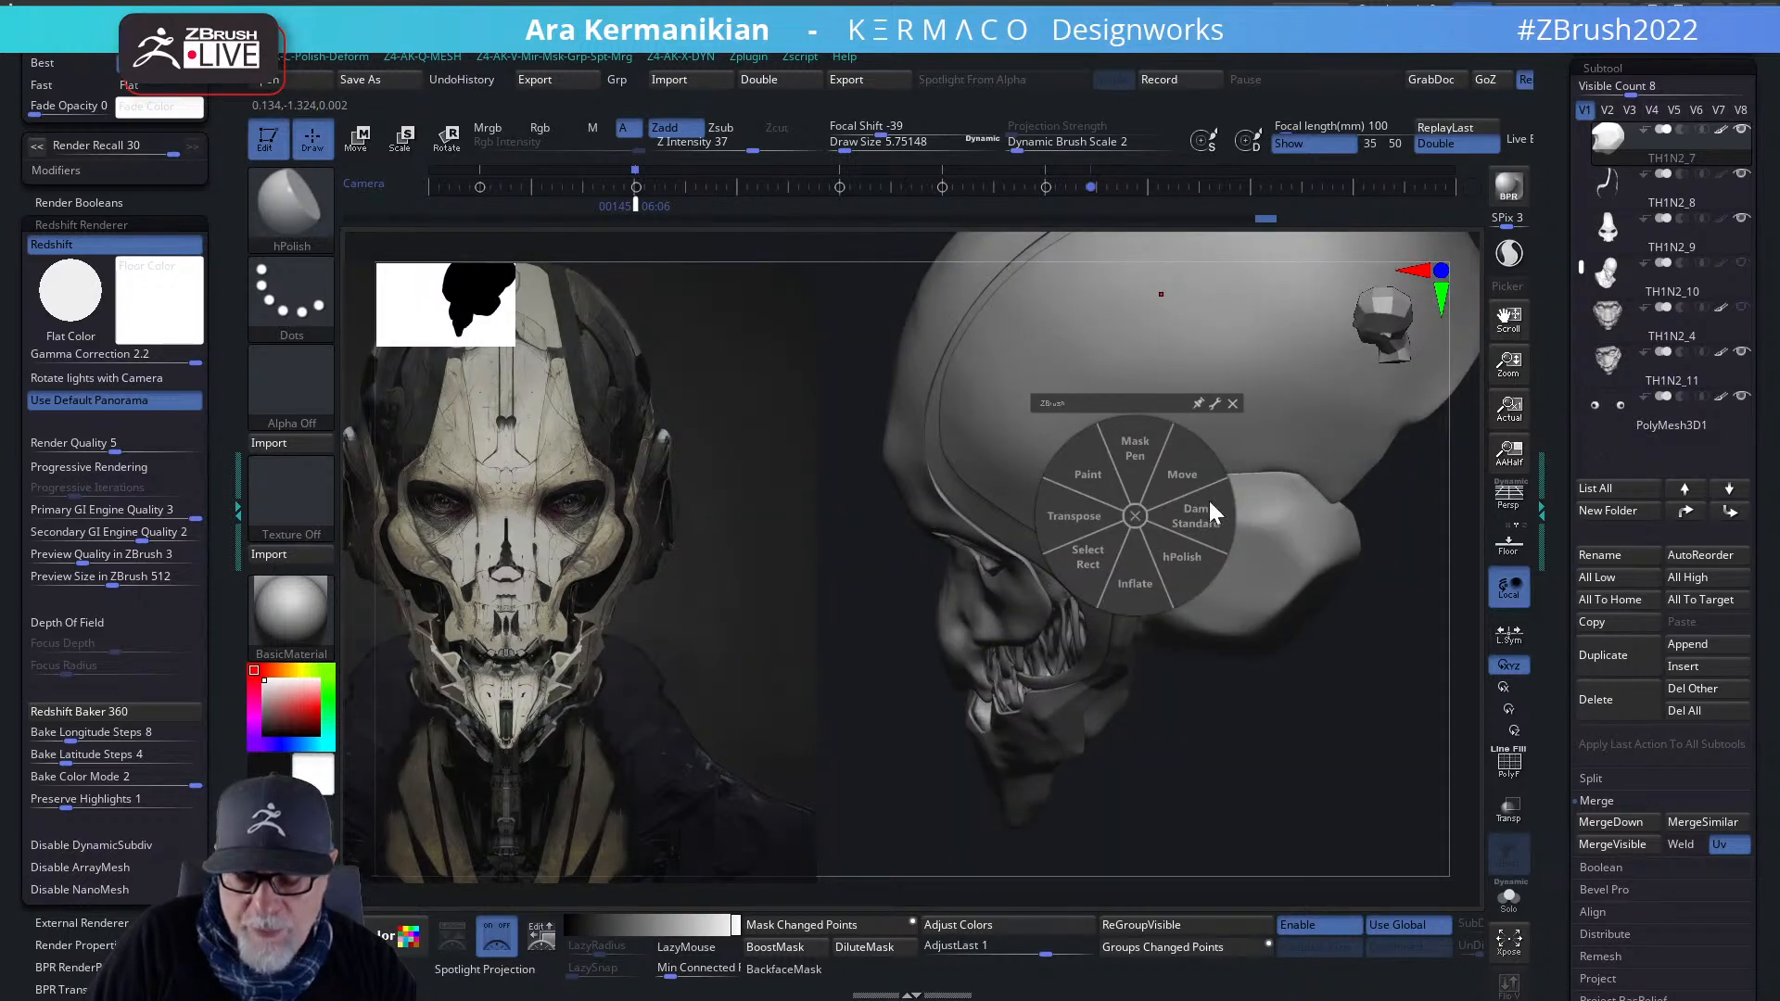
left_click(1197, 519)
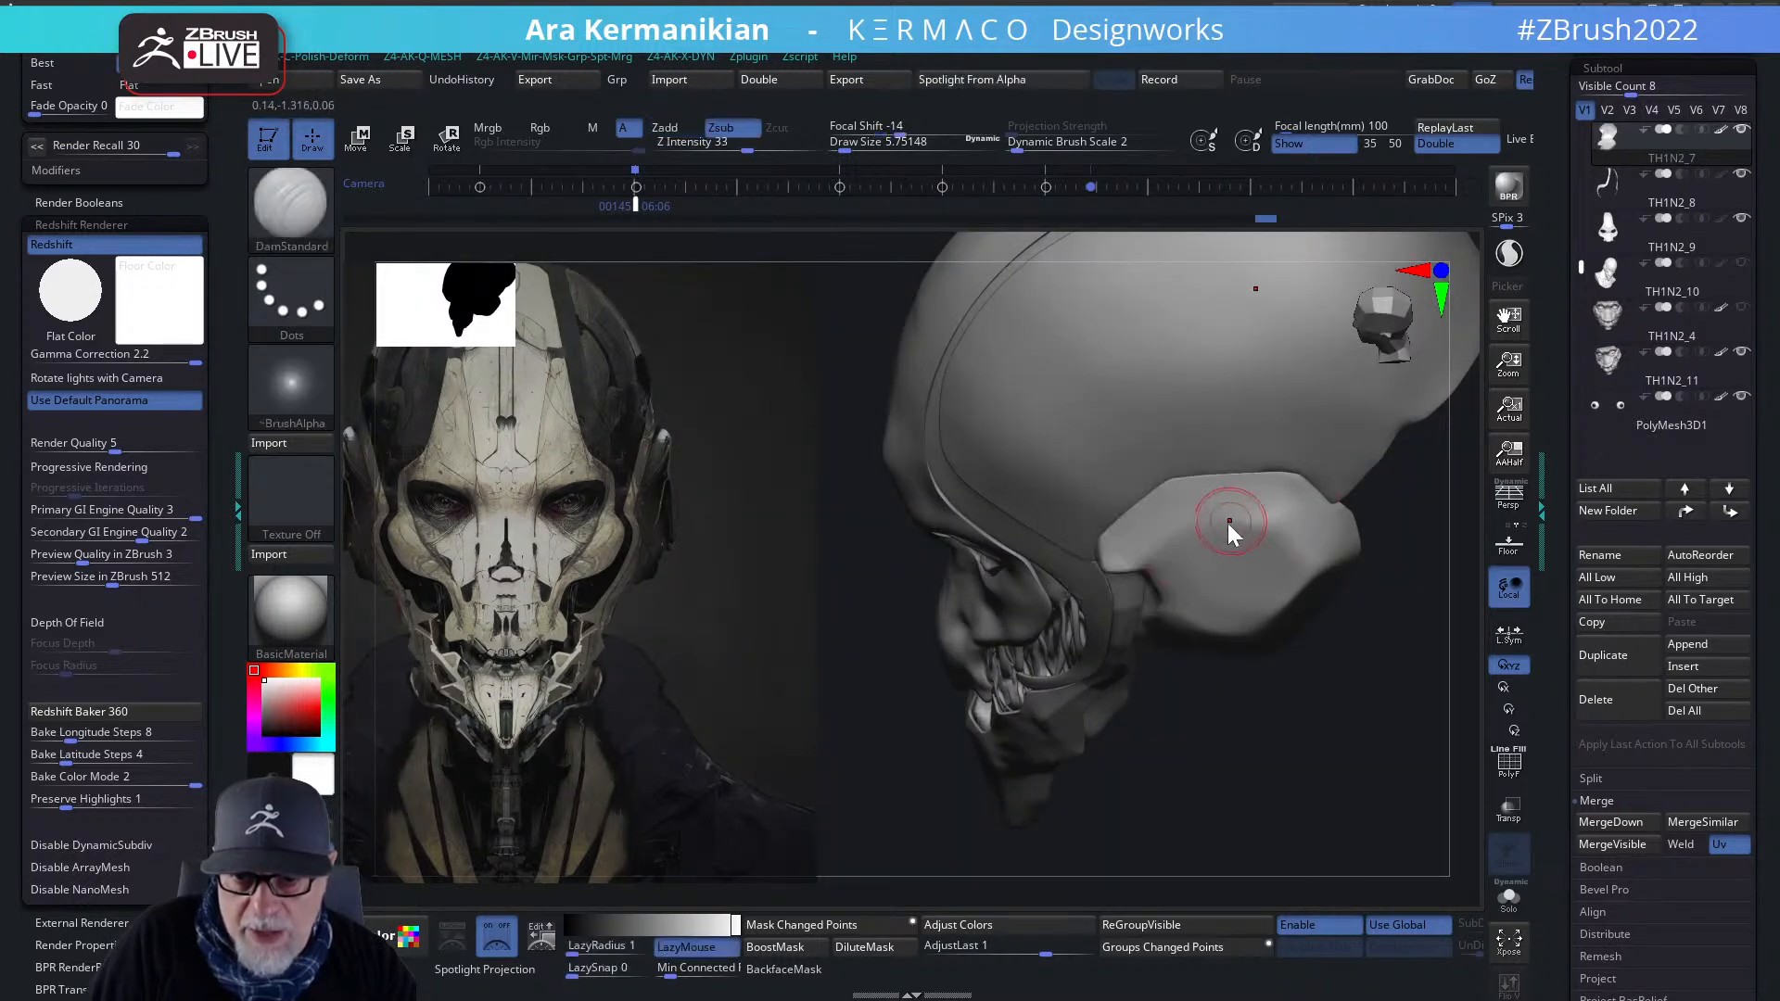
mouse_move(1182, 525)
left_mouse_down()
mouse_move(1282, 530)
mouse_move(1169, 539)
mouse_move(1137, 570)
mouse_move(1184, 538)
left_mouse_up()
mouse_move(1335, 735)
left_mouse_down()
mouse_move(1303, 742)
mouse_move(1335, 720)
mouse_move(1068, 556)
left_mouse_up()
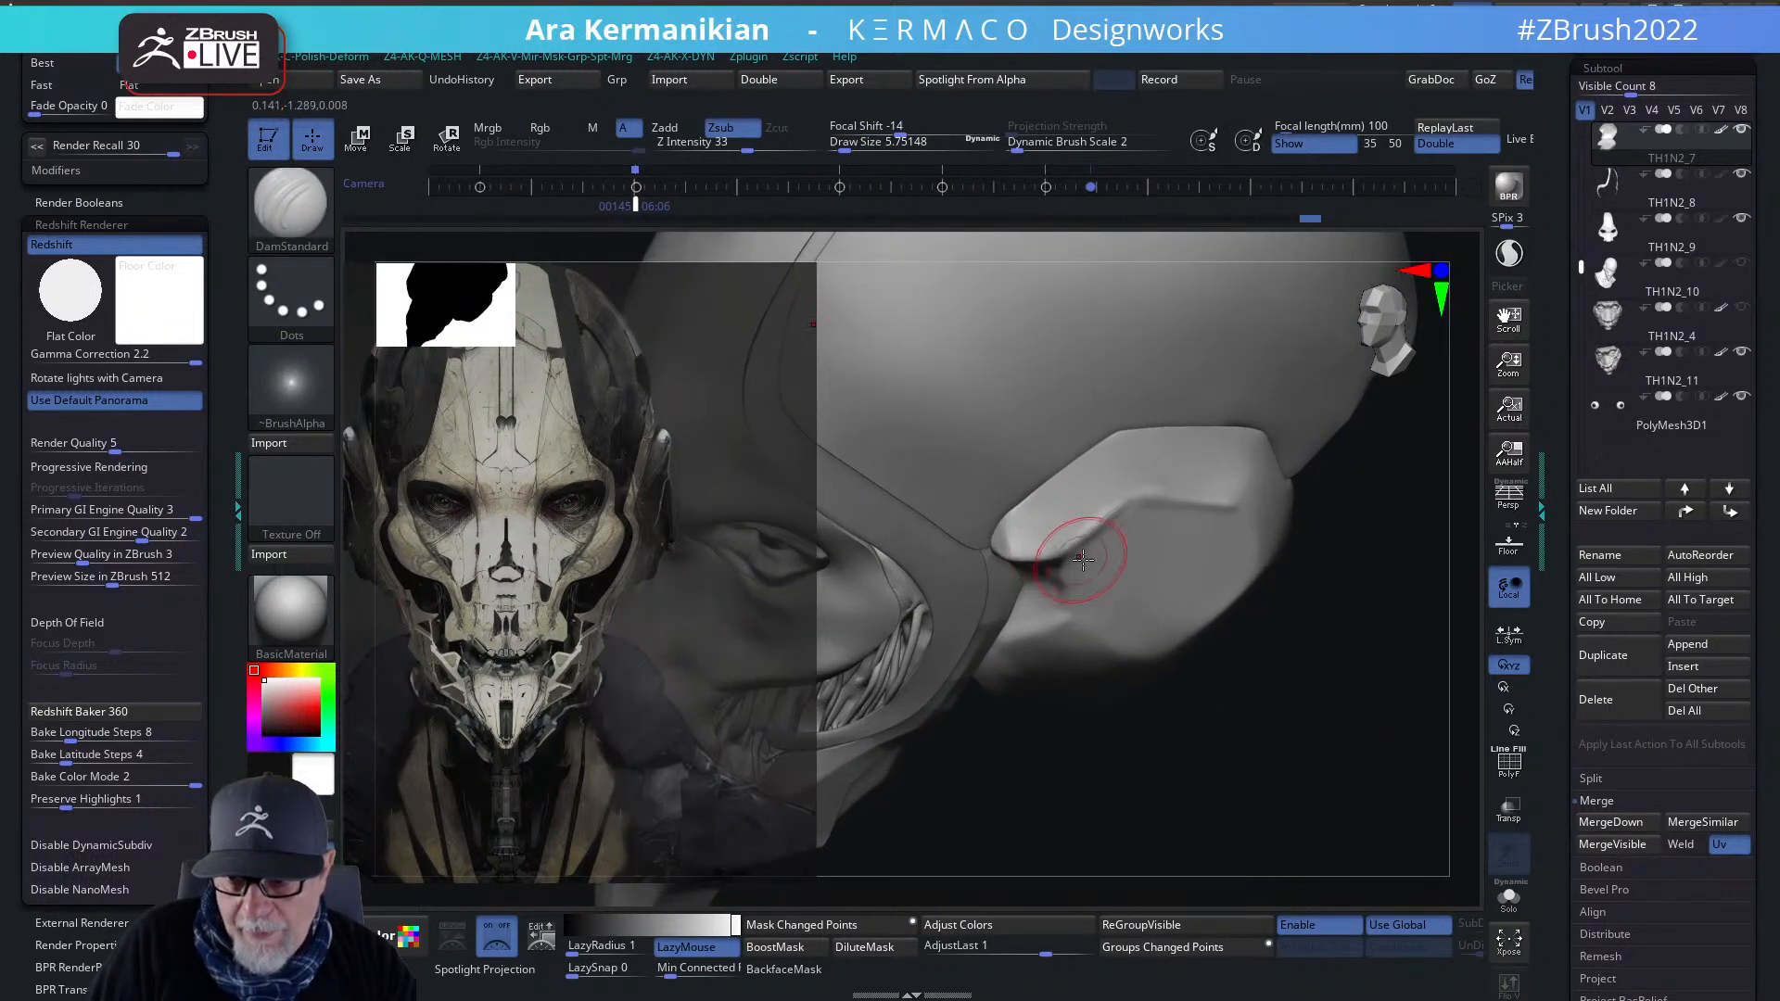
left_click_drag(1329, 684, 1272, 651, "alt")
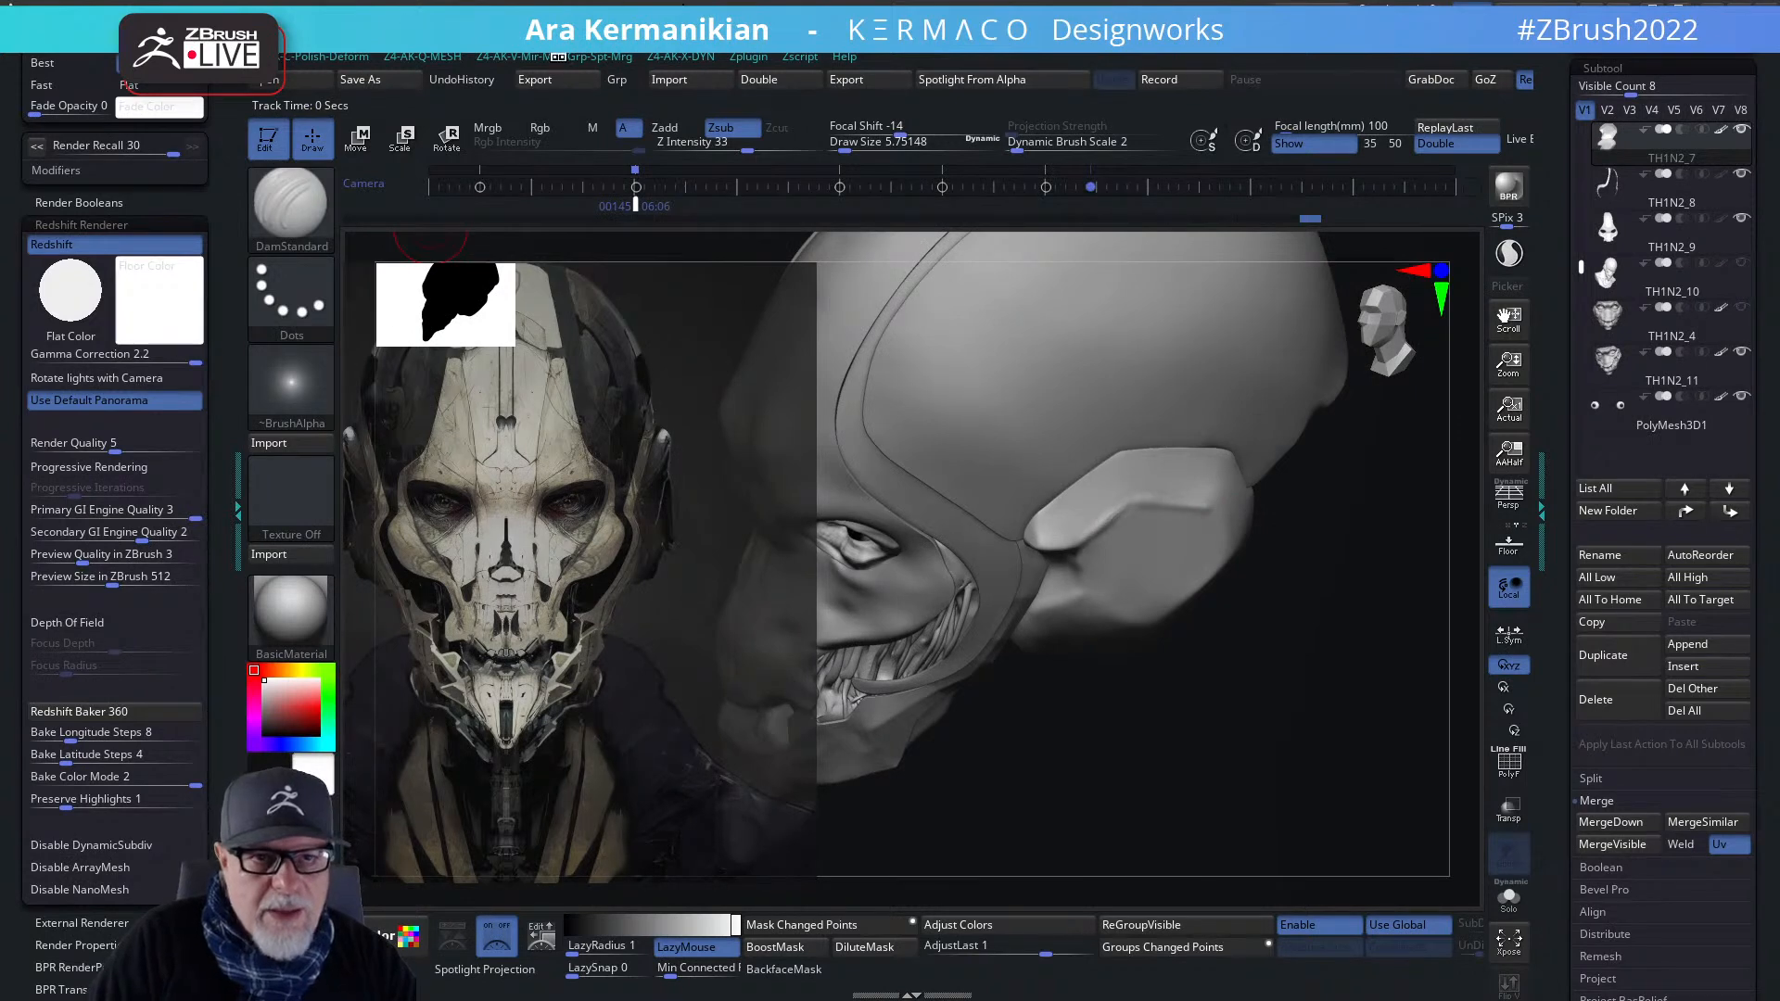
- Save the project and the current tool as their next incremental versions
left_click(612, 58)
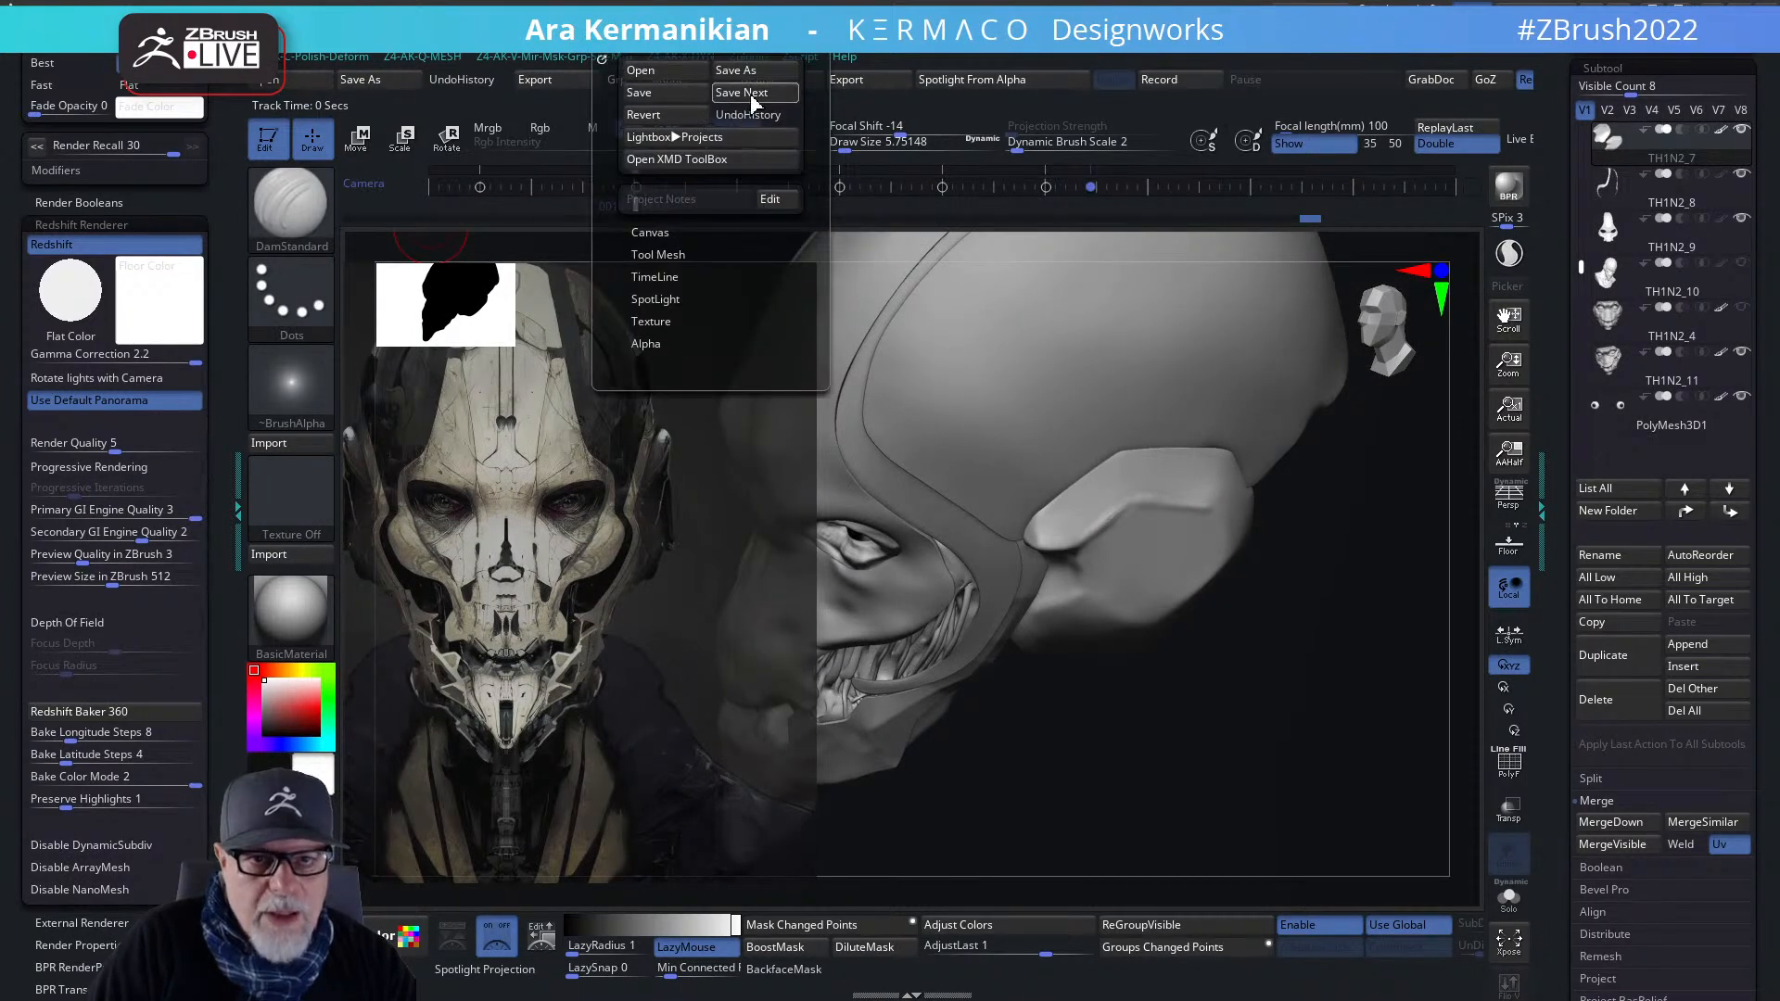
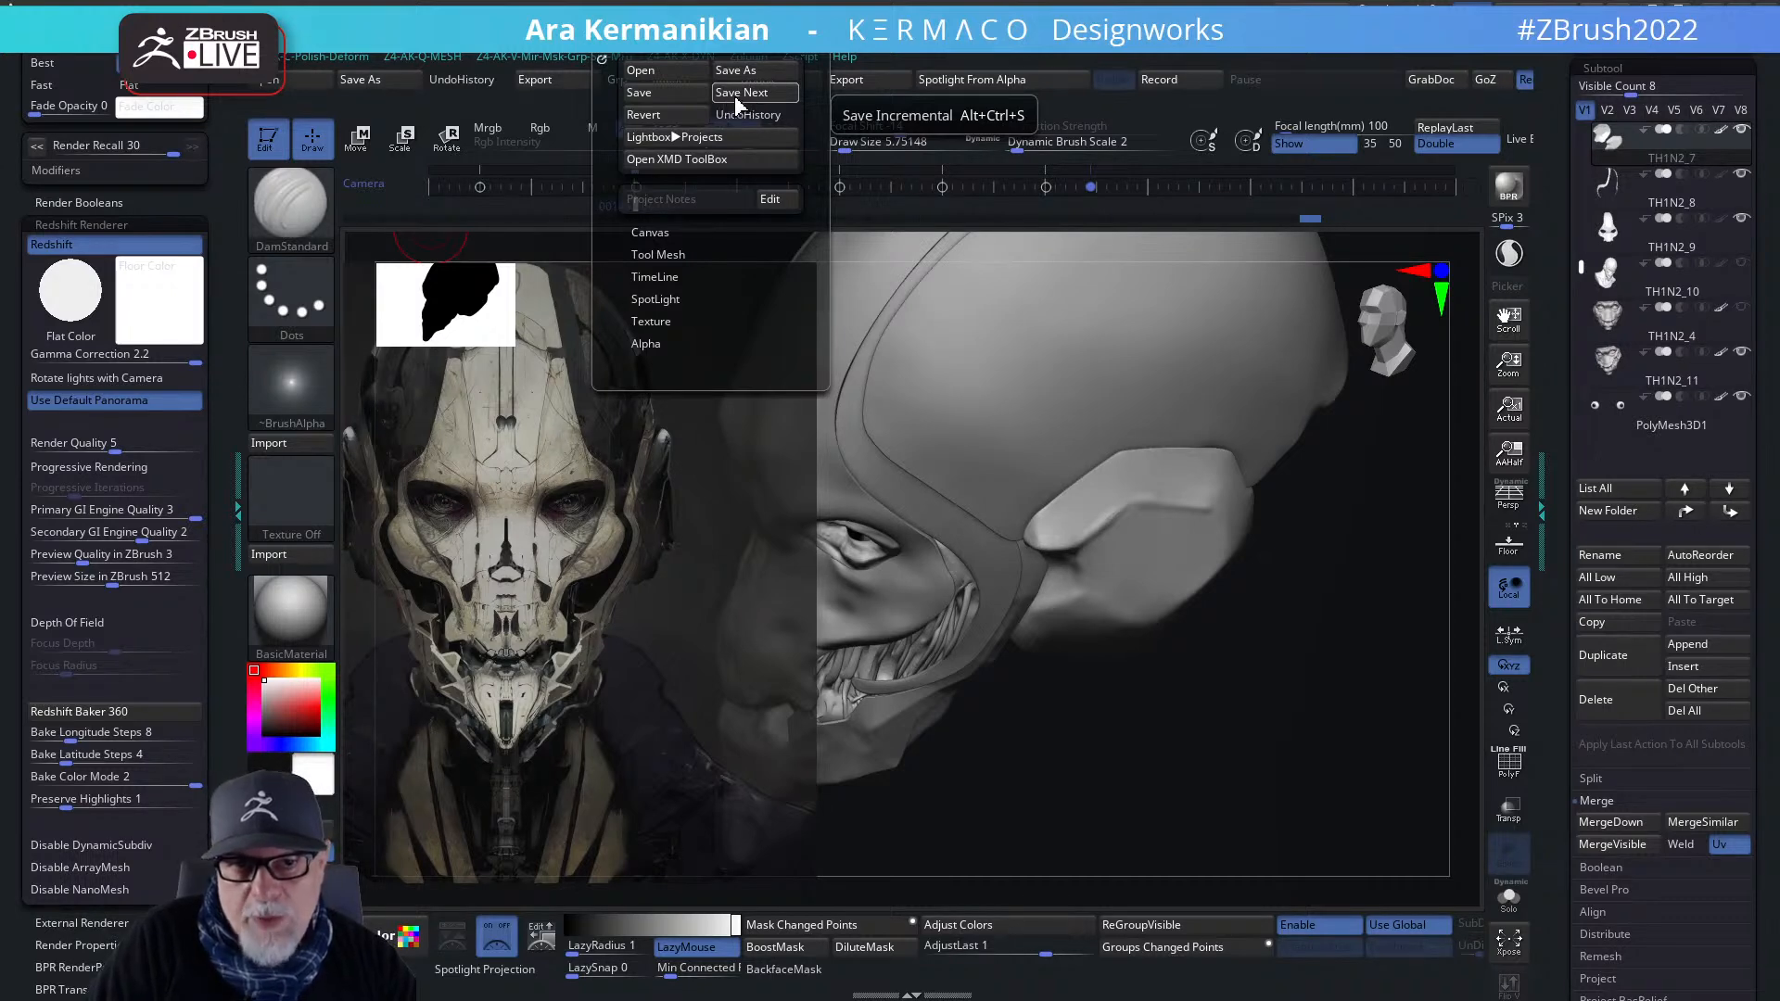
left_click(734, 90)
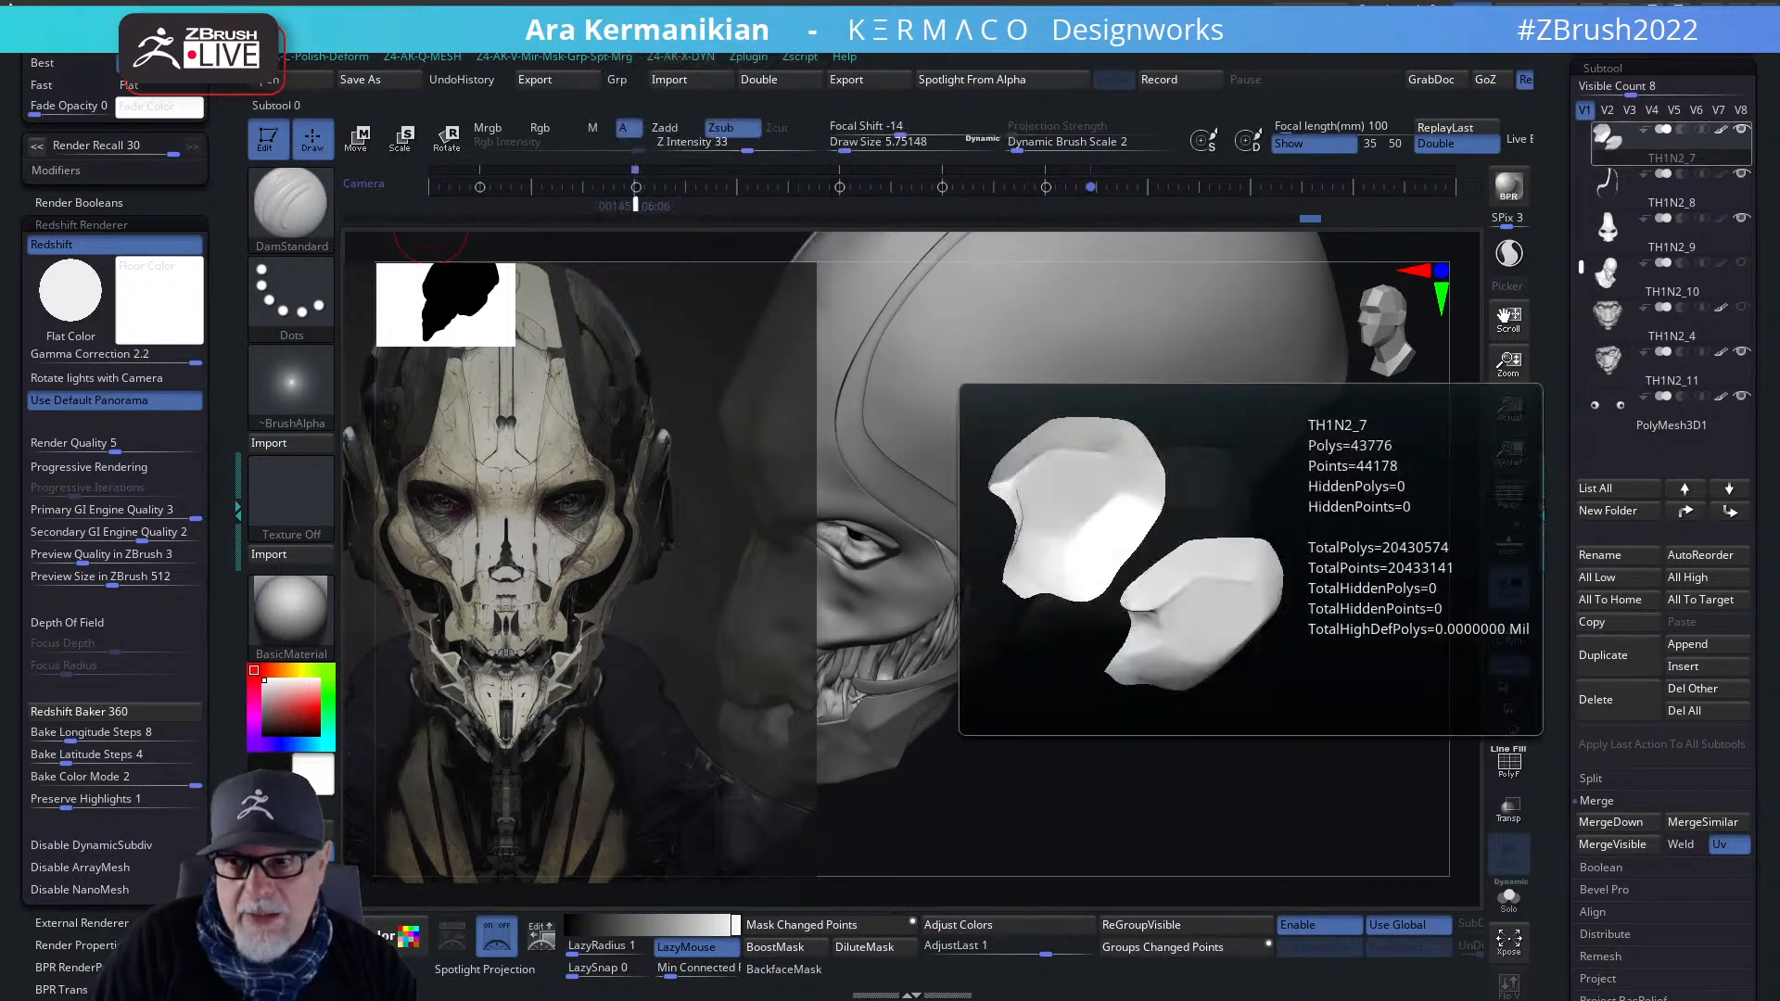
scroll(1573, 131, "up", 1)
scroll(1573, 131, "up", 5)
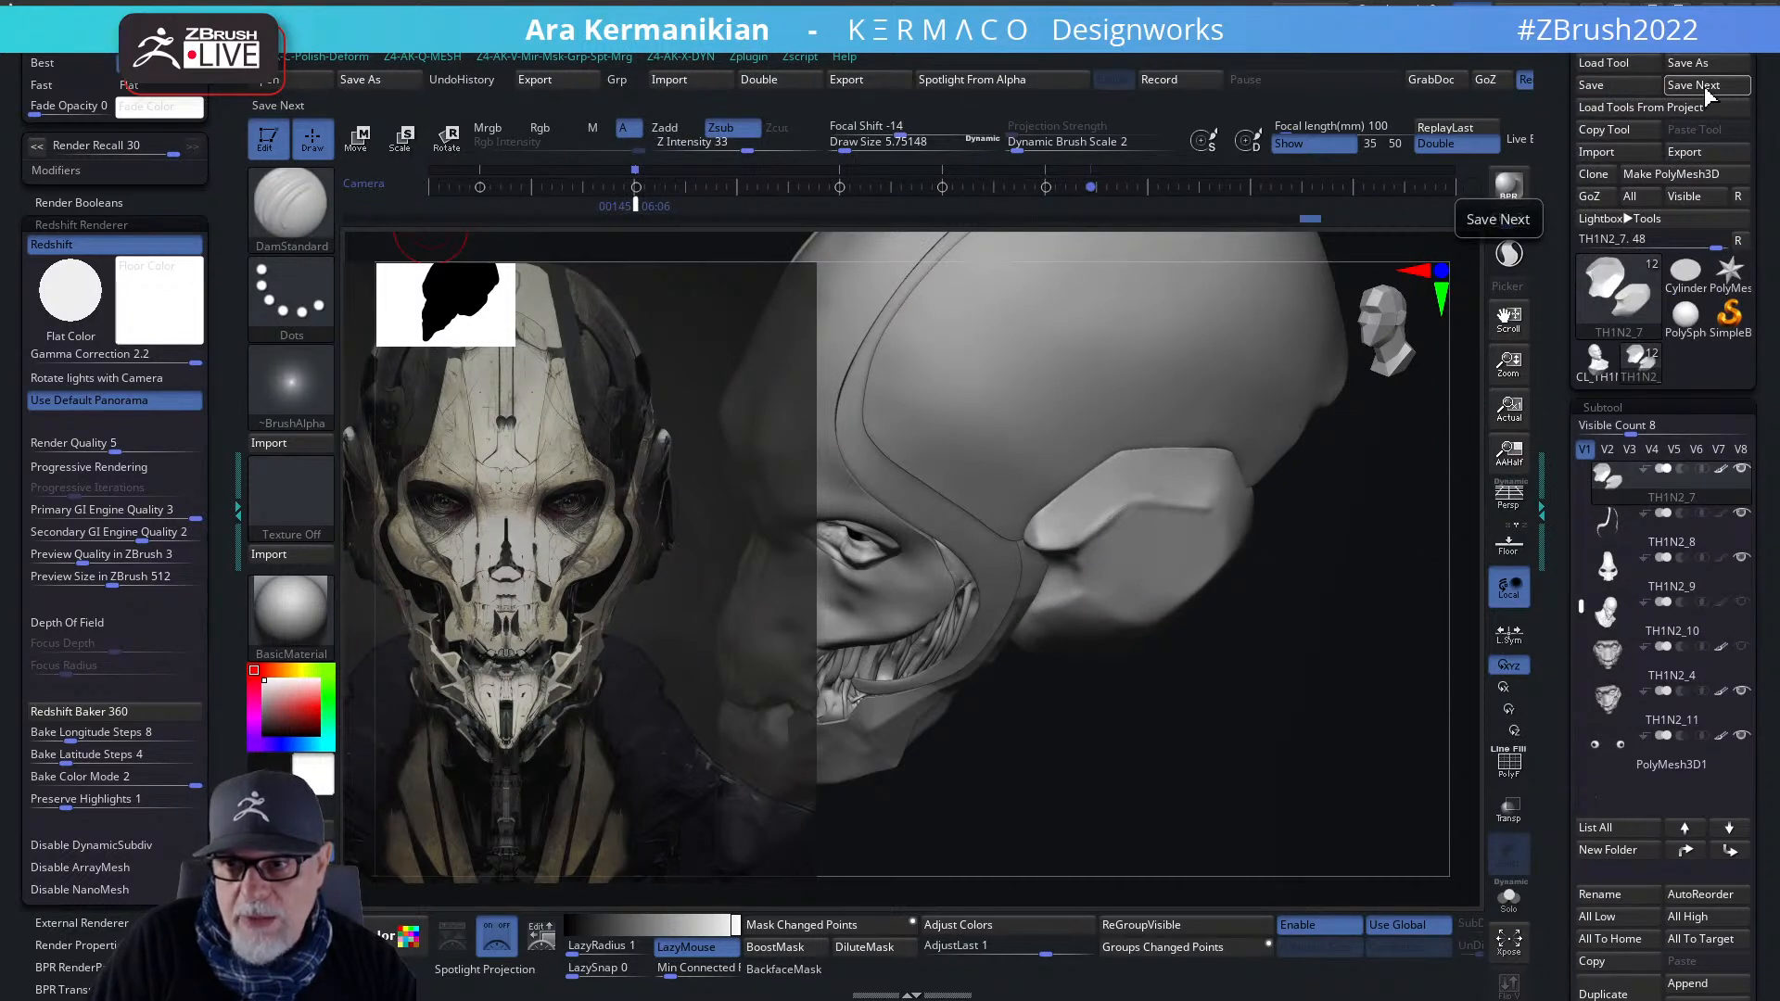
- Flatten the creased upper bevel of the ear plate with hPolish and smooth it into the outer face
right_click(1139, 536)
left_click(1182, 598)
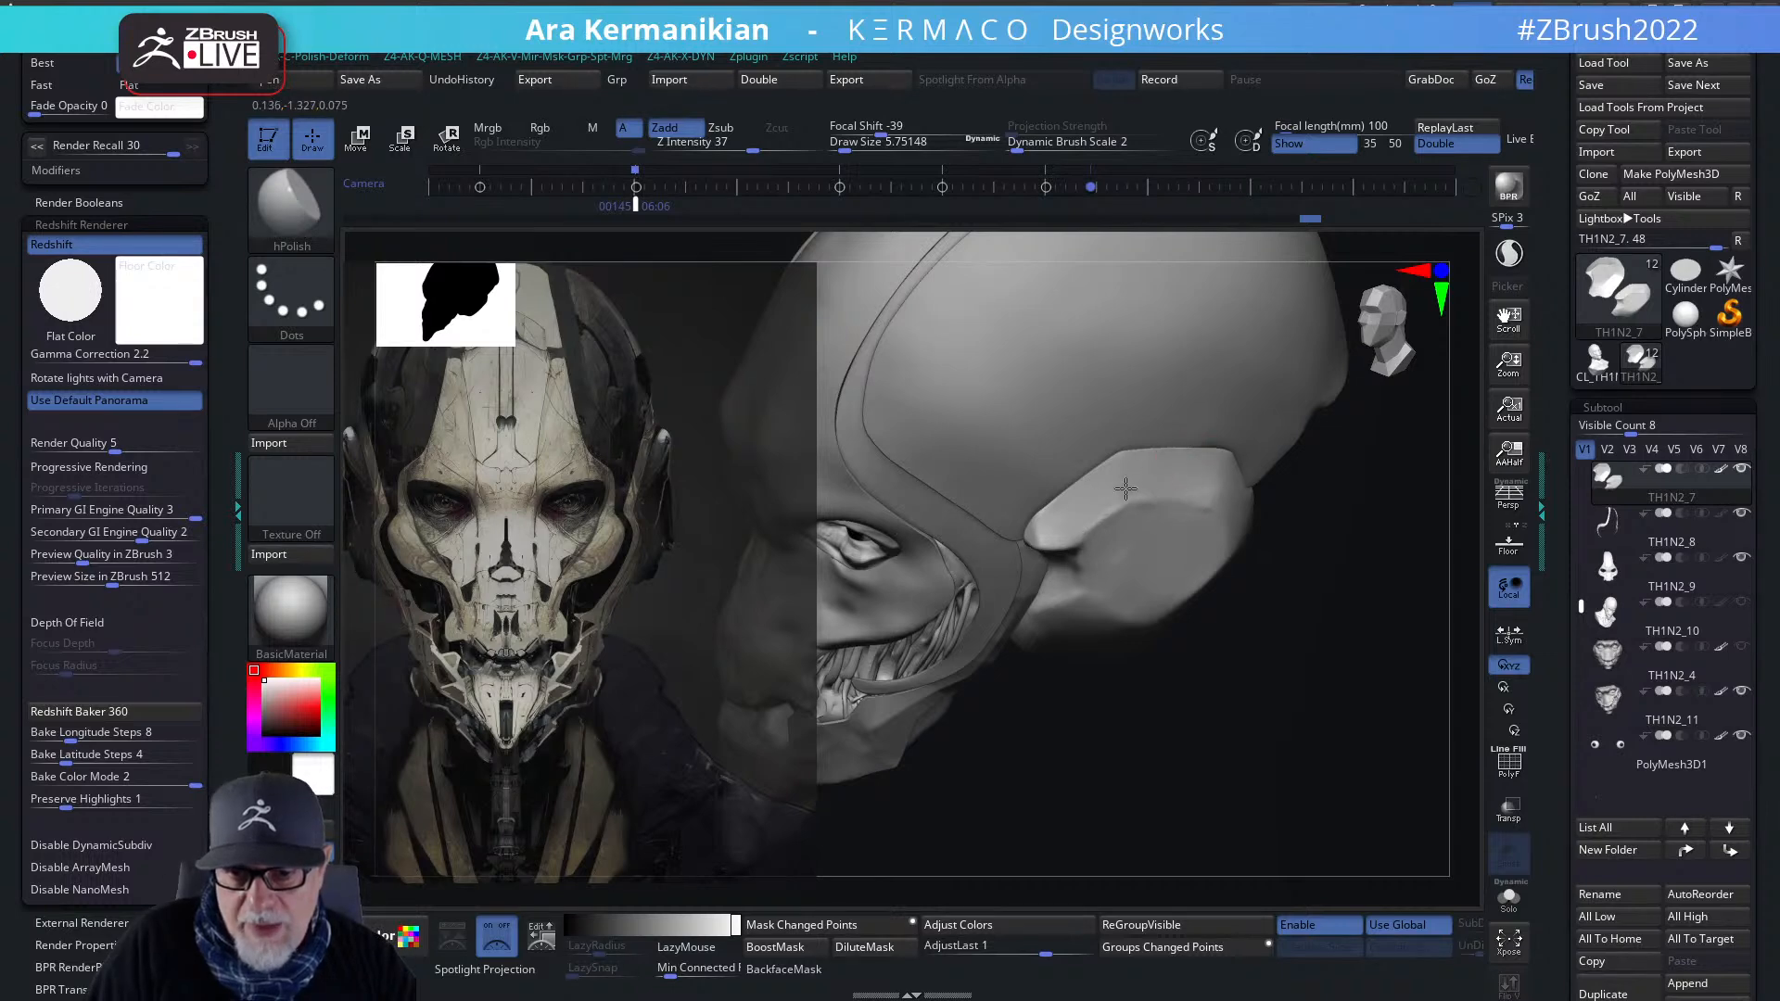
mouse_move(1198, 513)
left_mouse_down("shift")
mouse_move(1172, 528)
mouse_move(1137, 510)
mouse_move(1166, 506)
left_mouse_up("shift")
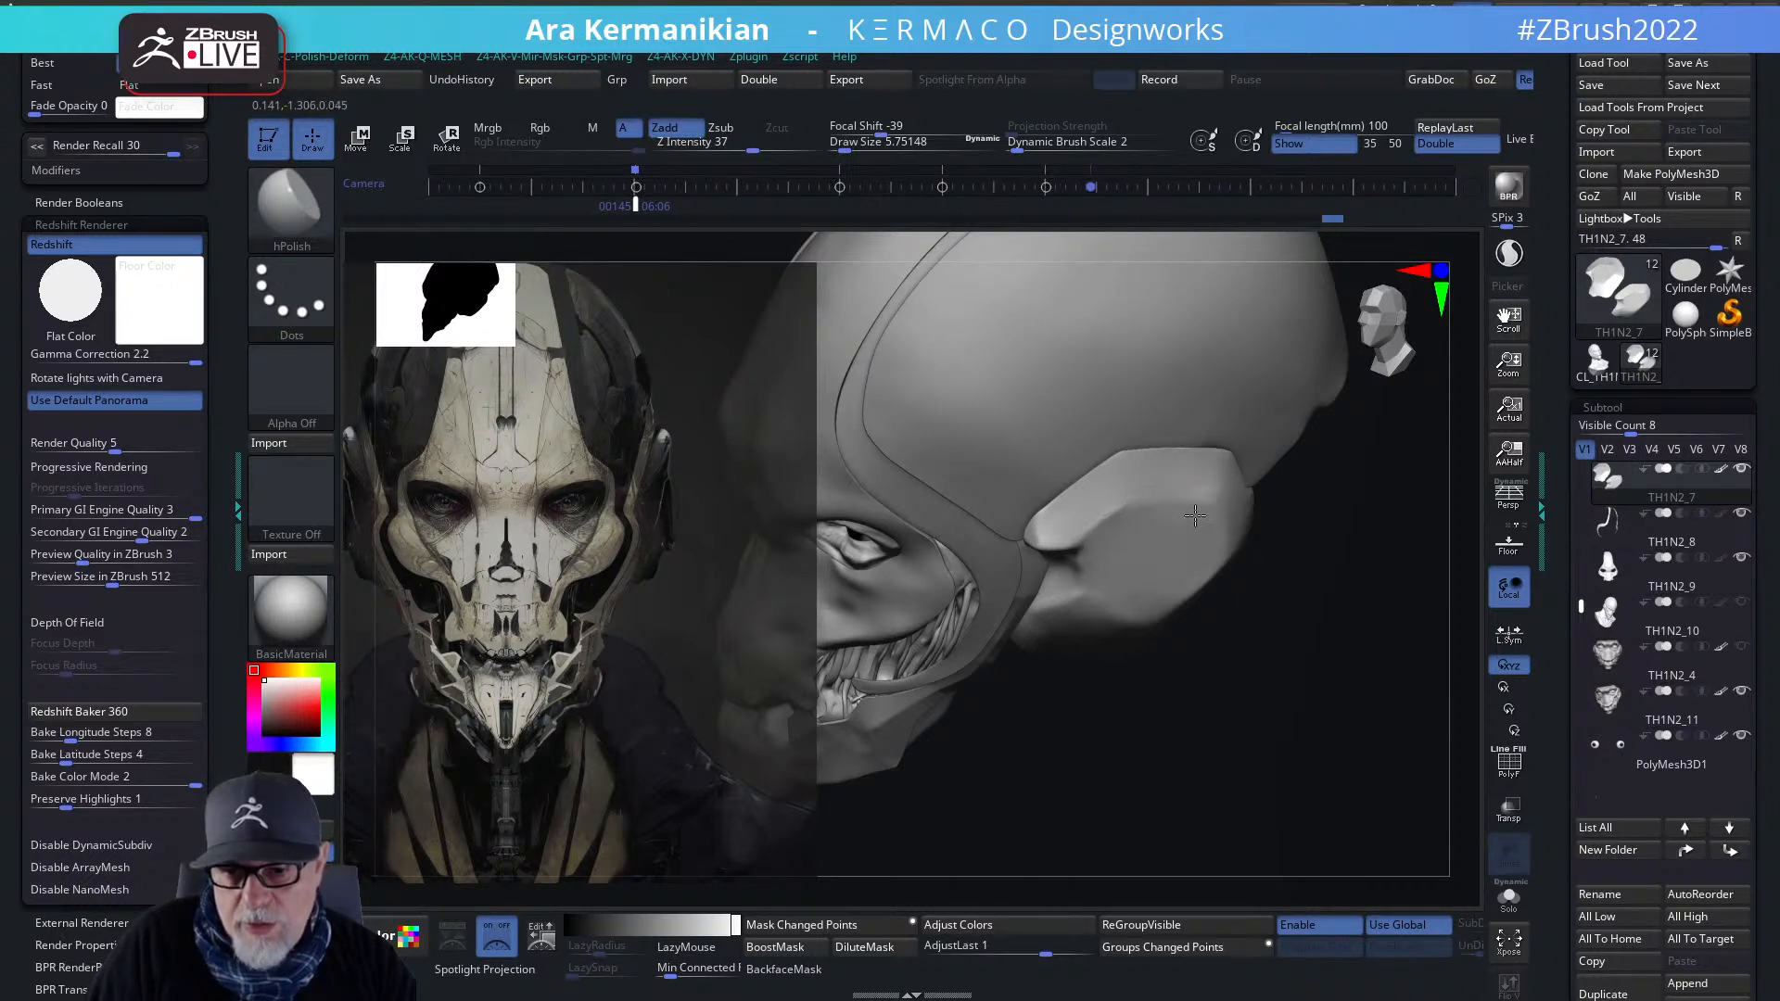
left_click_drag(1312, 707, 1069, 508)
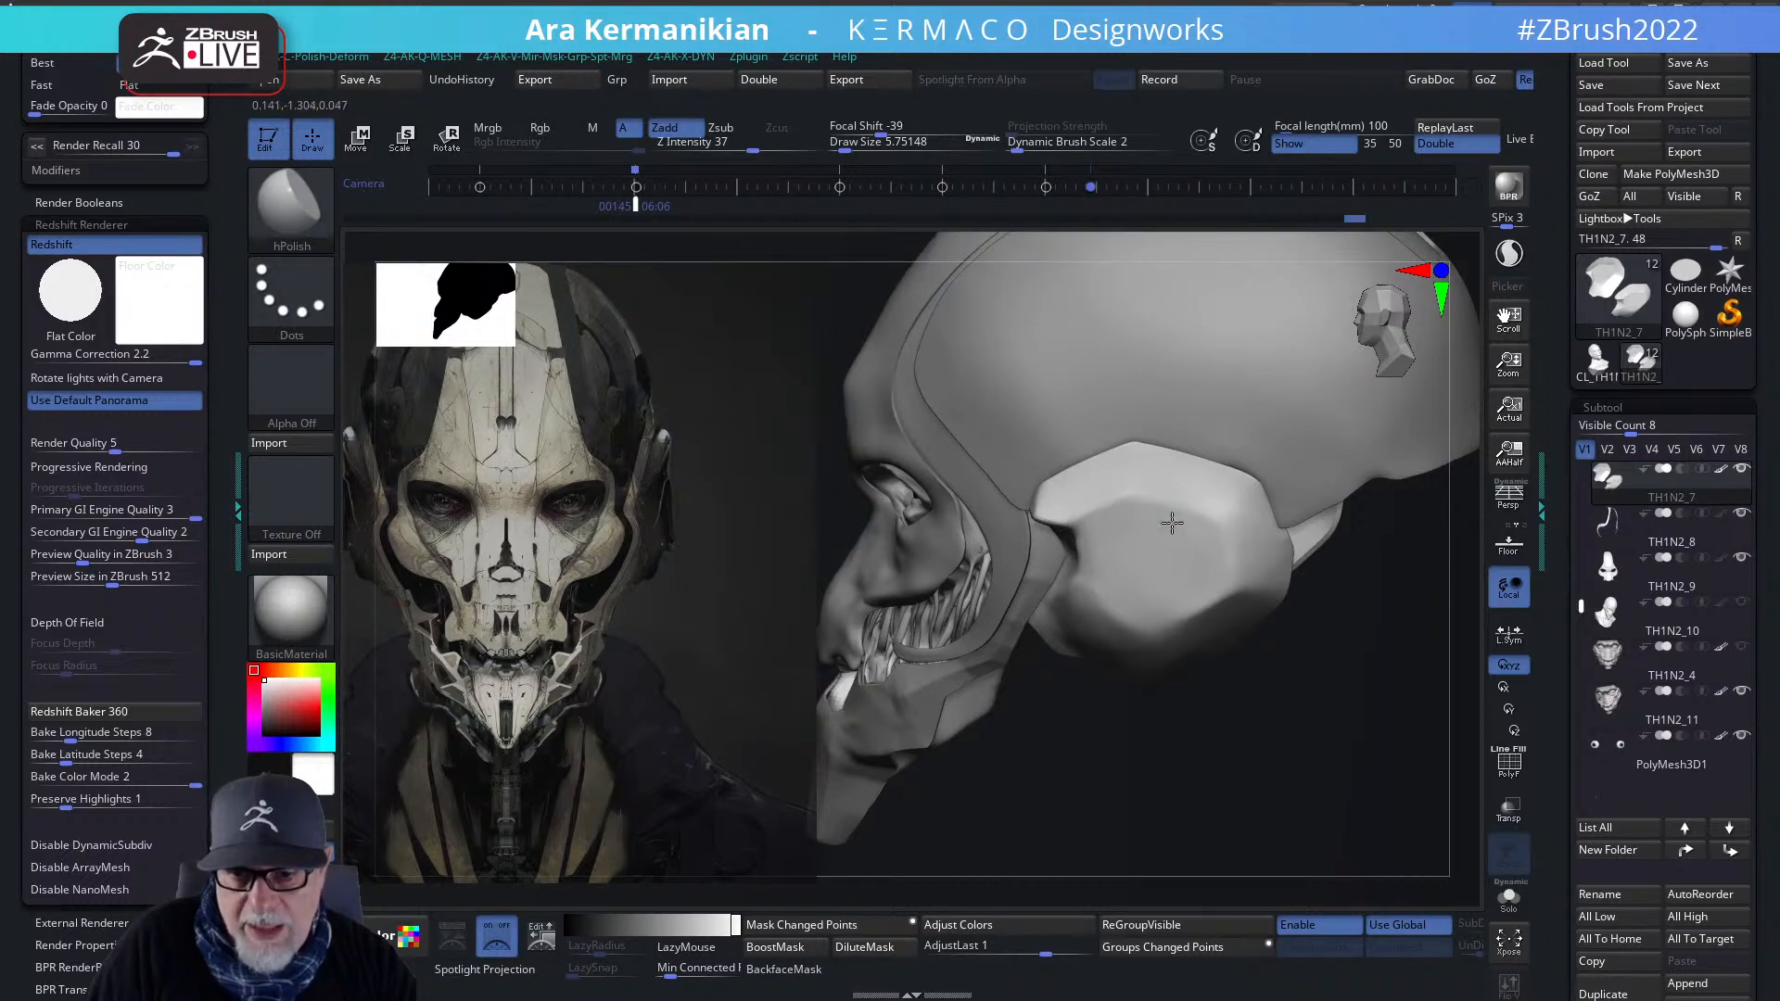
left_click_drag(1270, 731, 1278, 665)
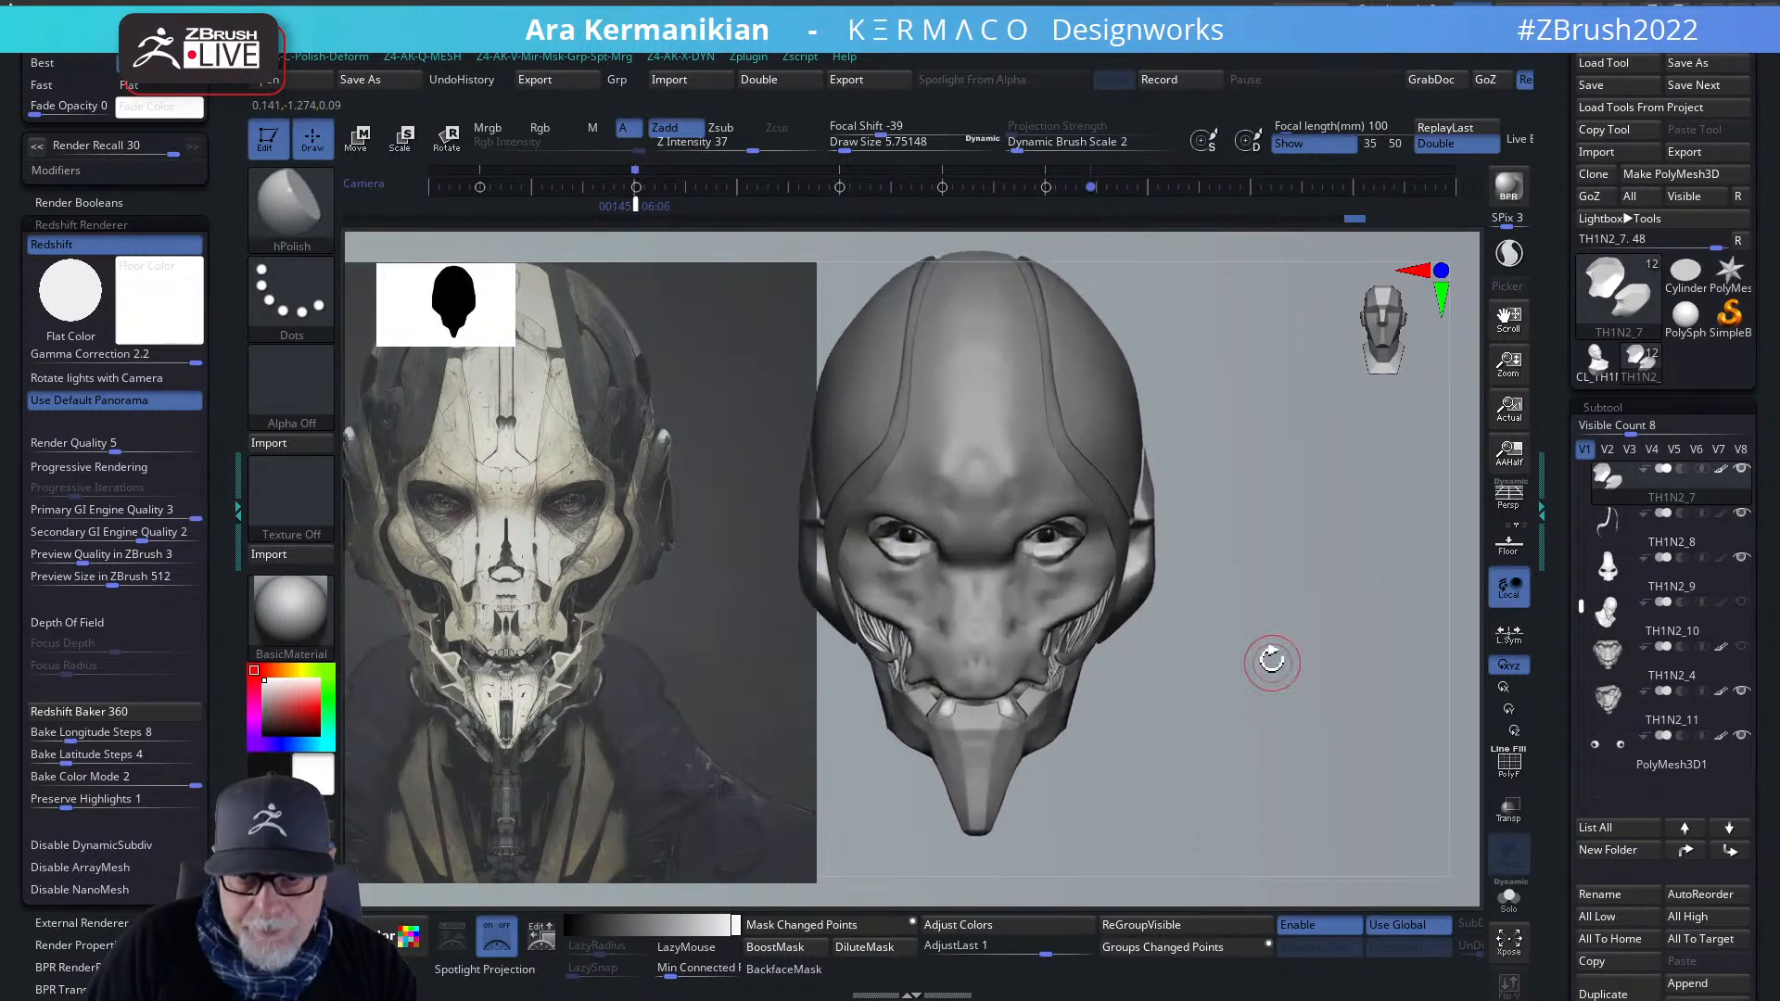
- Clip the outer side of the ear plates along a diagonal line in front view with the ClipCurve brush
mouse_move(1304, 459)
left_mouse_down("ctrl+shift")
mouse_move(1085, 815)
mouse_move(1335, 644)
left_mouse_up("ctrl+shift")
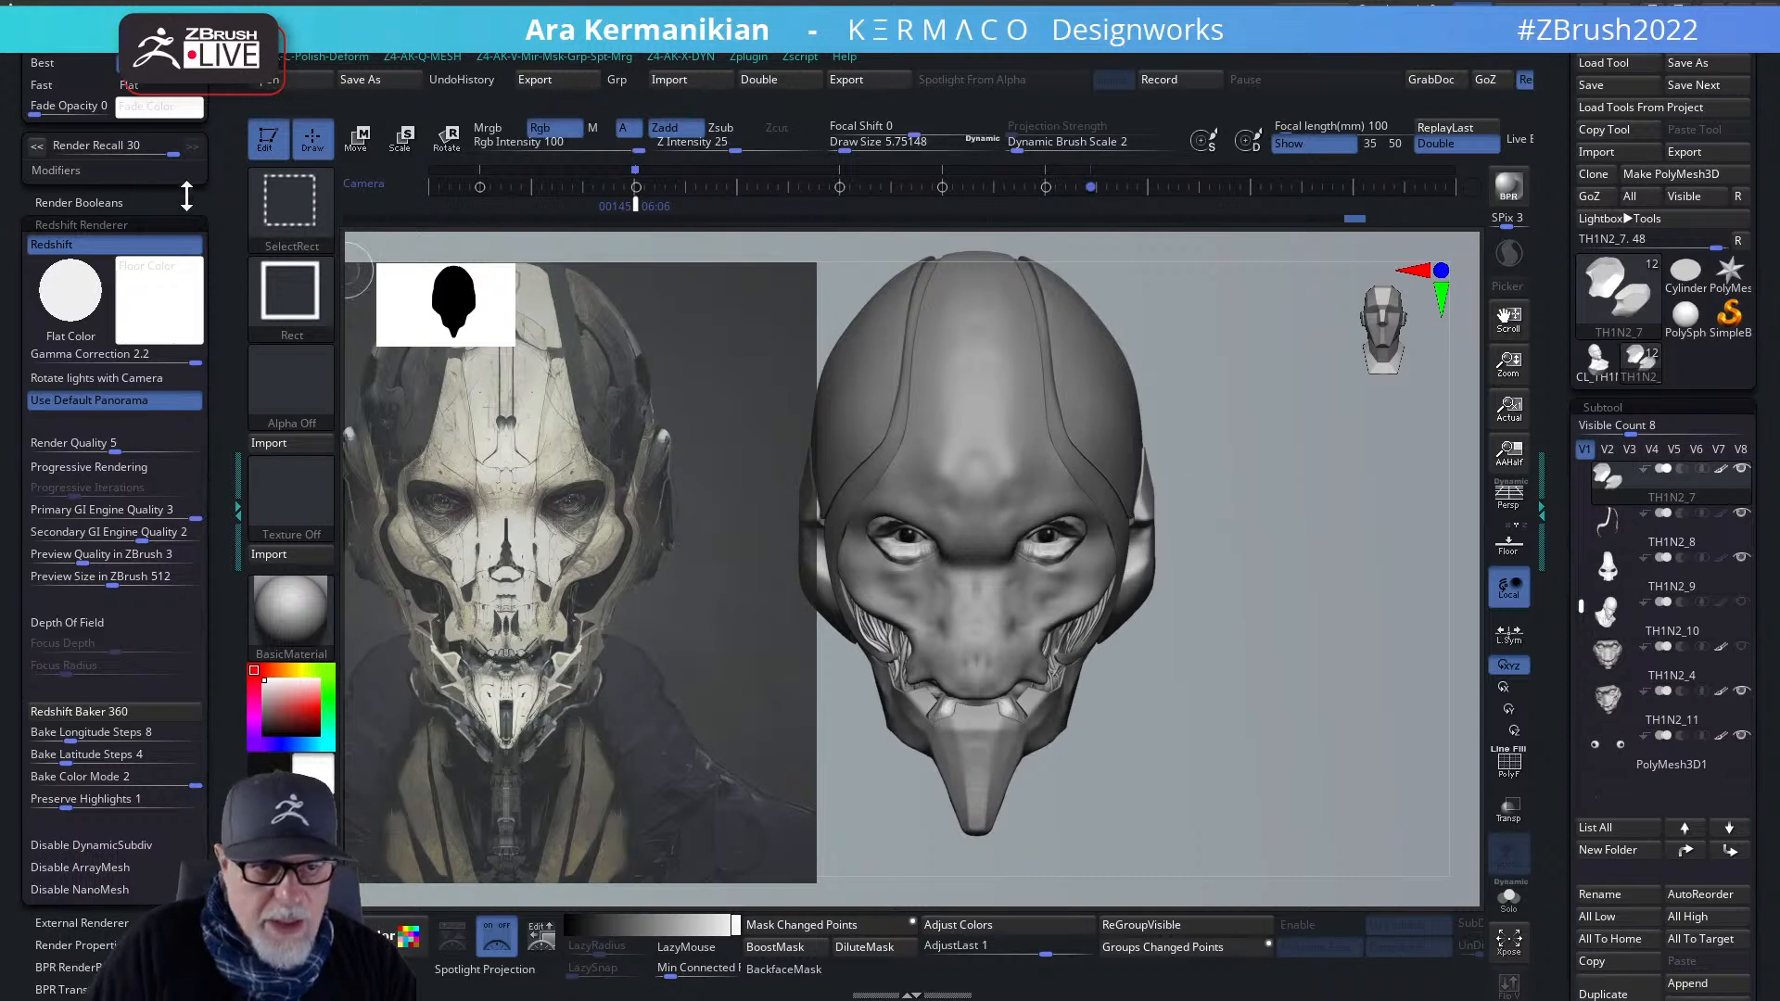
left_click(305, 203)
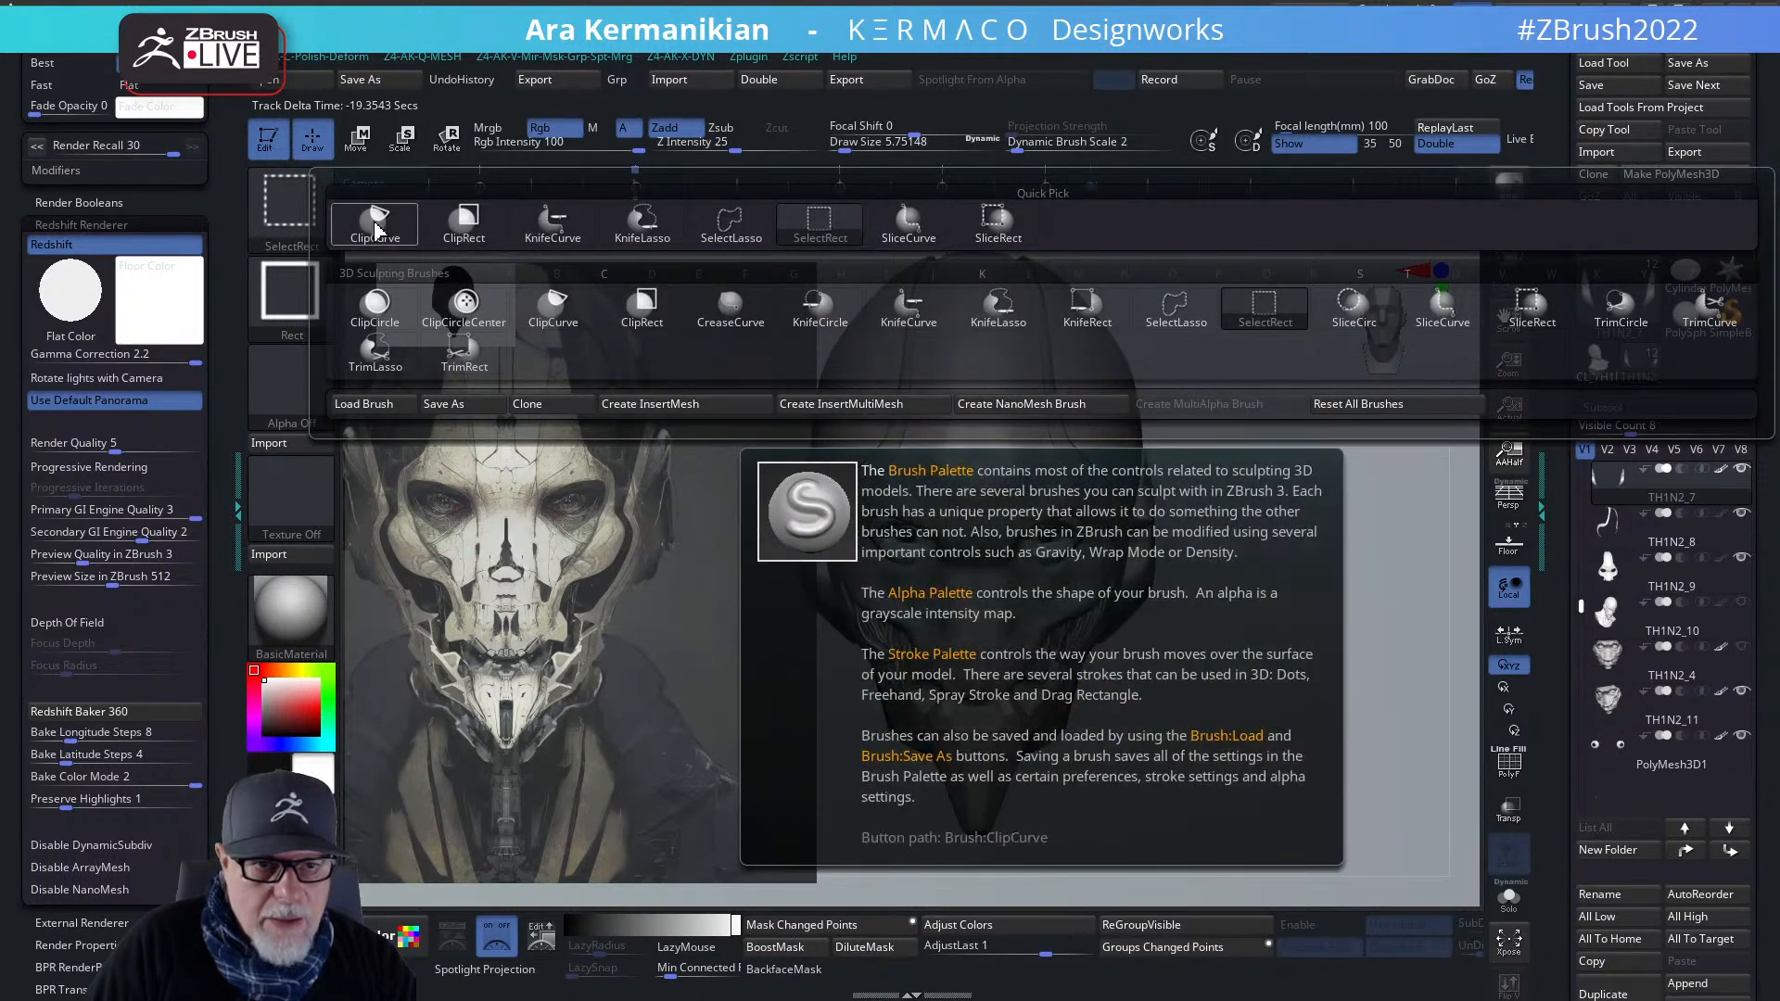
left_click(369, 225)
mouse_move(1275, 463)
left_mouse_down("ctrl+shift")
mouse_move(1078, 786)
mouse_move(1056, 700)
mouse_move(1178, 655)
mouse_move(992, 730)
mouse_move(1080, 660)
mouse_move(952, 826)
mouse_move(902, 794)
left_mouse_up("ctrl+shift")
- Polish the clipped facets on the ear plate's lower part with hPolish and compare the head with the reference
mouse_move(1323, 763)
left_mouse_down()
mouse_move(1252, 739)
mouse_move(1137, 612)
left_mouse_up()
left_click_drag(1223, 675, 1130, 598)
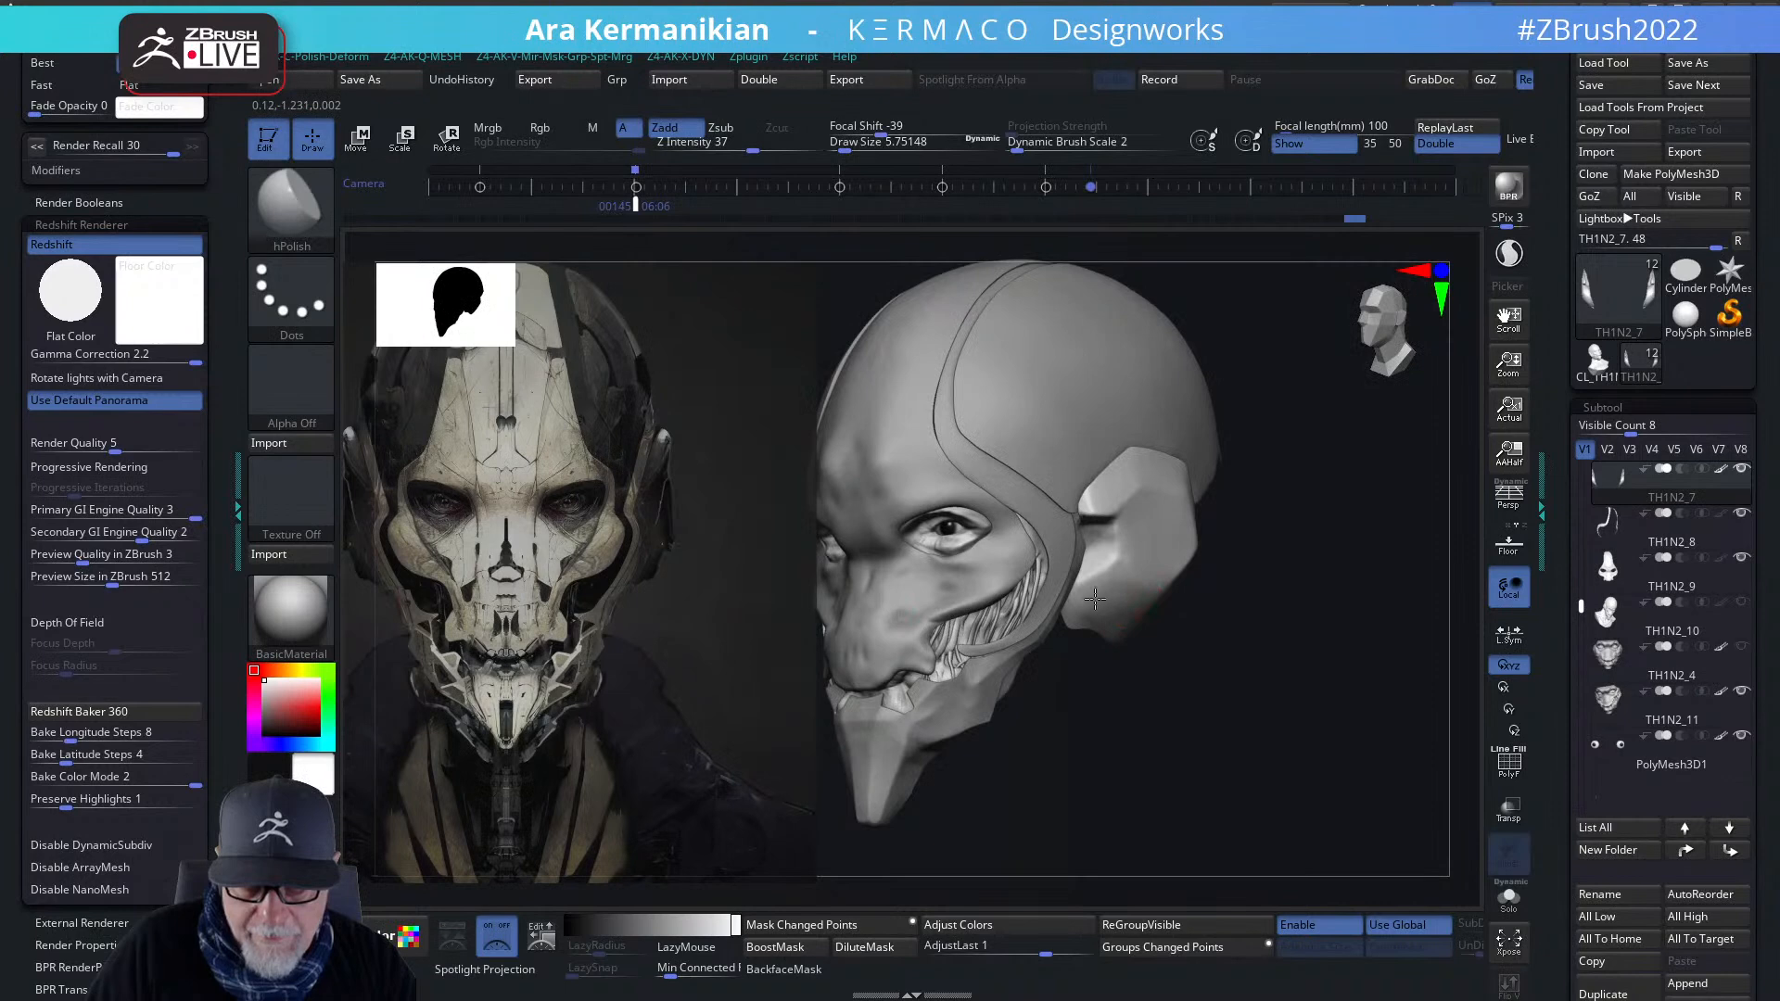
left_click_drag(1239, 744, 1244, 678)
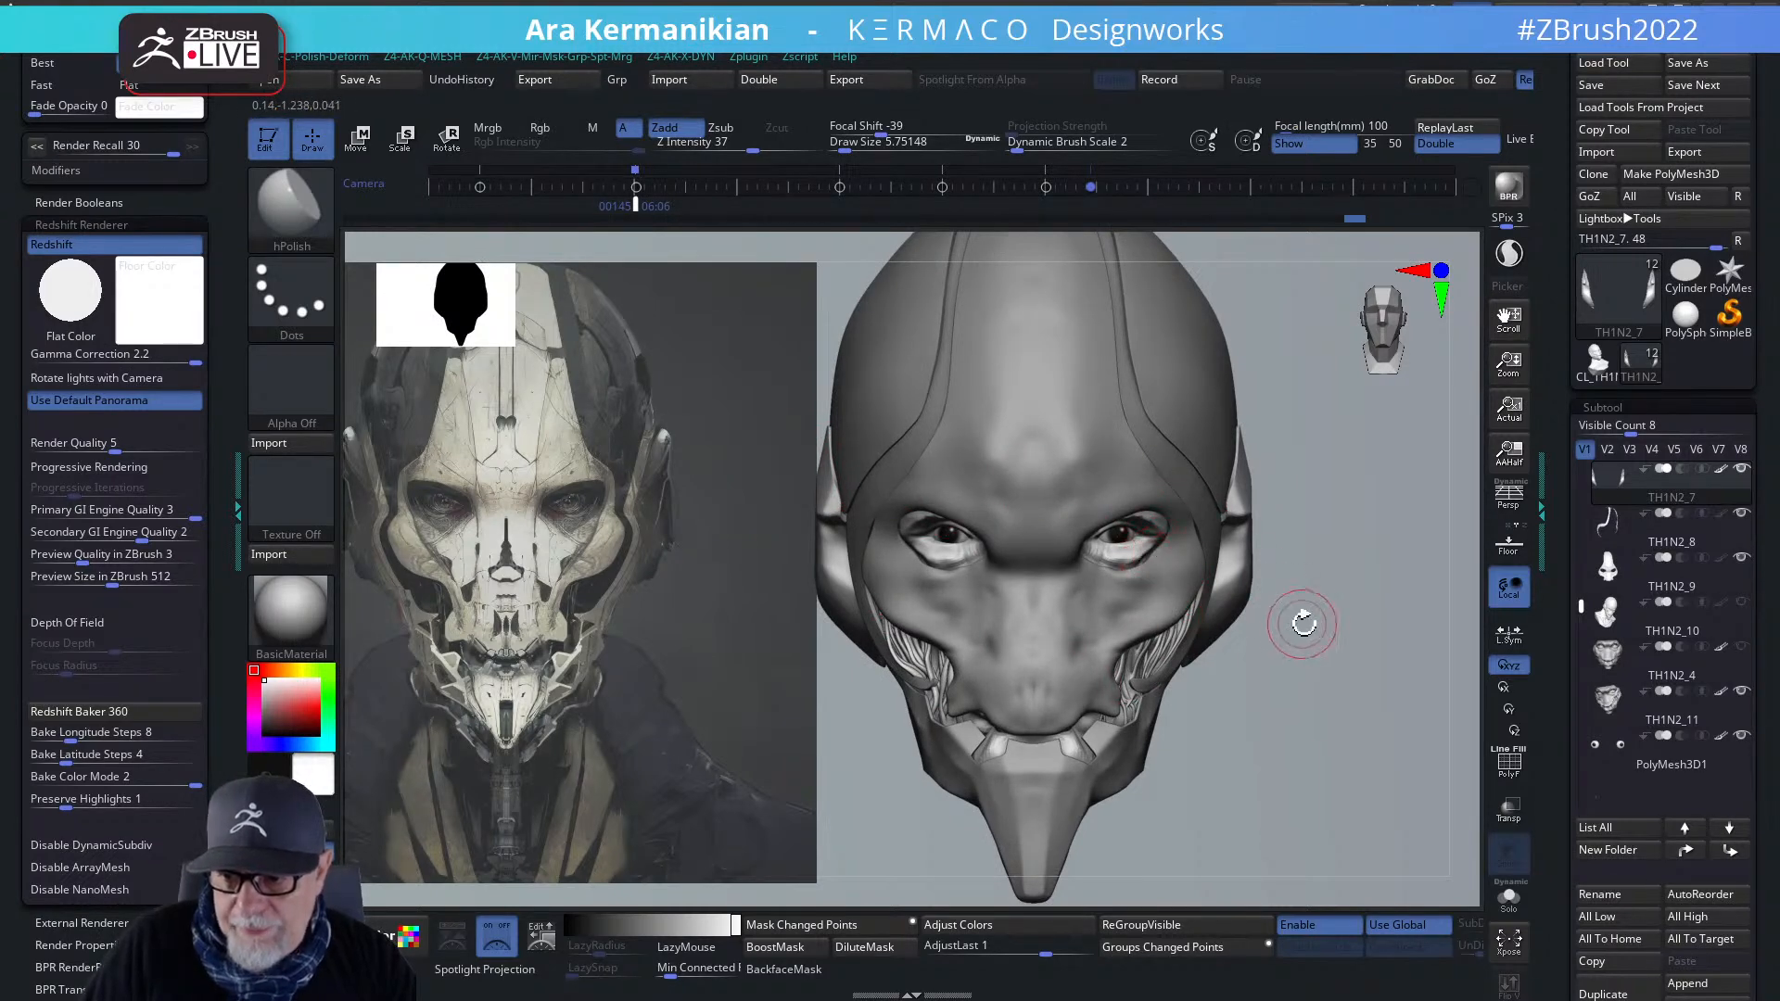
left_click_drag(1353, 665, 1395, 651)
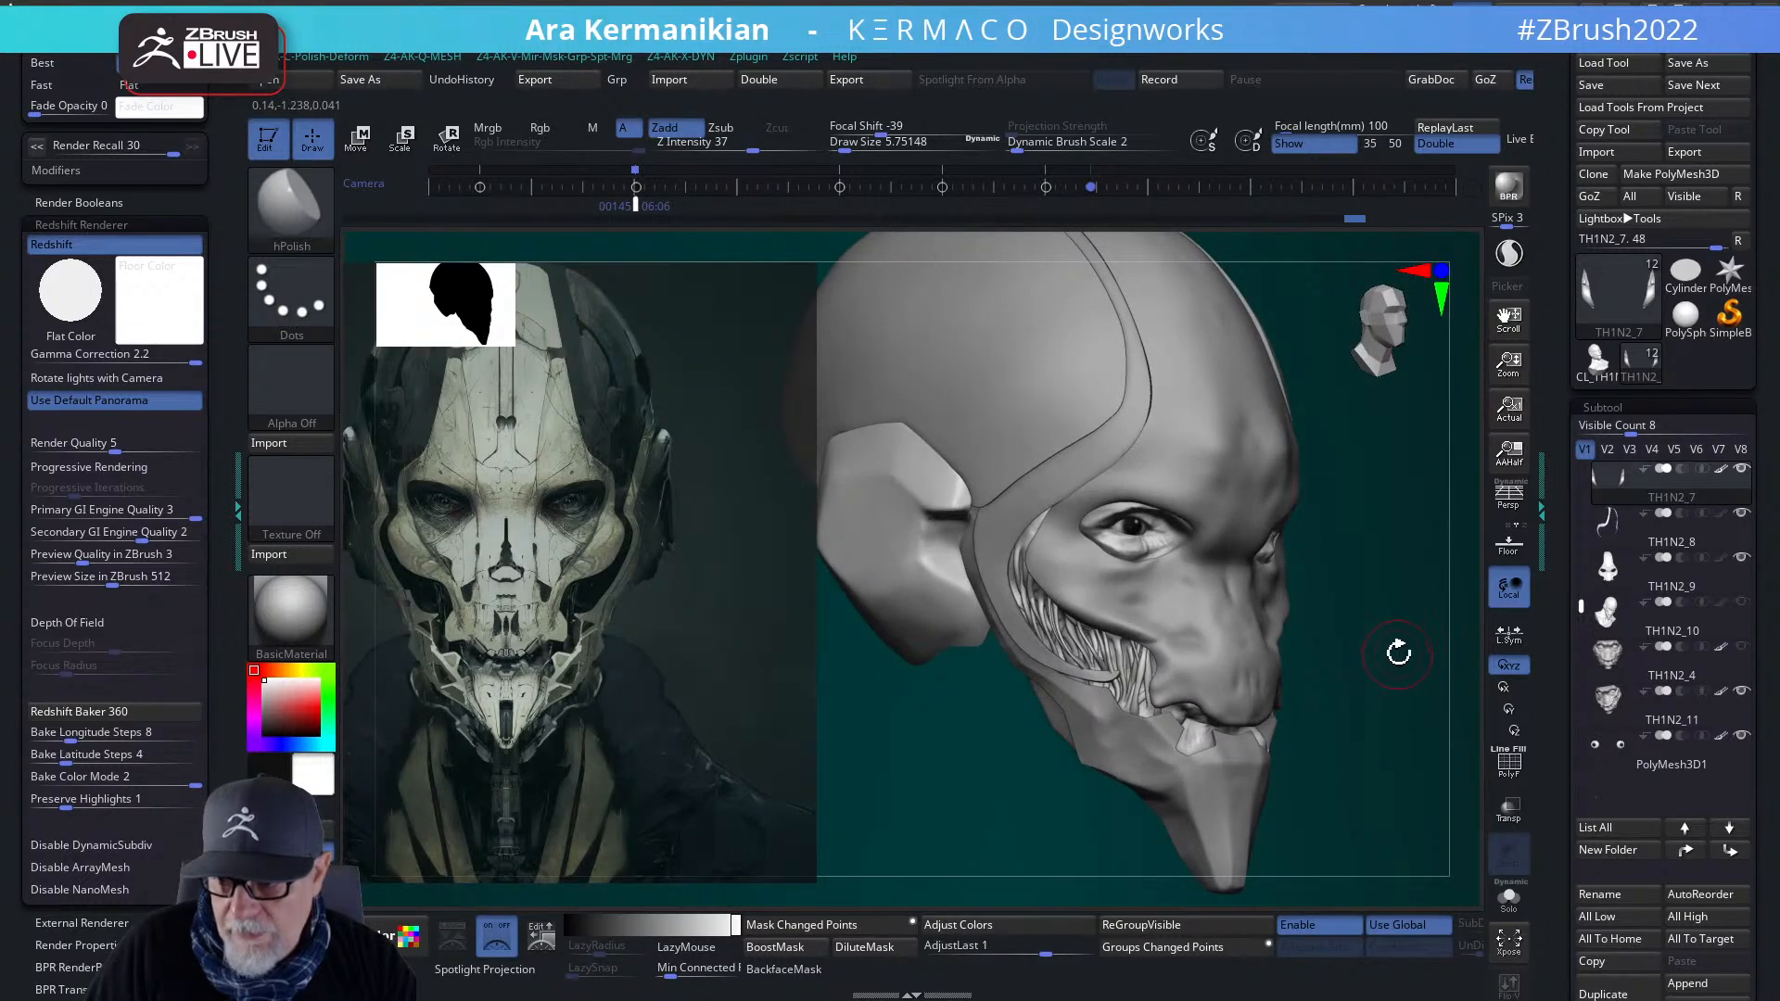
left_click_drag(1401, 631, 1342, 615)
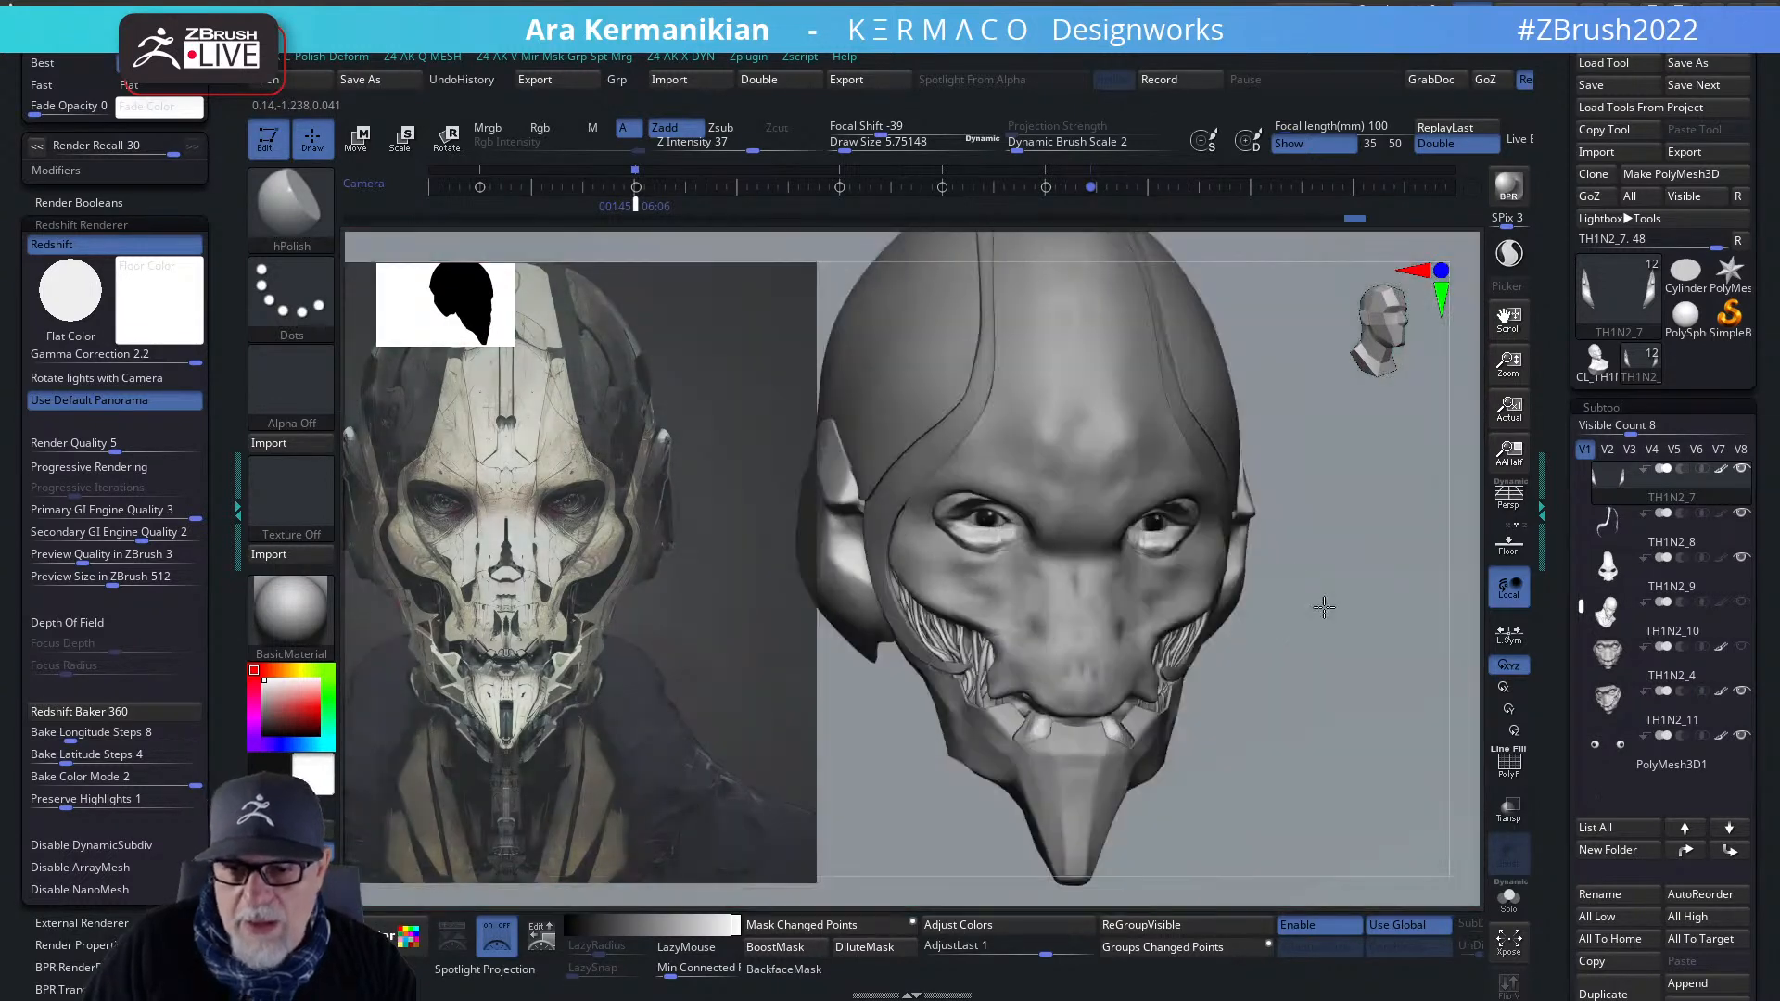
- Bring up the ZBrush radial brush menu and examine the App shortcuts panel's edit settings in Wacom Tablet Properties, discarding any changes
right_click(1155, 532)
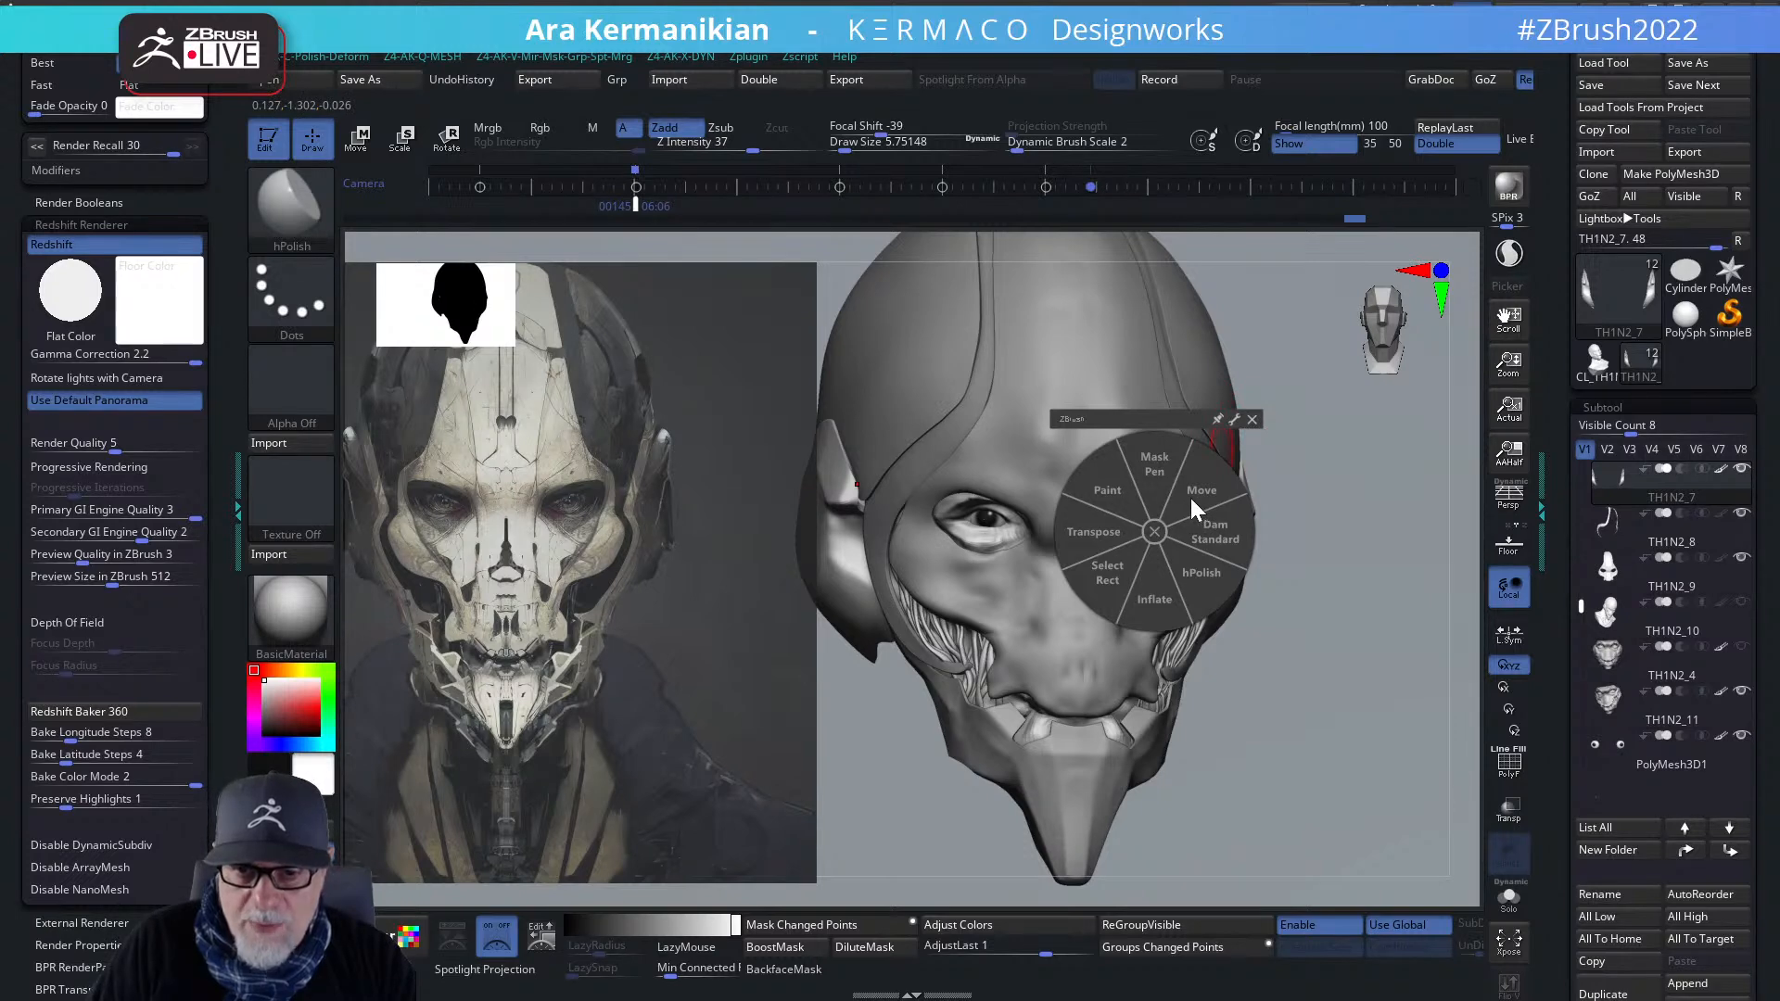
left_click_drag(414, 304, 585, 284)
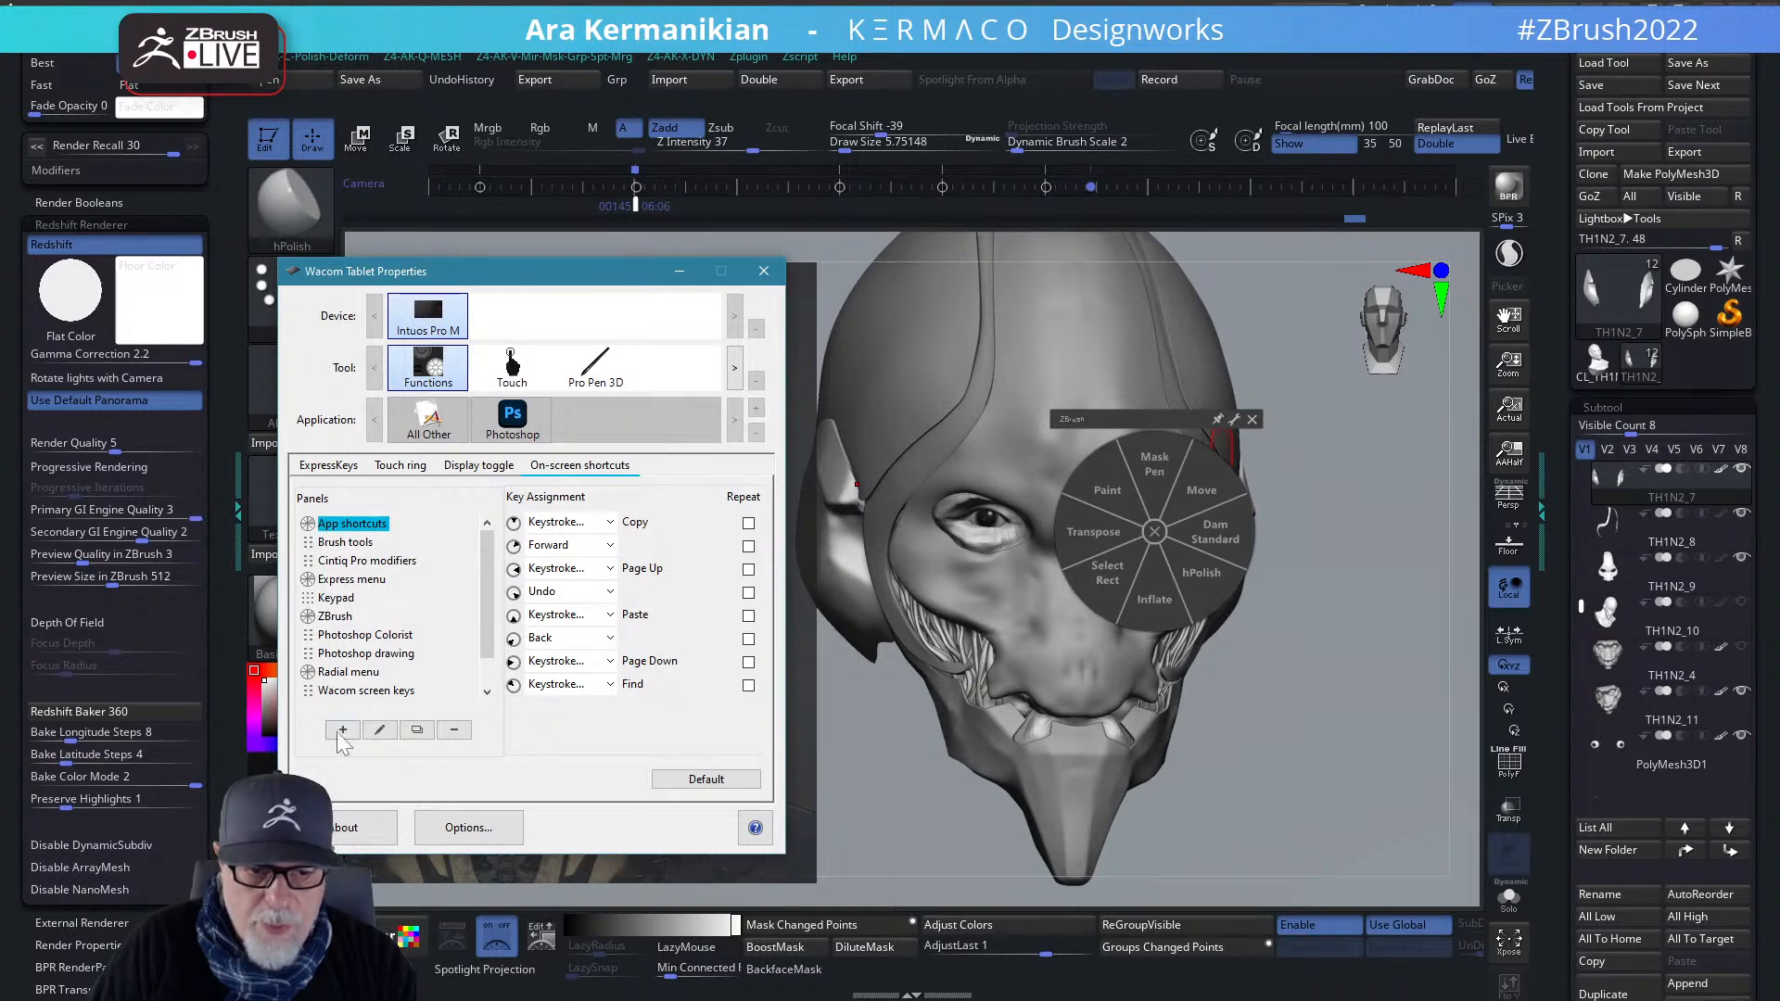
left_click(370, 732)
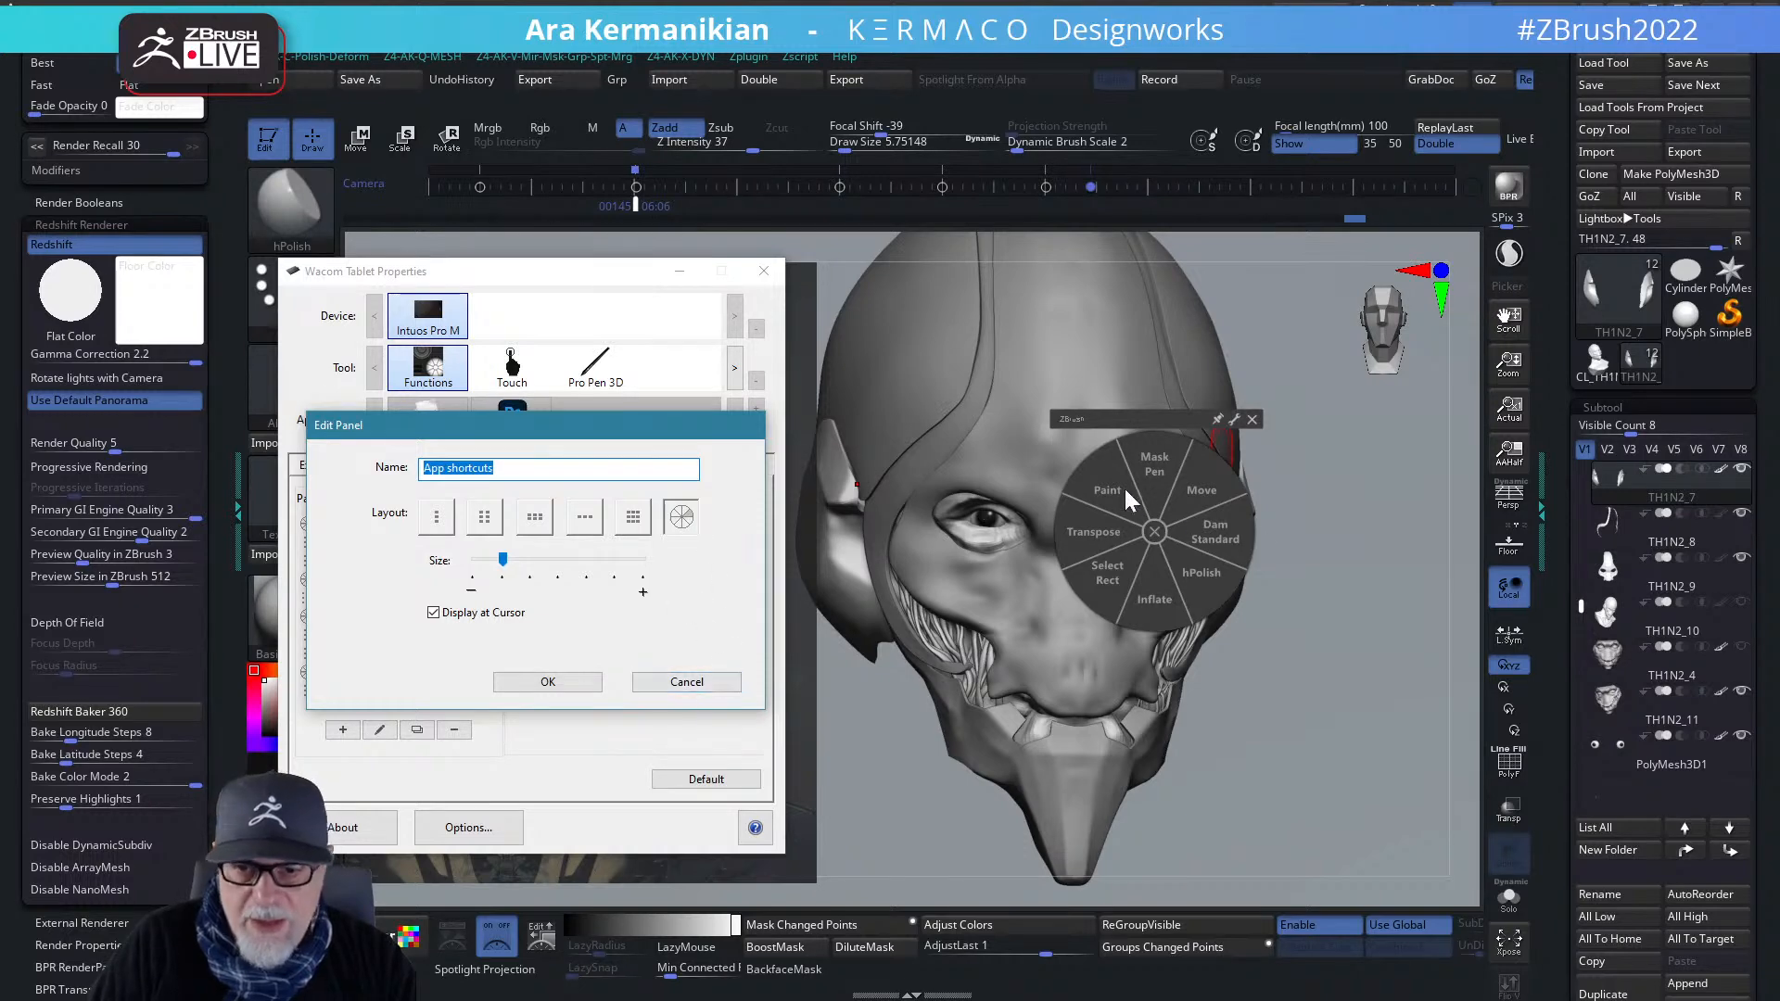
left_click(687, 681)
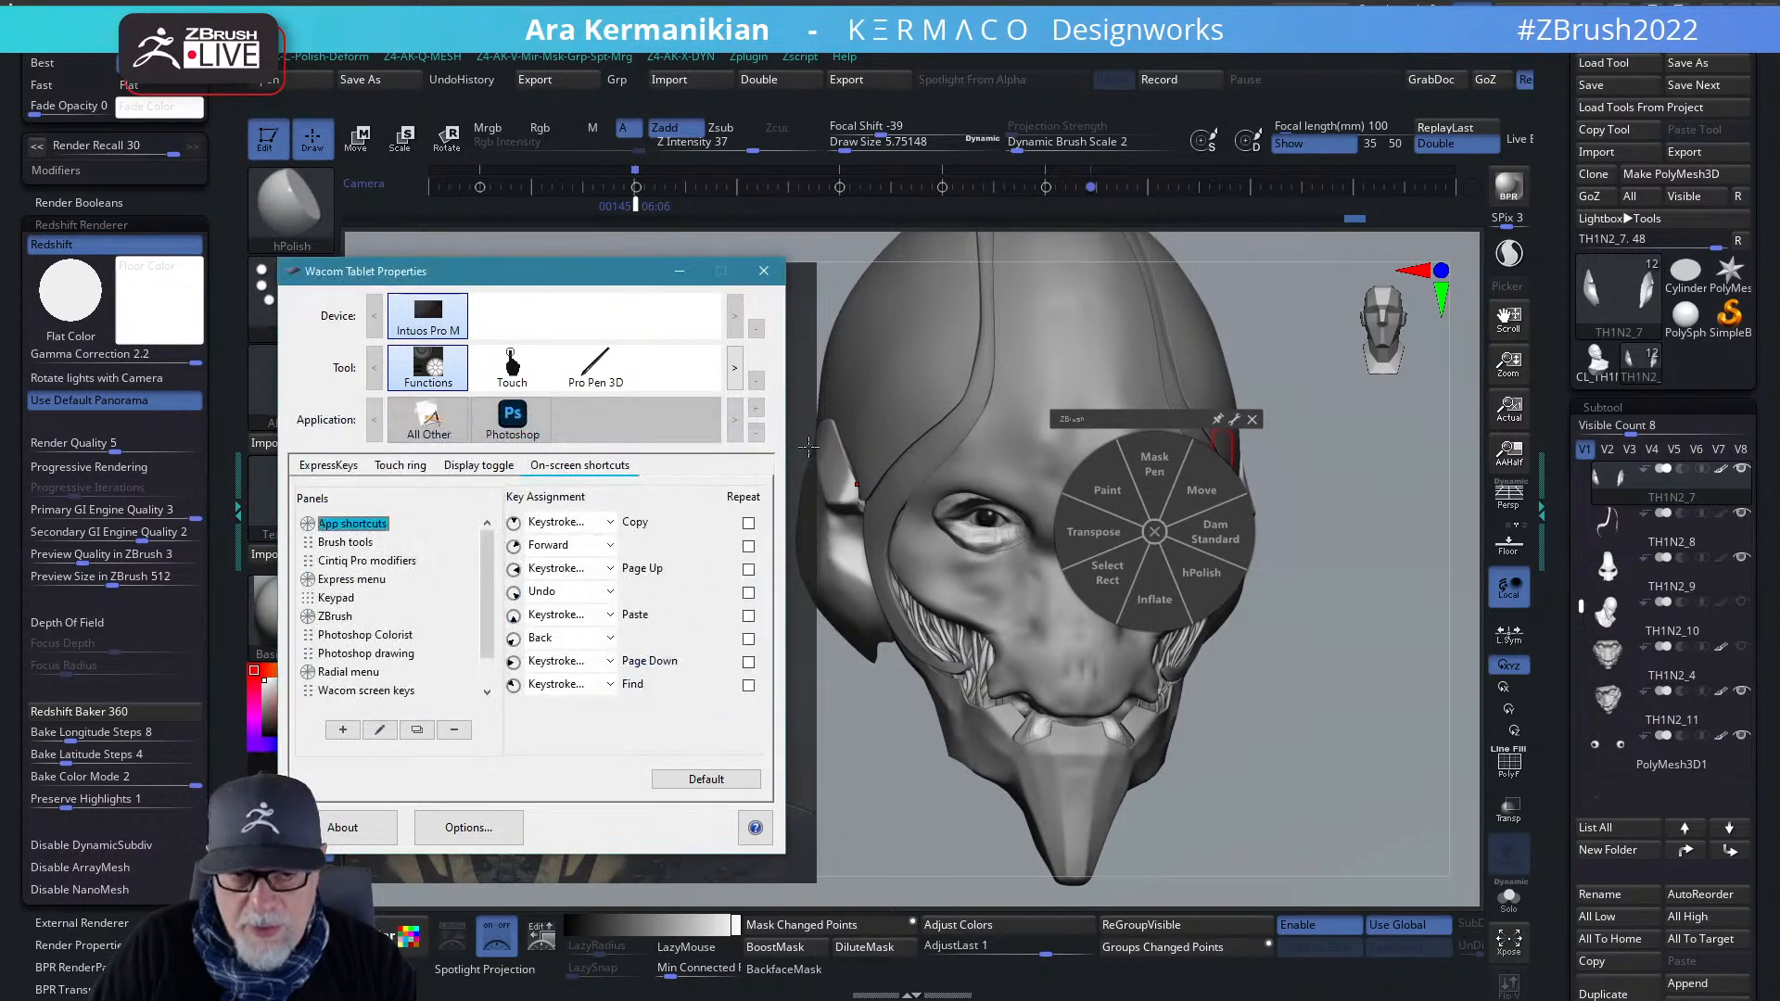
- Close Wacom Tablet Properties and the radial brush menu, and examine the head from the front and at three-quarter view
left_click(761, 272)
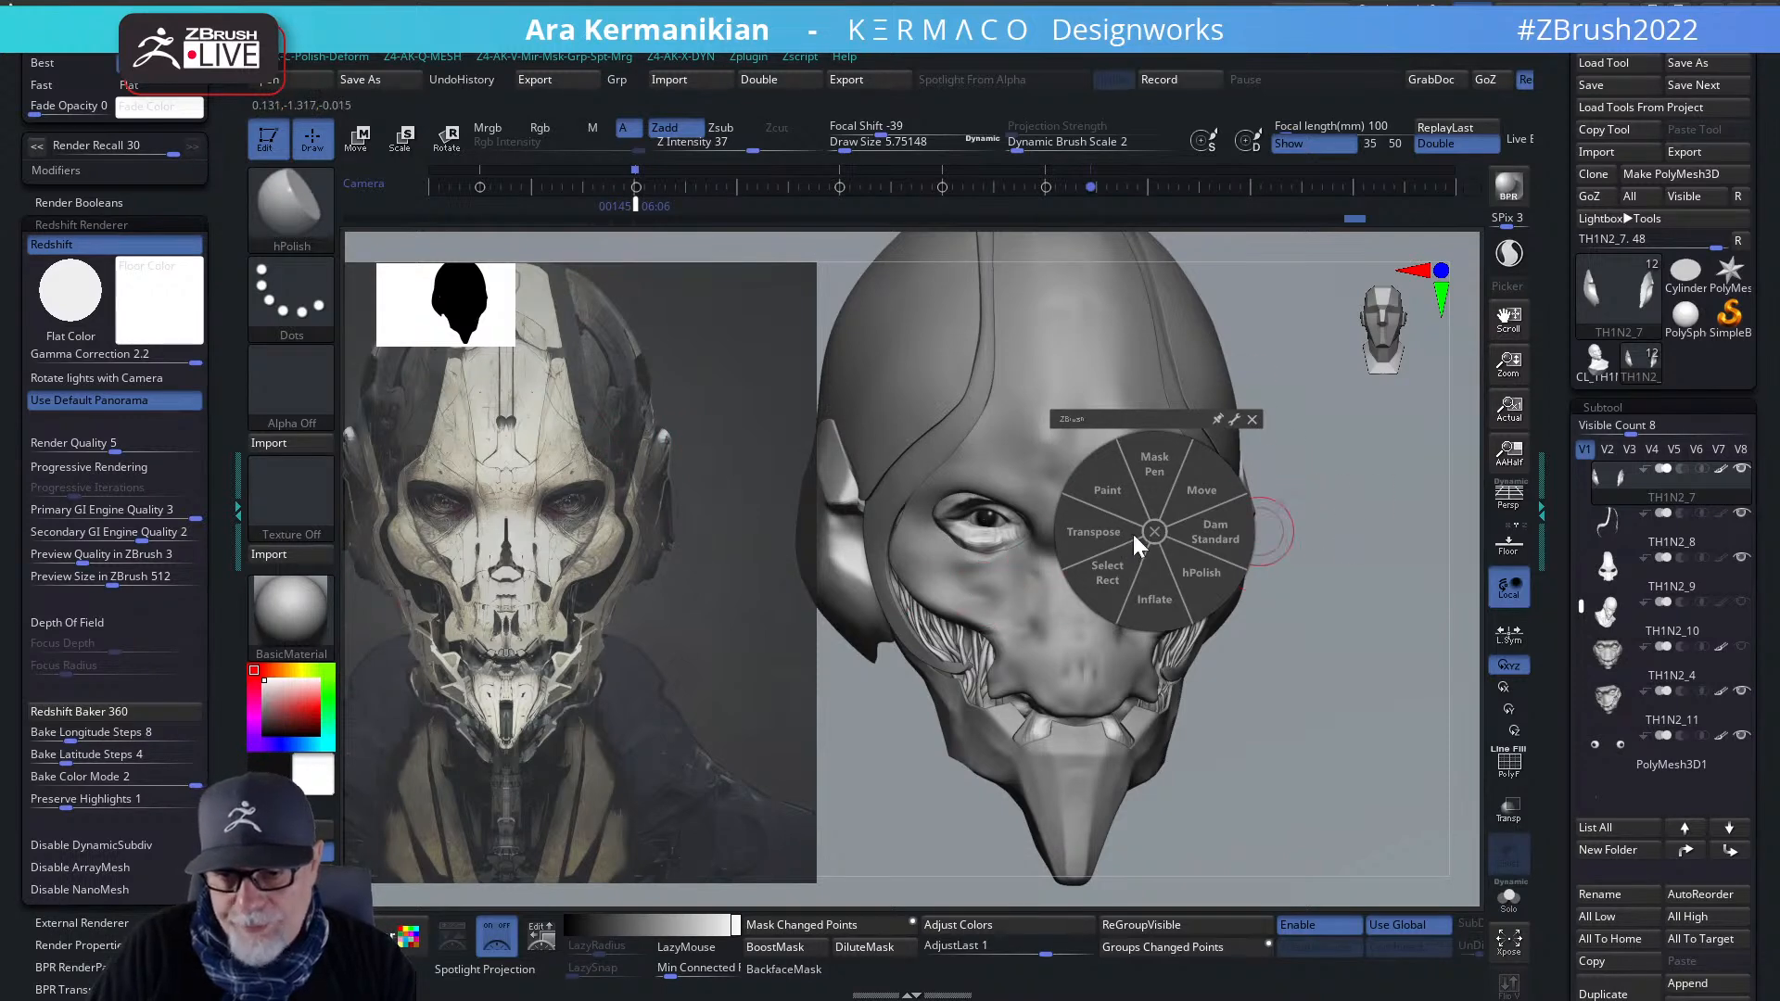
left_click(1158, 532)
mouse_move(1307, 701)
left_mouse_down()
mouse_move(1212, 722)
mouse_move(1279, 766)
left_mouse_up()
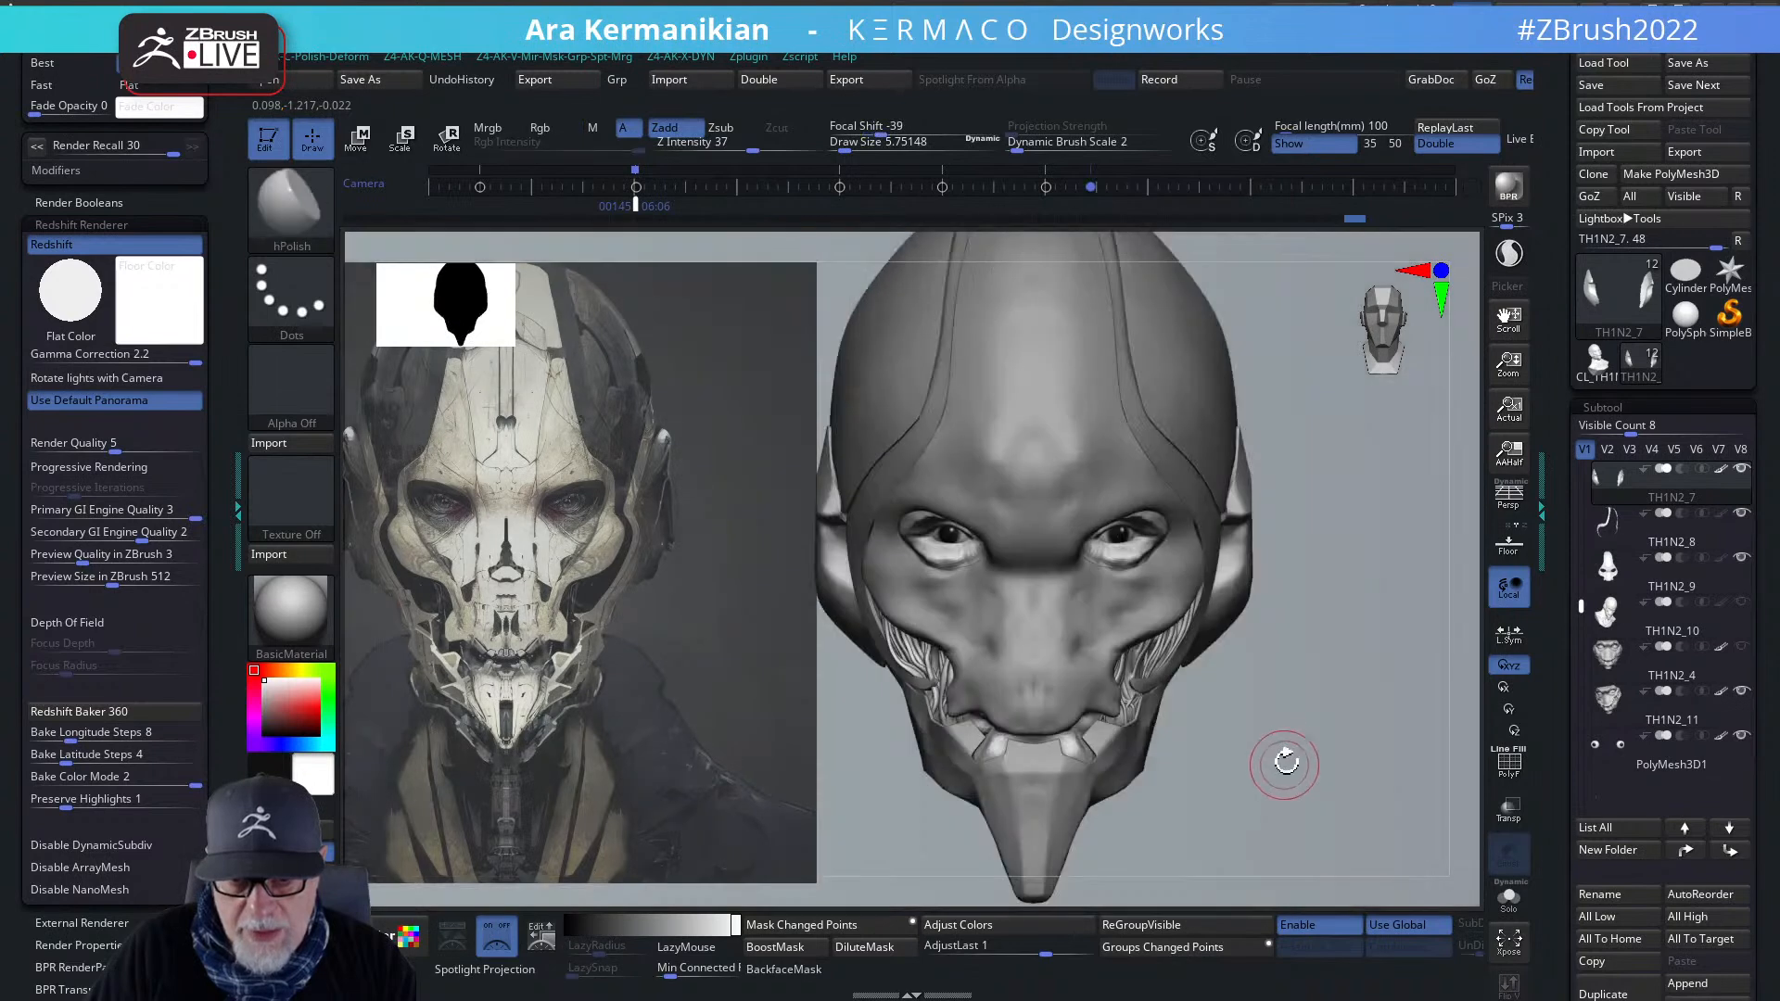
mouse_move(1349, 720)
left_mouse_down("alt")
mouse_move(1280, 690)
mouse_move(1211, 587)
left_mouse_up("alt")
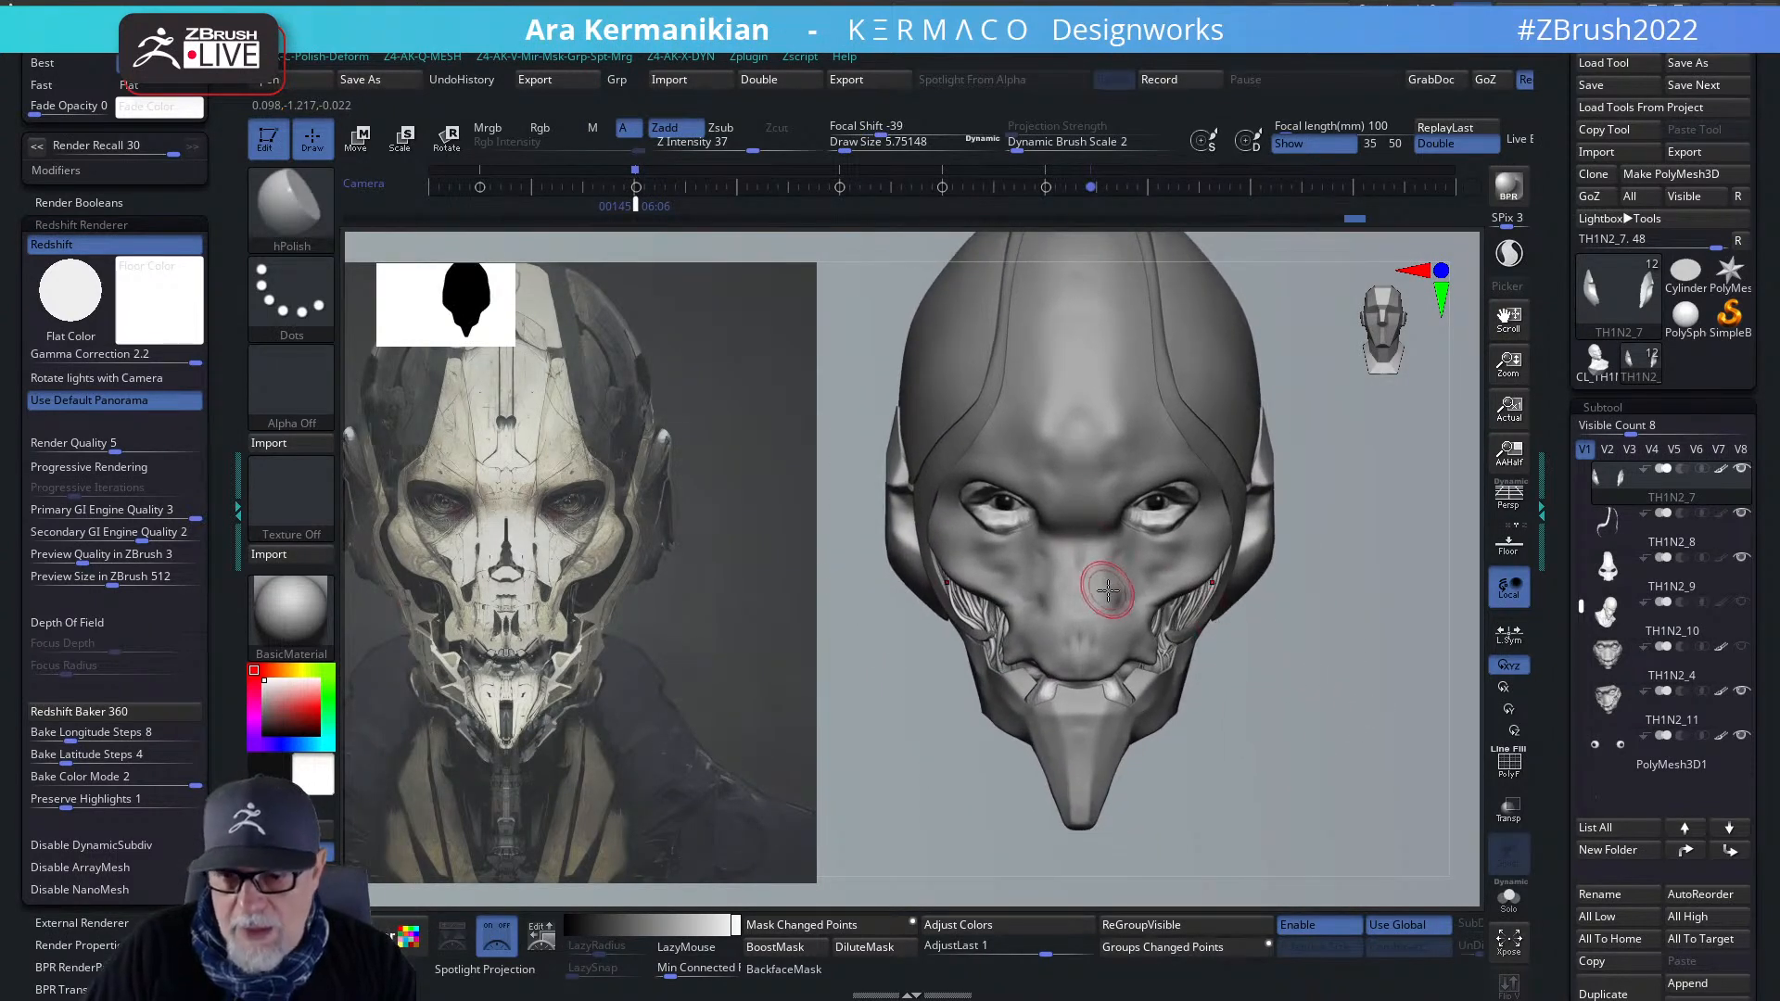
left_click_drag(1307, 663, 1367, 697)
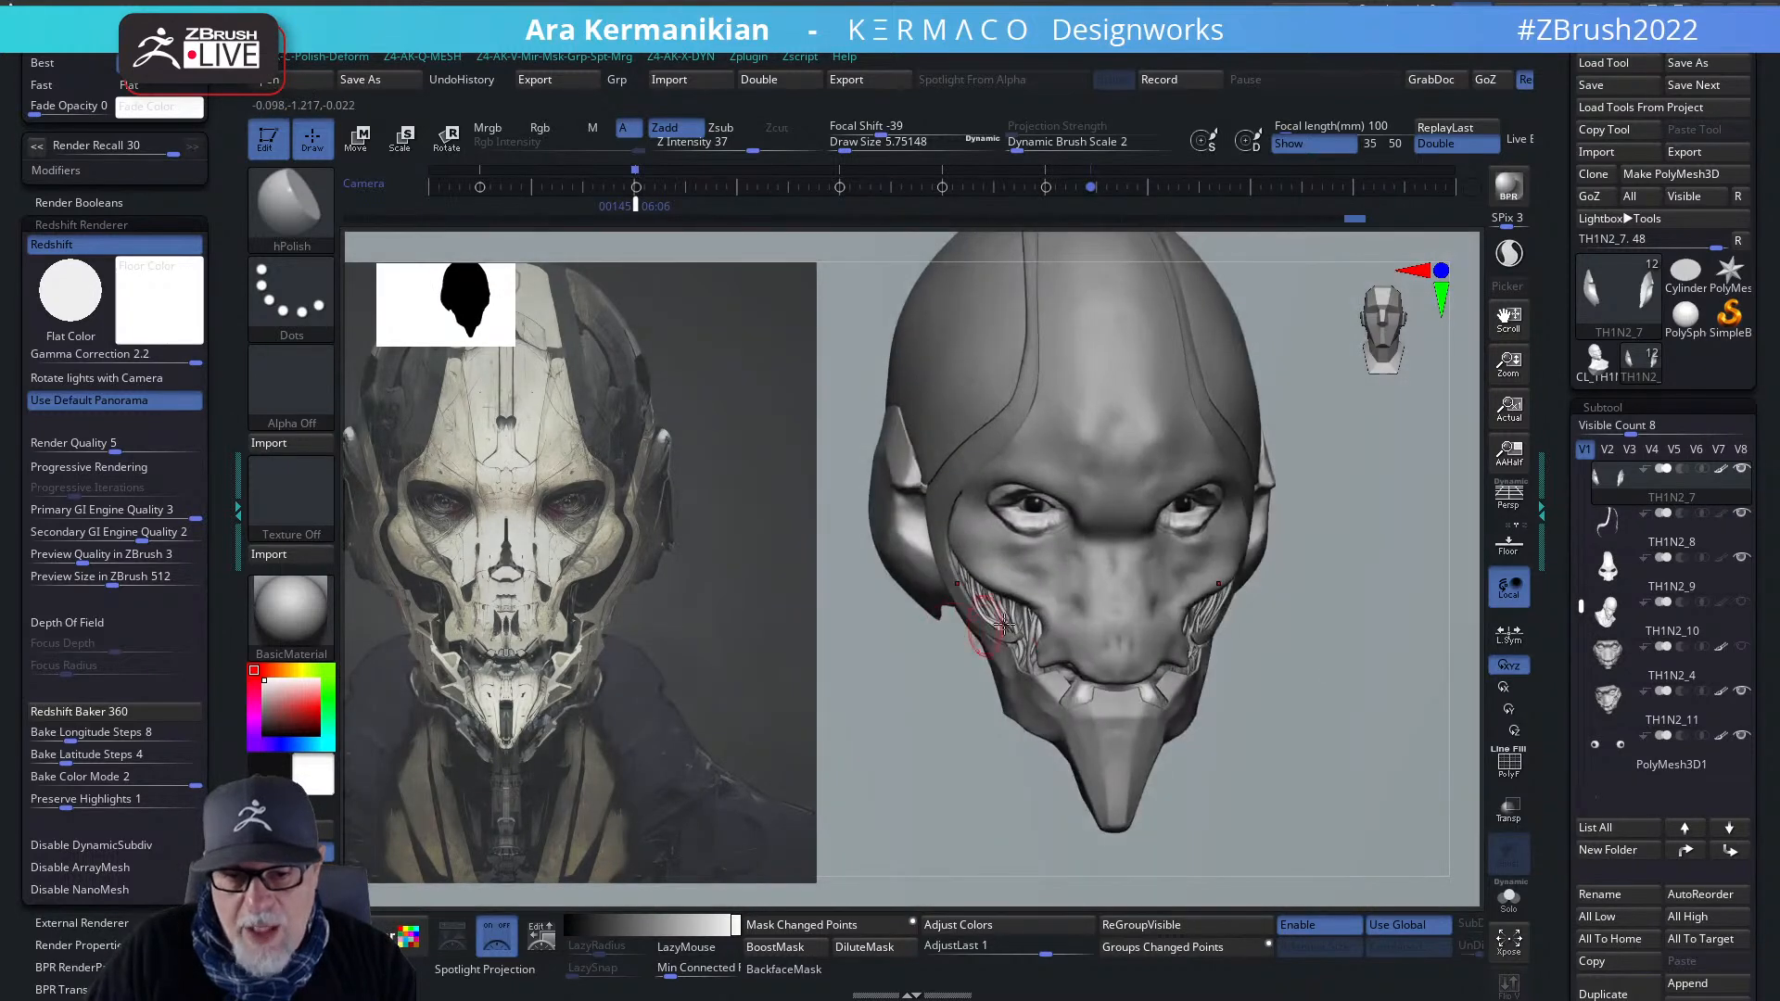
- Reshape the cheek strands of subtool TH1N2_11 with the Move brush at a draw size of about 11.7
key("b")
key("m")
key("v")
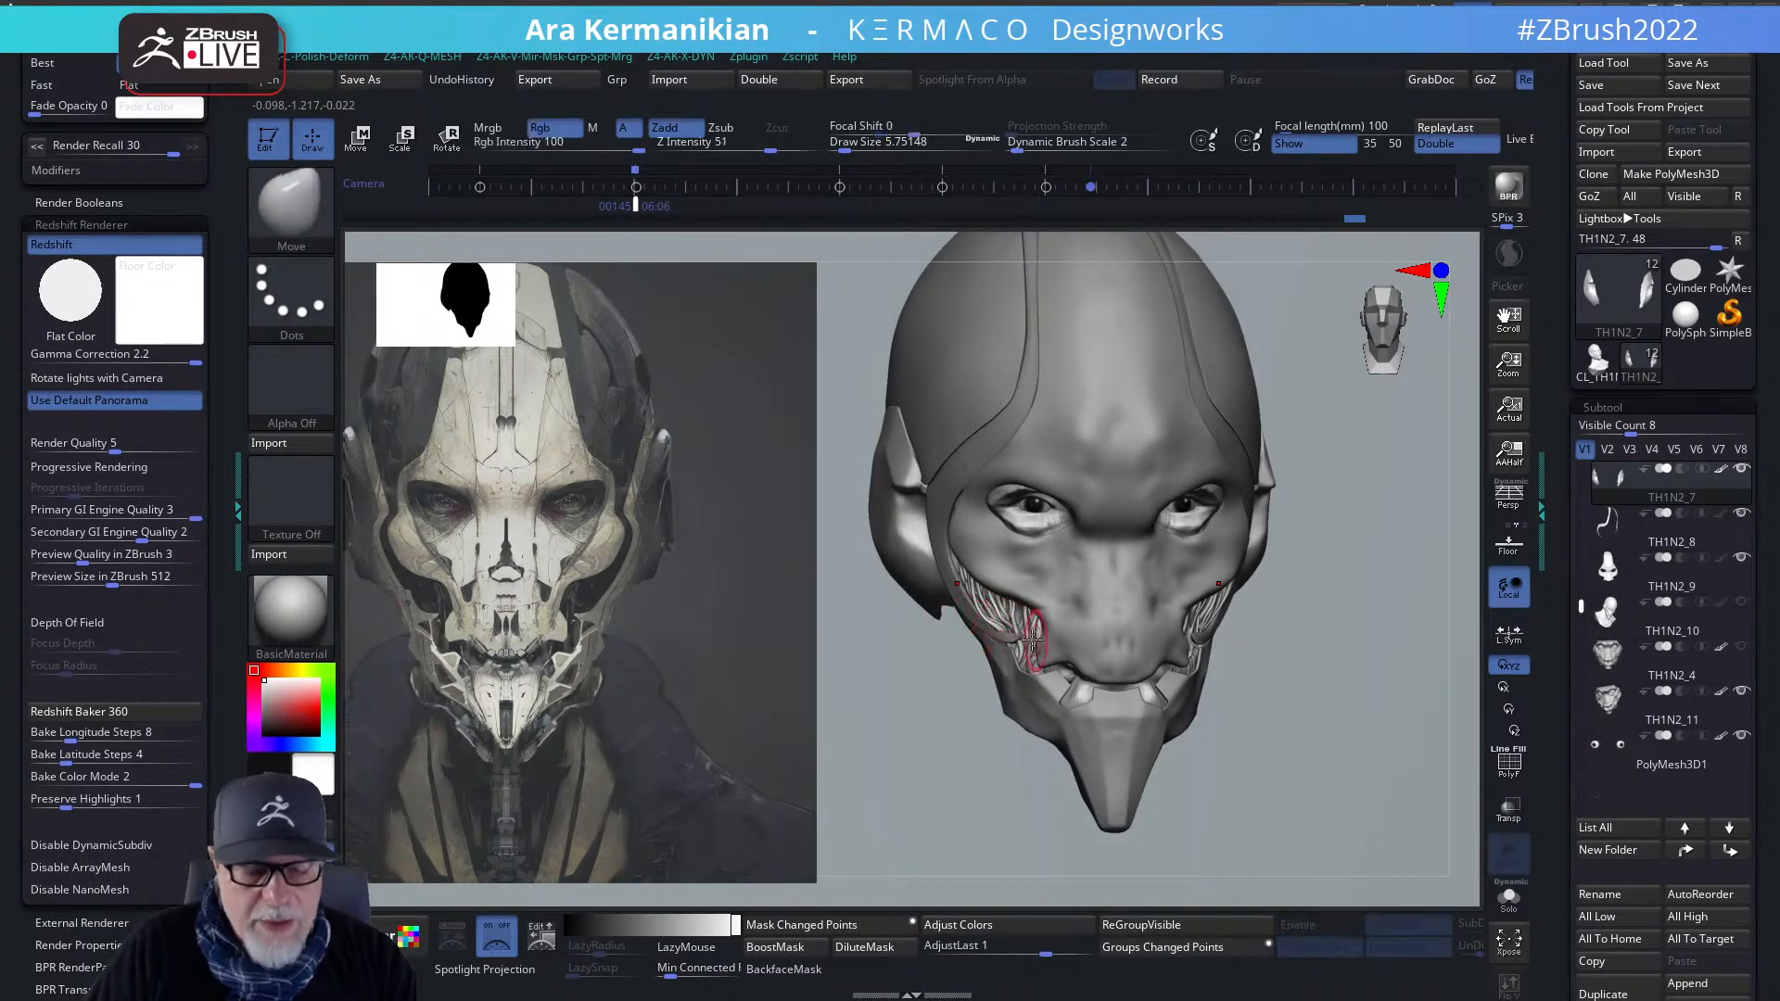
key("s")
left_click_drag(994, 614, 990, 630)
key("s")
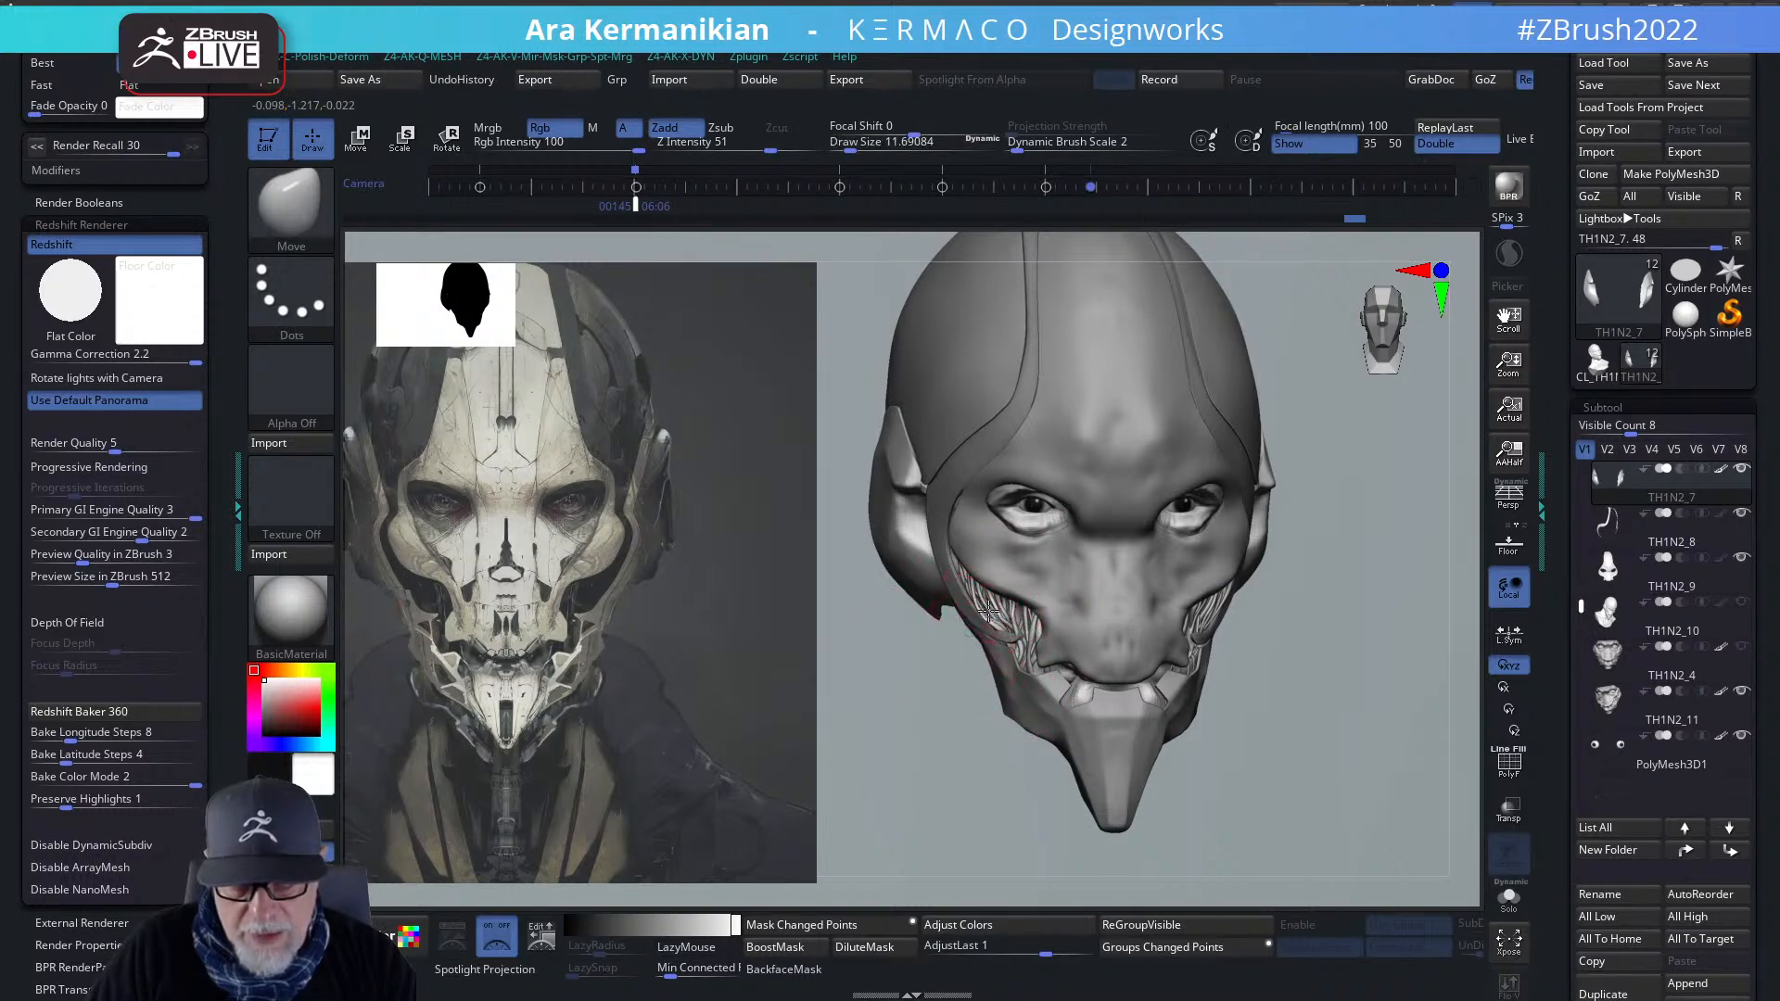
left_click(986, 612, "alt")
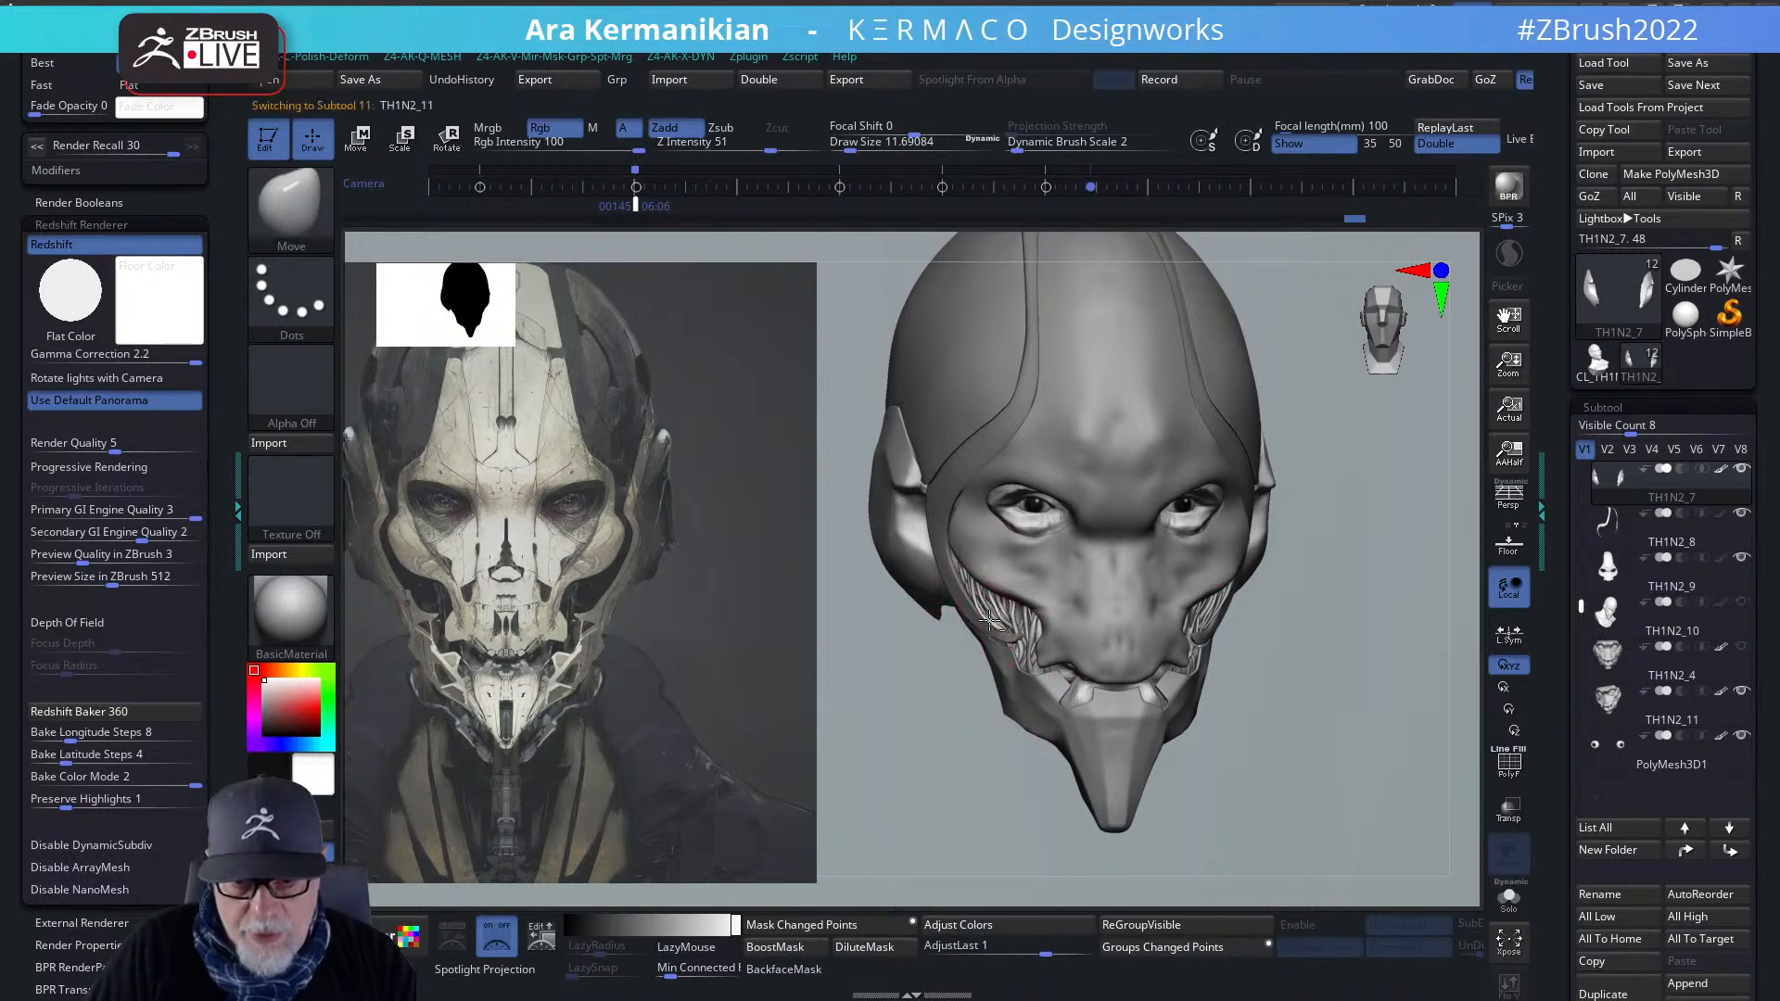
left_click_drag(1291, 743, 1237, 739)
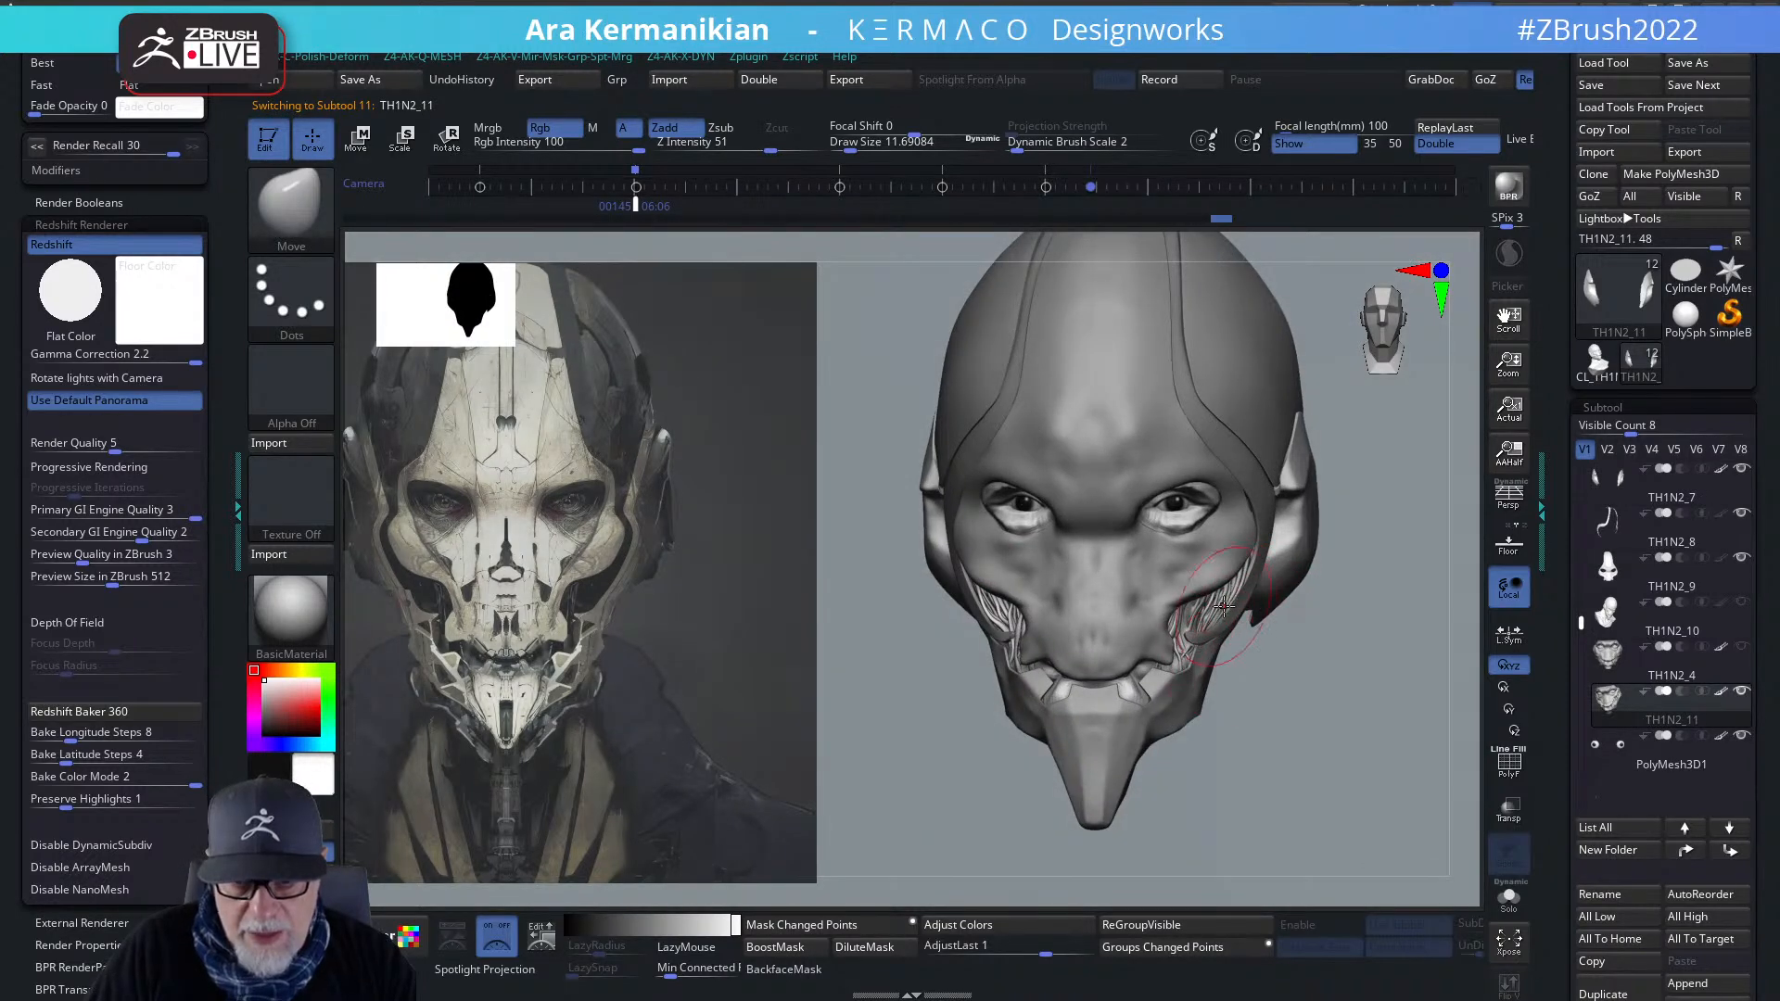
left_click_drag(1303, 727, 1255, 755)
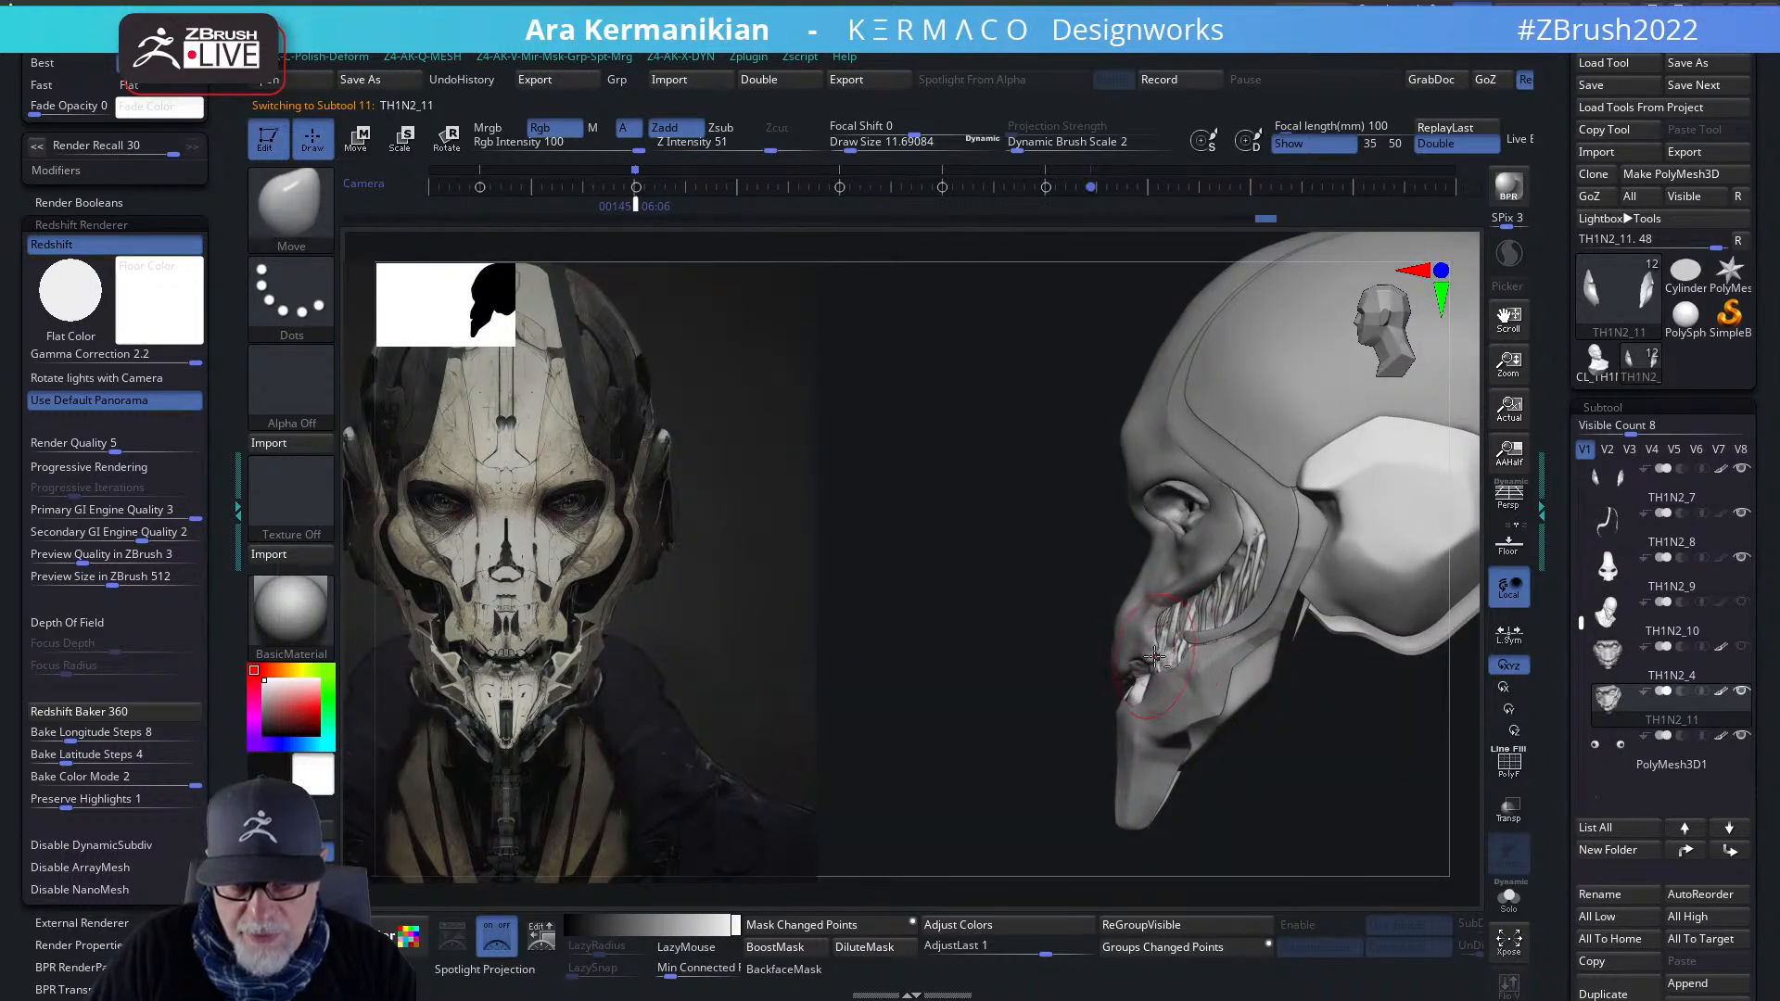
- Nudge the upper ends of the cheek strands with the Move brush from the side and from below, checking the fit across the whole head
left_click_drag(997, 657, 1075, 654)
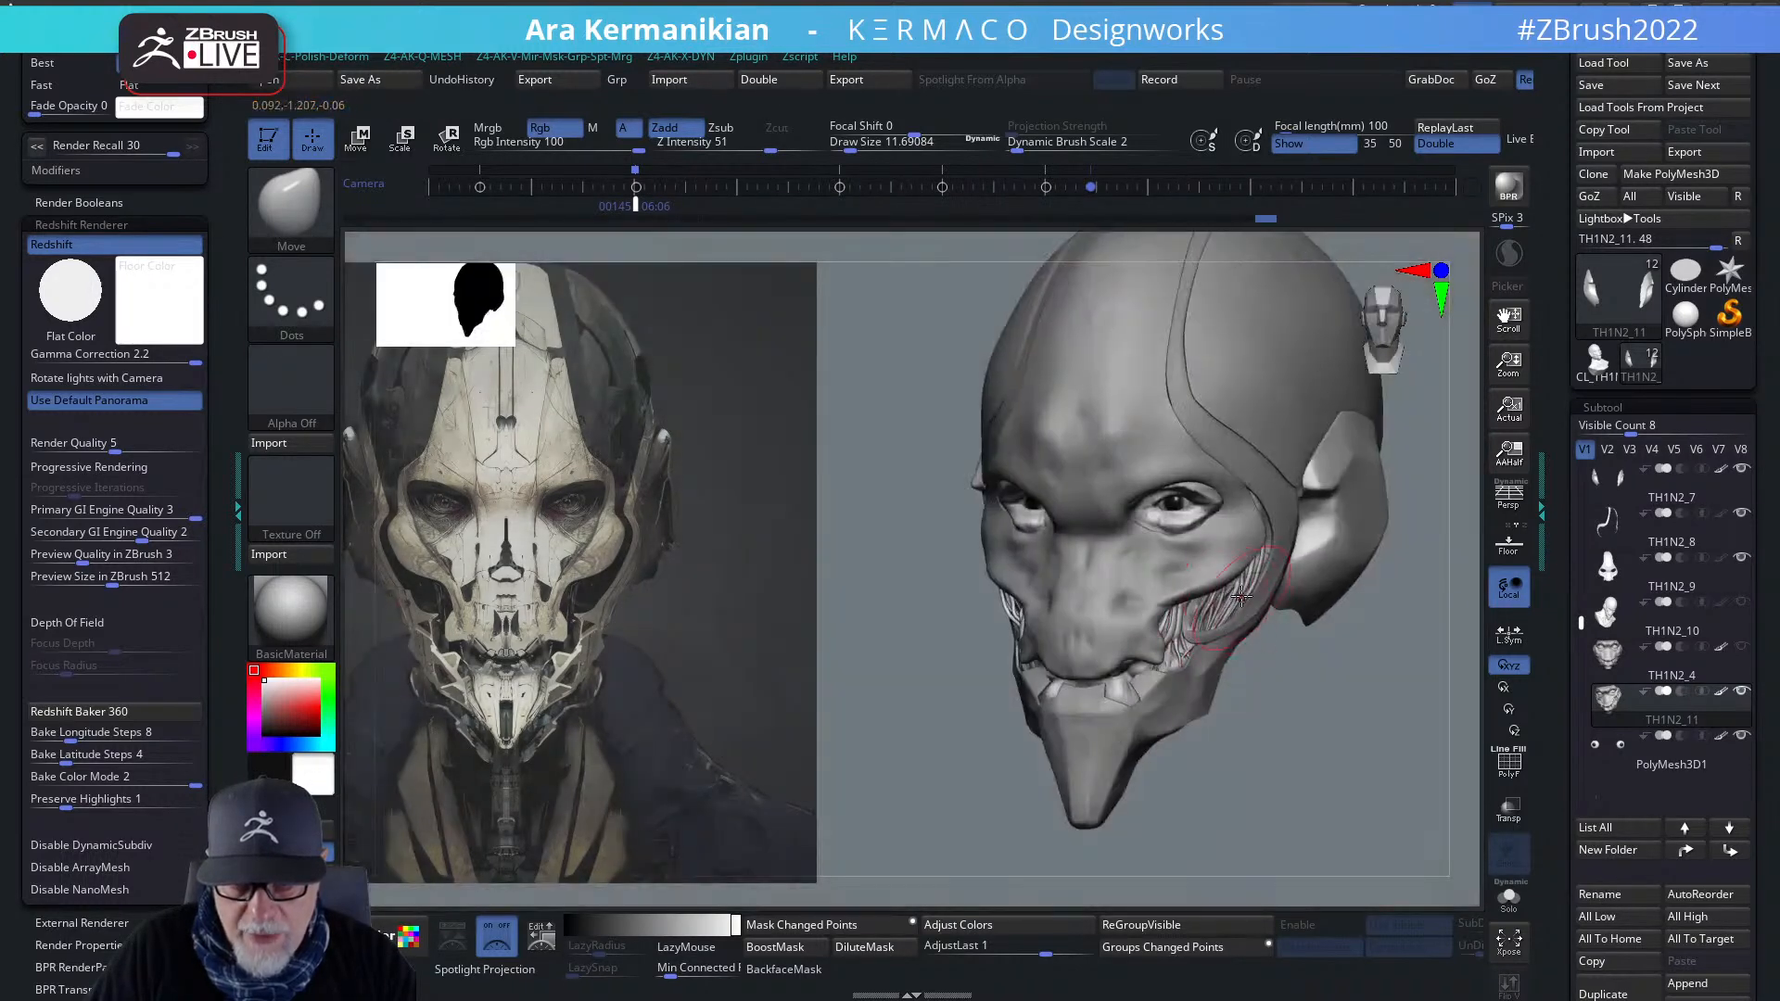
left_click_drag(1347, 701, 1342, 543)
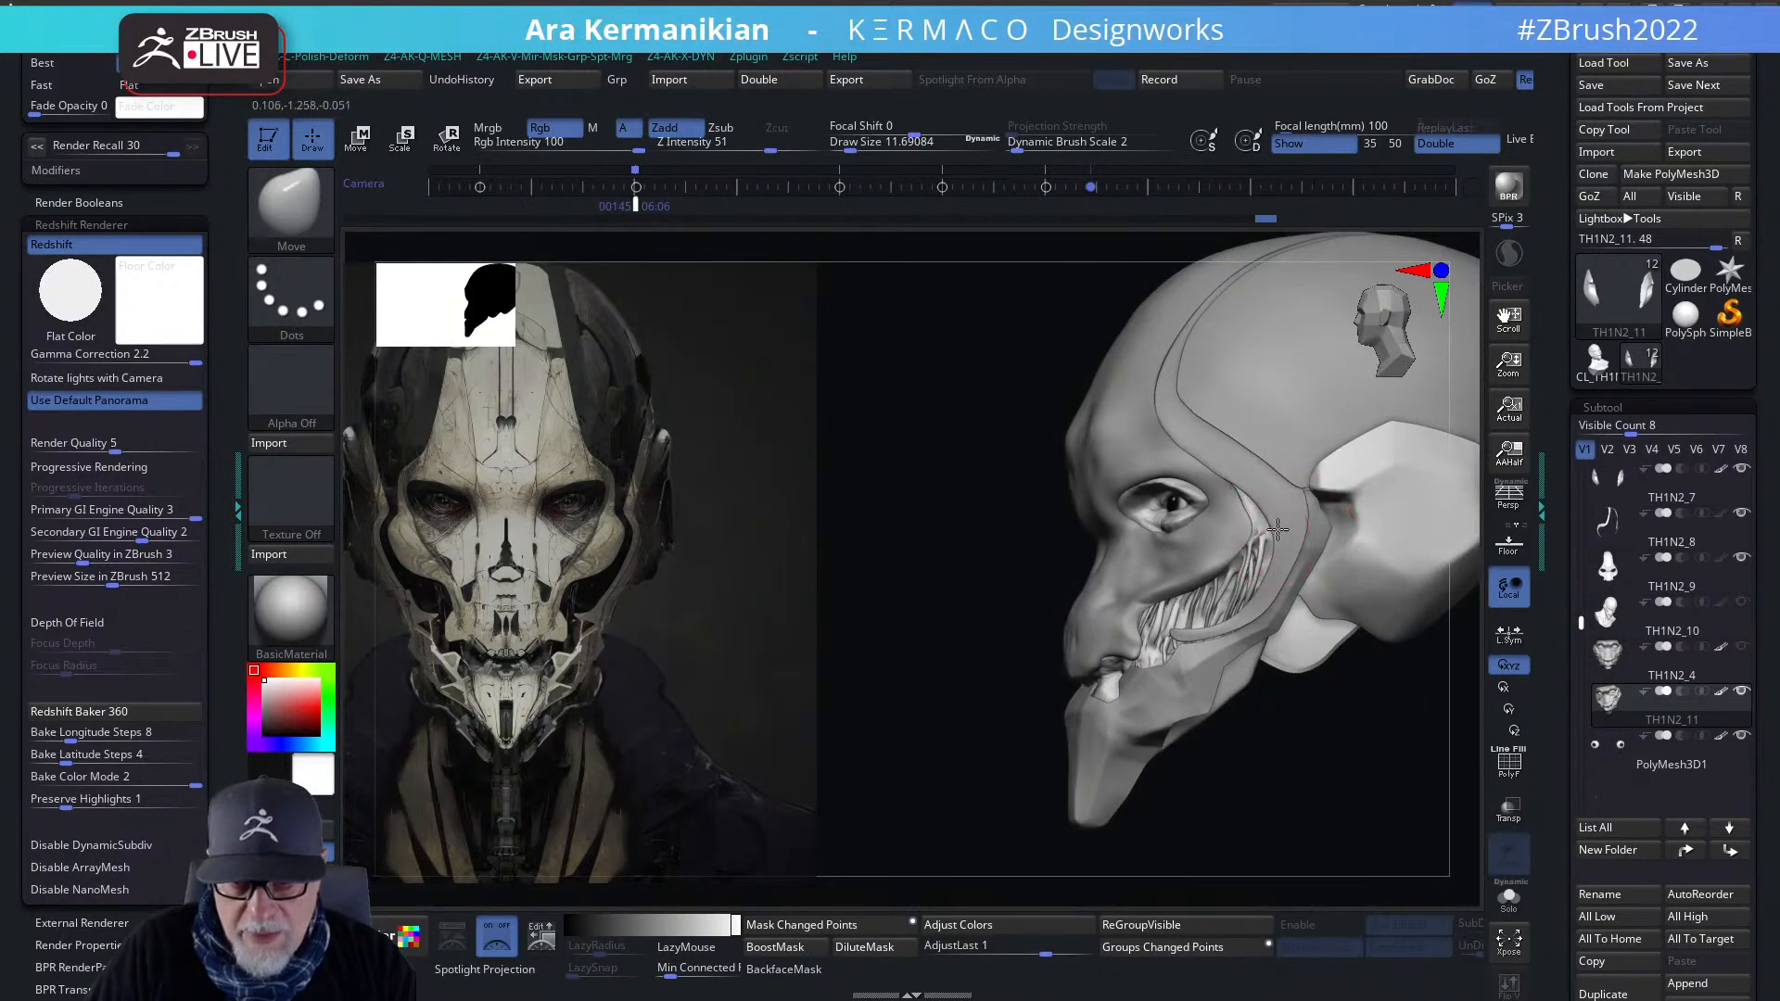
left_click_drag(1314, 749, 1251, 550)
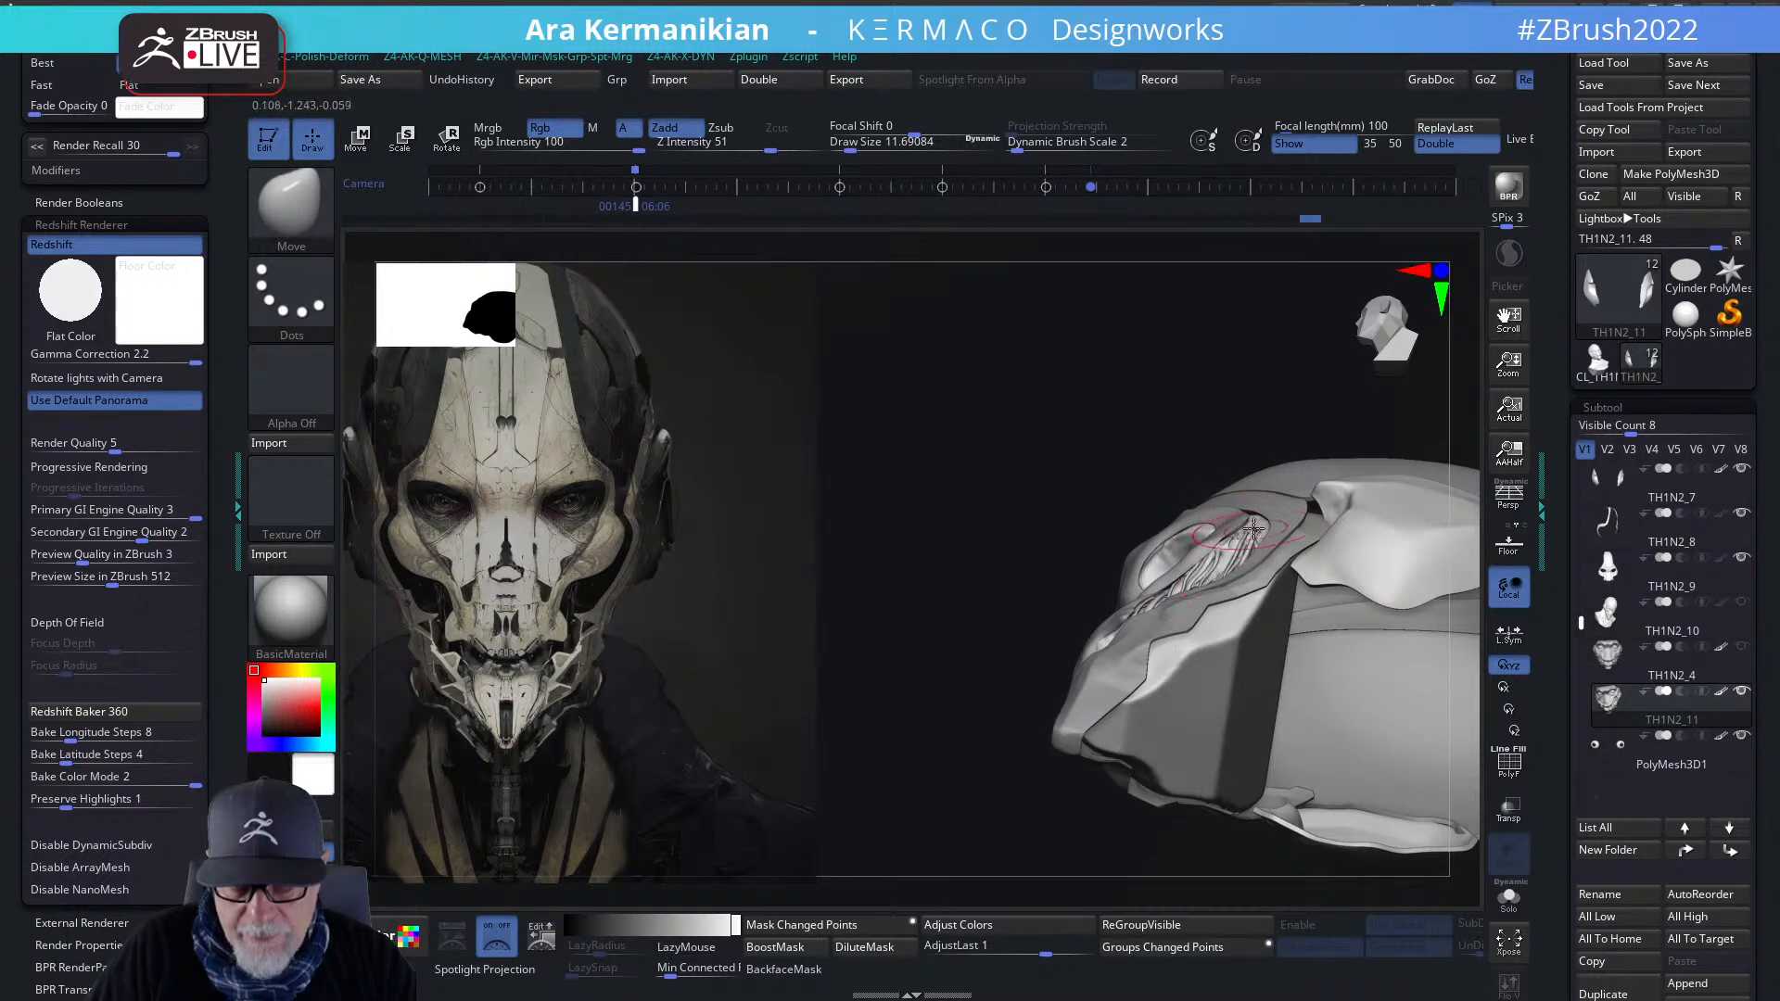
left_click_drag(1073, 518, 1205, 714)
left_click_drag(1363, 812, 1022, 333)
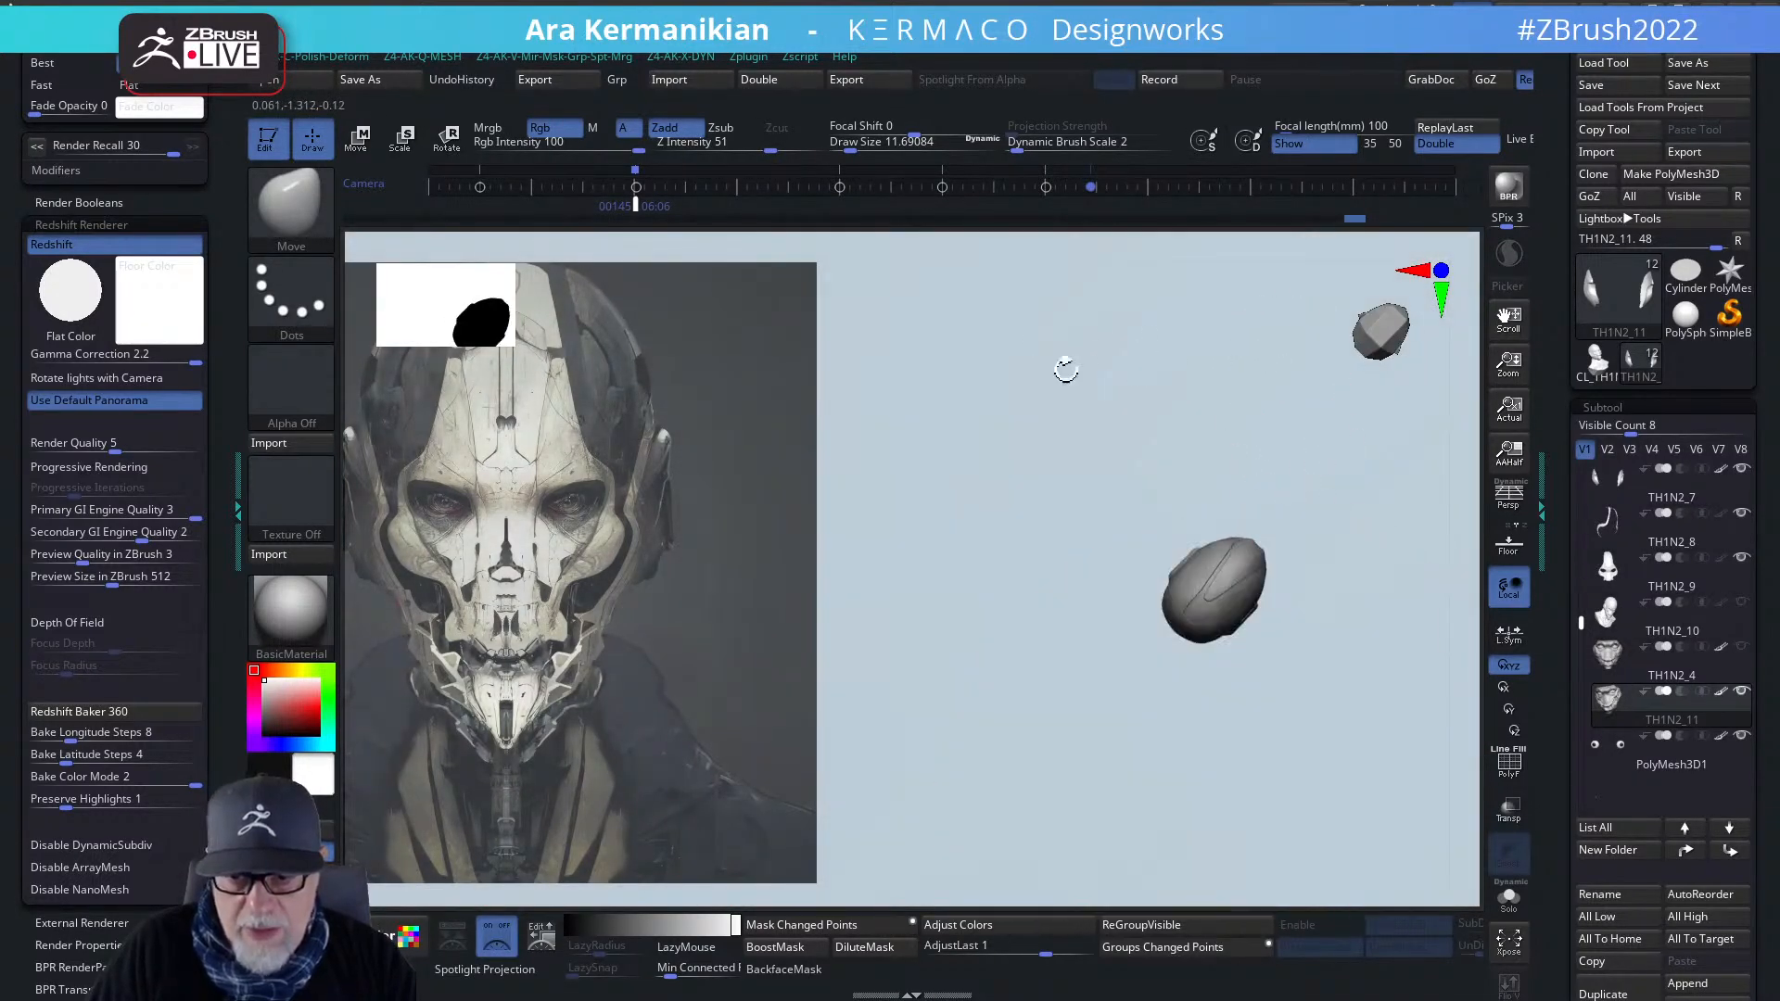
left_click_drag(949, 497, 1310, 548)
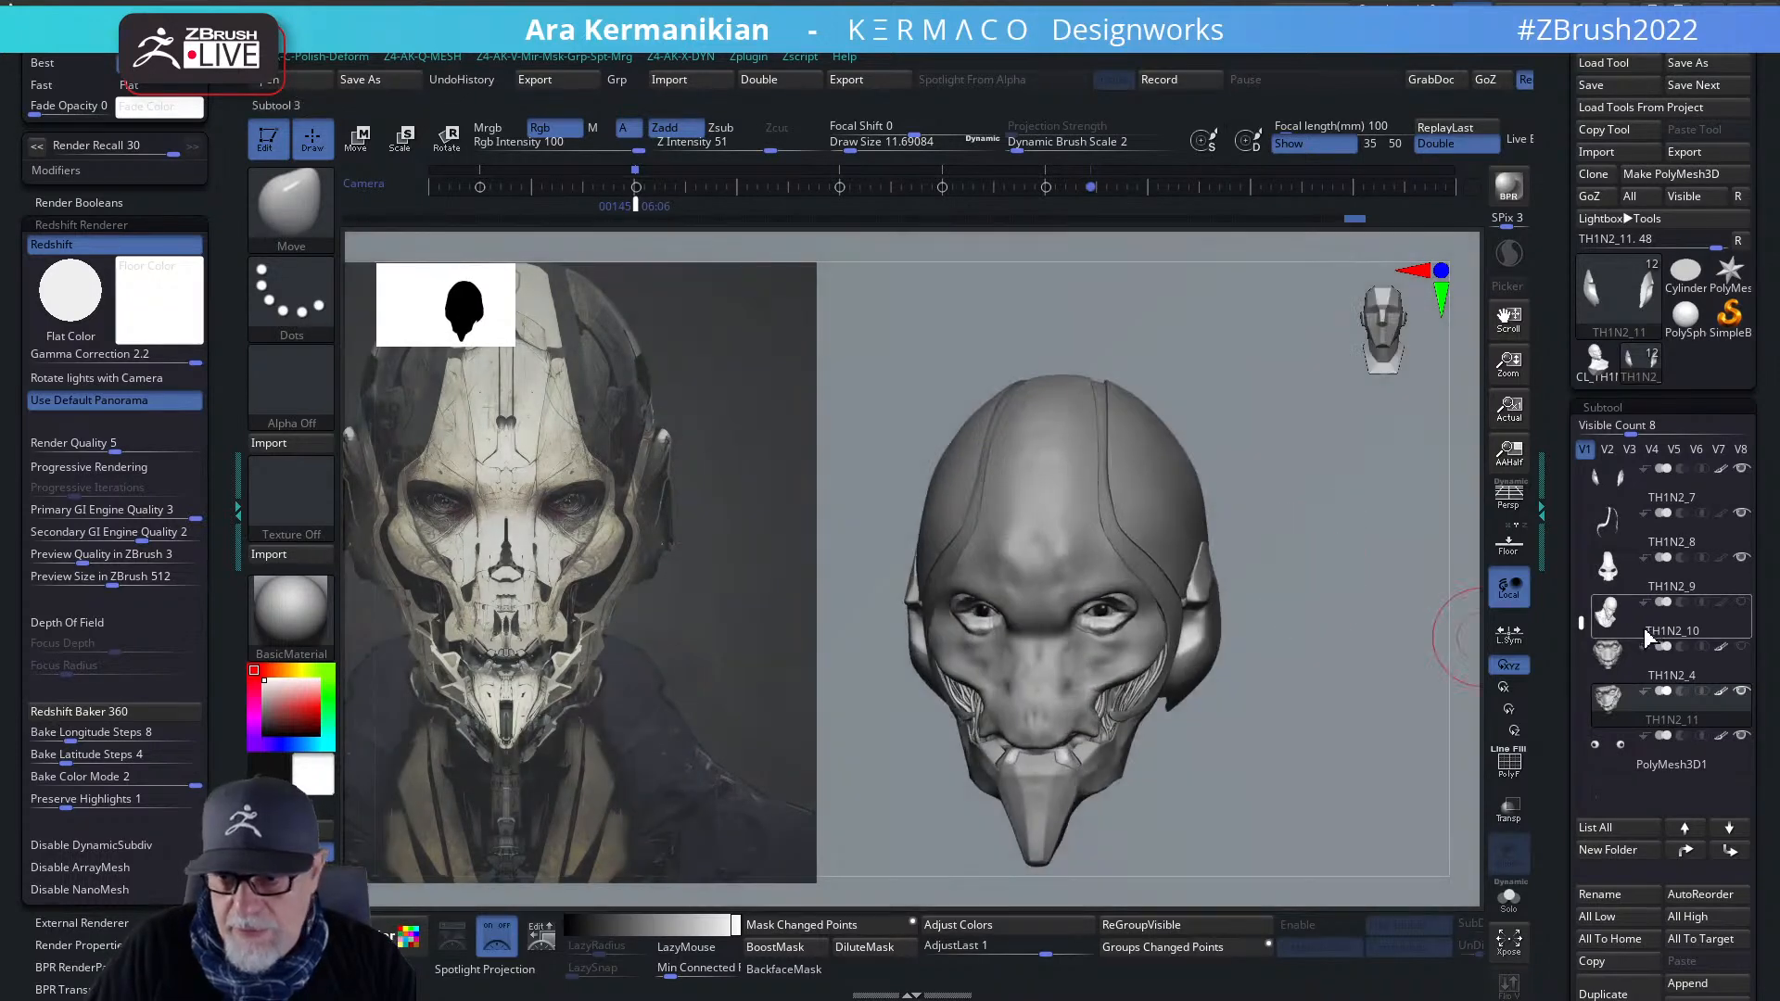
- Adjust the Dynamic Subdiv thickness of the face plate subtool TH1N2_9
mouse_move(1671, 683)
left_click(1659, 586)
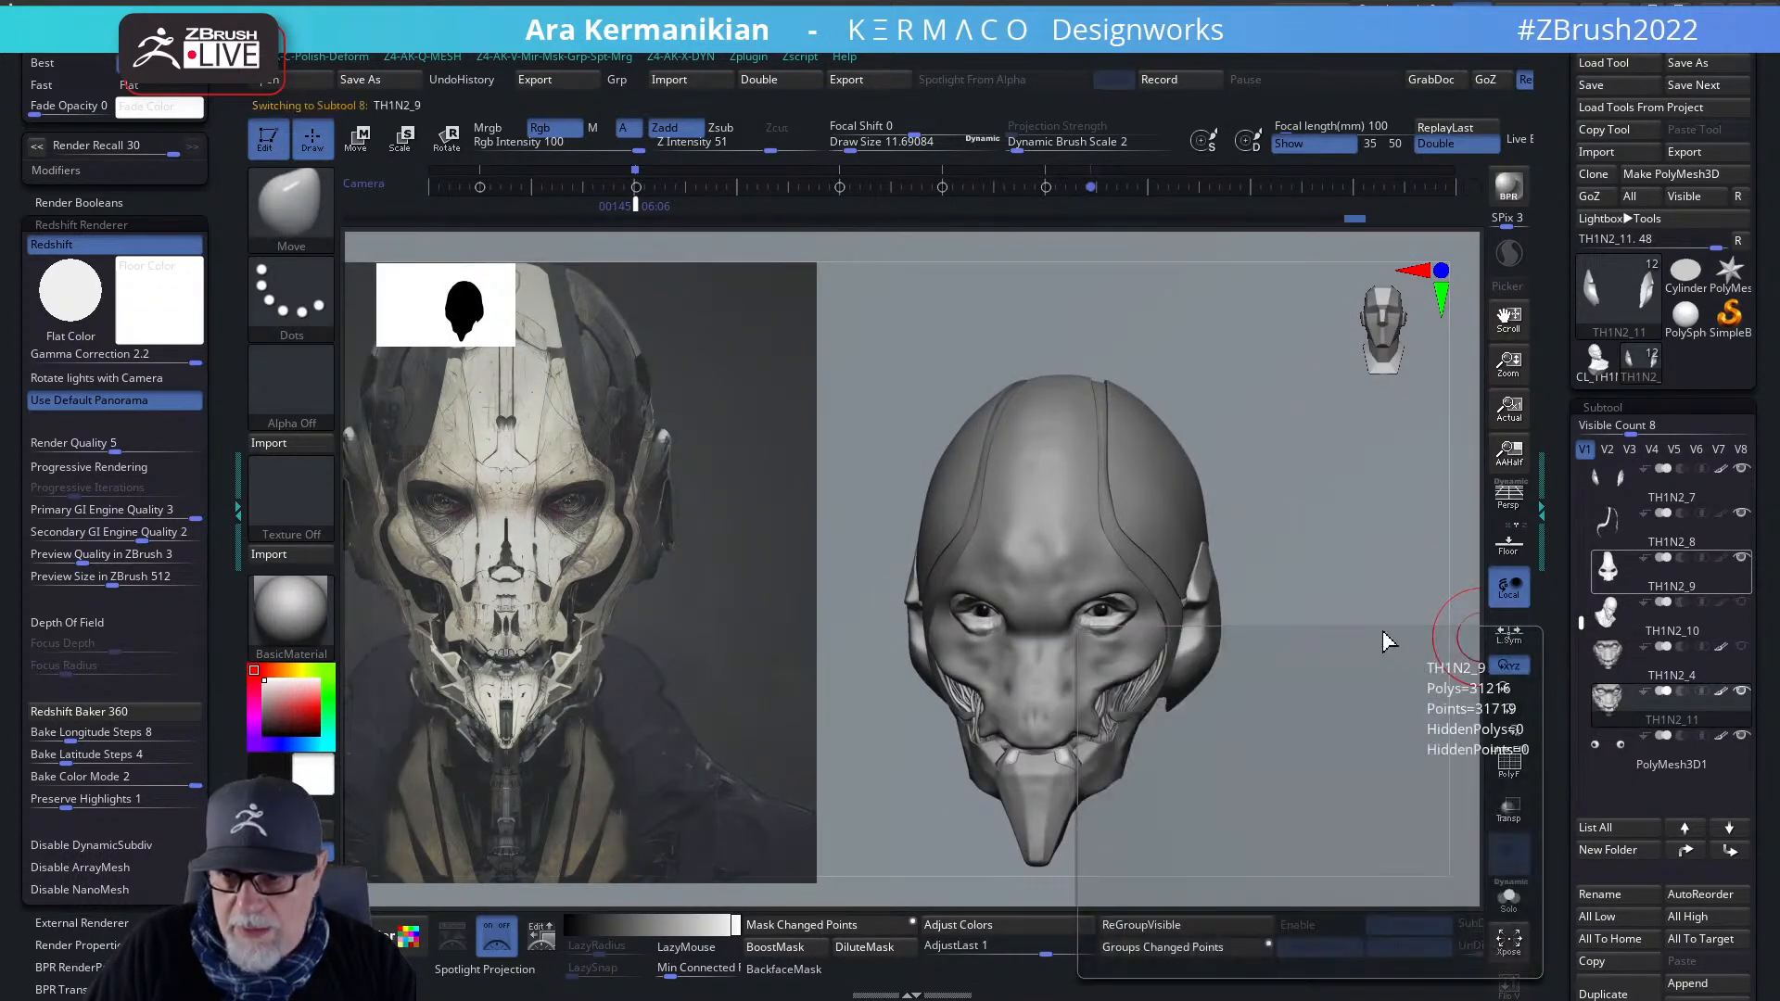
key("ctrl+q")
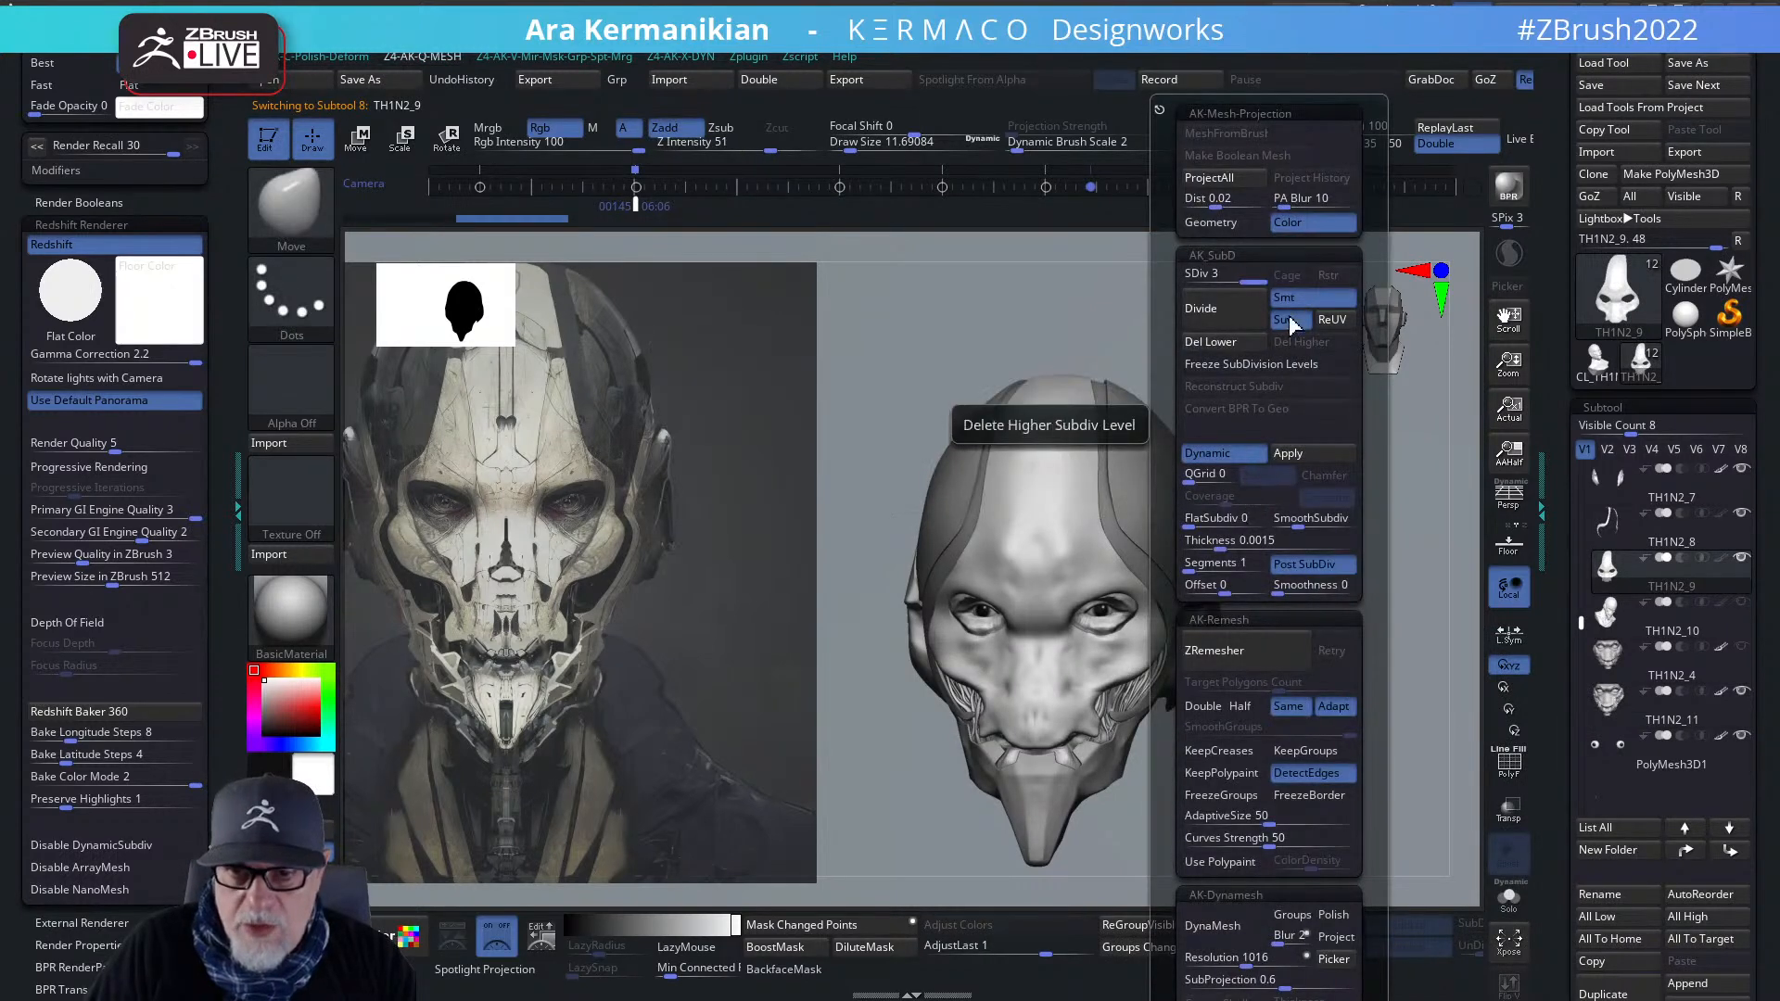
left_click(1223, 539)
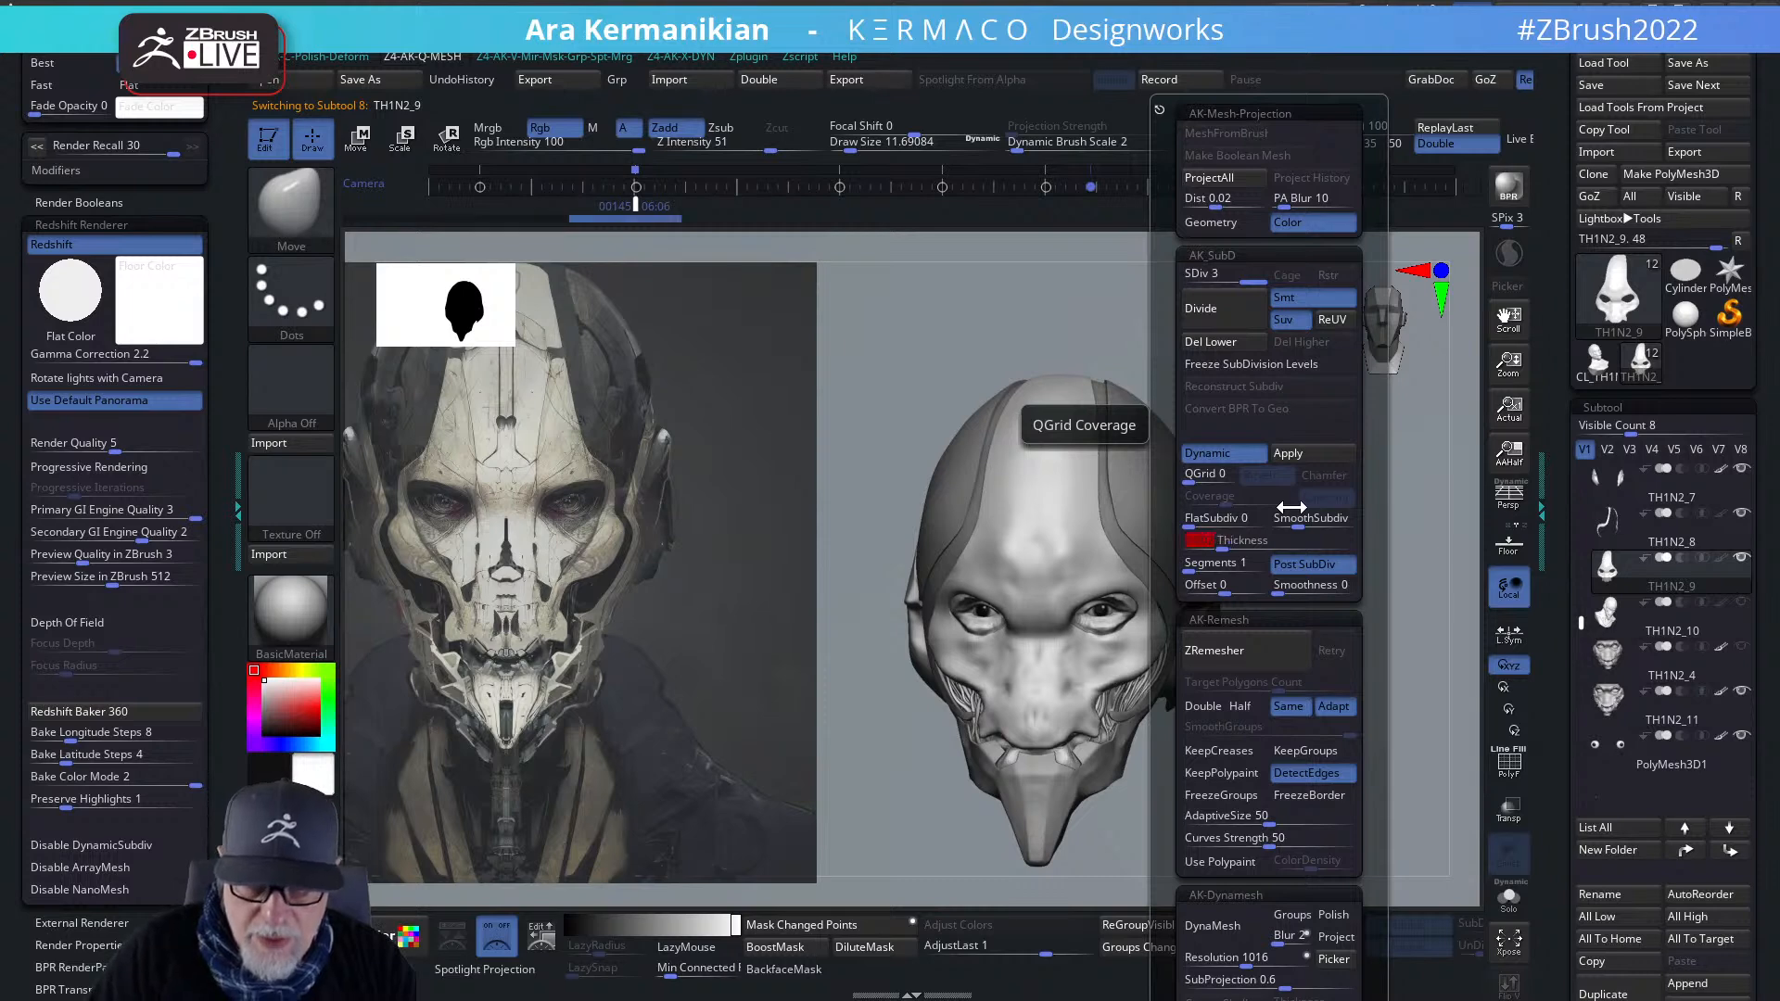
- Reshape the face plate's crown and forehead profile in side view with the Move brush at a draw size of about 30.7
left_click_drag(1335, 779, 1059, 301)
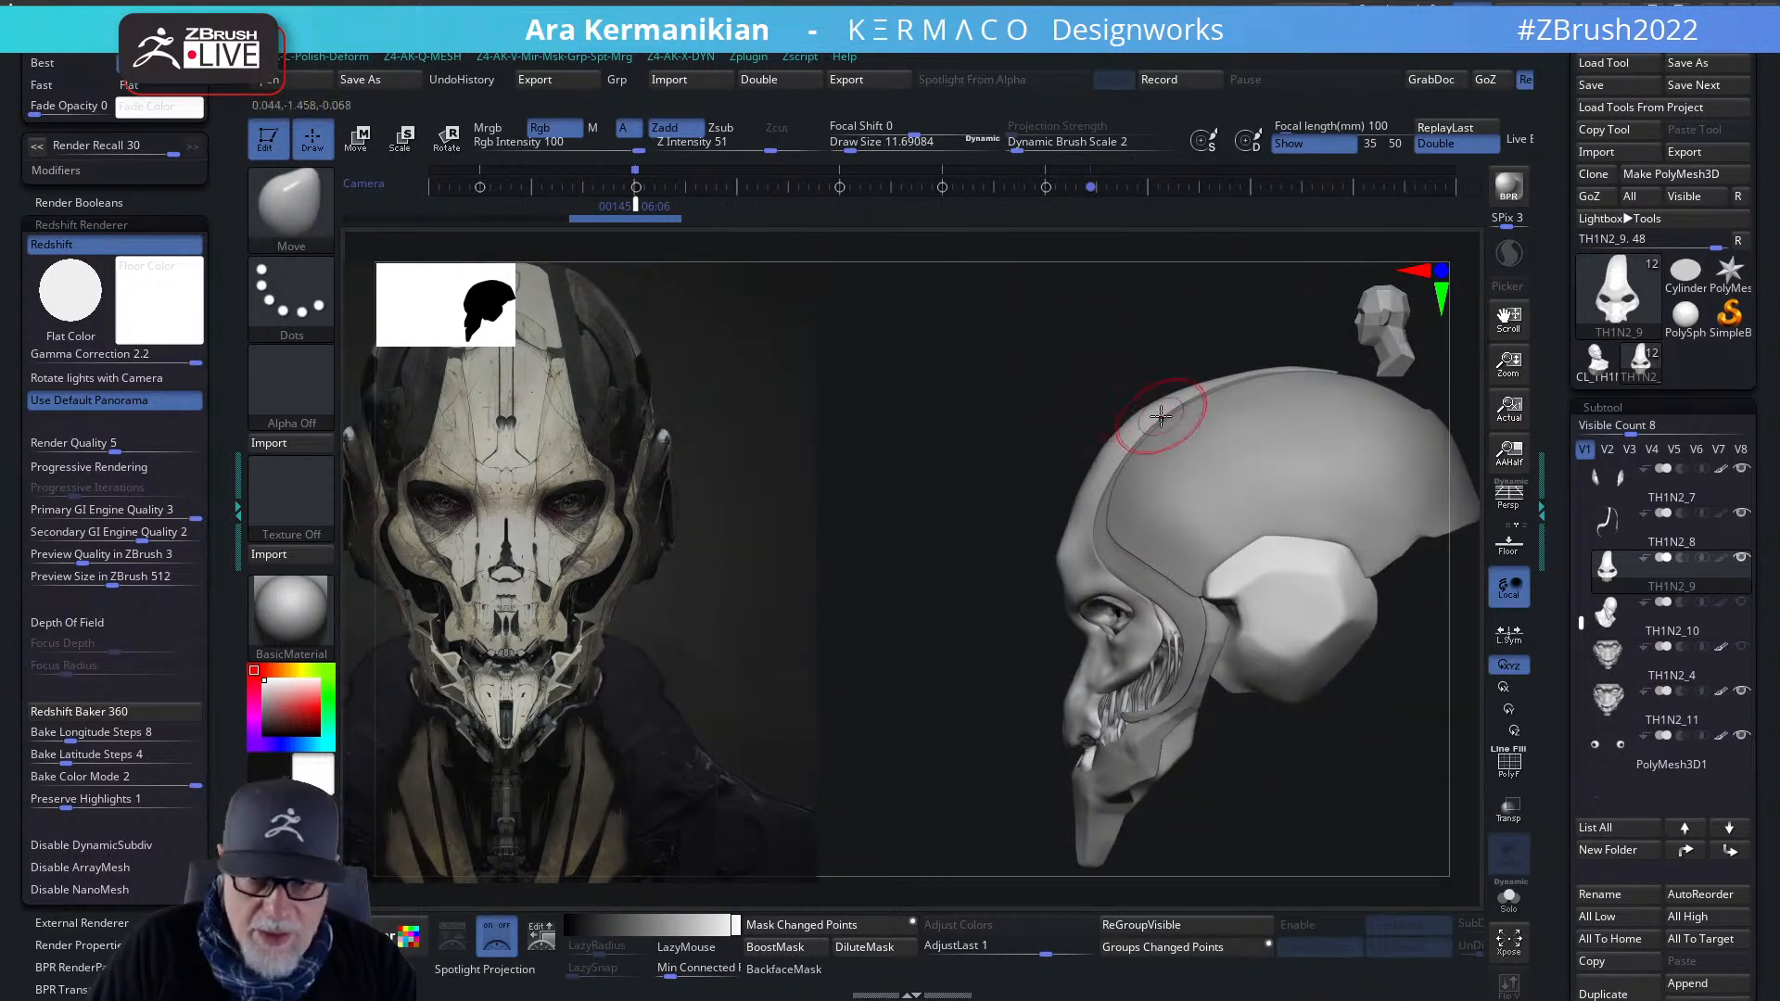
key("s")
left_click_drag(1138, 423, 1152, 419)
key("shift+q")
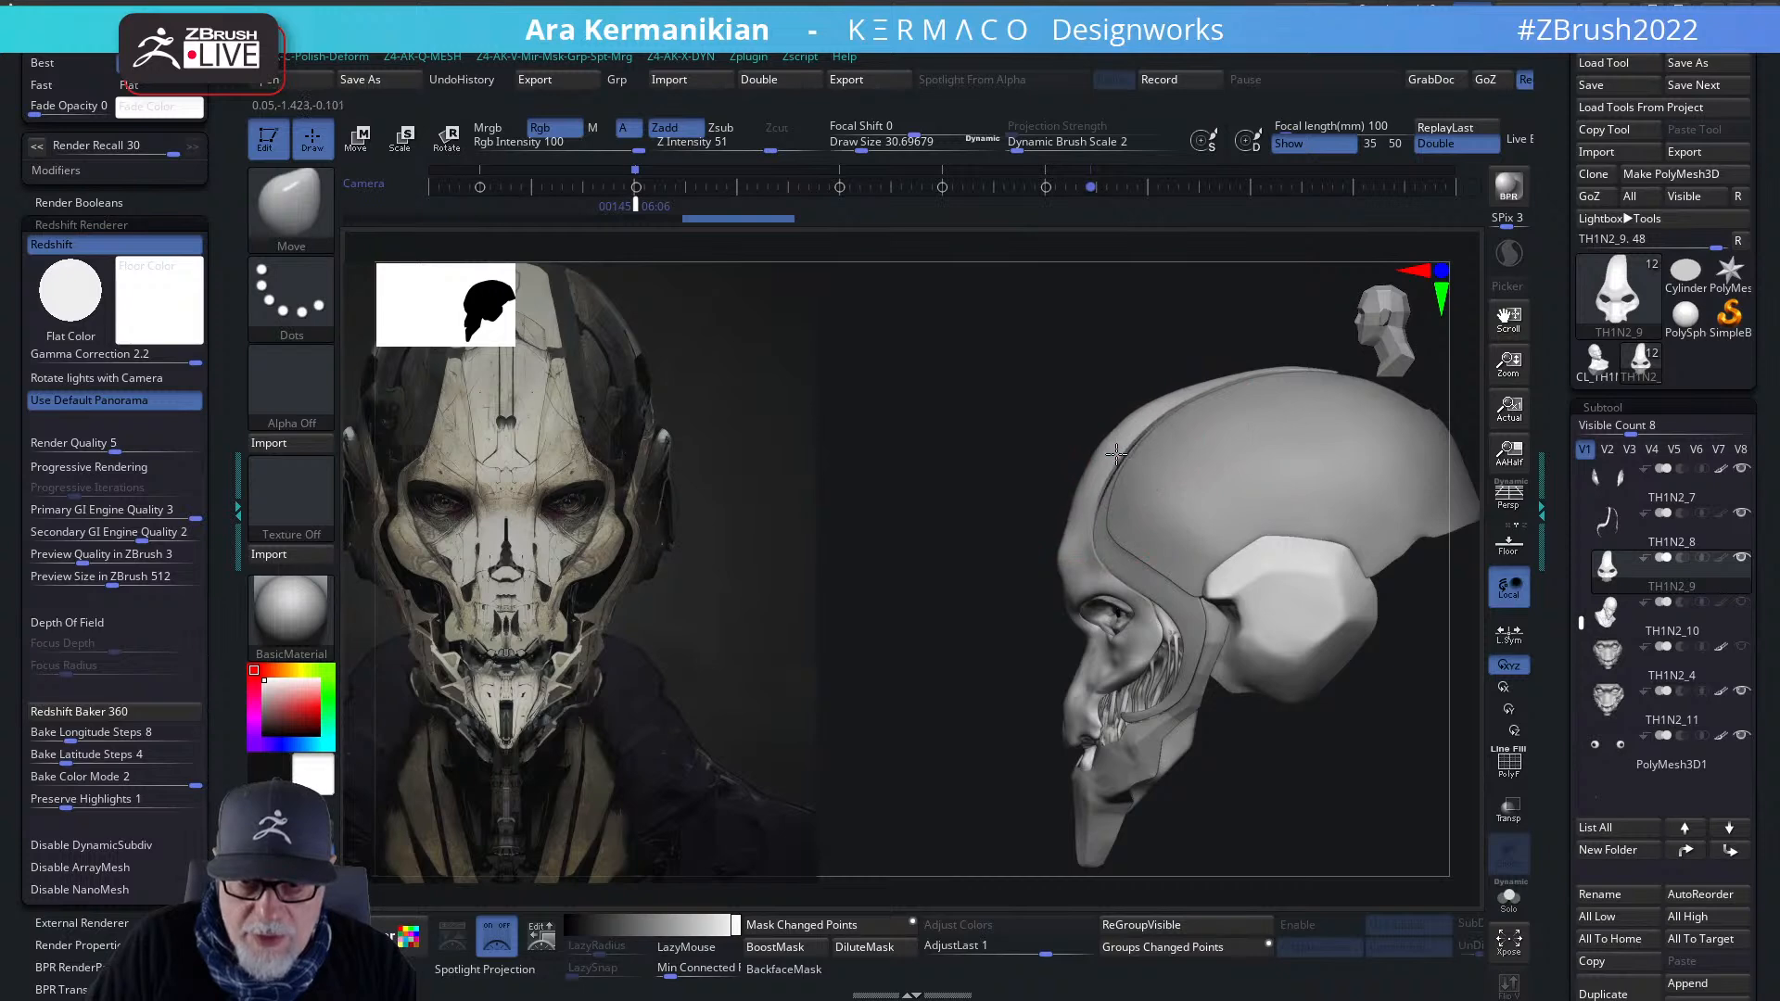
left_click_drag(1225, 384, 1338, 370)
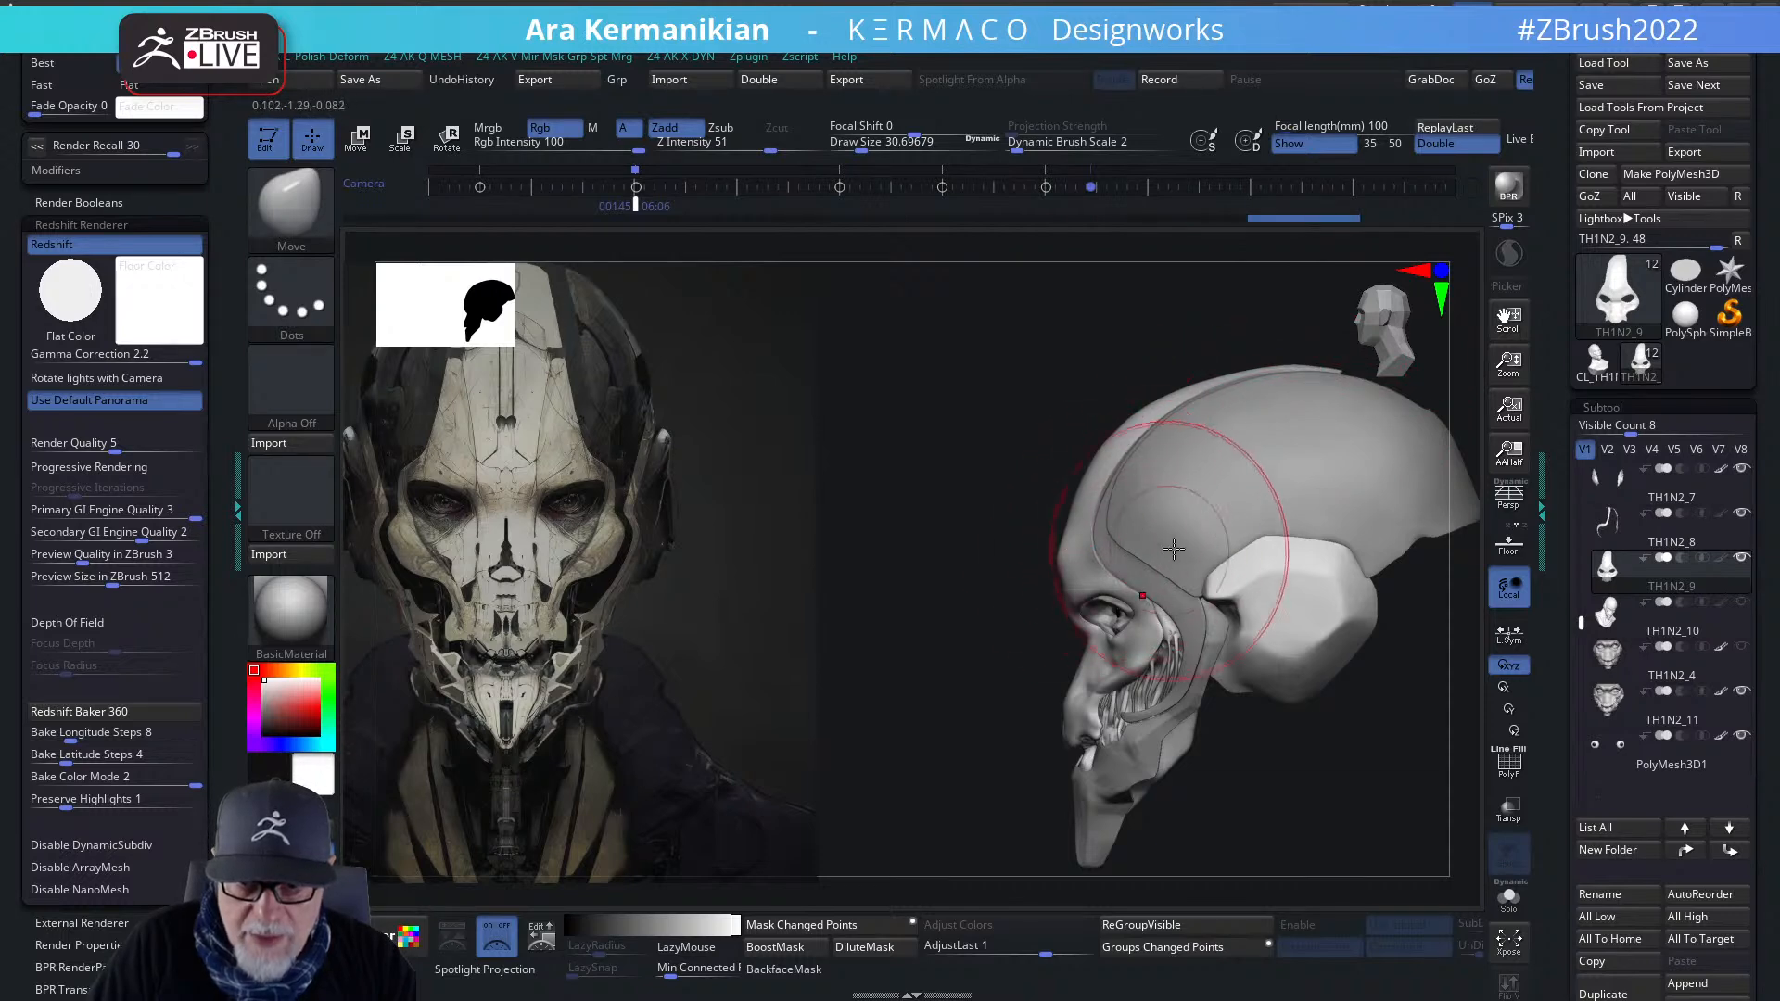
left_click_drag(1093, 586, 1100, 578)
left_click_drag(937, 549, 958, 620)
- Refine the face plate's forehead and brow contour with the Move brush at draw sizes of about 28.8 and 25
key("s")
left_click_drag(1103, 586, 1093, 588)
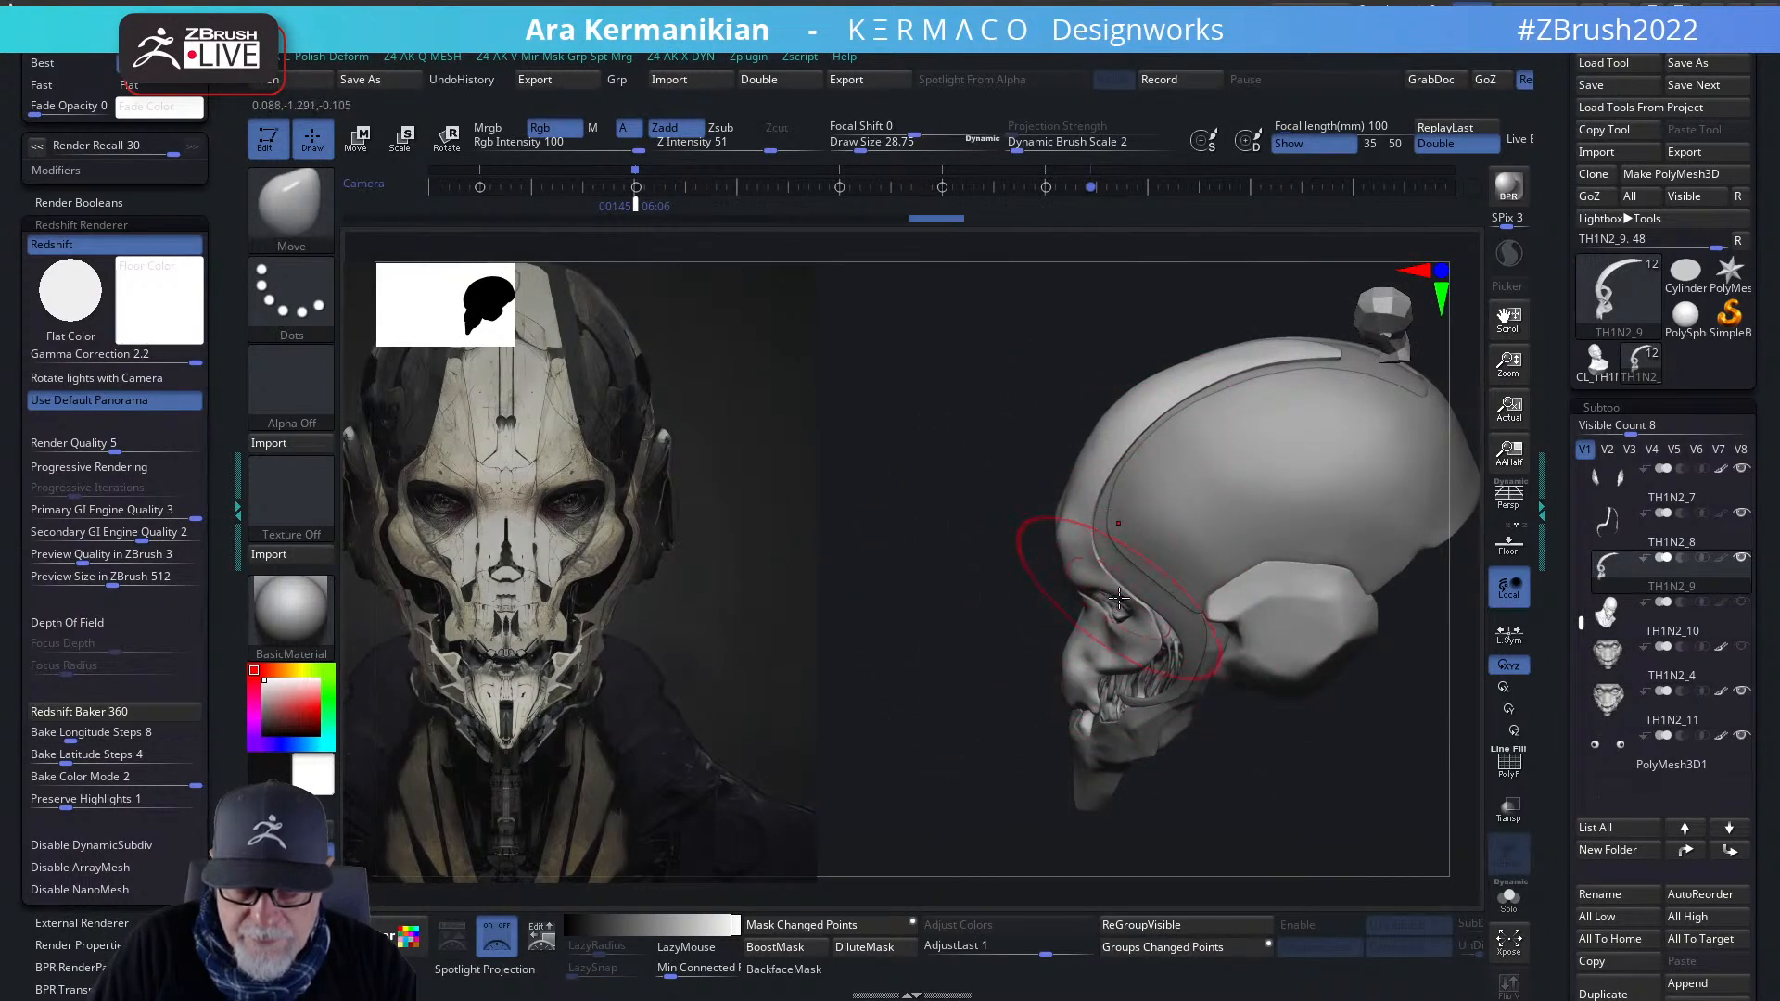
mouse_move(934, 617)
left_mouse_down()
mouse_move(1264, 548)
mouse_move(1339, 509)
mouse_move(1348, 522)
left_mouse_up()
key("s")
mouse_move(1349, 523)
left_mouse_down()
mouse_move(1301, 530)
mouse_move(1331, 525)
mouse_move(1418, 621)
left_mouse_up()
left_click_drag(1331, 551, 1232, 581)
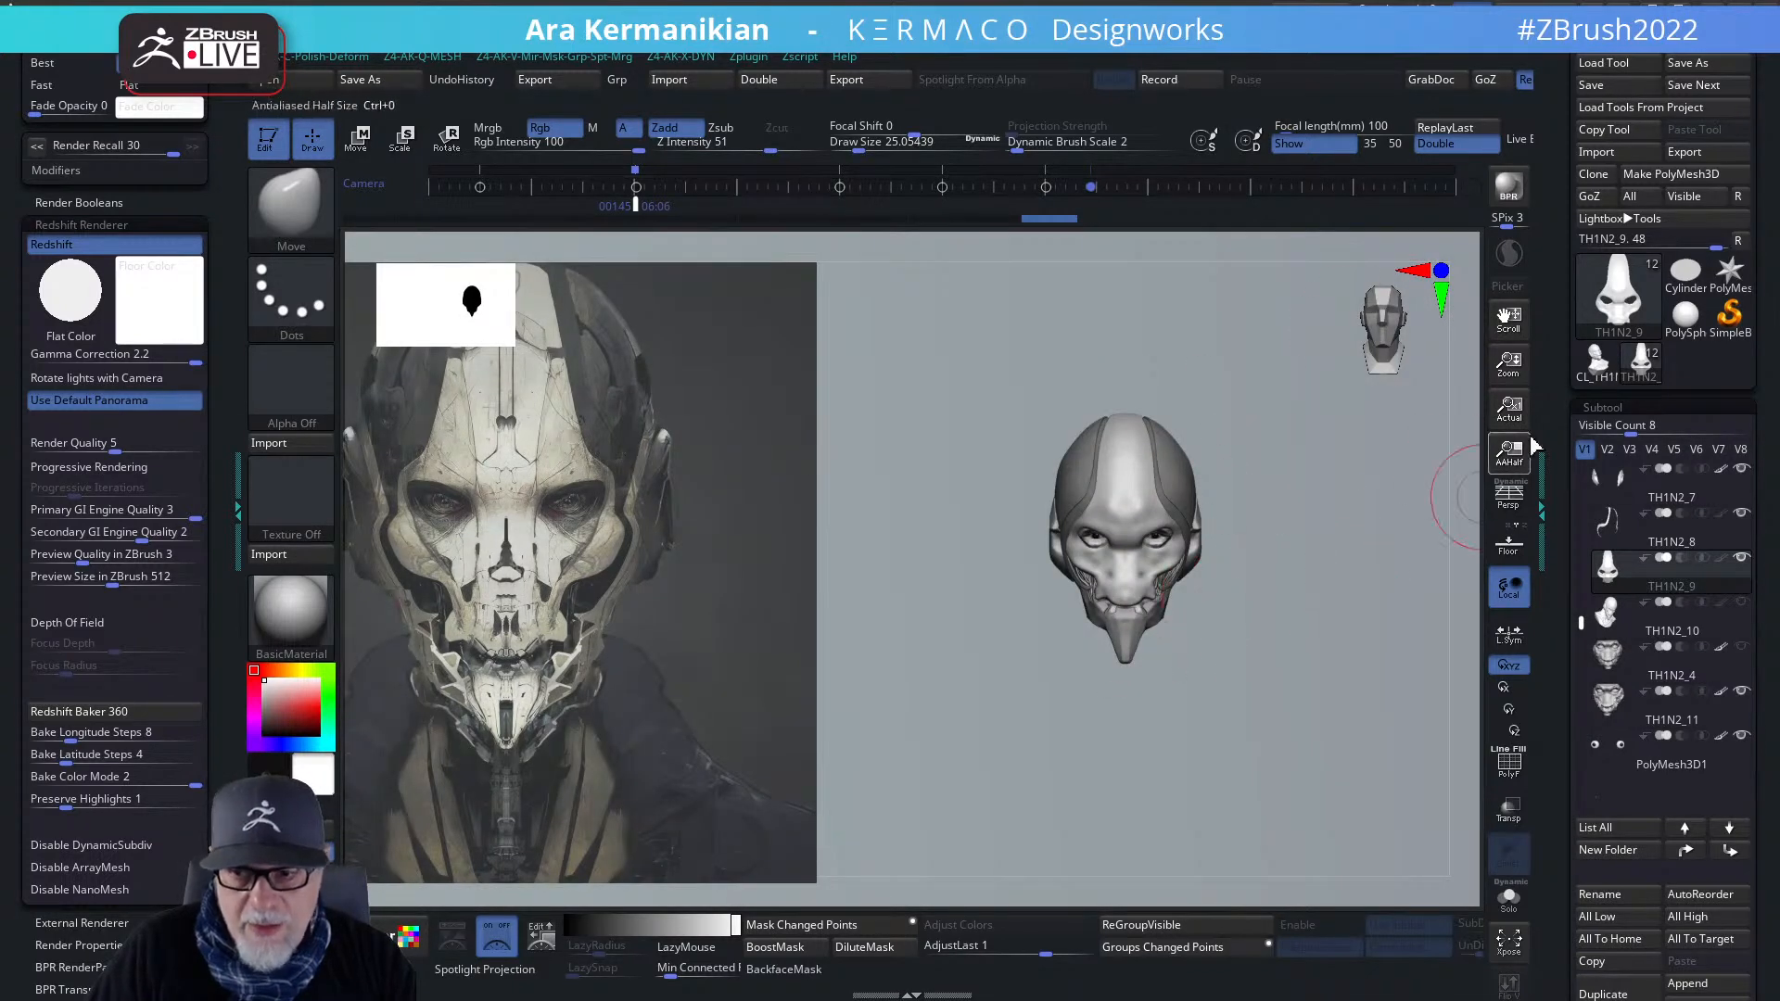
mouse_move(1299, 627)
left_mouse_down()
mouse_move(1343, 636)
mouse_move(1192, 537)
mouse_move(1299, 492)
left_mouse_up()
- Polish the face plate's forehead and brow with the hPolish brush at a draw size of about 15.6
key("space")
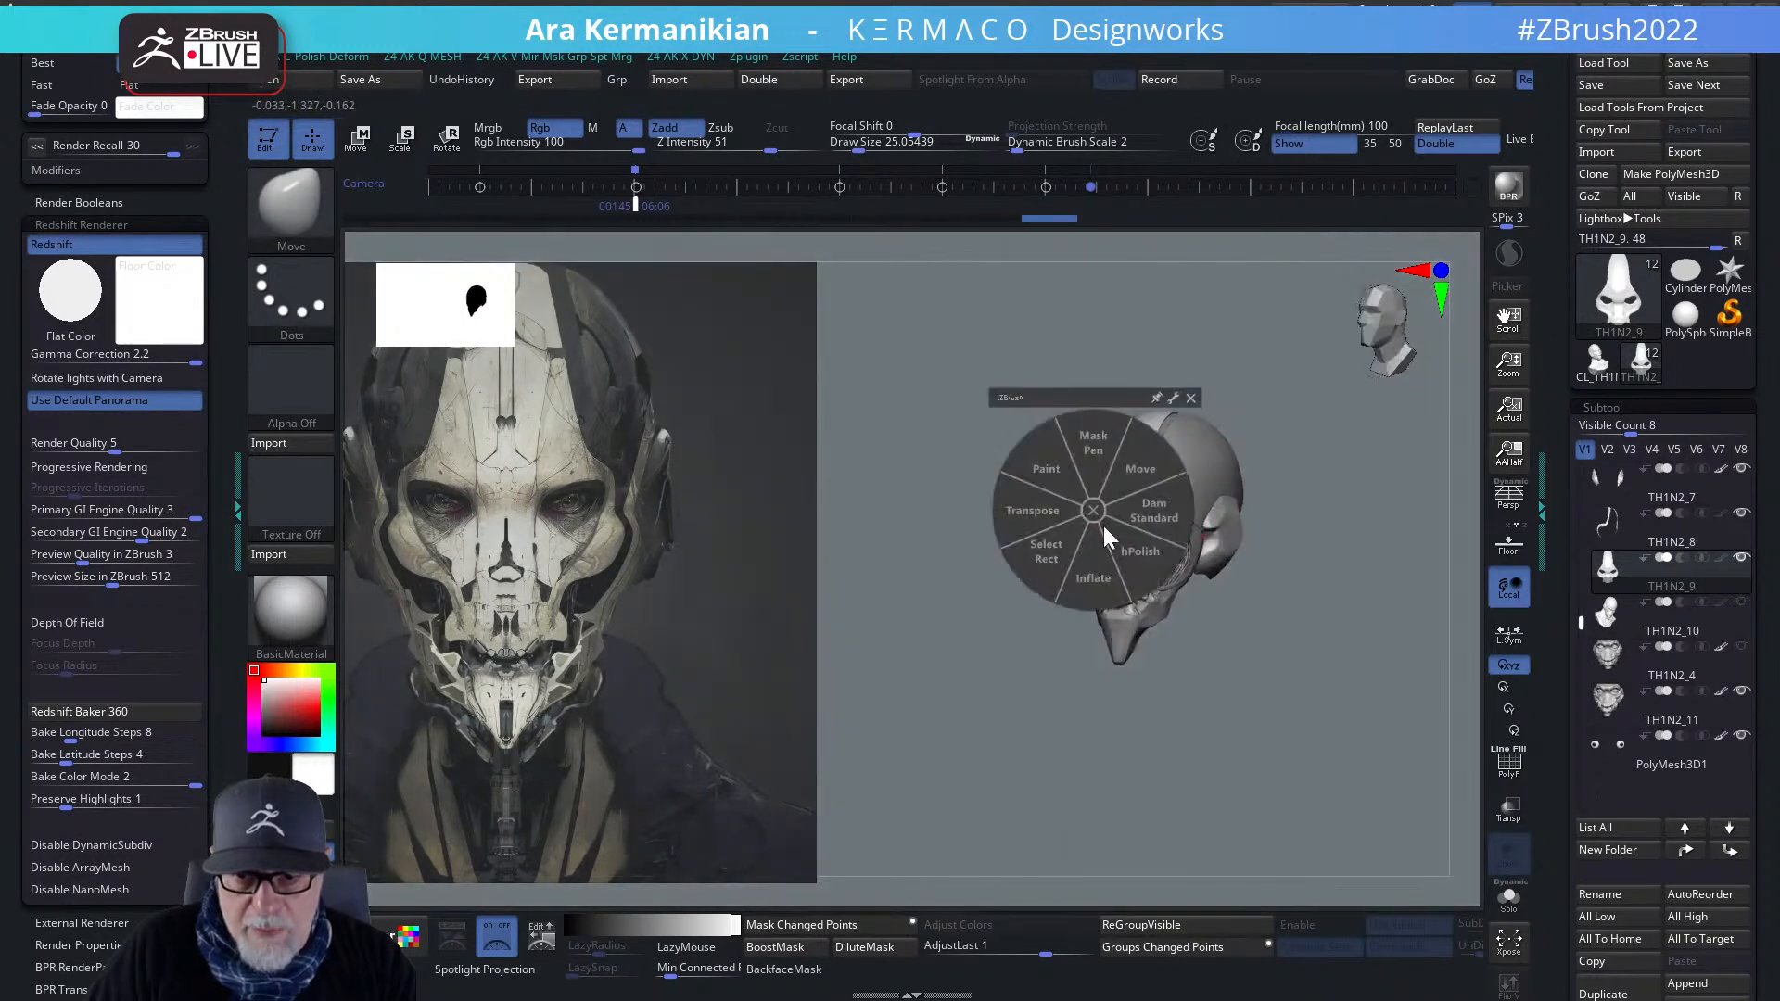
left_click(1149, 548)
mouse_move(1410, 520)
left_mouse_down()
mouse_move(1330, 623)
mouse_move(972, 603)
left_mouse_up()
key("s")
left_click_drag(1285, 635, 1325, 636)
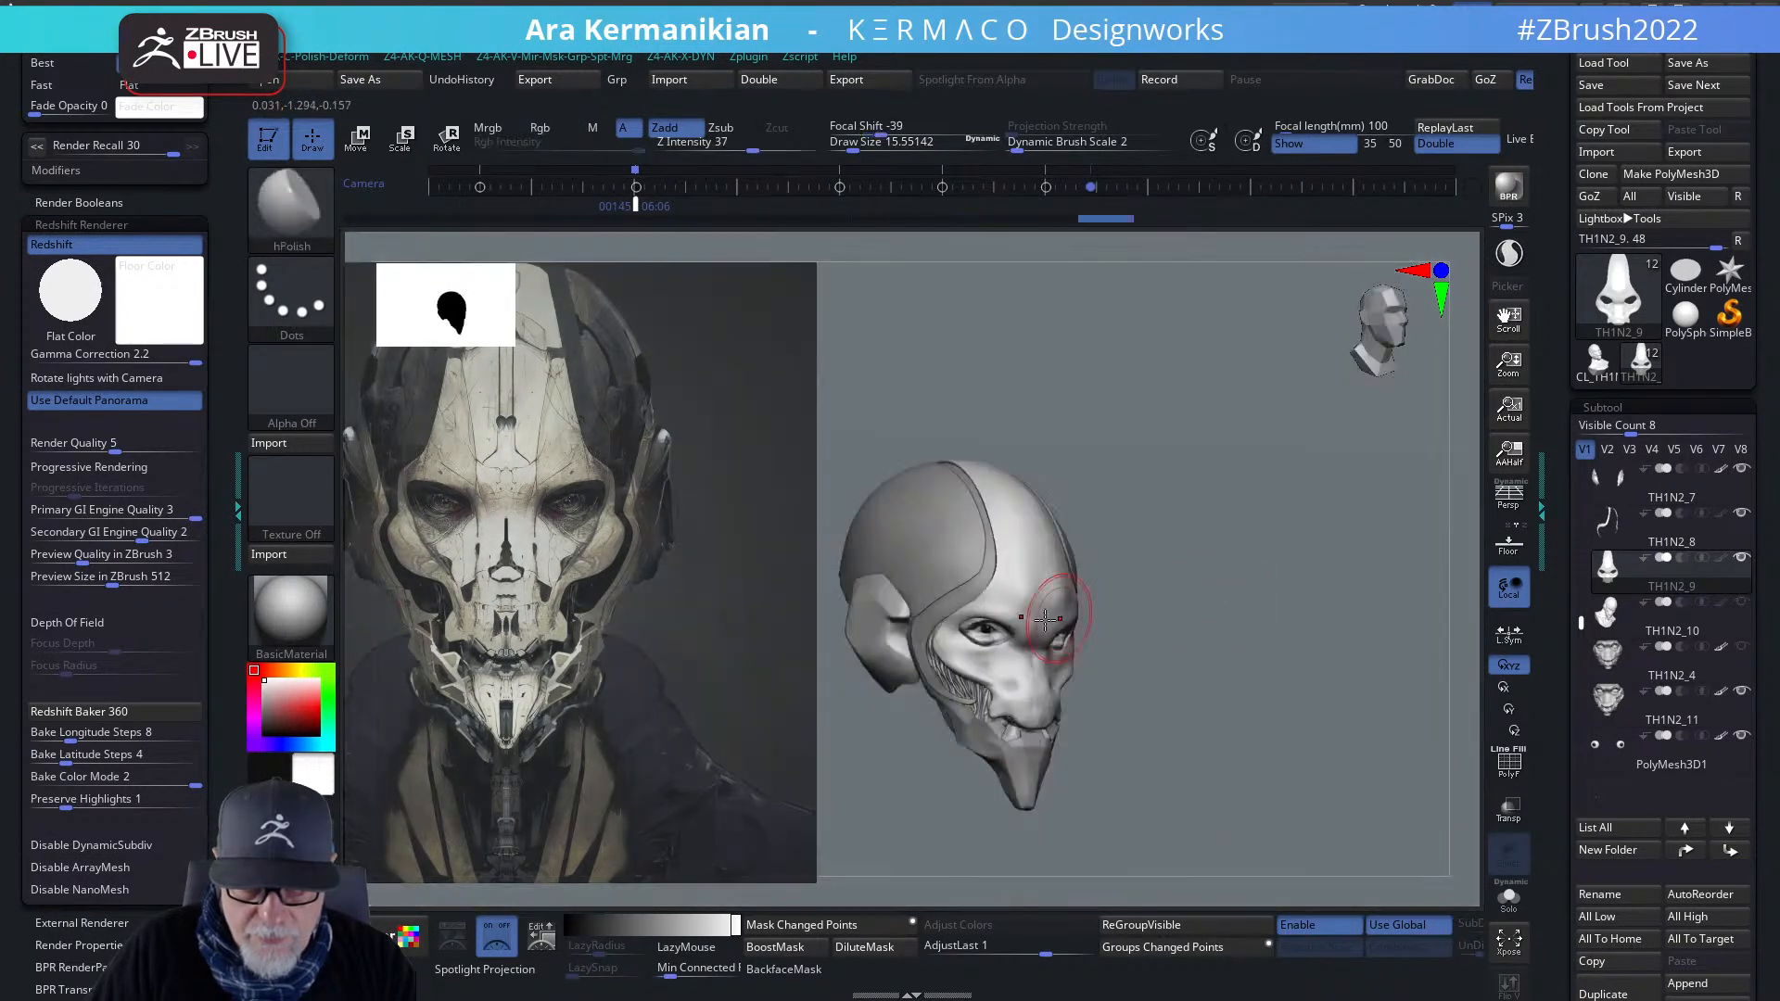
left_click_drag(1187, 628, 1121, 601)
- Carve the brow area above the eyes with the DamStandard brush and return to the front view
right_click(978, 608)
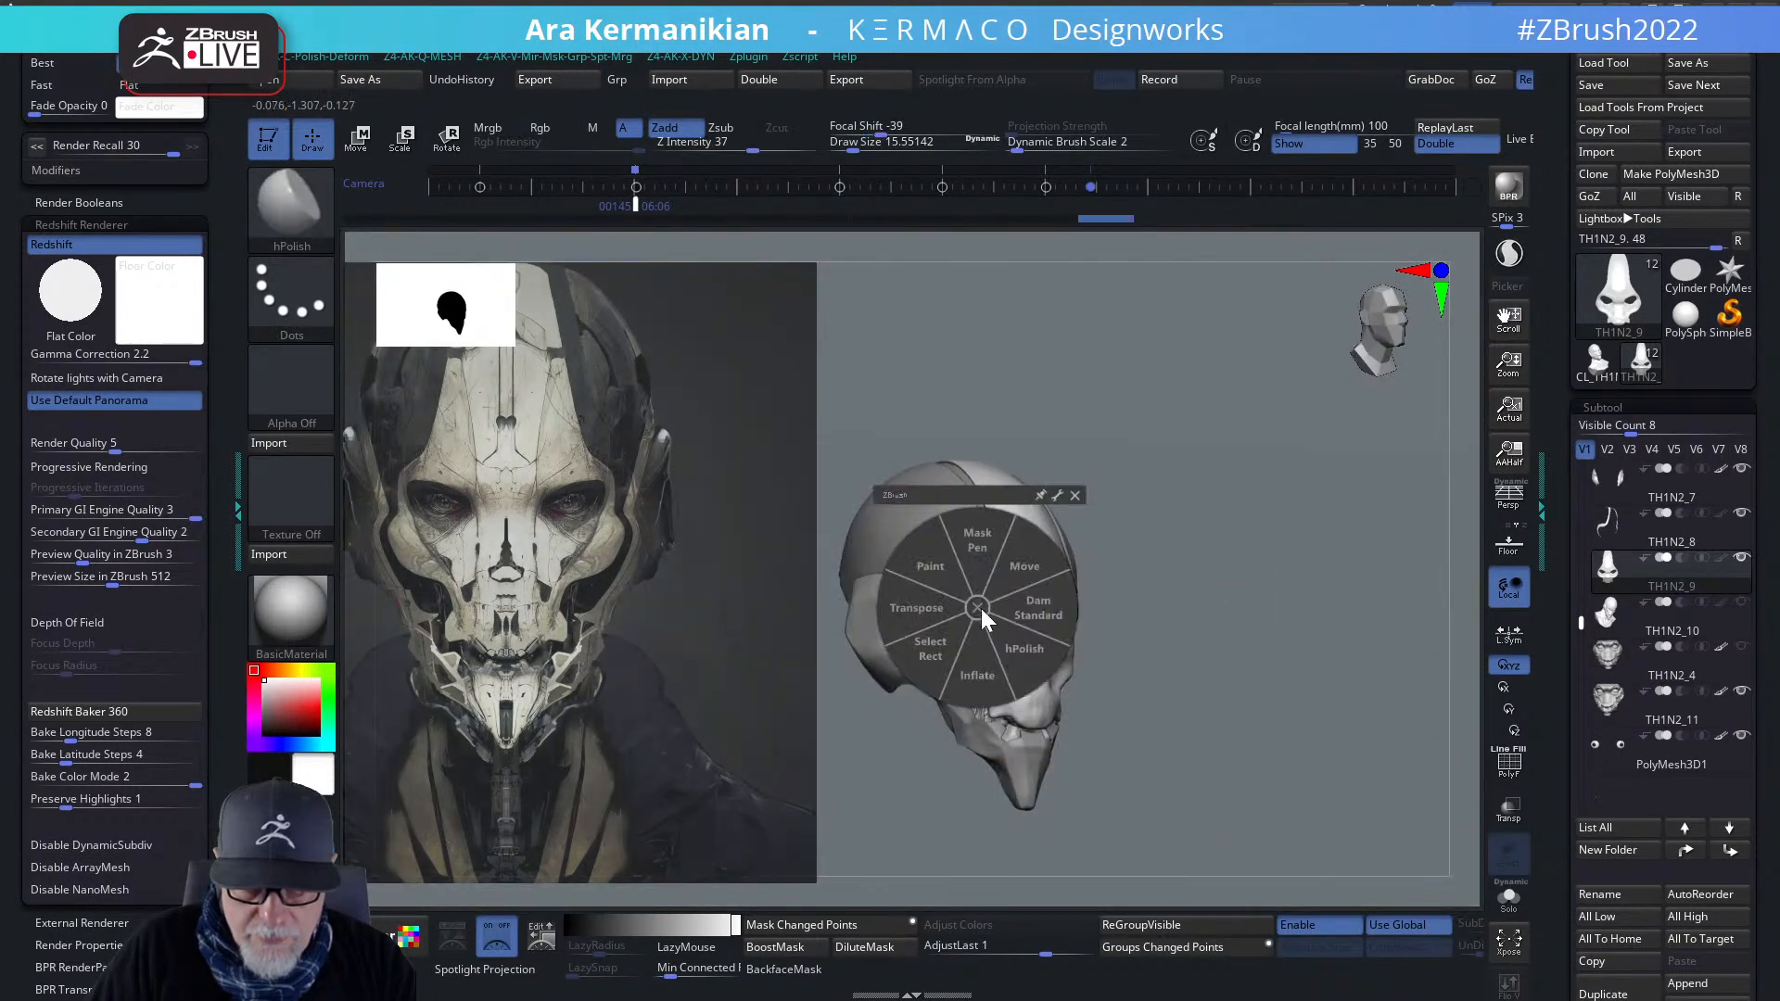
left_click(1033, 620)
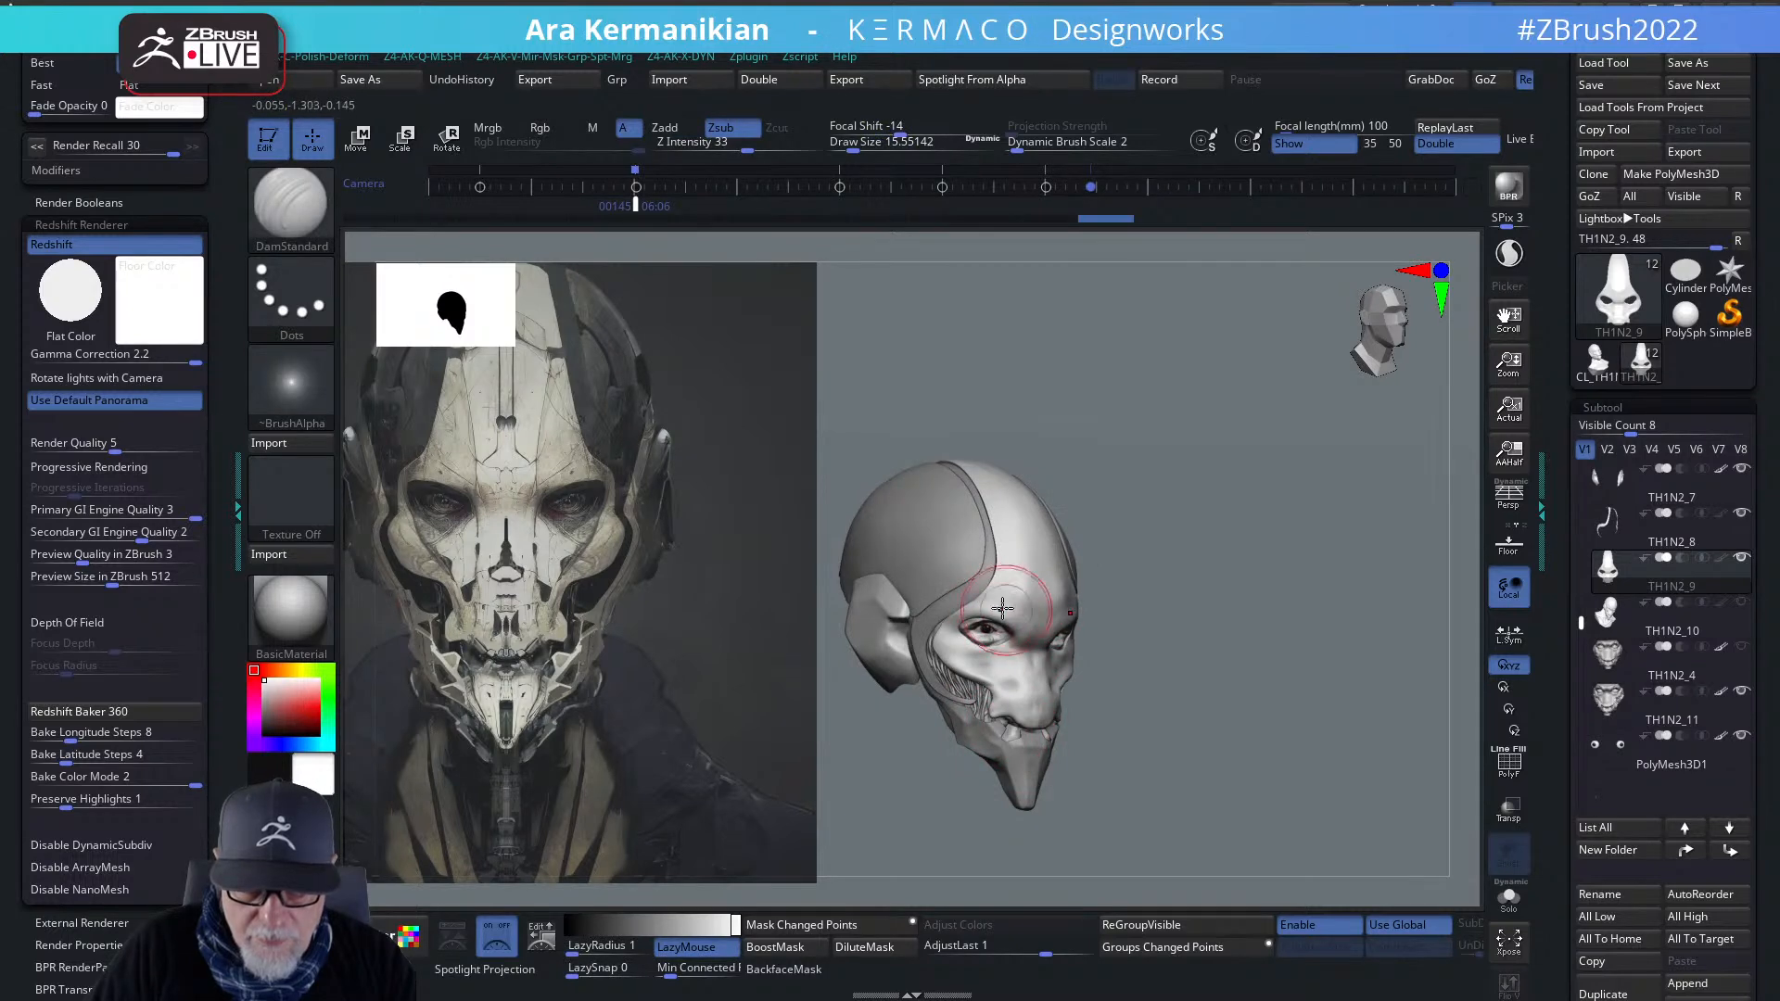
left_click_drag(1278, 666, 1233, 639, "shift")
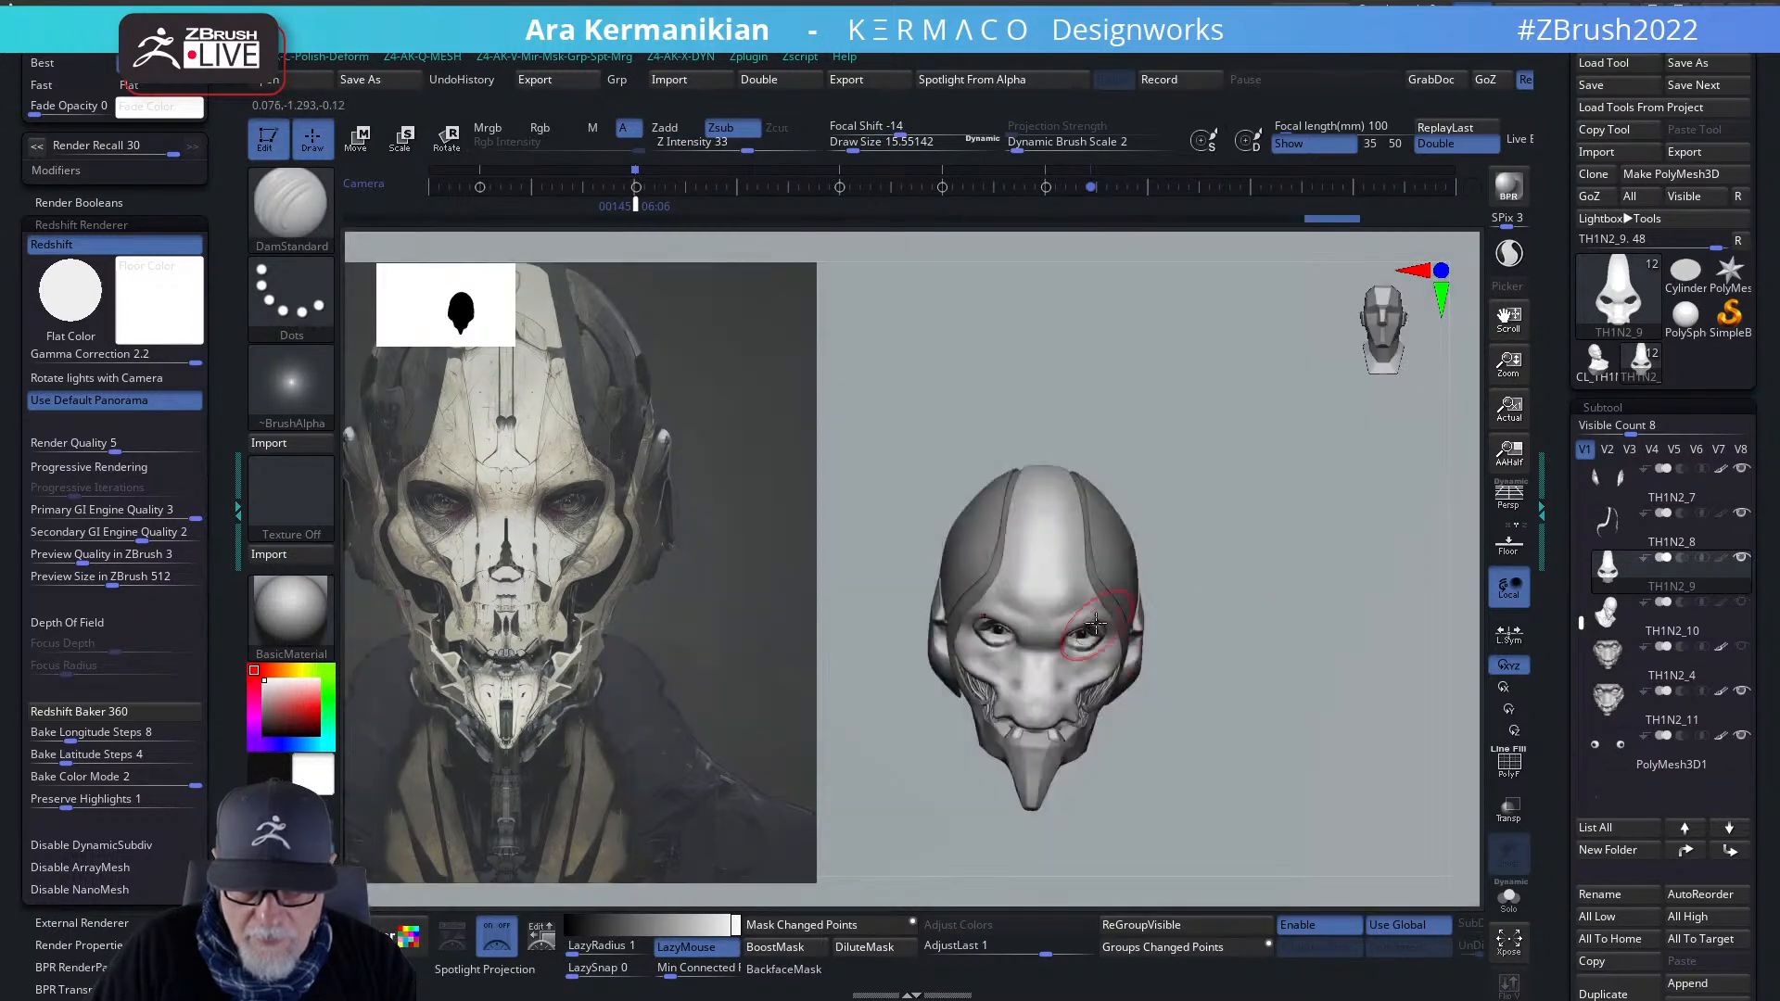
- Turn on the polypaint display for the face plate subtool TH1N2_9
left_click(1665, 668)
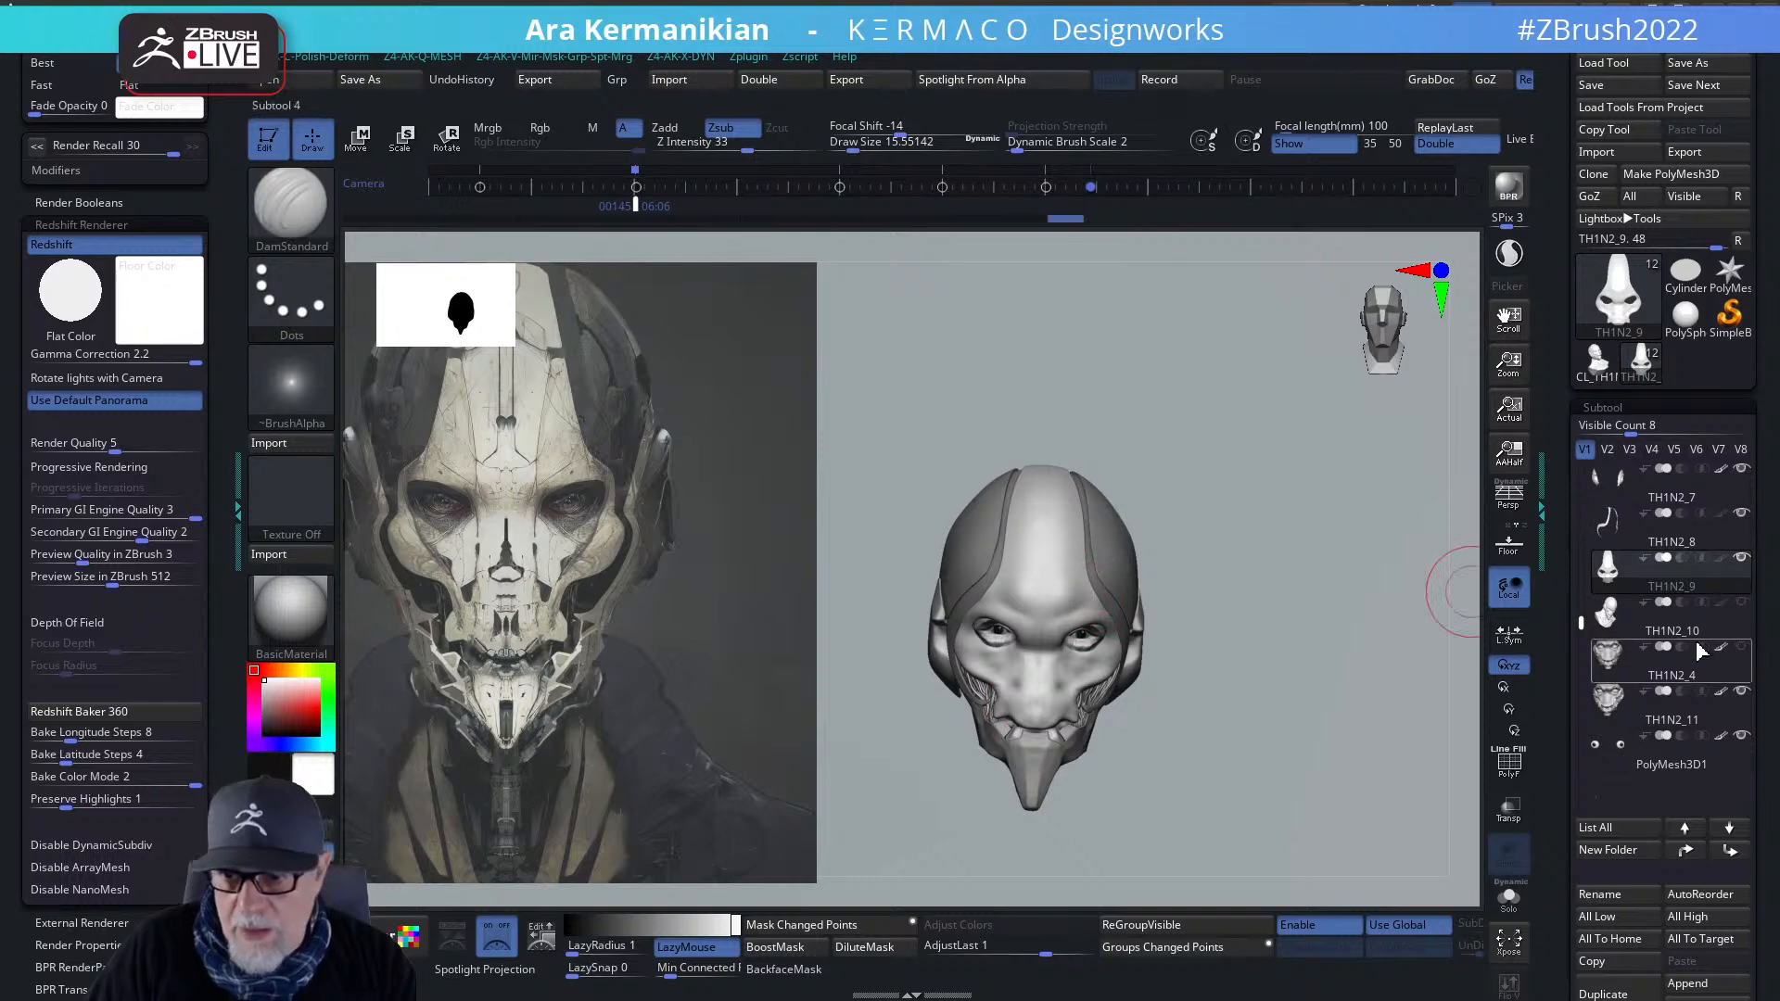
left_click(1721, 560)
mouse_move(1319, 584)
right_mouse_down("ctrl")
mouse_move(1326, 624)
mouse_move(1241, 587)
mouse_move(1363, 540)
mouse_move(1298, 550)
mouse_move(1351, 553)
right_mouse_up("ctrl")
key("q")
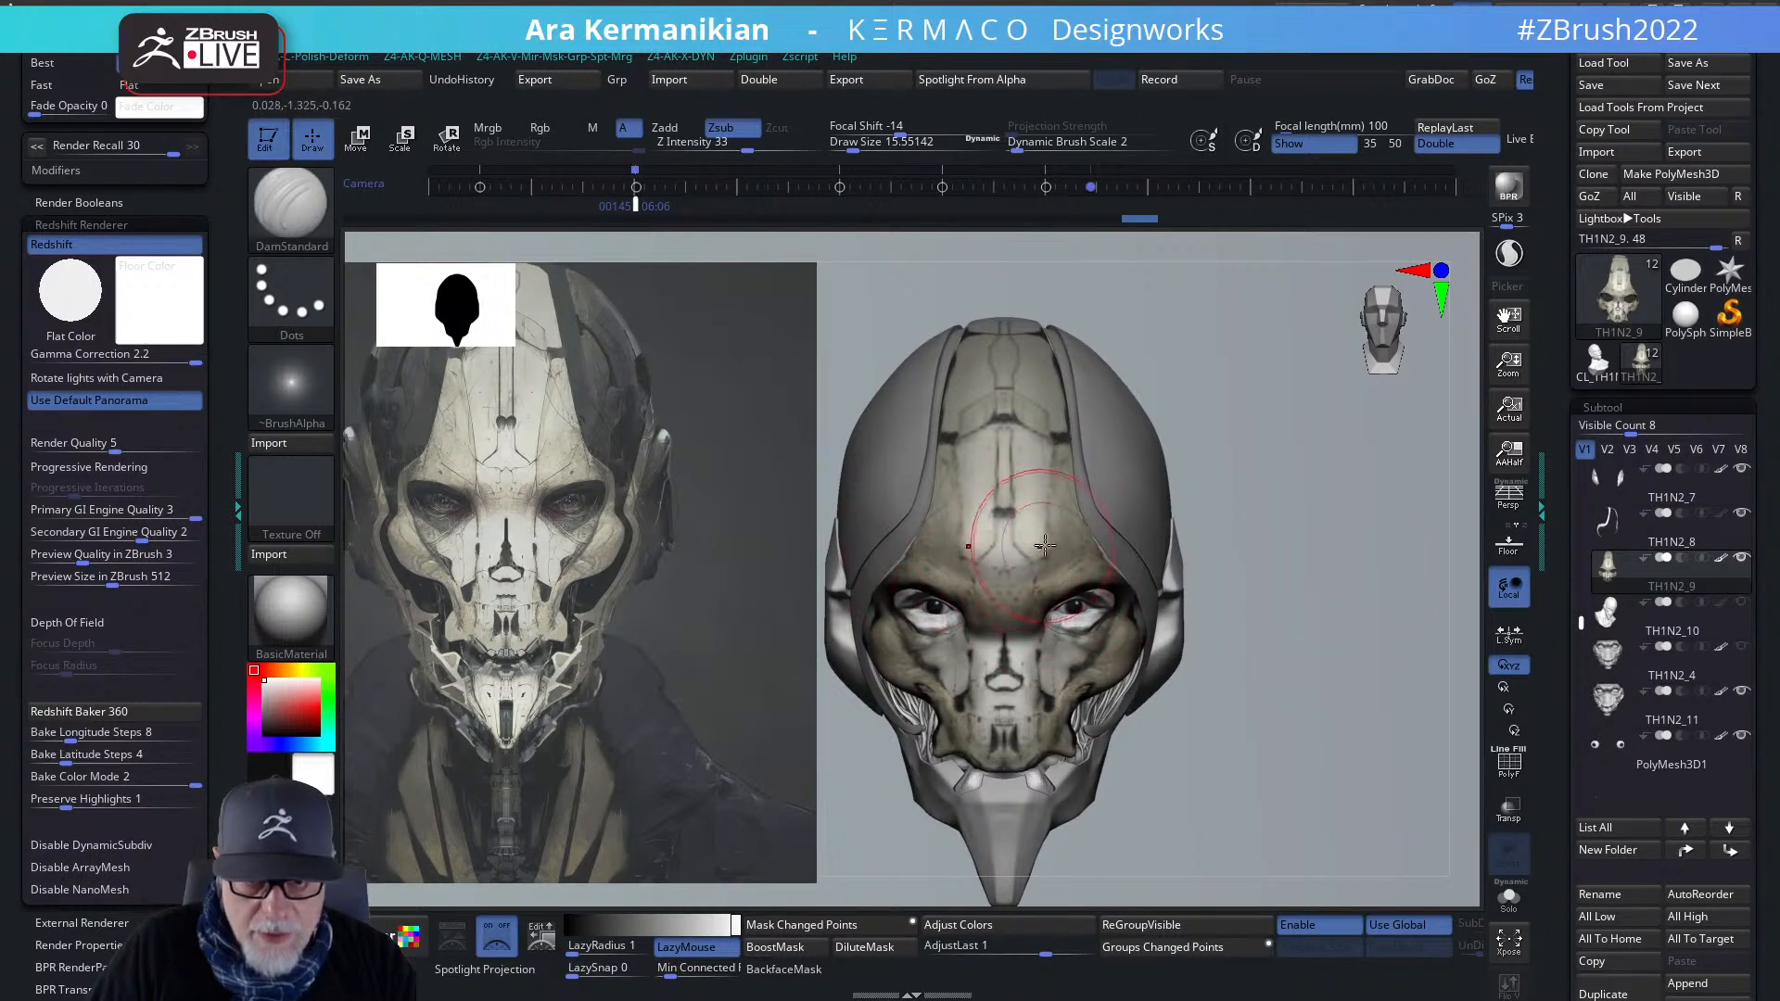
- Examine the painted panel lines and the forehead profile of the face plate from three-quarter and side views
key("s")
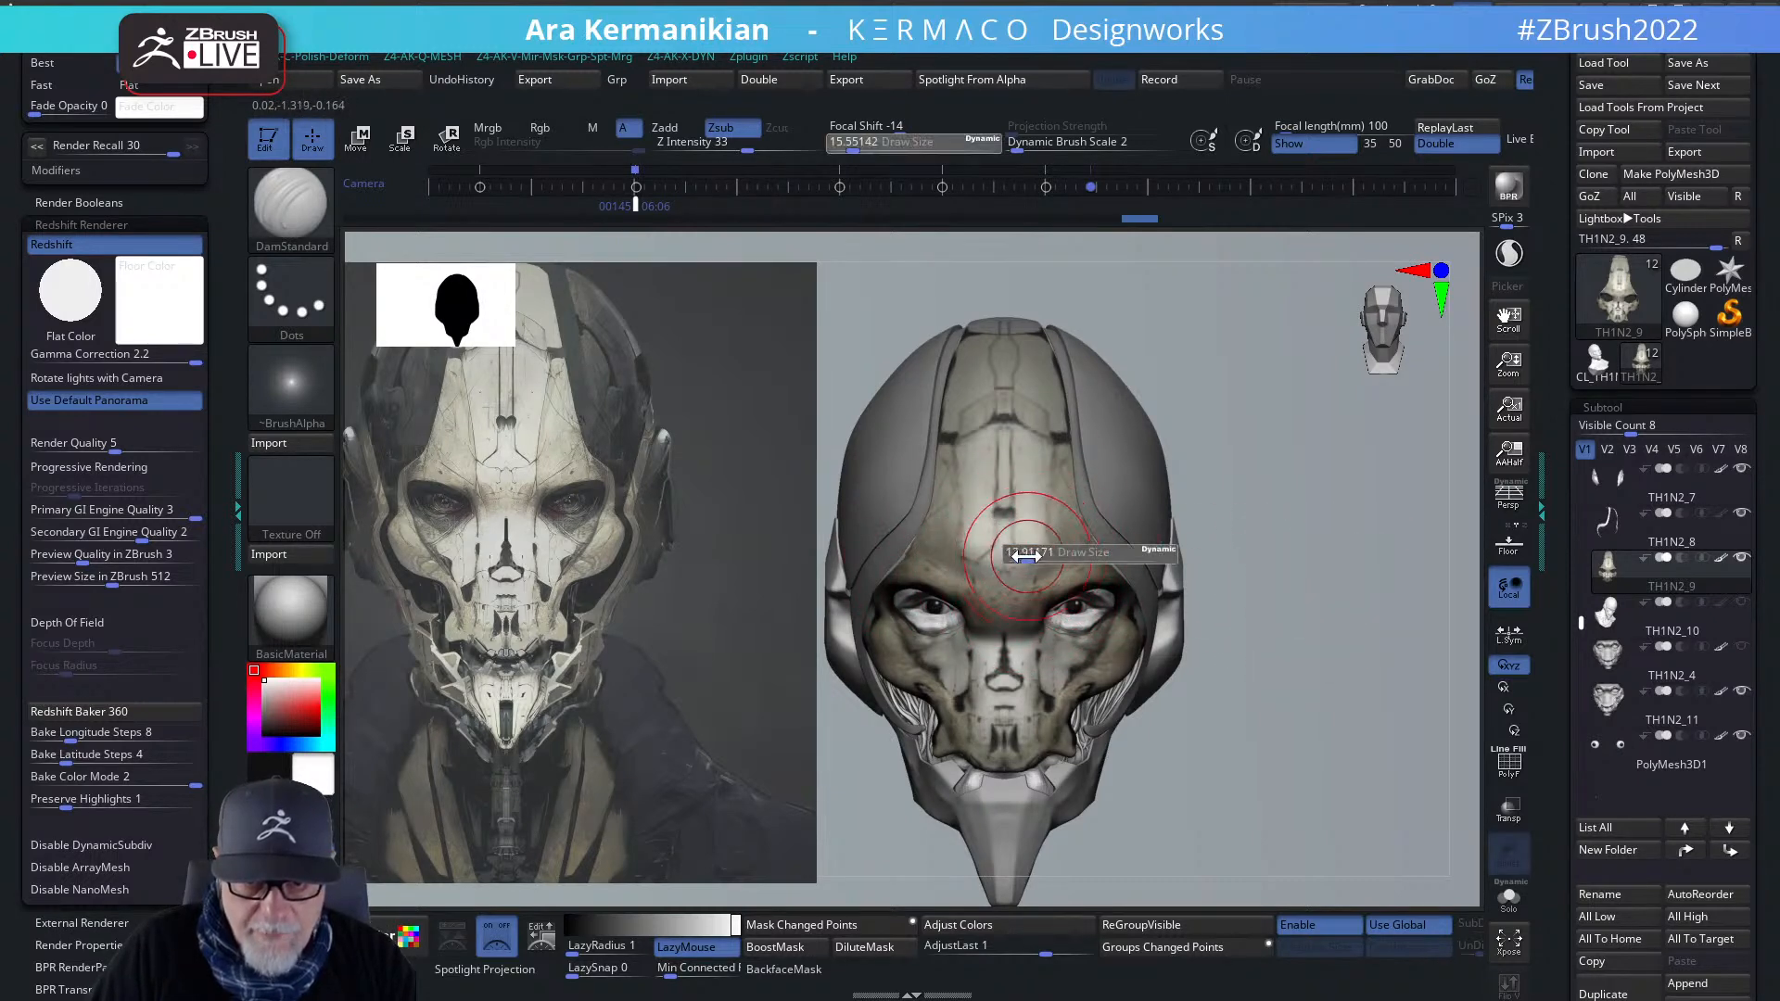
mouse_move(1323, 636)
left_mouse_down()
mouse_move(1362, 576)
mouse_move(1315, 663)
mouse_move(1024, 551)
left_mouse_up()
key("s")
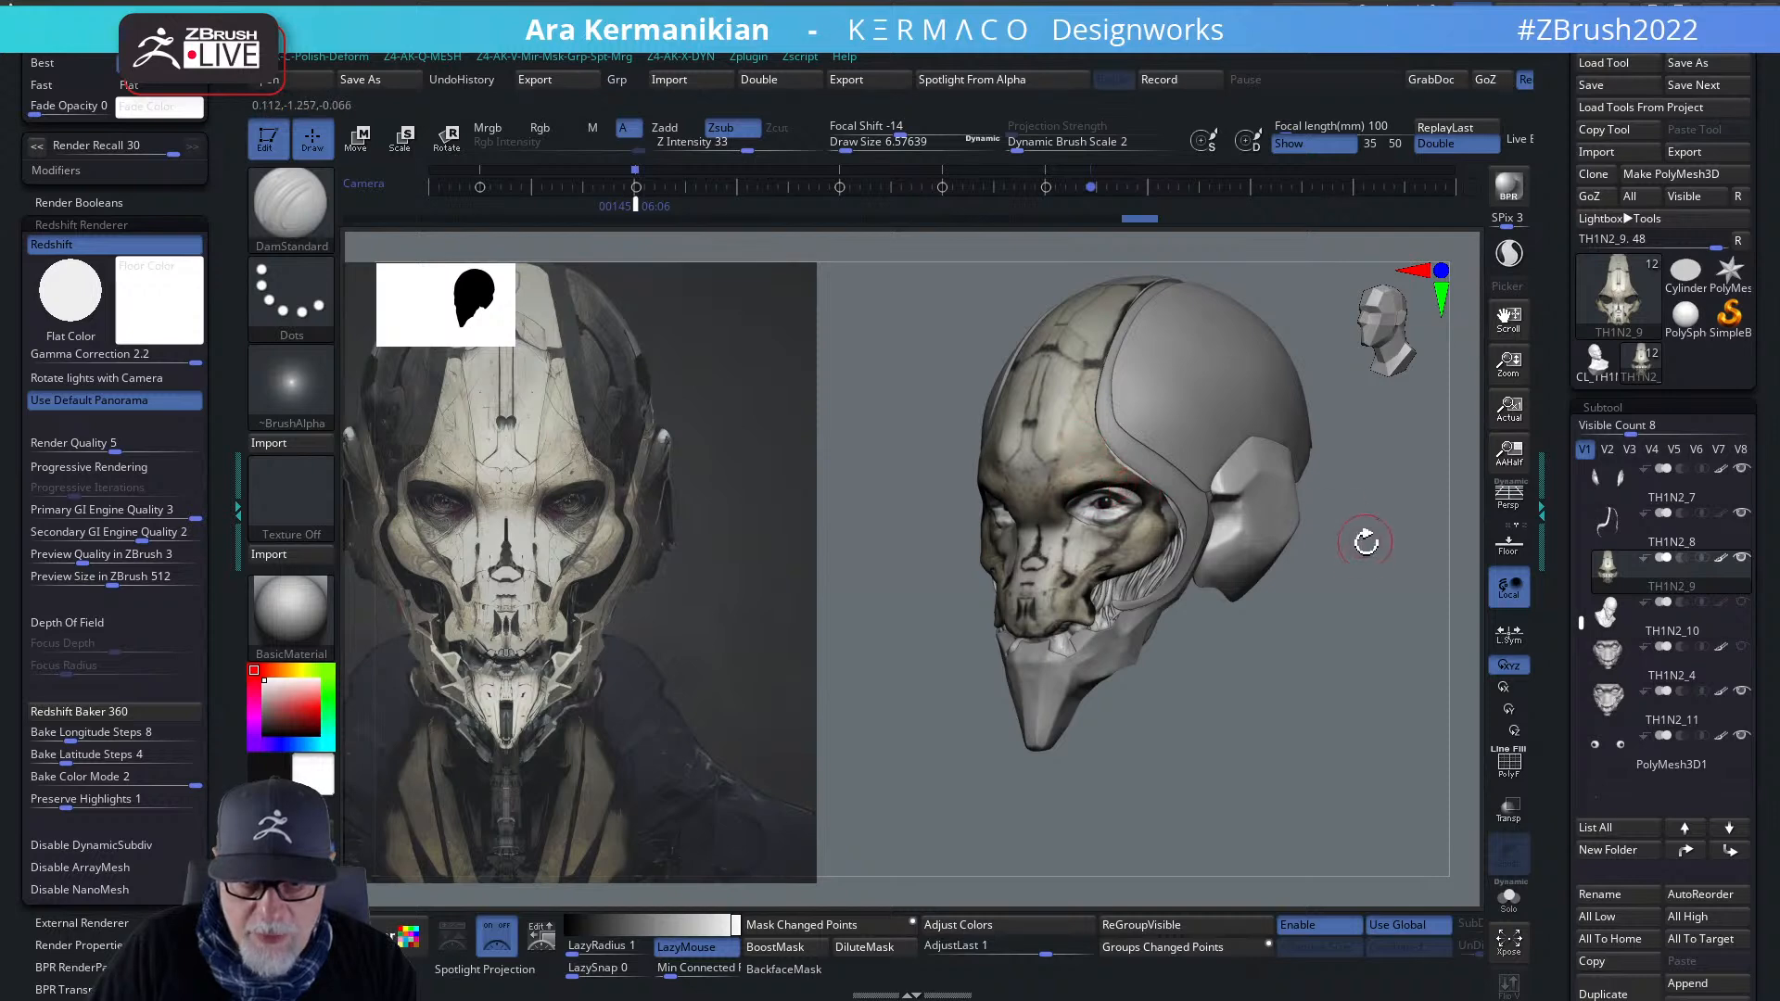
left_click_drag(1364, 533, 1390, 556, "shift")
mouse_move(1233, 578)
left_mouse_down()
mouse_move(1338, 599)
mouse_move(1221, 596)
mouse_move(1343, 595)
mouse_move(1249, 605)
left_mouse_up()
left_click_drag(949, 504, 991, 603, "alt")
- Adjust the face plate's forehead edge in side view with the Move brush at draw size about 15.6, and select subtool TH1N2_8
key("s")
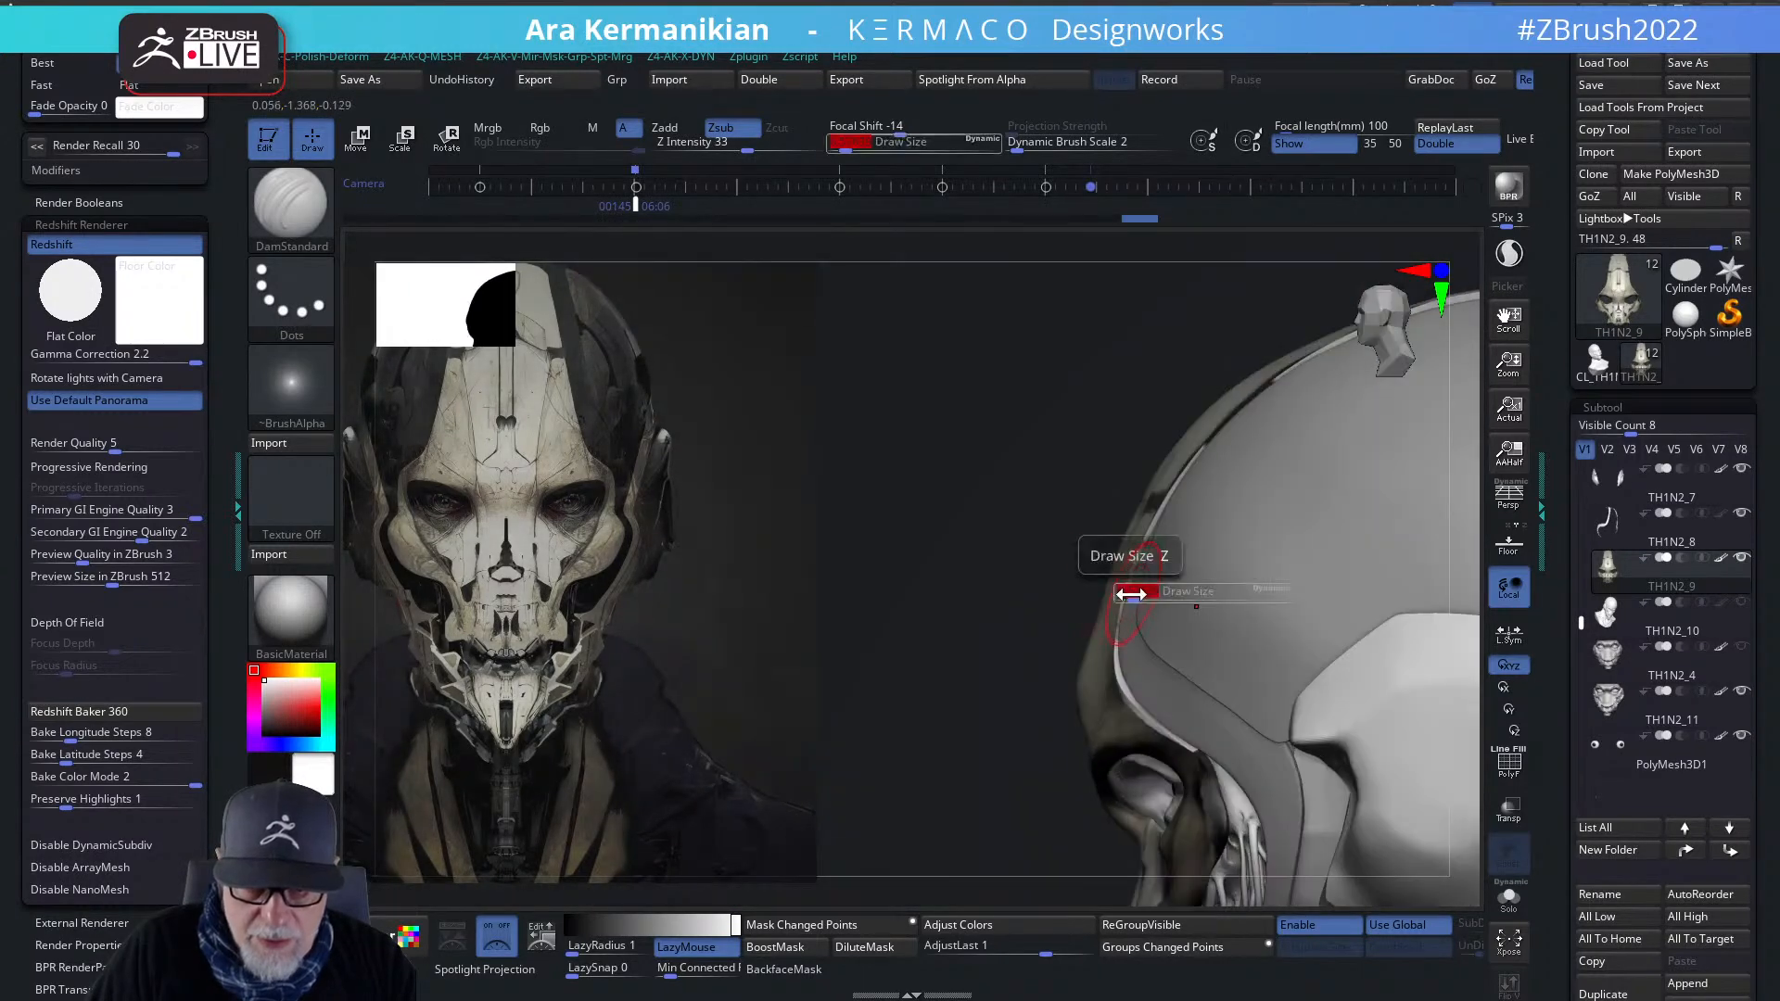
left_click_drag(1133, 596, 1139, 596)
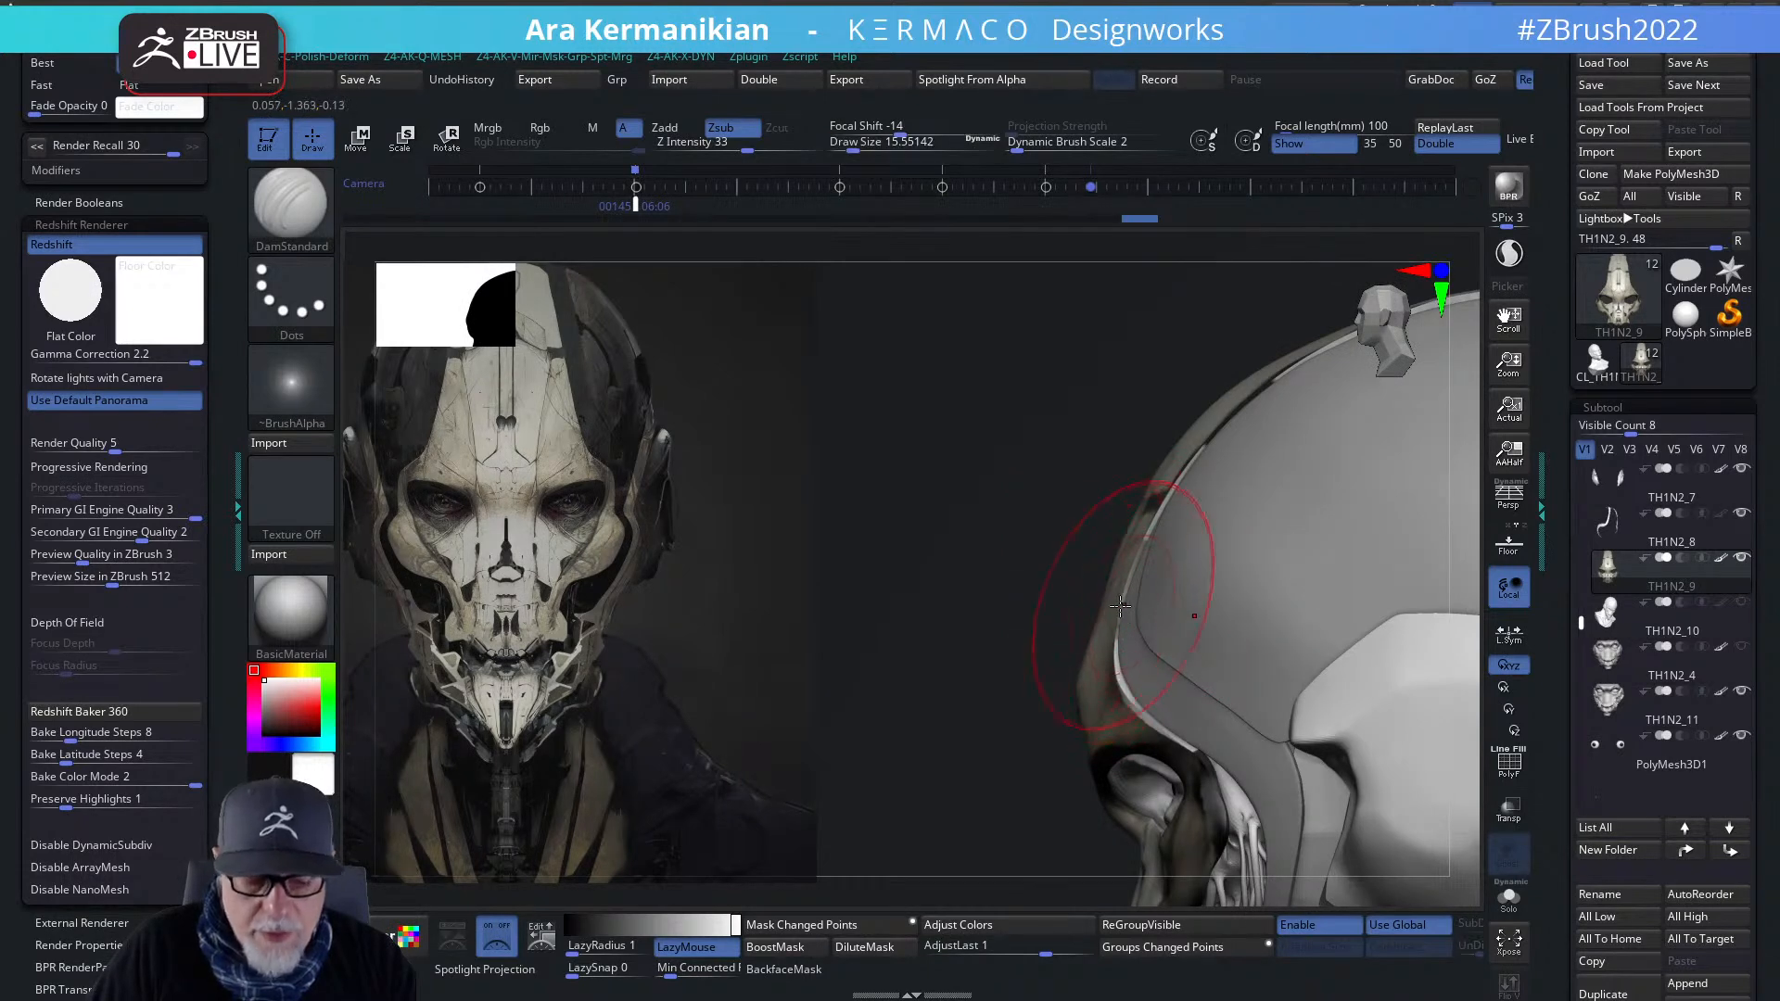
key("b")
key("m")
key("v")
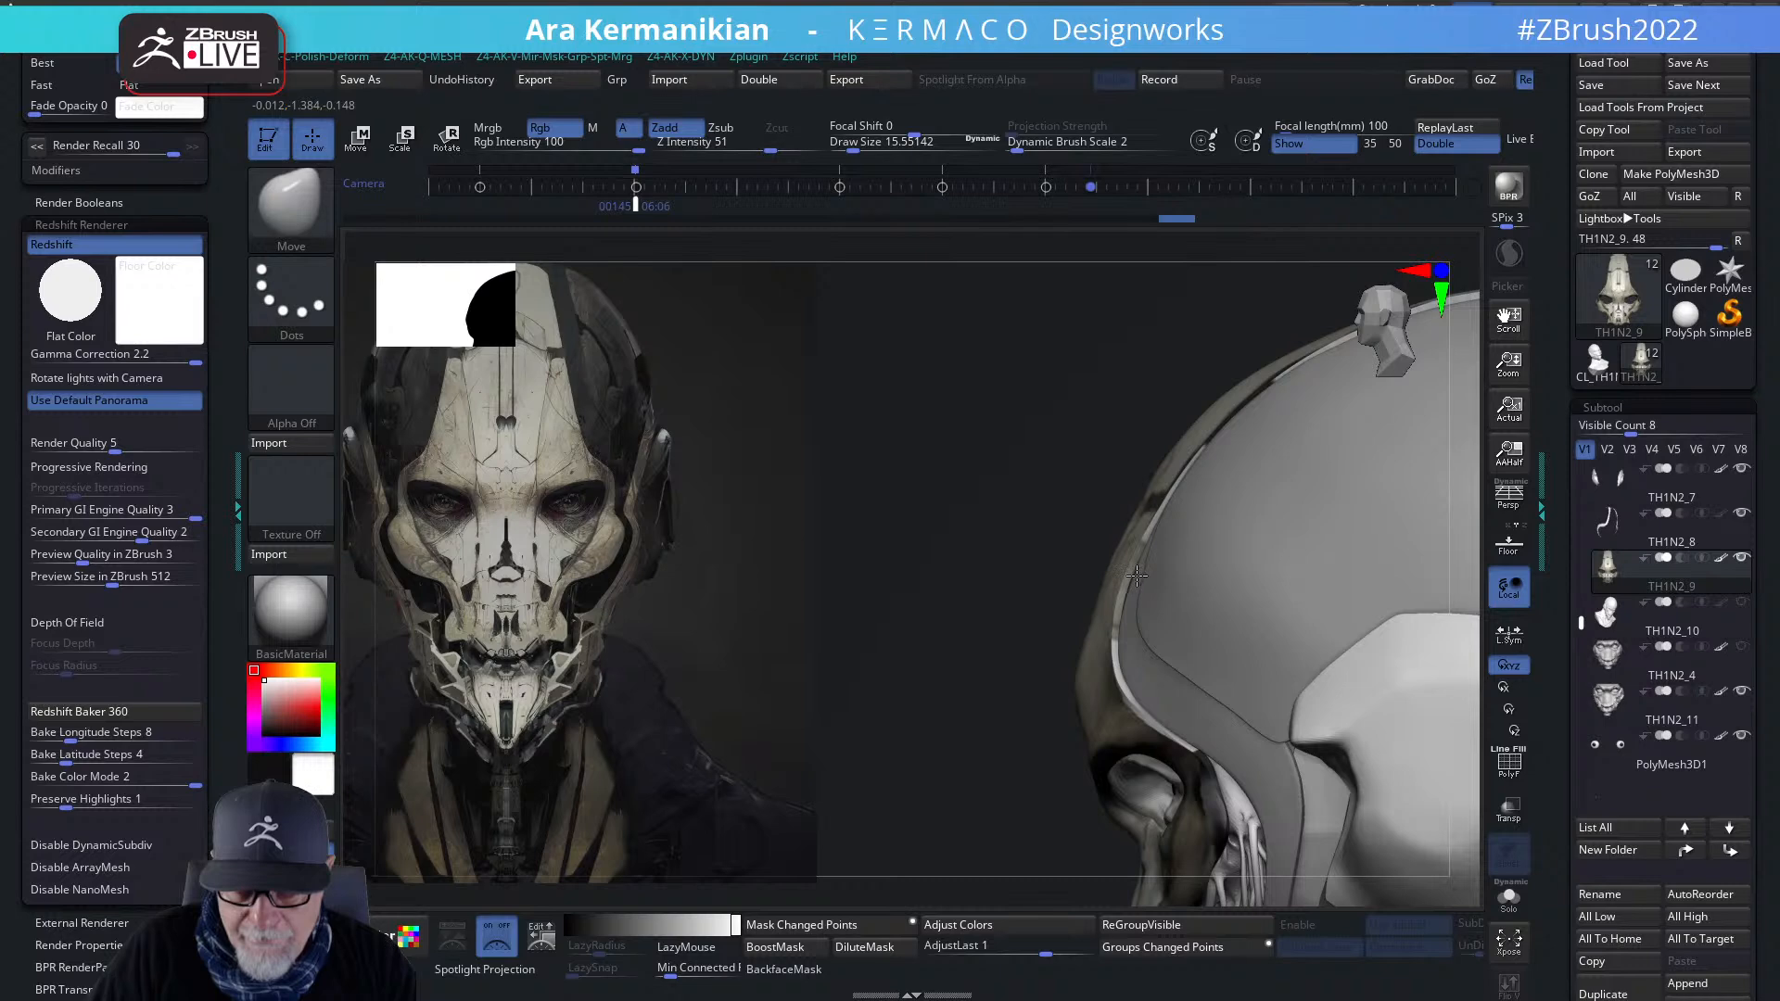
mouse_move(1138, 583)
left_mouse_down()
mouse_move(1076, 595)
mouse_move(1025, 556)
mouse_move(1412, 512)
mouse_move(1363, 528)
left_mouse_up()
key("f")
left_click(1661, 538)
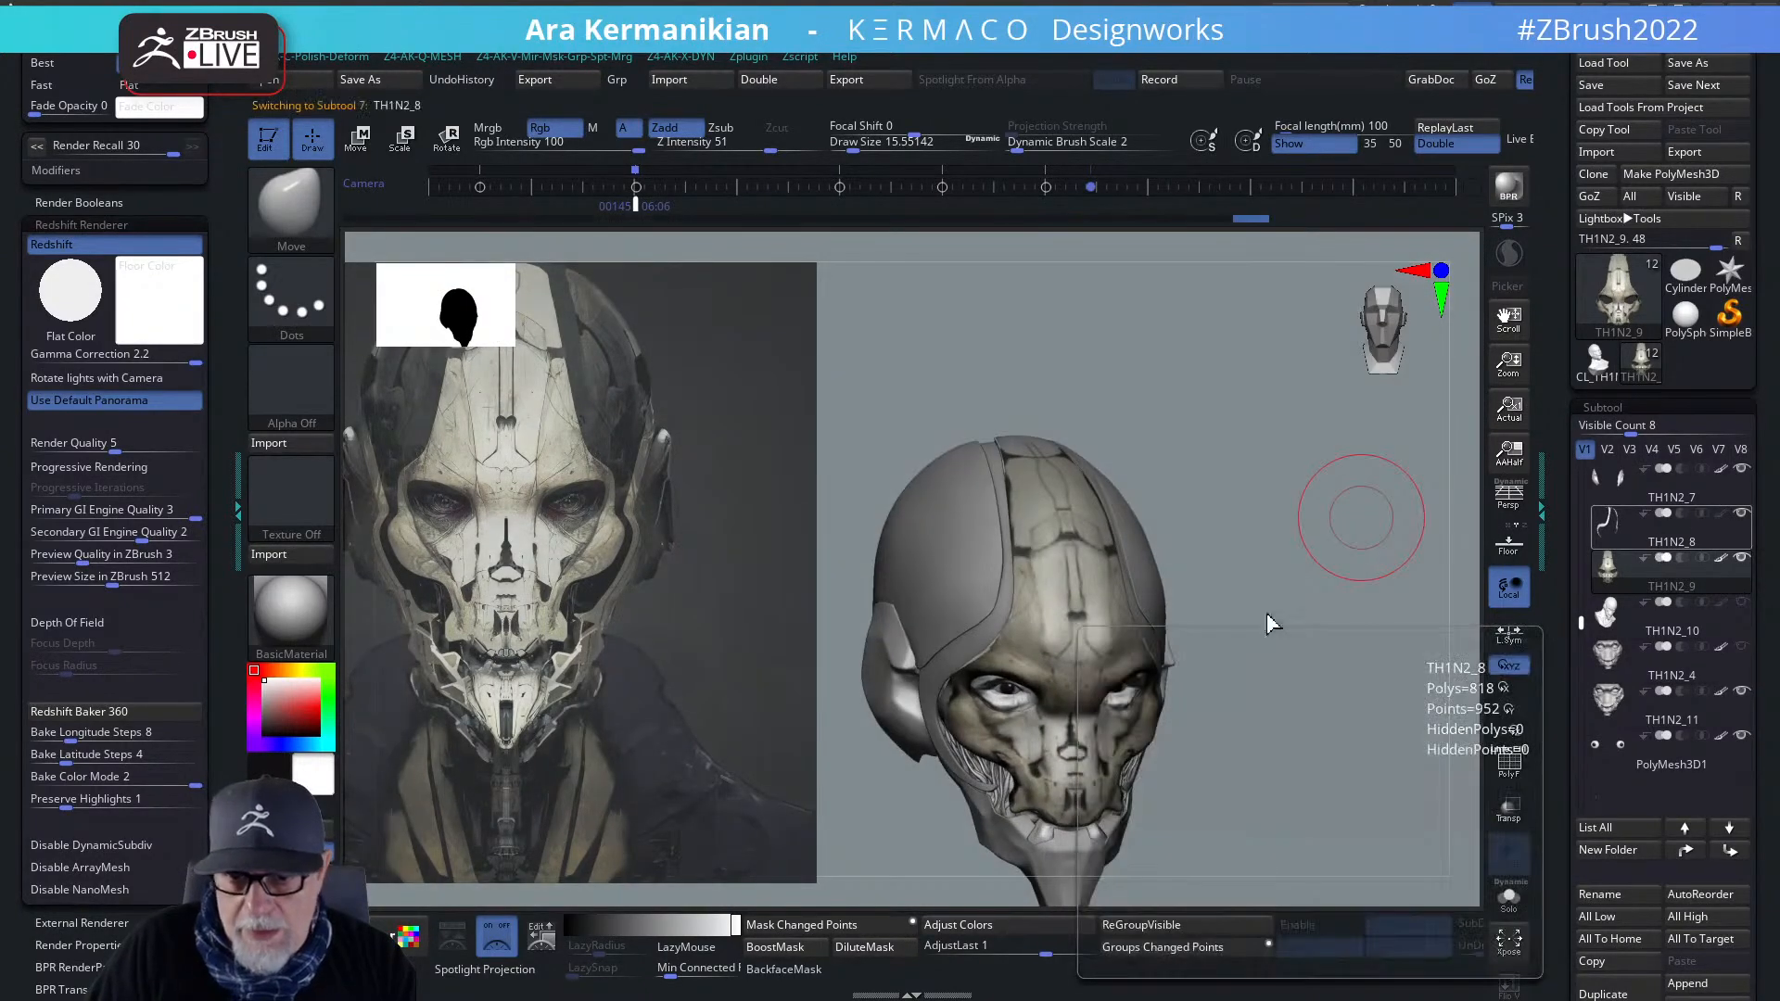
- Adjust the dynamic subdivision thickness of strip subtool TH1N2_8 and check the strips from the front
key("ctrl+q")
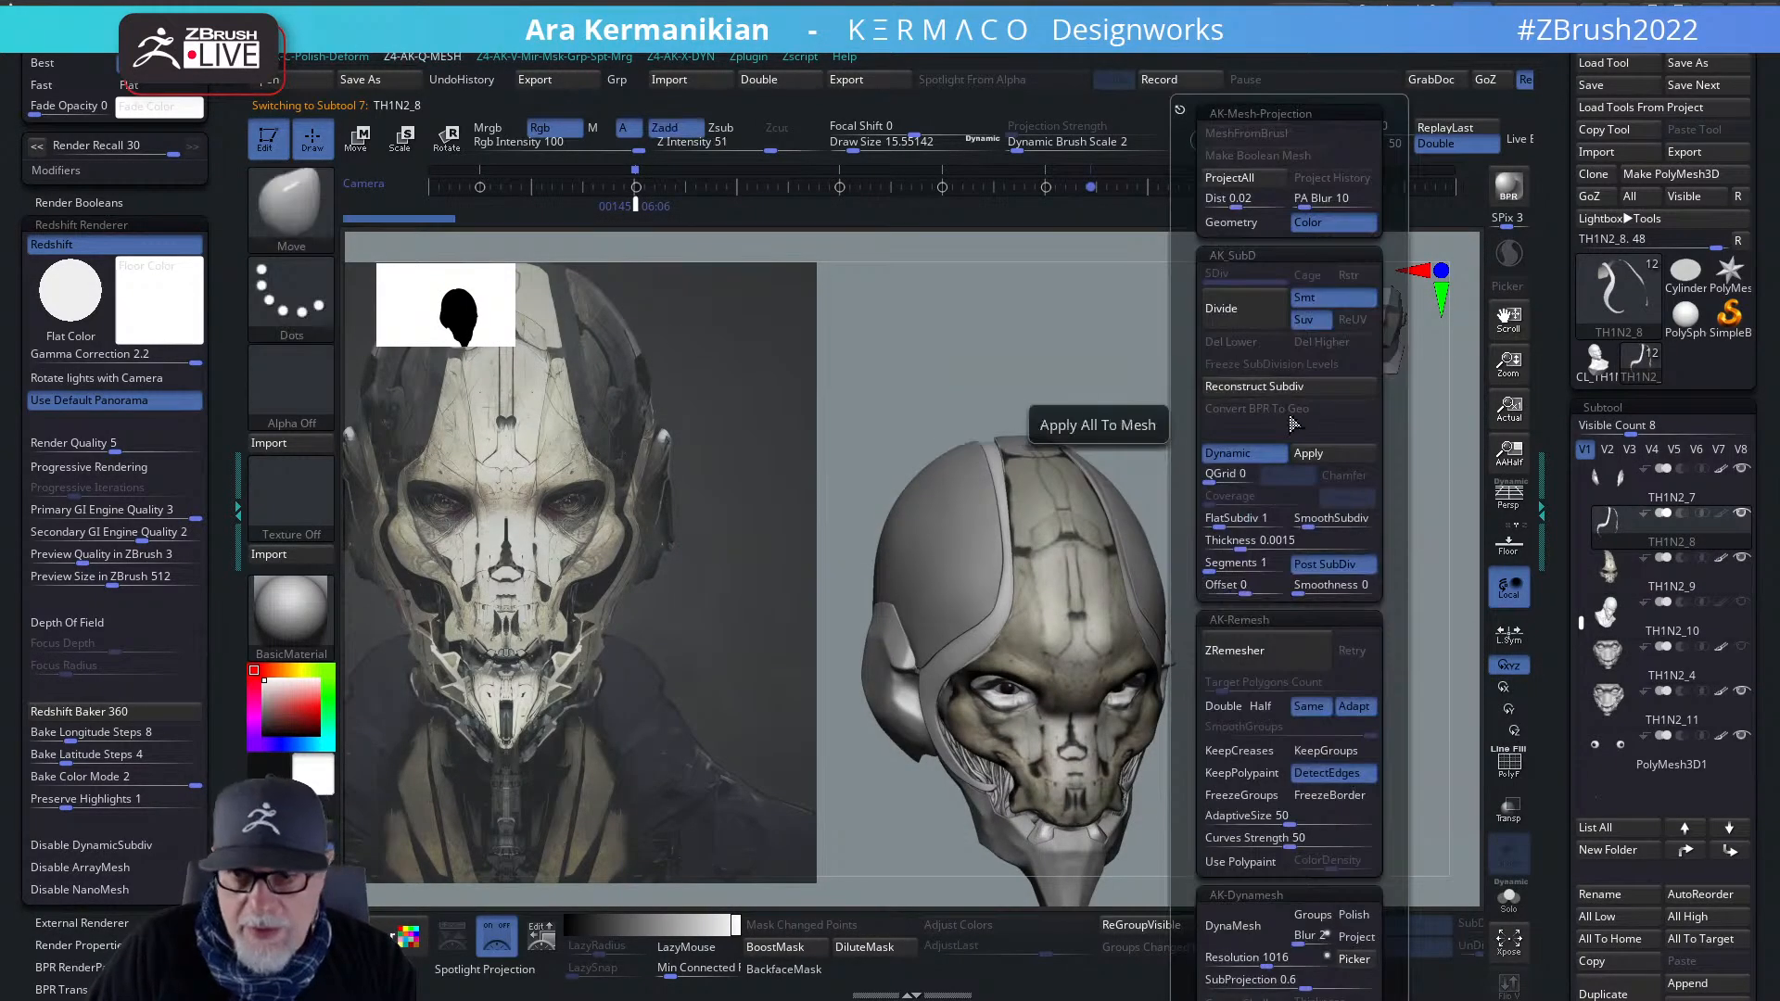
left_click(1298, 545)
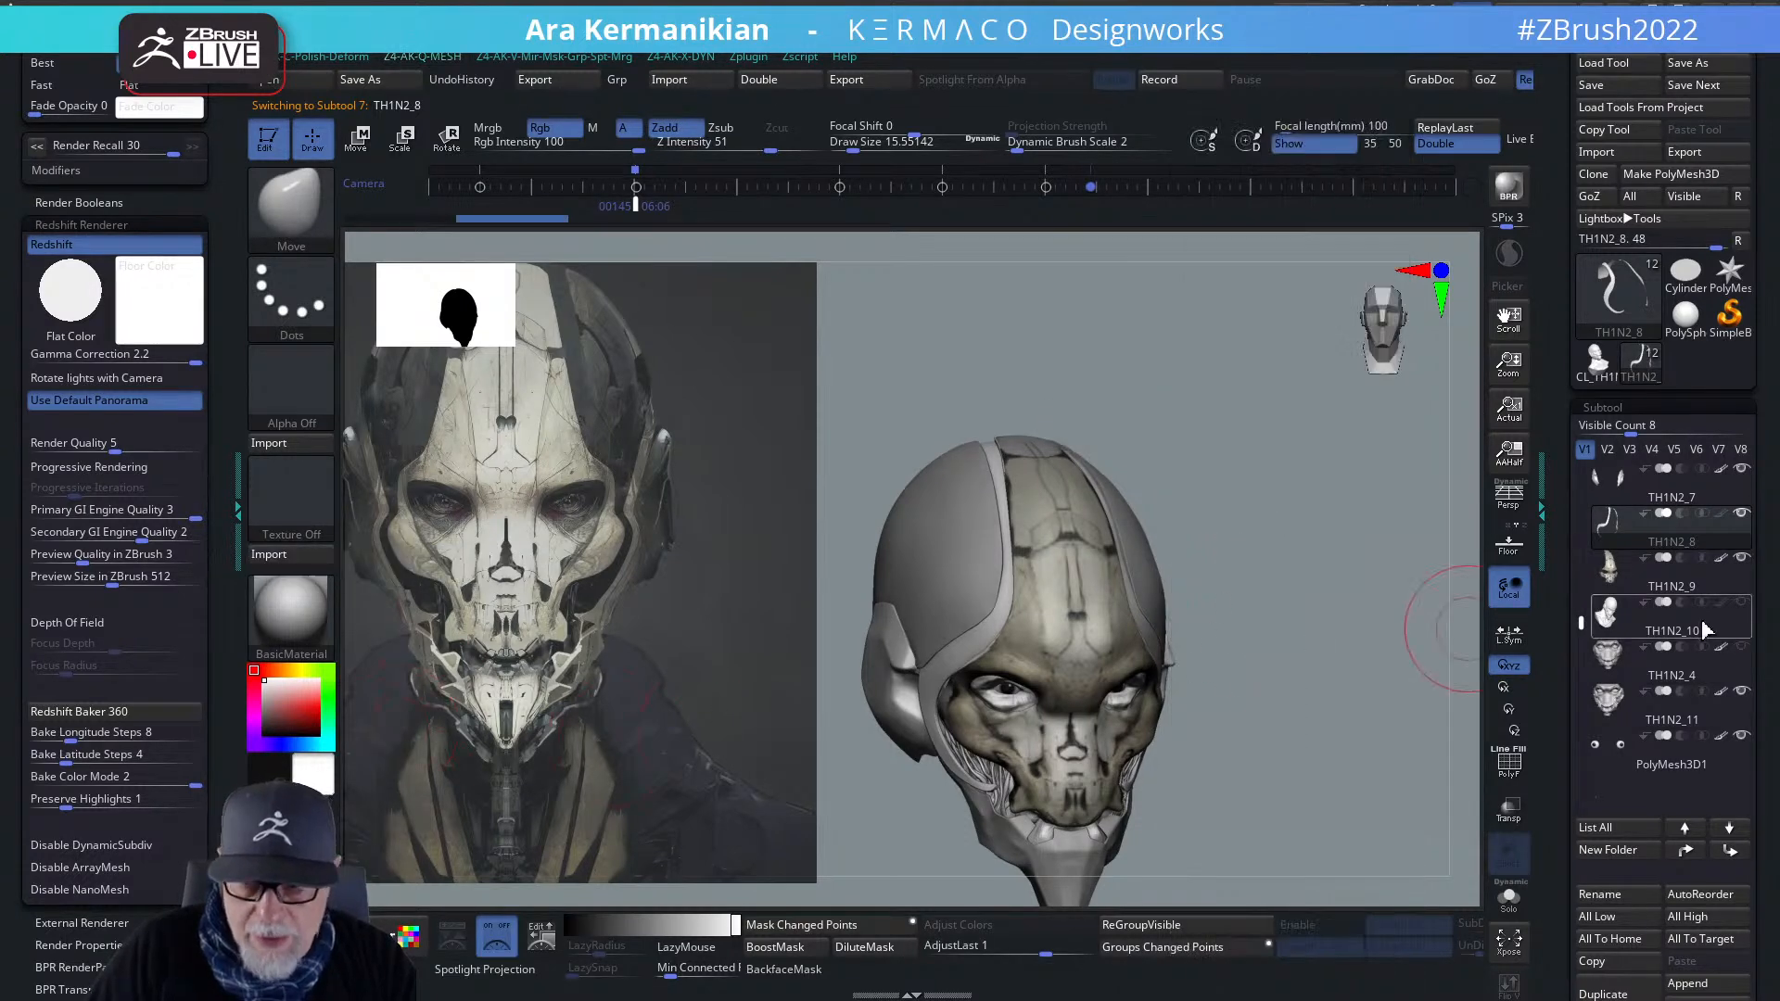
left_click_drag(1343, 709, 1205, 695)
left_click_drag(898, 708, 1112, 690)
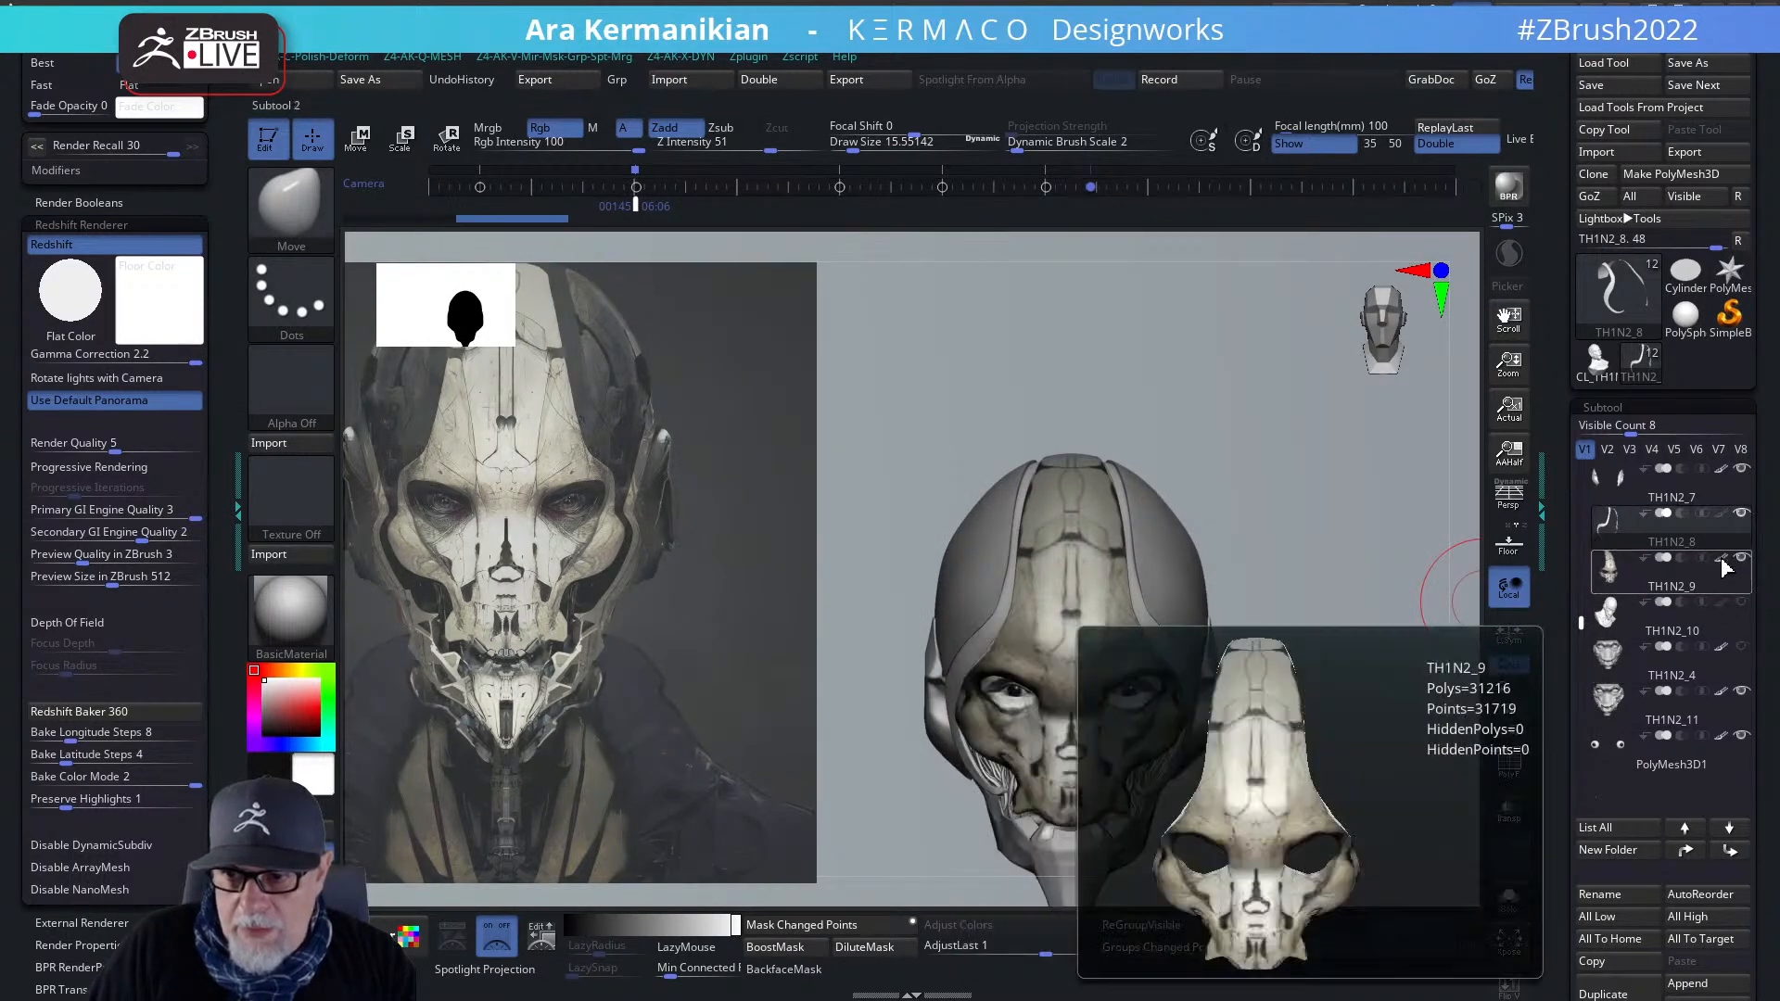
- Compare the face plate TH1N2_9 with and without its polypaint, leaving the paint displayed in front view
left_click(1722, 558)
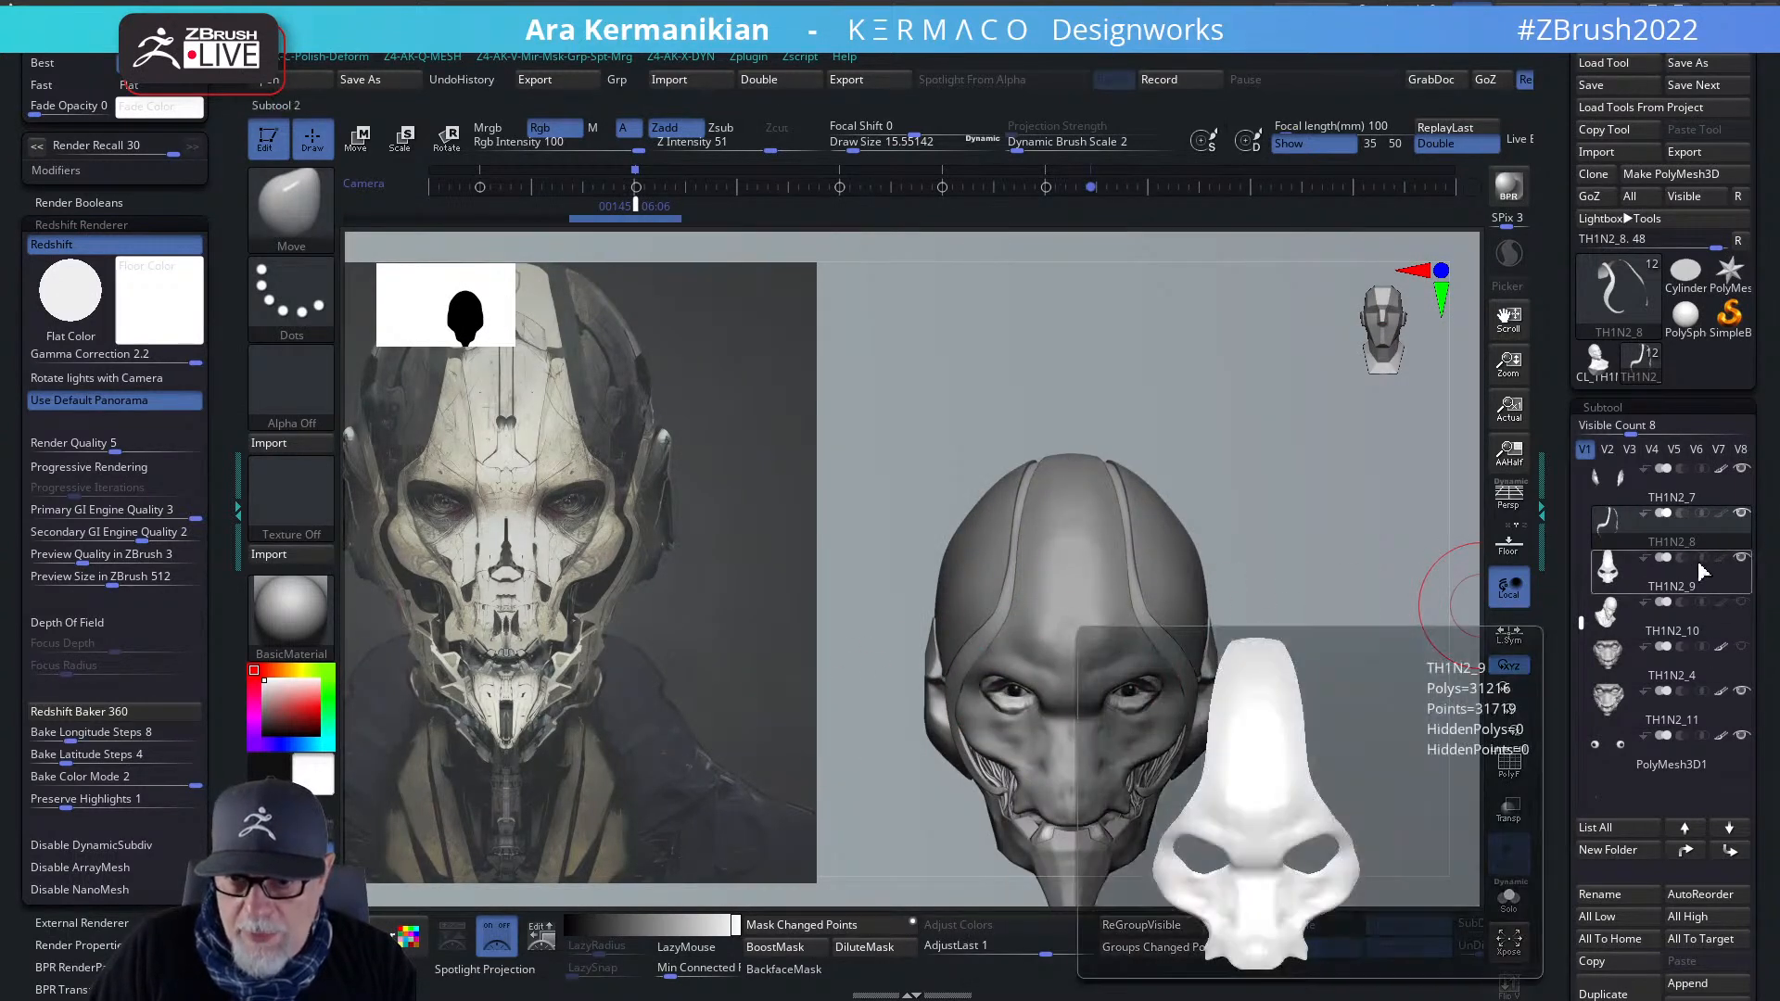
left_click(1720, 557)
left_click(1711, 540)
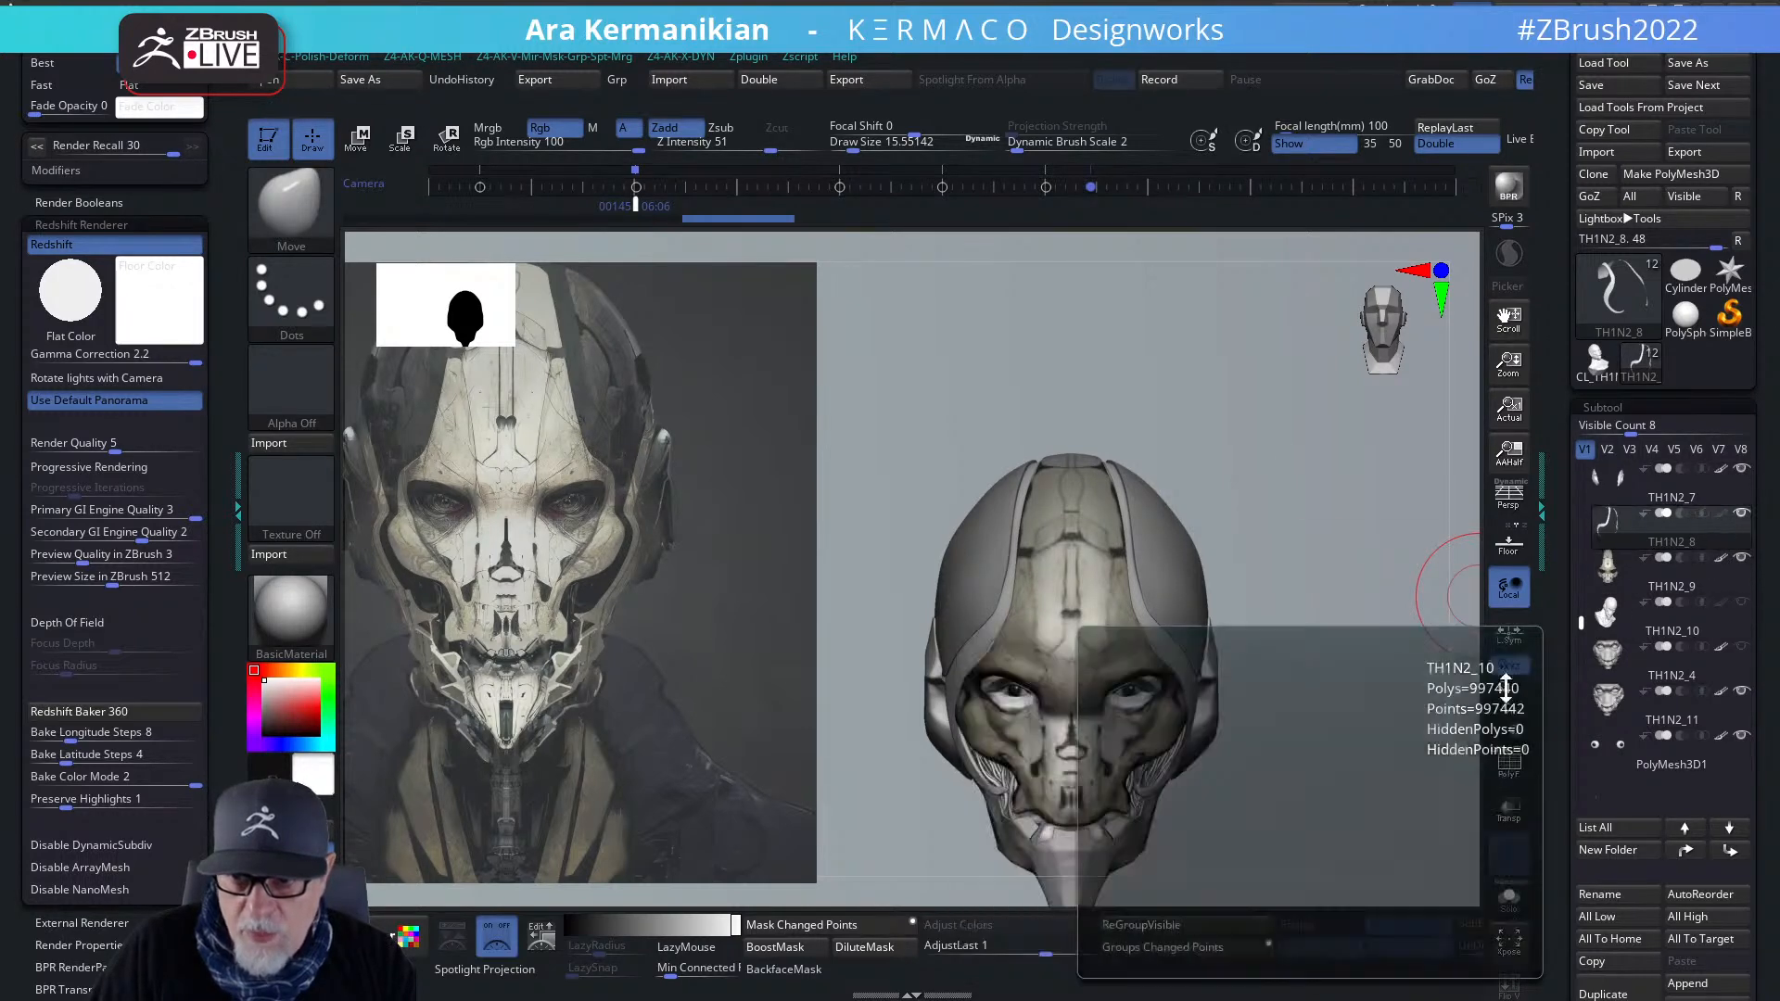
left_click_drag(1338, 648, 1331, 546, "alt")
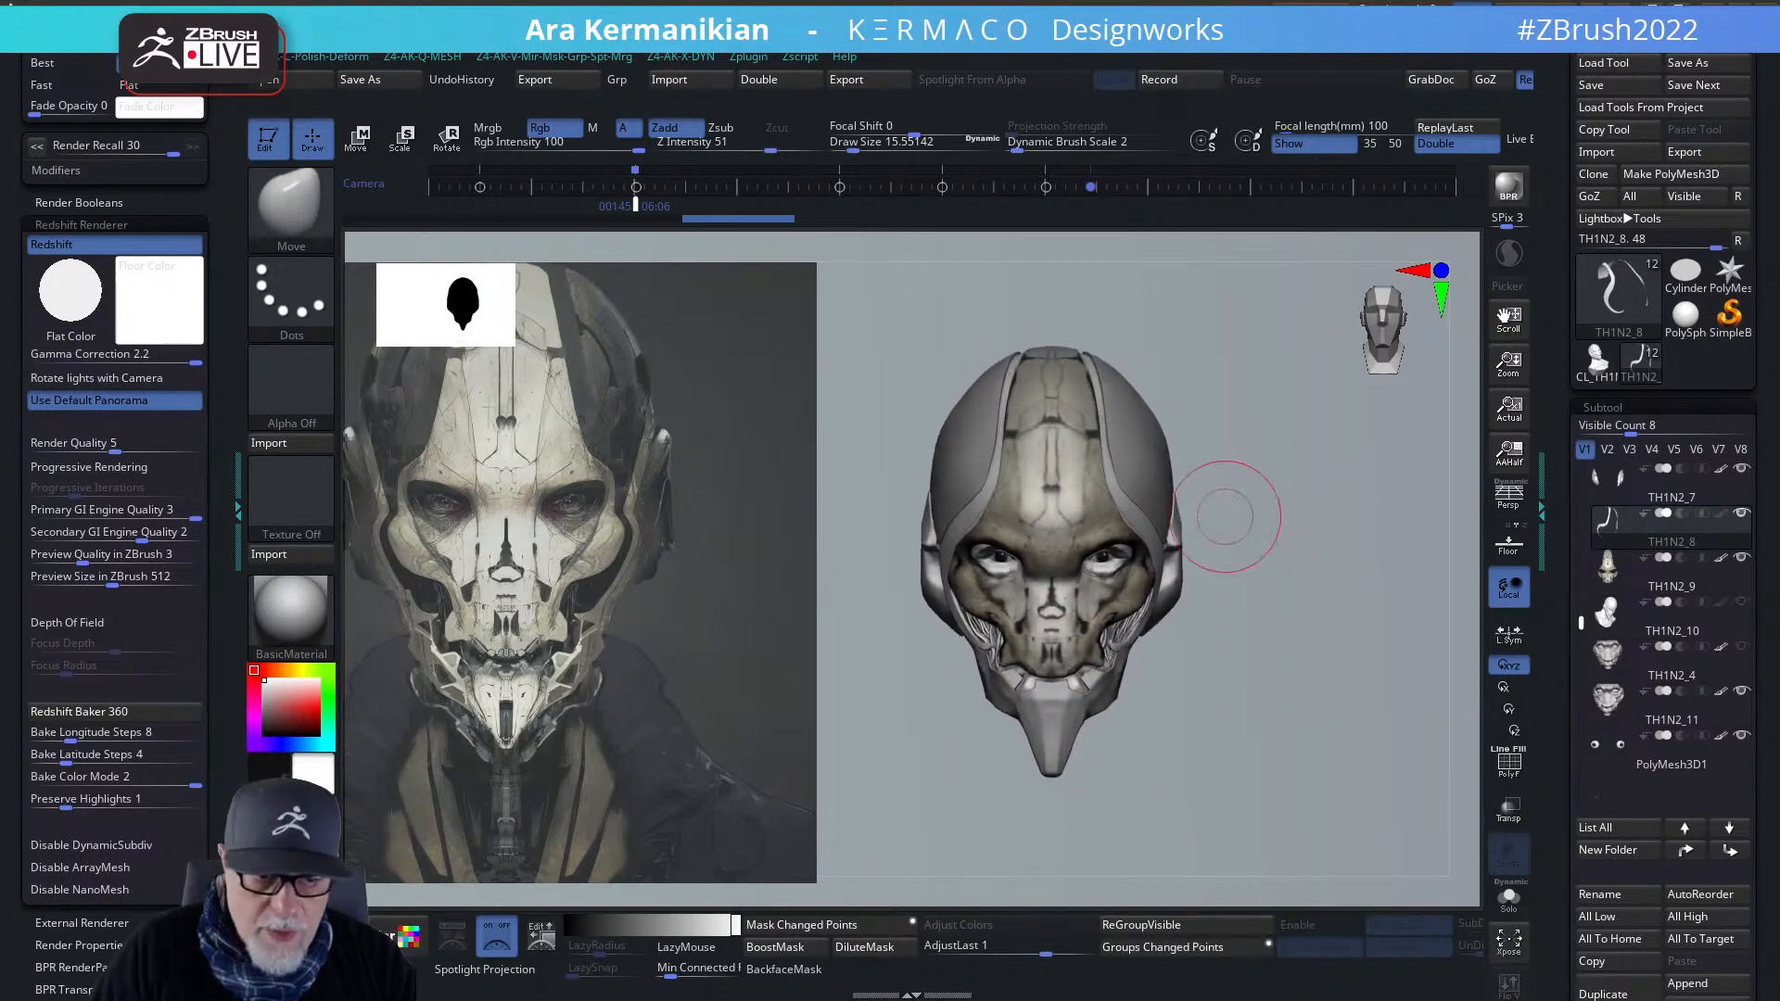
- Change the main colour to a warm taupe for the unpainted parts, and lighten it to beige with face plate TH1N2_9 selected
left_click(266, 701)
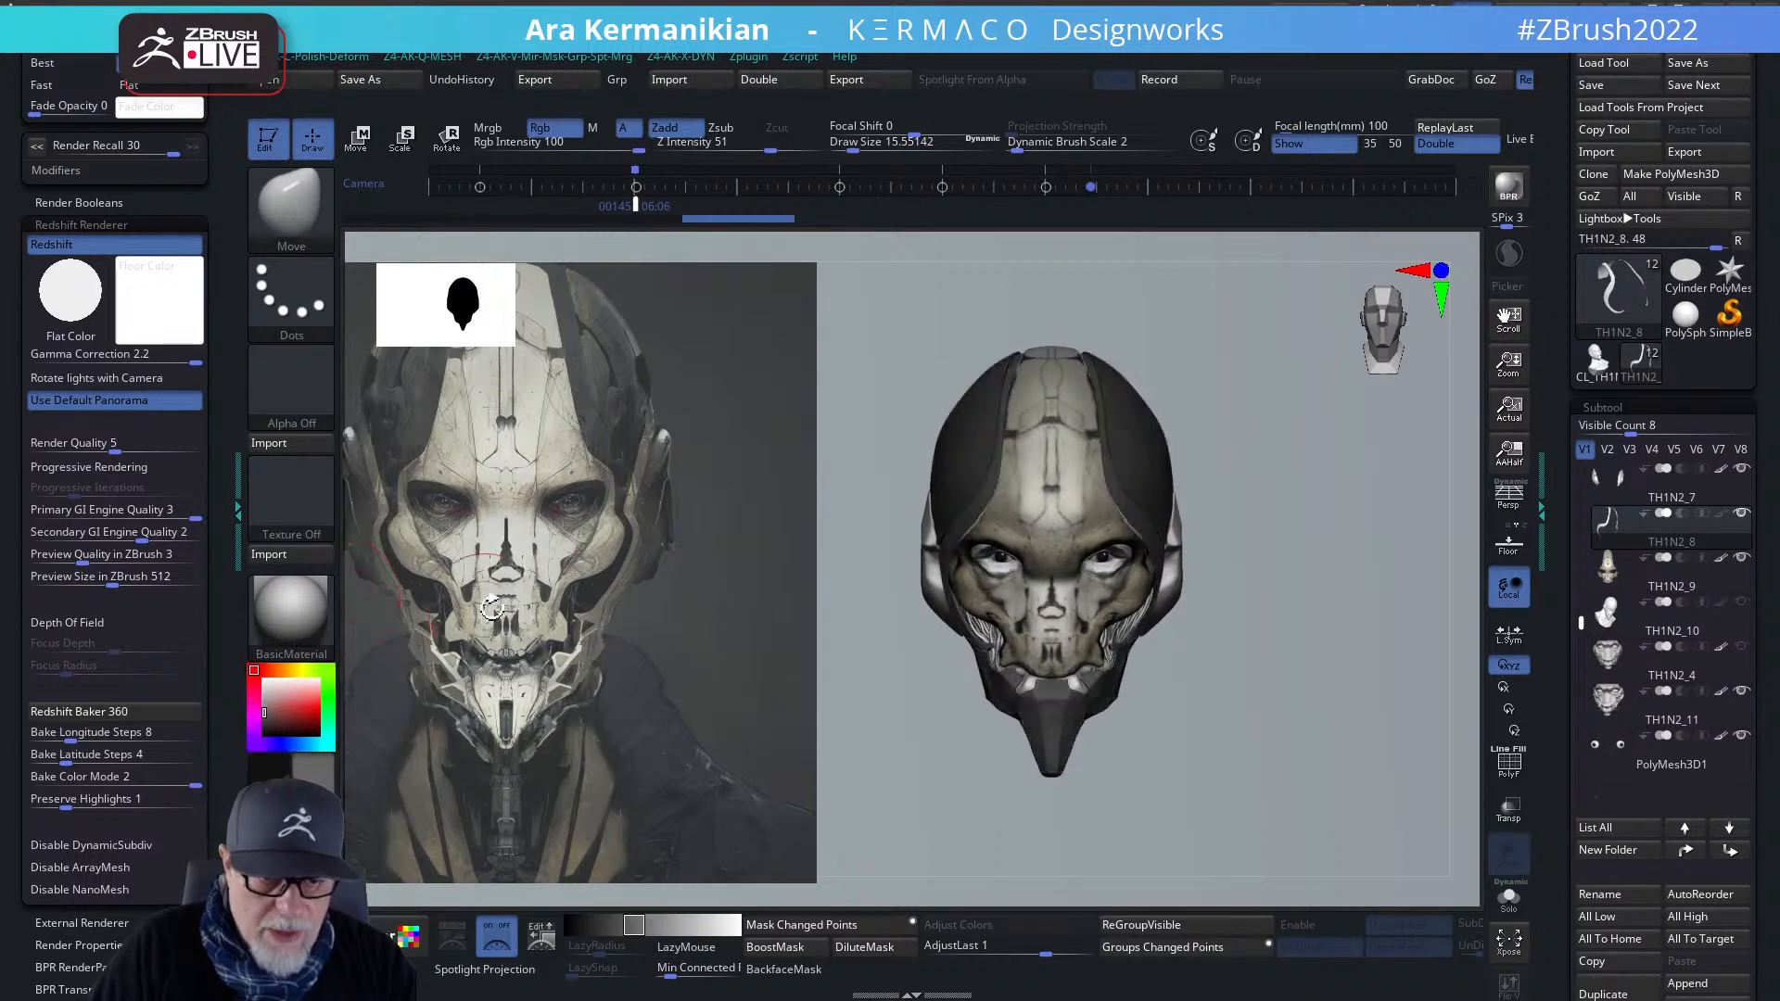
left_click(279, 707)
left_click_drag(279, 707, 254, 712)
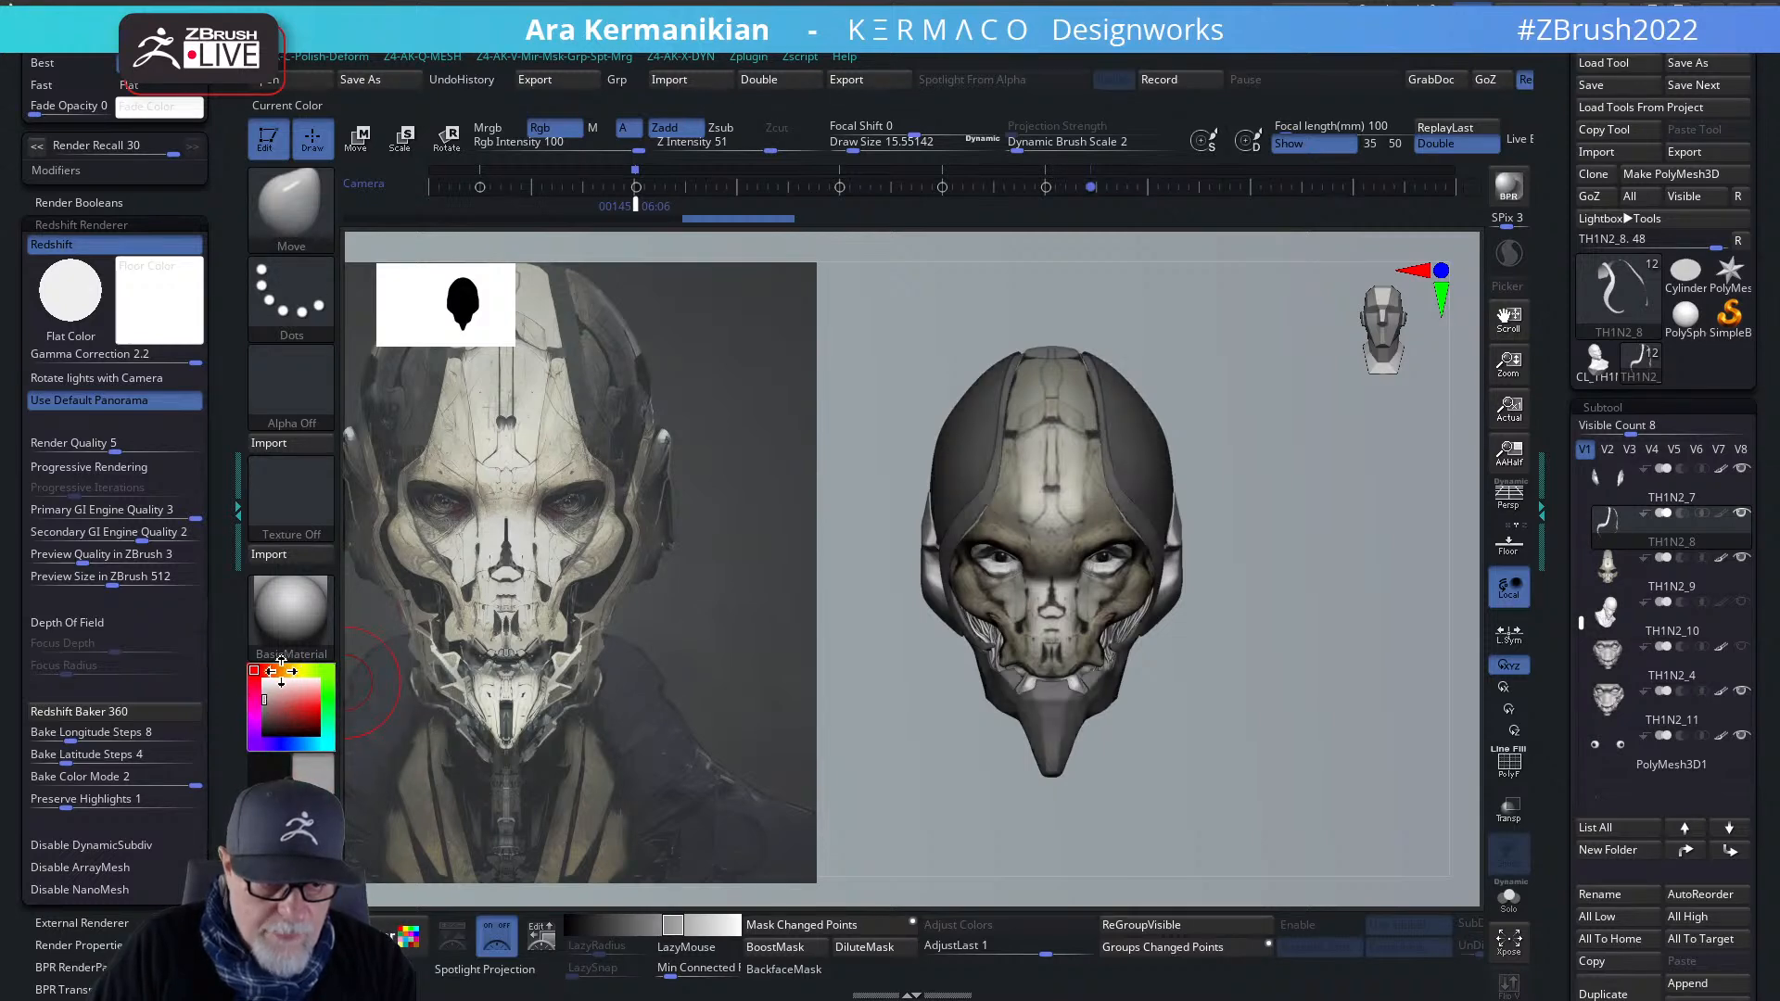
left_click(285, 672)
left_click_drag(258, 694, 276, 691)
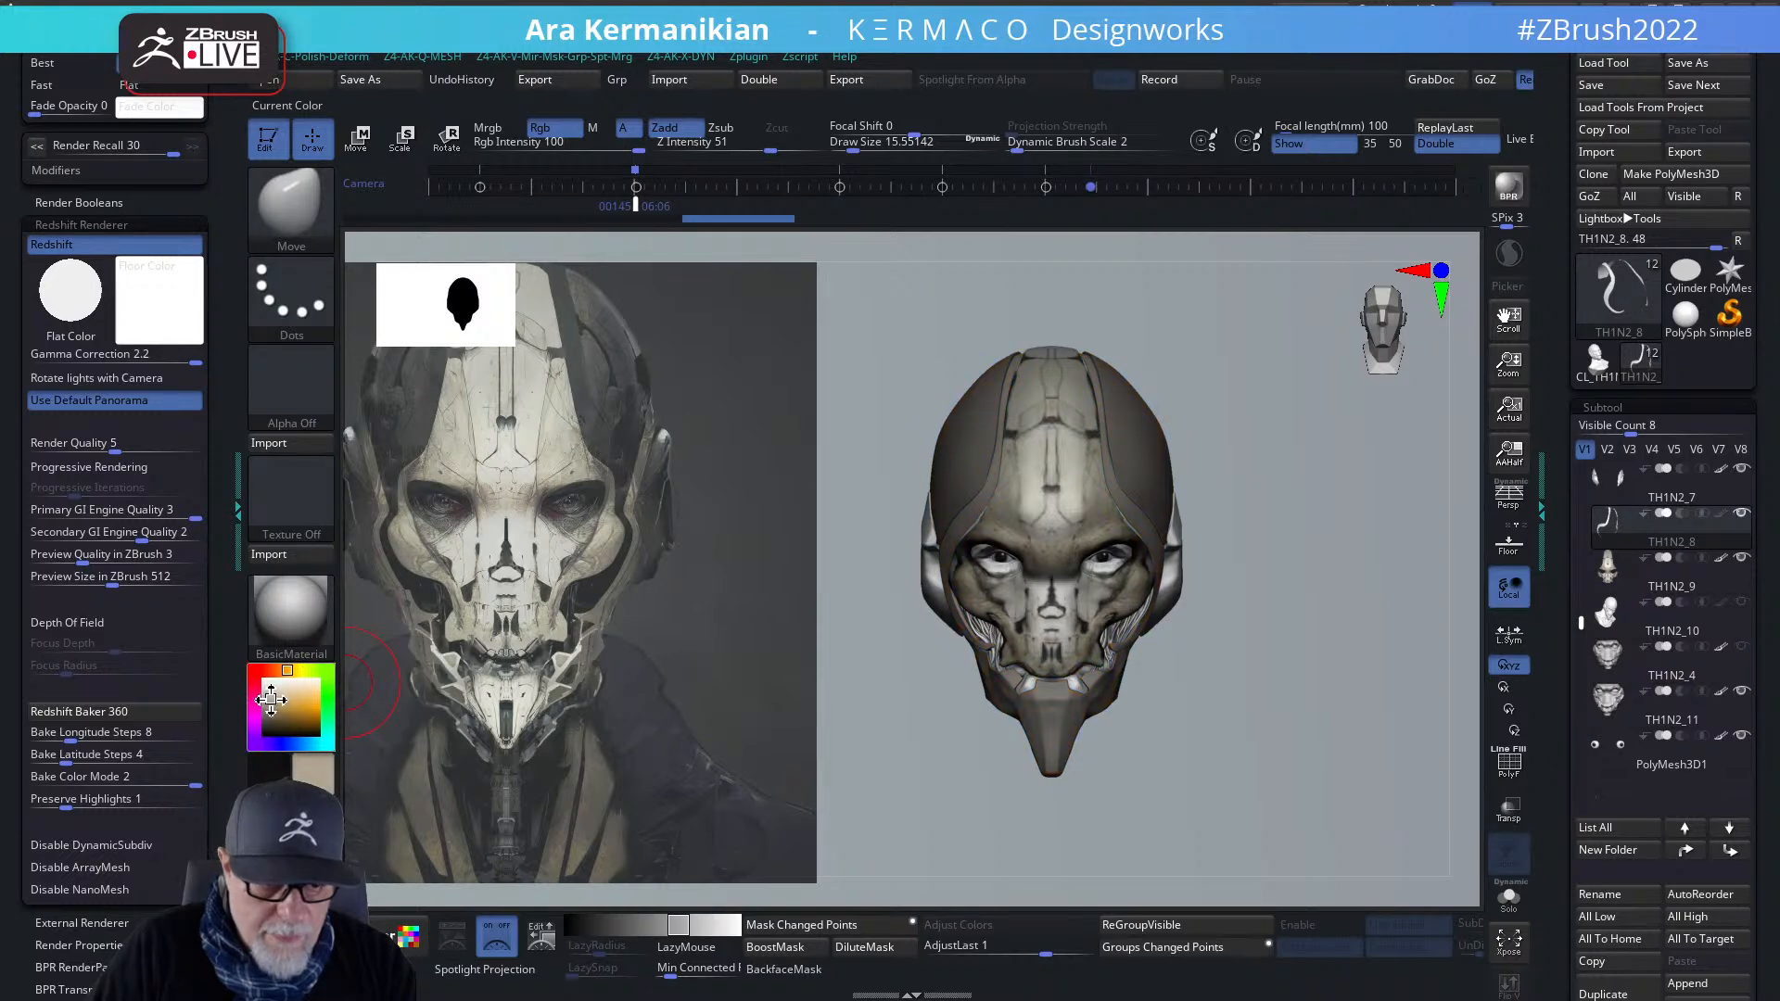
mouse_move(1604, 600)
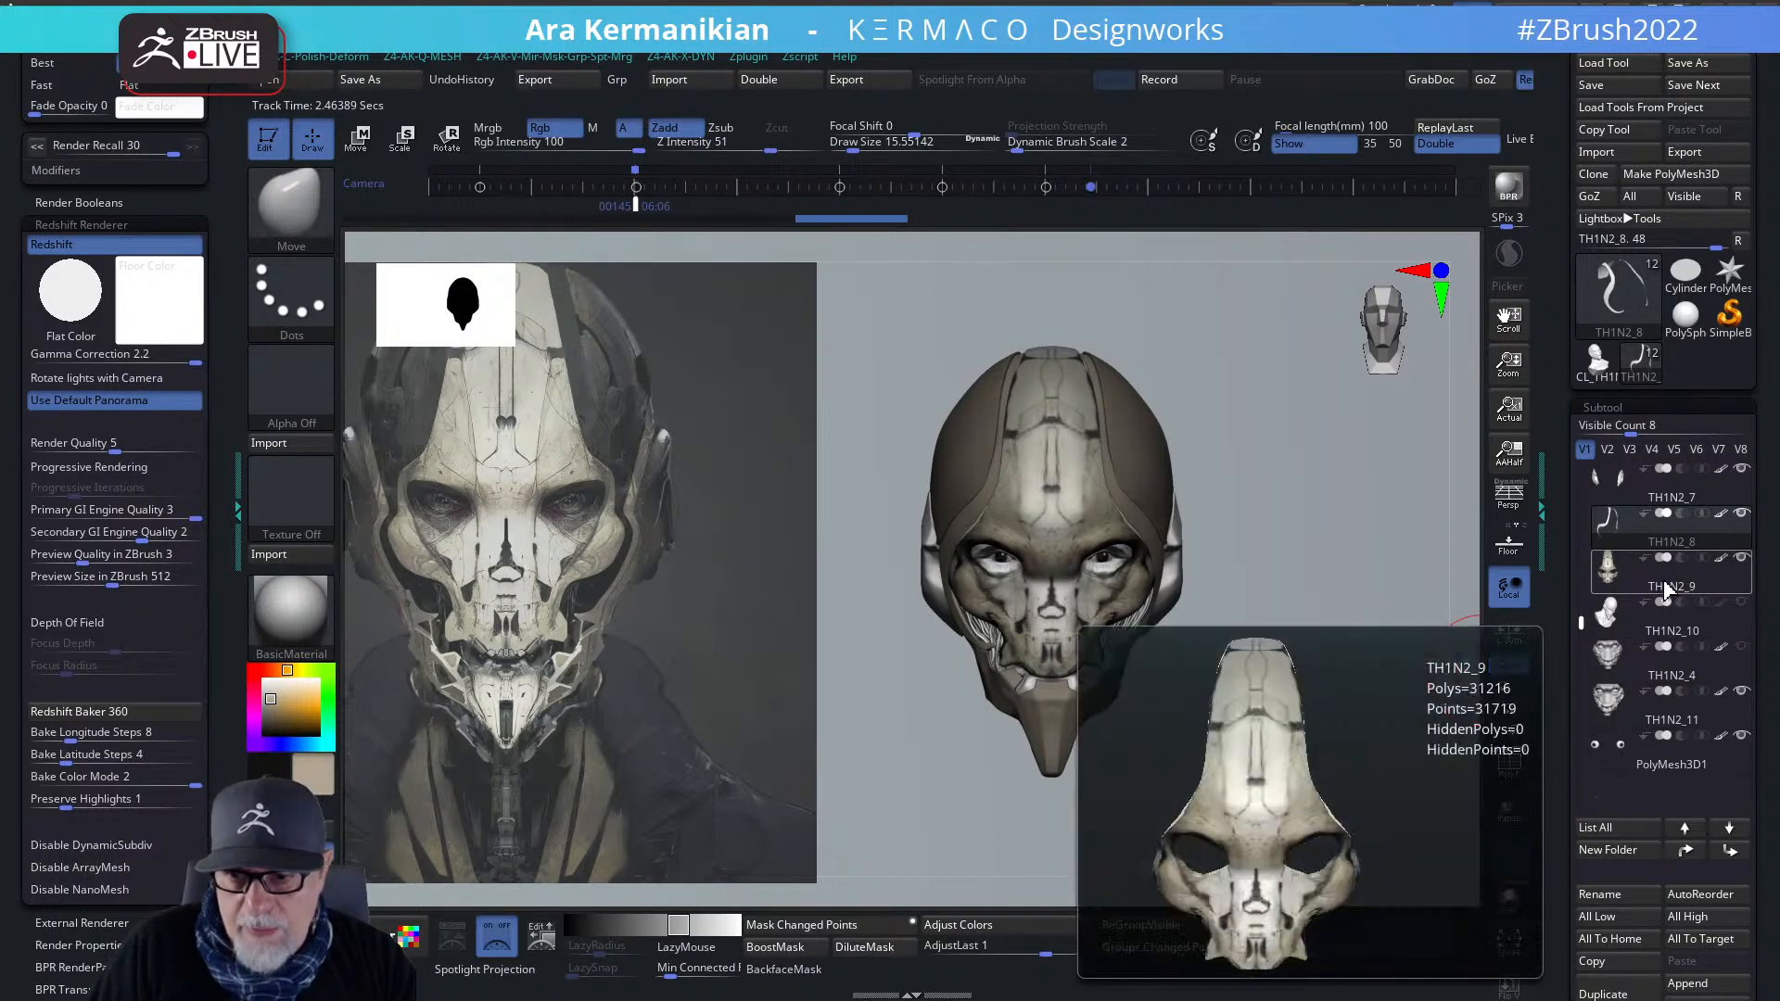
left_click(1663, 590)
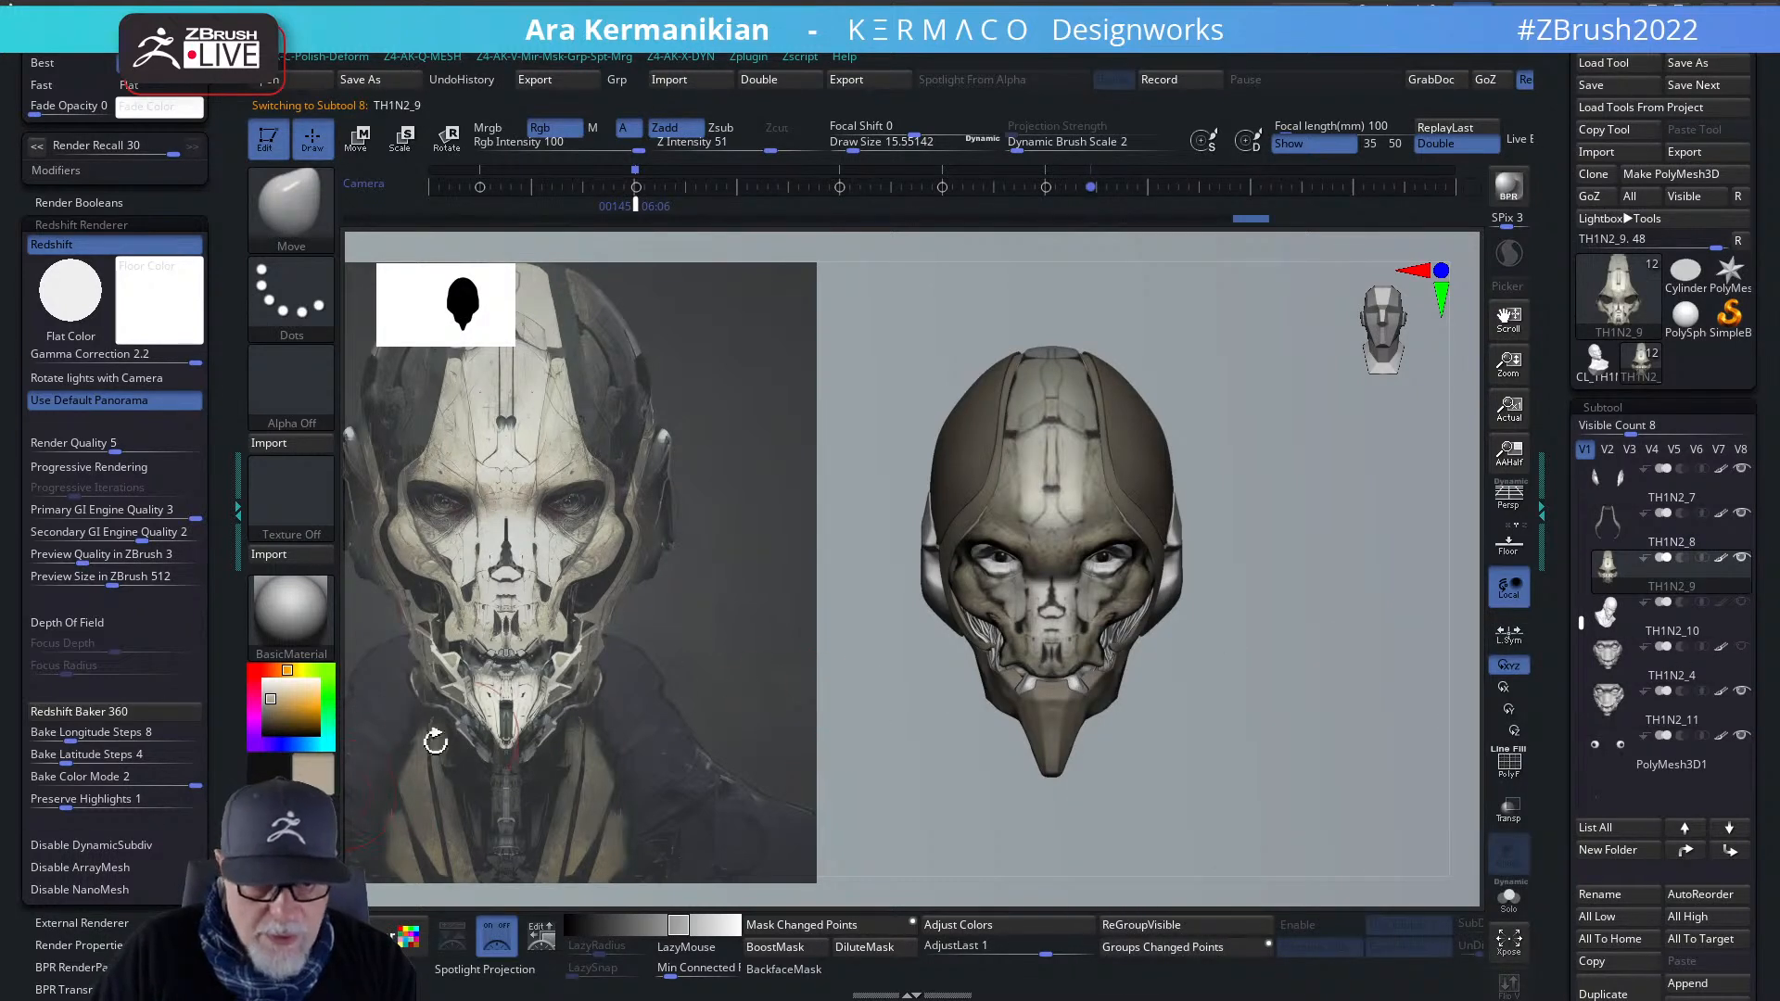
left_click(275, 689)
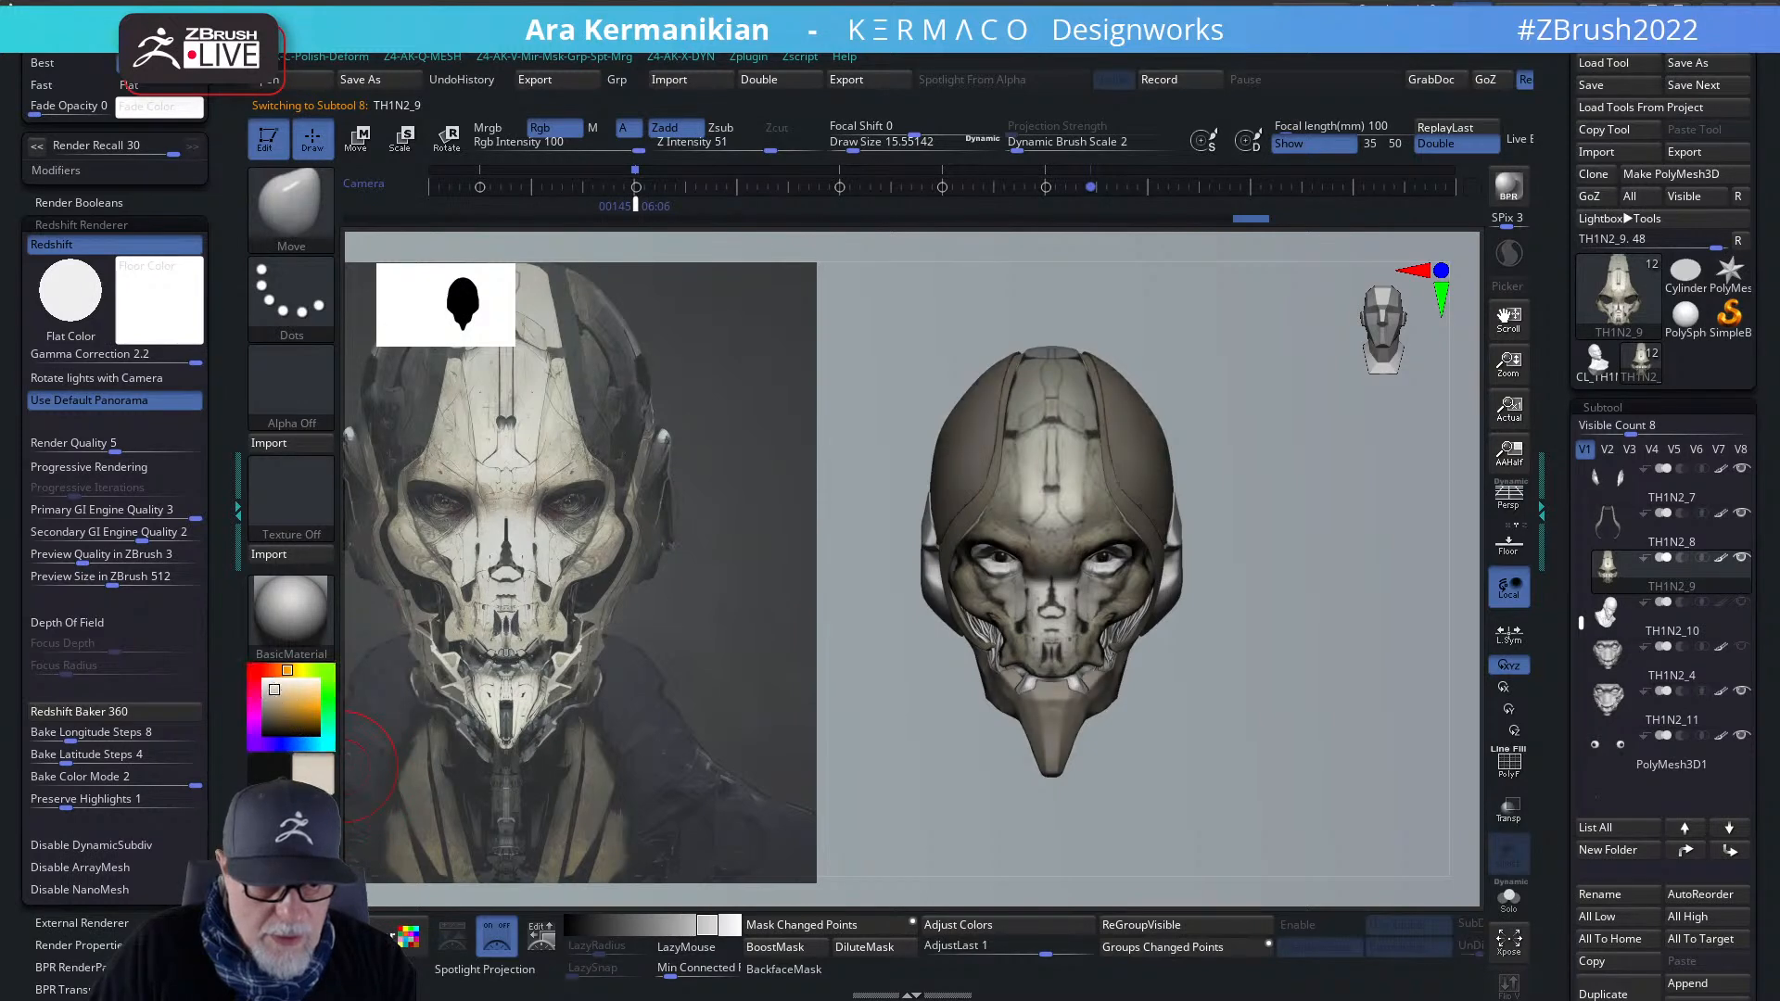
- Adjust the face plate's forehead edge along the side strip with the Move brush at draw size about 15.6
left_click_drag(1319, 727, 906, 757)
left_click_drag(907, 758, 1060, 784, "alt")
mouse_move(1057, 603)
left_mouse_down()
mouse_move(1029, 584)
mouse_move(1078, 593)
left_mouse_up()
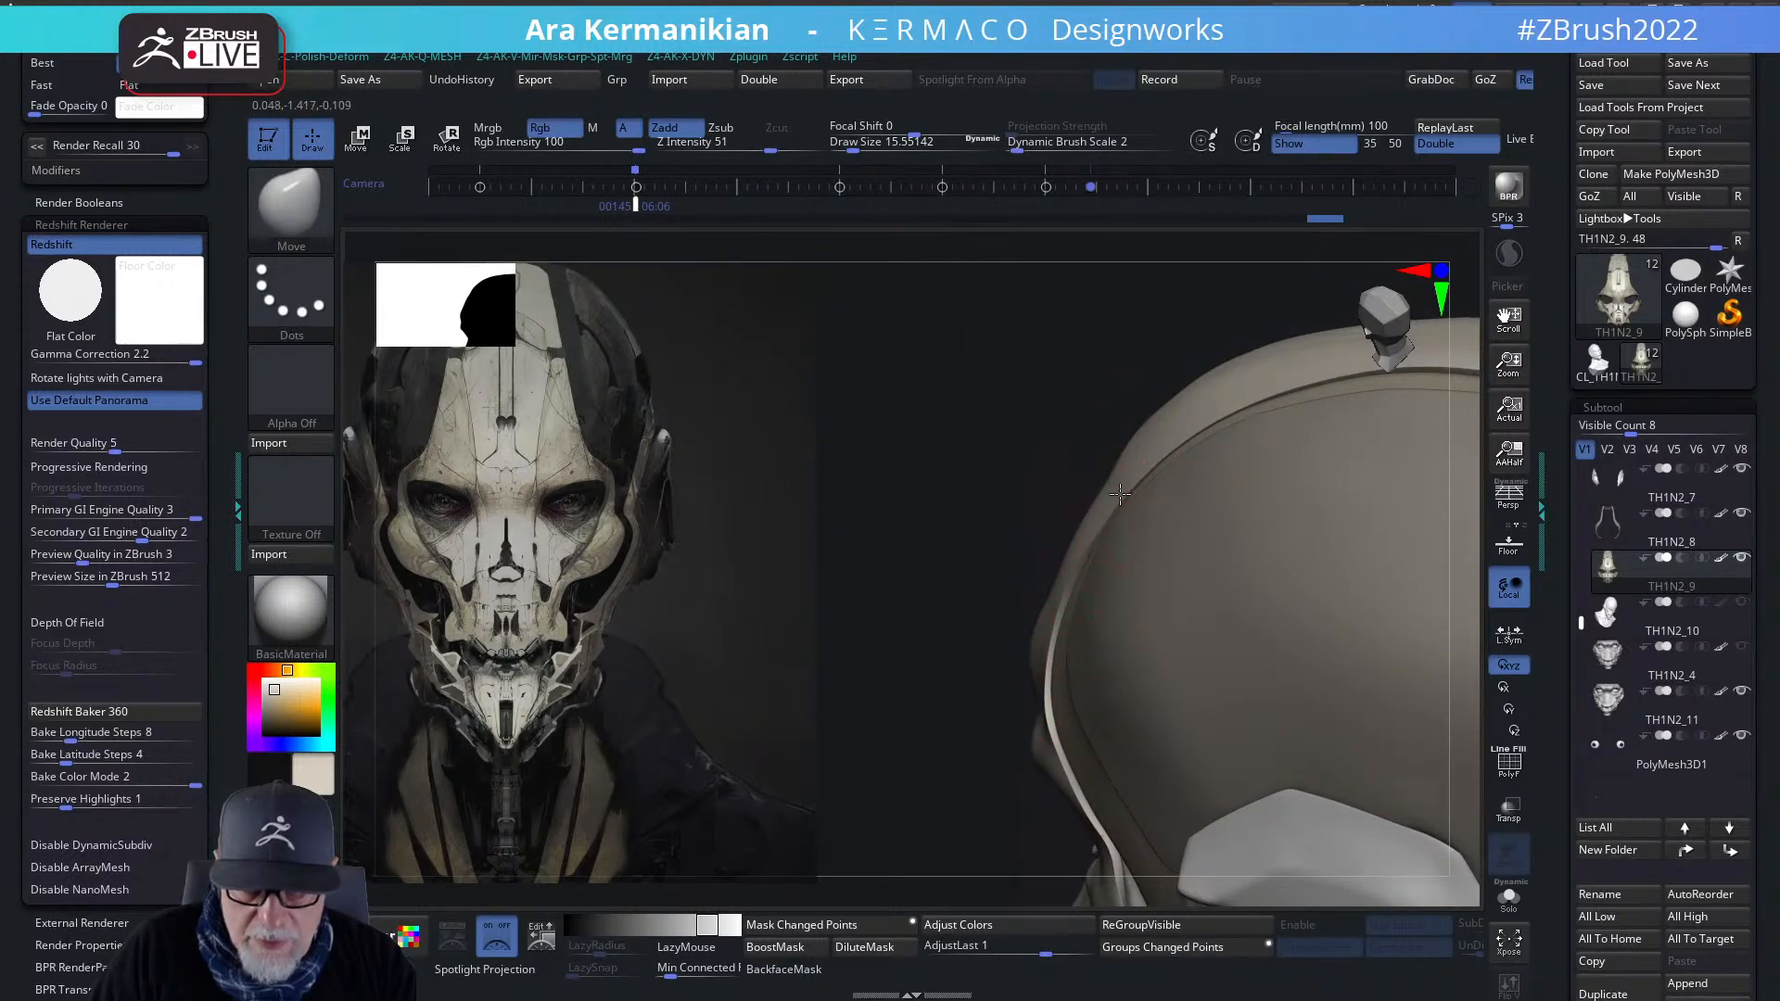
left_click_drag(1101, 394, 1215, 412)
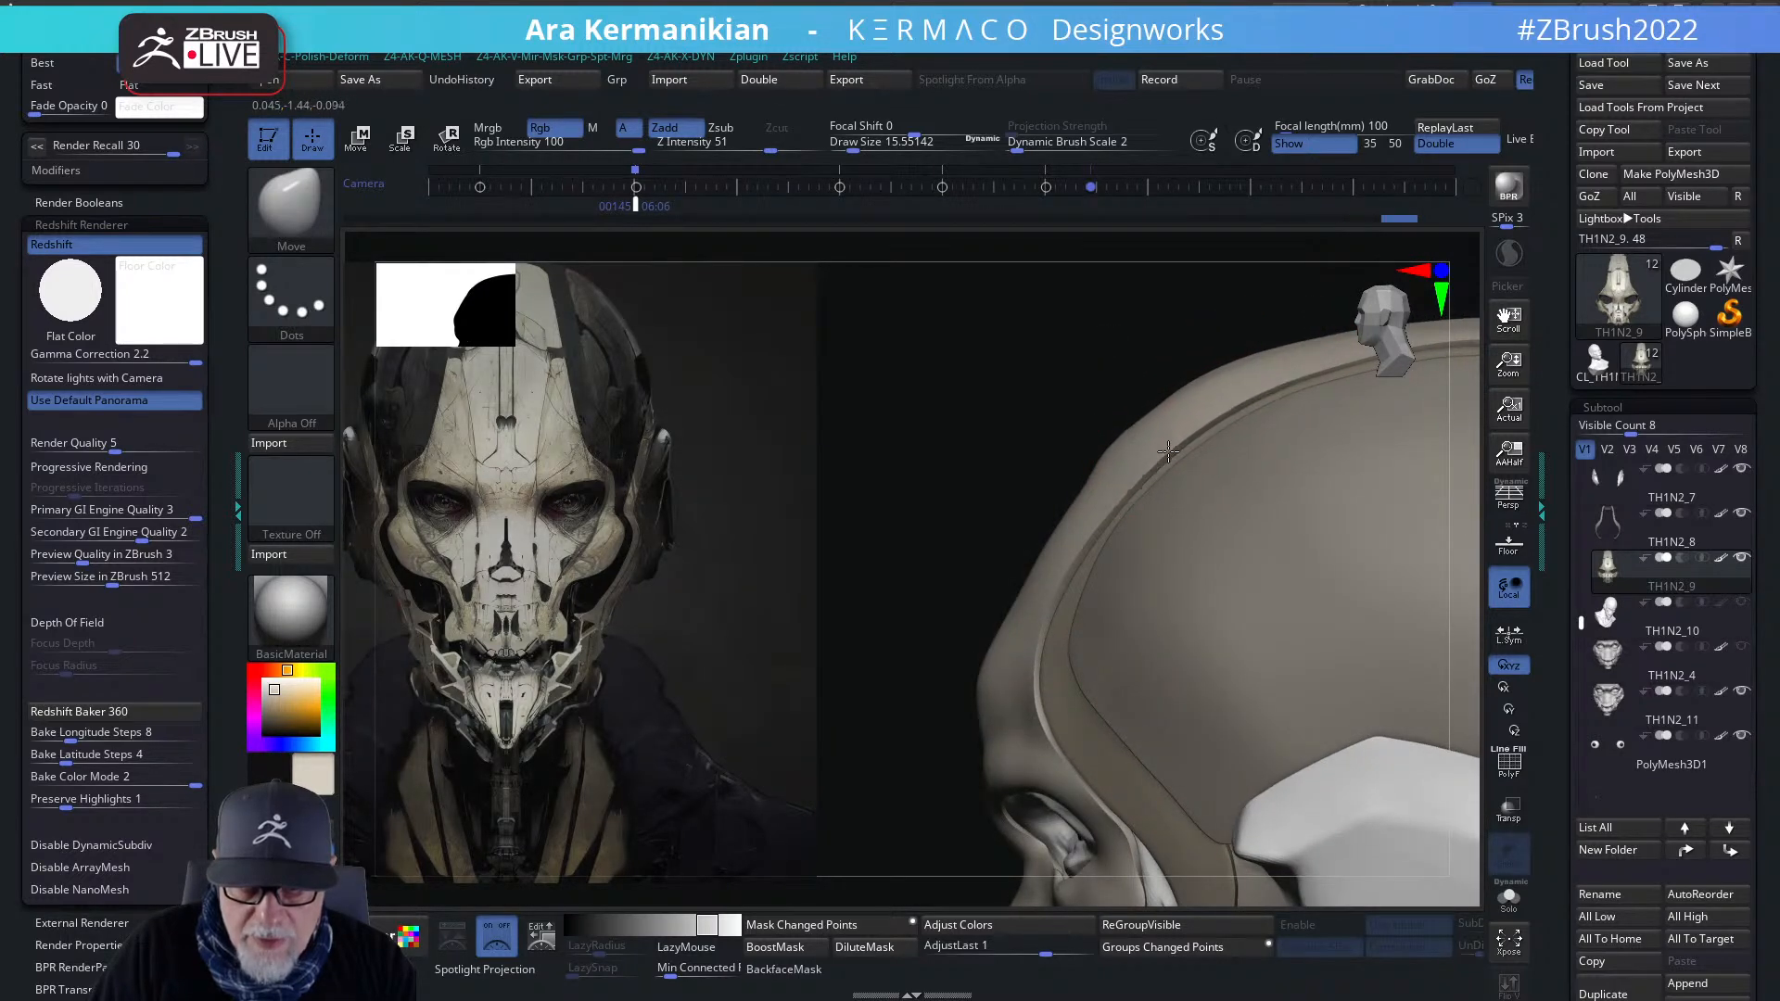
mouse_move(1067, 455)
left_mouse_down()
mouse_move(1064, 401)
mouse_move(1279, 389)
left_mouse_up()
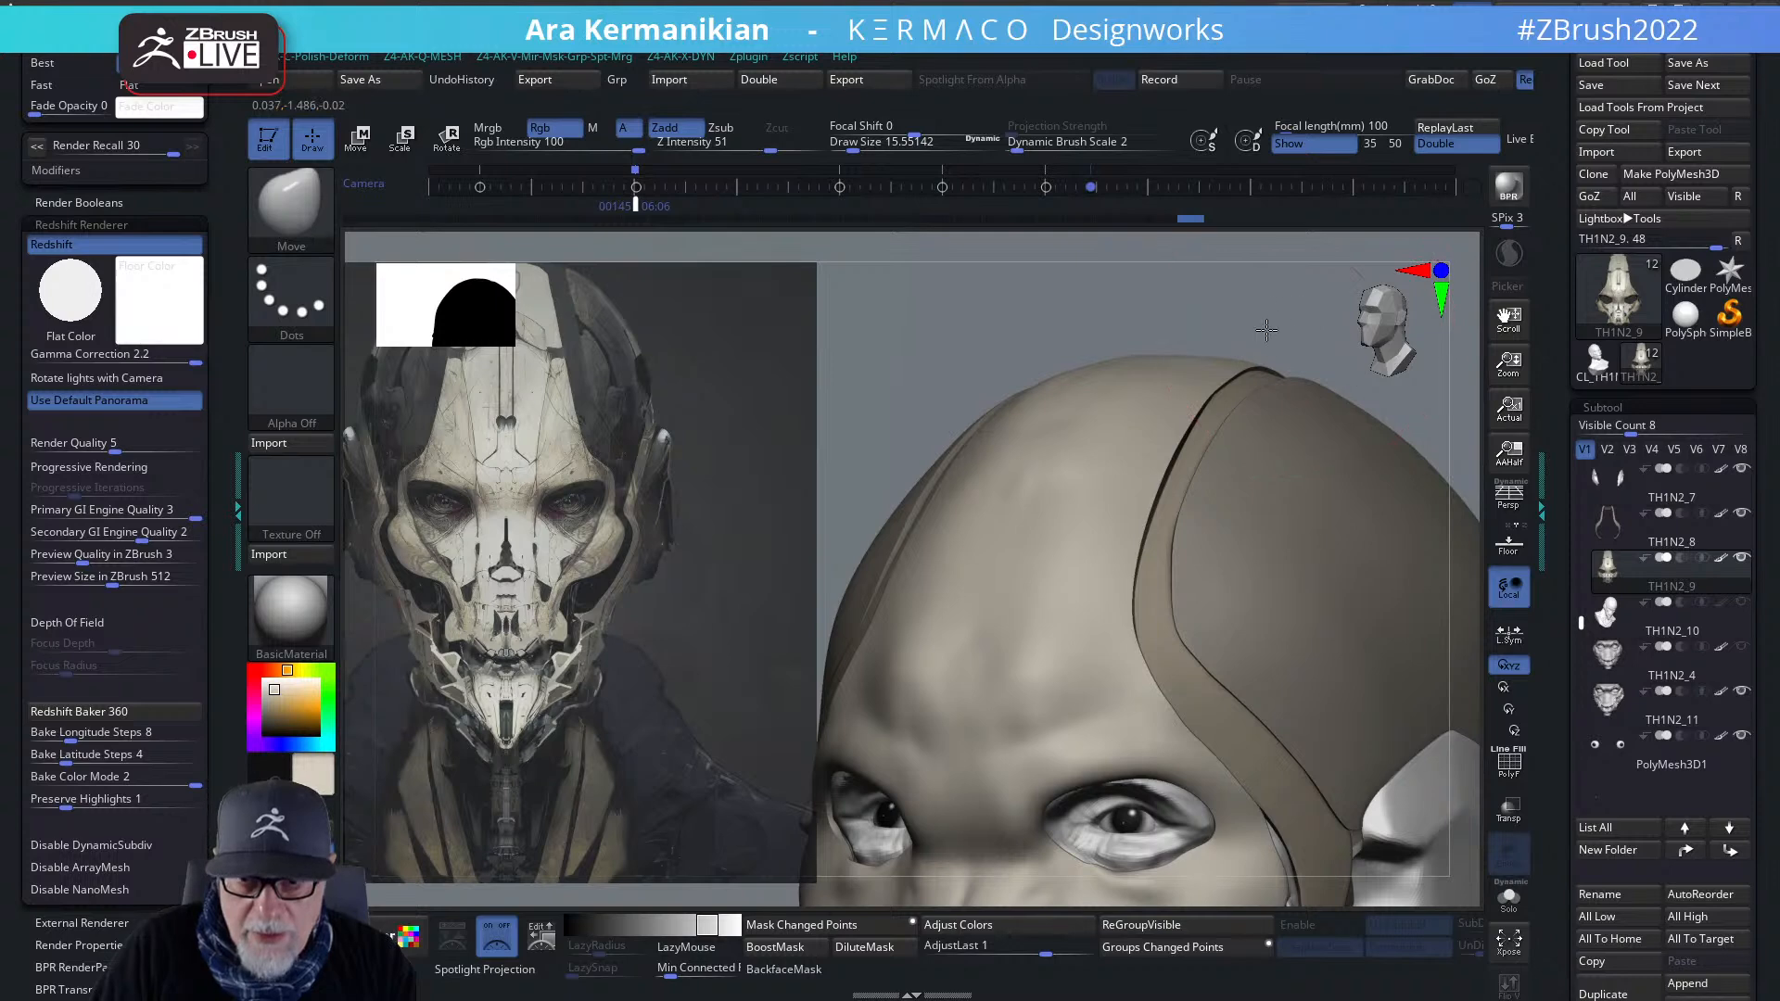
left_click_drag(1275, 333, 1203, 419, "alt")
mouse_move(1306, 739)
left_mouse_down()
mouse_move(1340, 853)
mouse_move(1290, 939)
mouse_move(1187, 638)
left_mouse_up()
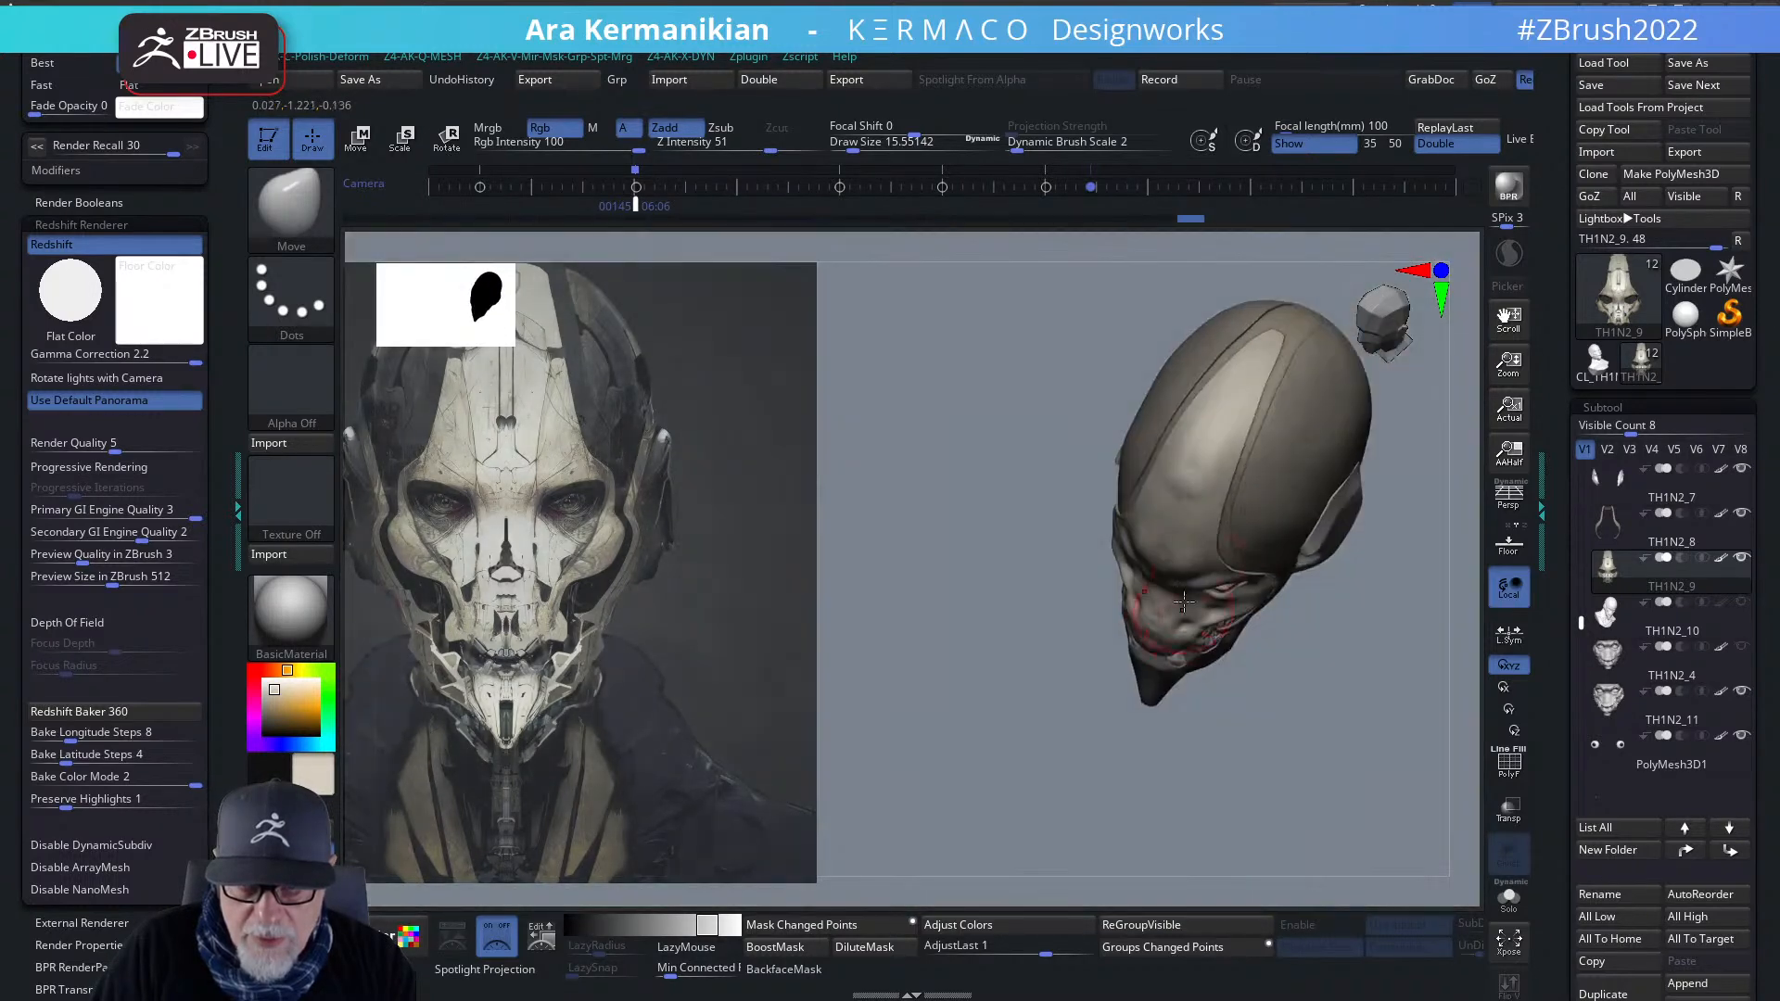
- Reshape the nose profile of face plate TH1N2_9 in side view with the Move brush at draw size about 11.7
left_click_drag(1317, 677, 1335, 607)
left_click_drag(1388, 671, 1177, 700)
mouse_move(917, 739)
left_mouse_down("shift")
mouse_move(1017, 742)
mouse_move(1149, 700)
left_mouse_up("shift")
key("s")
left_click_drag(1149, 699, 862, 676, "alt")
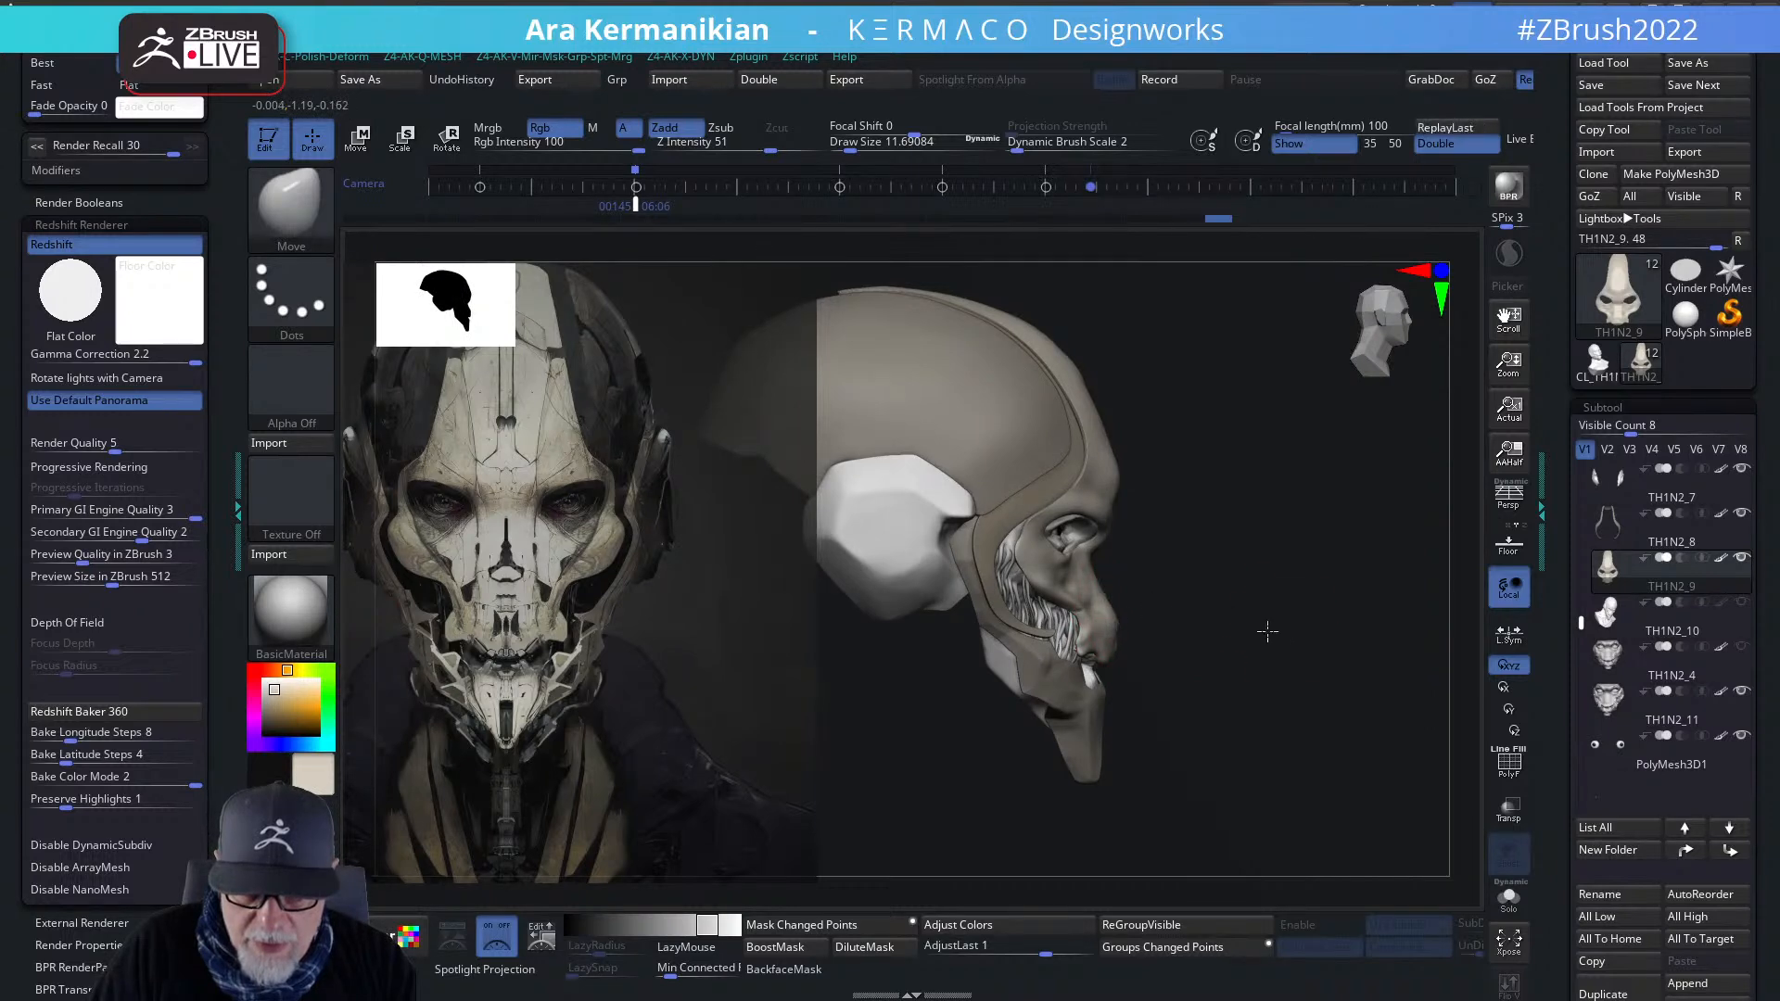
left_click_drag(1288, 628, 1137, 624, "shift")
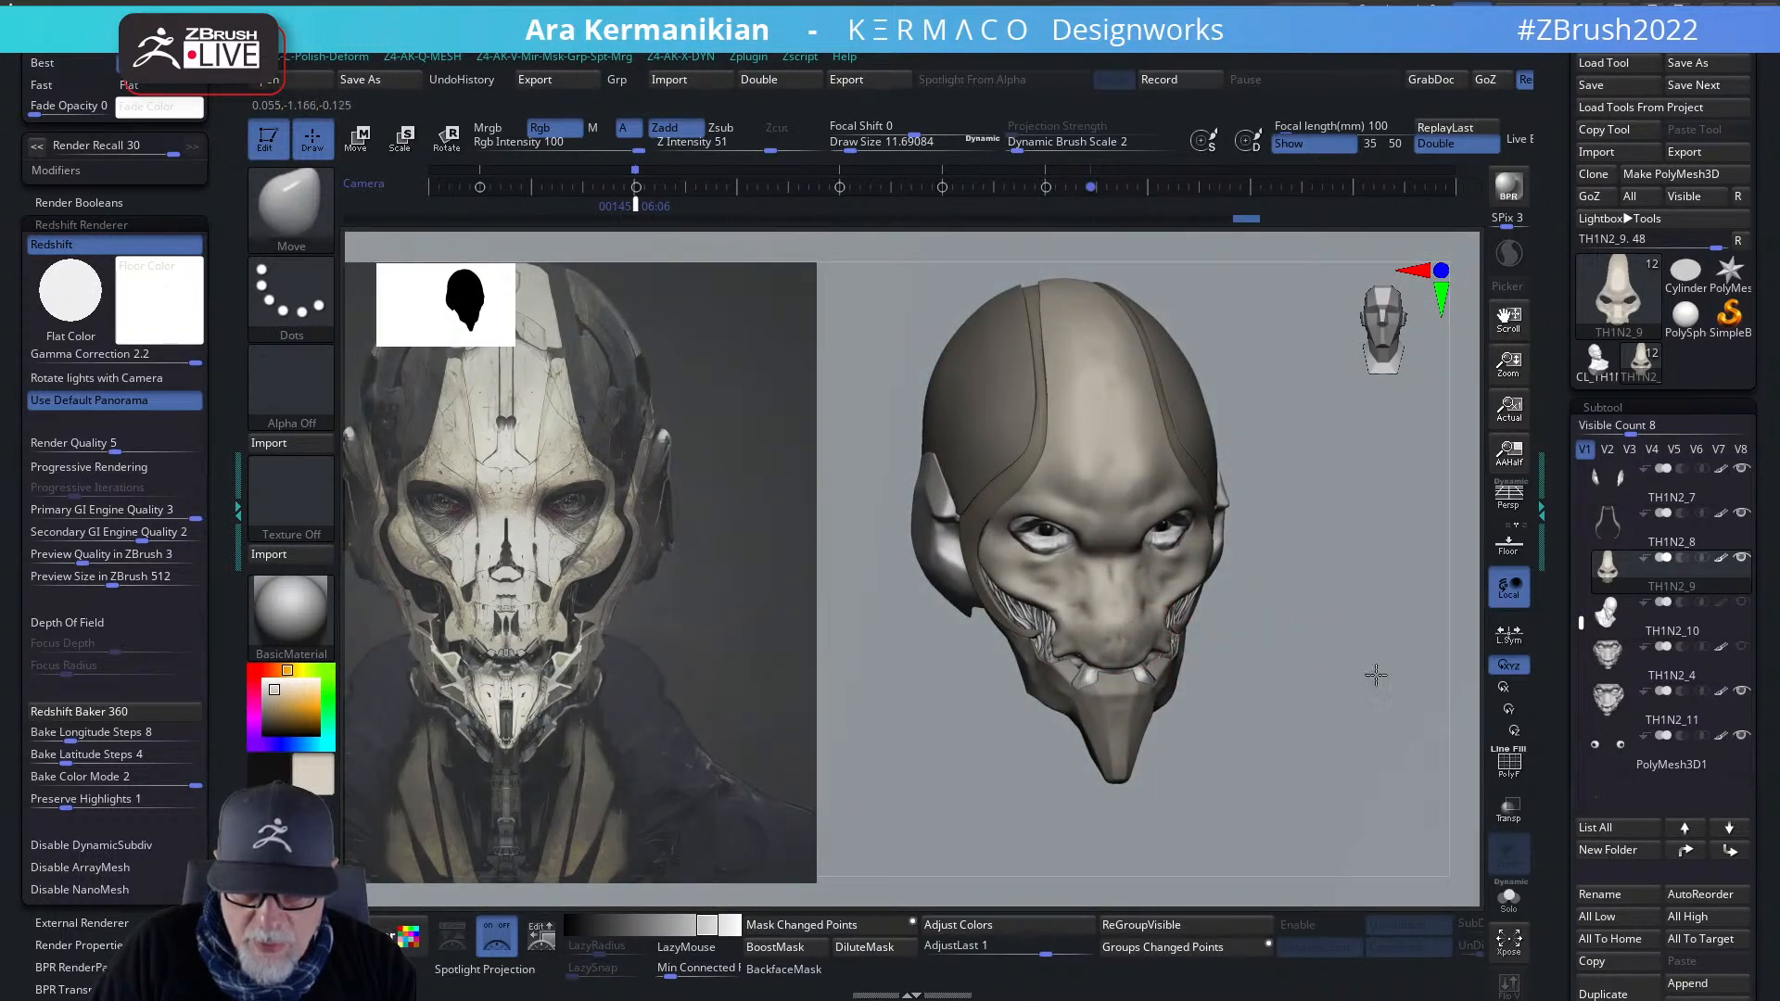
left_click_drag(1374, 667, 1135, 643, "shift")
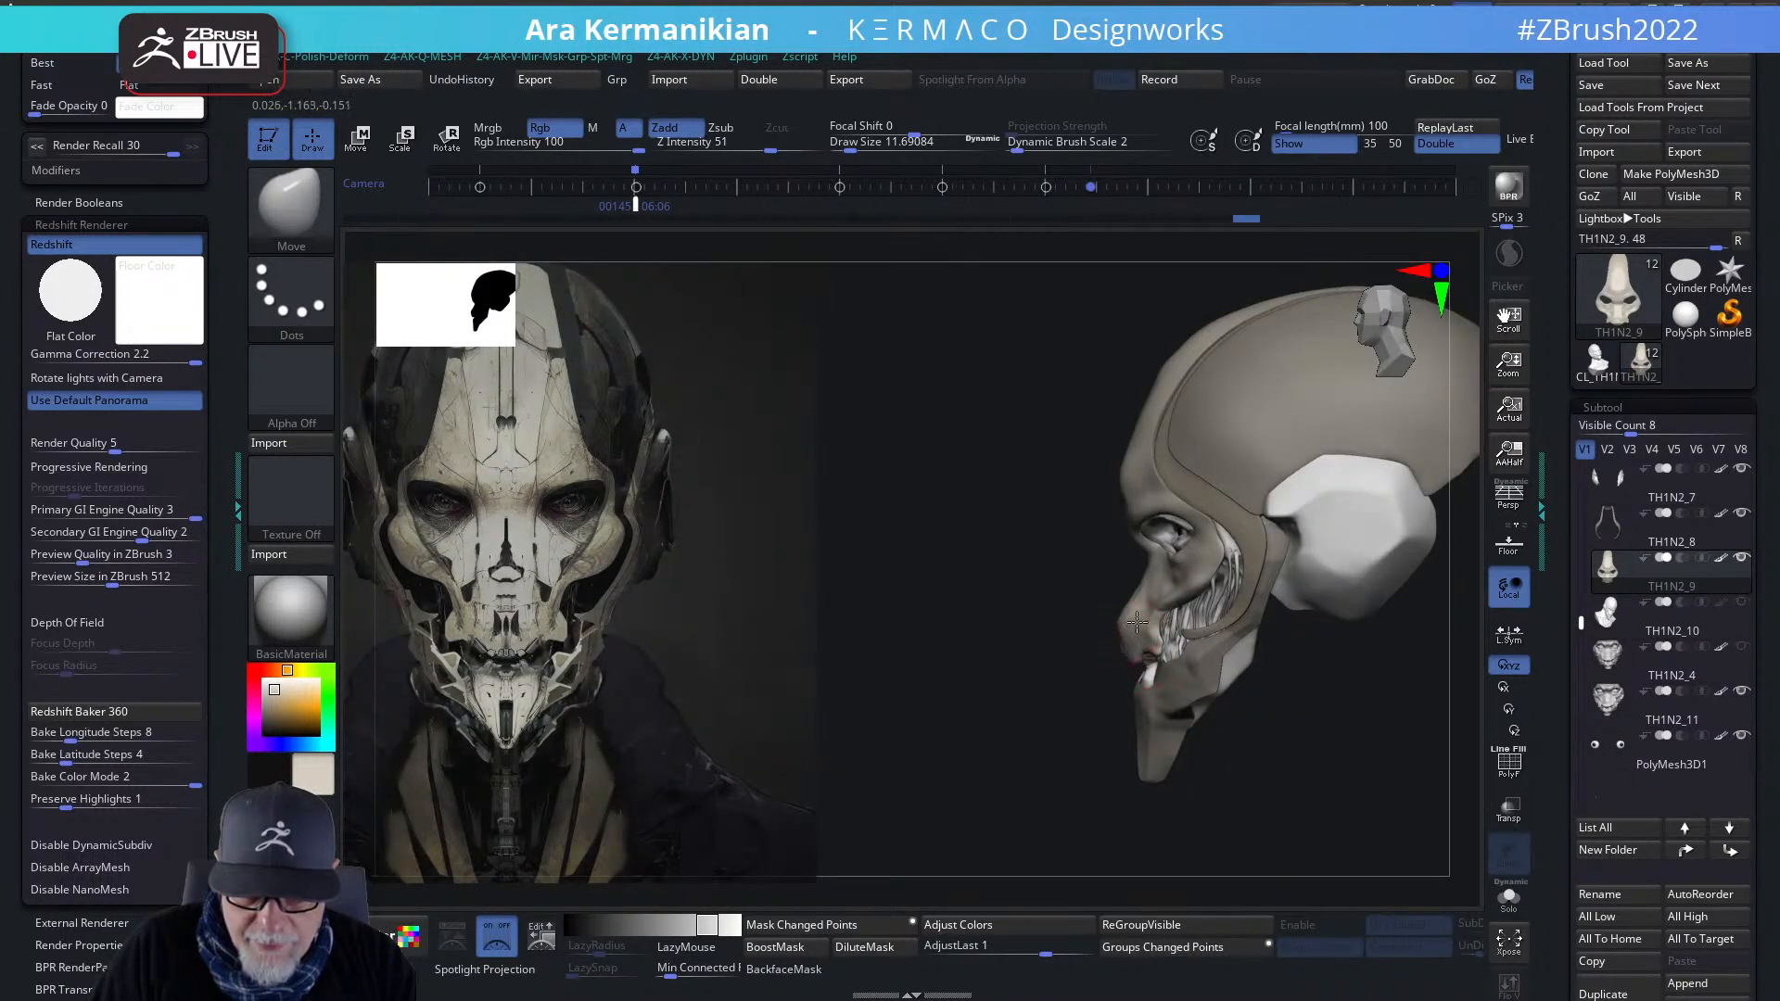
left_click_drag(1061, 662, 1141, 642)
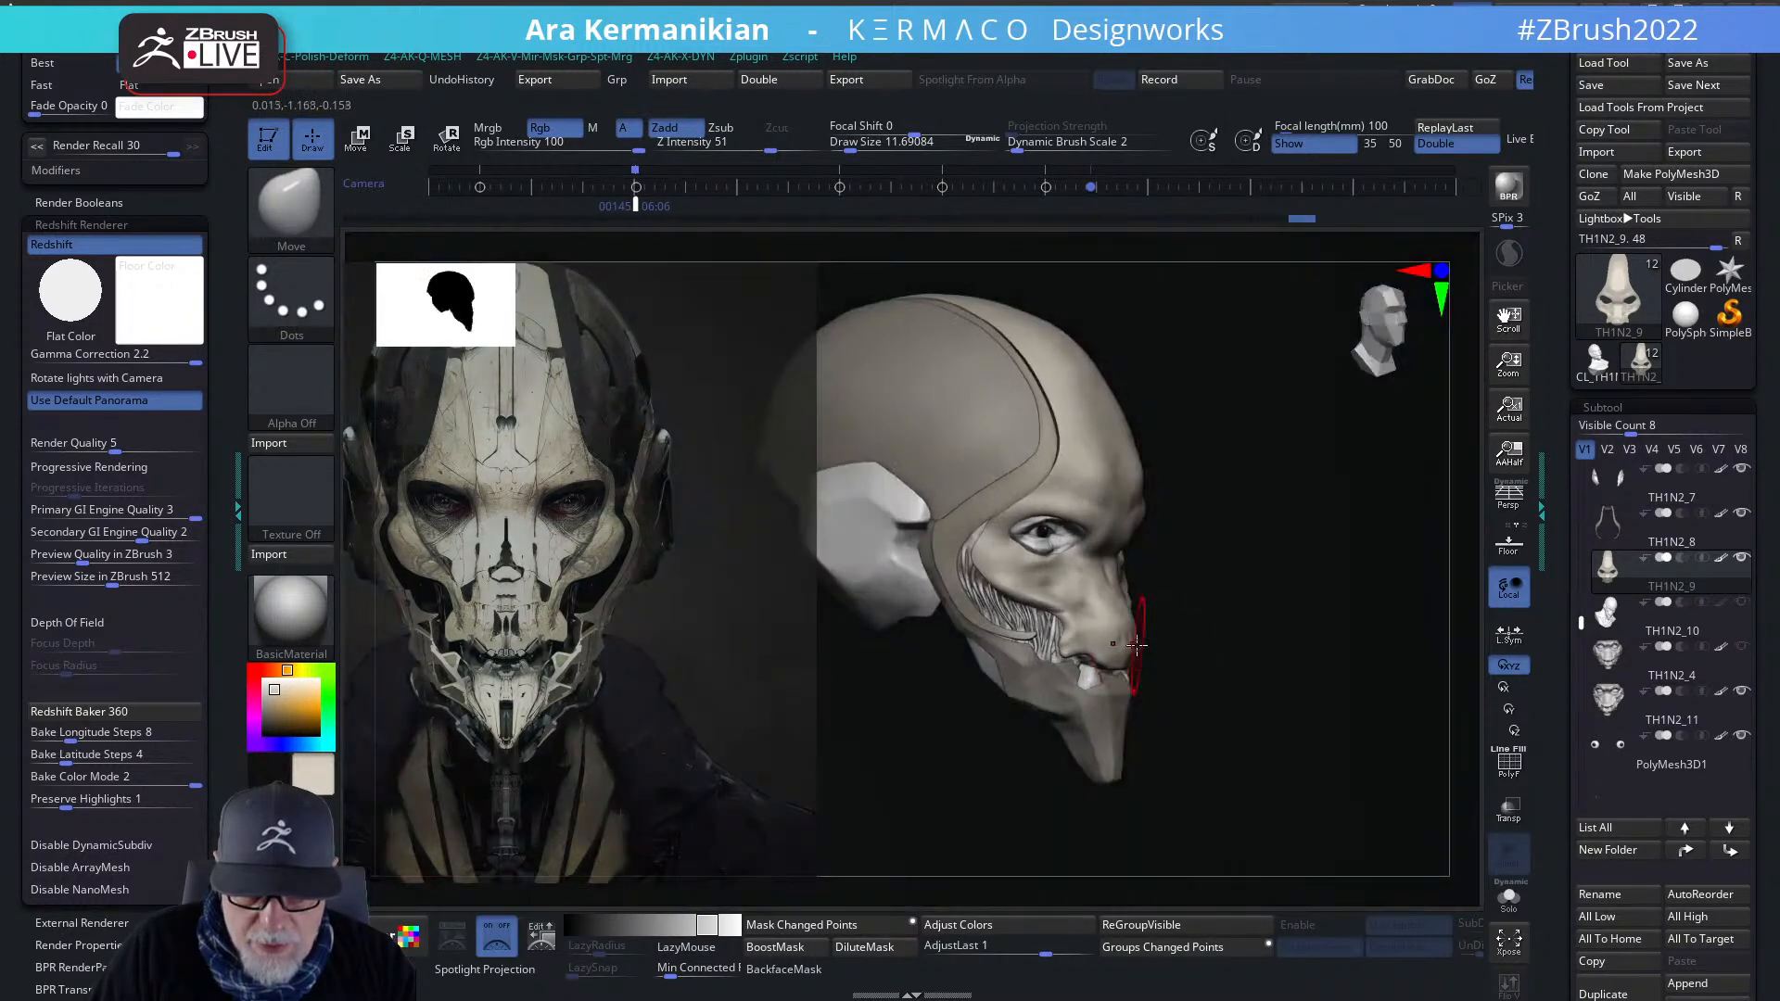
left_click_drag(1282, 649, 1176, 620, "shift")
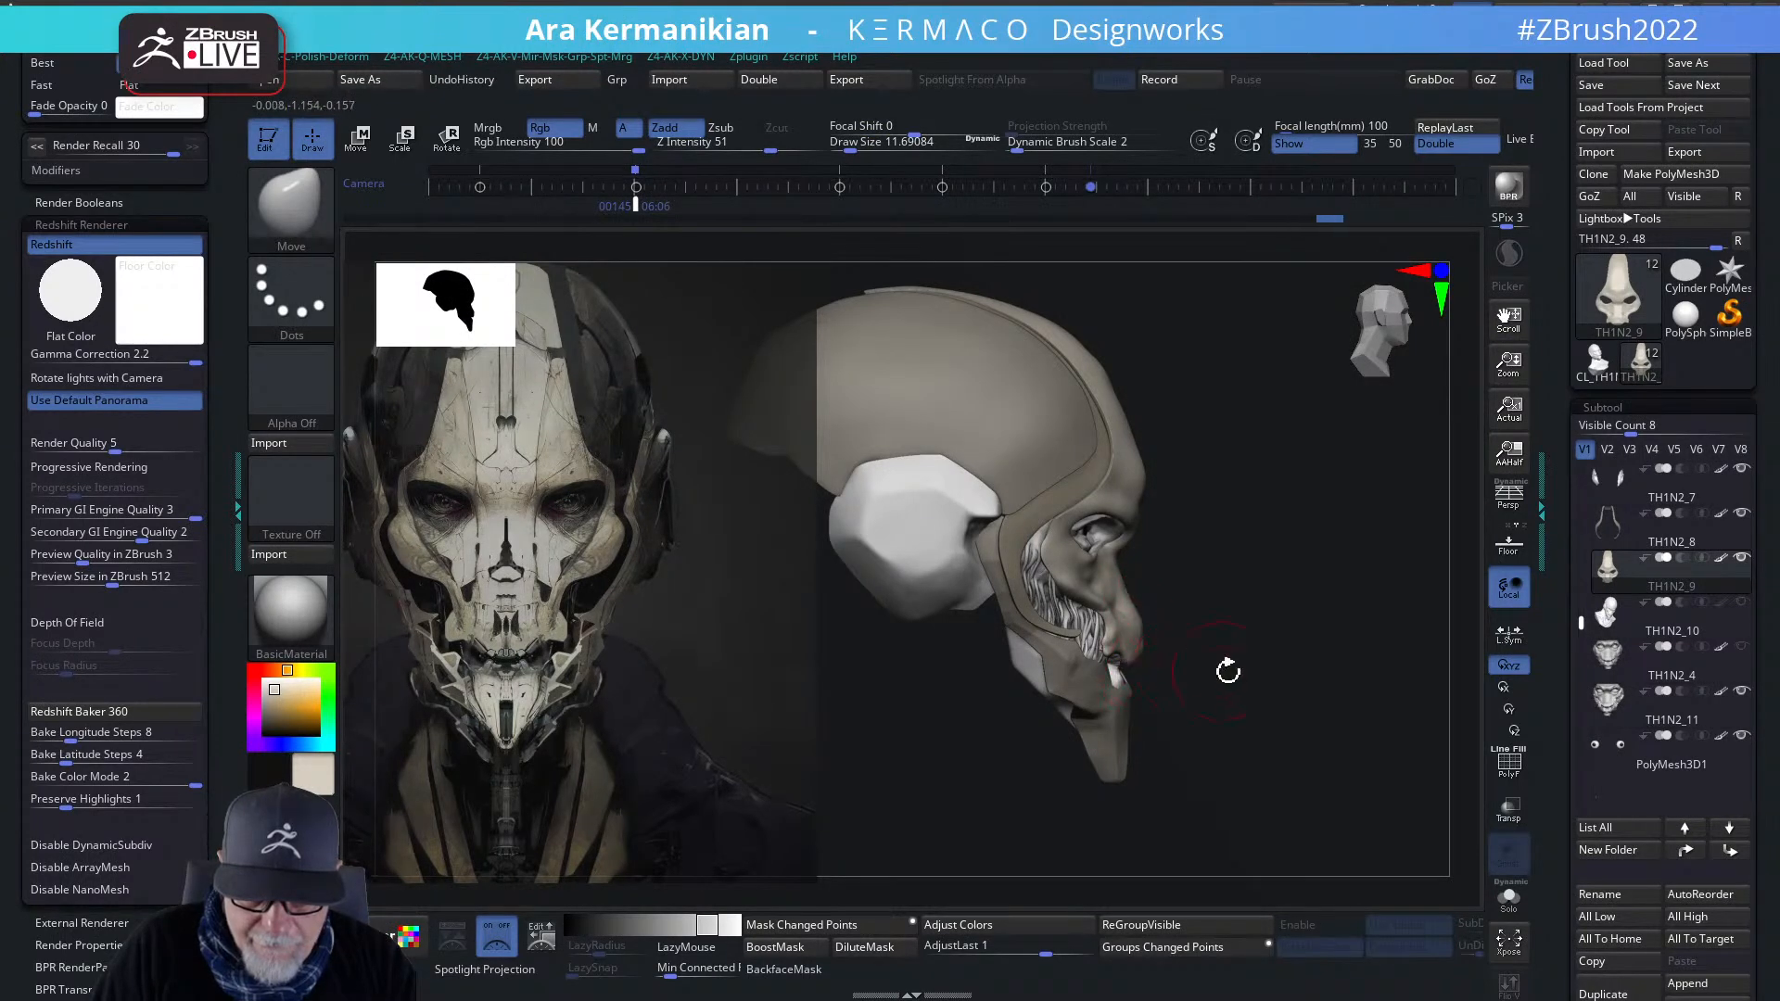
left_click_drag(1173, 675, 1143, 656)
- Flatten the nose area of the face plate with the hPolish brush at draw size about 7.5
key("s")
right_click(1149, 652)
left_click(1191, 702)
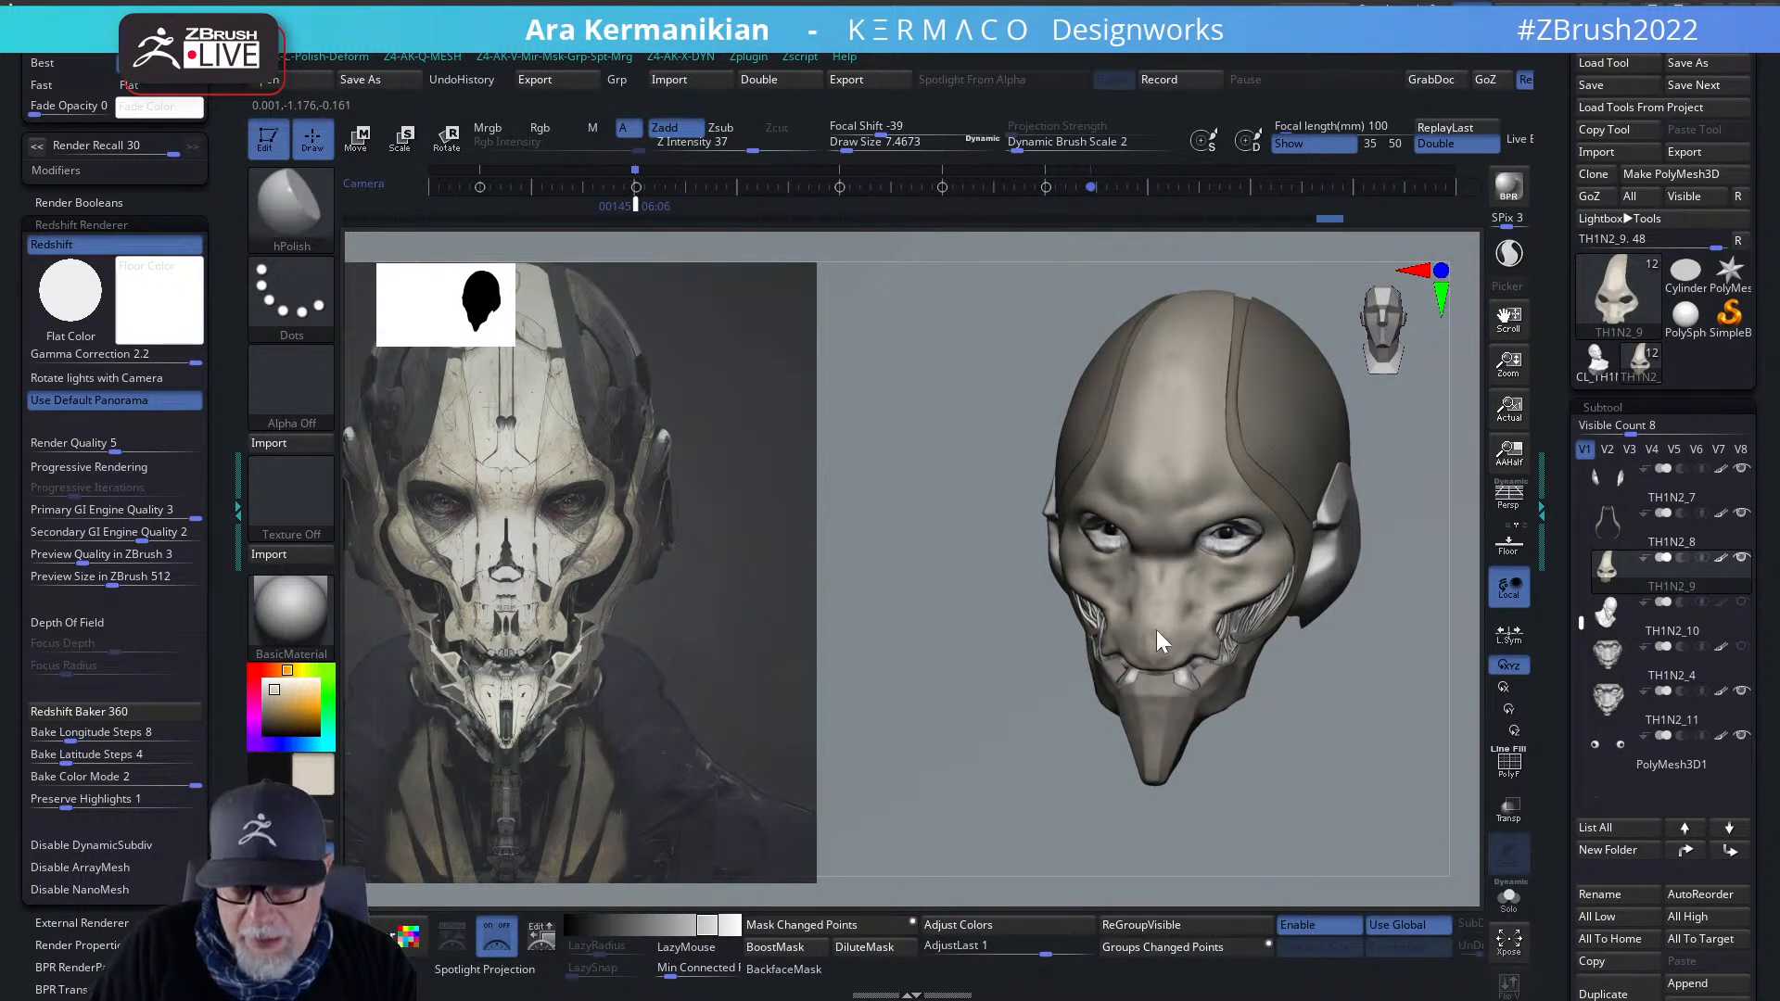
left_click_drag(964, 753, 1168, 718)
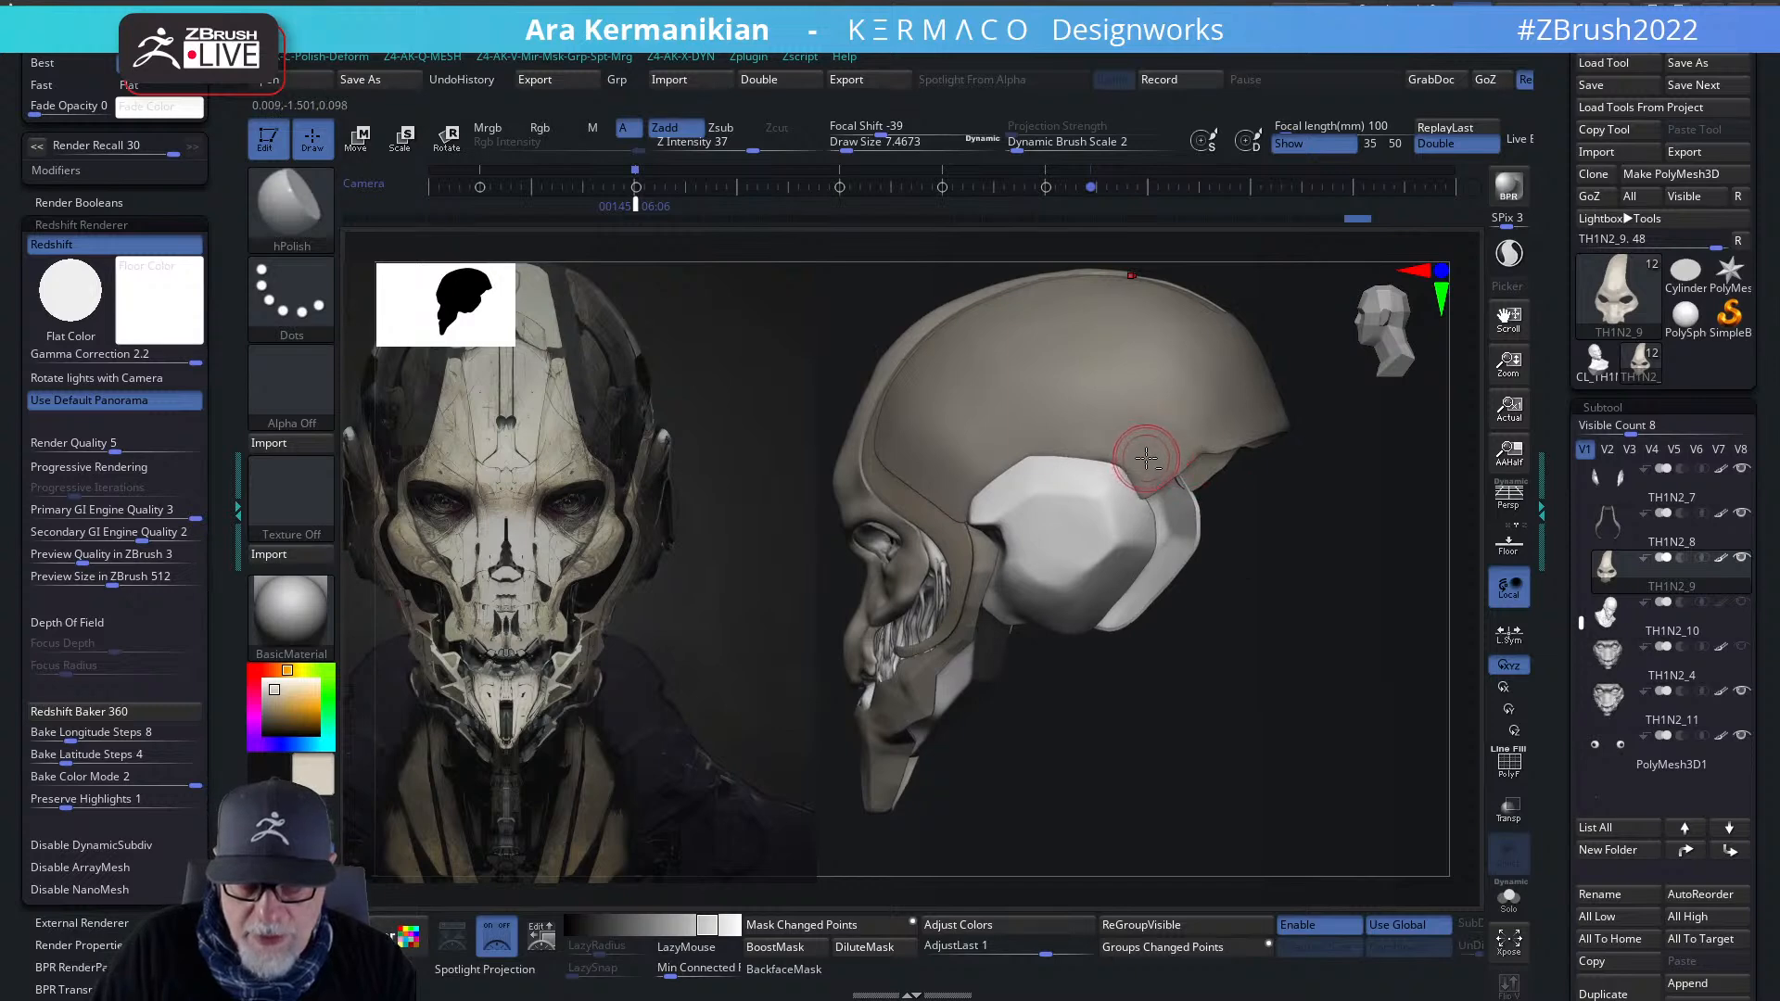
- Select skull shell TH1N2_5 and adjust its lower edge around the ear plate with the Move brush at draw size about 21.6
left_click(1152, 463, "alt")
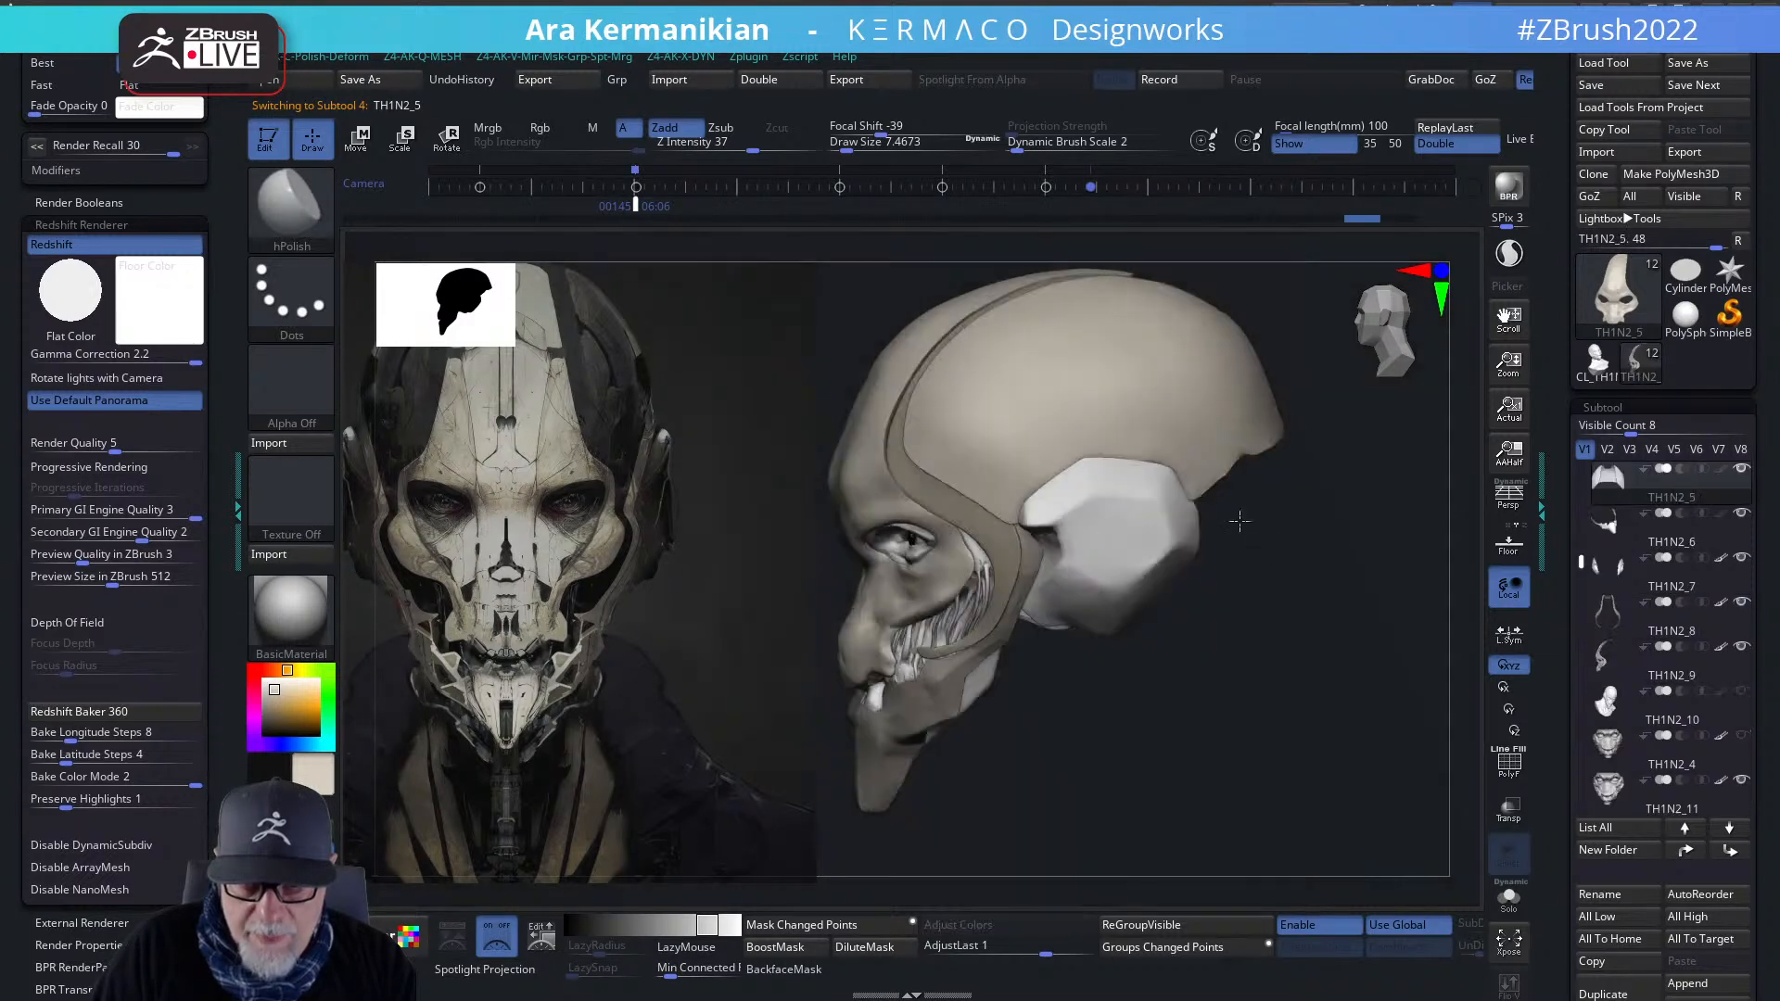
key("s")
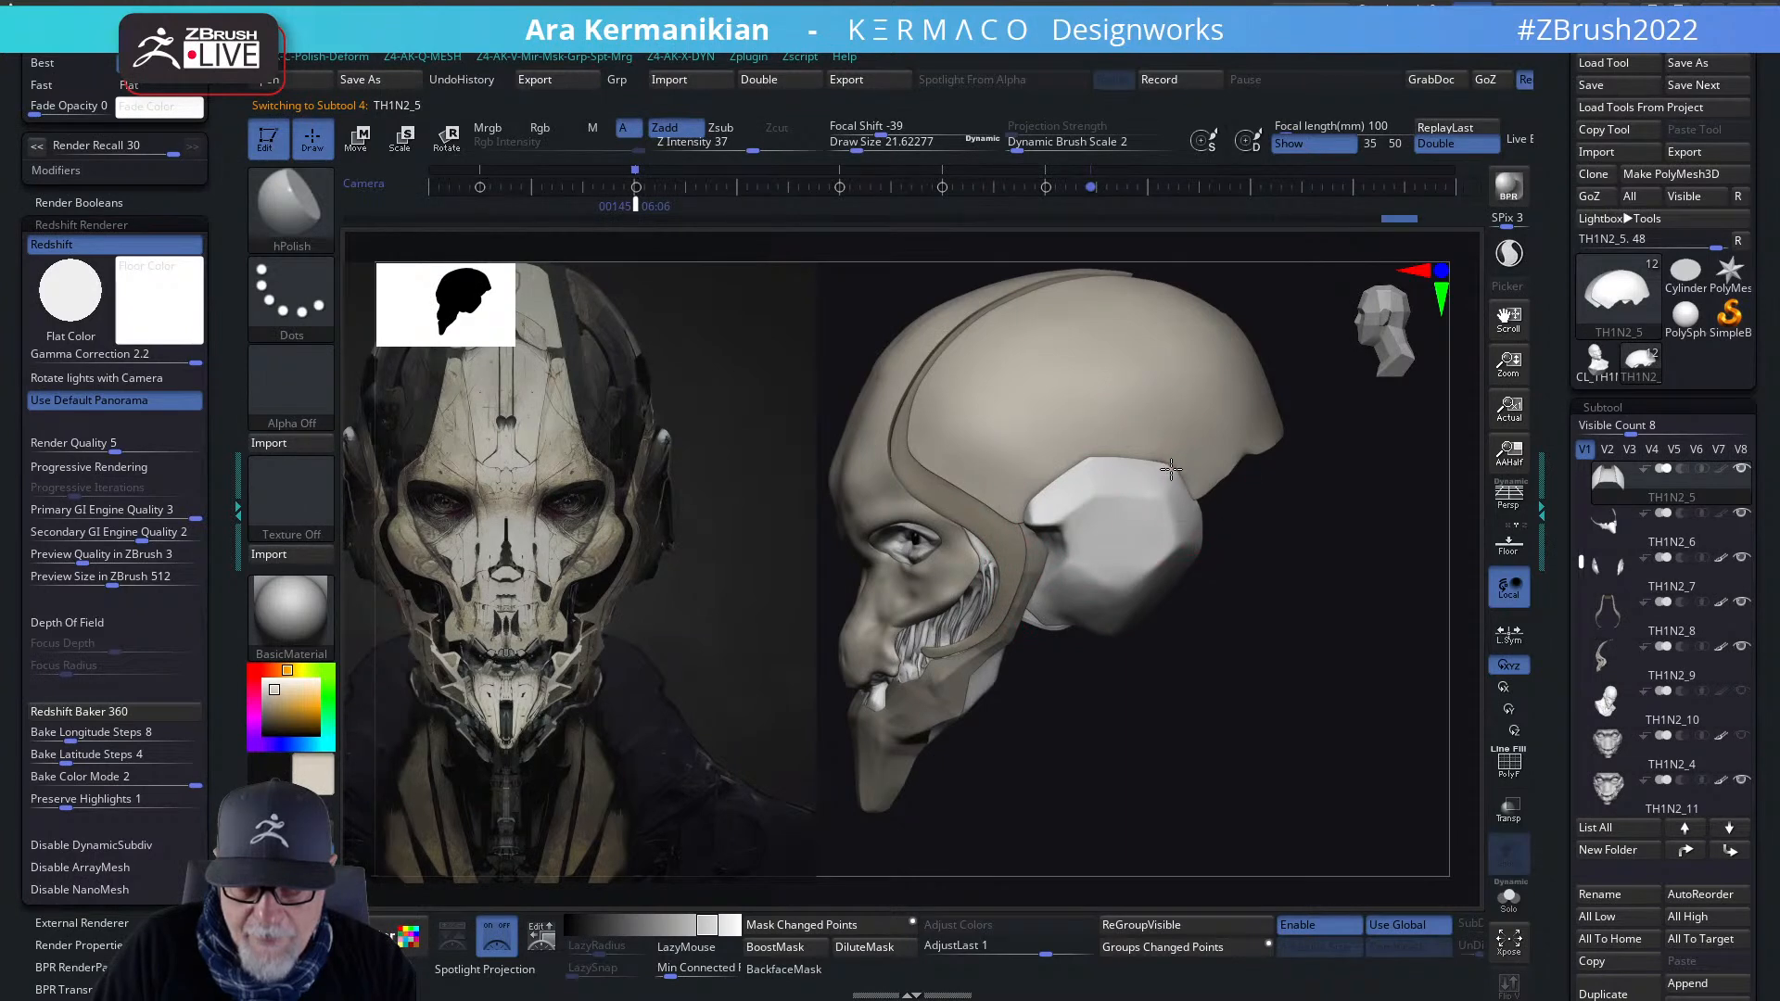
key("b")
key("m")
key("v")
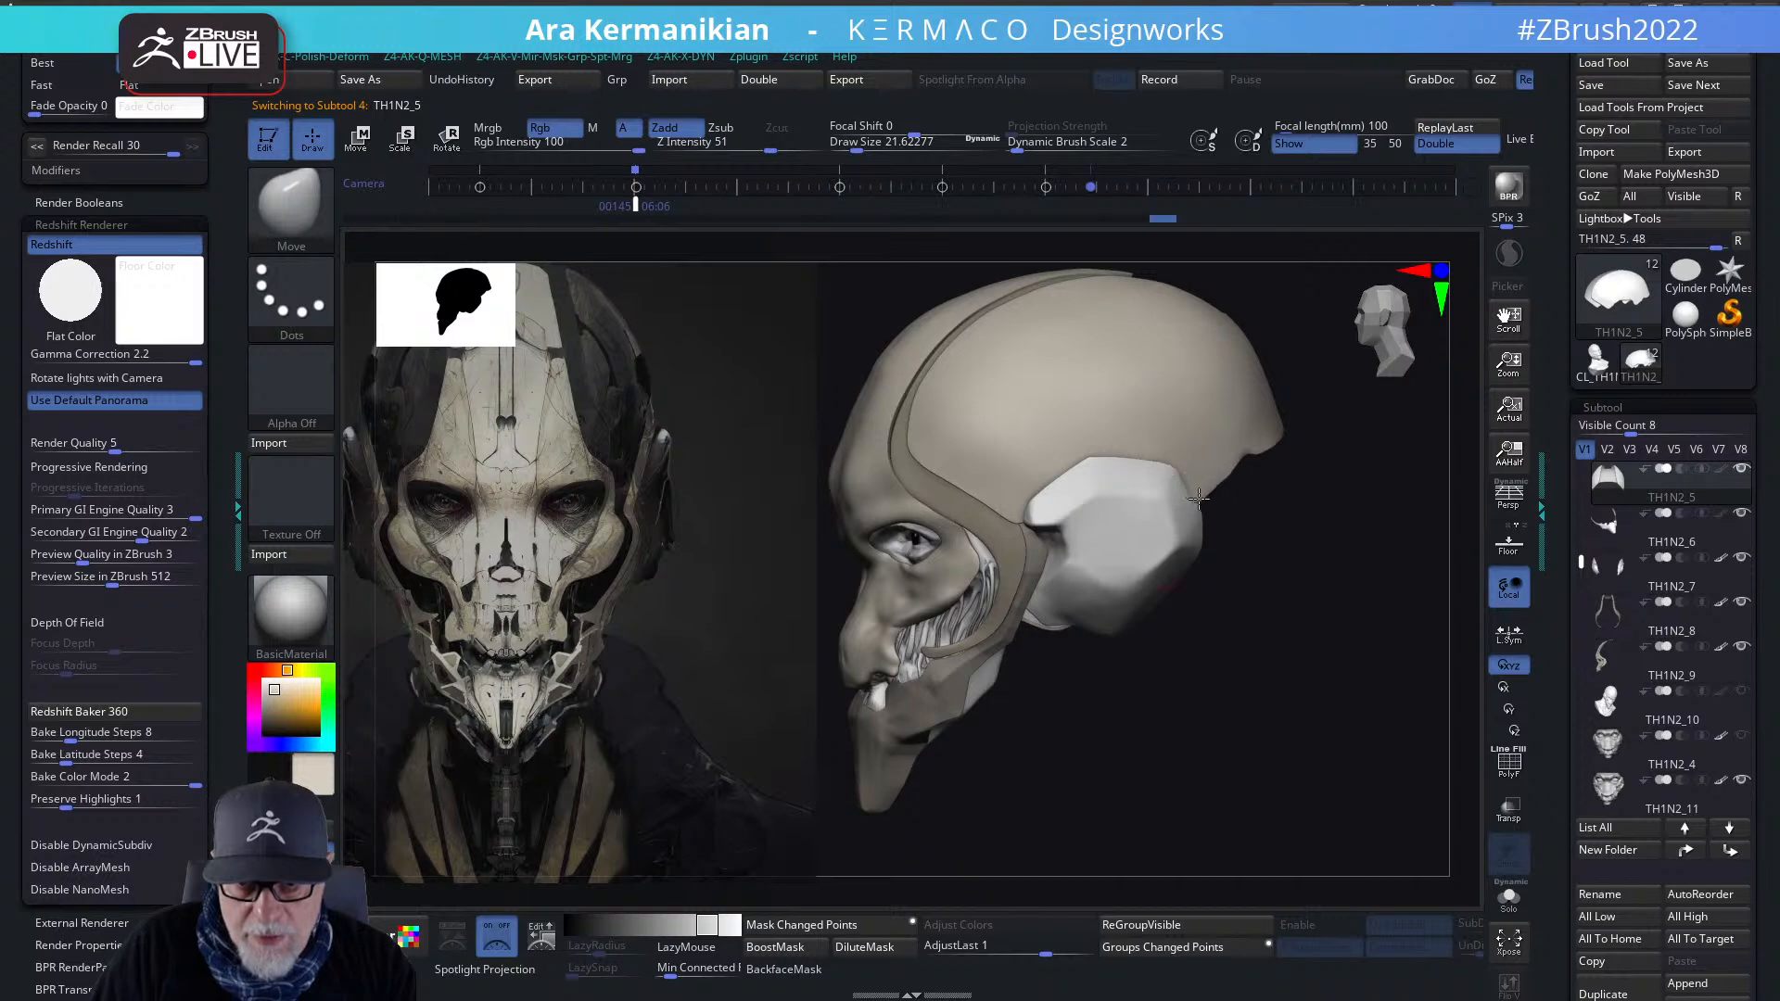
left_click_drag(1307, 568, 1193, 521)
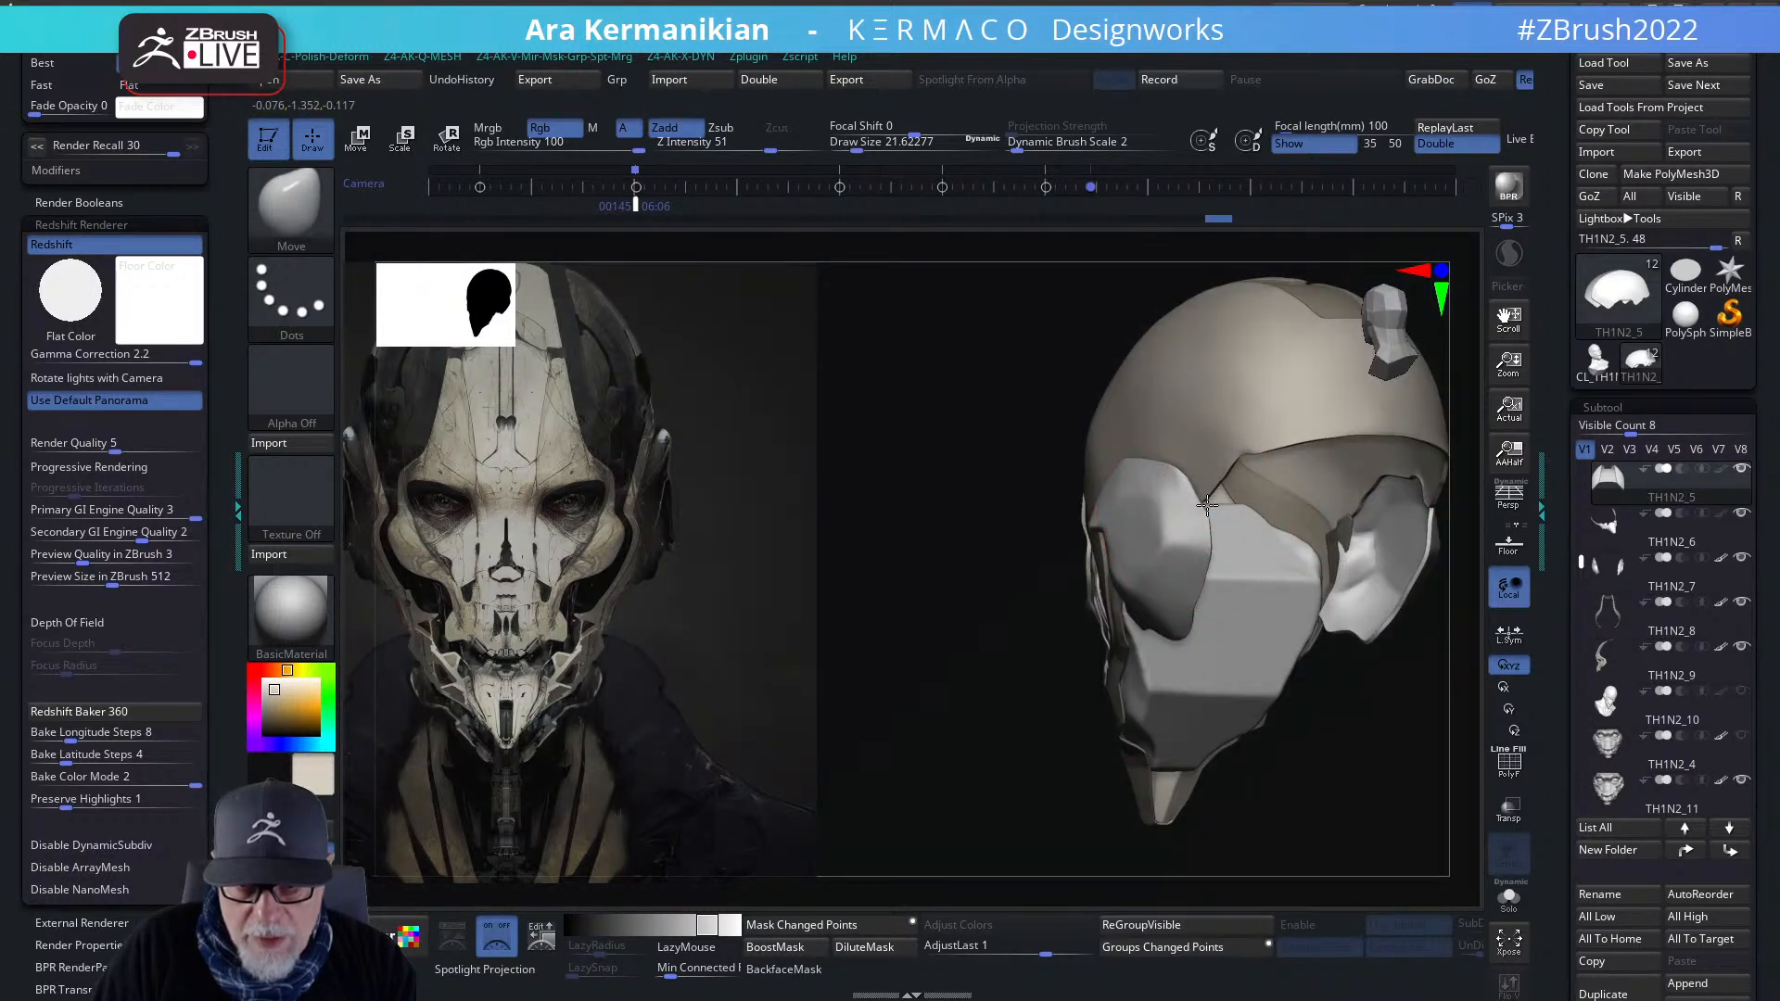
left_click_drag(955, 629, 846, 651)
left_click_drag(1237, 679, 1506, 681, "alt")
mouse_move(1434, 739)
left_mouse_down()
mouse_move(1350, 738)
mouse_move(1371, 739)
mouse_move(1350, 739)
mouse_move(1282, 572)
left_mouse_up()
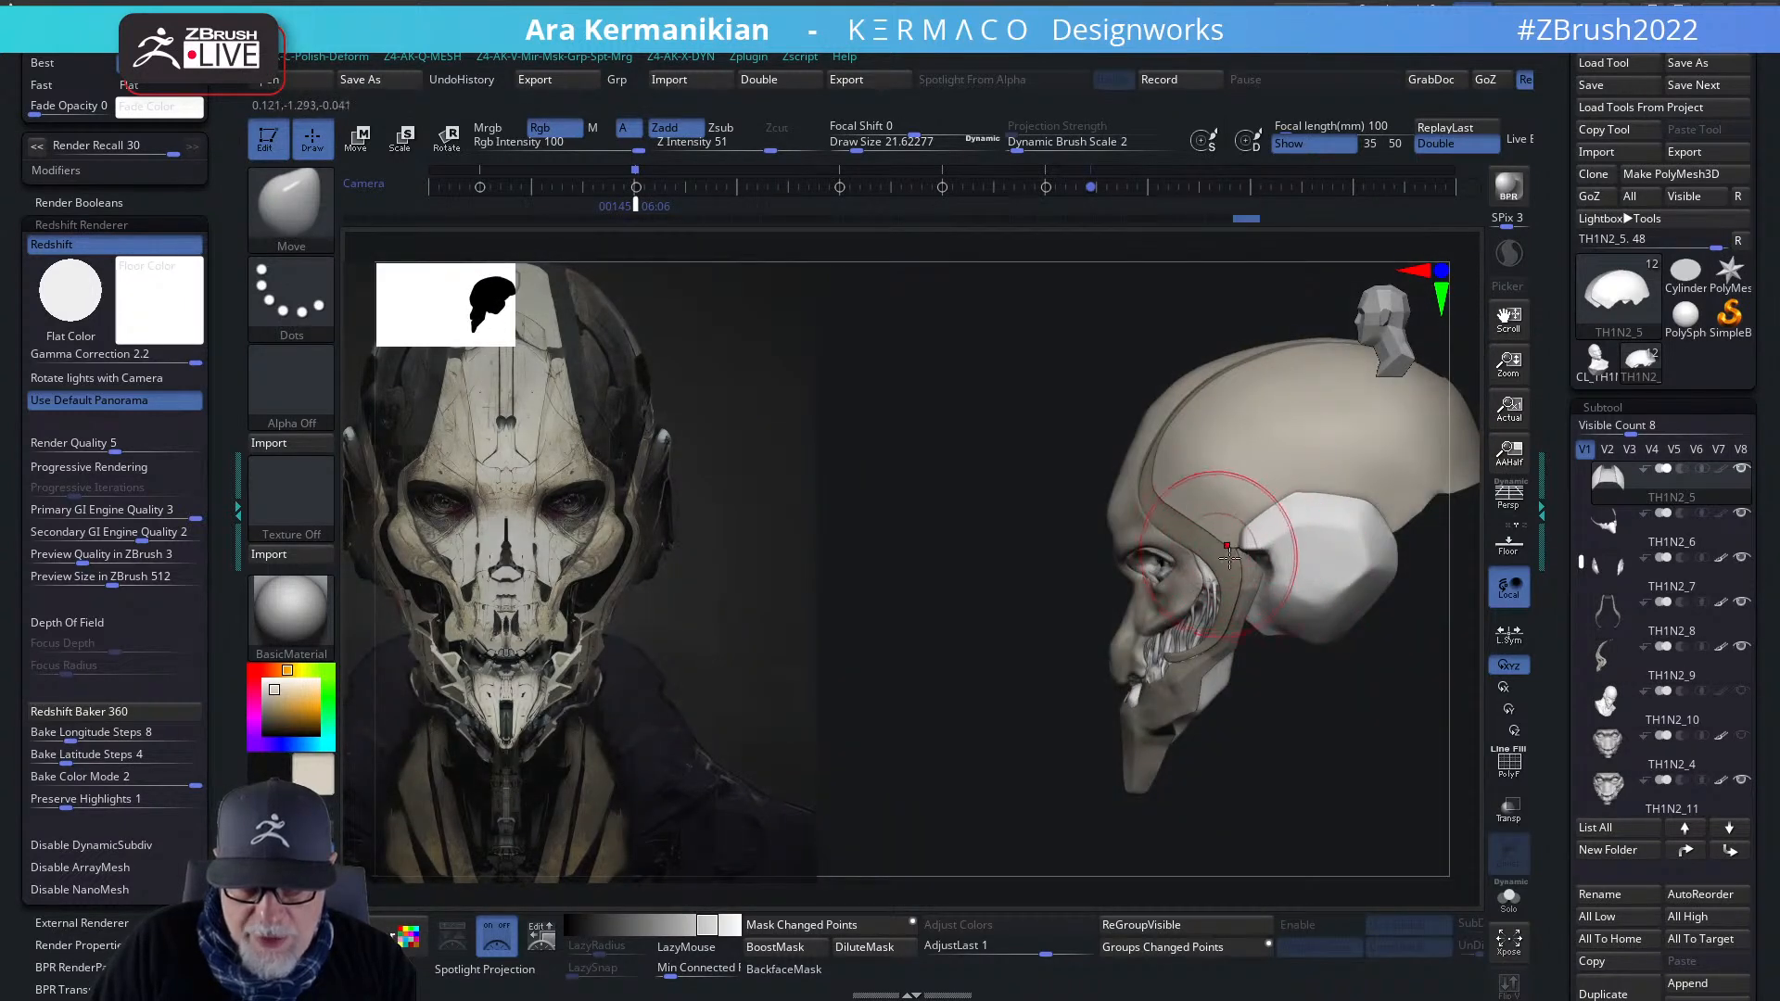
- Select side strip TH1N2_8 and reshape it in front of the ear plate with the Move brush at draw size about 21.6
left_click(1259, 549, "alt")
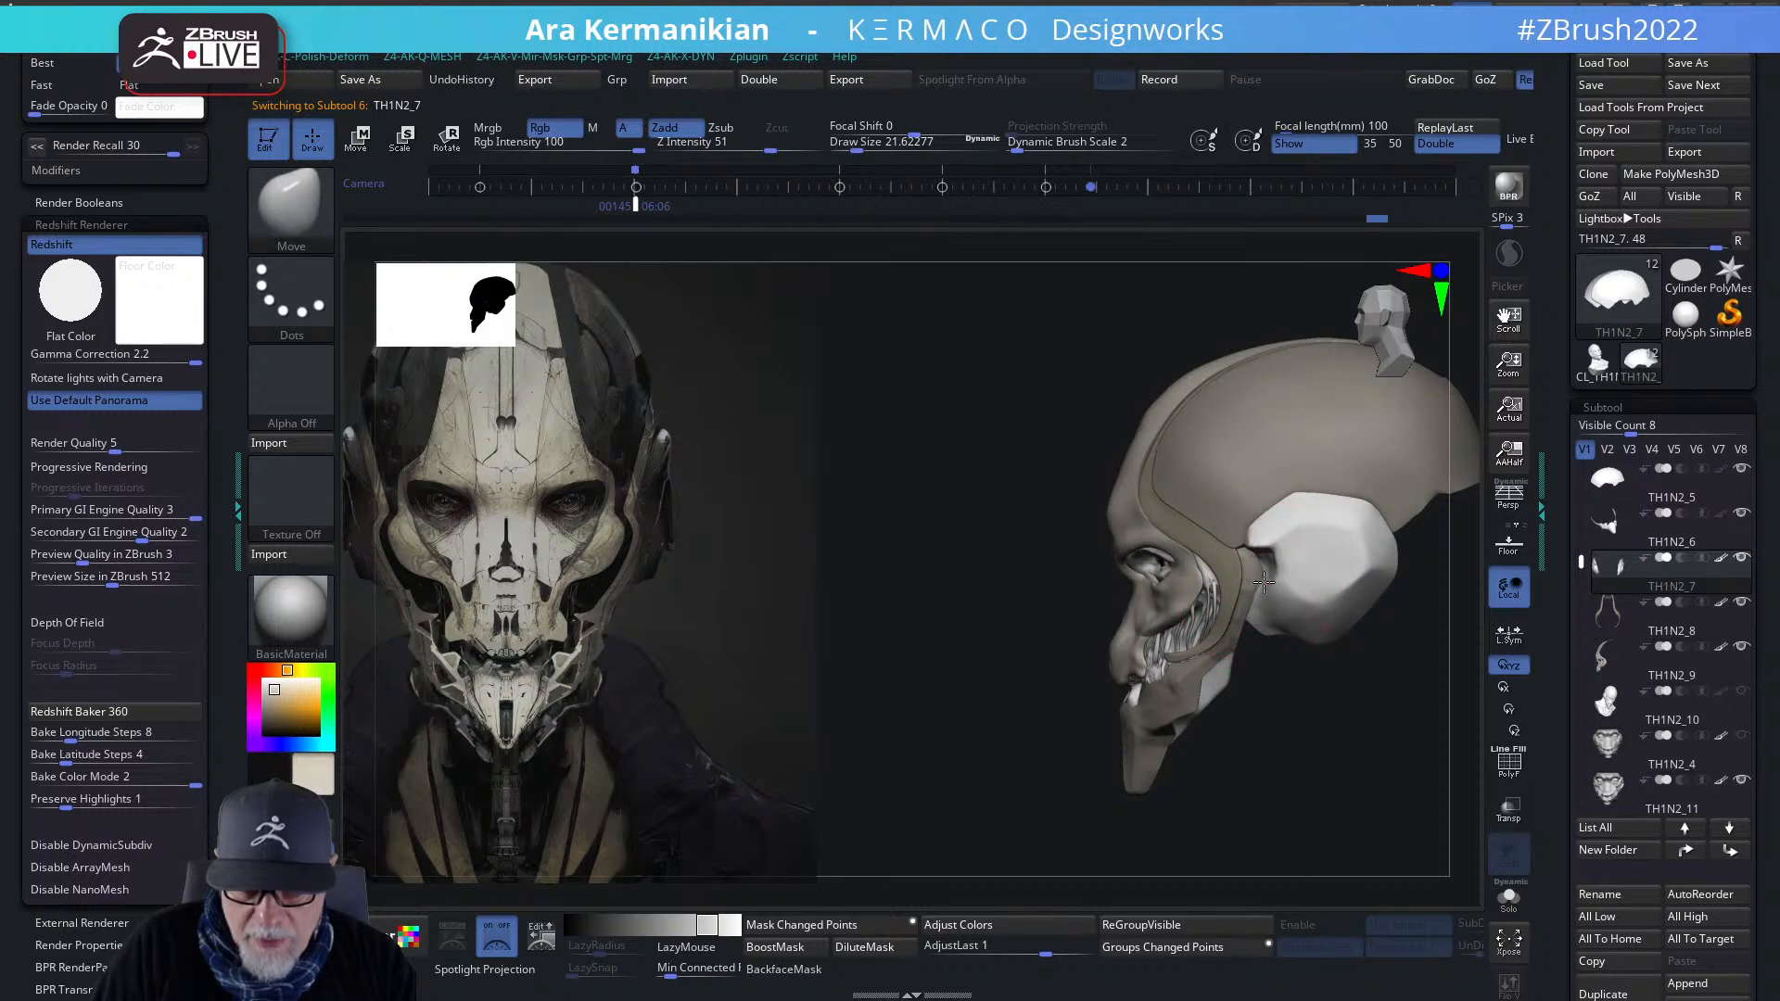
left_click_drag(1343, 762, 1335, 737)
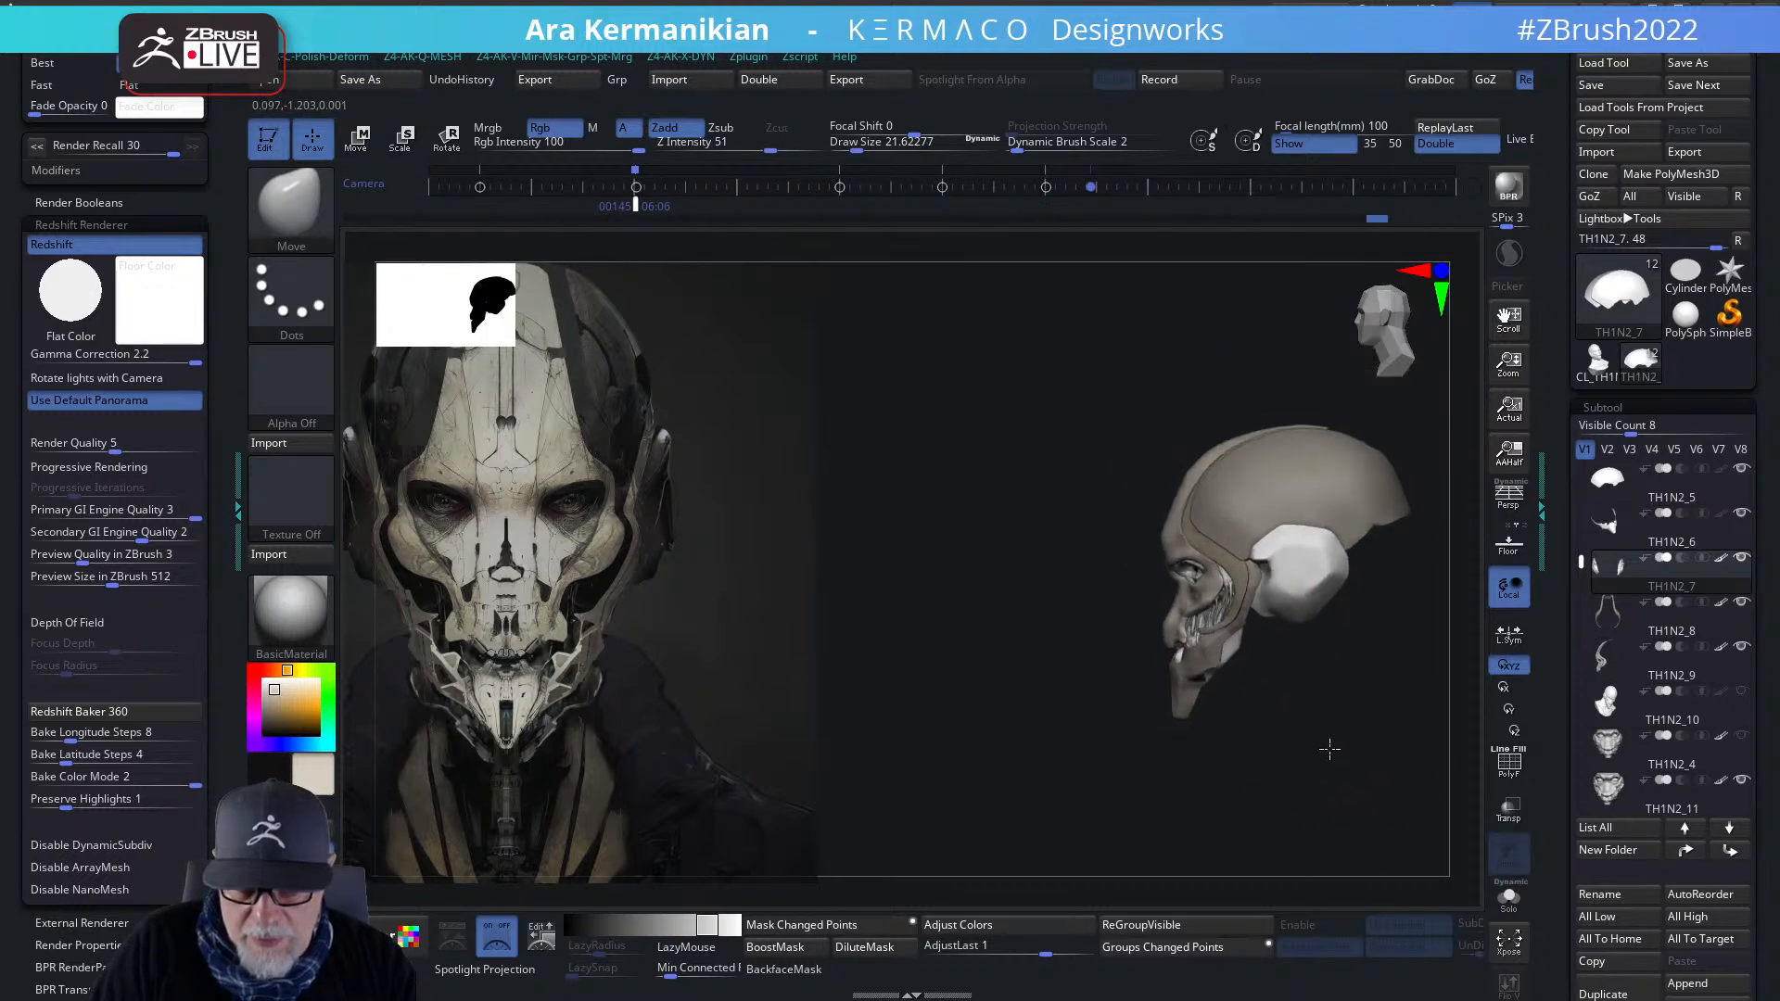
left_click(1236, 561, "alt")
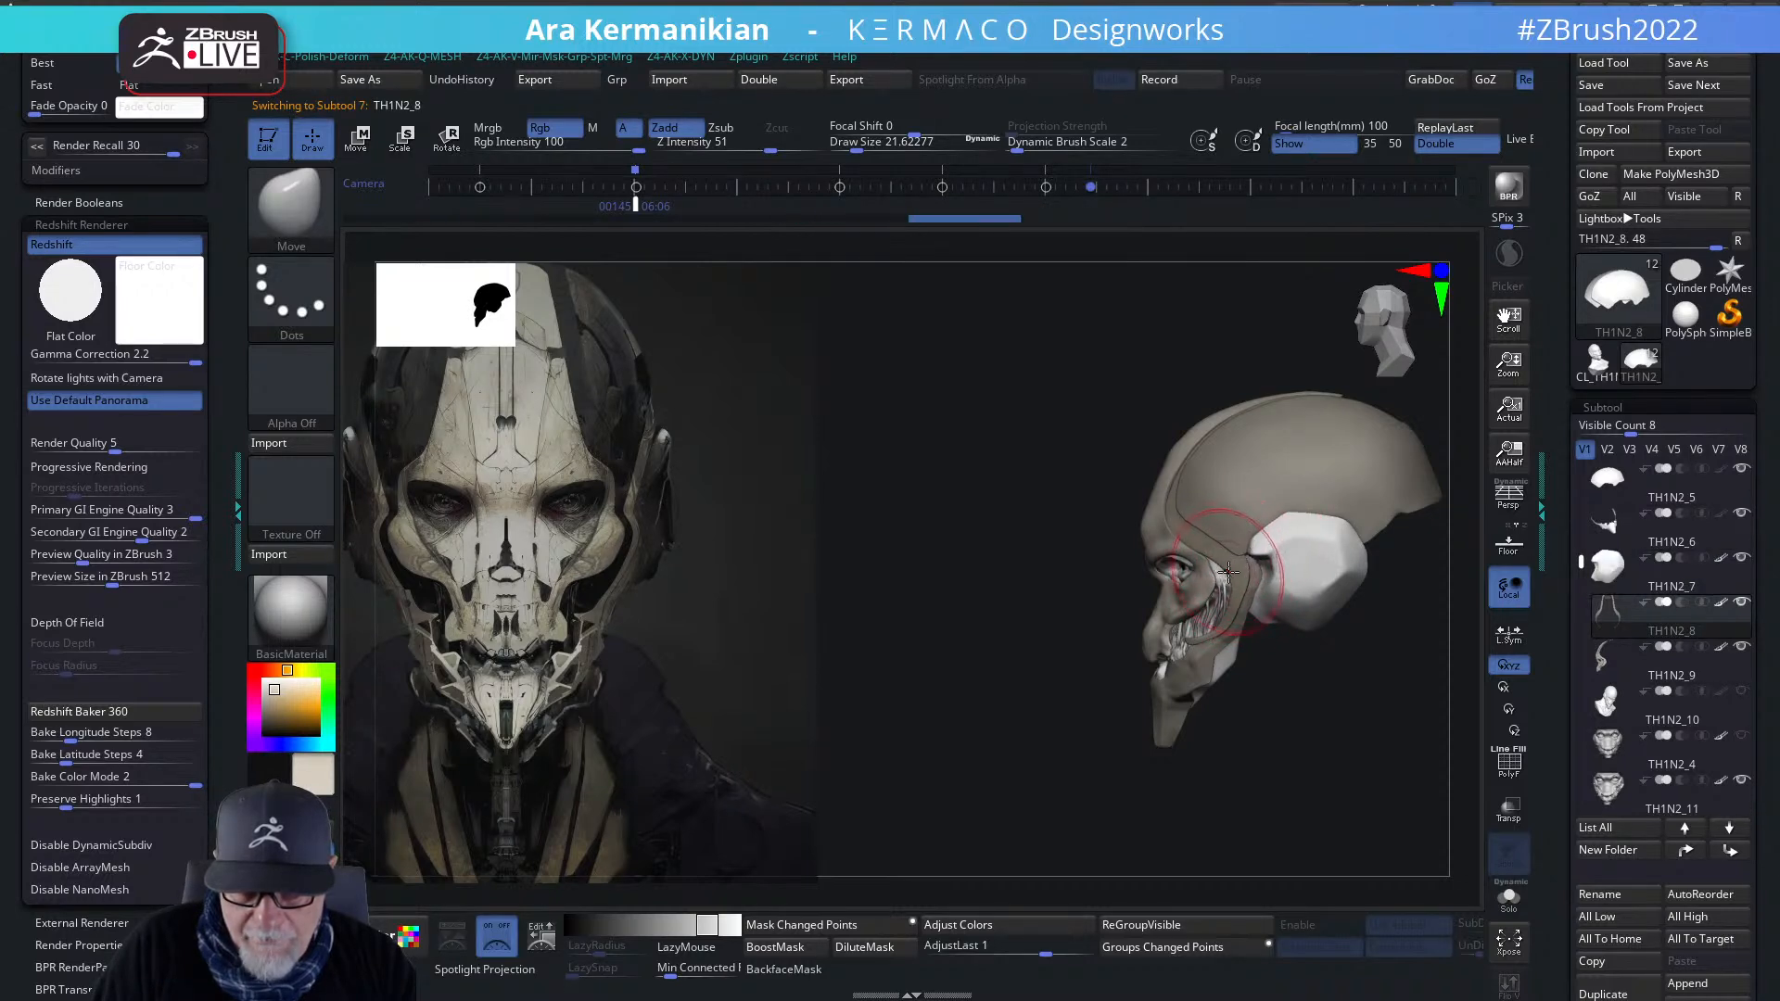
key("ctrl")
mouse_move(1179, 559)
left_mouse_down("ctrl")
mouse_move(1198, 602)
mouse_move(1121, 544)
mouse_move(1221, 617)
mouse_move(1213, 634)
left_mouse_up("ctrl")
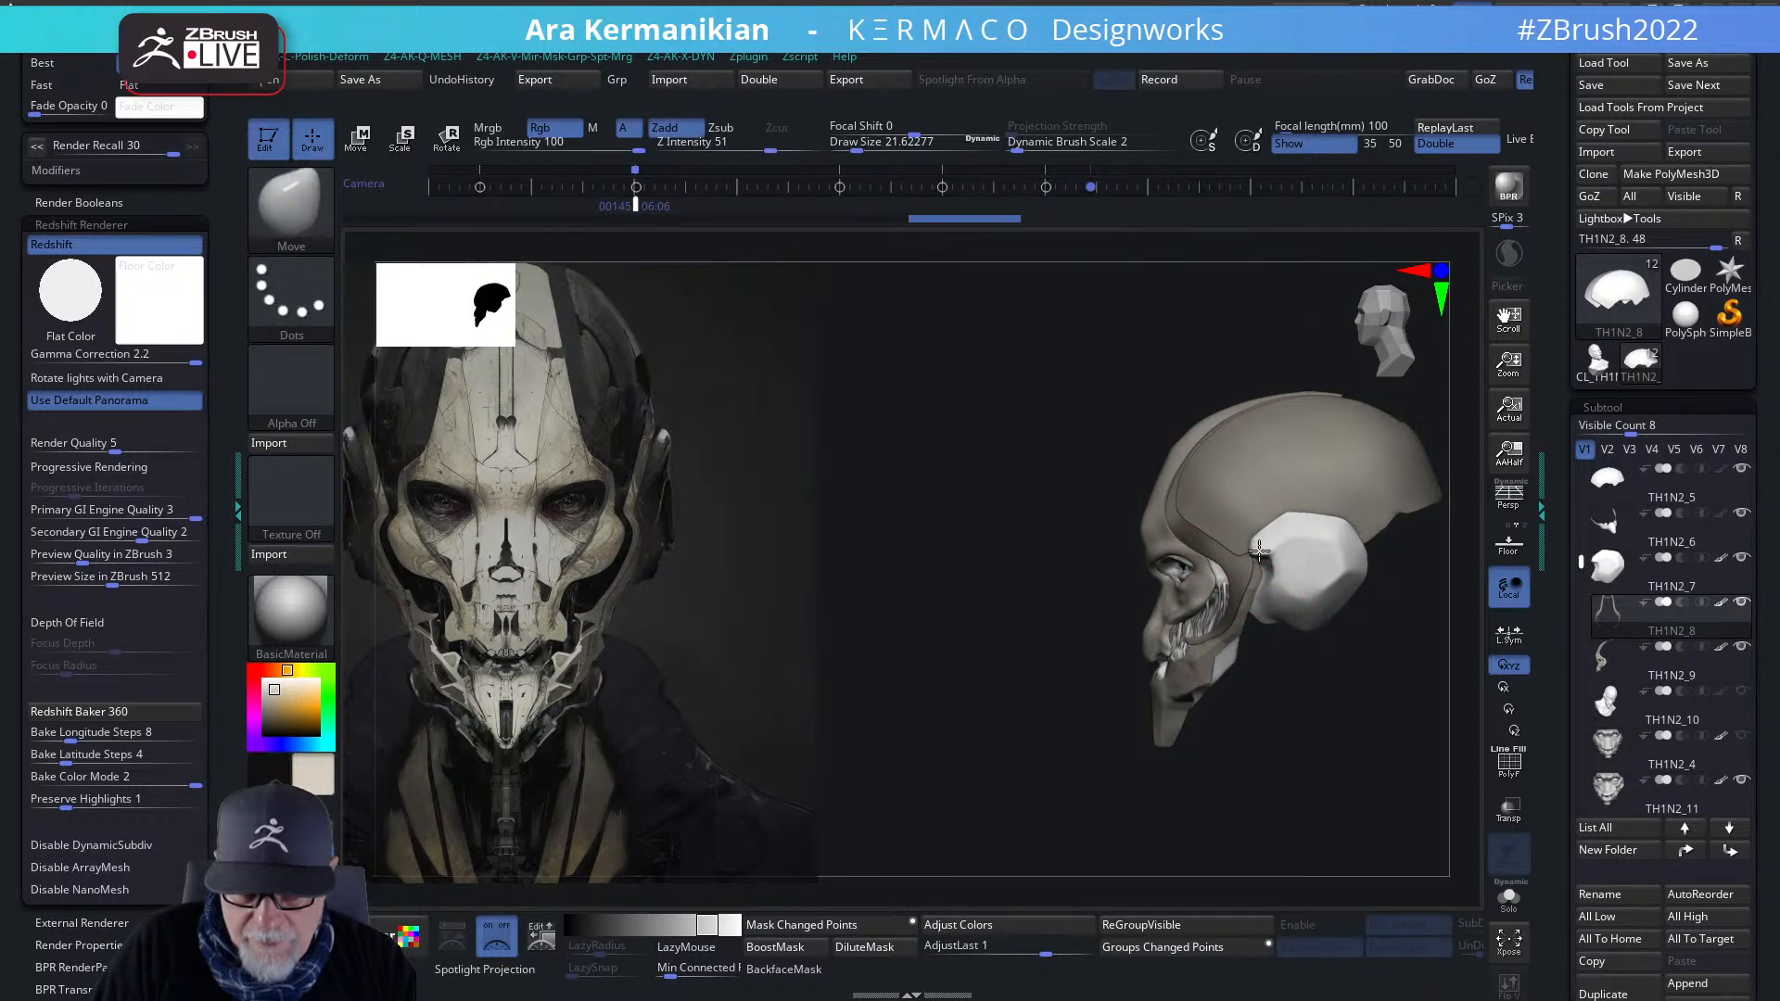
left_click_drag(1261, 549, 1209, 588)
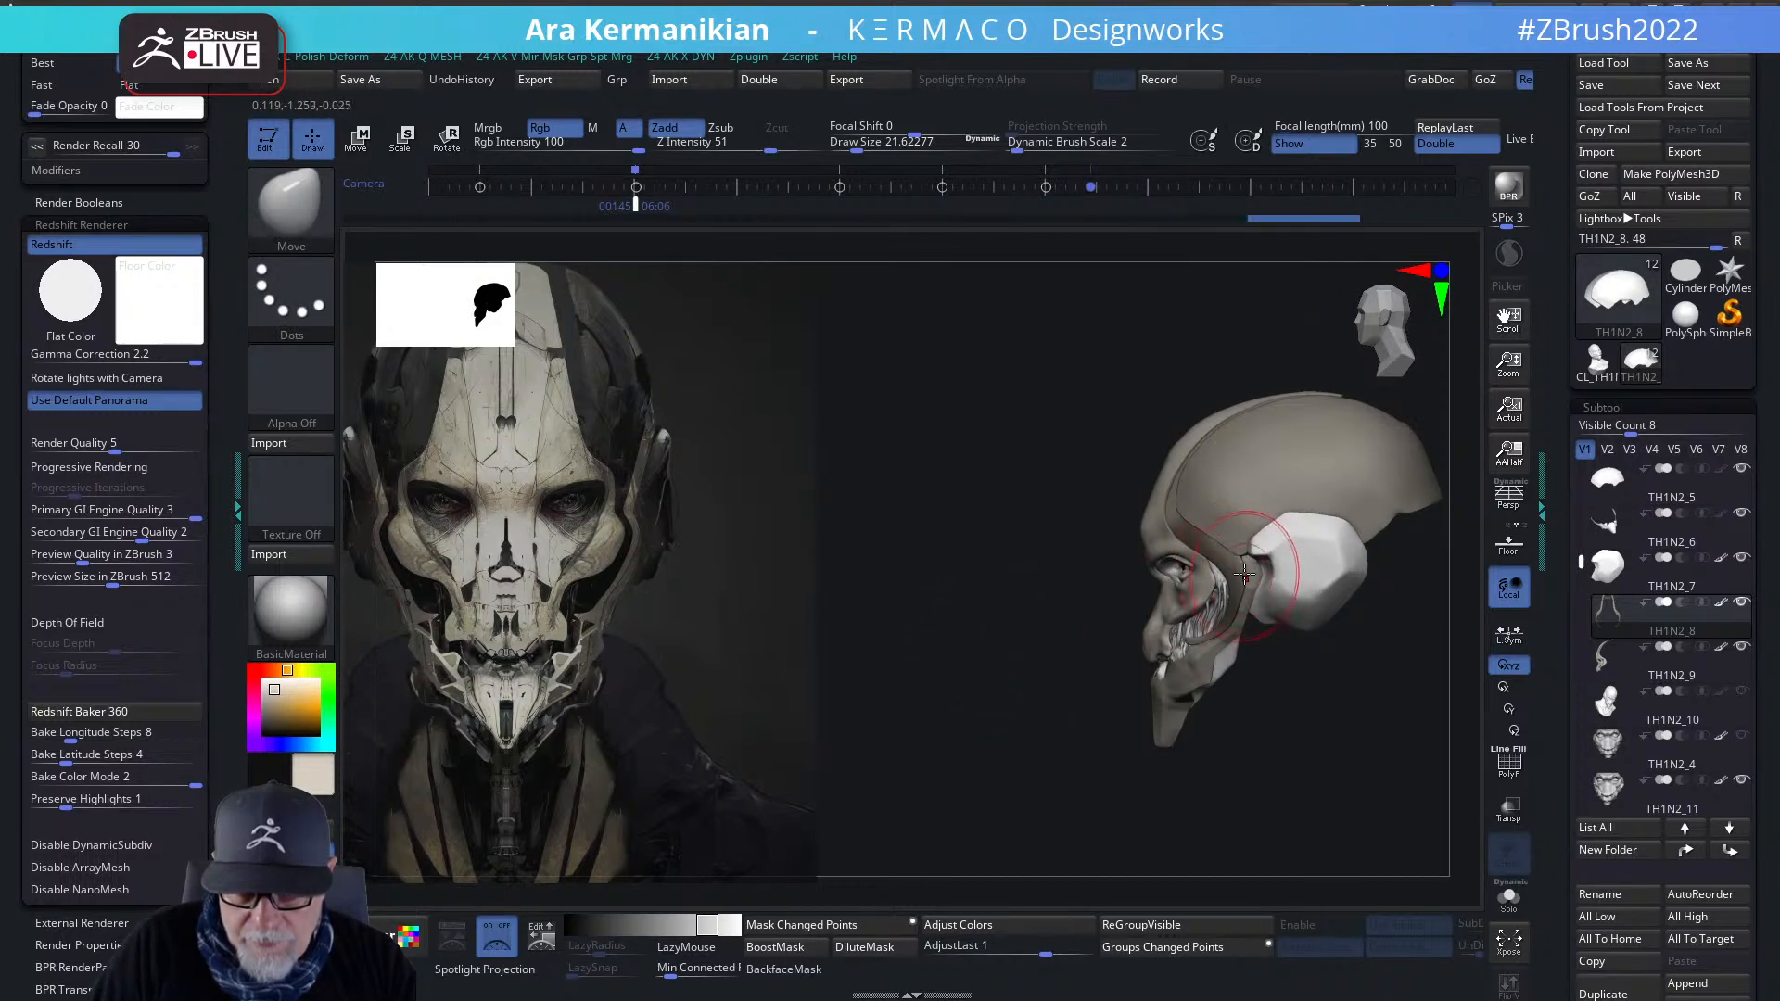
left_click_drag(1245, 569, 1252, 558)
- Refine the side strip's contour beside the eye with the Move brush at draw size about 7.5
left_click_drag(1009, 612, 1031, 693, "alt")
key("s")
left_click_drag(1226, 572, 1194, 580)
left_click_drag(917, 677, 944, 616, "alt")
left_click_drag(1298, 802, 1122, 694, "shift")
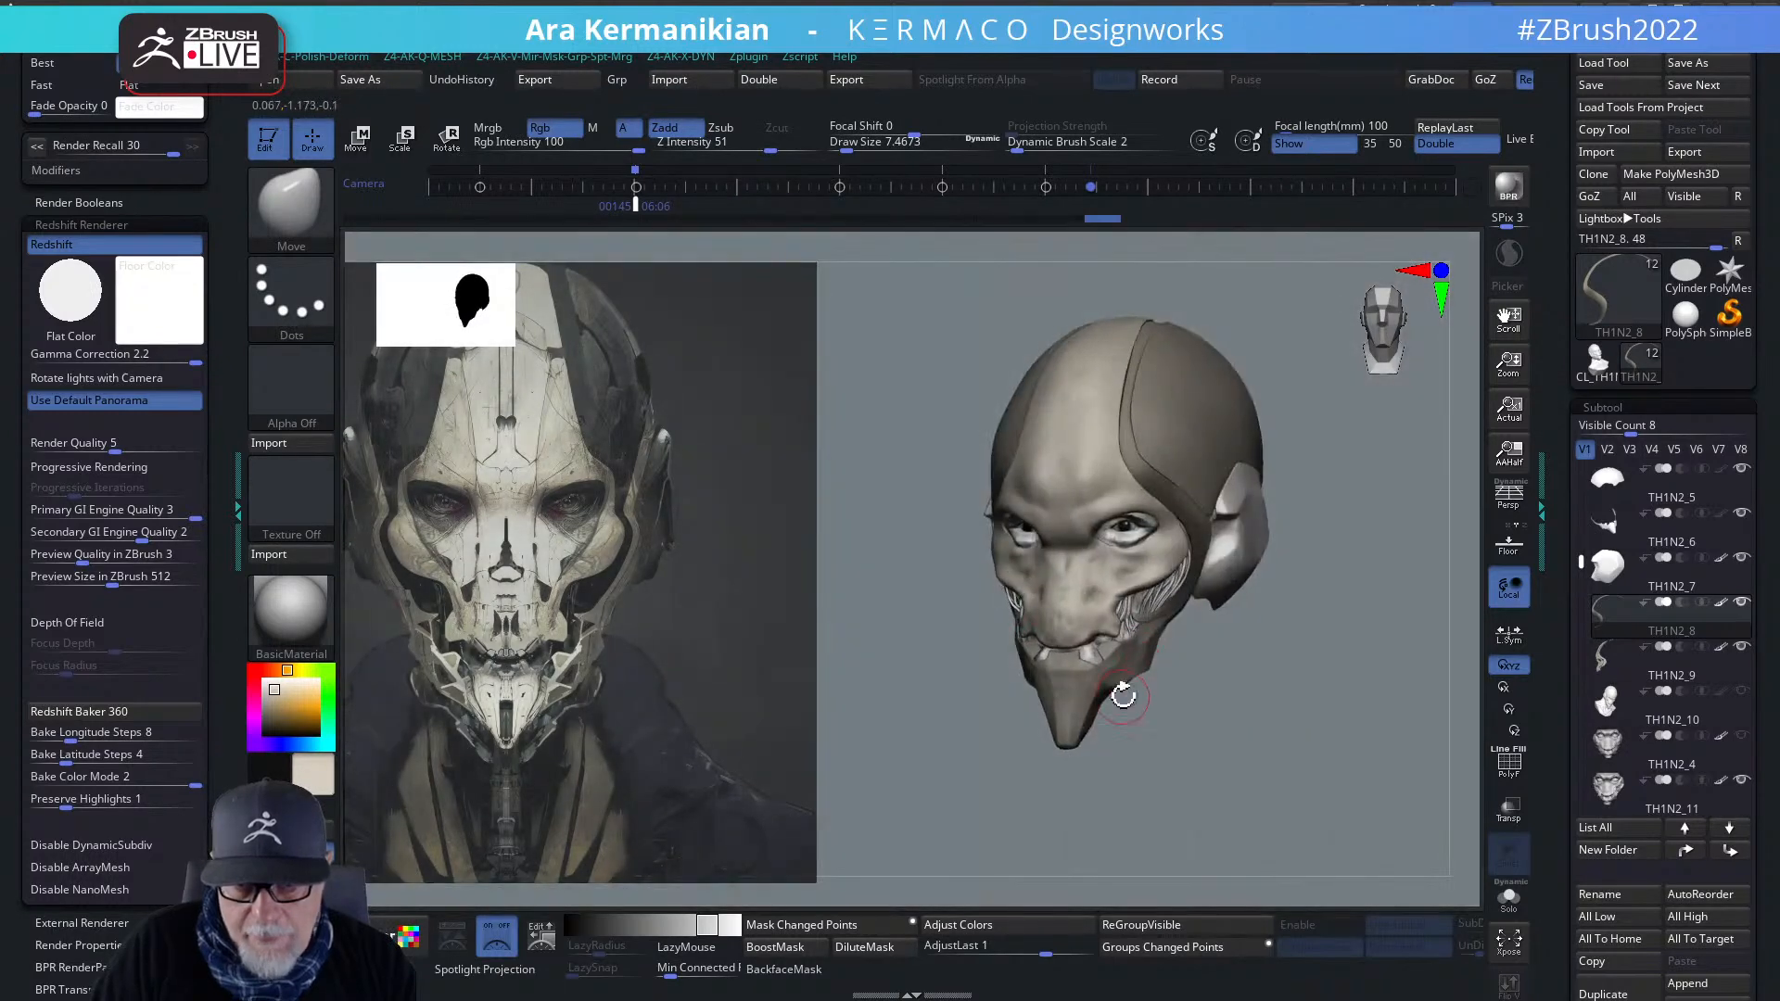
- Select jaw piece TH1N2_6 and define the chin's edges with the DamStandard brush at draw size about 4.3
left_click(1072, 717, "alt")
left_click_drag(1263, 751, 1212, 760)
key("q")
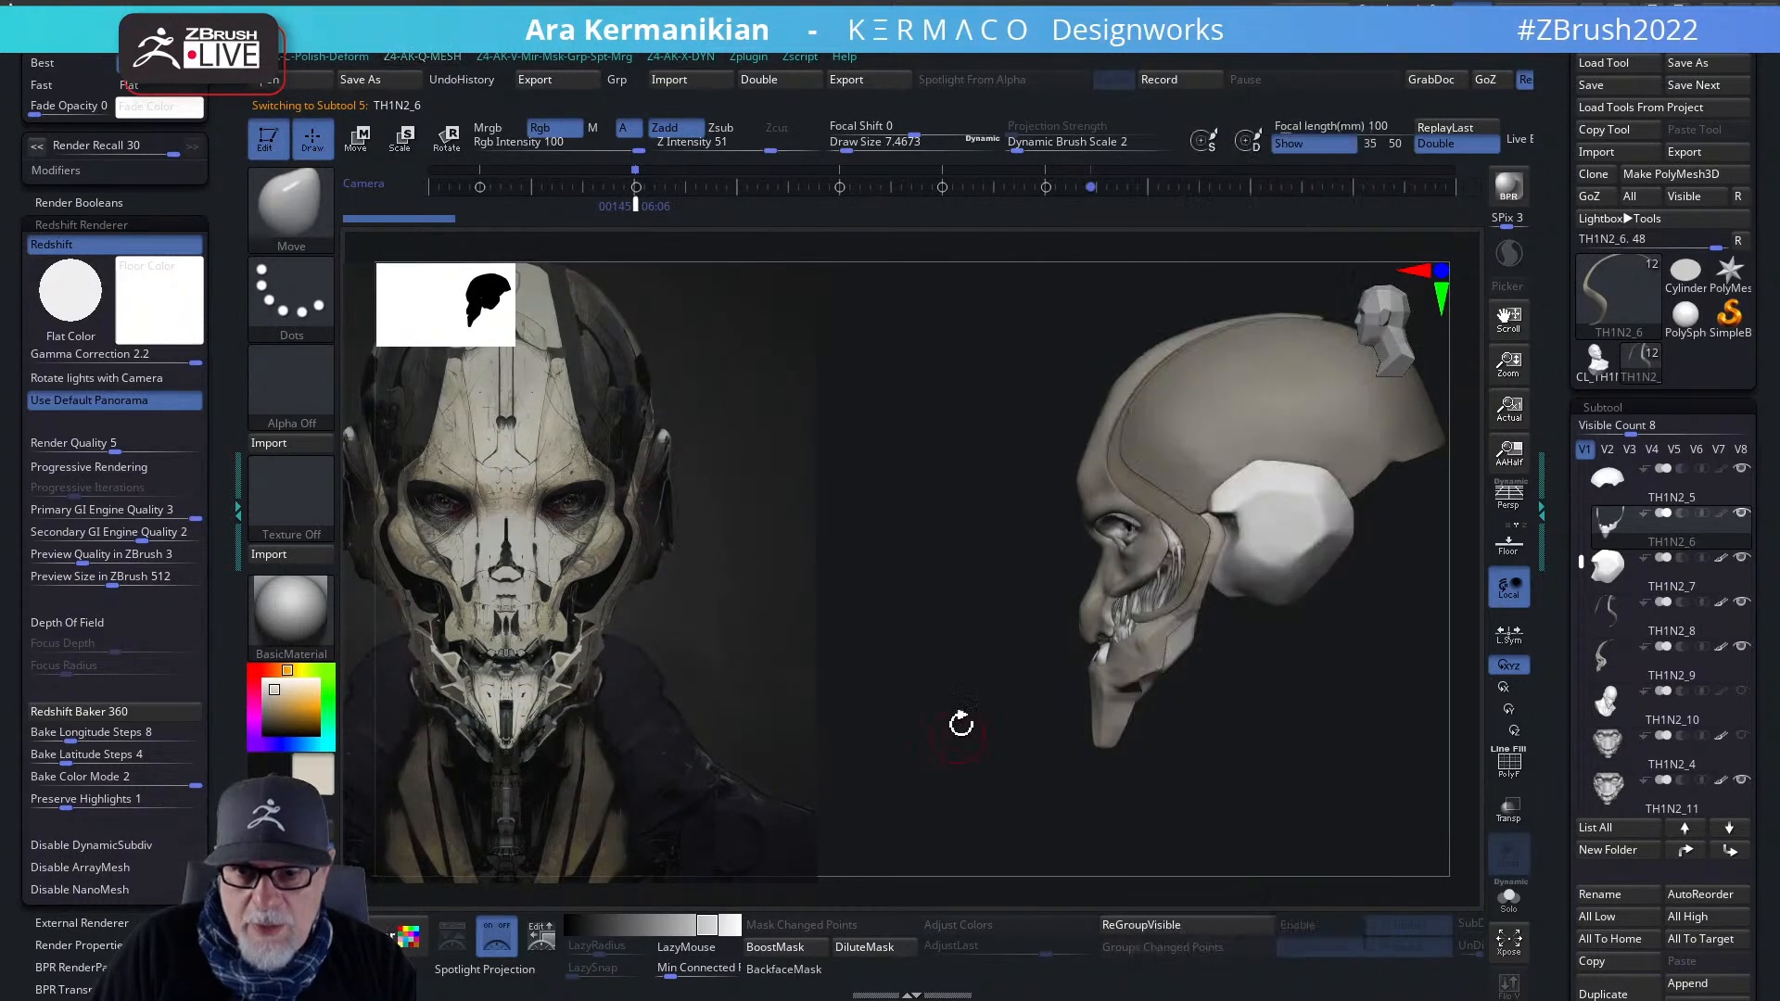
left_click_drag(1216, 766, 1269, 751)
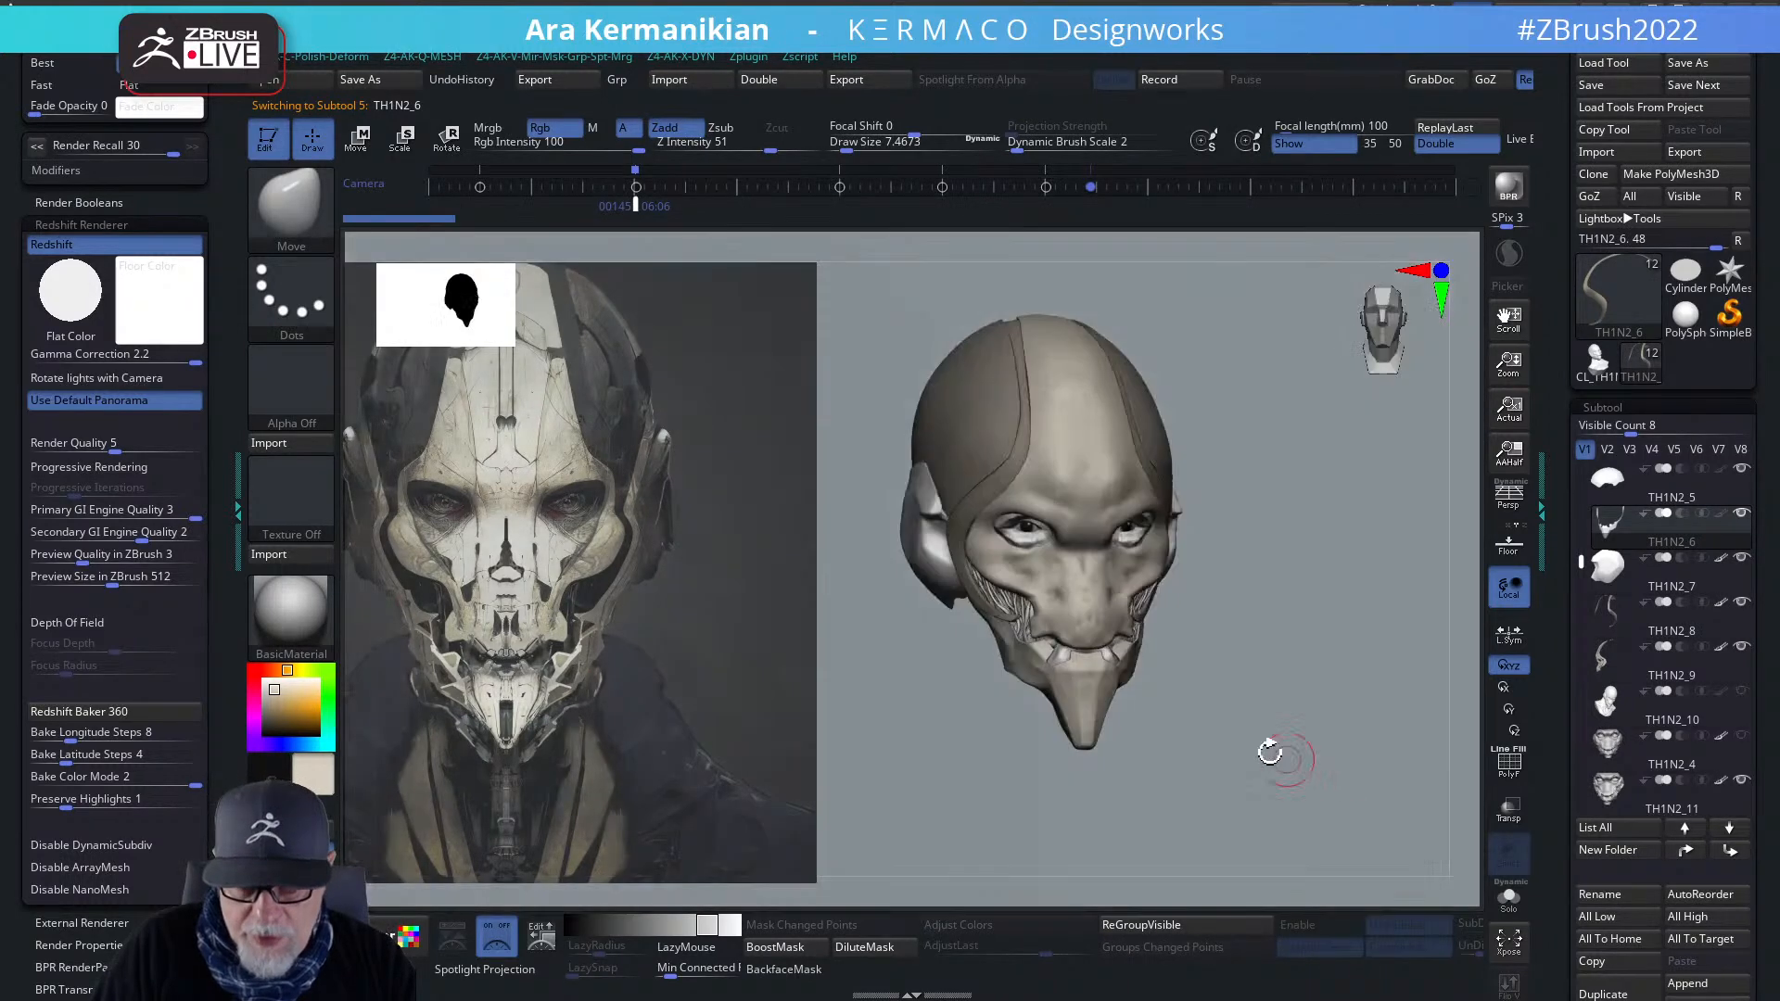
right_click(1080, 692)
left_click(1212, 683)
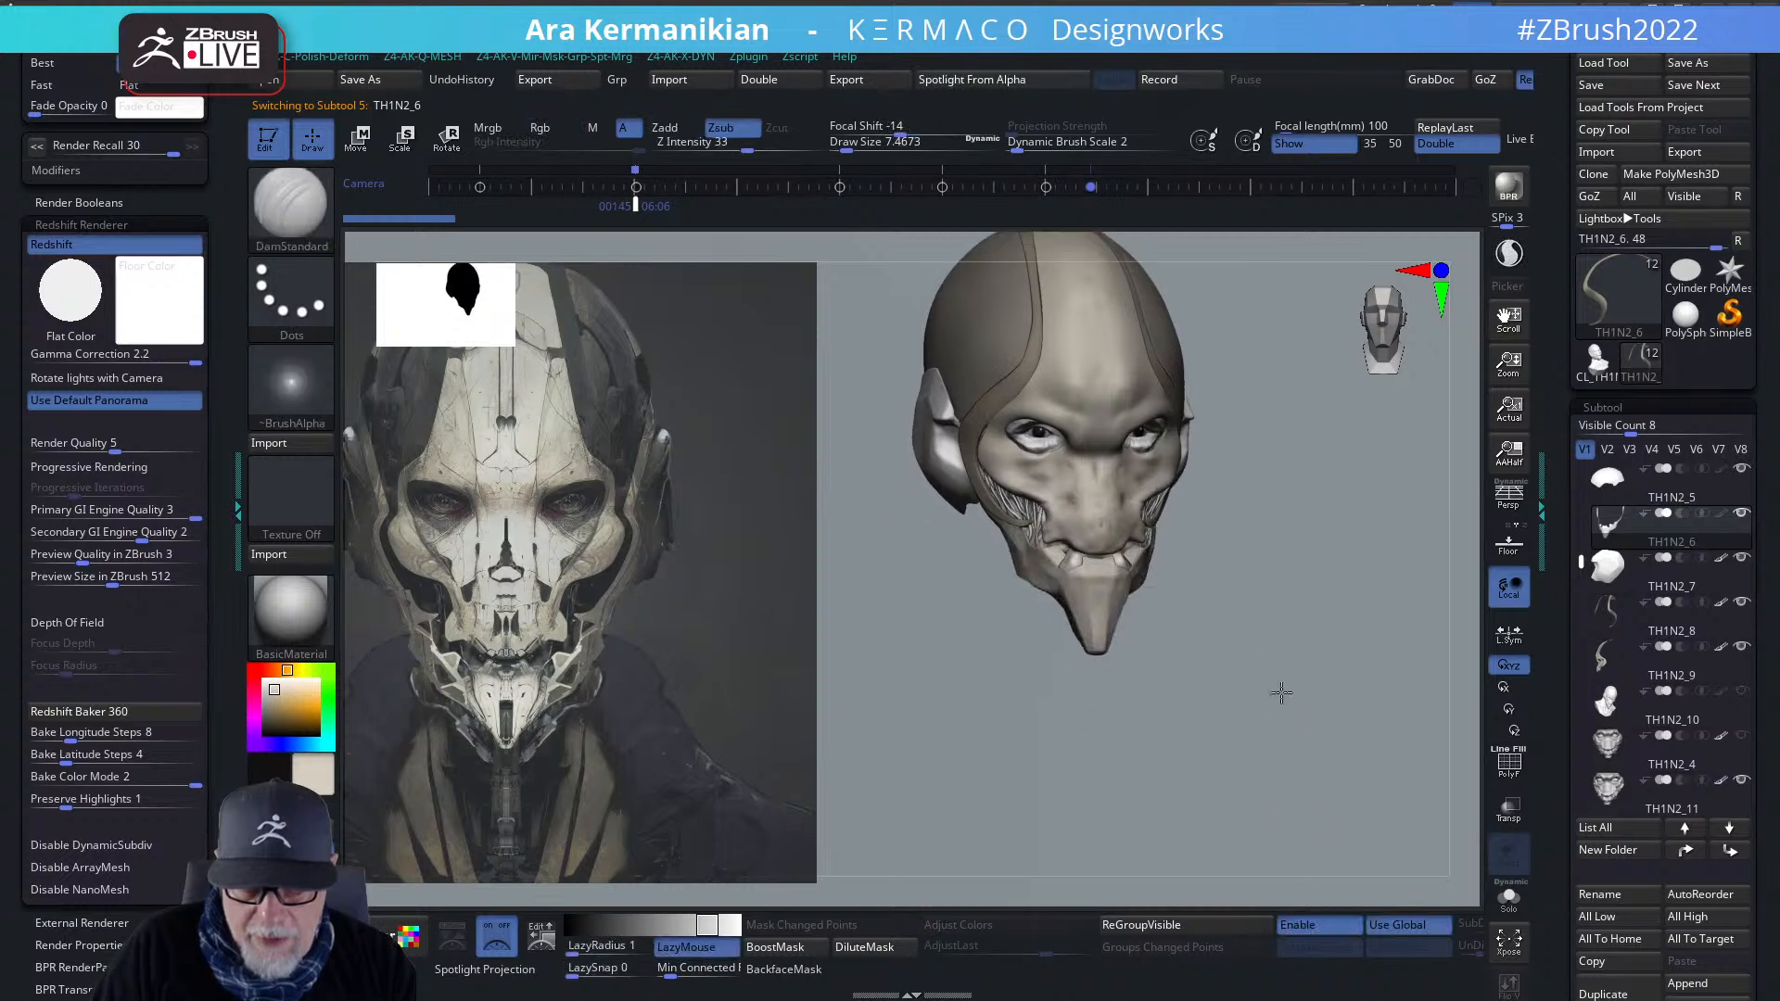
key("s")
left_click(1066, 603)
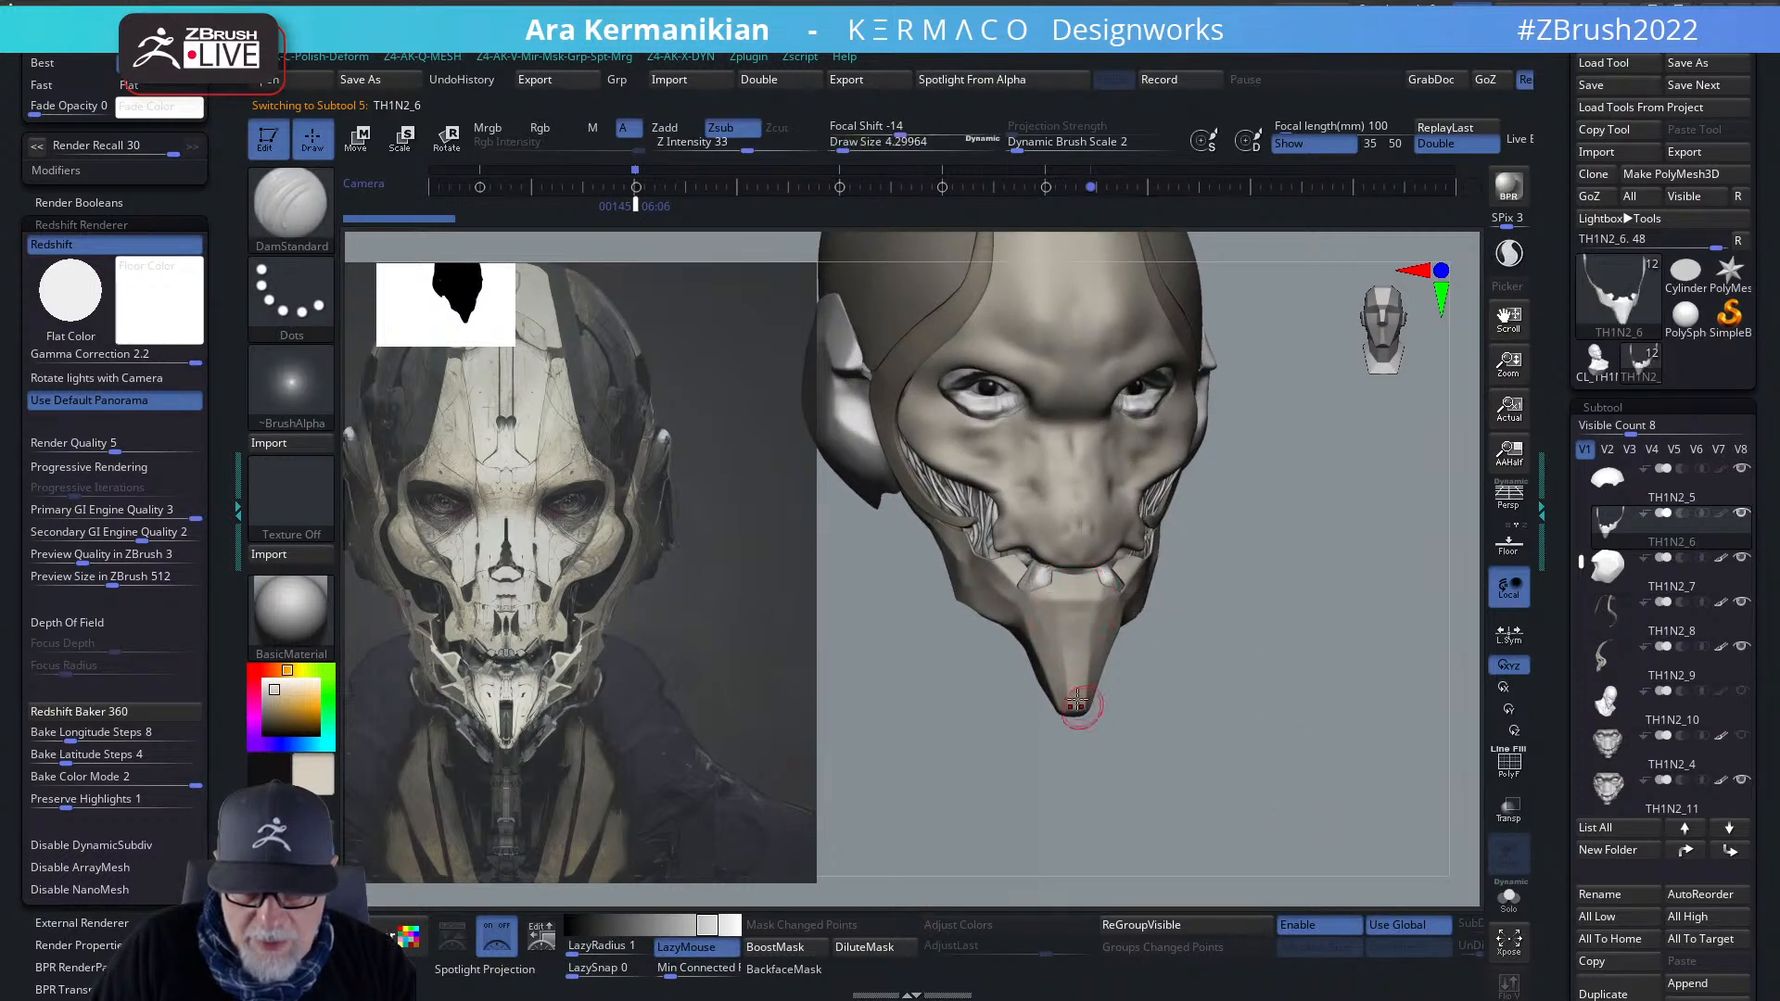
- Flatten the front and side planes of the pointed chin with the hPolish brush at draw size about 4.3
right_click(1055, 635)
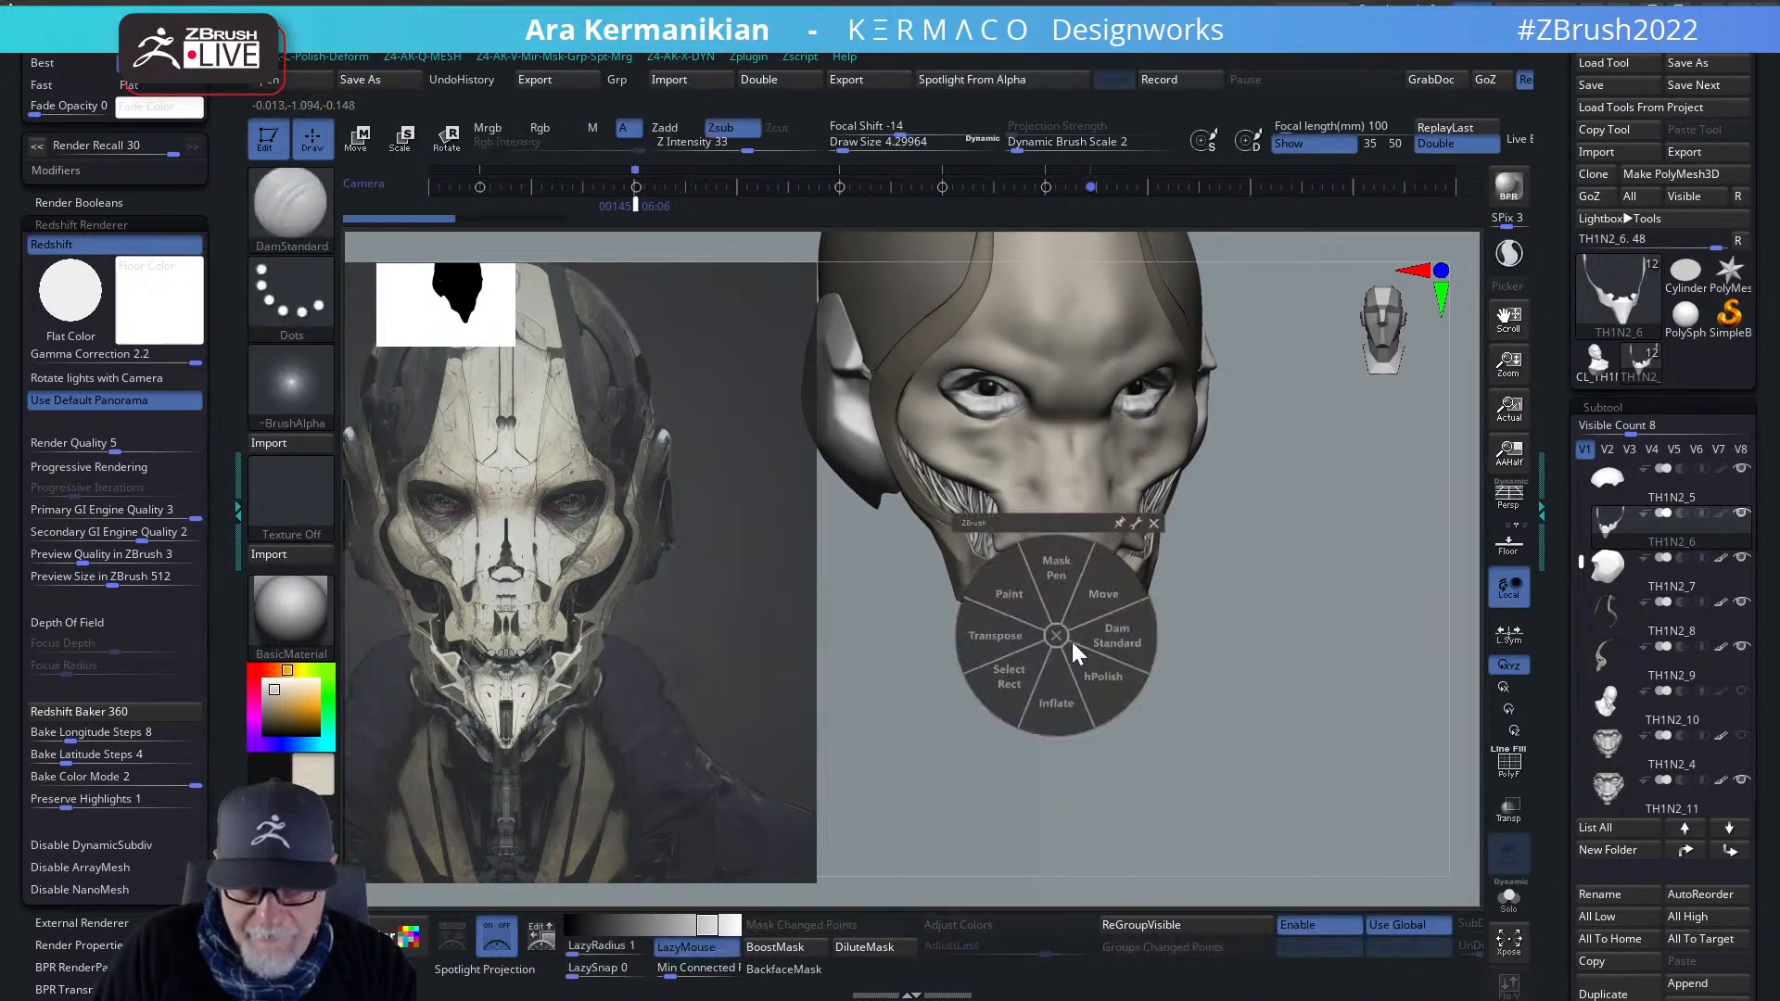
left_click(1103, 676)
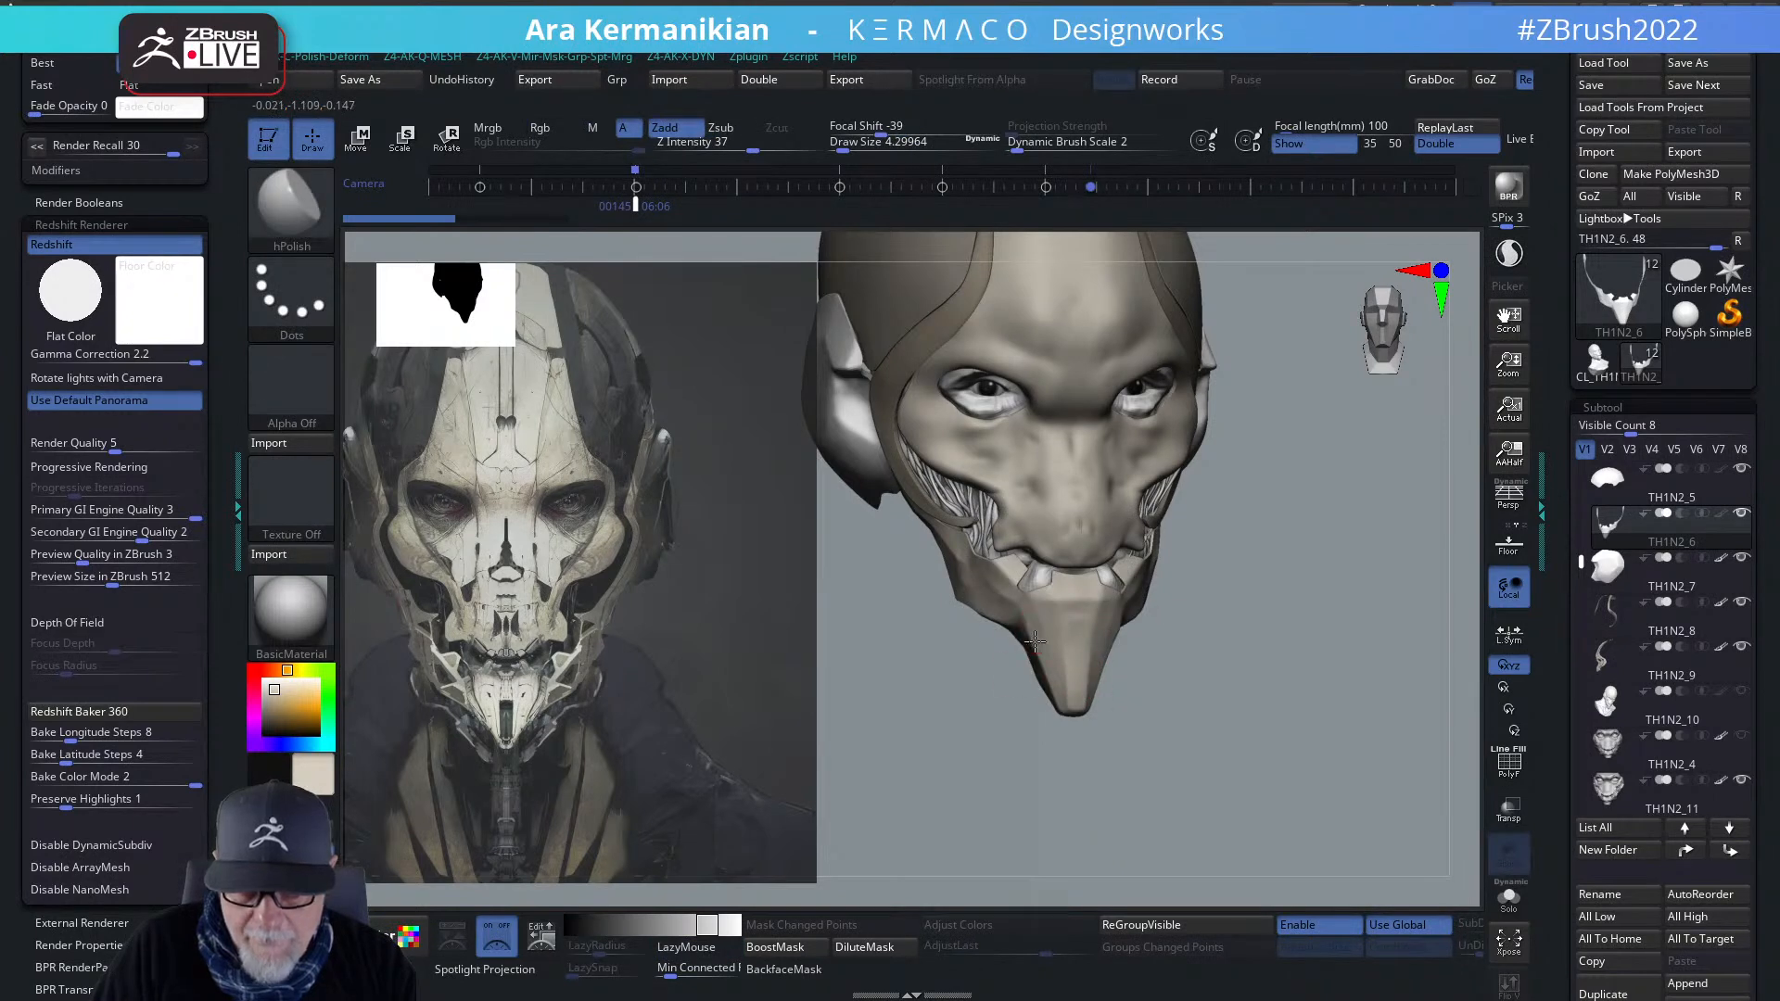
left_click_drag(1180, 727, 1112, 727)
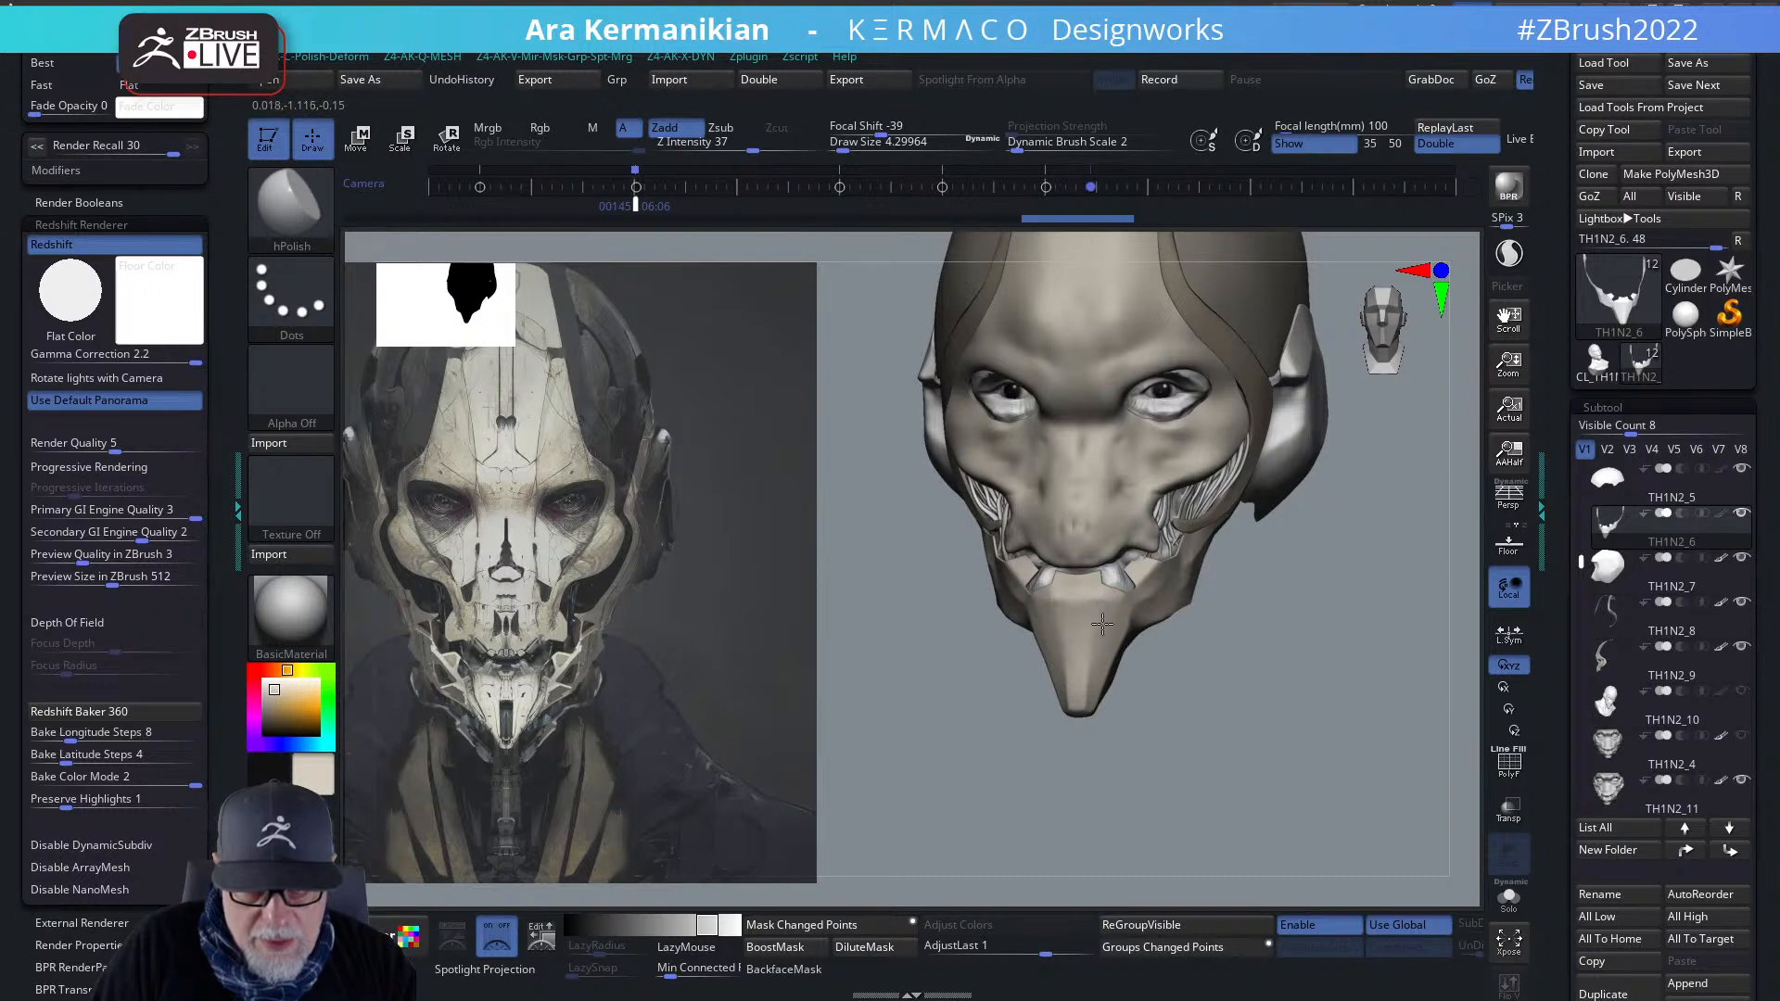
mouse_move(1049, 815)
left_mouse_down()
mouse_move(1236, 735)
mouse_move(1213, 712)
mouse_move(1343, 683)
mouse_move(1315, 656)
left_mouse_up()
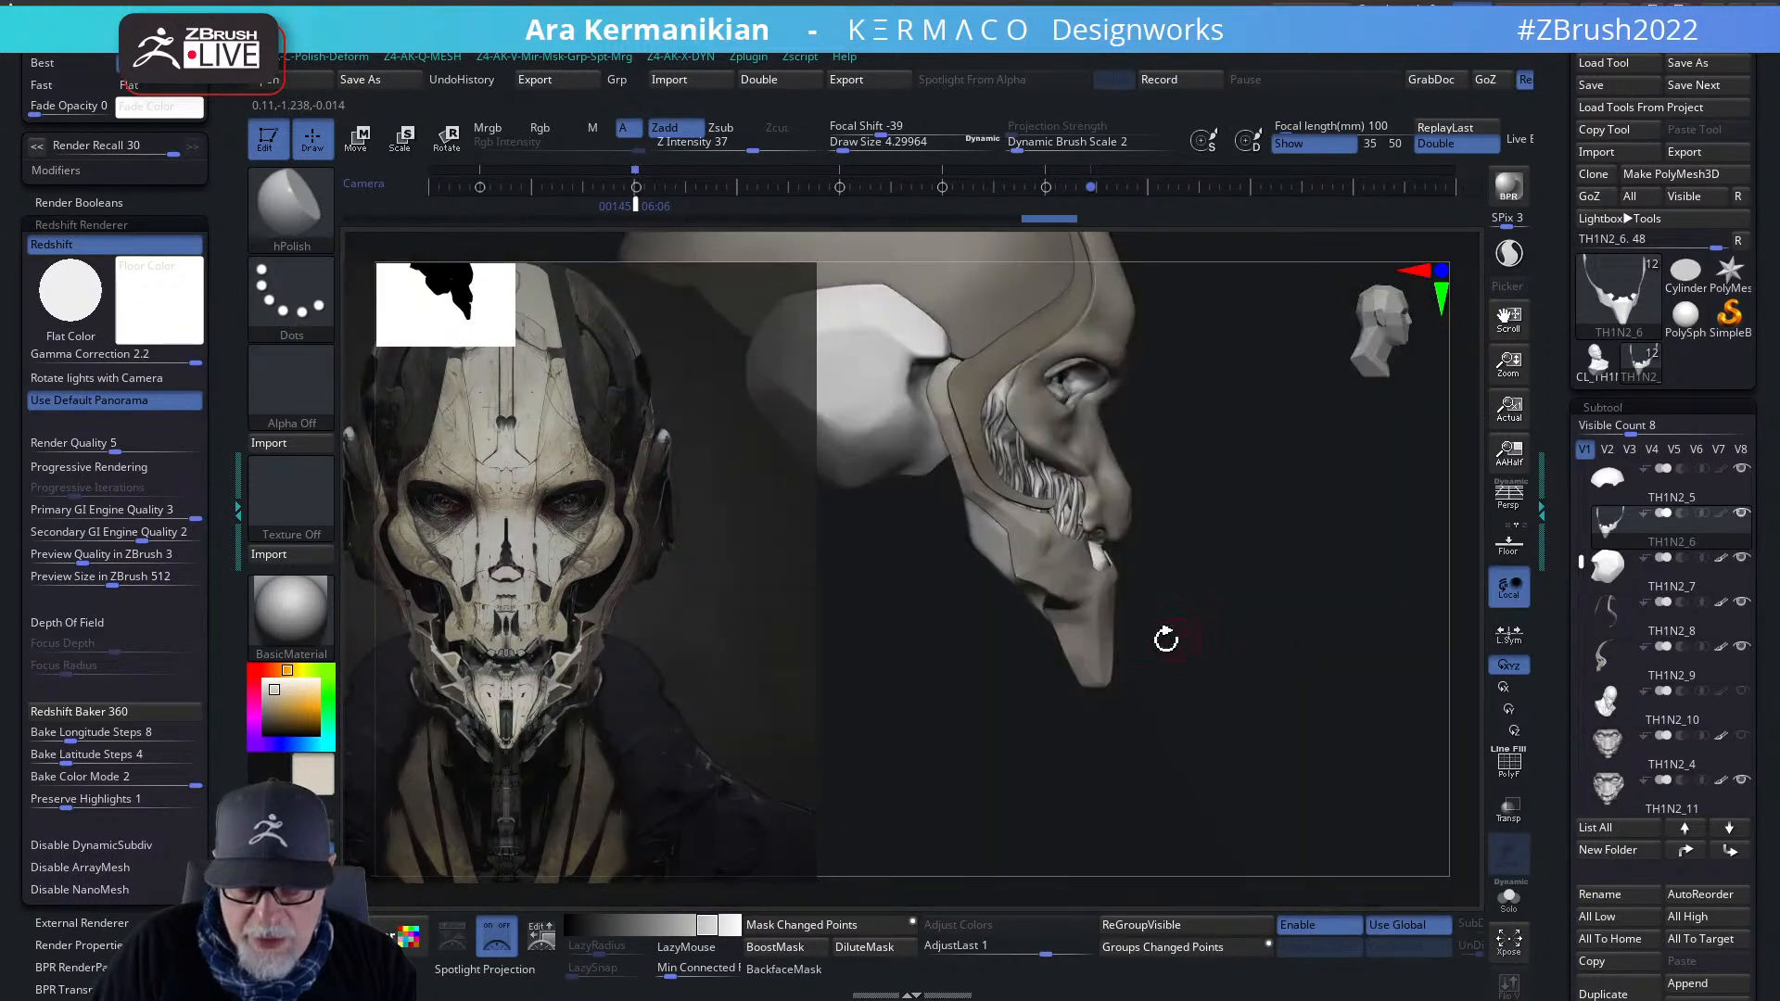
mouse_move(1214, 552)
left_mouse_down("ctrl+shift")
mouse_move(1159, 797)
mouse_move(1133, 802)
mouse_move(1173, 806)
mouse_move(1088, 820)
mouse_move(1099, 849)
left_mouse_up("ctrl+shift")
mouse_move(1356, 745)
left_mouse_down()
mouse_move(1209, 736)
mouse_move(1188, 649)
left_mouse_up()
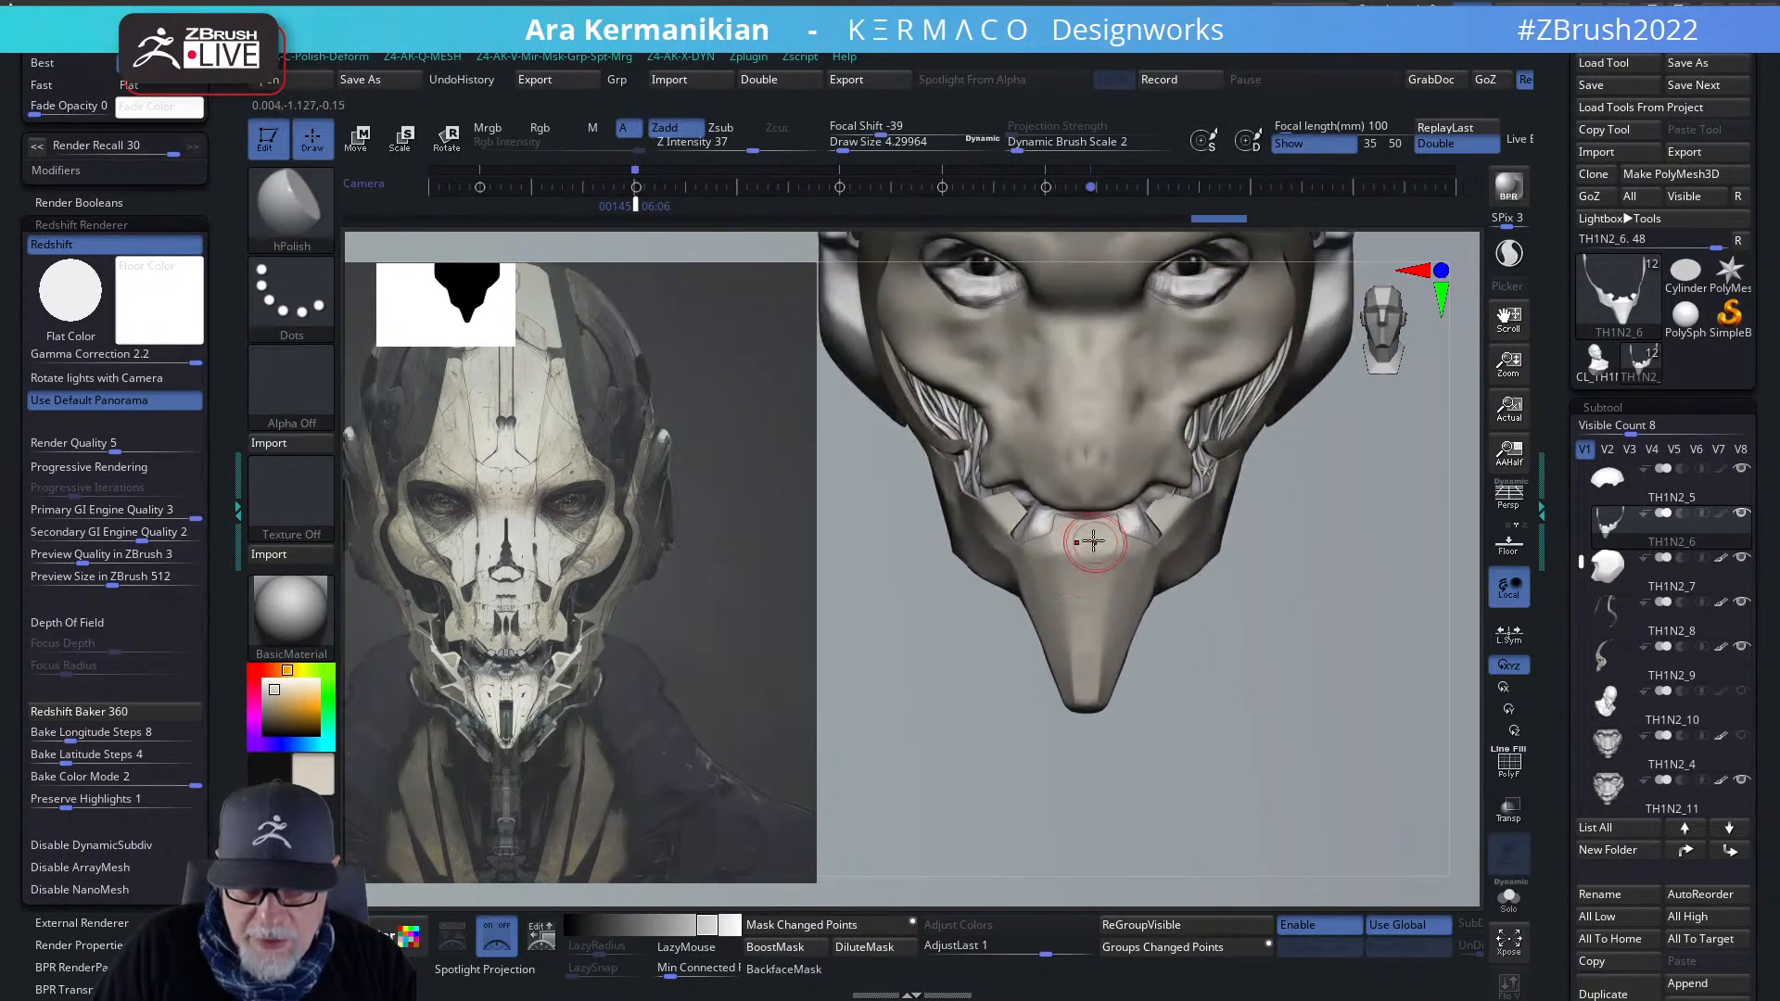
- Carve a crease across the top of the chin below the teeth with the DamStandard brush and smooth it
right_click(1097, 550)
left_click(1166, 559)
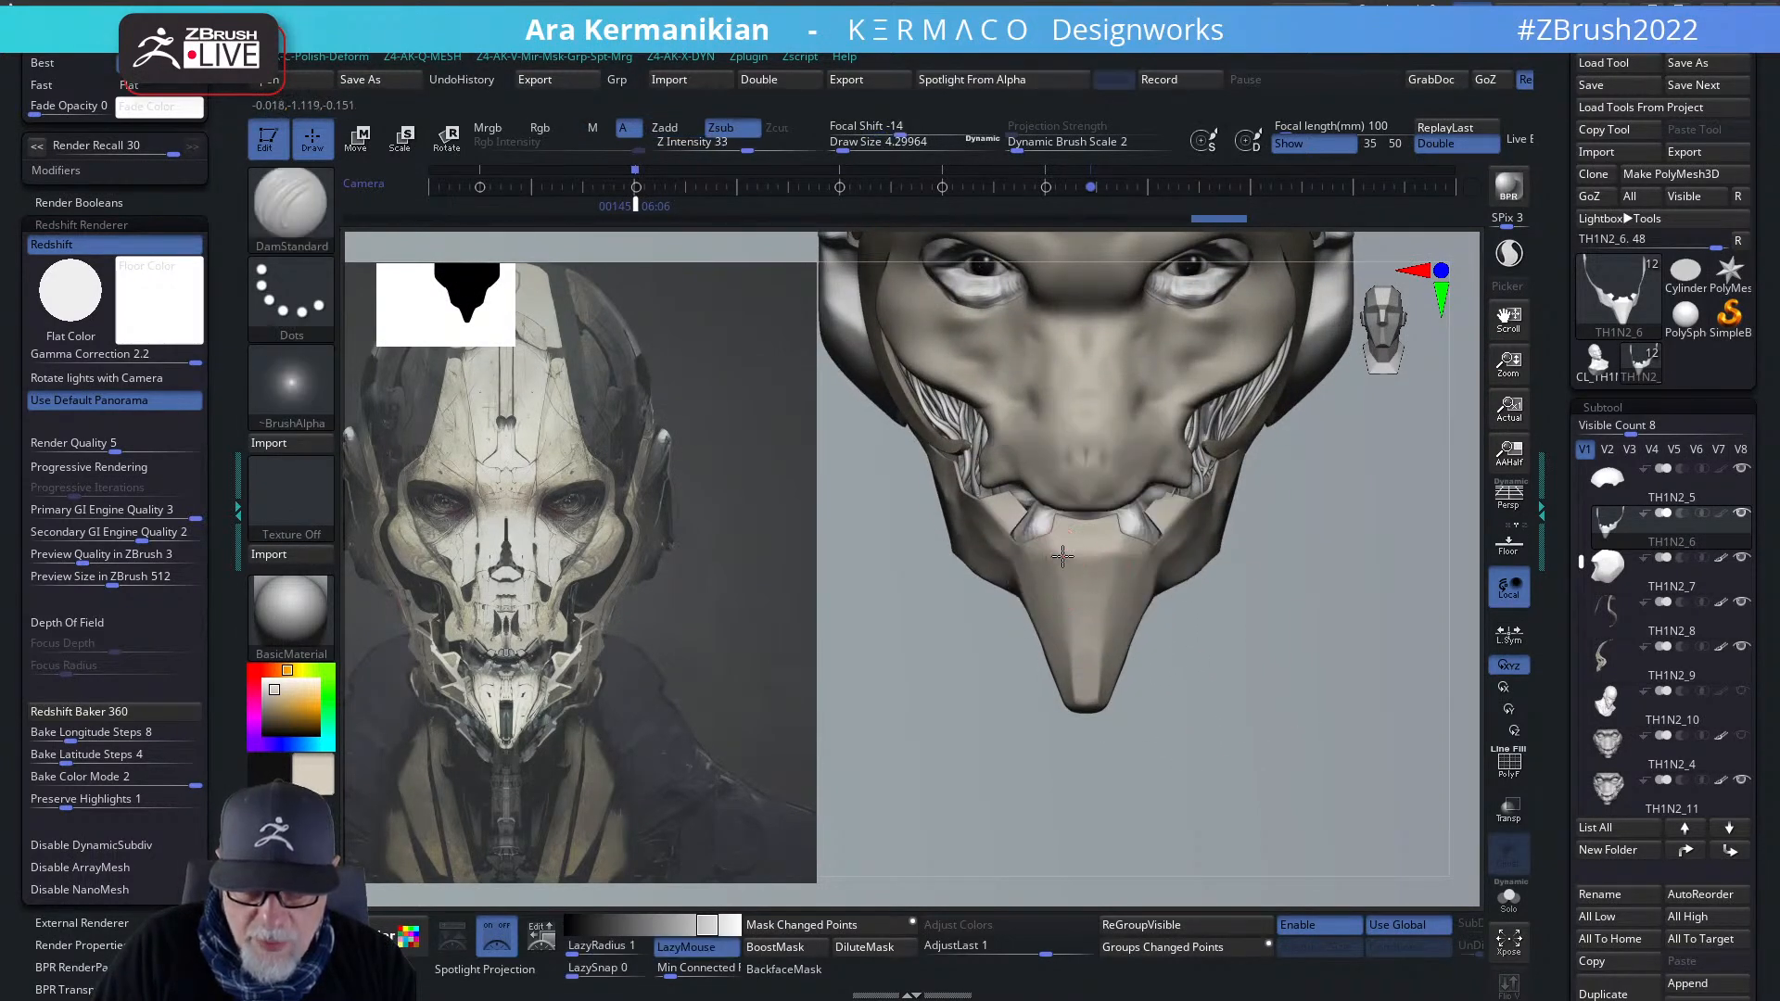
left_click_drag(1063, 599, 1086, 585)
mouse_move(1061, 580)
left_mouse_down()
mouse_move(1094, 562)
mouse_move(1112, 594)
left_mouse_up()
key("shift")
- Flatten the upper chin below the teeth with the hPolish brush
right_click(1125, 594)
left_click(1160, 630)
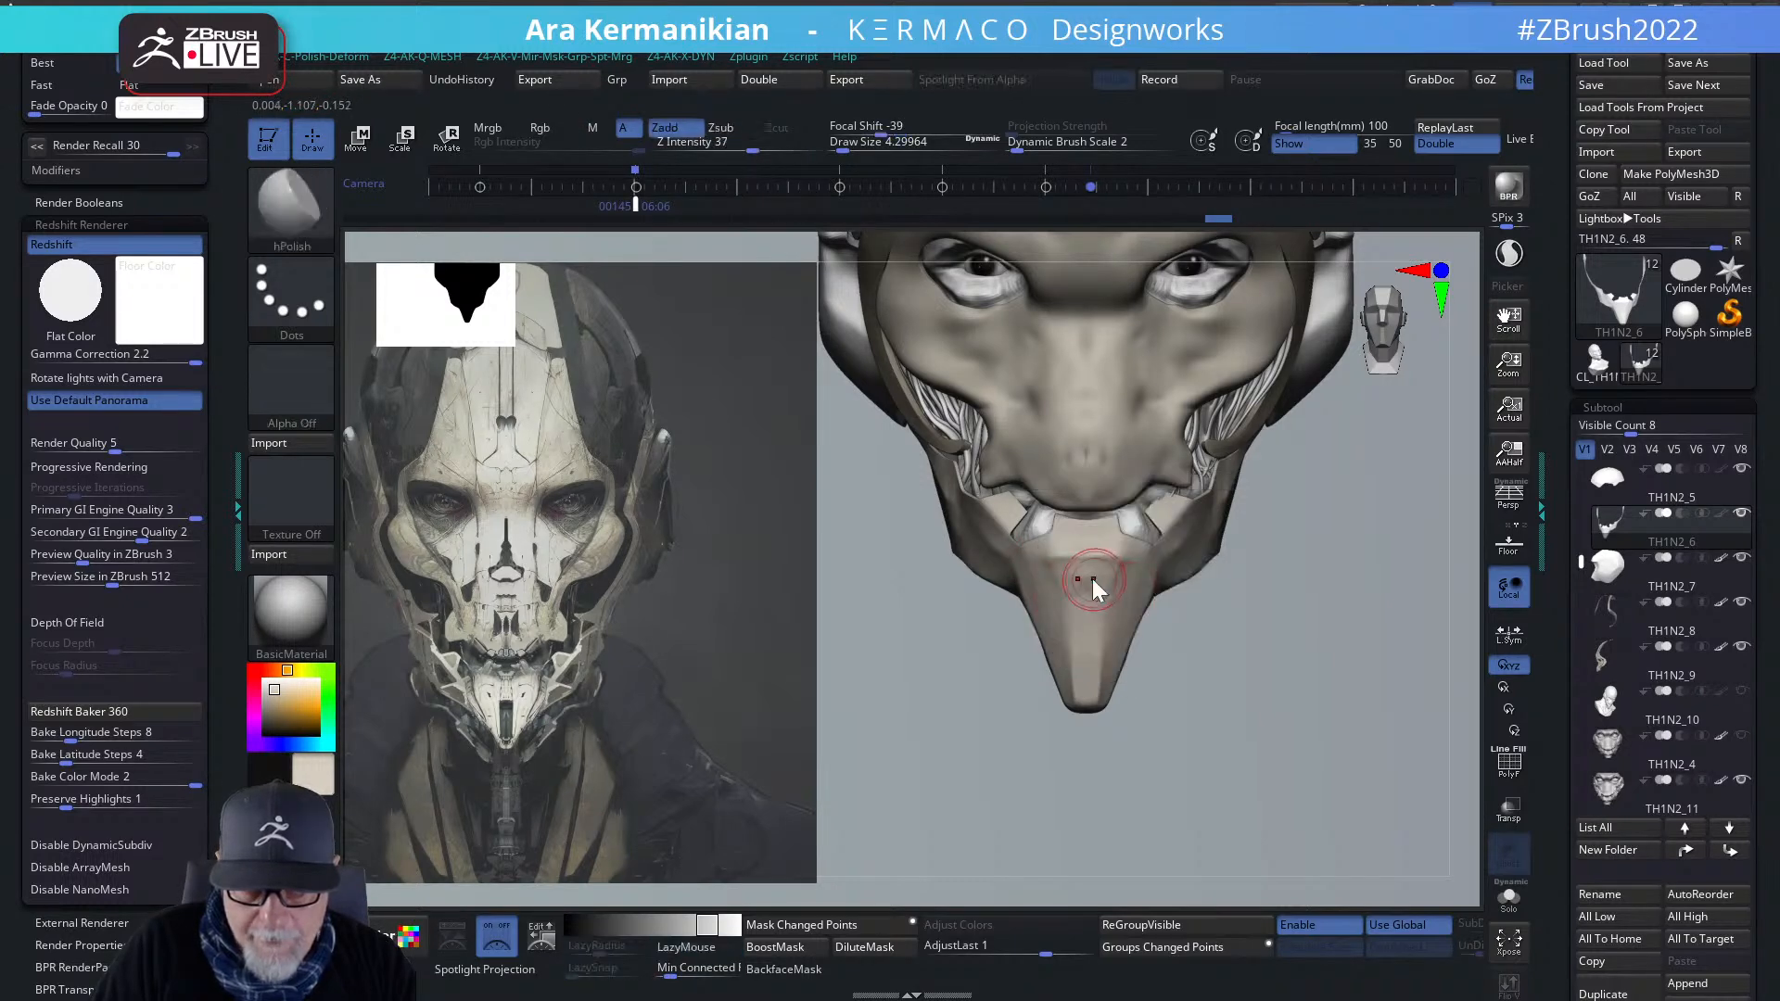
mouse_move(1088, 552)
left_mouse_down()
mouse_move(1137, 558)
mouse_move(1114, 588)
left_mouse_up()
mouse_move(1303, 757)
left_mouse_down("alt")
mouse_move(1192, 708)
mouse_move(1350, 703)
mouse_move(1327, 690)
mouse_move(1308, 695)
mouse_move(1352, 717)
left_mouse_up("alt")
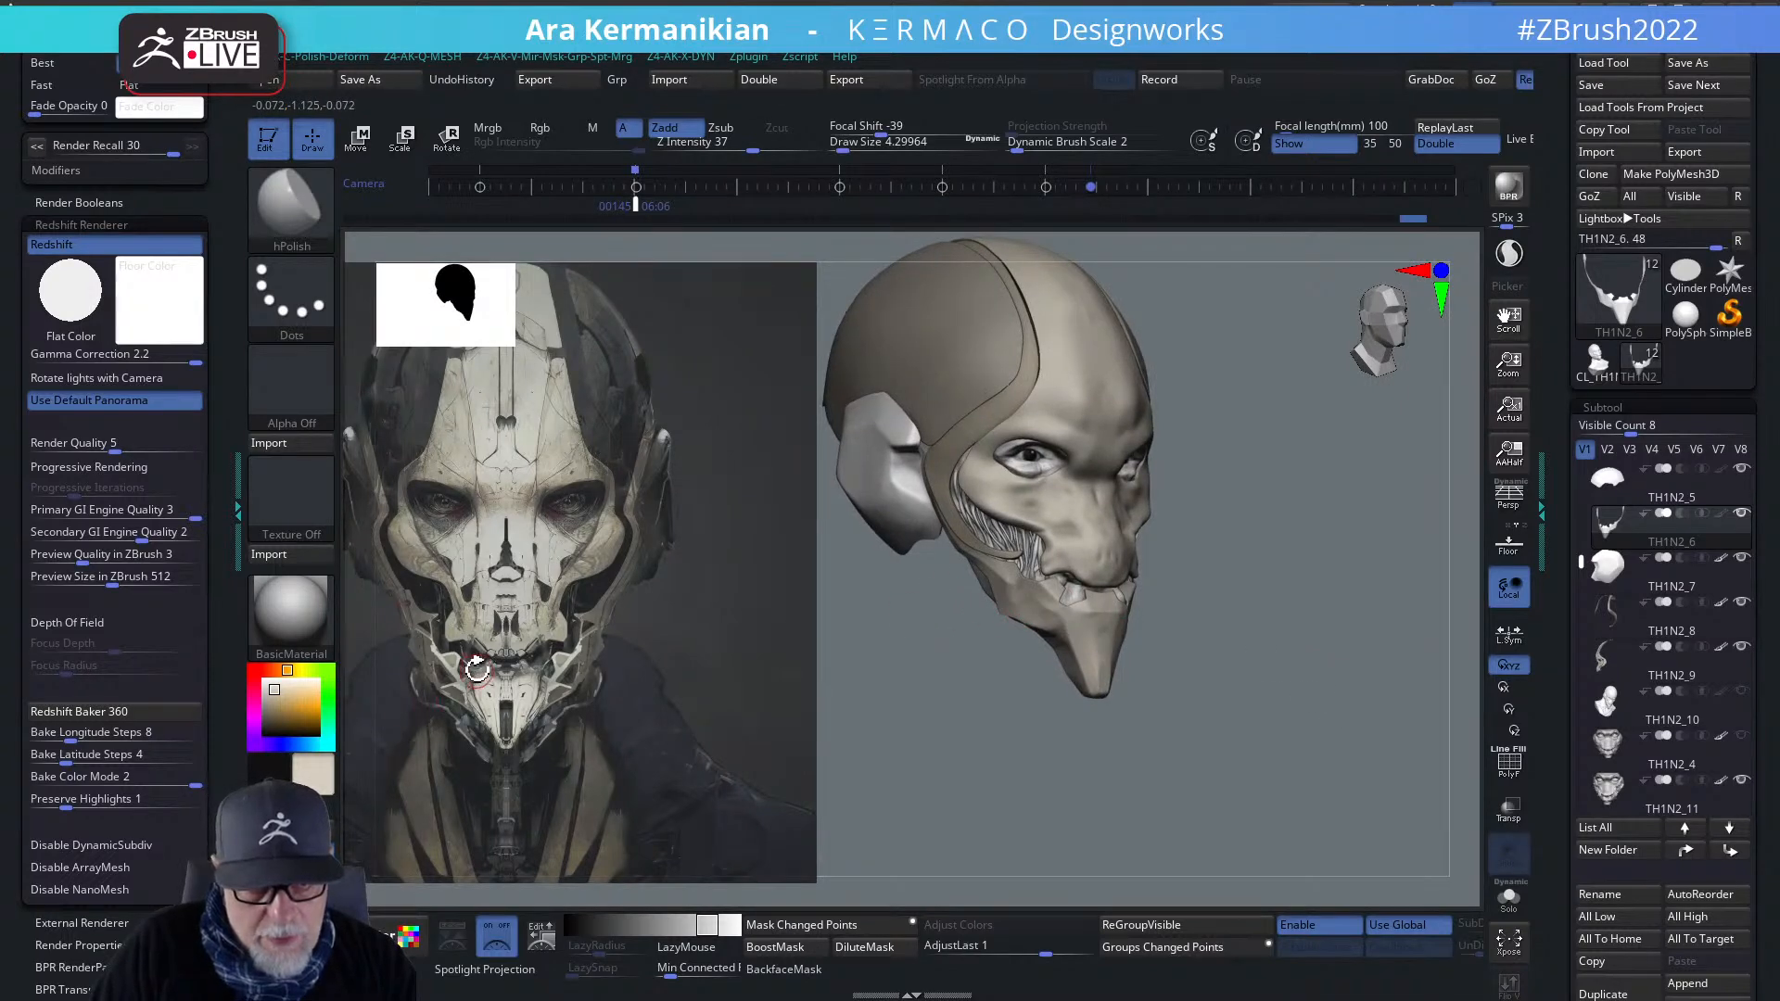
- Turn off the environment background behind the head
left_click_drag(1194, 706, 1295, 449)
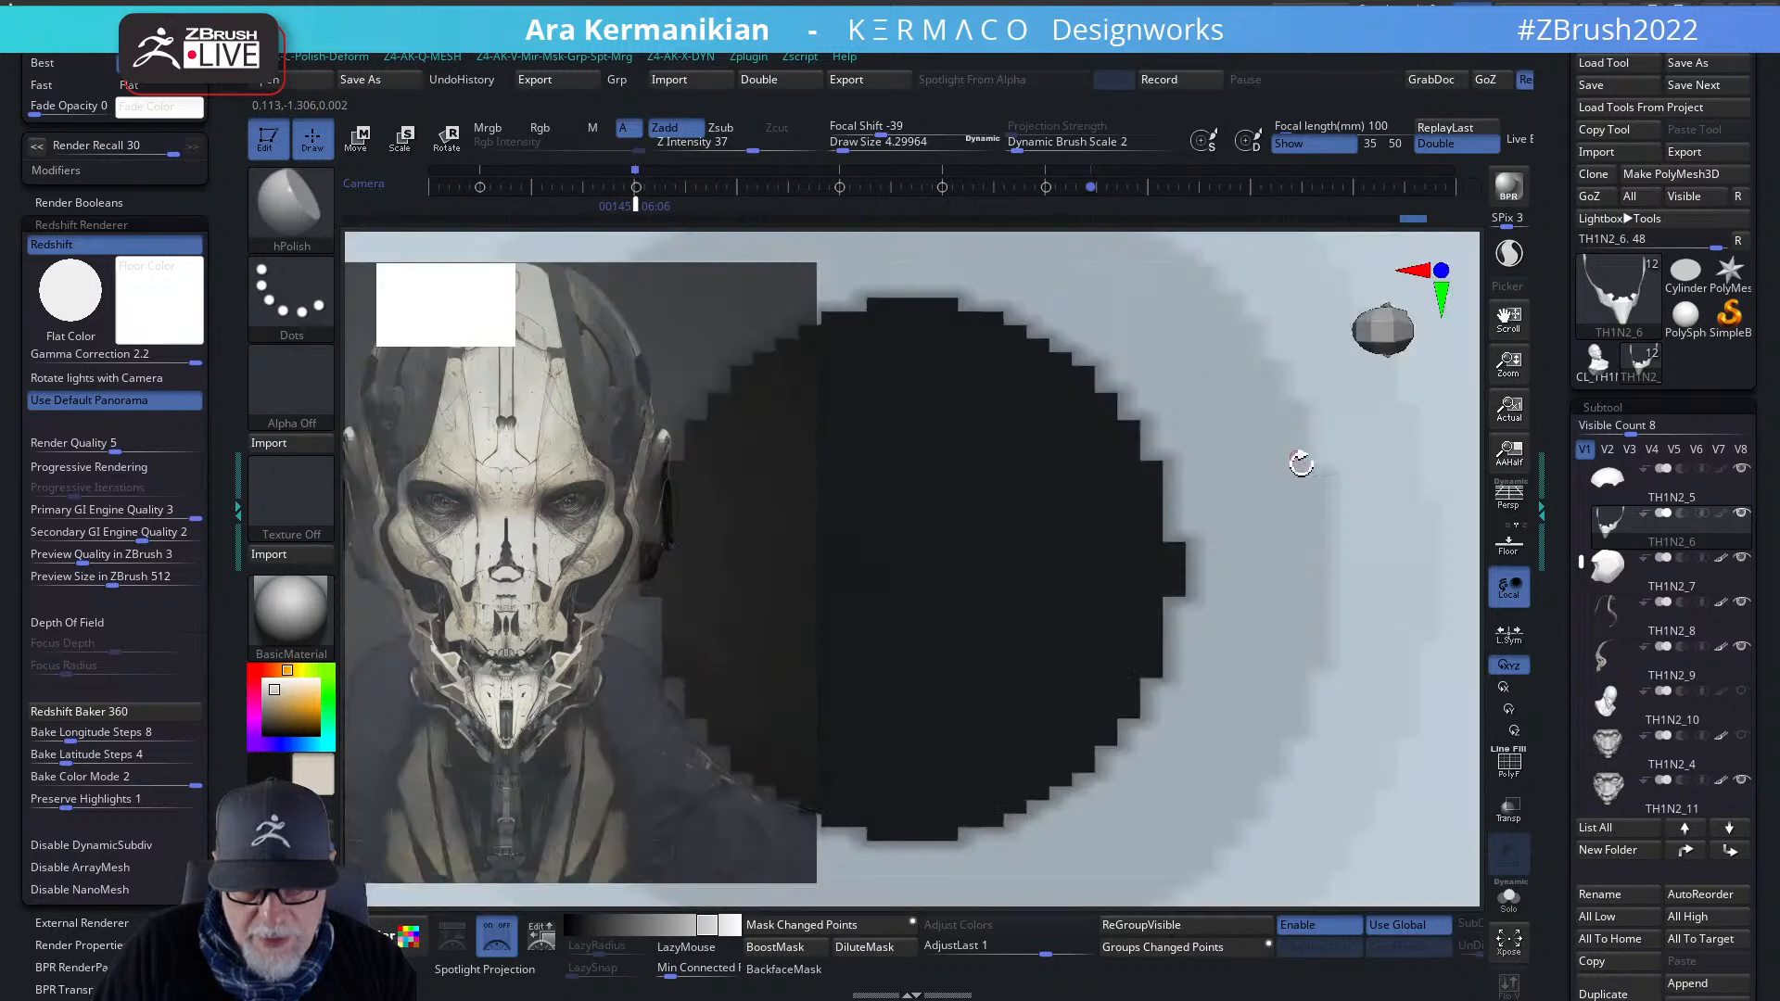
key("f")
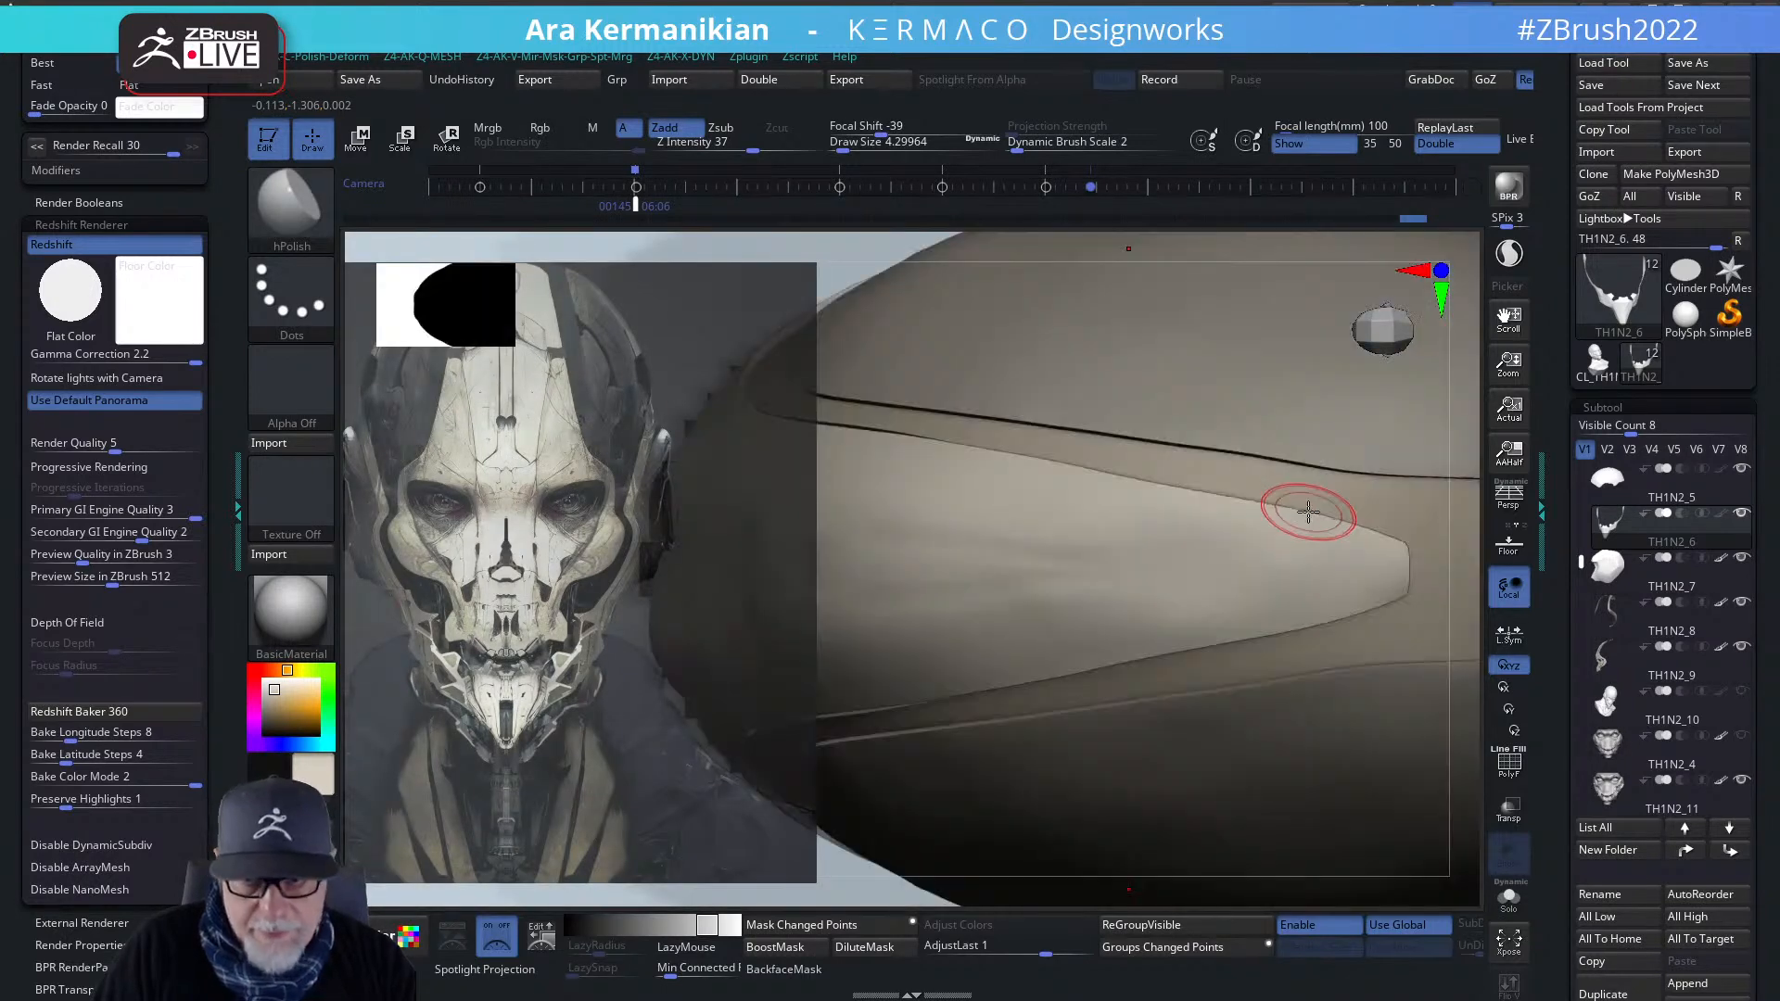
left_click_drag(1466, 522, 1121, 461, "alt")
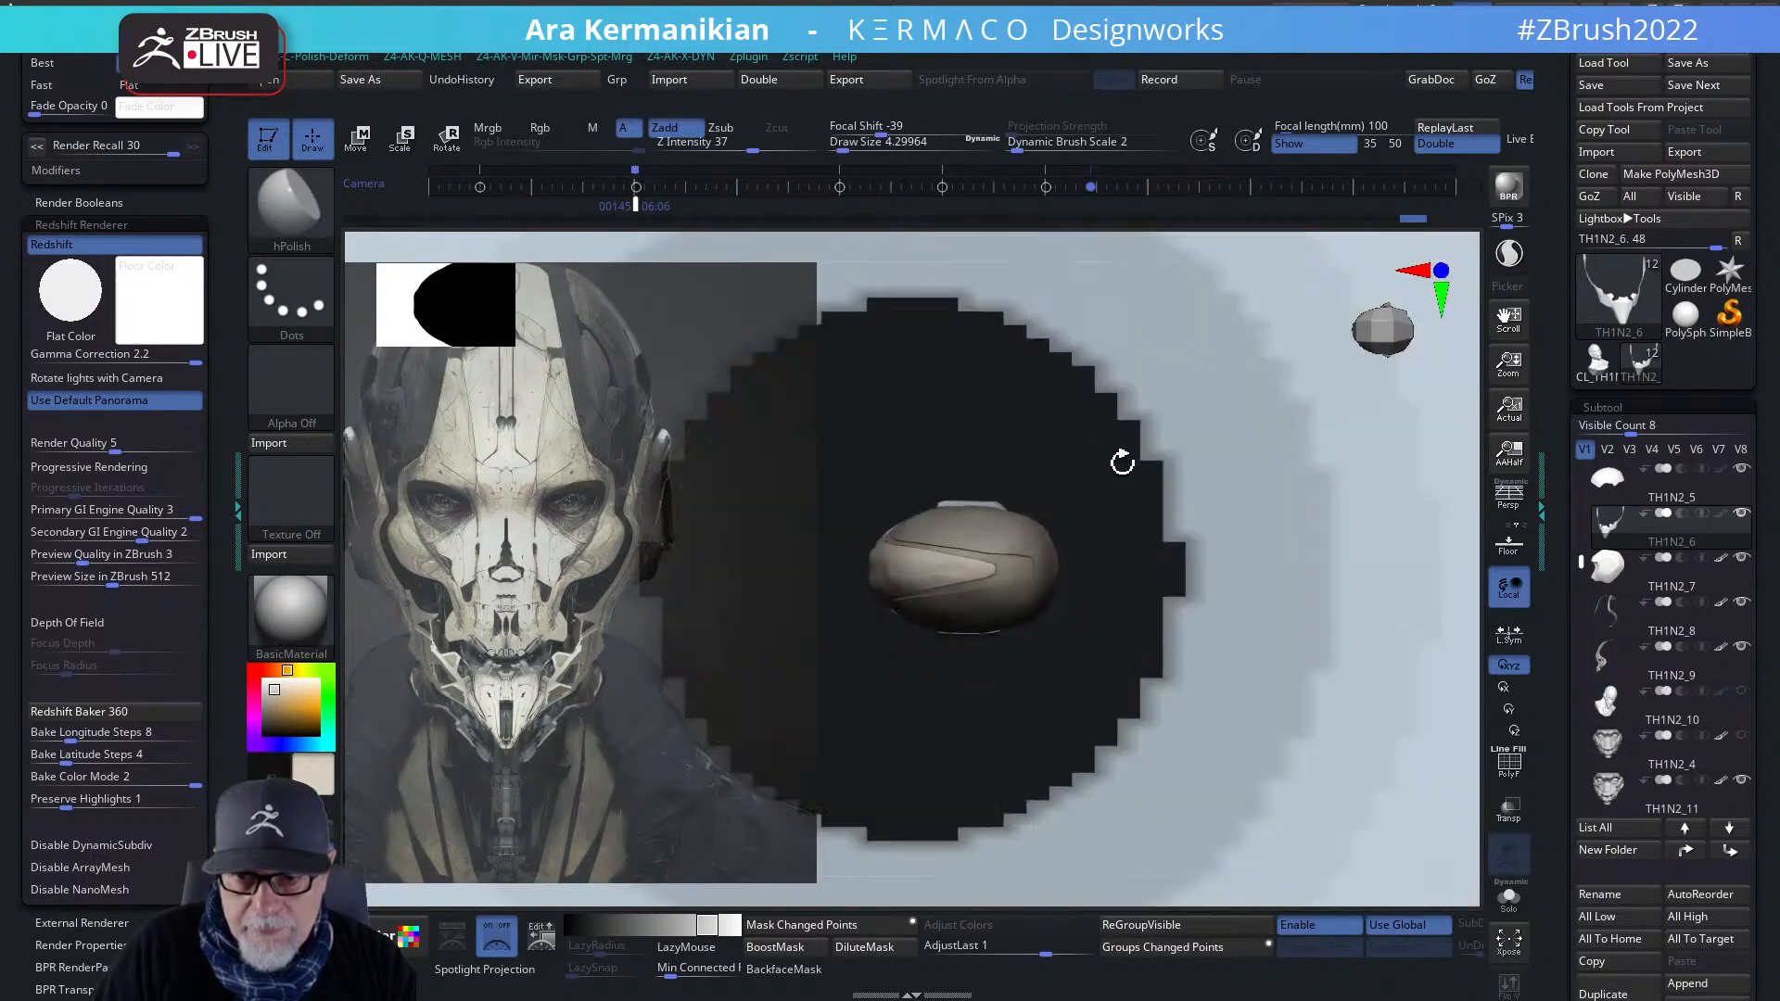
mouse_move(1233, 526)
left_mouse_down()
mouse_move(1301, 524)
mouse_move(1295, 565)
mouse_move(1384, 590)
mouse_move(1291, 457)
mouse_move(1291, 377)
mouse_move(1371, 305)
mouse_move(1365, 288)
mouse_move(1446, 592)
mouse_move(1243, 548)
mouse_move(1283, 572)
mouse_move(1495, 557)
left_mouse_up()
left_click_drag(1570, 638, 1612, 387)
left_click_drag(1705, 591, 1735, 366)
left_click(1587, 271)
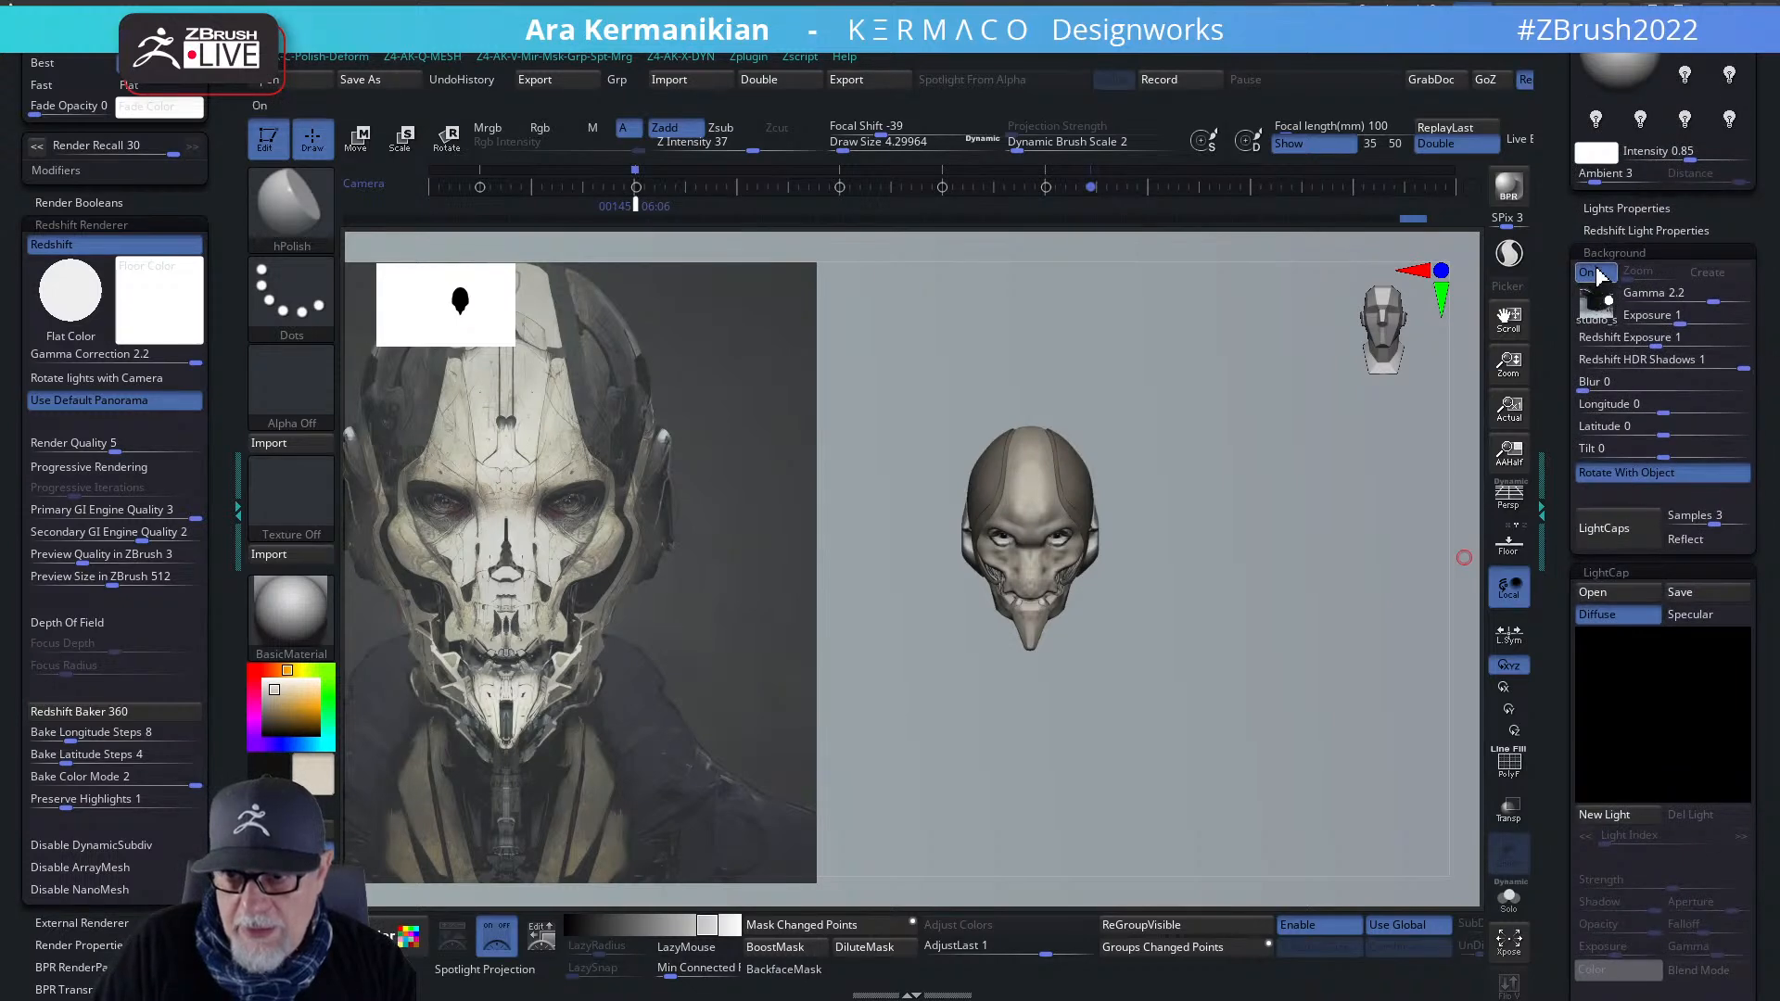
- Close the background settings, return to the subtool list and polish the chin's side edge with the hPolish brush
left_click_drag(1266, 512, 1343, 655)
left_click_drag(1229, 480, 1234, 594, "alt")
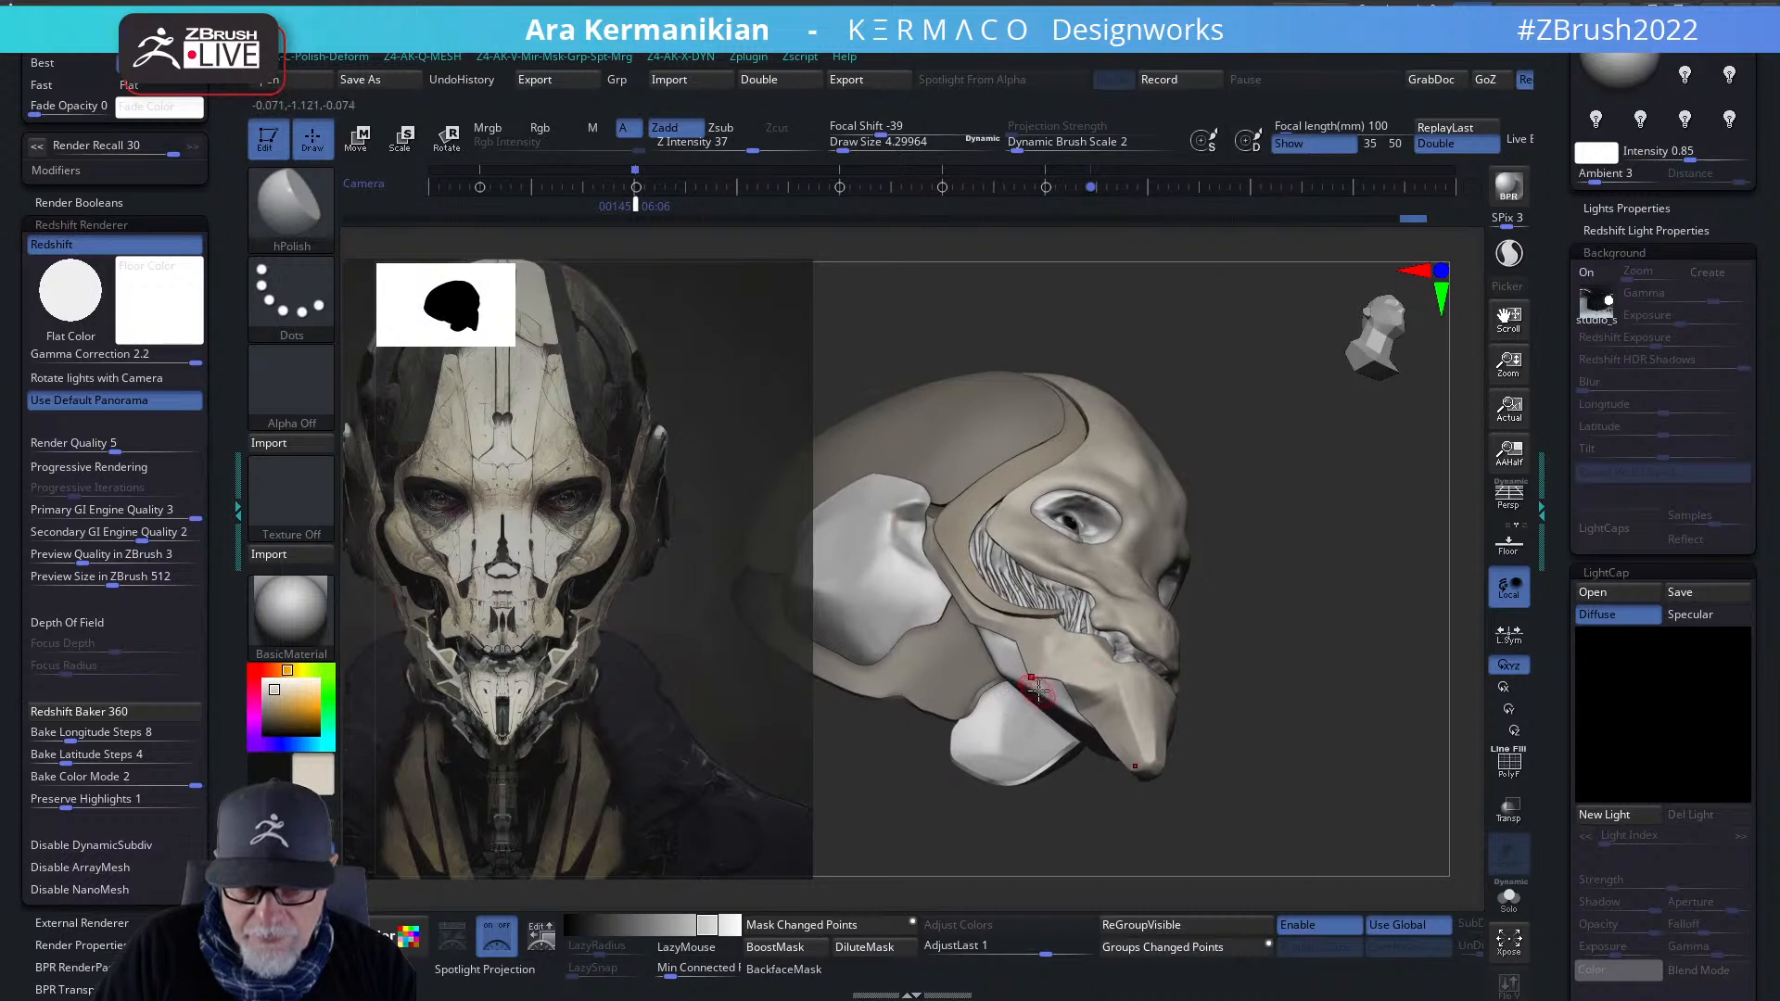
left_click_drag(1323, 640, 1247, 661)
left_click(1628, 250)
left_click_drag(1558, 281, 1538, 570)
scroll(1657, 270, "up", 5)
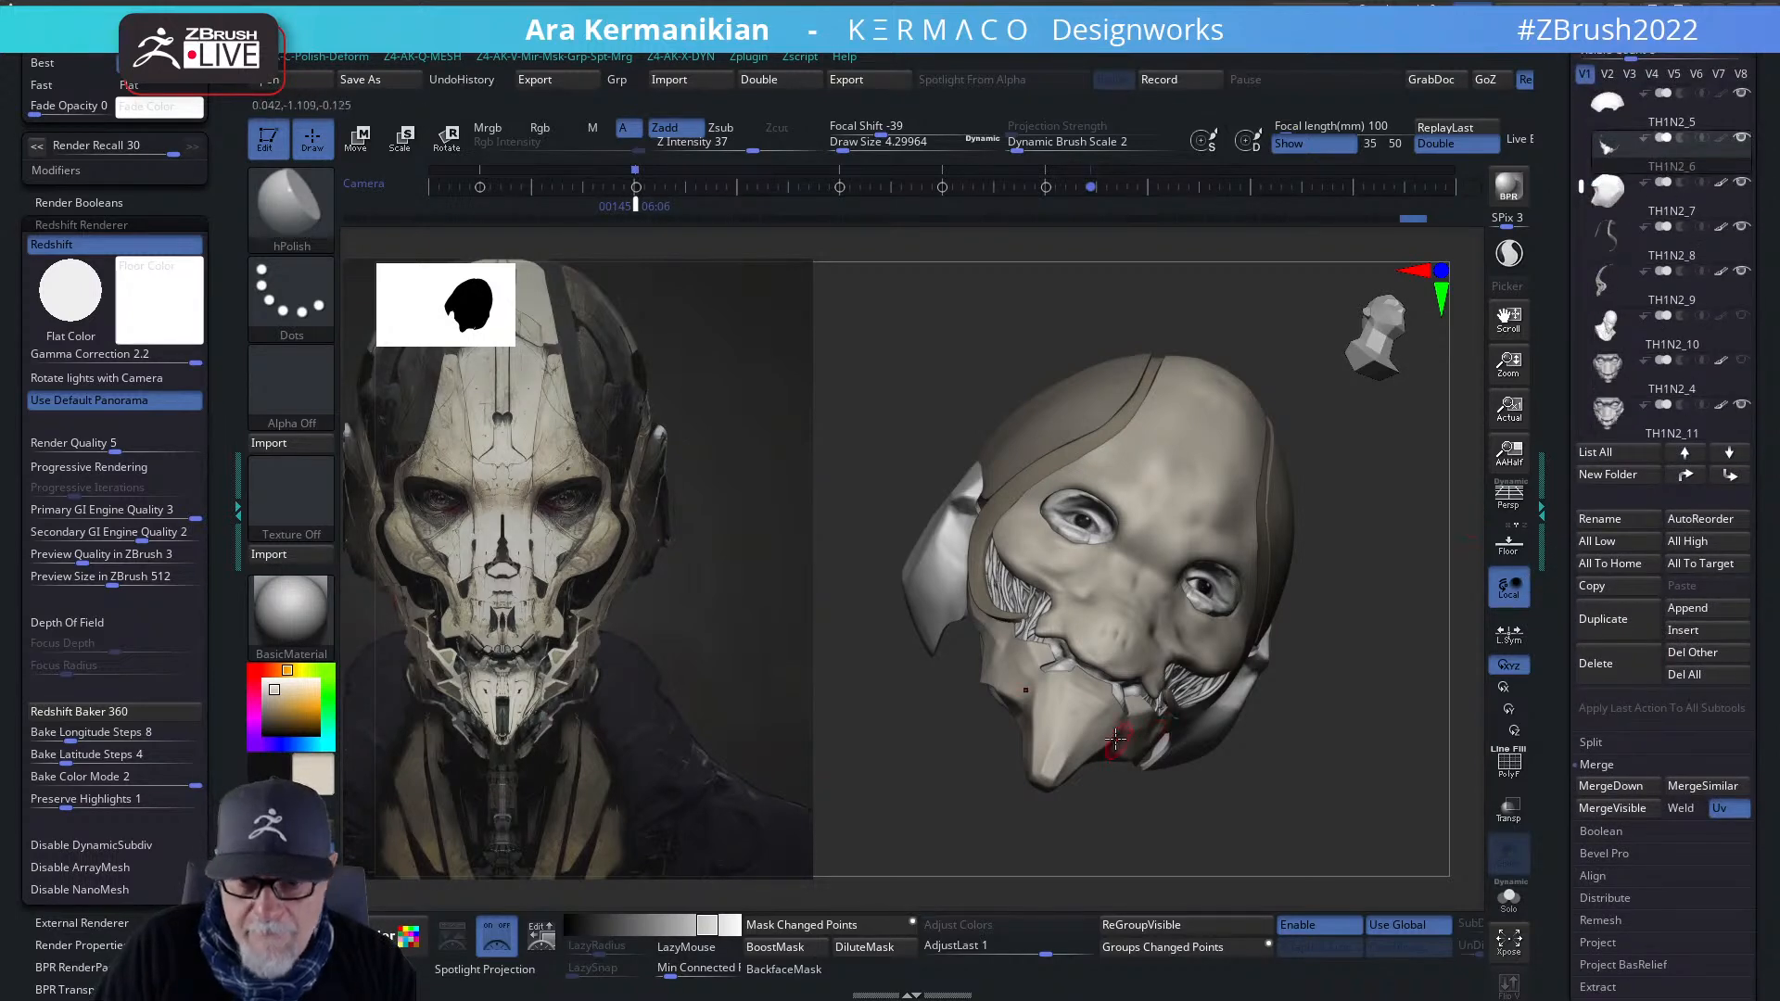
left_click_drag(1281, 832, 1031, 739)
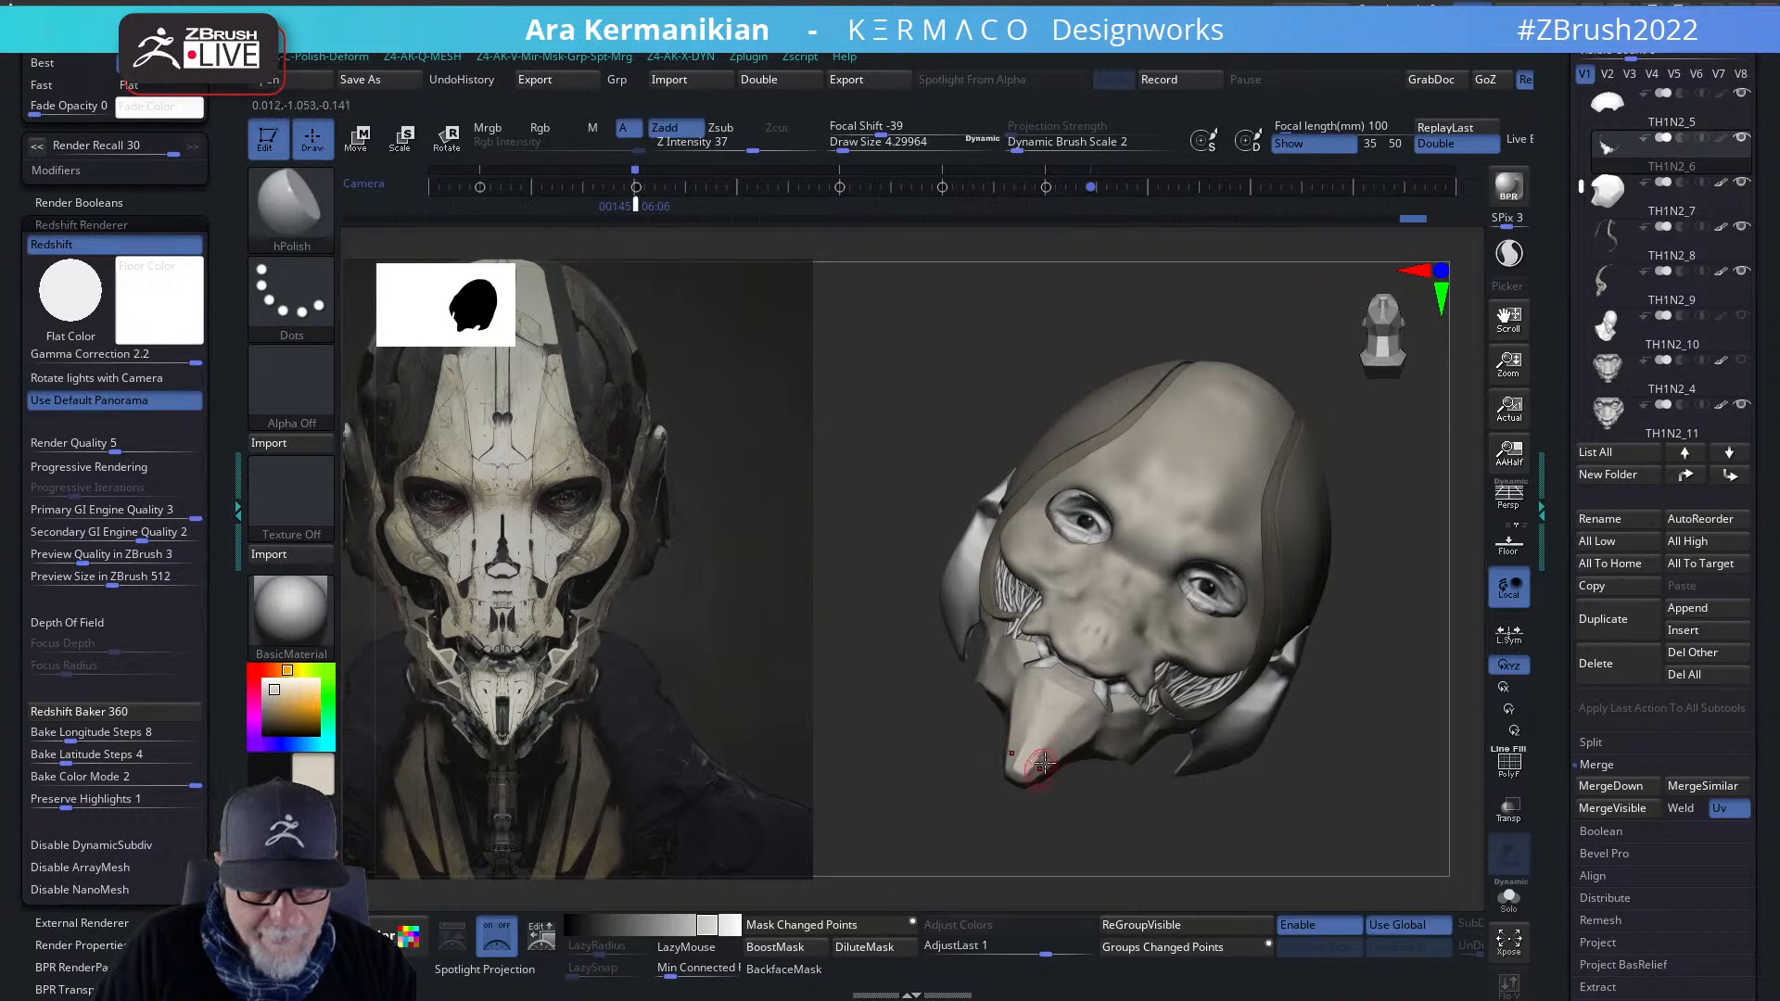
left_click_drag(1092, 713, 1085, 720)
- Carve a crease along the side of the chin with the DamStandard brush at intensity 33 and smooth it
right_click(1055, 722)
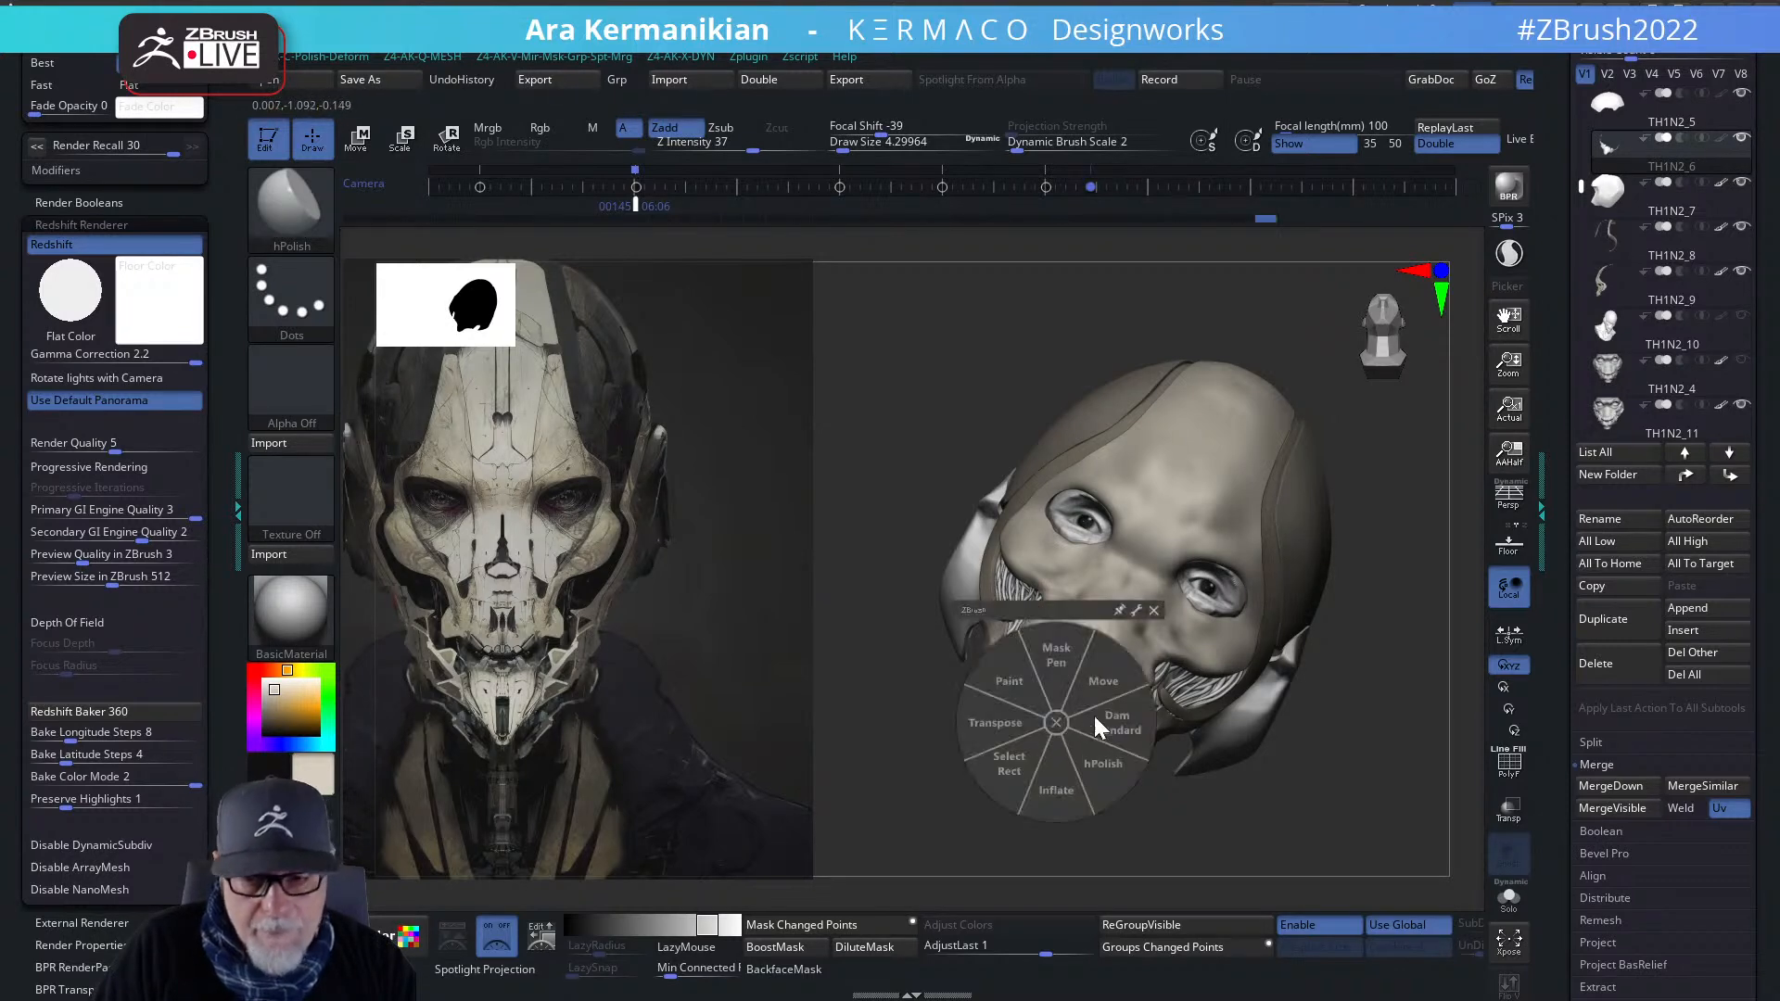
left_click(1129, 731)
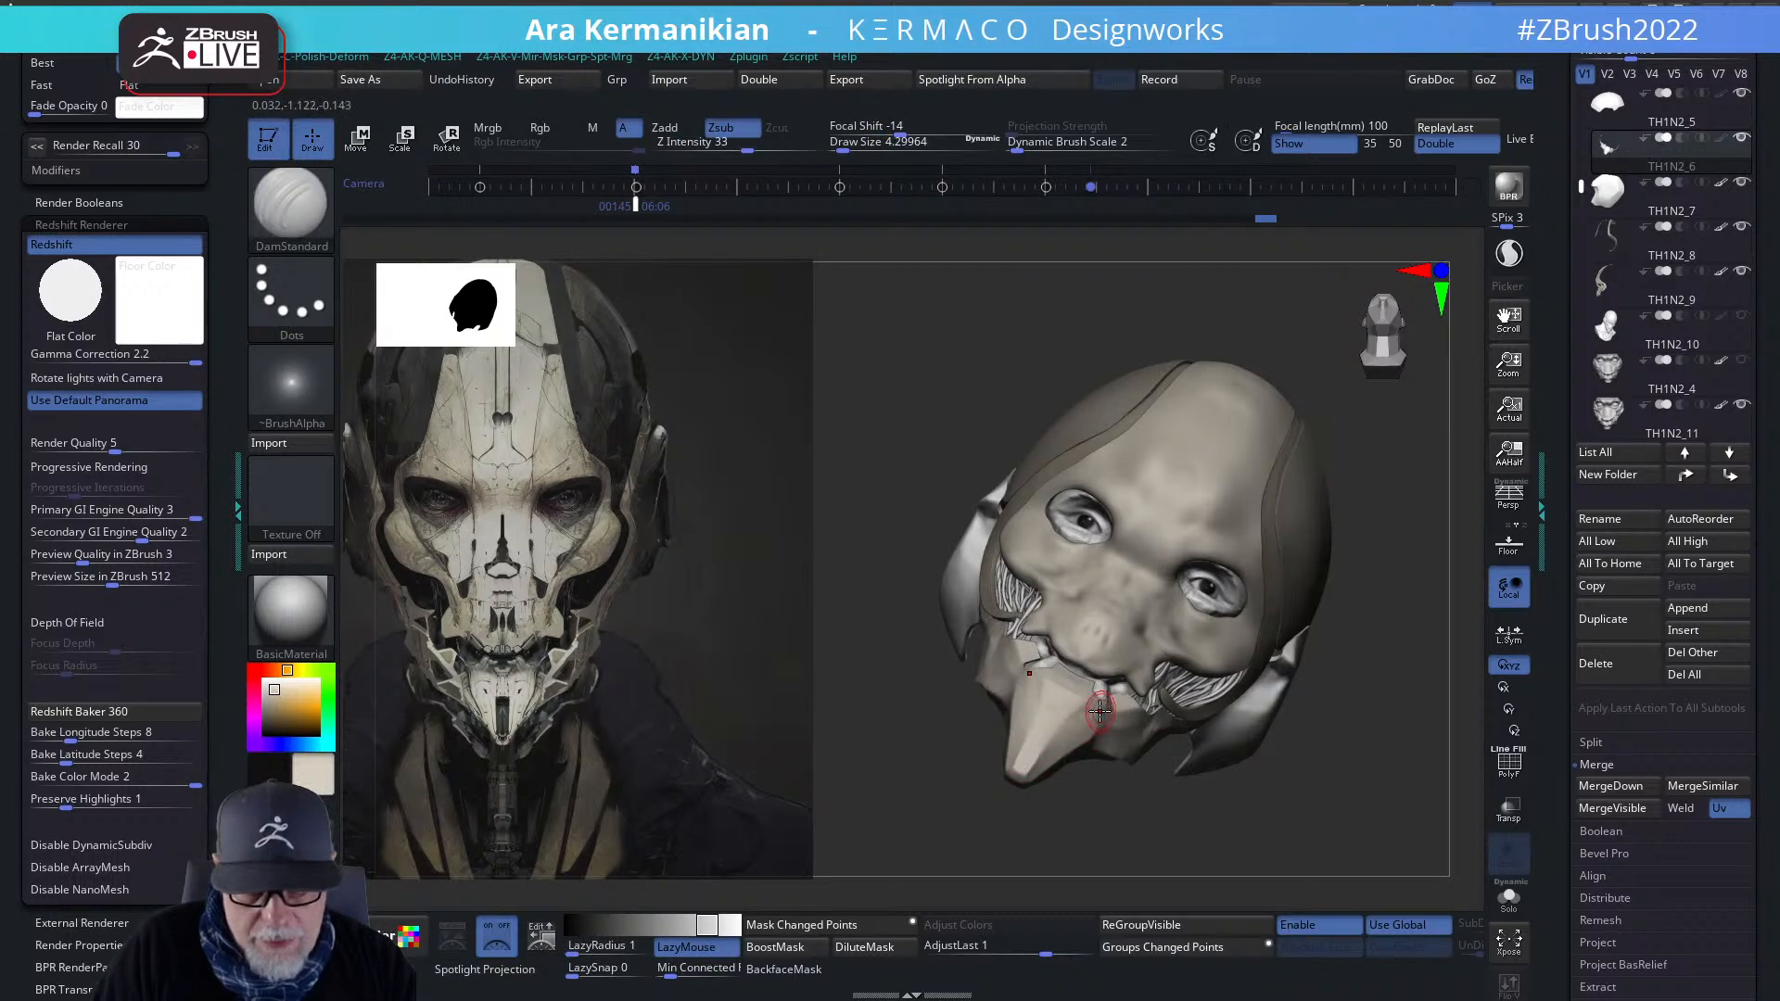
left_click_drag(1098, 713, 1068, 737)
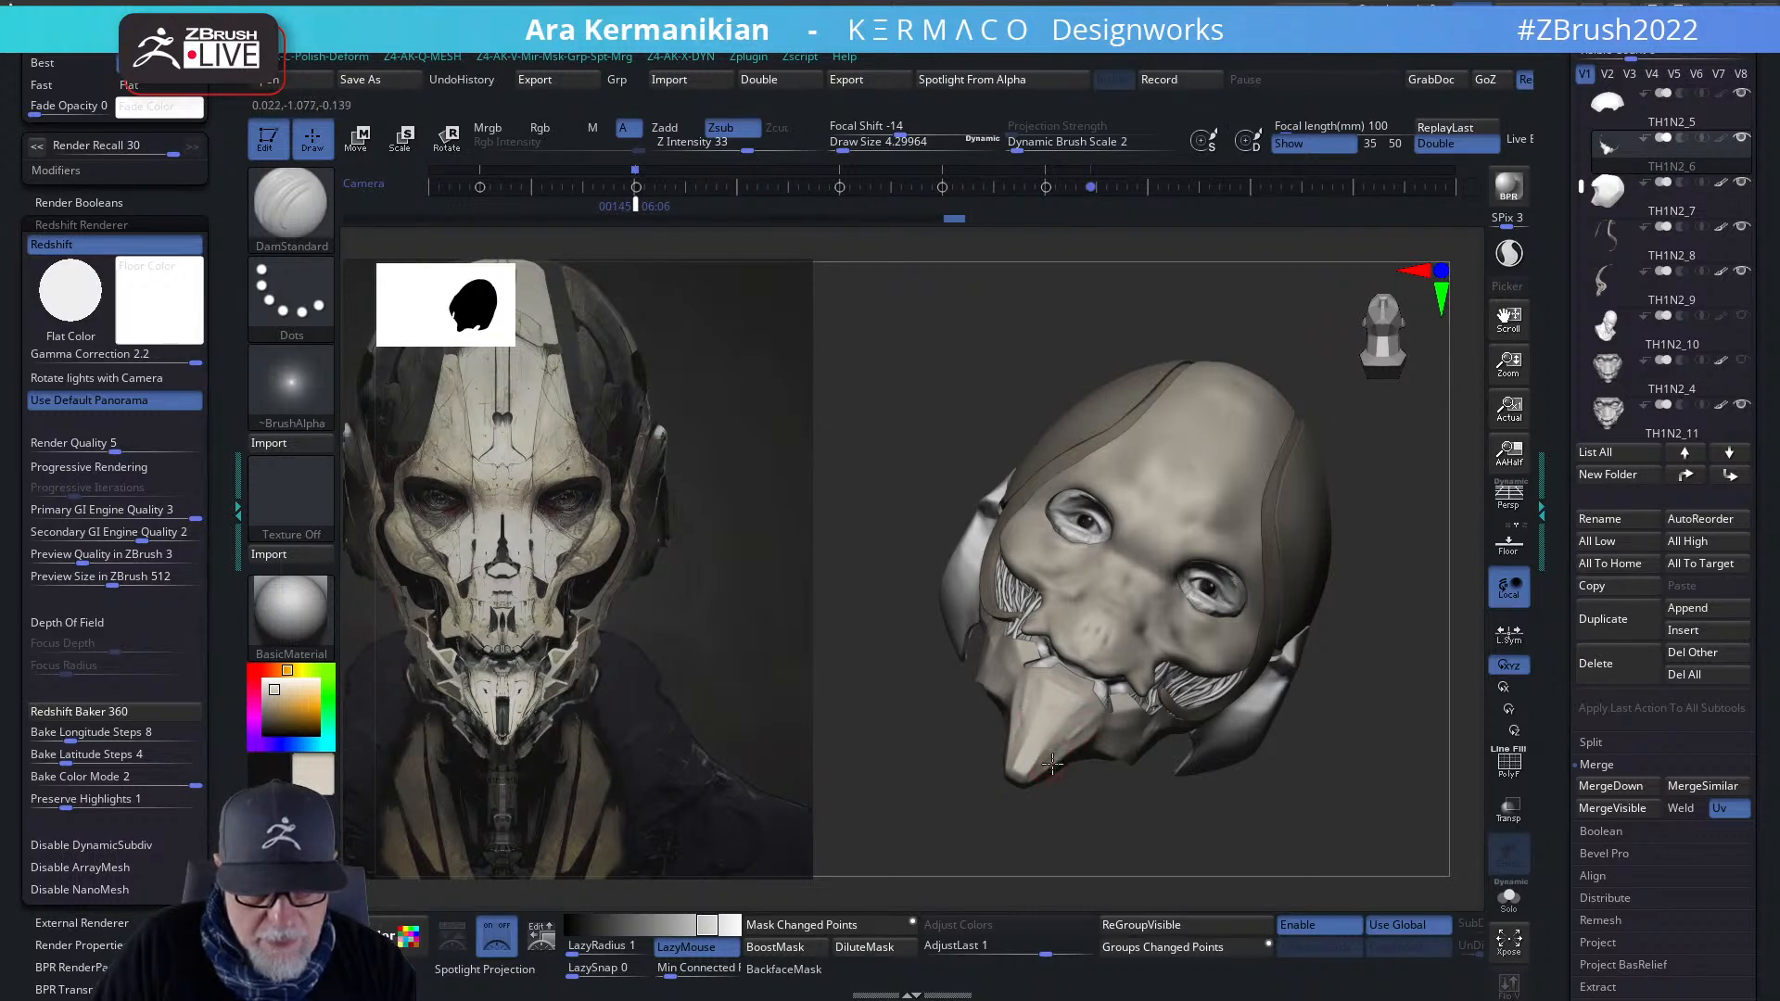
mouse_move(1059, 749)
left_mouse_down()
mouse_move(1090, 730)
mouse_move(1058, 744)
left_mouse_up()
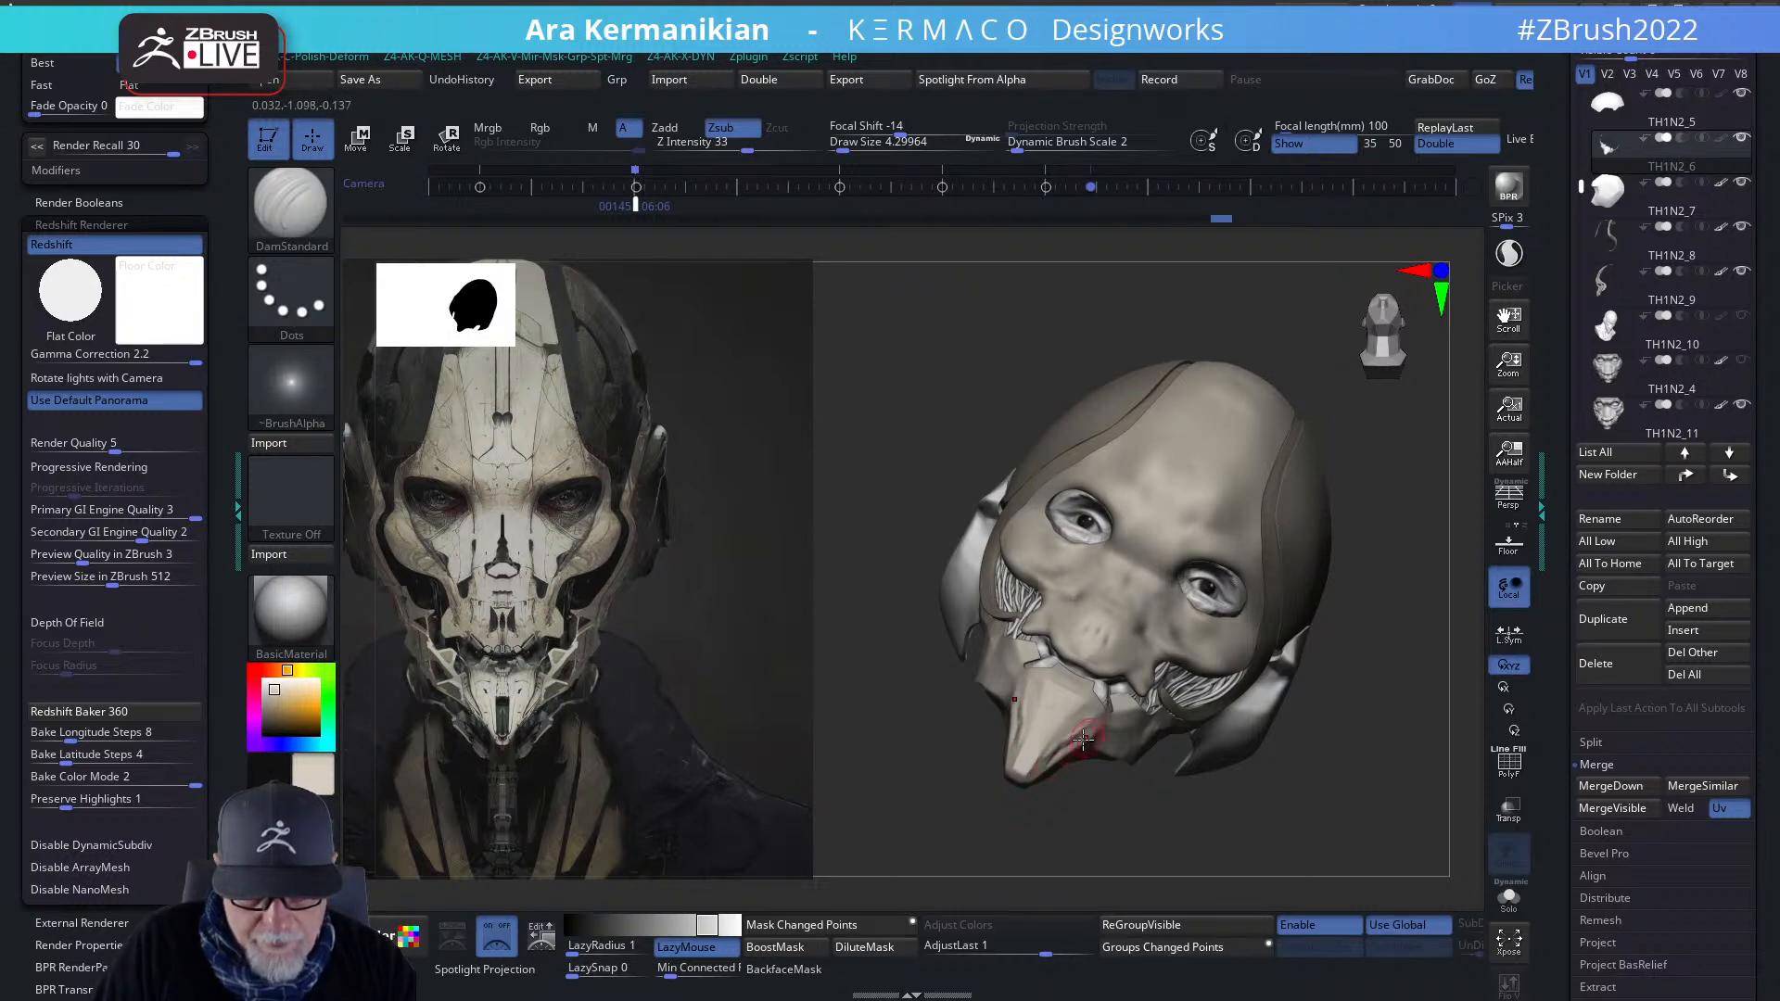
key("shift")
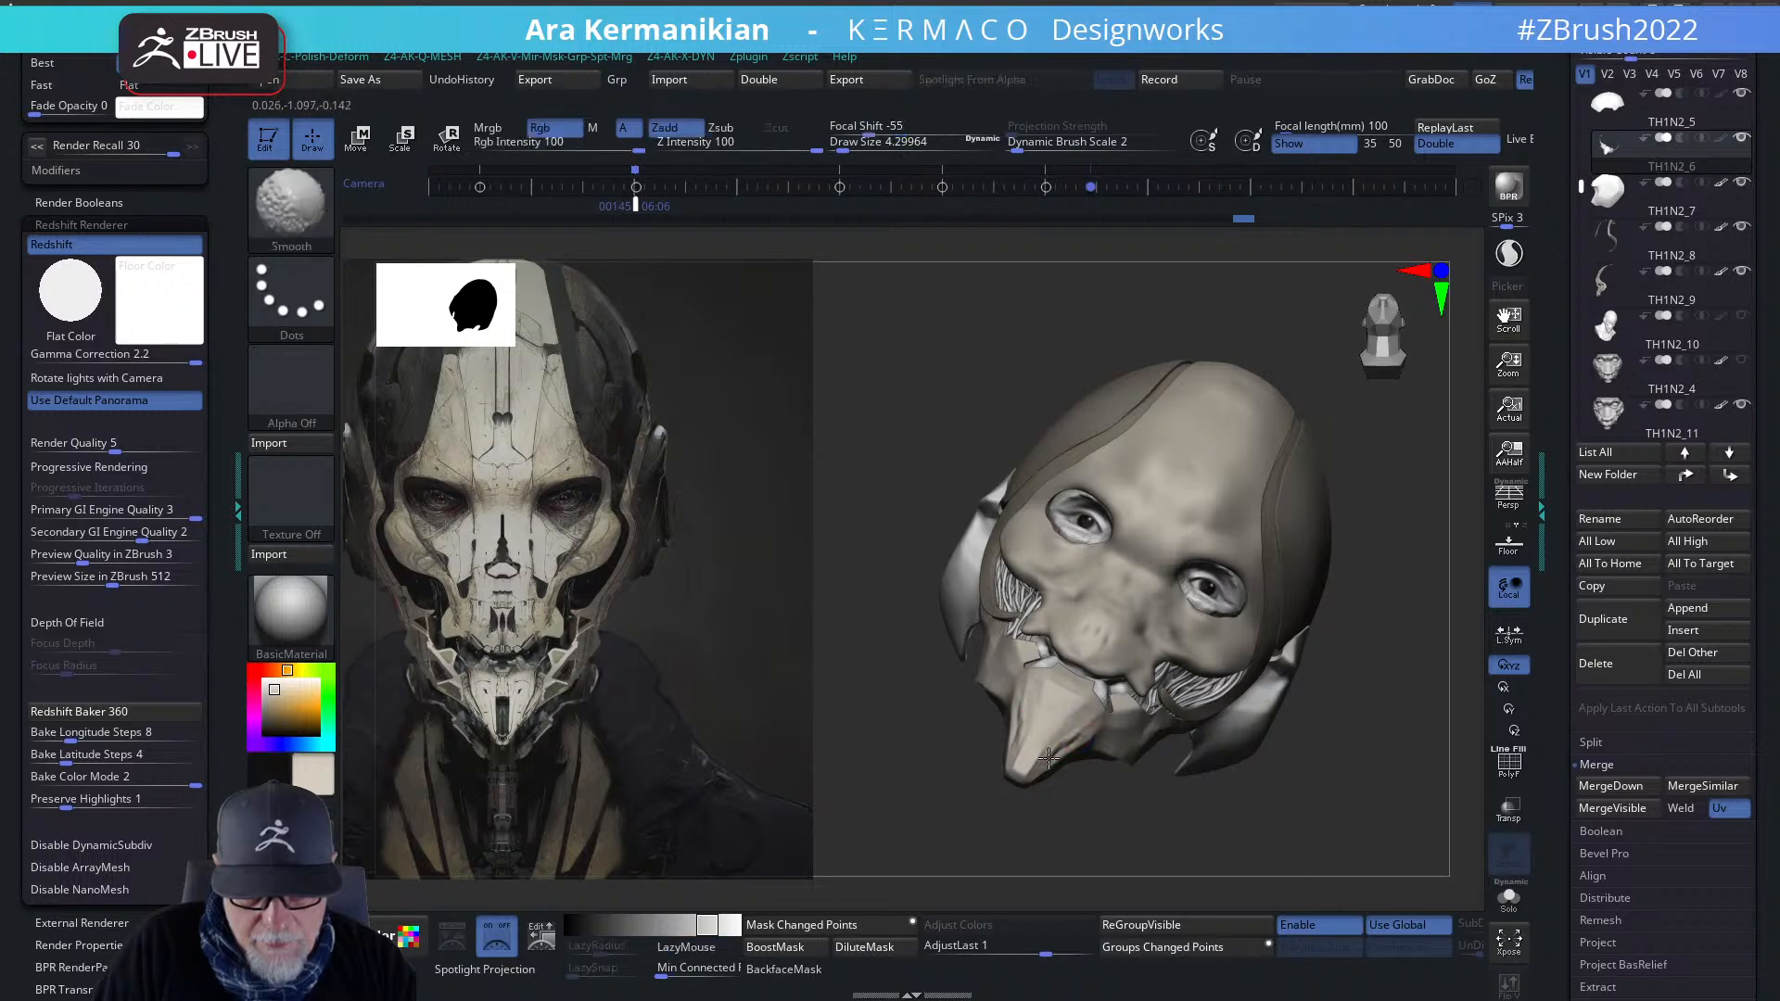
mouse_move(1124, 801)
left_mouse_down()
mouse_move(1096, 808)
mouse_move(1152, 842)
mouse_move(1251, 774)
mouse_move(1266, 708)
mouse_move(1340, 737)
mouse_move(1240, 691)
mouse_move(1207, 732)
mouse_move(1137, 734)
mouse_move(1128, 758)
mouse_move(1144, 718)
mouse_move(1135, 732)
left_mouse_up()
- Polish the front plane of the chin down to its tip with the hPolish brush at intensity 37
right_click(1151, 697)
left_click(1216, 760)
left_click_drag(1323, 786, 1265, 788)
mouse_move(1153, 706)
left_mouse_down()
mouse_move(1127, 751)
mouse_move(1165, 651)
left_mouse_up()
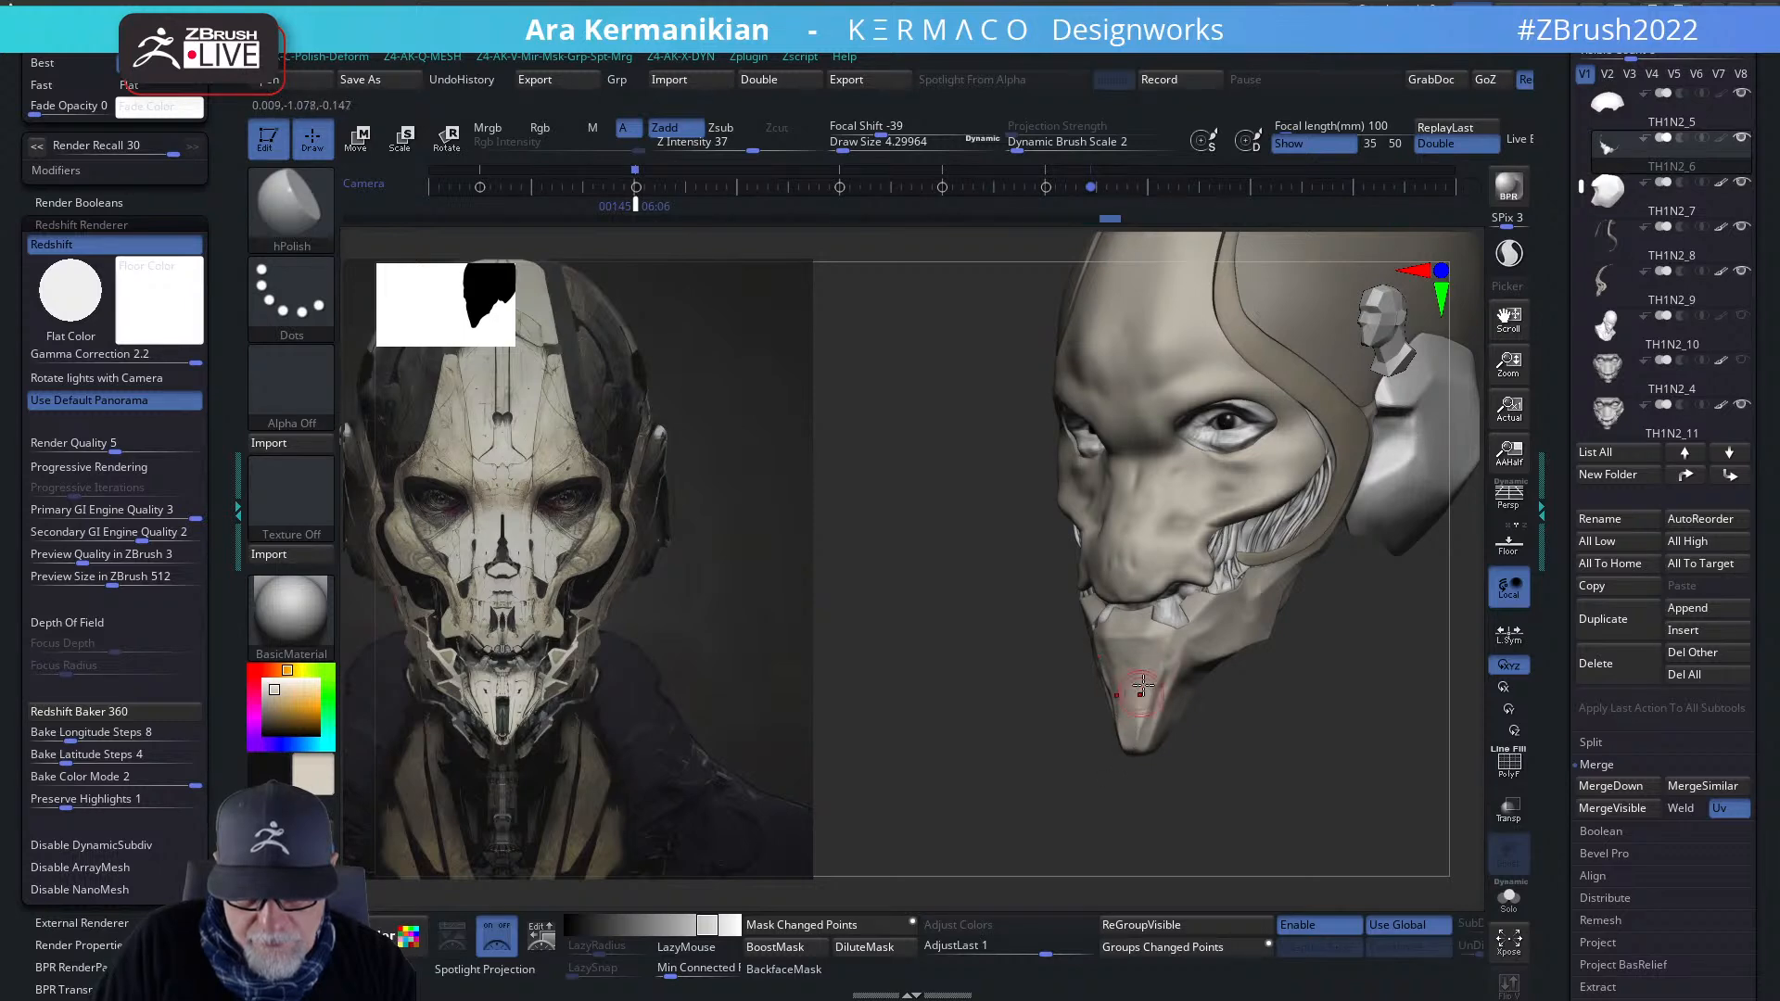
left_click_drag(1146, 721, 1135, 657)
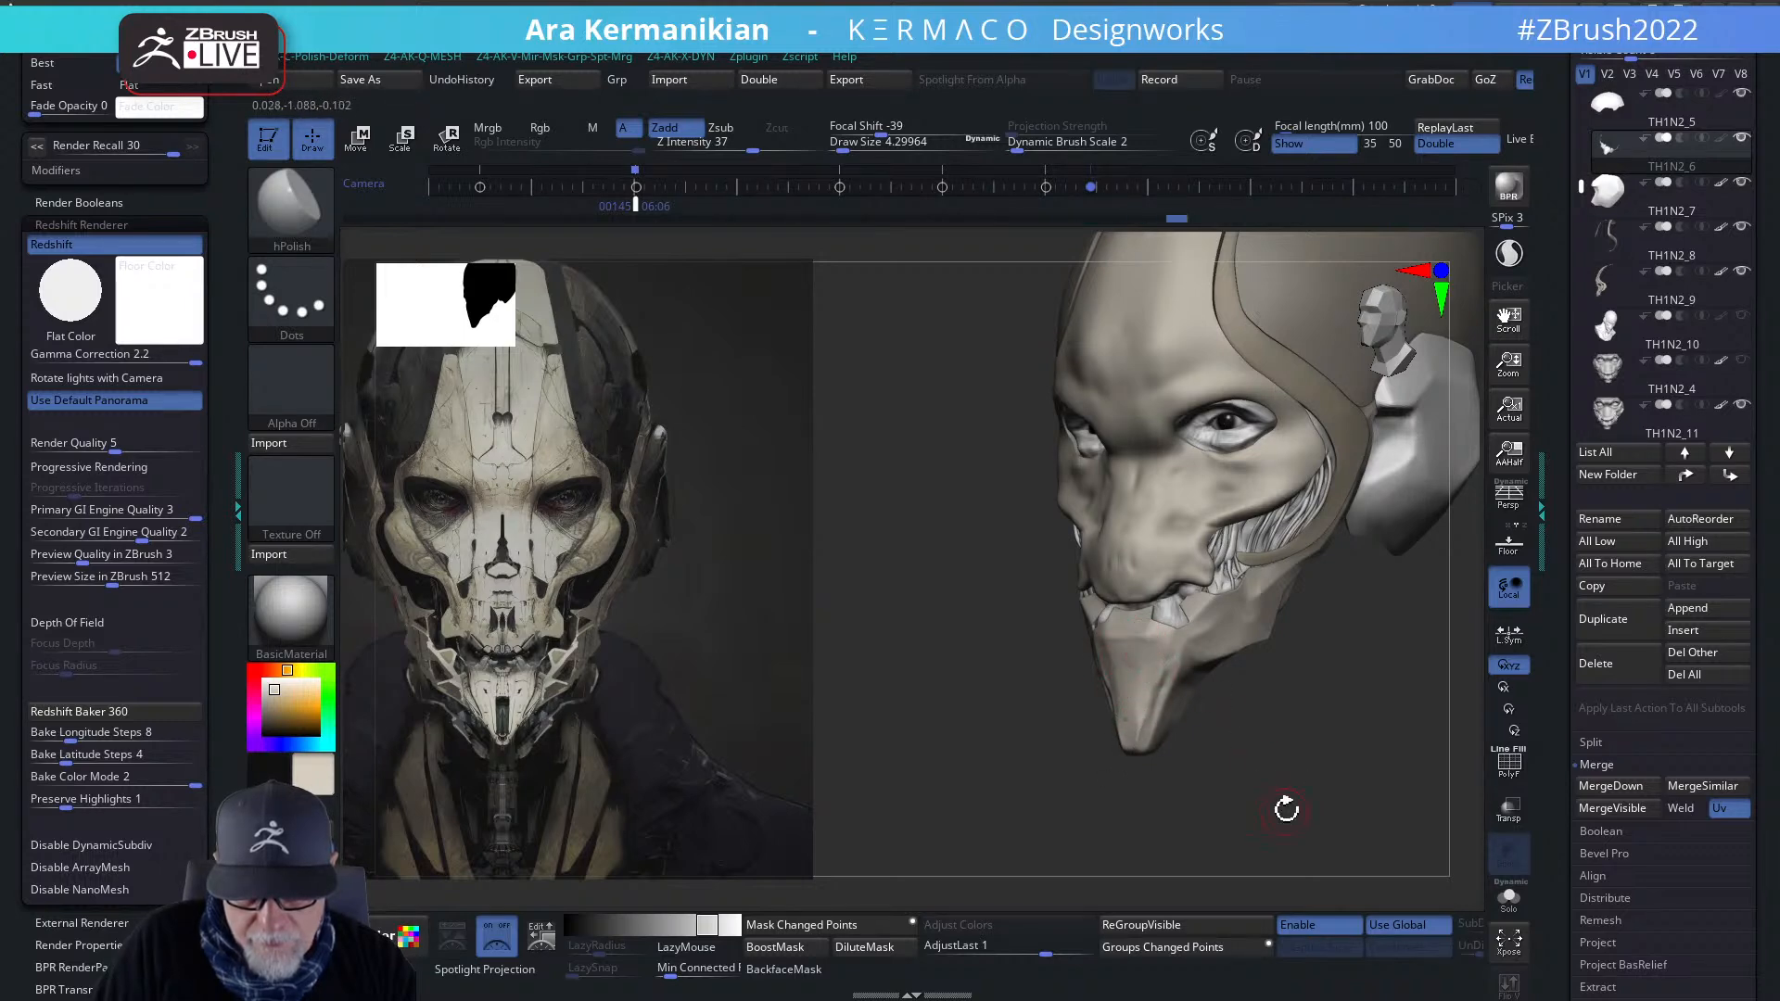
- Flatten the chin's side planes and the transition into the jaw with the hPolish brush
left_click_drag(1277, 812, 1323, 810)
mouse_move(1159, 692)
left_mouse_down()
mouse_move(1162, 644)
mouse_move(1166, 657)
left_mouse_up()
left_click_drag(1196, 739, 1156, 735)
mouse_move(1170, 662)
left_mouse_down()
mouse_move(1205, 706)
mouse_move(1275, 720)
mouse_move(1237, 709)
mouse_move(1247, 684)
left_mouse_up()
mouse_move(1236, 767)
left_mouse_down()
mouse_move(1136, 747)
mouse_move(1146, 727)
mouse_move(1328, 746)
mouse_move(1140, 691)
left_mouse_up()
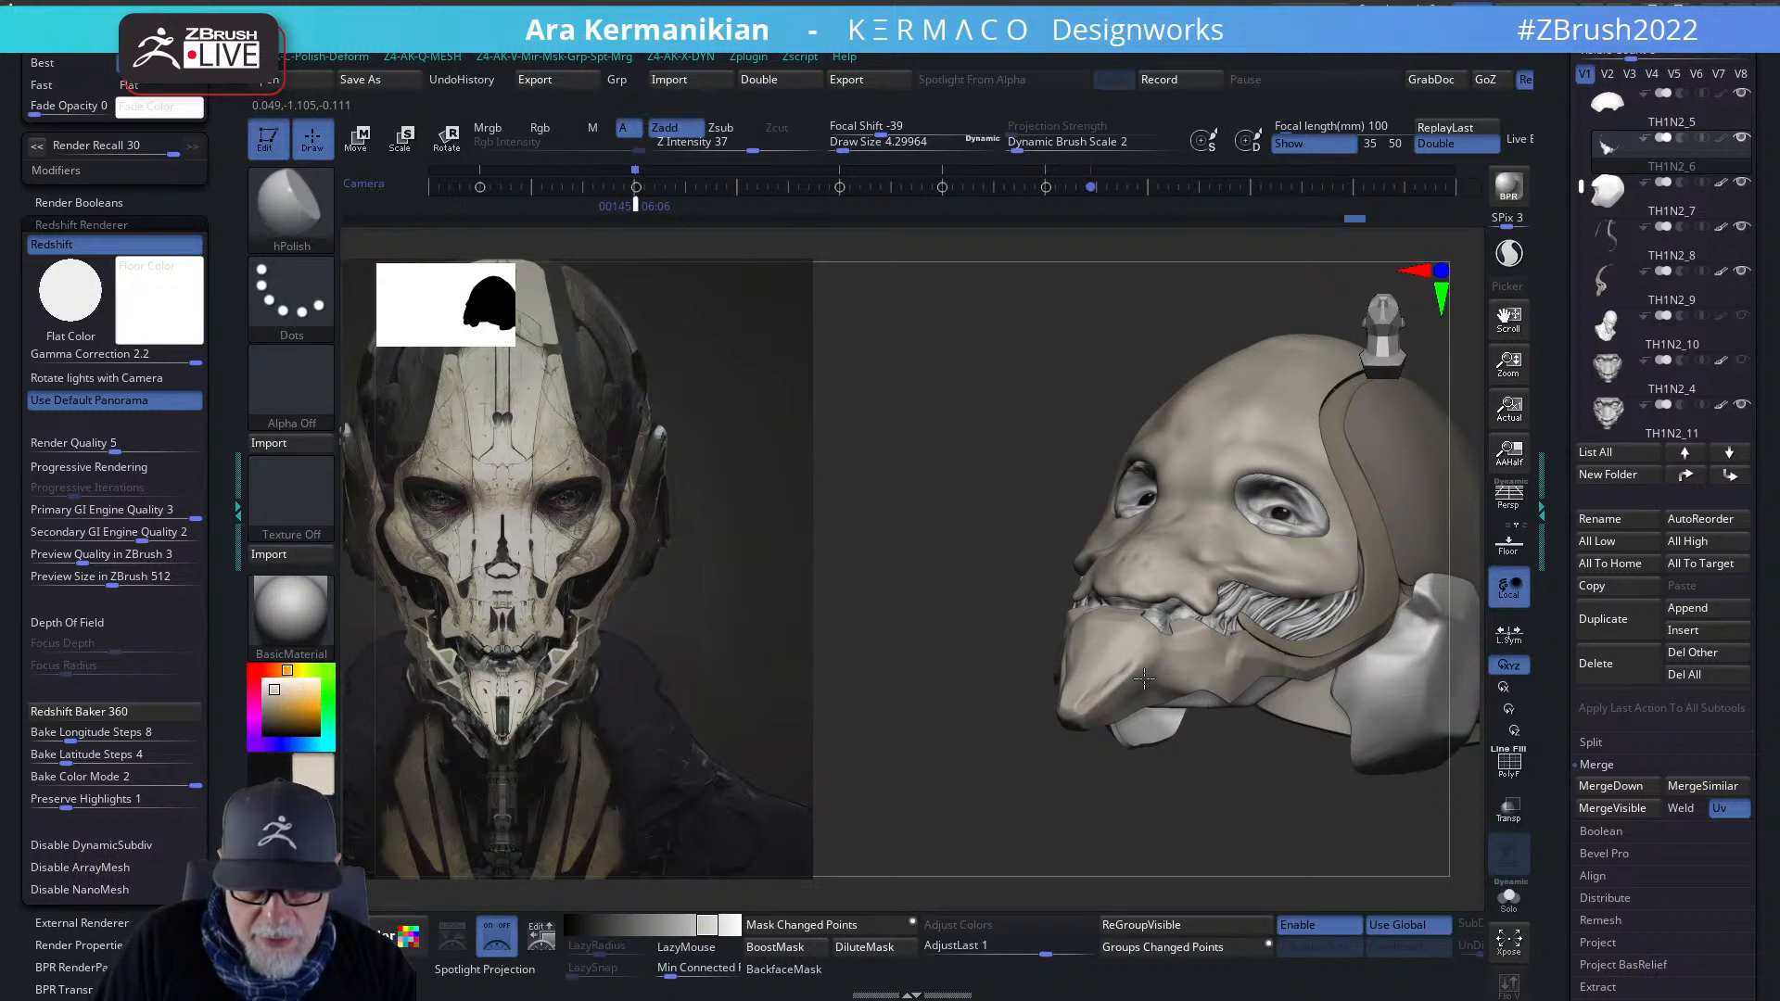
mouse_move(1221, 824)
left_mouse_down()
mouse_move(1331, 819)
mouse_move(1294, 797)
mouse_move(1259, 683)
mouse_move(1122, 635)
left_mouse_up()
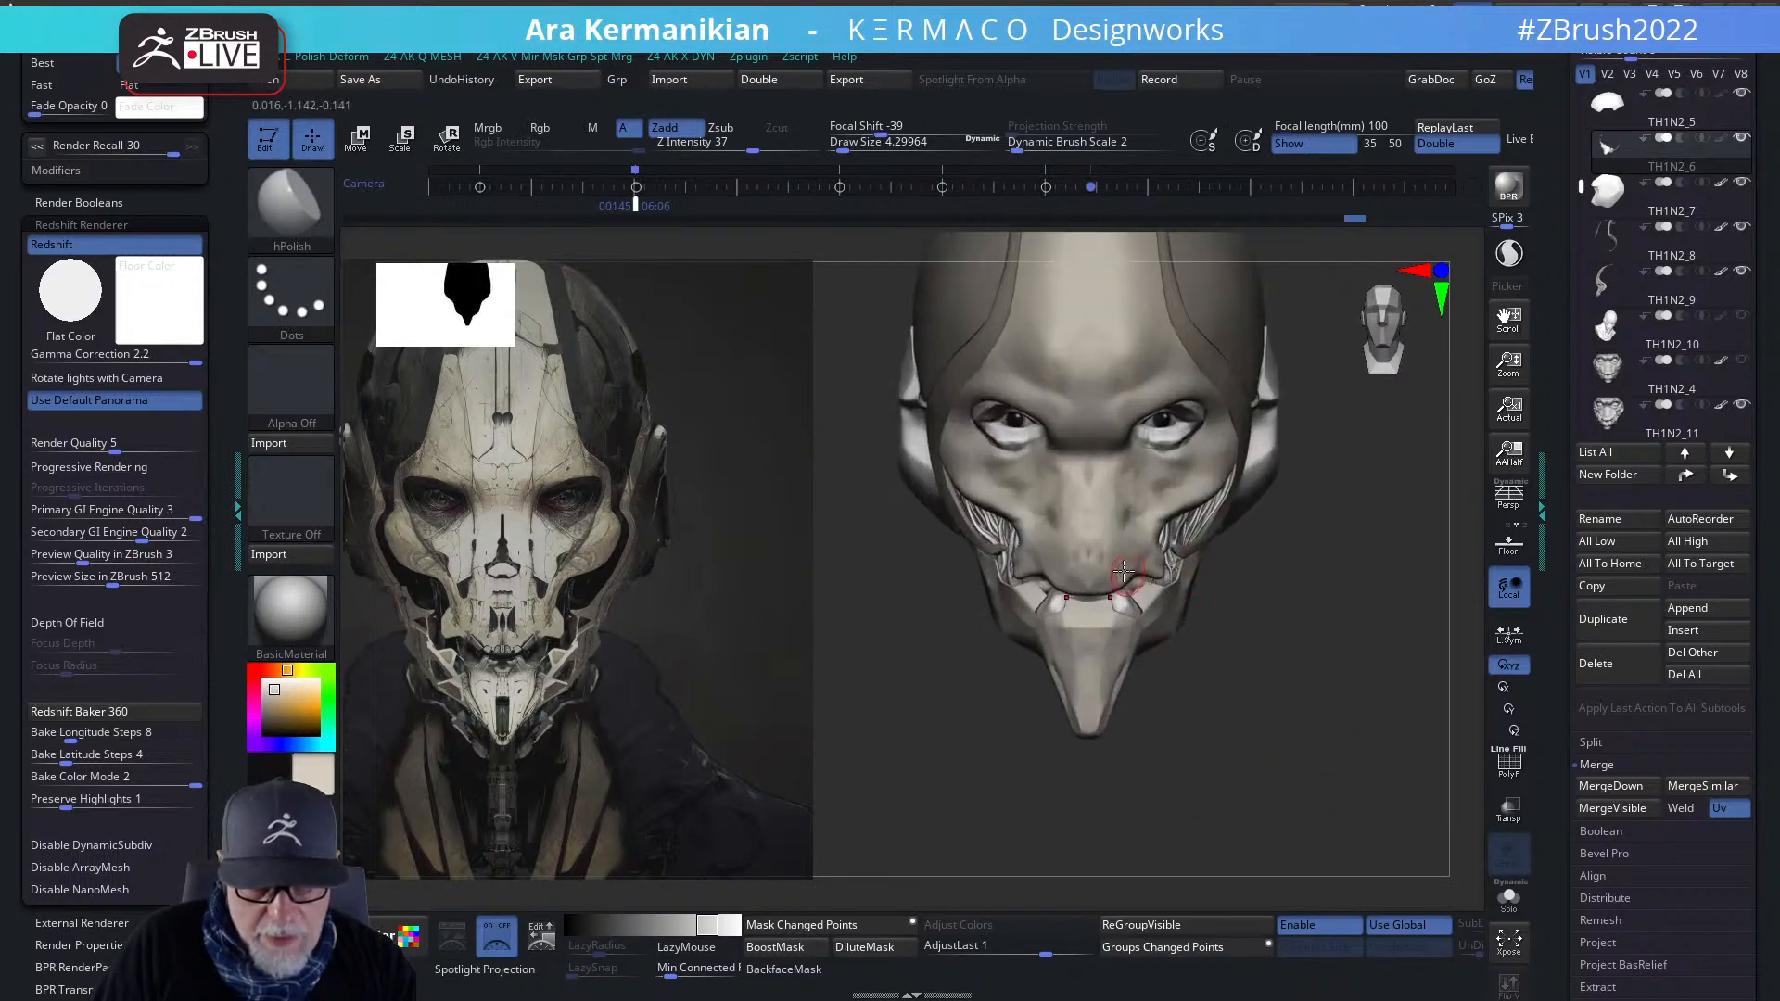
- Carve a crease where the chin meets the side of the jaw with the DamStandard brush and soften it
right_click(1098, 619)
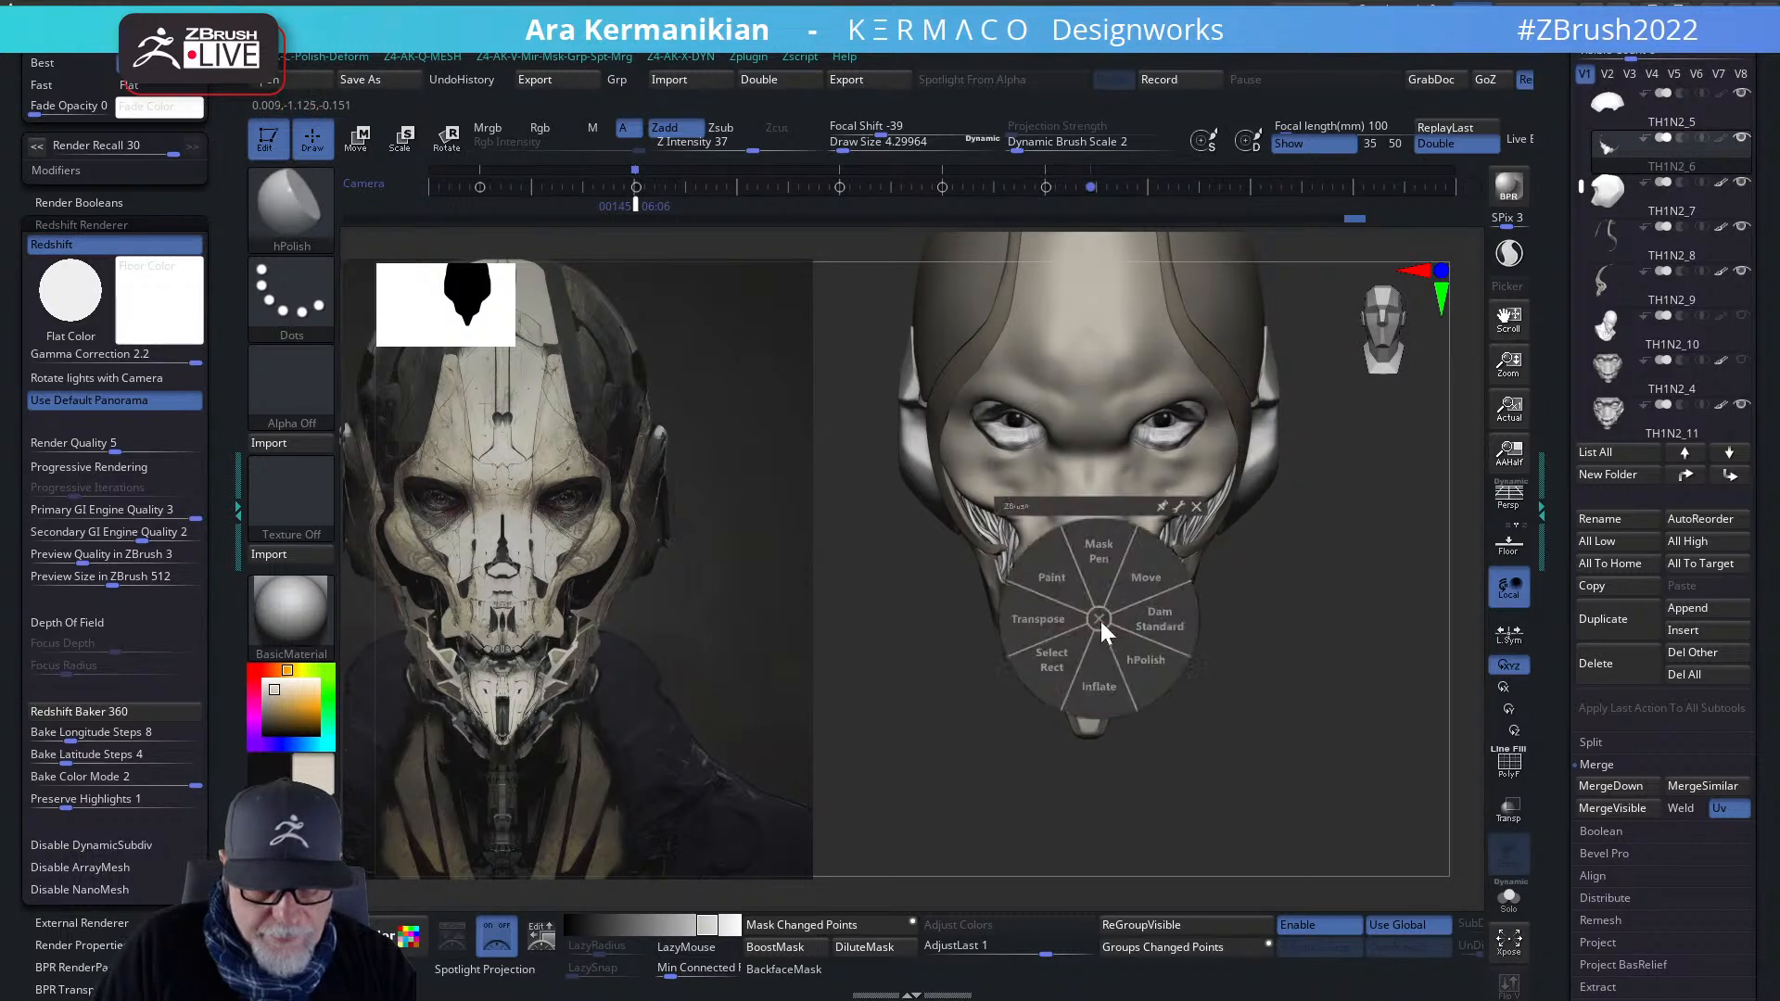
left_click(1163, 625)
left_click_drag(1266, 710, 1248, 696)
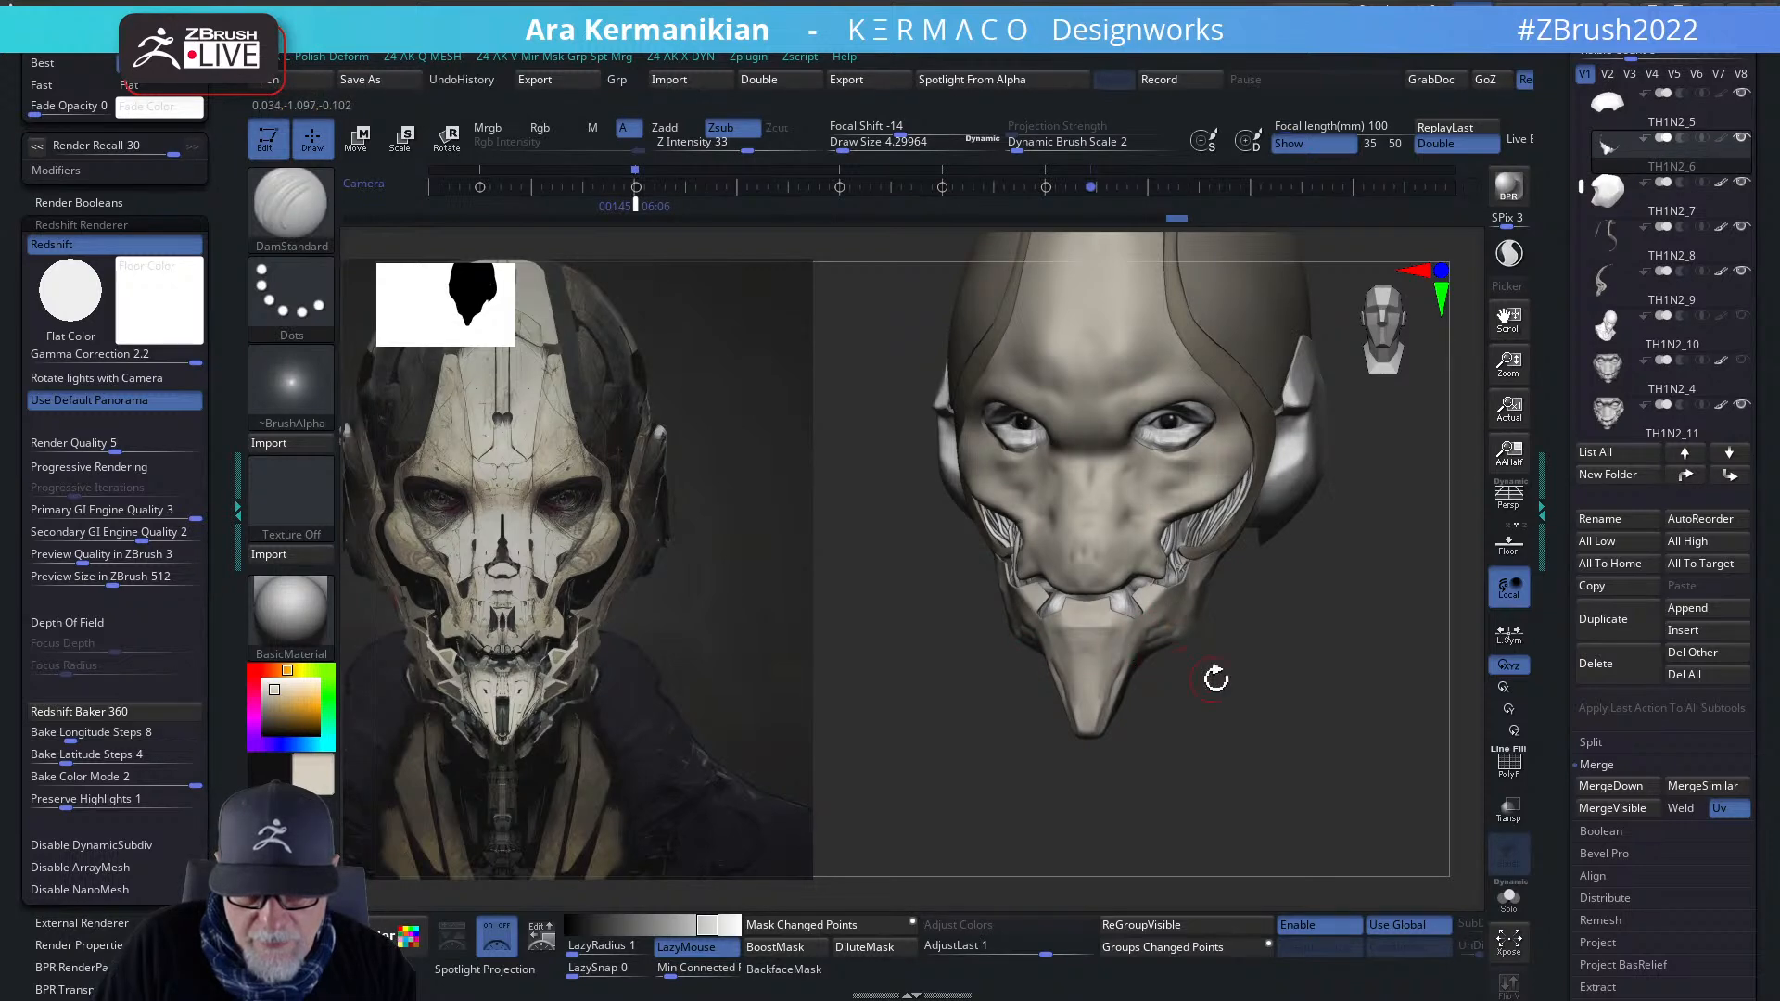
right_click_drag(1189, 663, 1158, 634)
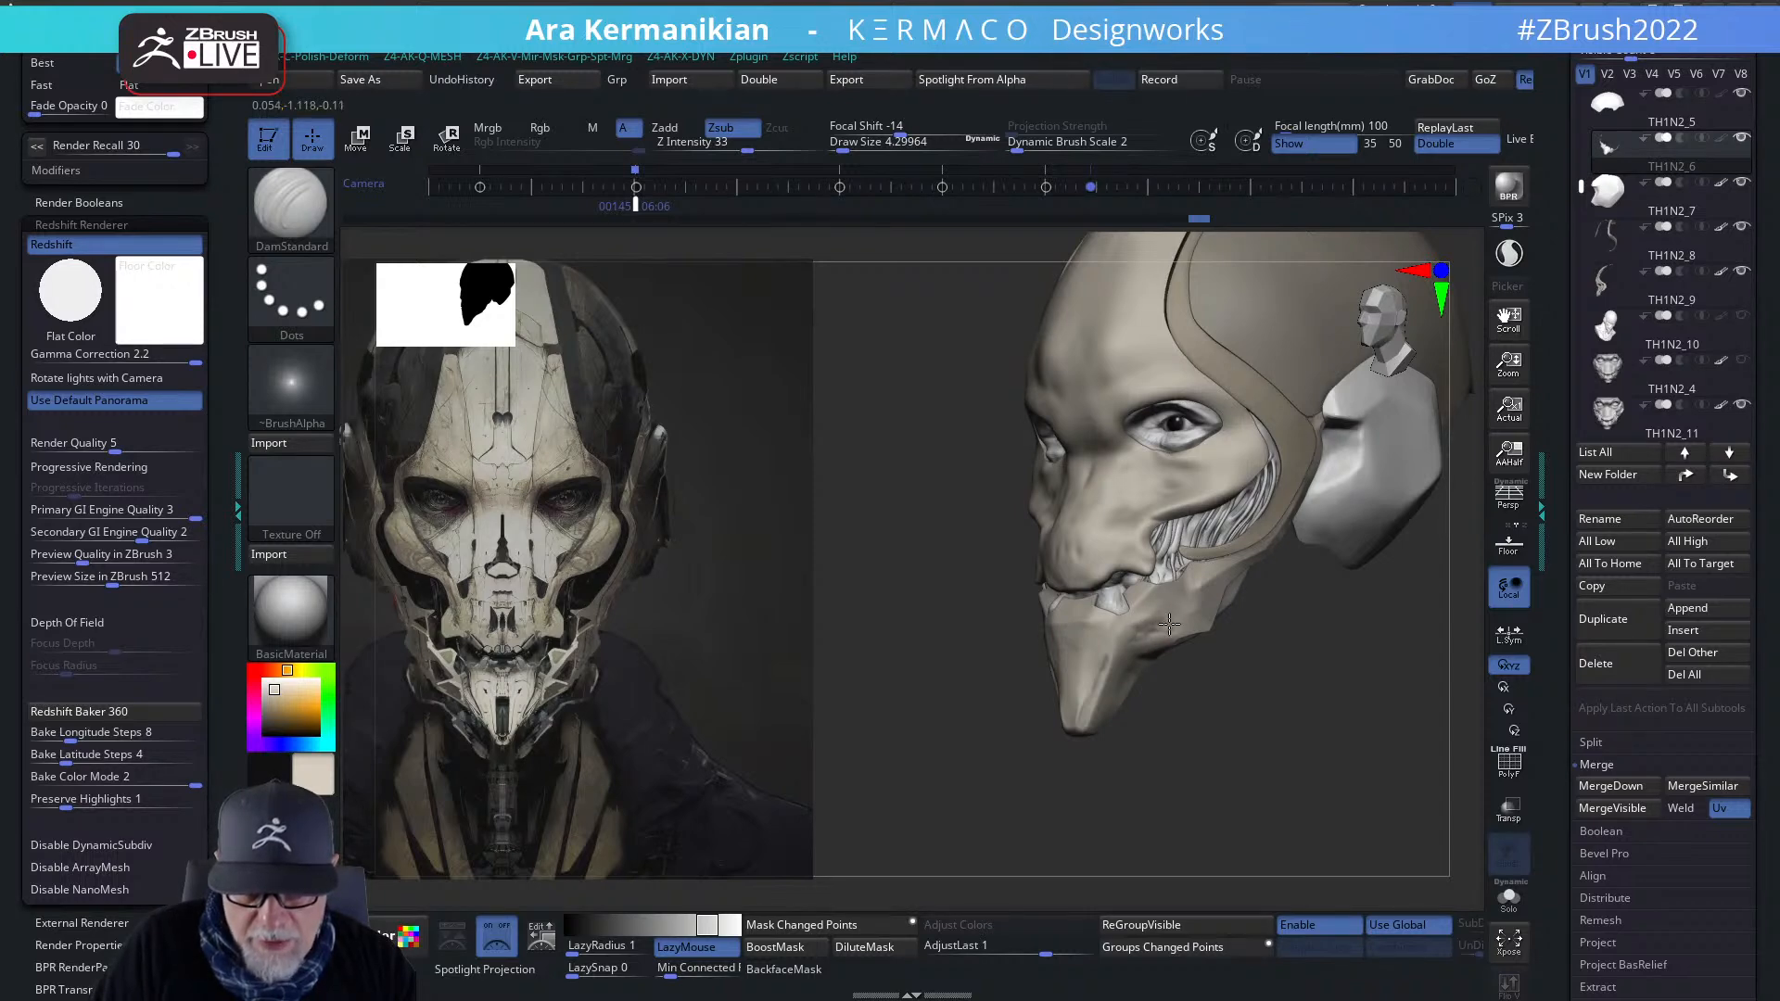
key("shift")
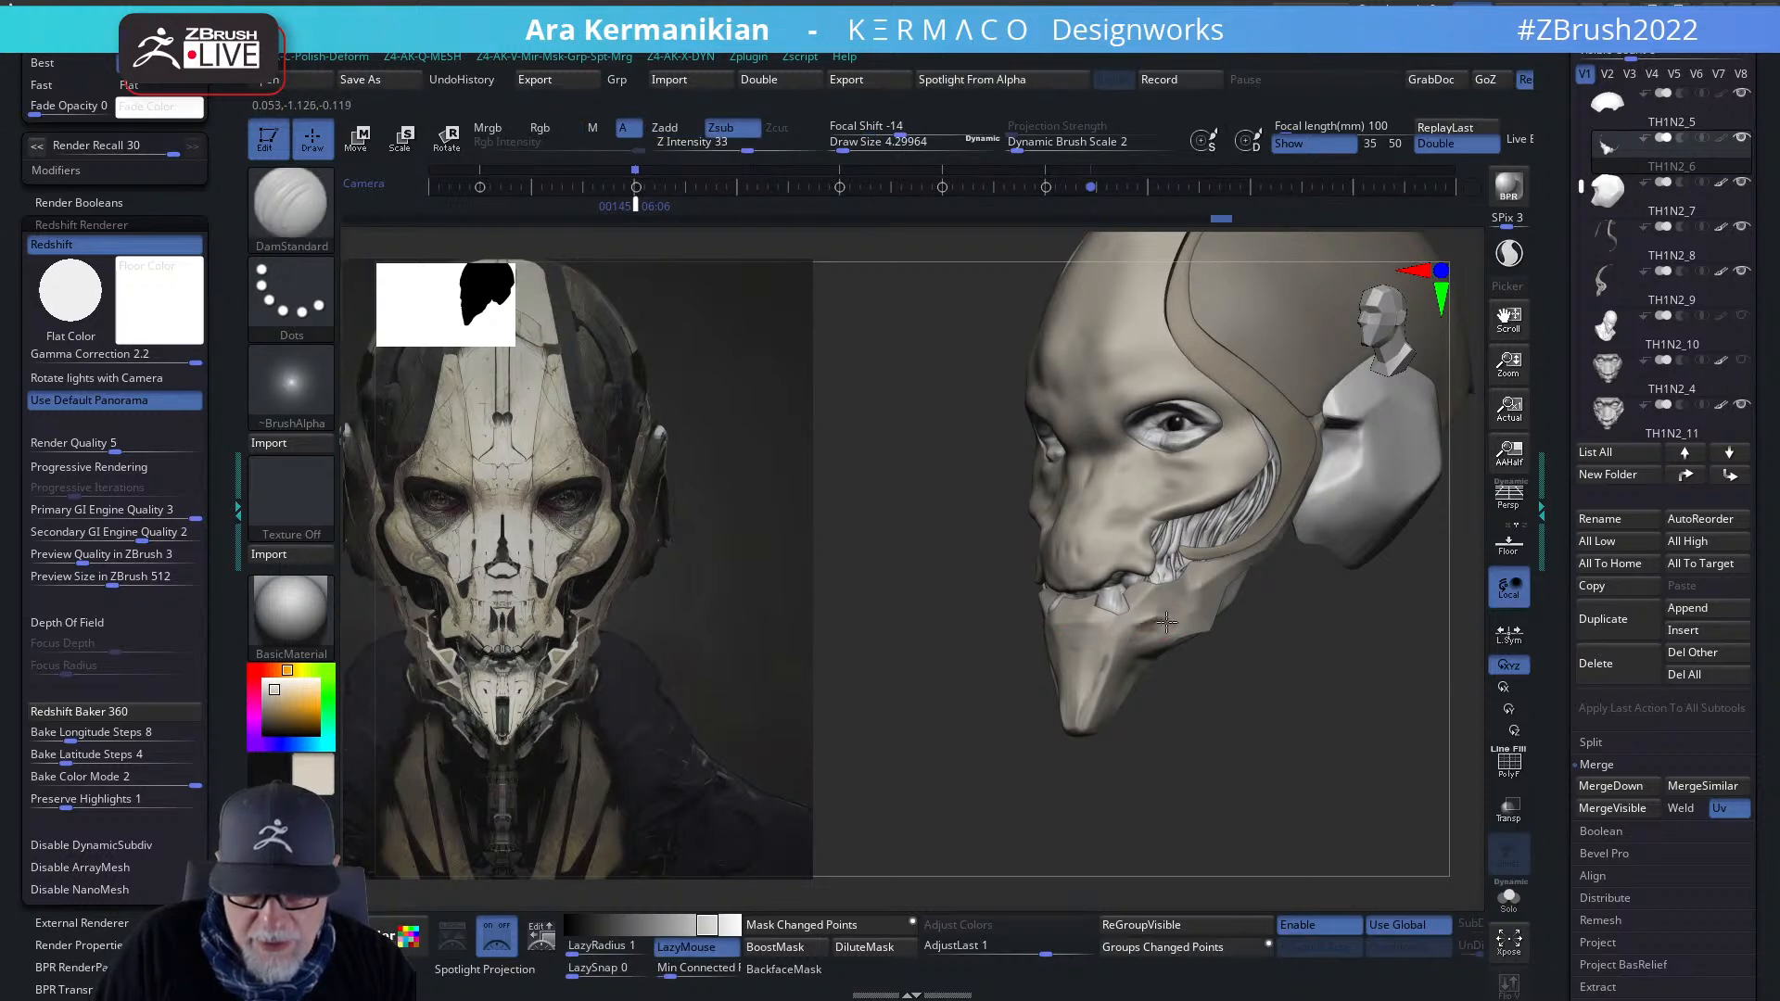
left_click_drag(1165, 627, 1160, 651)
- Flatten the side of the jaw below the mouth corner with the hPolish brush
right_click(1085, 617)
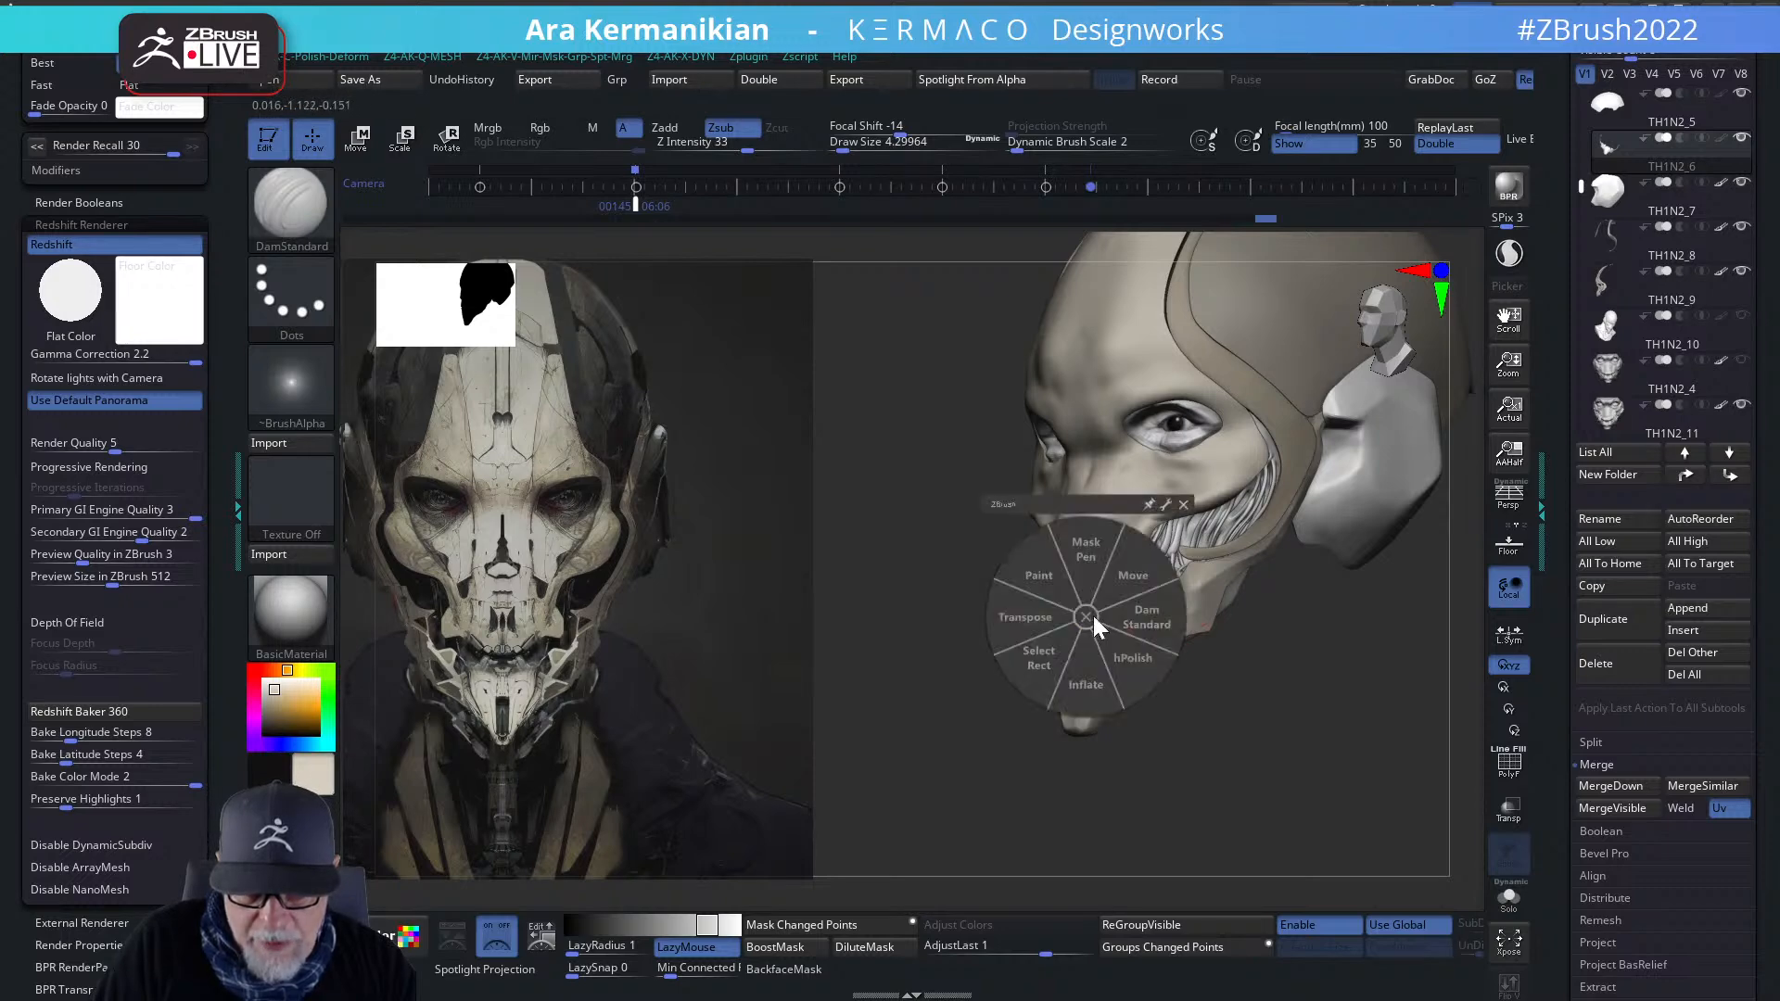
left_click(1136, 654)
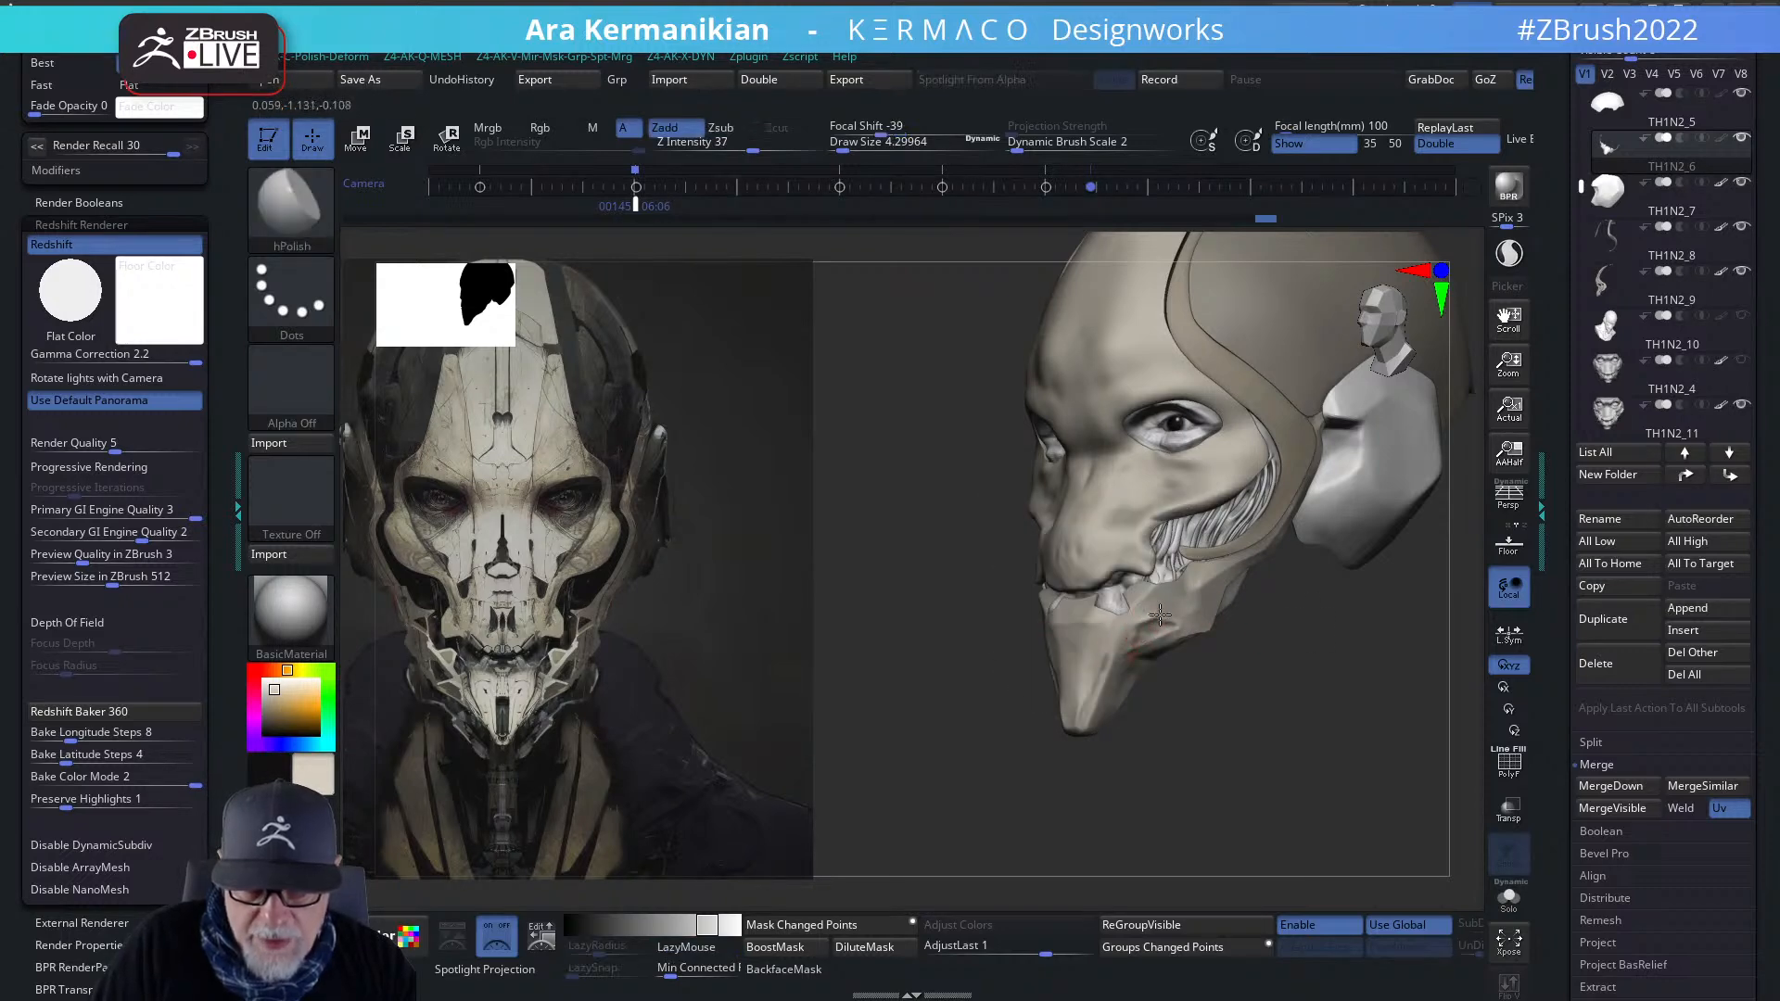
left_click_drag(1129, 621, 1183, 616)
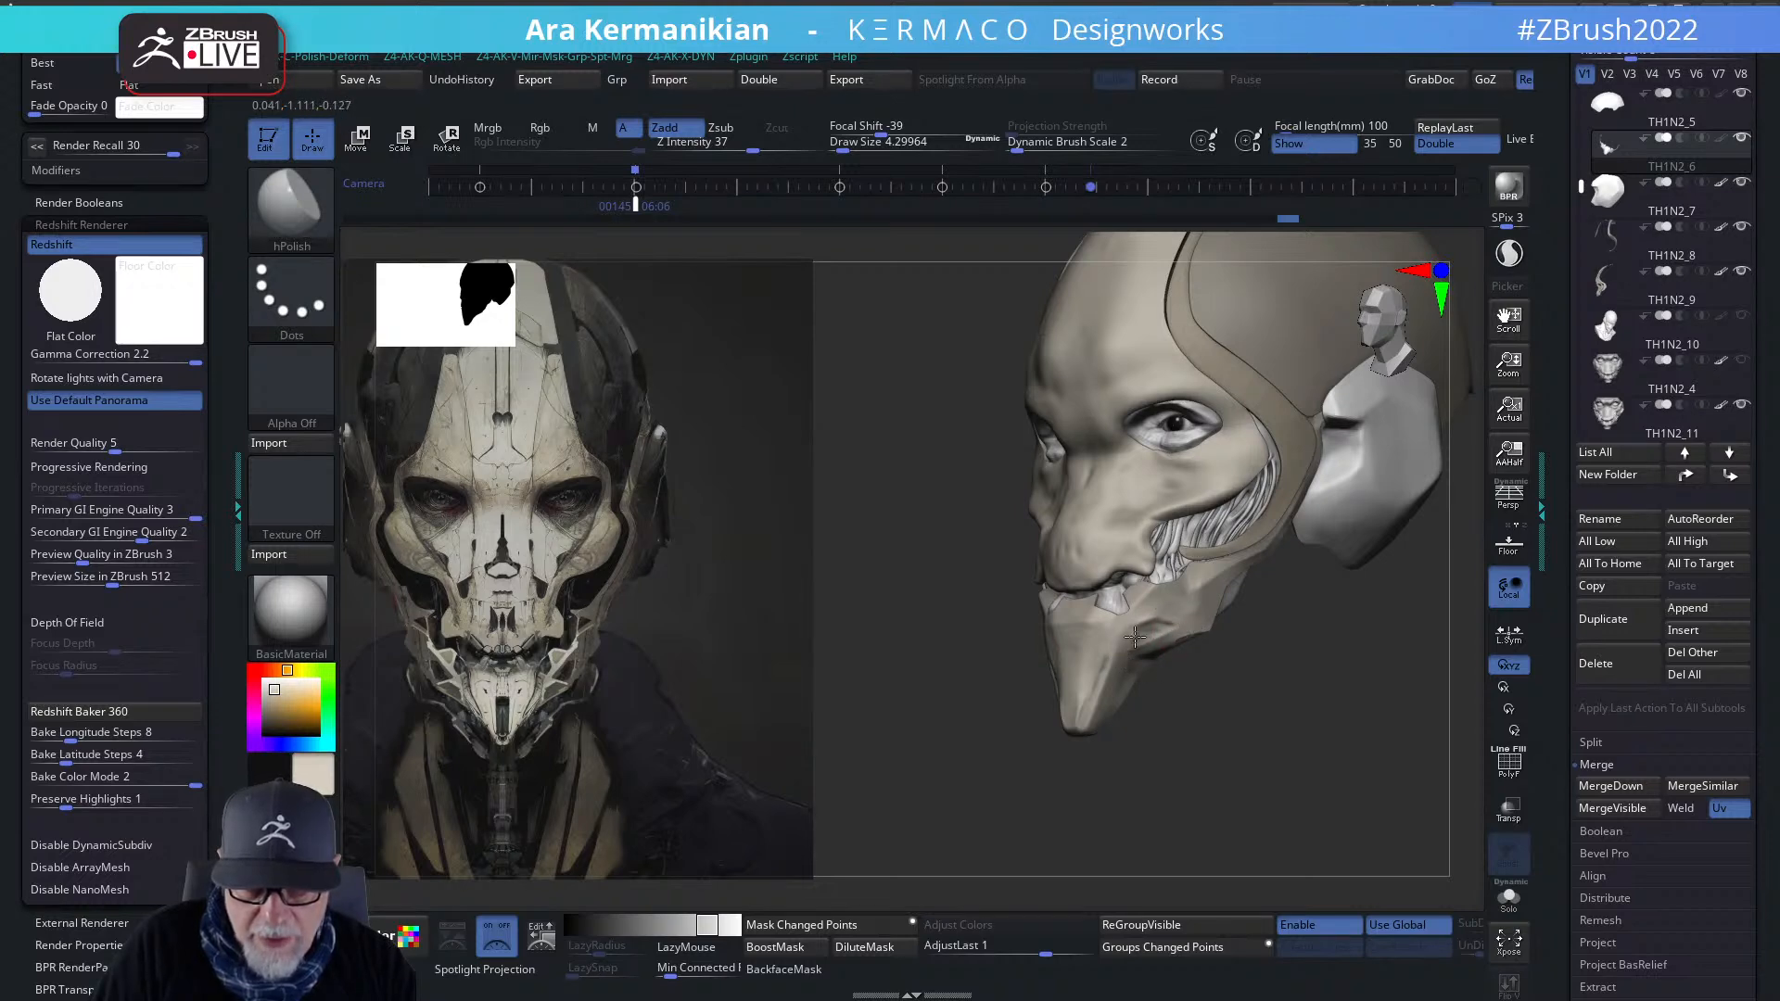
- Carve a crease across the side of the jaw below the mouth corner with the DamStandard brush and smooth it
left_click_drag(1158, 625, 1150, 632)
right_click(1157, 626)
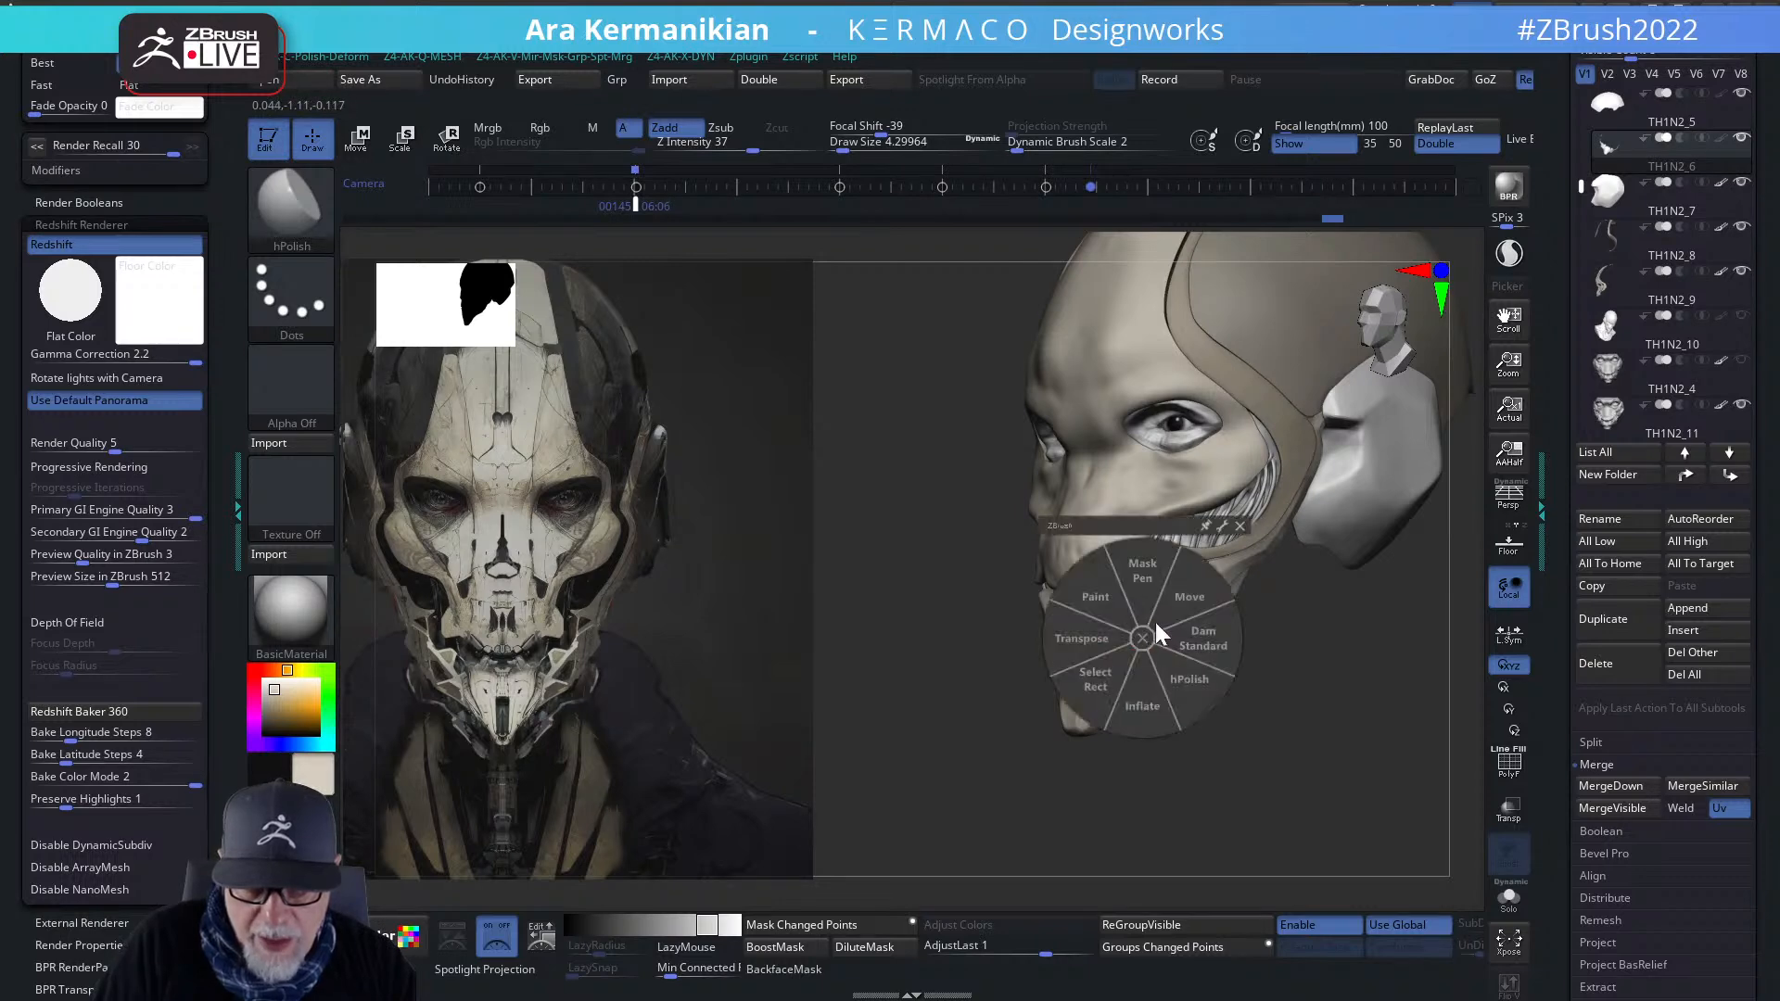
left_click(1203, 641)
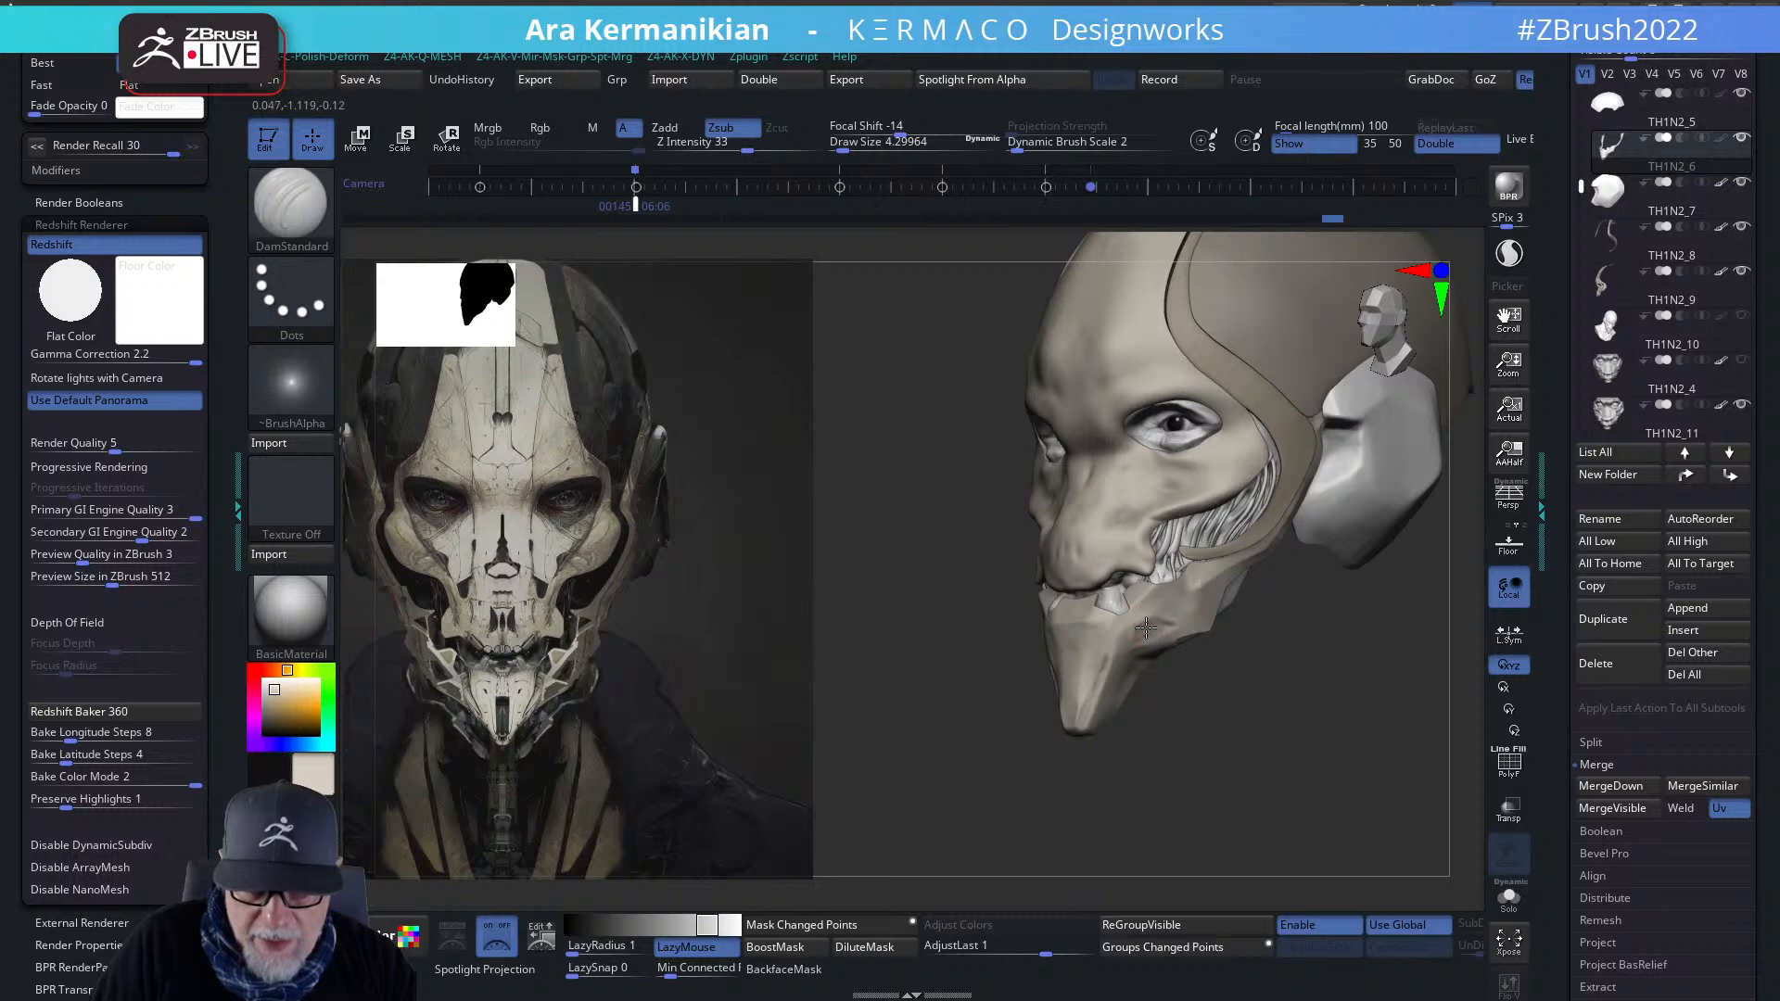
mouse_move(1151, 627)
left_mouse_down()
mouse_move(1133, 646)
mouse_move(1163, 624)
left_mouse_up()
key("shift")
mouse_move(1158, 697)
left_mouse_down("shift")
mouse_move(1279, 727)
mouse_move(1279, 655)
mouse_move(1315, 690)
mouse_move(1410, 696)
mouse_move(1043, 647)
left_mouse_up("shift")
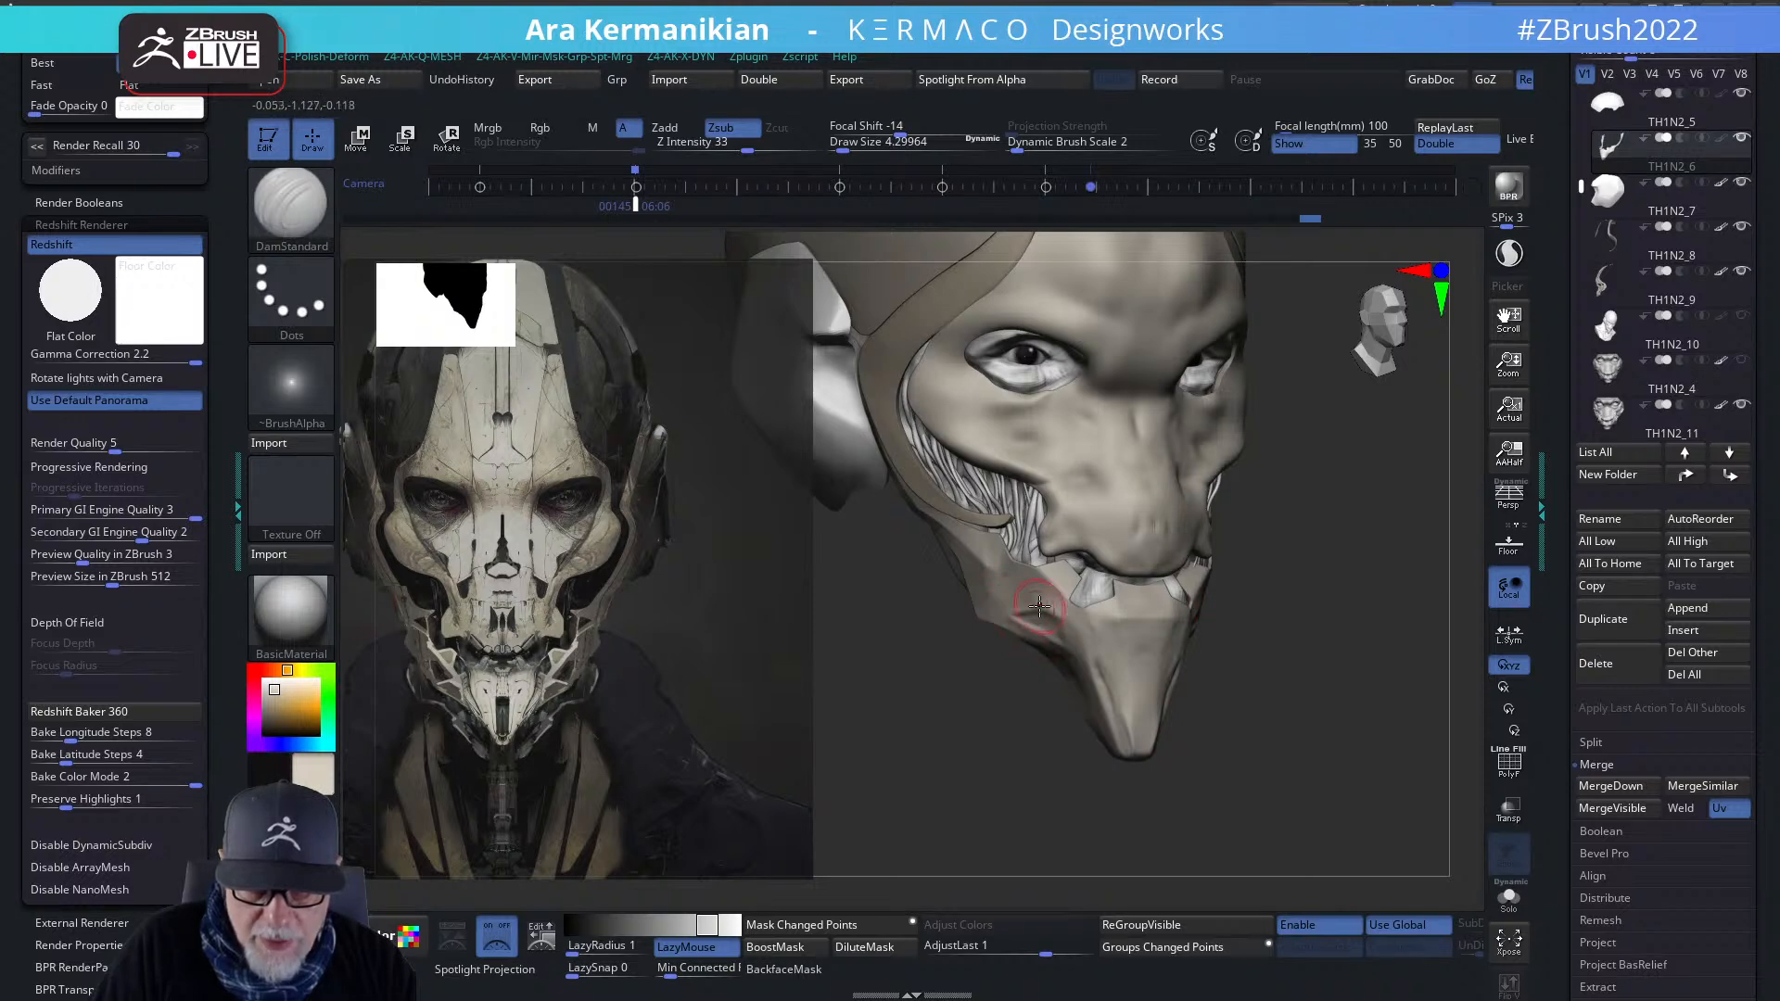
key("shift")
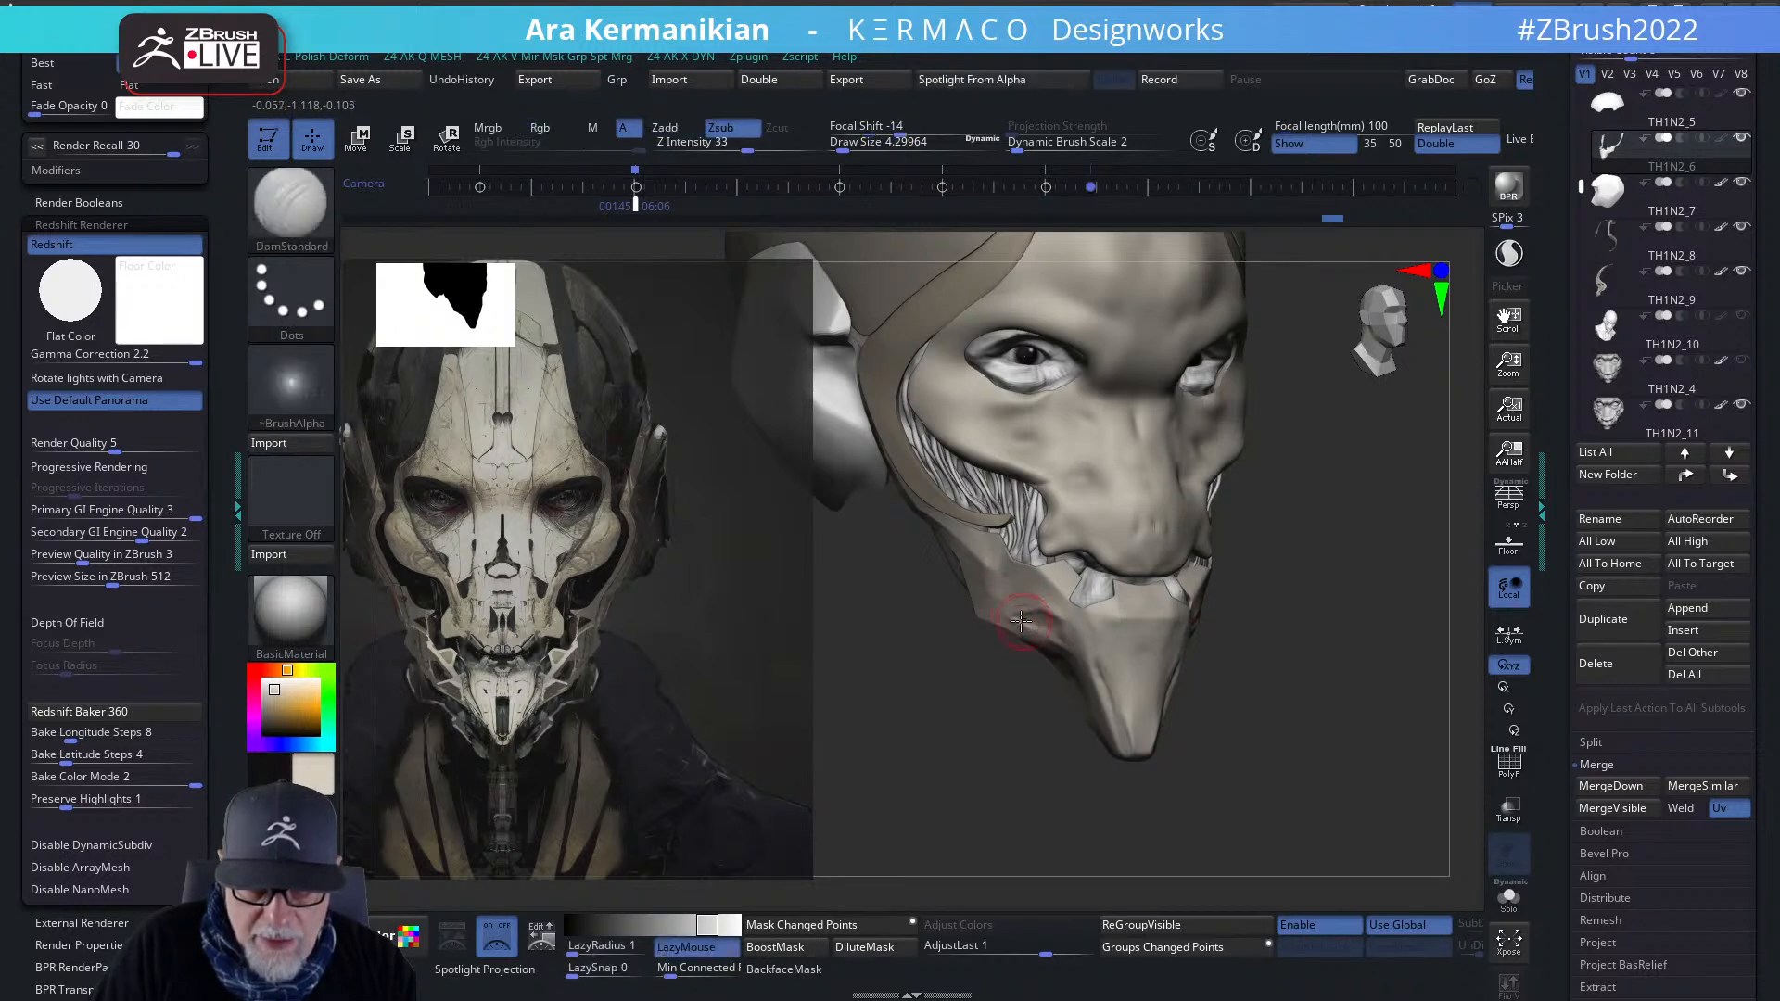
- Define the edge of the jaw plane behind the mouth corner with DamStandard strokes and soften them with the Smooth brush
mouse_move(1257, 684)
left_mouse_down()
mouse_move(1374, 701)
mouse_move(1300, 672)
left_mouse_up()
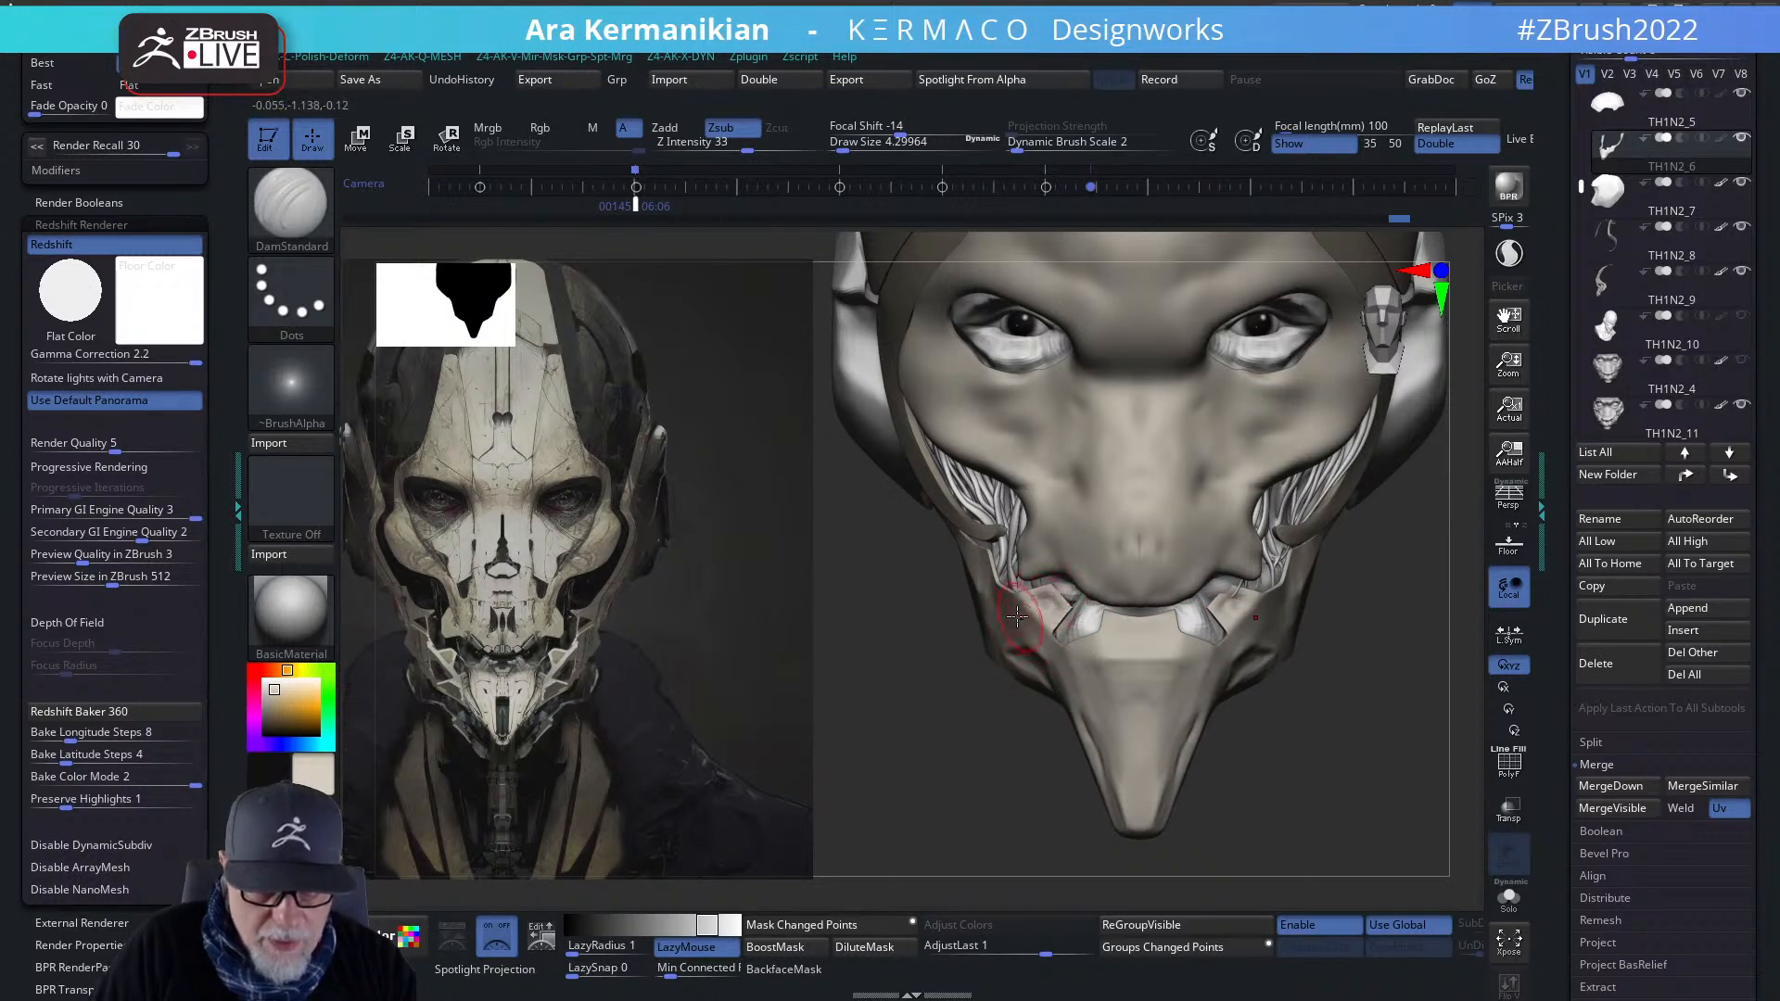
left_click_drag(951, 754, 1052, 751)
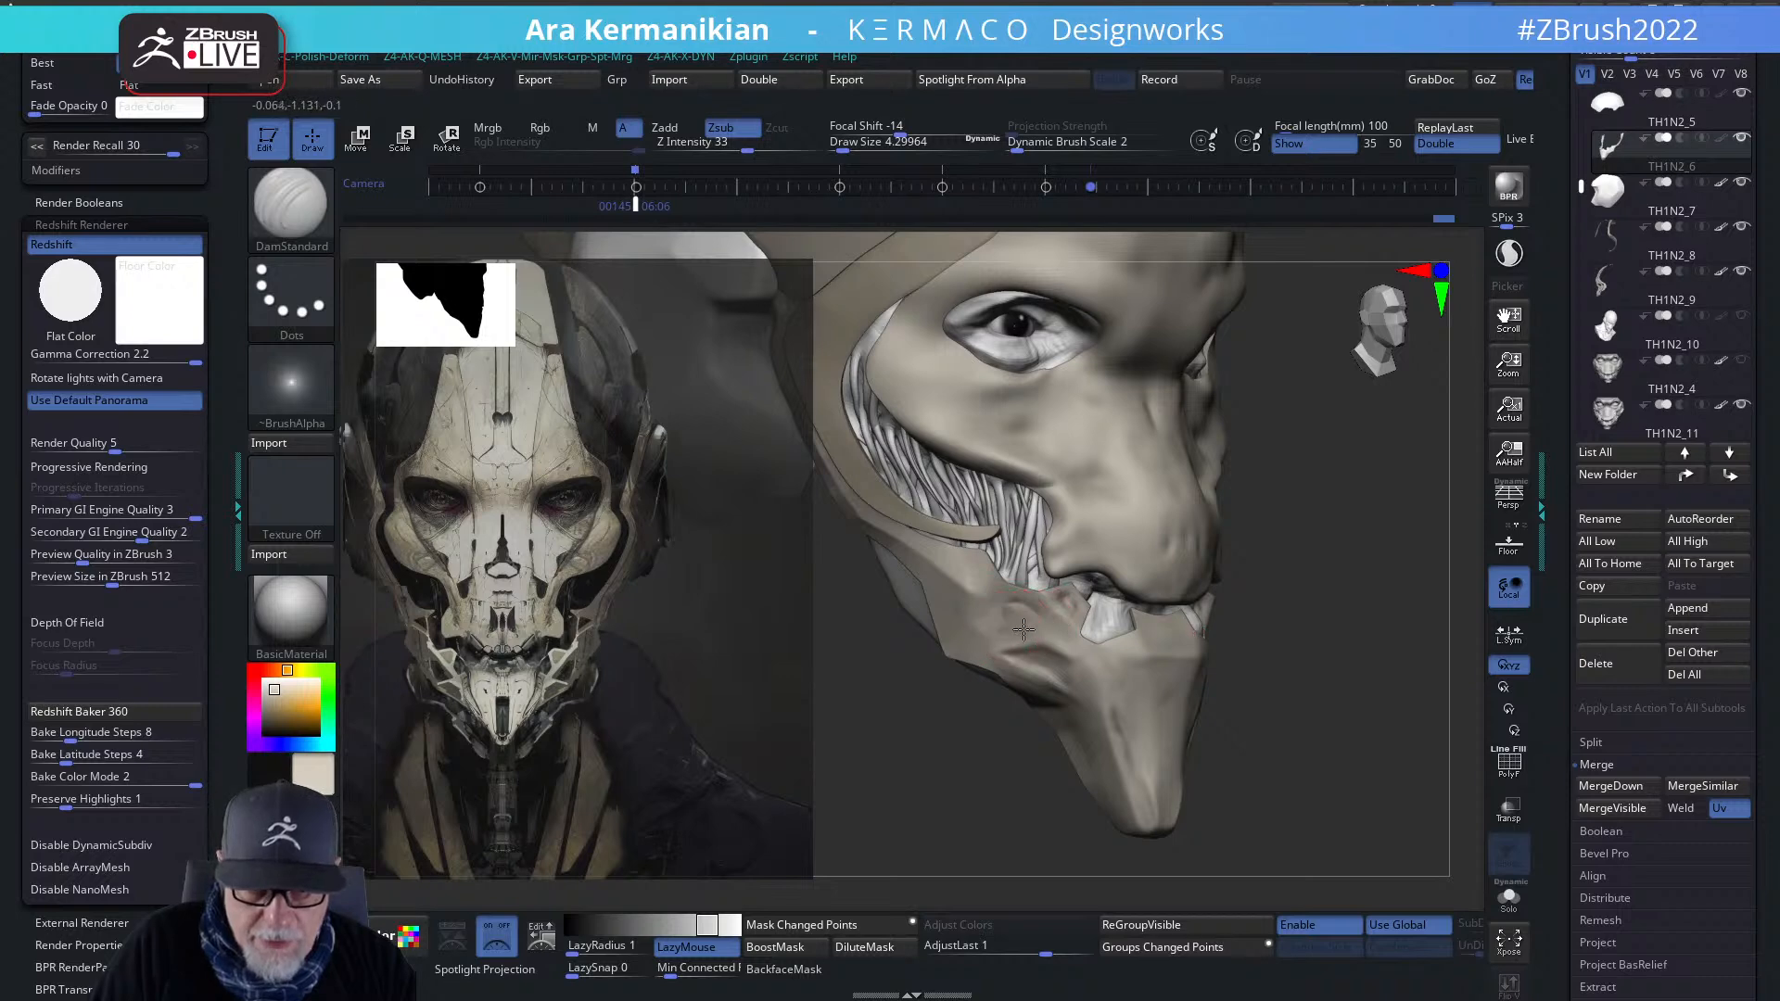
left_click_drag(1010, 608, 1009, 617)
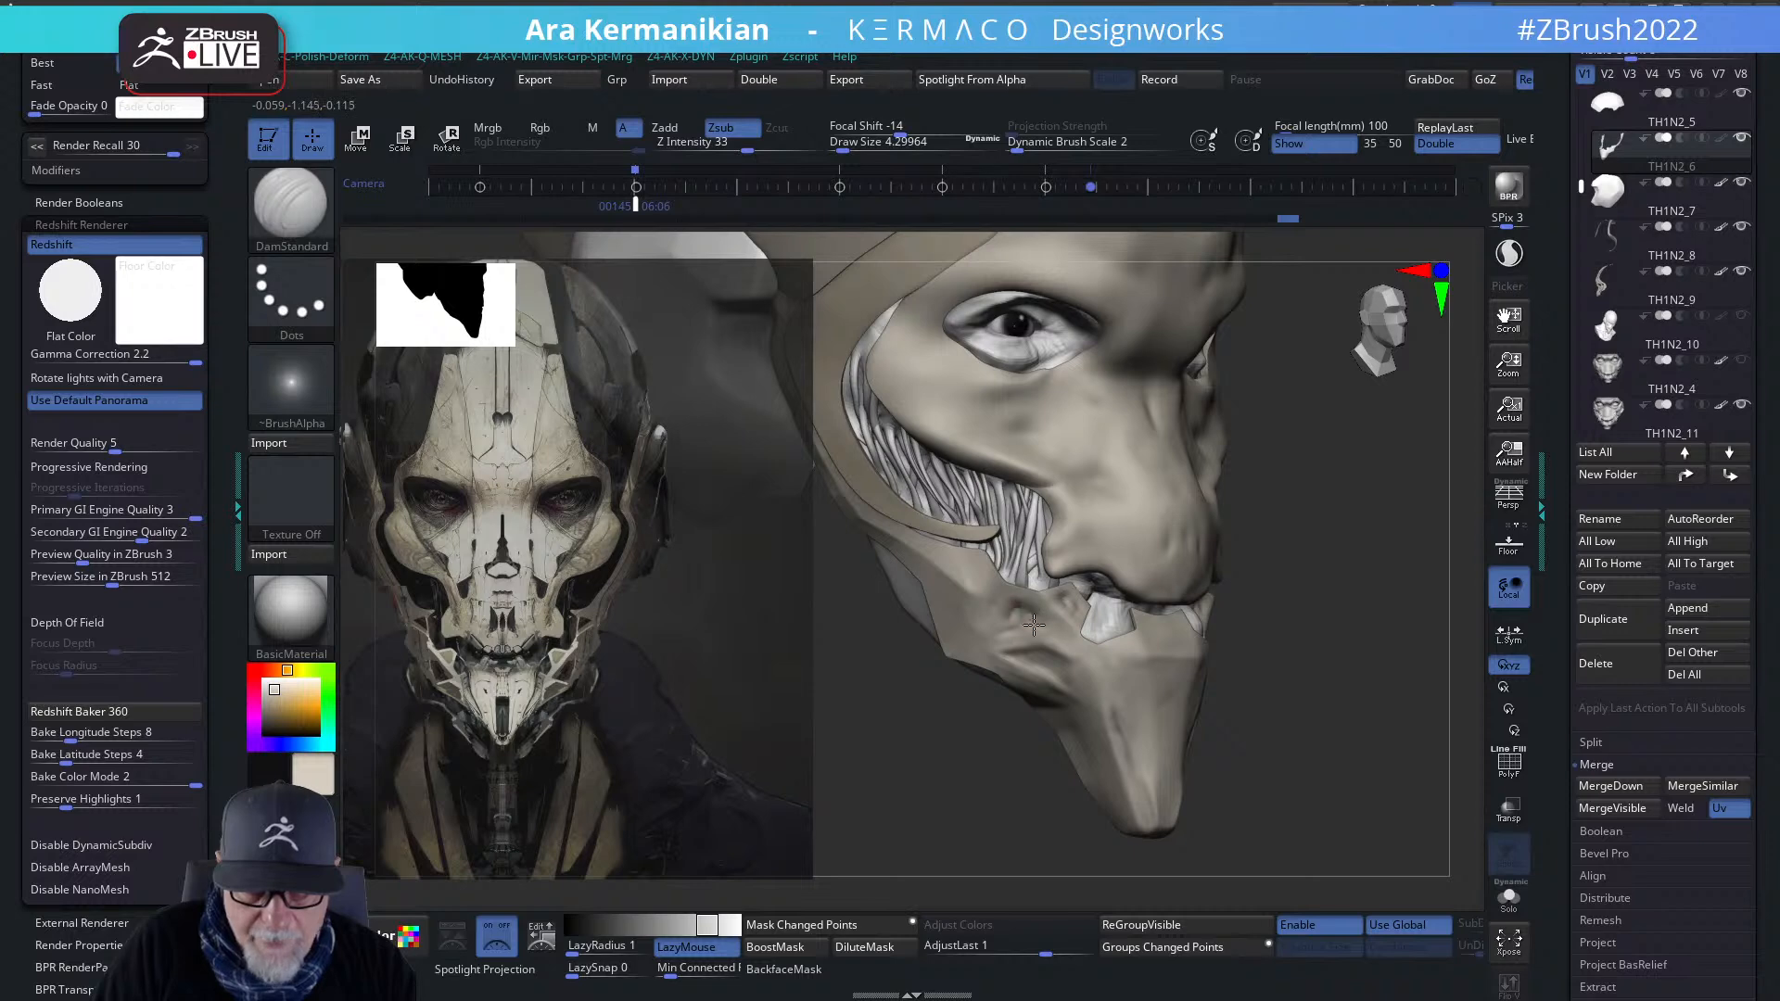
key("shift")
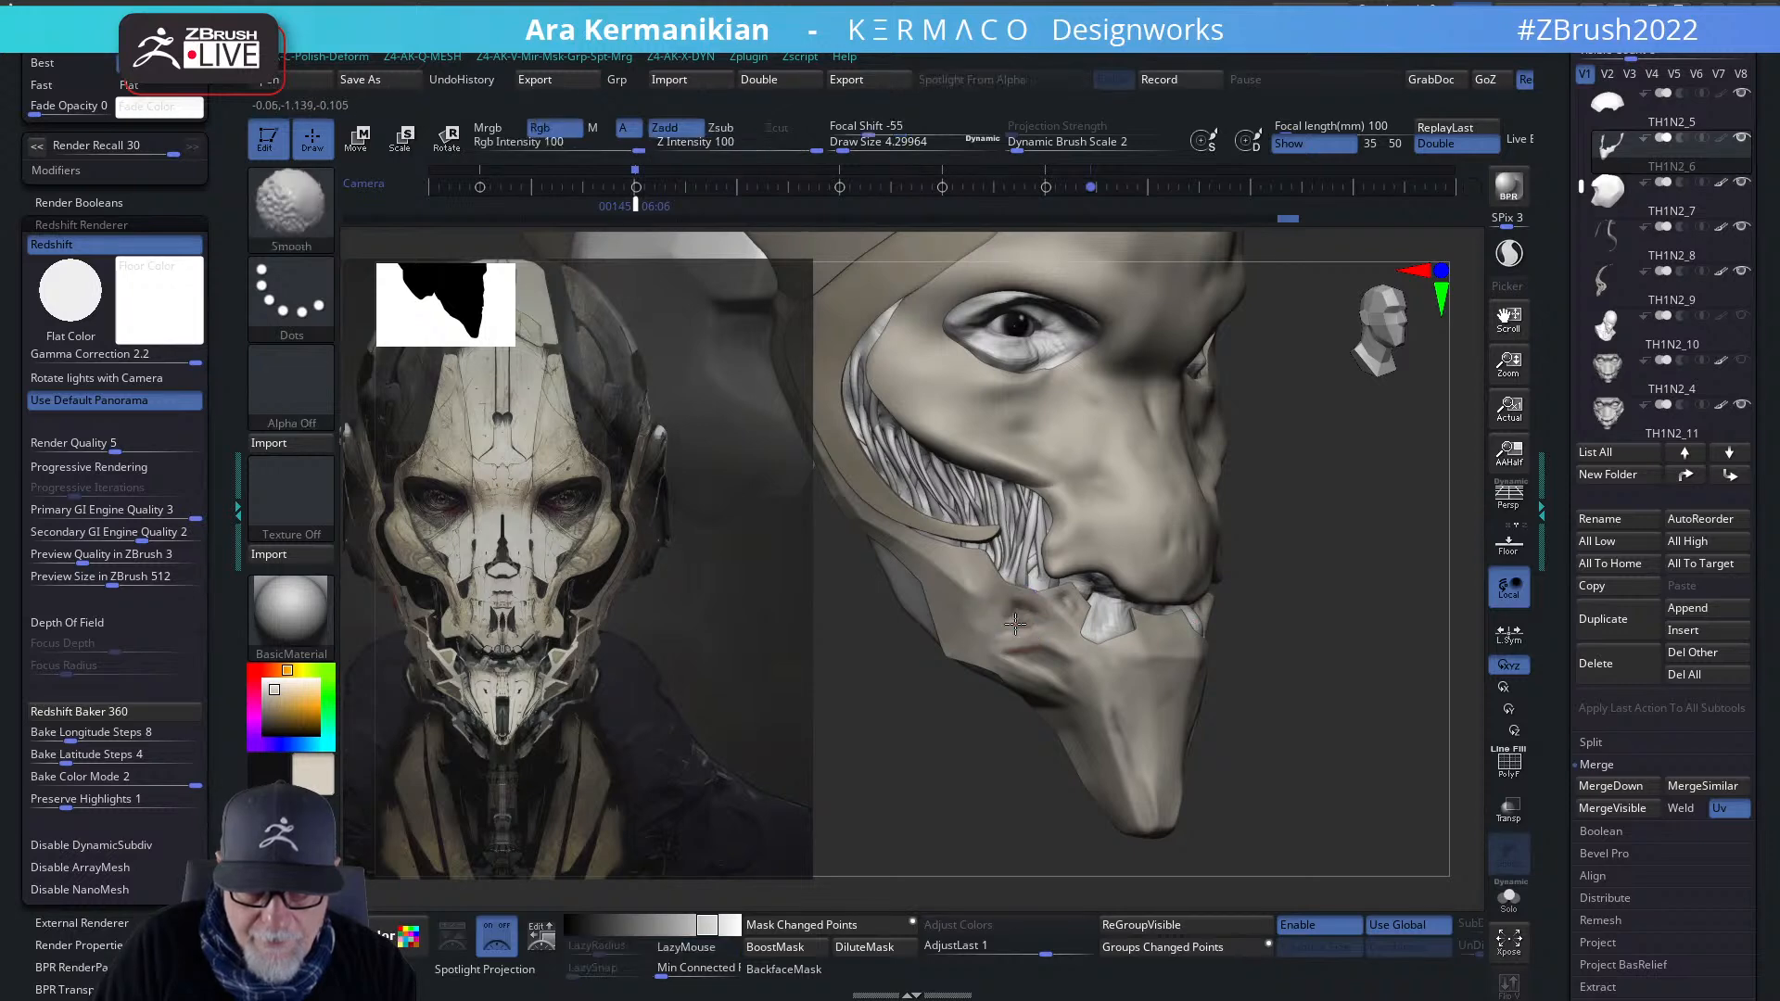
left_click_drag(1001, 633, 1018, 607, "shift")
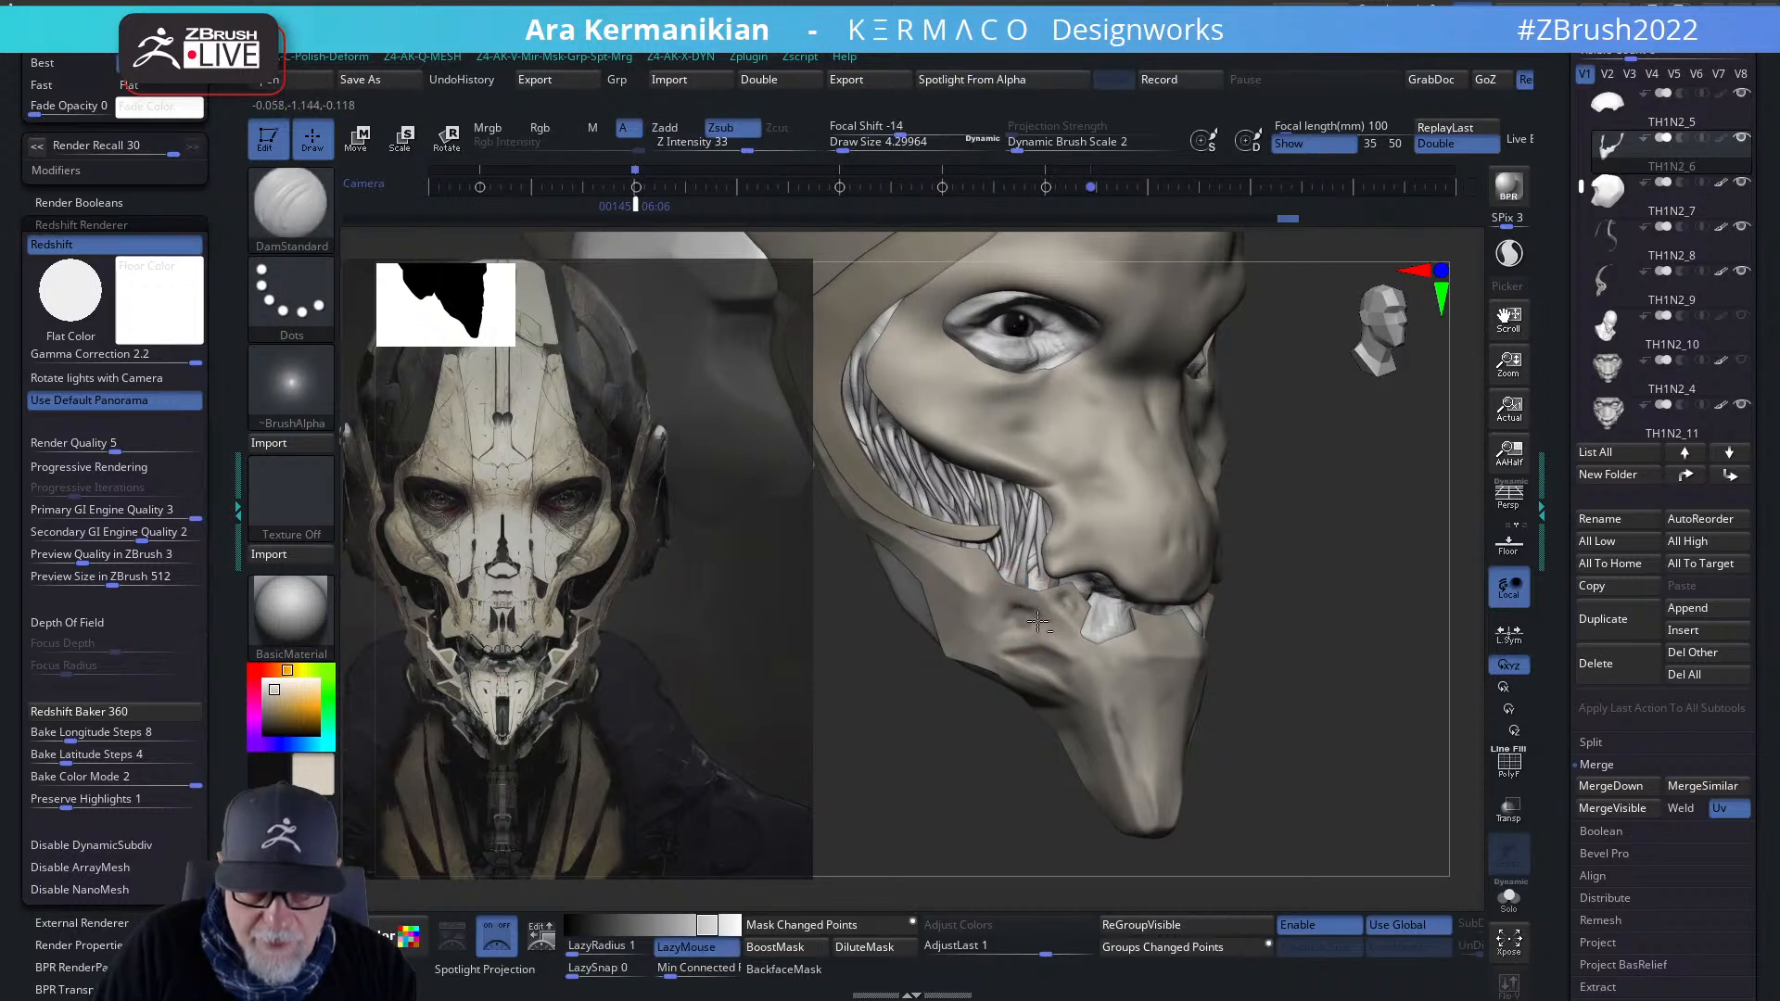
- Deepen the jaw recess just below the cheek strands with the DamStandard brush and smooth its transitions beside the mouth corner
left_click_drag(1007, 603, 999, 634)
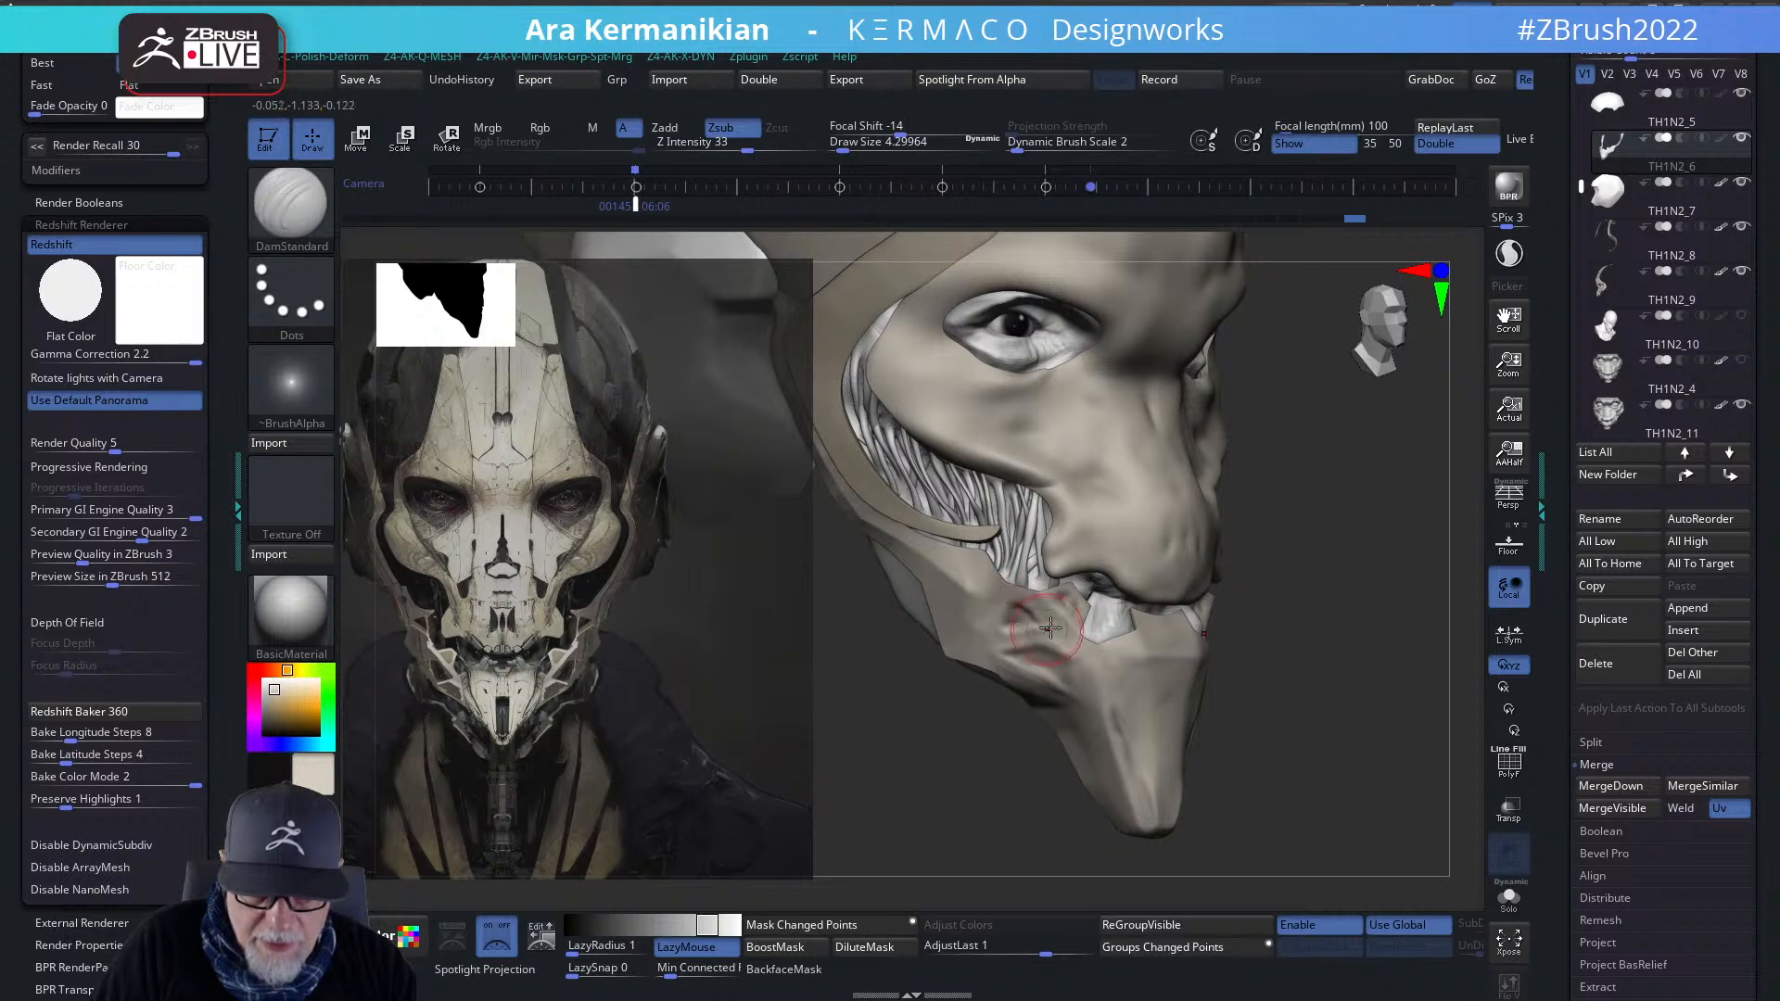
key("shift")
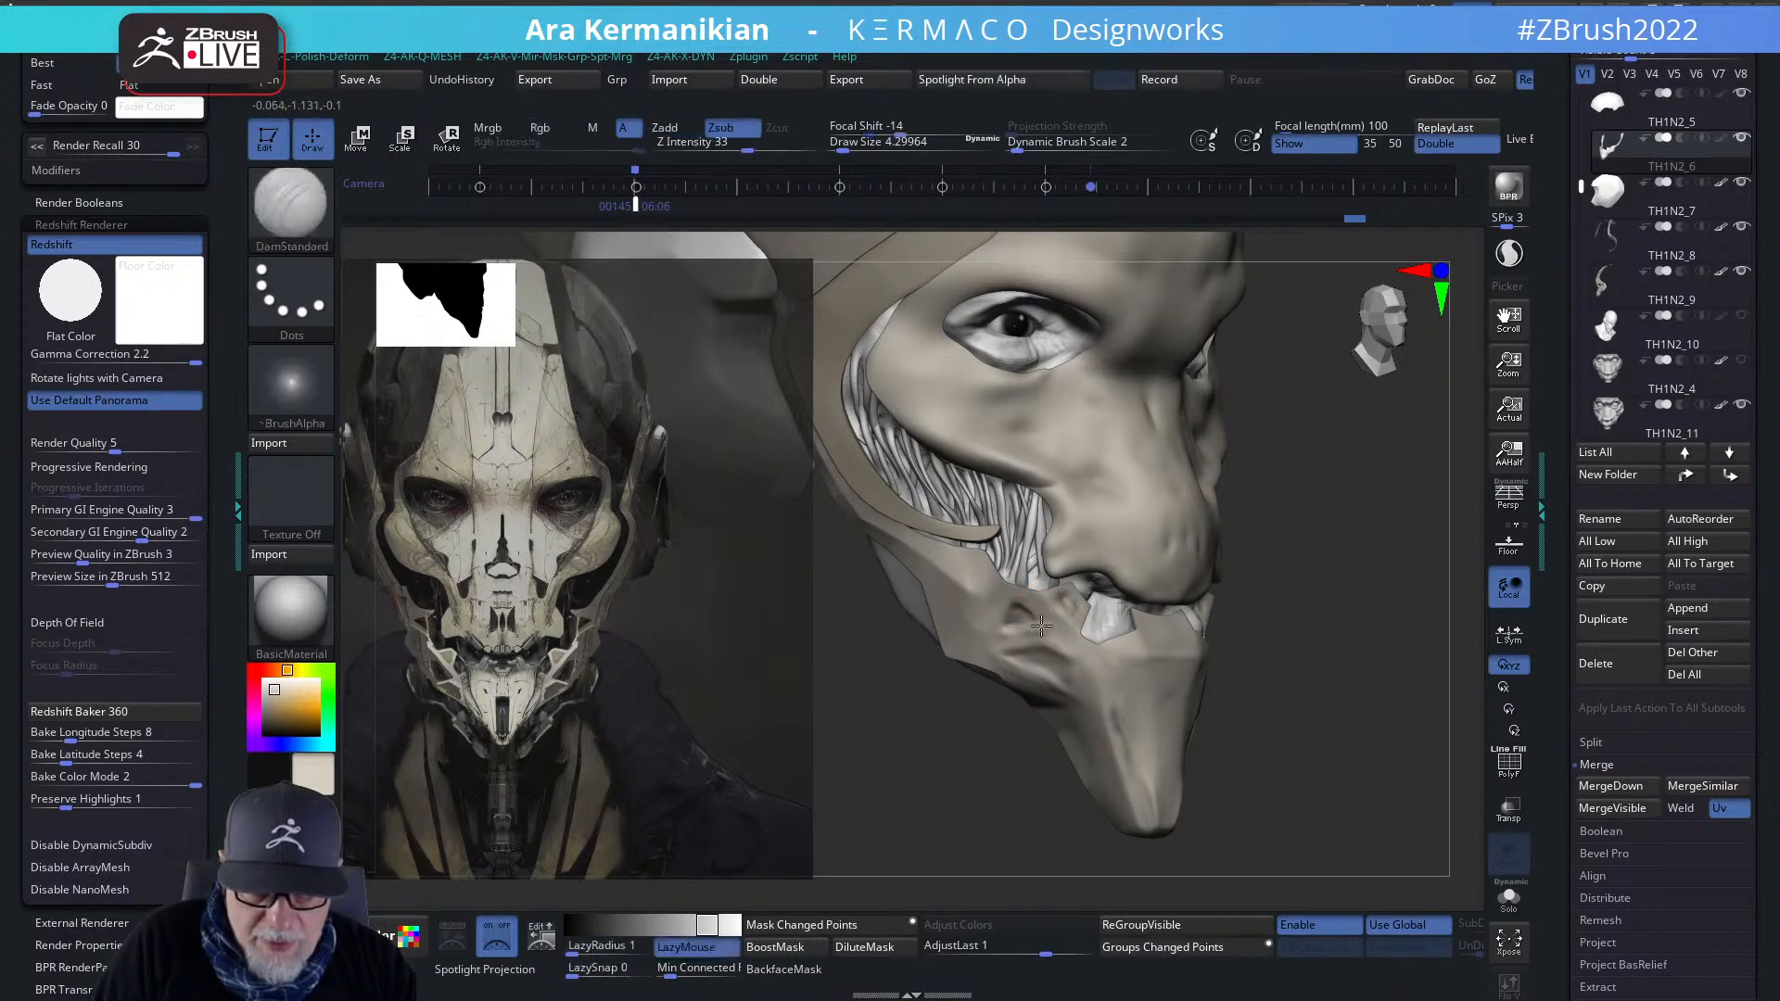
key("shift")
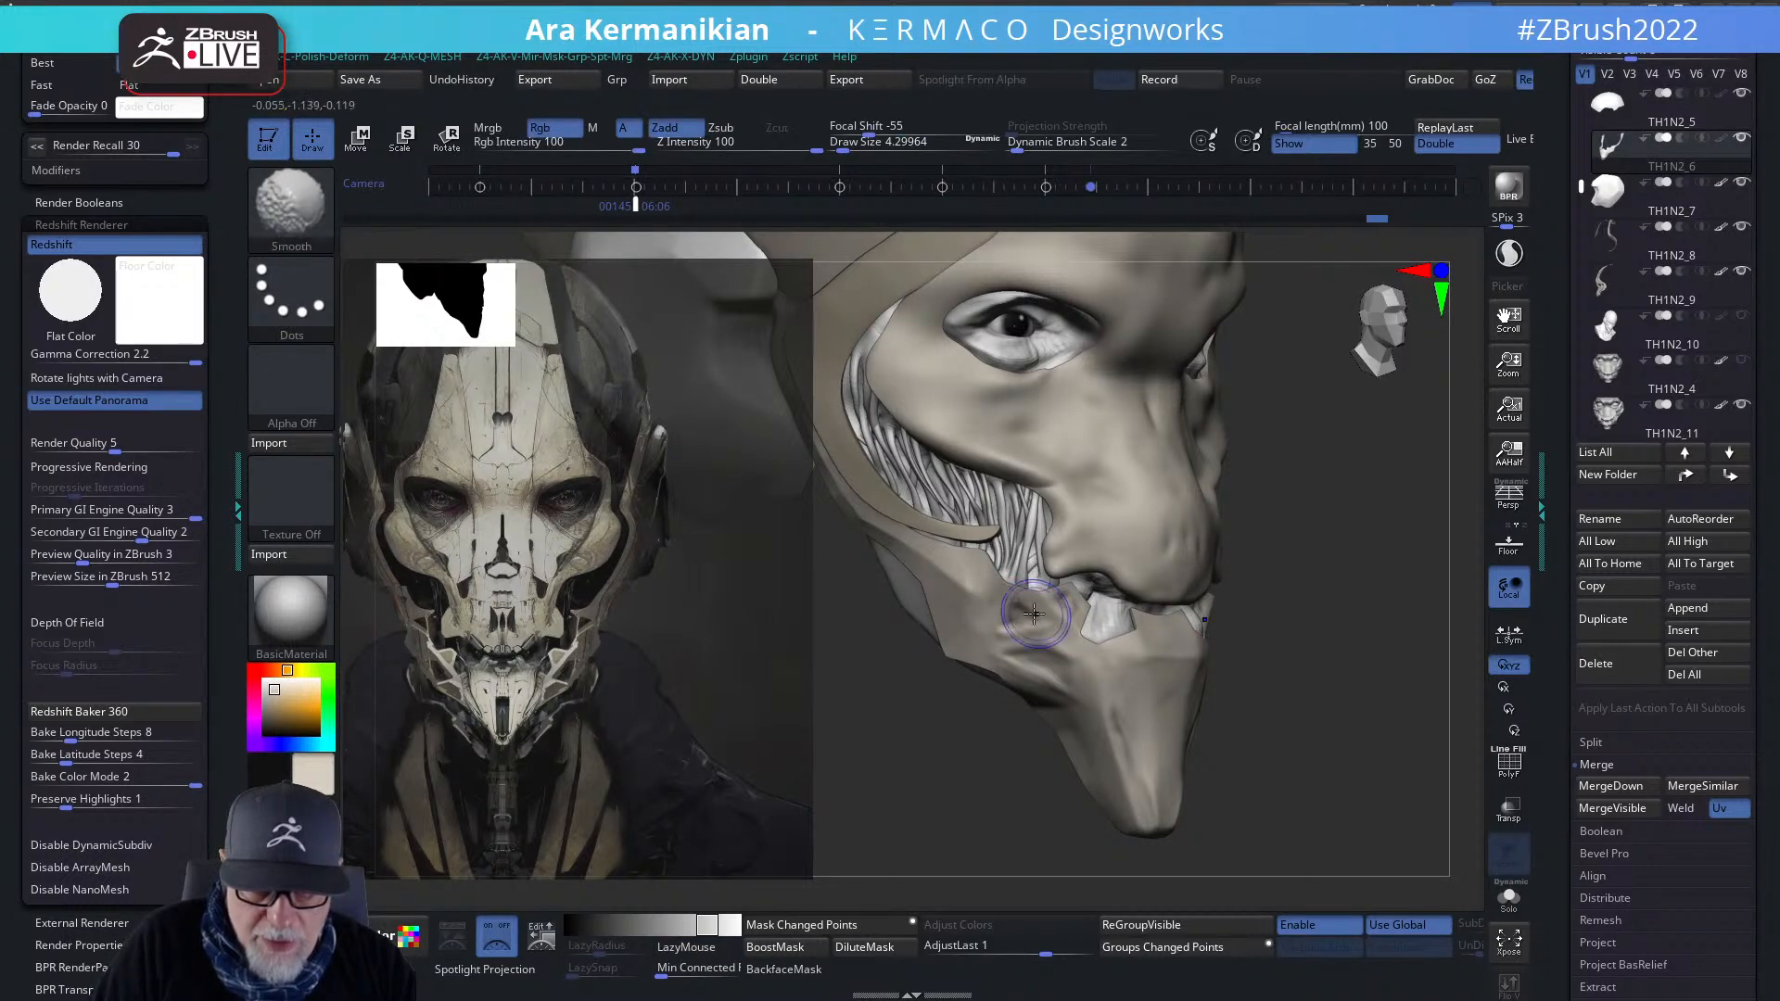
left_click_drag(1010, 597, 1002, 587)
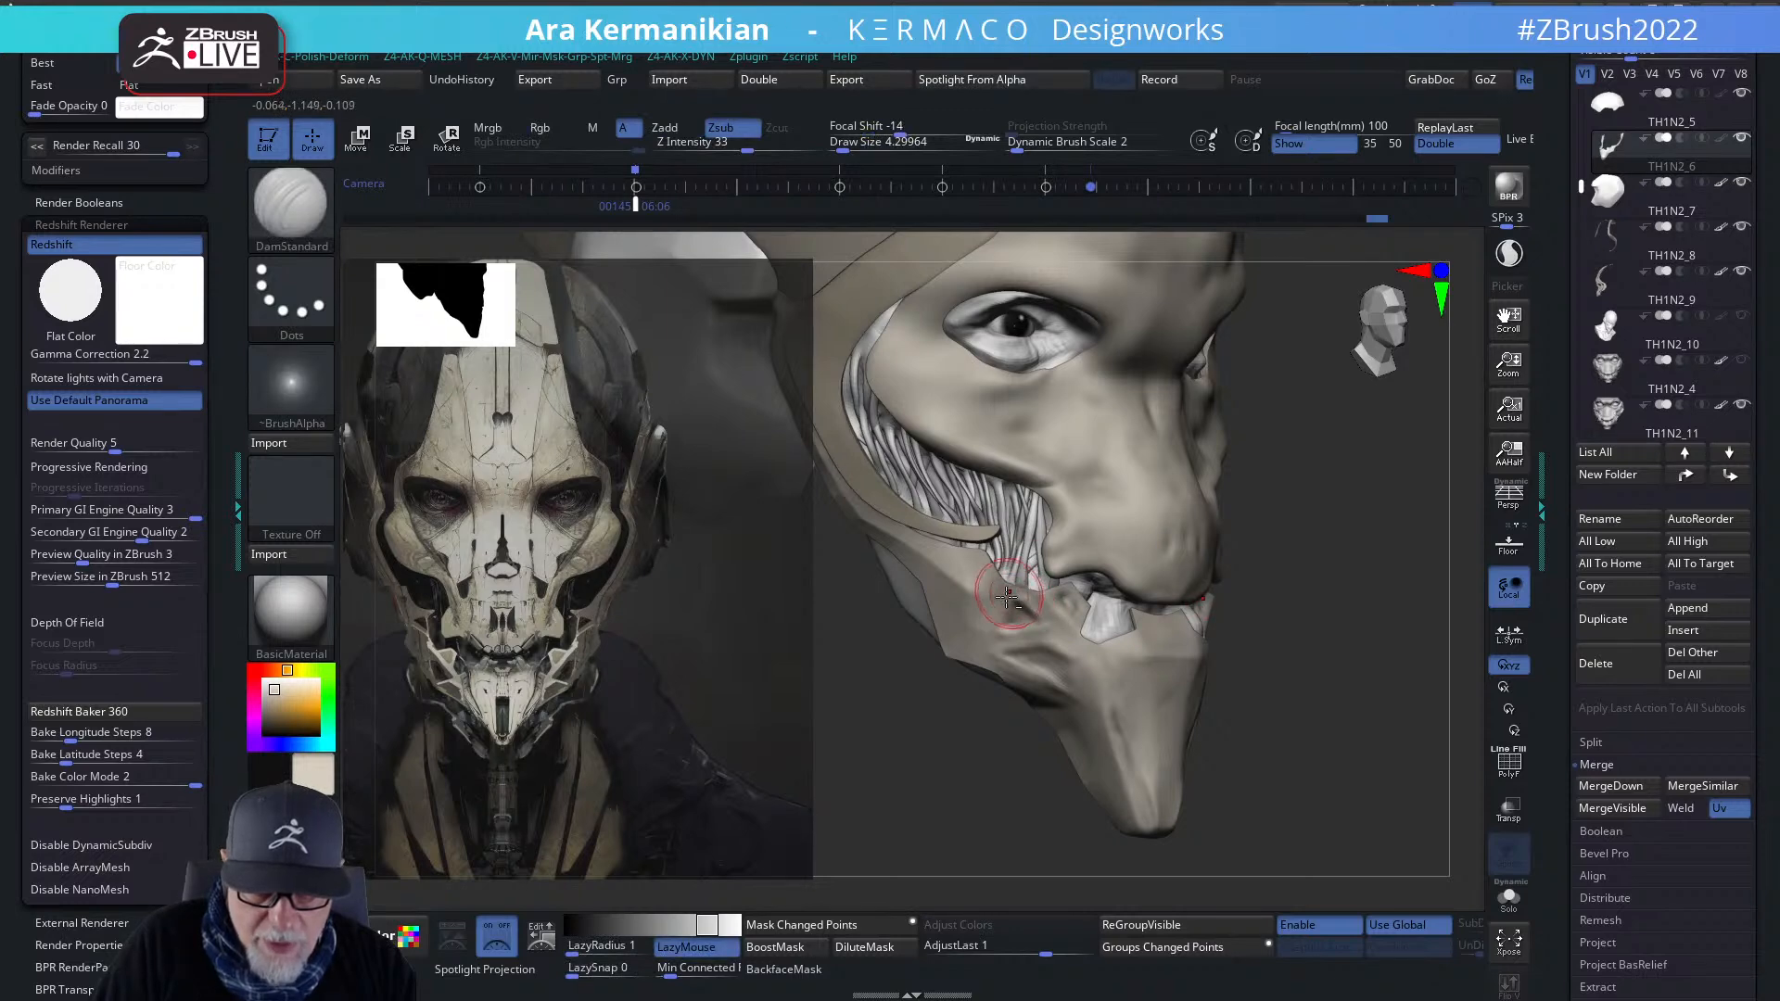
mouse_move(1340, 676)
left_mouse_down("alt")
mouse_move(1248, 648)
mouse_move(1303, 649)
left_mouse_up("alt")
mouse_move(1302, 649)
left_mouse_down()
mouse_move(1262, 642)
mouse_move(1214, 673)
mouse_move(1237, 710)
left_mouse_up()
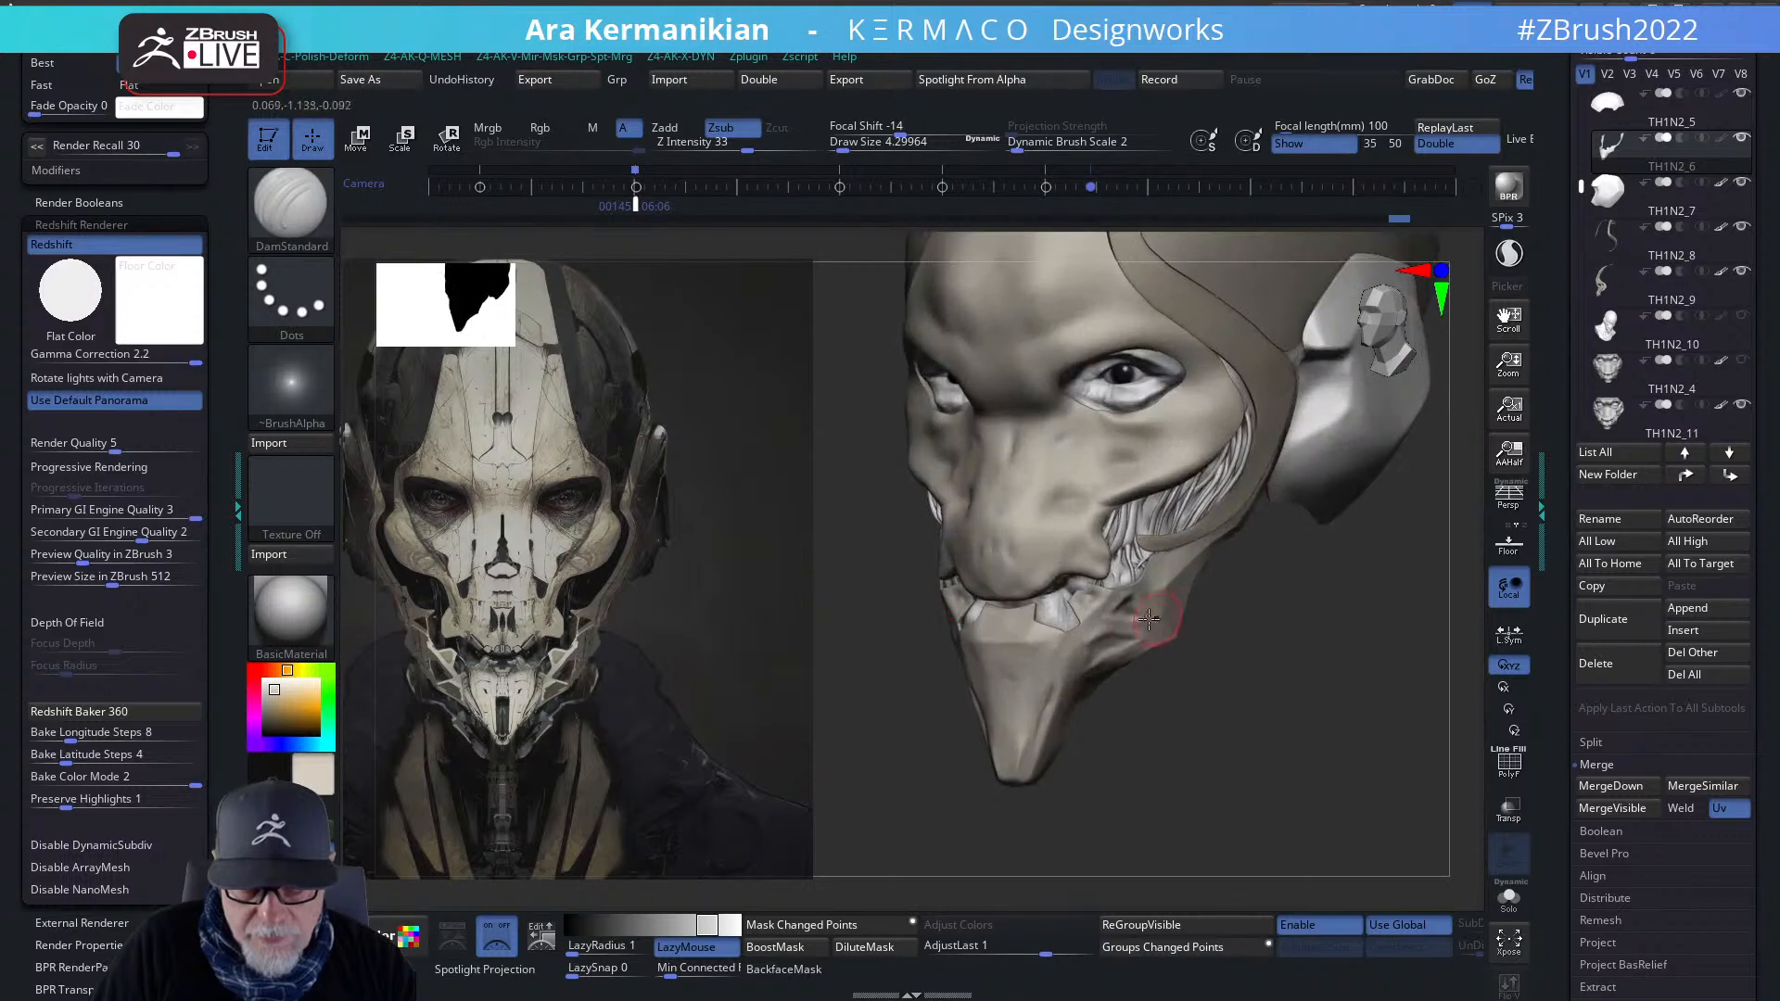
mouse_move(1125, 602)
left_mouse_down("shift")
mouse_move(1104, 641)
mouse_move(1122, 649)
mouse_move(1114, 605)
mouse_move(1125, 621)
left_mouse_up("shift")
left_click_drag(1268, 702, 1190, 571, "alt")
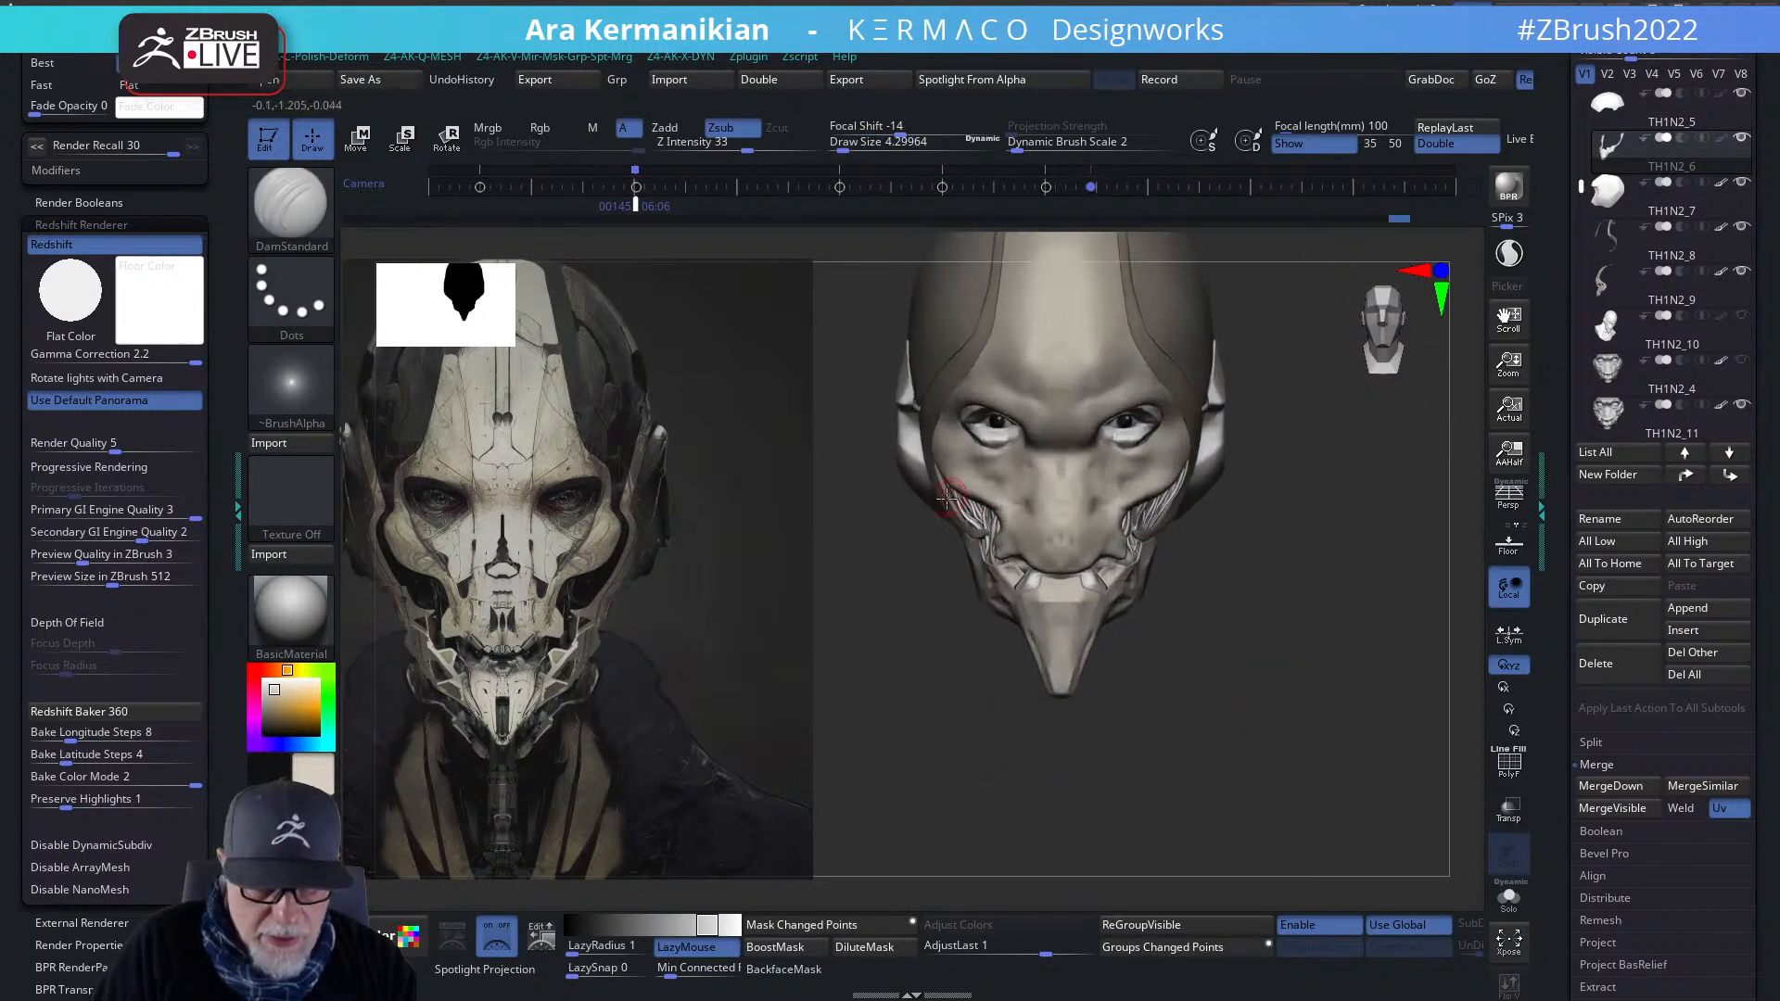
- Carve a central groove down the front of the pointed chin with the DamStandard brush
left_click_drag(1281, 675, 1100, 615, "alt")
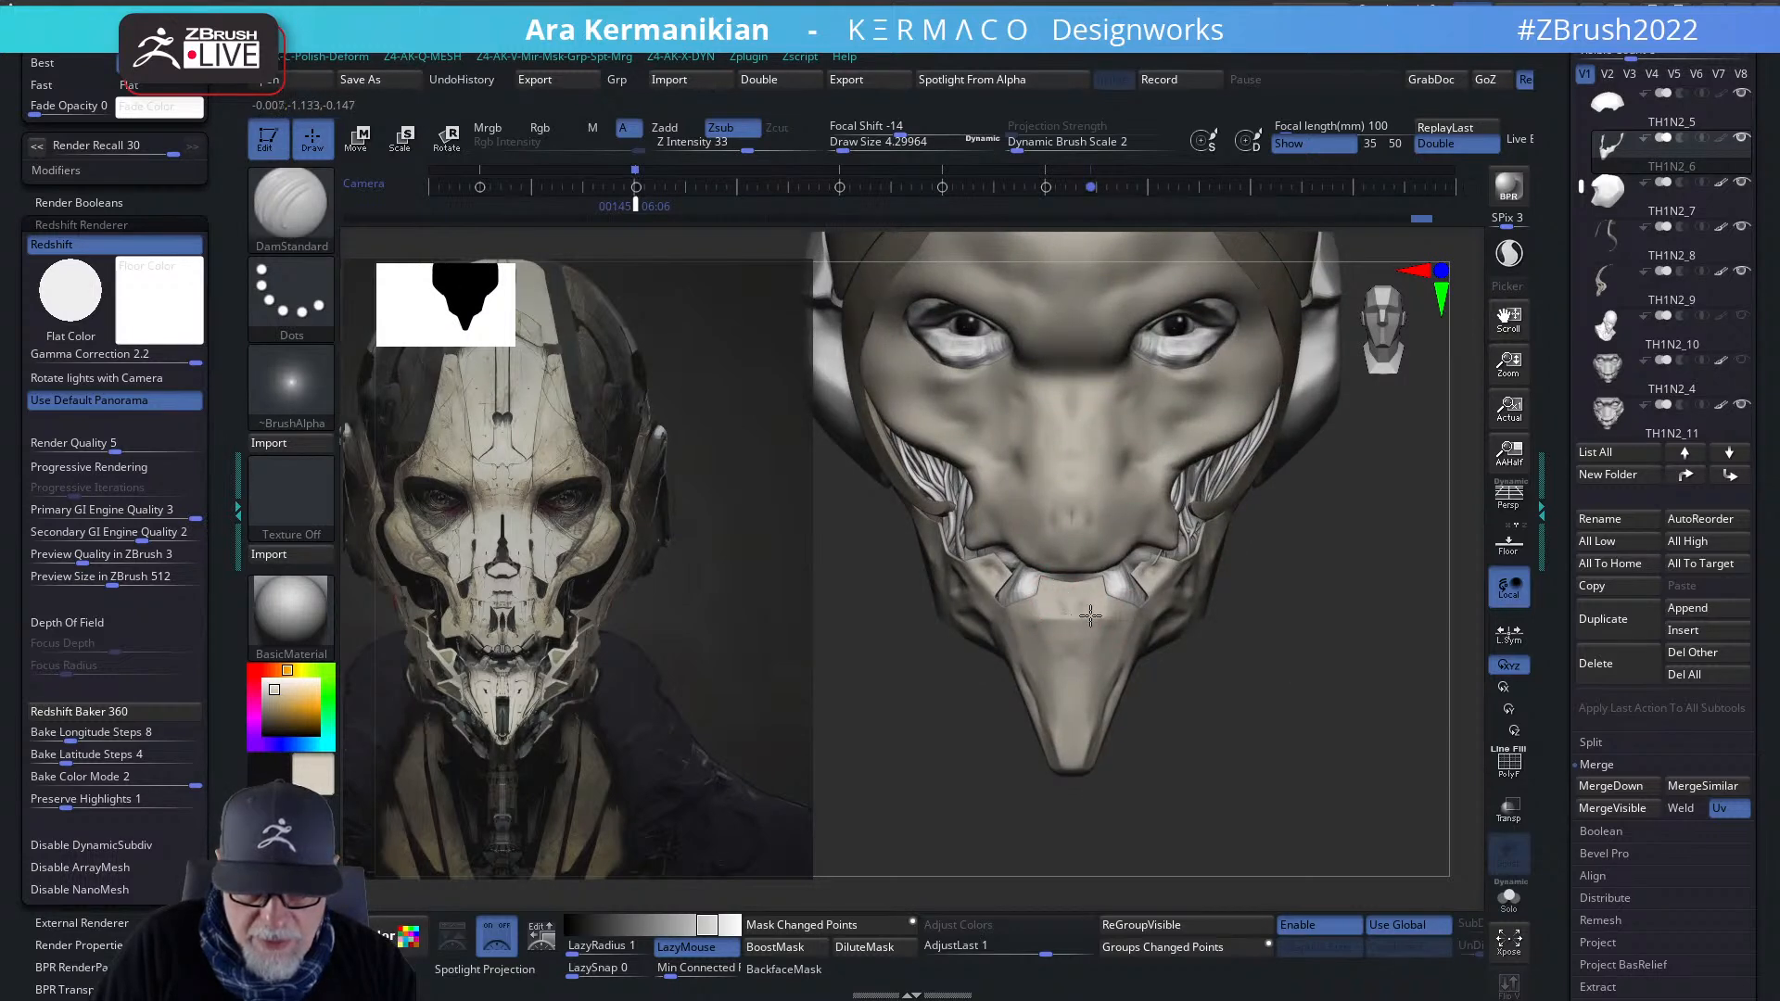
left_click_drag(1072, 589, 1091, 599)
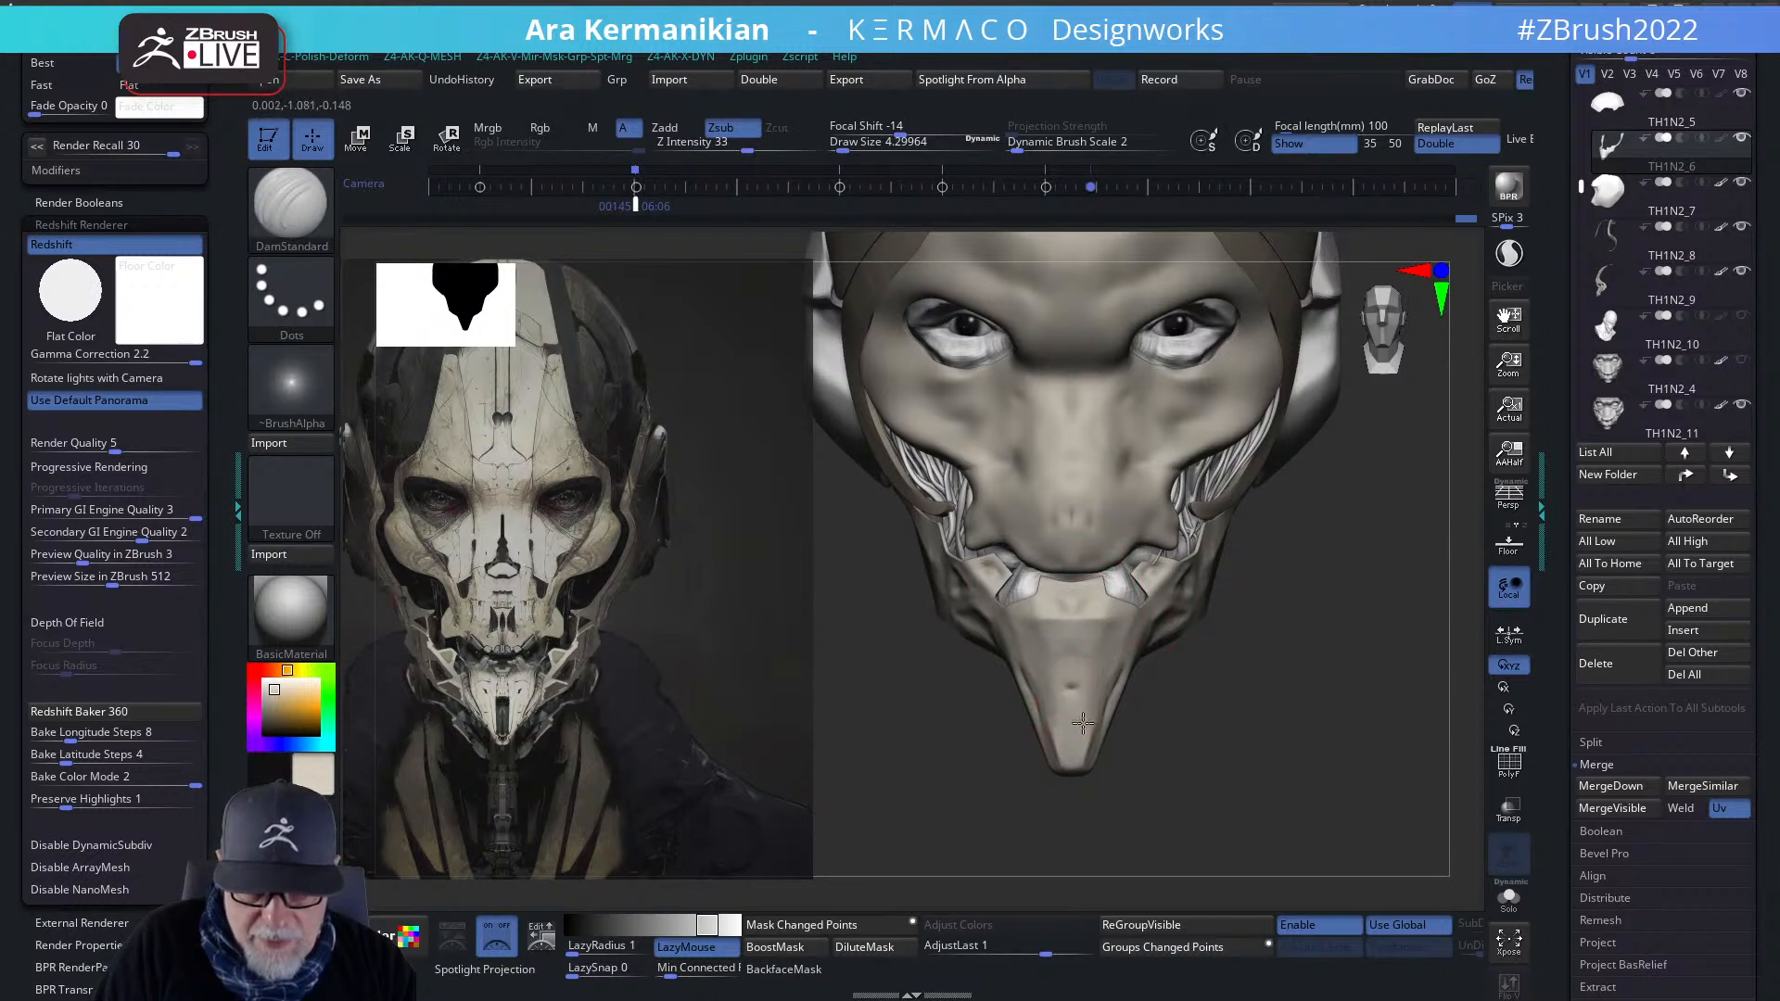
left_click_drag(1309, 742, 1391, 695, "ctrl")
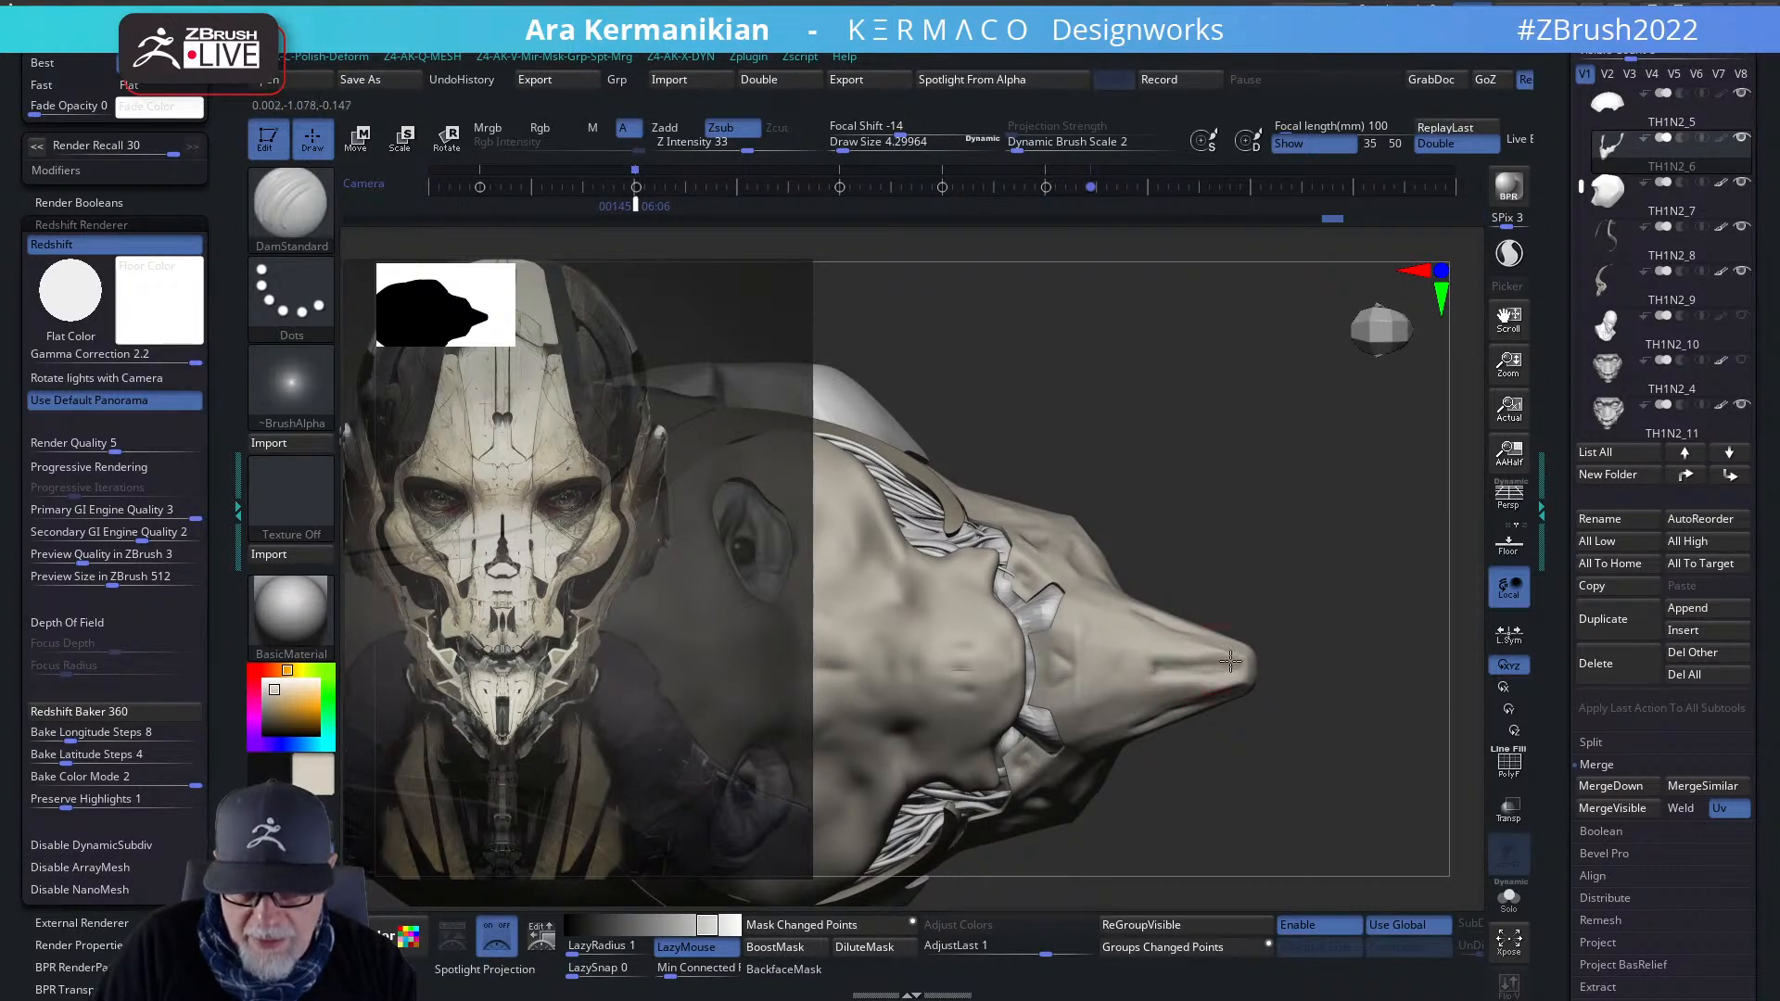
mouse_move(1150, 655)
left_mouse_down()
mouse_move(1239, 669)
mouse_move(1166, 678)
mouse_move(1170, 651)
mouse_move(1145, 654)
left_mouse_up()
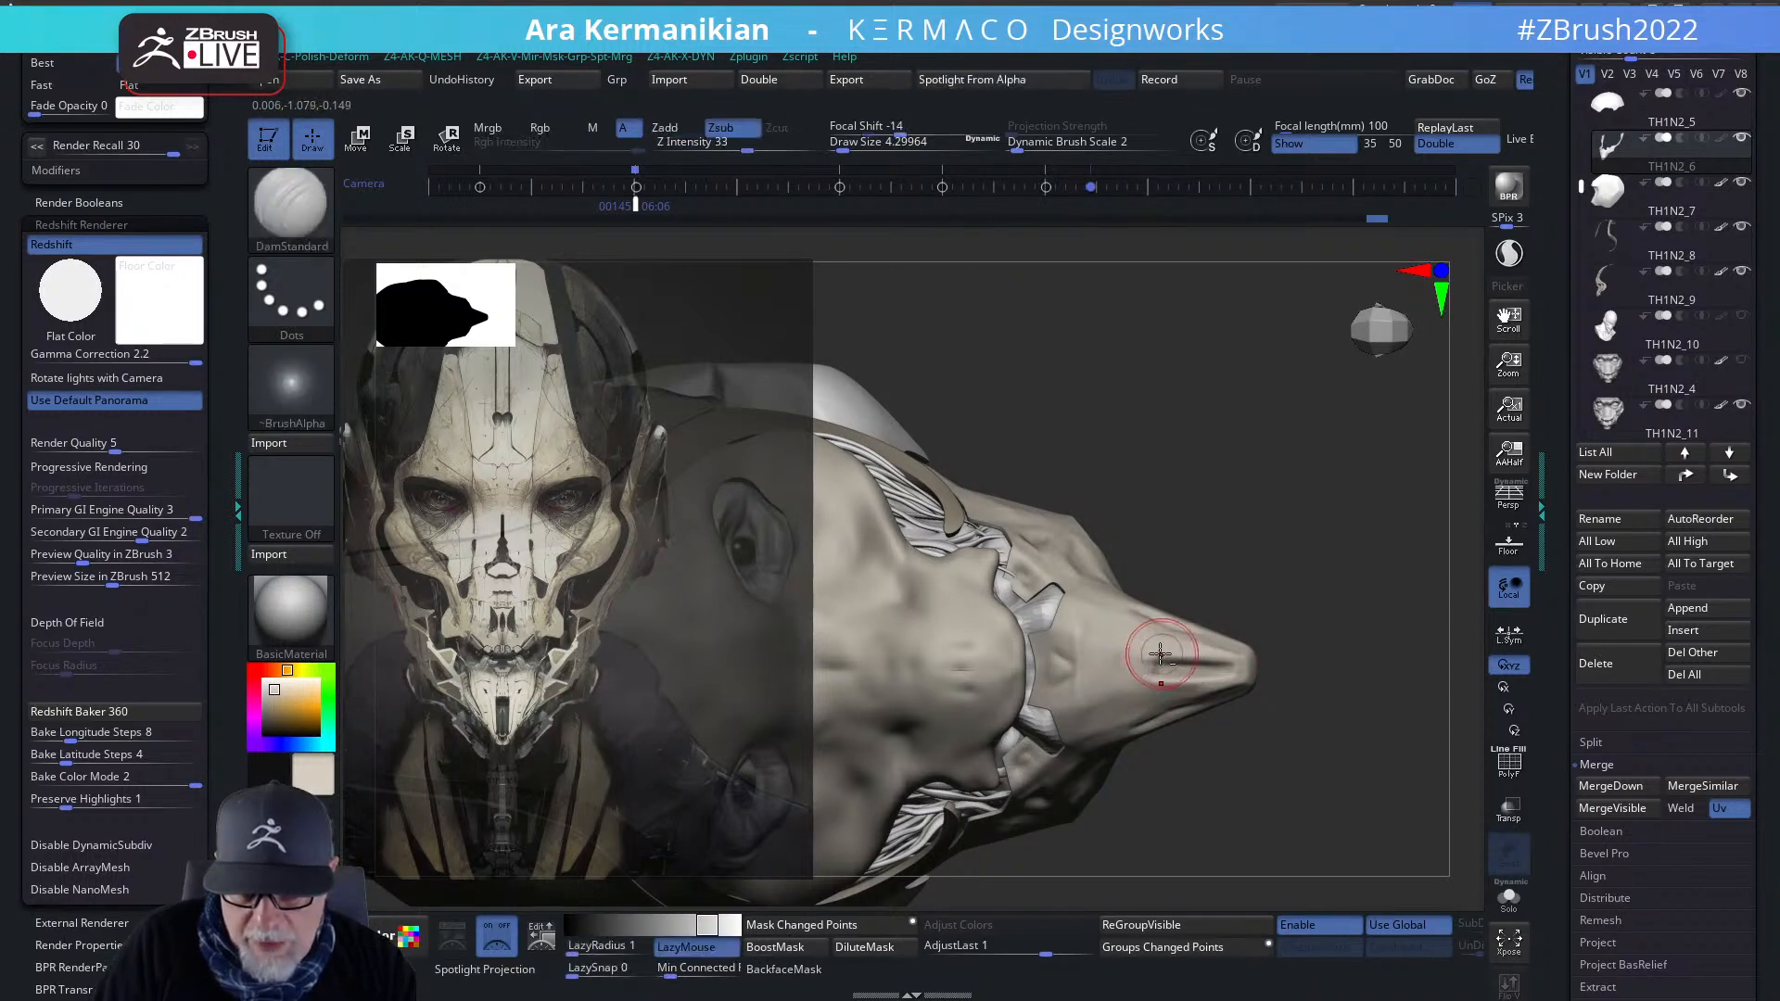
left_click_drag(1233, 669, 1171, 686)
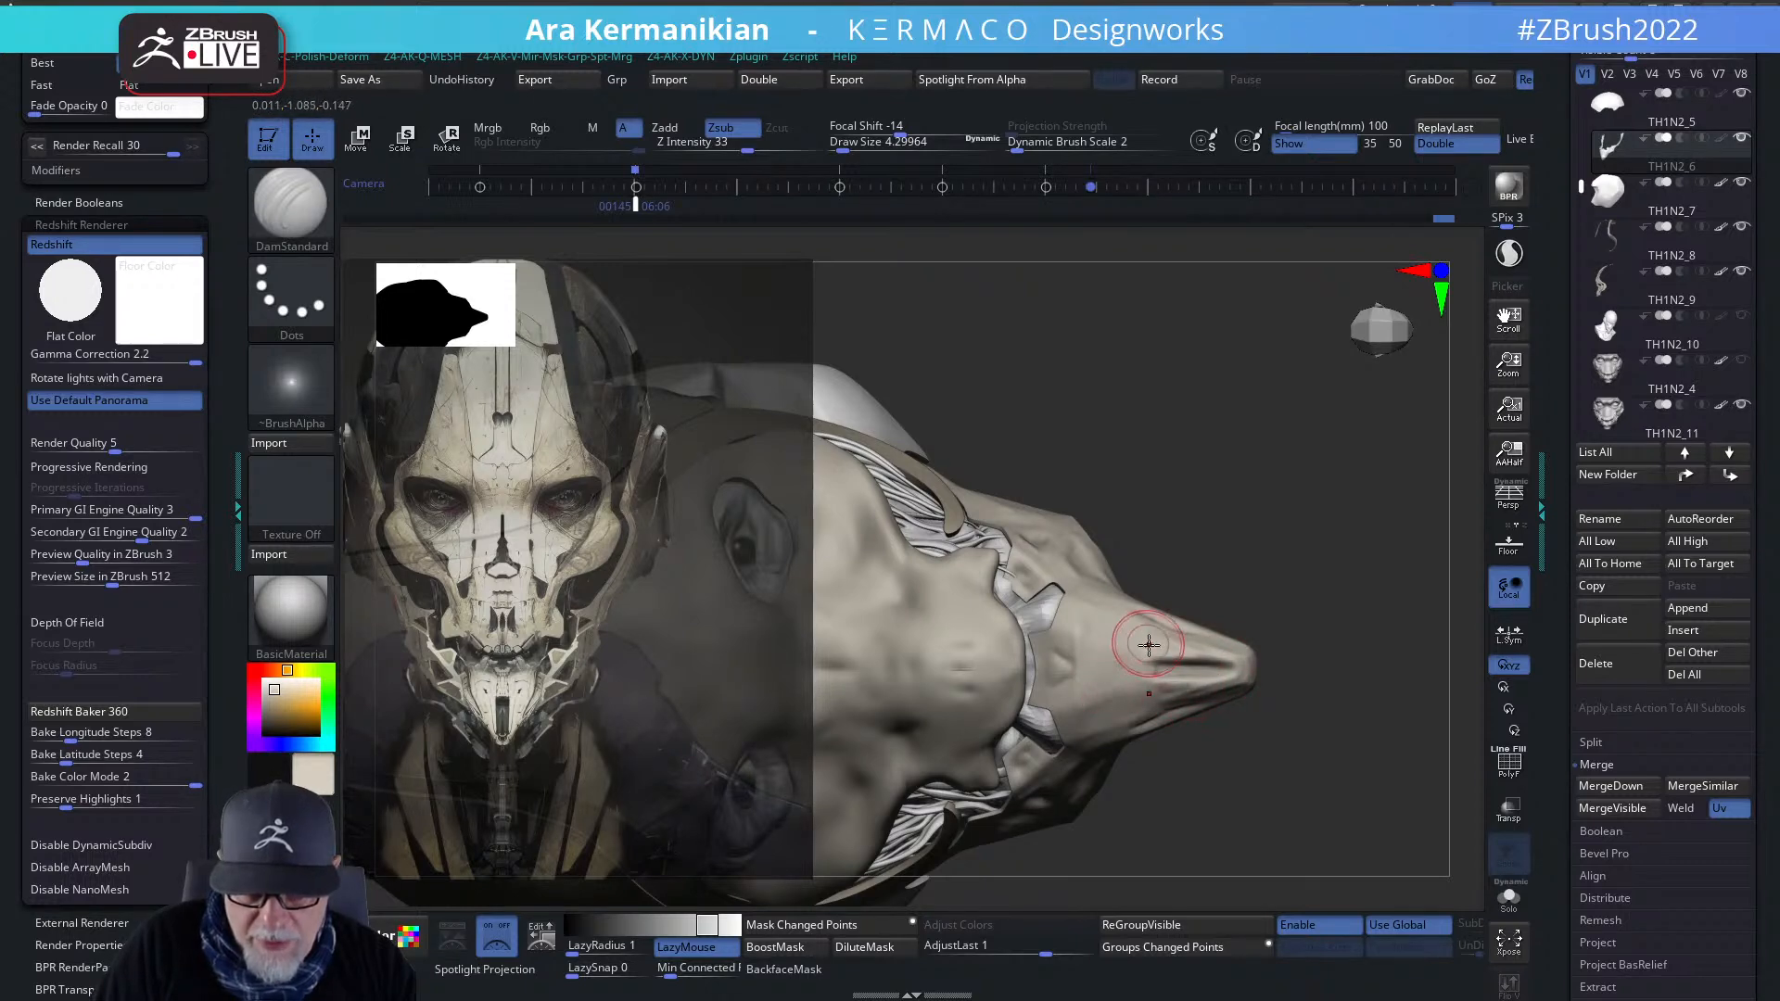
- Switch to the hPolish brush and flatten the surface around the groove near the chin tip
right_click(1152, 654)
left_click(1200, 692)
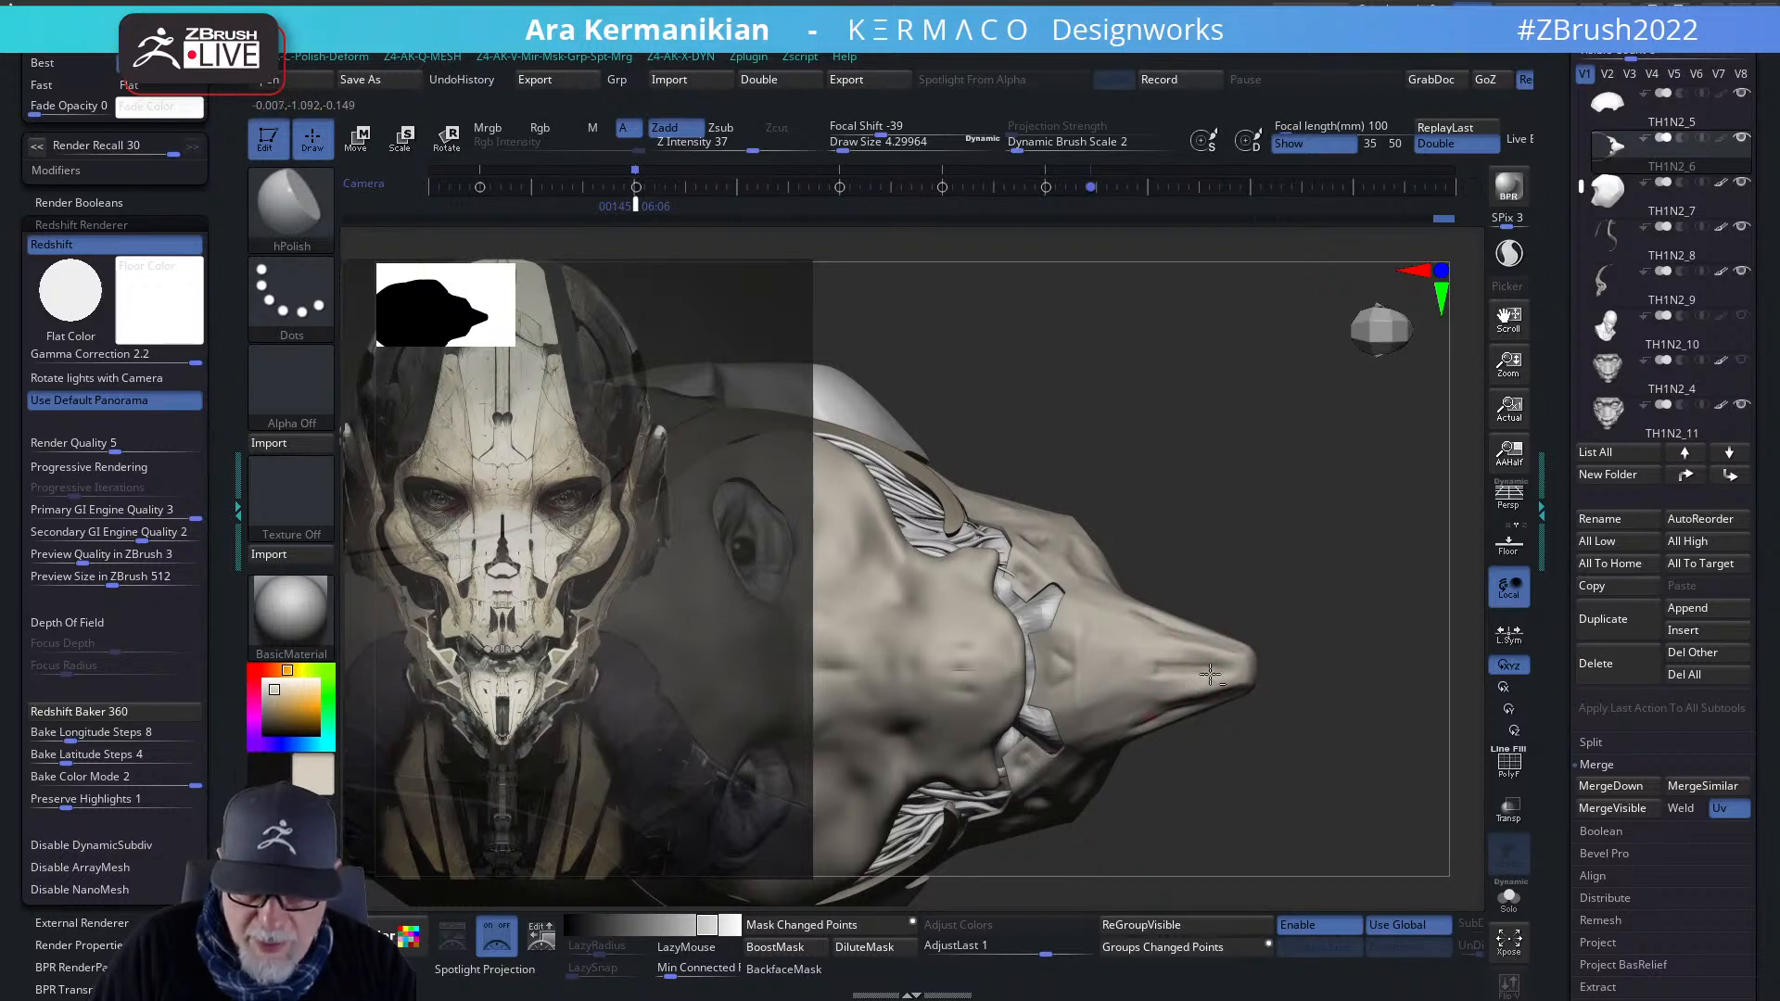
left_click_drag(1307, 688, 1302, 778)
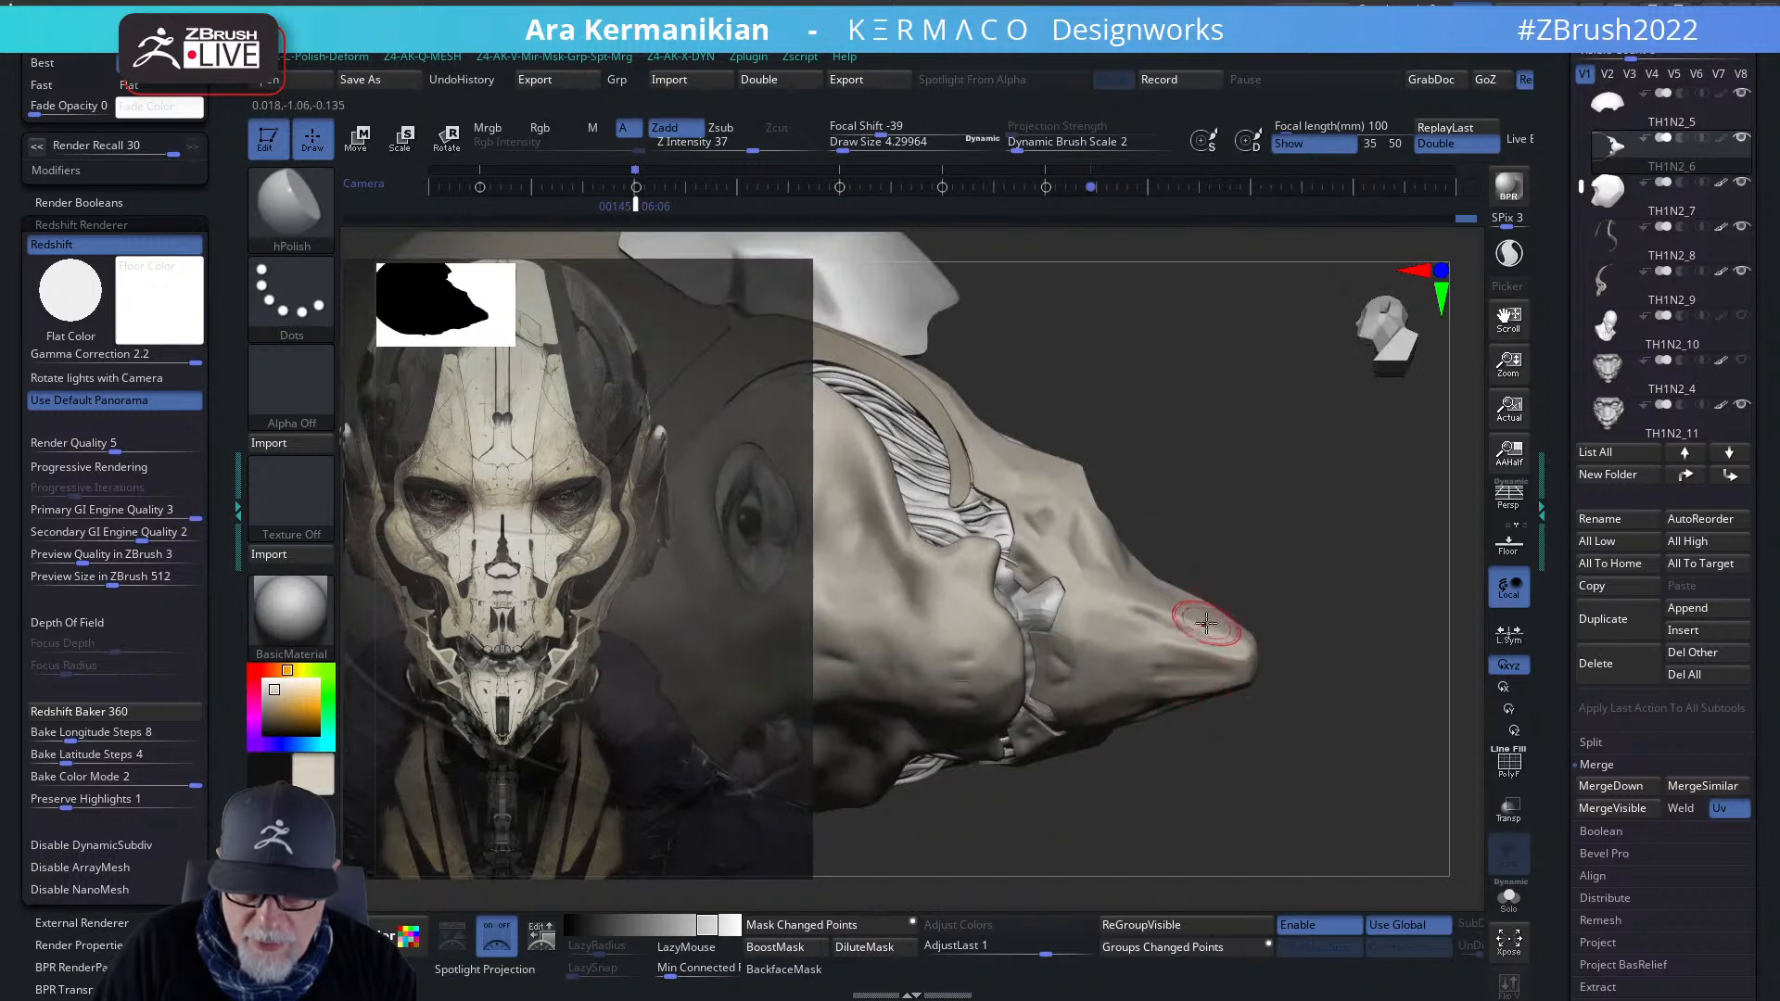
- Recut the lengthwise grooves toward the chin tip with DamStandard and smooth their edges
right_click(1204, 622)
left_click(1293, 616)
left_click_drag(1403, 703, 1399, 760)
mouse_move(1237, 660)
left_mouse_down()
mouse_move(1144, 654)
mouse_move(1156, 665)
left_mouse_up()
mouse_move(1215, 668)
left_mouse_down()
mouse_move(1138, 659)
mouse_move(1193, 653)
mouse_move(1154, 657)
left_mouse_up()
left_click_drag(1380, 691, 1157, 664)
key("shift")
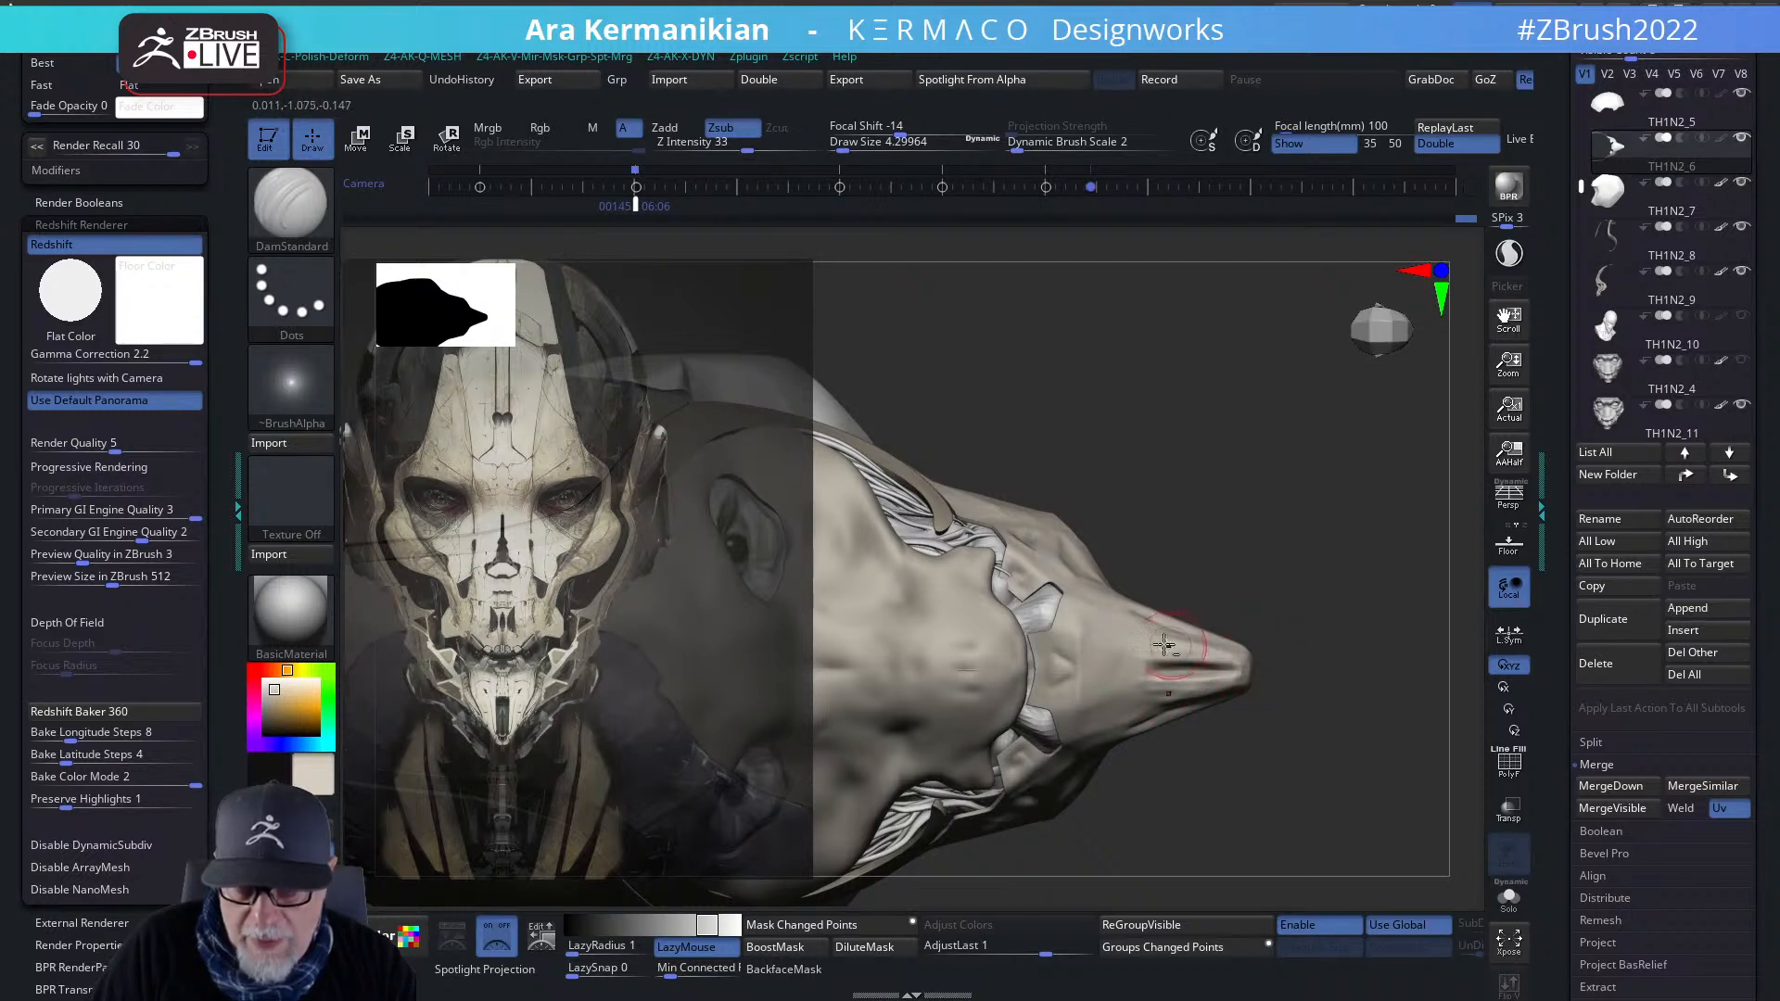
left_click_drag(1237, 651, 1163, 686, "shift")
mouse_move(1298, 747)
left_mouse_down()
mouse_move(1335, 732)
mouse_move(1168, 692)
mouse_move(1262, 688)
mouse_move(1238, 681)
left_mouse_up()
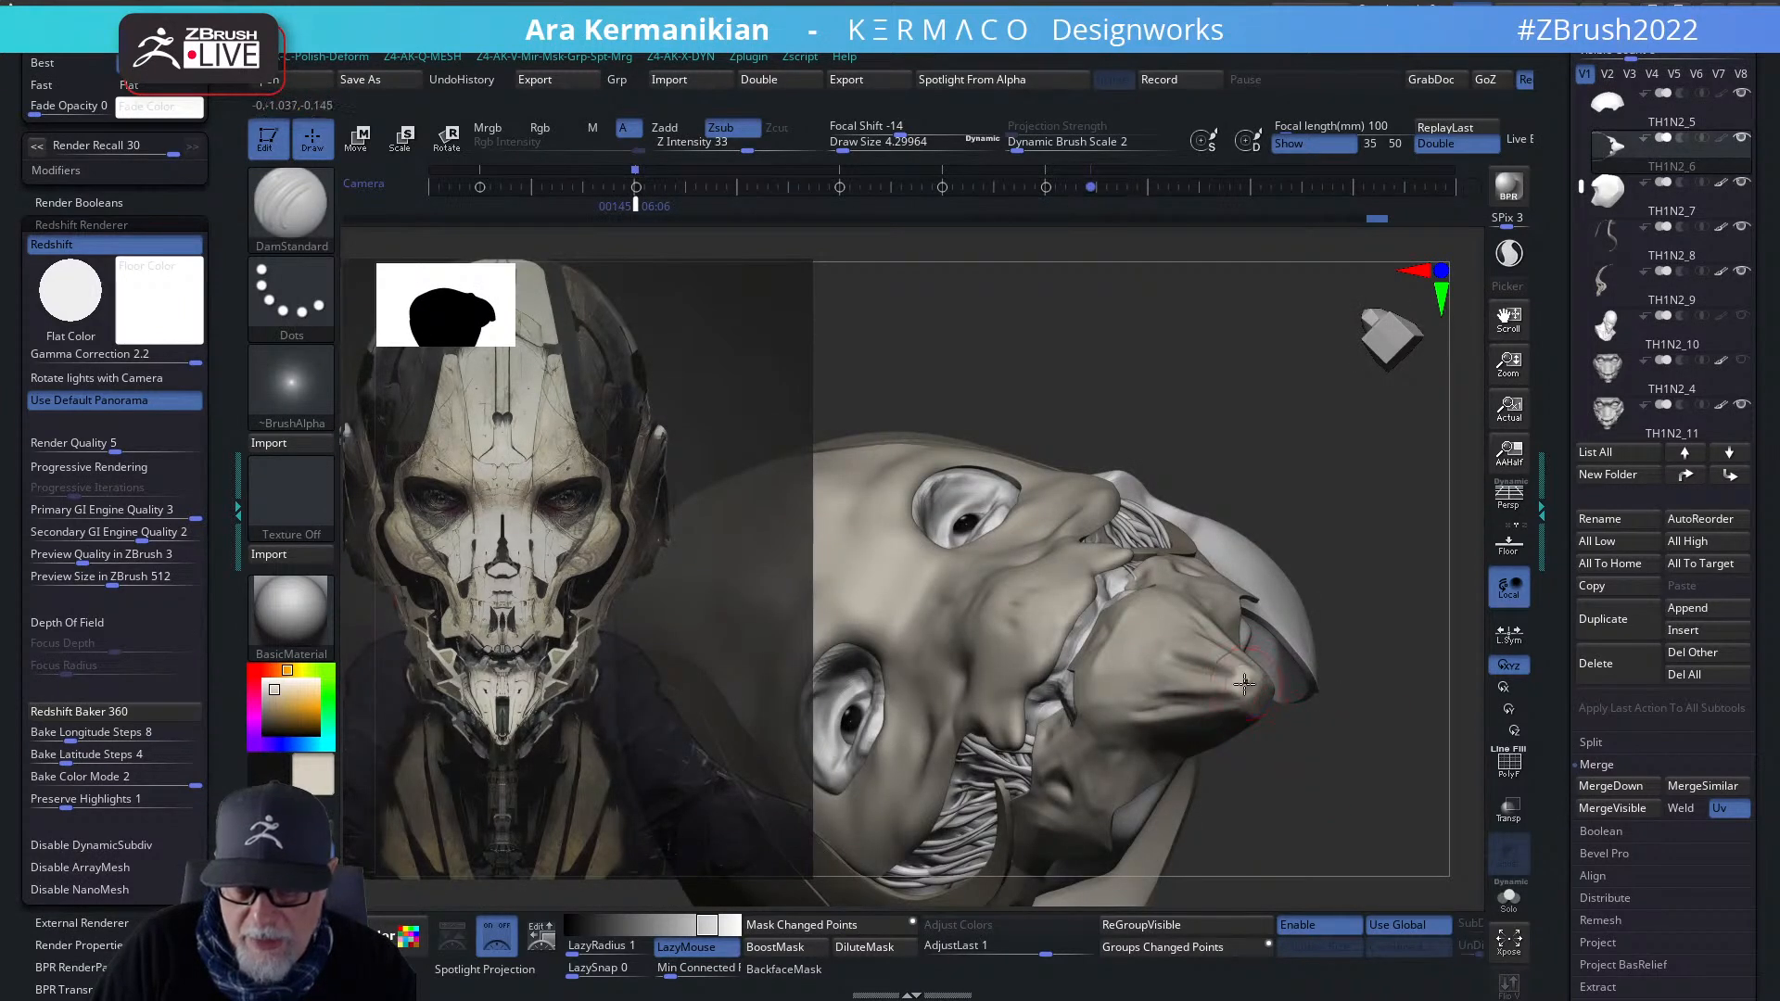
- Polish the planes around the chin tip with the hPolish brush
key("shift")
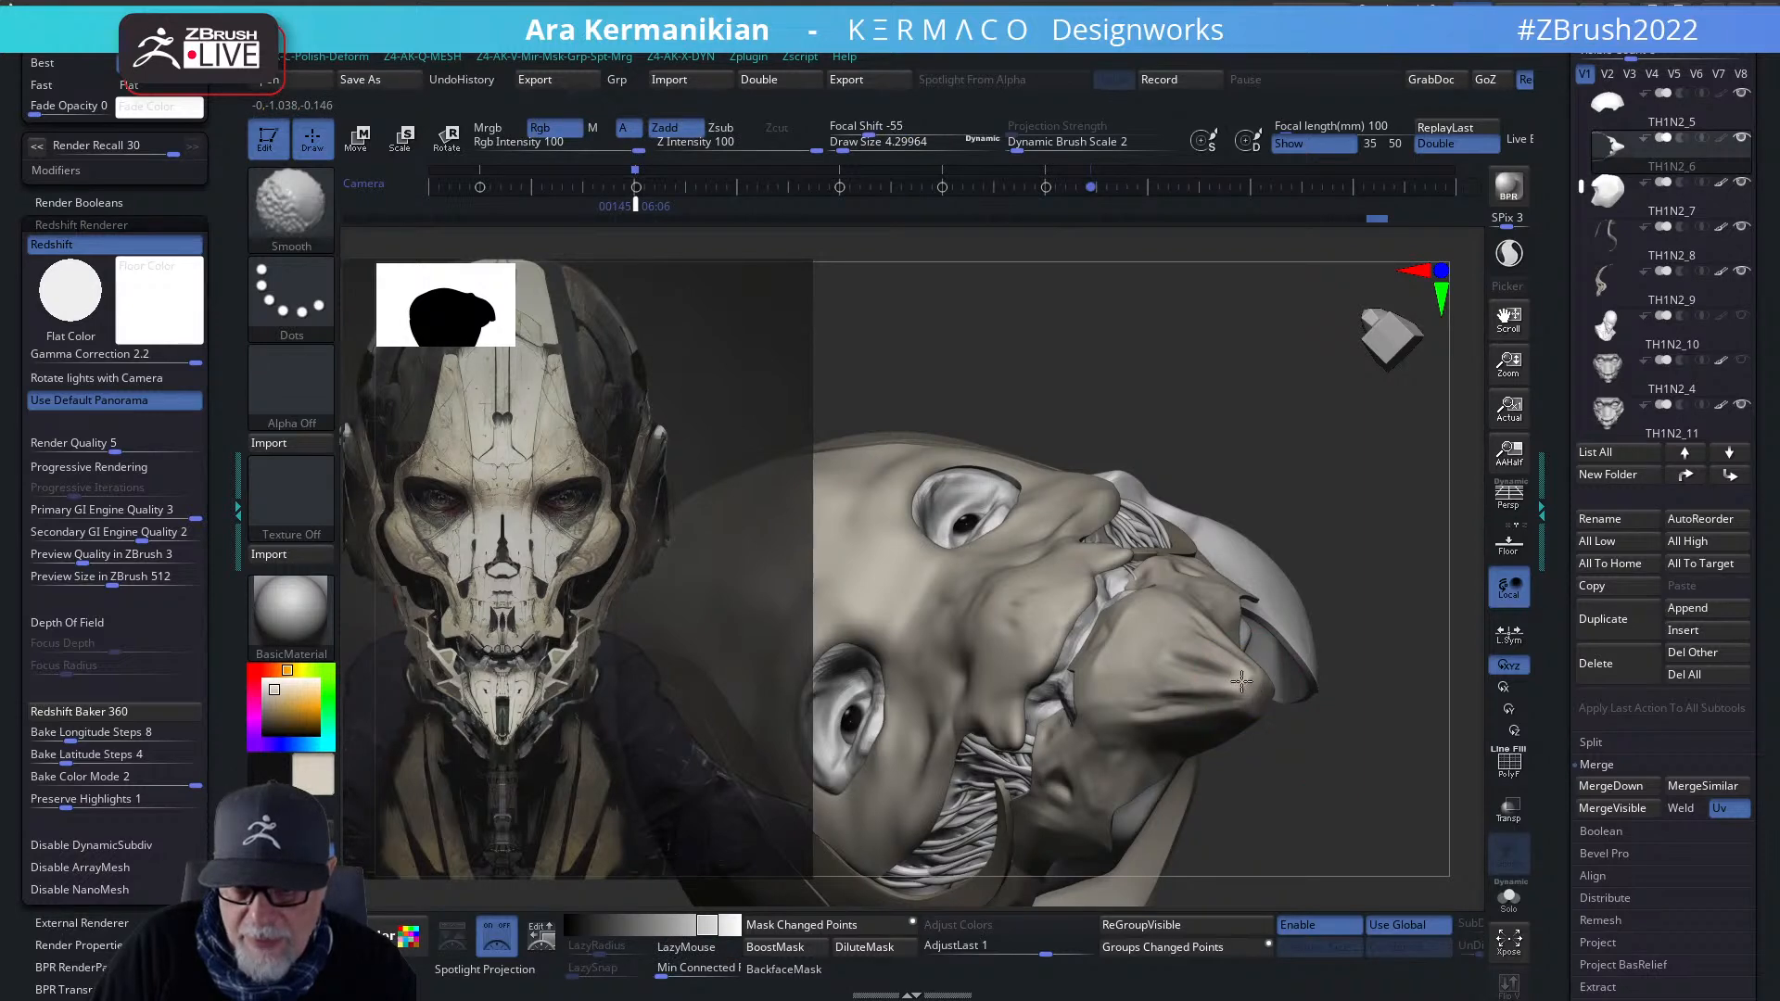
right_click(1238, 684)
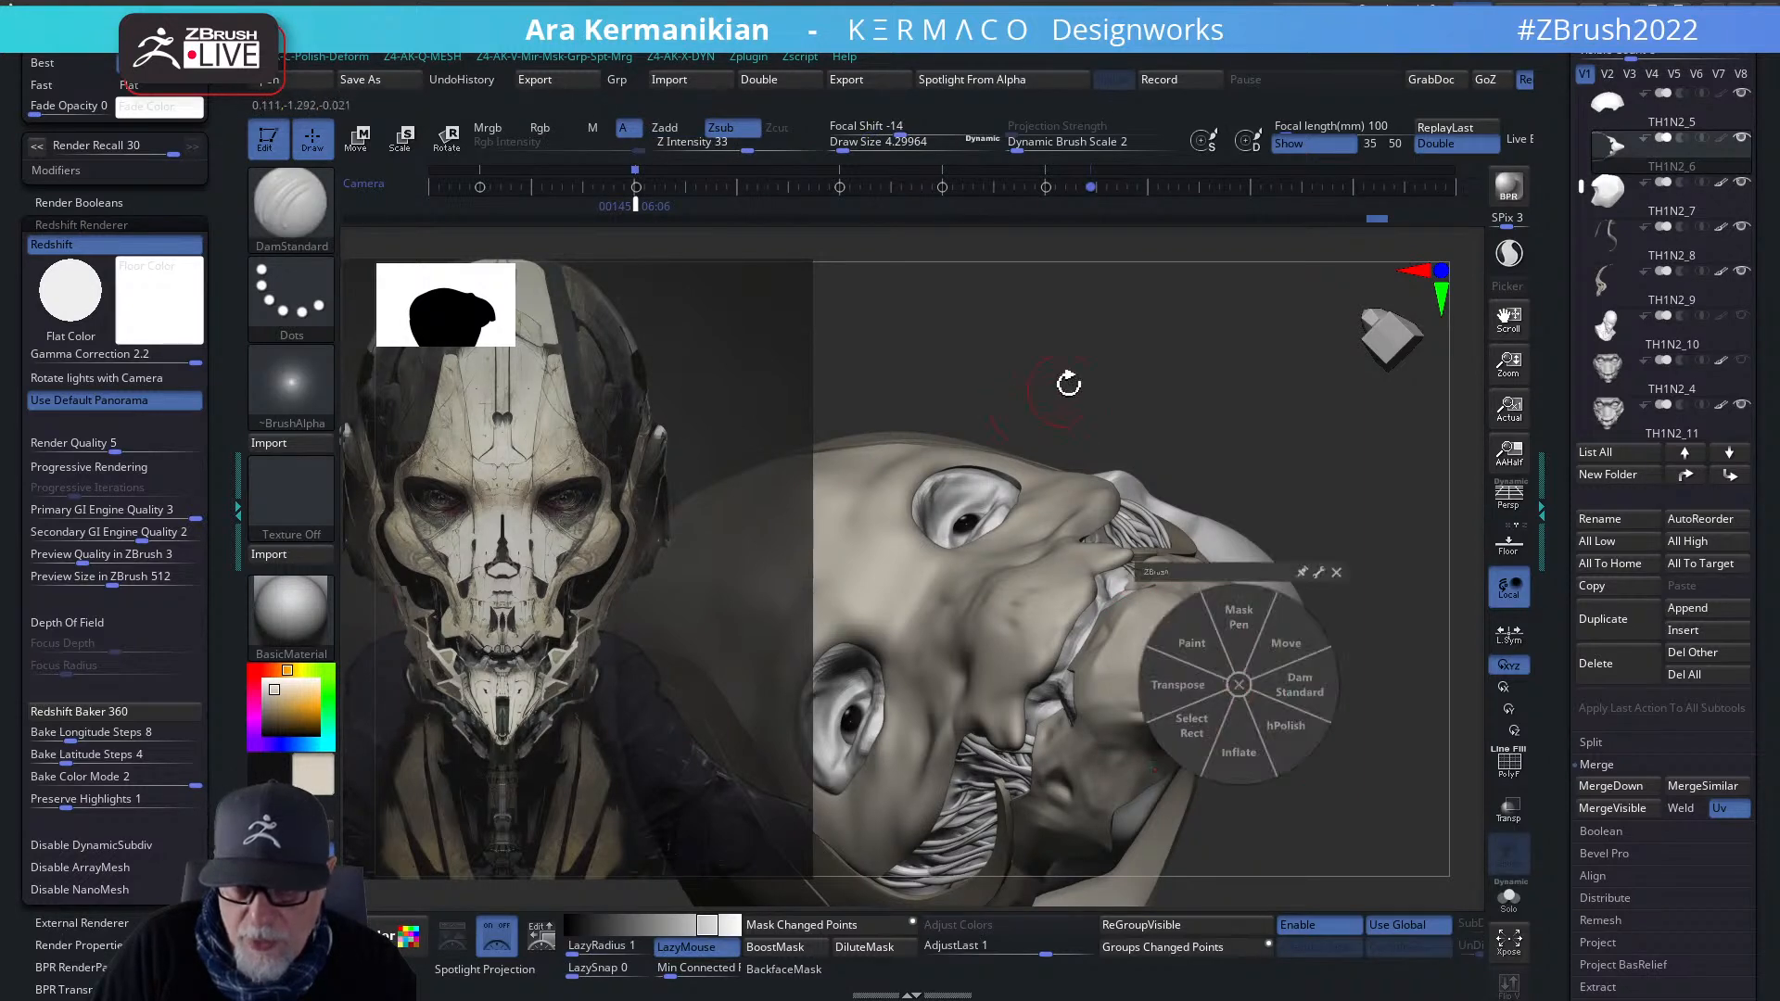
left_click(1283, 727)
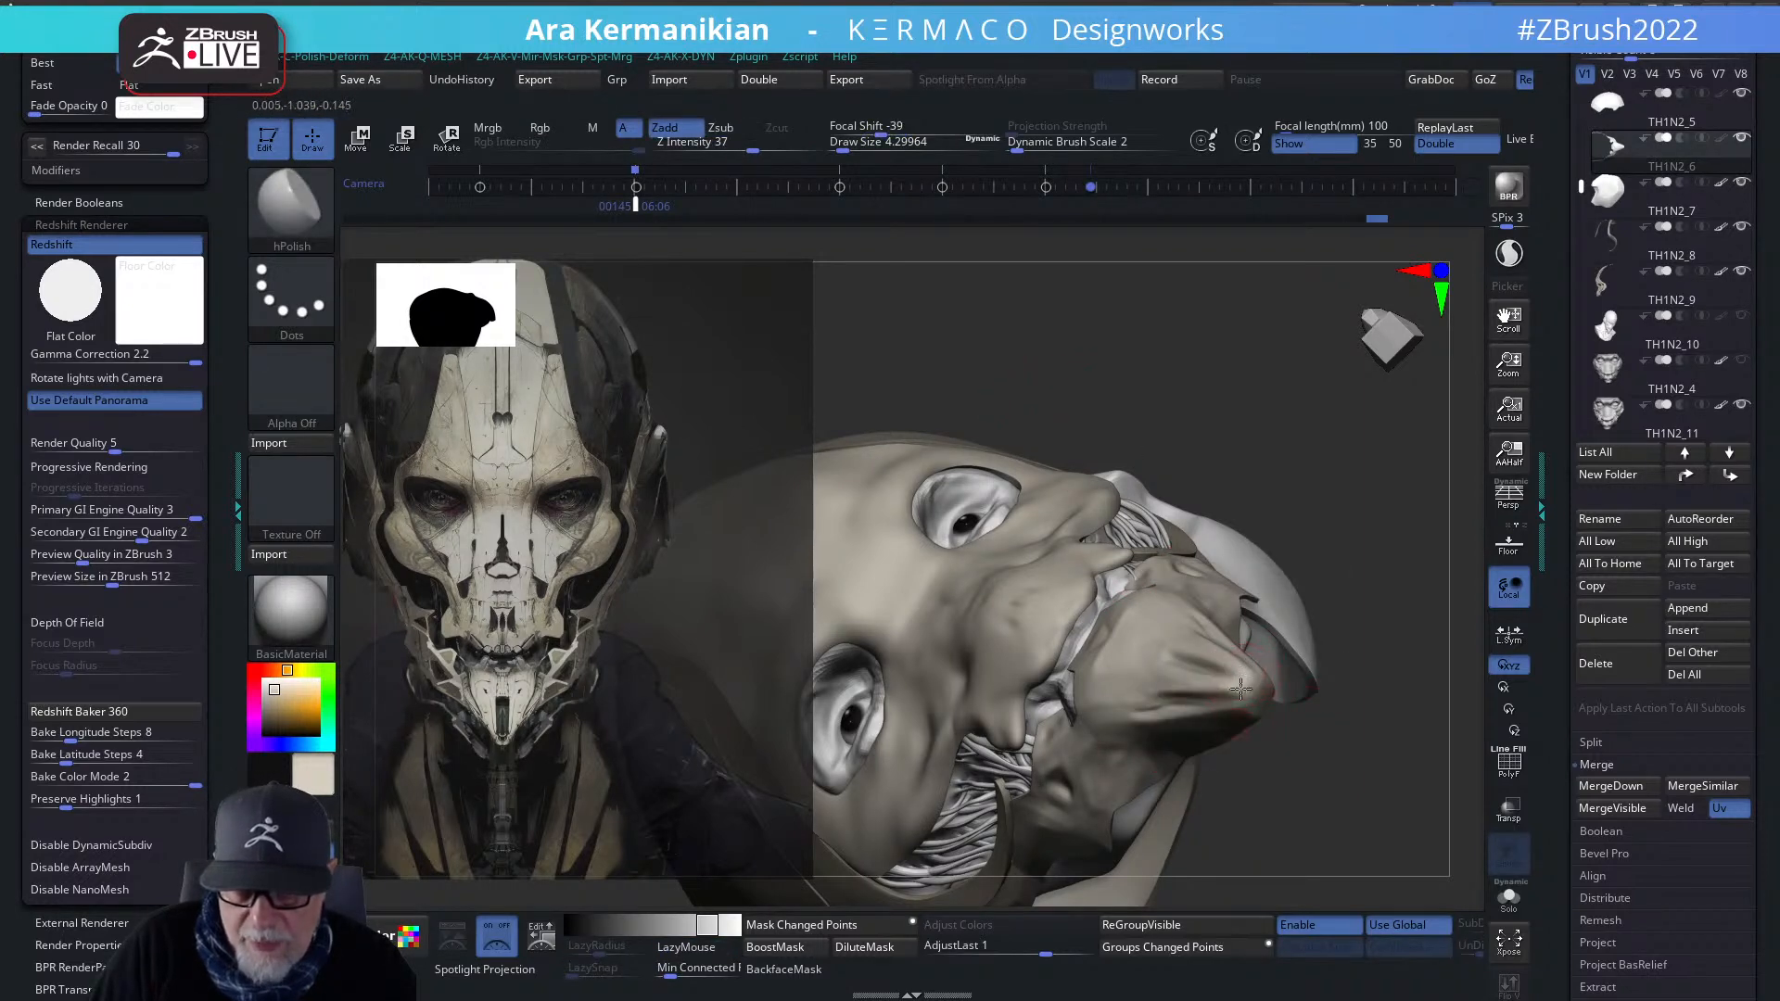
mouse_move(1337, 775)
left_mouse_down()
mouse_move(1379, 770)
mouse_move(1362, 733)
left_mouse_up()
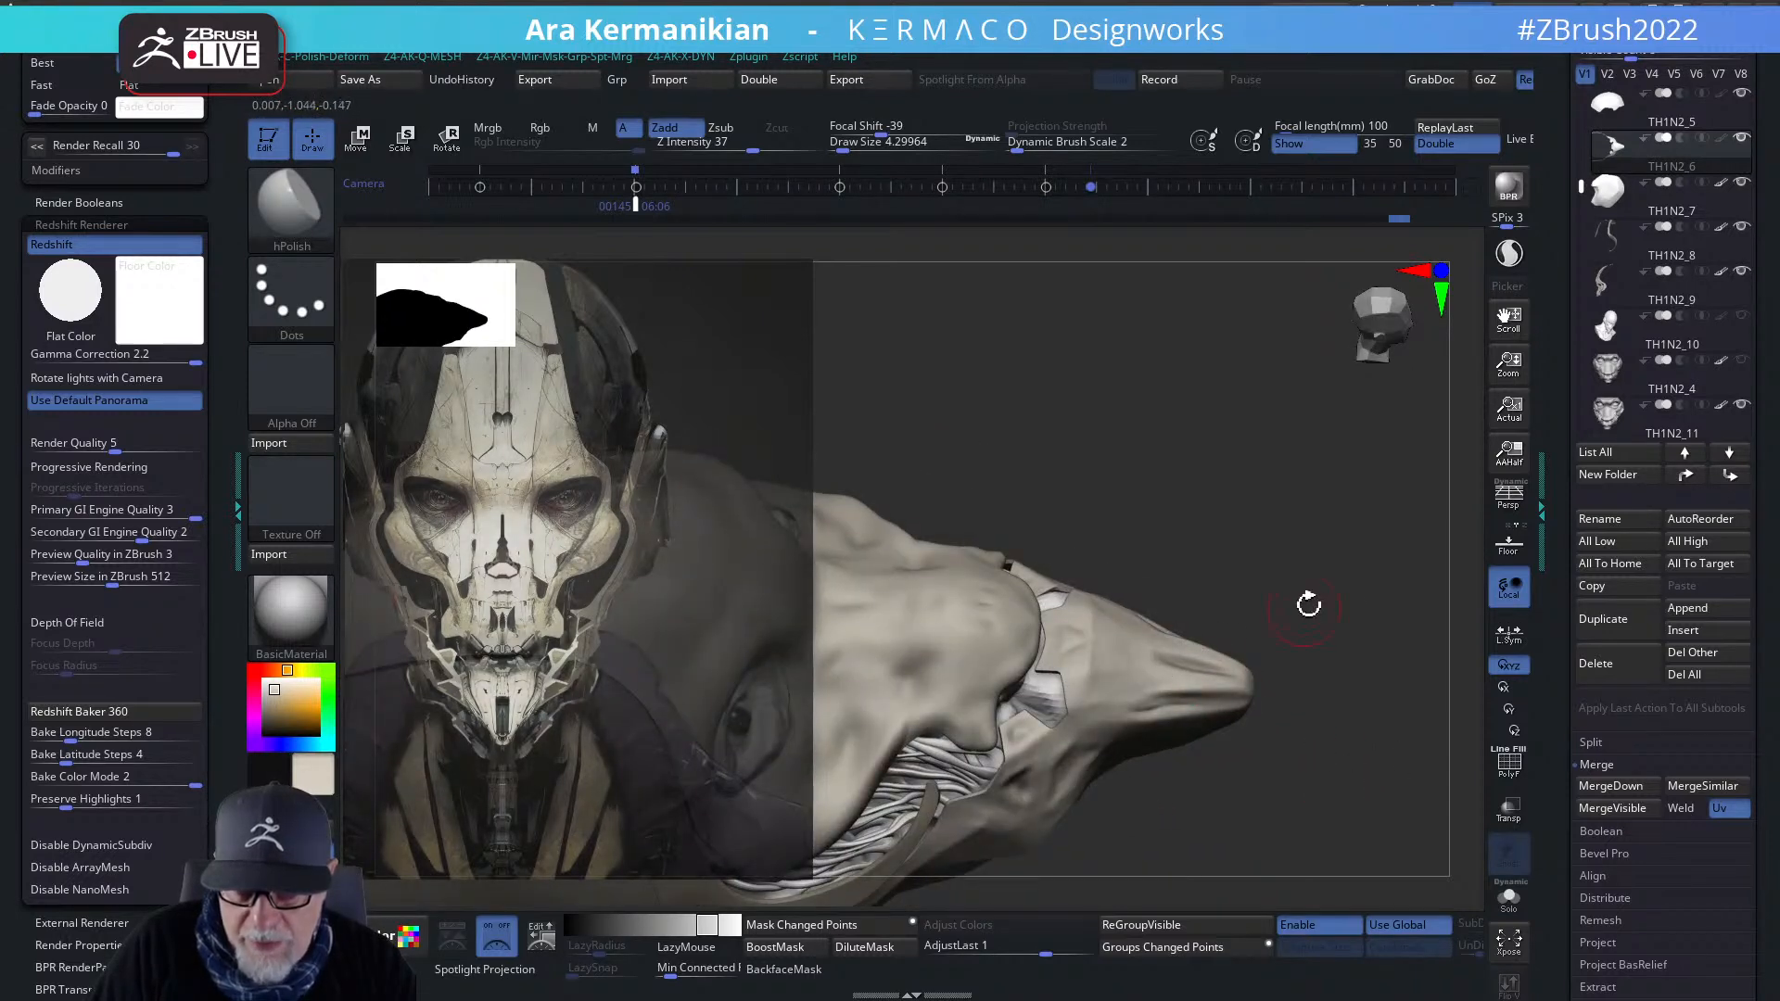
left_click_drag(1304, 619, 1126, 649)
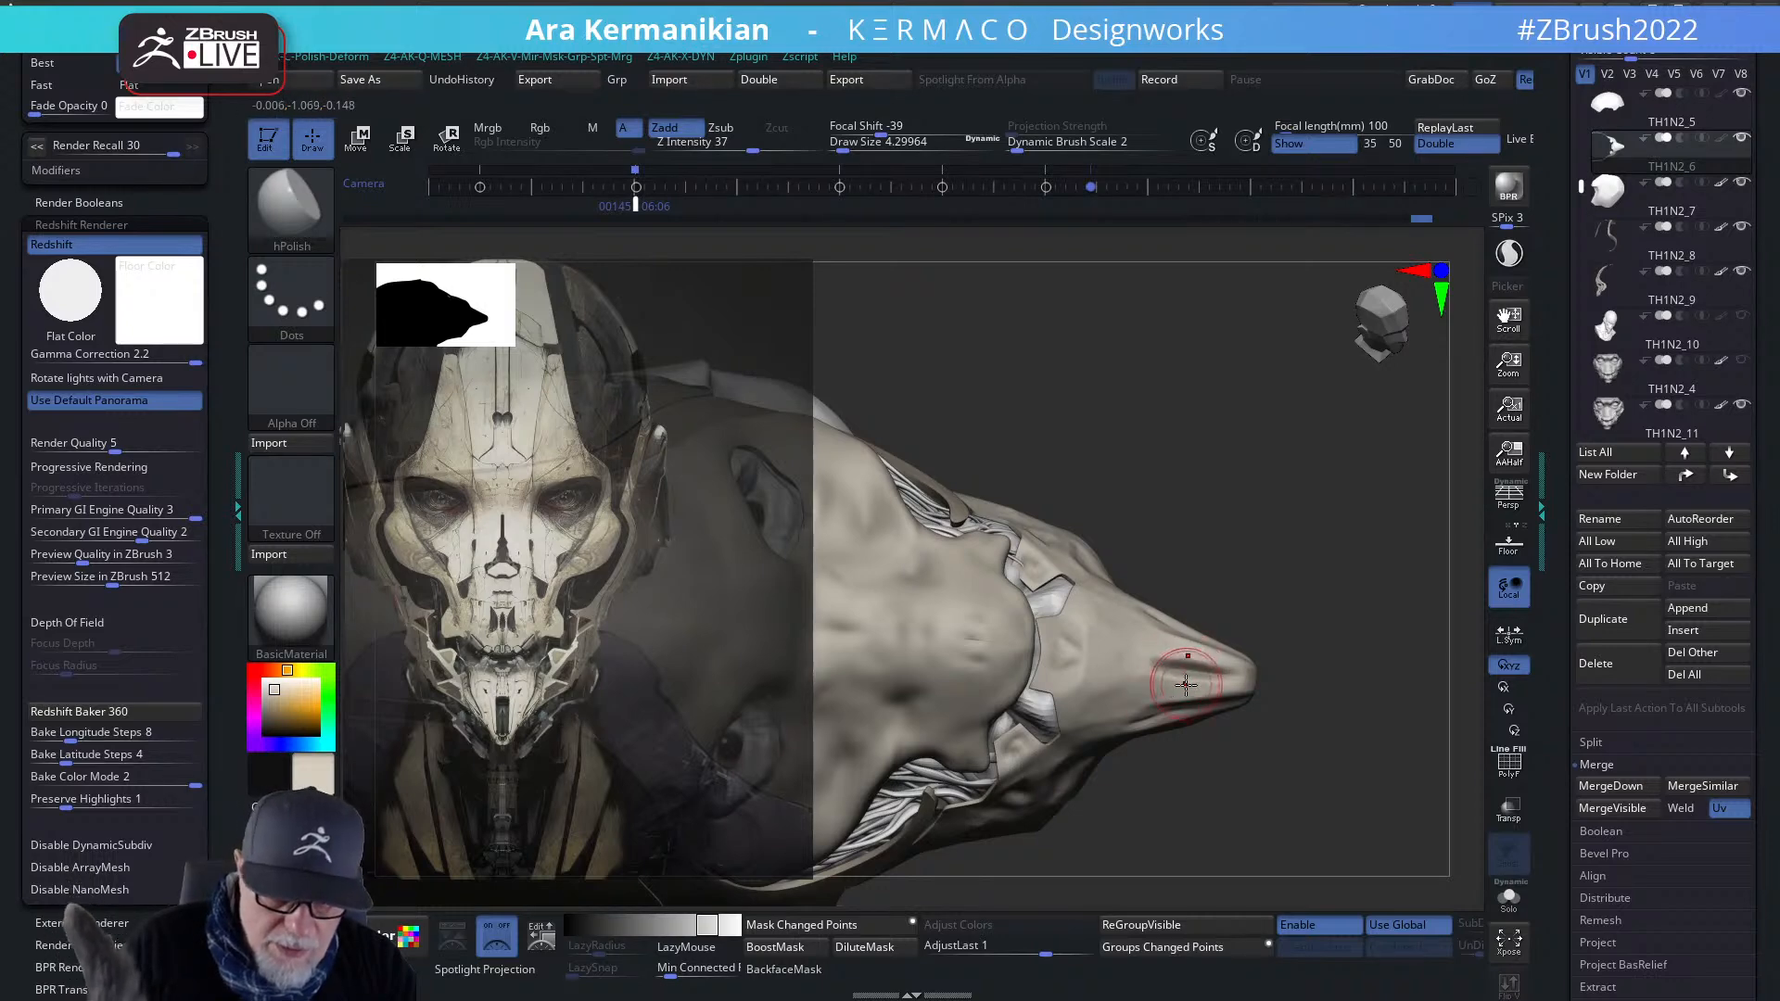
- Deepen the central groove at the chin tip with DamStandard and smooth along it
key("space")
left_click(1239, 682)
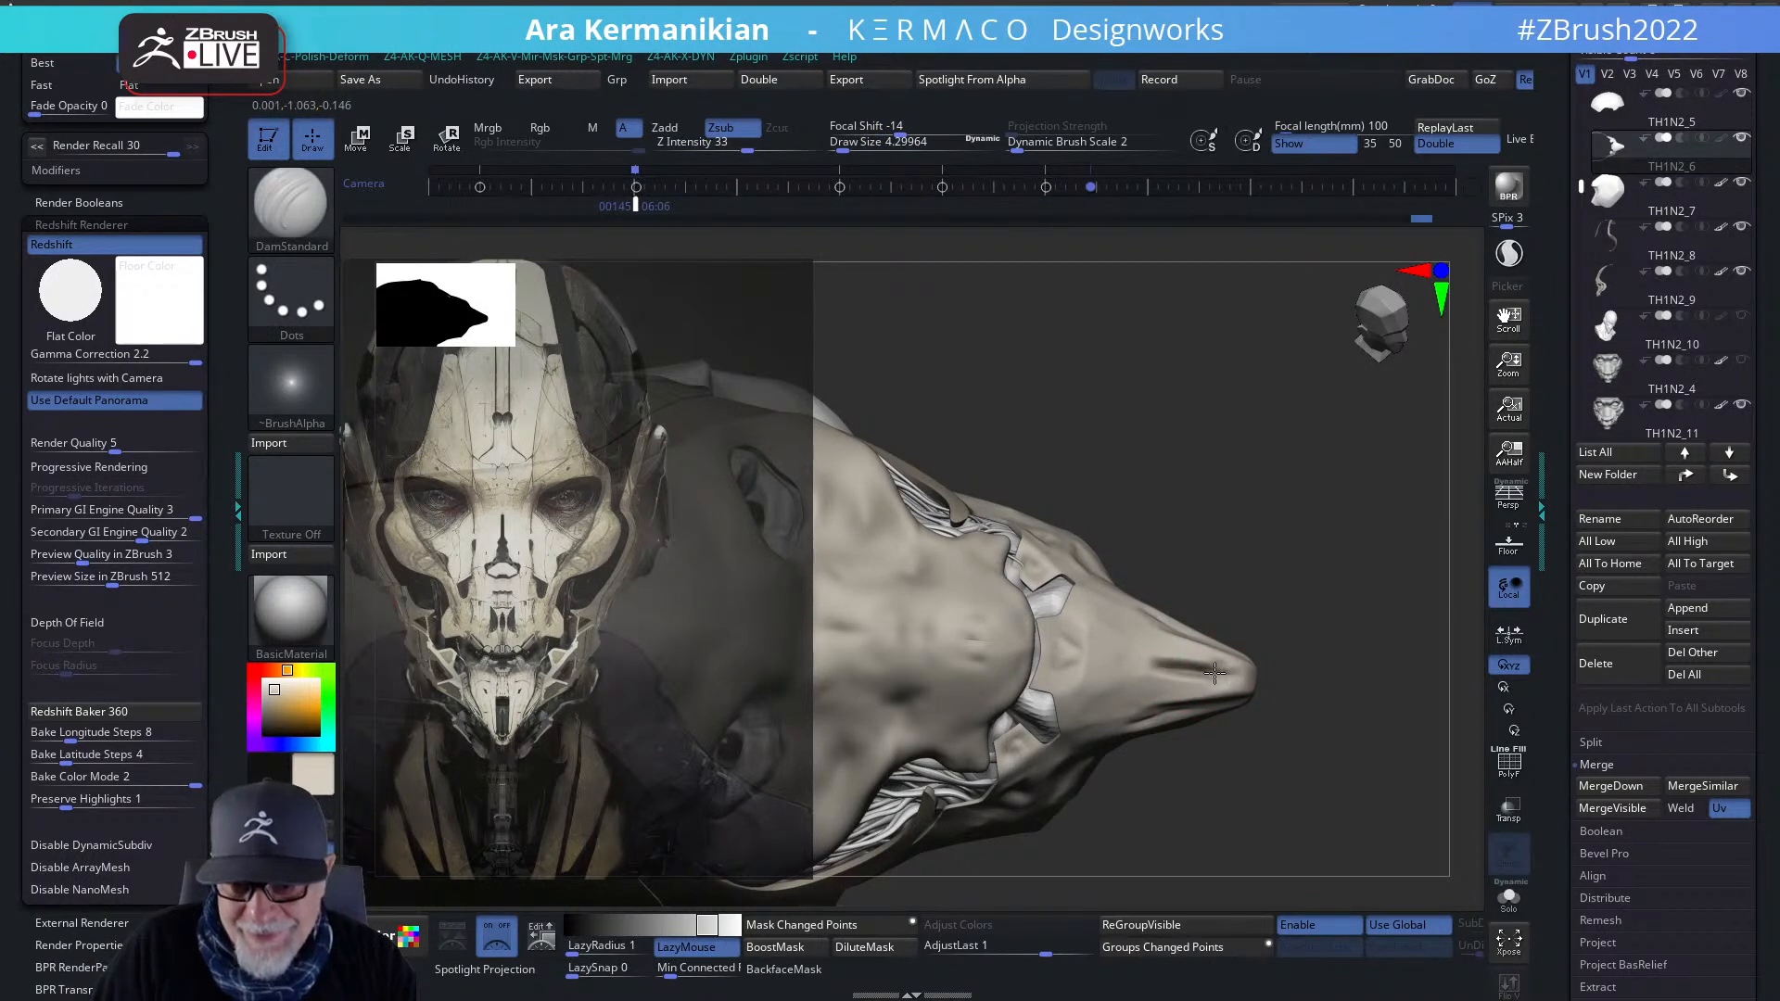
left_click_drag(1158, 662, 1226, 672)
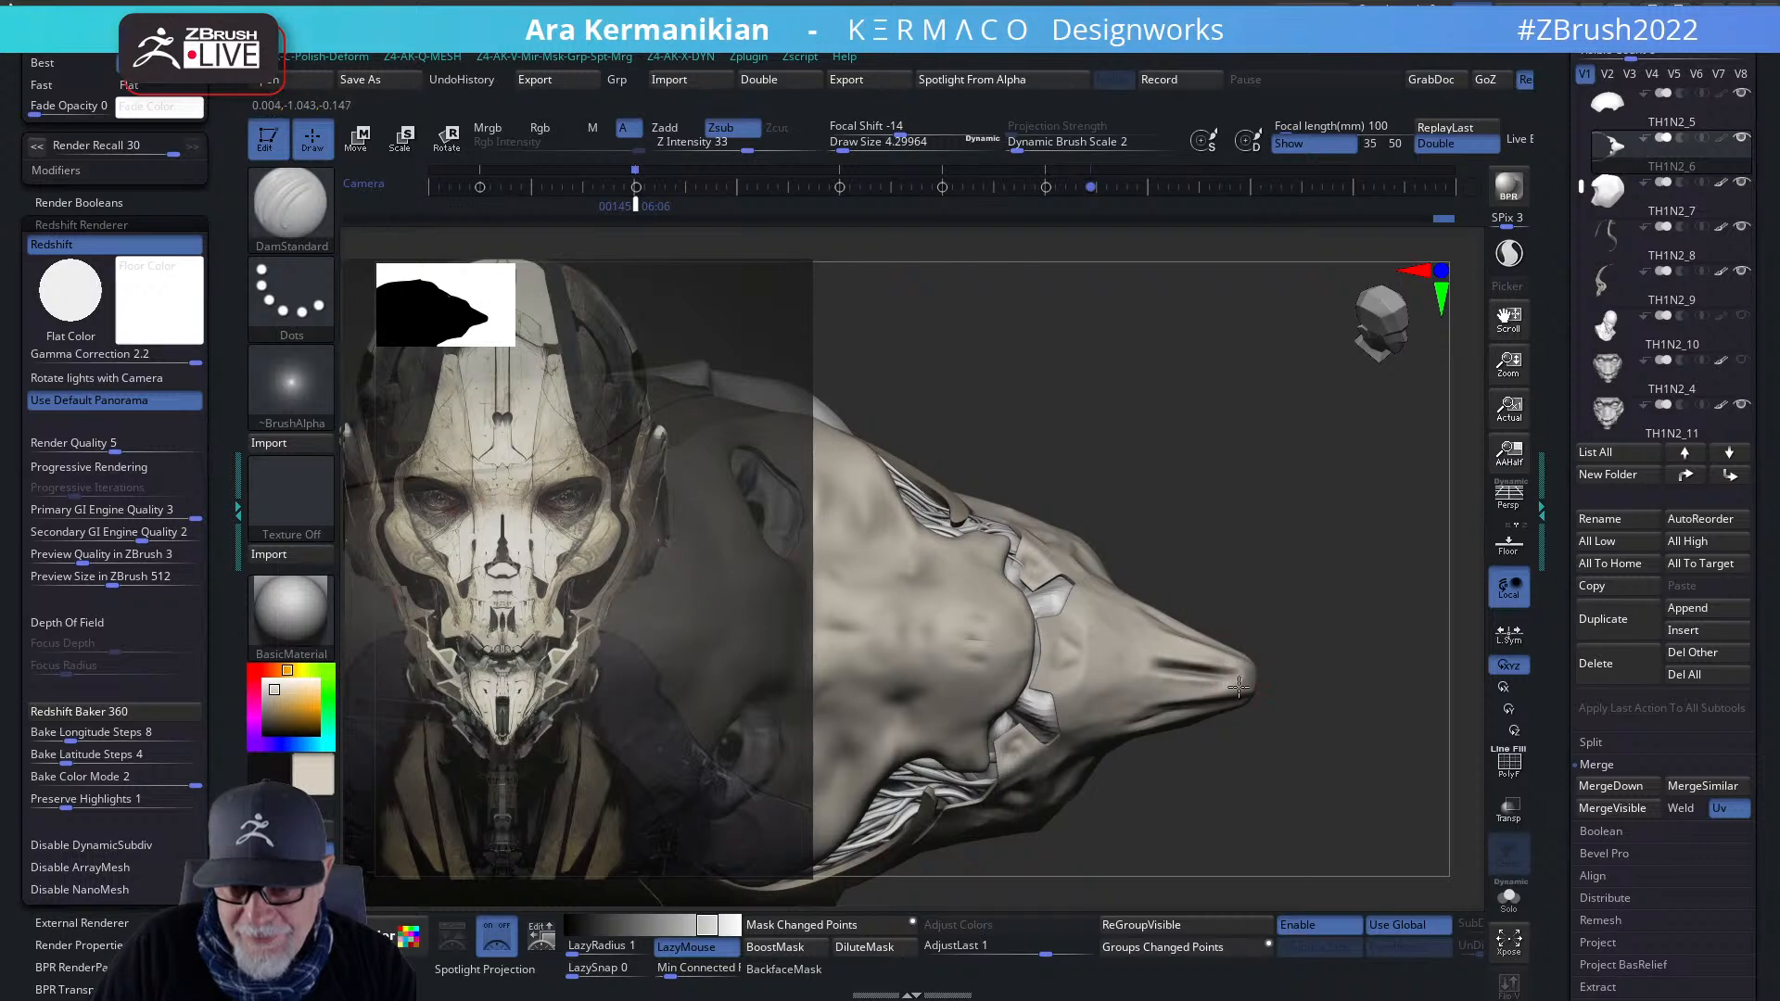
left_click_drag(1159, 662, 1229, 673, "shift")
left_click_drag(1347, 749, 1298, 769, "alt")
left_click_drag(1329, 689, 1350, 735, "alt")
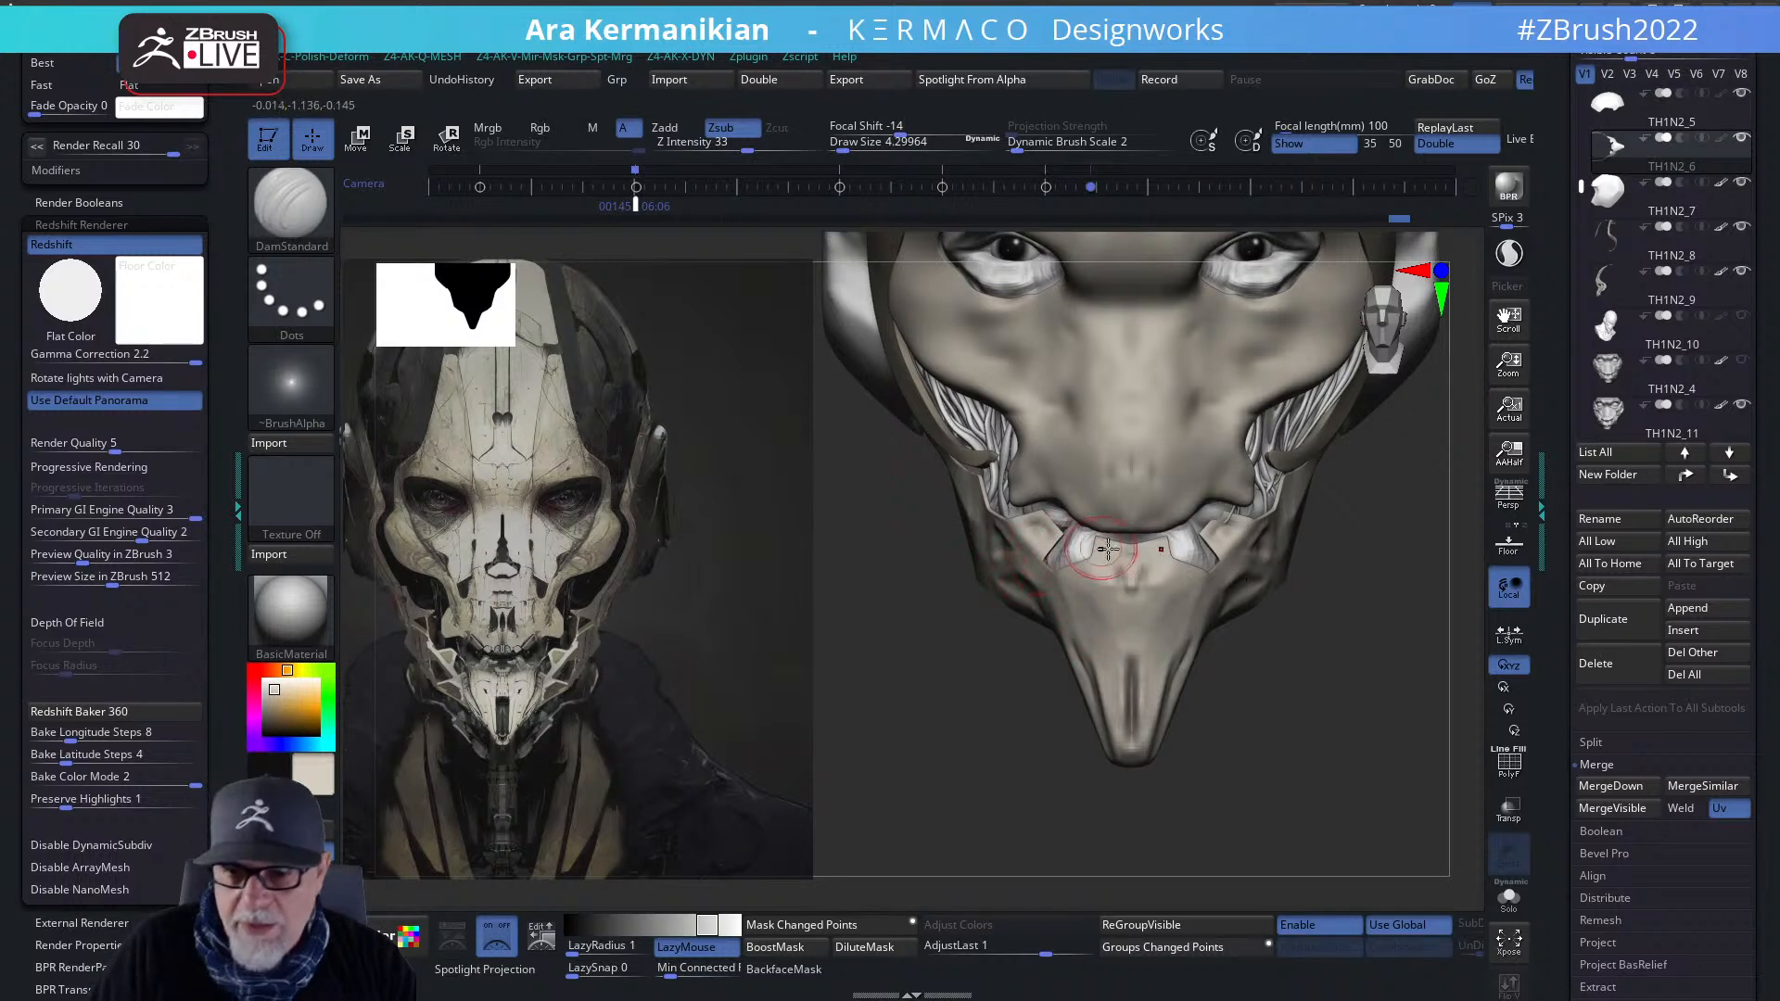
- Carve the upper corners of the chin plate beside the white jaw pieces with DamStandard
mouse_move(1370, 705)
left_mouse_down()
mouse_move(1310, 735)
mouse_move(1075, 614)
left_mouse_up()
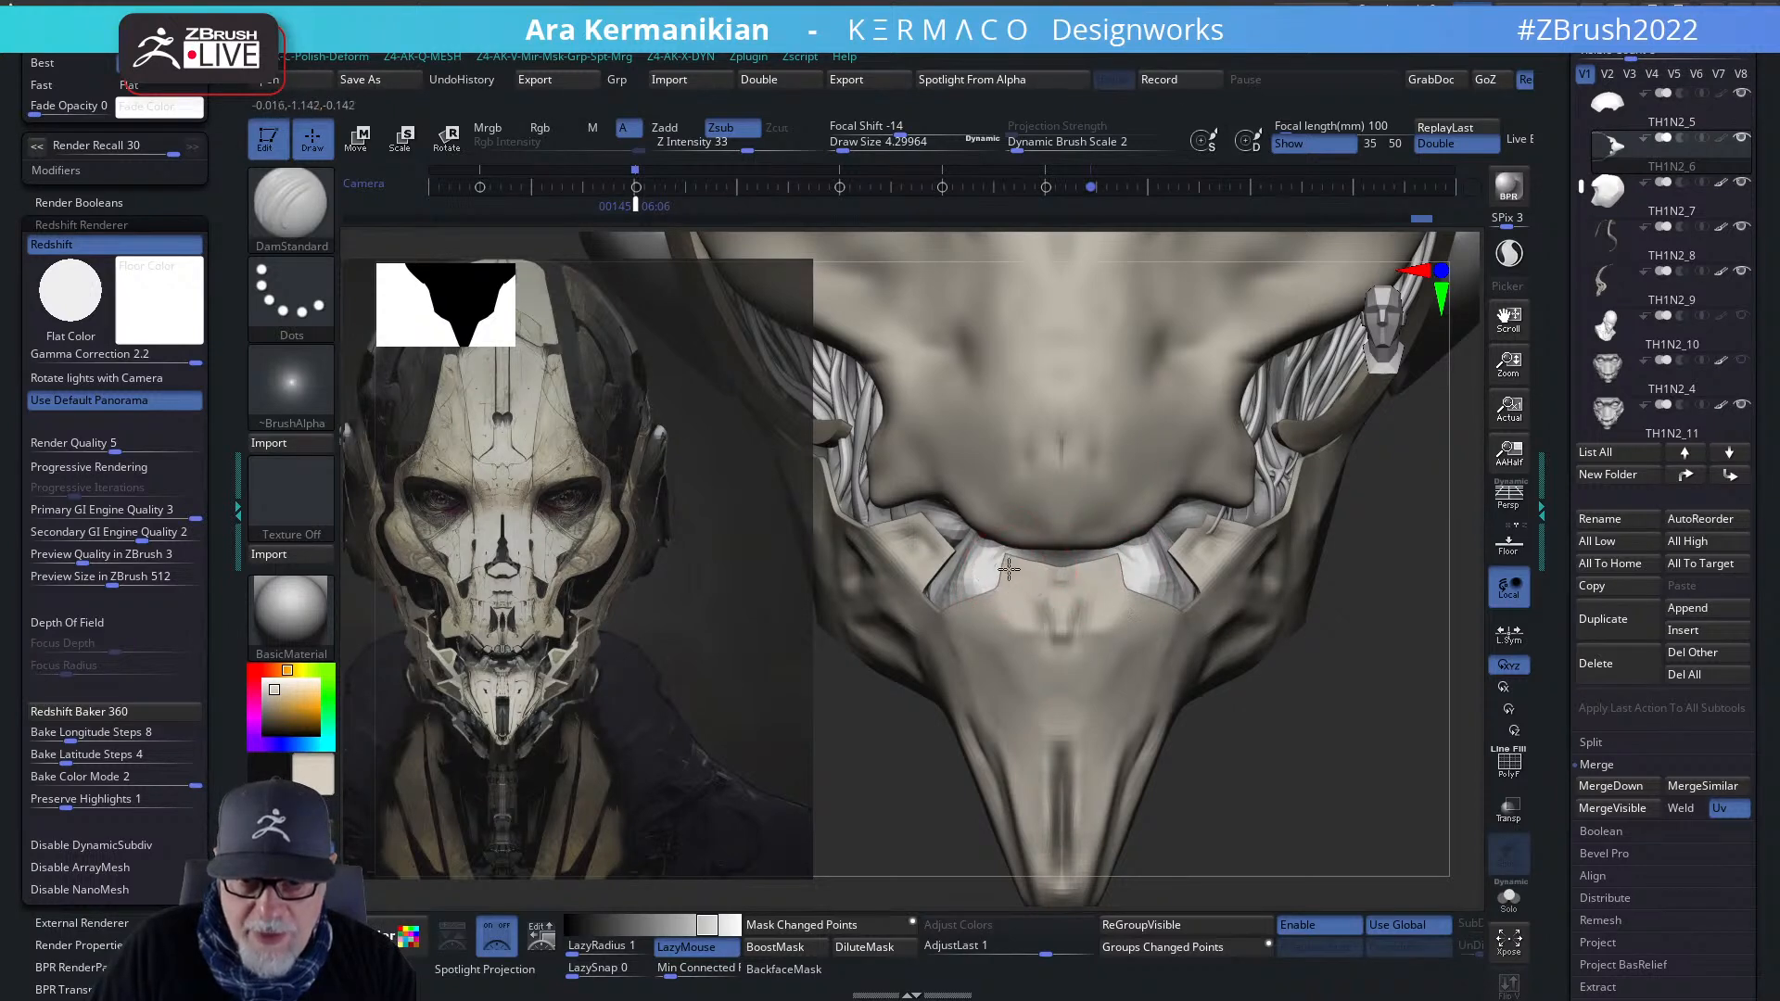
left_click_drag(1002, 584, 950, 612)
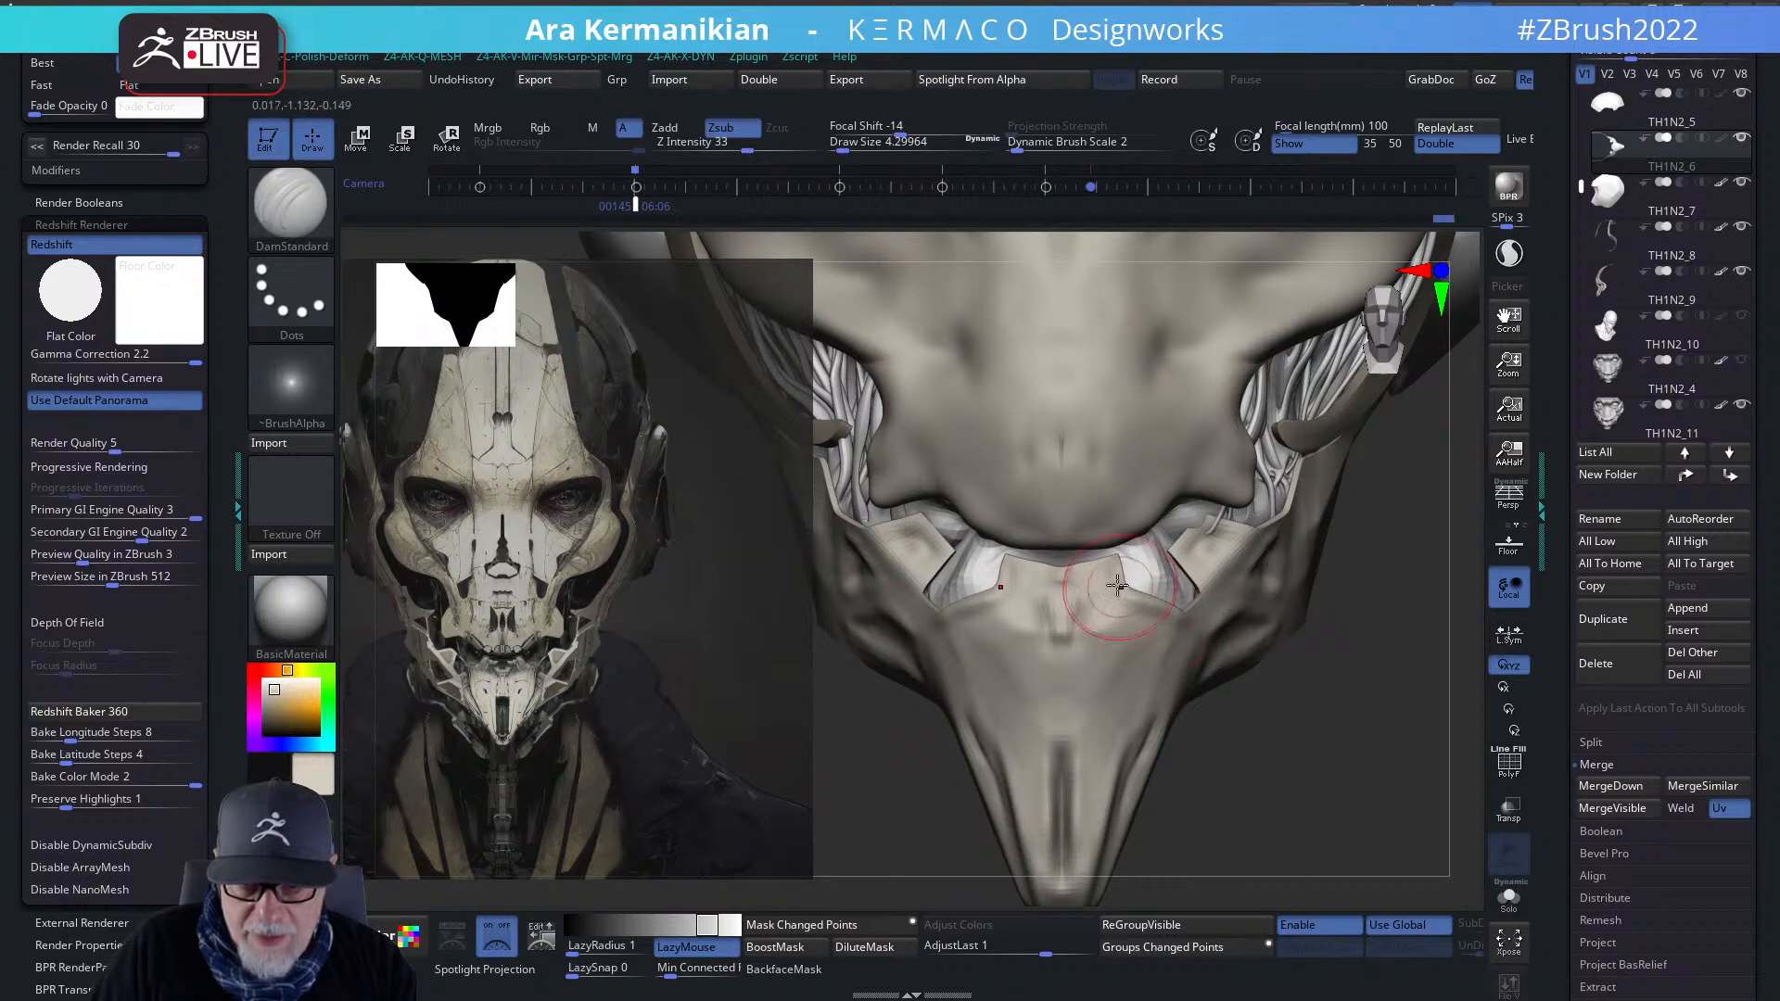
key("shift")
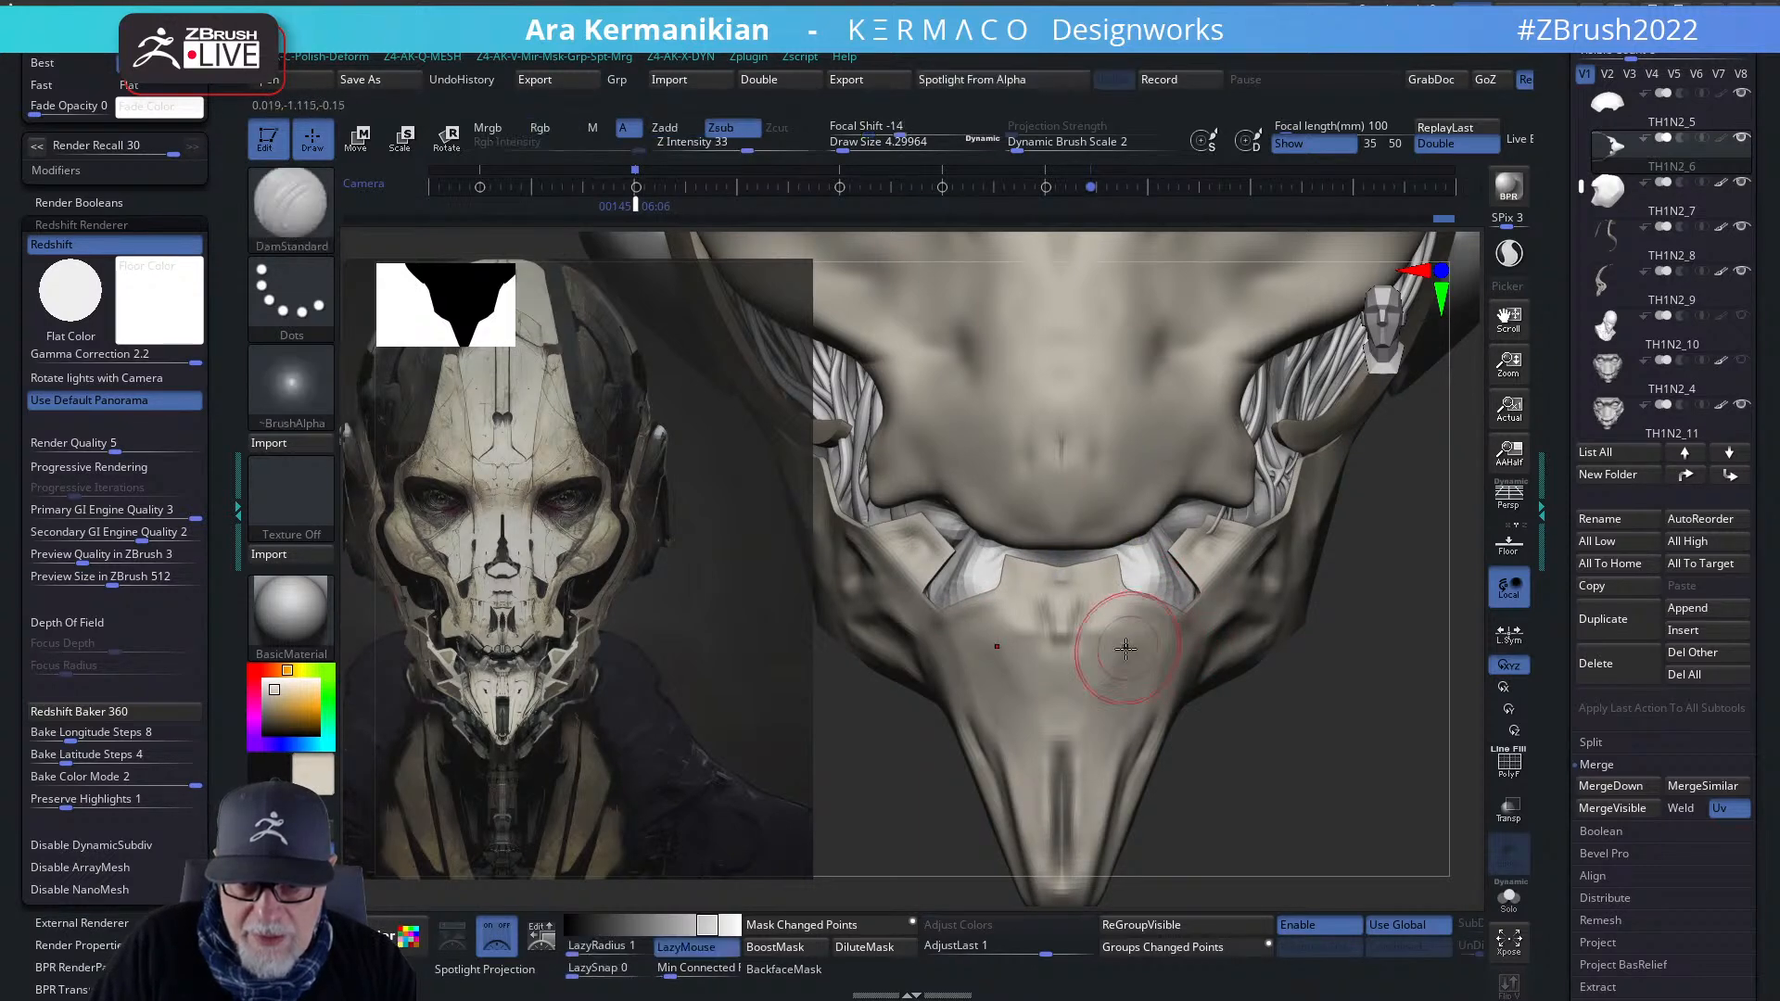
- Switch to the hPolish brush for refining the upper part of the chin plate
right_click(1127, 661)
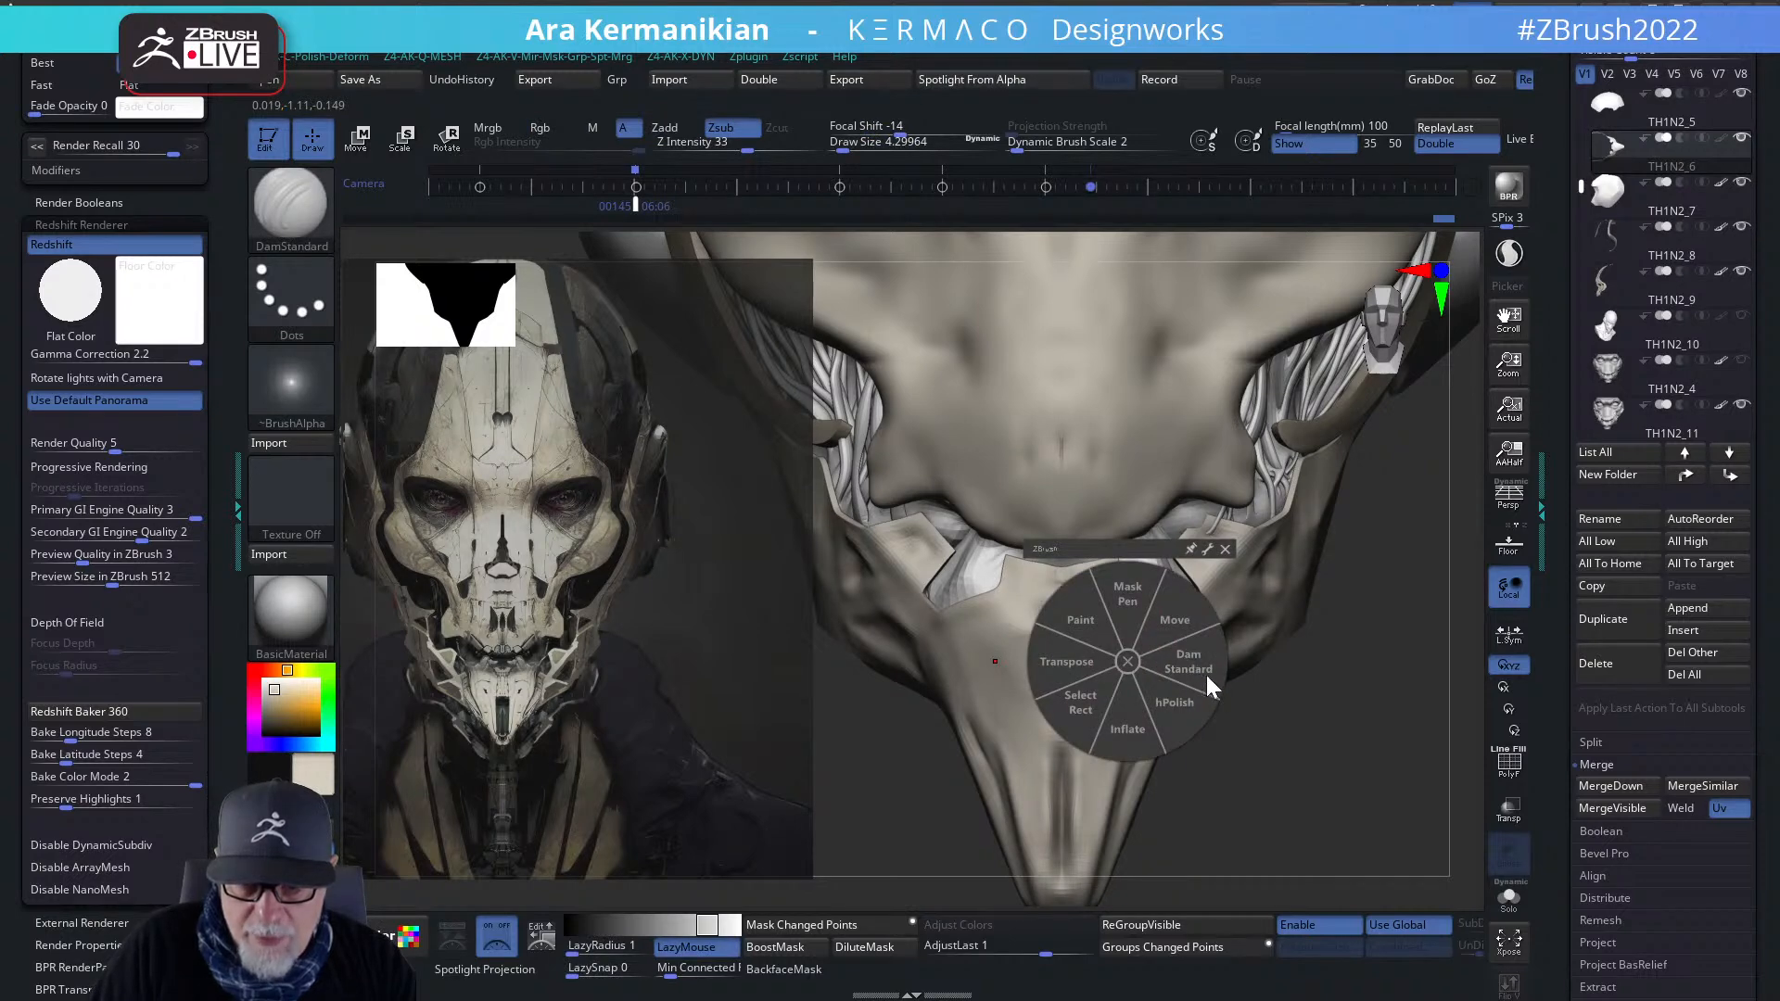
left_click(1196, 670)
right_click(1124, 648)
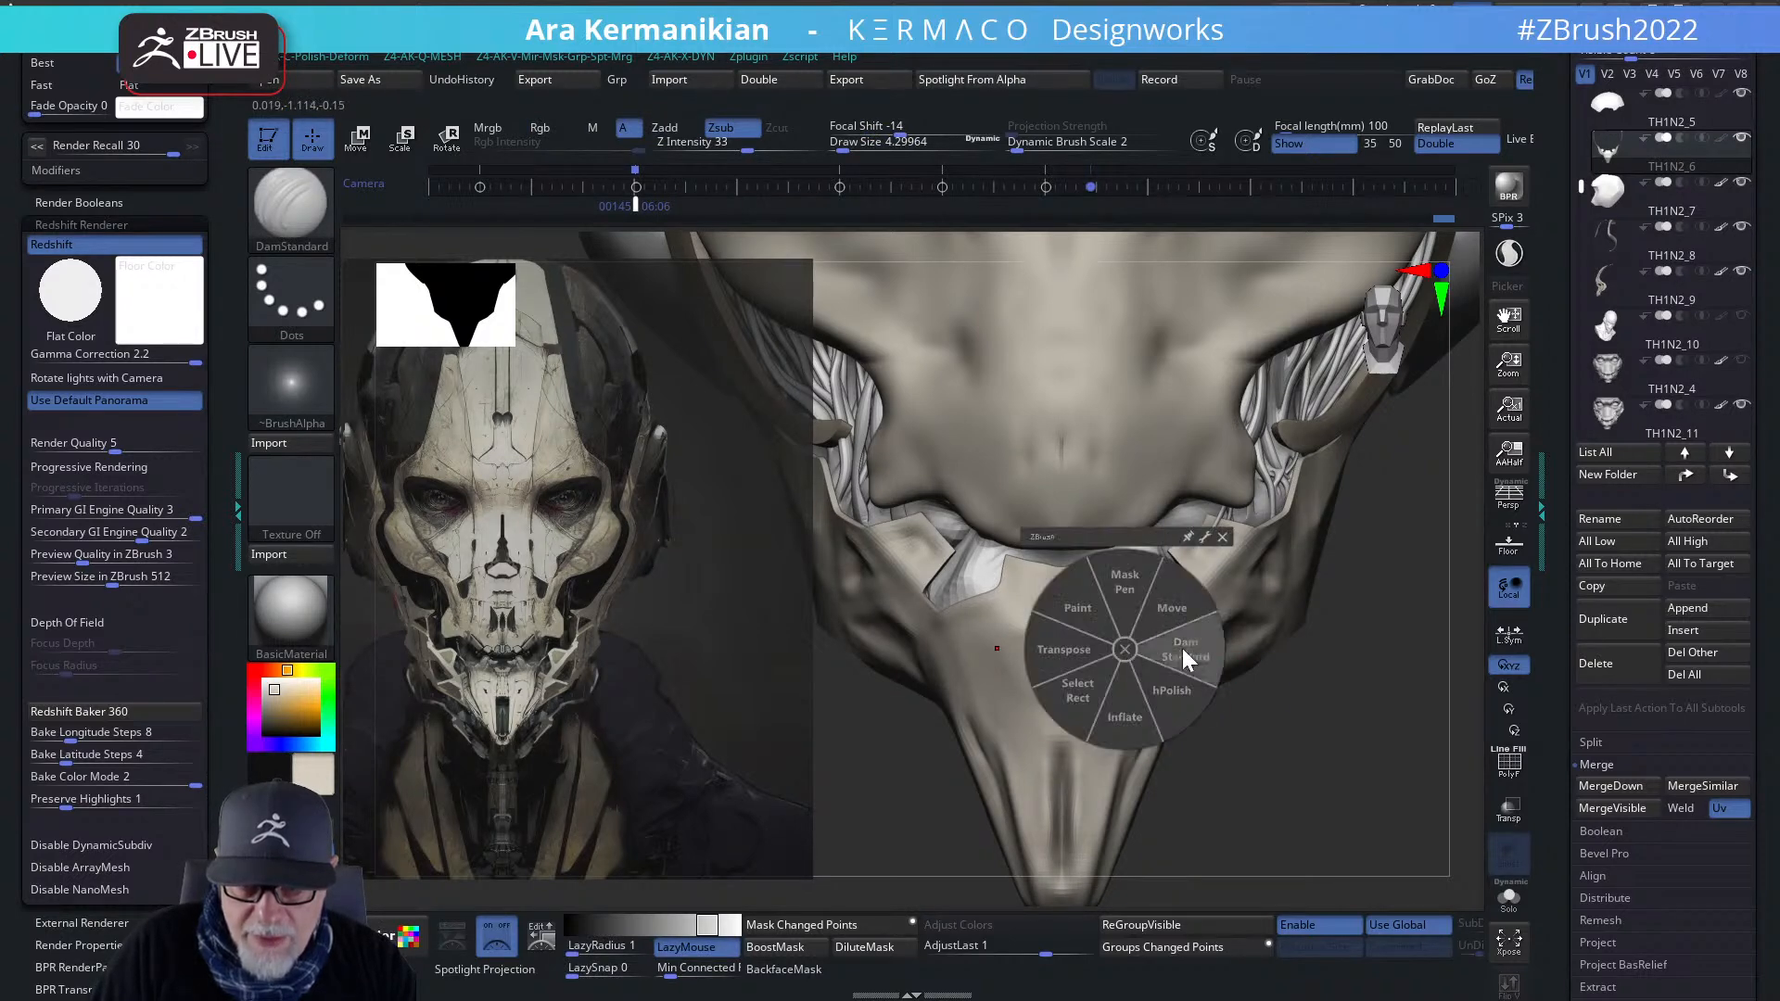
left_click(1197, 661)
right_click(1168, 659)
left_click(1181, 649)
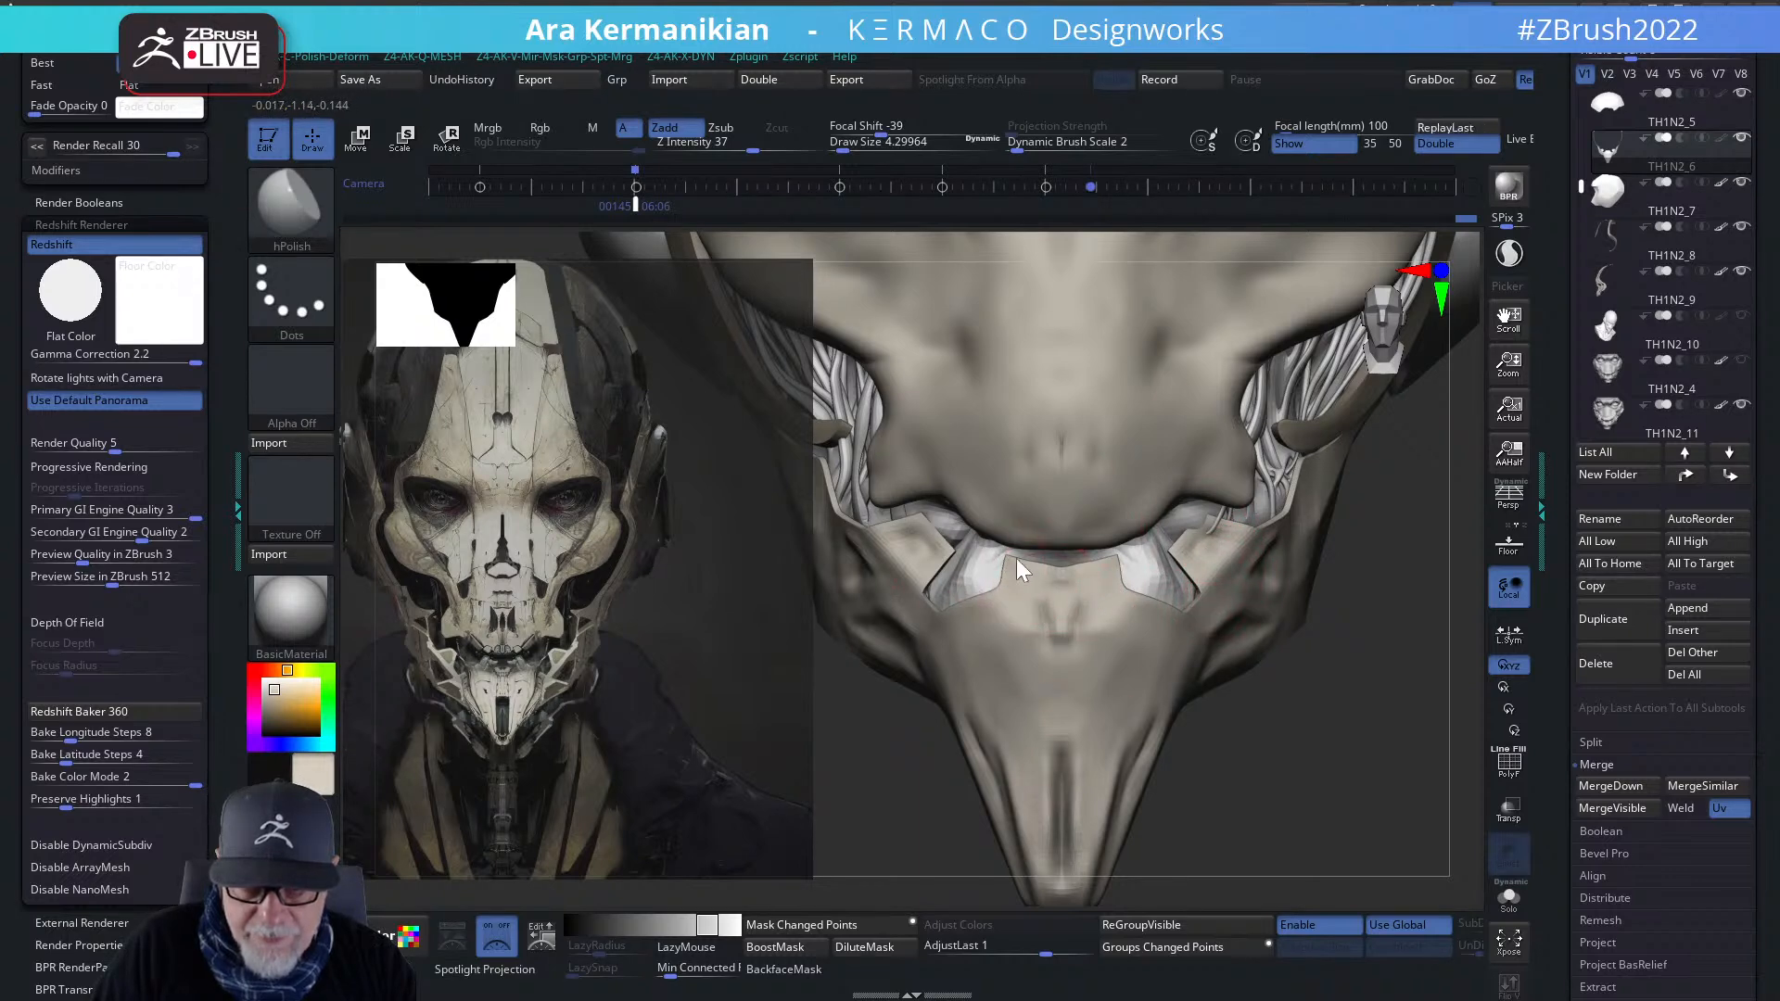
- Make the upper face mask subtool TH1N2_9 active and polish its lower edge above the mouth with hPolish
mouse_move(1411, 742)
left_mouse_down("alt")
mouse_move(1351, 723)
mouse_move(1284, 621)
left_mouse_up("alt")
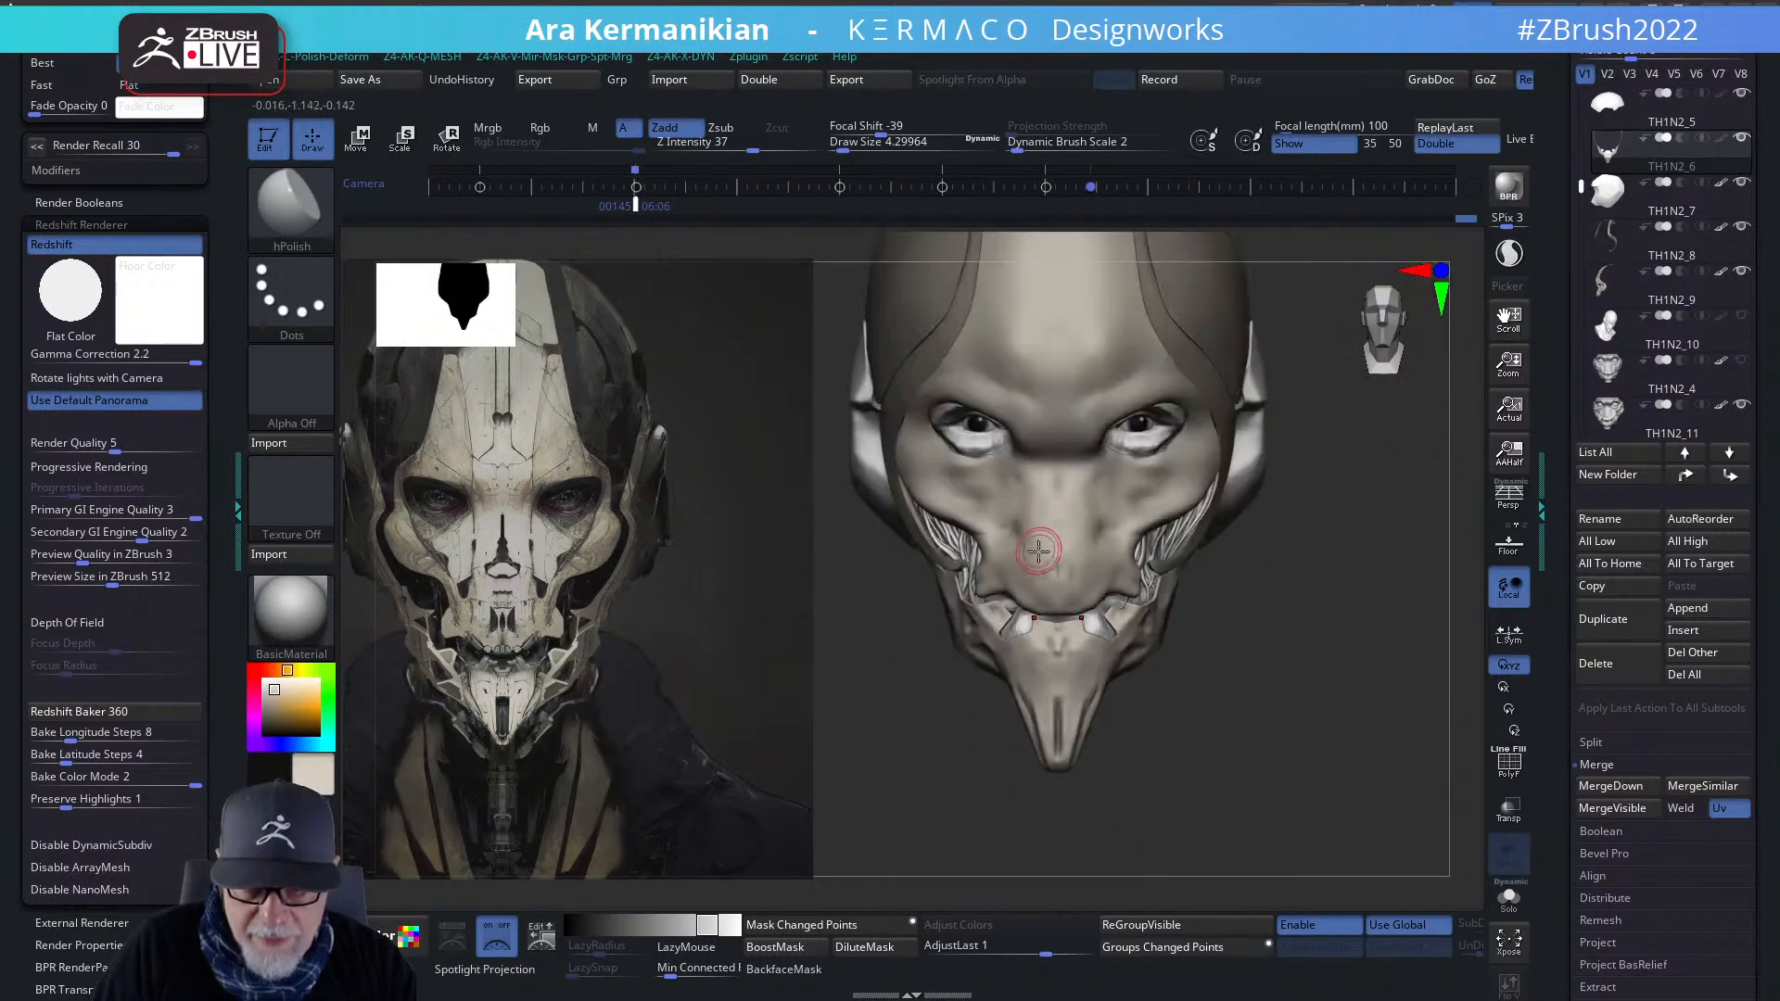
mouse_move(1242, 686)
left_mouse_down("alt")
mouse_move(1251, 656)
mouse_move(1300, 752)
left_mouse_up("alt")
mouse_move(1089, 440)
left_mouse_down("shift")
mouse_move(1103, 432)
mouse_move(1098, 482)
left_mouse_up("shift")
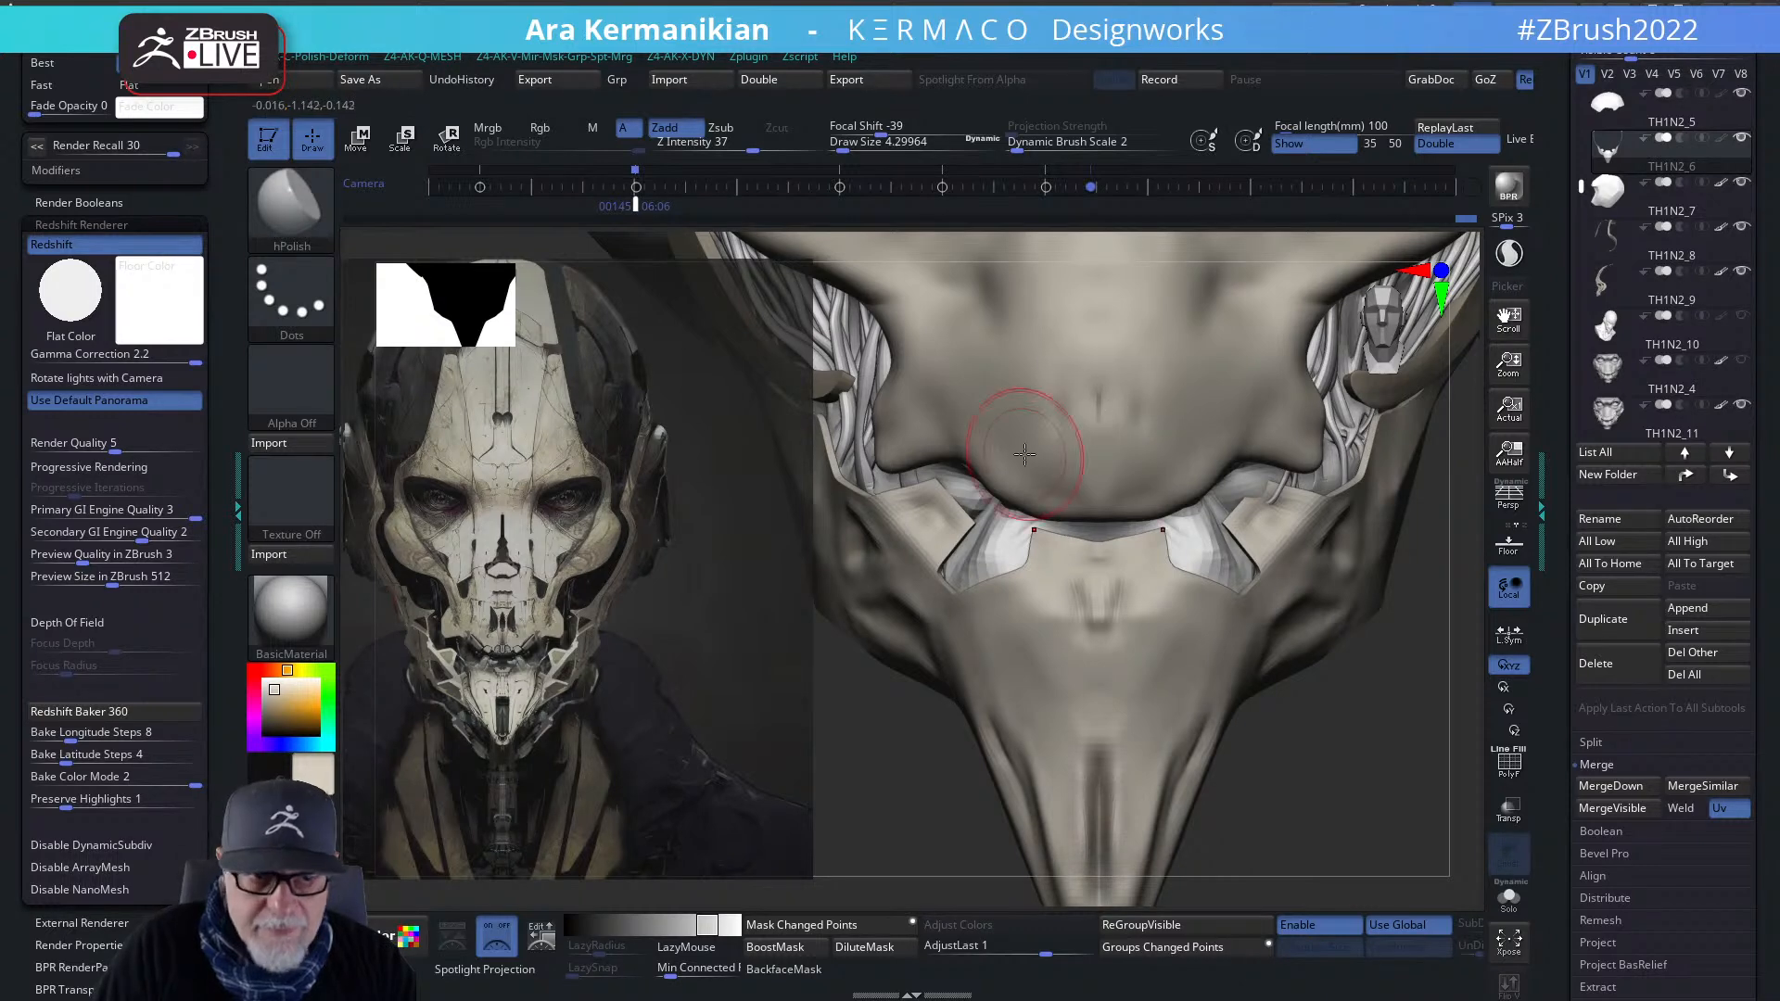
left_click(1095, 410, "alt")
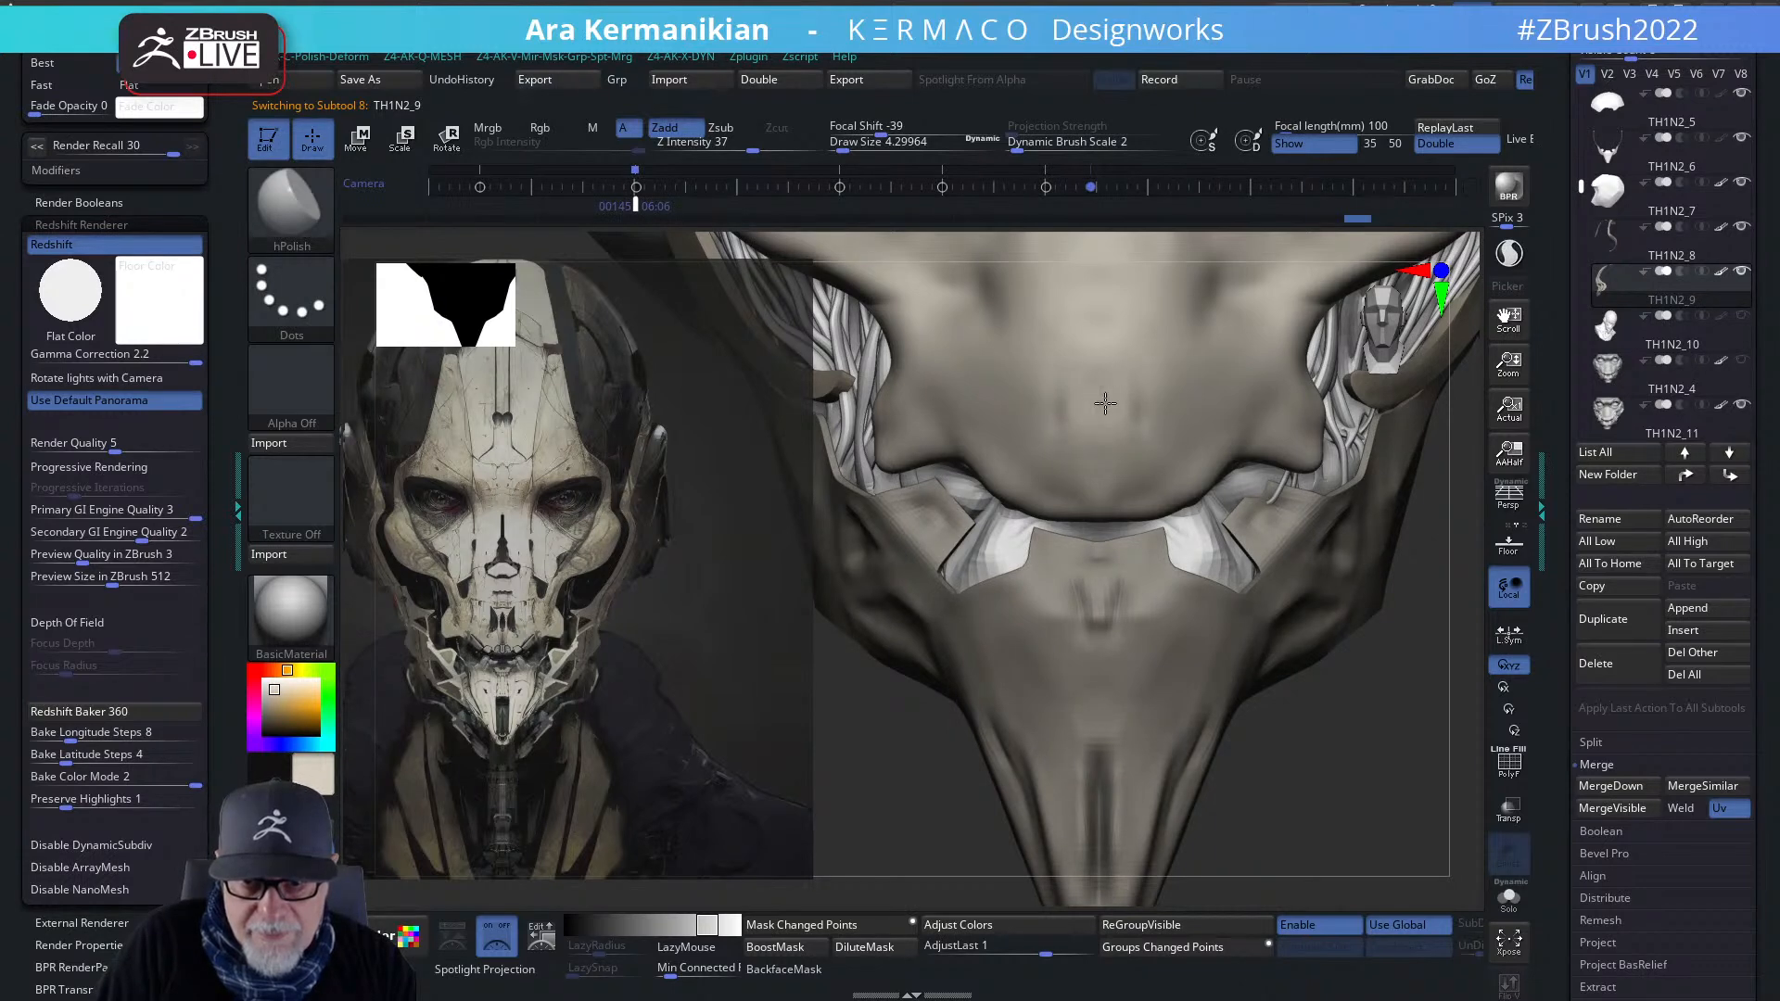
mouse_move(1393, 739)
left_mouse_down()
mouse_move(1430, 738)
mouse_move(1399, 715)
mouse_move(1401, 665)
mouse_move(1367, 738)
left_mouse_up()
mouse_move(1295, 635)
left_mouse_down()
mouse_move(1360, 692)
mouse_move(1366, 725)
left_mouse_up()
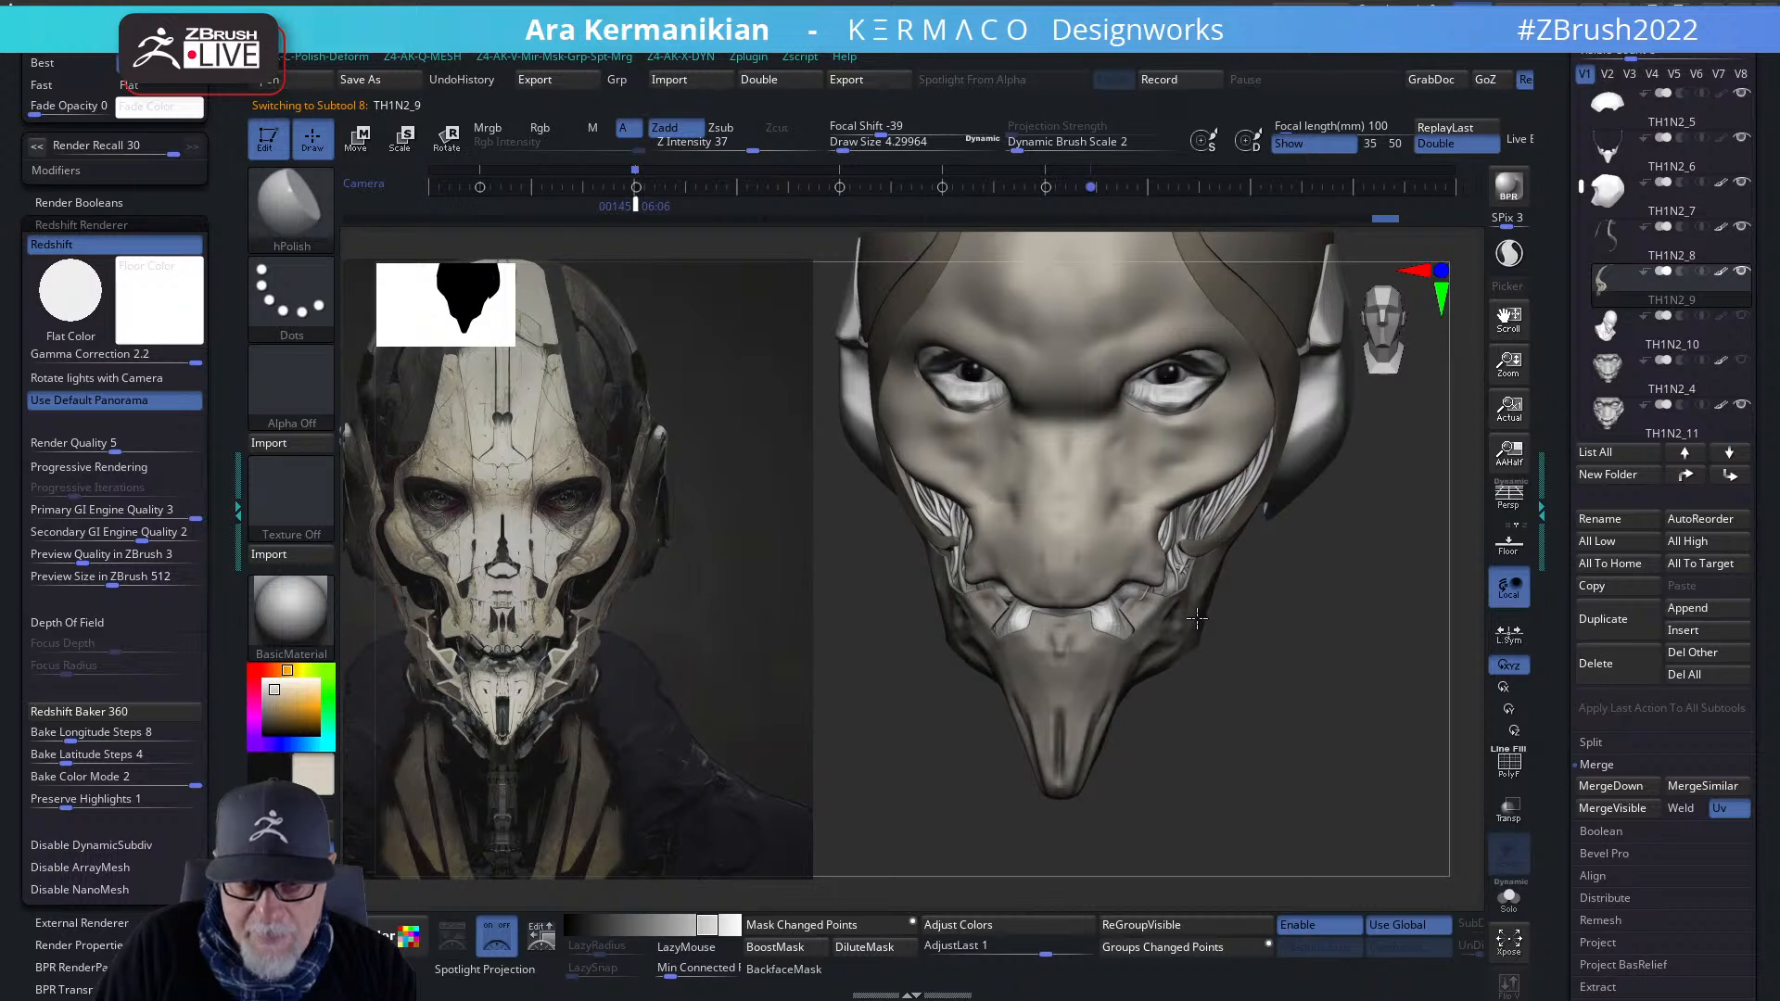
key("ctrl+q")
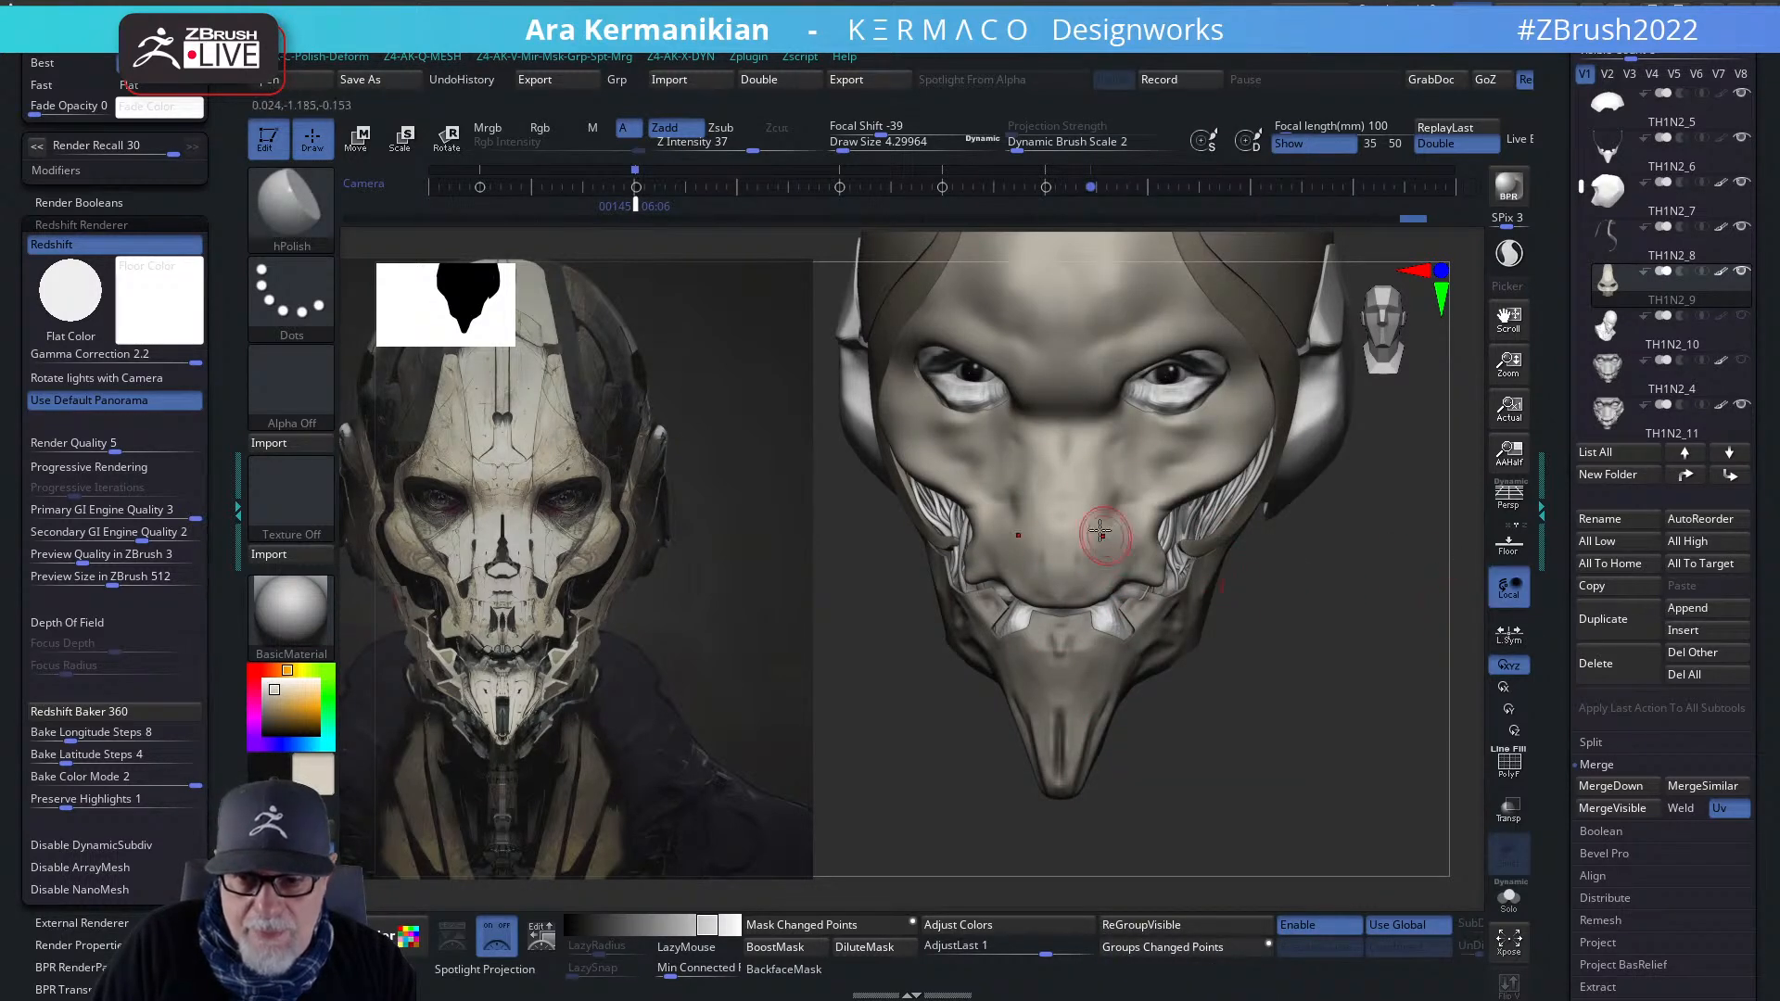
right_click_drag(1103, 472, 1138, 556)
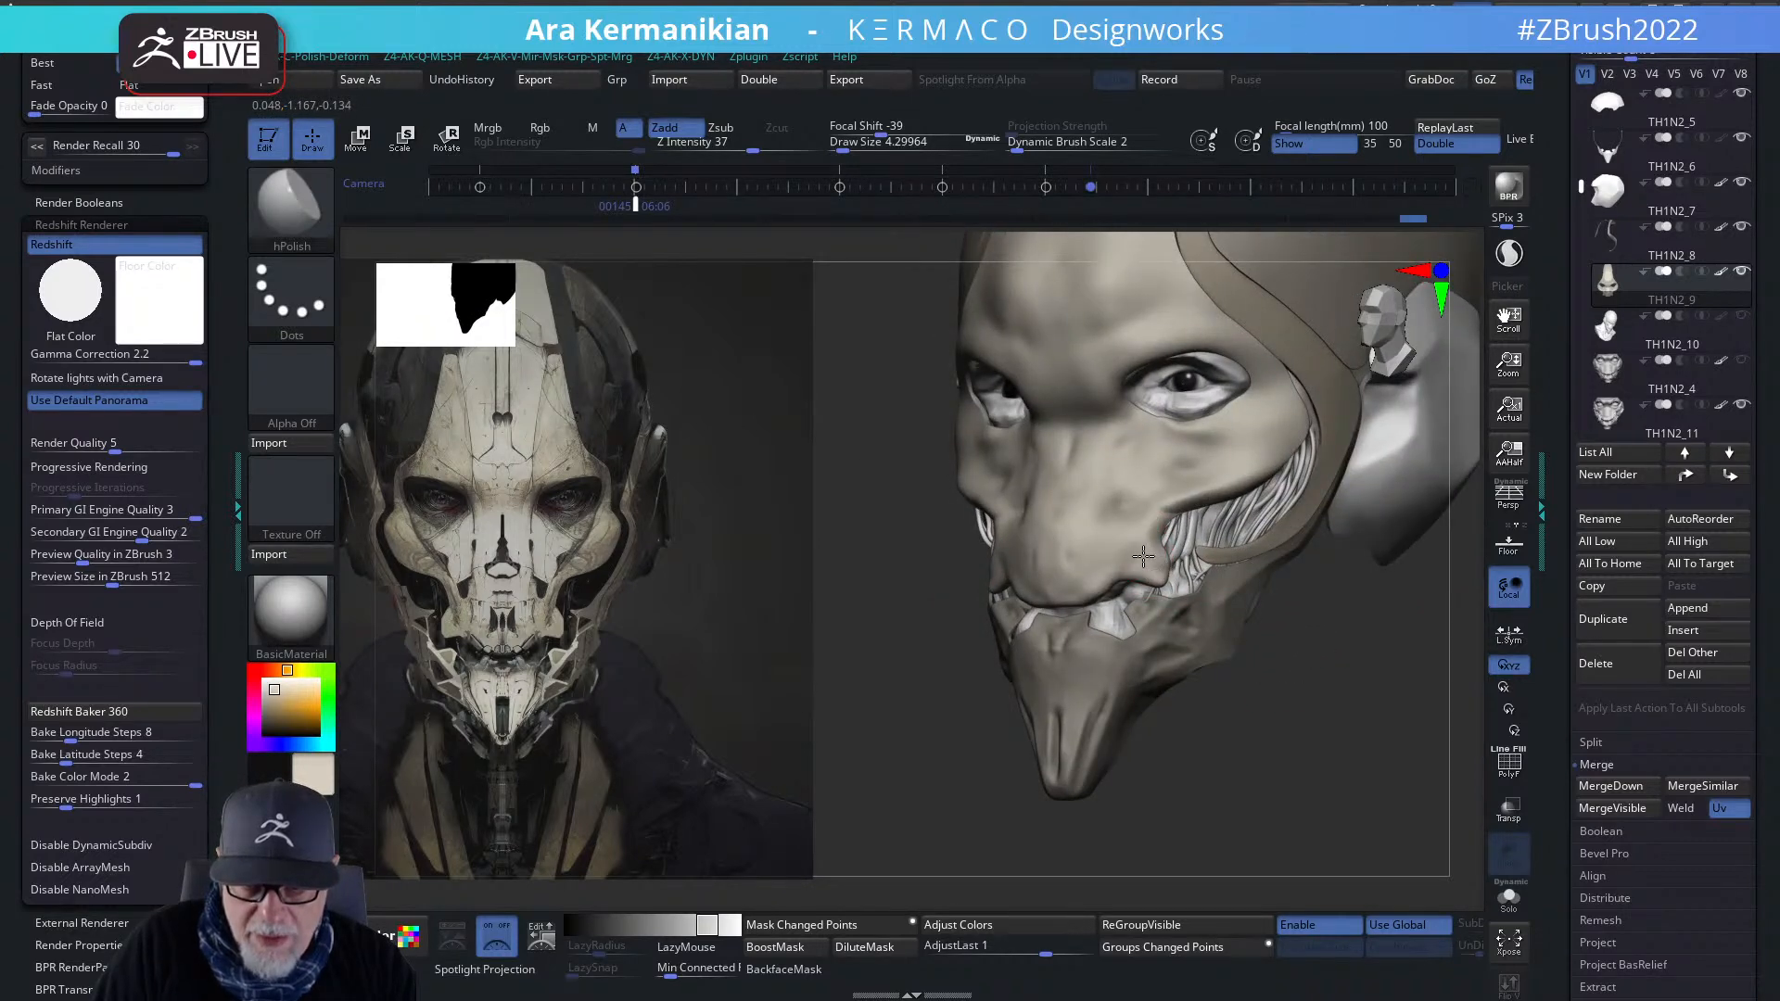
left_click_drag(1067, 578, 1080, 589)
- Try carving and smoothing the face mask's lower edge with DamStandard, and undo both strokes
right_click(1083, 593)
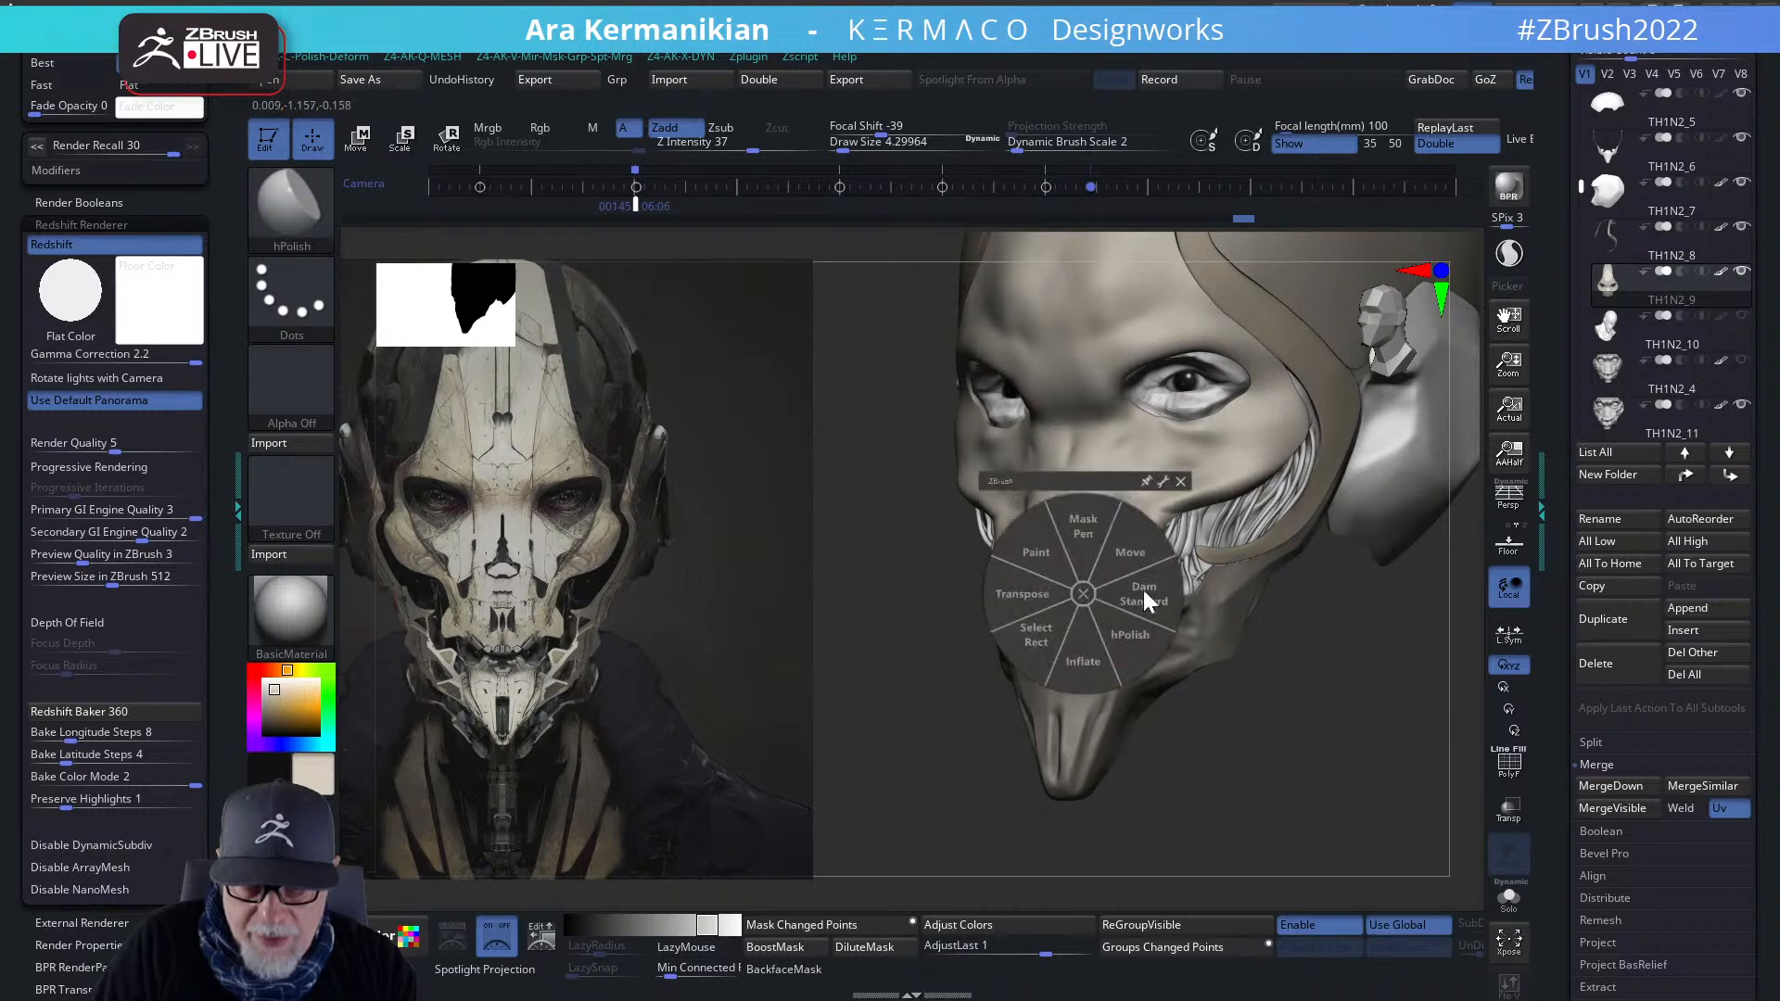
left_click(1170, 643)
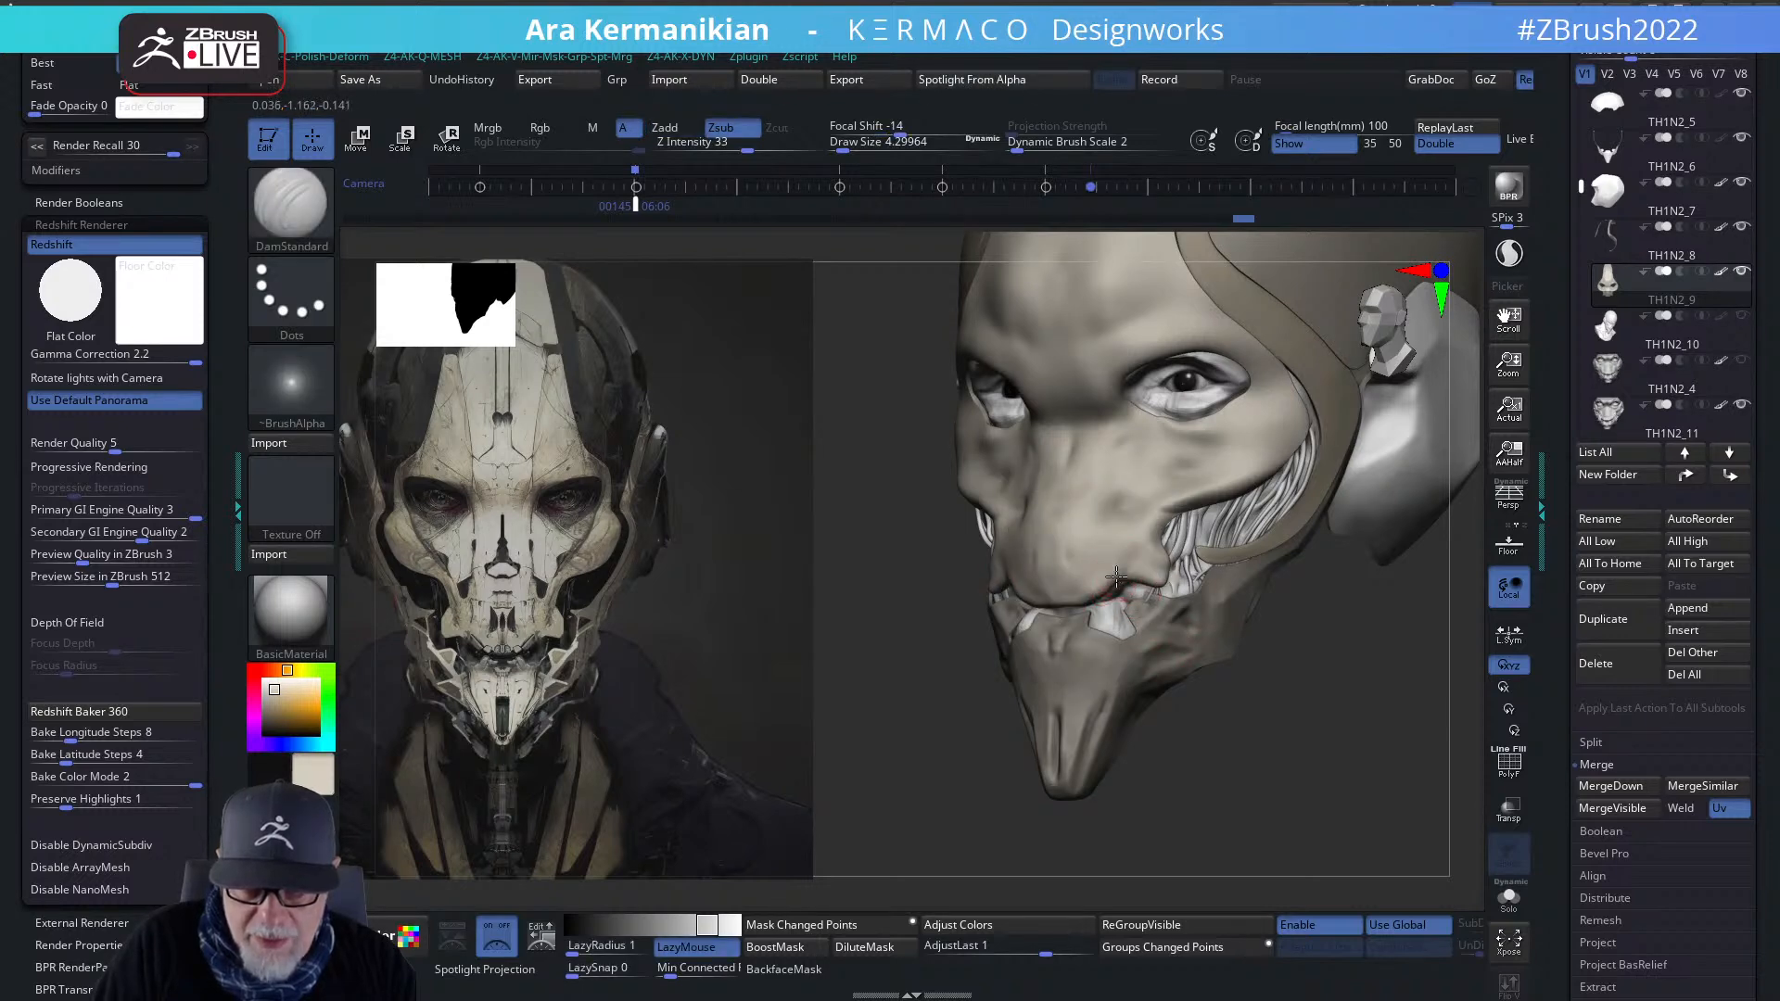
left_click_drag(1069, 598, 1064, 590)
left_click_drag(1196, 667, 1196, 648, "shift")
key("ctrl+z")
key("ctrl+z")
- Isolate the face mask with Solo so that only this piece is displayed
left_click_drag(1337, 738, 1400, 731, "shift")
left_click(1509, 899)
left_click_drag(1307, 794, 1298, 675, "shift")
- Compare the isolated face mask with Dynamic subdivision turned off and back on
key("space")
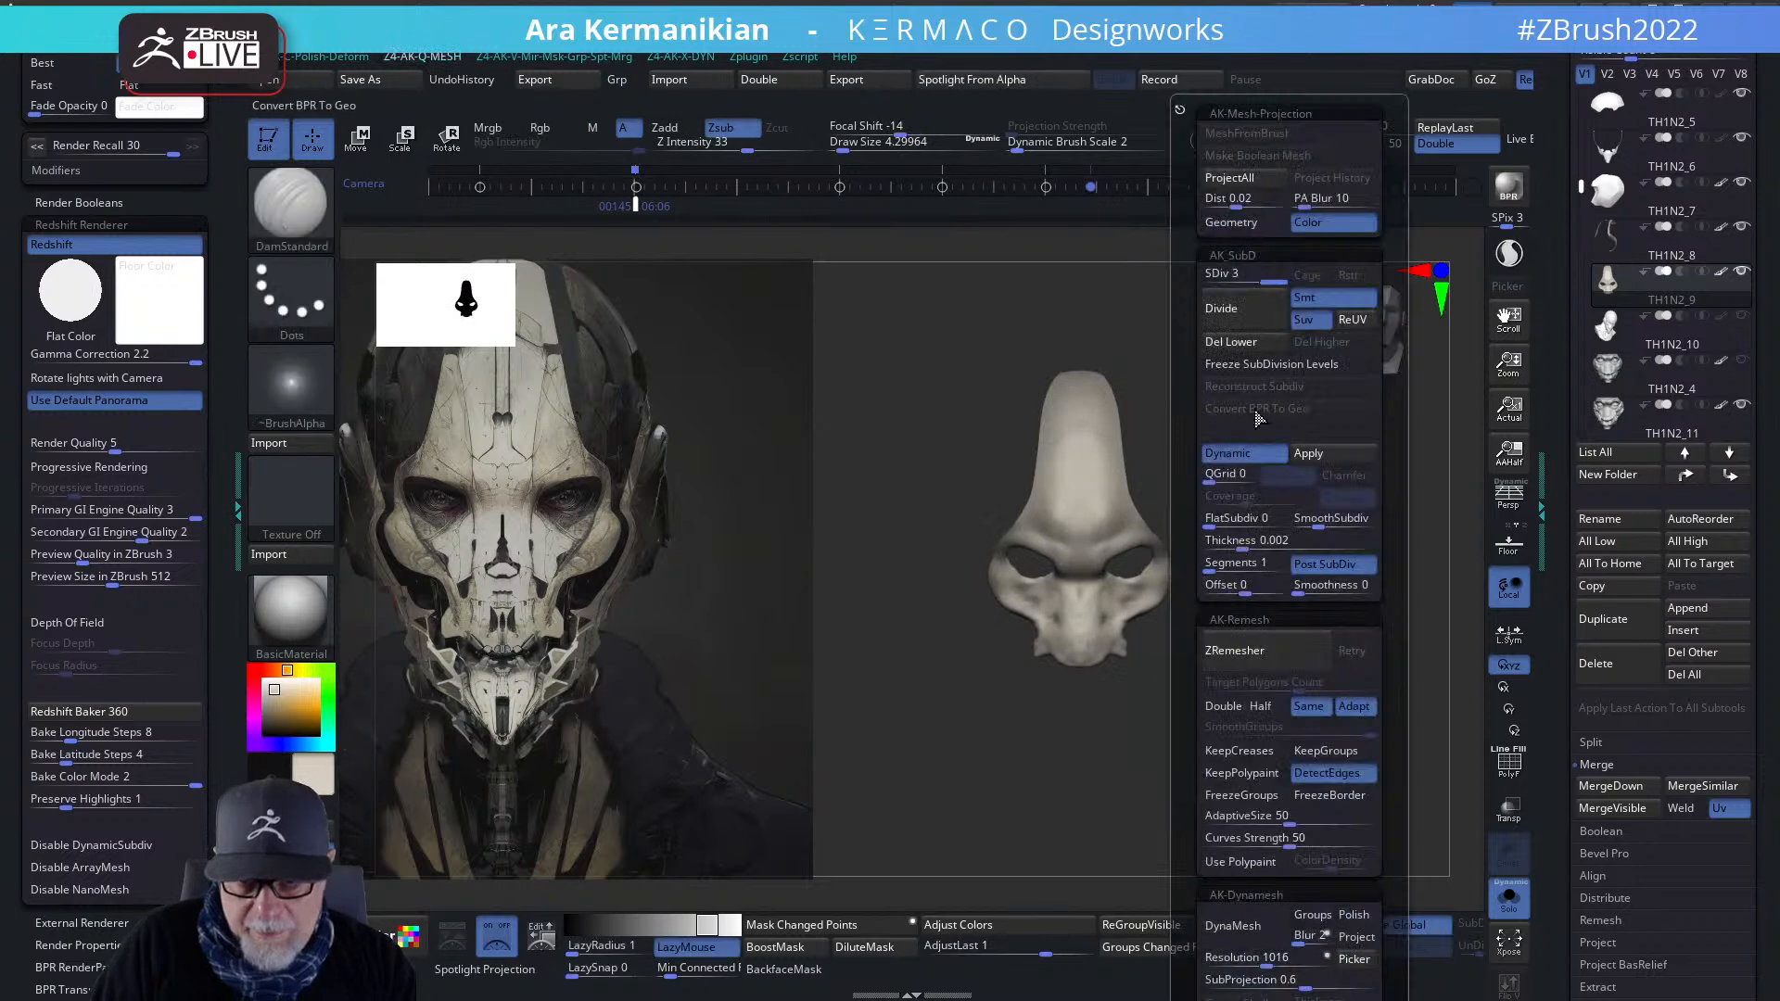
left_click(1235, 449)
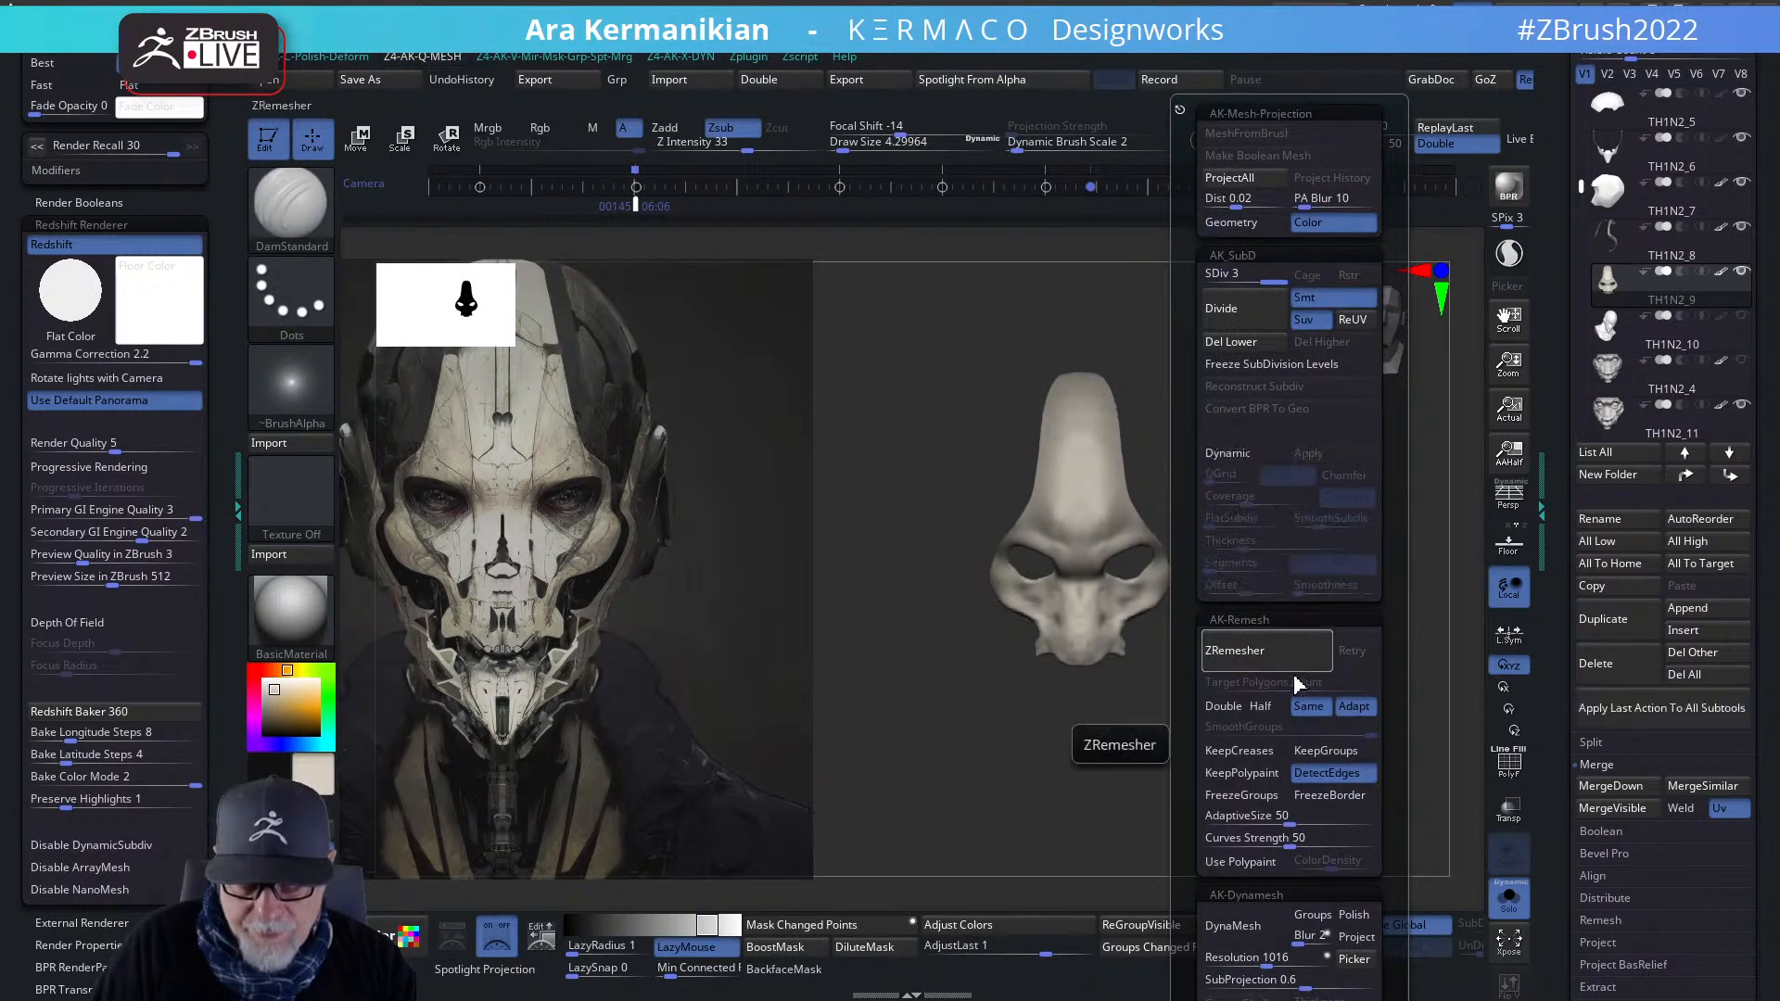
left_click(1237, 449)
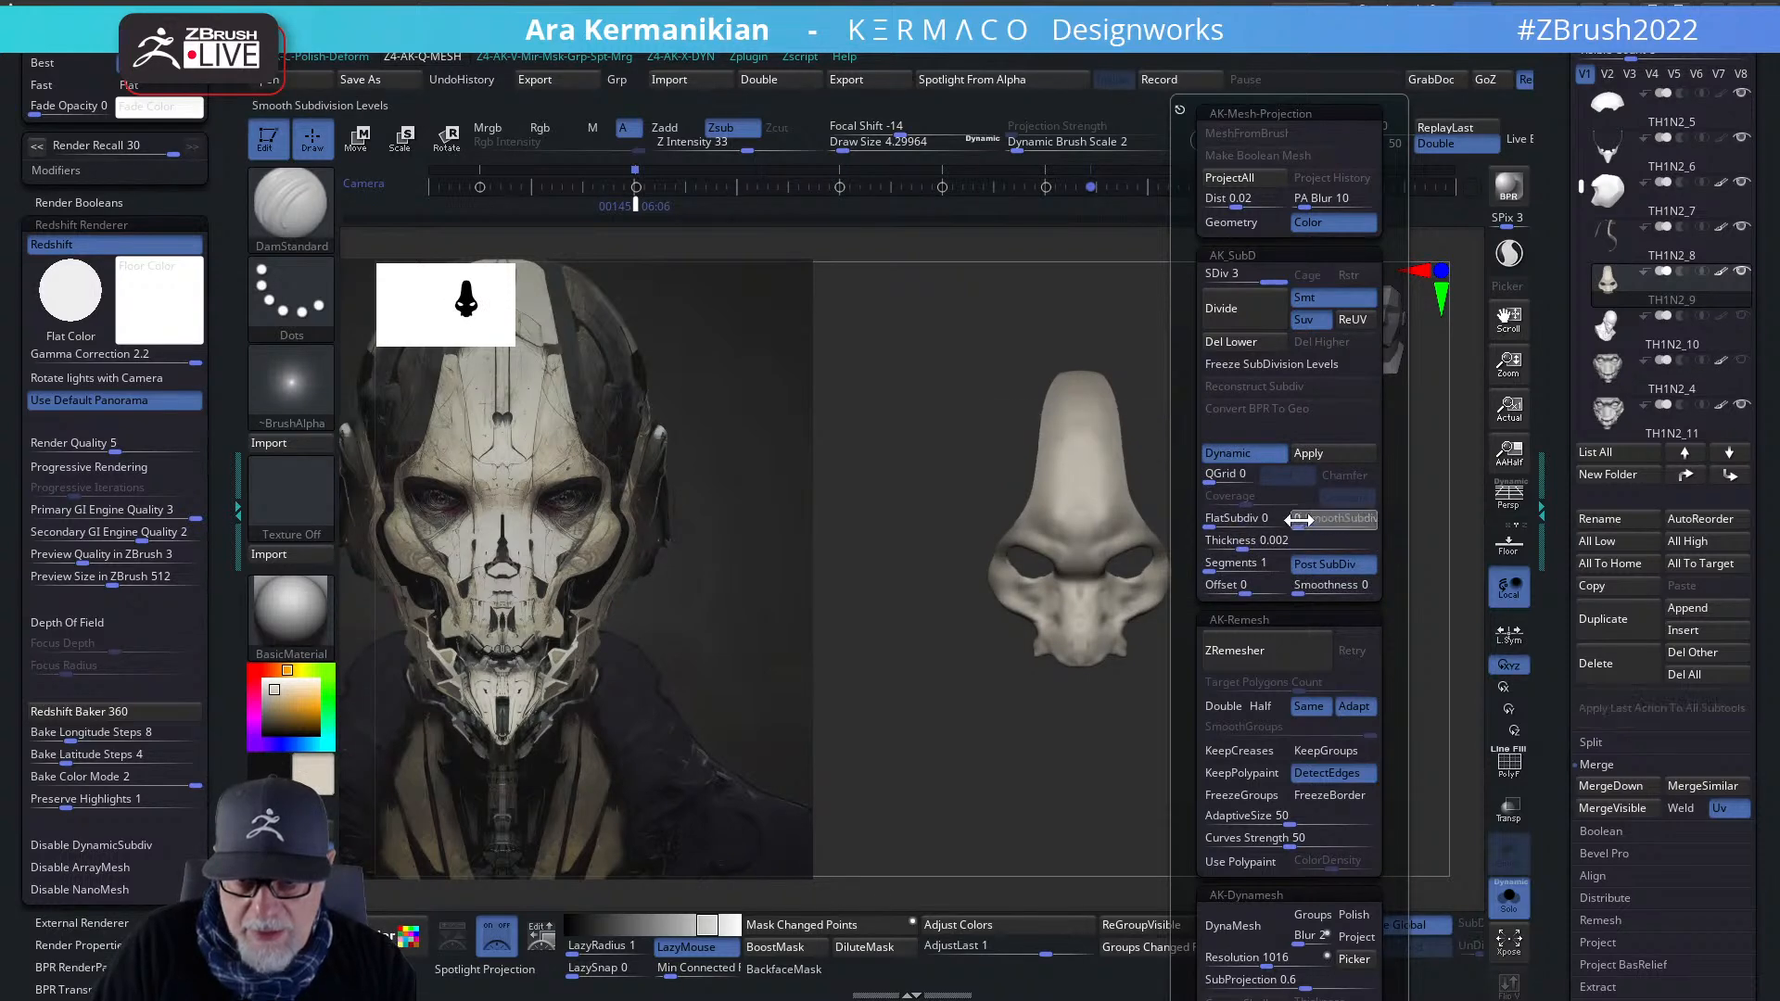
left_click_drag(1275, 705, 1156, 596)
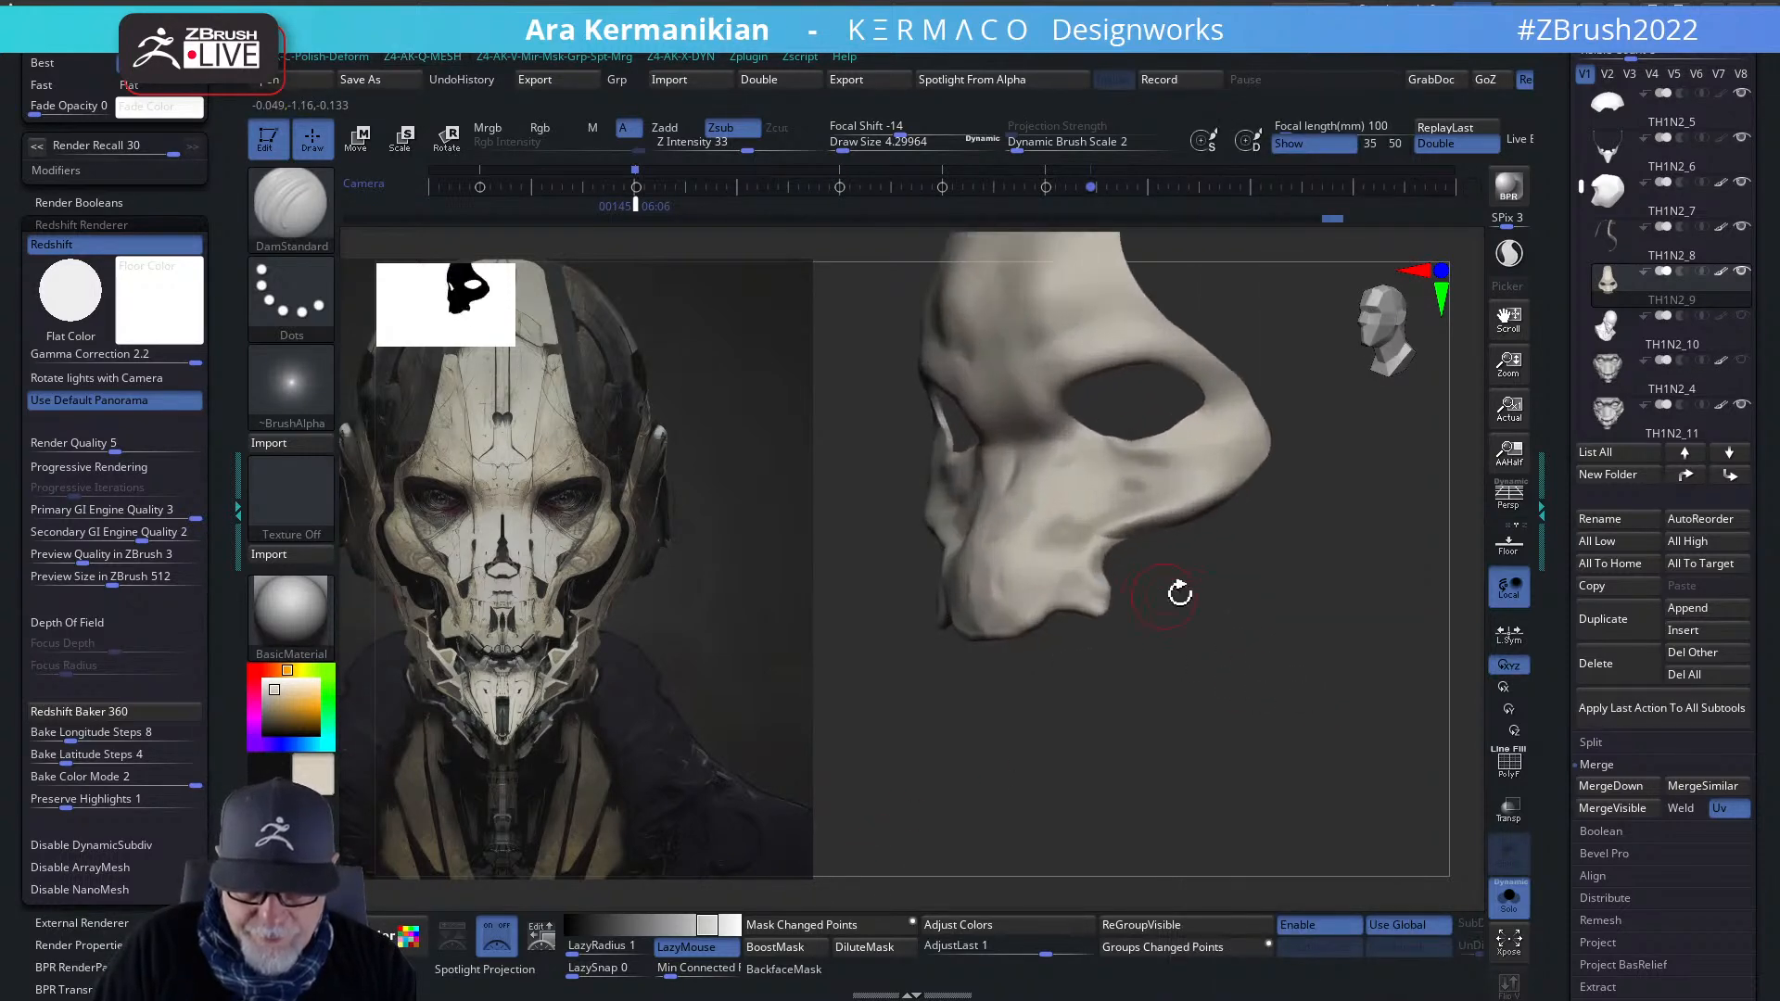
- Turn off Solo to show the whole head and smooth the face mask's lower cheek beside the nose
left_click(1509, 897)
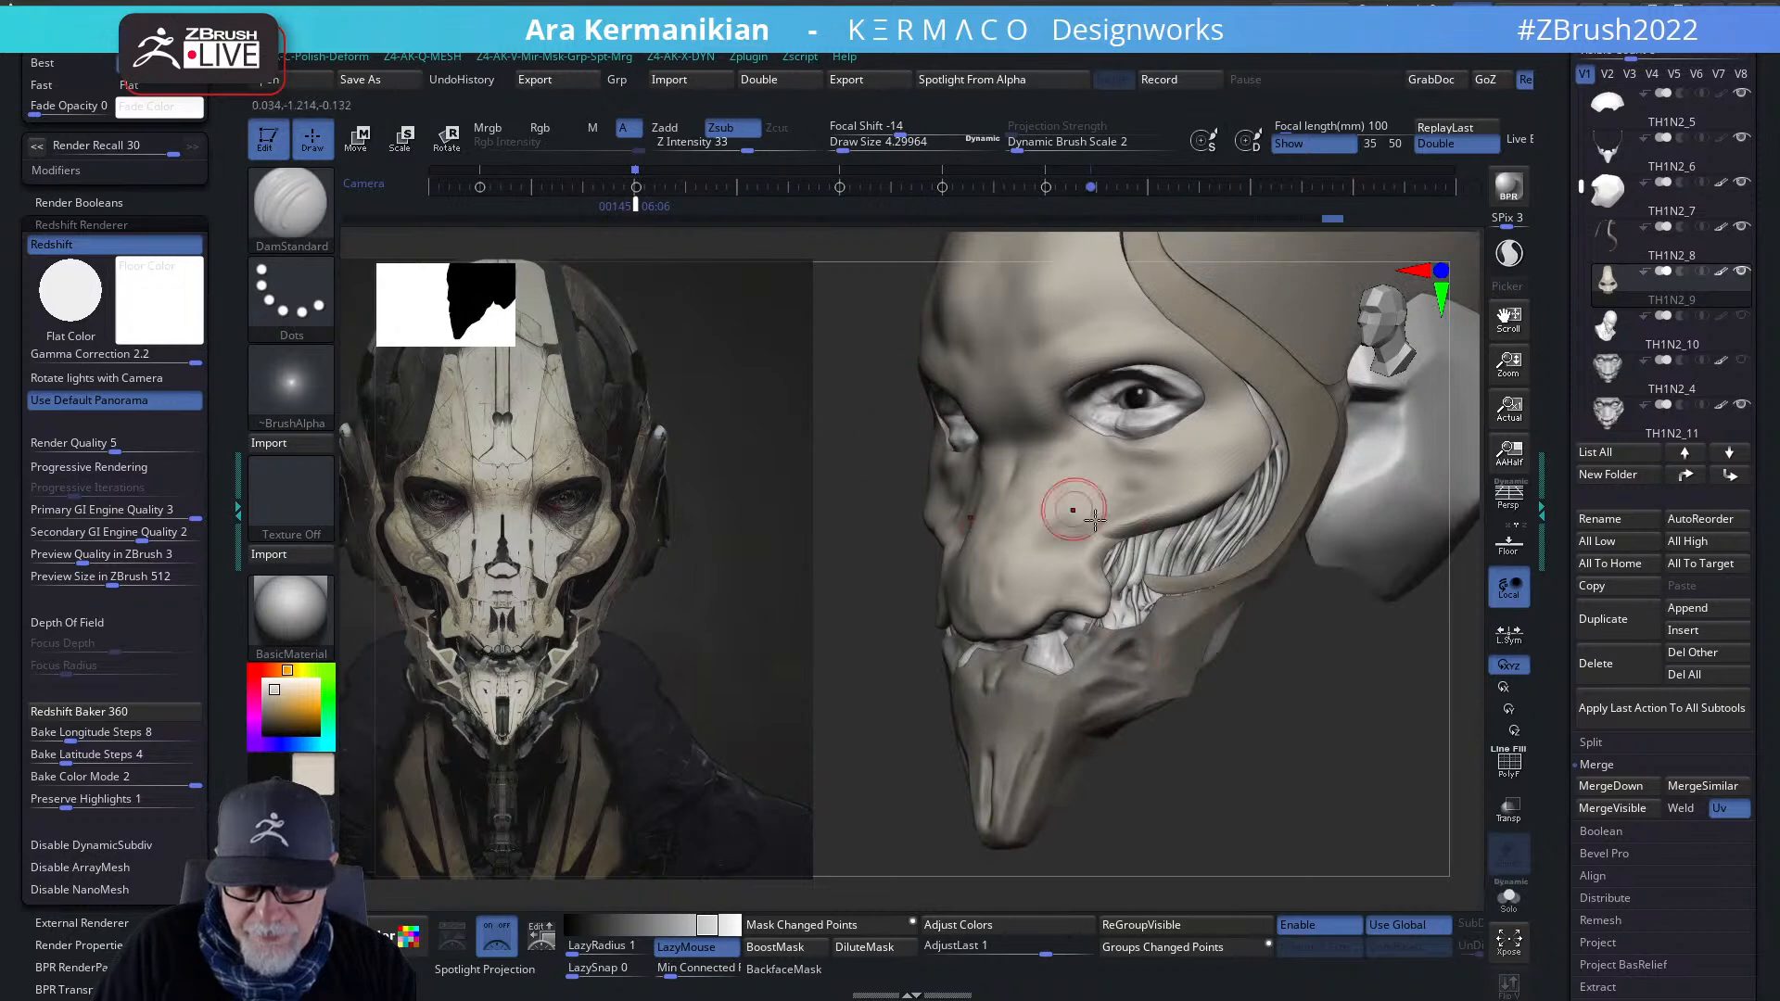
key("shift")
key("ctrl")
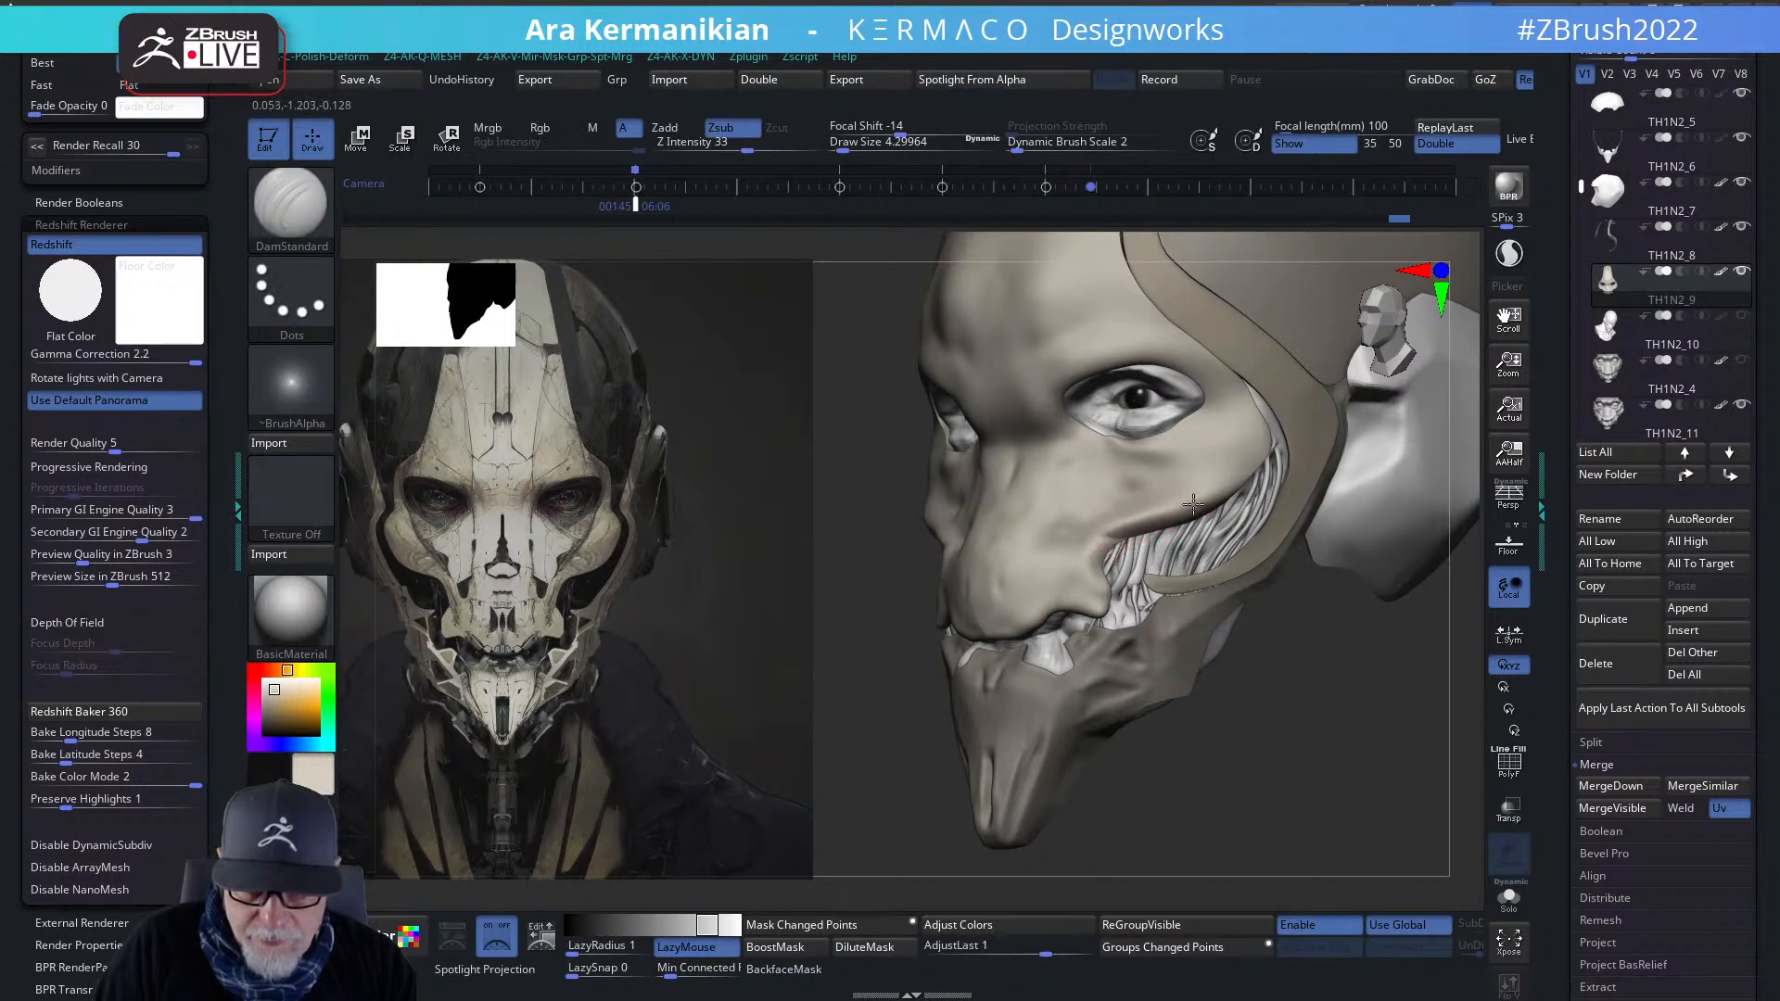
mouse_move(1078, 626)
left_mouse_down()
mouse_move(1112, 524)
mouse_move(1086, 566)
left_mouse_up()
key("ctrl+q")
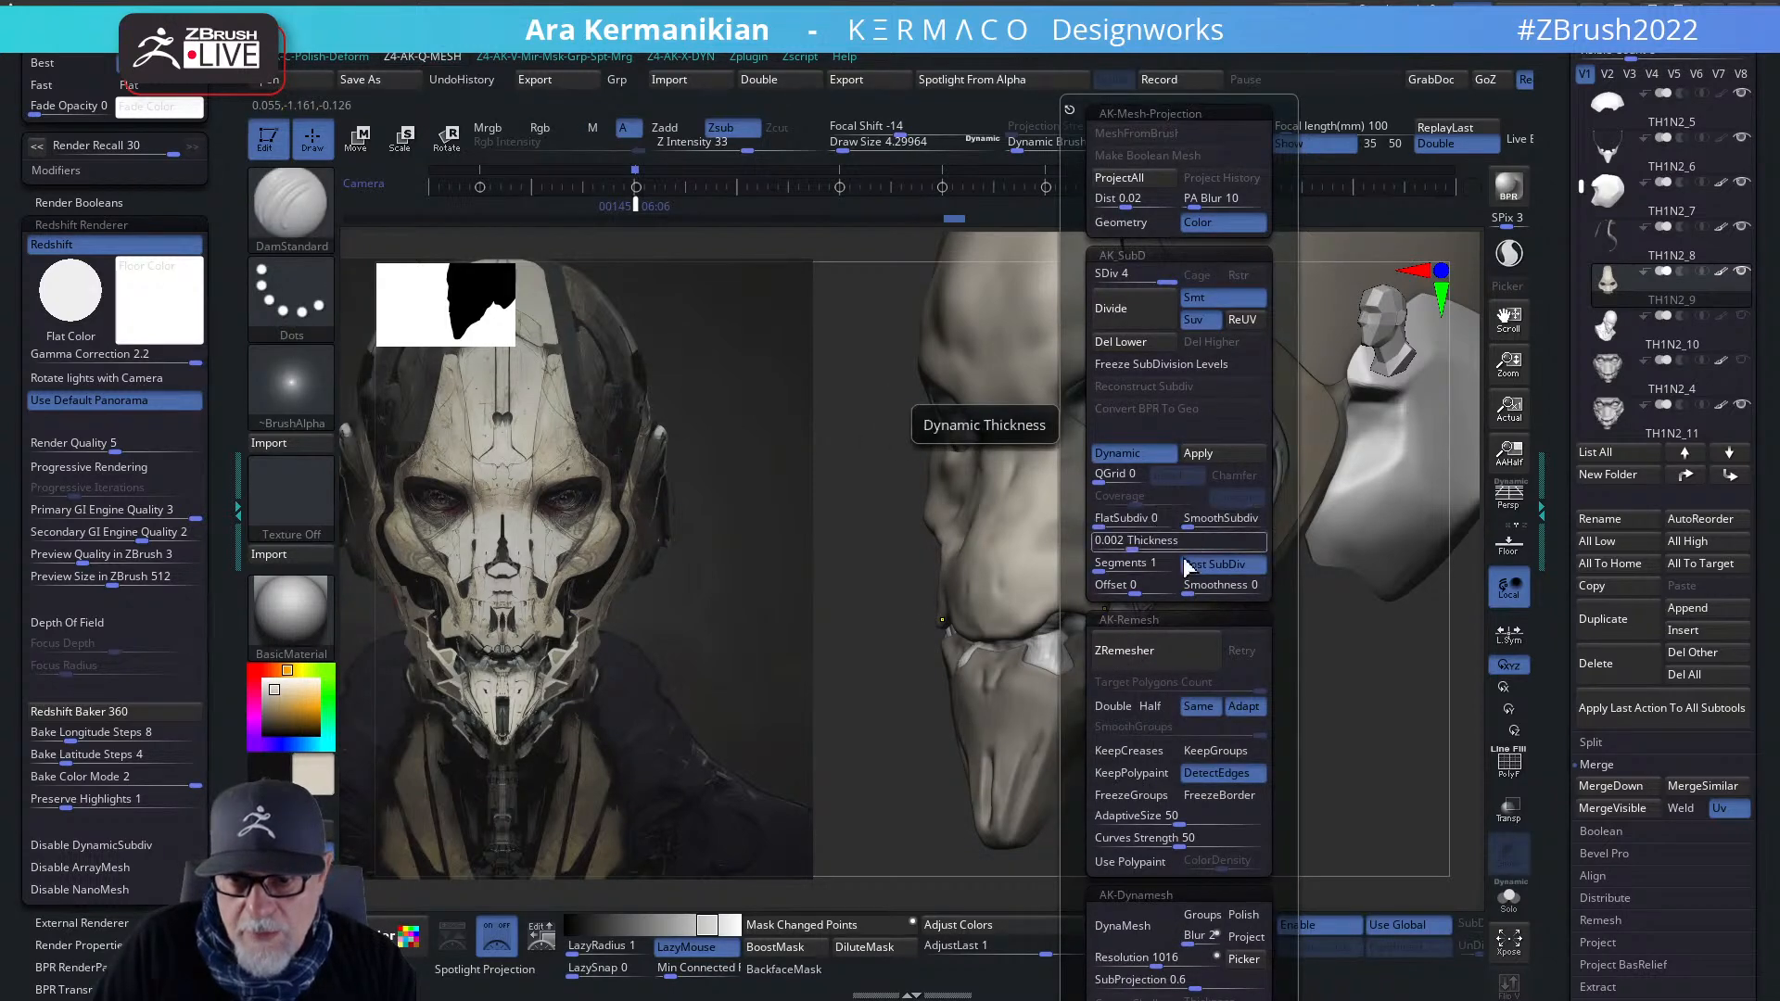
left_click_drag(1112, 548, 1096, 537, "shift")
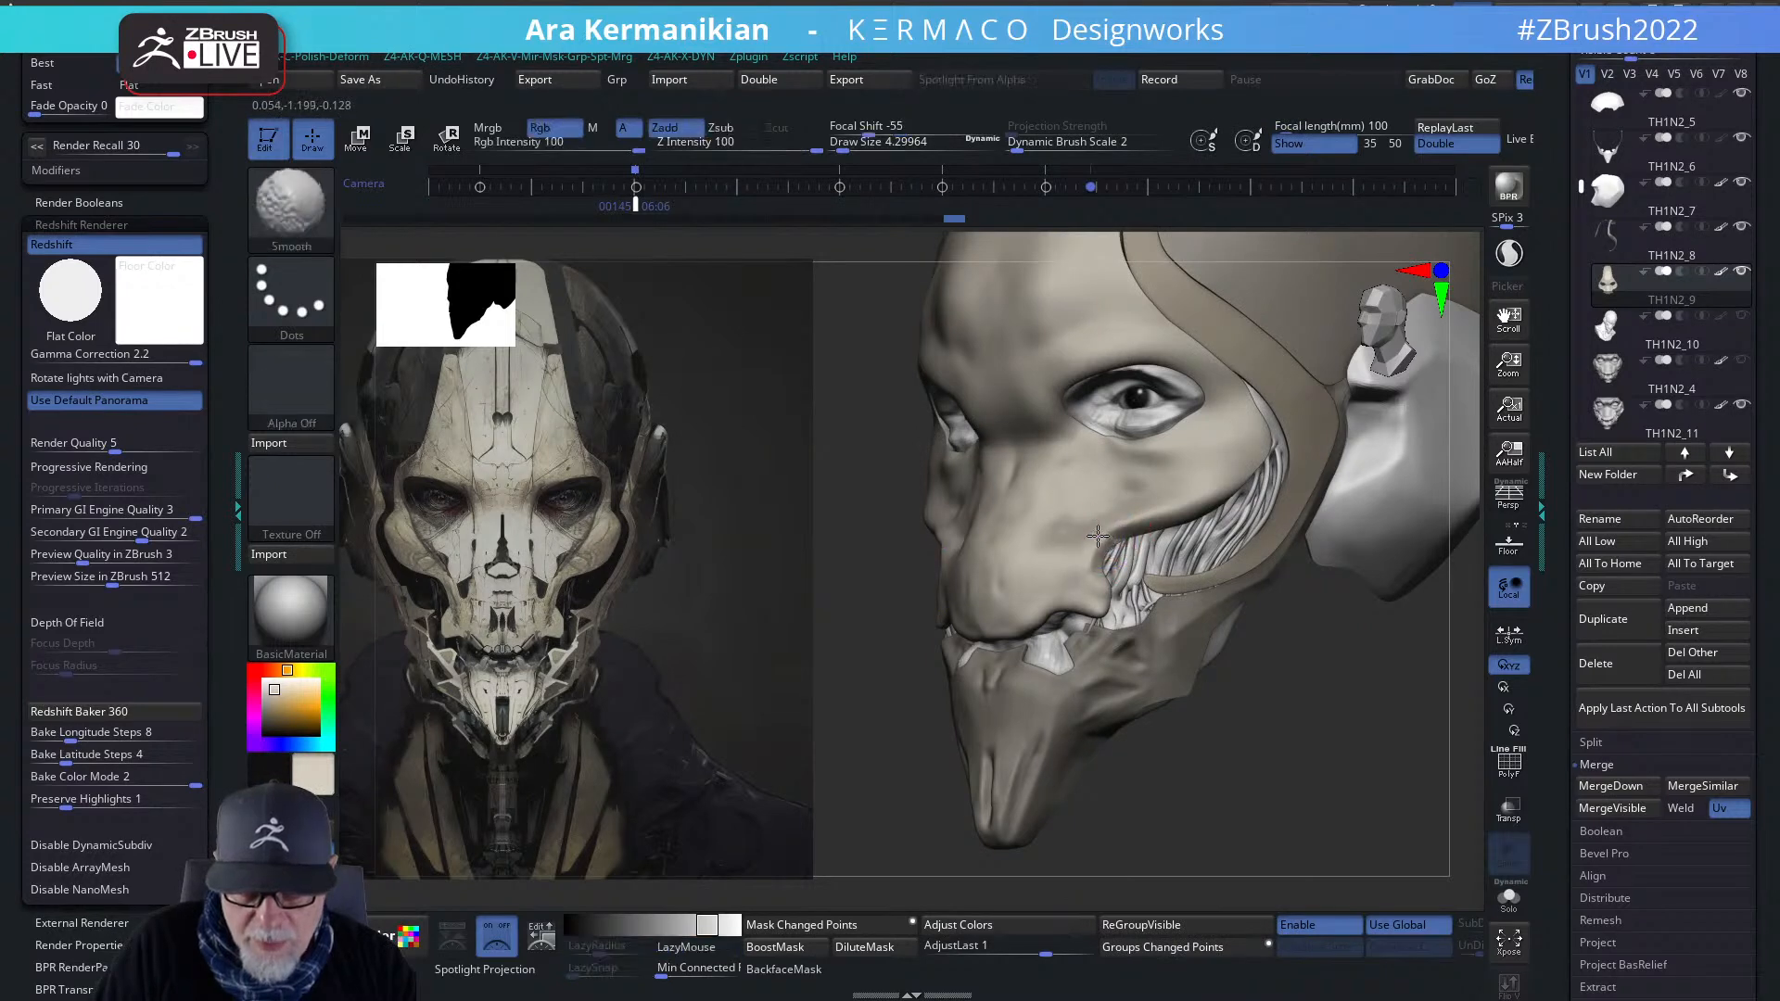
- Polish the face mask's lower cheek edge along the exposed muscle fibres with hPolish
right_click(1081, 581)
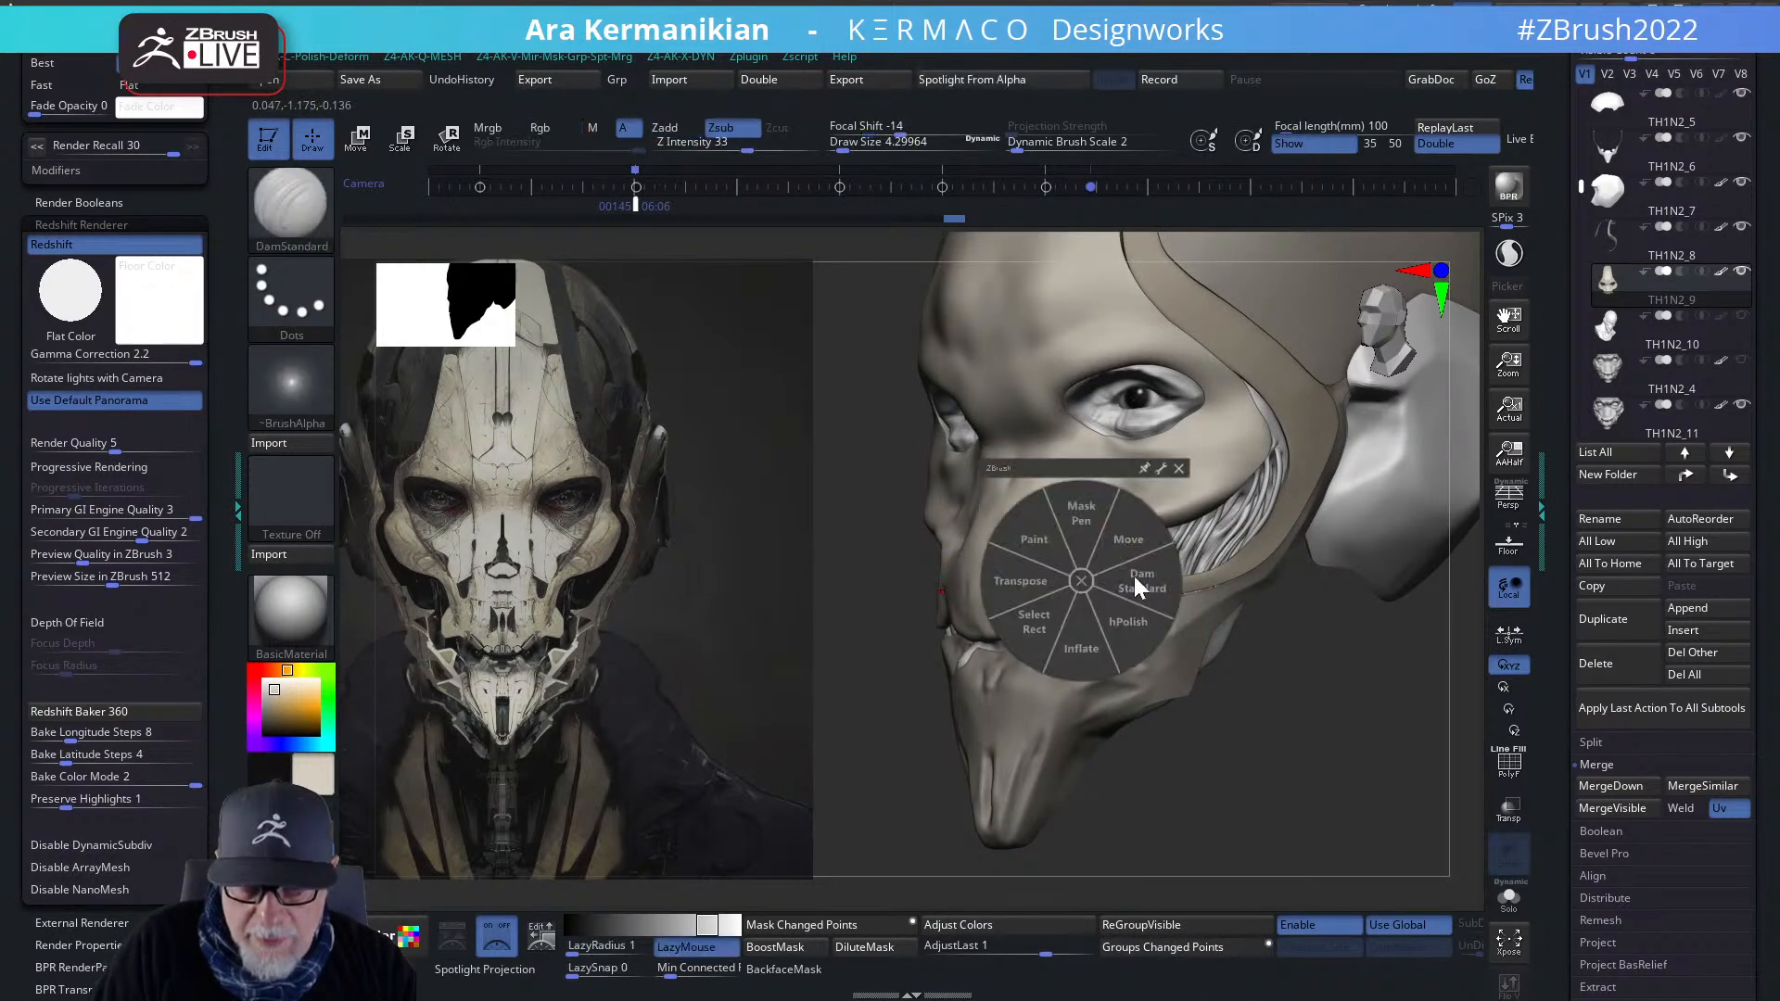
left_click(1133, 619)
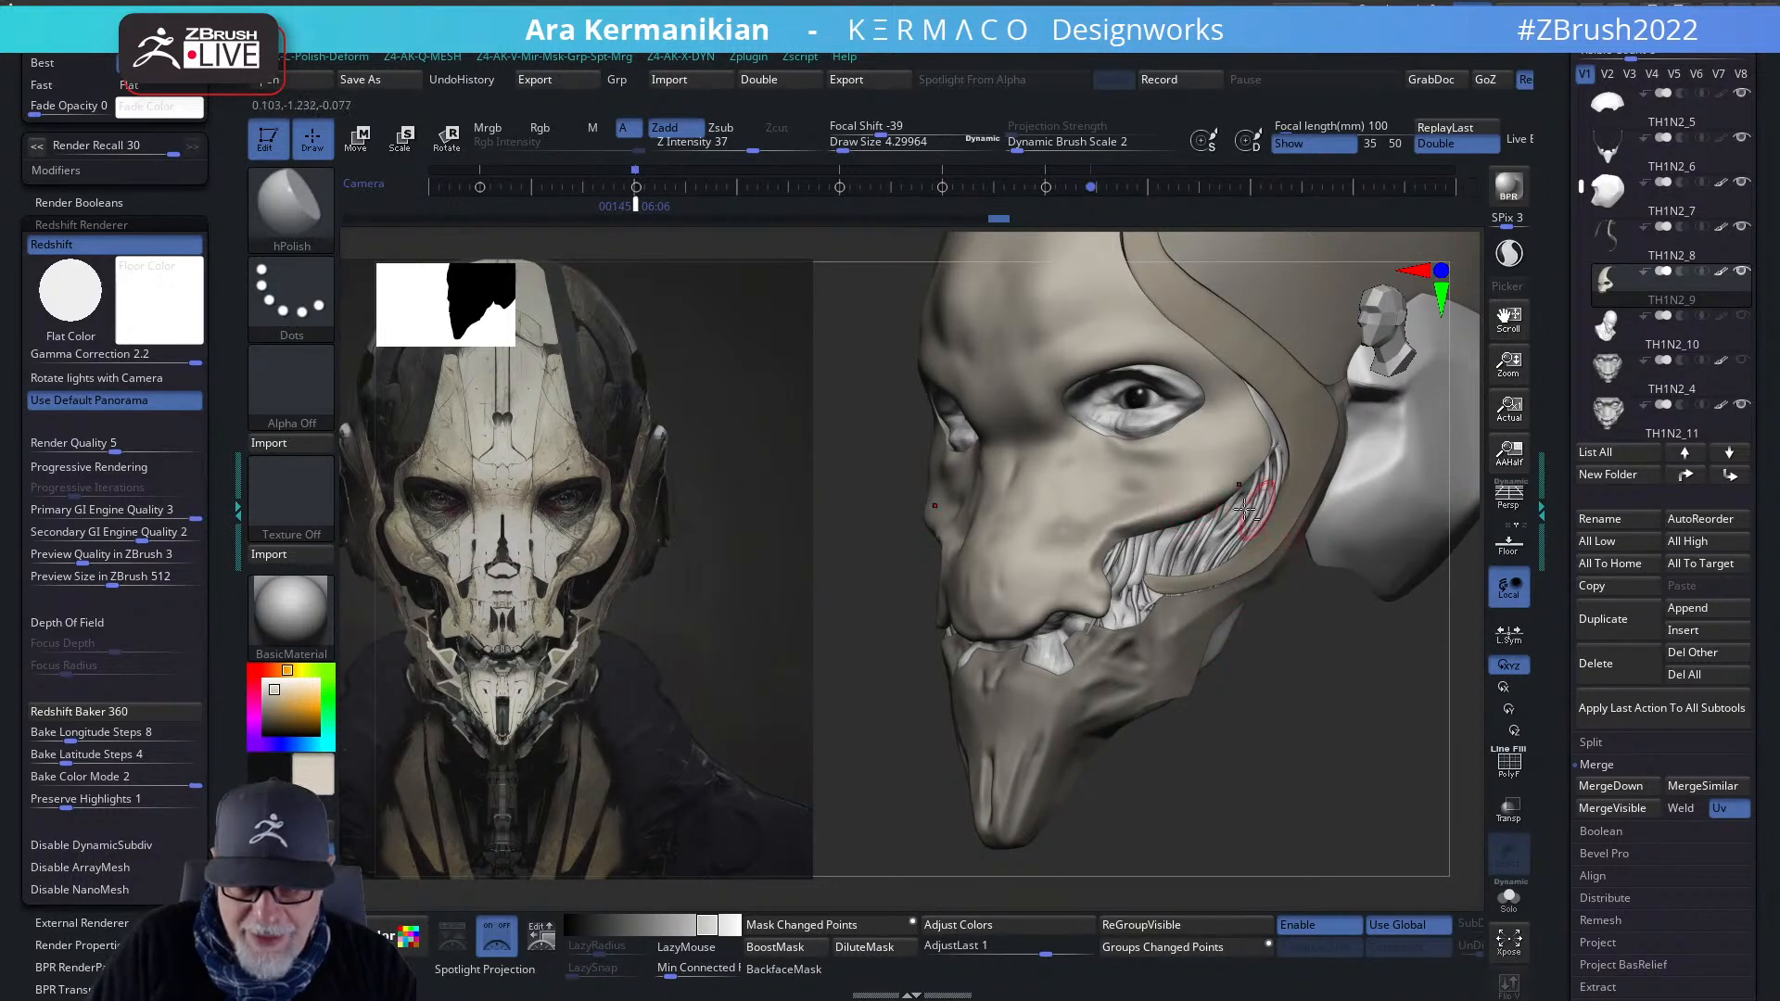
left_click_drag(1140, 516, 1190, 513)
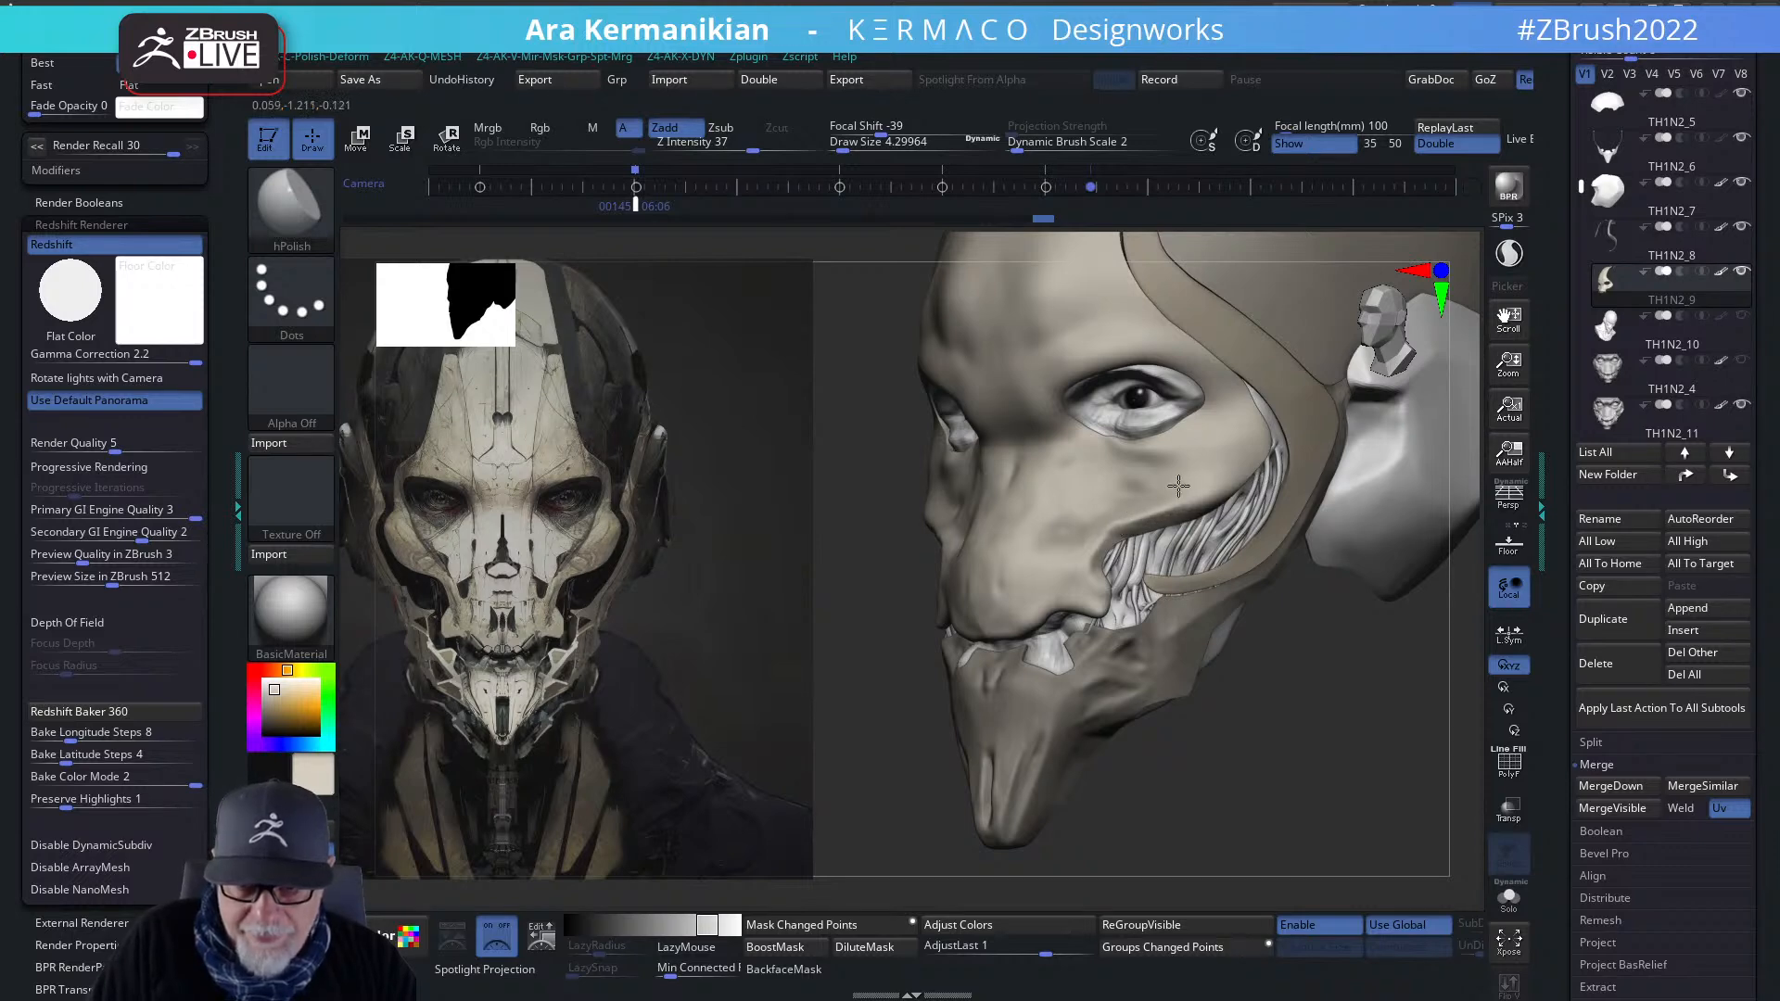
left_click_drag(1149, 517, 1194, 502)
mouse_move(1284, 740)
left_mouse_down("alt")
mouse_move(1255, 758)
mouse_move(1294, 759)
mouse_move(1263, 615)
mouse_move(1431, 732)
mouse_move(1317, 604)
left_mouse_up("alt")
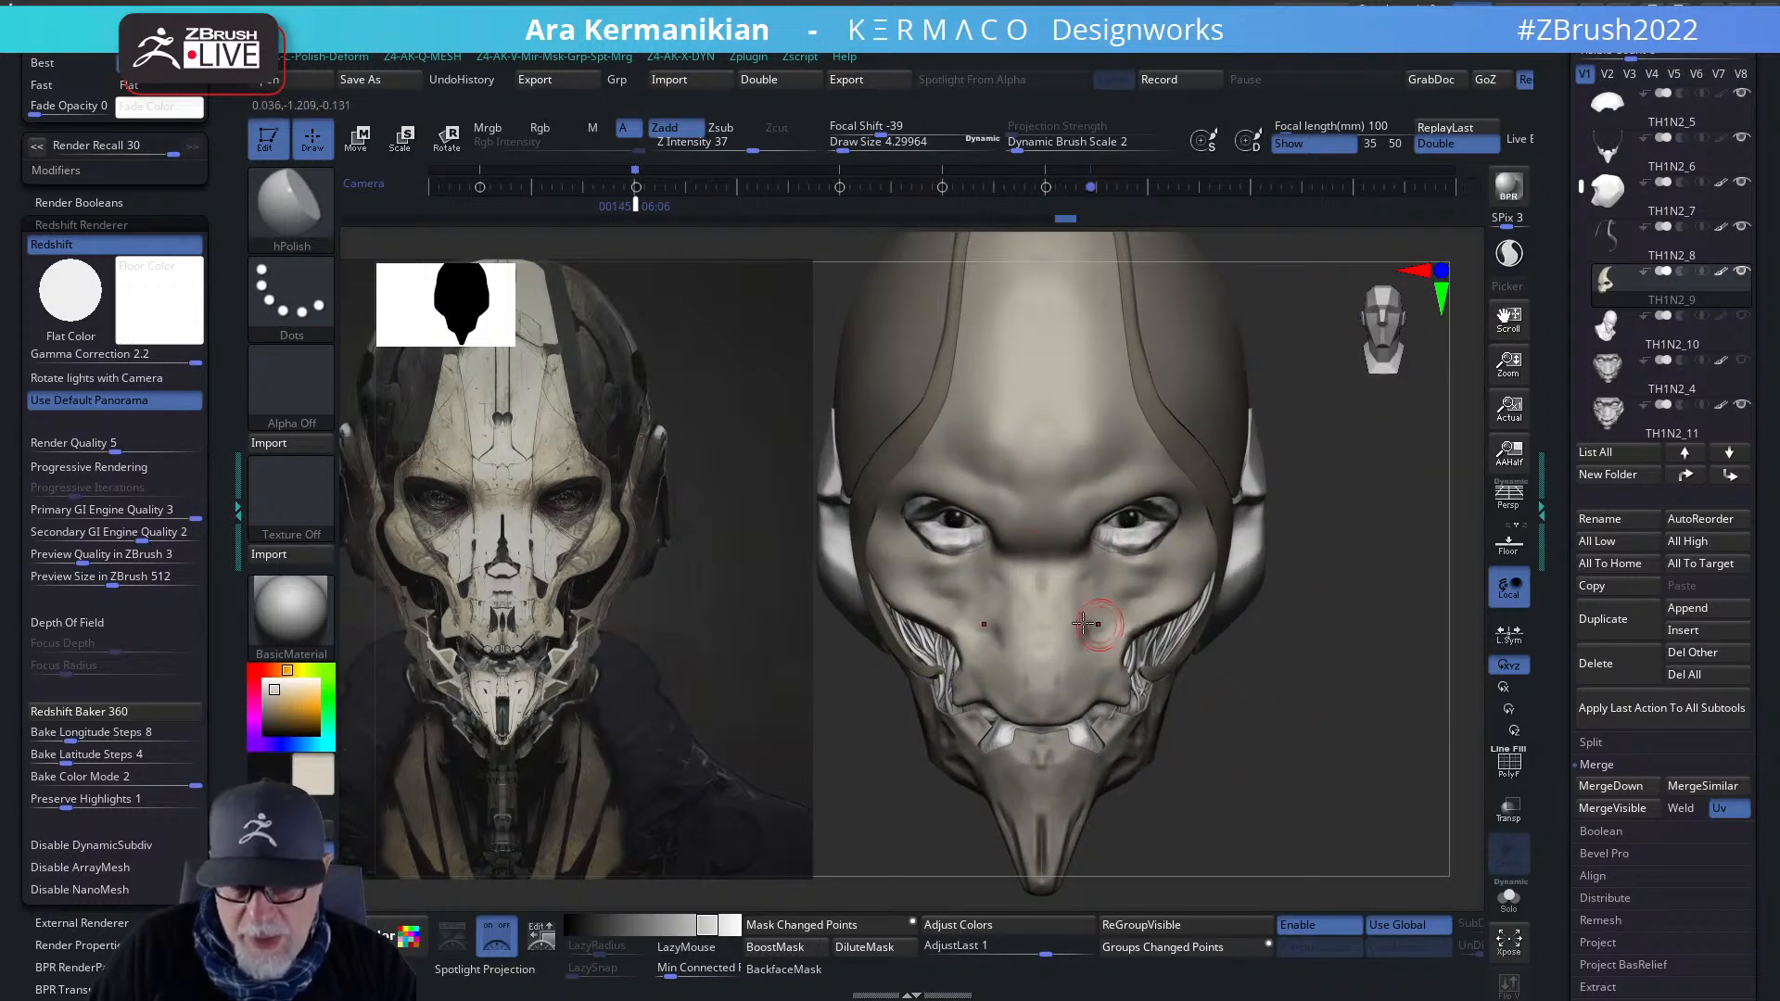
left_click_drag(1359, 672, 1164, 640)
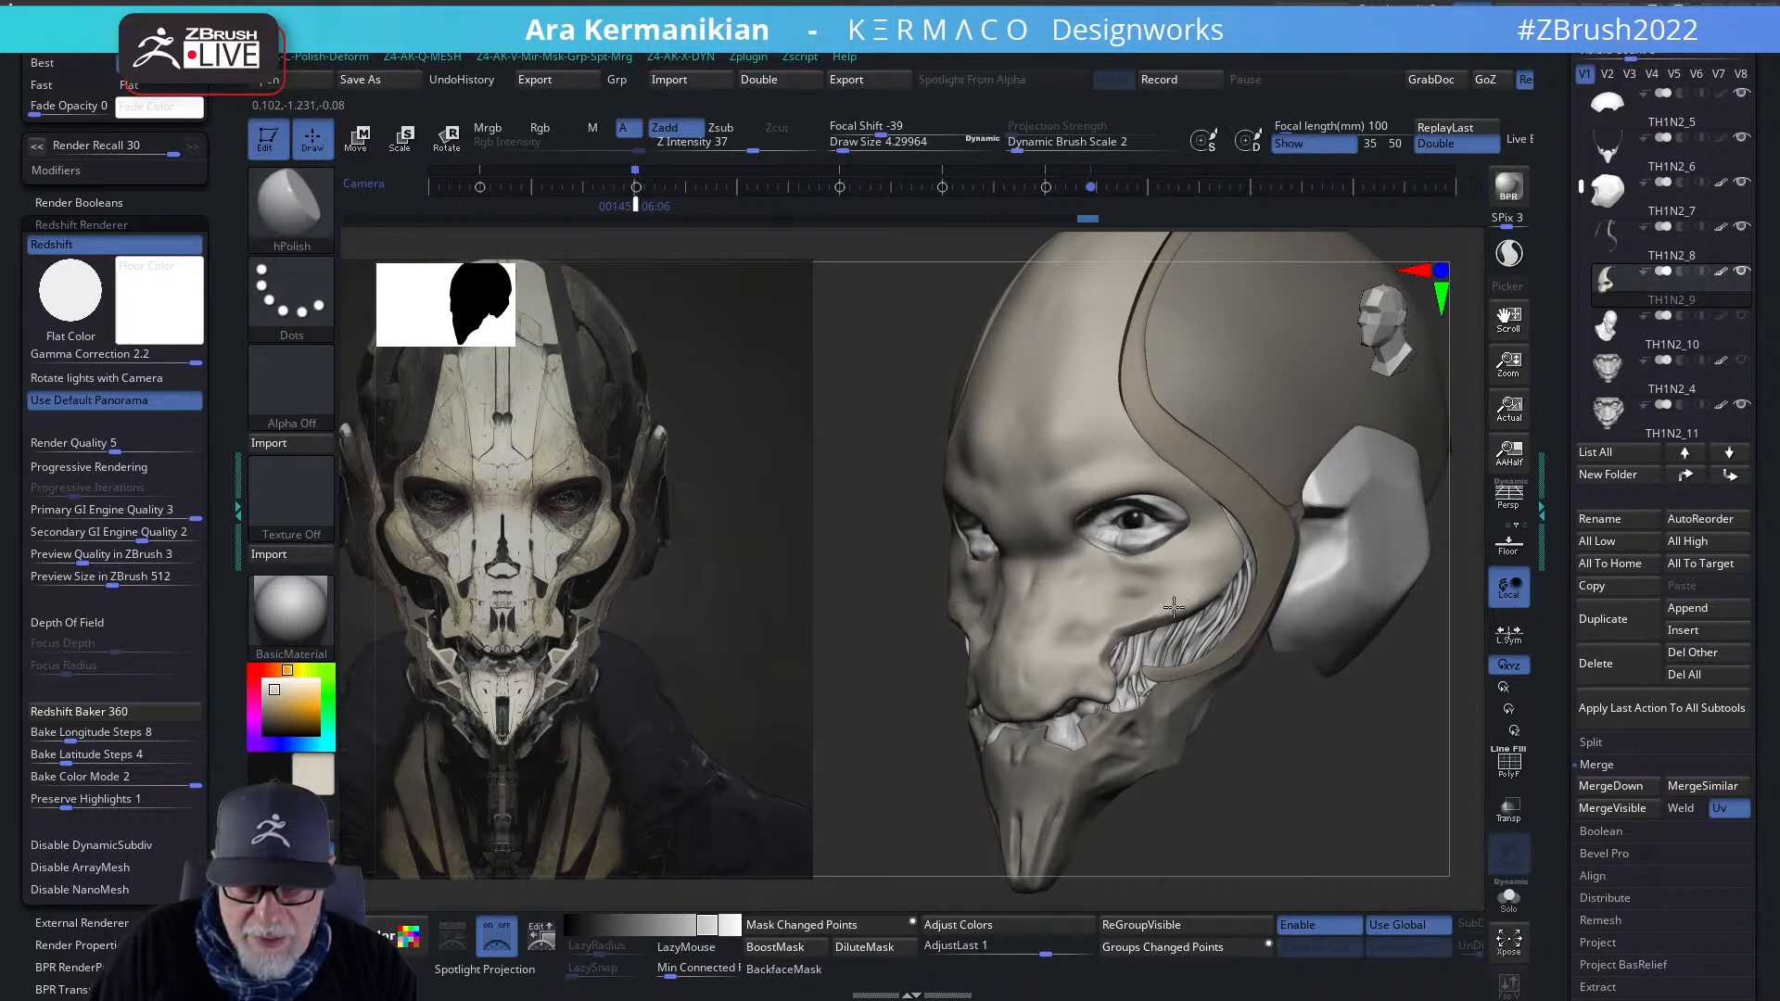
left_click_drag(1335, 793, 1187, 630)
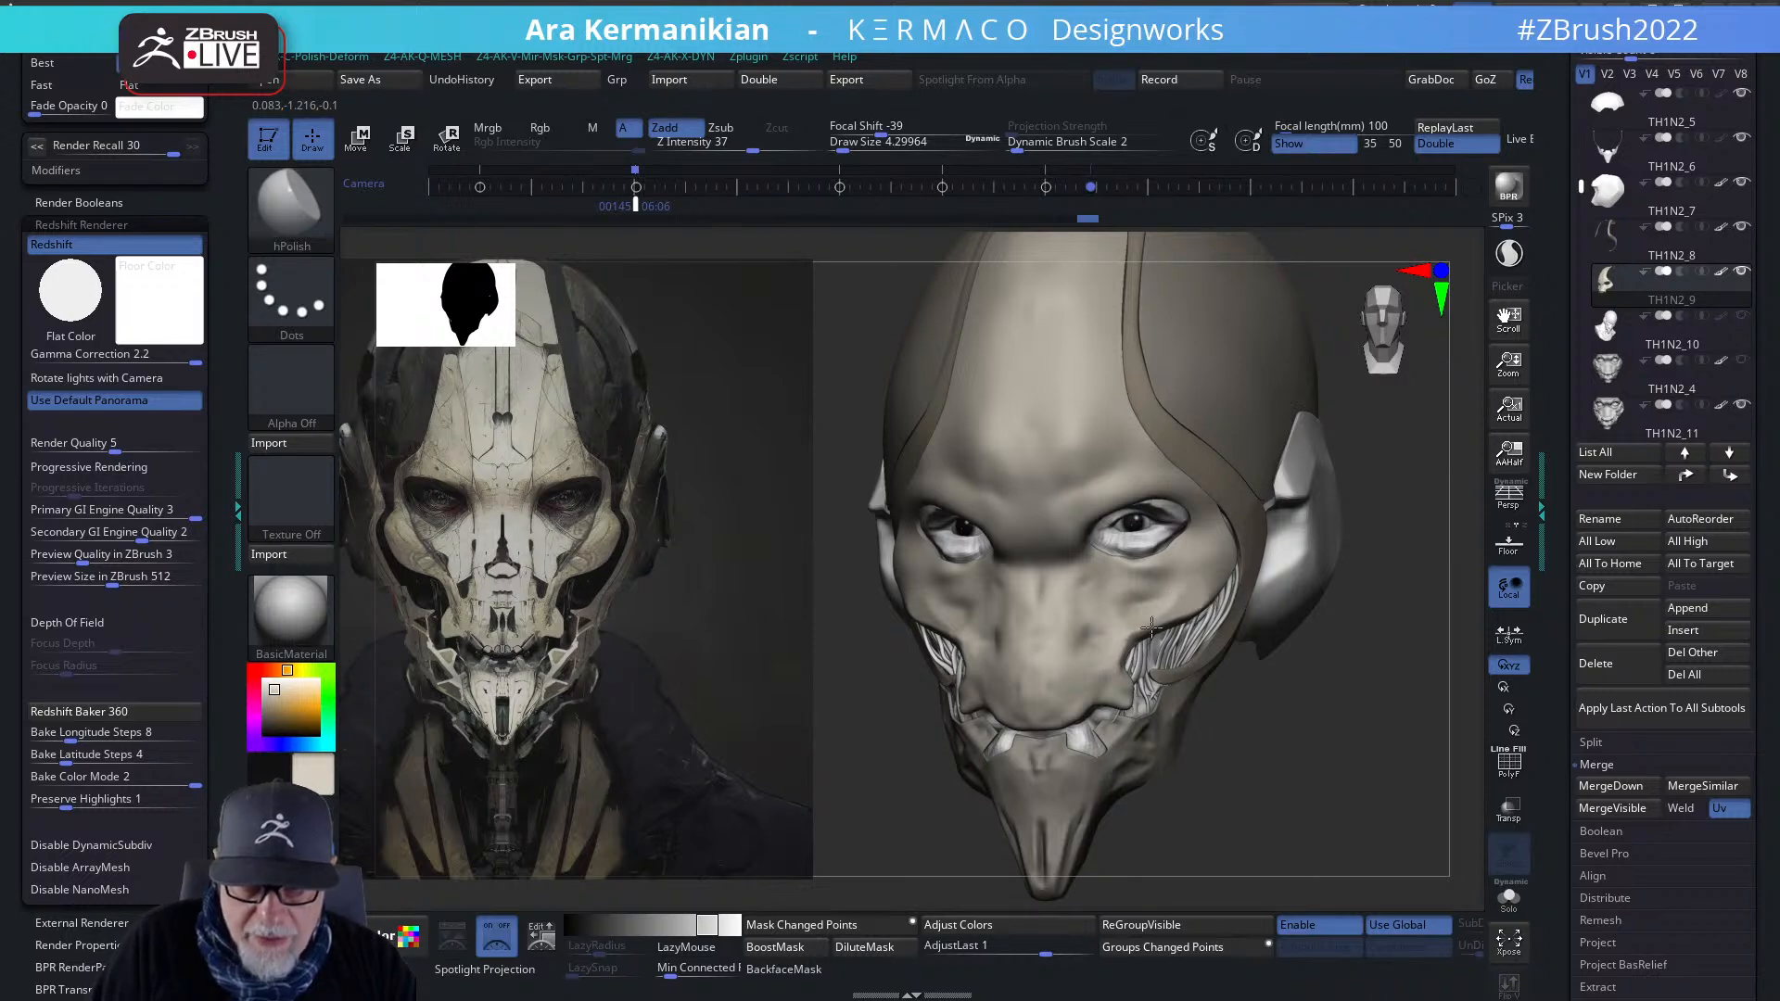
left_click_drag(1199, 731, 1351, 786)
- Carve a crease into the face mask just above the mouth with DamStandard and check its Dynamic subdivision settings
right_click(1053, 677)
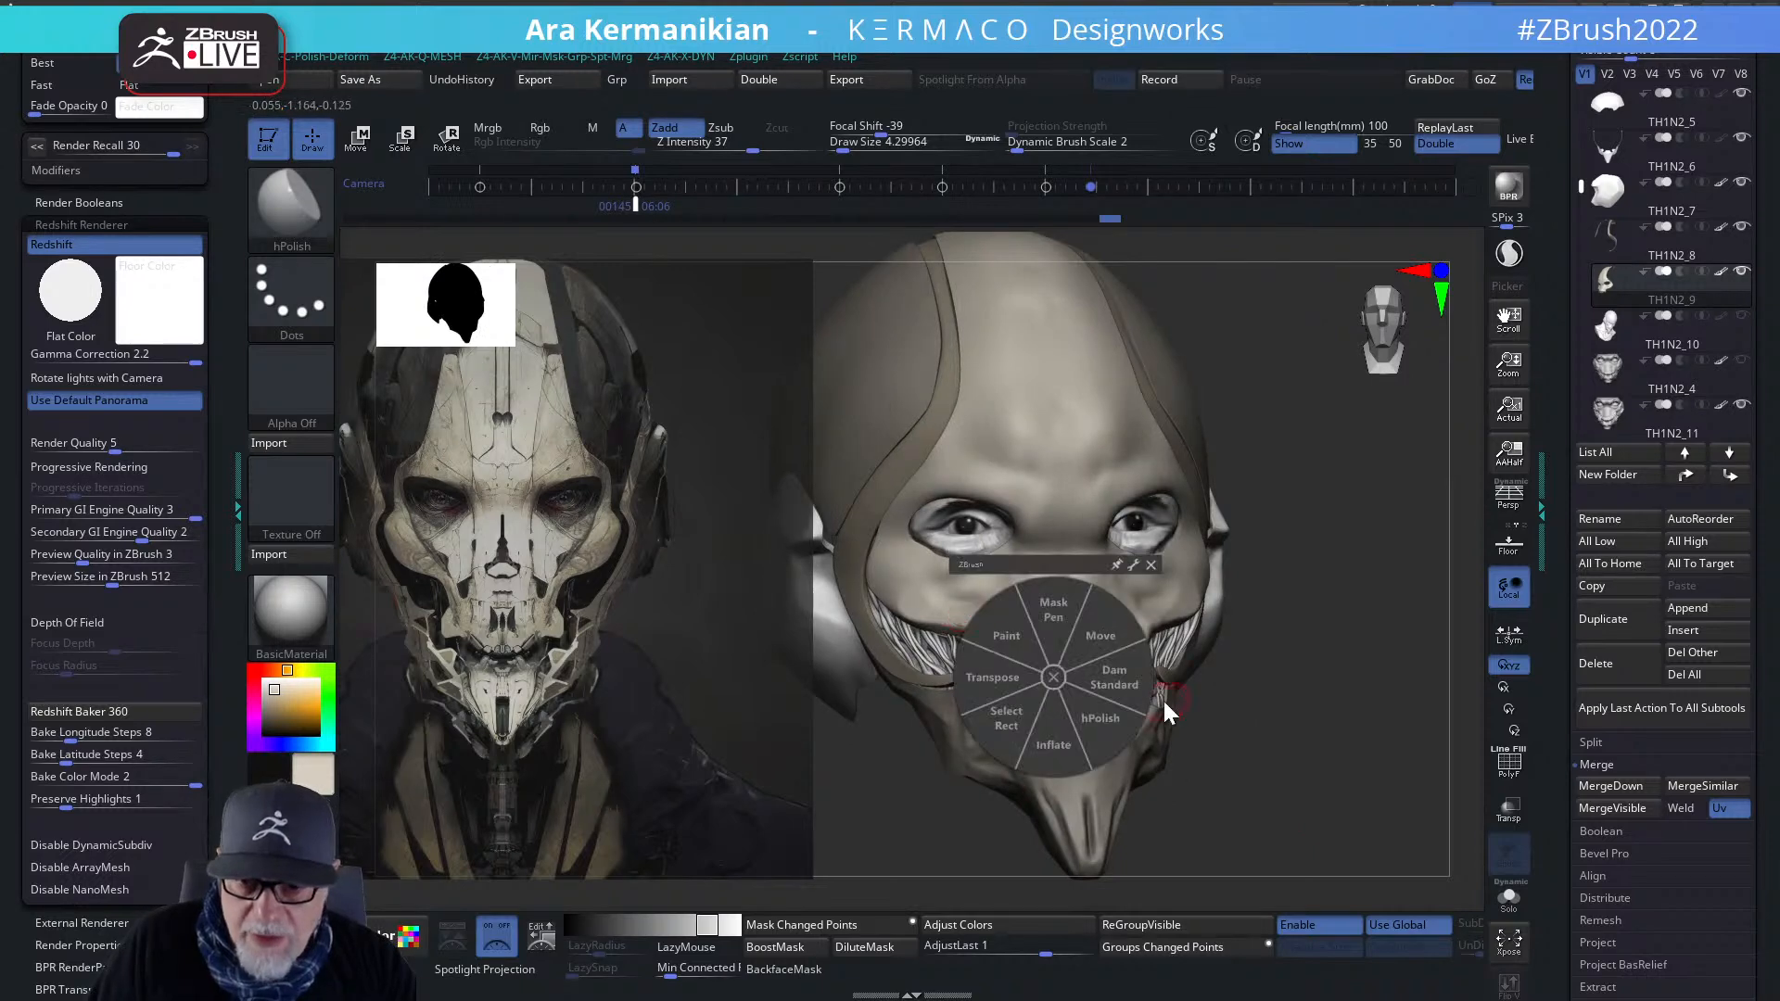
left_click(1111, 681)
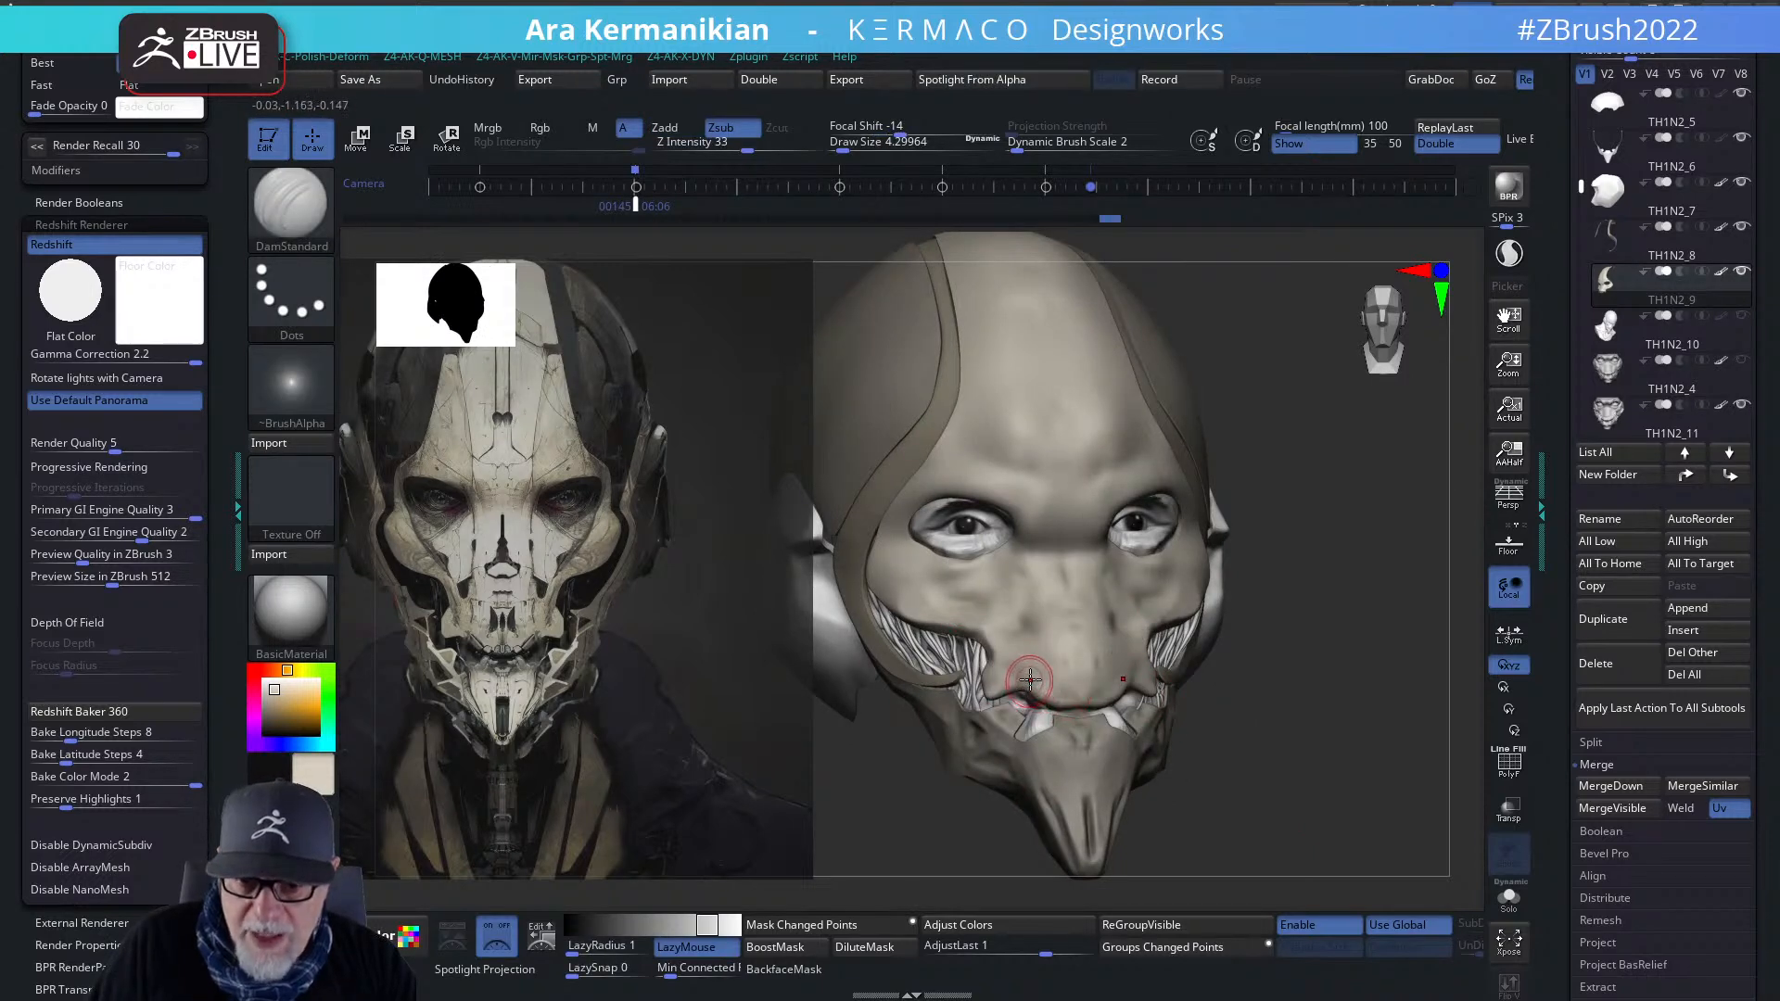
mouse_move(1059, 693)
left_mouse_down()
mouse_move(1081, 704)
mouse_move(1066, 703)
left_mouse_up()
left_click_drag(1381, 755, 1365, 727, "alt")
key("ctrl+q")
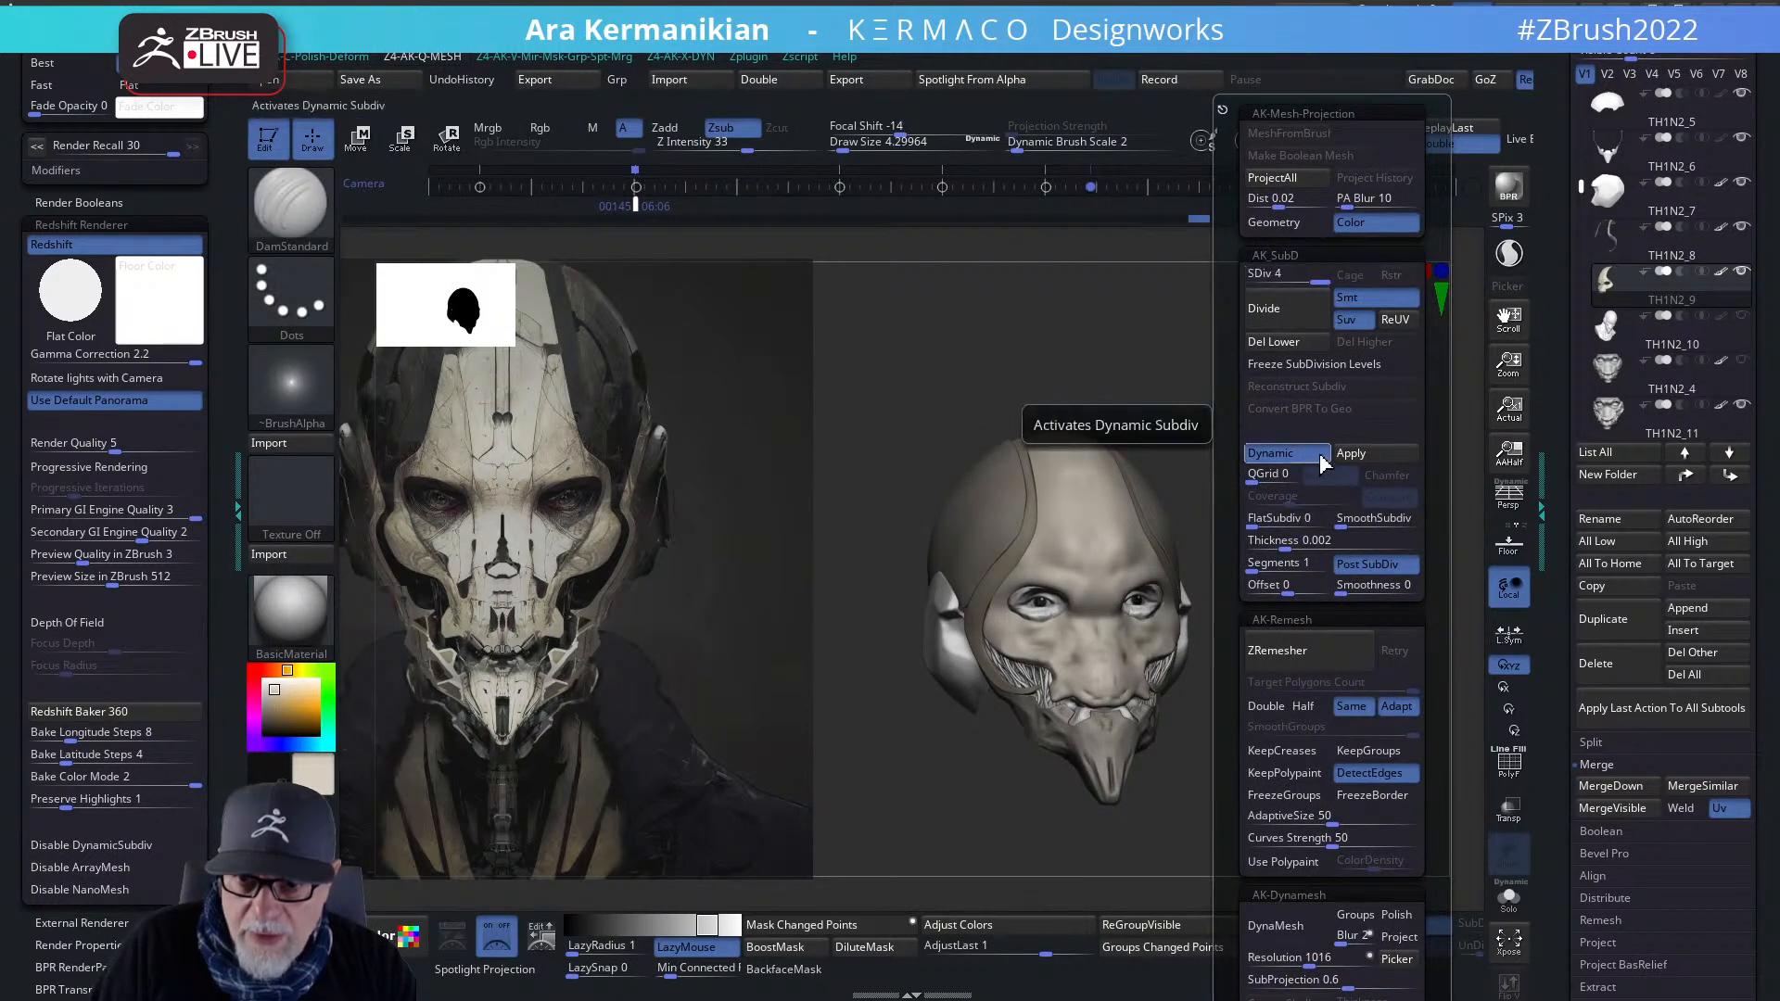
mouse_move(1323, 792)
left_mouse_down()
mouse_move(1336, 771)
mouse_move(1306, 742)
mouse_move(1138, 721)
mouse_move(1188, 720)
mouse_move(1290, 788)
left_mouse_up()
mouse_move(1024, 601)
left_mouse_down()
mouse_move(996, 598)
mouse_move(1029, 620)
mouse_move(1118, 603)
mouse_move(1095, 624)
mouse_move(1129, 604)
mouse_move(1033, 639)
left_mouse_up()
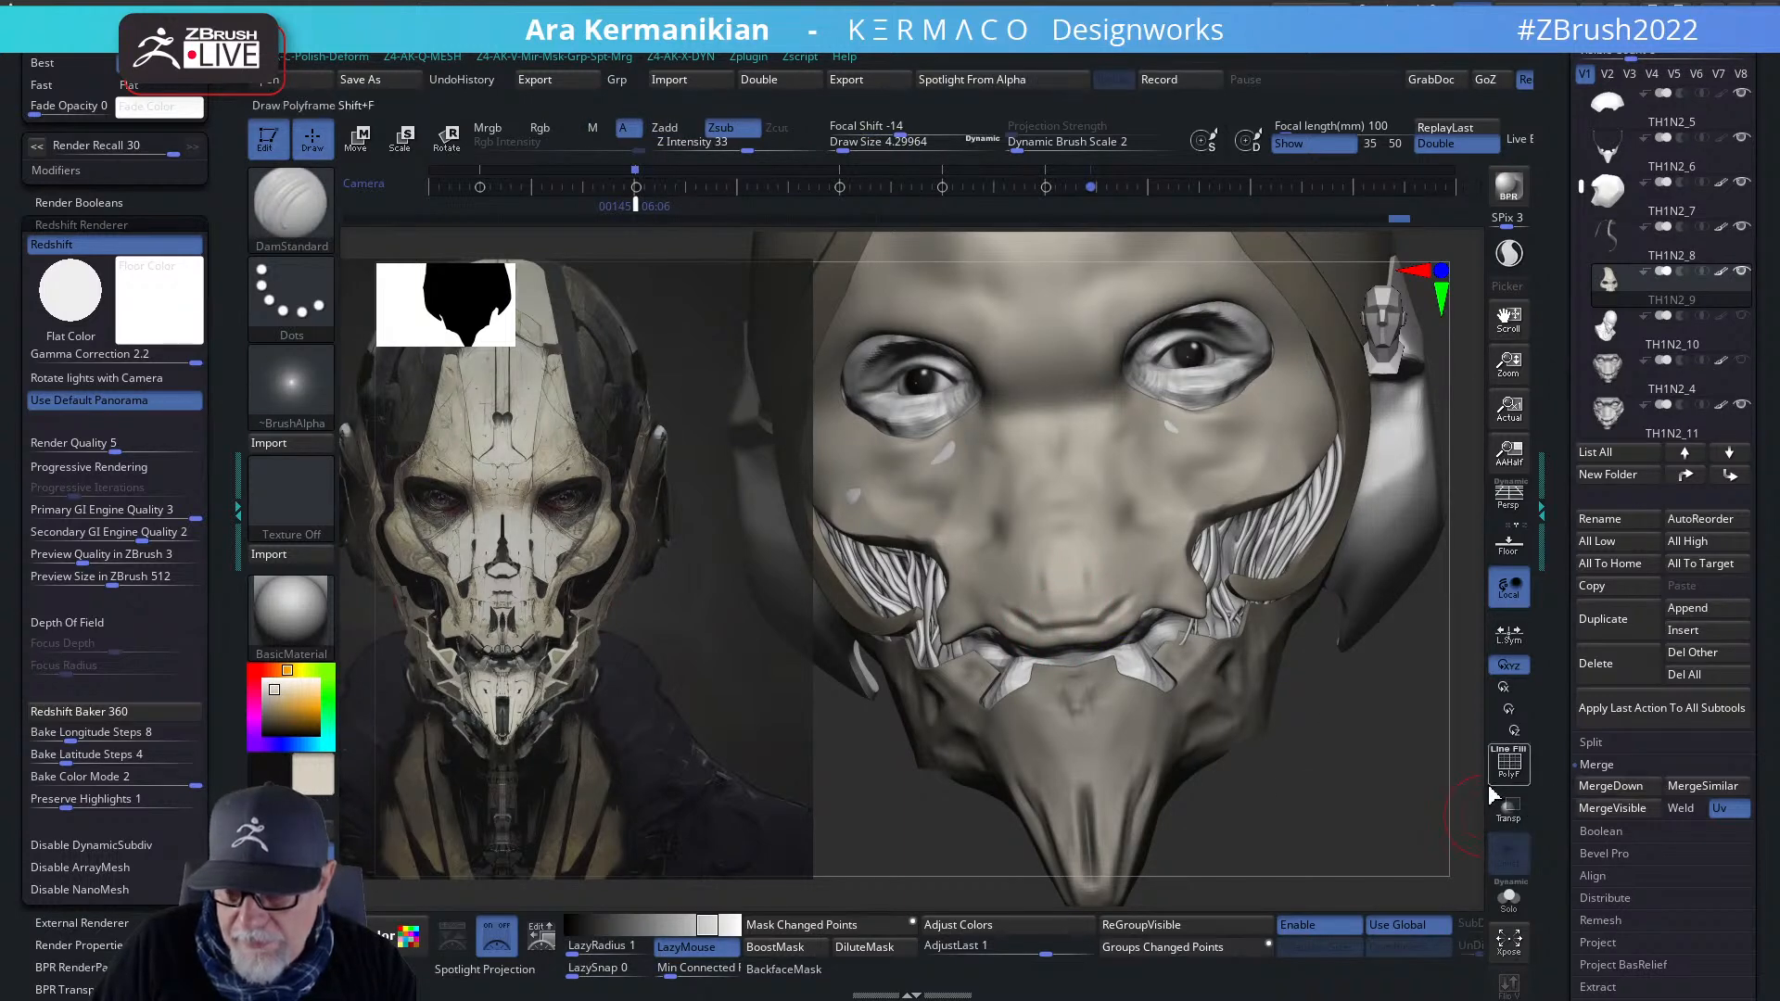
- Inspect the face mask's topology with PolyFrame displayed, and hide the wireframe again
left_click(1508, 762)
left_click_drag(1355, 764, 1395, 756)
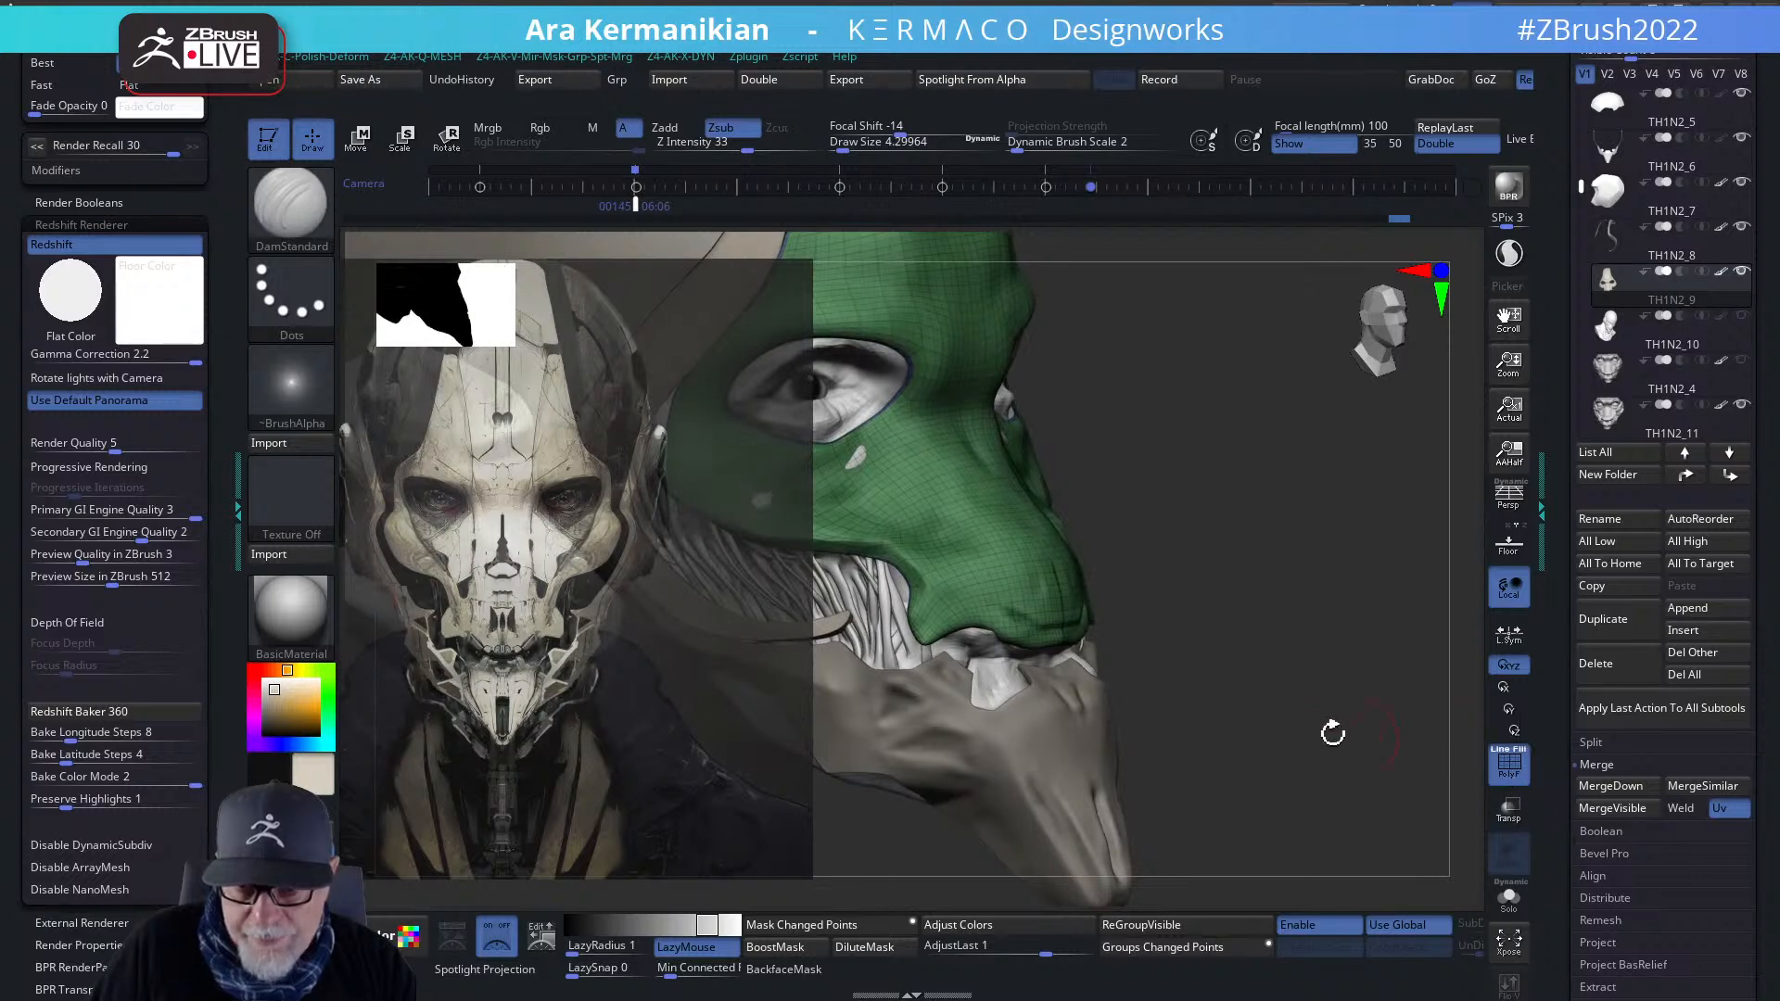
left_click(1521, 765)
left_click_drag(1344, 702, 1251, 695)
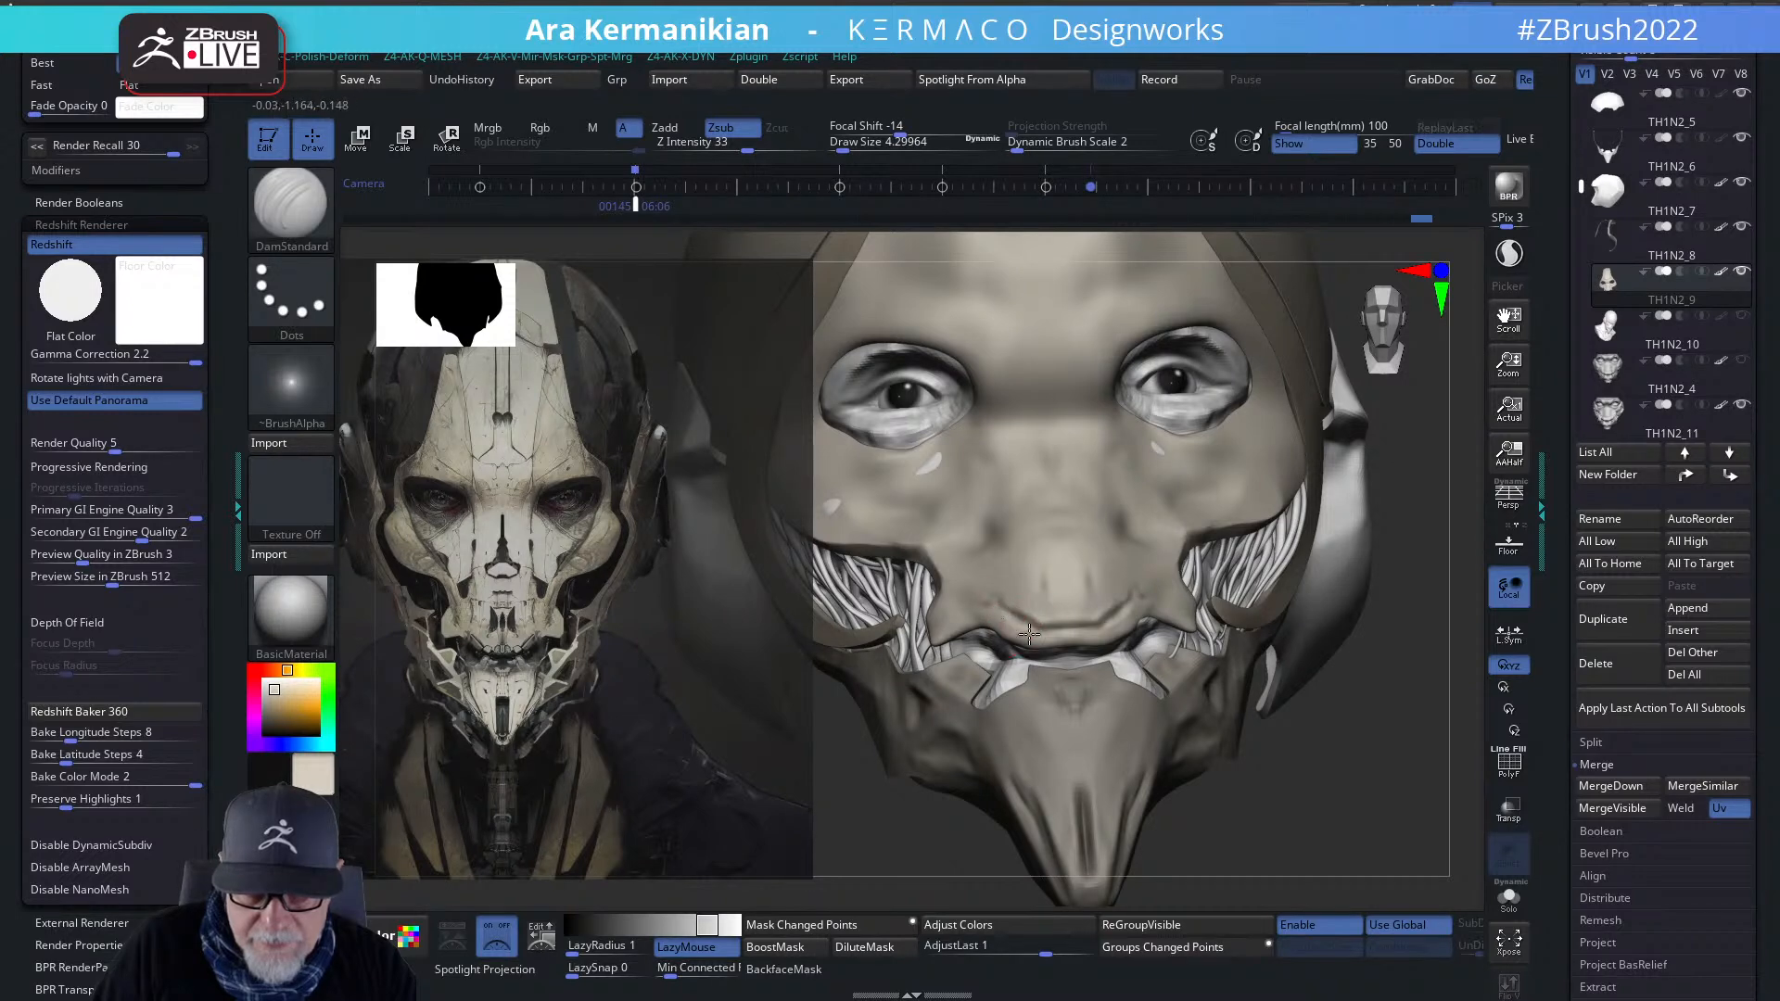
- Deepen the curved crease across the mask's upper lip with DamStandard, smoothing and recarving its ends
mouse_move(1312, 778)
left_mouse_down()
mouse_move(1298, 735)
mouse_move(1271, 727)
mouse_move(1276, 806)
left_mouse_up()
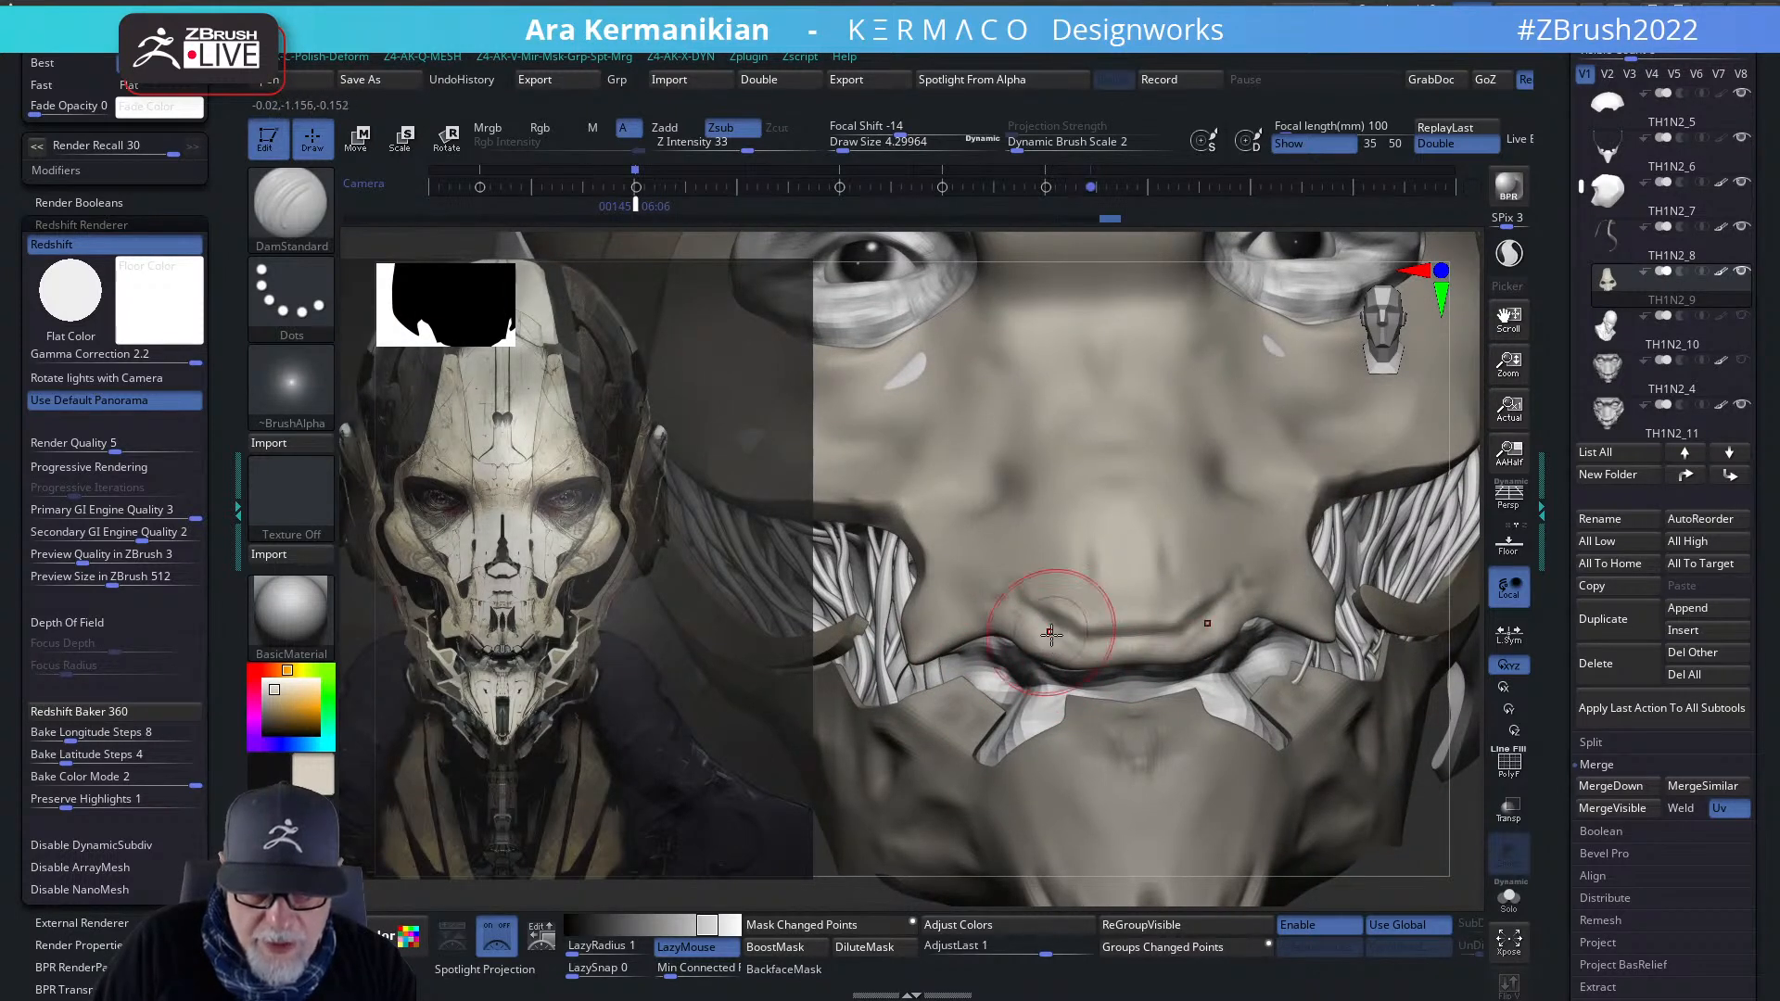
left_click_drag(1020, 588, 1086, 633)
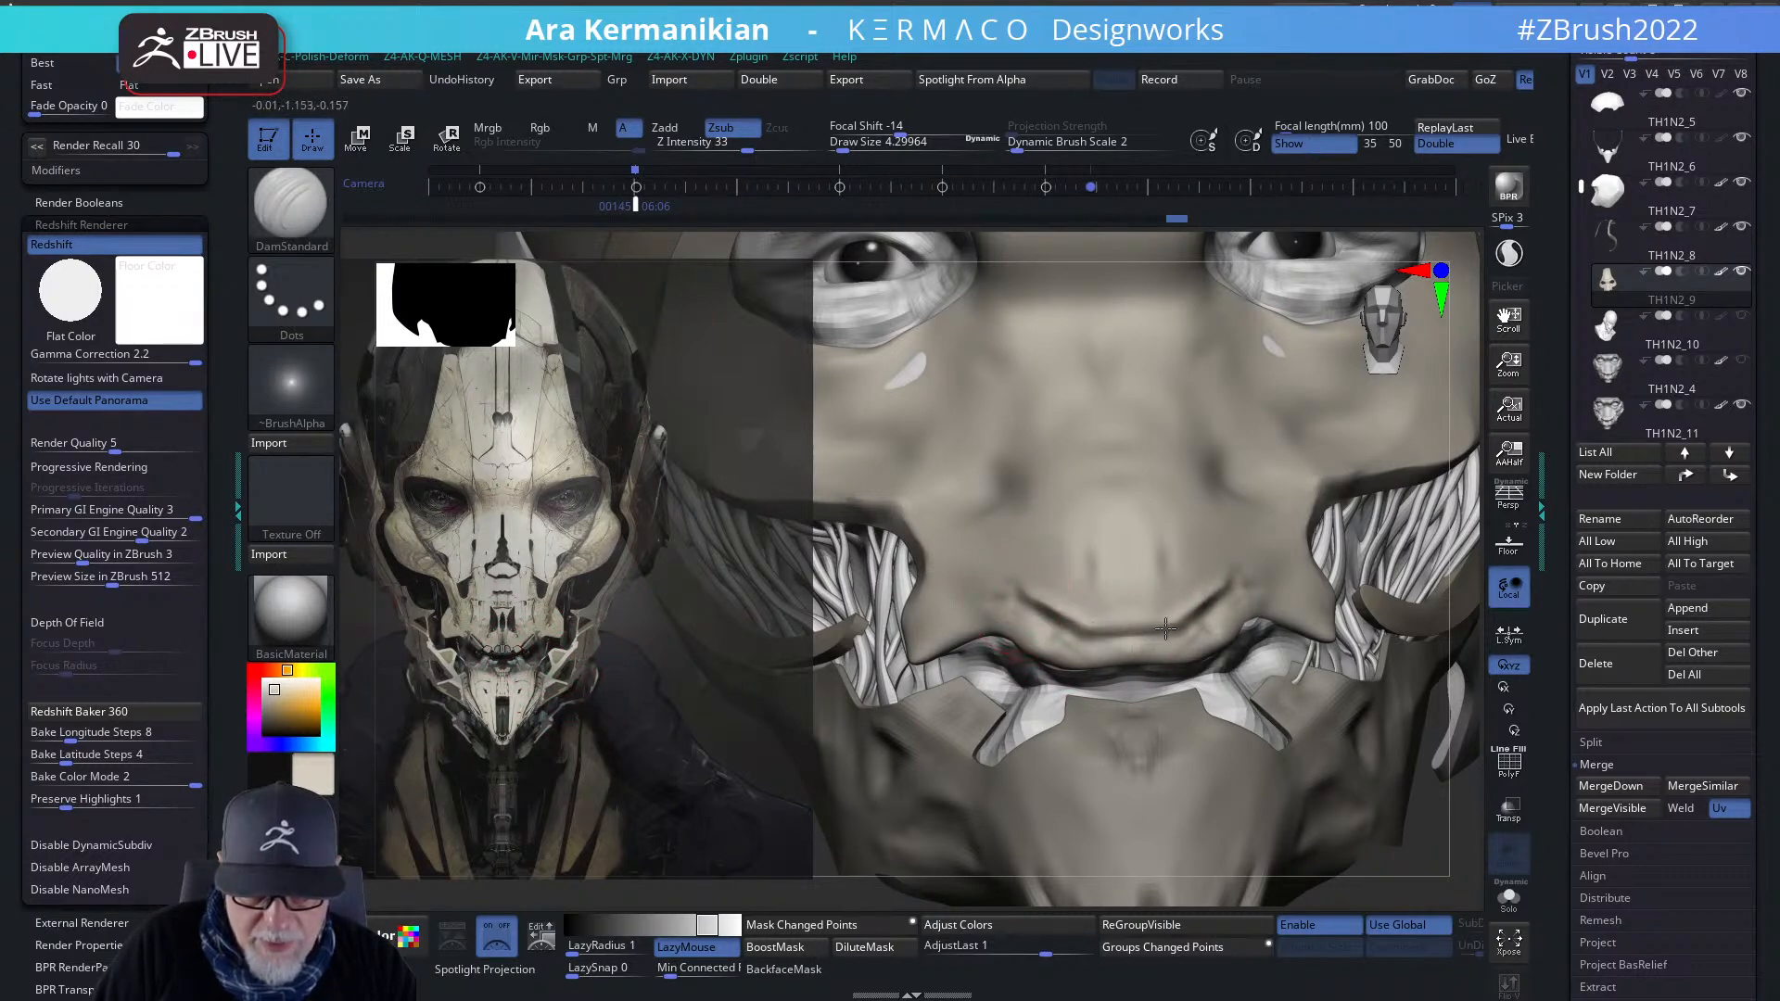
mouse_move(1191, 626)
left_mouse_down()
mouse_move(1231, 591)
mouse_move(1145, 634)
left_mouse_up()
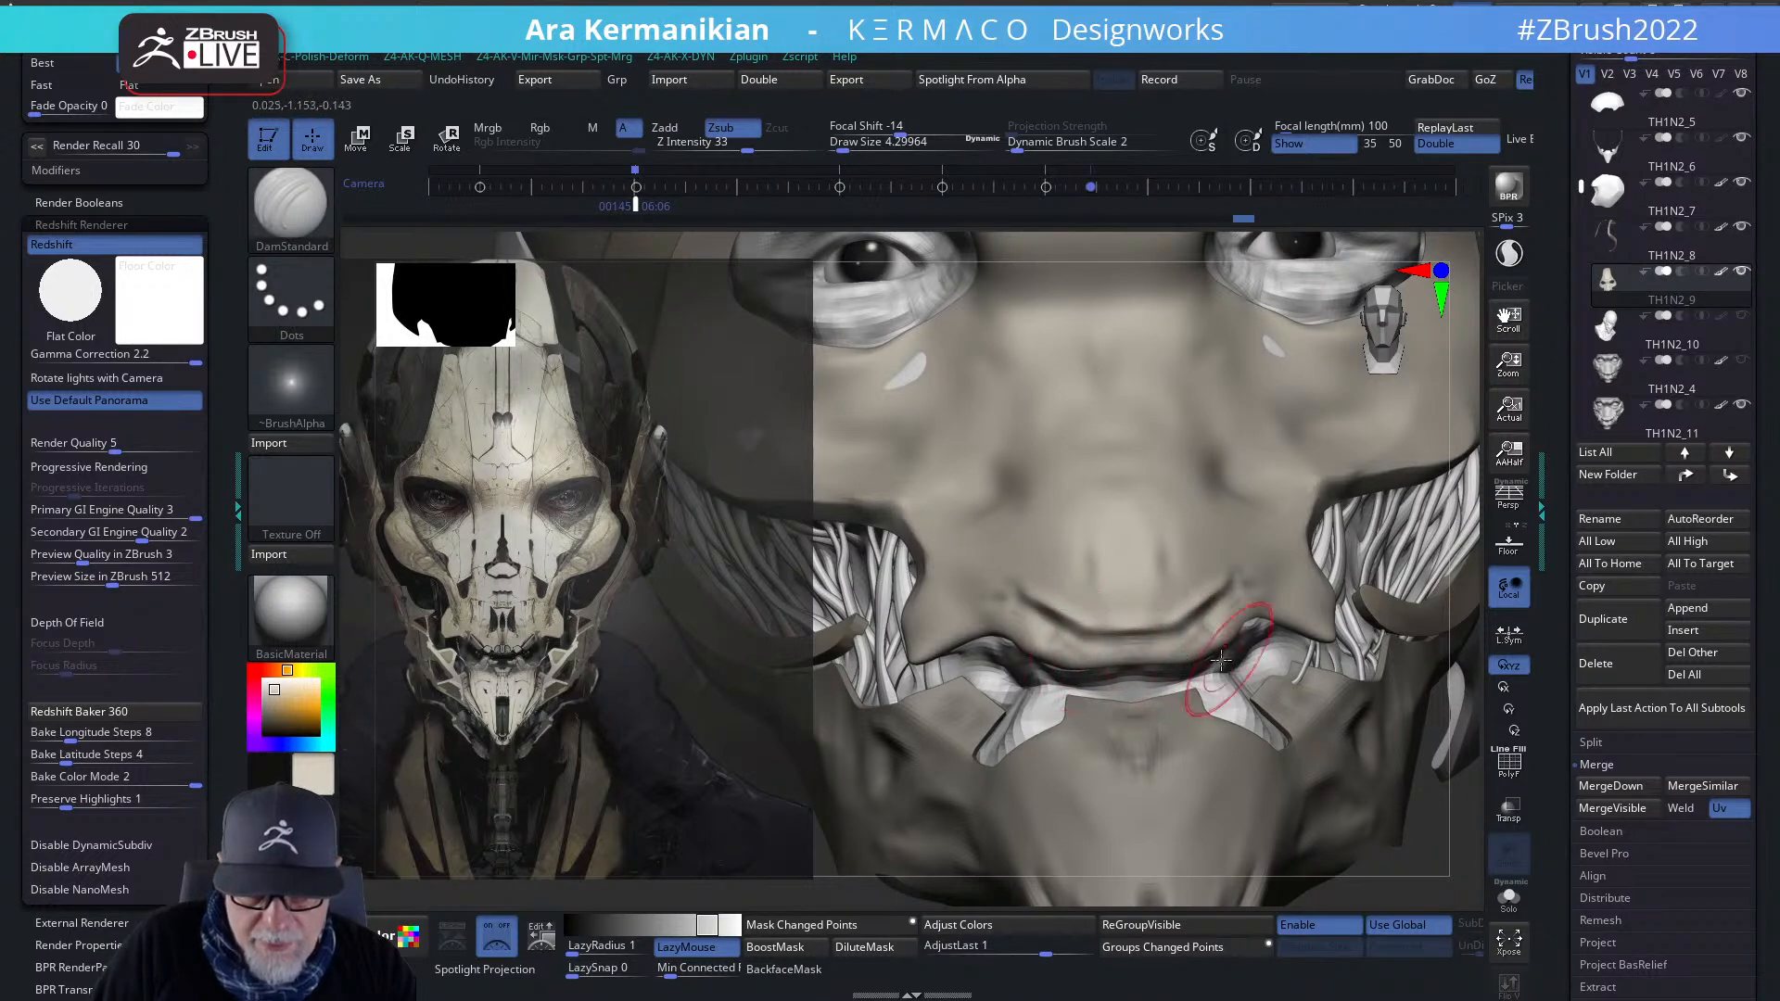
key("shift")
mouse_move(1043, 627)
left_mouse_down("shift")
mouse_move(1046, 601)
mouse_move(1004, 577)
left_mouse_up("shift")
left_click_drag(1003, 576, 1145, 632)
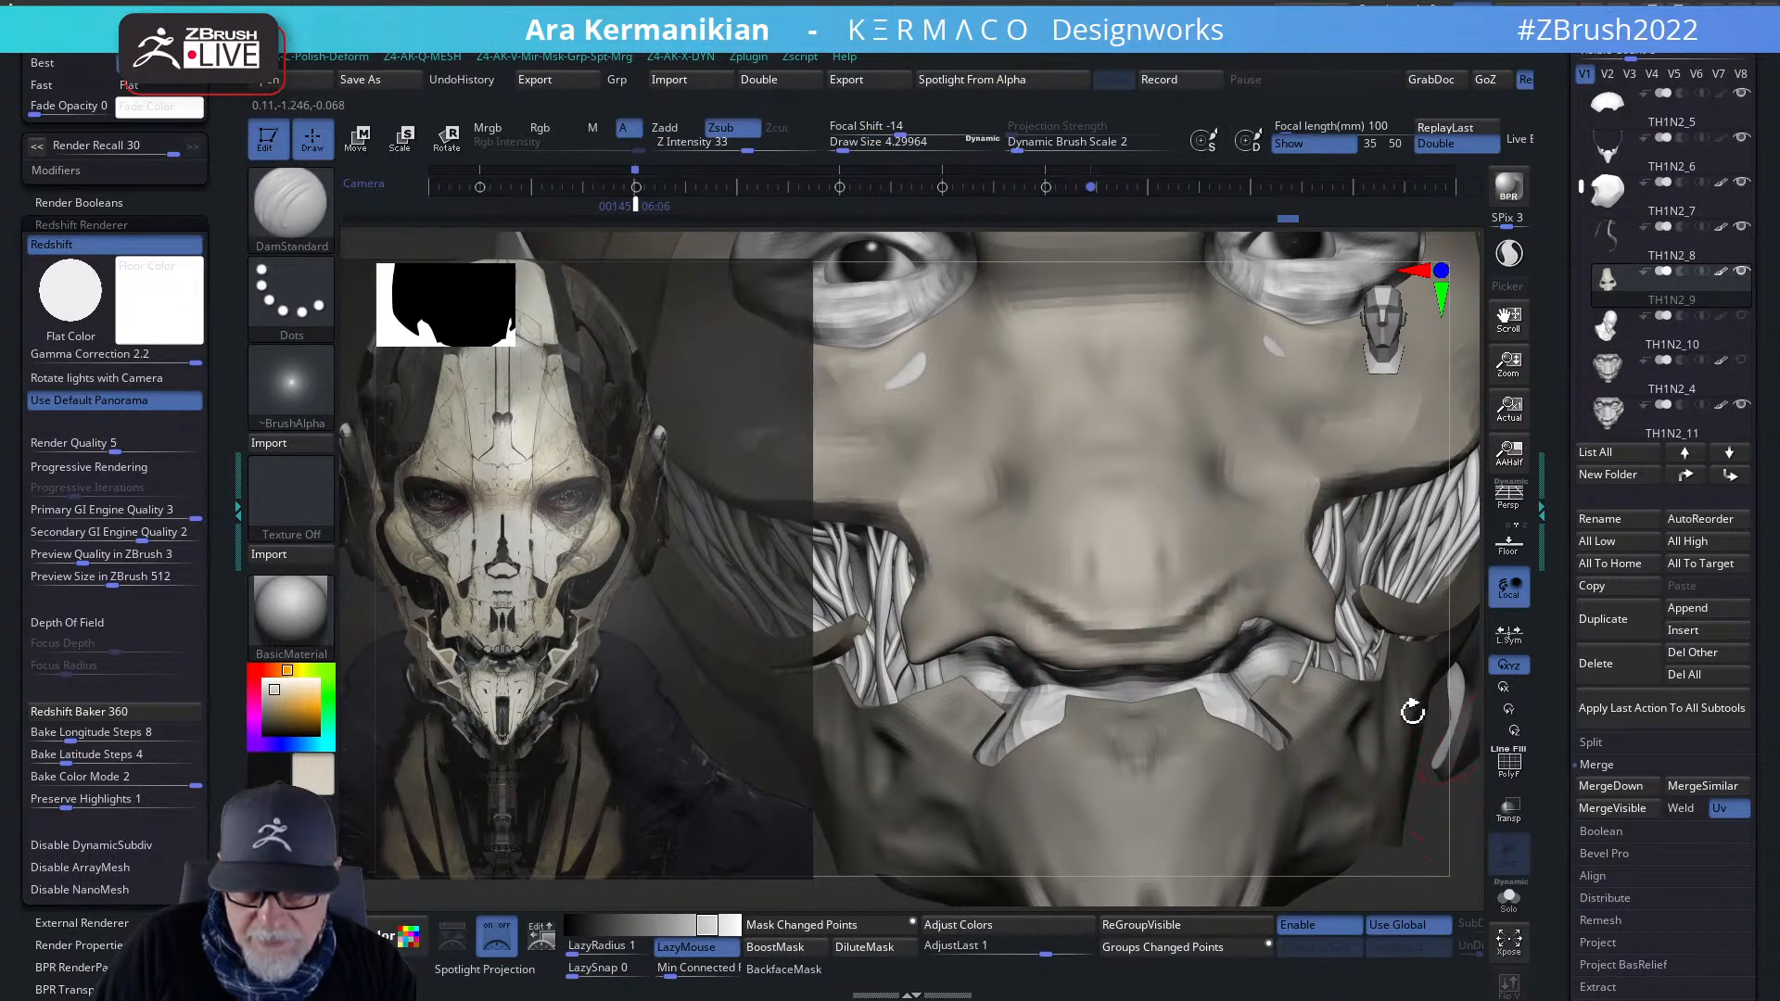
key("f")
mouse_move(1323, 696)
left_mouse_down()
mouse_move(1363, 747)
mouse_move(1316, 732)
mouse_move(1316, 768)
left_mouse_up()
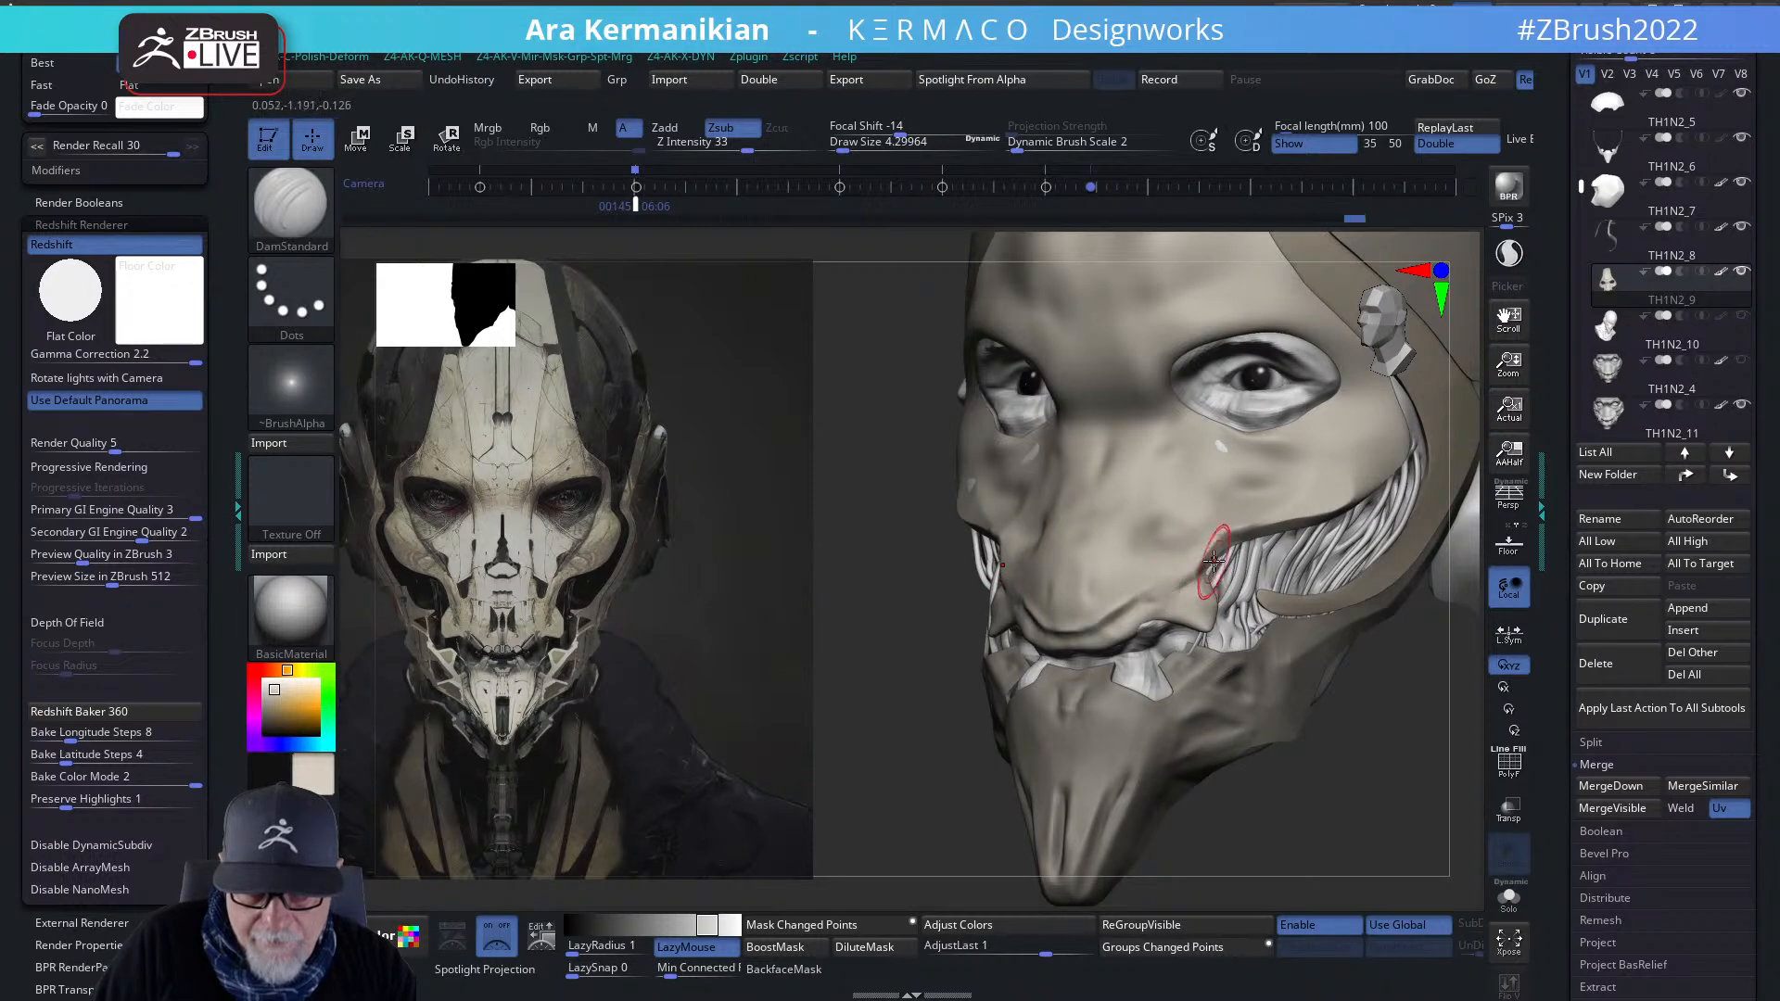
- Smooth the face mask's cheek surface below the eye and near the lower edge
key("shift")
key("shift")
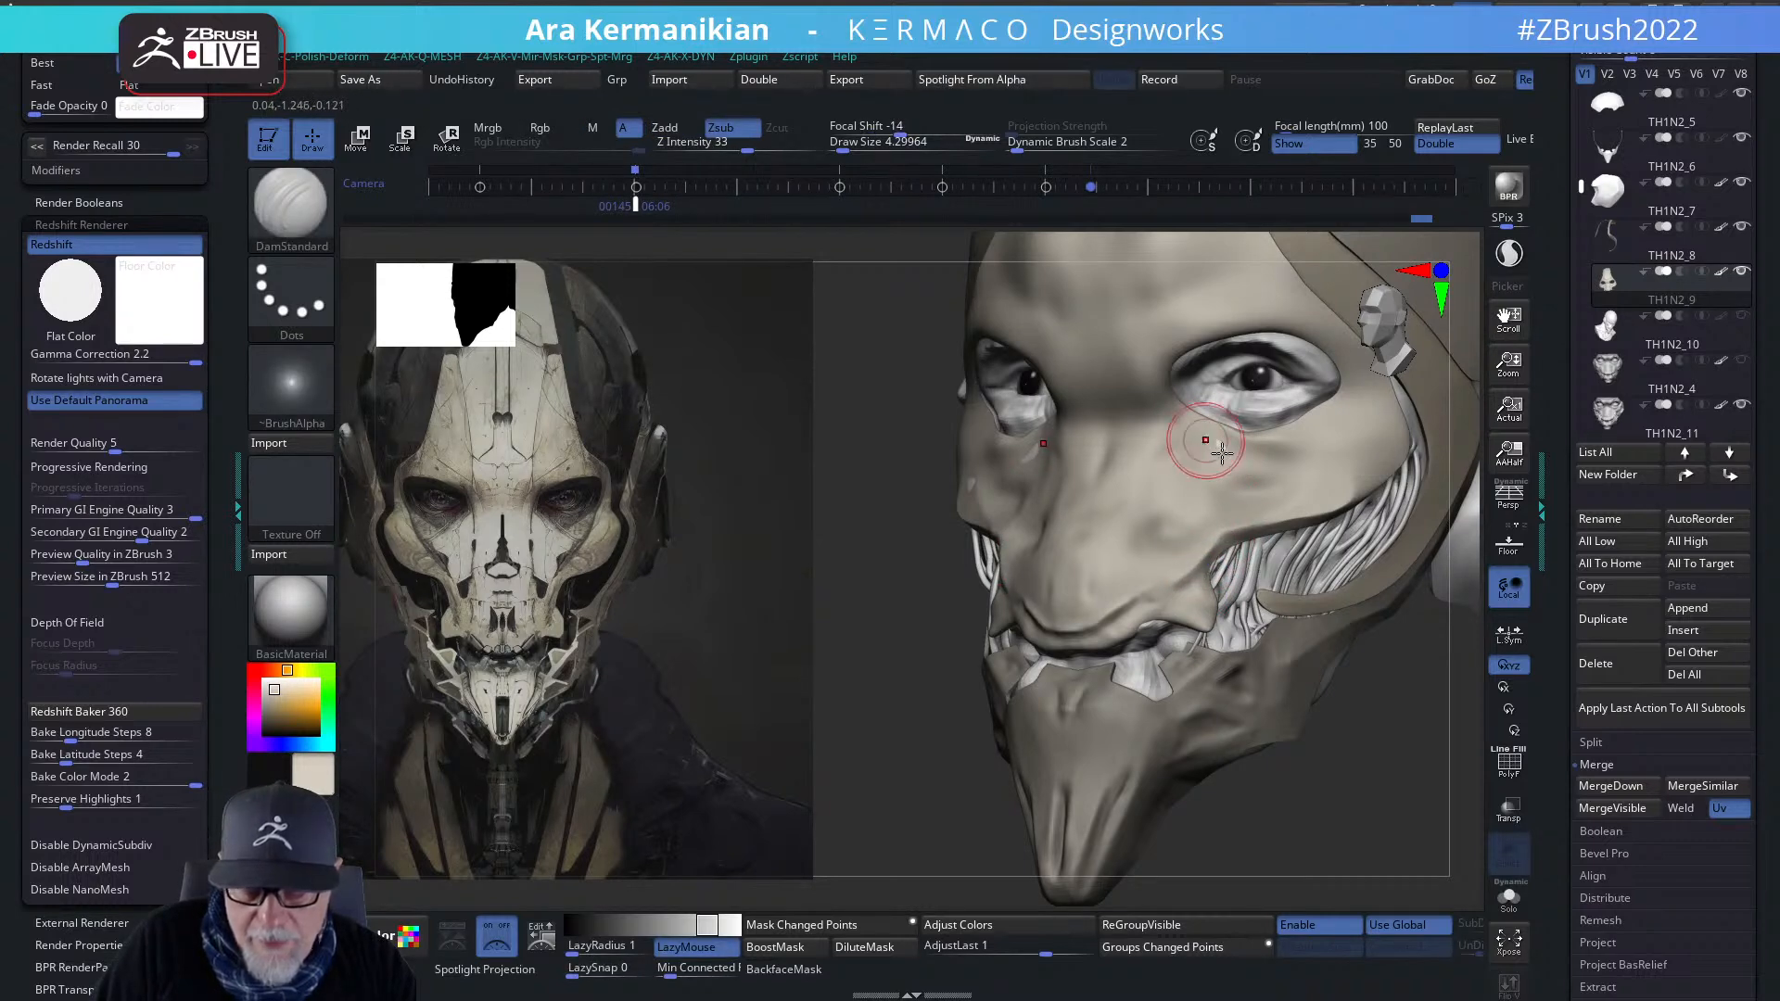
key("shift")
- Flatten the mask's surface around the mouth corner and upper lip with hPolish from several angles
mouse_move(1279, 848)
left_mouse_down("alt")
mouse_move(1281, 757)
mouse_move(1406, 752)
mouse_move(1343, 751)
mouse_move(1298, 781)
mouse_move(1291, 742)
mouse_move(1288, 820)
left_mouse_up("alt")
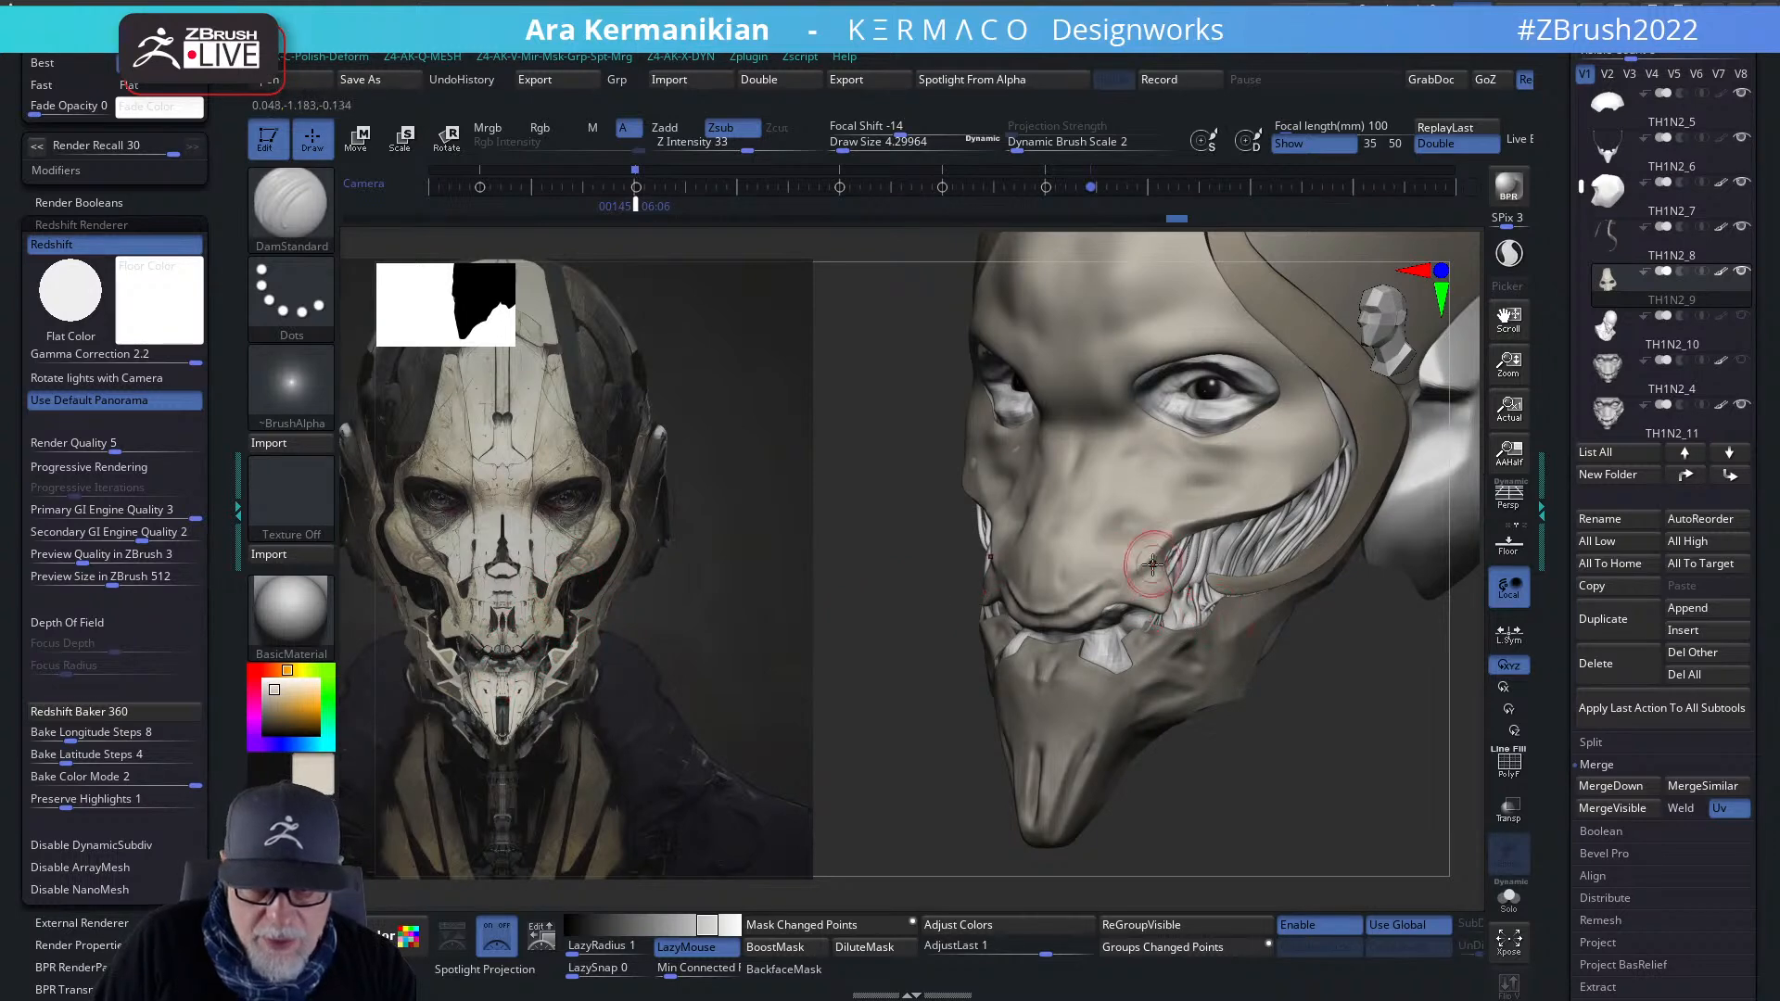
right_click(1120, 590)
left_click(1159, 660)
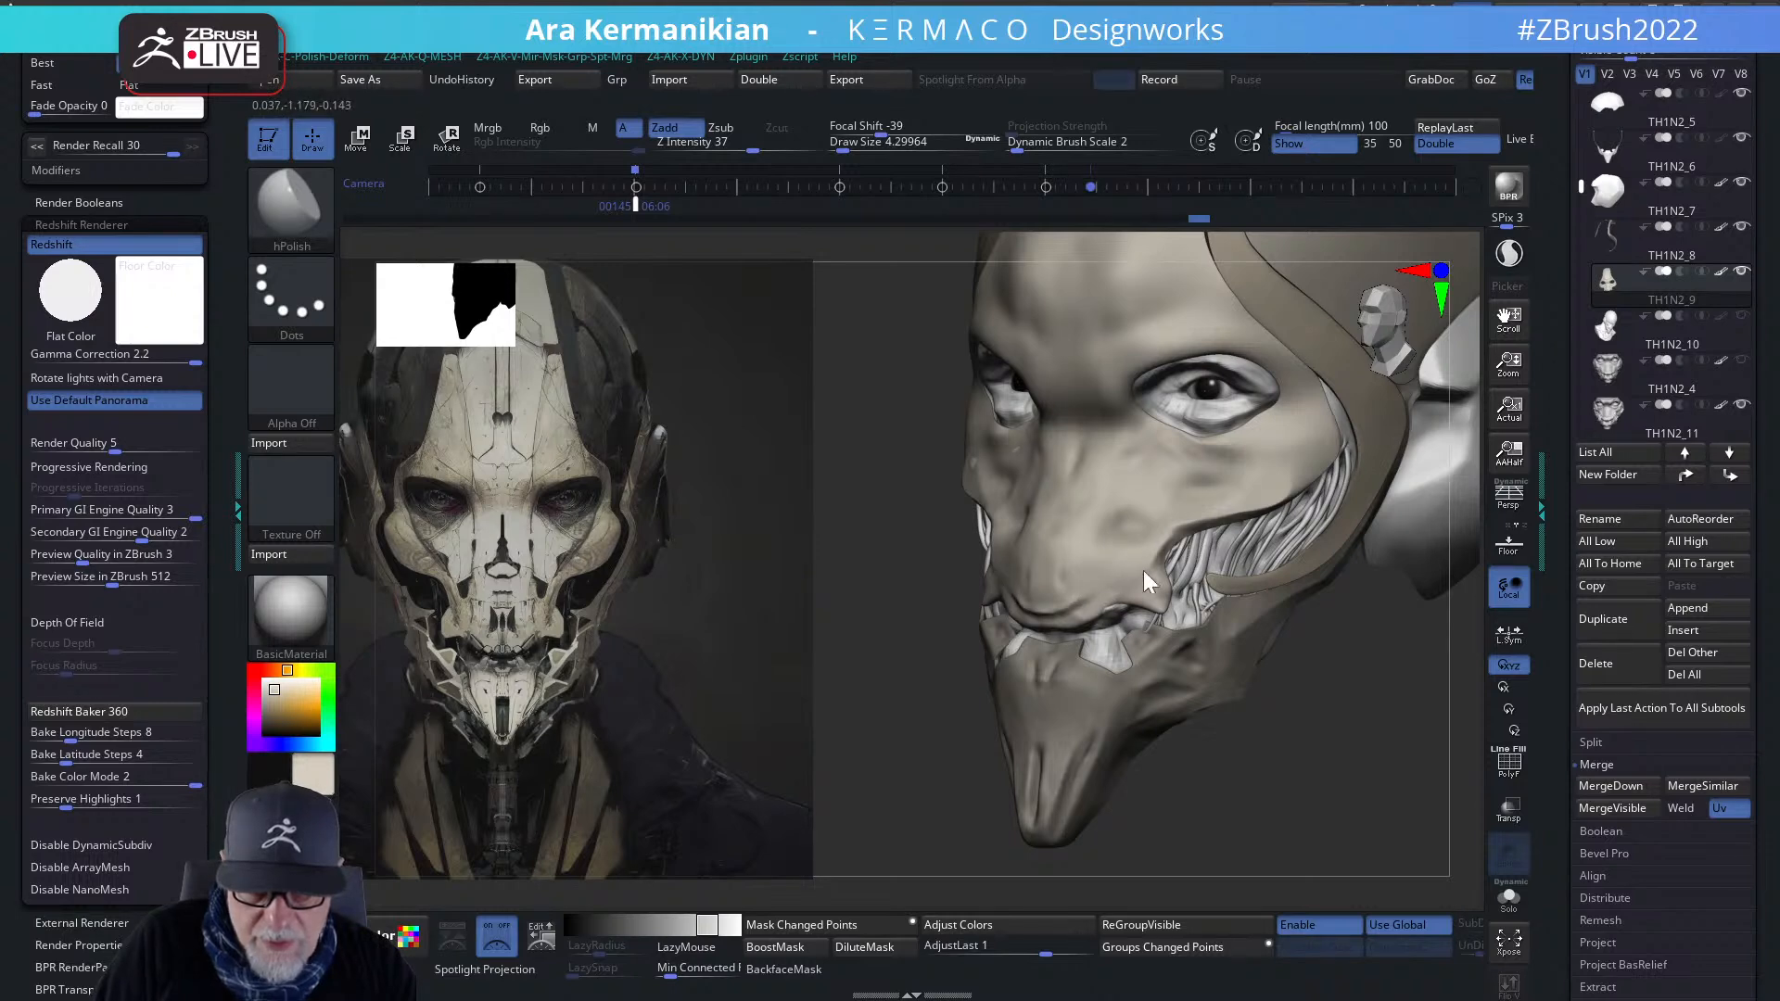
left_click_drag(728, 770, 1128, 564)
left_click_drag(1305, 656, 1218, 642)
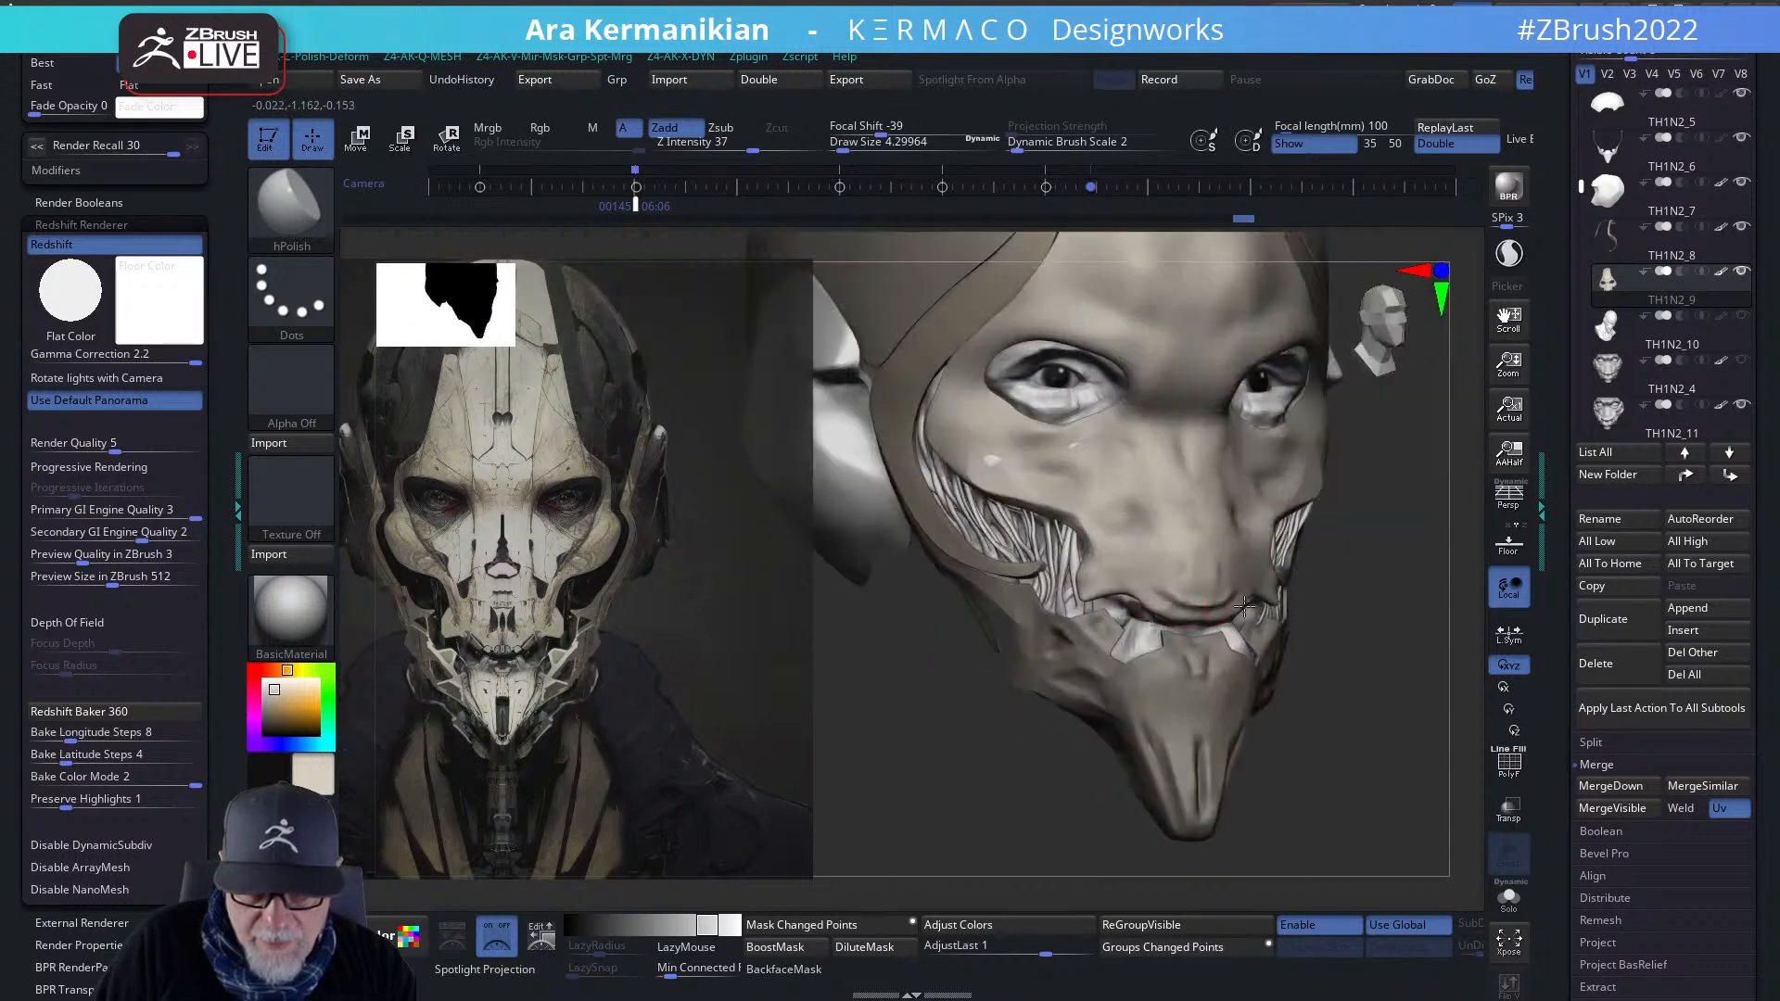
left_click_drag(1347, 695, 1189, 618)
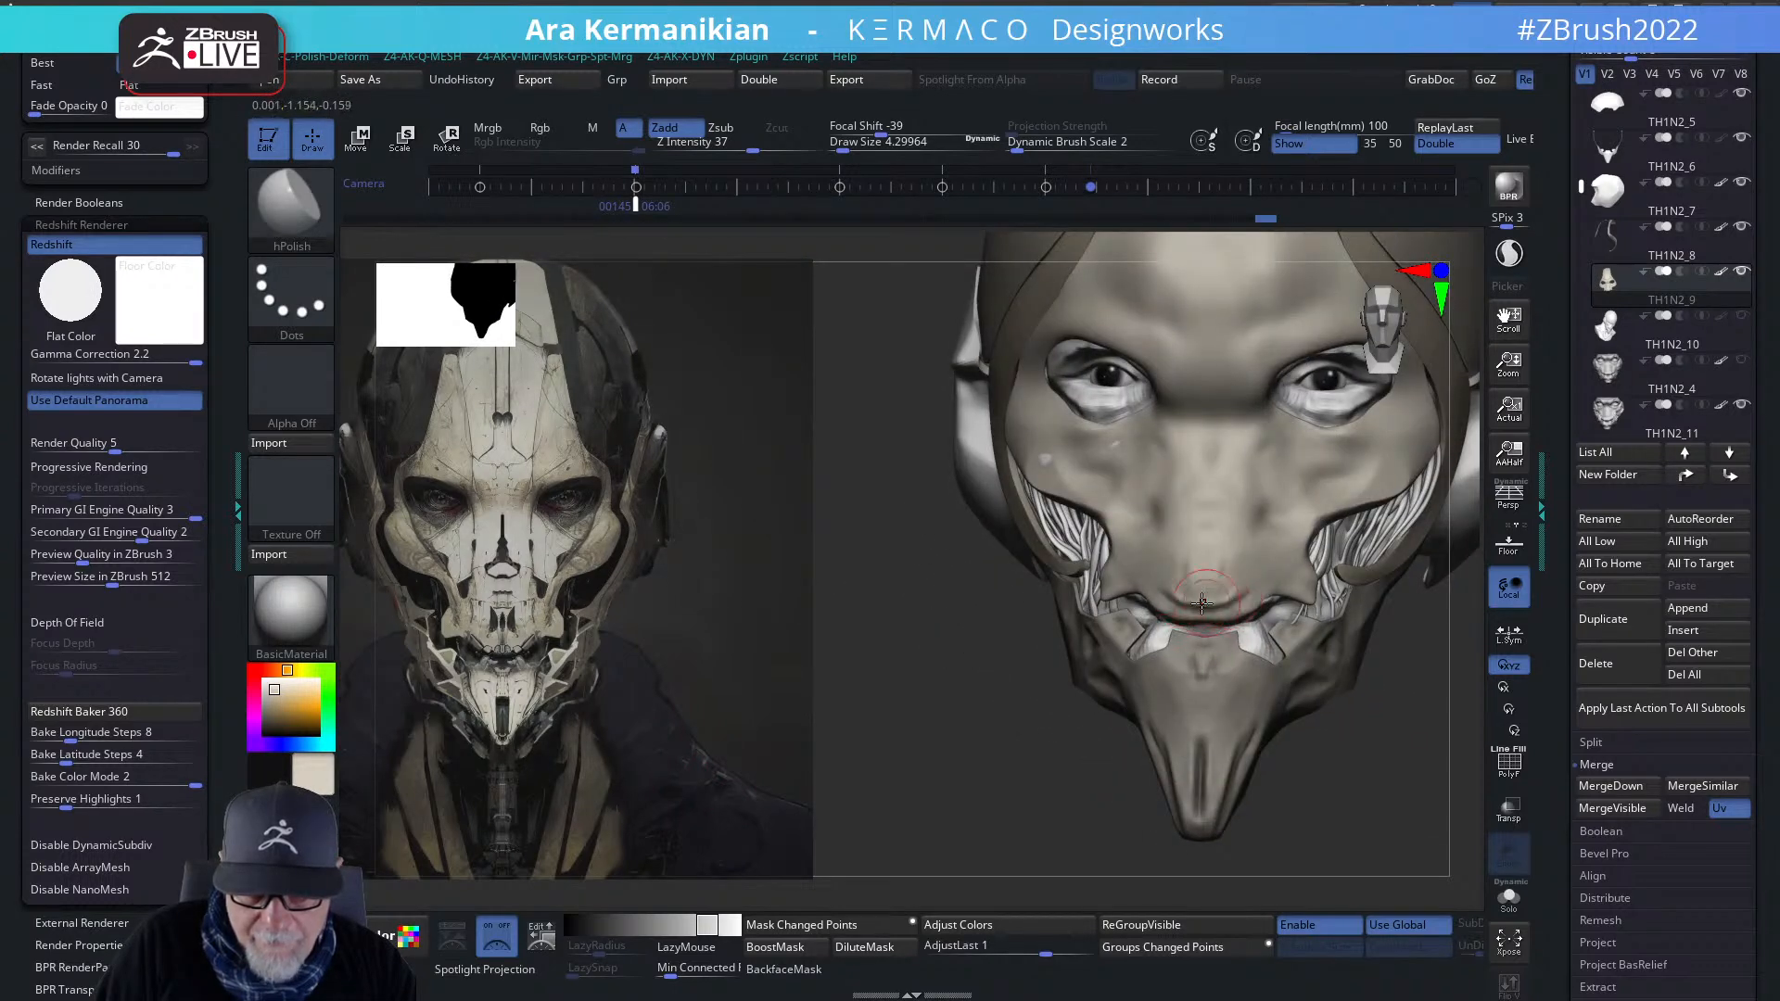
right_click_drag(1095, 713, 1166, 606)
right_click_drag(1287, 669, 1290, 728, "ctrl")
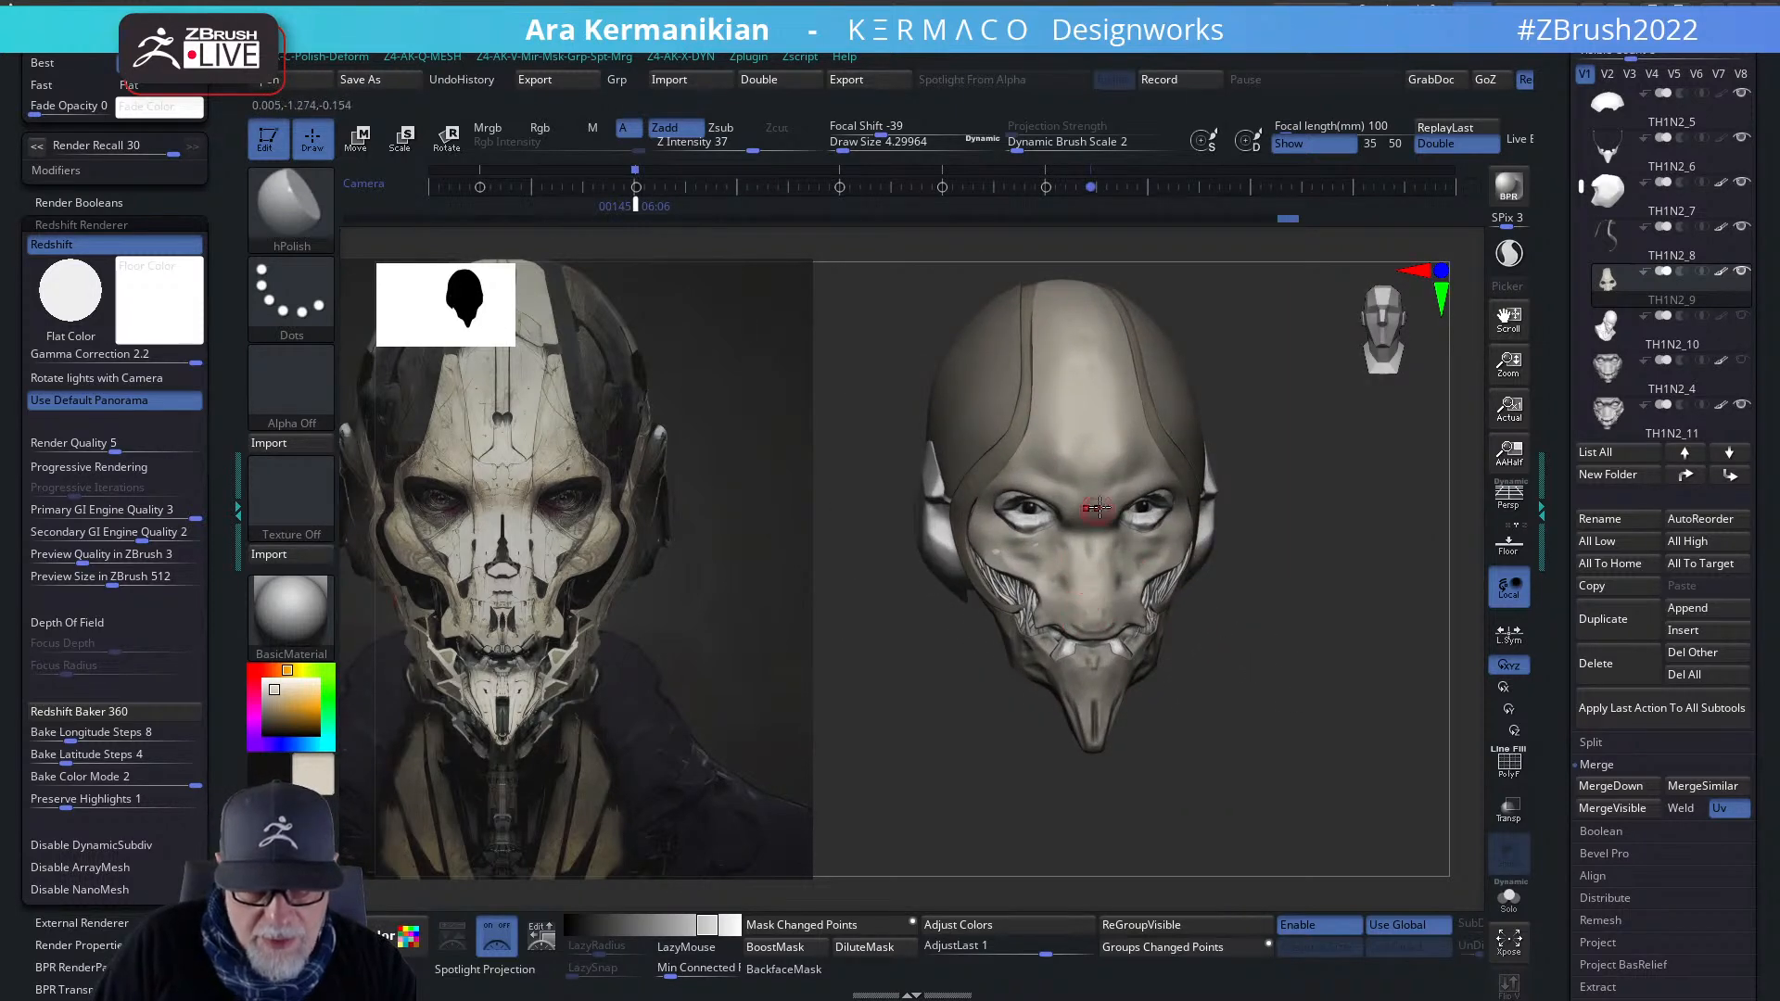
- Examine the whole head from the front, side and above, comparing its proportions with the reference image
left_click_drag(1278, 645, 1266, 660, "shift")
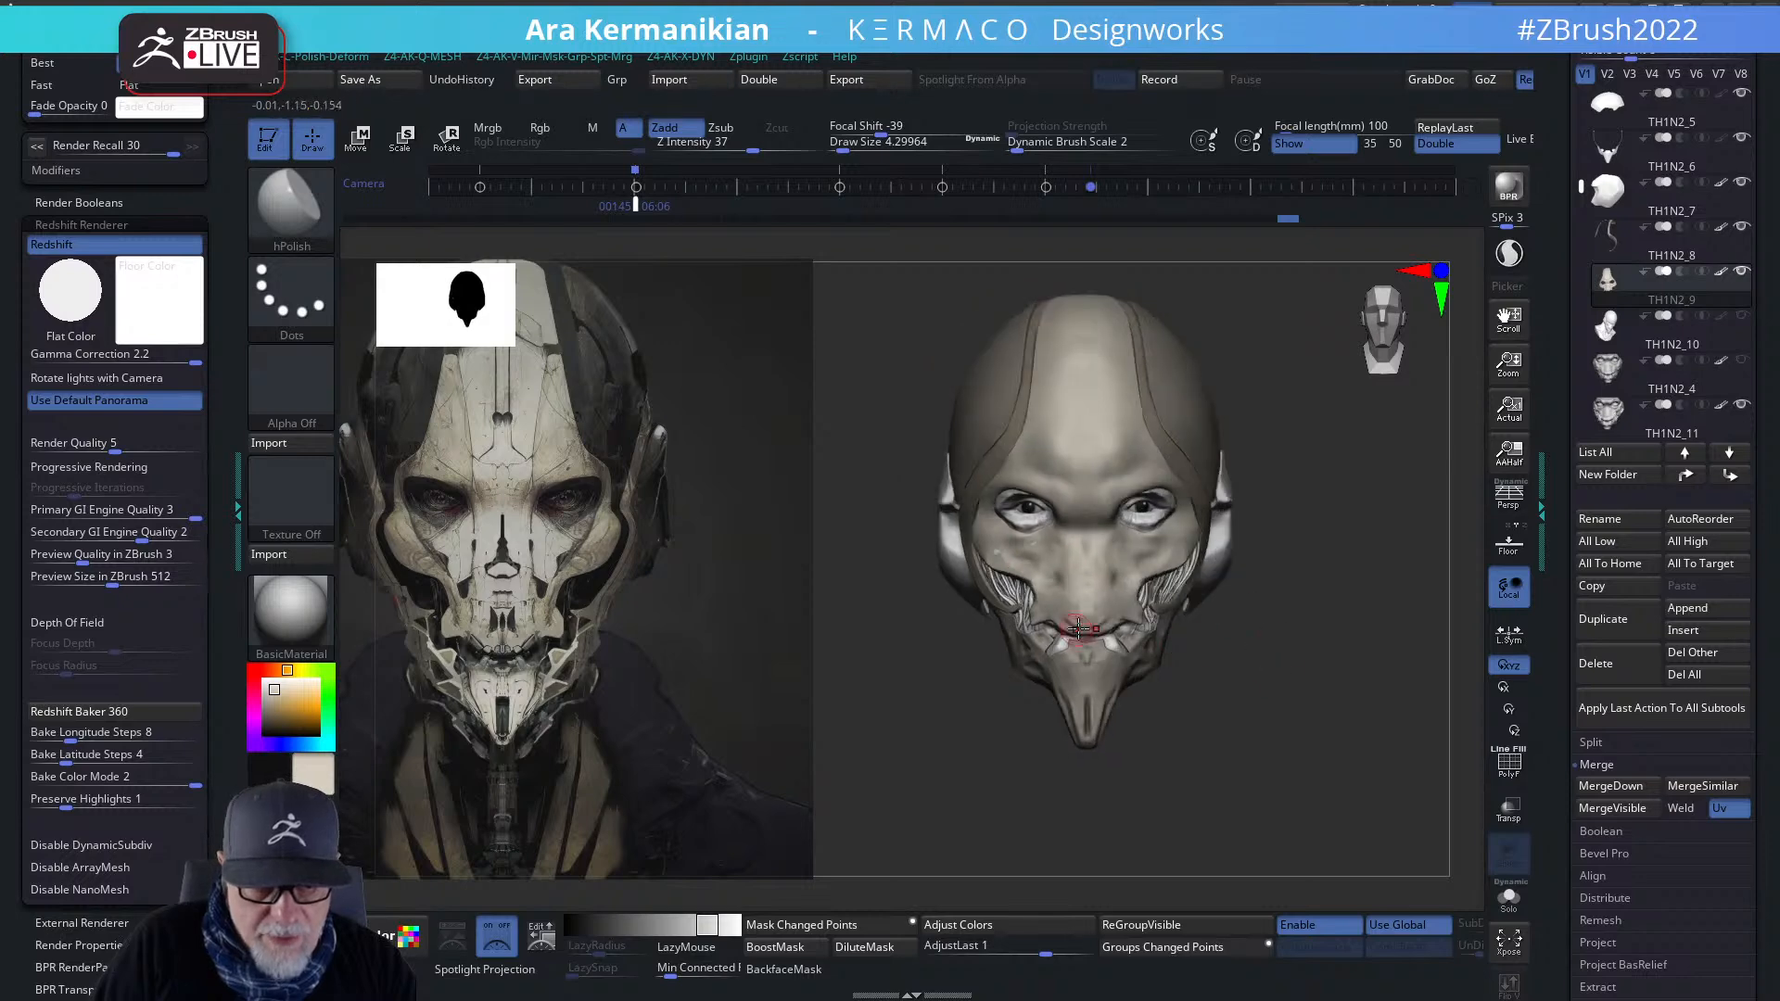
left_click_drag(1362, 695, 1188, 625)
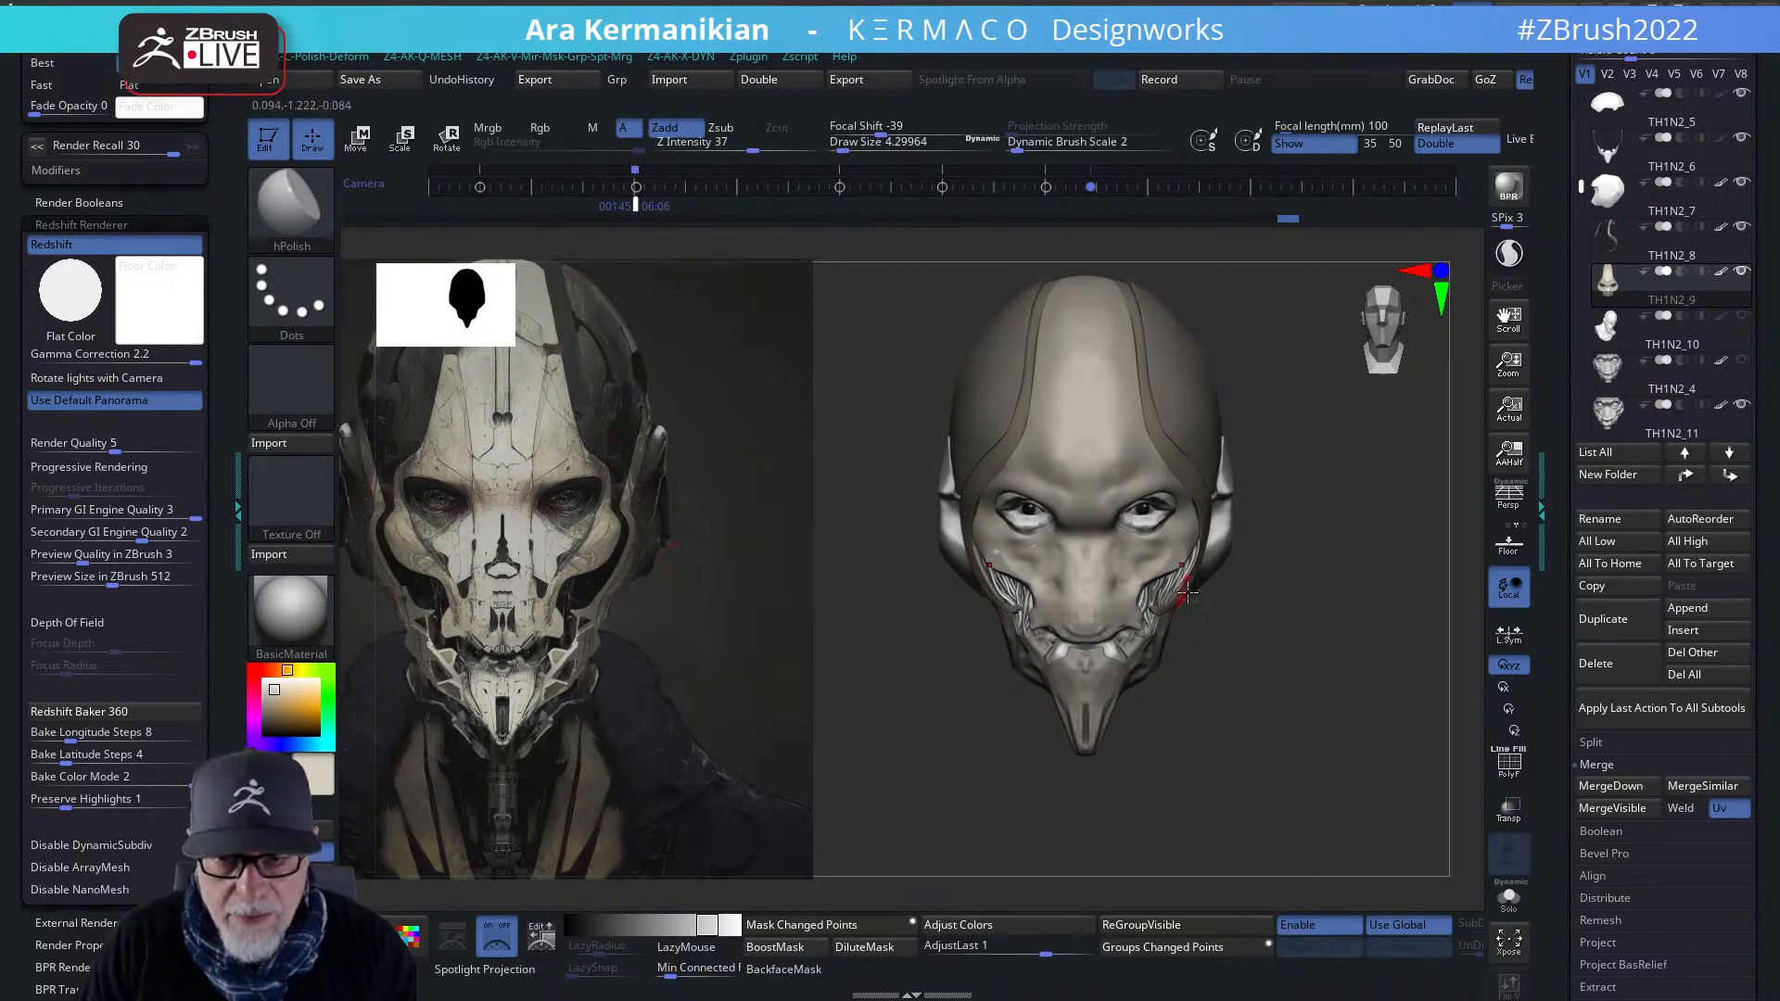
left_click_drag(1378, 495, 1085, 484)
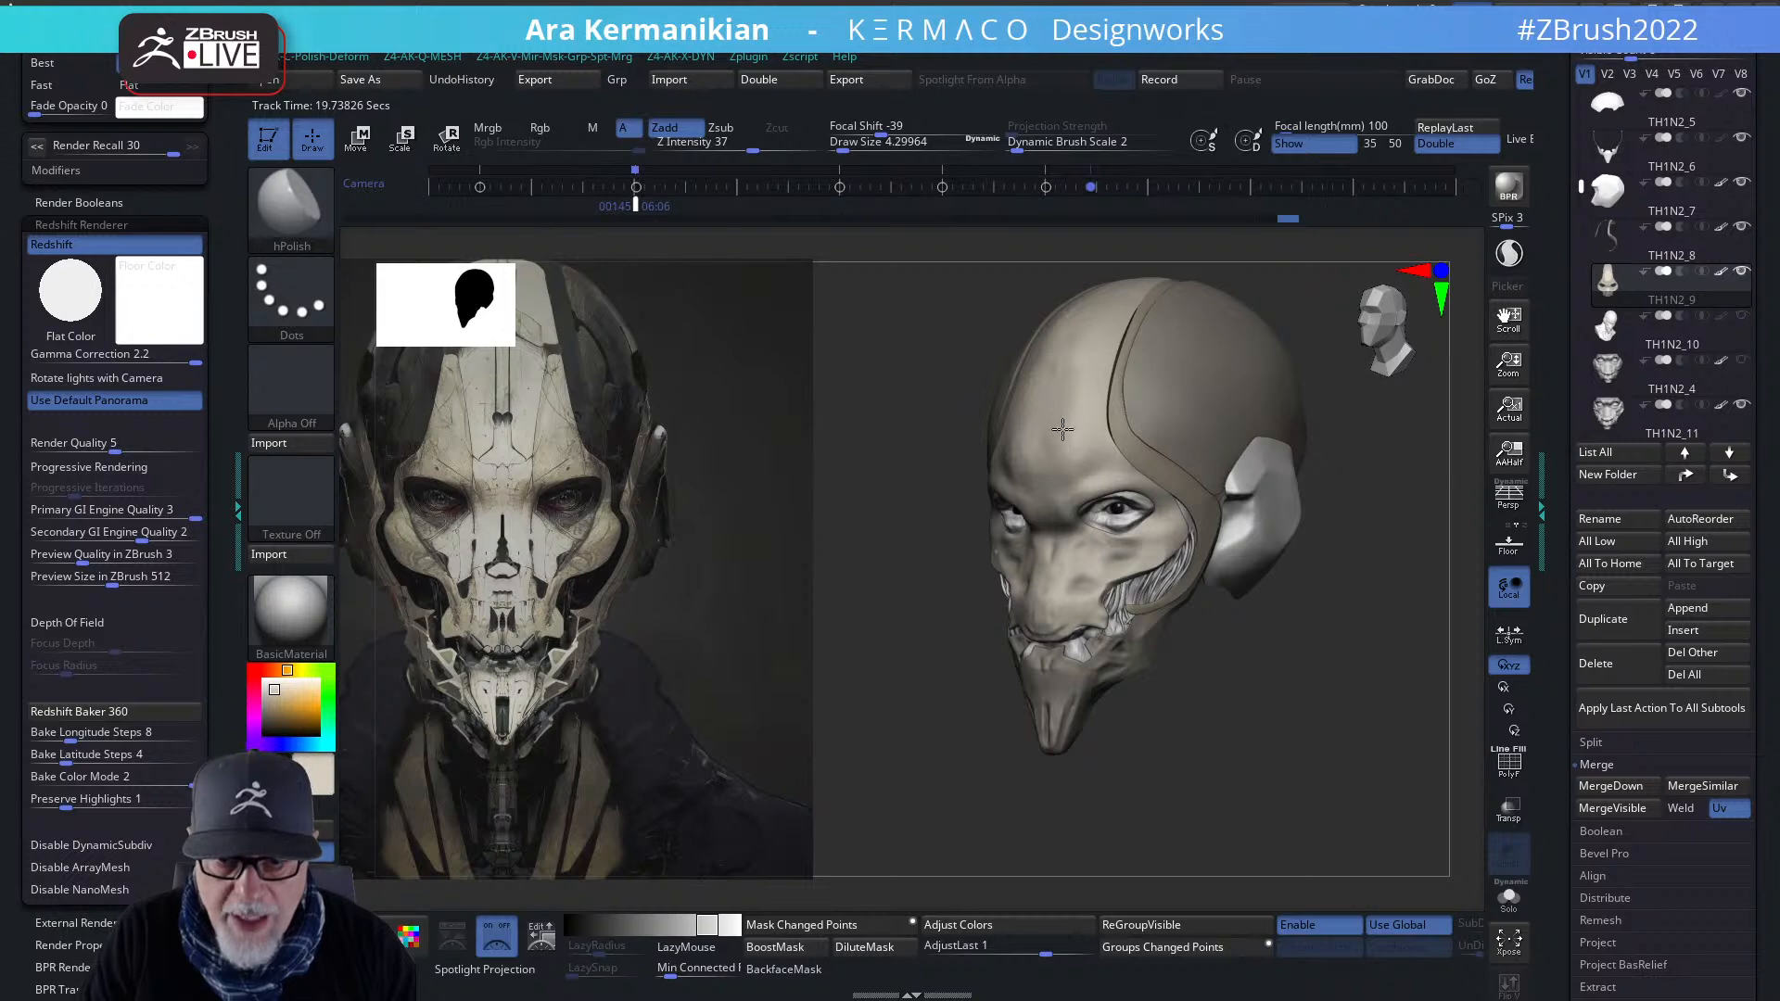
mouse_move(919, 574)
left_mouse_down()
mouse_move(1295, 557)
mouse_move(1287, 575)
left_mouse_up()
left_click_drag(1078, 554, 1113, 547)
left_click_drag(1265, 525, 1138, 505)
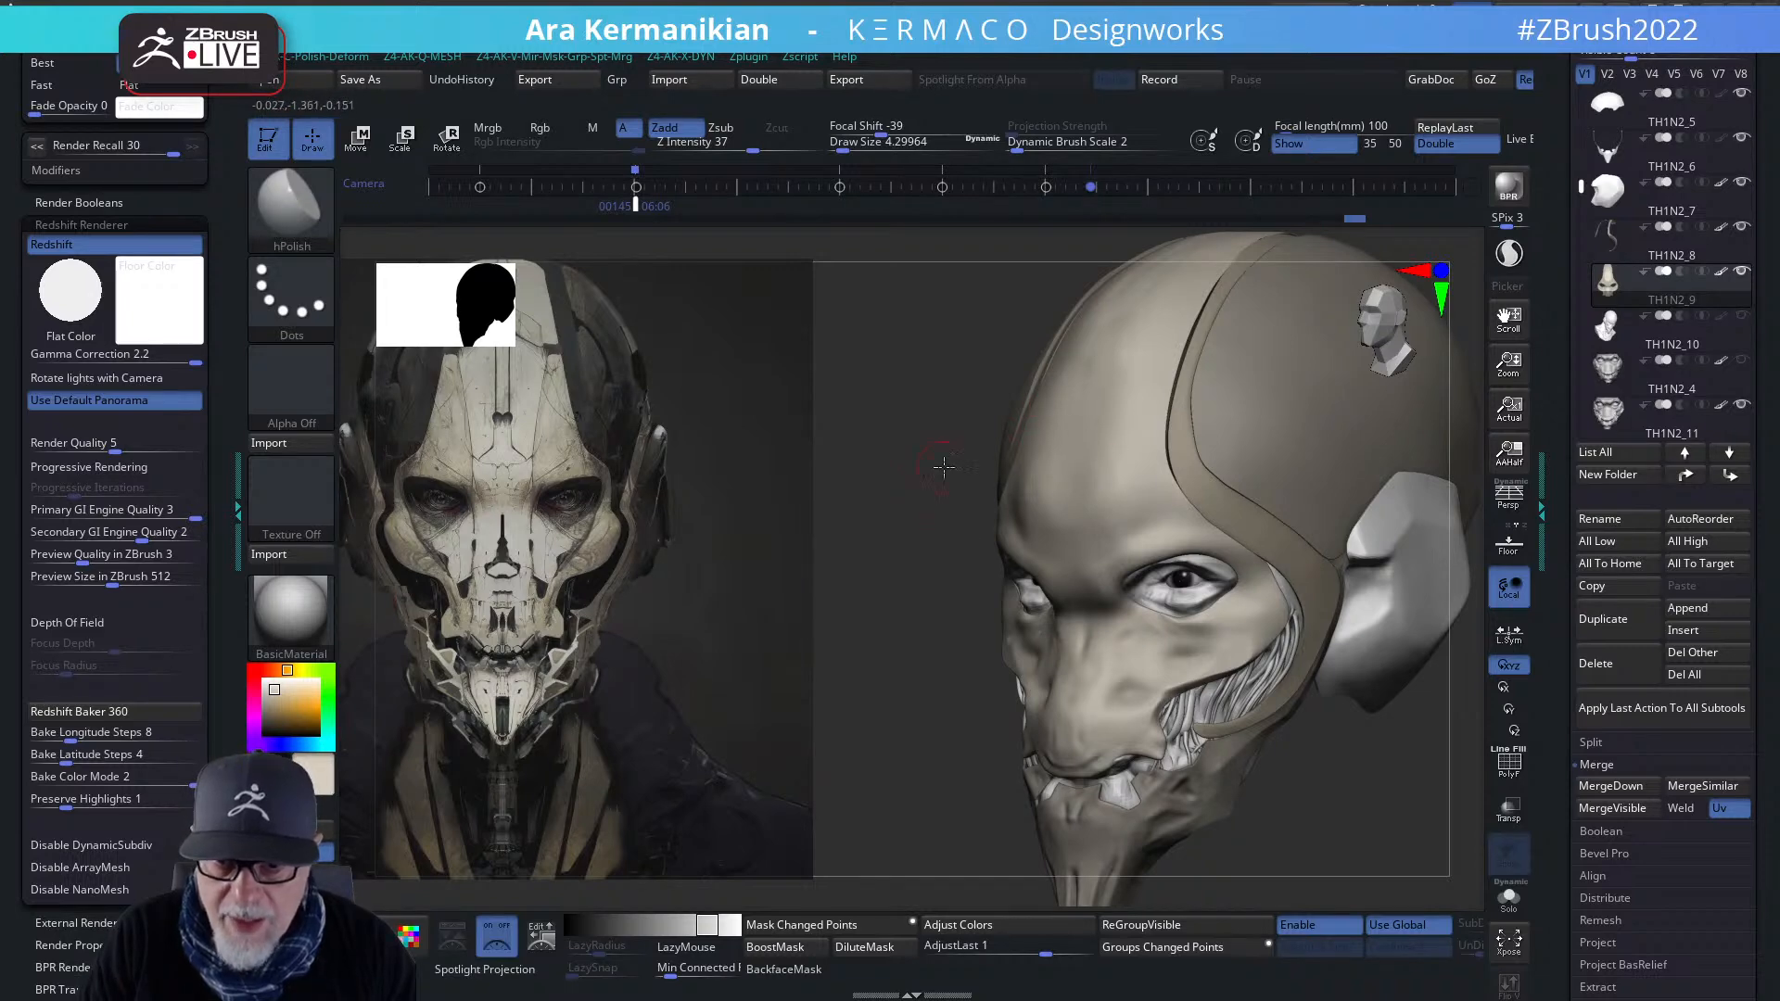
left_click_drag(936, 466, 927, 390, "alt")
left_click_drag(1270, 610, 1327, 592)
left_click_drag(1260, 435, 1066, 643, "alt")
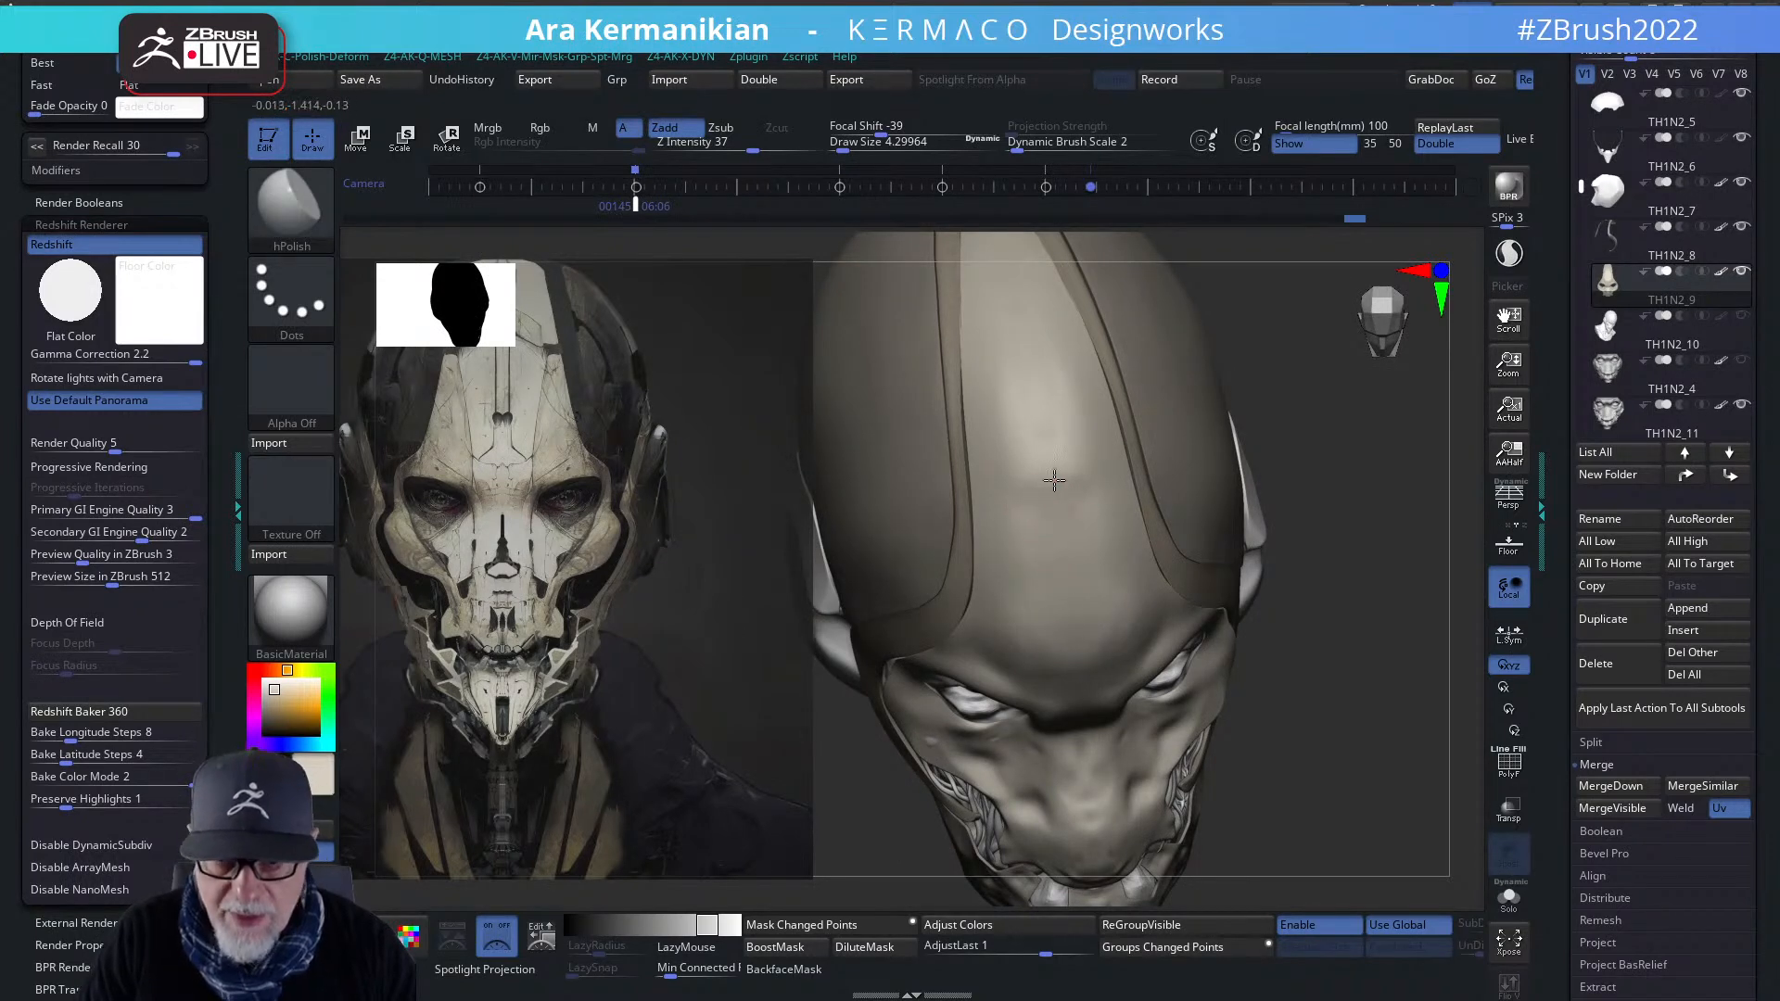
left_click_drag(1313, 535, 1260, 509, "alt")
key("space")
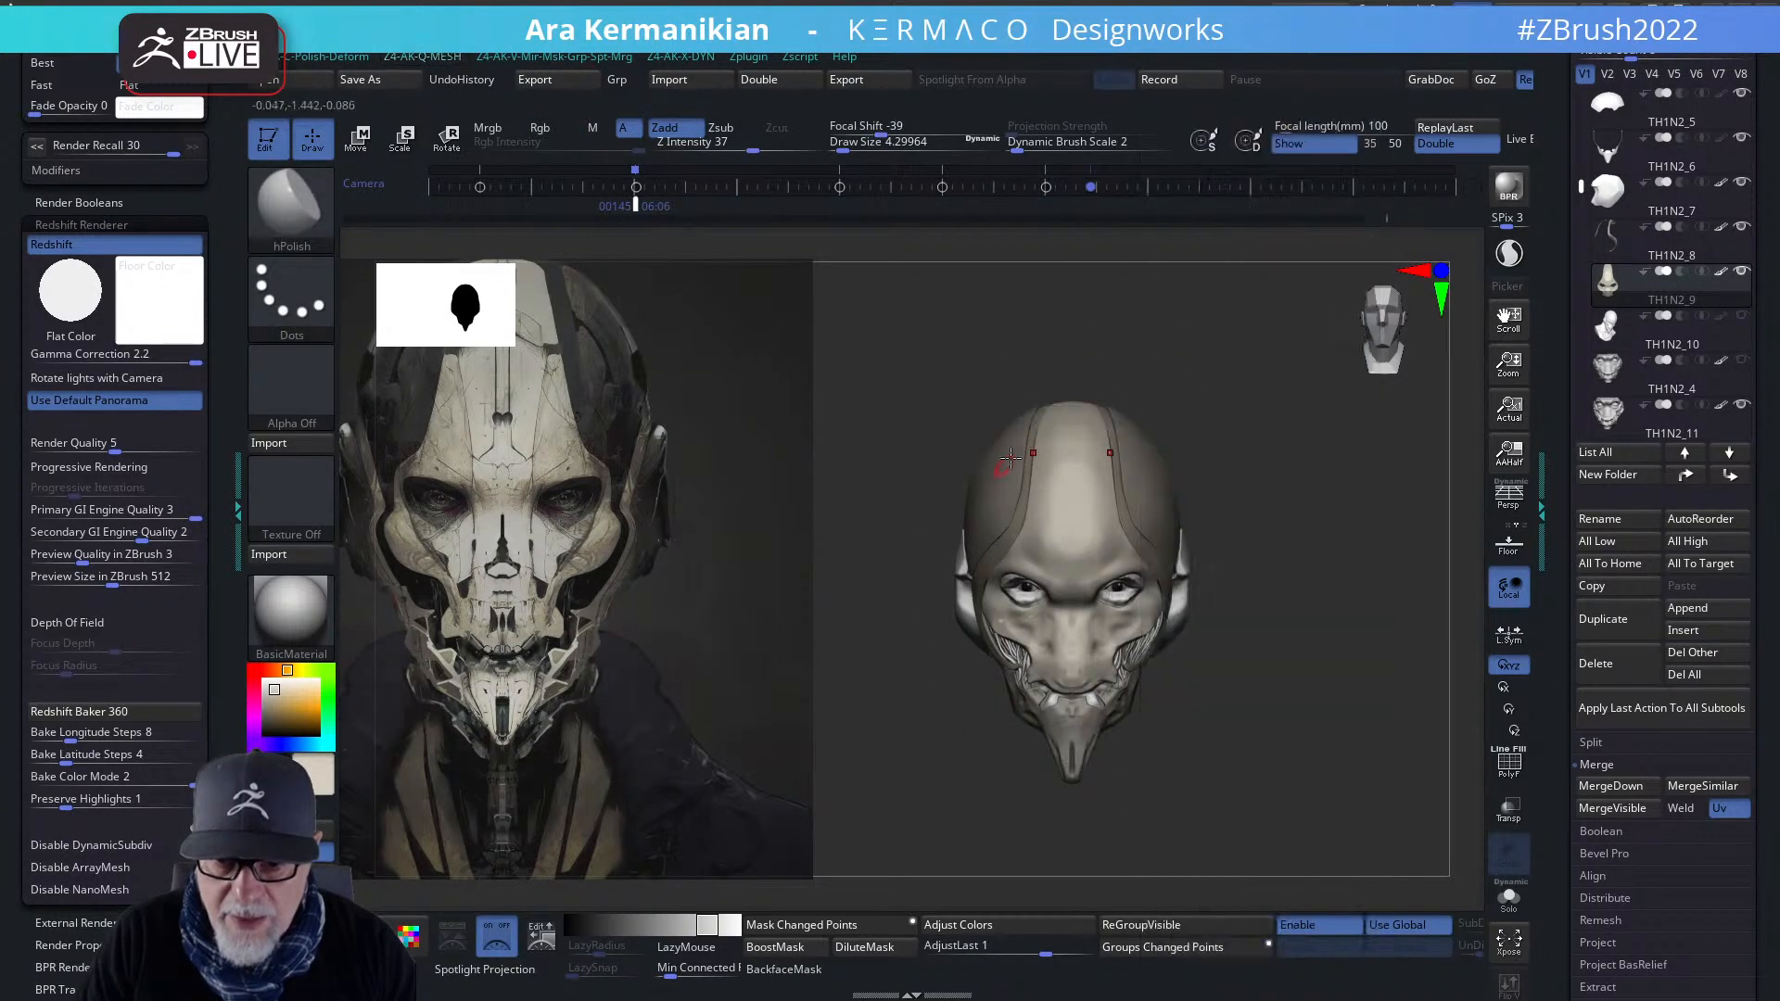
- Pull the mask's side forehead edge toward the adjoining skull band with the Move brush at draw size 7.4673
mouse_move(1294, 478)
left_mouse_down()
mouse_move(1248, 485)
mouse_move(1314, 421)
mouse_move(1255, 457)
mouse_move(1006, 737)
left_mouse_up()
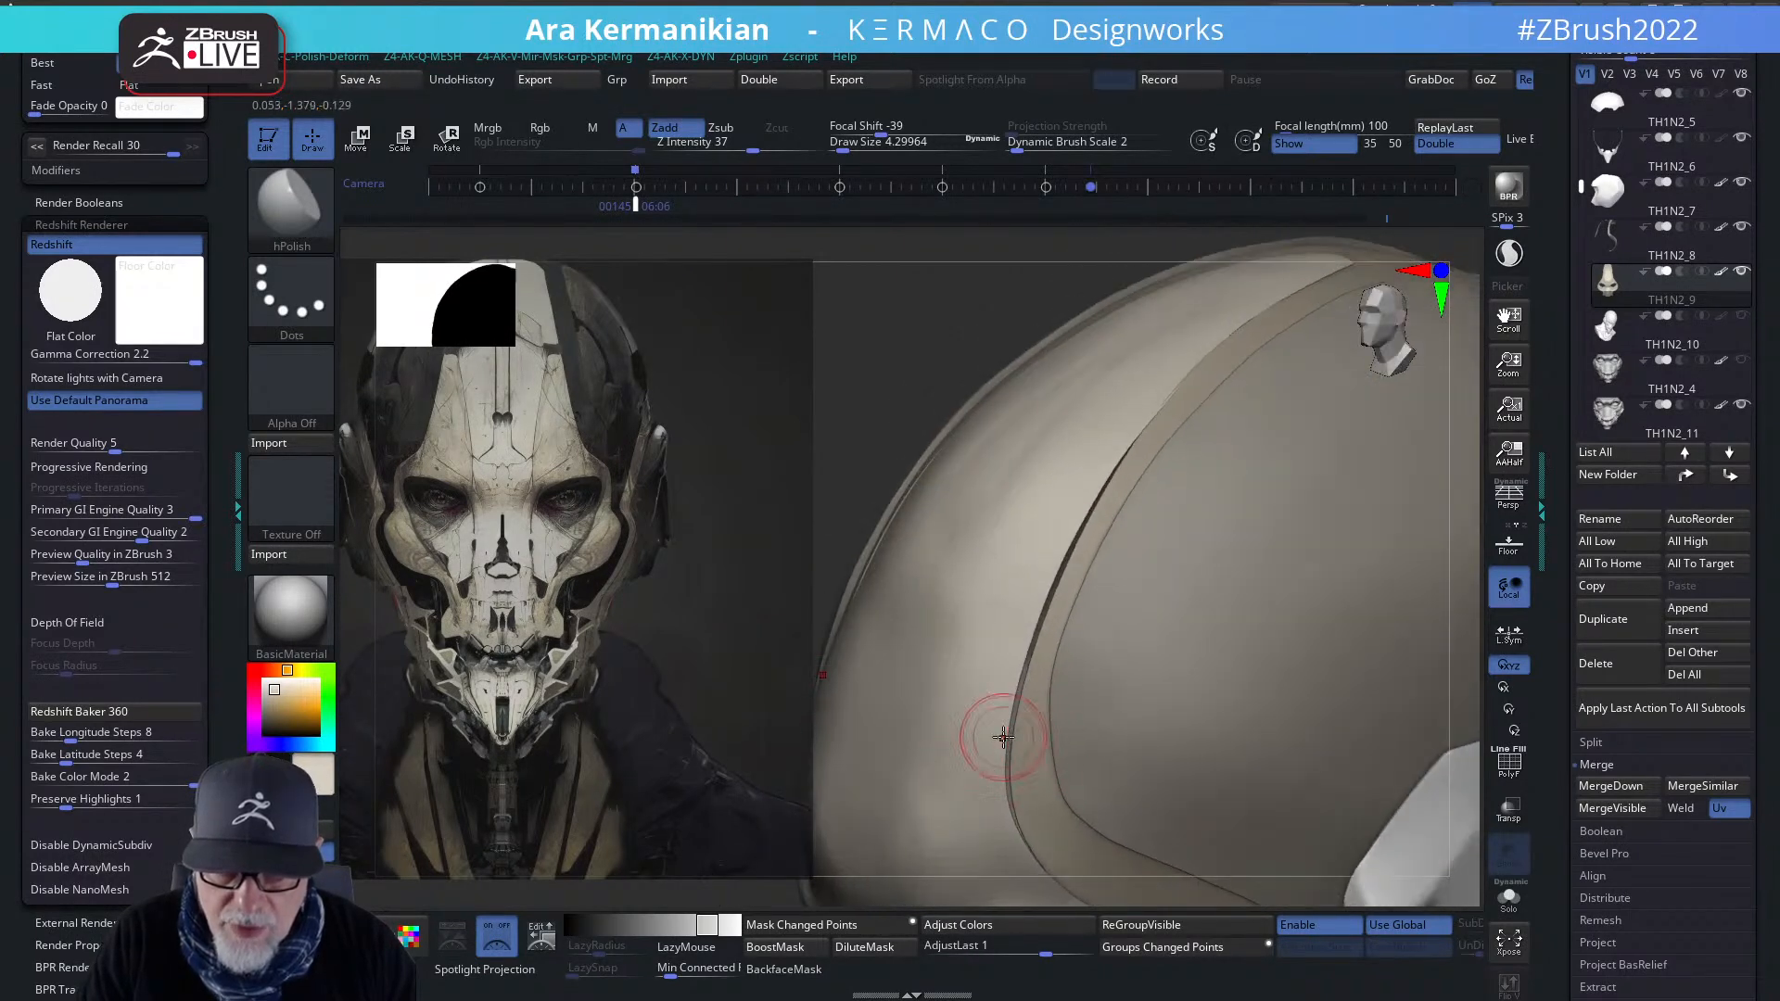
key("b")
key("m")
key("v")
key("s")
left_click_drag(1052, 601, 1045, 610)
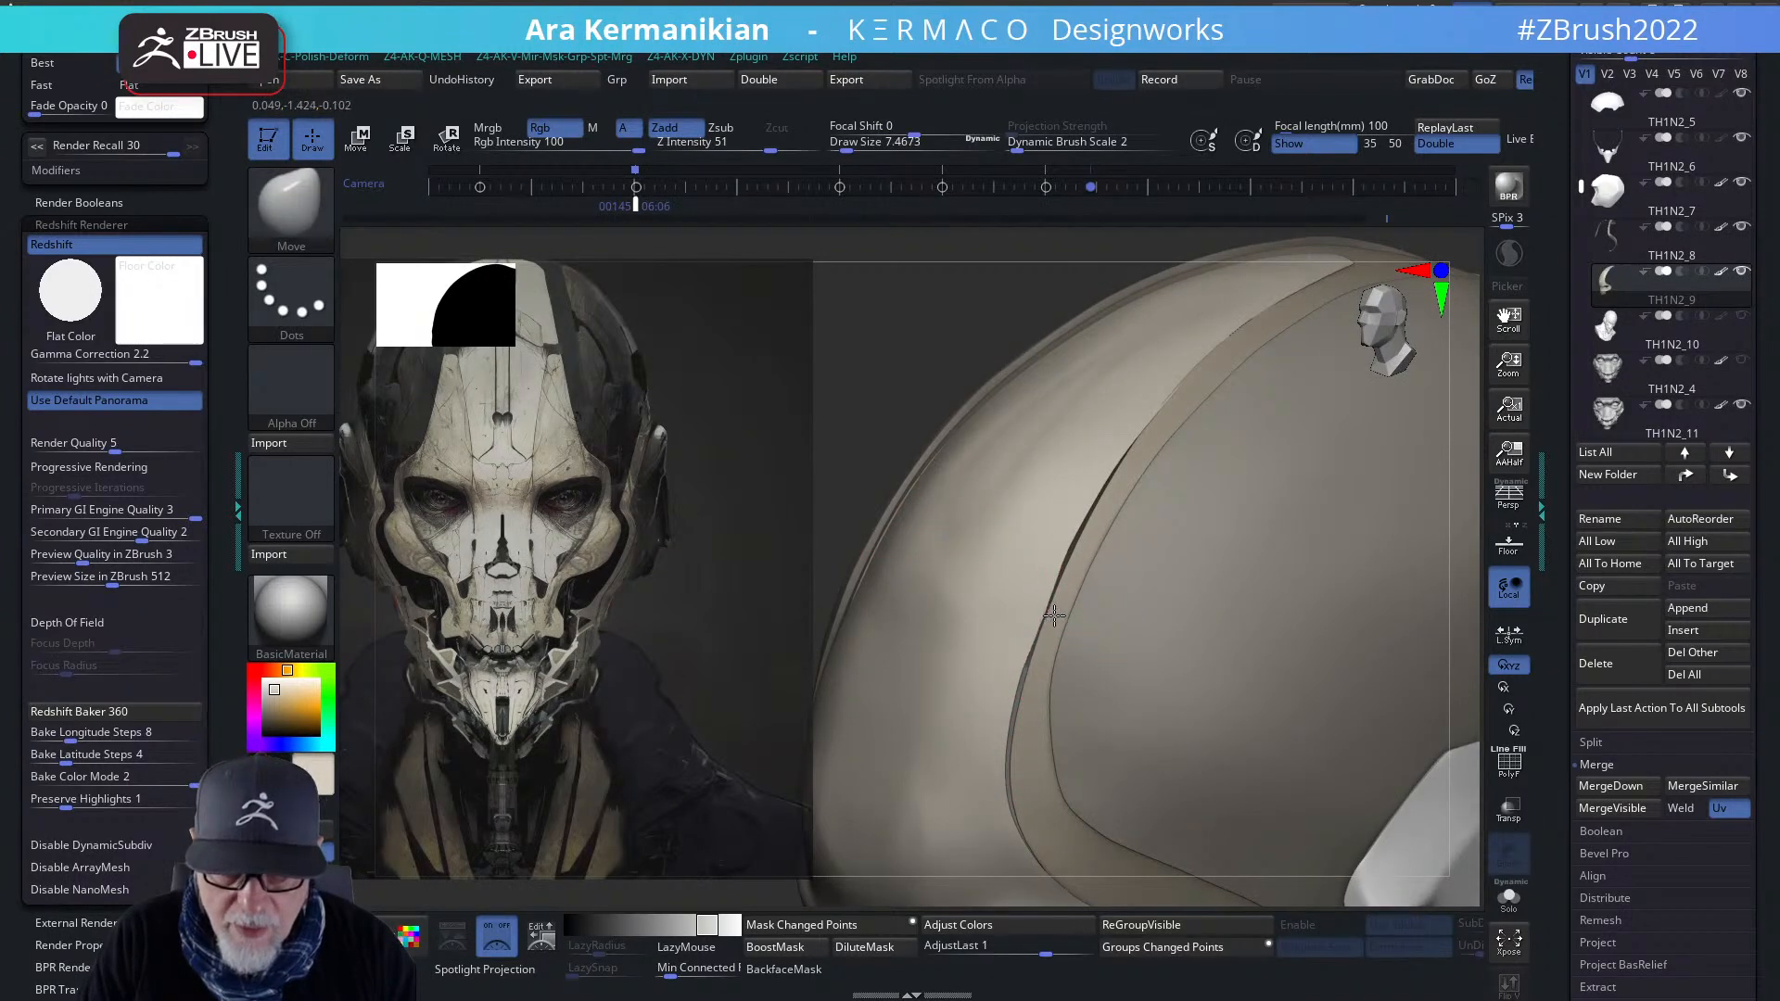
left_click_drag(1069, 543, 1084, 554)
- Lower the mask's subdivision level and reshape its forehead edge to follow the curve of the skull band
key("ctrl+q")
left_click_drag(1081, 278, 1021, 271)
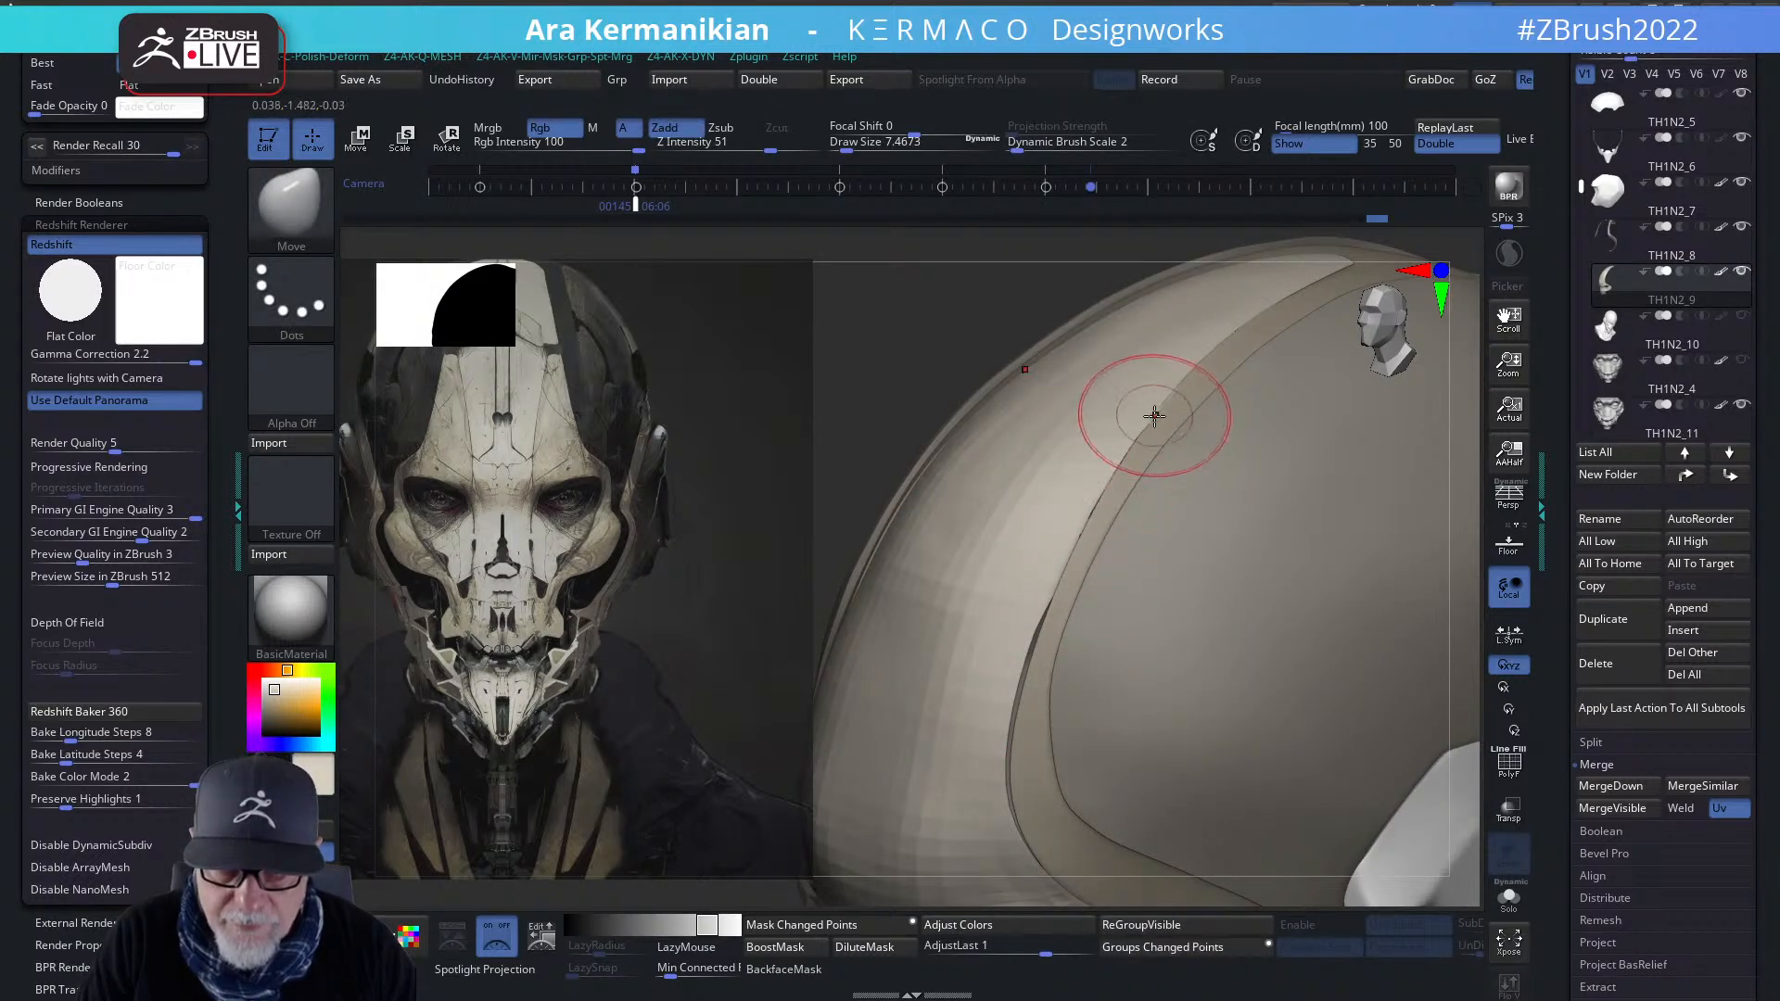
left_click_drag(1086, 500, 1104, 509)
mouse_move(1022, 640)
left_mouse_down()
mouse_move(1040, 639)
mouse_move(1019, 707)
left_mouse_up()
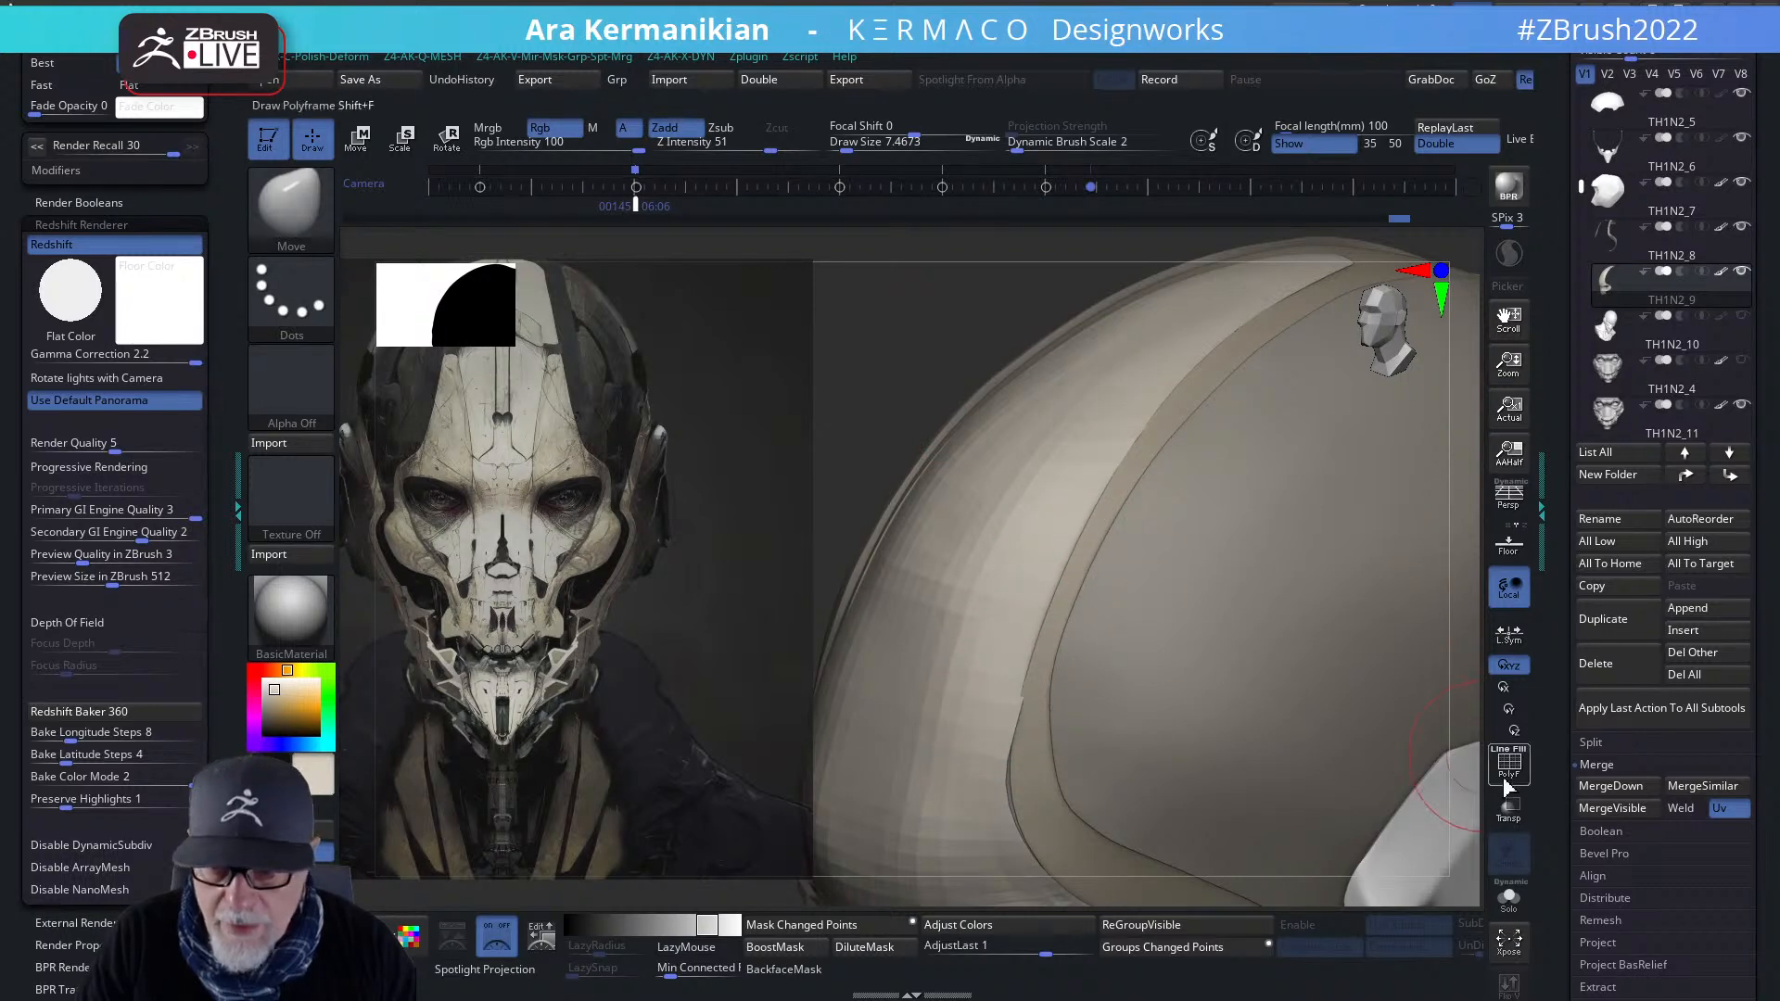
- Inspect the mask's forehead edge against the skull with ghost transparency, comparing low and high subdivision levels from the side
left_click(1518, 822)
mouse_move(1466, 742)
left_mouse_down()
mouse_move(1439, 608)
mouse_move(1331, 596)
mouse_move(1377, 616)
mouse_move(1343, 627)
mouse_move(1398, 600)
mouse_move(1402, 660)
mouse_move(1428, 630)
left_mouse_up()
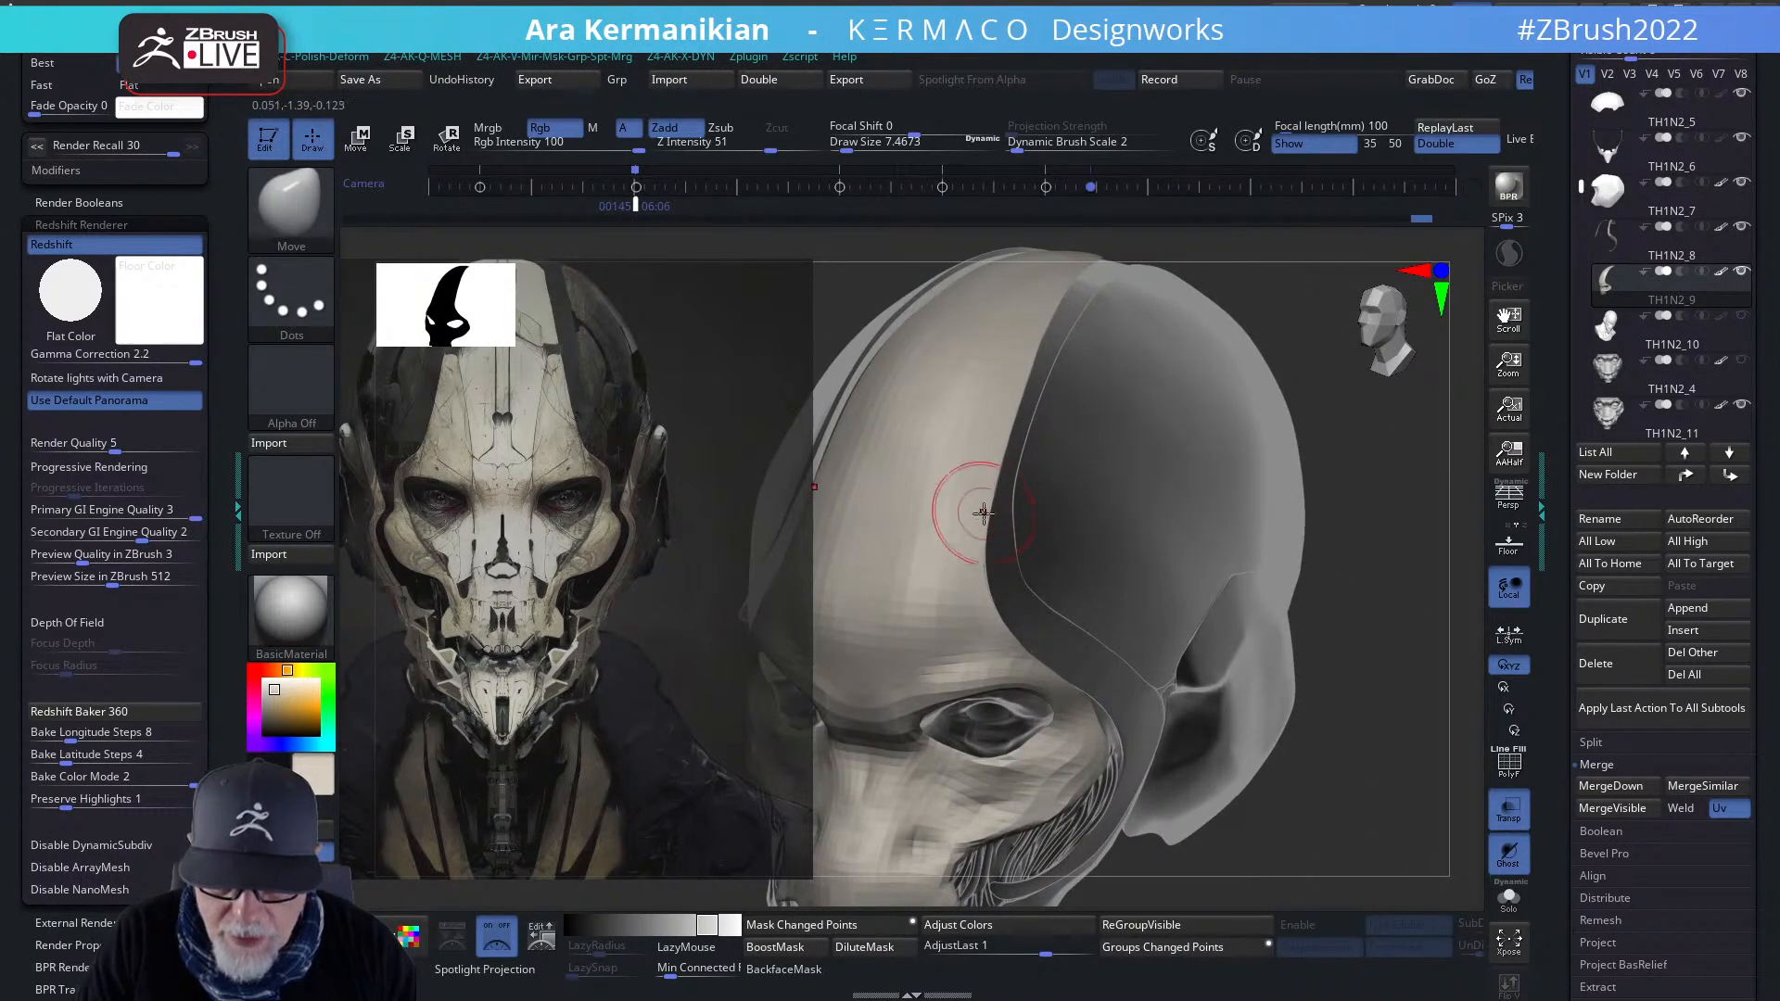
mouse_move(1041, 568)
right_mouse_down()
mouse_move(1321, 636)
mouse_move(1031, 562)
right_mouse_up()
key("shift+d")
key("shift+d")
key("shift+d")
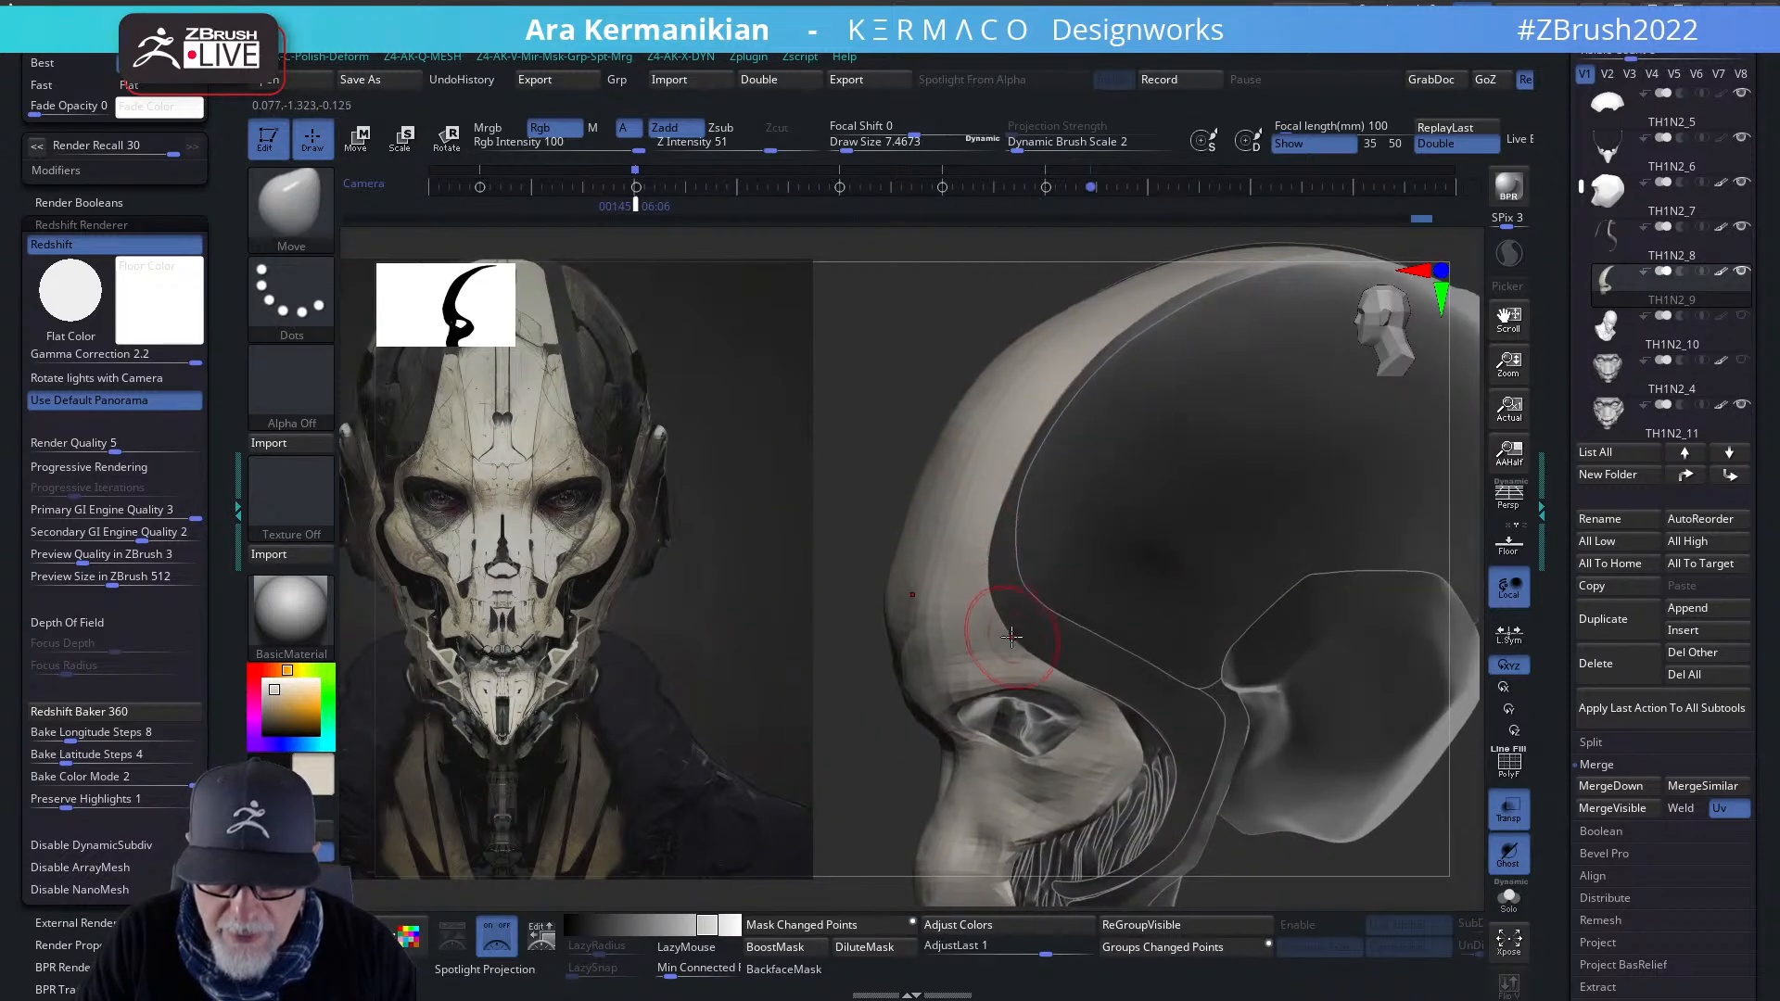
key("ctrl+q")
left_click(1150, 343)
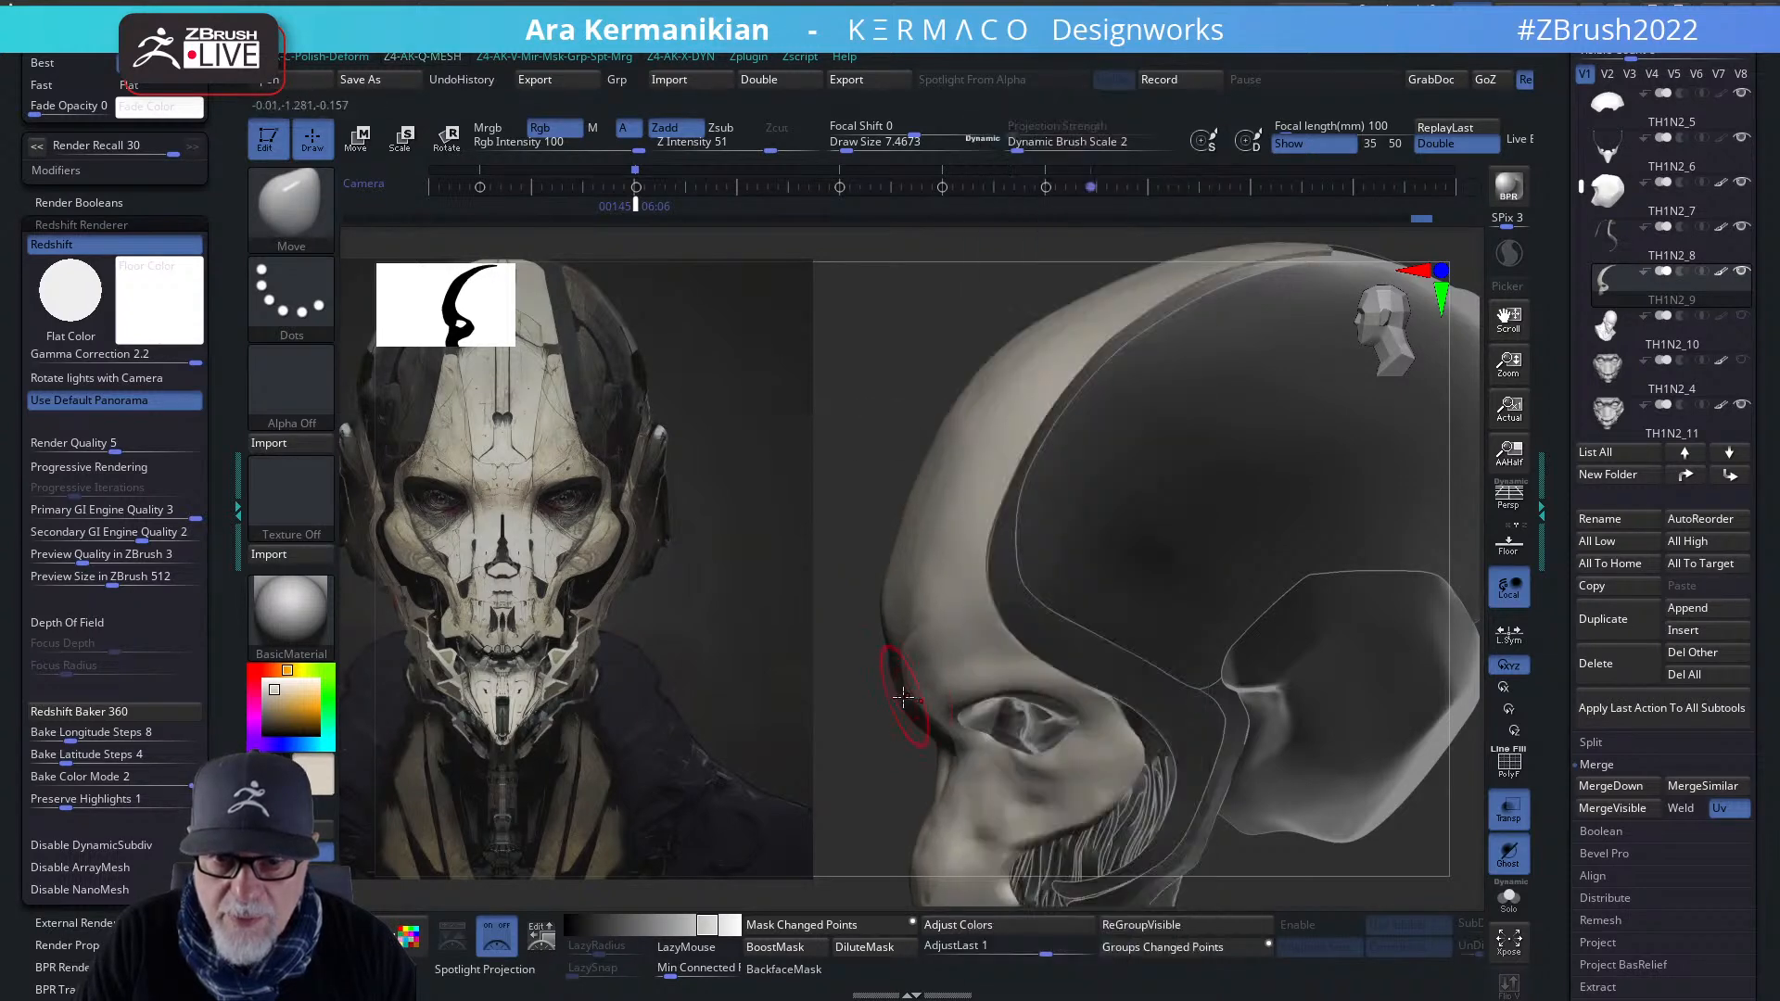
left_click_drag(866, 349, 1237, 557)
mouse_move(1444, 675)
left_mouse_down()
mouse_move(1455, 640)
mouse_move(1480, 675)
left_mouse_up()
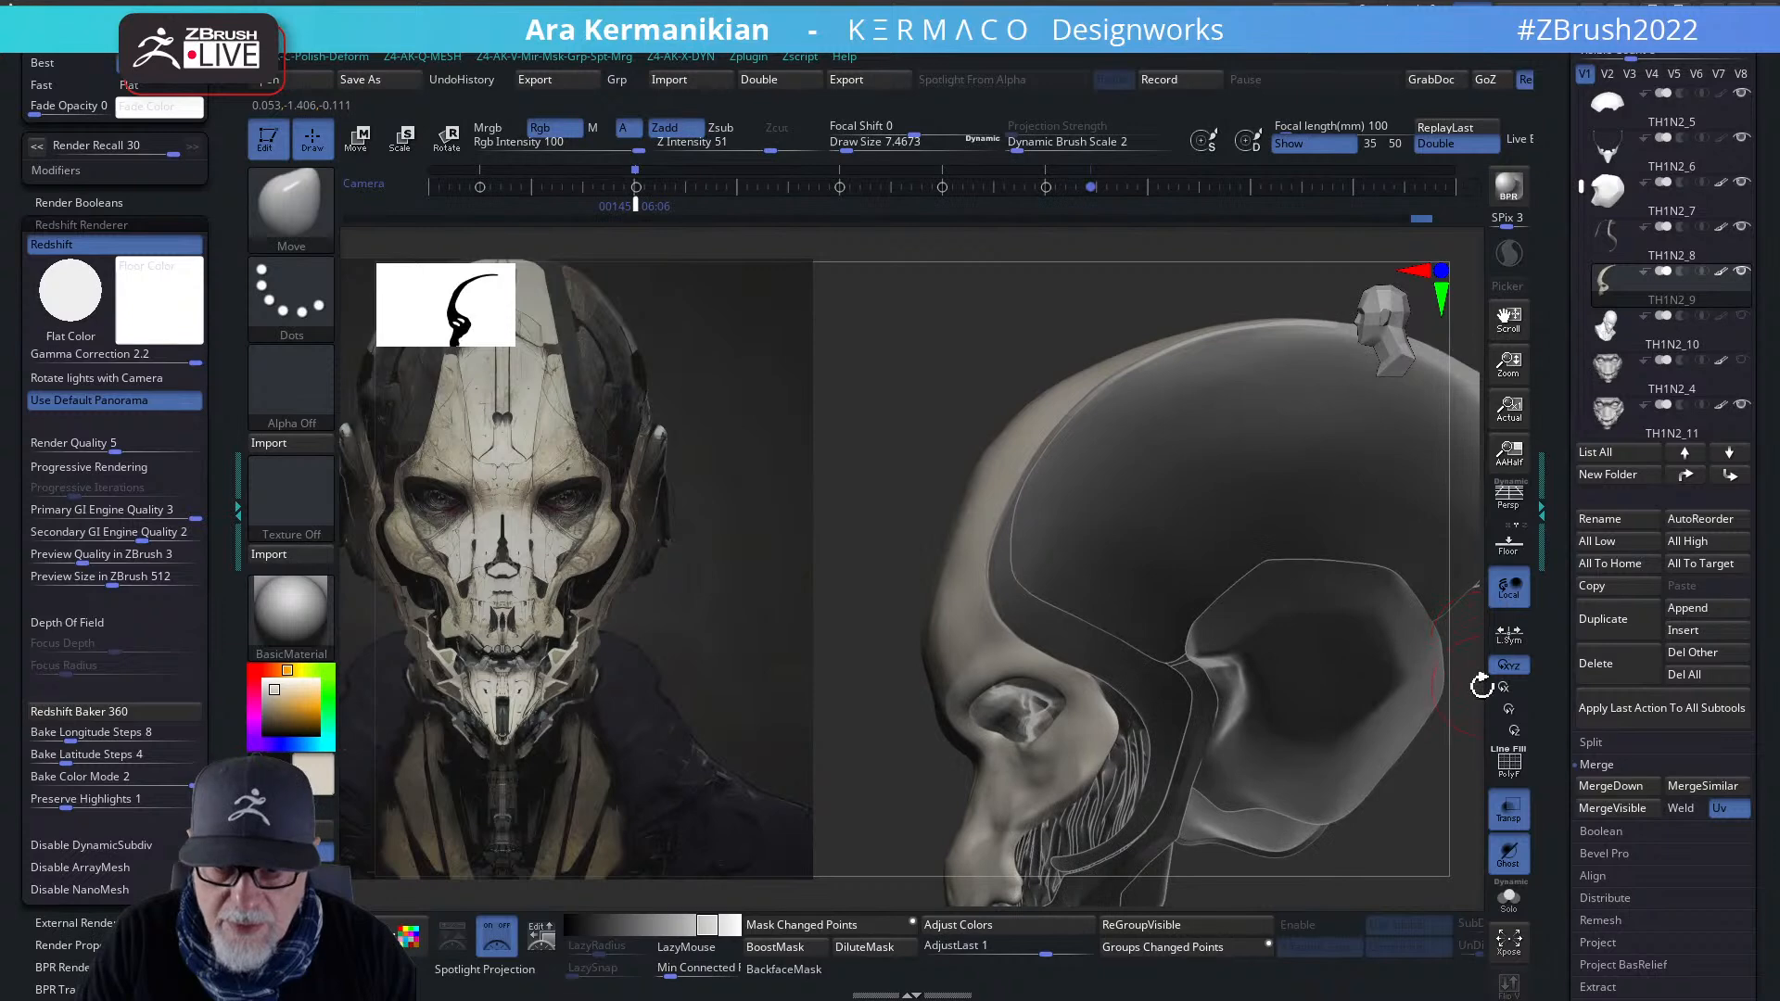
left_click(1510, 804)
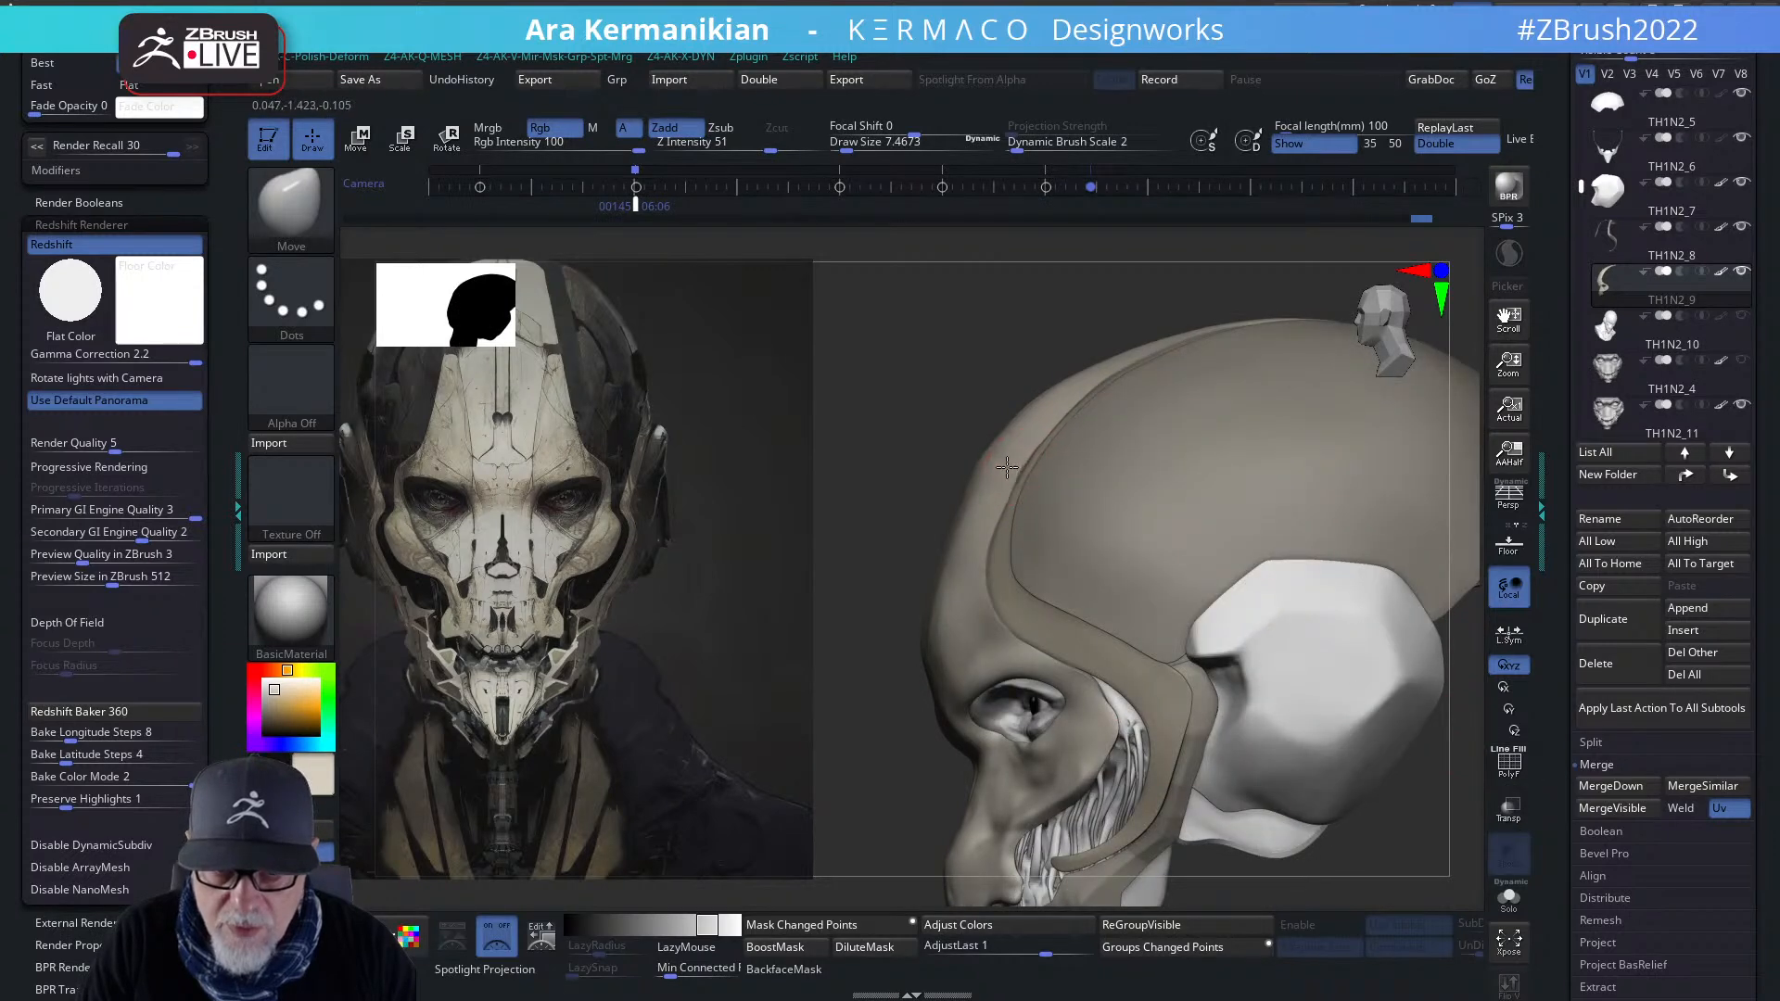
- Undo the stray move above the eye, drop the mask to its lowest subdivision level and smooth its forehead edge
left_click_drag(1081, 647, 1094, 636)
key("ctrl+z")
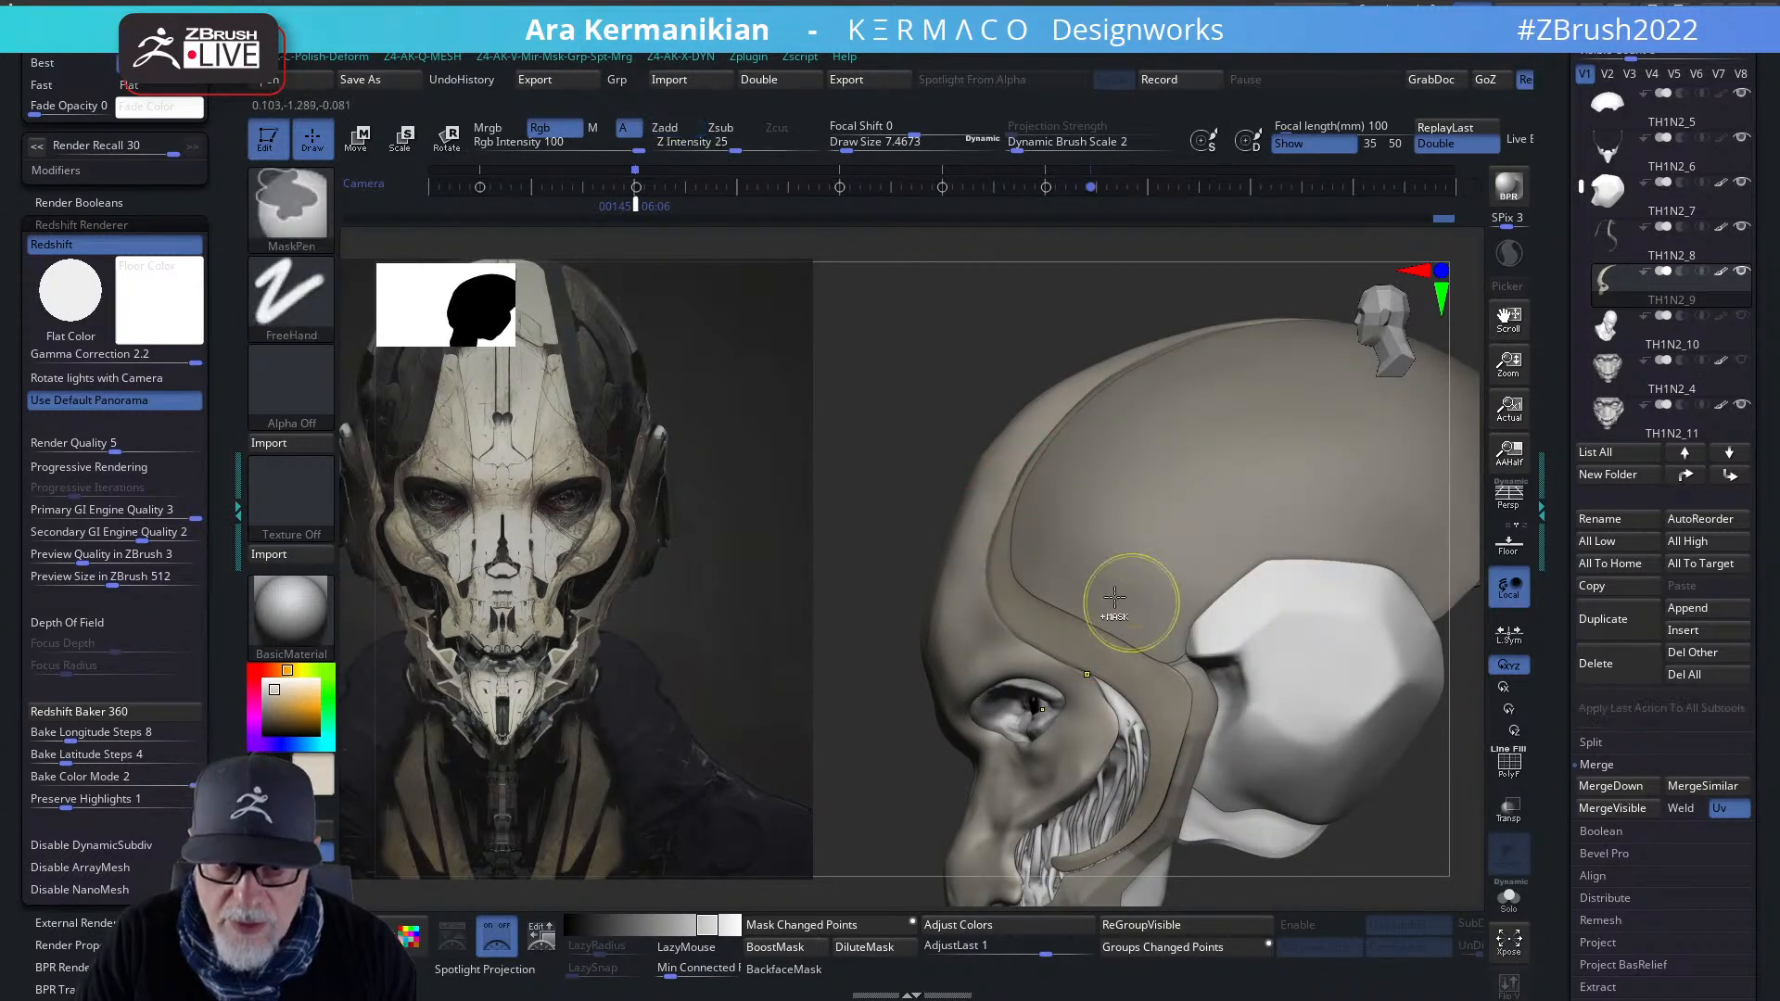
key("ctrl+q")
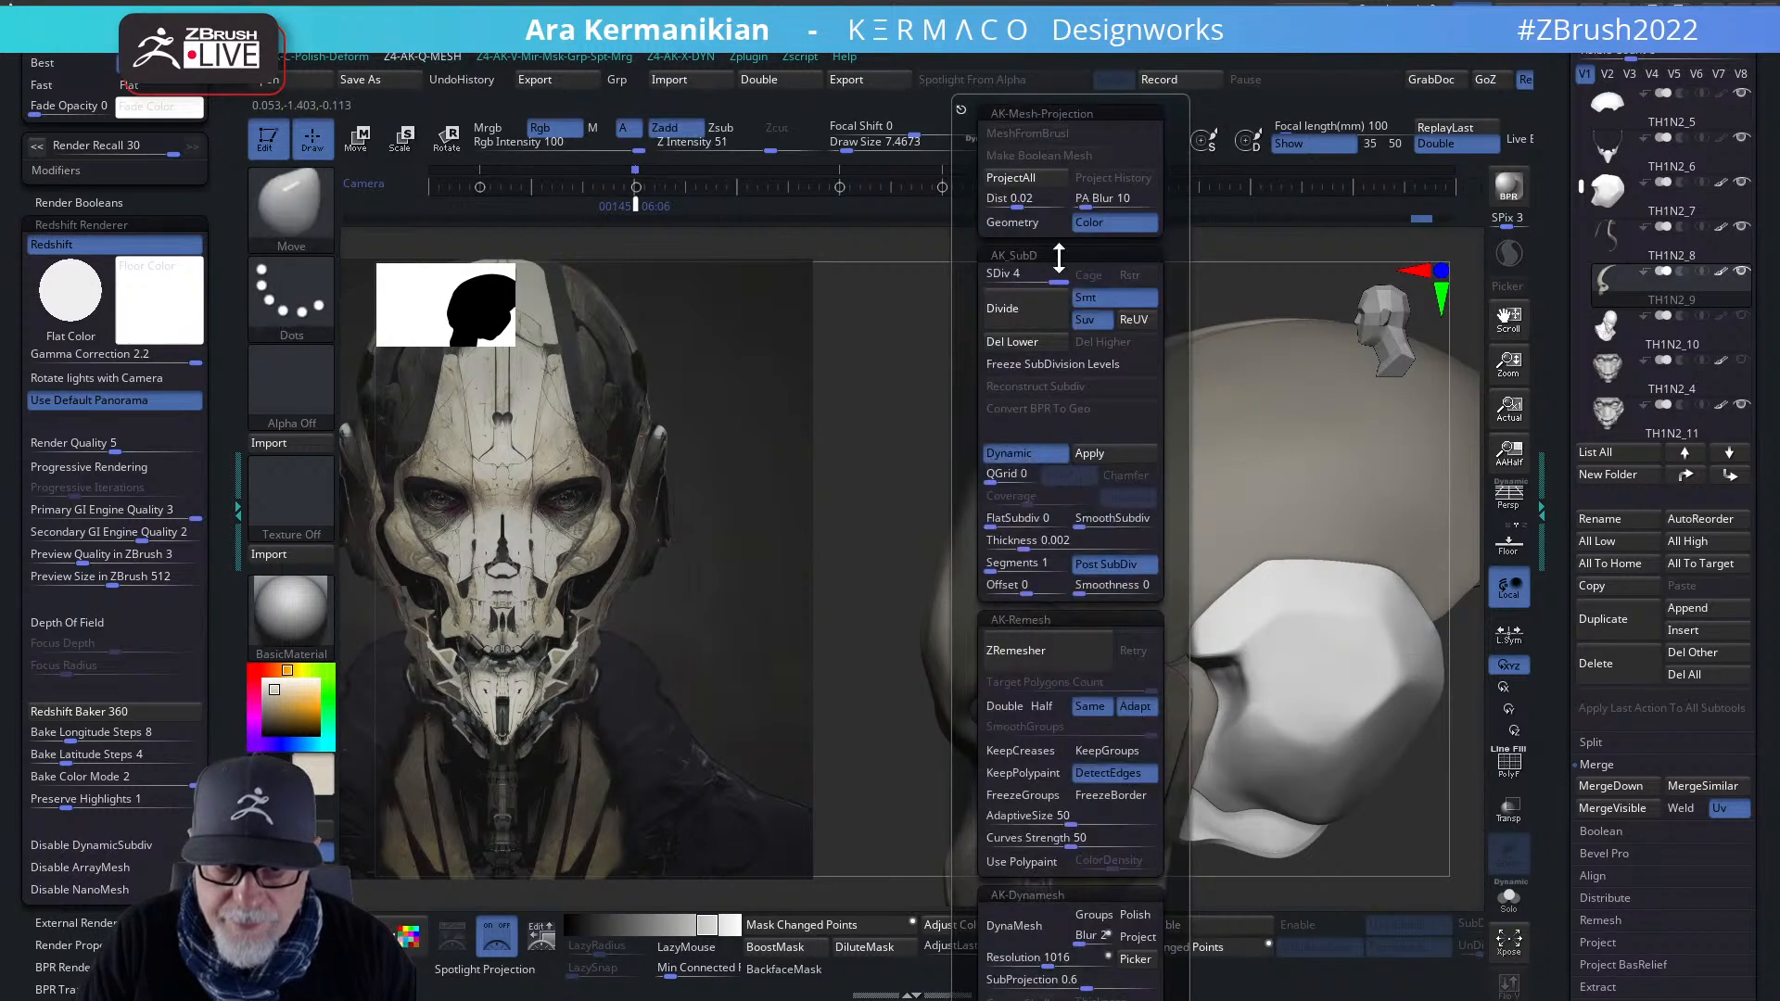
left_click(990, 276)
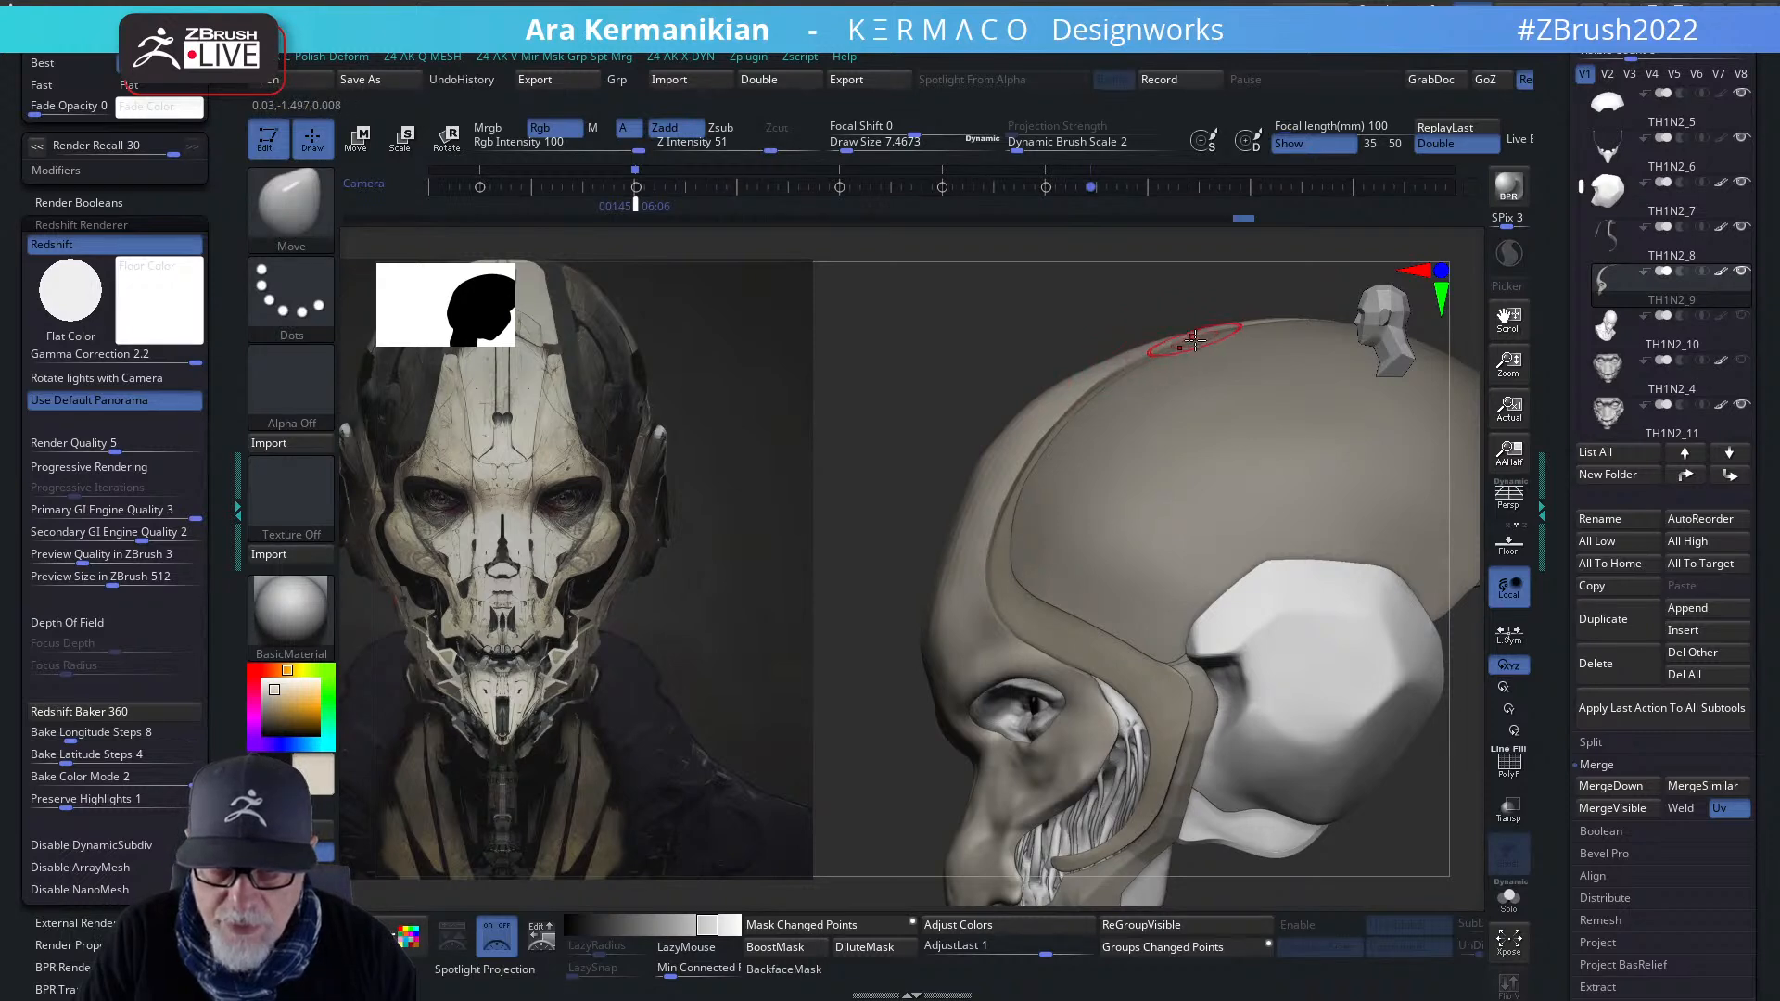
key("shift")
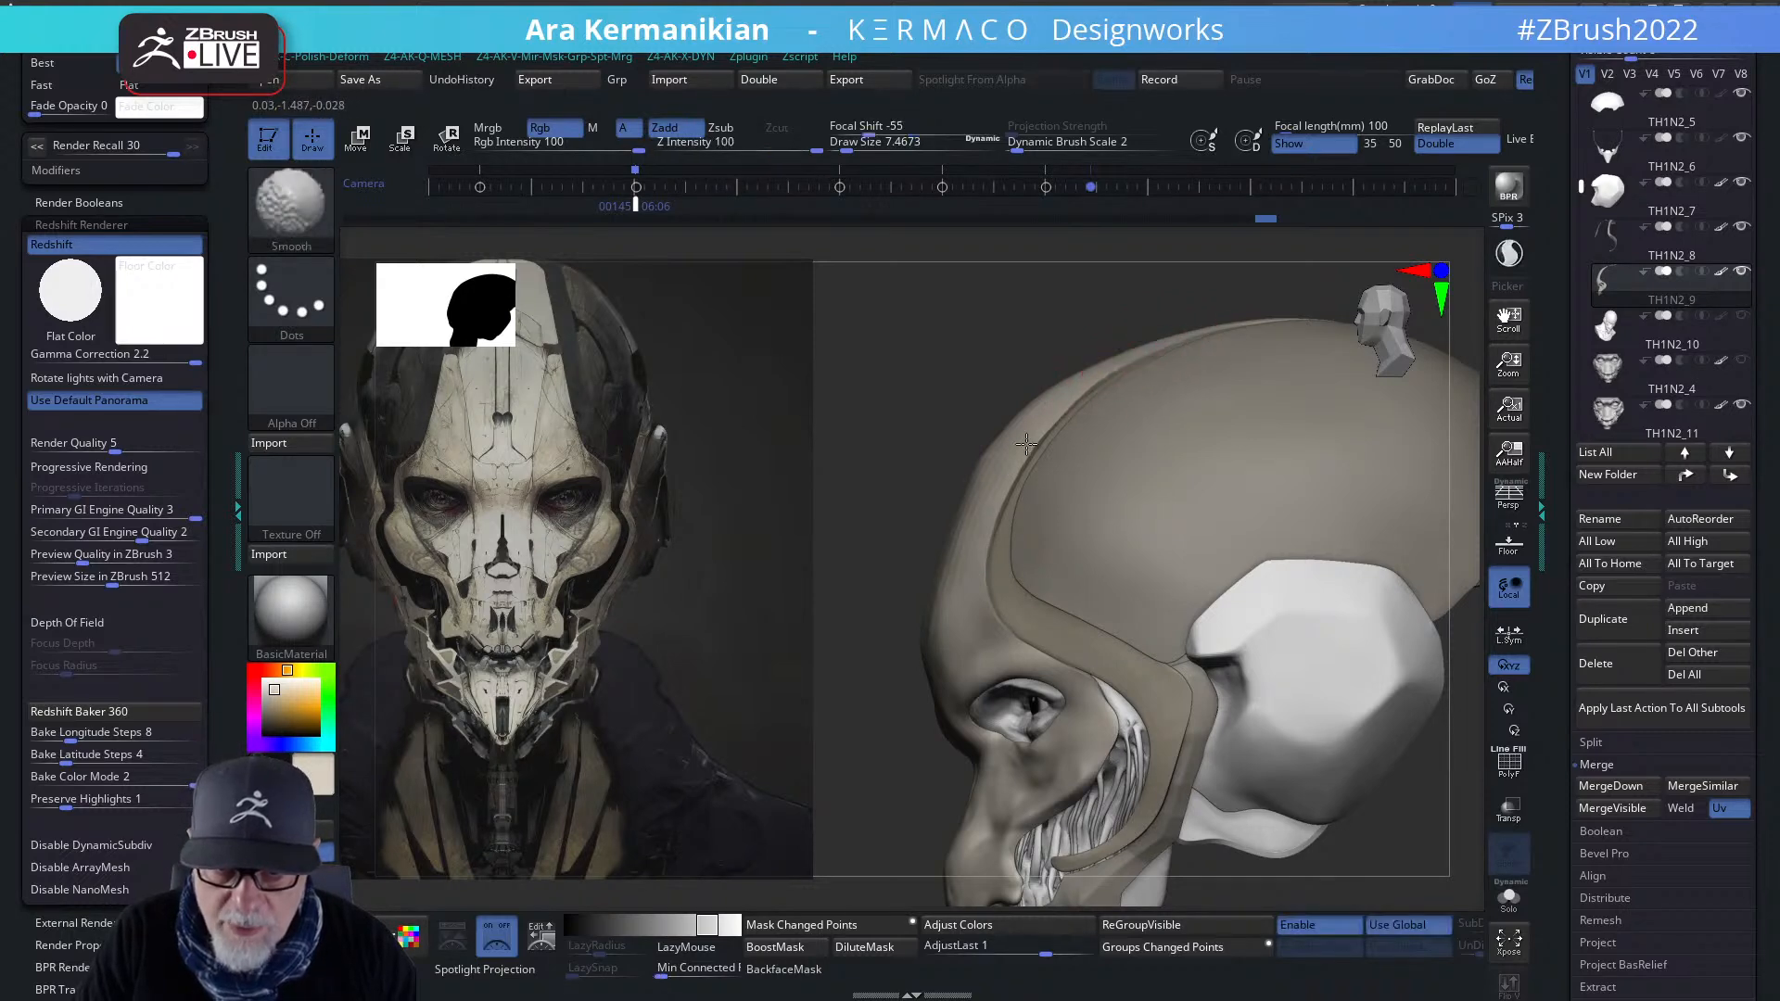
mouse_move(943, 393)
left_mouse_down()
mouse_move(1012, 420)
mouse_move(1040, 492)
left_mouse_up()
- Reshape the mask's upper forehead edge with the Move brush, working from above and the front
left_click_drag(1393, 440, 1474, 473)
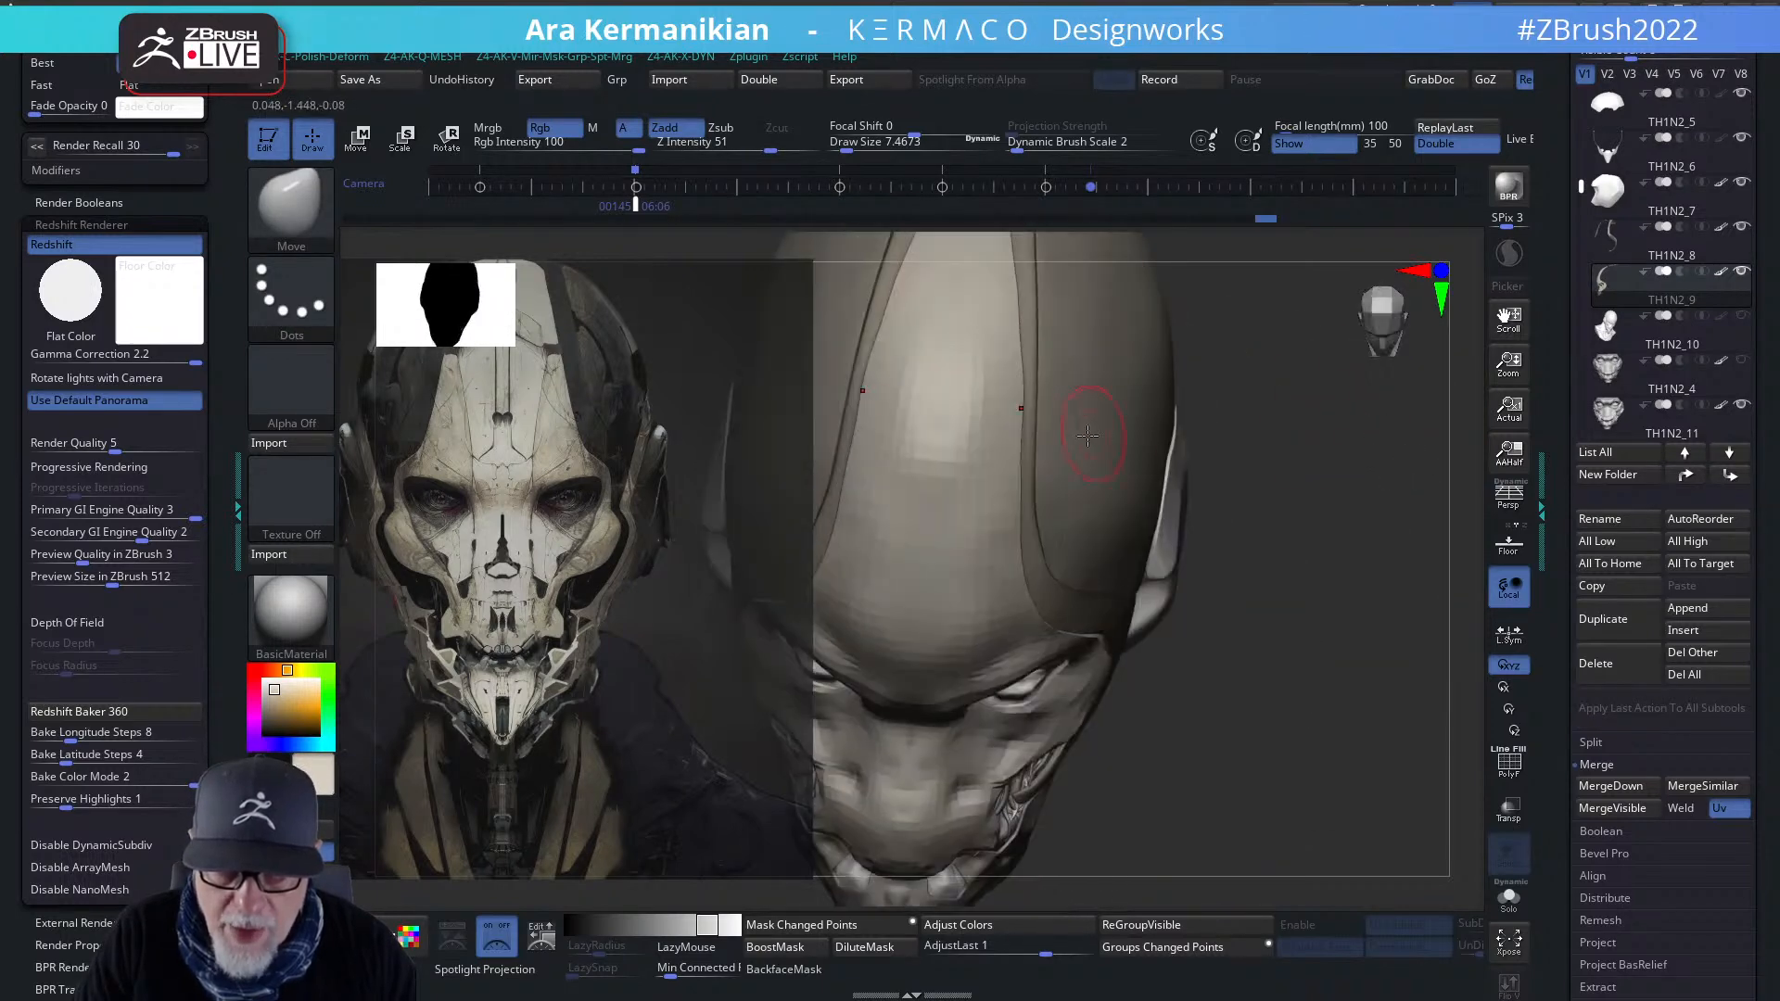
left_click_drag(1303, 443, 1041, 437)
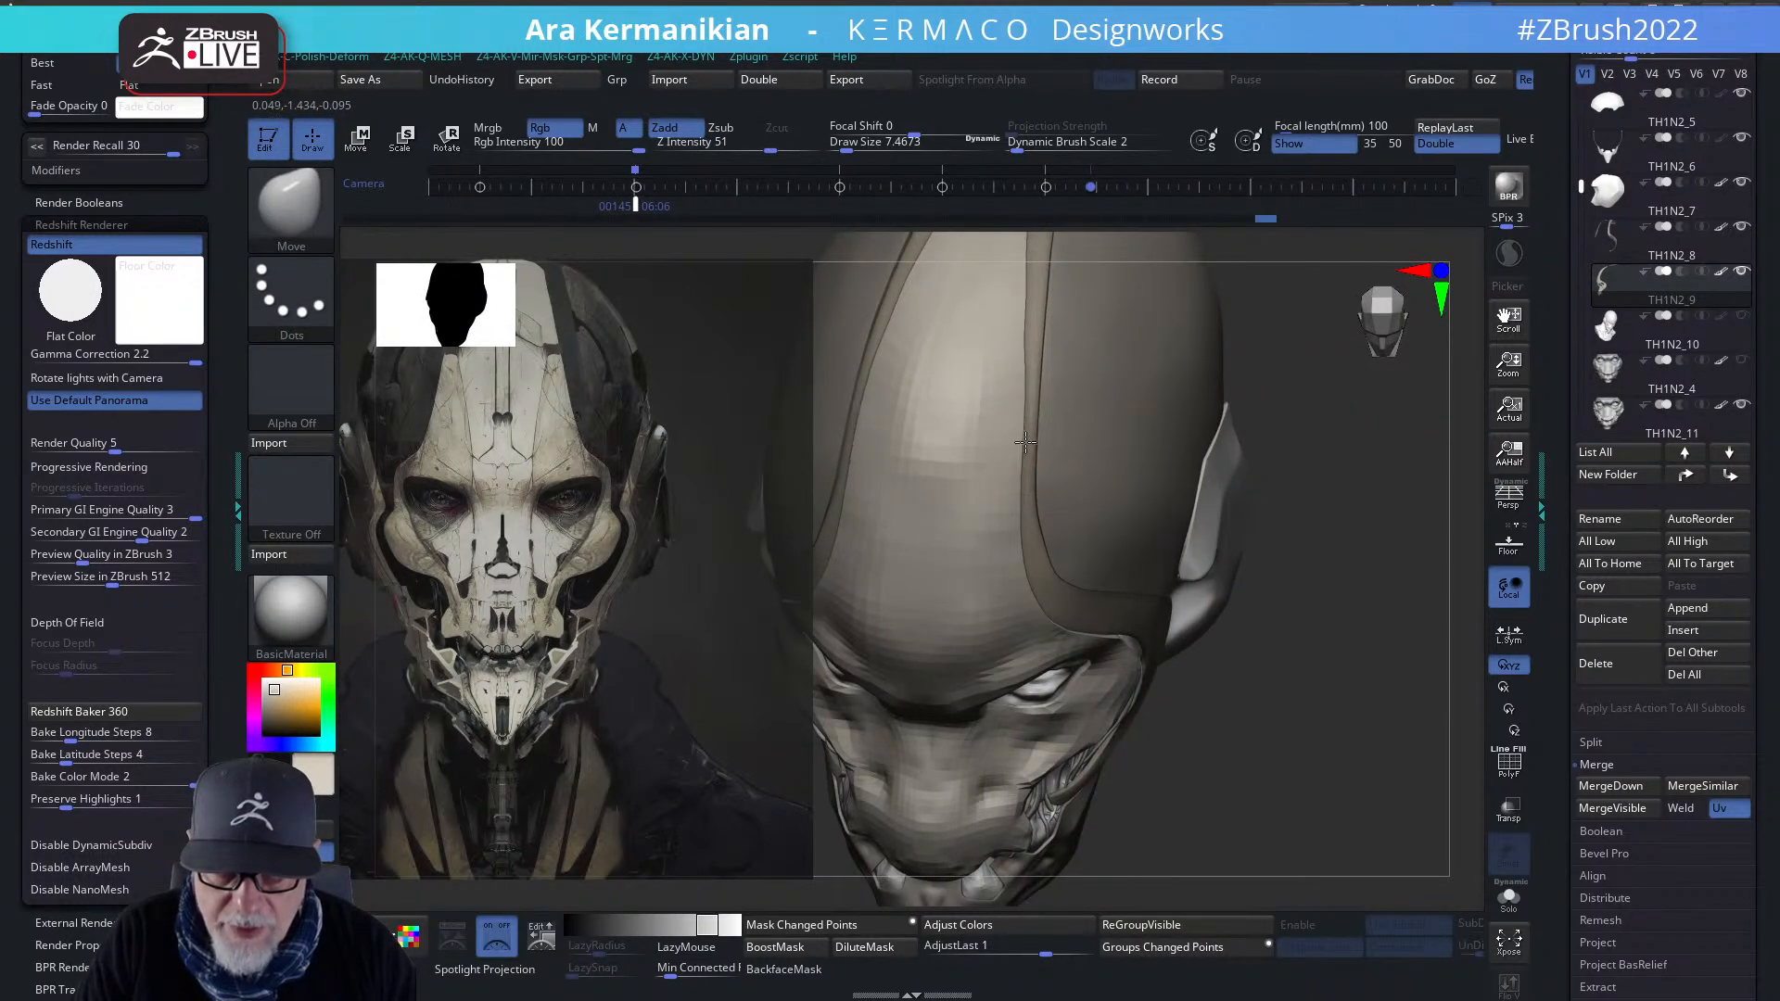
mouse_move(1250, 377)
left_mouse_down()
mouse_move(1299, 623)
mouse_move(1013, 556)
left_mouse_up()
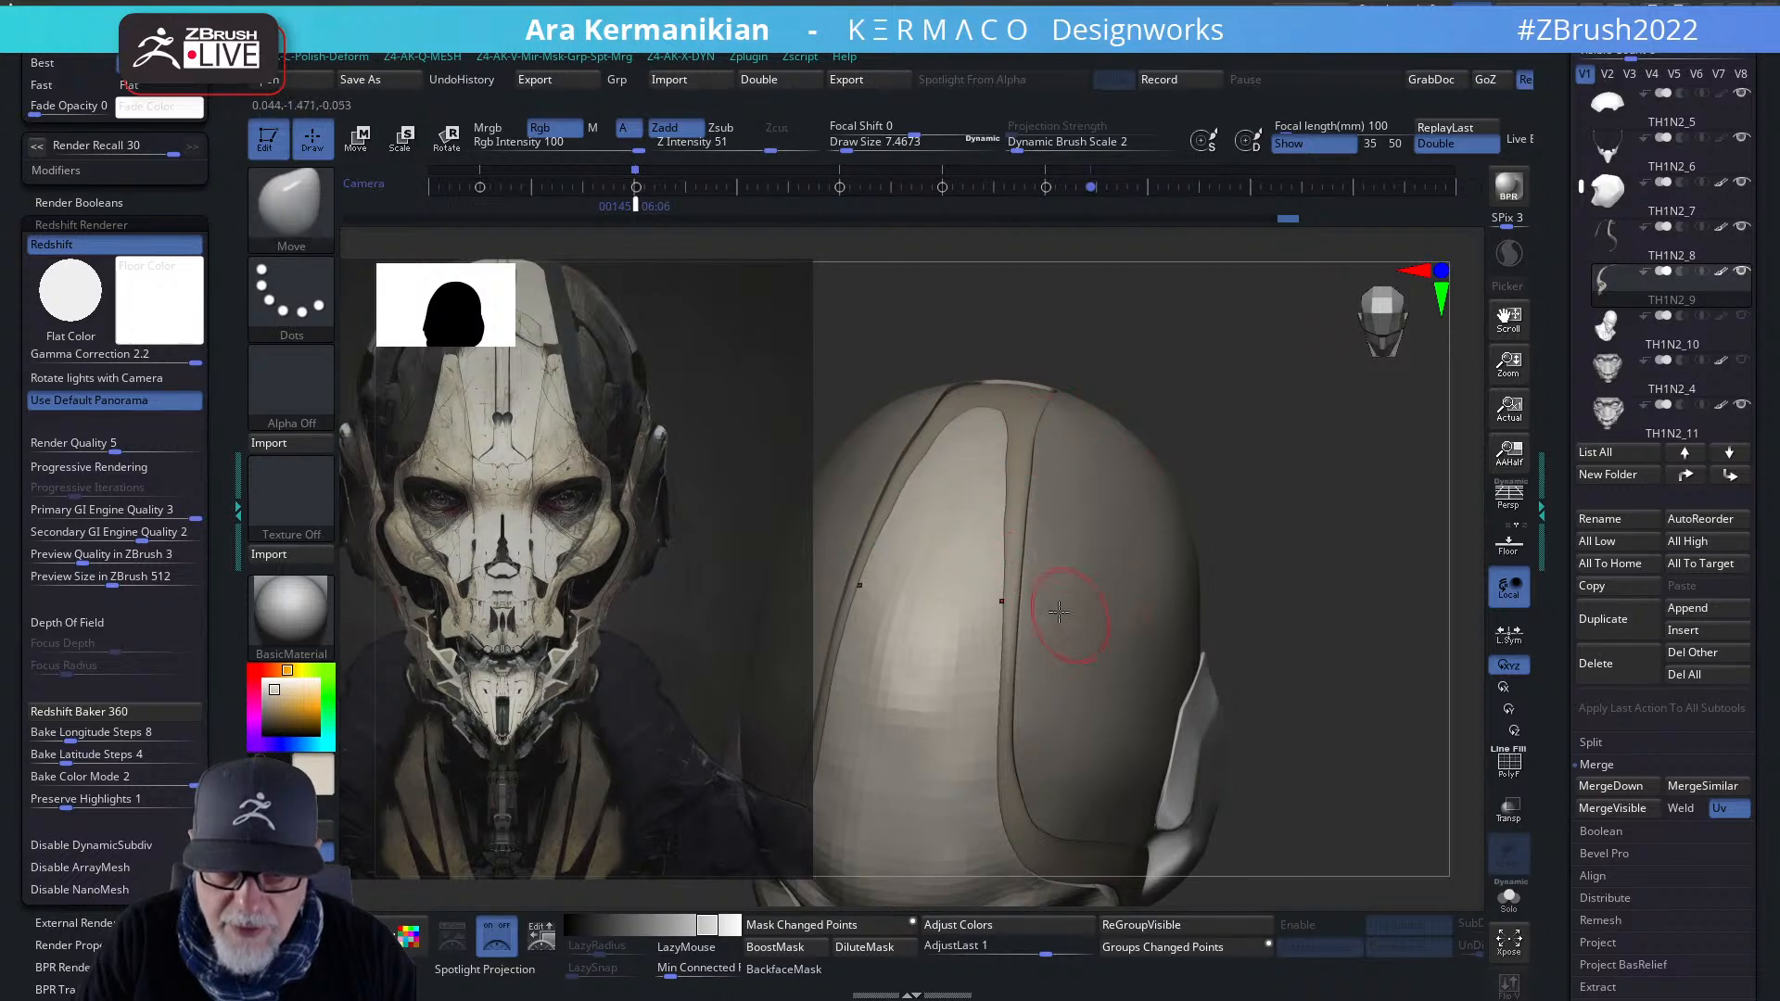
left_click_drag(1284, 649, 1118, 612)
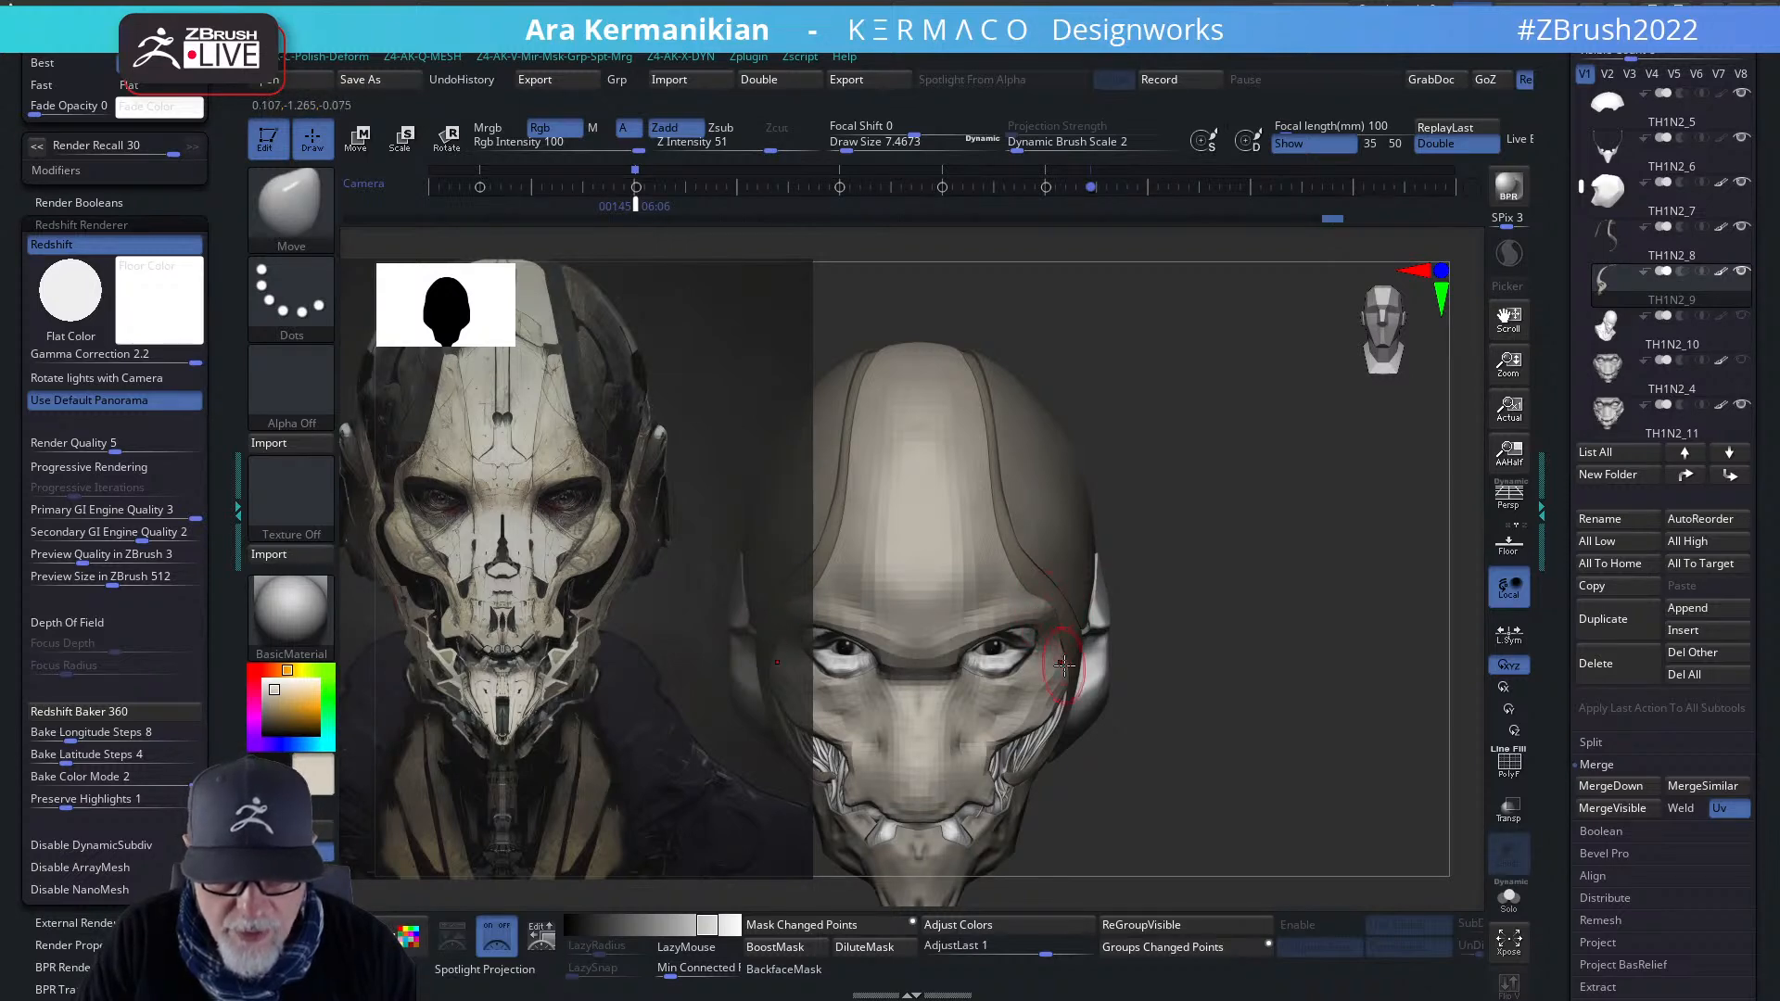
- Adjust the mask's edge at the temple and even out its line near the crown
left_click_drag(1210, 603, 1081, 611)
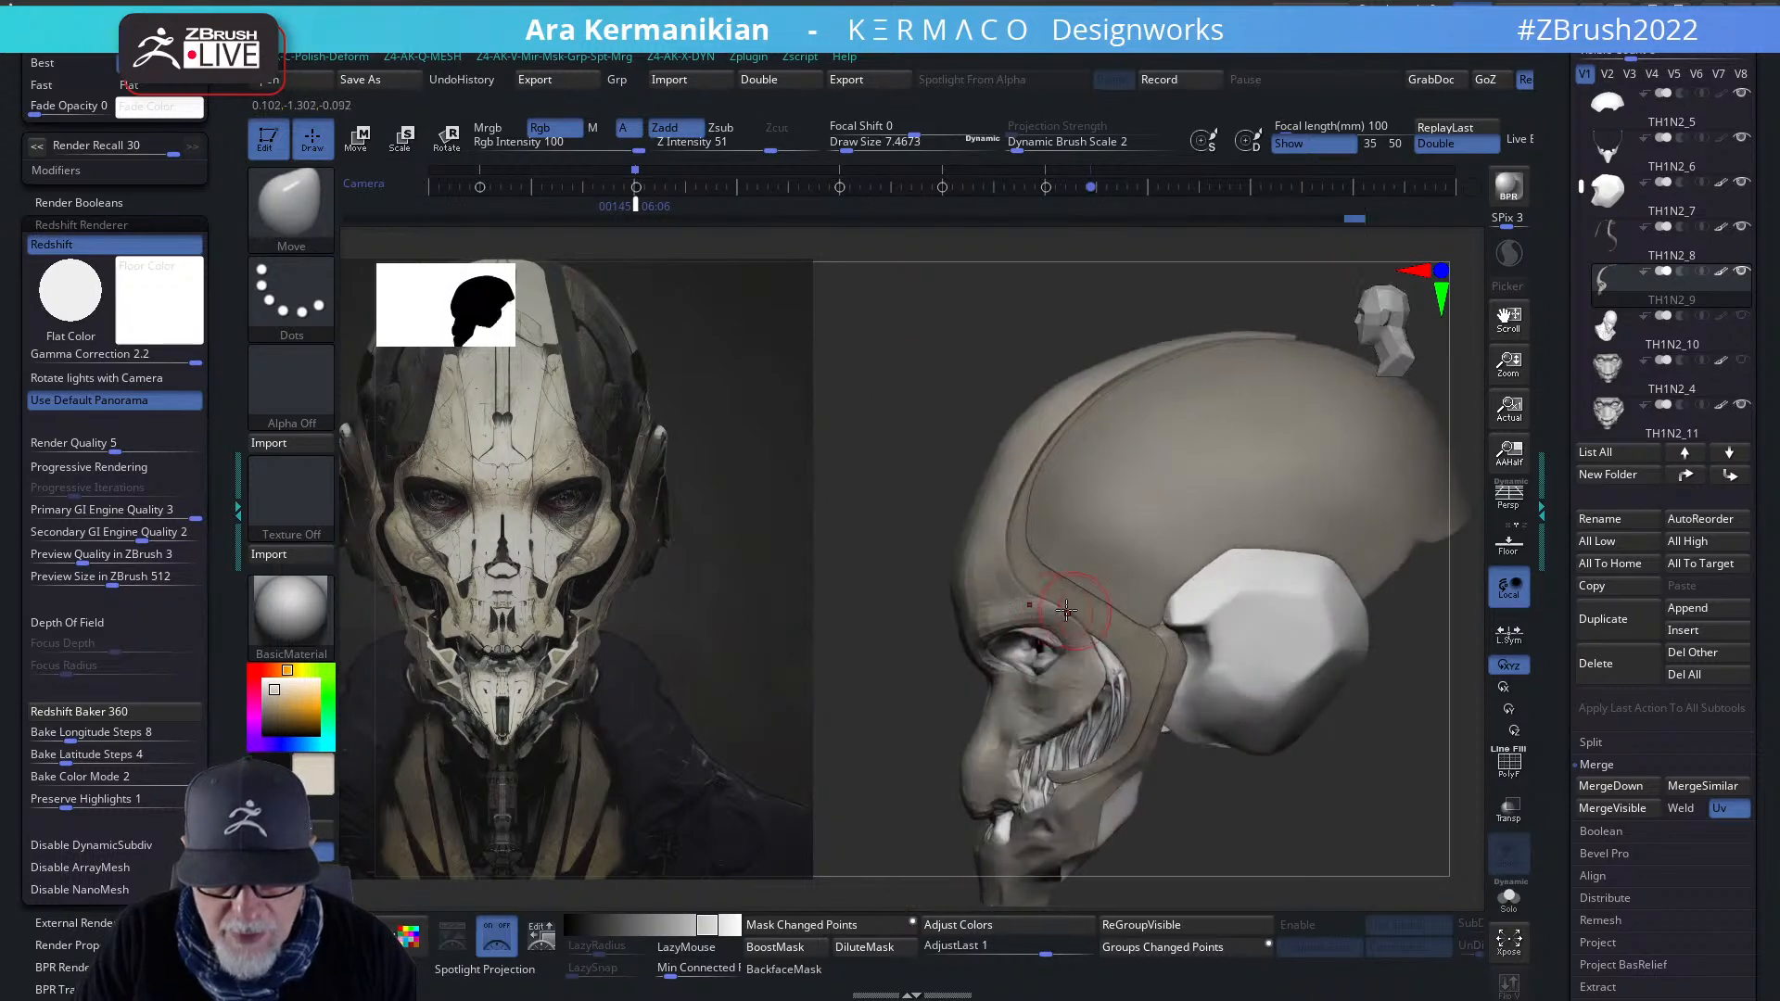
mouse_move(895, 647)
left_mouse_down()
mouse_move(866, 640)
mouse_move(1024, 656)
mouse_move(1299, 608)
mouse_move(1339, 556)
mouse_move(1272, 530)
left_mouse_up()
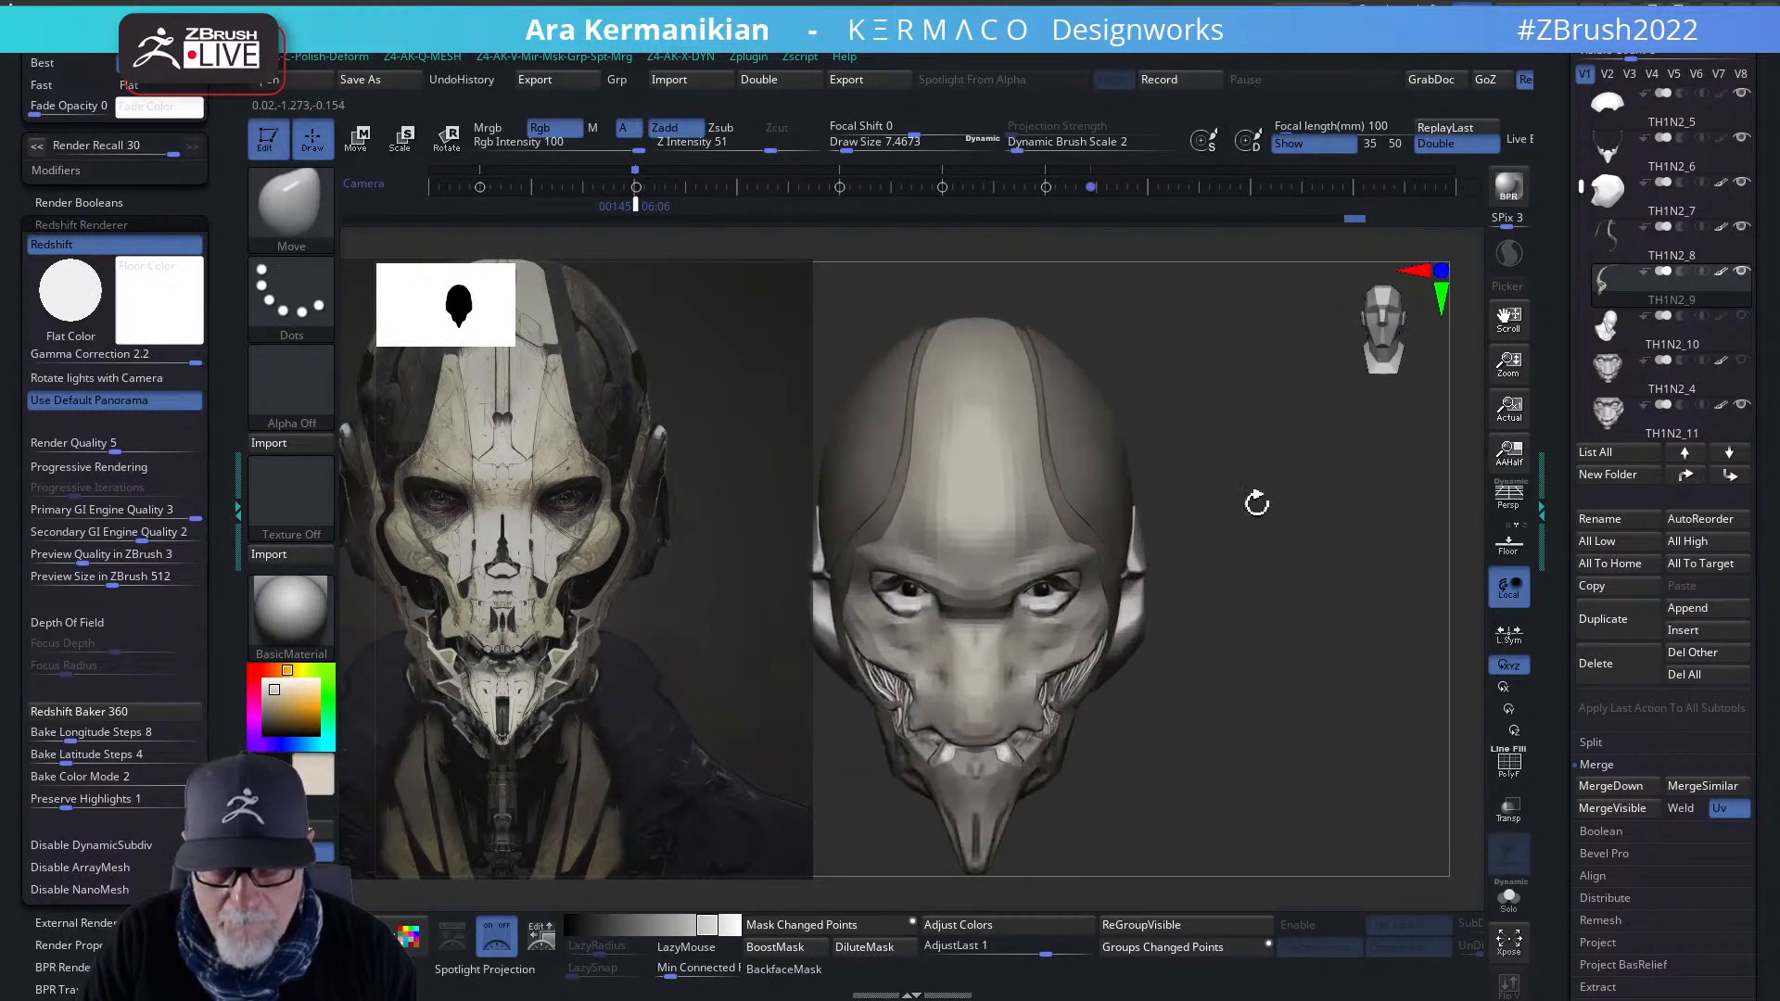
left_click_drag(1018, 362, 1038, 447, "shift")
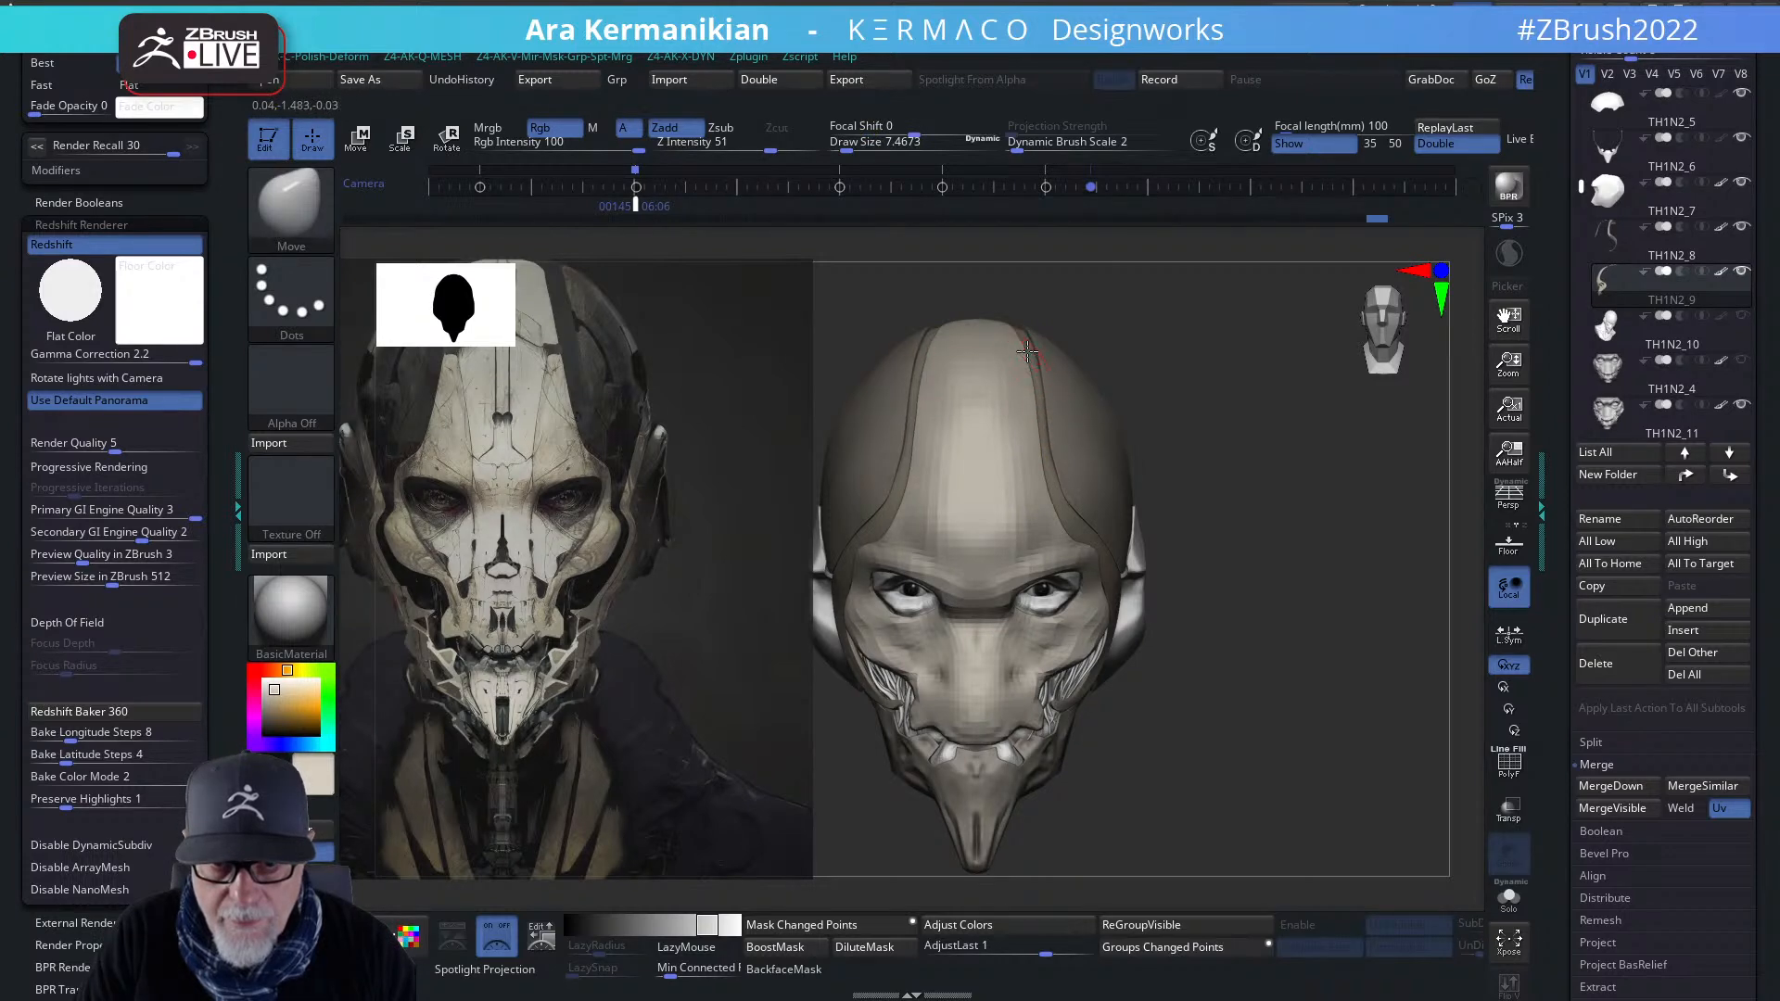
left_click_drag(1023, 351, 1018, 383, "shift")
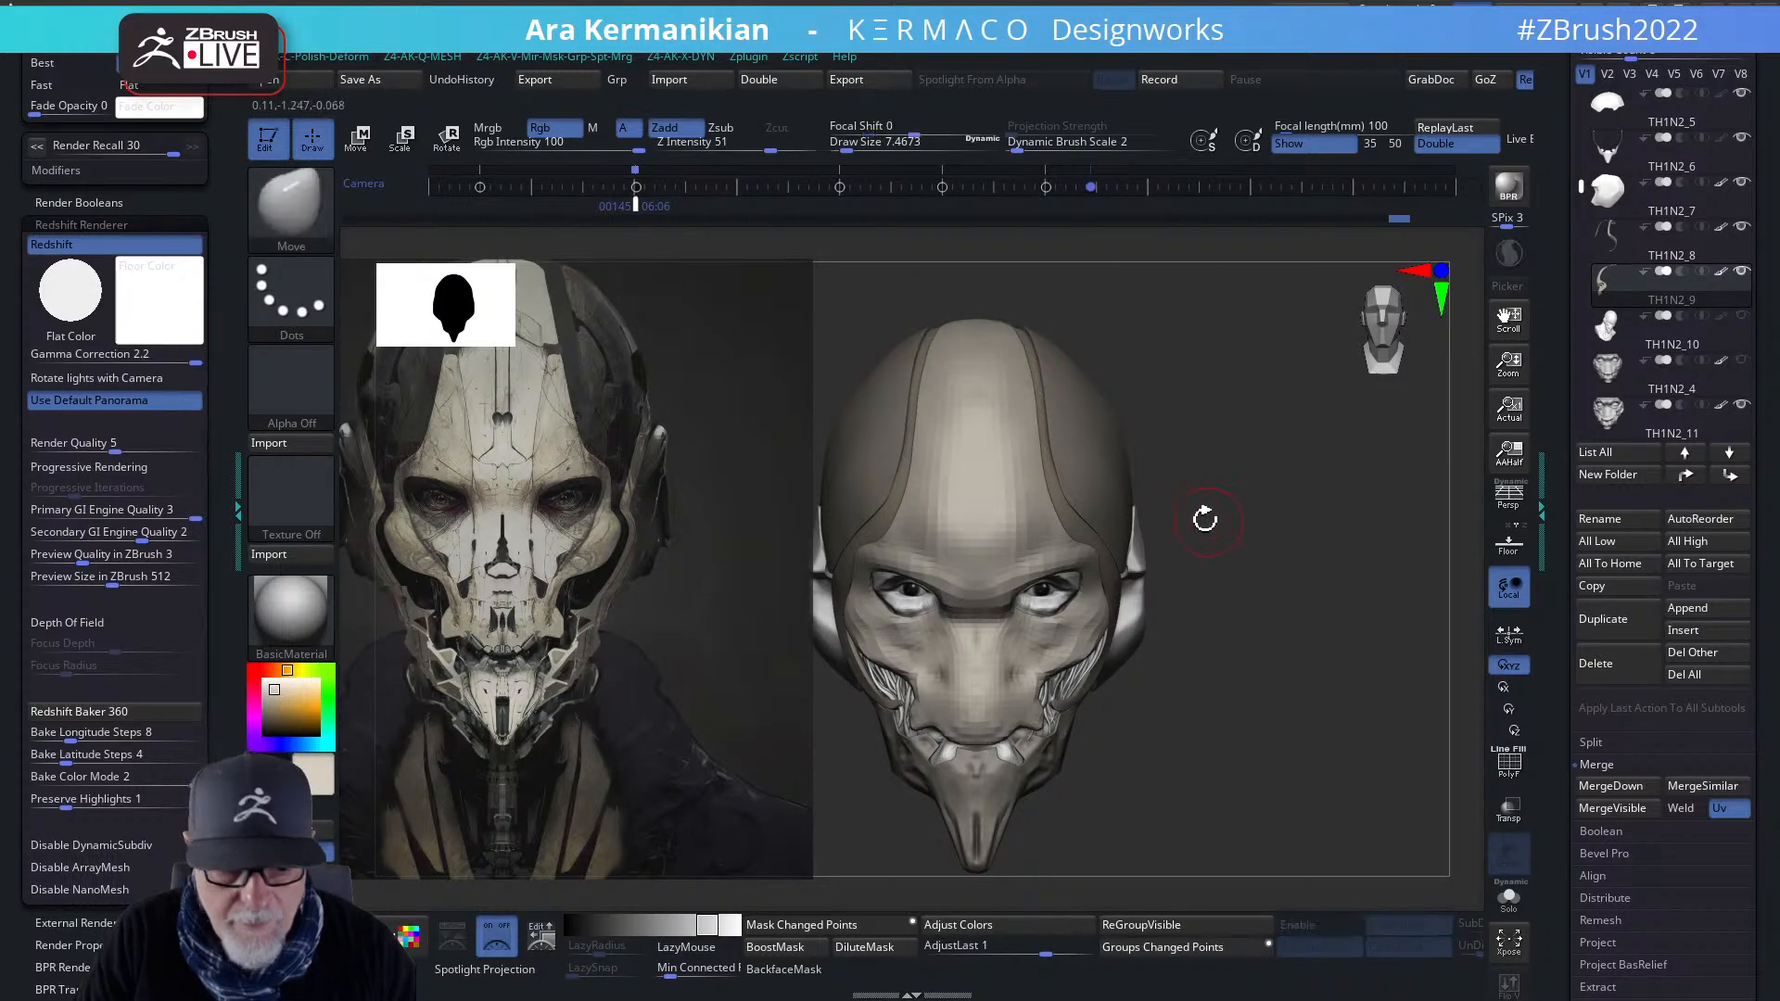
- Carve the mask around the outer corner of the eye with DamStandard from front and three-quarter views
left_click_drag(1315, 517, 1340, 671)
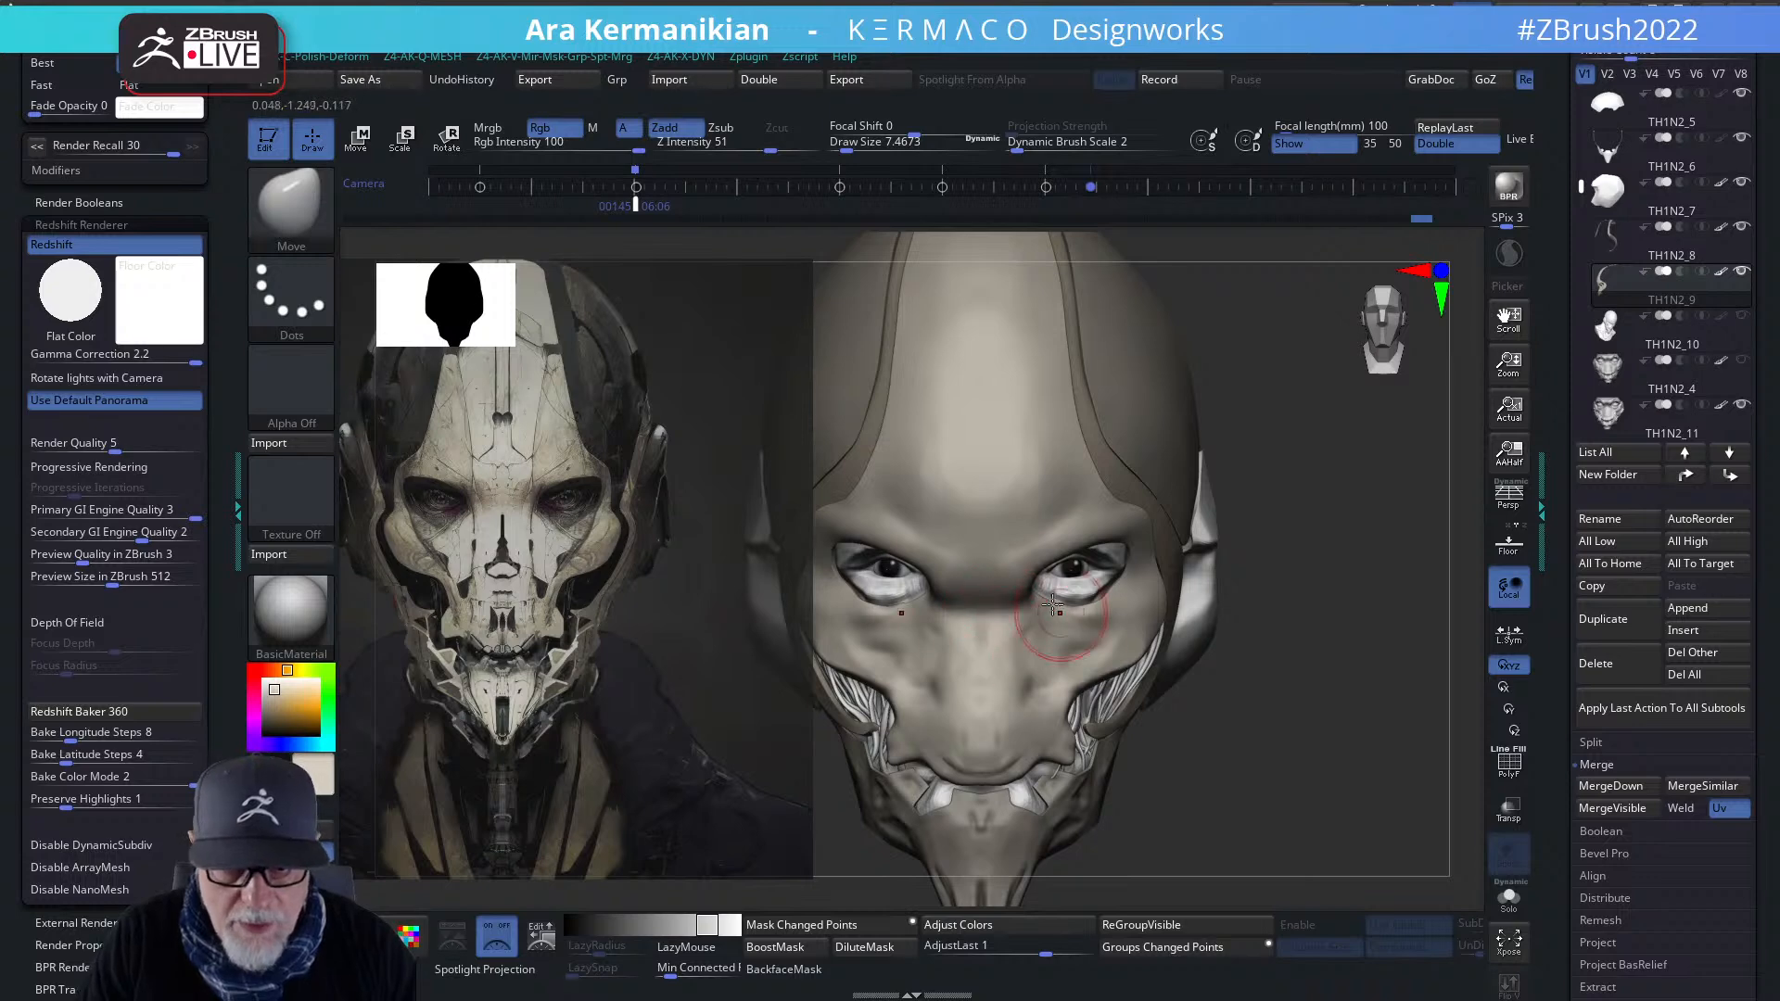
right_click(1128, 628)
left_click(1184, 639)
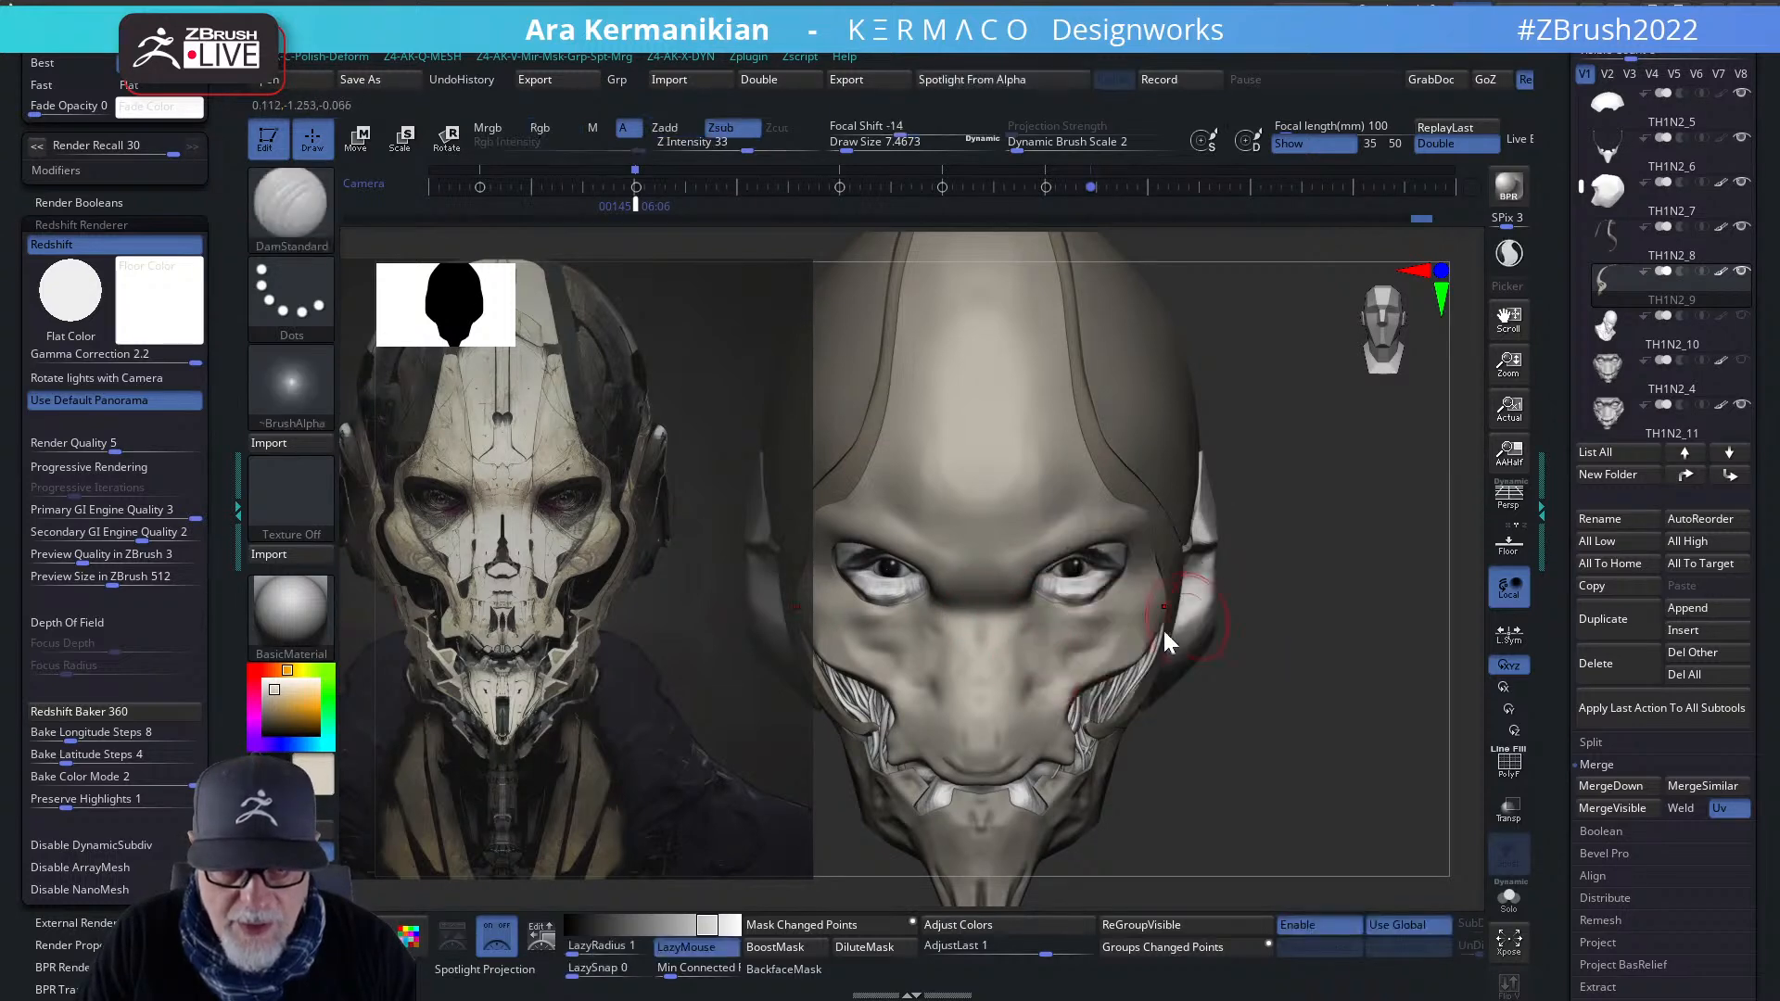
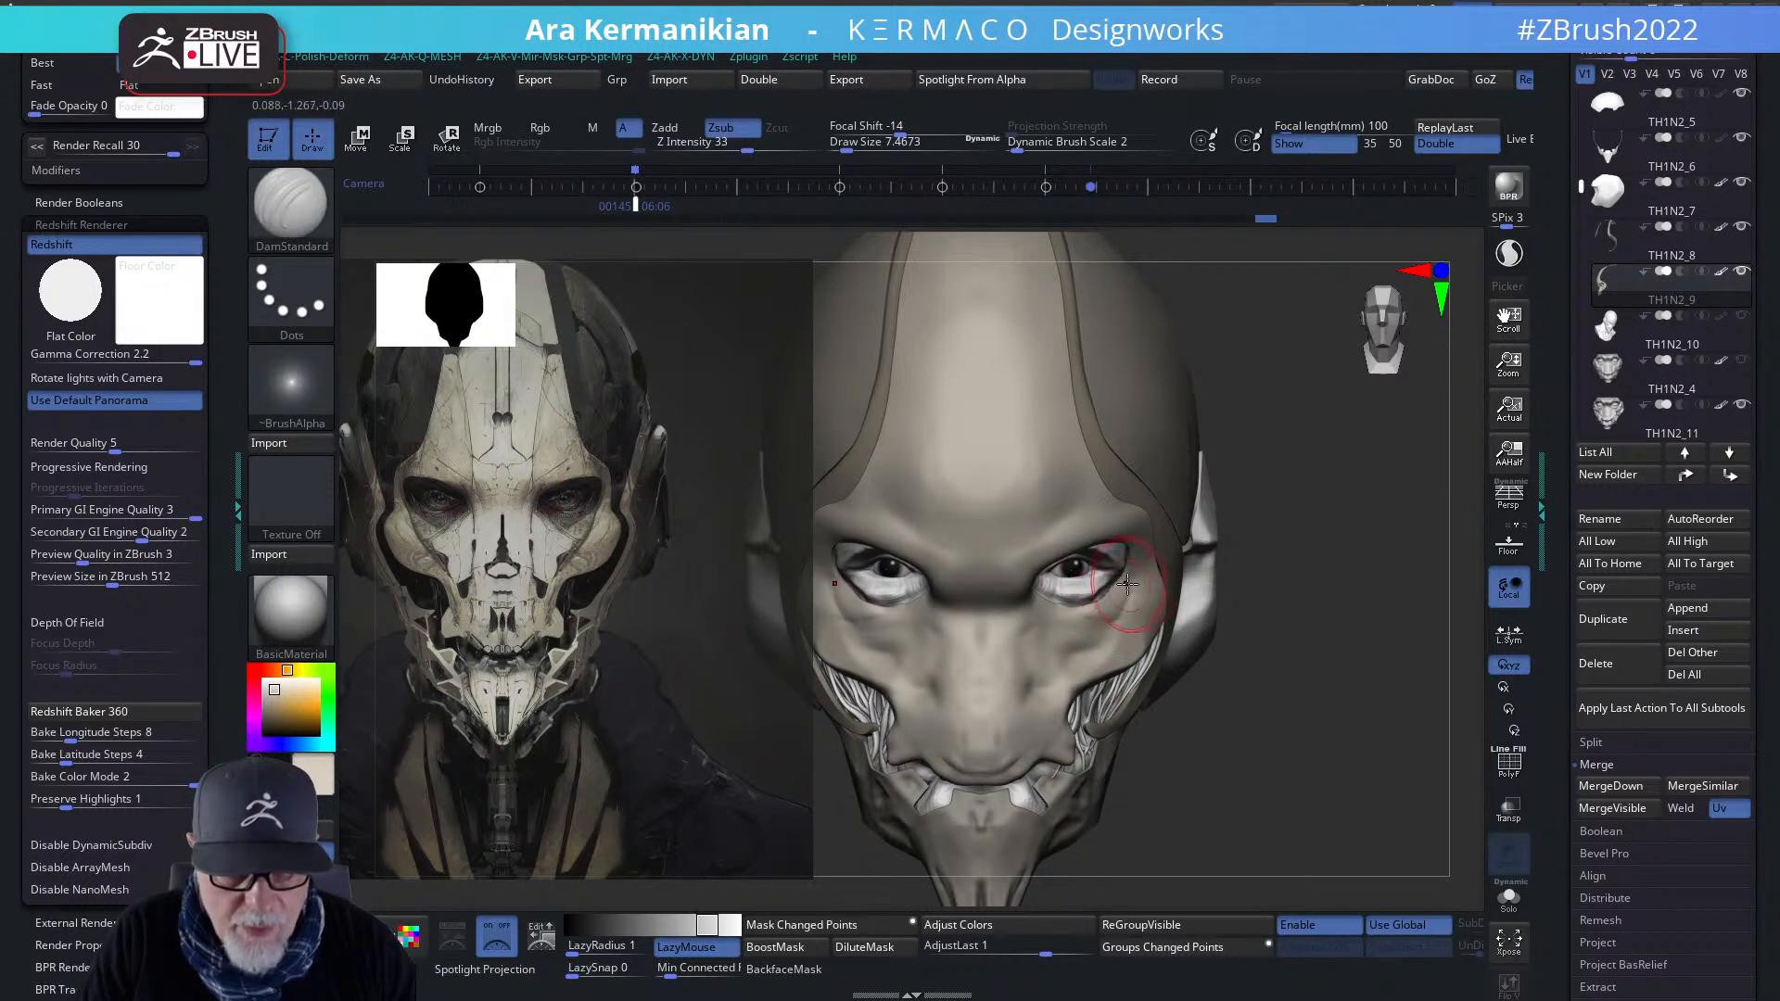
left_click_drag(1135, 584, 1136, 576)
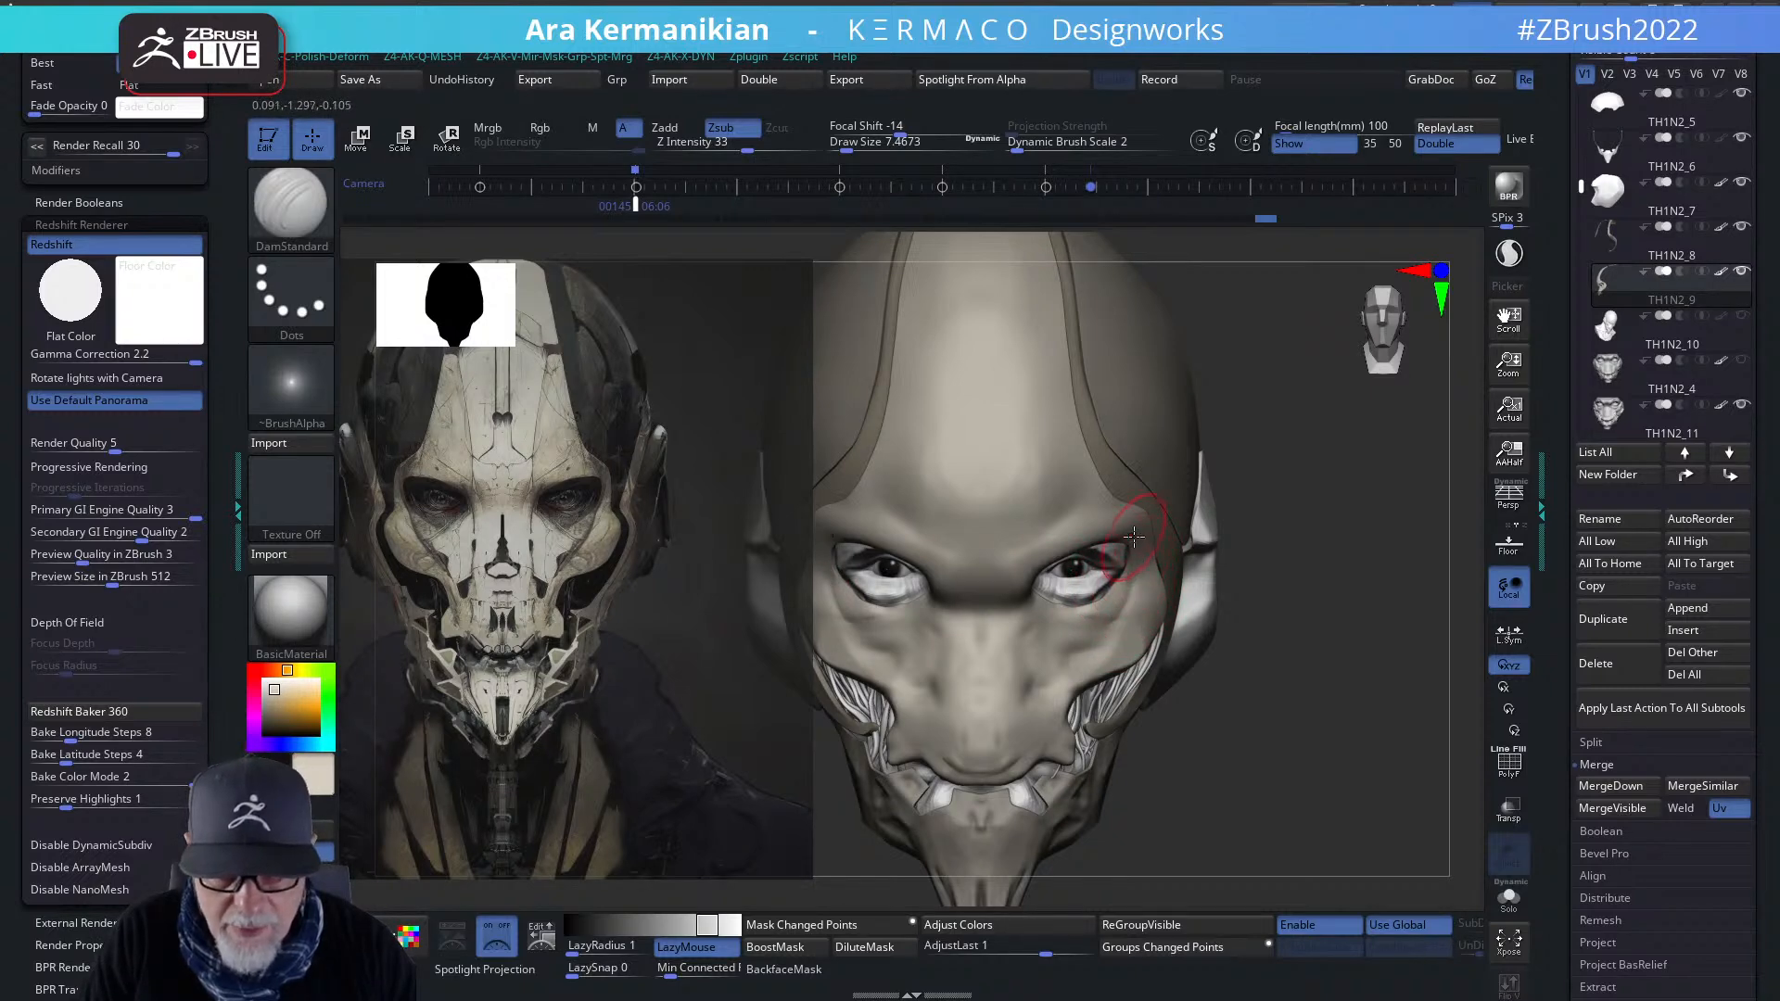
left_click_drag(1401, 642, 1205, 639)
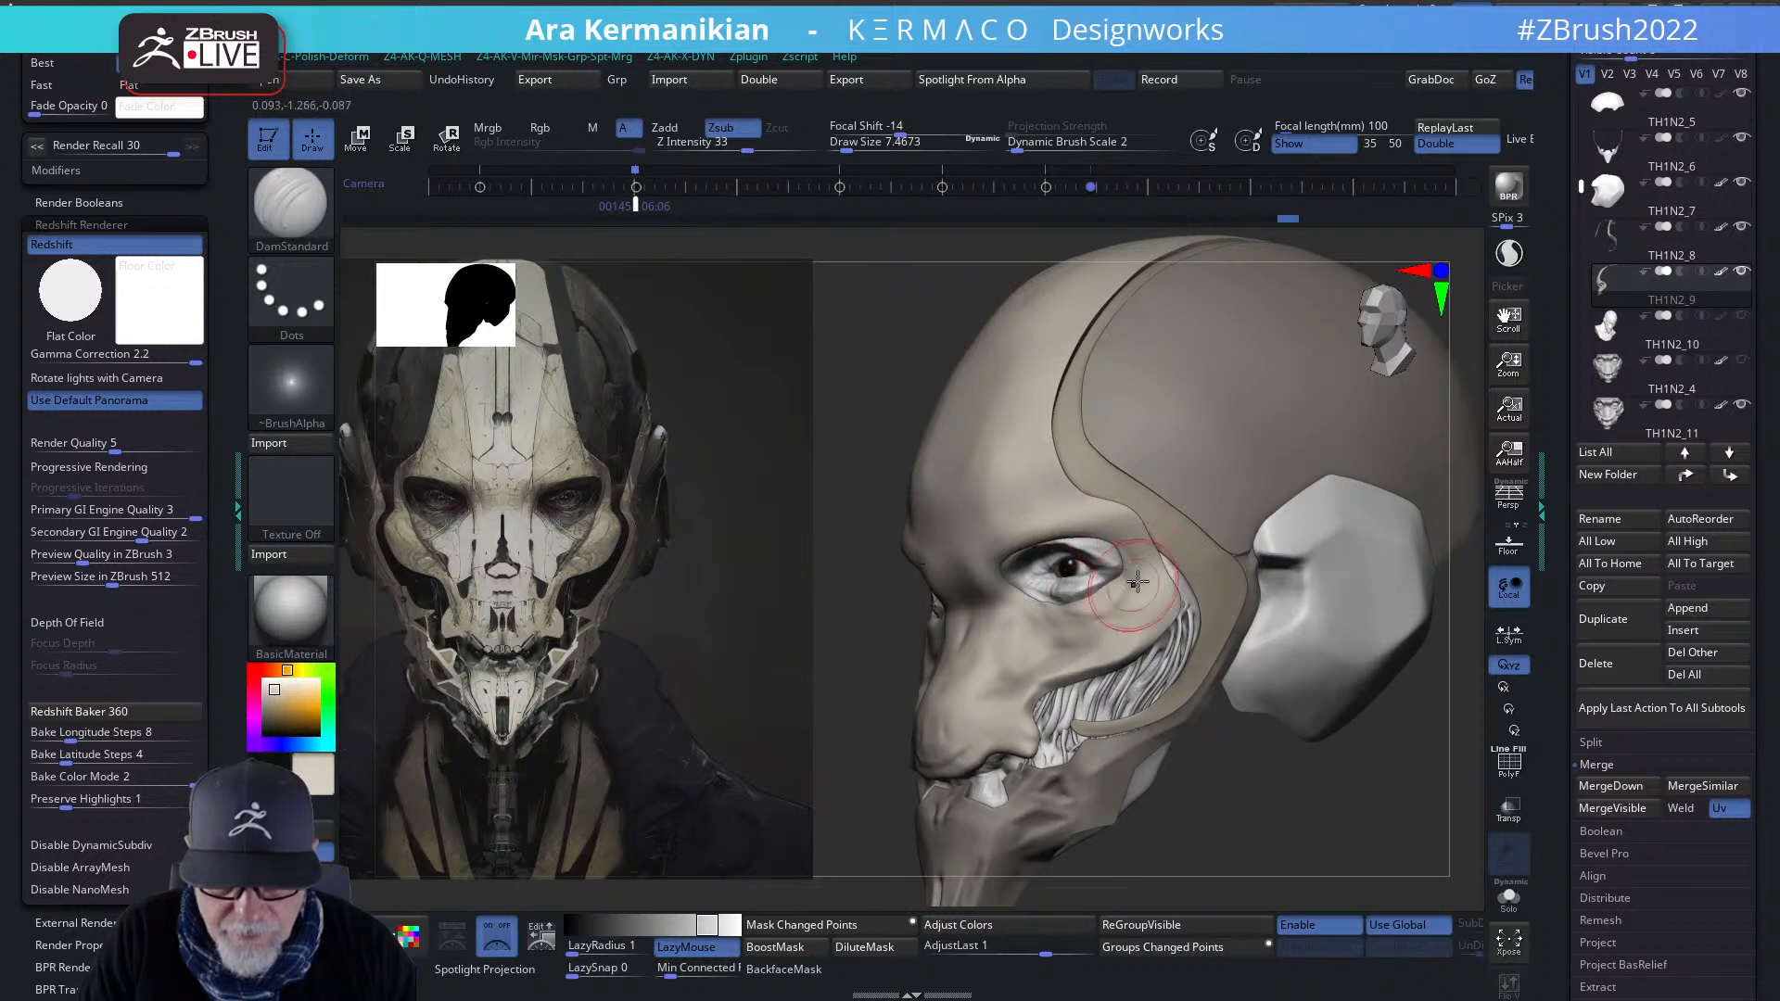
left_click_drag(1137, 572, 1136, 578)
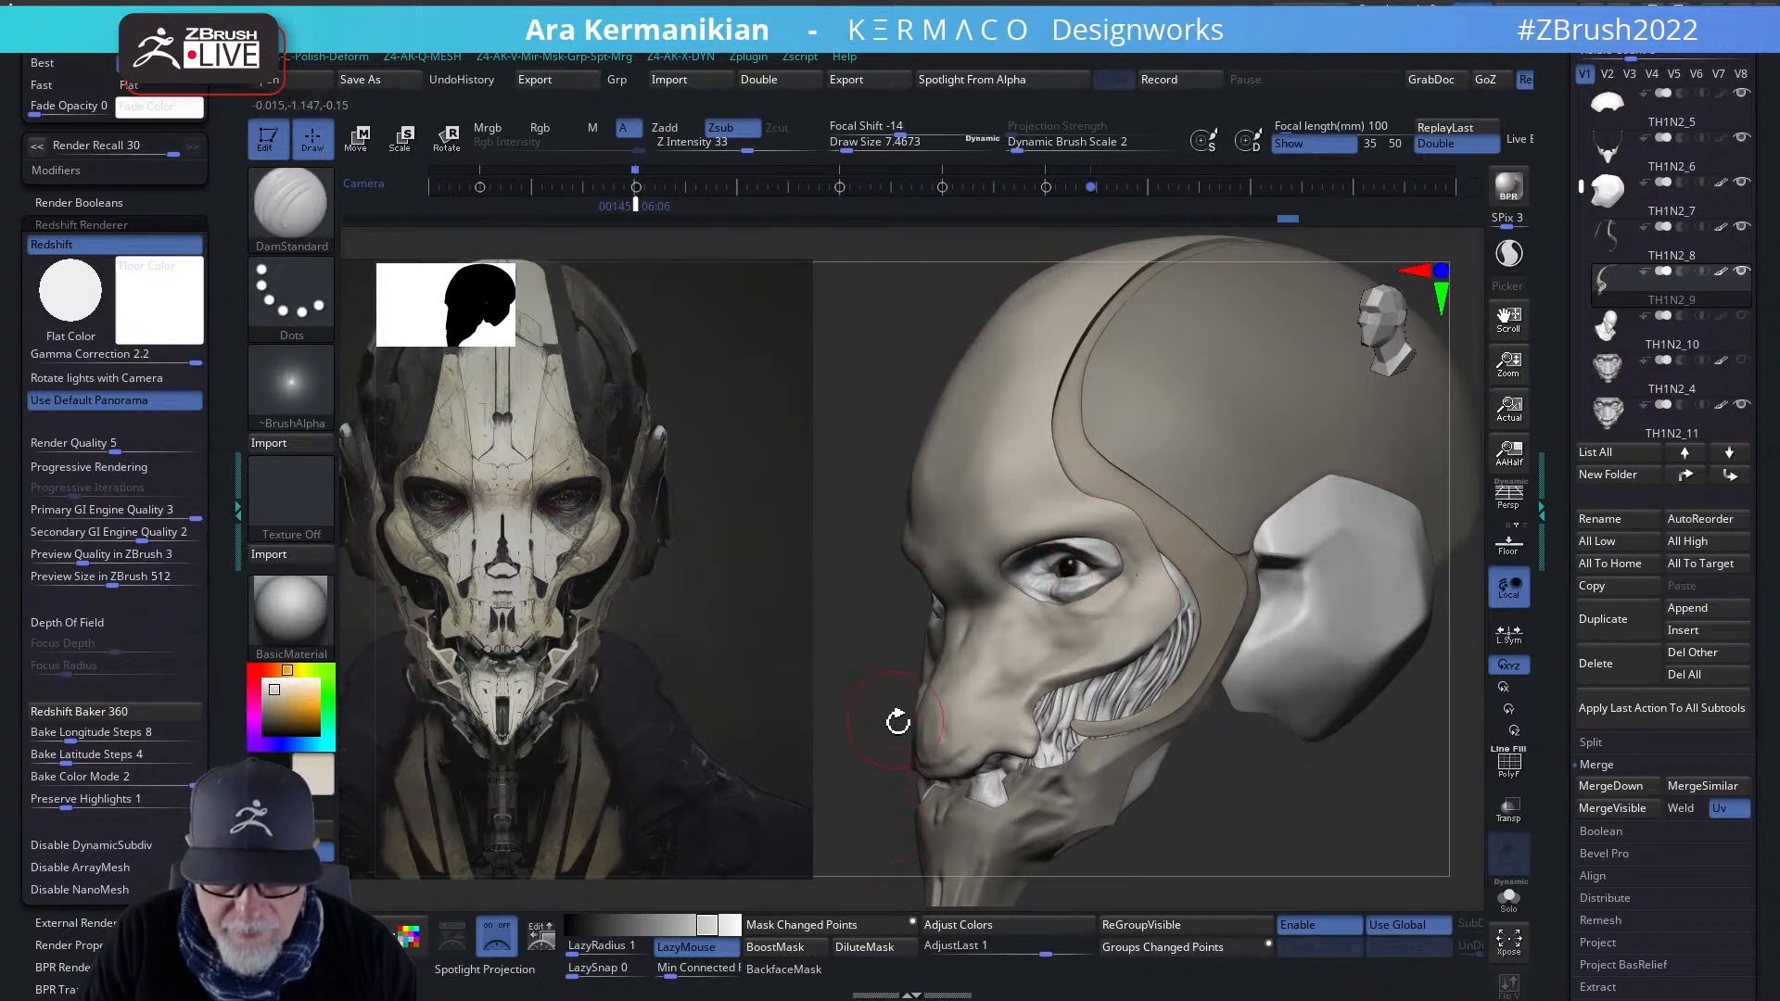
left_click_drag(880, 694, 879, 612, "alt")
mouse_move(1270, 681)
left_mouse_down()
mouse_move(1381, 702)
mouse_move(1343, 788)
left_mouse_up()
left_click_drag(1099, 560, 1079, 617)
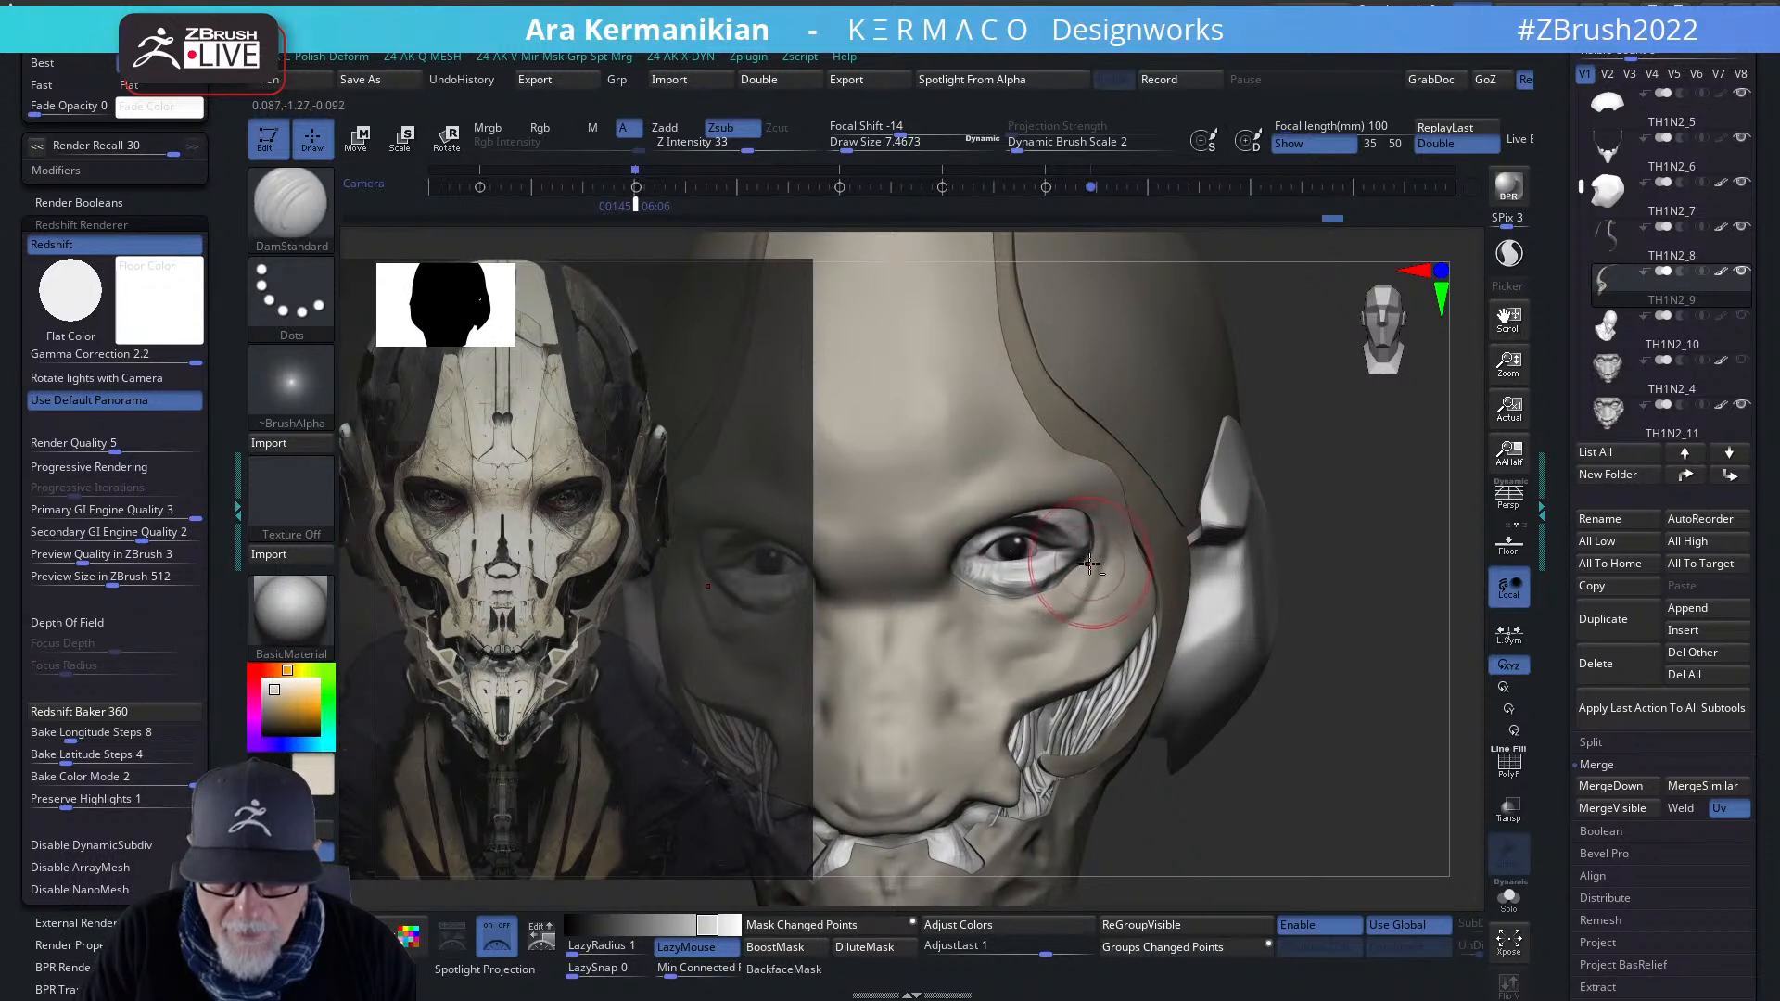
- Reshape the outer and lower rim of the mask's eye opening with the Move brush at draw size 3.67271, smoothing below the eye
key("b")
key("m")
key("v")
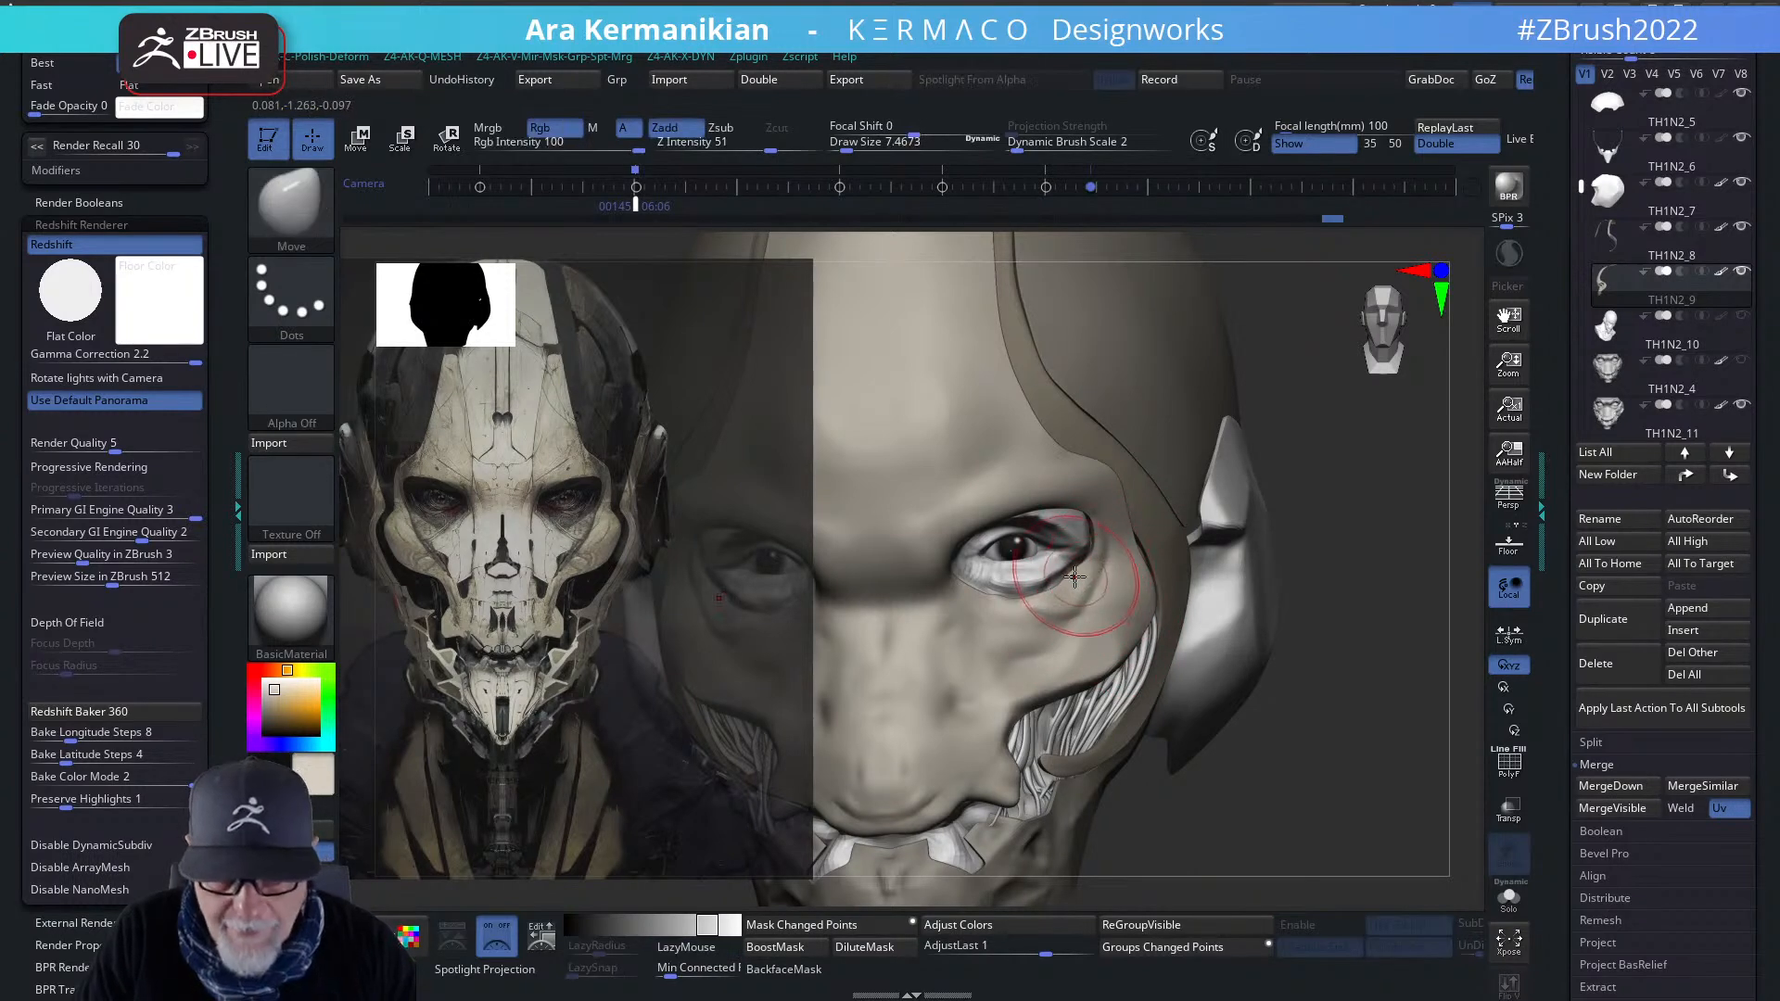
key("ctrl+z")
key("s")
left_click_drag(1072, 582, 1066, 587)
left_click_drag(1073, 572, 998, 598)
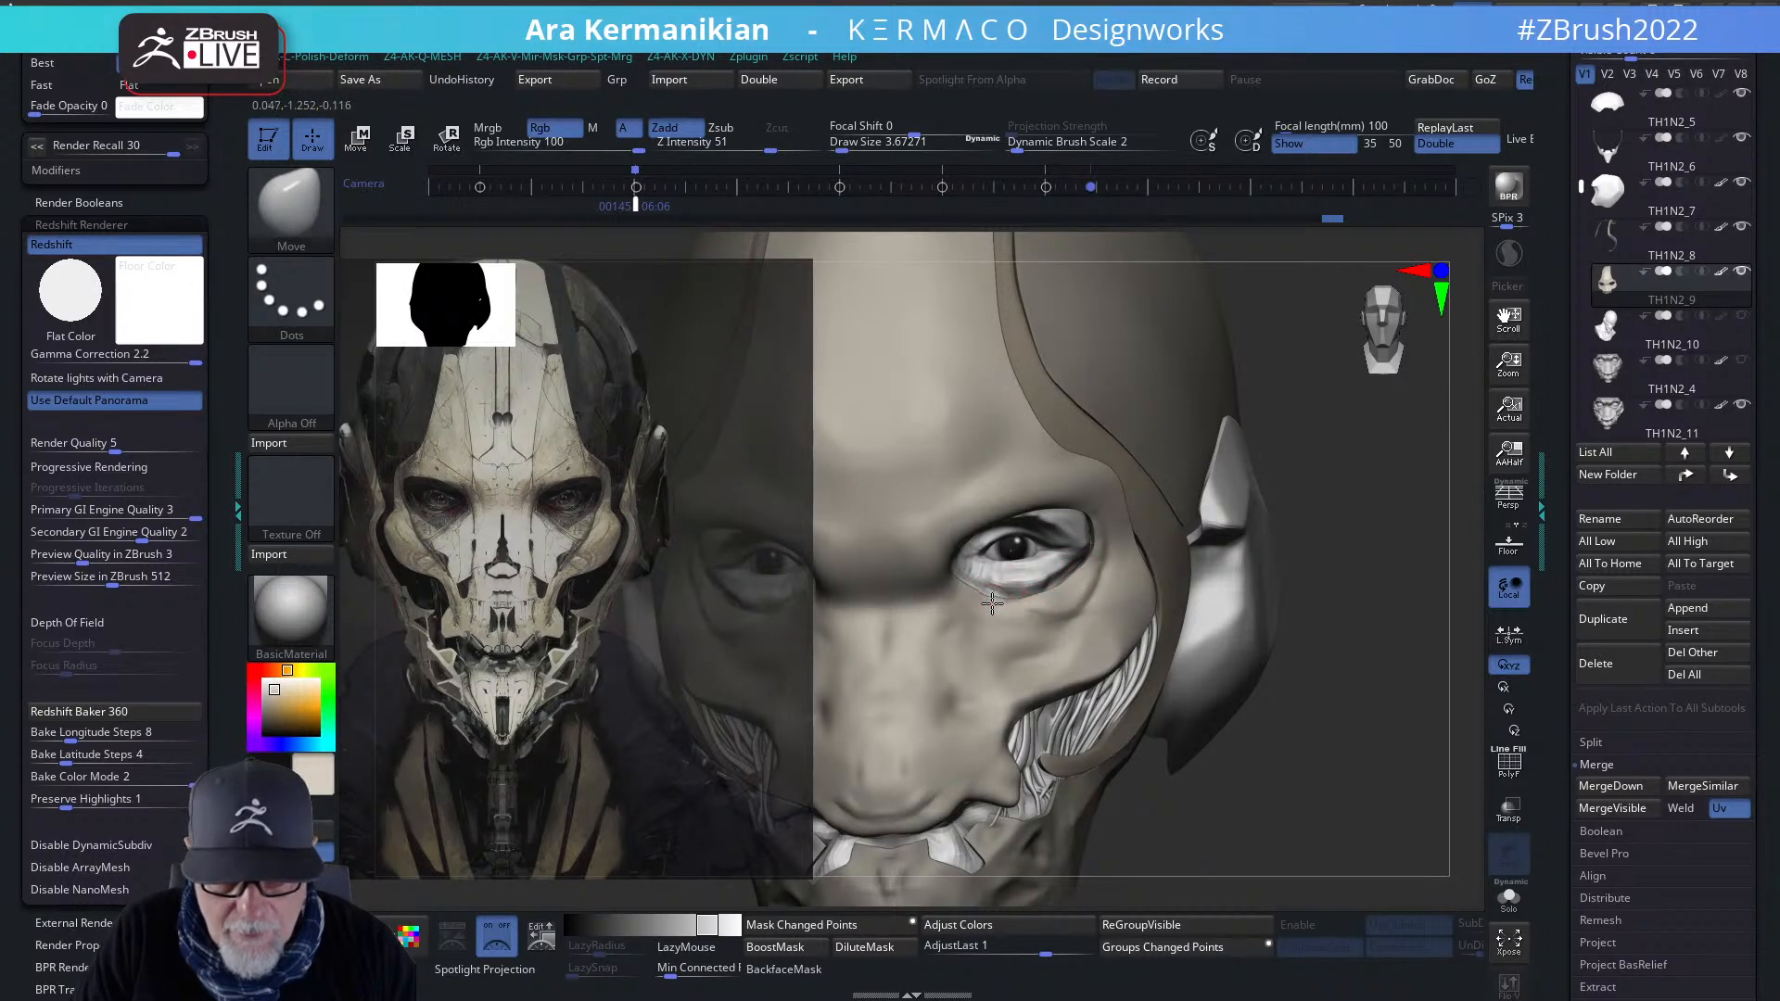
left_click_drag(991, 600, 981, 590)
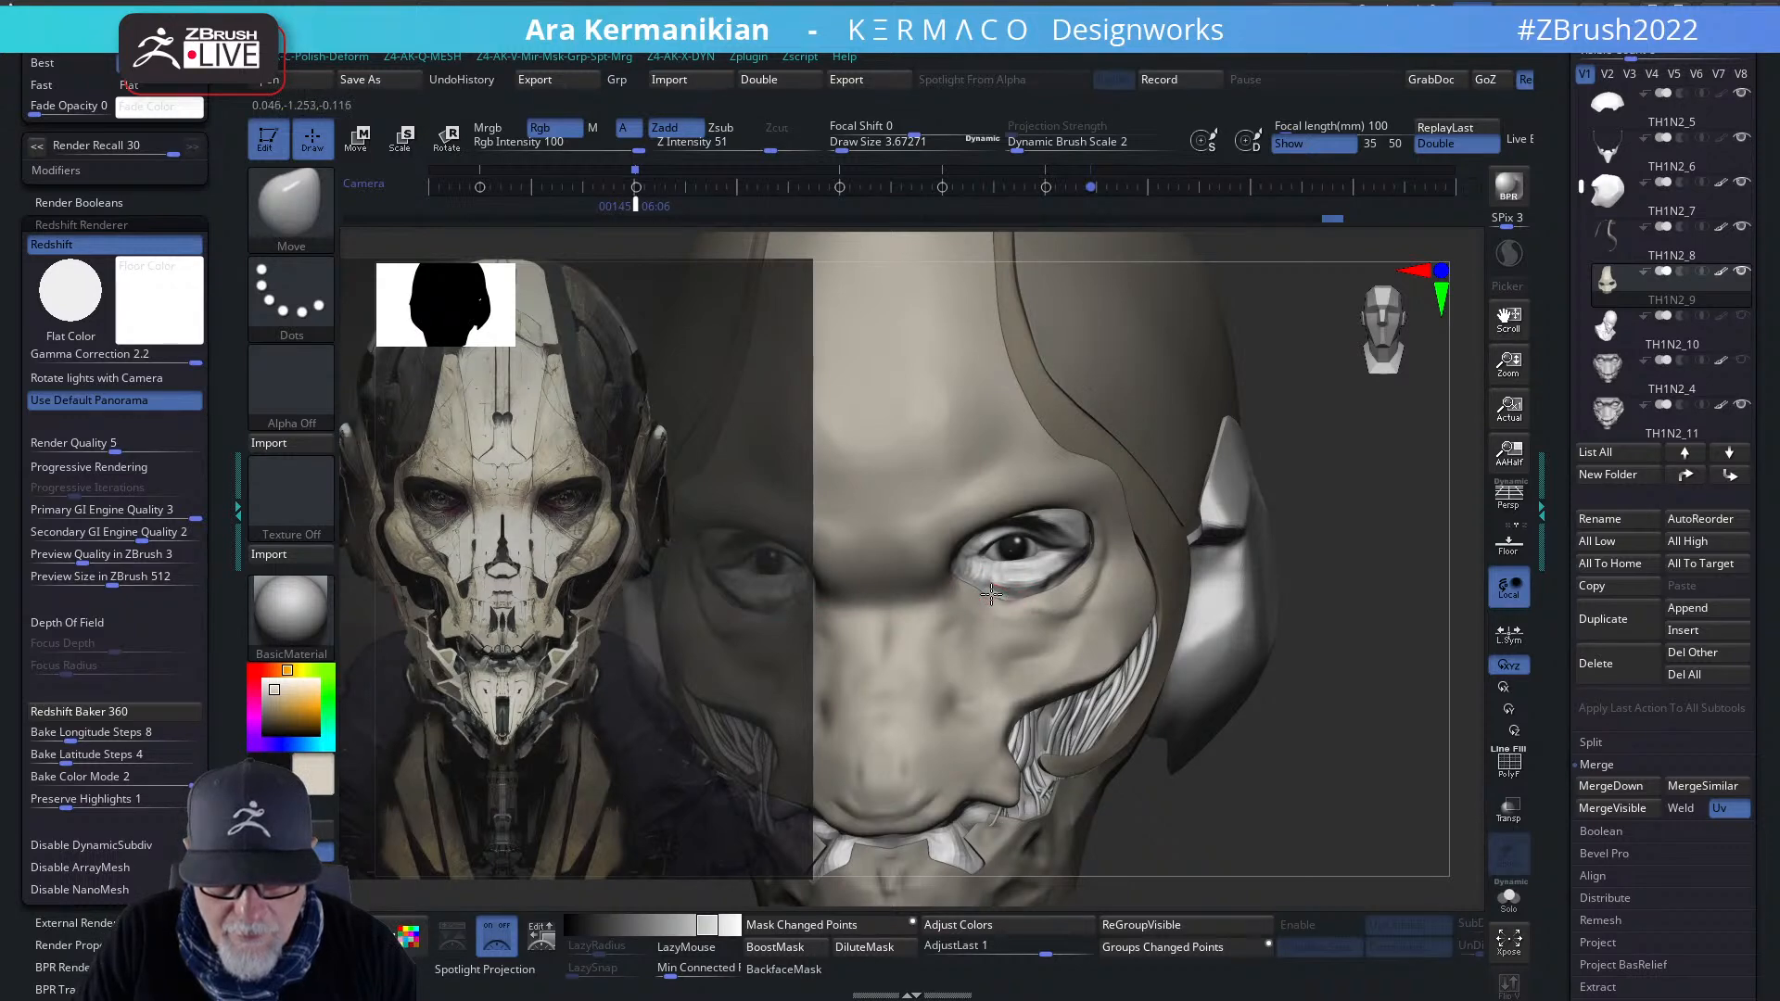
key("shift")
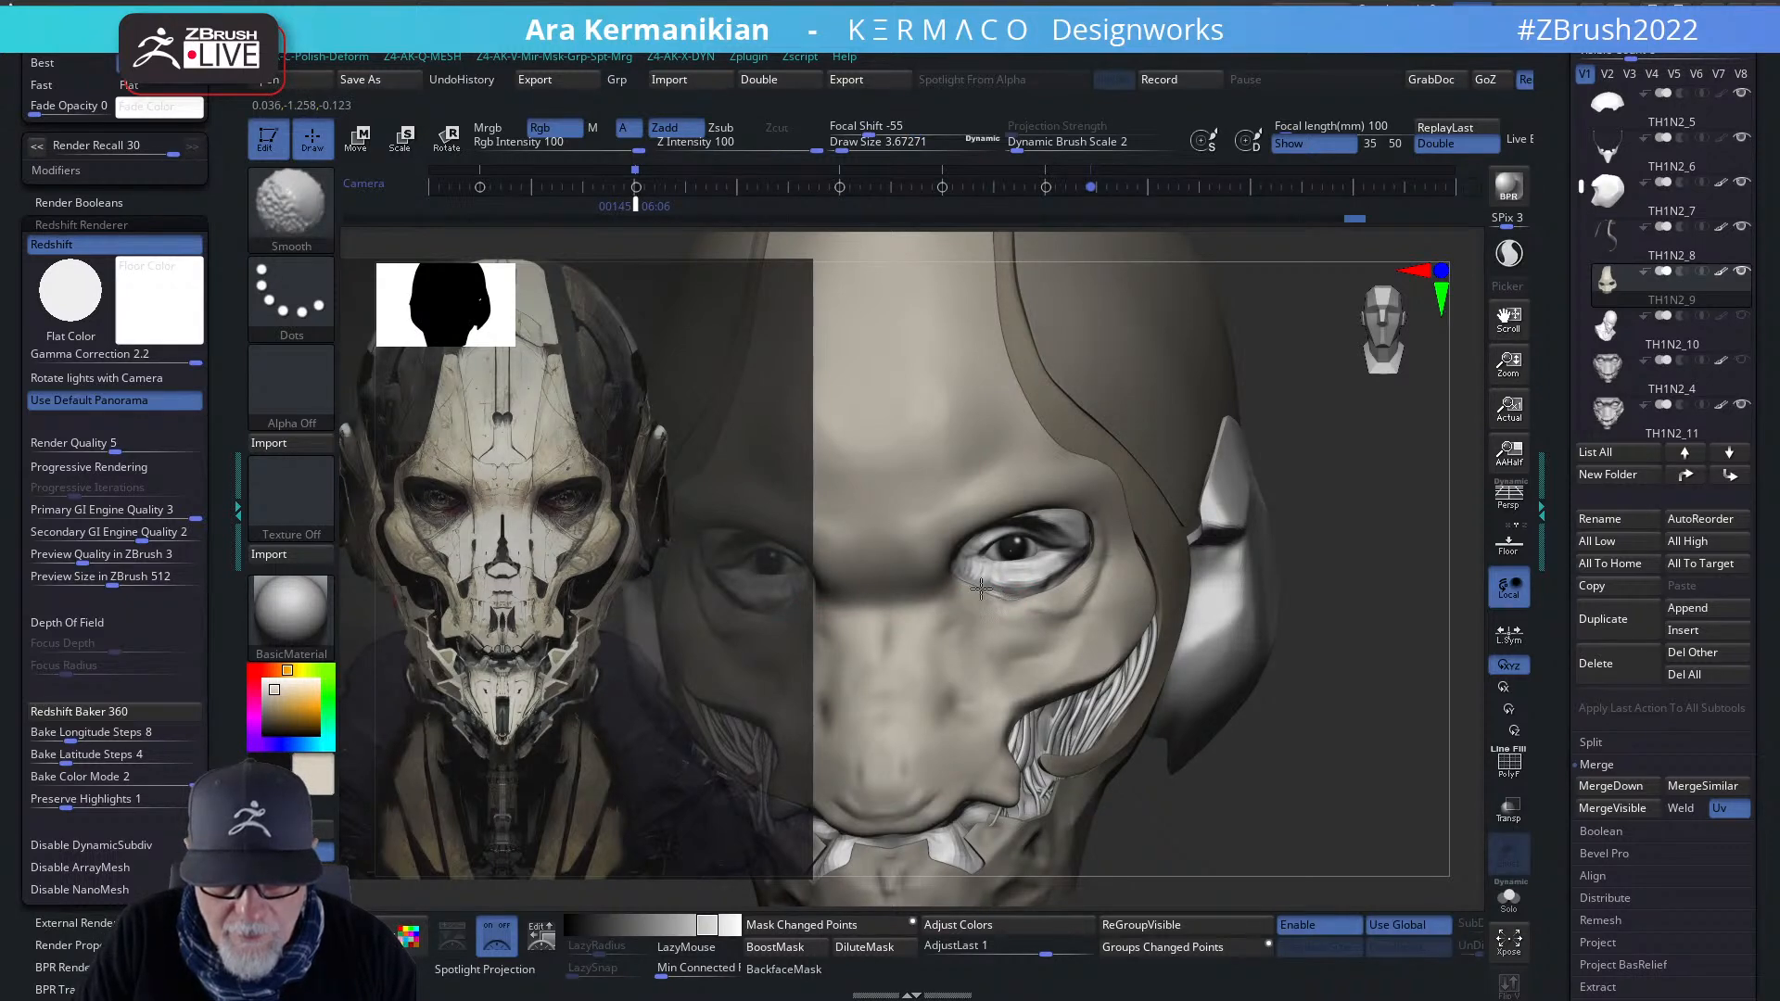
left_click_drag(1294, 651, 1208, 648, "shift")
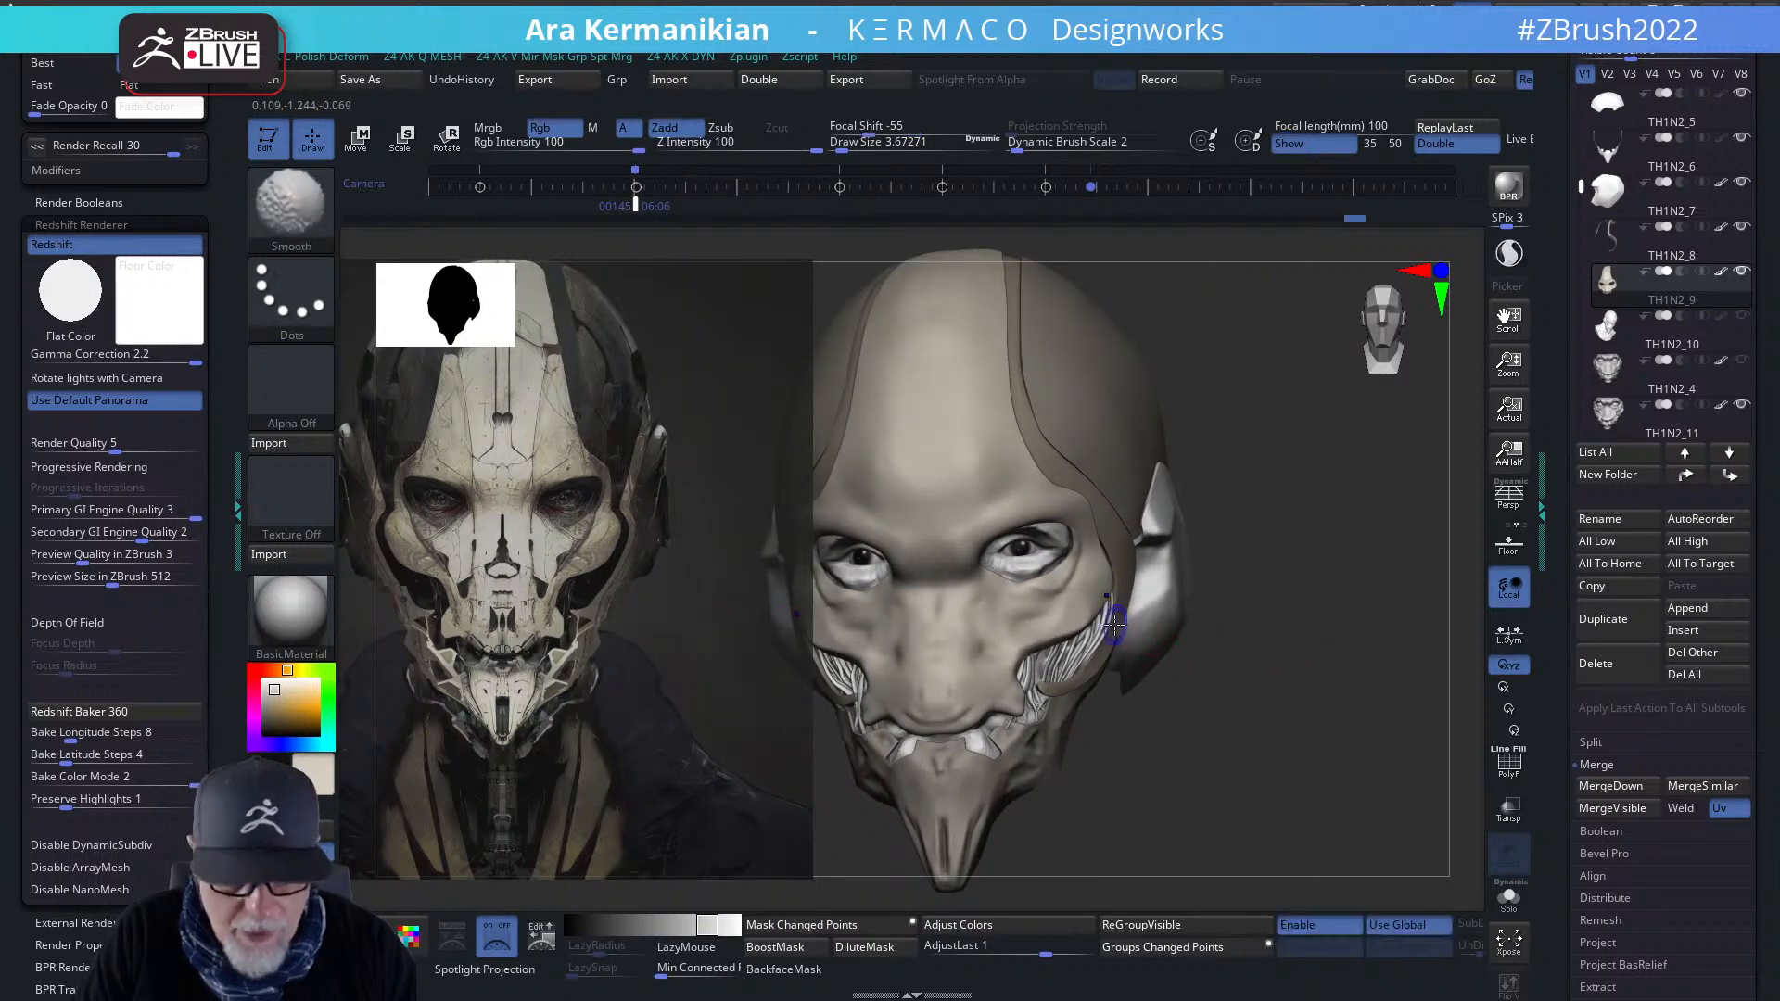
- Reshape and smooth the mask's lower eye rim and upper cheek, using the wireframe display as a guide
left_click_drag(1294, 695, 1476, 664, "alt")
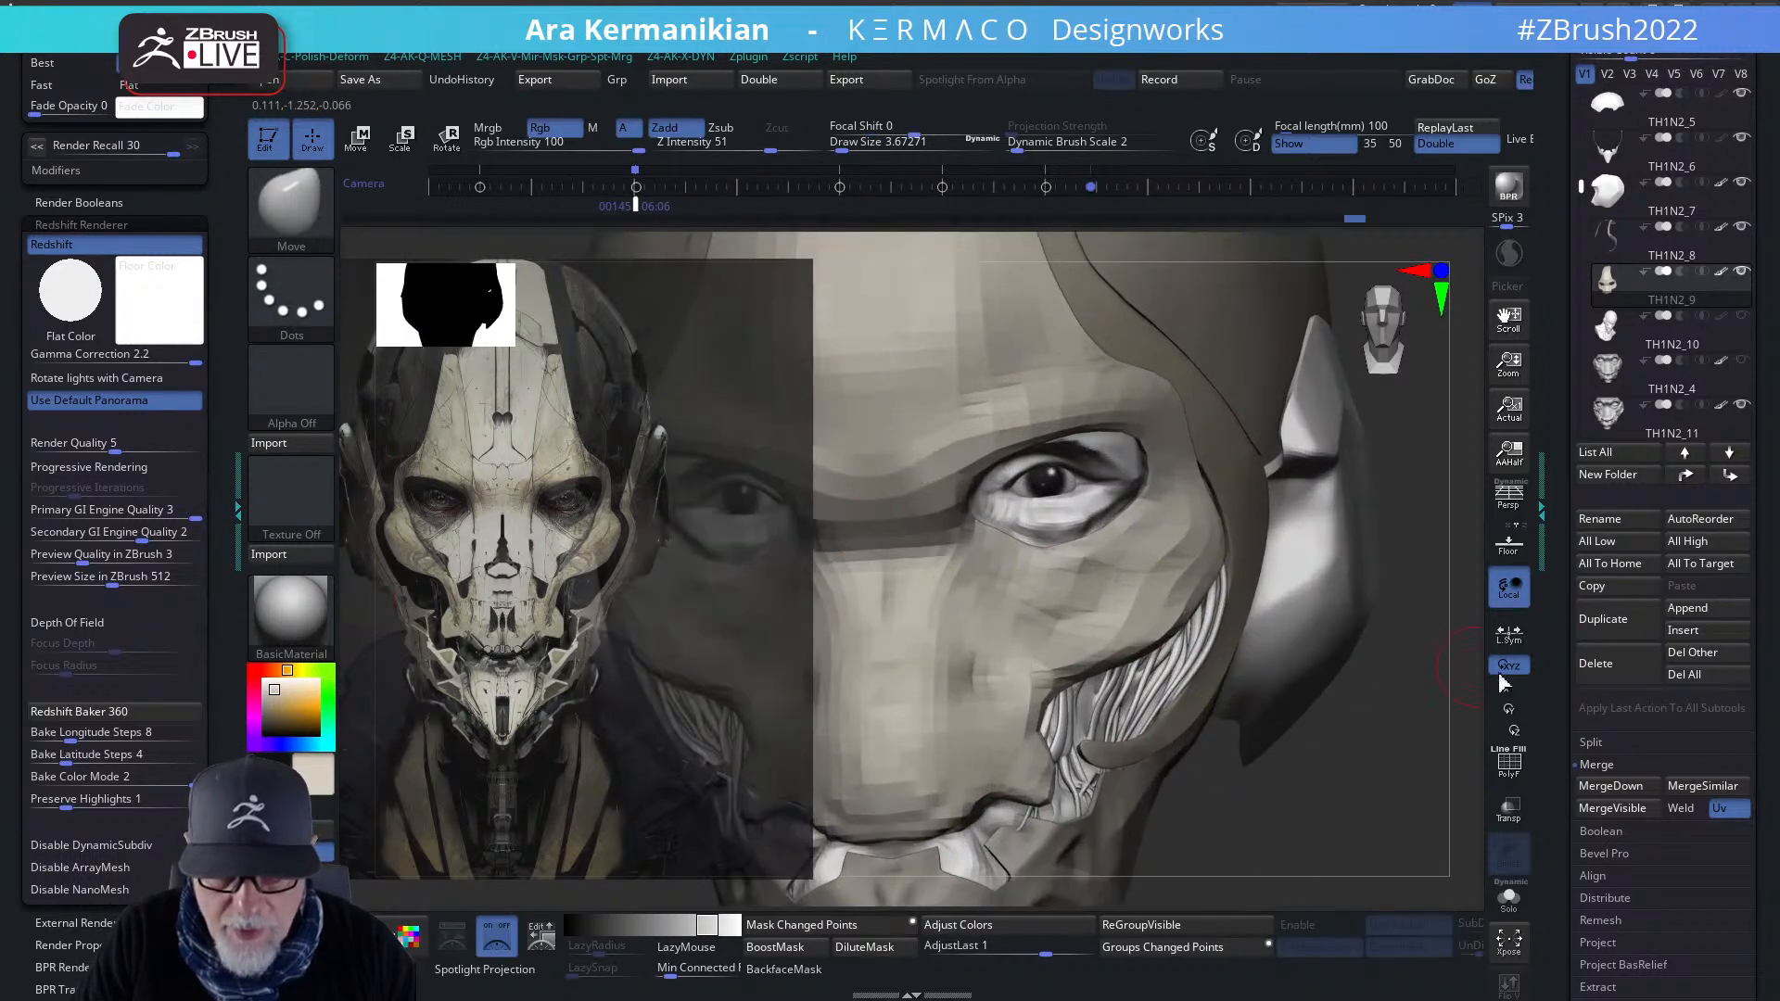
left_click(1508, 761)
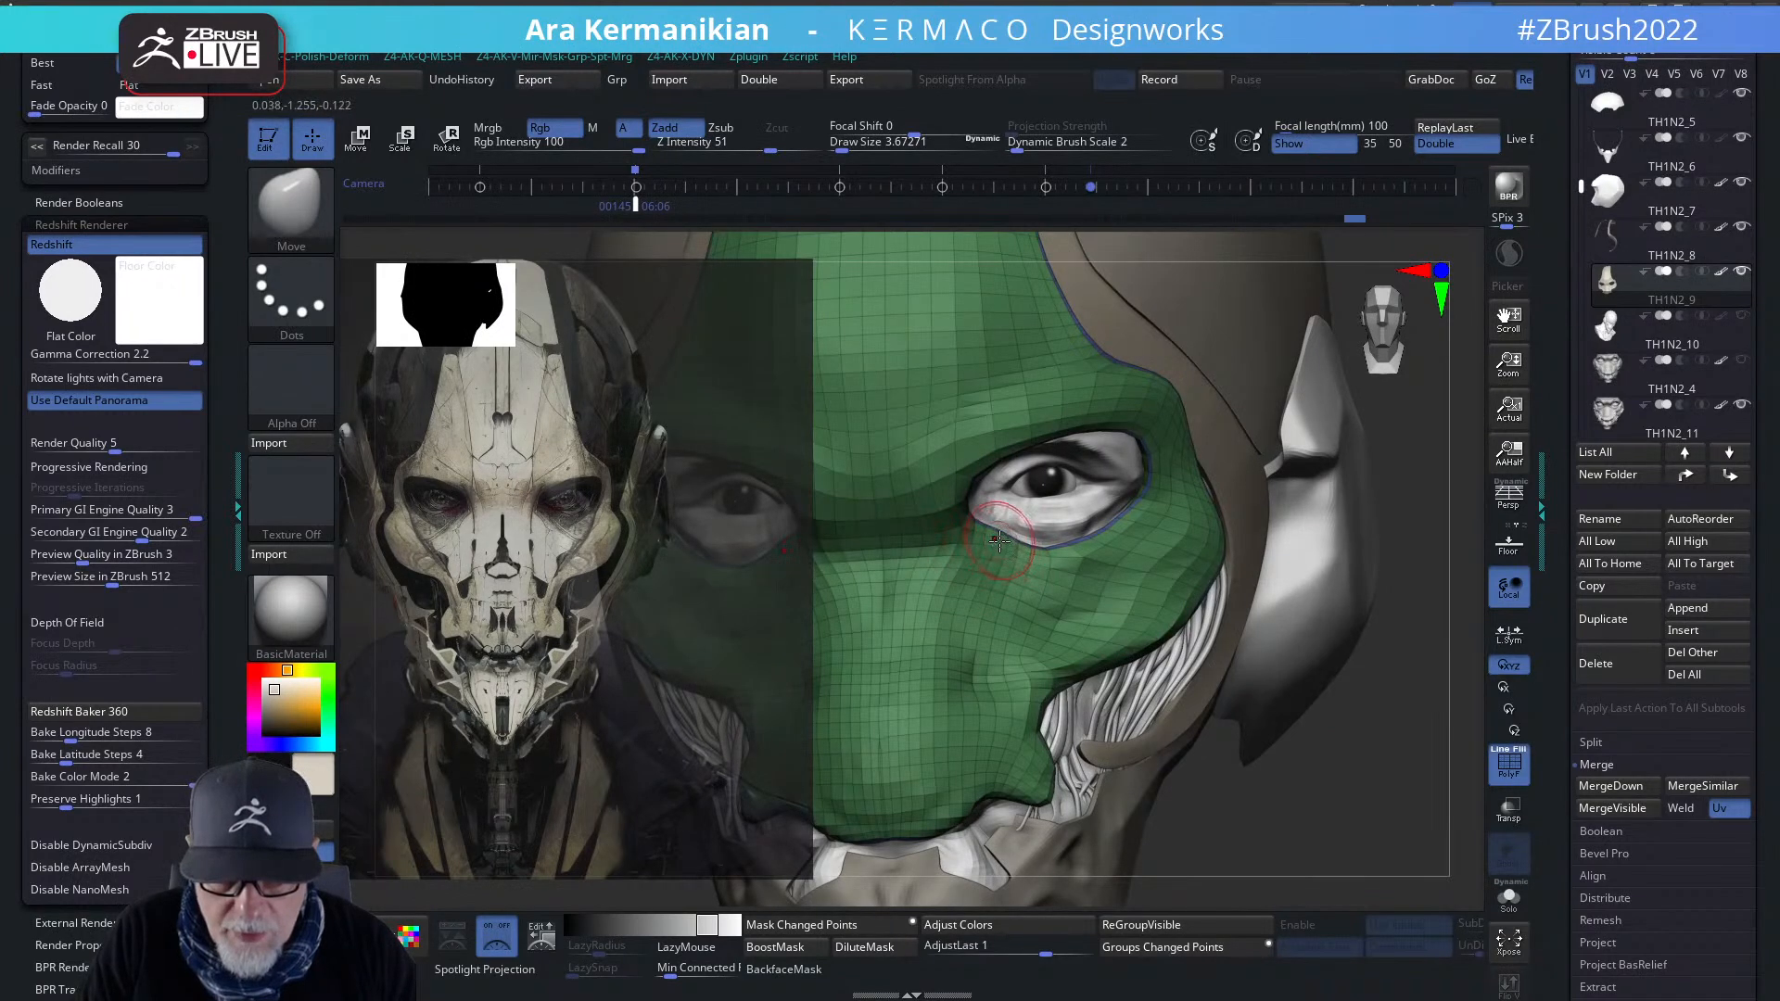
key("shift")
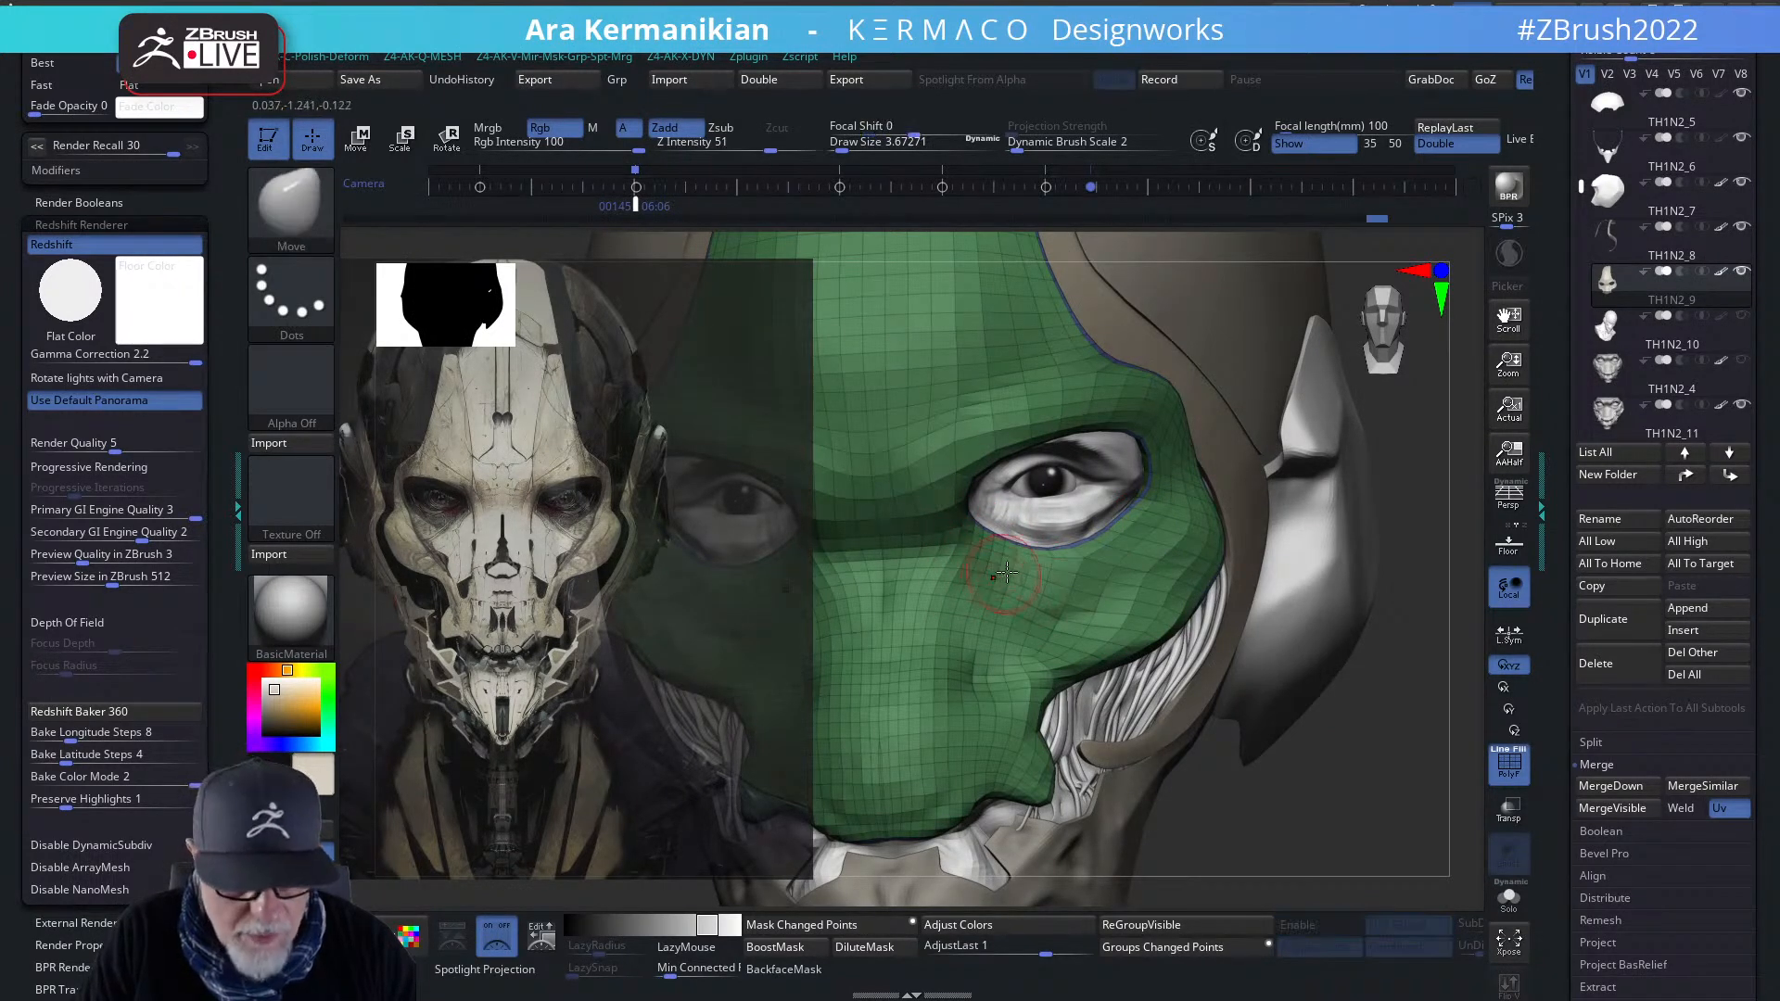
key("shift")
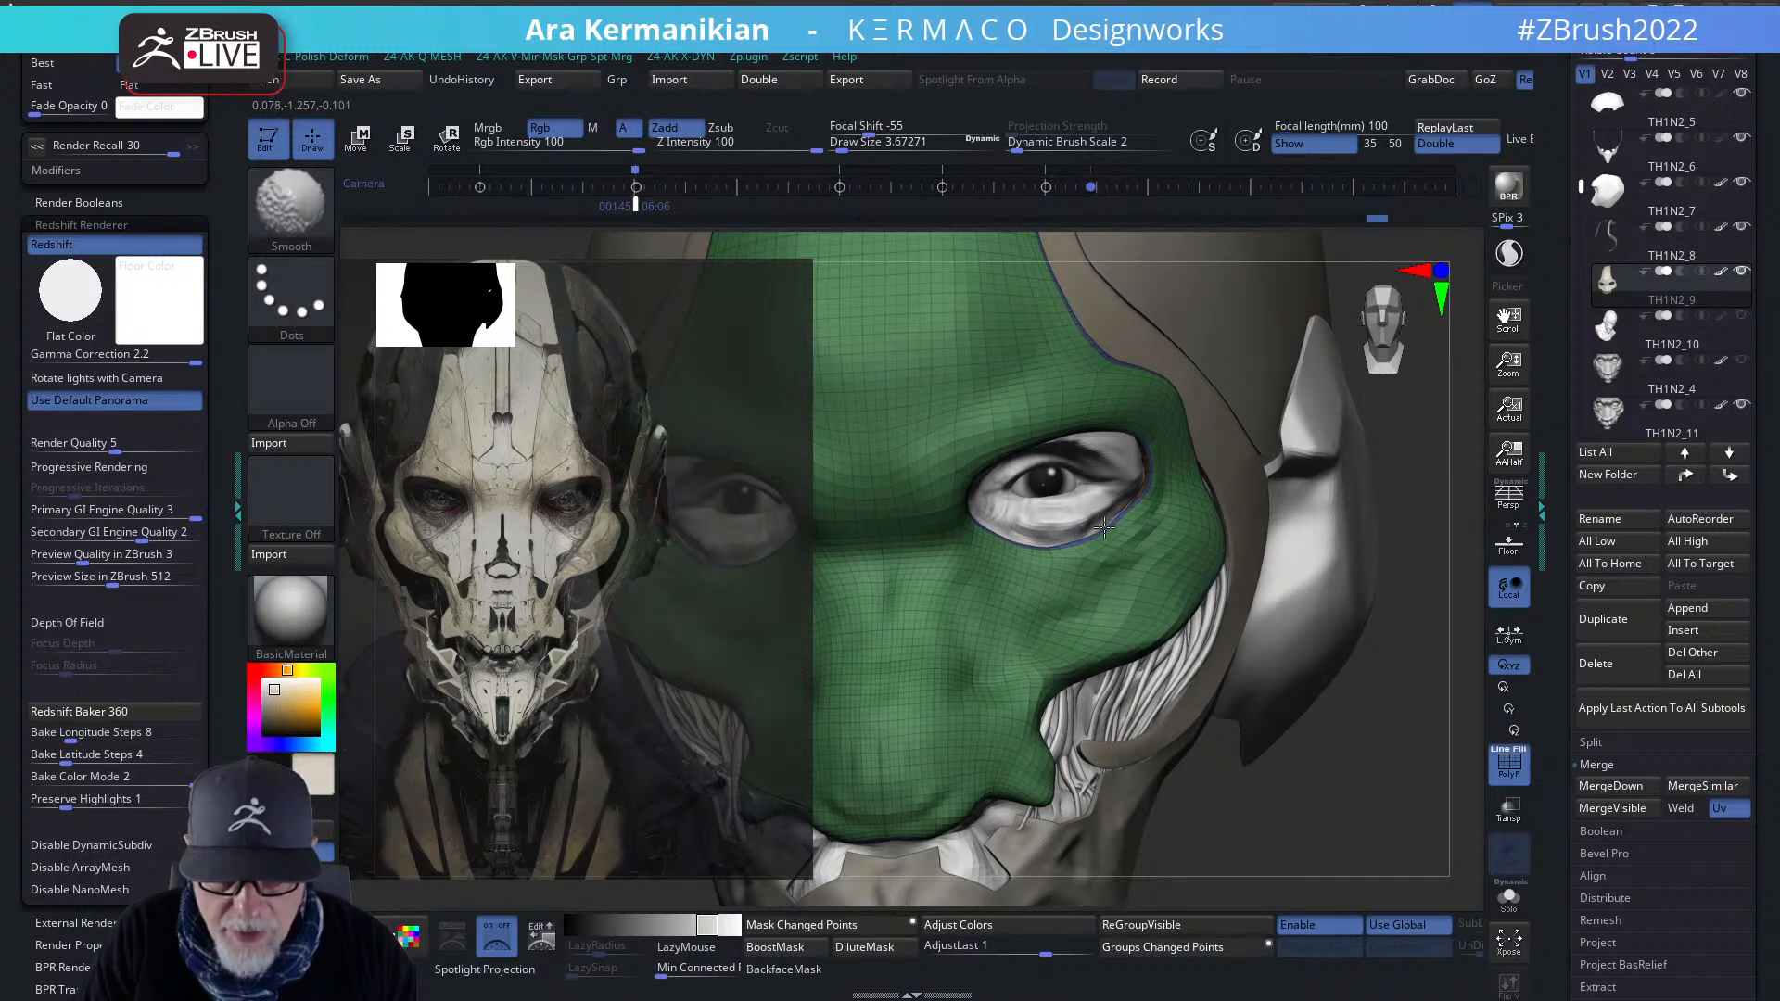
left_click_drag(1090, 527, 1094, 518)
key("shift")
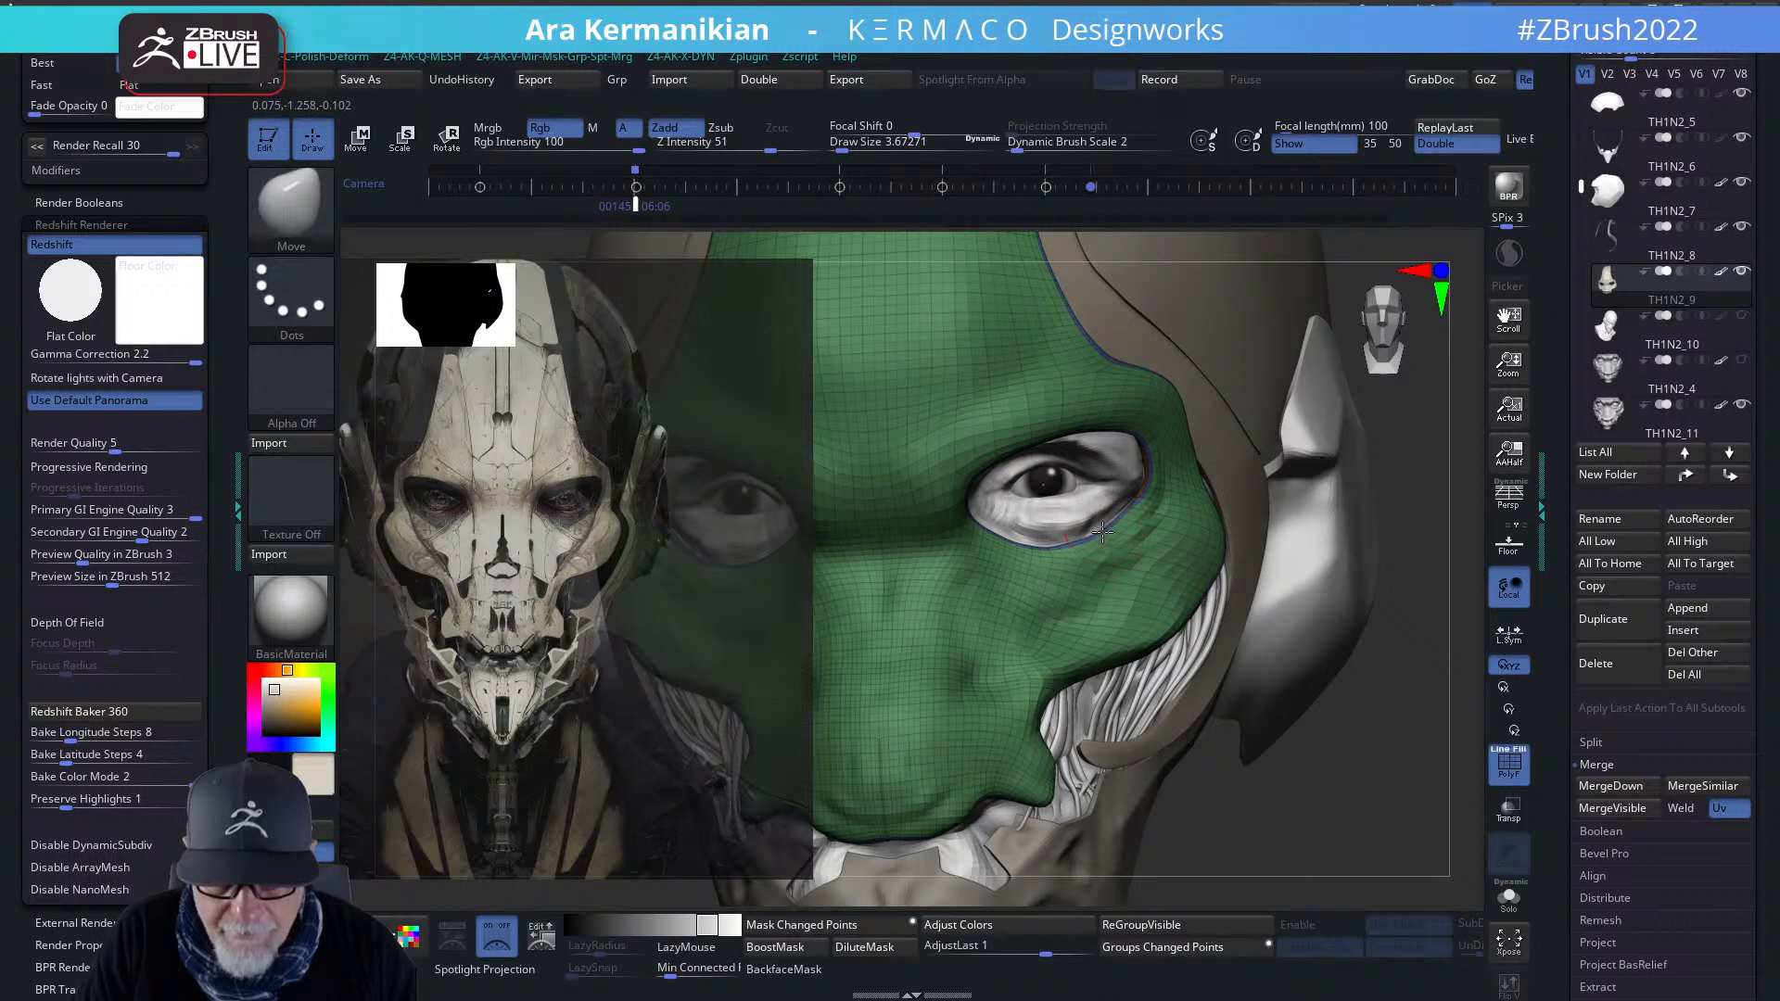
key("shift")
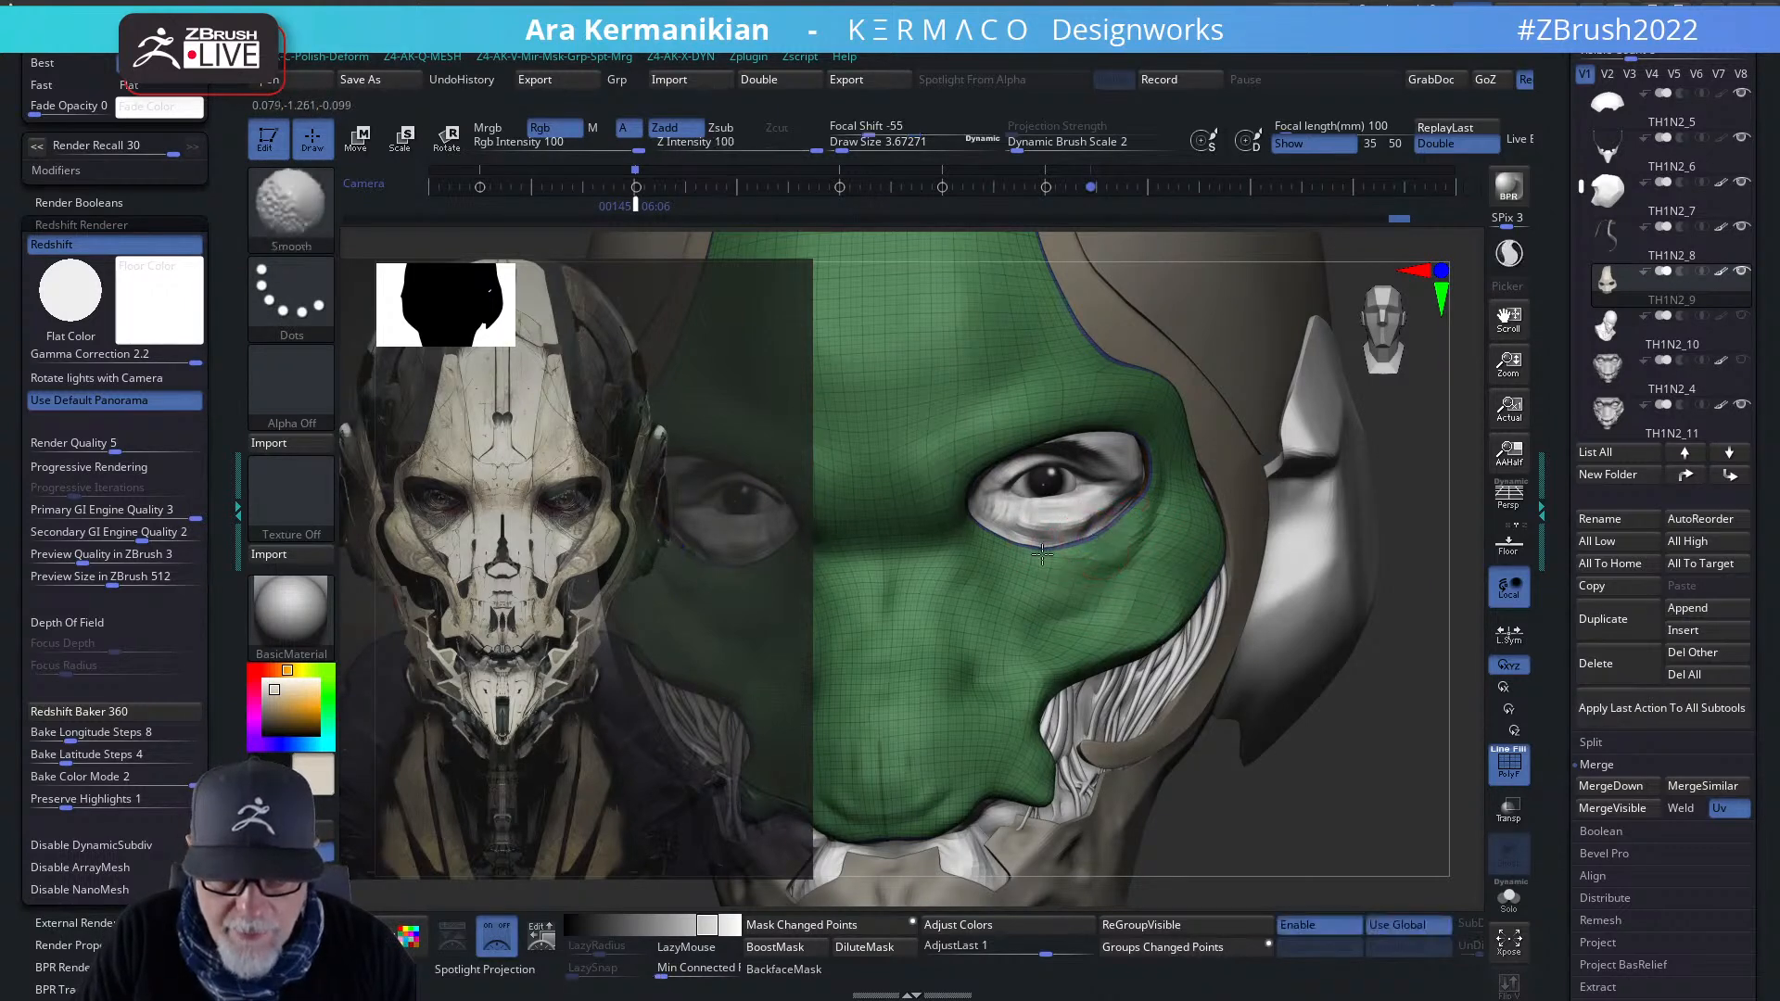
mouse_move(1060, 535)
left_mouse_down("shift")
mouse_move(1009, 530)
mouse_move(1029, 558)
left_mouse_up("shift")
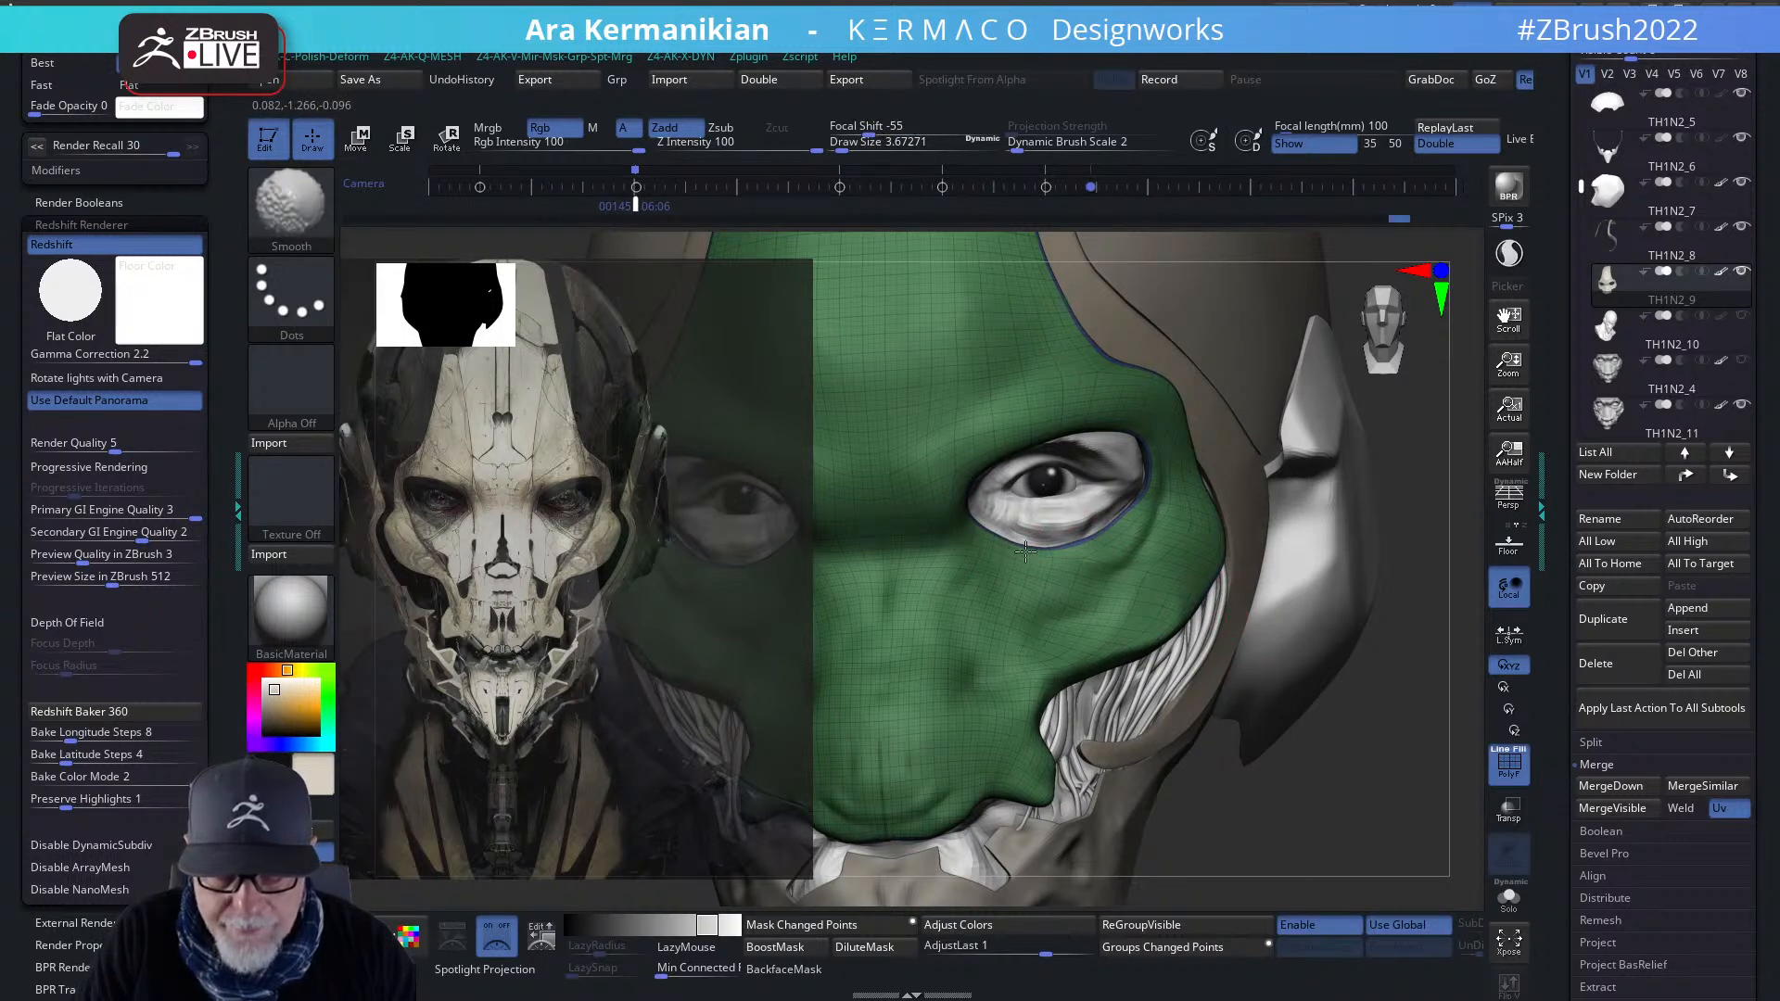
mouse_move(1310, 709)
left_mouse_down()
mouse_move(1471, 755)
mouse_move(1410, 755)
mouse_move(985, 544)
left_mouse_up()
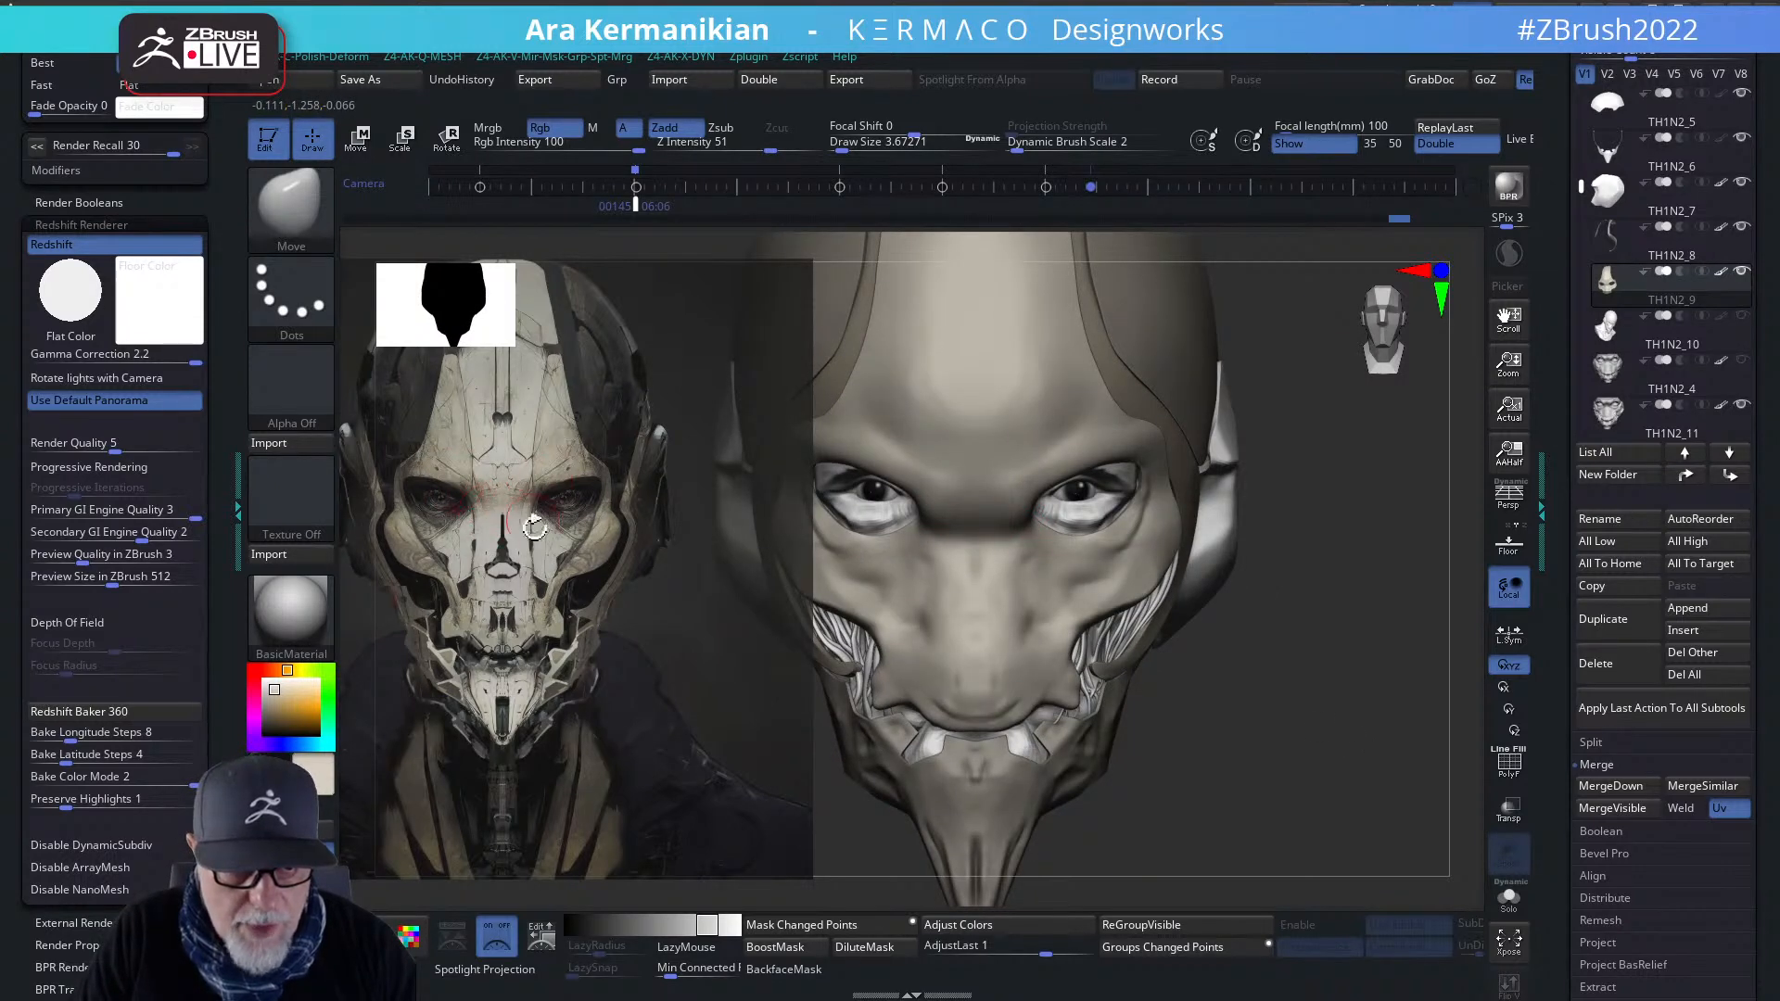
- Carve the mask at the inner corner of the eye with DamStandard at draw size 2.61682
key("s")
left_click_drag(930, 515, 941, 514)
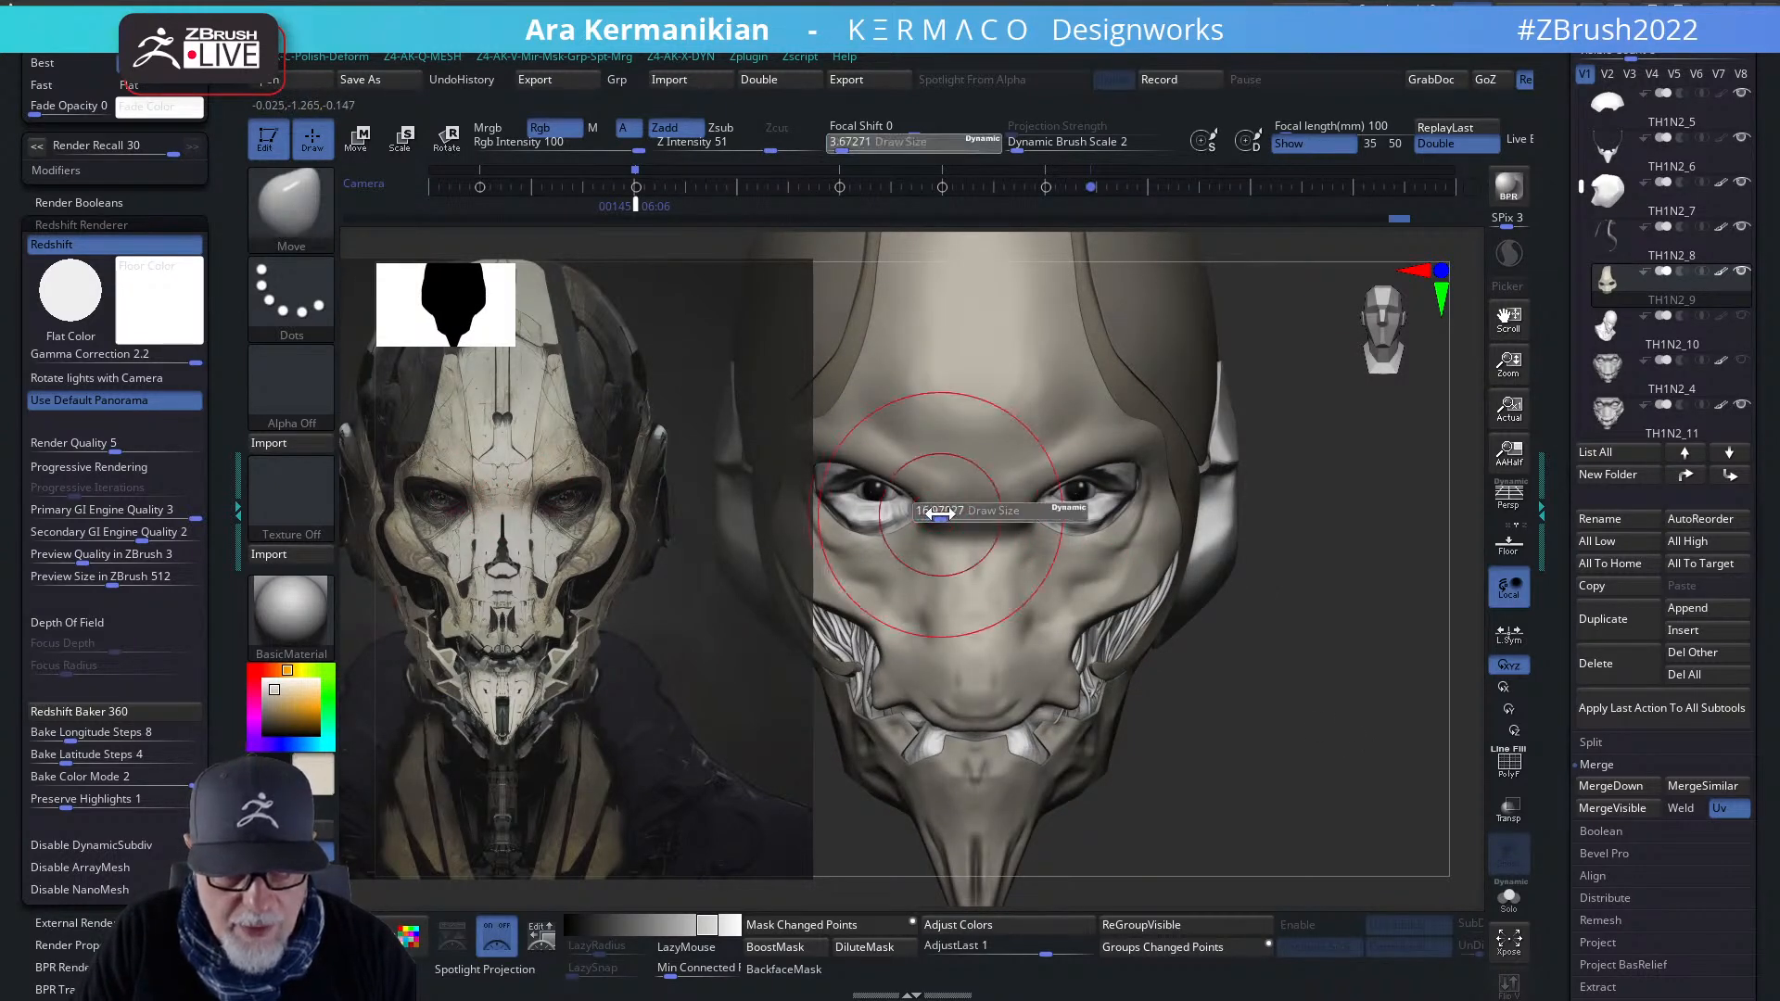
mouse_move(1371, 649)
left_mouse_down()
mouse_move(1096, 522)
mouse_move(1023, 466)
left_mouse_up()
key("space")
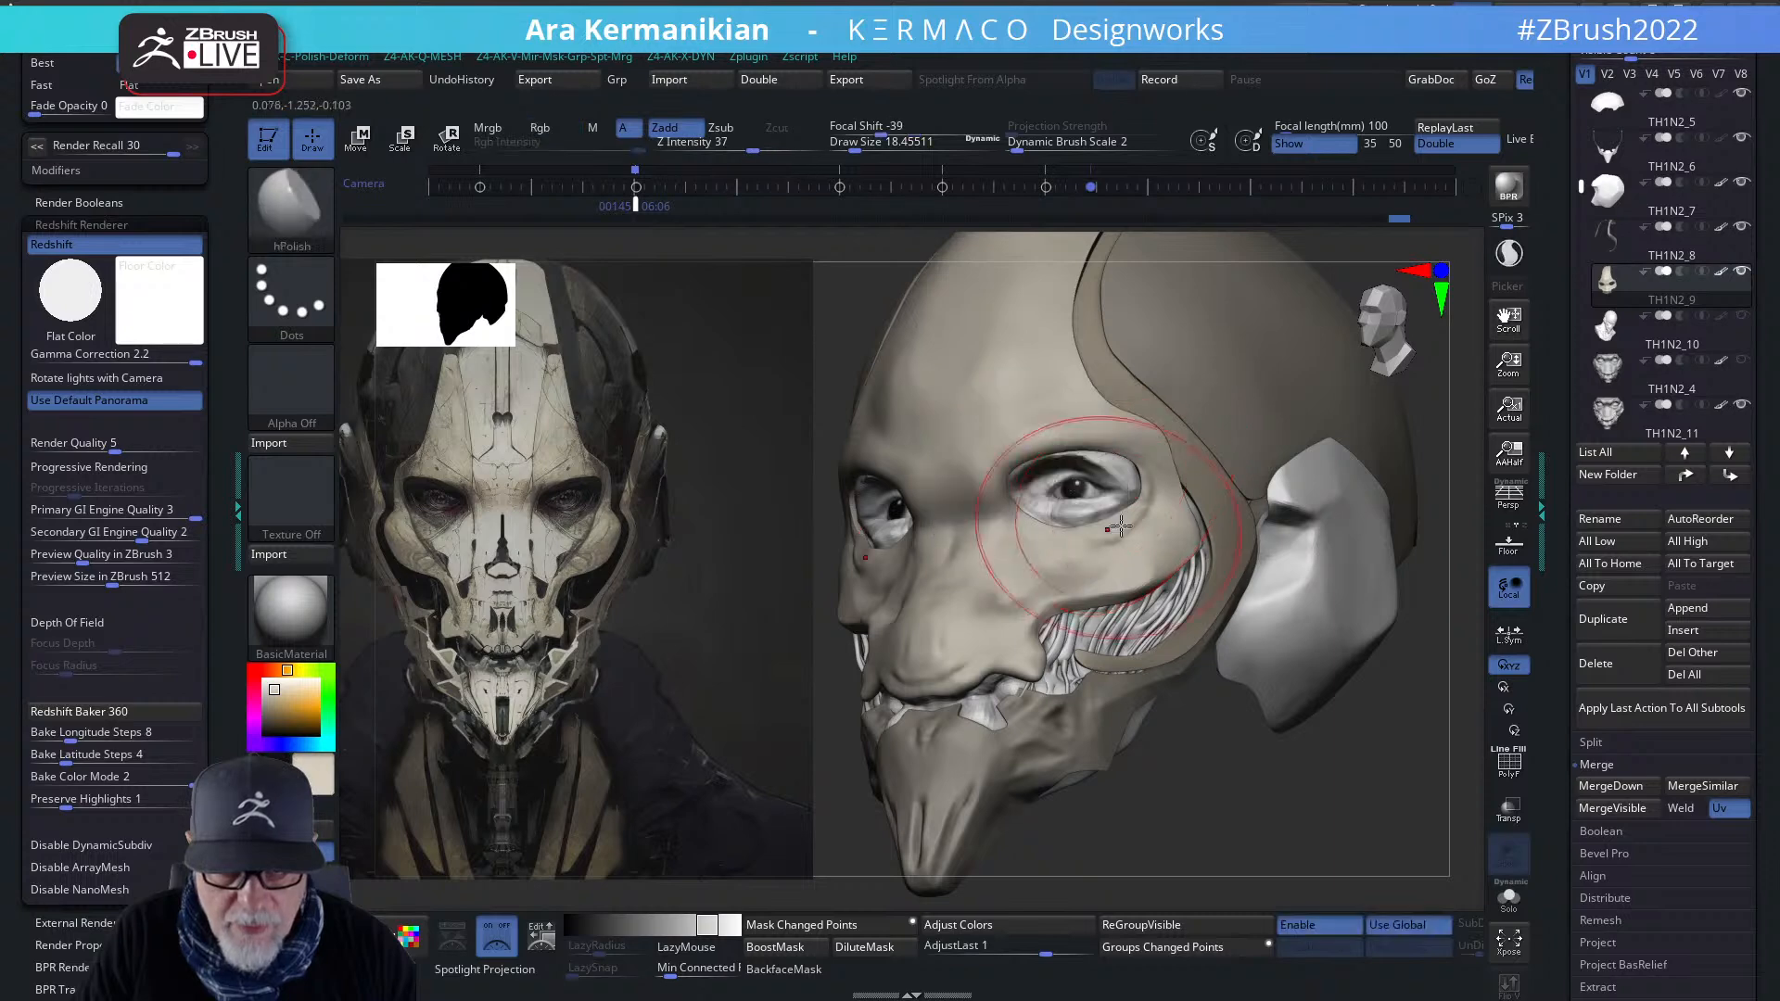
key("space")
left_click(1093, 493)
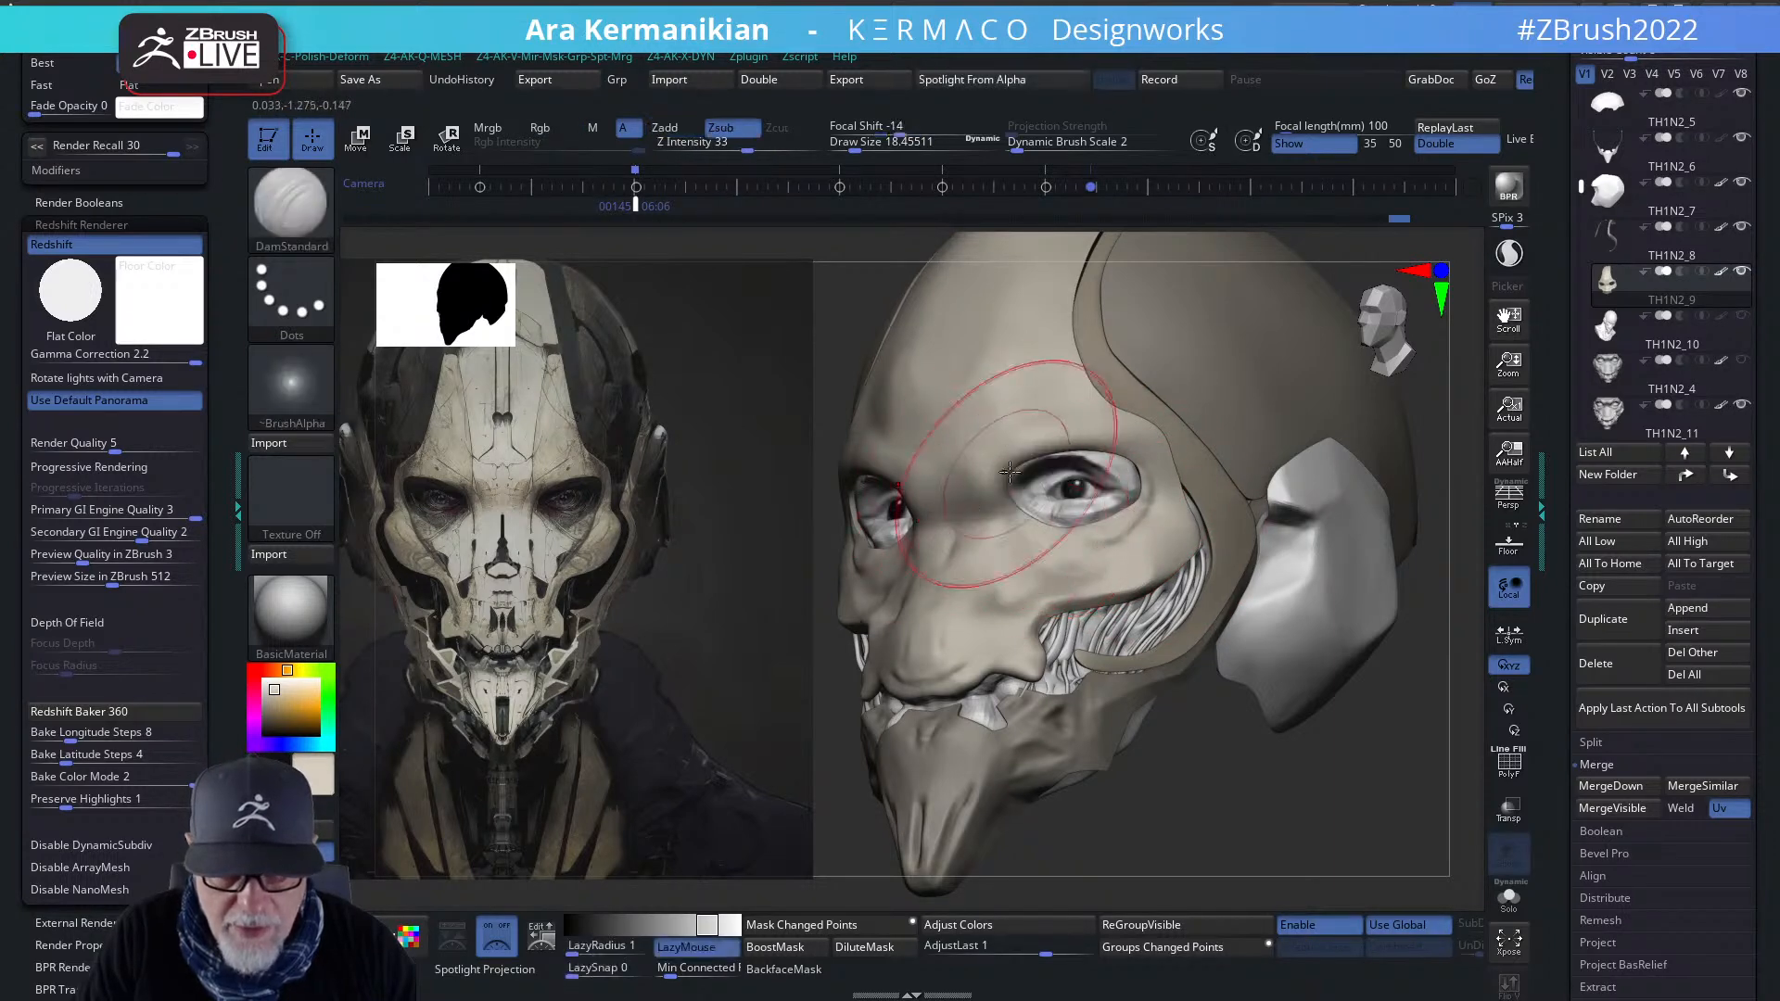
key("ctrl")
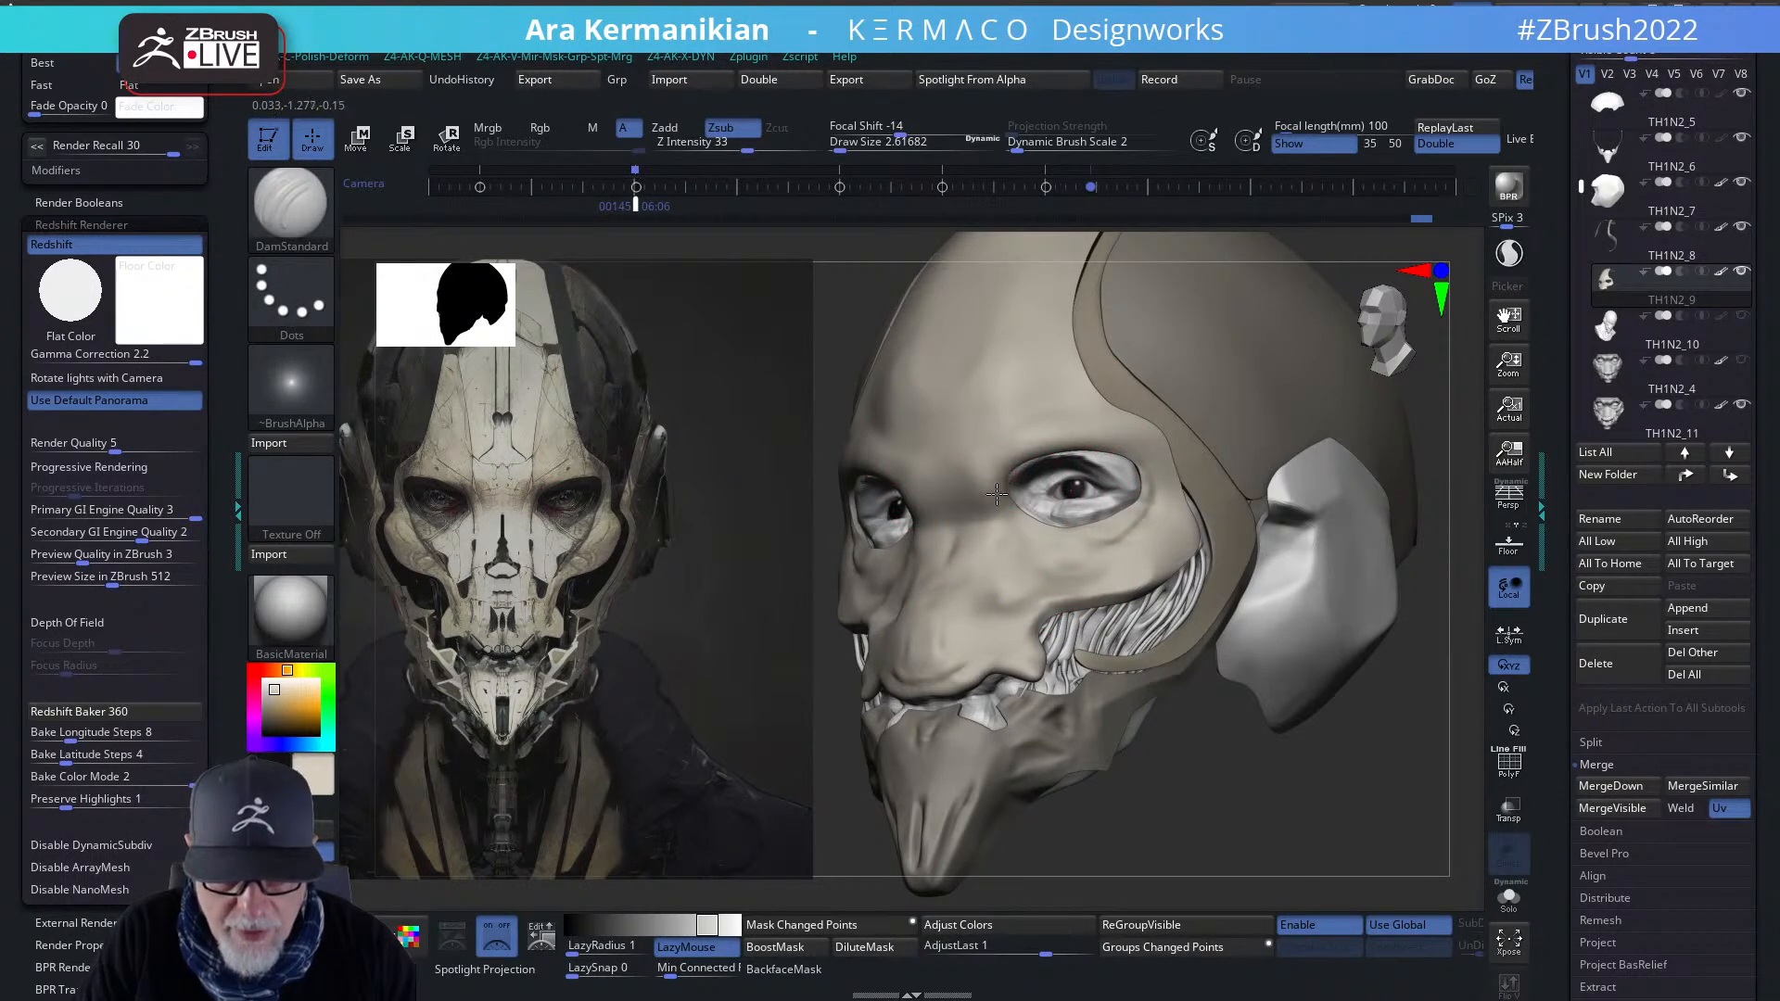
key("ctrl")
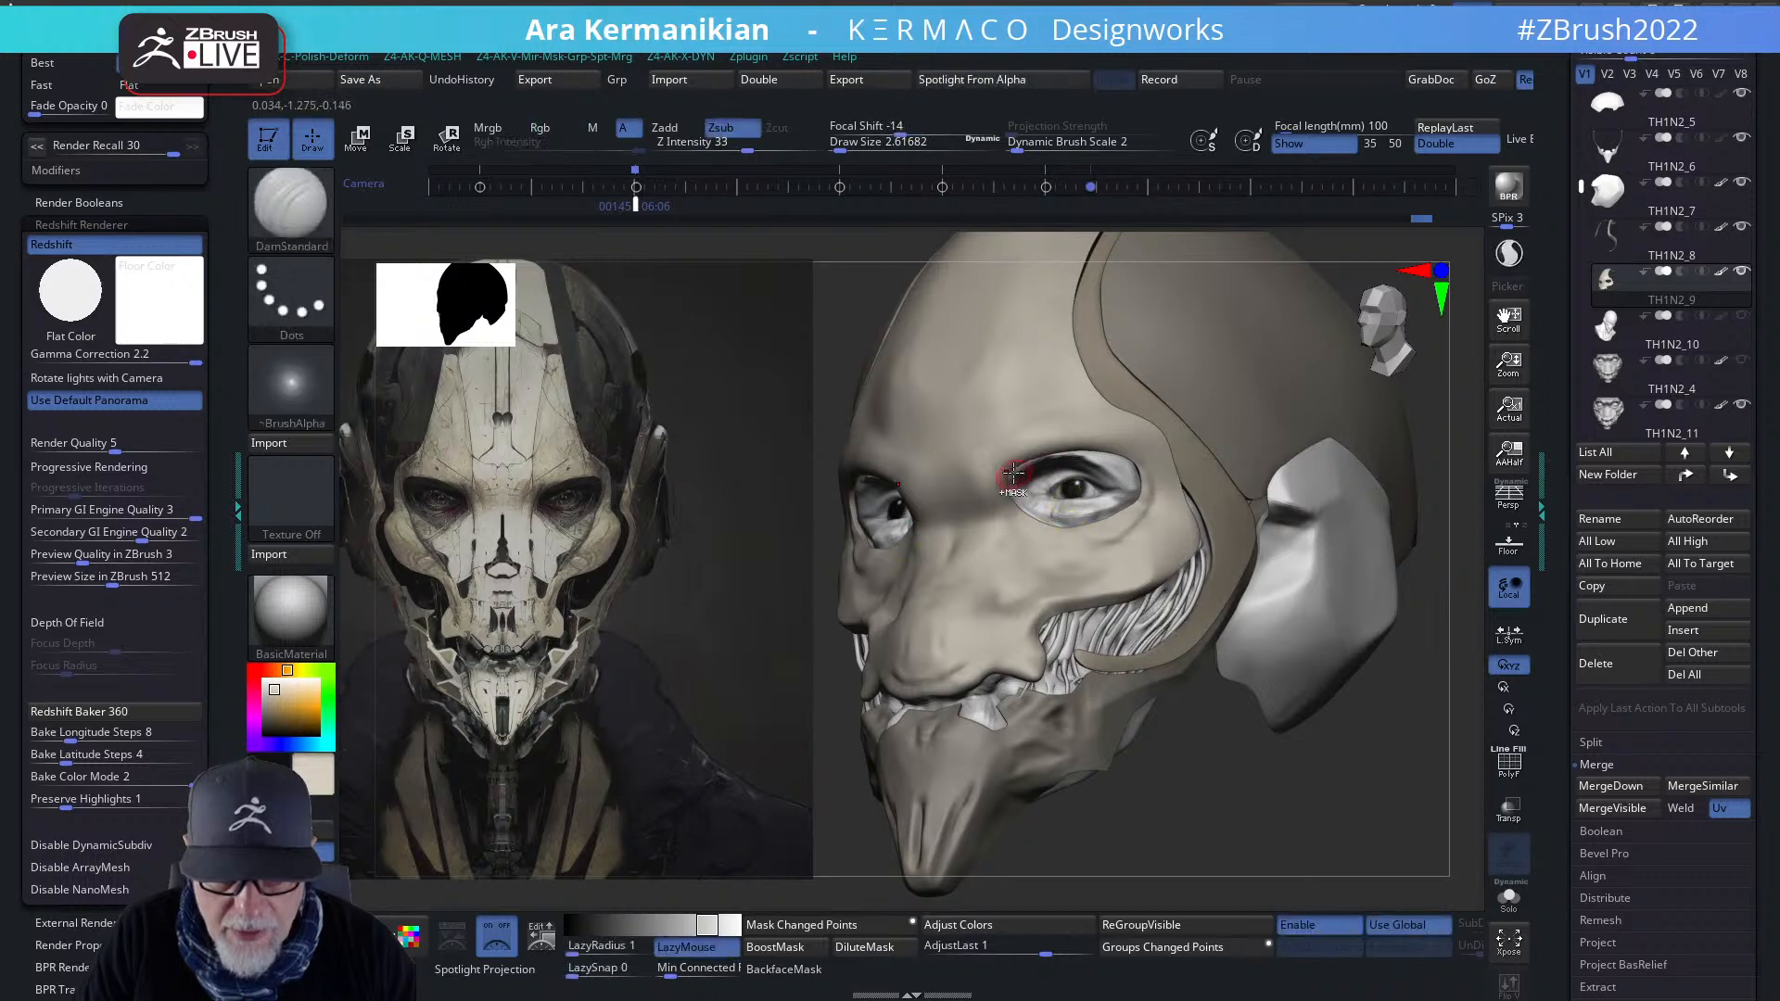
- Turn off Dynamic subdivision for the mask and carve creases below the eye with DamStandard
key("space")
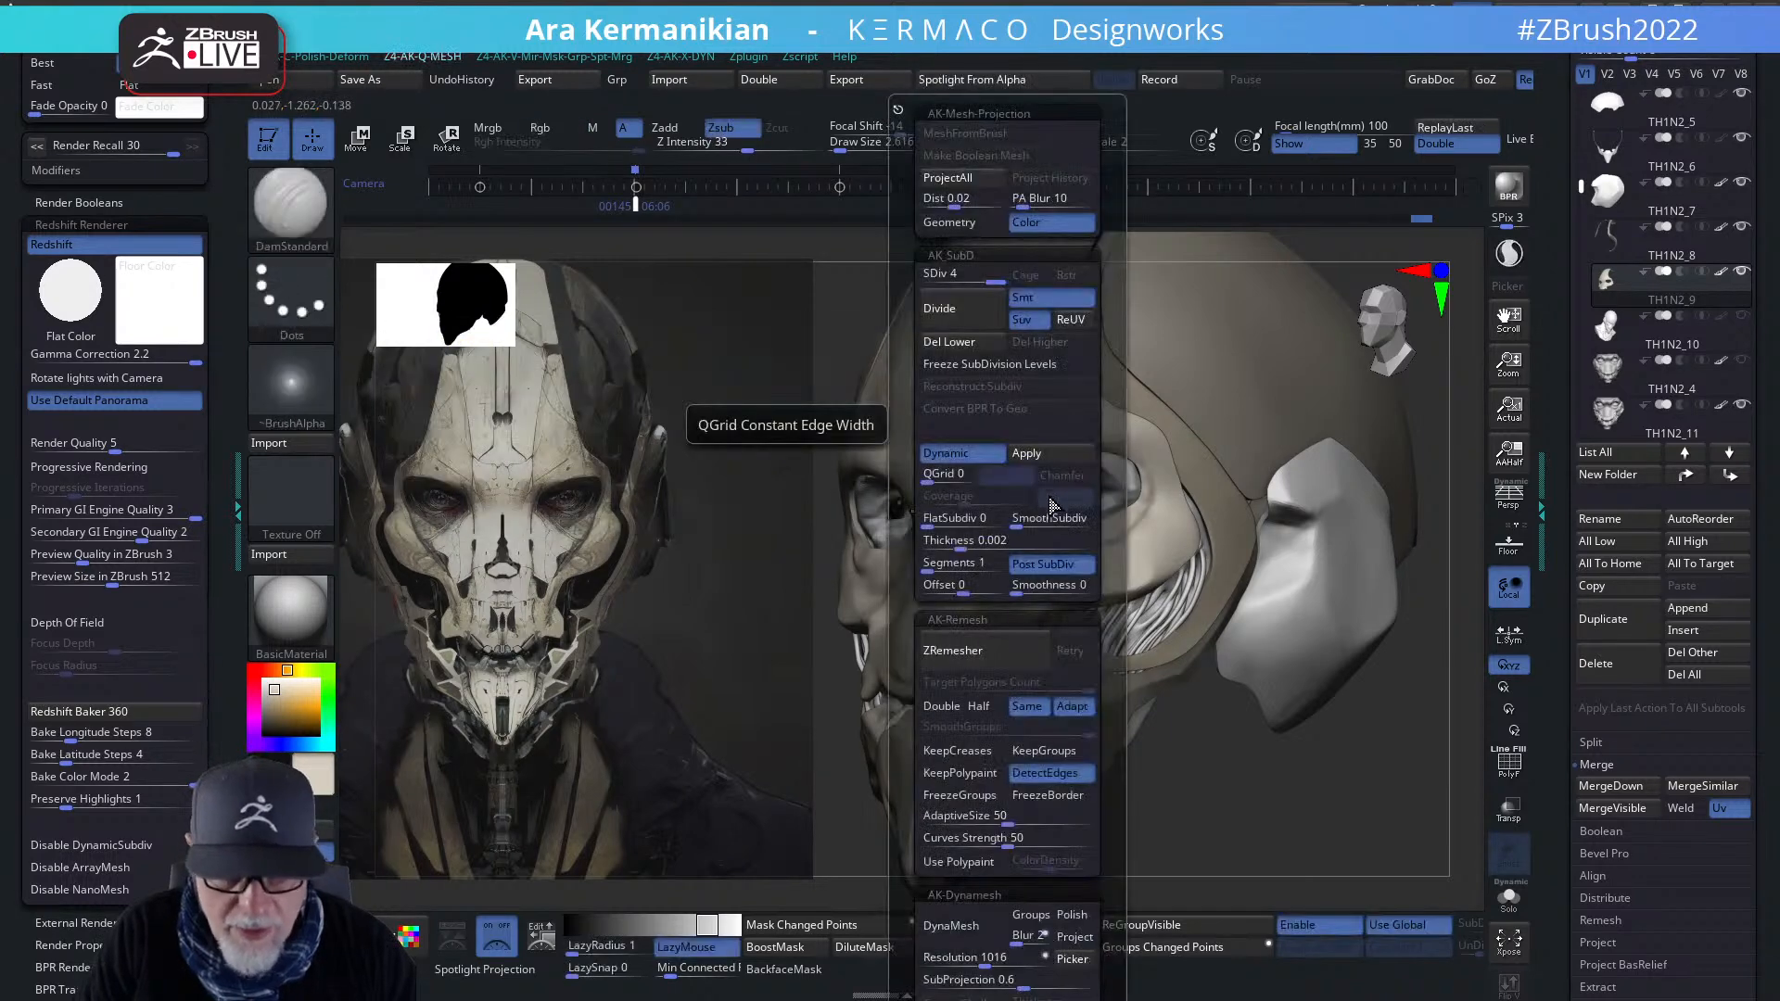
left_click(962, 453)
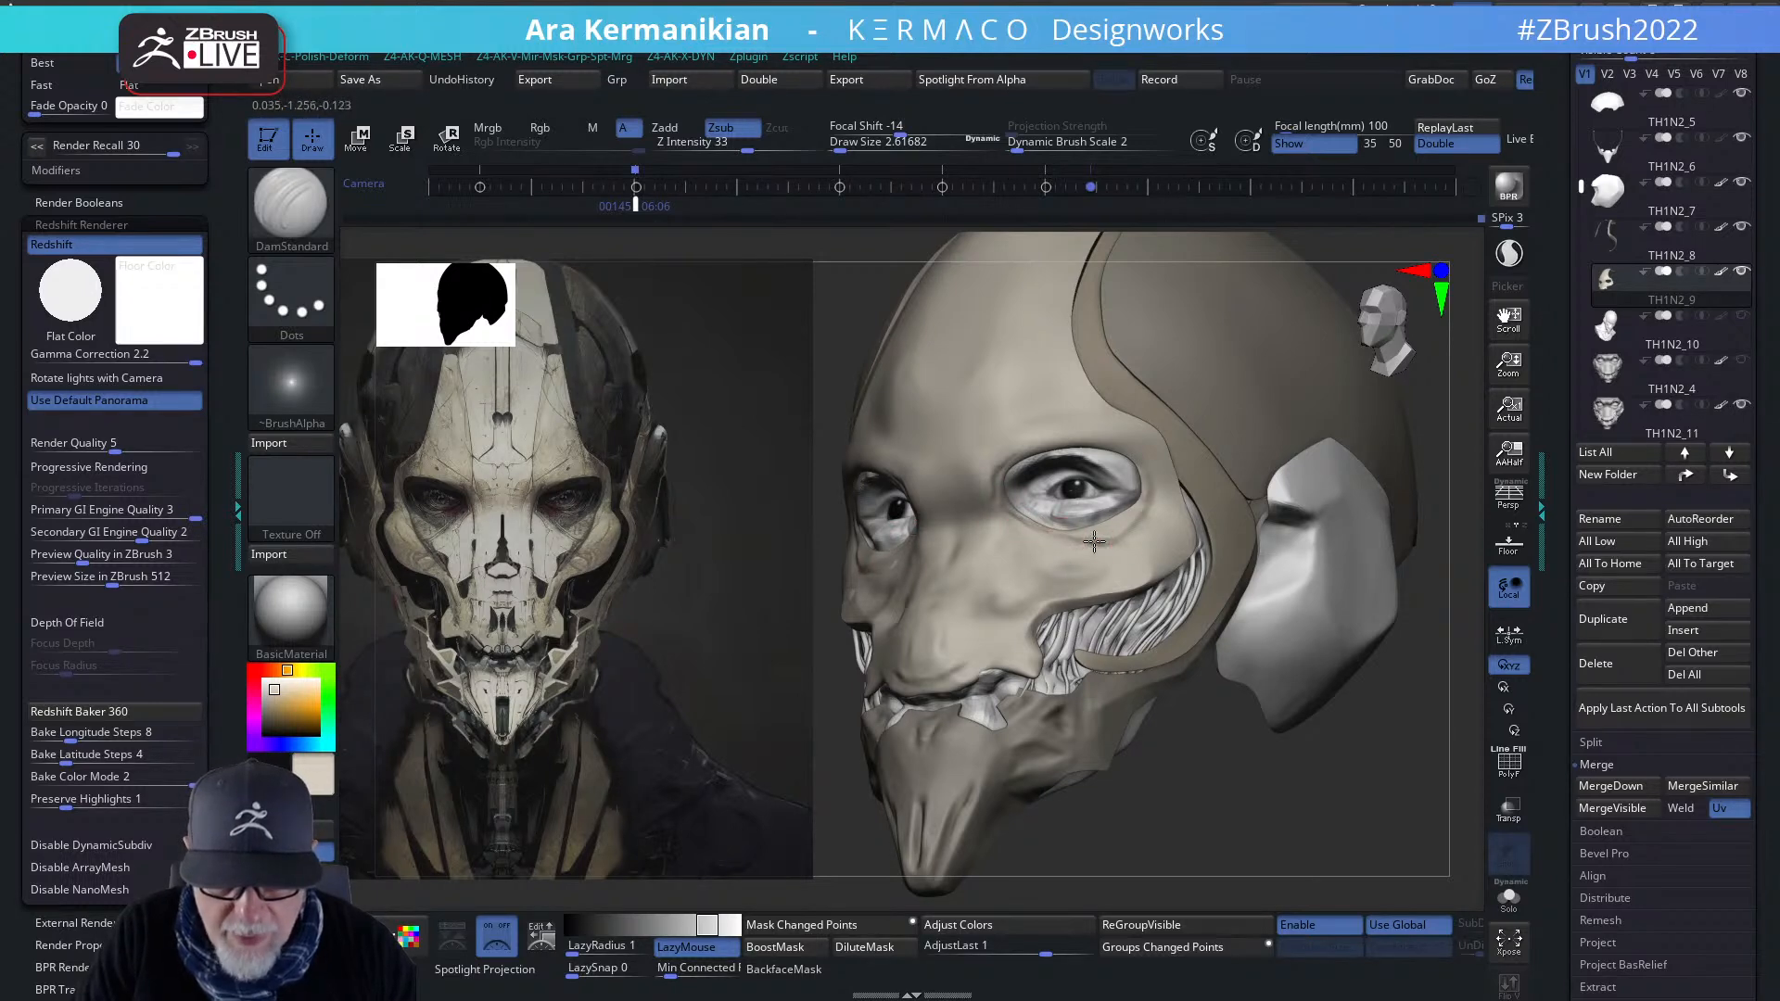
left_click_drag(1388, 769, 1025, 509)
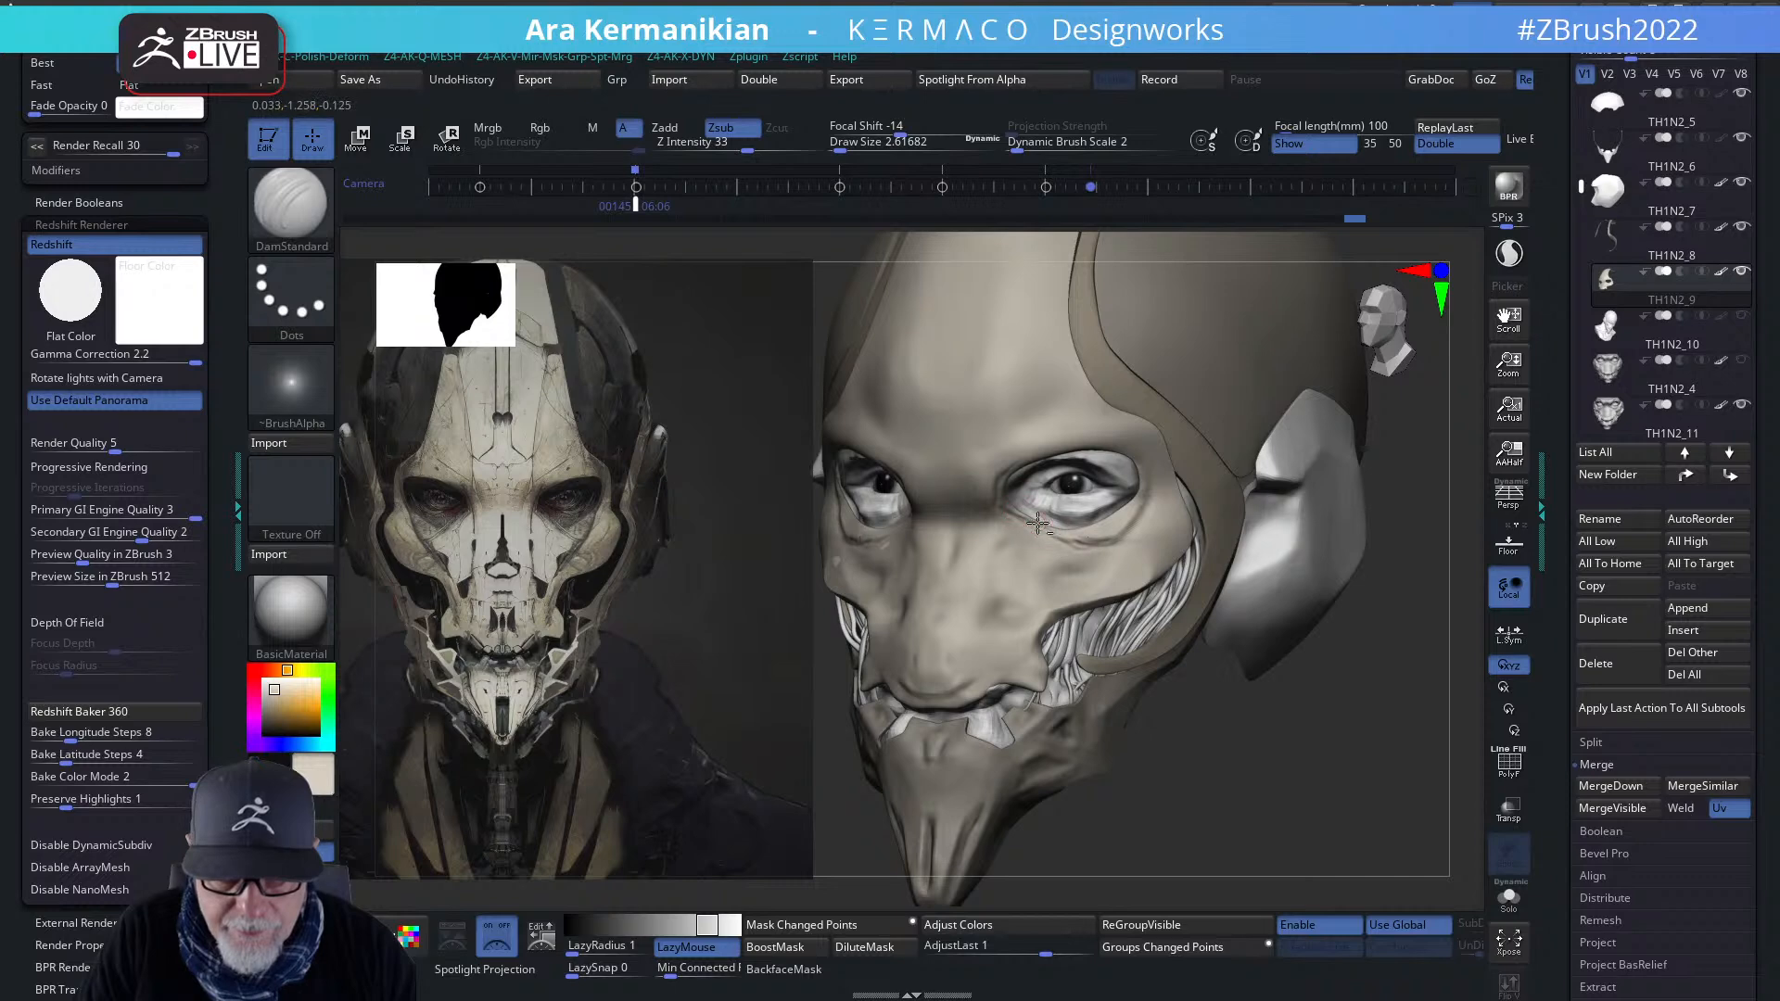
key("shift")
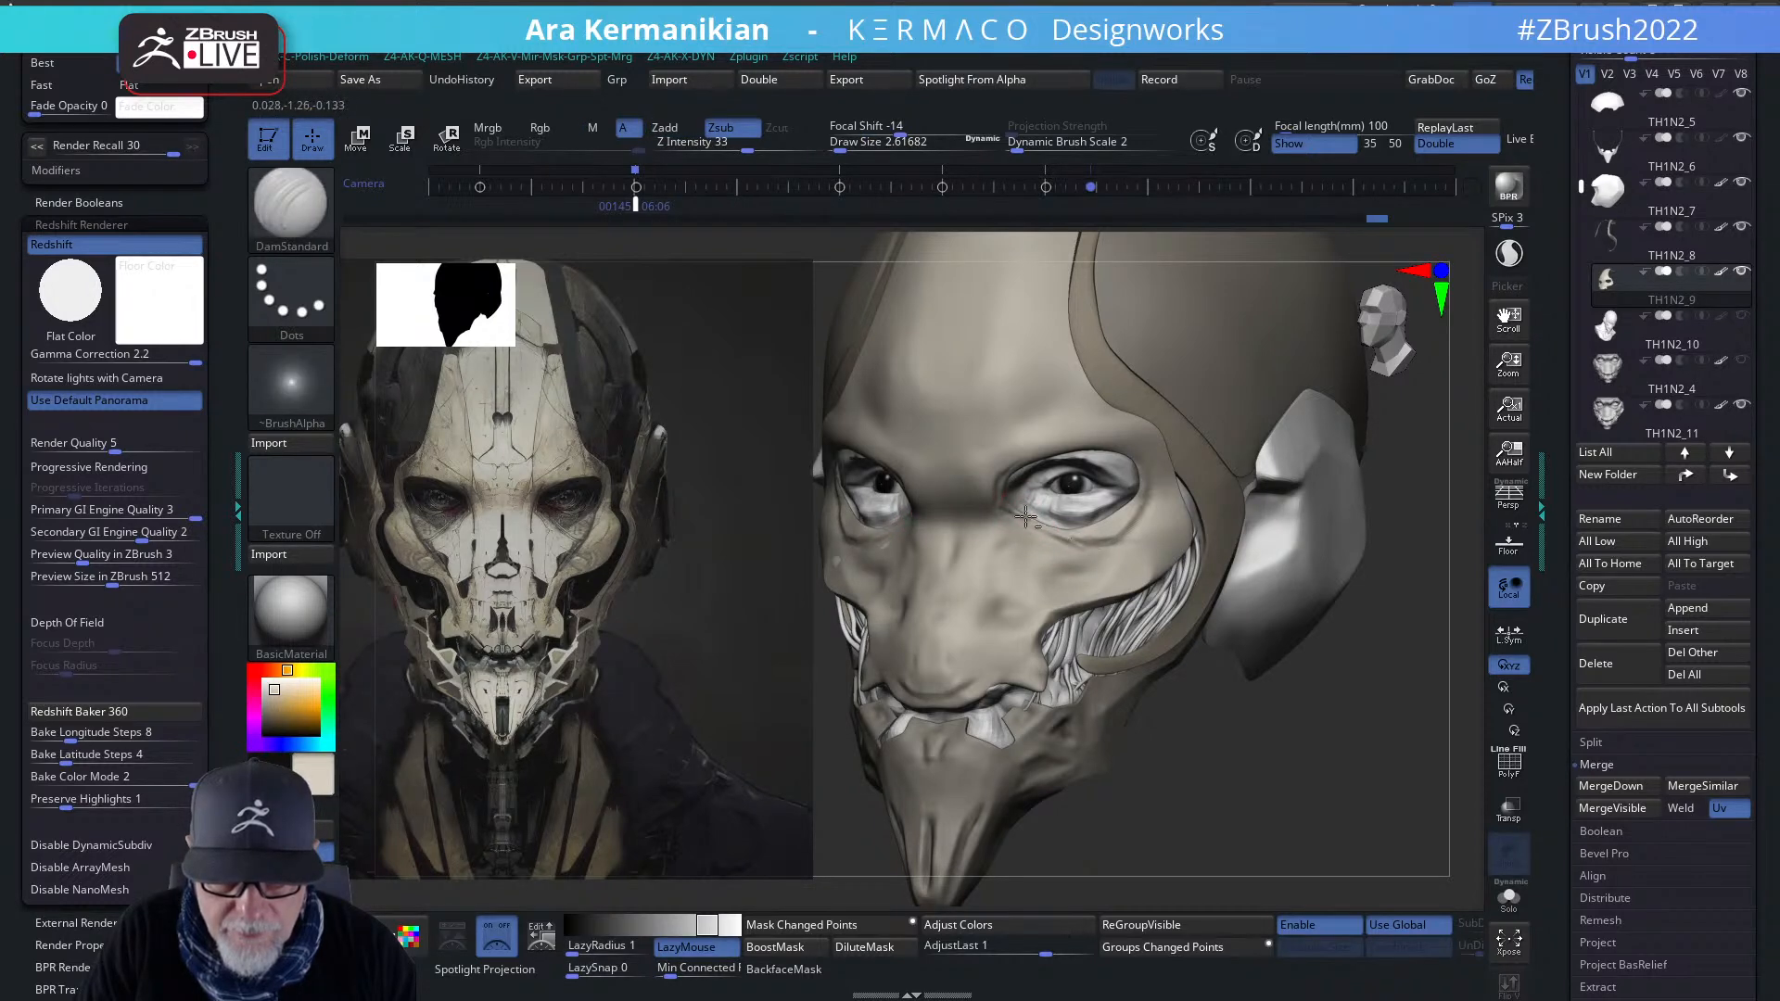
key("shift")
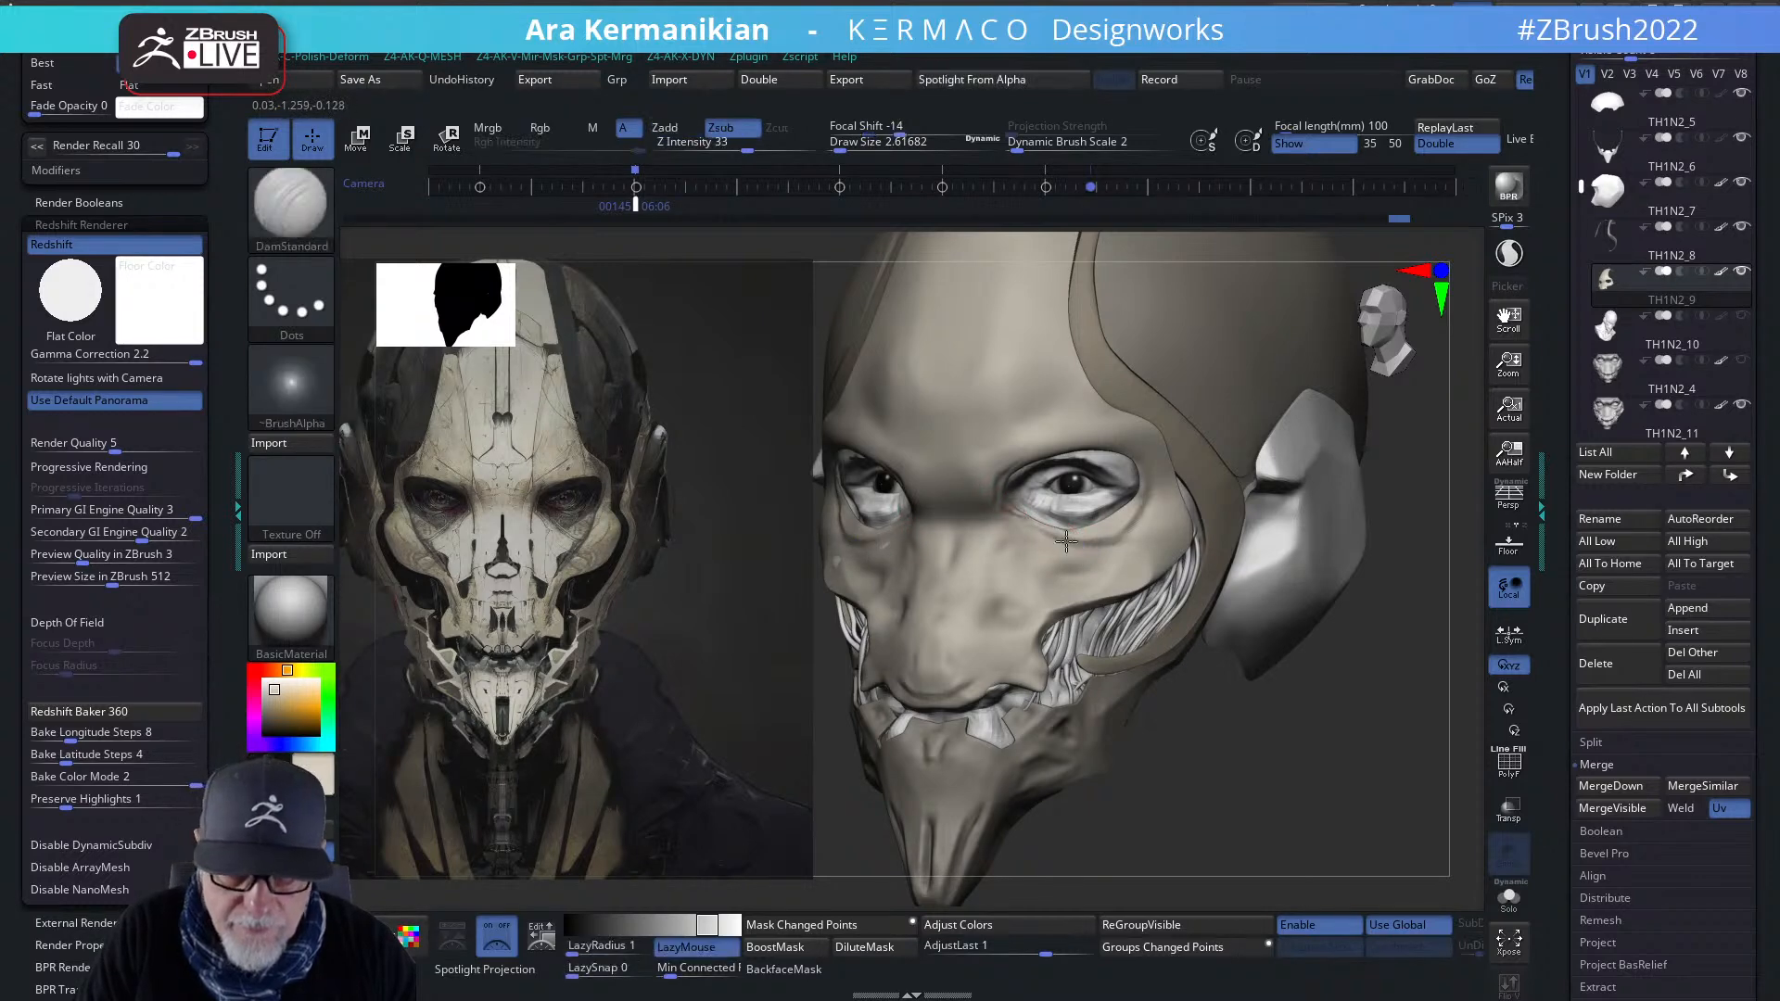
- Refine and soften the crease running from the inner eye corner to the cheek in side views
right_click_drag(1001, 505, 1335, 565)
mouse_move(1344, 630)
right_mouse_down()
mouse_move(1205, 607)
mouse_move(1329, 728)
mouse_move(1327, 640)
right_mouse_up()
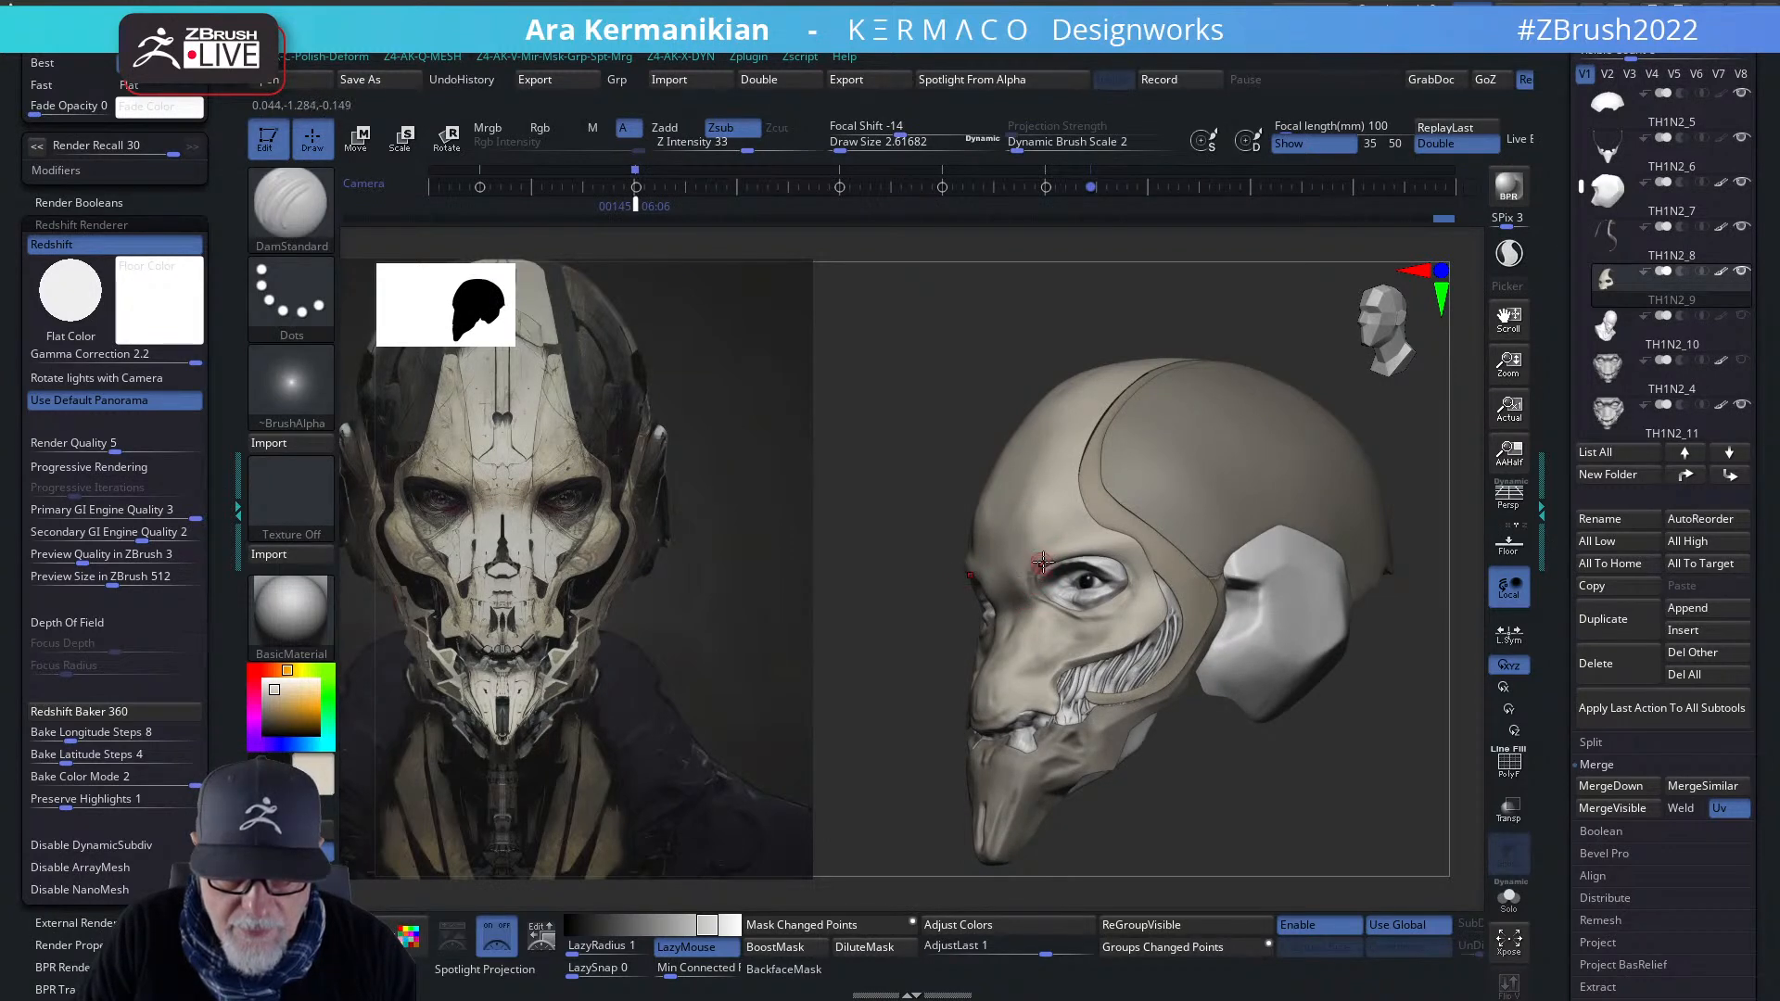
right_click_drag(968, 647, 1221, 590)
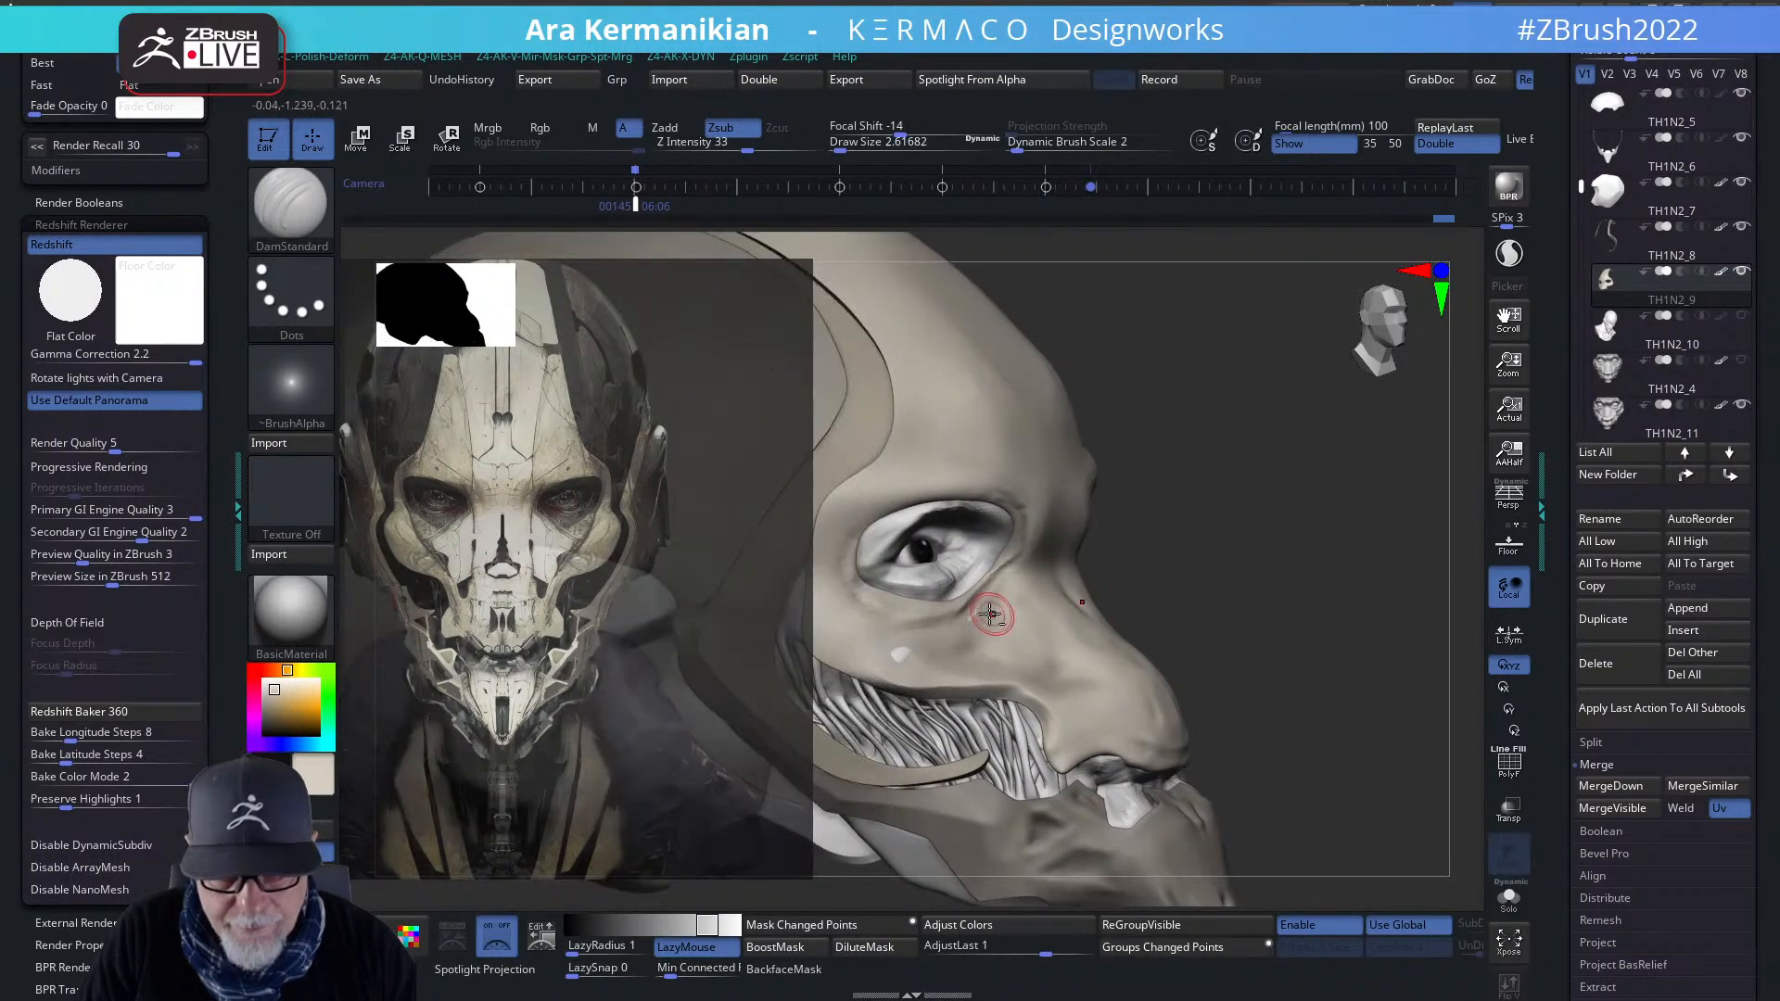
key("shift")
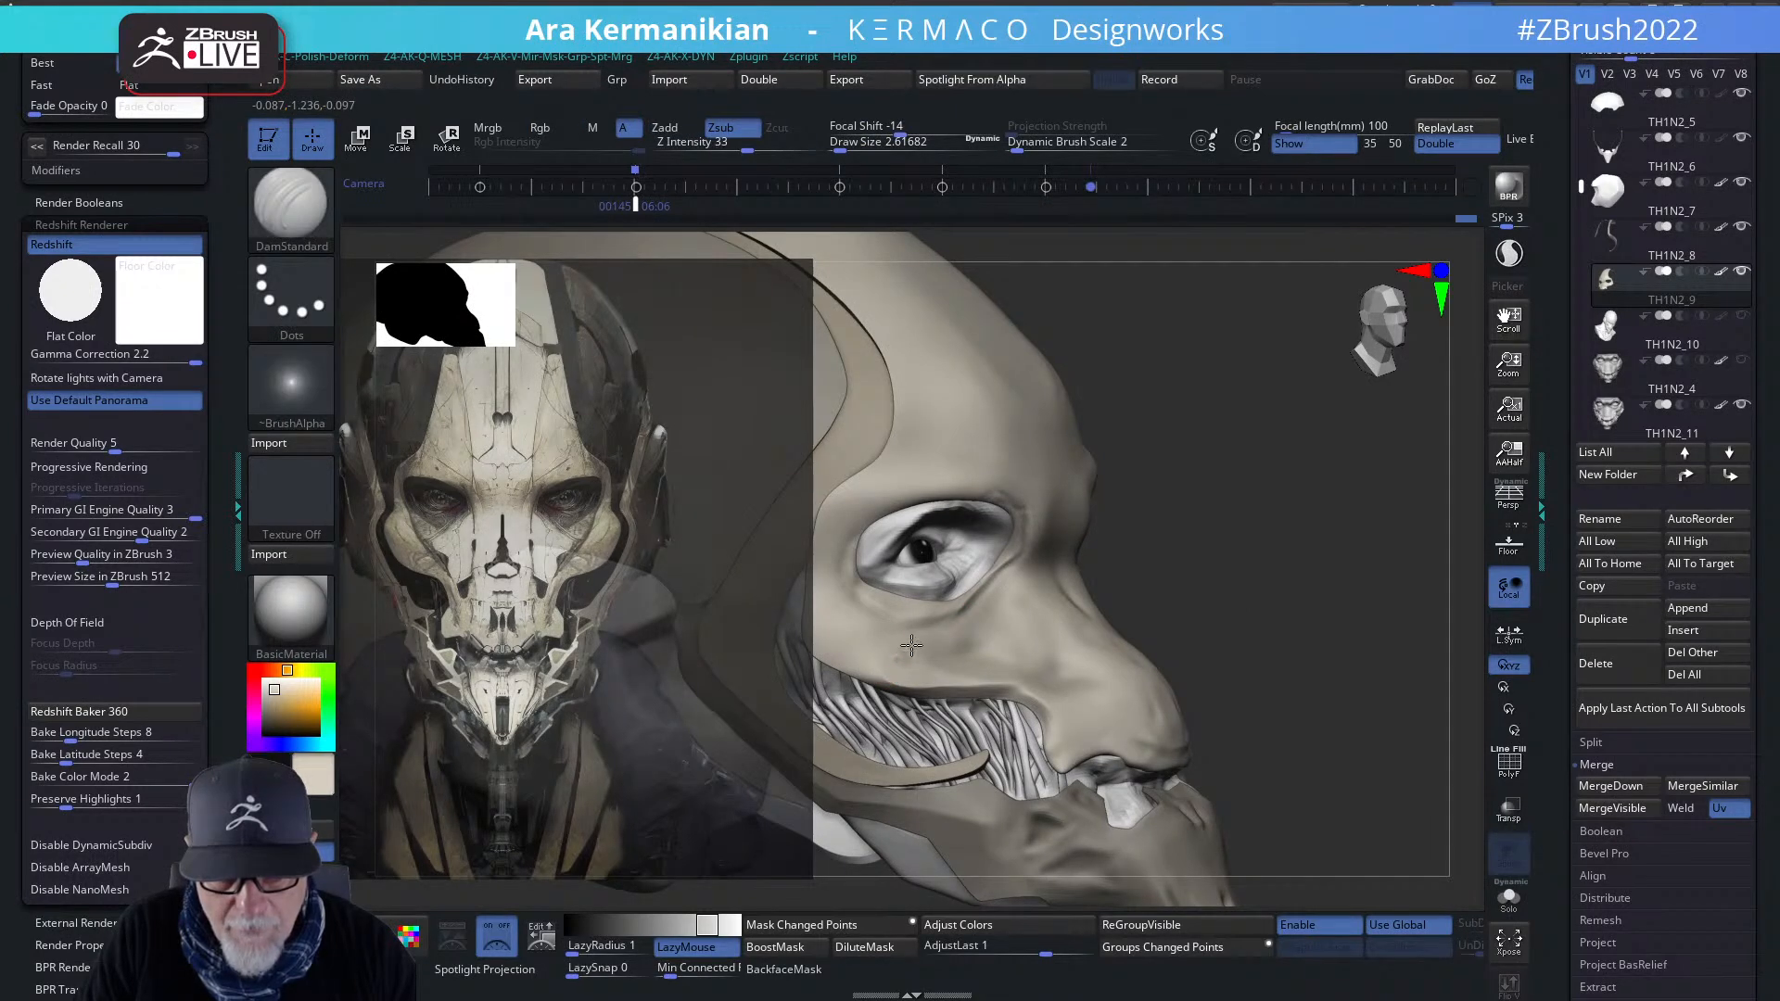
key("shift")
- Flatten the mask's cheek above the exposed muscle strands with hPolish and smooth the result
left_click_drag(1247, 593, 1137, 606)
right_click(1018, 588)
left_click(1066, 629)
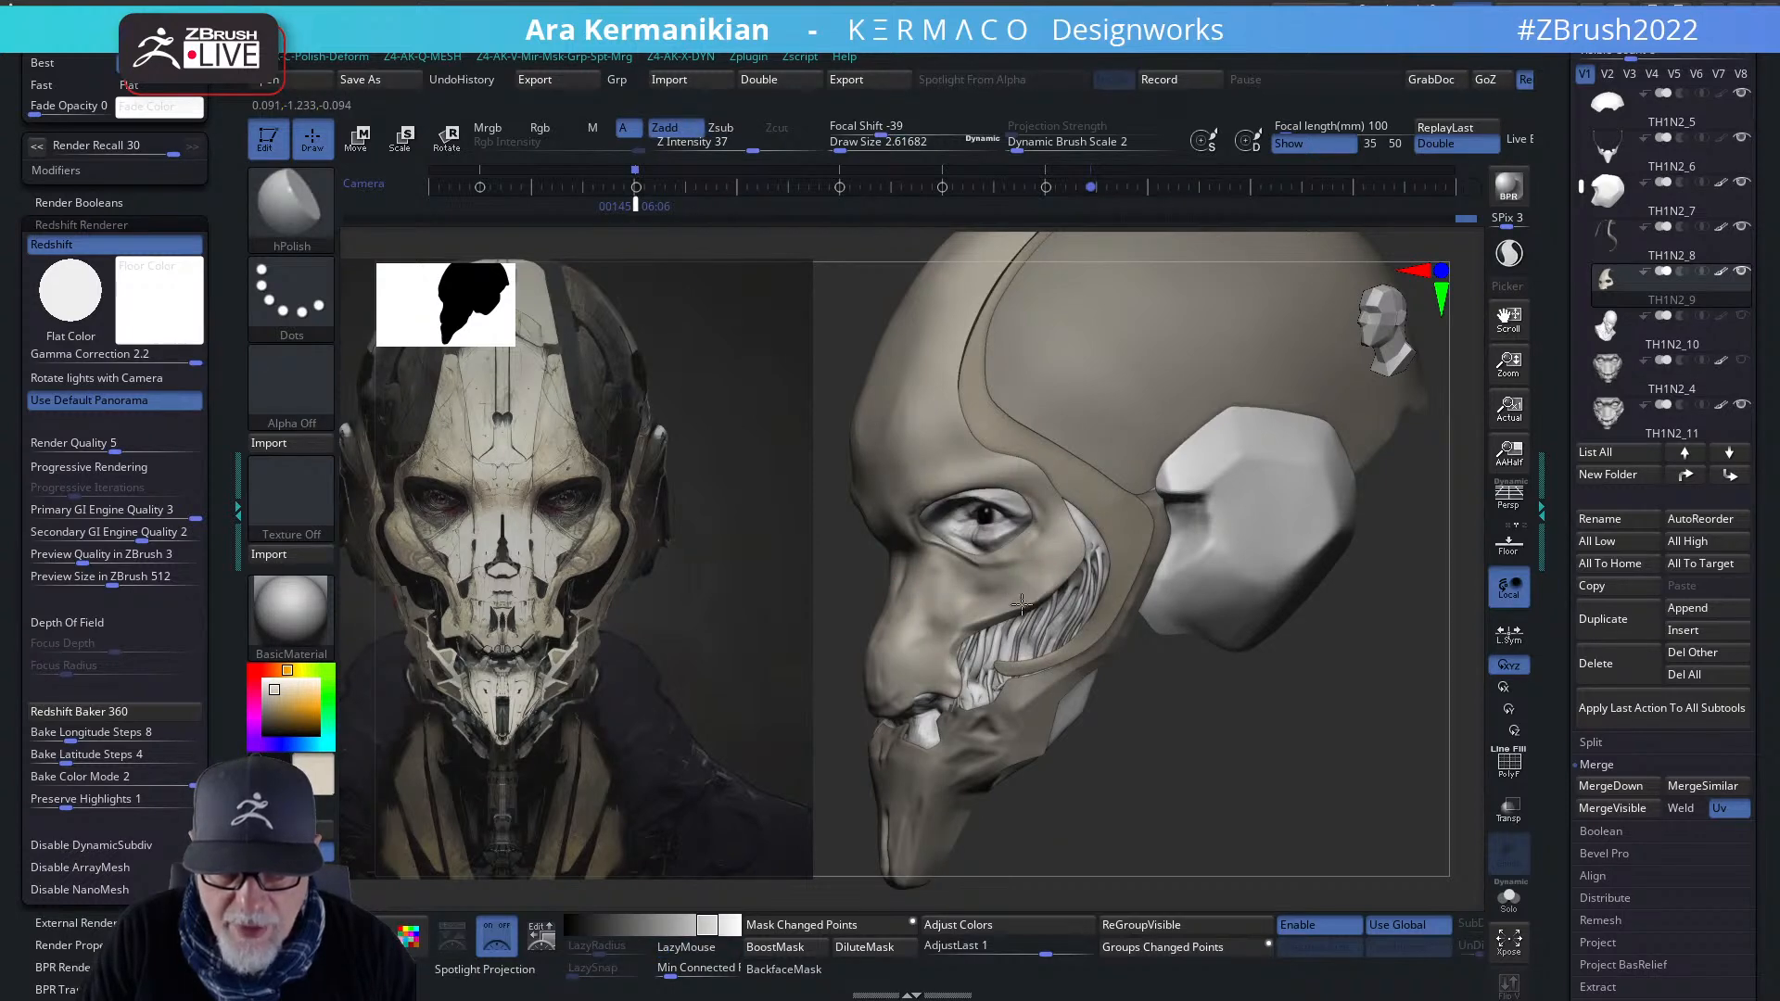
left_click_drag(1299, 791, 1391, 790)
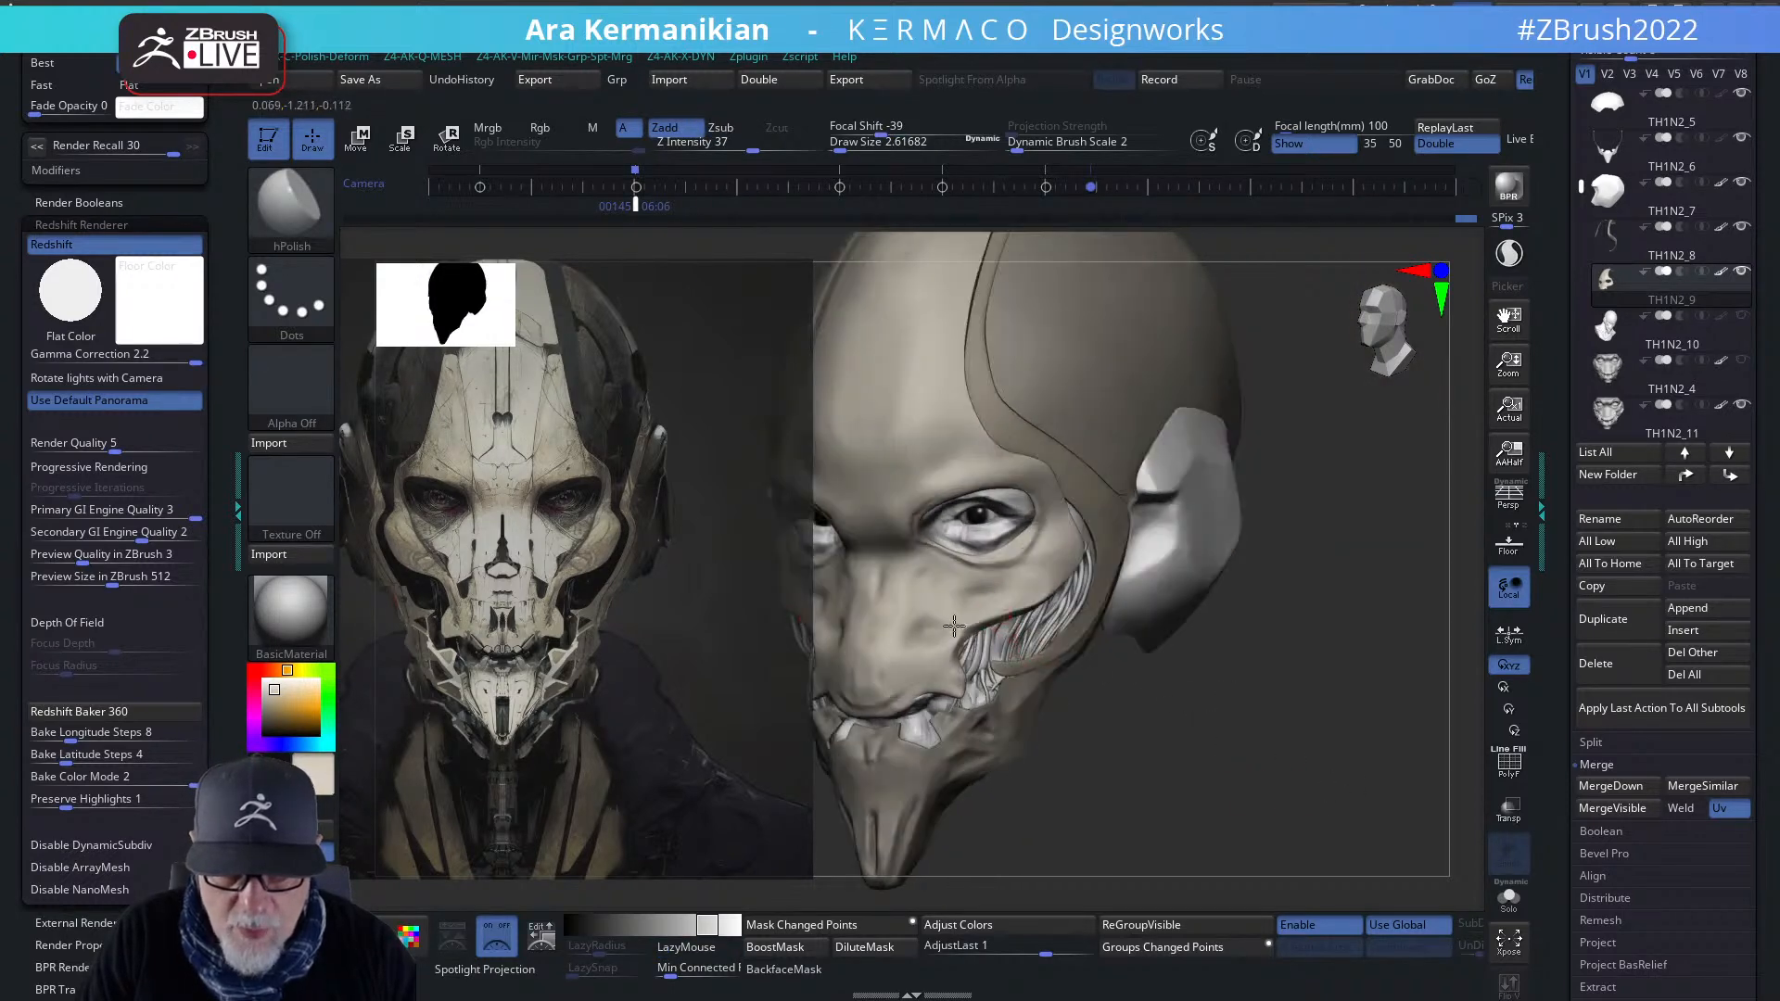
left_click_drag(963, 630, 942, 655)
left_click_drag(1220, 761, 1146, 762)
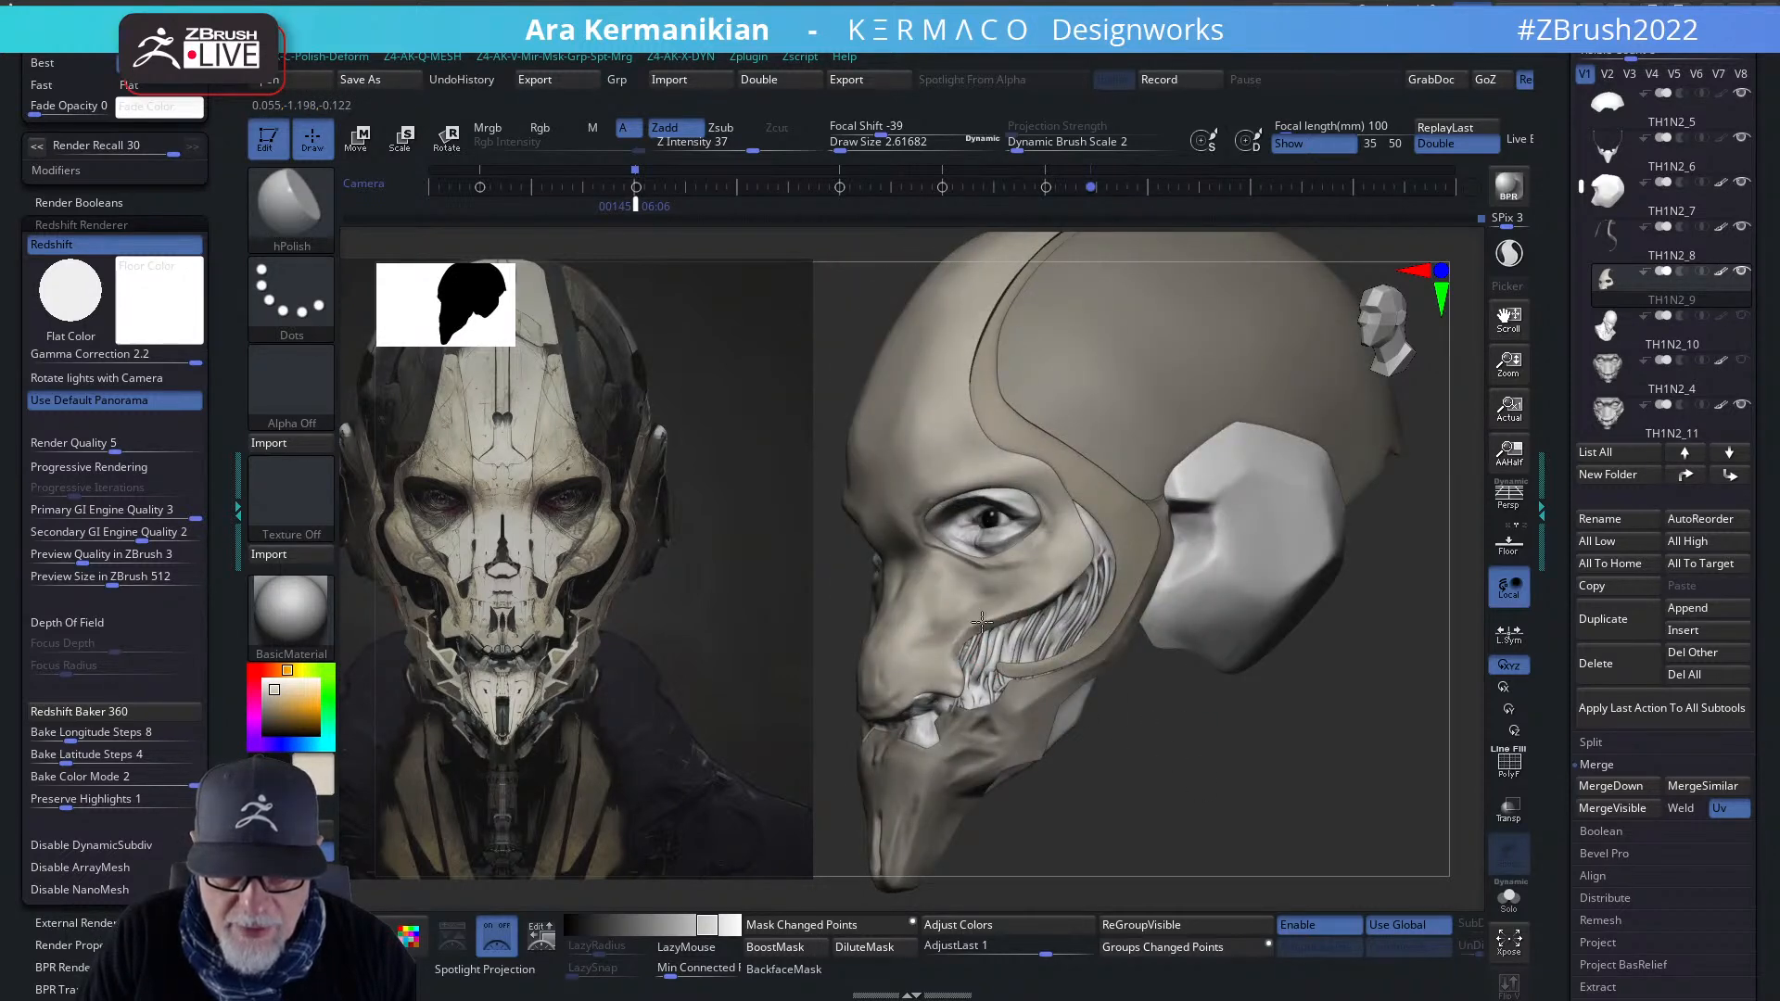
key("shift")
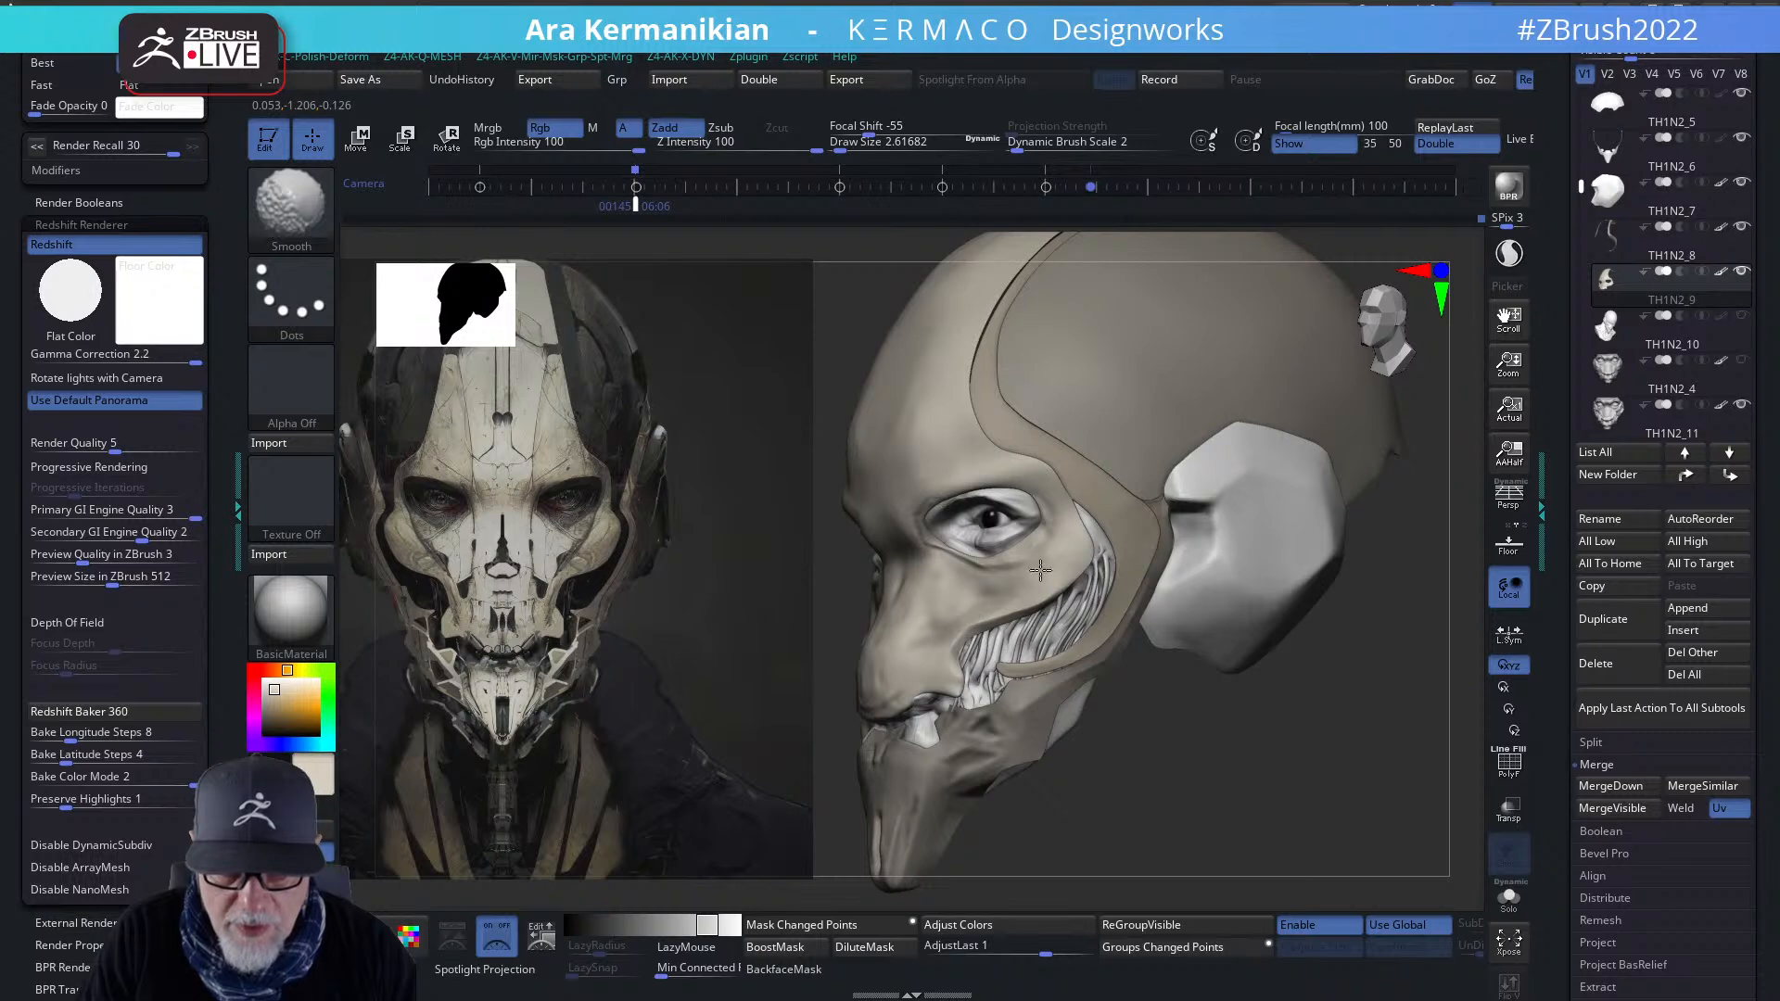
- Polish the mask's edge between cheek and mouth corner with hPolish from front and three-quarter views
left_click_drag(1176, 730, 1242, 730)
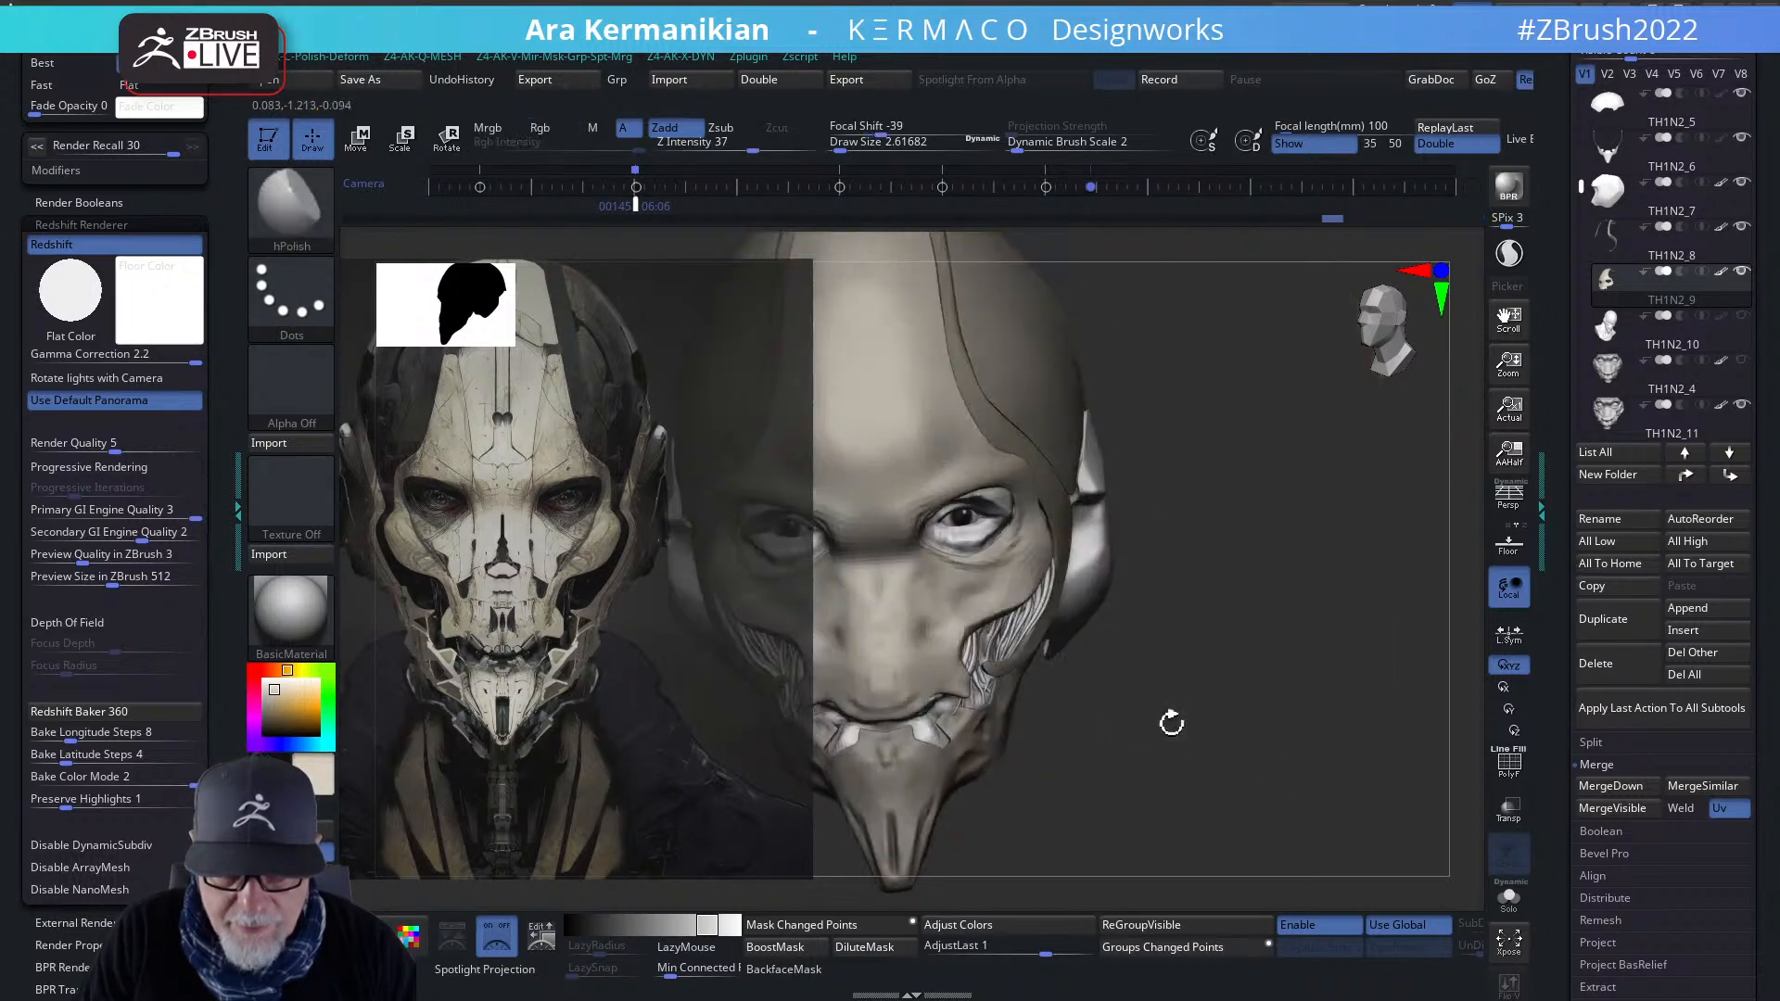
left_click_drag(945, 636, 960, 630)
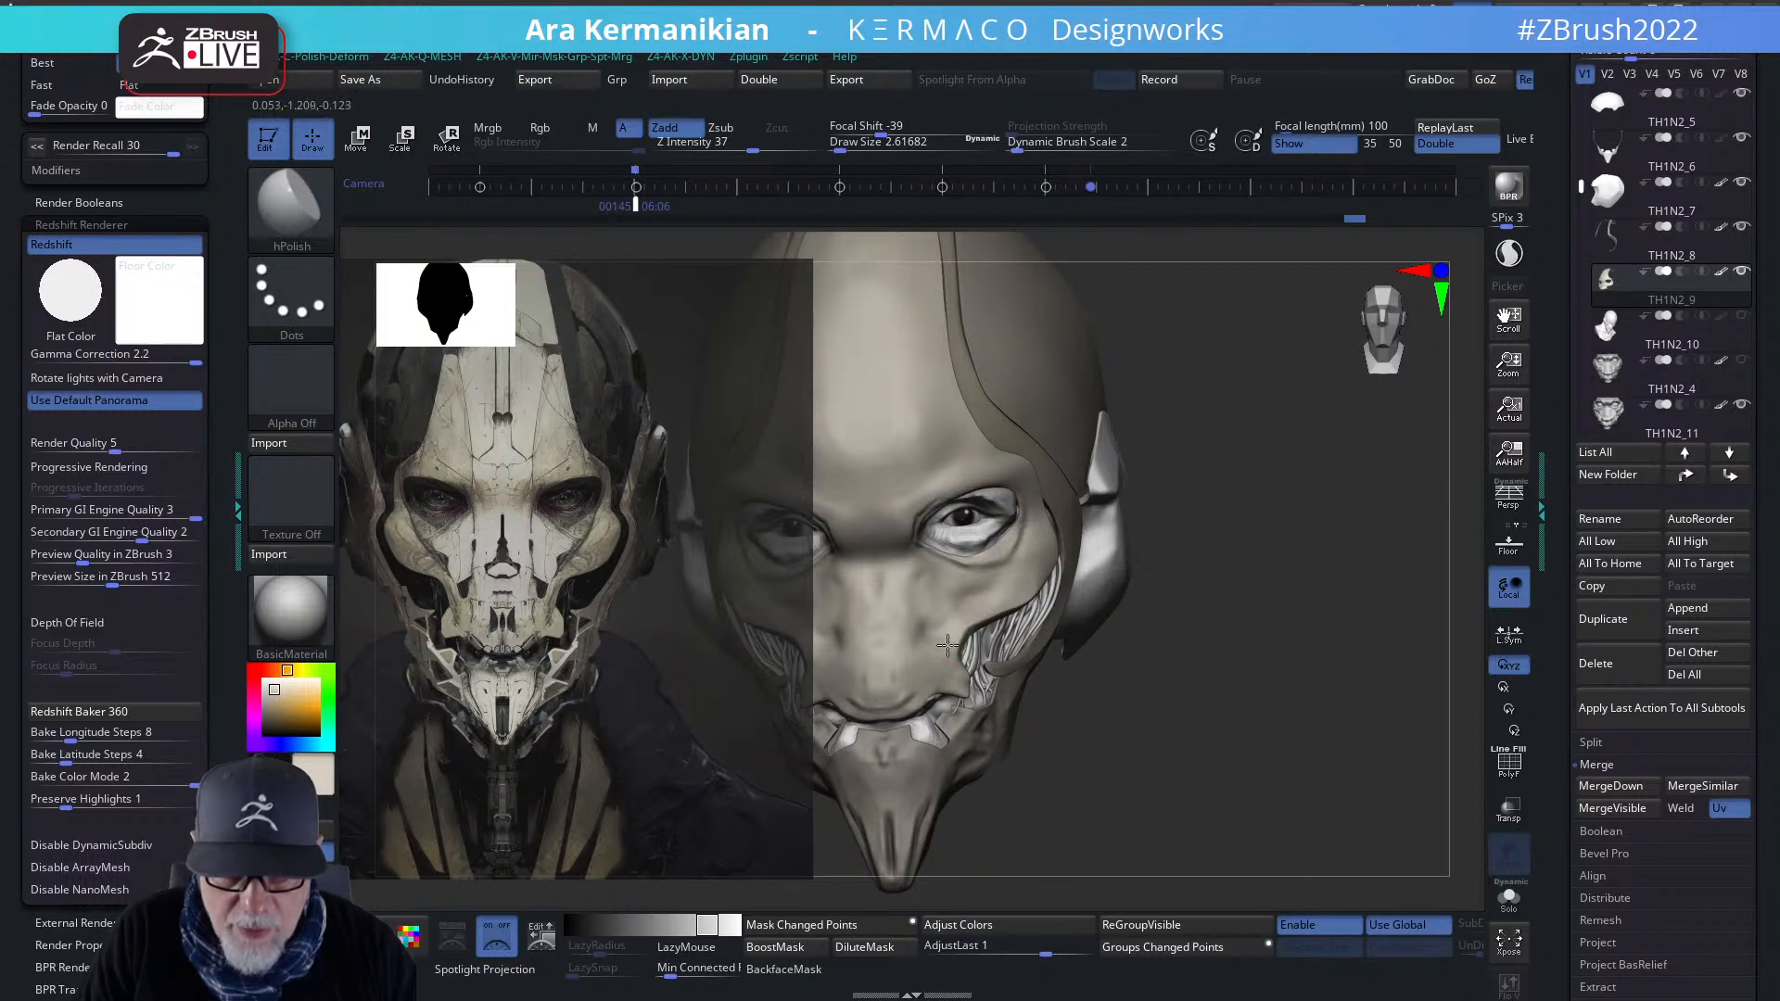
left_click_drag(1176, 760, 1117, 755)
left_click_drag(966, 700, 967, 679)
left_click_drag(1229, 777, 1295, 753)
left_click_drag(1237, 687, 1174, 692)
left_click_drag(995, 616, 975, 614)
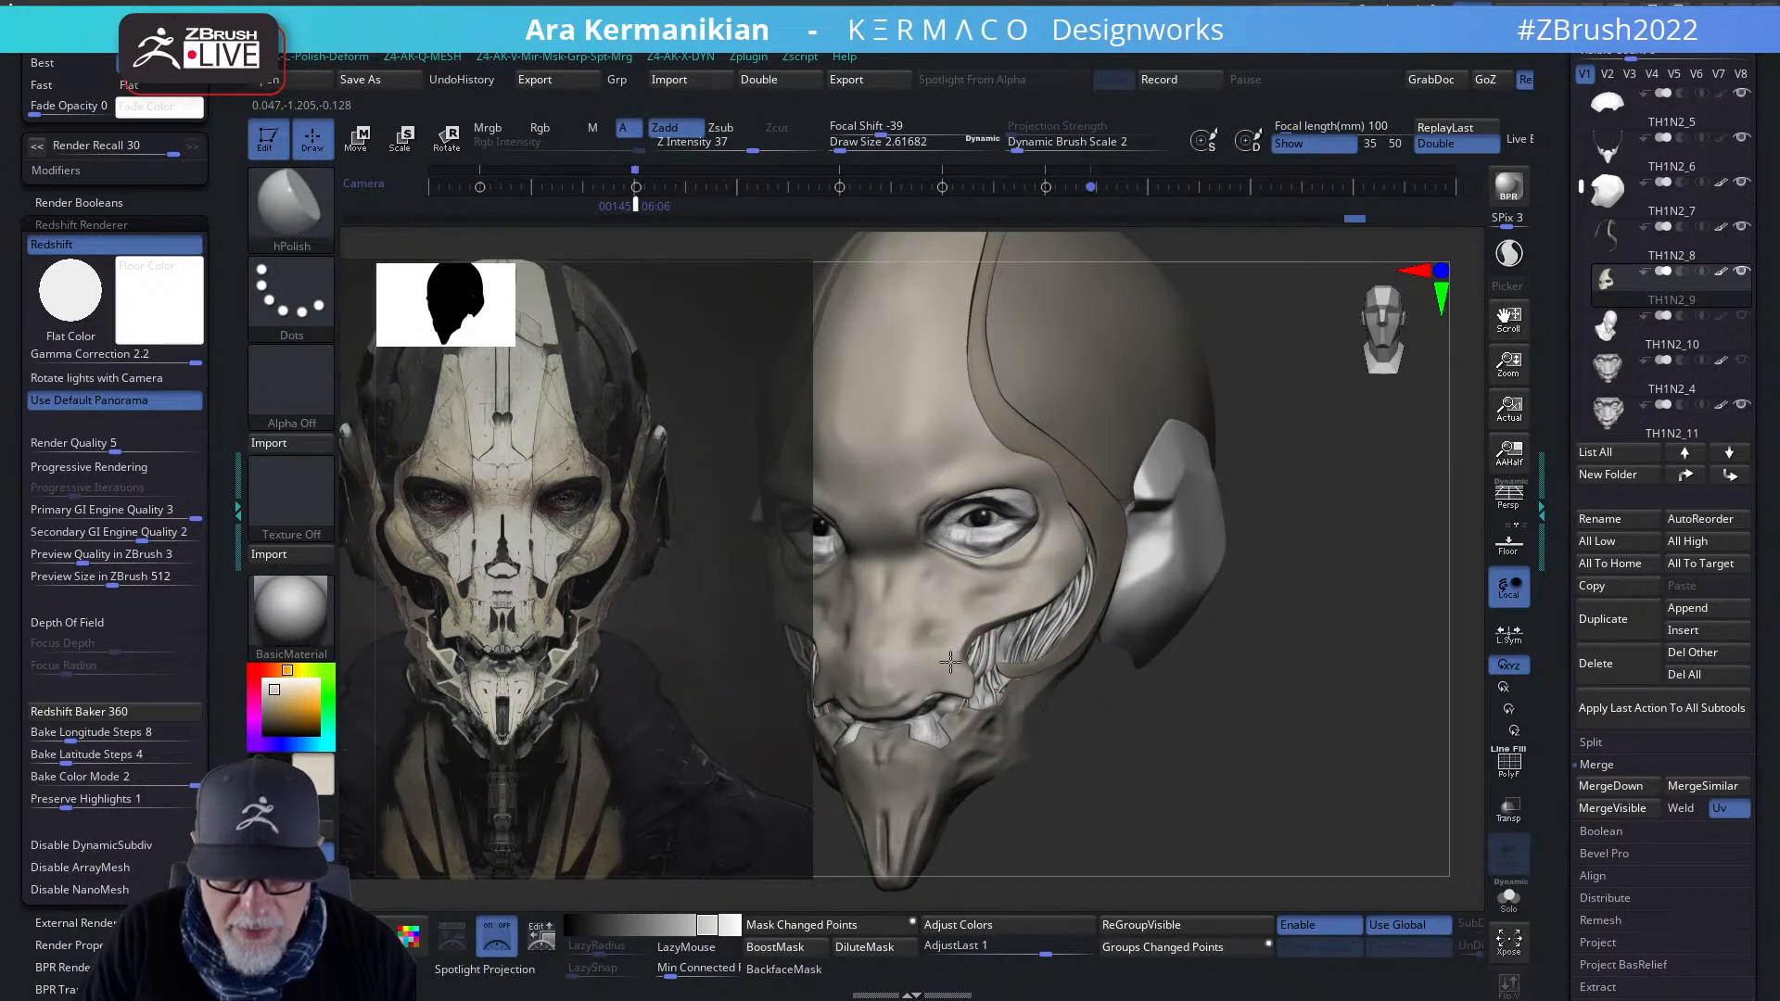
- Polish the cheekbone and the area around the outer eye with hPolish from side and front
mouse_move(1291, 727)
left_mouse_down()
mouse_move(1140, 695)
mouse_move(1020, 624)
mouse_move(924, 603)
left_mouse_up()
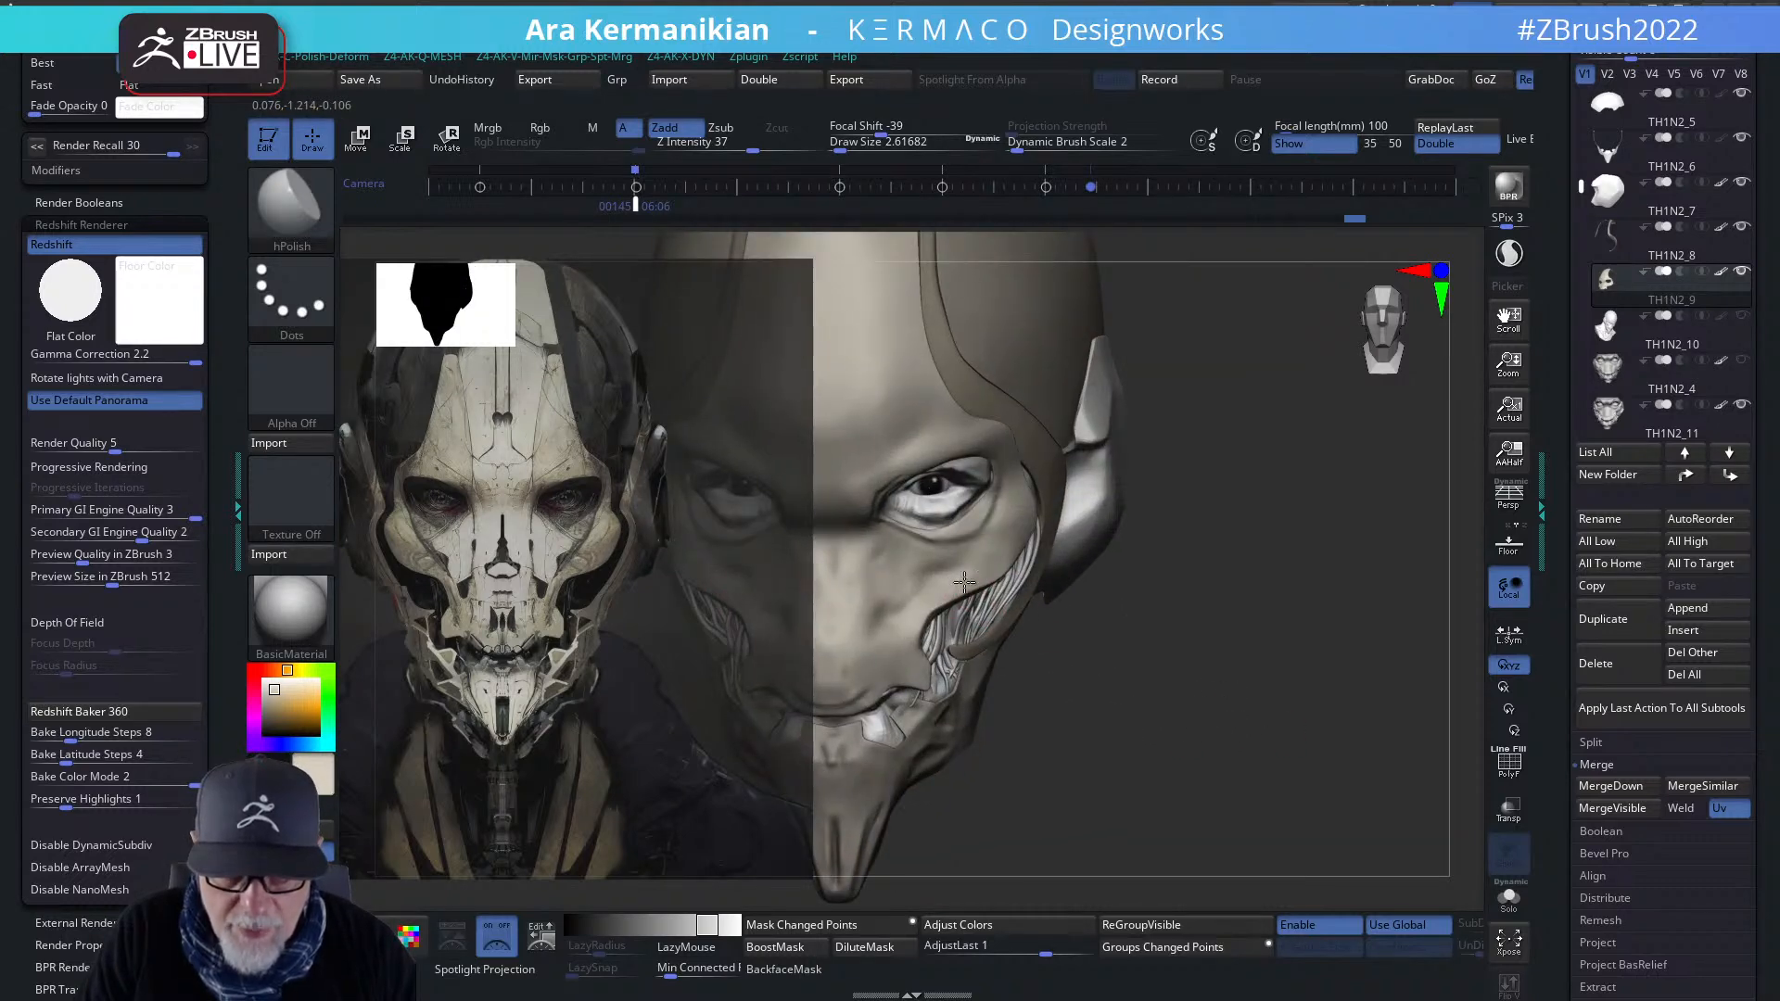
left_click_drag(1093, 642, 1006, 639)
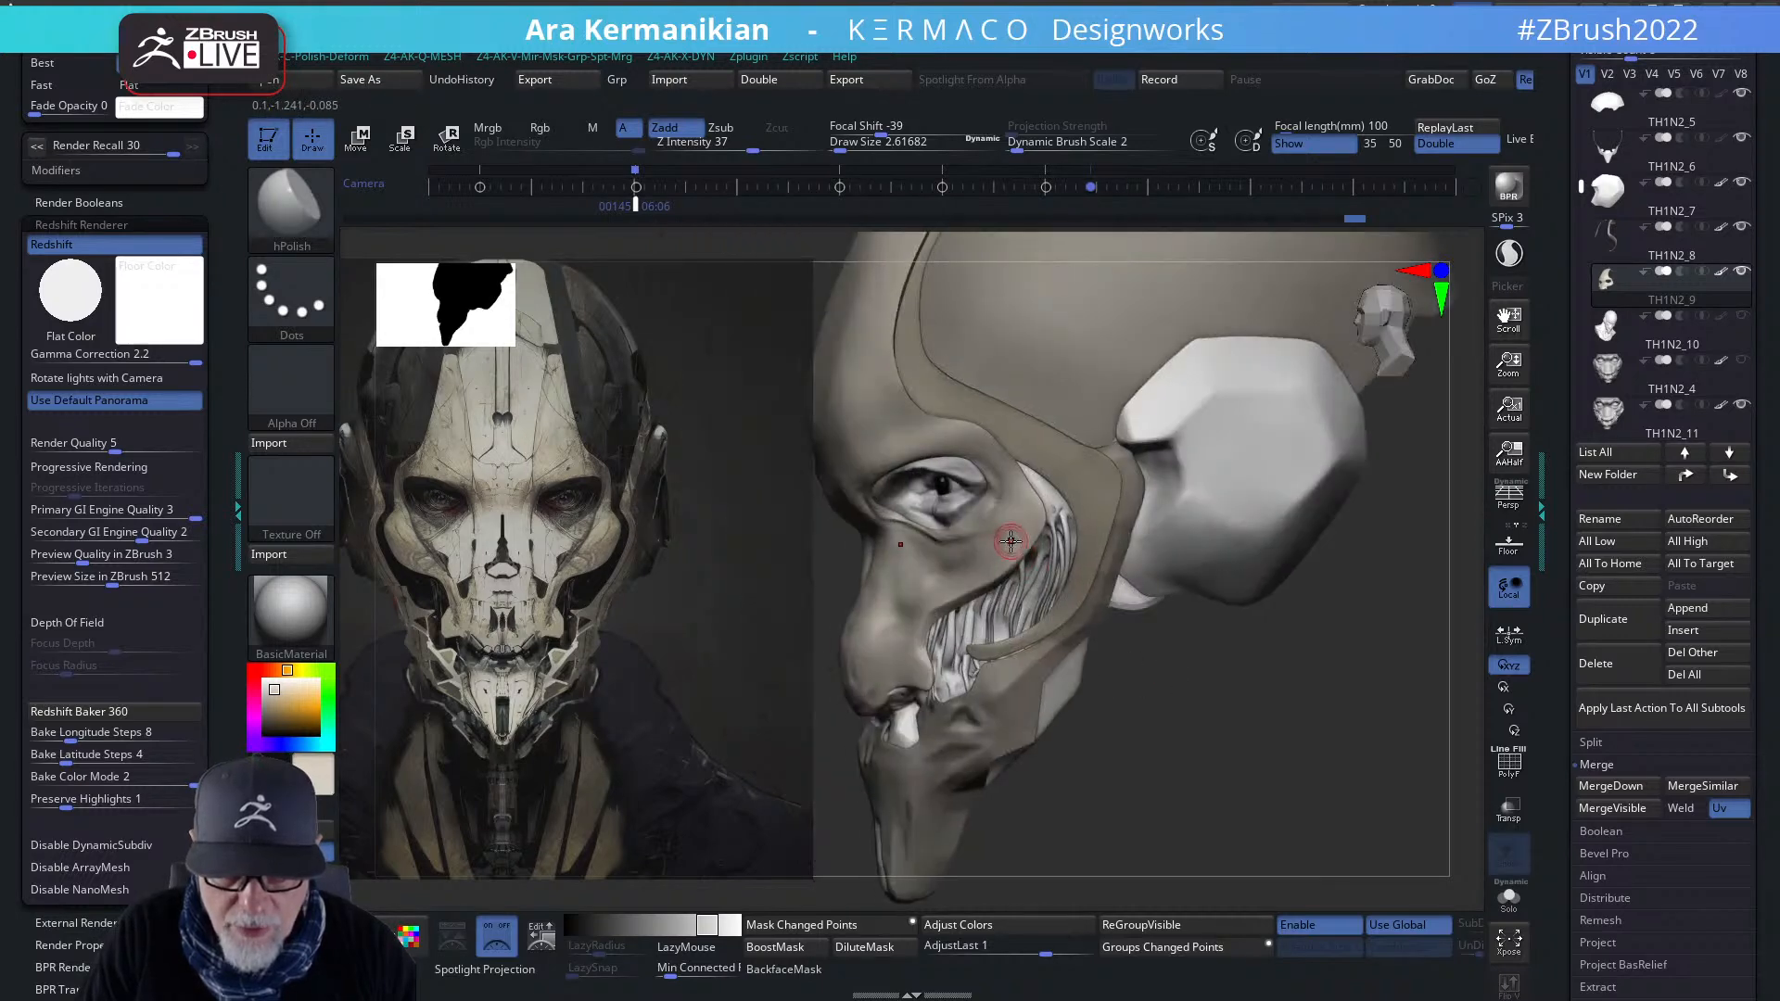
mouse_move(1204, 740)
left_mouse_down()
mouse_move(1380, 692)
mouse_move(1344, 660)
left_mouse_up()
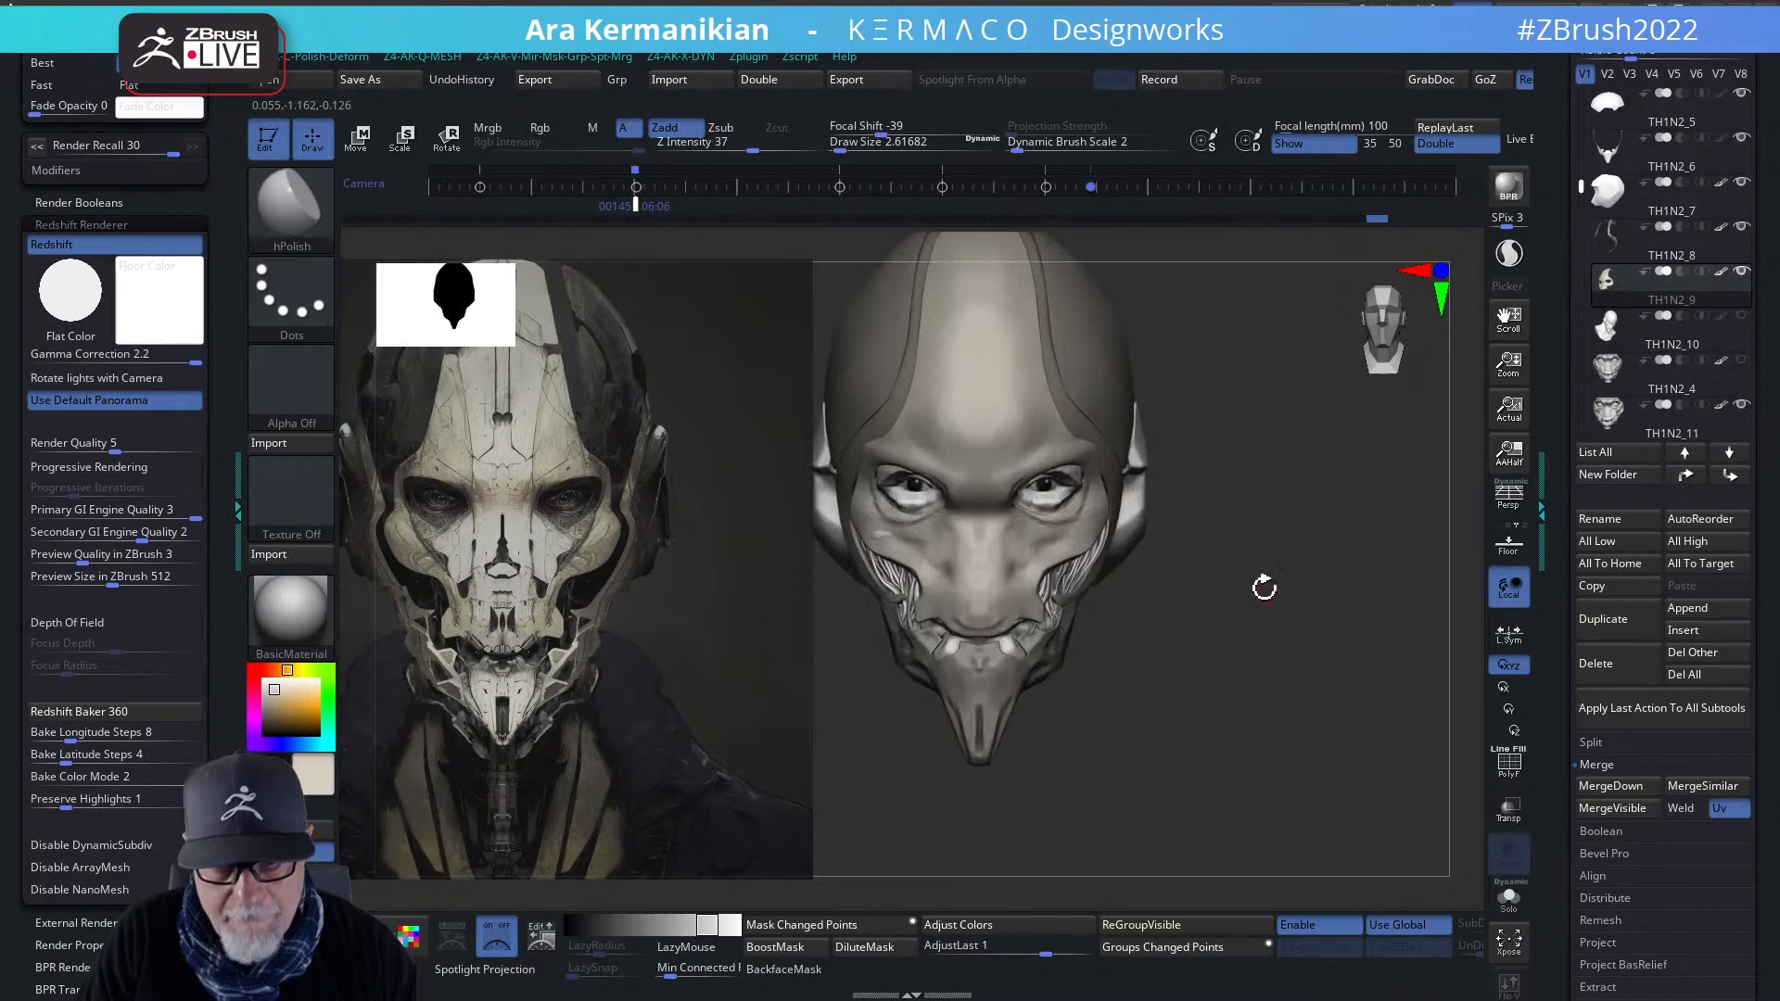
left_click_drag(1037, 483, 1067, 496)
- Switch to the Move brush and lower the mask to subdivision level 1
mouse_move(1326, 629)
left_mouse_down("alt")
mouse_move(1331, 643)
mouse_move(1242, 526)
left_mouse_up("alt")
key("b")
key("m")
key("v")
left_click_drag(1437, 634, 1325, 586)
key("ctrl+q")
left_click_drag(1186, 274, 1149, 277)
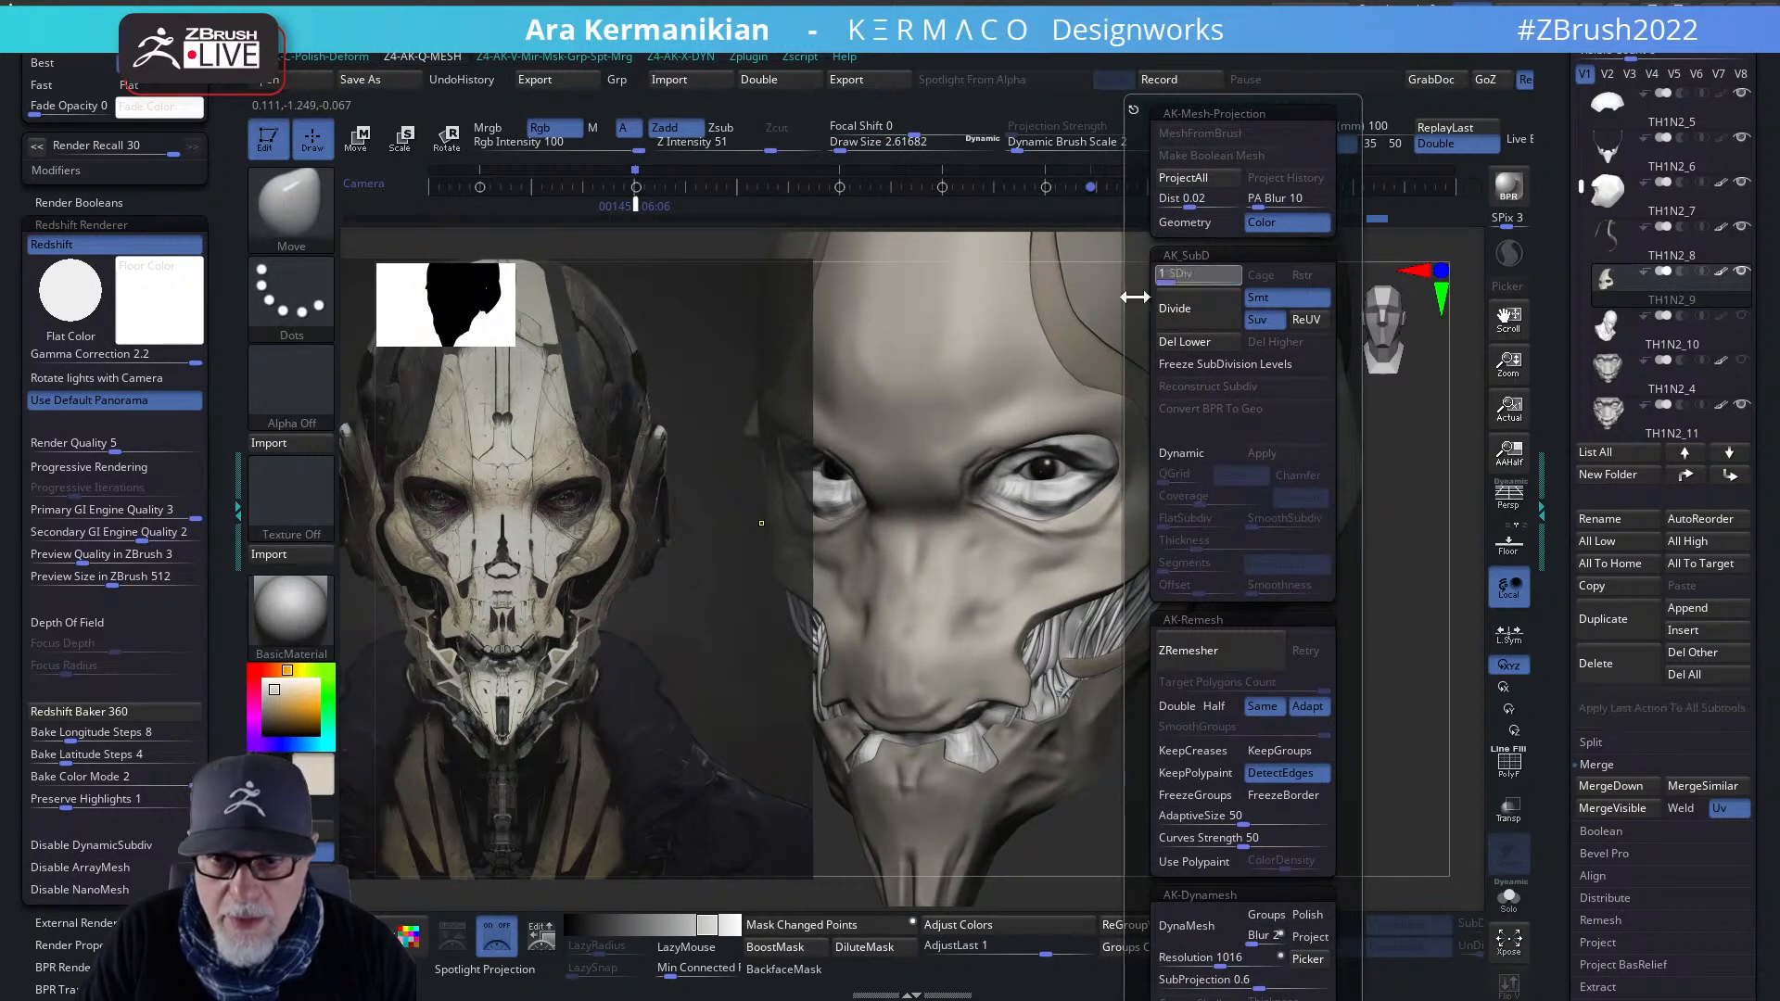
- Reshape the mask's outer edge beside the eye and cheekbone using the Move brush at draw size 7.4673
left_click_drag(1378, 734, 1305, 723)
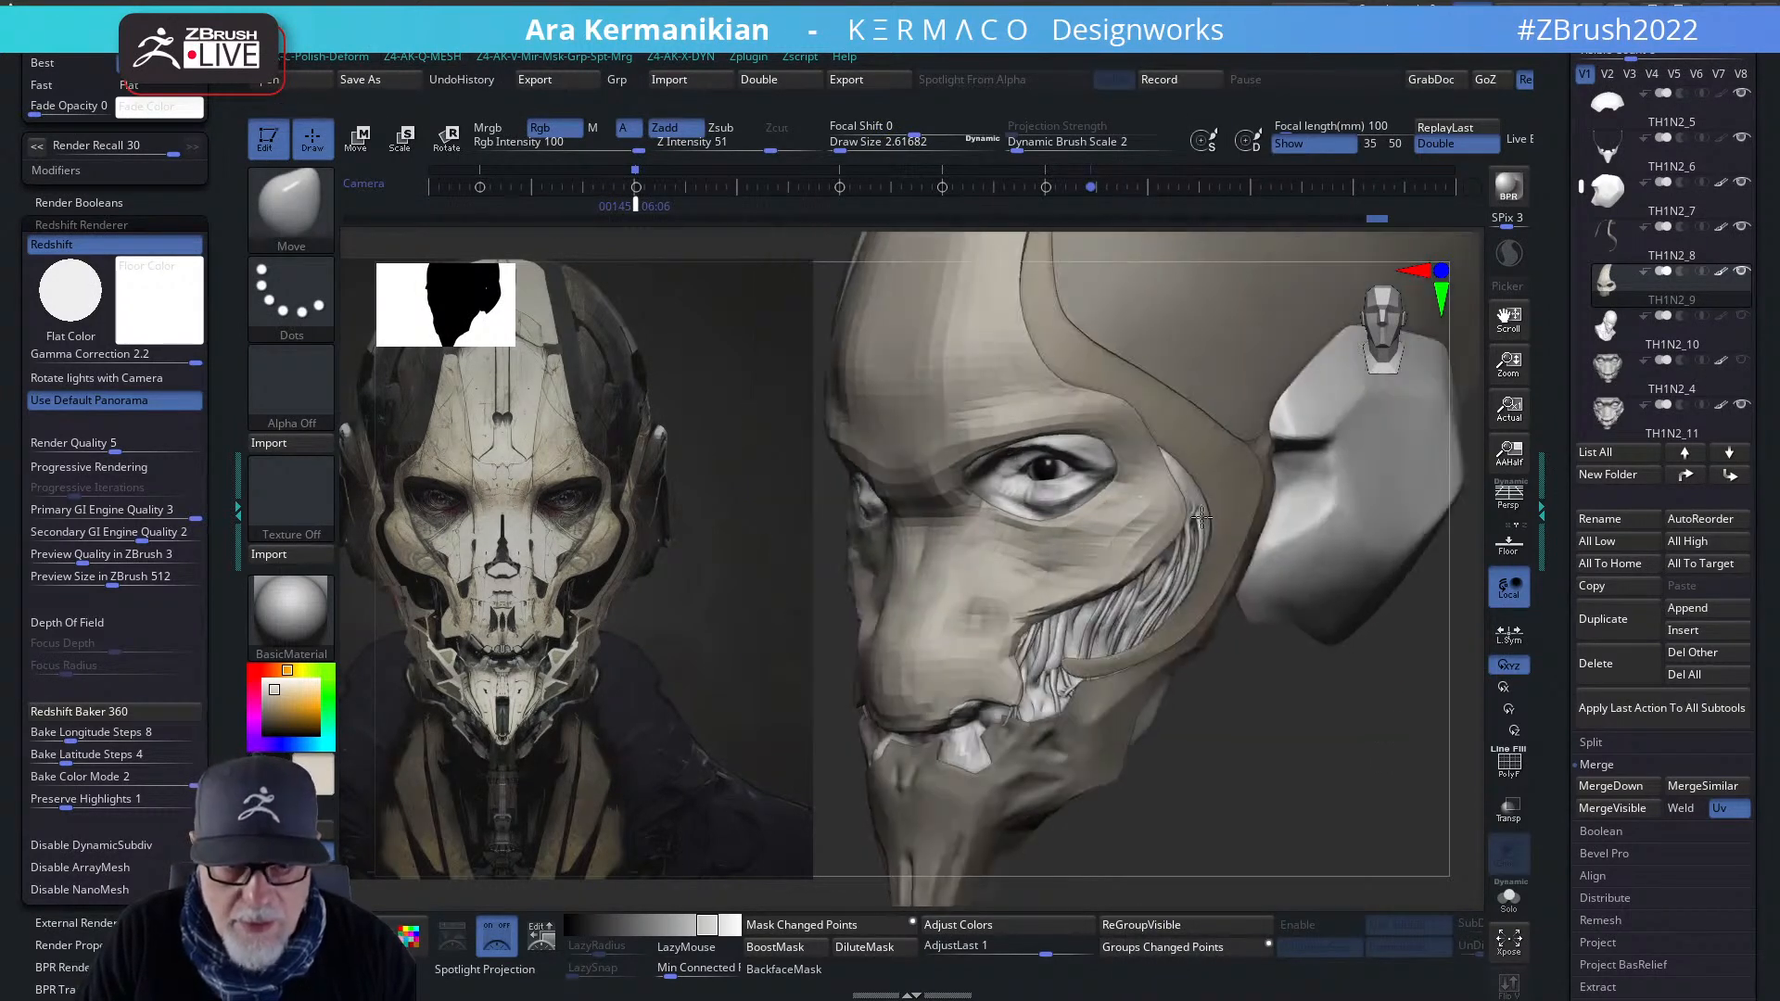
key("s")
left_click_drag(1176, 491, 1189, 469)
left_click_drag(1403, 731, 1330, 727)
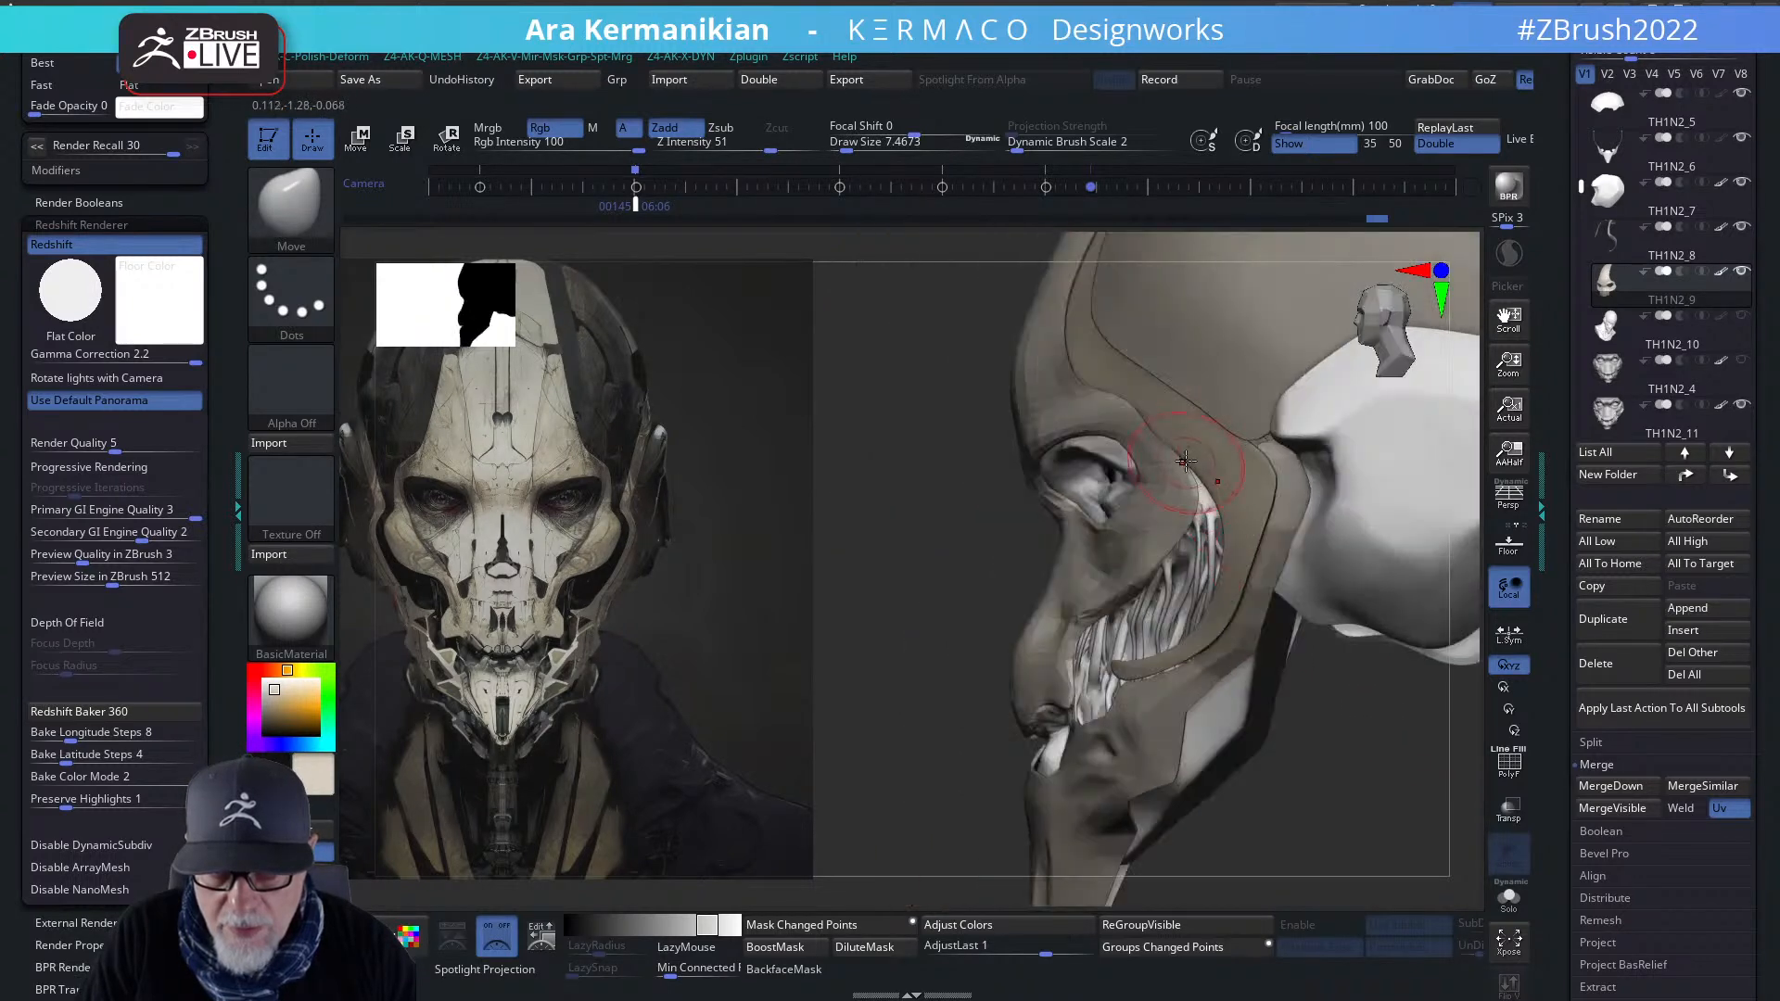
mouse_move(1374, 827)
left_mouse_down()
mouse_move(1332, 782)
mouse_move(1303, 655)
mouse_move(1251, 575)
left_mouse_up()
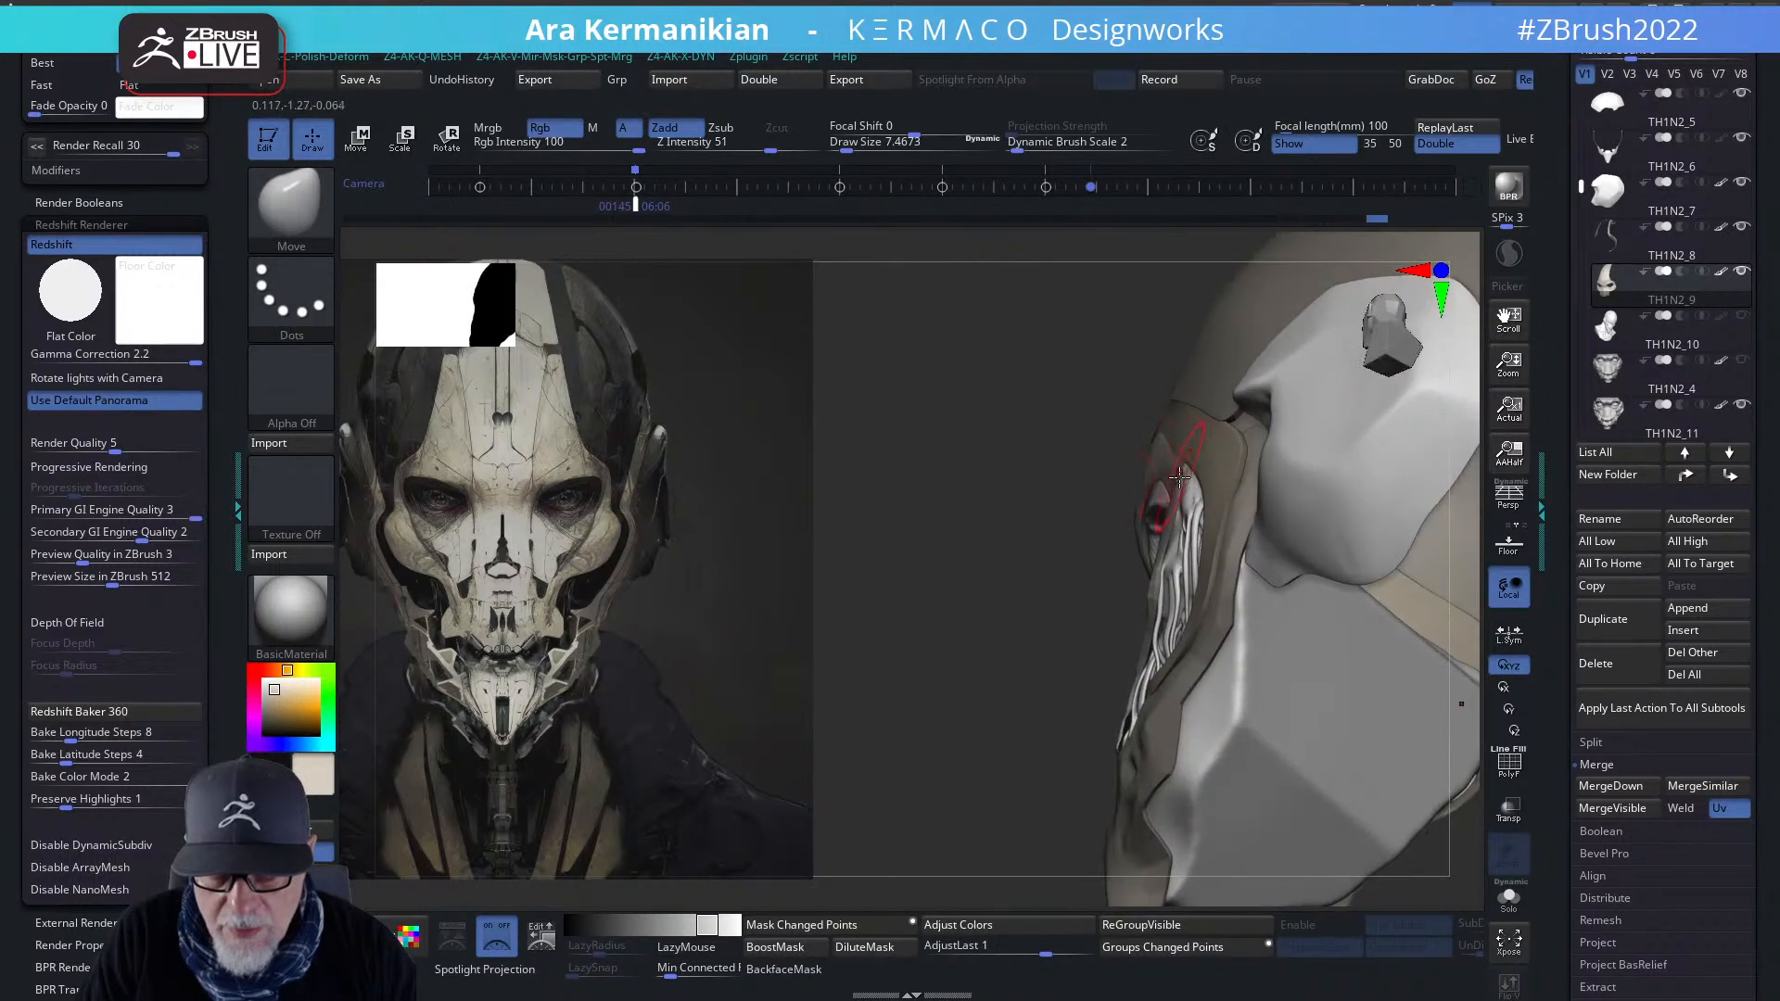
left_click_drag(1182, 482, 1202, 486)
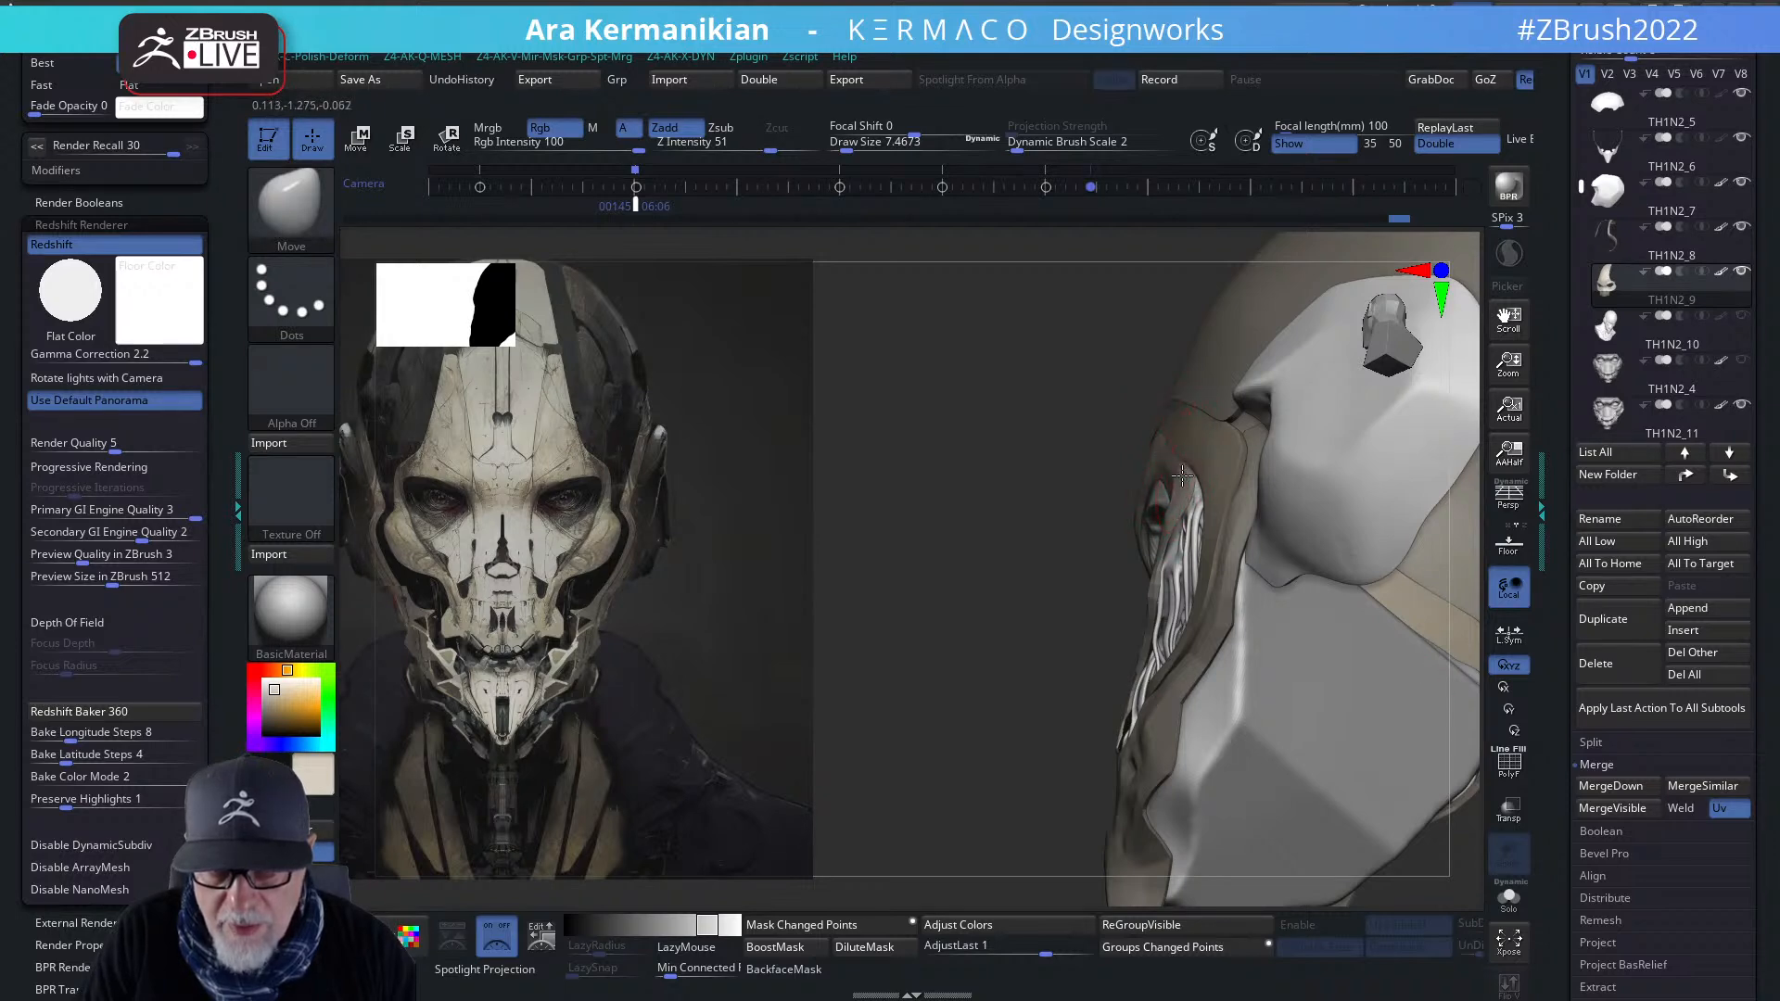
- Refine the mask's cheekbone contour above the exposed muscle strands with the Move brush from rear, front and three-quarter views
left_click_drag(1095, 503, 1197, 484)
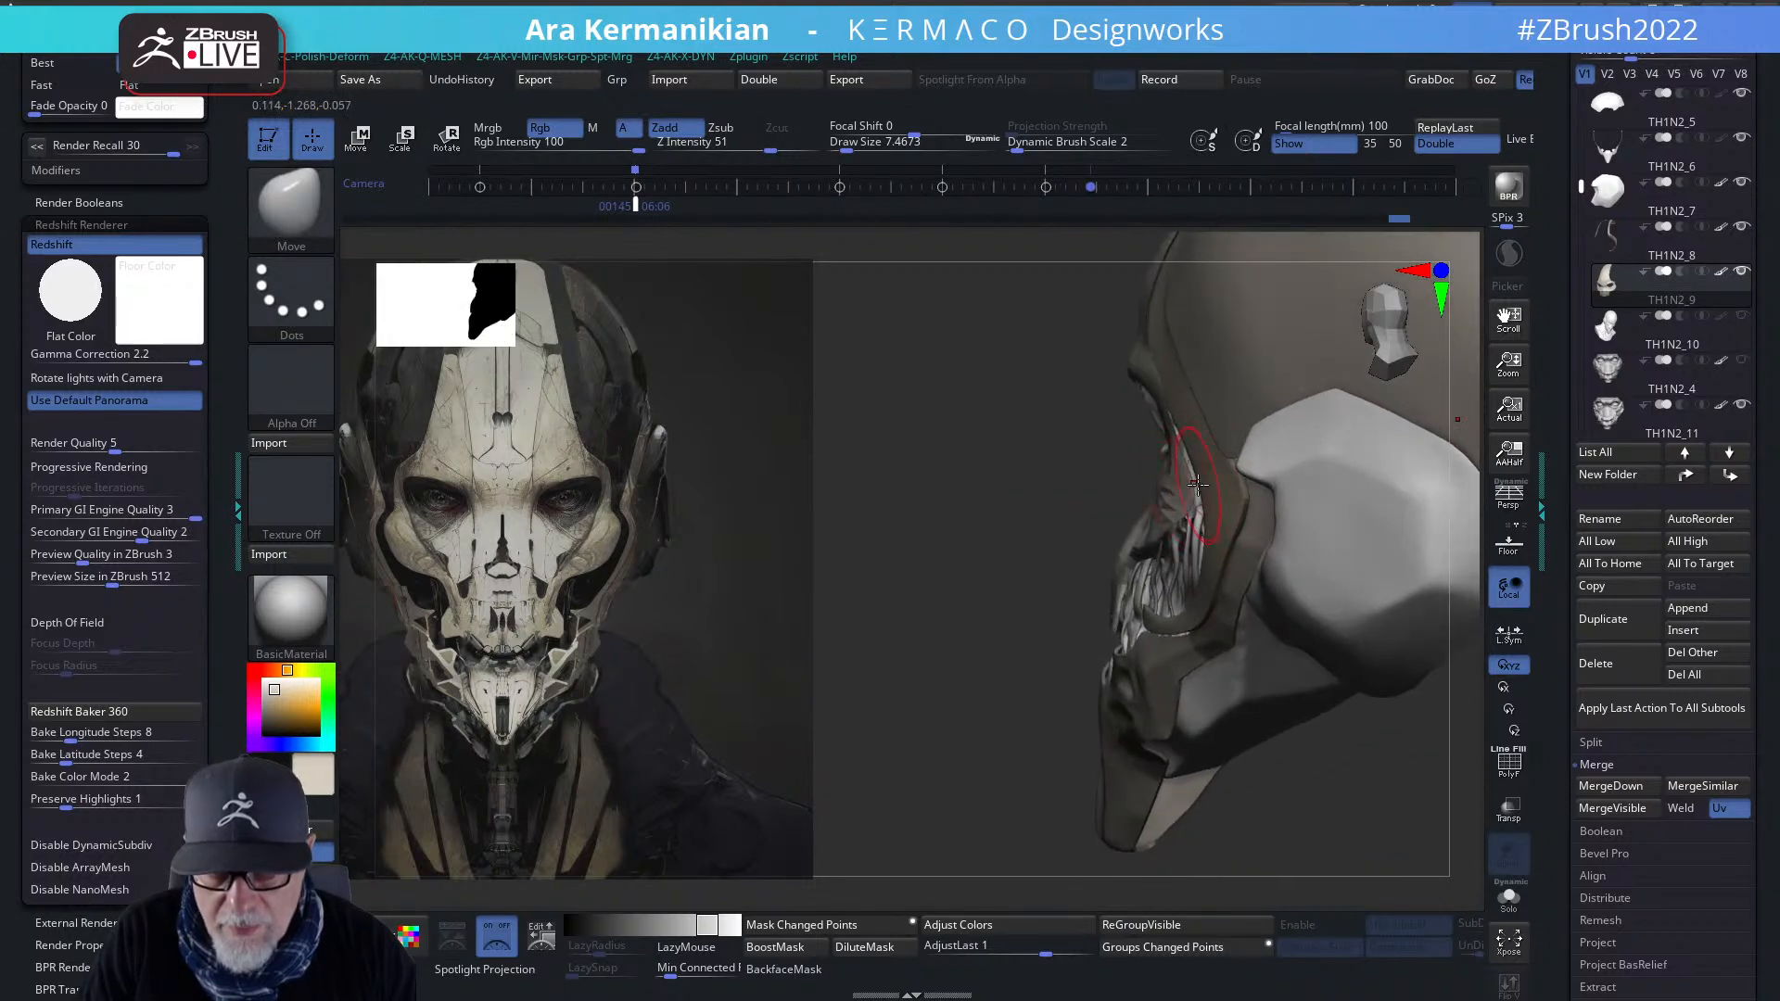
mouse_move(1002, 574)
left_mouse_down()
mouse_move(1387, 647)
mouse_move(1400, 691)
left_mouse_up()
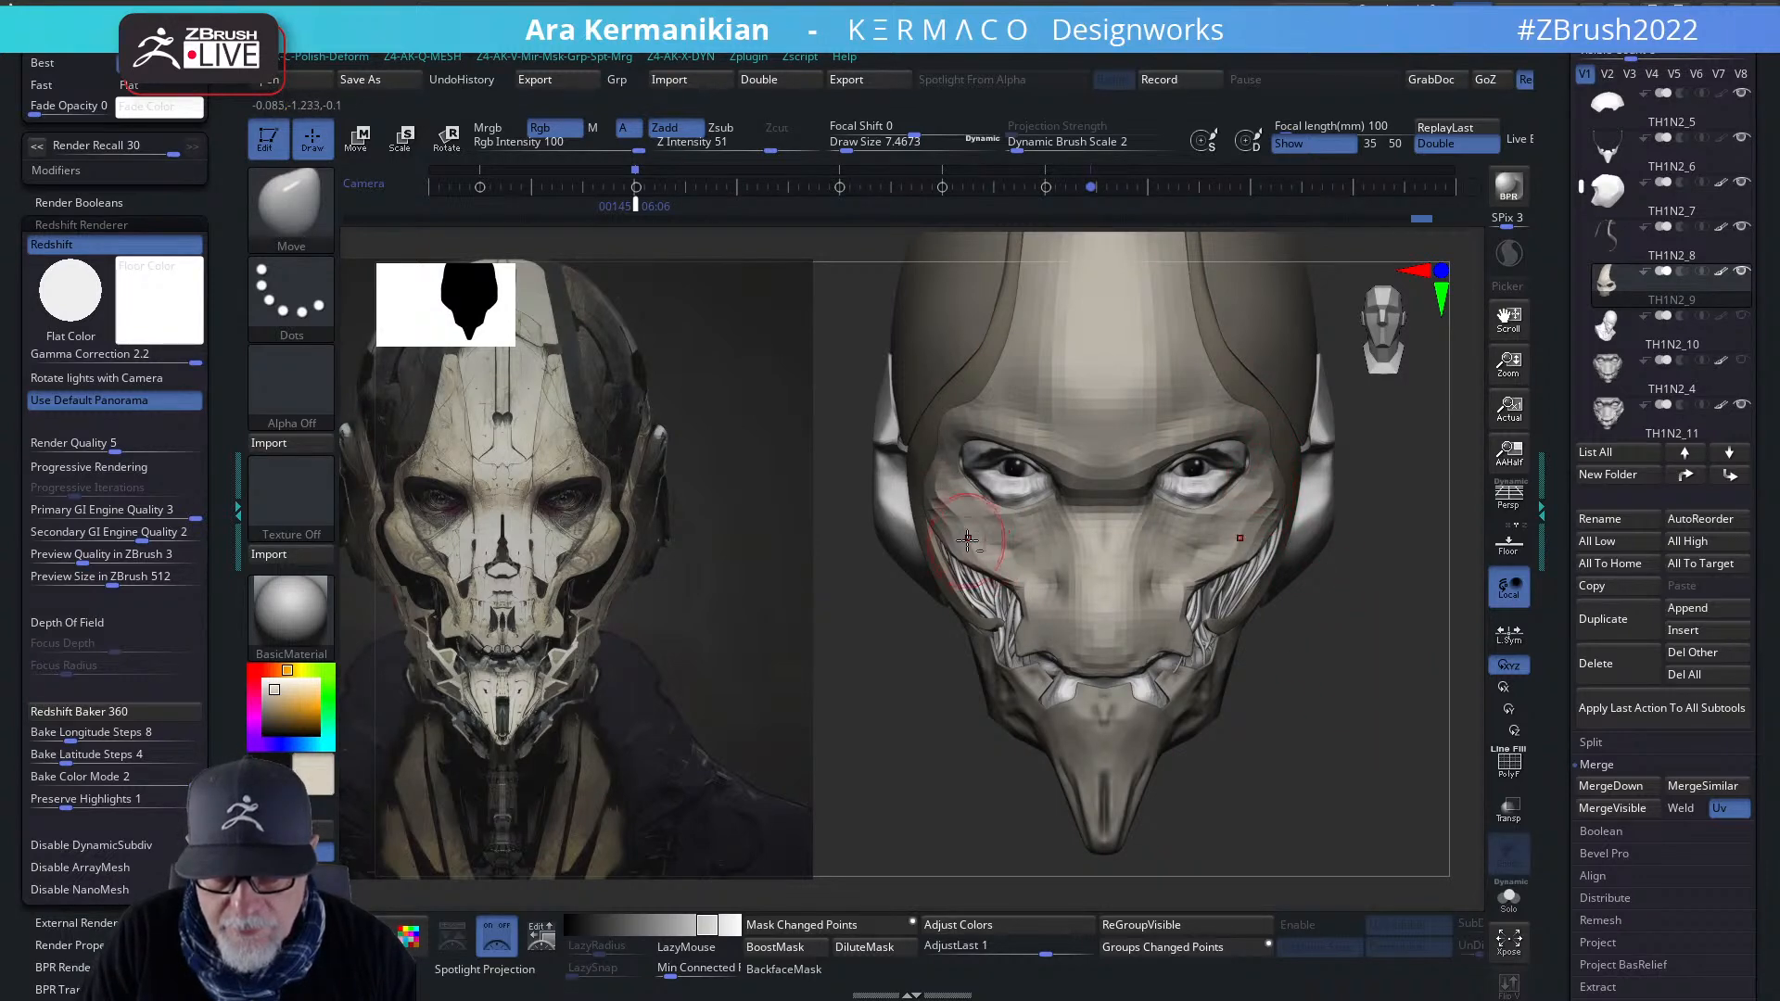
left_click_drag(1335, 727, 1166, 463)
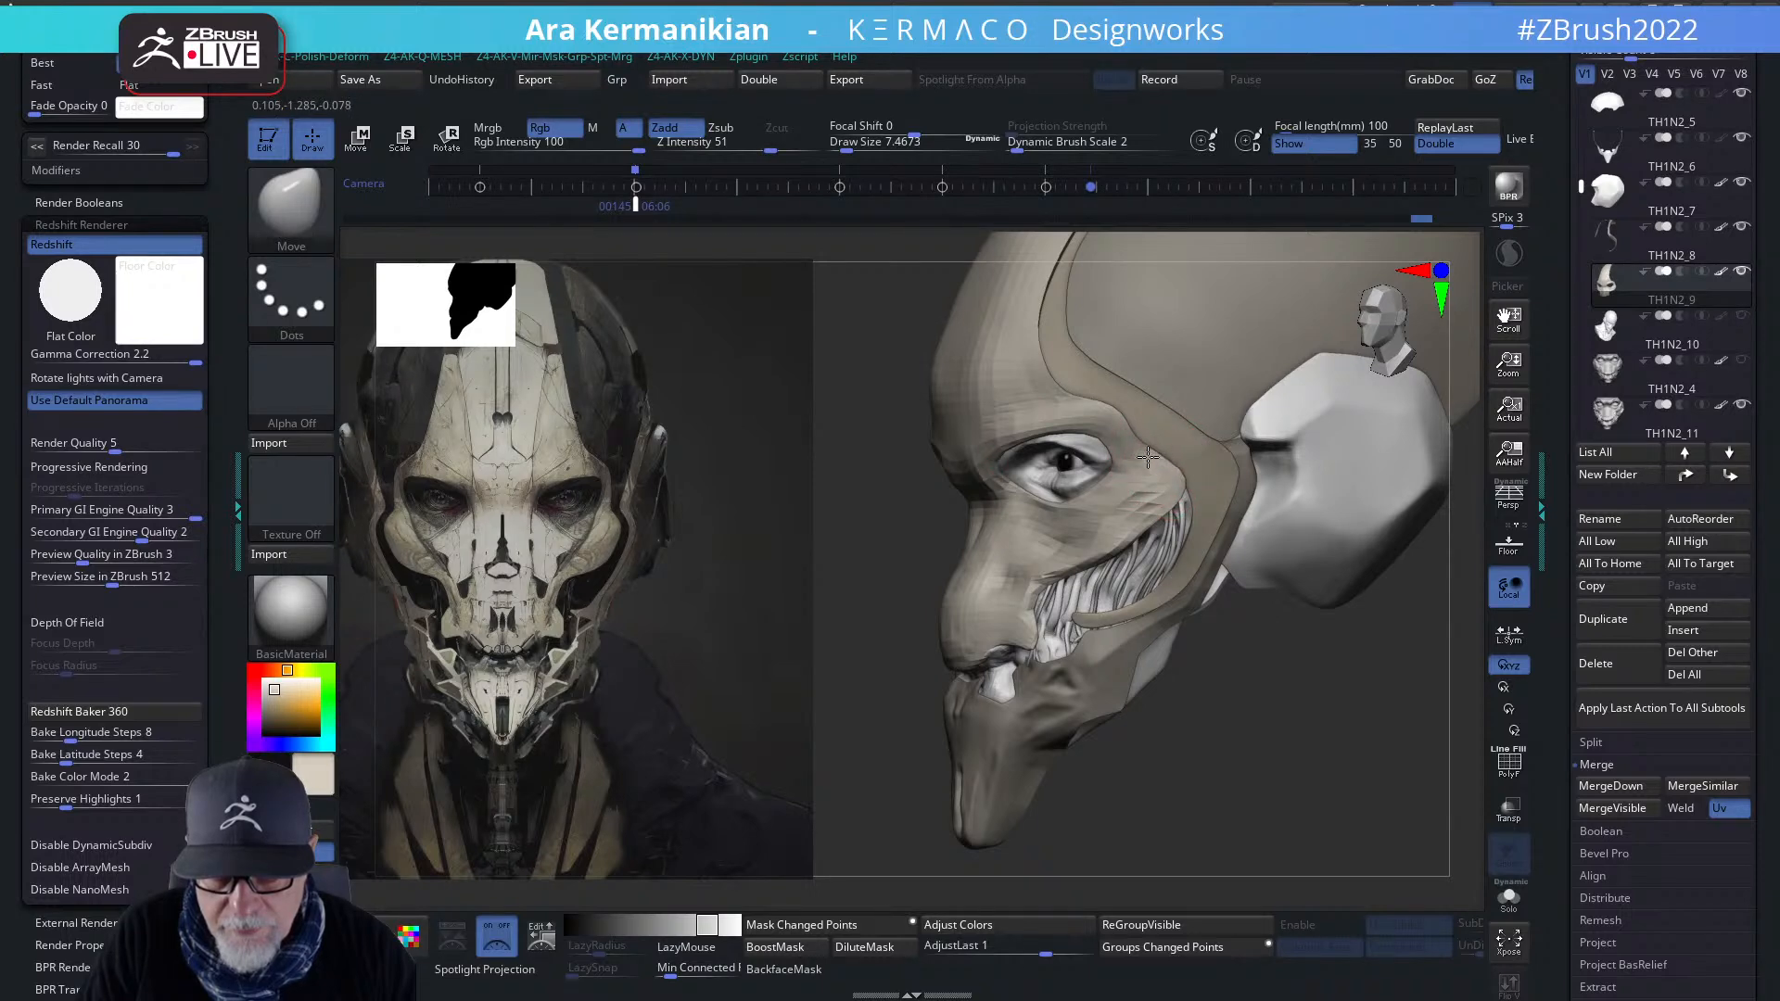
left_click_drag(1175, 515, 1188, 503)
mouse_move(1427, 735)
left_mouse_down()
mouse_move(1390, 729)
mouse_move(1381, 695)
mouse_move(1268, 656)
mouse_move(1346, 690)
mouse_move(1316, 646)
left_mouse_up()
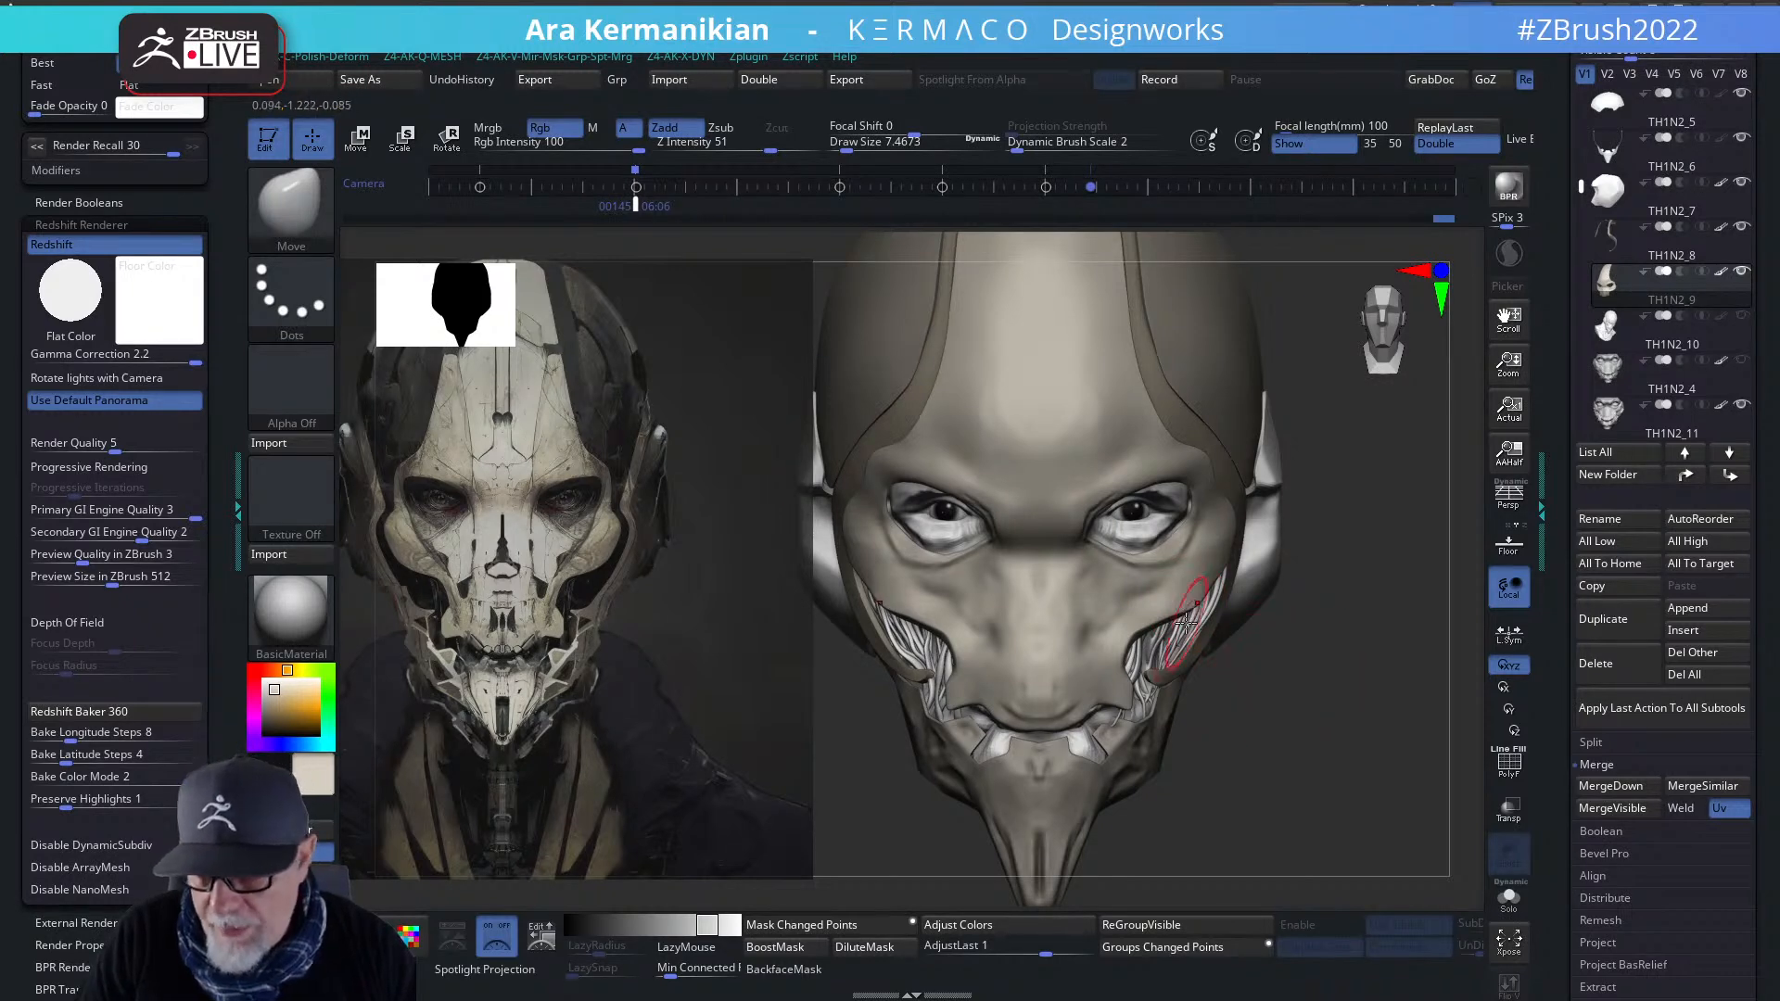
- Smooth the mask's cheek surface between the nose and the exposed muscle strands
left_click_drag(1338, 769, 1246, 710)
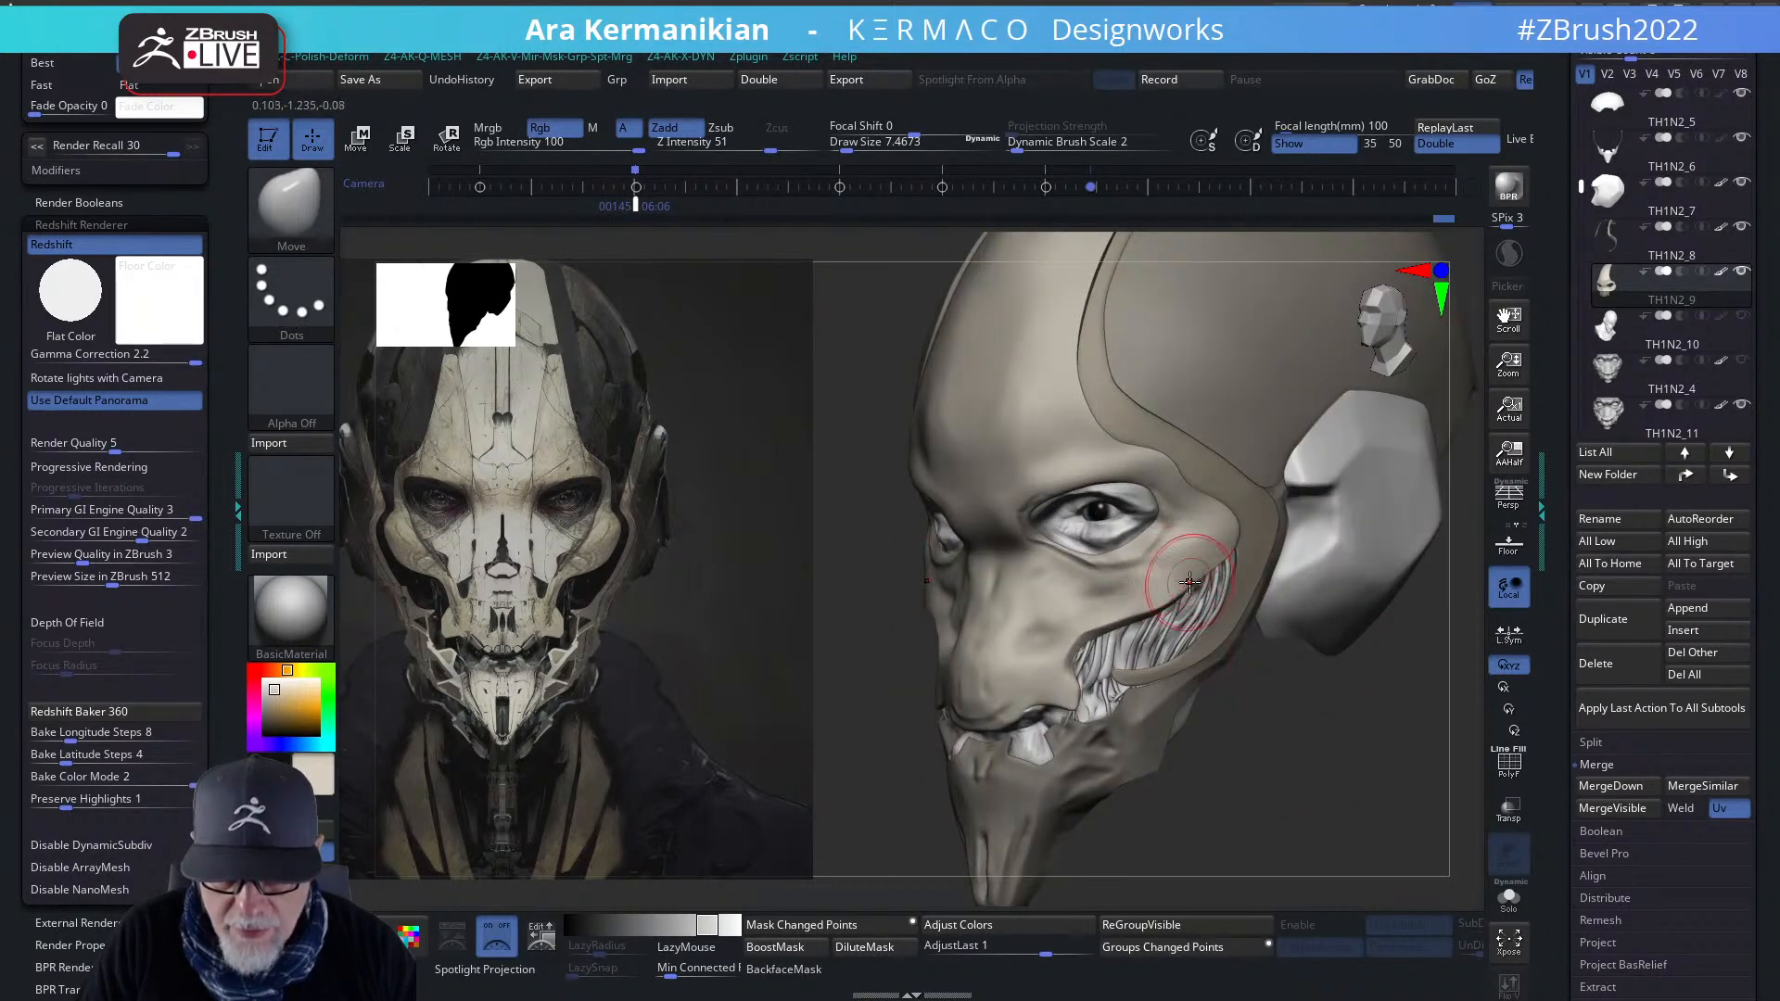
key("shift")
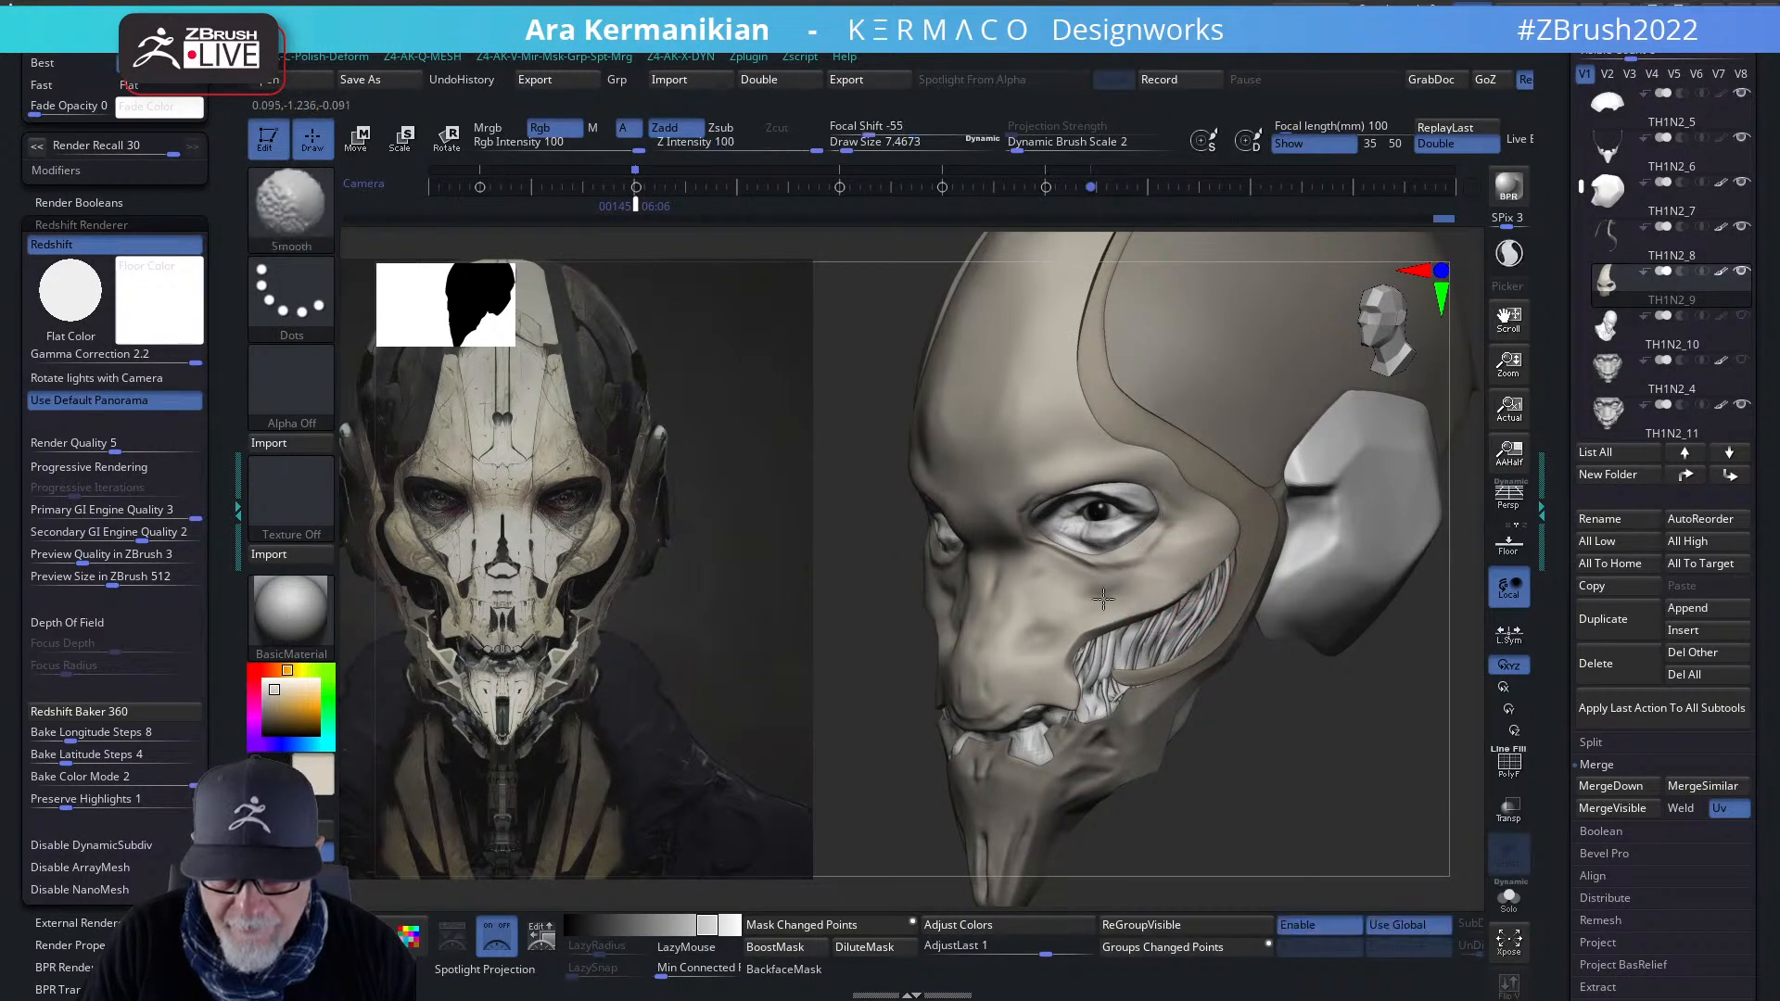
mouse_move(1311, 730)
left_mouse_down("alt")
mouse_move(1239, 759)
mouse_move(1315, 747)
mouse_move(1255, 715)
mouse_move(1296, 684)
left_mouse_up("alt")
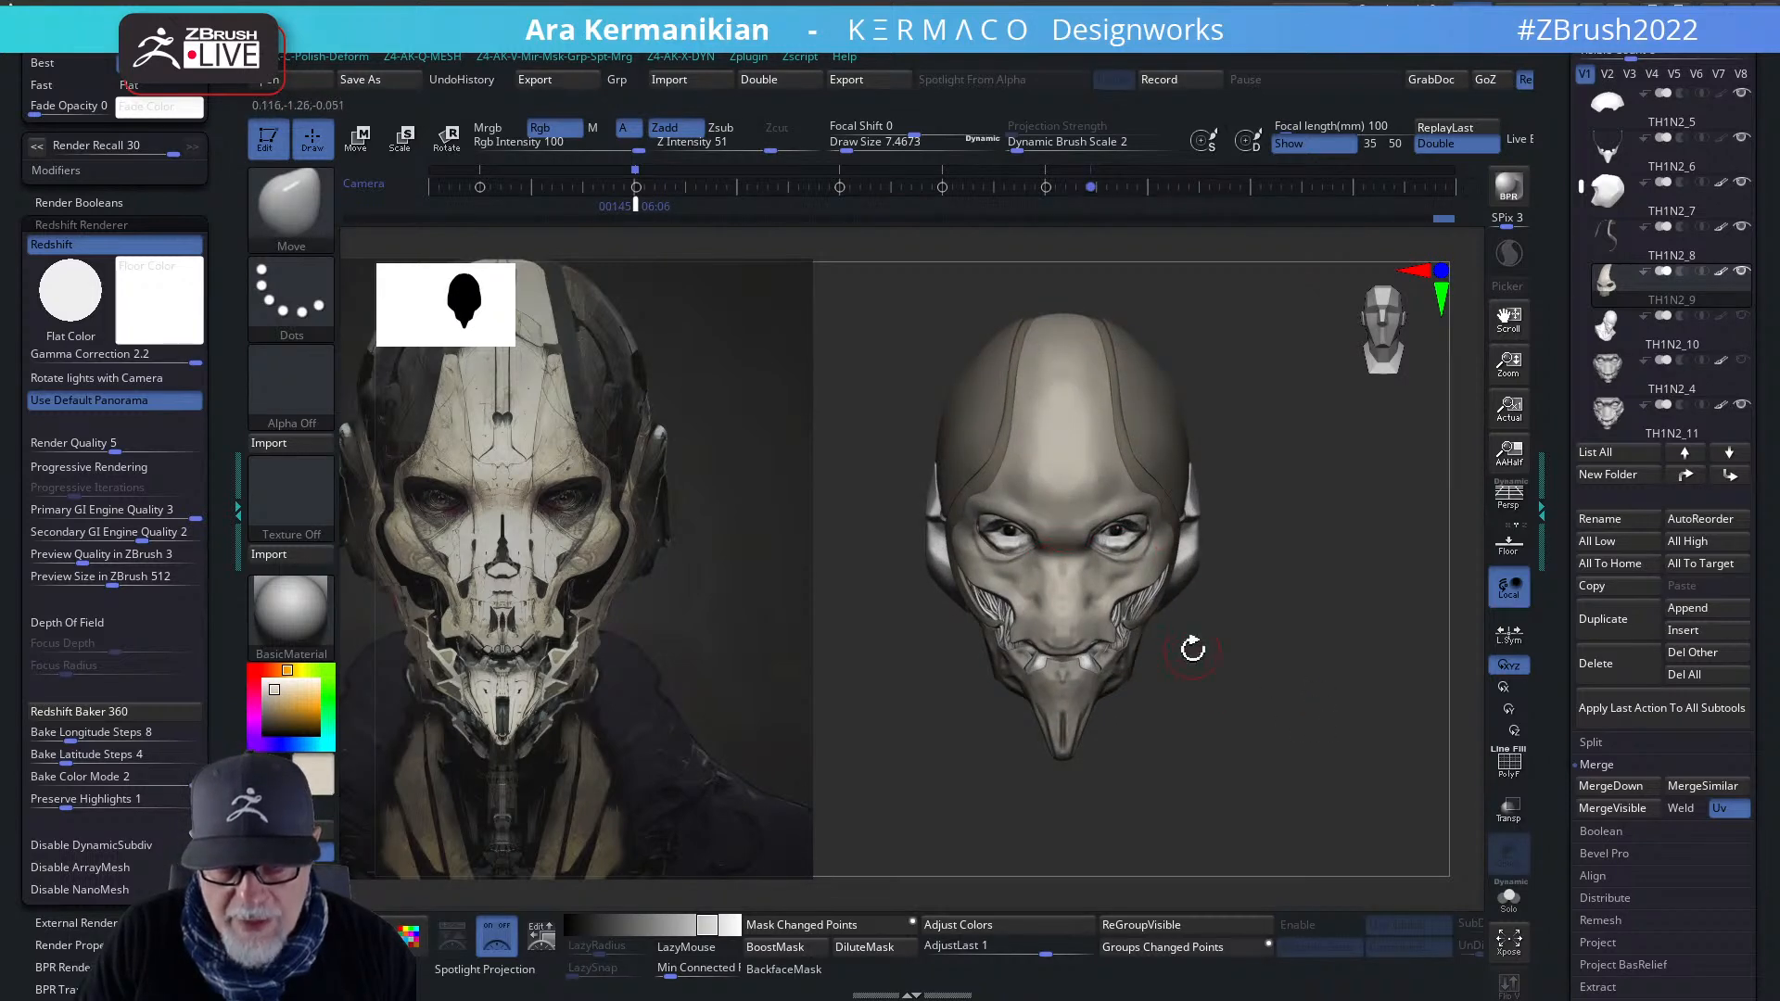
- Examine the head's overall proportions and the mouth and jaw area from front and three-quarter views against the reference image
left_click_drag(1296, 736, 1206, 655)
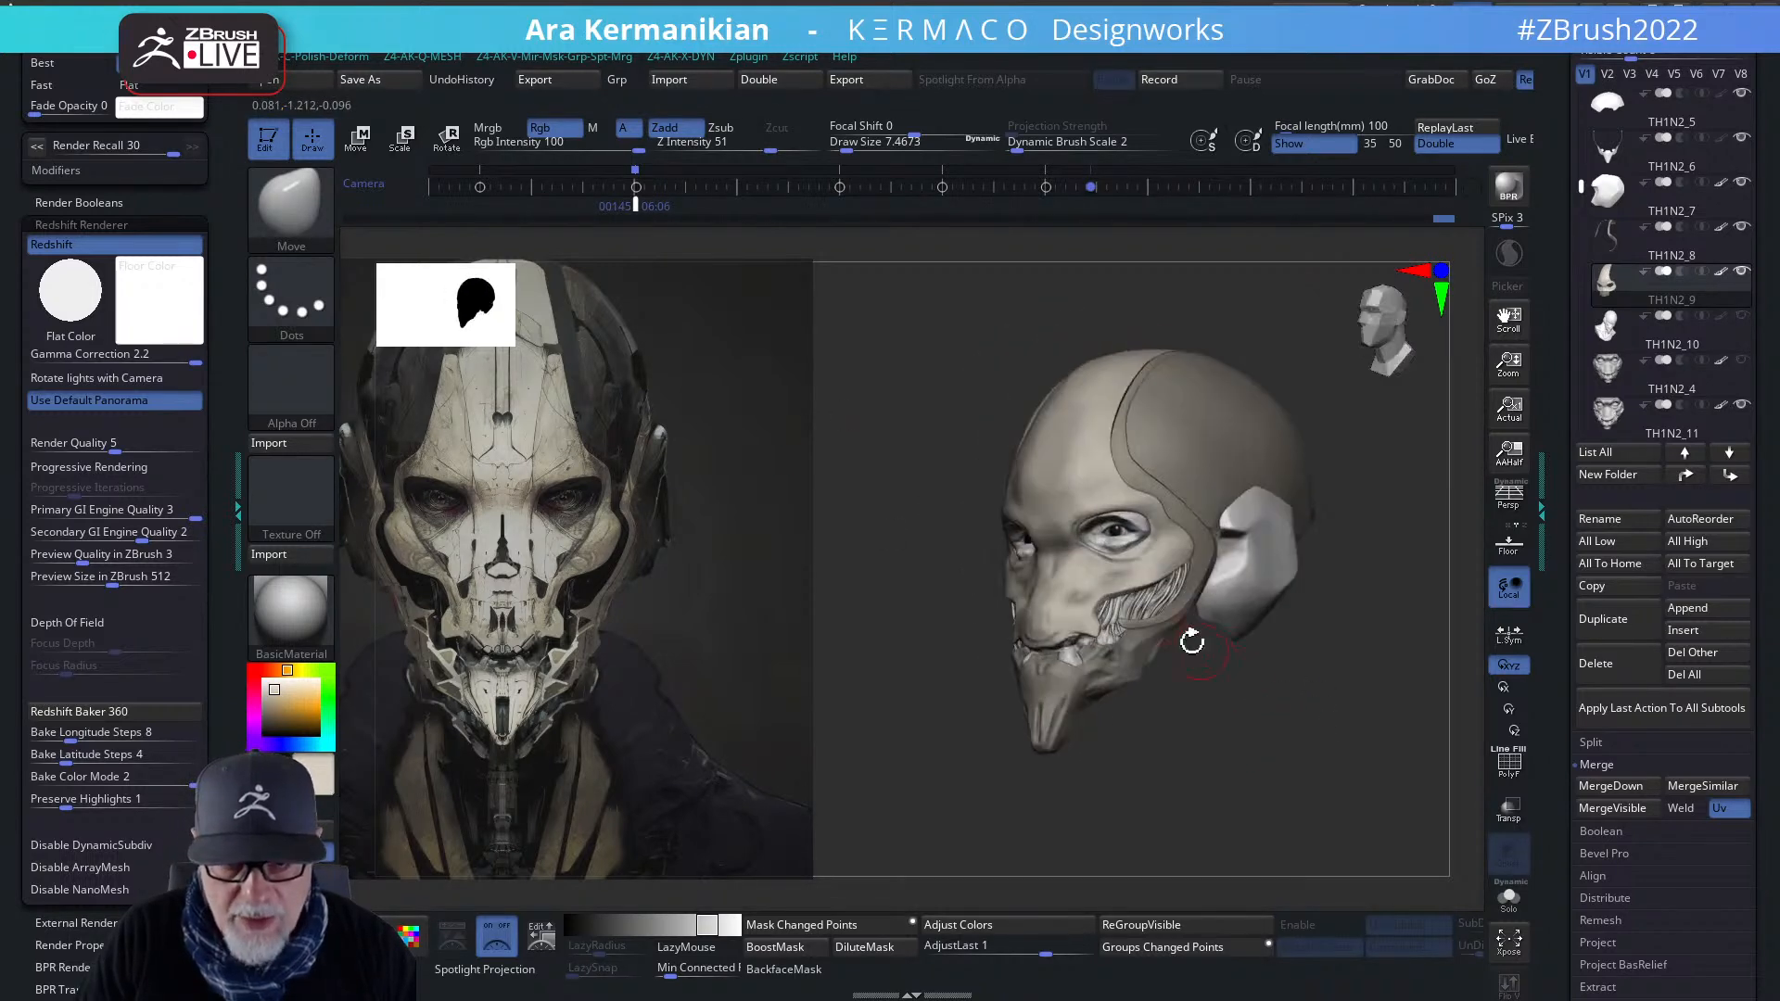
left_click_drag(1265, 753, 1159, 648)
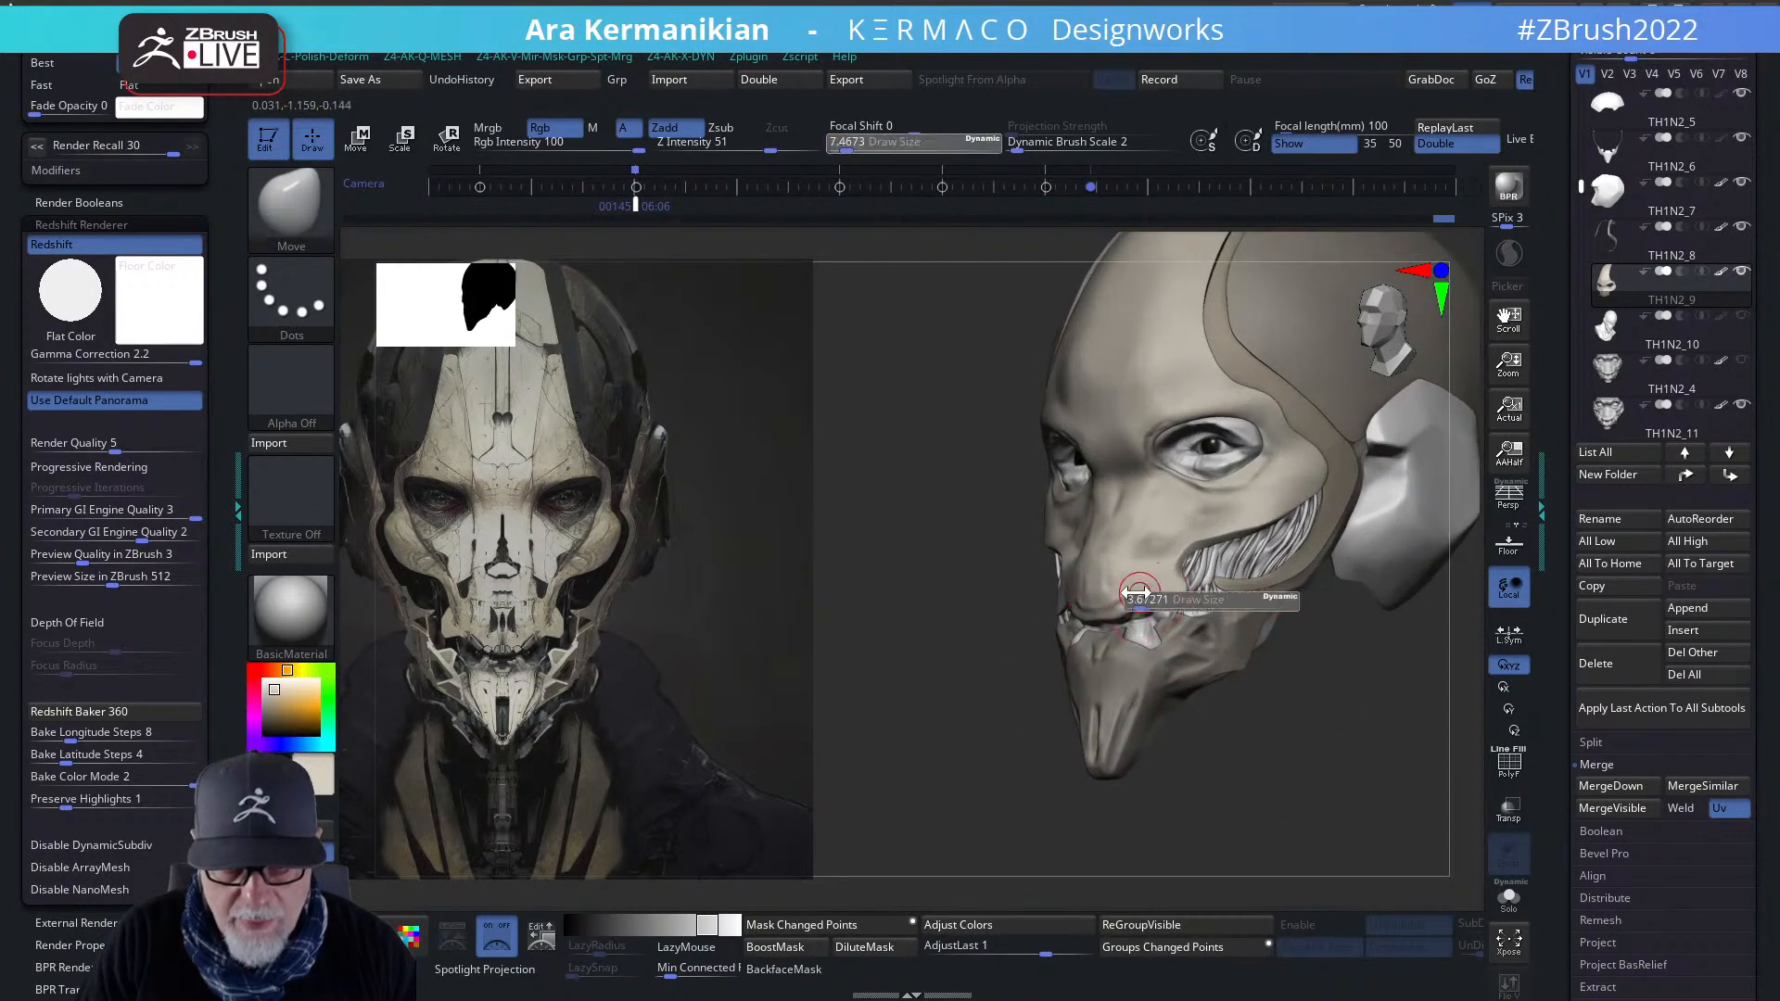
left_click_drag(536, 477, 493, 397)
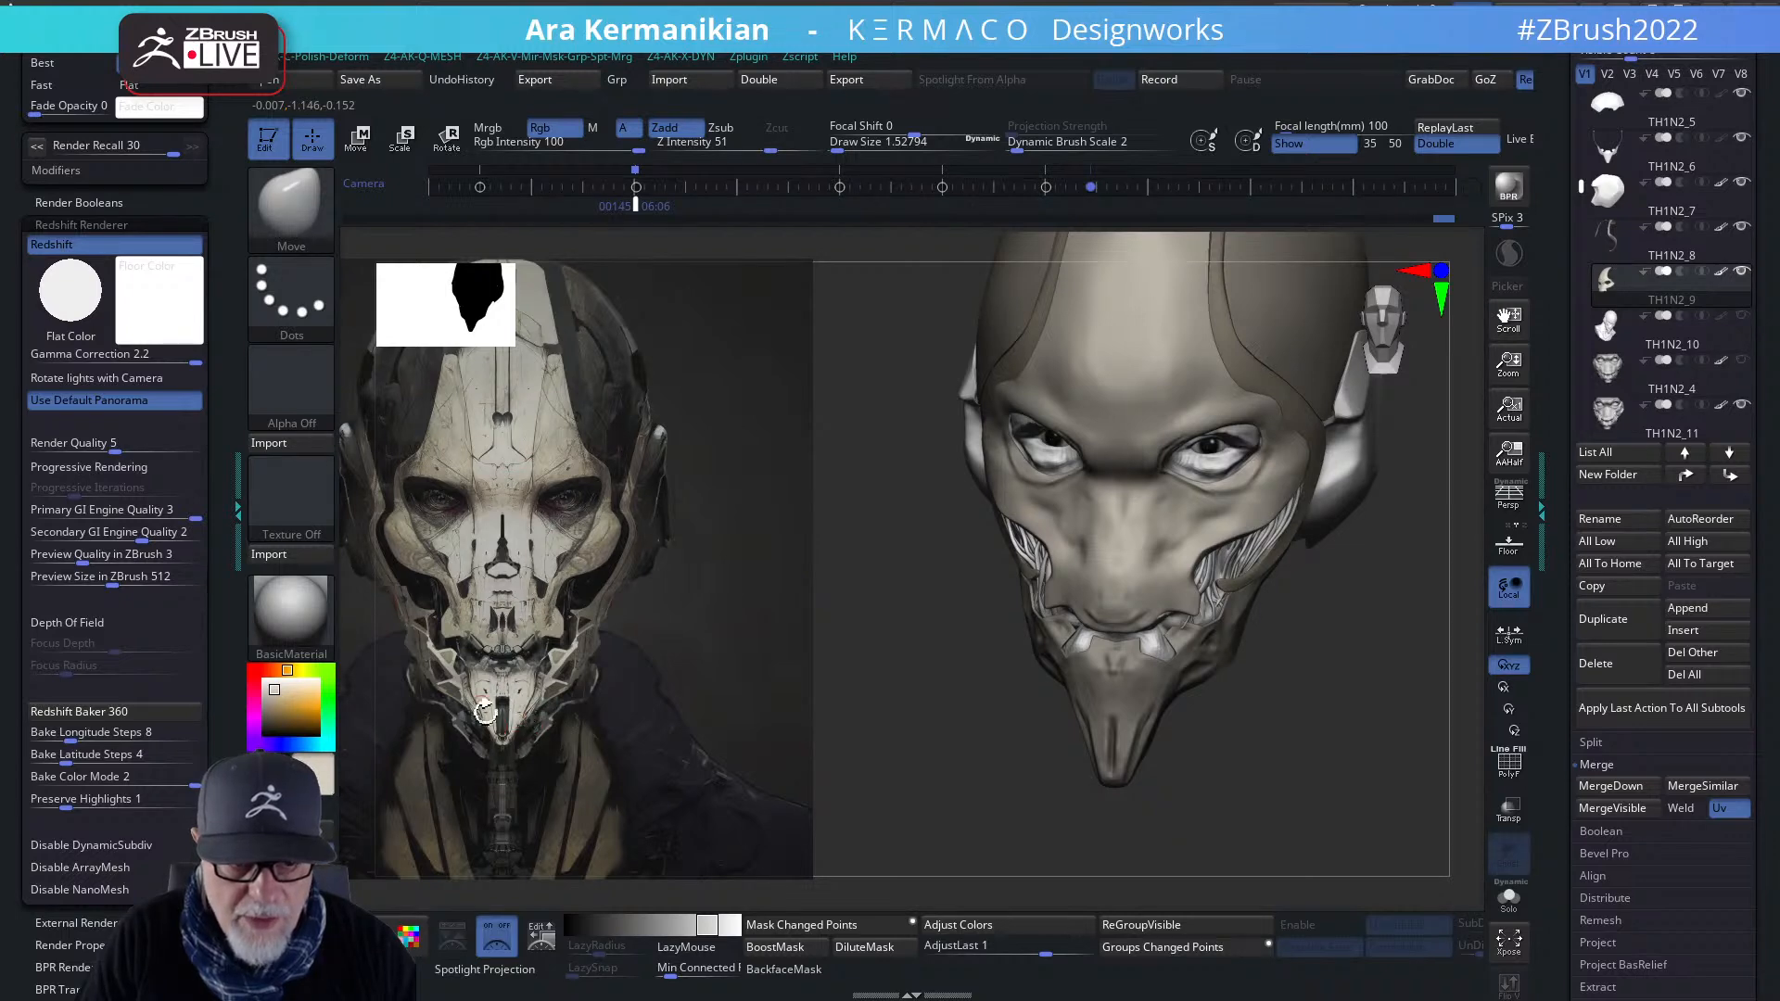
mouse_move(1218, 764)
left_mouse_down()
mouse_move(1211, 668)
mouse_move(1259, 711)
mouse_move(1259, 591)
left_mouse_up()
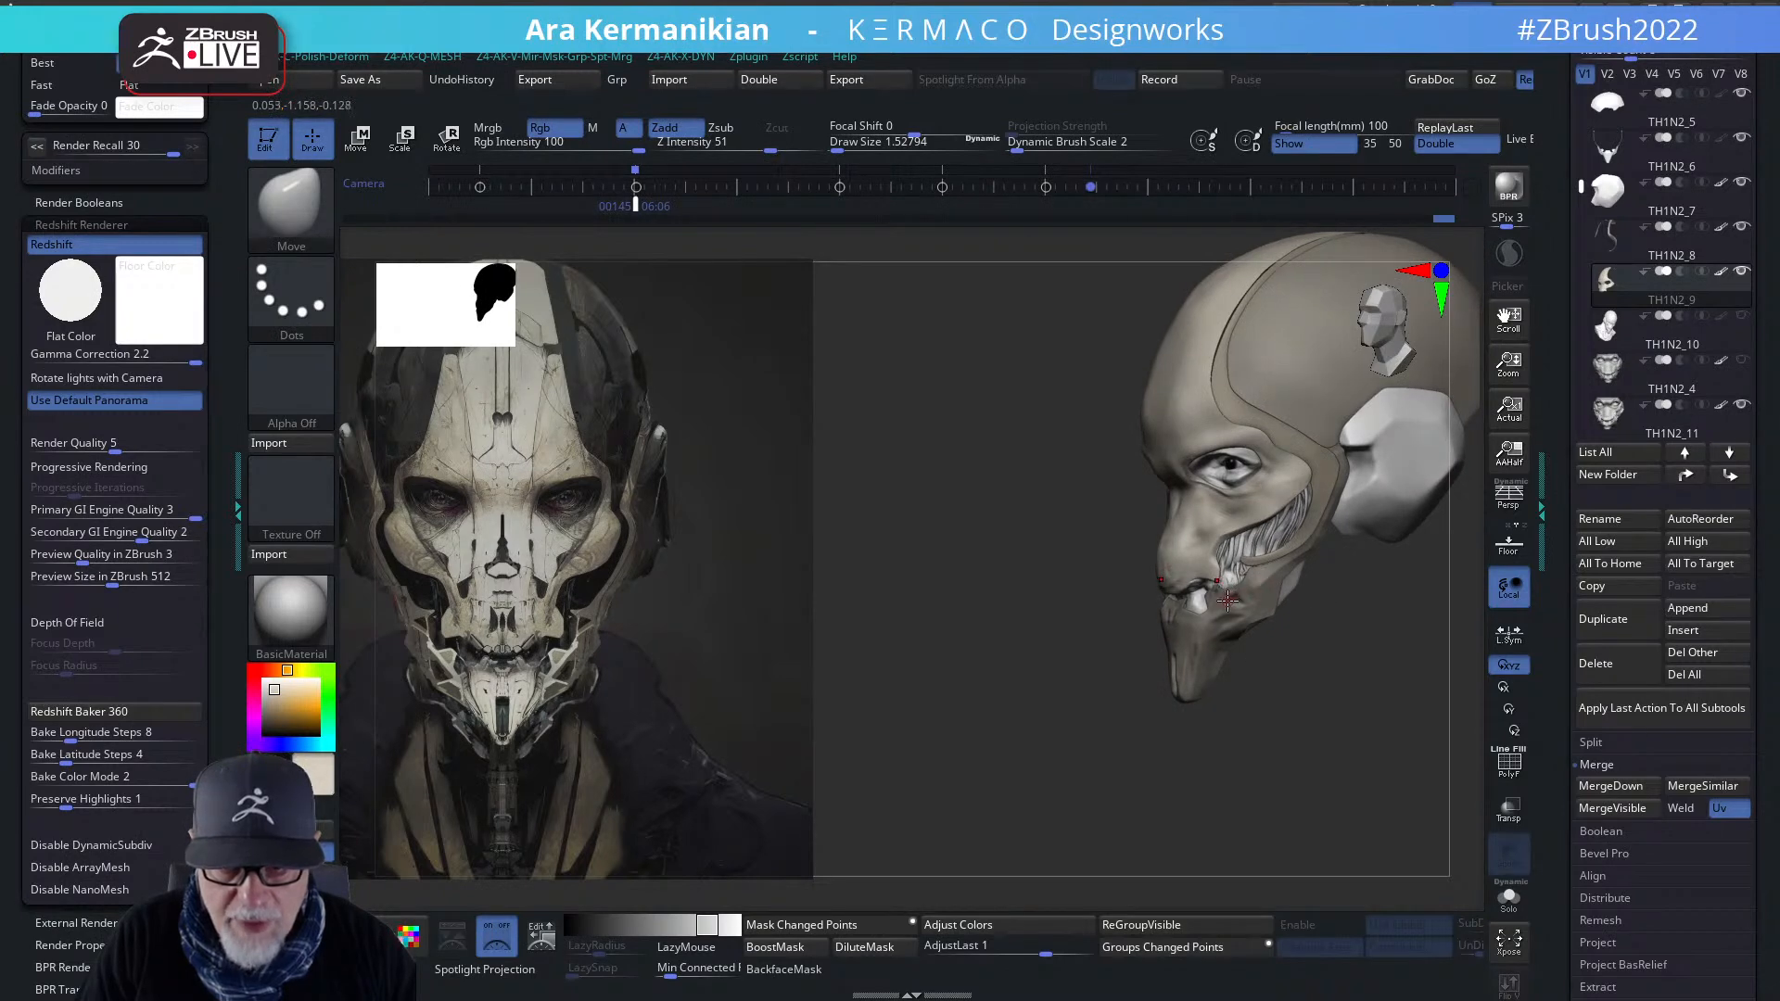
mouse_move(1235, 753)
left_mouse_down()
mouse_move(1335, 707)
mouse_move(1292, 593)
left_mouse_up()
left_click_drag(691, 612, 757, 609)
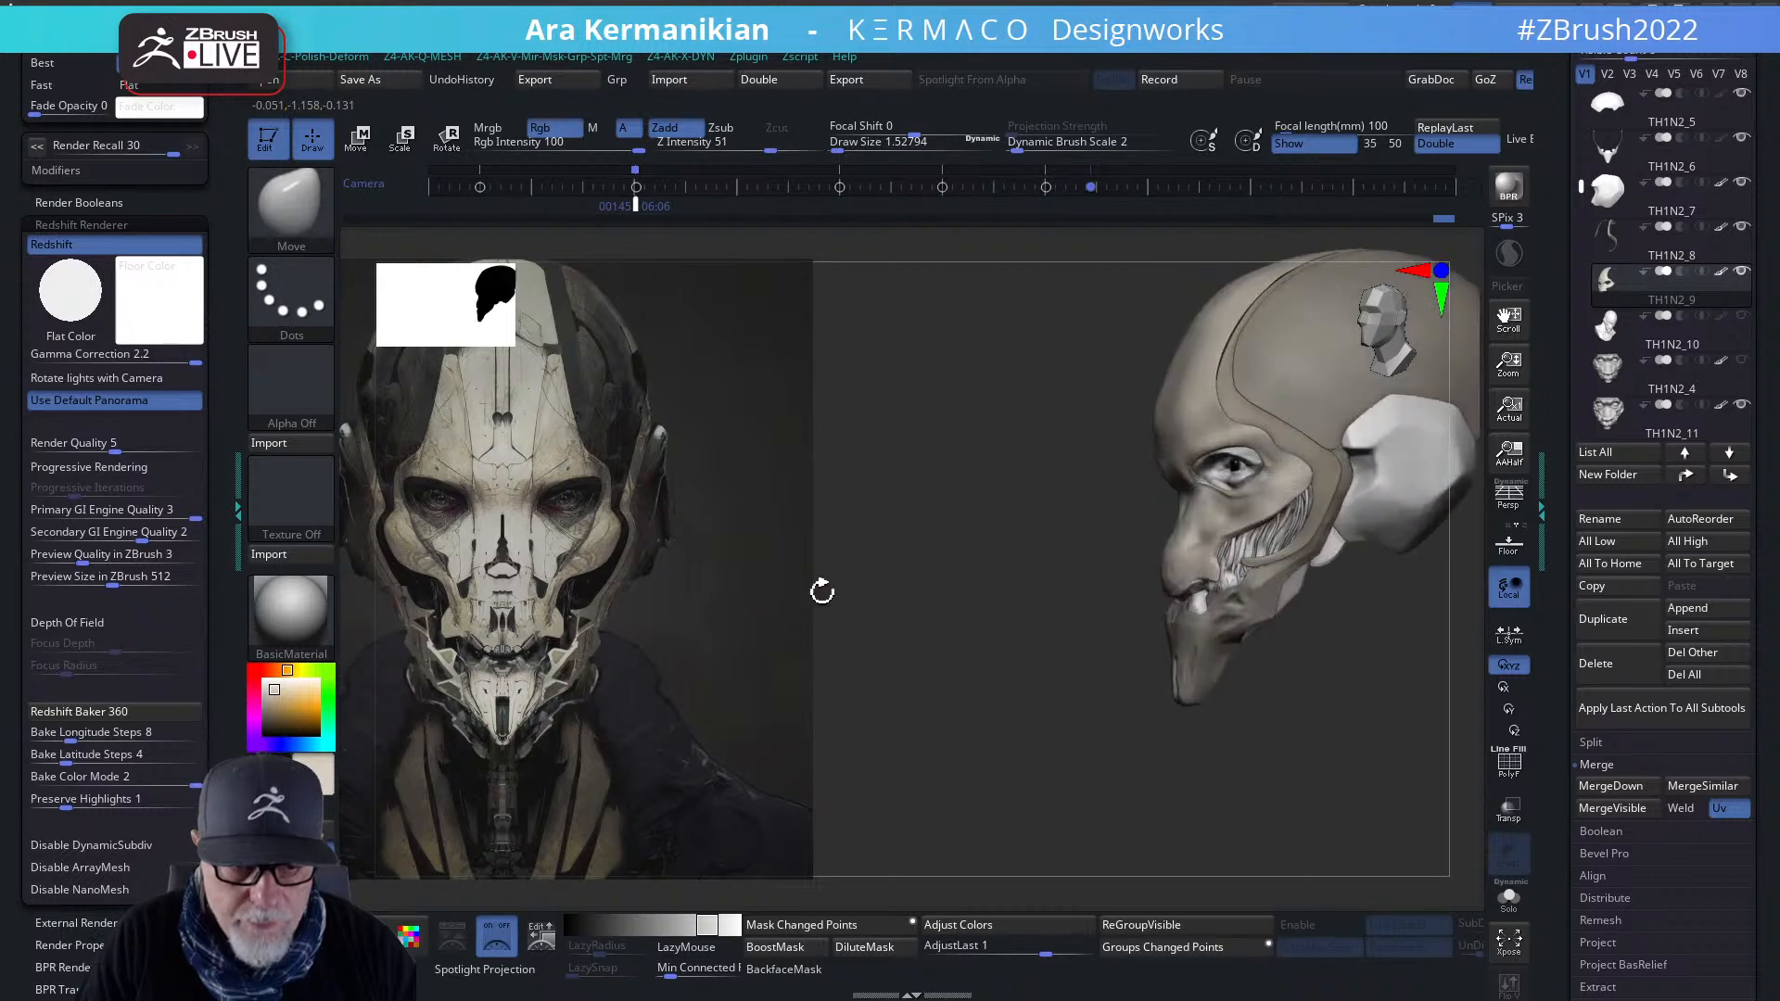
mouse_move(902, 574)
left_mouse_down()
mouse_move(954, 623)
mouse_move(906, 568)
mouse_move(964, 588)
left_mouse_up()
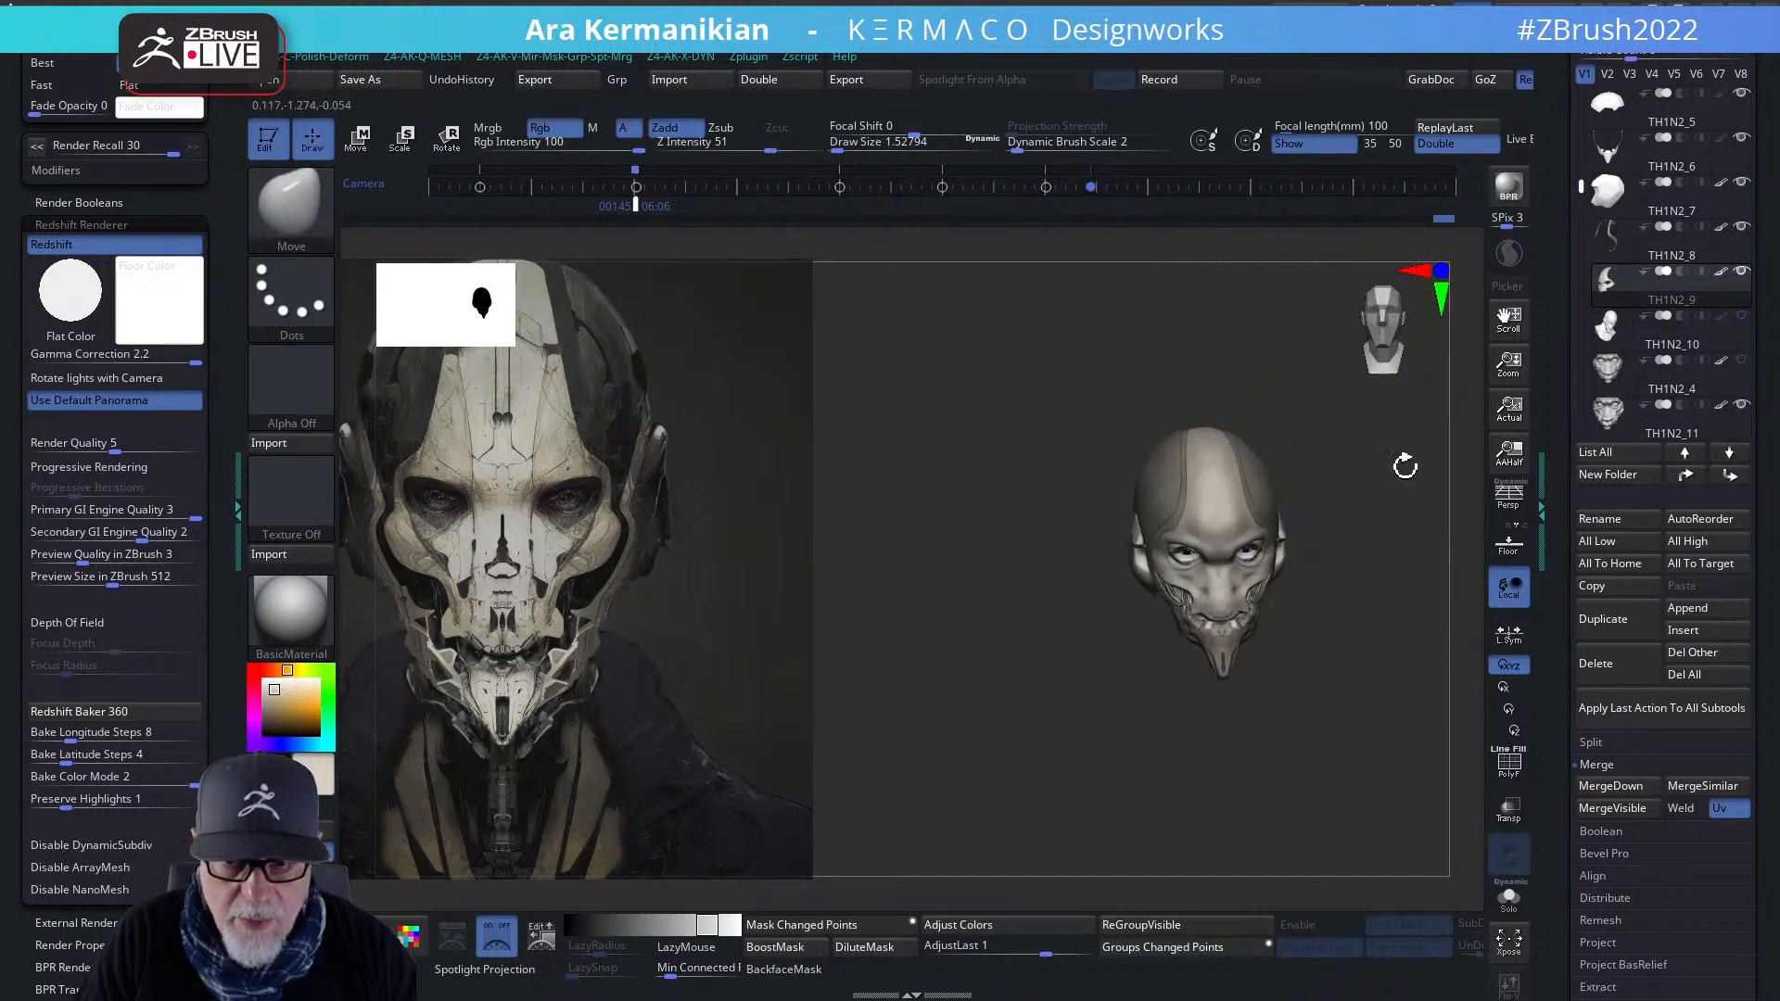
key("f")
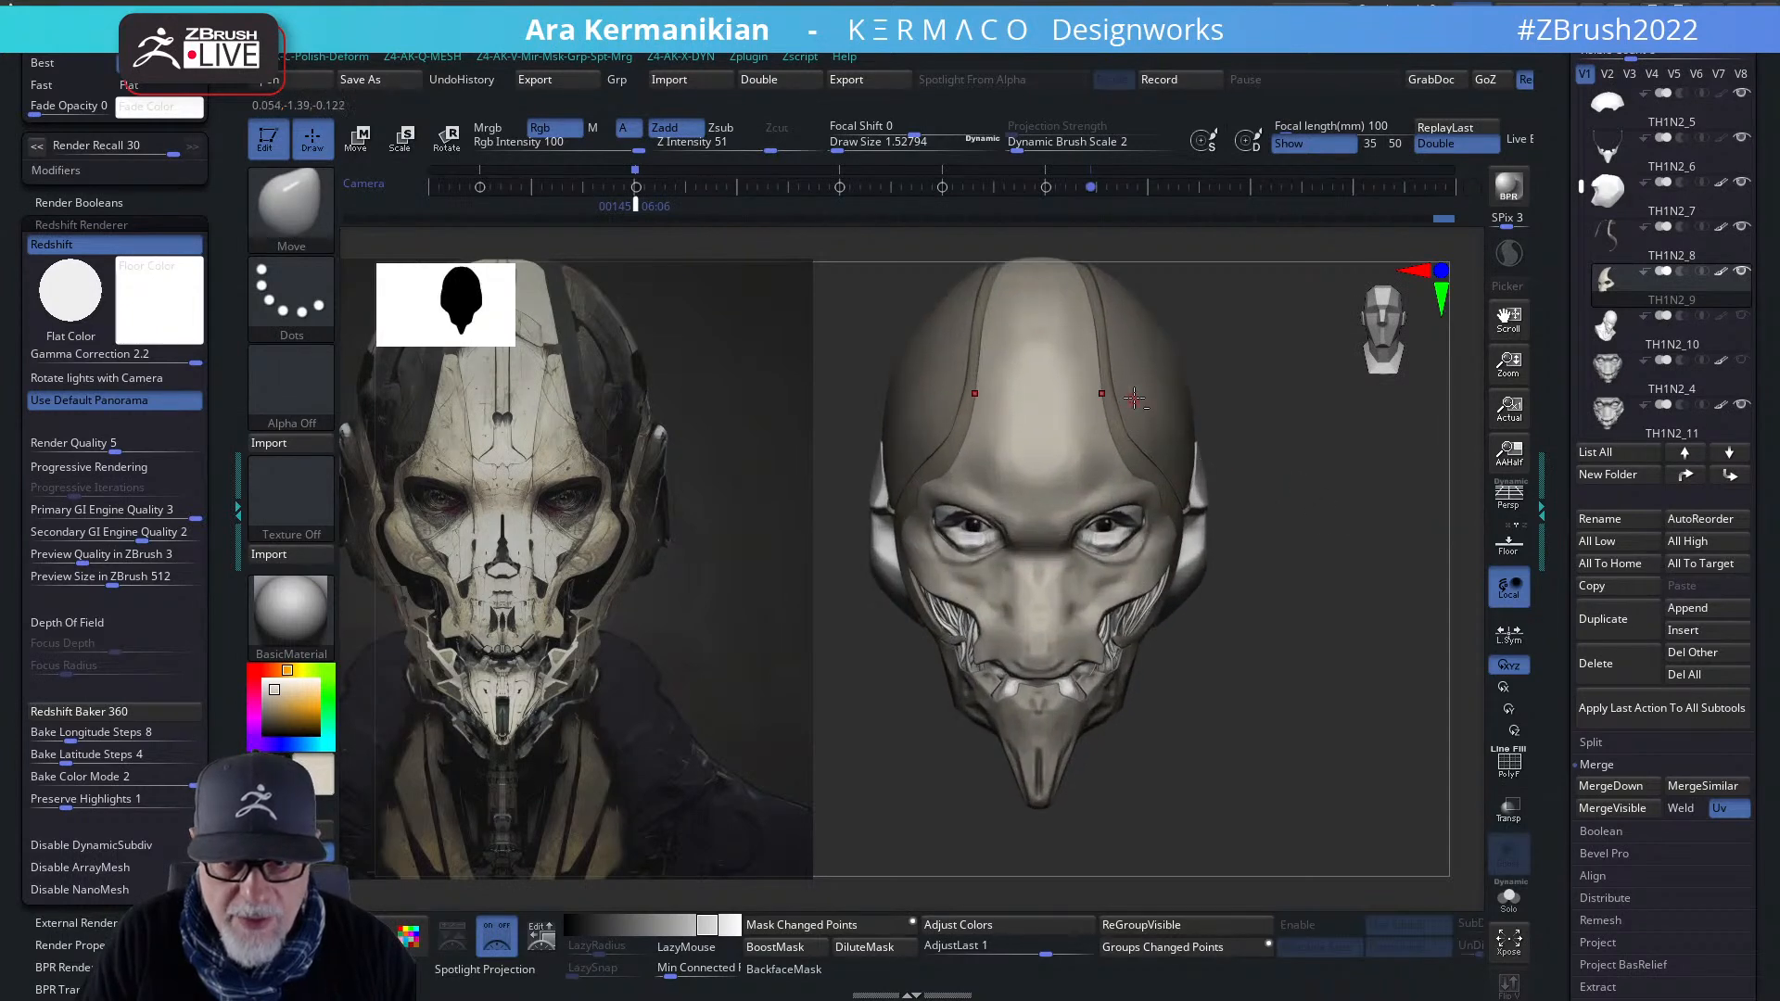
left_click_drag(1274, 464, 1250, 508)
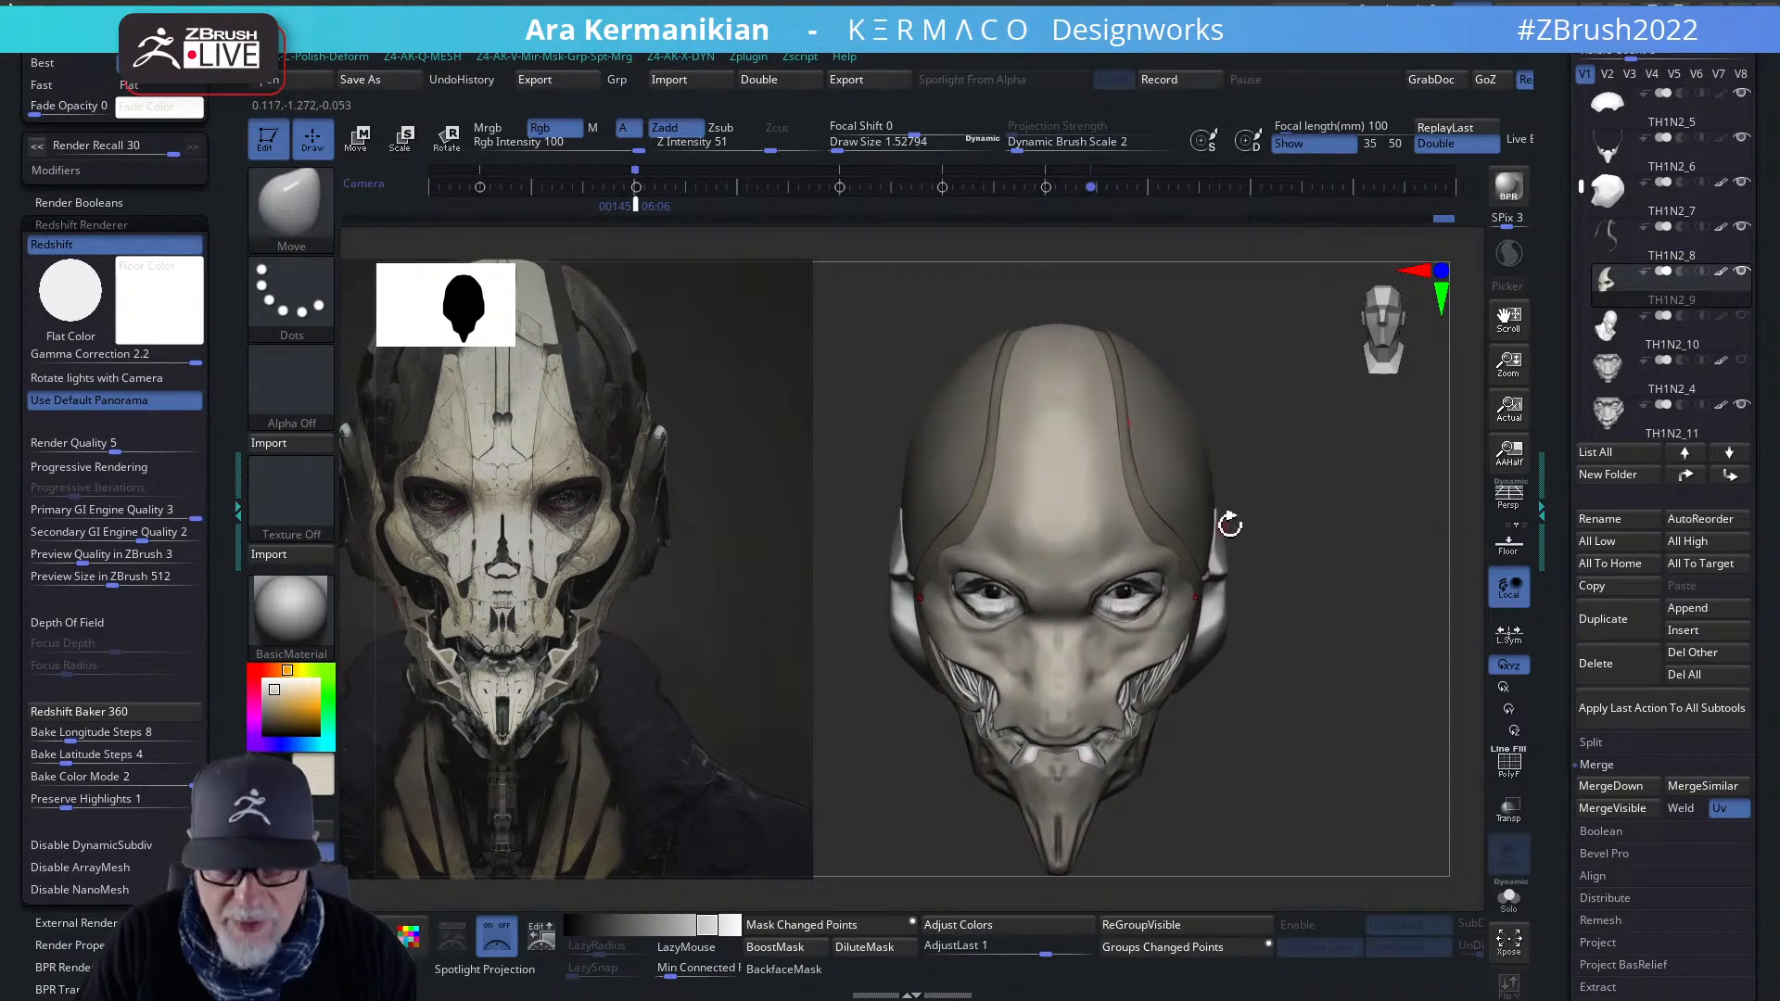
- Select the skull cap TH1N2_5 and reshape its crown with the Move brush at draw size 15.55142
key("s")
left_click(1278, 529)
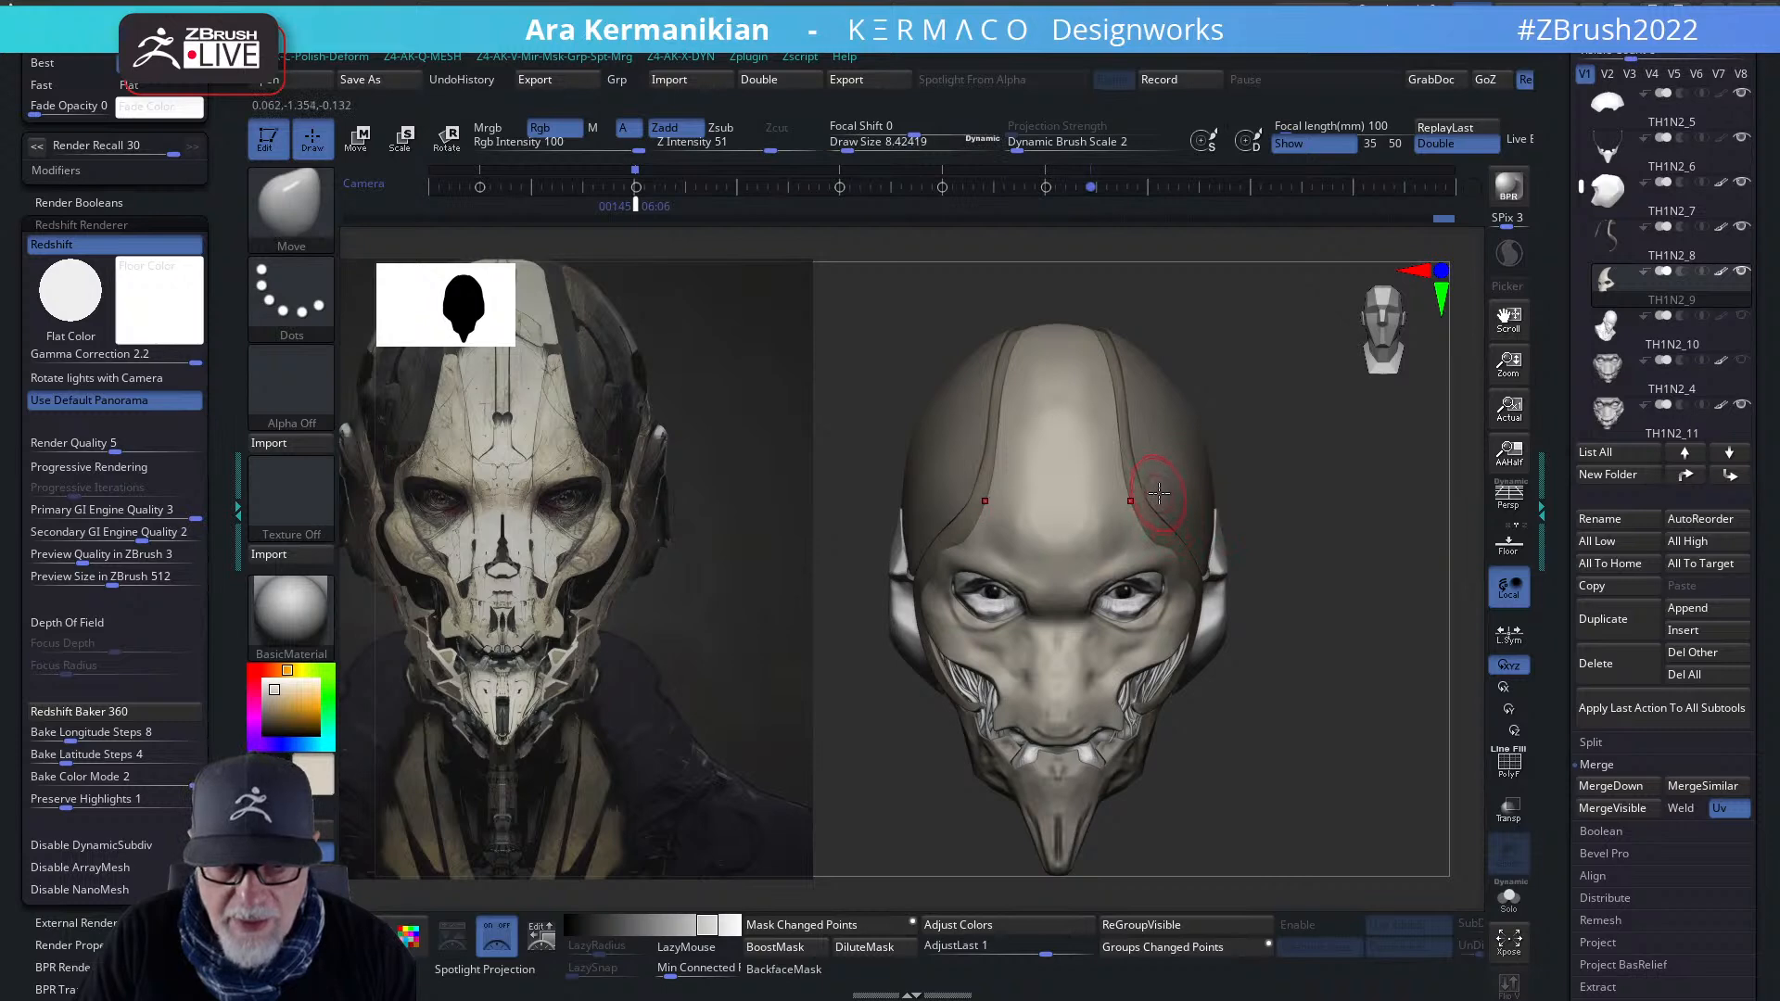
left_click(1157, 493, "alt")
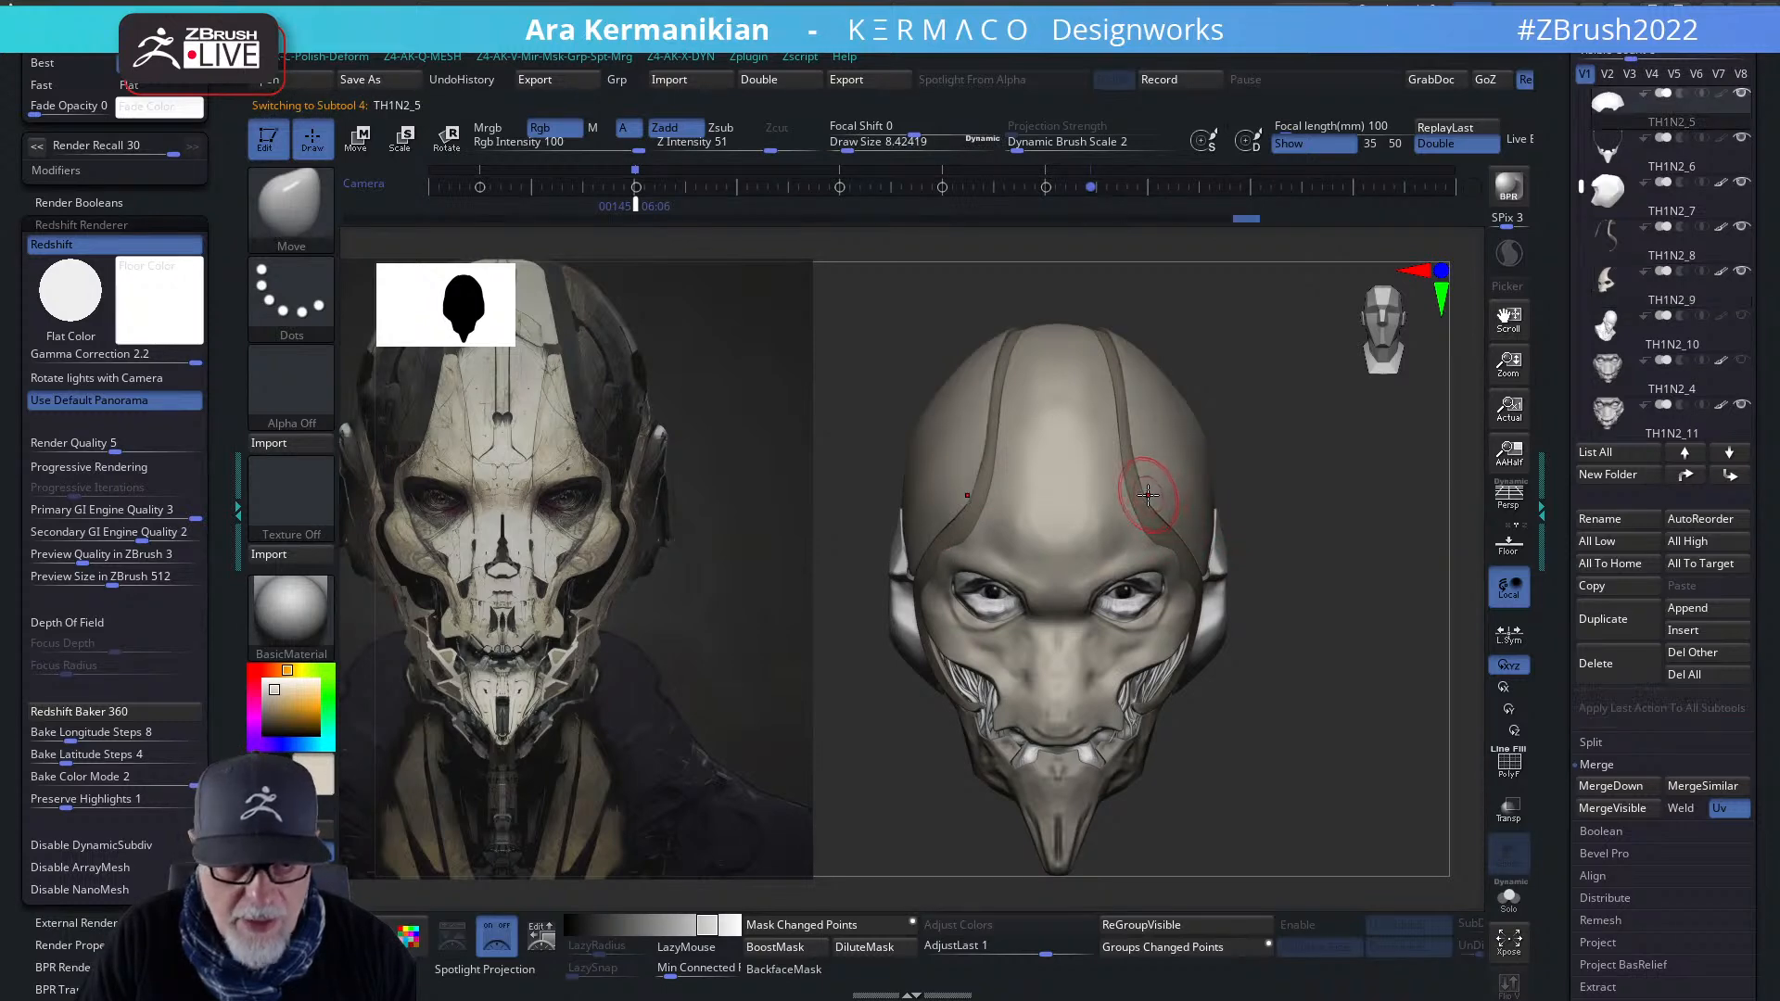
left_click_drag(1232, 494, 1184, 507)
key("s")
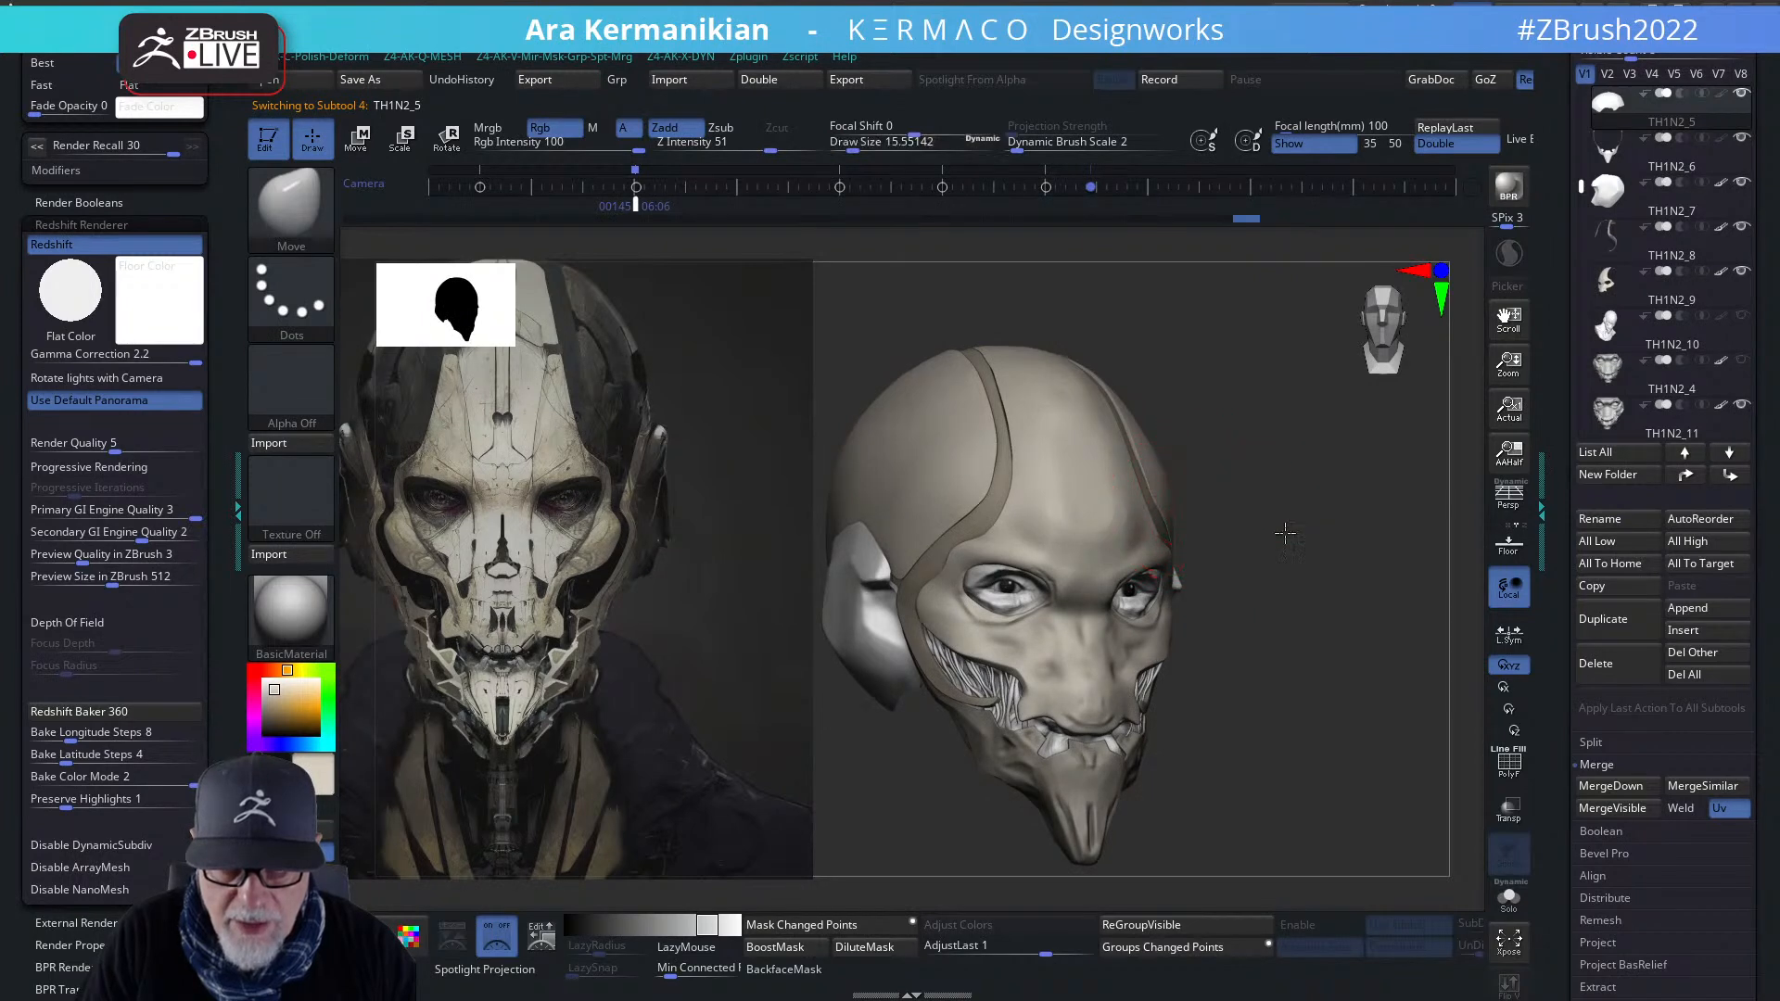
scroll(1095, 426, "up", 5)
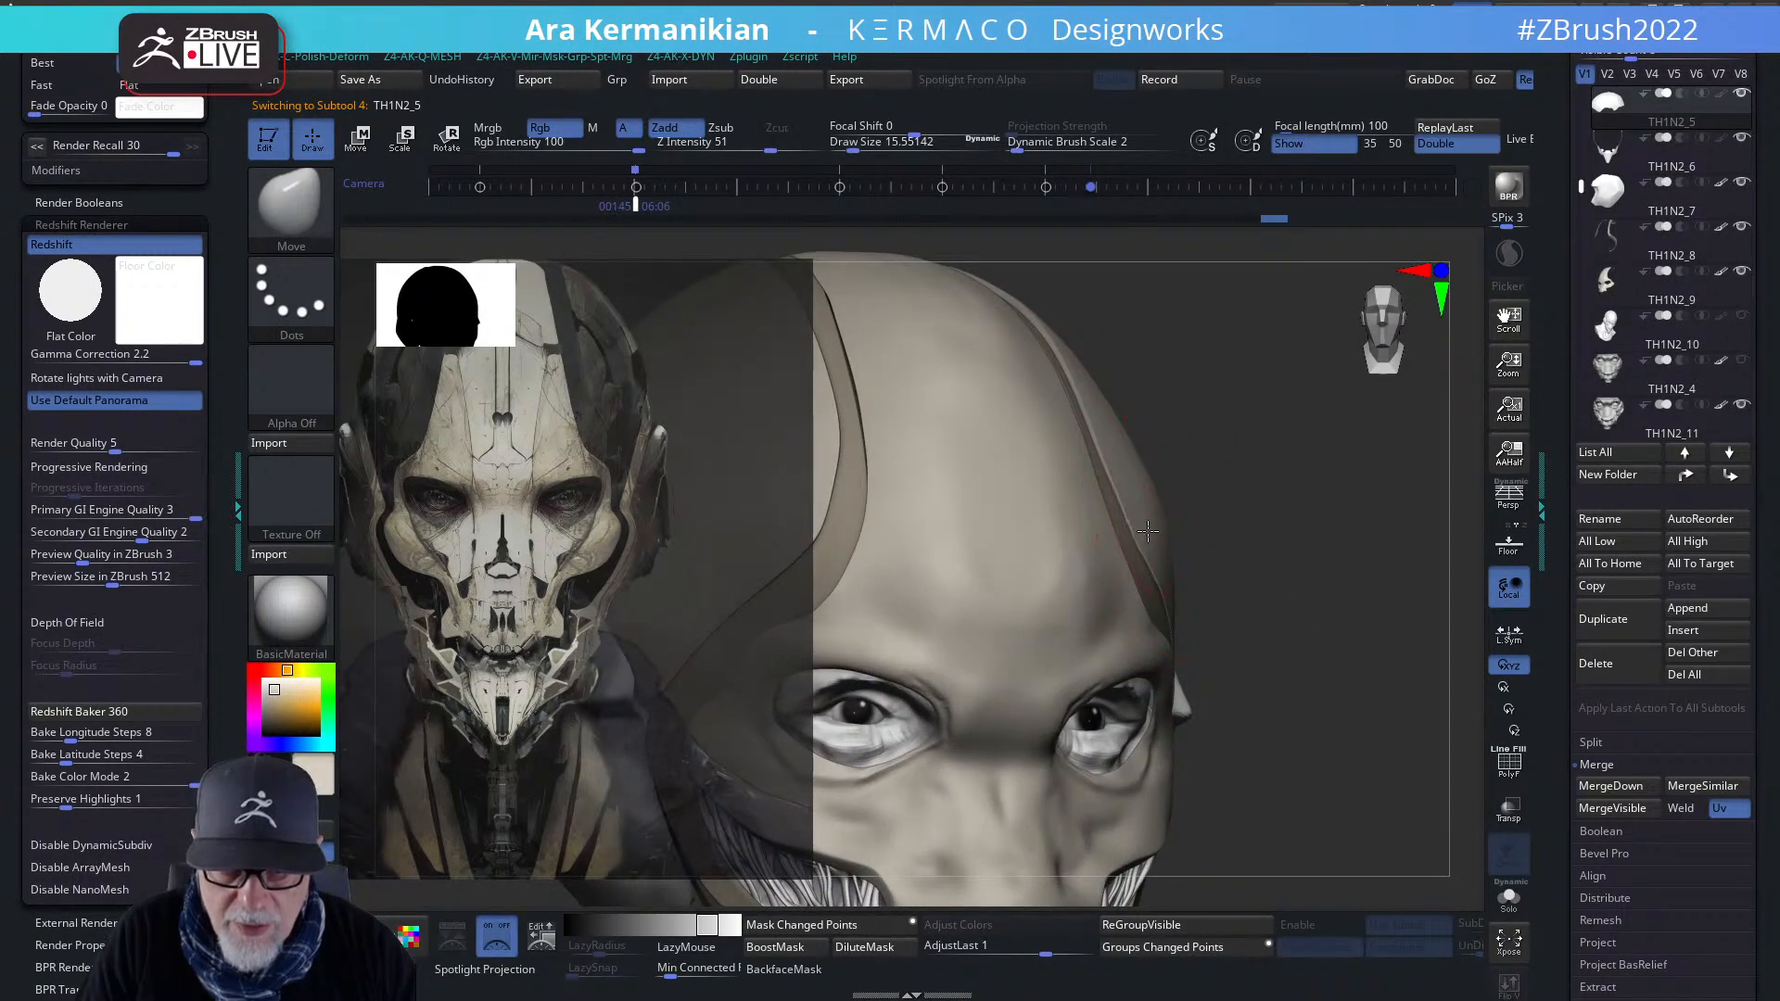
left_click_drag(1251, 429, 1255, 596)
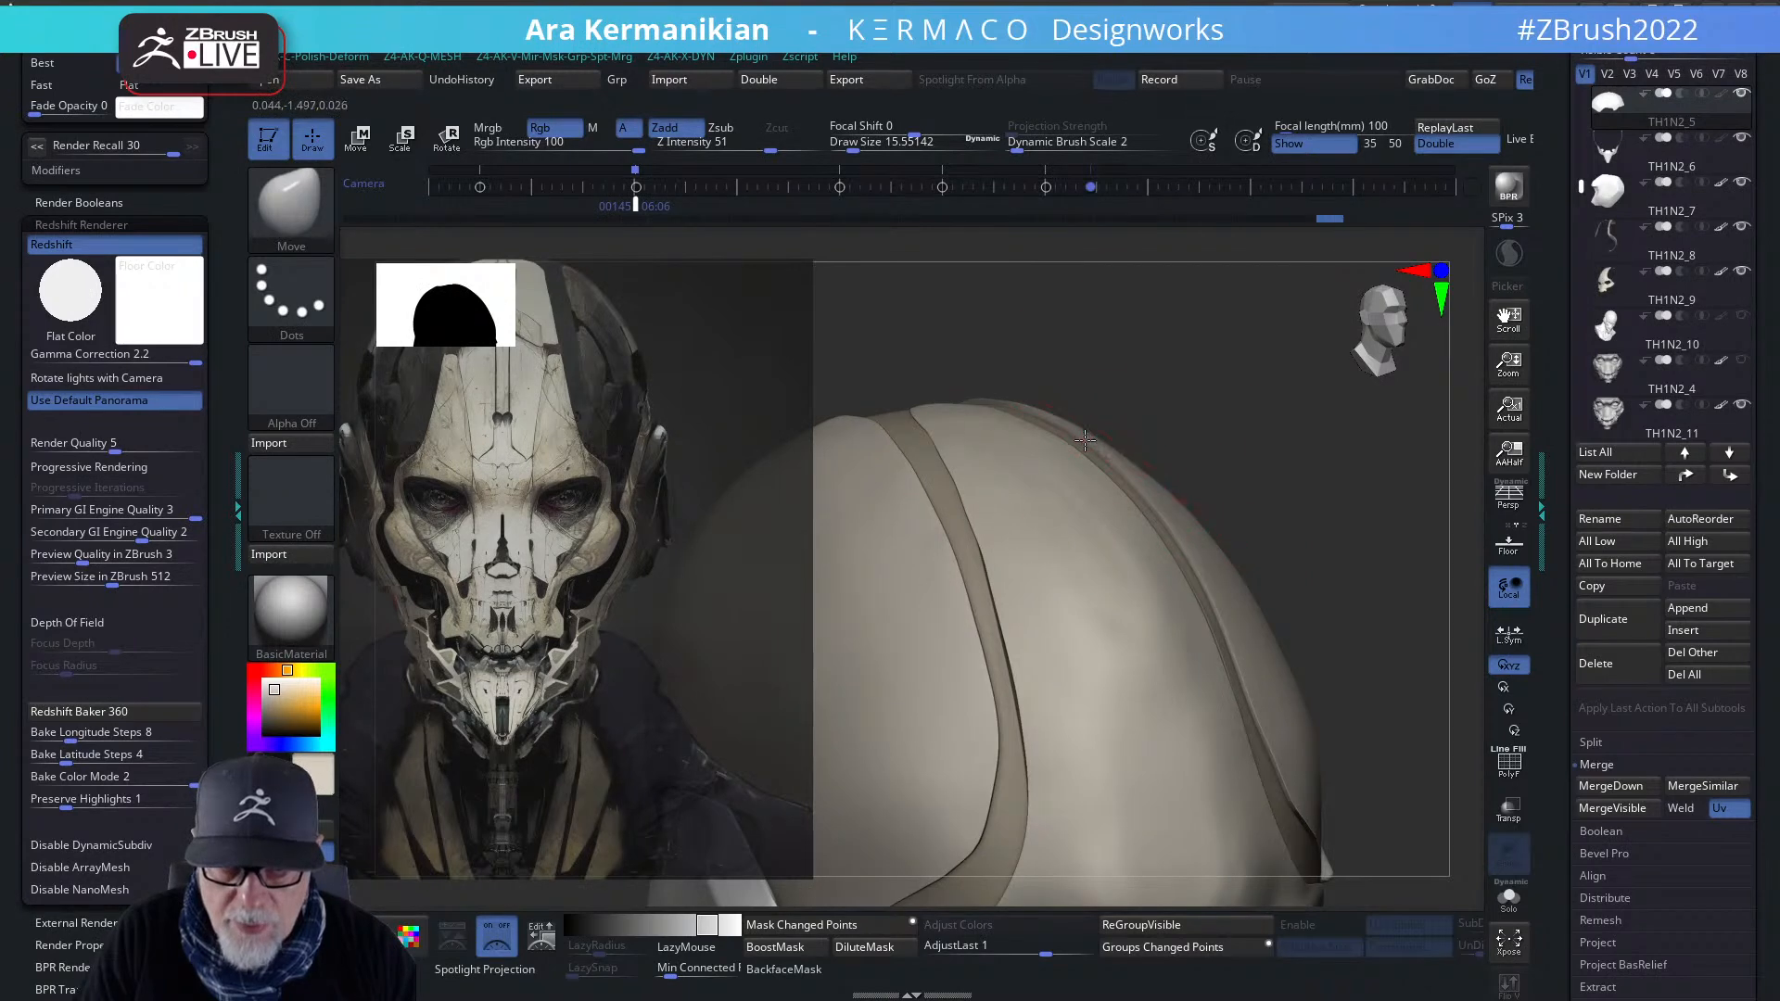
mouse_move(1061, 400)
left_mouse_down()
mouse_move(985, 401)
mouse_move(1001, 371)
mouse_move(974, 381)
mouse_move(1010, 339)
mouse_move(996, 400)
left_mouse_up()
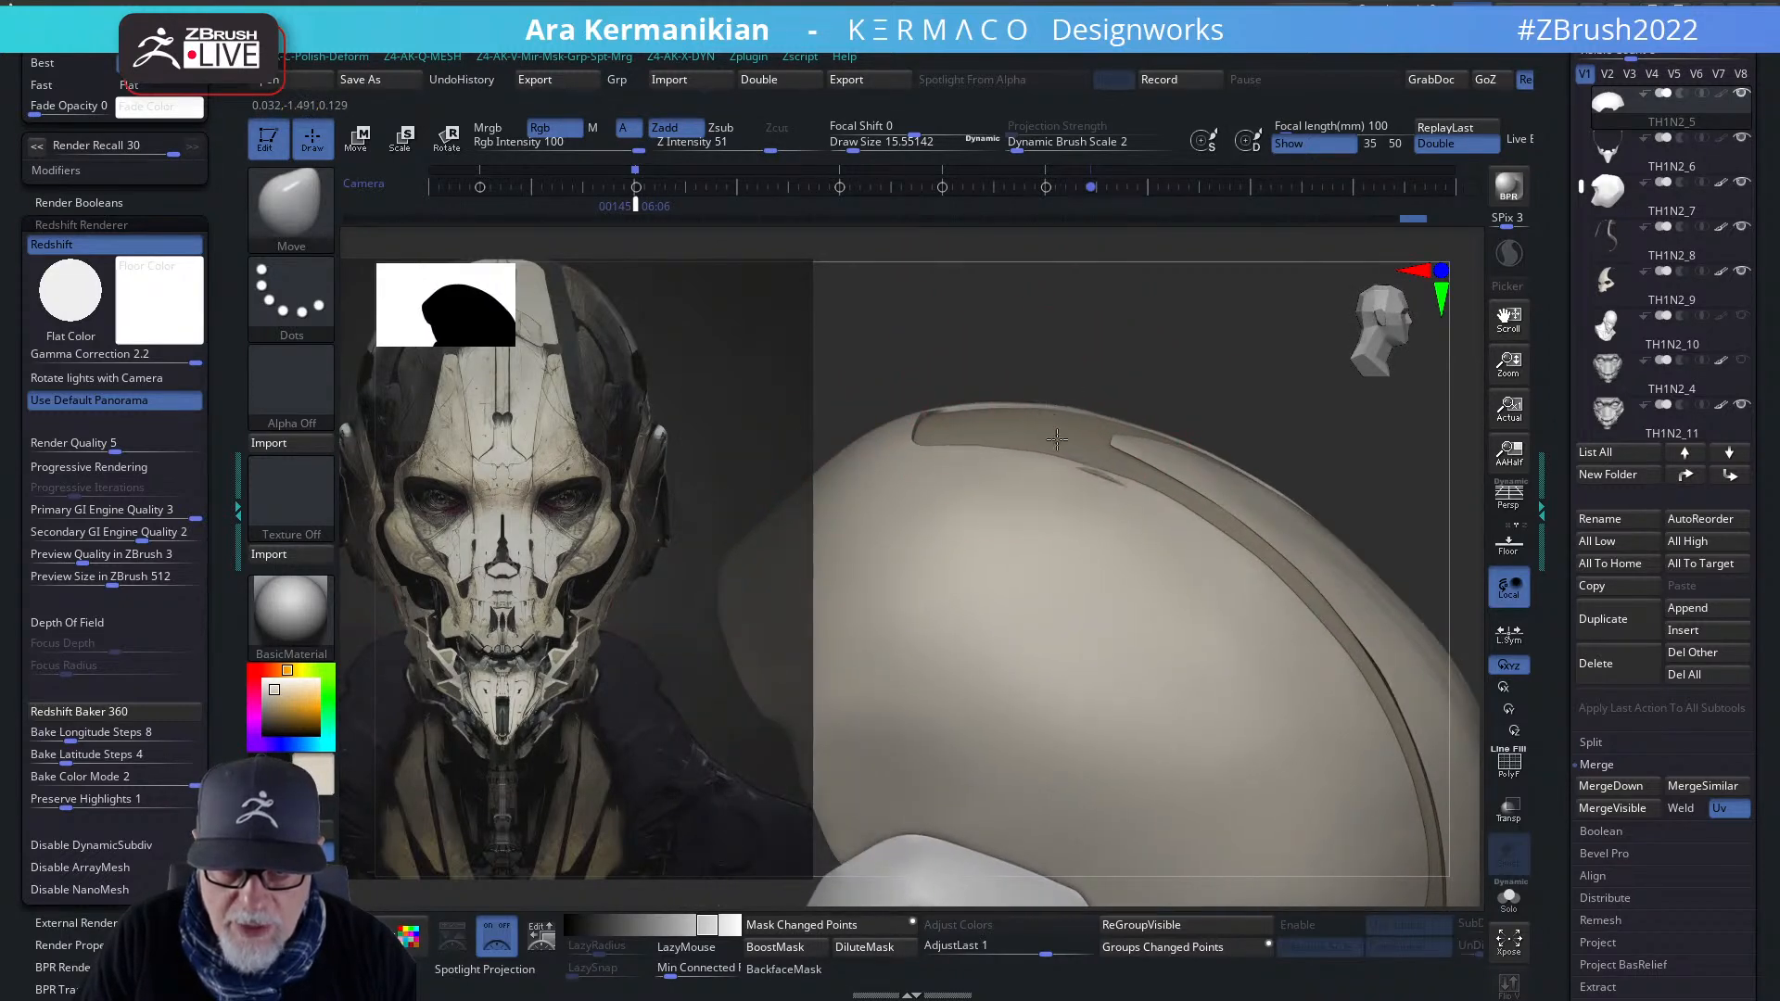
- Refine the skull cap's surface along the trim strips at the crown with the Move brush at draw sizes 6.57639 and 9.44708
left_click_drag(1123, 495, 1103, 449)
key("s")
left_click_drag(1100, 448, 1078, 448)
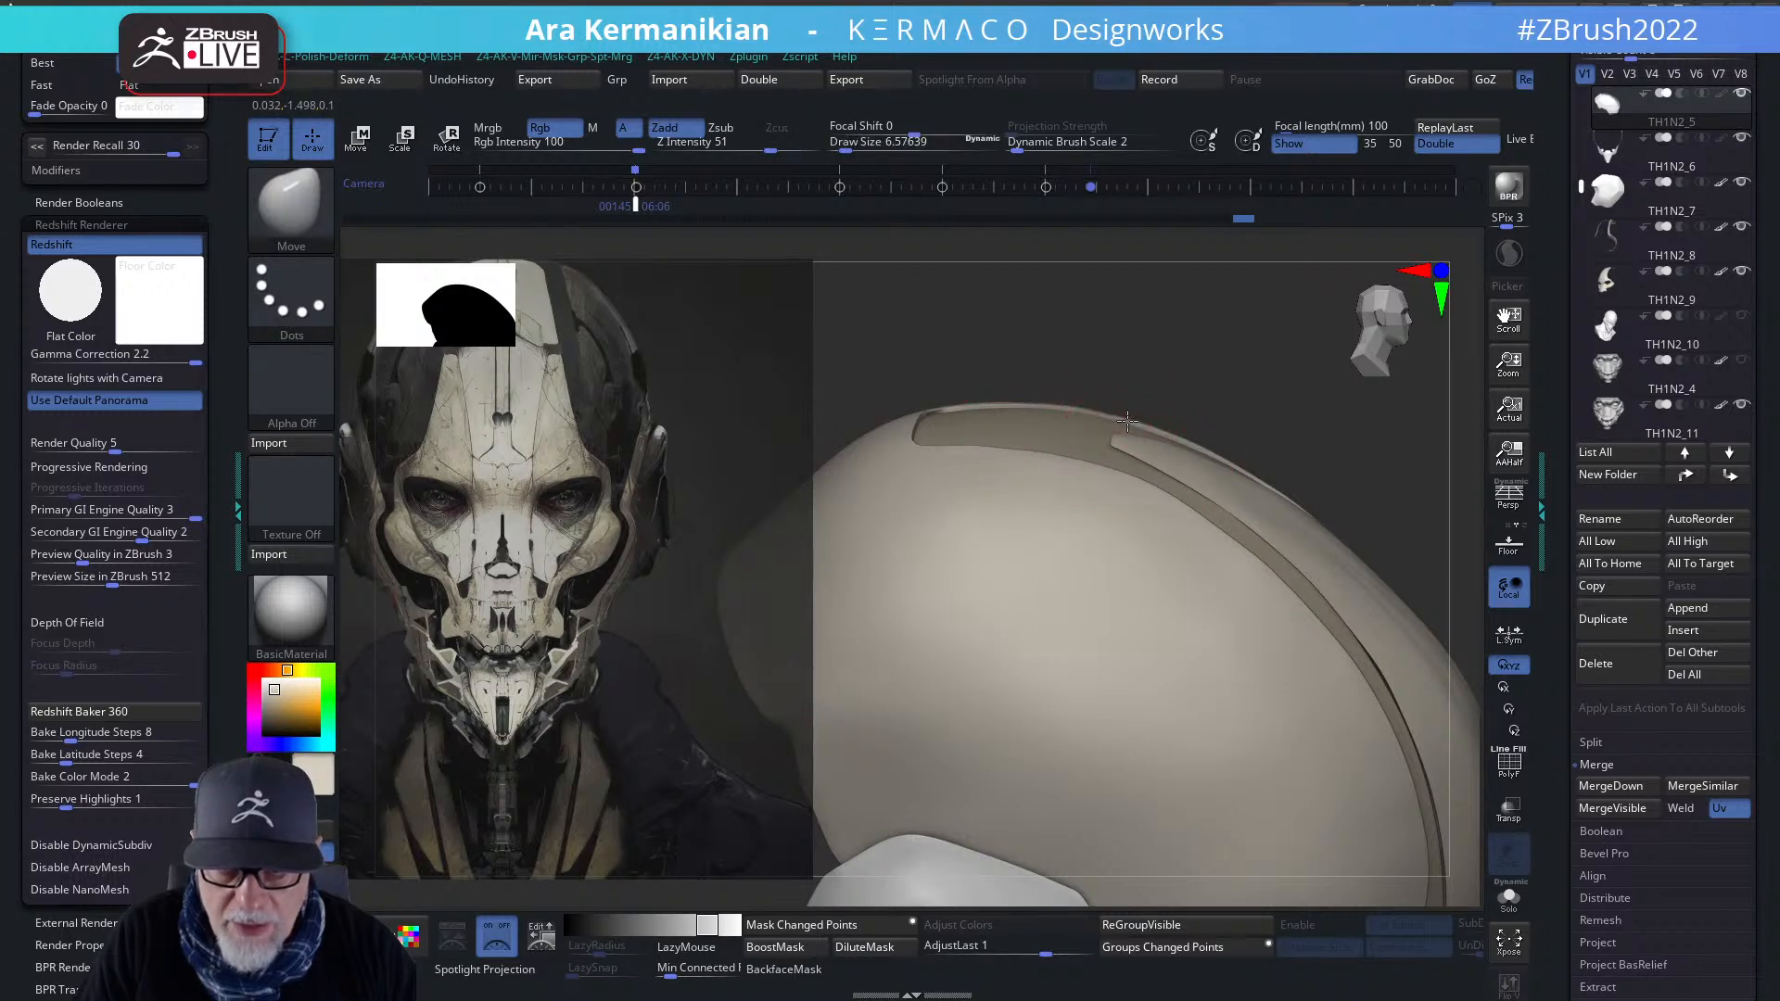
left_click_drag(990, 380, 1134, 452)
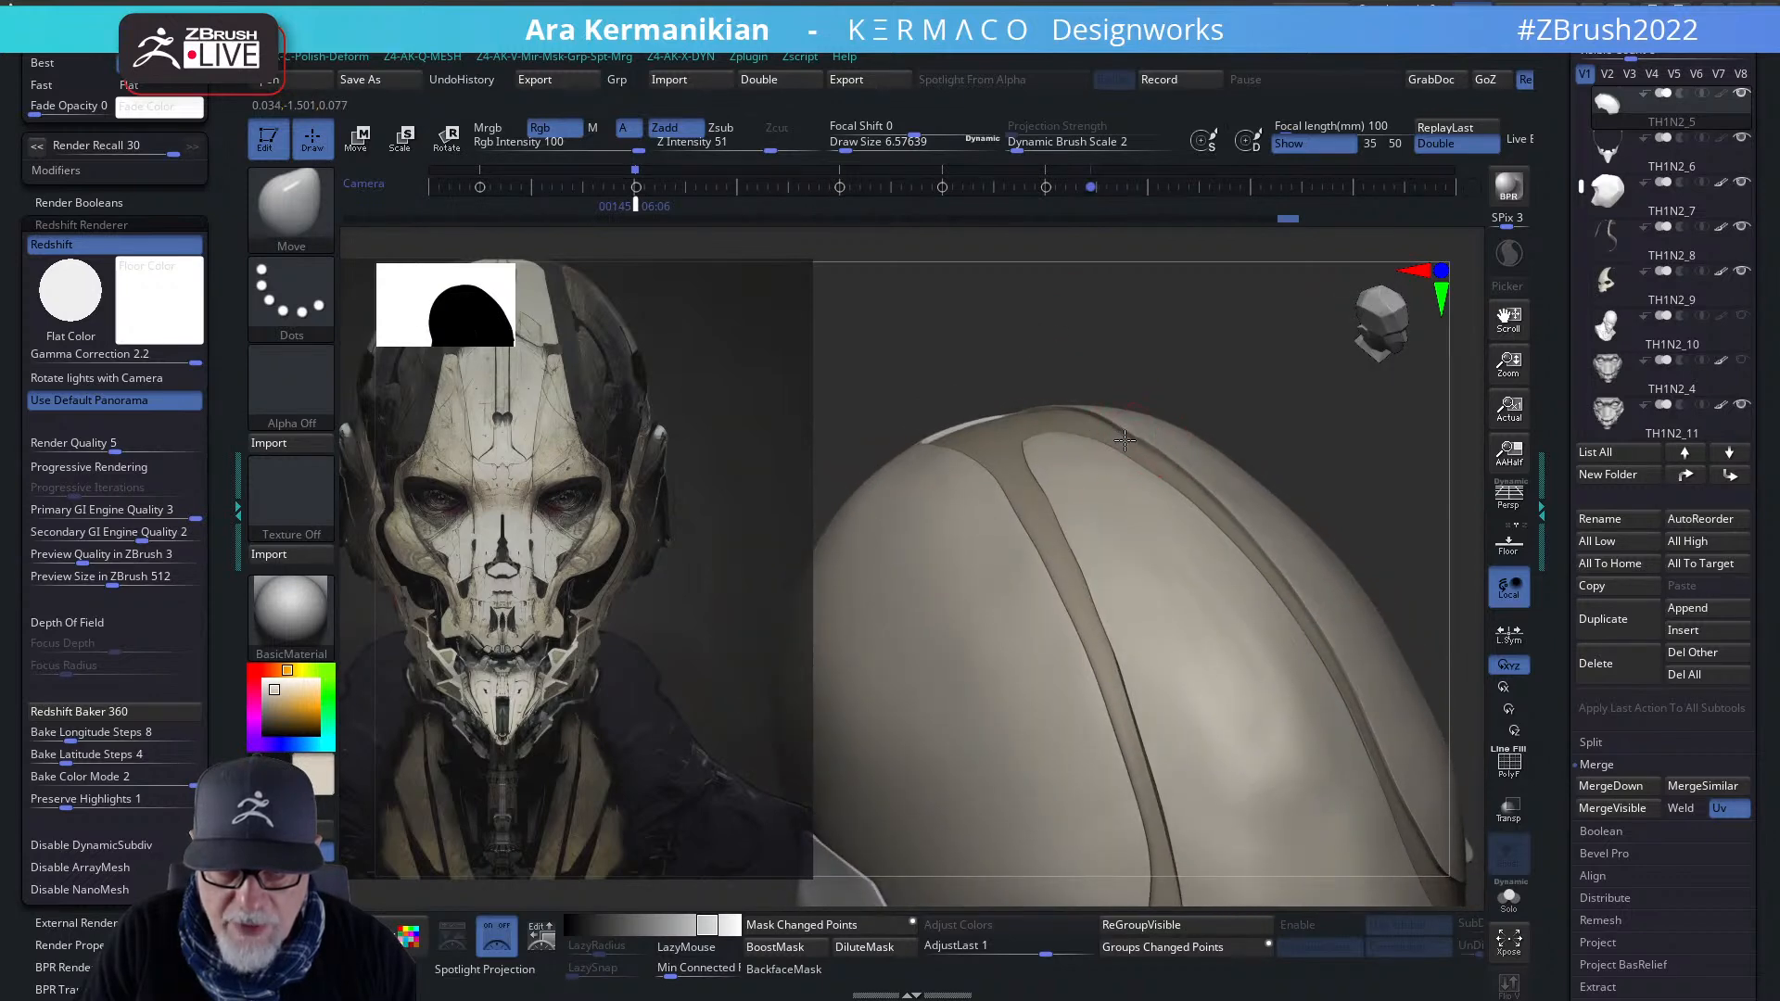
left_click_drag(1246, 398, 1232, 397)
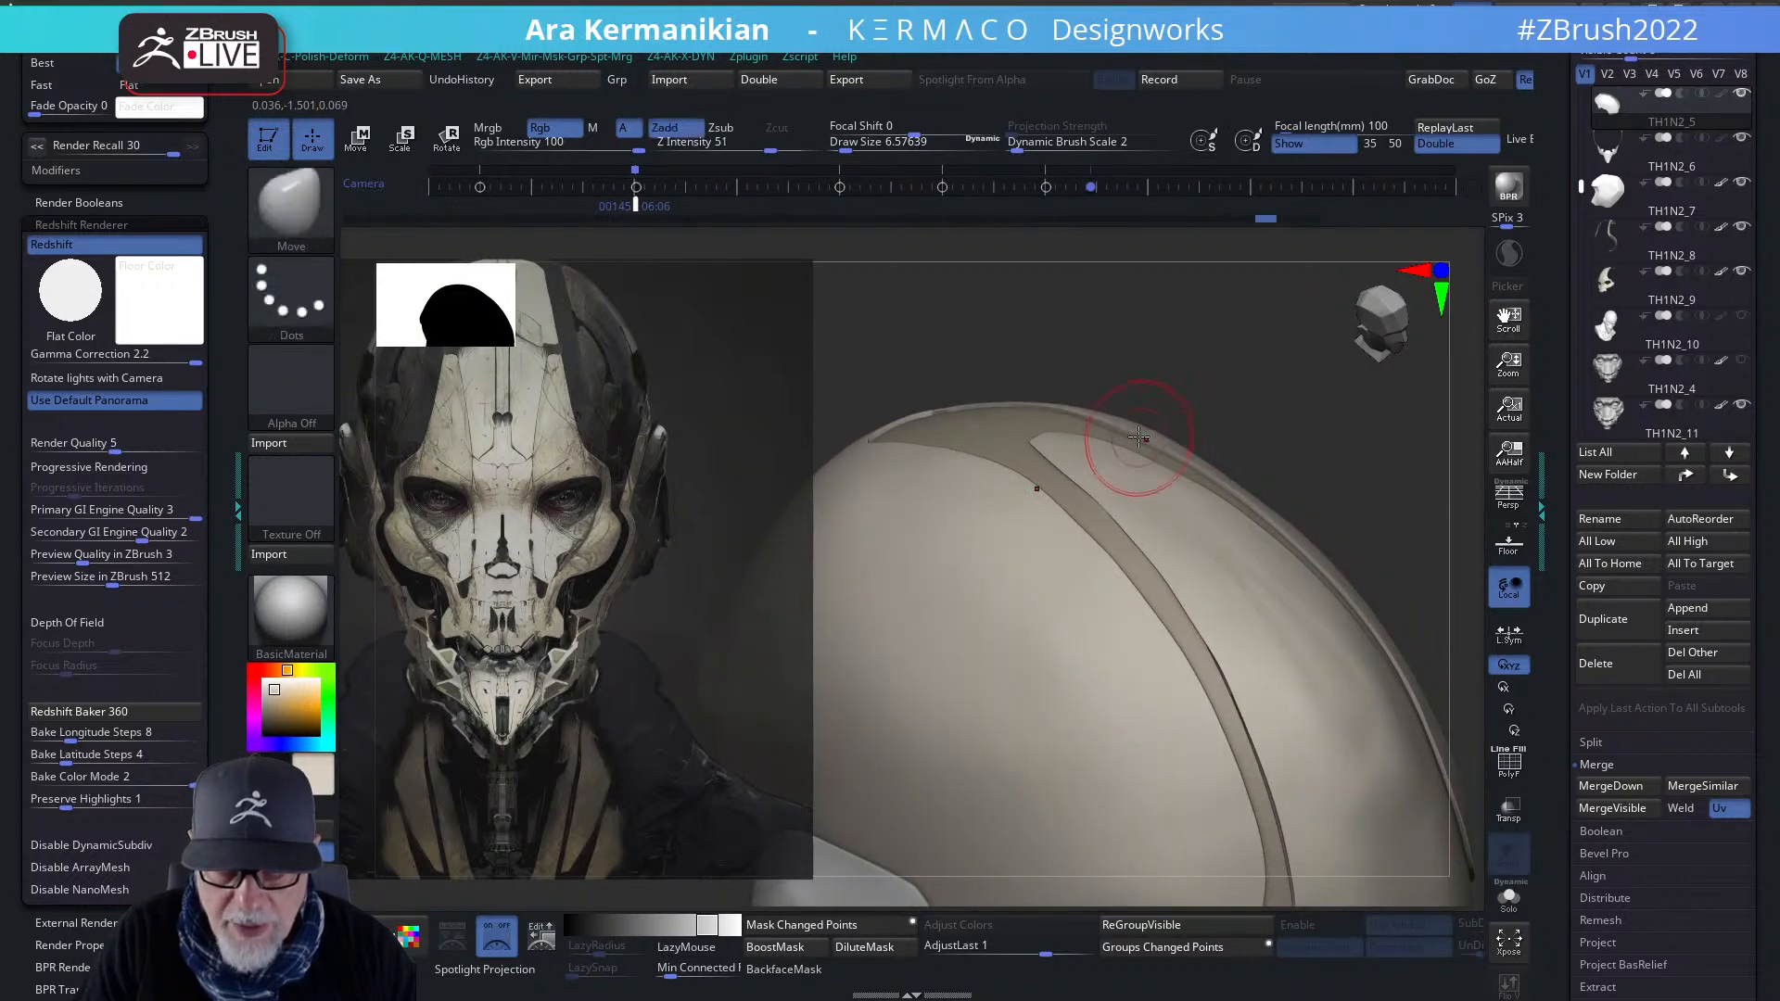
key("s")
left_click_drag(1142, 436, 1127, 438)
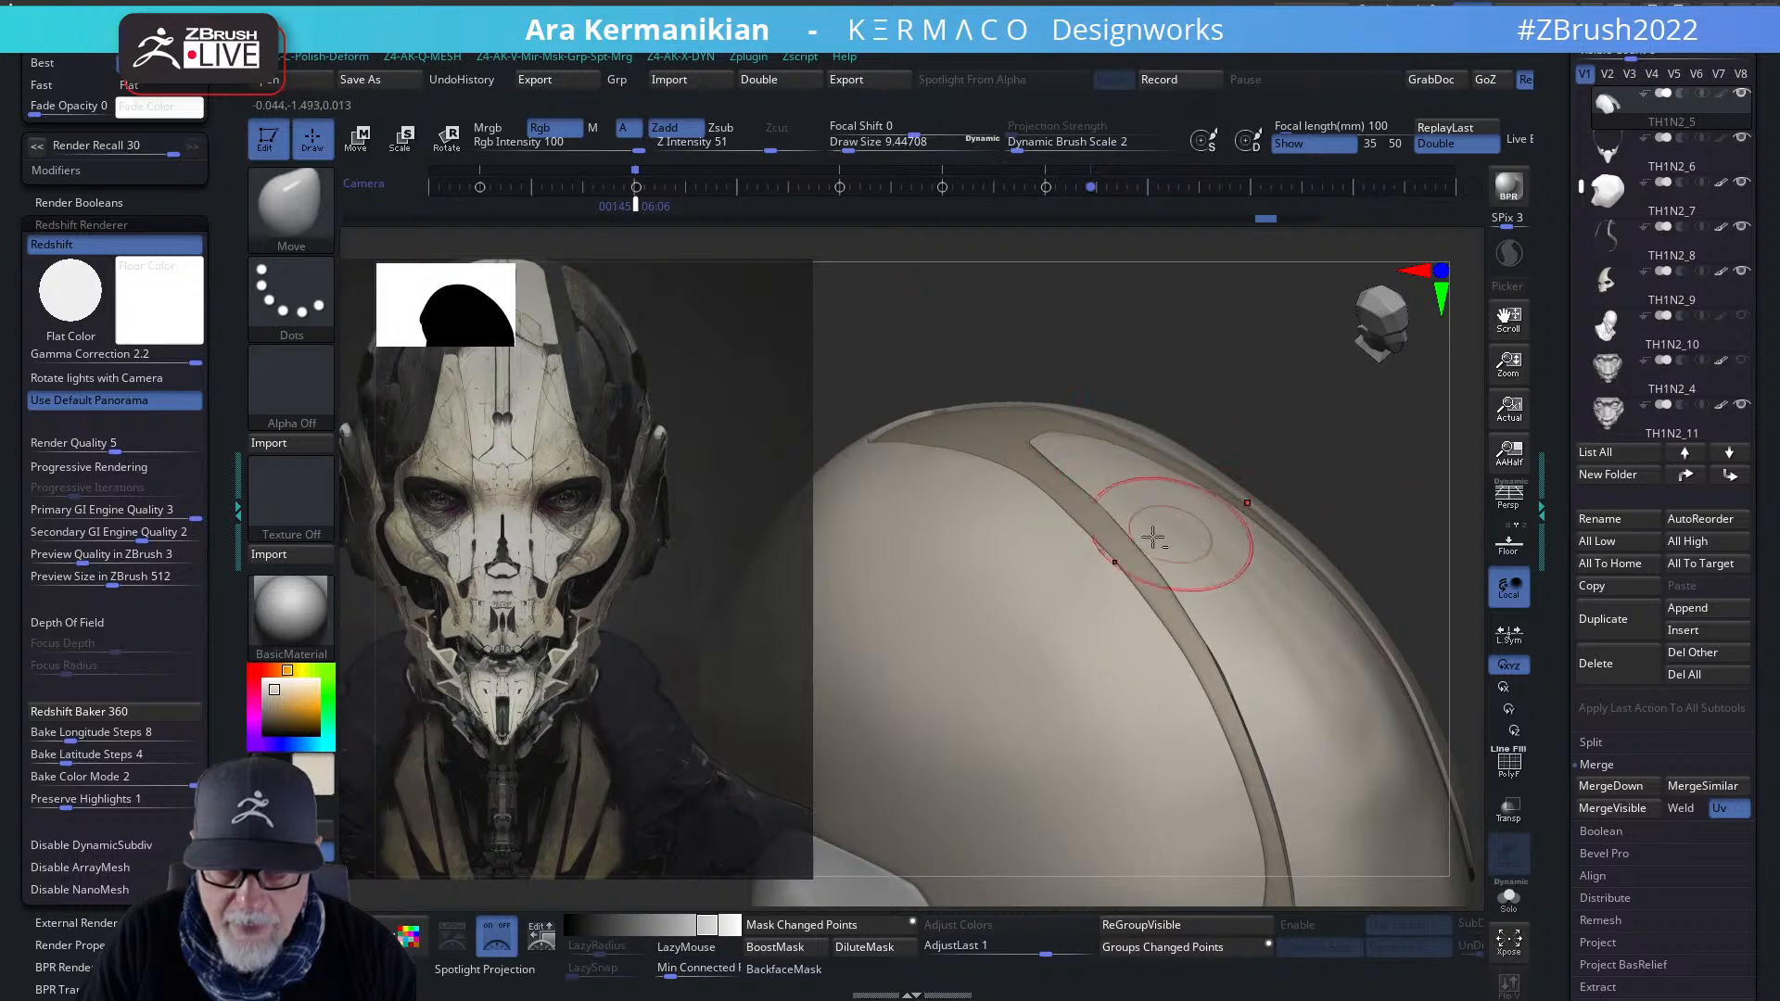
- Select the face mask and then the trim strips TH1N2_8, and check the whole head from the front
left_click(1129, 506, "alt")
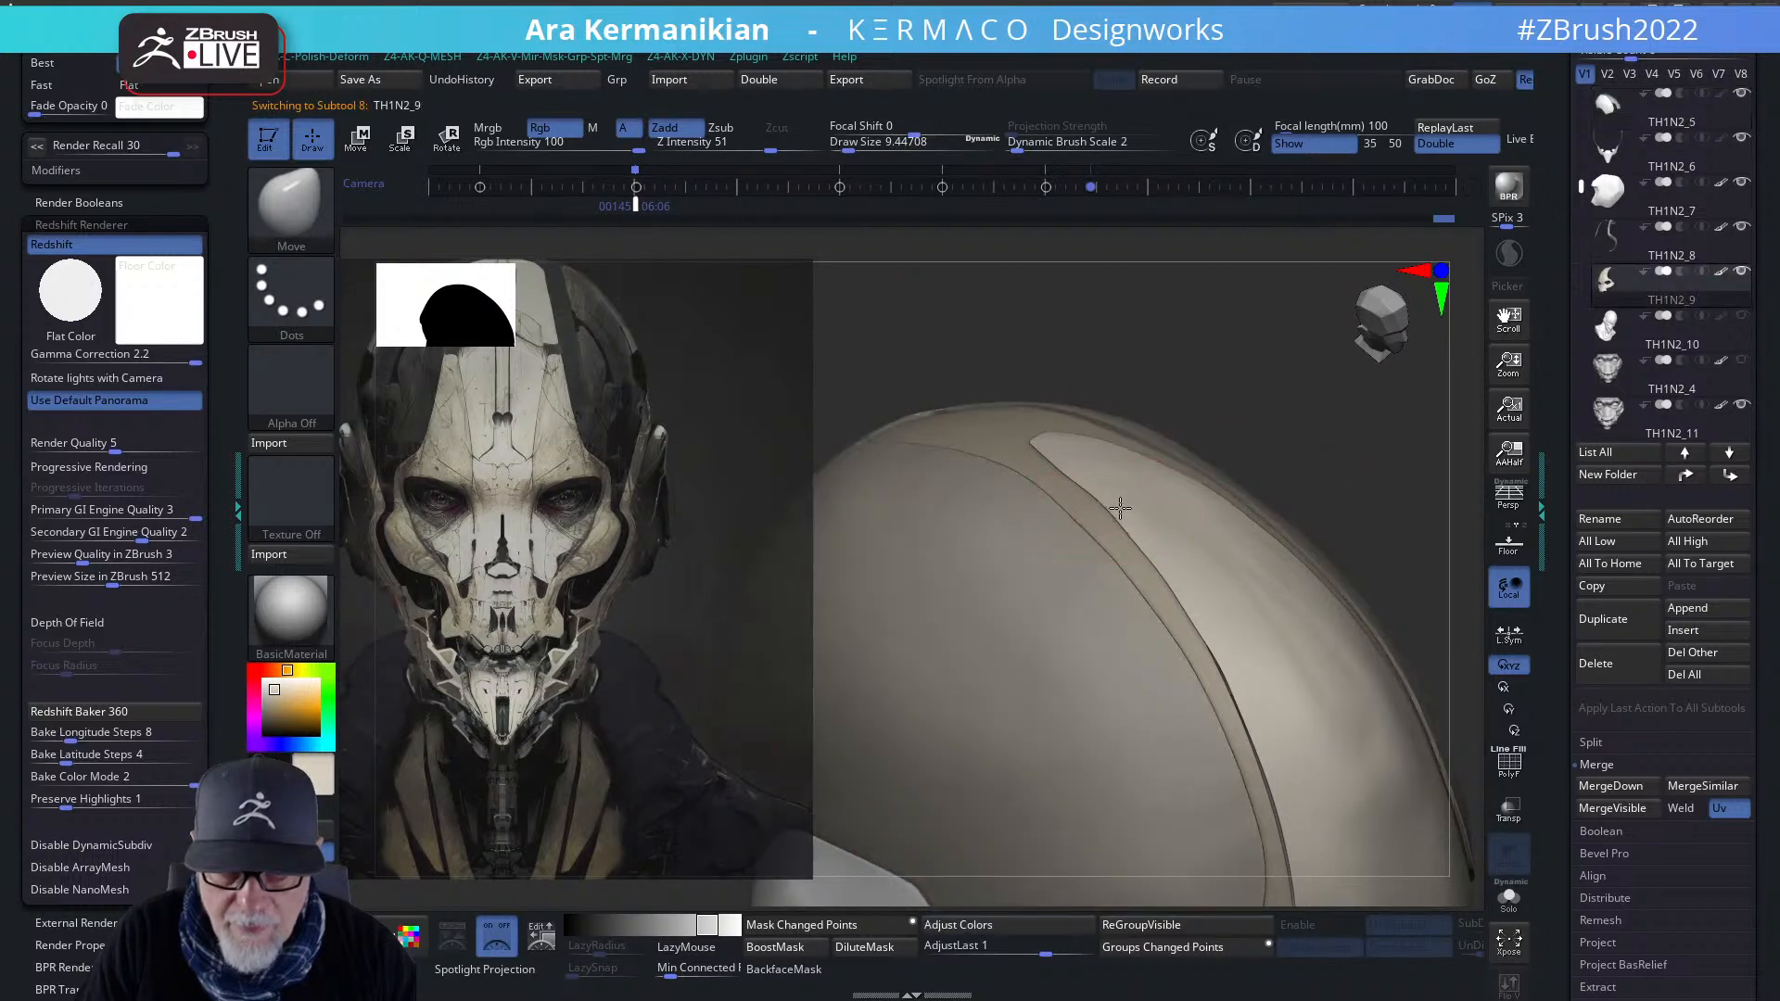
key("f")
left_click_drag(1248, 481, 1205, 444)
left_click(1652, 264)
key("space")
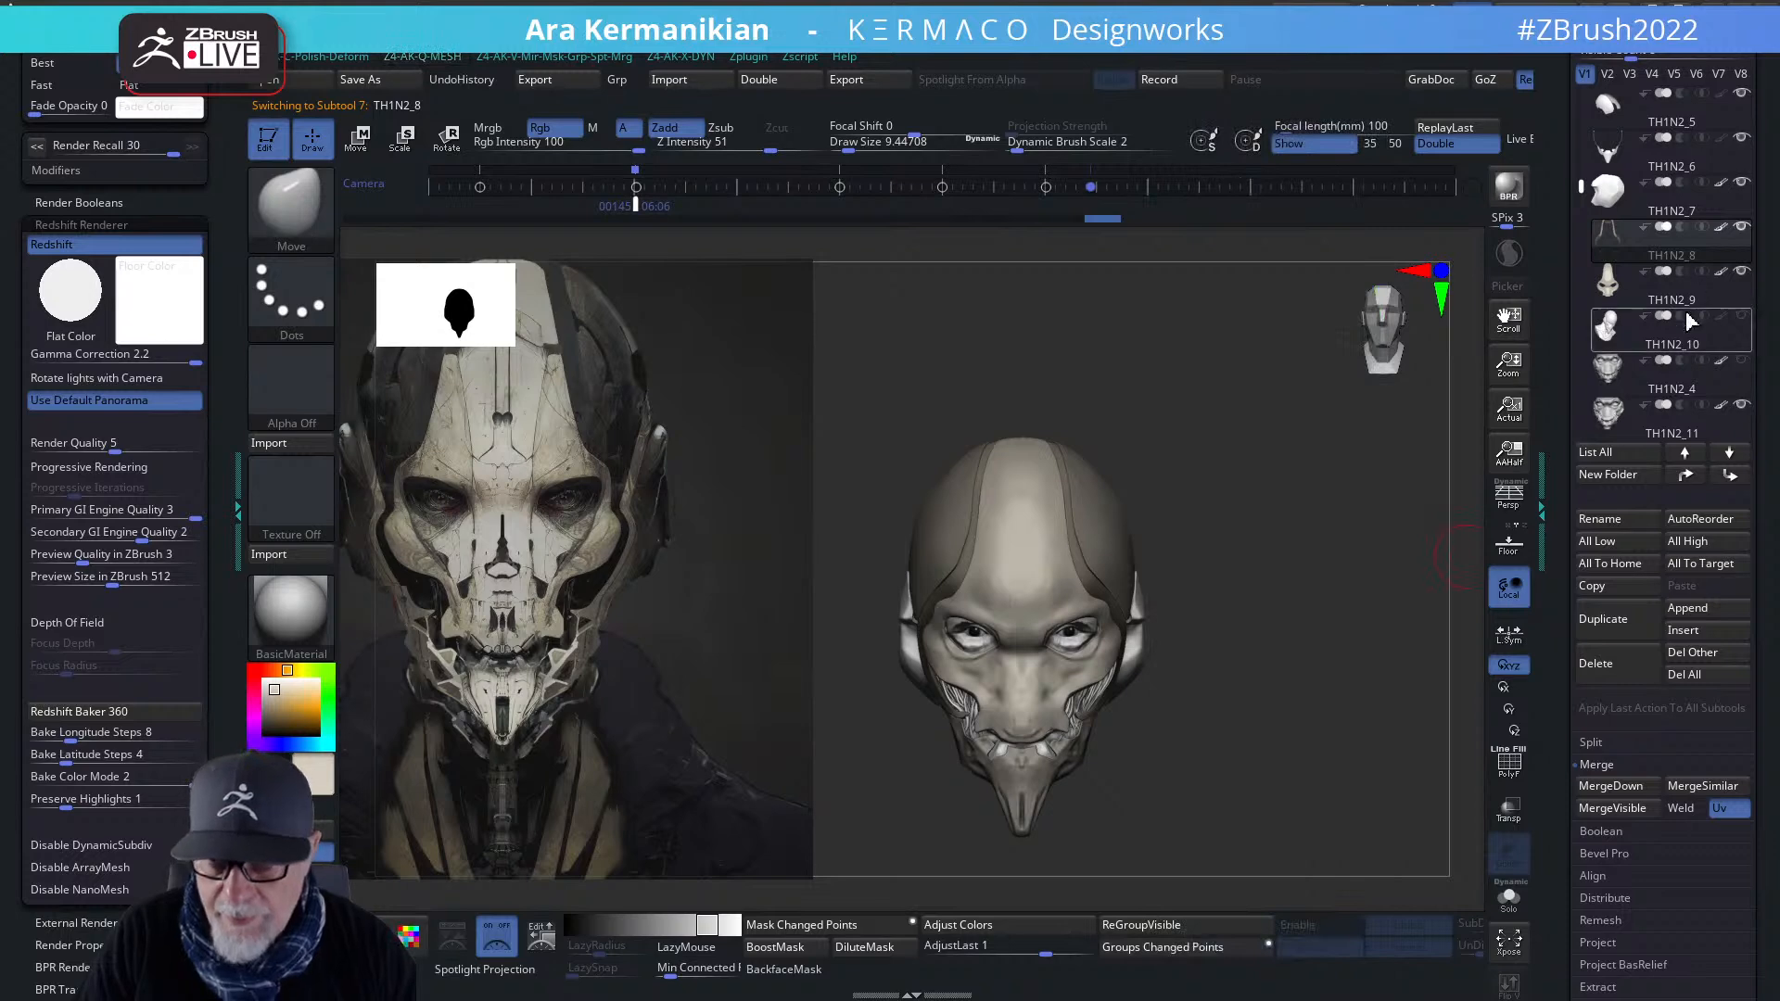
mouse_move(1315, 608)
left_mouse_down()
mouse_move(1390, 512)
mouse_move(1335, 497)
mouse_move(1380, 503)
mouse_move(1414, 525)
mouse_move(1402, 640)
left_mouse_up()
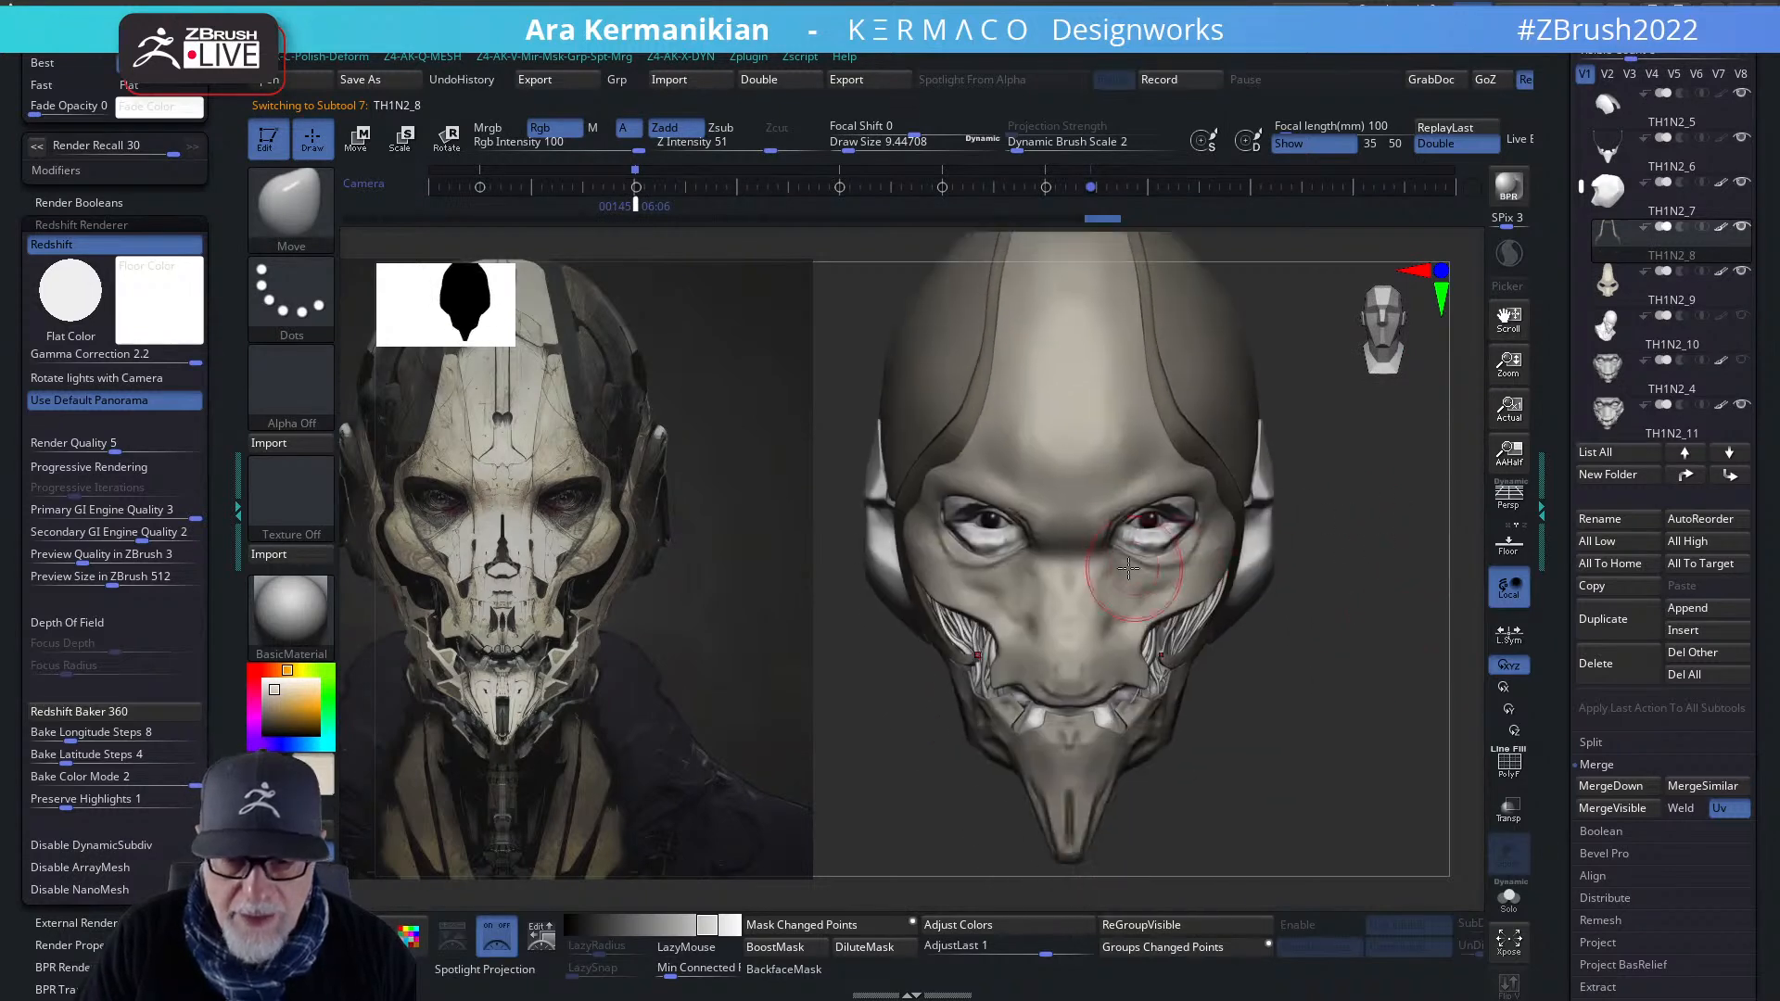
left_click_drag(1390, 533, 1295, 646)
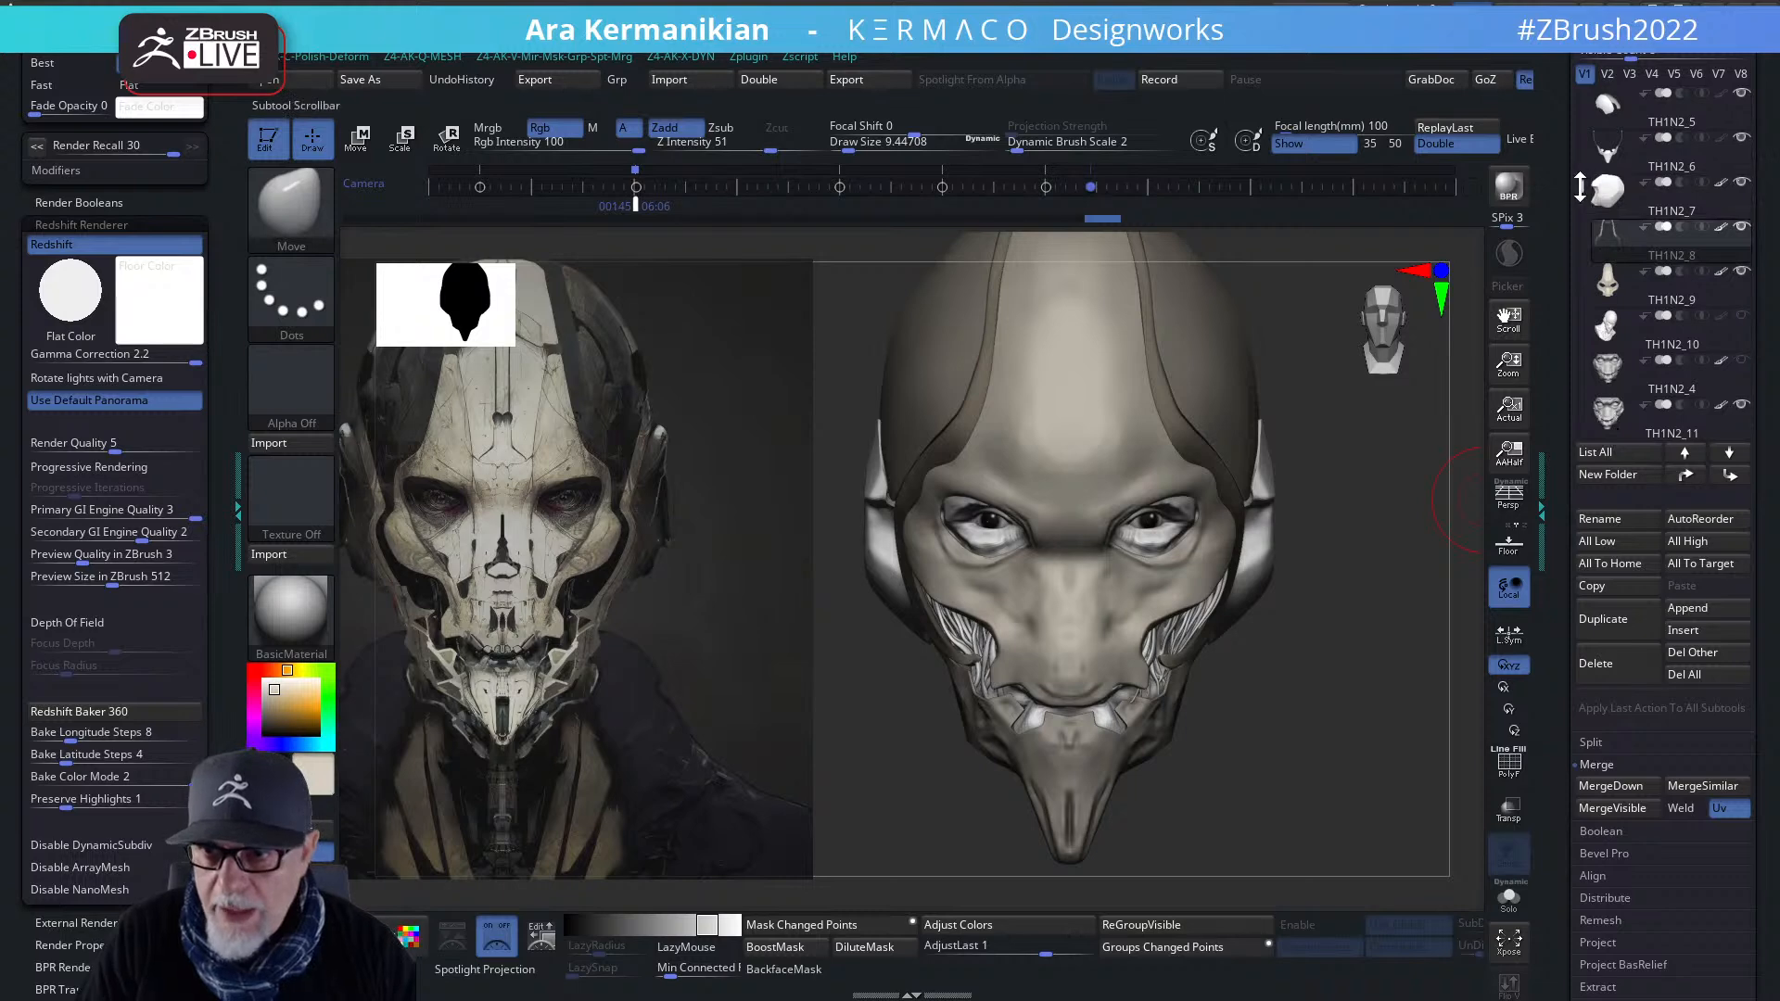
- Select the eyeballs subtool PolyMesh3D1, show its transform gizmo and isolate the eyeballs with Solo
left_click_drag(1582, 190, 1585, 262)
left_click(1683, 349)
key("w")
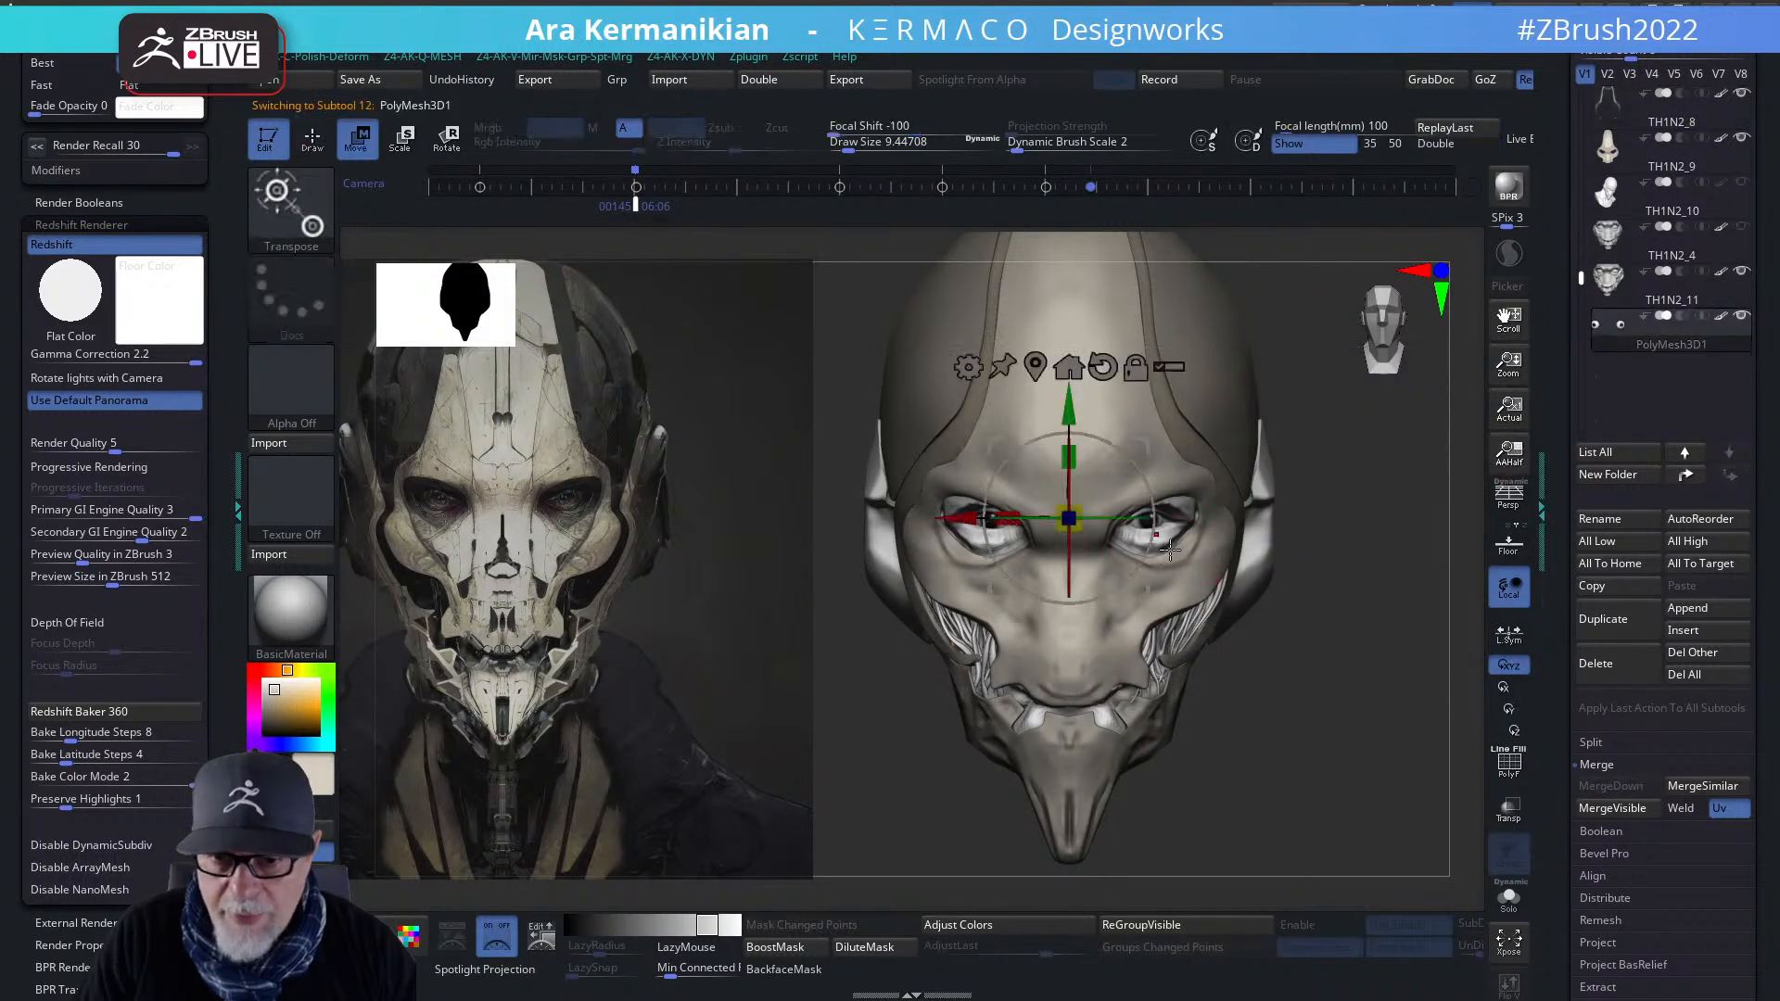
left_click(1036, 366)
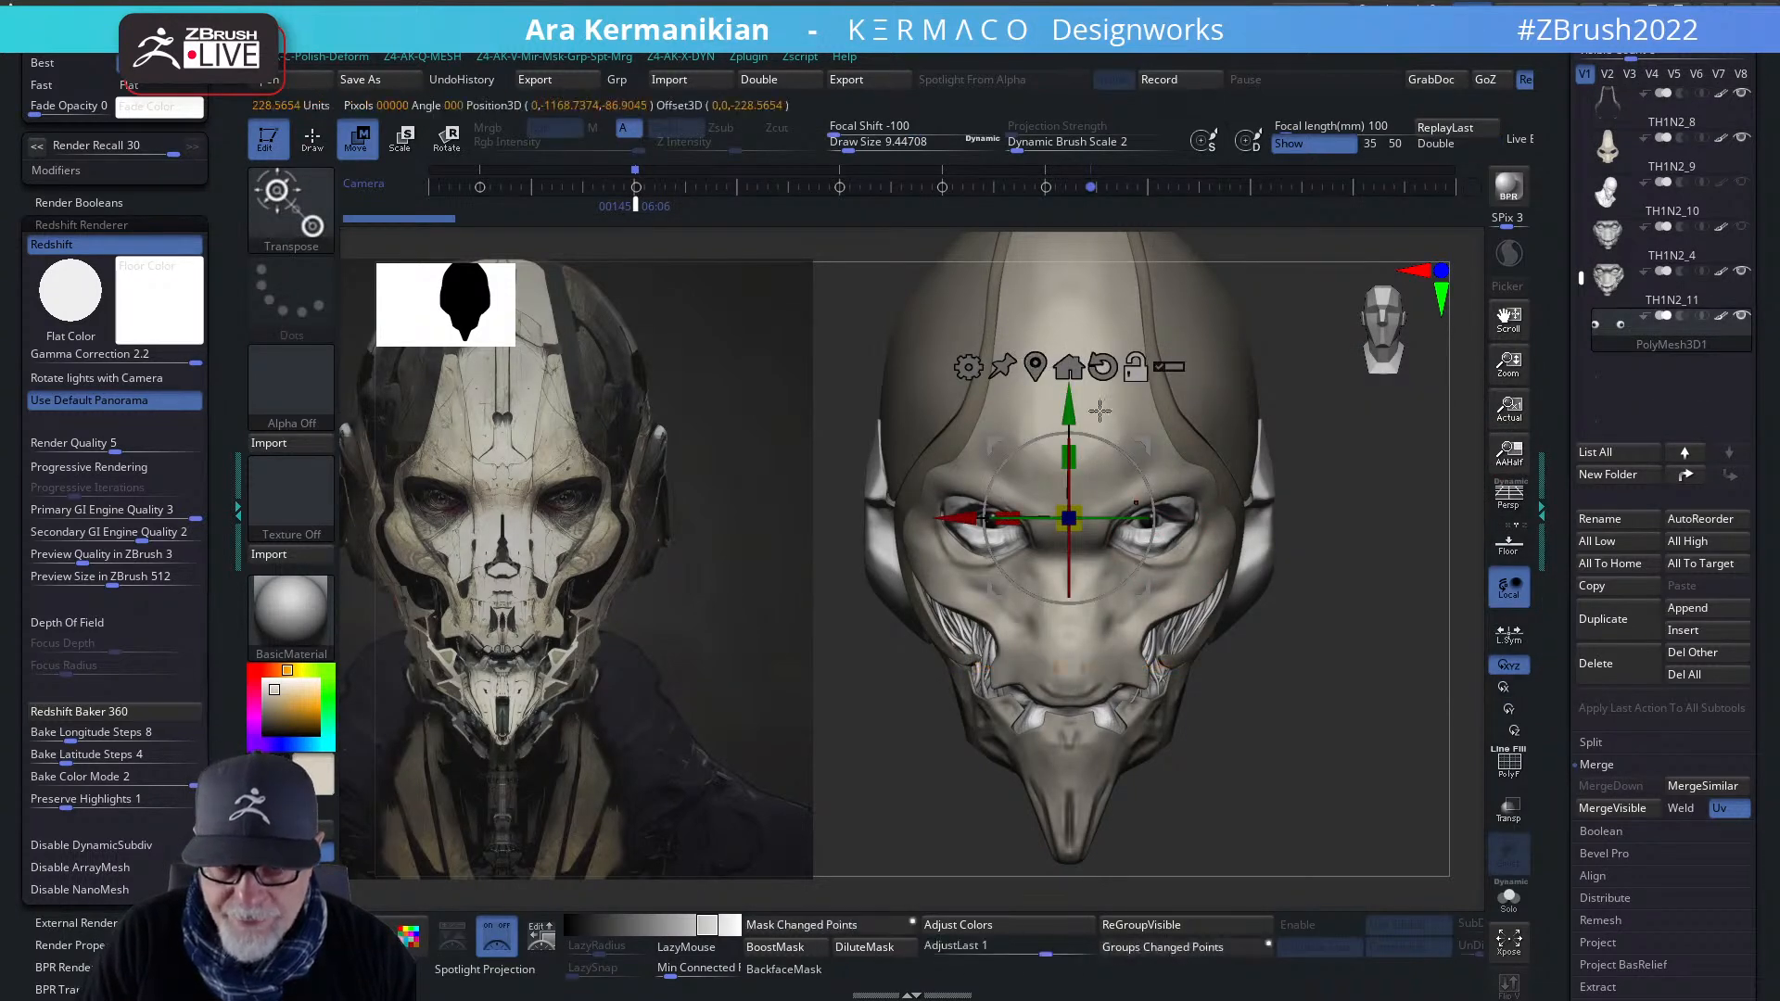
left_click(1508, 898)
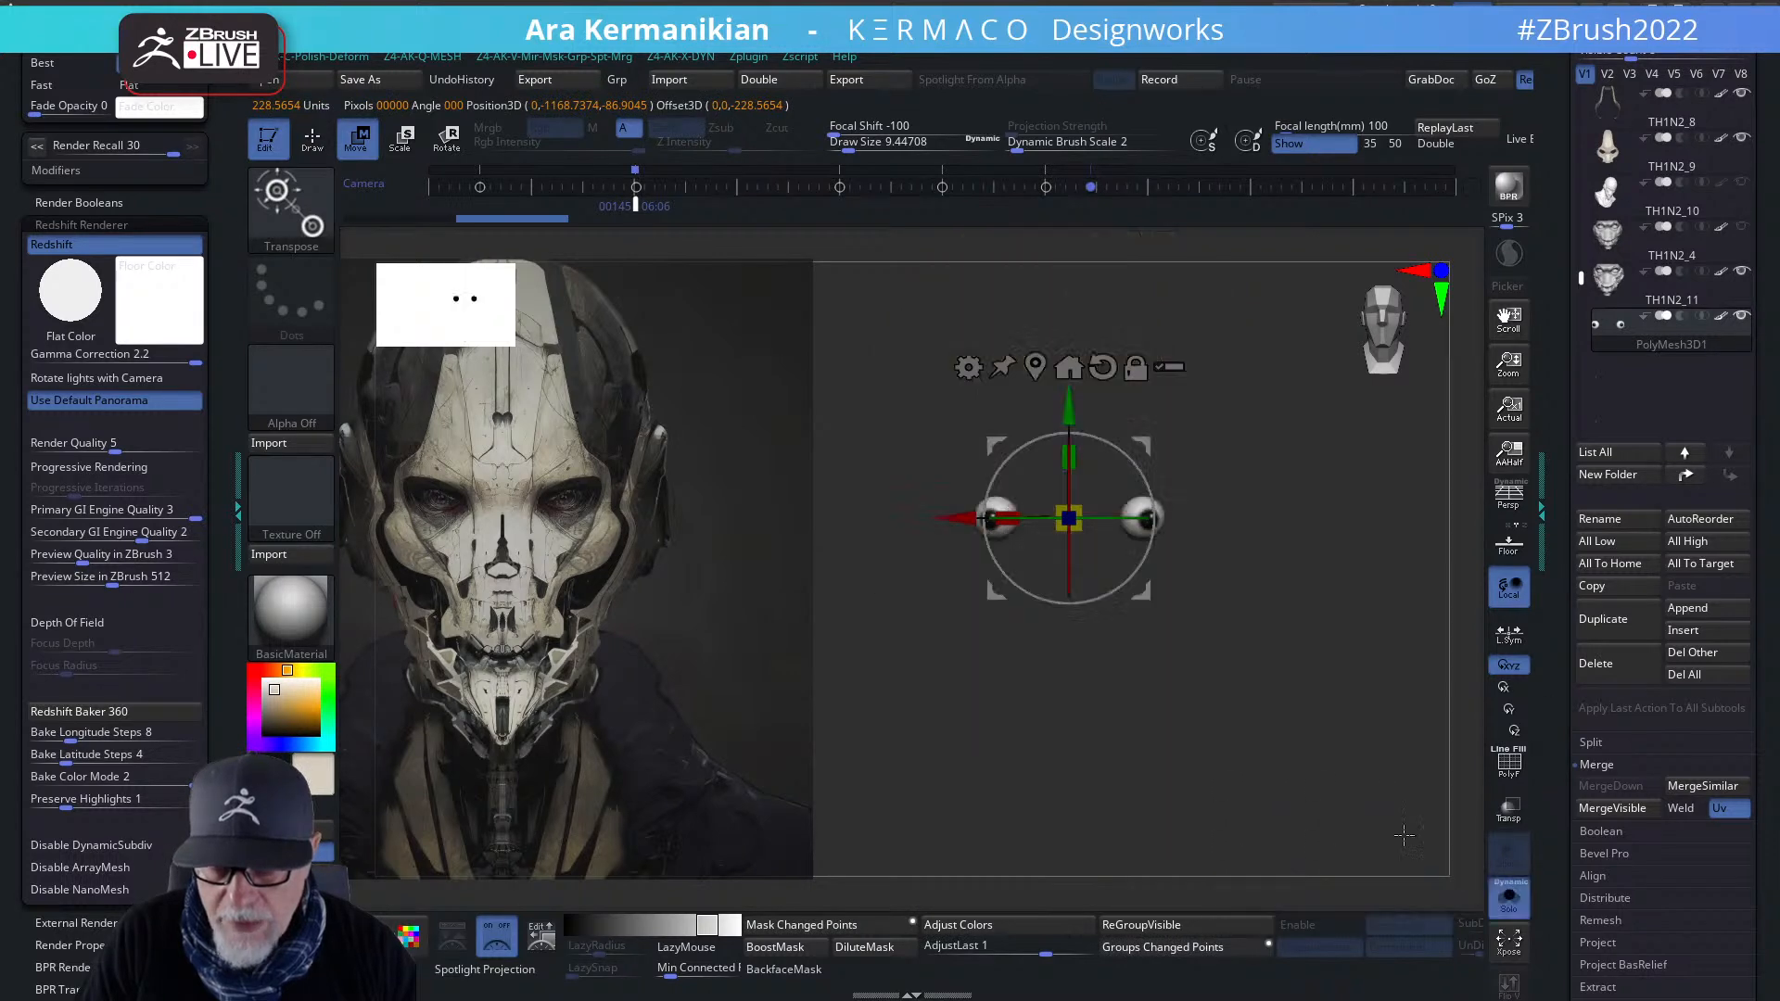
- Activate symmetry for the isolated eyeballs
left_click(1035, 364)
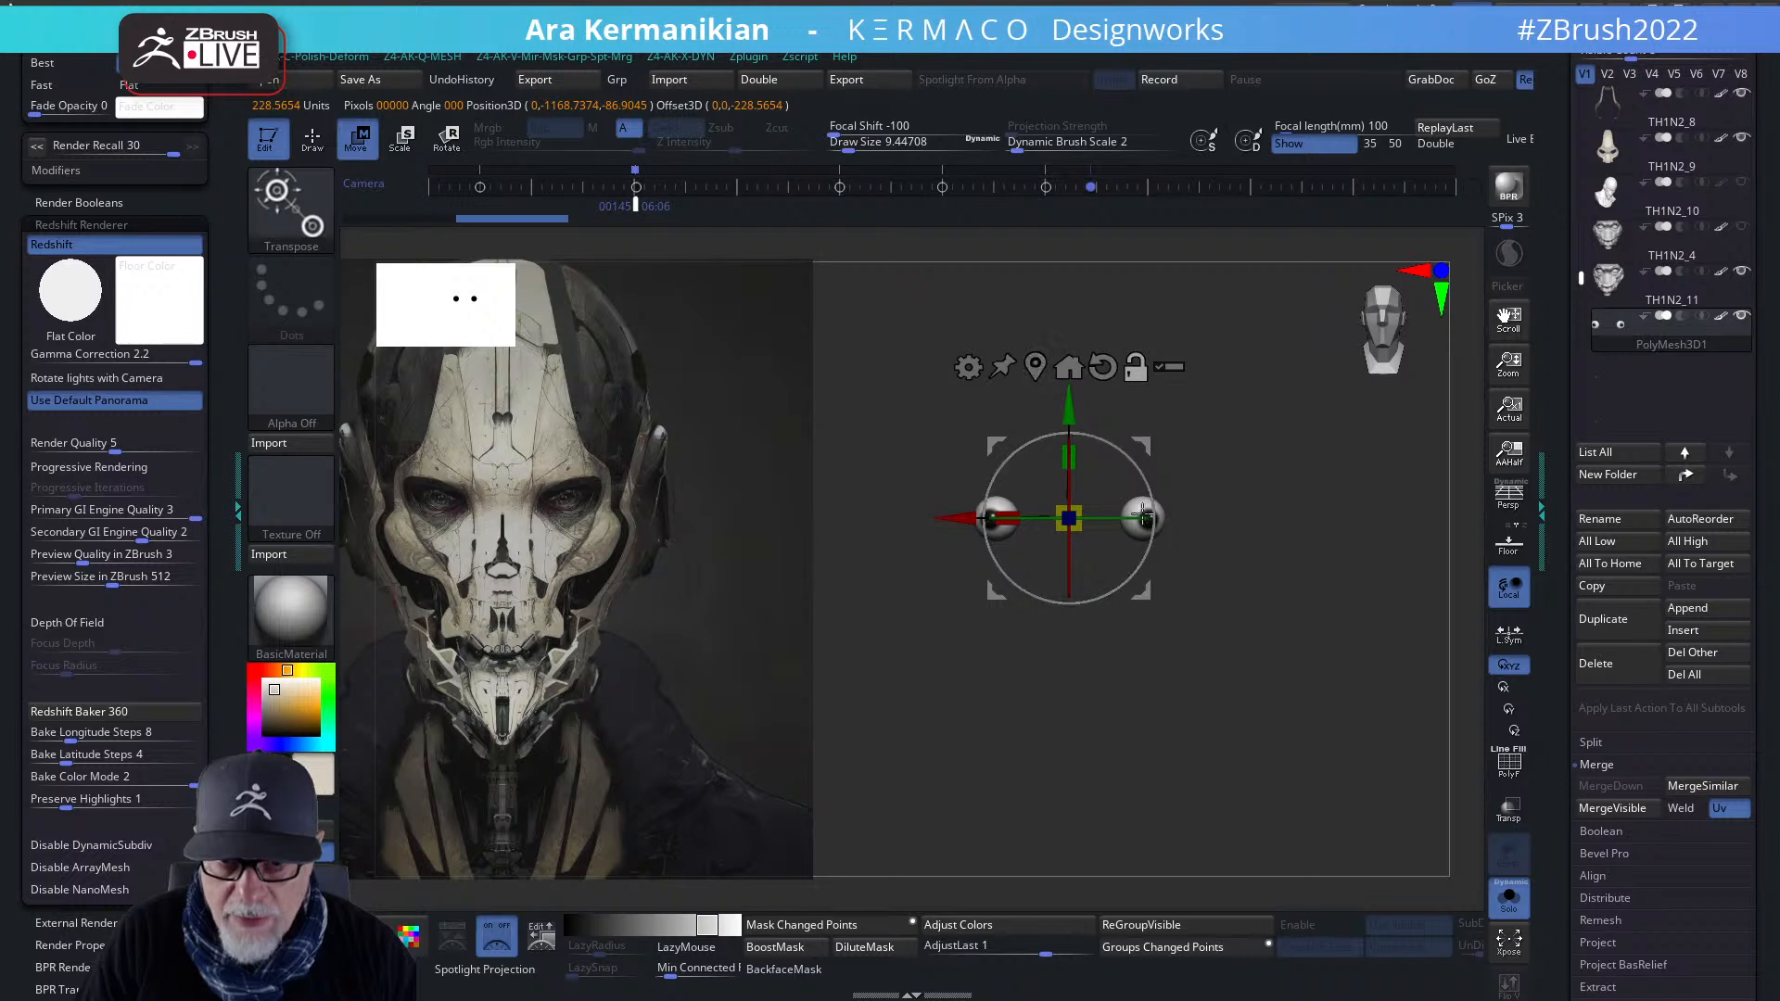
key("ctrl+q")
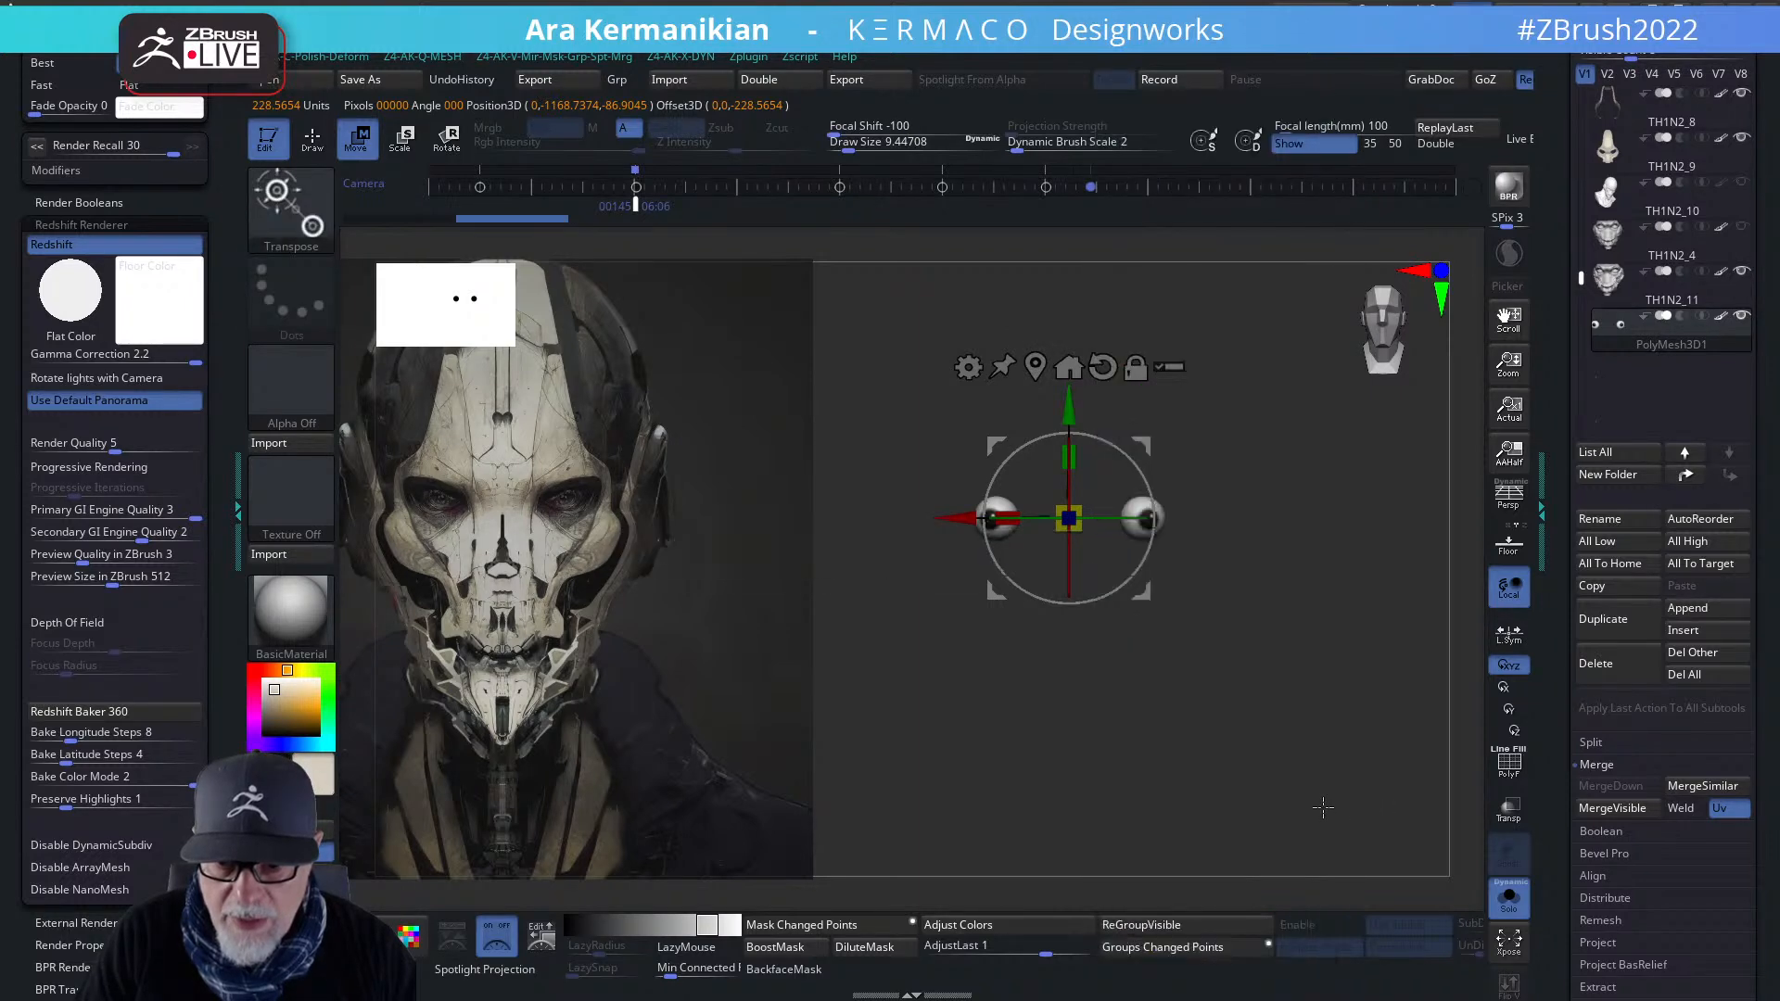
left_click_drag(1233, 544, 1232, 465)
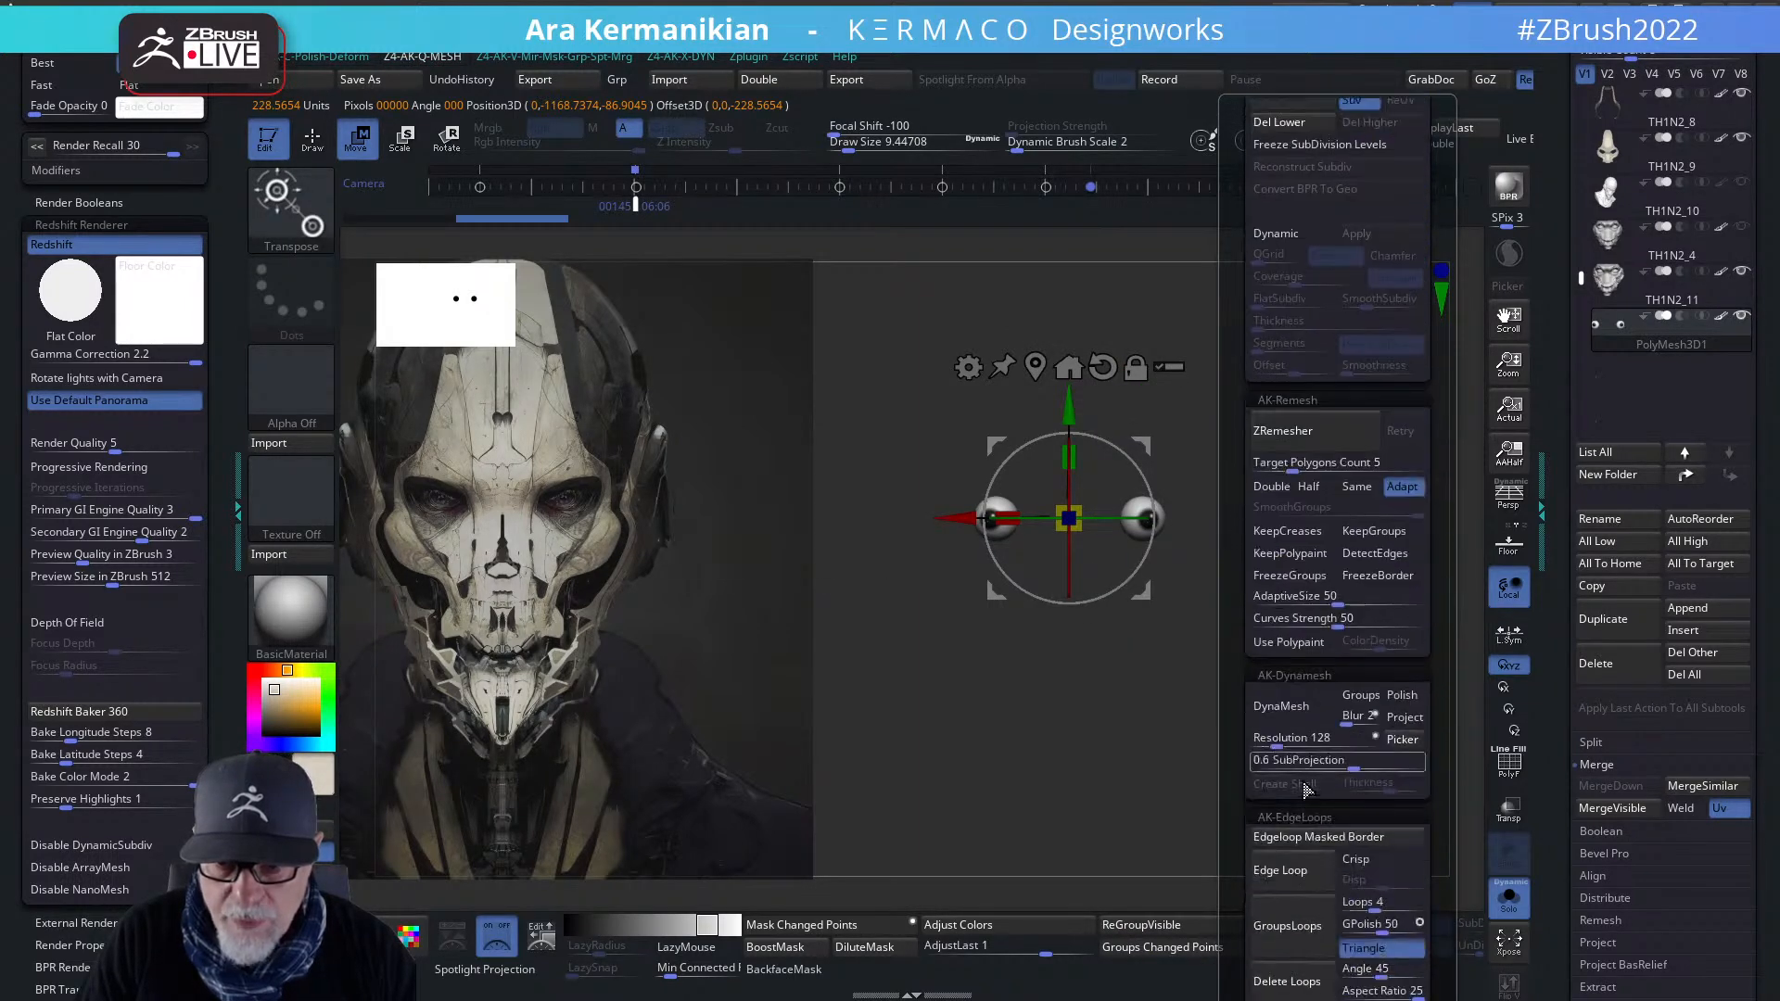
left_click_drag(1250, 816, 1191, 755)
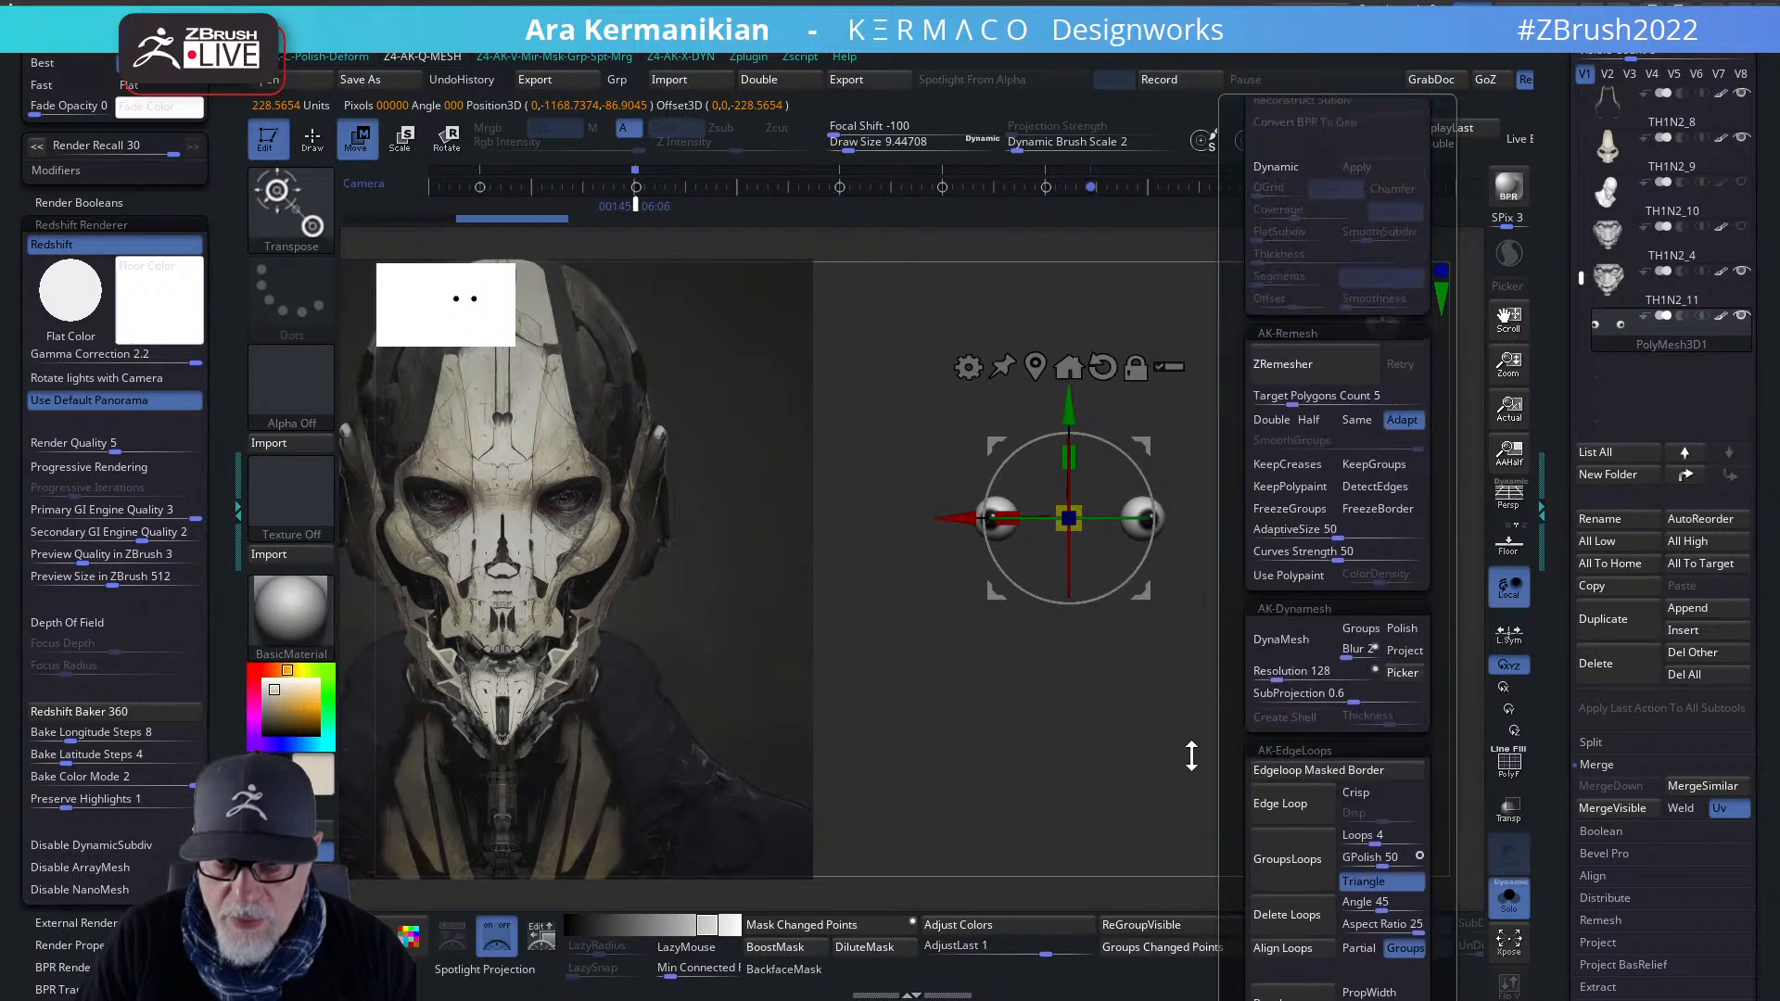
key("shift+q")
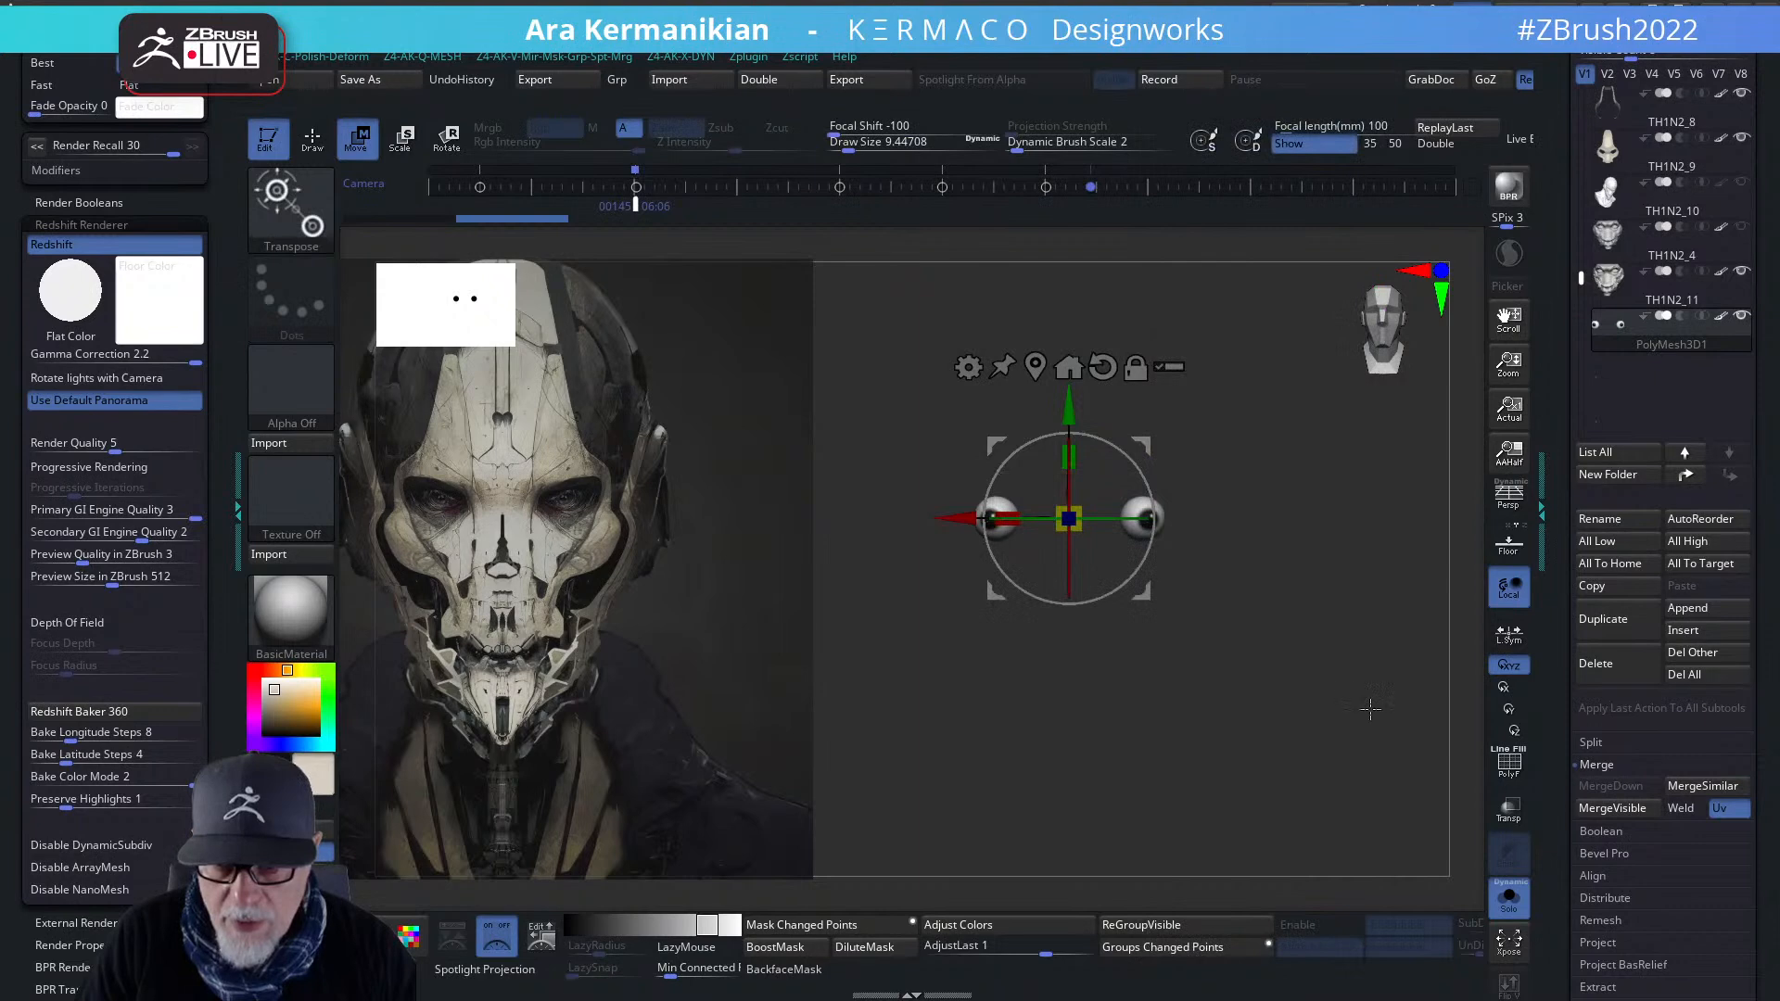
key("ctrl+q")
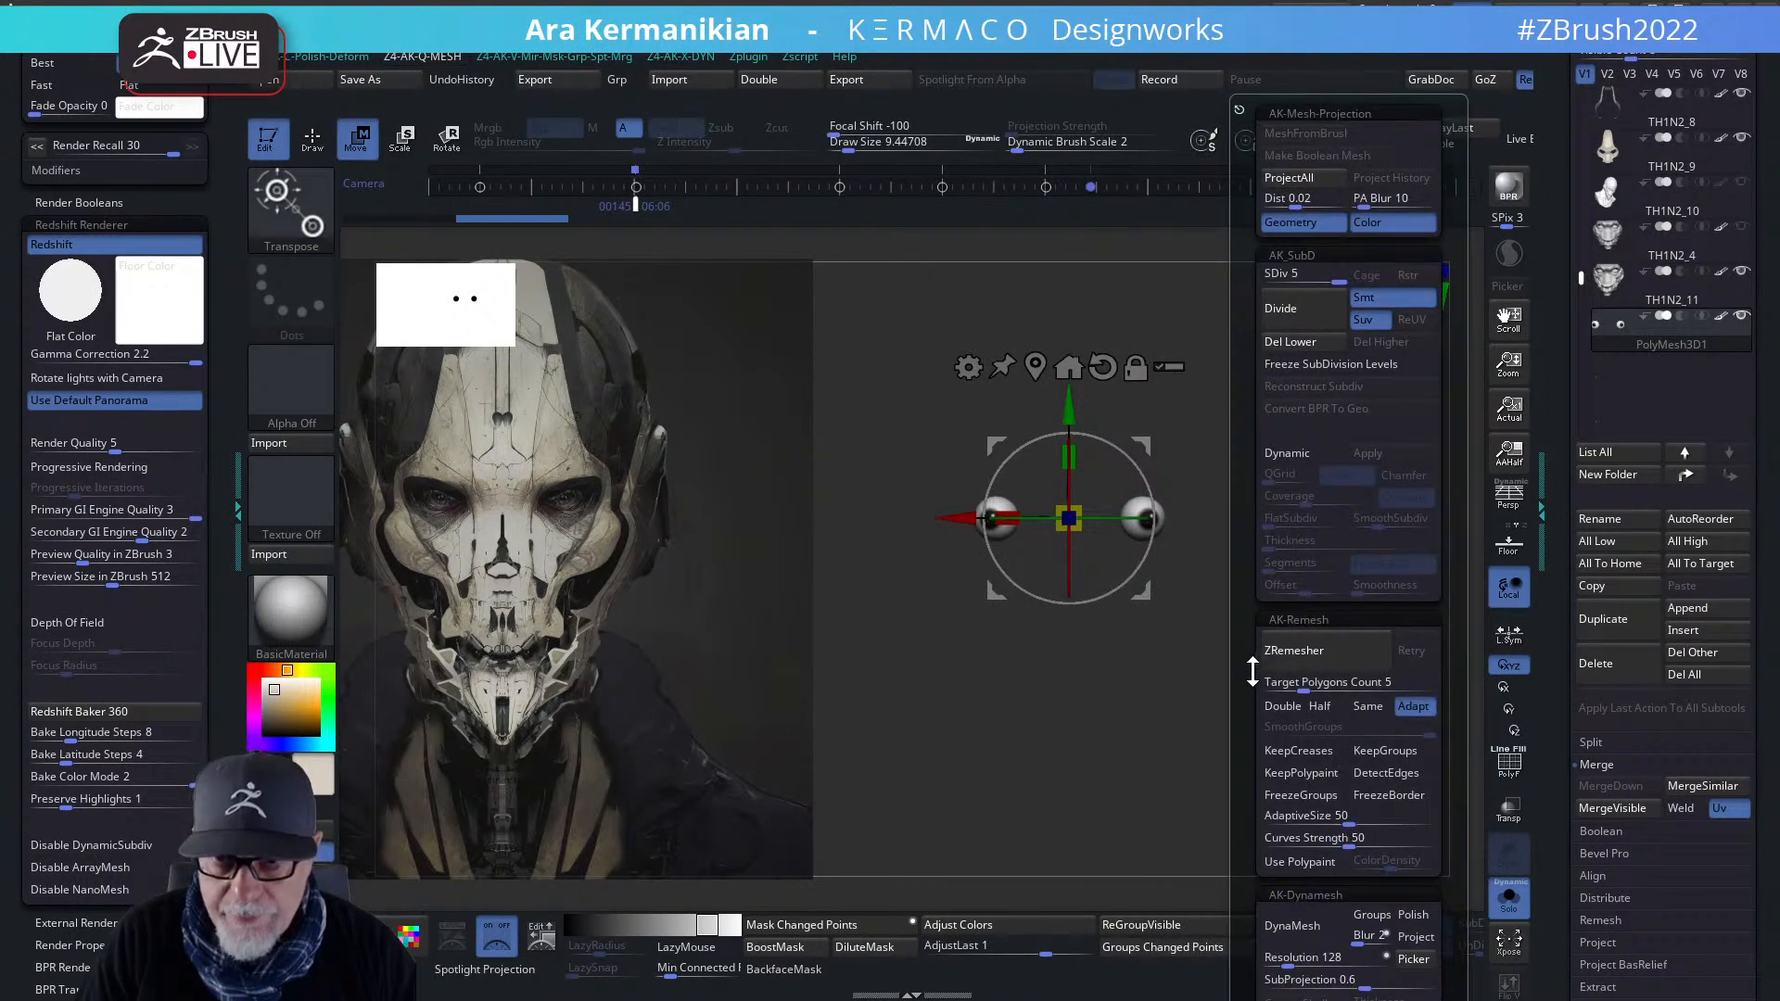
key("shift+q")
left_click_drag(1344, 683, 1323, 531)
left_click(1205, 630)
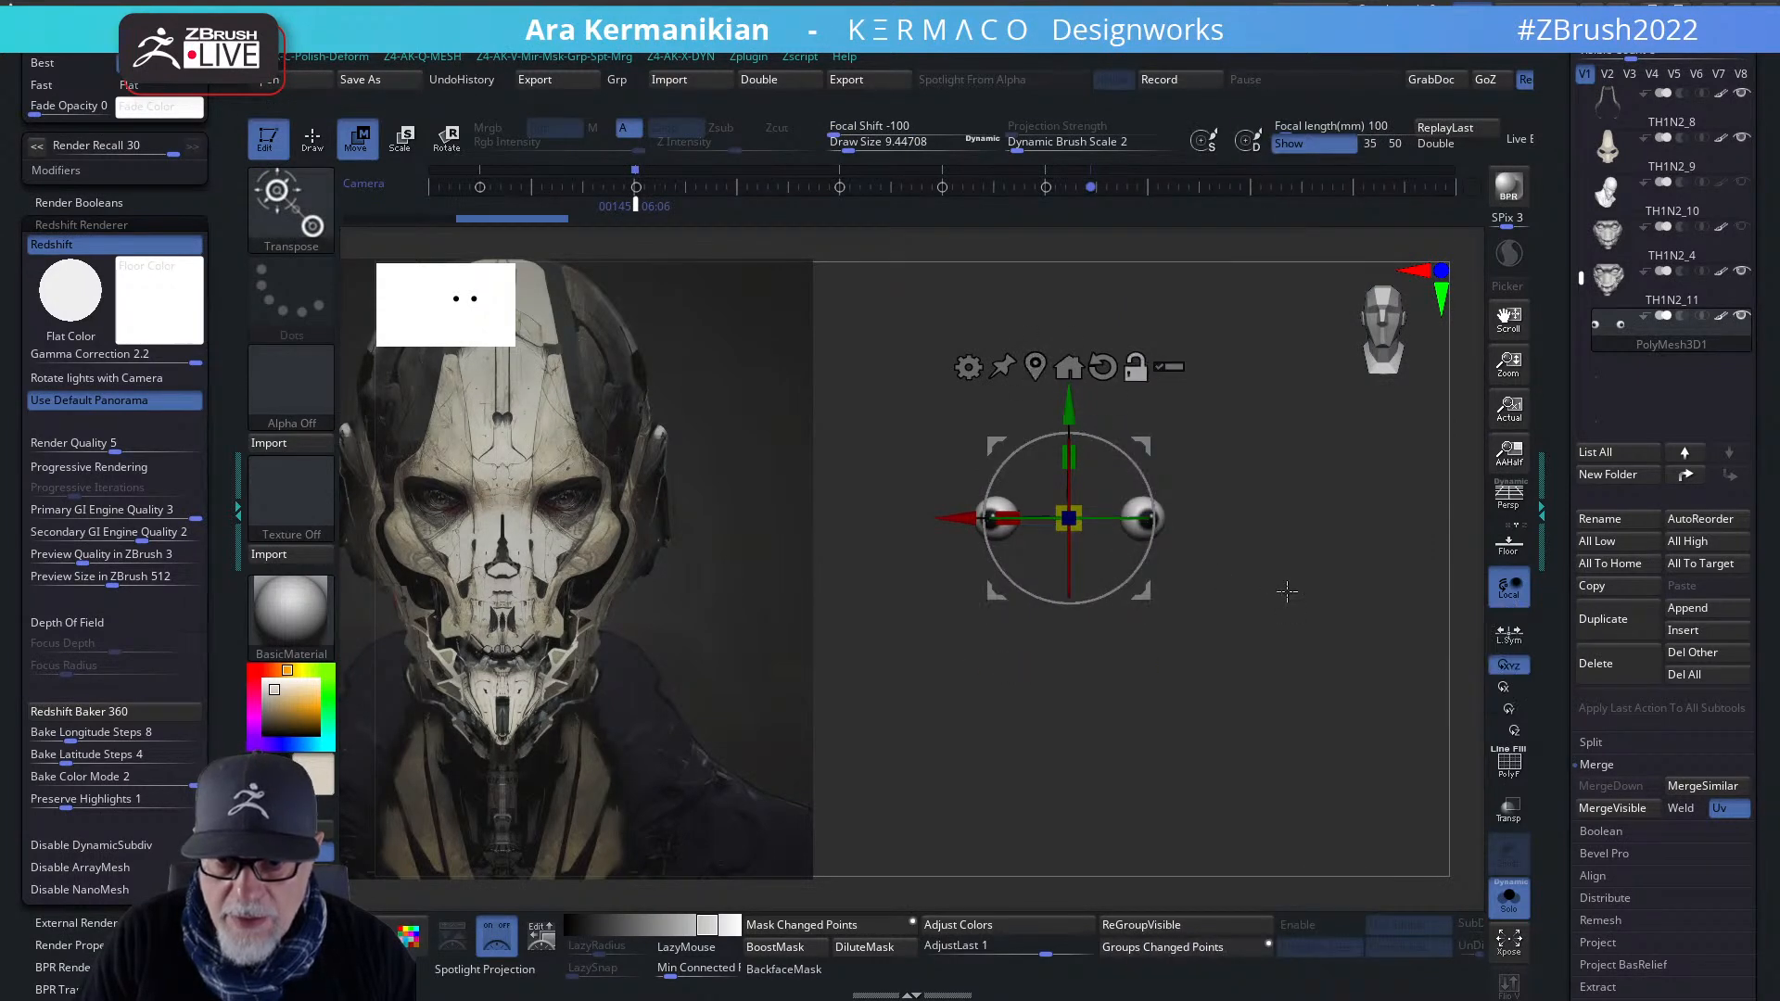
key("ctrl+q")
left_click_drag(1393, 811, 1383, 653)
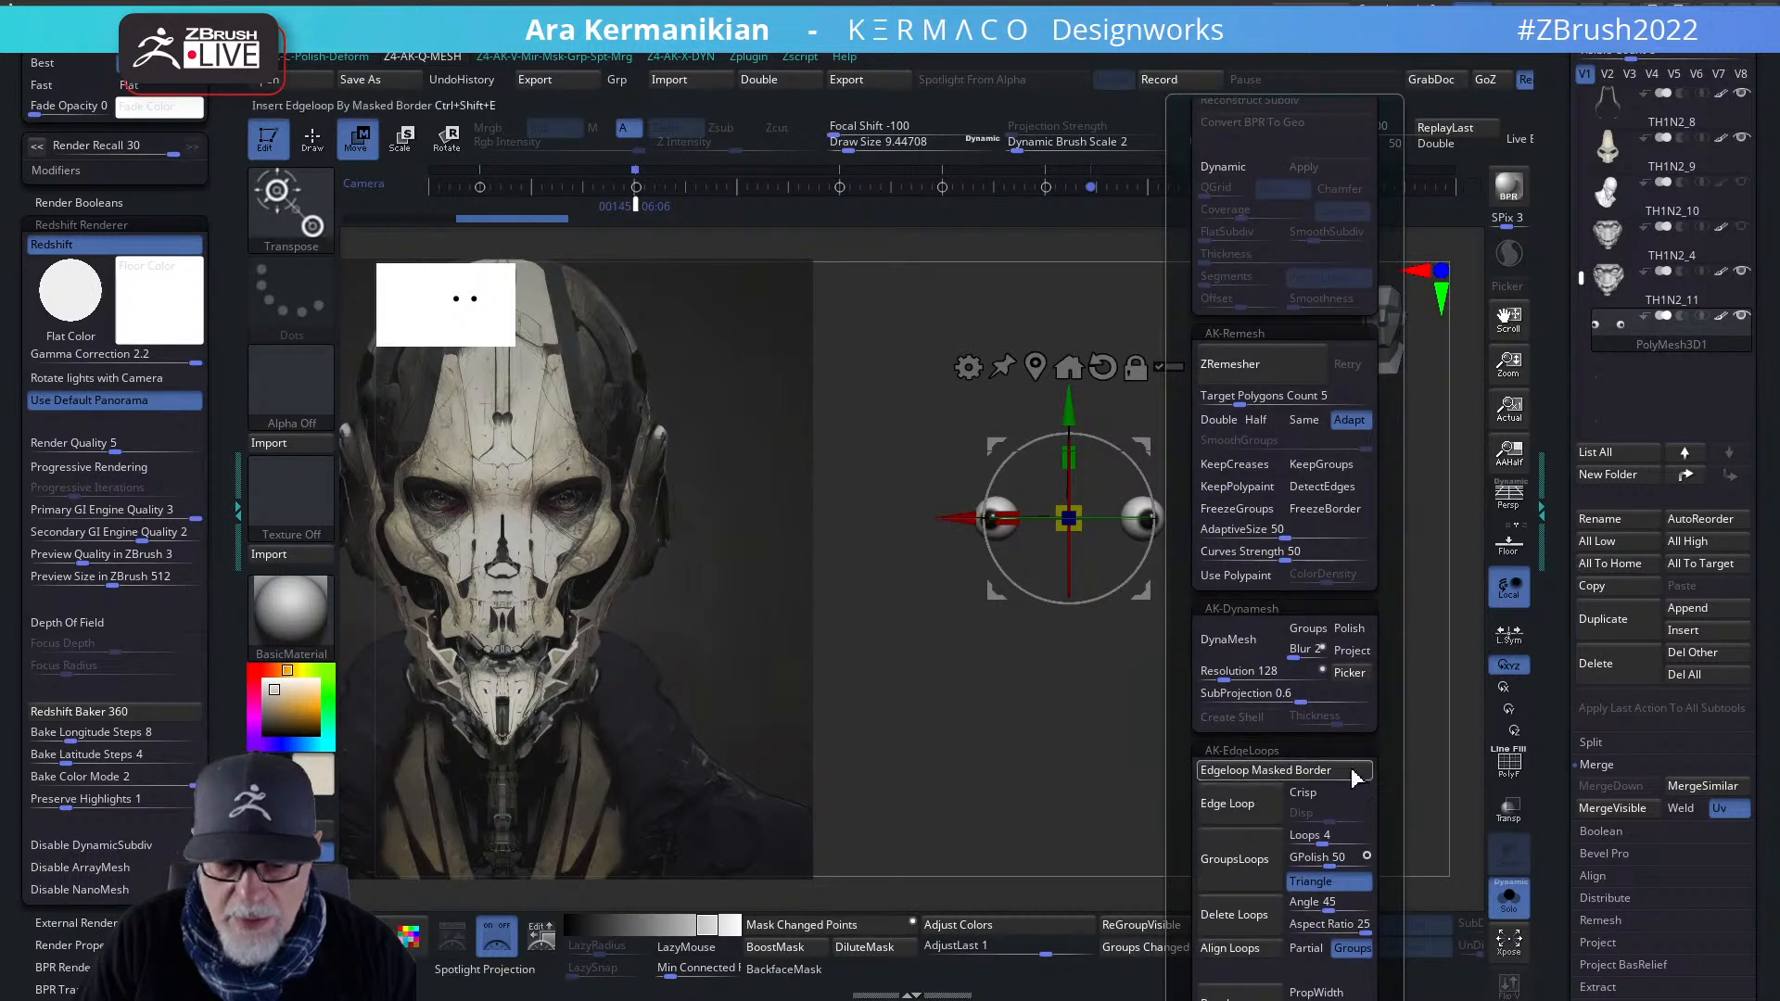
key("ctrl+q")
left_click_drag(1462, 778, 1483, 542)
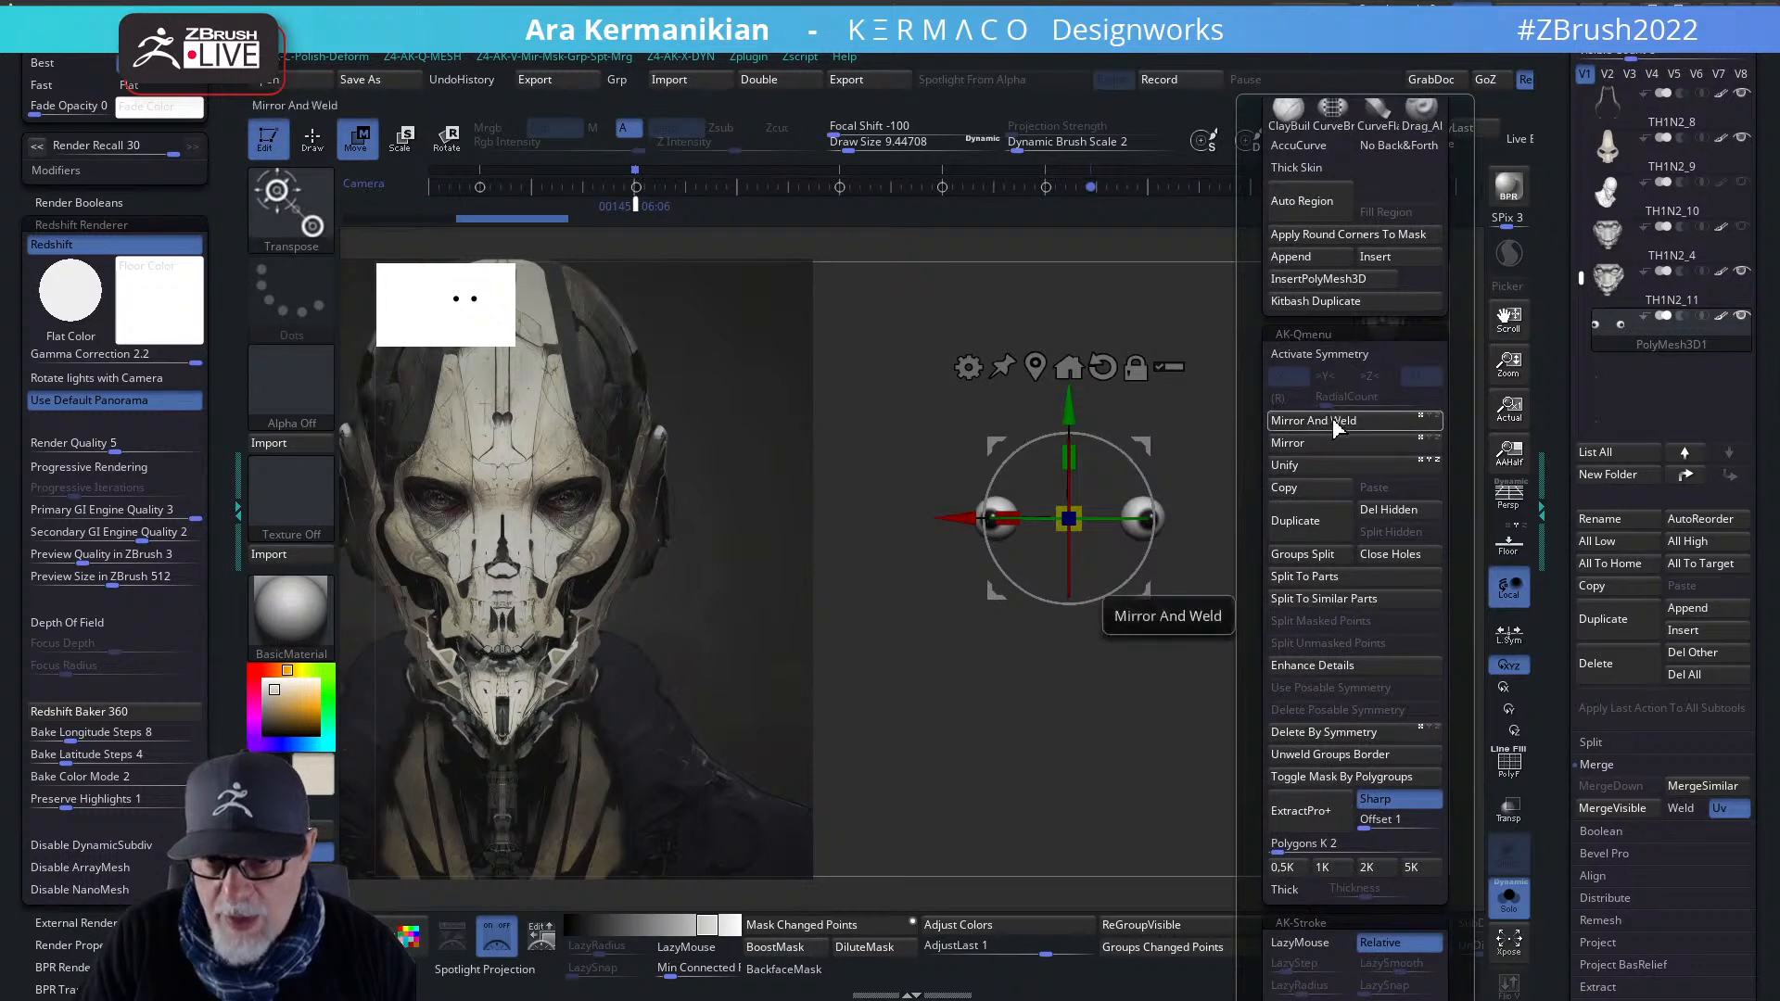
left_click(1322, 356)
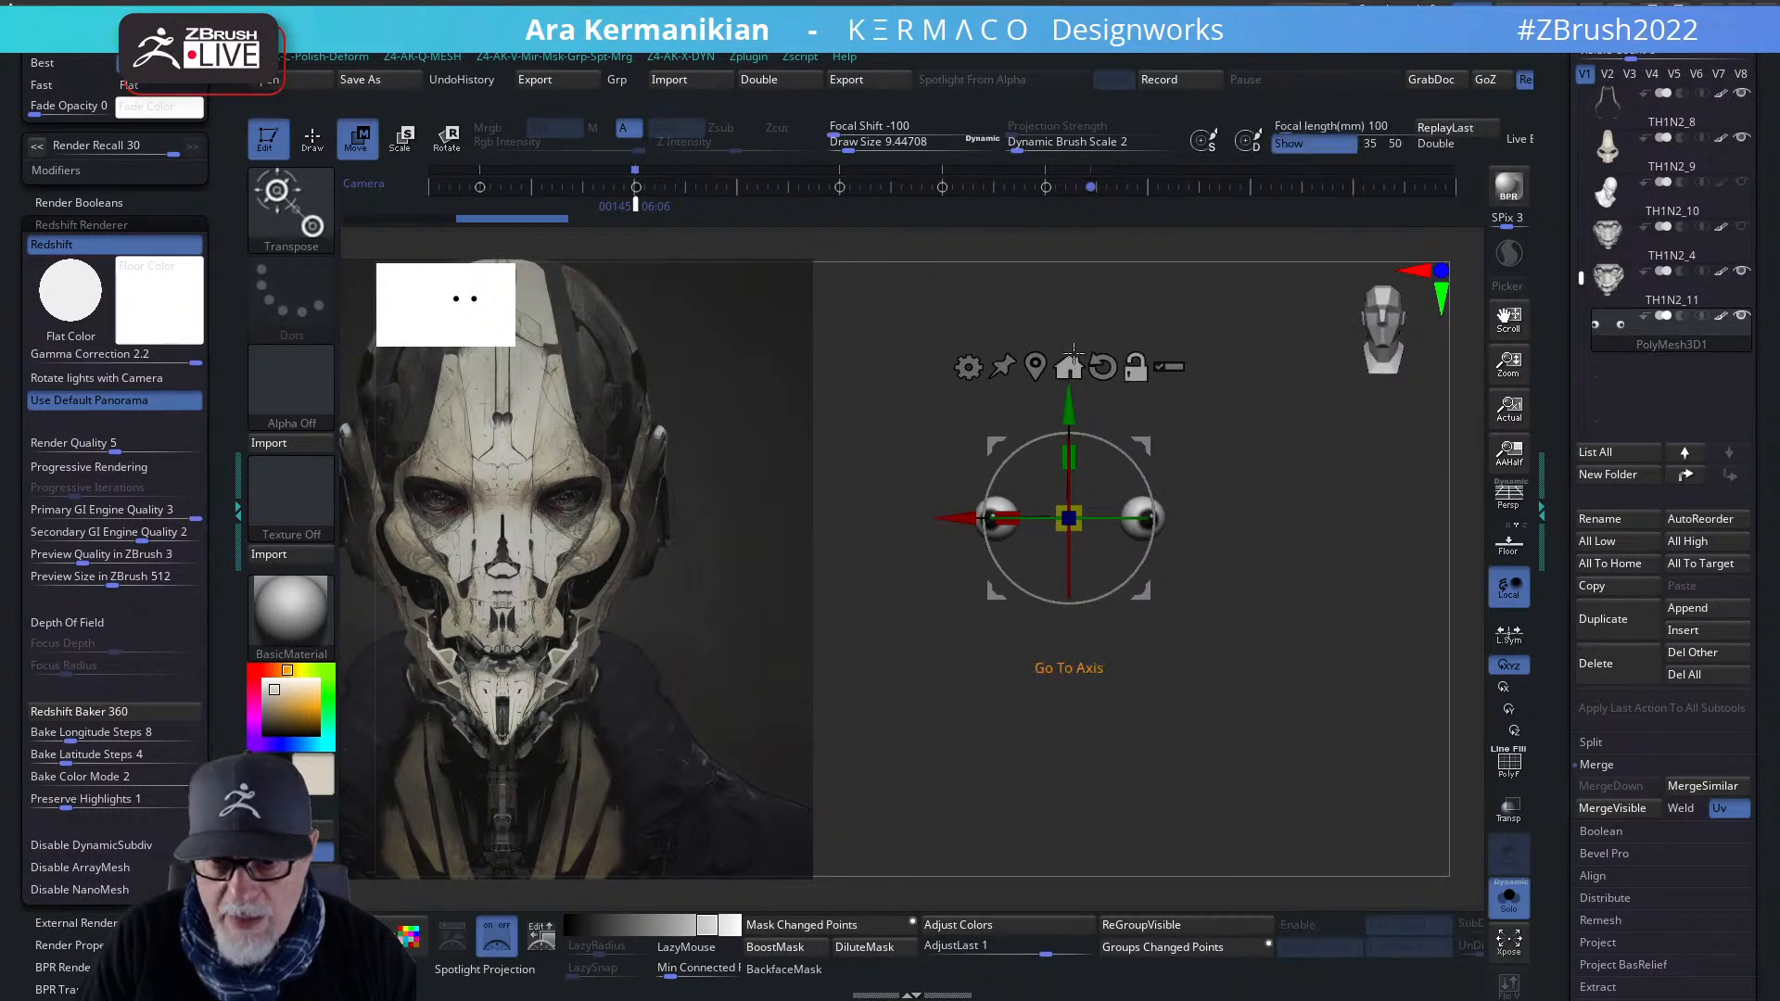
- Centre the transform gizmo on a single eyeball and bring the rest of the head back into view
left_click(1032, 363)
left_click_drag(1322, 505, 1321, 656)
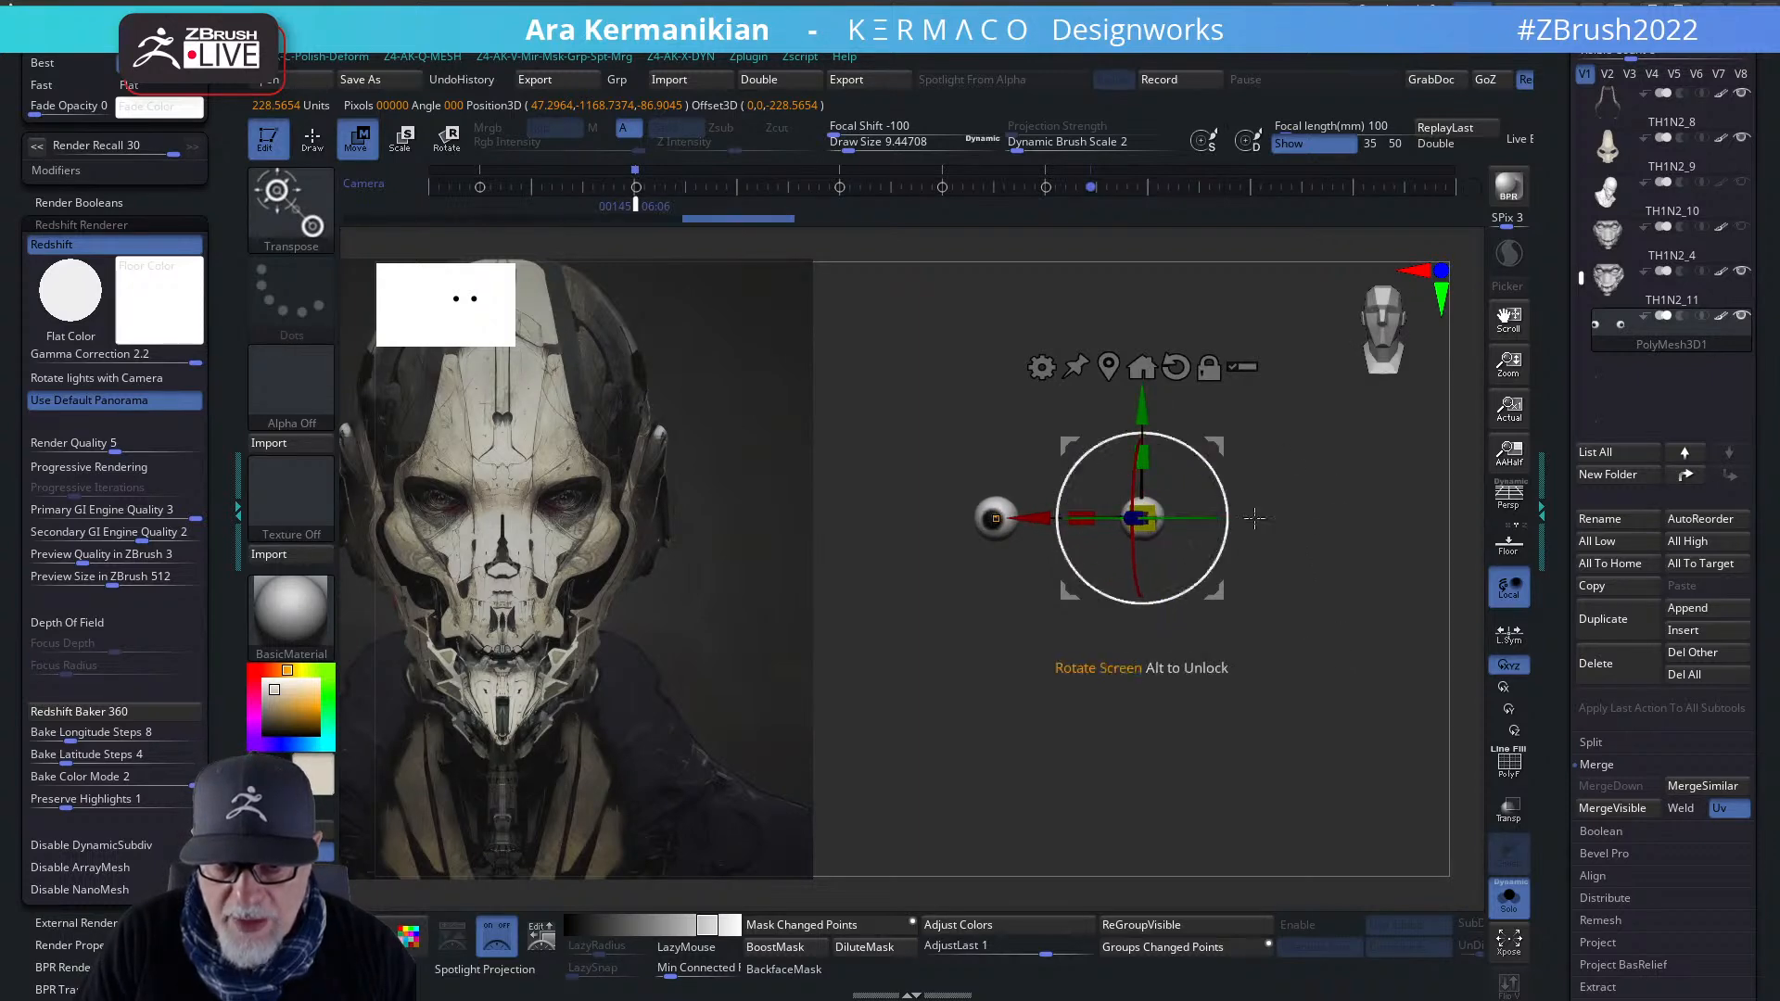
key("q")
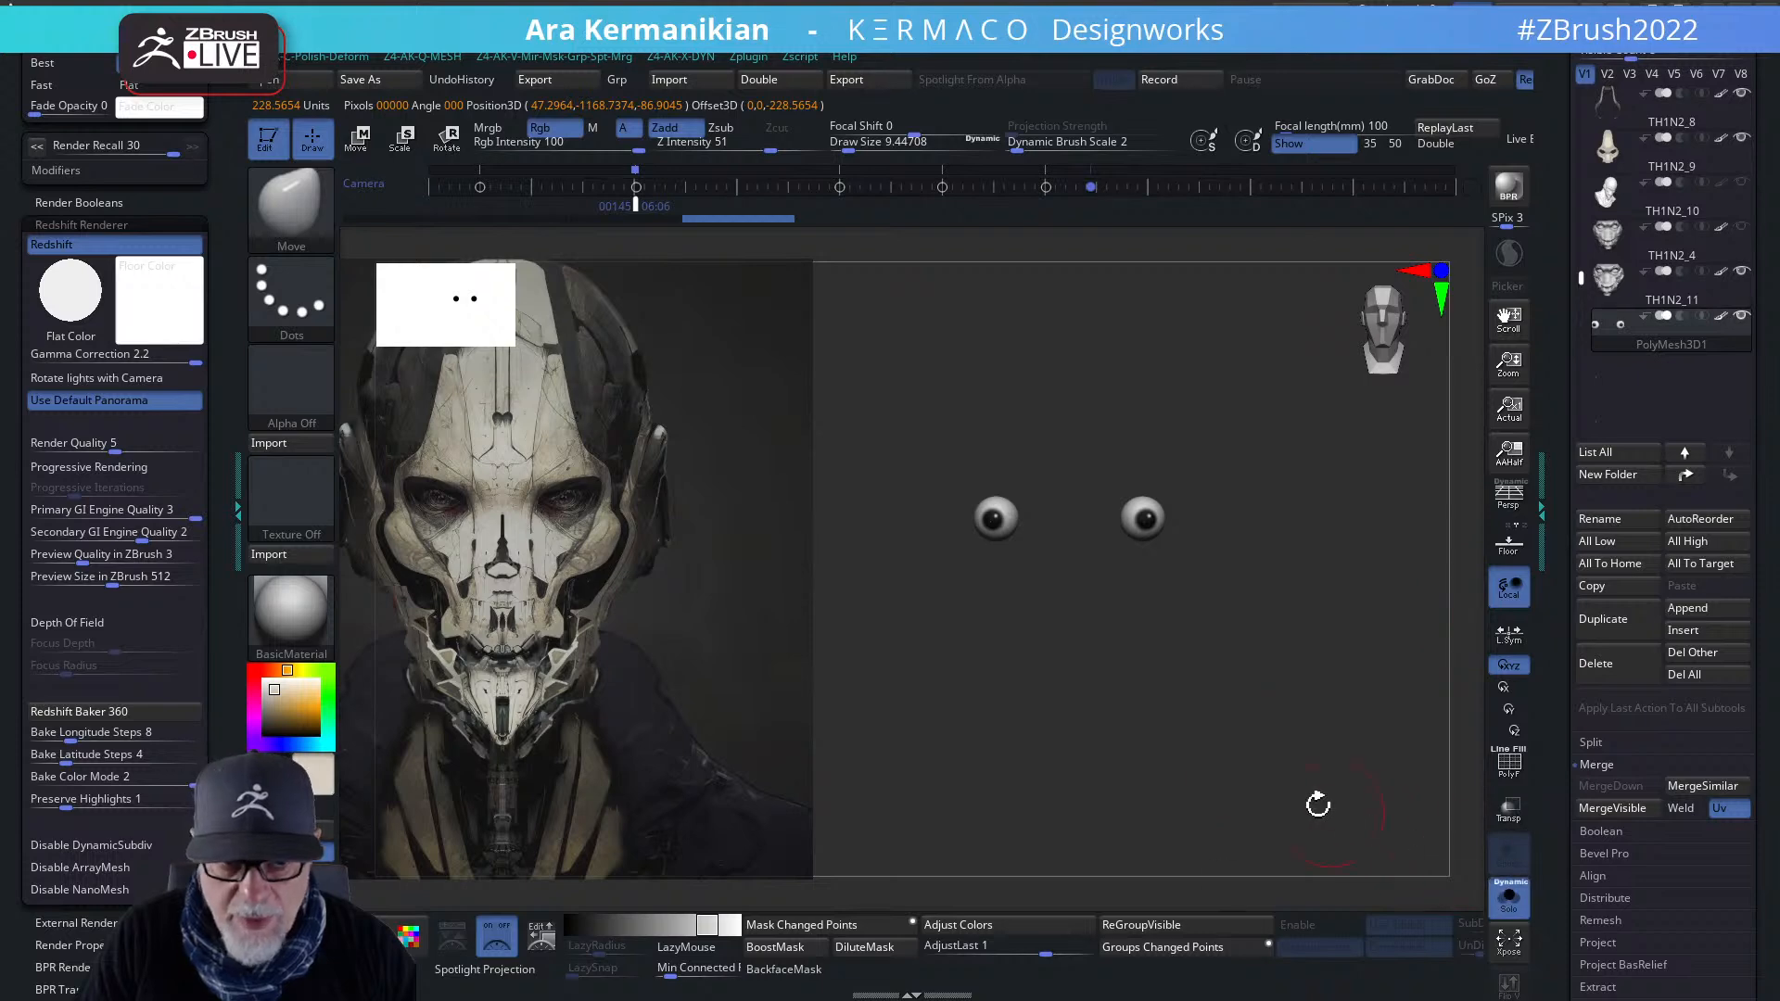
left_click(1509, 898)
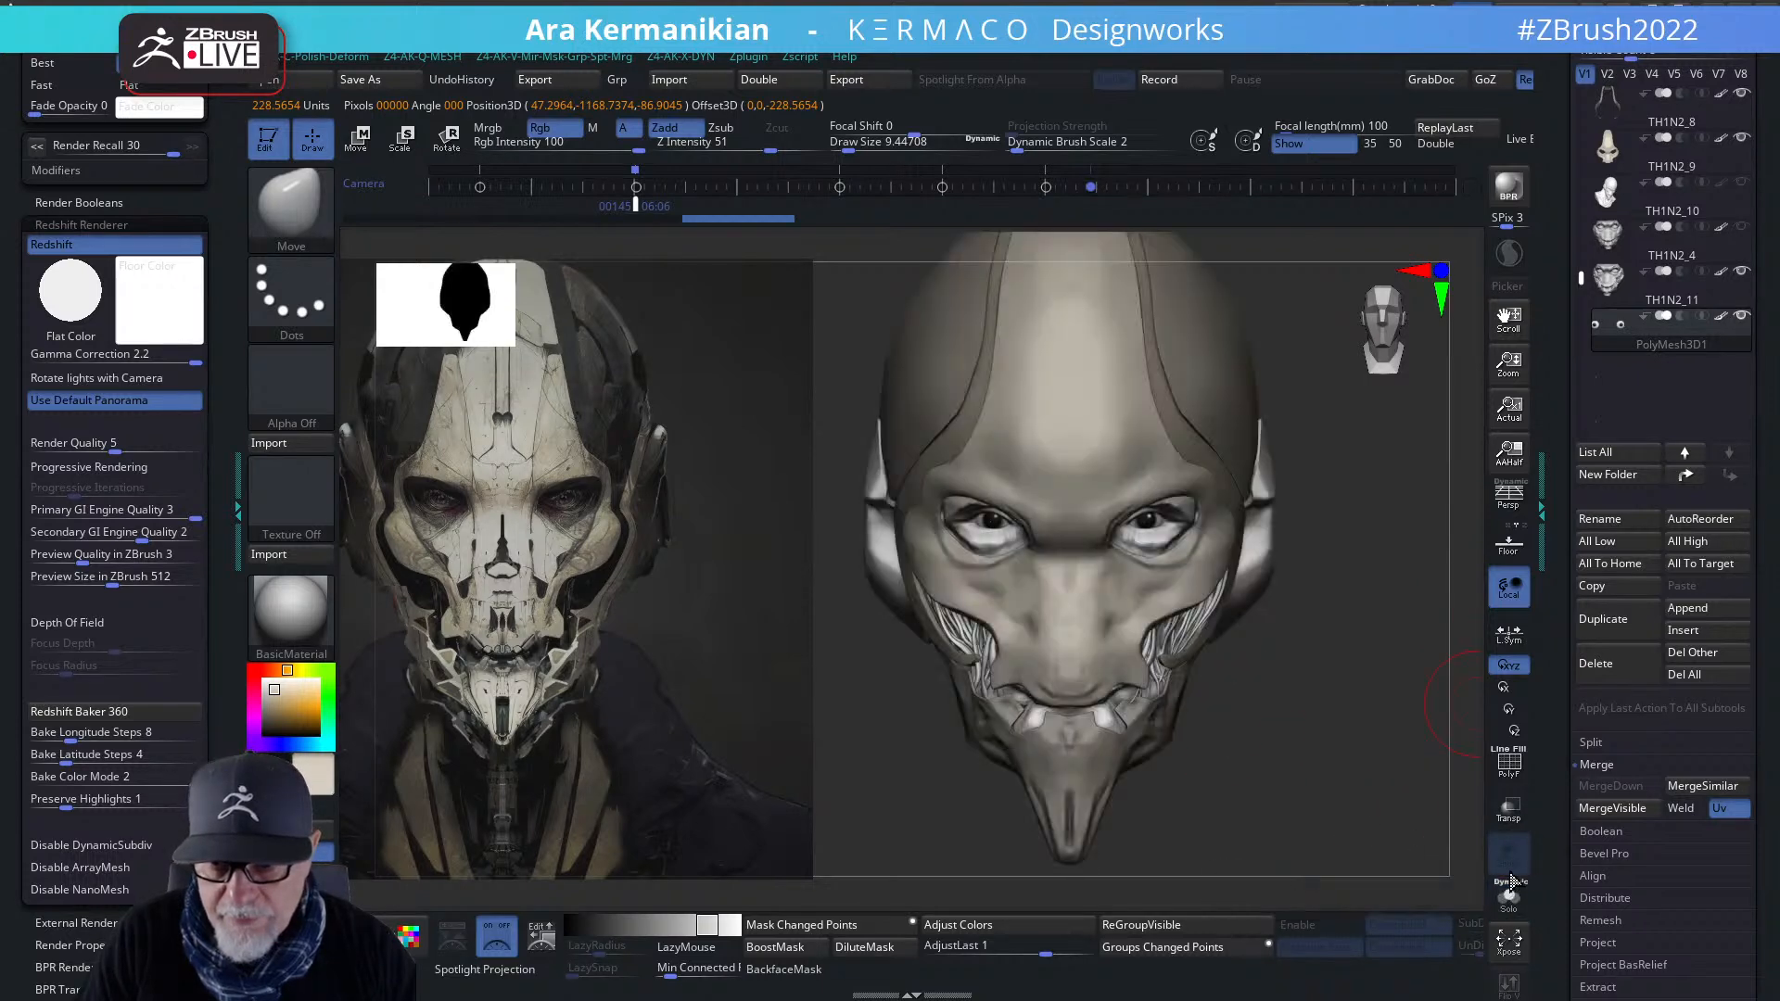
- Adjust both eyeballs symmetrically in their sockets with the gizmo, setting the pupils slightly further apart
key("w")
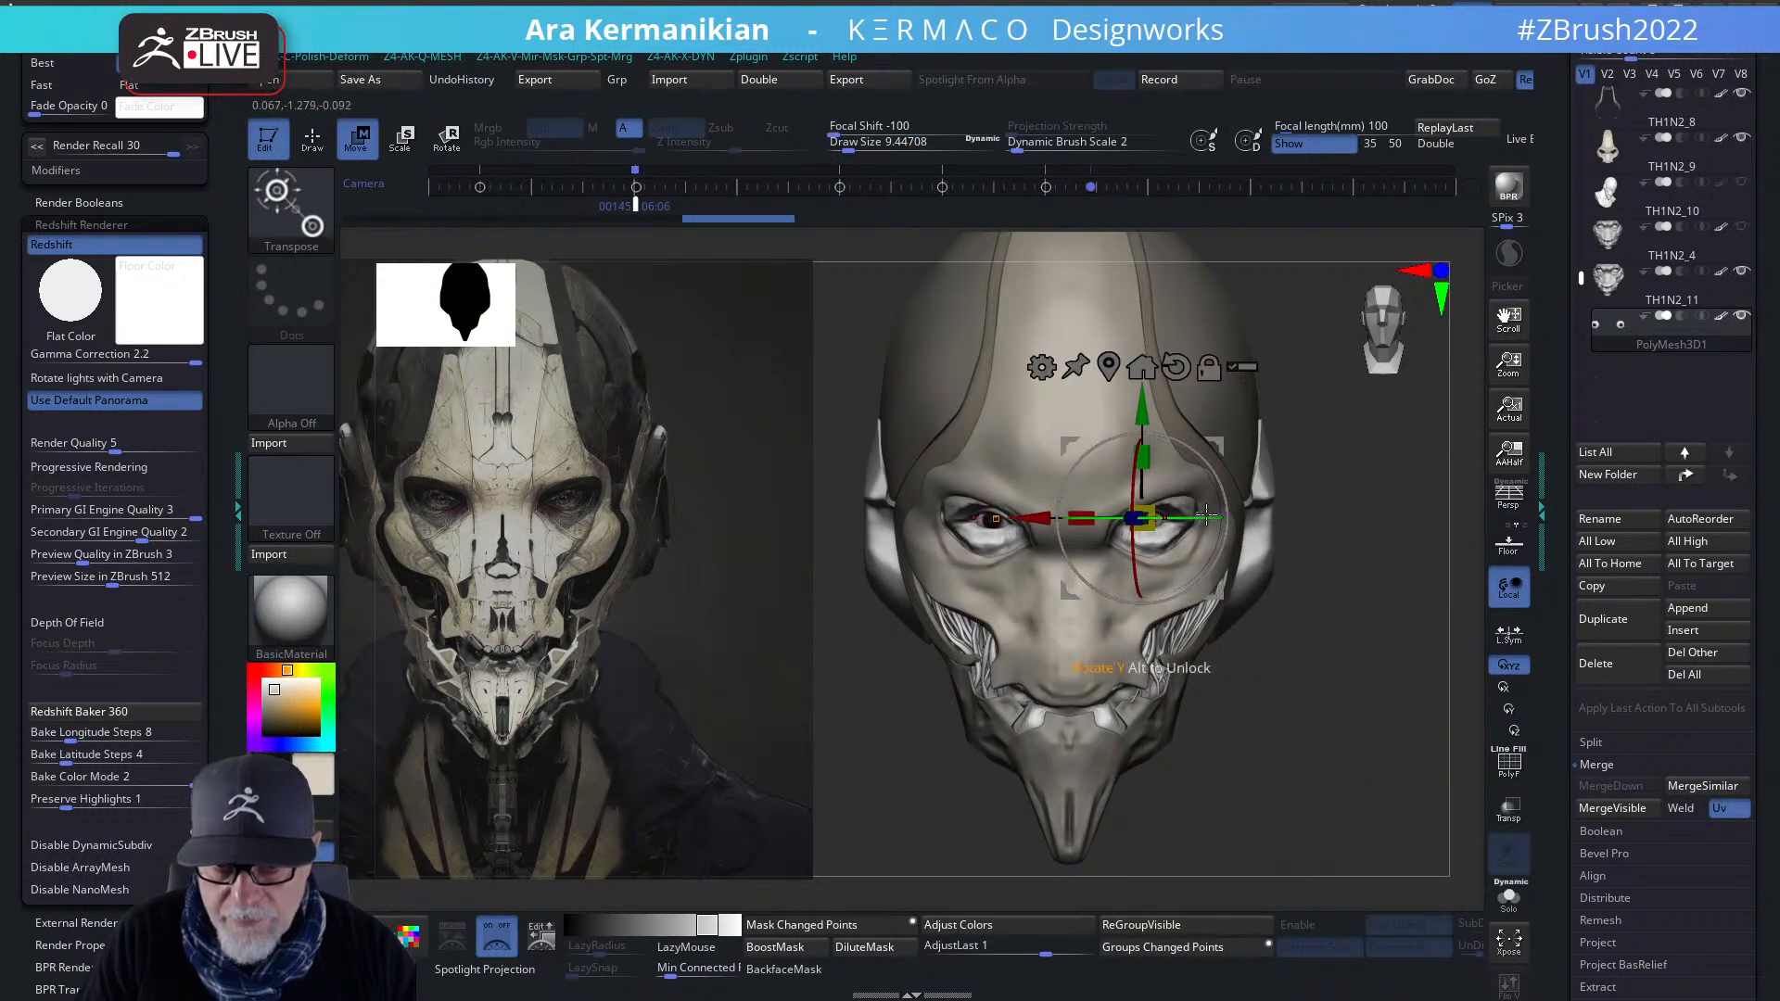
left_click_drag(1367, 580, 1427, 622, "alt")
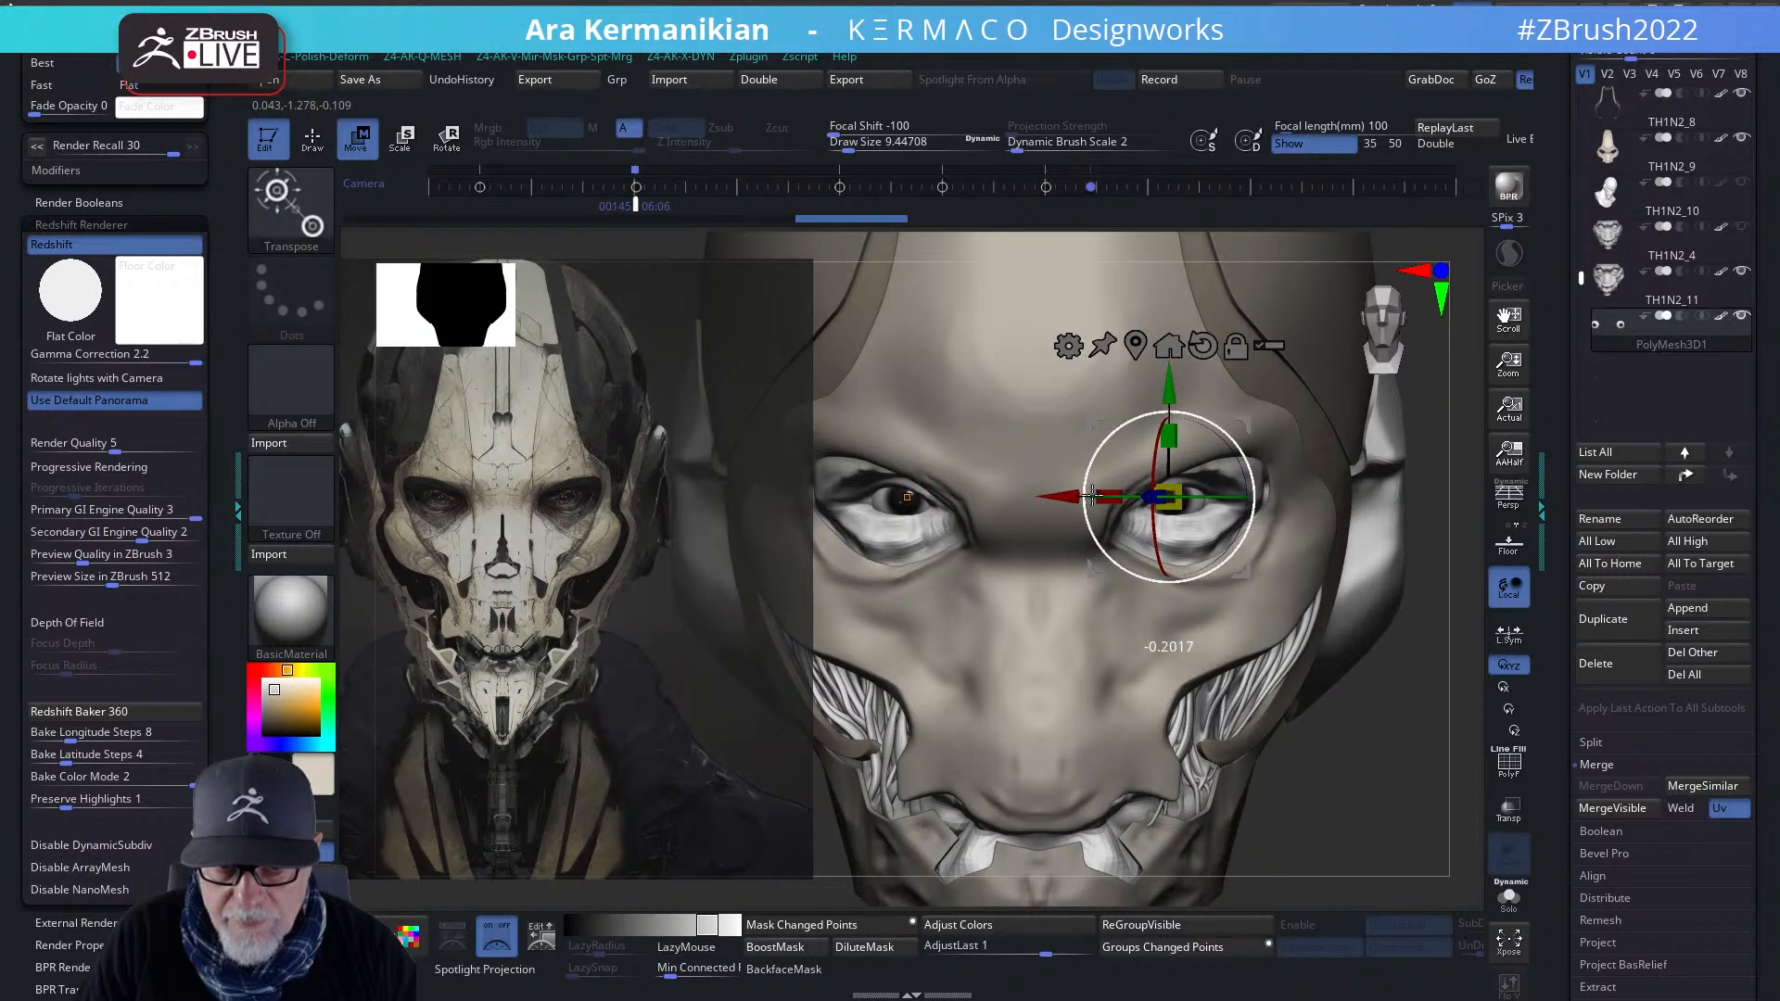
left_click_drag(1061, 498, 1154, 498)
key("q")
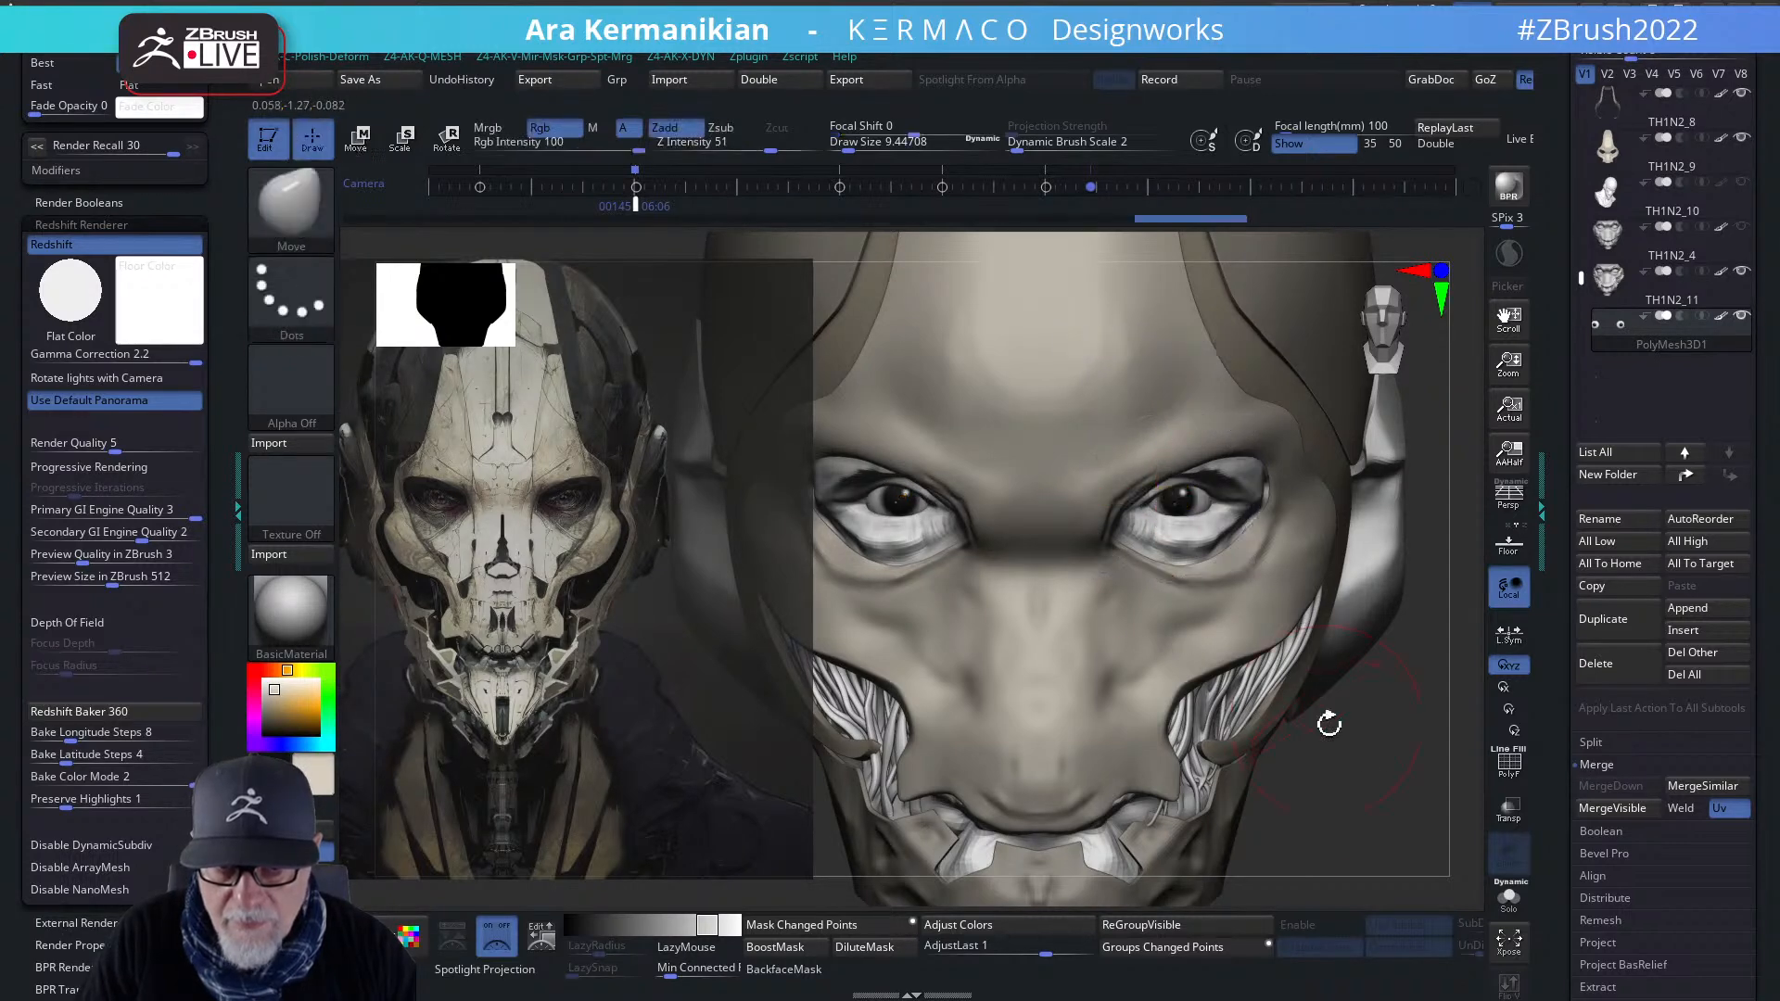
- Check the gaze and the placement of the eyeballs from front, three-quarter and side views, including in isolation
right_click_drag(1384, 778, 1283, 721, "ctrl")
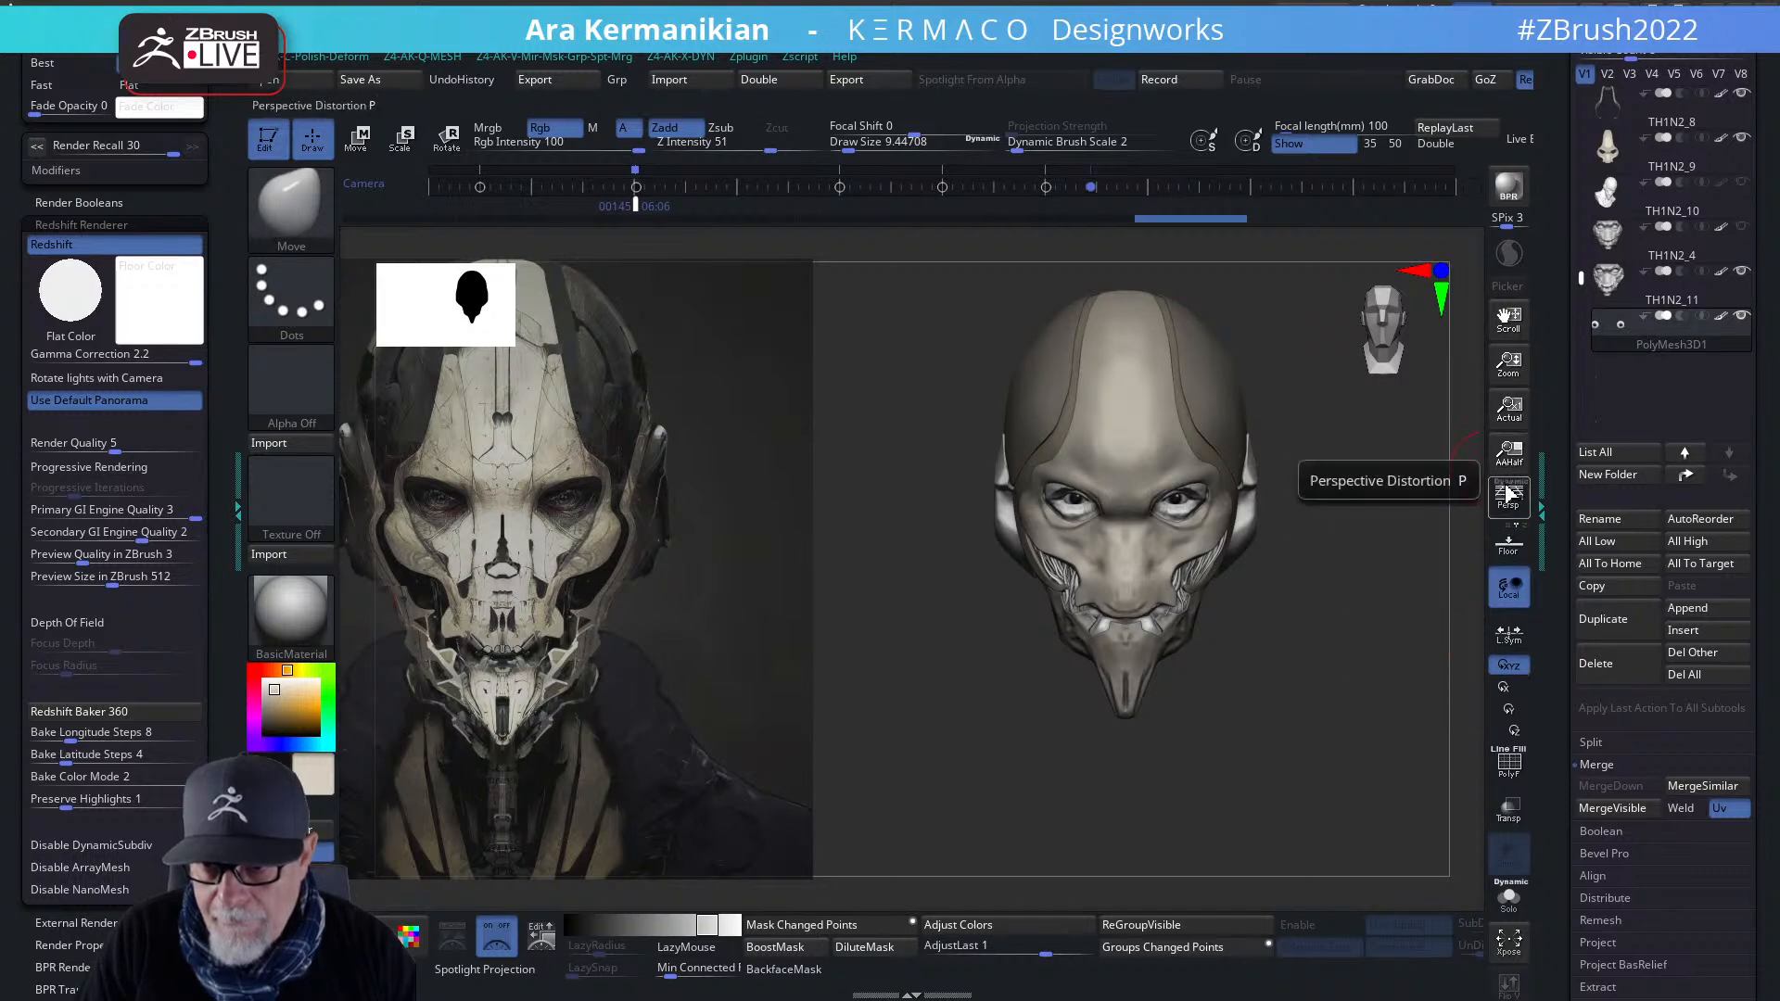
left_click_drag(1301, 713, 1349, 640)
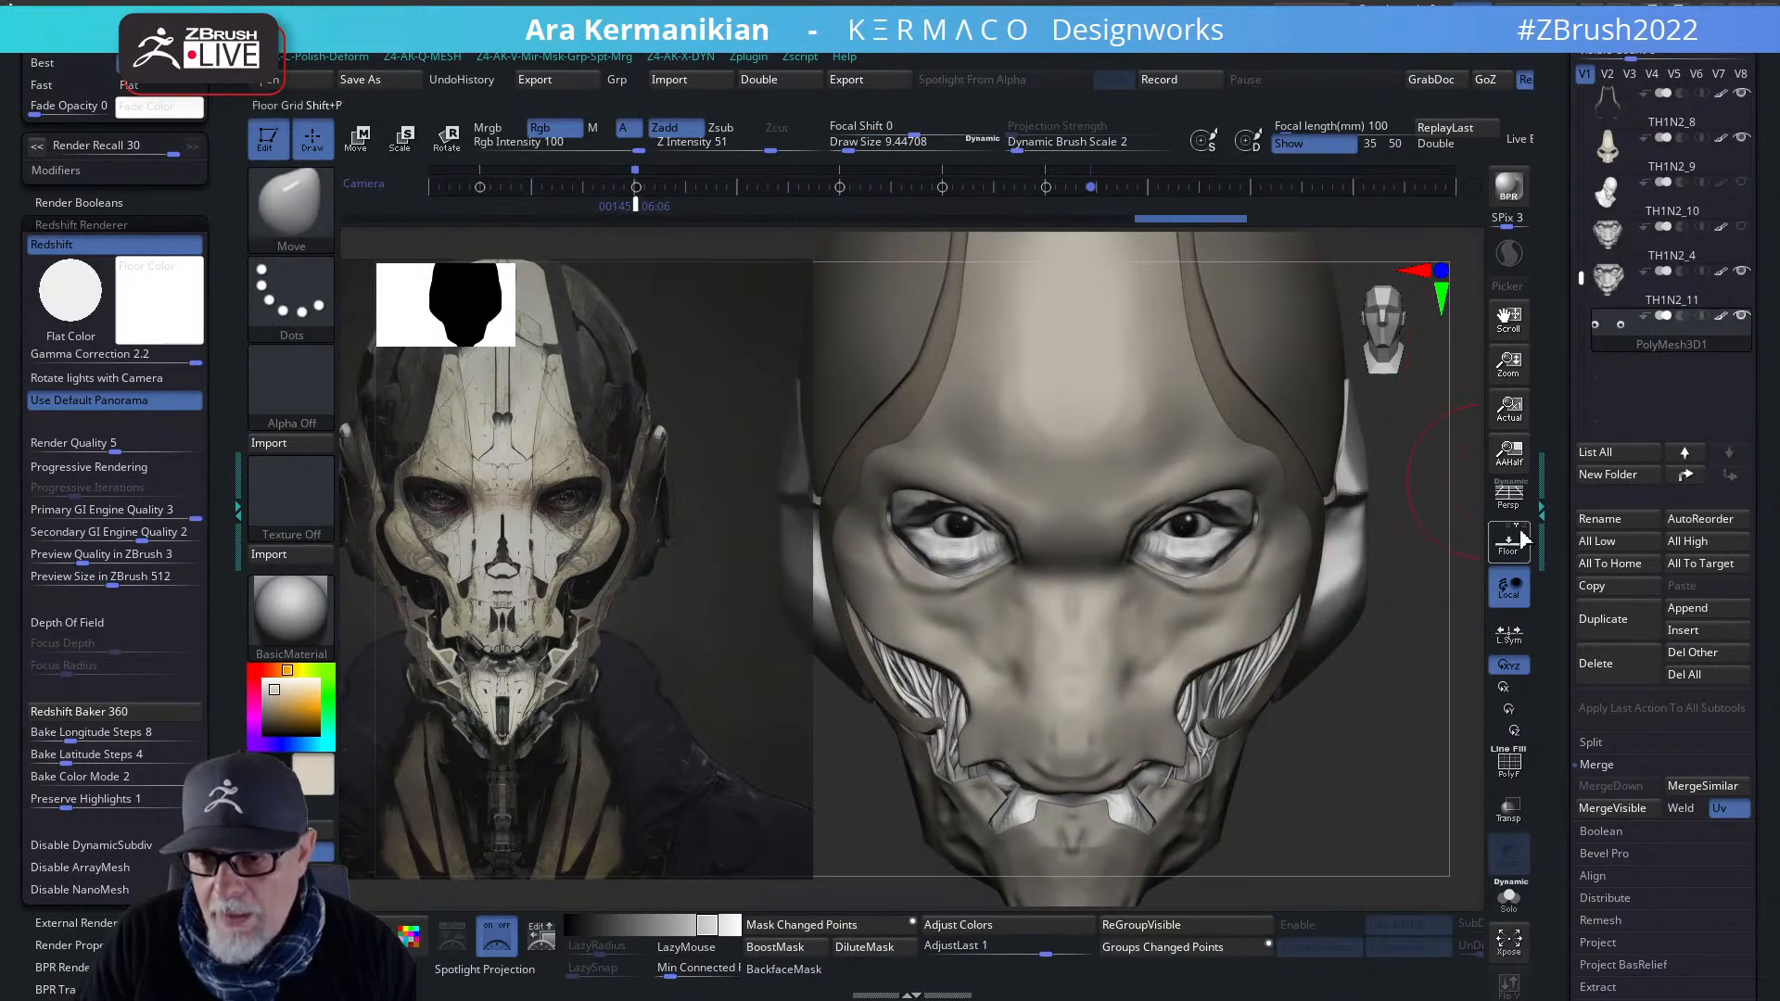
left_click_drag(1342, 721, 1346, 727)
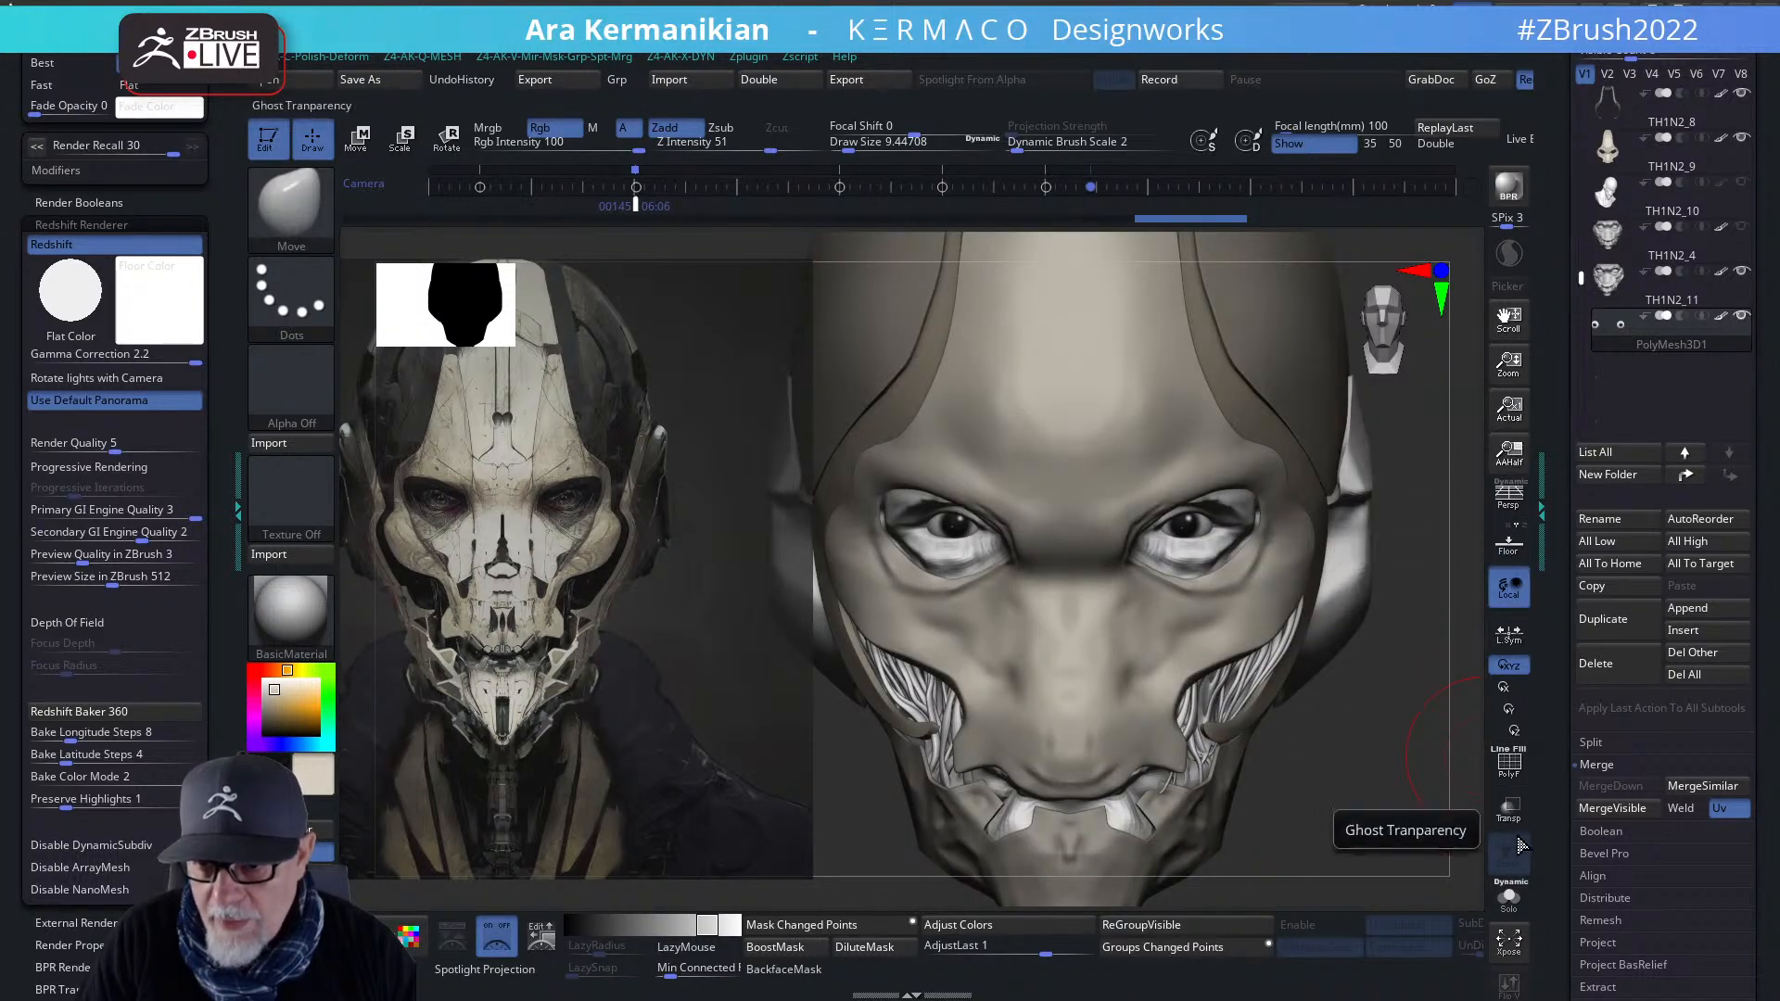
left_click(1518, 893)
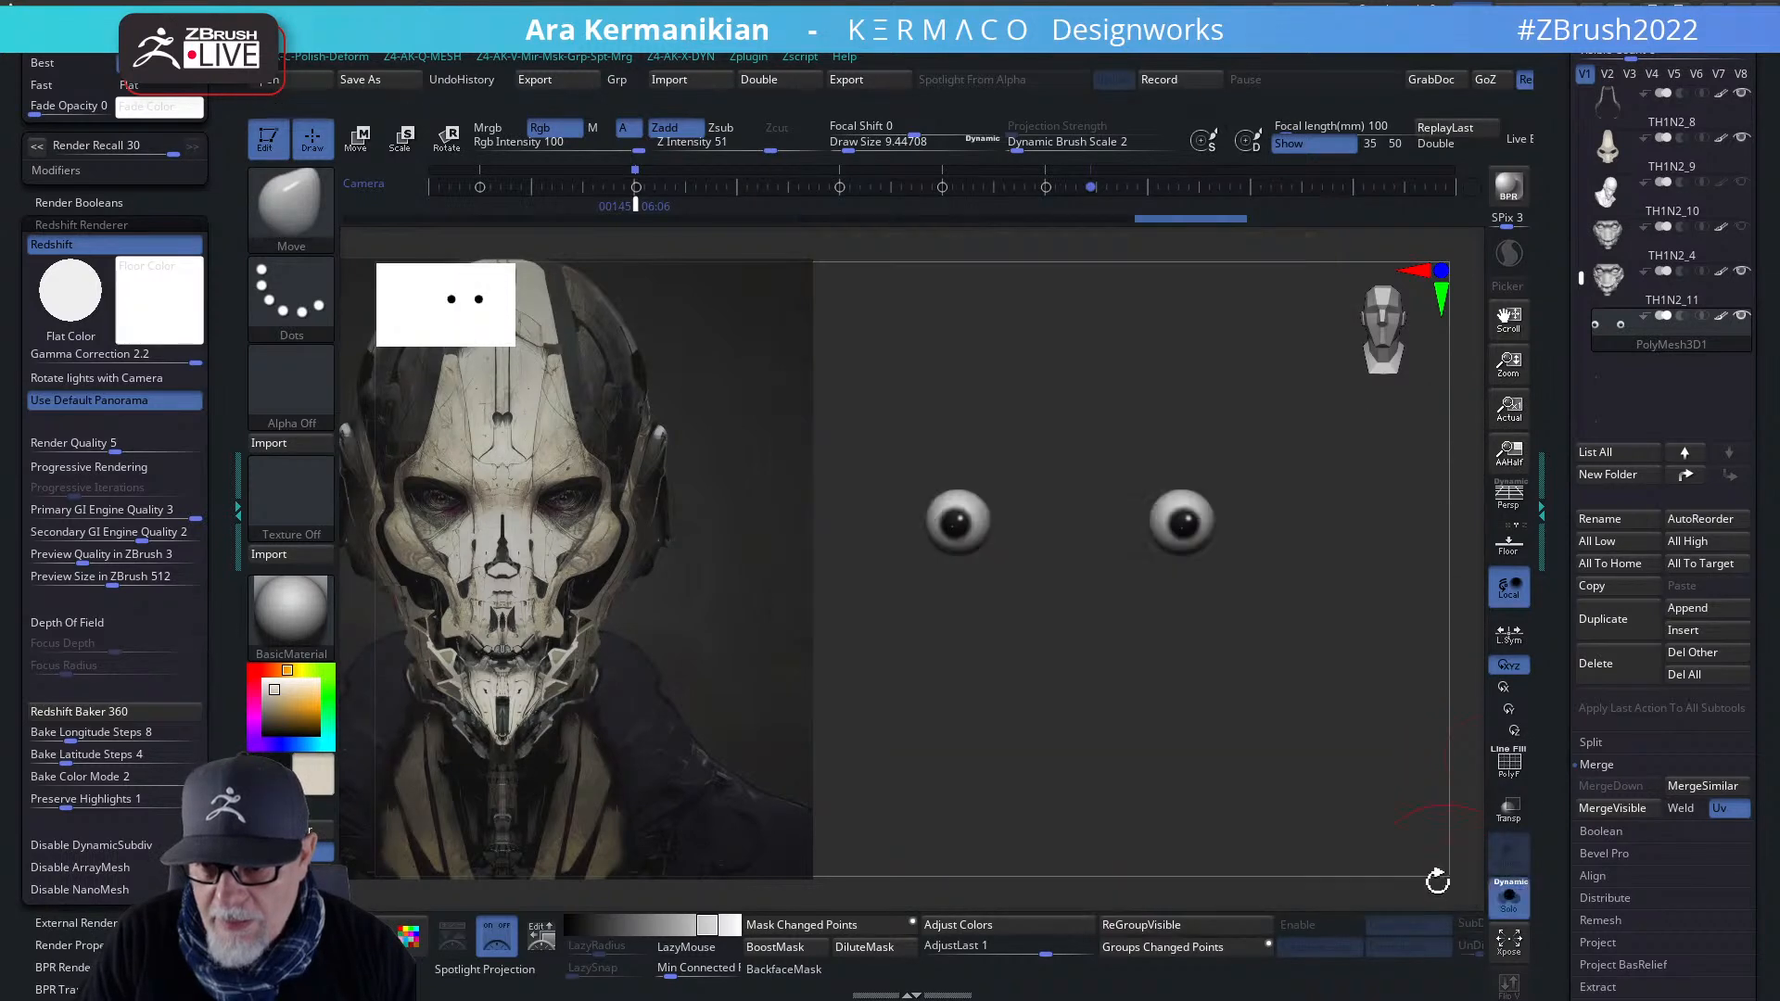
left_click(1501, 897)
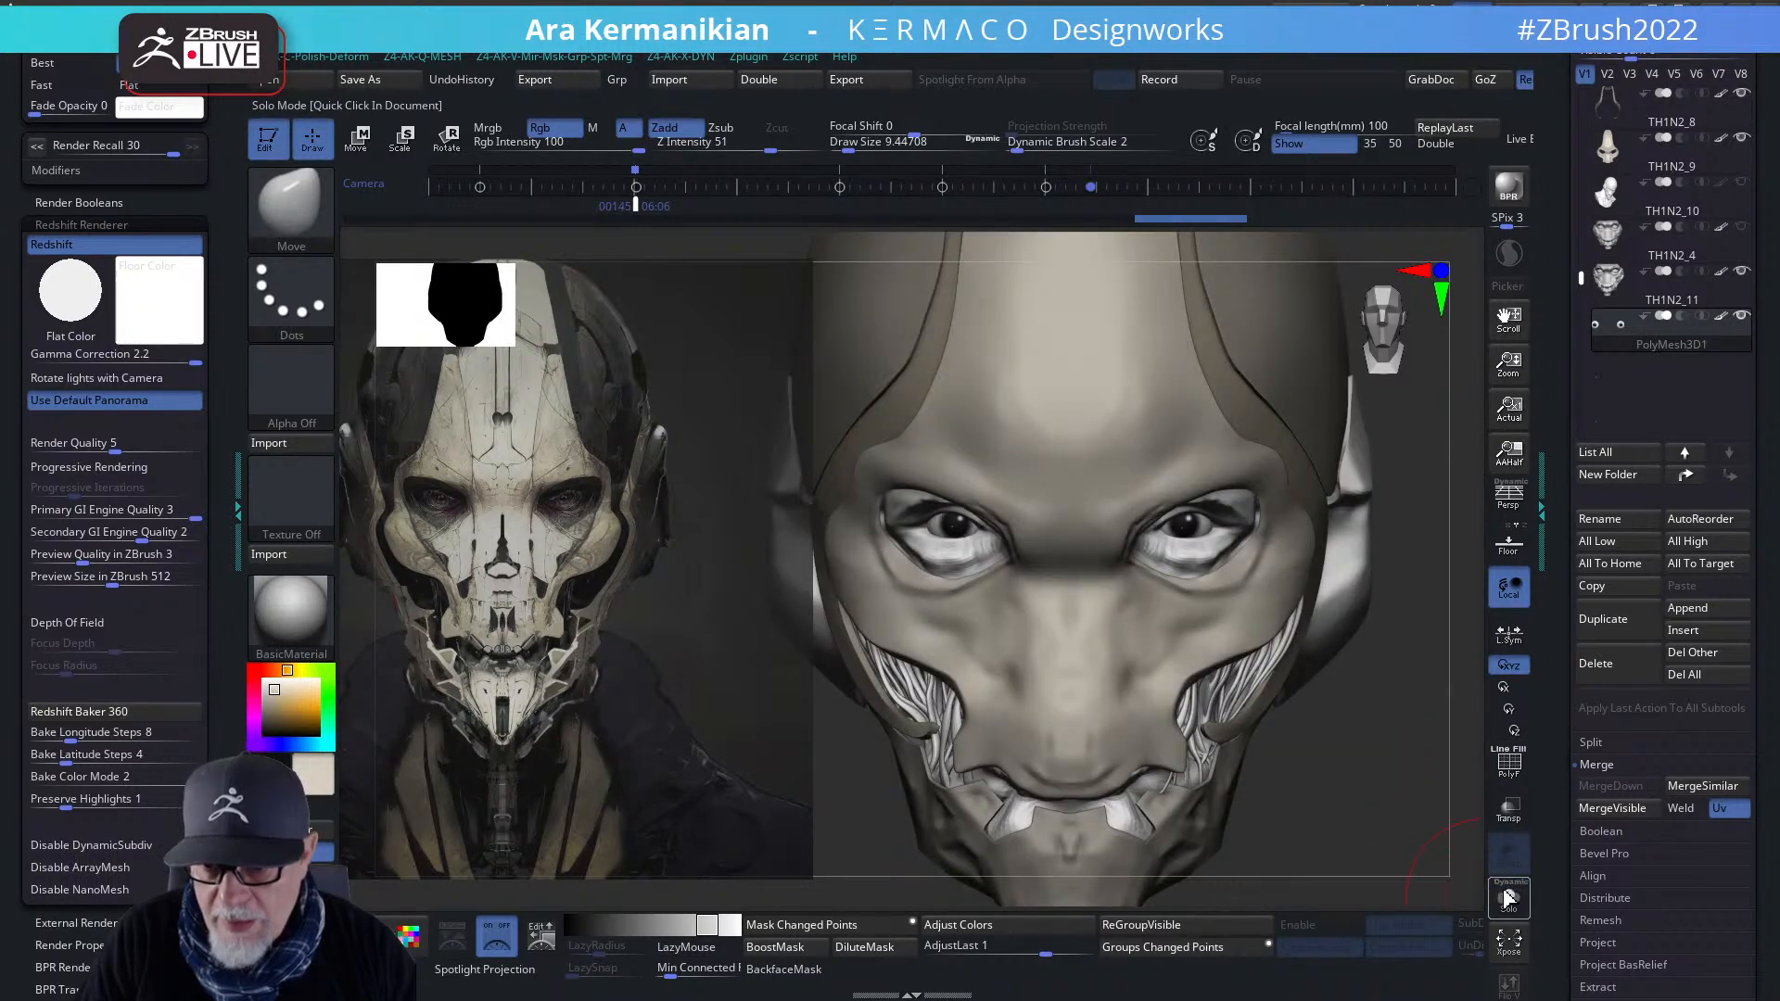
mouse_move(1377, 787)
left_mouse_down()
mouse_move(1326, 692)
mouse_move(1295, 688)
mouse_move(1353, 674)
mouse_move(1316, 673)
mouse_move(1269, 629)
left_mouse_up()
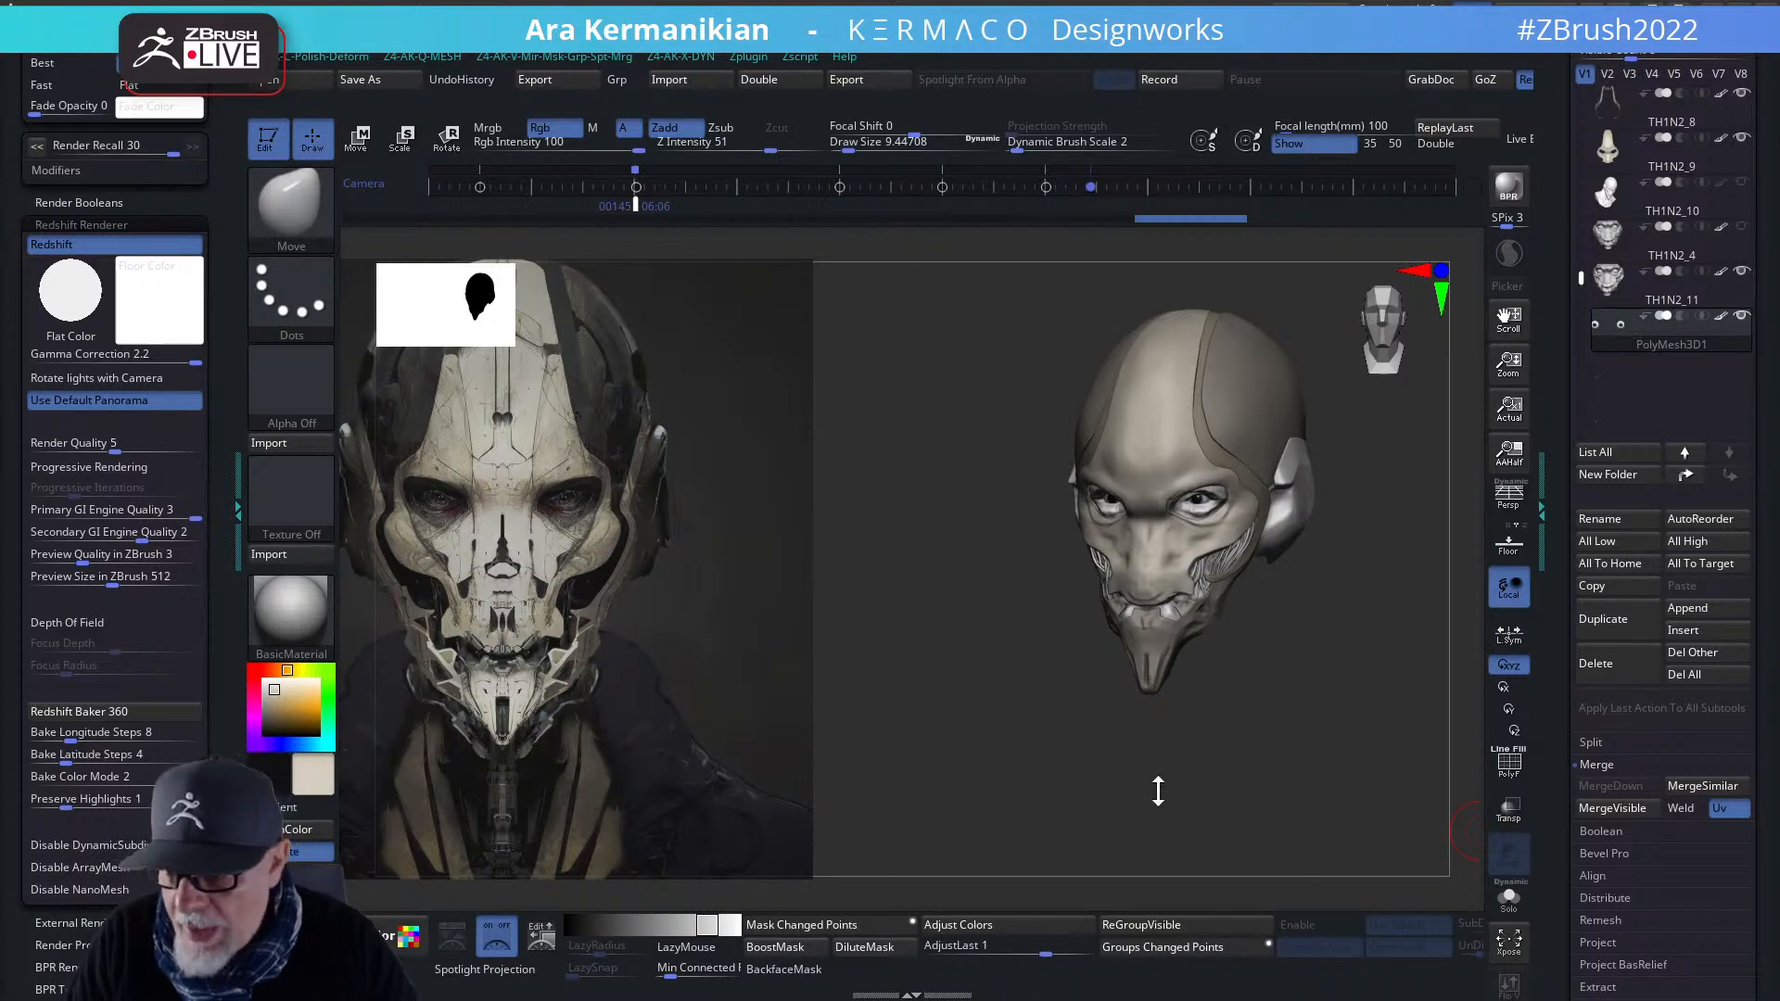
left_click_drag(1351, 715, 1349, 670)
left_click_drag(1340, 593, 1354, 640)
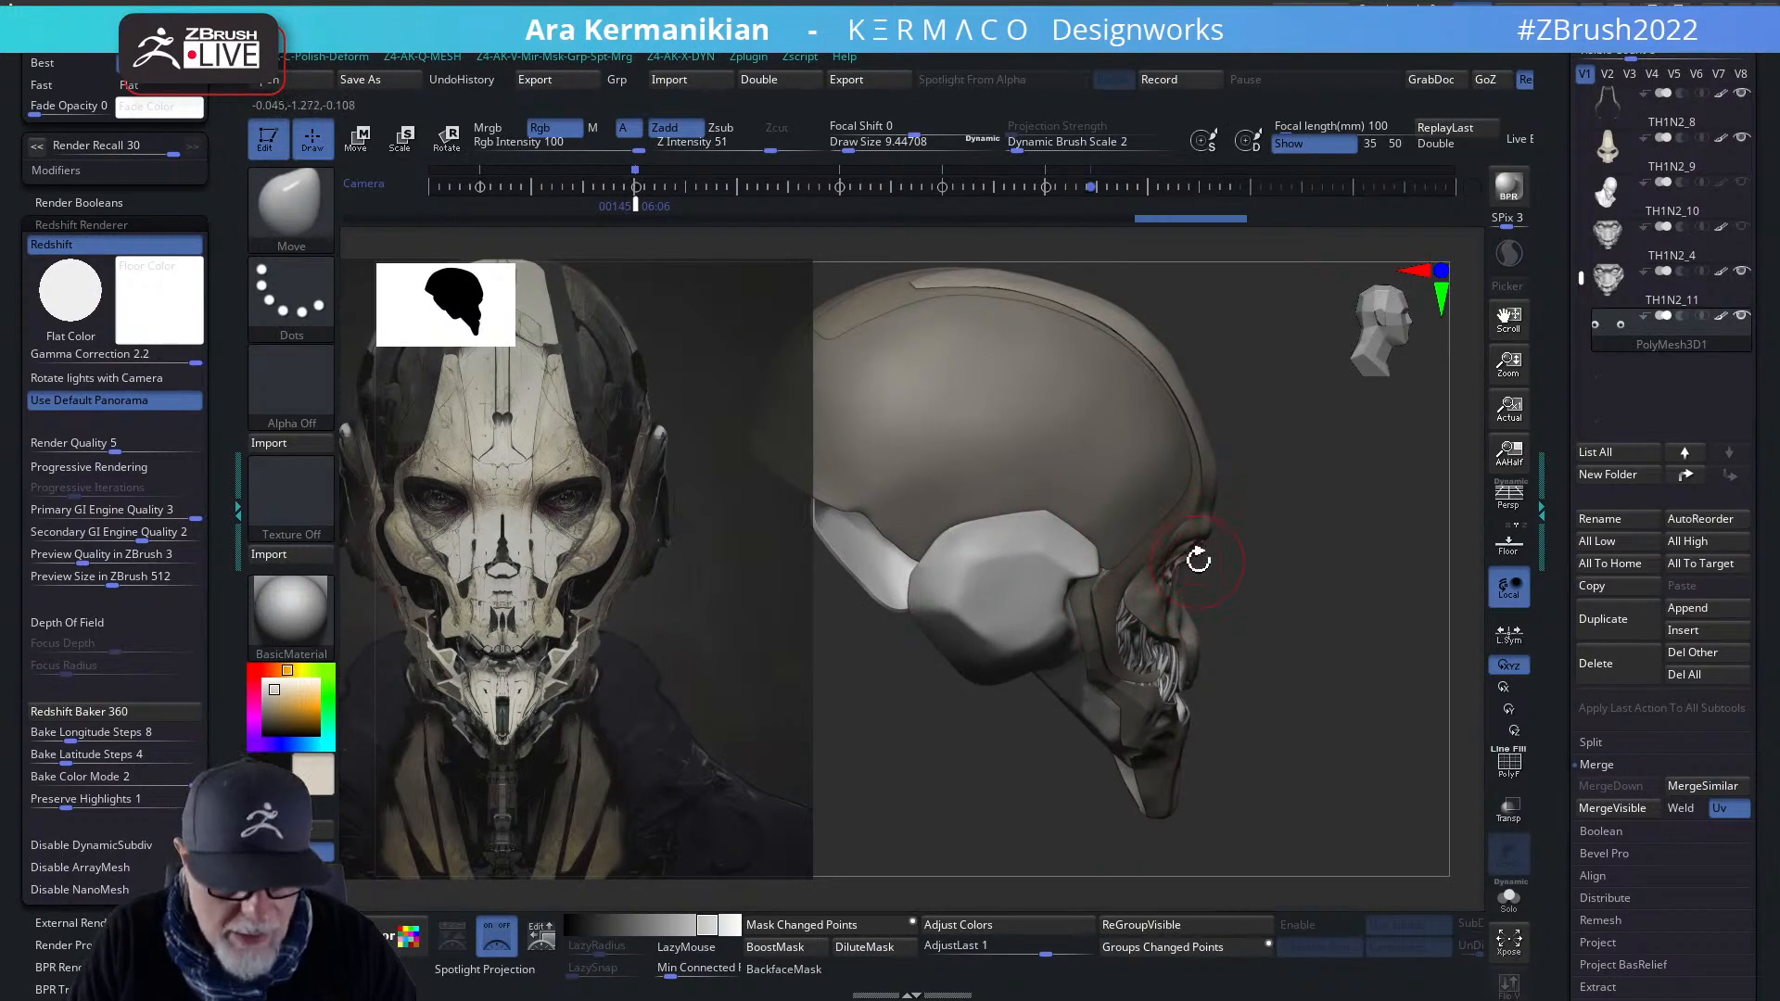
- Select the face mask TH1N2_9 and toggle its dynamic subdivision
key("s")
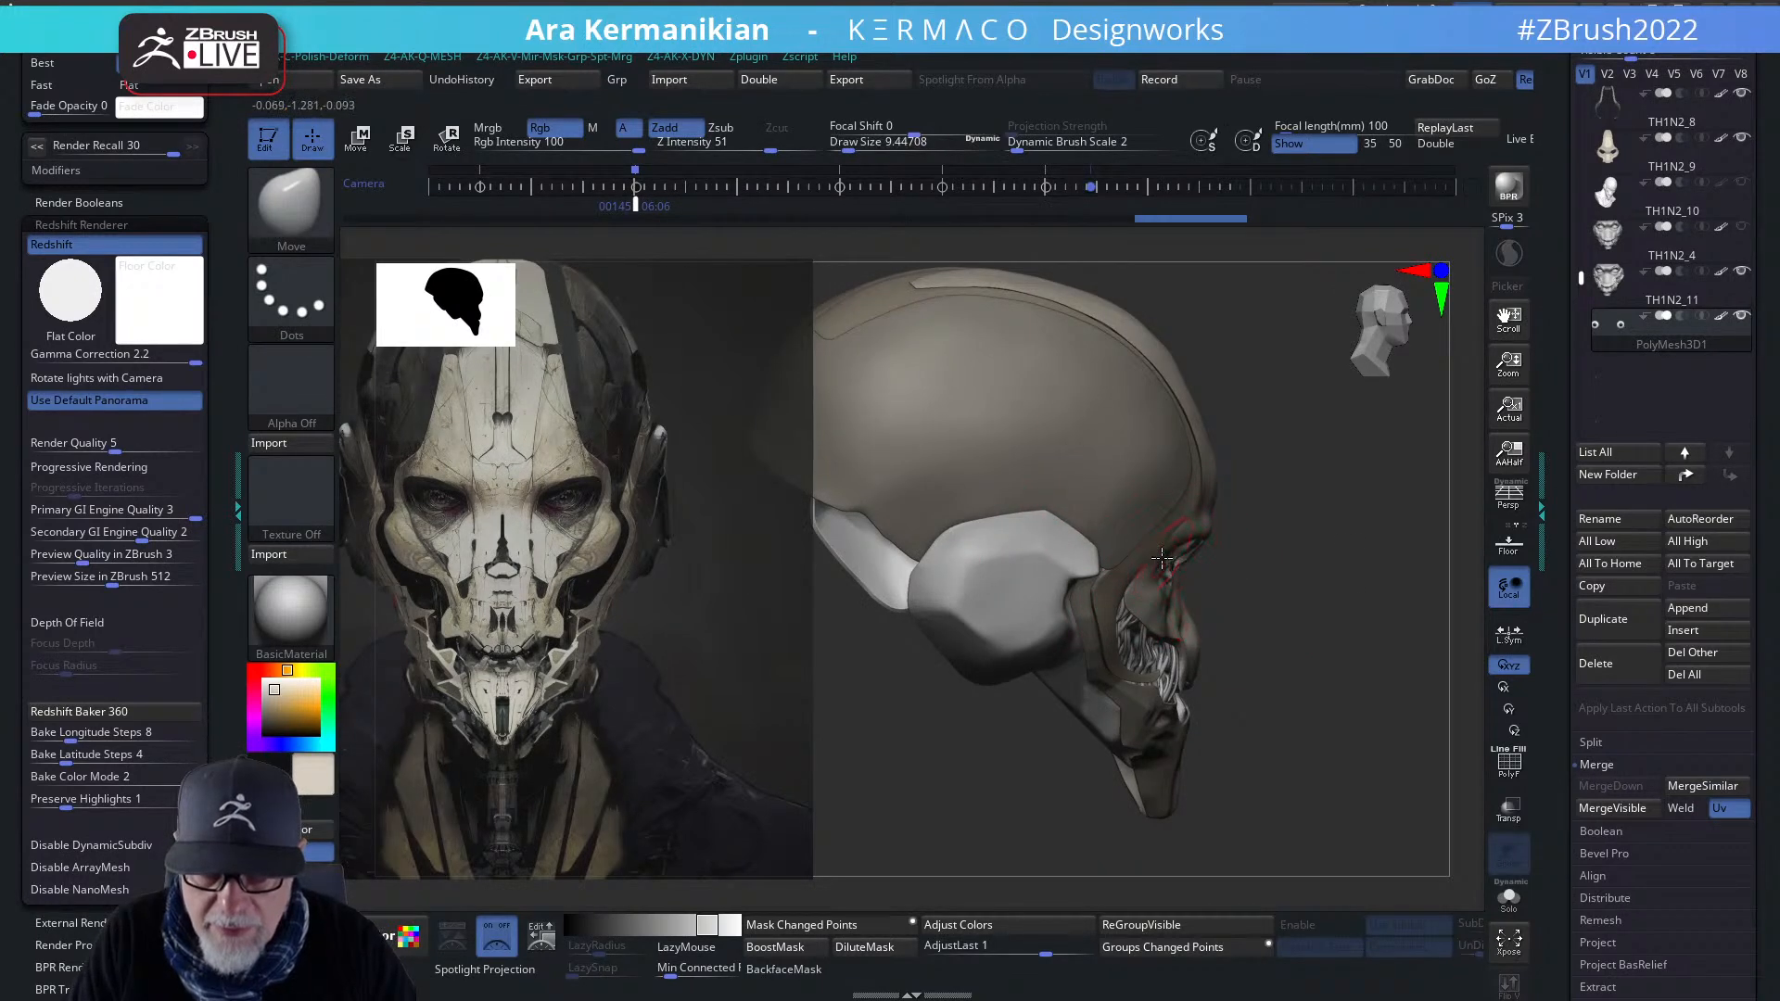
left_click(1161, 614, "alt")
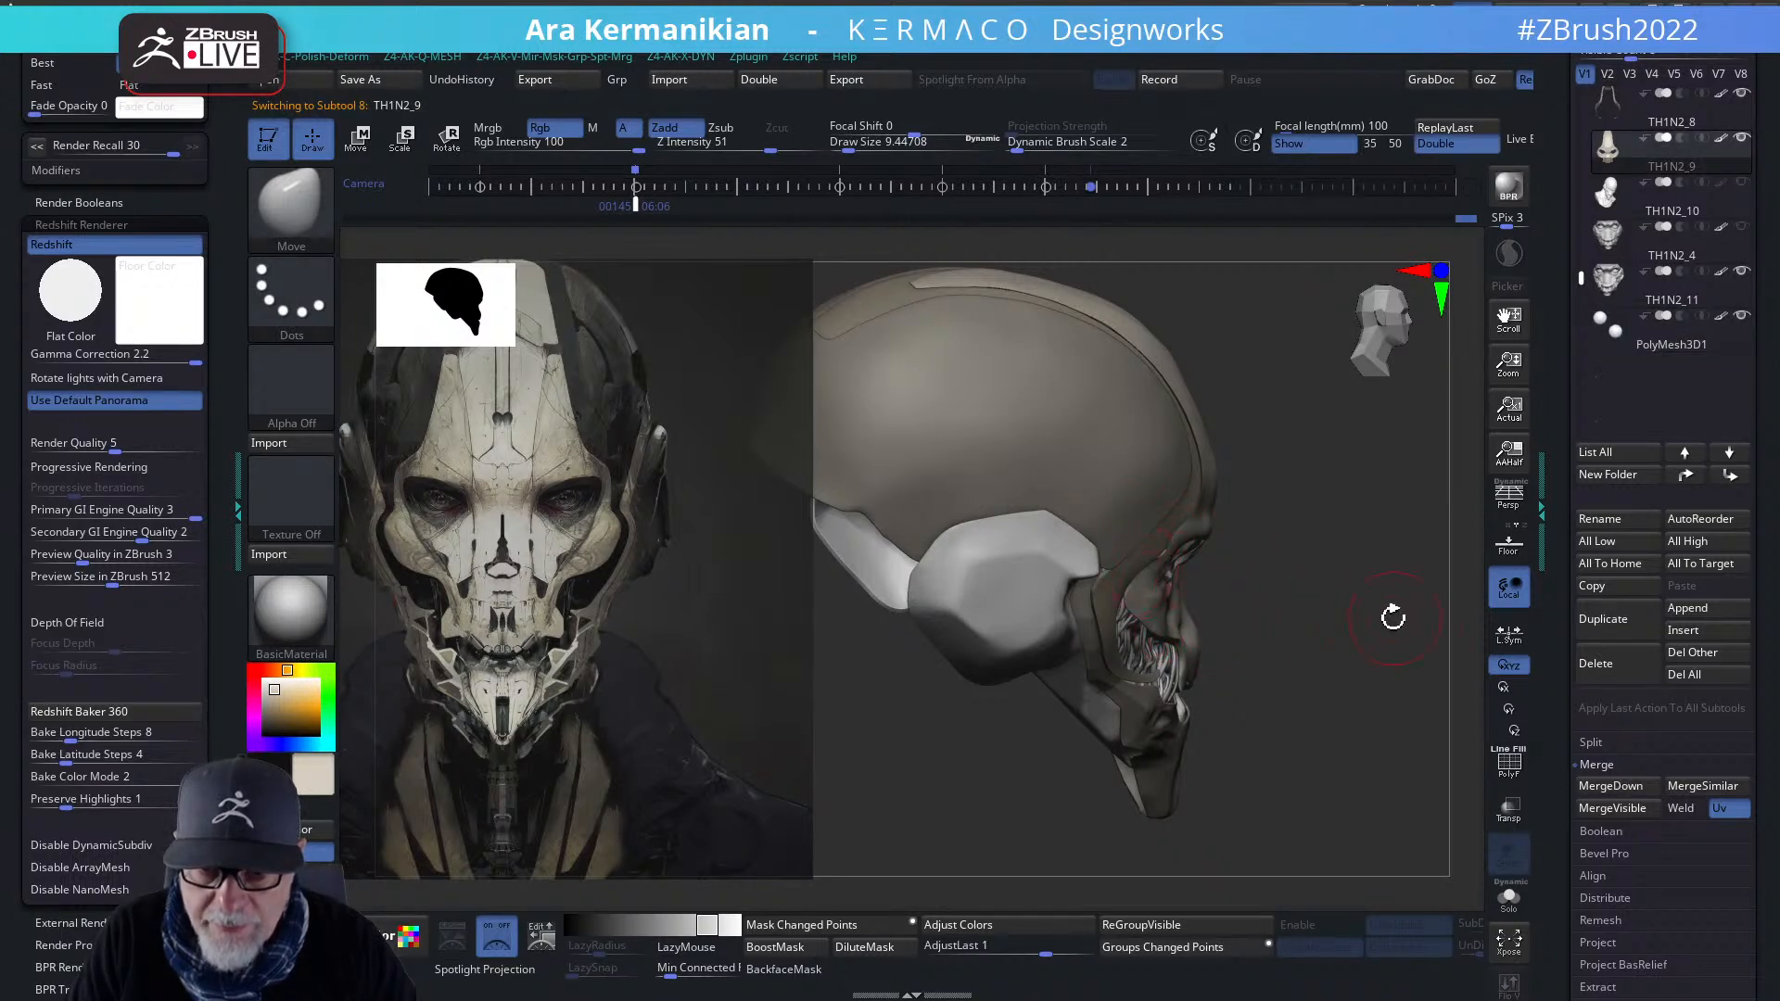
left_click_drag(1395, 612, 1331, 612)
key("q")
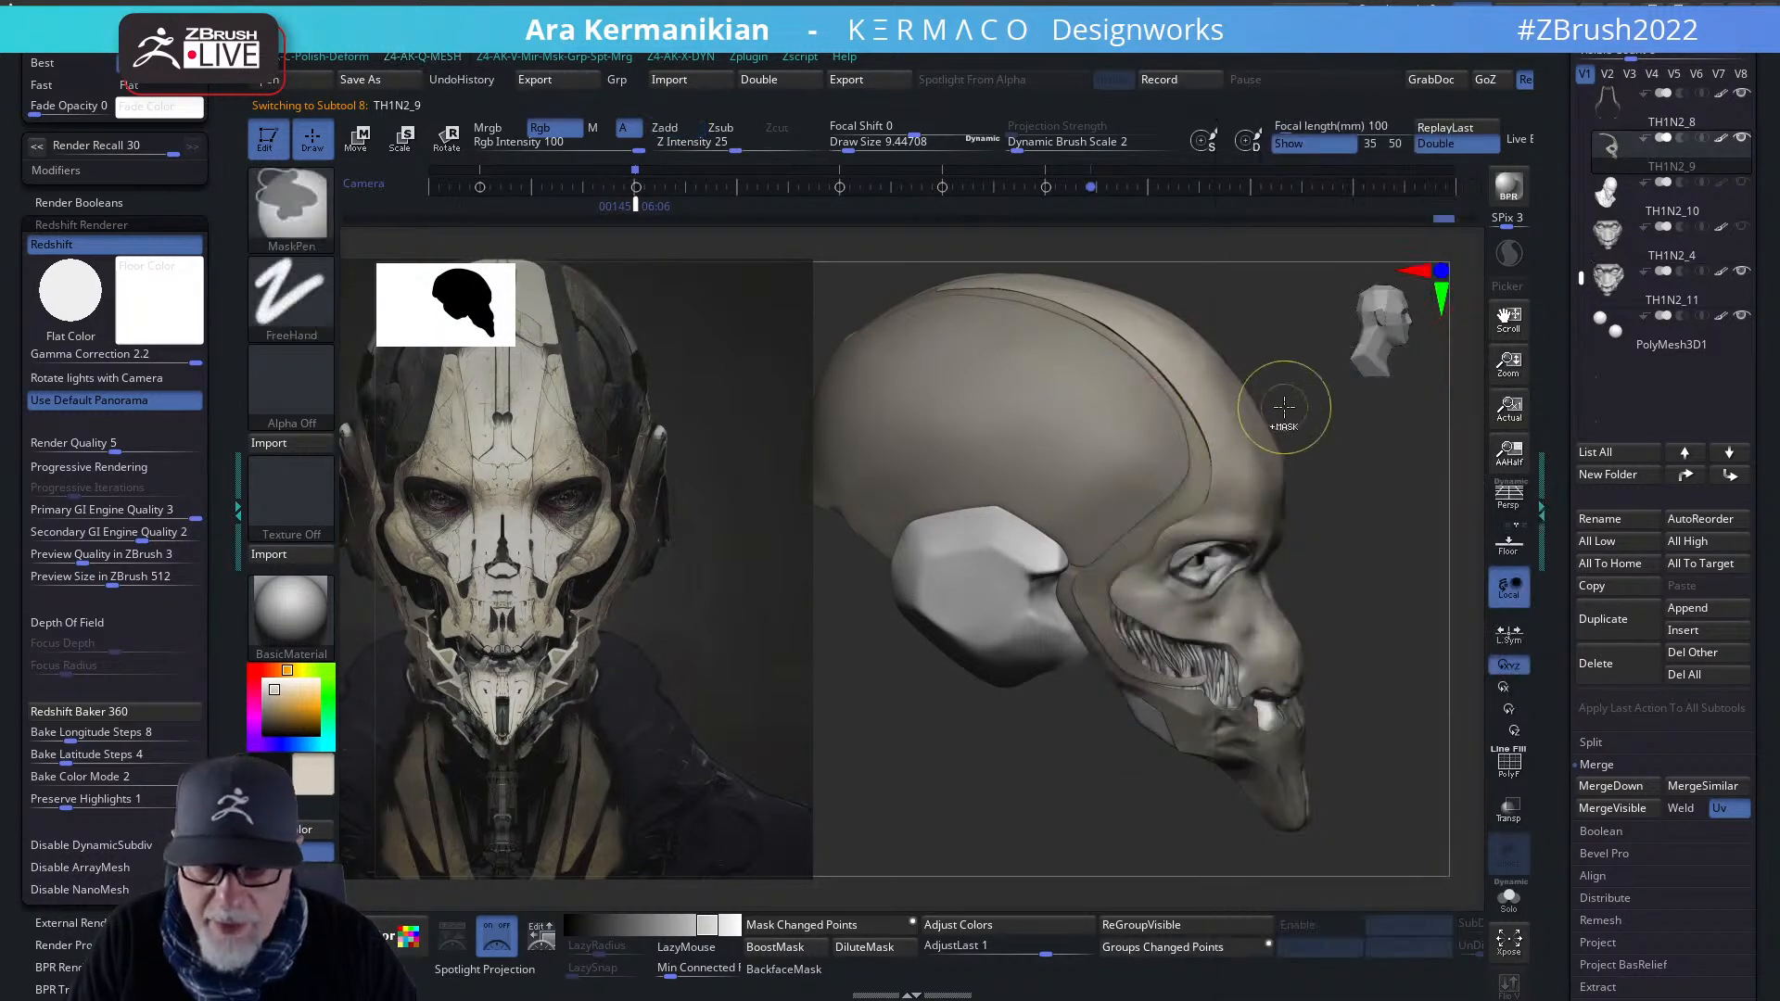
key("q")
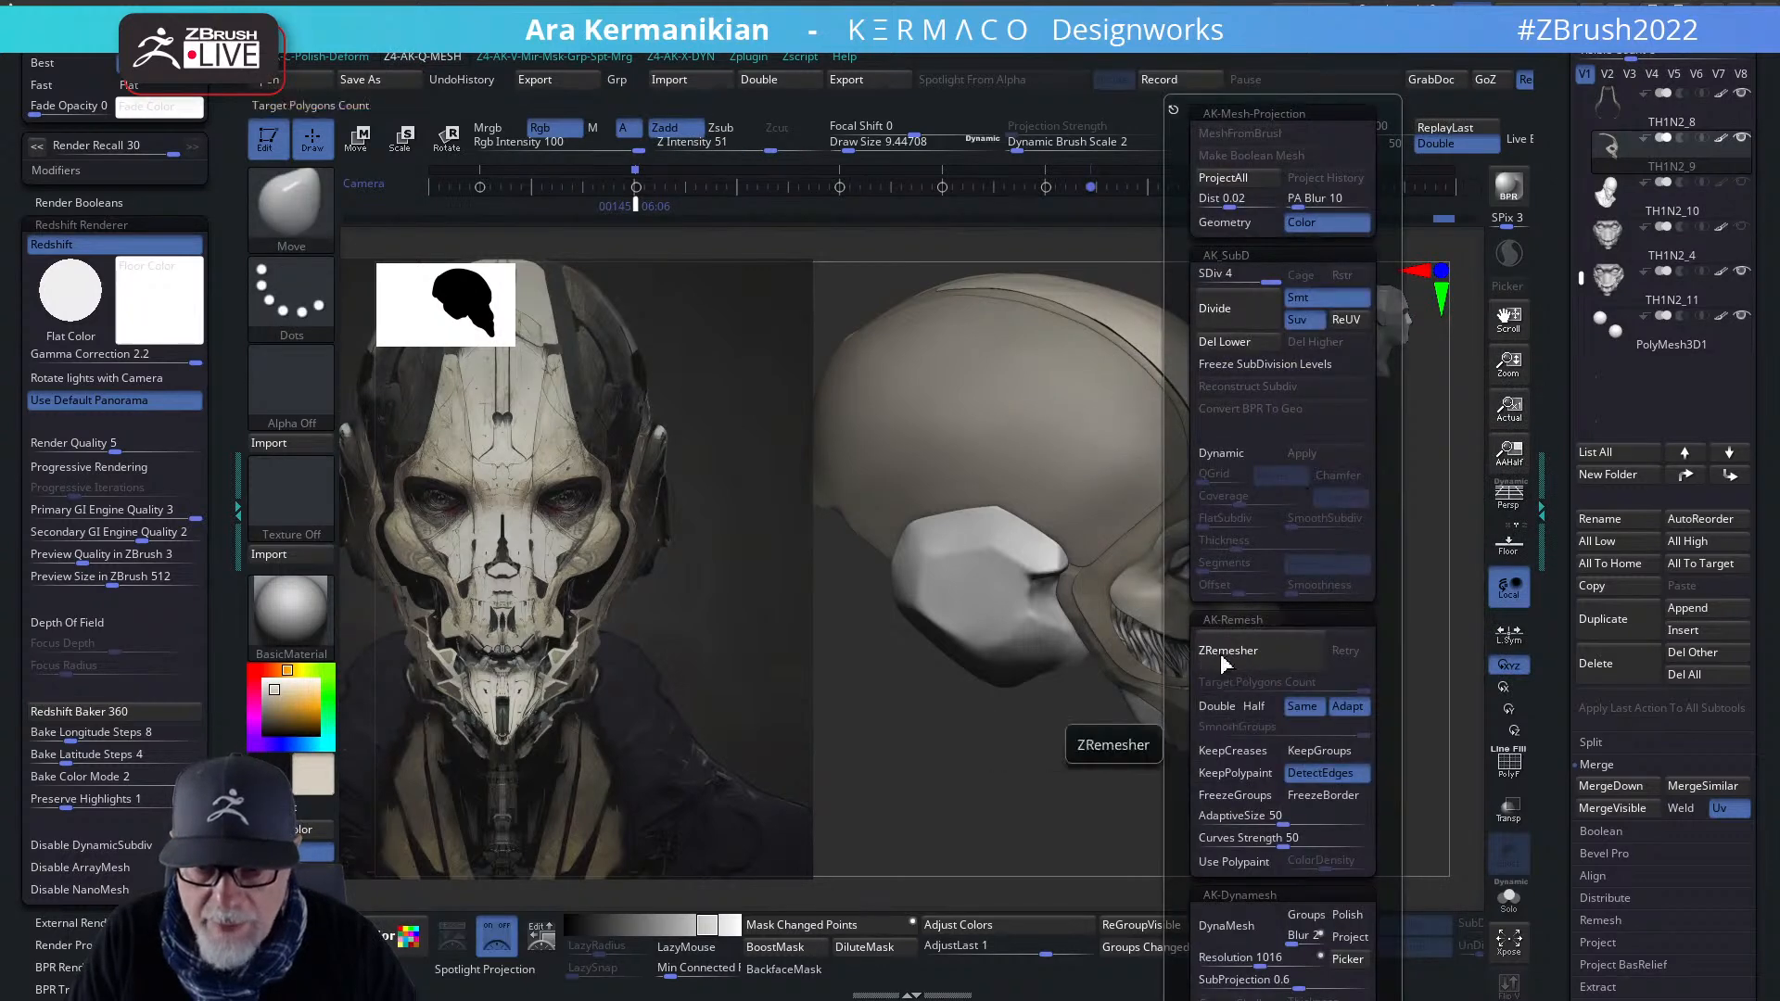
left_click(1226, 453)
- Examine how the face mask's side edge fits against the temple, ear piece and skull cap from side, rear, underside and front views
left_click_drag(1438, 607, 1196, 610)
left_click_drag(1450, 719, 1504, 682, "alt")
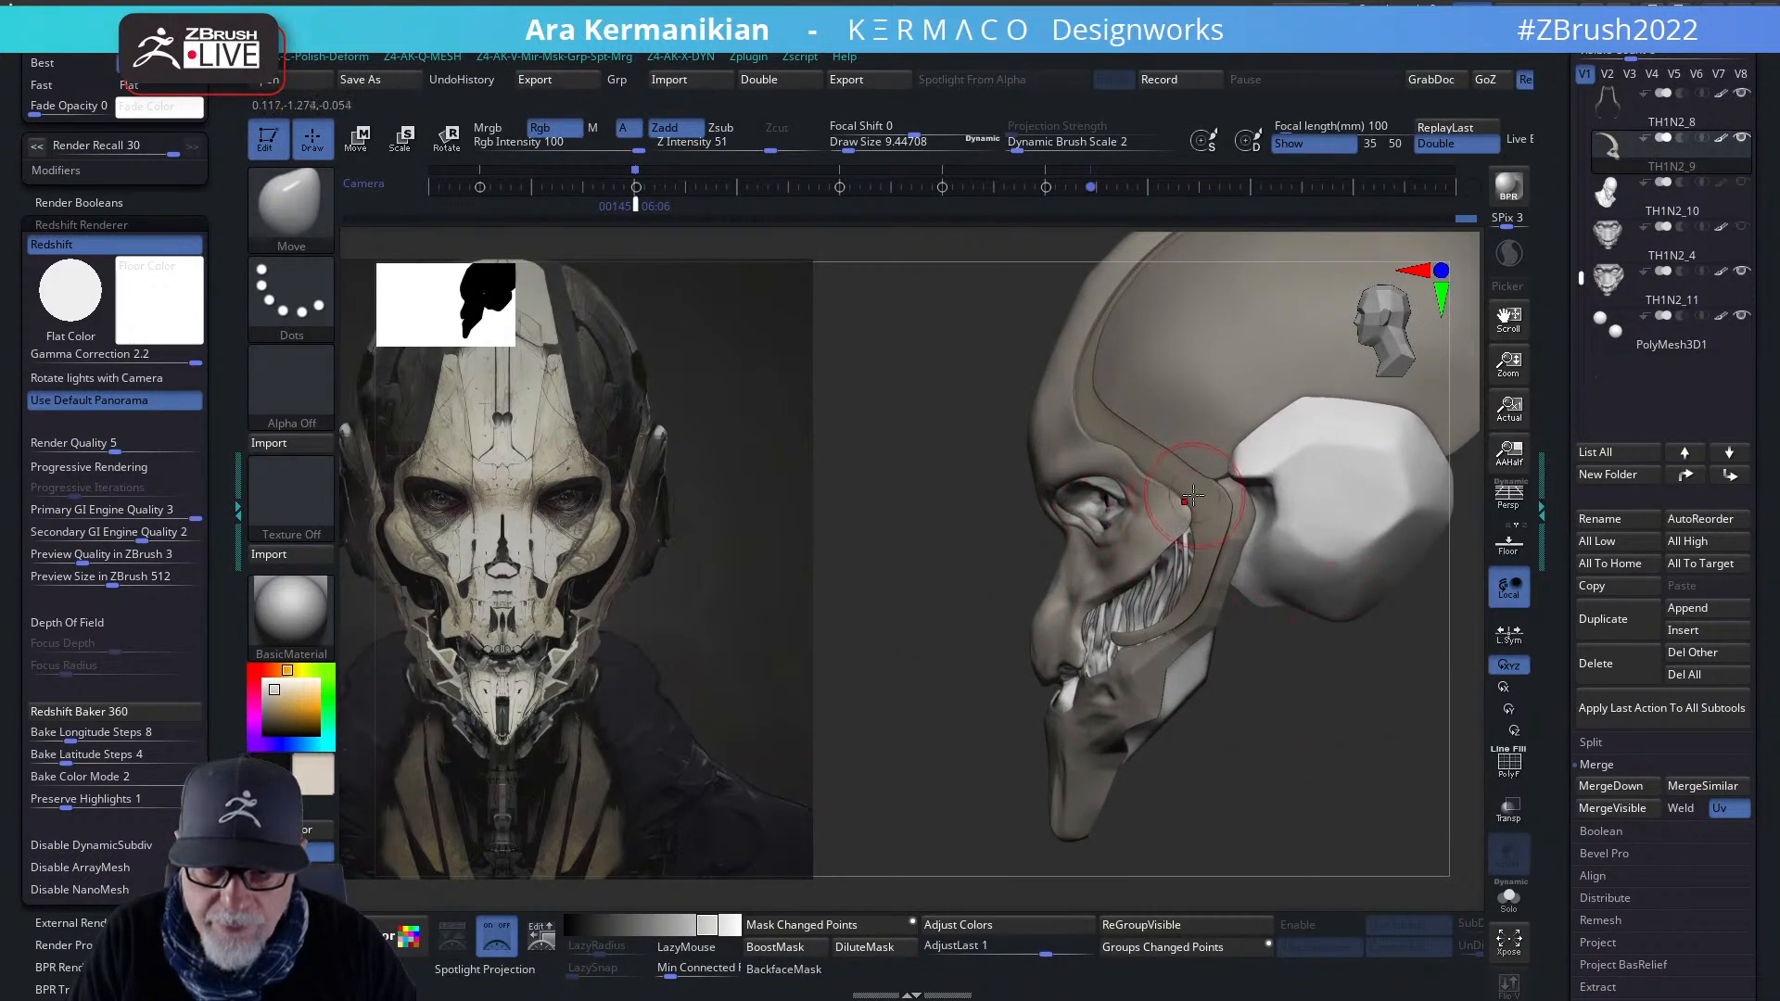
mouse_move(1354, 767)
left_mouse_down()
mouse_move(1303, 832)
mouse_move(996, 653)
left_mouse_up()
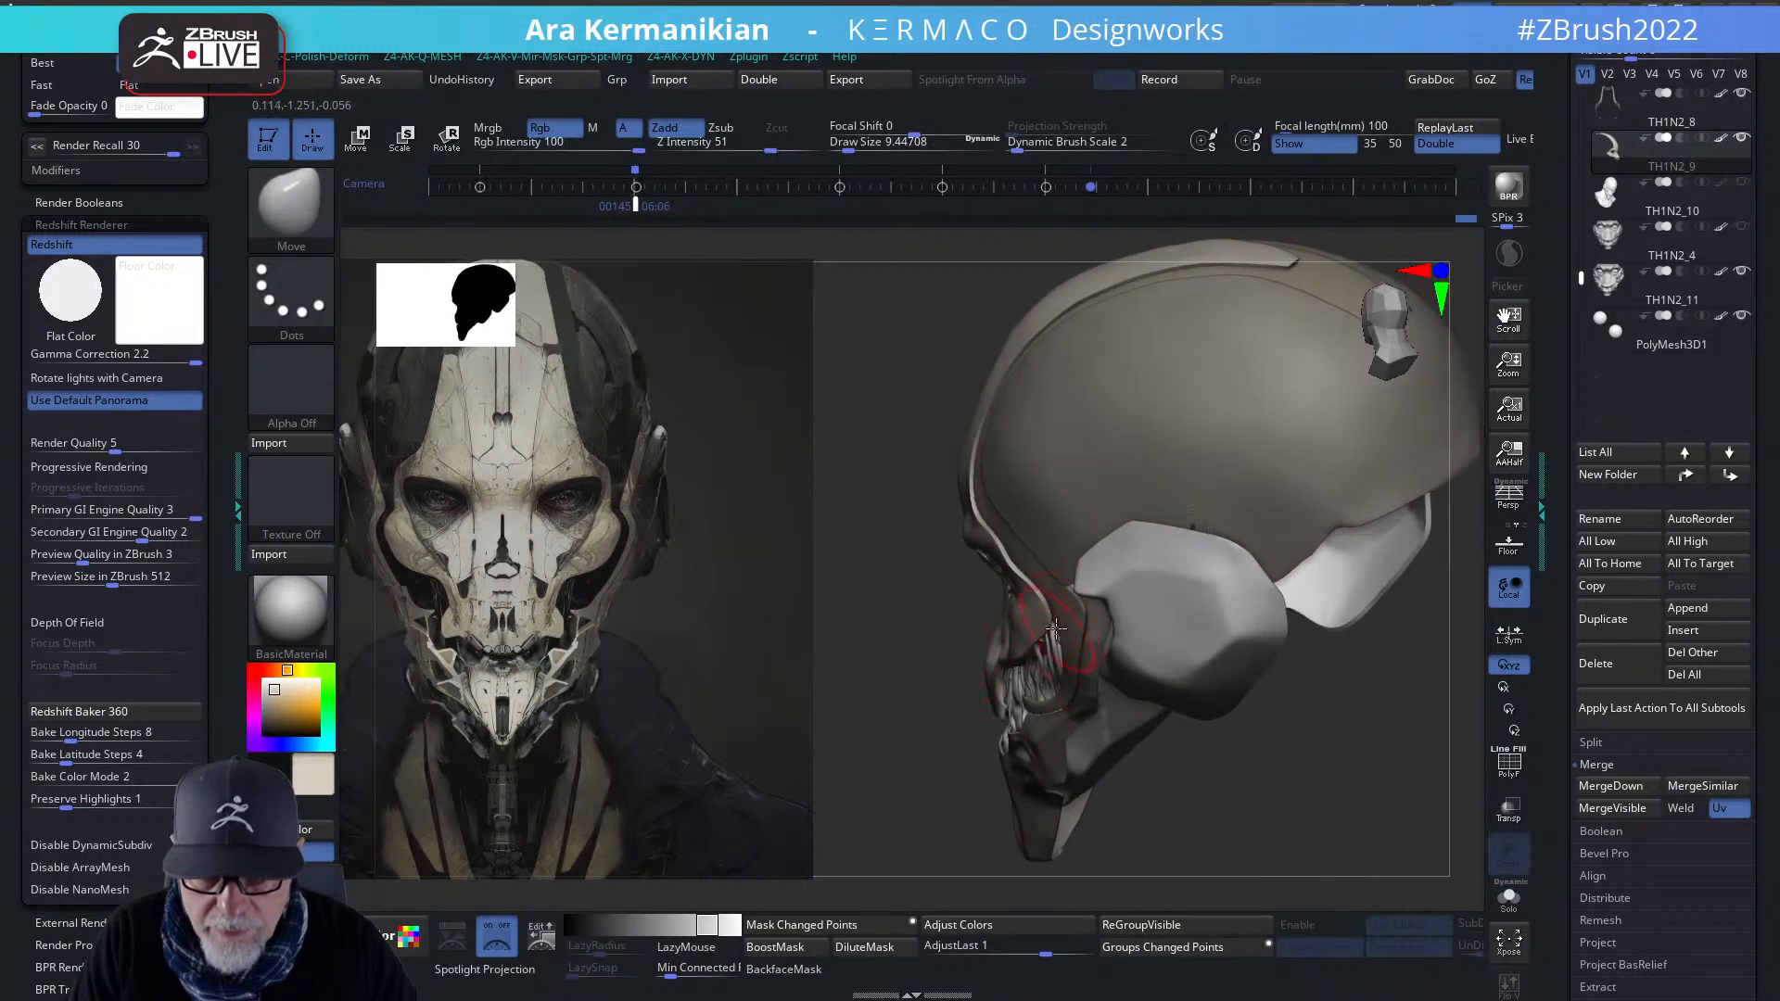
left_click_drag(1332, 845, 930, 660)
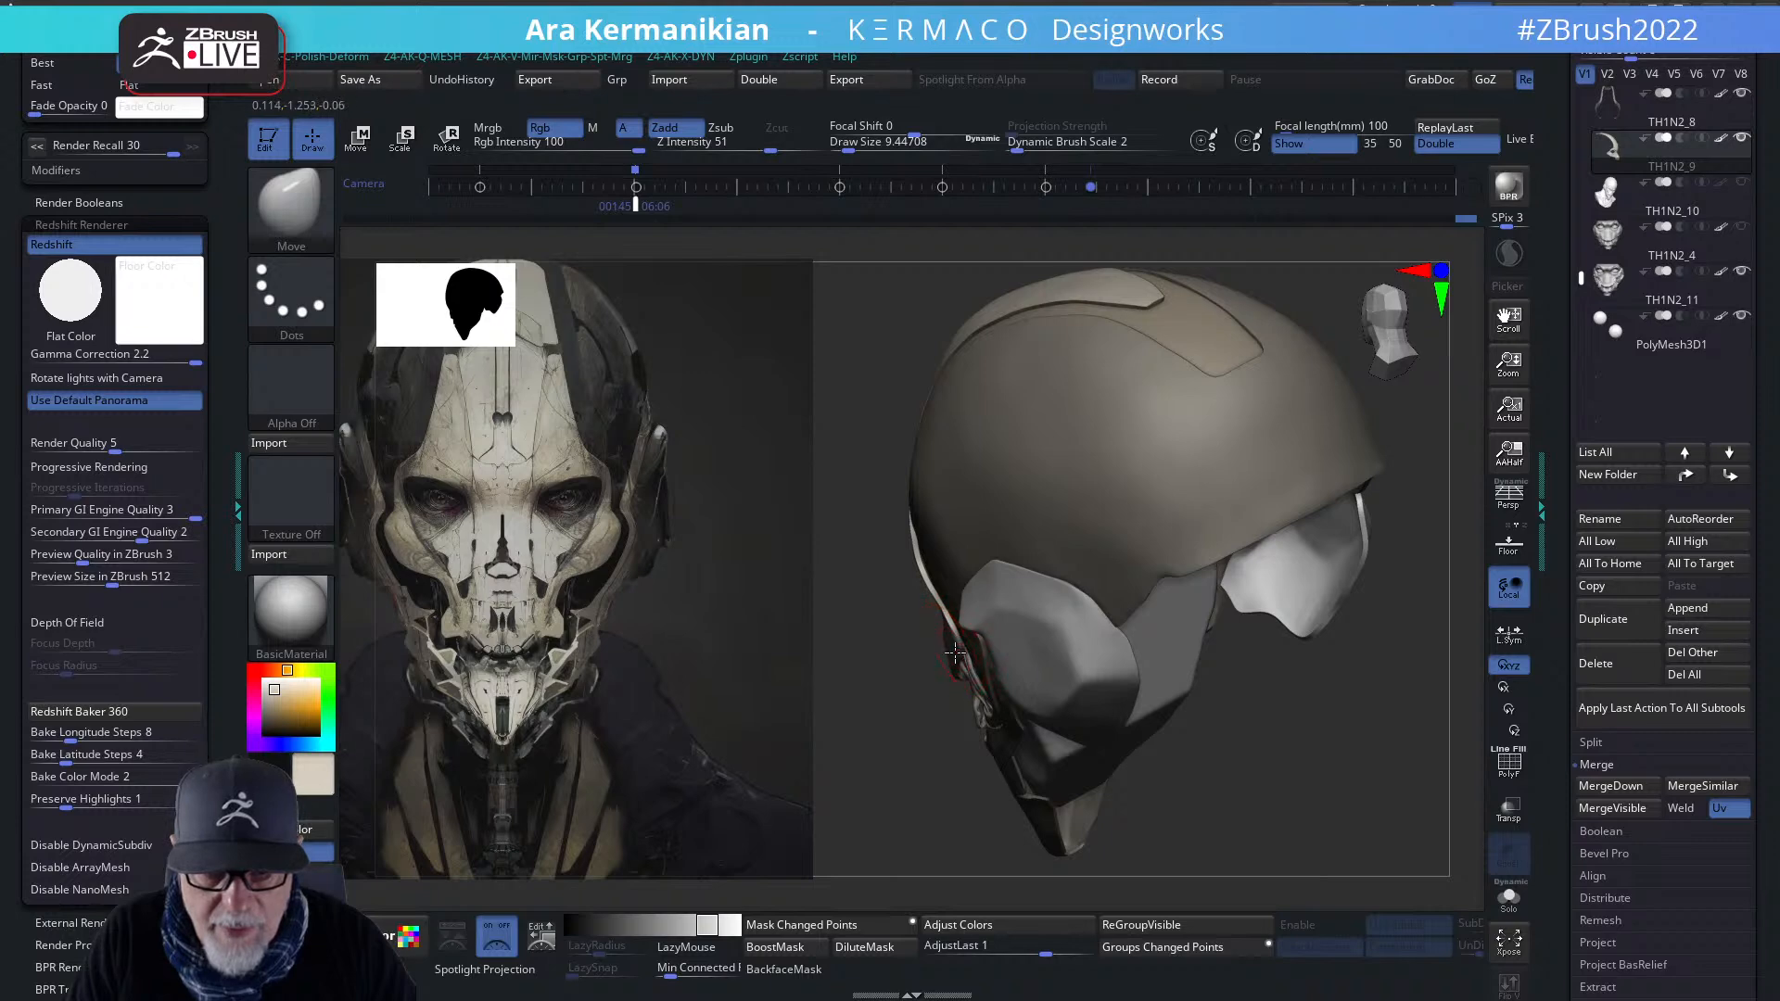
left_click_drag(1141, 735, 938, 595)
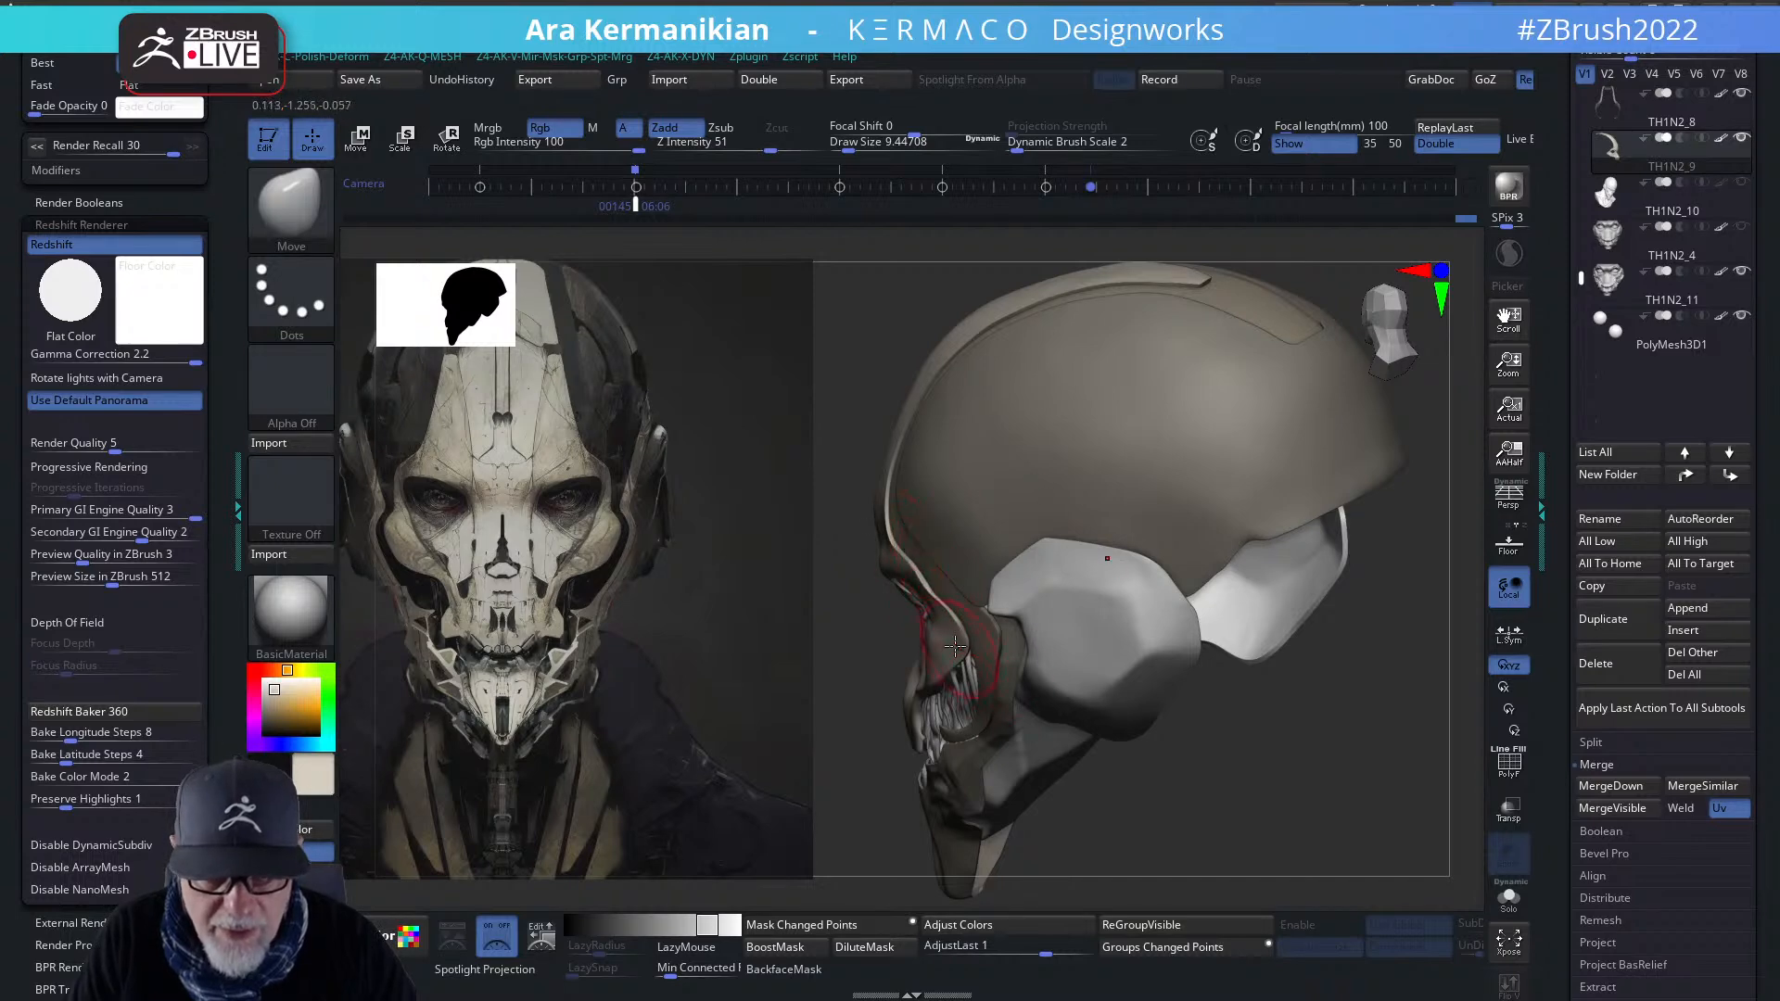
mouse_move(1202, 796)
left_mouse_down()
mouse_move(1136, 556)
mouse_move(1103, 570)
left_mouse_up()
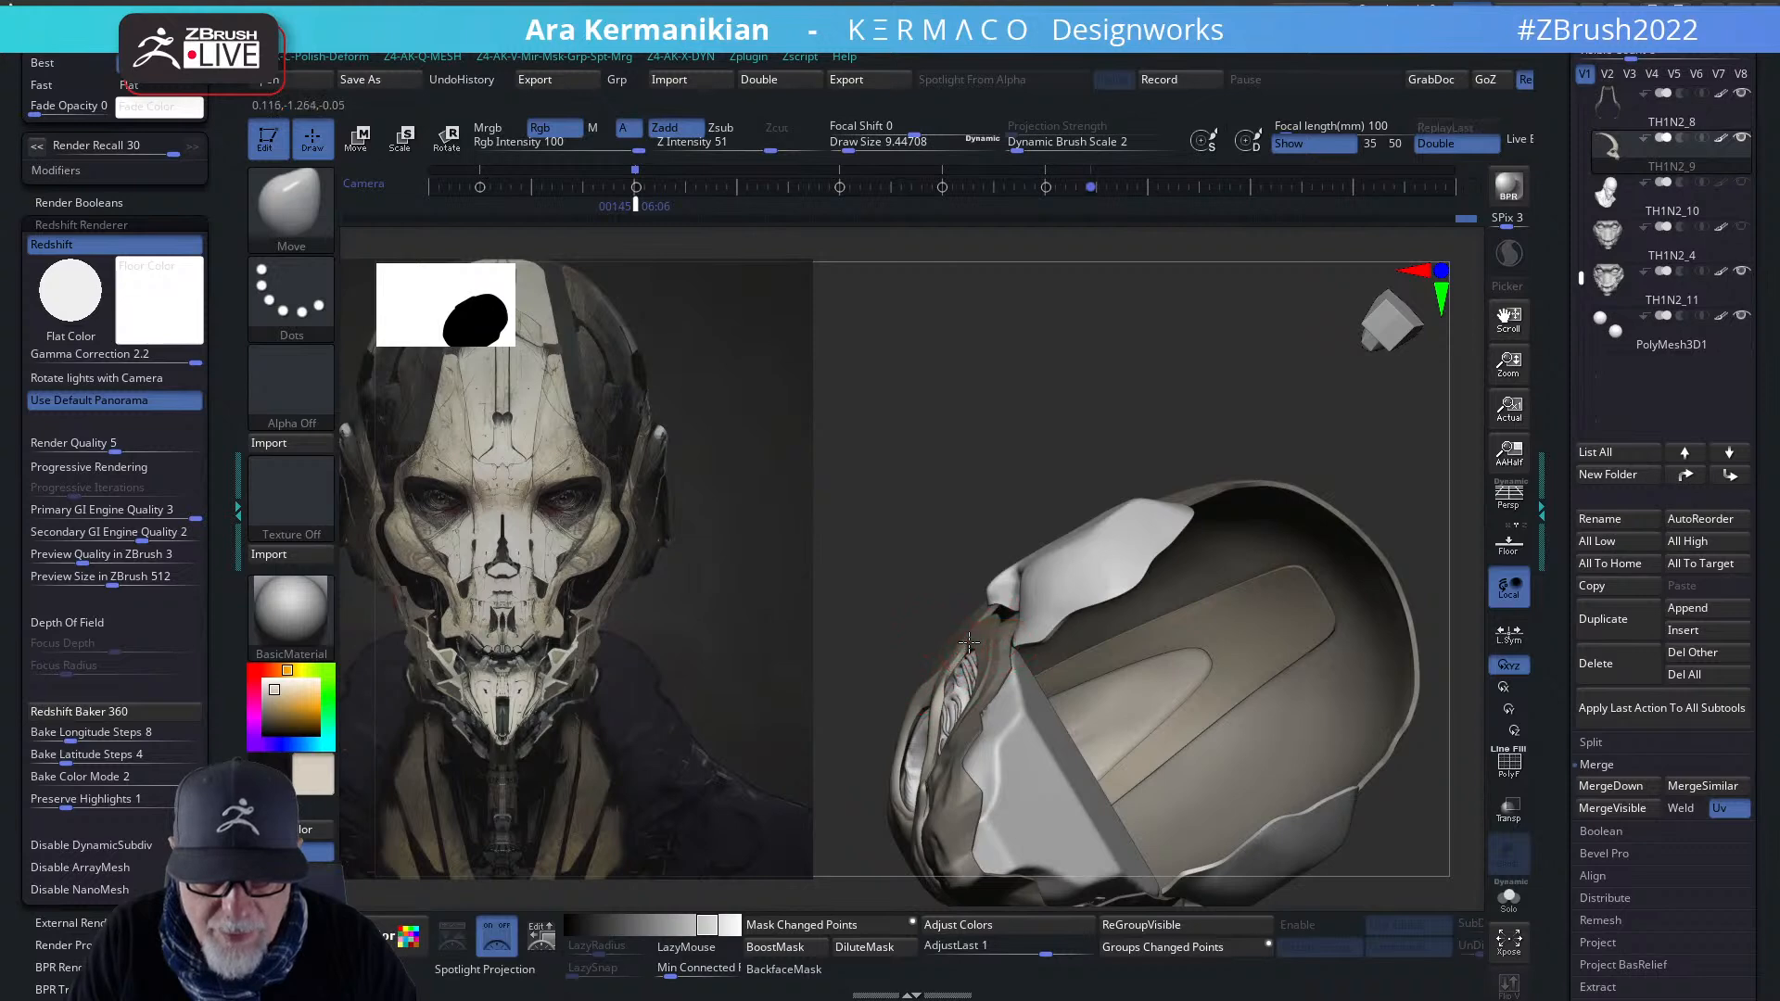
left_click_drag(973, 528, 1073, 559)
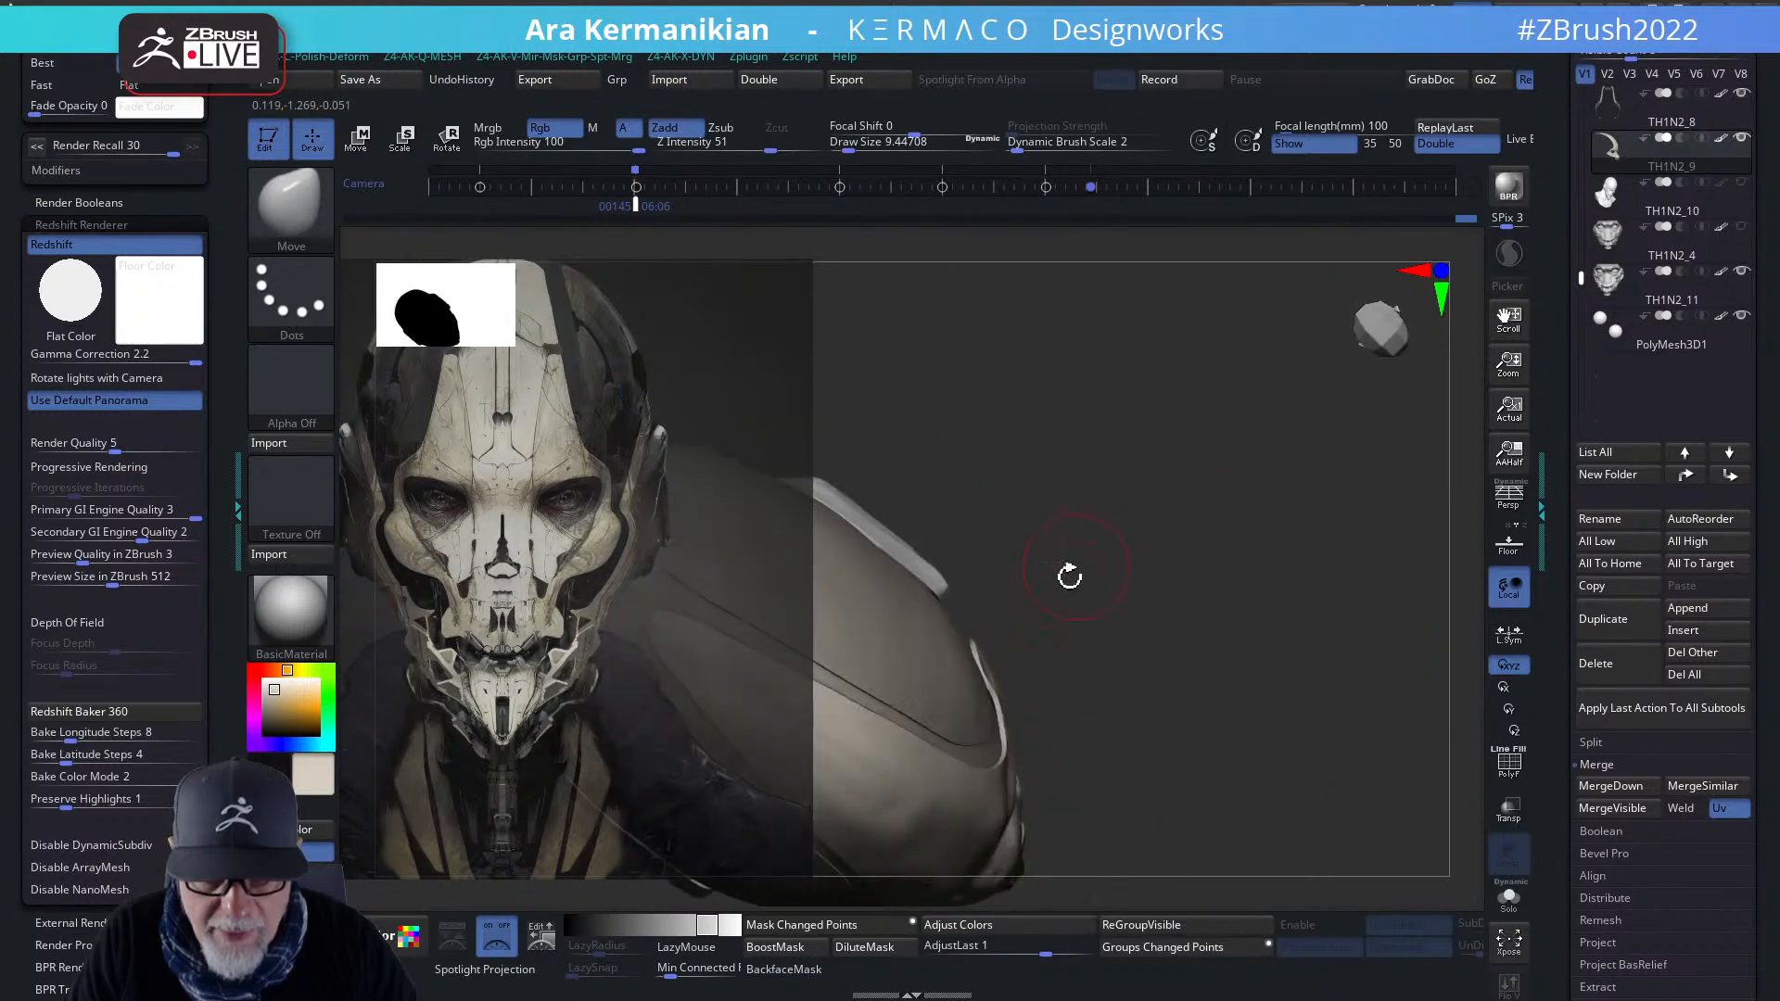
mouse_move(1123, 619)
left_mouse_down()
mouse_move(1224, 624)
mouse_move(1041, 696)
left_mouse_up()
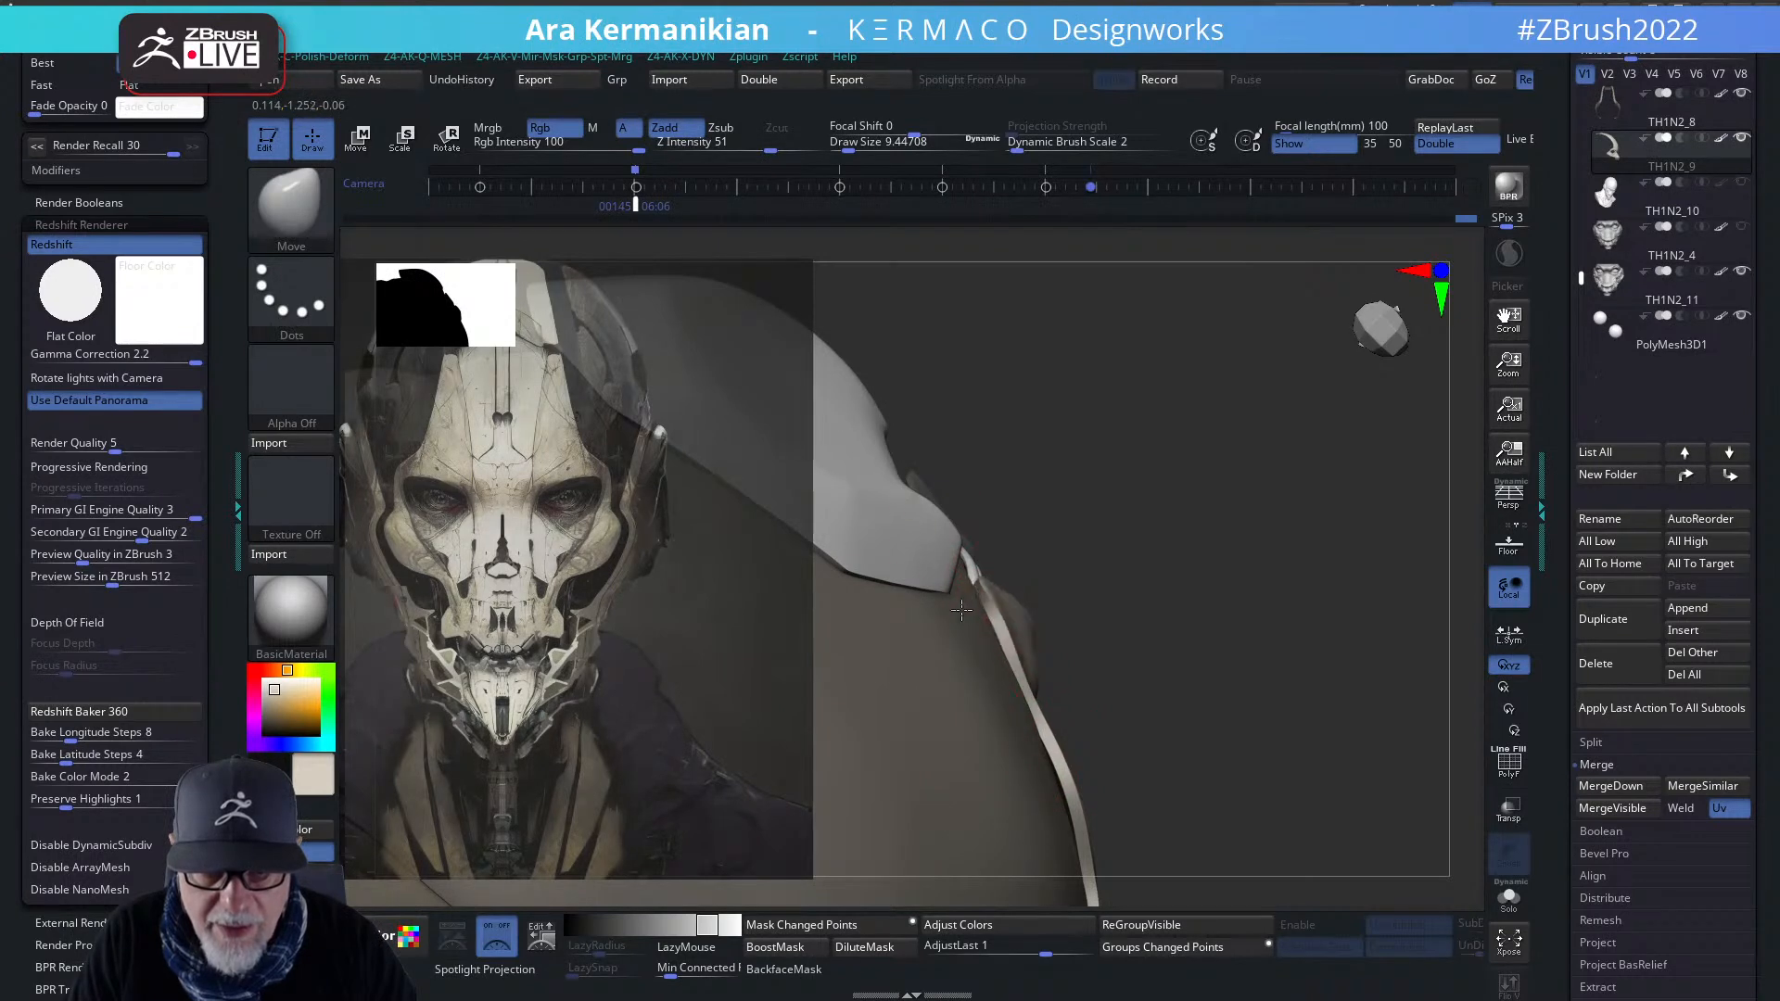
left_click_drag(1136, 635, 1357, 566)
key("f")
key("shift")
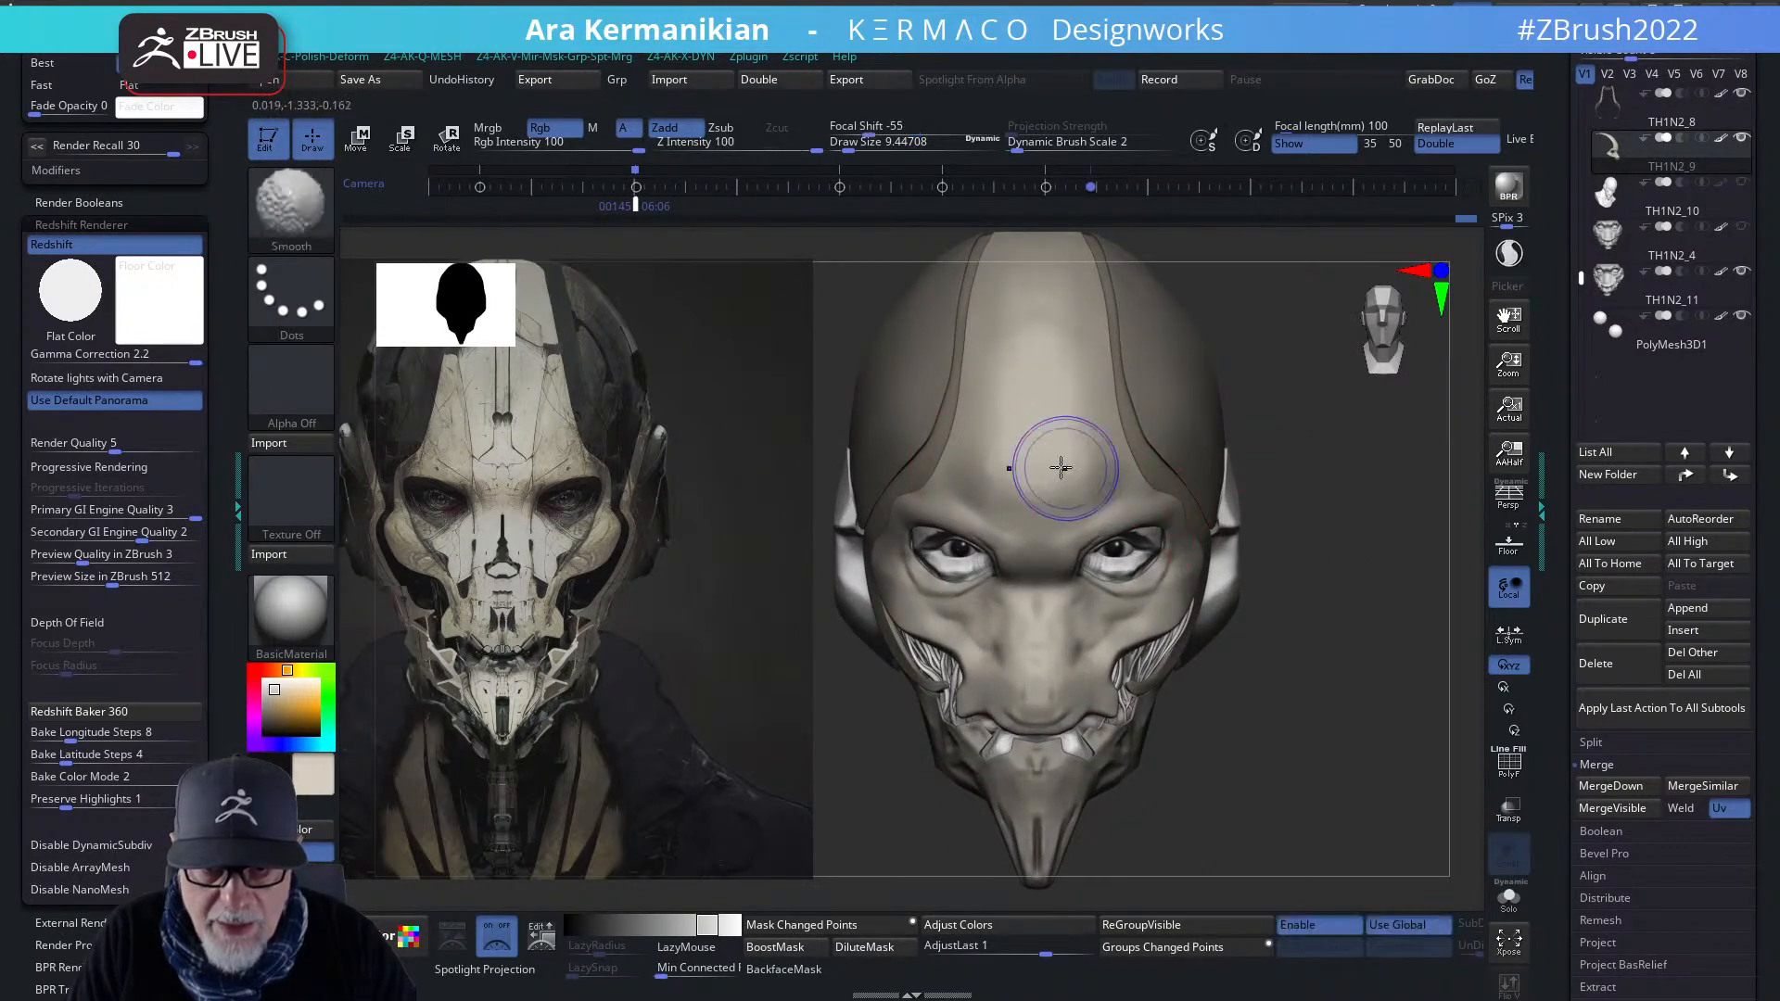
- Carve the edge of the face mask's upper lip with the DamStandard brush and smooth the strokes
left_click_drag(1263, 747, 1275, 683, "alt")
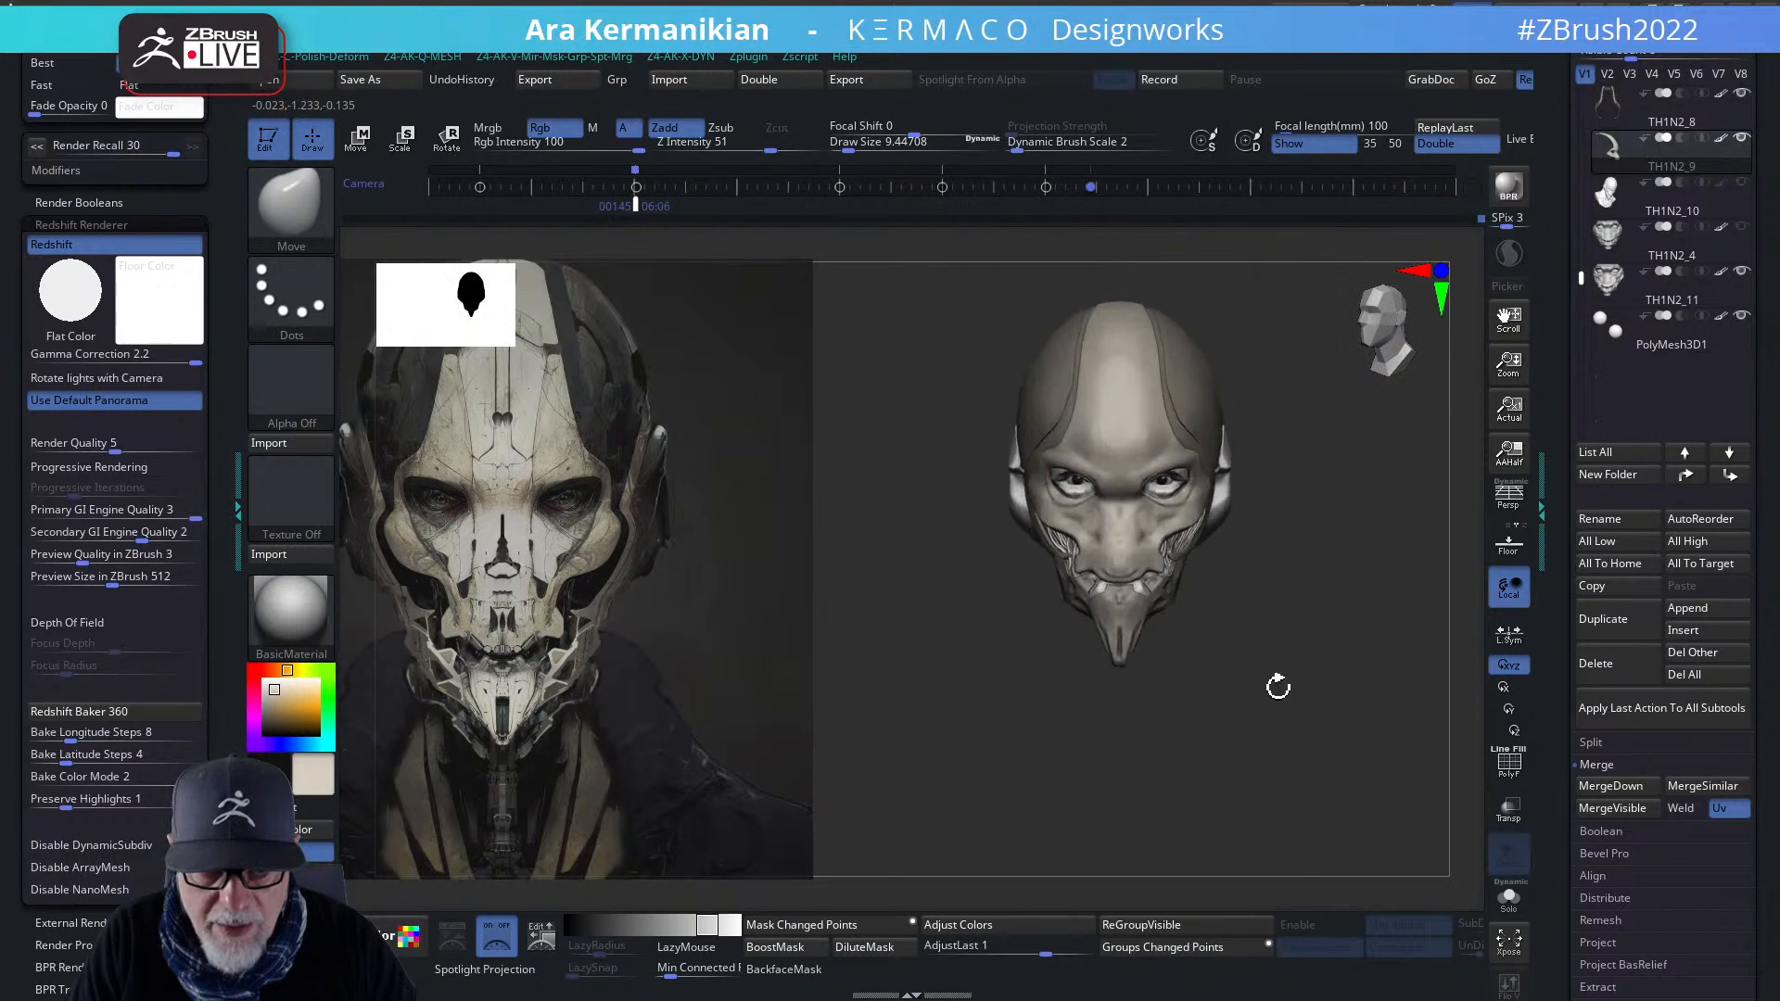
right_click(1142, 577)
left_click(1198, 577)
mouse_move(1246, 776)
left_mouse_down("alt")
mouse_move(1255, 667)
mouse_move(1331, 717)
mouse_move(1337, 747)
left_mouse_up("alt")
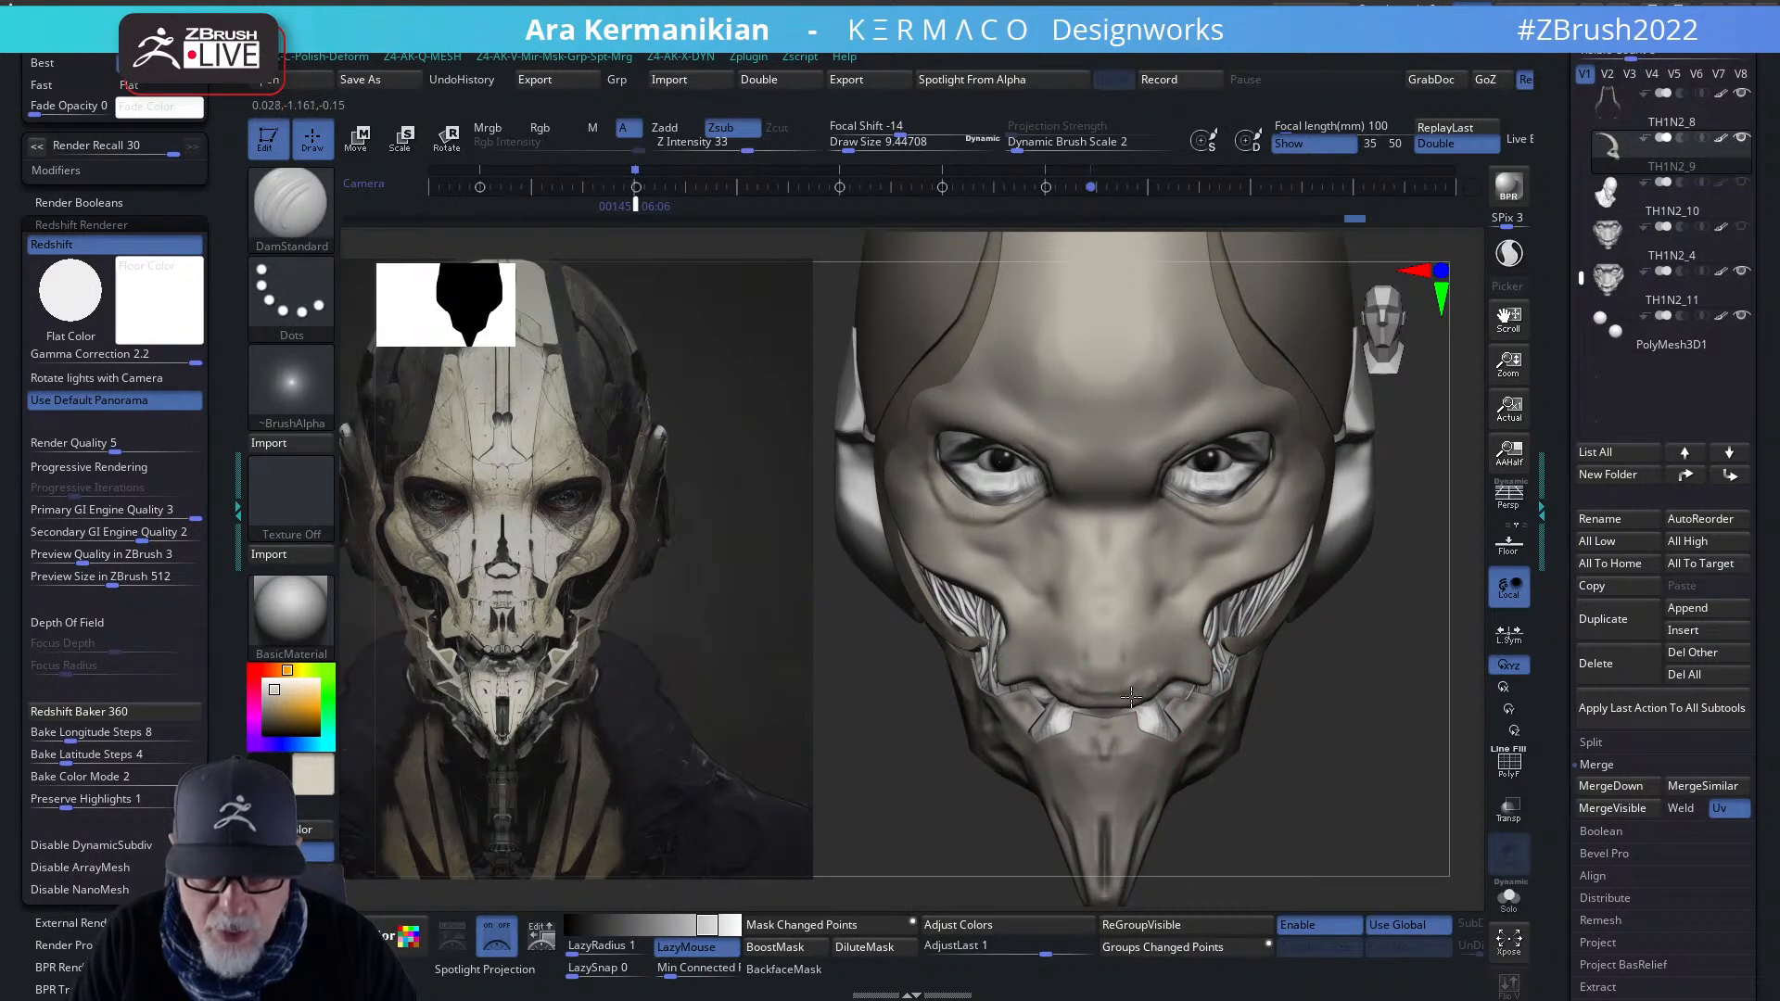
mouse_move(1127, 696)
left_mouse_down()
mouse_move(1077, 697)
mouse_move(1183, 680)
mouse_move(1134, 688)
left_mouse_up()
key("shift")
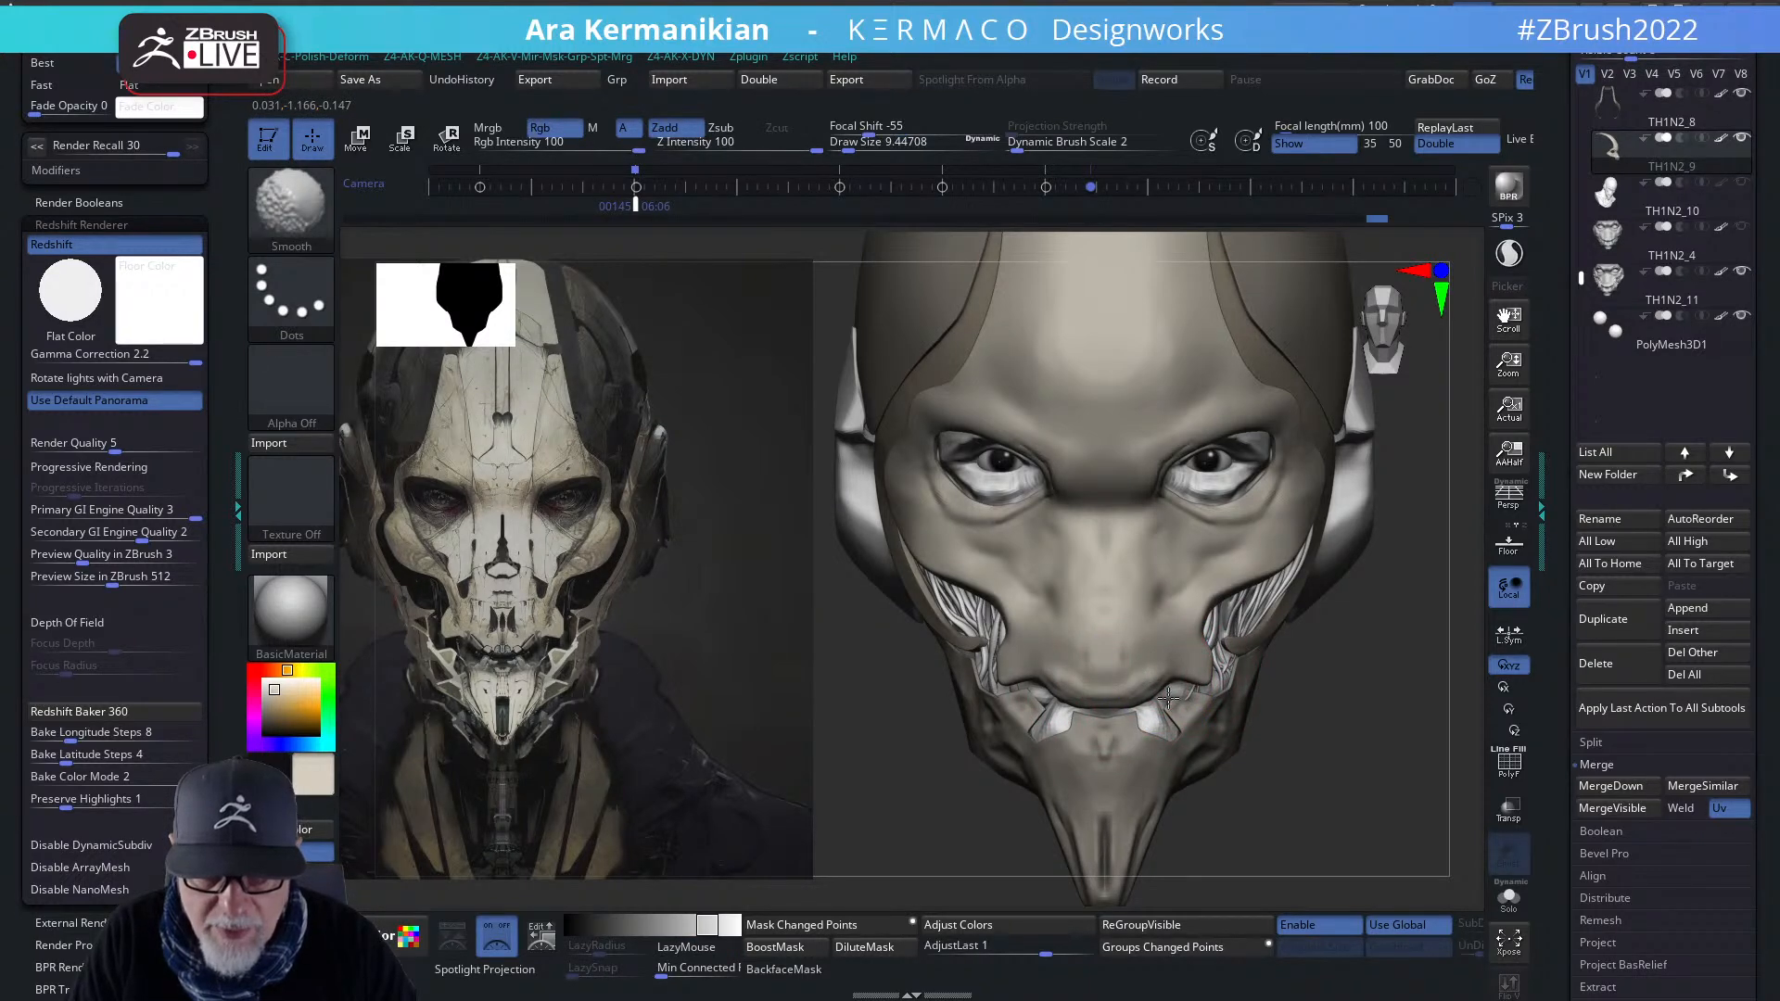
mouse_move(1153, 688)
left_mouse_down()
mouse_move(1064, 707)
mouse_move(1136, 698)
left_mouse_up()
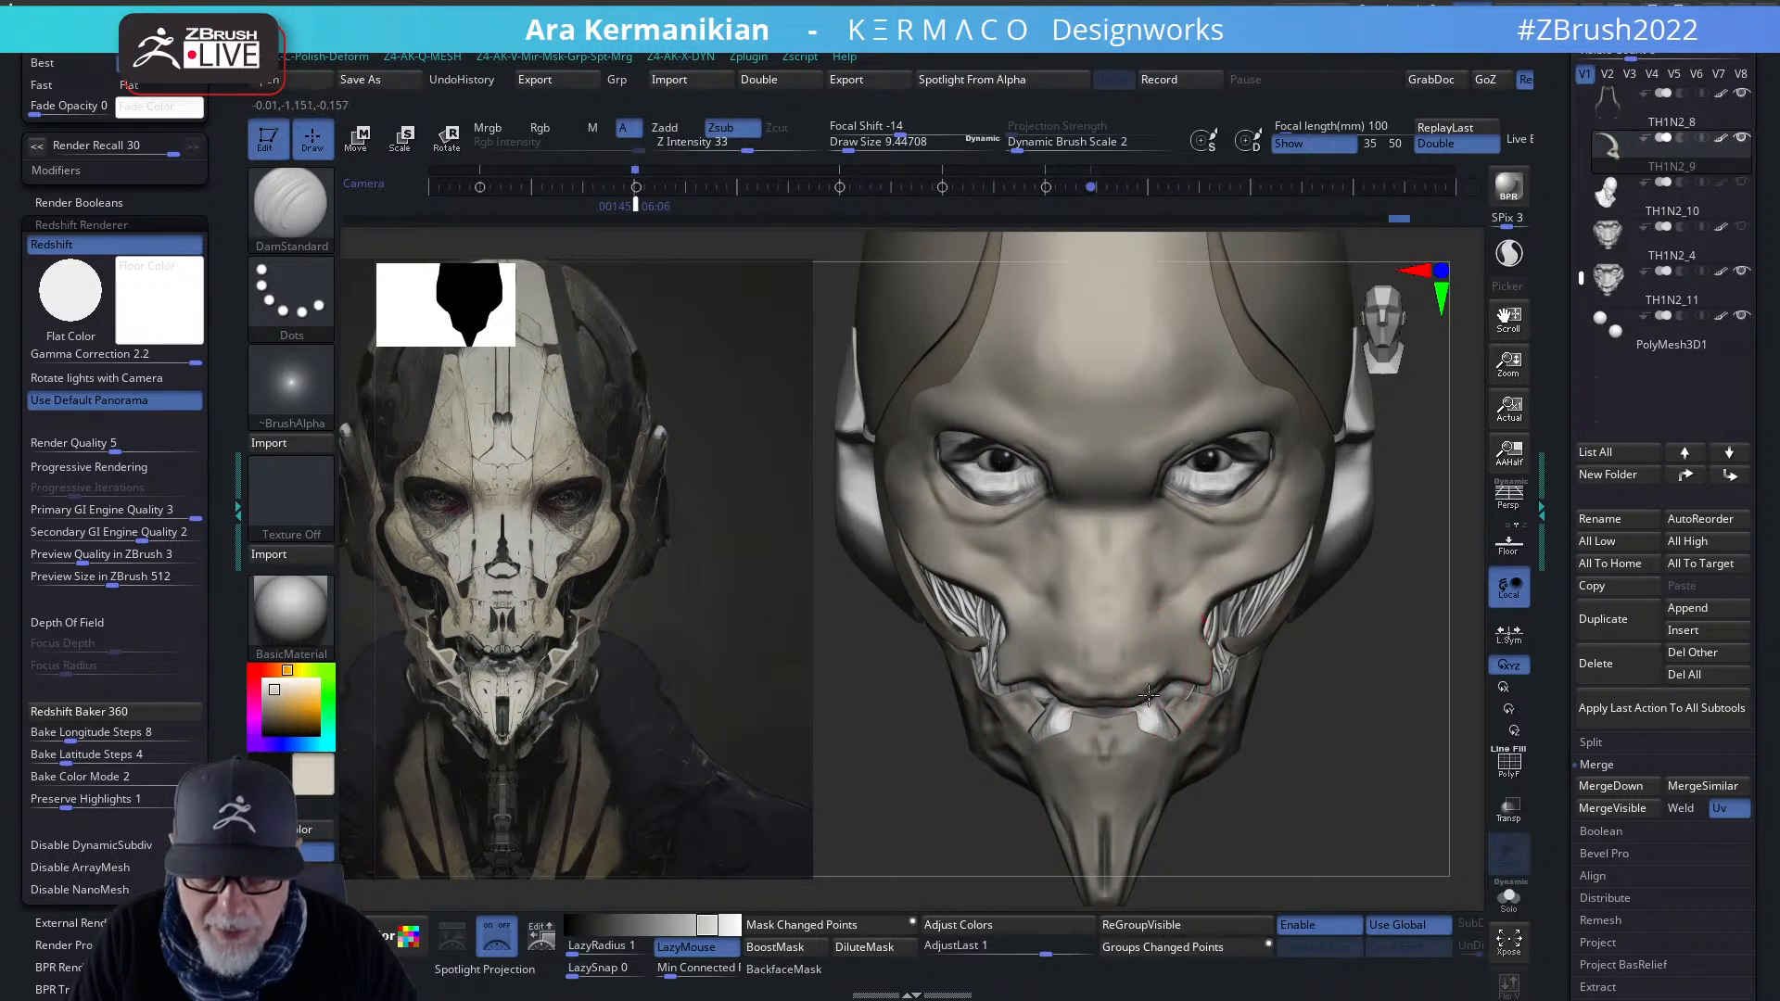
- Try a DamStandard stroke across the face mask above the upper lip, and undo it
left_click_drag(1319, 784, 1372, 771, "alt")
mouse_move(1252, 665)
left_mouse_down("alt")
mouse_move(1310, 719)
mouse_move(1214, 712)
left_mouse_up("alt")
right_click(1057, 607)
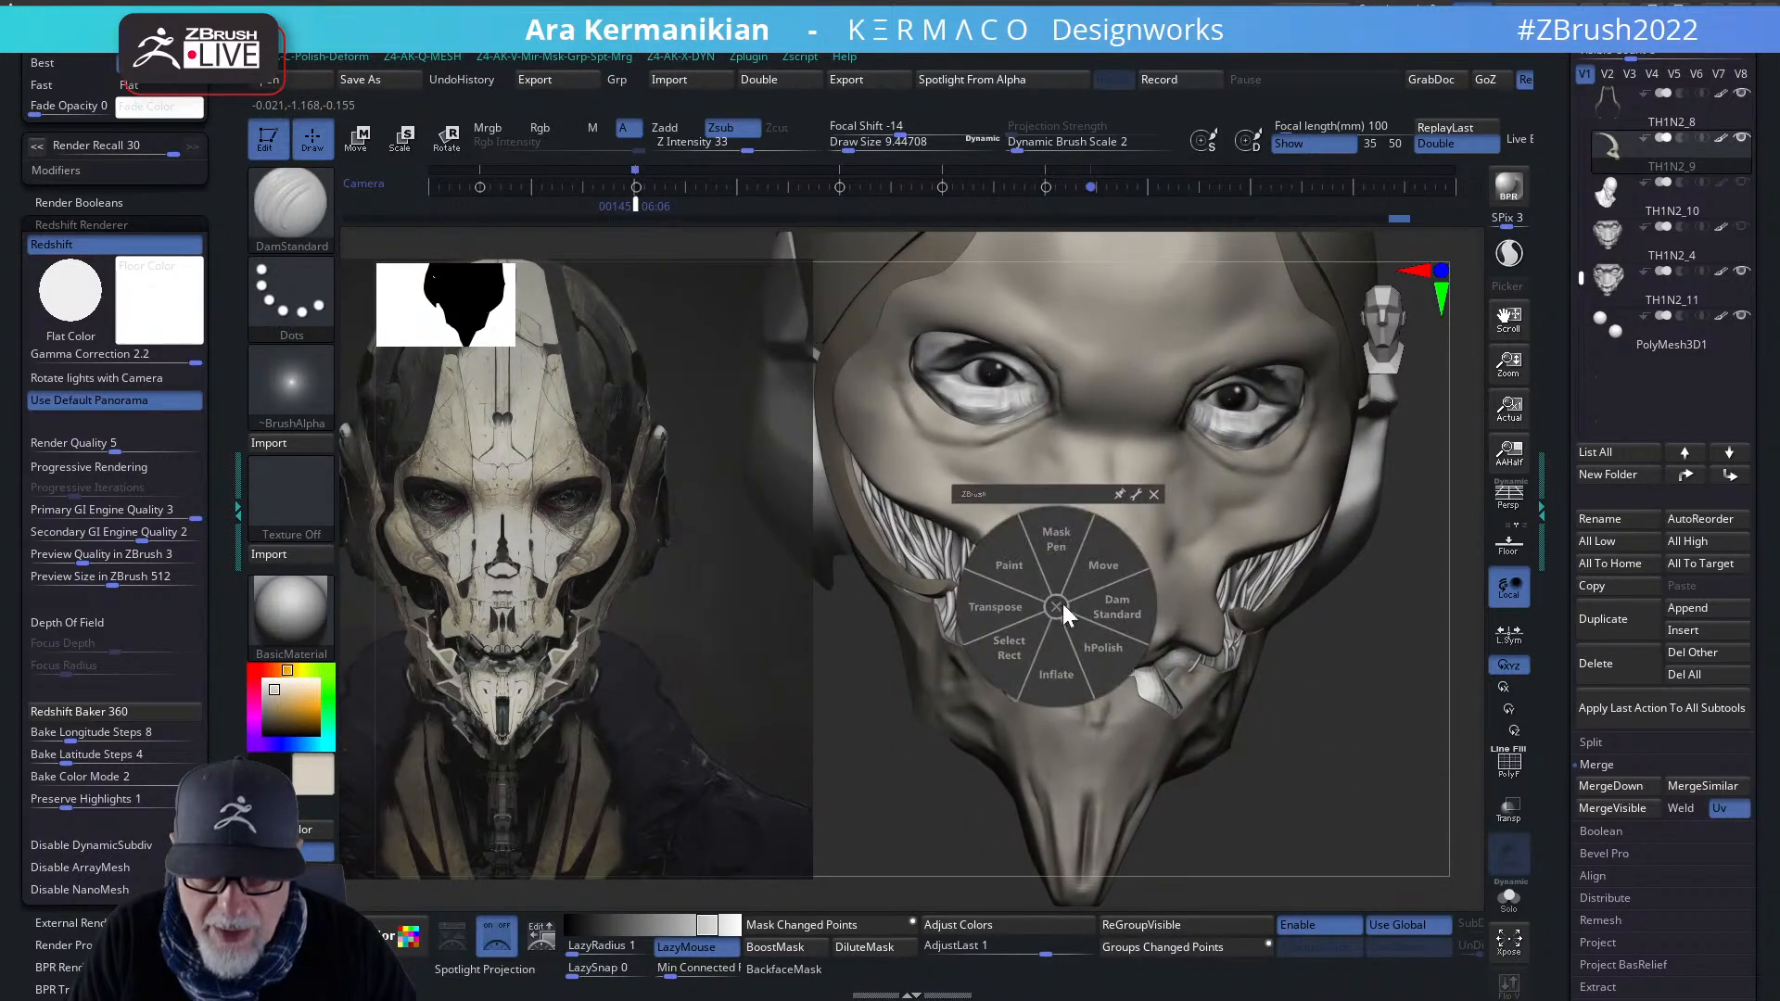
left_click(1122, 610)
left_click_drag(1123, 642, 1056, 626)
key("ctrl+z")
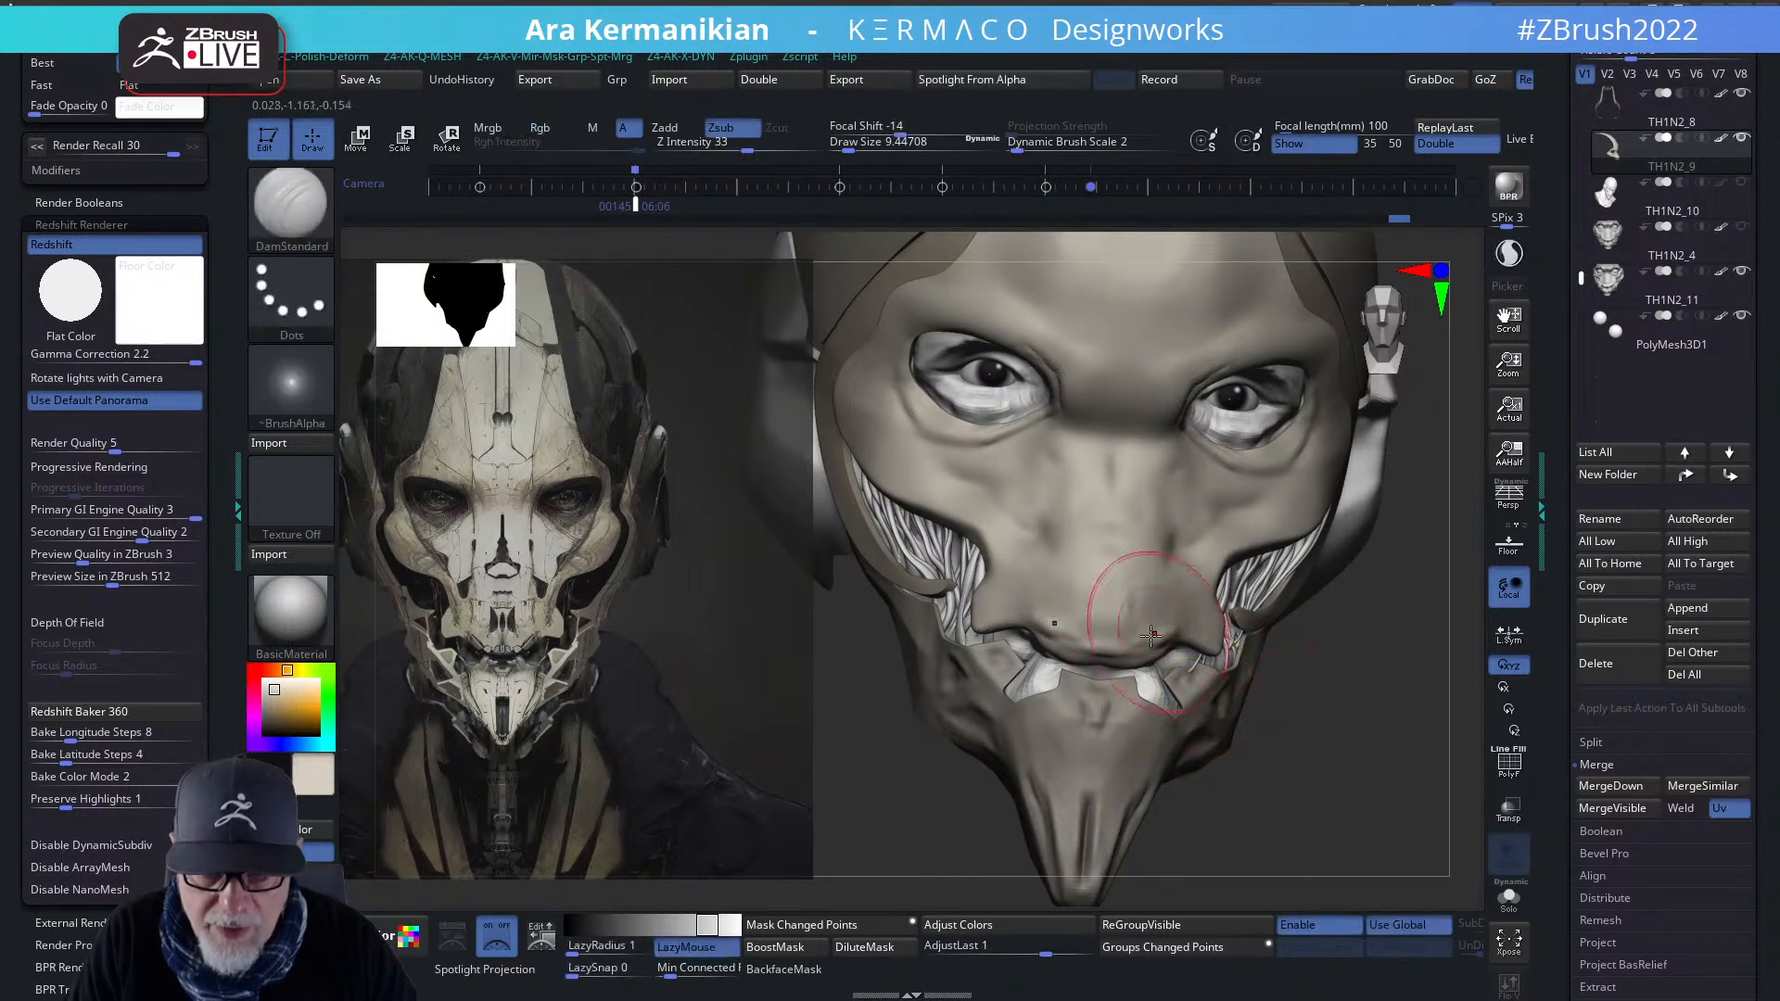
- Flatten the surface above the mask's upper lip using the hPolish brush at a draw size of about 3.67
right_click(1165, 632)
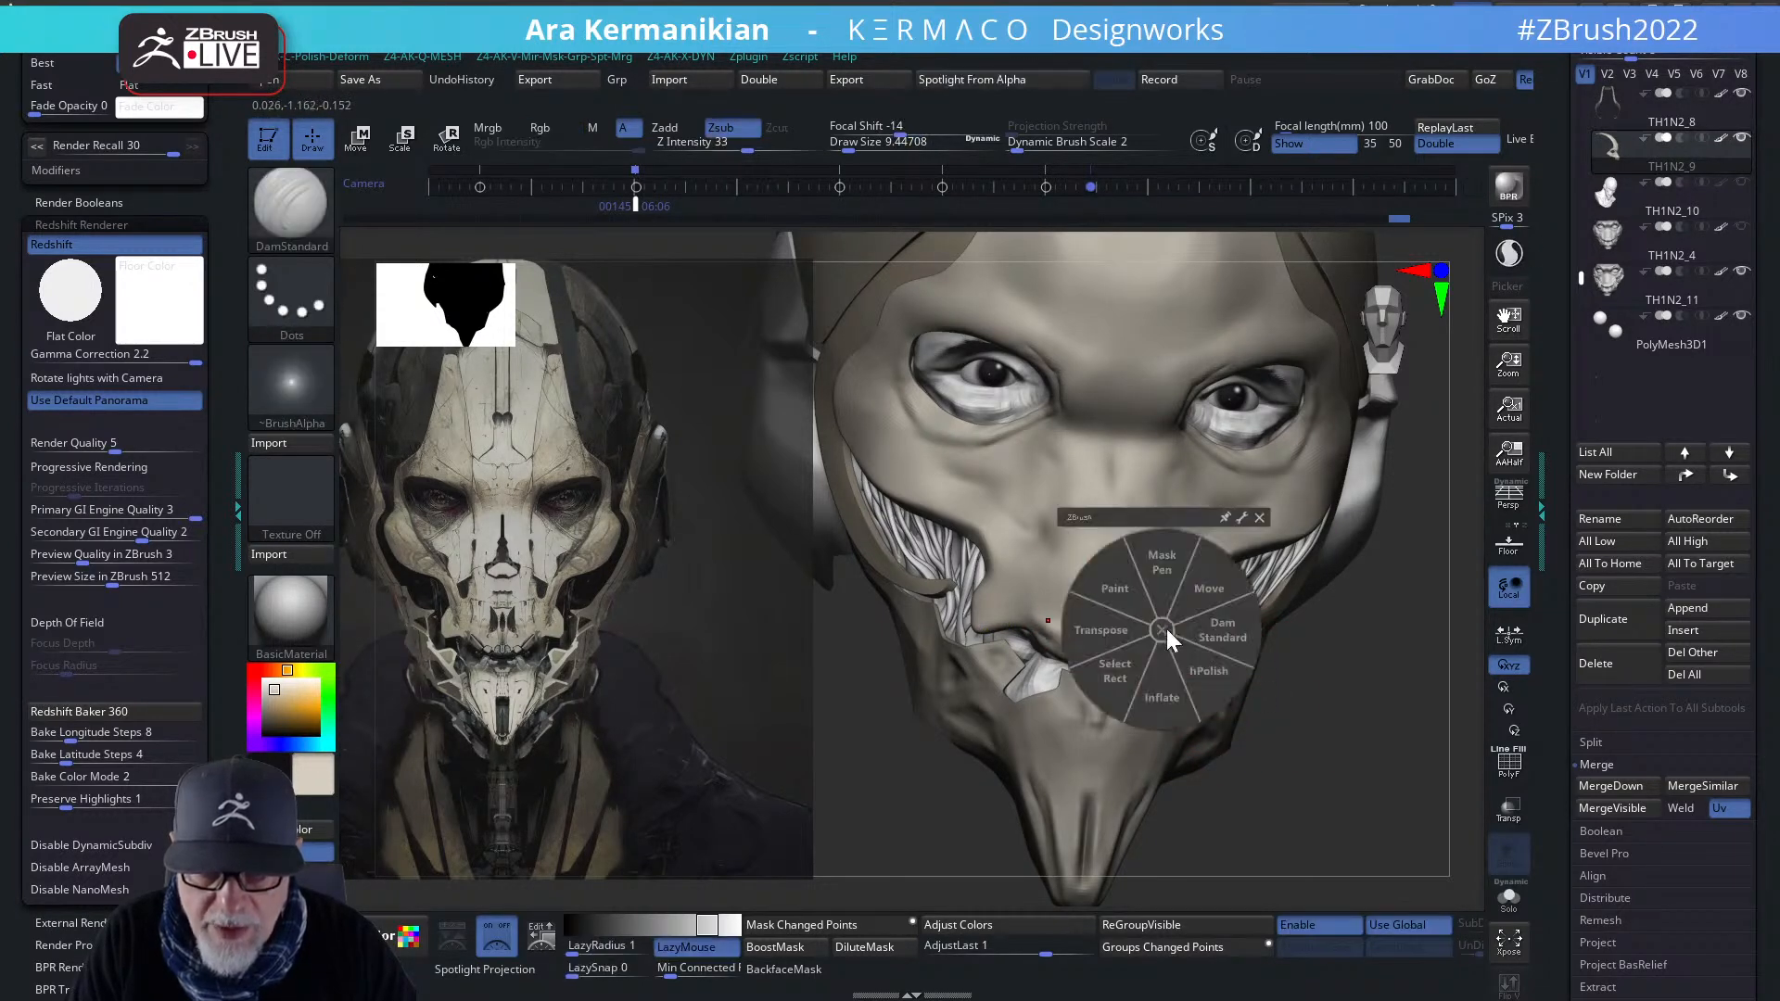
left_click(1204, 662)
key("s")
left_click_drag(1115, 642, 1117, 633)
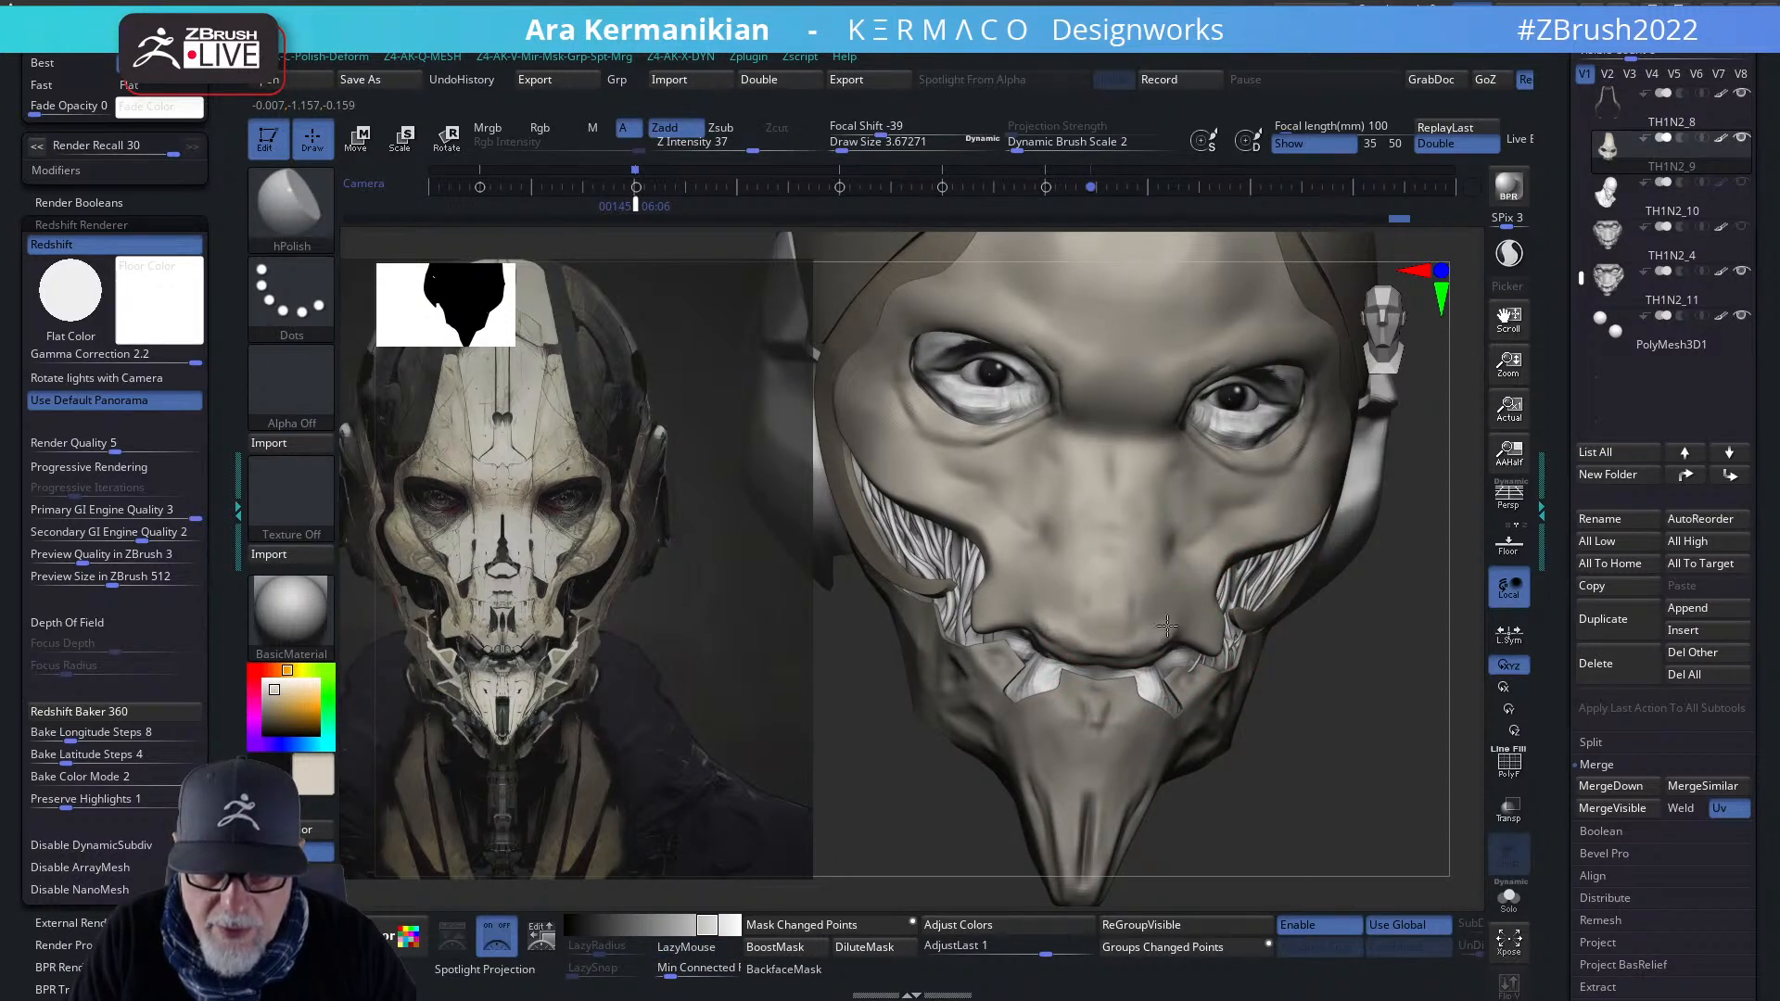
- Isolate the face mask and smooth its upper lip edge from underneath
left_click(1508, 896)
mouse_move(1419, 865)
left_mouse_down()
mouse_move(1333, 719)
mouse_move(1038, 583)
left_mouse_up()
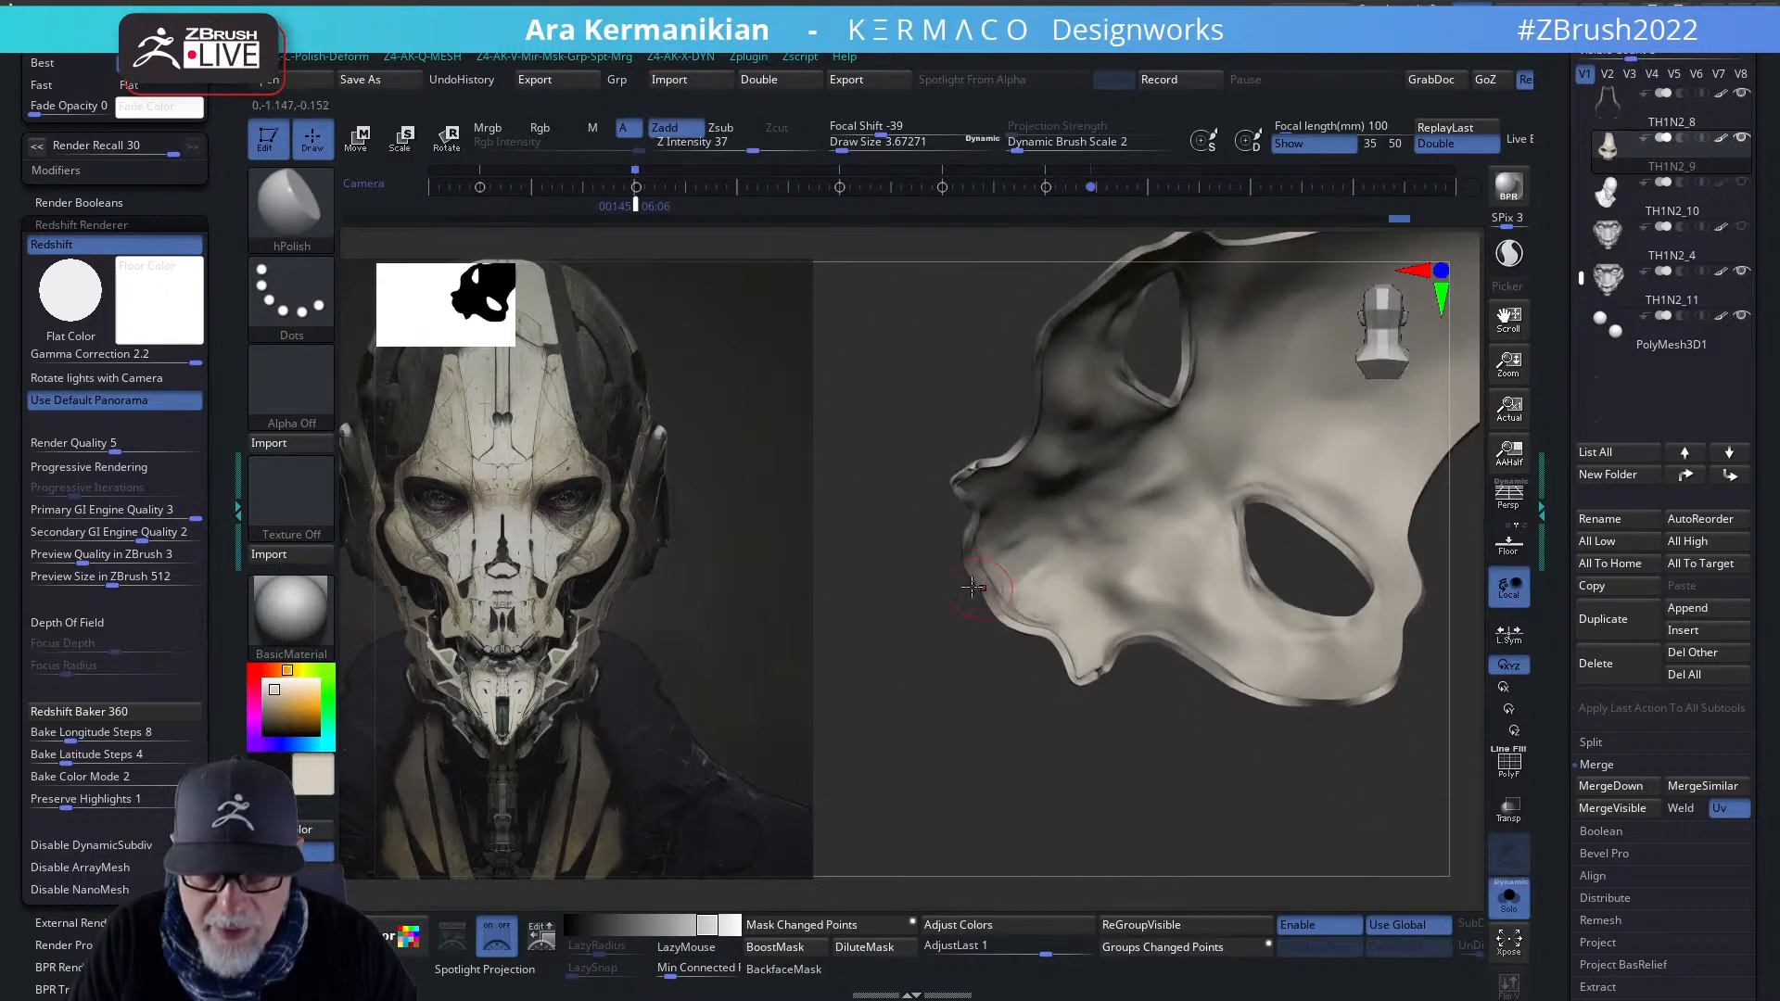
key("shift")
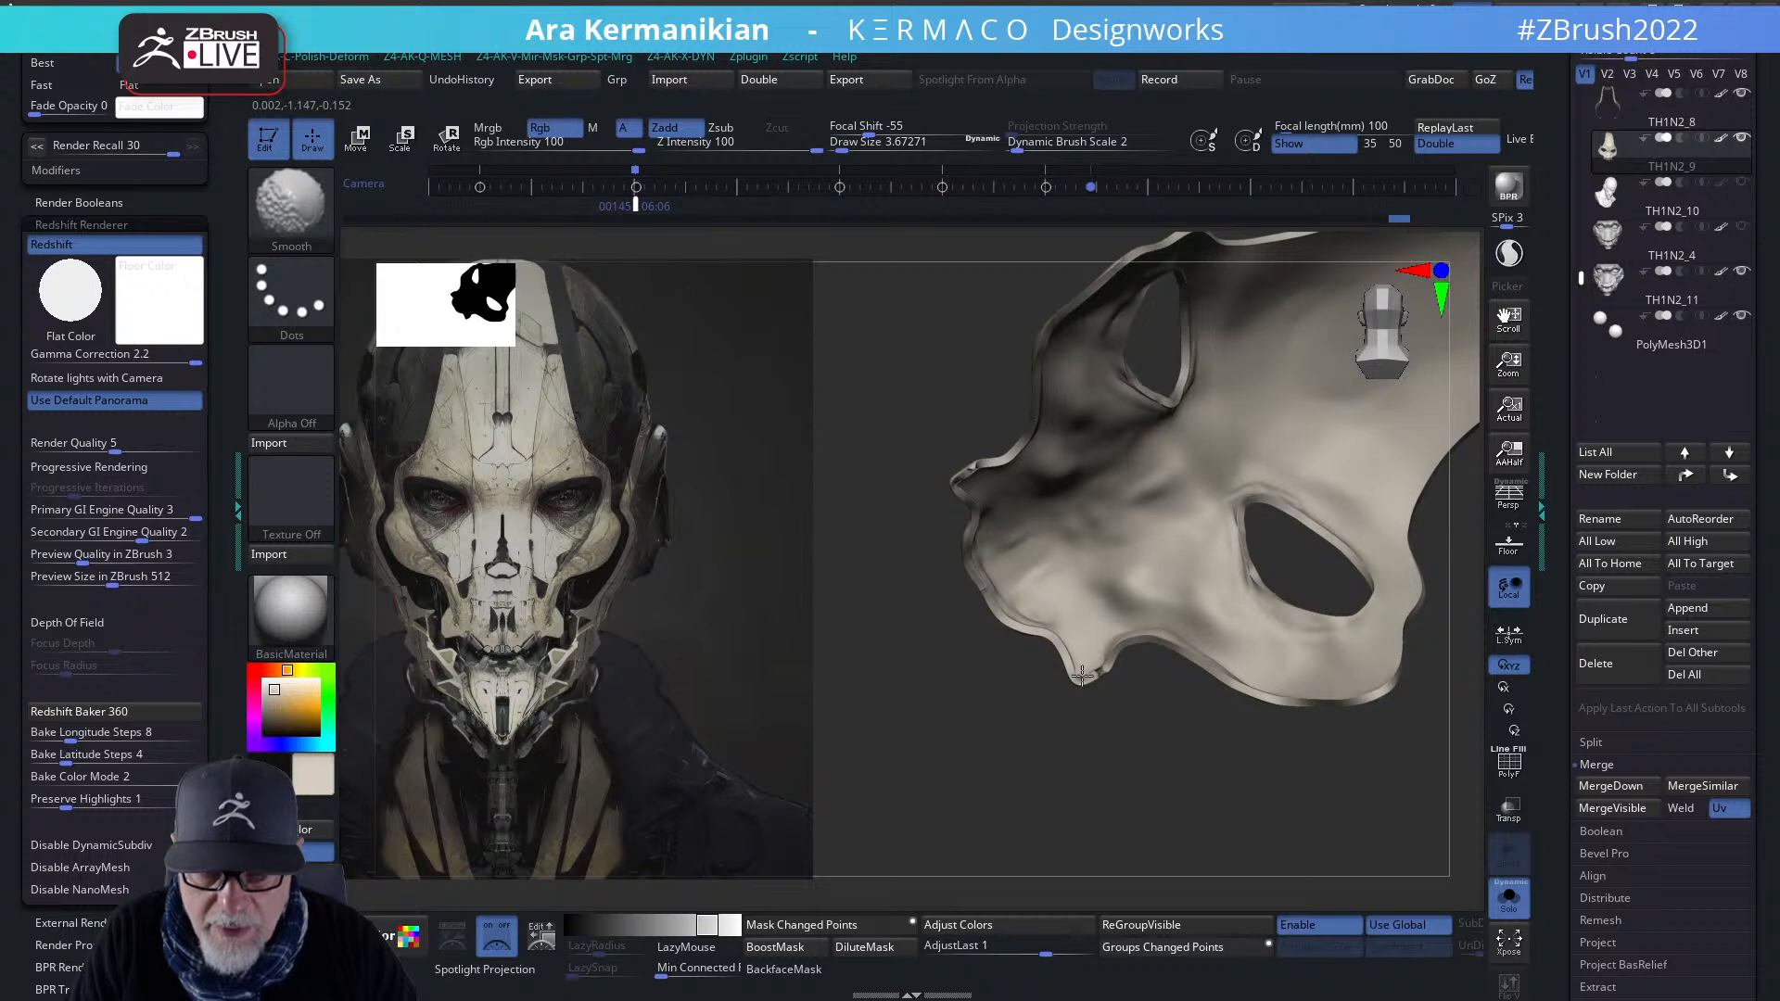
mouse_move(1144, 799)
left_mouse_down()
mouse_move(1172, 767)
mouse_move(1156, 699)
mouse_move(1142, 732)
left_mouse_up()
left_click_drag(909, 350, 1101, 543, "alt")
mouse_move(932, 788)
left_mouse_down()
mouse_move(982, 794)
mouse_move(1065, 760)
left_mouse_up()
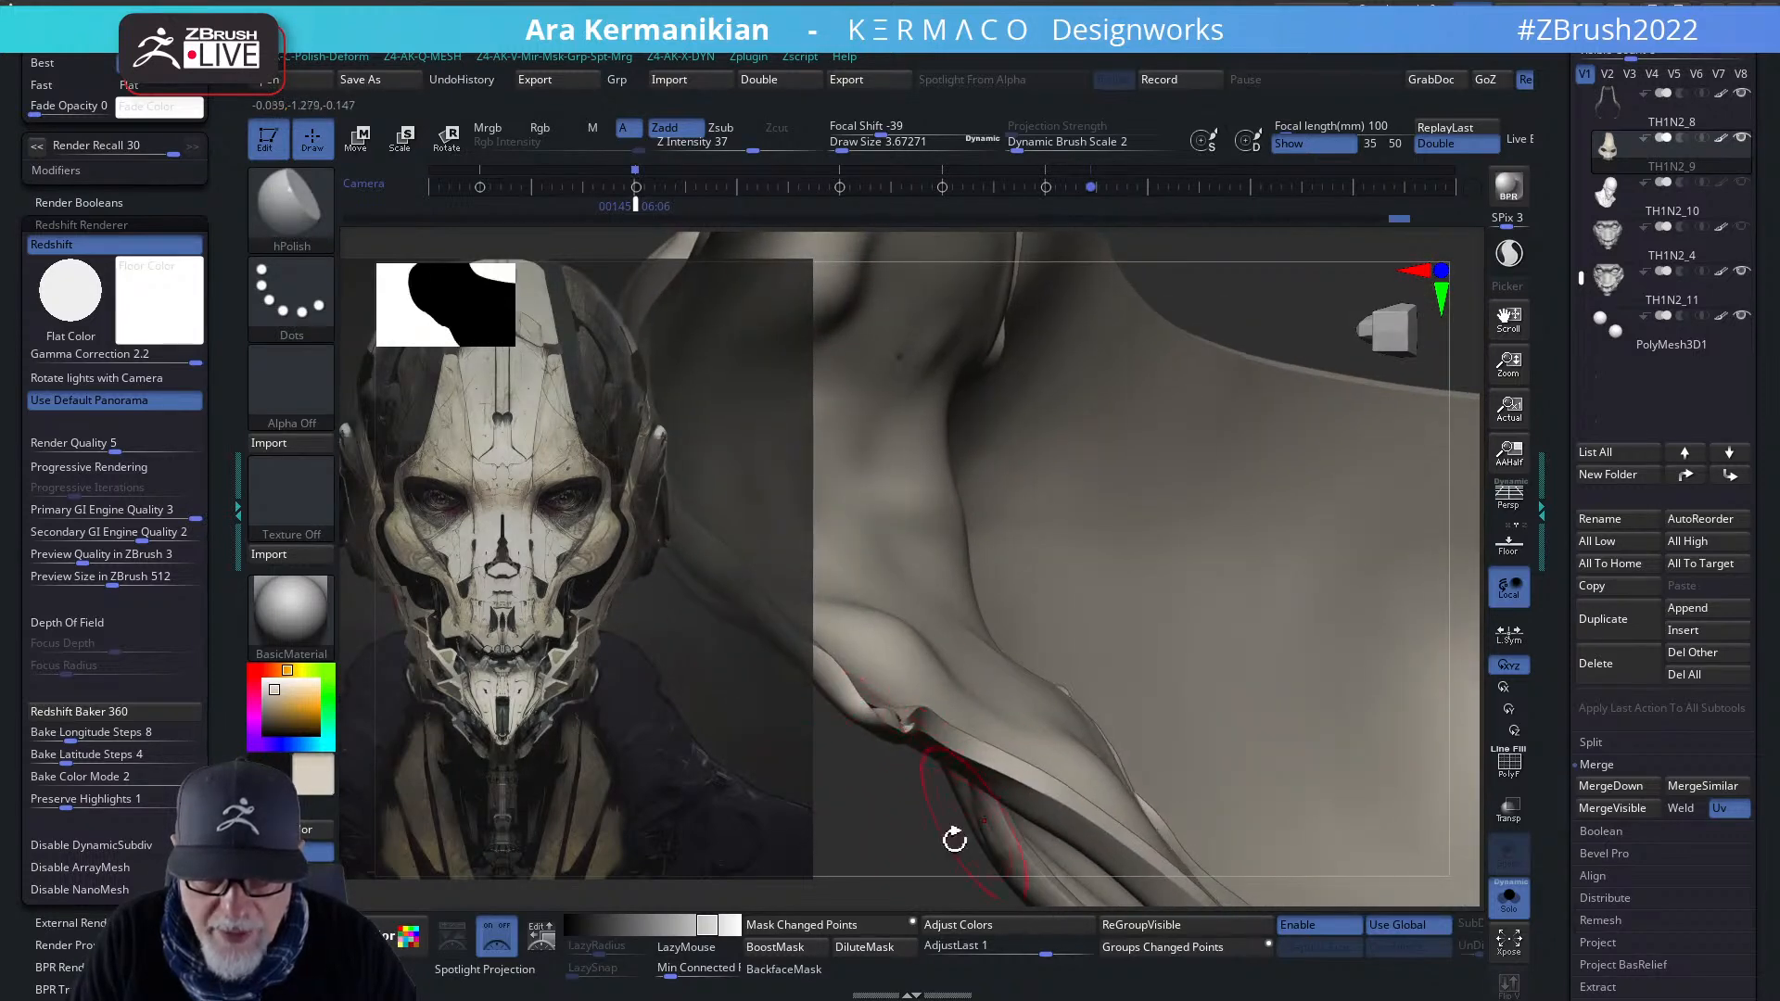
- Toggle the mask's dynamic subdivision and drop the mesh to subdivision level 1
key("ctrl")
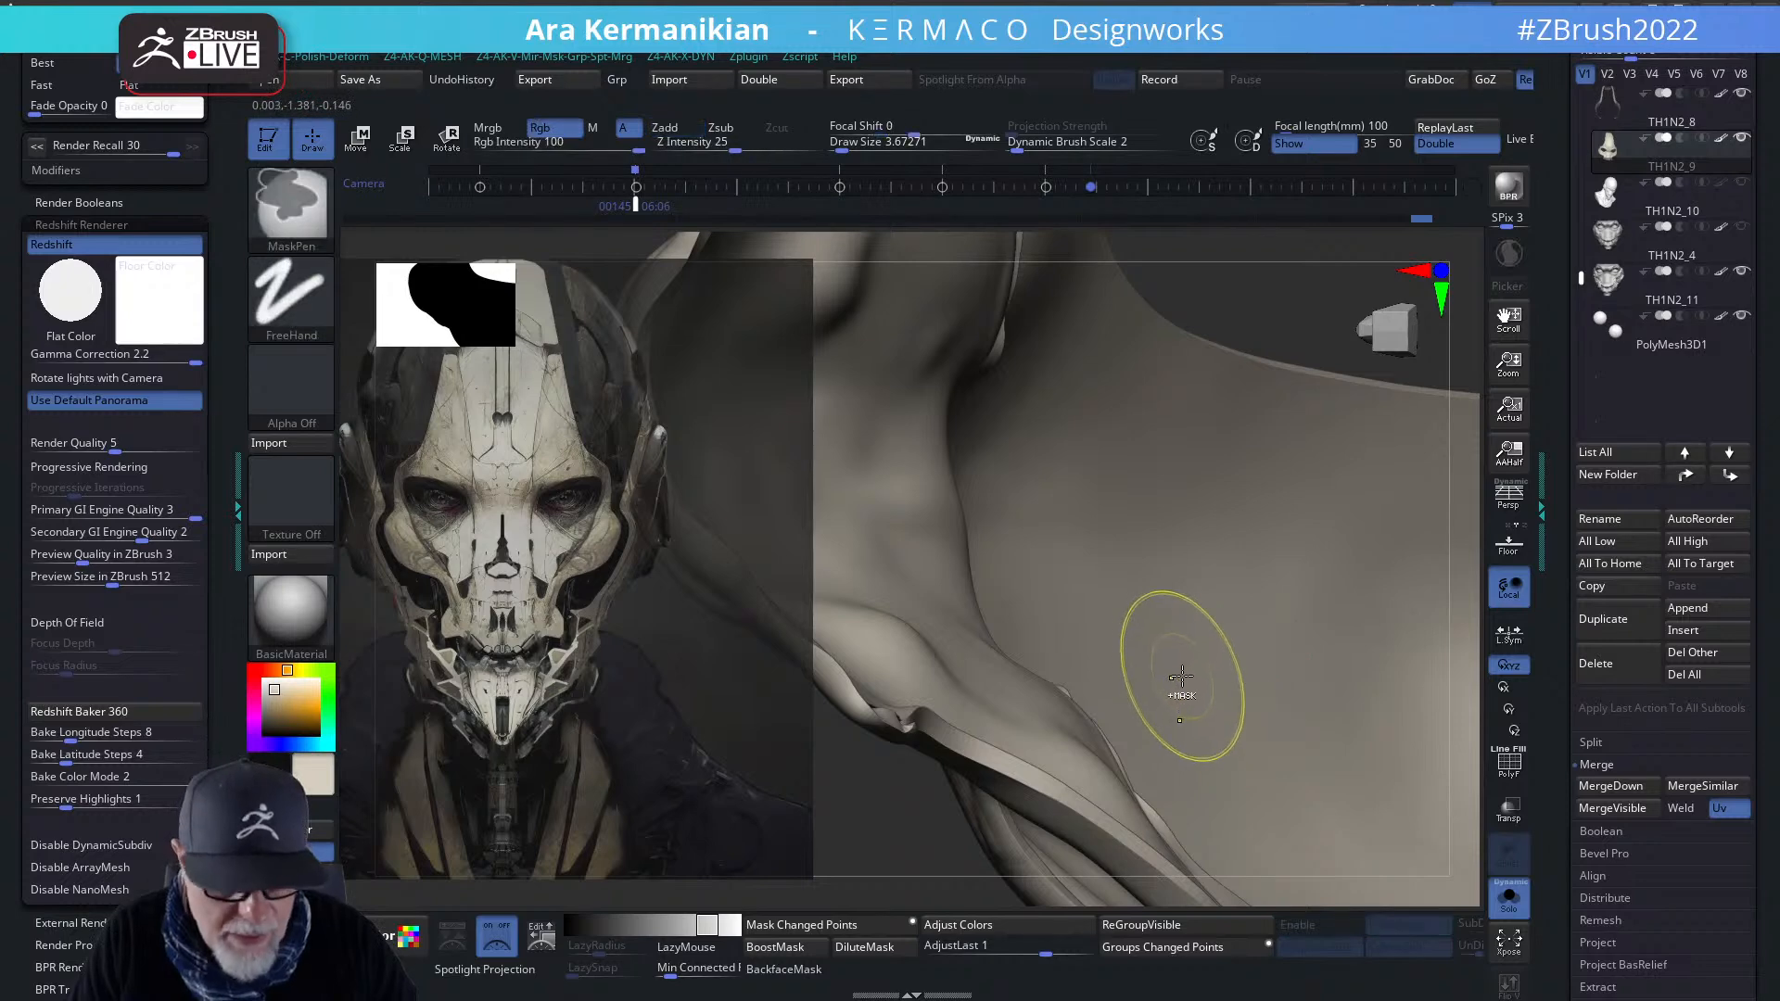
key("ctrl+q")
left_click(1112, 454)
left_click_drag(890, 807, 902, 627)
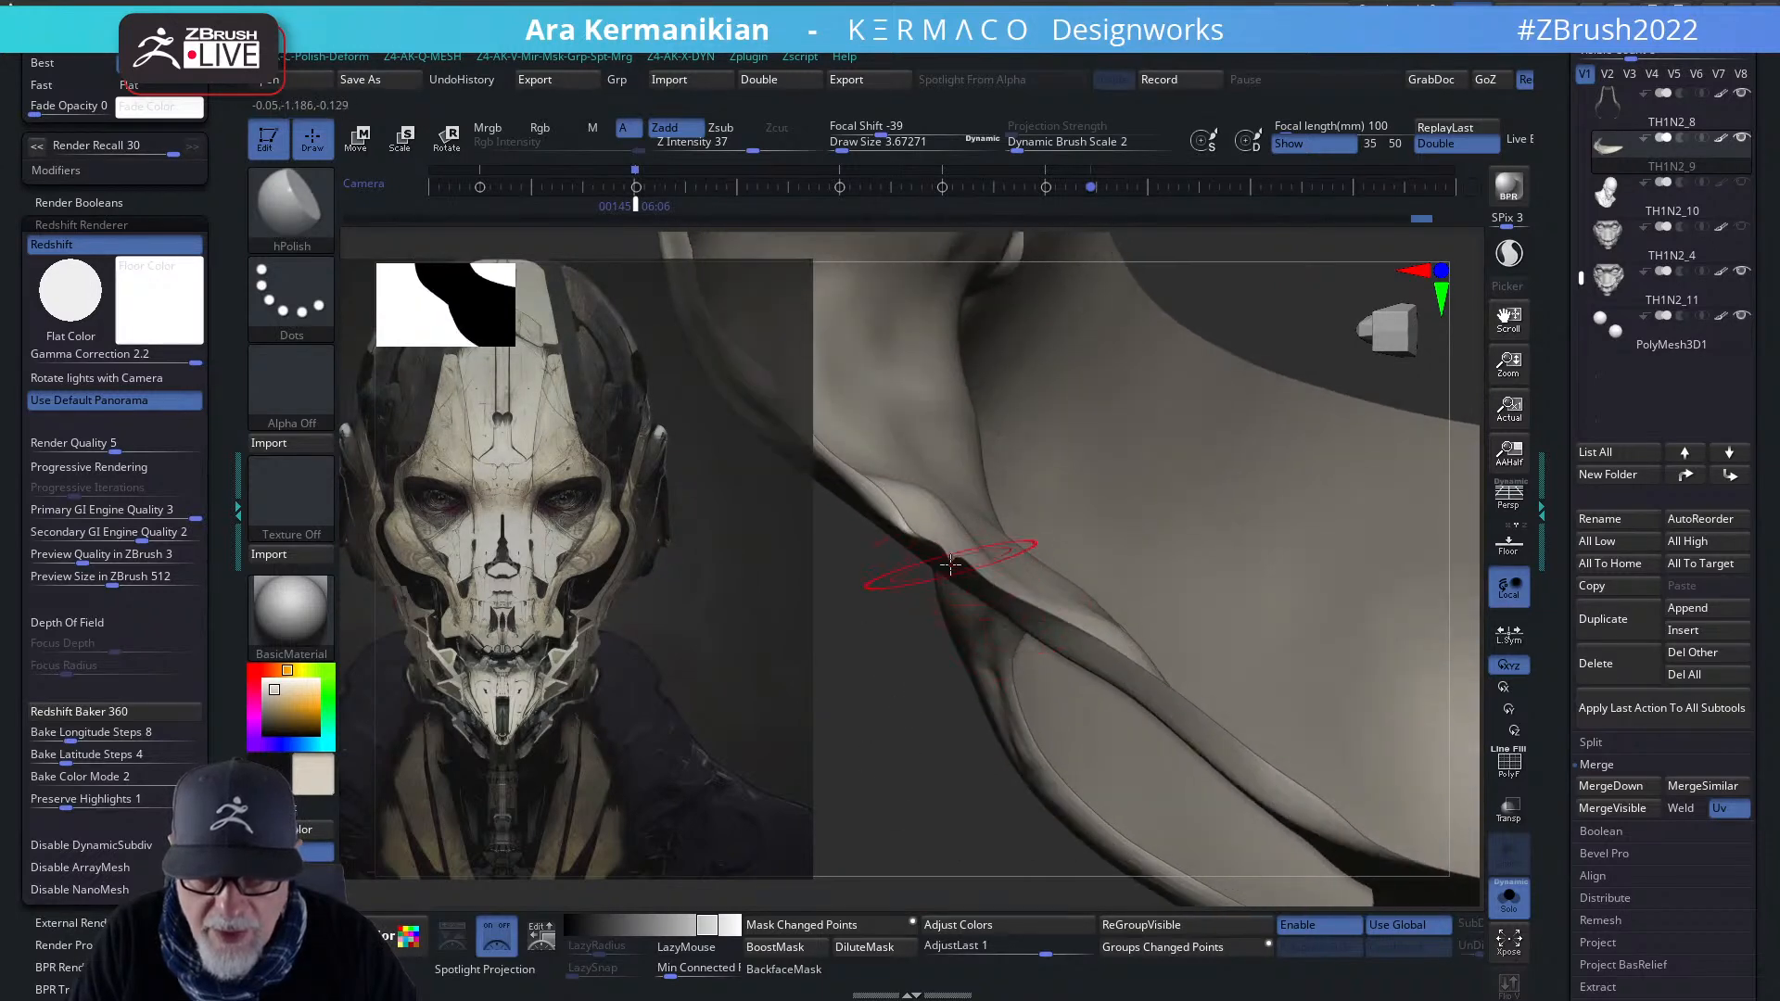
key("ctrl+q")
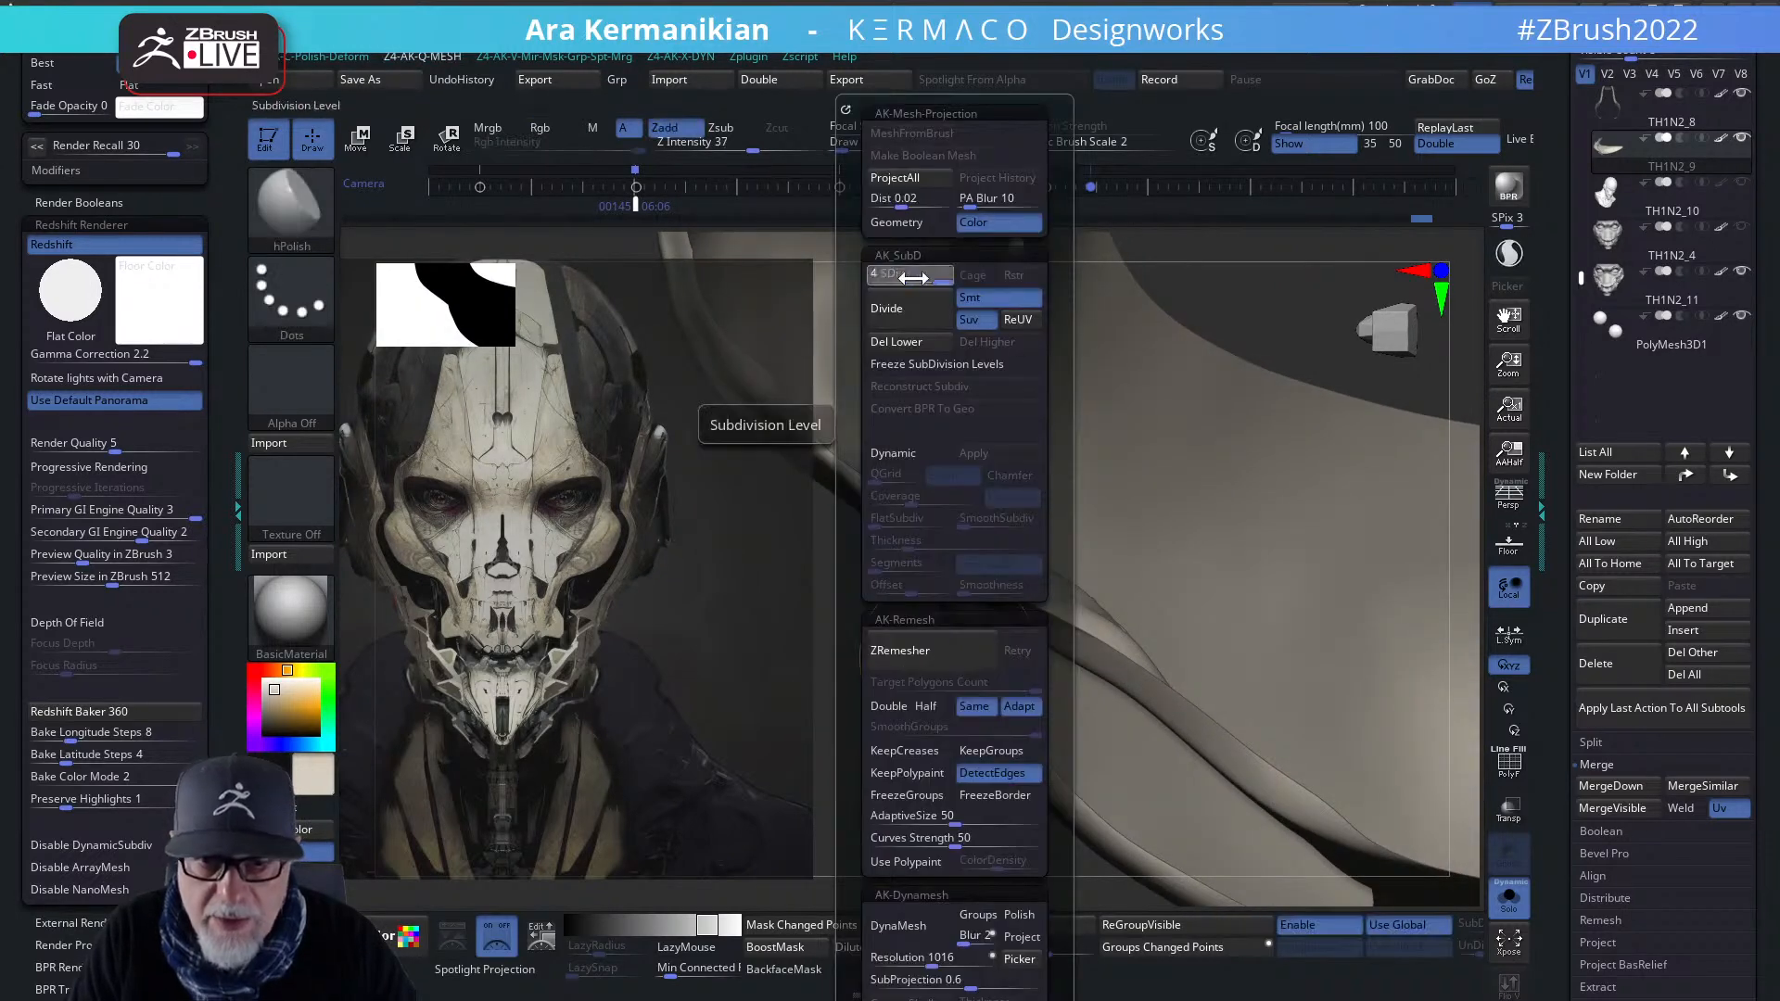
left_click(877, 278)
left_click_drag(859, 725, 882, 660)
left_click_drag(959, 788, 1076, 997, "alt")
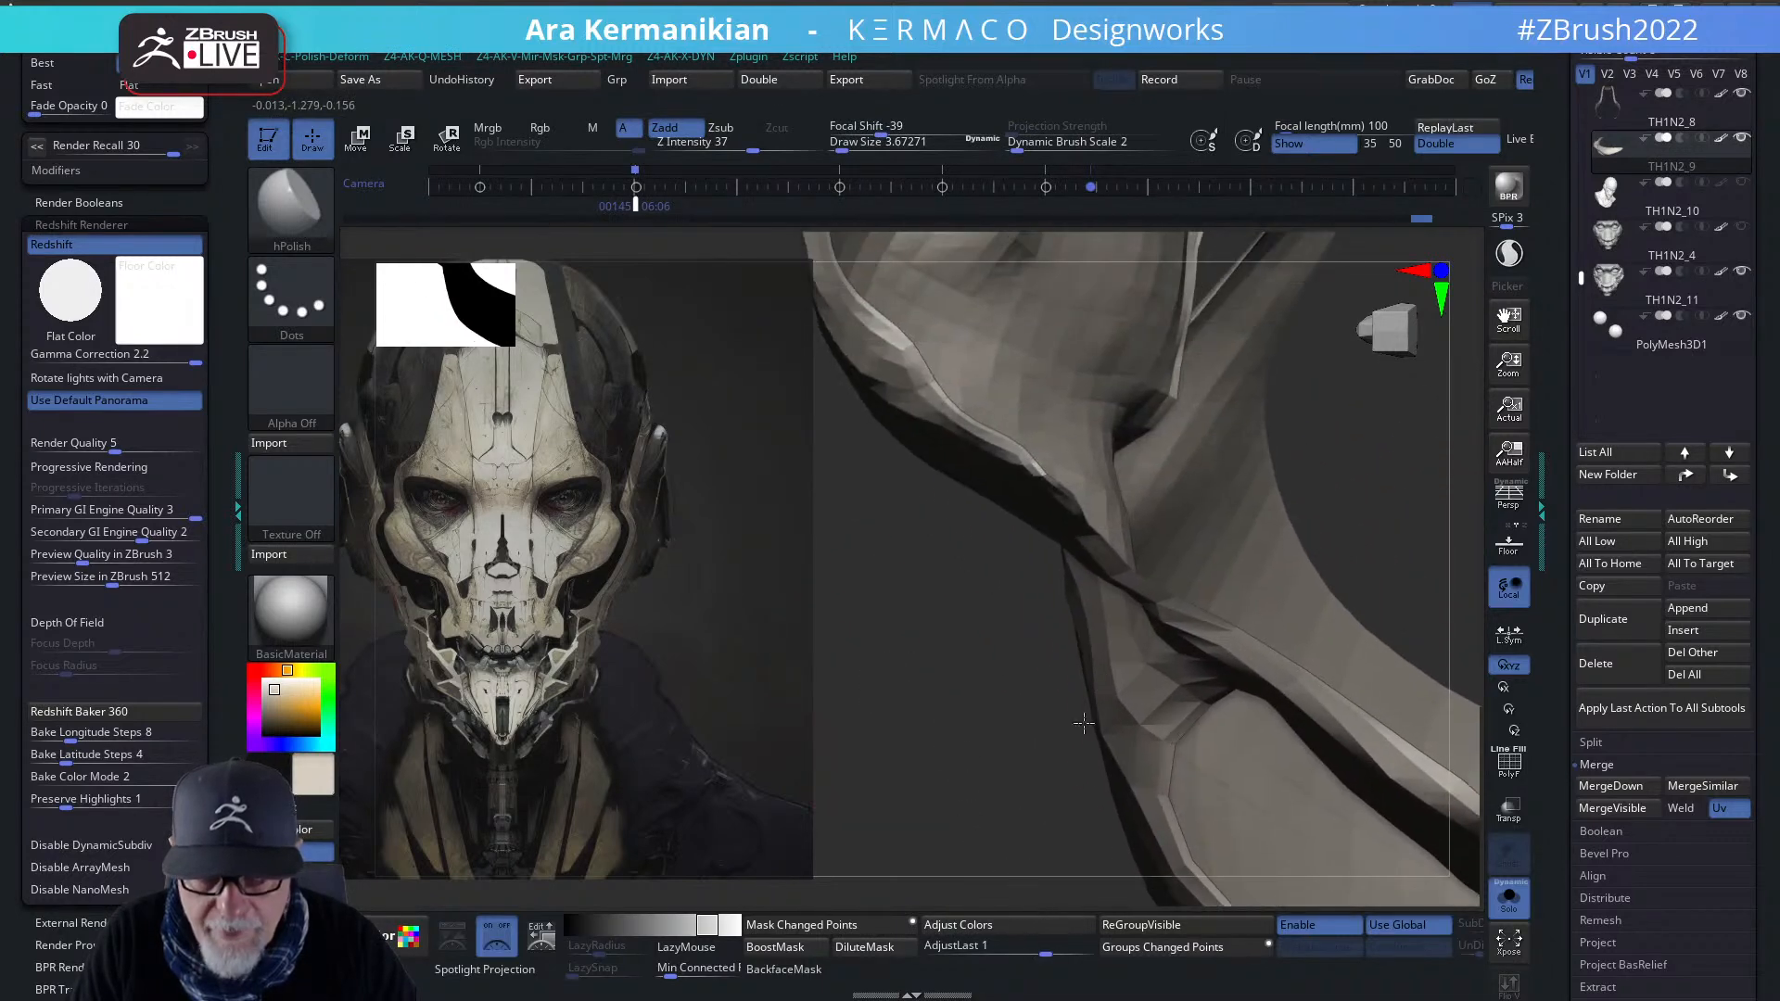
- Display the mask's wireframe and examine the low-resolution topology along its edges
left_click(1508, 765)
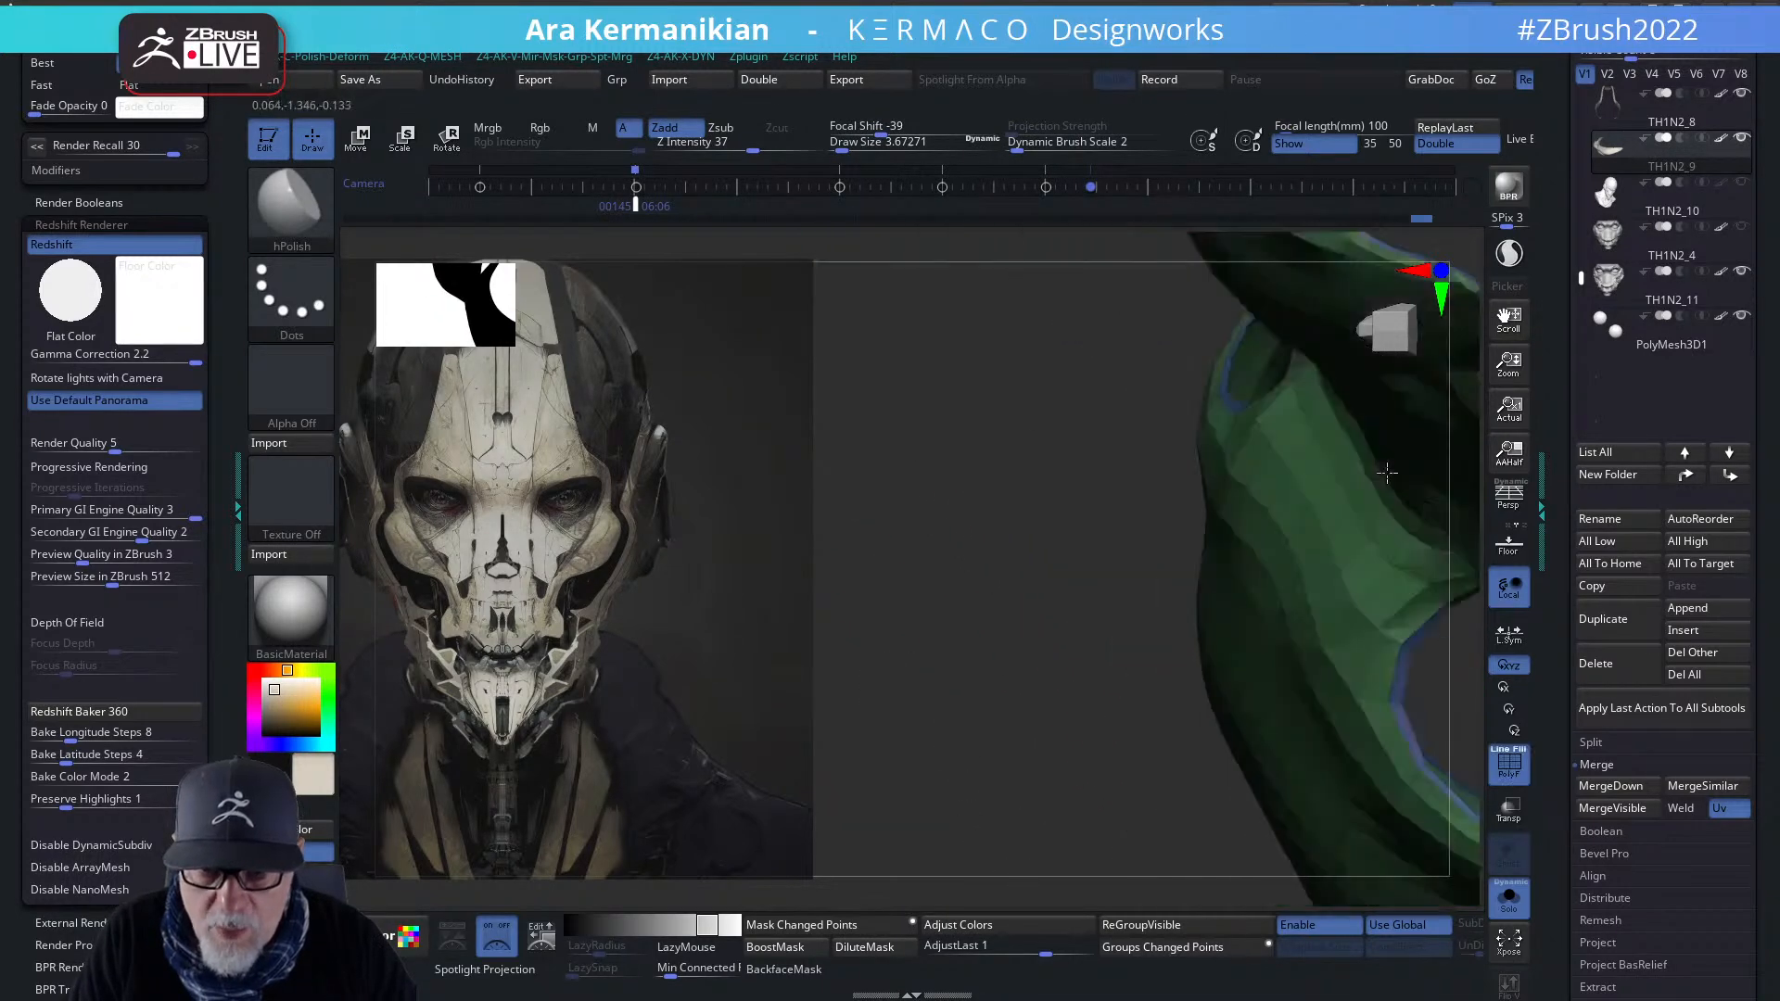
left_click_drag(1334, 732, 1357, 672)
mouse_move(1186, 590)
left_mouse_down()
mouse_move(1056, 609)
mouse_move(1184, 564)
left_mouse_up()
left_click_drag(880, 671, 846, 654)
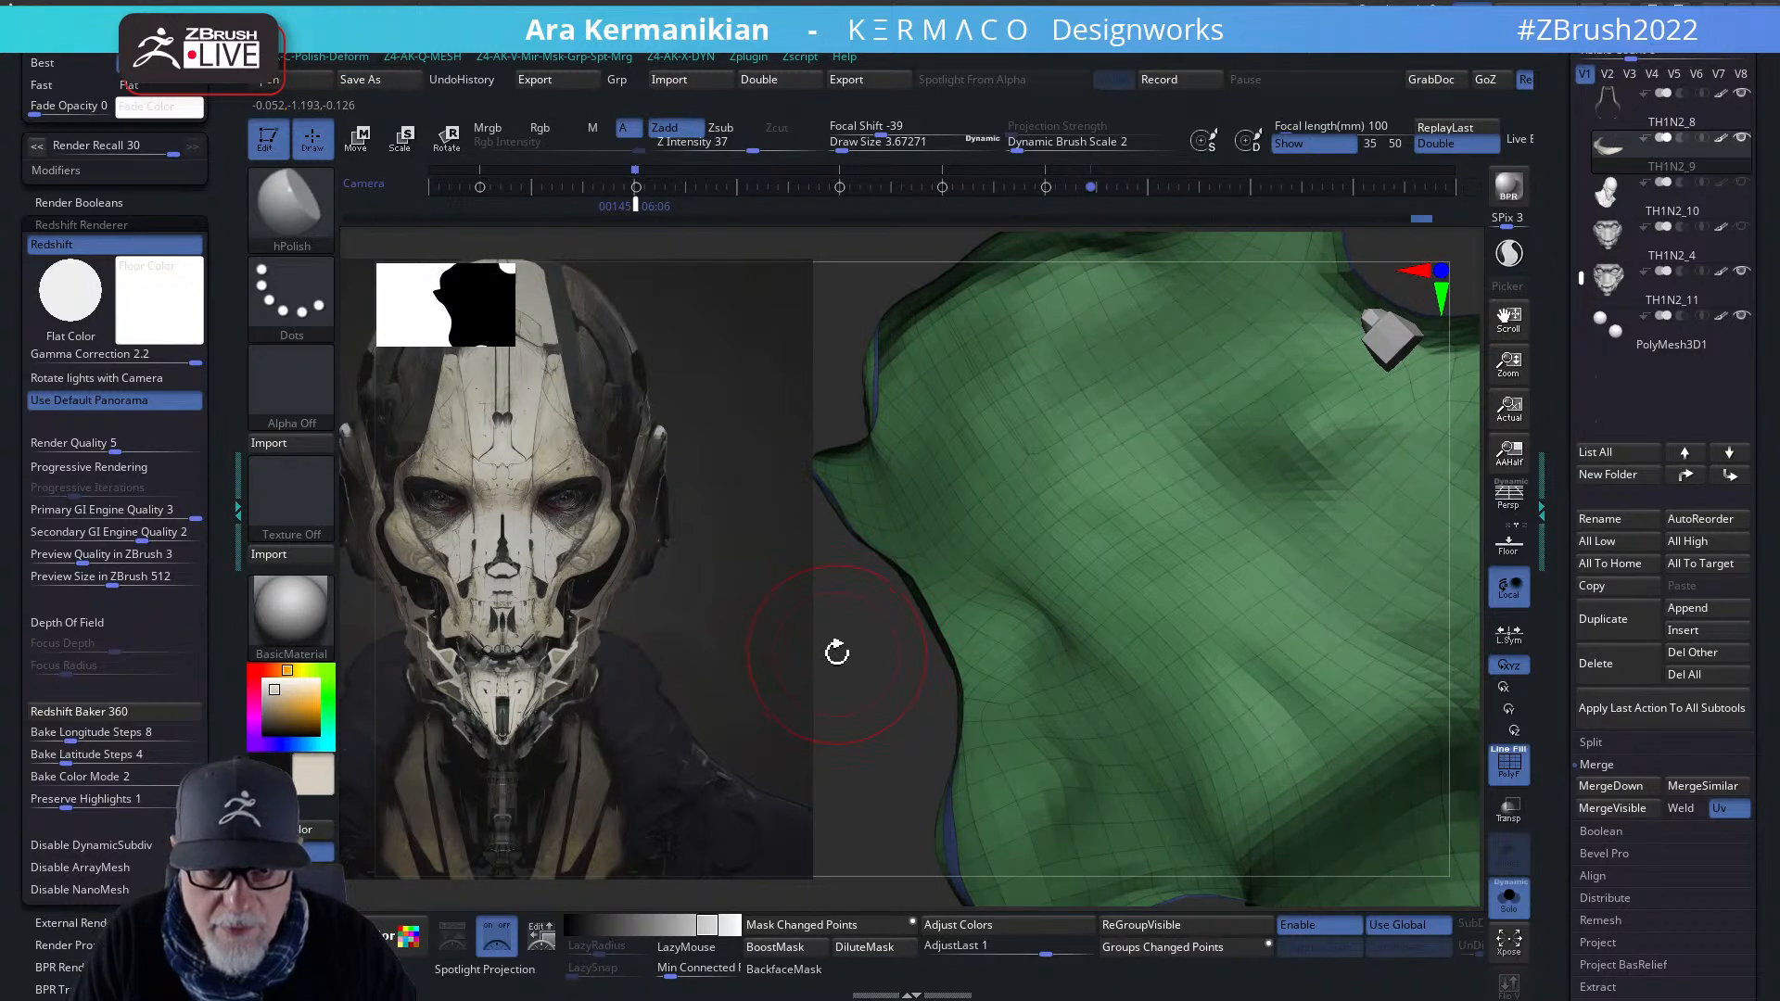
left_click_drag(818, 647, 933, 660)
- Enable dynamic subdivision on the level 1 mask and inspect its rim thickness
key("space")
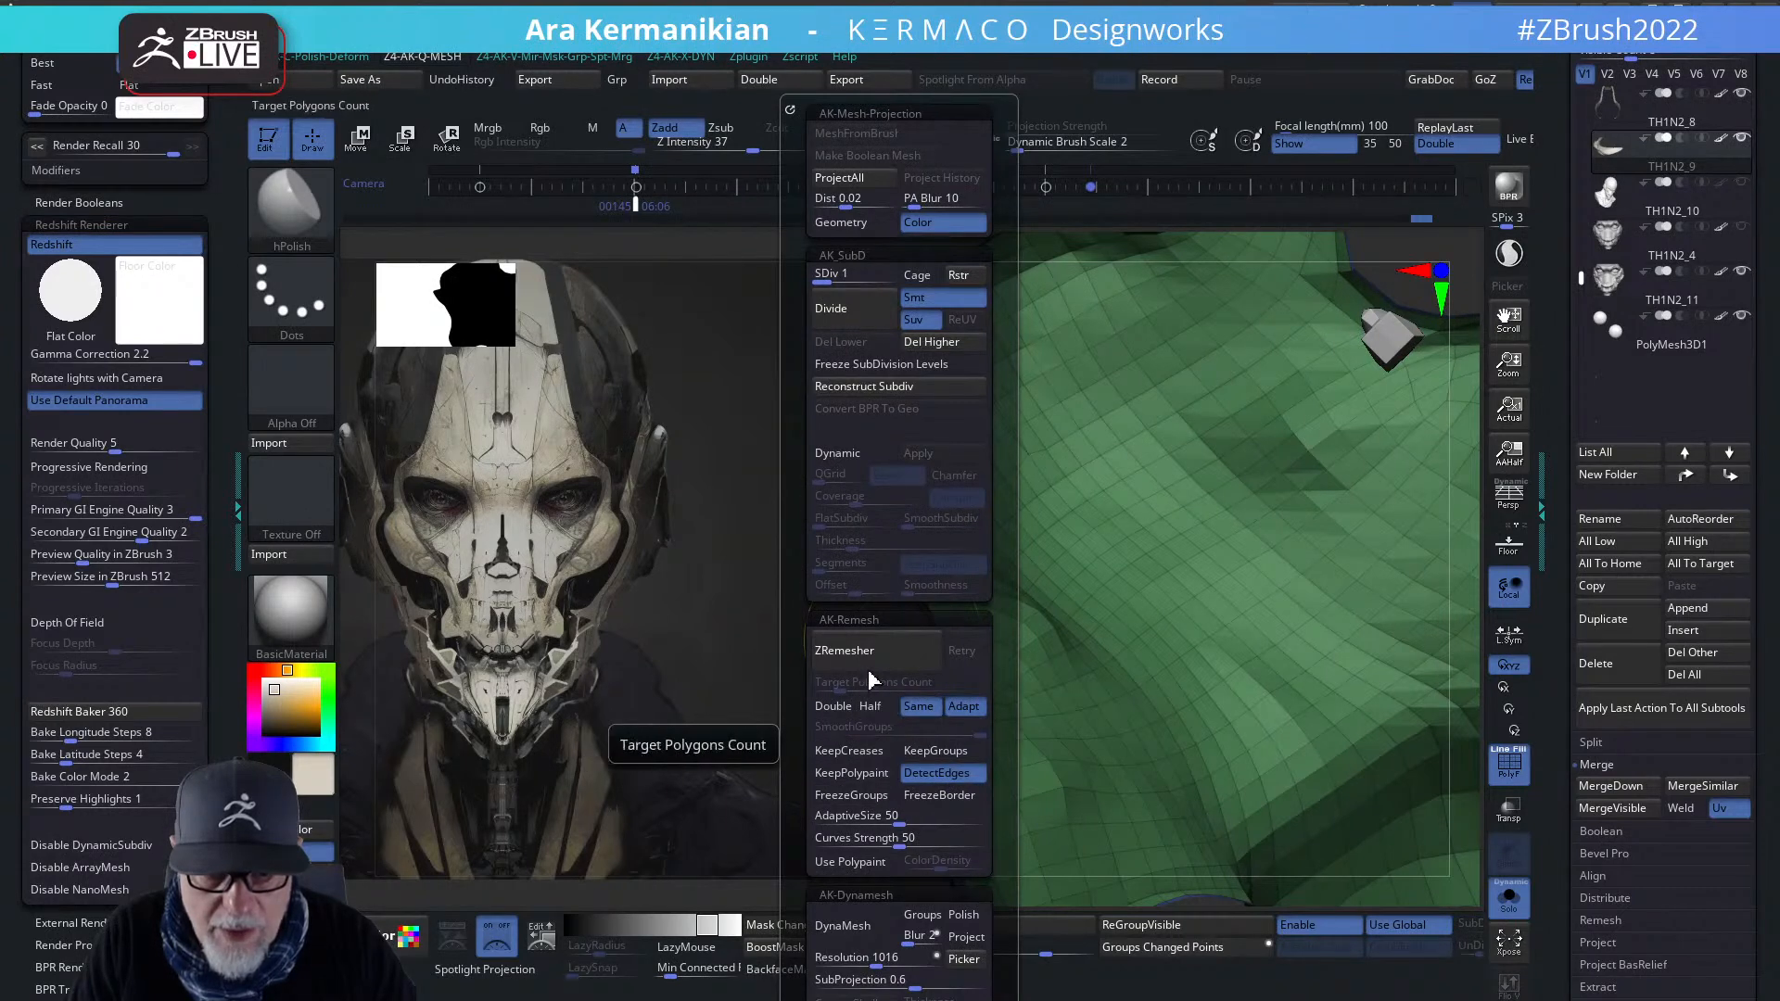
left_click(881, 453)
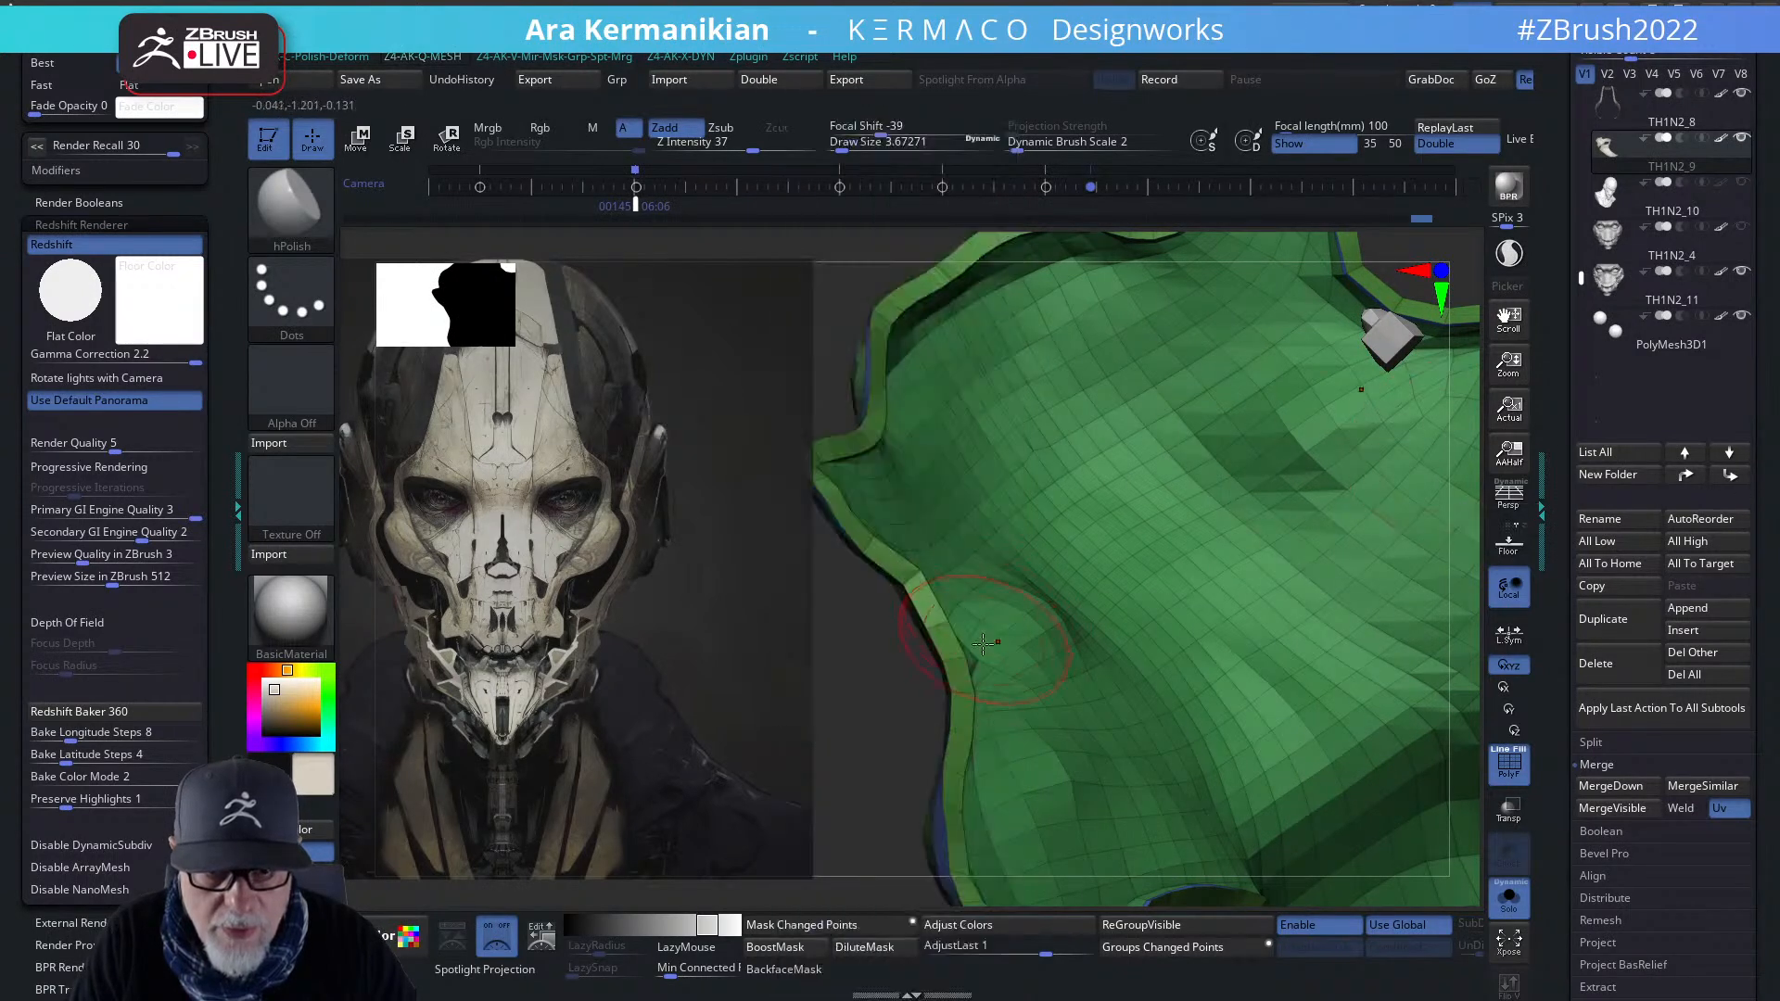
left_click_drag(855, 727, 946, 664)
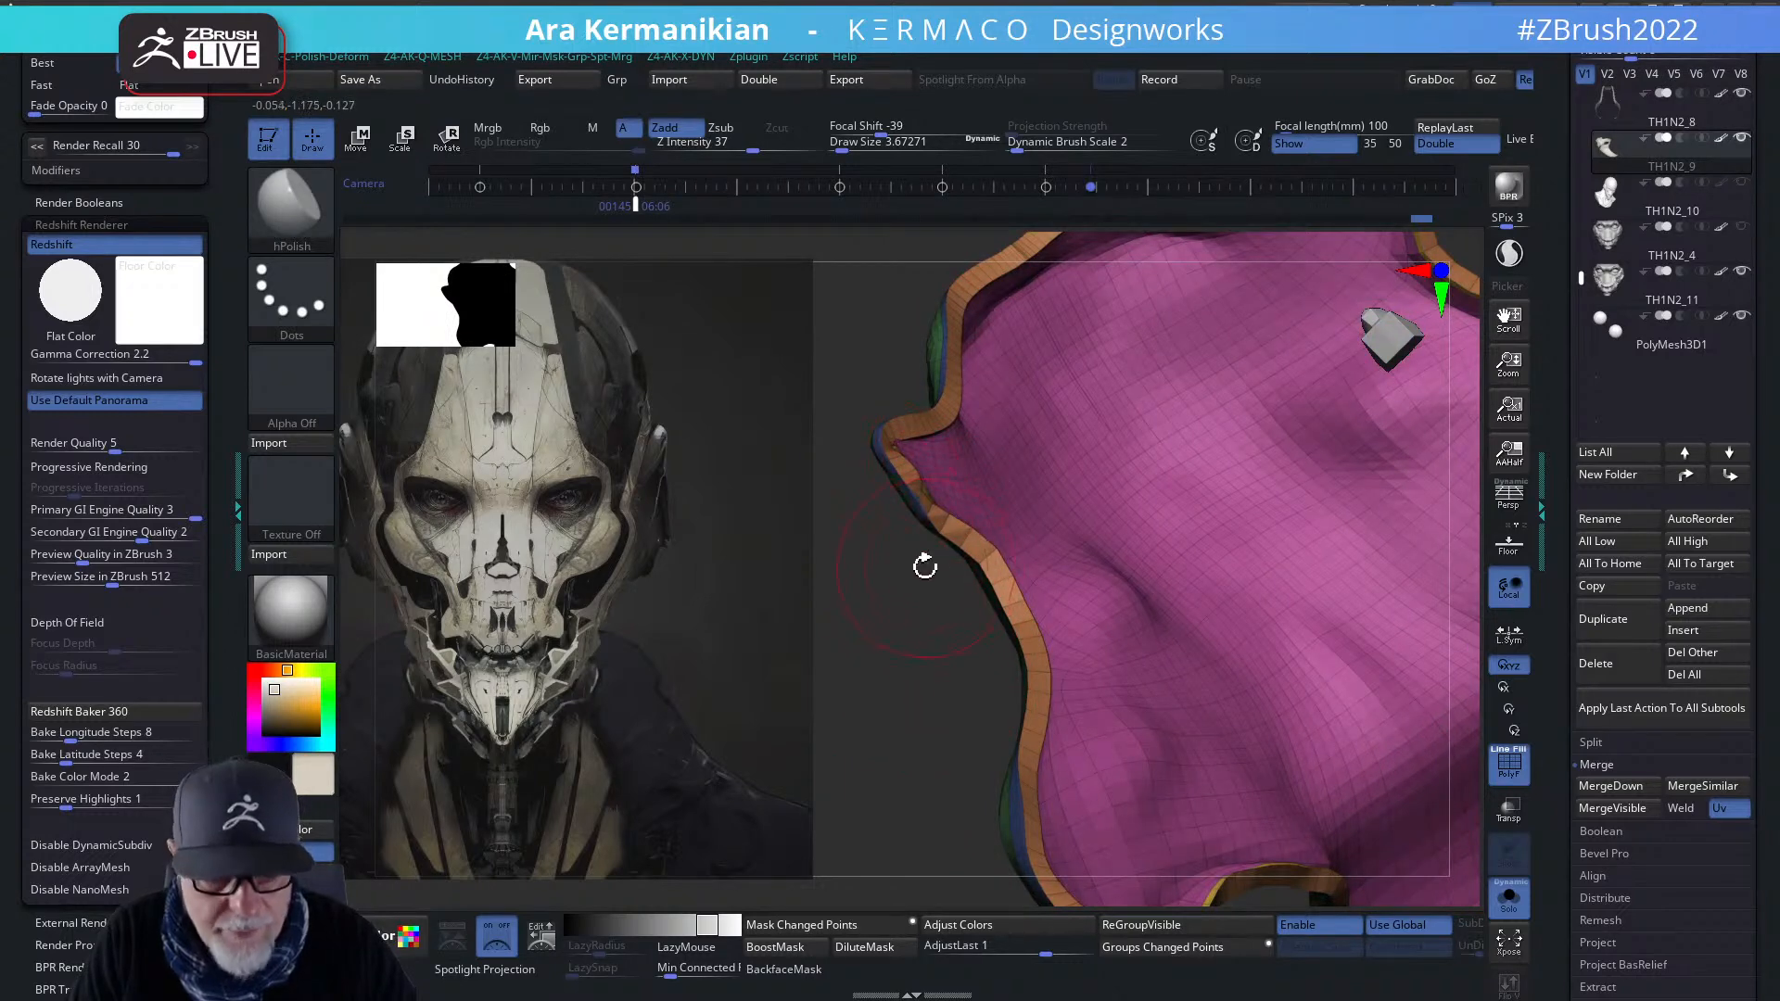
mouse_move(918, 647)
left_mouse_down()
mouse_move(977, 620)
mouse_move(927, 661)
left_mouse_up()
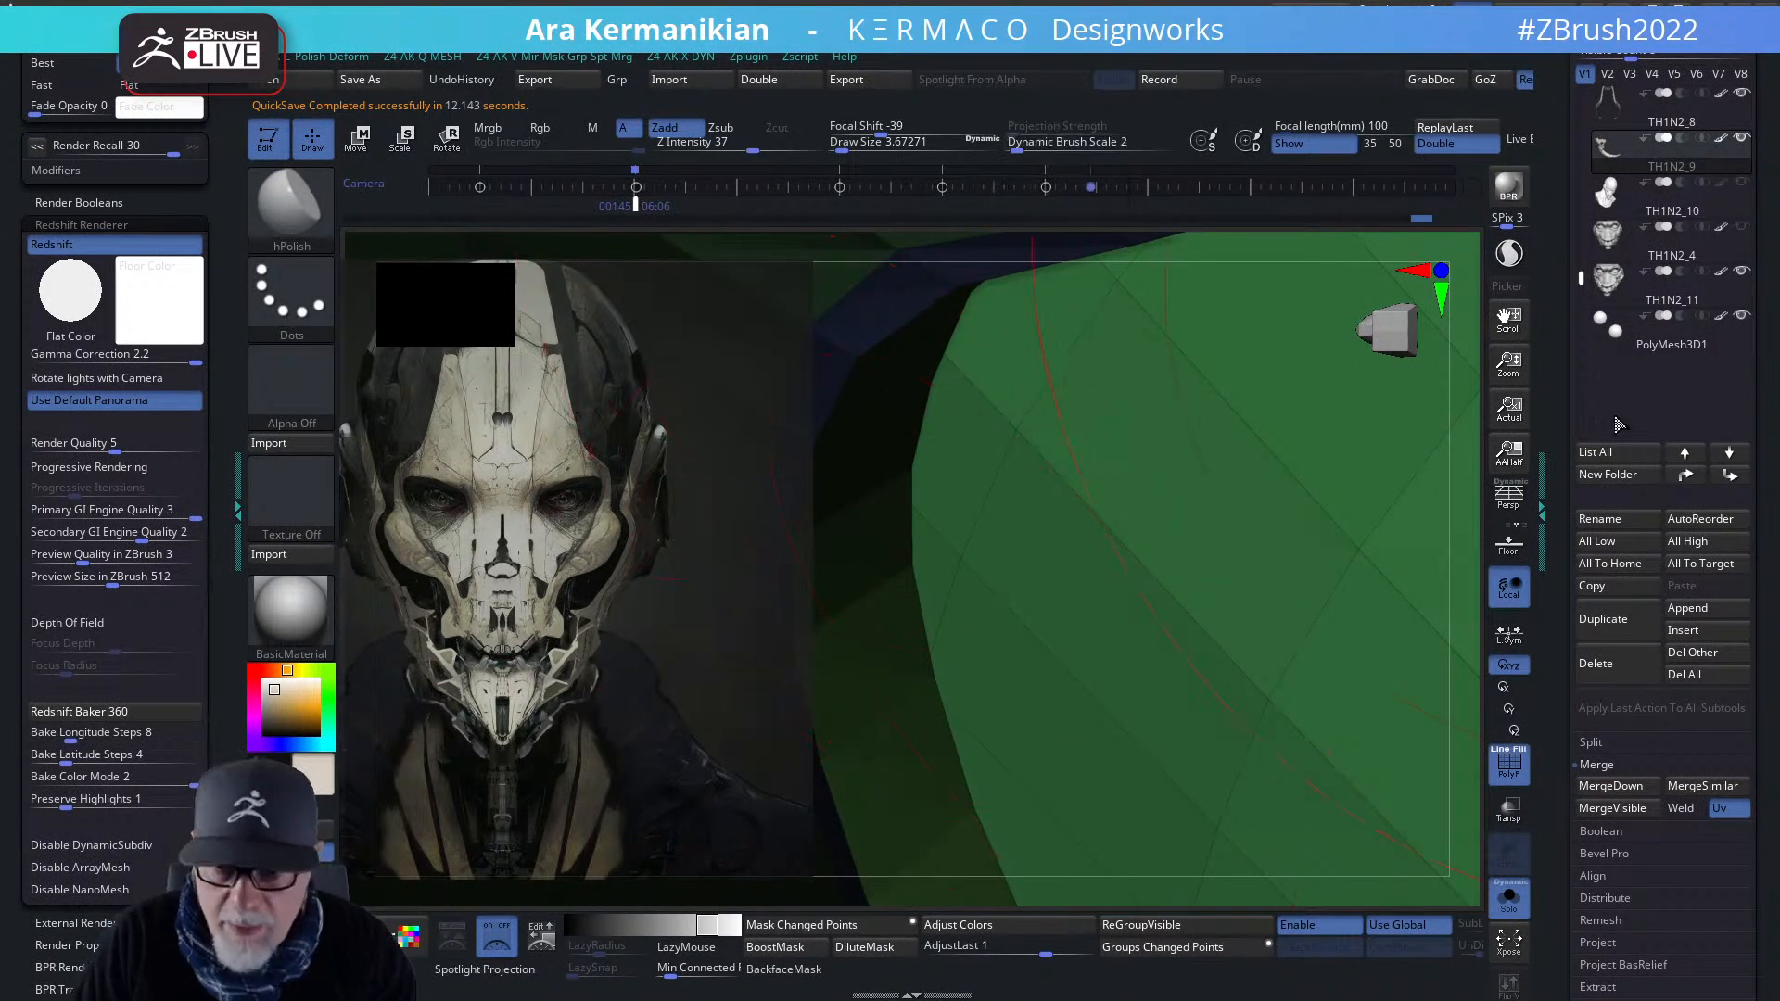
- Convert the mask's dynamic thickness into real geometry with separate polygroups for the surface and the rim
mouse_move(1466, 547)
left_mouse_down()
mouse_move(1316, 520)
mouse_move(1464, 451)
mouse_move(1347, 448)
mouse_move(1418, 469)
mouse_move(1401, 488)
mouse_move(1343, 484)
left_mouse_up()
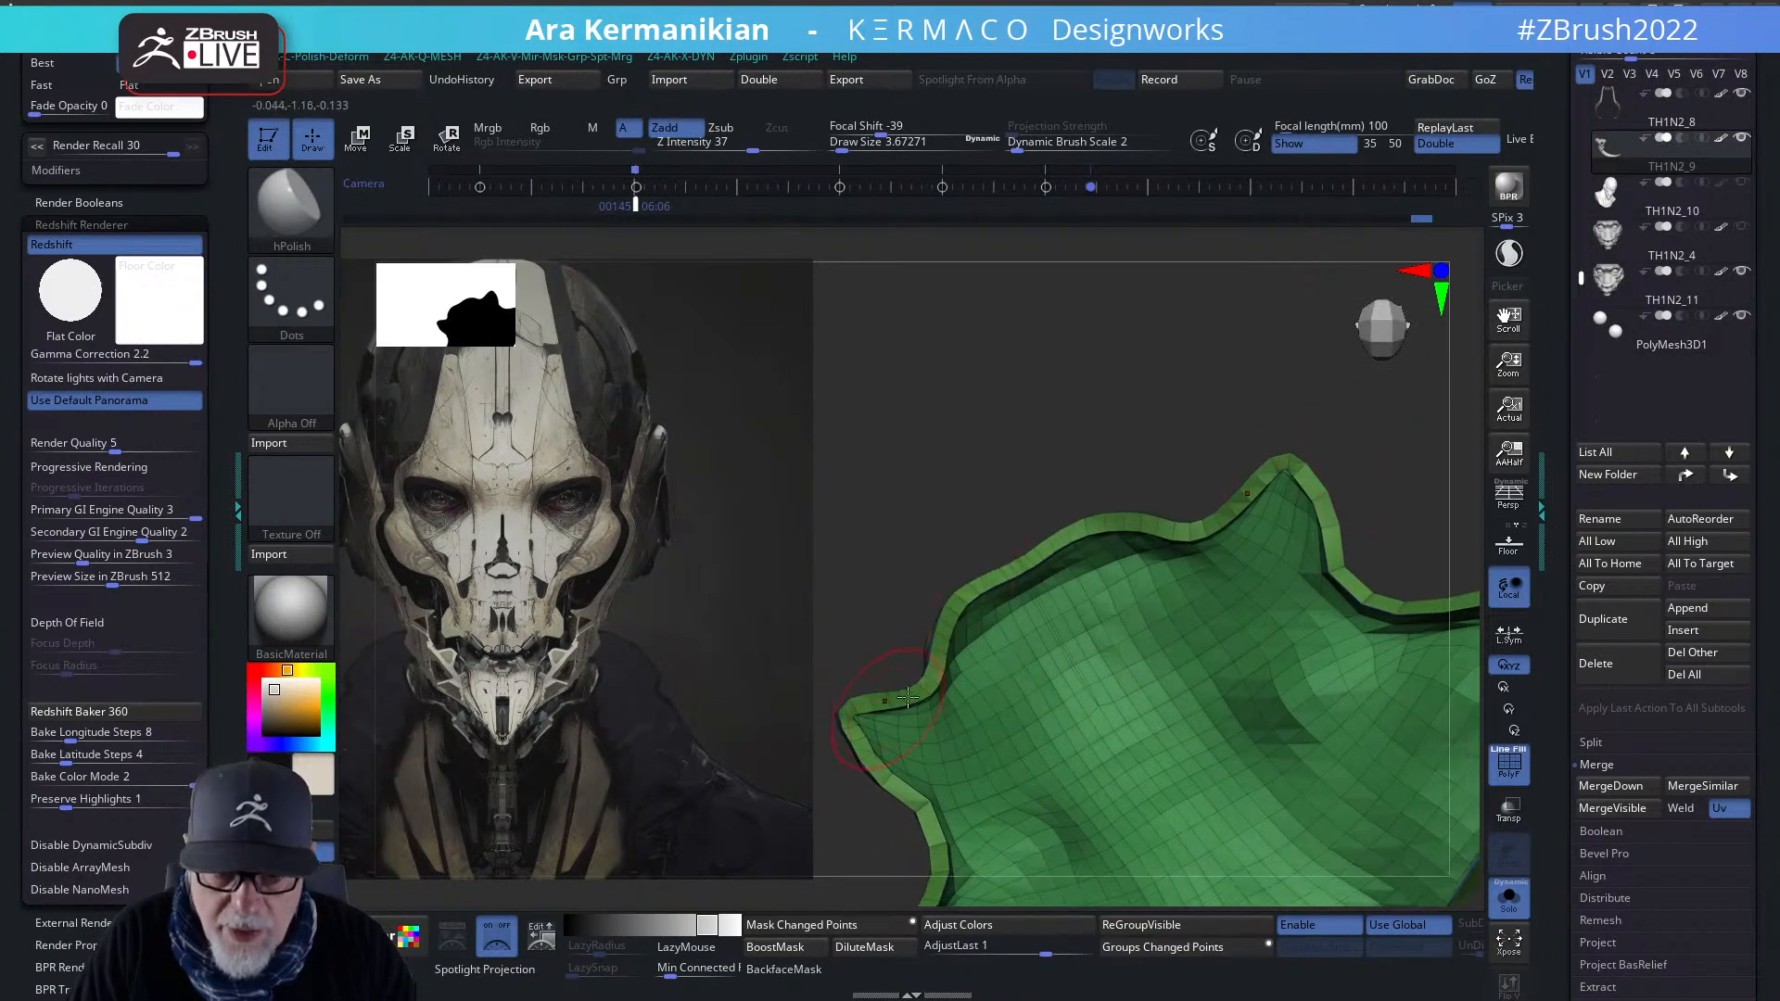
left_click_drag(1084, 378, 1203, 242, "alt")
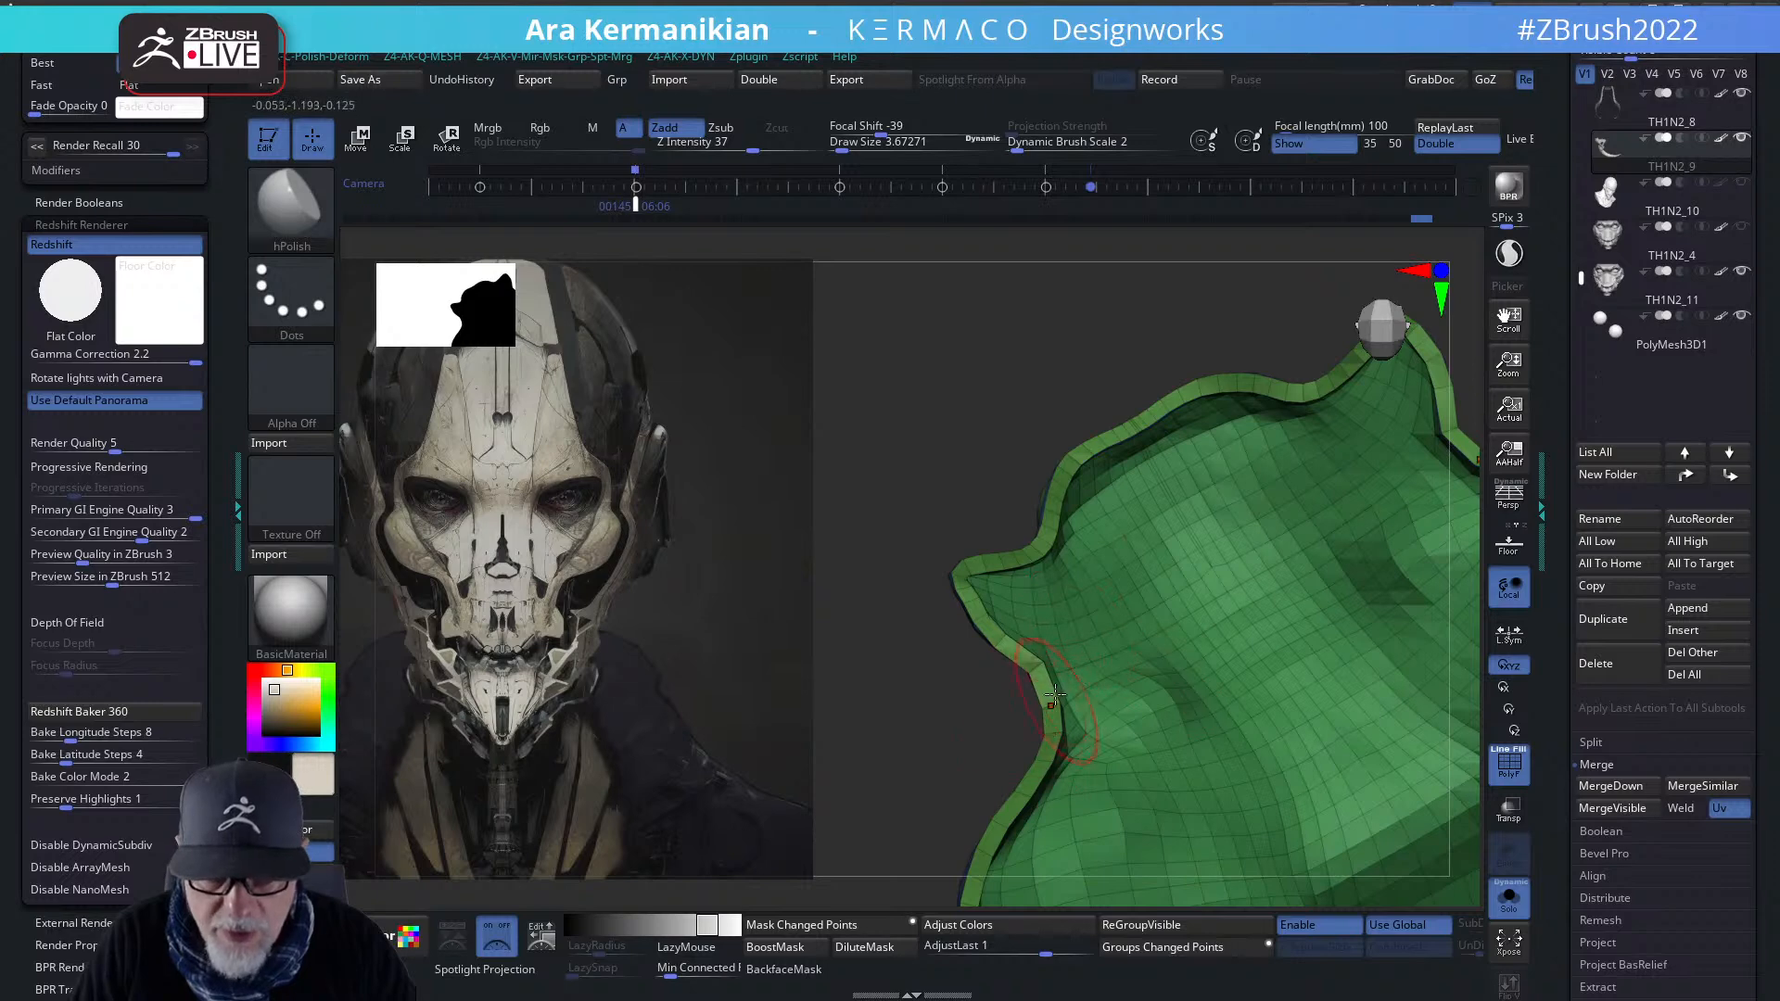
left_click_drag(934, 772, 916, 763)
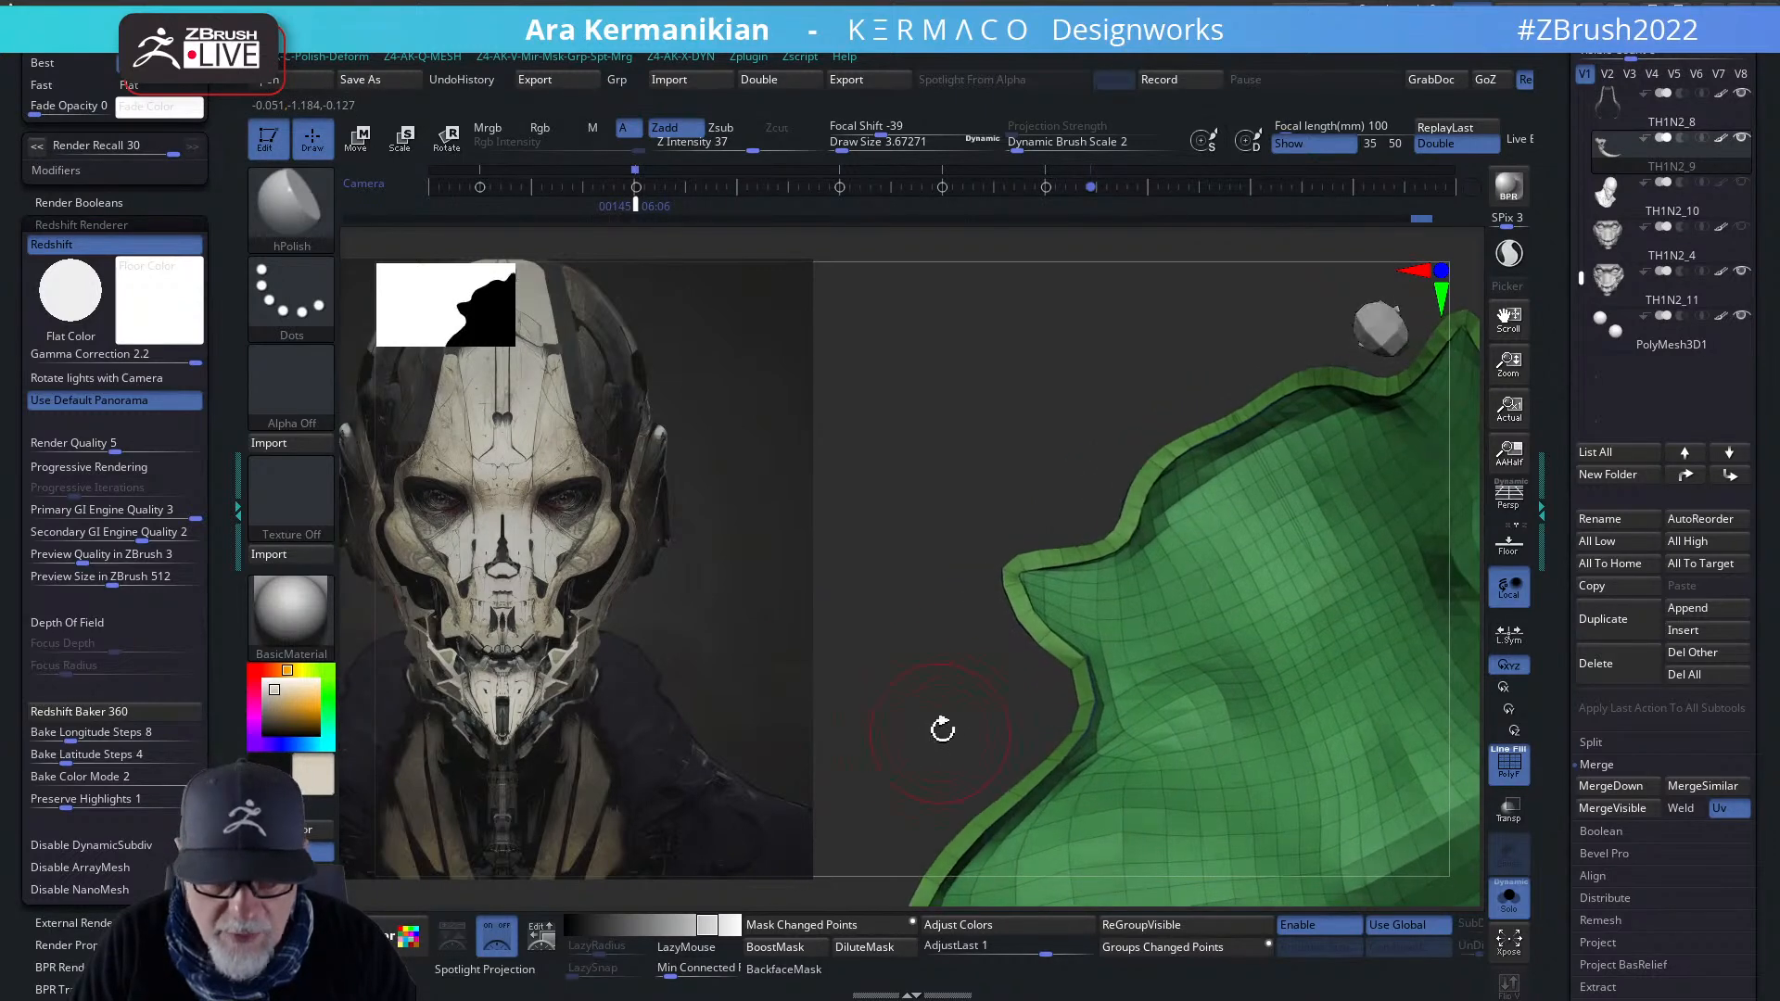
key("ctrl+w")
mouse_move(991, 700)
left_mouse_down()
mouse_move(945, 719)
mouse_move(1147, 552)
left_mouse_up()
- Try smoothing the thickened mask's rim near the pointed lip corner, and undo the strokes
key("shift")
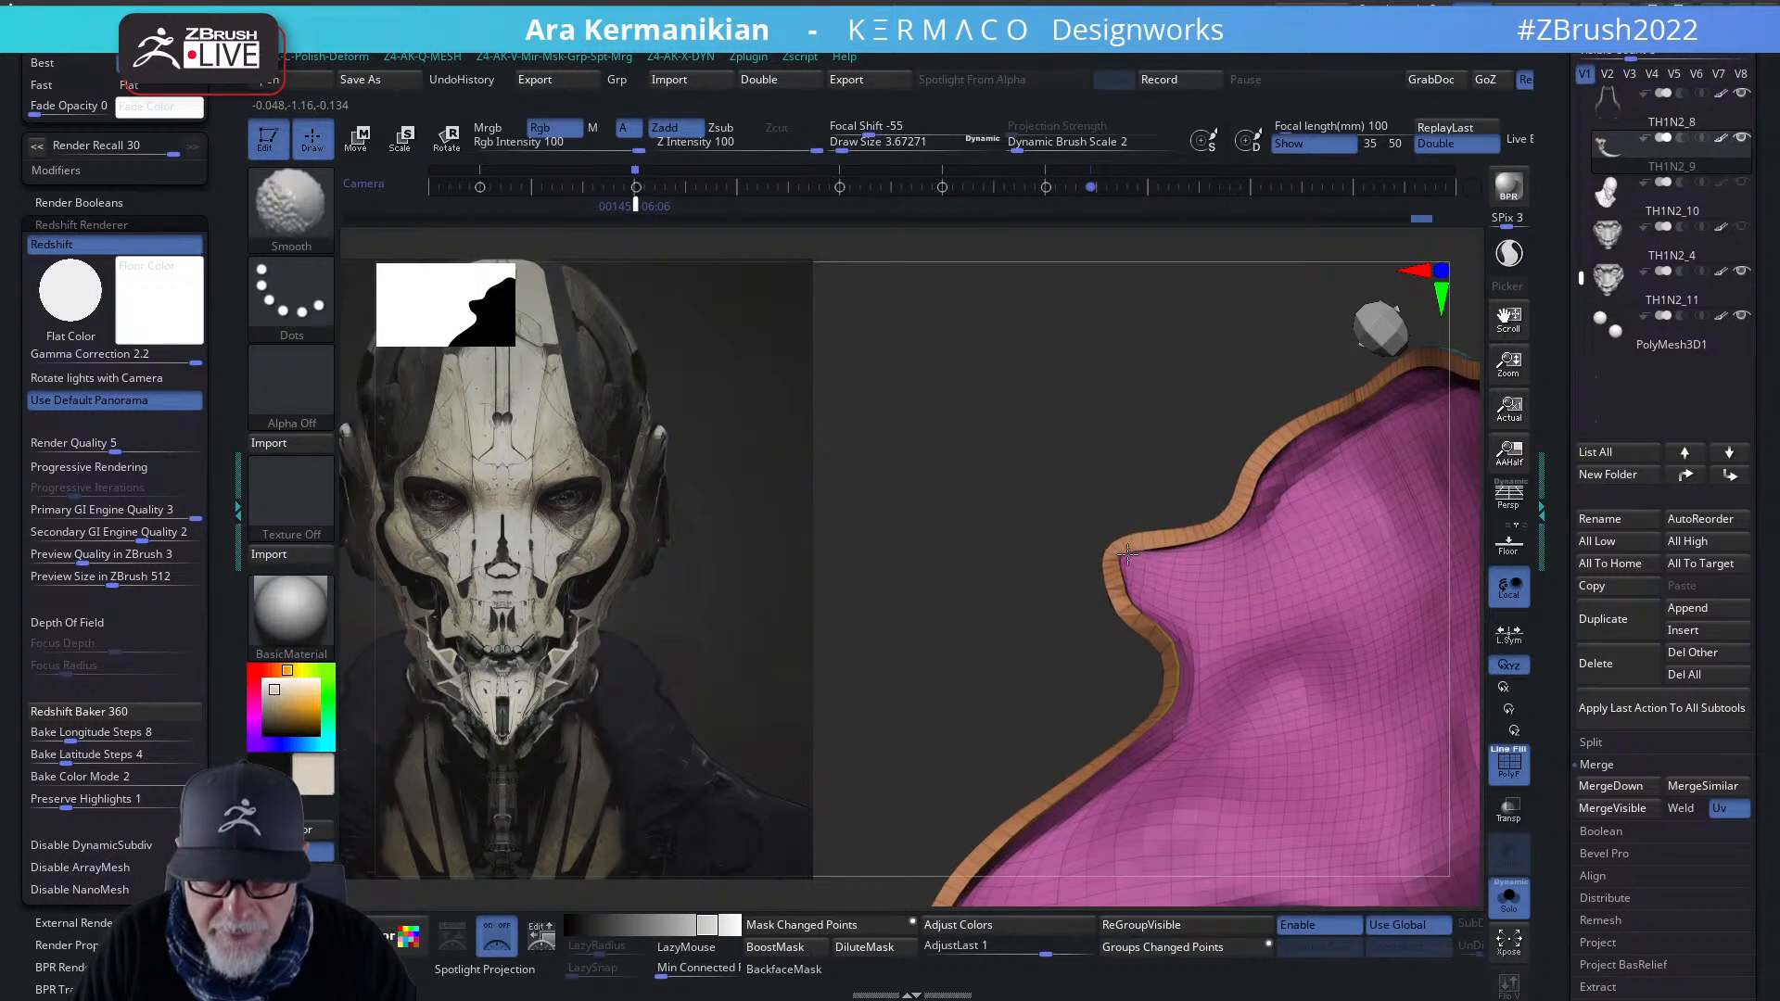
key("ctrl+z")
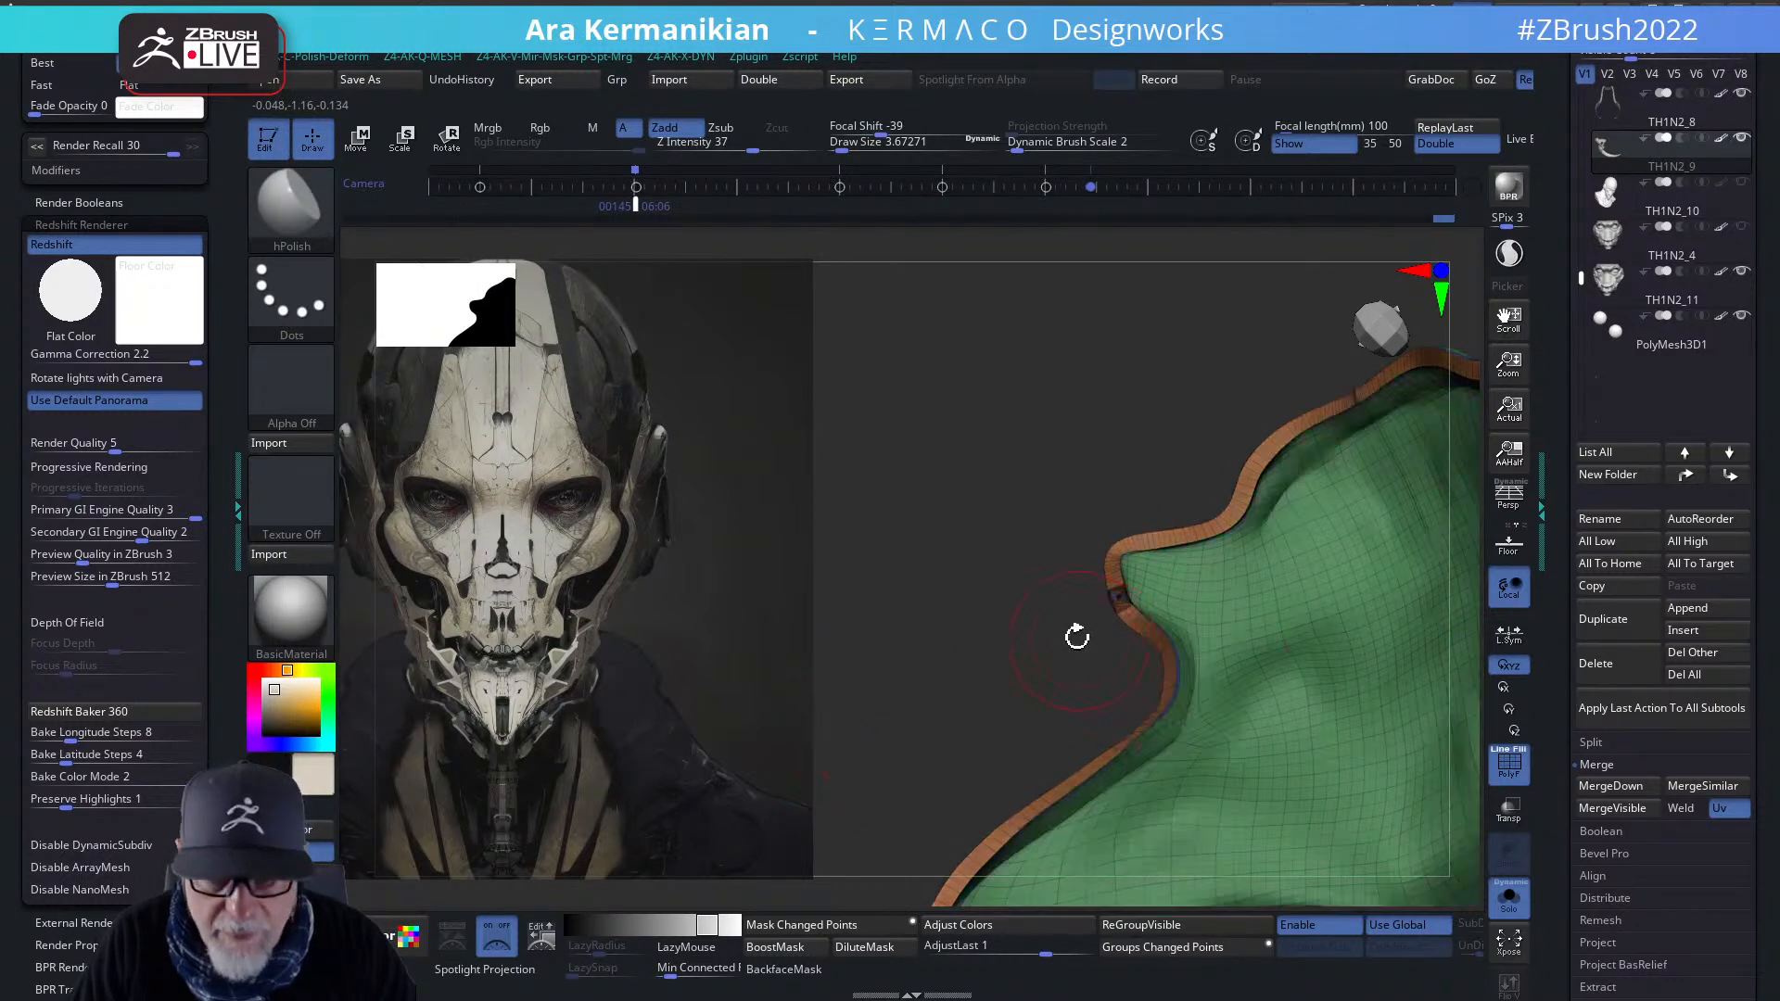
mouse_move(988, 678)
left_mouse_down()
mouse_move(1137, 763)
mouse_move(1060, 771)
mouse_move(1057, 653)
mouse_move(1140, 668)
left_mouse_up()
key("shift")
key("ctrl+z")
key("ctrl+z")
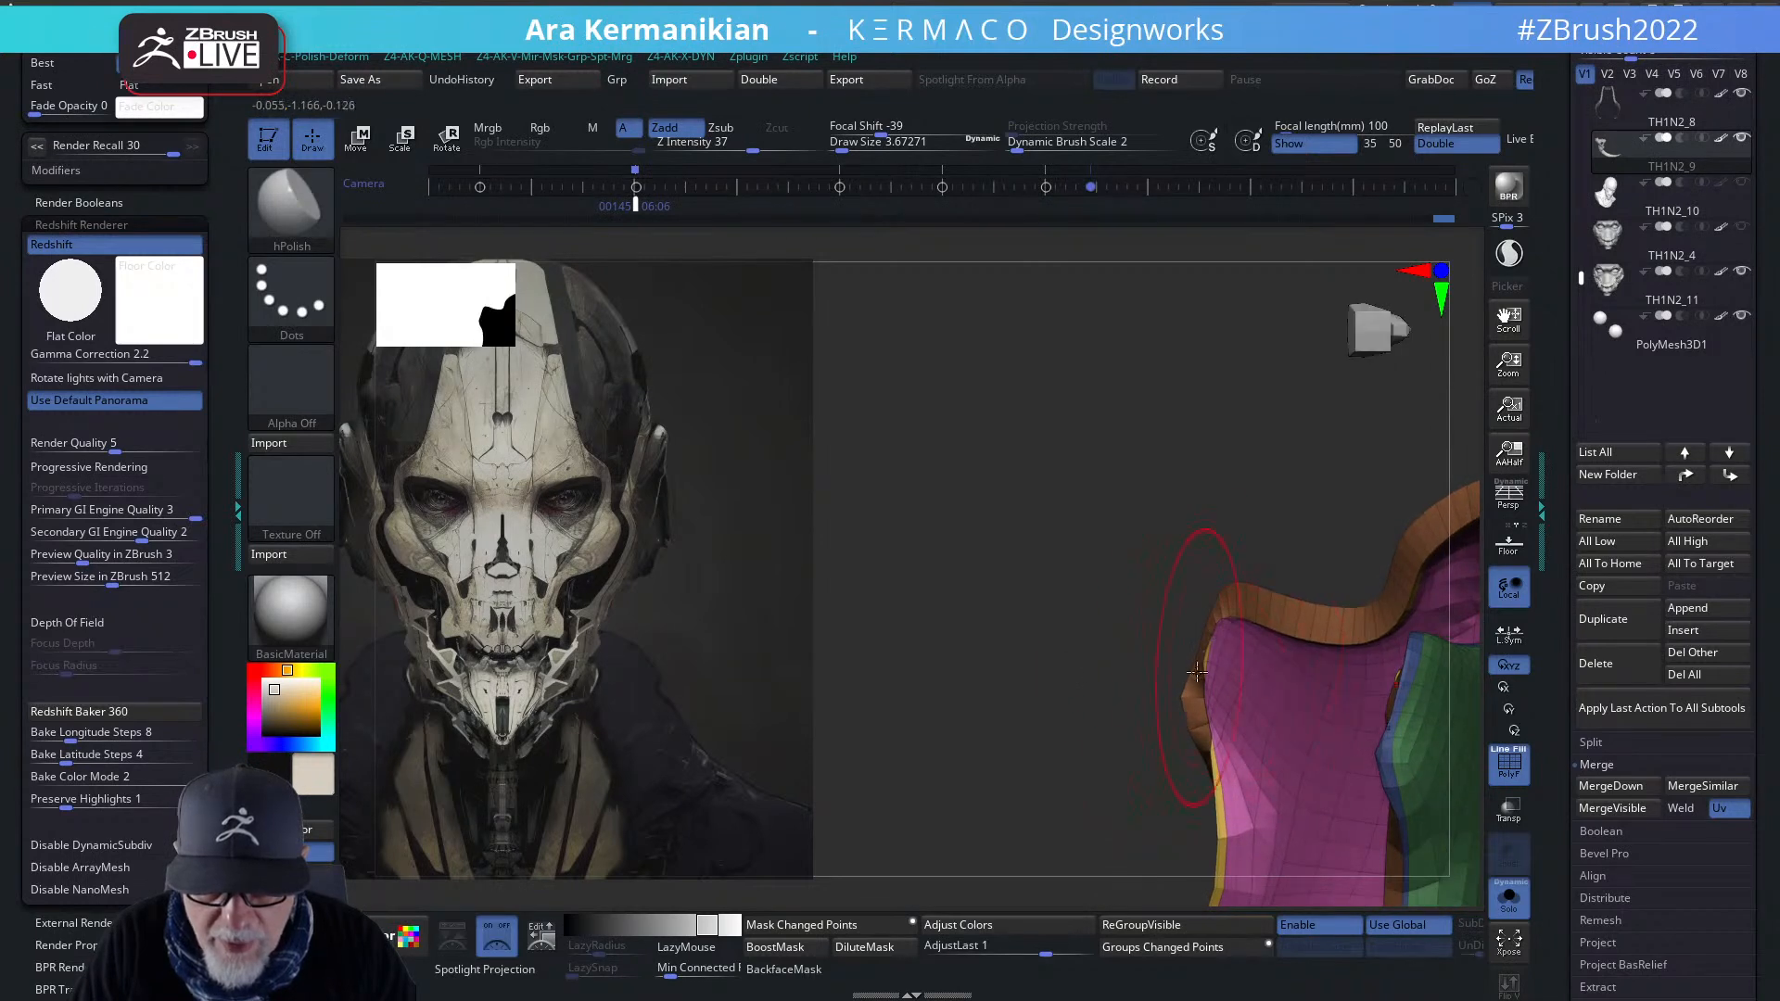
- Regroup the mask into a single polygroup and turn off its dynamic subdivision
key("shift")
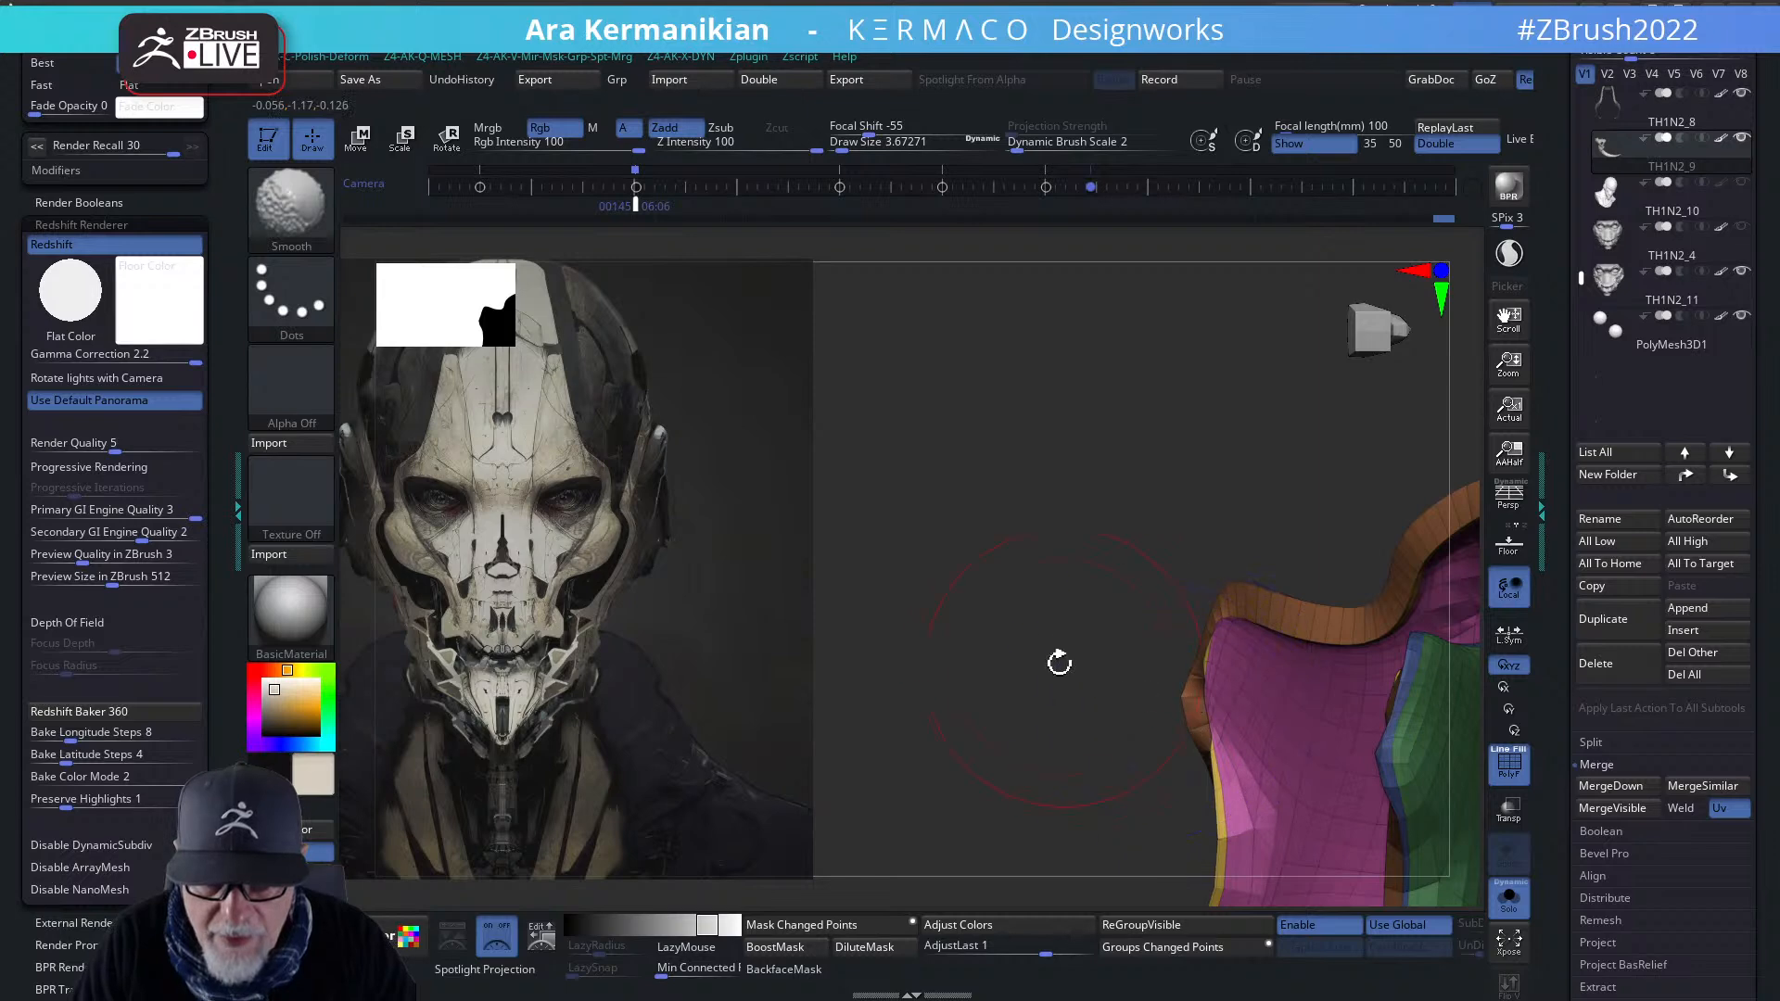
key("ctrl+w")
key("ctrl+q")
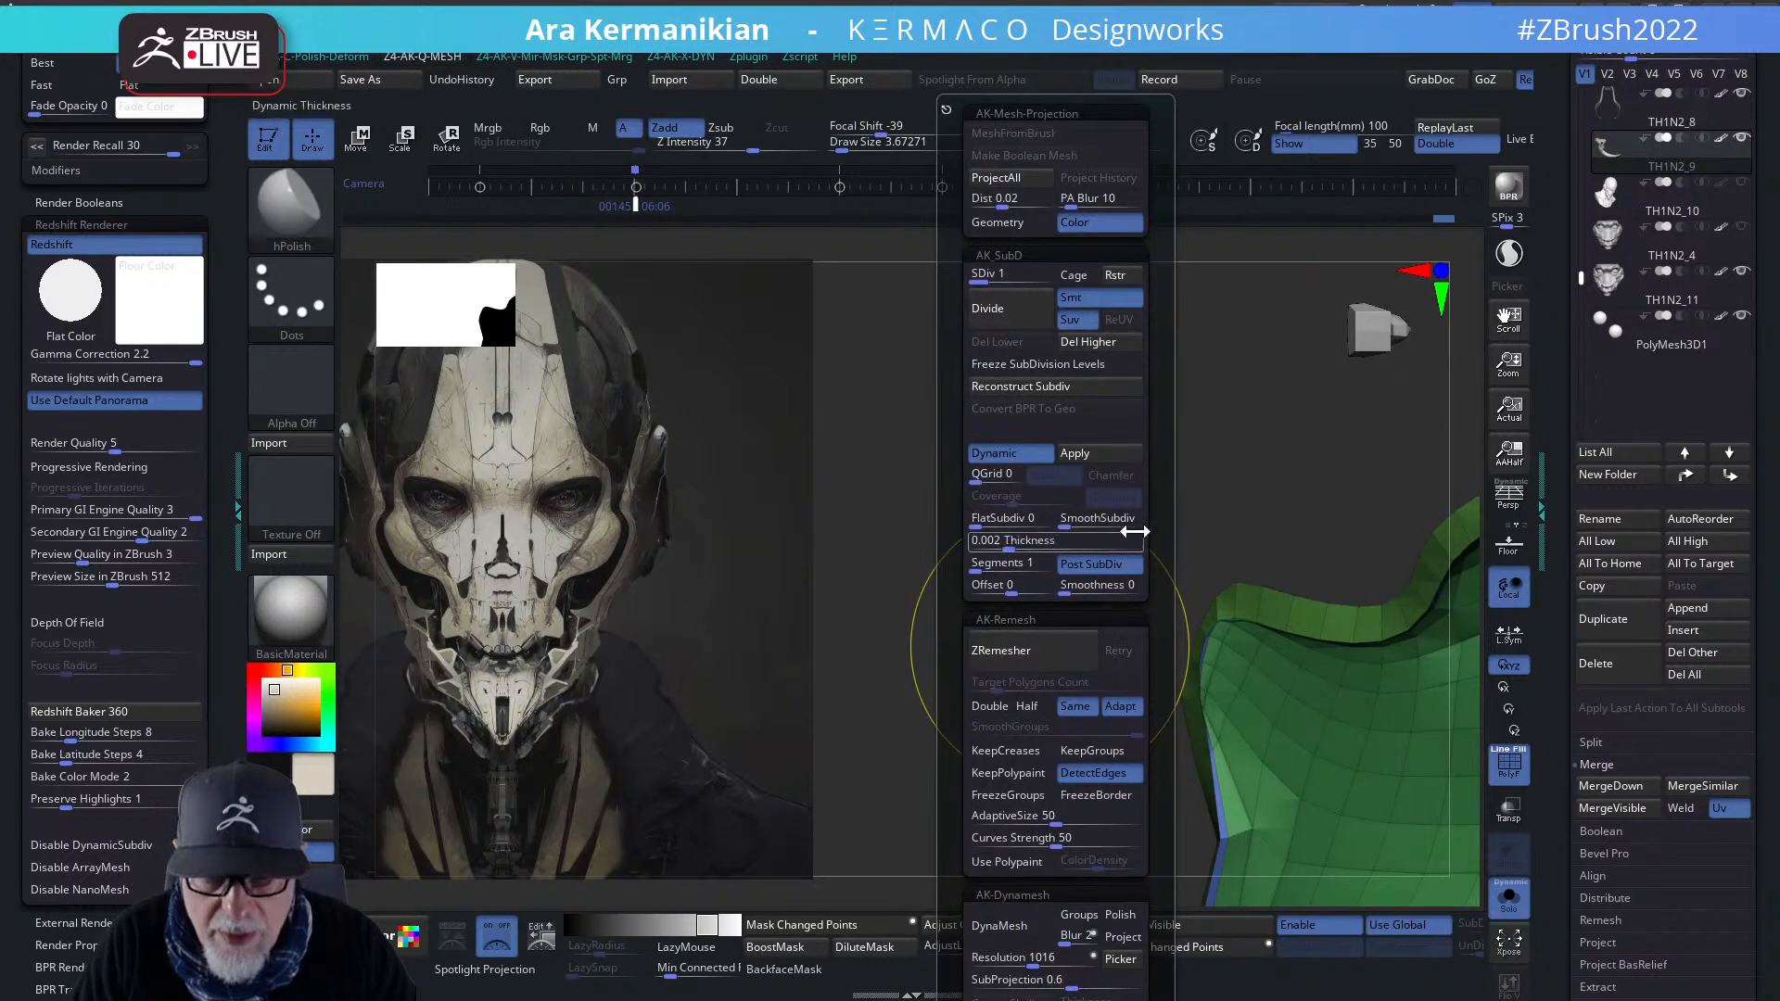
left_click(1023, 461)
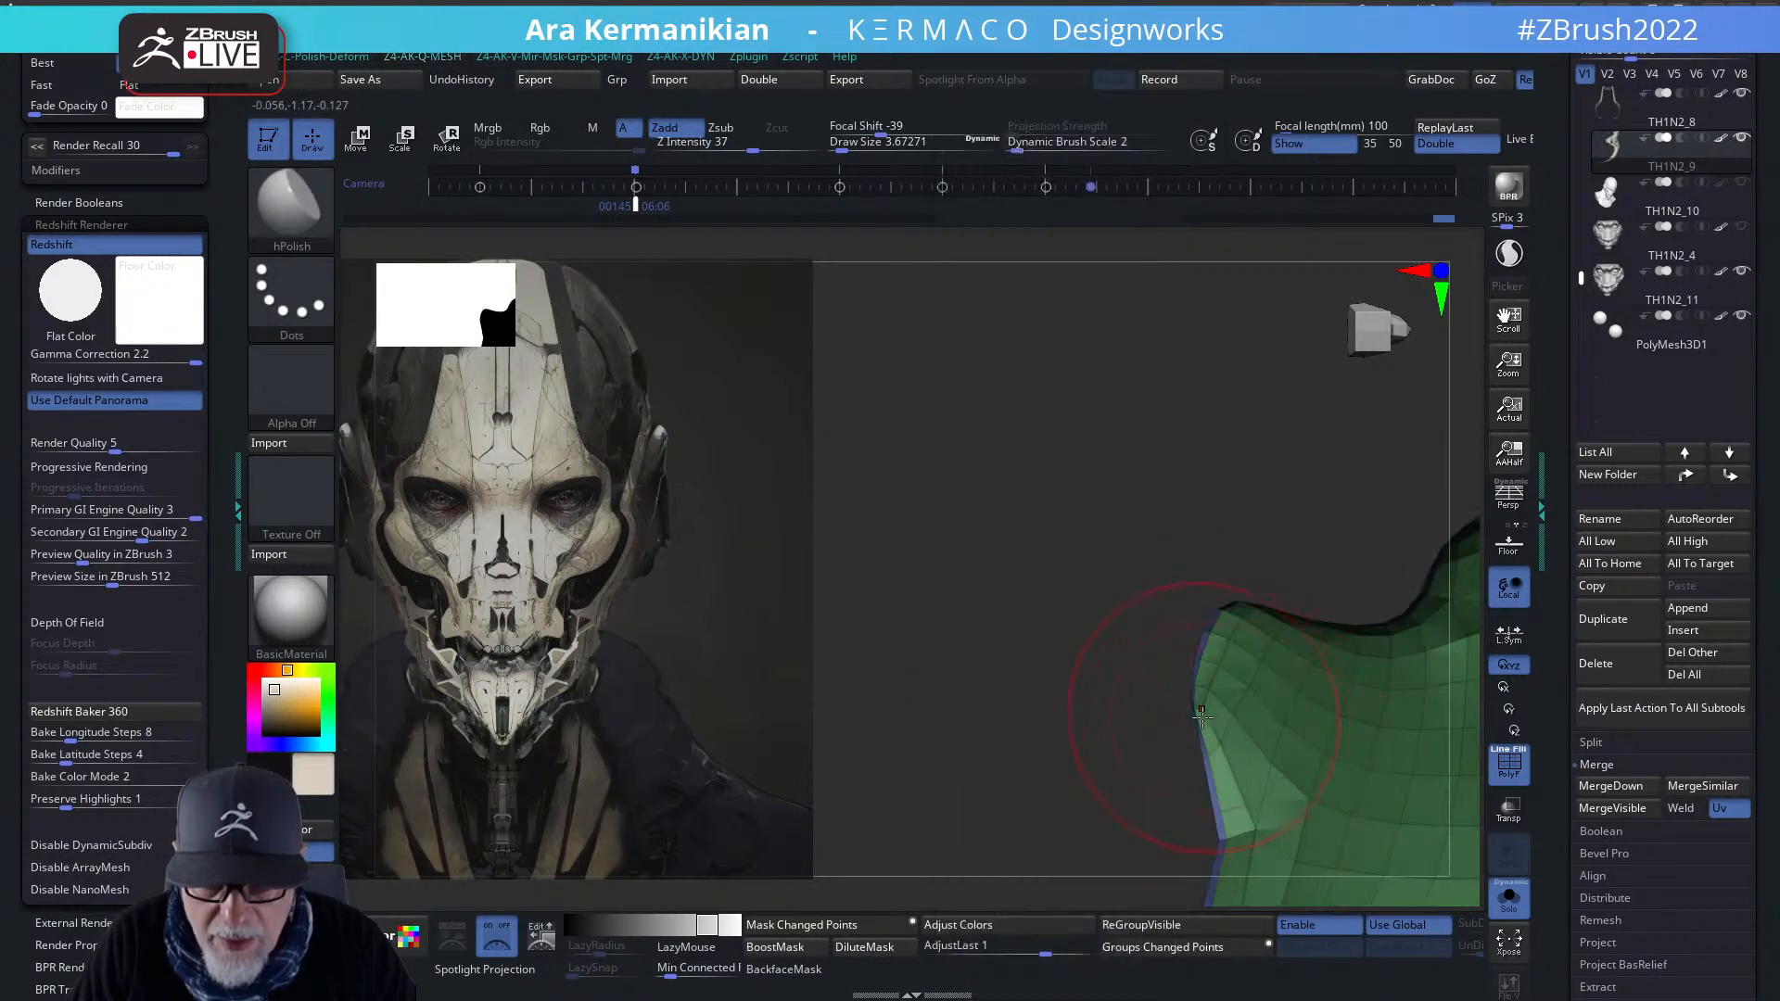
- Inspect the mask's rim near the pointed lip corner up close, with the Move brush at draw size 1
mouse_move(1097, 720)
left_mouse_down()
mouse_move(1424, 755)
mouse_move(1394, 738)
mouse_move(1420, 738)
mouse_move(1308, 735)
mouse_move(1362, 763)
mouse_move(1298, 731)
mouse_move(1147, 712)
left_mouse_up()
key("s")
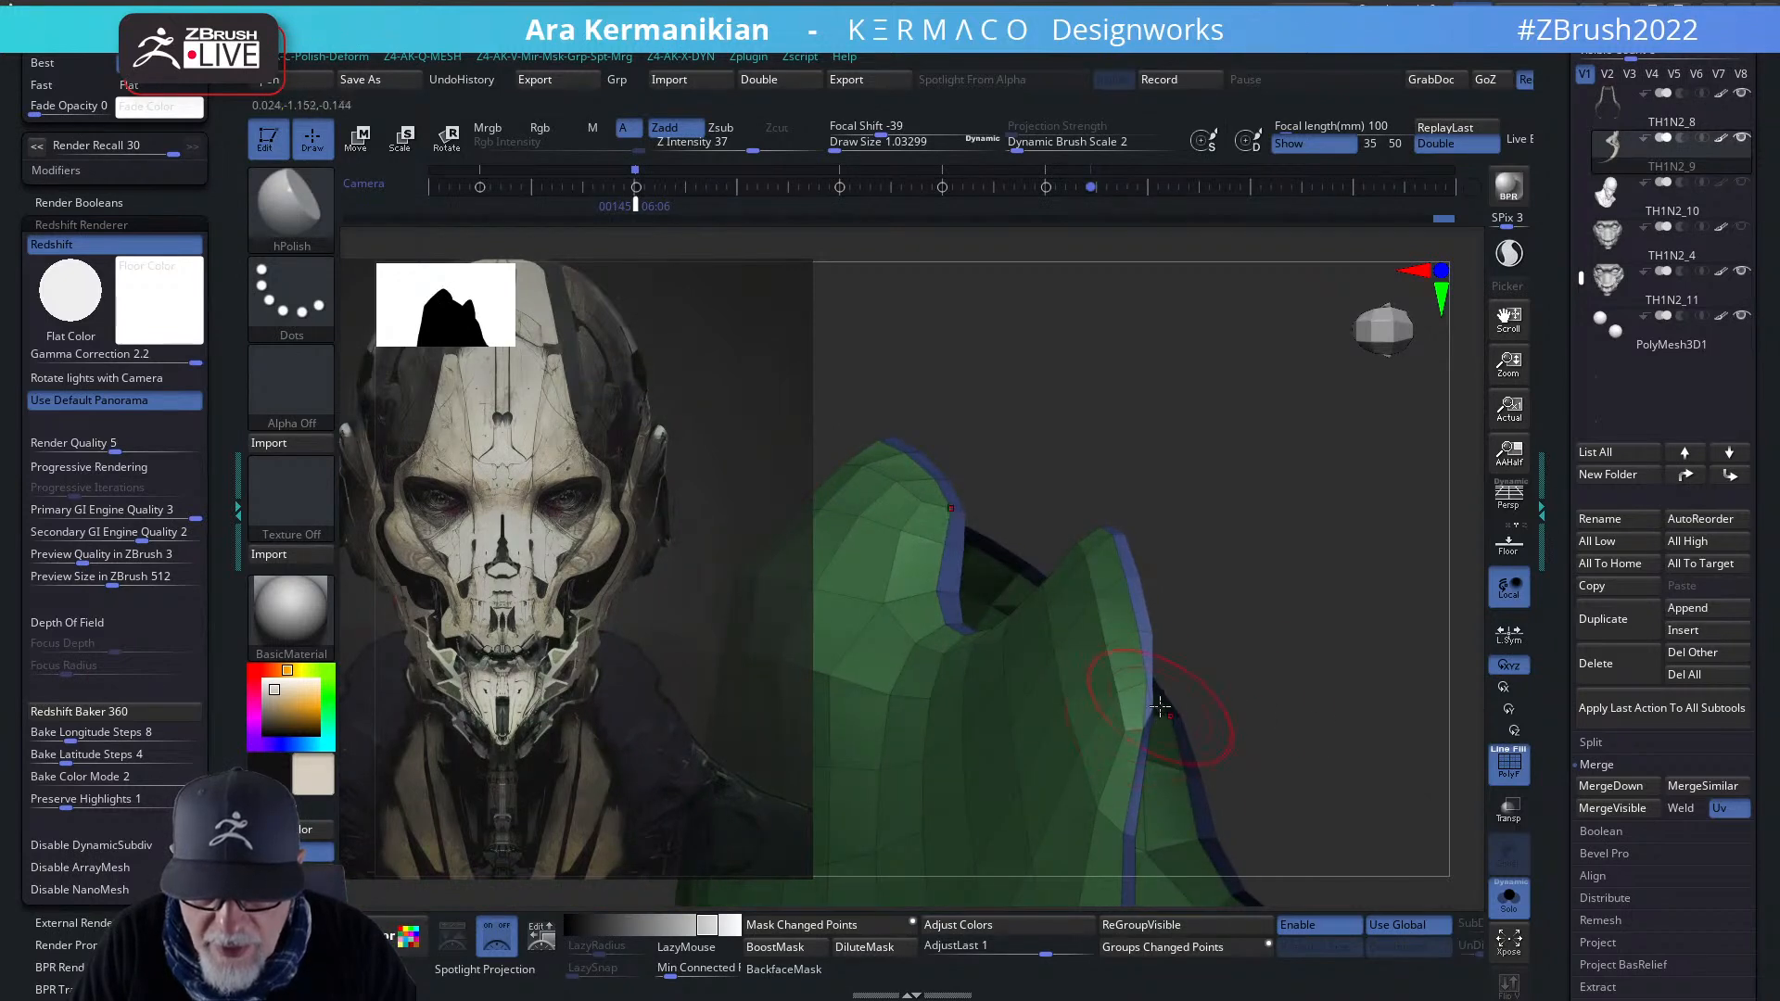
key("b")
key("m")
key("v")
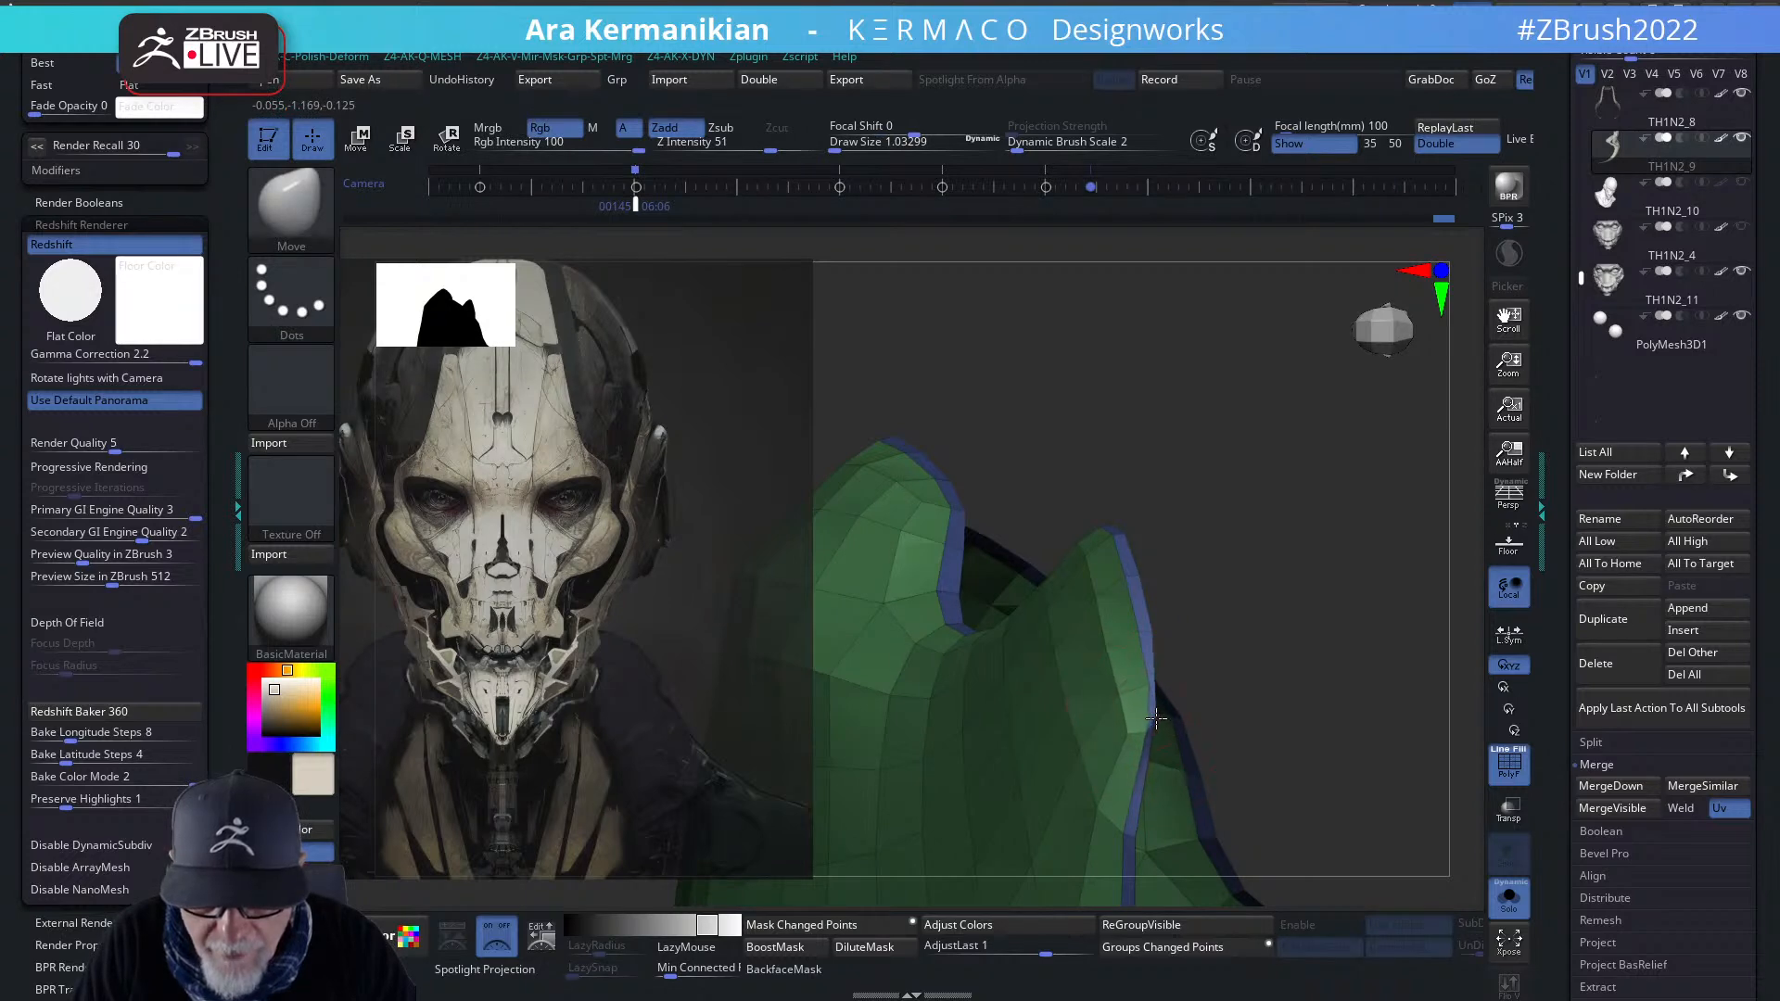
left_click_drag(1285, 695, 1217, 672)
key("s")
left_click_drag(1247, 598, 1194, 613)
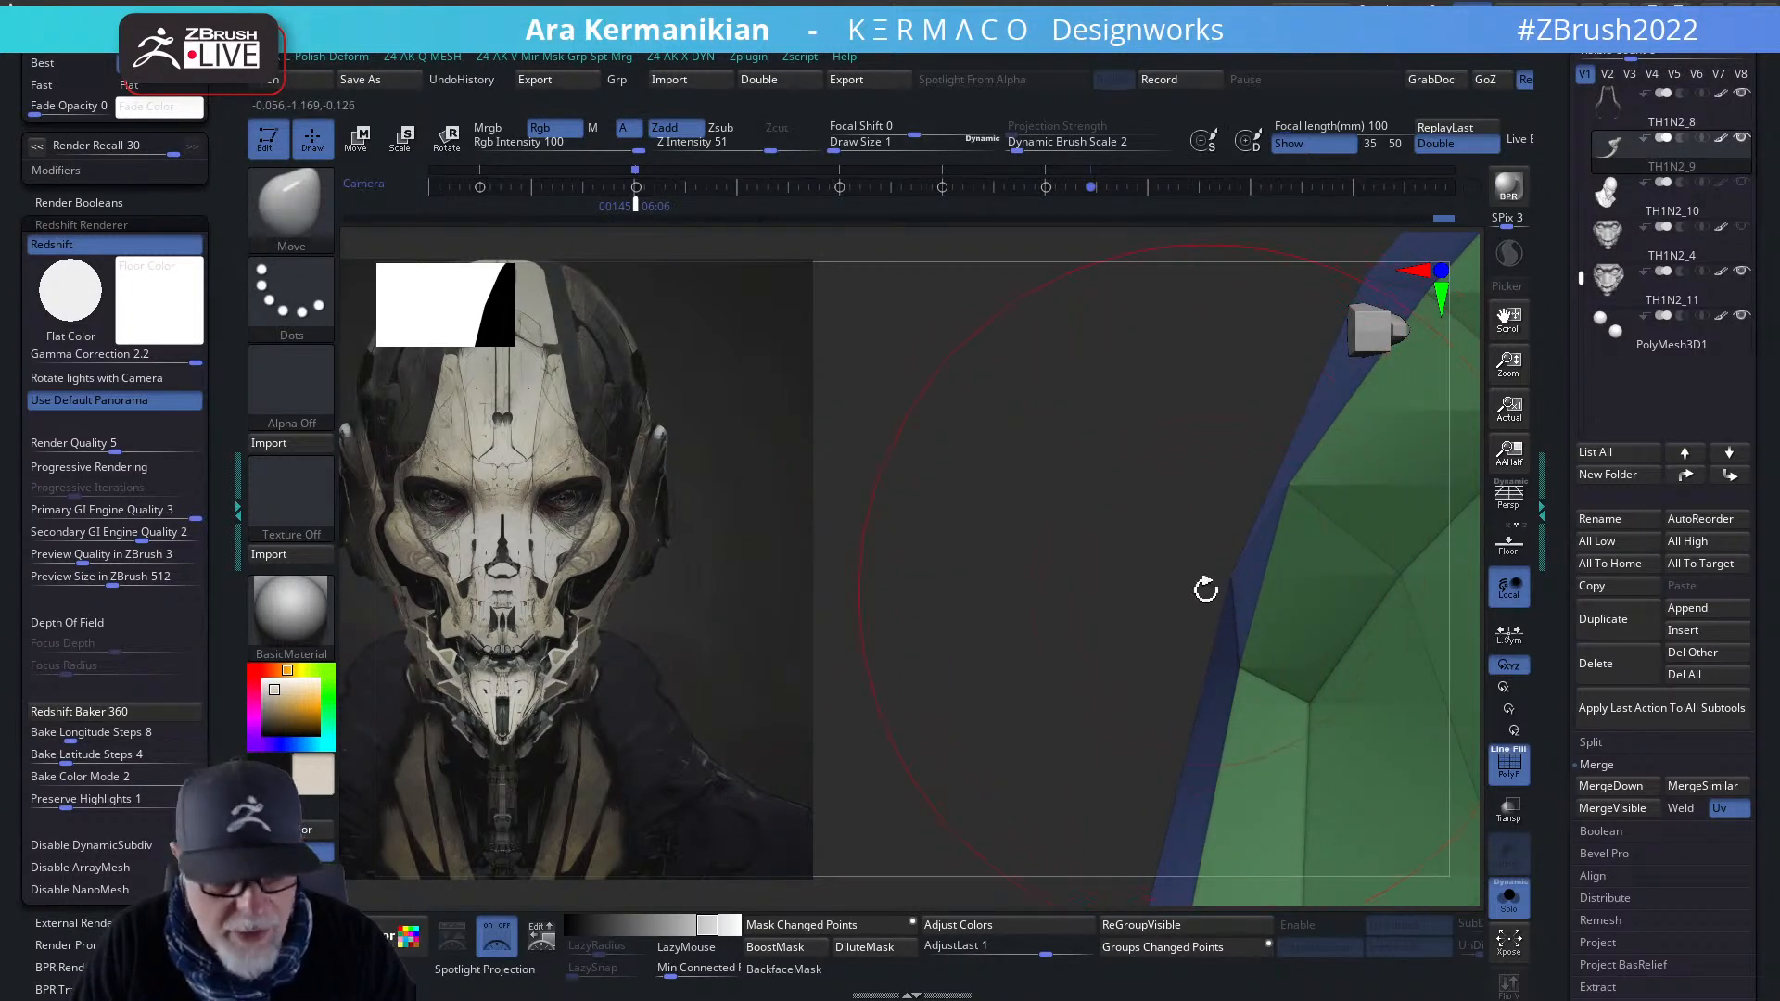
- Try to delete a polygon on the mask's rim using the ZModeler Delete action targeting A Single Poly
key("b")
key("z")
key("m")
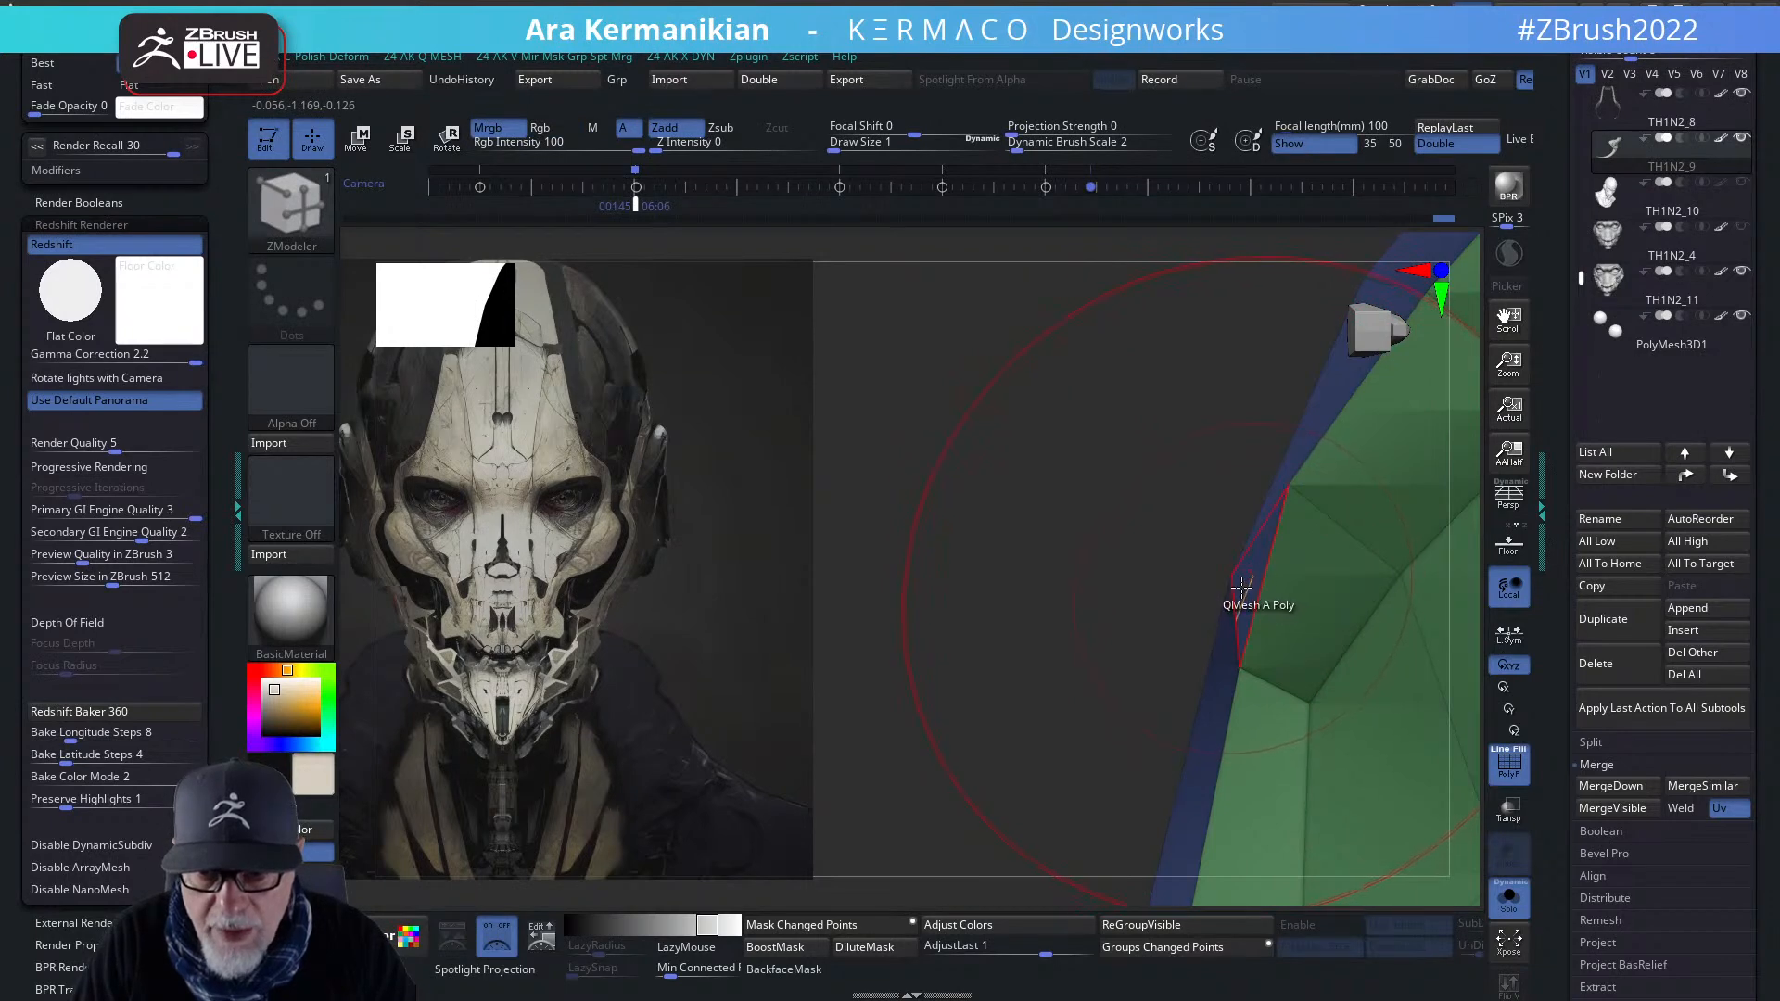
key("space")
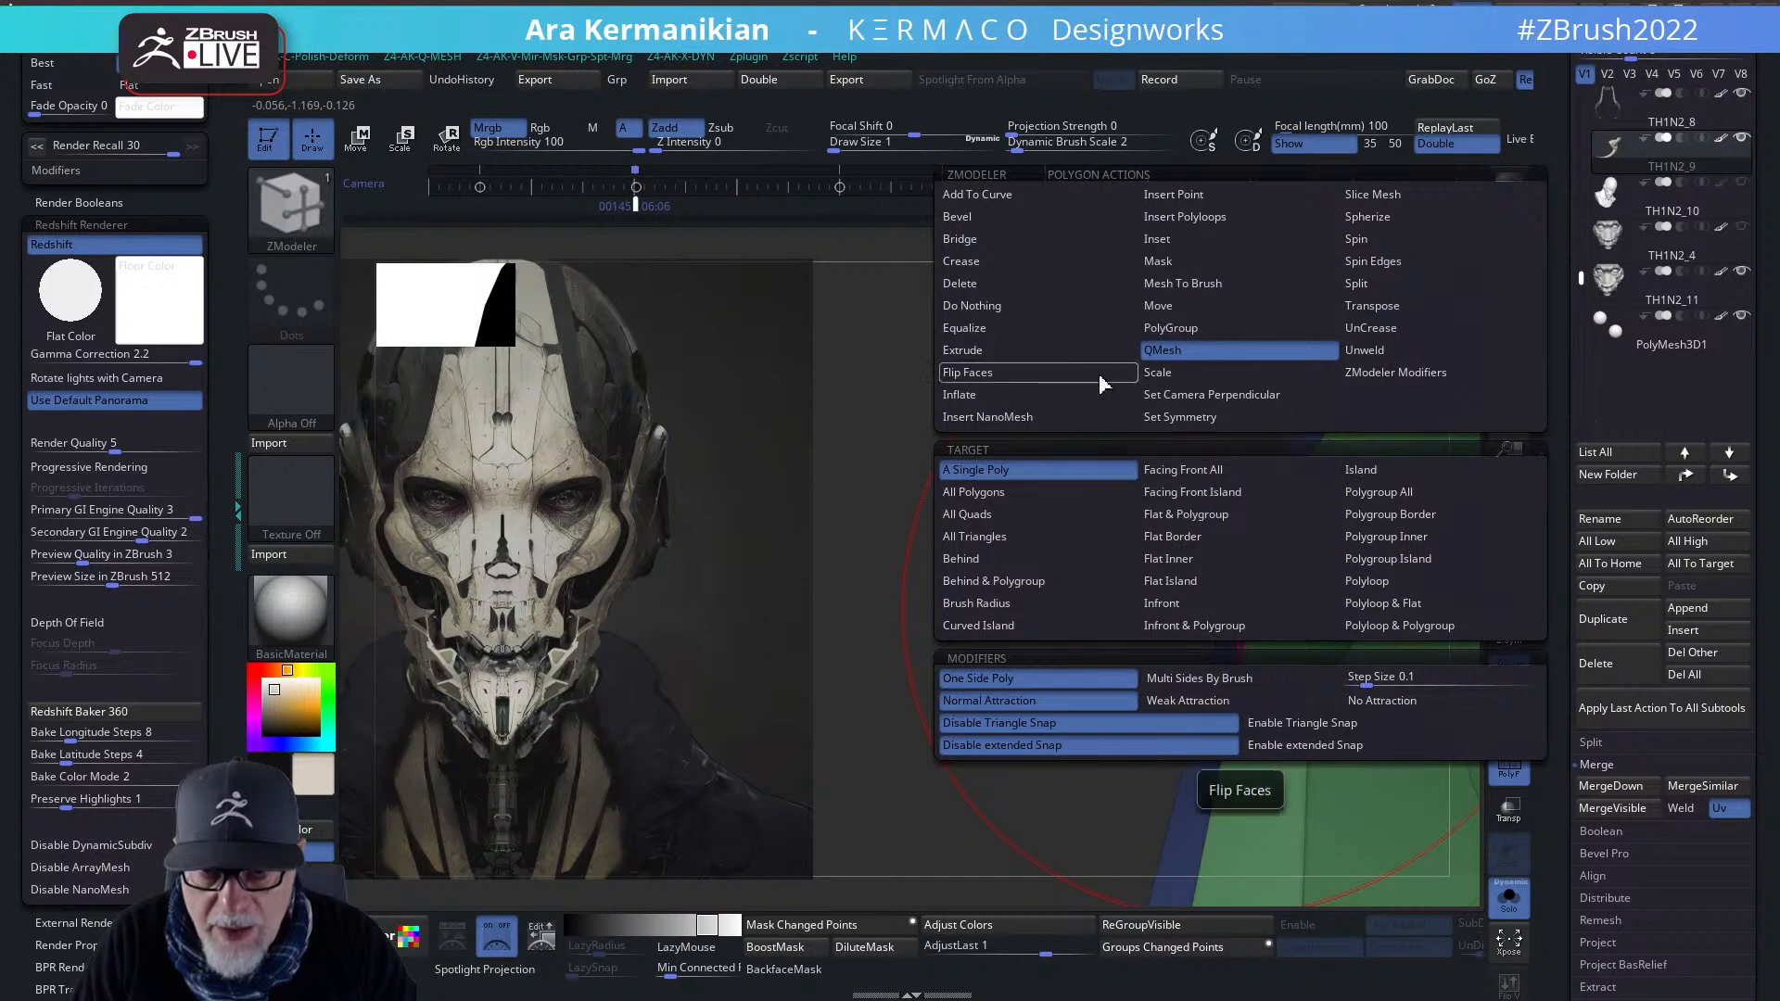
left_click(998, 282)
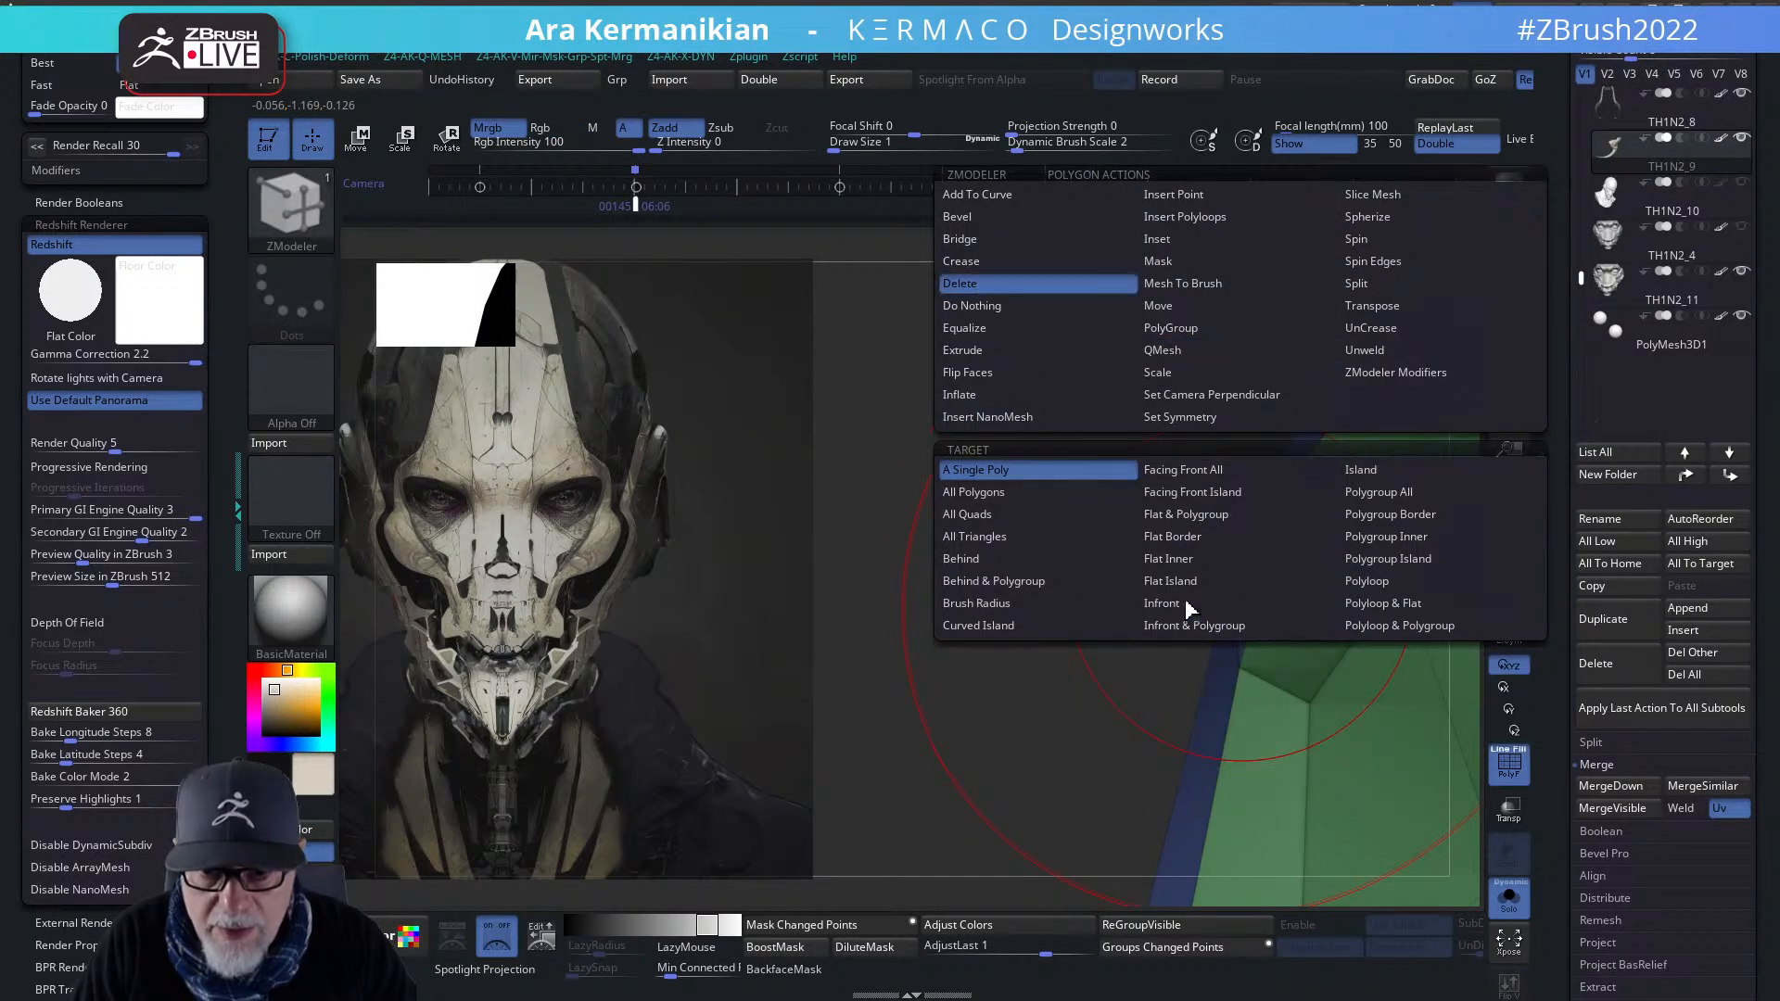
left_click(1251, 607)
- Freeze the mask's subdivision levels, unfreeze them again, and return to subdivision level 1
key("ctrl+q")
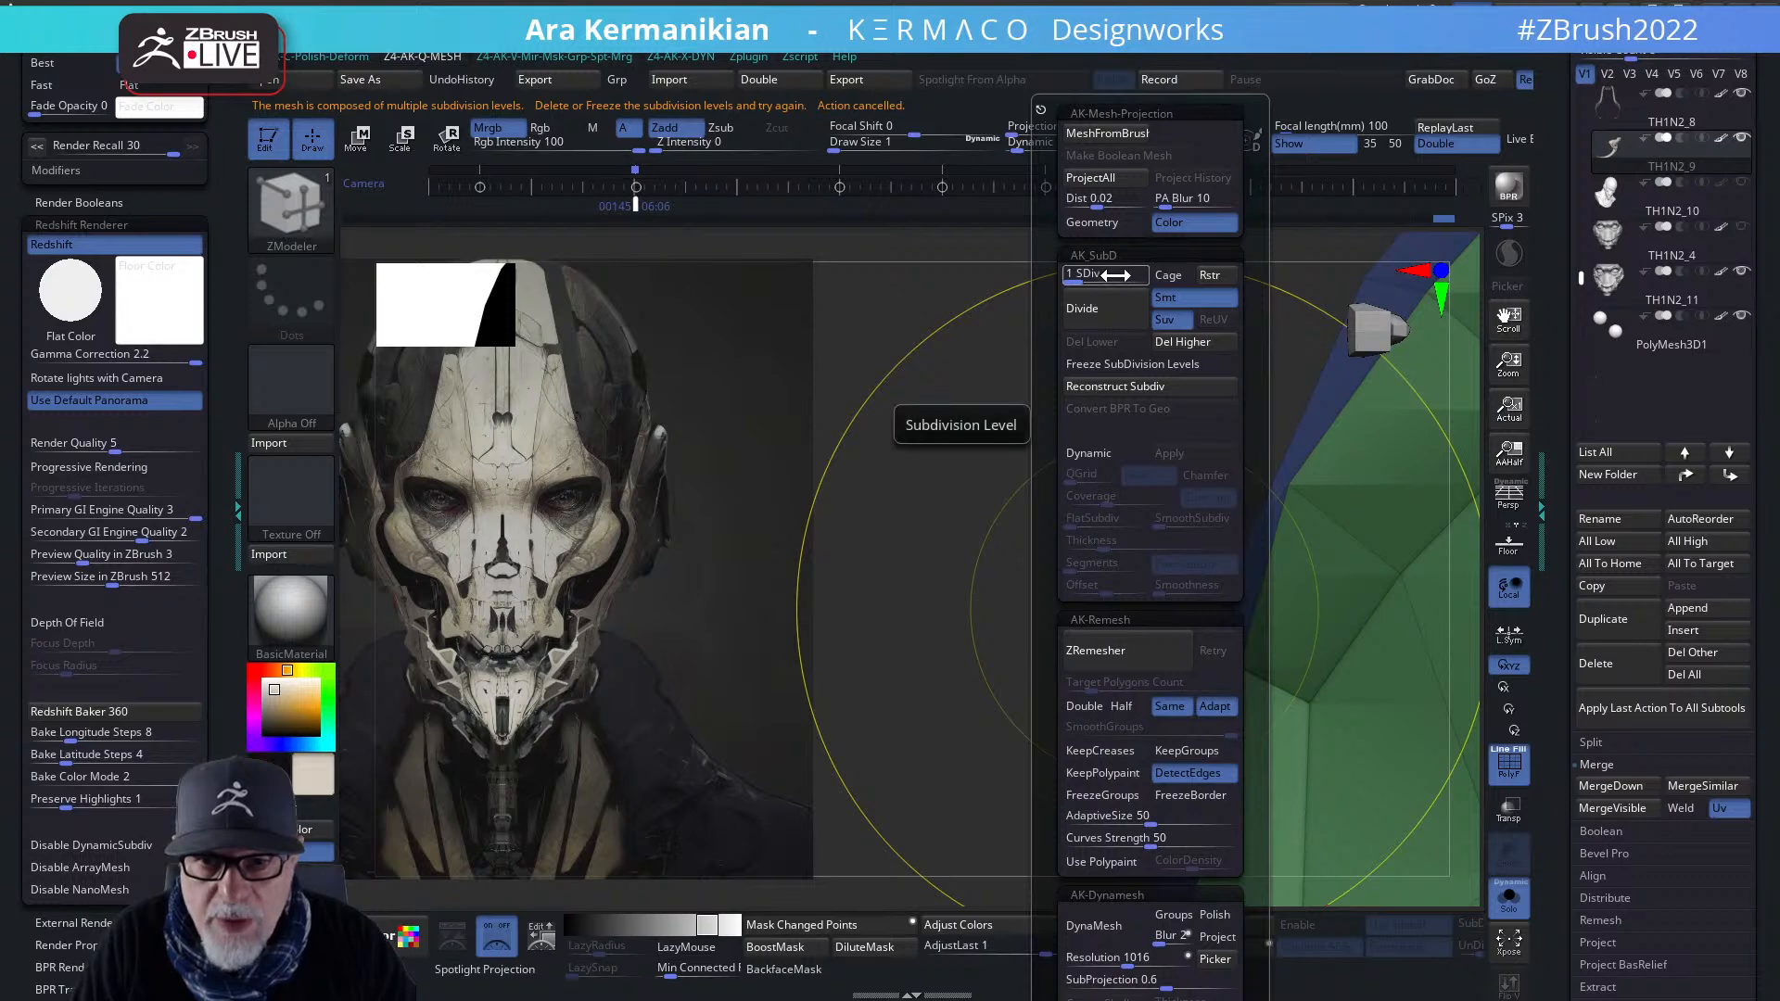
left_click(1140, 365)
key("q")
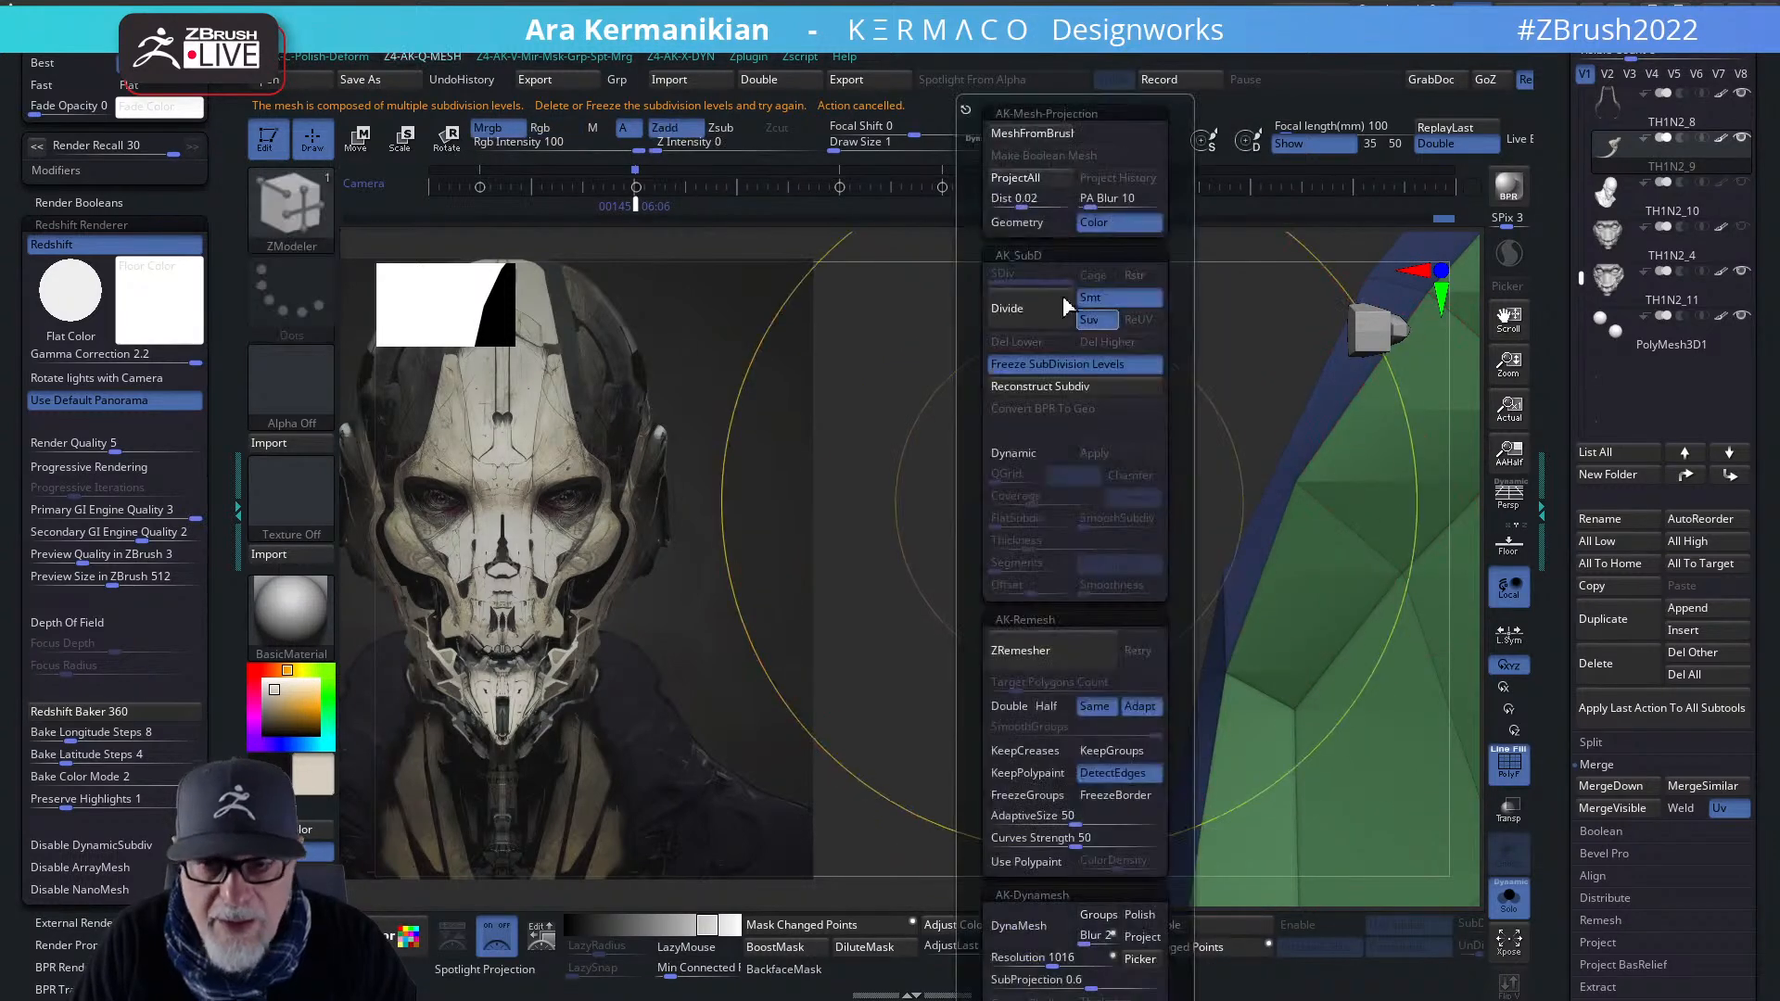
left_click(1054, 365)
key("q")
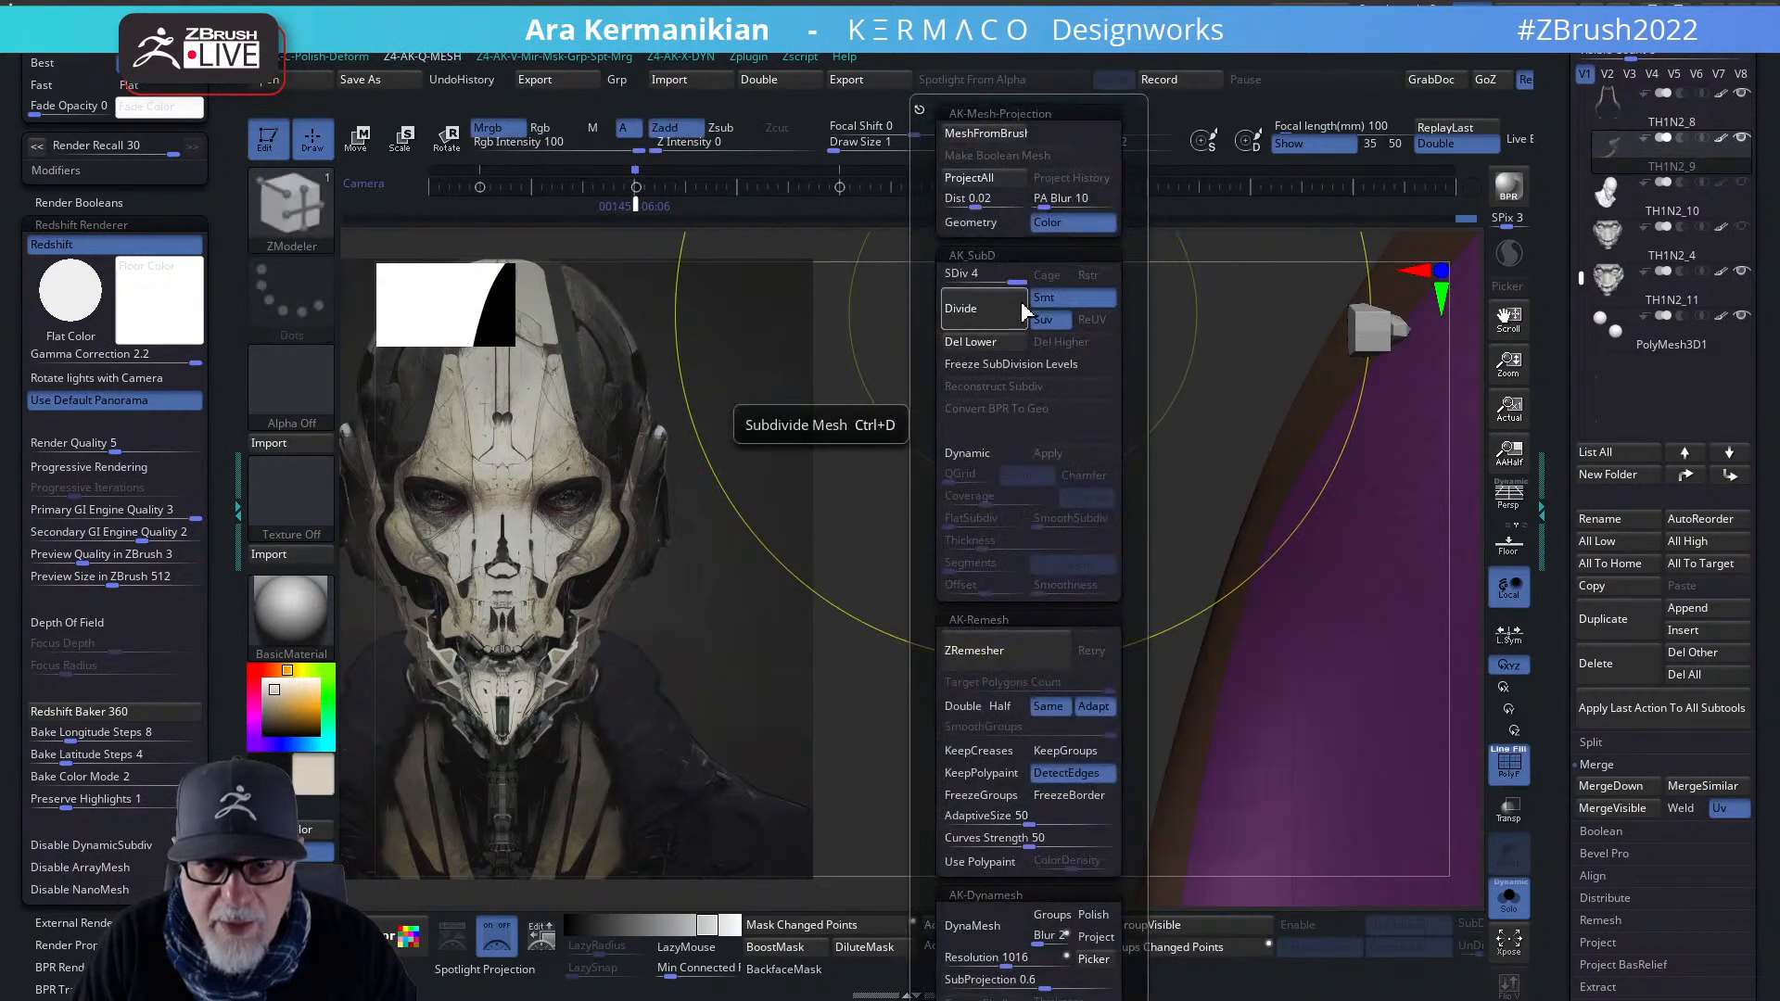
left_click_drag(1006, 272, 876, 288)
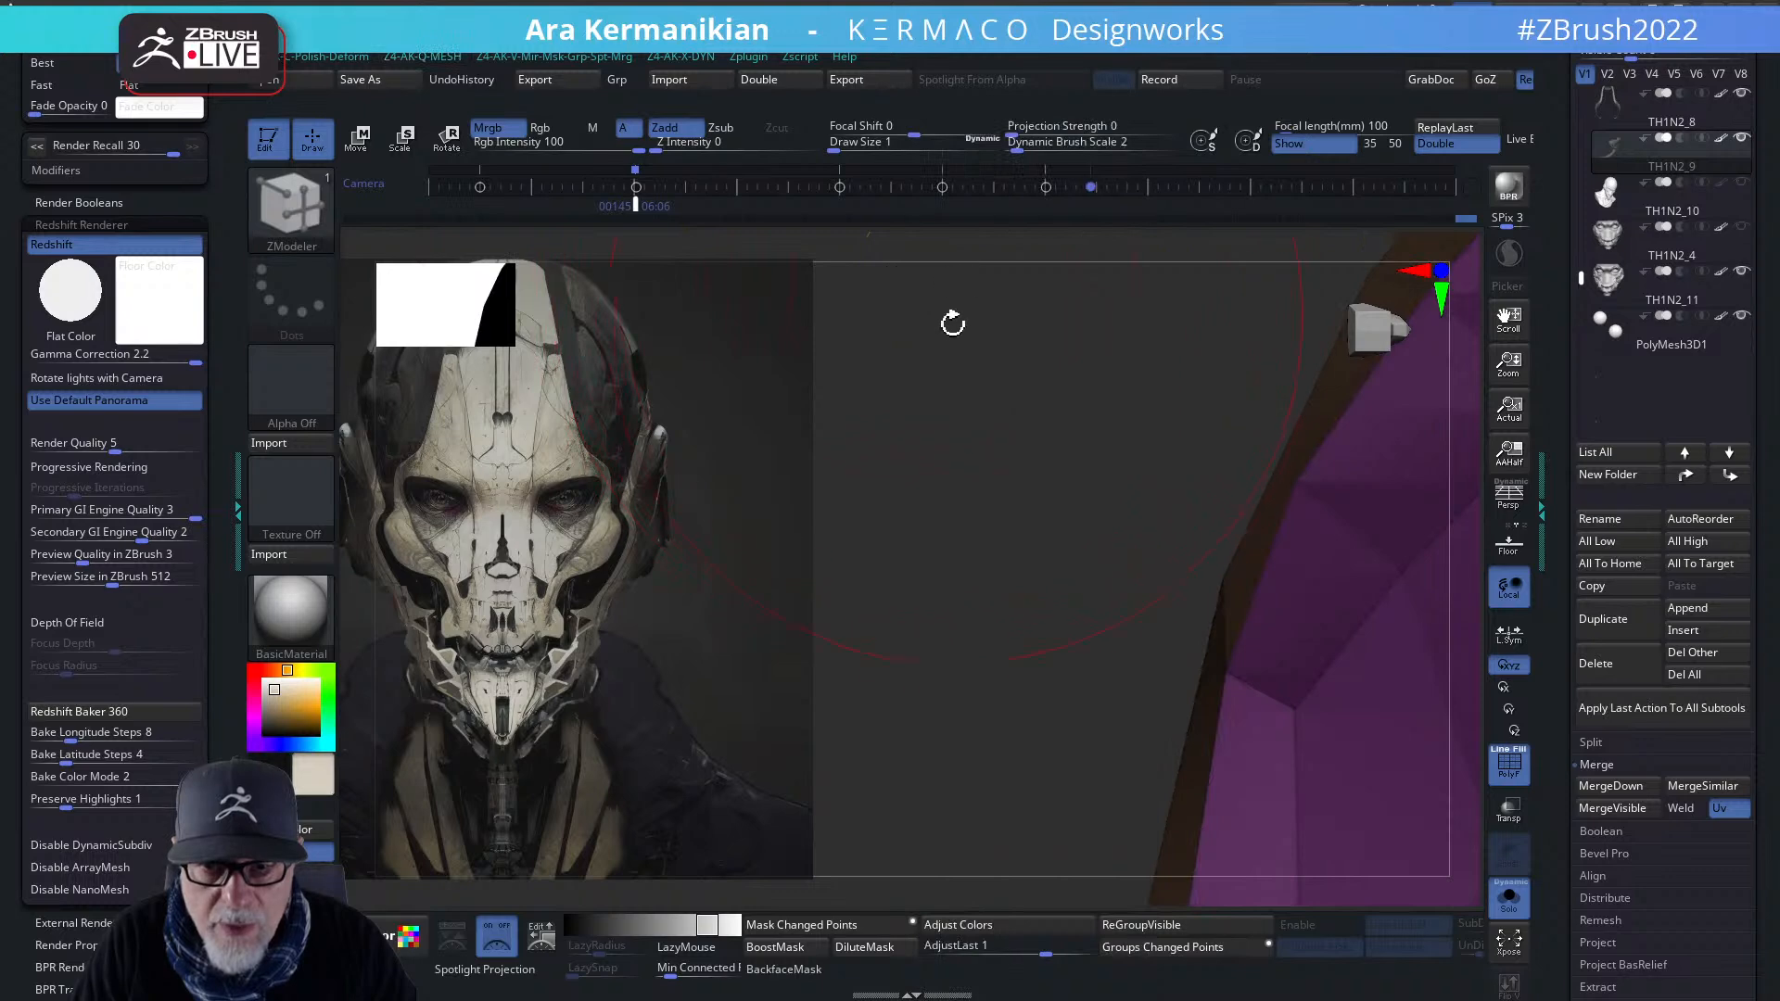
- Duplicate the mask subtool and delete the duplicate's higher subdivision levels
left_click_drag(1052, 669, 1192, 520)
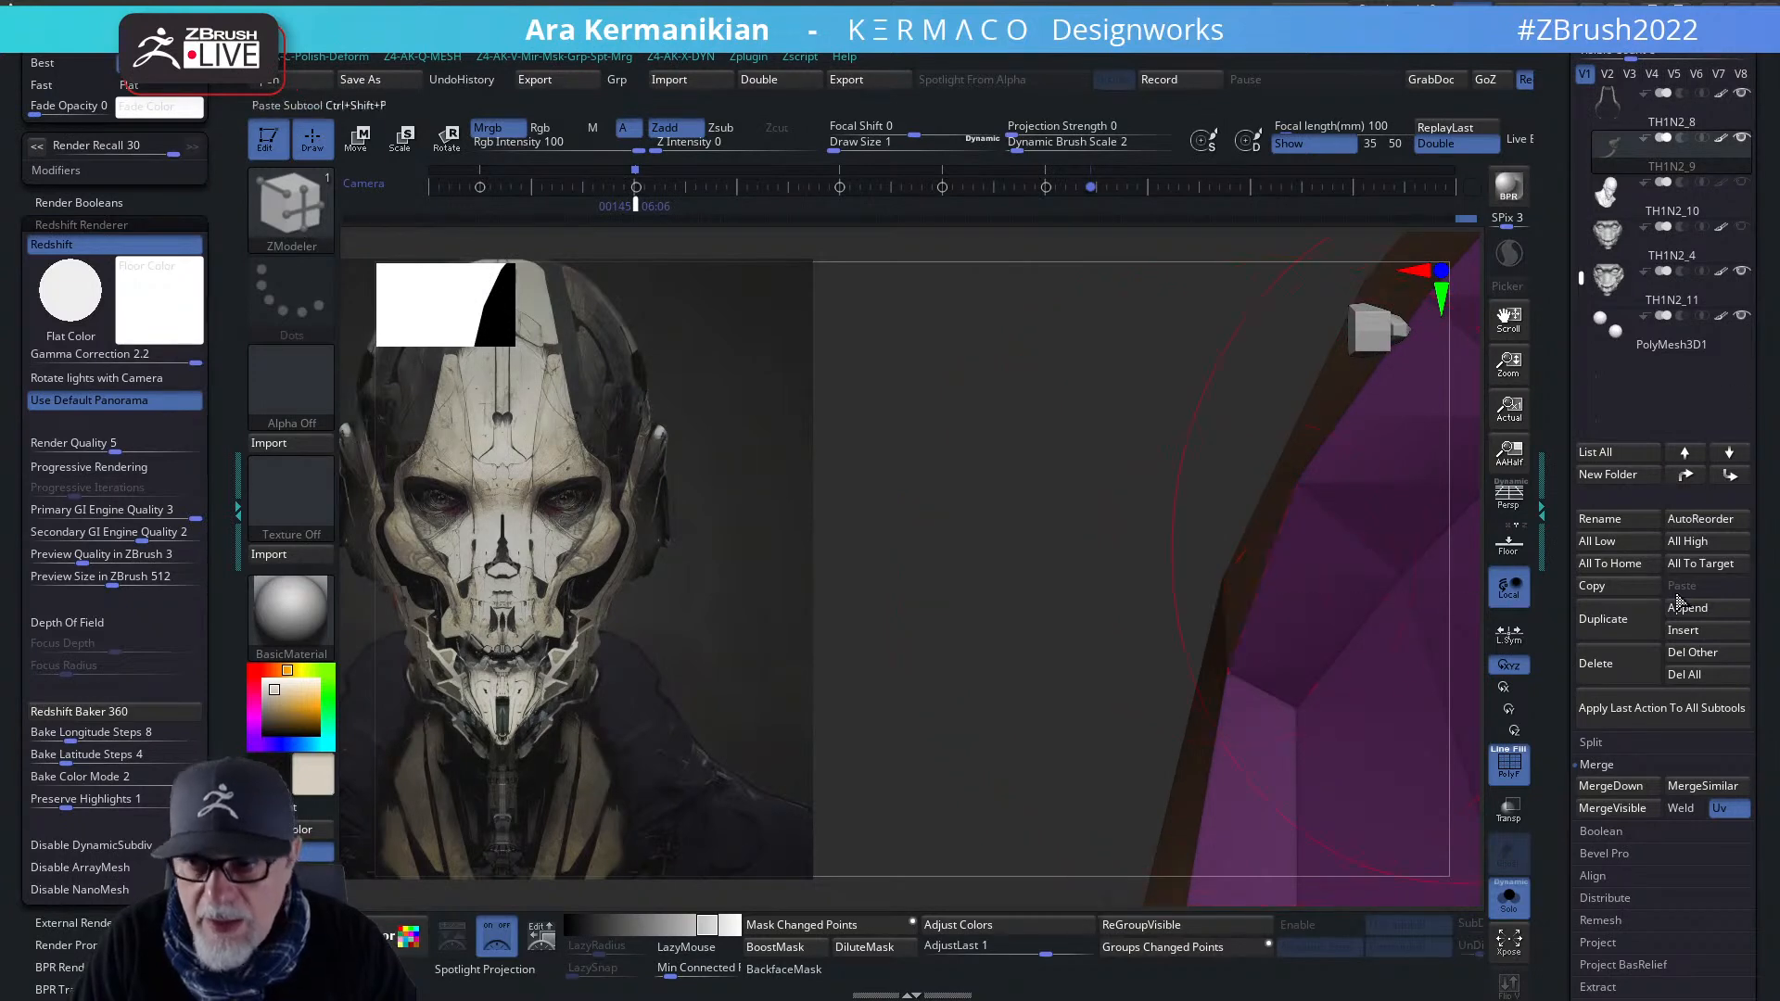
left_click(1618, 619)
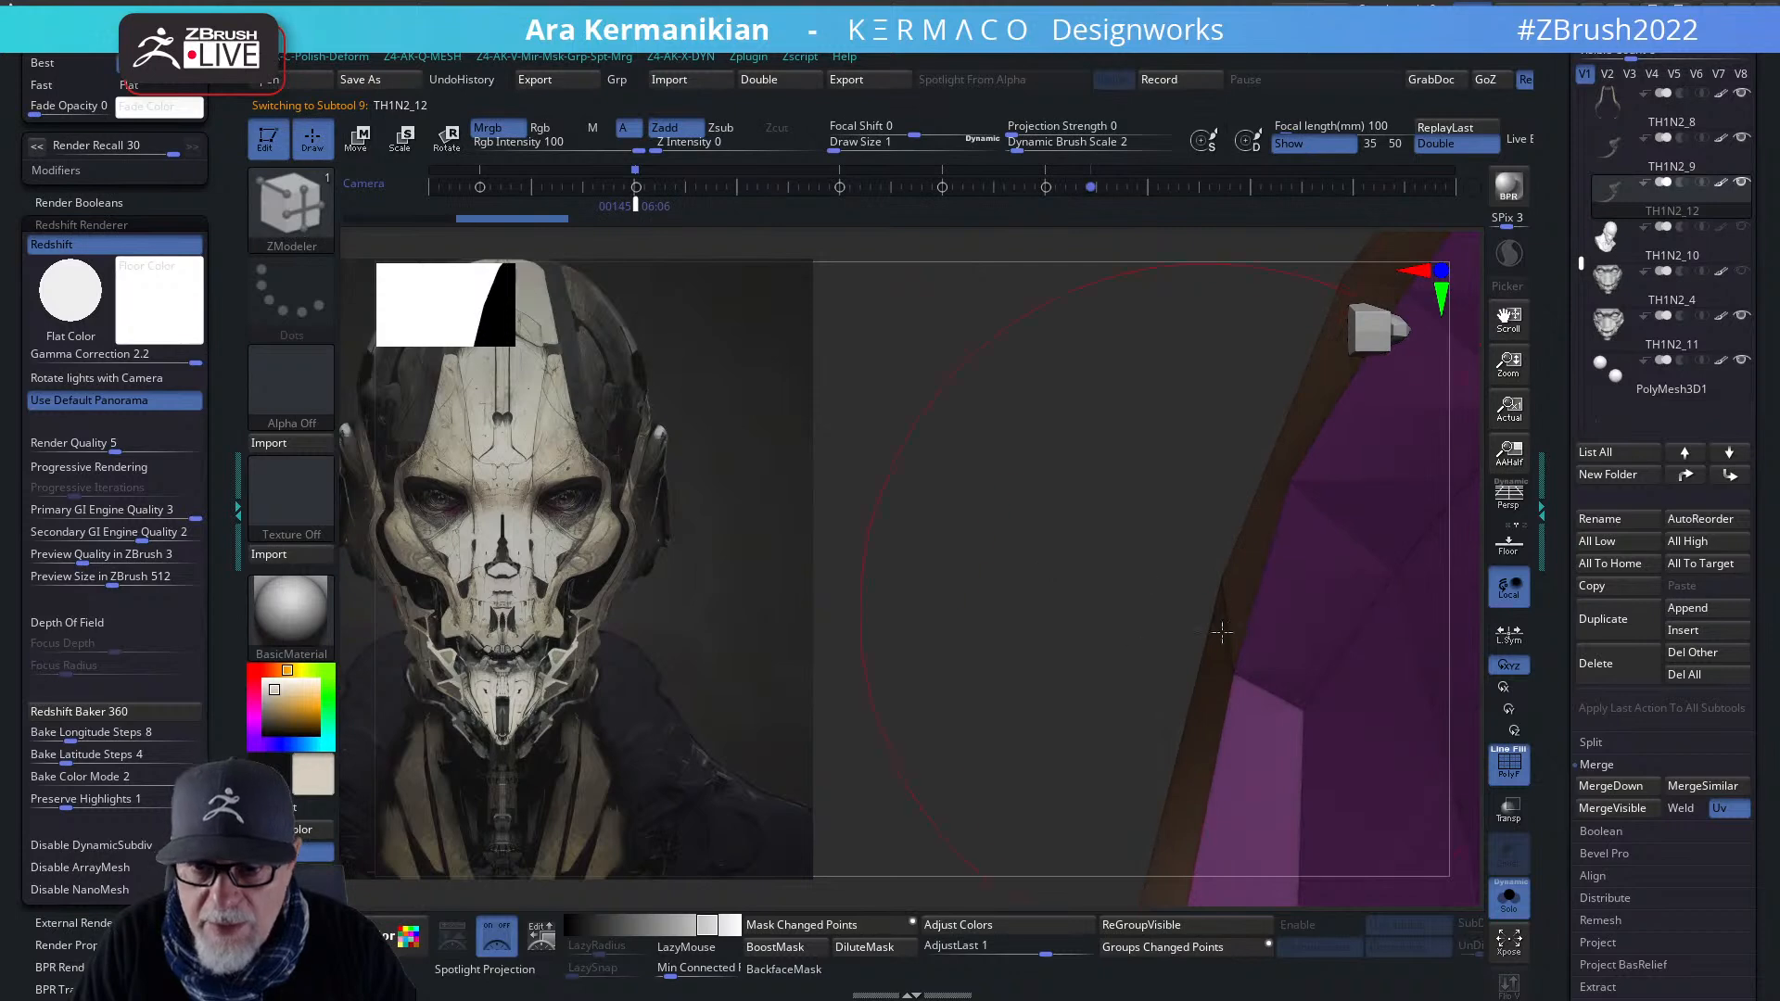
left_click(1246, 582)
key("q")
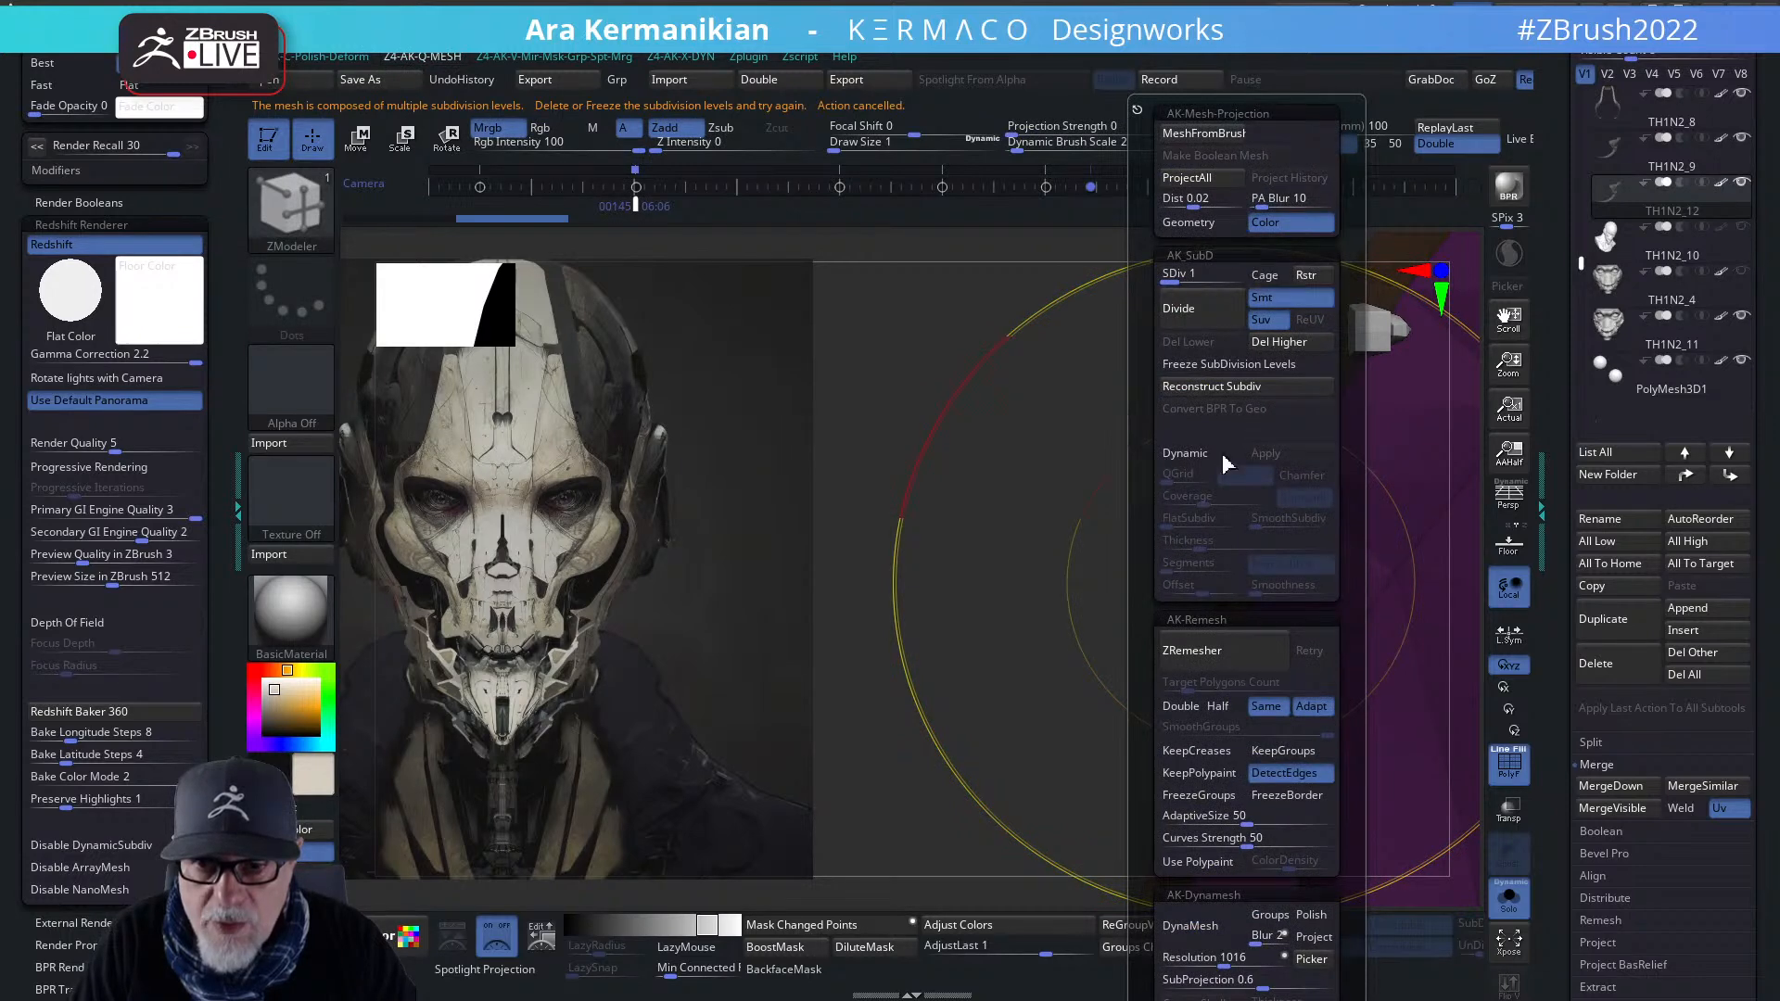
left_click(1271, 342)
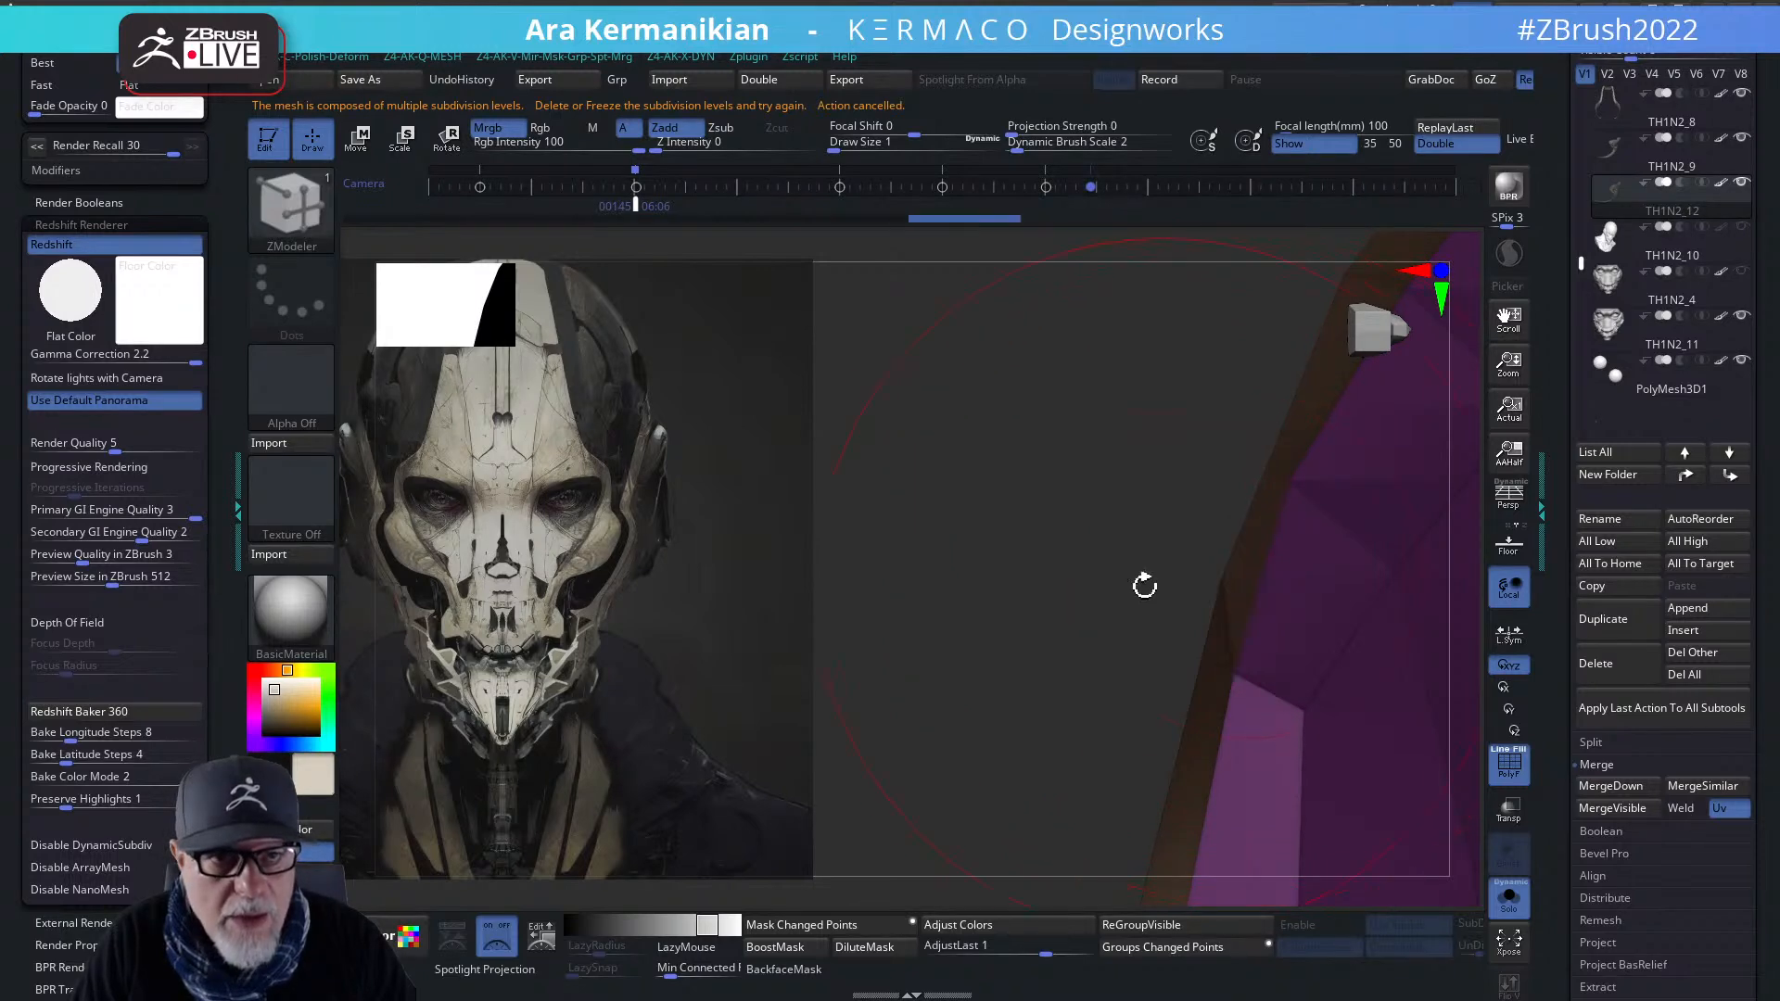
key("ctrl+q")
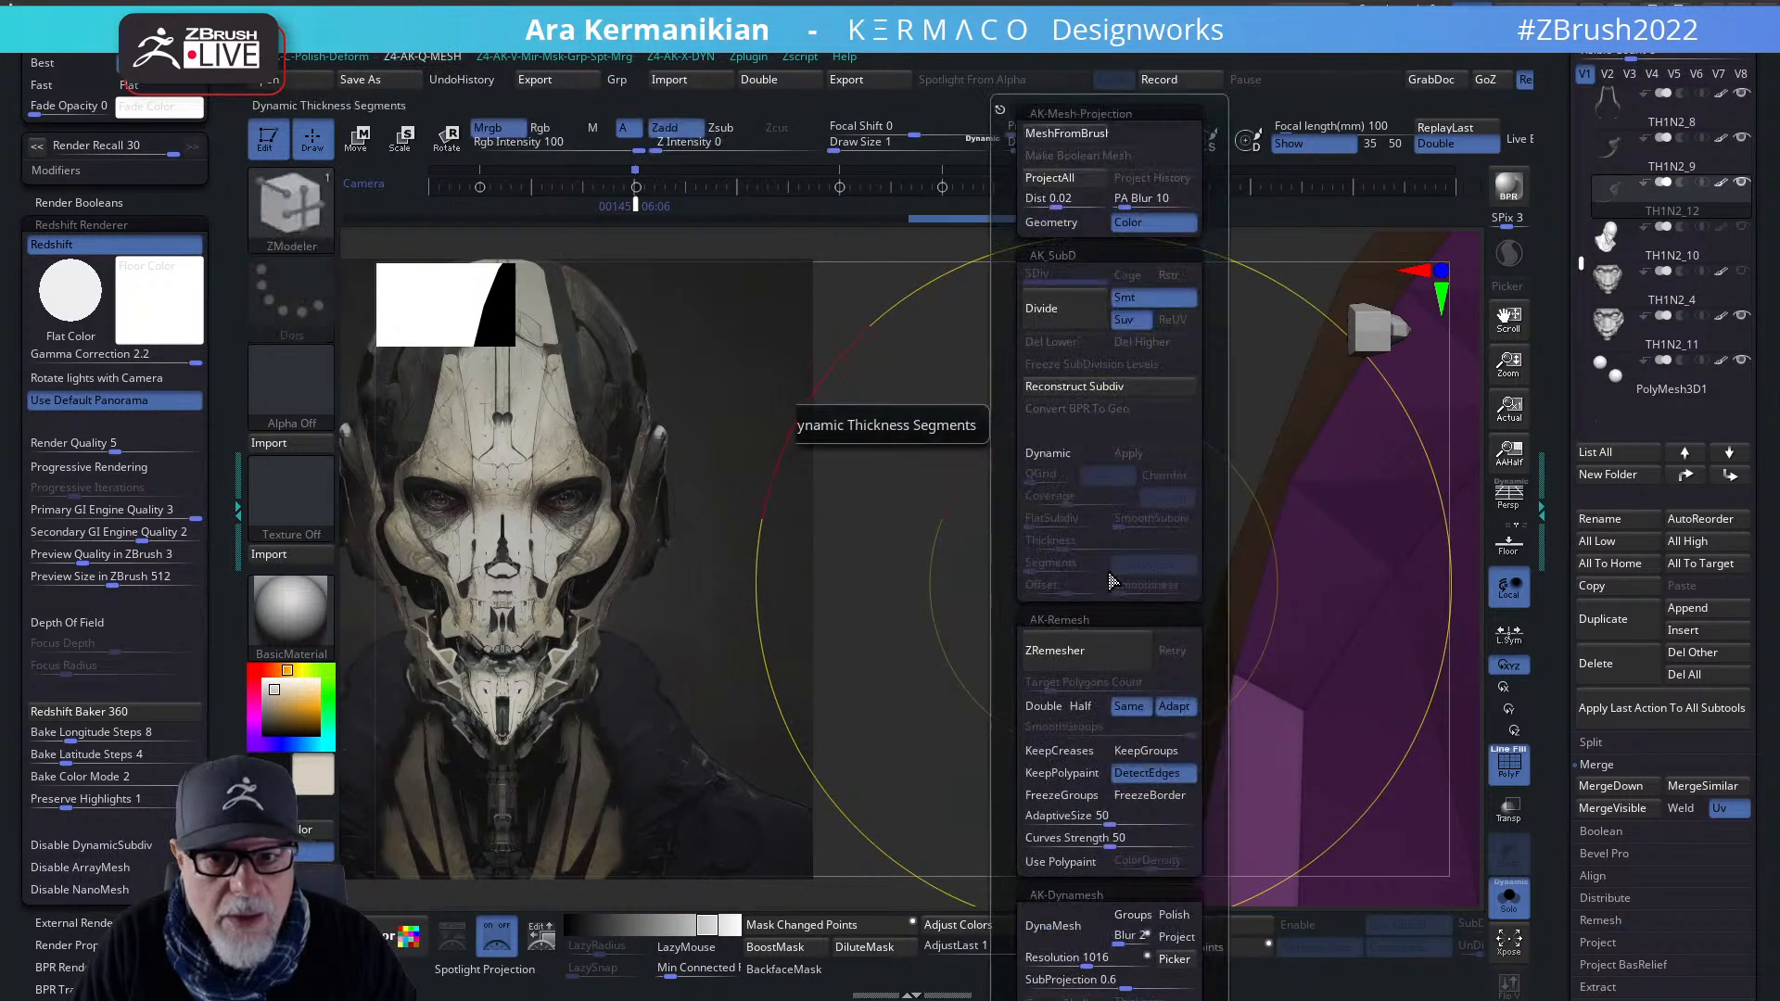
left_click(1062, 334)
key("s")
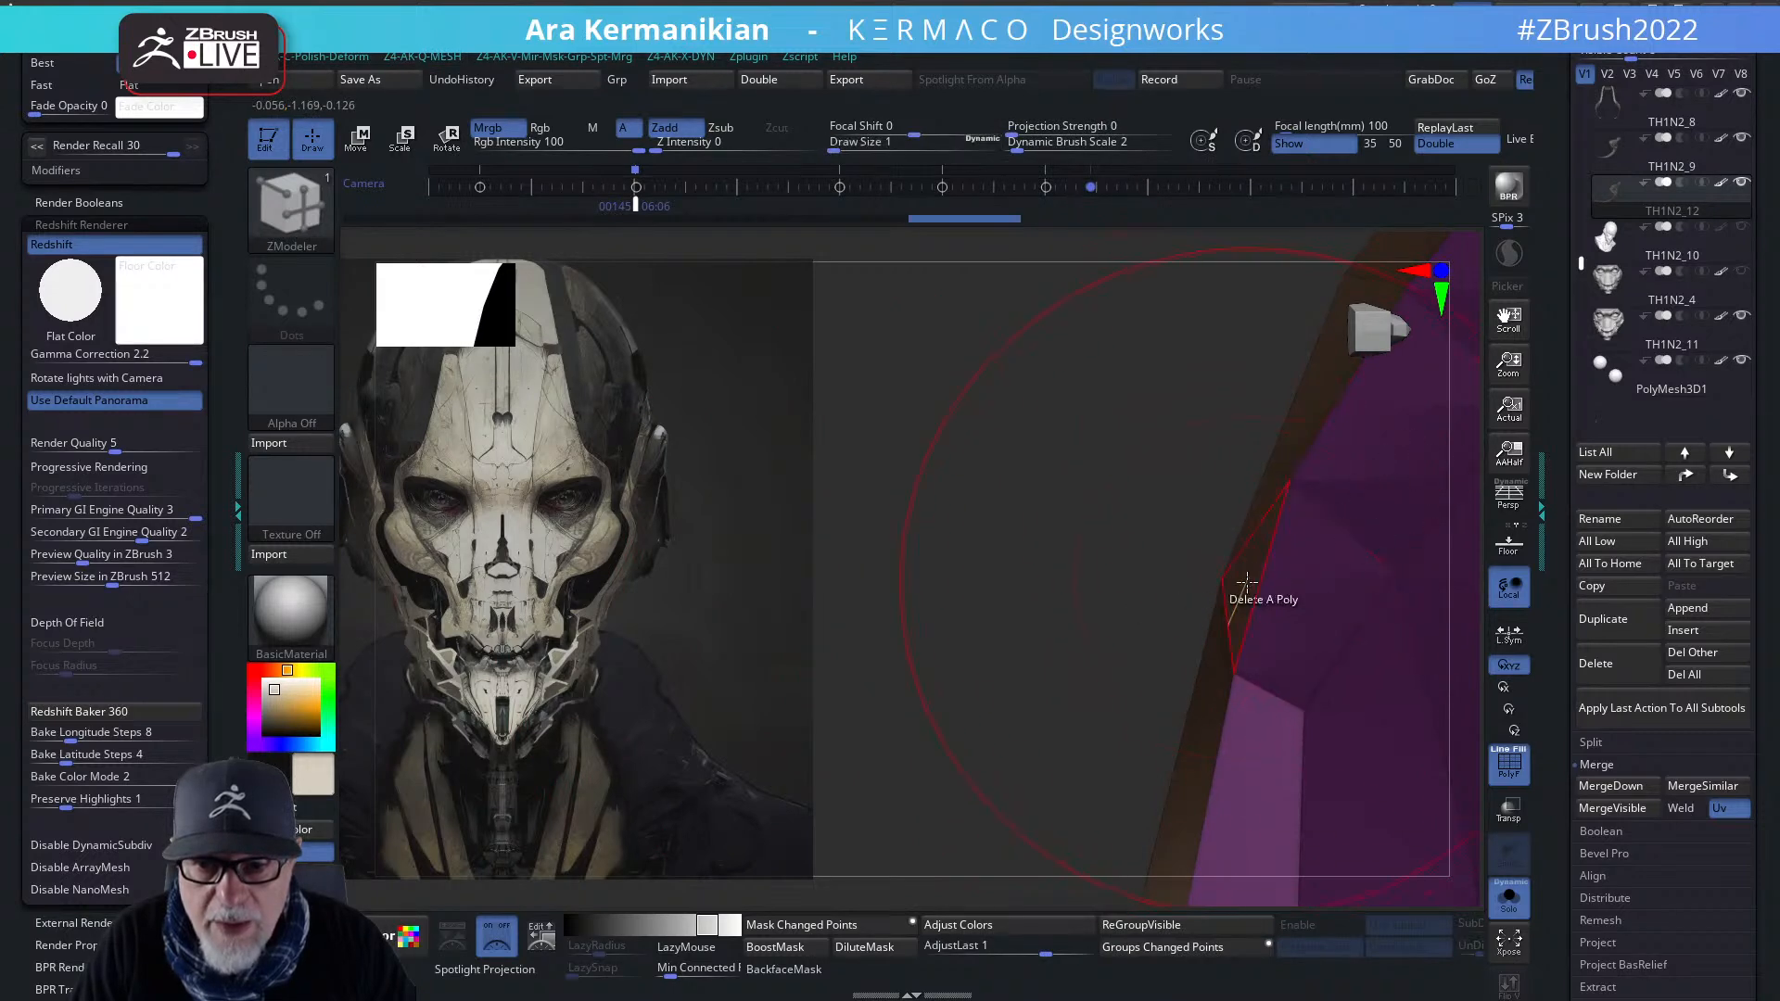
- Mirror and weld the duplicated mask across the X axis
left_click_drag(1073, 596, 1287, 536)
key("ctrl+q")
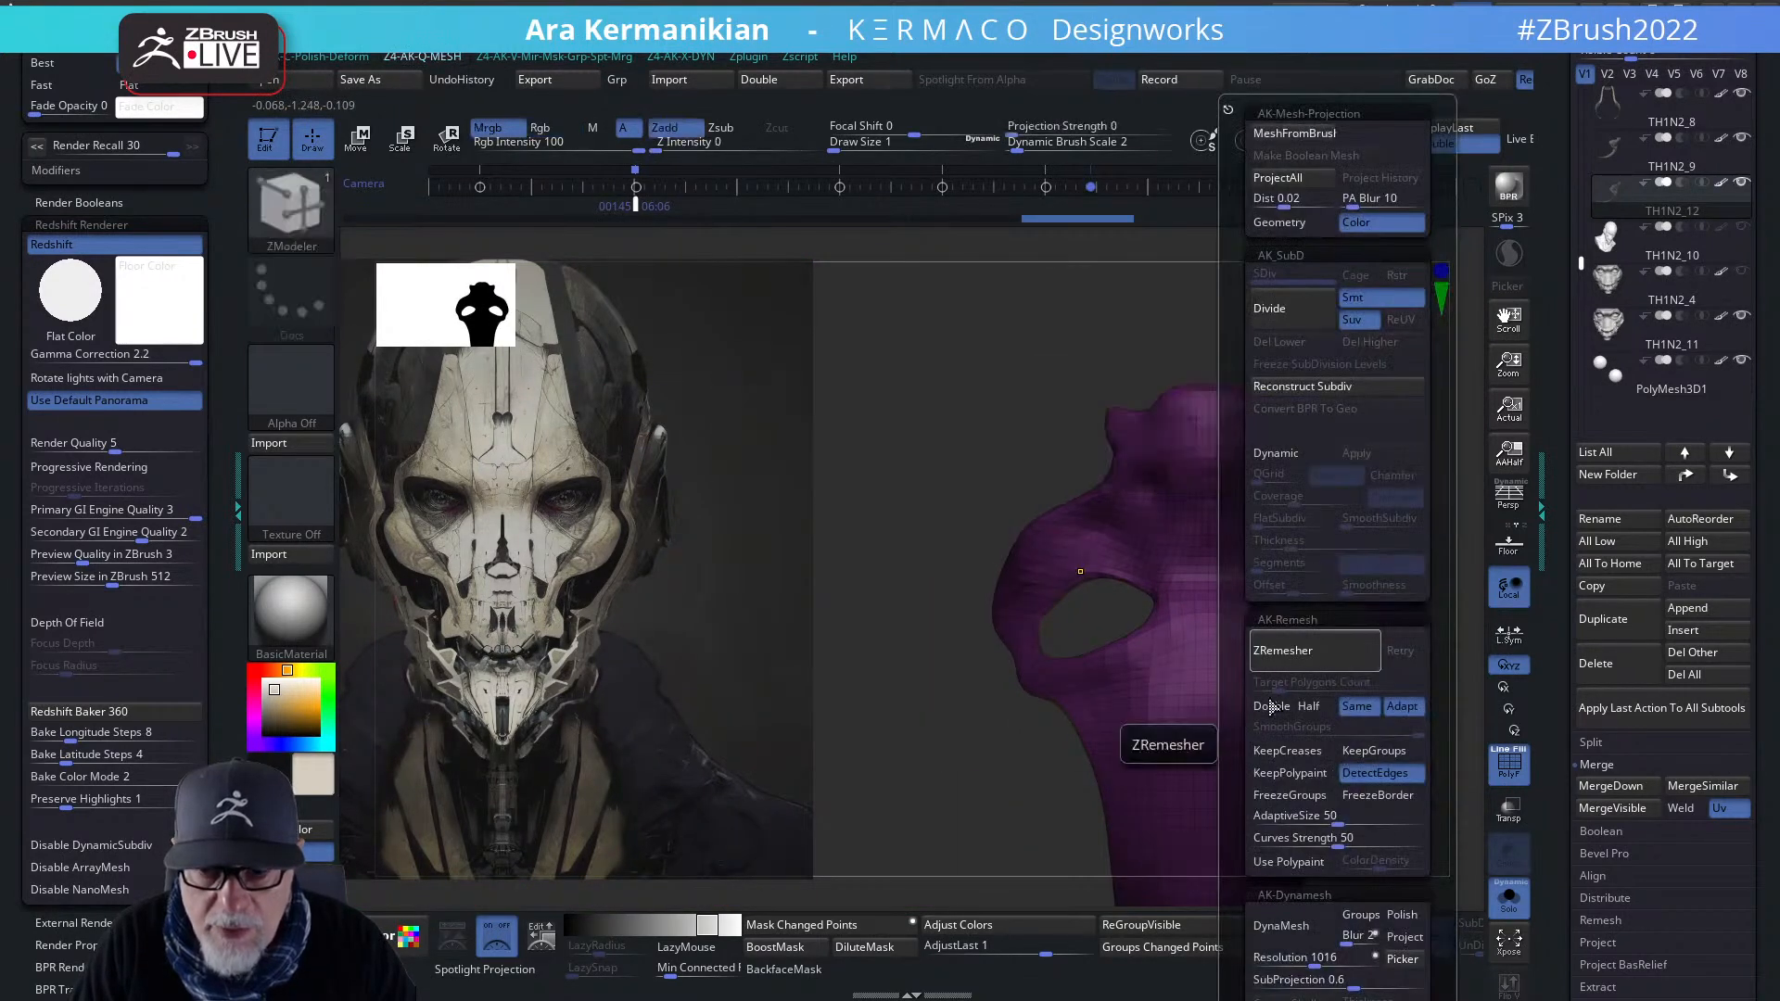
key("ctrl+q")
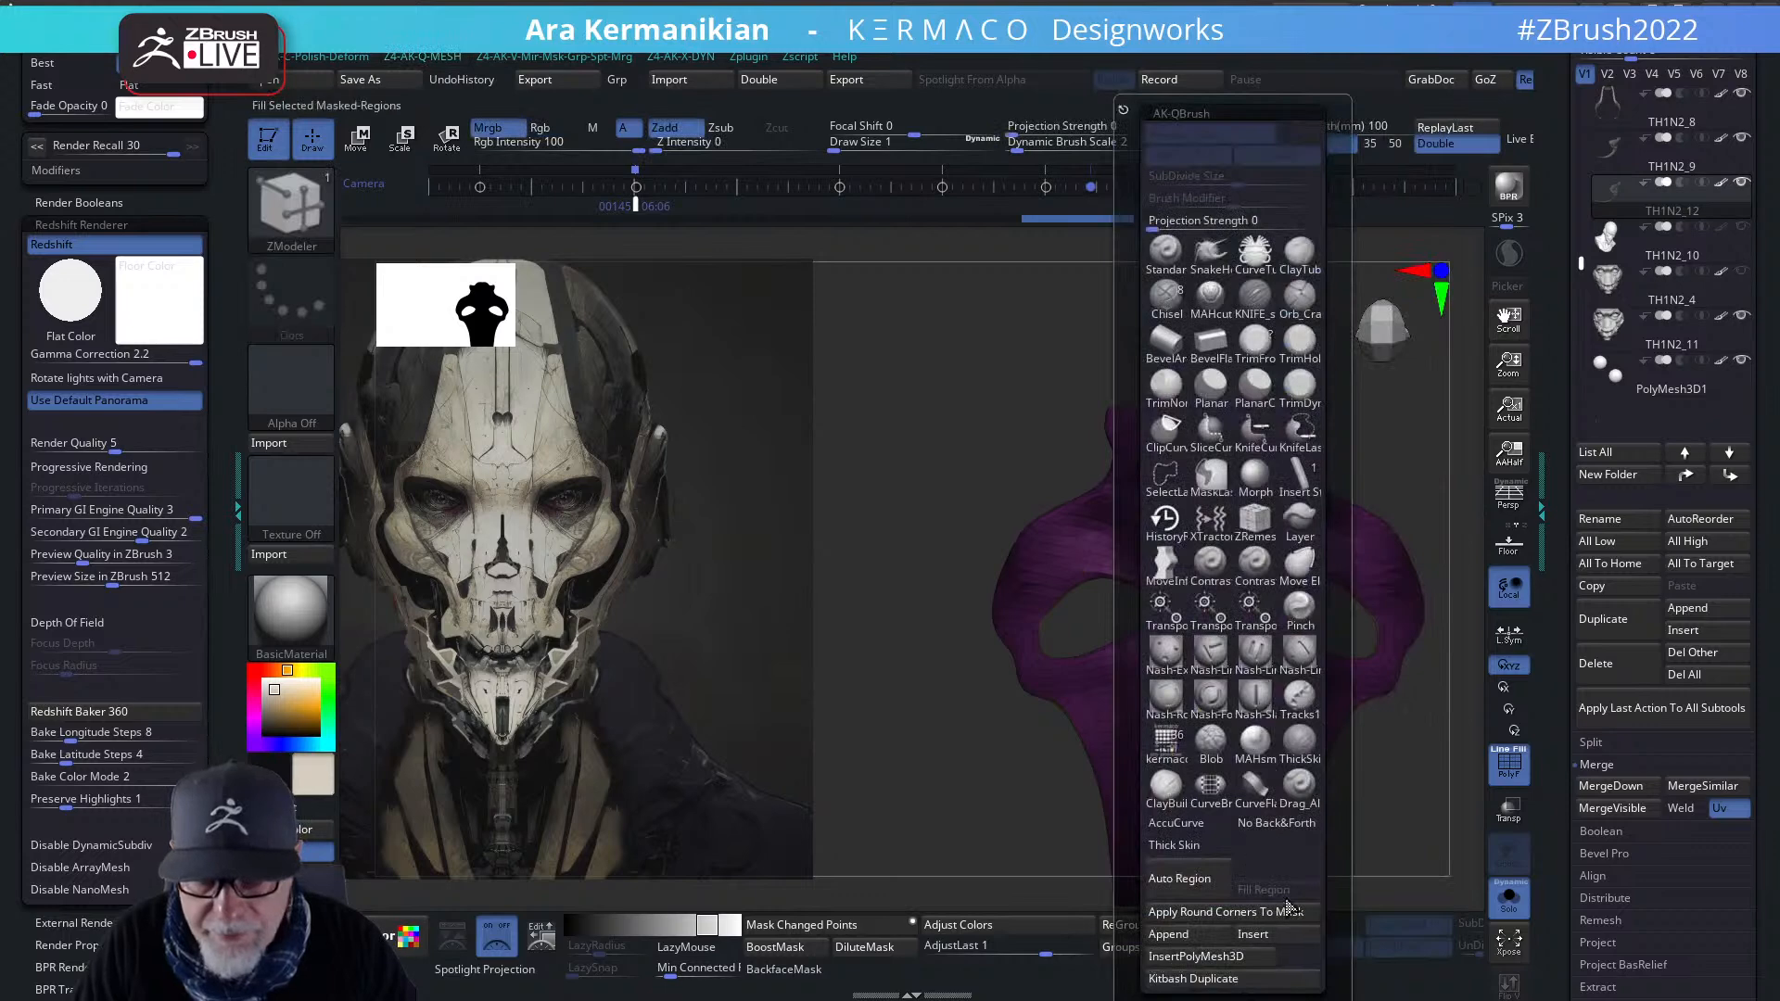
left_click_drag(1345, 867, 1317, 683)
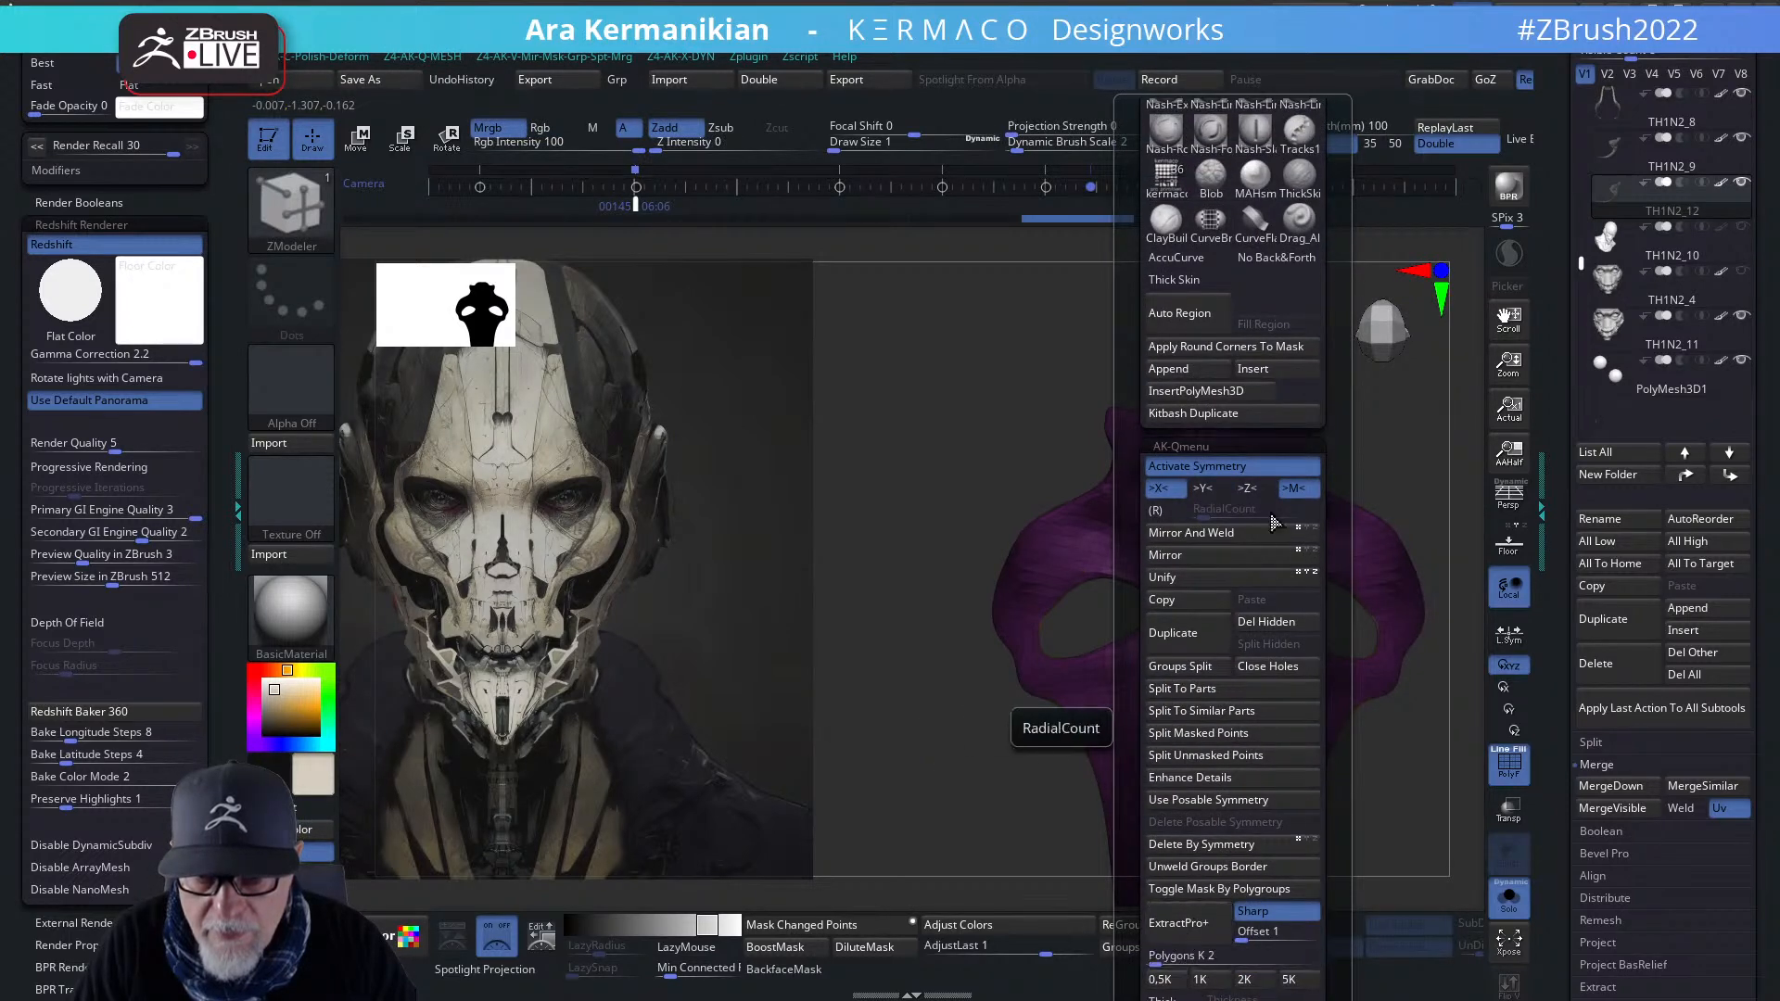
left_click(1242, 536)
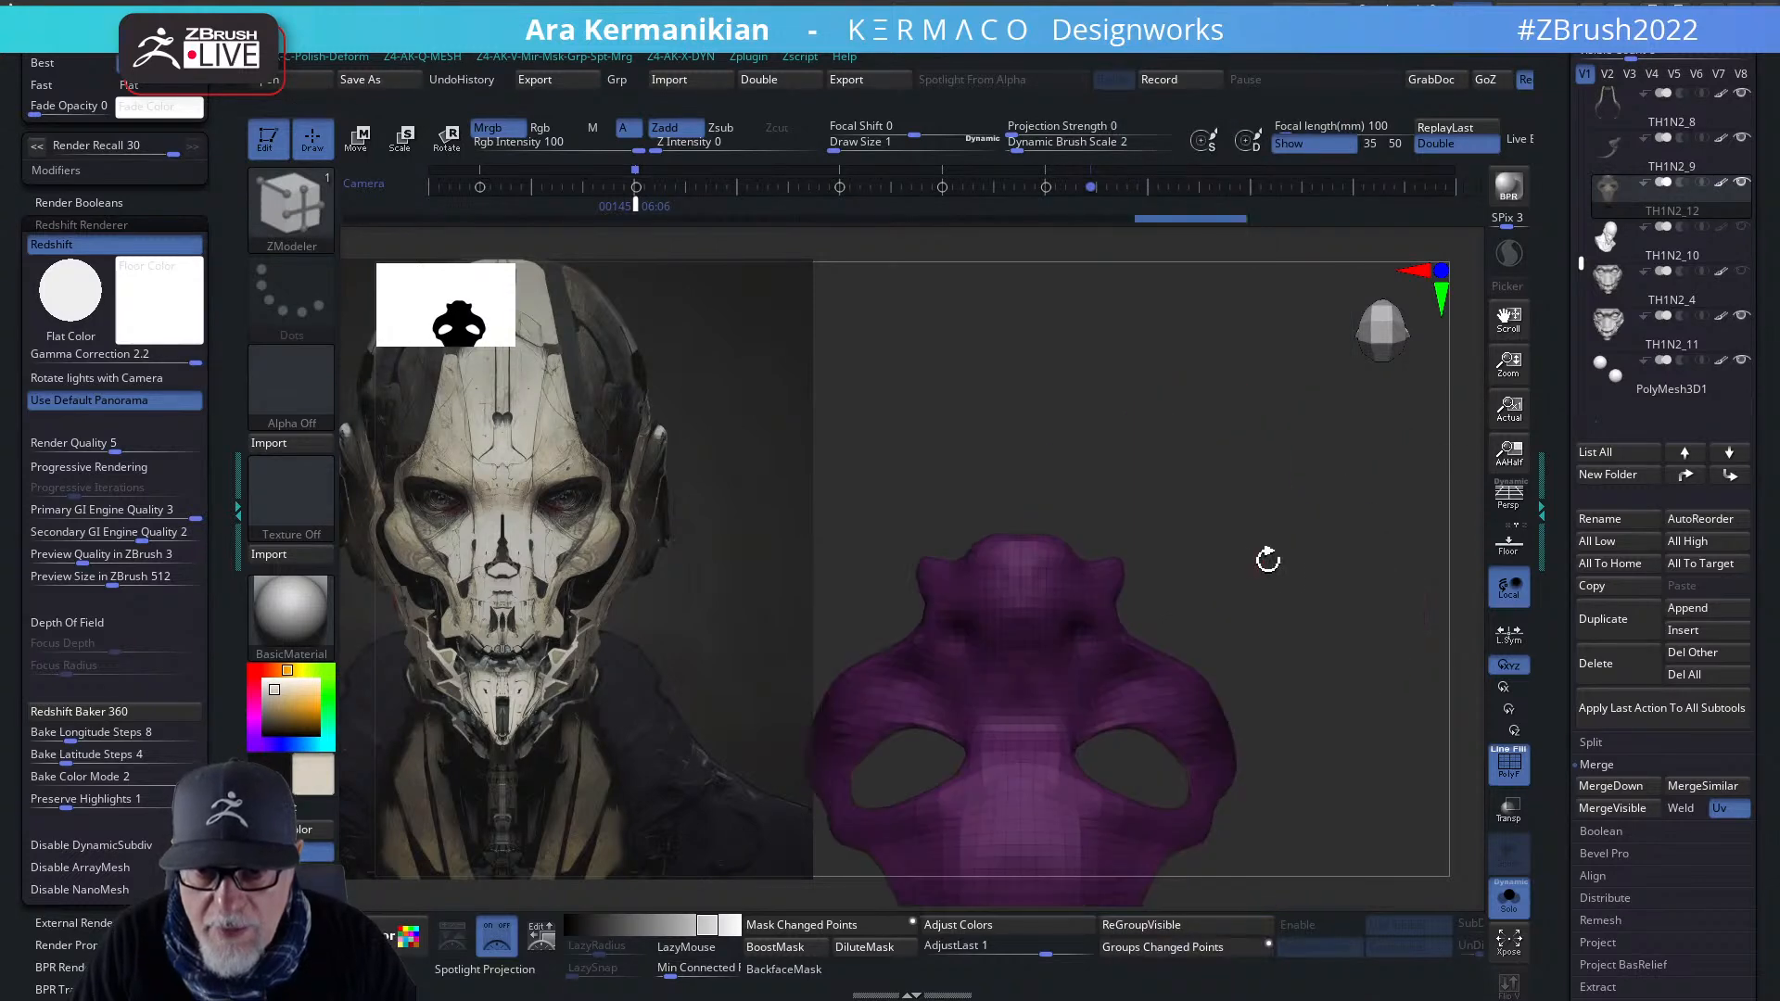
- Delete two adjoining rim polygons on the outer edge below the pointed lip corner
left_click_drag(1412, 690, 939, 528)
left_click_drag(1041, 625, 1075, 741, "alt")
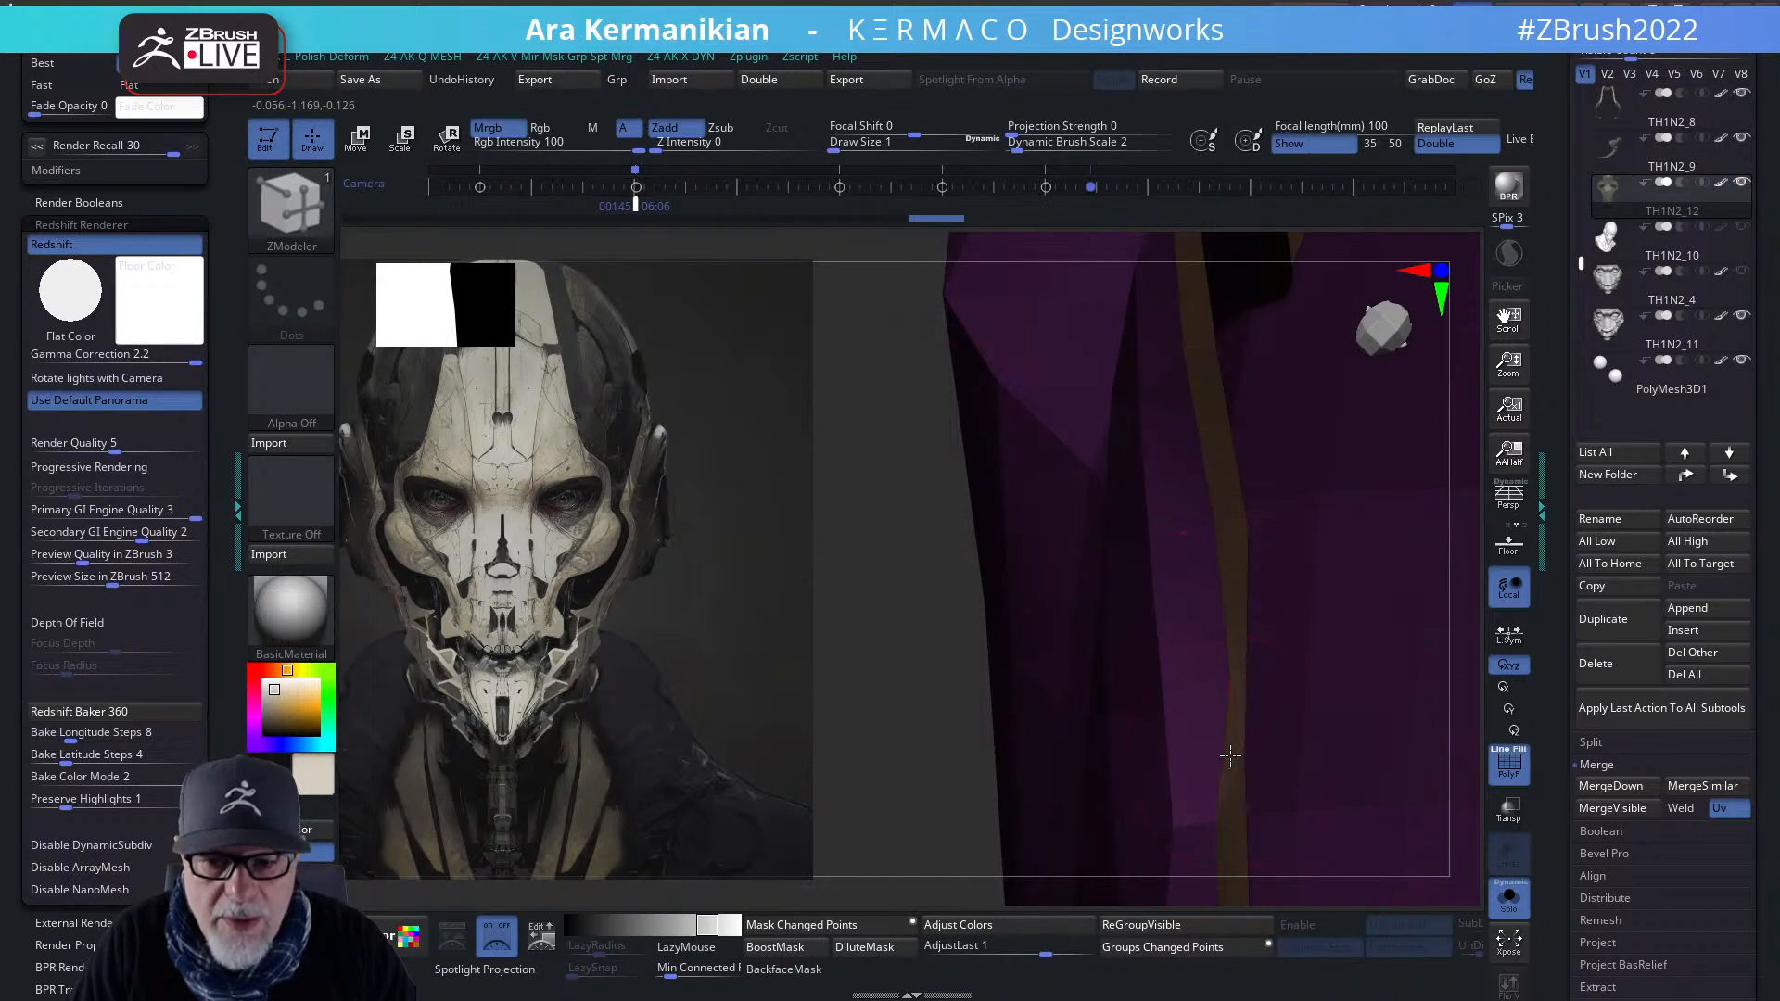
key("ctrl+q")
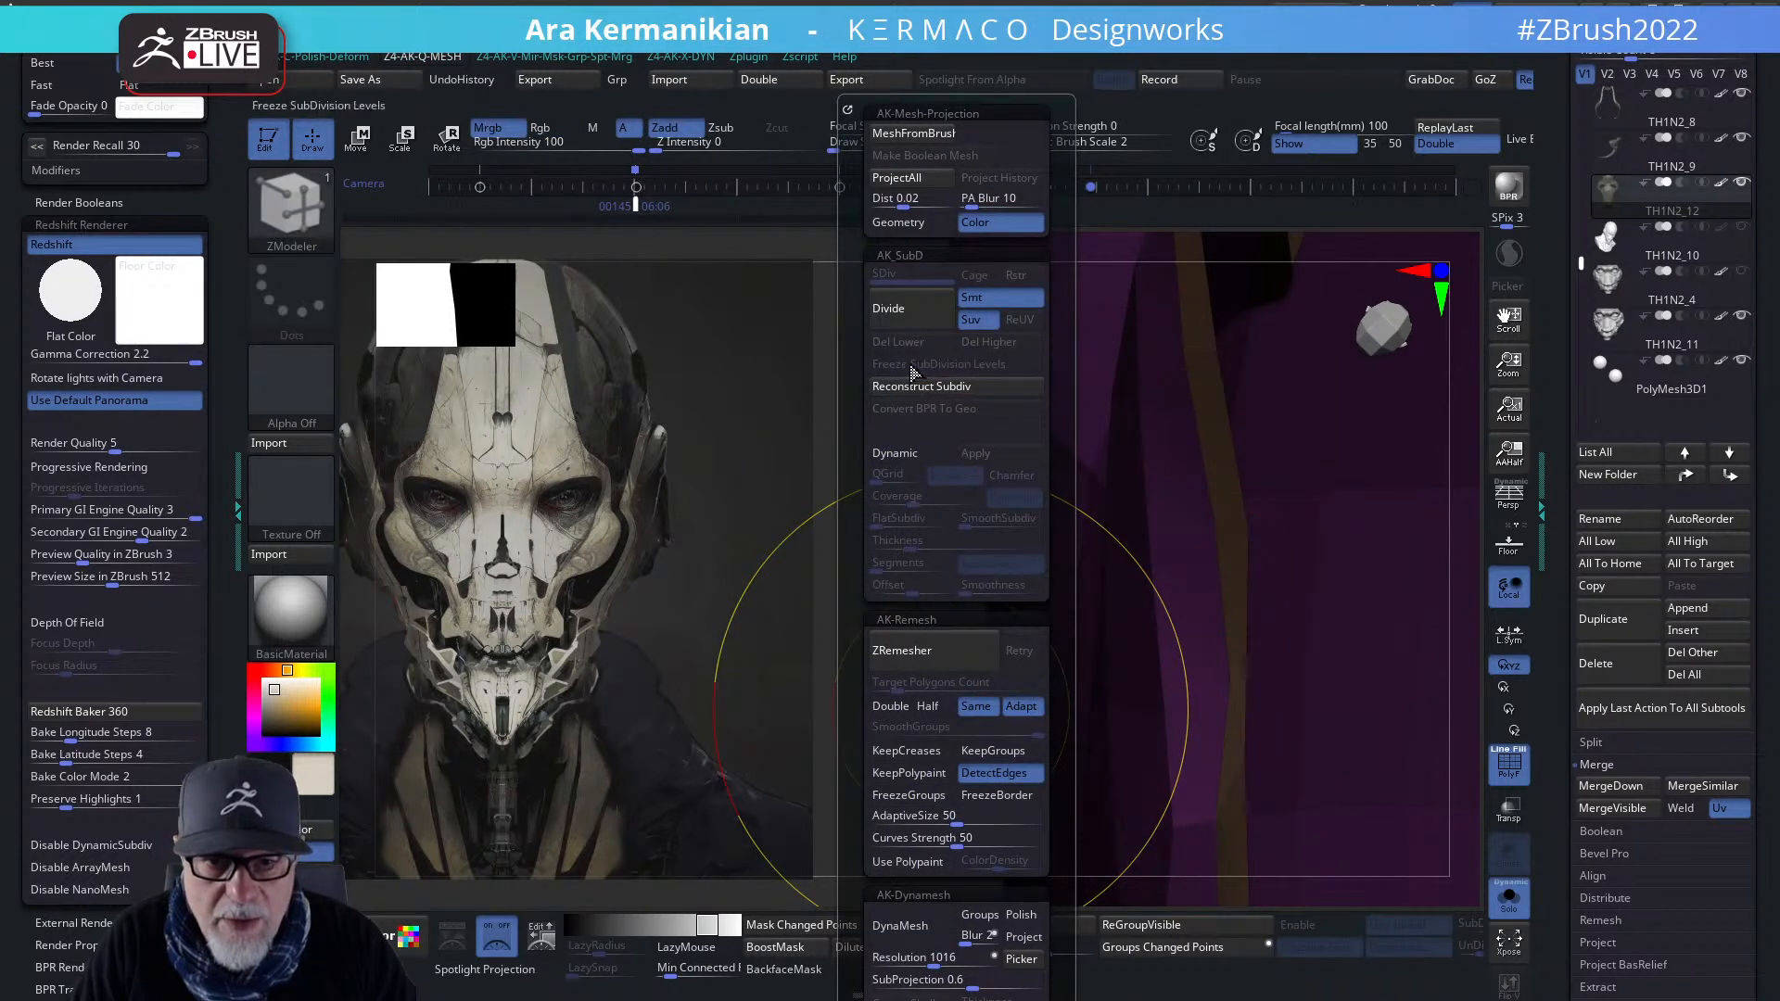
left_click_drag(911, 600, 1286, 813)
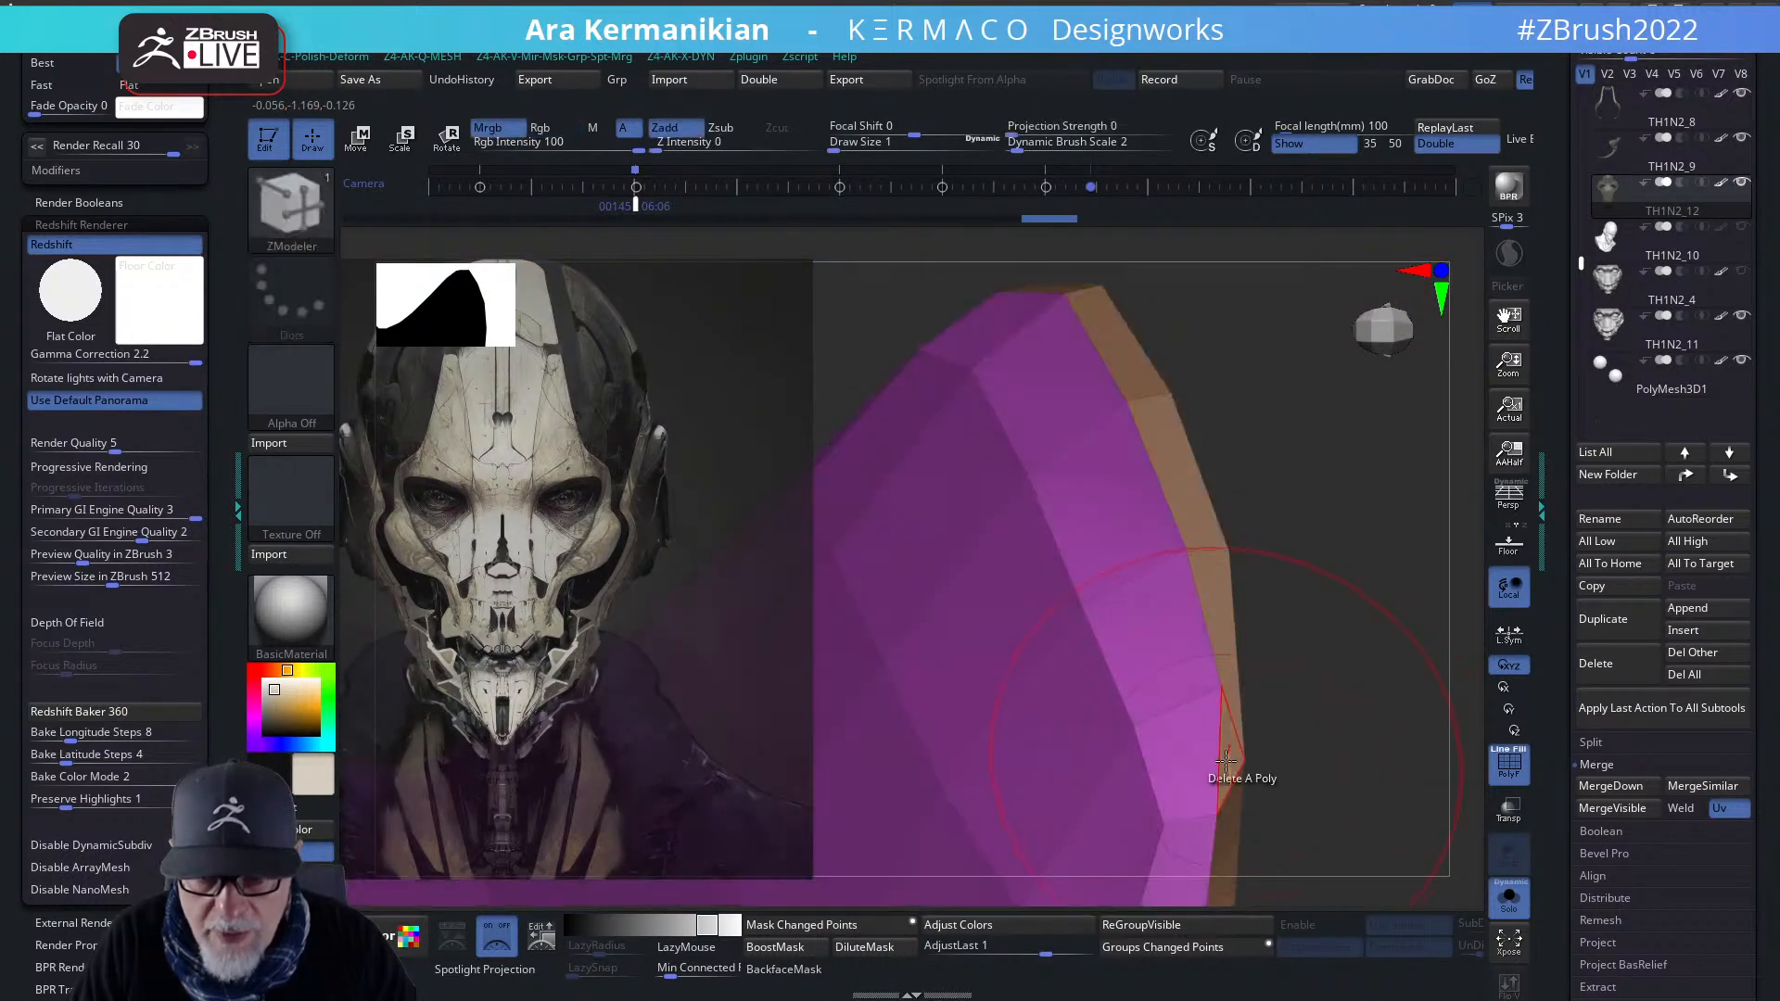
left_click_drag(1383, 751, 1340, 736)
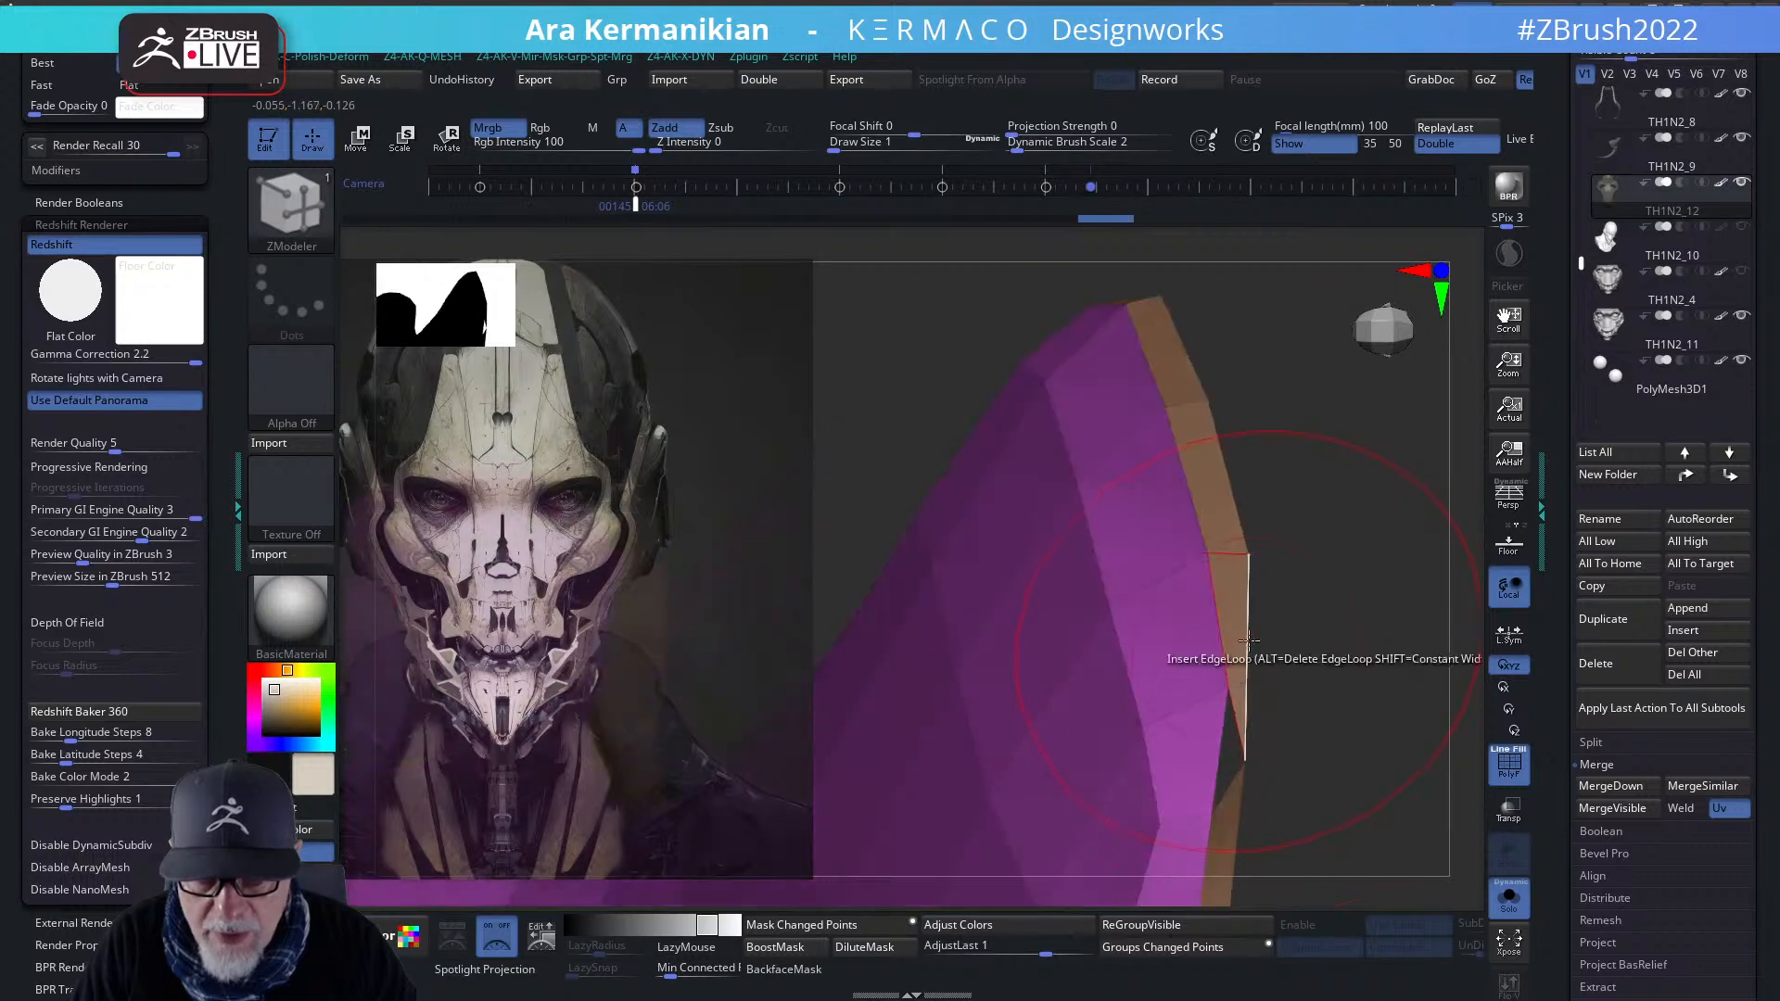
left_click(1229, 631)
- Shift the open rim end below the gap slightly downward and set the draw size to 1
right_click_drag(1381, 809, 1214, 586, "ctrl")
left_click_drag(1285, 648, 1148, 575, "alt")
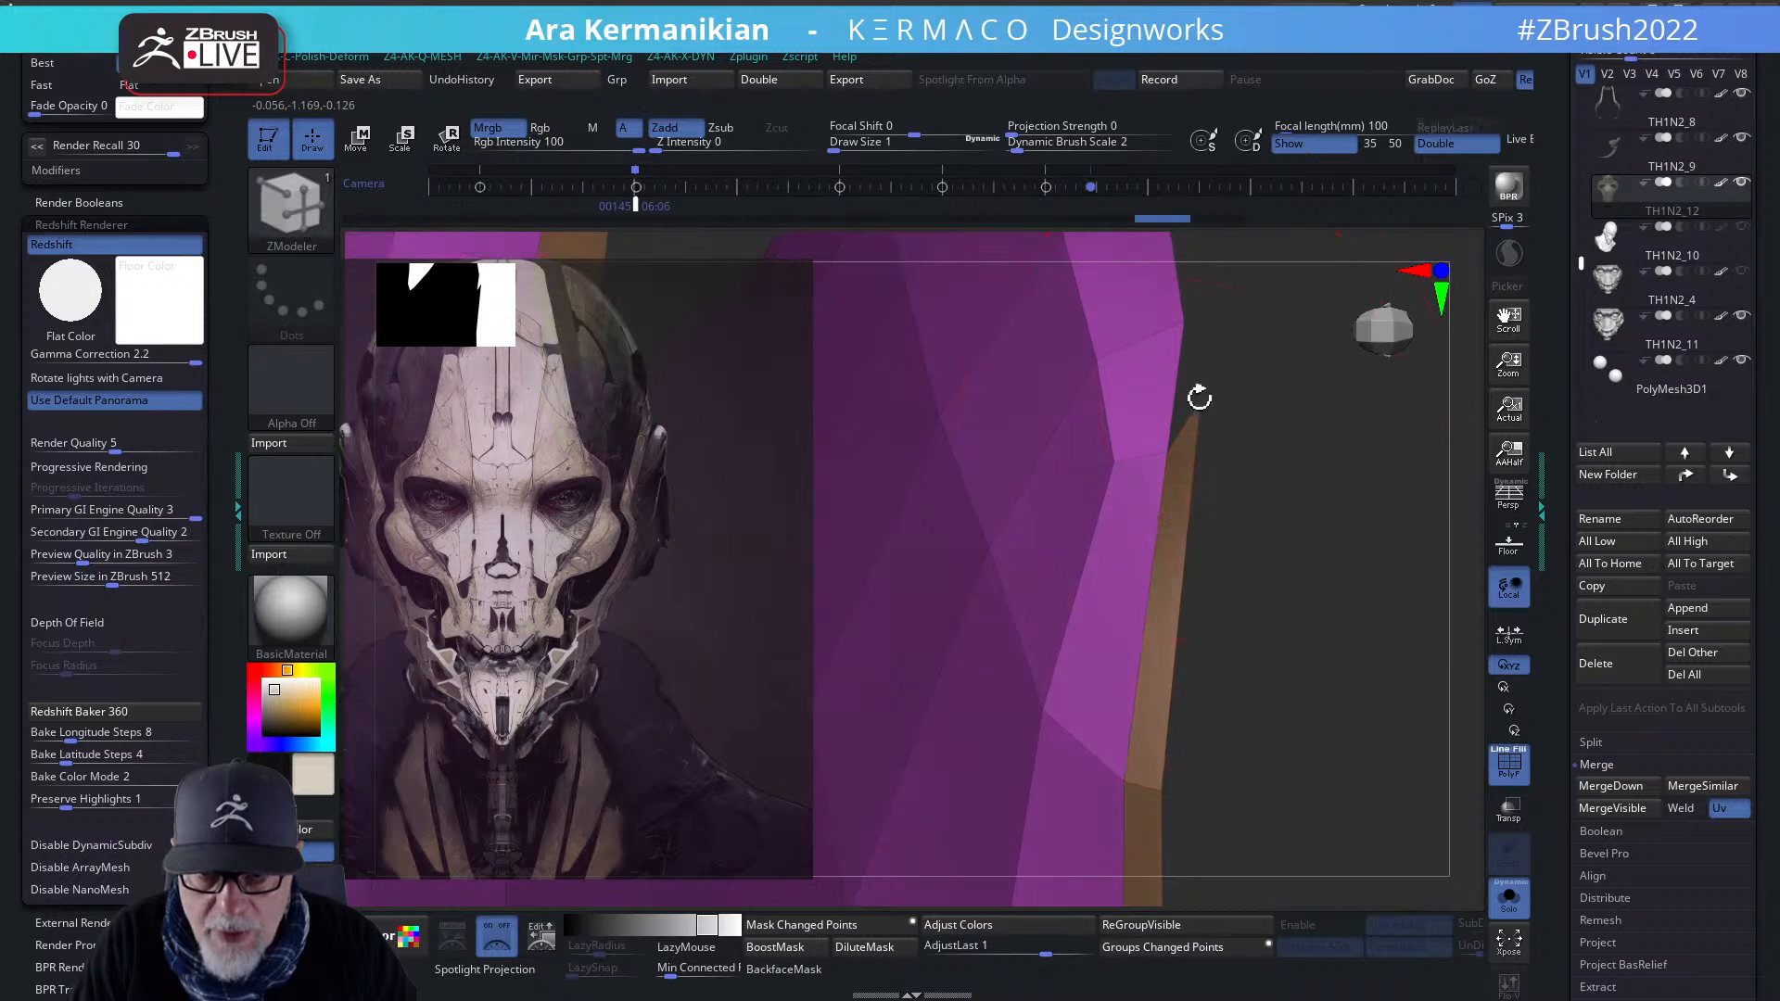
left_click_drag(1199, 399, 1195, 442)
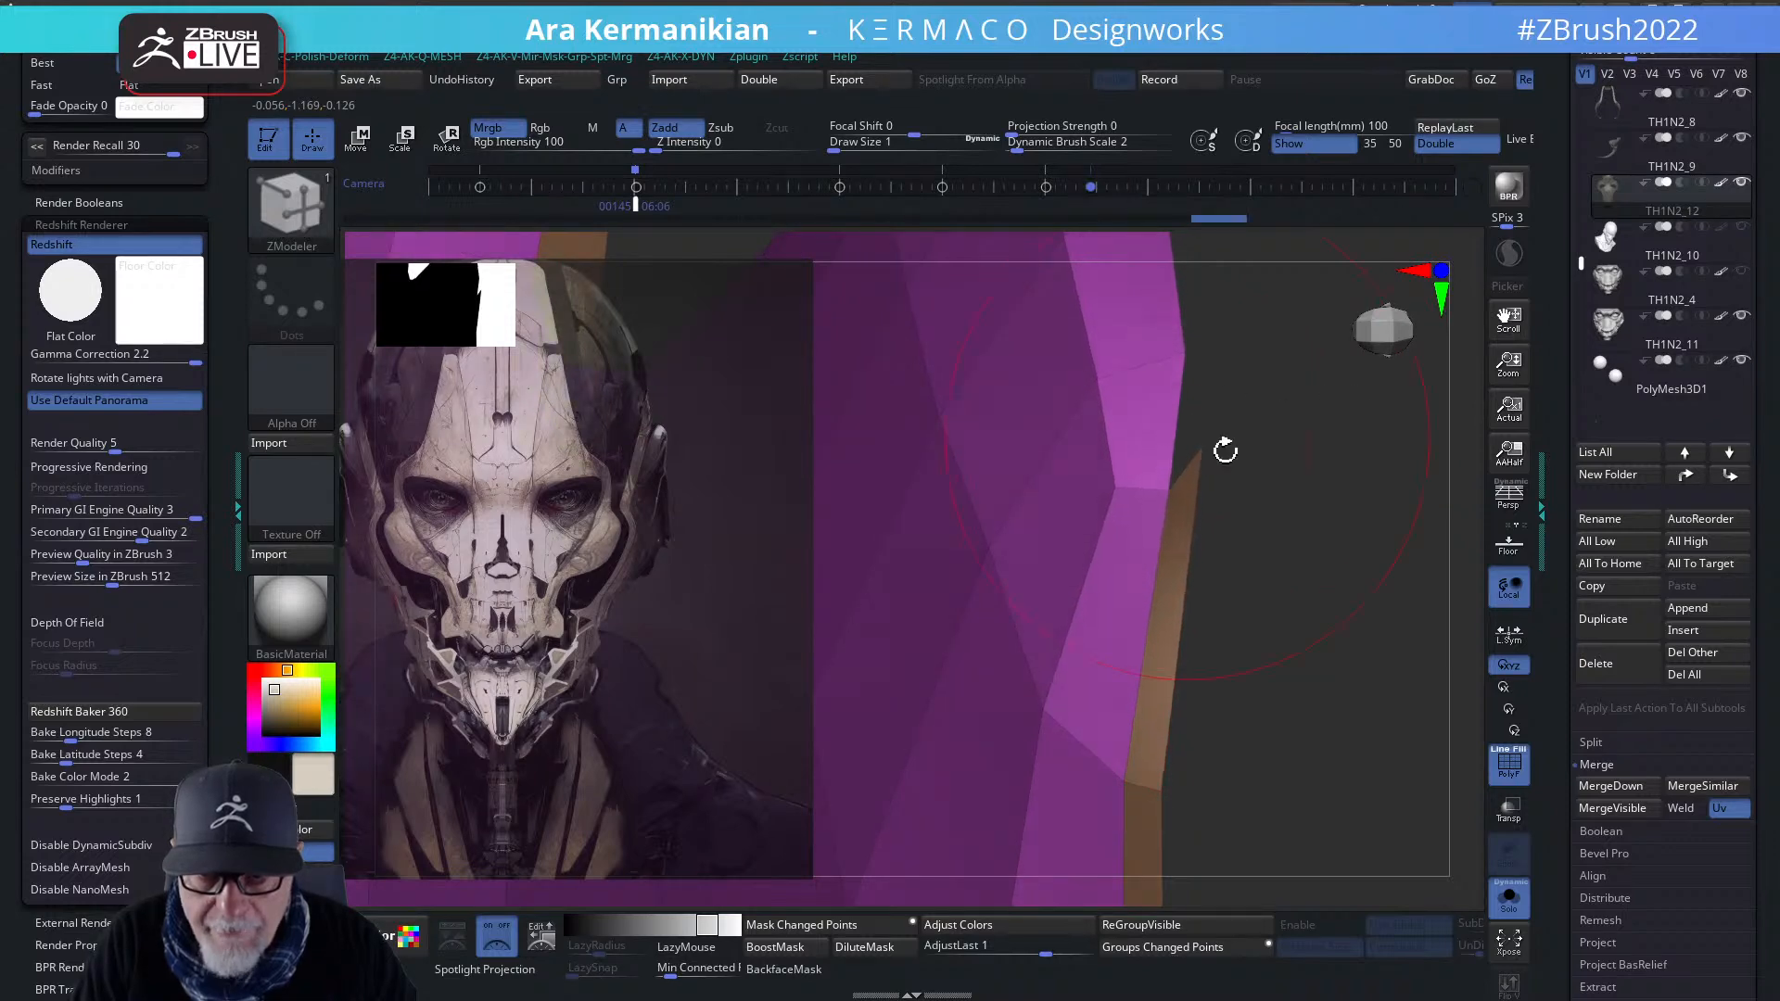
type("s1")
key("Return")
mouse_move(1297, 637)
left_mouse_down()
mouse_move(1192, 615)
mouse_move(1114, 353)
left_mouse_up()
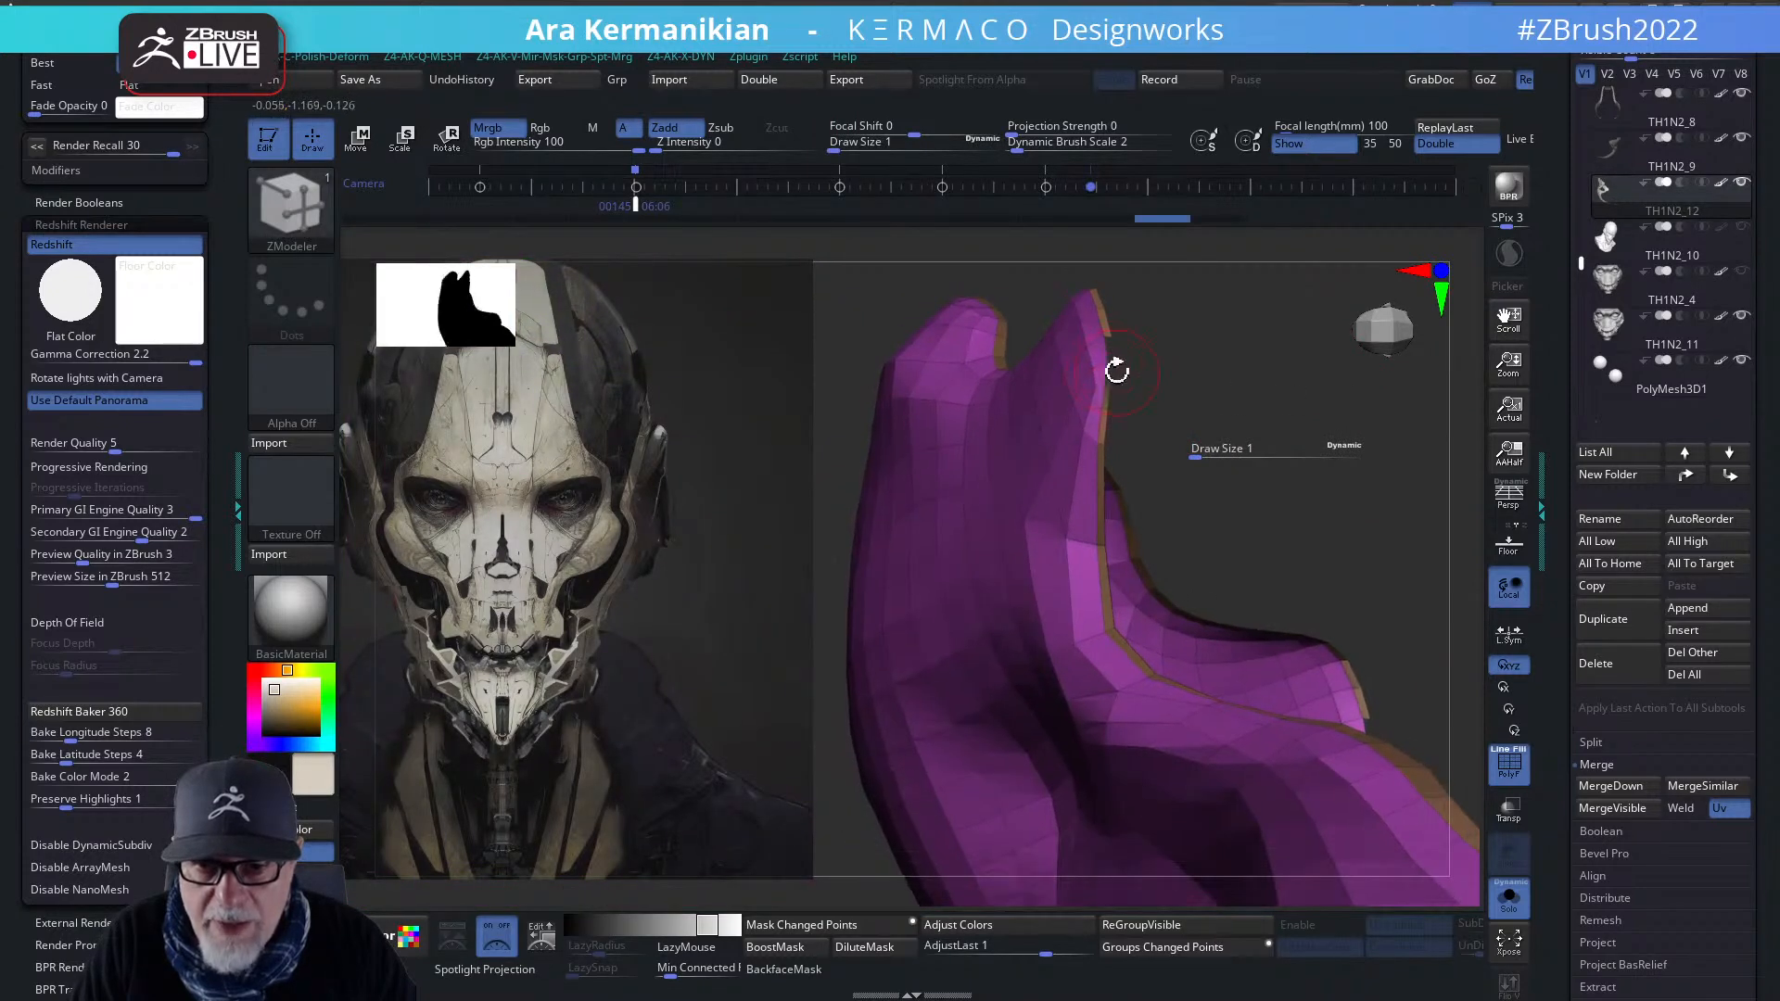
mouse_move(1181, 481)
left_mouse_down("alt")
mouse_move(1255, 576)
mouse_move(1350, 608)
left_mouse_up("alt")
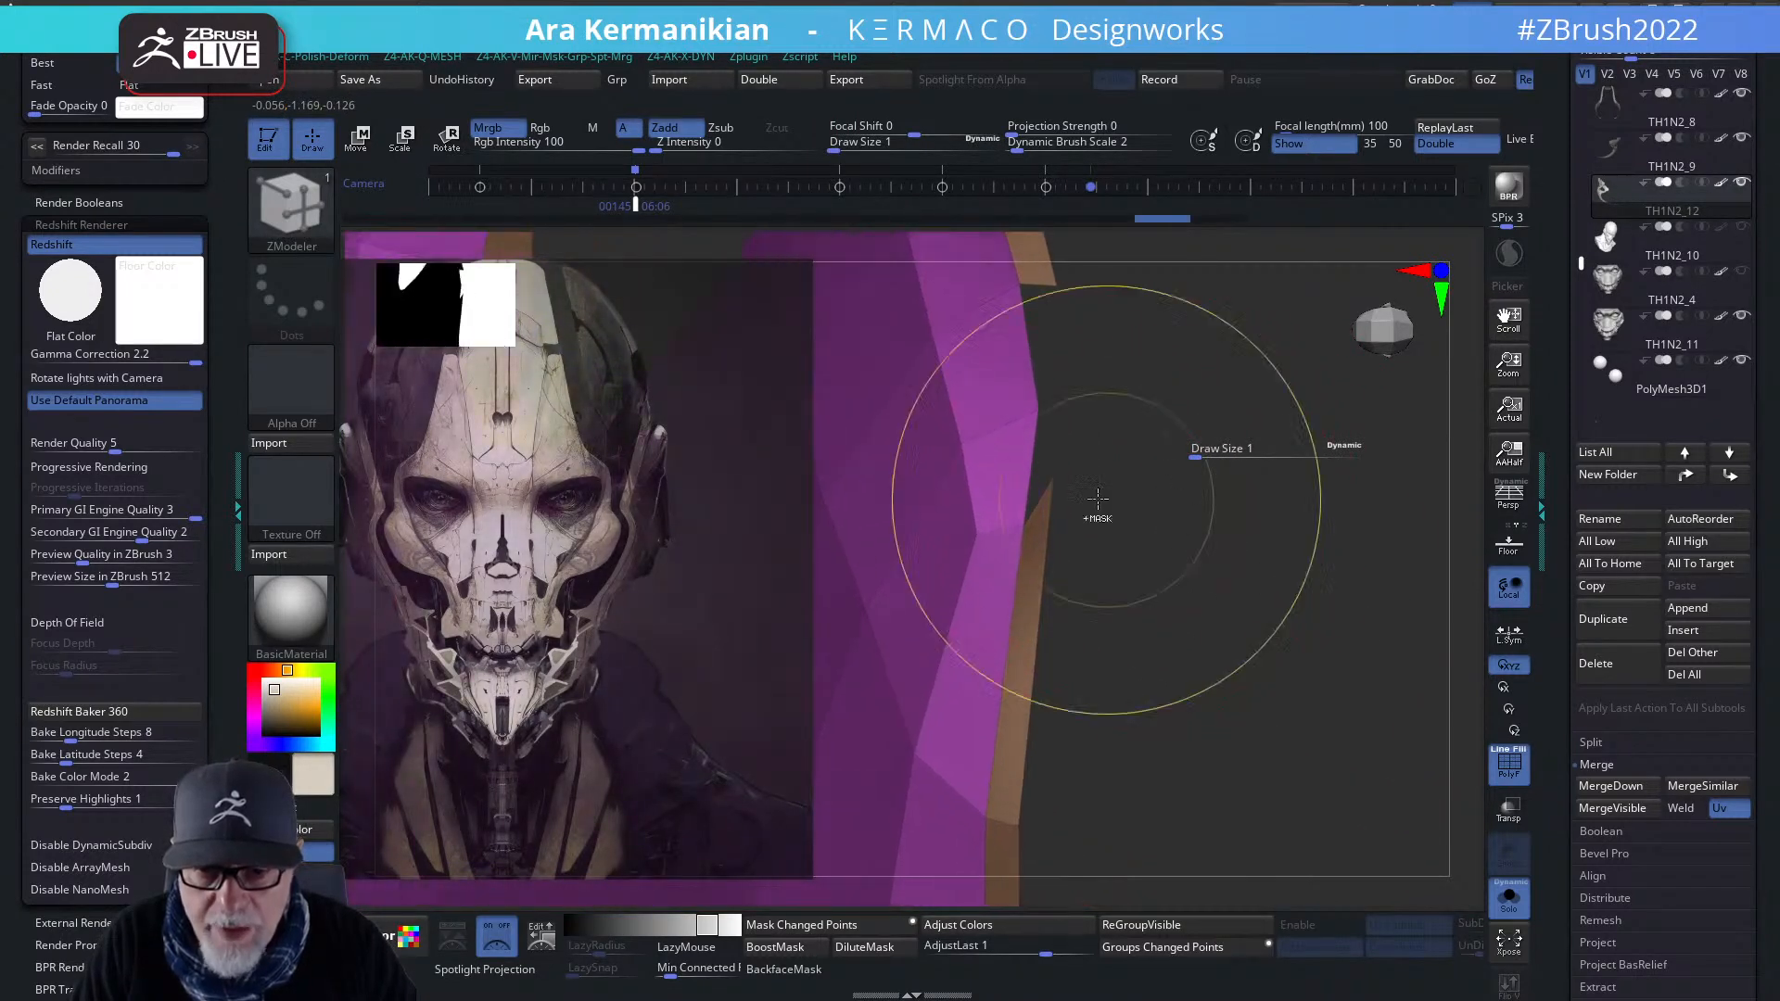
- Pull the open end of the rim below the gap outward with the Move brush at draw size 1
key("ctrl+shift")
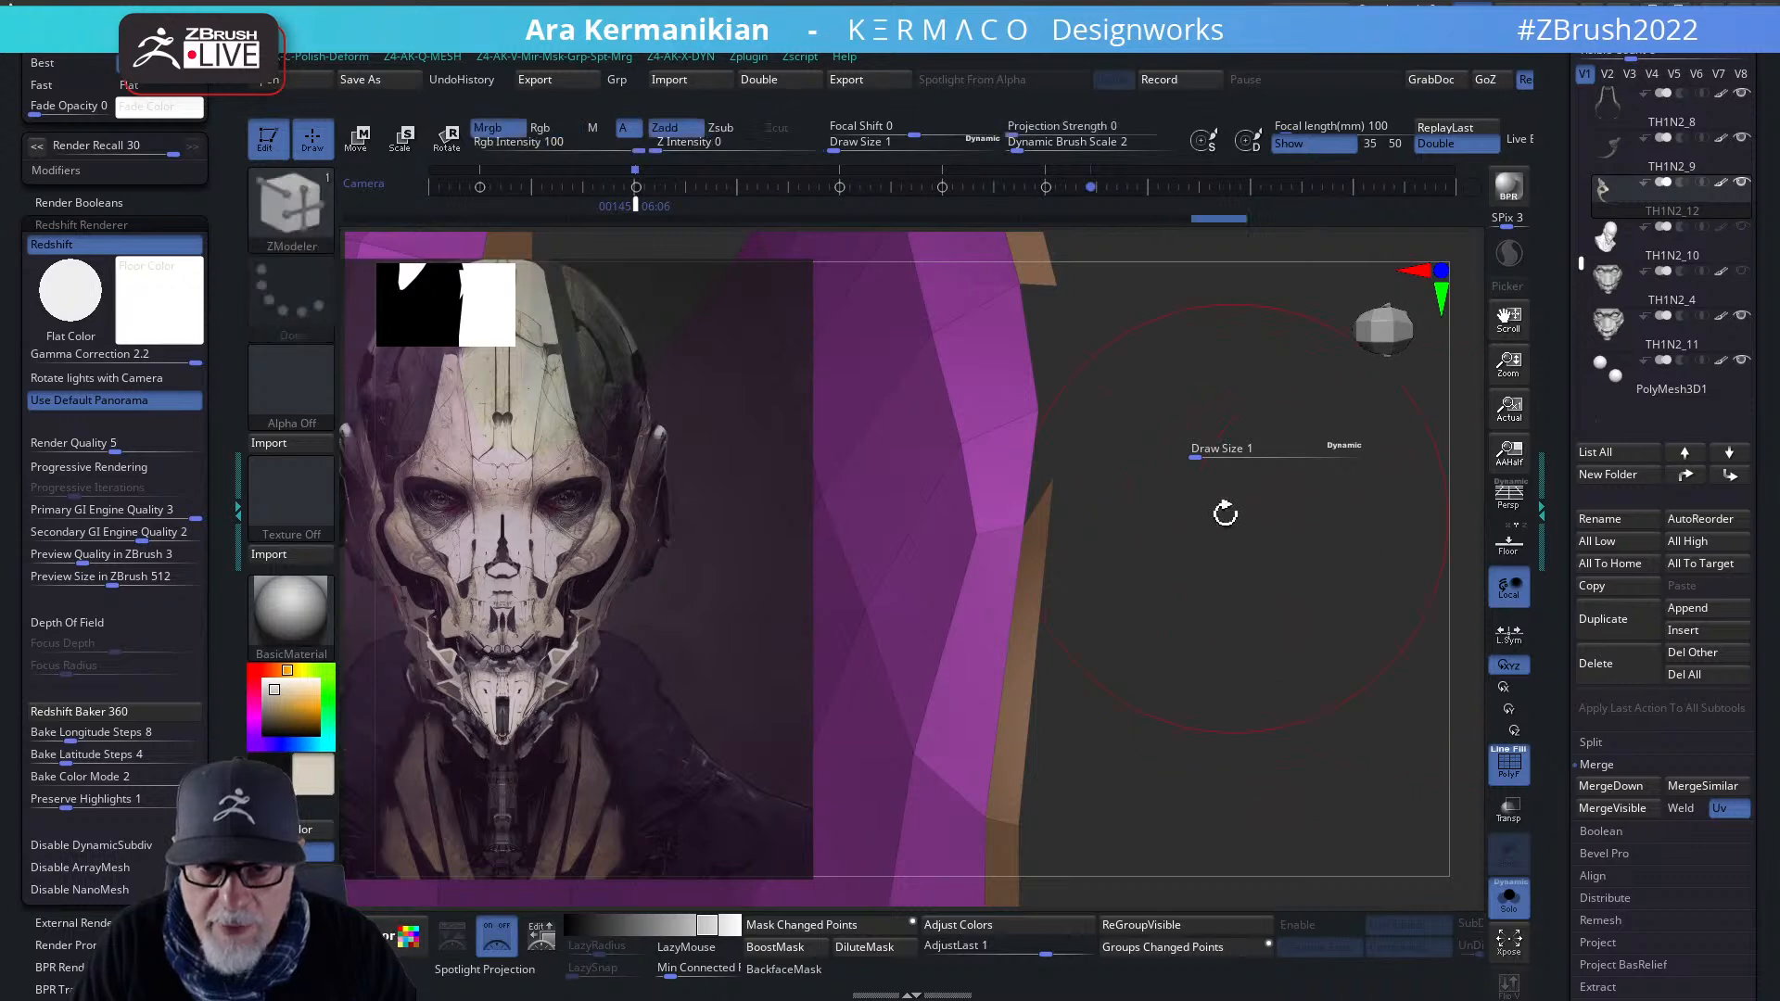
key("ctrl")
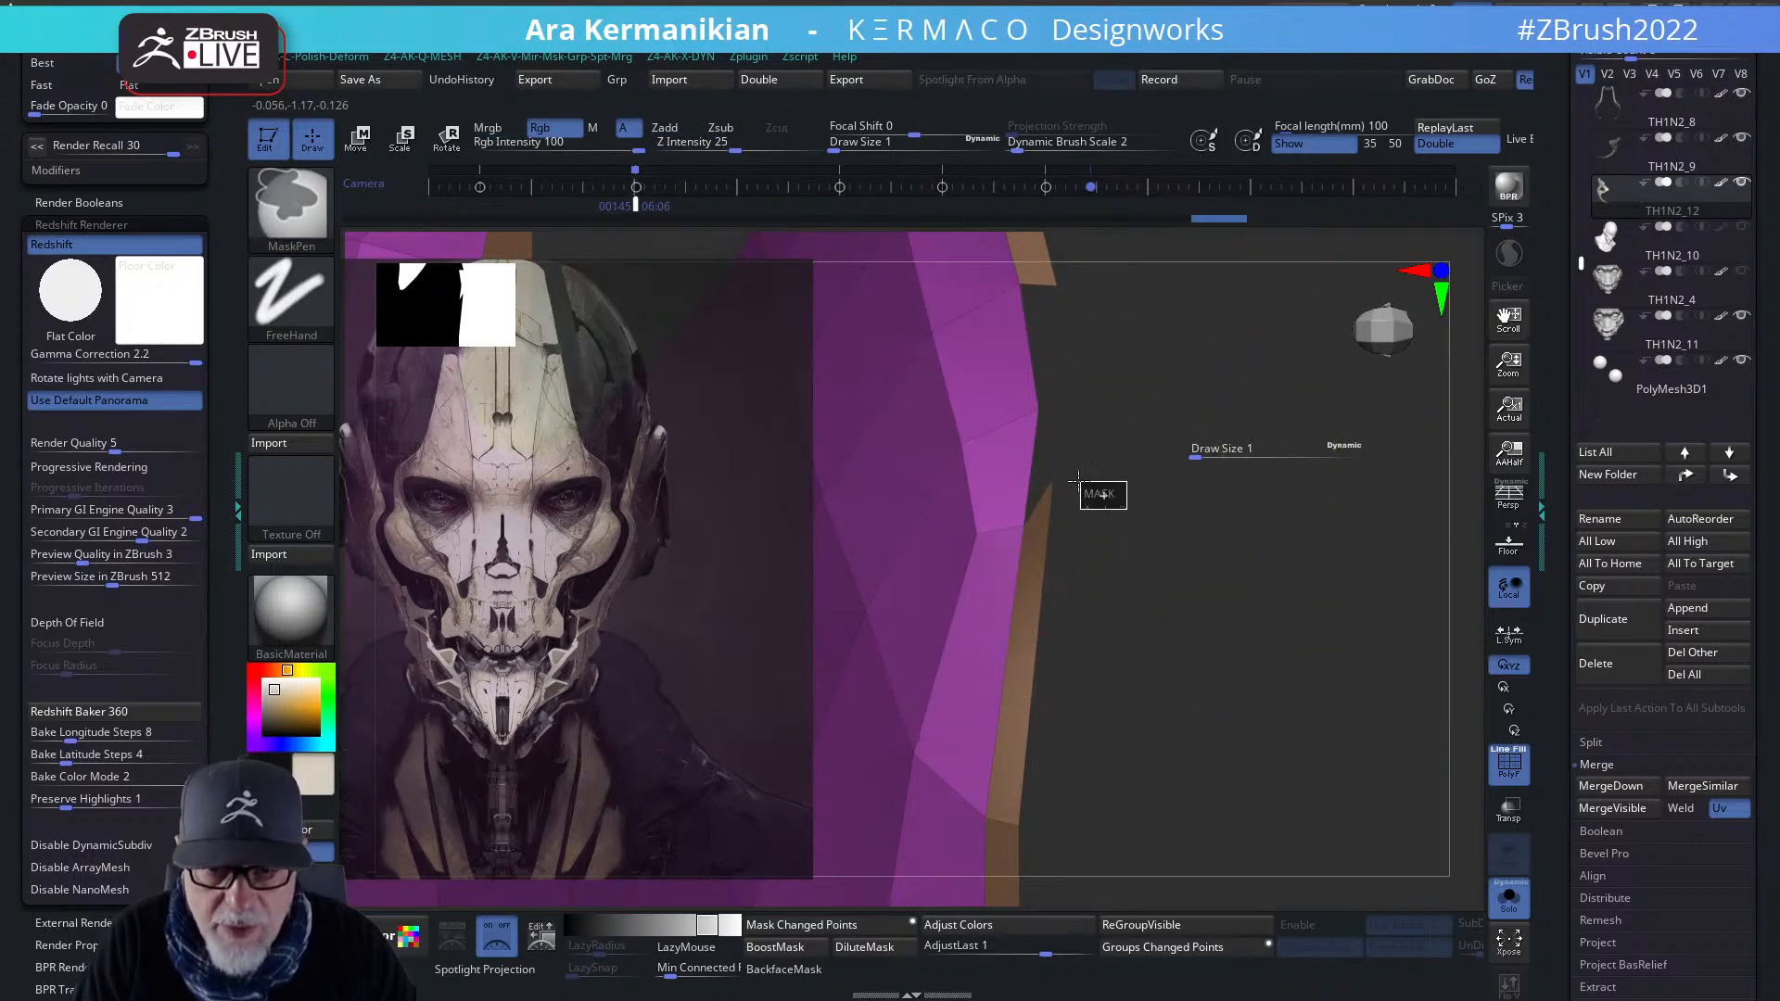
key("s")
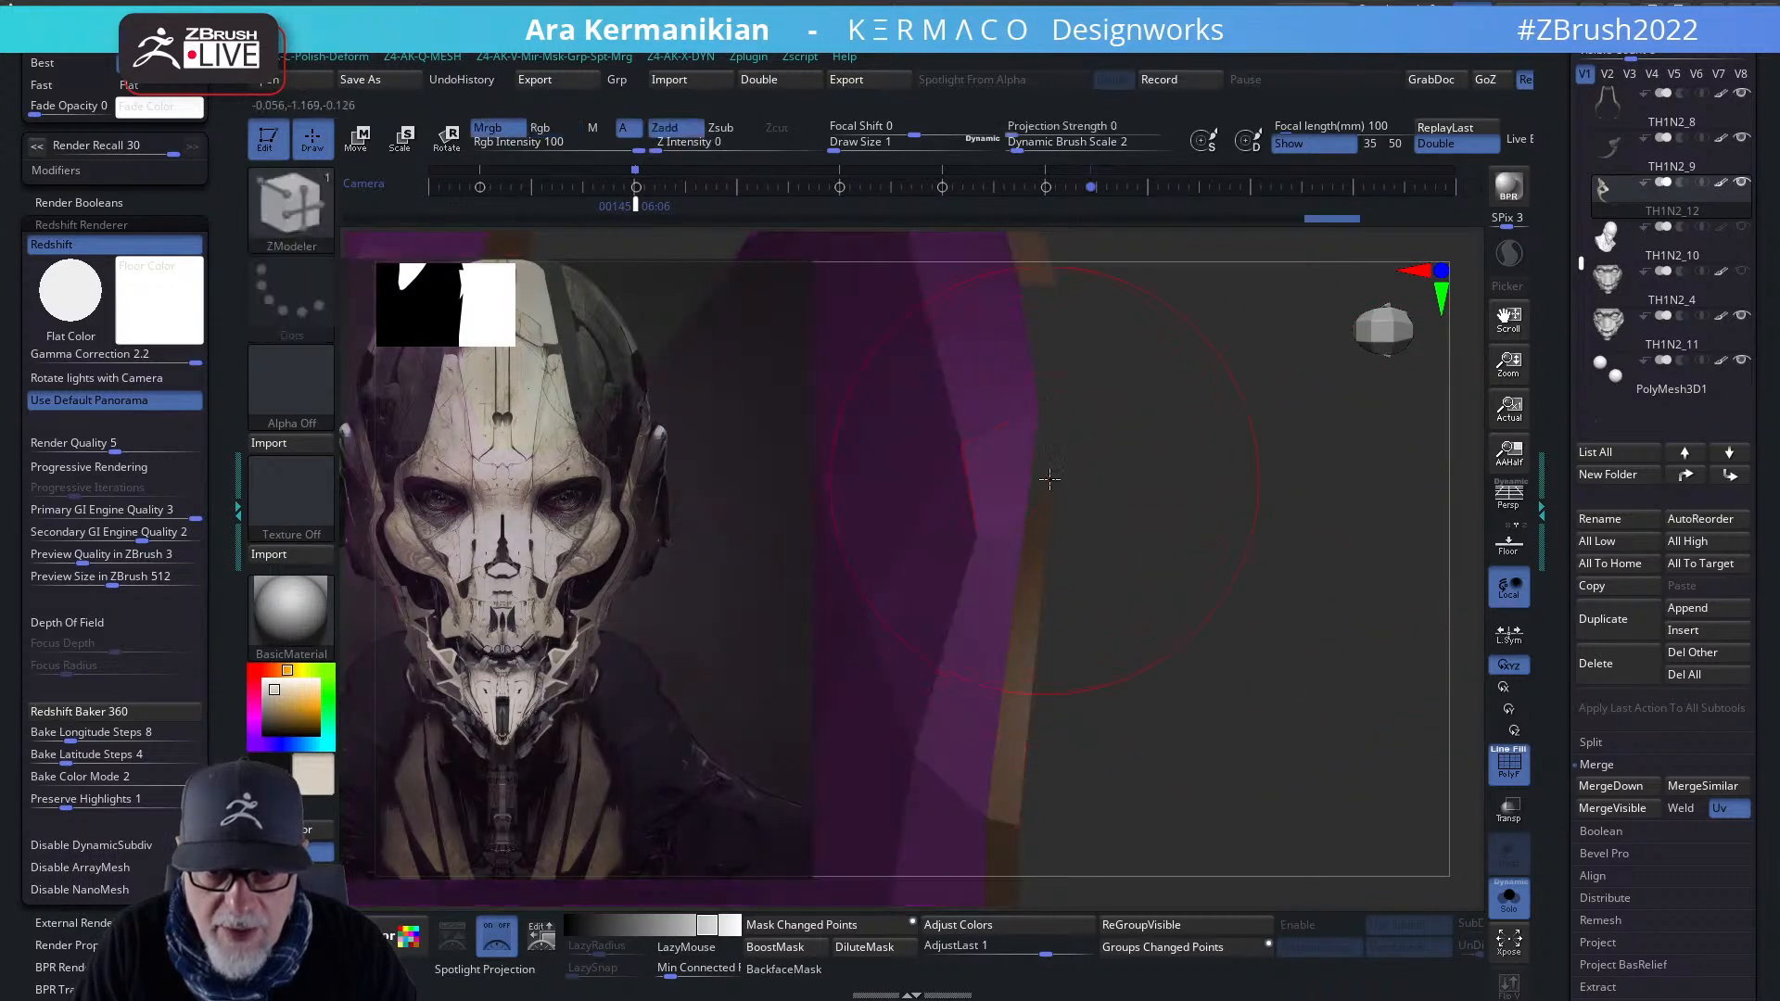
left_click_drag(1047, 476, 1047, 489)
key("s")
key("b")
key("m")
key("v")
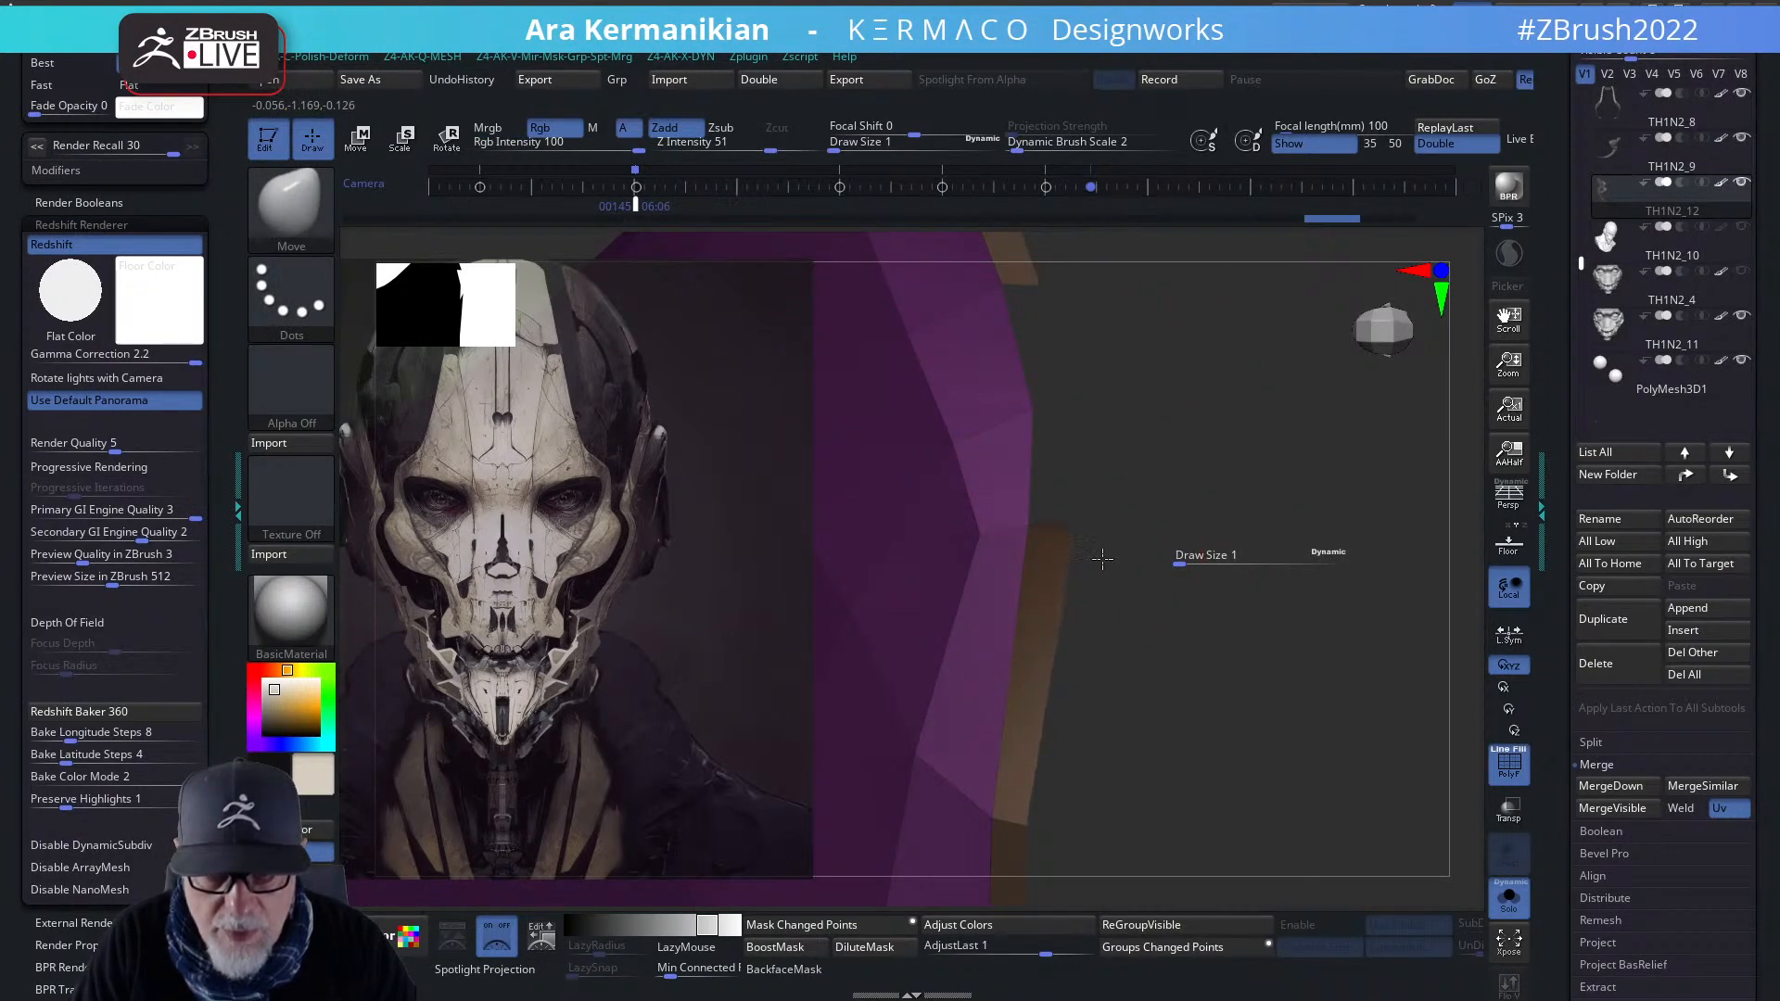
- Extrude the two open edges outward with ZModeler, using the single-edge target, to rebuild the missing rim polygons
key("b")
key("z")
key("m")
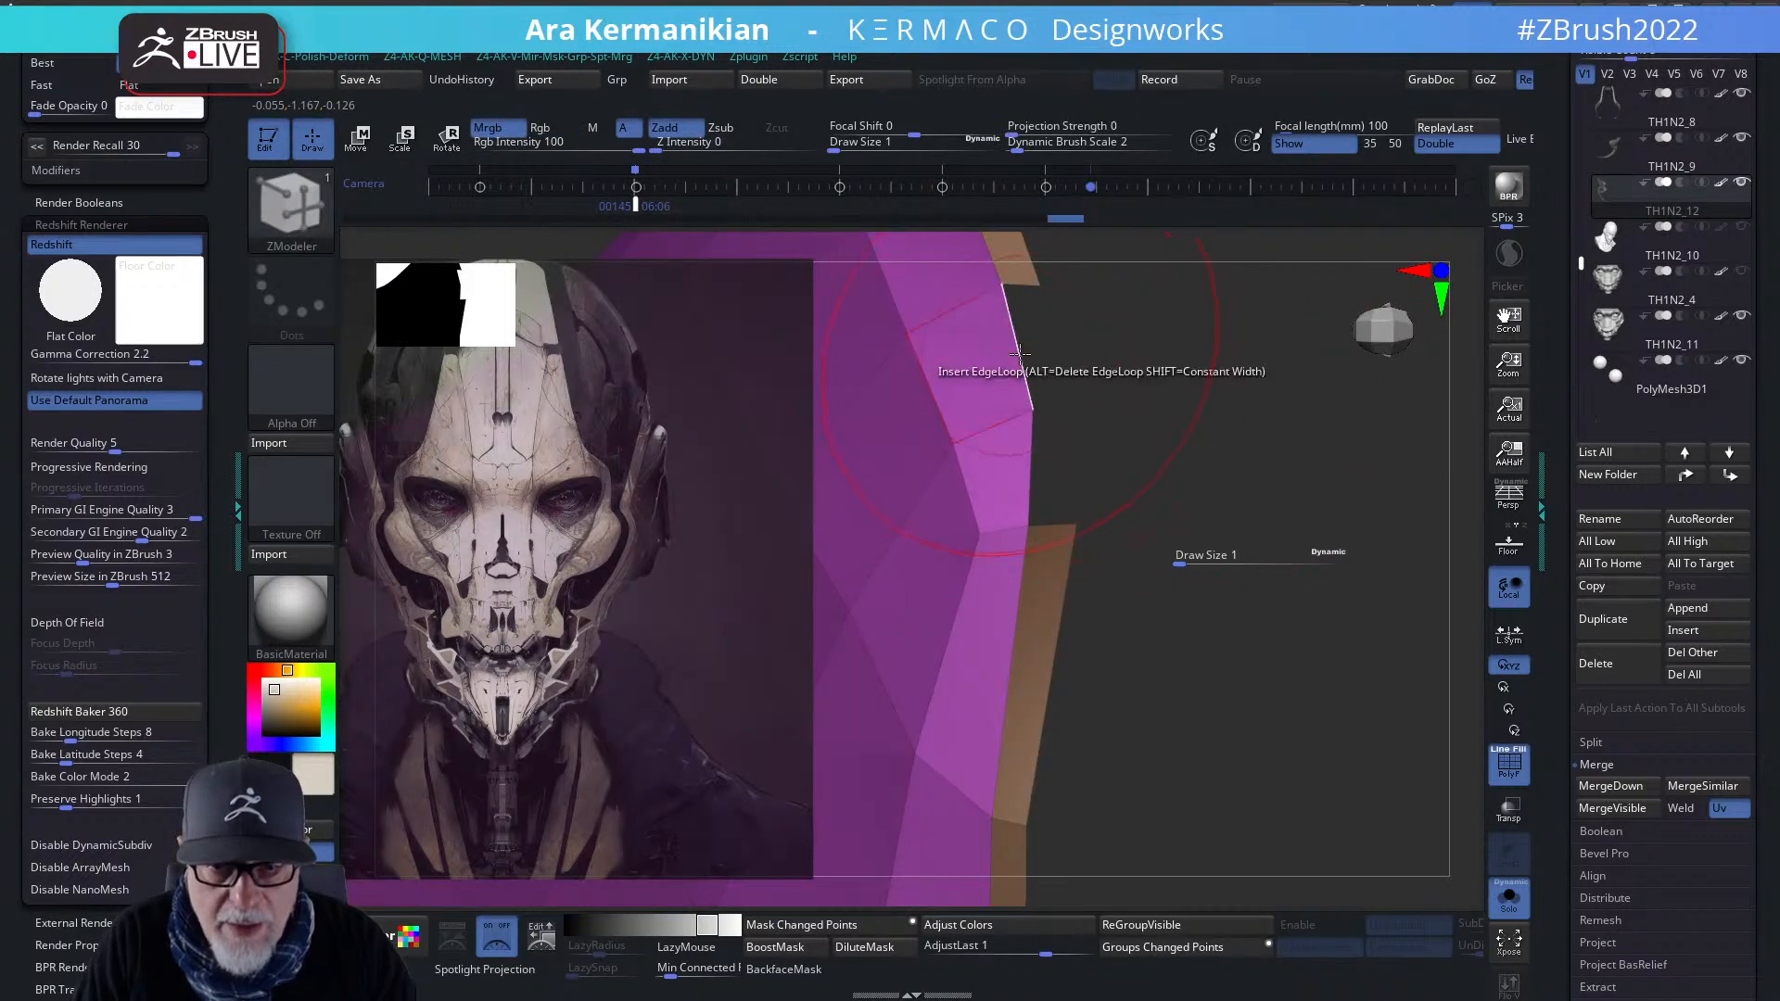
key("space")
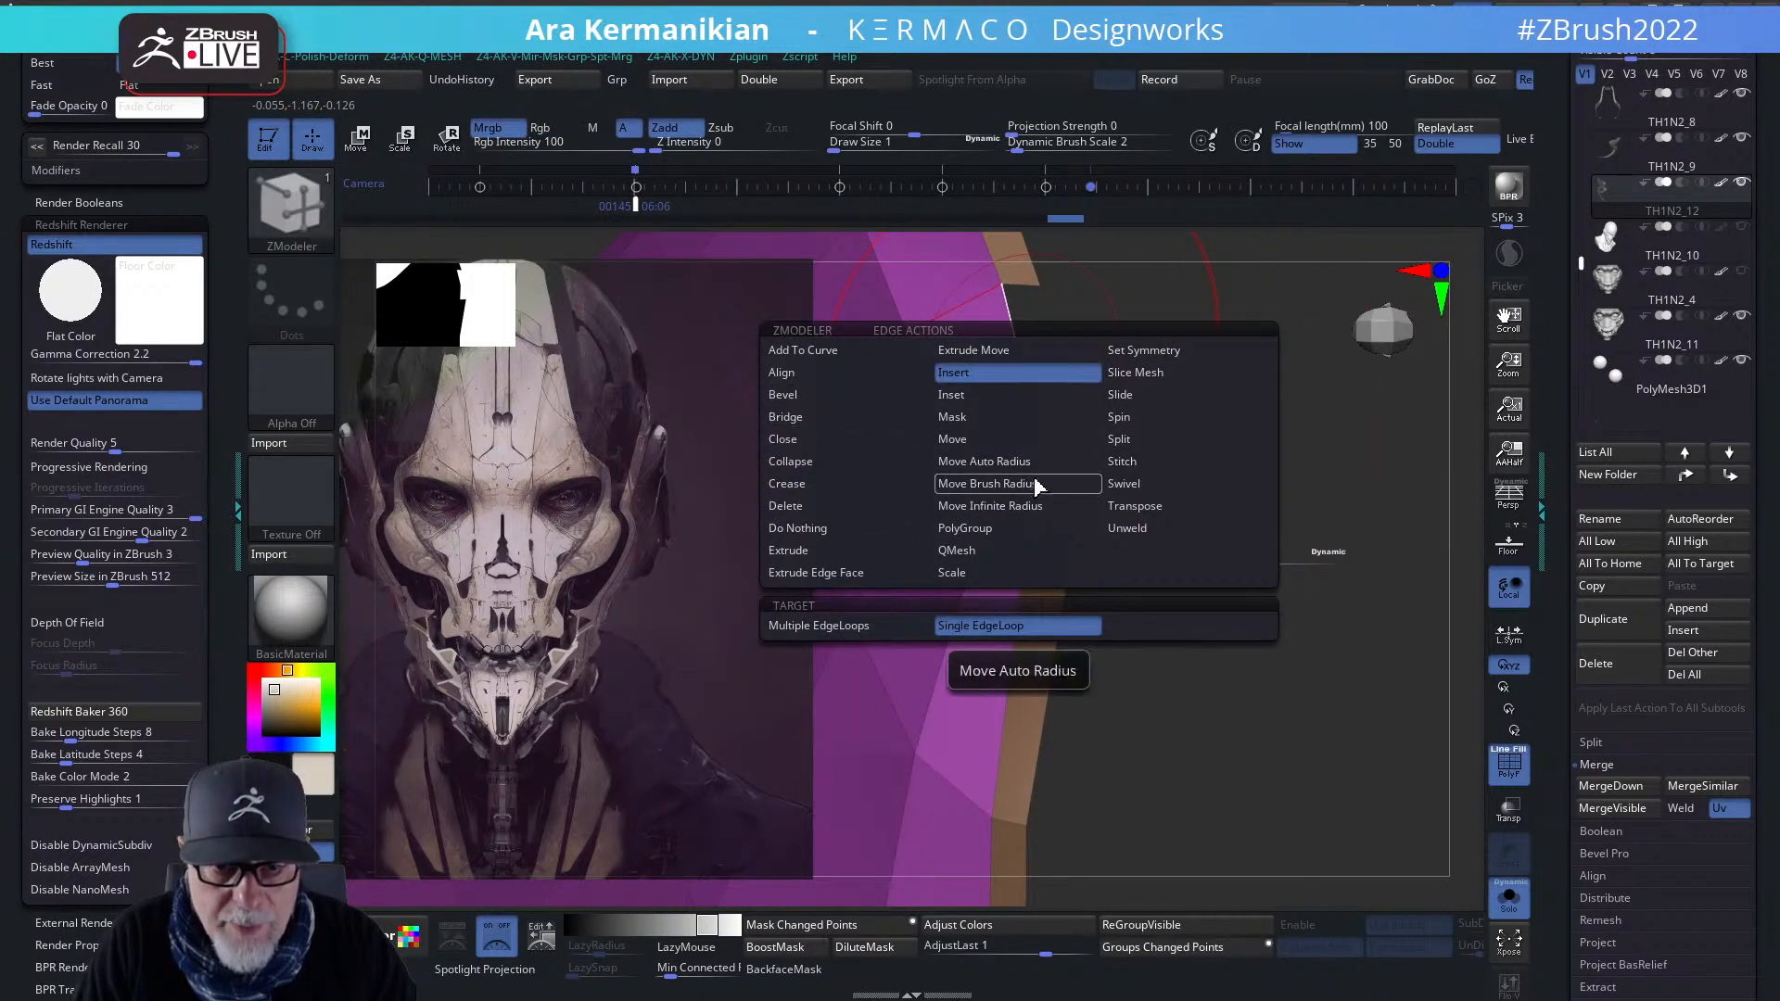
left_click(842, 553)
left_click(833, 647)
left_click_drag(1030, 372, 1058, 373)
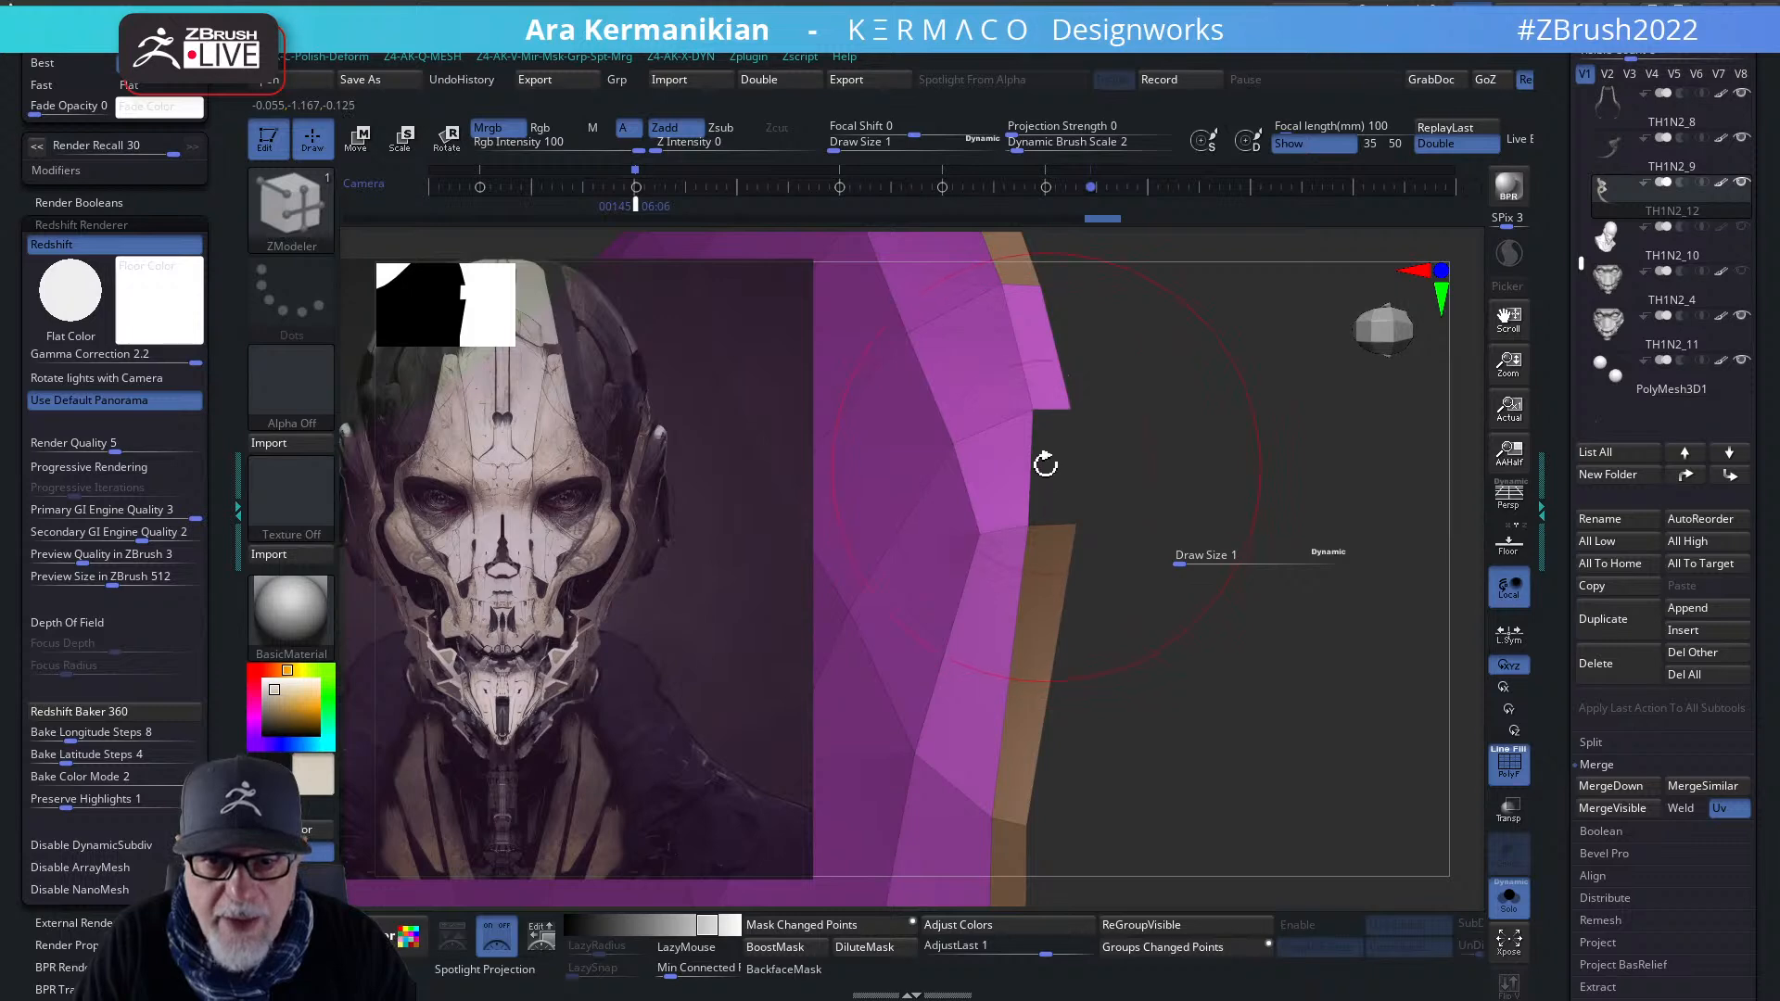
left_click_drag(1047, 469, 1082, 470)
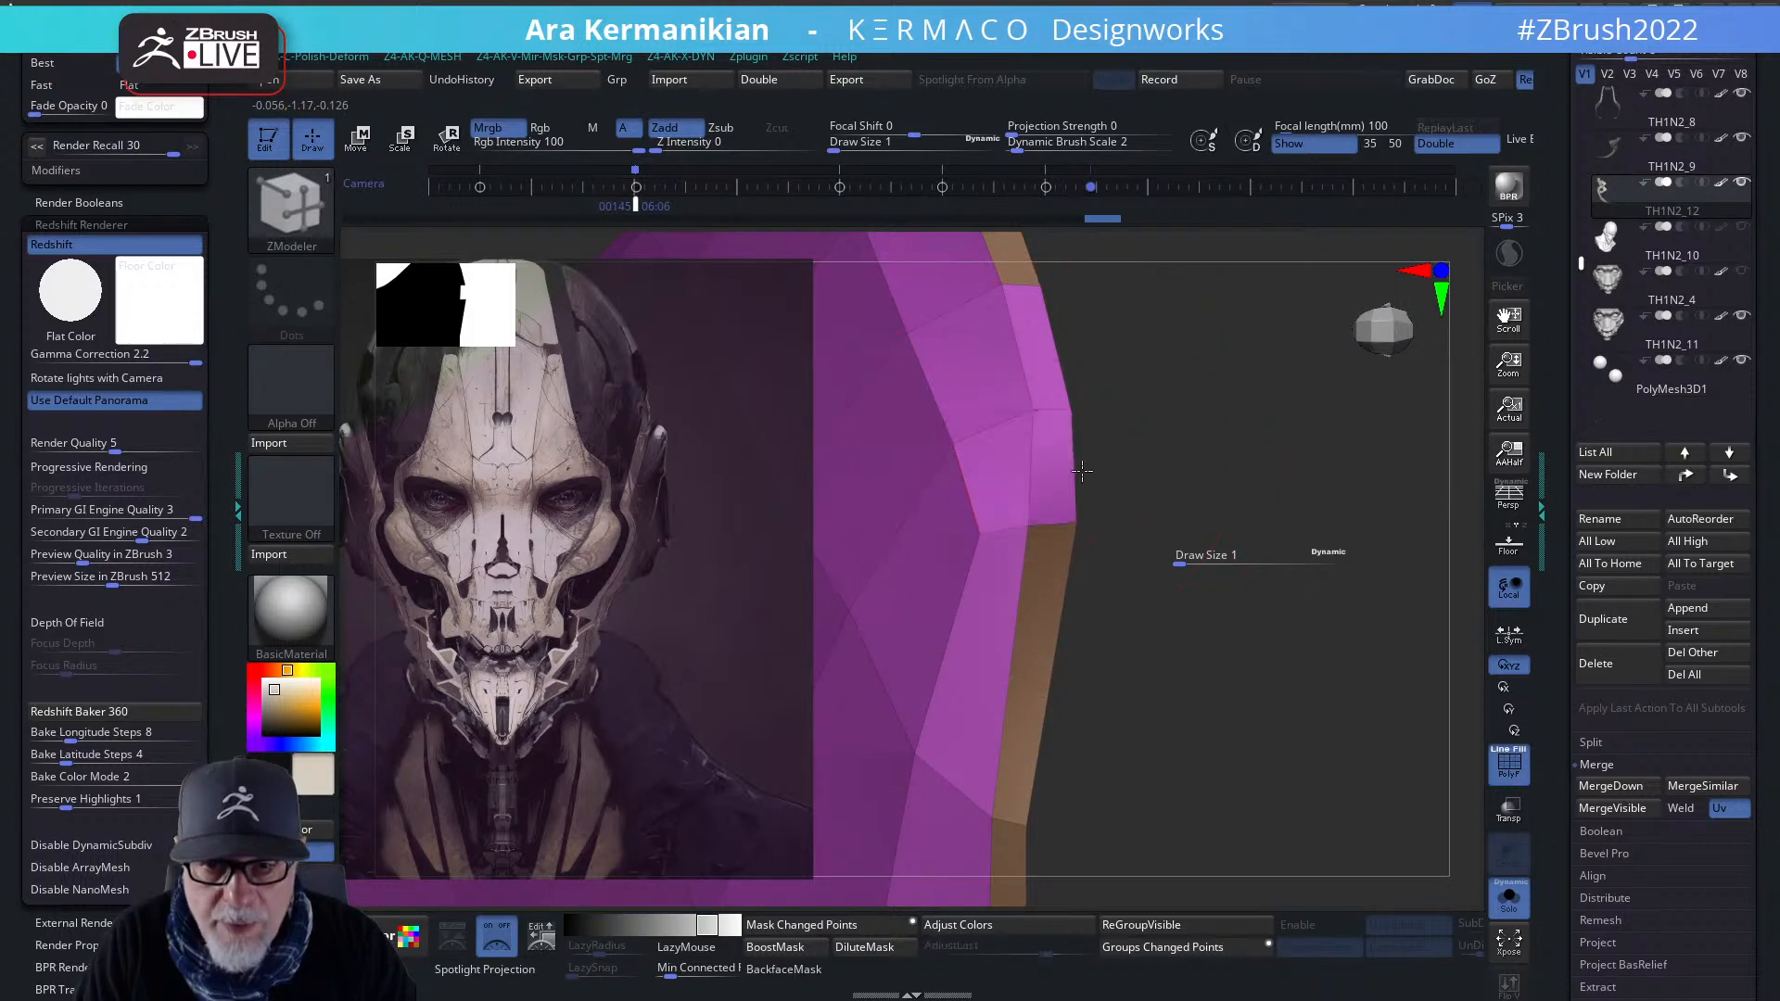
- Set ZModeler's polygon action to PolyGroup on a single poly and apply it to the rim polygon below the rebuilt section
left_click_drag(1331, 501, 1323, 489, "alt")
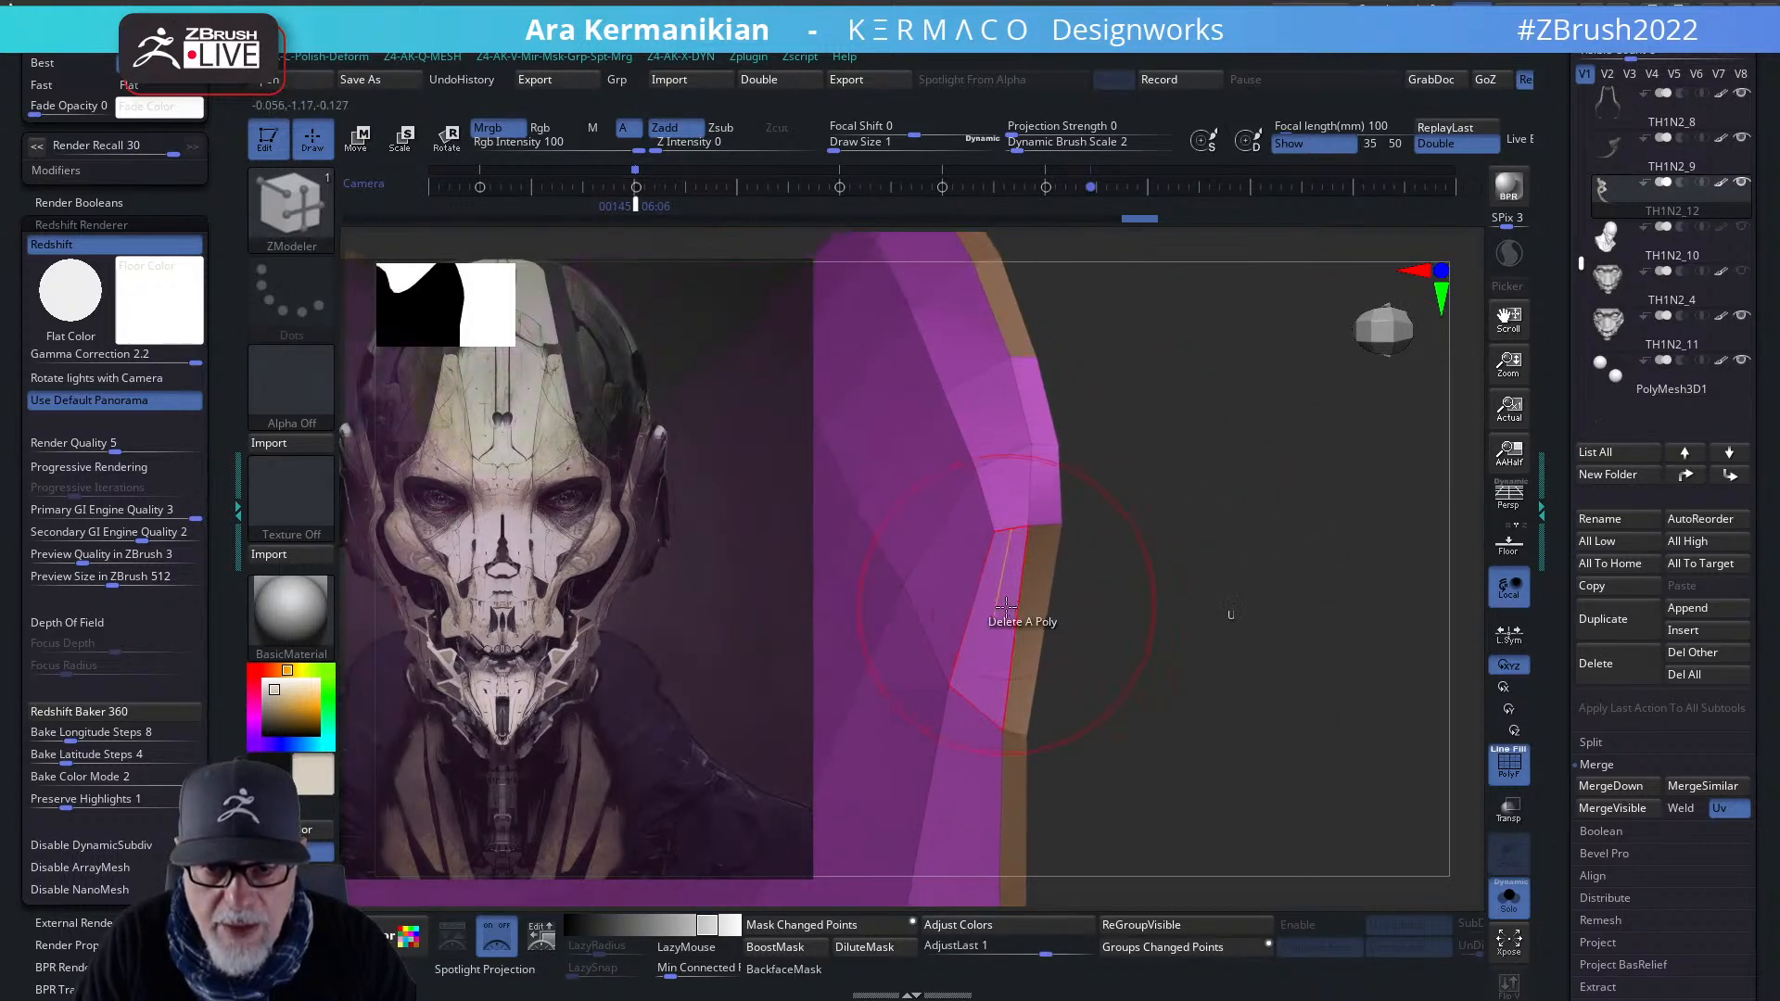
key("space")
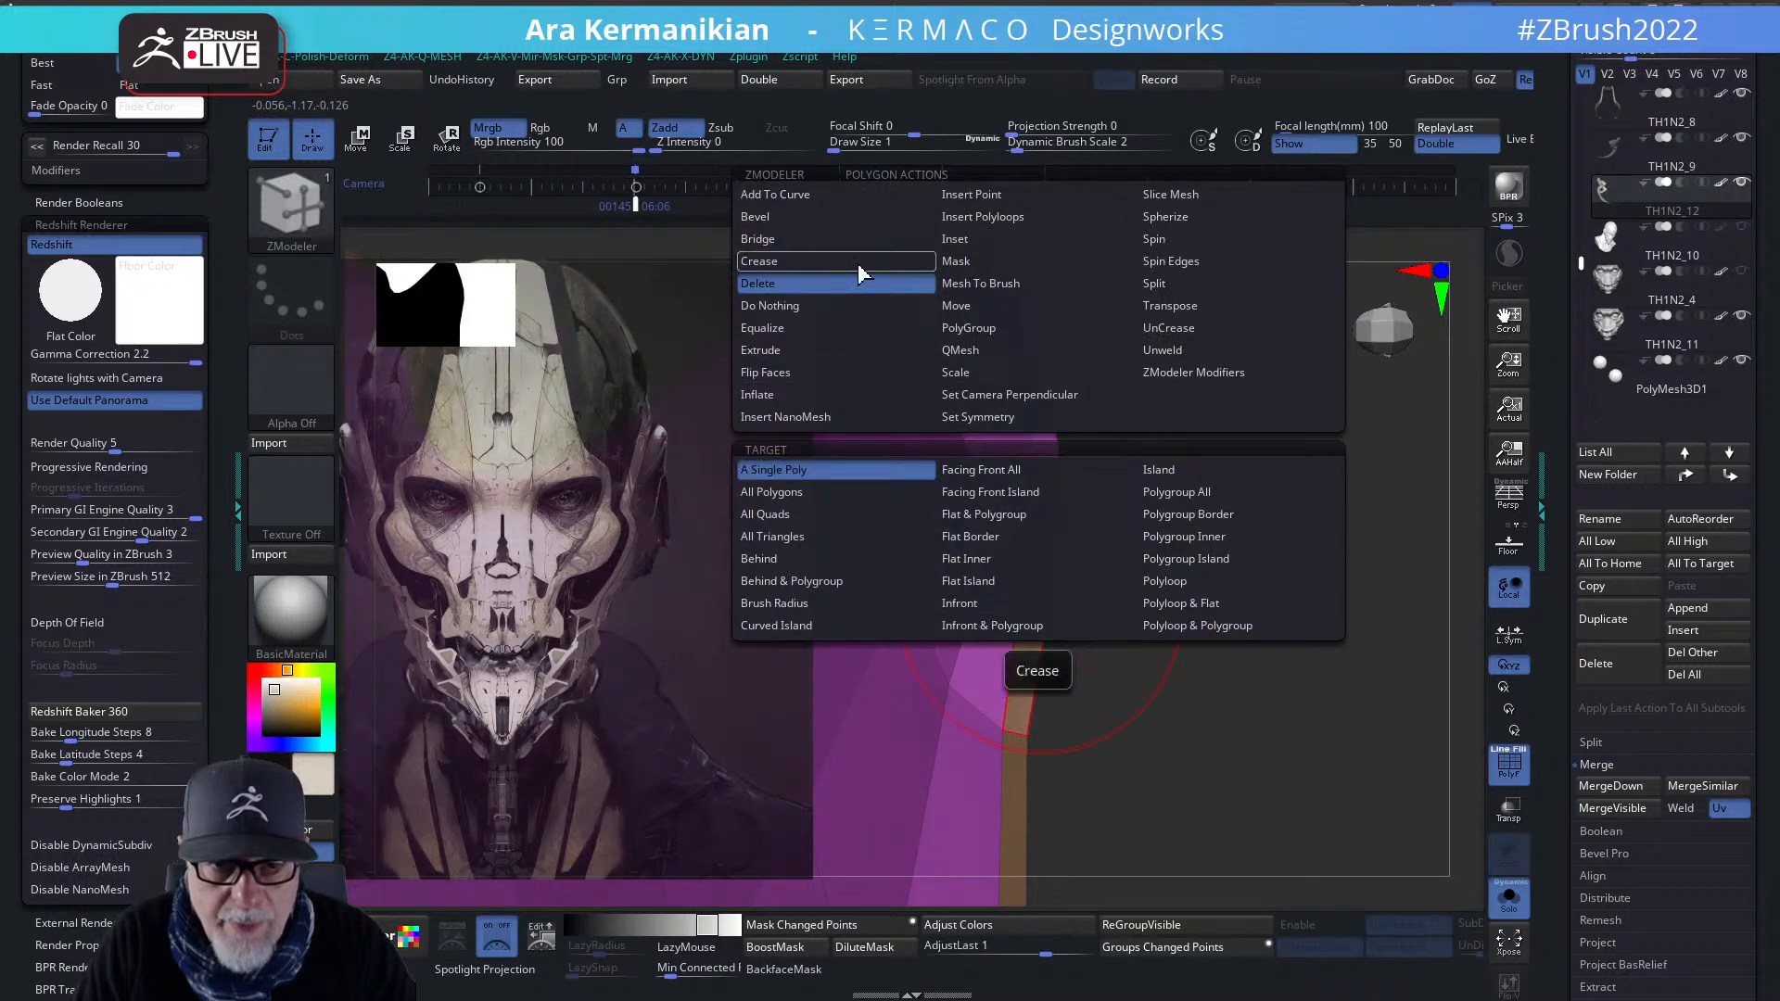
left_click(1009, 332)
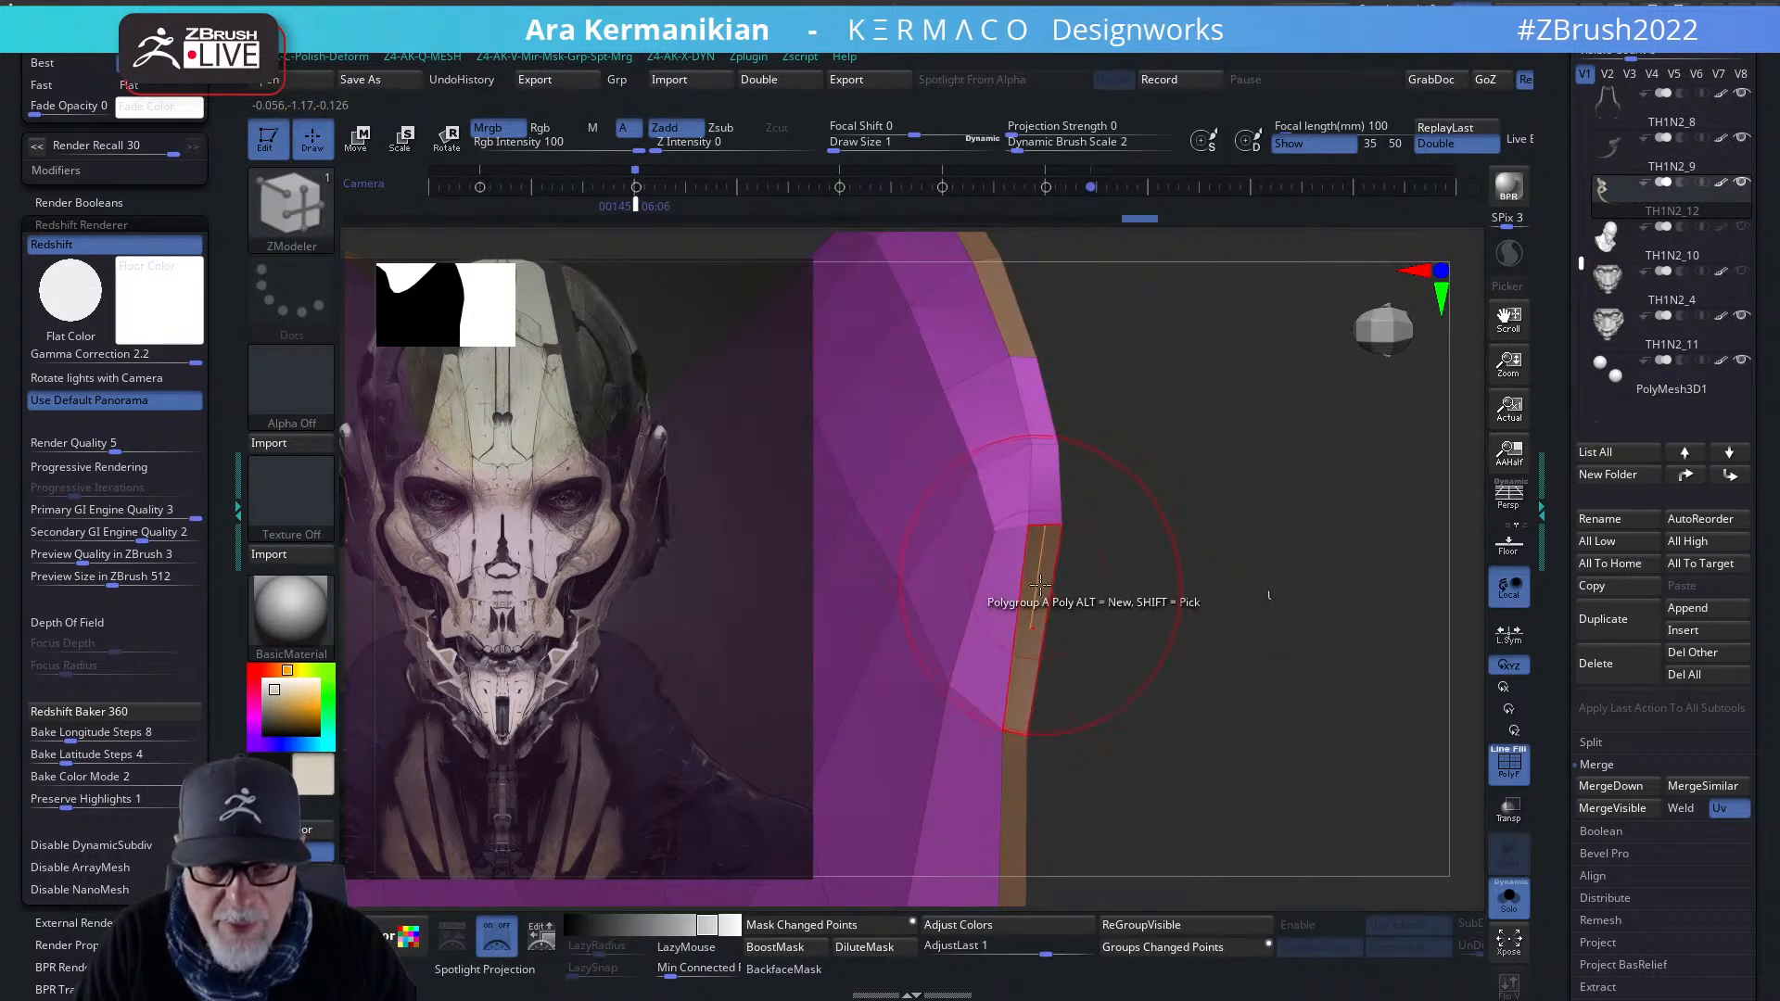
left_click(1036, 585)
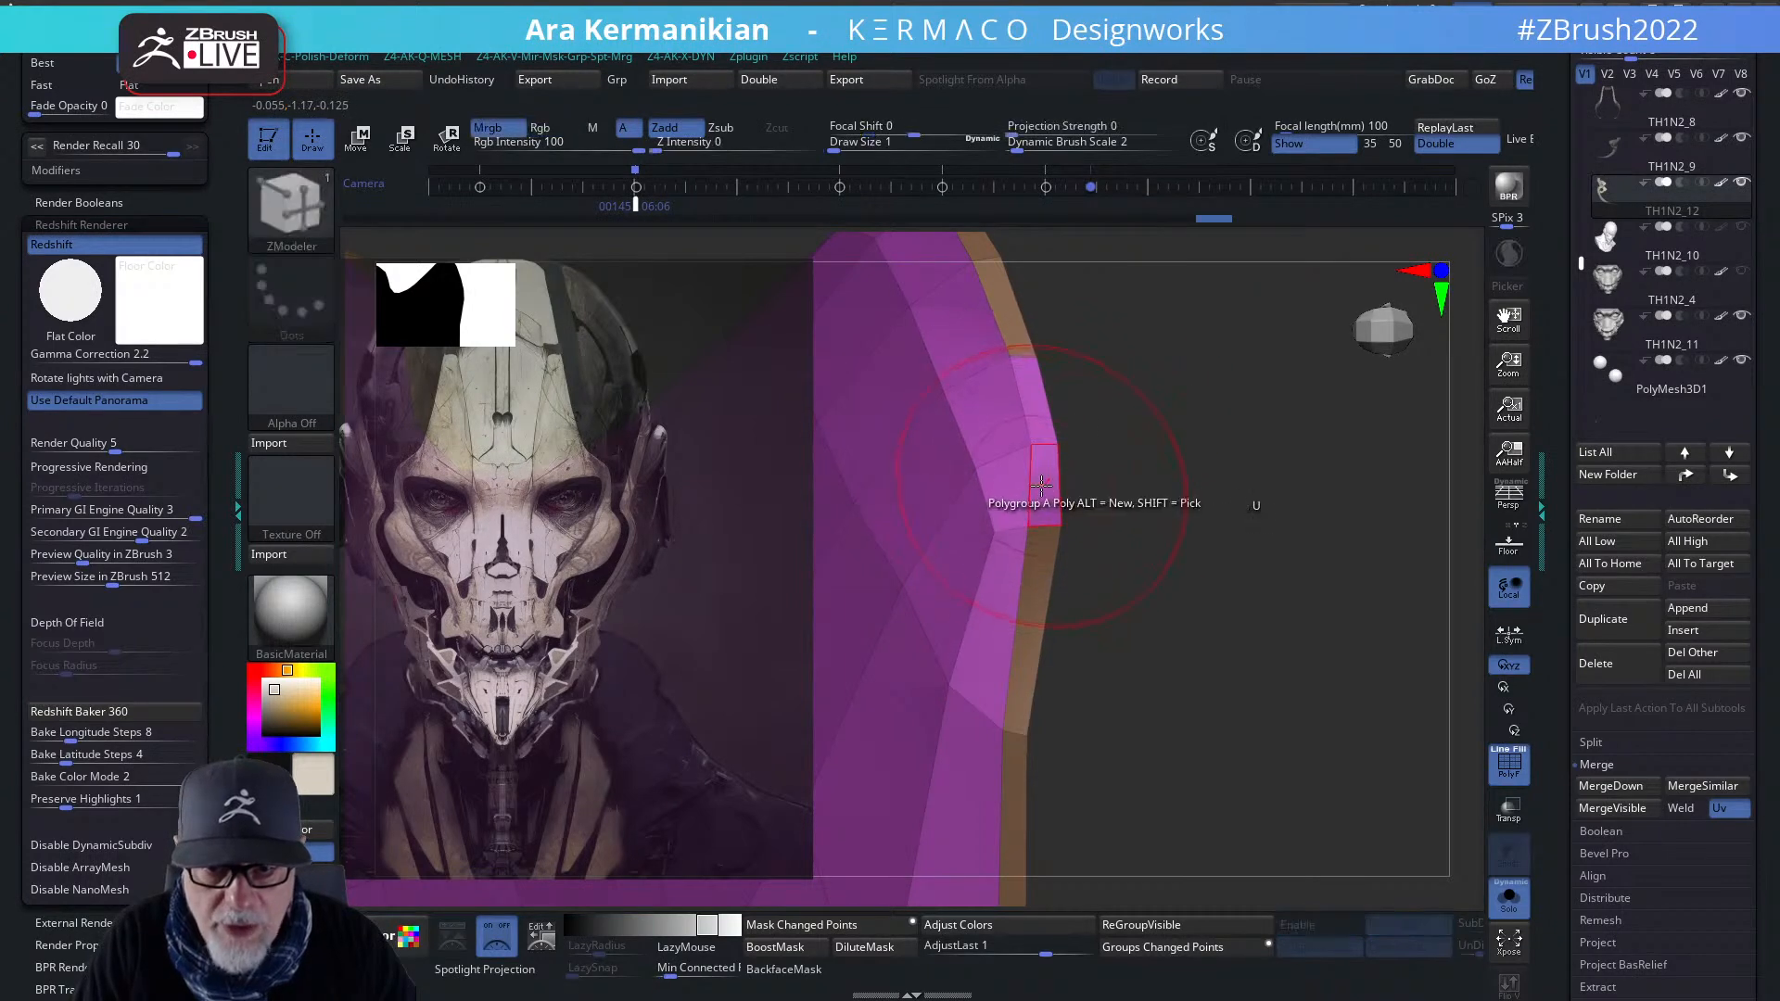
- Set ZModeler's edge action to Delete with complete edge loops as the target, working at the chin's centreline
left_click_drag(1252, 547, 1057, 390)
mouse_move(1366, 596)
left_mouse_down()
mouse_move(1288, 461)
mouse_move(1285, 674)
mouse_move(1315, 640)
mouse_move(1143, 735)
mouse_move(1371, 700)
mouse_move(1298, 732)
mouse_move(1117, 721)
mouse_move(1220, 735)
mouse_move(1159, 649)
mouse_move(1015, 556)
mouse_move(1342, 737)
mouse_move(1296, 514)
left_mouse_up()
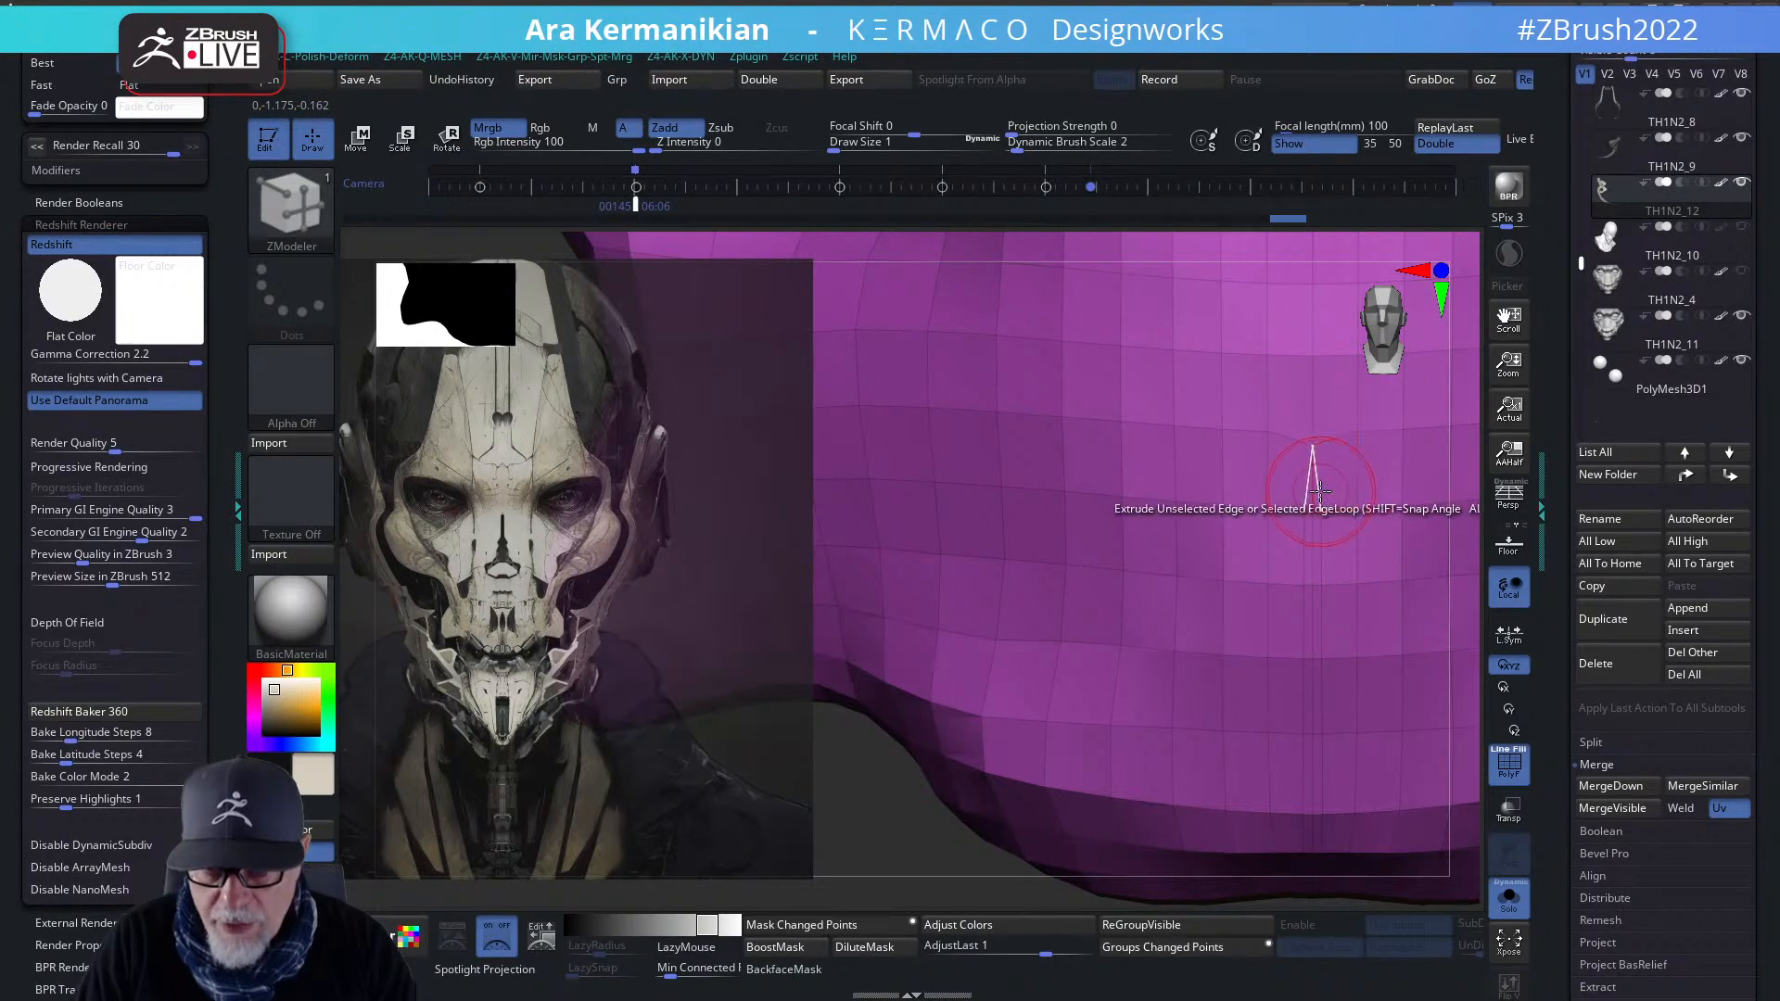
key("space")
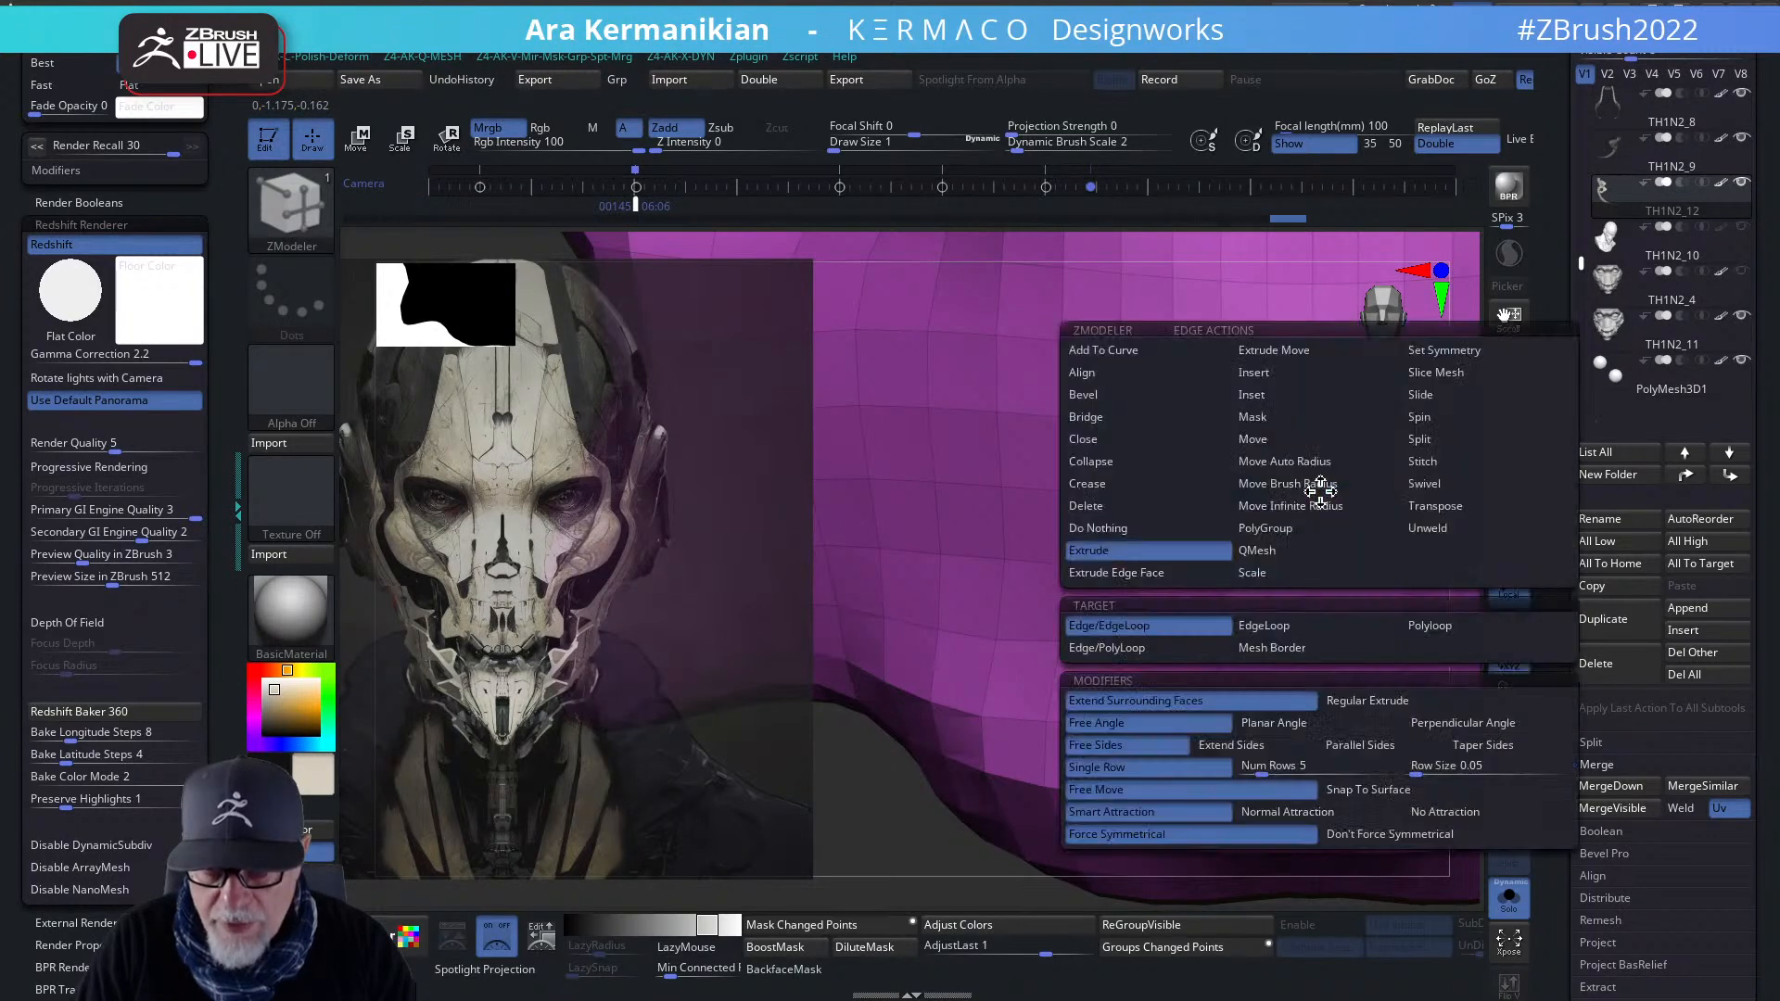
left_click(1123, 505)
left_click(1303, 626)
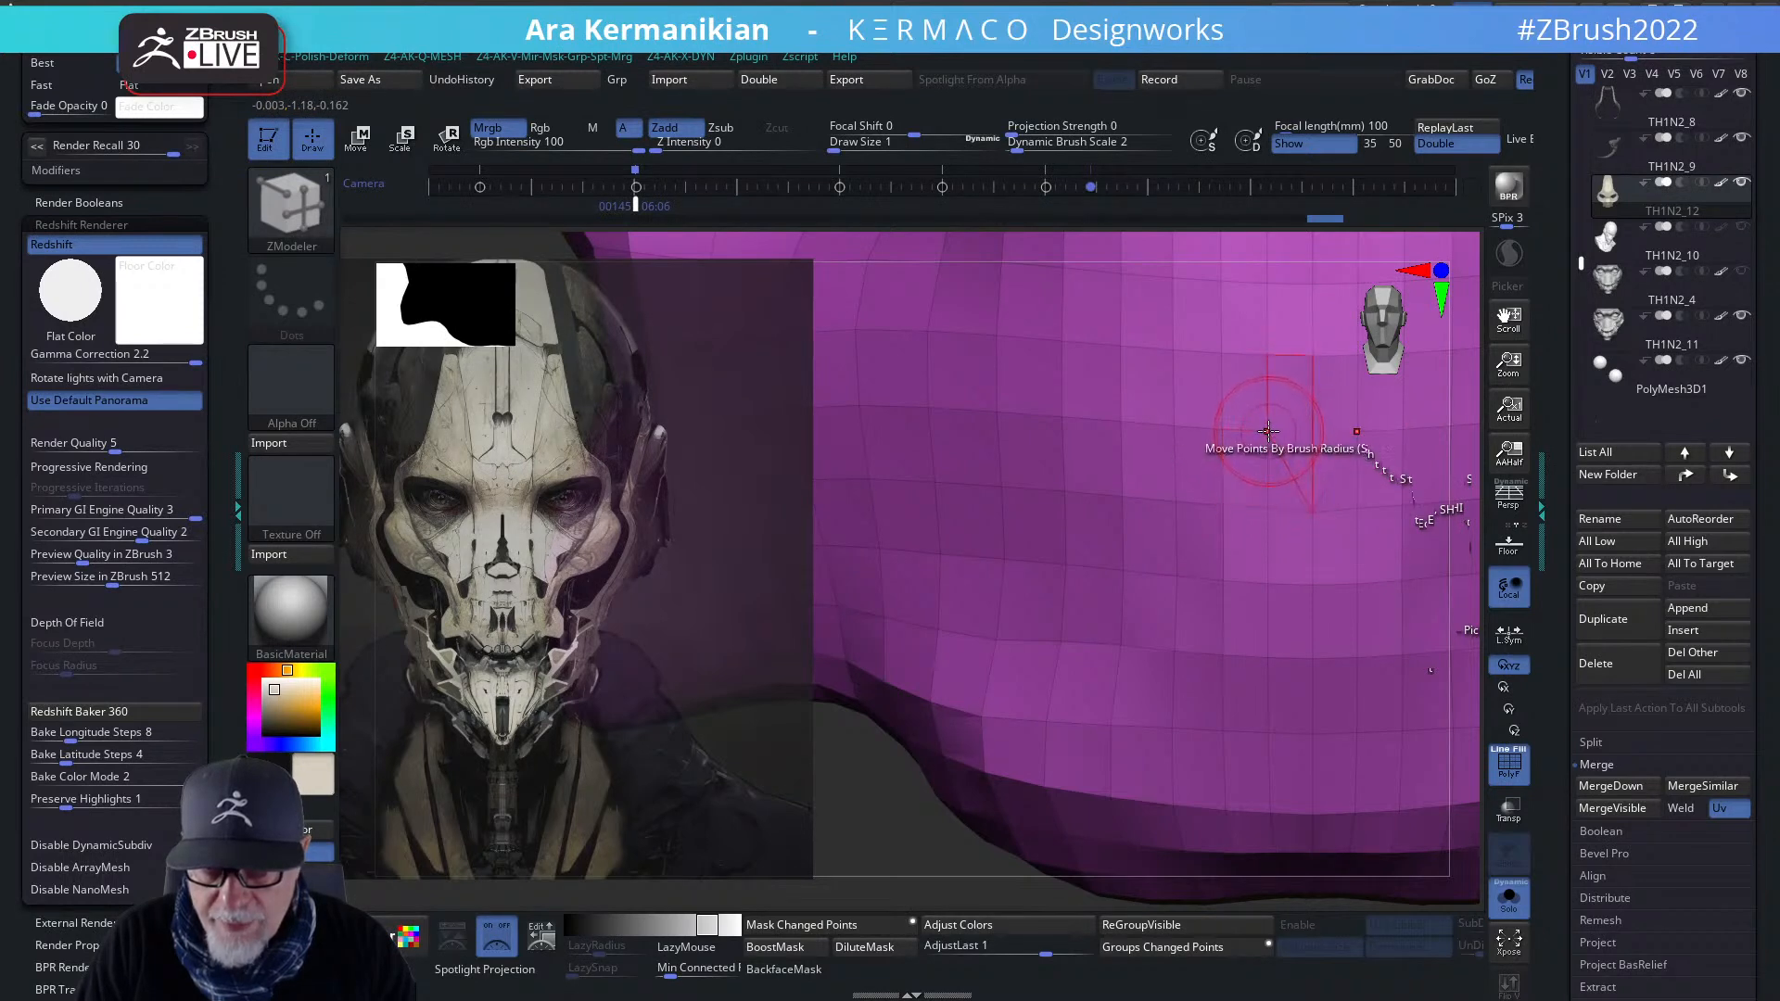
- Set the point action to Slide by brush radius and slide the chin's centre point up in line with its neighbouring row
left_click_drag(1458, 559, 1311, 596)
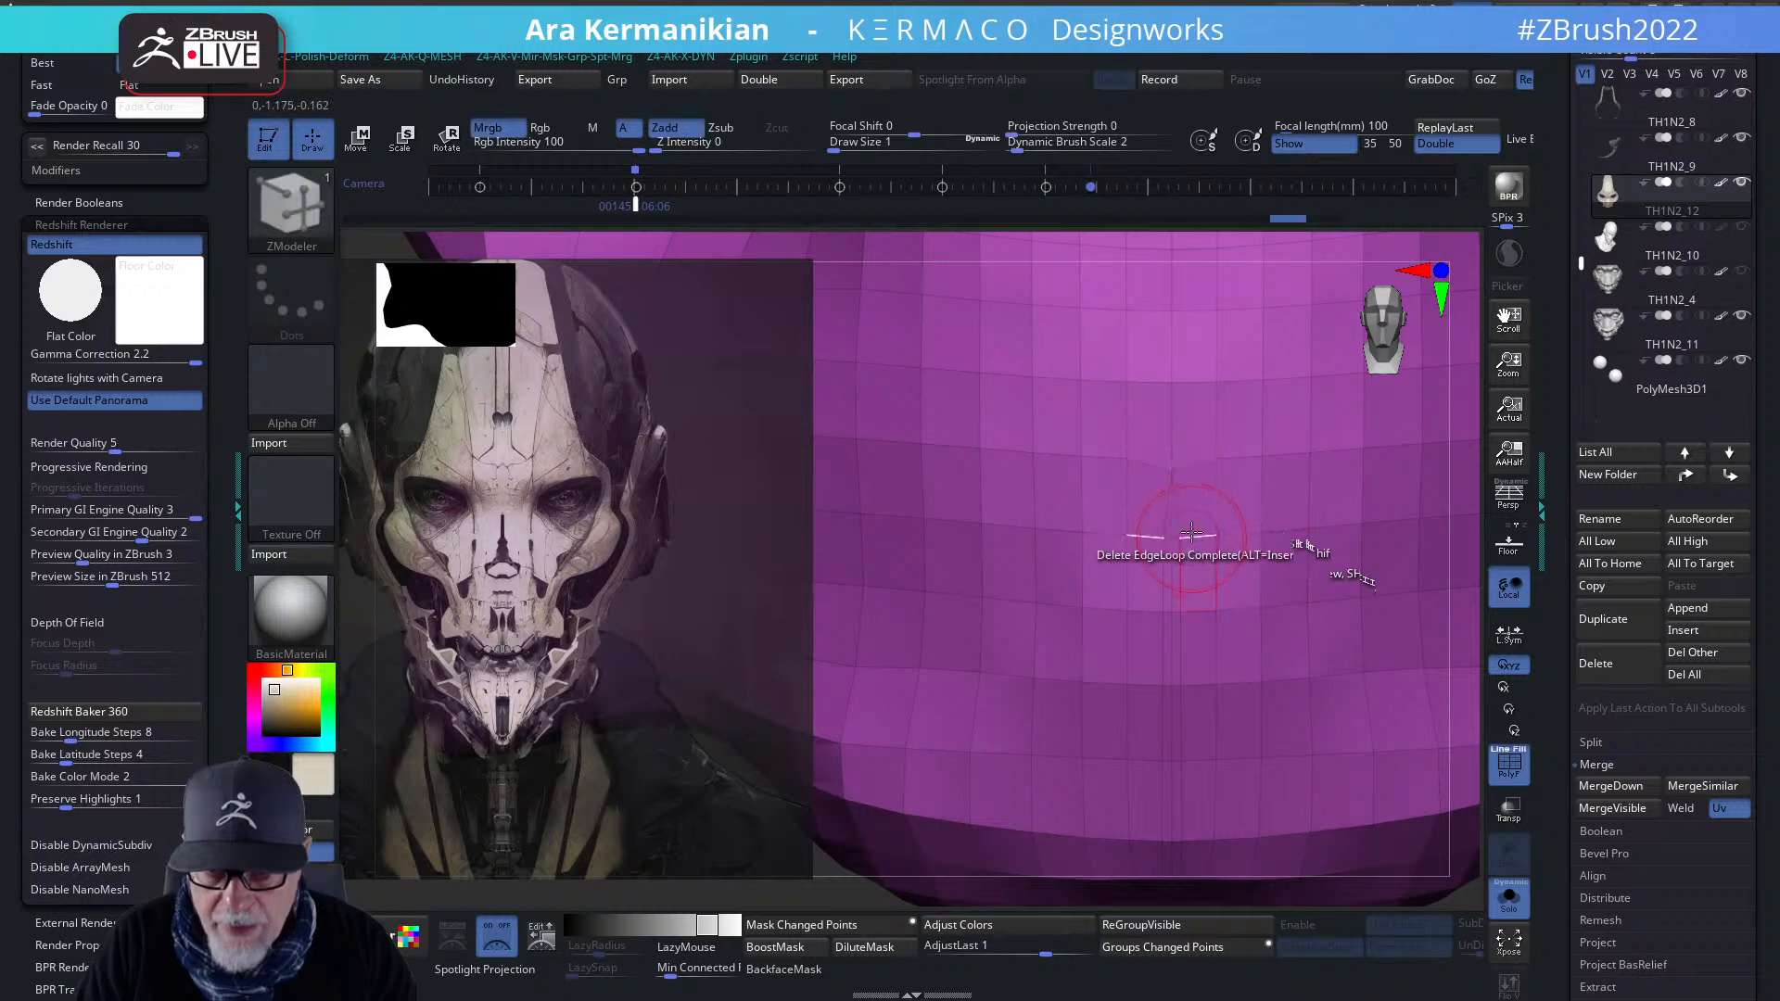
left_click_drag(1170, 471, 1170, 466)
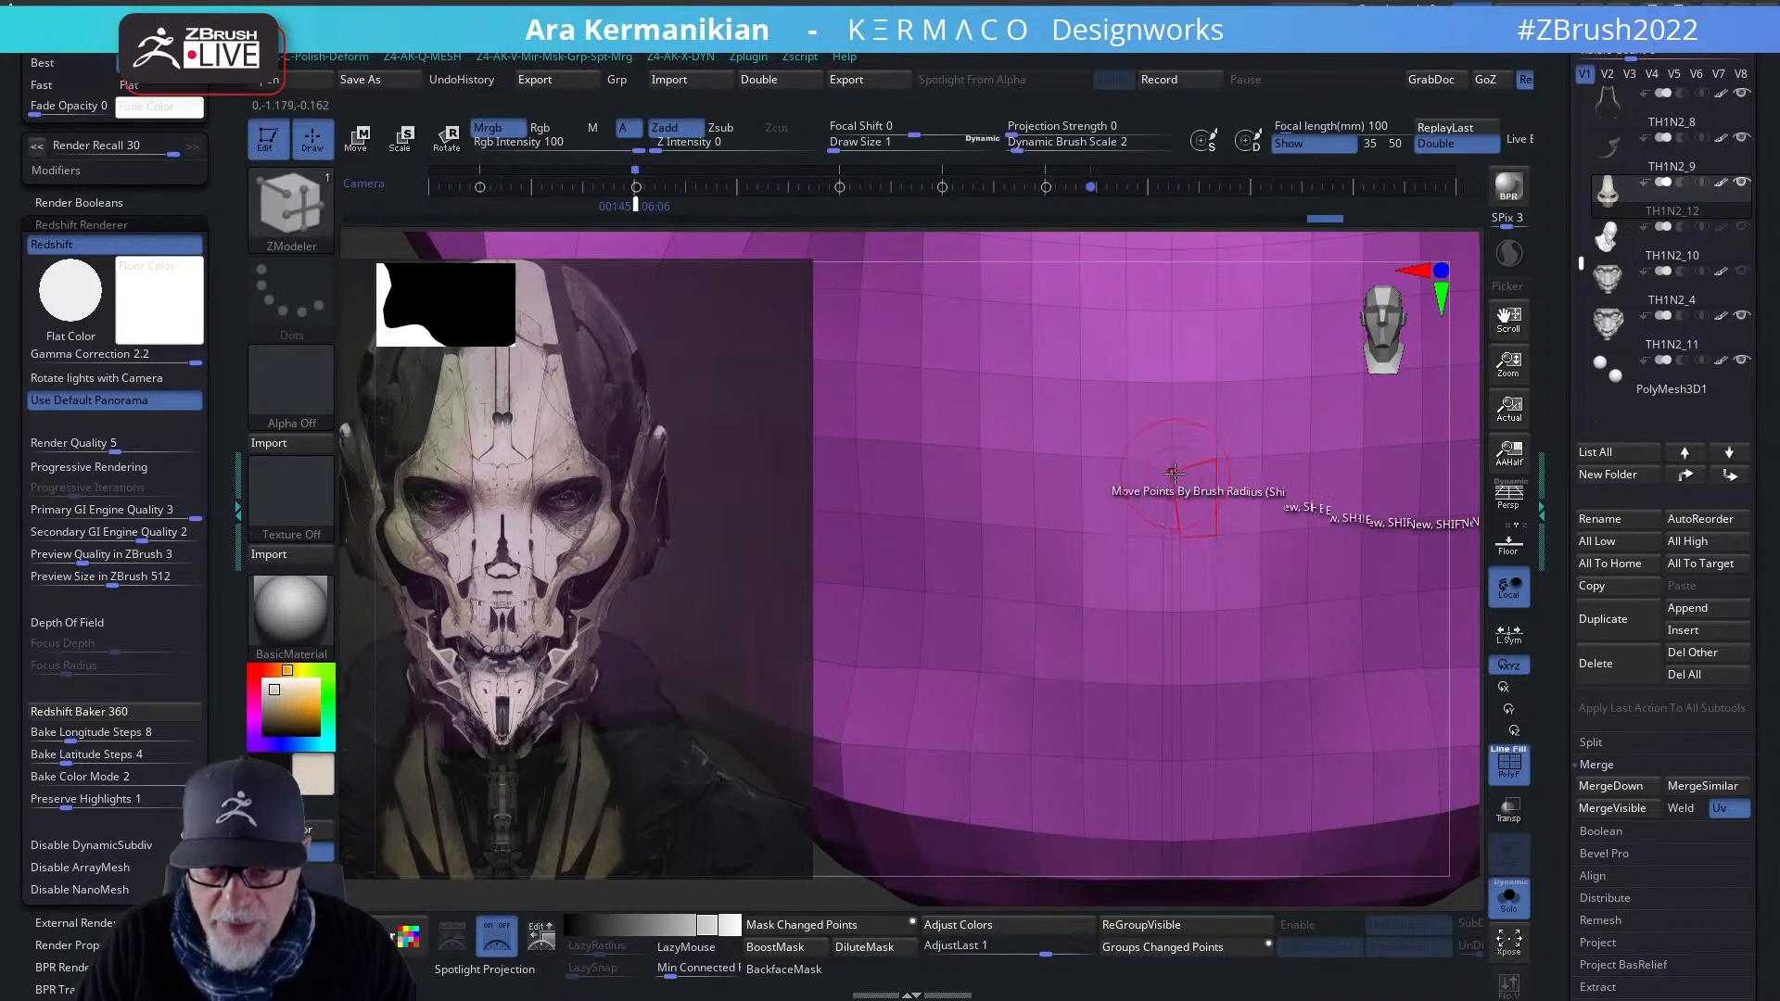
key("space")
left_click(1256, 492)
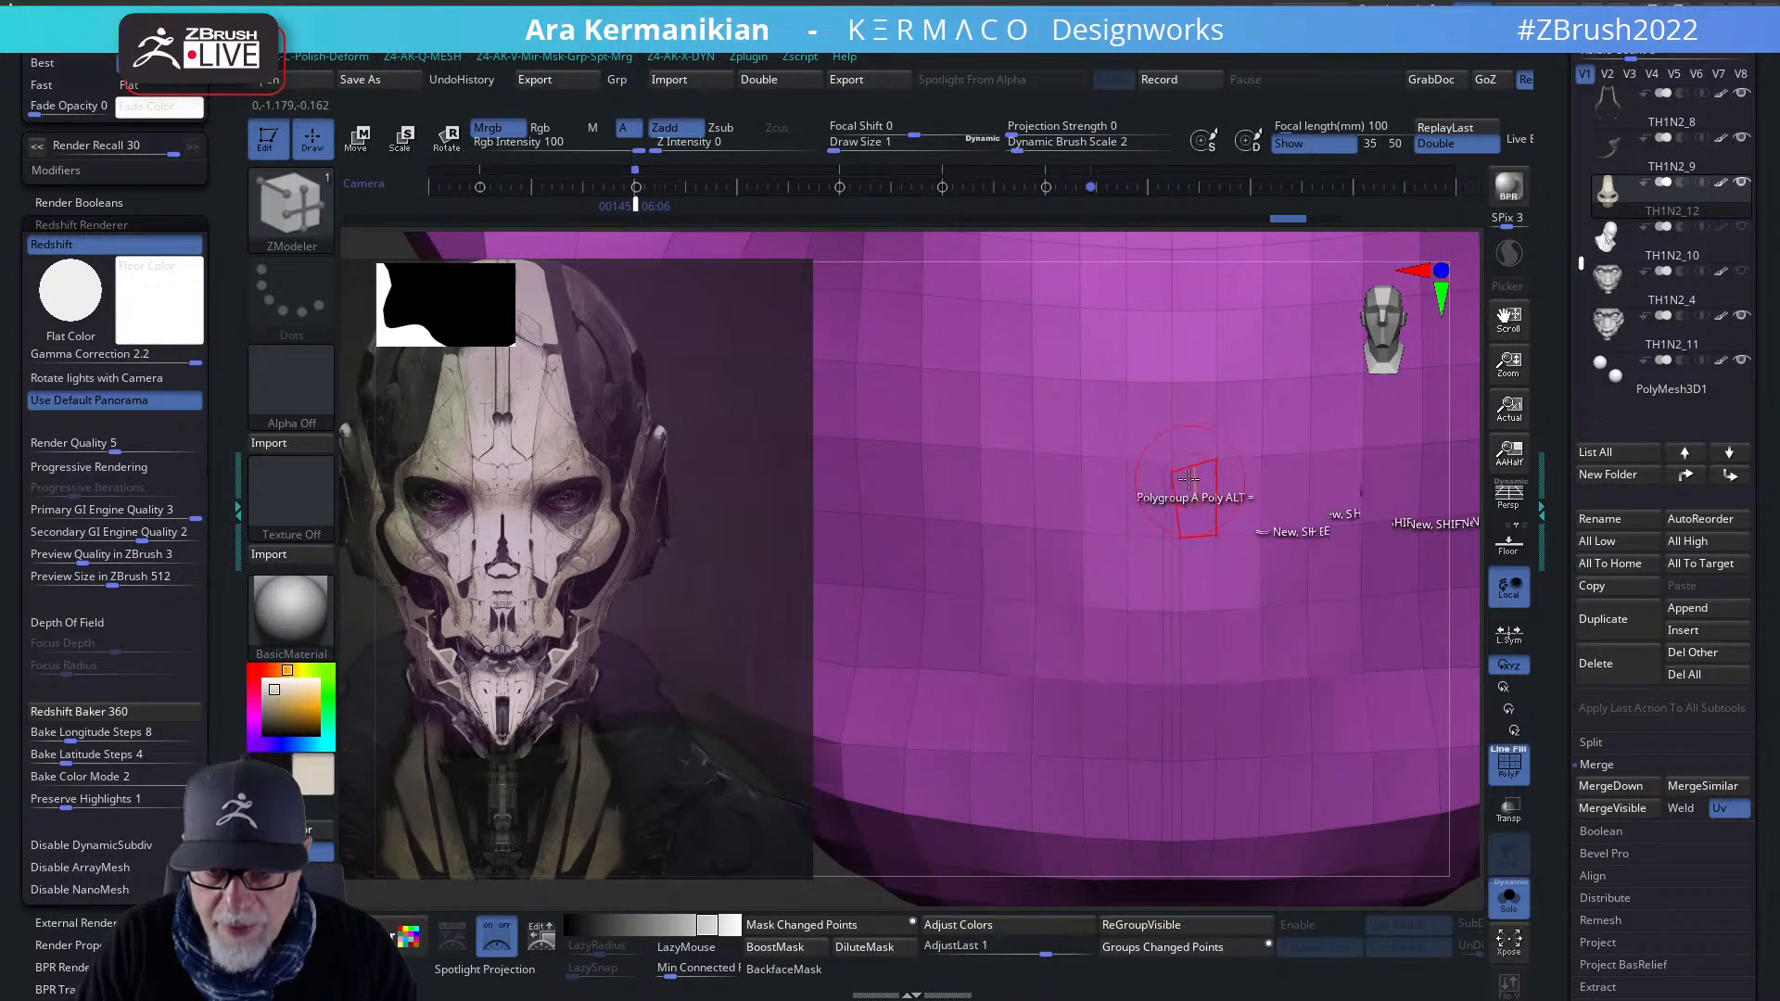
left_click_drag(1171, 470, 1170, 463)
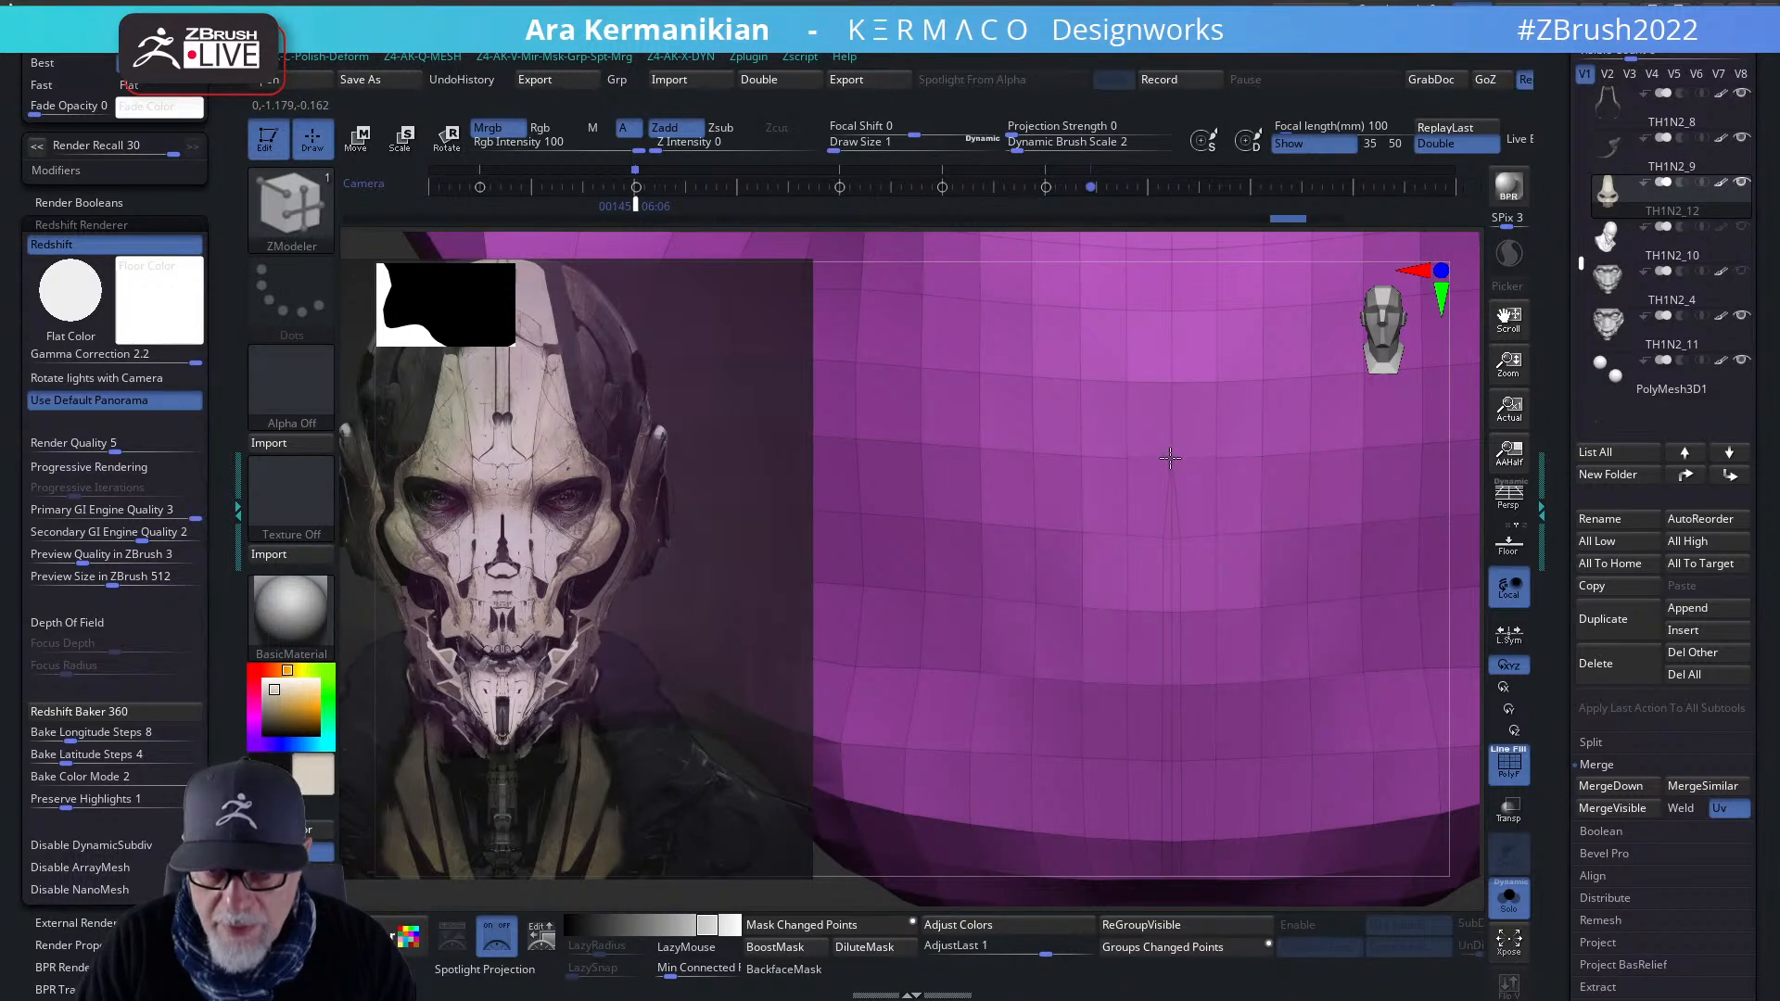
- Set the edge and point actions to Stitch and try to merge the narrow point pair at the chin's centreline
left_click_drag(1465, 592, 1487, 681, "alt")
key("space")
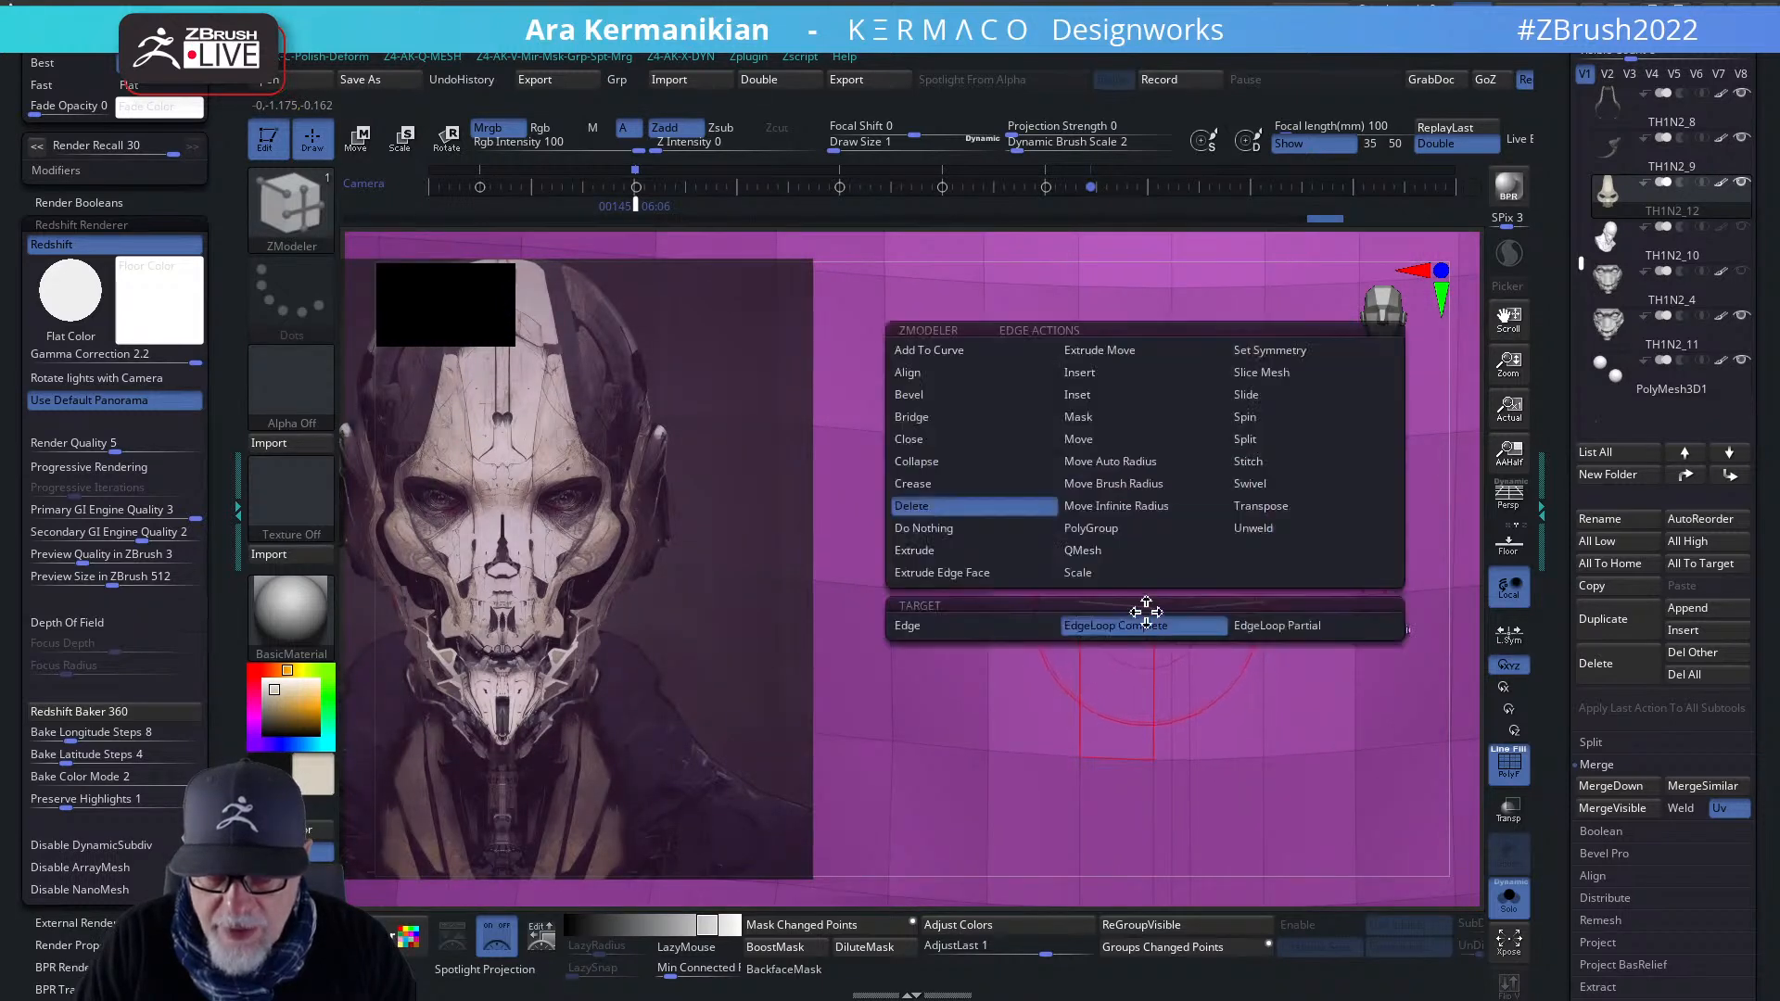
left_click(1275, 464)
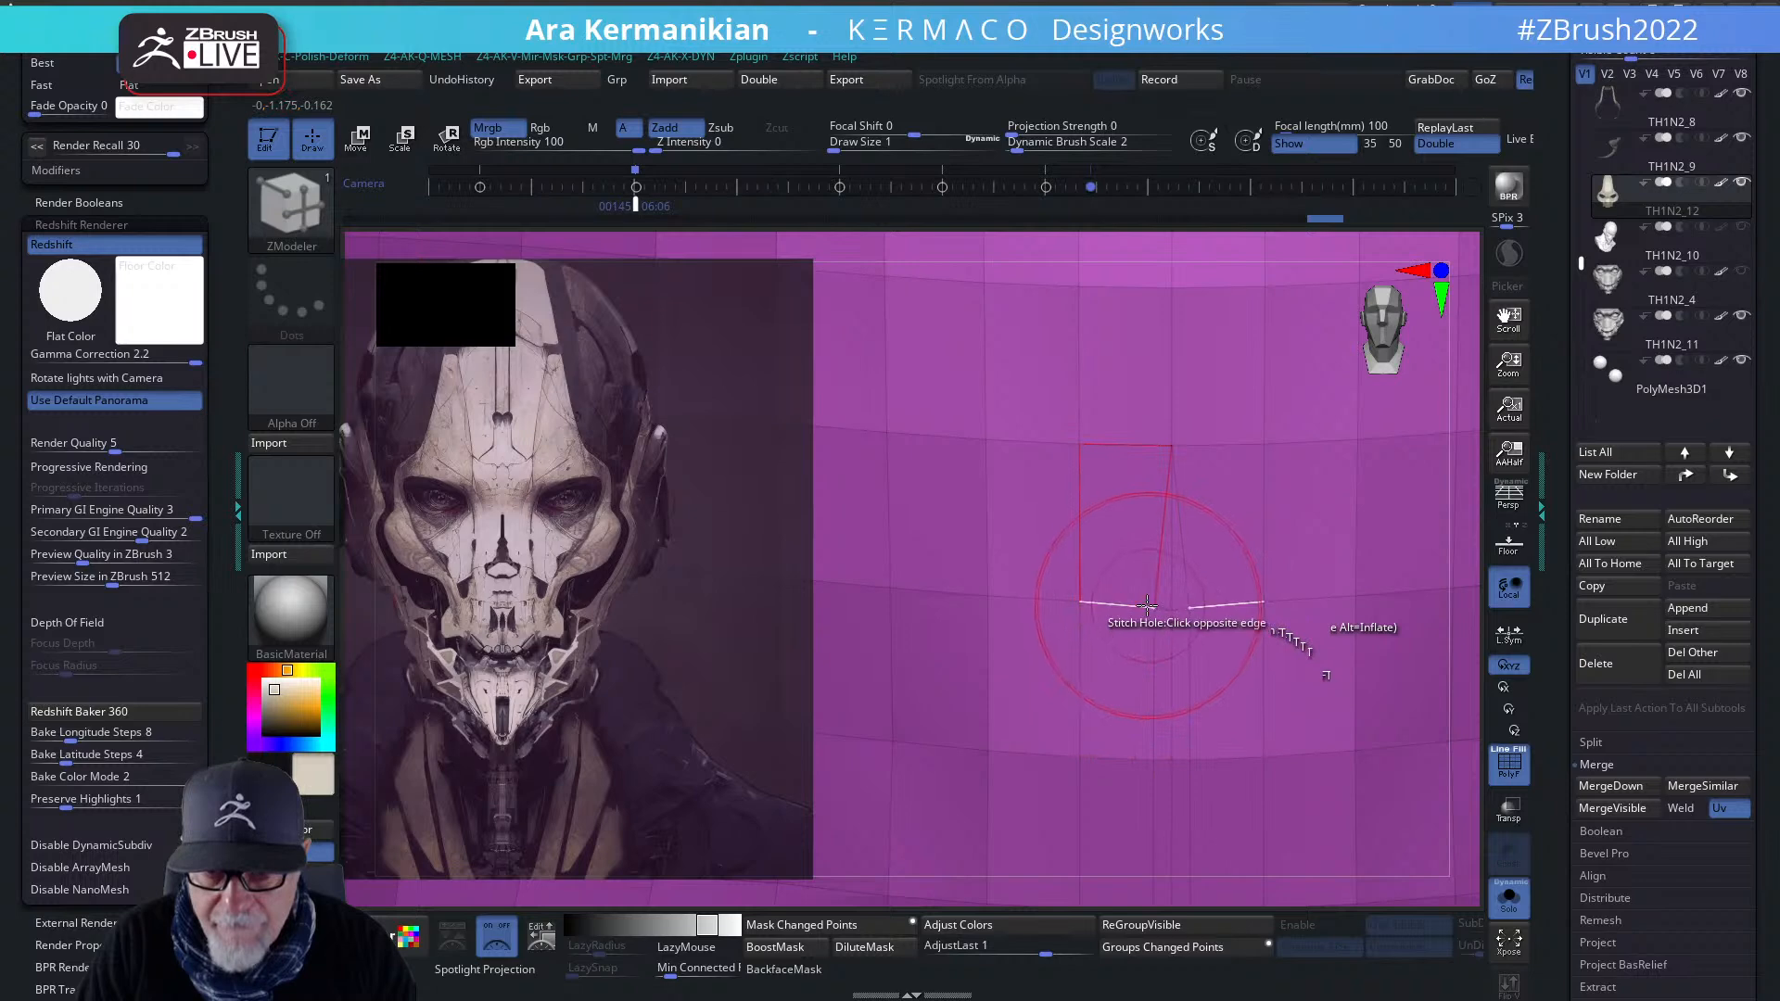
key("space")
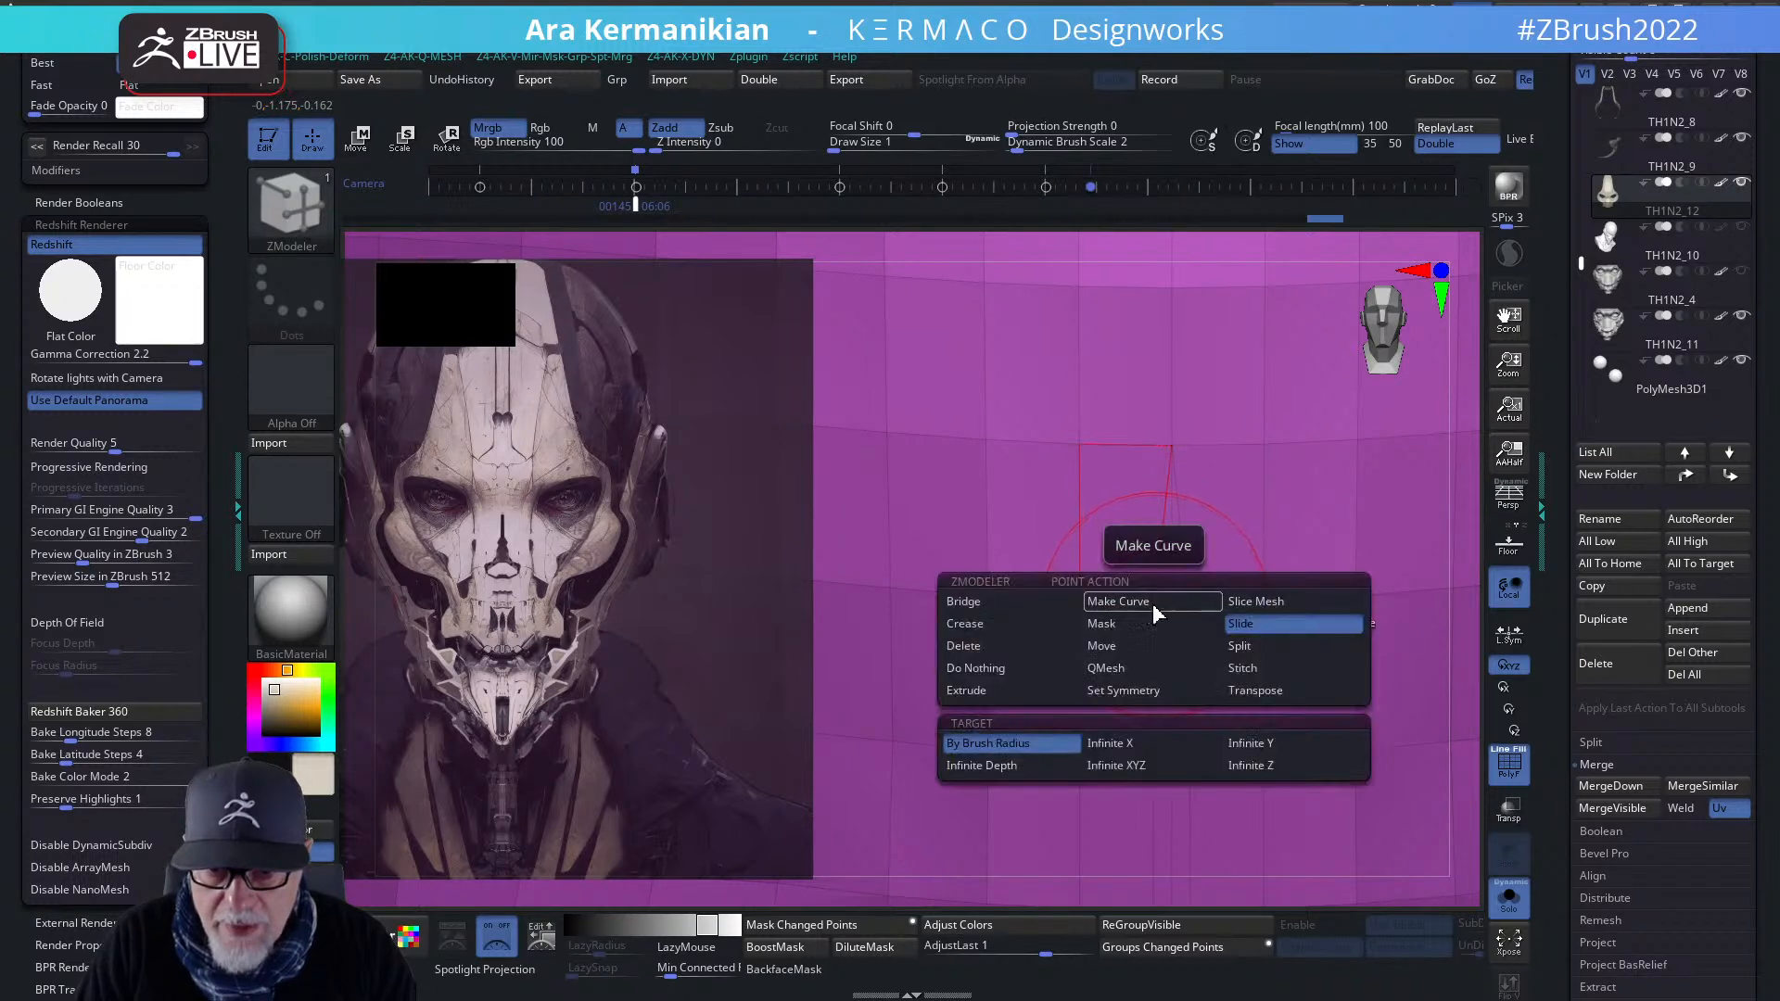
left_click(1242, 667)
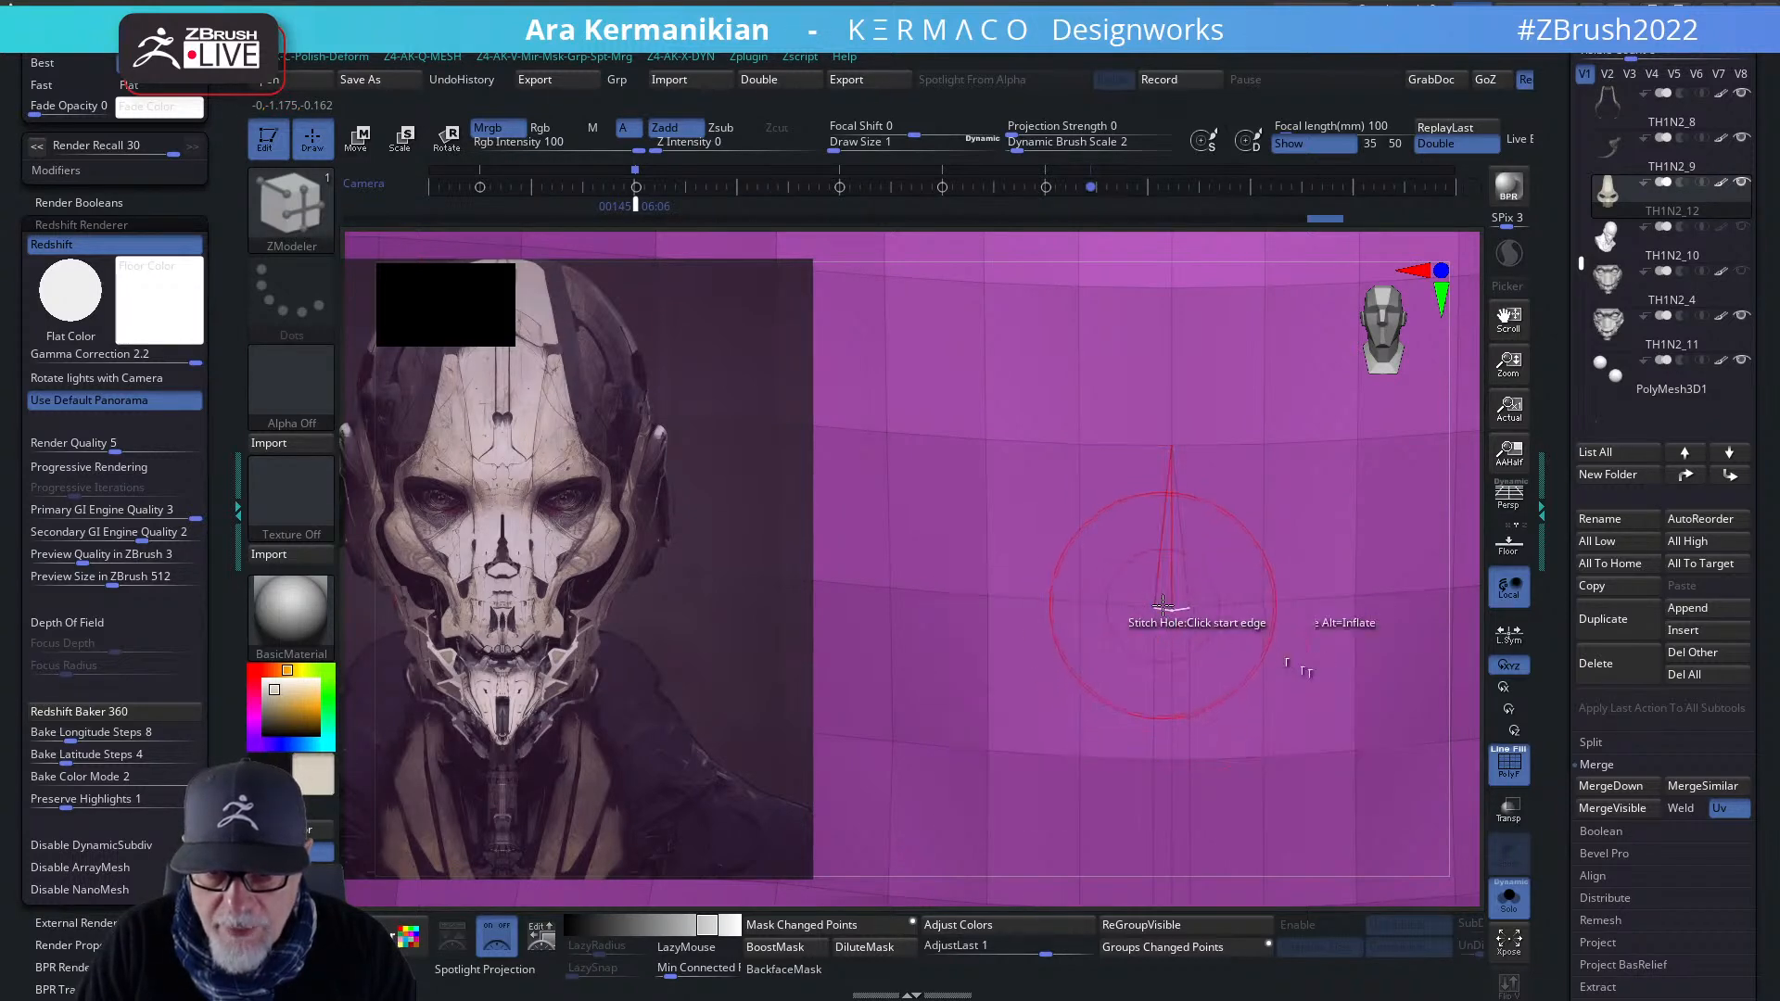
left_click(1150, 606)
left_click(1148, 606)
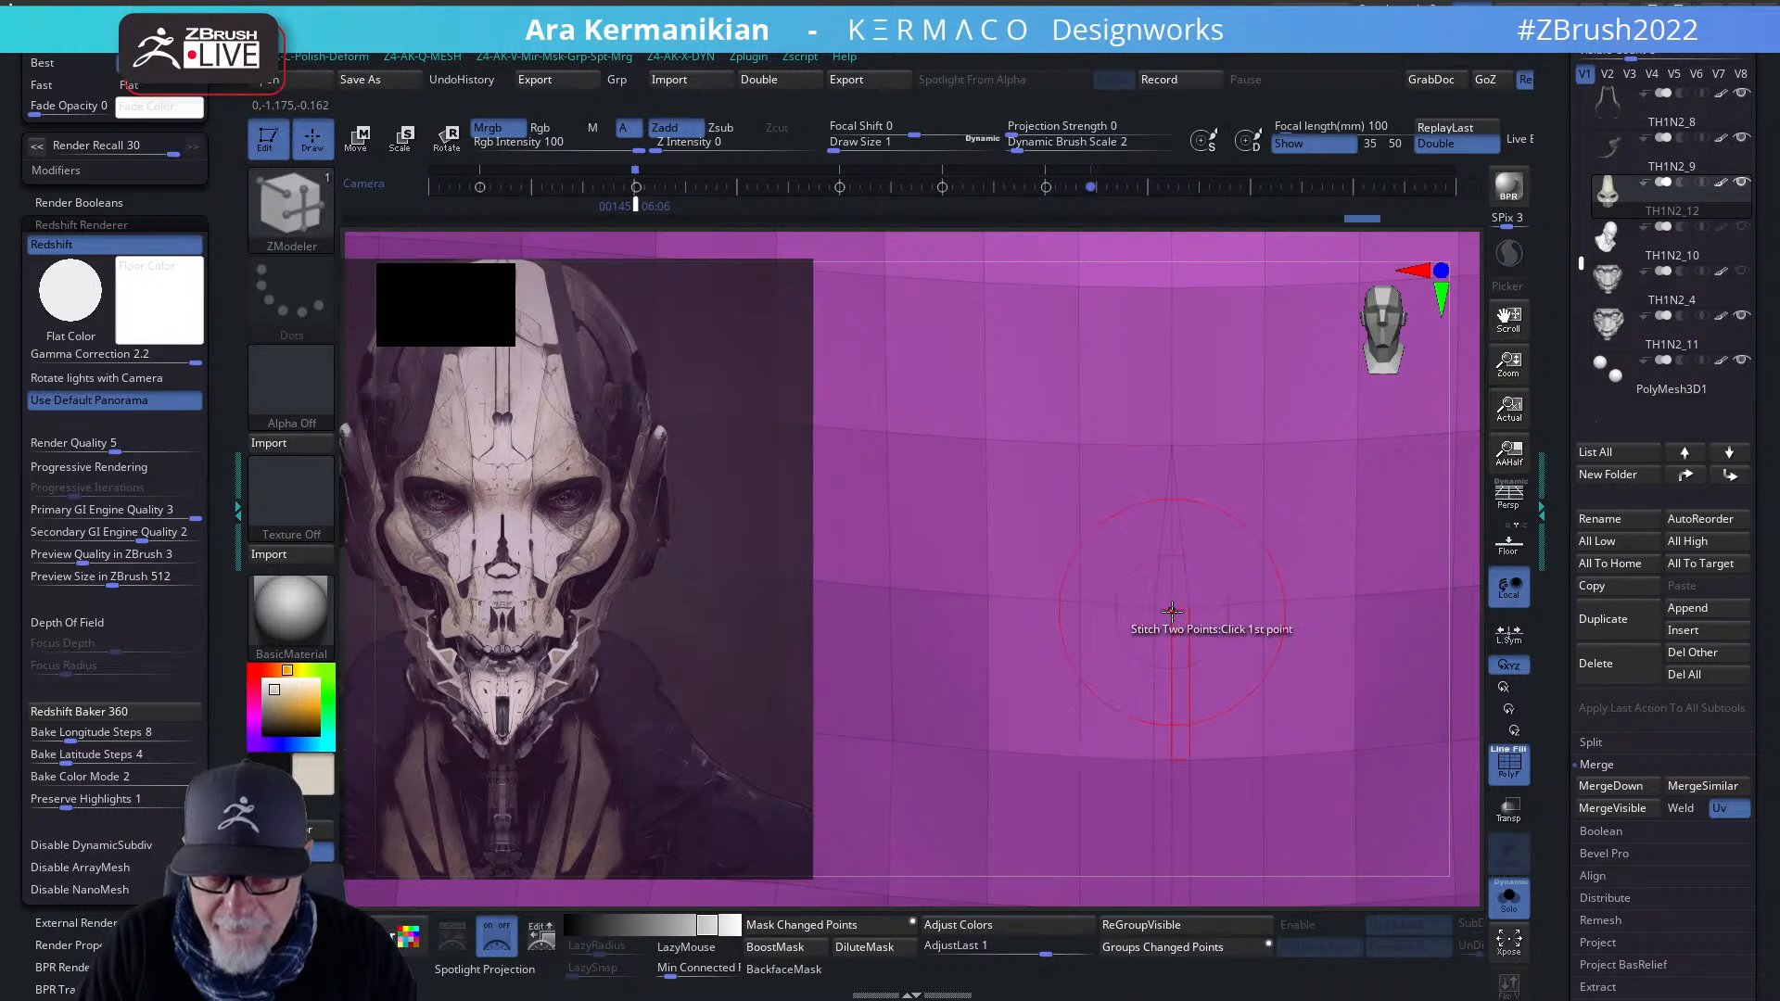
- Set the edge and polygon actions to Do Nothing and stitch two successive narrow point pairs down the chin's centreline
key("space")
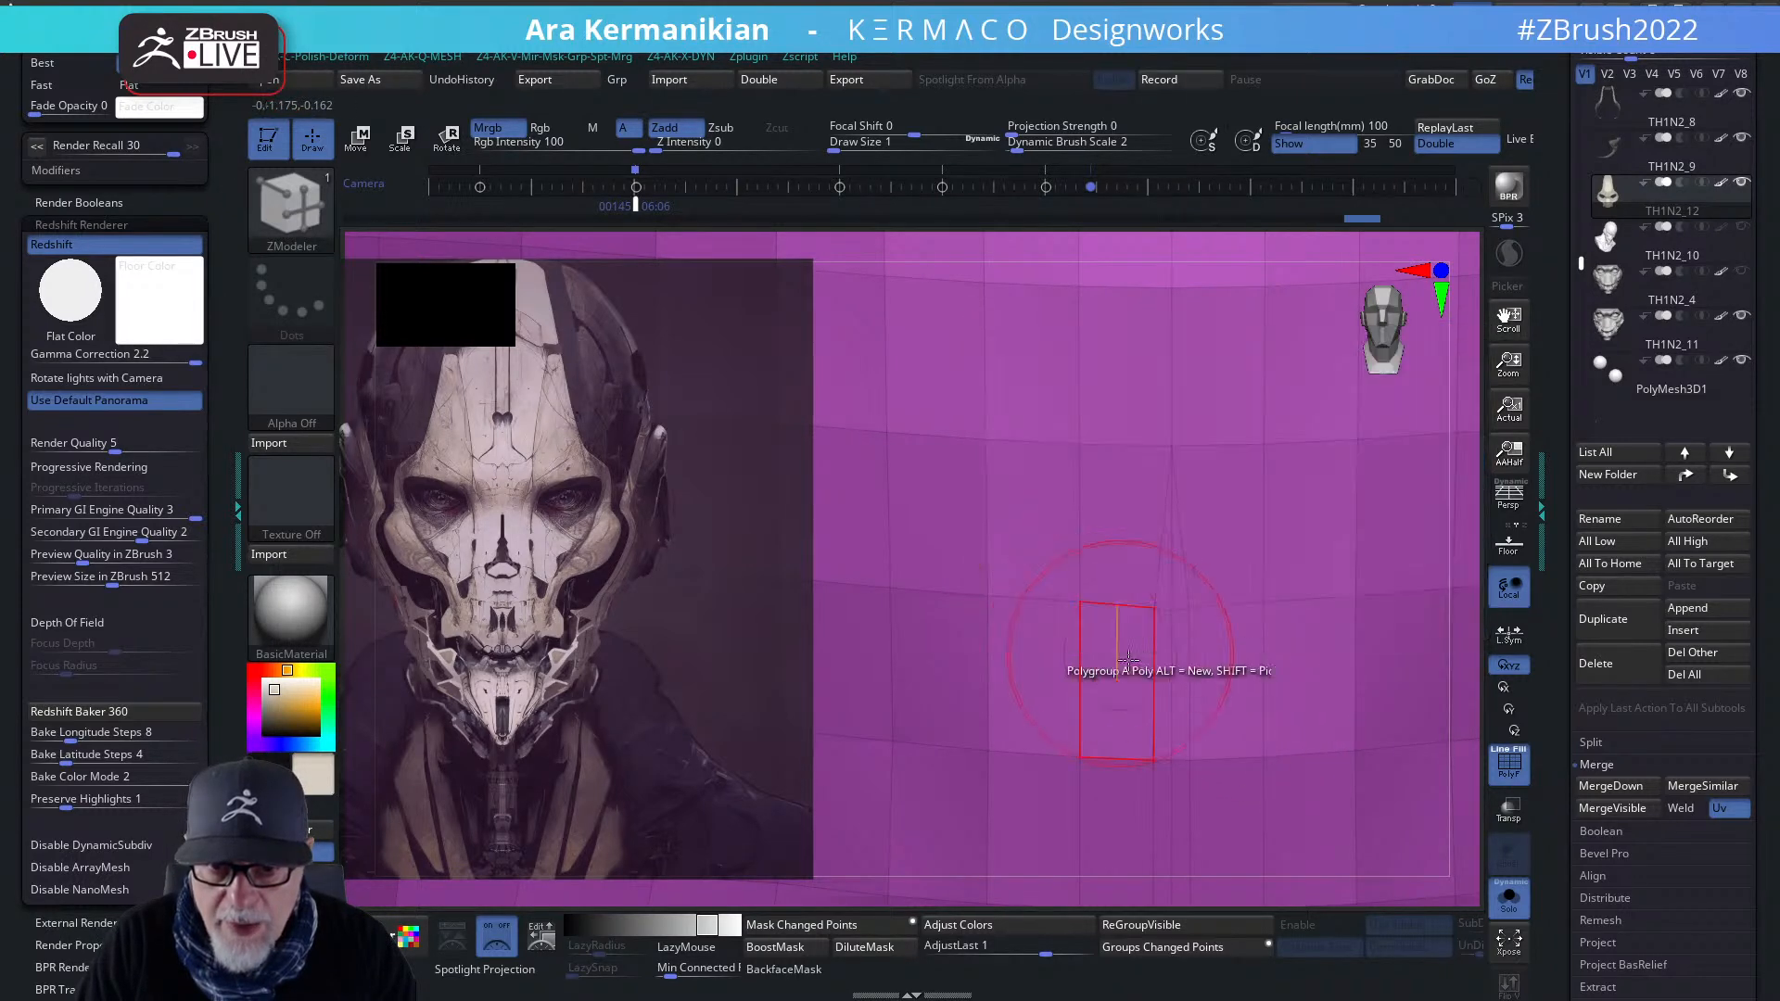
key("space")
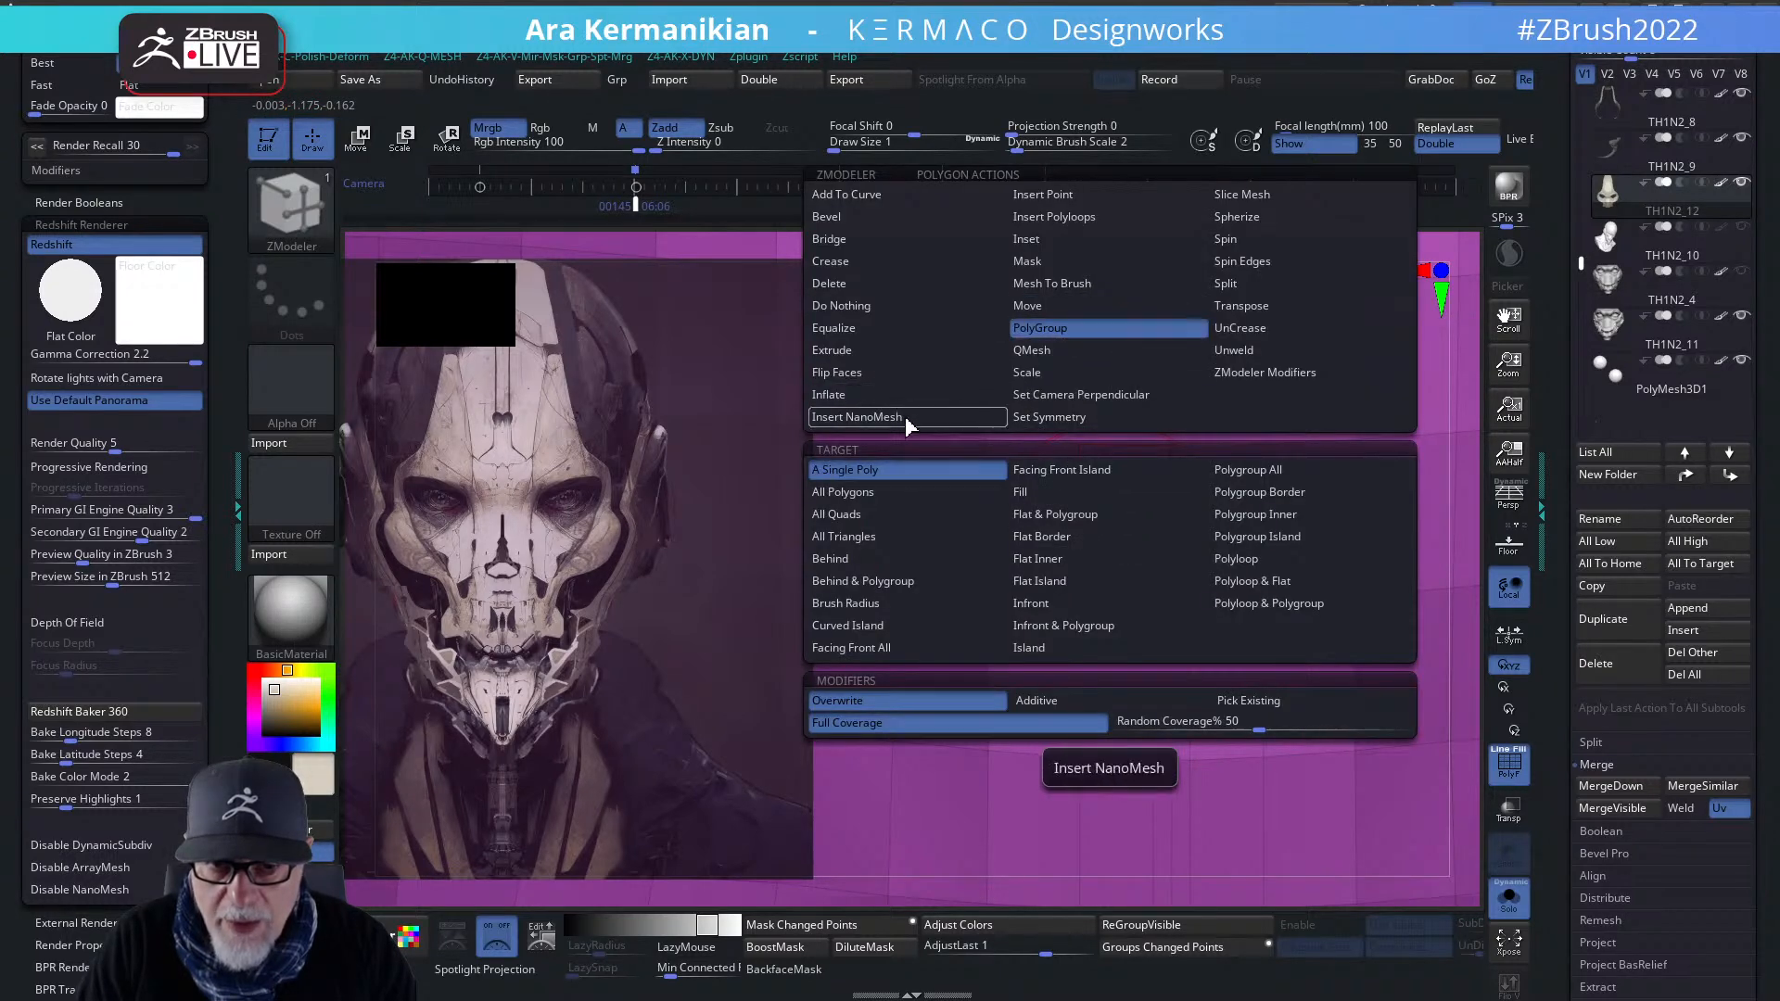
left_click(863, 307)
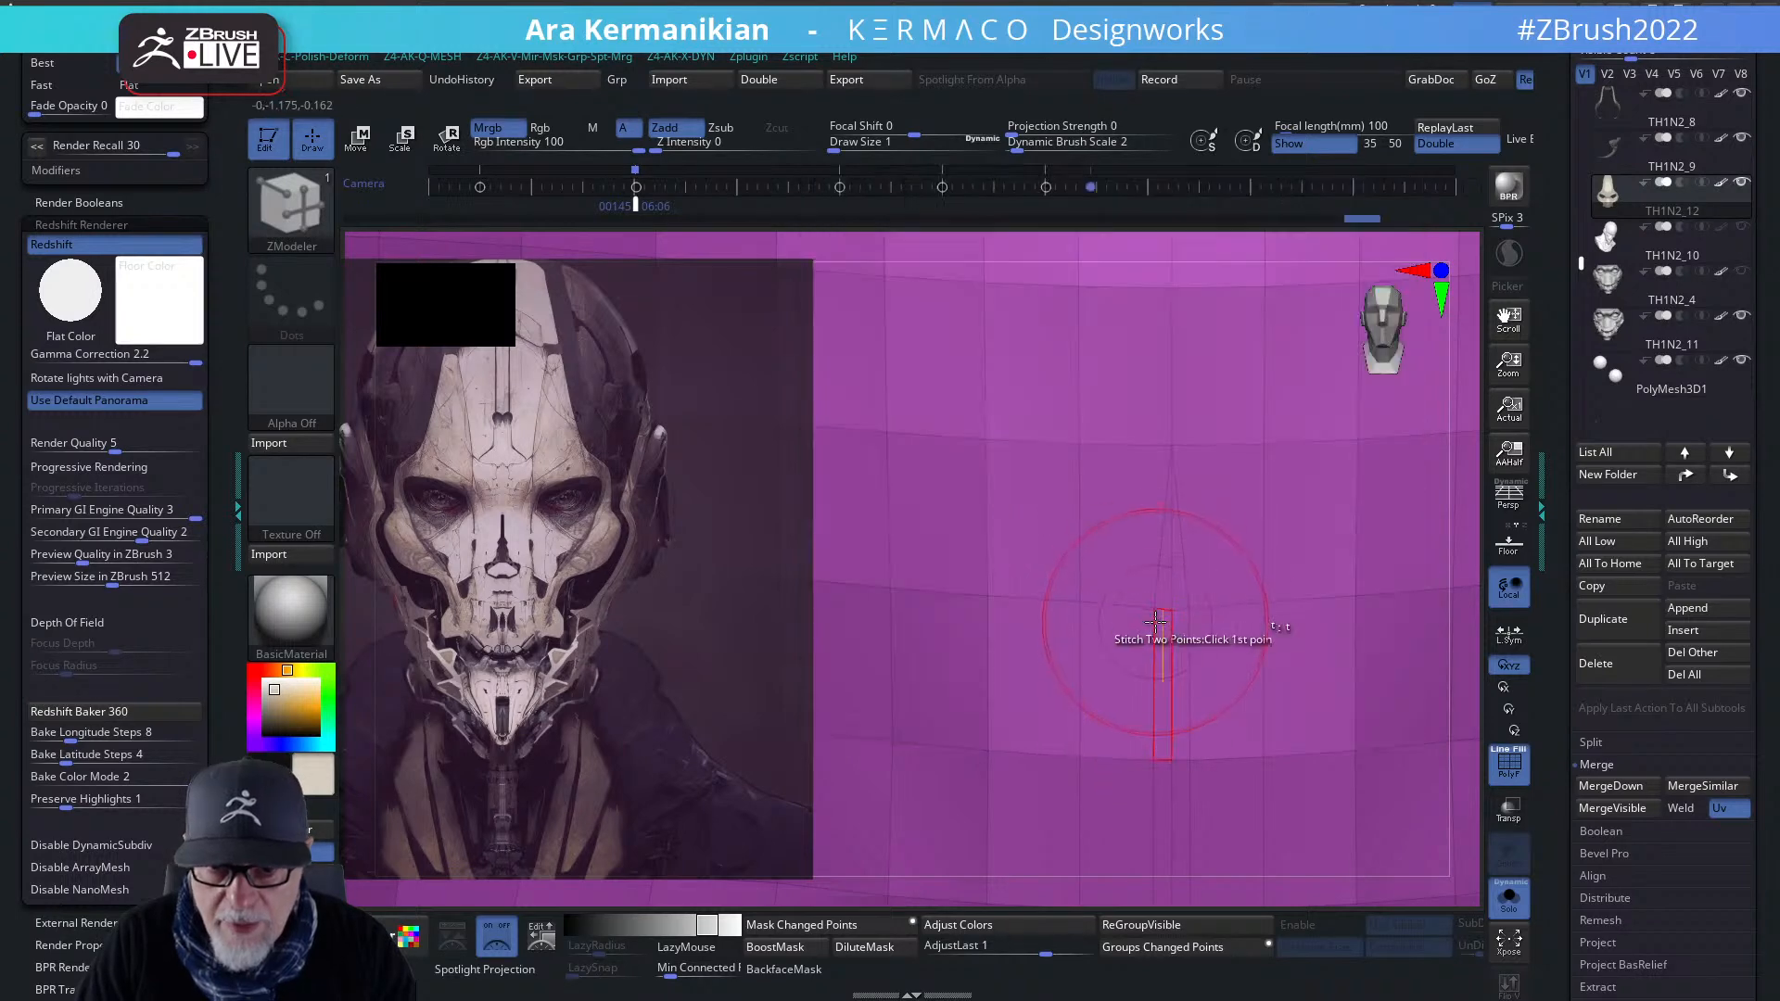
left_click(1171, 614)
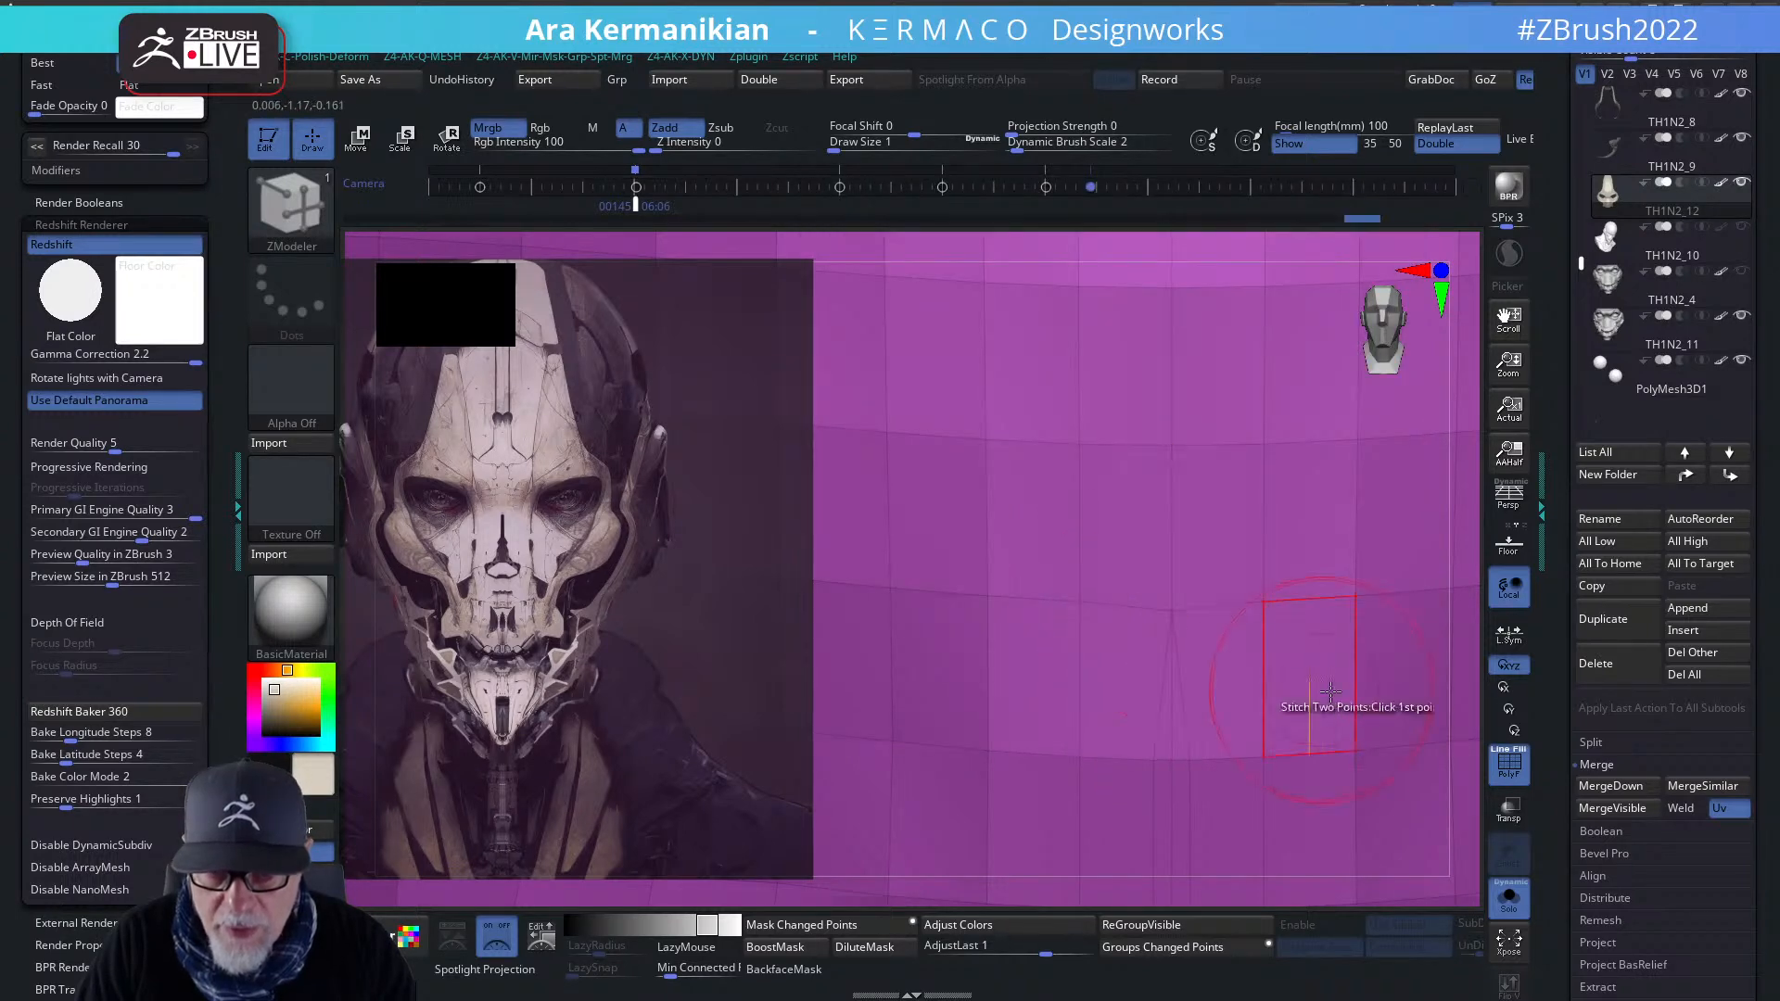
mouse_move(1478, 653)
left_mouse_down()
mouse_move(1493, 367)
mouse_move(1171, 427)
left_mouse_up()
left_click(1191, 394)
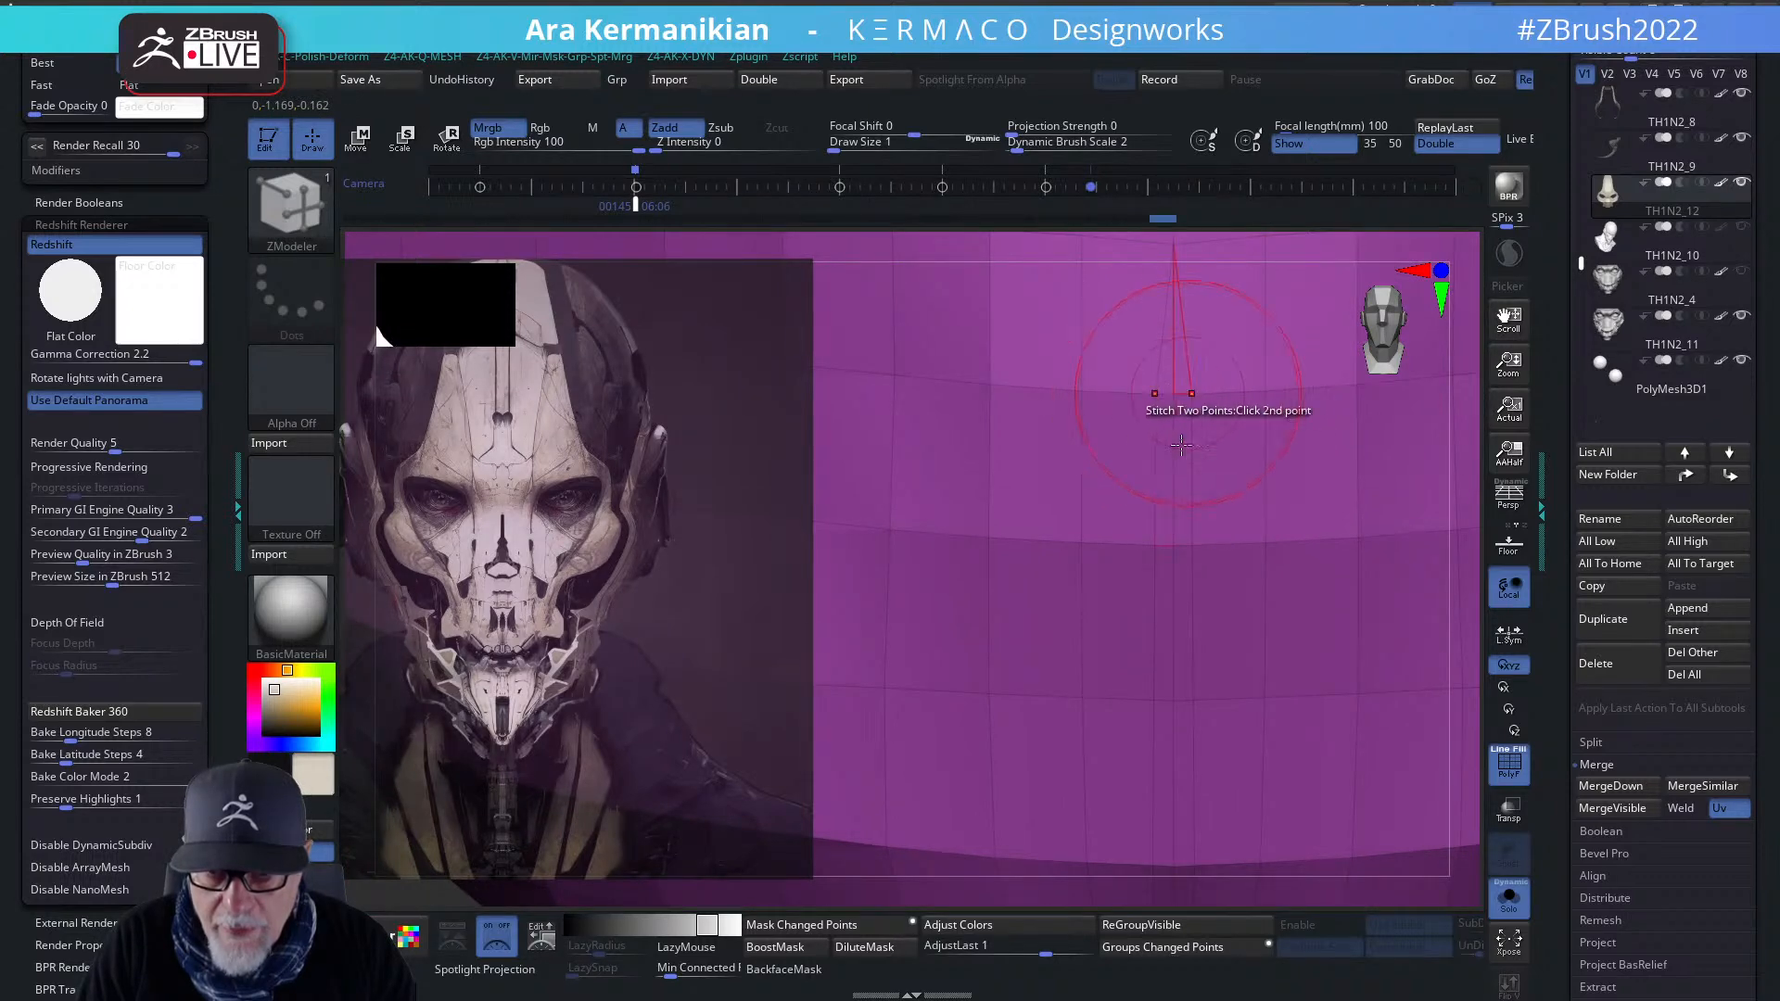
left_click(1168, 394)
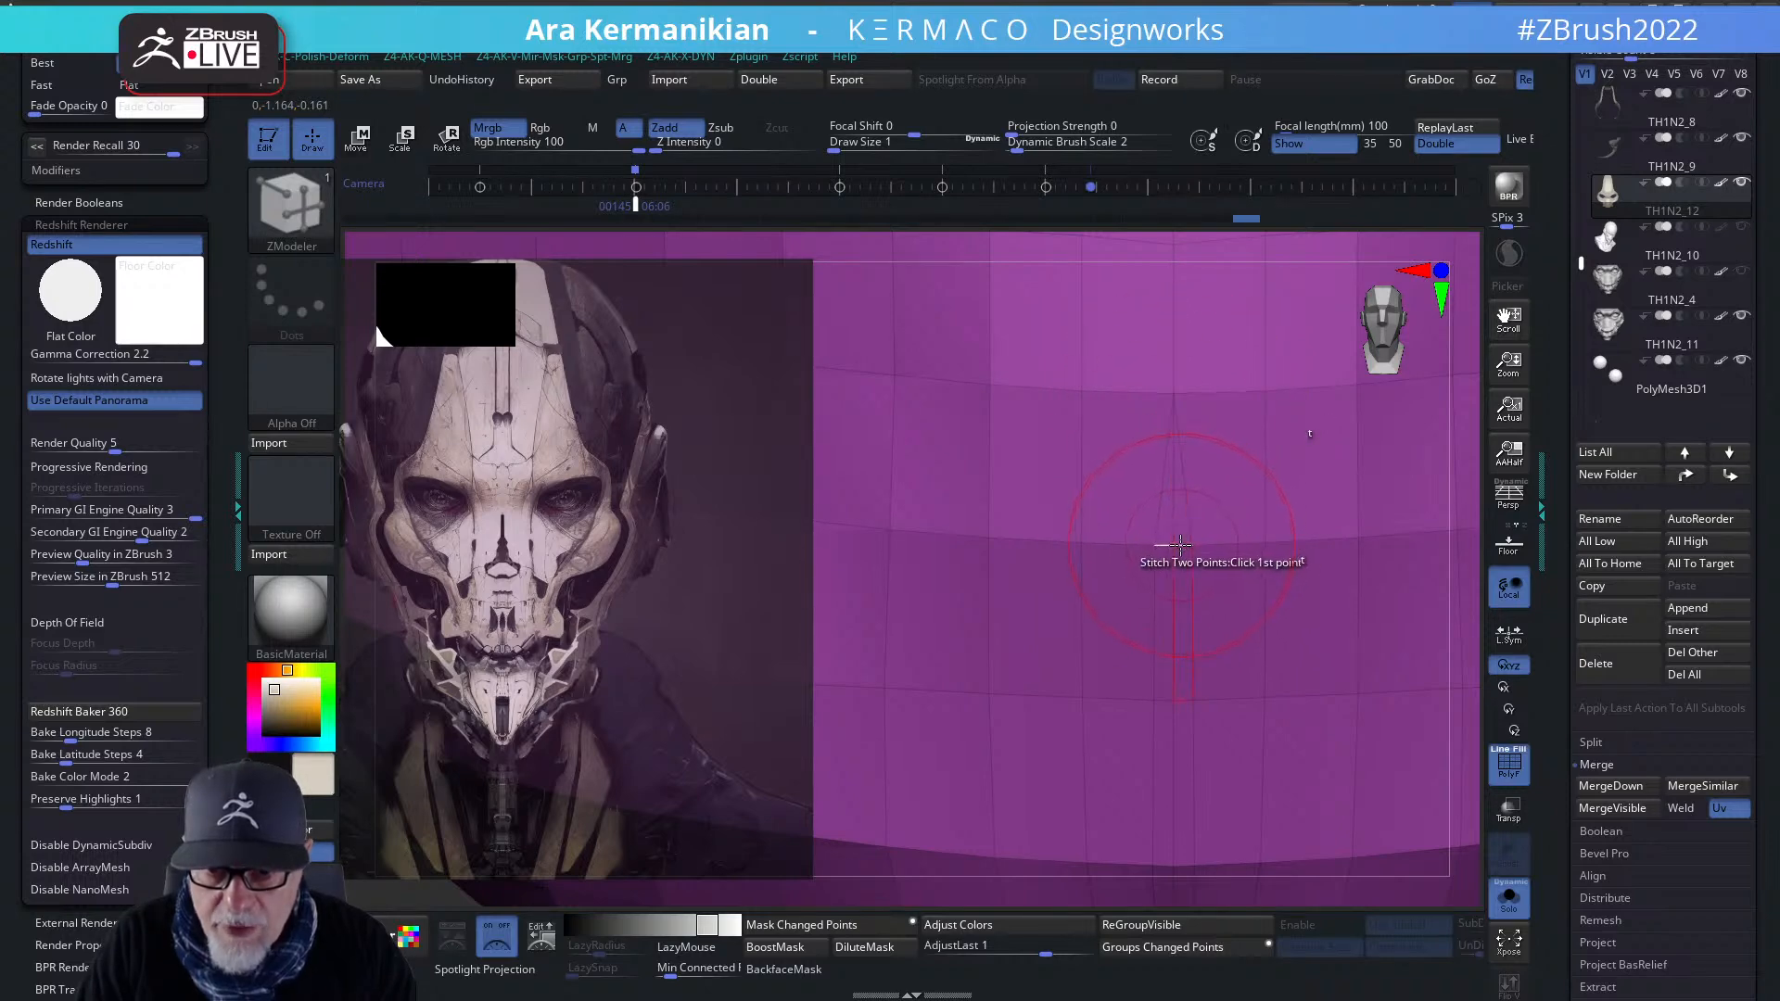
- Set ZModeler's edge action to Collapse and collapse the narrow edge at the chin's centreline
key("space")
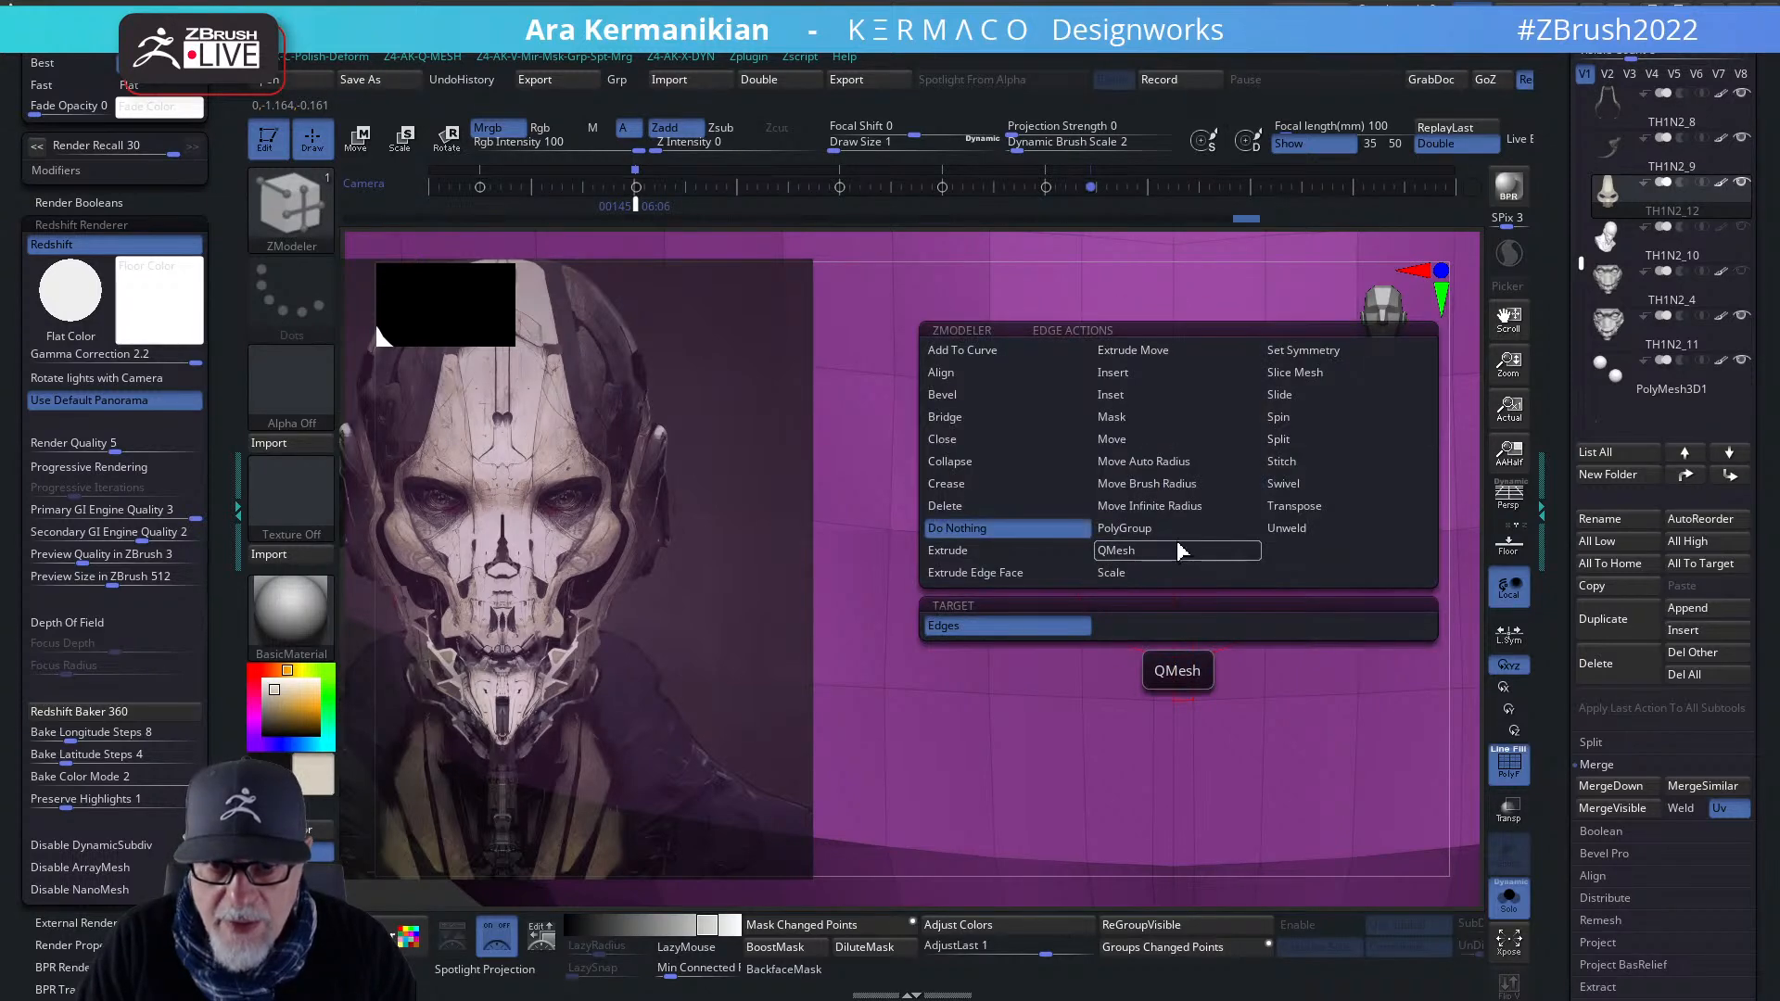
left_click(1008, 466)
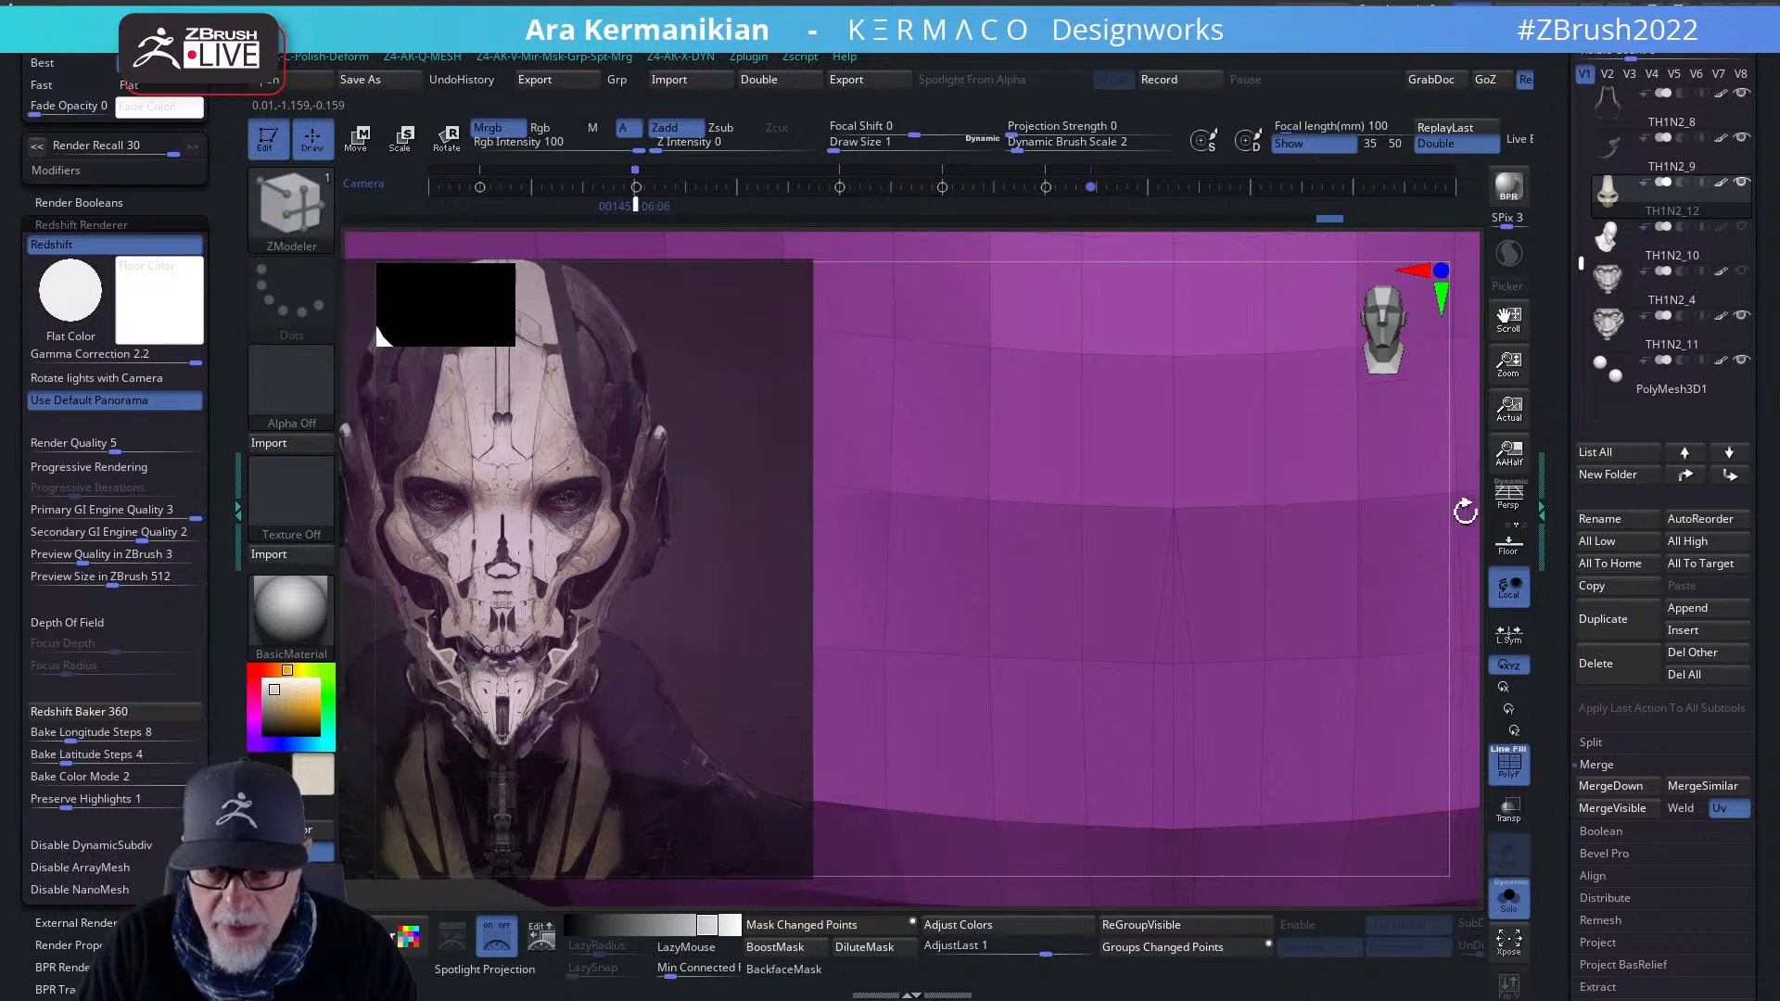
left_click_drag(1477, 546, 1397, 445)
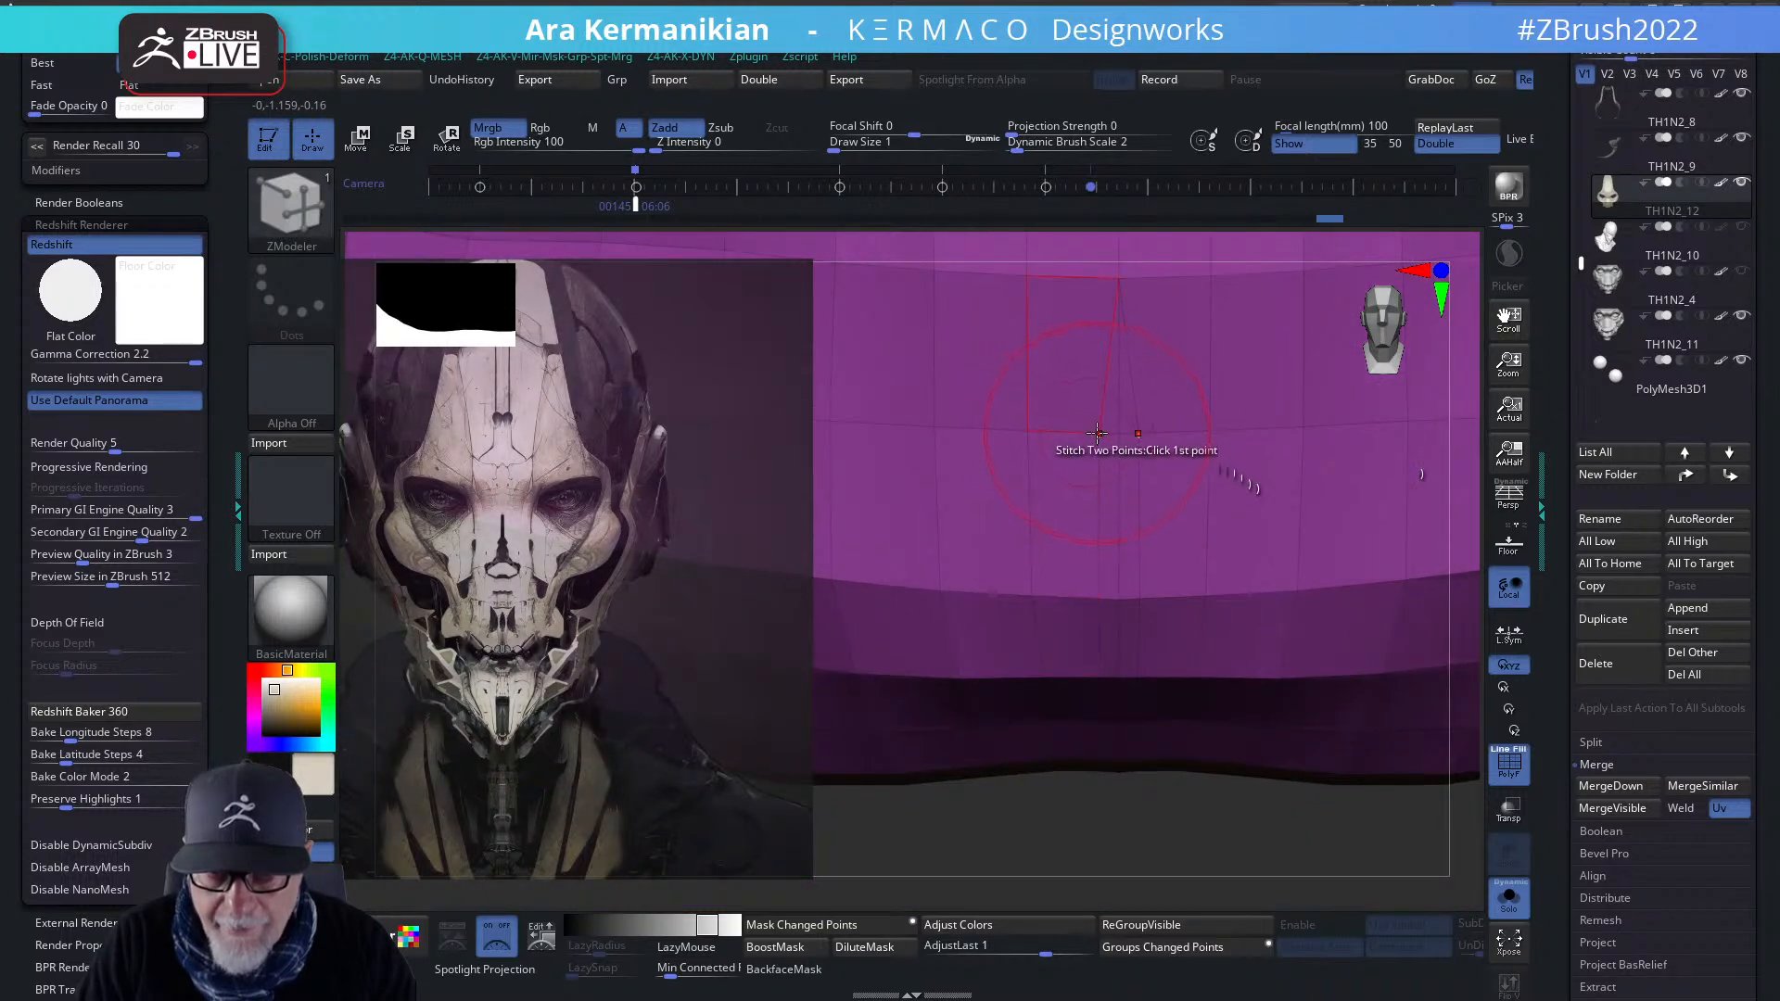
left_click(1137, 434)
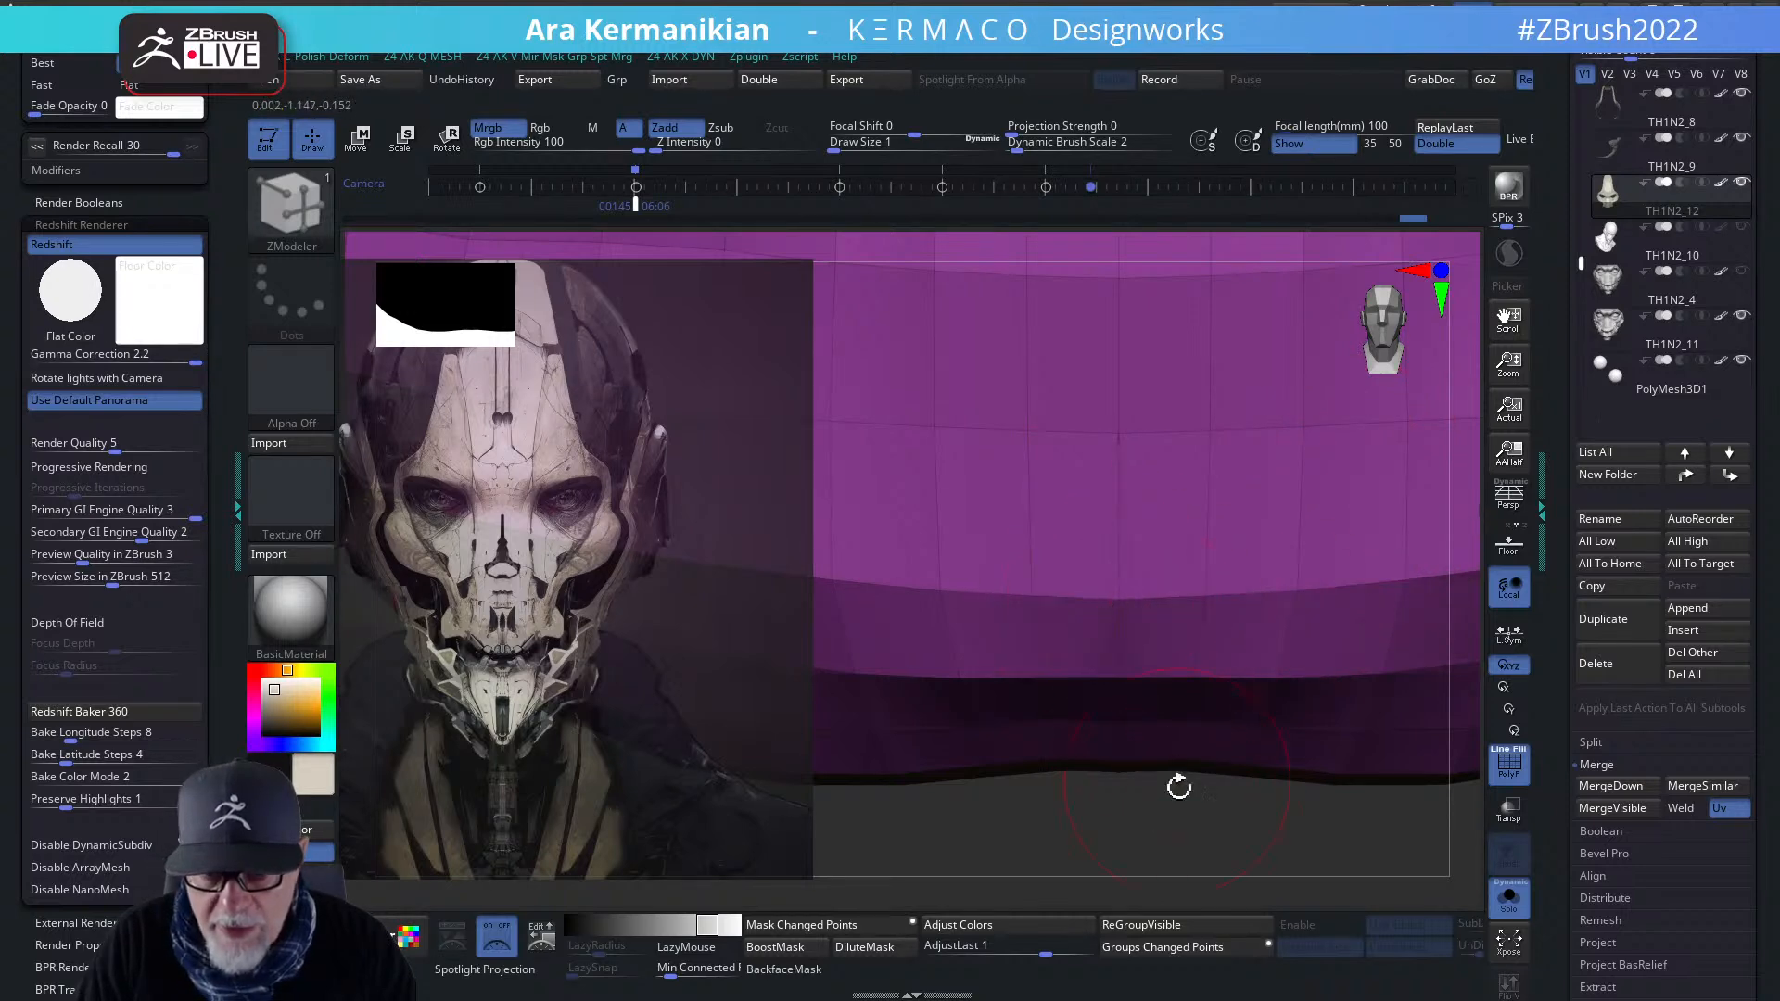
- Collapse the narrow edges down the chin's centreline to the mask's lower rim and undo the last collapse
left_click_drag(1156, 817, 1112, 688)
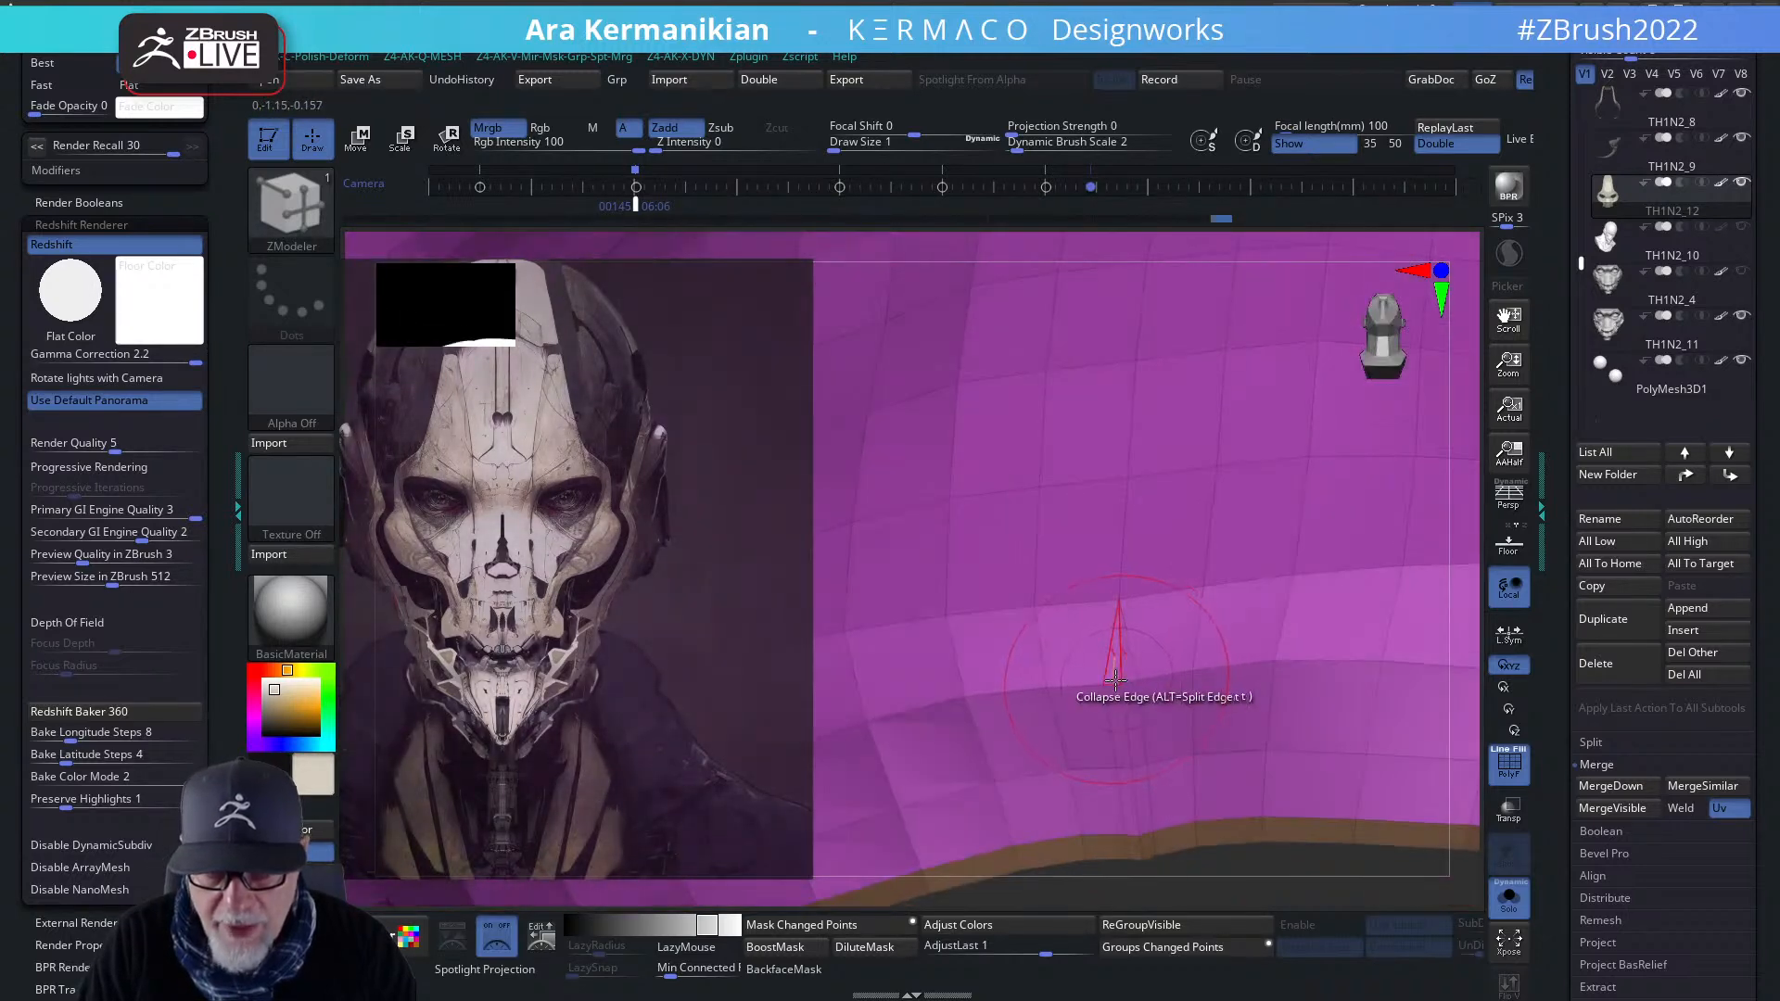
left_click(1116, 769)
left_click(1123, 768)
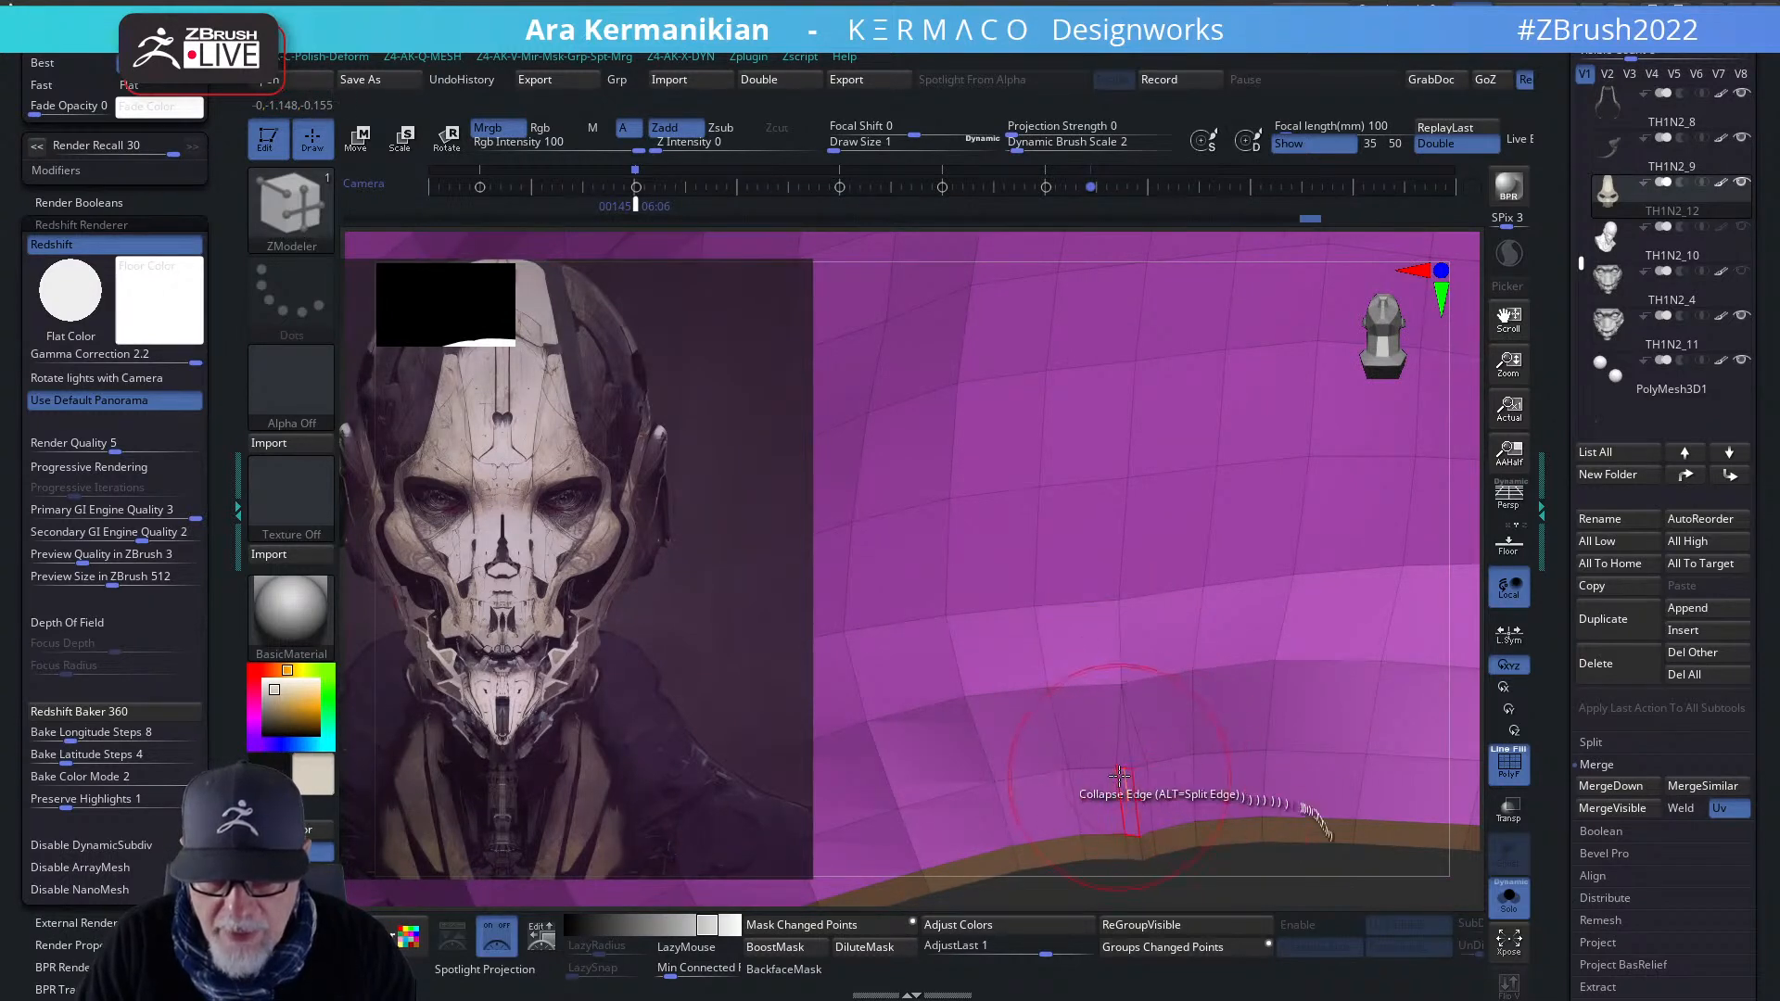
left_click(1129, 769)
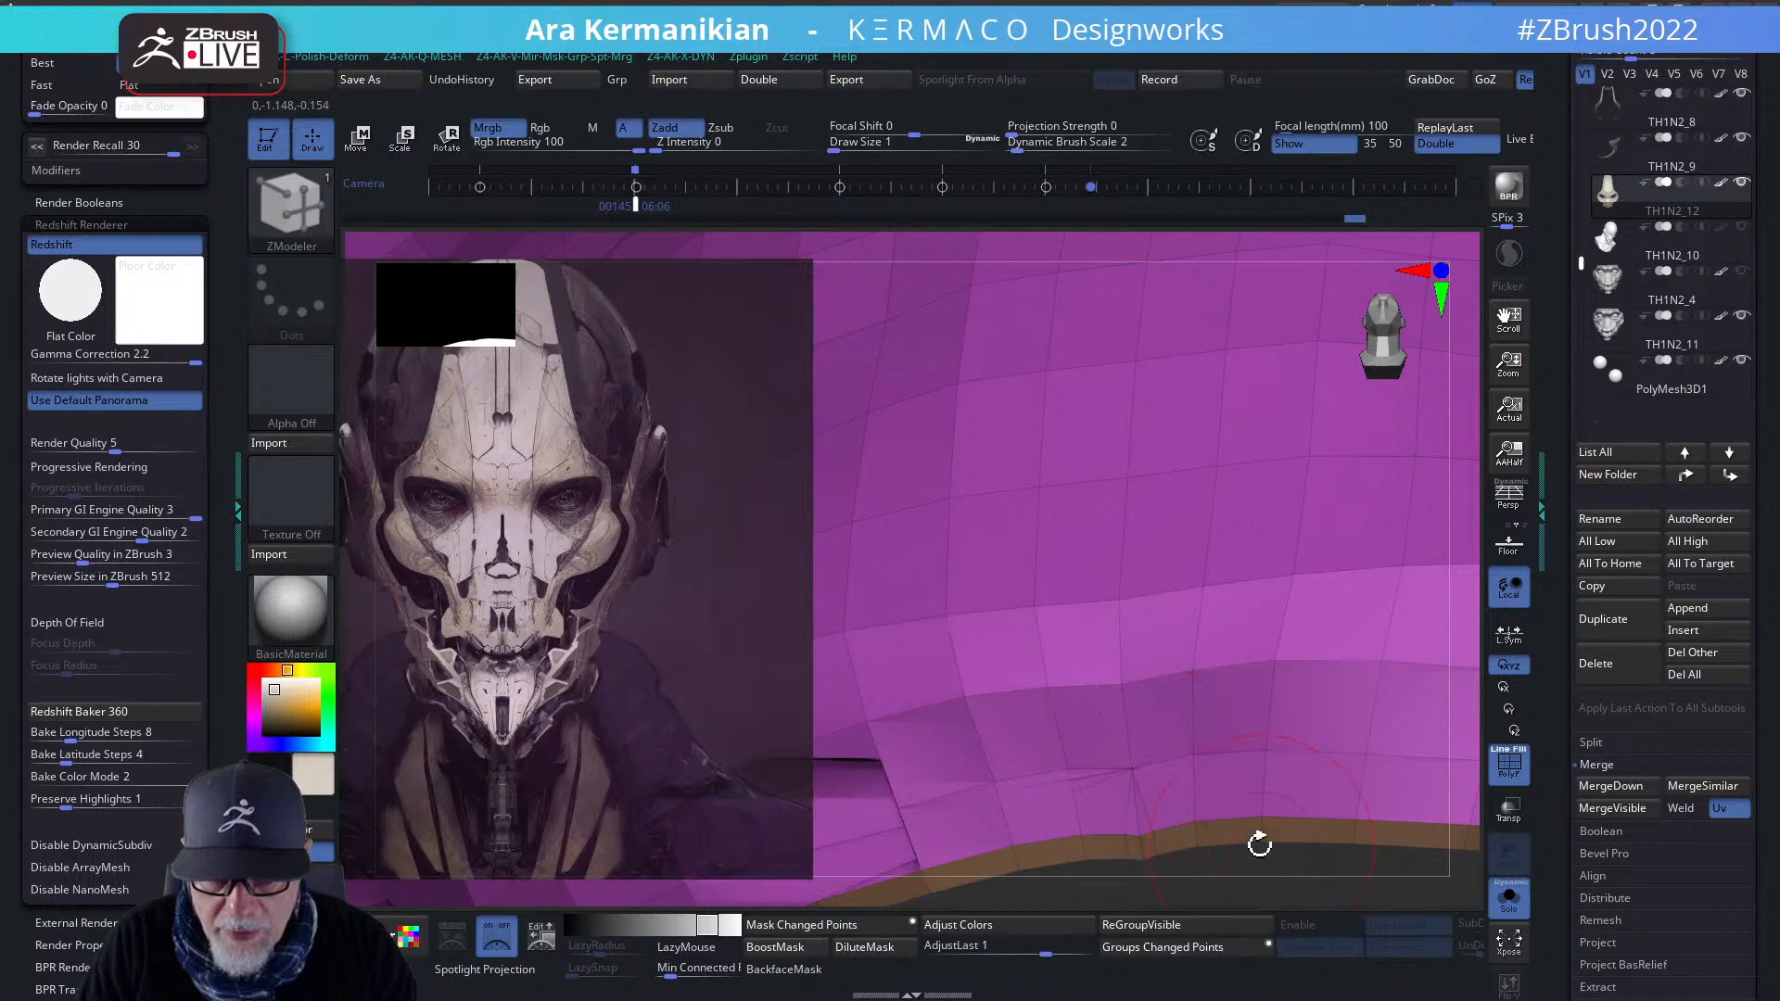
key("ctrl+z")
mouse_move(1276, 850)
left_mouse_down("alt")
mouse_move(1282, 693)
mouse_move(1128, 667)
left_mouse_up("alt")
left_click_drag(1183, 842, 1267, 791, "alt")
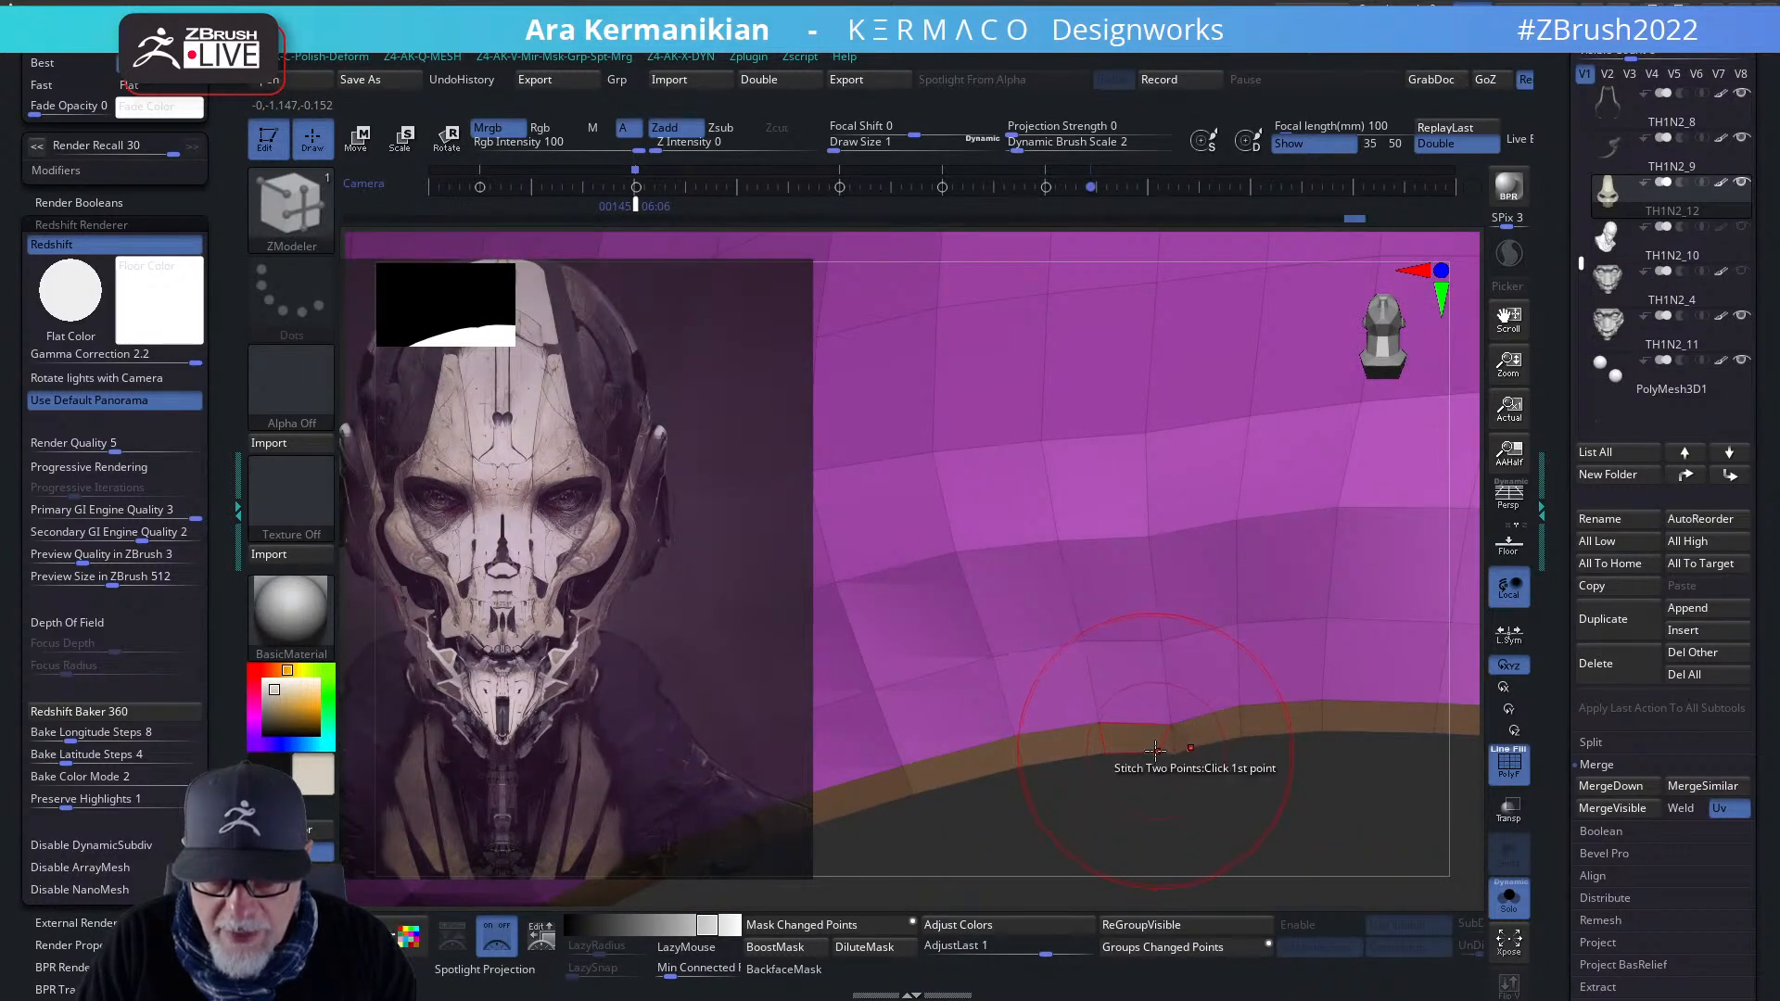
- Turn off Solo and view the cleaned face mask together with the whole head
left_click_drag(1282, 812, 1390, 529, "alt")
left_click_drag(980, 501, 1284, 637, "alt")
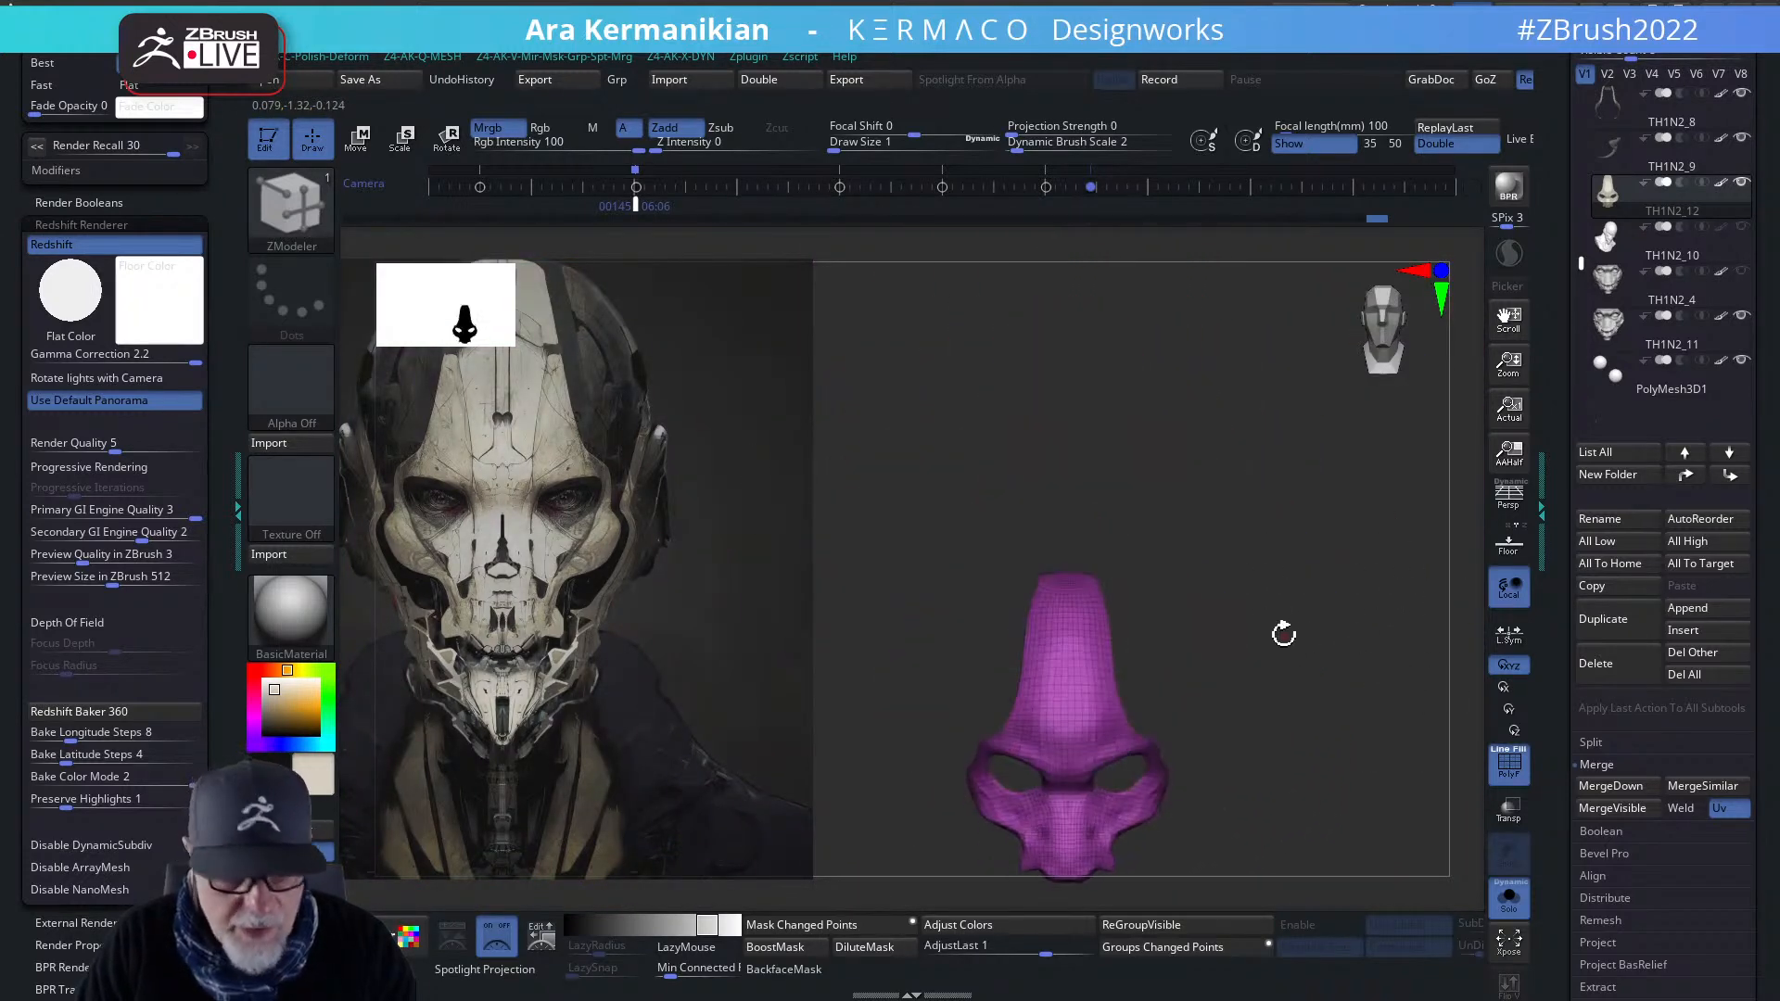
key("ctrl")
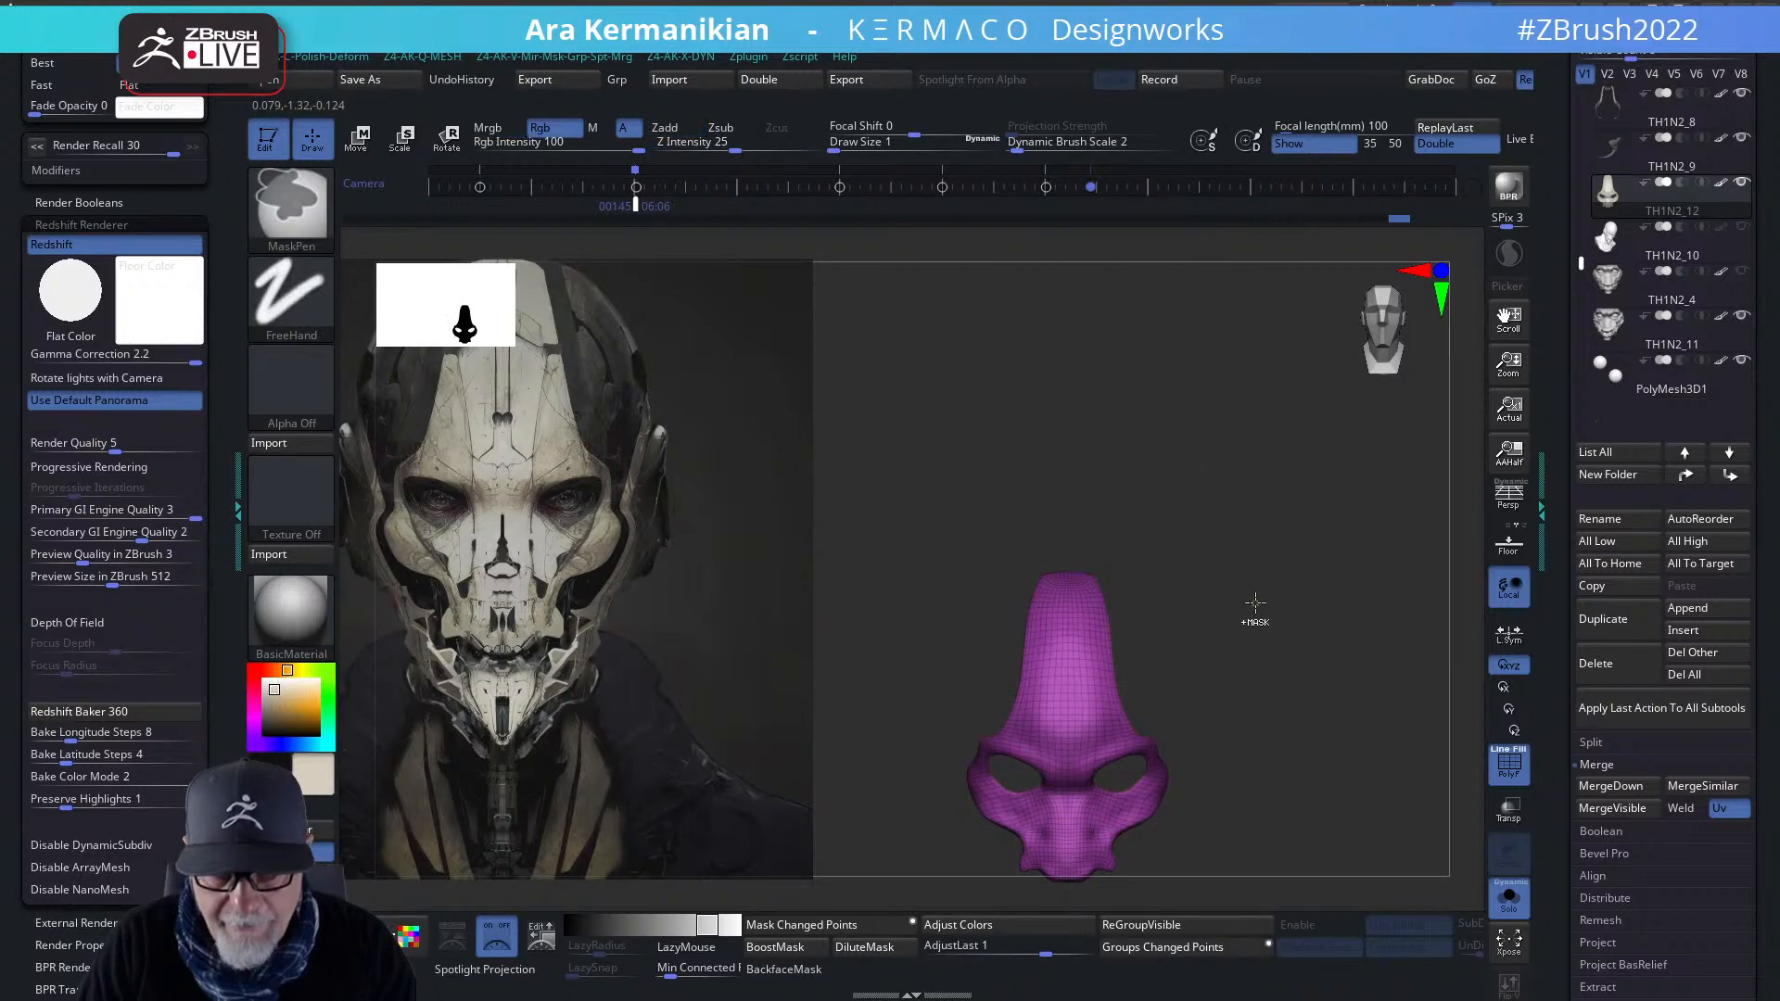
mouse_move(1339, 735)
left_mouse_down()
mouse_move(1335, 604)
mouse_move(1366, 675)
mouse_move(1301, 673)
mouse_move(1371, 686)
left_mouse_up()
left_click(1507, 893)
left_click_drag(1346, 812, 1372, 749)
left_click_drag(1321, 735, 1395, 756, "shift")
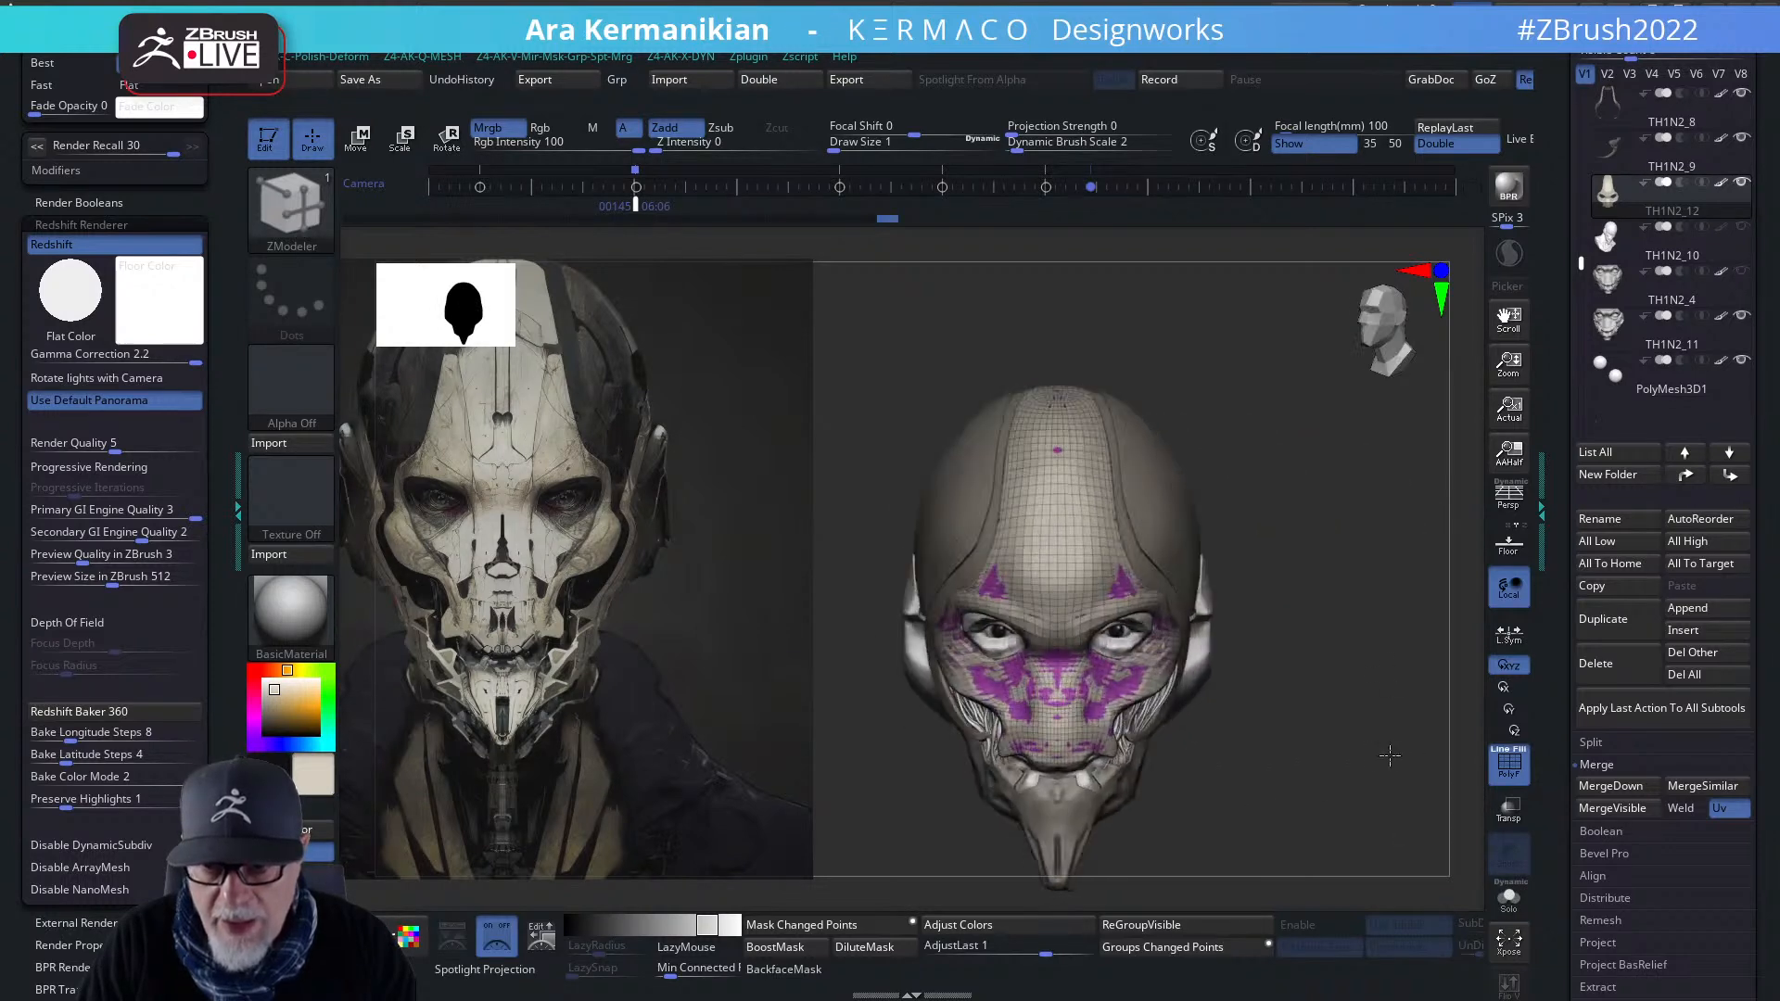
- Select the TH1N2_9 mask and examine how it overlaps the other mask, with and without the polyframe
left_click(1660, 171)
left_click(1657, 171)
mouse_move(1391, 479)
left_mouse_down()
mouse_move(1406, 477)
mouse_move(1371, 468)
left_mouse_up()
key("ctrl+q")
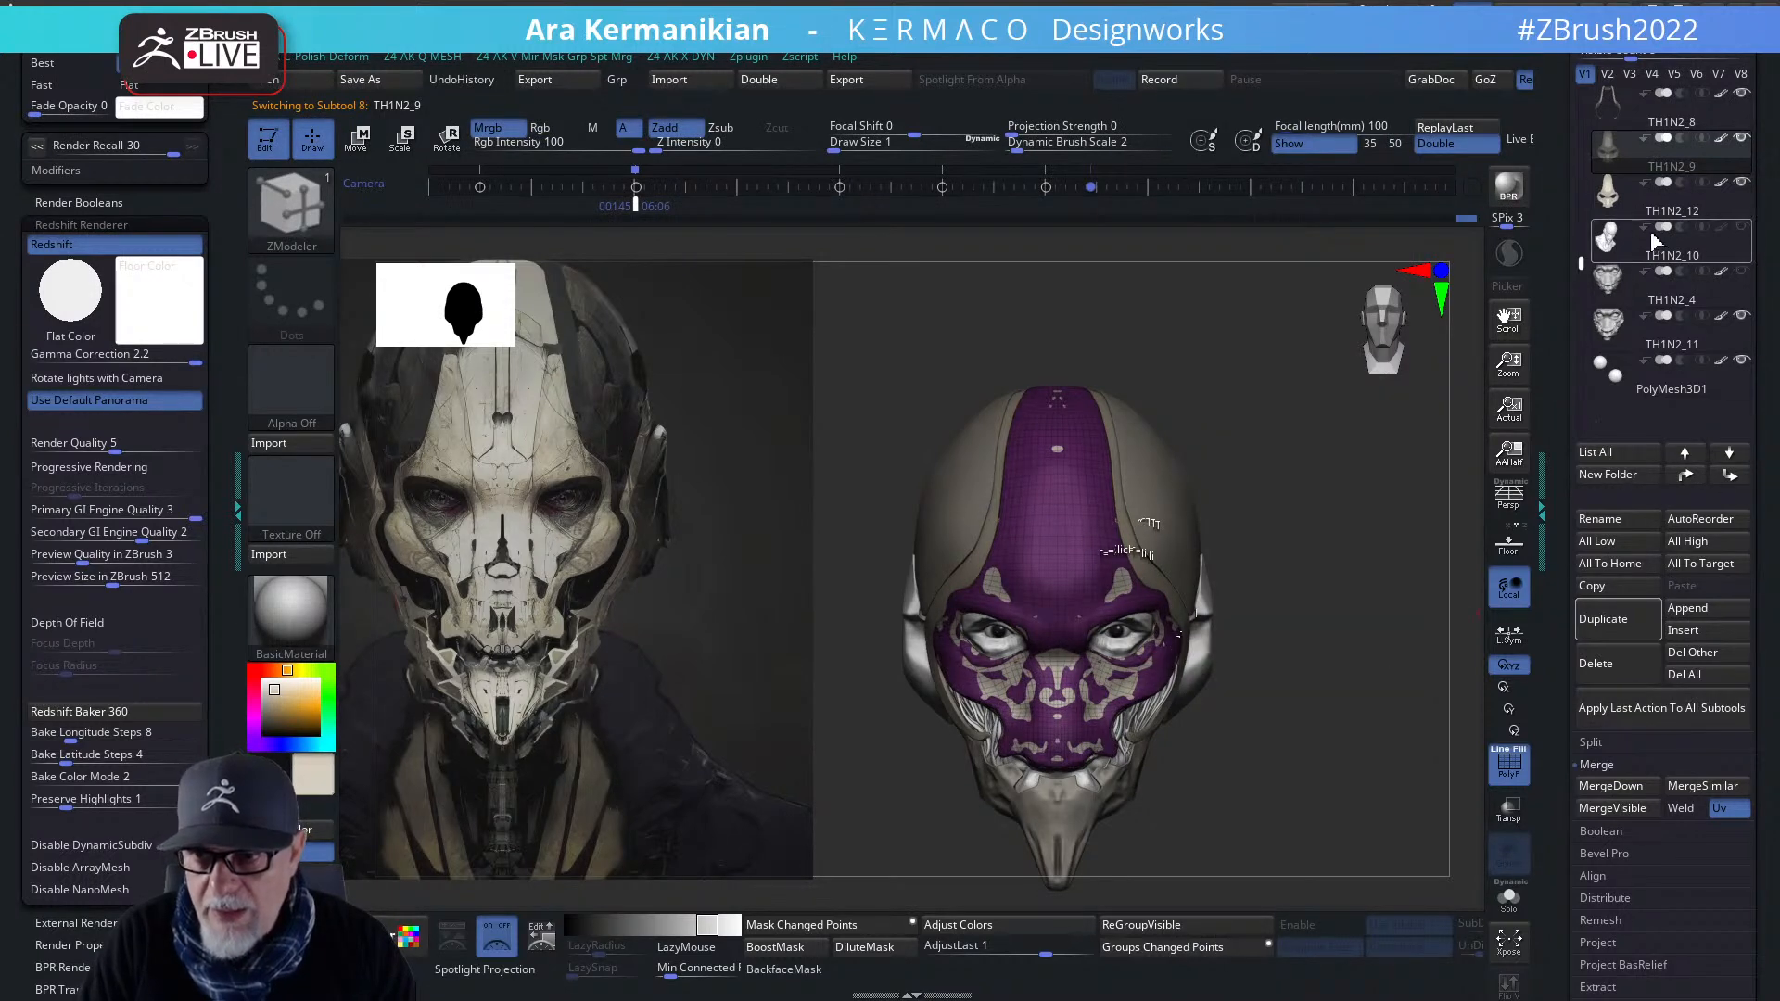
left_click_drag(1399, 590, 1424, 591)
left_click(1524, 766)
left_click_drag(1330, 759, 1397, 725, "alt")
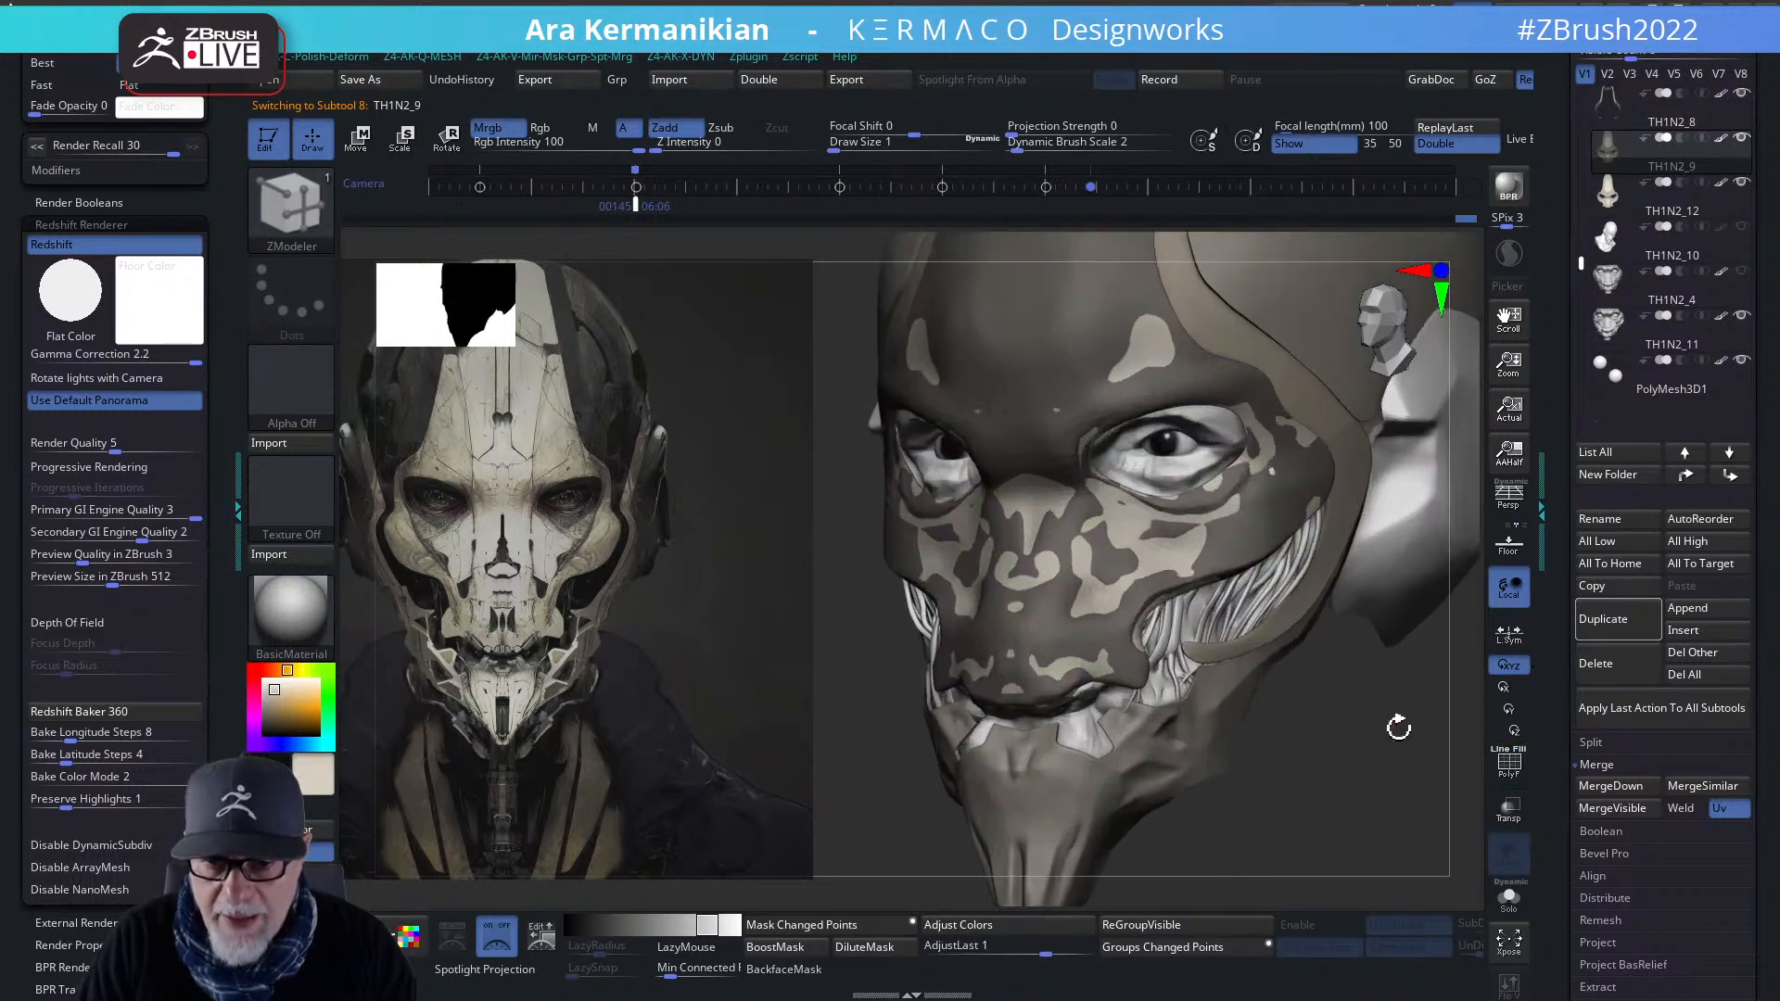
left_click(1508, 762)
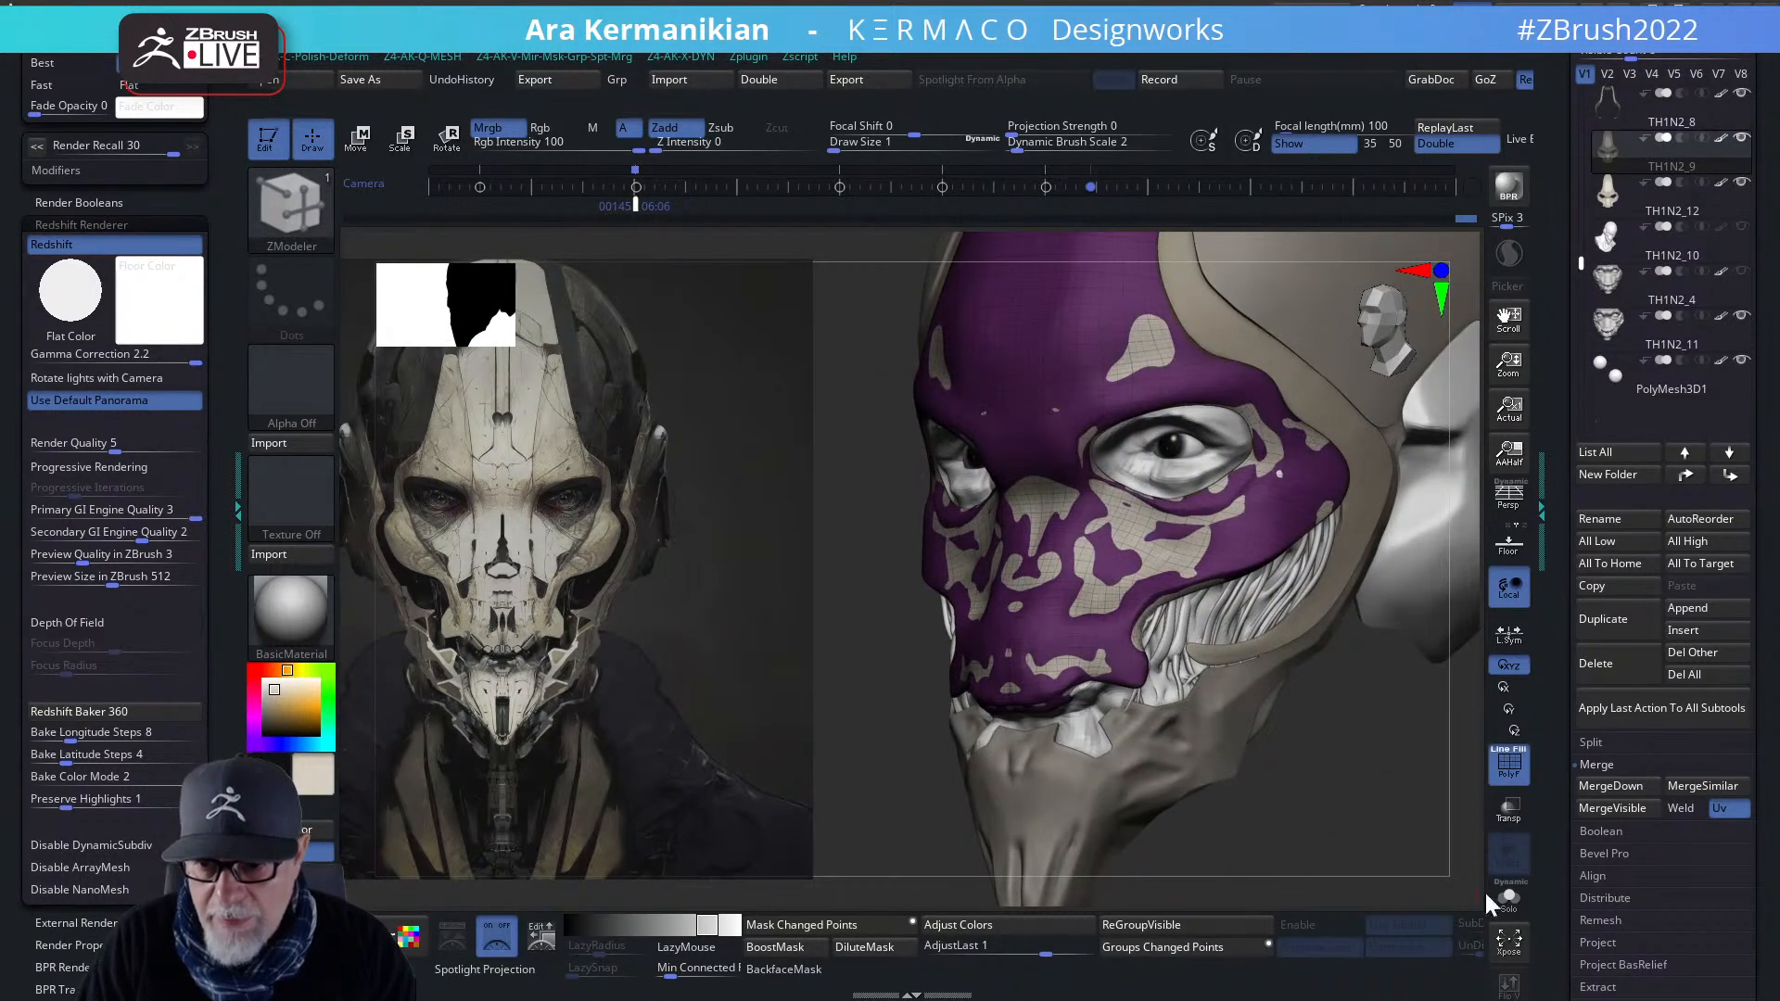
- Isolate the active subtool, select the TH1N2_12 mask and lower it to subdivision level 1
left_click(1515, 904)
left_click_drag(1331, 843, 1290, 794)
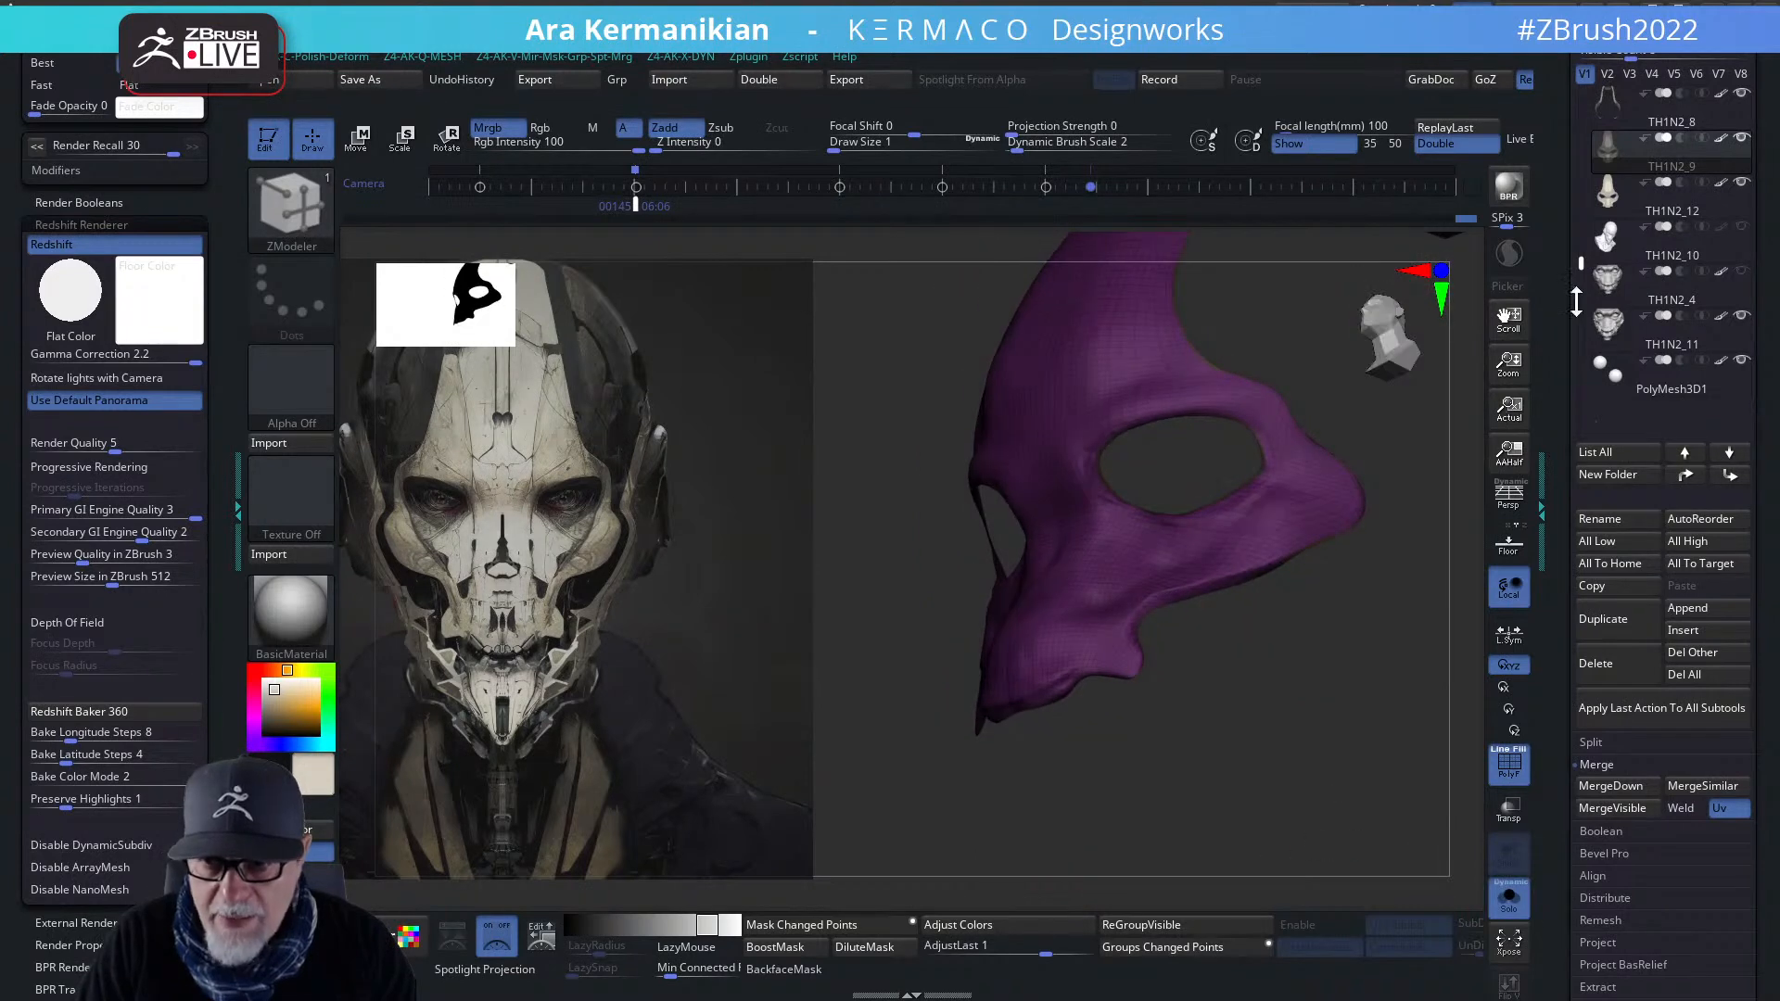
left_click(1664, 199)
left_click_drag(1336, 717, 1306, 679)
key("ctrl+q")
left_click_drag(1220, 277, 1144, 278)
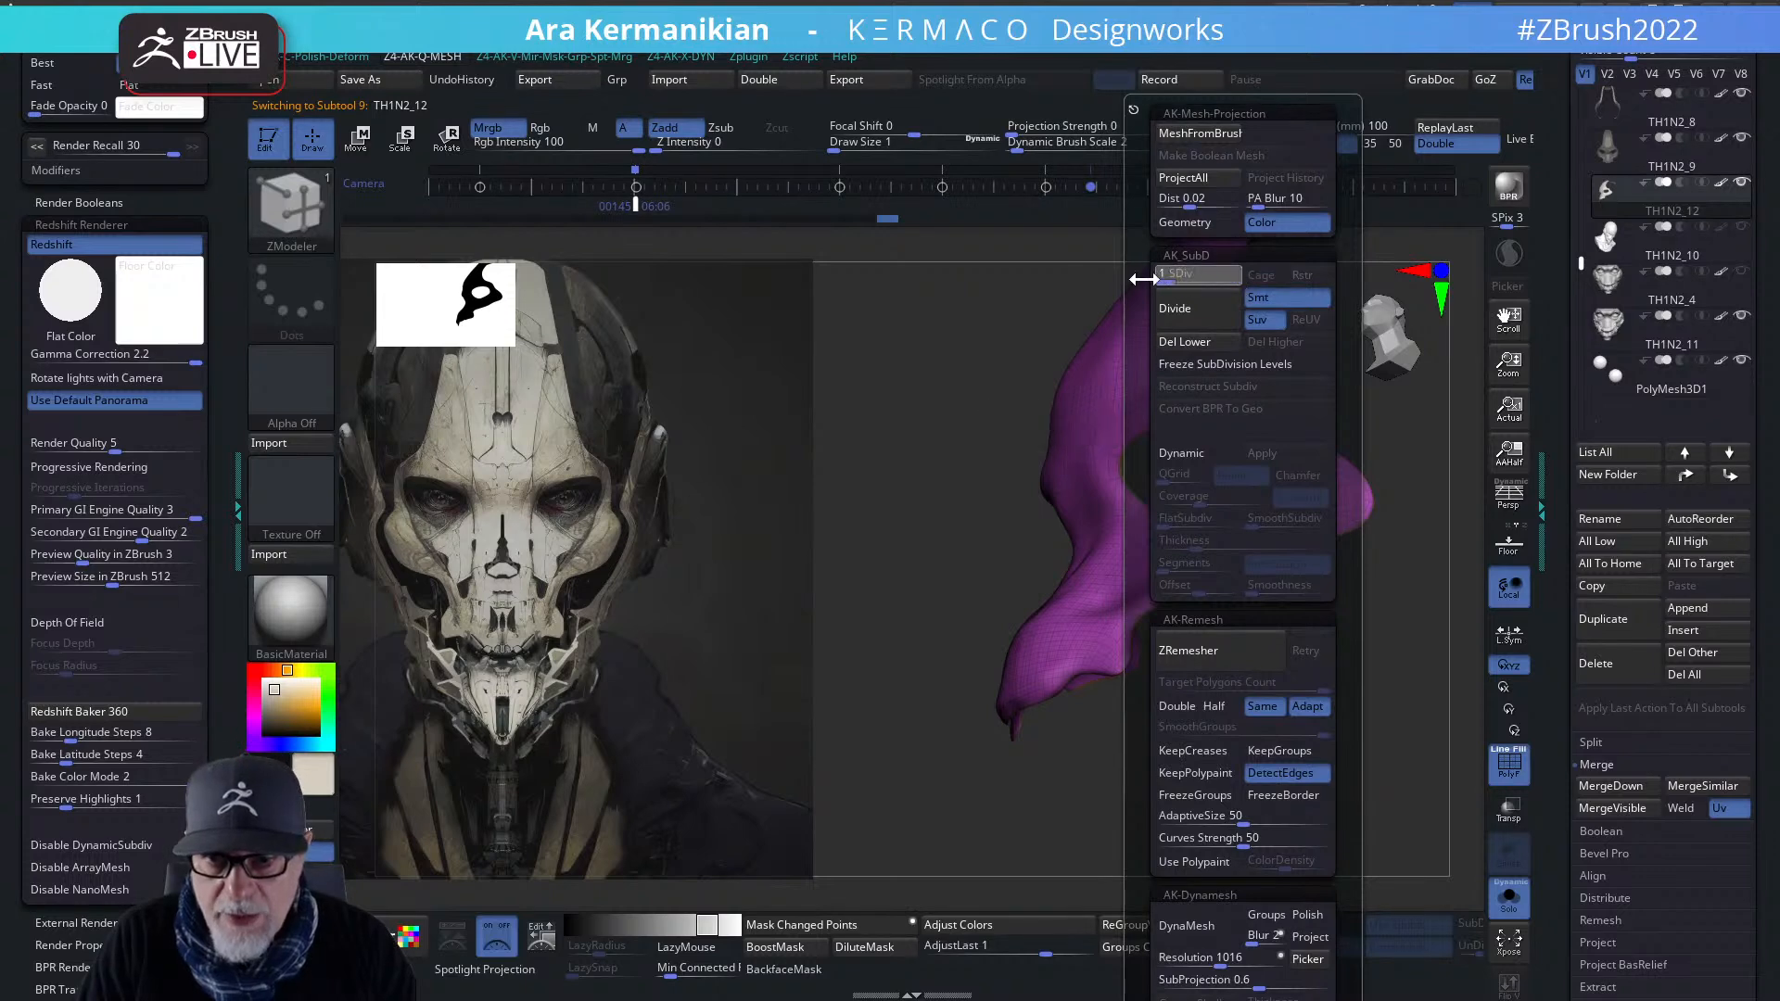
- Set ZModeler's polygon action to Mask with a polyloop target at the mask's lower cheek rim
left_click_drag(1382, 715, 1116, 566)
key("space")
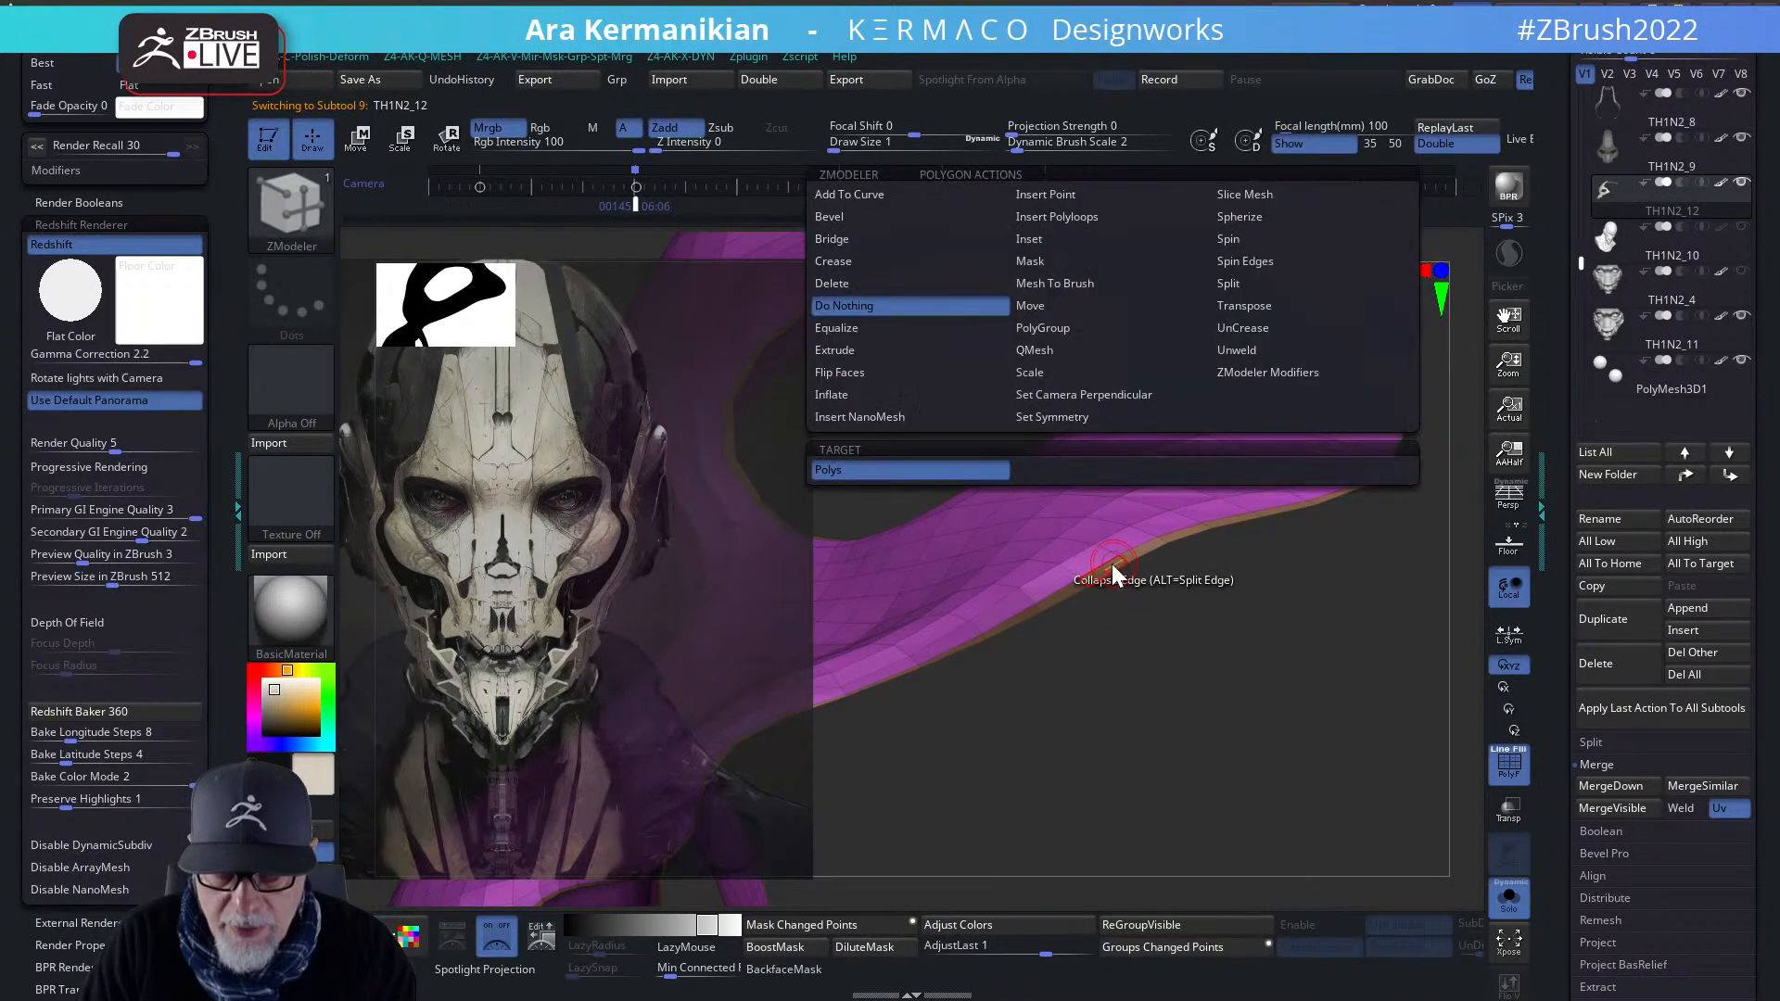
left_click(1053, 283)
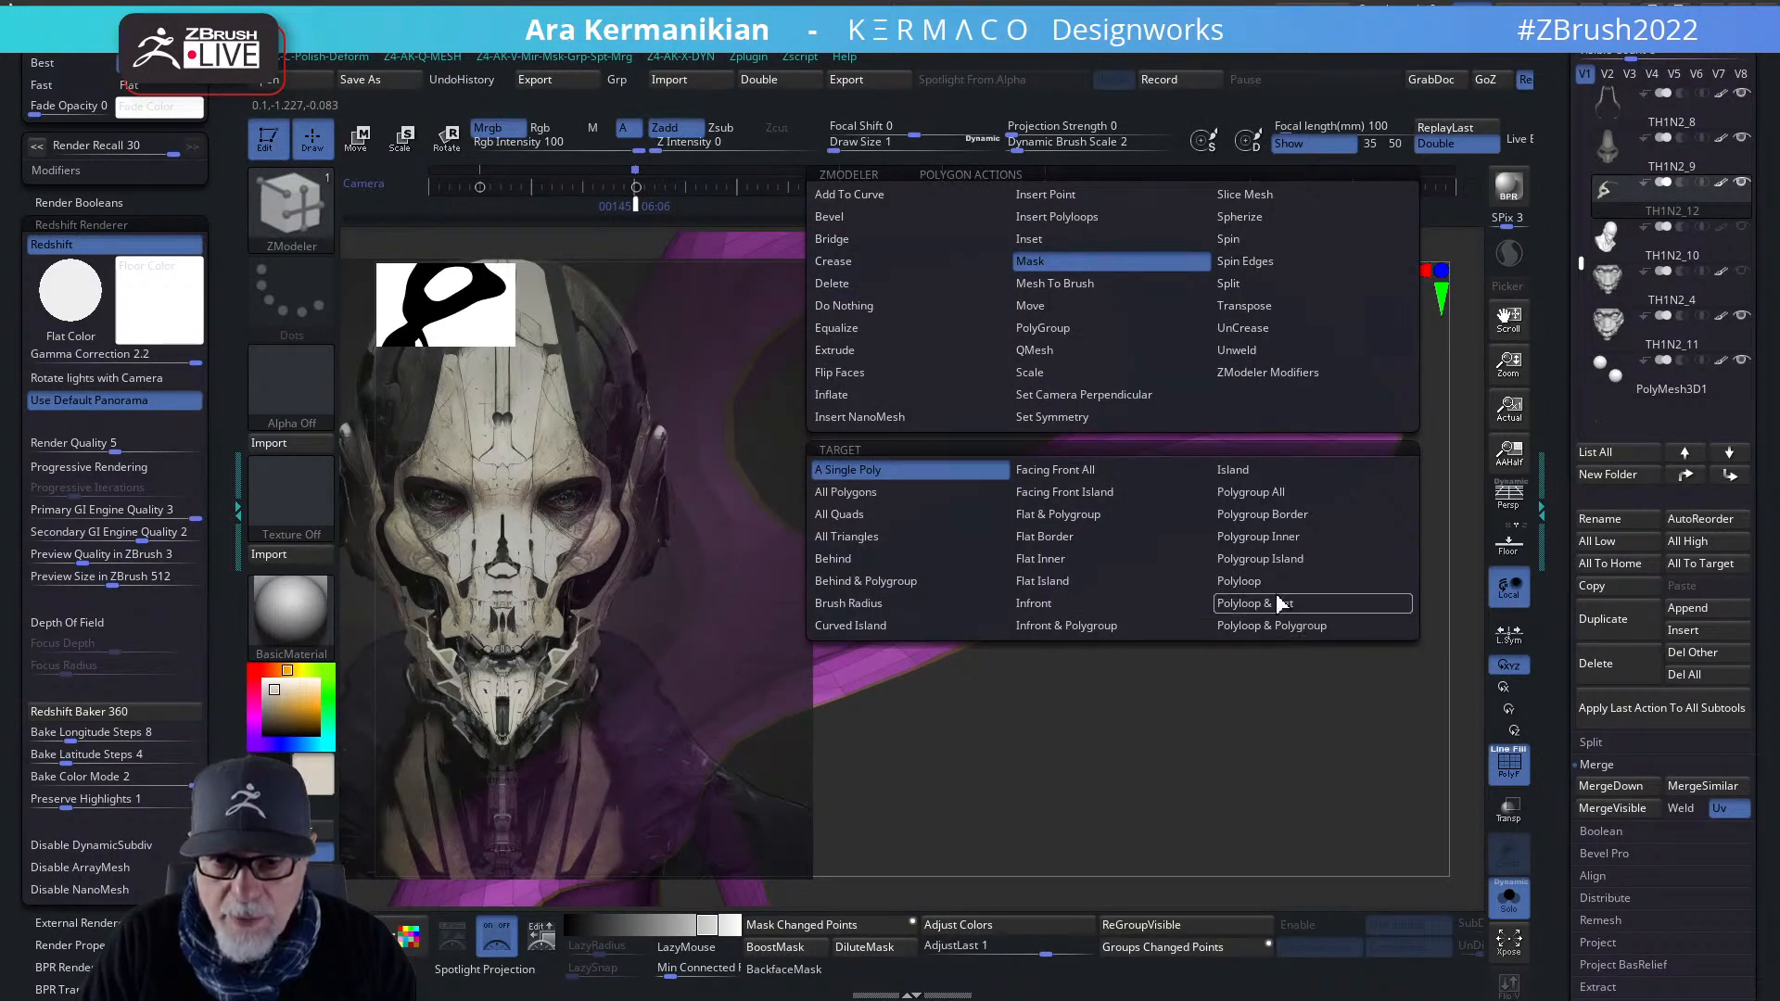
left_click(1171, 590)
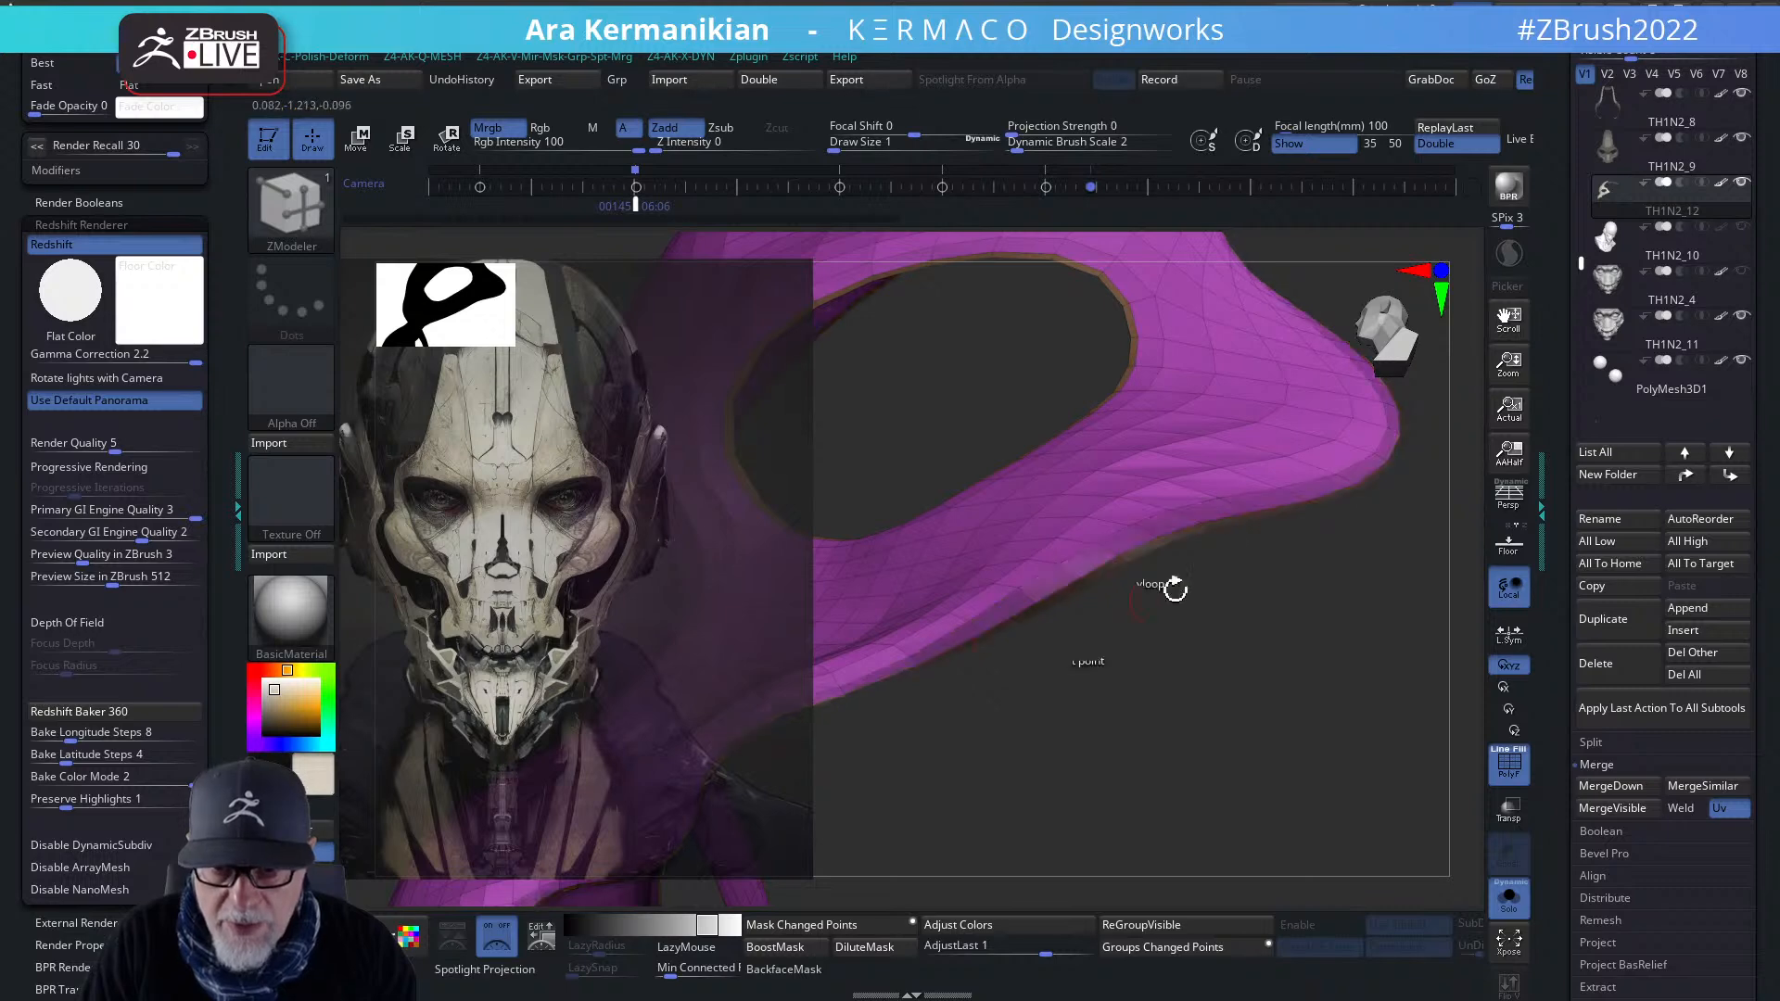
left_click_drag(962, 386, 1048, 473)
left_click_drag(973, 609, 936, 594)
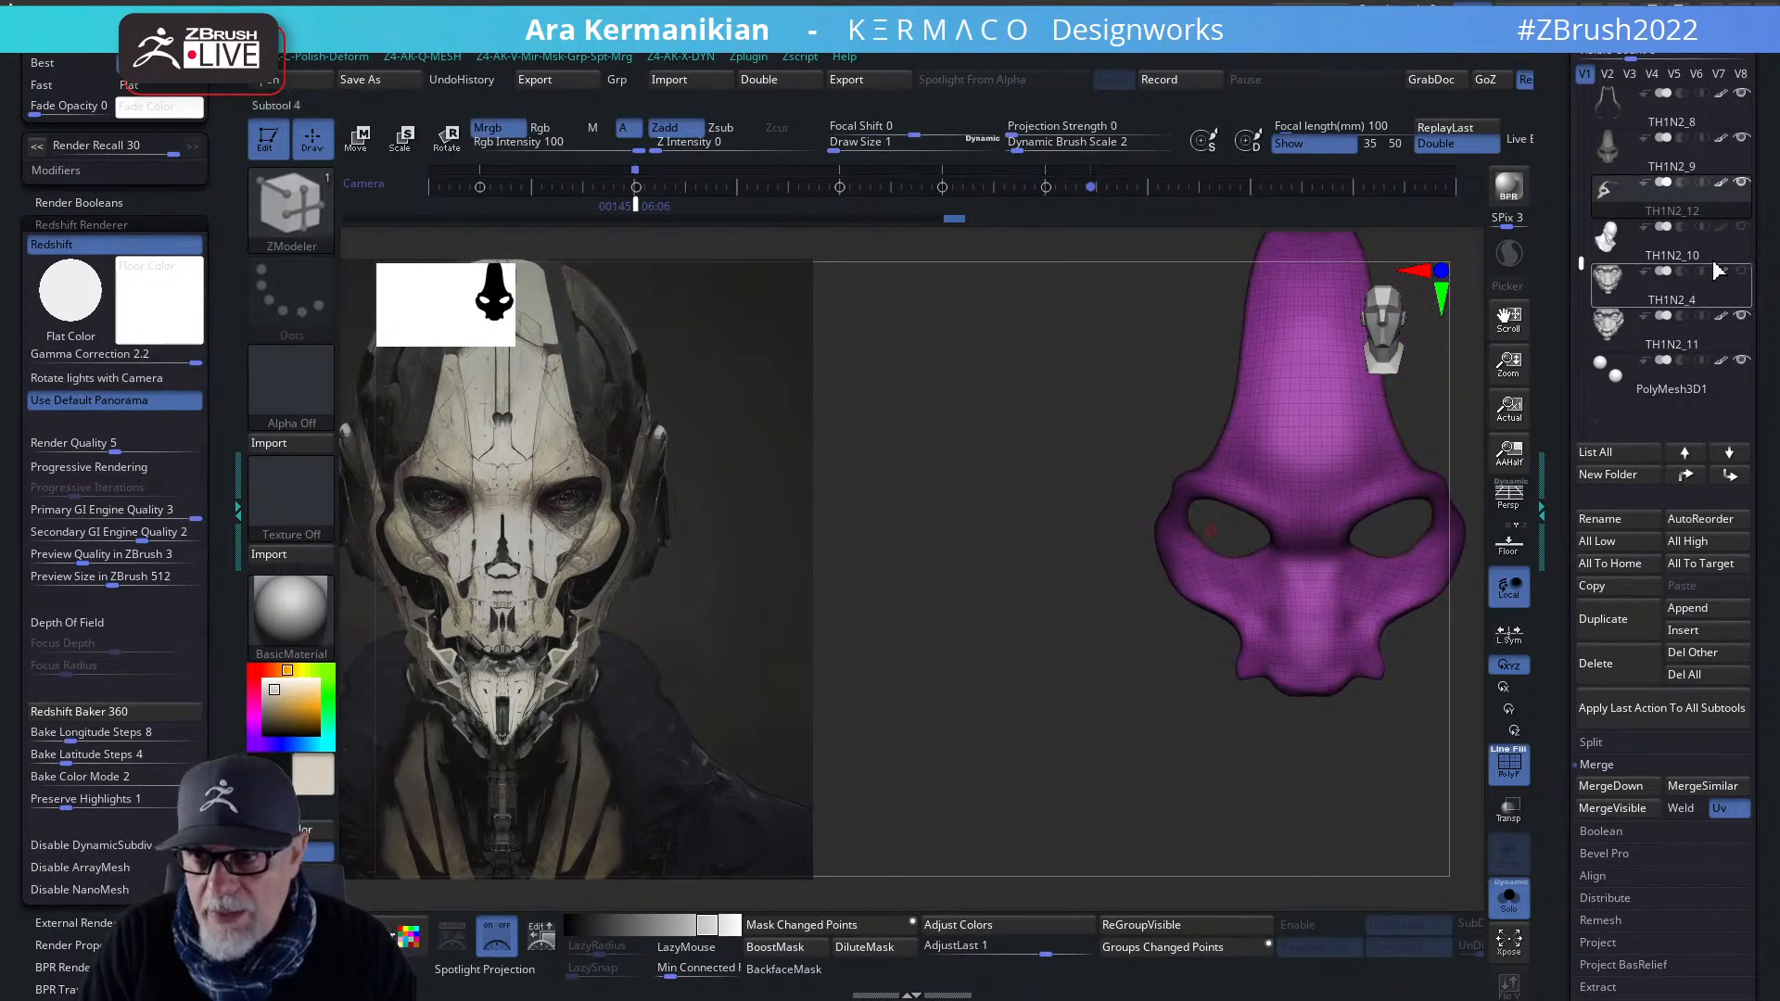
- Frame the isolated mask and open the subtool projection settings
left_click(1724, 326)
key("f")
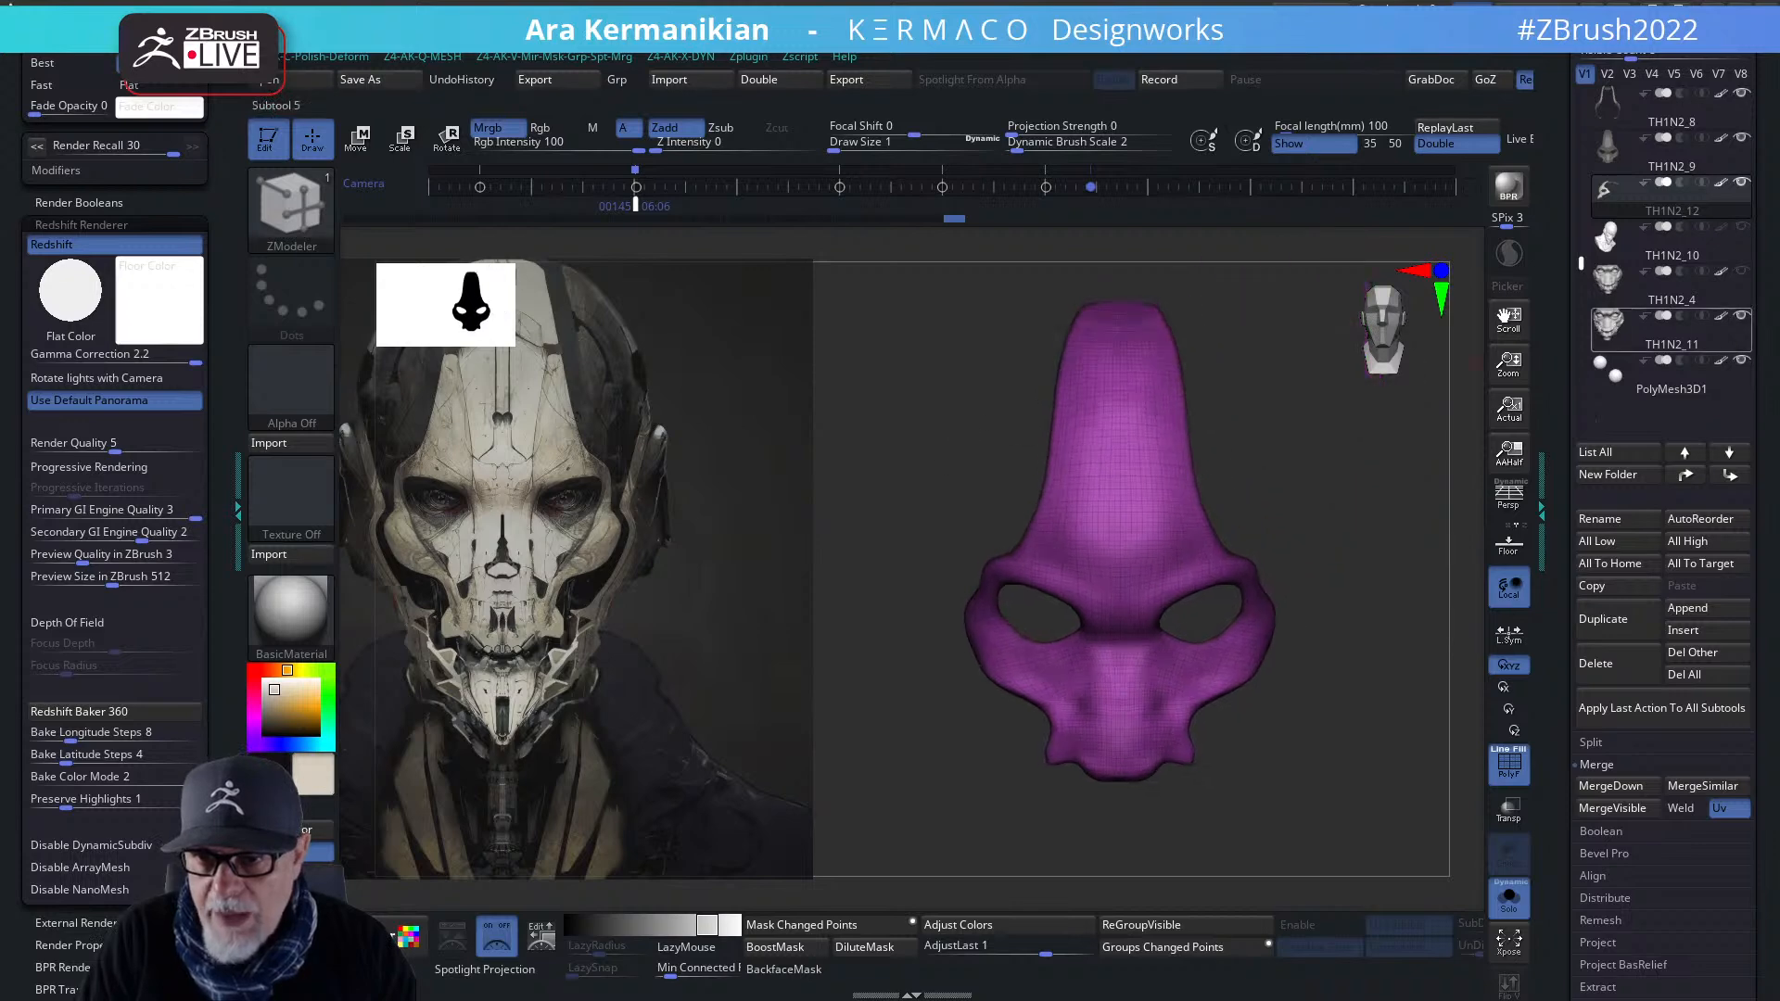
mouse_move(1582, 263)
left_mouse_down()
mouse_move(1593, 70)
mouse_move(1582, 275)
left_mouse_up()
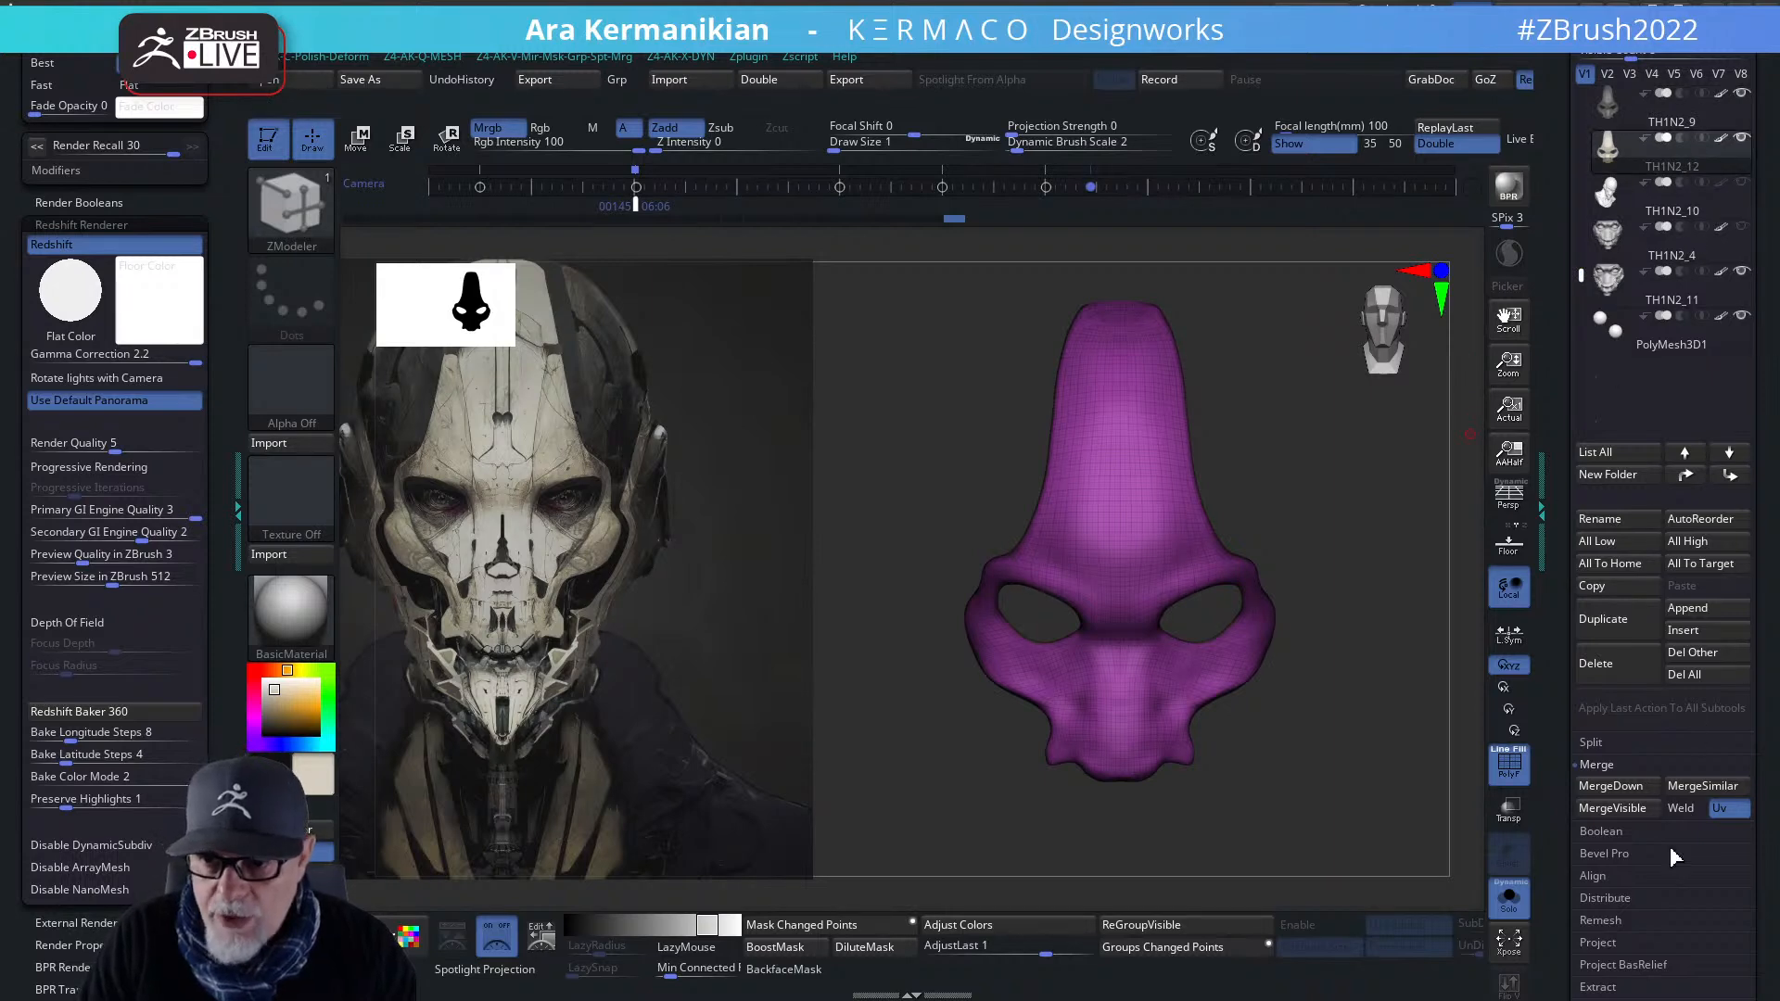
left_click(1597, 942)
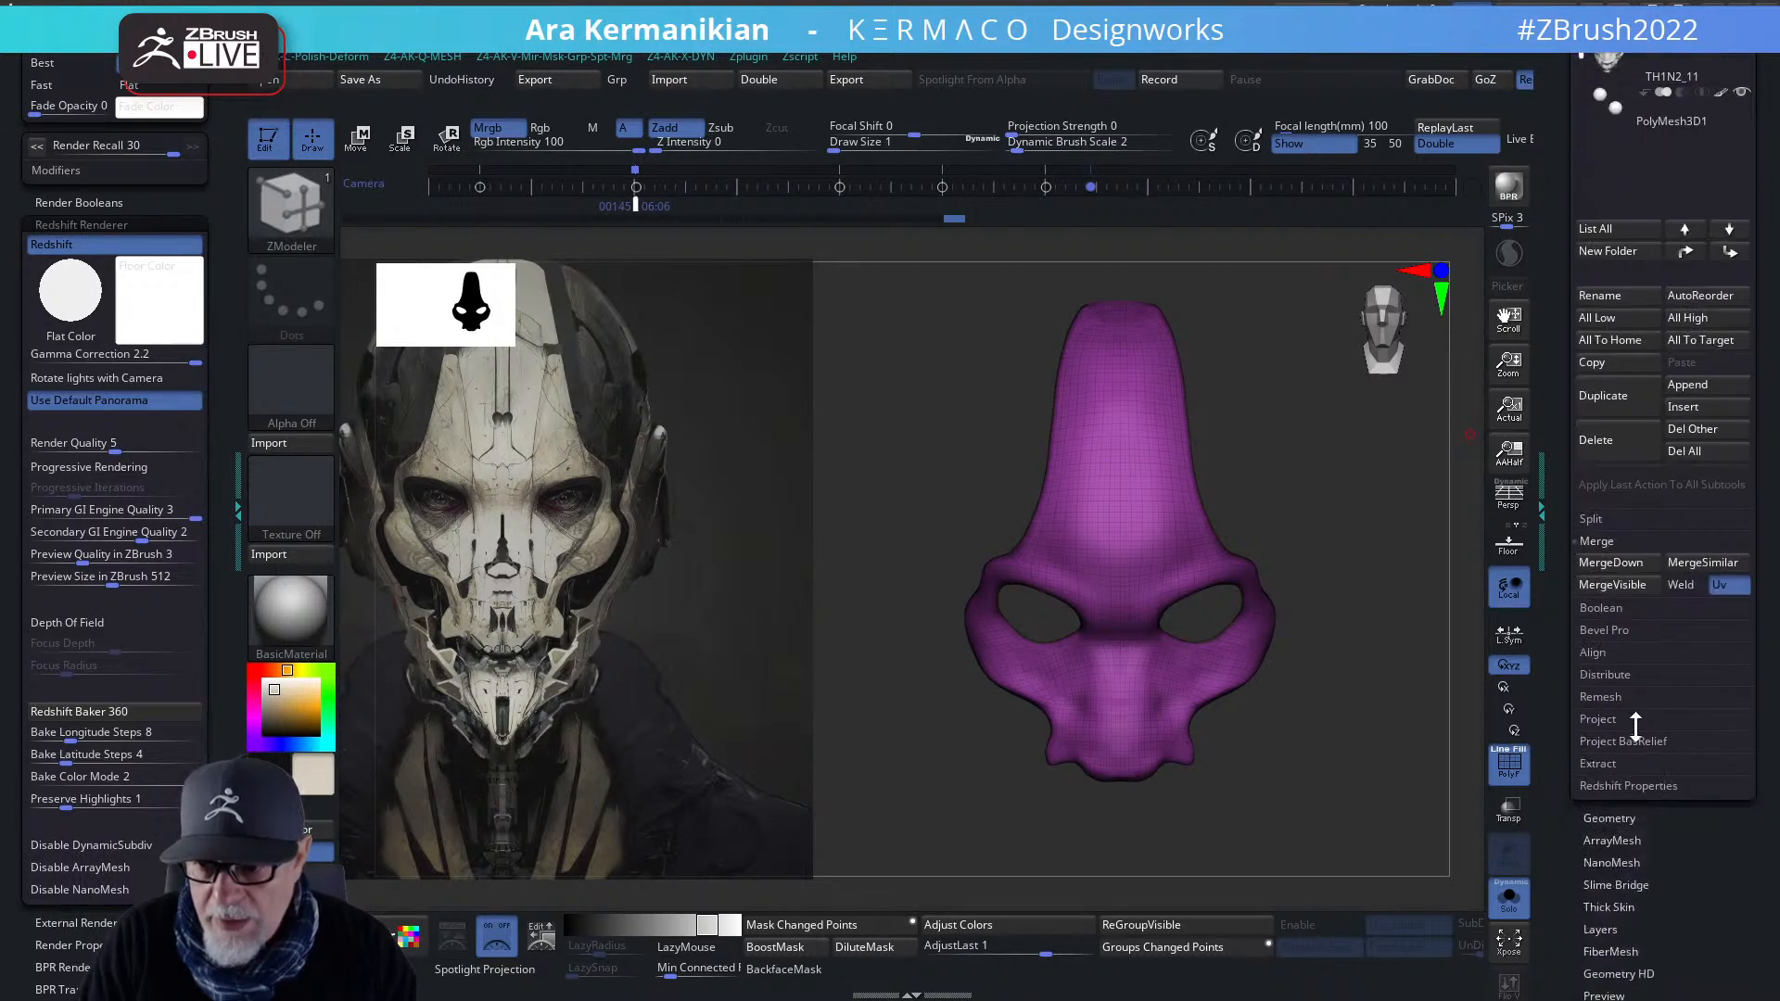
left_click(1624, 699)
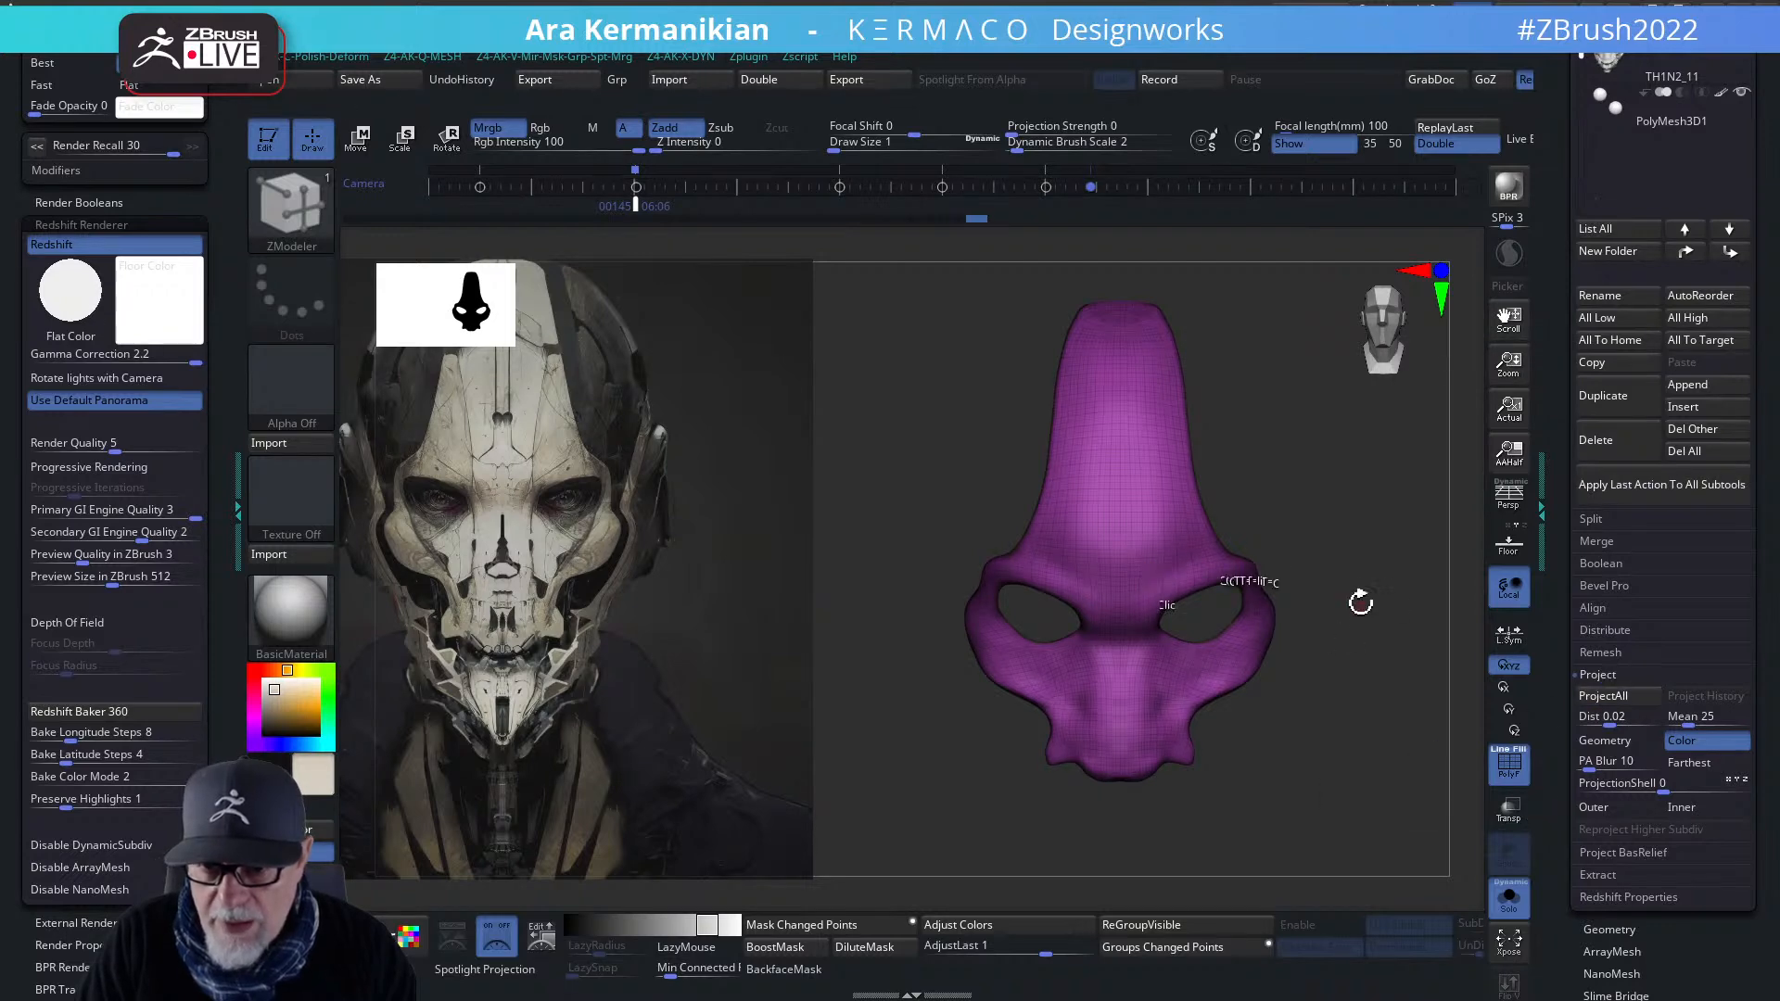
- Select the TH1N2_9 mask and examine its sculpted surface as the projection source
left_click_drag(1346, 735, 1331, 719)
key("q")
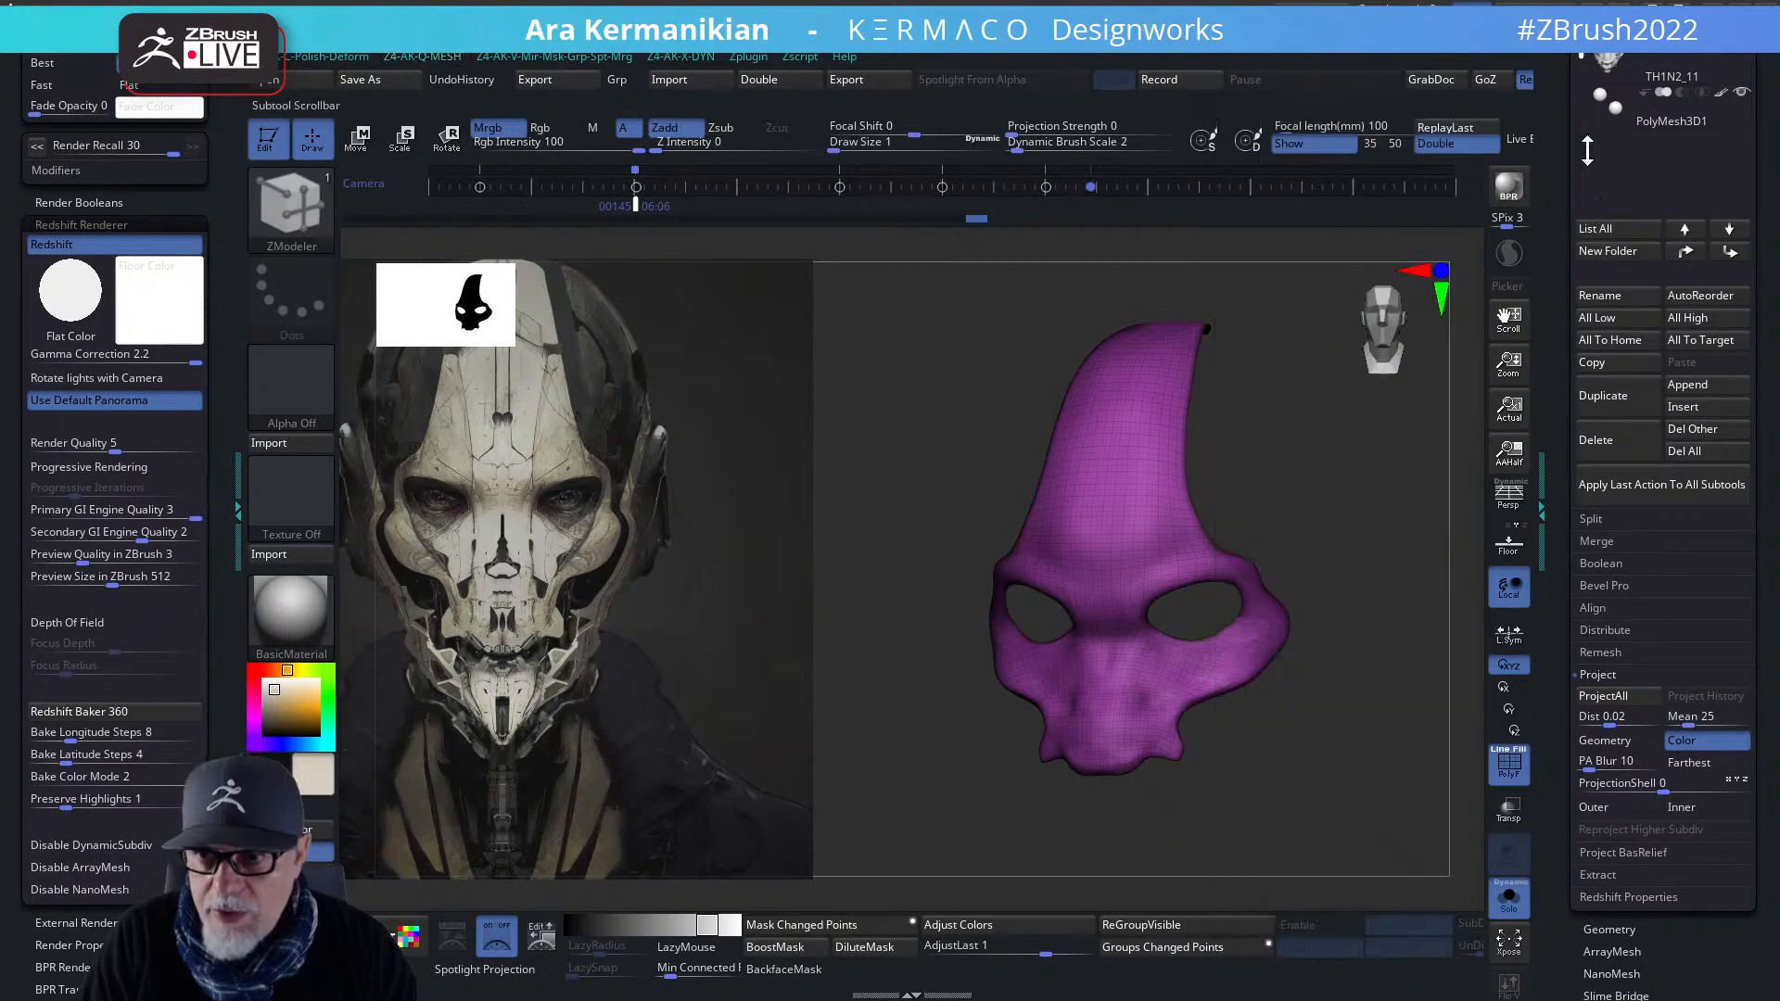
scroll(1598, 160, "up", 3)
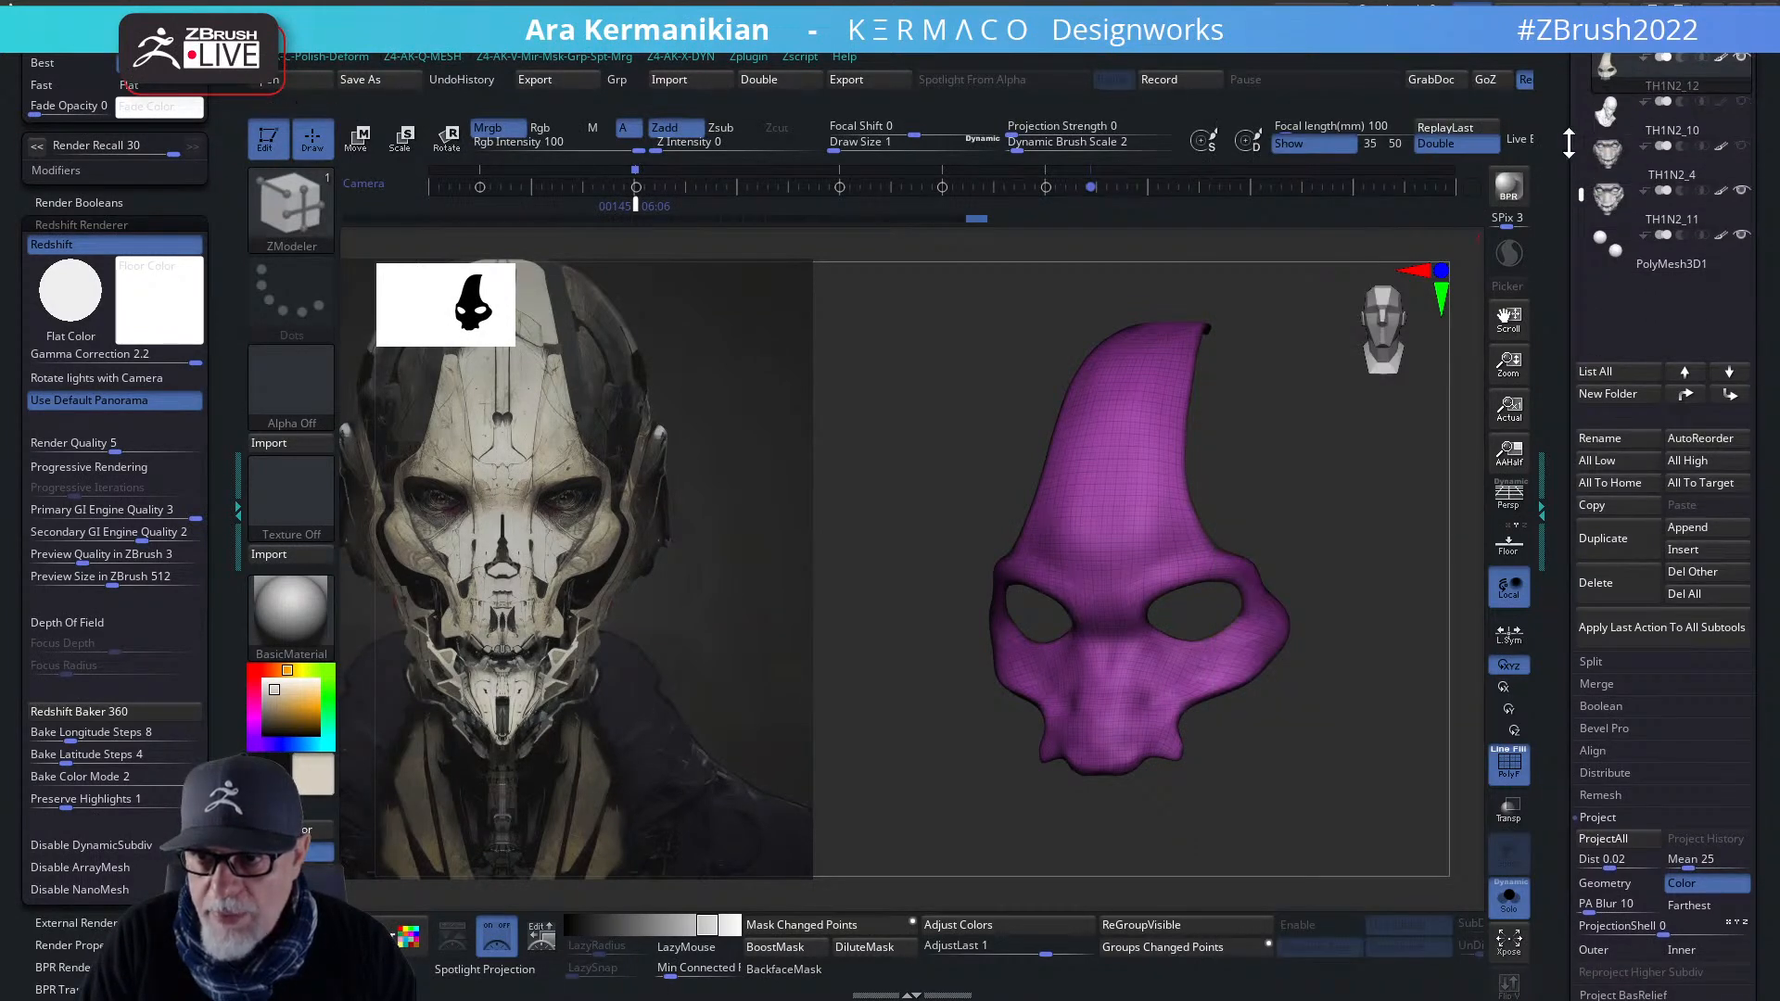
scroll(1598, 148, "up", 2)
left_click(1659, 109)
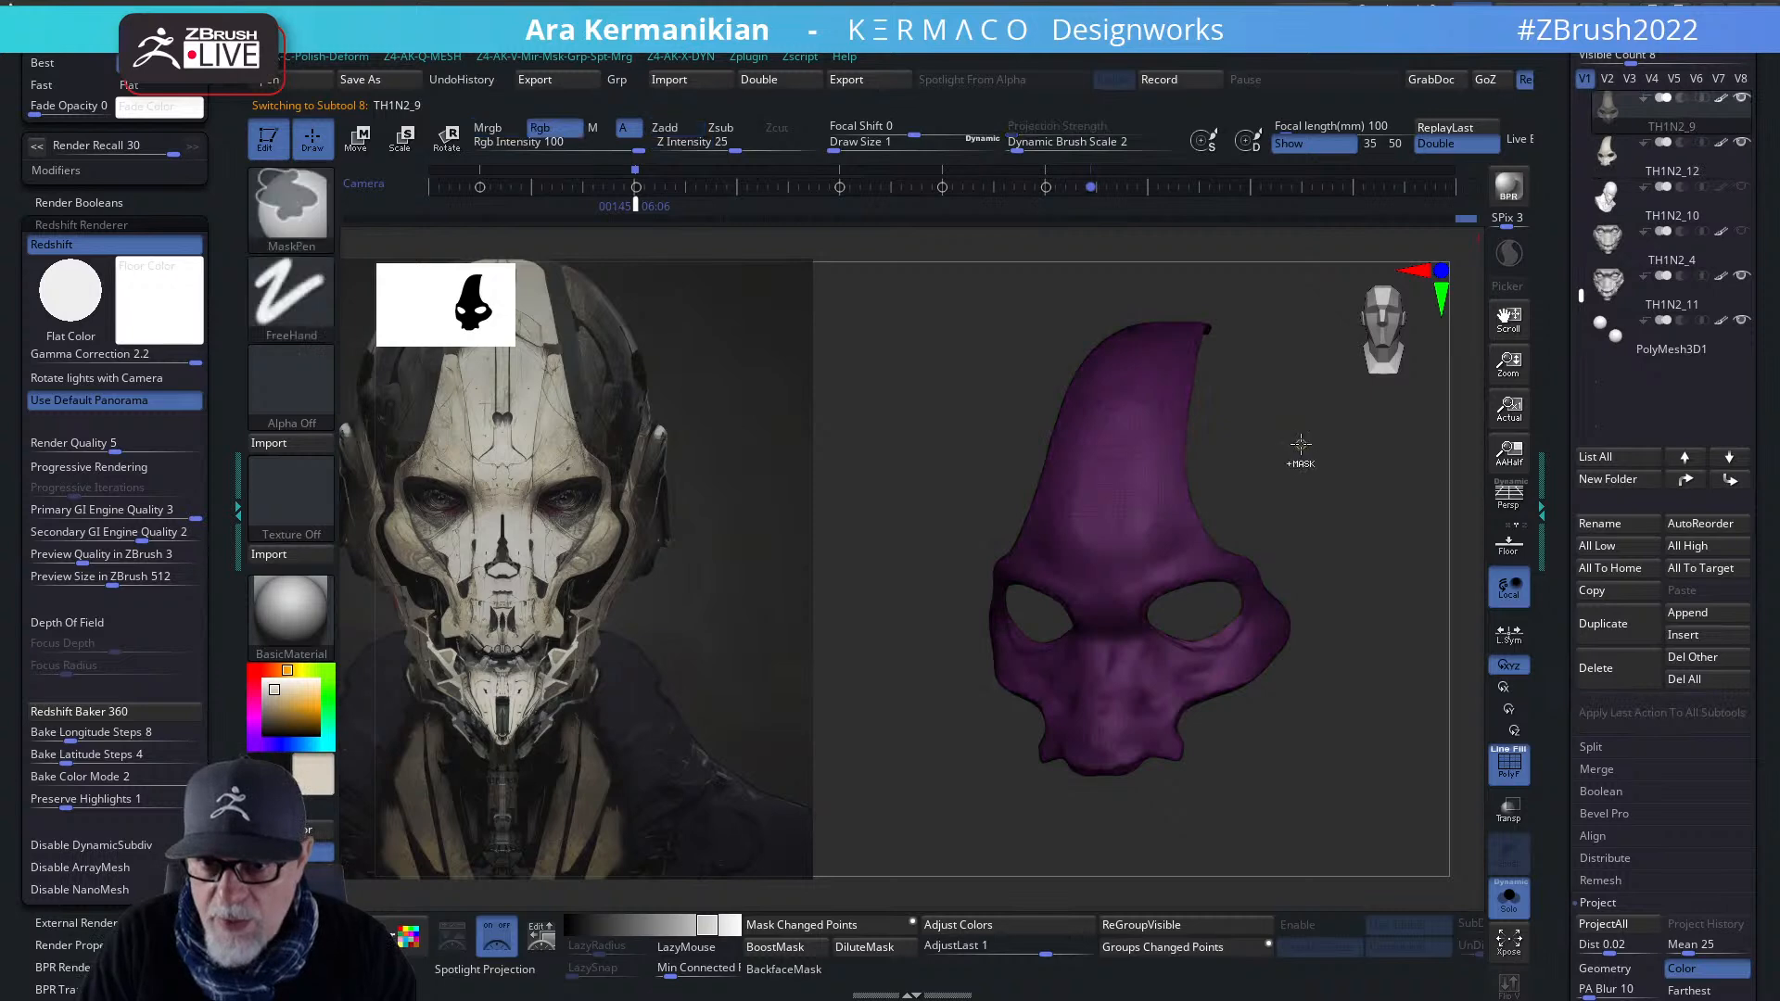
key("ctrl+q")
left_click_drag(1410, 723, 1365, 624, "shift")
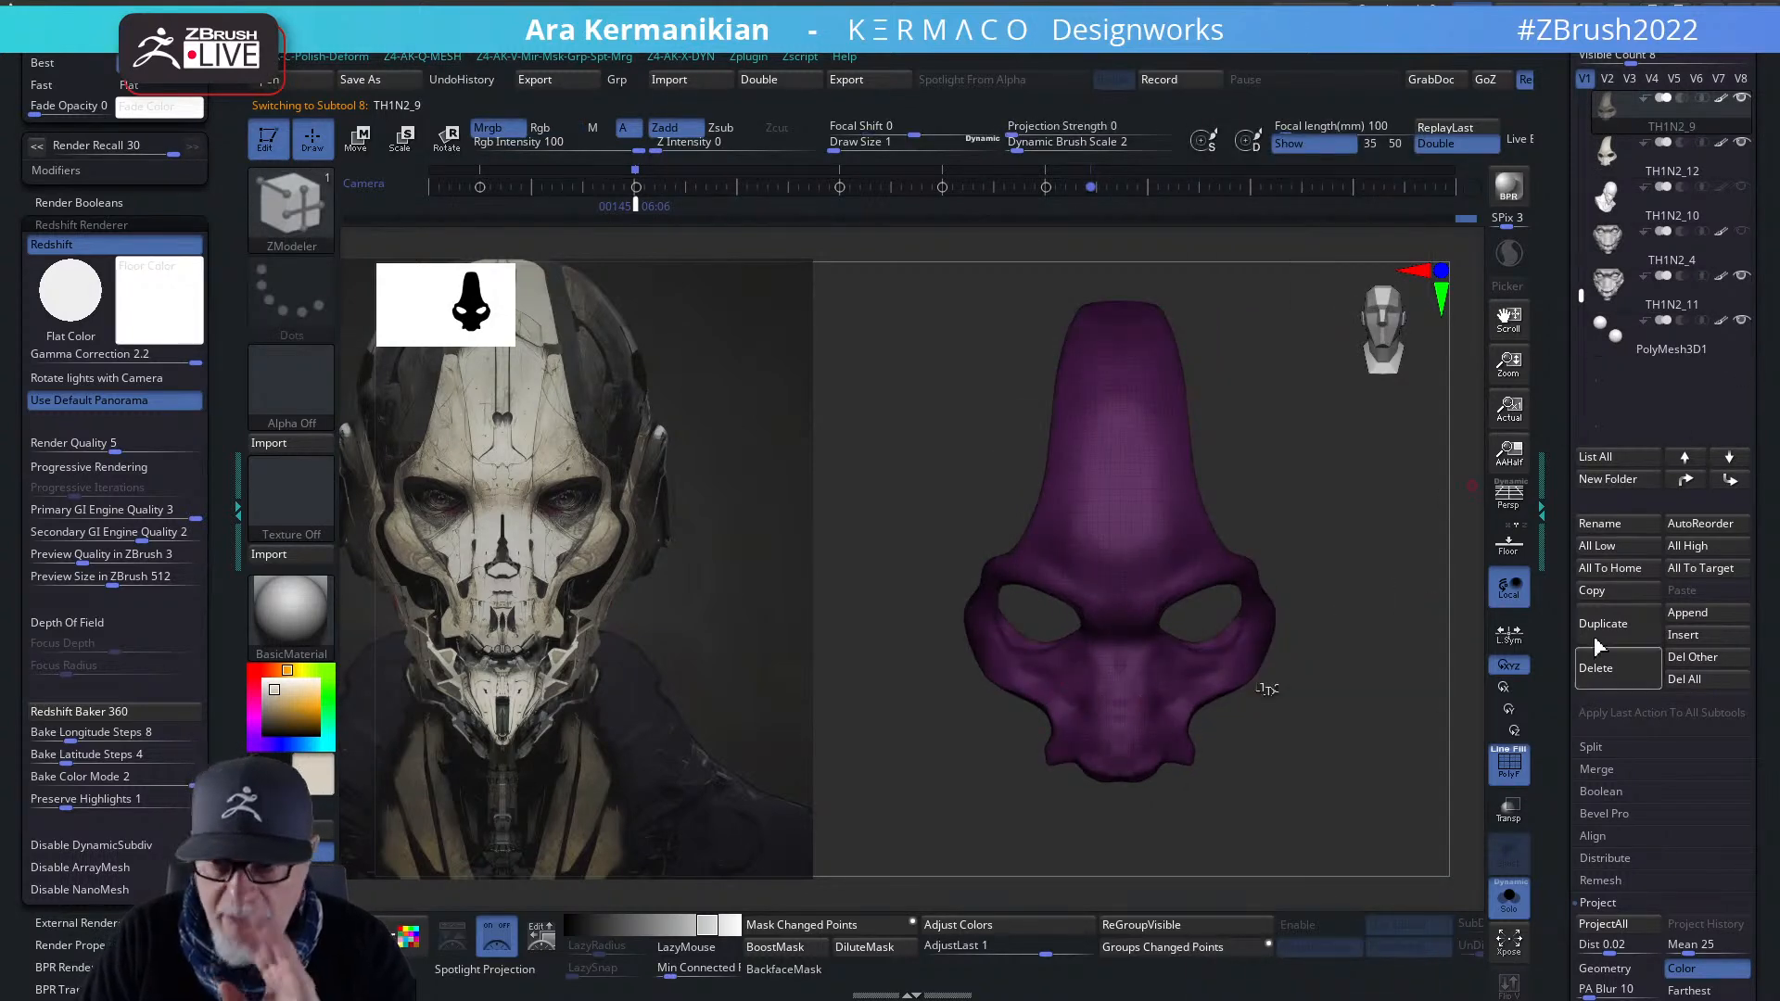
- Select the TH1N2_12 mask and project all detail onto it with a projection distance of 0.04
left_click(1677, 171)
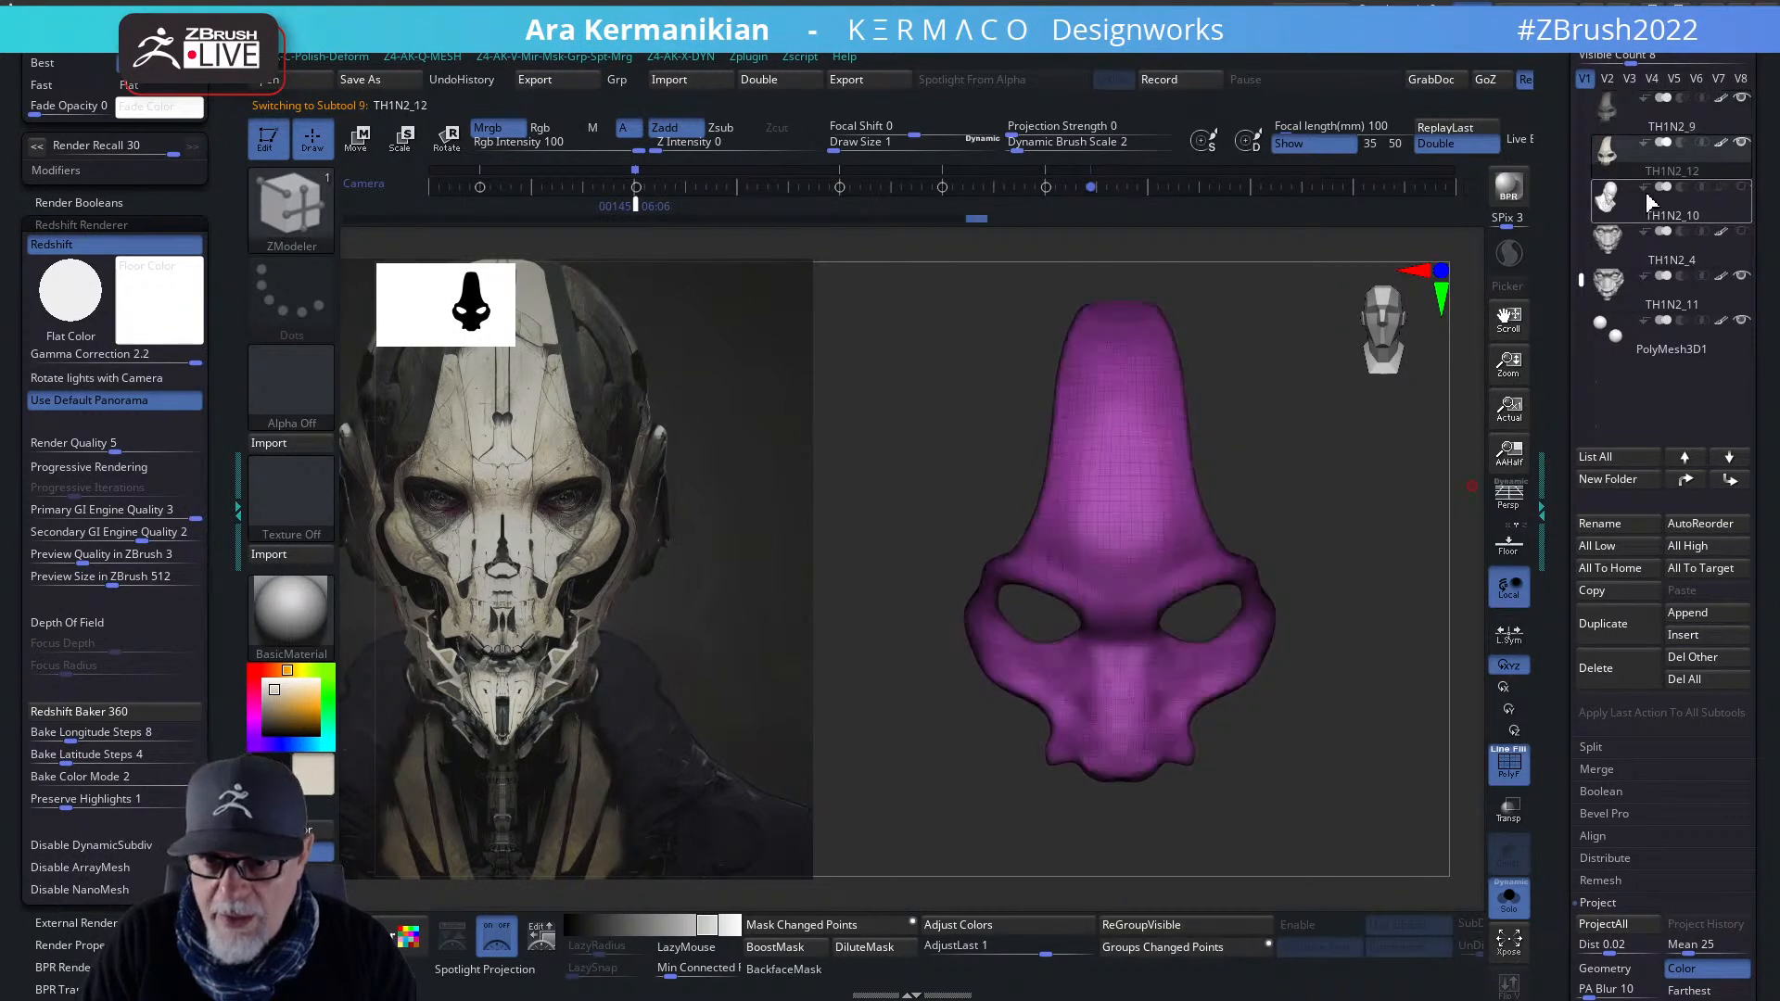
scroll(1596, 760, "down", 5)
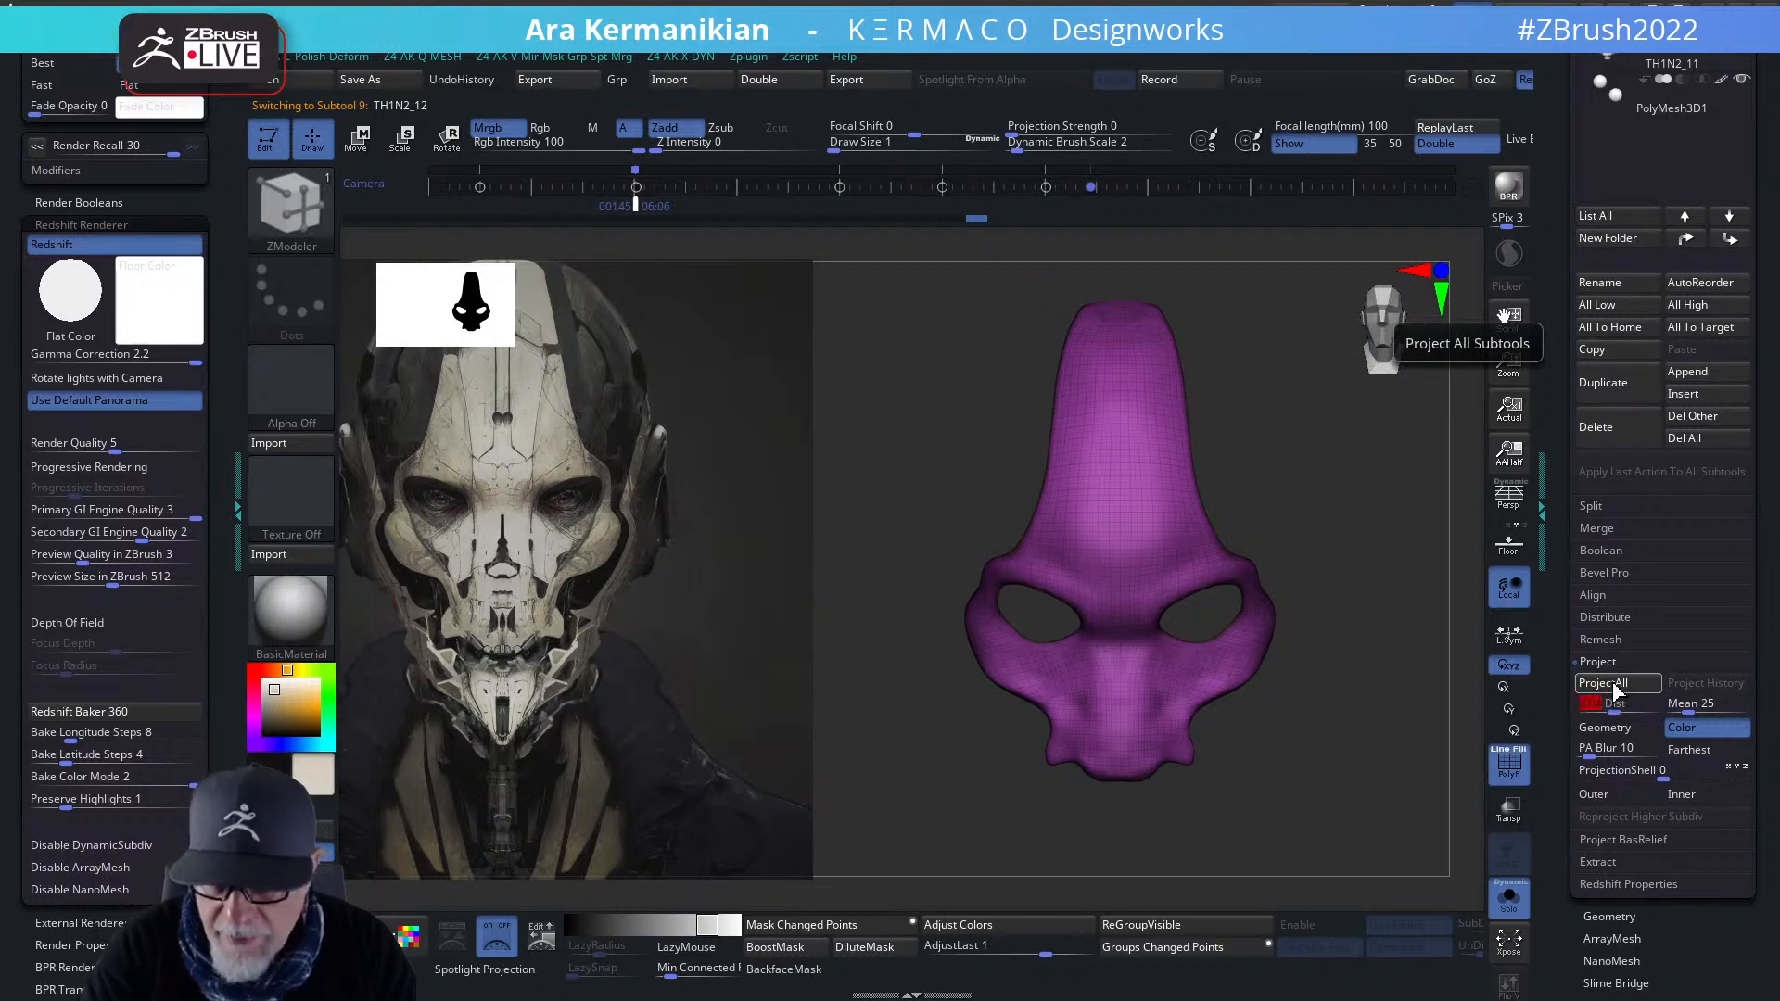
left_click(1624, 683)
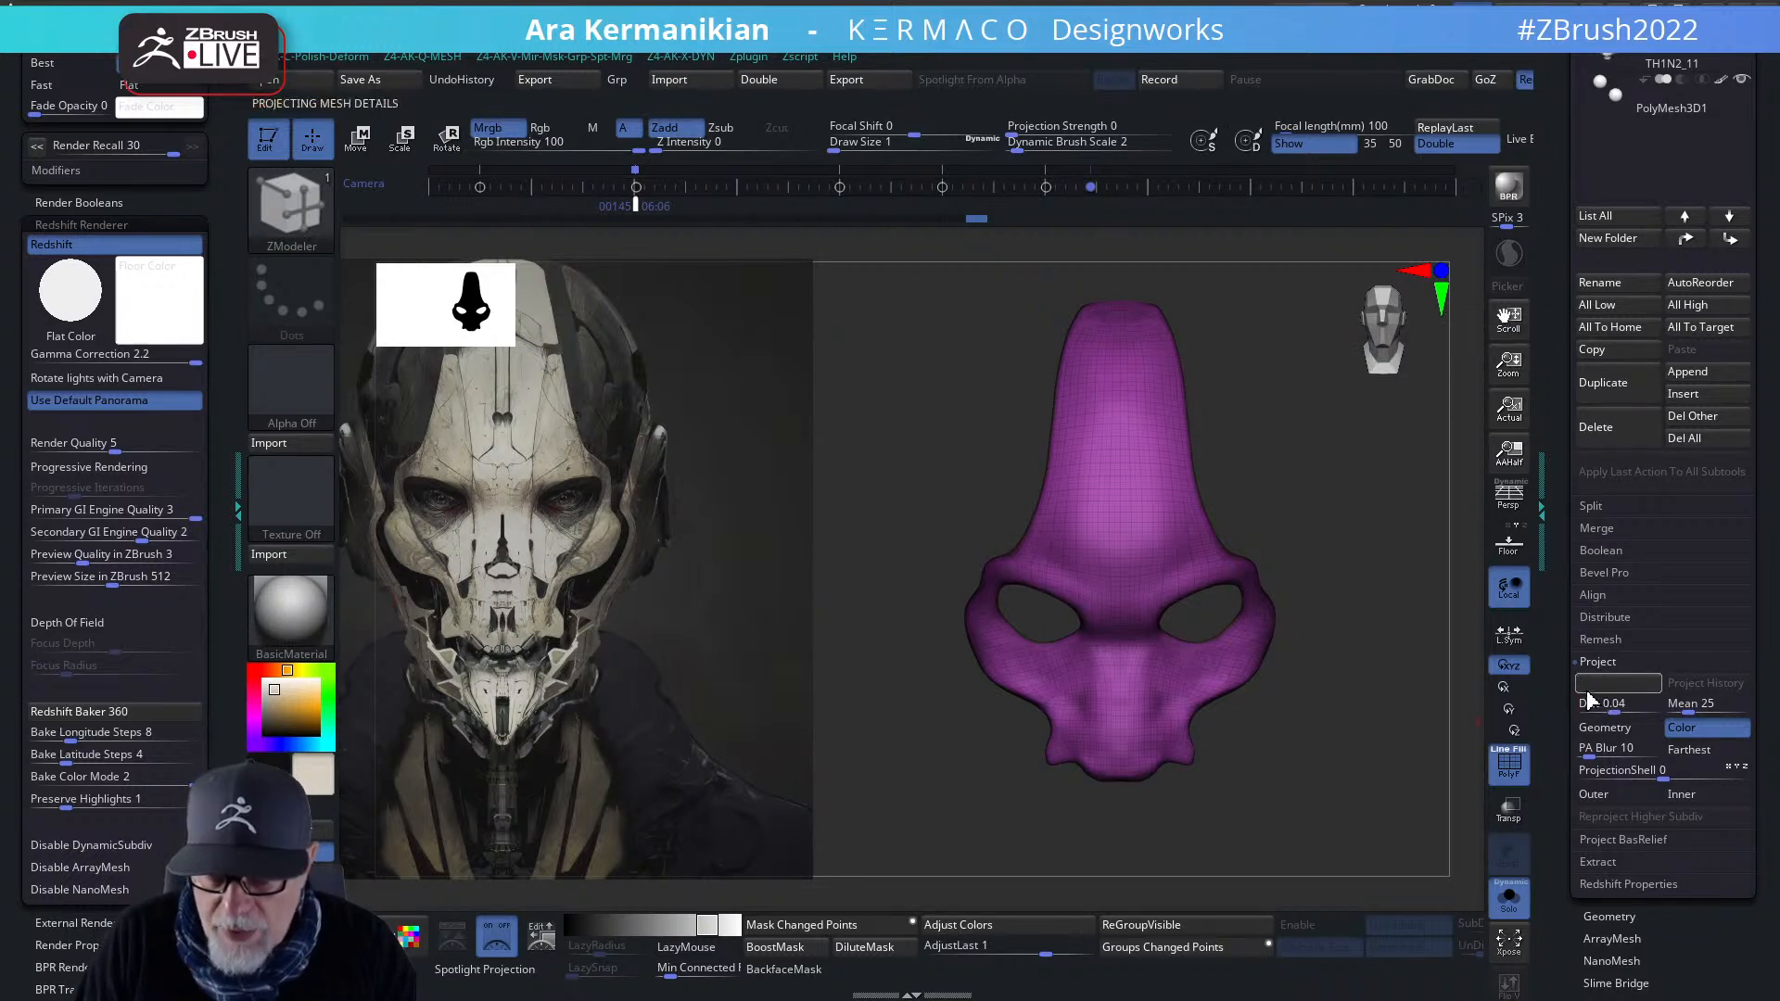
left_click_drag(1338, 797, 1388, 781)
mouse_move(1419, 440)
left_mouse_down()
mouse_move(1283, 422)
mouse_move(1418, 408)
left_mouse_up()
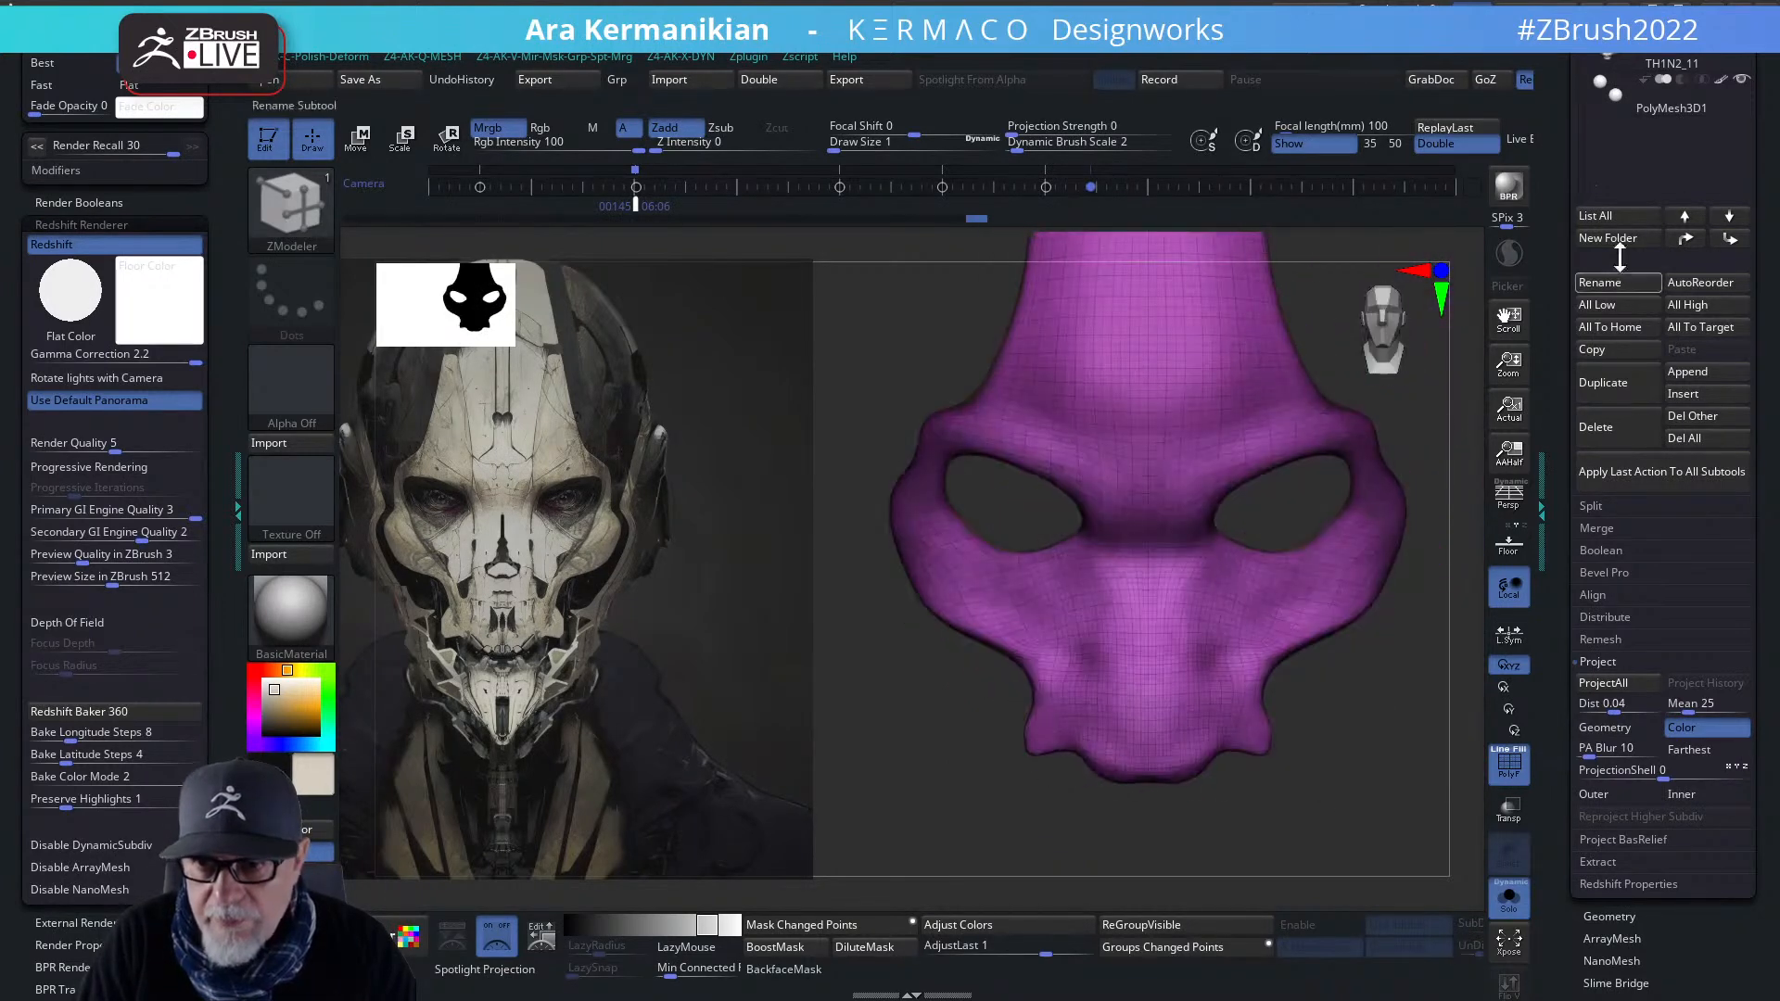
- Switch between the TH1N2_9 and TH1N2_12 masks to compare their subdivision levels, polygon density and projected shape
left_click_drag(1558, 151, 1551, 277)
left_click(1751, 123)
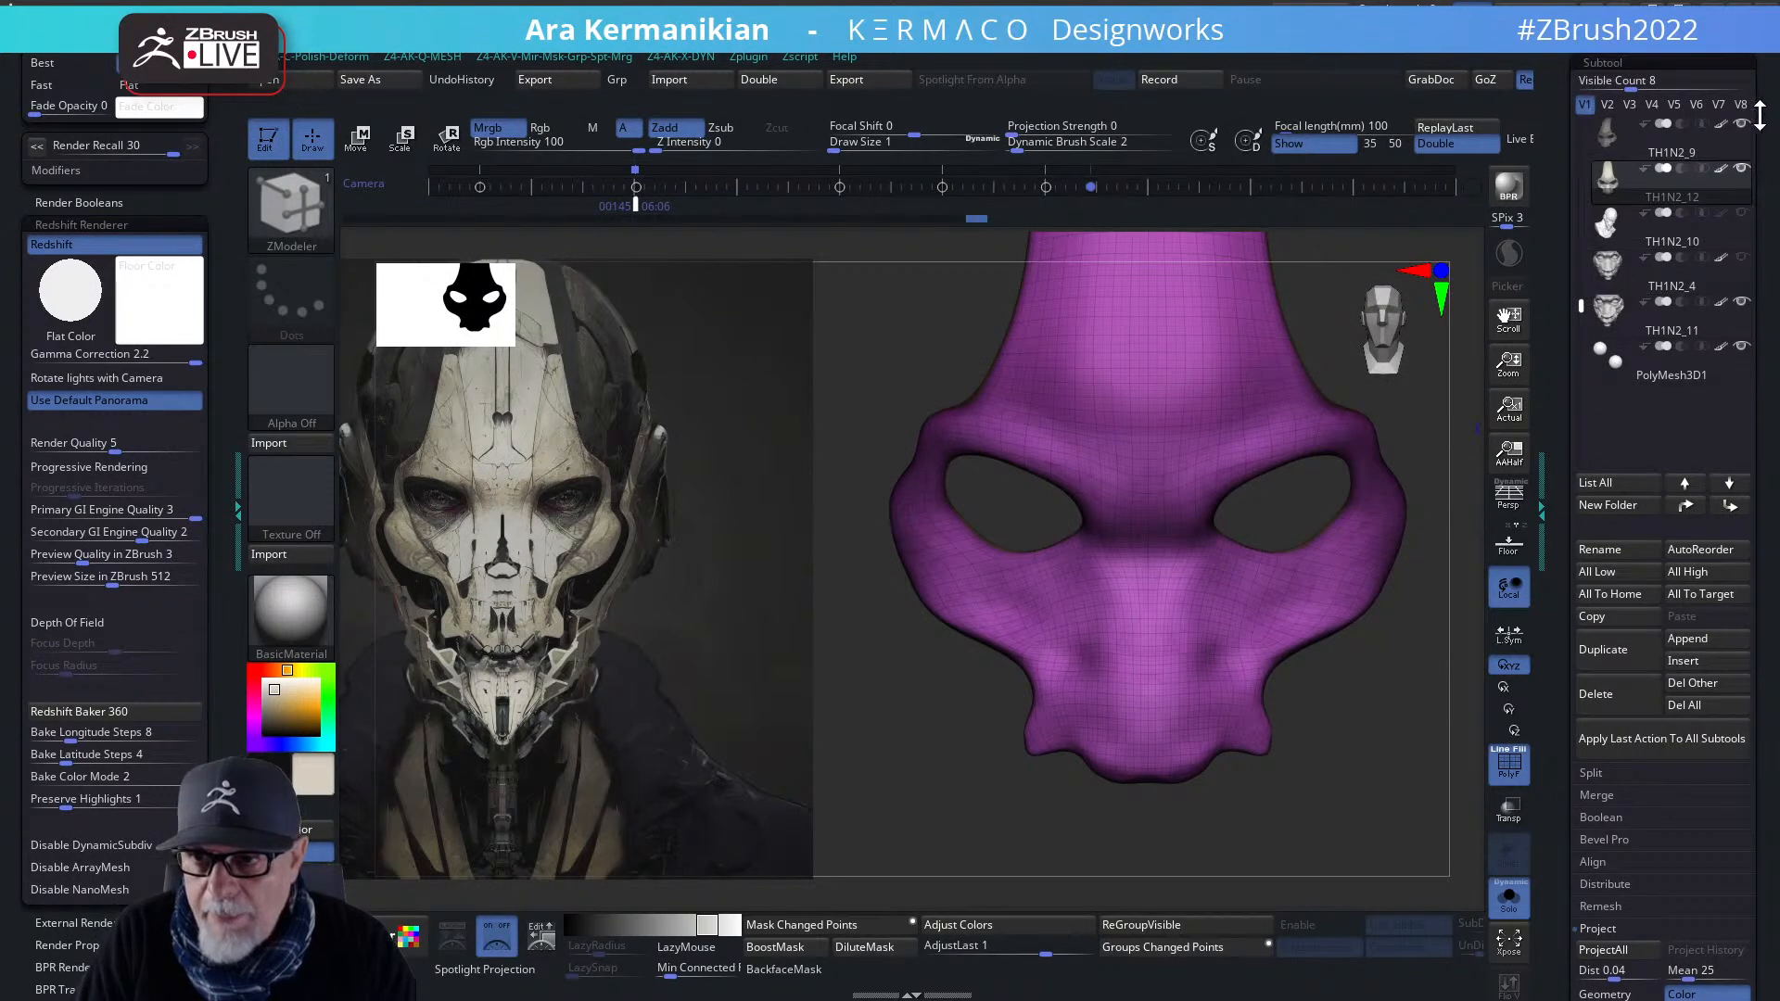
key("ctrl+q")
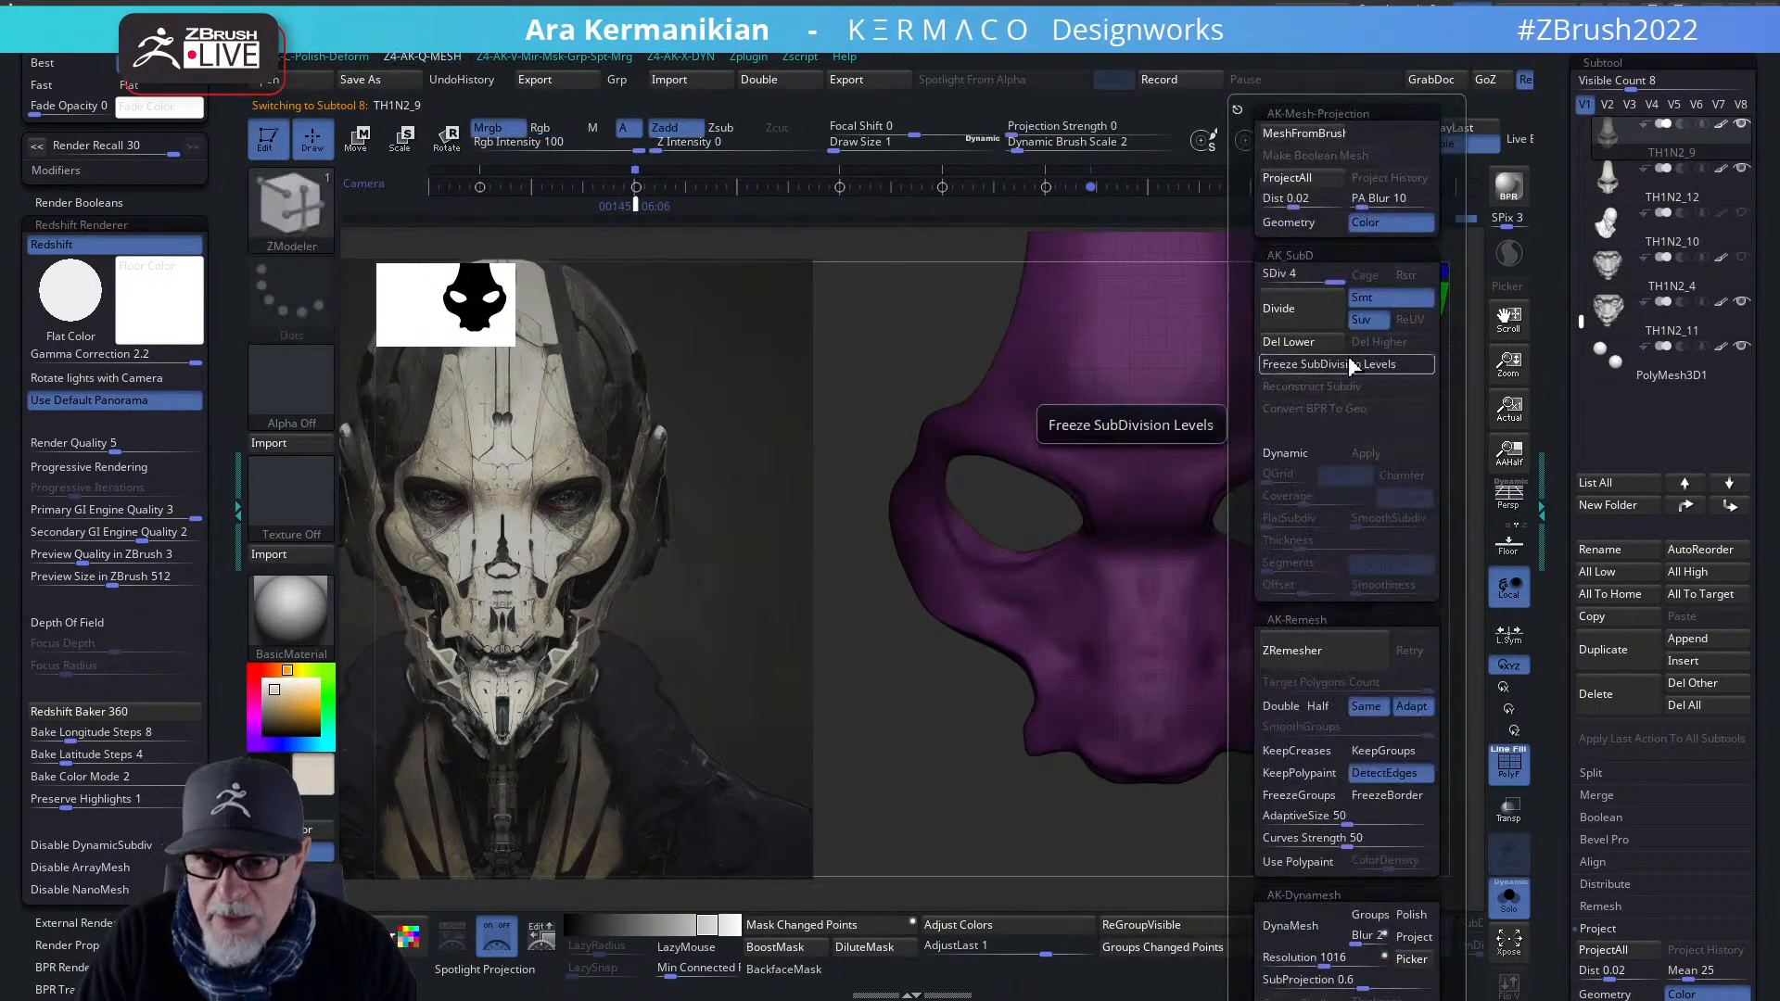
left_click(1710, 185)
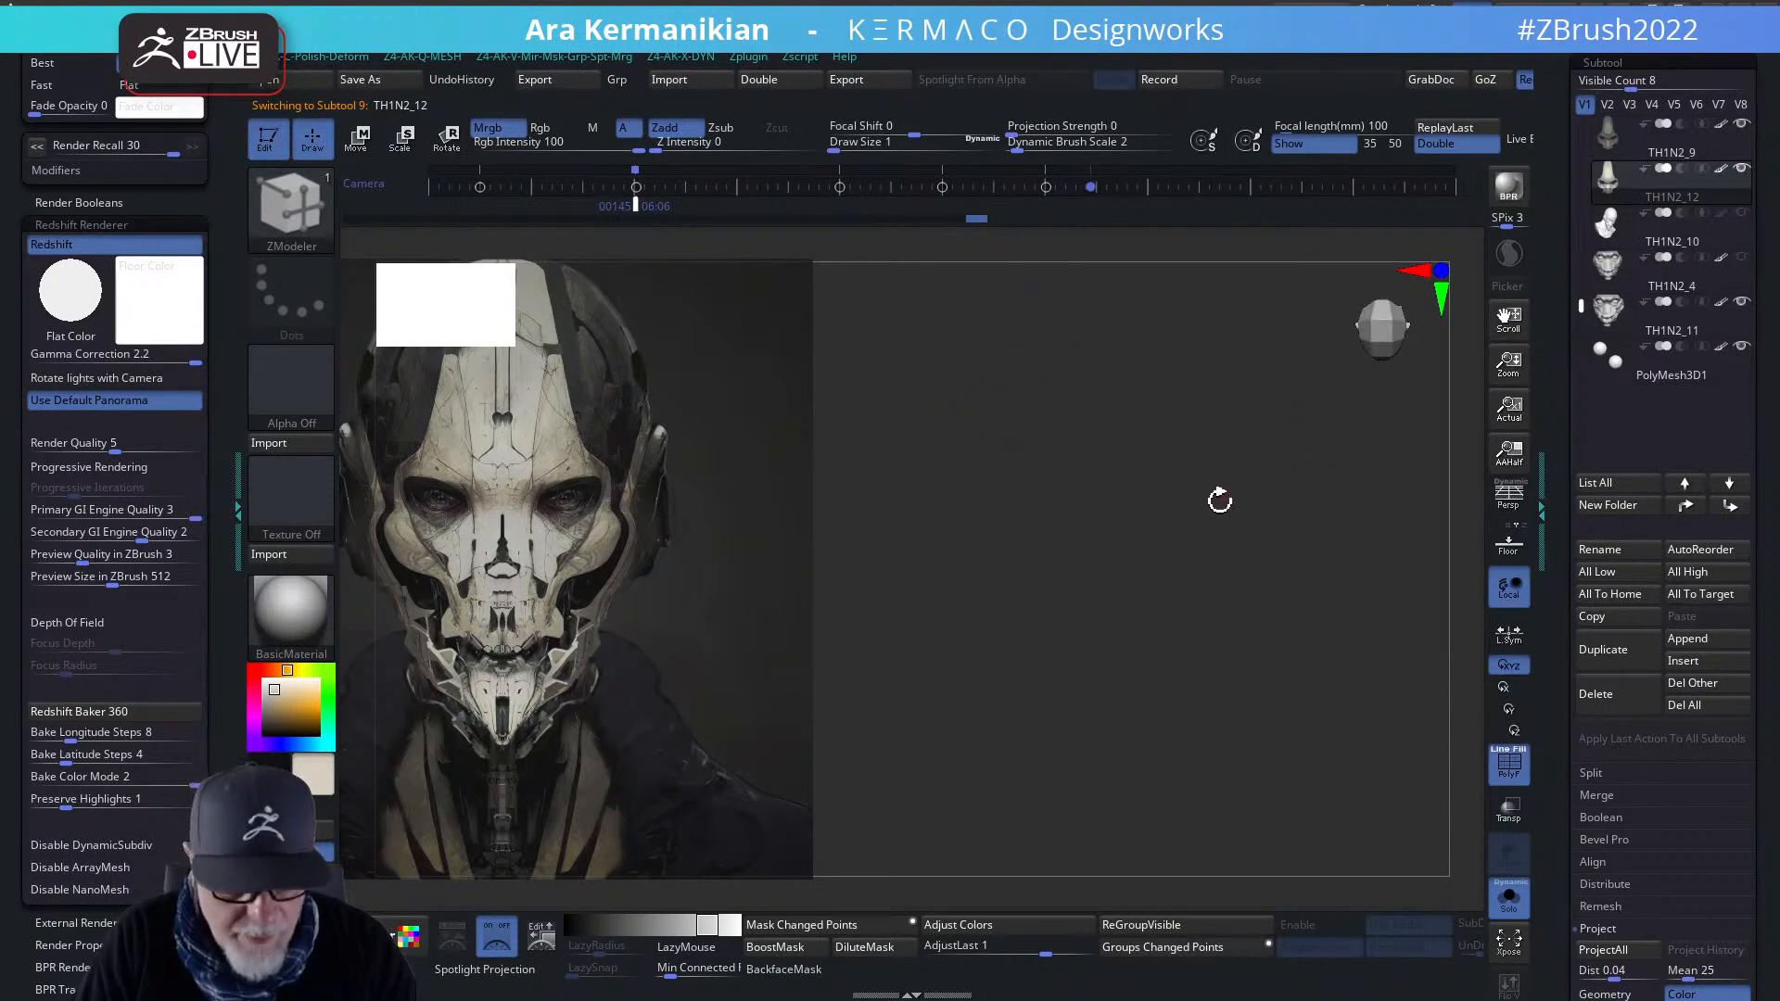
left_click_drag(1229, 611, 1410, 492)
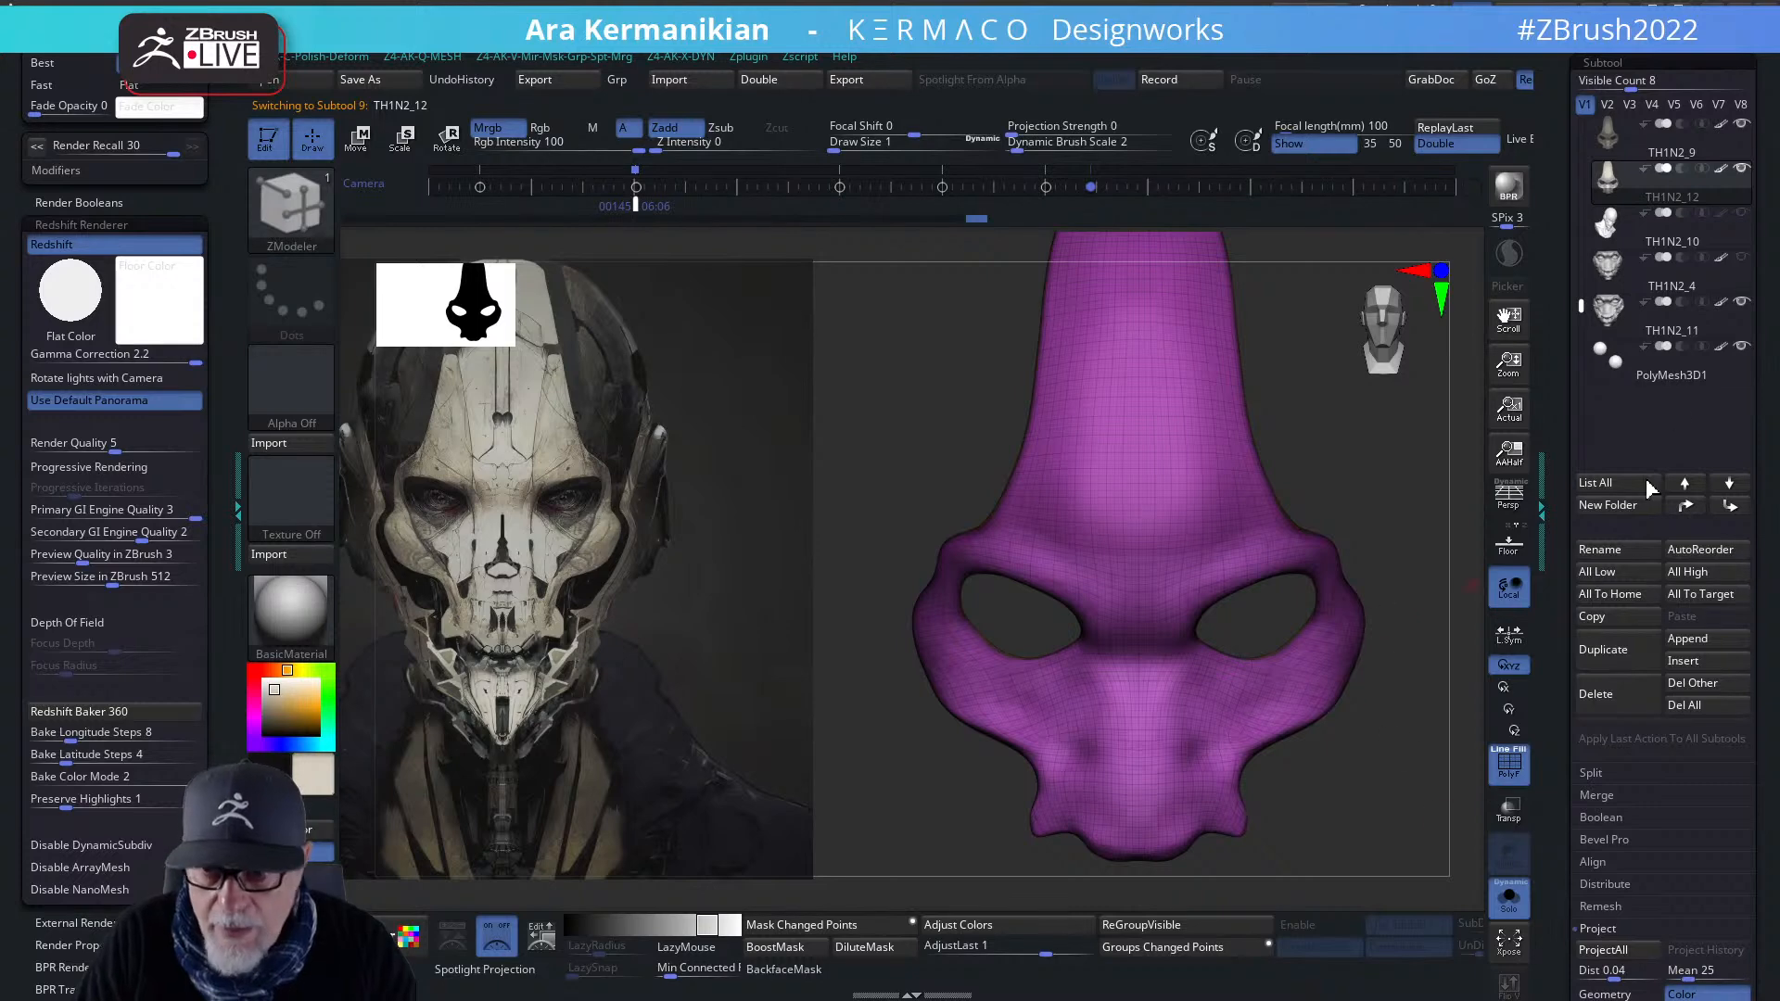
key("ctrl")
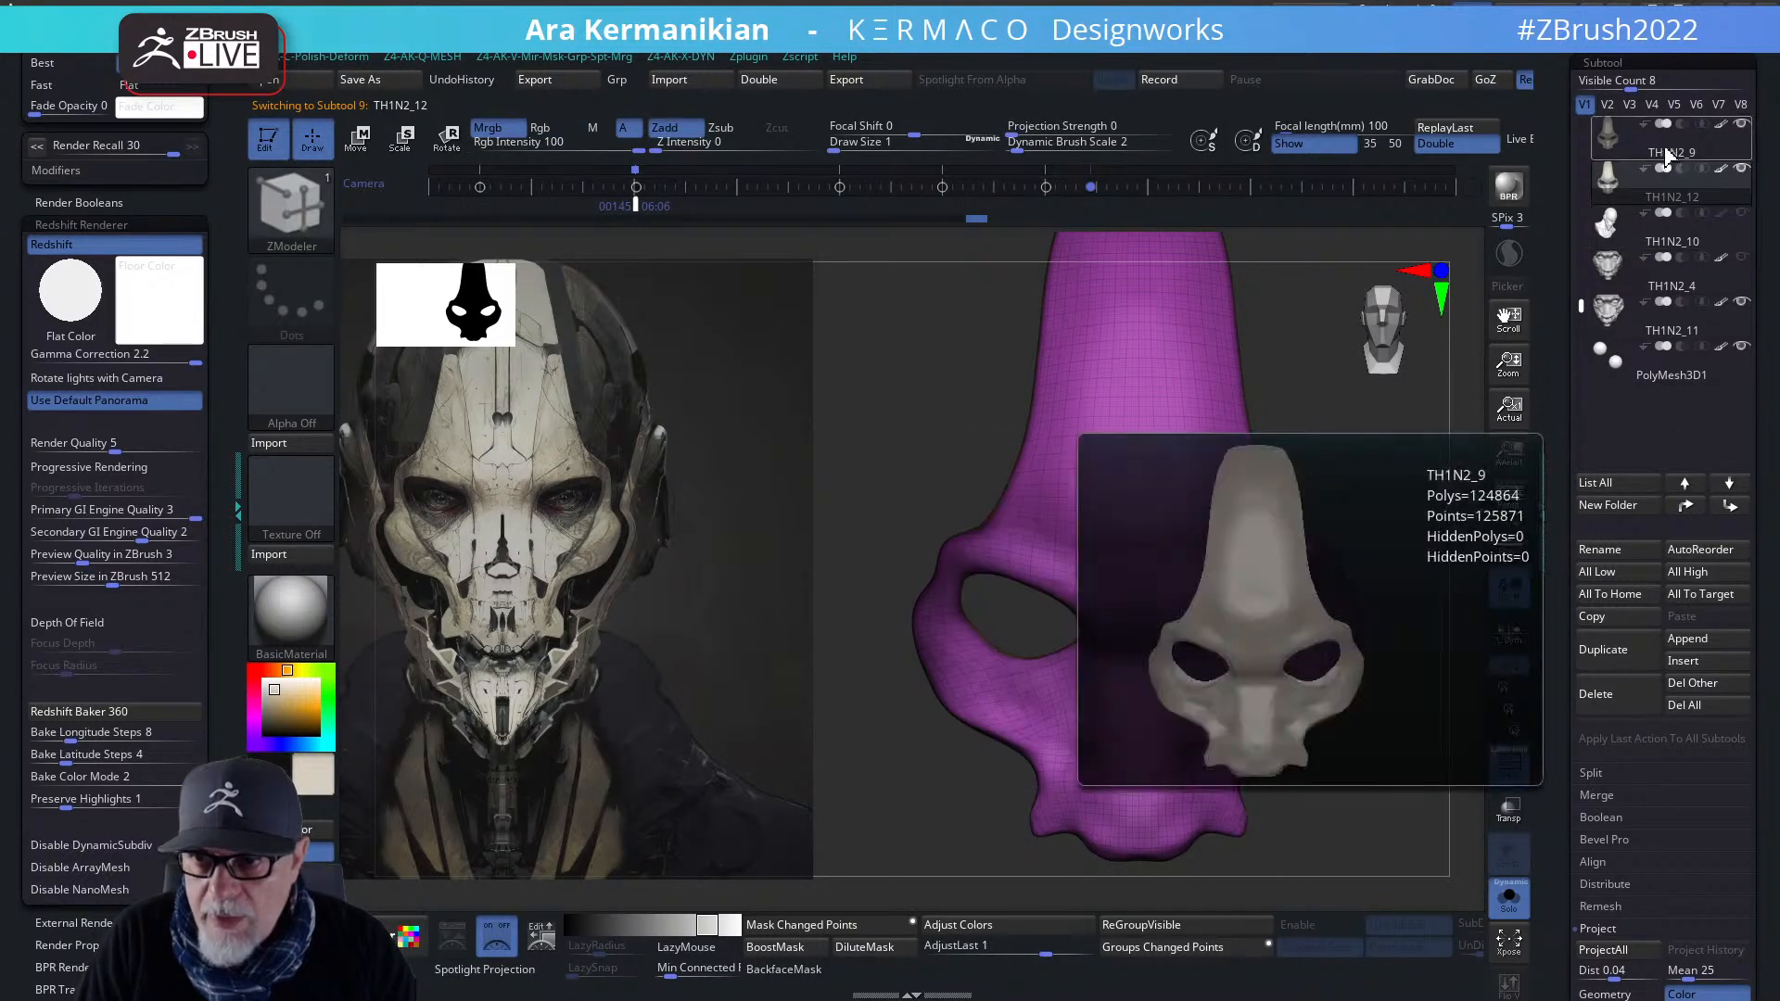
- Select subtool TH1N2_12 and project all the detail of the visible subtools onto it
left_click(1702, 160)
key("space")
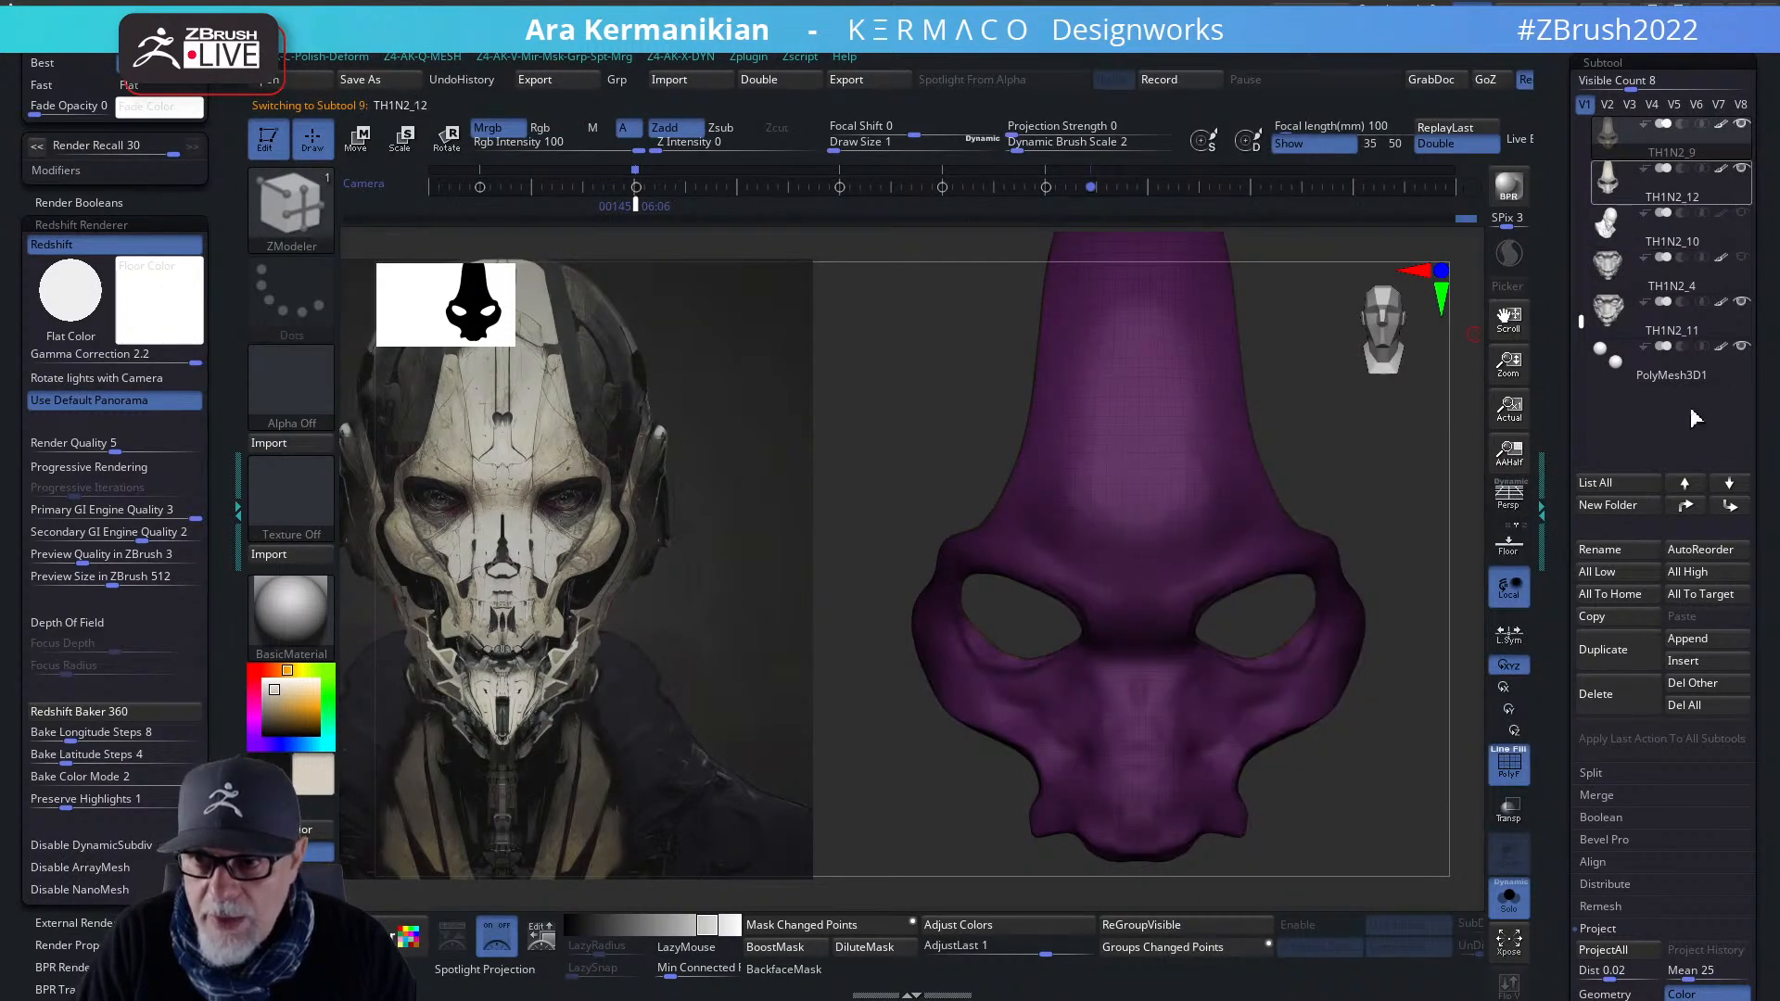
left_click(1673, 190)
scroll(1570, 928, "down", 3)
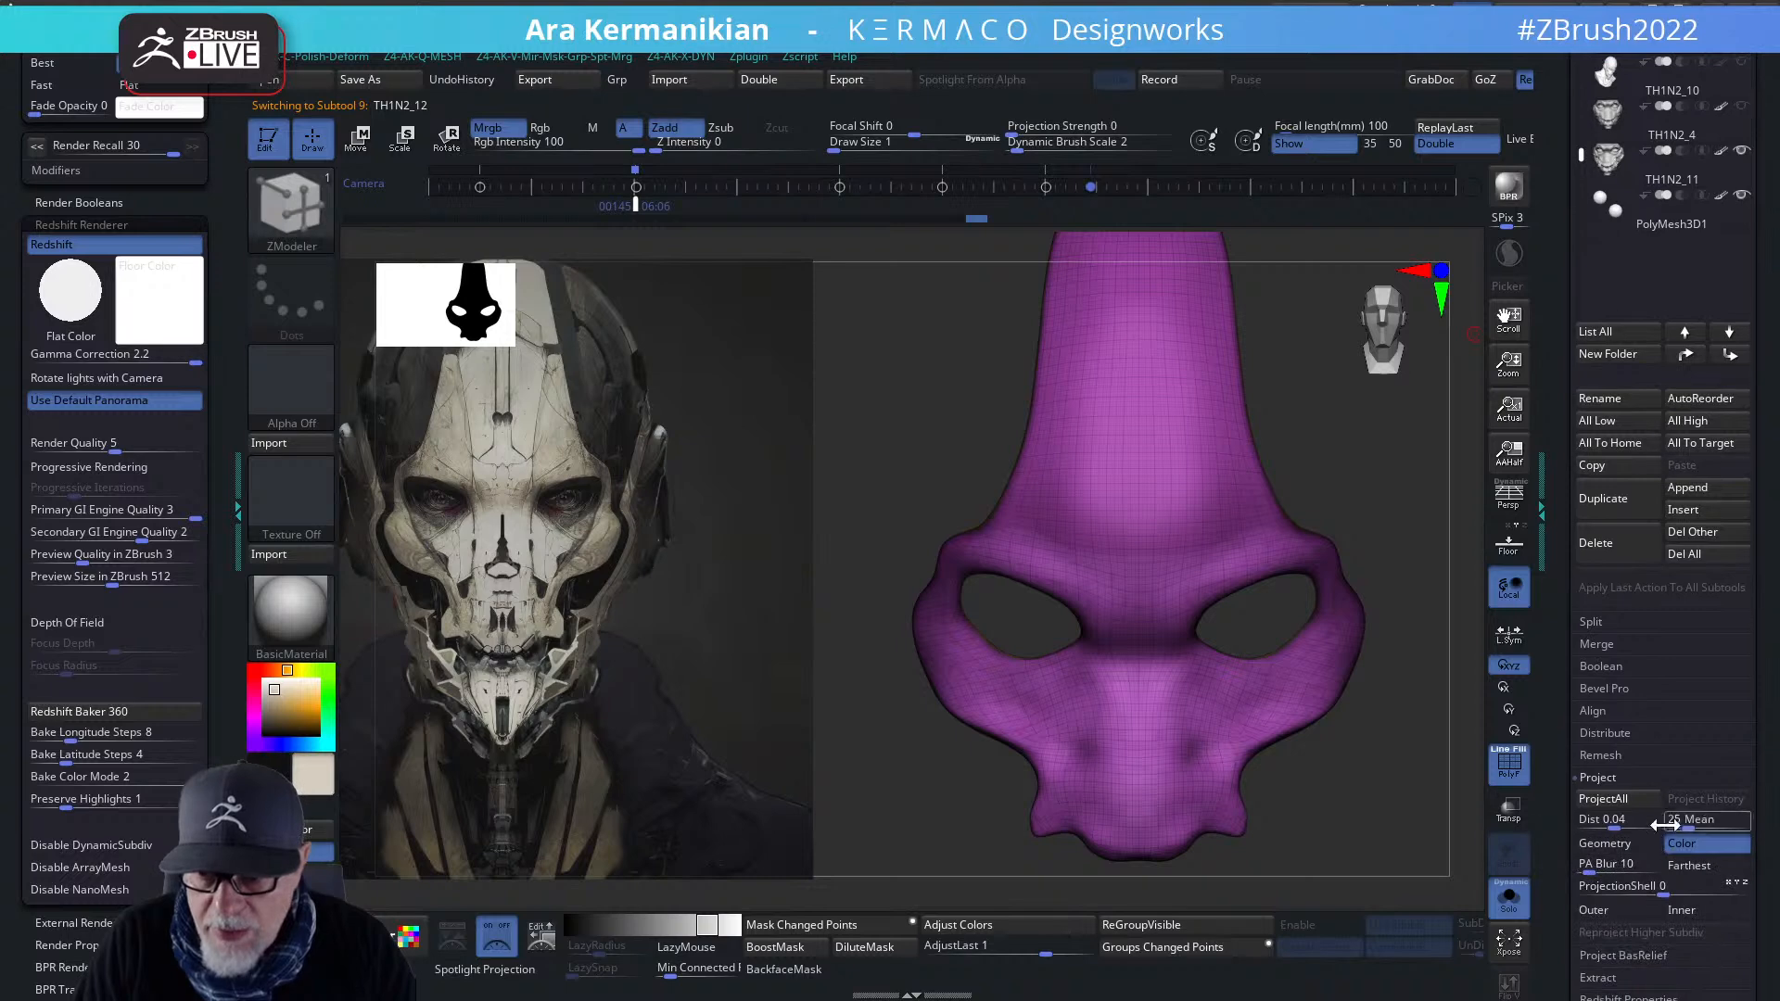
left_click(1585, 803)
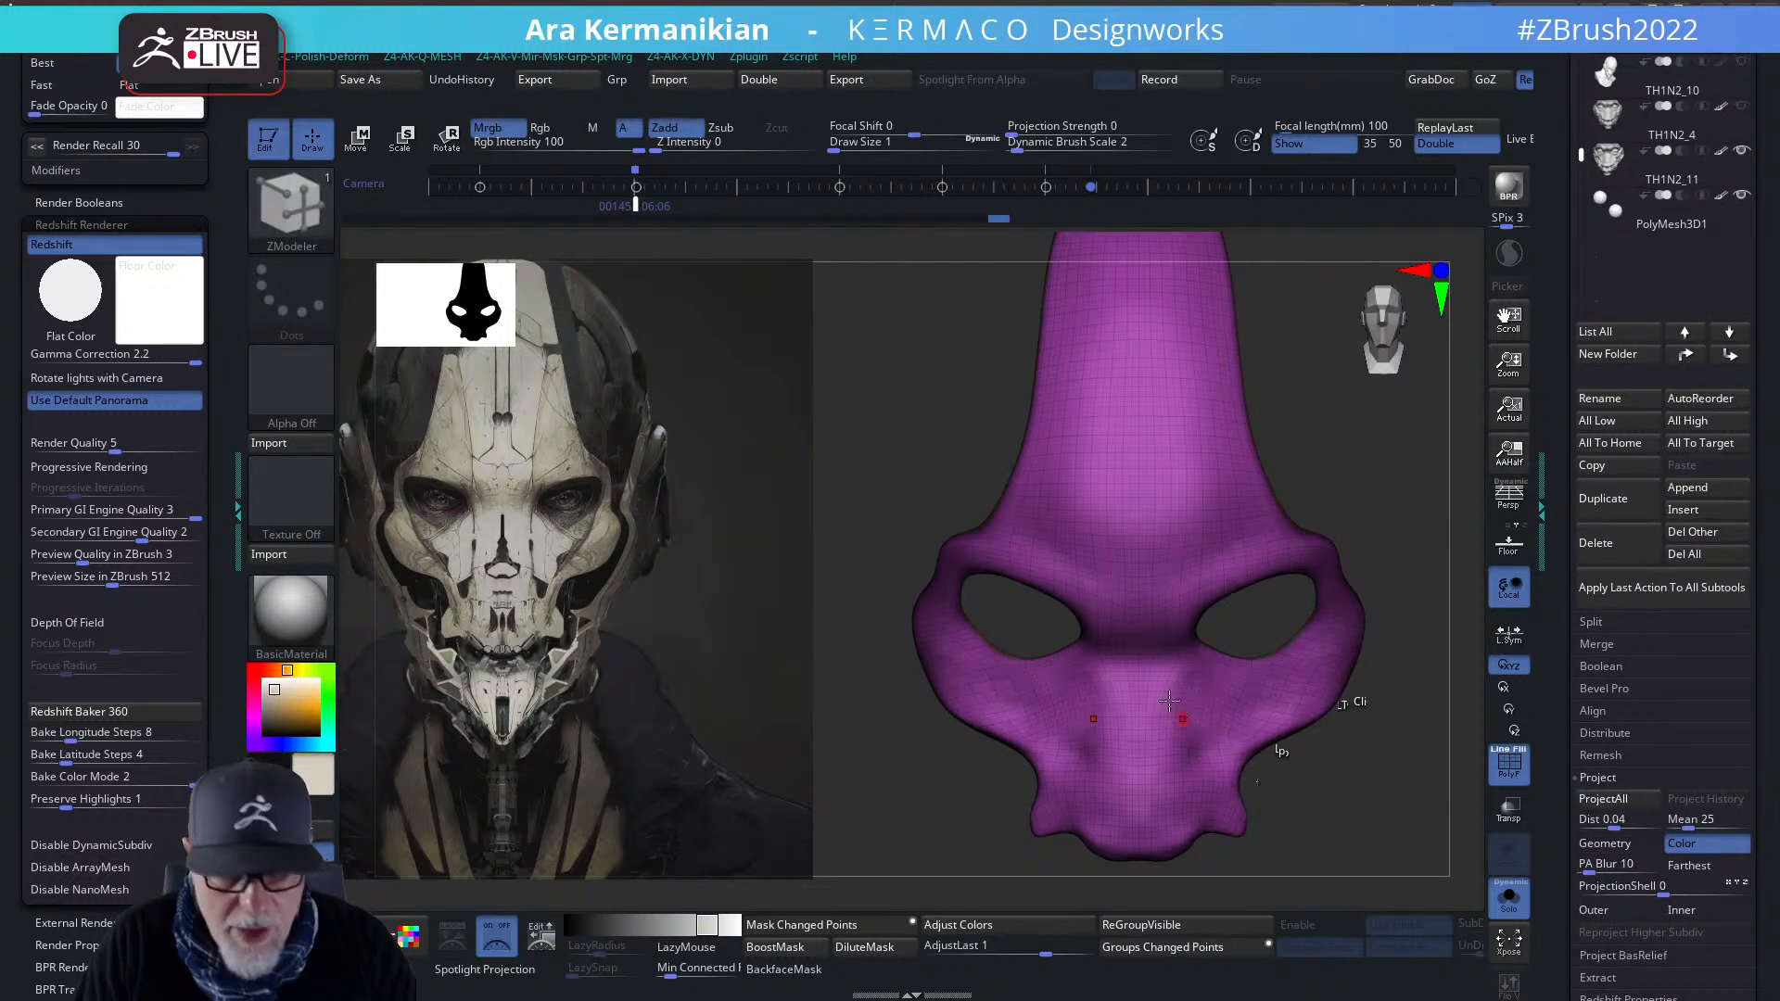
- Choose the ZProject brush and set its draw size to about 9.45
key("b")
key("m")
key("v")
key("ctrl+q")
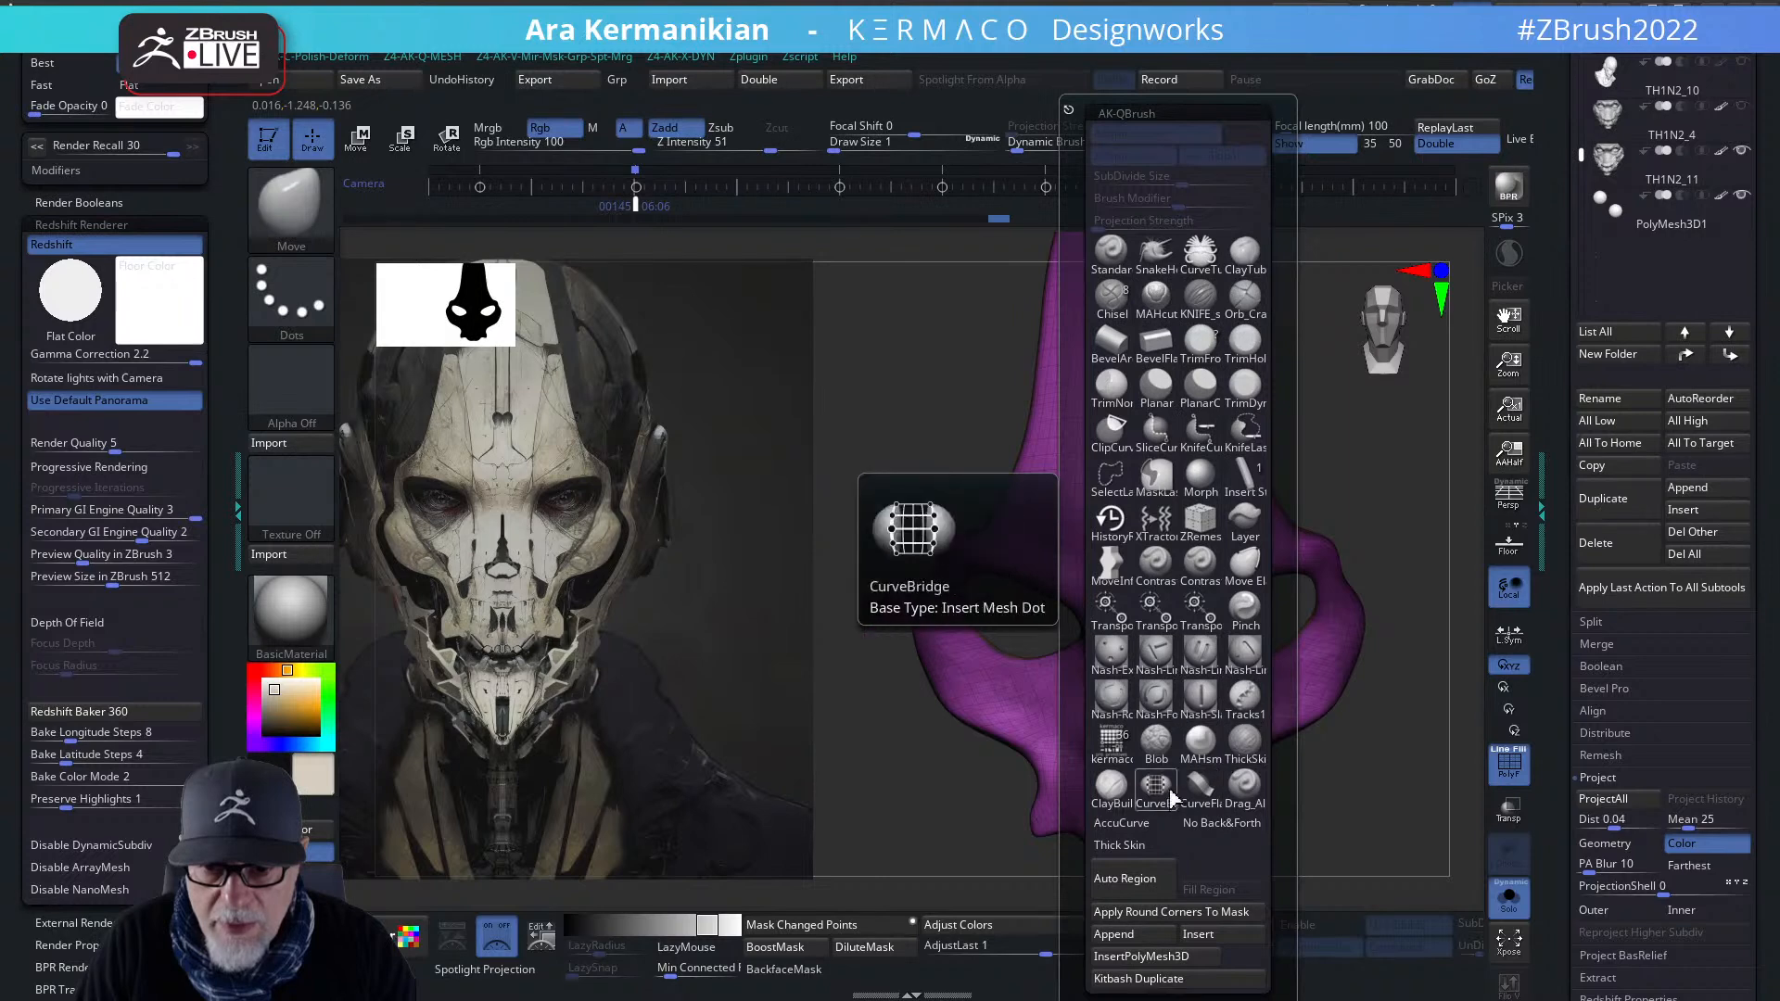
key("ctrl+b")
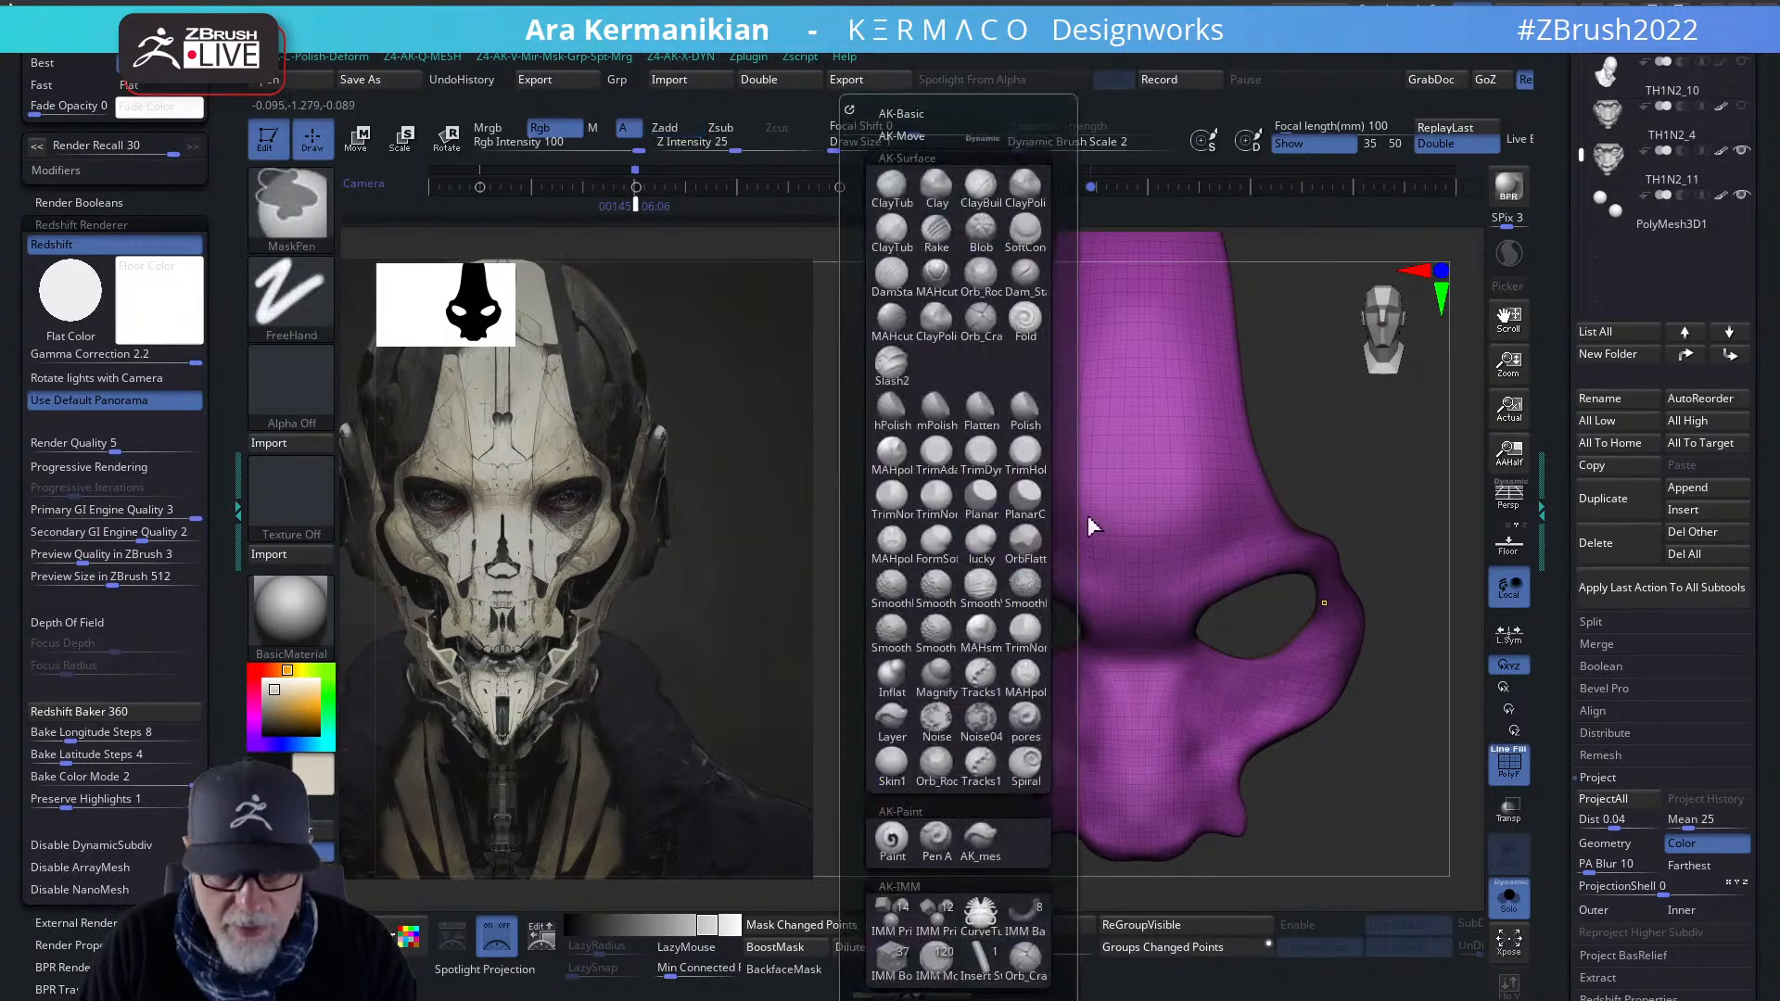
key("ctrl+b")
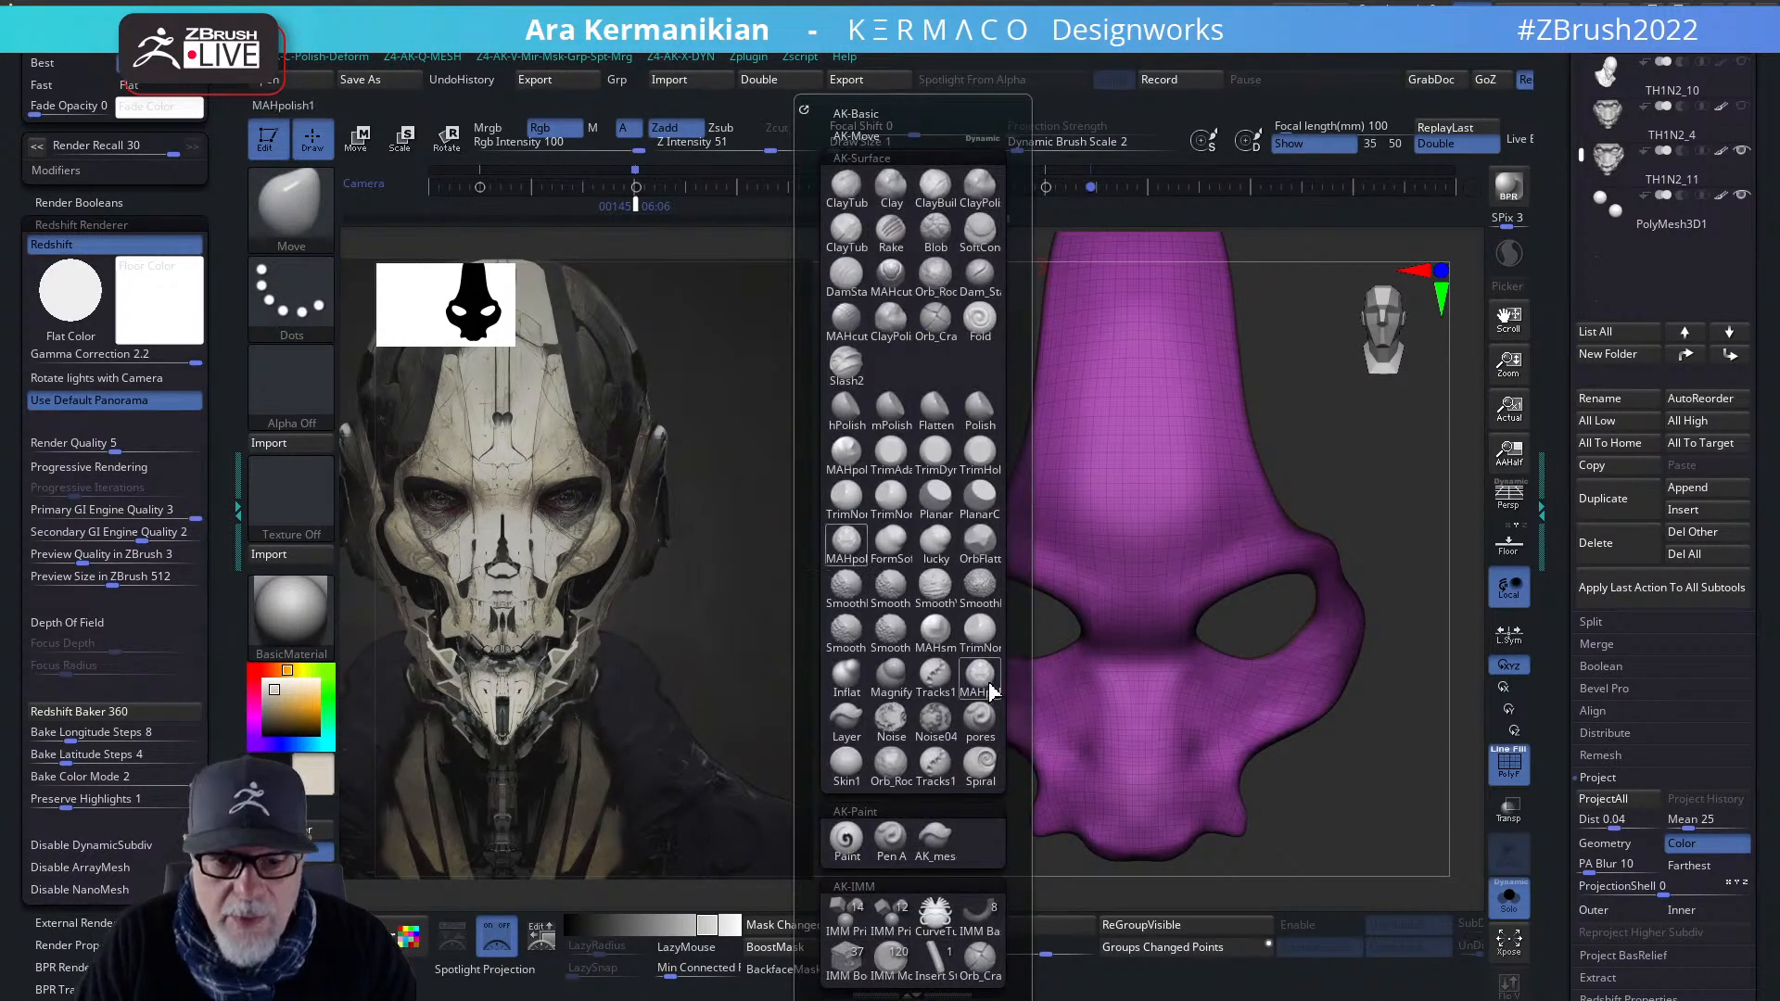
scroll(1025, 500, "down", 5)
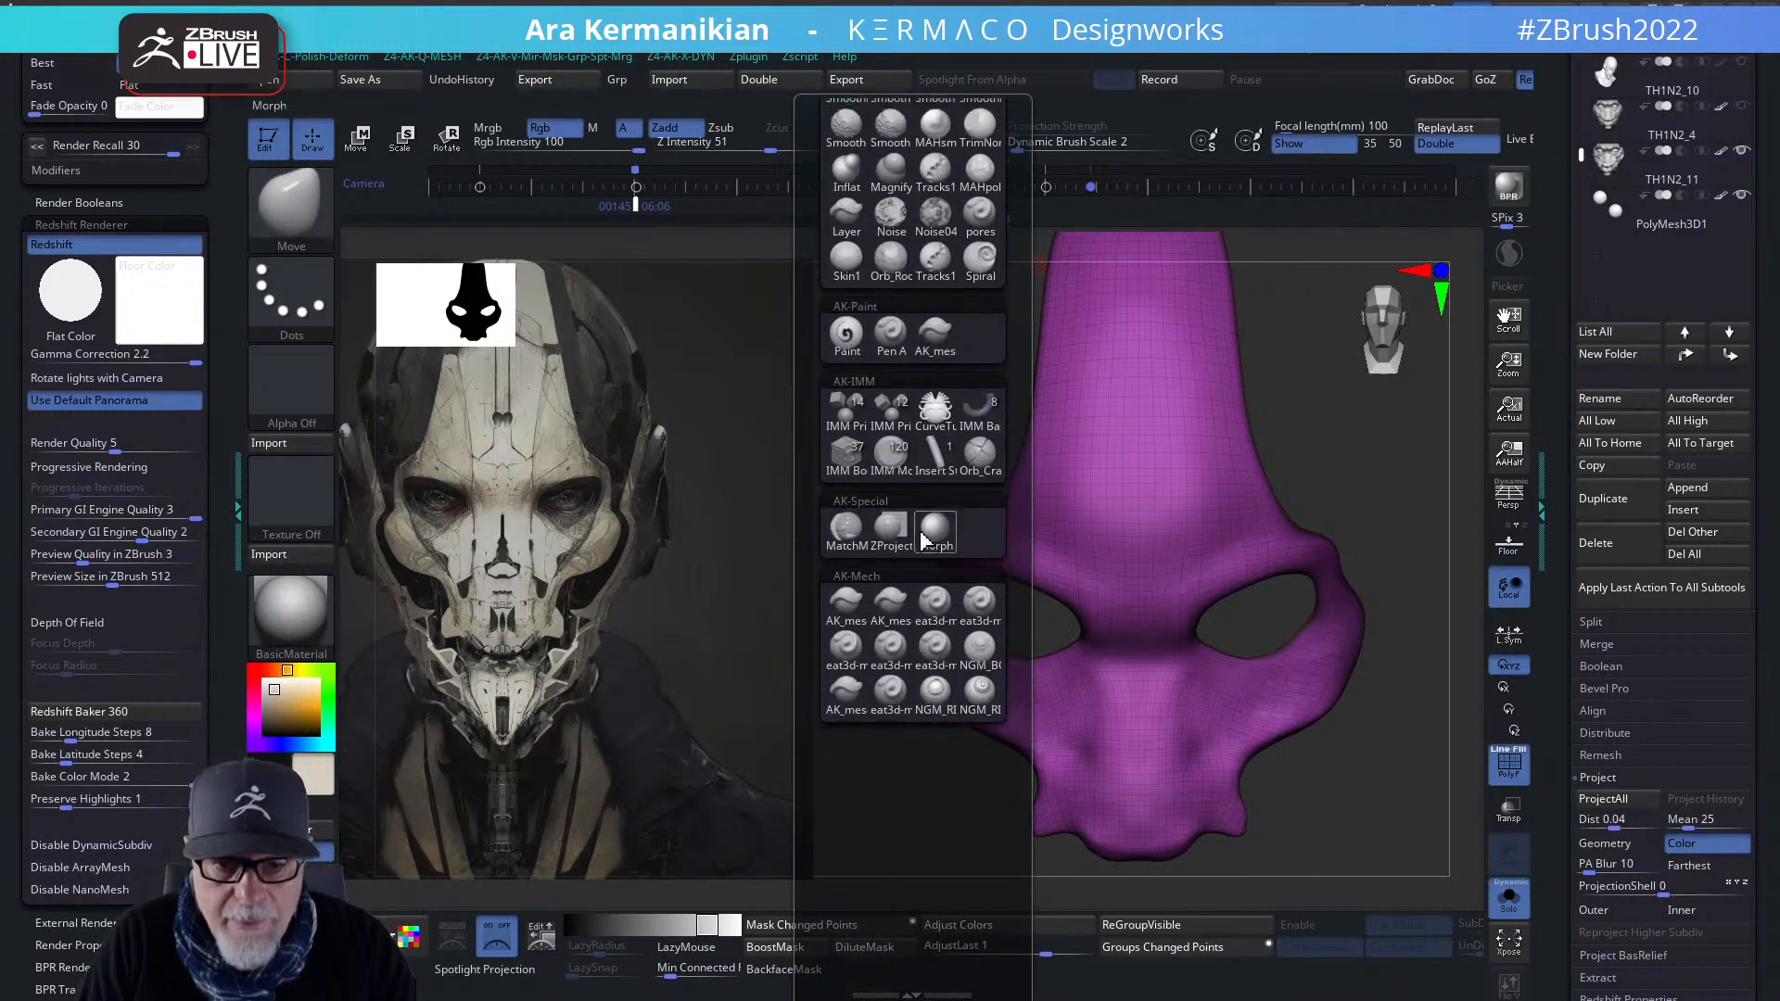
left_click(890, 528)
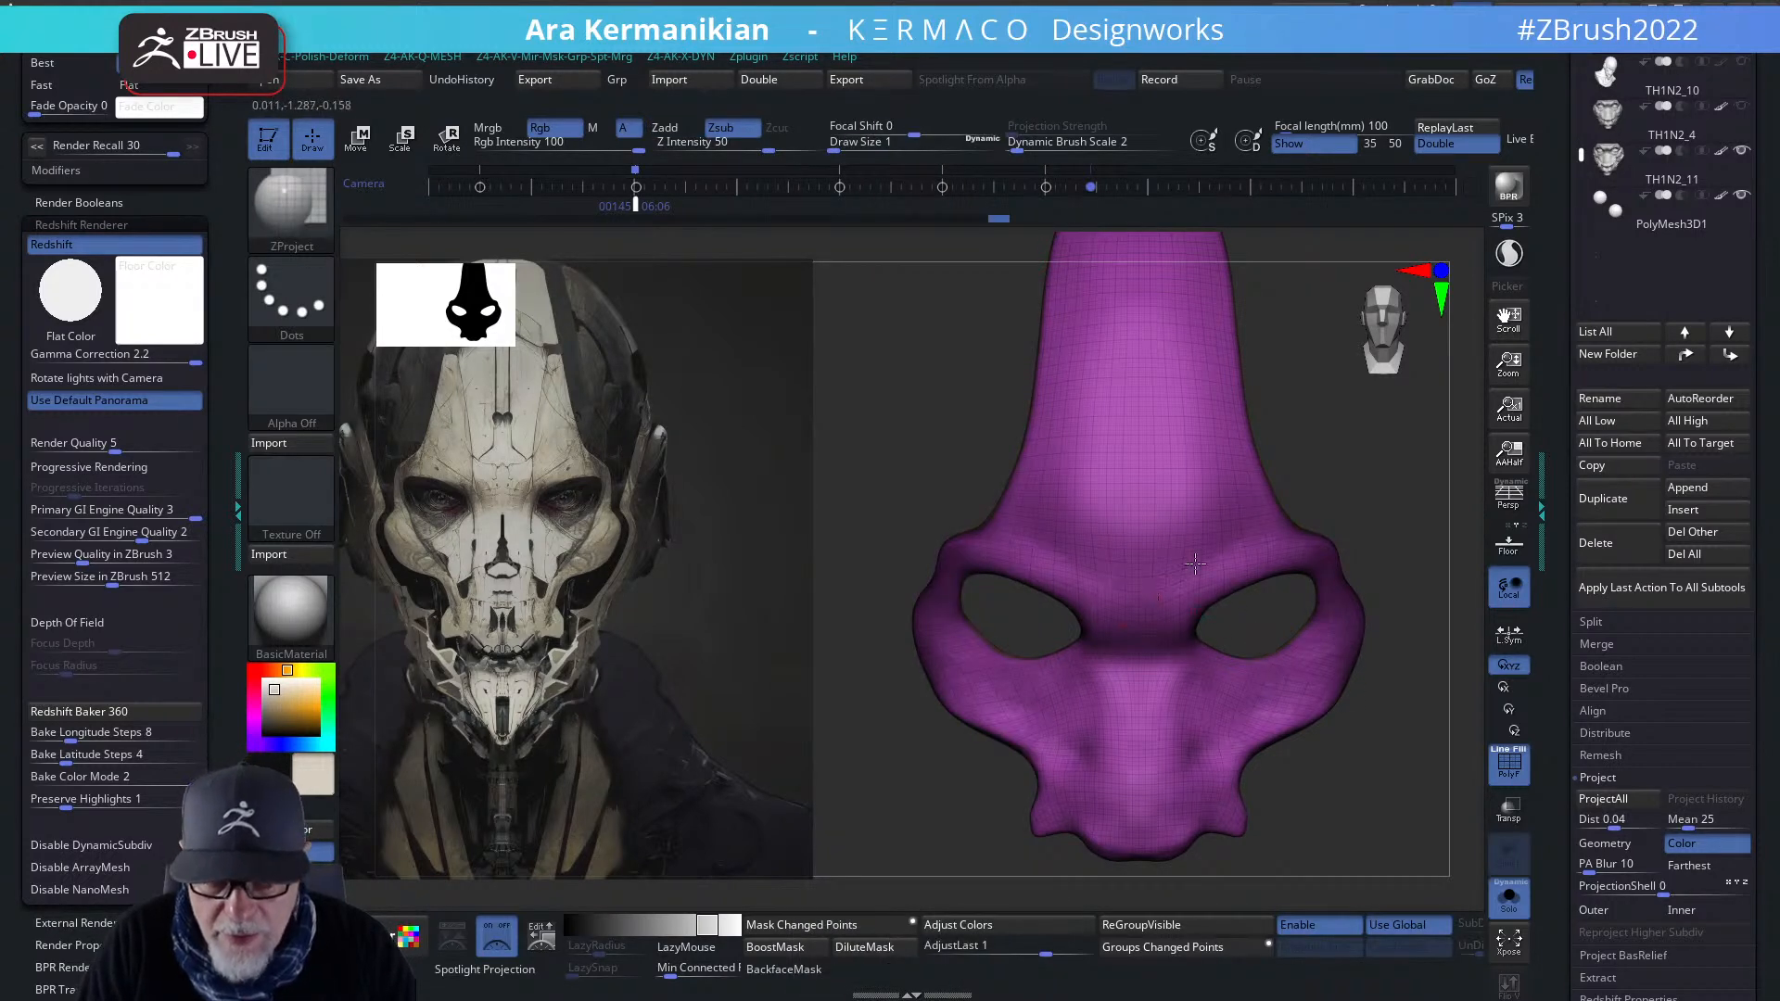
key("s")
left_click_drag(1179, 561, 1193, 562)
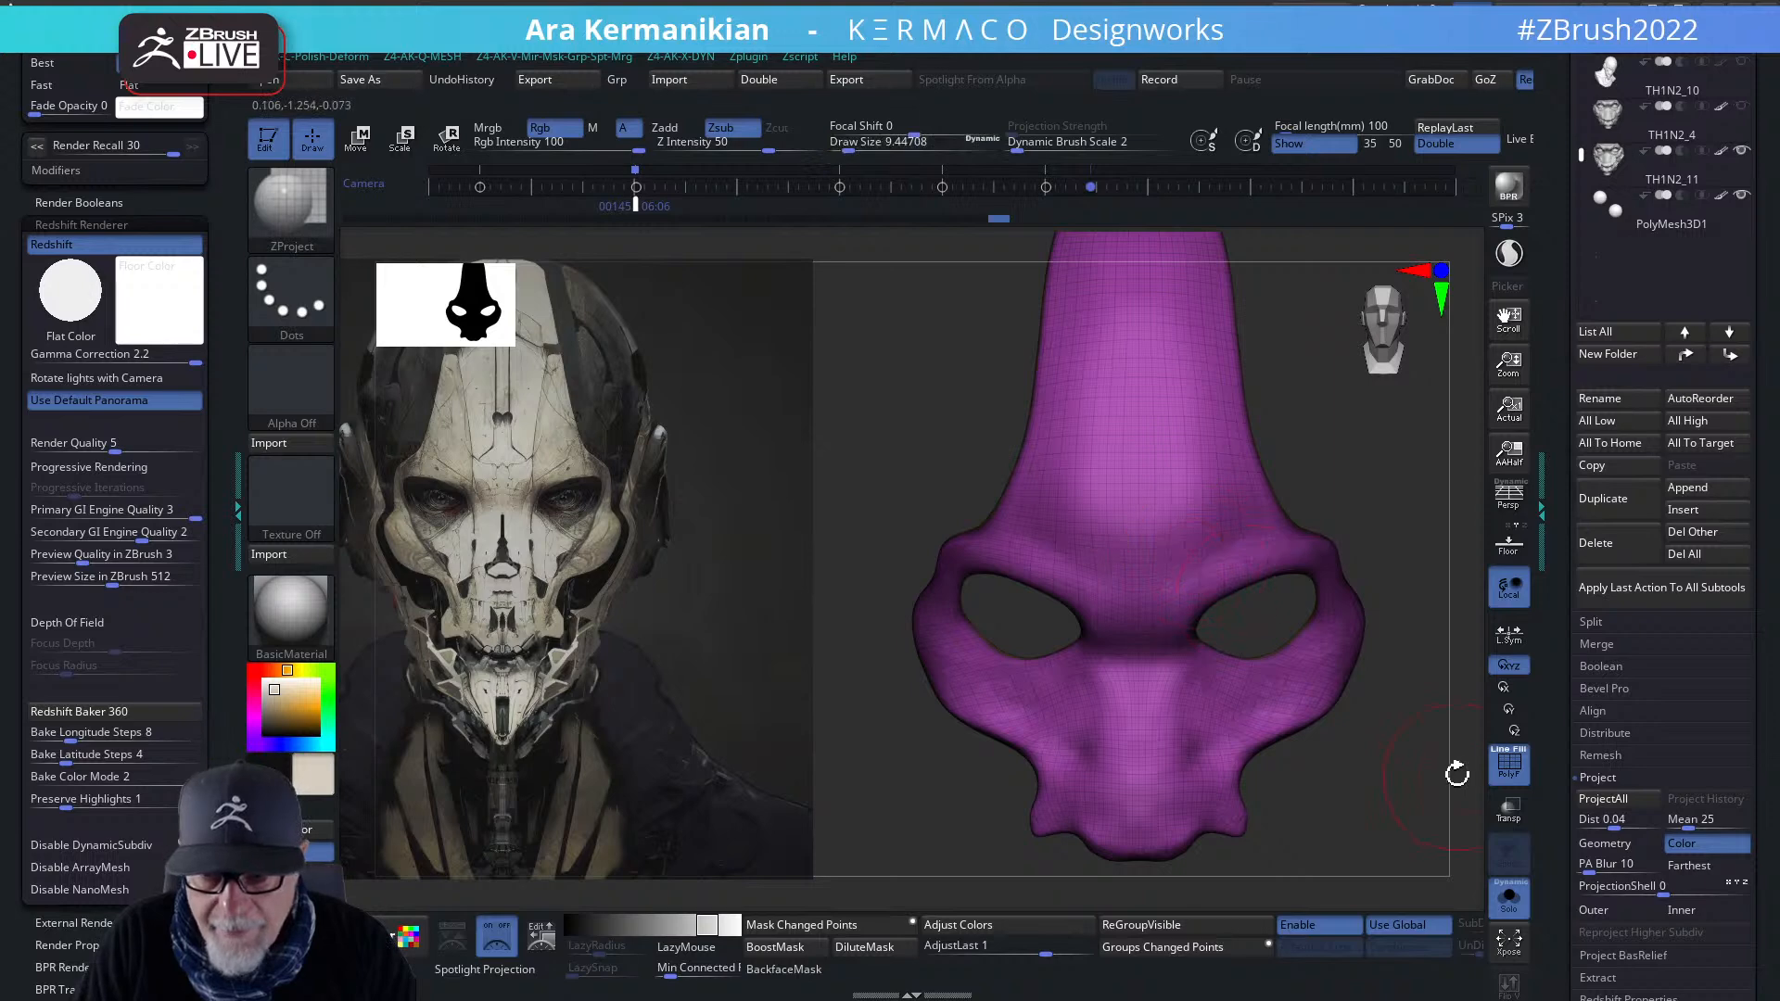
- Turn off solo mode and hide the other subtools so that only TH1N2_9 and TH1N2_12 are visible
left_click(1509, 898)
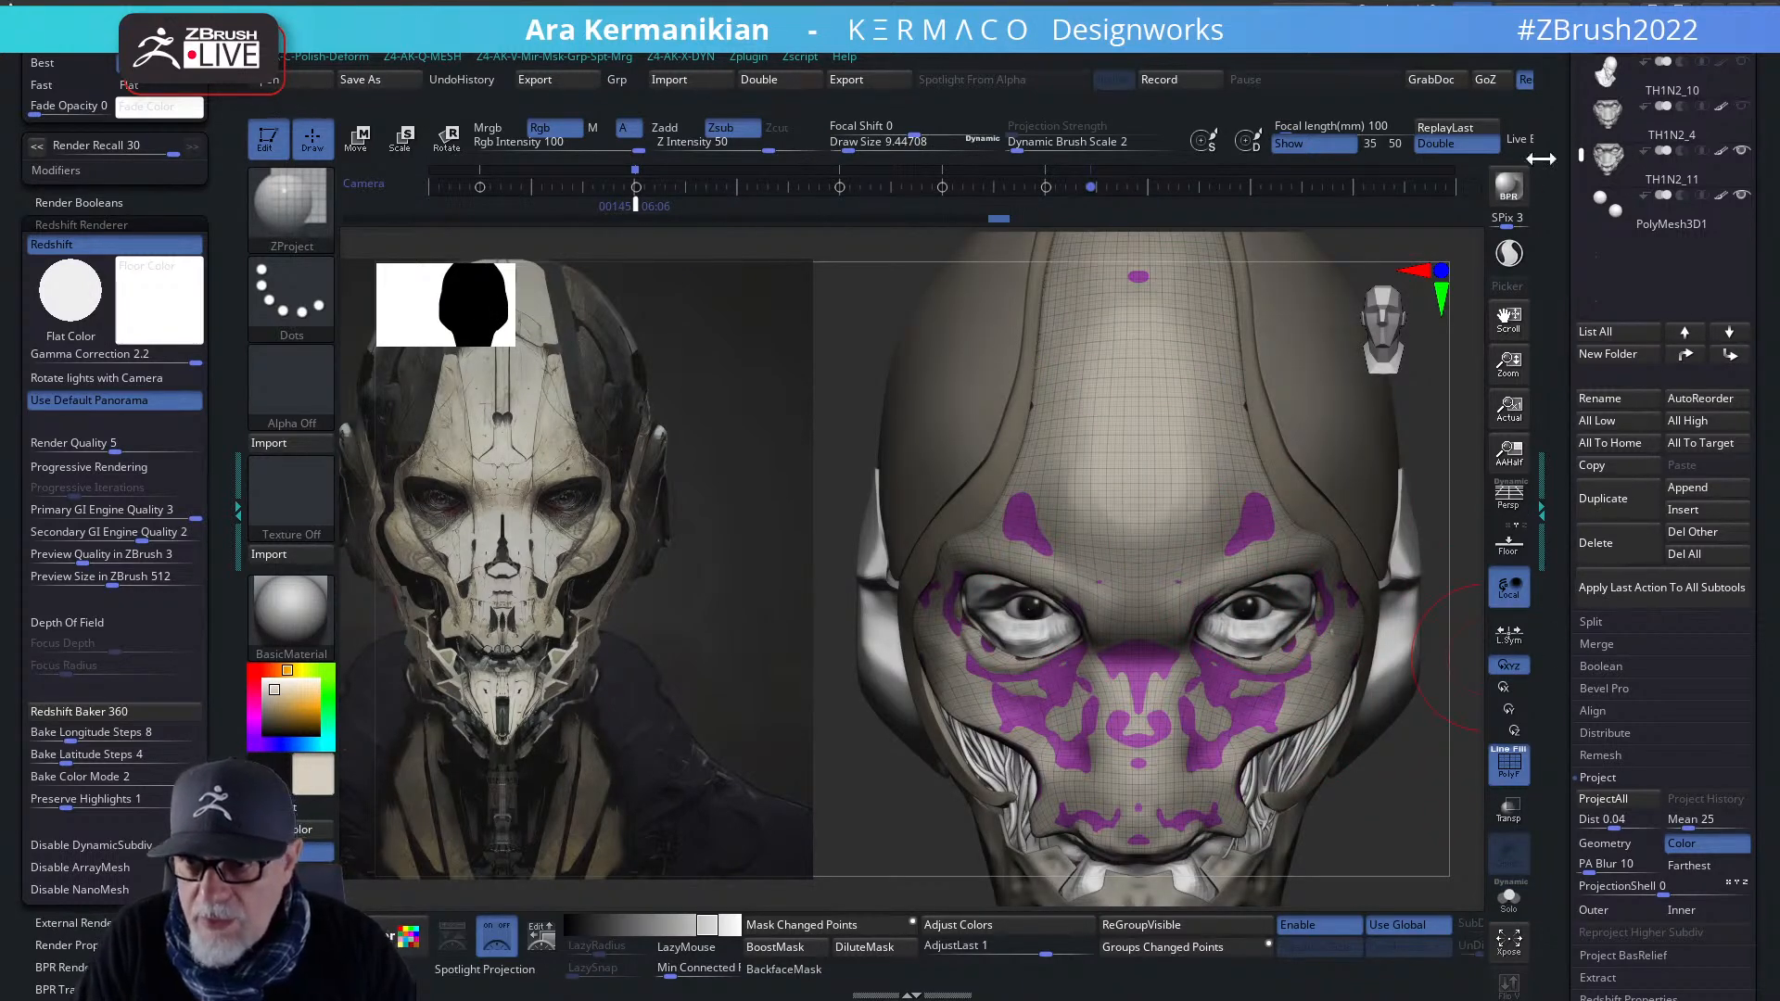
left_click_drag(1573, 196, 1584, 375)
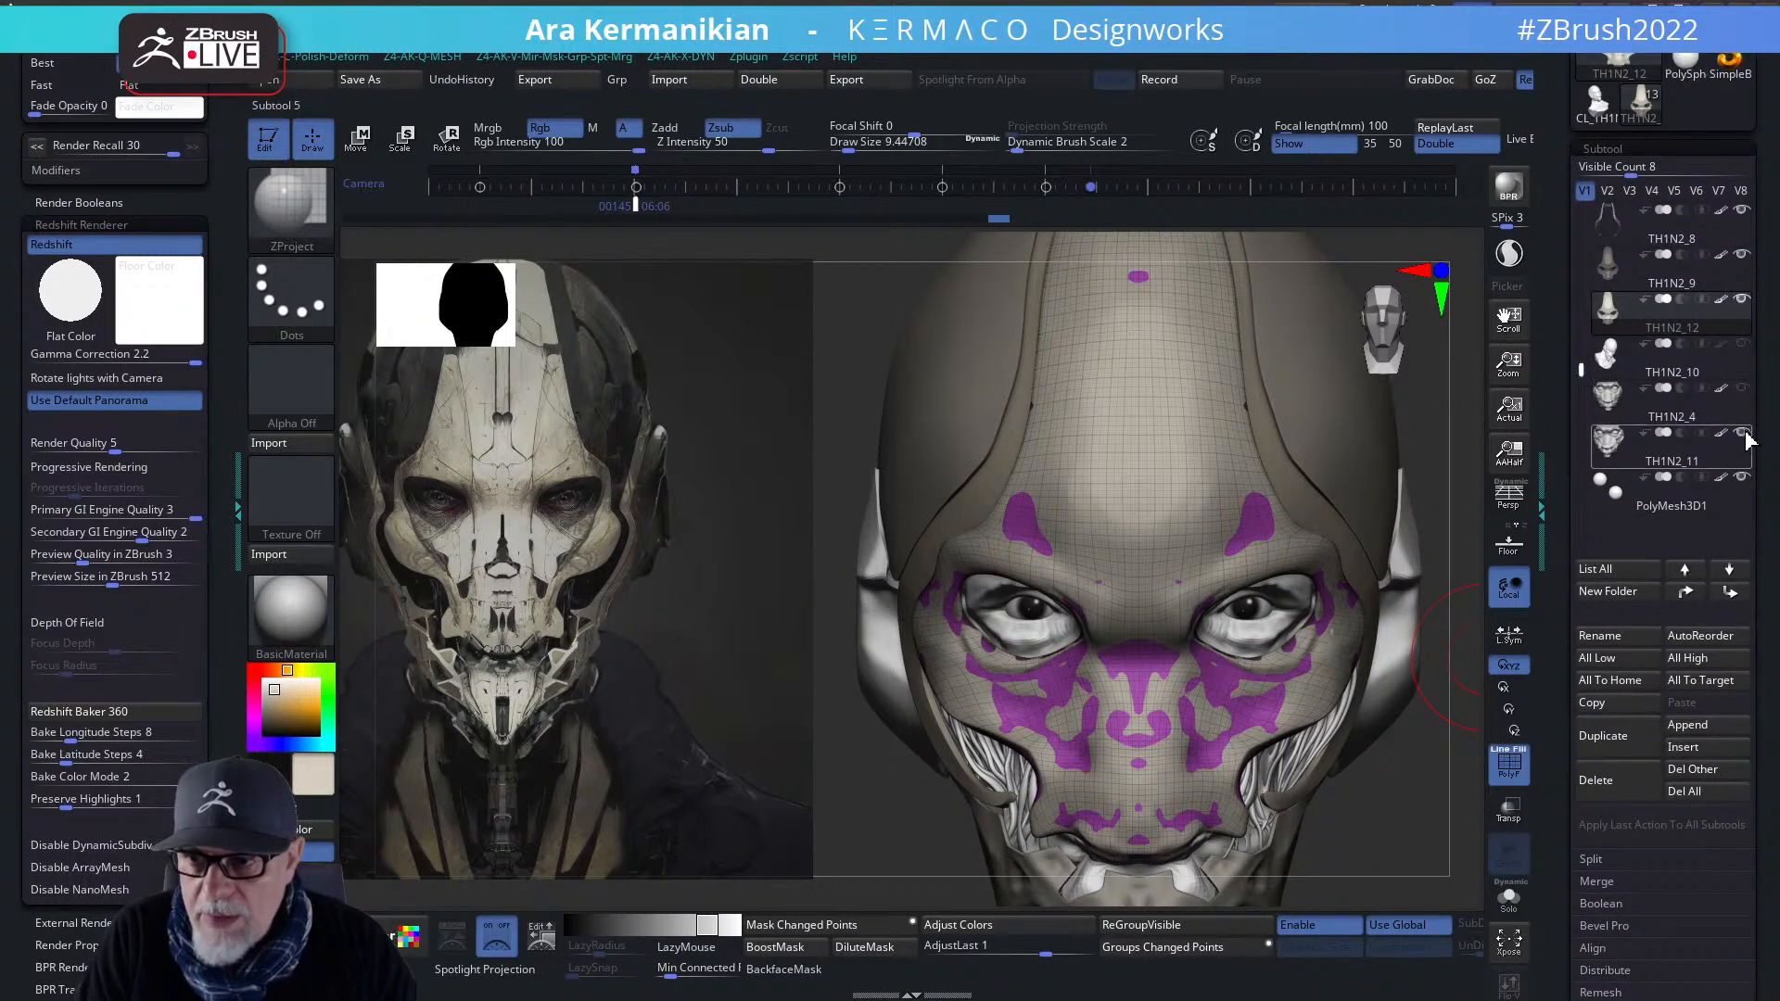
left_click(1746, 486)
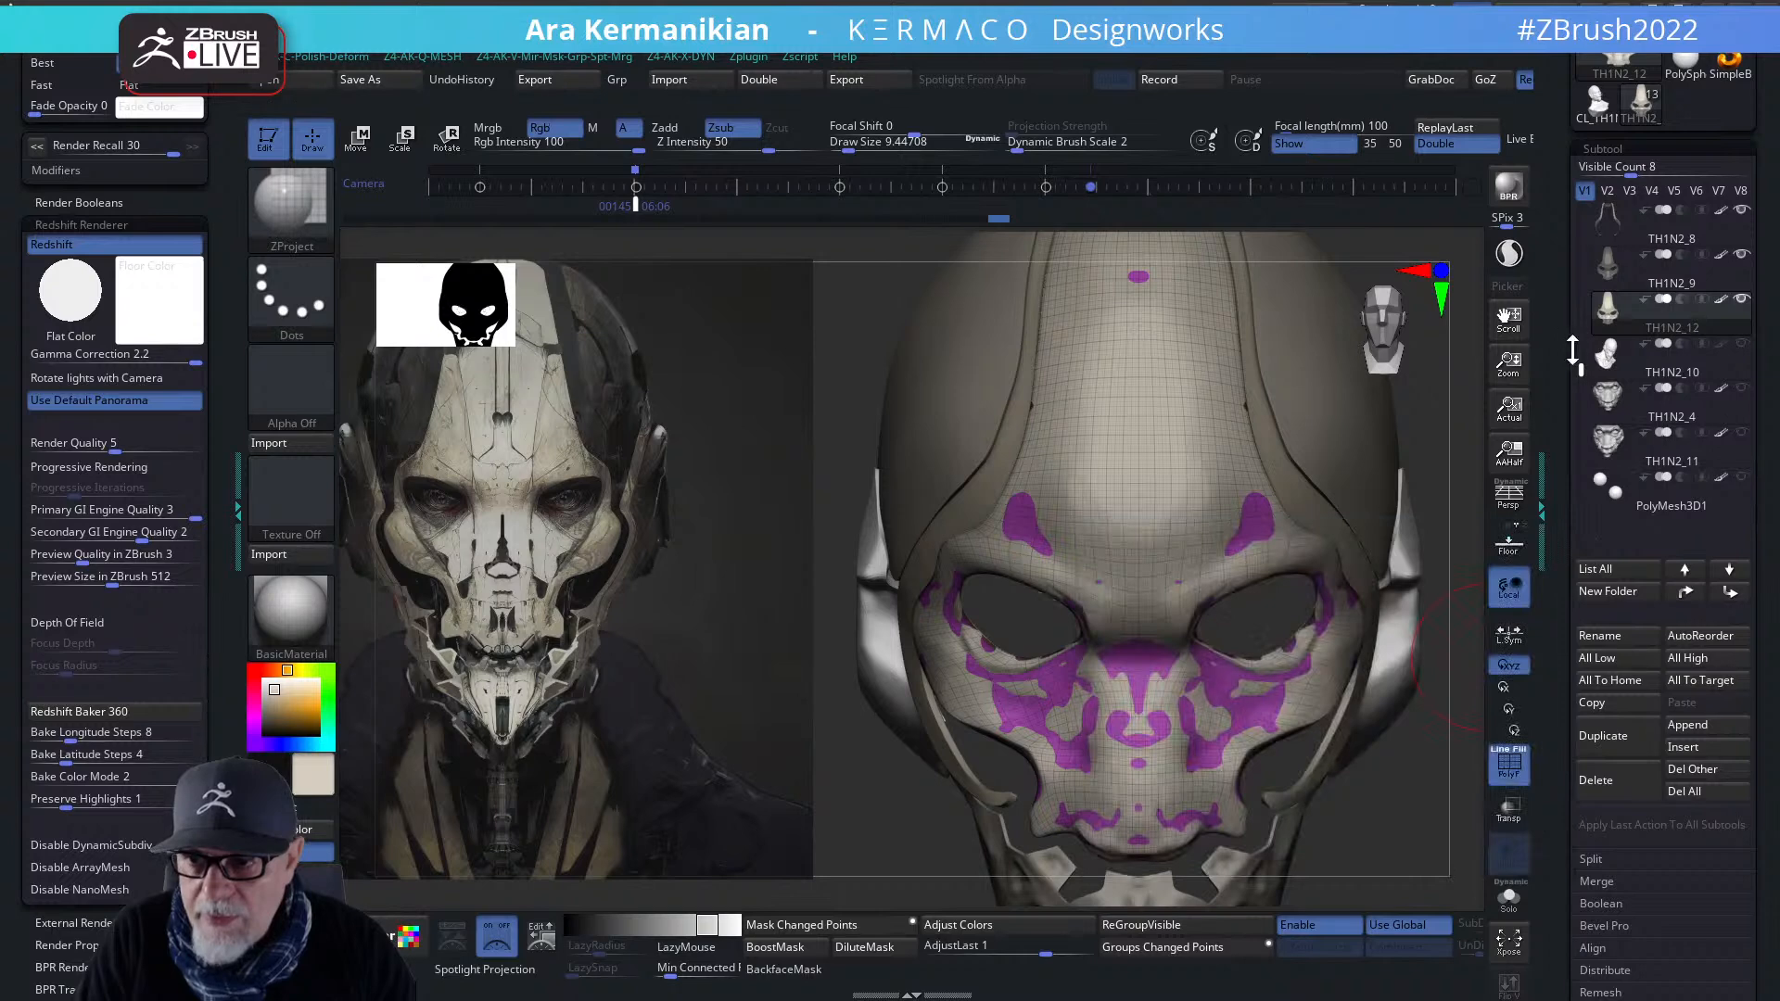
left_click_drag(1578, 371, 1557, 253)
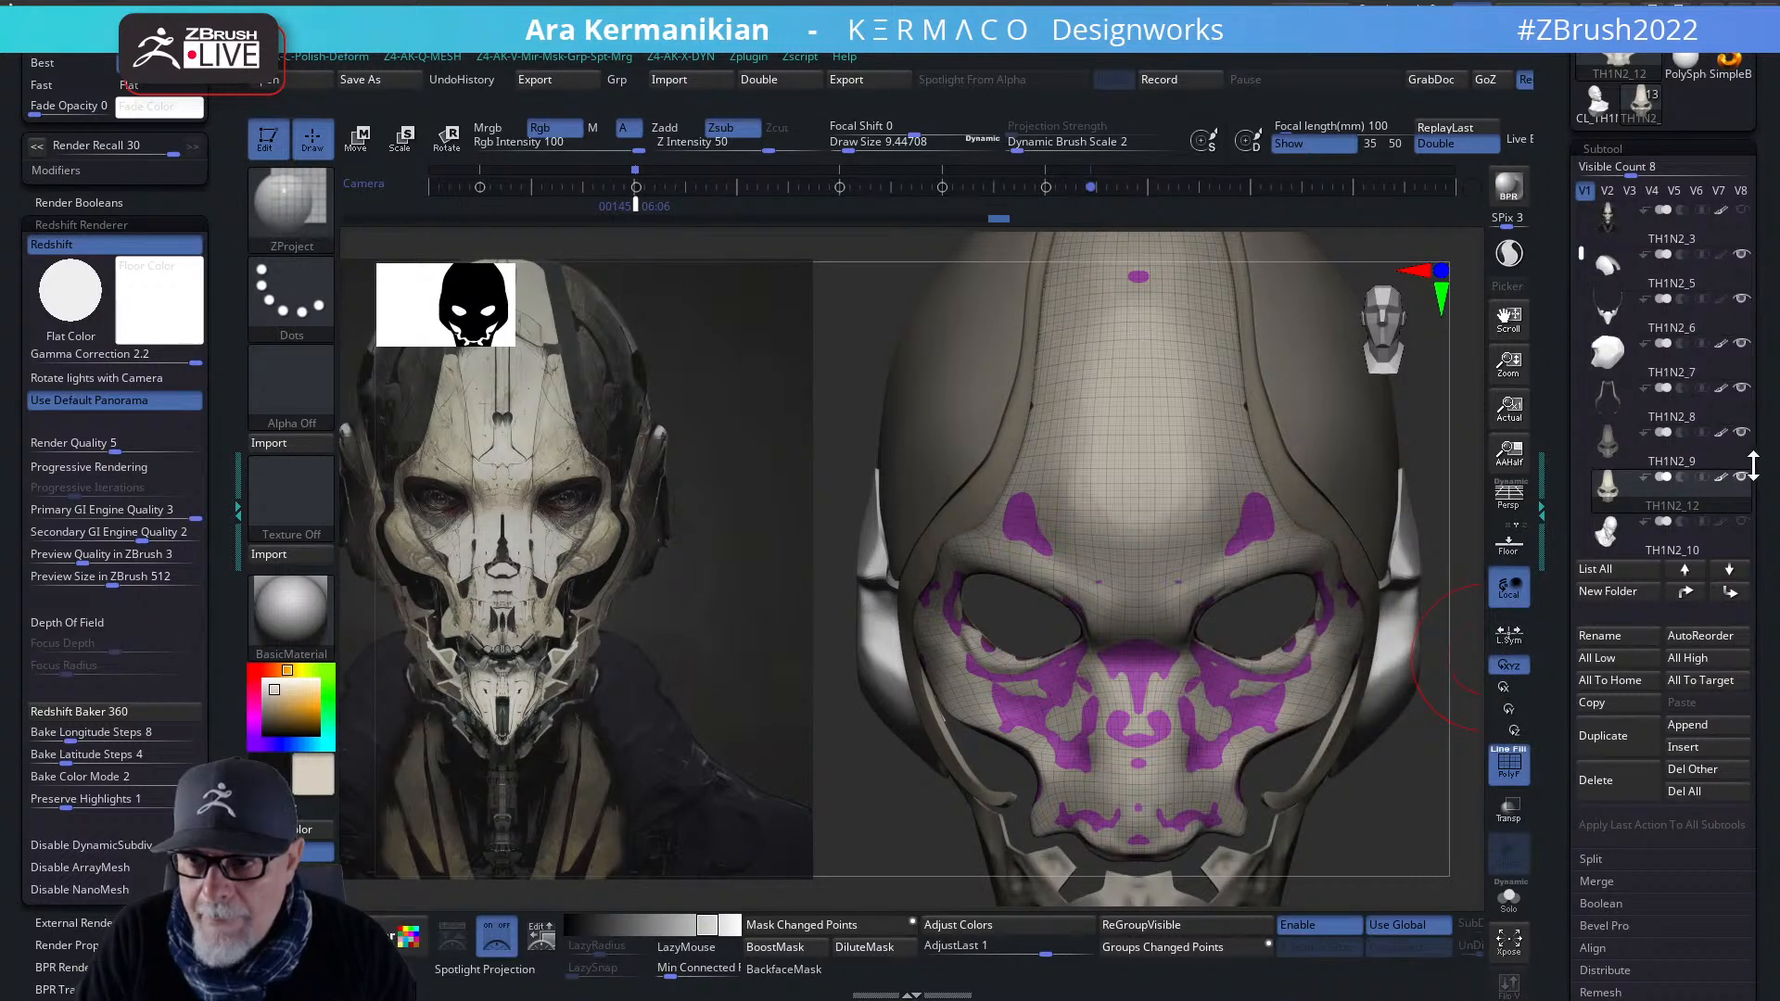
left_click(1727, 396)
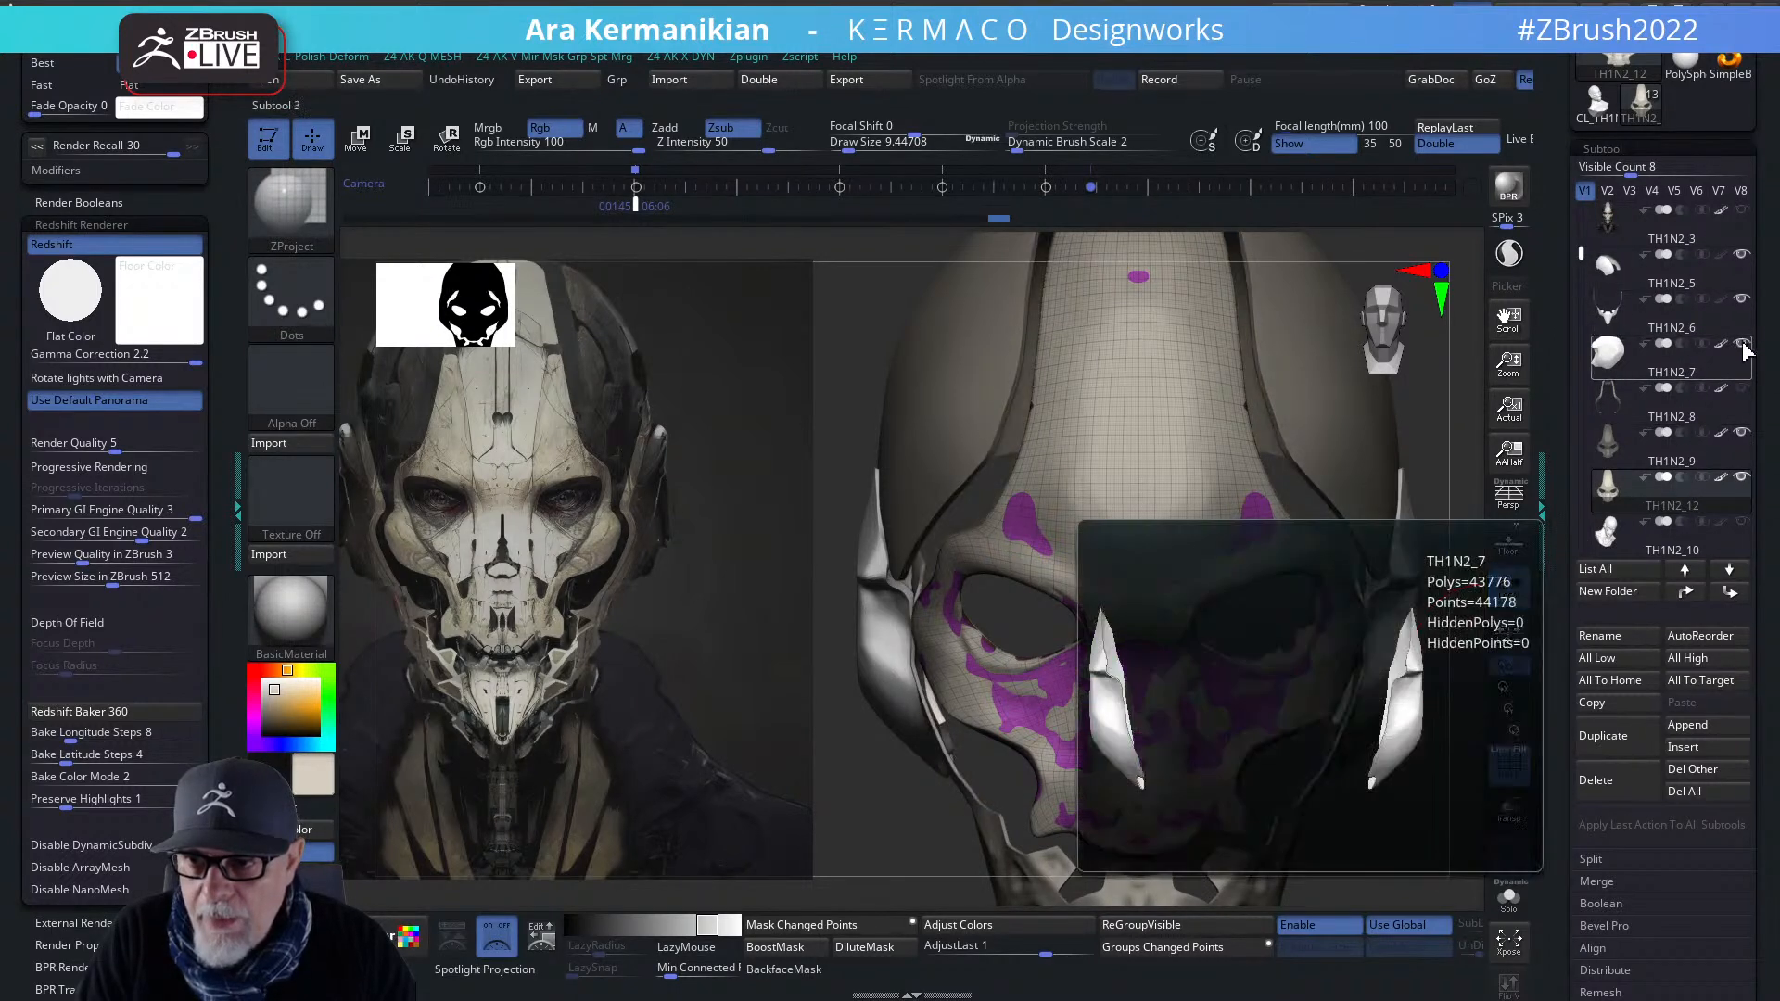
left_click(1747, 258)
left_click_drag(1581, 252, 1568, 343)
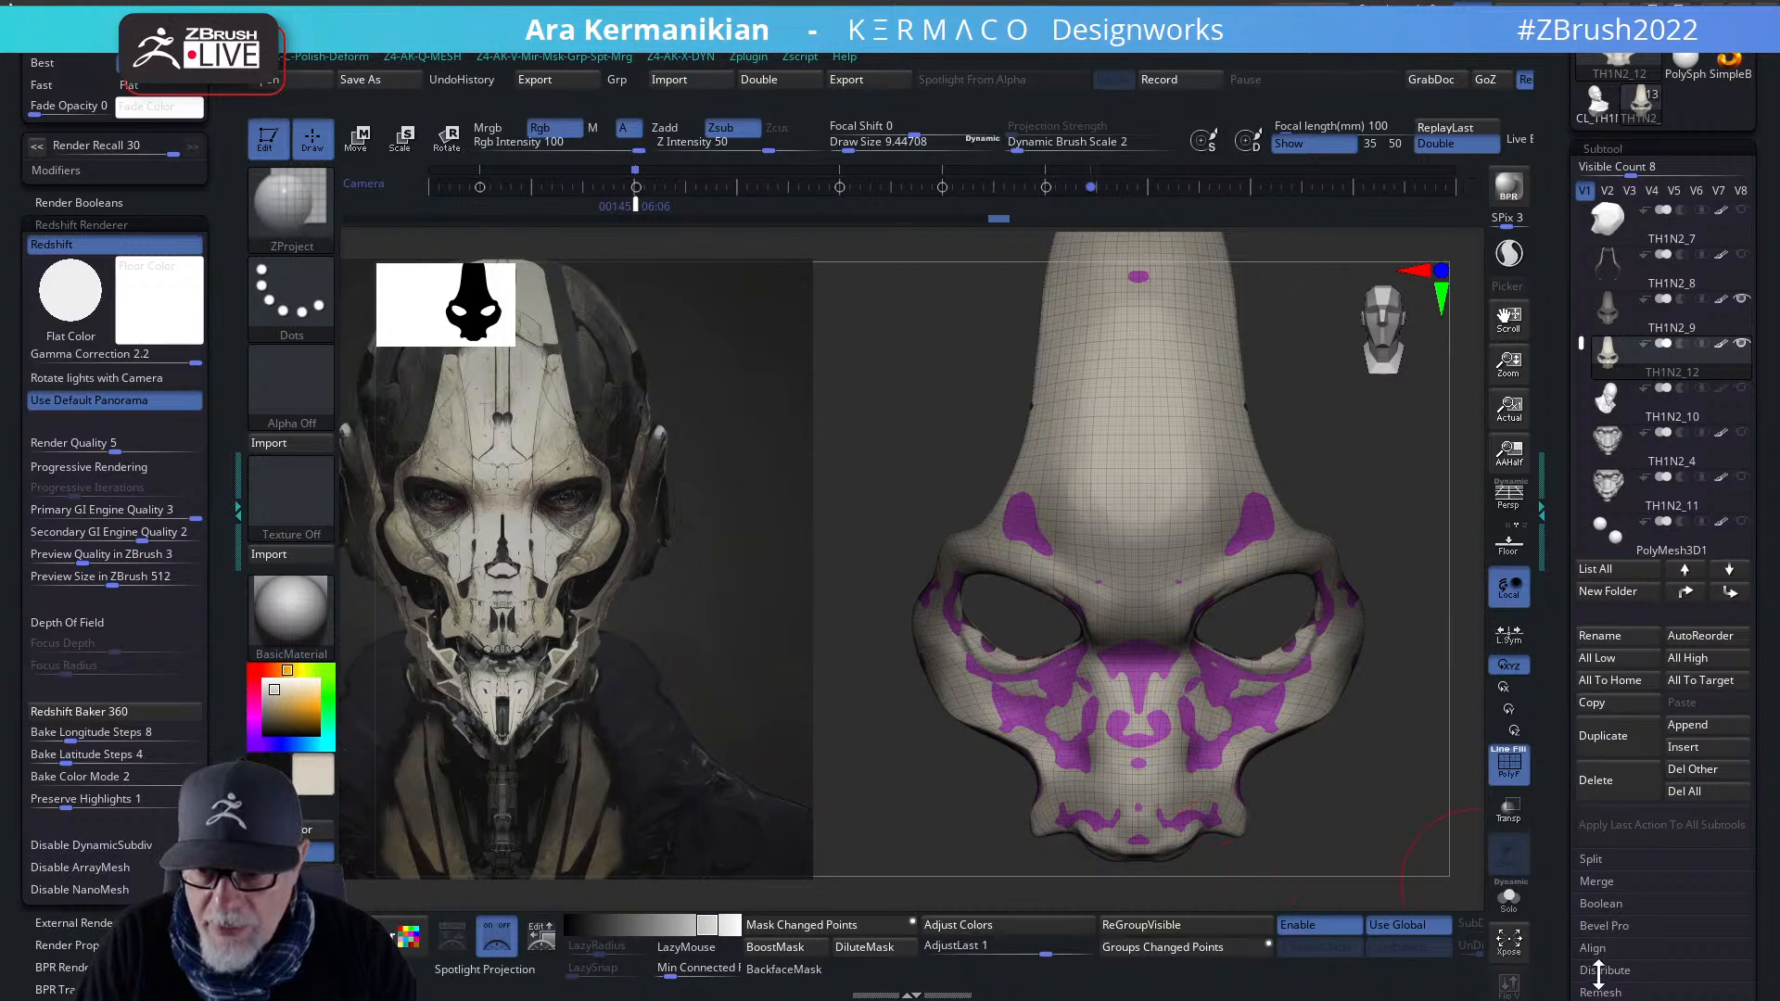
- Project the whole TH1N2_9 surface onto TH1N2_12 and refine the nose area with ZProject strokes
left_click_drag(1559, 952, 1564, 637)
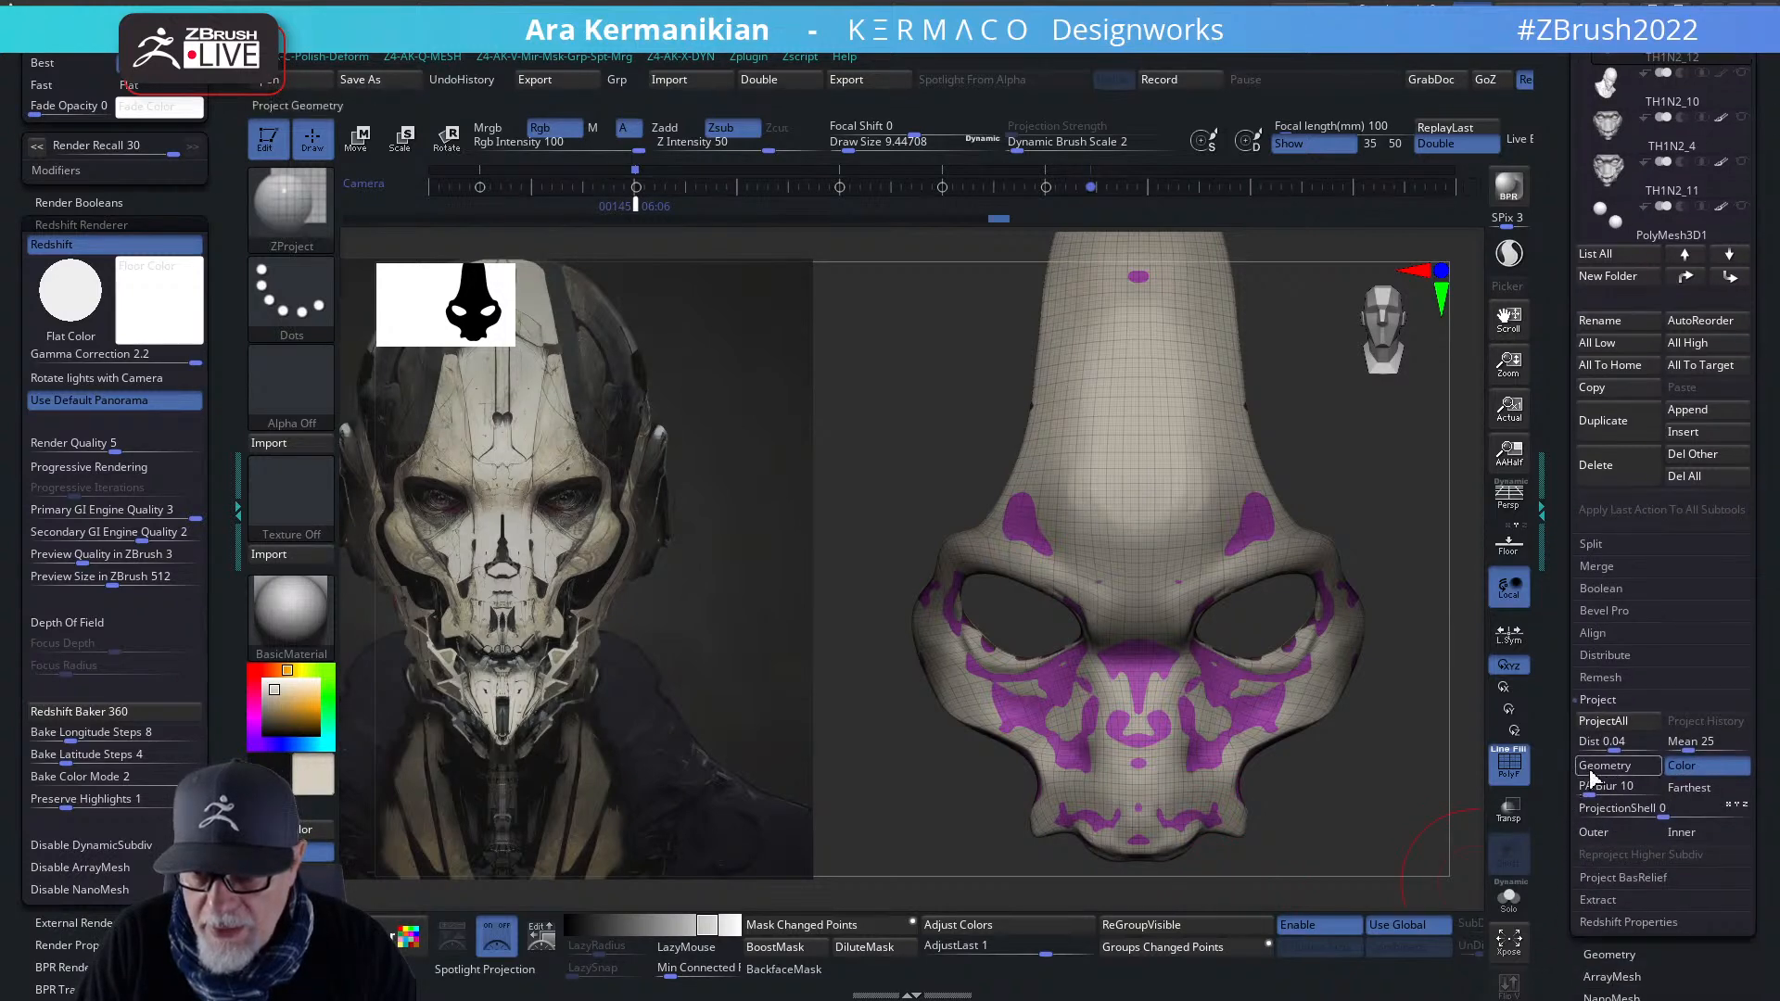
left_click(1598, 721)
mouse_move(1150, 669)
left_mouse_down()
mouse_move(1141, 735)
mouse_move(1140, 607)
mouse_move(1262, 528)
mouse_move(1151, 537)
left_mouse_up()
mouse_move(1324, 797)
left_mouse_down()
mouse_move(1373, 820)
mouse_move(1309, 810)
left_mouse_up()
mouse_move(1237, 521)
left_mouse_down()
mouse_move(1222, 533)
mouse_move(1261, 533)
mouse_move(1210, 505)
mouse_move(1134, 594)
mouse_move(1143, 785)
left_mouse_up()
left_click_drag(1378, 841, 1472, 826, "alt")
- Hide the wireframe display and alternate Smooth and ZProject strokes around the nose bridge and eye openings
left_click(1518, 774)
left_click_drag(1294, 818, 1379, 818)
left_click_drag(1146, 641, 1113, 612, "shift")
left_click_drag(1381, 695, 1402, 730)
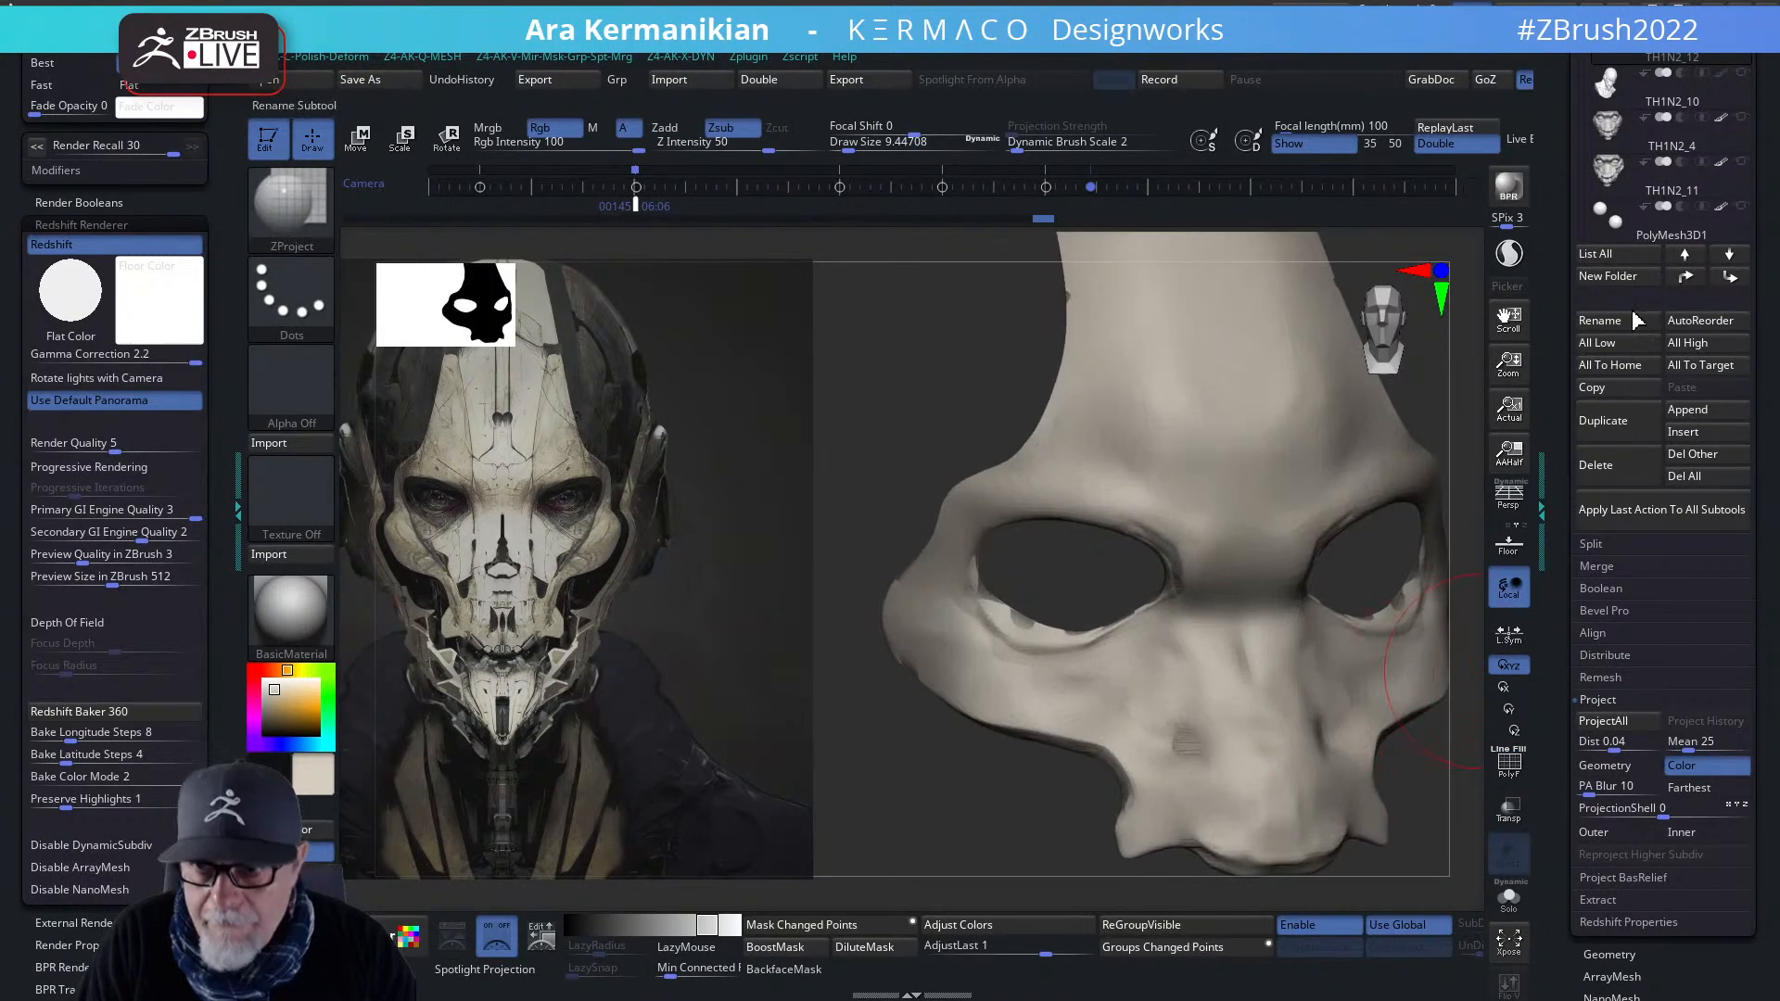
left_click_drag(1561, 134, 1554, 212)
mouse_move(1047, 615)
left_mouse_down()
mouse_move(1027, 612)
mouse_move(1093, 631)
left_mouse_up()
left_click_drag(1175, 590, 1161, 554, "shift")
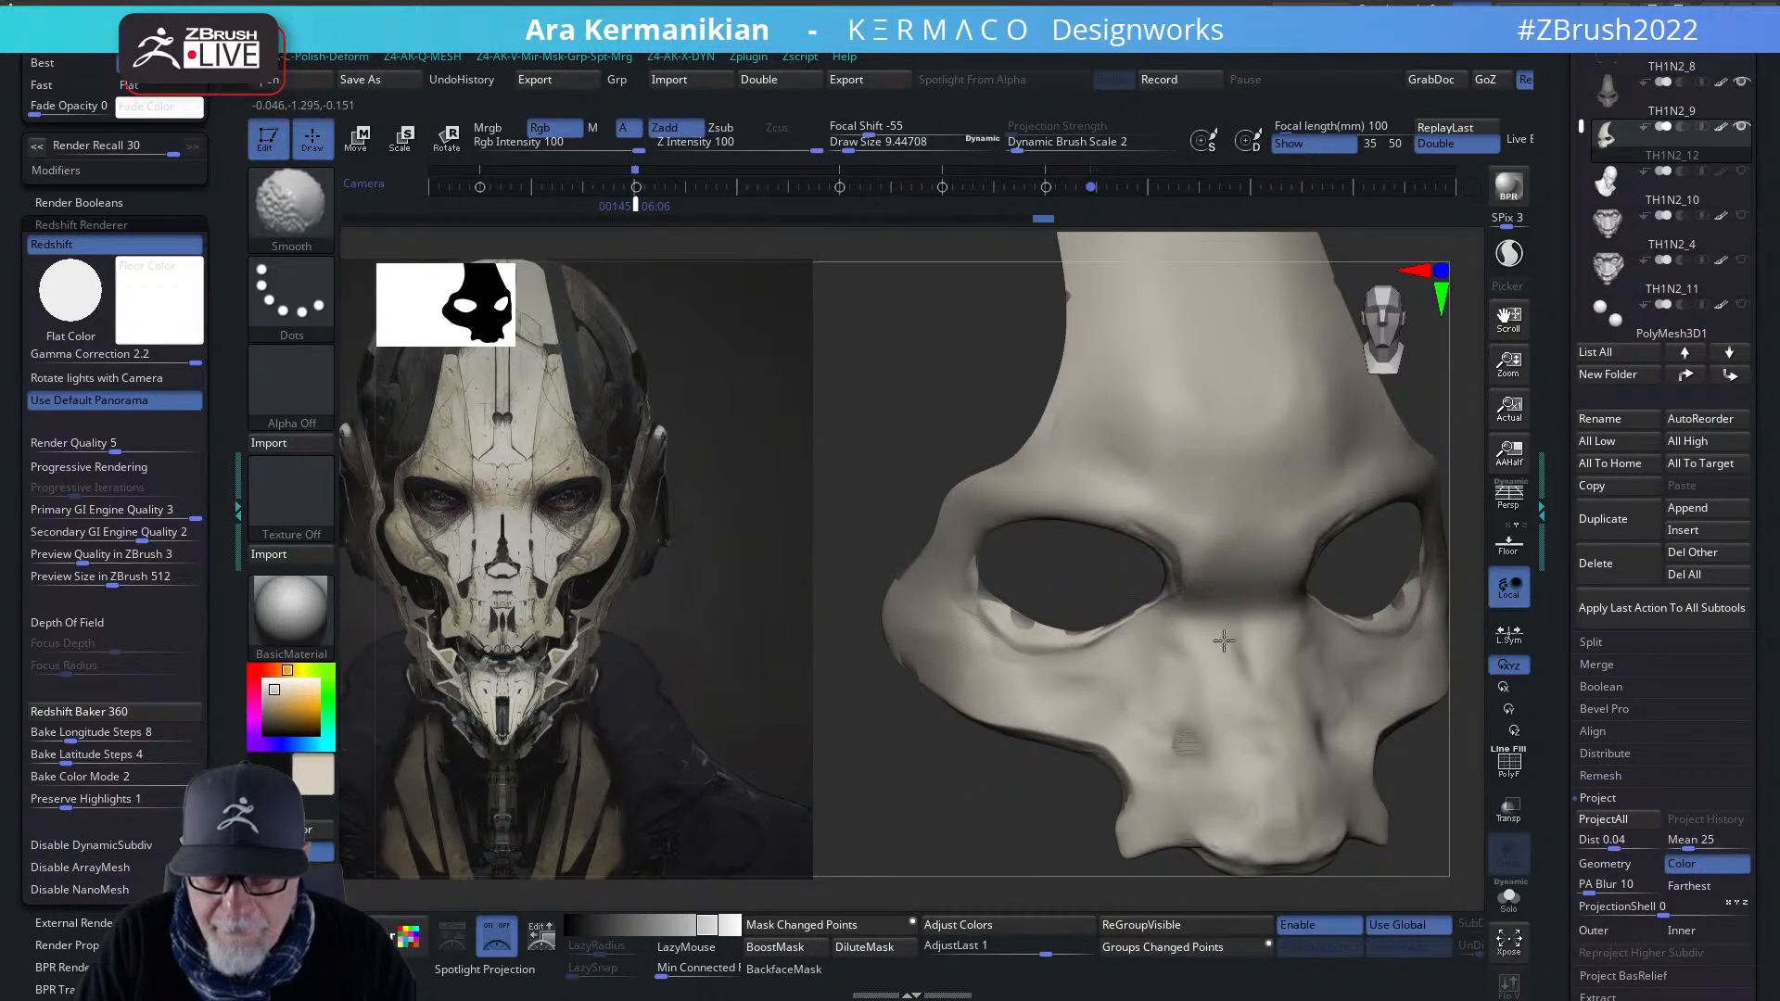
mouse_move(1375, 559)
left_mouse_down()
mouse_move(1329, 532)
mouse_move(1289, 547)
mouse_move(1335, 526)
left_mouse_up()
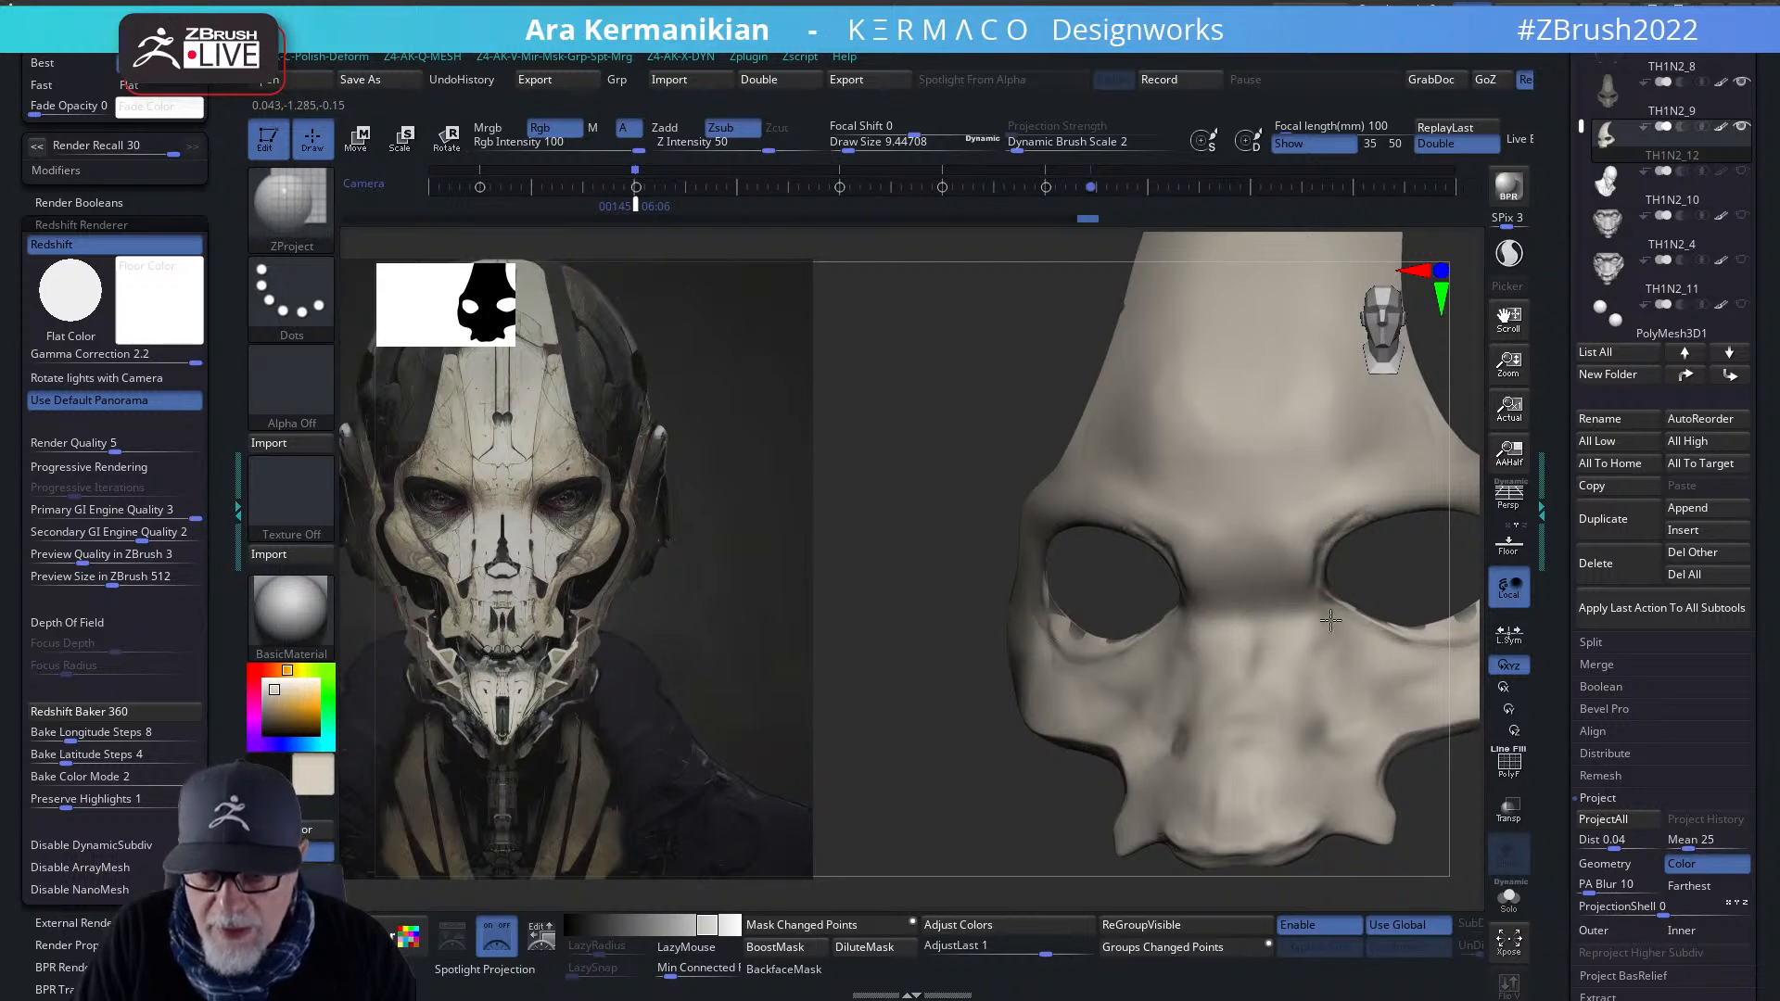
left_click_drag(1405, 659, 1370, 719)
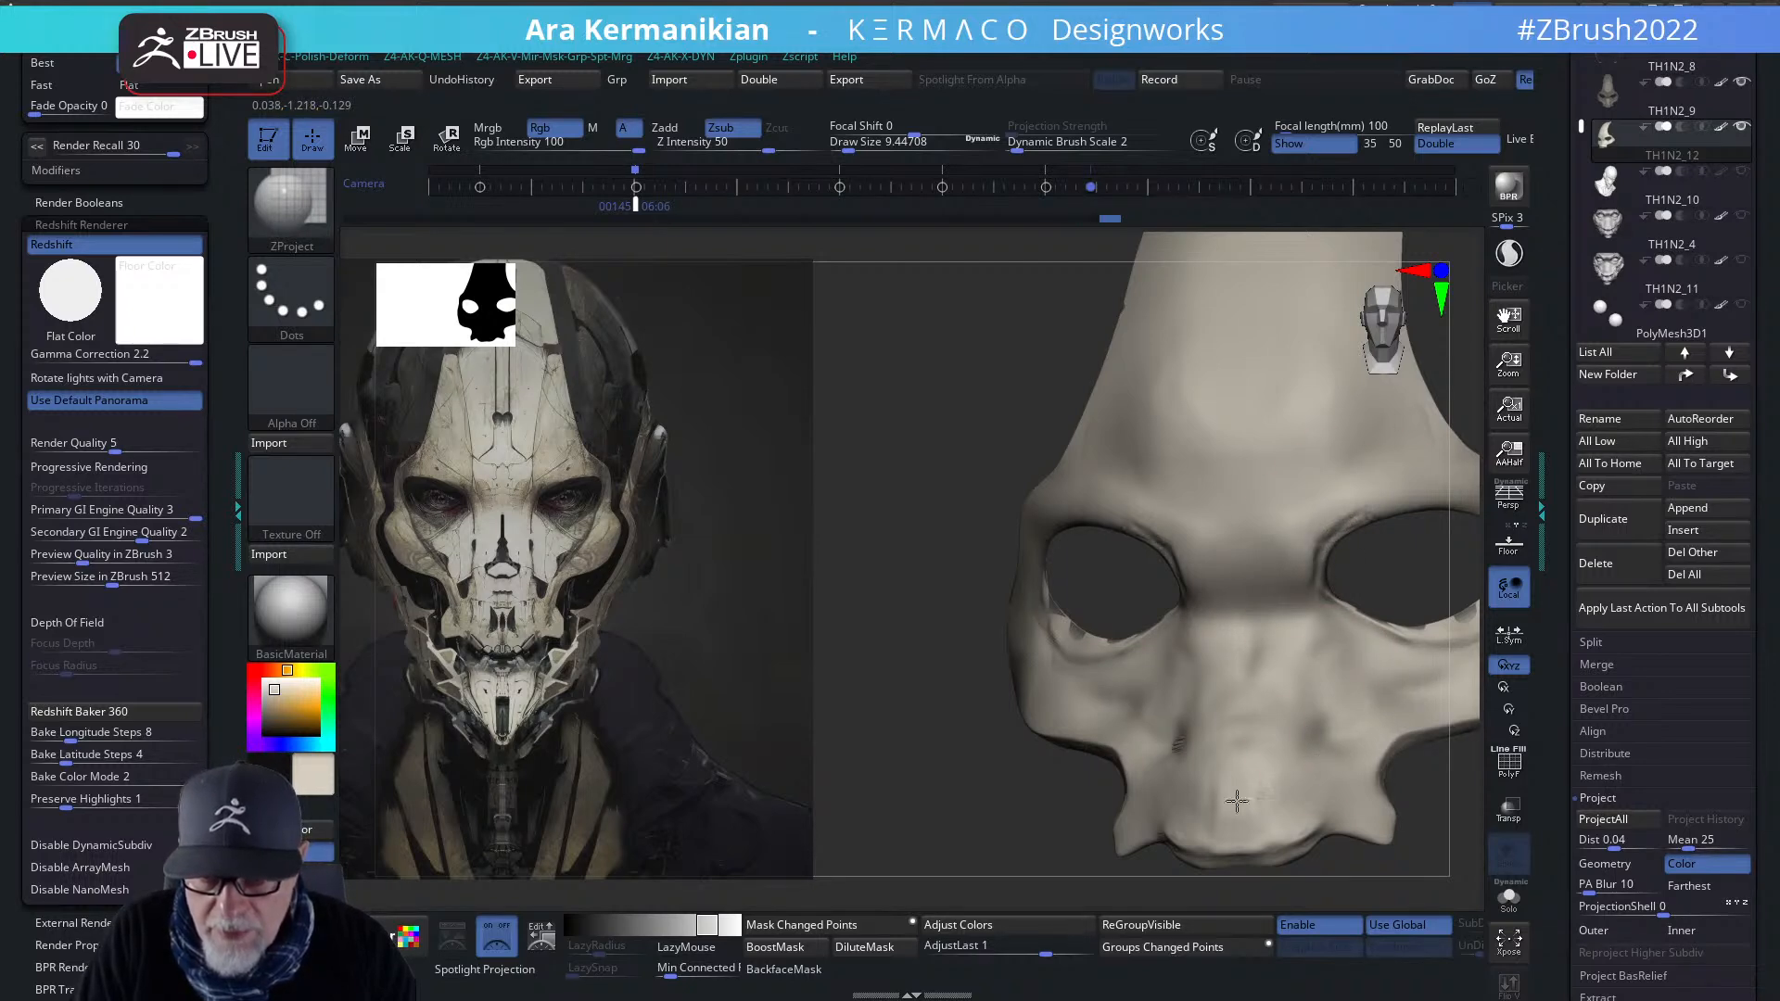
- Try to re-project the rough spot beside the lower nose and undo the recent strokes
left_click_drag(954, 825, 1047, 822)
left_click_drag(1182, 745, 1206, 742)
key("ctrl+z")
key("ctrl+z")
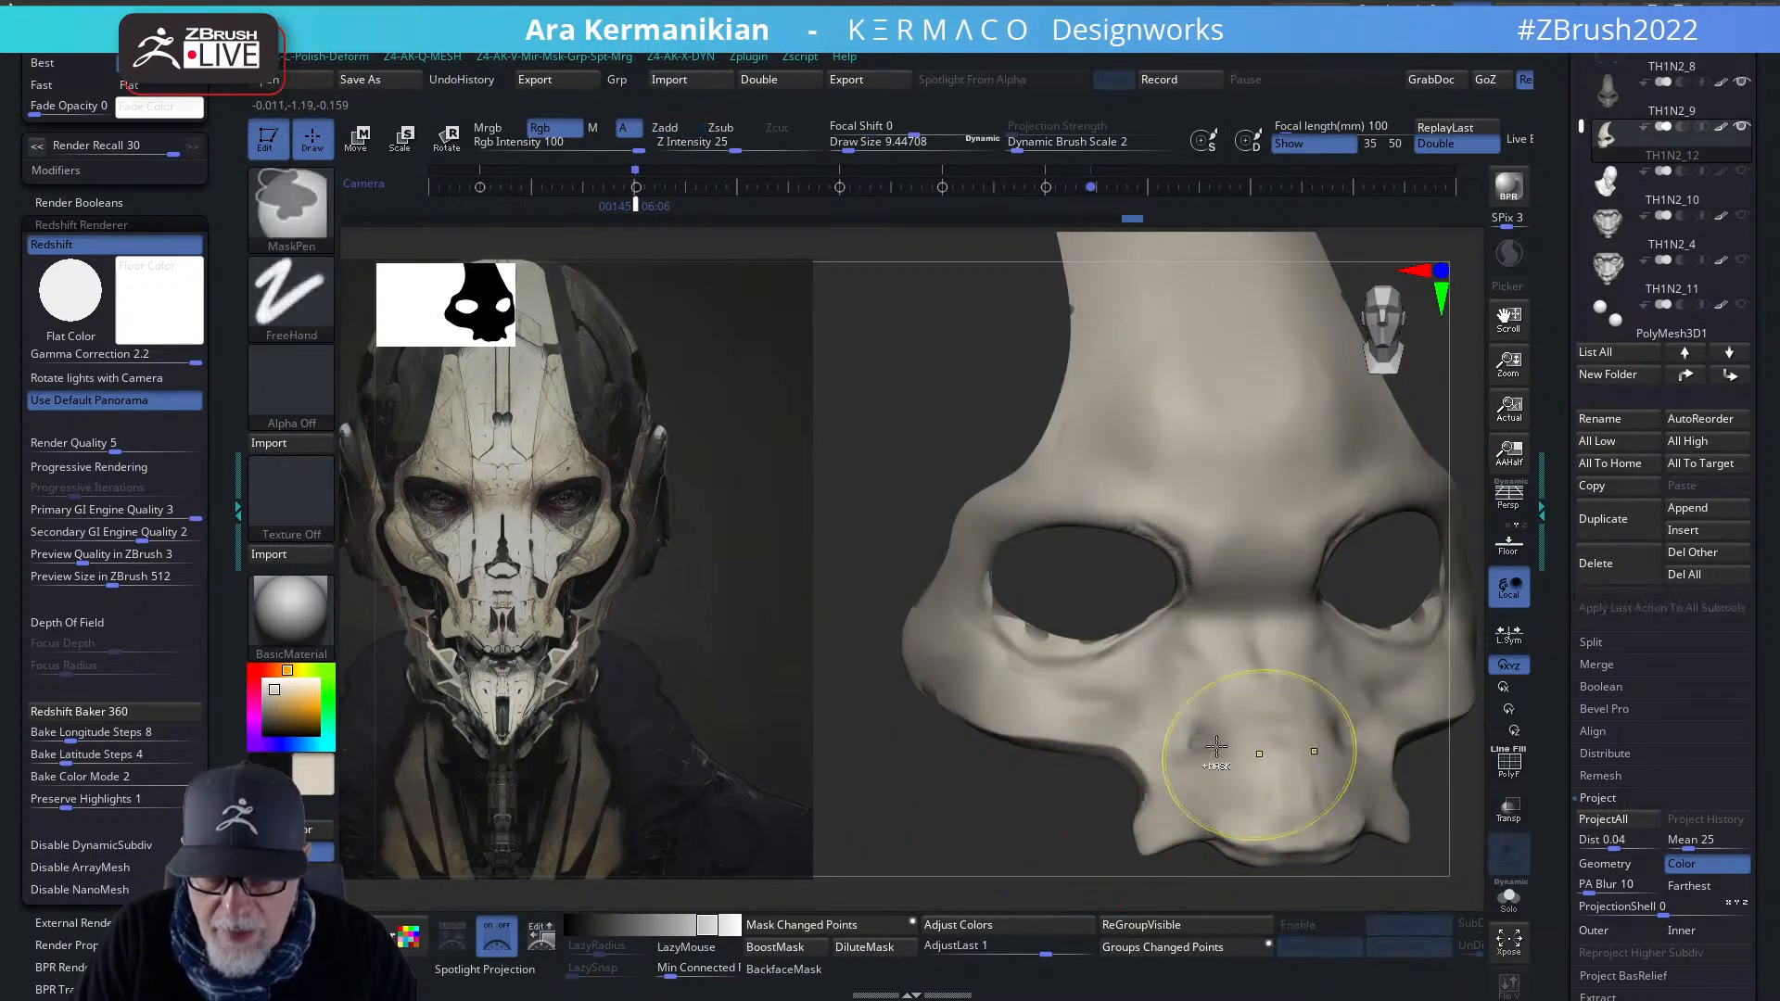
left_click_drag(1009, 815, 978, 813, "shift")
key("ctrl")
key("ctrl+z")
key("ctrl+z")
key("ctrl+z")
mouse_move(1193, 762)
left_mouse_down()
mouse_move(1222, 721)
mouse_move(1105, 688)
left_mouse_up()
key("ctrl+z")
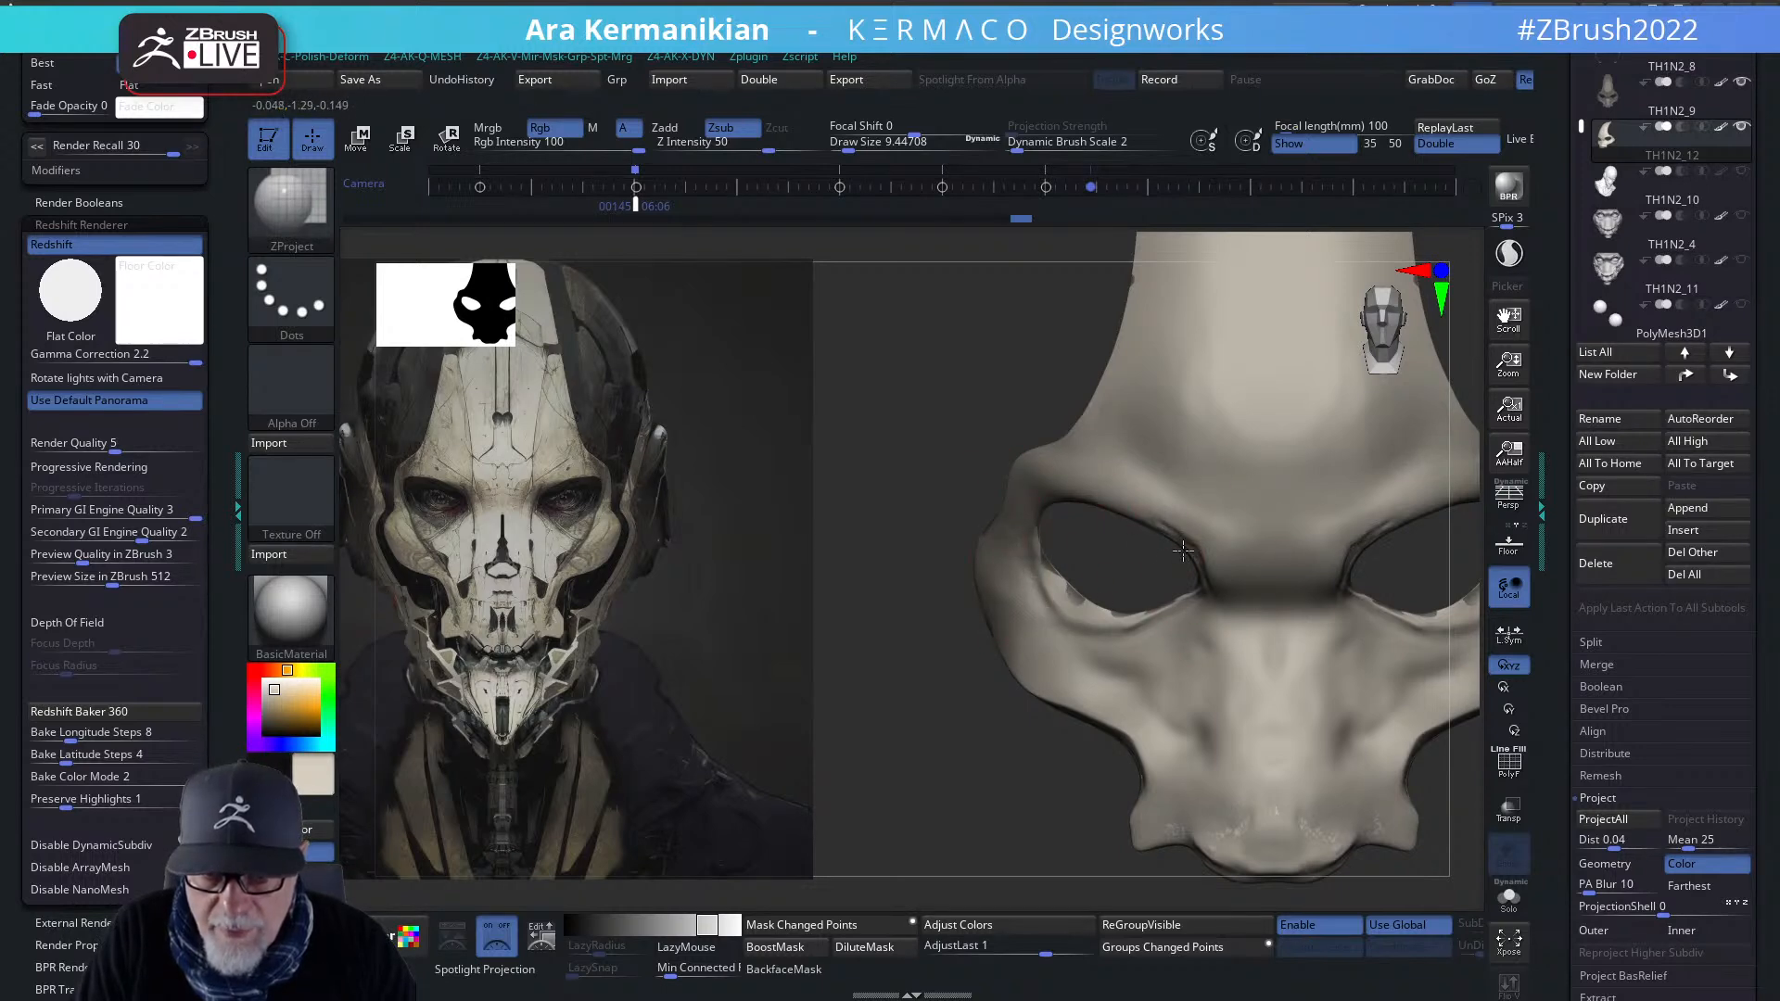
- Re-project the face plate onto its source with ProjectAll and ZProject strokes around the eye rims and cheeks
mouse_move(1180, 550)
left_mouse_down()
mouse_move(1209, 612)
mouse_move(1096, 637)
left_mouse_up()
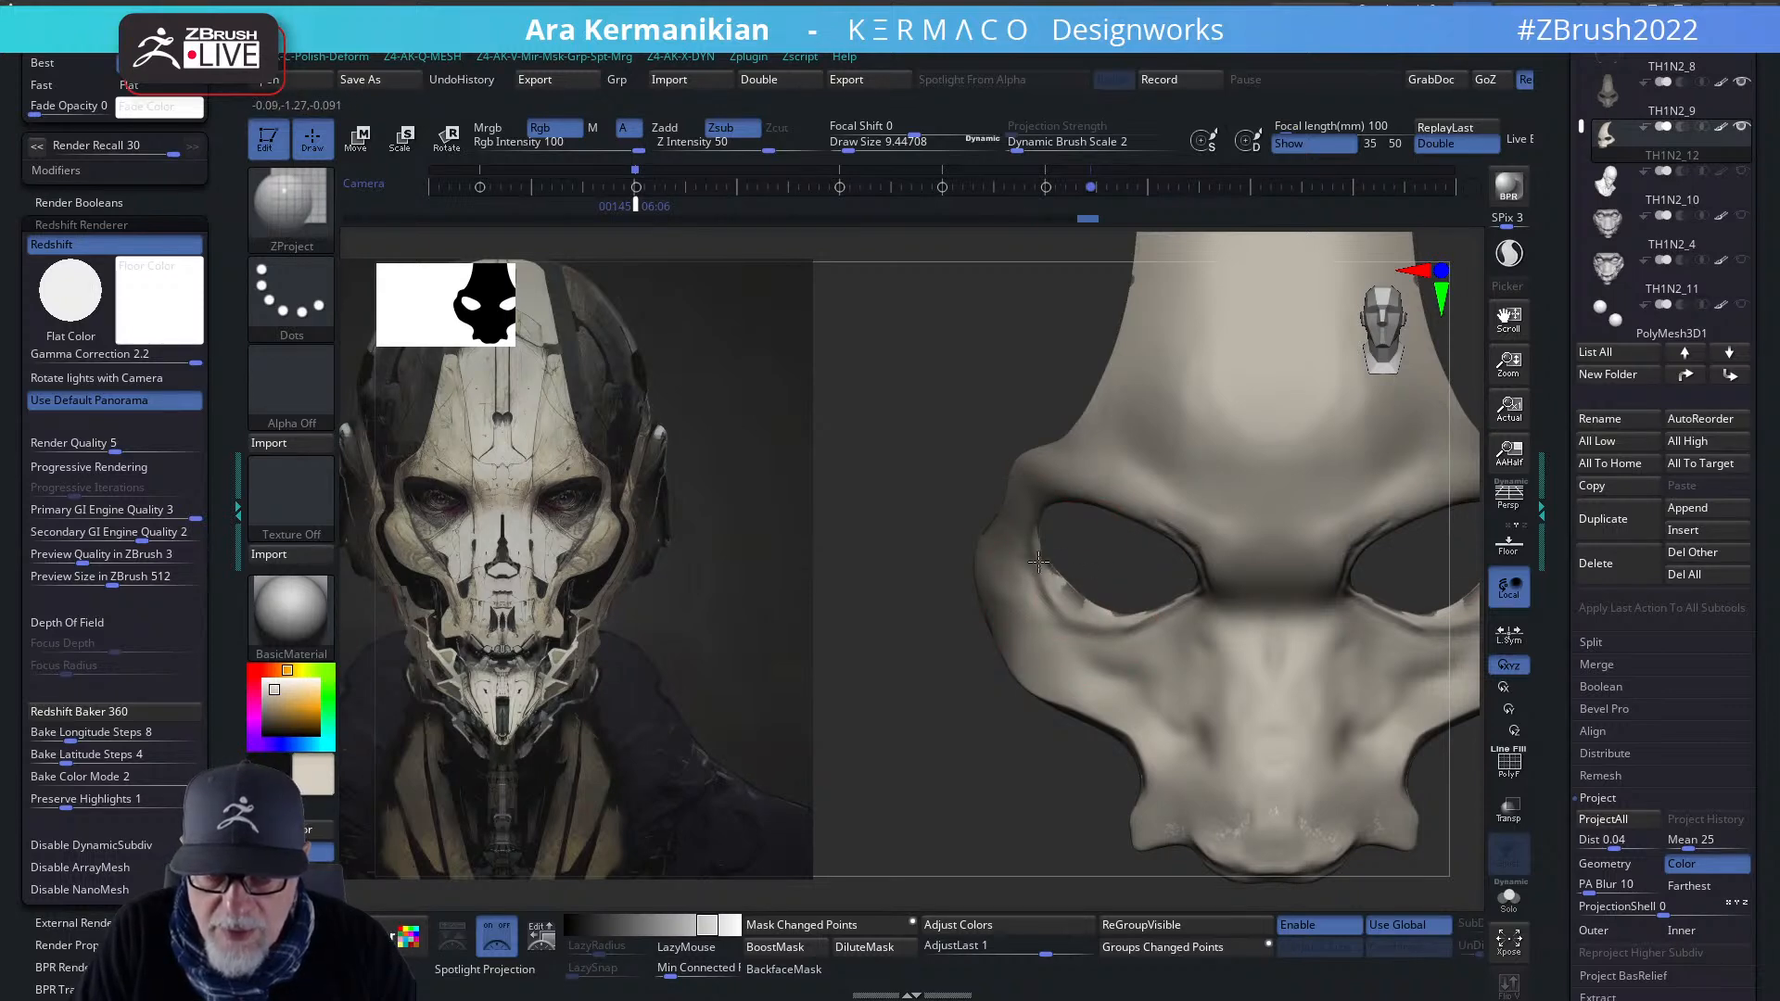
left_click(1603, 819)
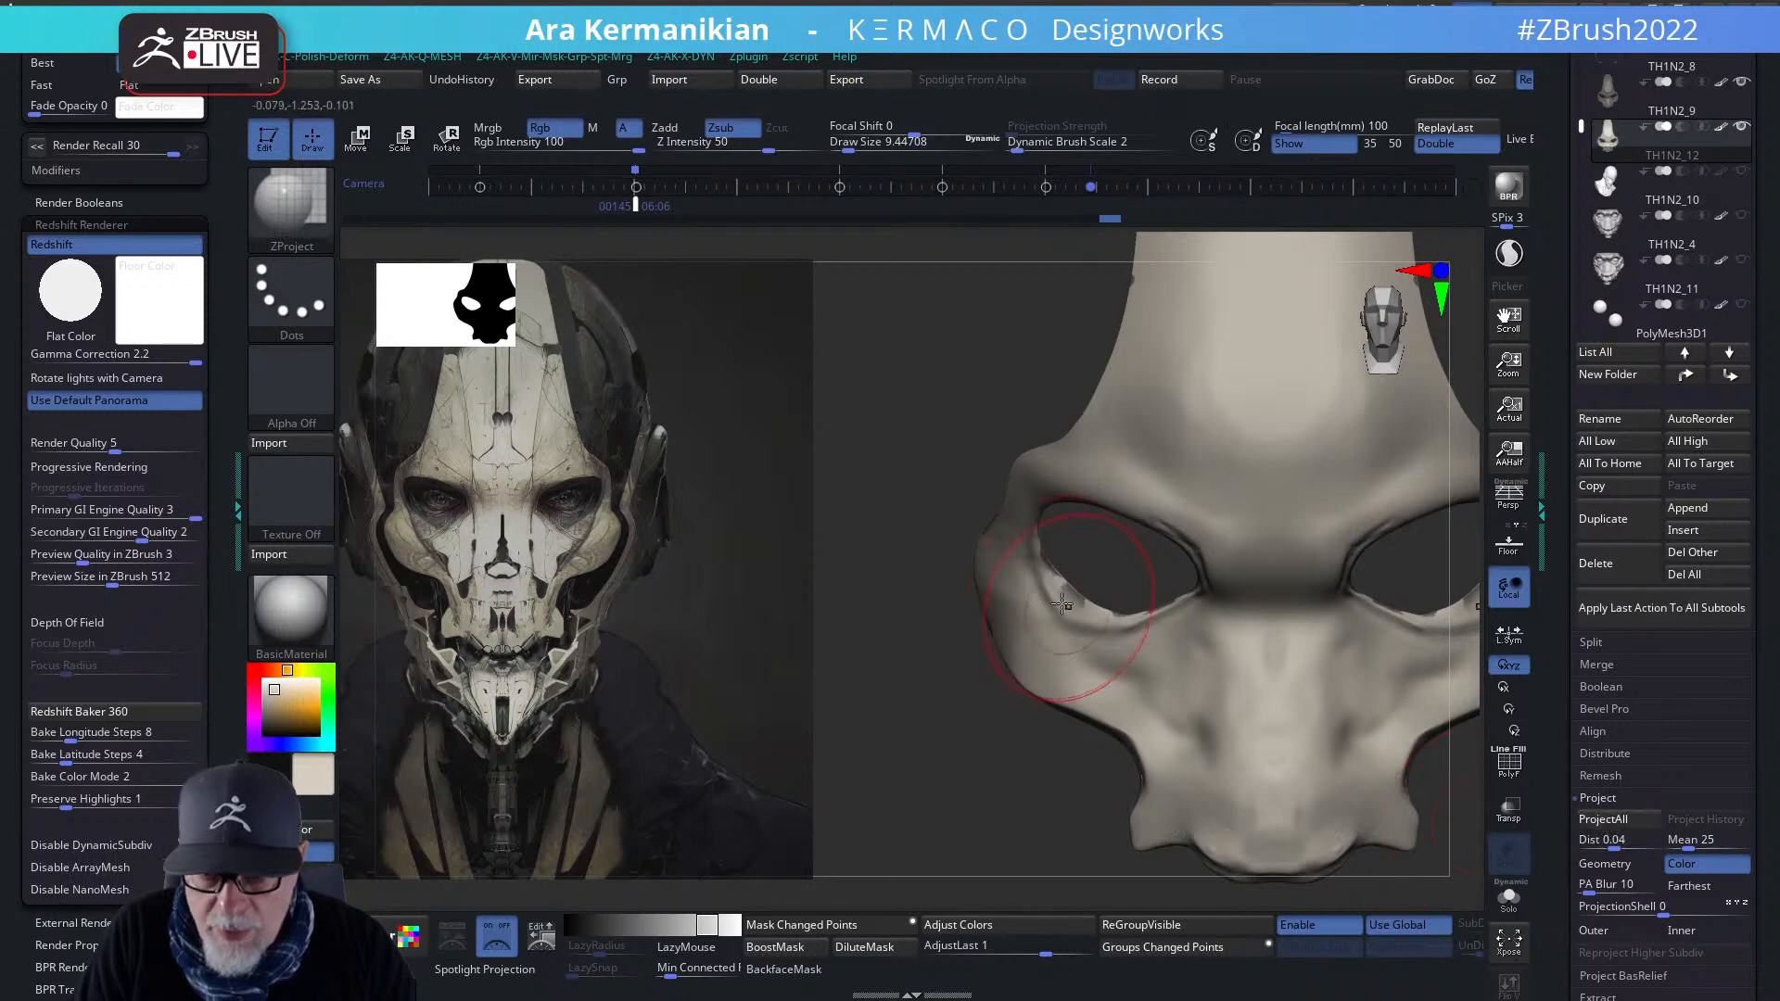
mouse_move(1121, 576)
left_mouse_down()
mouse_move(1354, 608)
mouse_move(1389, 676)
mouse_move(1351, 715)
left_mouse_up()
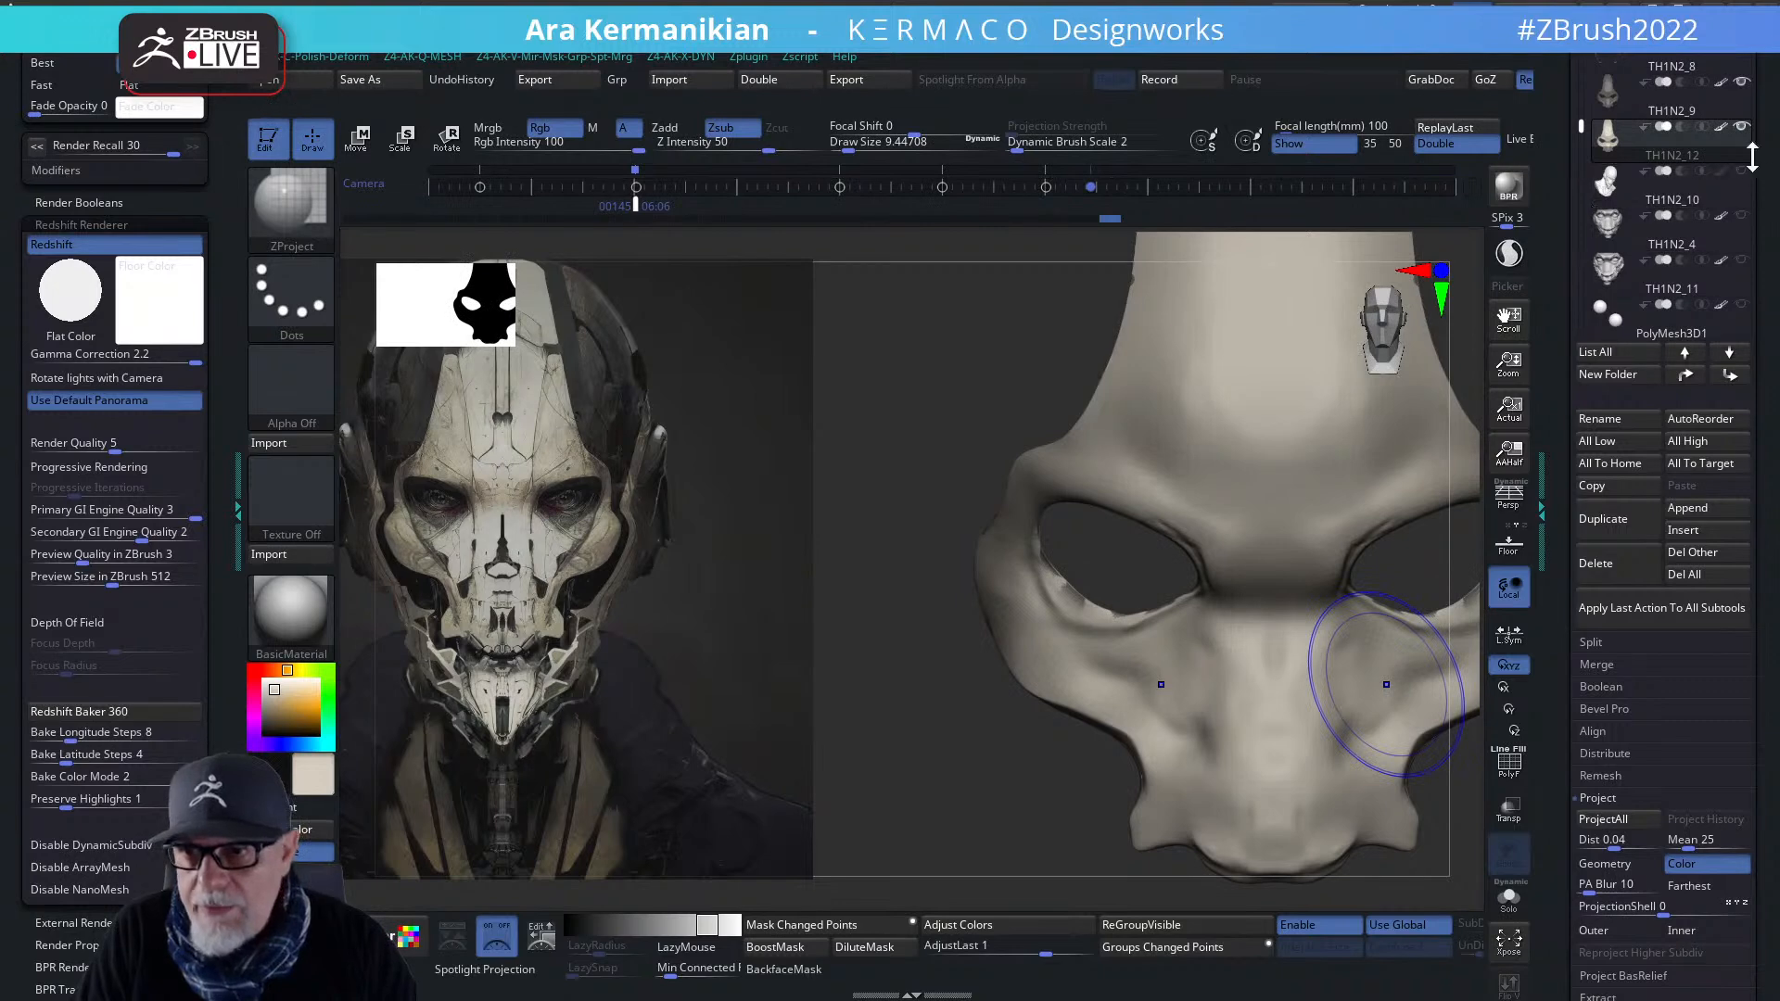
- Hide the source subtool TH1N2_9 and show subtools TH1N2_8, TH1N2_7 and TH1N2_5
mouse_move(1743, 85)
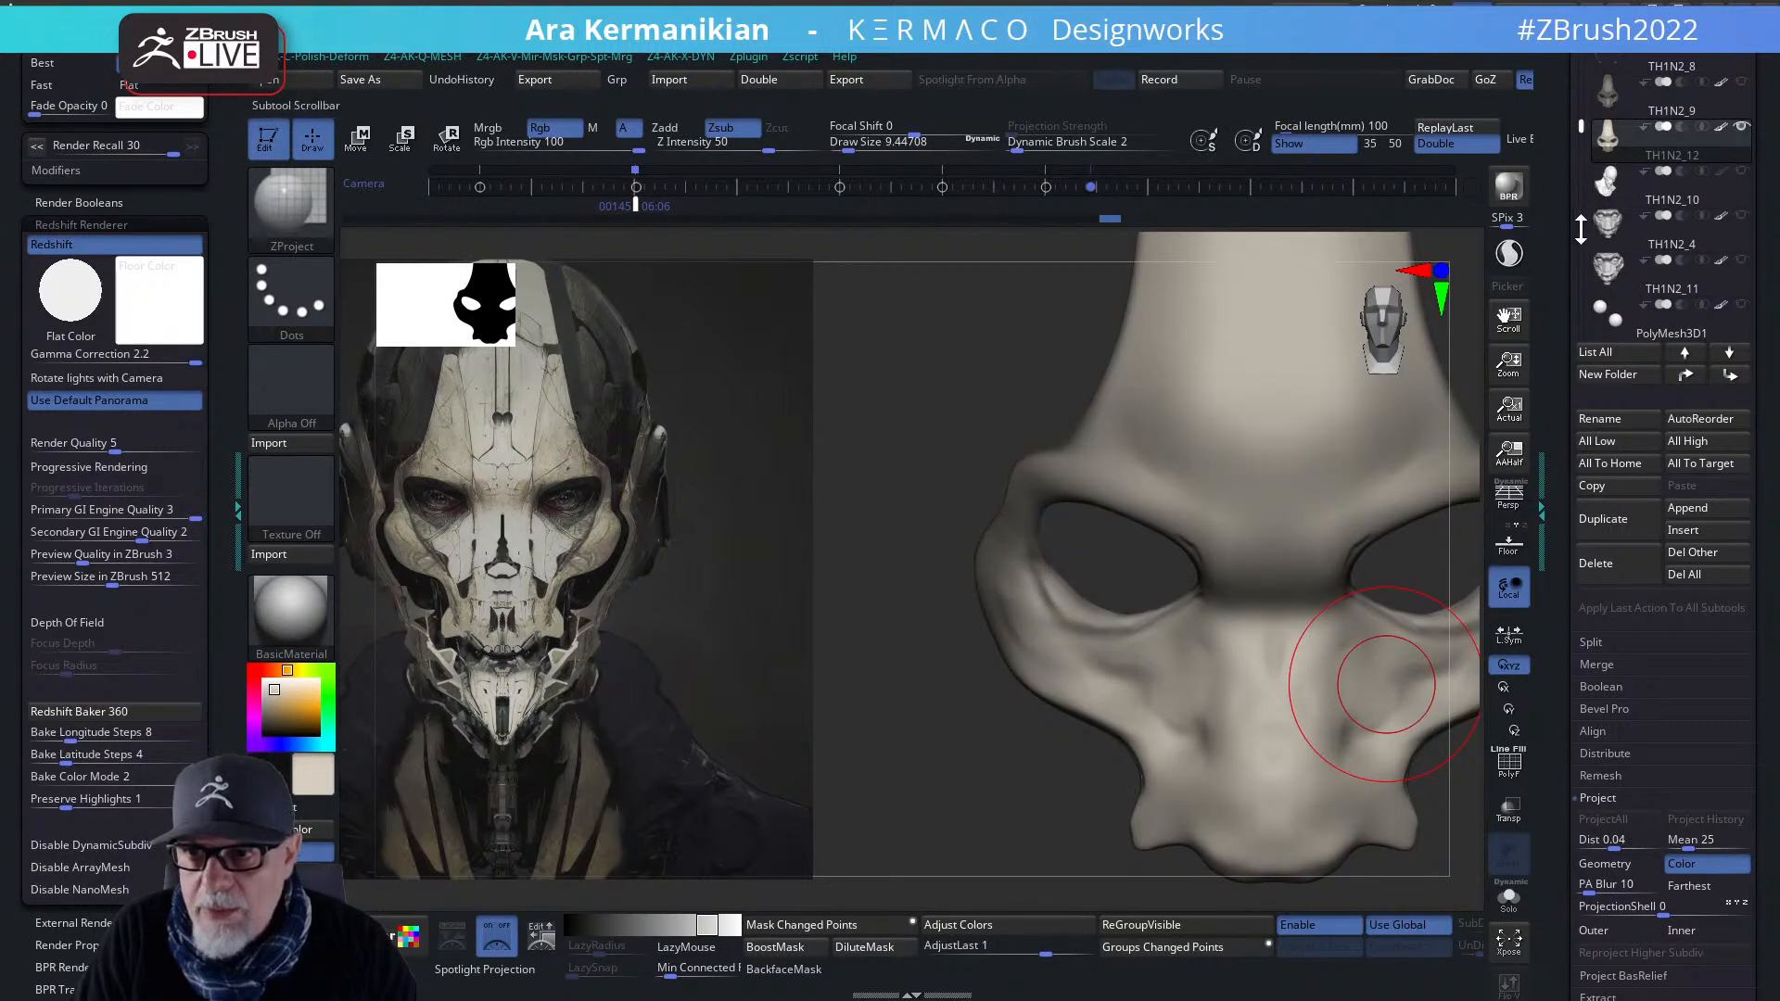
left_click_drag(1557, 201, 1562, 410)
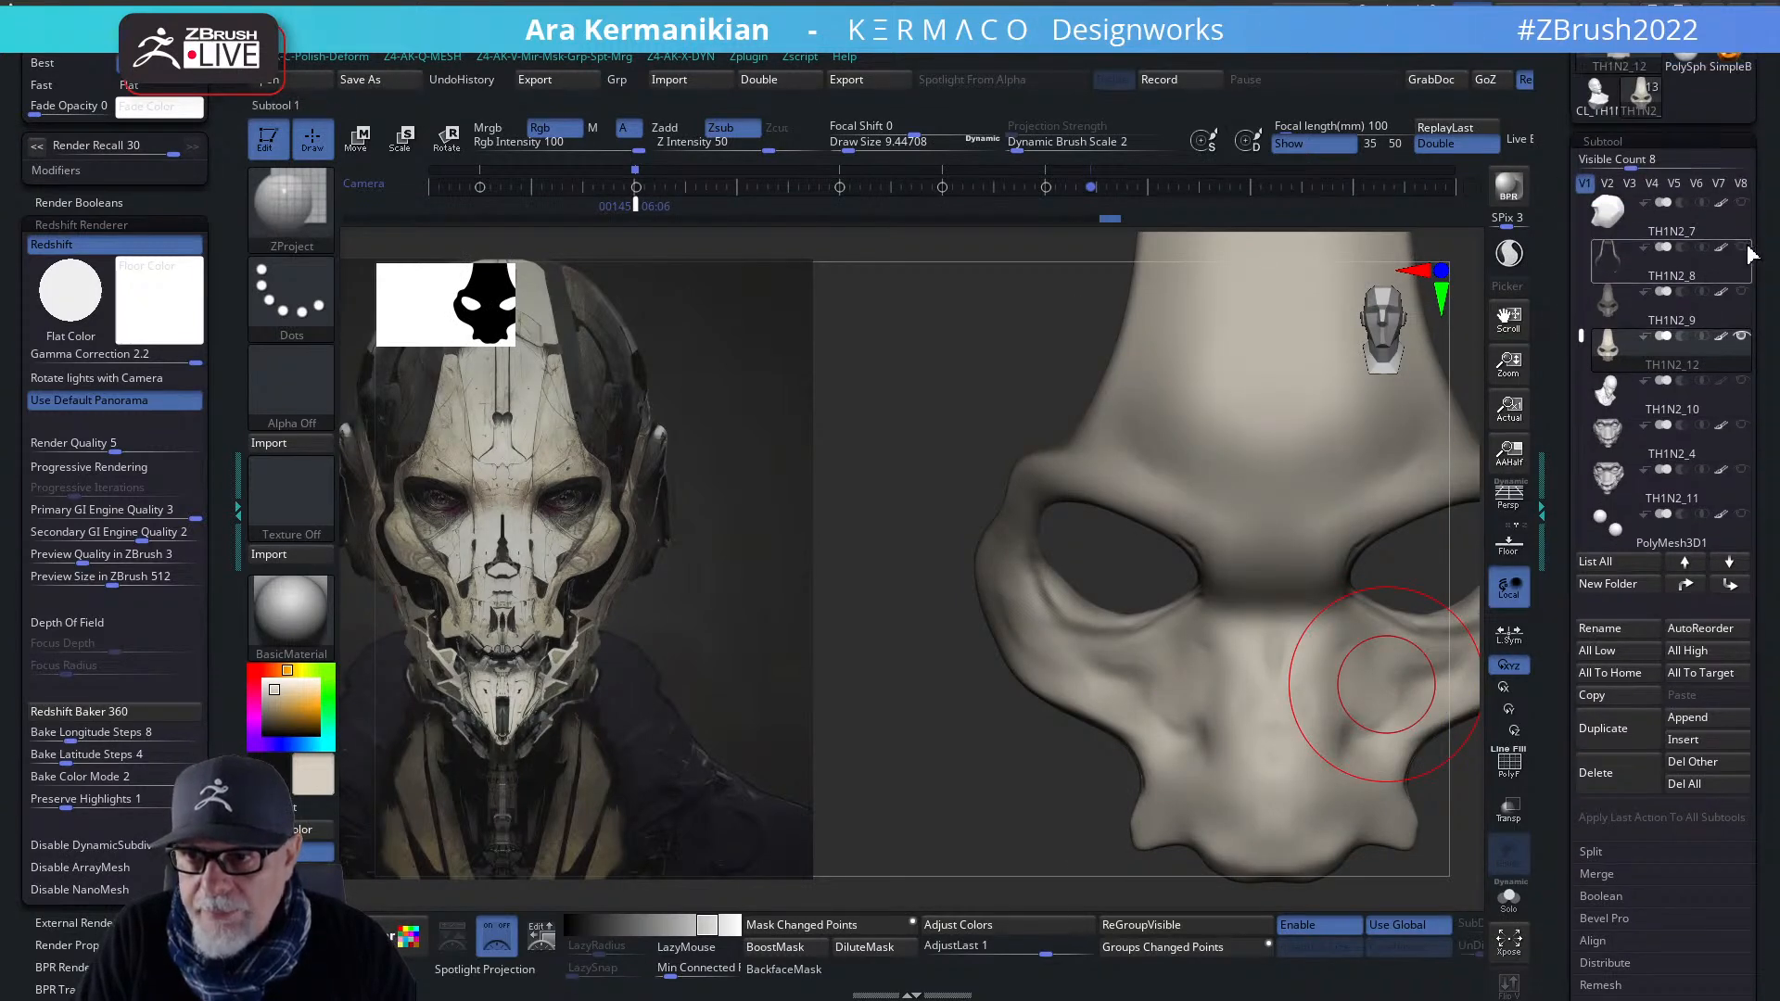
left_click(1742, 248)
left_click(1743, 202)
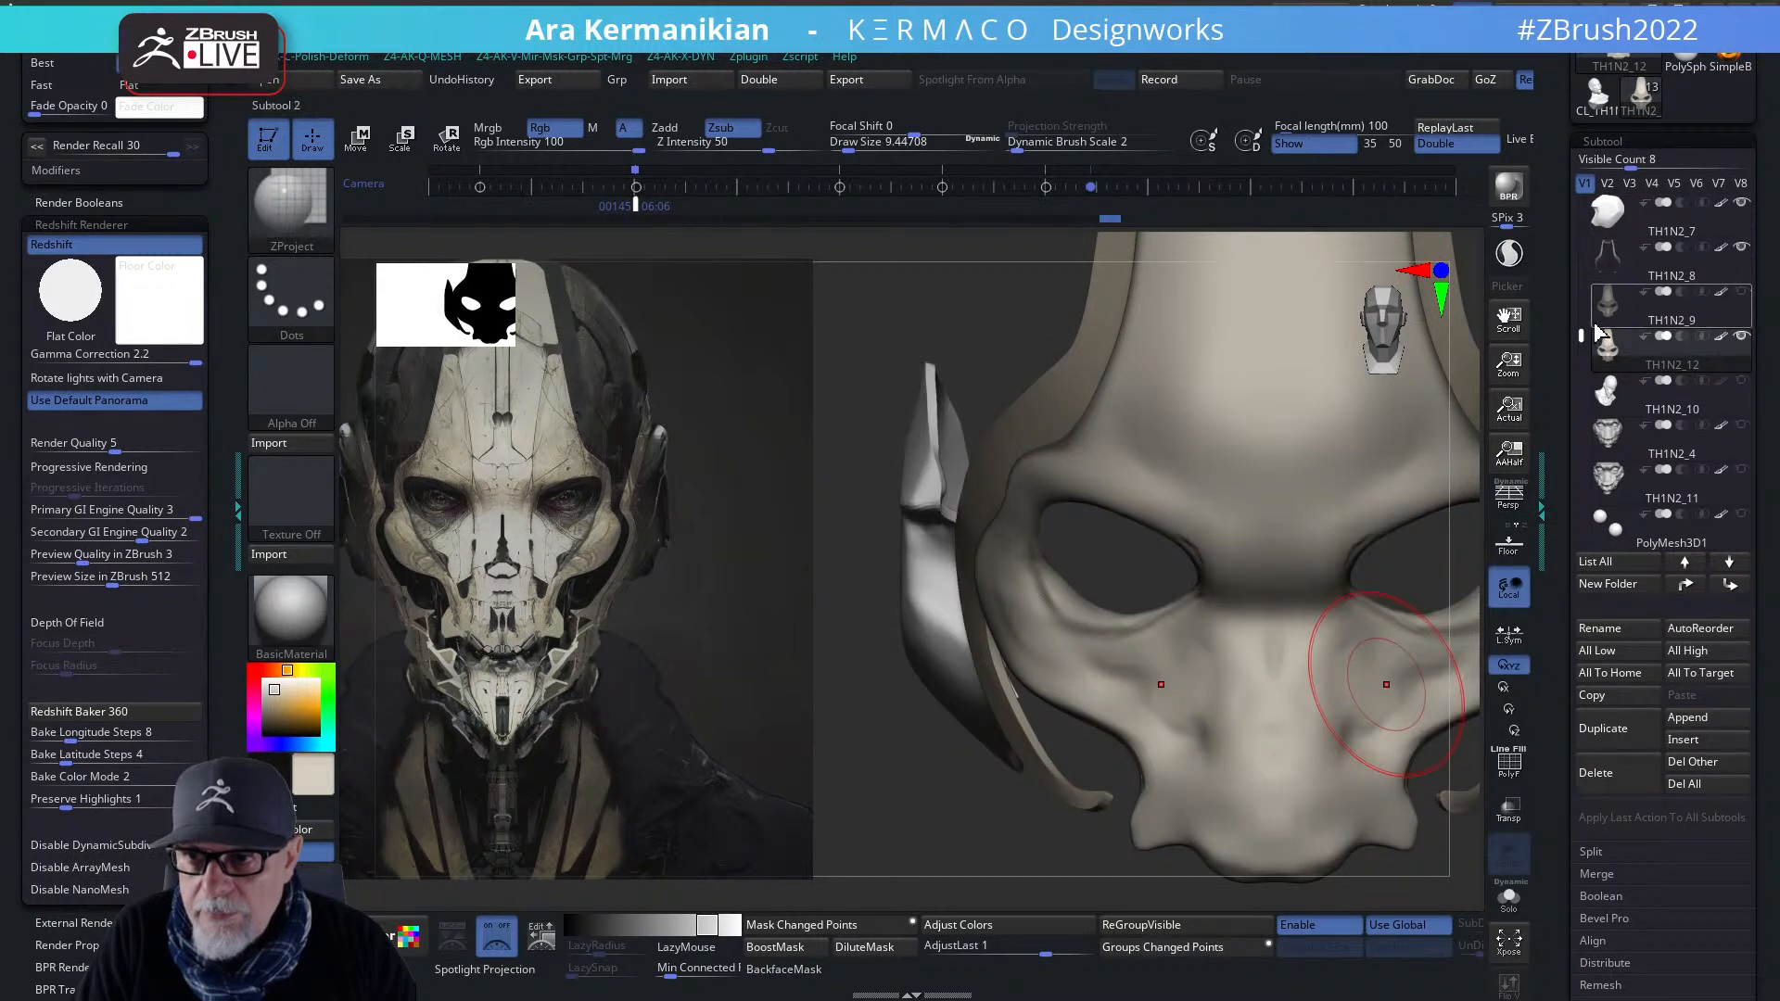
left_click_drag(1579, 327, 1578, 219)
left_click(1742, 291)
- Examine how the face plate fits with the surrounding head pieces from the side
mouse_move(1386, 684)
right_mouse_down()
mouse_move(1360, 690)
mouse_move(1399, 624)
mouse_move(1295, 723)
mouse_move(1046, 604)
mouse_move(1171, 719)
mouse_move(1010, 618)
right_mouse_up()
key("shift")
right_click_drag(1036, 720, 1259, 691)
right_click(1261, 684)
left_click_drag(1151, 466, 1268, 569, "ctrl")
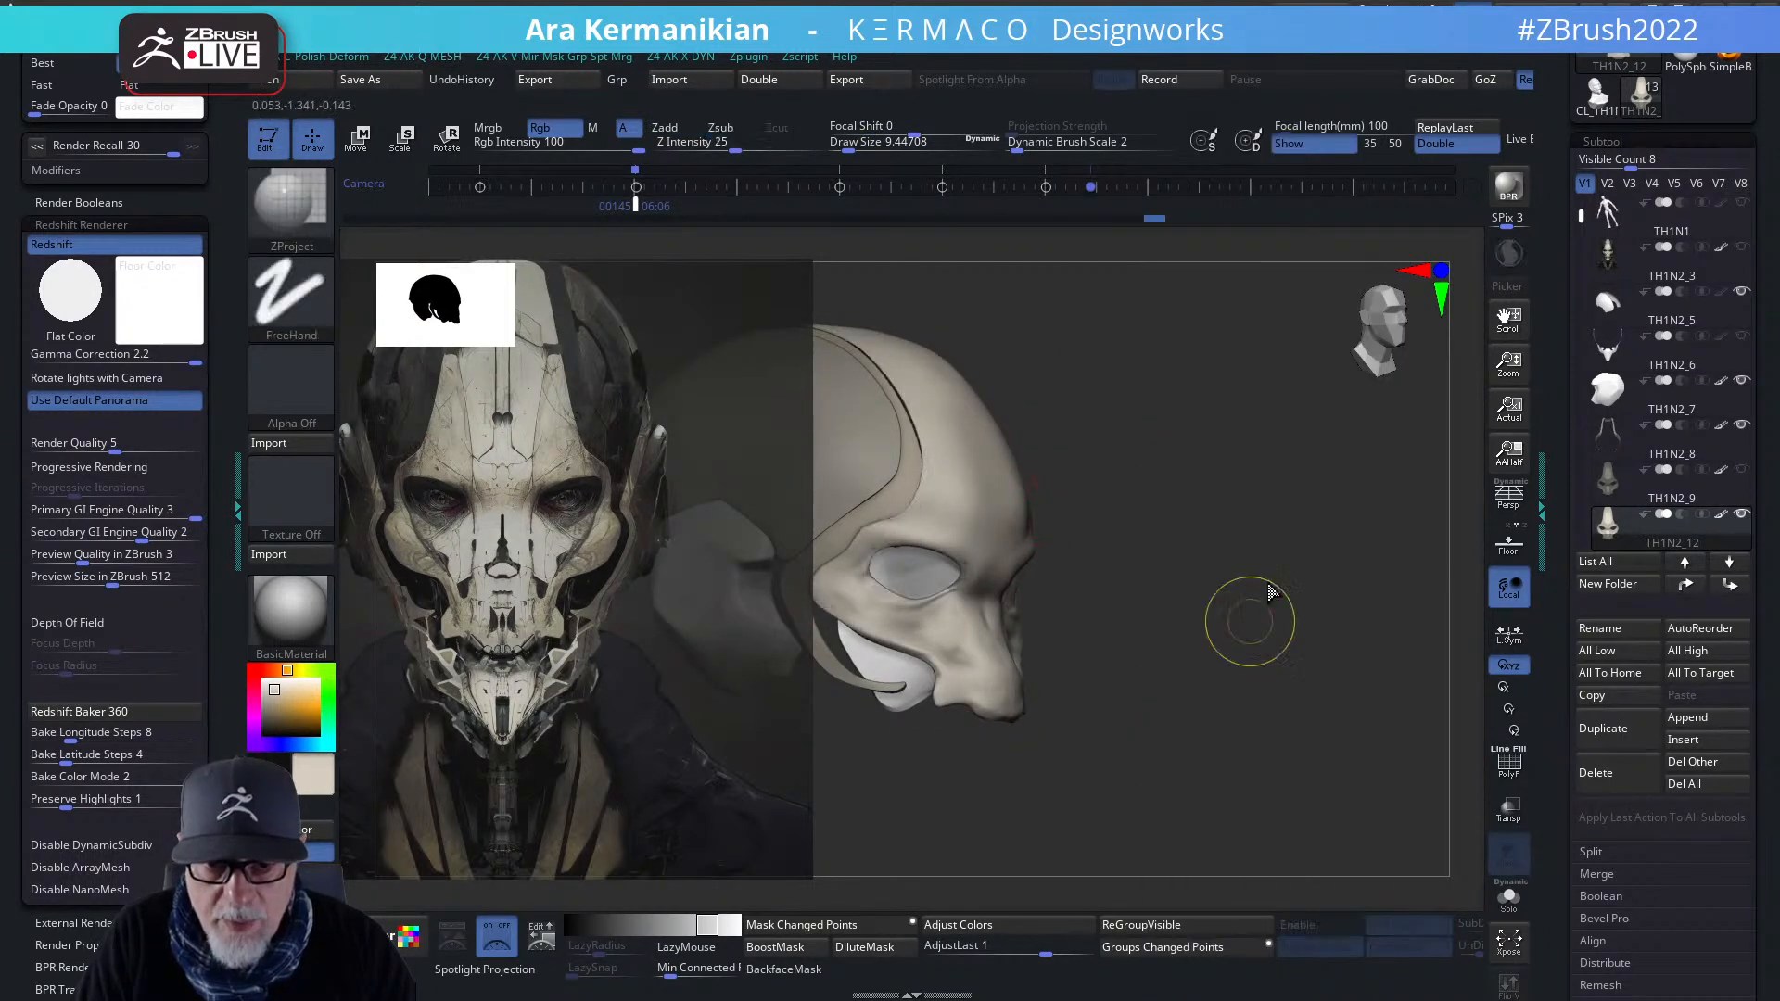
key("q")
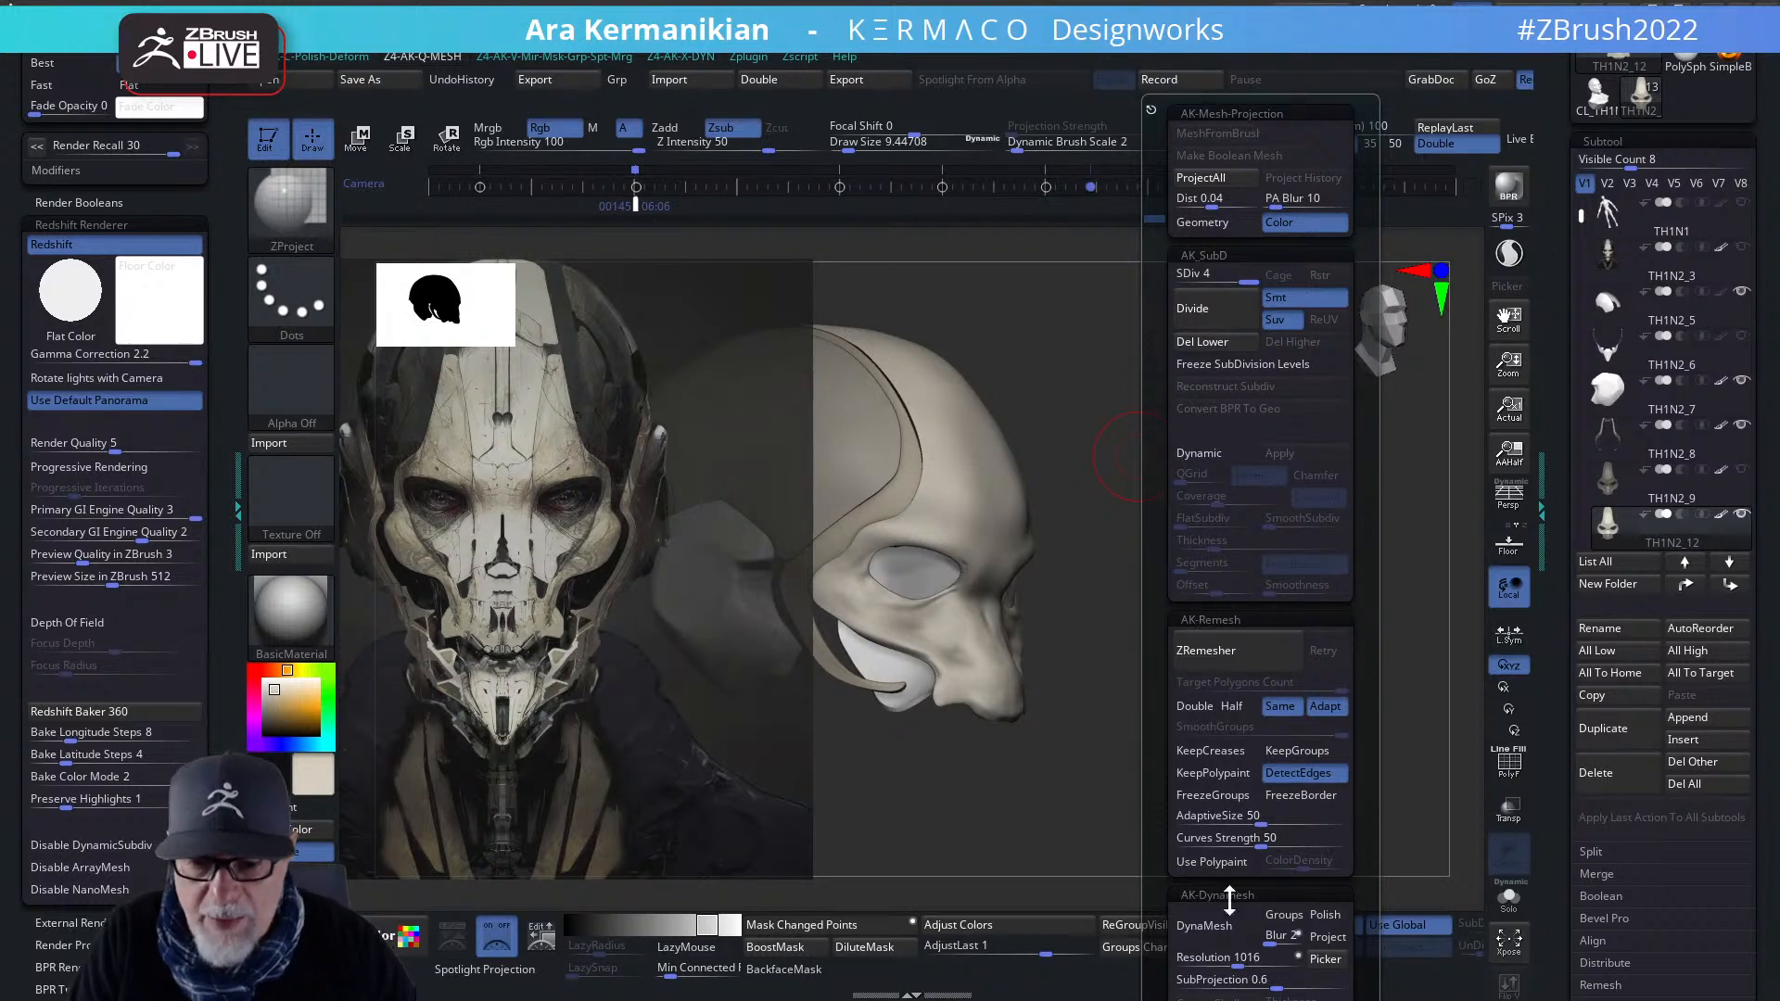
key("ctrl")
key("ctrl+q")
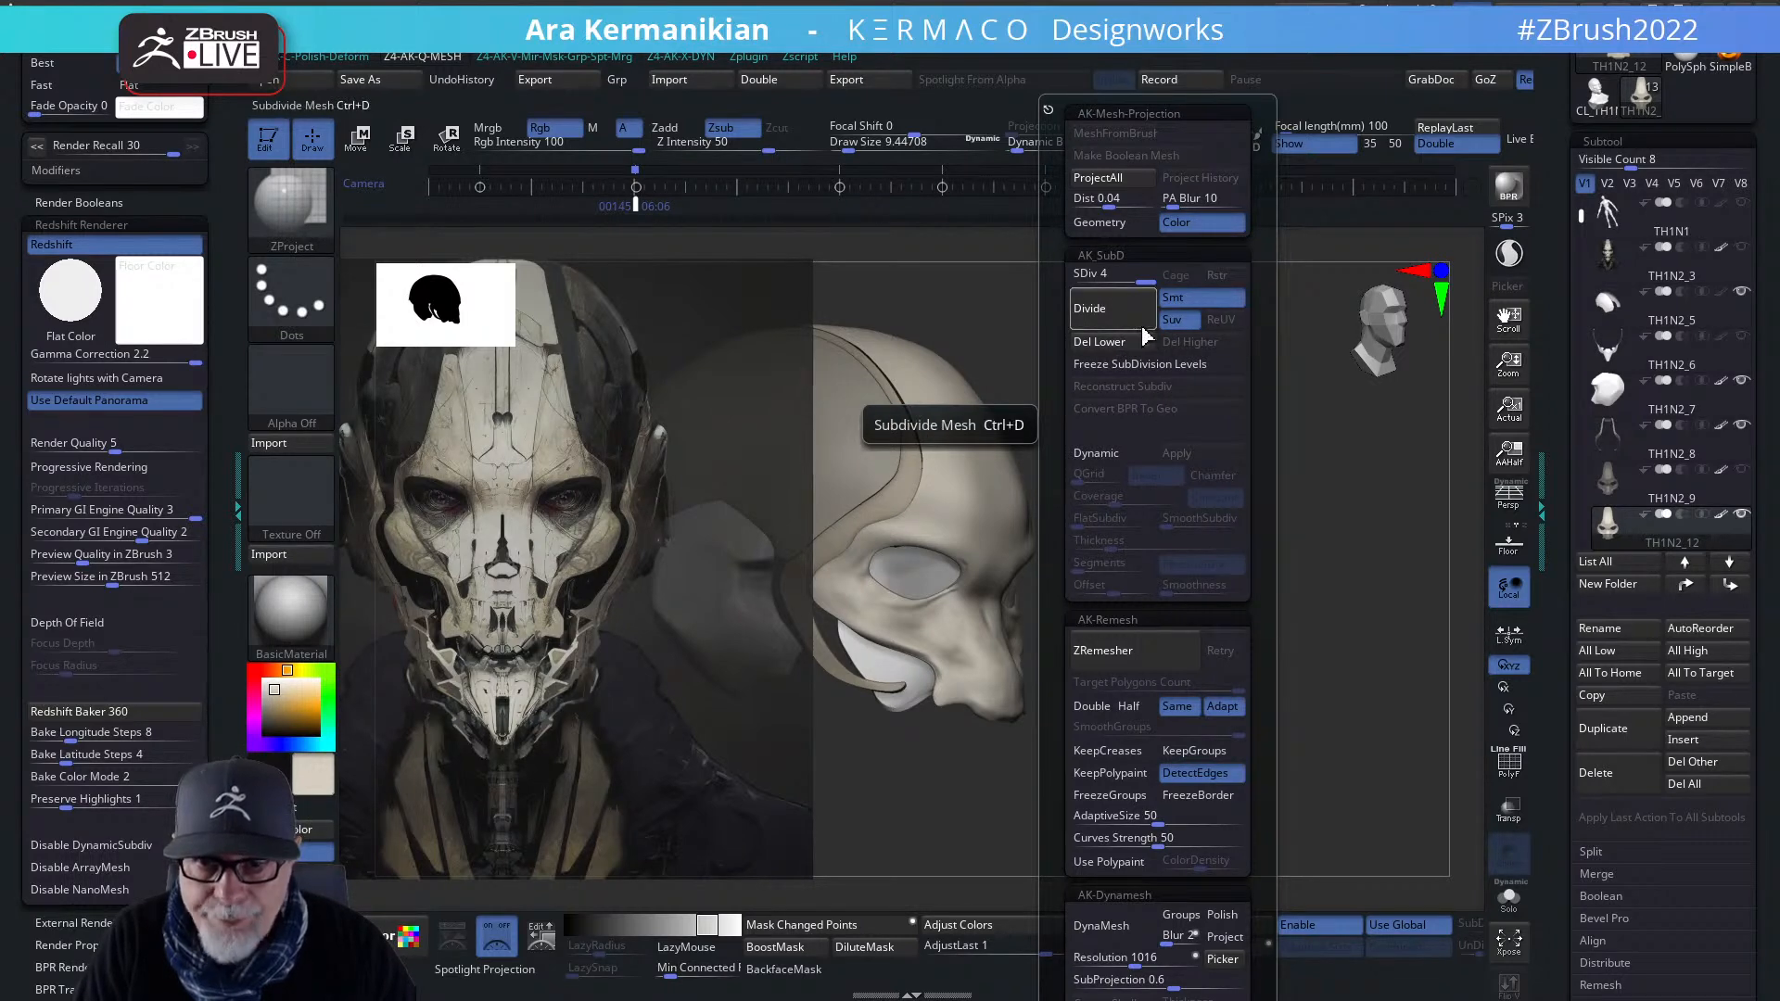
left_click_drag(1376, 659, 1361, 639)
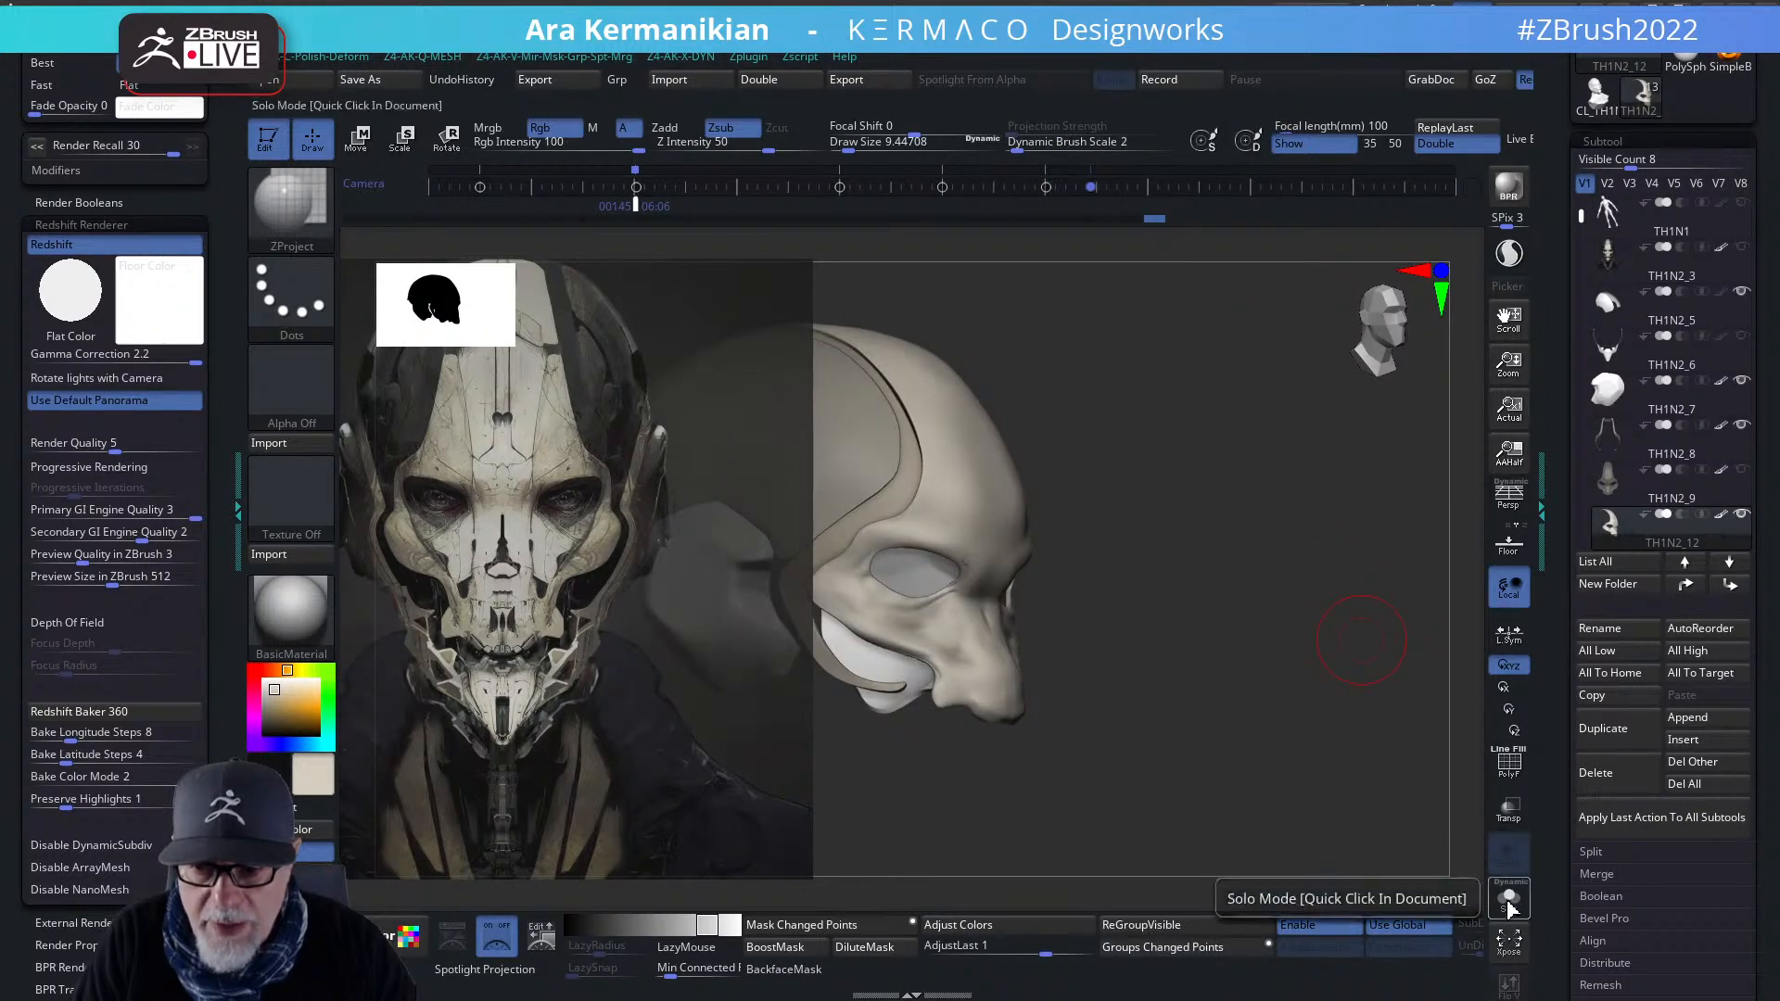
- Isolate the TH1N2_12 face plate in Solo mode and smooth the lower eye rim
left_click(1506, 911)
left_click_drag(1390, 732, 1215, 727)
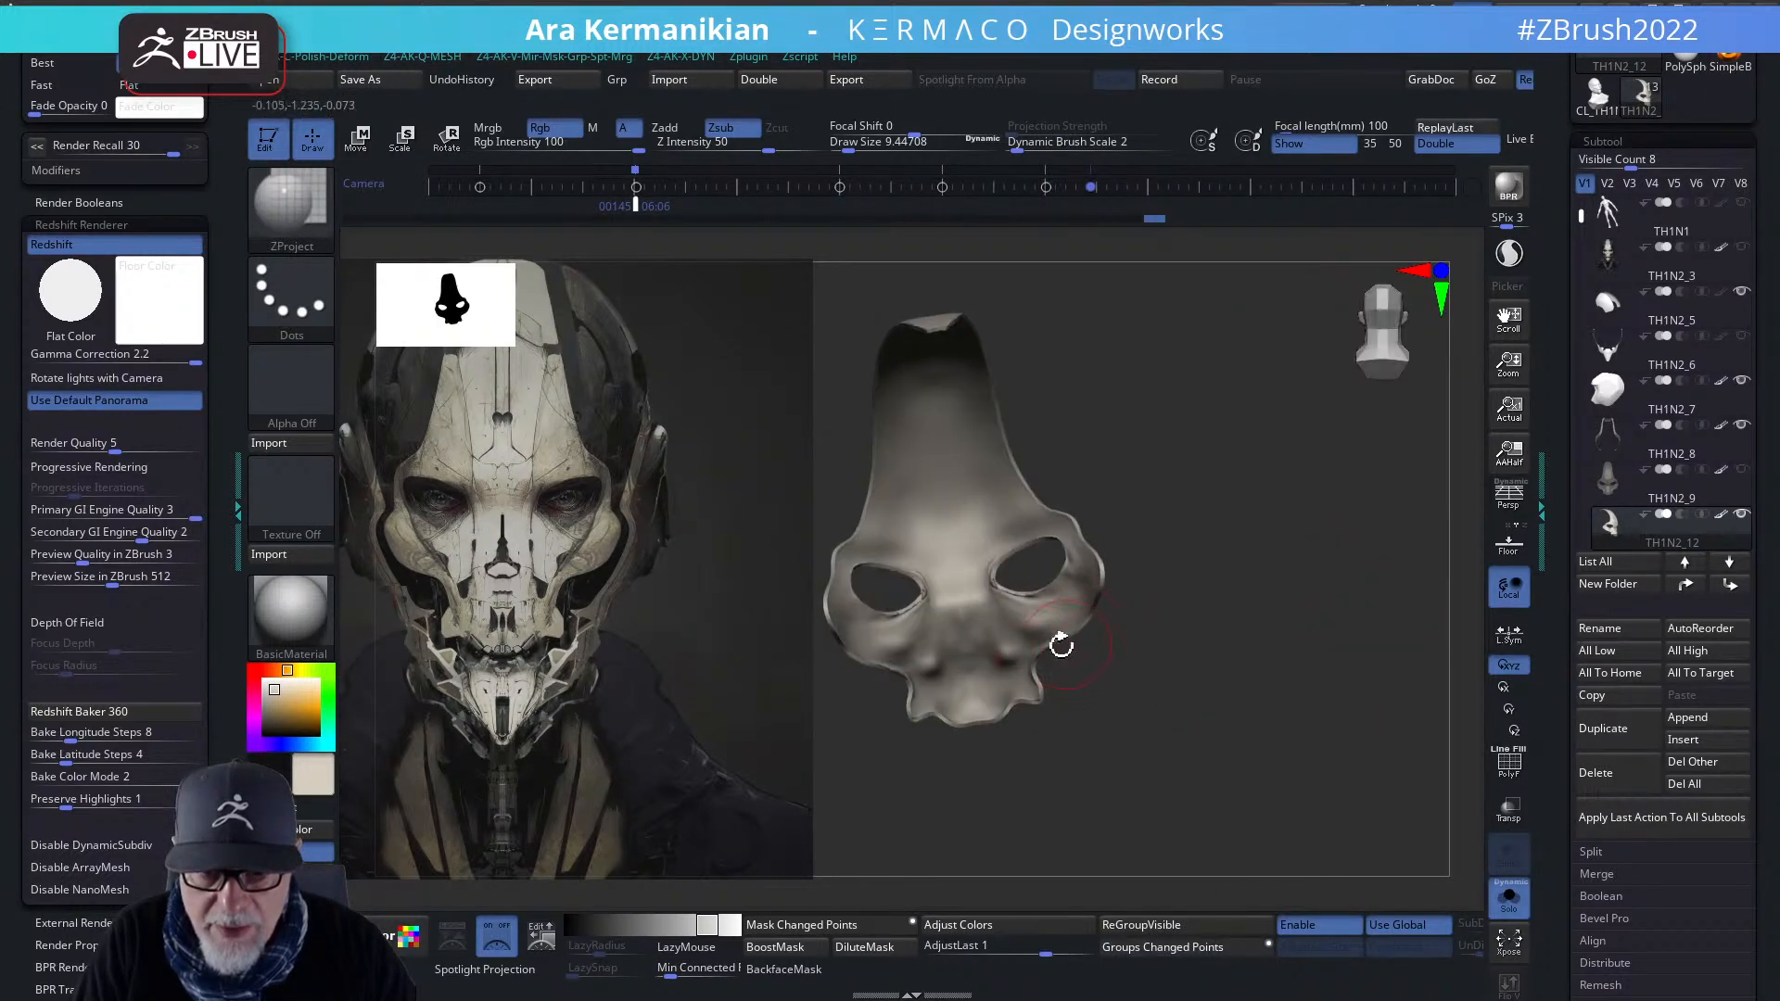
left_click_drag(1282, 659, 1298, 816, "alt")
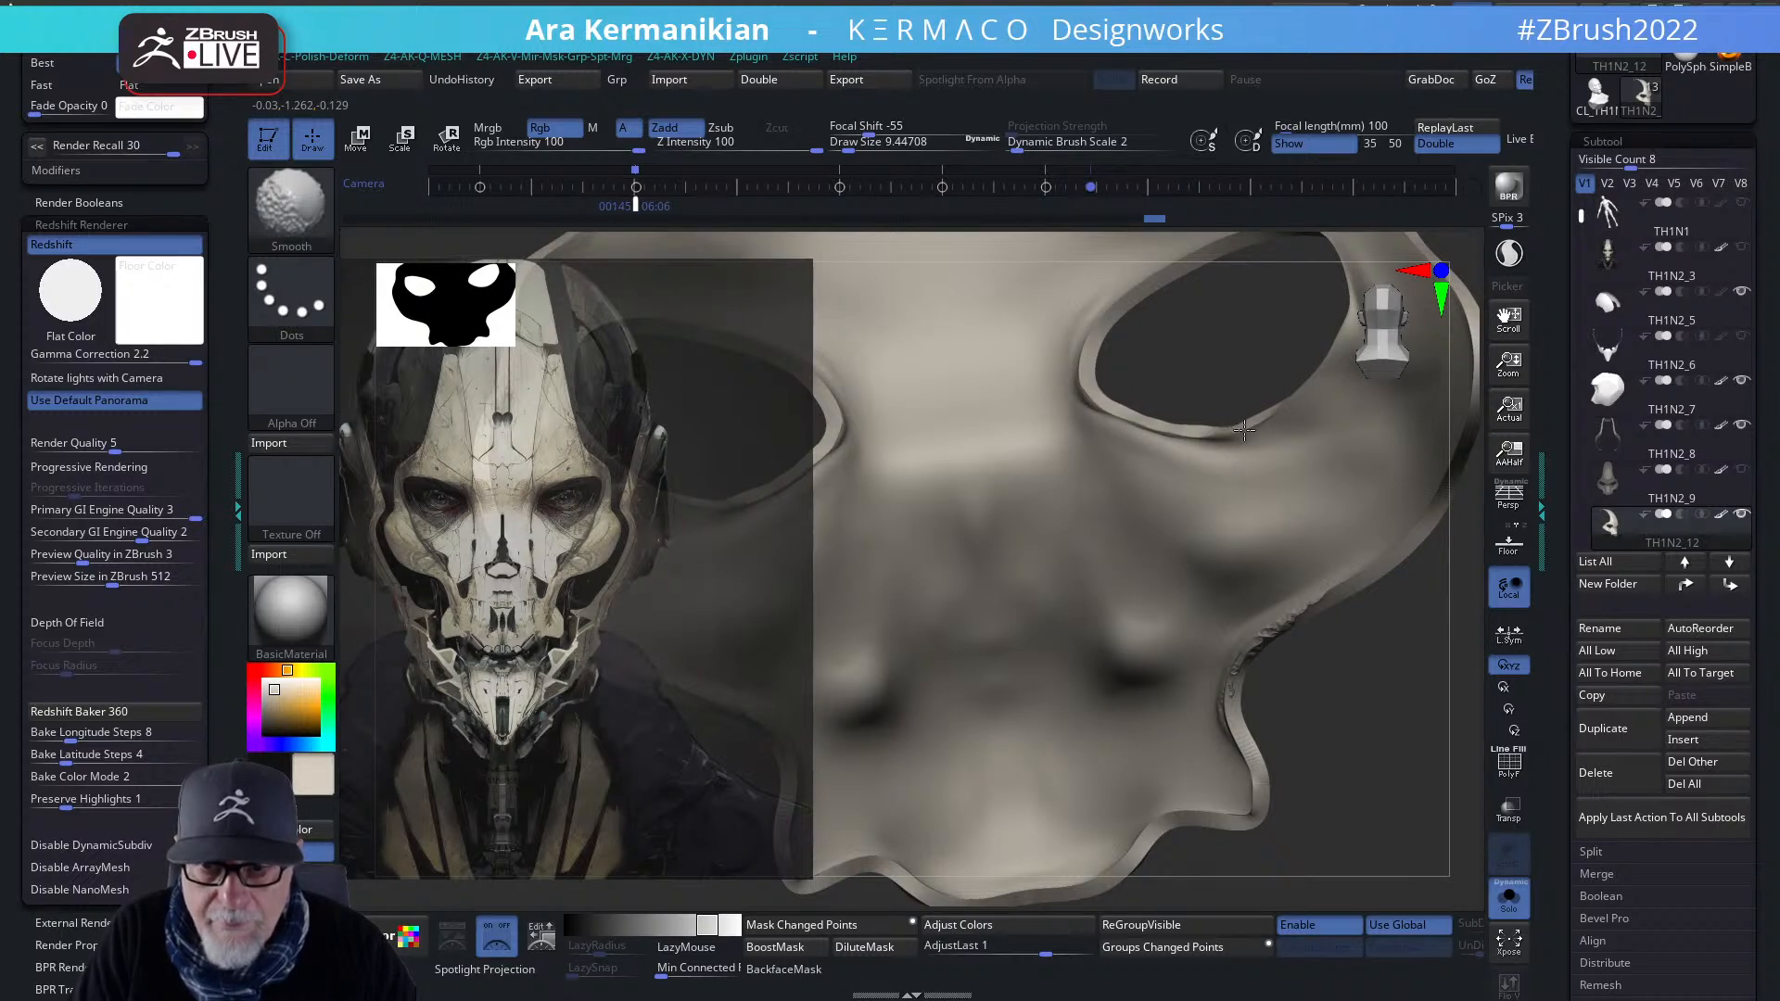
mouse_move(1251, 429)
right_mouse_down()
mouse_move(1288, 420)
mouse_move(1273, 426)
right_mouse_up()
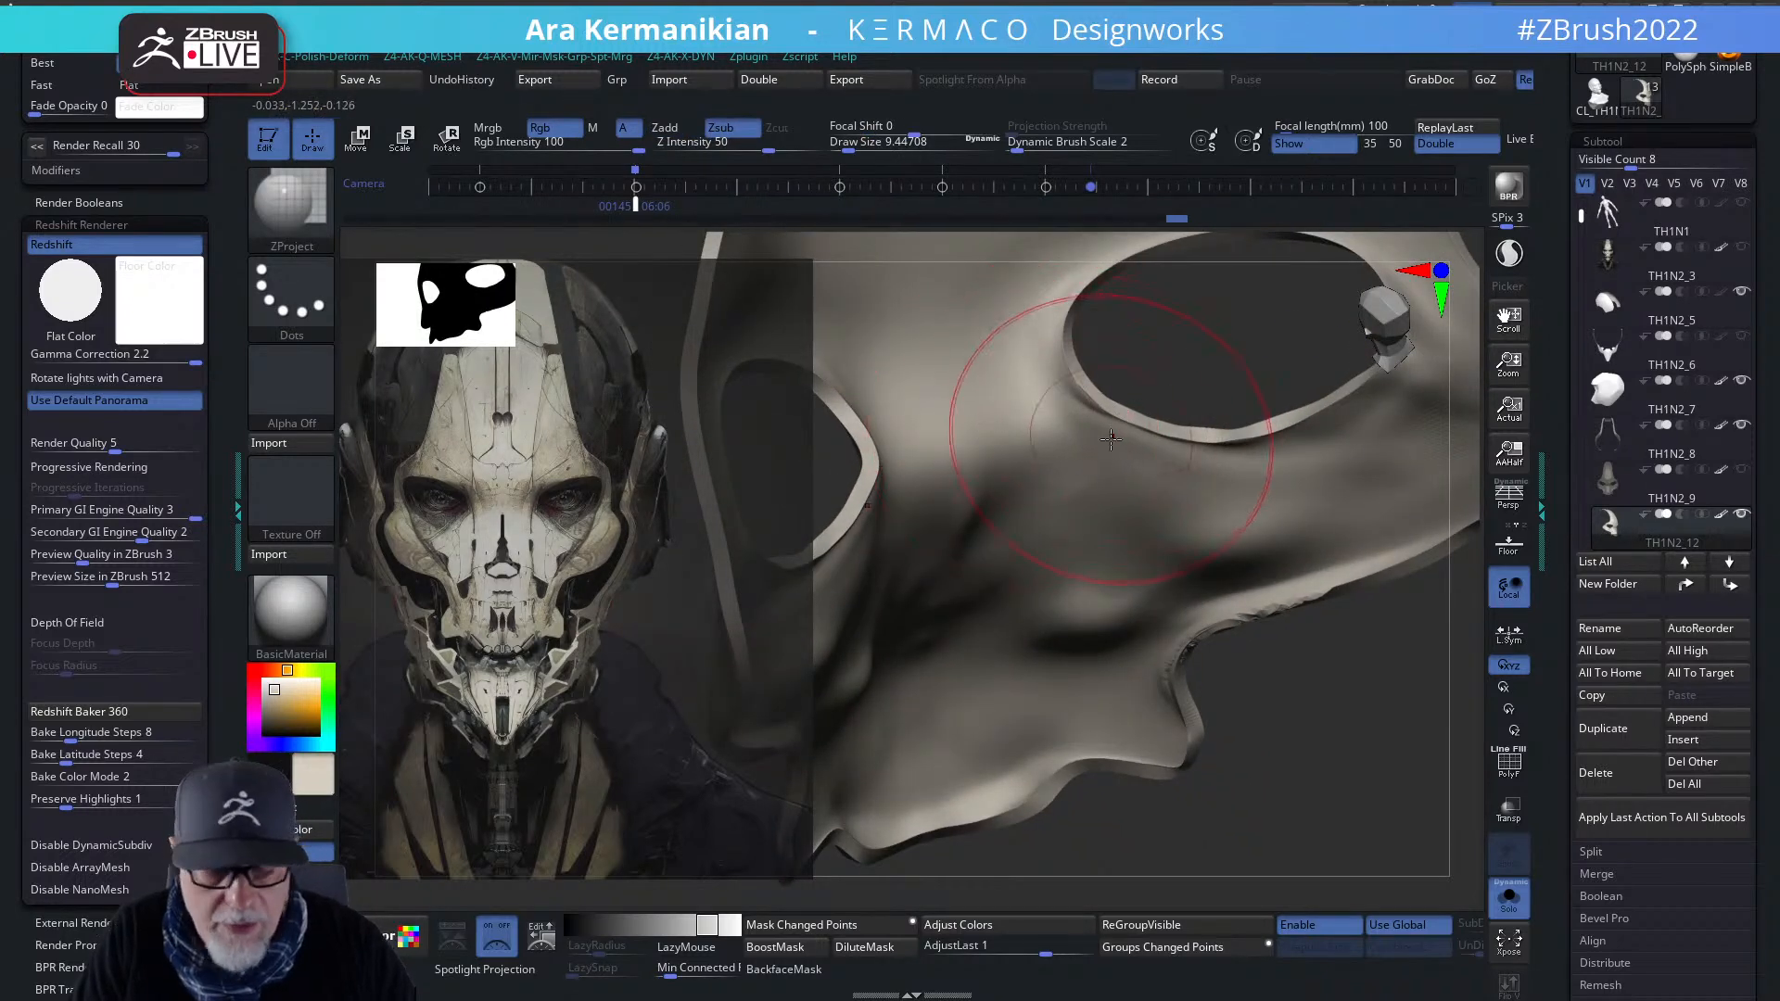
- Drop the face plate to a lower subdivision level and smooth the lower eye rims and the cheek edge
key("ctrl")
key("space")
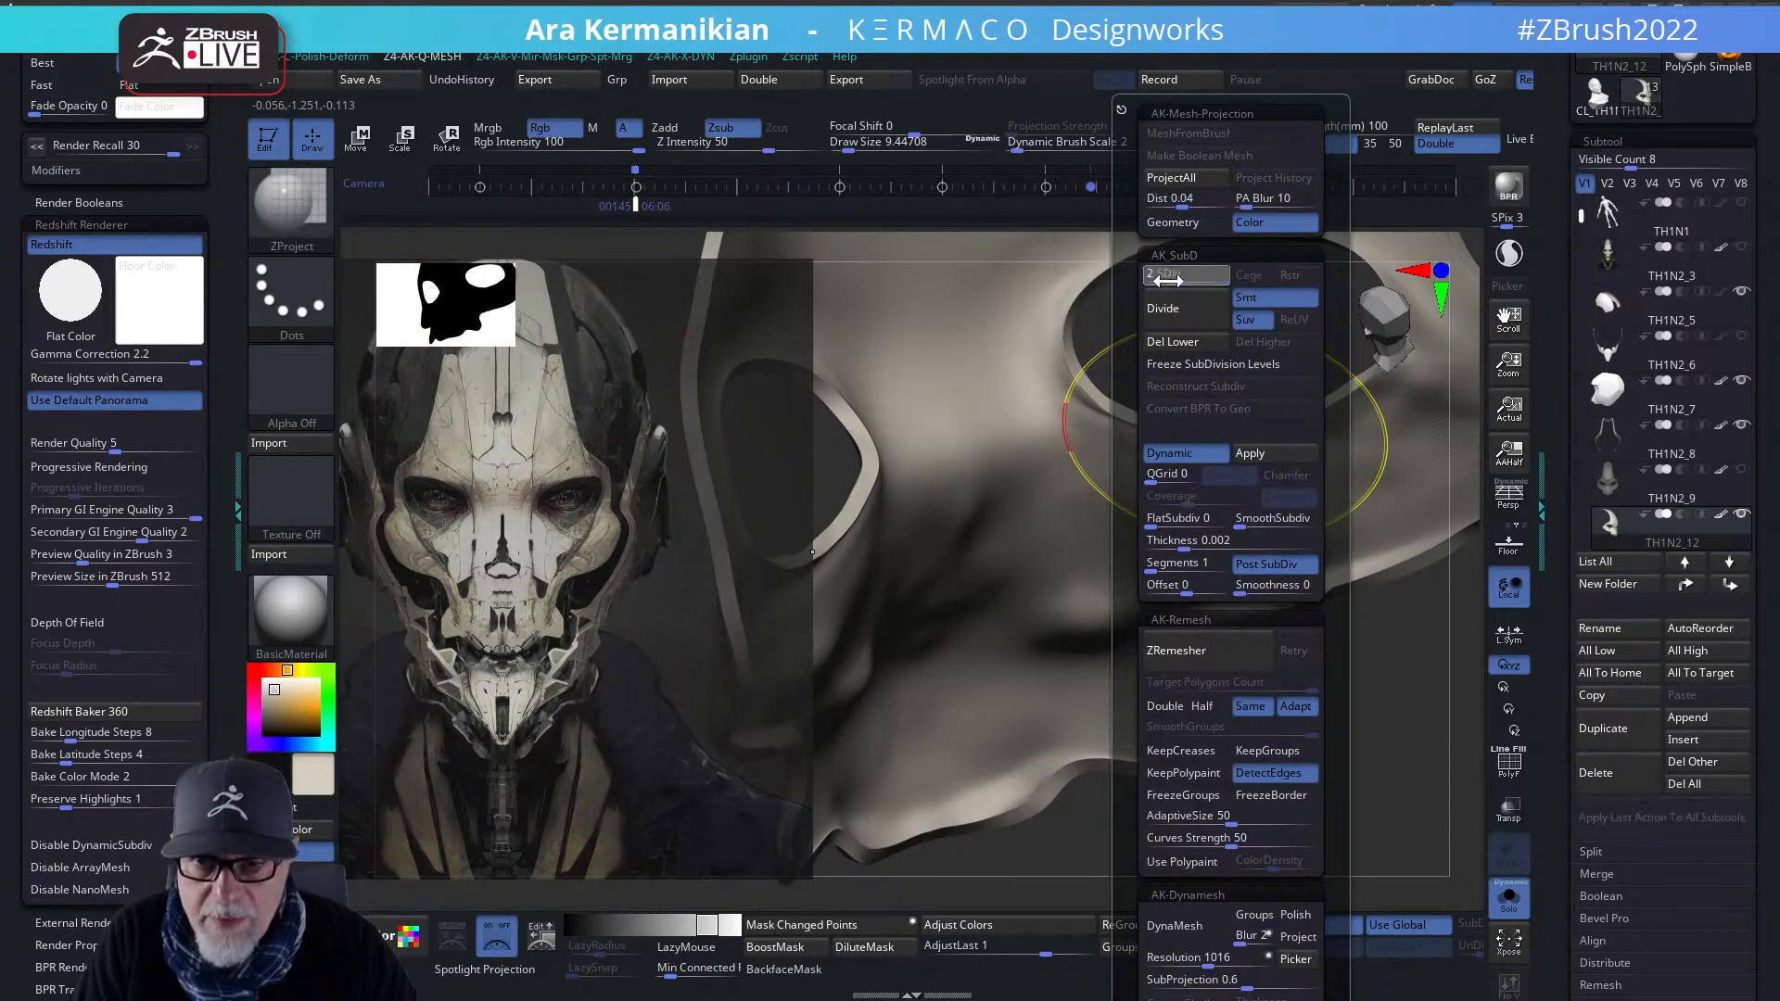
key("shift+d")
left_click_drag(1300, 594, 1288, 597, "shift")
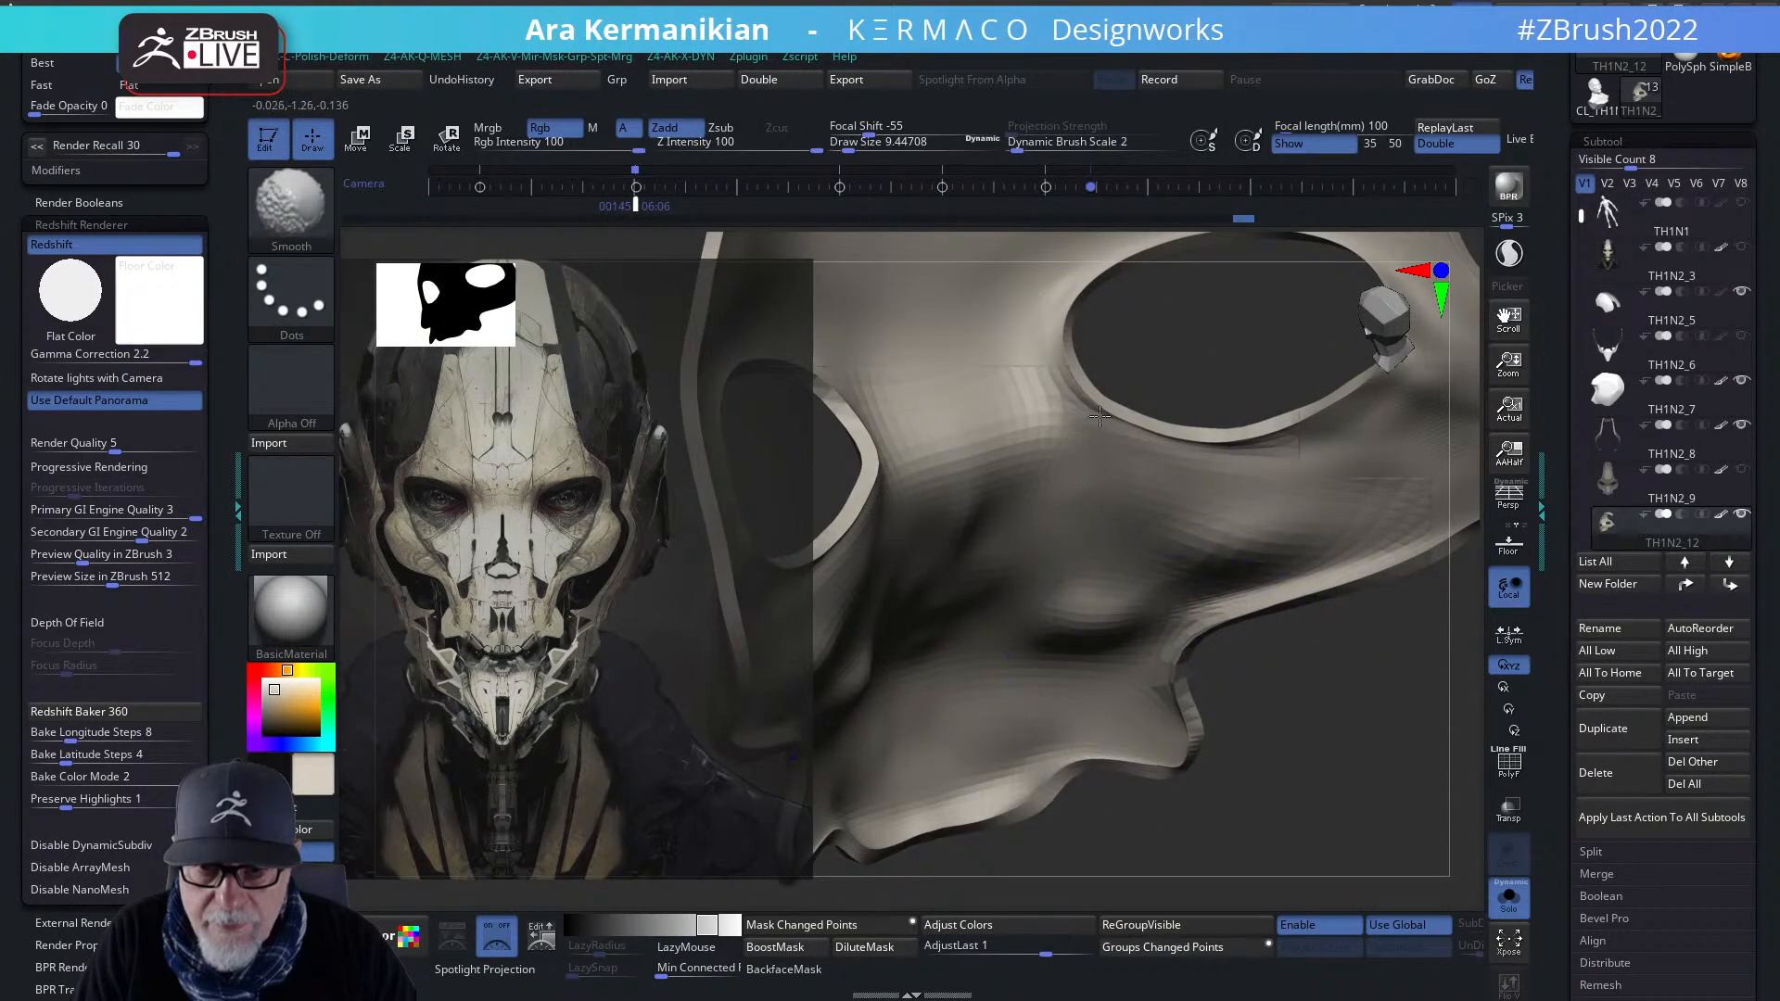
left_click_drag(1105, 409, 1385, 401, "shift")
left_click_drag(1391, 640, 1325, 630, "shift")
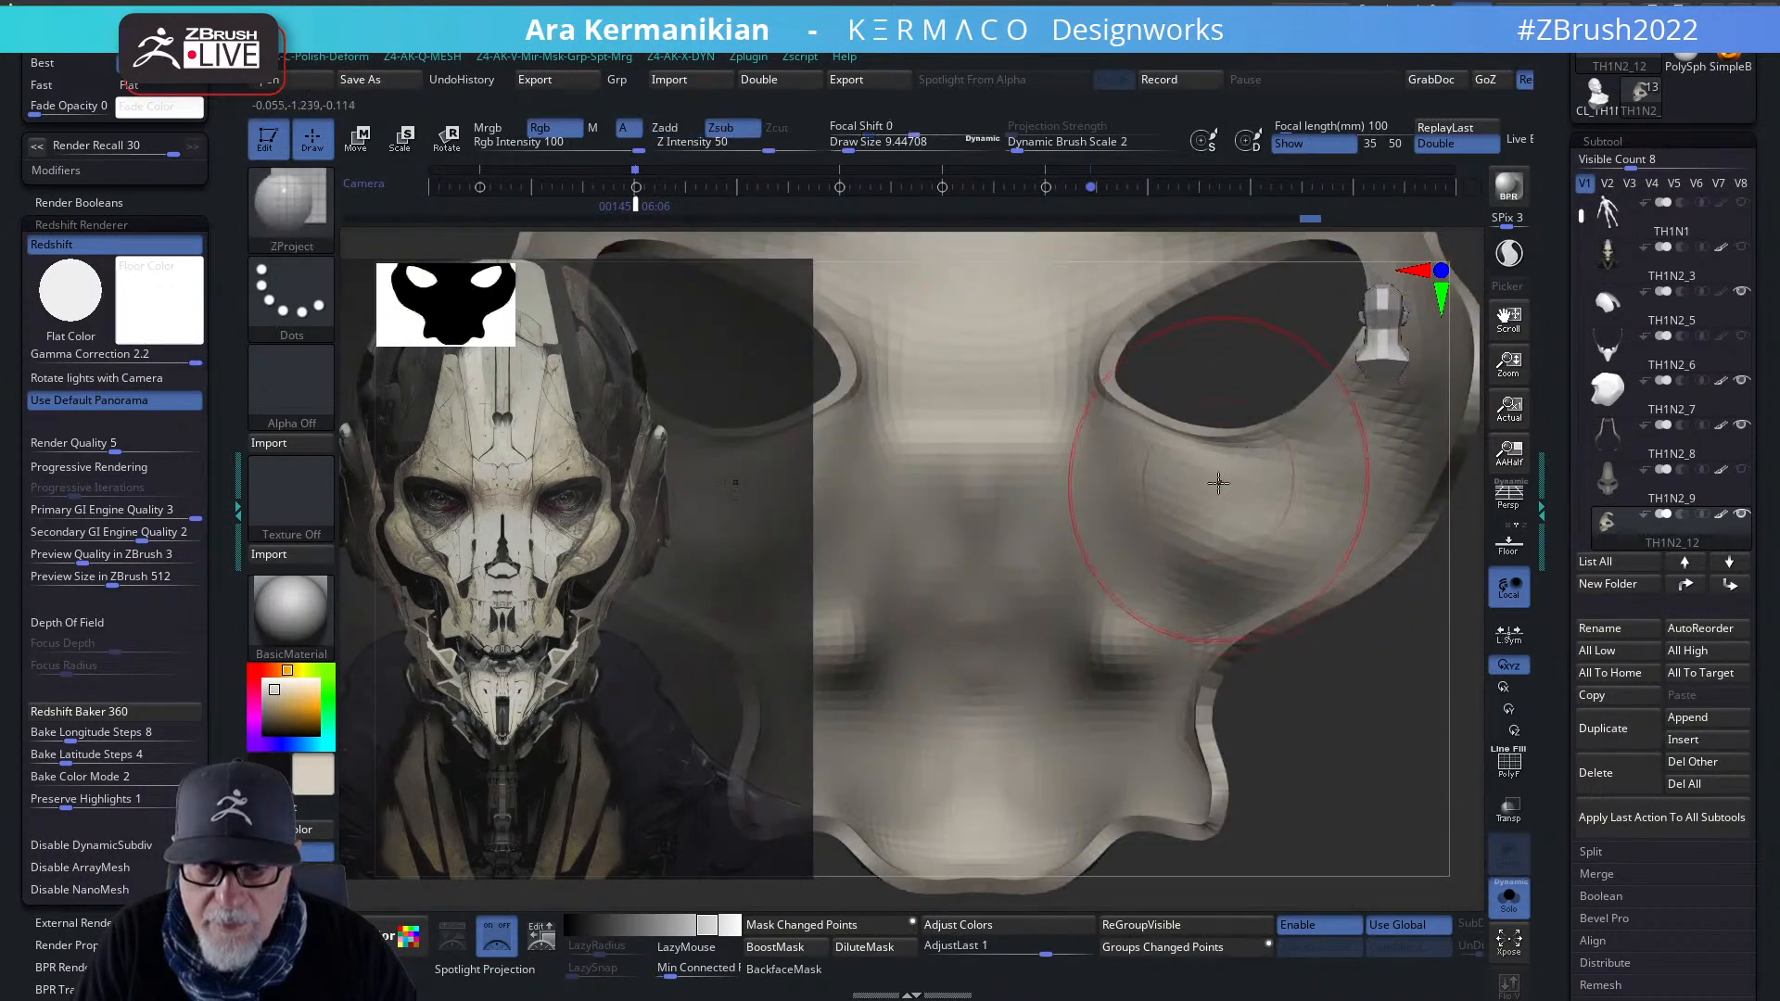
- Raise the face plate's subdivision level and smooth along the lower eye rims again
key("d")
left_click_drag(1108, 410, 1300, 434, "shift")
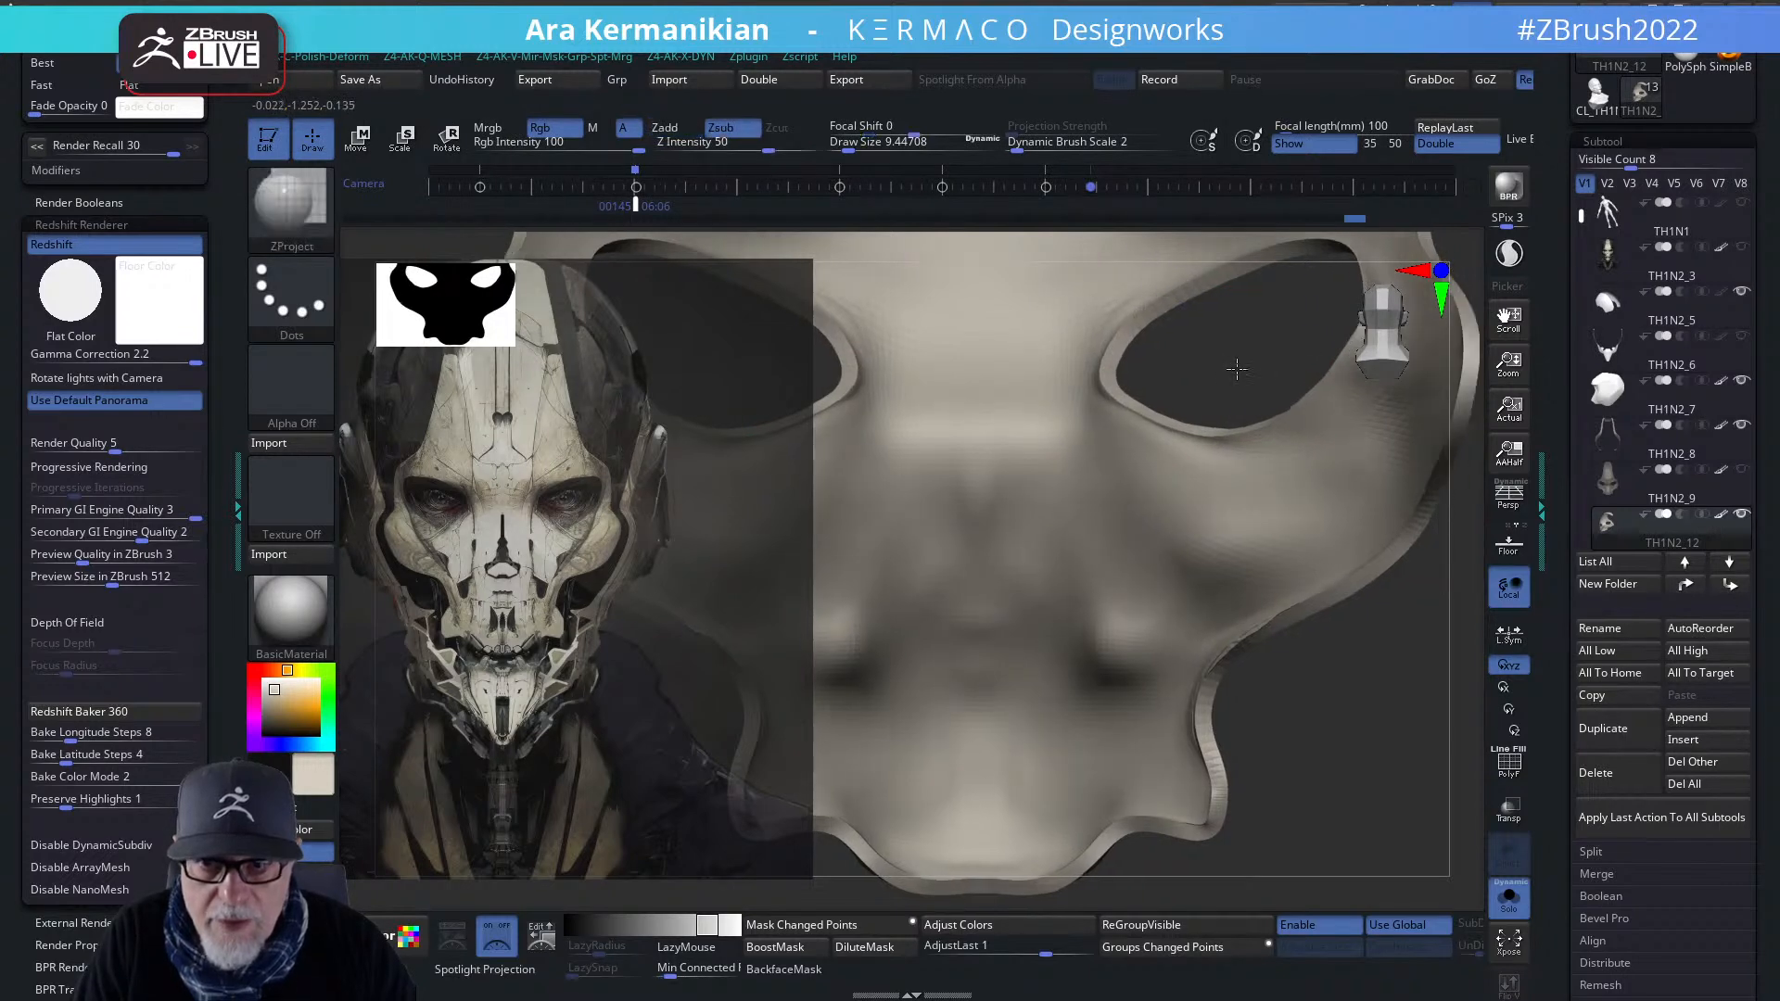
key("f")
mouse_move(1319, 620)
left_mouse_down()
mouse_move(1232, 603)
mouse_move(1274, 554)
mouse_move(1331, 547)
left_mouse_up()
left_click_drag(1380, 639, 1335, 835, "alt")
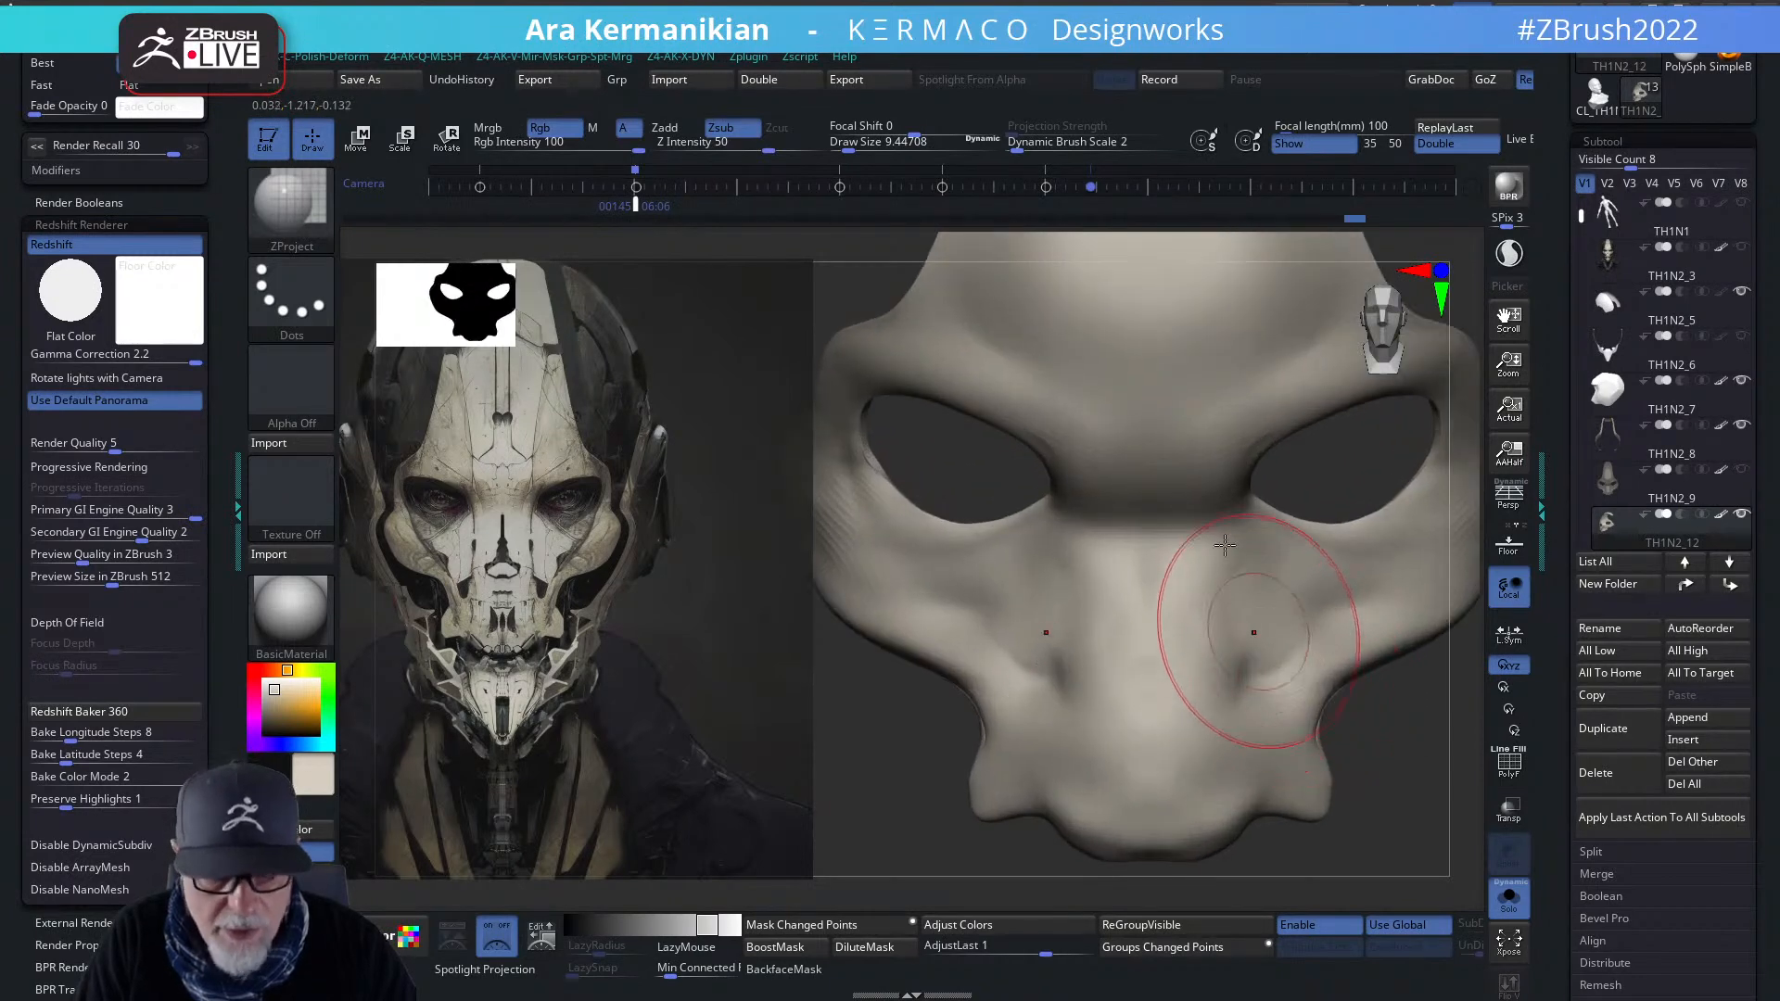
- Reshape the eye openings with the Move brush and smooth their lower and outer rims
right_click(1196, 516)
left_click_drag(955, 470, 1038, 485)
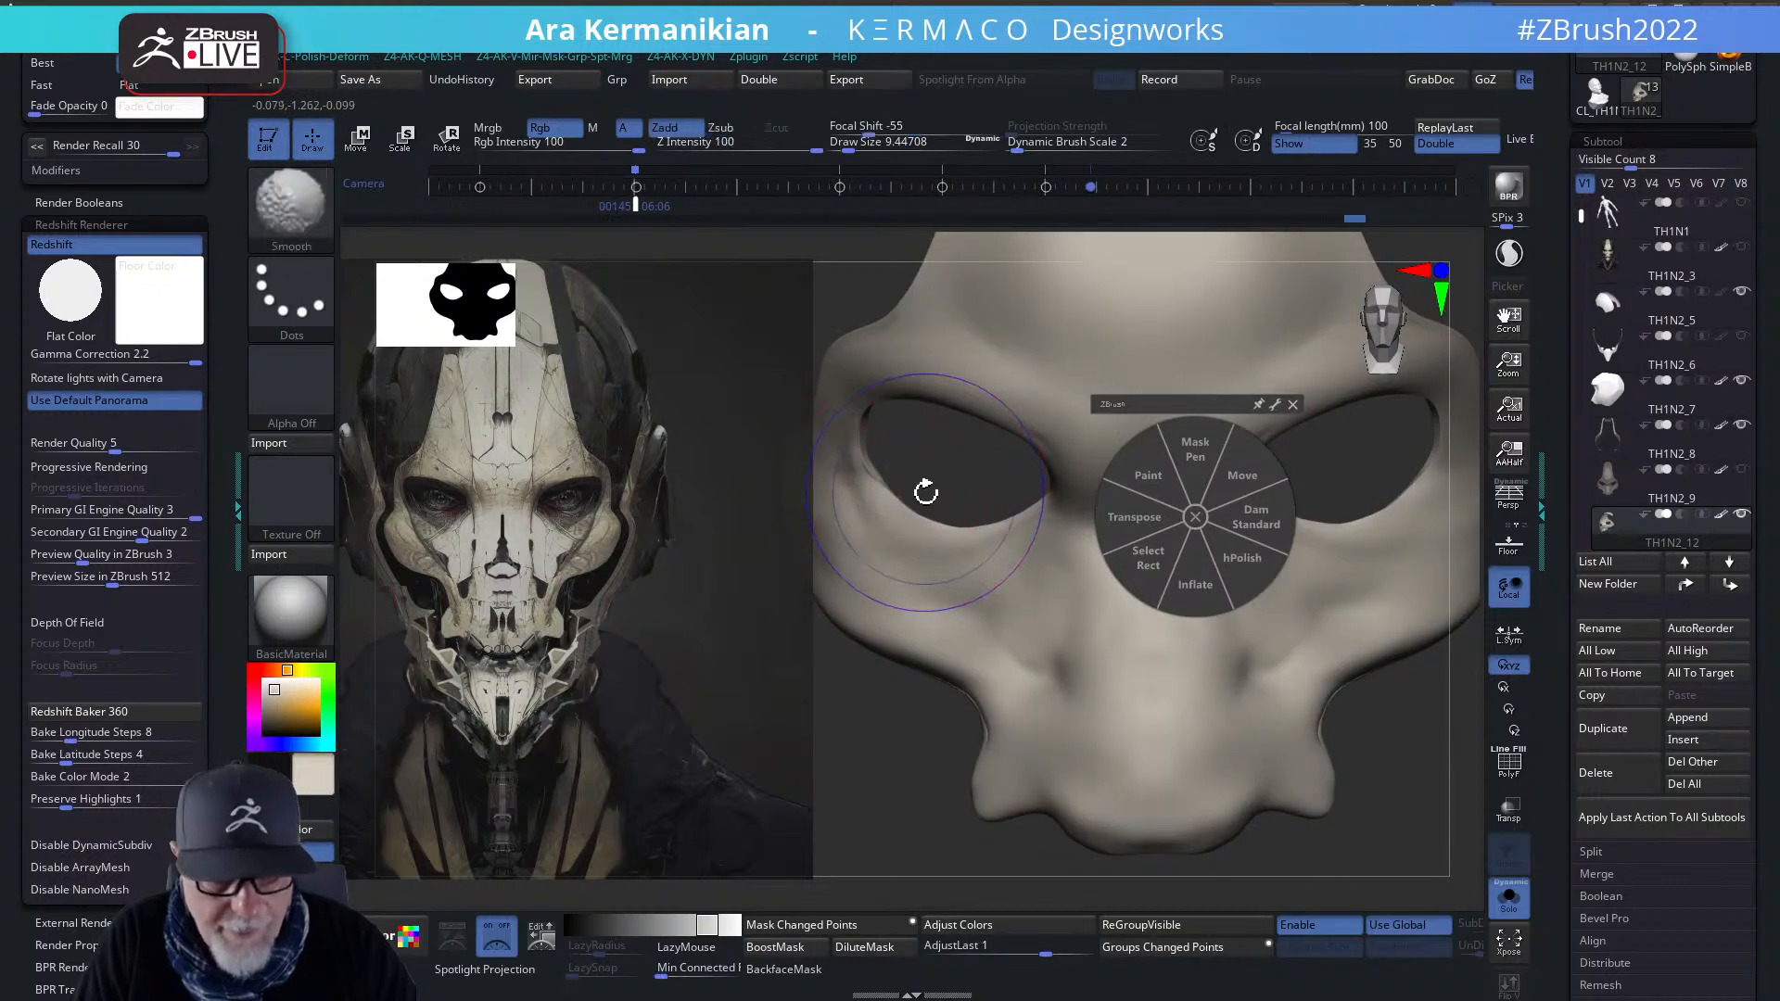
left_click(1203, 523)
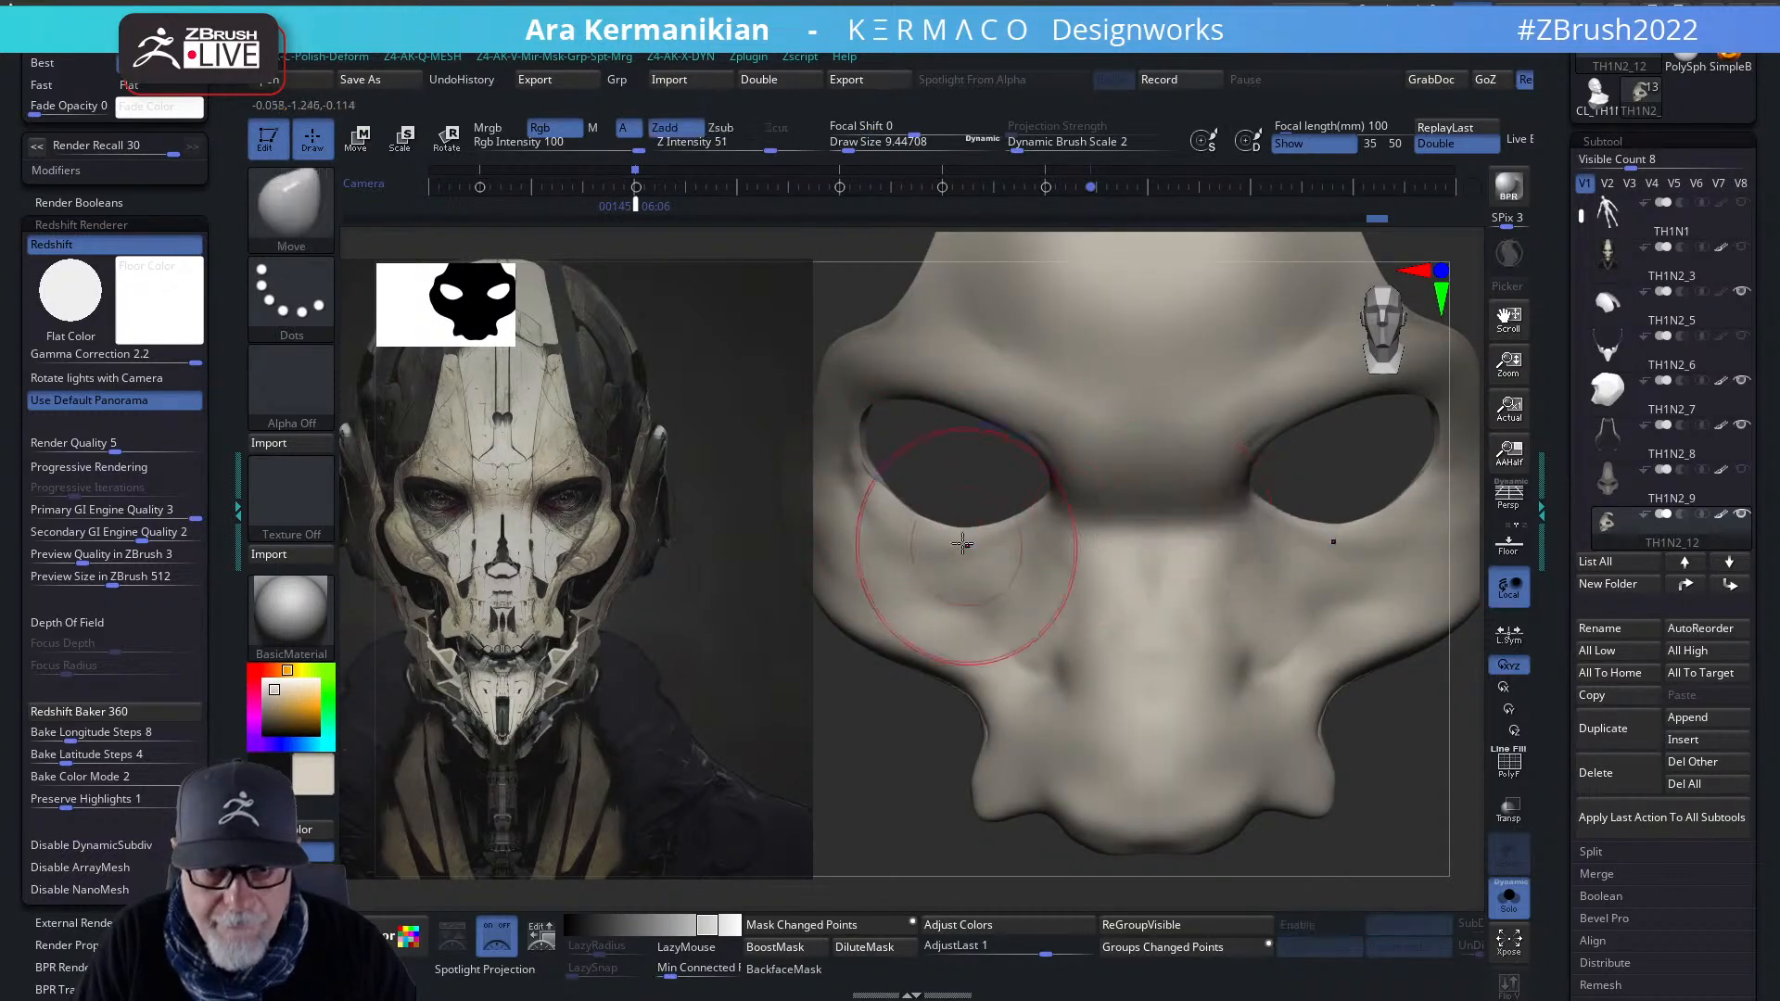
mouse_move(937, 519)
left_mouse_down("shift")
mouse_move(898, 482)
mouse_move(875, 491)
mouse_move(856, 416)
left_mouse_up("shift")
key("ctrl+d")
key("ctrl+d")
left_click_drag(882, 480, 877, 483, "shift")
right_click(877, 483)
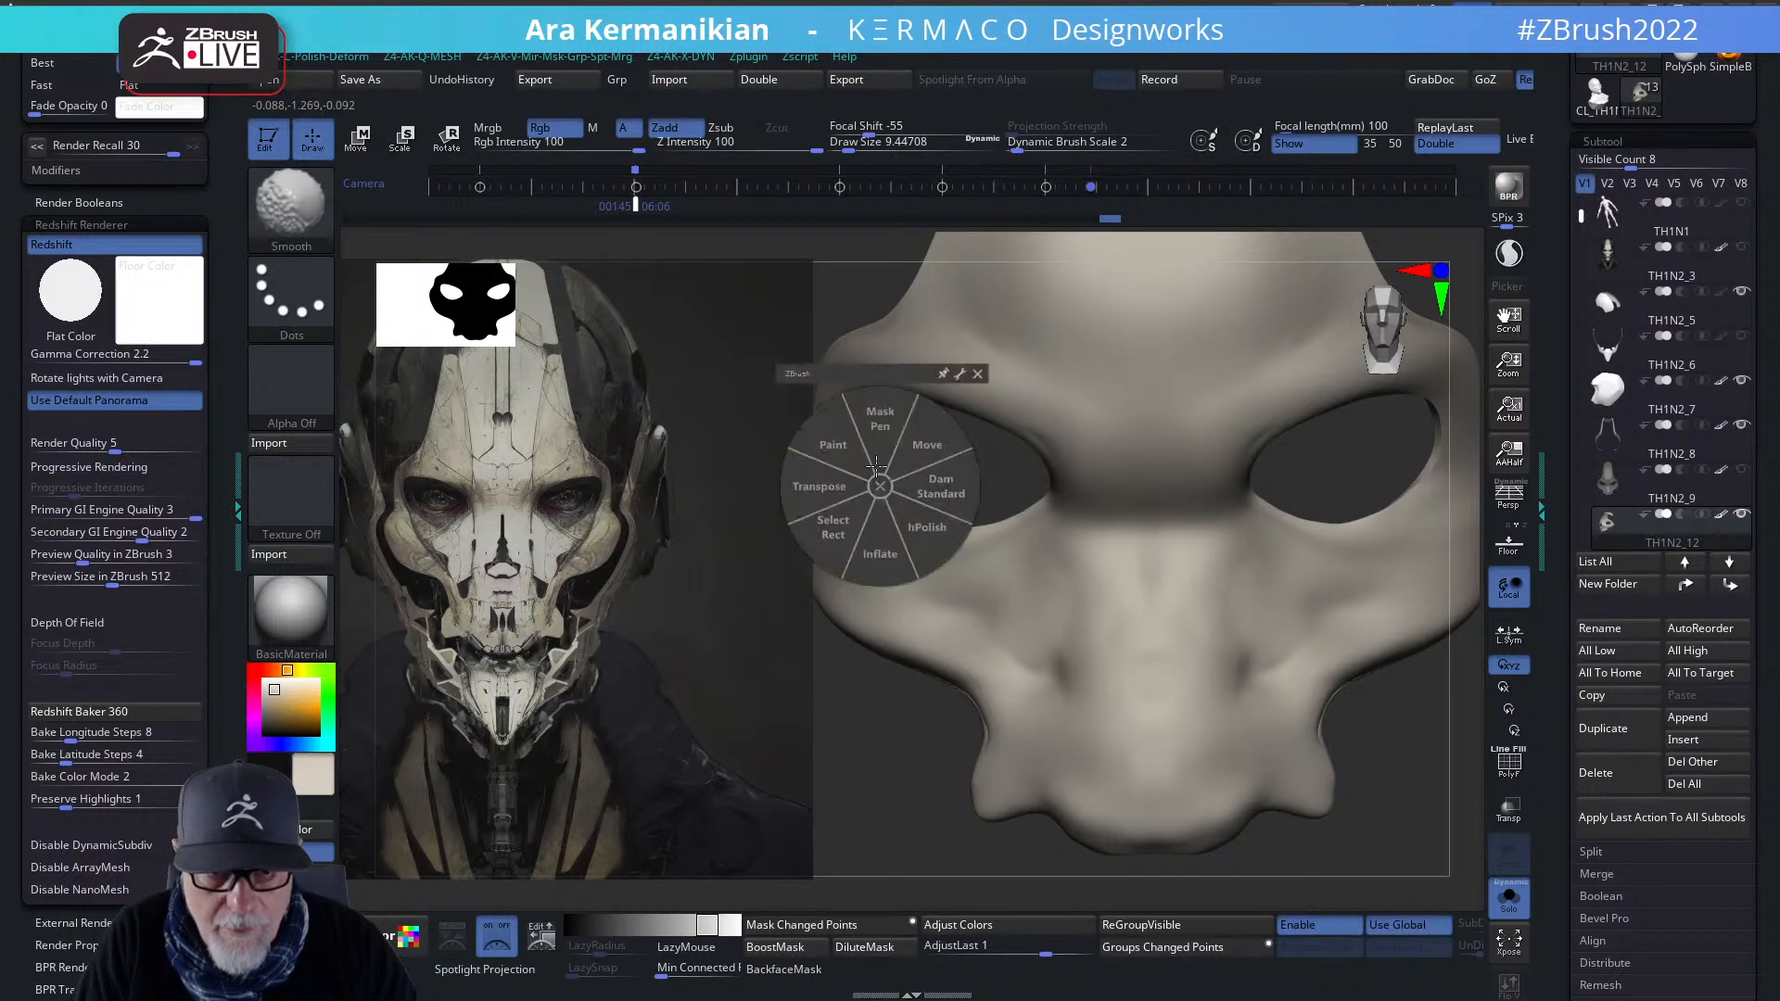
left_click(877, 485)
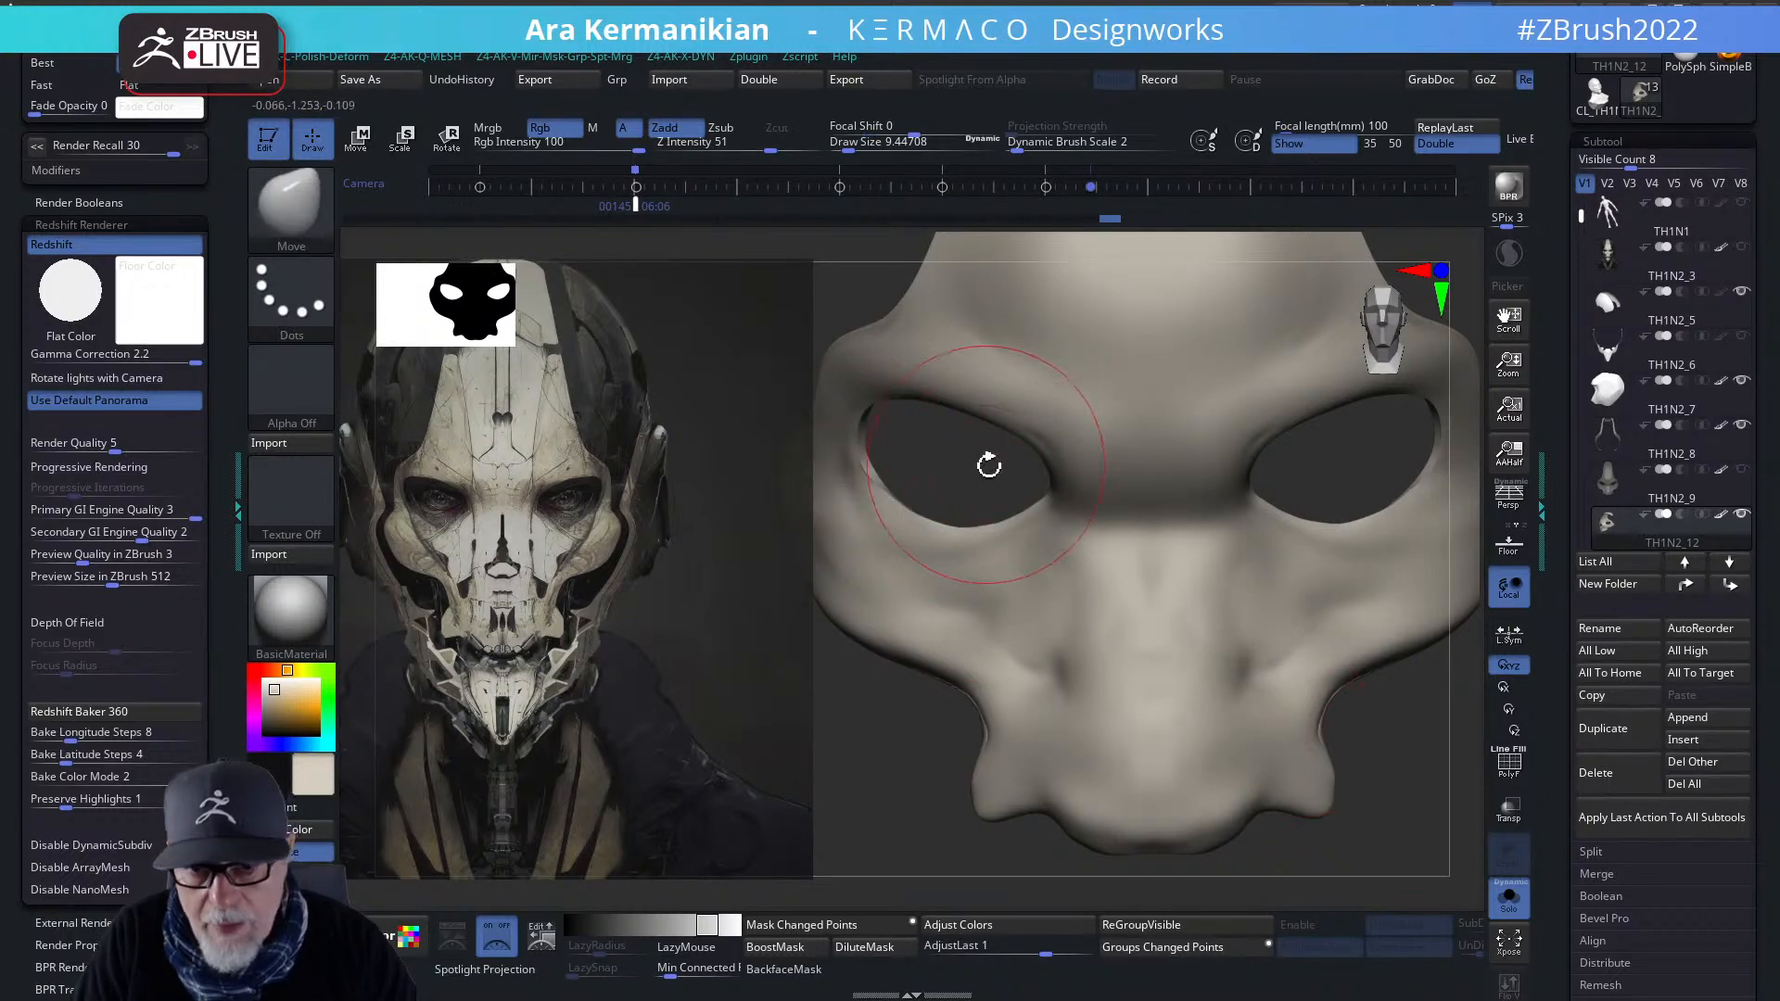
left_click_drag(985, 457, 1024, 454)
- Switch to the DamStandard brush and divide the face plate for finer detail
right_click(1143, 478)
left_click(1199, 483)
left_click_drag(1362, 485, 1220, 428)
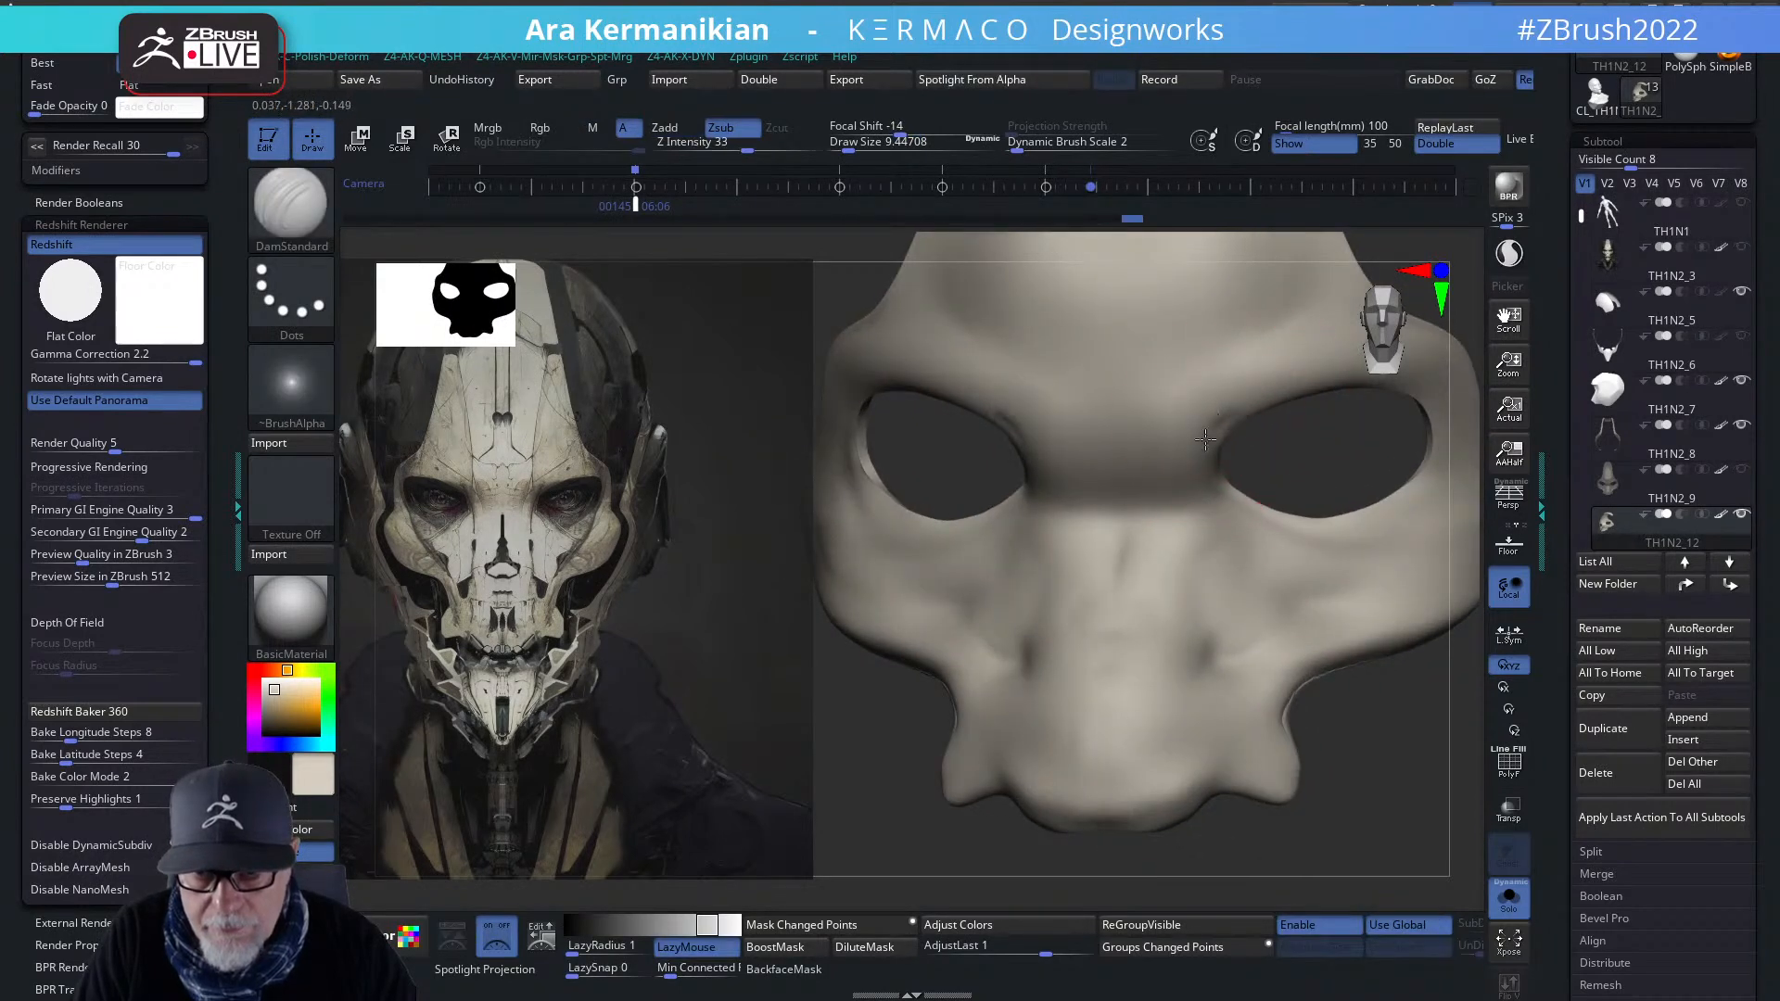
key("ctrl+q")
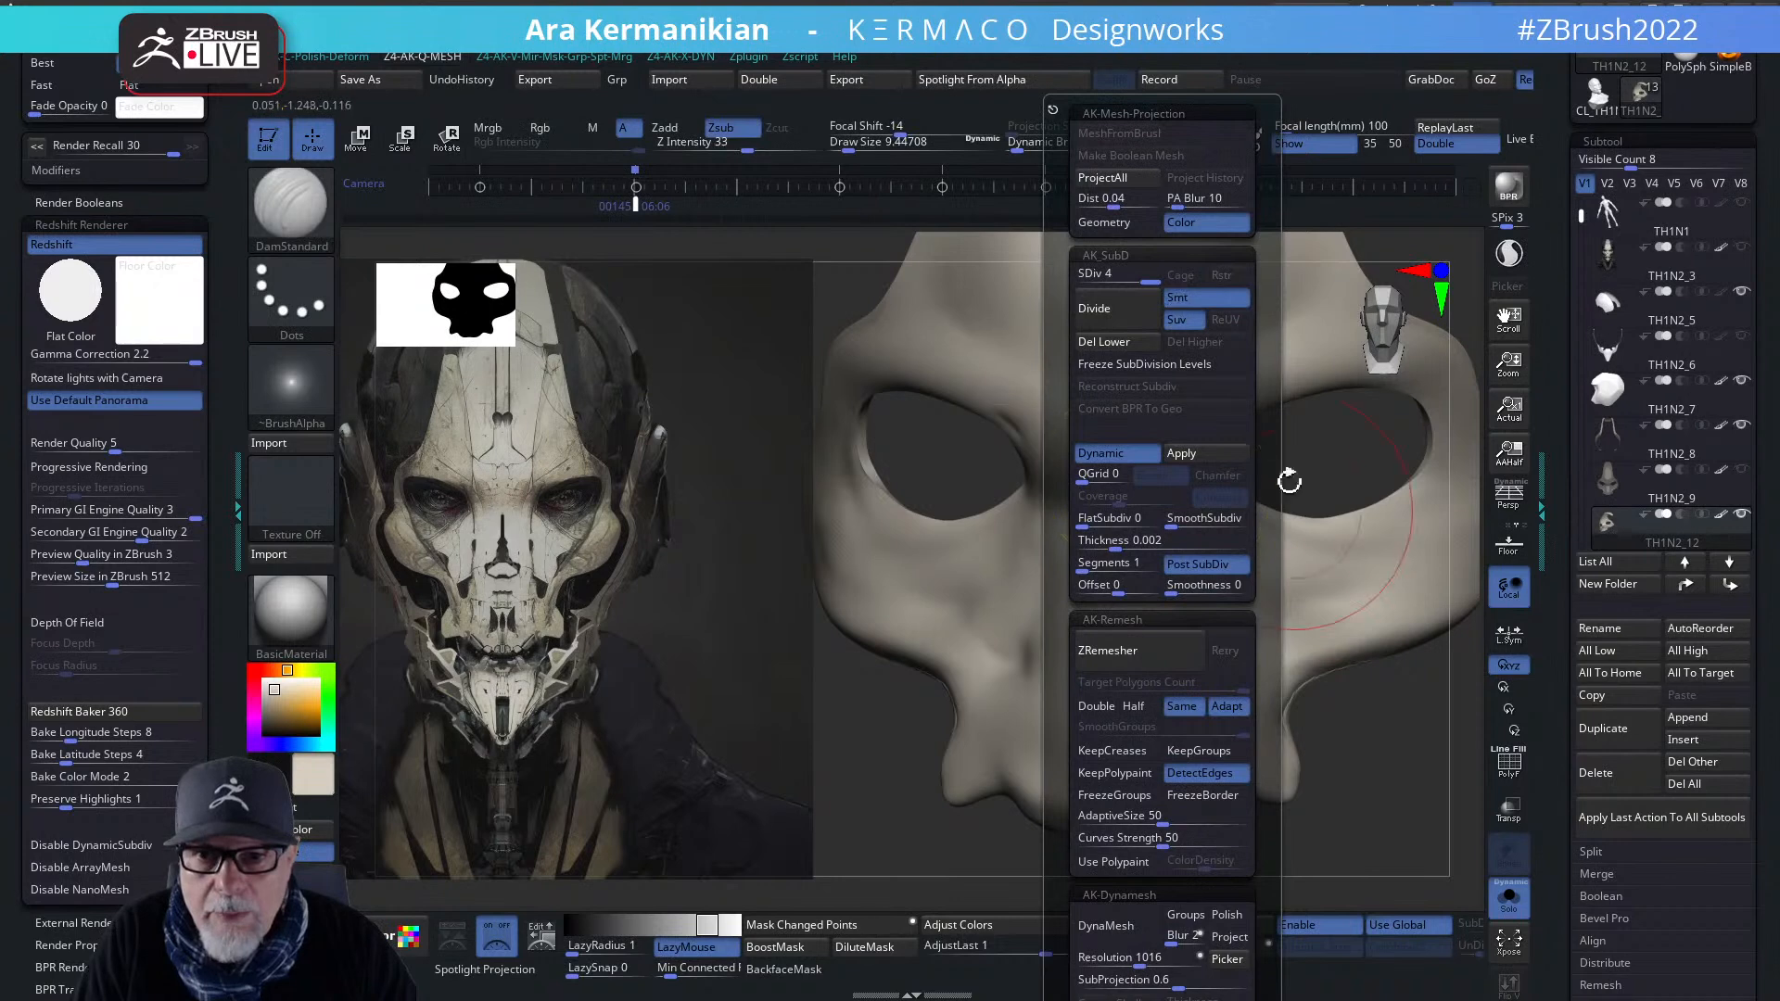
left_click(1108, 309)
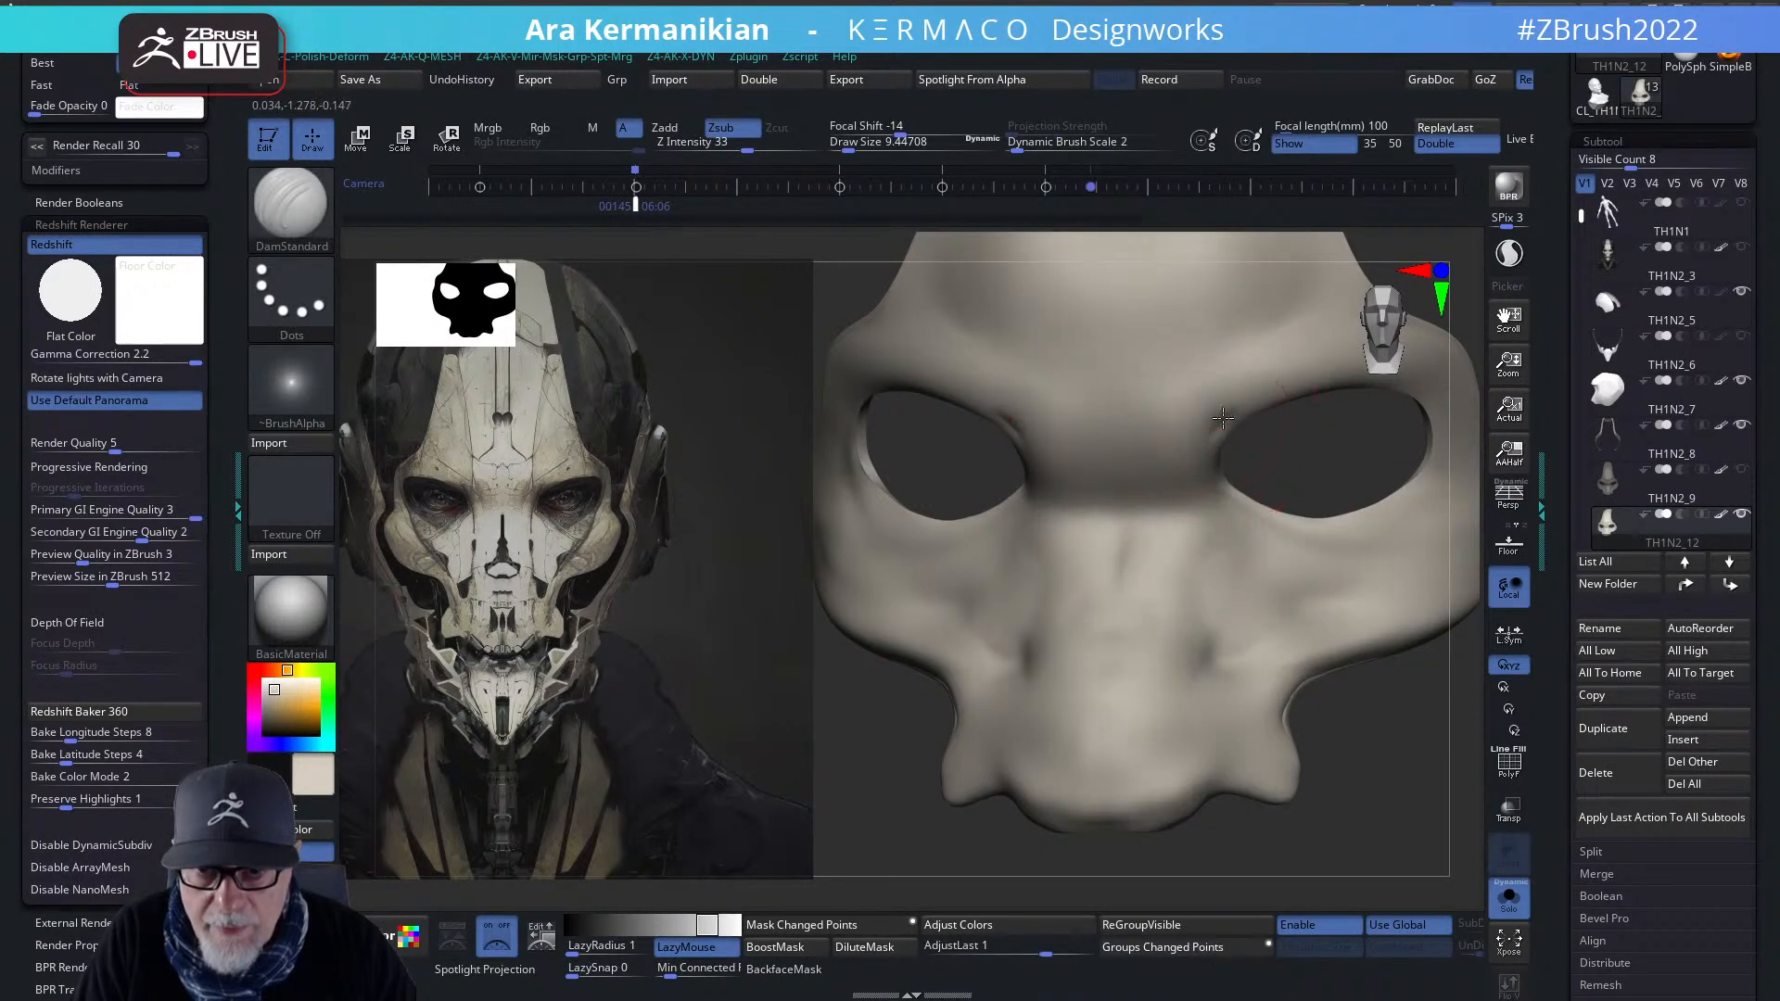
key("ctrl+q")
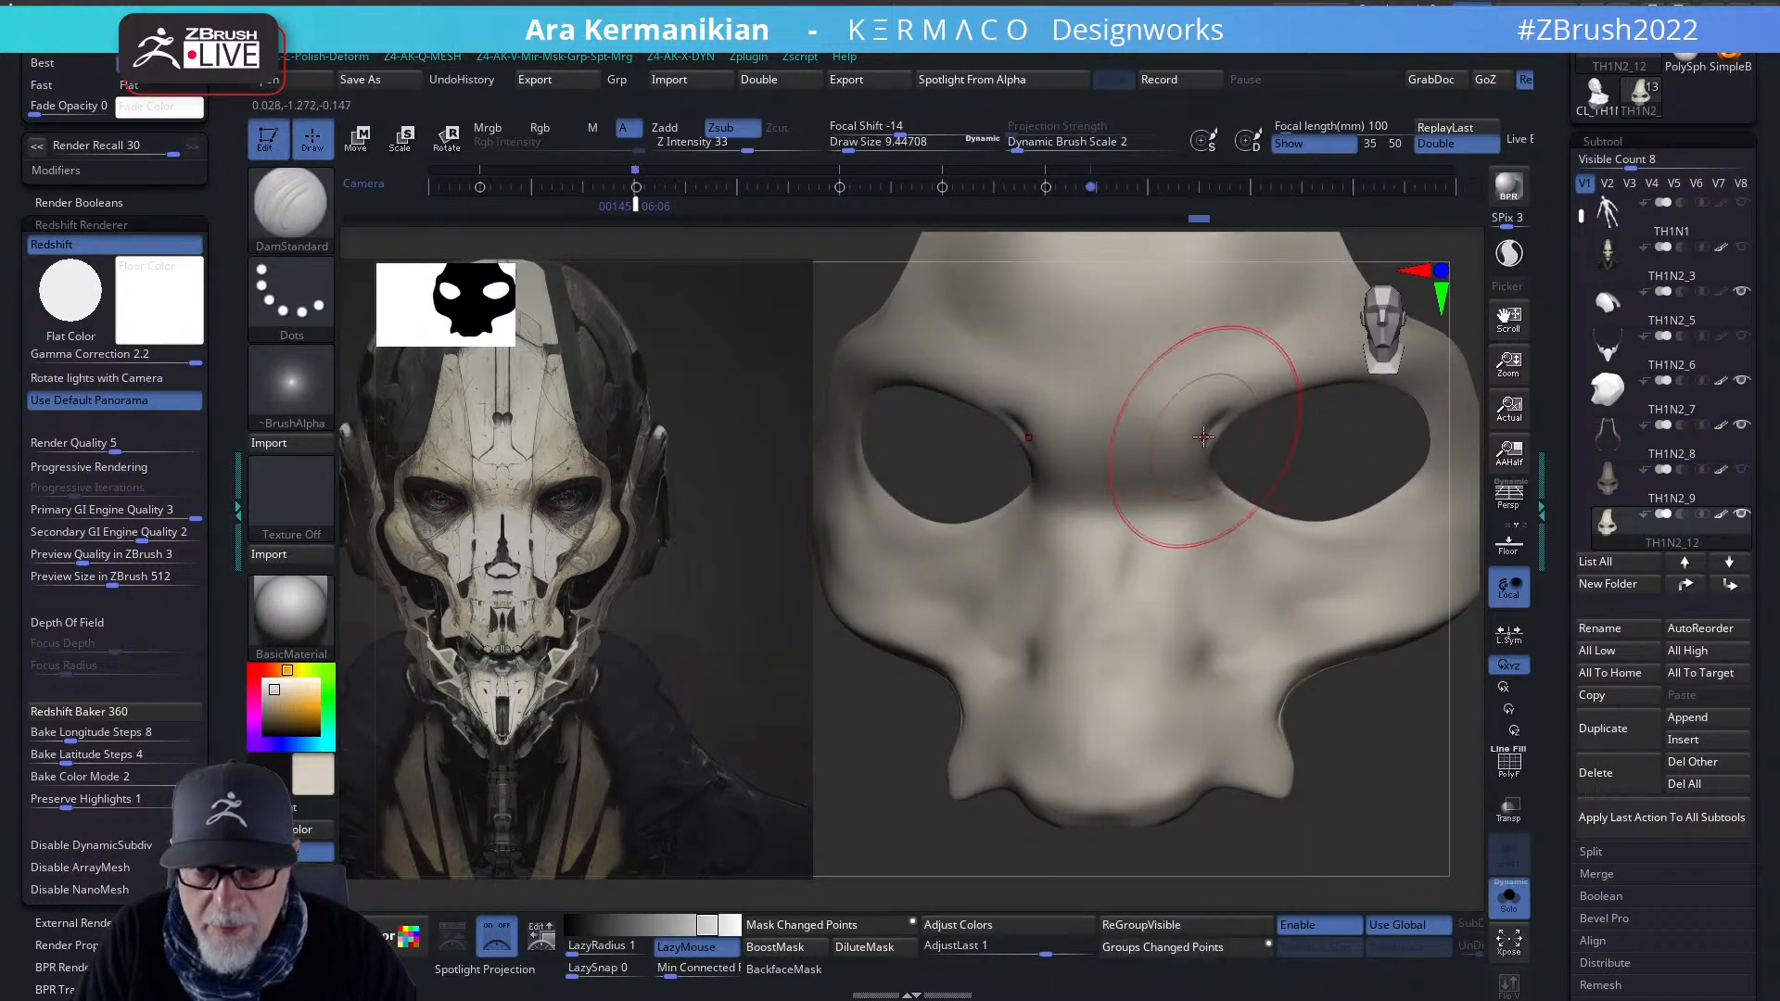
- Try a DamStandard stroke at the outer eye corner and undo it
left_click_drag(1458, 794, 1369, 807, "alt")
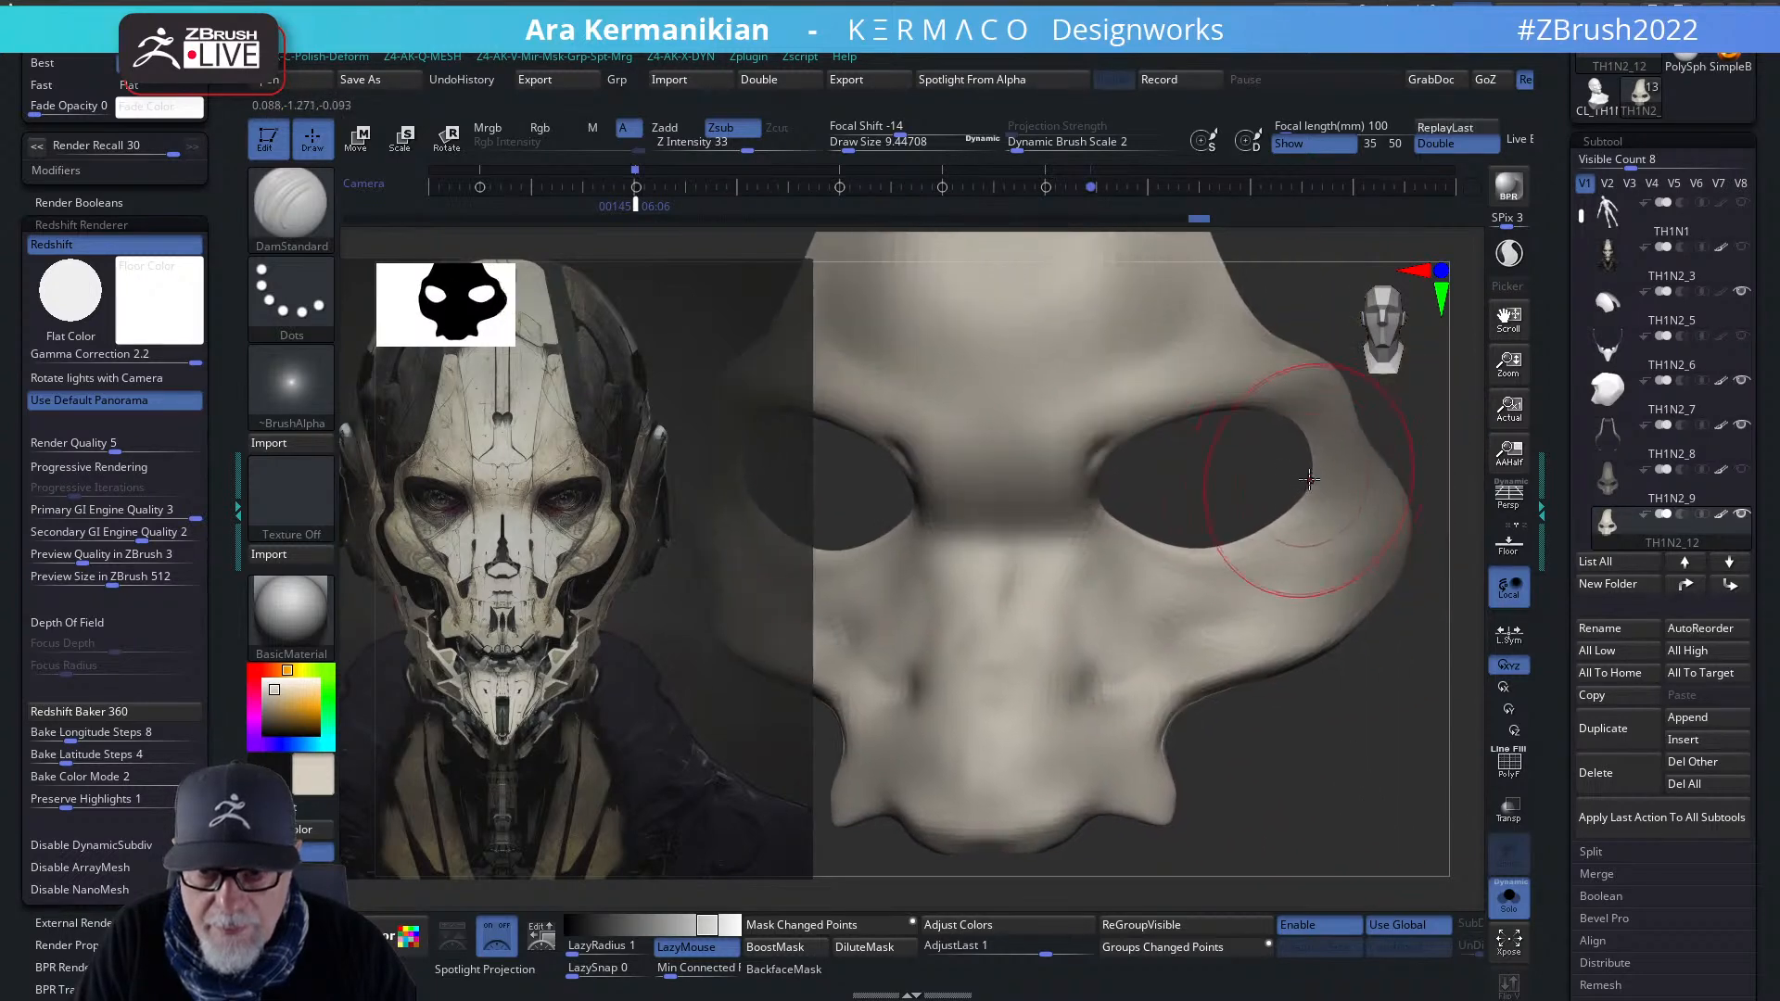
left_click_drag(1305, 477, 1308, 443)
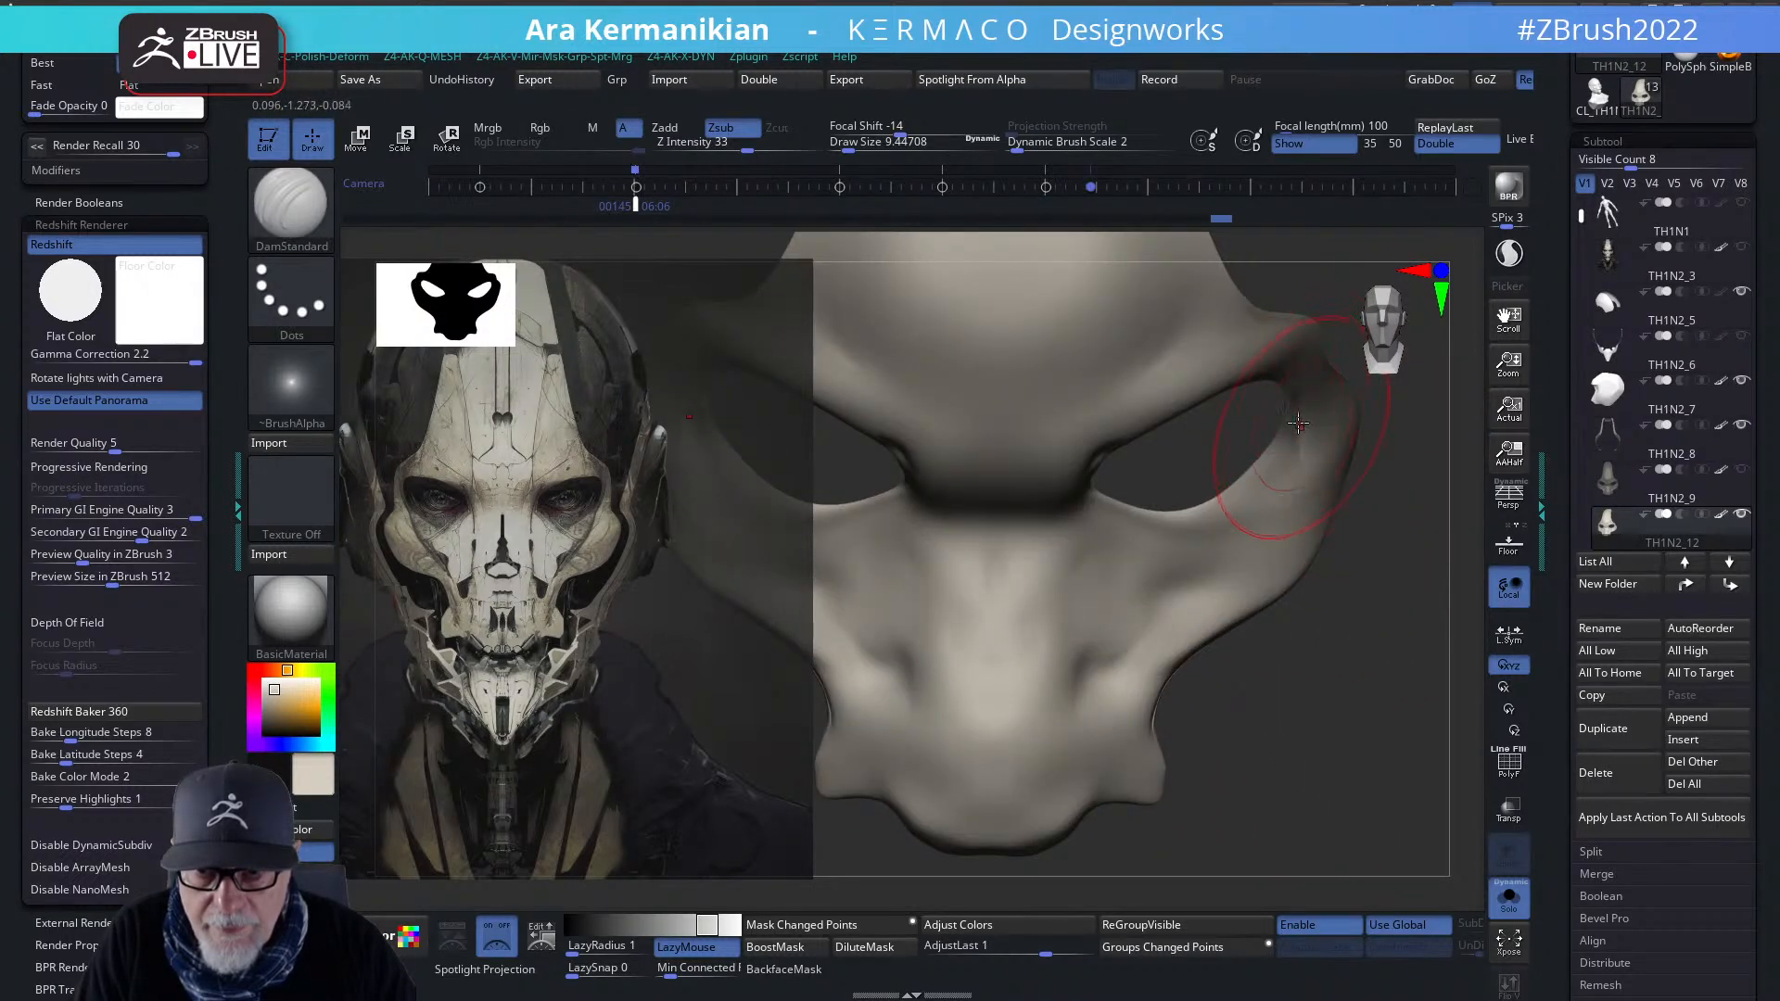
left_click_drag(1336, 715, 1280, 549)
key("ctrl+z")
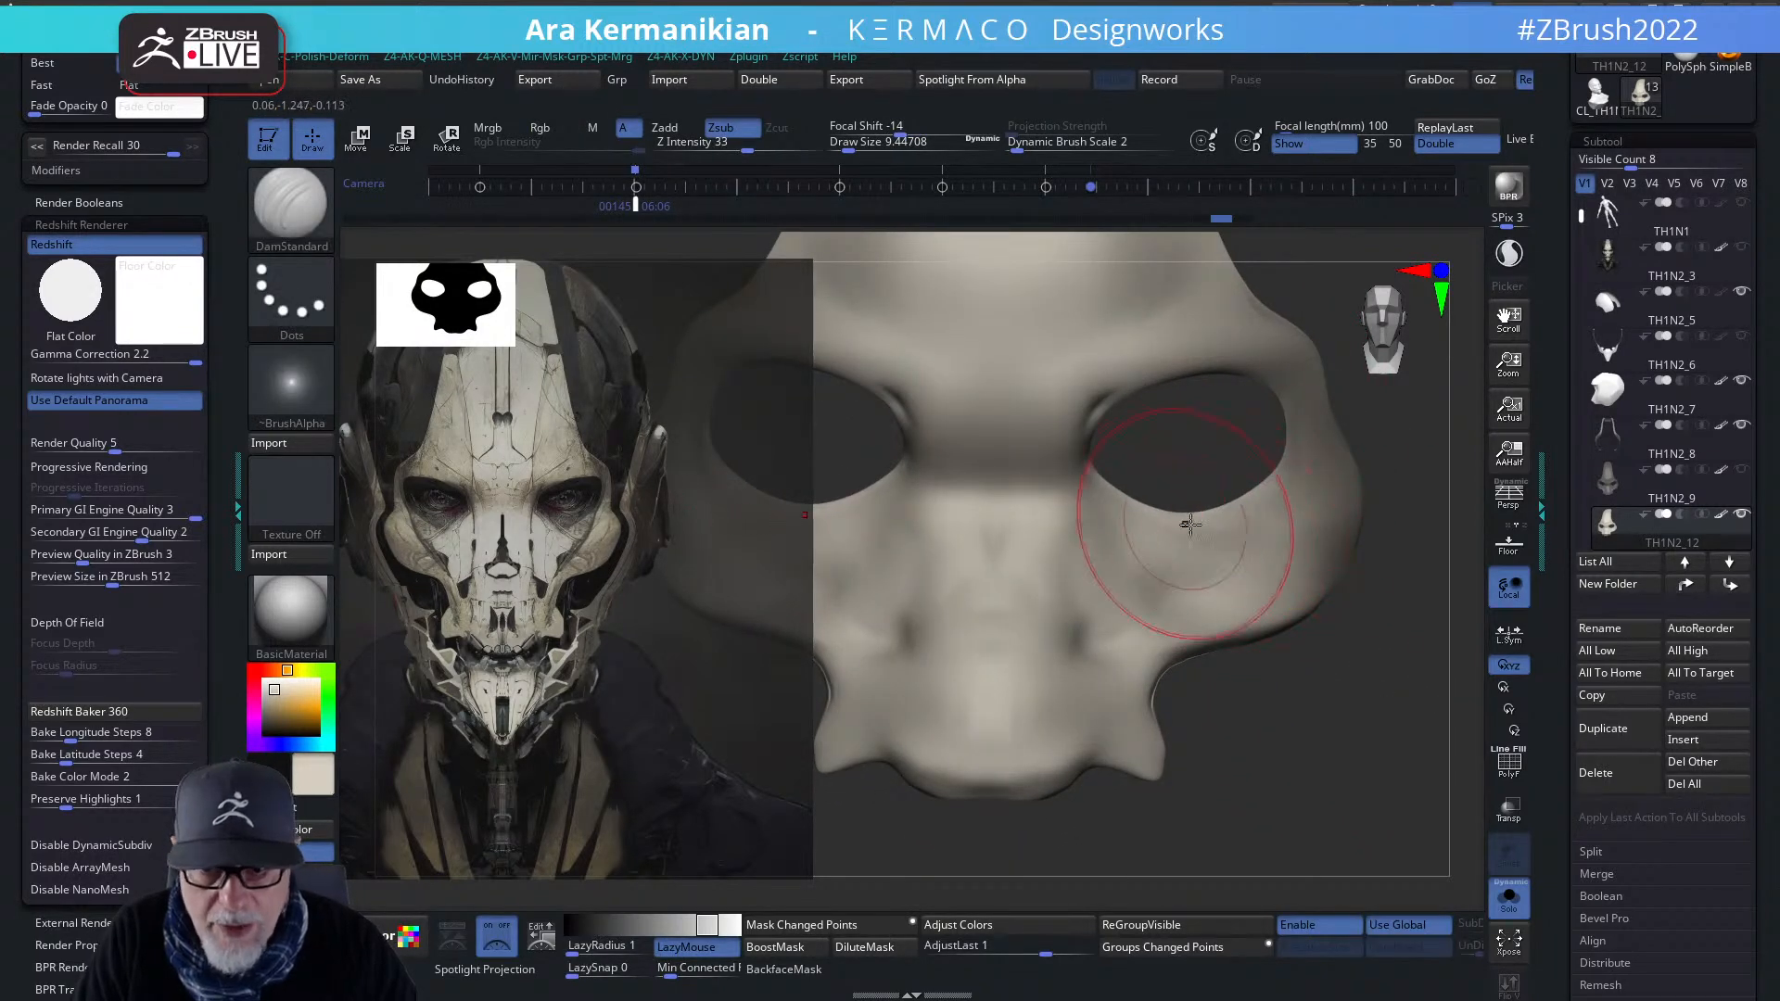
- Set the draw size to about 1.82 and carve a thin crease below the eye openings toward their outer corners
mouse_move(1112, 492)
left_mouse_down()
mouse_move(1154, 520)
mouse_move(1255, 523)
mouse_move(1207, 533)
left_mouse_up()
key("s")
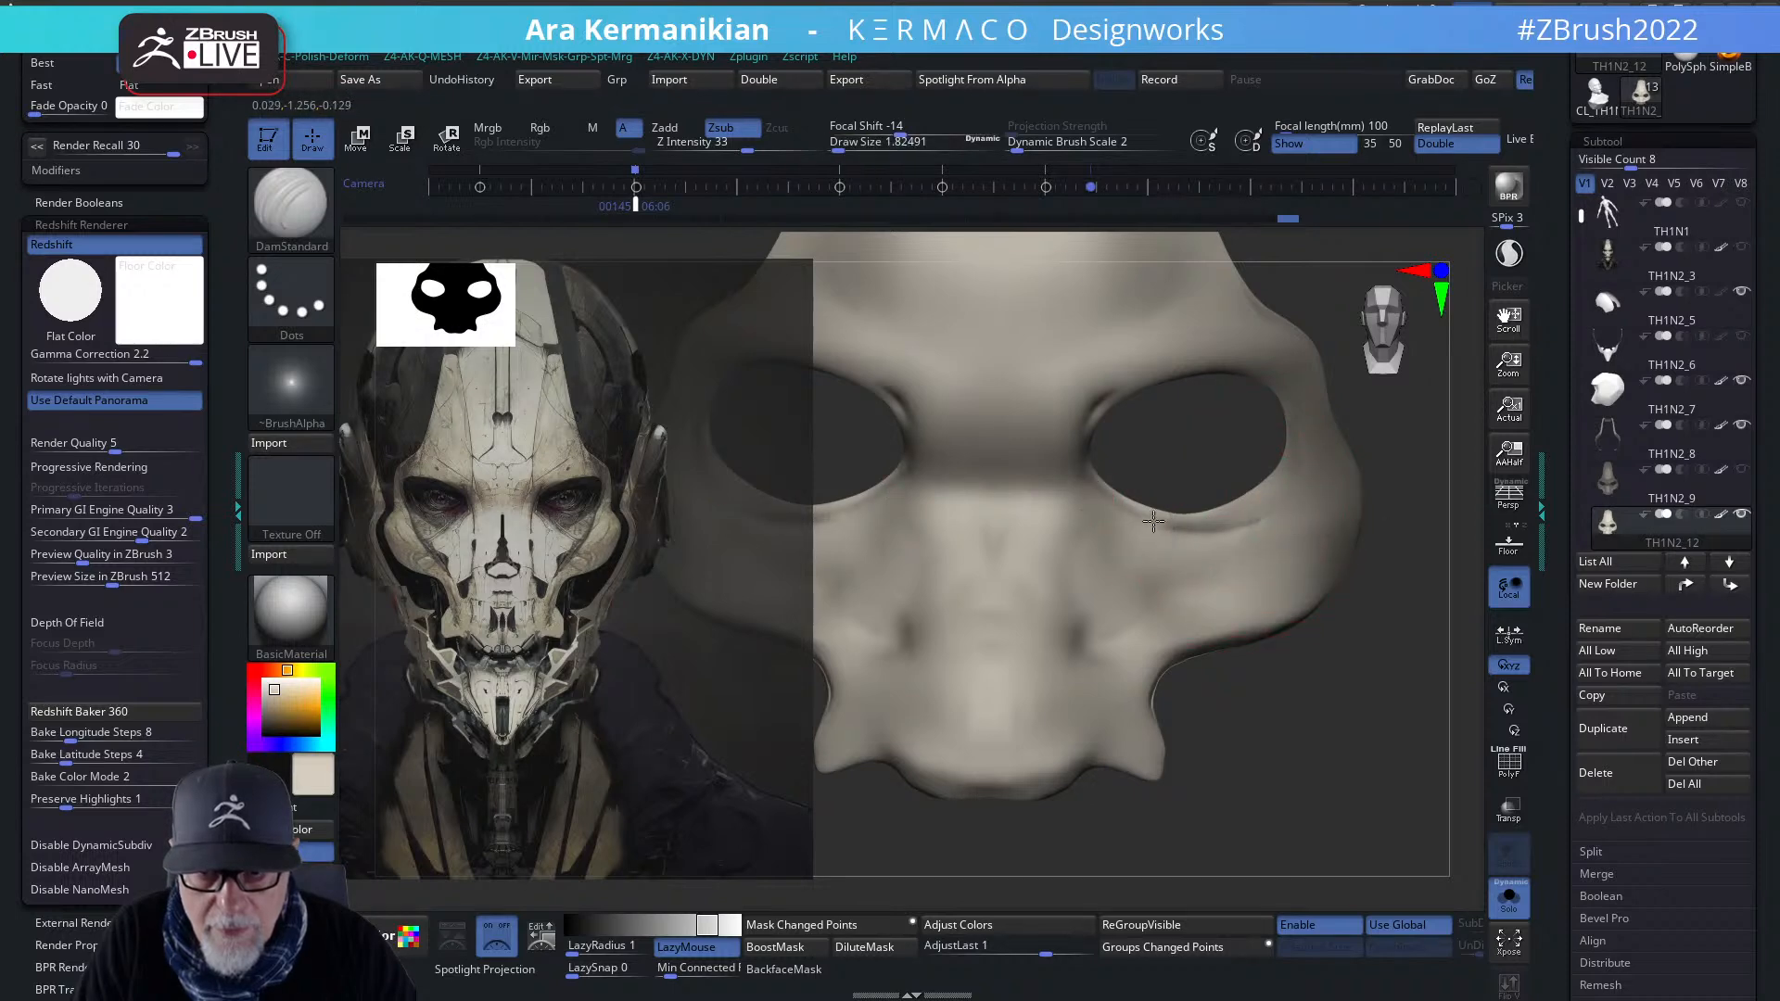
left_click_drag(1285, 506, 1298, 463)
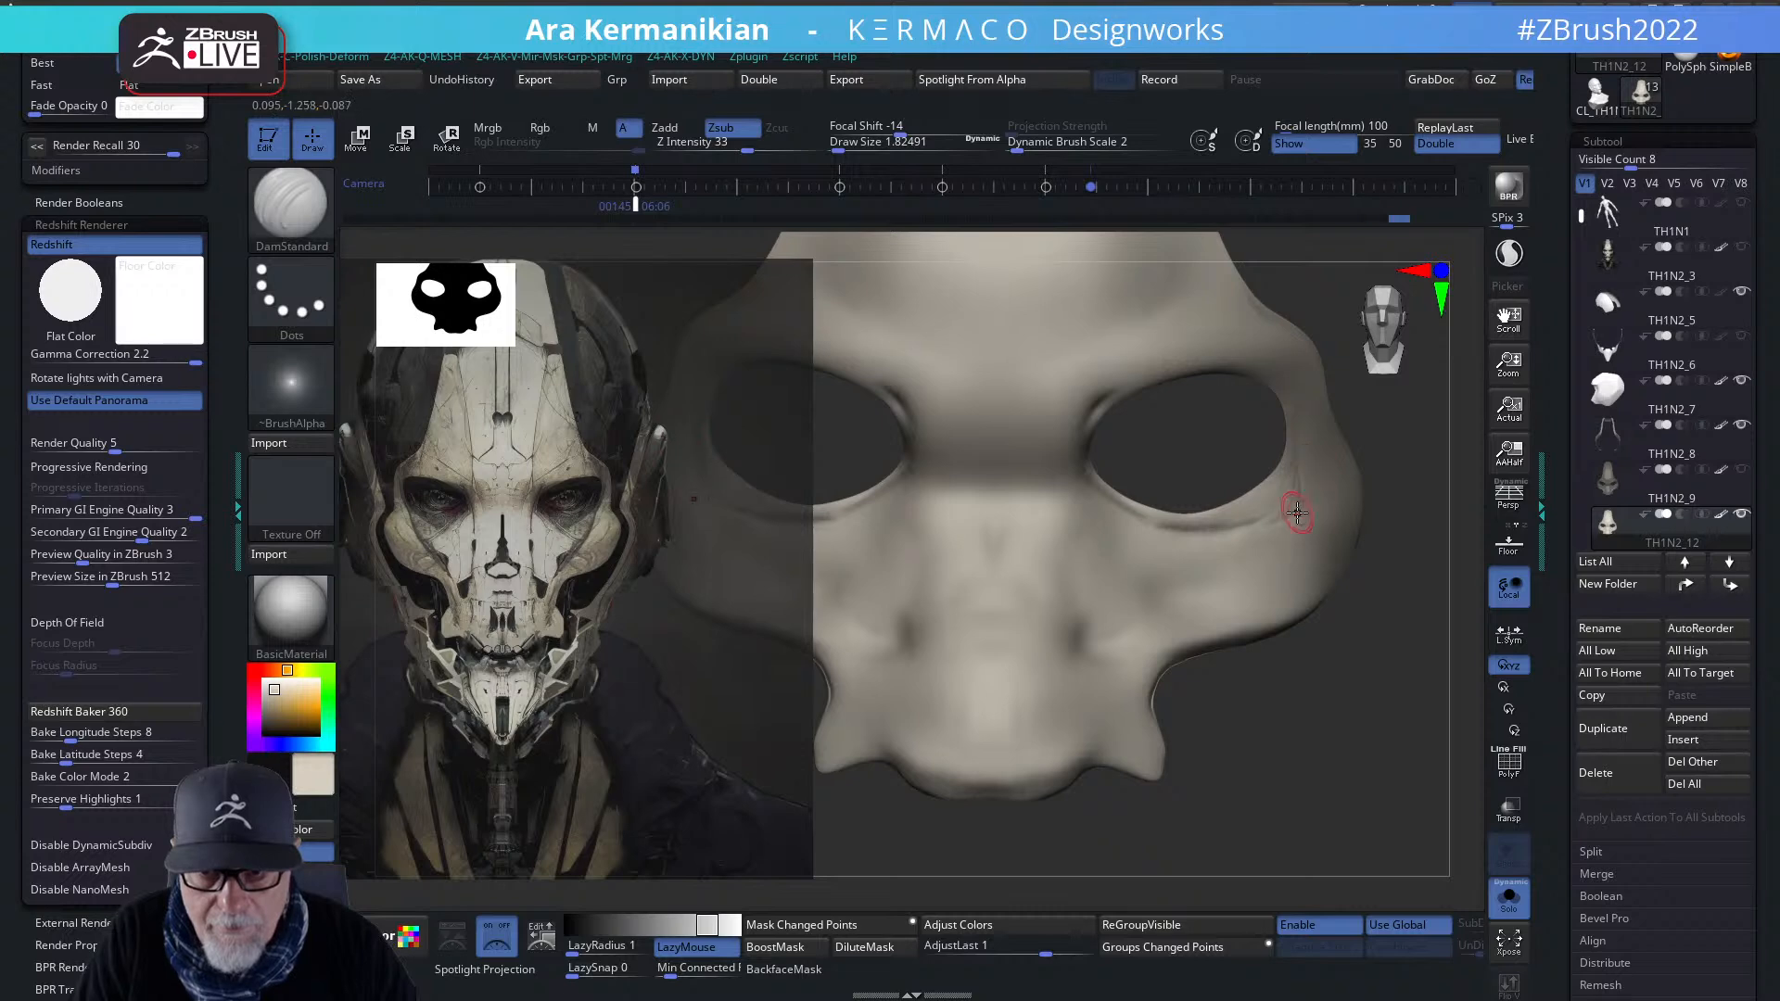
- Try recutting and smoothing the crease near the inner lower eye rim, and undo those strokes
left_click_drag(1360, 693, 1291, 492)
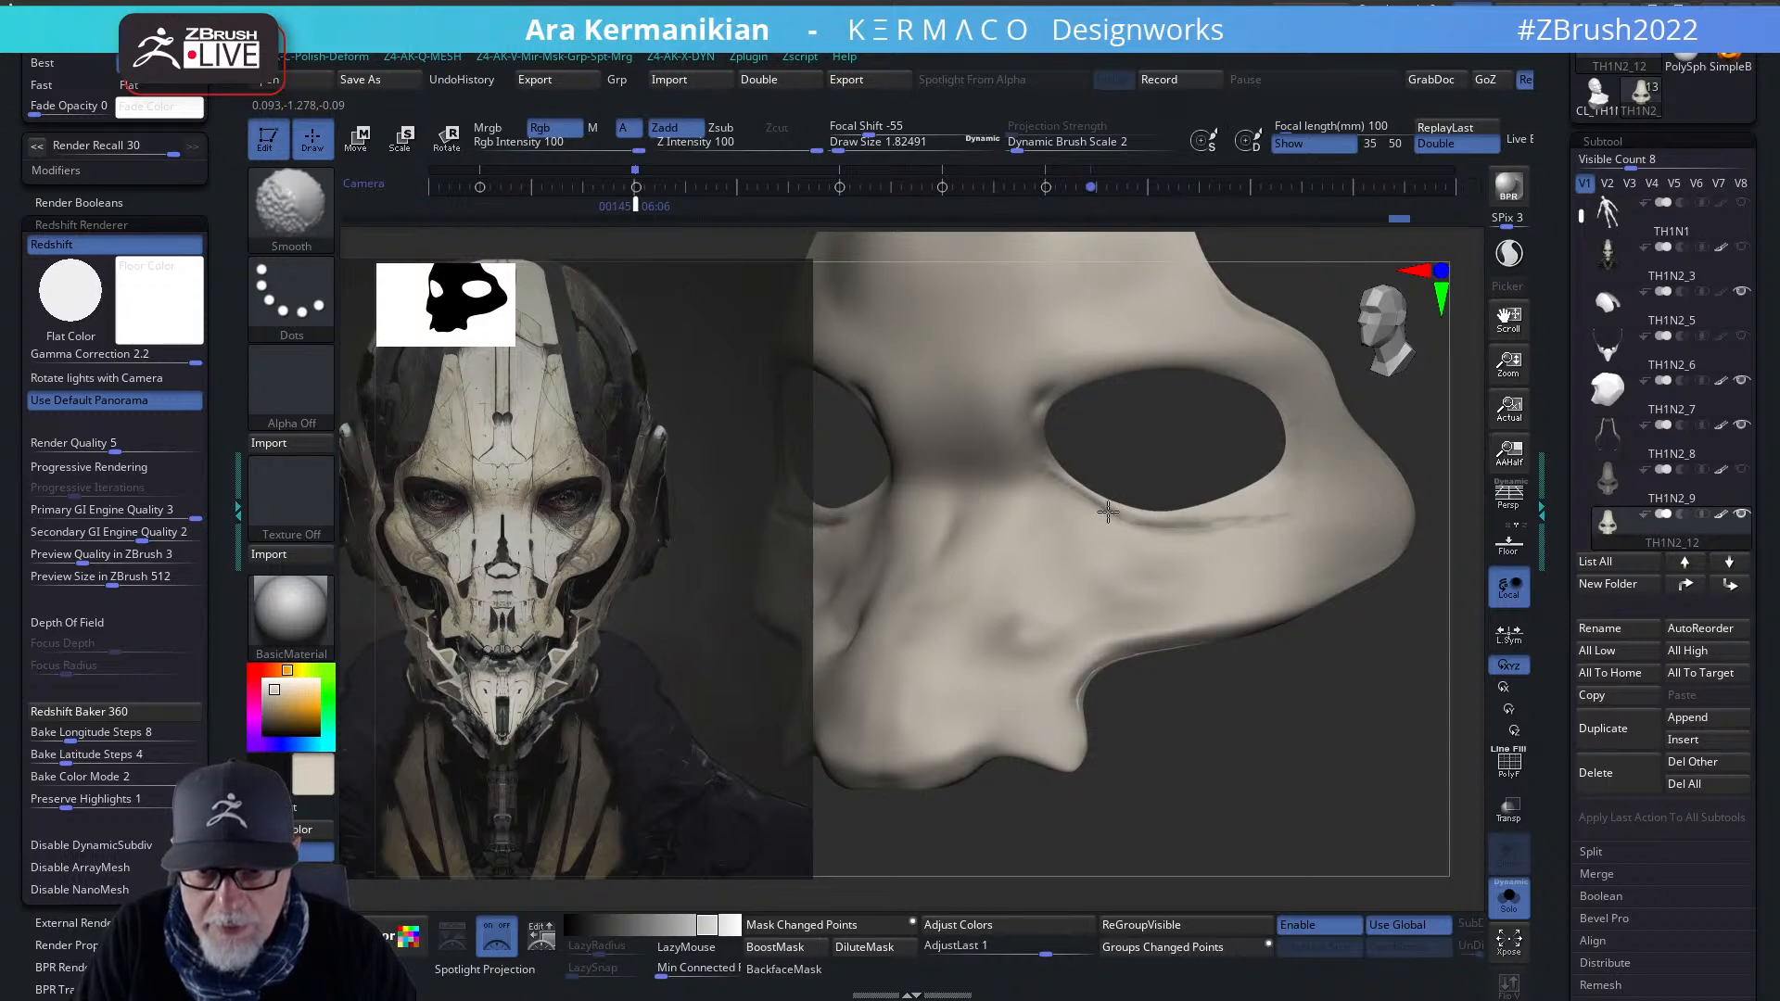
left_click_drag(1093, 504, 1208, 521)
left_click_drag(1154, 574, 1170, 533, "shift")
key("ctrl+z")
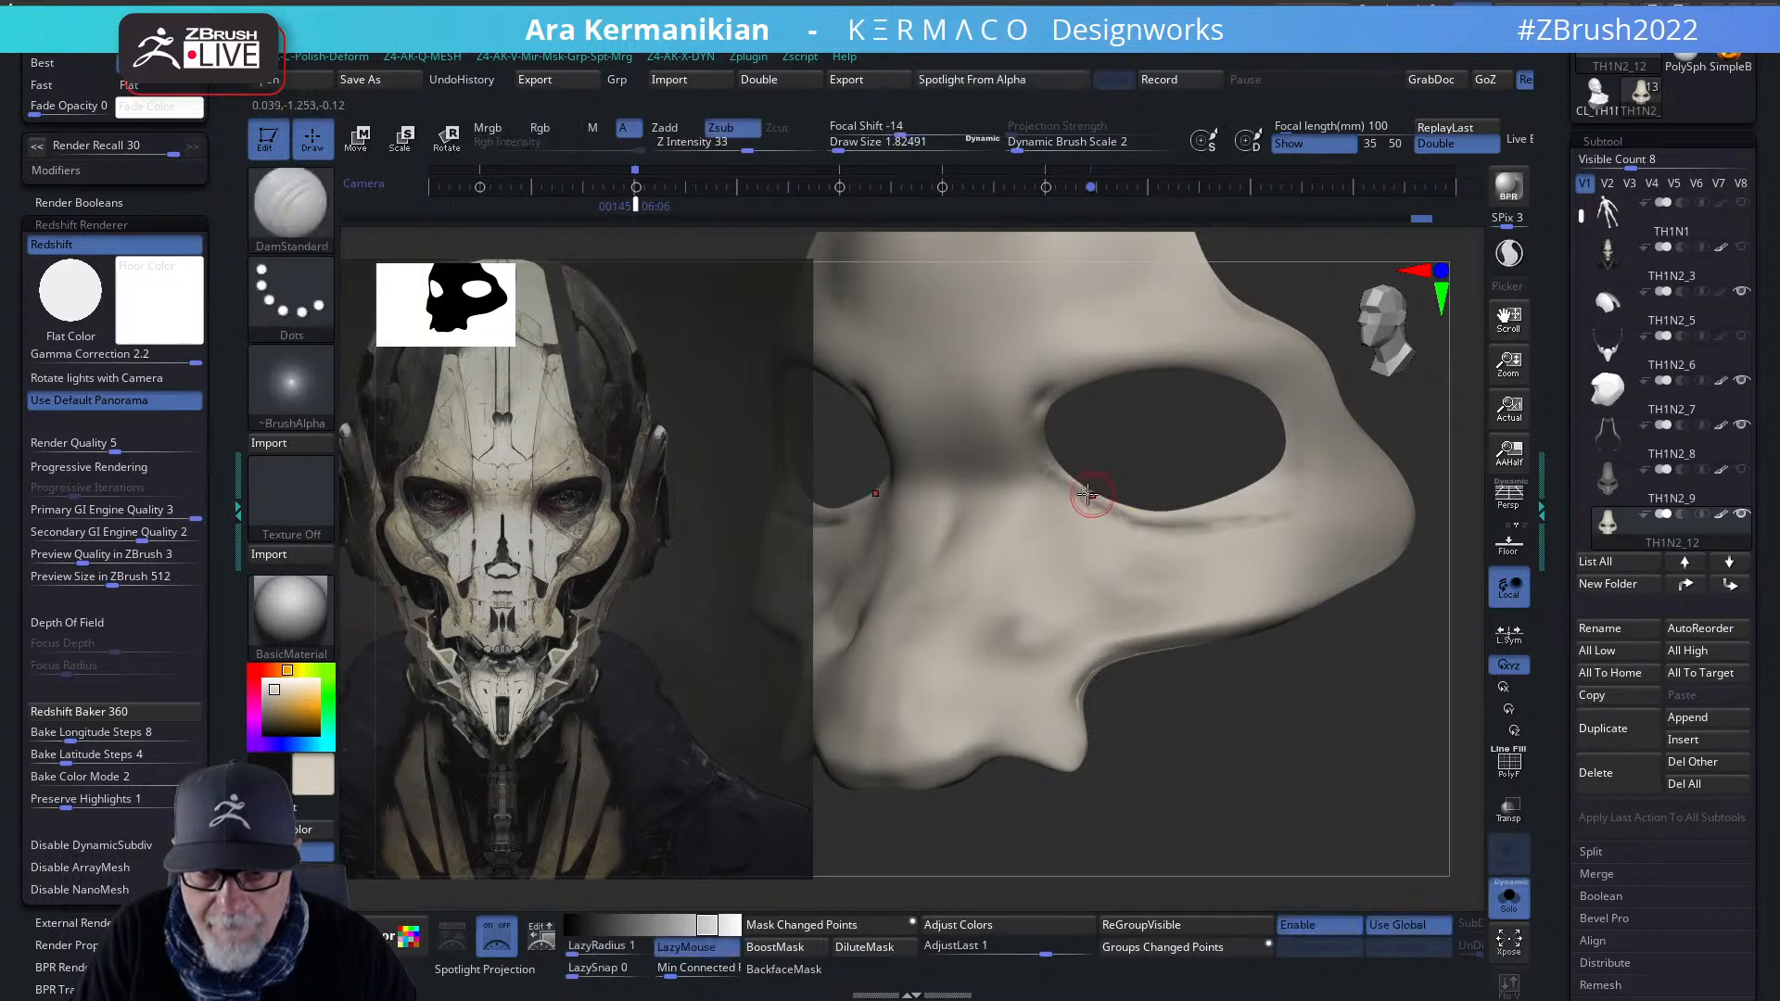
key("ctrl+z")
- Carve the crease along the lower eye rim and up around the inner eye corner with DamStandard
mouse_move(1086, 501)
left_mouse_down()
mouse_move(1199, 528)
mouse_move(1285, 514)
left_mouse_up()
left_click_drag(1040, 465, 1080, 500)
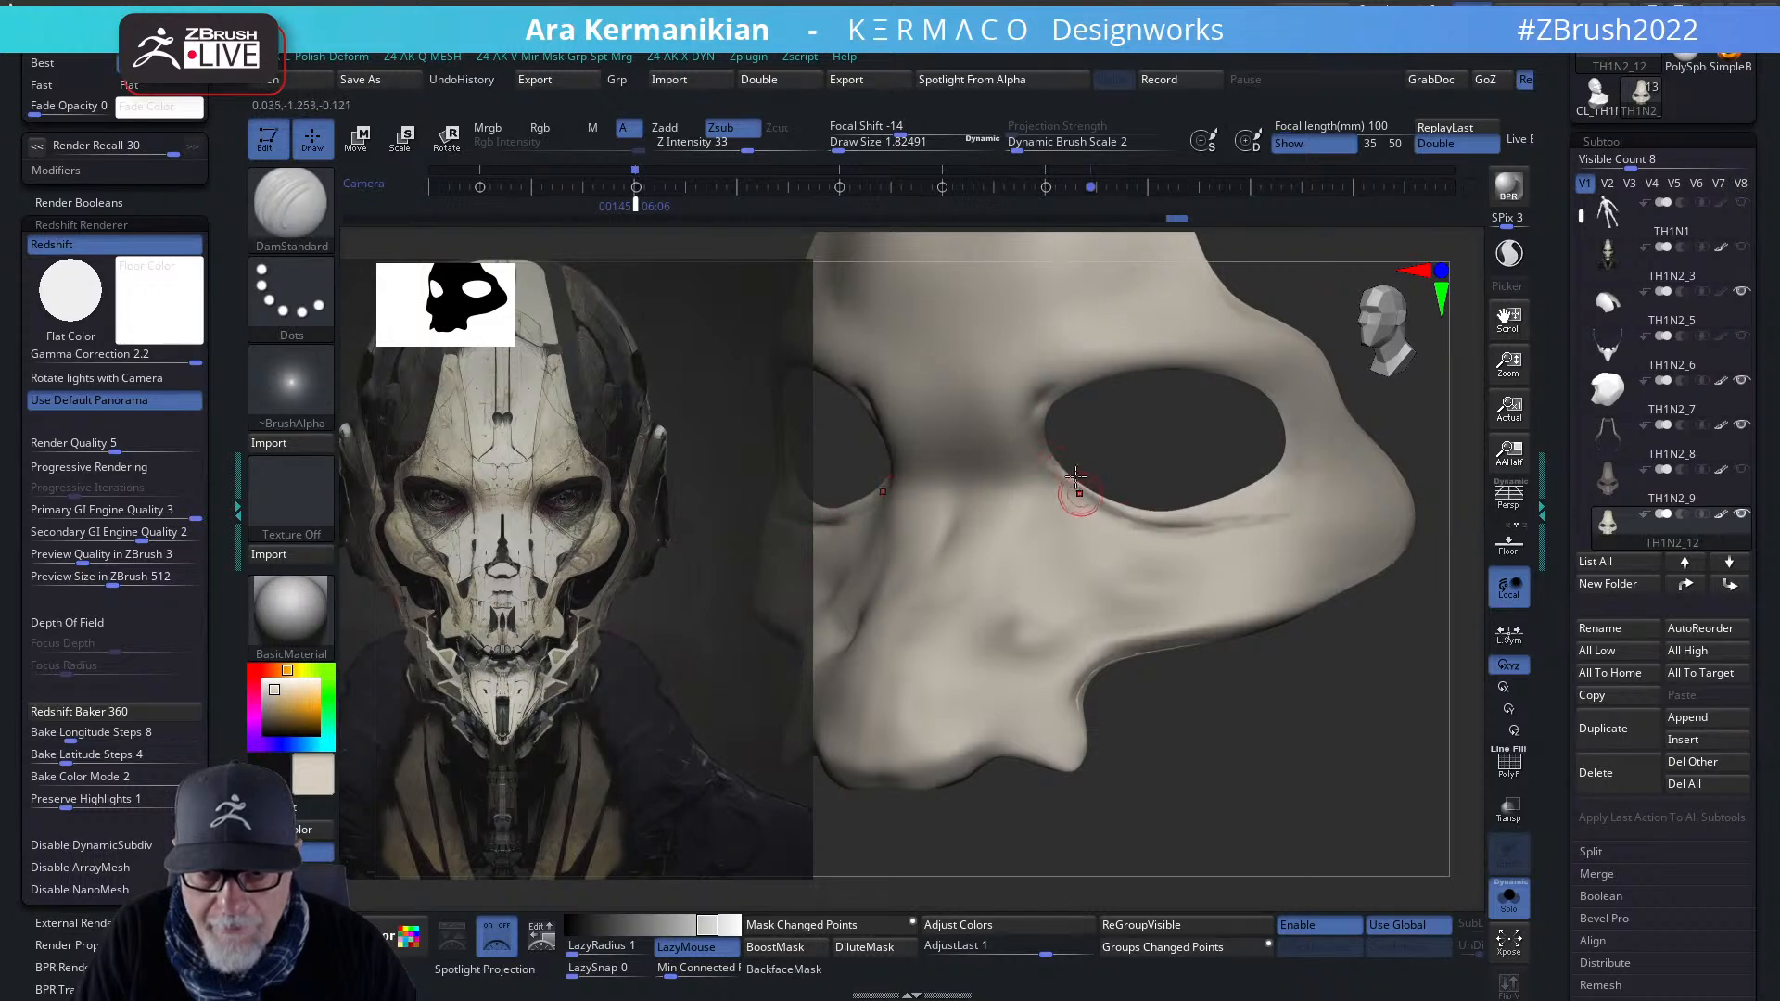
left_click_drag(1040, 408, 1042, 449)
key("shift")
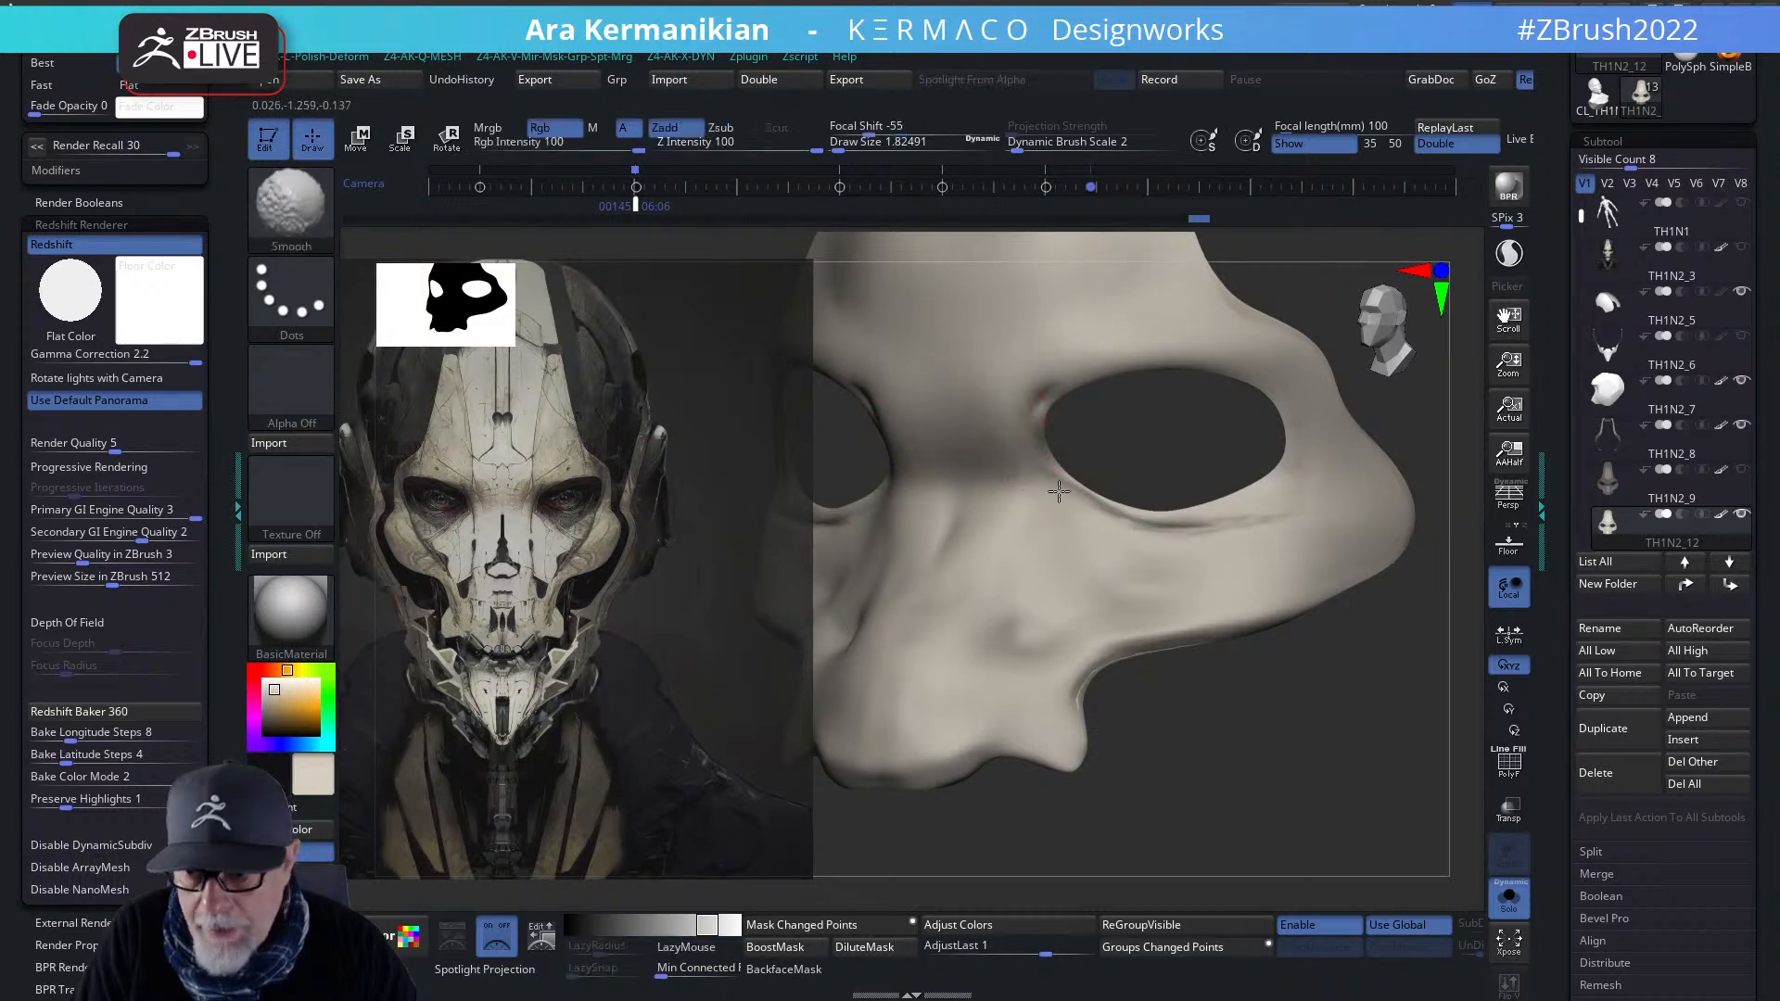
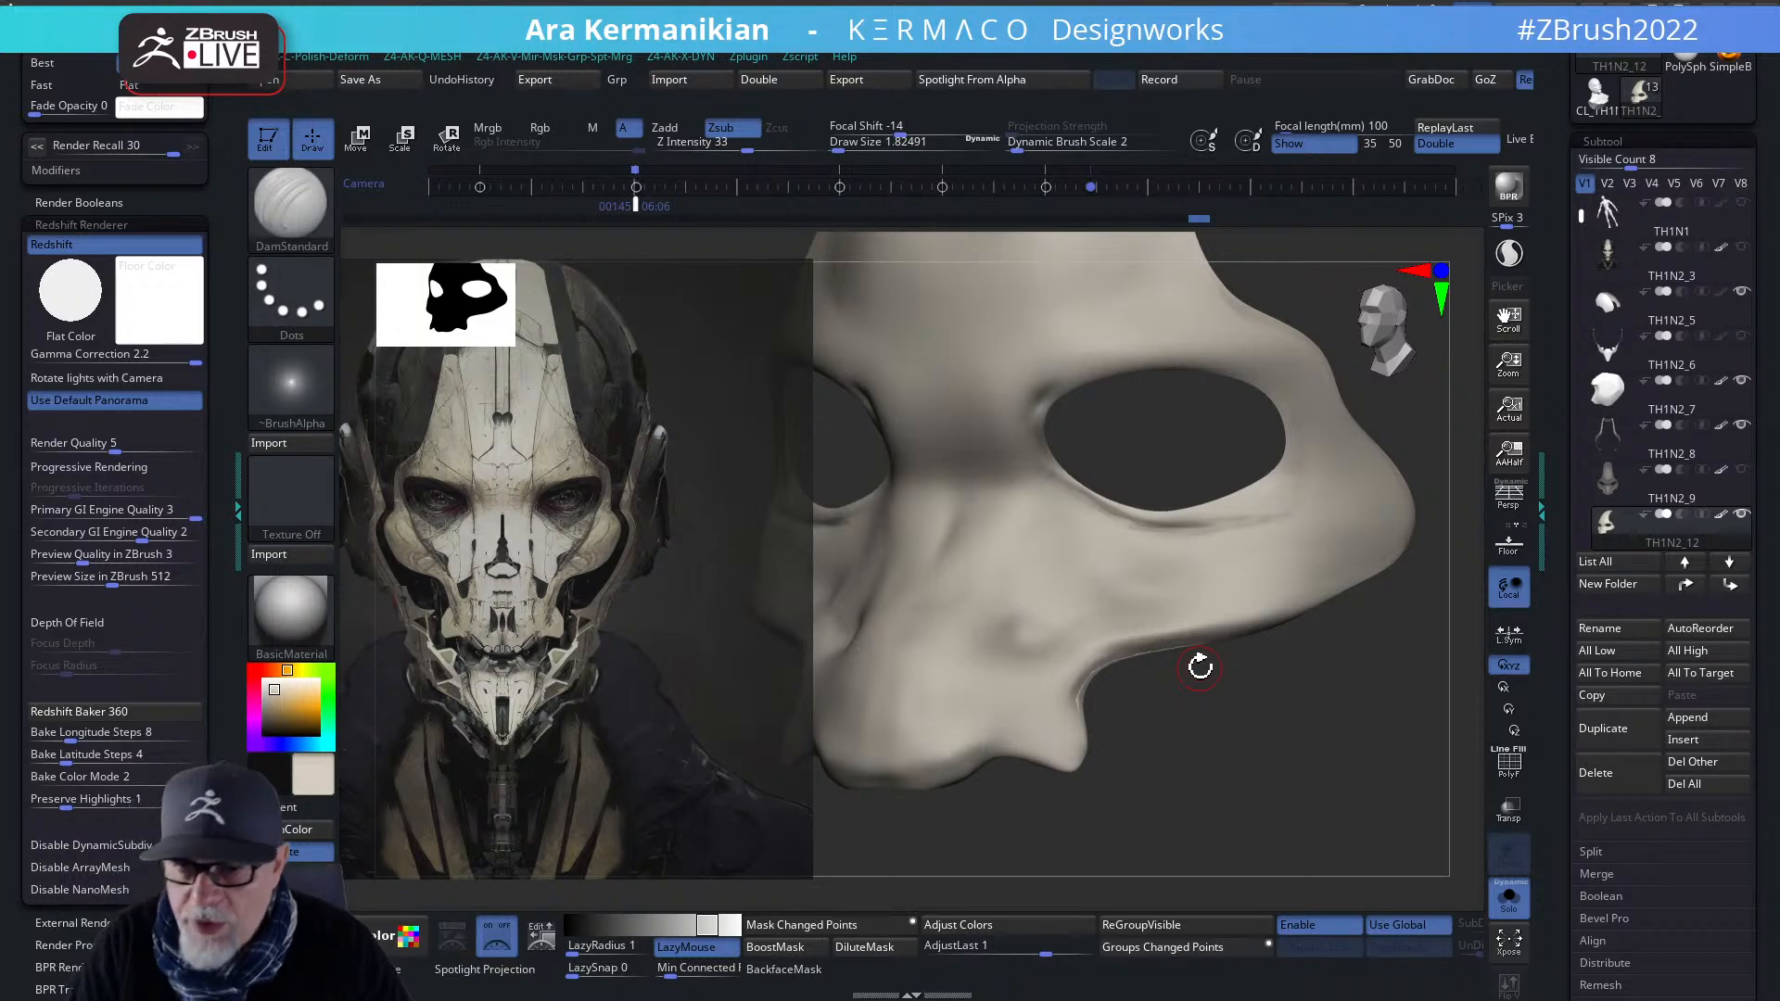
- Flatten the surface around the outer and inner eye corners with the hPolish brush
mouse_move(1260, 752)
left_mouse_down()
mouse_move(1276, 767)
mouse_move(1257, 742)
left_mouse_up()
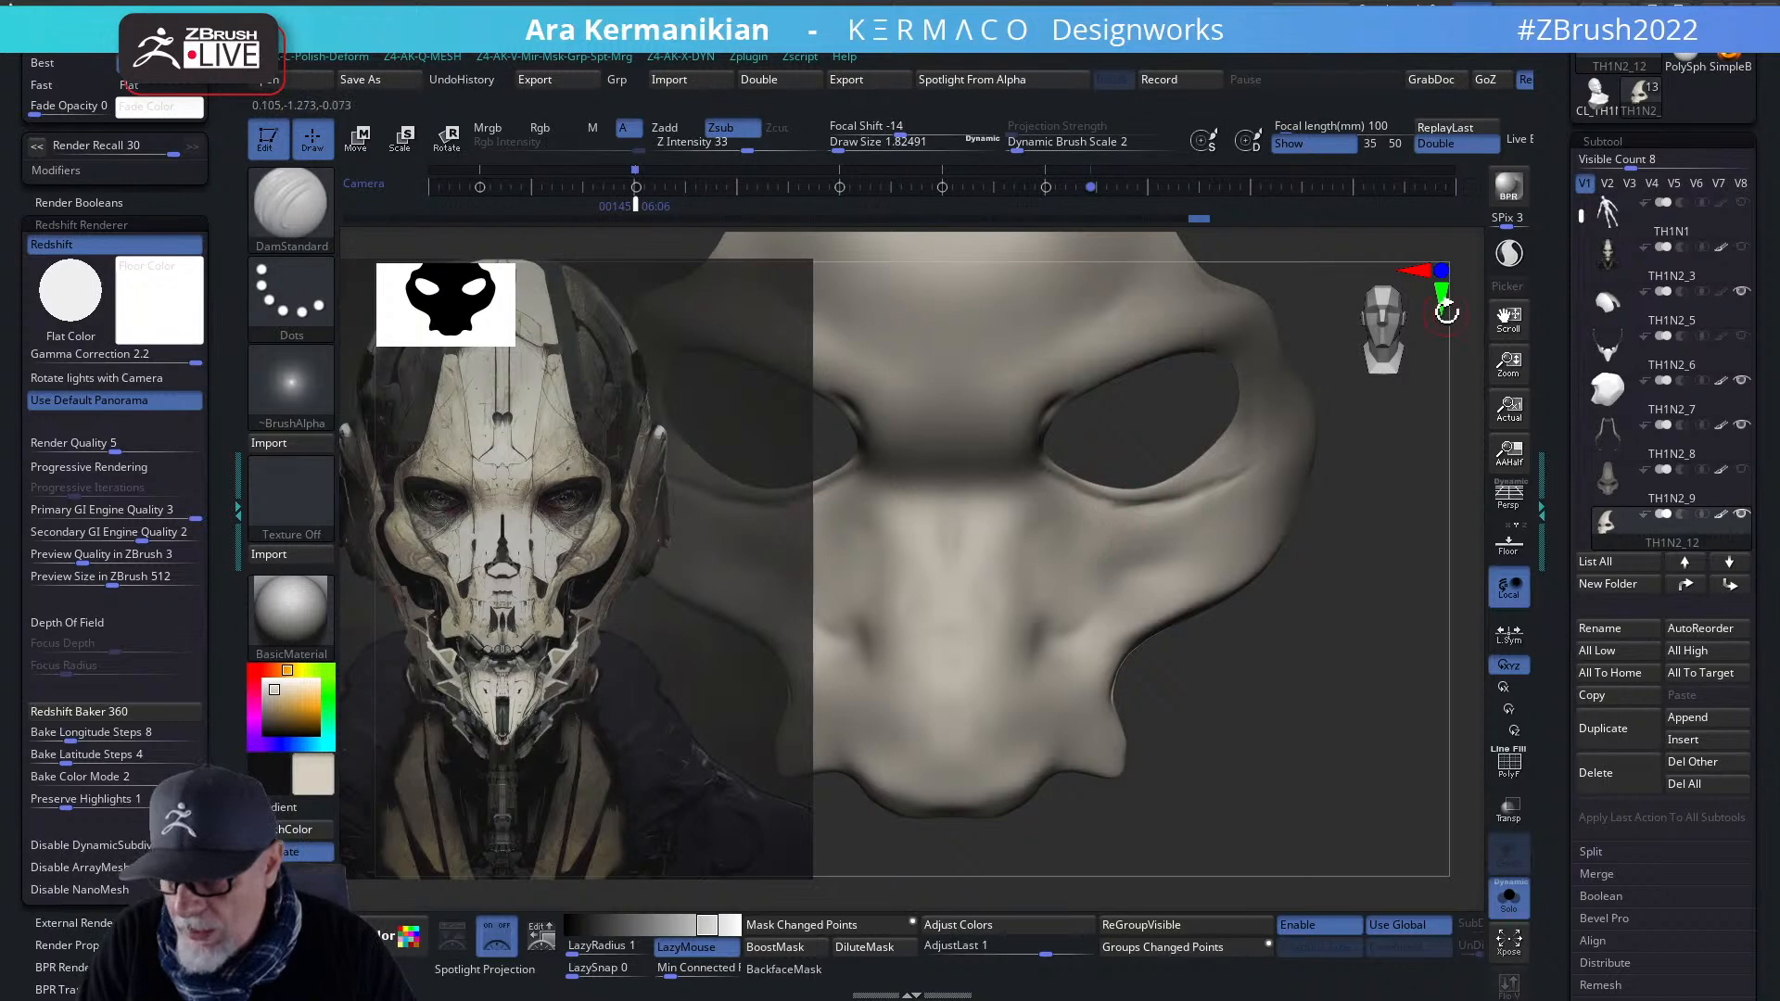
right_click(1184, 509)
left_click(1221, 551)
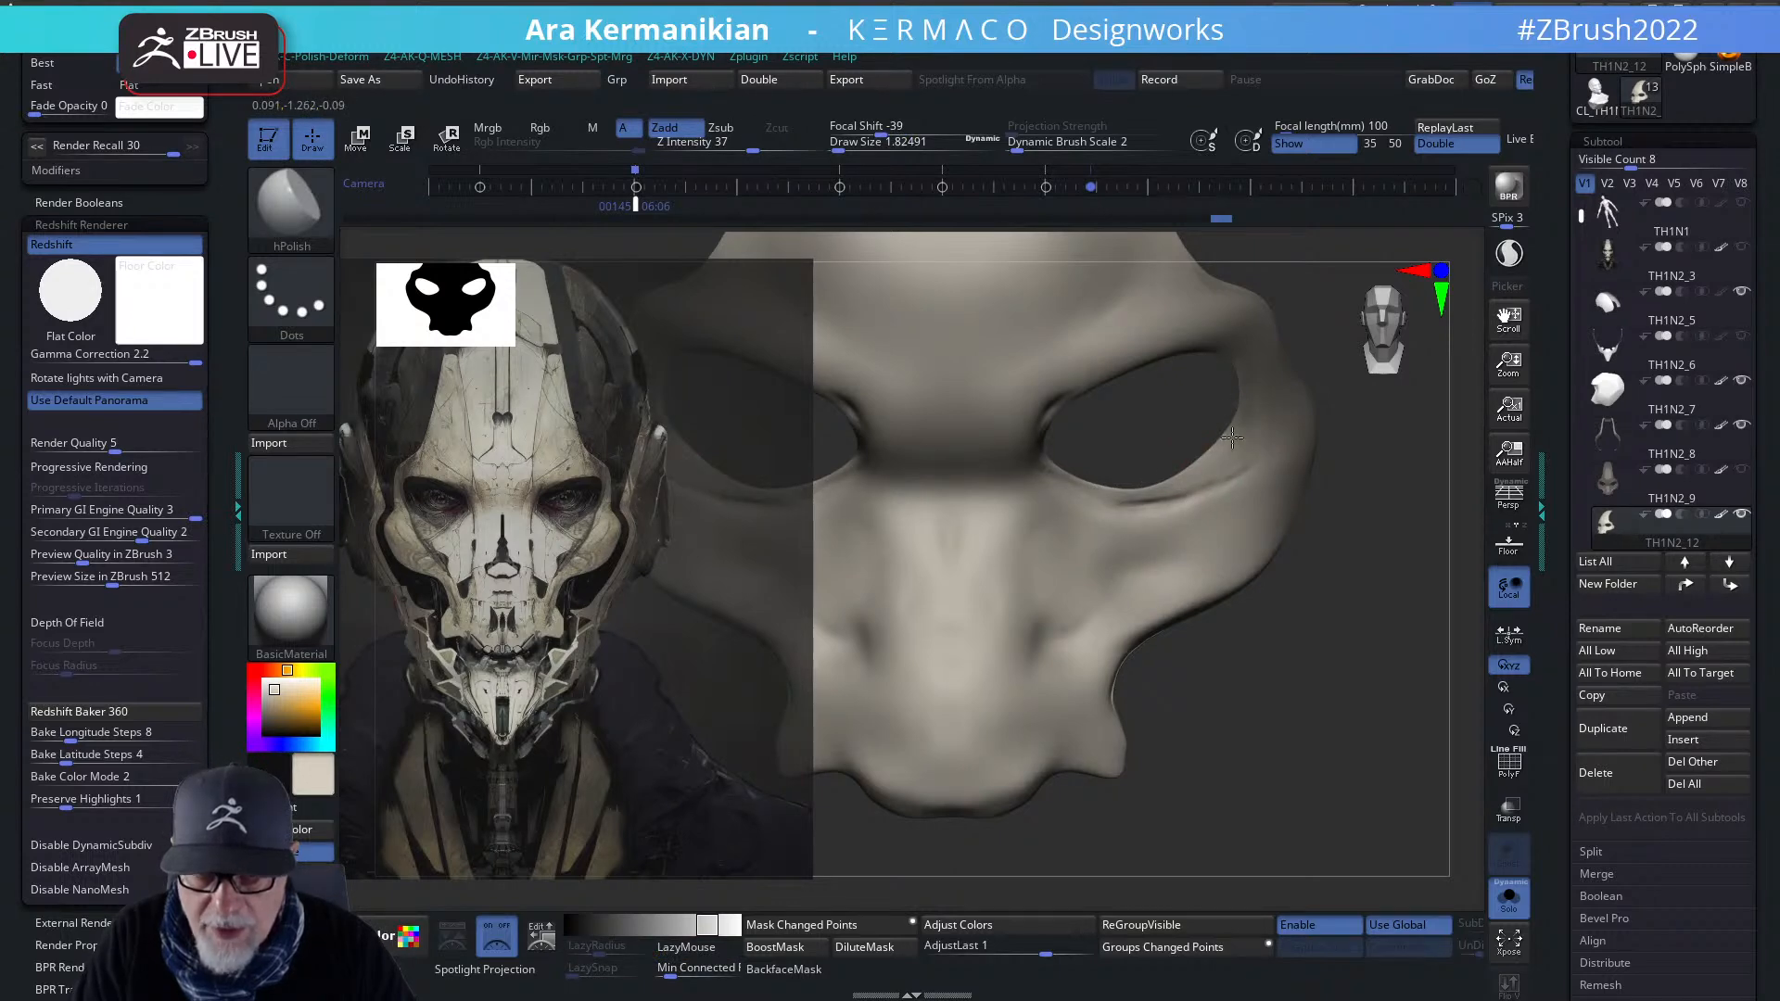
left_click_drag(1350, 699, 995, 387)
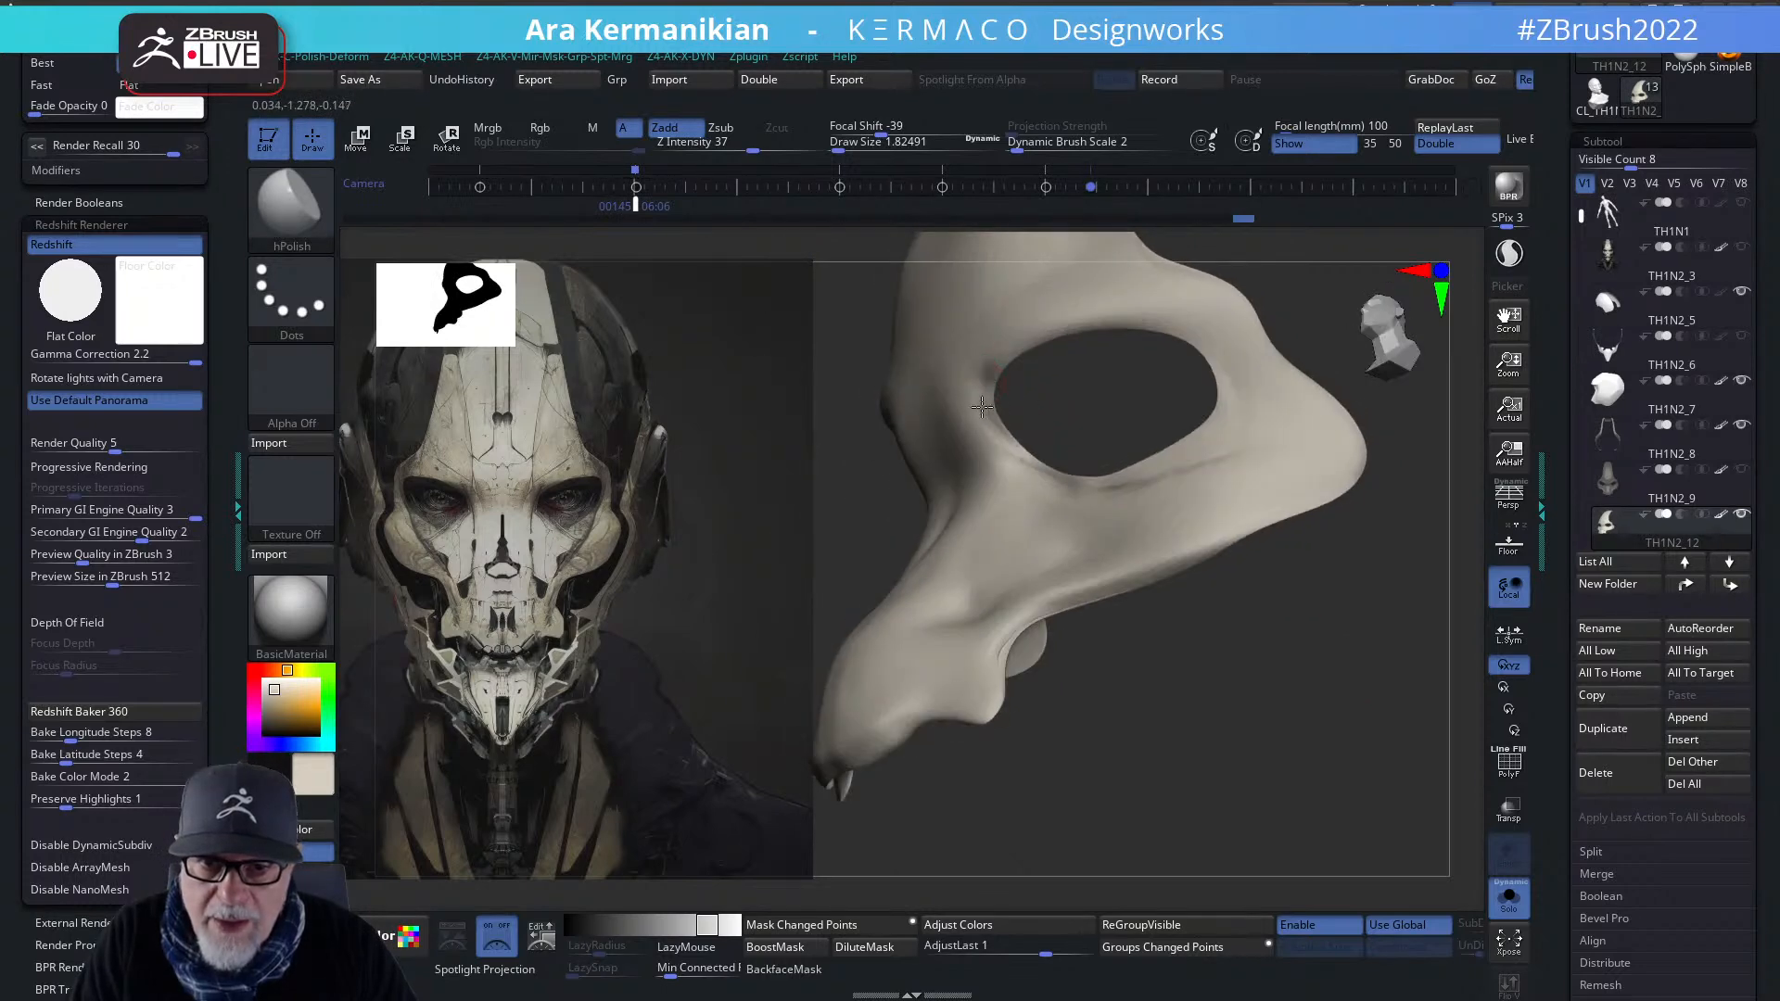
left_click_drag(1277, 599, 1362, 658)
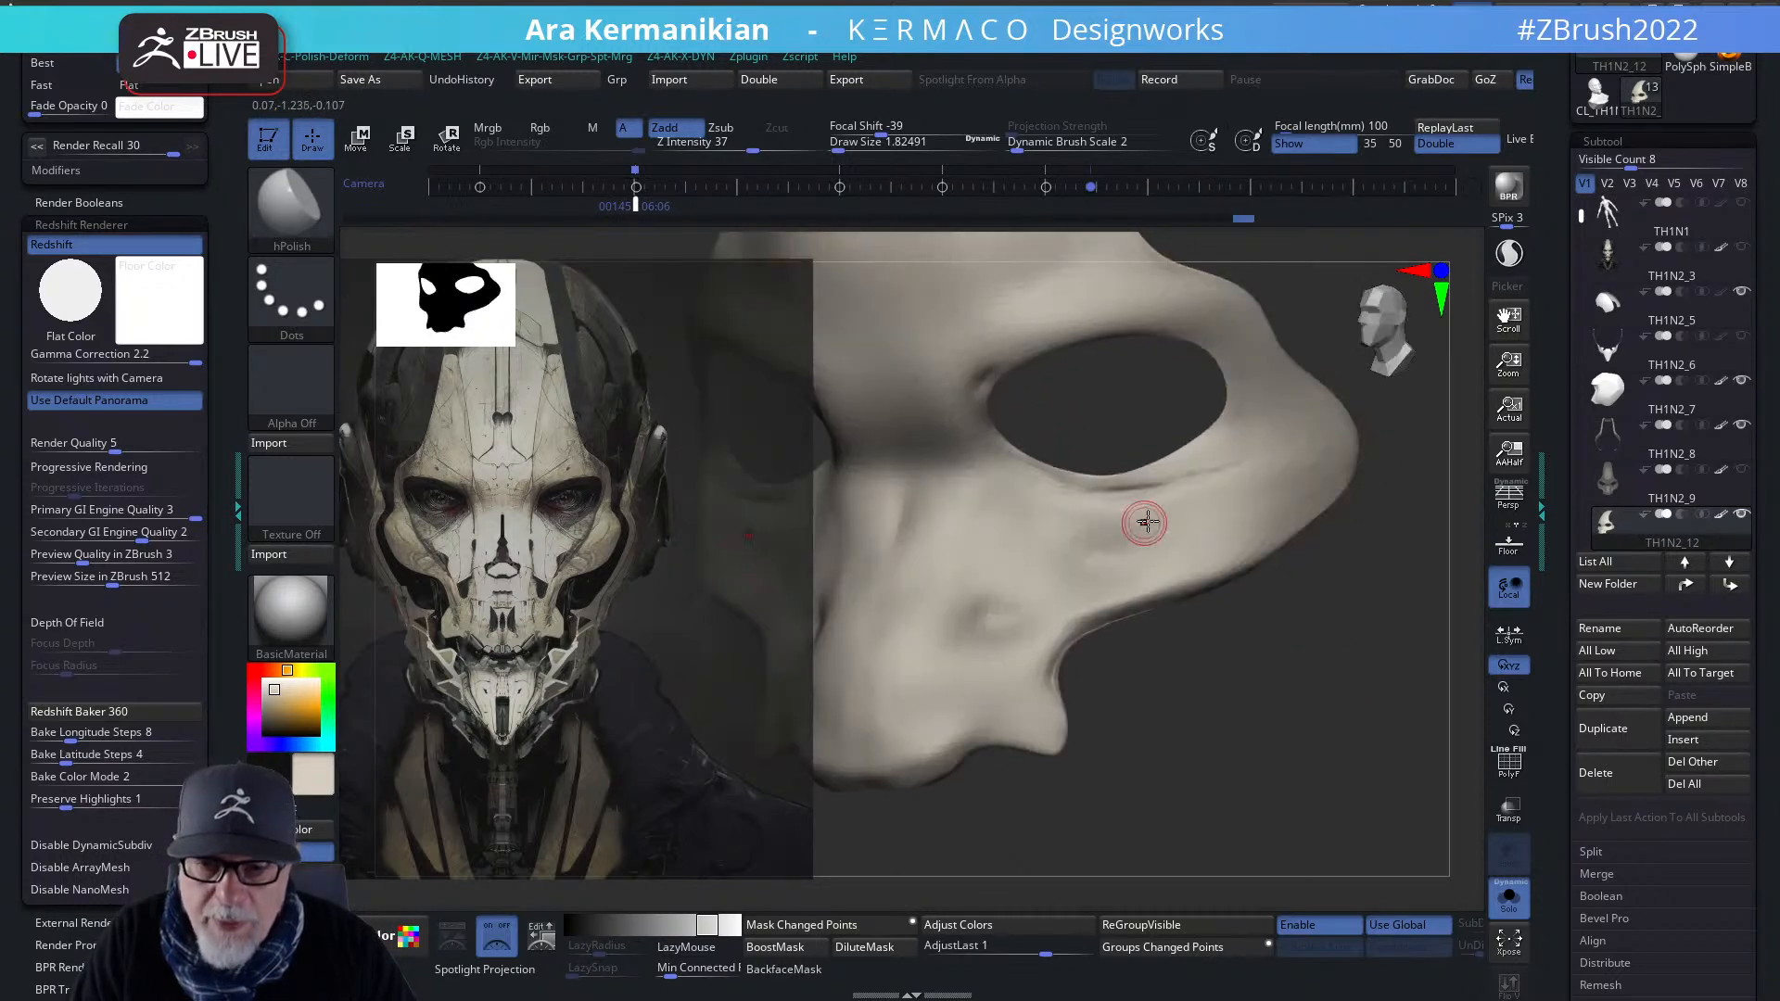
- Deepen the crease below the eye with DamStandard and soften its inner end
right_click(1155, 491)
left_click(1216, 484)
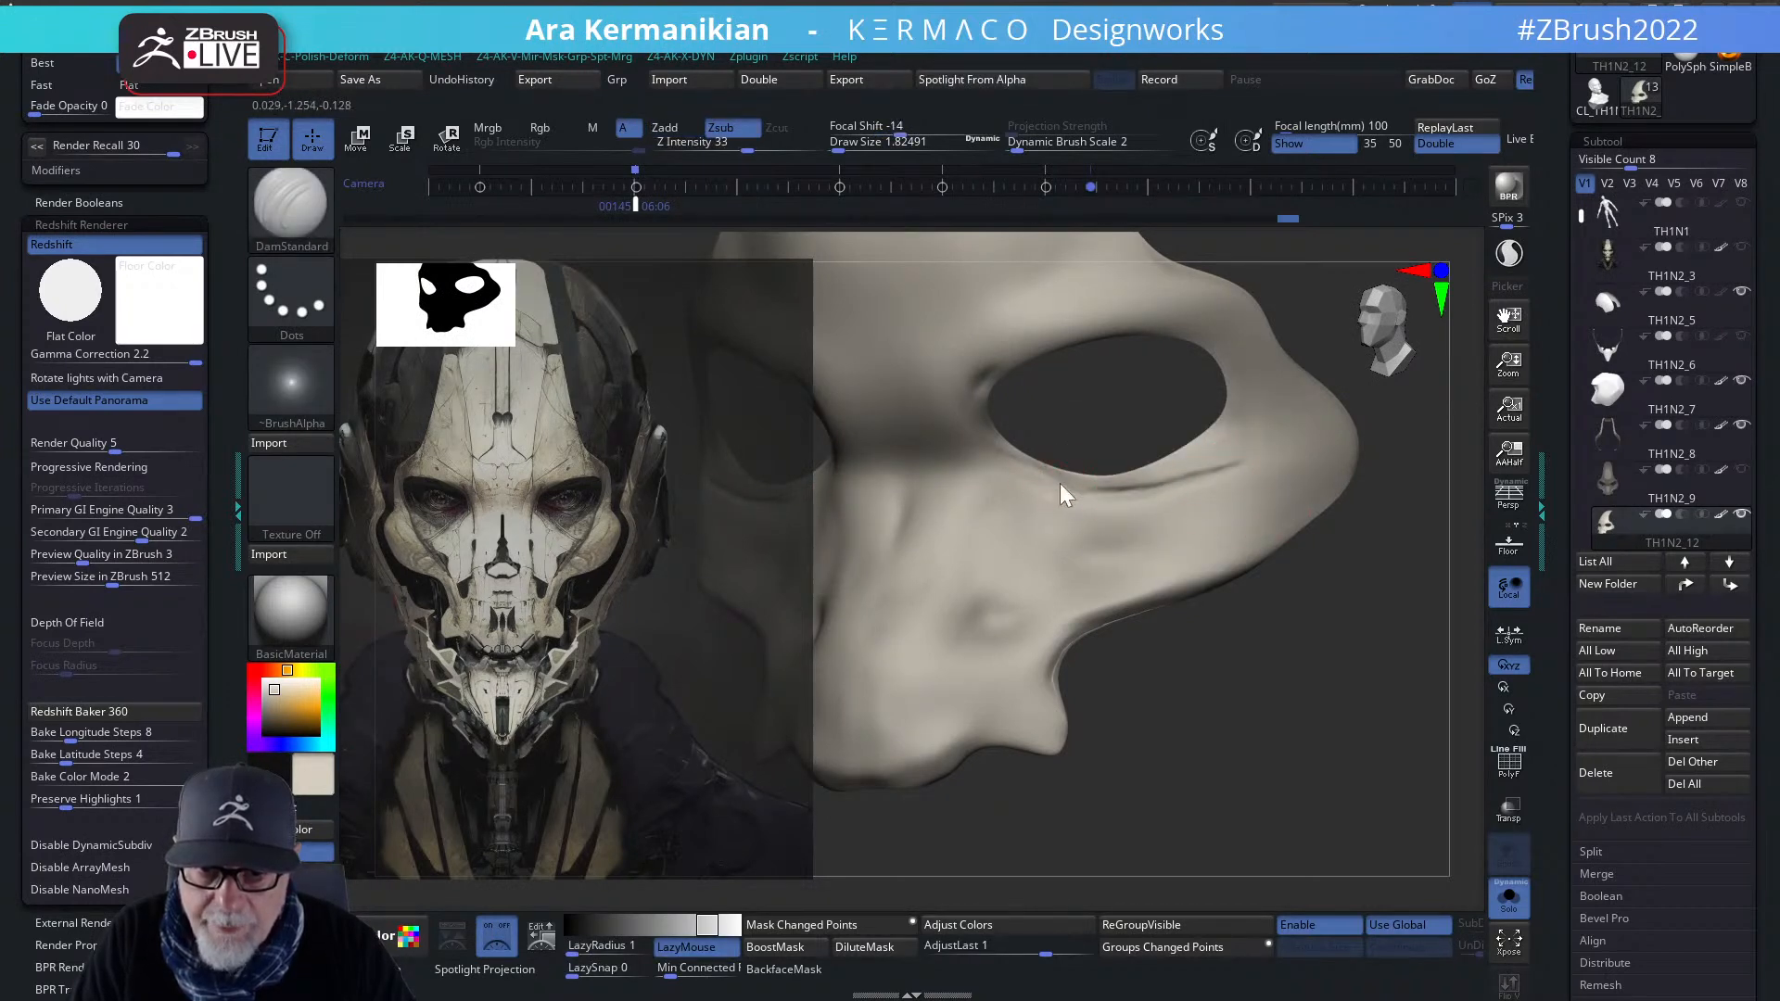
key("shift")
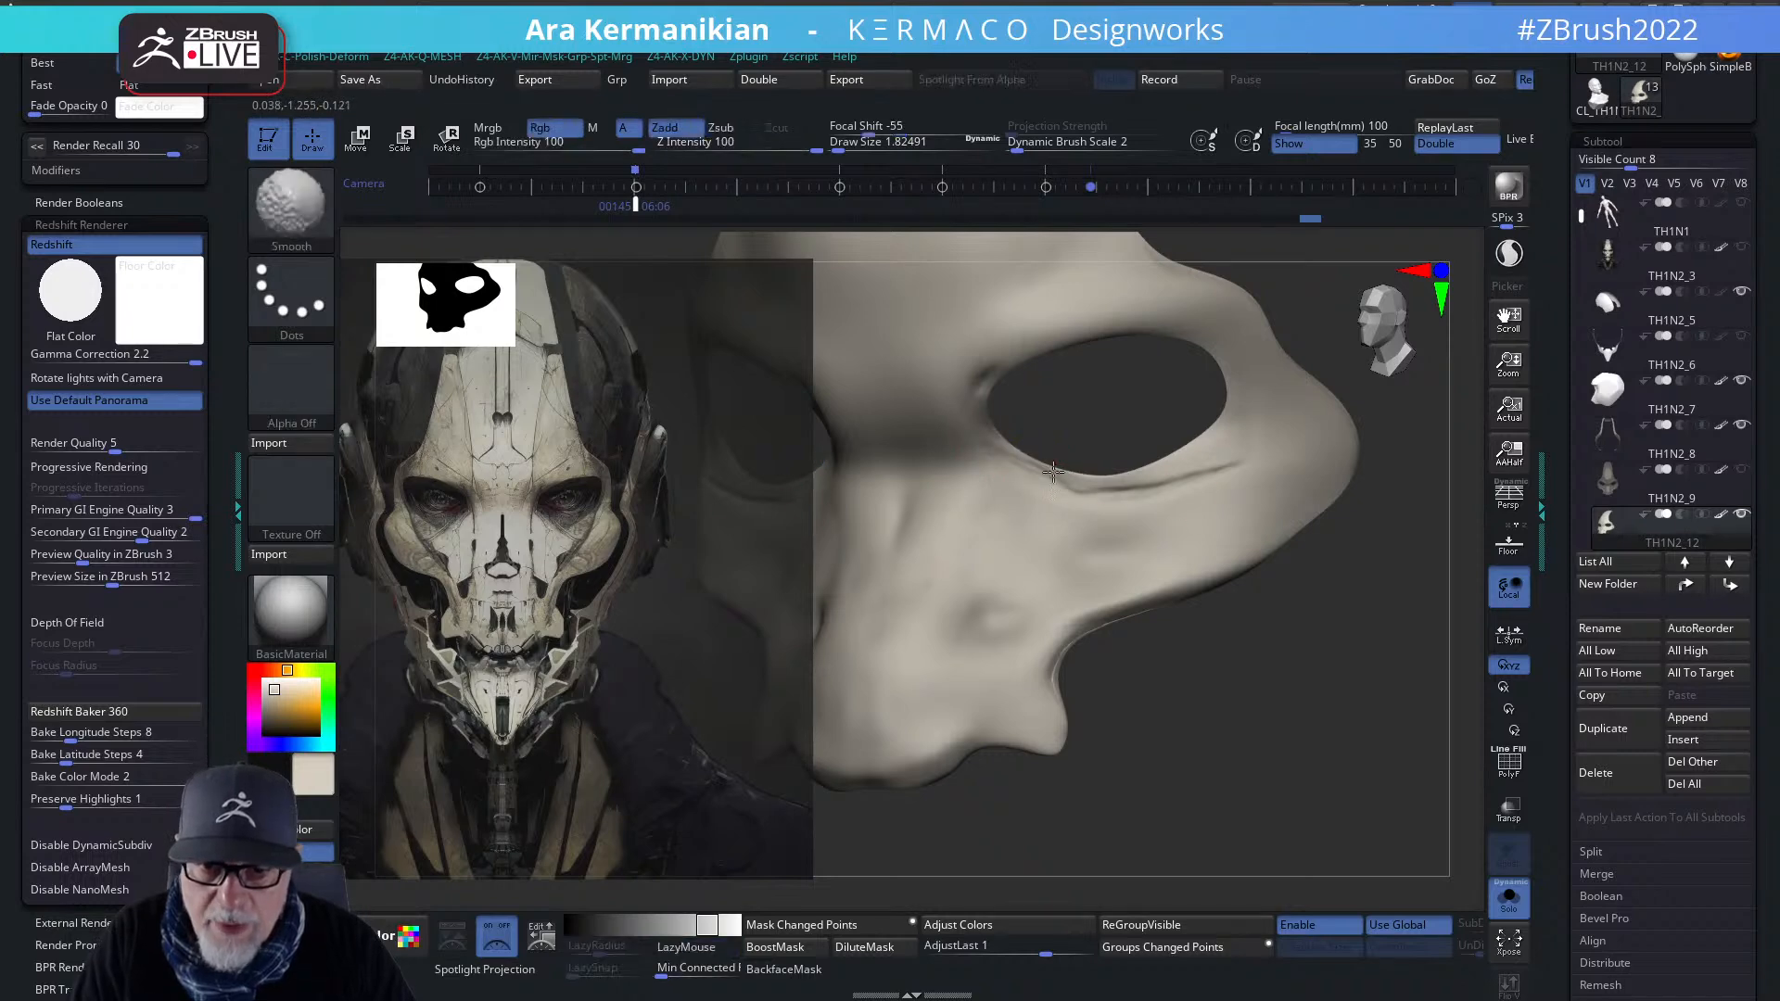
right_click(1001, 446)
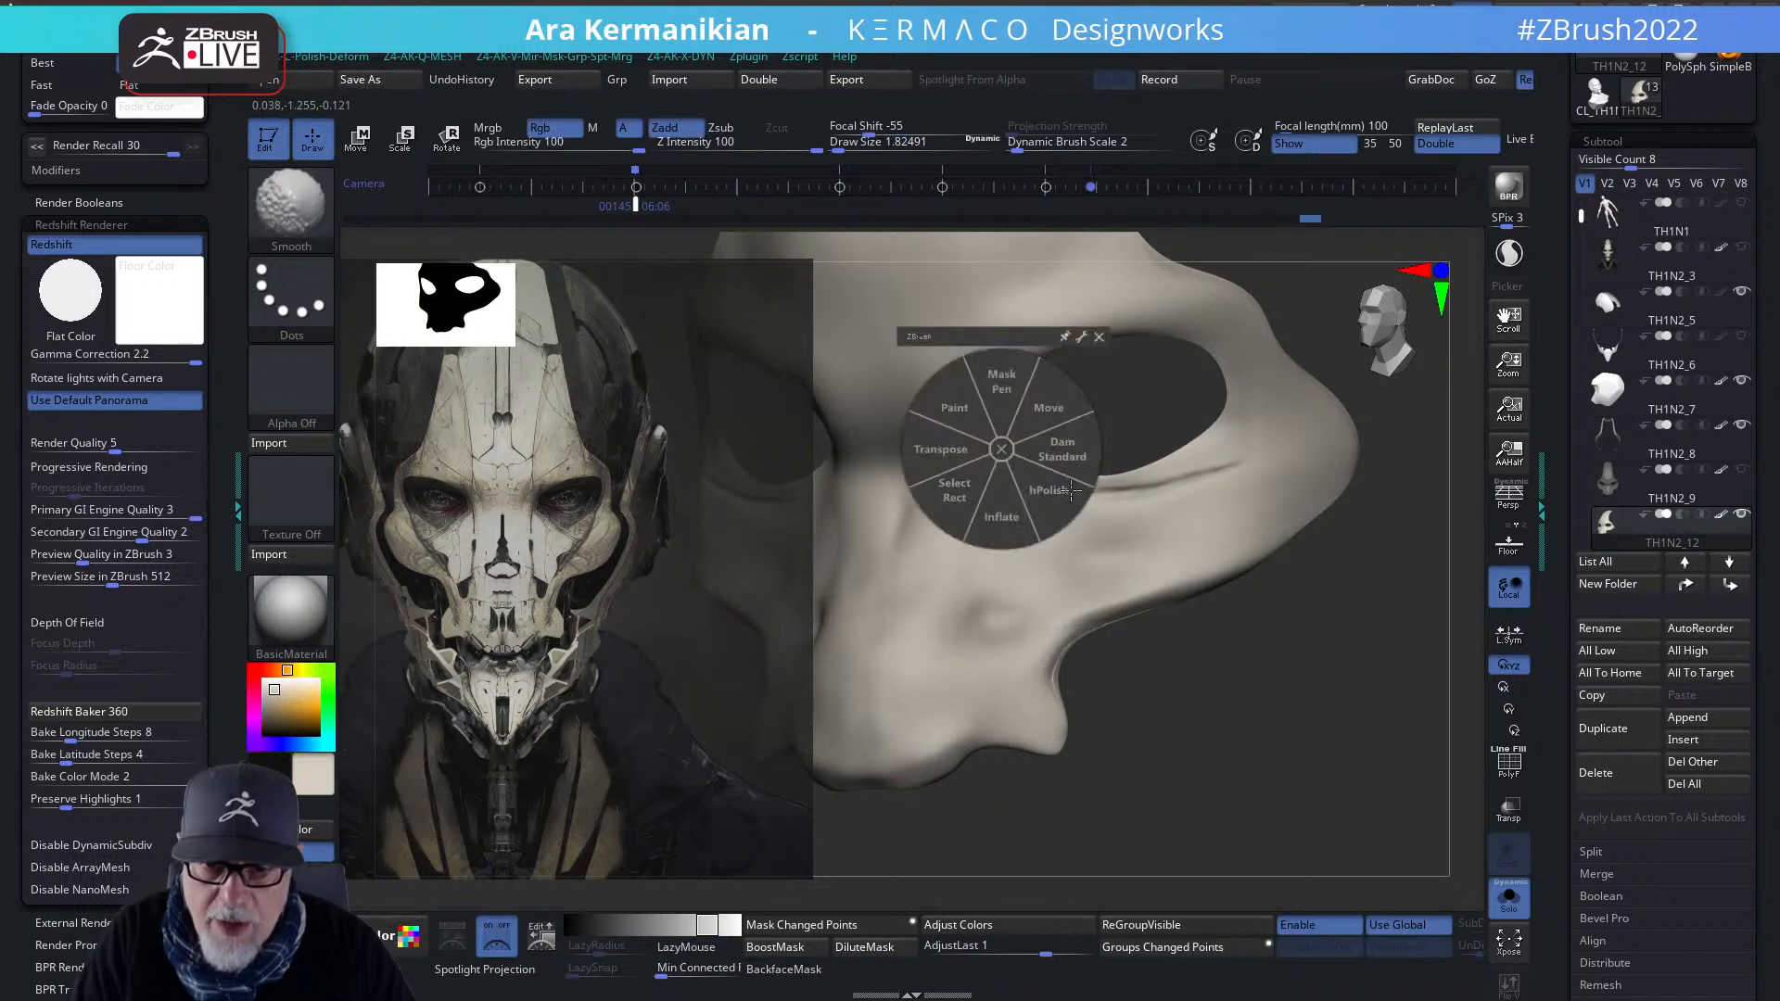
left_click(1001, 446)
- Carve the crease below the eye around its outer corner with DamStandard and soften the bend
mouse_move(1326, 648)
left_mouse_down()
mouse_move(1294, 544)
mouse_move(1335, 588)
mouse_move(1458, 635)
mouse_move(1350, 615)
left_mouse_up()
left_click_drag(1332, 691, 1369, 639)
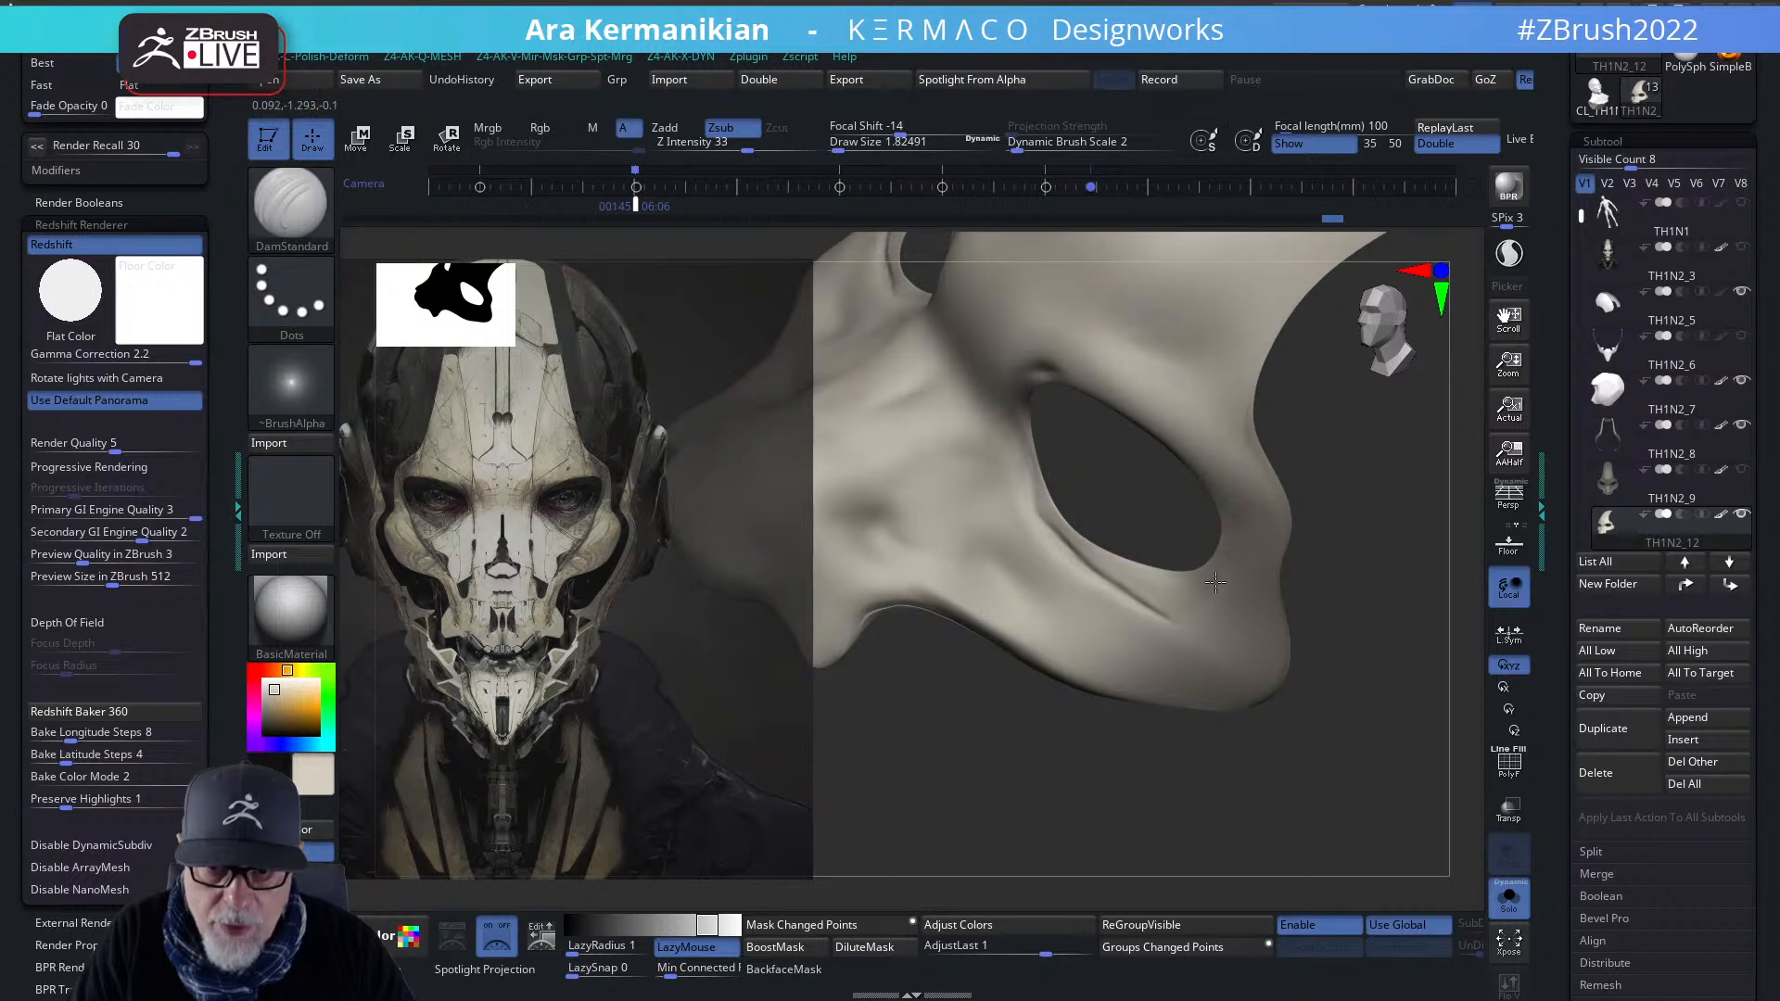
left_click_drag(1211, 572, 1192, 595)
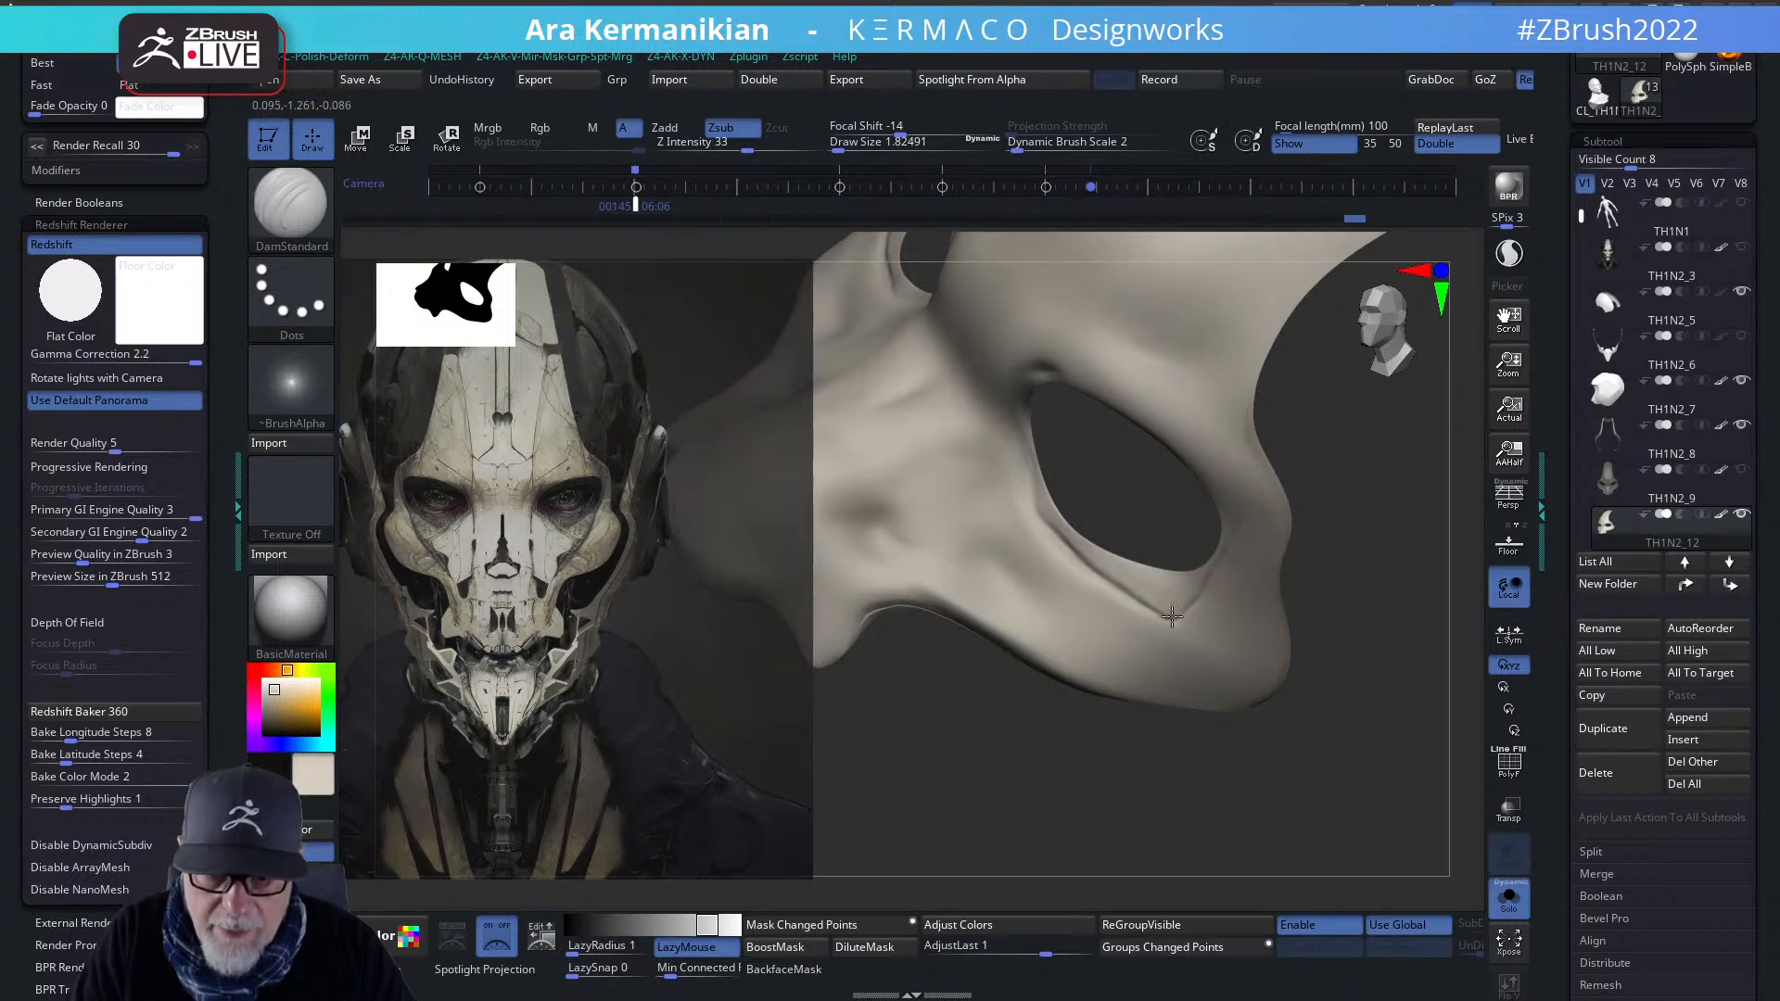
mouse_move(1163, 619)
left_mouse_down()
mouse_move(1196, 602)
mouse_move(1220, 540)
left_mouse_up()
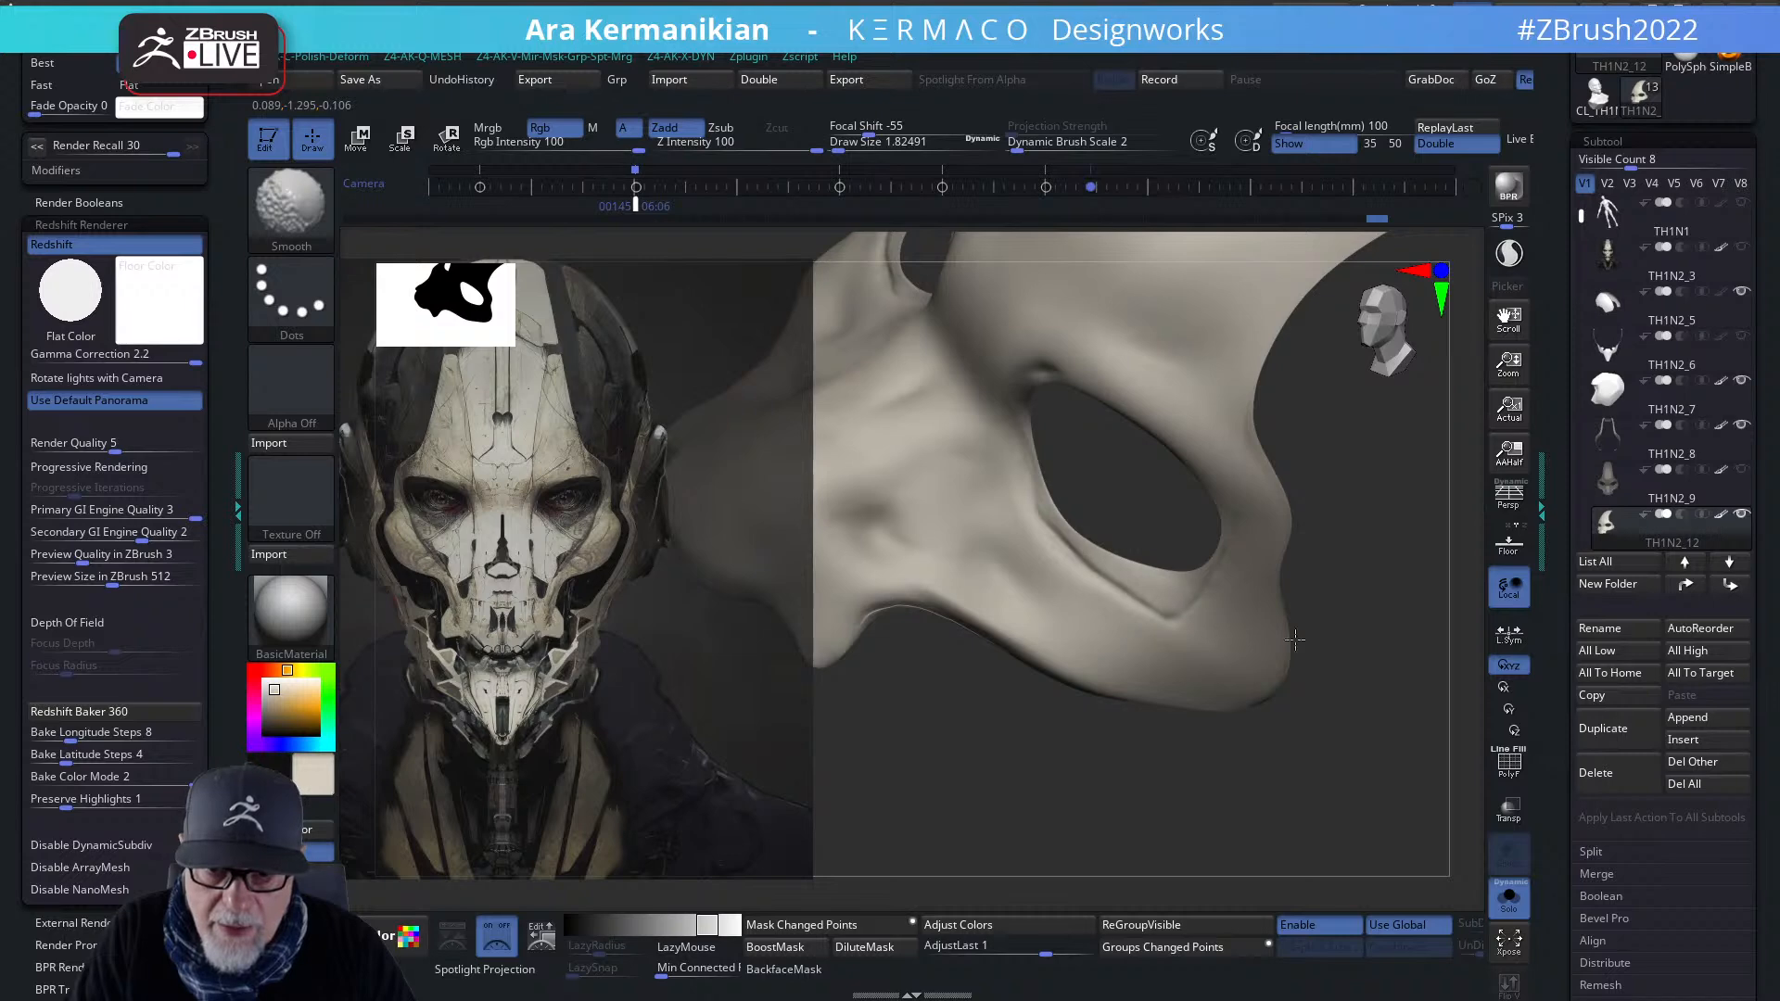
- Refine the crease along the lower eye rim and continue it up the outer side of the opening with DamStandard
left_click_drag(1385, 626, 1374, 528, "alt")
mouse_move(1290, 598)
left_mouse_down()
mouse_move(1322, 589)
mouse_move(1348, 534)
mouse_move(1403, 578)
mouse_move(1298, 598)
mouse_move(1271, 623)
left_mouse_up()
mouse_move(1335, 694)
left_mouse_down("alt")
mouse_move(1379, 682)
mouse_move(1365, 742)
left_mouse_up("alt")
mouse_move(1037, 681)
left_mouse_down()
mouse_move(1089, 693)
mouse_move(992, 647)
left_mouse_up()
key("shift")
left_click_drag(1064, 695, 1063, 695)
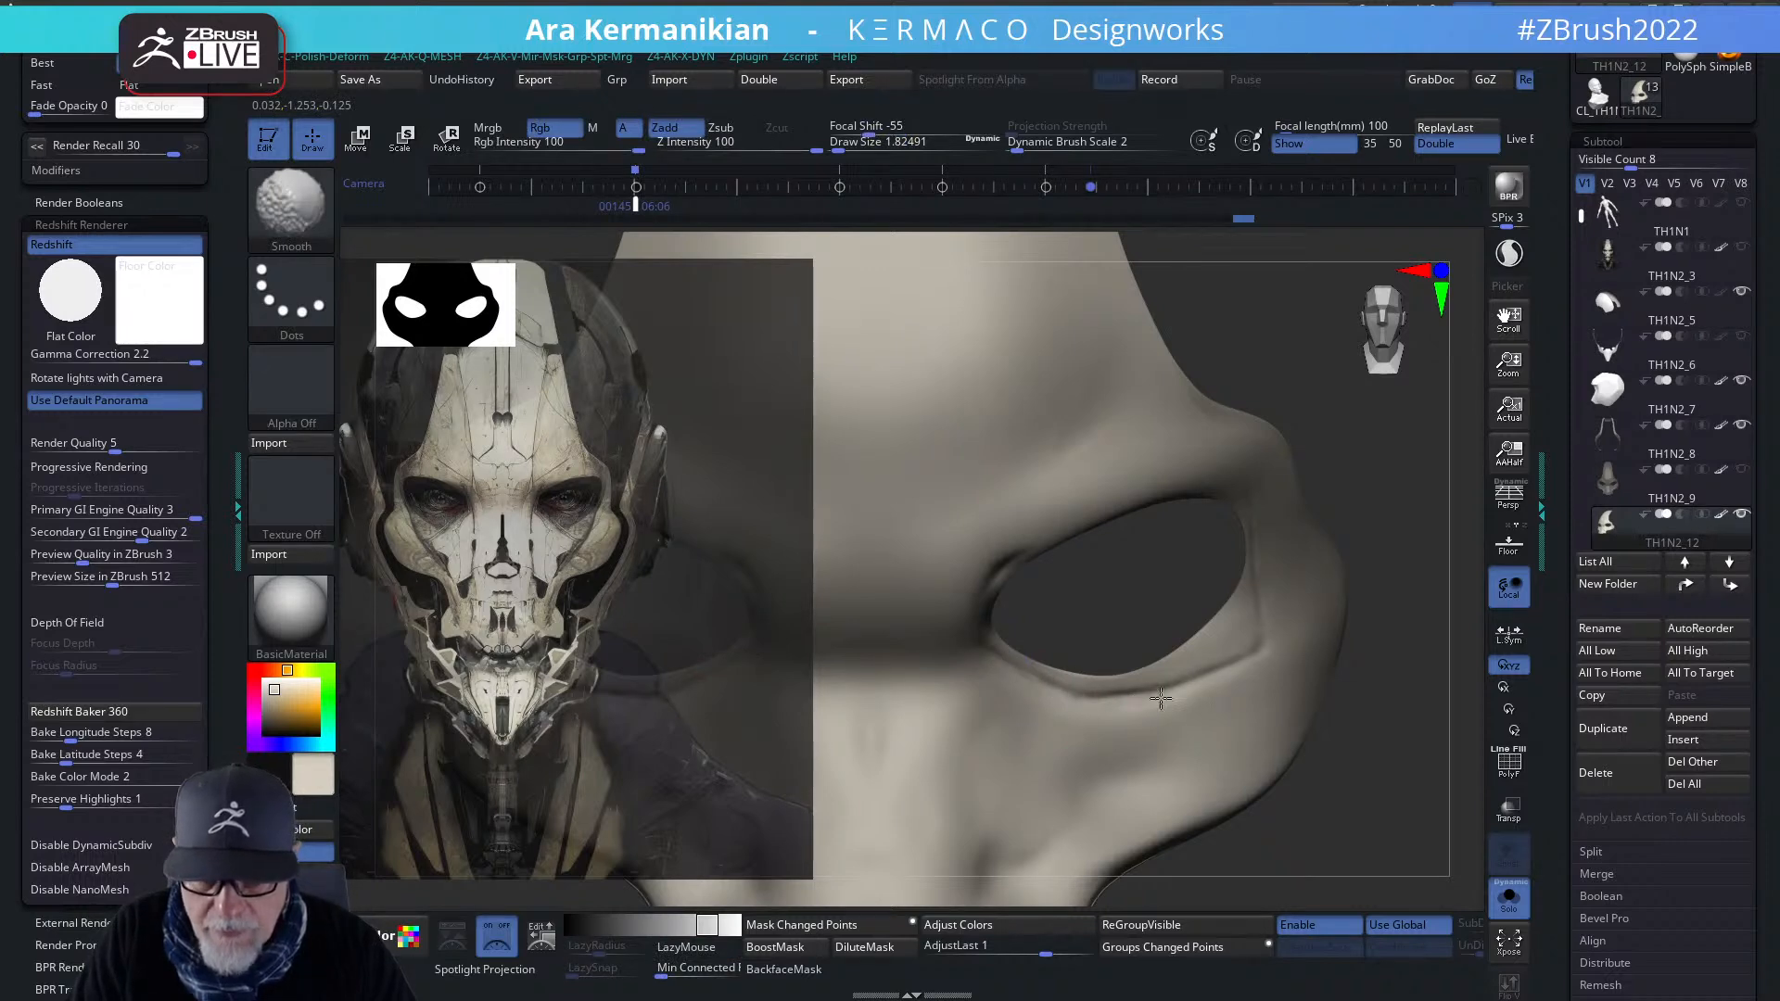
mouse_move(1253, 651)
left_mouse_down()
mouse_move(1202, 681)
mouse_move(1051, 696)
left_mouse_up()
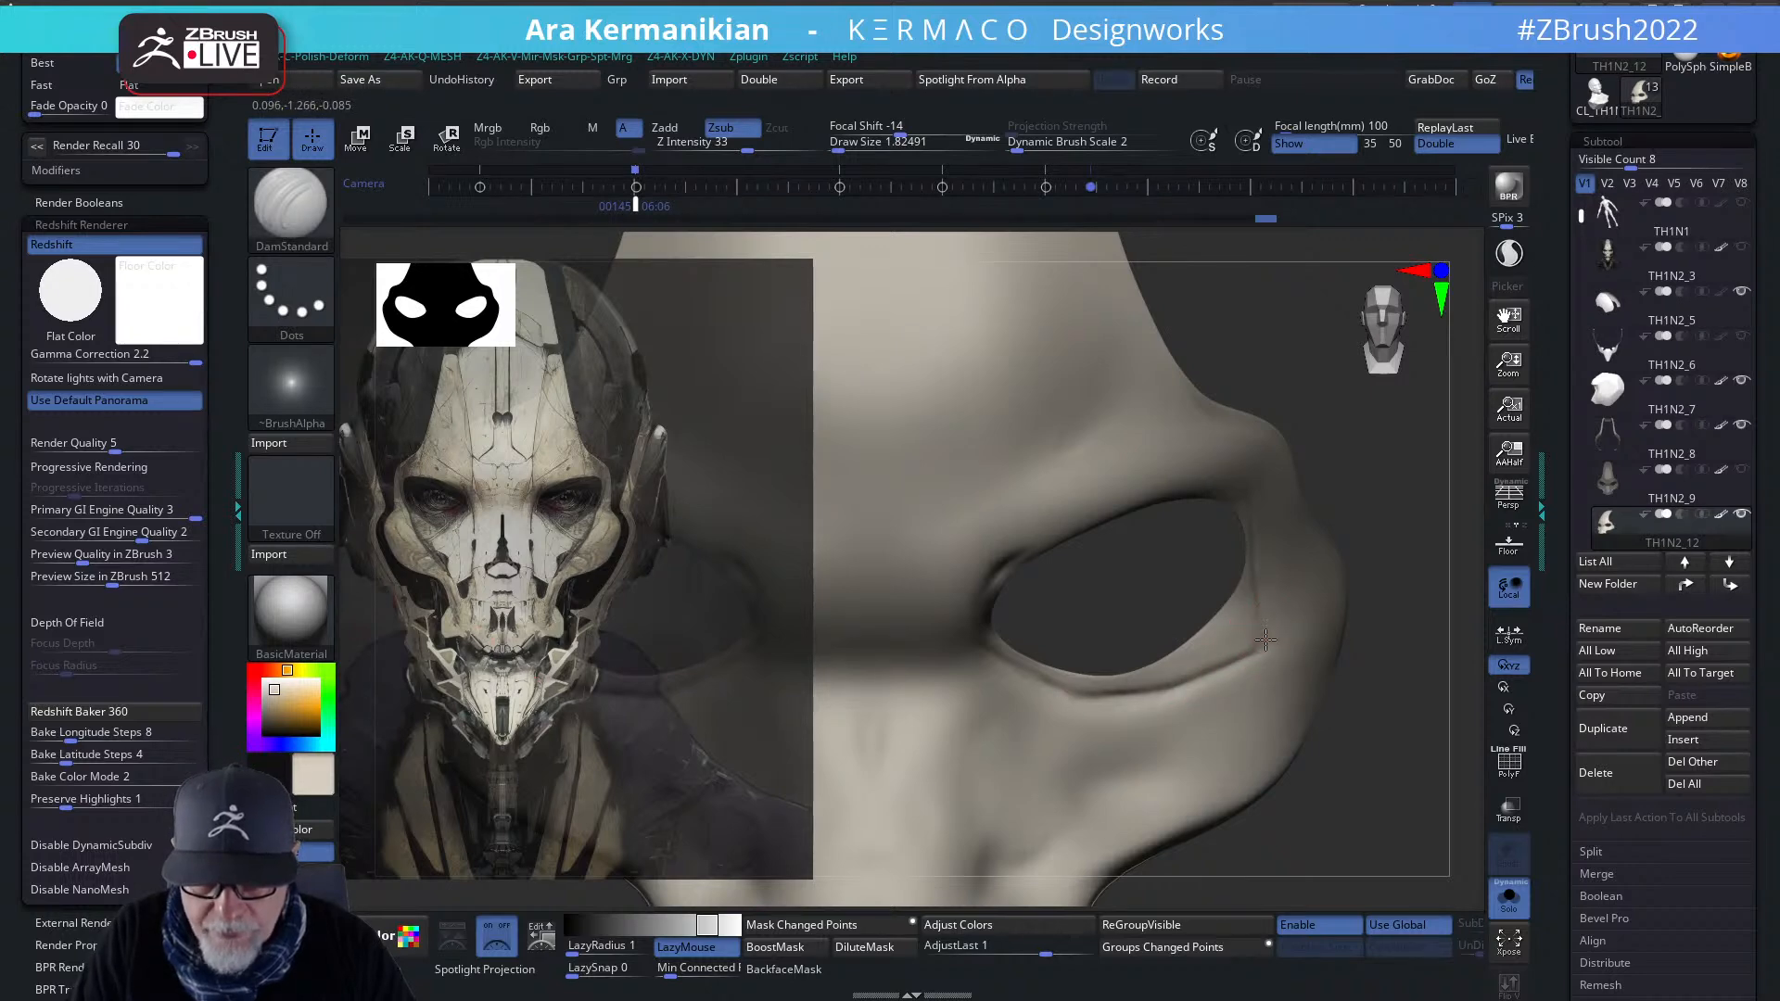
left_click_drag(1262, 653, 1253, 616)
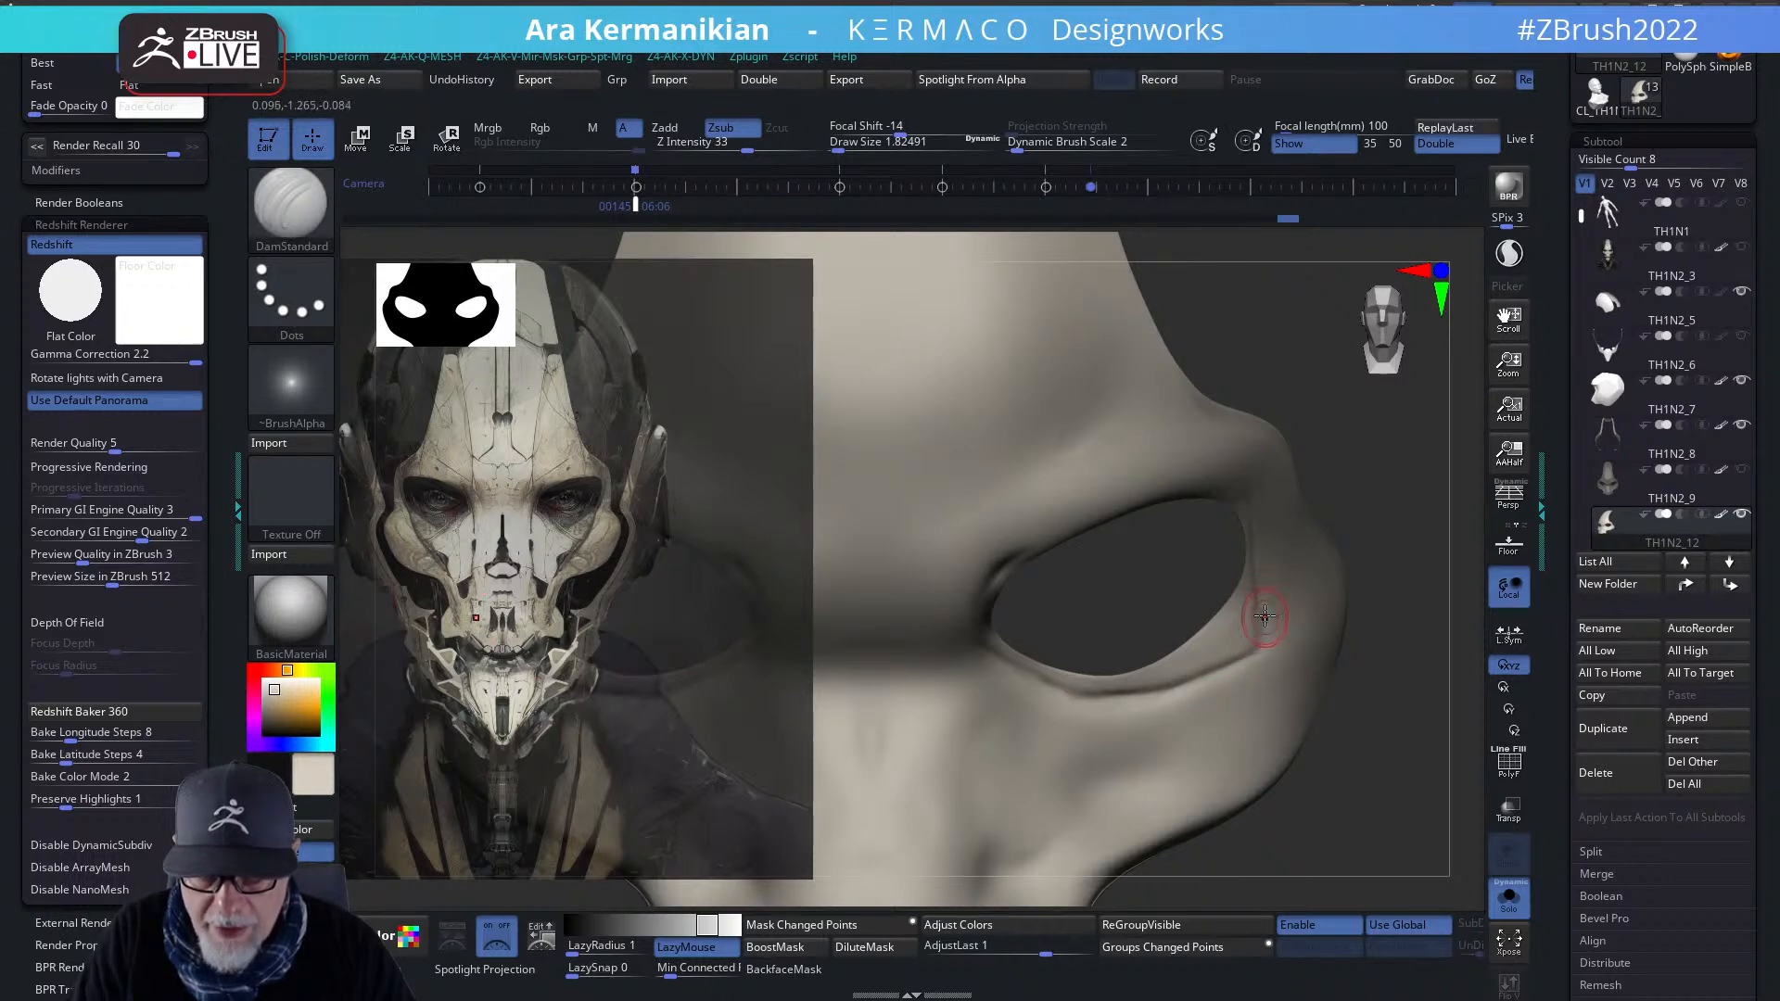
- Check the plate's overall form, and rework the crease beside the inner eye corner with DamStandard and smoothing
left_click_drag(1374, 823, 1314, 768, "alt")
left_click_drag(1199, 552, 1309, 656)
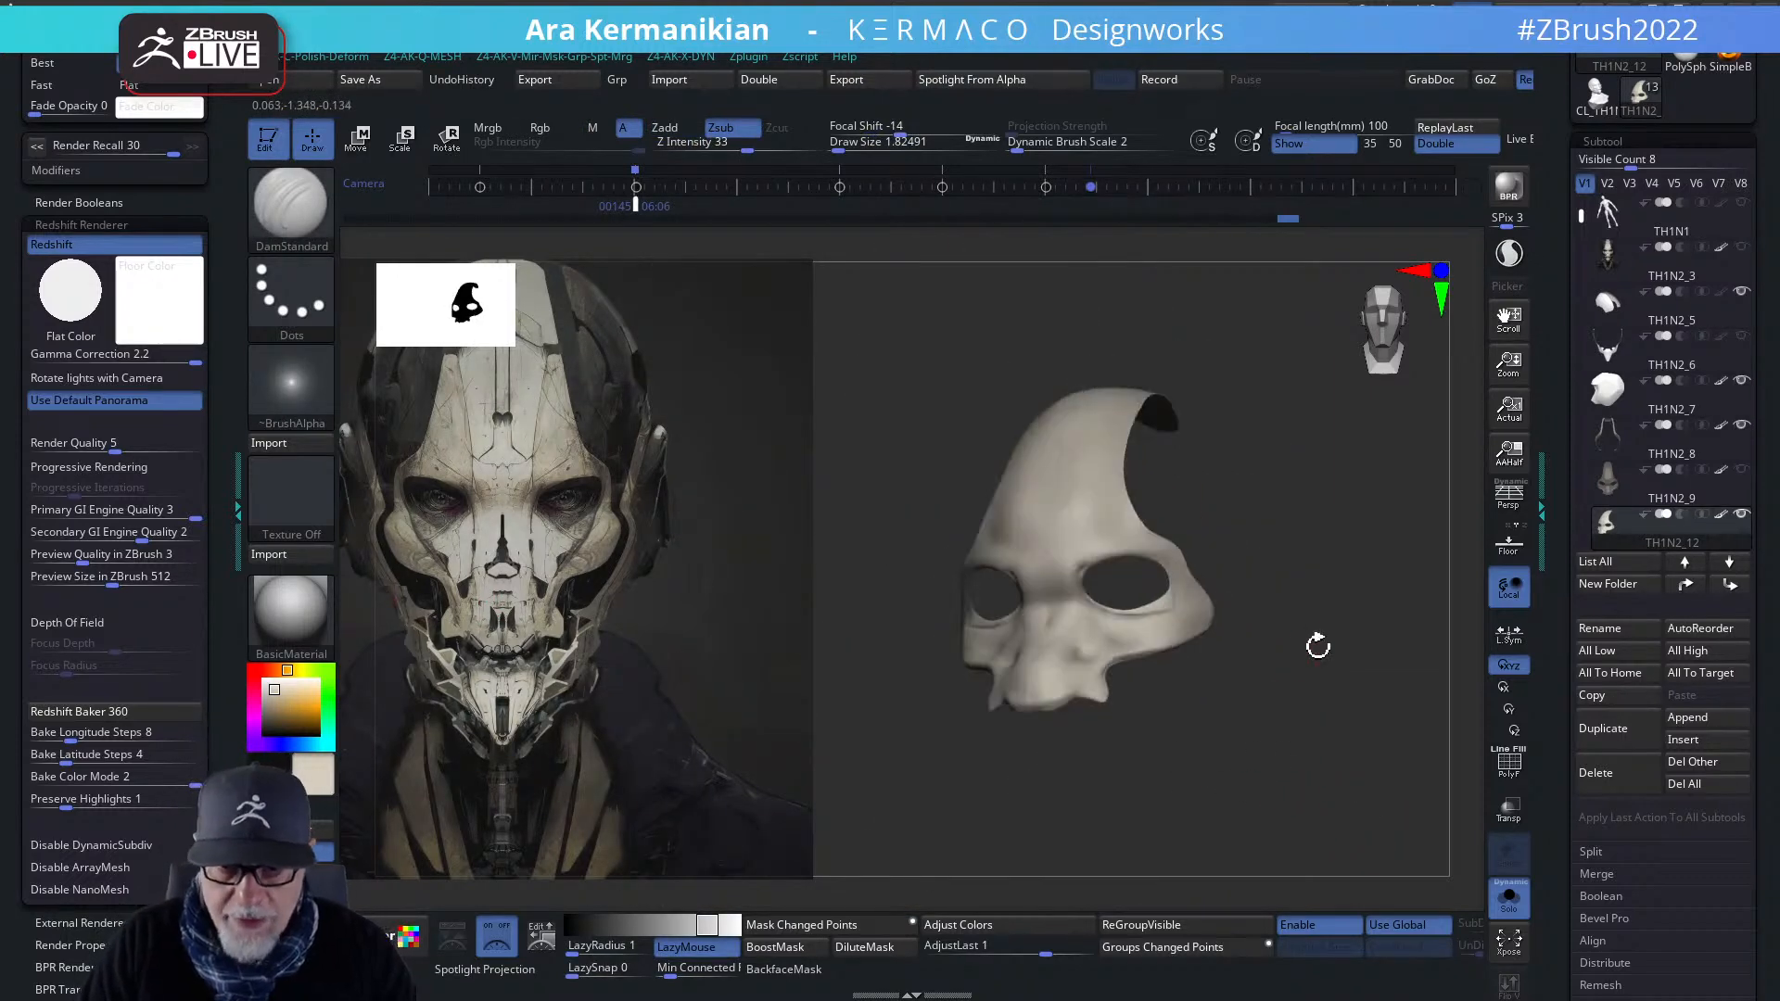
left_click_drag(1297, 533, 1372, 603, "alt")
left_click_drag(1116, 497, 1498, 541)
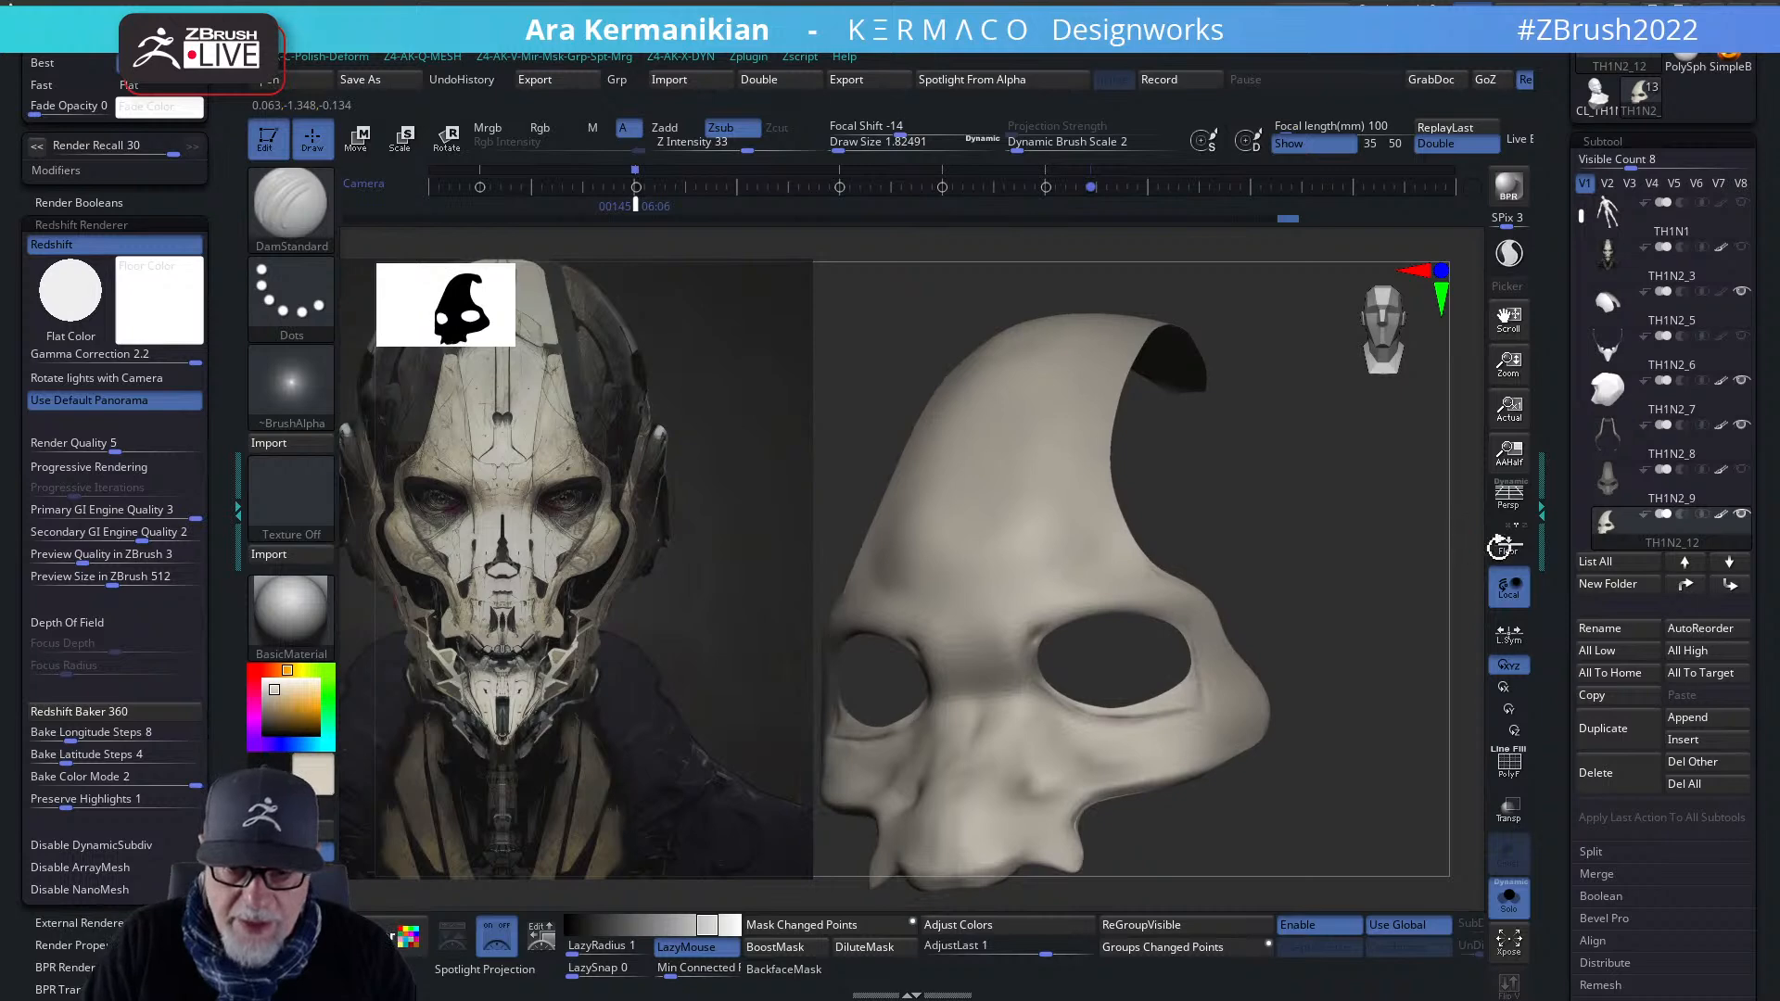
left_click_drag(1325, 519, 1313, 581, "alt")
mouse_move(998, 627)
left_mouse_down()
mouse_move(914, 604)
mouse_move(922, 588)
mouse_move(908, 611)
left_mouse_up()
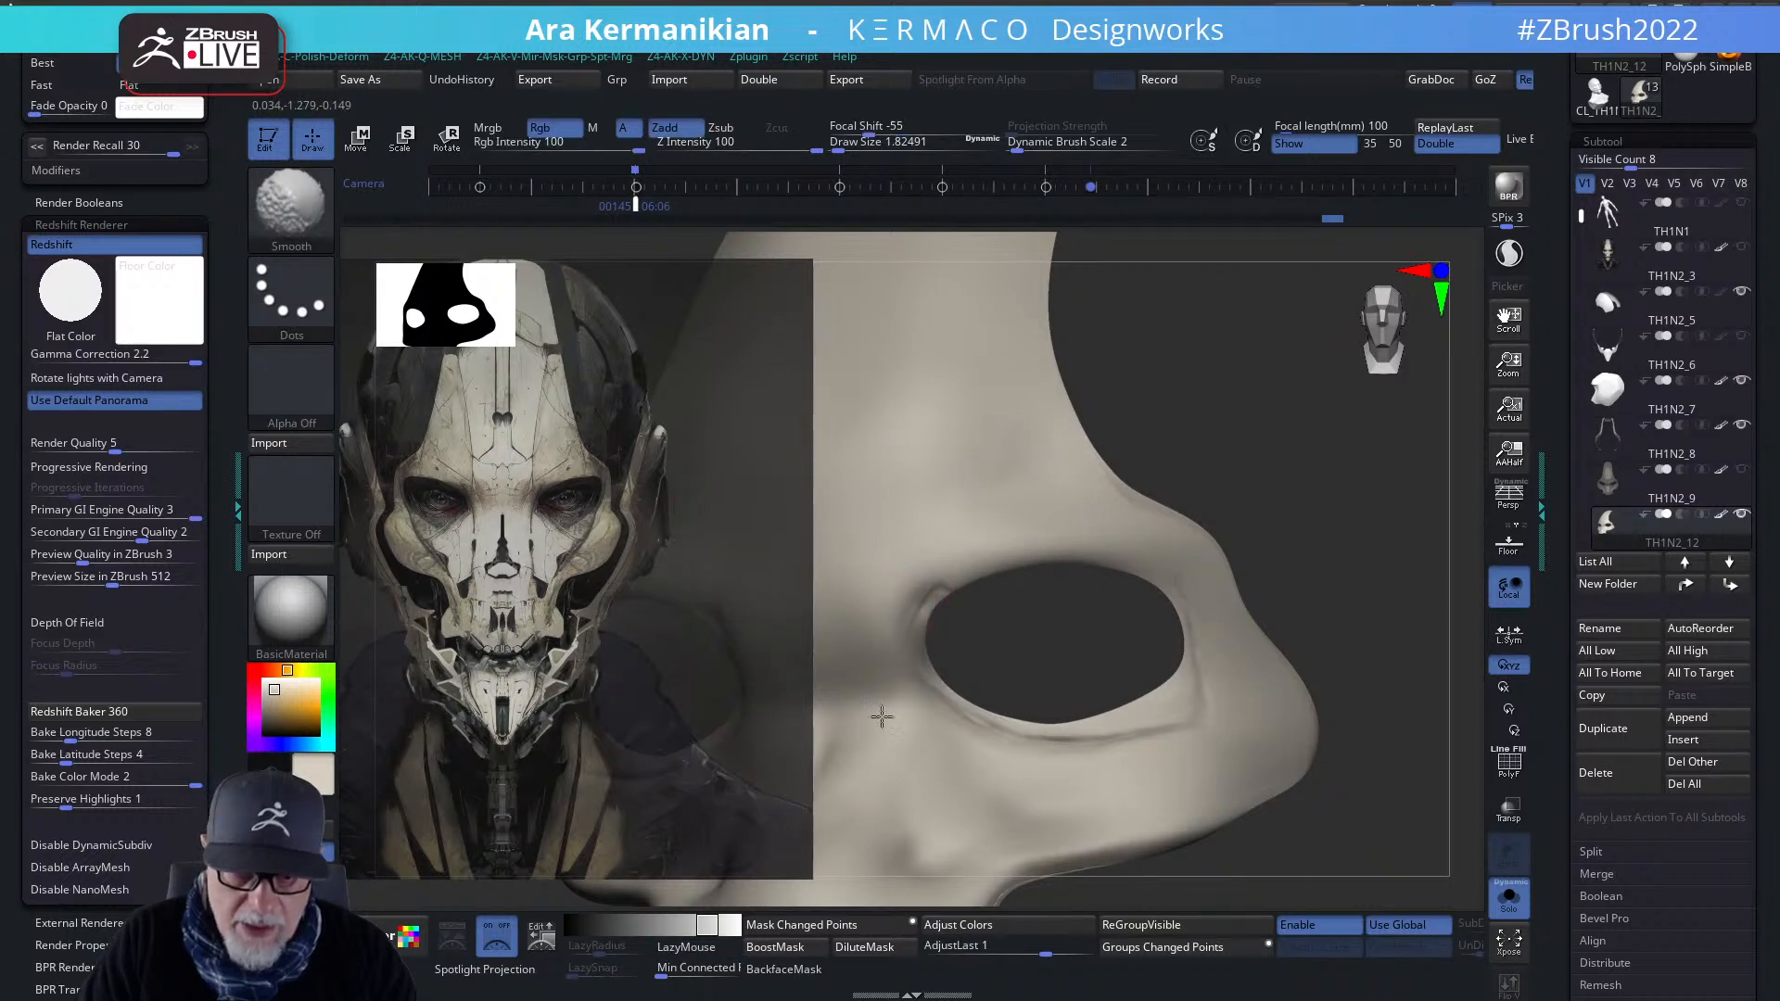
mouse_move(997, 663)
left_mouse_down()
mouse_move(1199, 516)
mouse_move(1360, 674)
mouse_move(1212, 679)
mouse_move(1291, 664)
mouse_move(1283, 643)
mouse_move(1325, 731)
mouse_move(1257, 496)
left_mouse_up()
left_click_drag(1005, 278, 1012, 486)
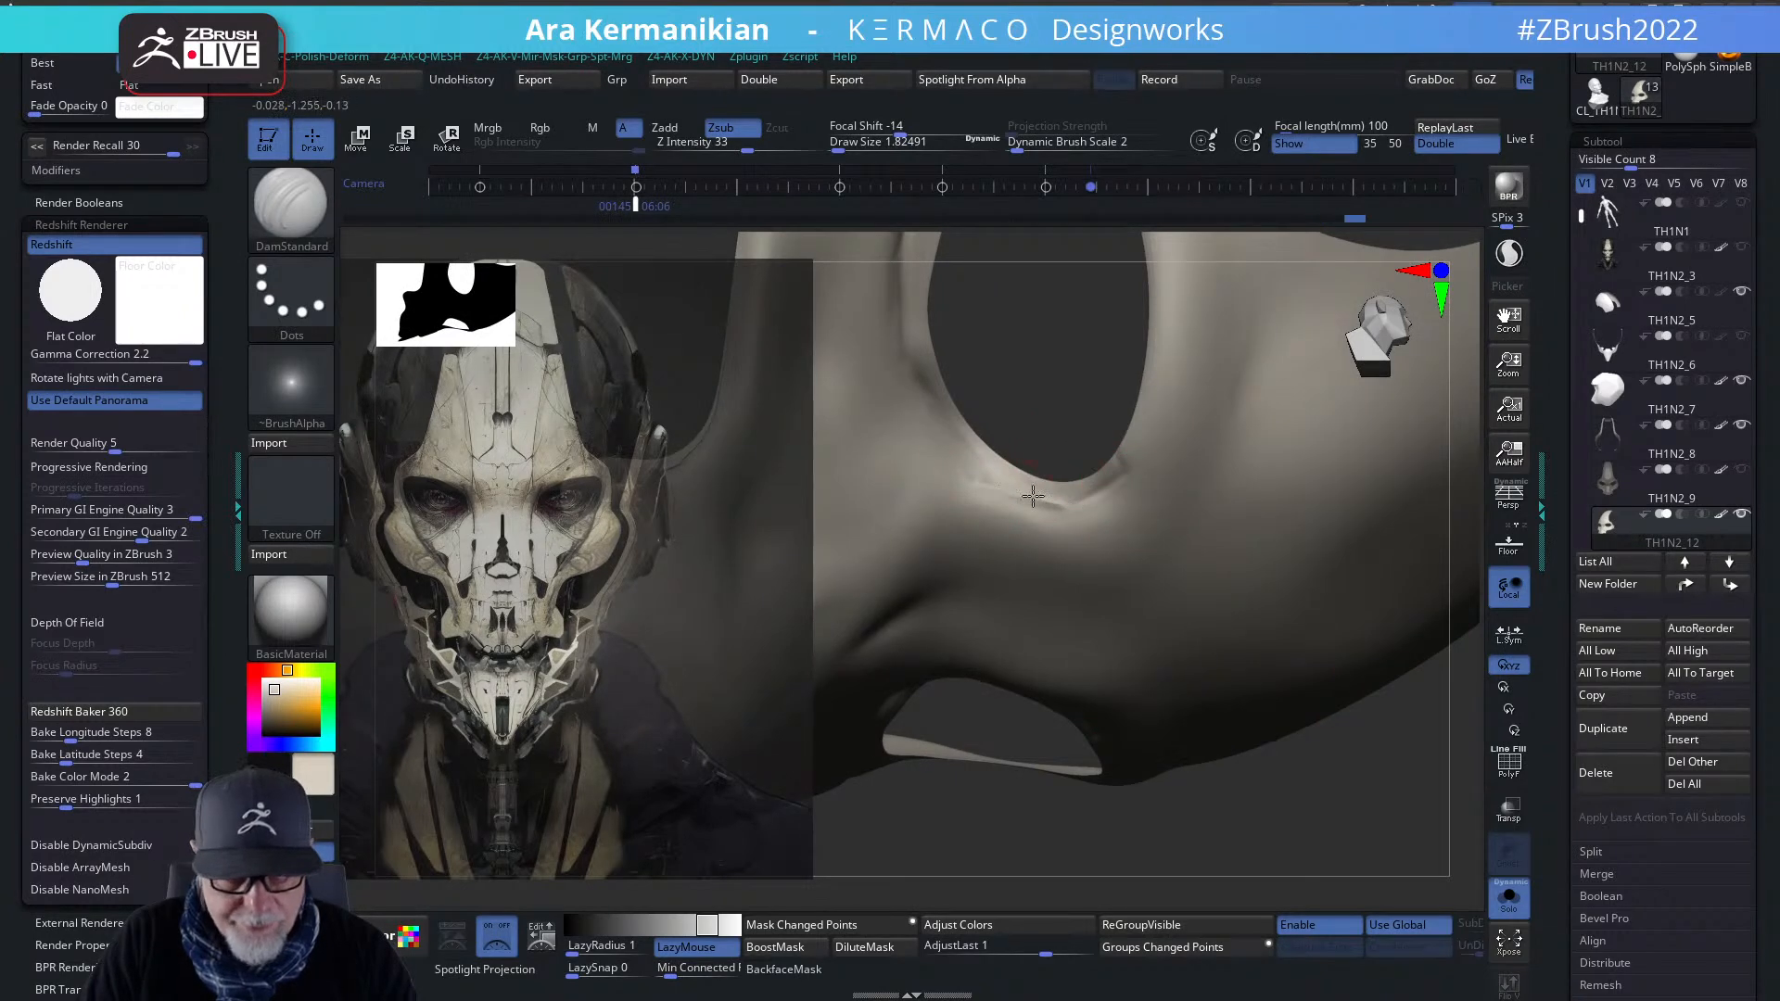
key("shift")
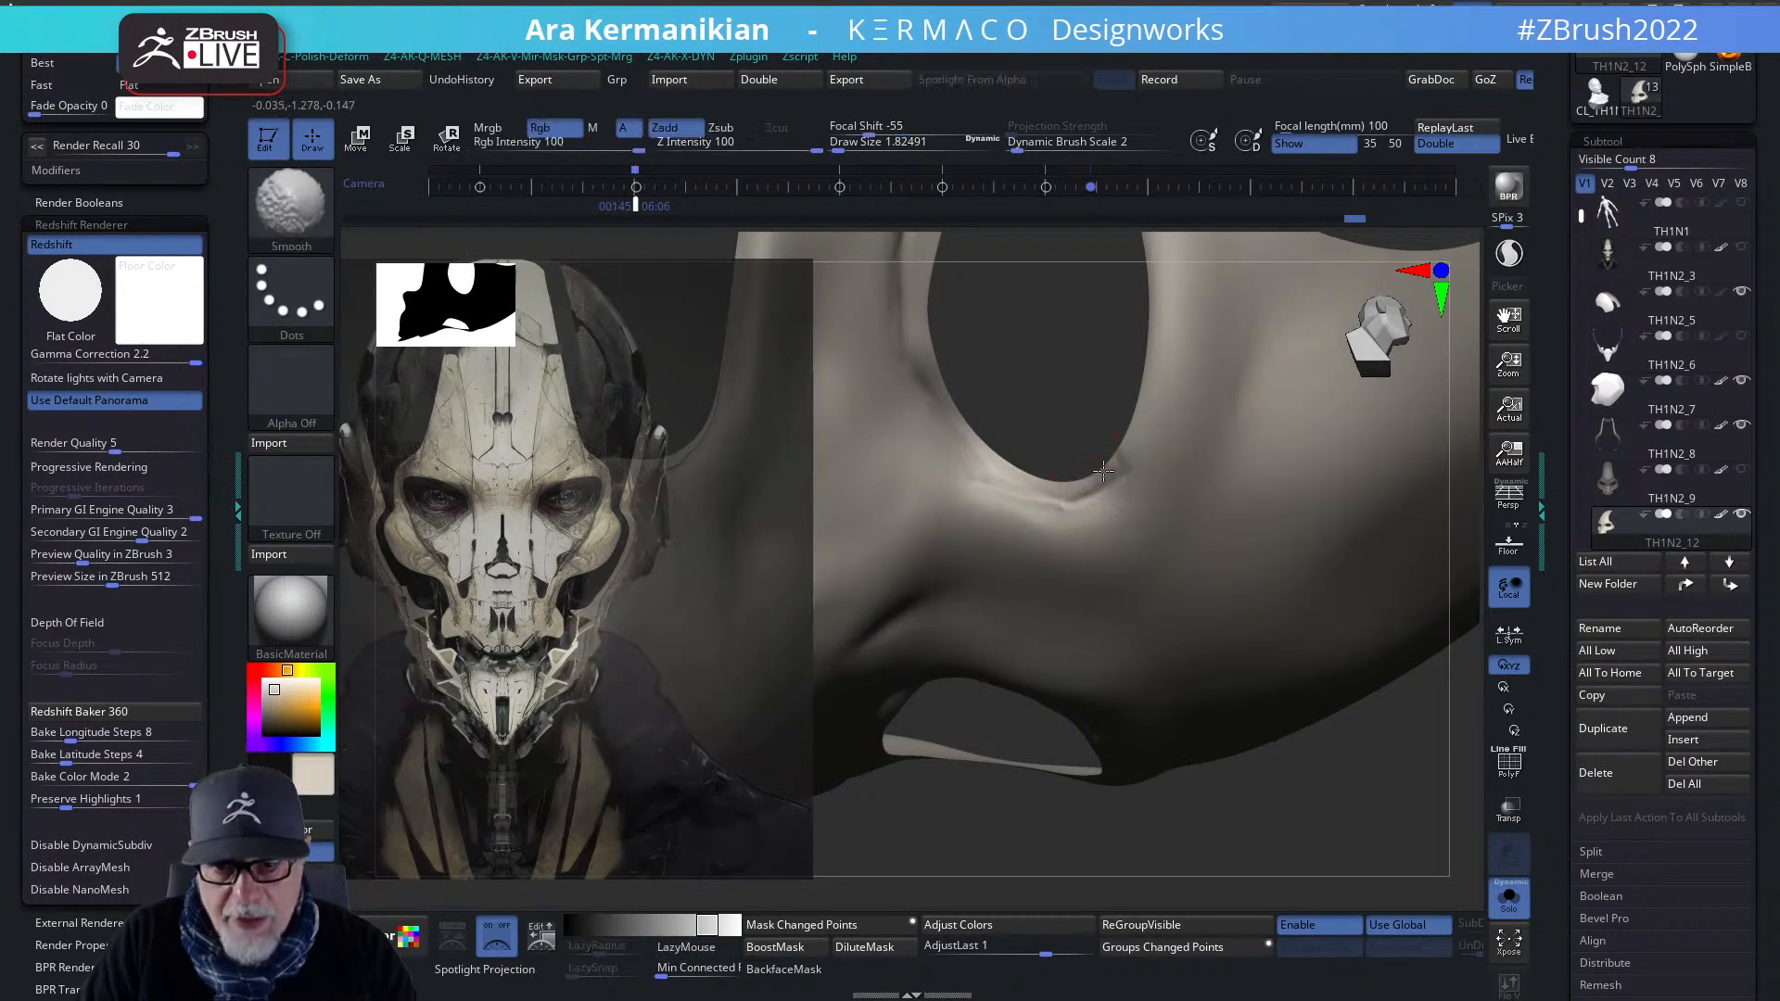
mouse_move(1009, 389)
left_mouse_down()
mouse_move(1226, 516)
mouse_move(1316, 732)
mouse_move(1368, 715)
mouse_move(1423, 649)
mouse_move(1350, 520)
mouse_move(1372, 549)
mouse_move(1068, 583)
left_mouse_up()
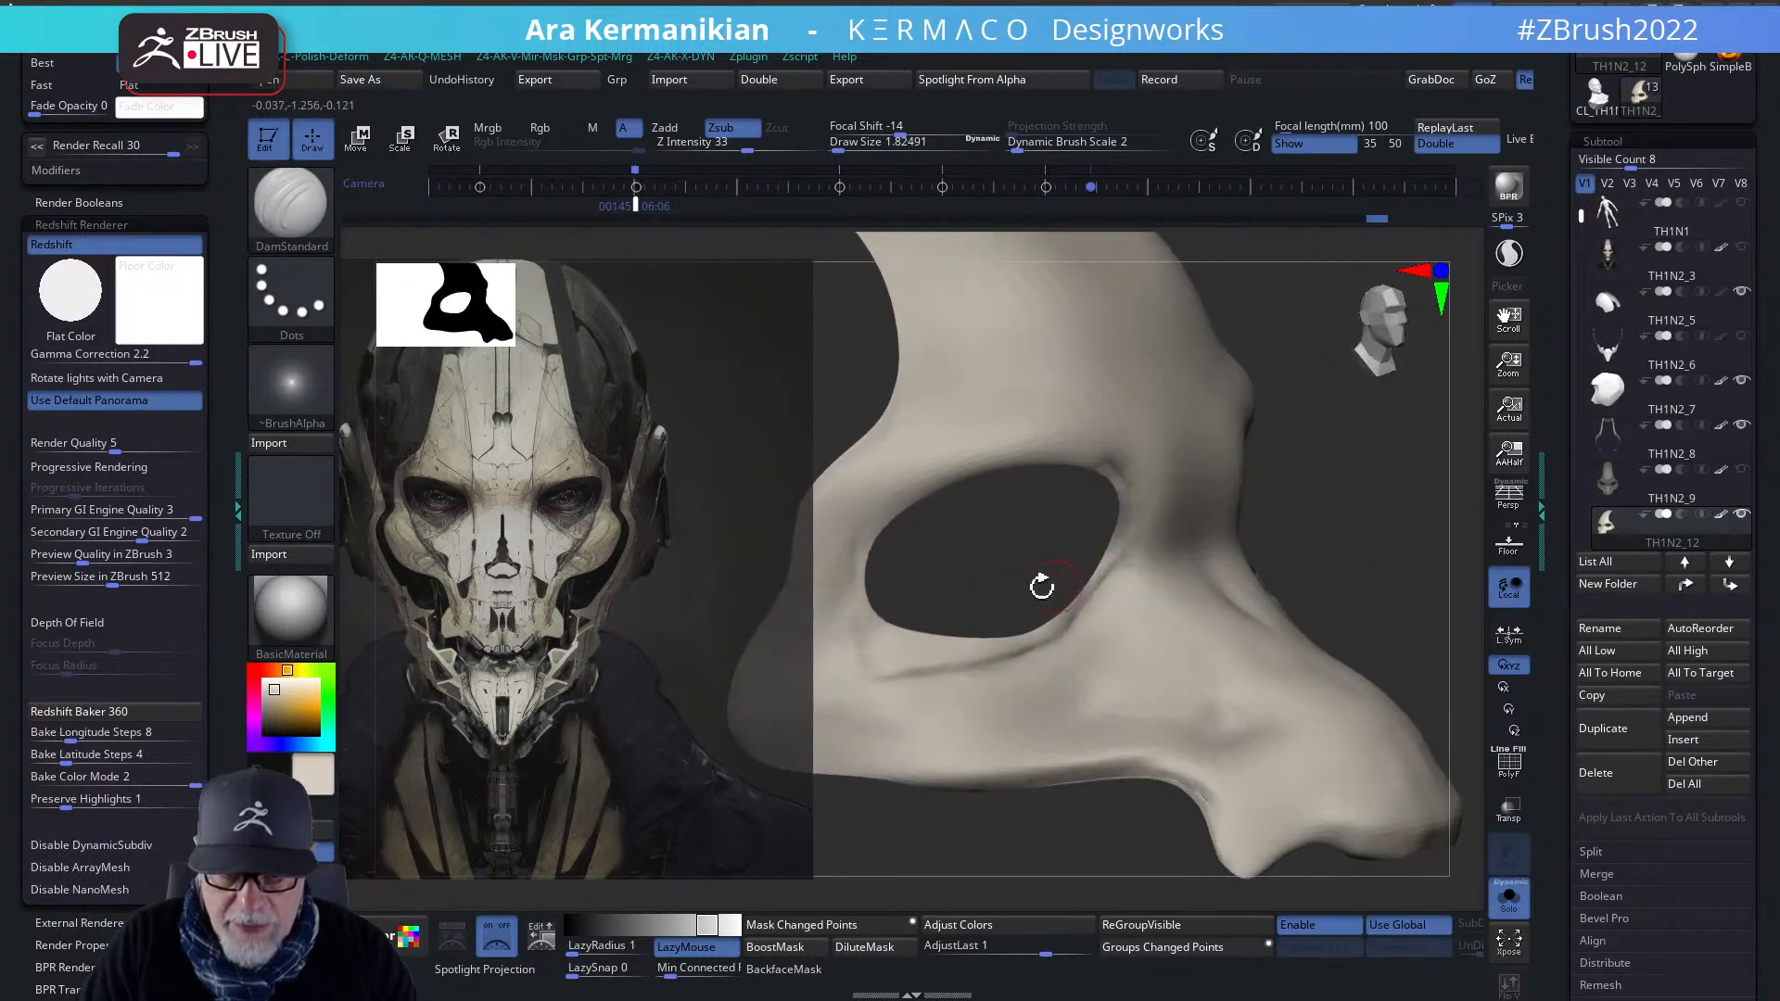
- Adjust the lower inner eye rim with the Move brush at draw size 6.57639 and smooth the surrounding surface
key("b")
key("m")
key("v")
left_click_drag(1353, 523, 1124, 615)
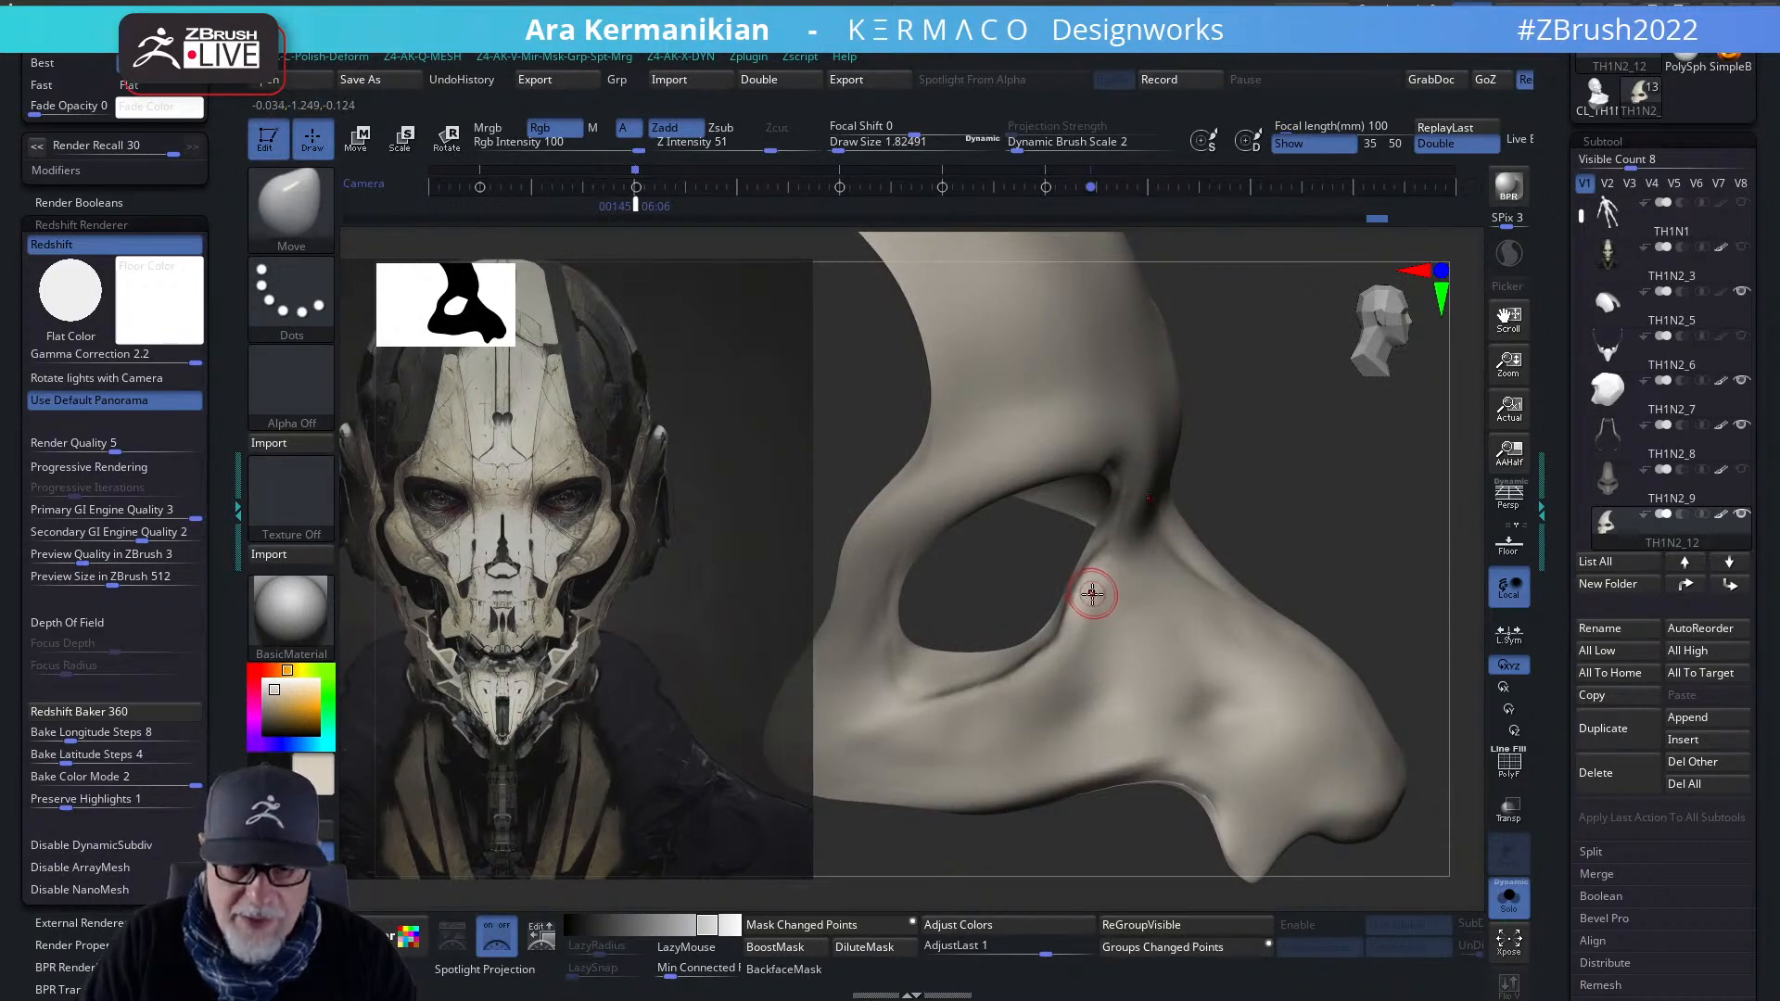
key("s")
left_click_drag(1094, 594, 1086, 604)
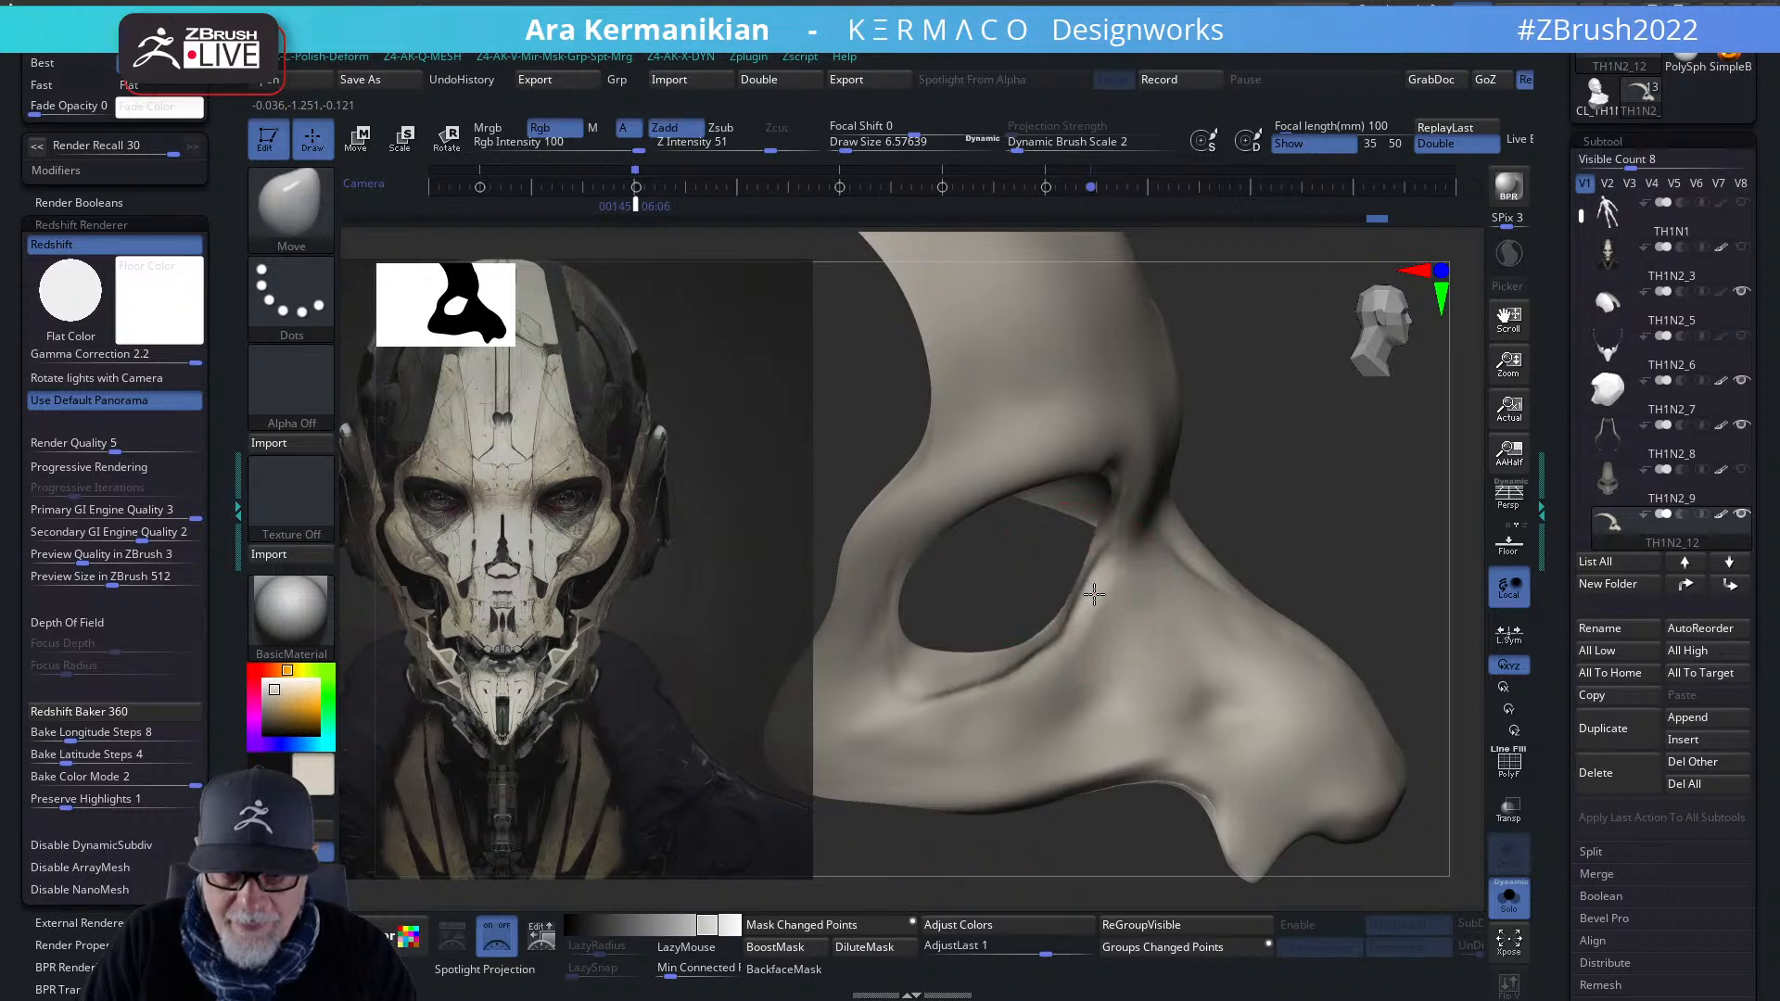
key("shift")
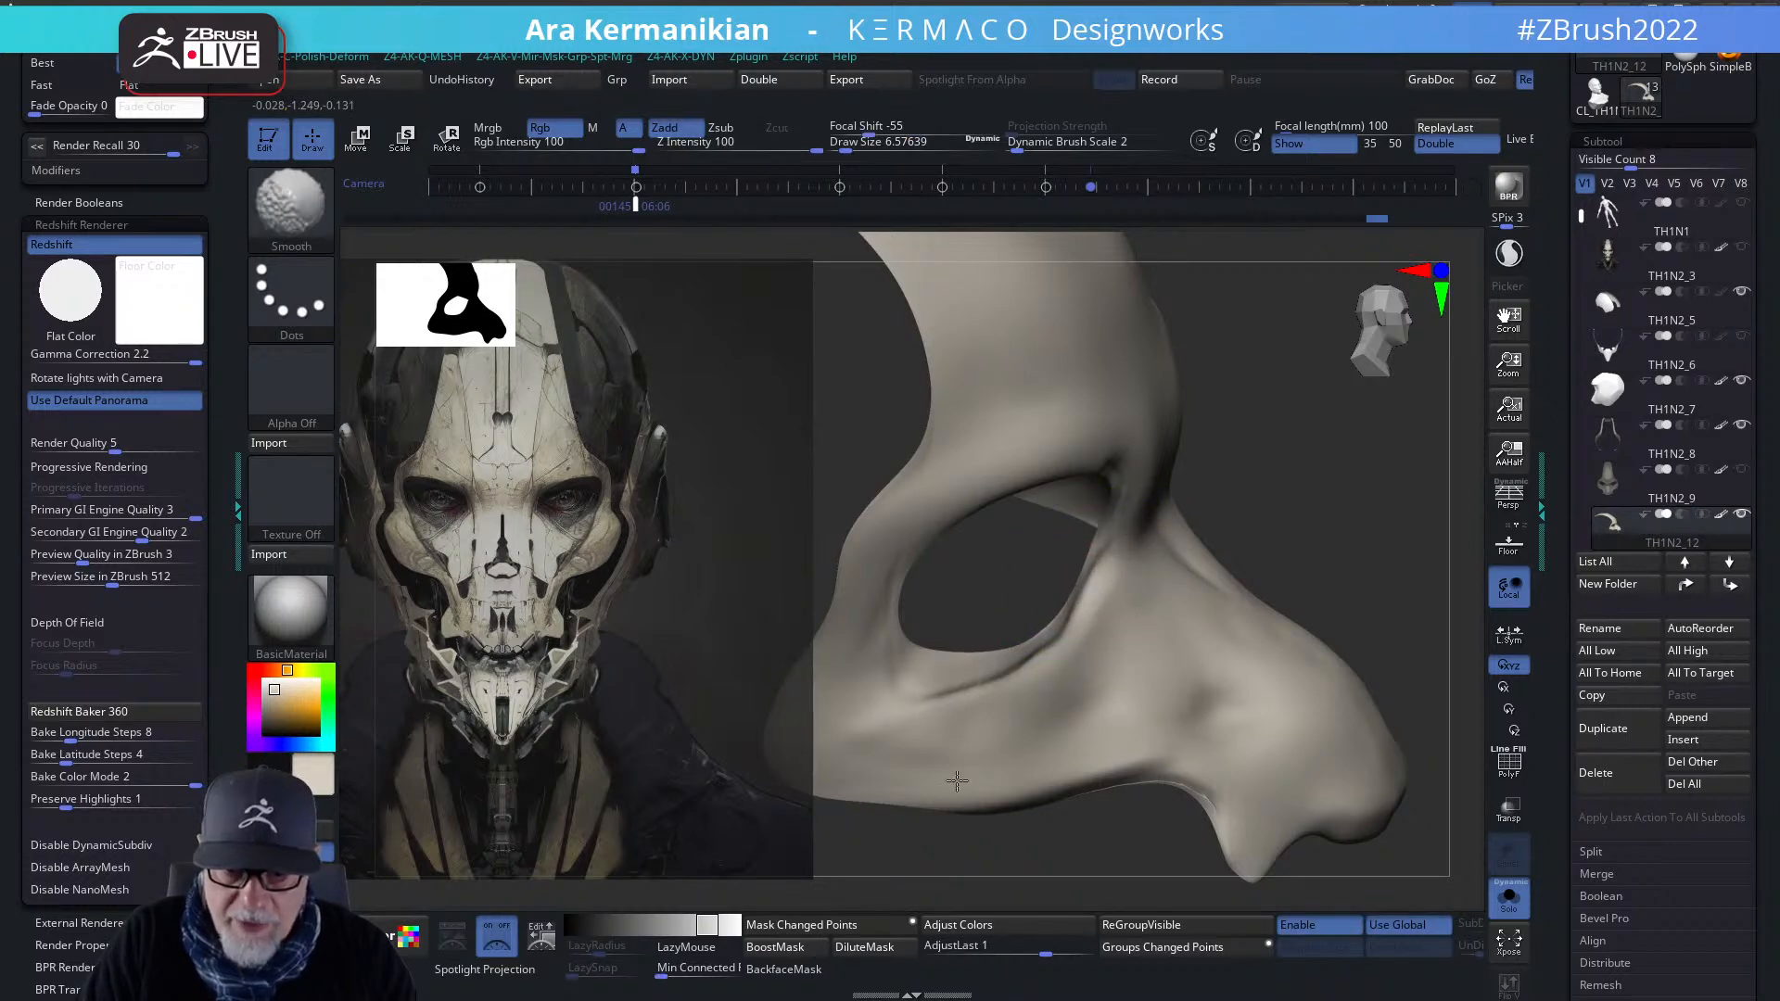
- Carve a crease along the bottom edge of the central nose section with DamStandard
key("f")
left_click_drag(1251, 731, 1298, 691)
mouse_move(1297, 690)
left_mouse_down("alt")
mouse_move(1327, 744)
mouse_move(1154, 683)
left_mouse_up("alt")
key("shift")
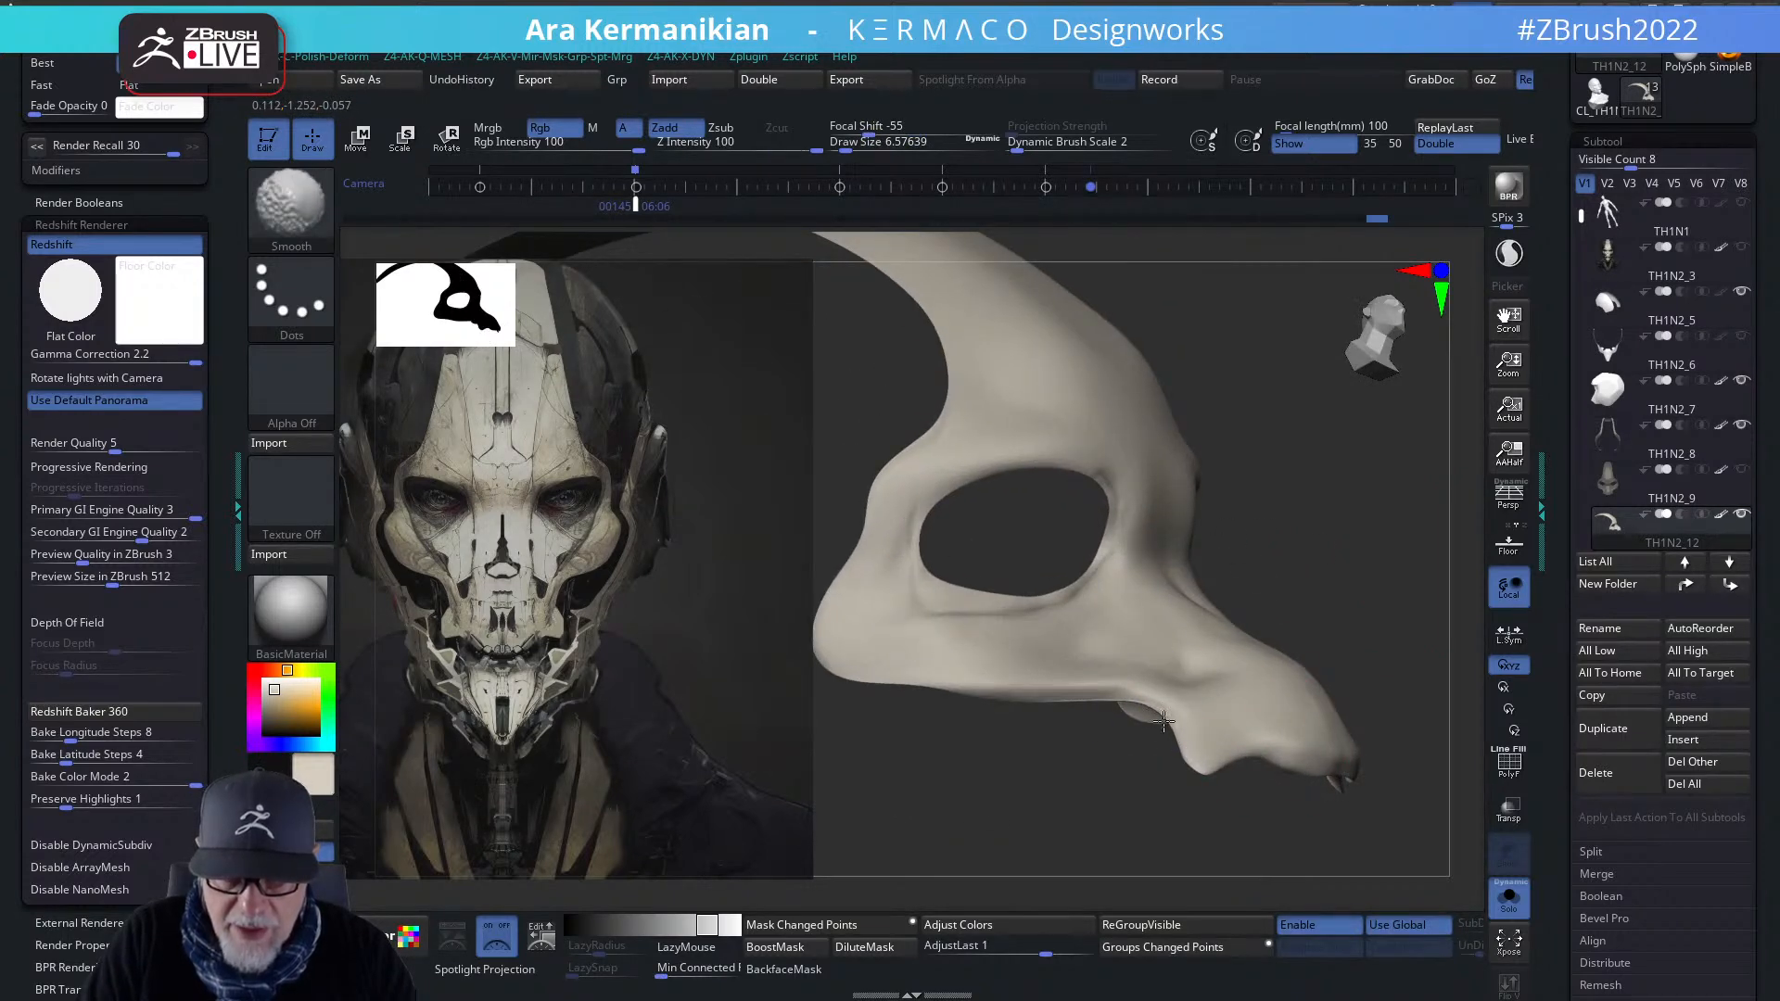
left_click_drag(1422, 611, 1362, 732, "alt")
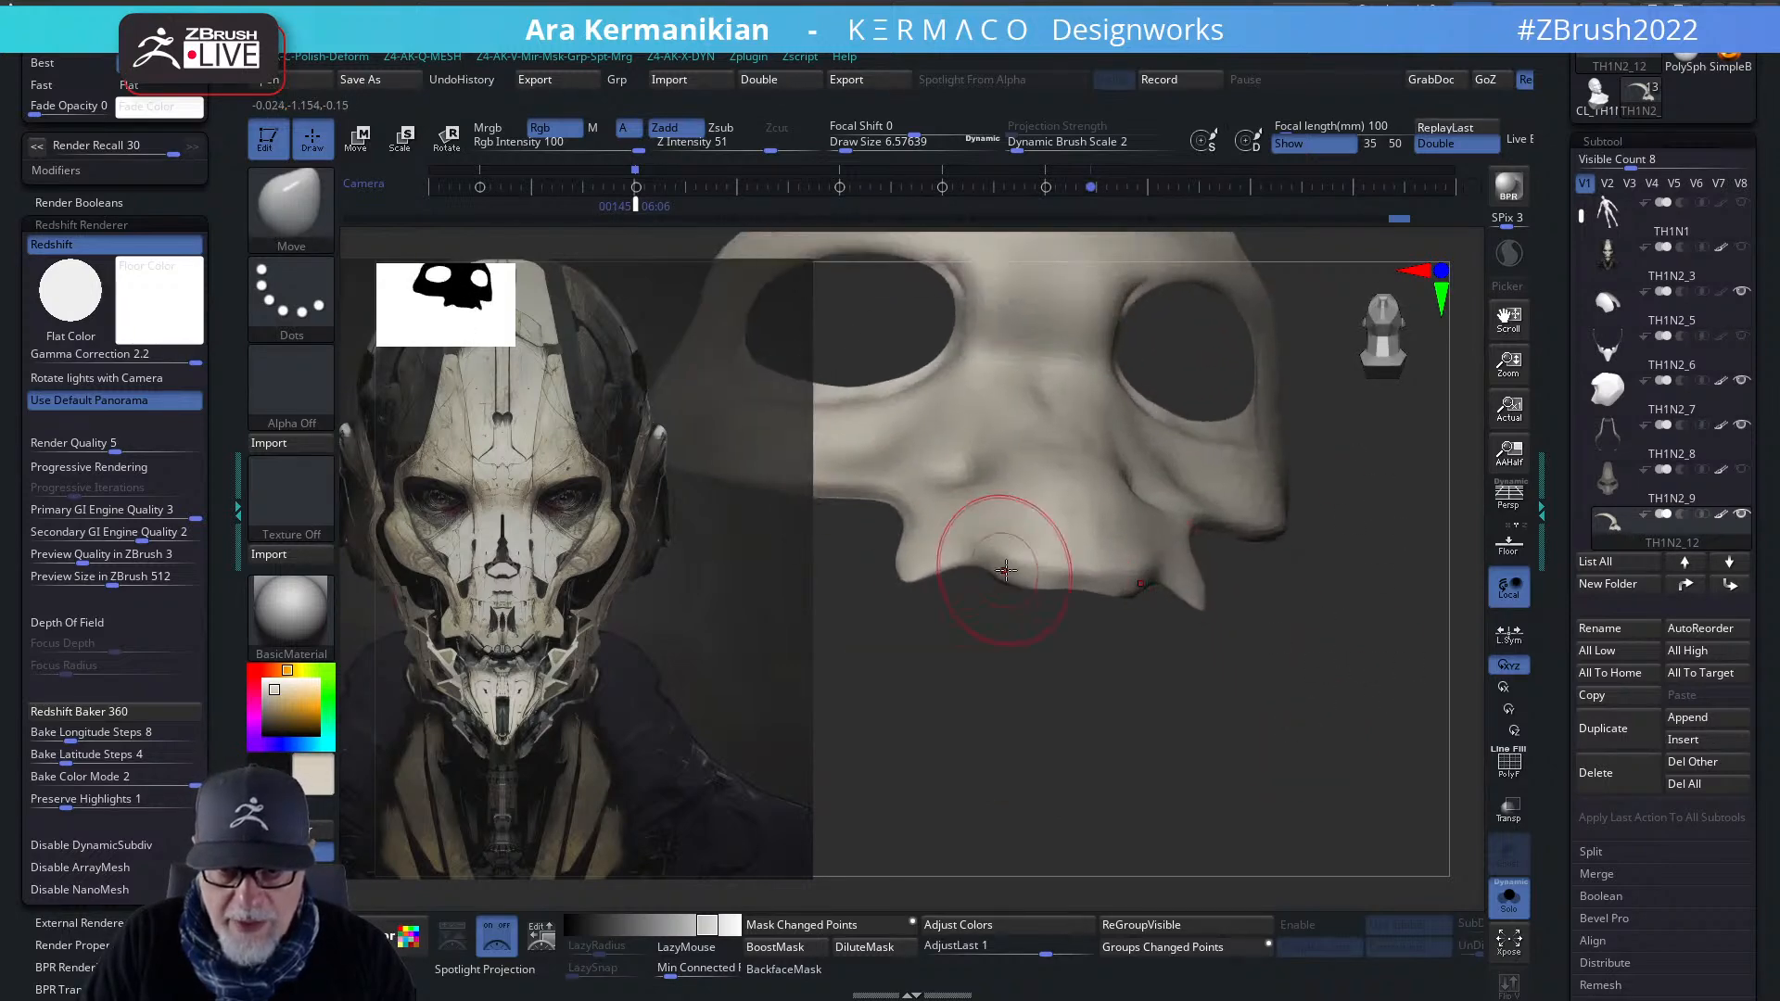
right_click(1048, 580)
left_click(1103, 589)
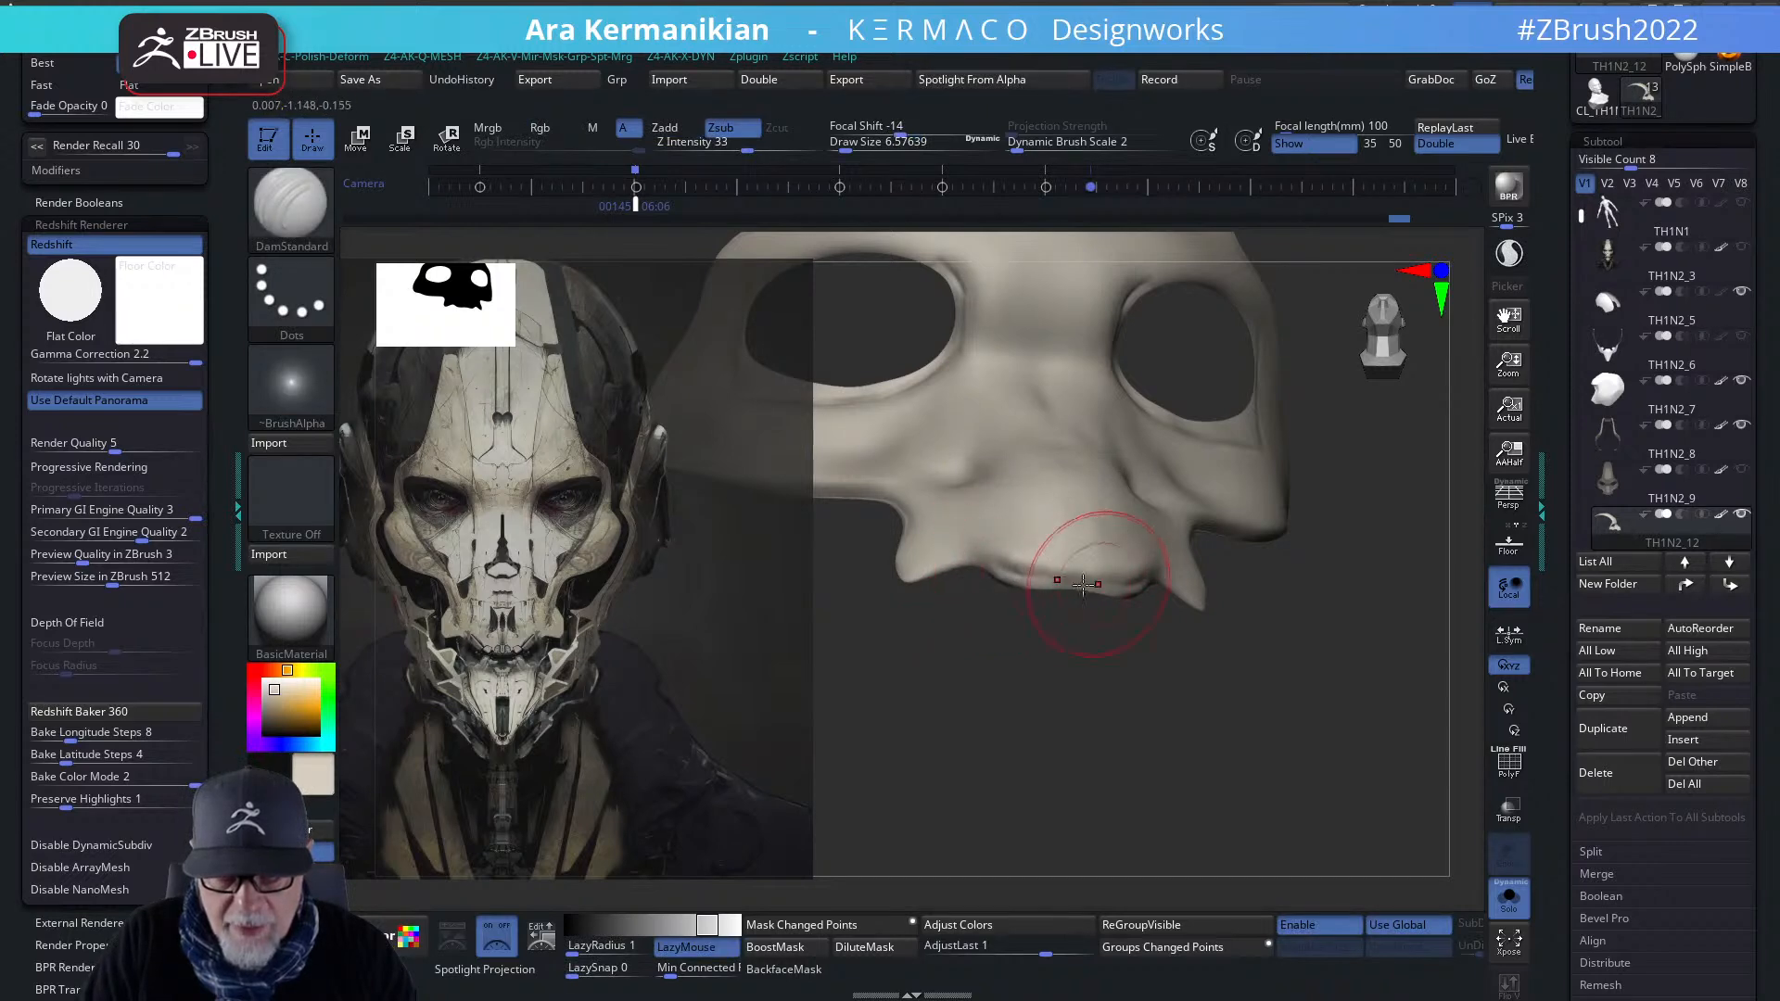
left_click_drag(1318, 677, 1153, 602)
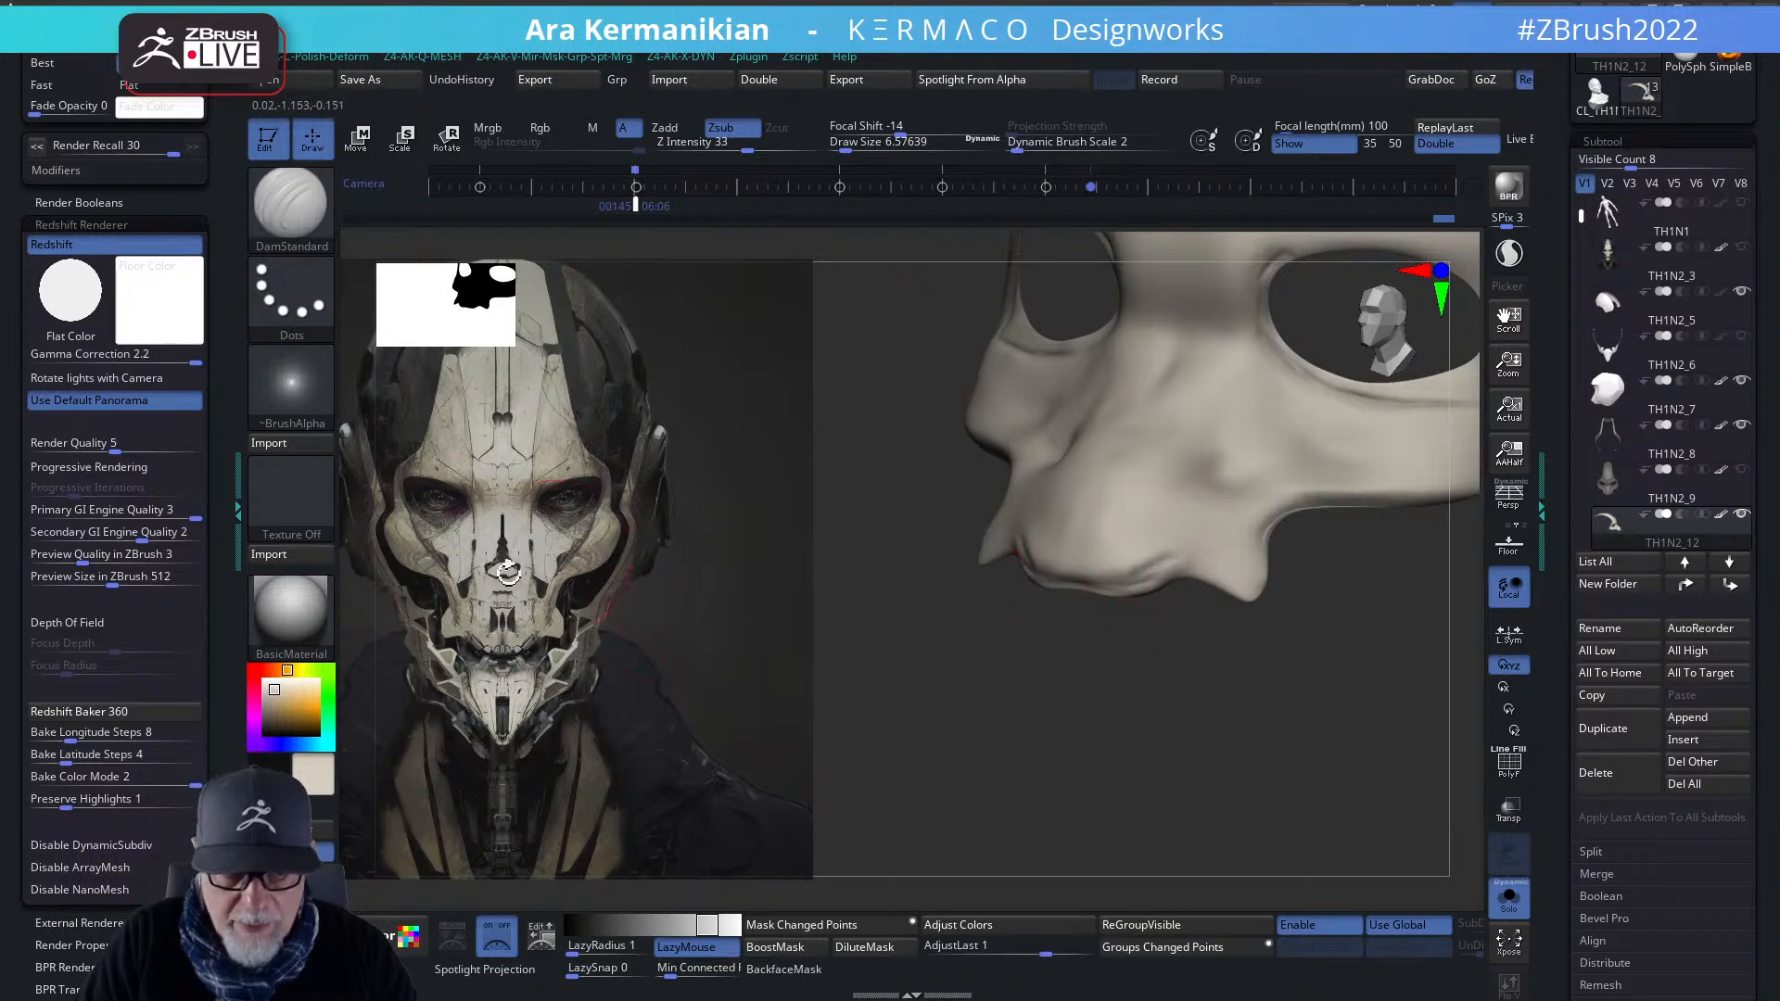
left_click_drag(1164, 569, 1089, 582)
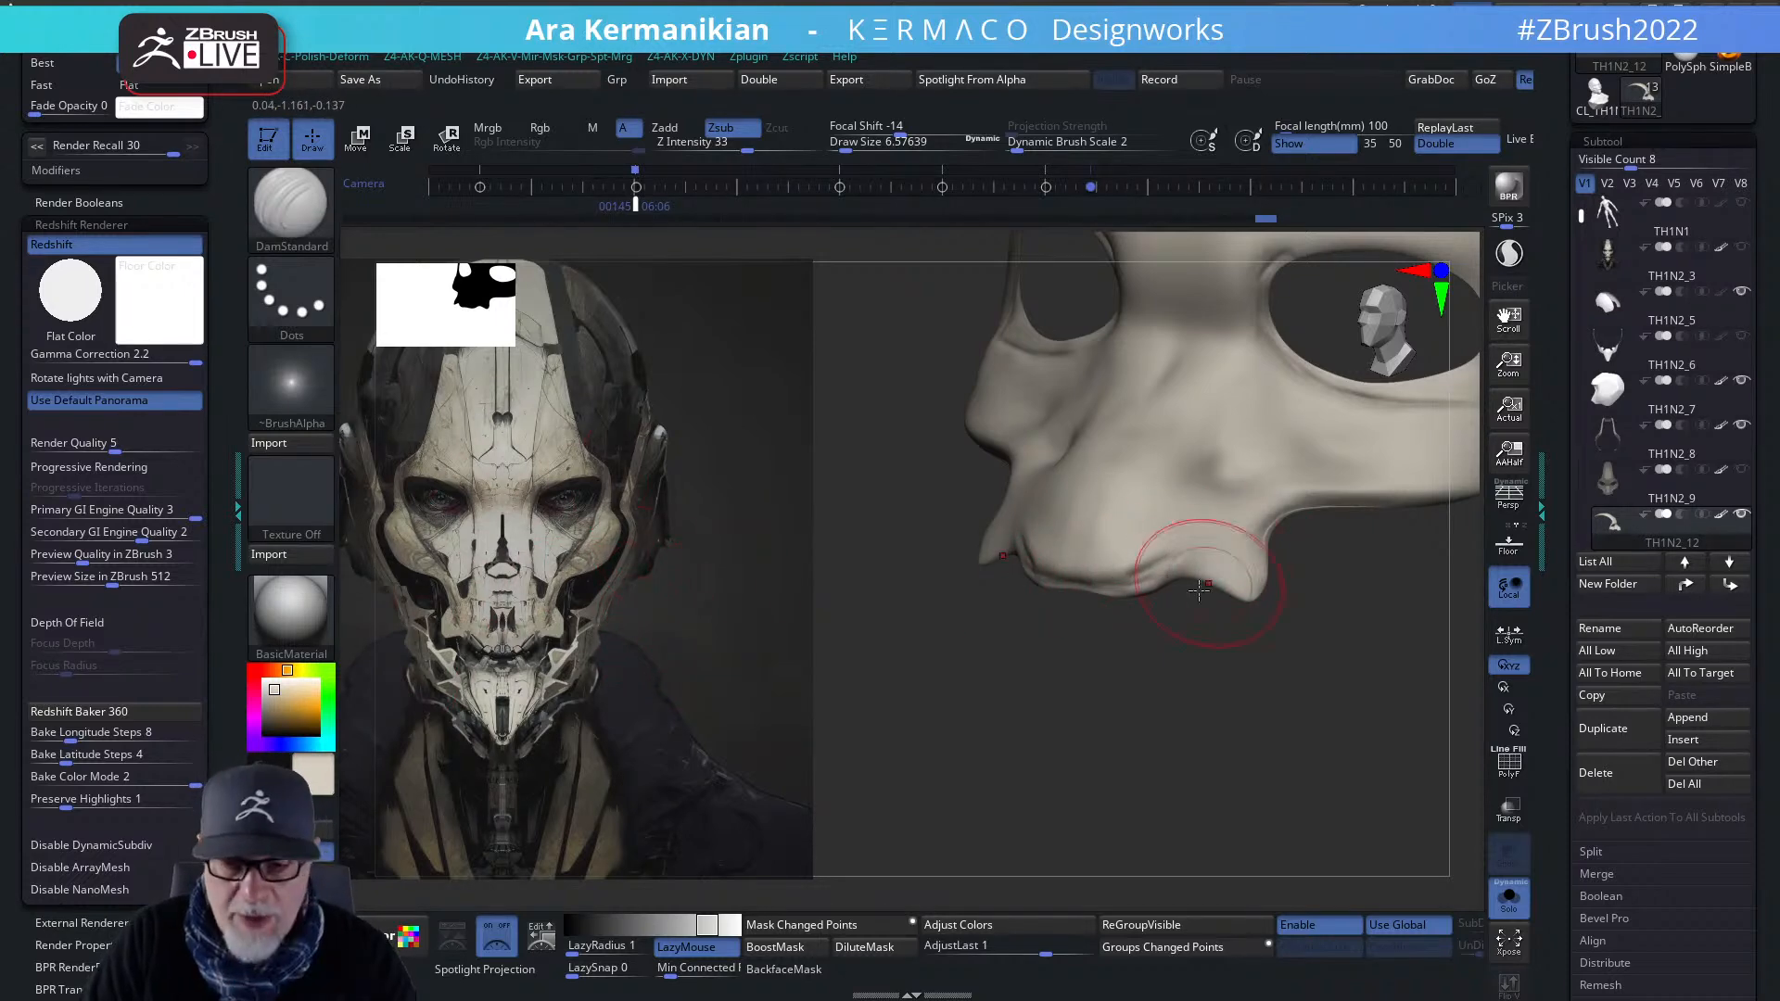
- Deepen the crease under the nose section toward the side prongs and smooth its transitions
left_click_drag(1156, 568, 1113, 582)
left_click_drag(1063, 693, 1094, 631)
mouse_move(1178, 731)
left_mouse_down("shift")
mouse_move(1032, 556)
mouse_move(1043, 565)
left_mouse_up("shift")
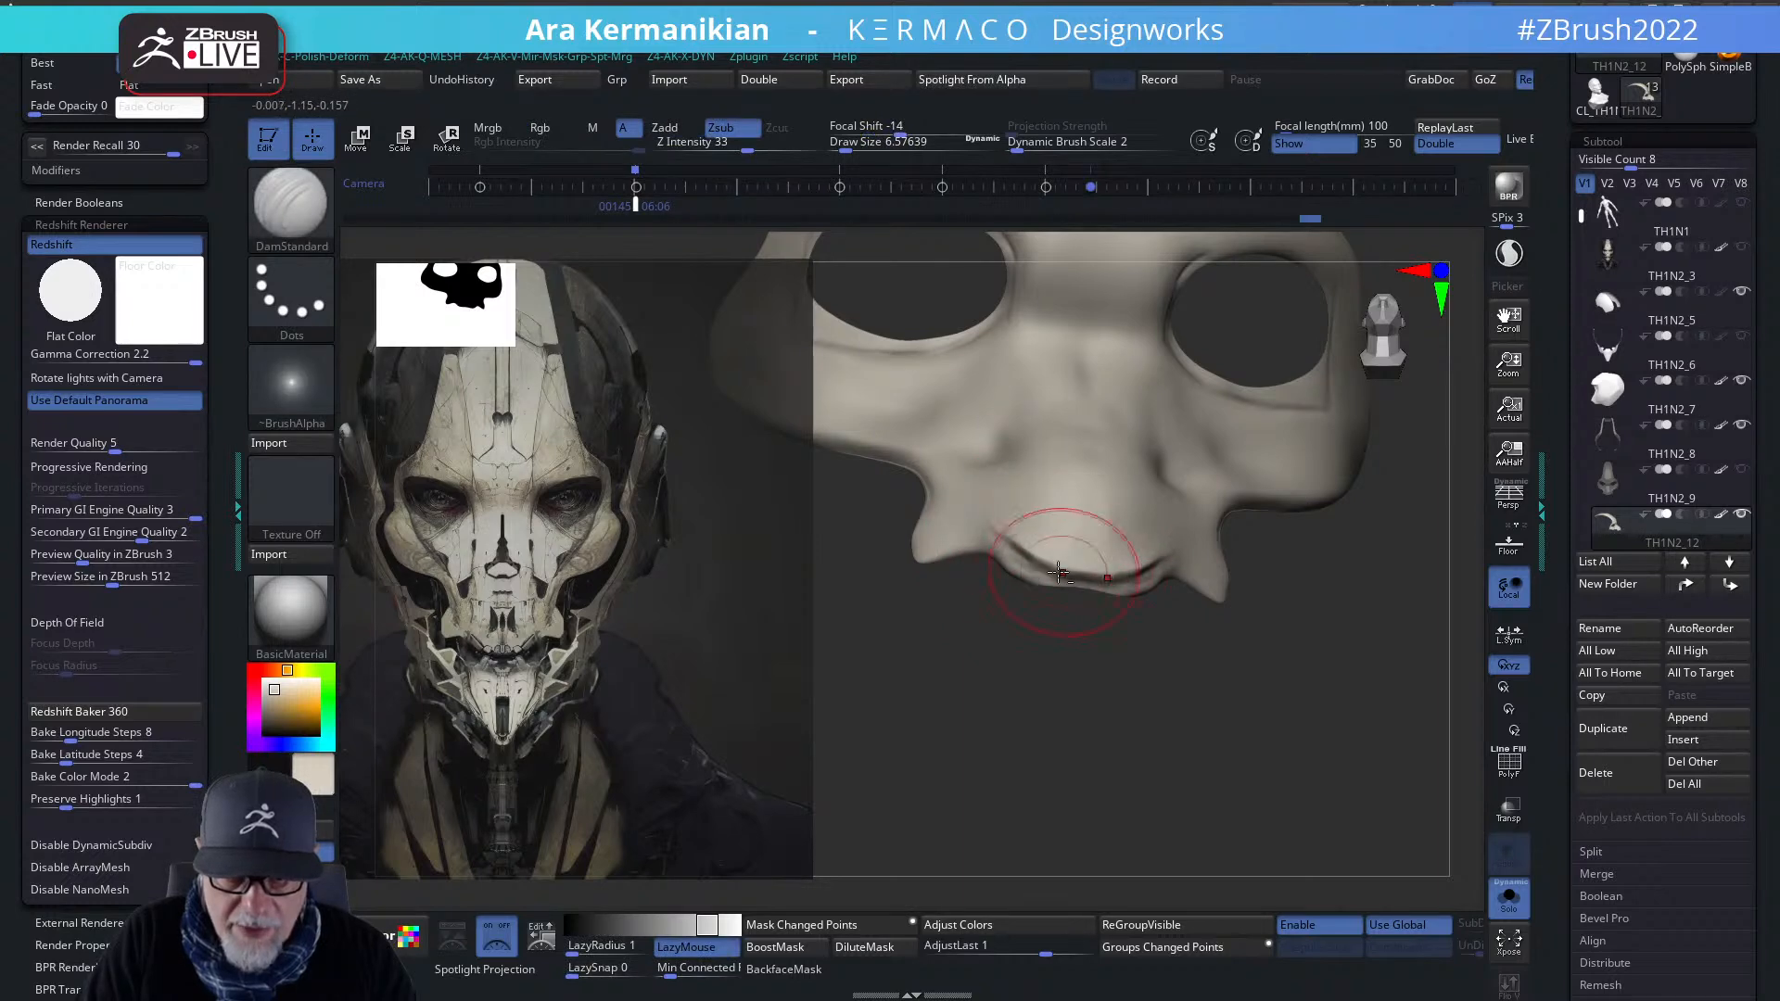
mouse_move(1271, 714)
left_mouse_down()
mouse_move(1258, 771)
mouse_move(1173, 565)
left_mouse_up()
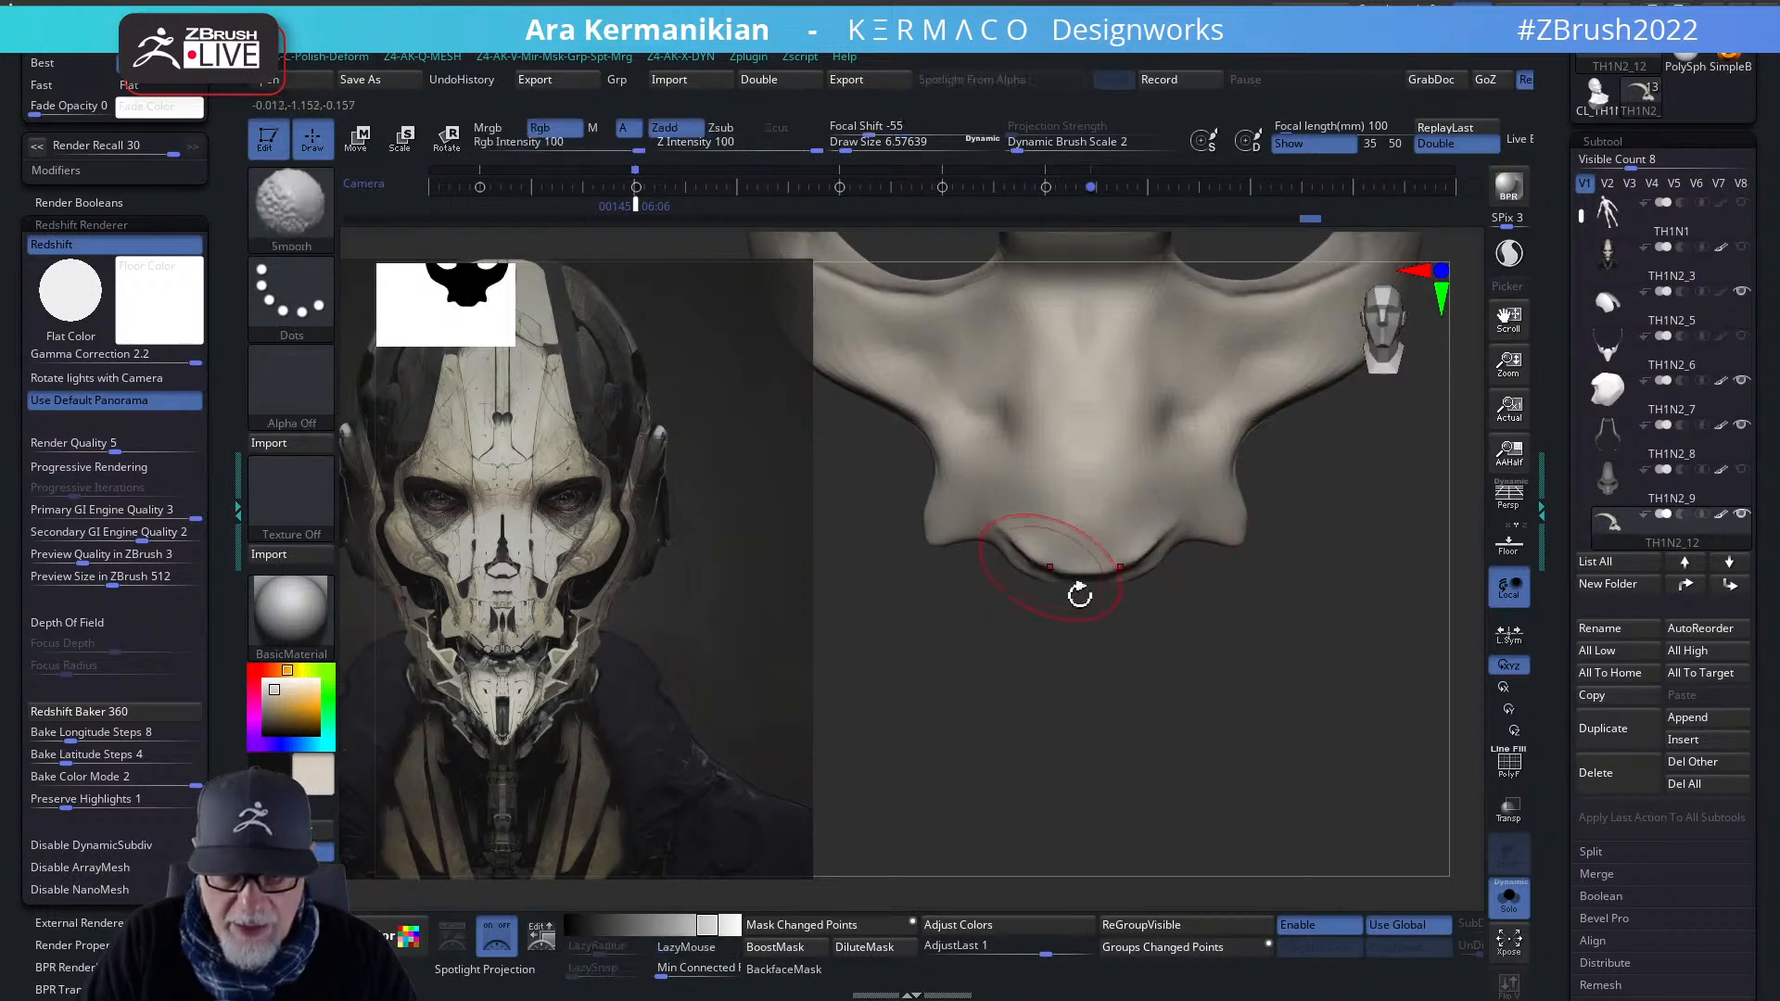
- Flatten the lip and the surface around the lower nose crease with the hPolish brush
right_click(1000, 556)
left_click(1069, 621)
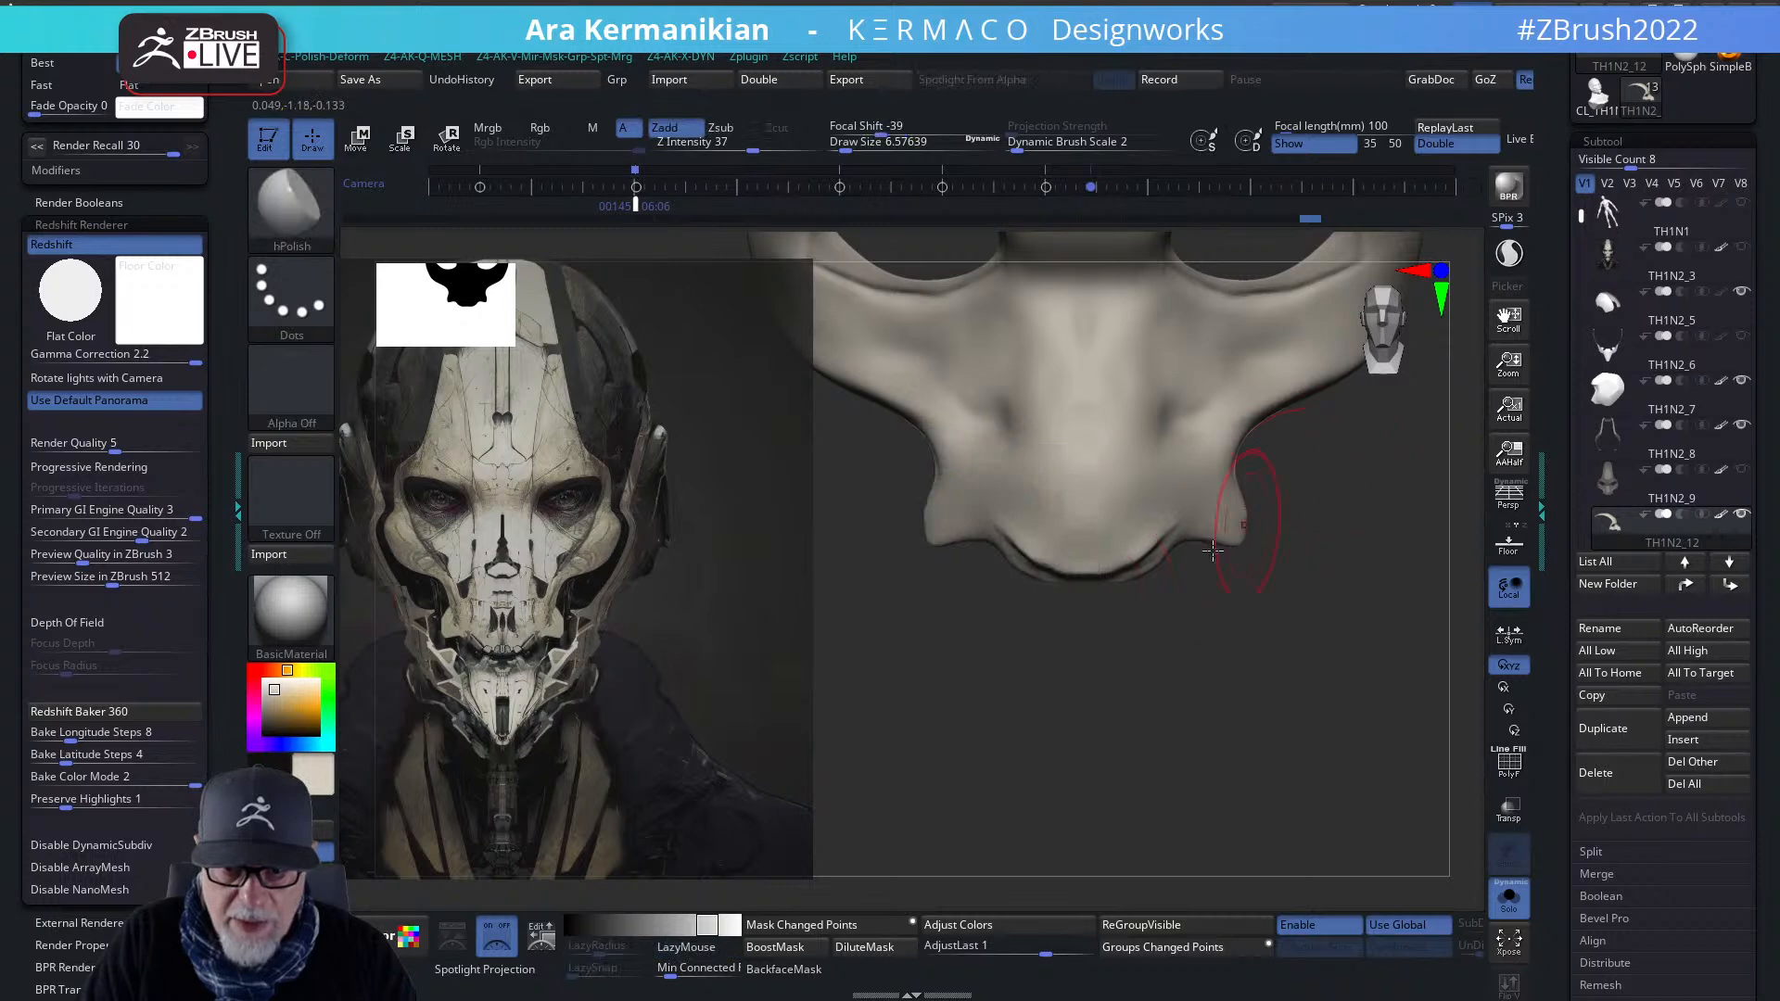
left_click_drag(1106, 562, 1077, 567)
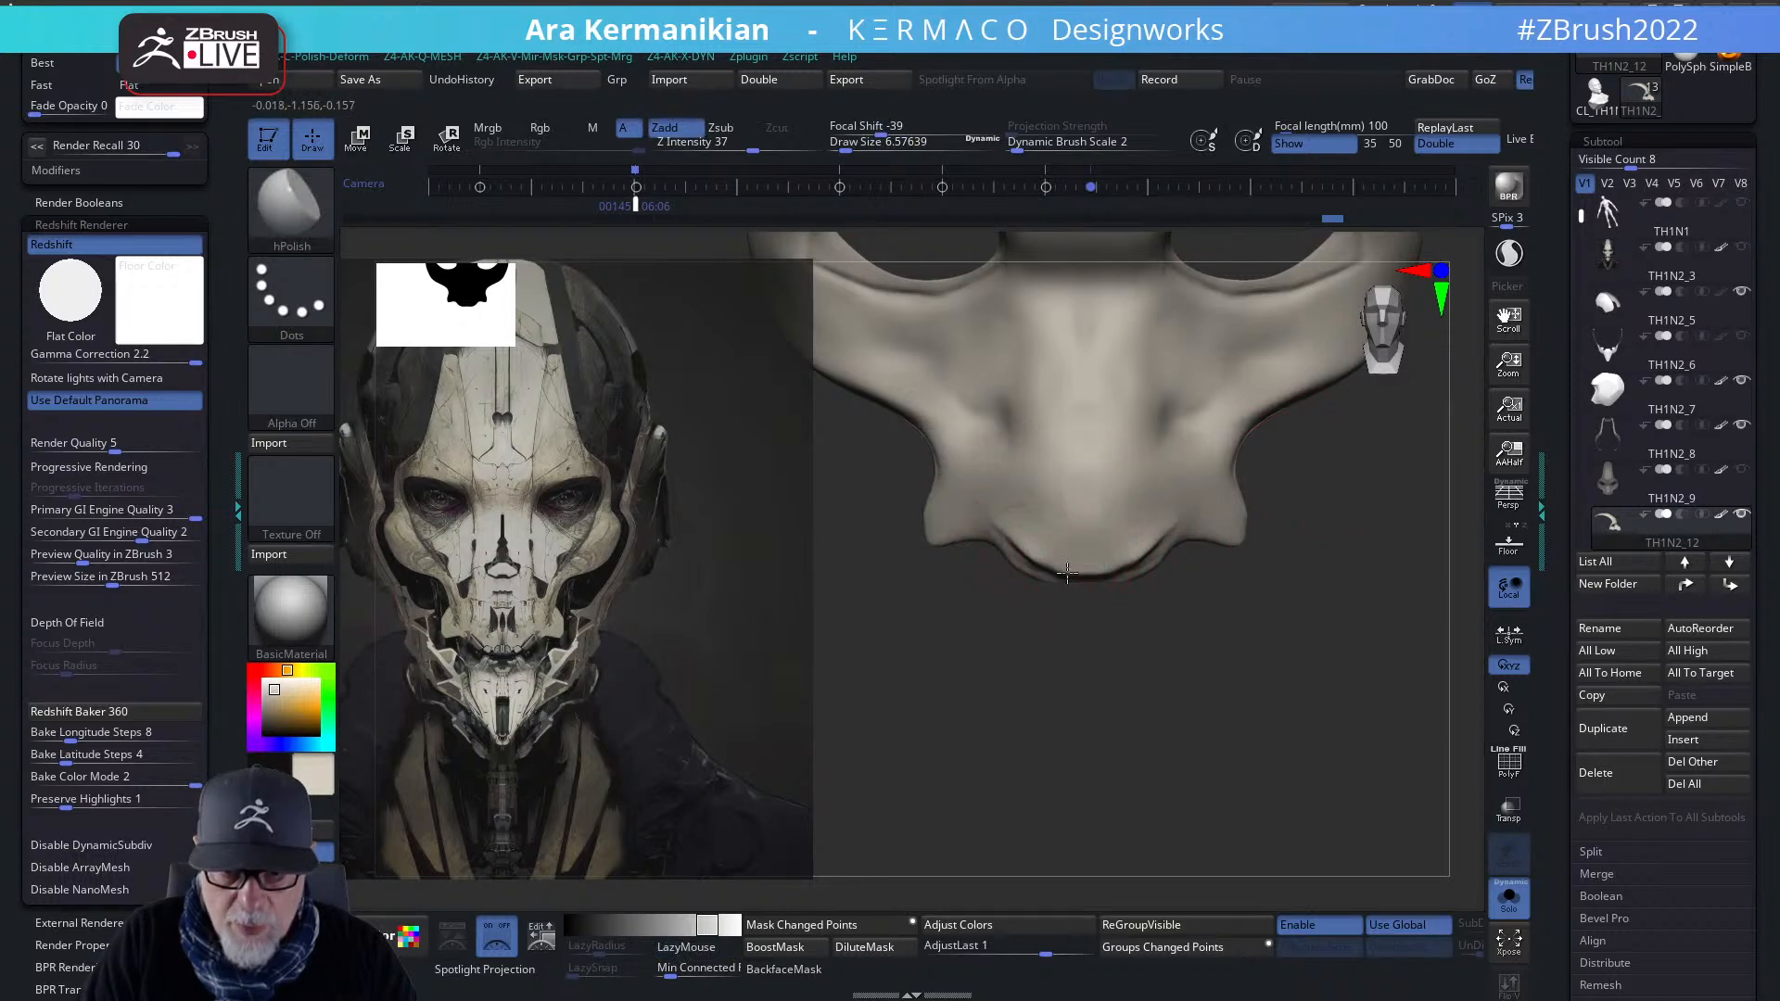
left_click_drag(994, 517, 1086, 463)
mouse_move(1157, 669)
left_mouse_down()
mouse_move(1237, 693)
mouse_move(1258, 671)
mouse_move(1254, 732)
left_mouse_up()
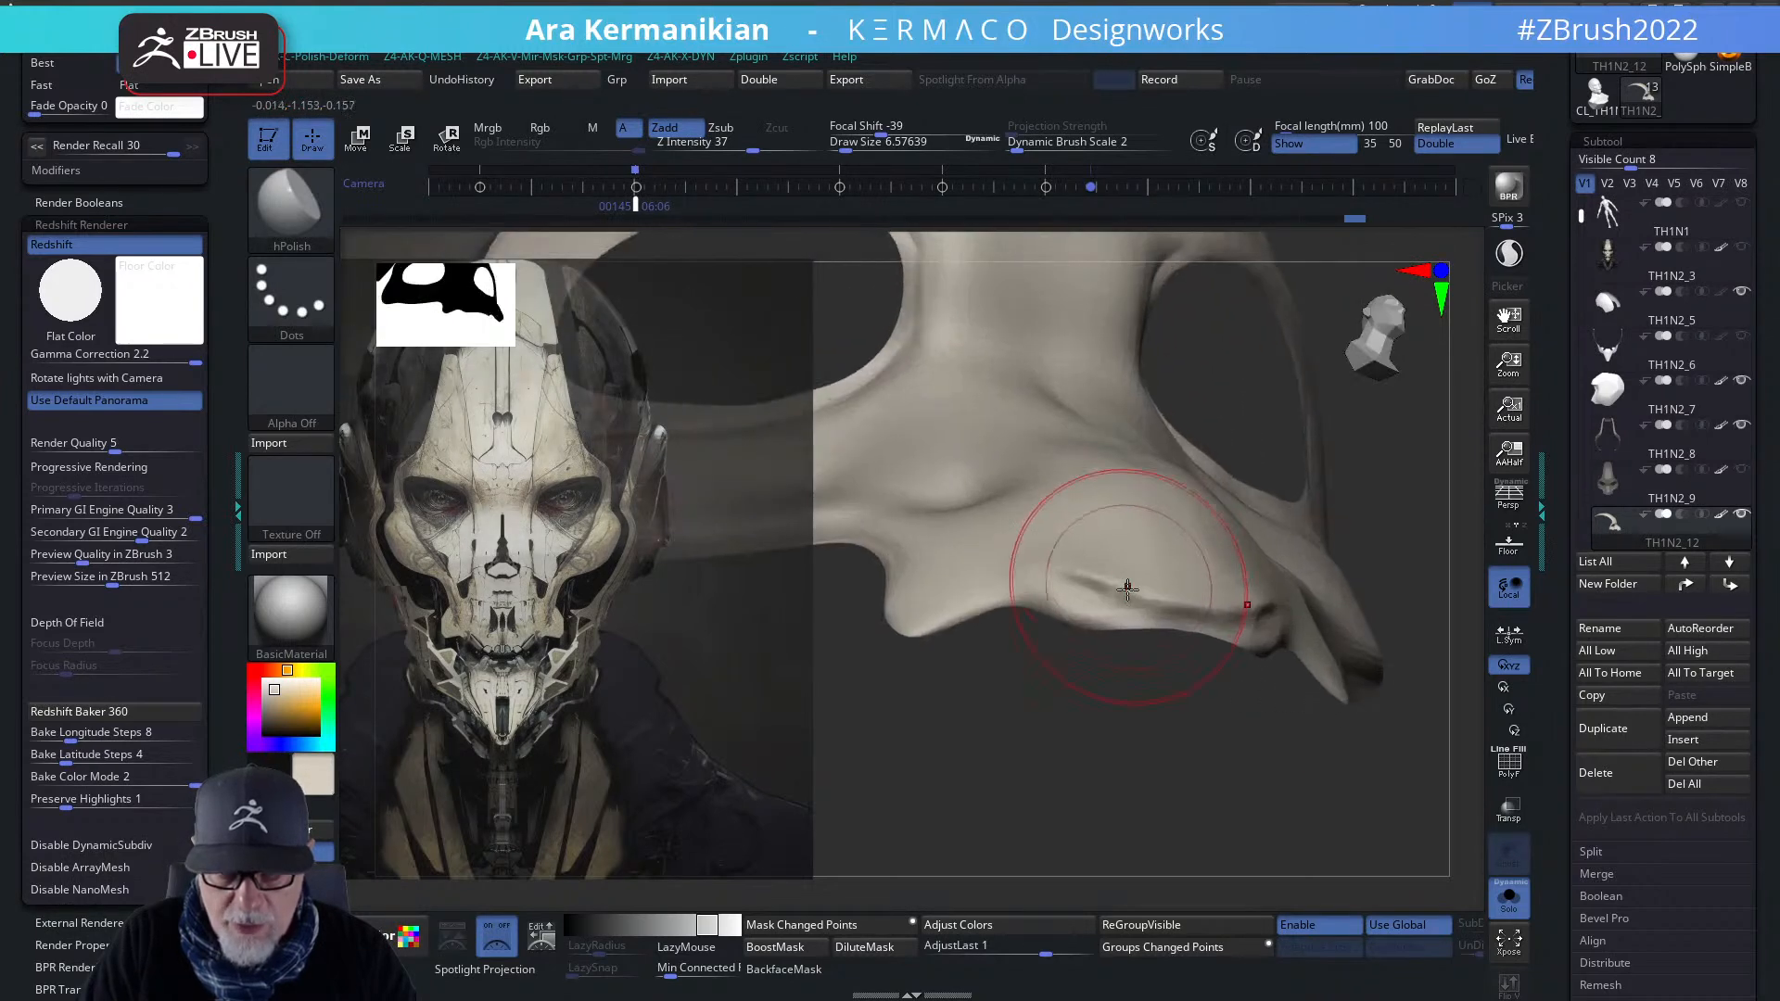
- Set the hPolish draw size to 1.13198 and polish the narrow bevel along the lower nose edge
key("s")
left_click_drag(1124, 587, 1124, 594)
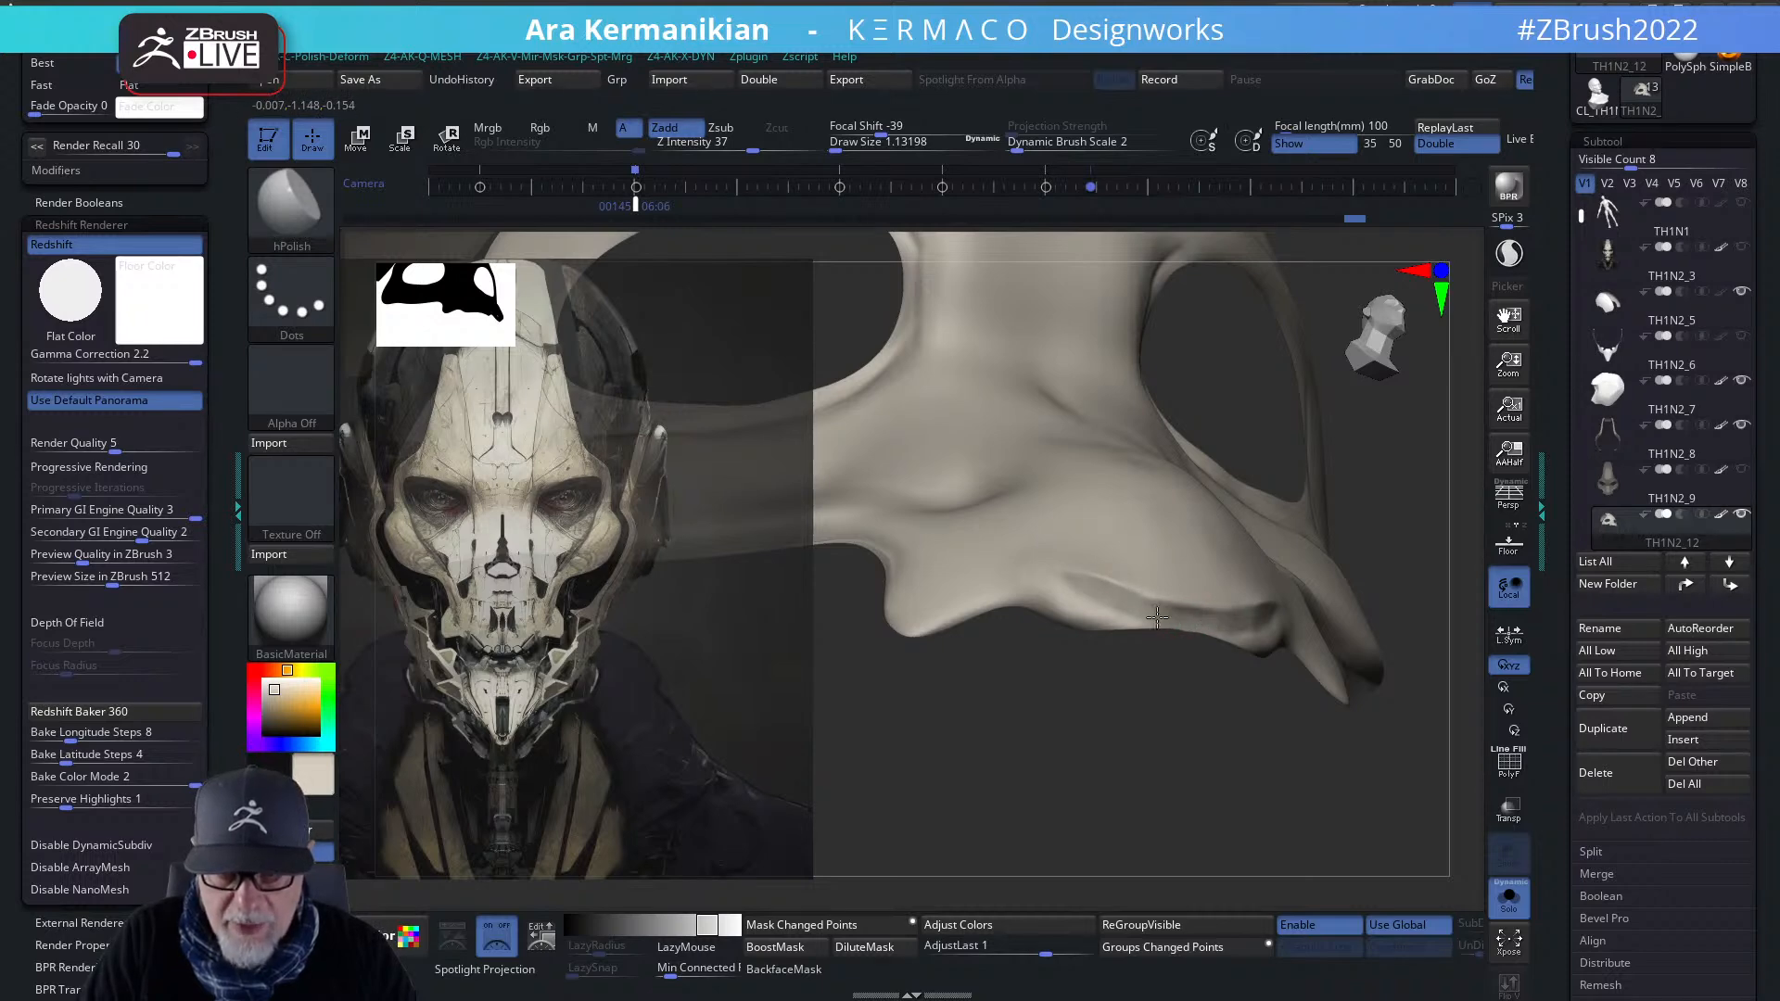
mouse_move(1223, 732)
left_mouse_down()
mouse_move(1239, 838)
mouse_move(1240, 616)
left_mouse_up()
mouse_move(1372, 436)
left_mouse_down()
mouse_move(1282, 420)
mouse_move(1295, 651)
mouse_move(1165, 660)
left_mouse_up()
mouse_move(1240, 570)
left_mouse_down()
mouse_move(1228, 627)
mouse_move(1217, 609)
mouse_move(1264, 565)
left_mouse_up()
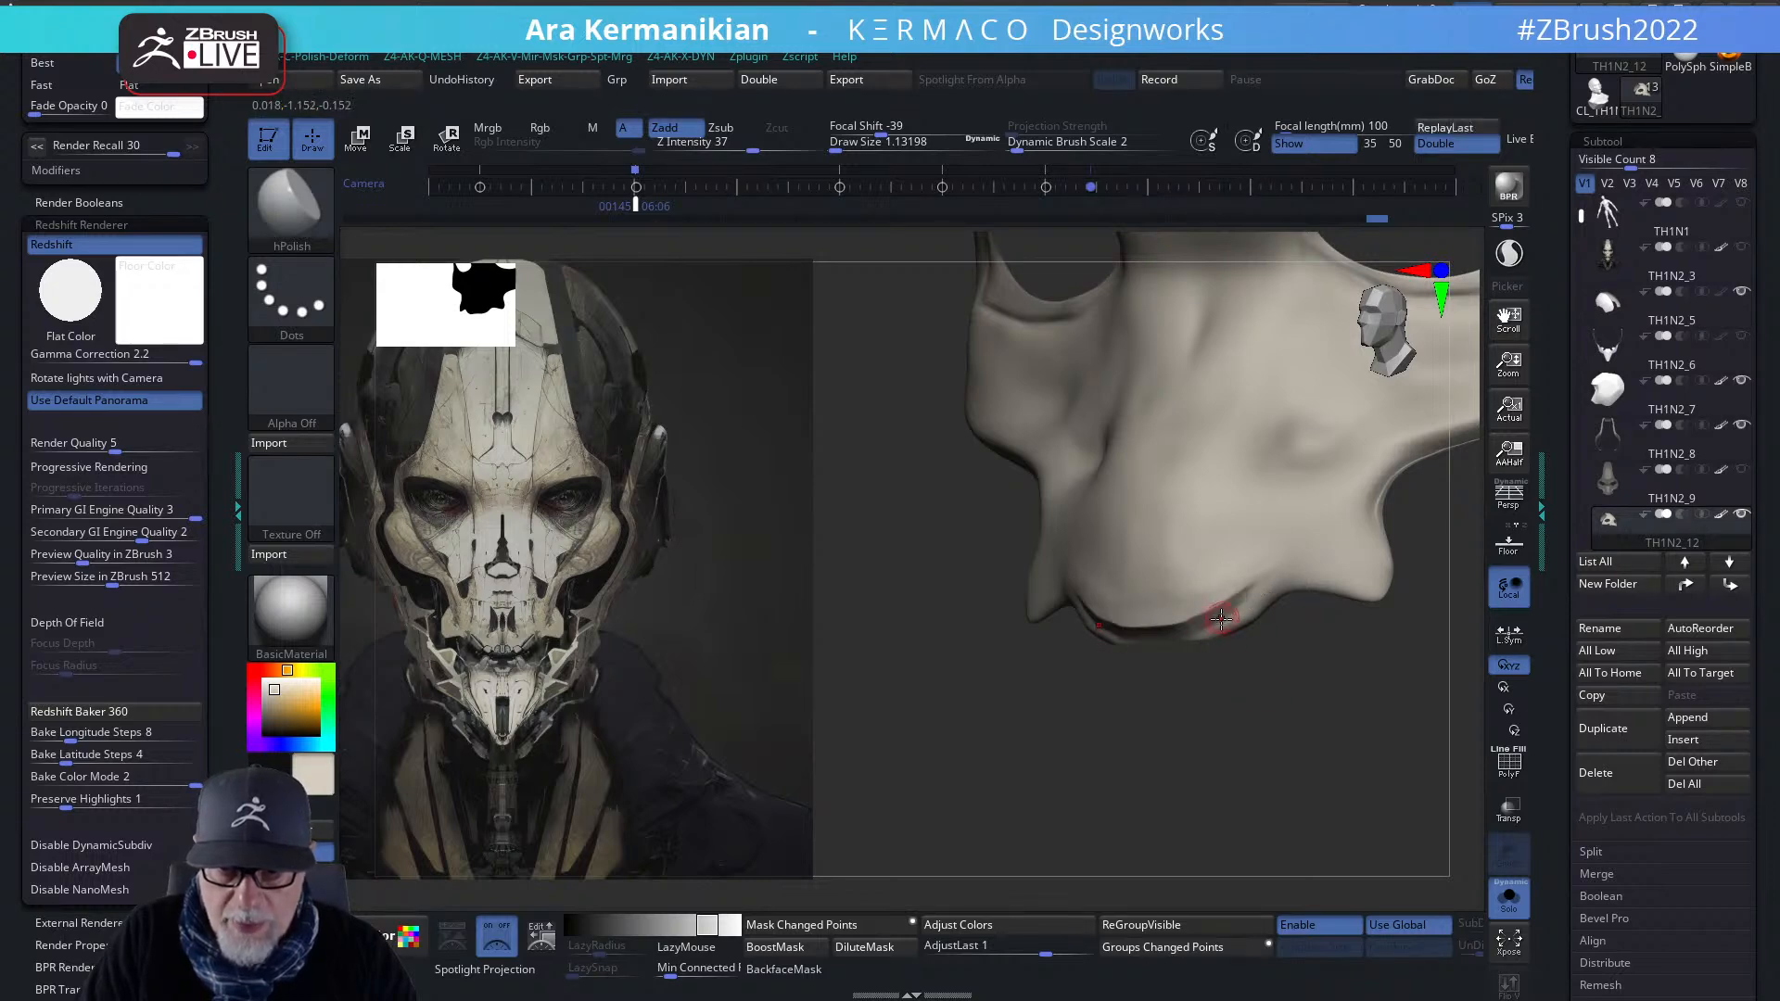
left_click_drag(1170, 698, 1218, 691, "shift")
- Sharpen the crease above the lower nose edge with DamStandard and smooth its ends
right_click(1105, 612)
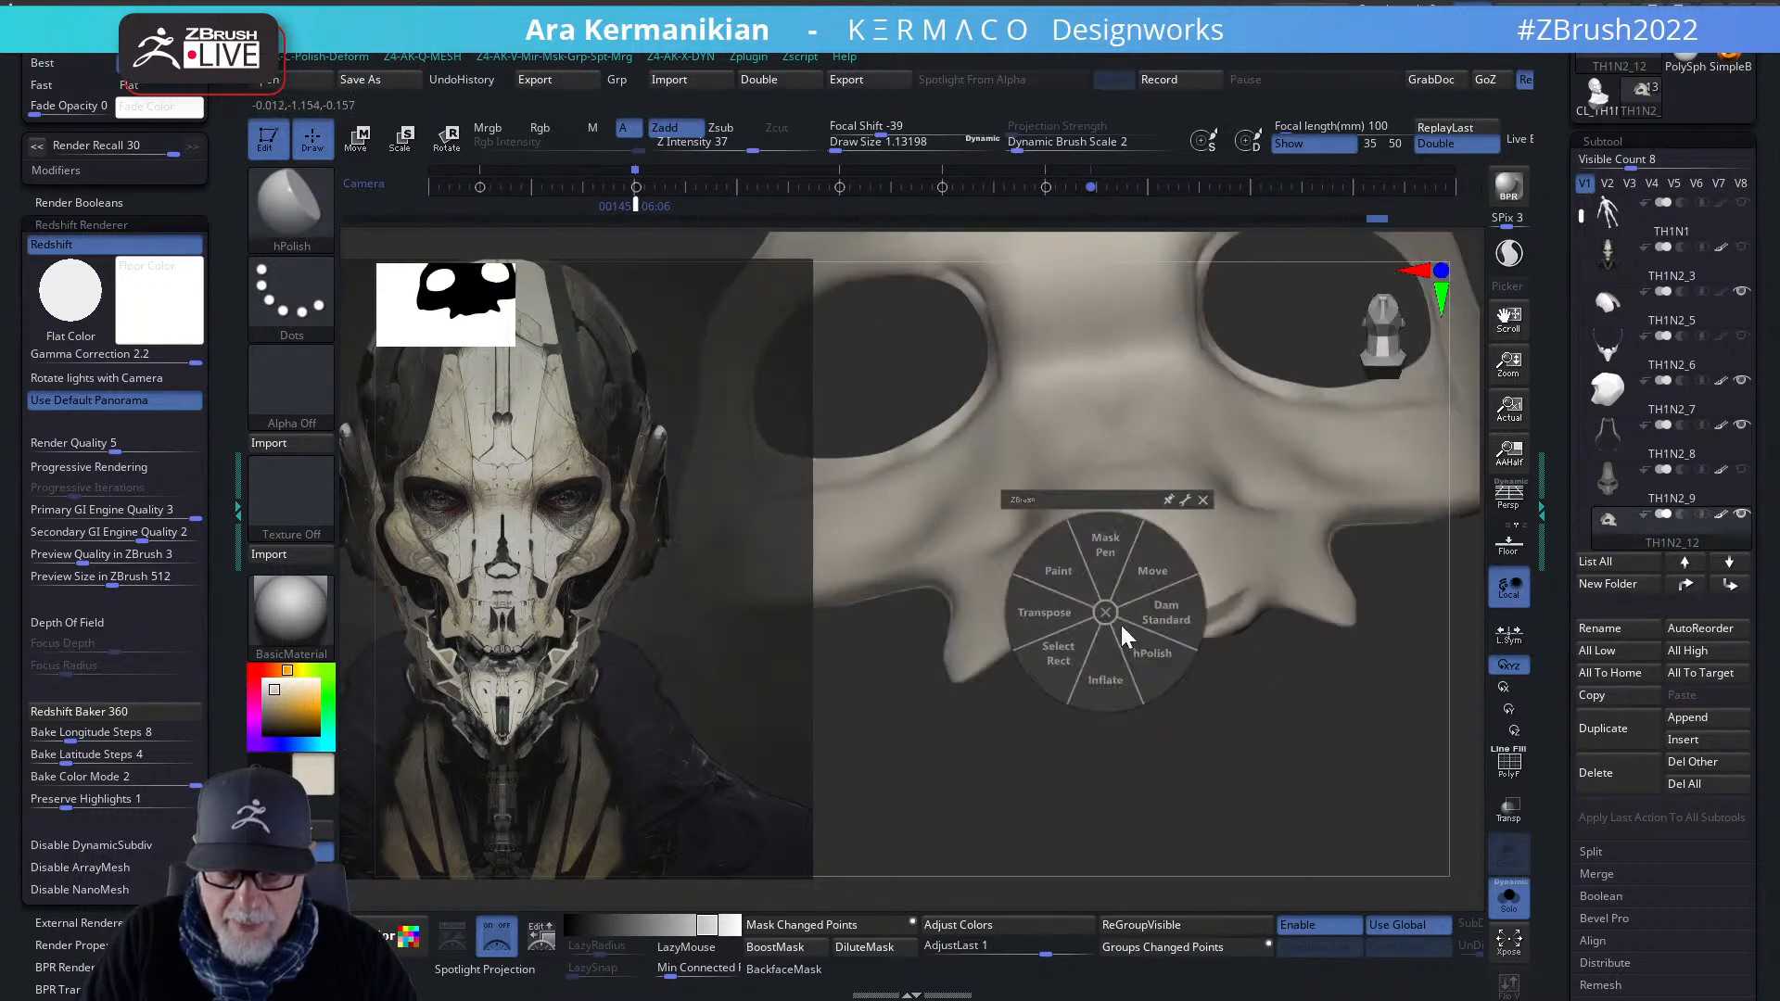
left_click(1150, 657)
right_click(1169, 603)
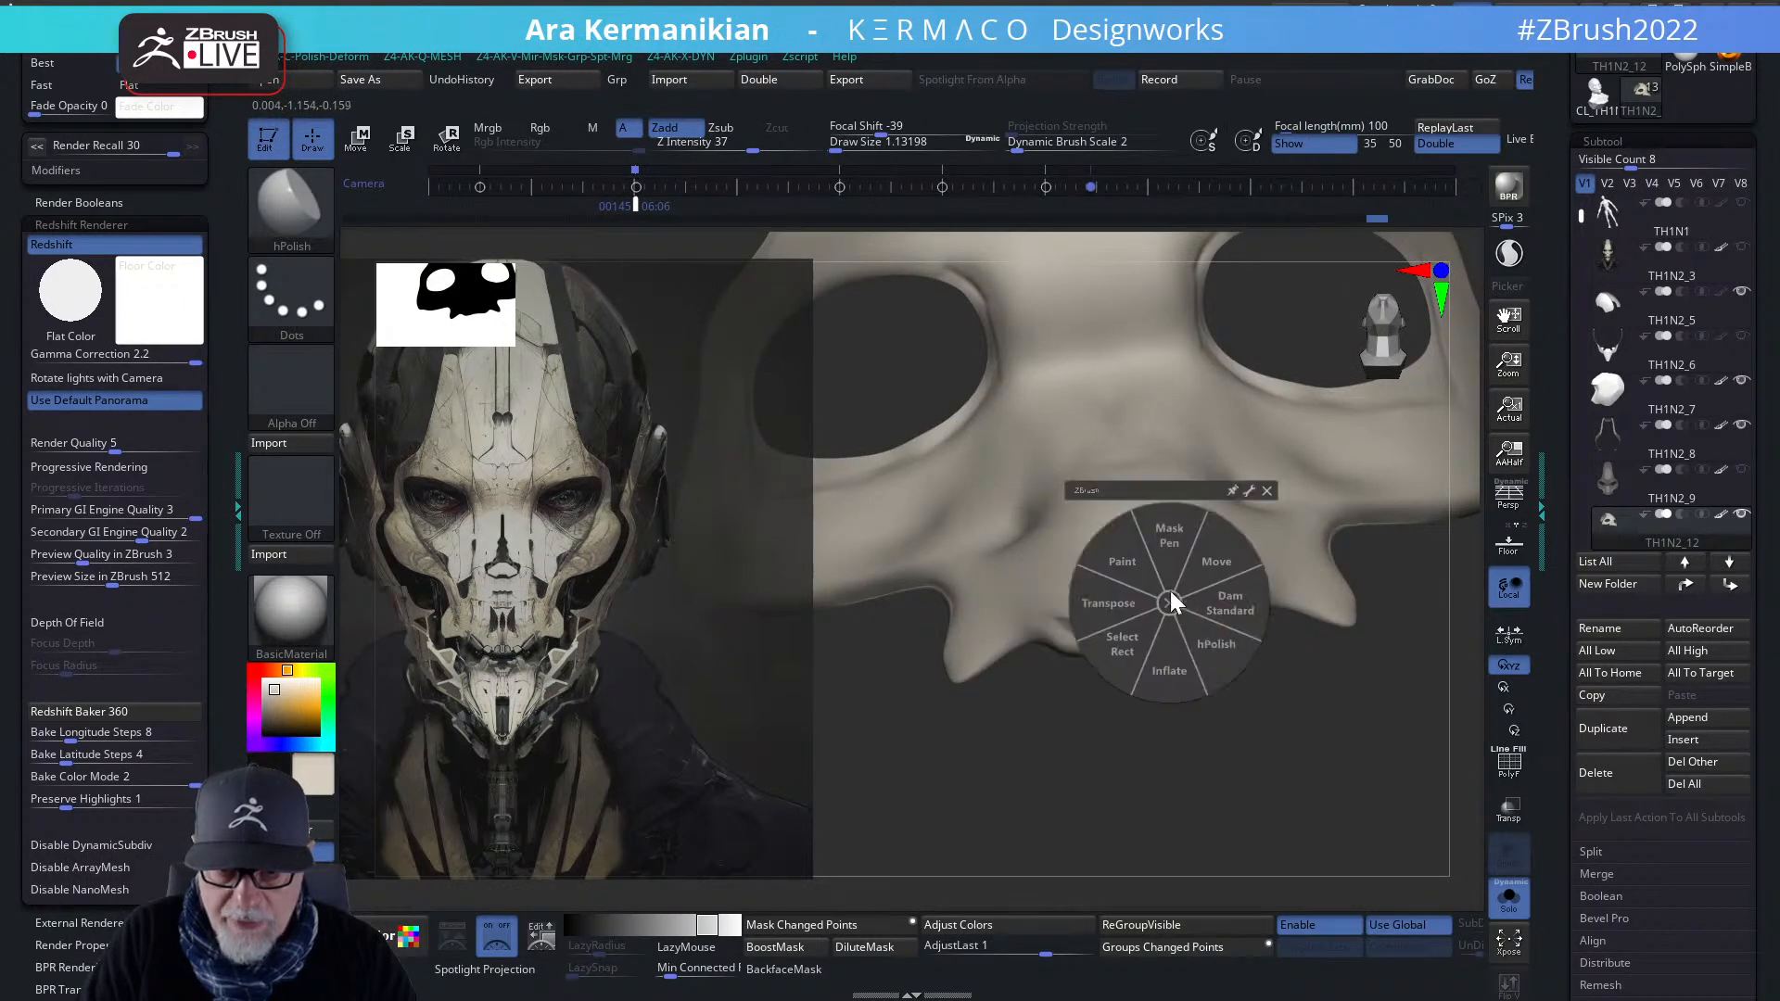
left_click(1219, 608)
key("shift")
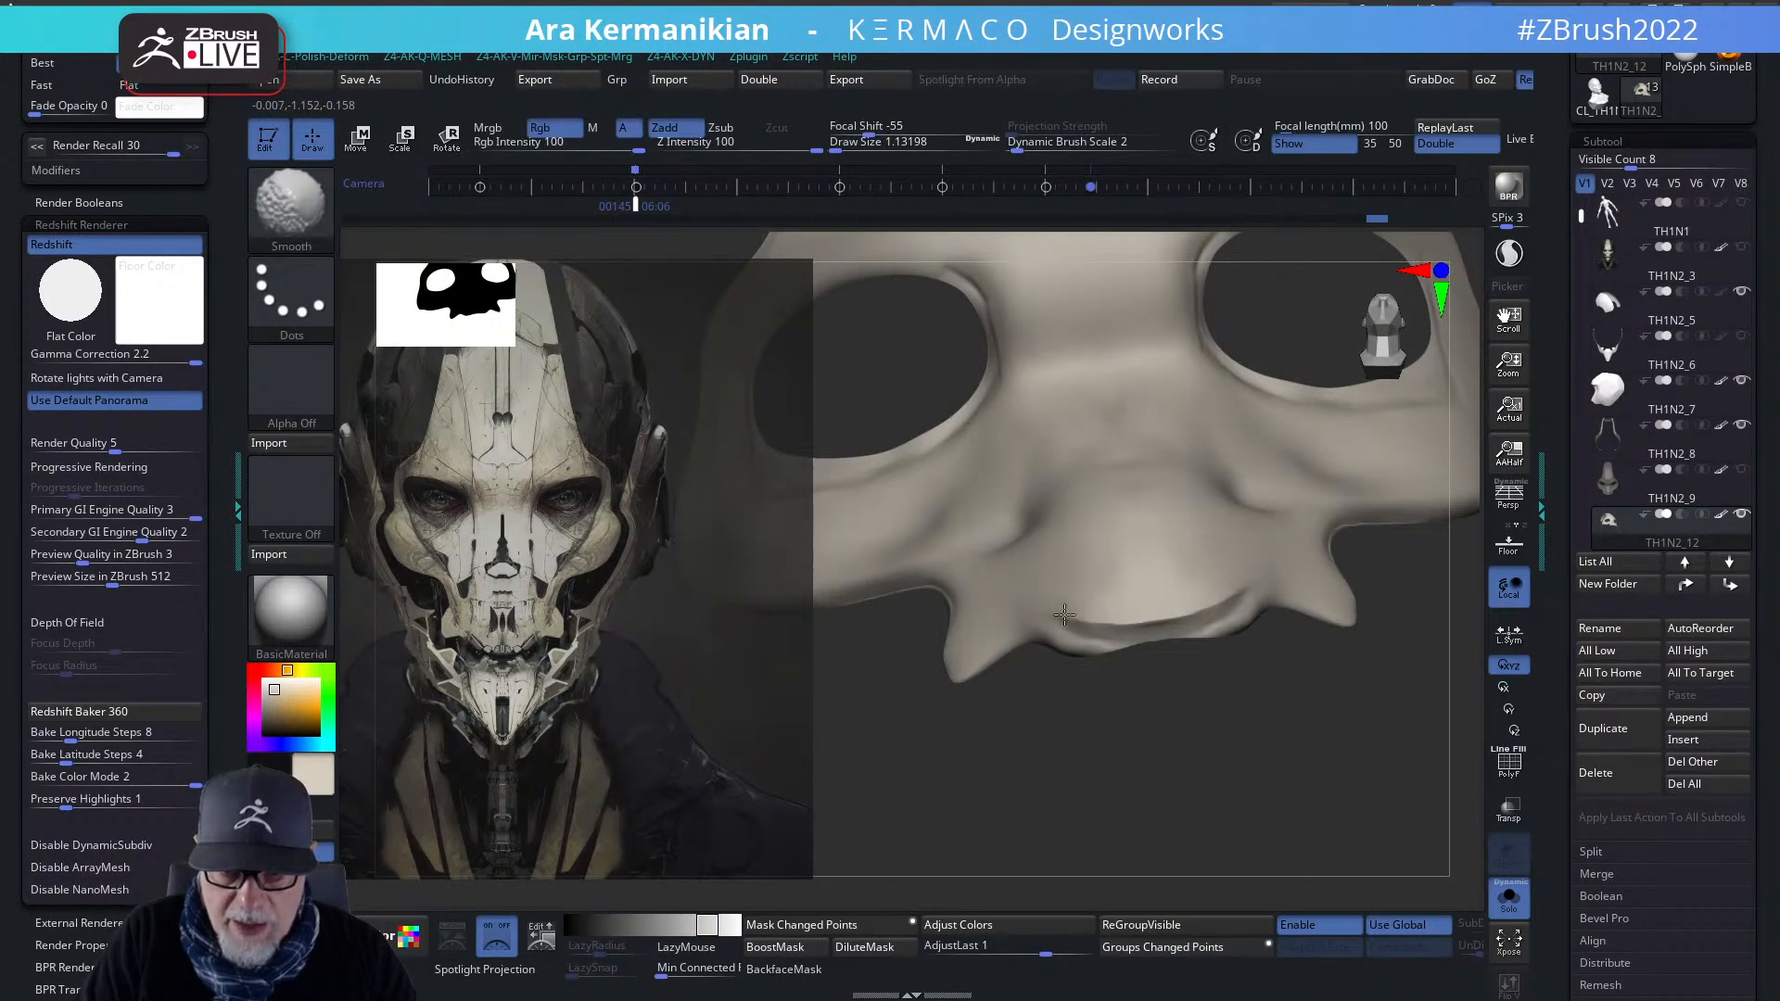
mouse_move(1248, 710)
left_mouse_down()
mouse_move(1239, 743)
mouse_move(1283, 775)
mouse_move(1336, 701)
left_mouse_up()
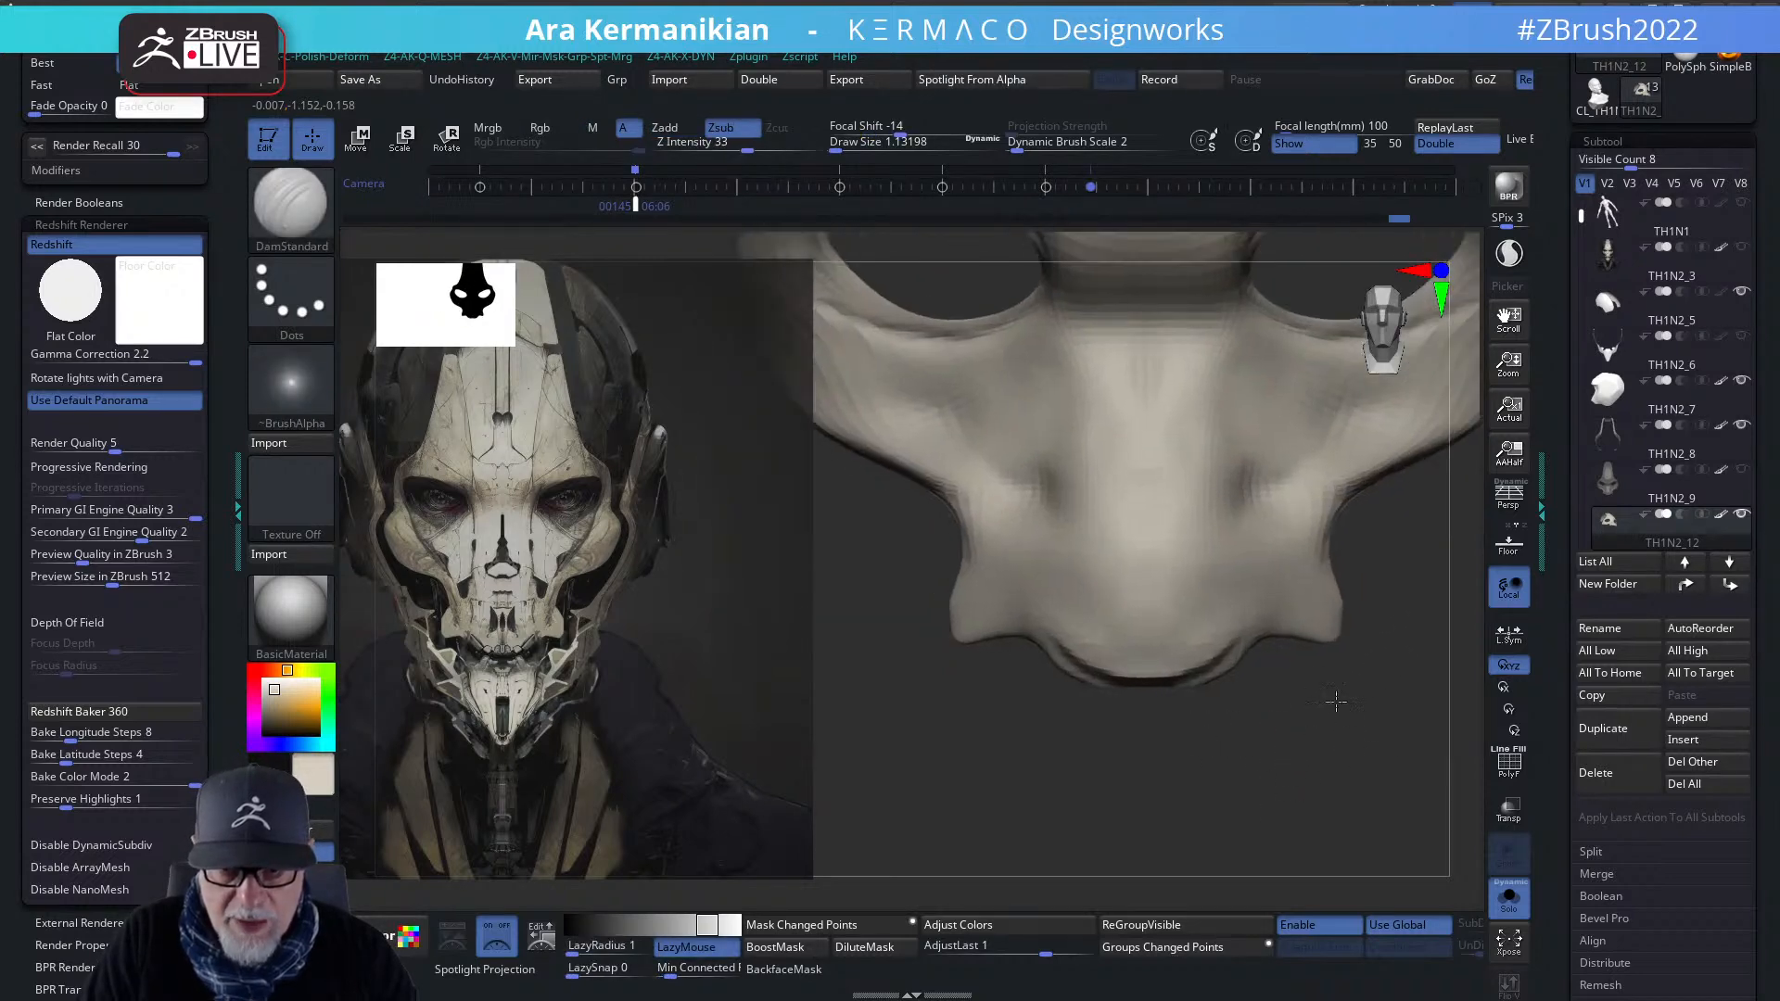
- Polish the surface above the lower nose edge with hPolish and check the whole plate from the front
right_click(1171, 605)
left_click(1214, 654)
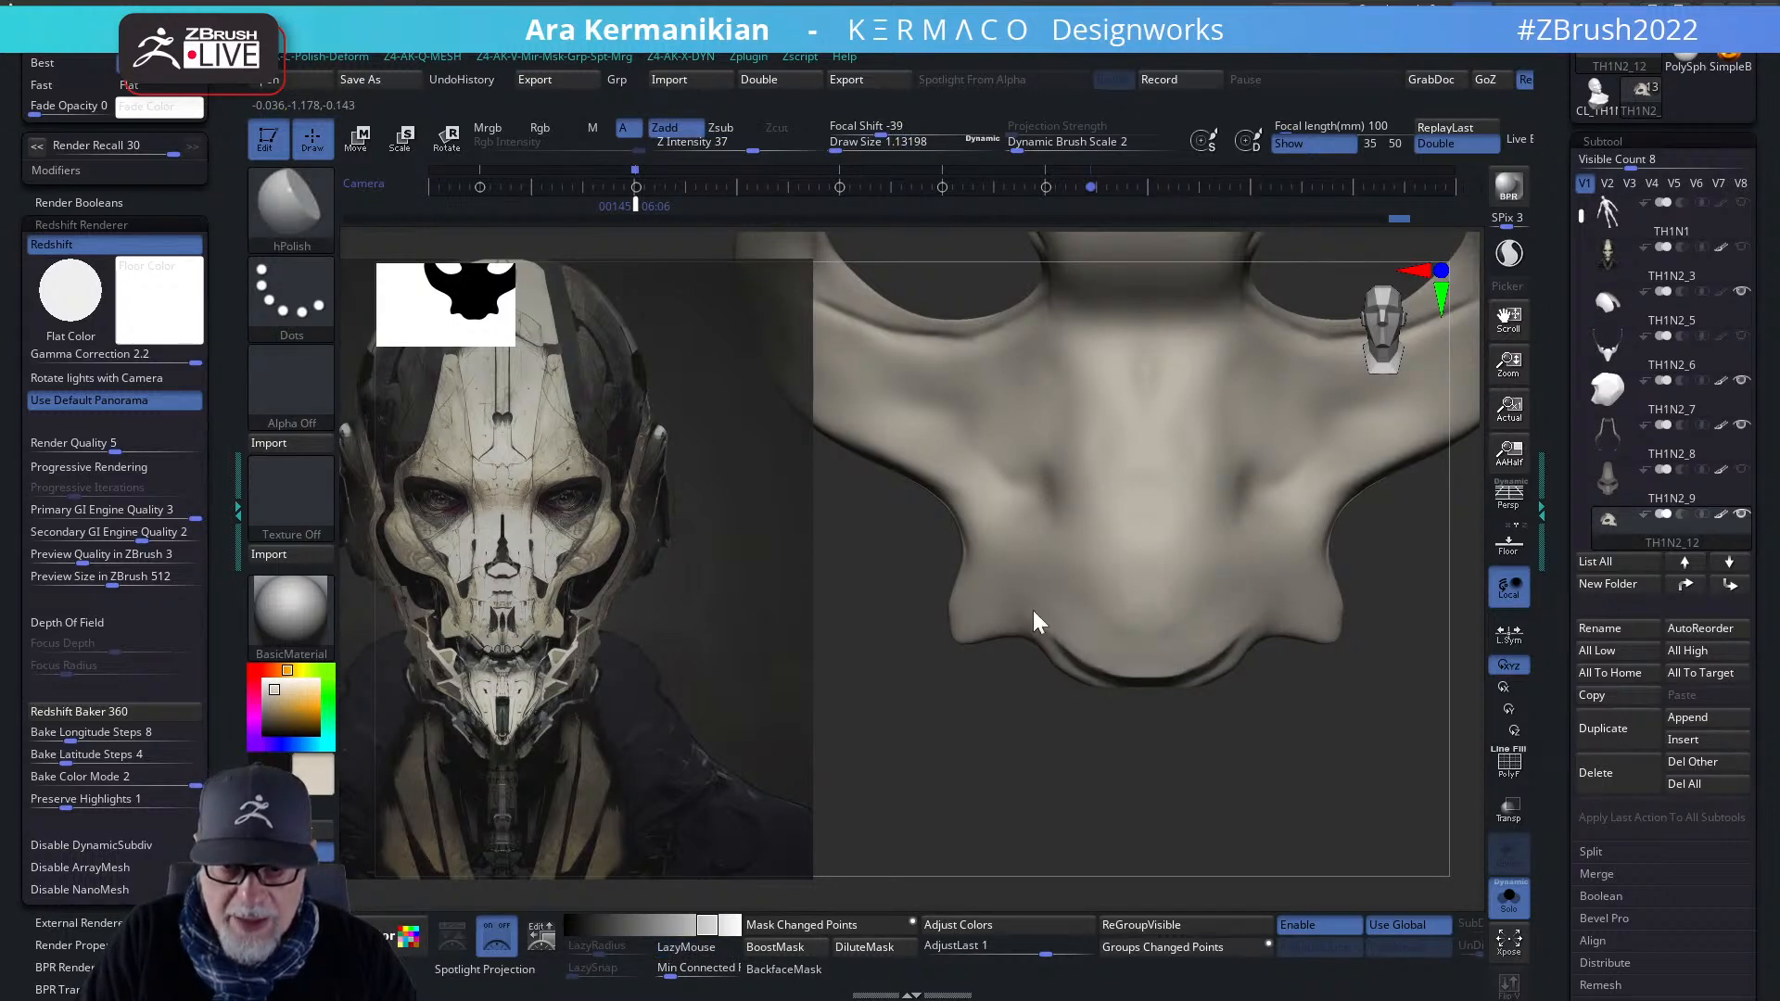
mouse_move(1298, 727)
left_mouse_down("shift")
mouse_move(1205, 797)
mouse_move(1252, 756)
mouse_move(1316, 556)
left_mouse_up("shift")
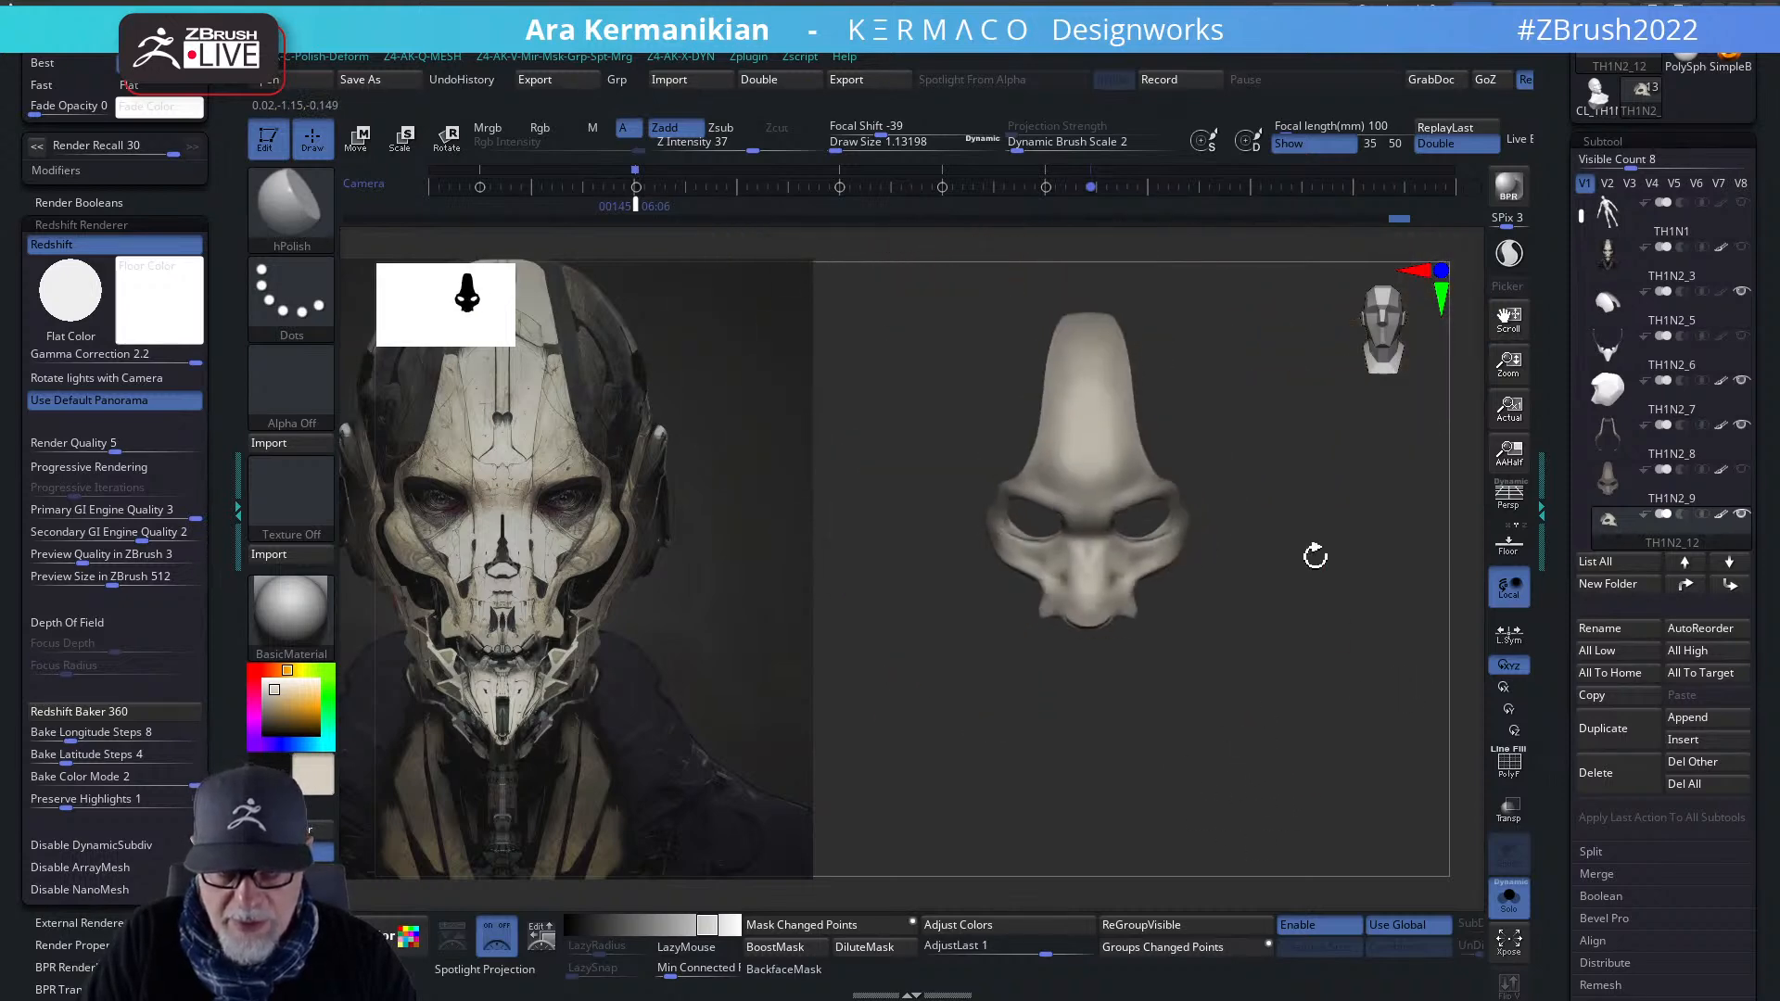
- Carve thin creases above the inner corners of the eye openings with the DamStandard brush
right_click(1127, 472)
left_click(1189, 475)
mouse_move(1283, 544)
left_mouse_down("alt")
mouse_move(1298, 549)
mouse_move(1243, 441)
left_mouse_up("alt")
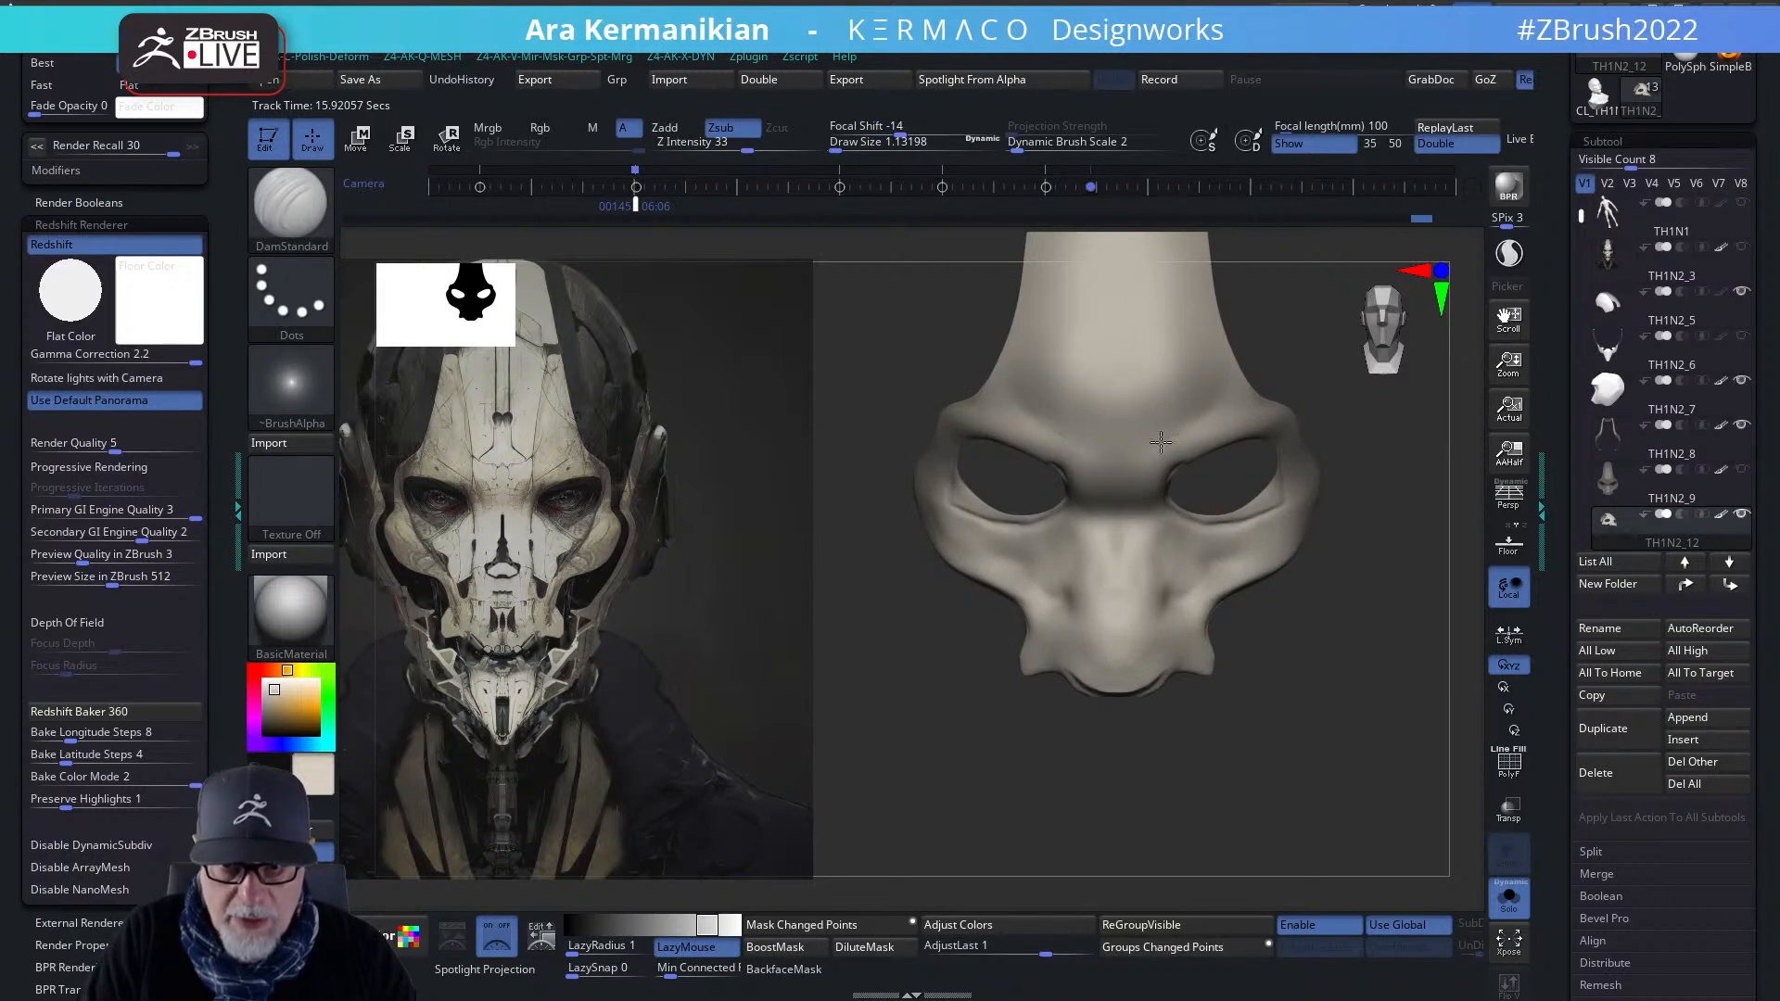
left_click_drag(1366, 600, 1306, 742)
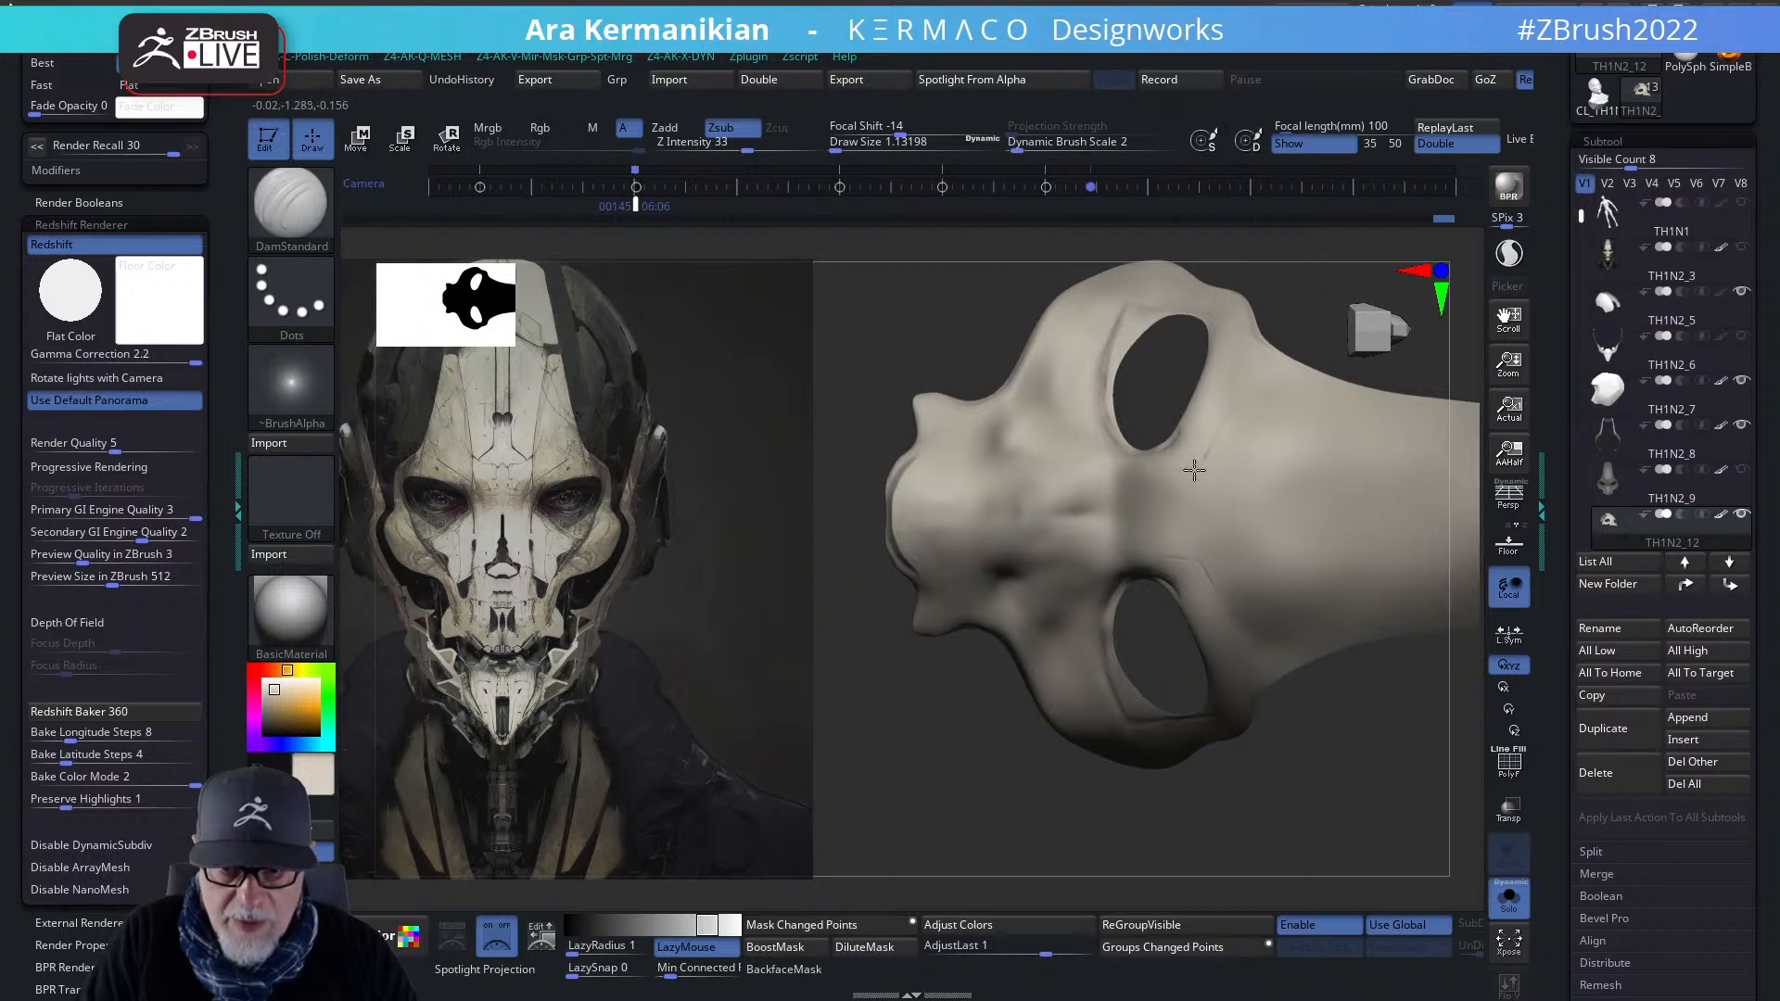
left_click_drag(1293, 773, 1257, 773, "alt")
left_click_drag(1224, 743, 1339, 608)
- Set the DamStandard draw size to 4.29964 and carve along the plate's outer cheek edge
key("ctrl+q")
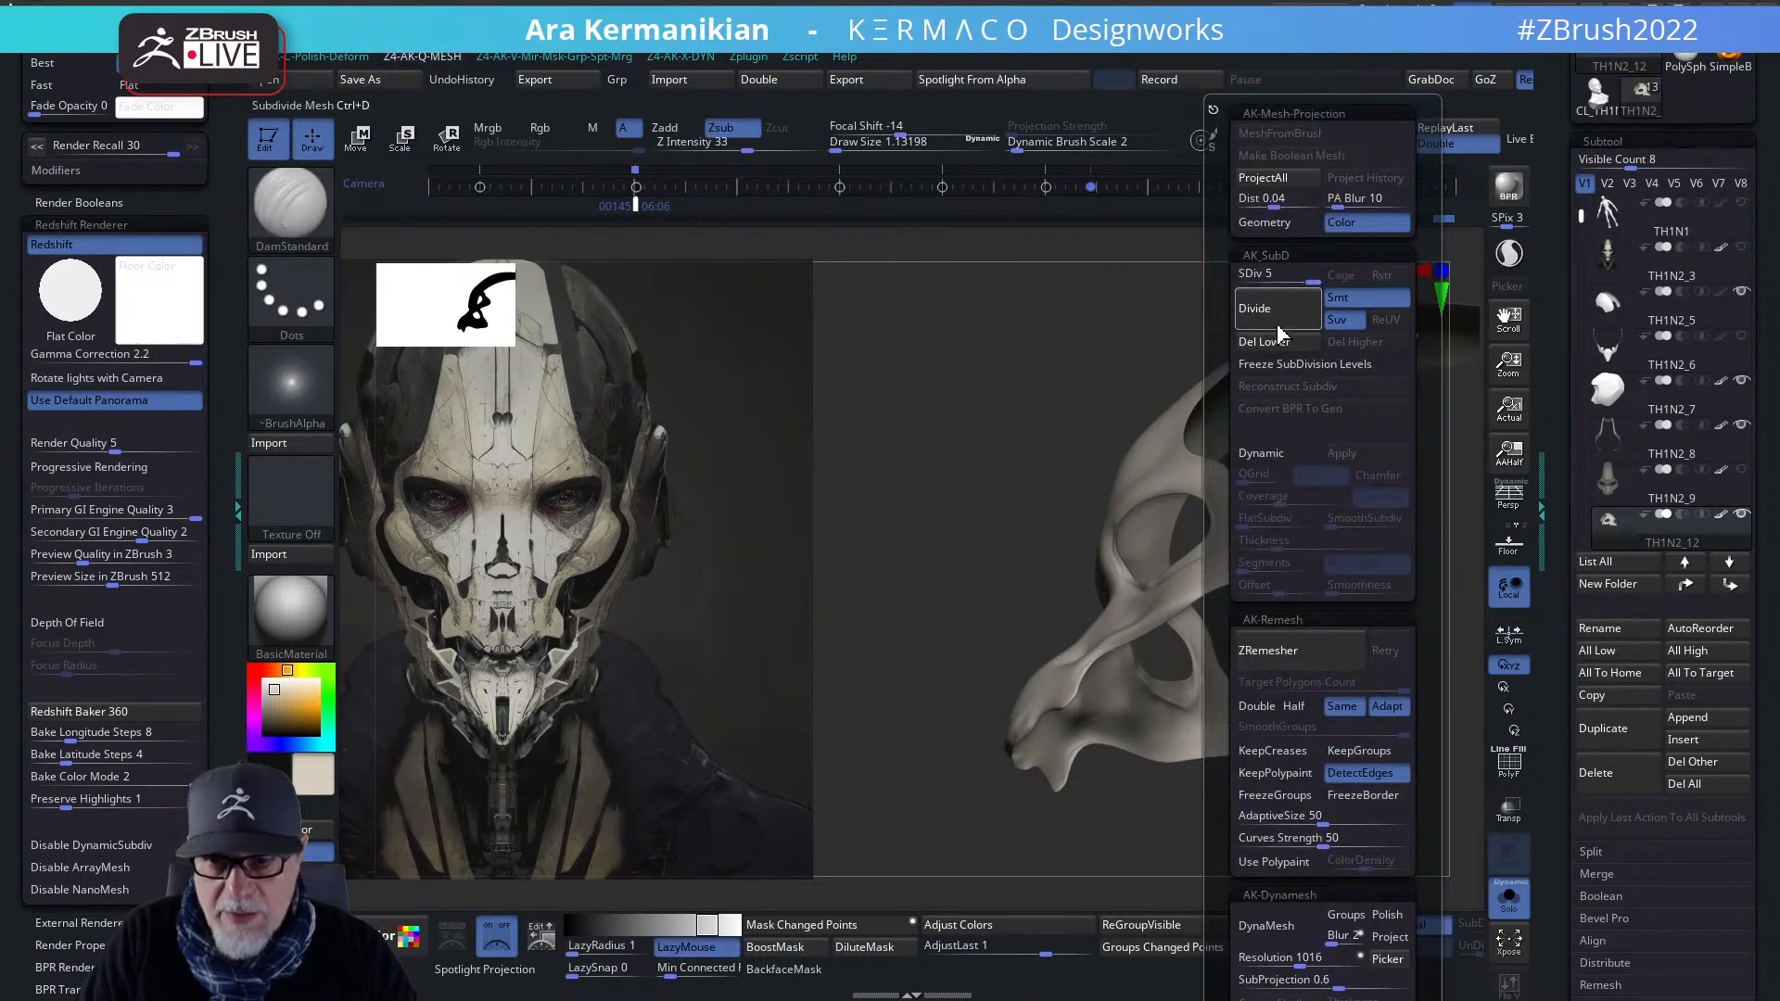
mouse_move(1186, 556)
left_mouse_down()
mouse_move(909, 587)
mouse_move(890, 548)
mouse_move(1073, 742)
mouse_move(1034, 642)
left_mouse_up()
key("s")
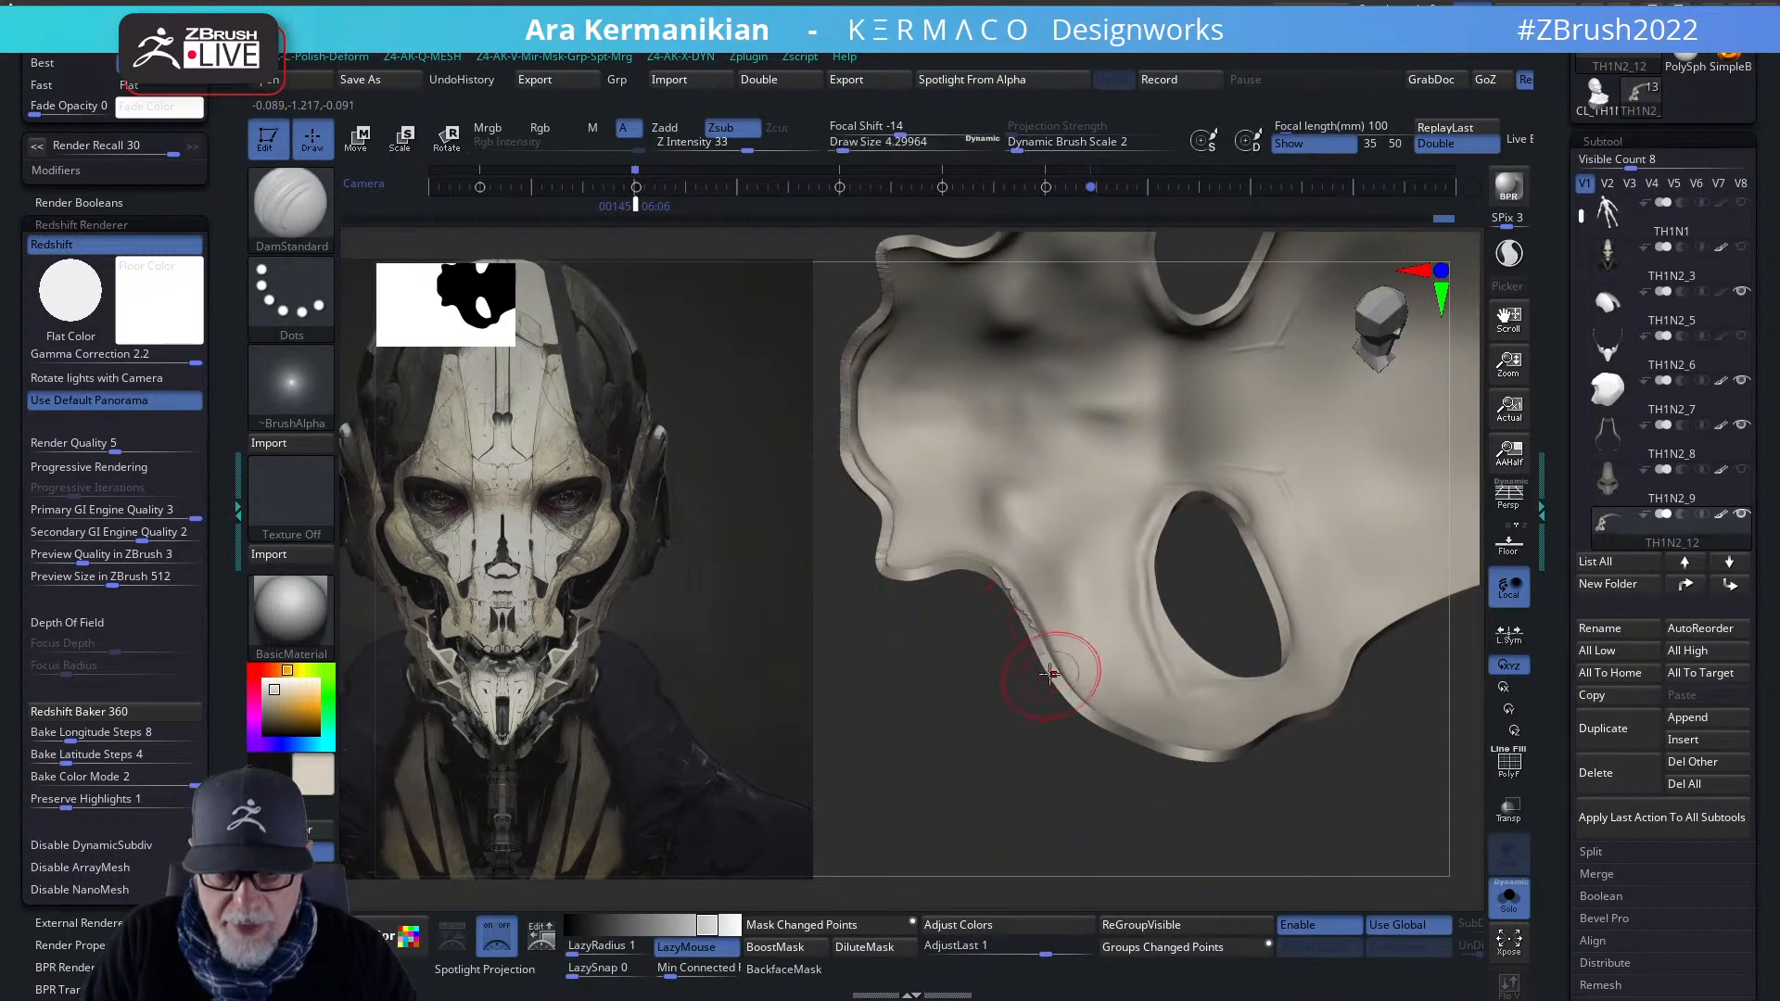
key("shift")
mouse_move(989, 713)
left_mouse_down()
mouse_move(982, 732)
mouse_move(1104, 556)
mouse_move(1152, 630)
mouse_move(1192, 617)
mouse_move(1196, 574)
left_mouse_up()
key("q")
key("q")
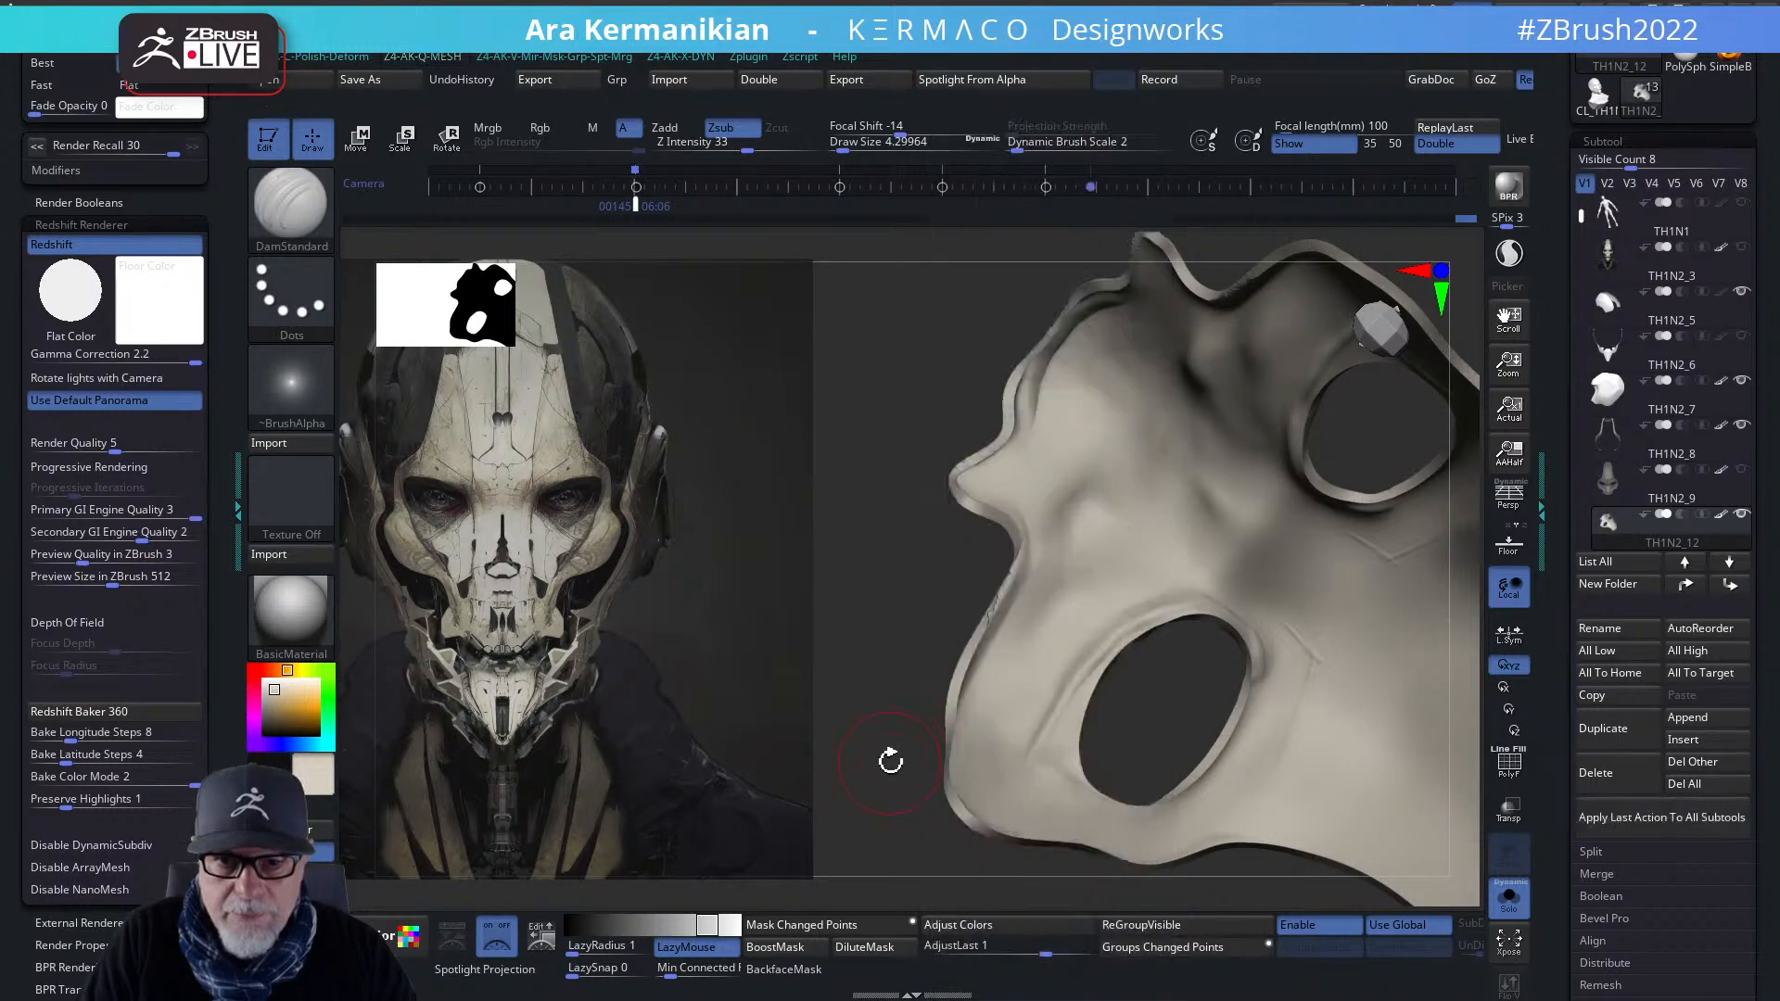
- Smooth the cheek edge and refine it up to the pointed nose corner with DamStandard at draw size 1.82491
mouse_move(890, 637)
left_mouse_down()
mouse_move(897, 584)
mouse_move(973, 615)
mouse_move(996, 681)
left_mouse_up()
mouse_move(1073, 534)
left_mouse_down("shift")
mouse_move(1028, 593)
mouse_move(1032, 629)
left_mouse_up("shift")
left_click_drag(1096, 491, 1170, 535, "shift")
key("s")
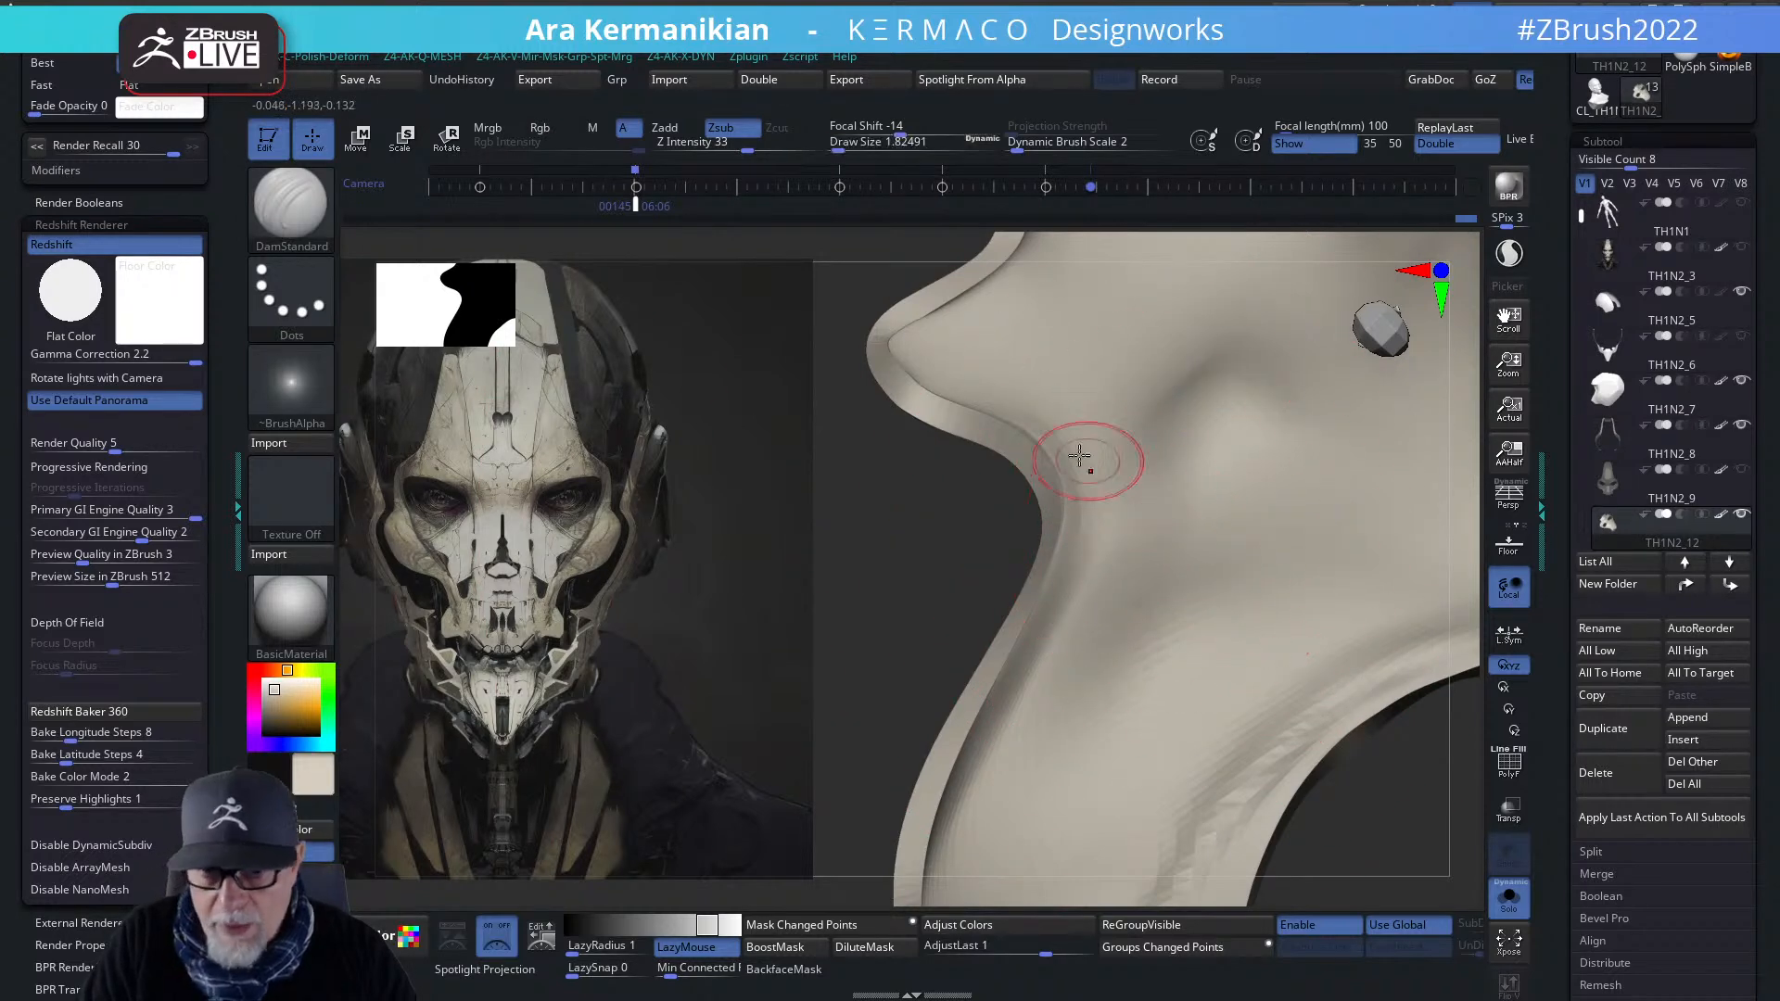
key("shift")
left_click_drag(877, 311, 863, 340, "shift")
mouse_move(970, 593)
left_mouse_down()
mouse_move(1119, 572)
mouse_move(1183, 759)
mouse_move(1065, 755)
mouse_move(1053, 778)
mouse_move(1097, 813)
mouse_move(1035, 512)
left_mouse_up()
key("shift")
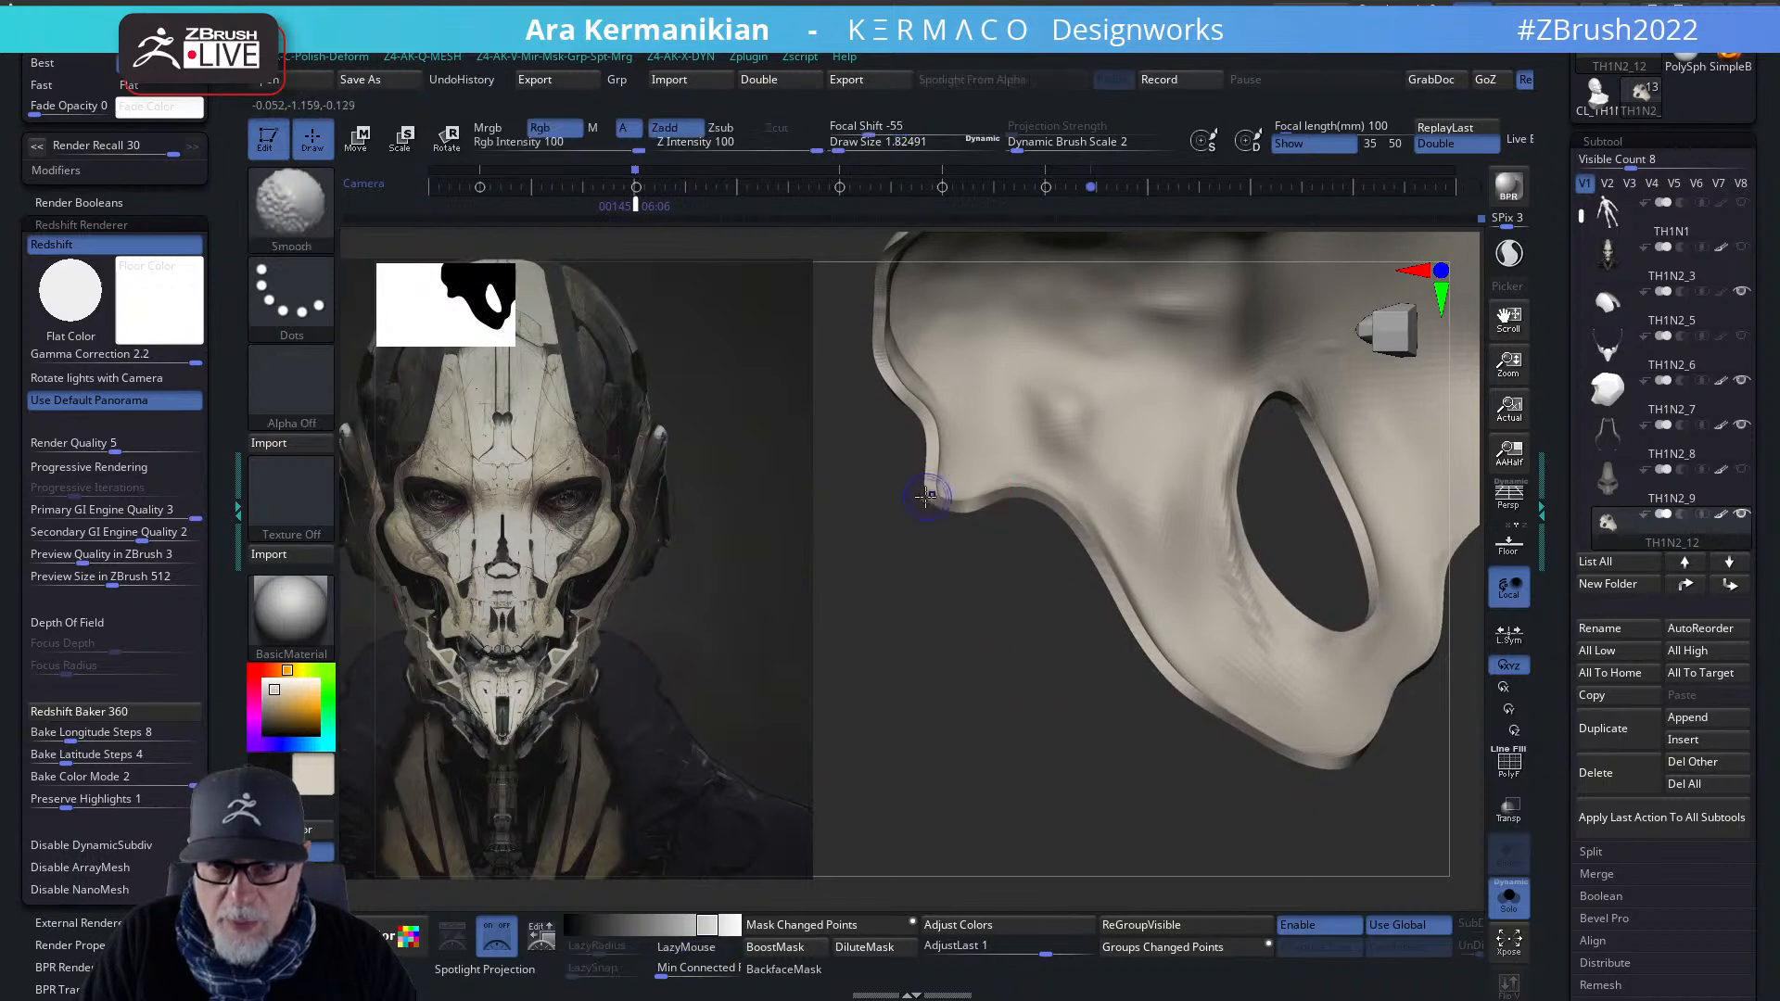
- Undo the Move stroke on the plate's thin rim and step the mesh down to a lower subdivision level
mouse_move(1033, 667)
left_mouse_down()
mouse_move(1053, 775)
mouse_move(1037, 572)
mouse_move(906, 630)
left_mouse_up()
mouse_move(985, 705)
left_mouse_down("alt")
mouse_move(1132, 782)
mouse_move(1004, 709)
mouse_move(961, 763)
mouse_move(988, 293)
mouse_move(1041, 346)
mouse_move(1145, 556)
mouse_move(1247, 668)
mouse_move(1354, 684)
mouse_move(1283, 720)
mouse_move(1314, 654)
mouse_move(1323, 445)
mouse_move(1170, 552)
mouse_move(1141, 520)
mouse_move(1159, 608)
mouse_move(1231, 600)
mouse_move(1123, 648)
left_mouse_up("alt")
key("b")
key("m")
key("v")
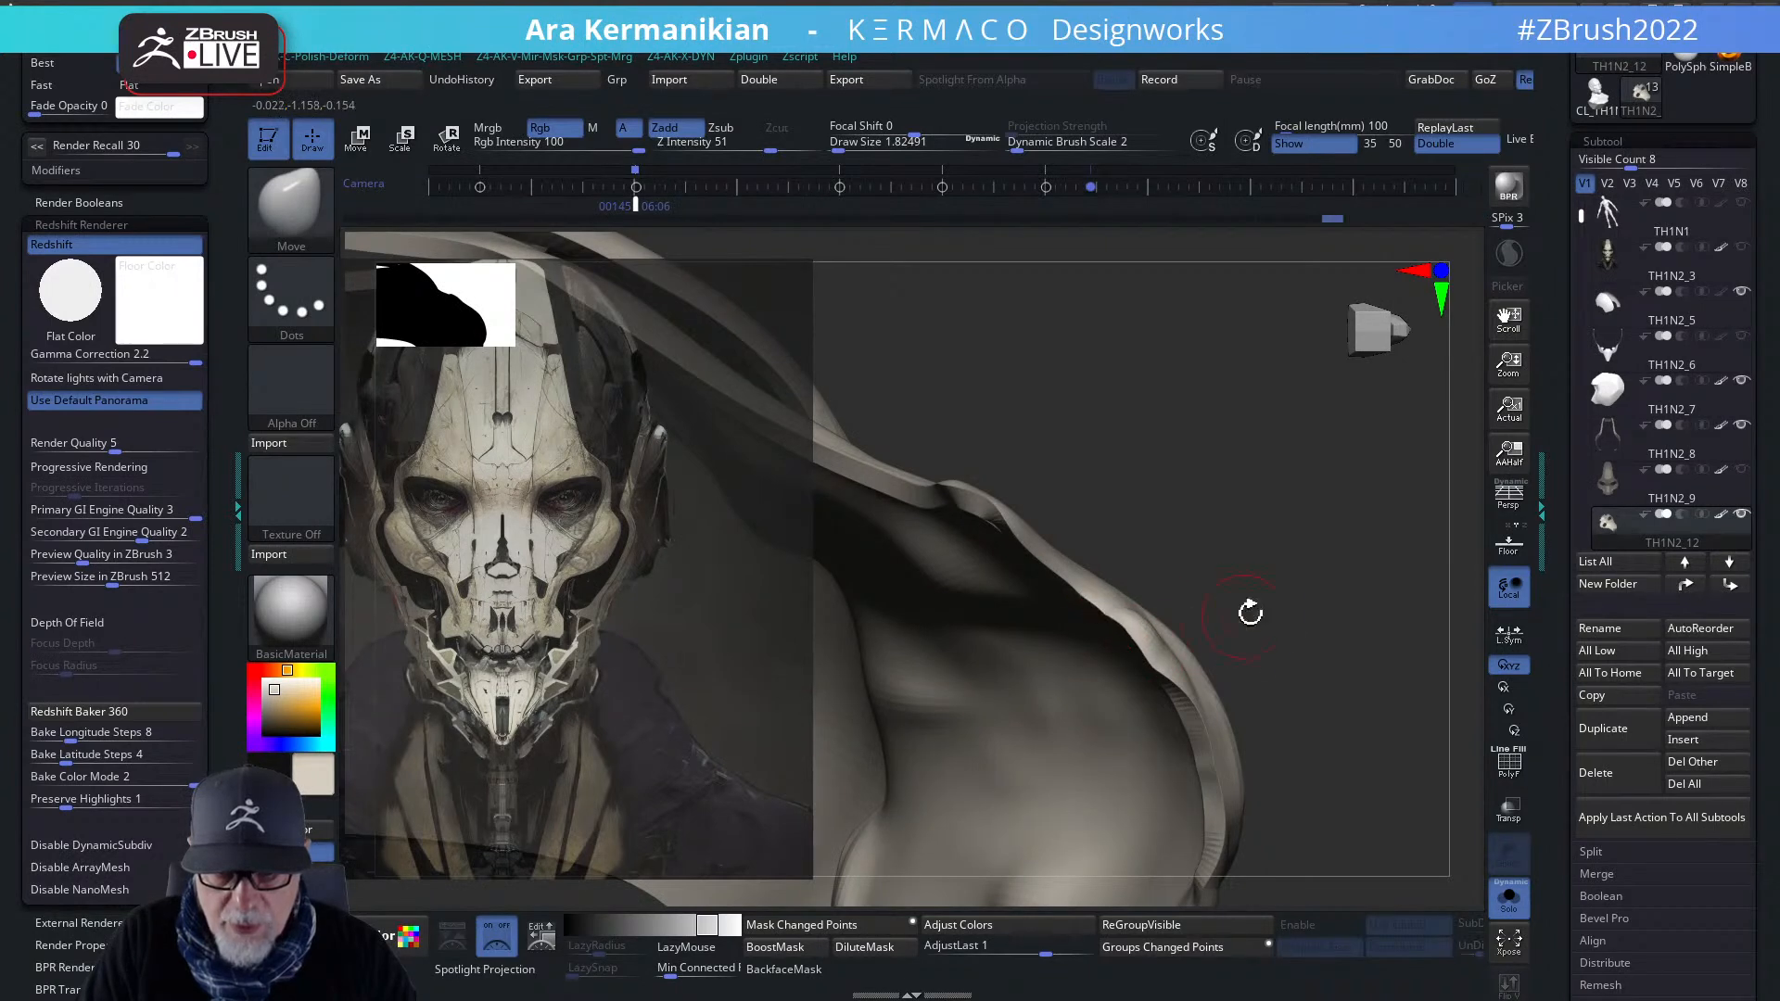
key("ctrl+z")
key("q")
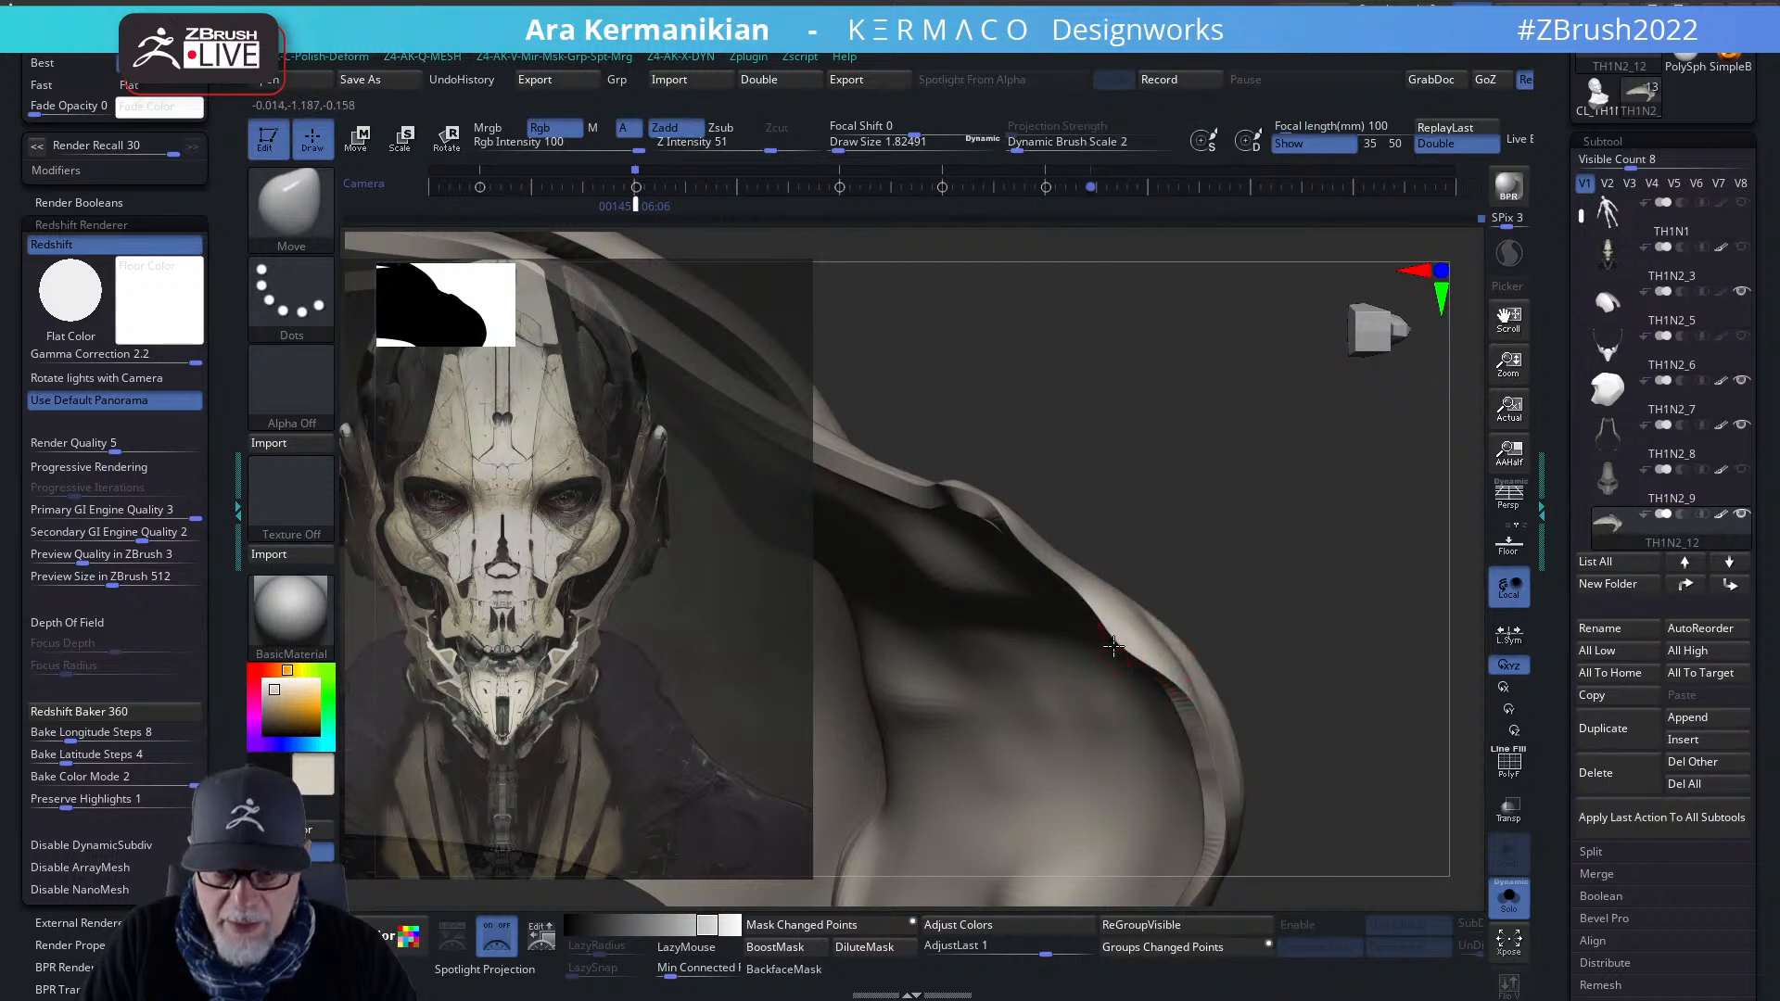
key("shift+d")
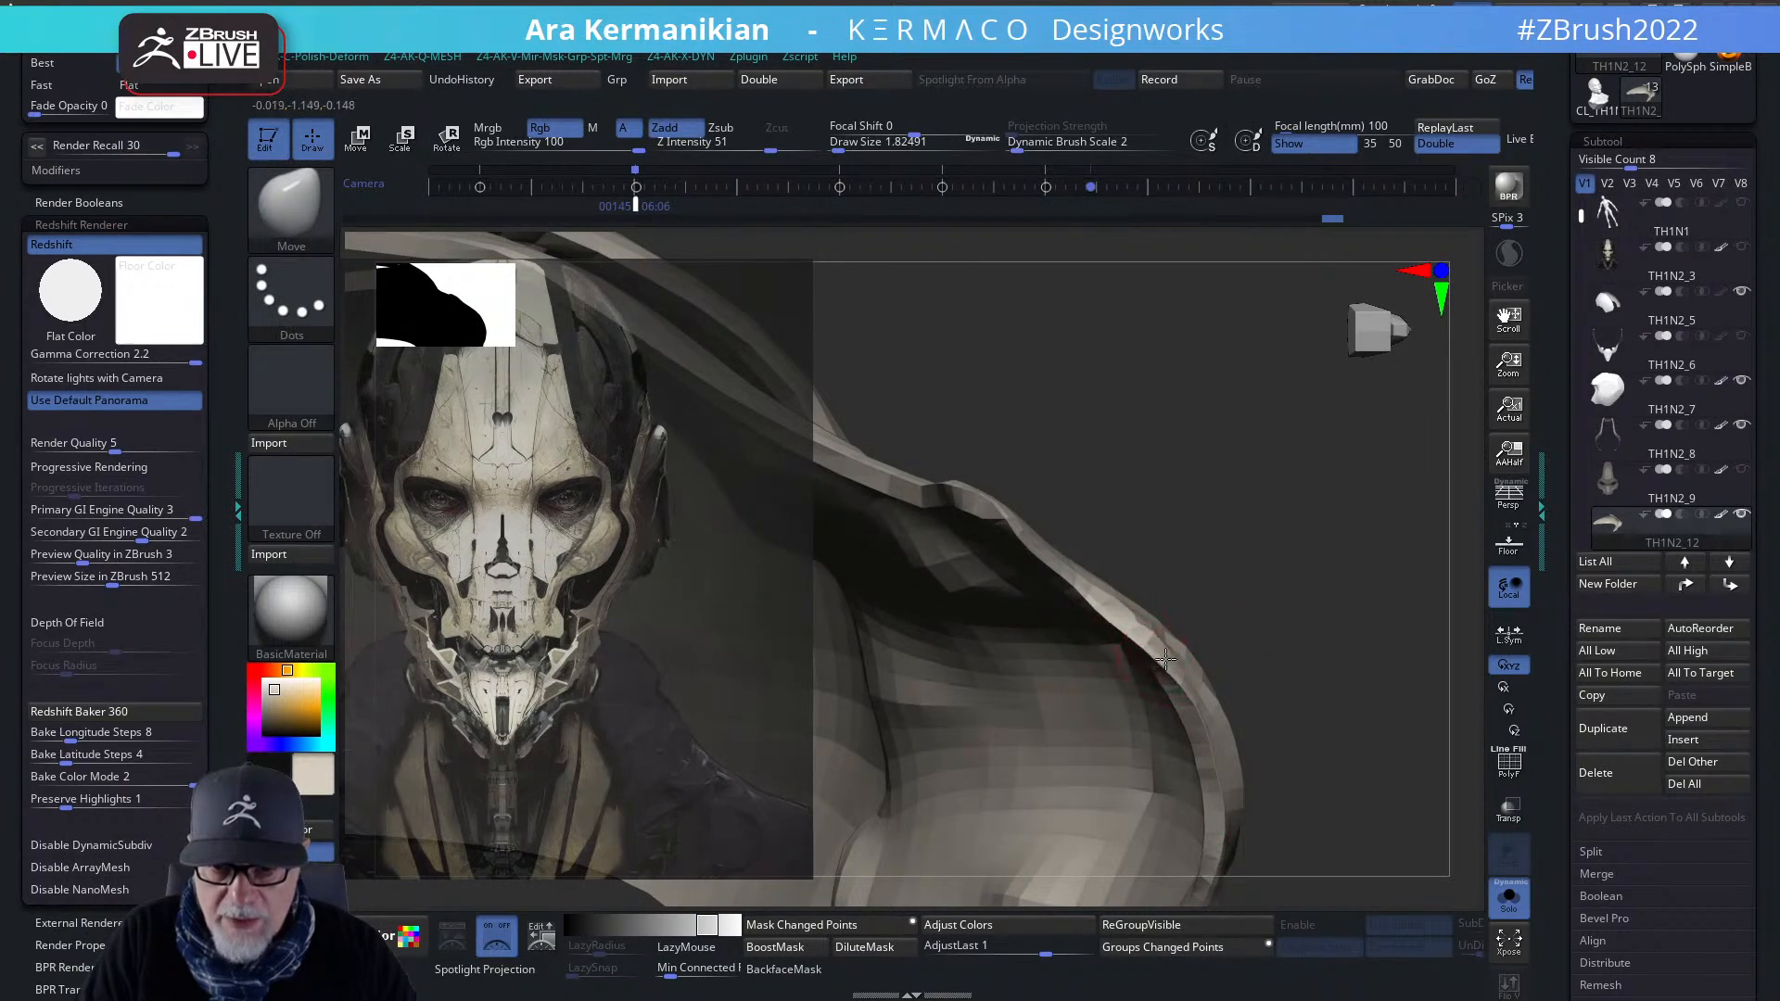
- Adjust the low-resolution rim near the nose with the Move brush at draw size 1 and smooth it
mouse_move(1291, 552)
left_mouse_down()
mouse_move(1279, 614)
mouse_move(1117, 584)
mouse_move(1127, 681)
mouse_move(1130, 649)
left_mouse_up()
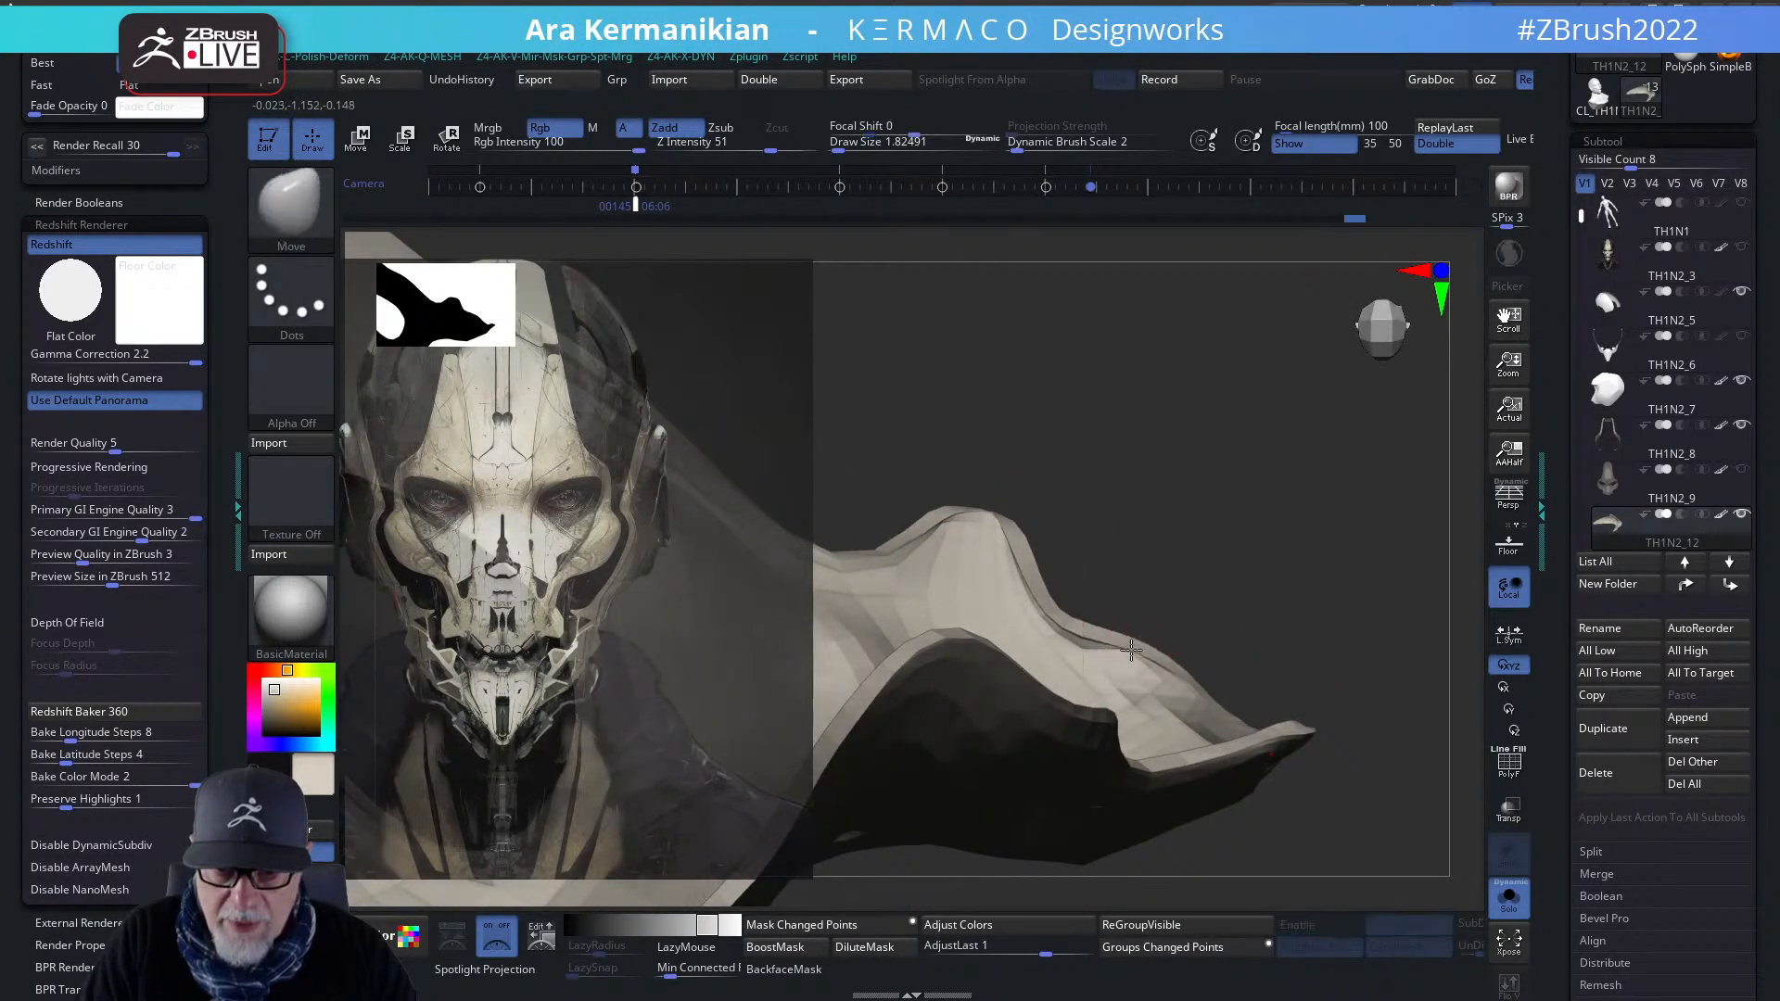
mouse_move(1236, 627)
right_mouse_down("ctrl")
mouse_move(1351, 636)
mouse_move(1120, 657)
right_mouse_up("ctrl")
key("s")
mouse_move(1120, 658)
left_mouse_down()
mouse_move(1082, 640)
mouse_move(1103, 584)
mouse_move(1043, 563)
left_mouse_up()
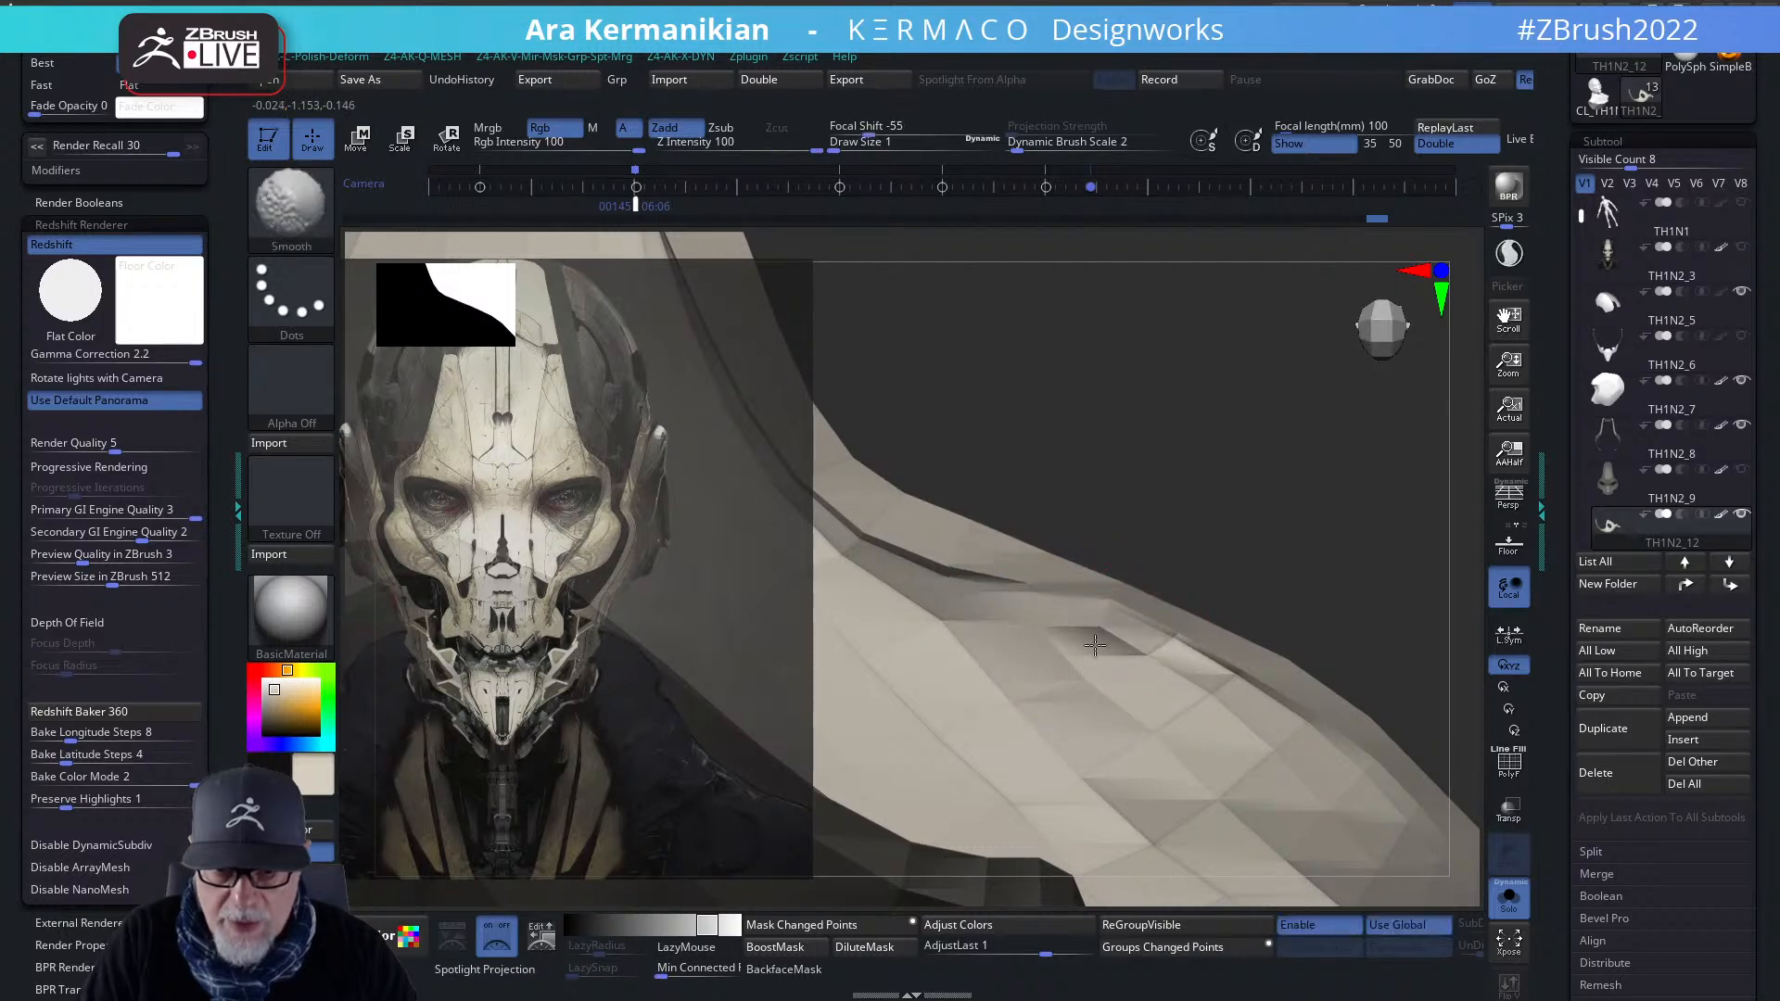
left_click_drag(1311, 596, 1398, 544)
left_click_drag(1092, 441, 1207, 502)
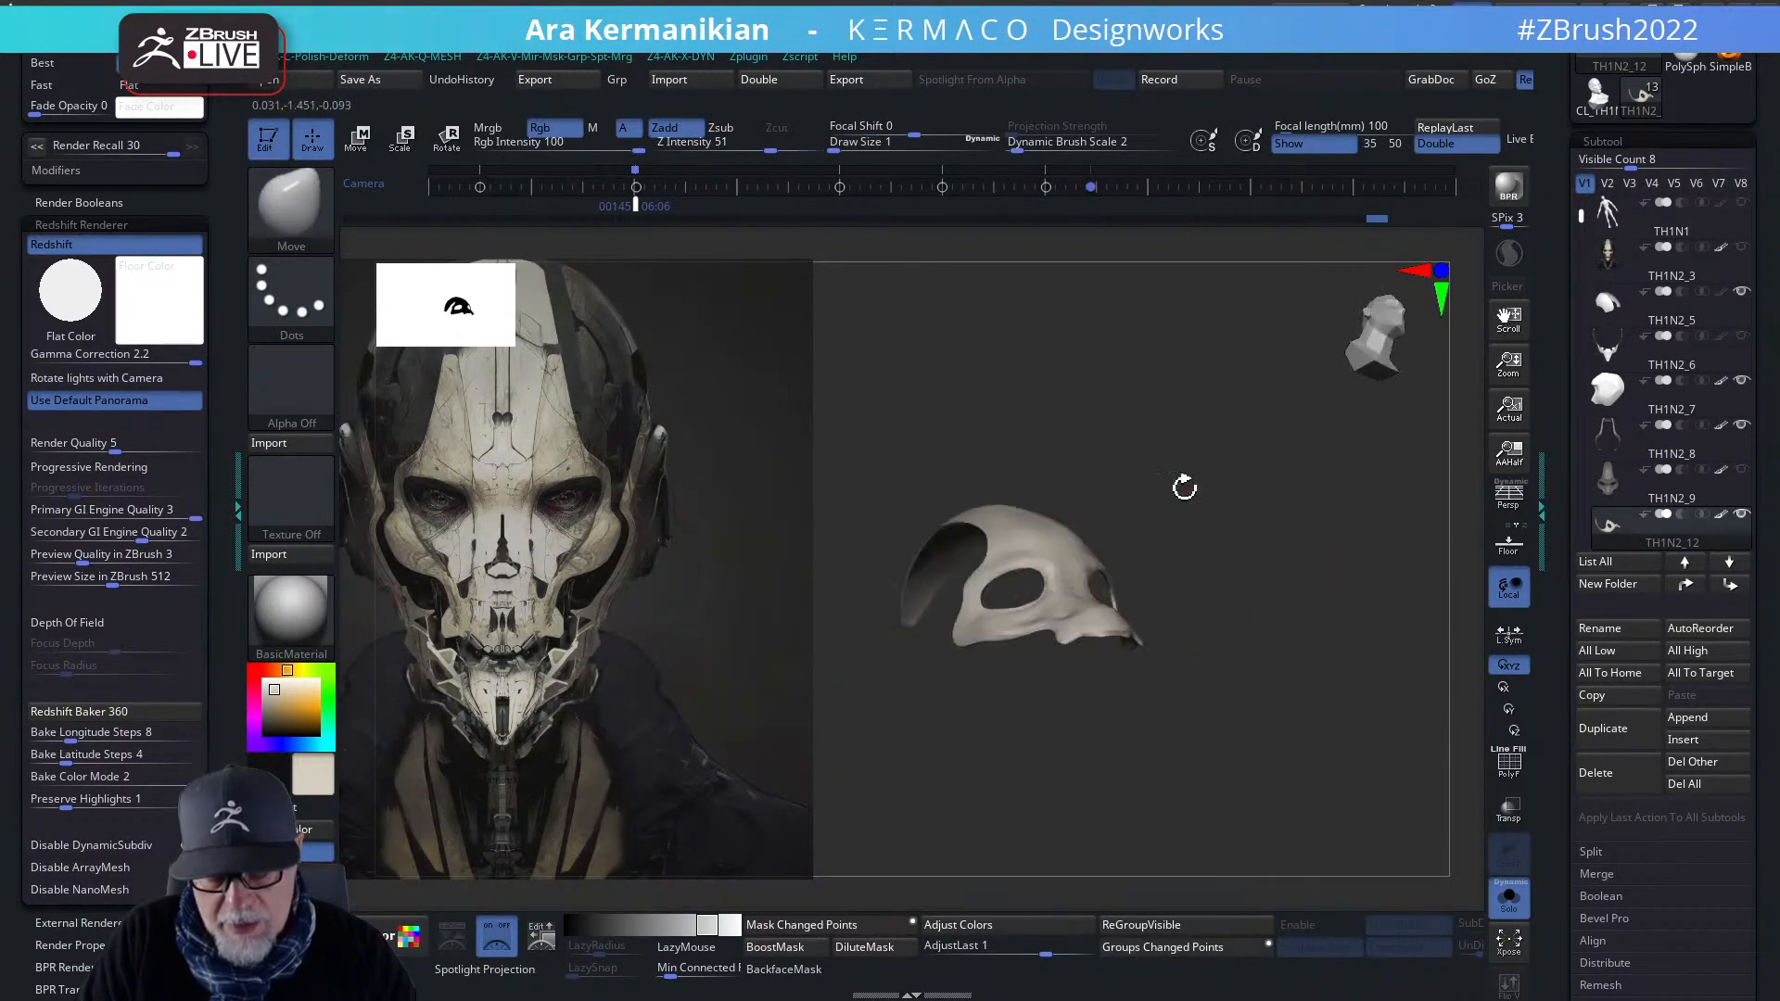
- Set the Move draw size to 3.67271 and reshape the lower nose edge on the low-resolution mesh
left_click_drag(1156, 448, 1112, 445, "shift")
mouse_move(1310, 712)
left_mouse_down("alt")
mouse_move(1263, 668)
mouse_move(1412, 751)
mouse_move(1365, 632)
mouse_move(1209, 586)
mouse_move(1200, 605)
left_mouse_up("alt")
key("s")
left_click_drag(1246, 647, 1164, 632)
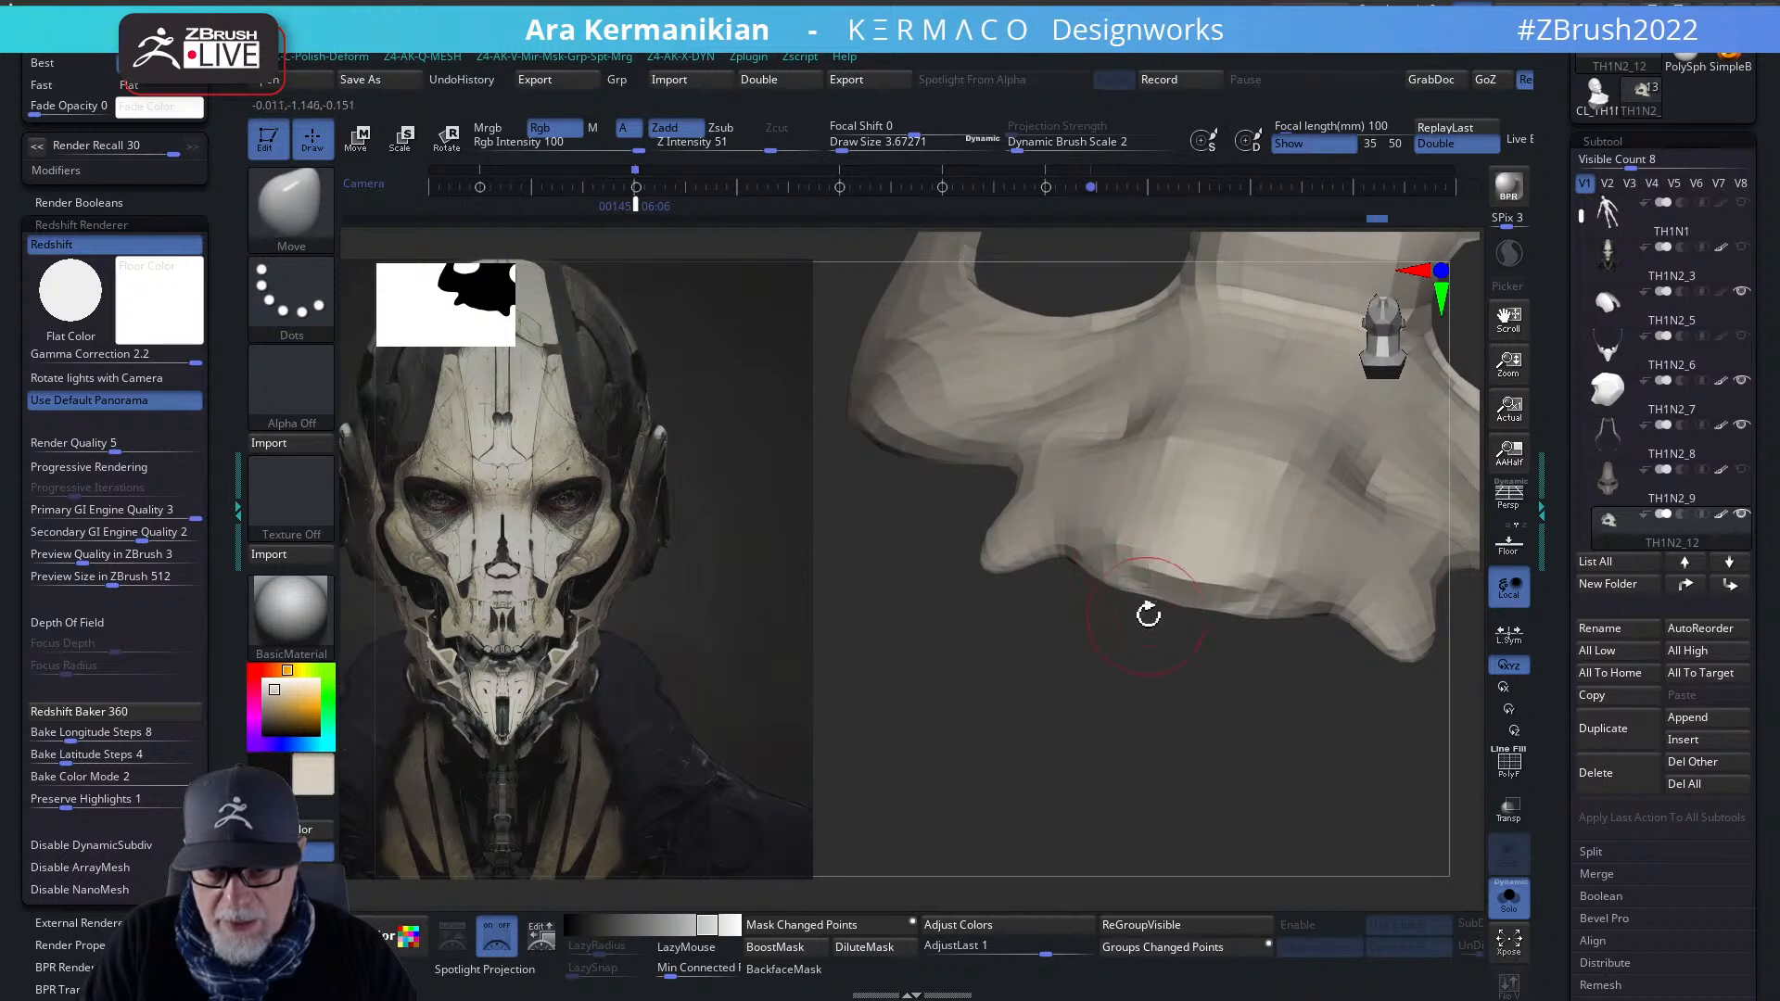
left_click_drag(1240, 624, 1350, 604, "shift")
left_click_drag(1331, 739, 1155, 770, "alt")
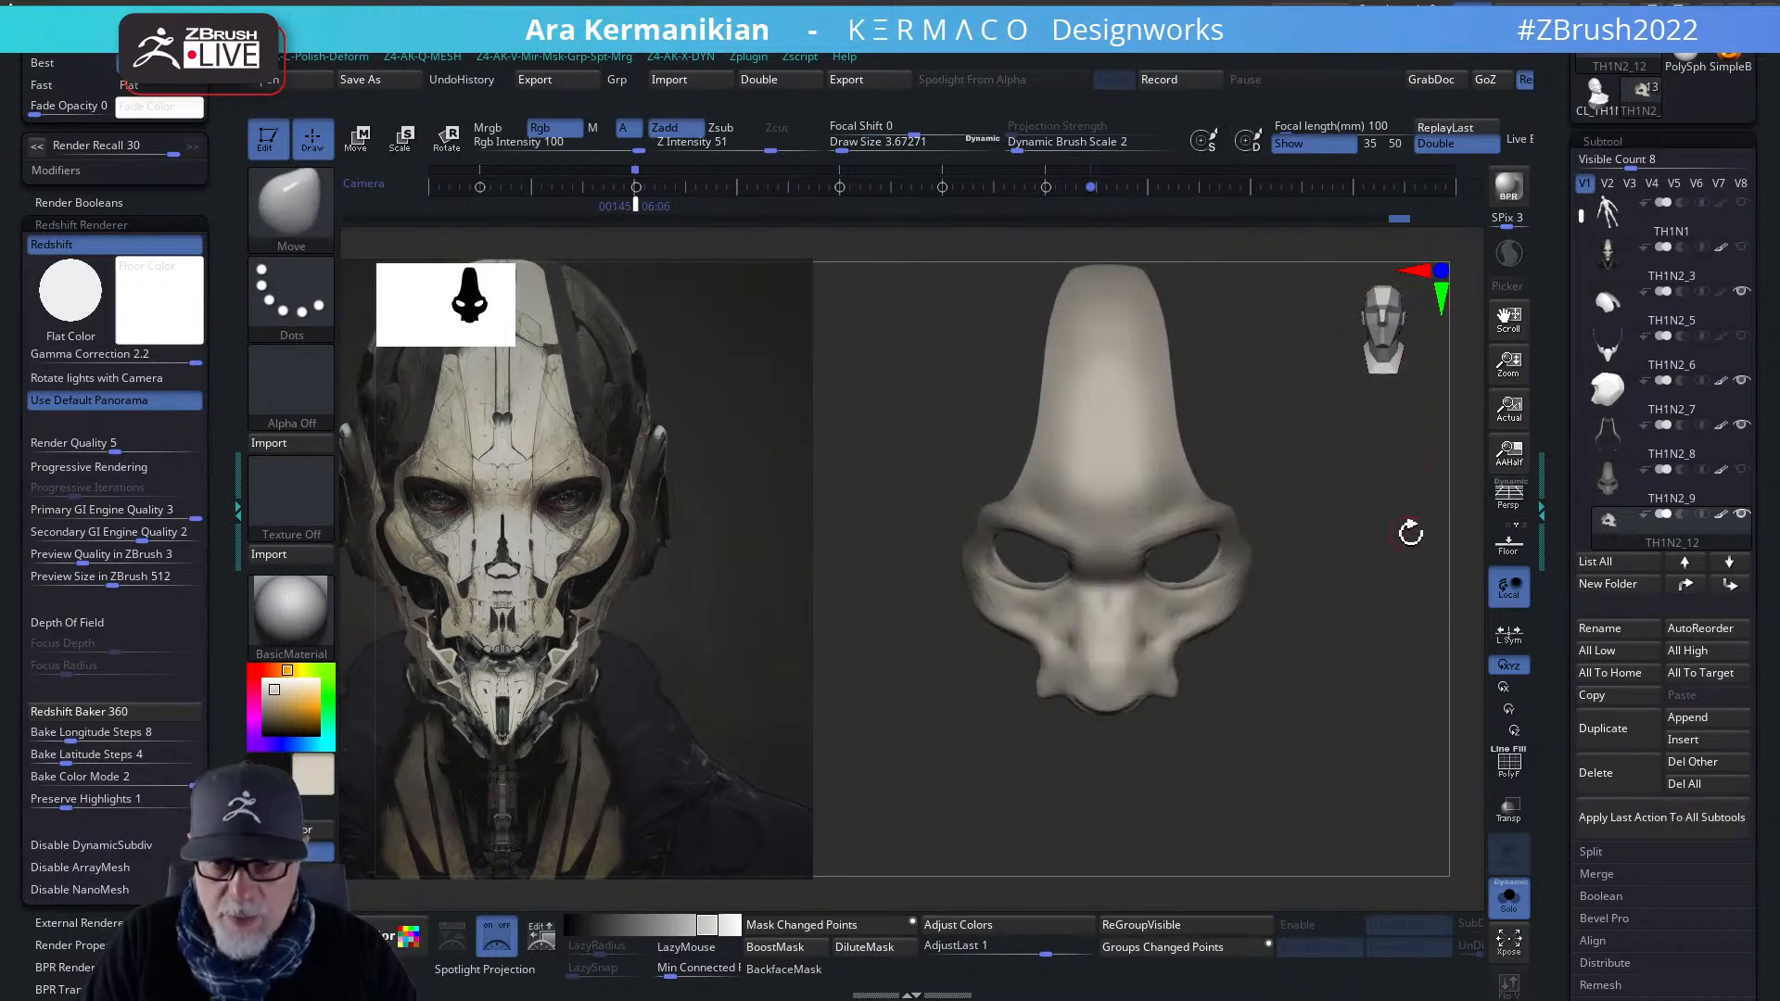
- Even out the lower nose edge with the Move brush, smooth its thin lip and check the plate from the front
left_click_drag(1453, 577, 1418, 605)
left_click_drag(1414, 671, 1351, 656, "shift")
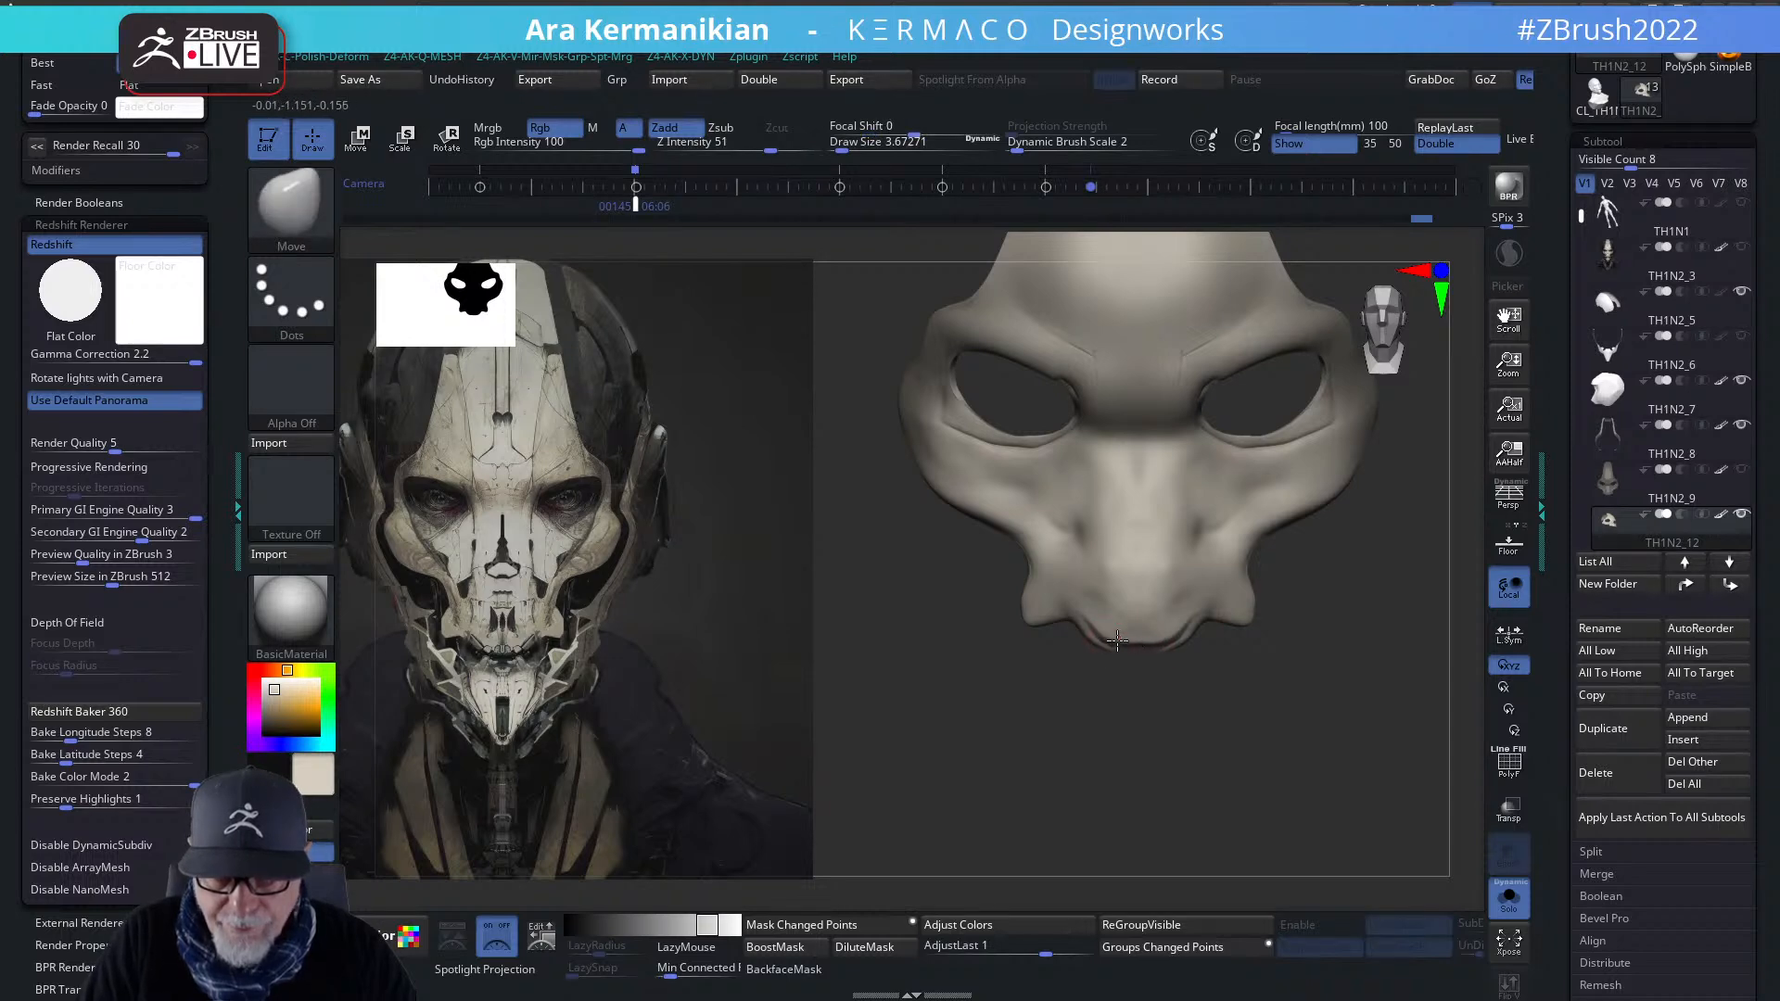
mouse_move(1214, 695)
left_mouse_down()
mouse_move(1275, 648)
mouse_move(1260, 408)
mouse_move(1271, 569)
mouse_move(1276, 512)
mouse_move(1288, 519)
mouse_move(1121, 504)
left_mouse_up()
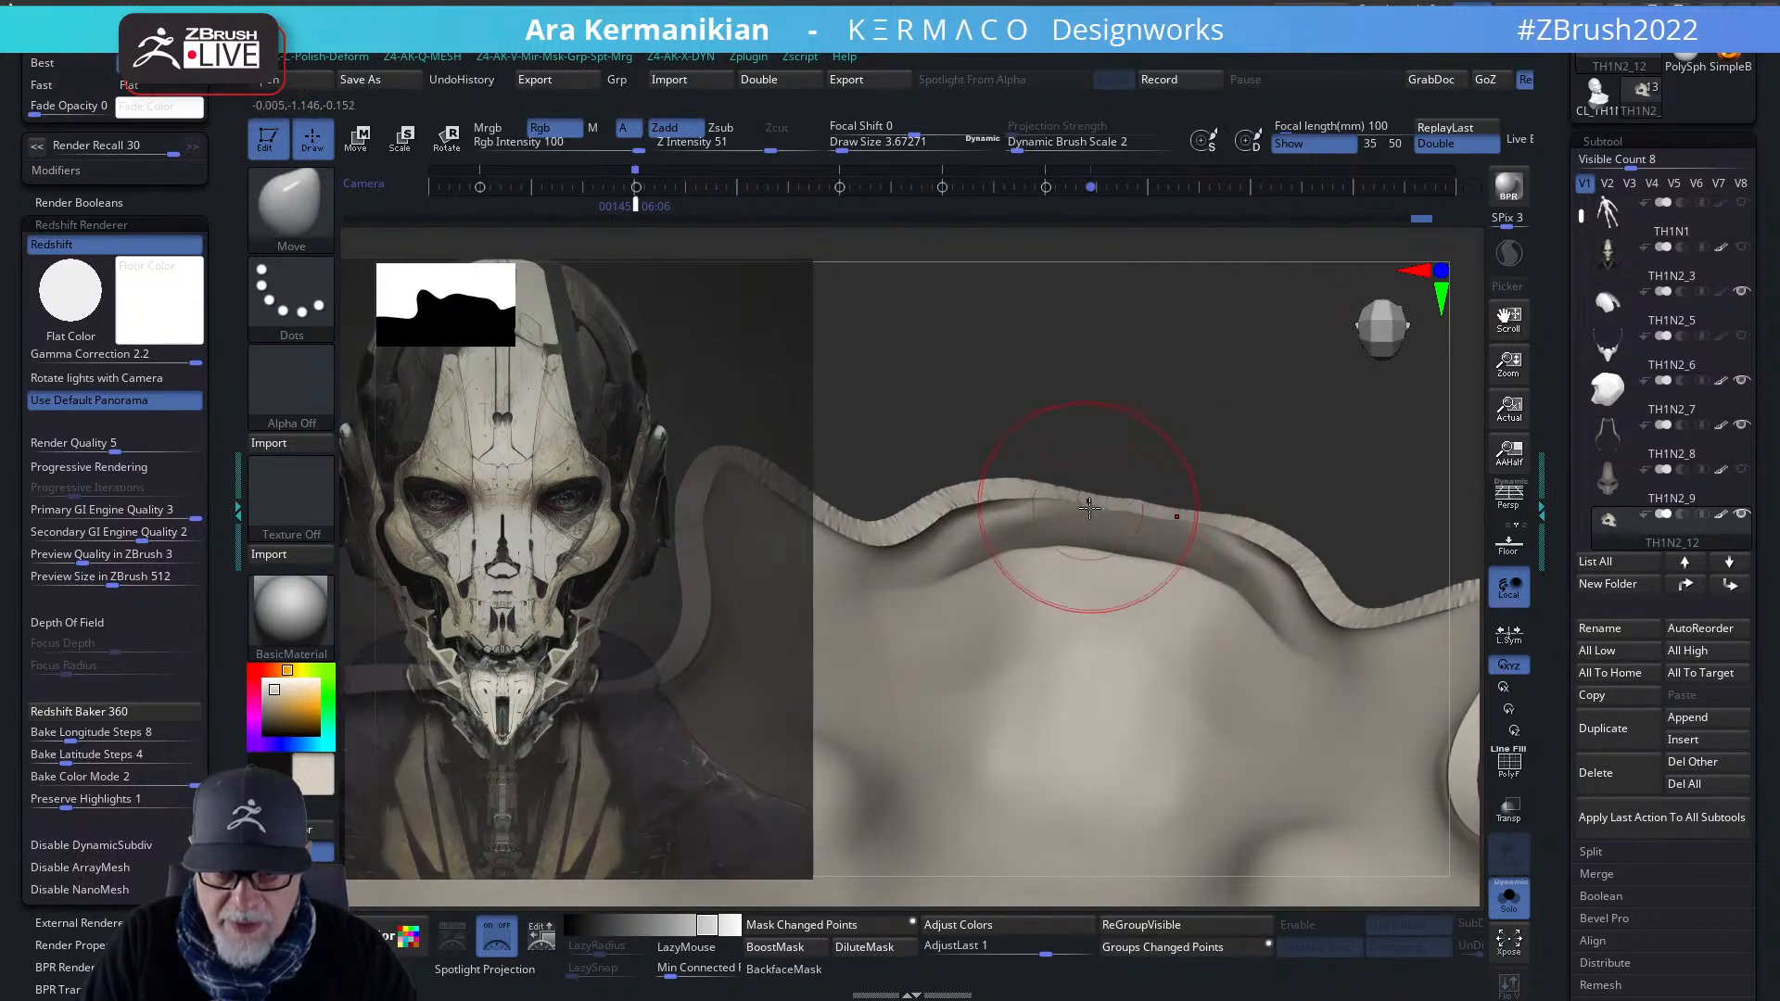
key("shift")
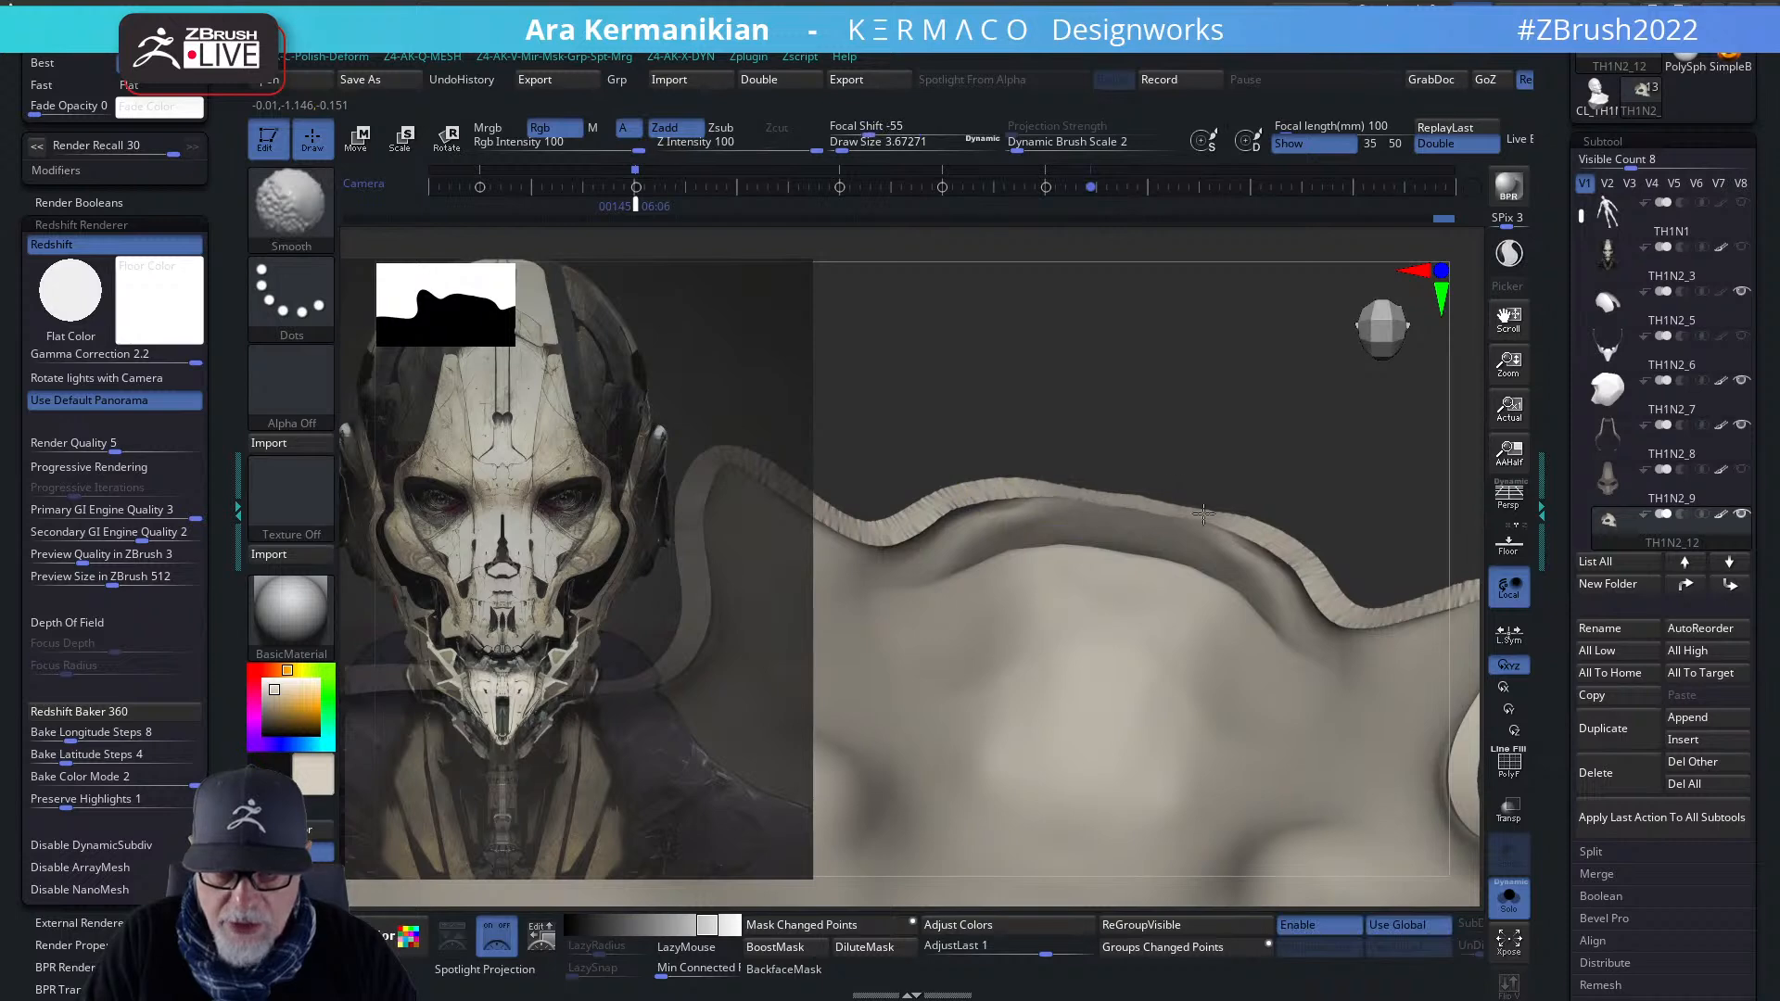
mouse_move(1221, 446)
left_mouse_down("alt")
mouse_move(1176, 413)
mouse_move(1205, 415)
left_mouse_up("alt")
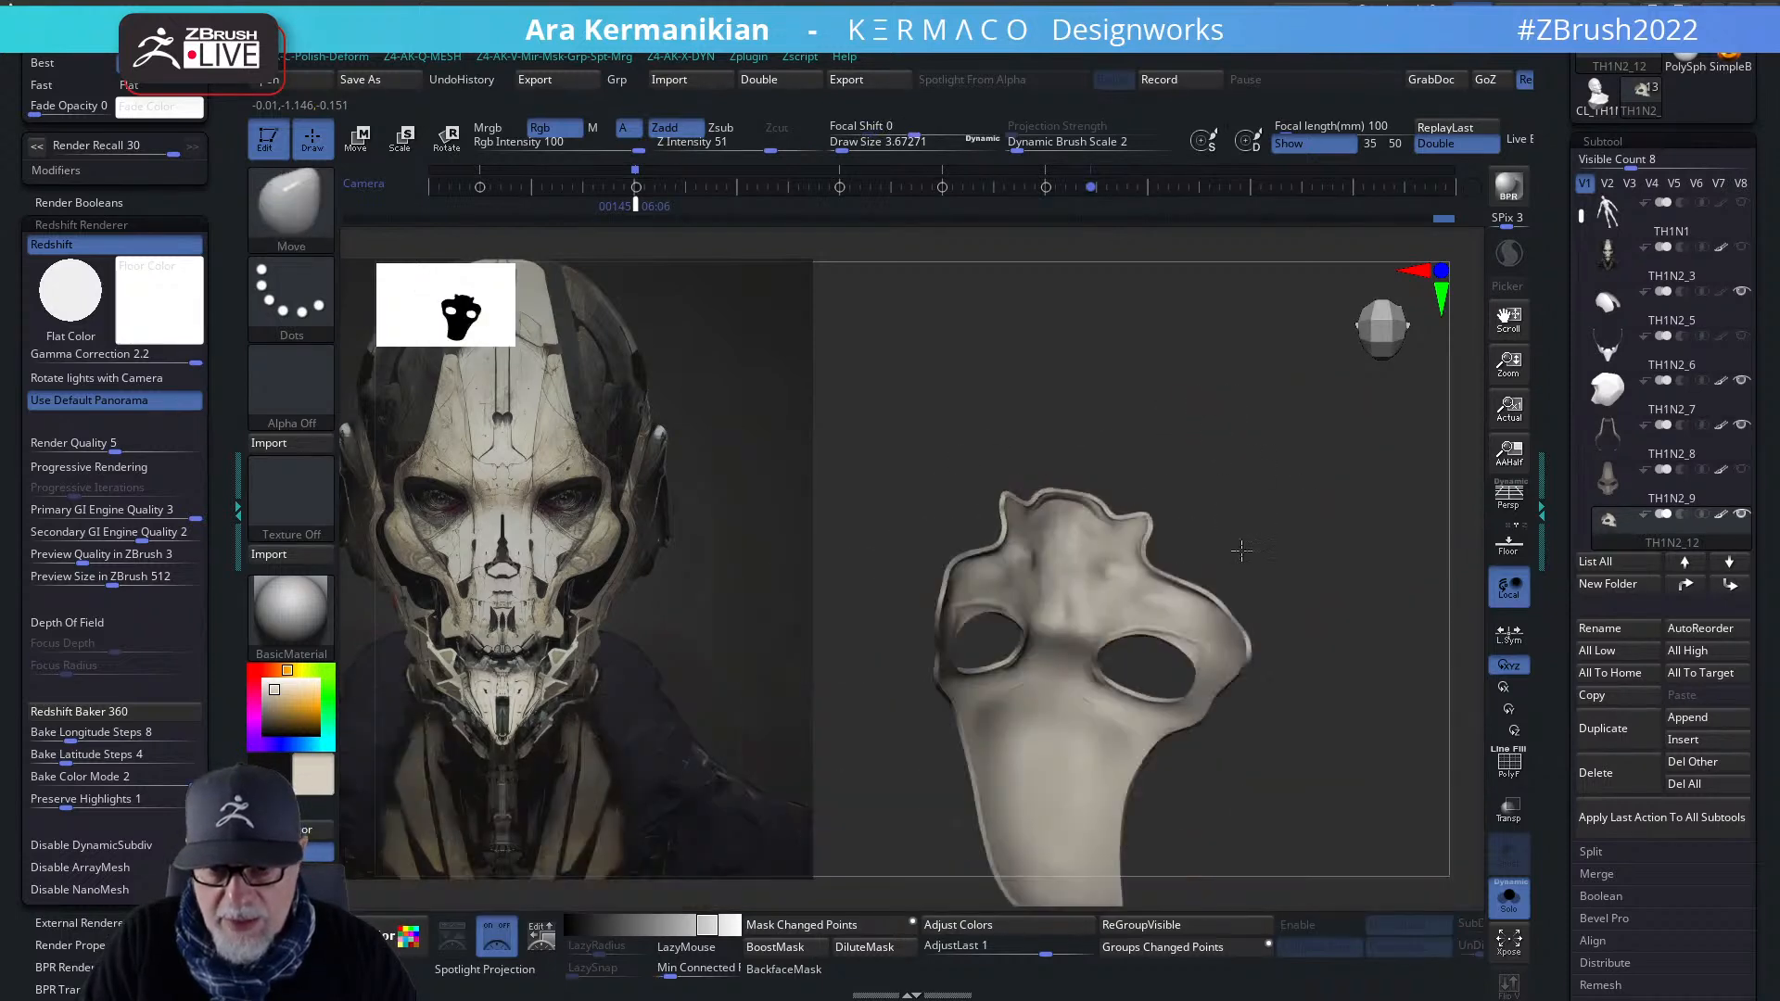
left_click_drag(1243, 508, 1196, 830)
mouse_move(1290, 599)
left_mouse_down()
mouse_move(1315, 695)
mouse_move(1363, 759)
mouse_move(1354, 687)
mouse_move(1362, 759)
mouse_move(1243, 668)
left_mouse_up()
mouse_move(1243, 524)
left_mouse_down("alt")
mouse_move(1271, 478)
mouse_move(1246, 538)
left_mouse_up("alt")
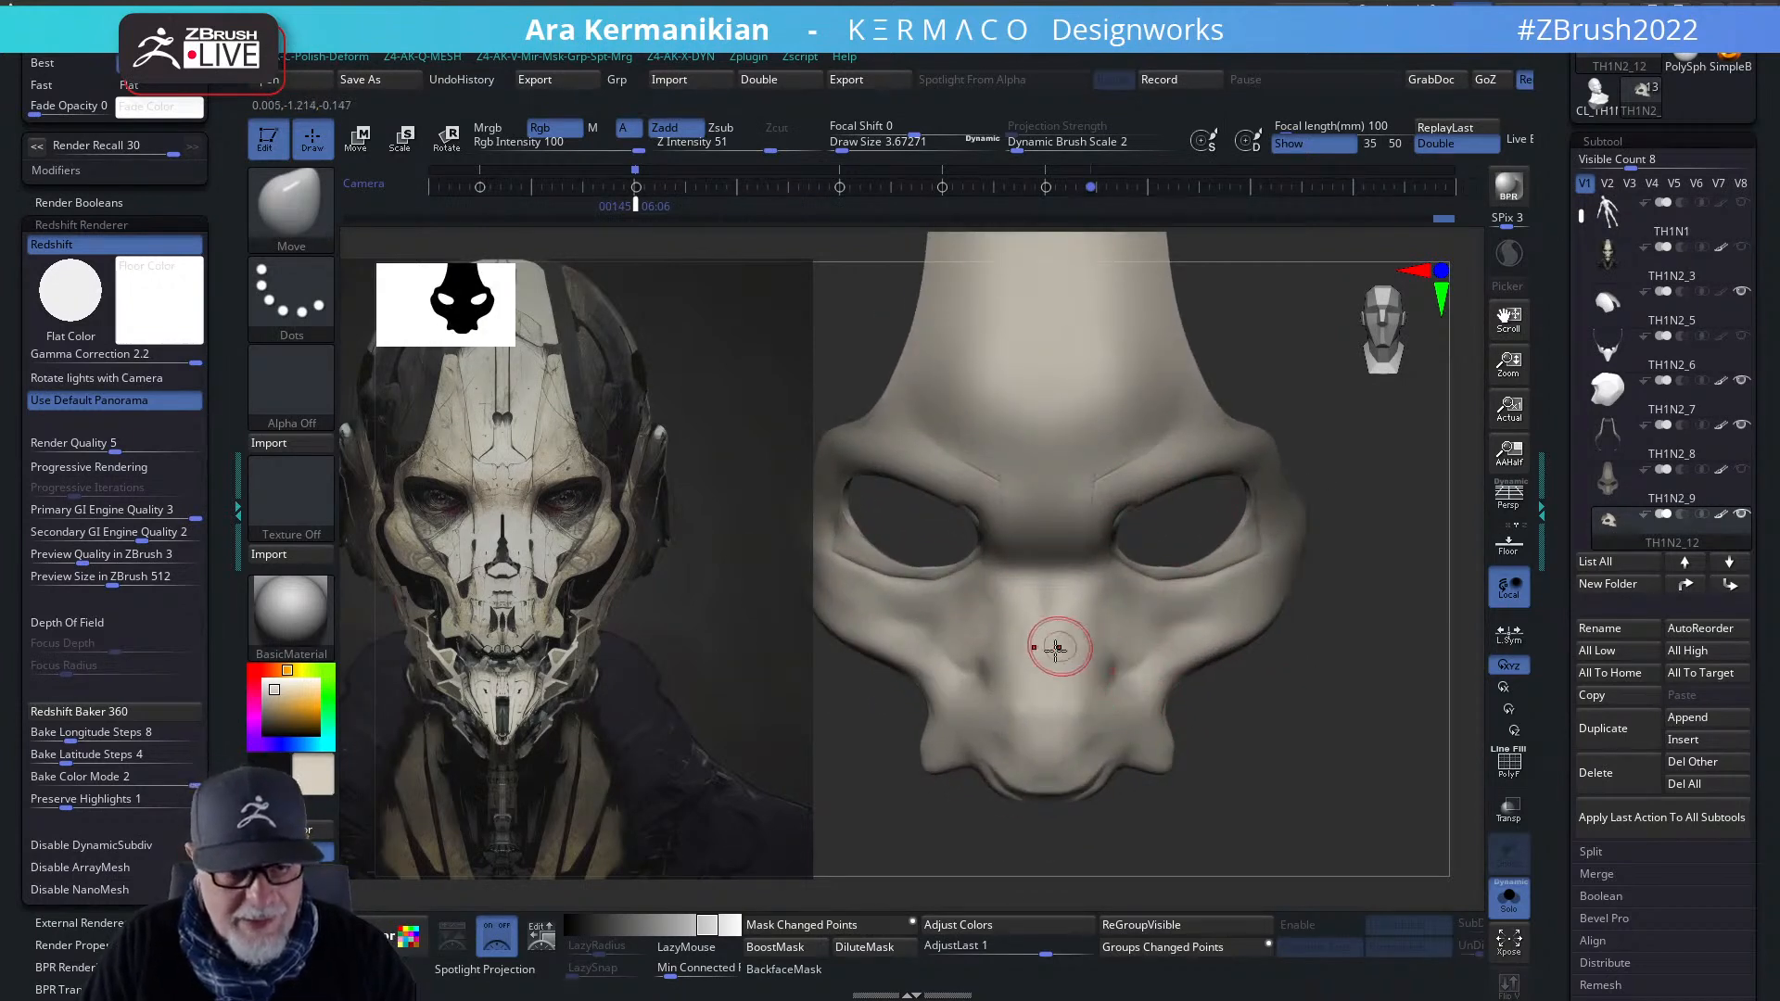
- Carve a small nostril hollow on each side of the nose with DamStandard and smooth its surroundings
right_click(1123, 676)
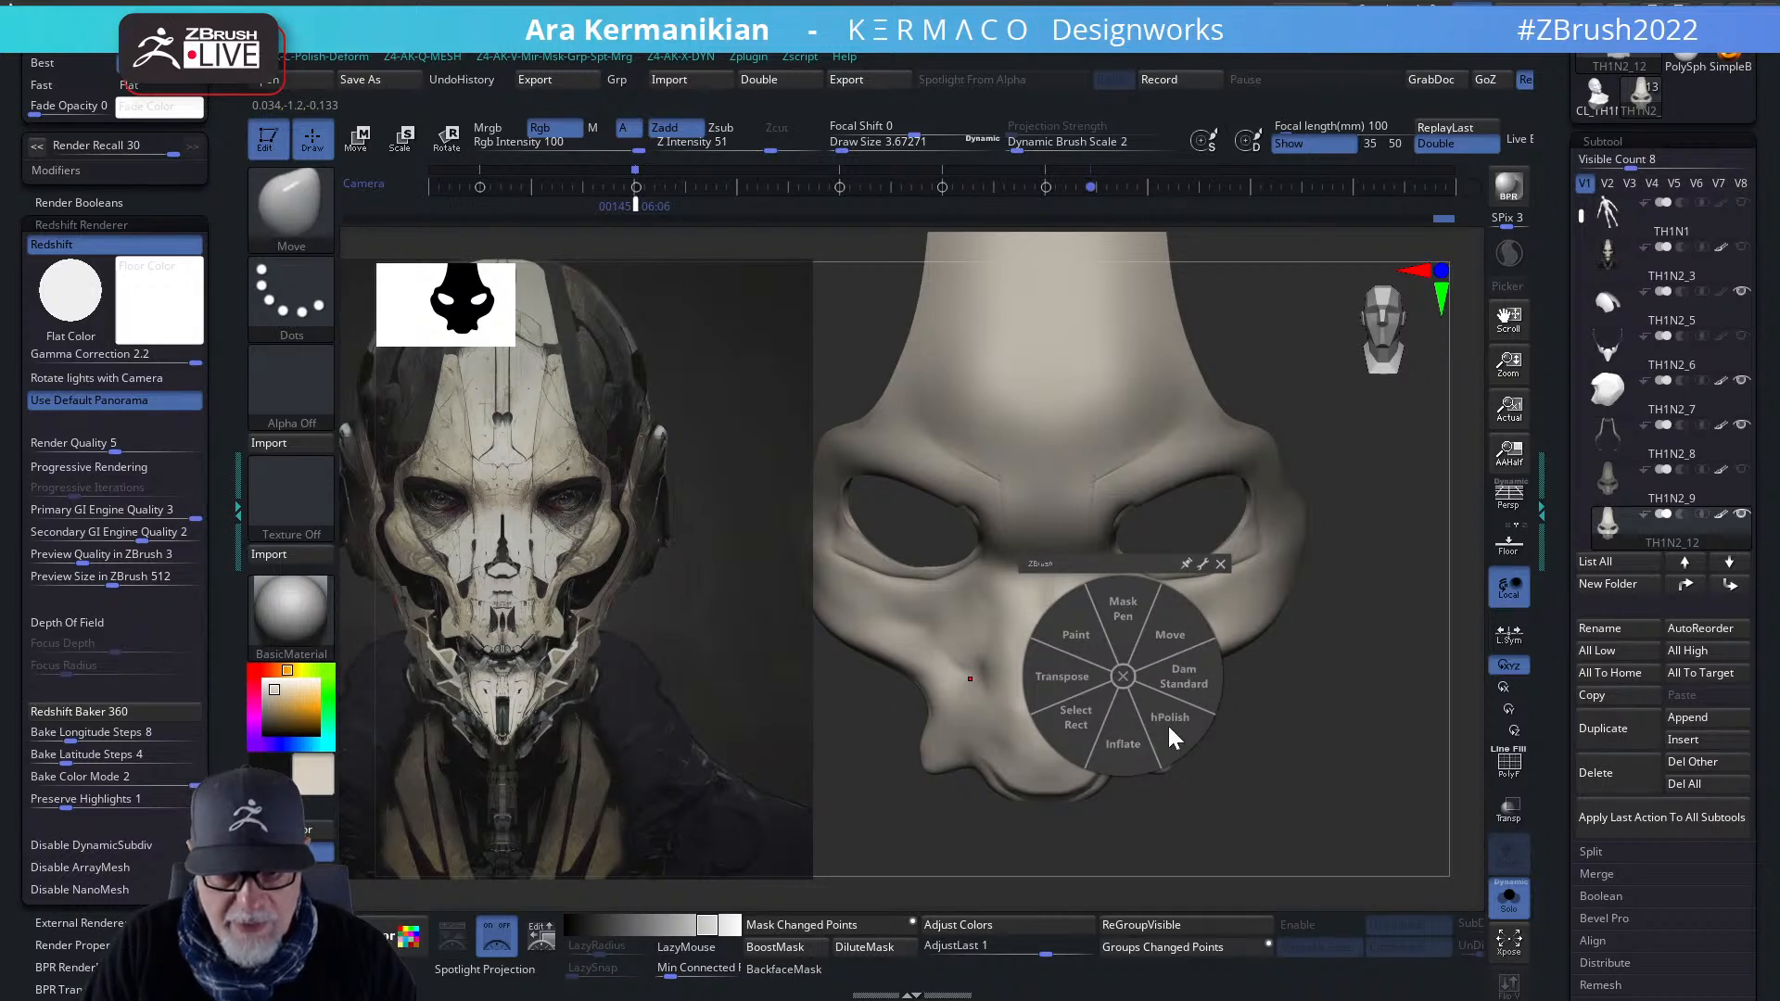
left_click(1189, 687)
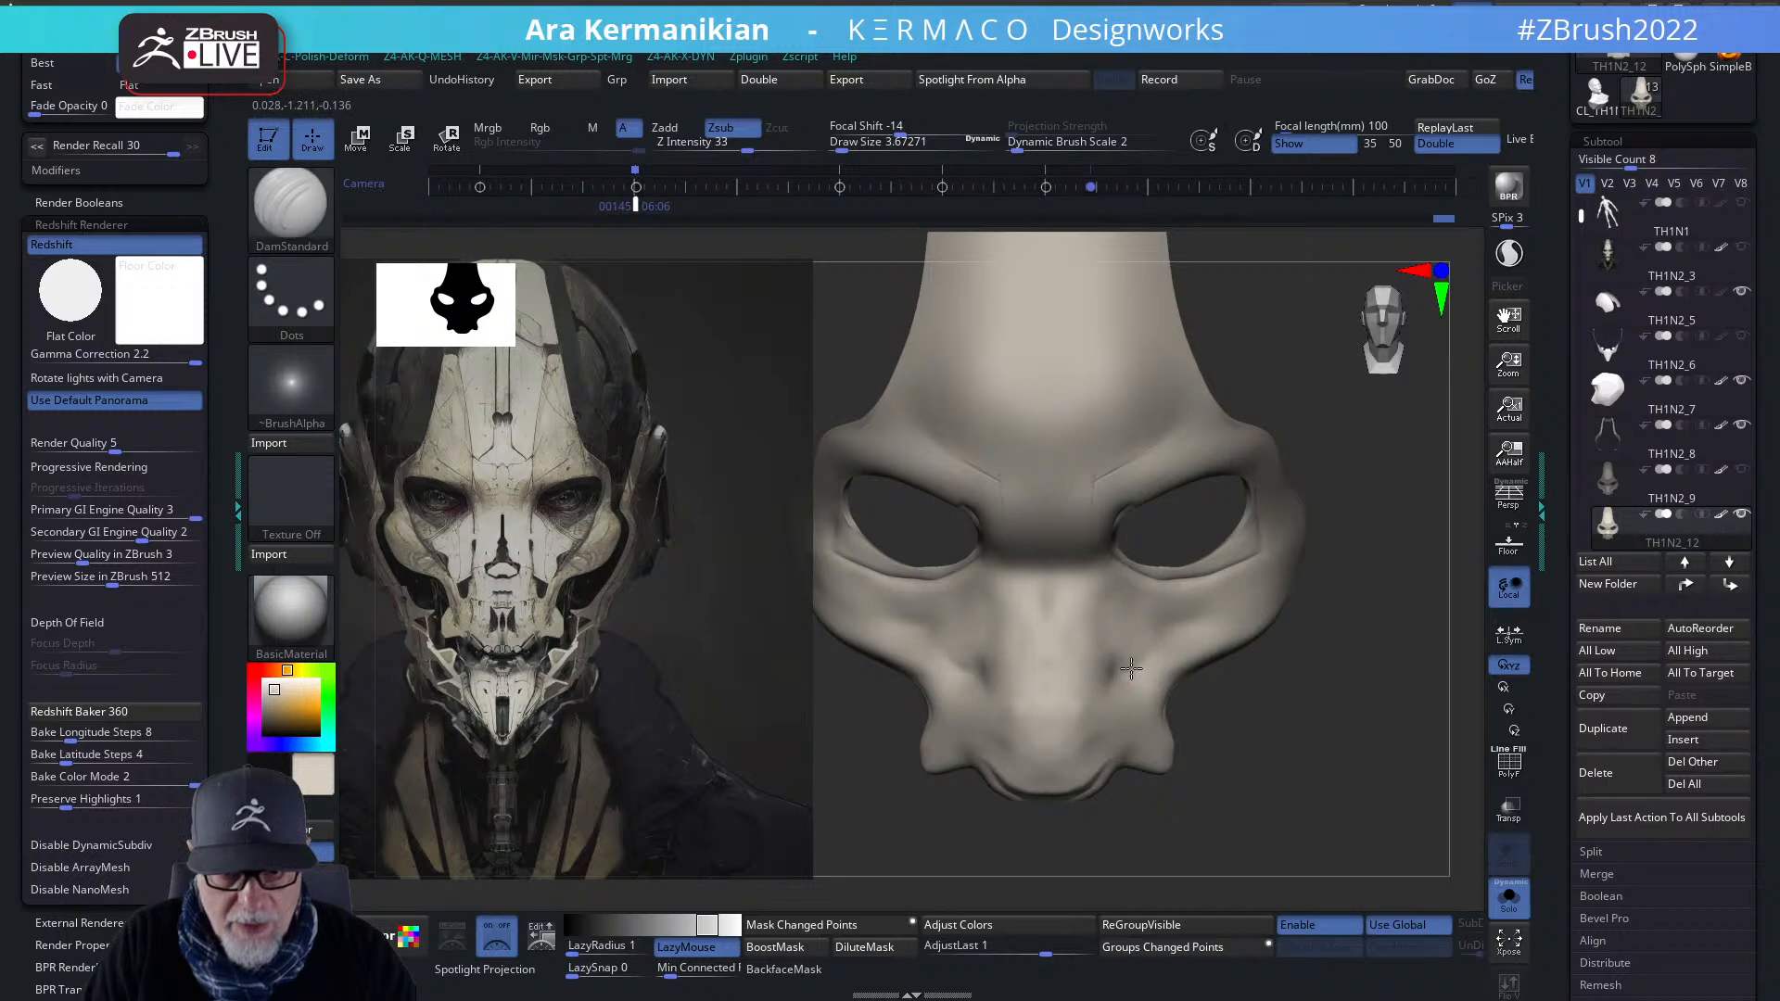
left_click_drag(1237, 744, 1118, 674)
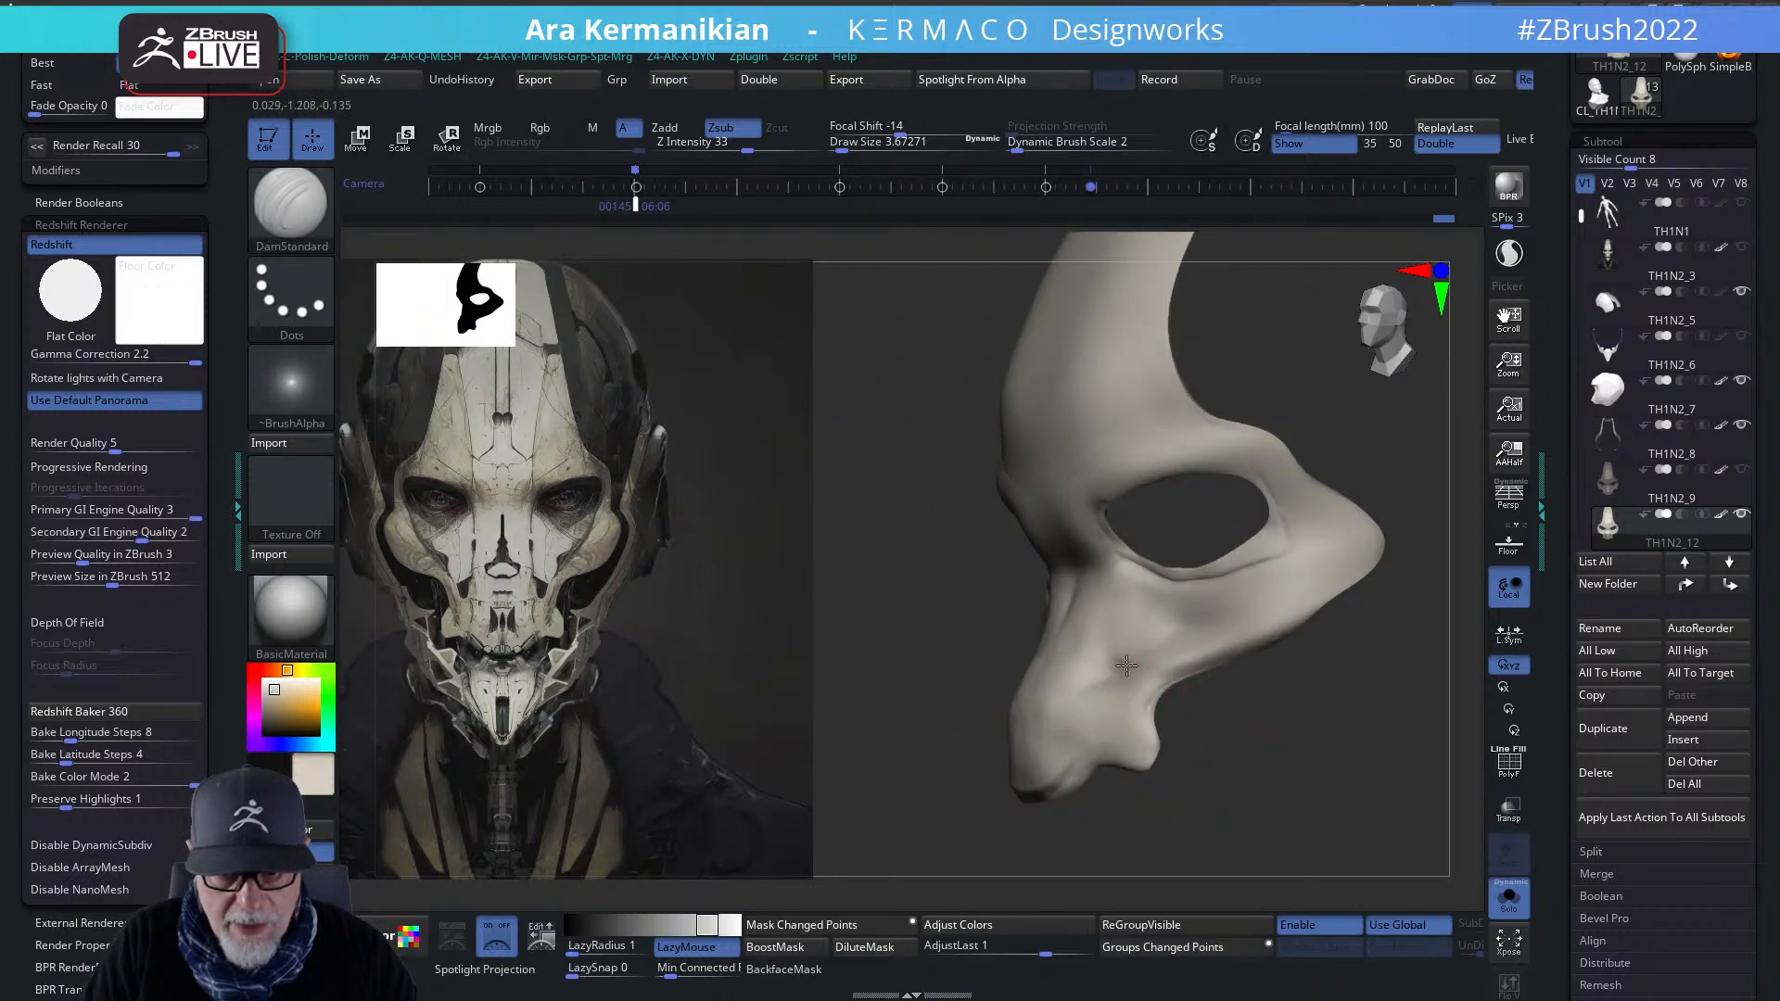
left_click_drag(1323, 783, 1107, 675)
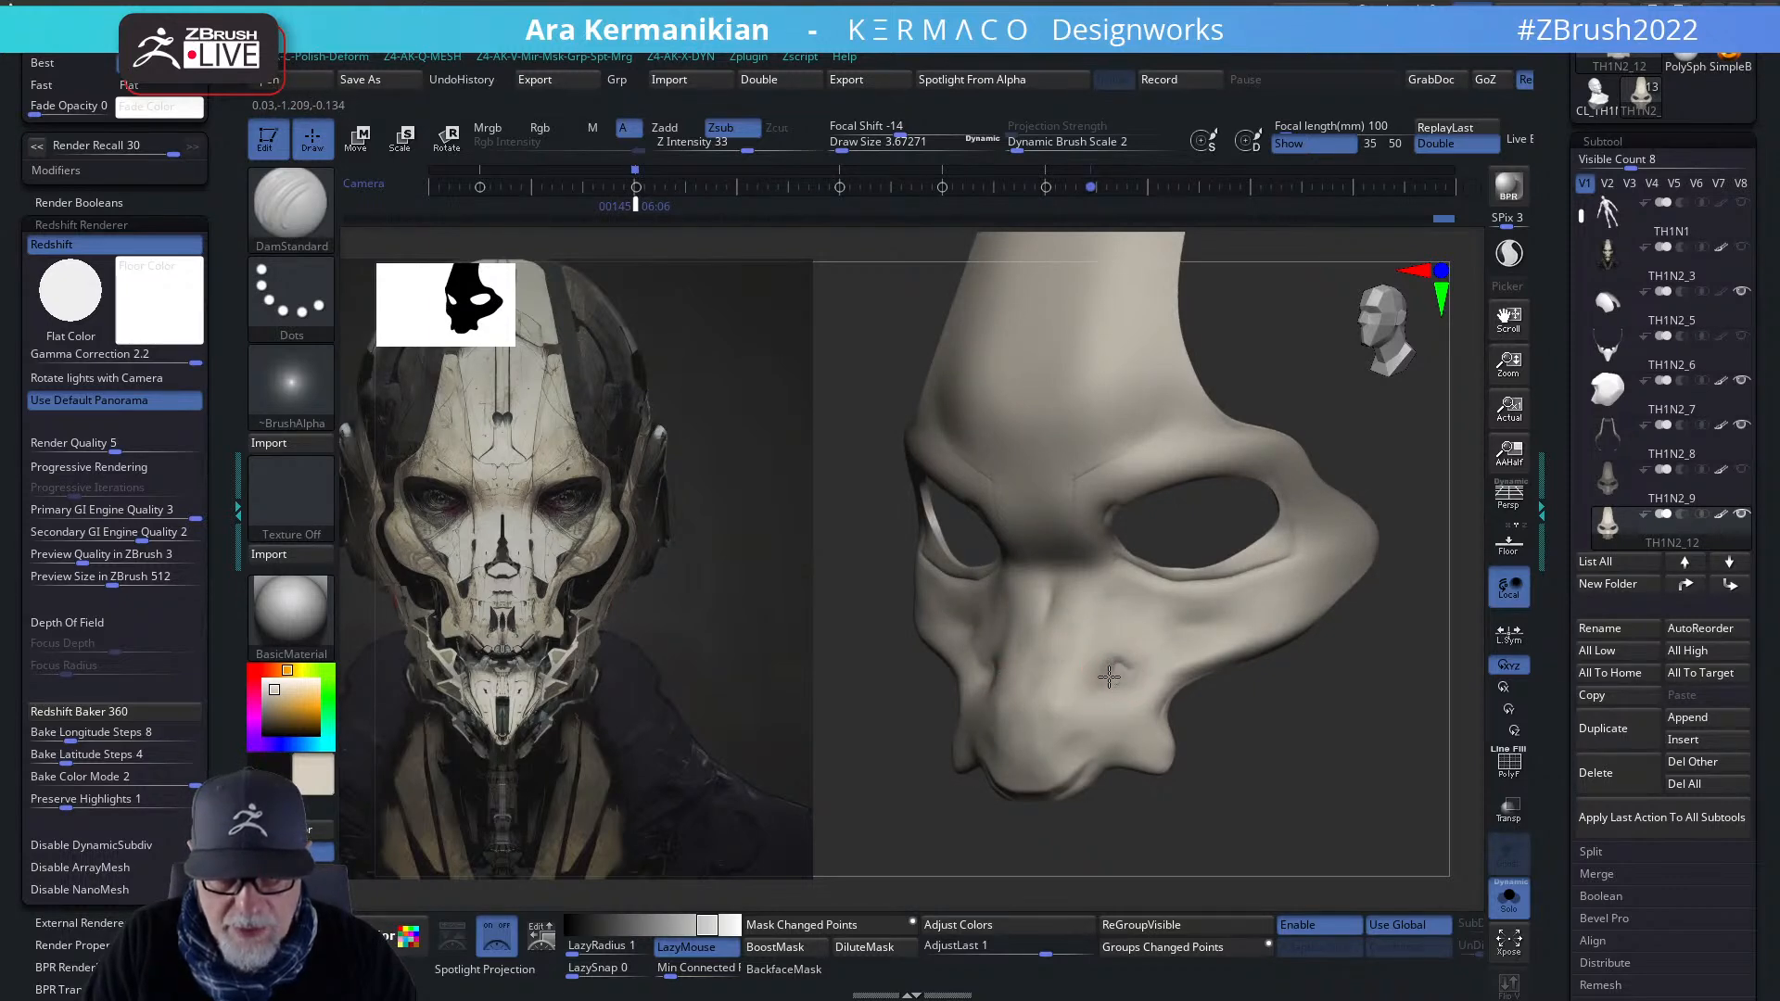
key("shift")
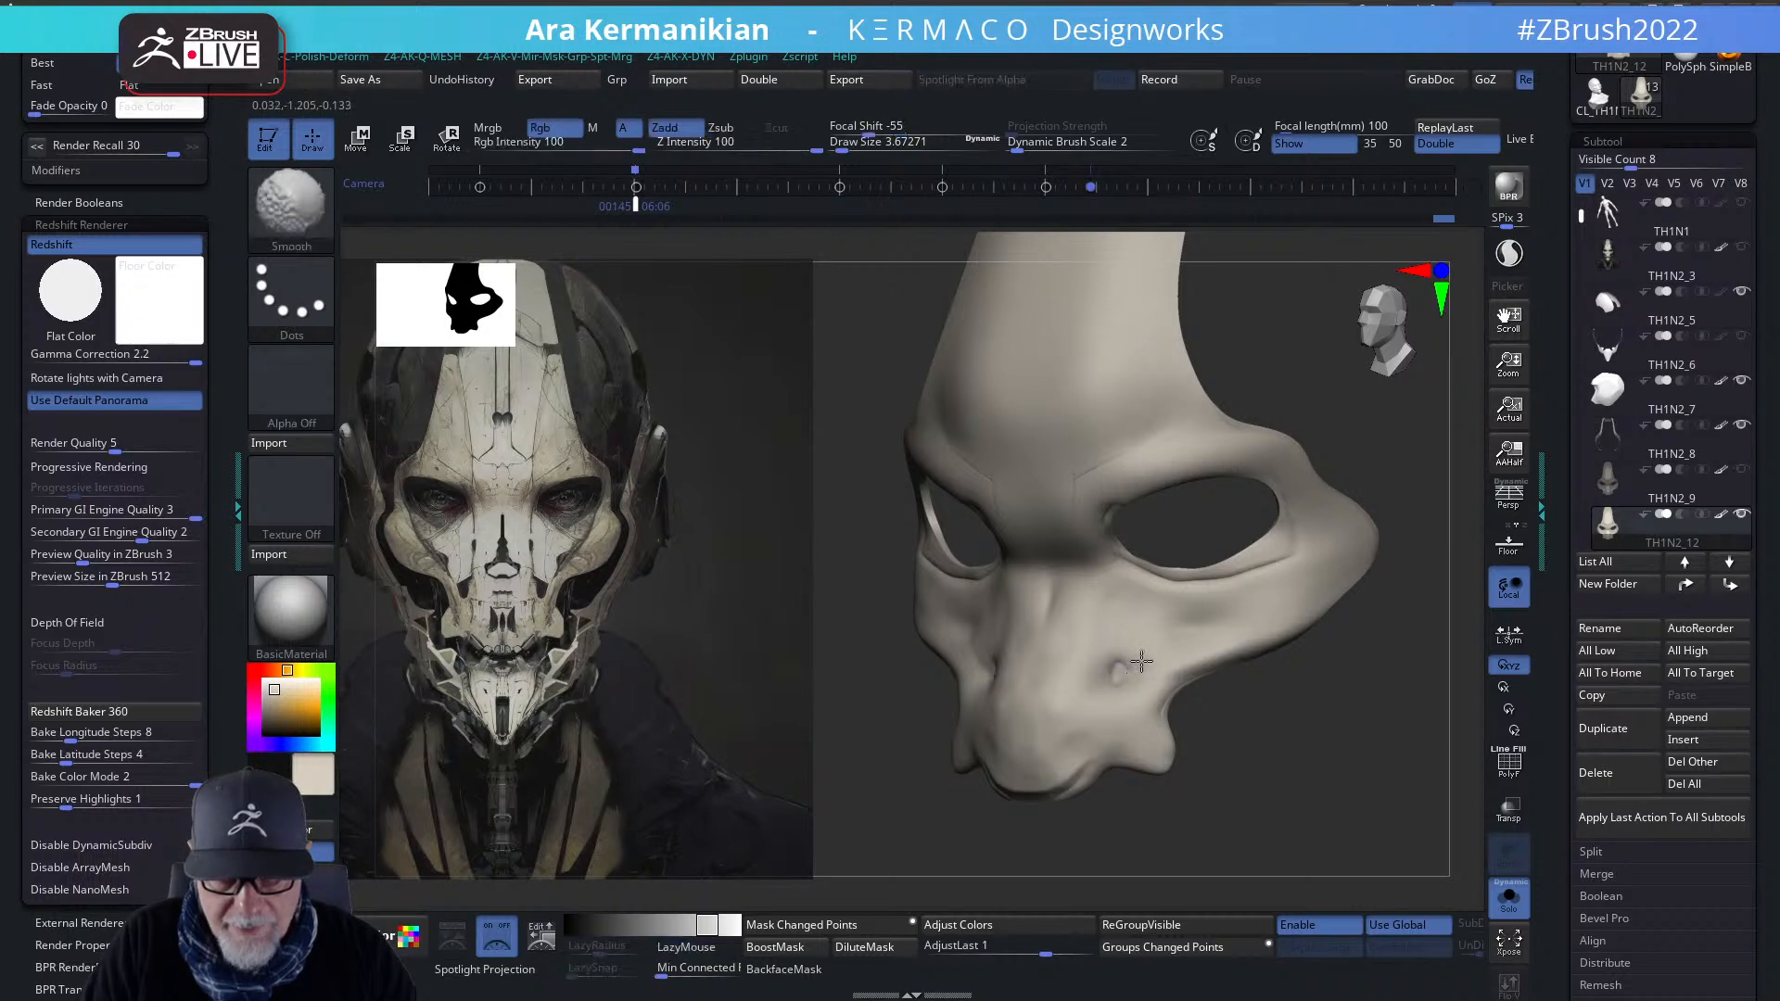
mouse_move(1283, 782)
left_mouse_down()
mouse_move(1390, 739)
mouse_move(1389, 821)
left_mouse_up()
key("shift")
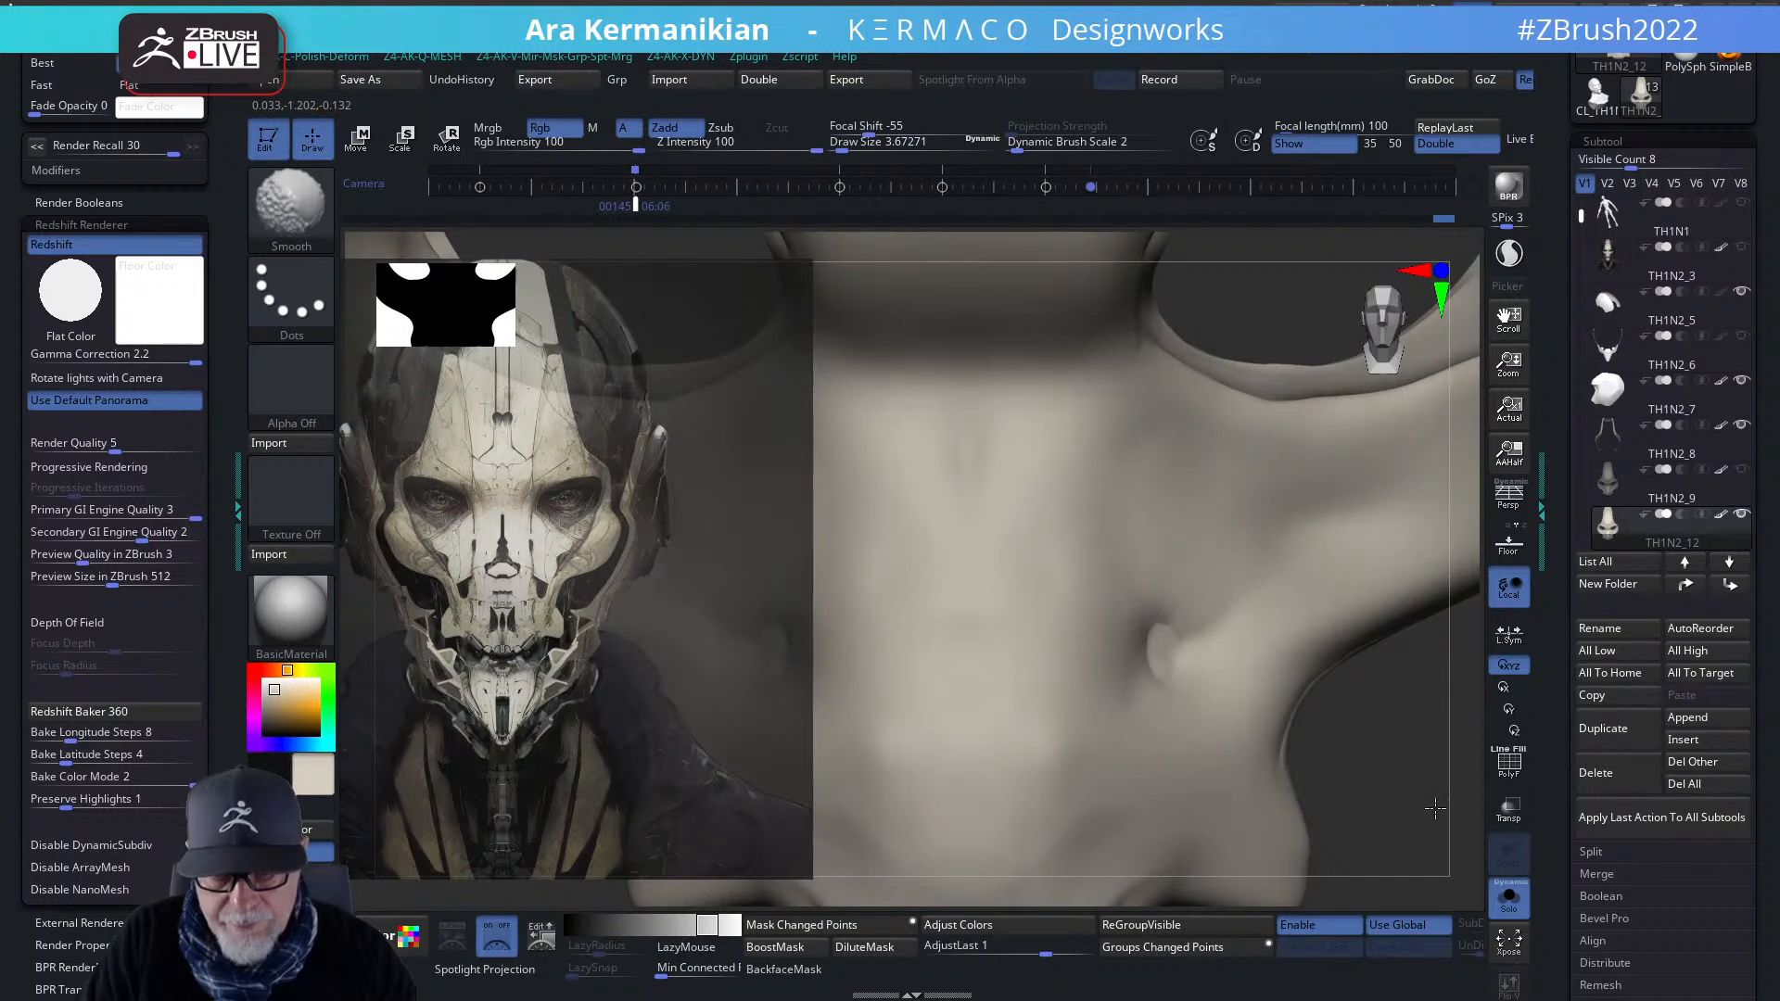
- Undo the last stroke on the nose and soften the nostril hollows with Smooth
mouse_move(1326, 766)
left_mouse_down("alt")
mouse_move(1358, 787)
mouse_move(1379, 767)
mouse_move(1305, 717)
left_mouse_up("alt")
left_click_drag(1057, 621, 1053, 620)
key("ctrl+z")
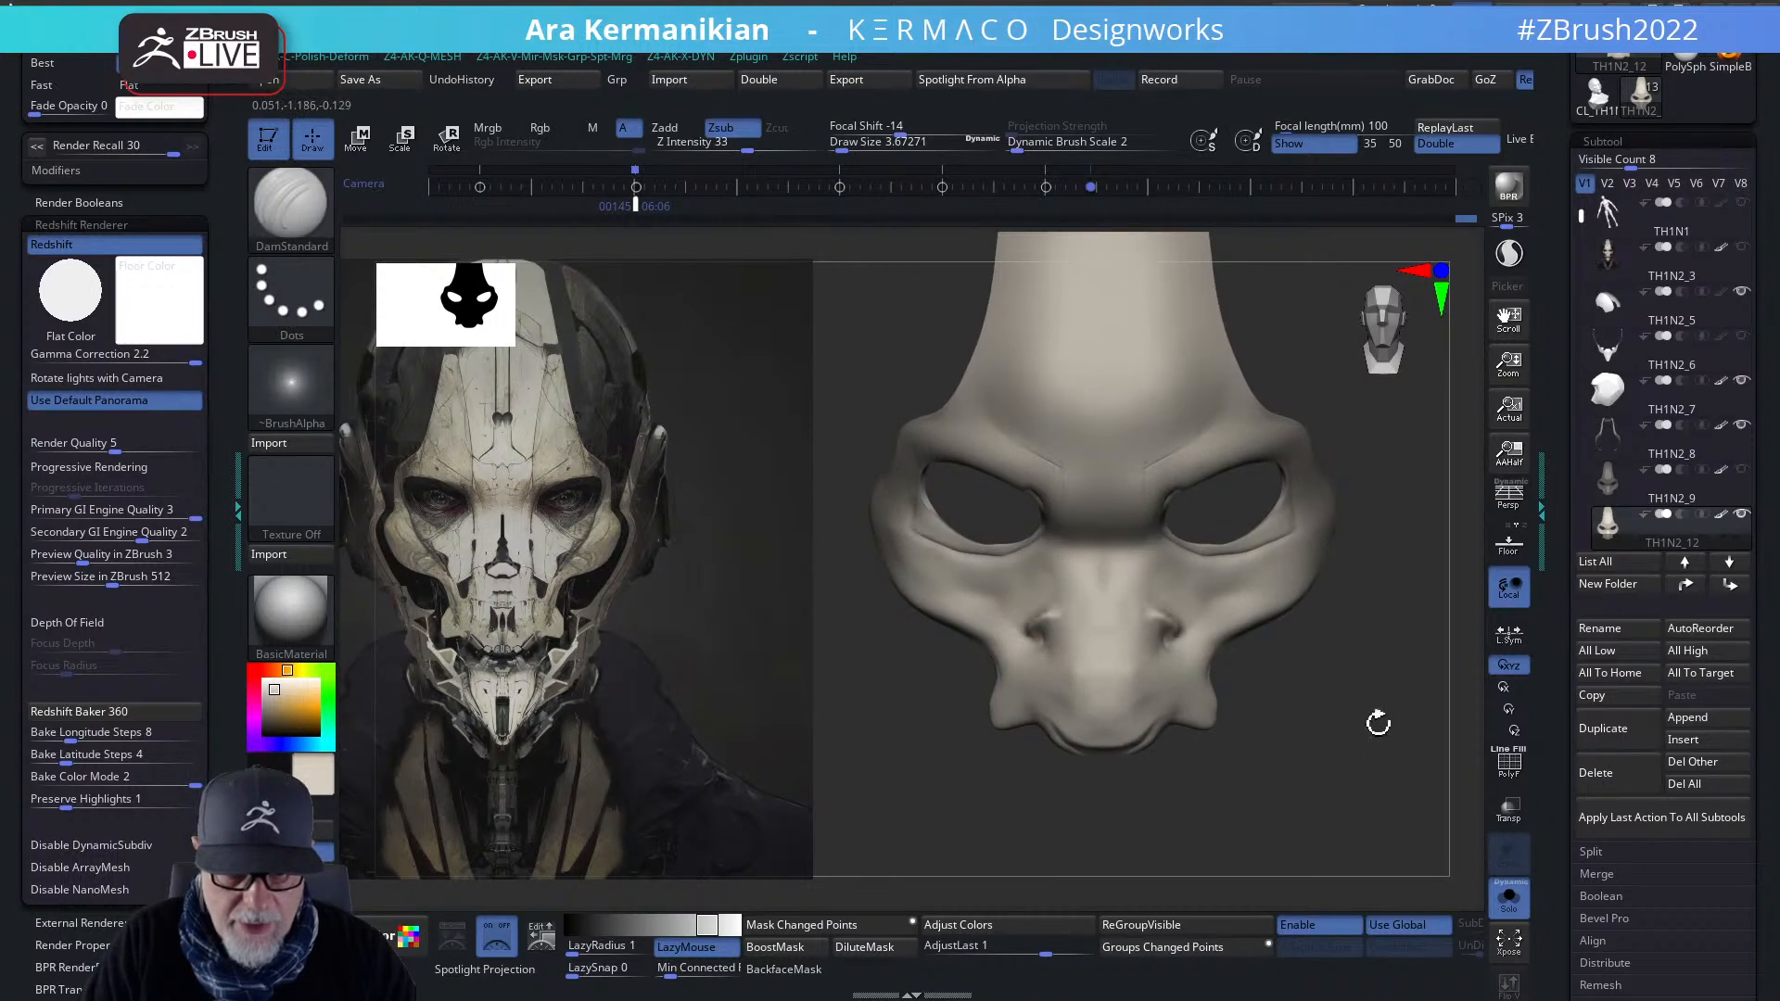
key("shift")
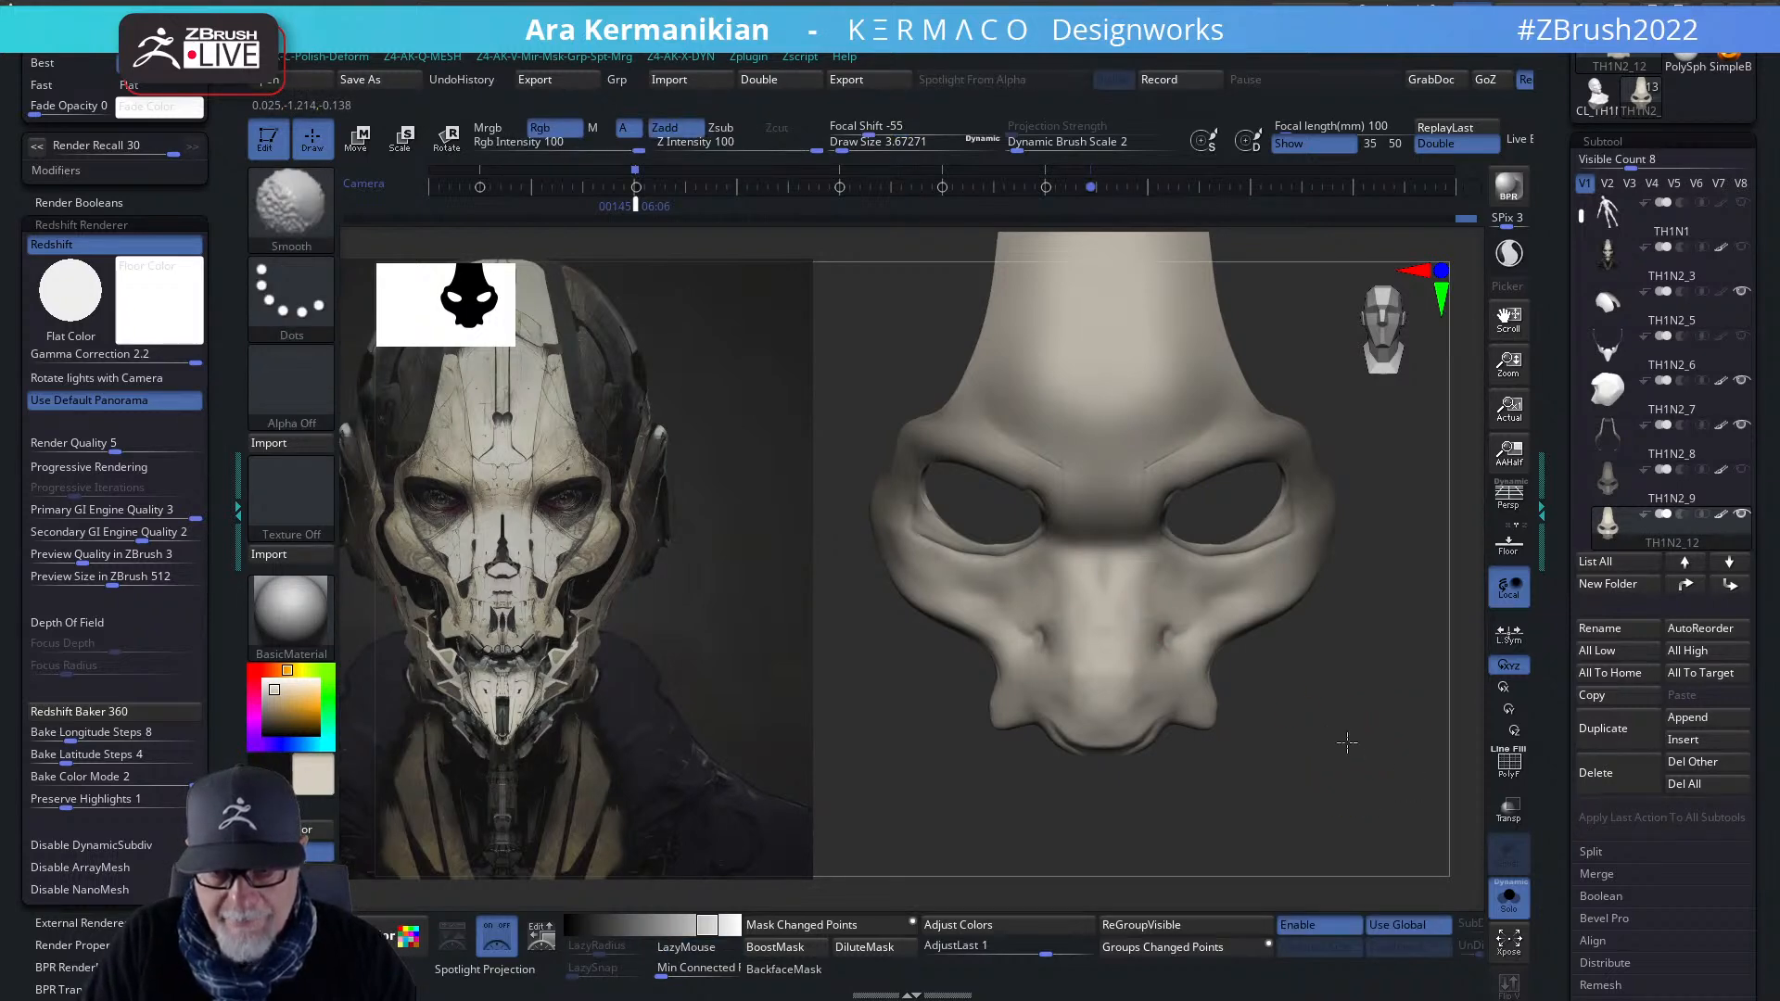
- Try to extend the crease beneath the eye opening toward its outer corner with DamStandard
mouse_move(1343, 726)
left_mouse_down()
mouse_move(1335, 703)
mouse_move(1244, 697)
mouse_move(1386, 711)
mouse_move(1406, 676)
mouse_move(1248, 652)
mouse_move(1287, 720)
left_mouse_up()
mouse_move(1399, 636)
left_mouse_down()
mouse_move(1336, 643)
mouse_move(1312, 709)
mouse_move(1342, 771)
left_mouse_up()
left_click_drag(1310, 593, 1283, 612)
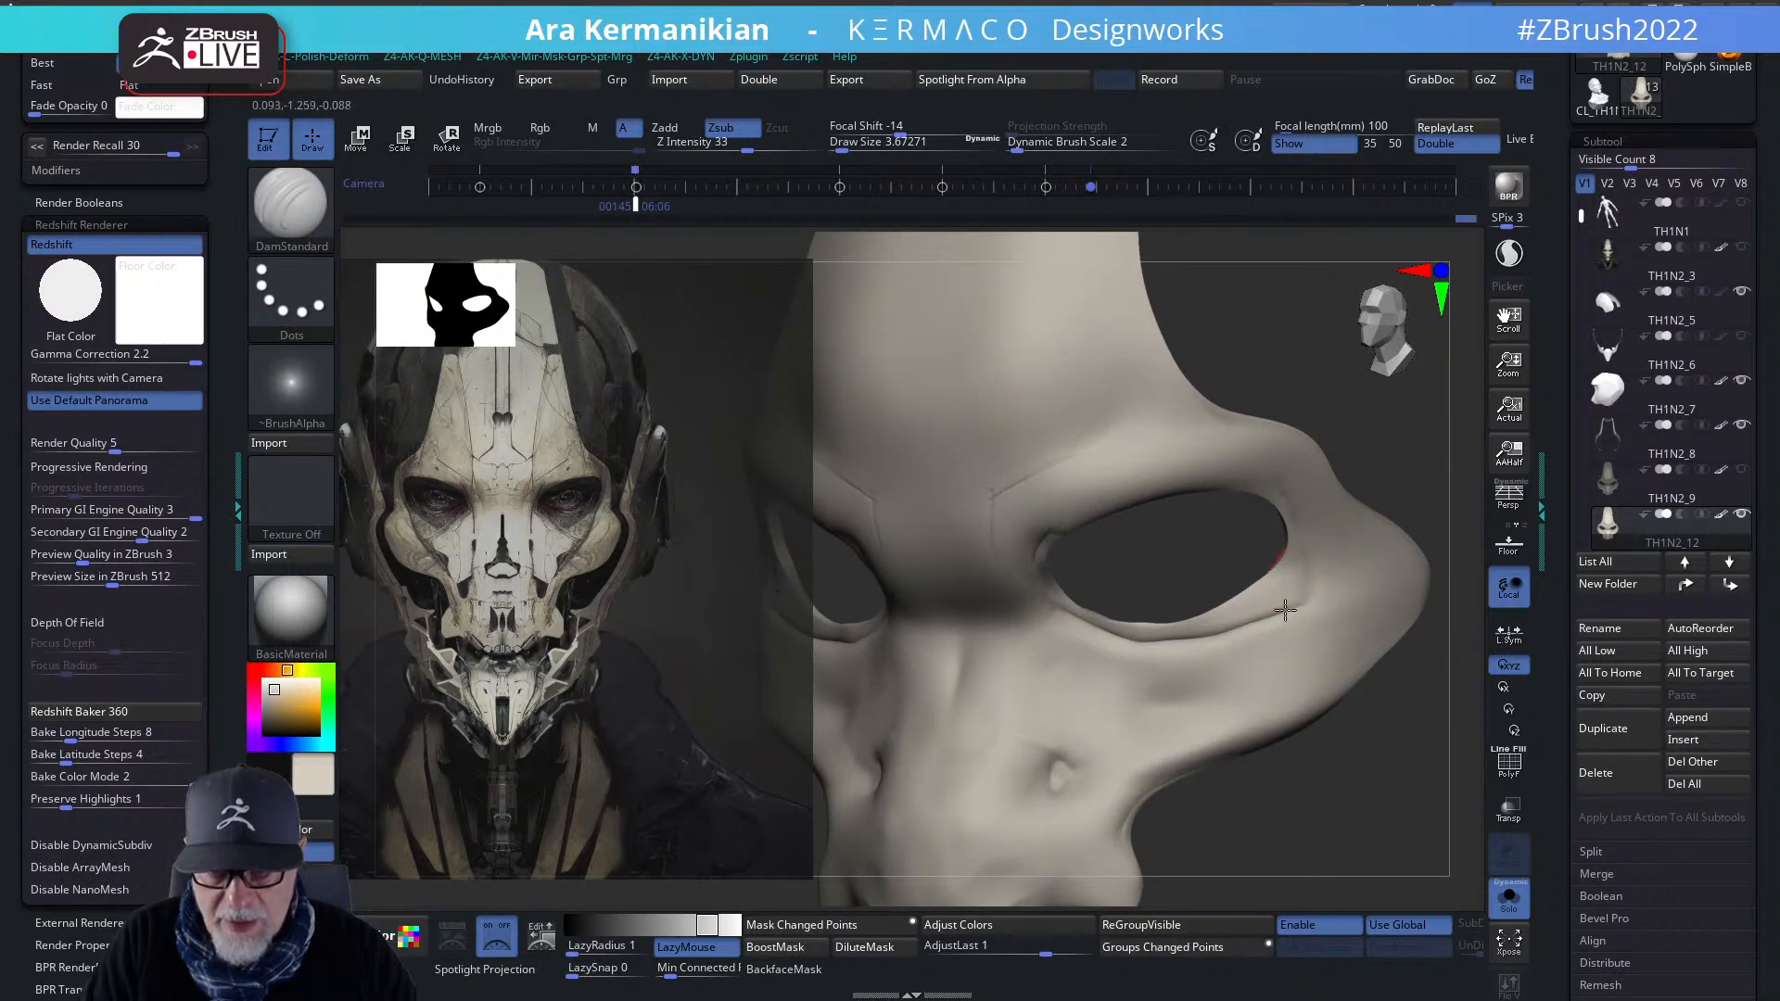
key("ctrl+z")
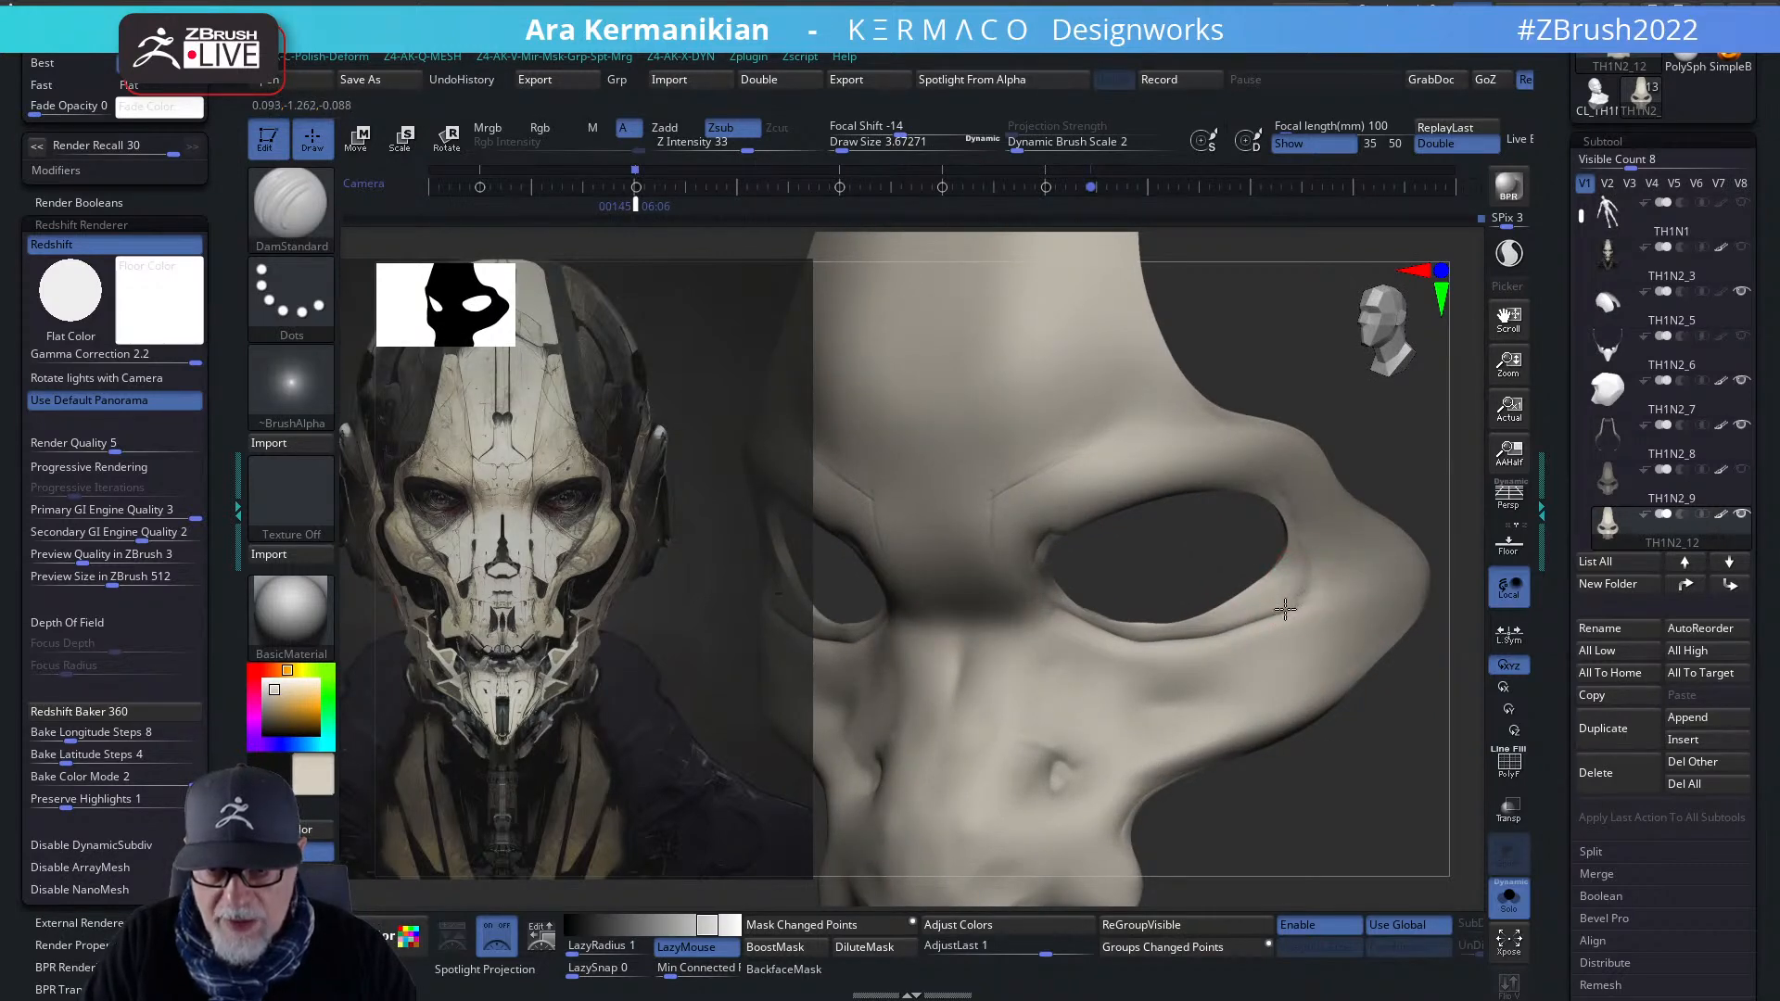
- Turn off Solo mode and view the face plate together with the other head parts from the side
left_click_drag(1418, 829, 1335, 751)
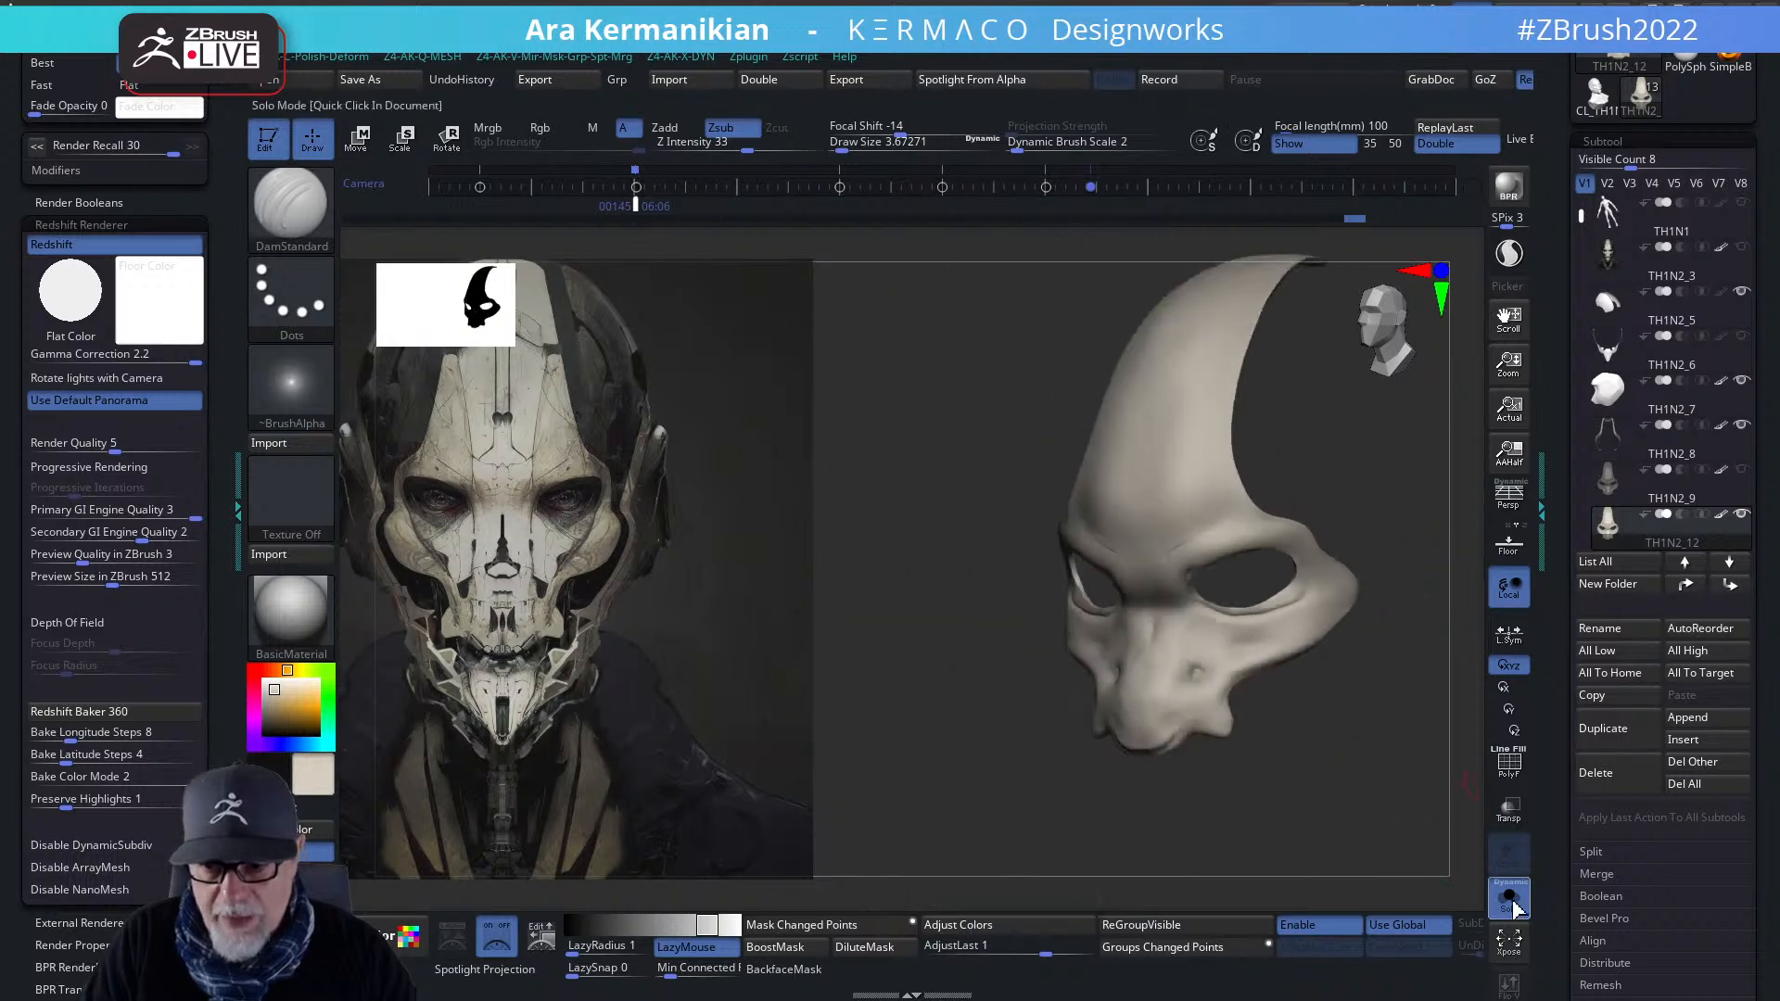
left_click(1511, 901)
left_click_drag(1315, 843, 1210, 741)
left_click_drag(1364, 668, 1290, 732)
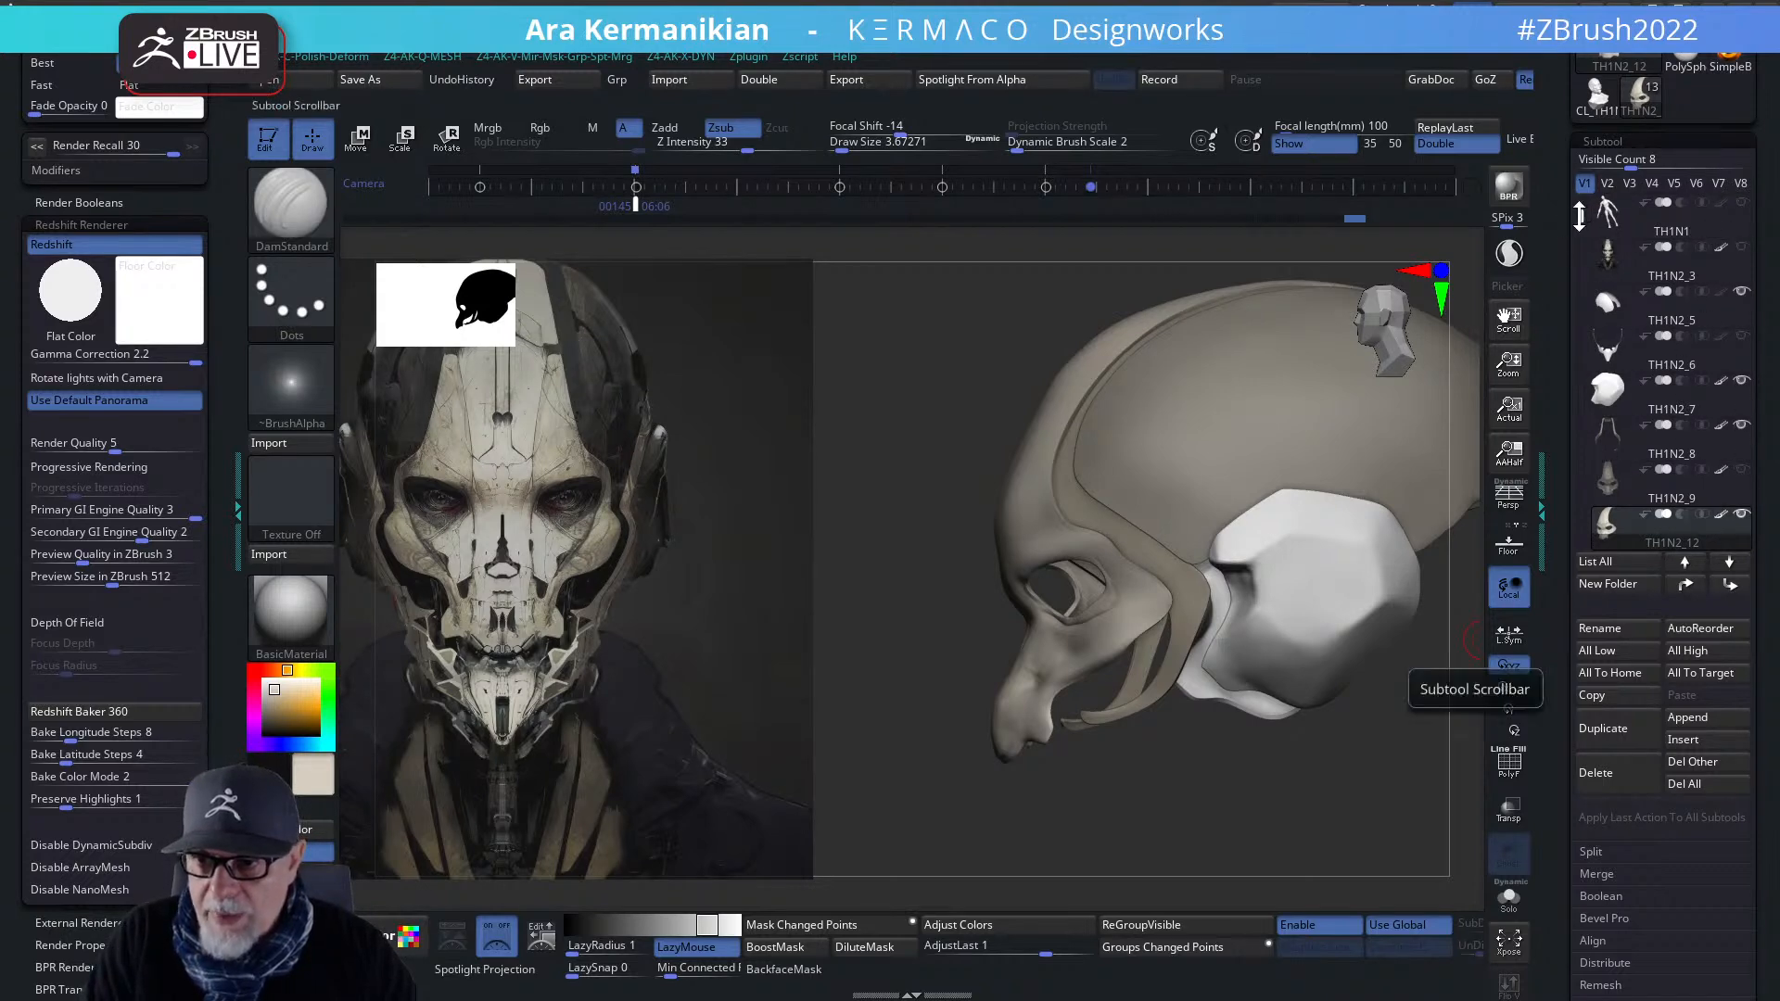
- Make the TH1N2_11 and PolyMesh3D1 subtools visible and view the assembled head from the front
scroll(1674, 473, "down", 4)
left_click(1741, 470)
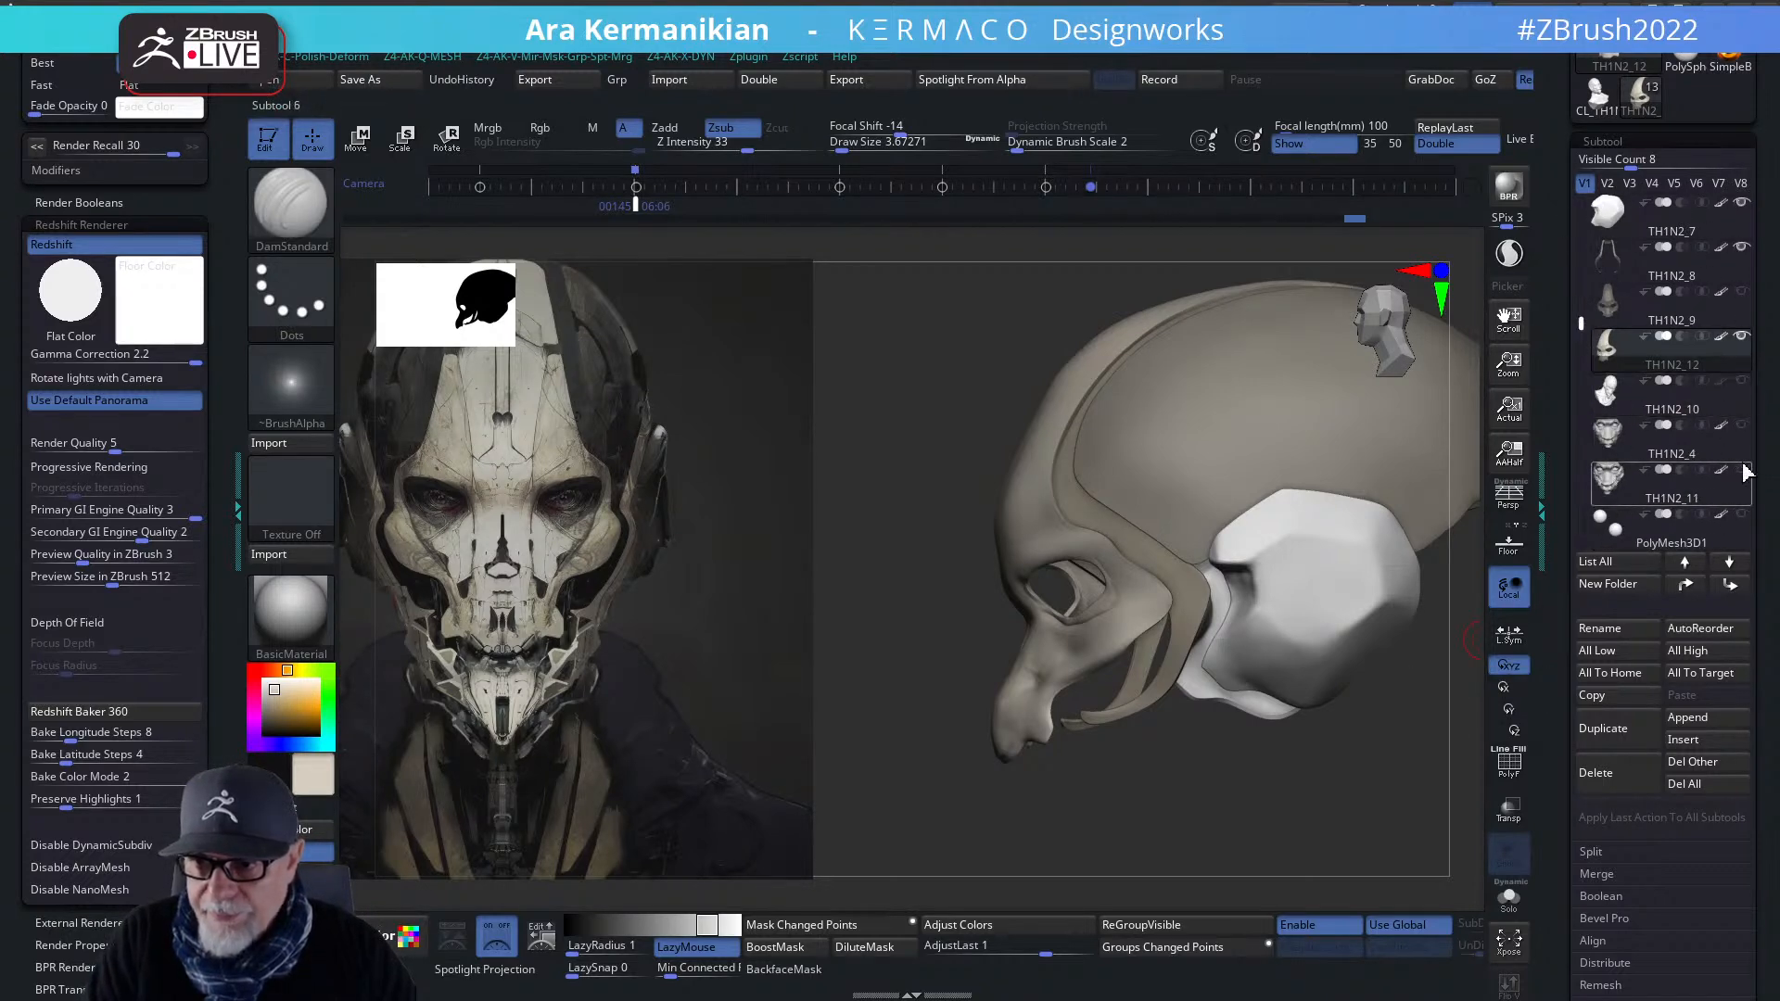
left_click_drag(926, 424, 971, 393, "alt")
left_click_drag(1342, 517, 1418, 500, "alt")
left_click(1740, 514)
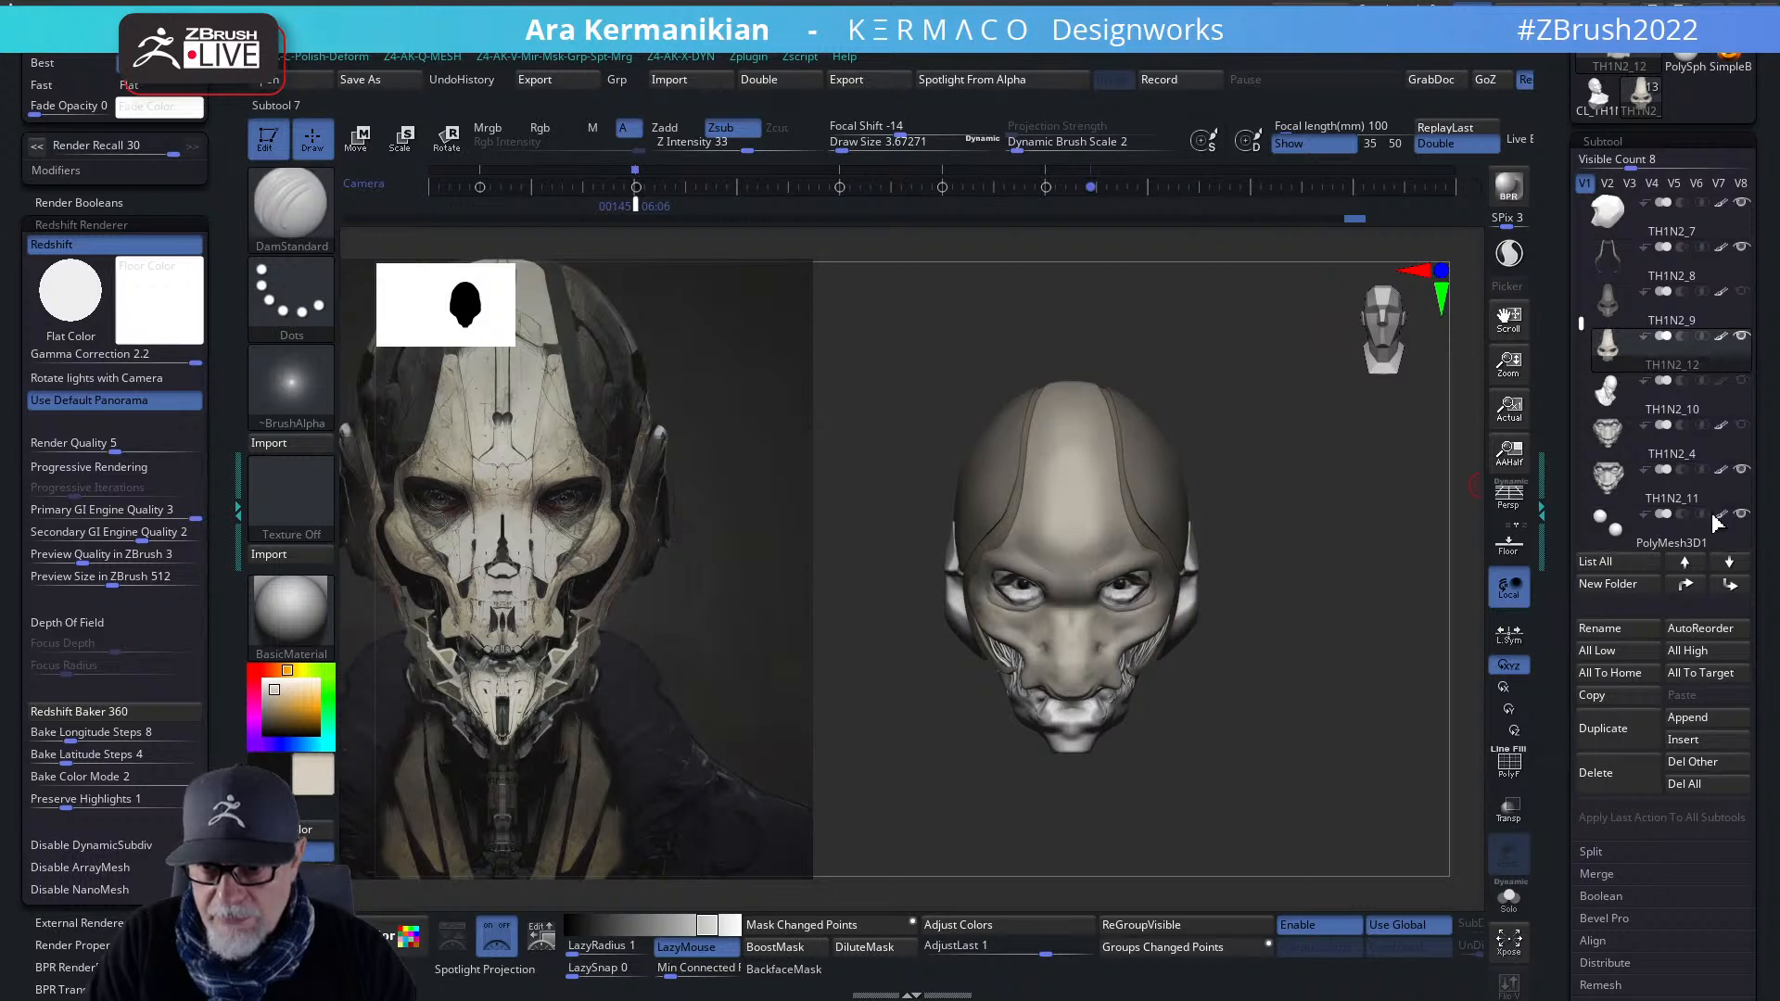
left_click_drag(1386, 675, 1344, 655)
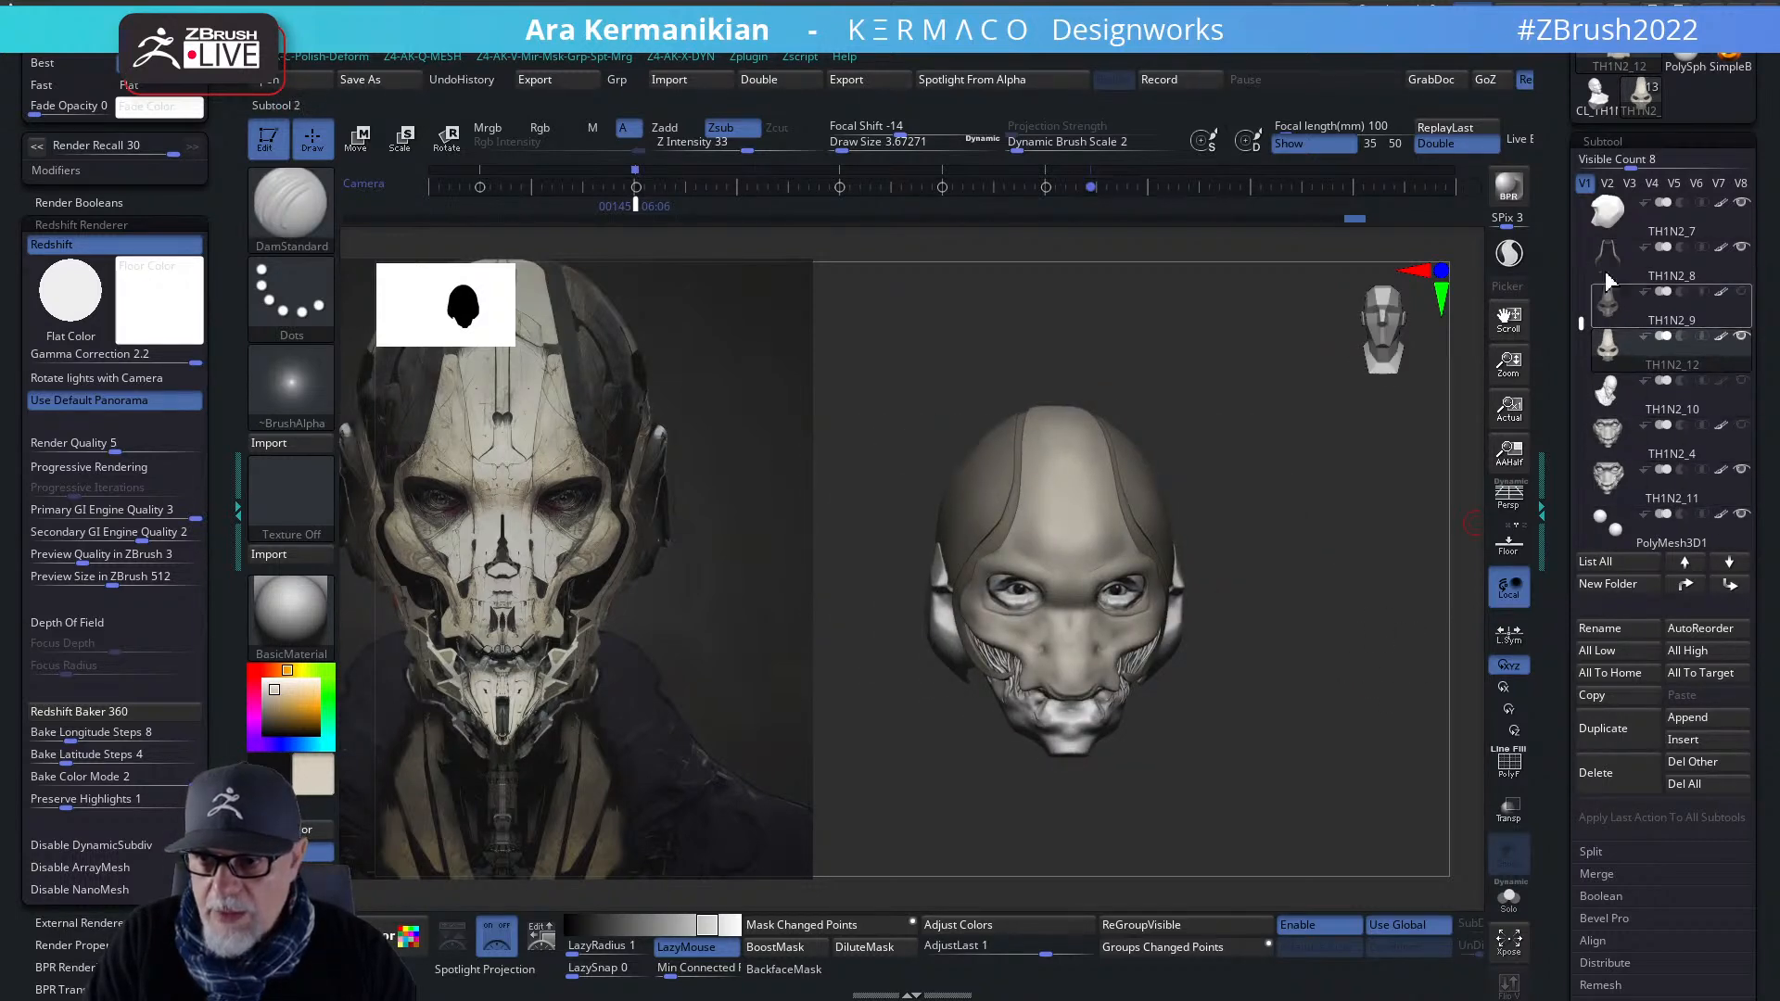
- Switch to the TH1N2_3 bust subtool so the bust displays together with the head parts
scroll(1668, 296, "up", 2)
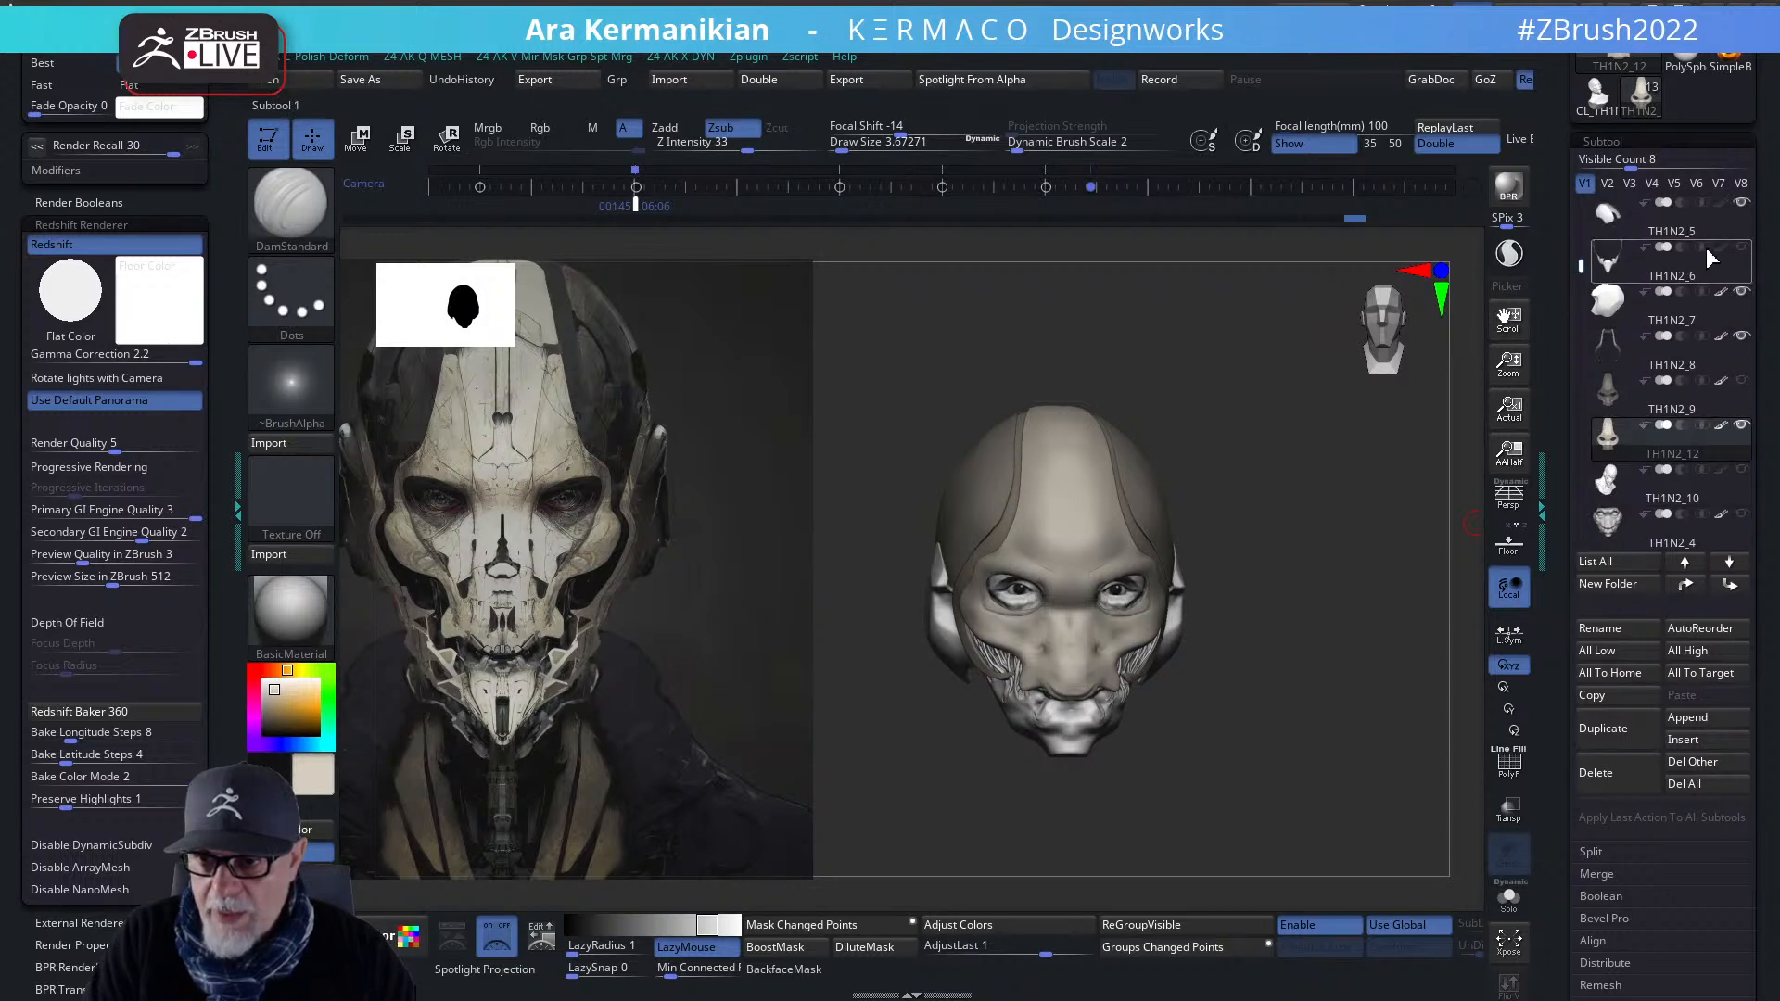
left_click_drag(1387, 571, 1390, 710)
left_click_drag(1349, 640, 1335, 547, "alt")
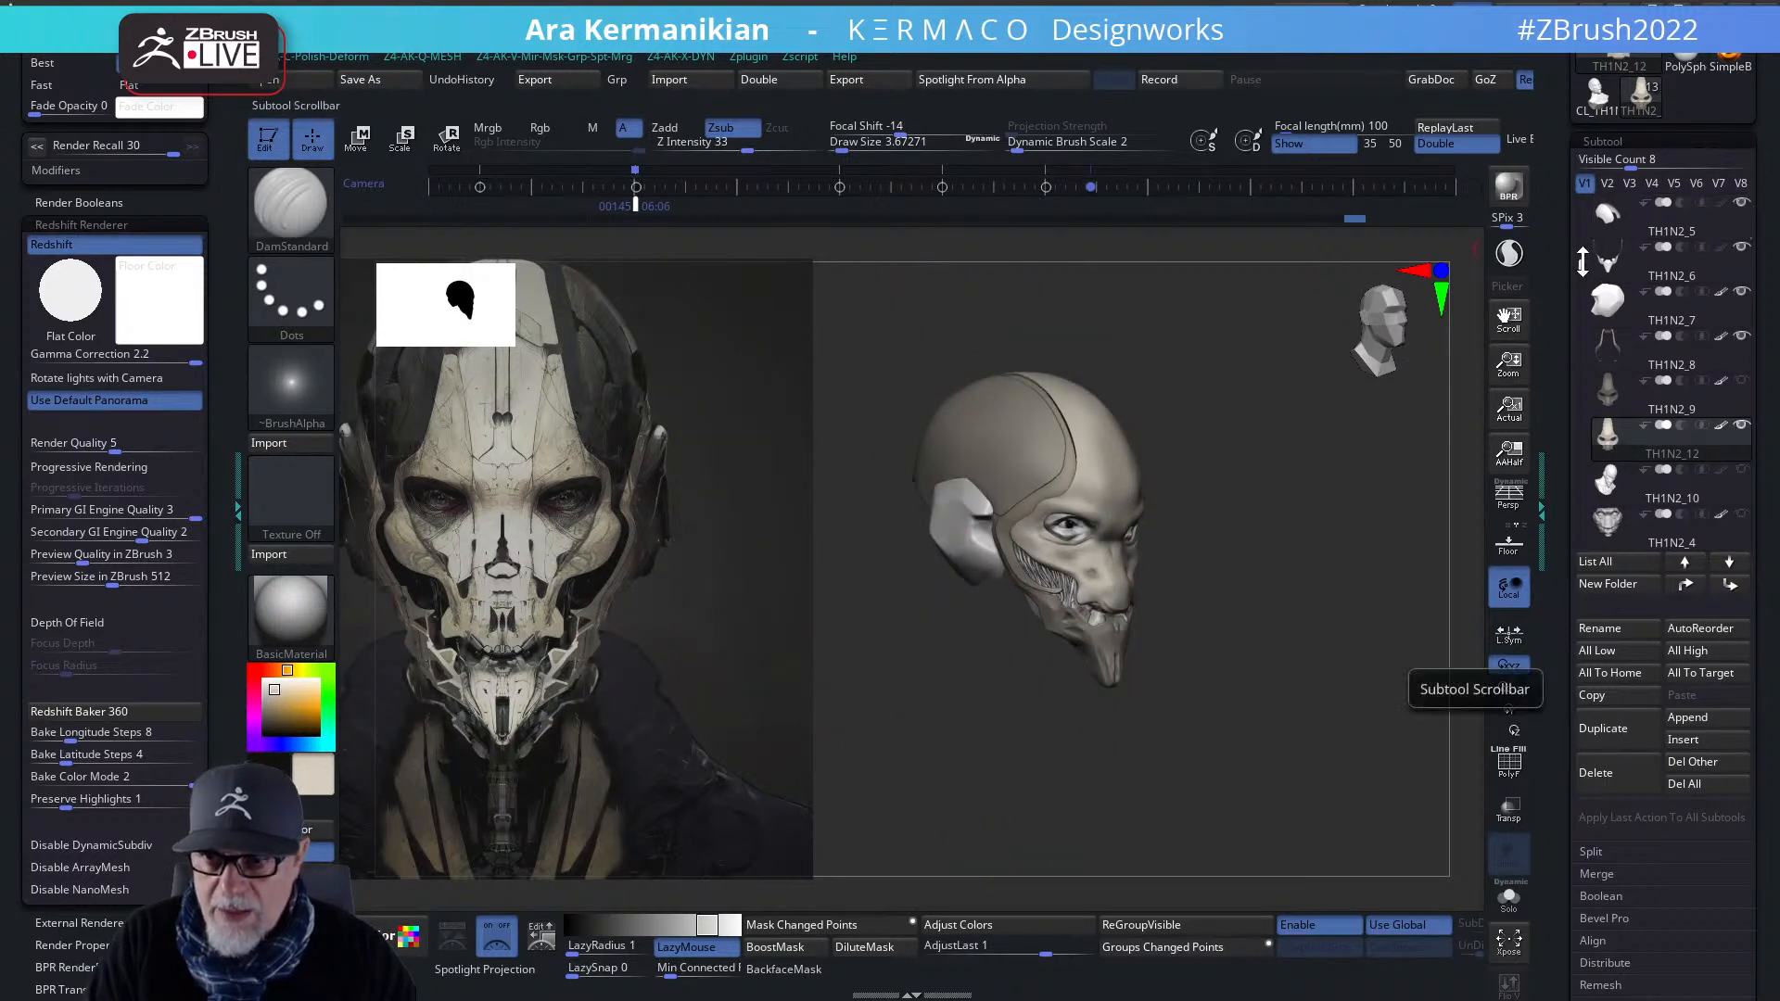
left_click_drag(1584, 261, 1577, 197)
left_click(1671, 324)
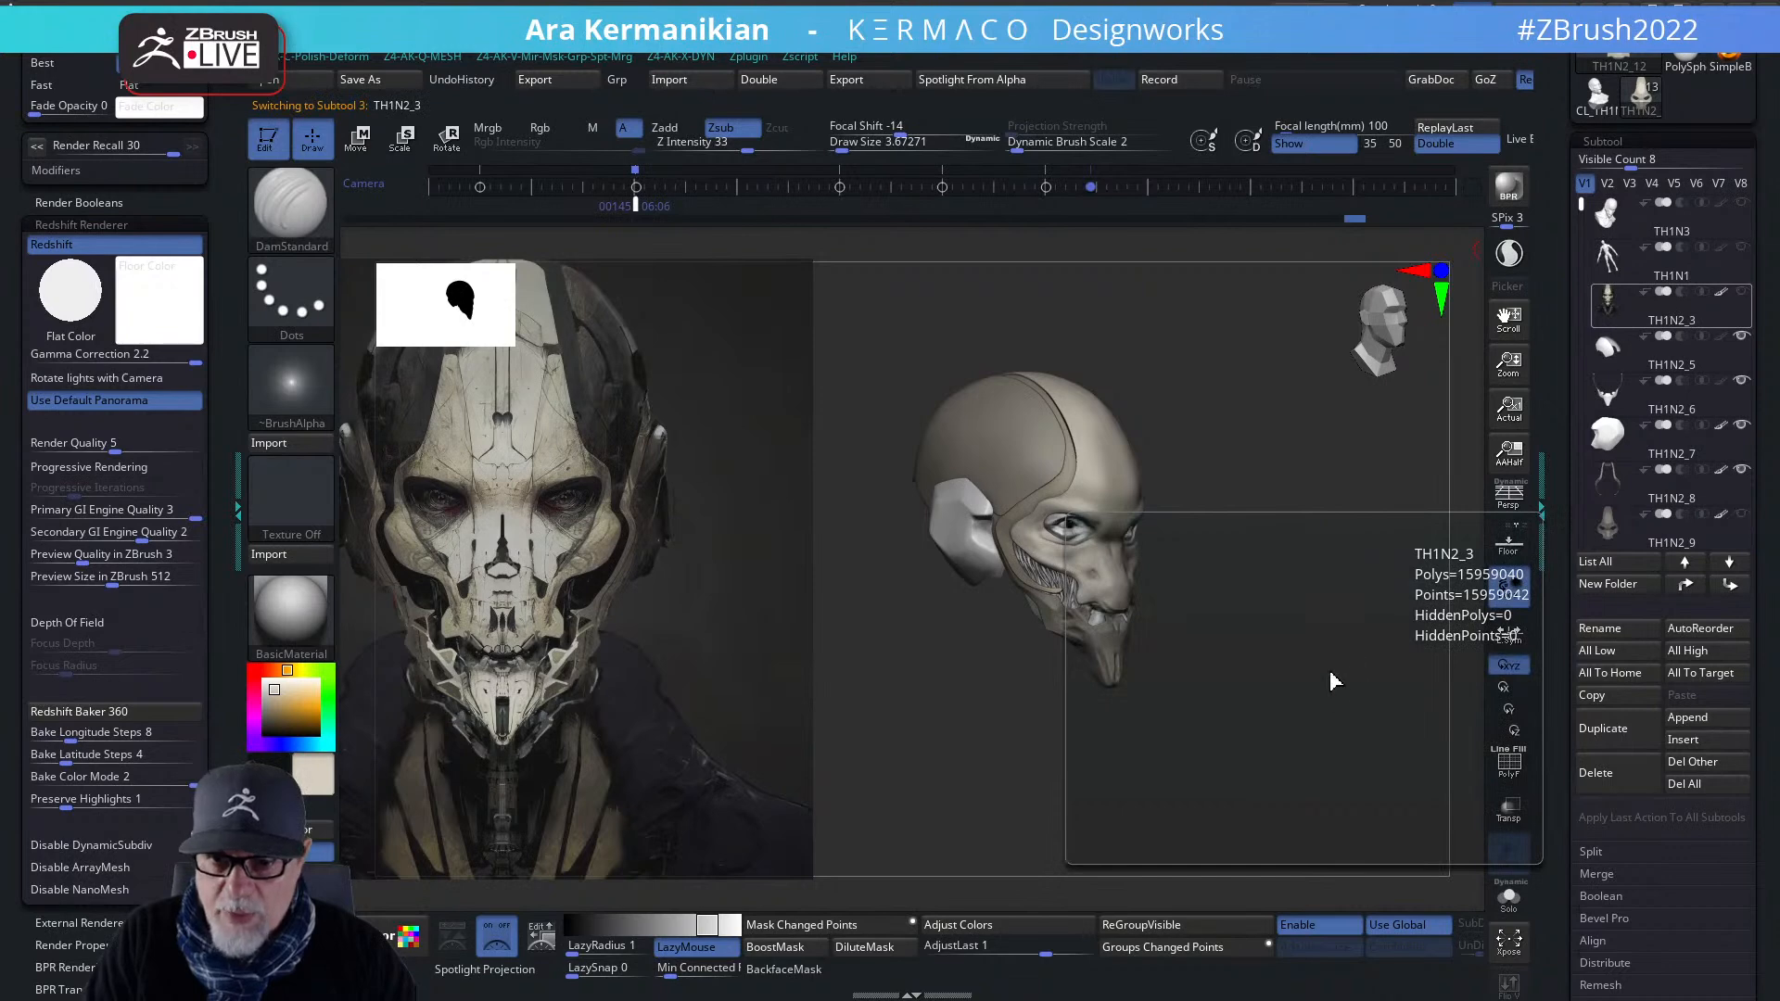
- Examine the assembled head on the bust from both sides and from the front
left_click_drag(1348, 620, 1214, 648)
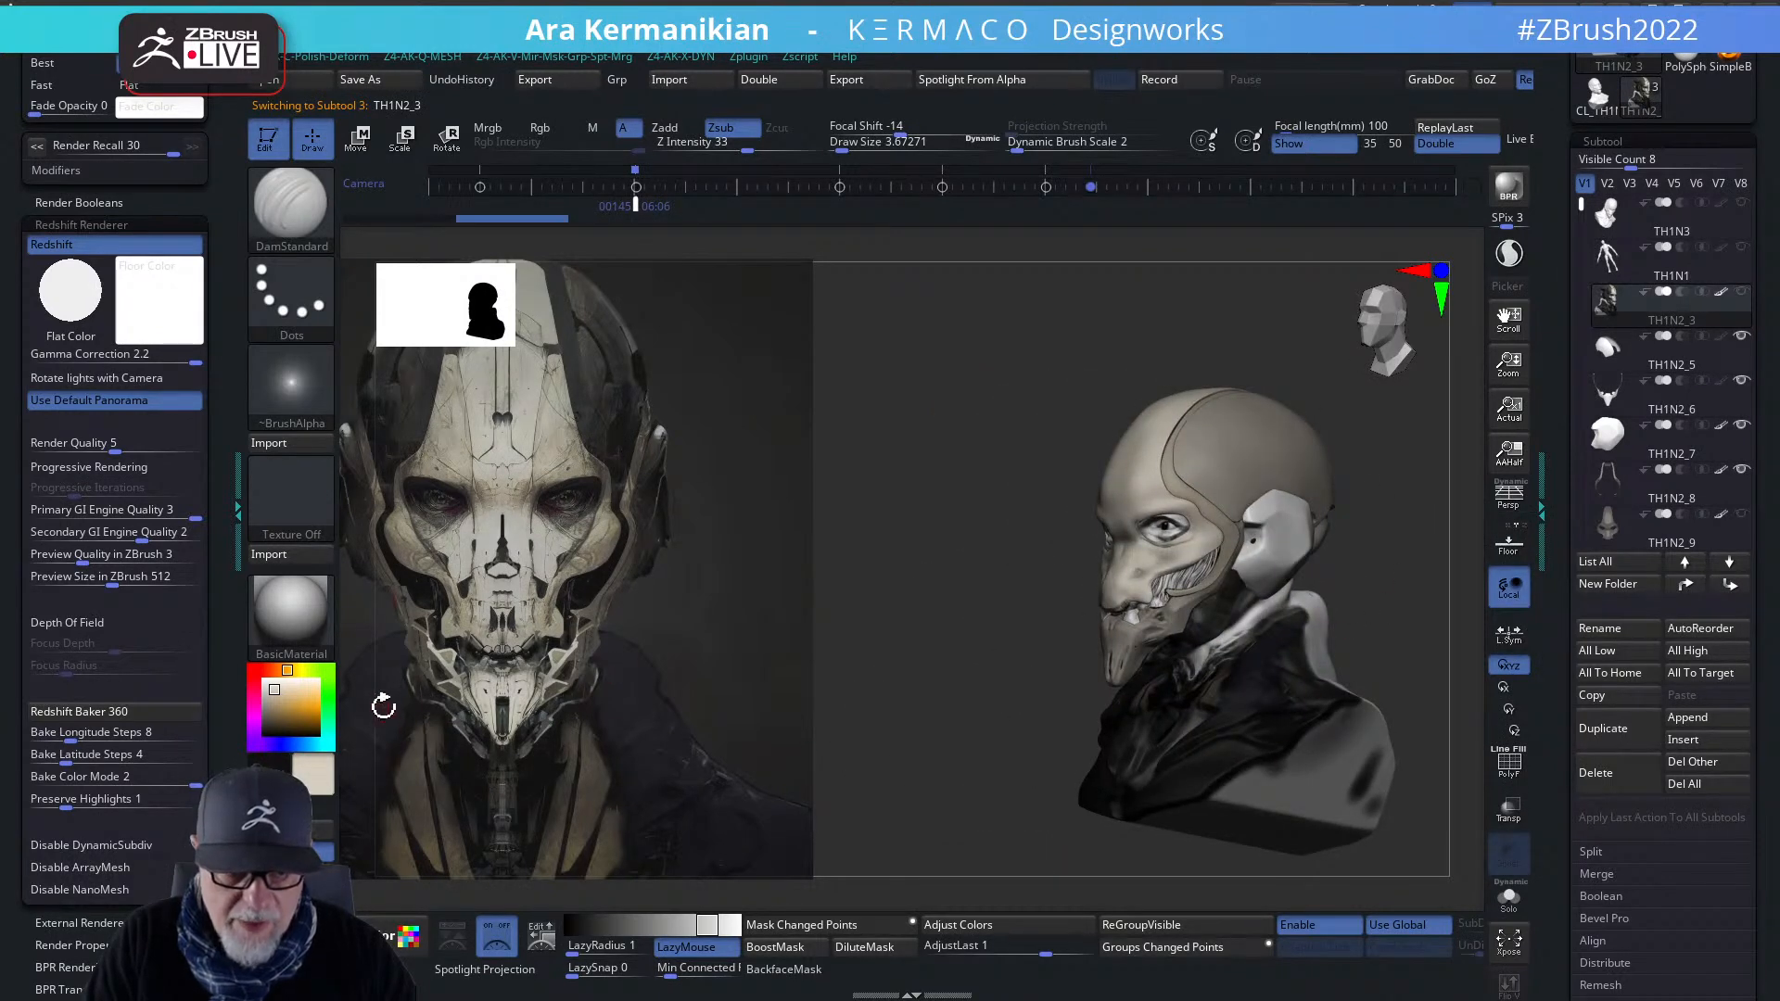
left_click_drag(980, 751, 1143, 696)
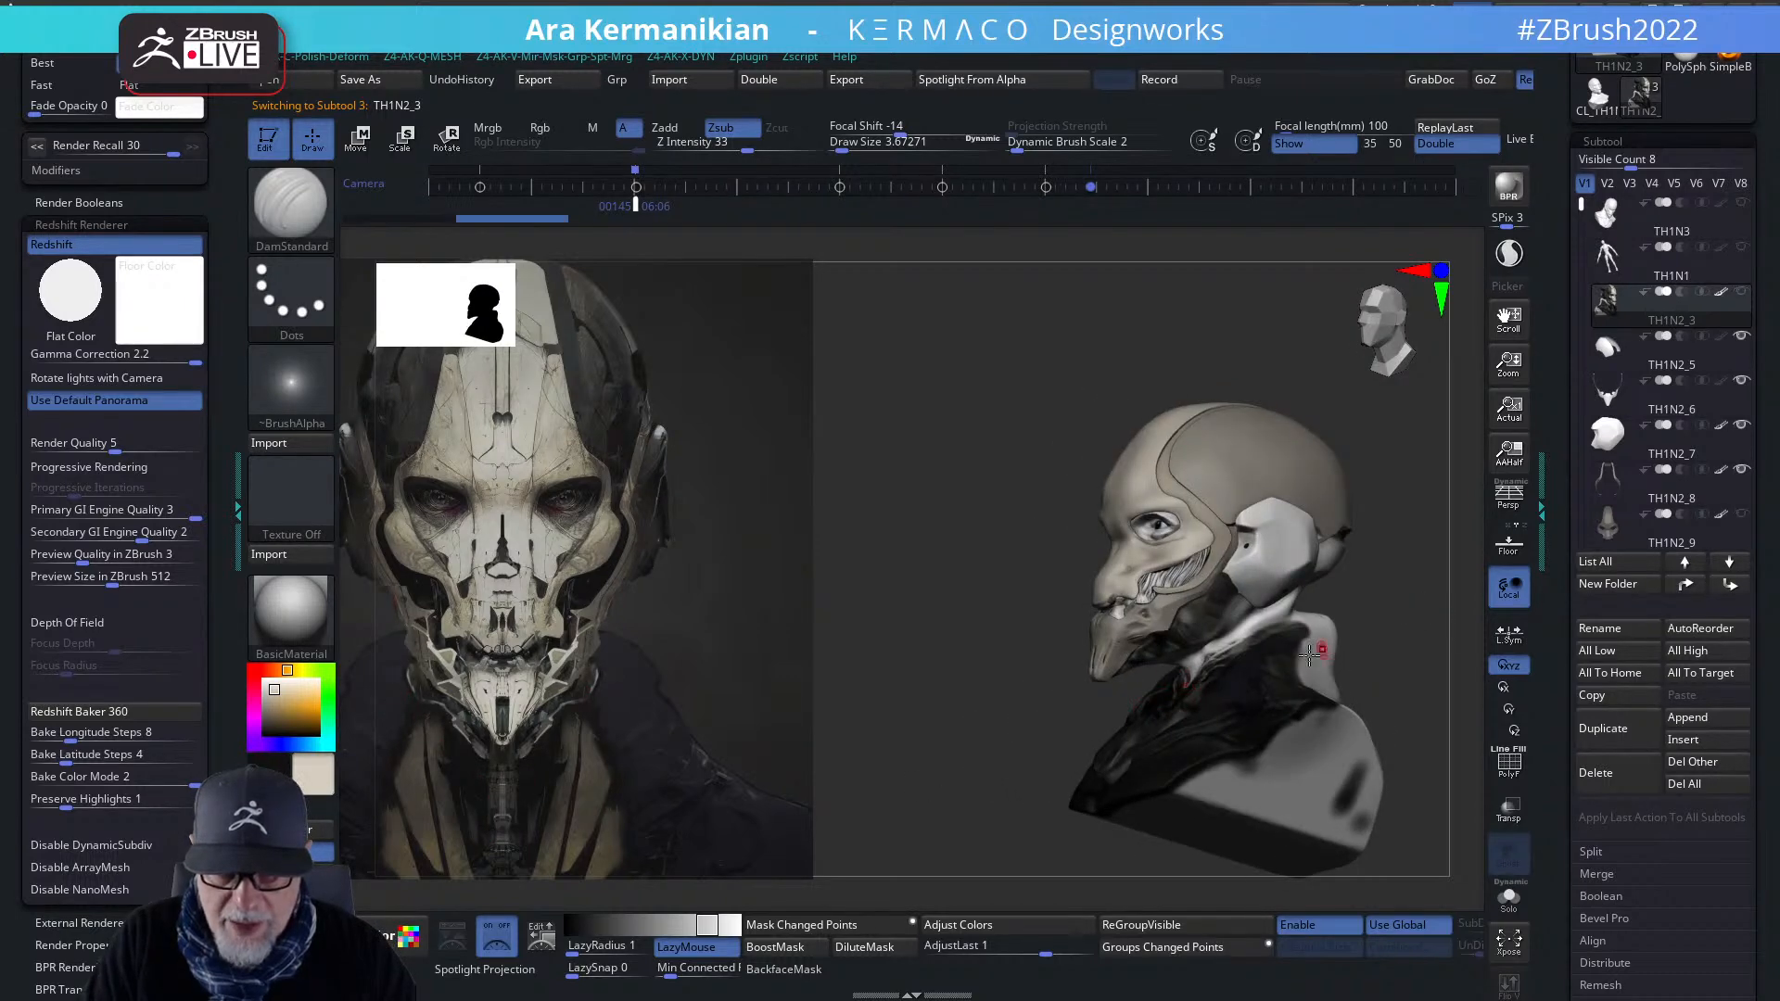
left_click_drag(1409, 691, 1317, 640)
left_click_drag(954, 815, 793, 680)
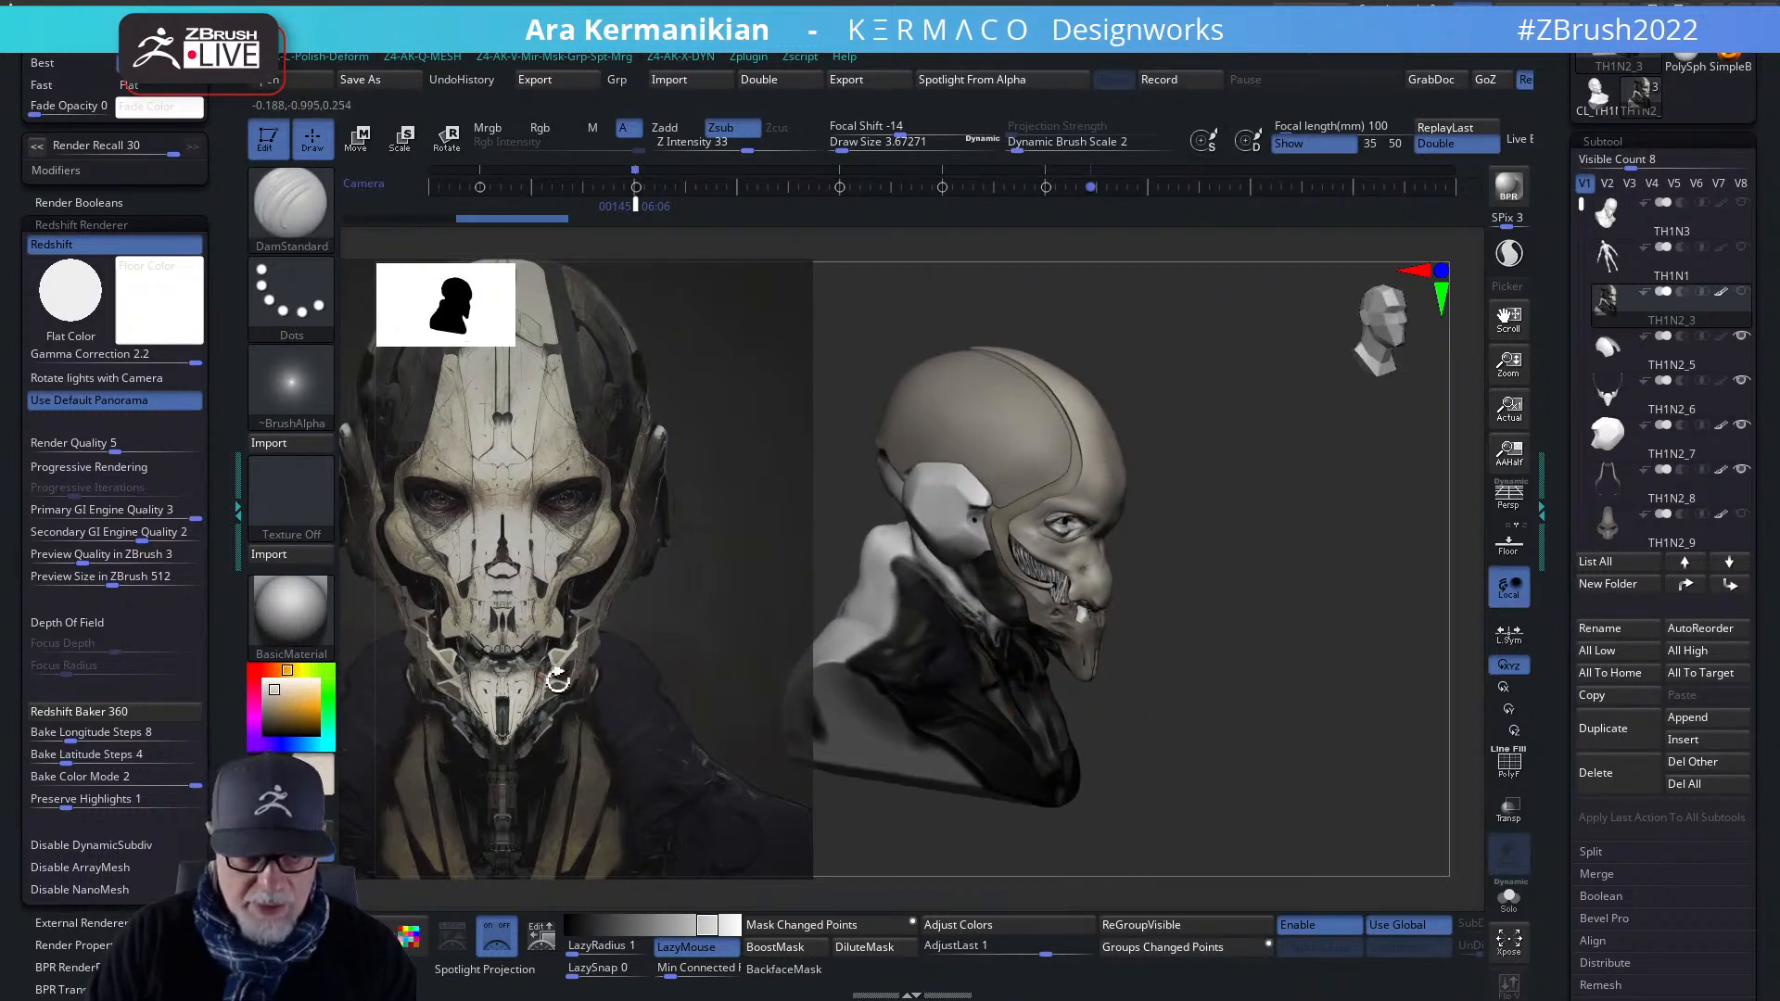
left_click_drag(1382, 612, 1233, 574)
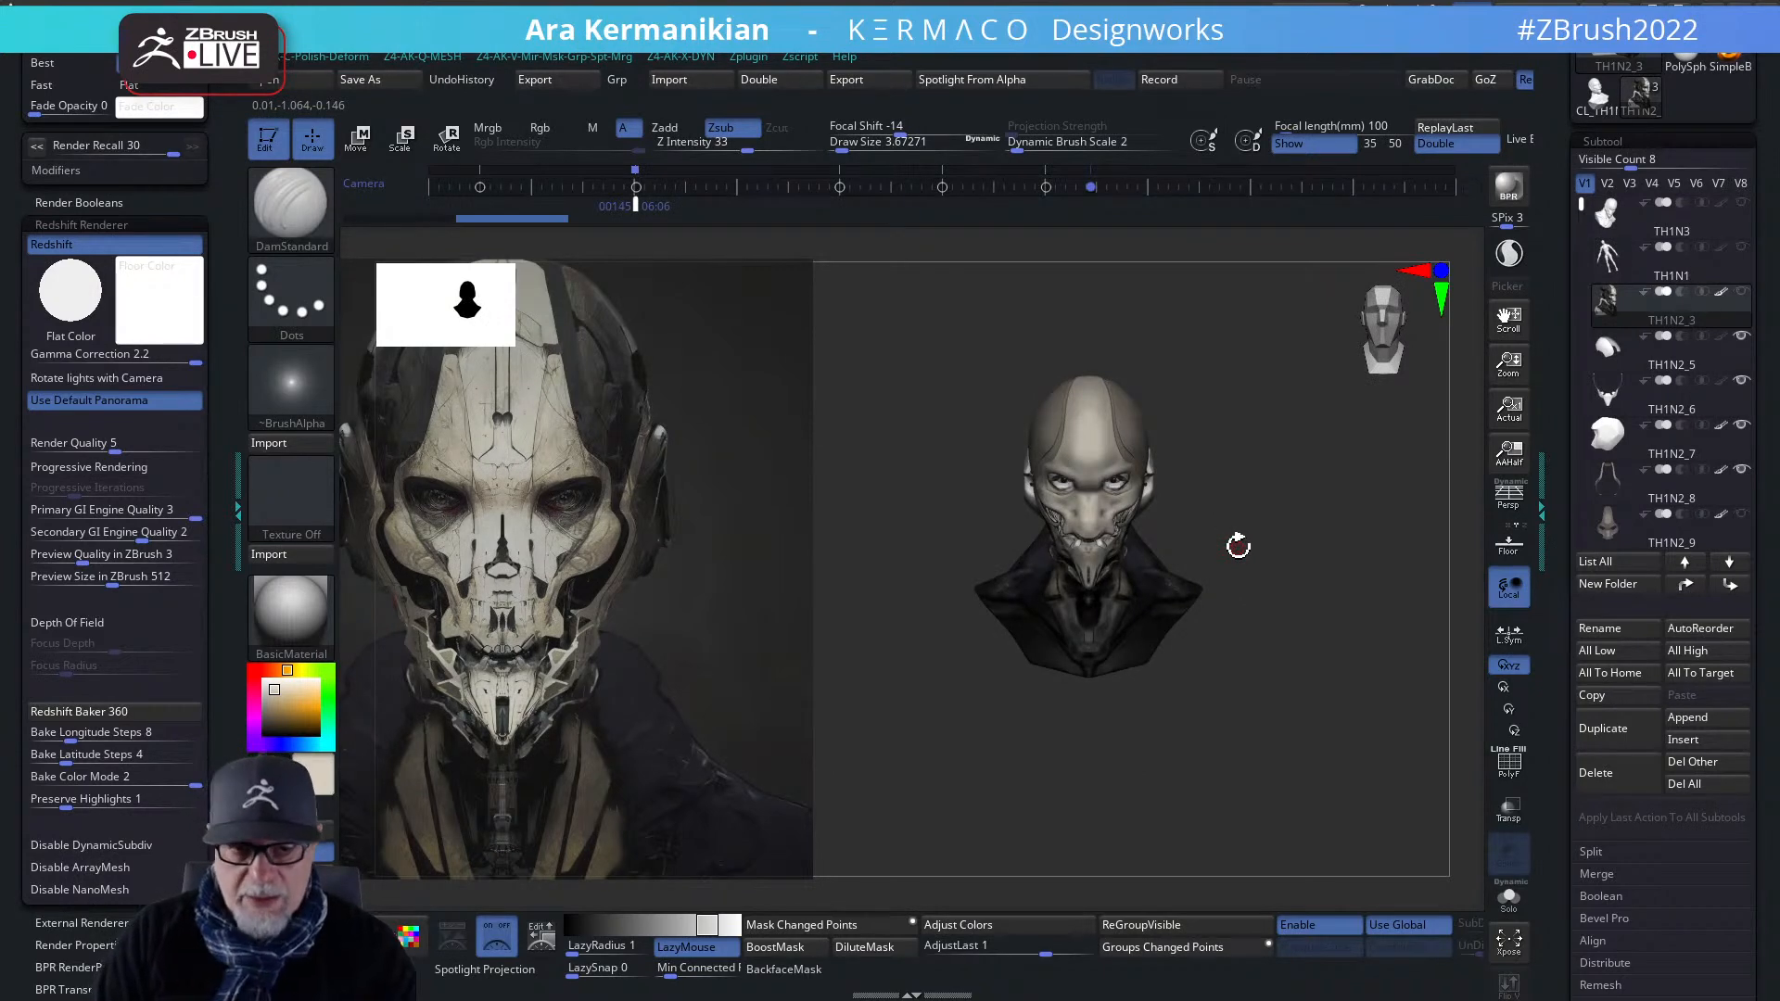
mouse_move(1279, 572)
left_mouse_down("alt")
mouse_move(1316, 644)
mouse_move(1331, 651)
mouse_move(1351, 615)
left_mouse_up("alt")
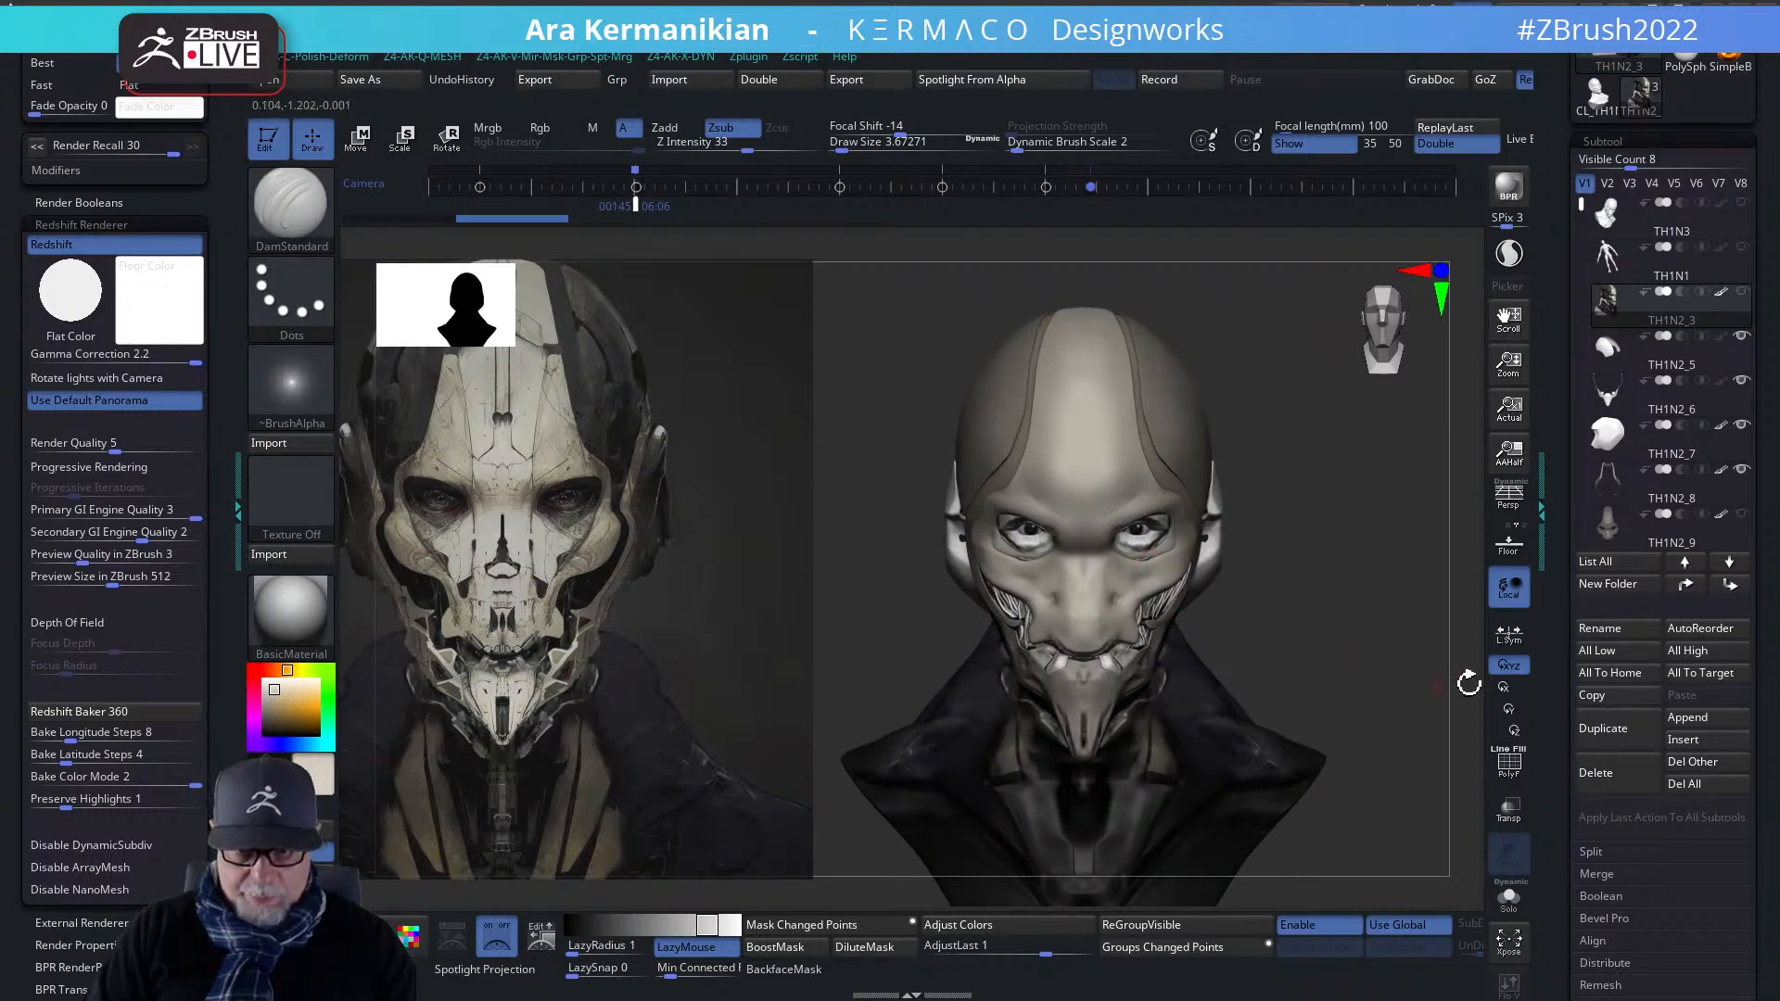
left_click_drag(1402, 660, 1359, 636, "alt")
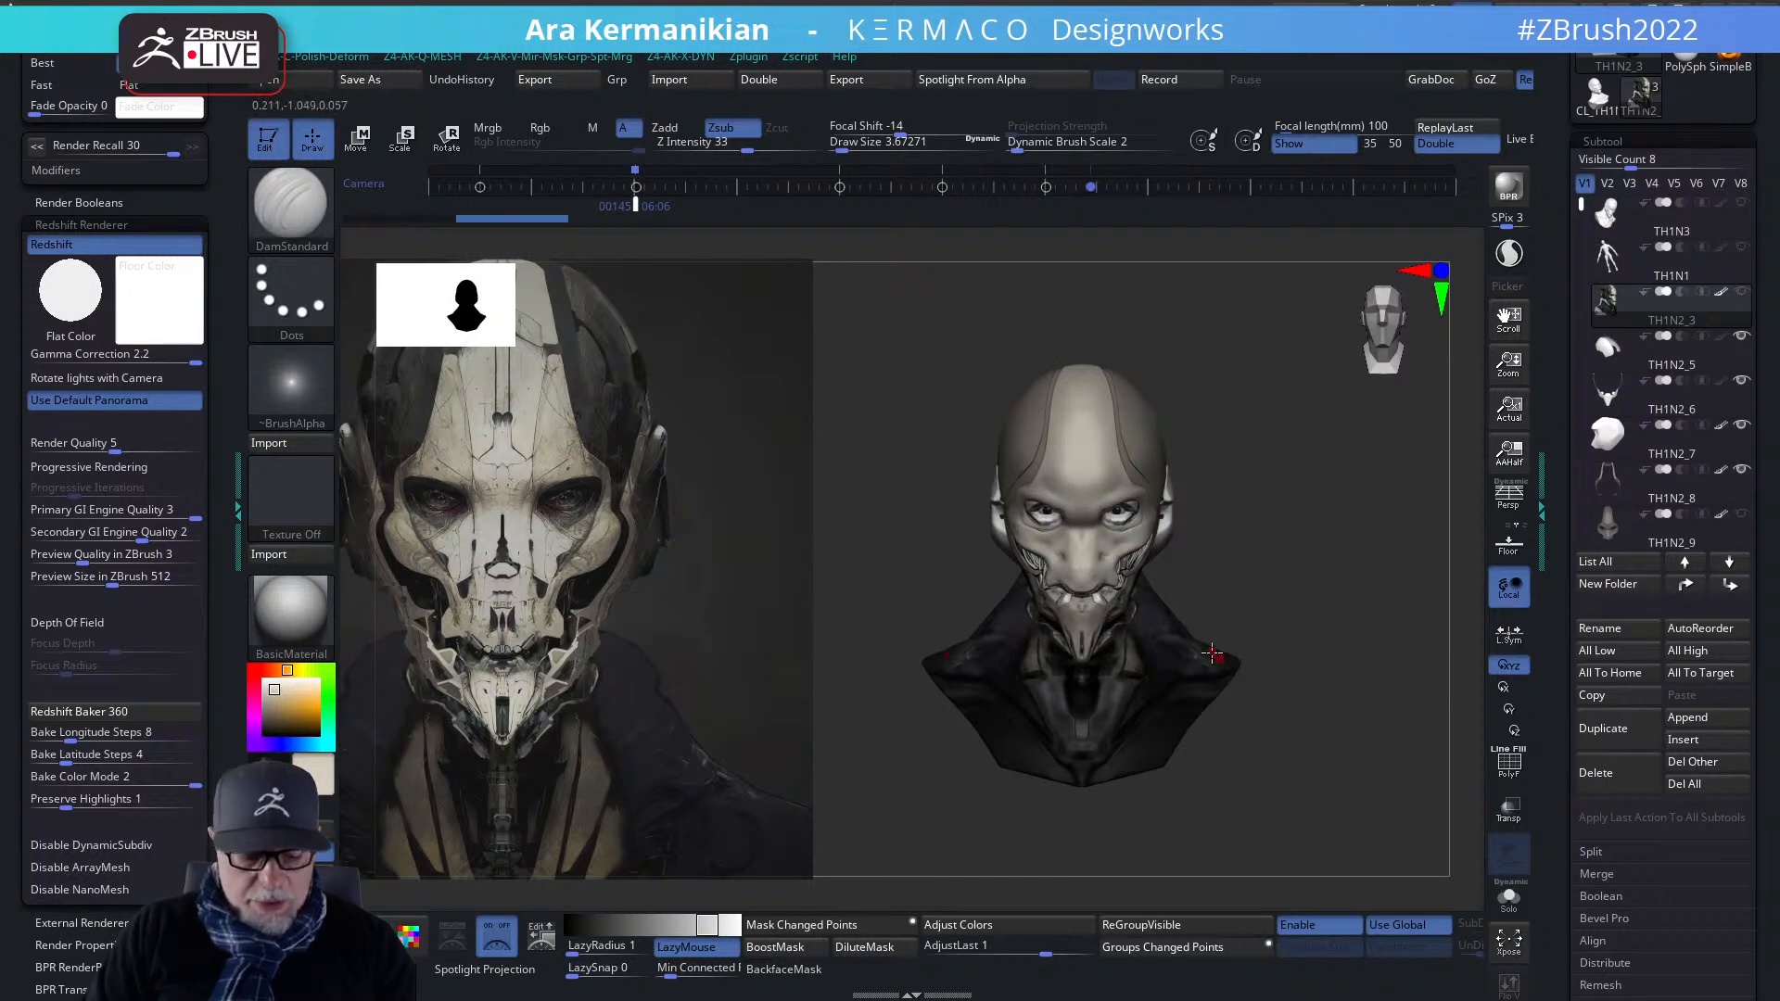
- Bring up the Spotlight reference portrait for editing and move it toward the bust at the canvas centre
key("z")
left_click_drag(1230, 577, 1344, 436)
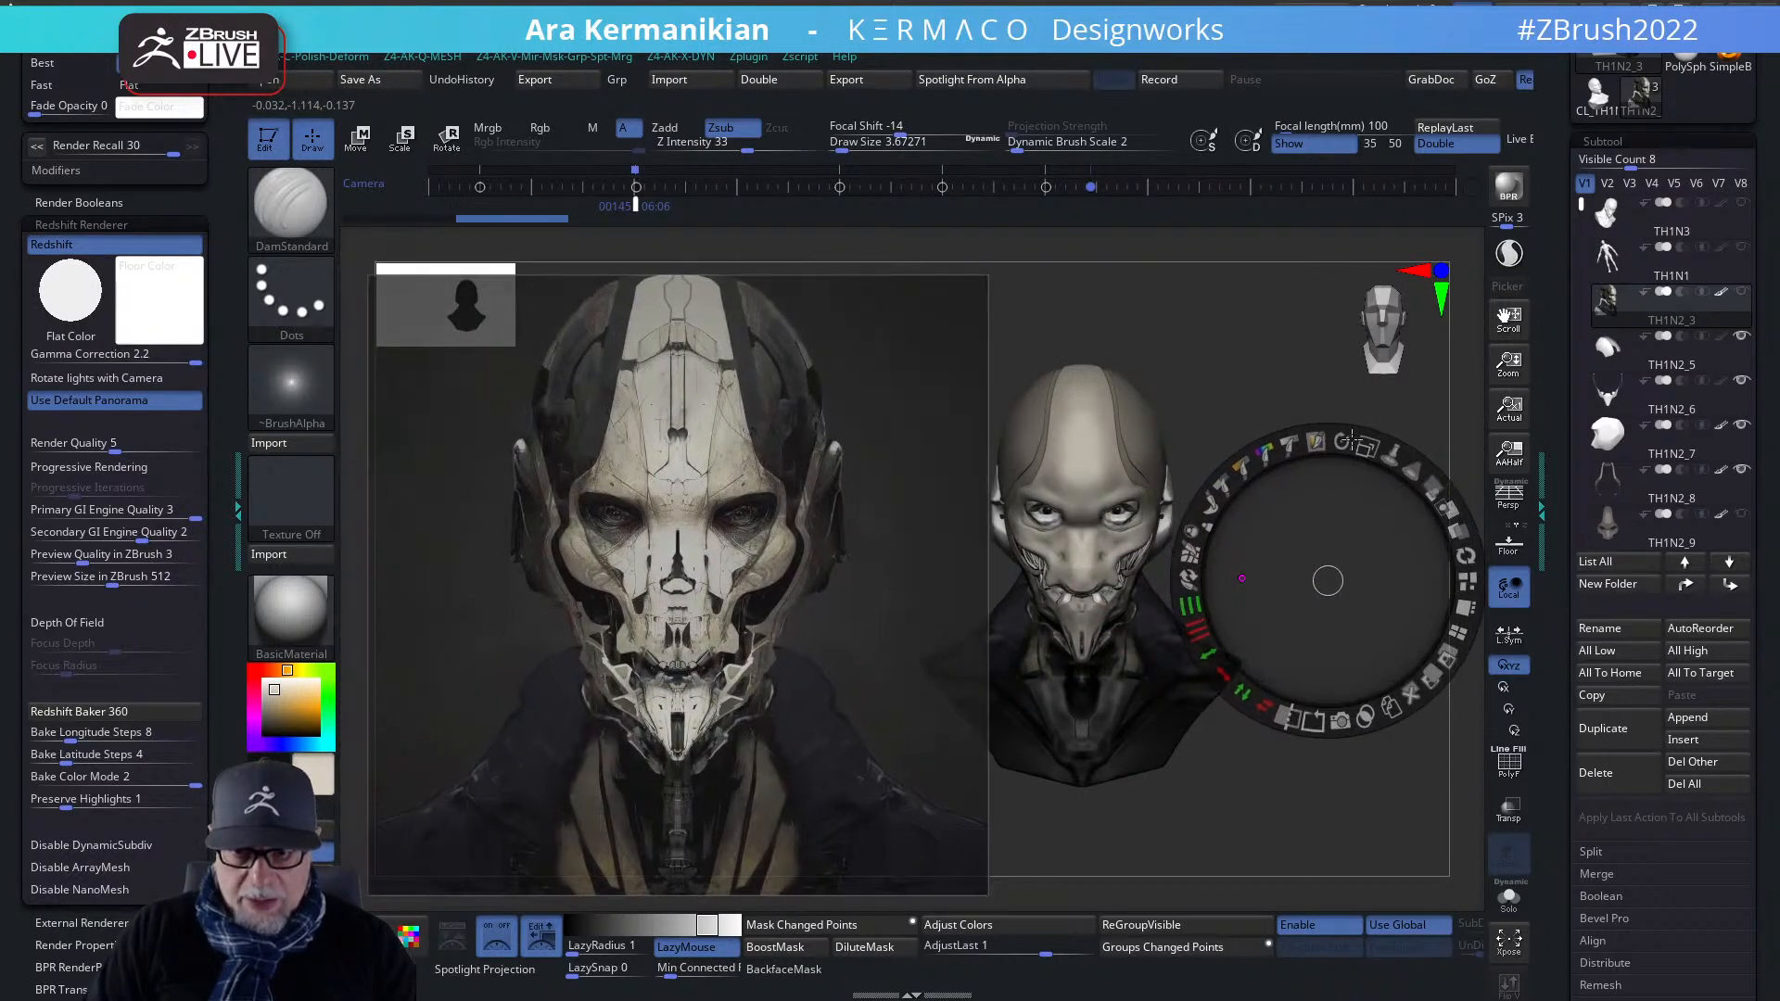
left_click_drag(1328, 581, 697, 590)
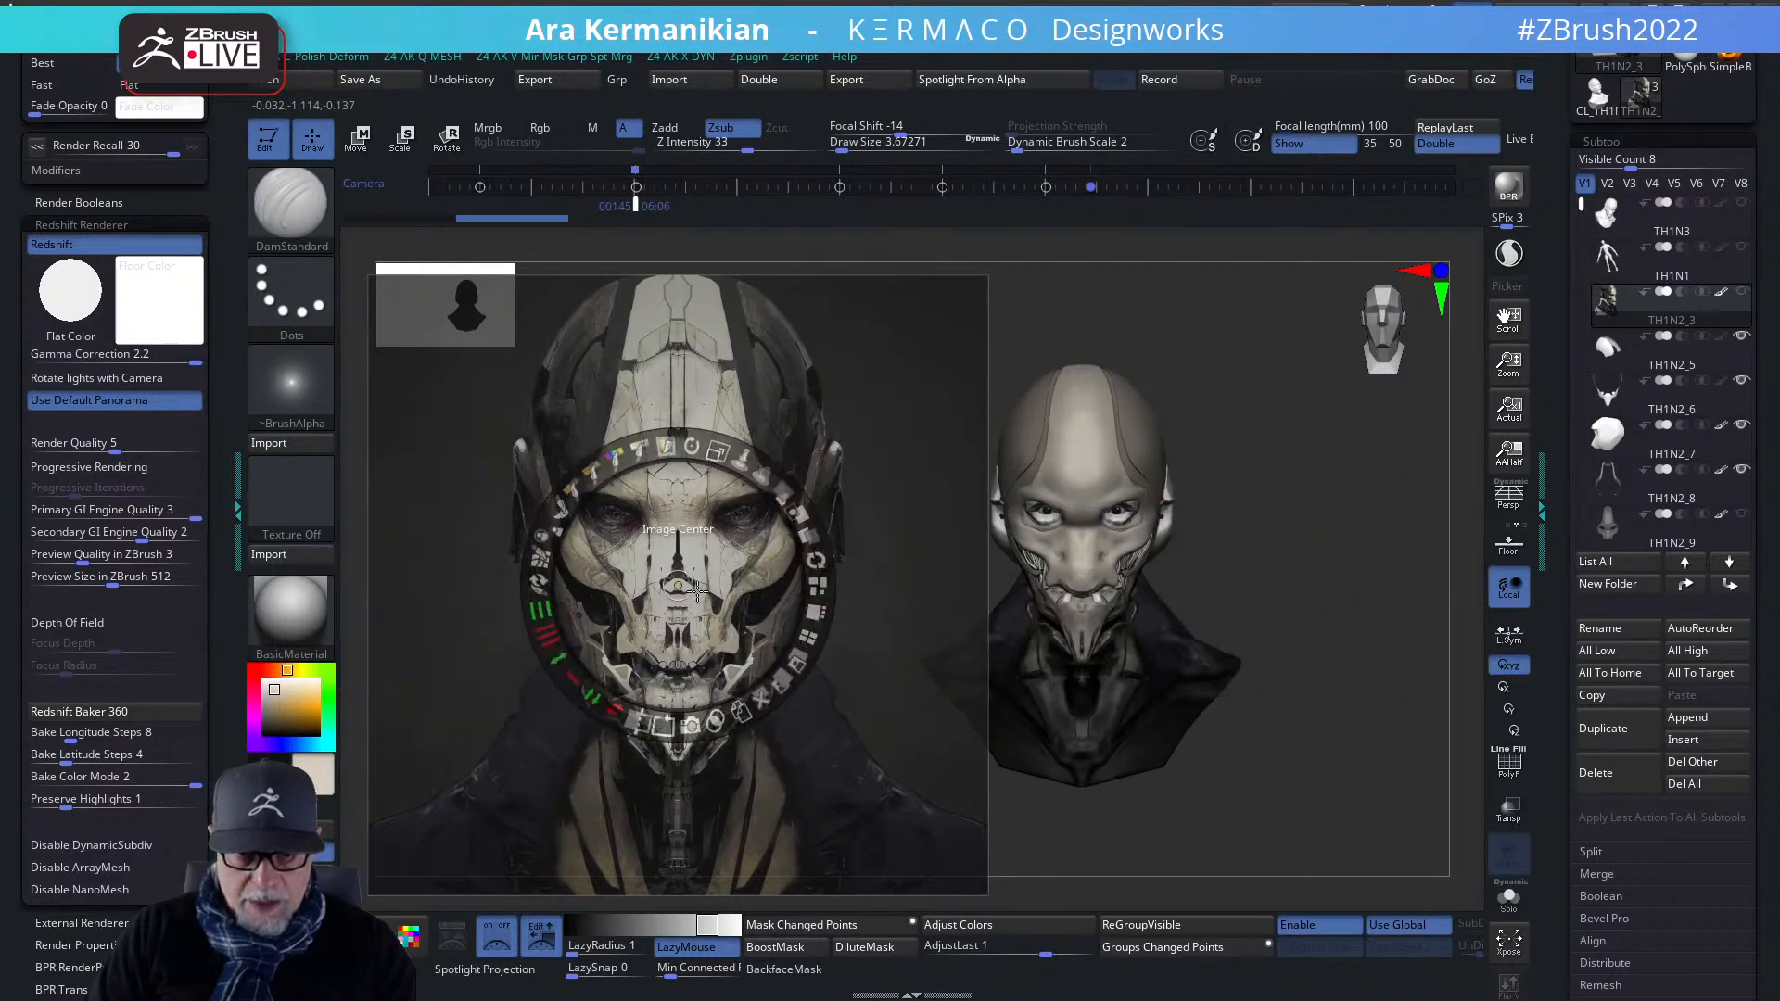
left_click(1345, 595)
left_click_drag(1308, 607, 989, 563)
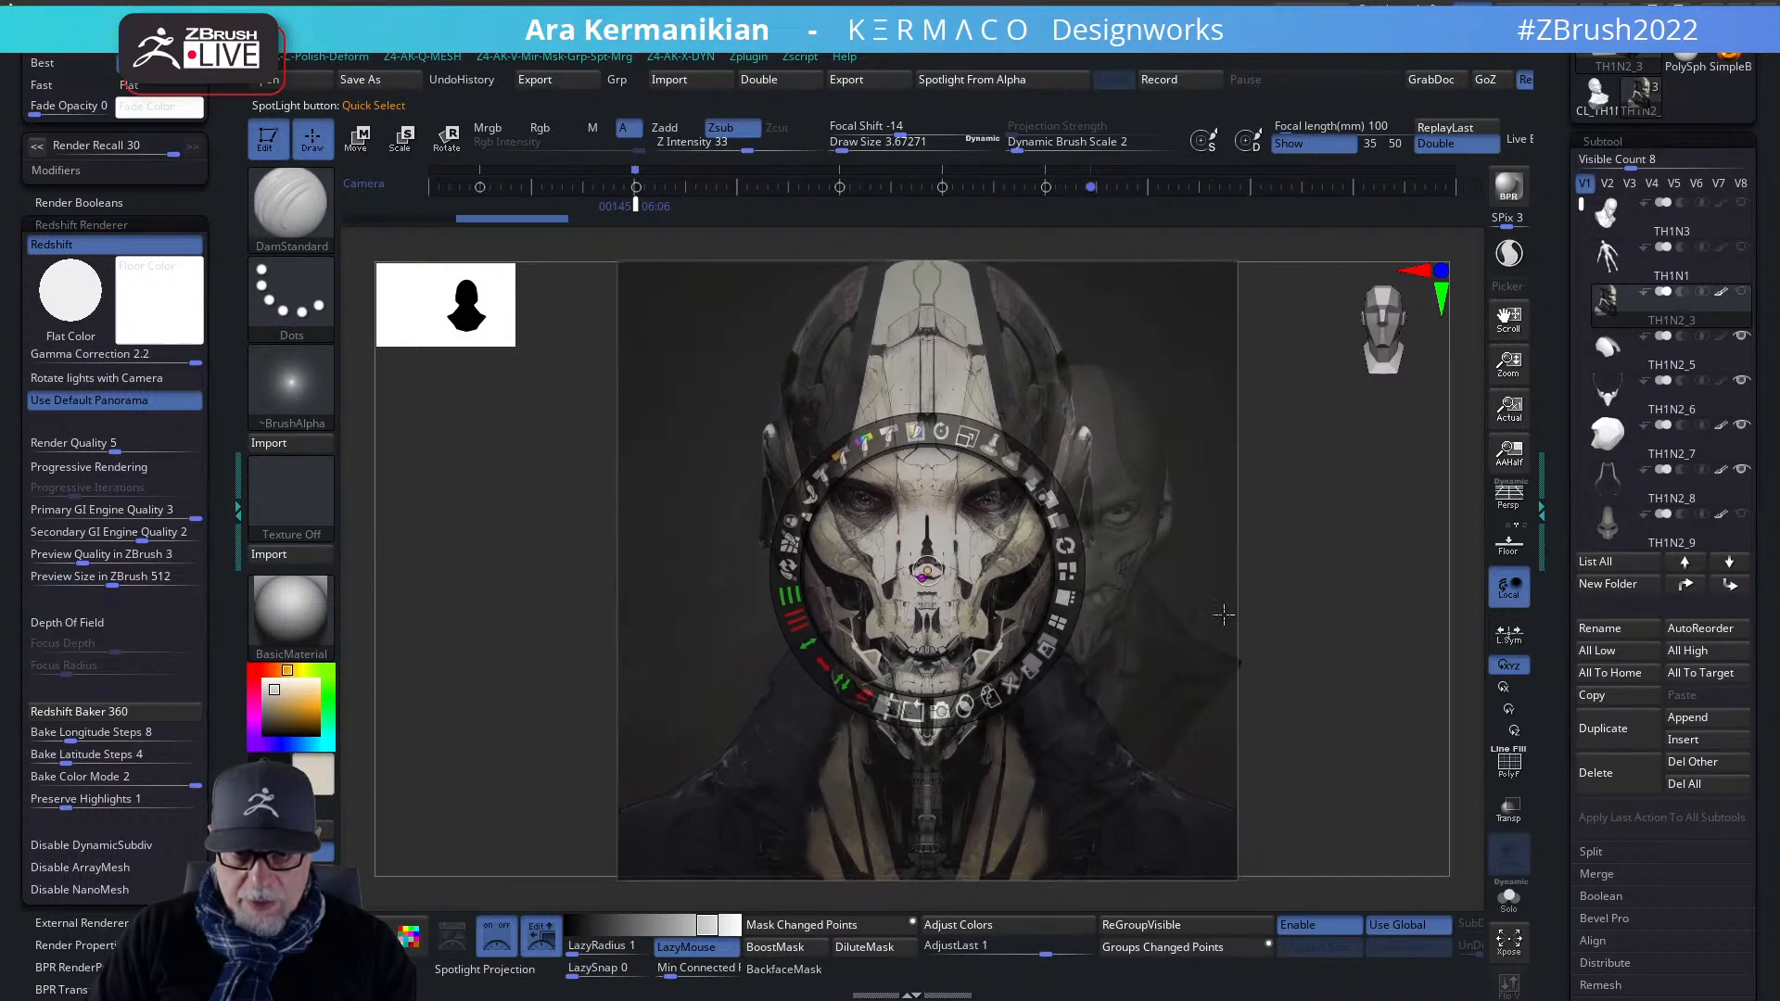
- Align the bust's face with the more transparent Spotlight portrait and store the camera view as a new timeline keyframe
key("z")
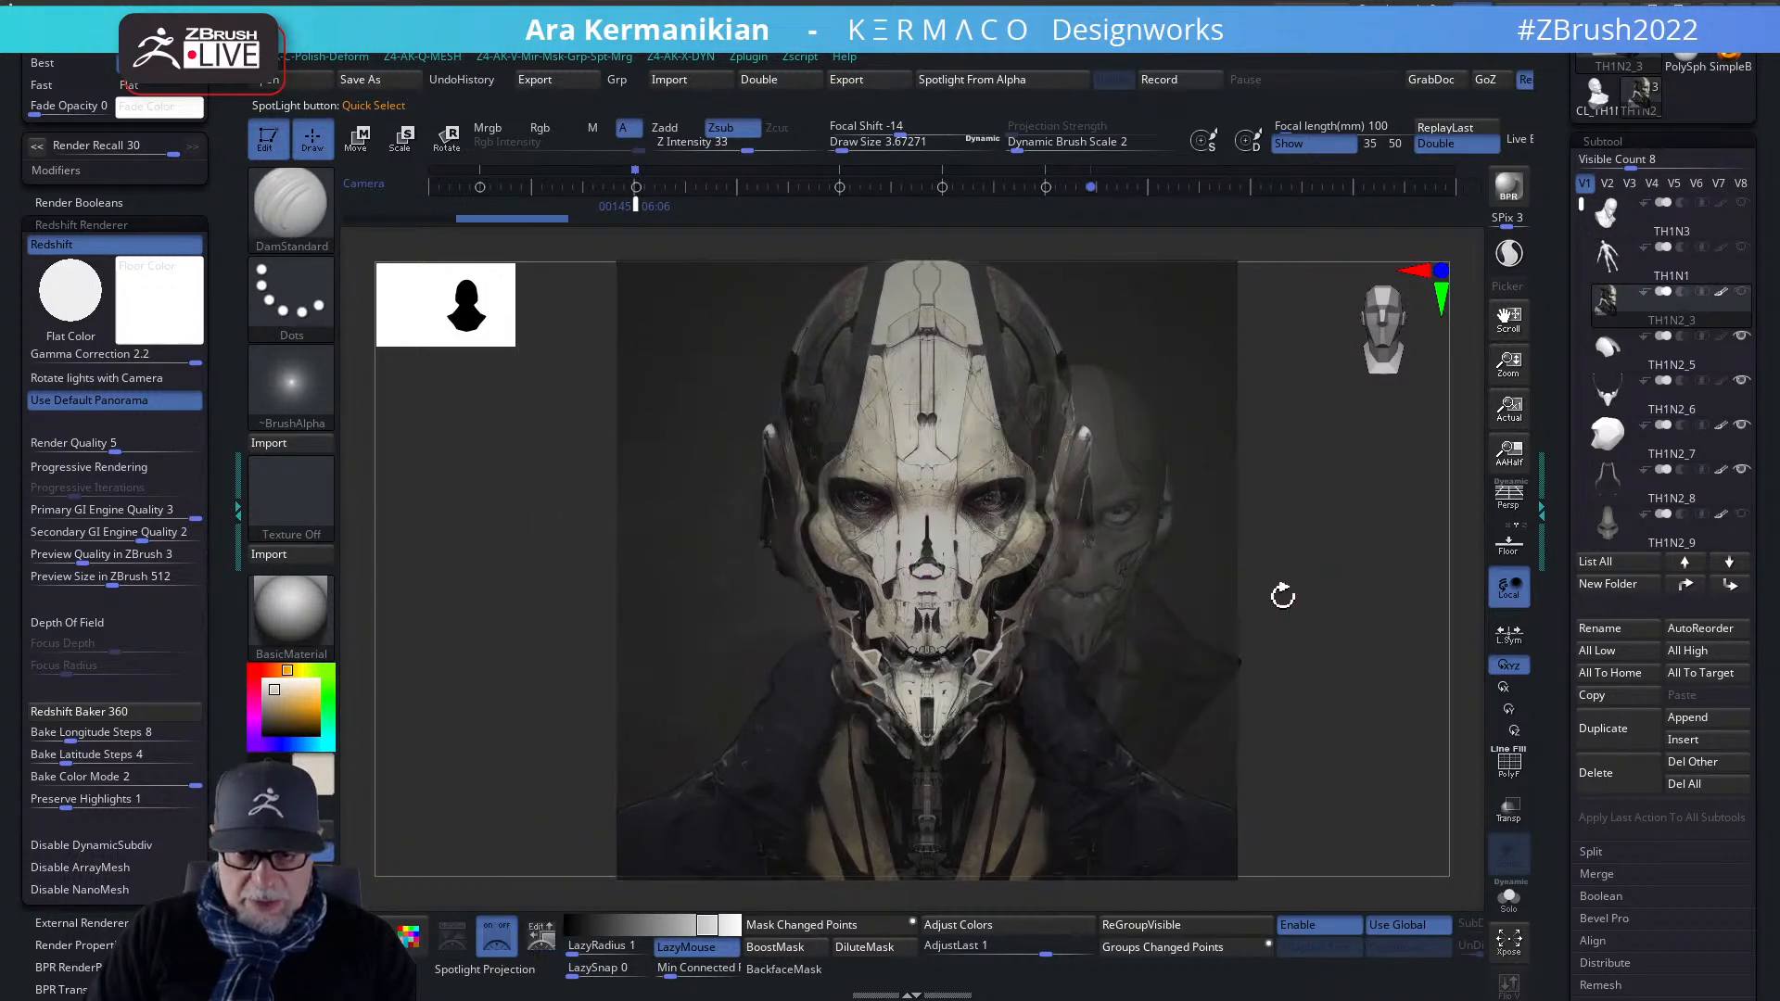
left_click_drag(1413, 586, 1327, 589, "alt")
key("z")
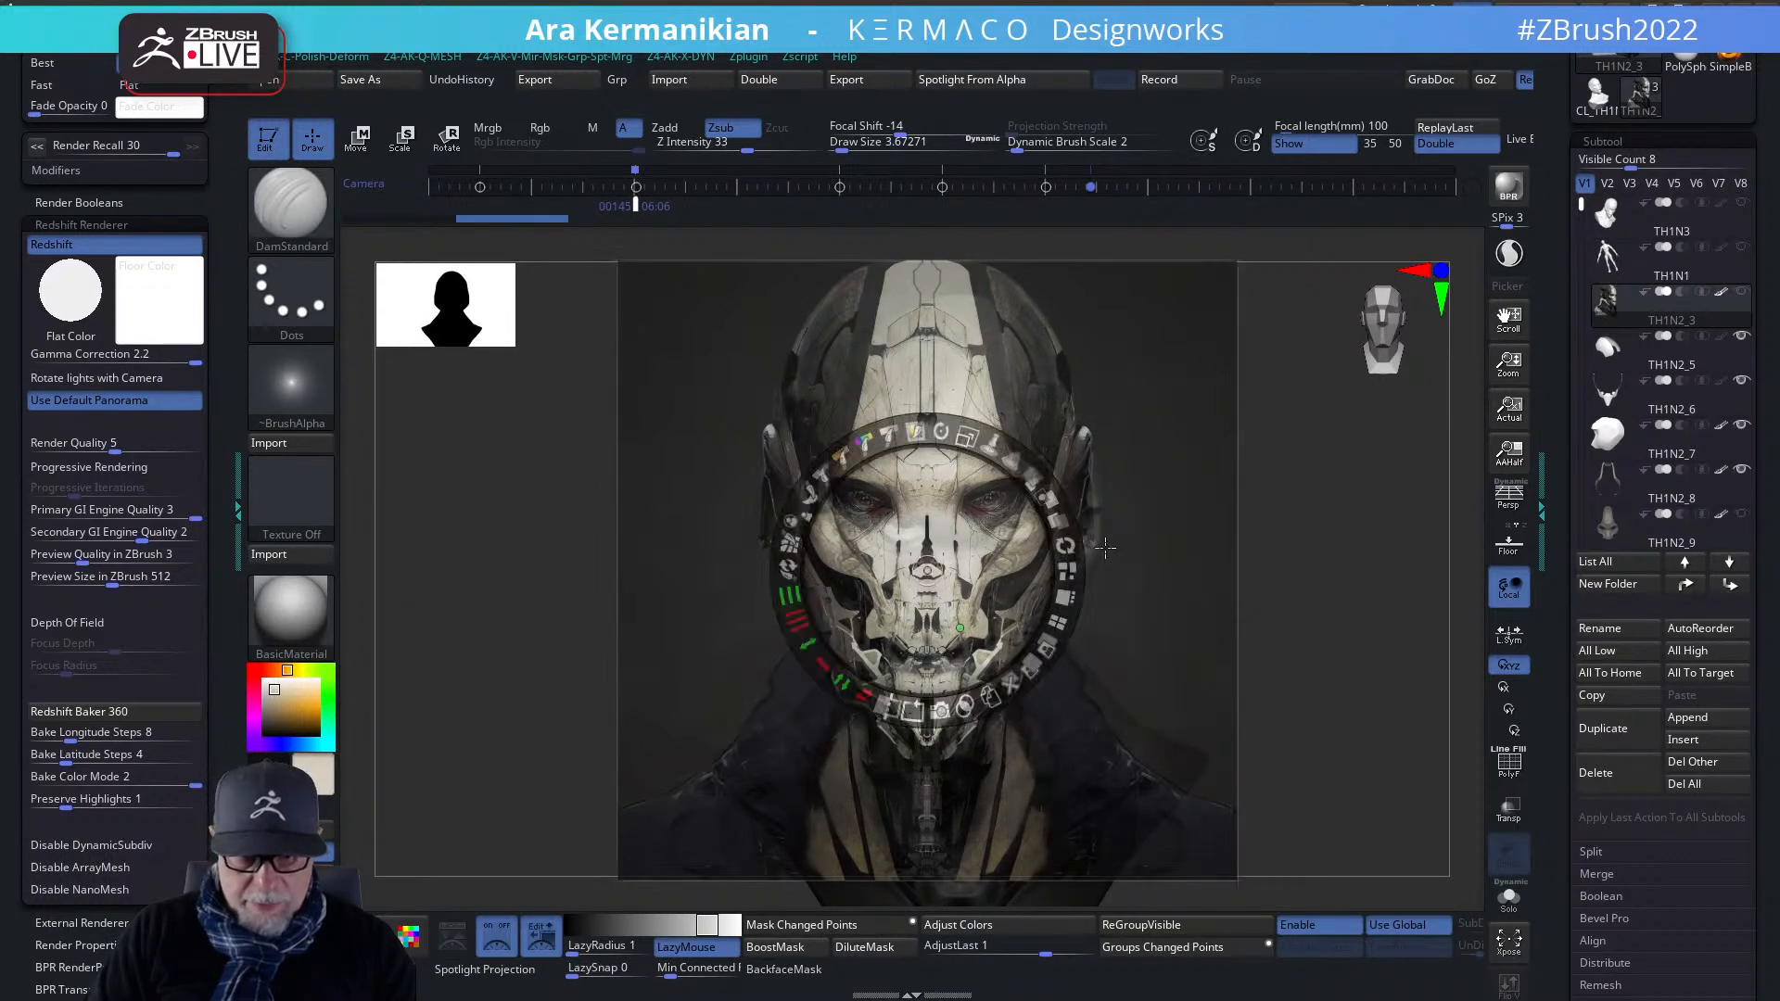
left_click_drag(1034, 483, 986, 458)
left_click_drag(1376, 664, 1145, 618)
key("z")
left_click_drag(1358, 640, 1290, 658)
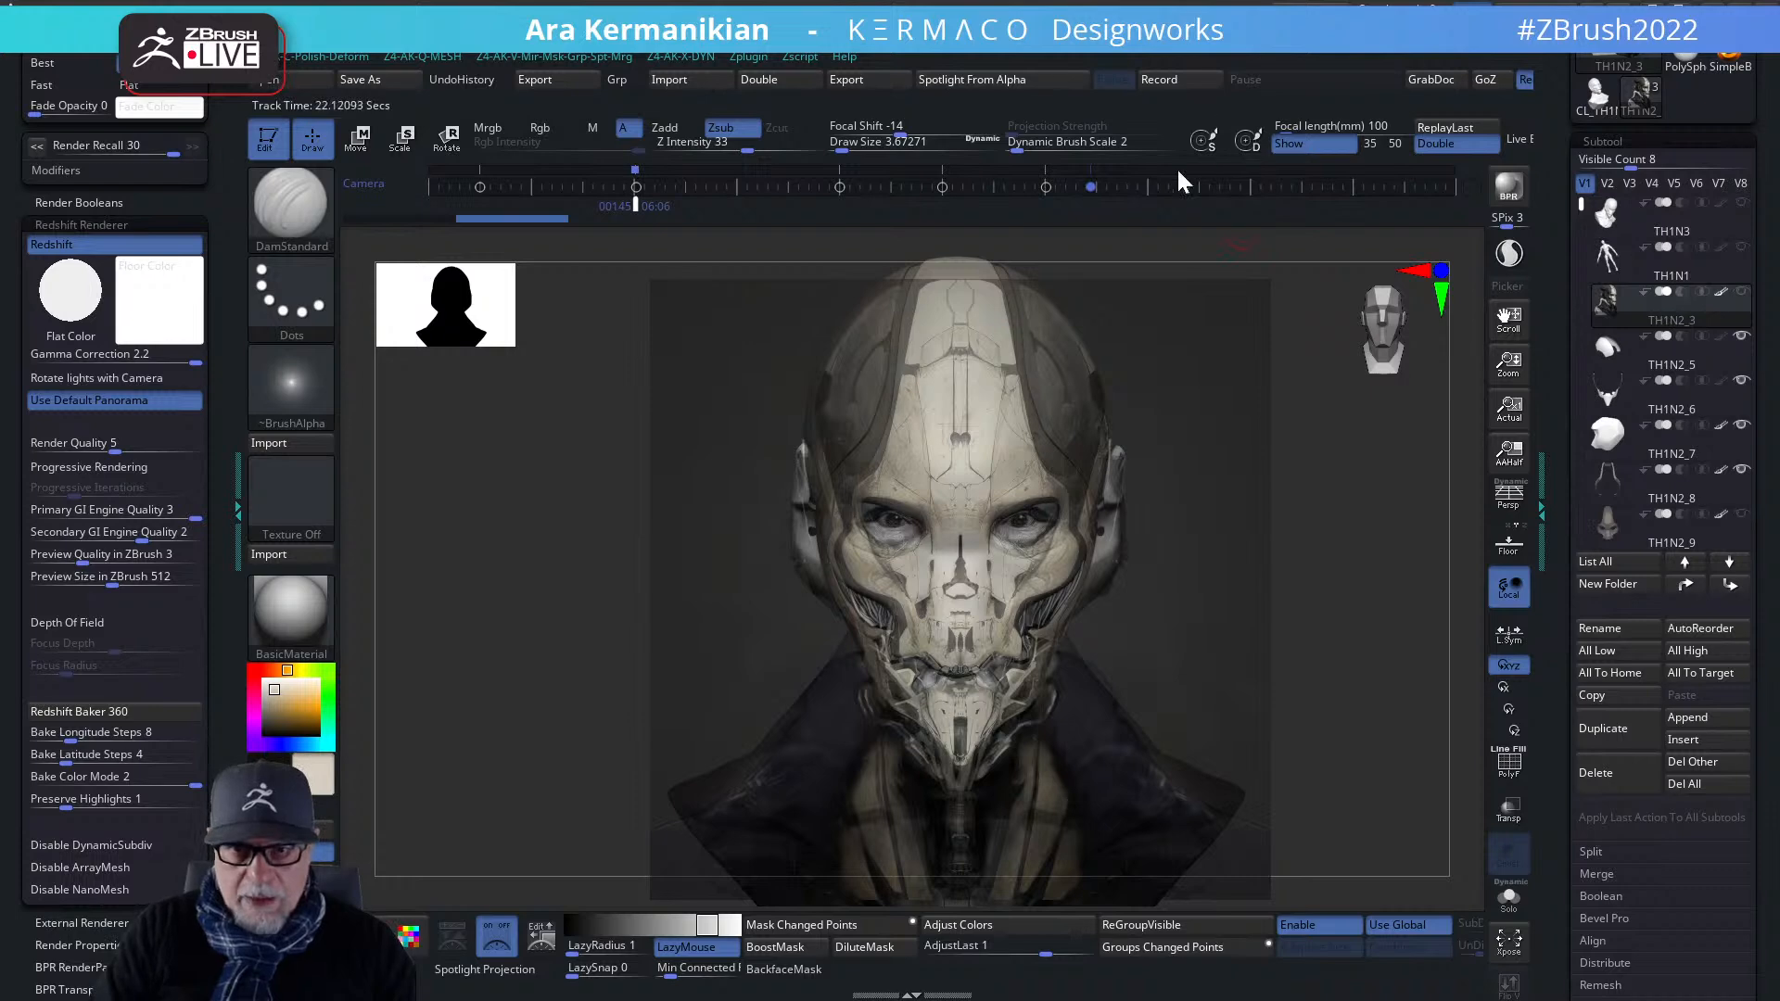
left_click(1153, 186)
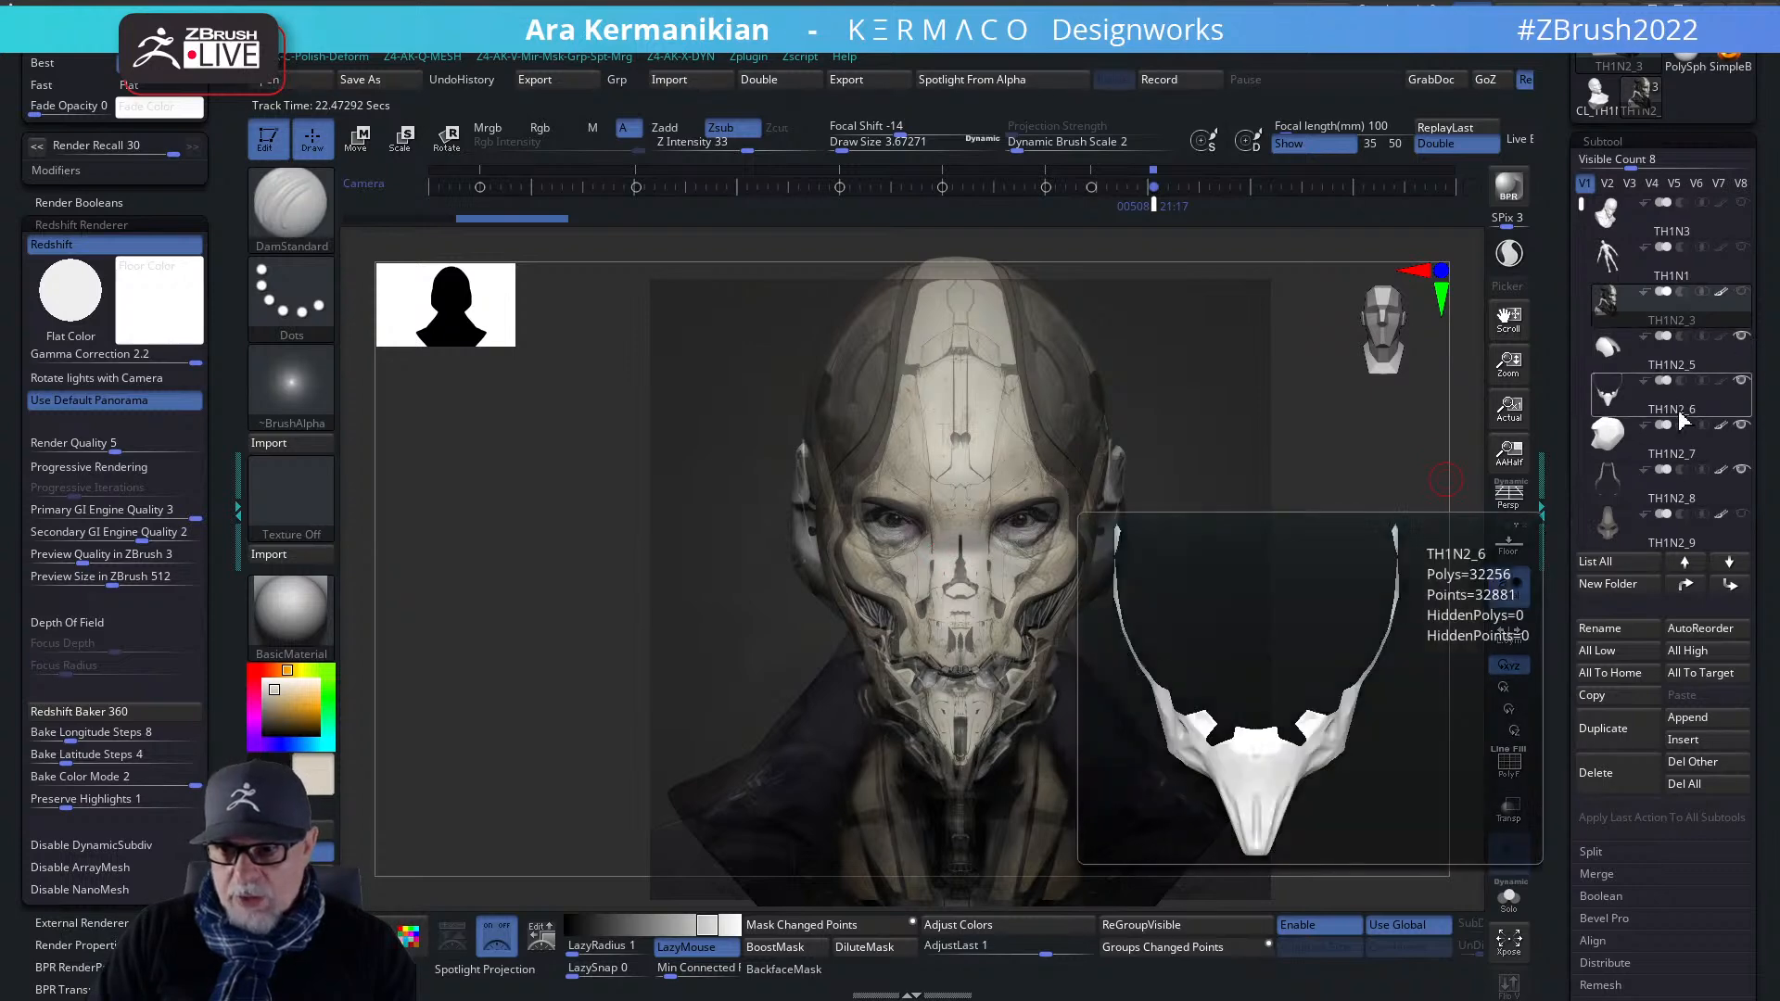
- Make the face plate TH1N2_12 the active subtool and choose the Paint brush
mouse_move(1674, 544)
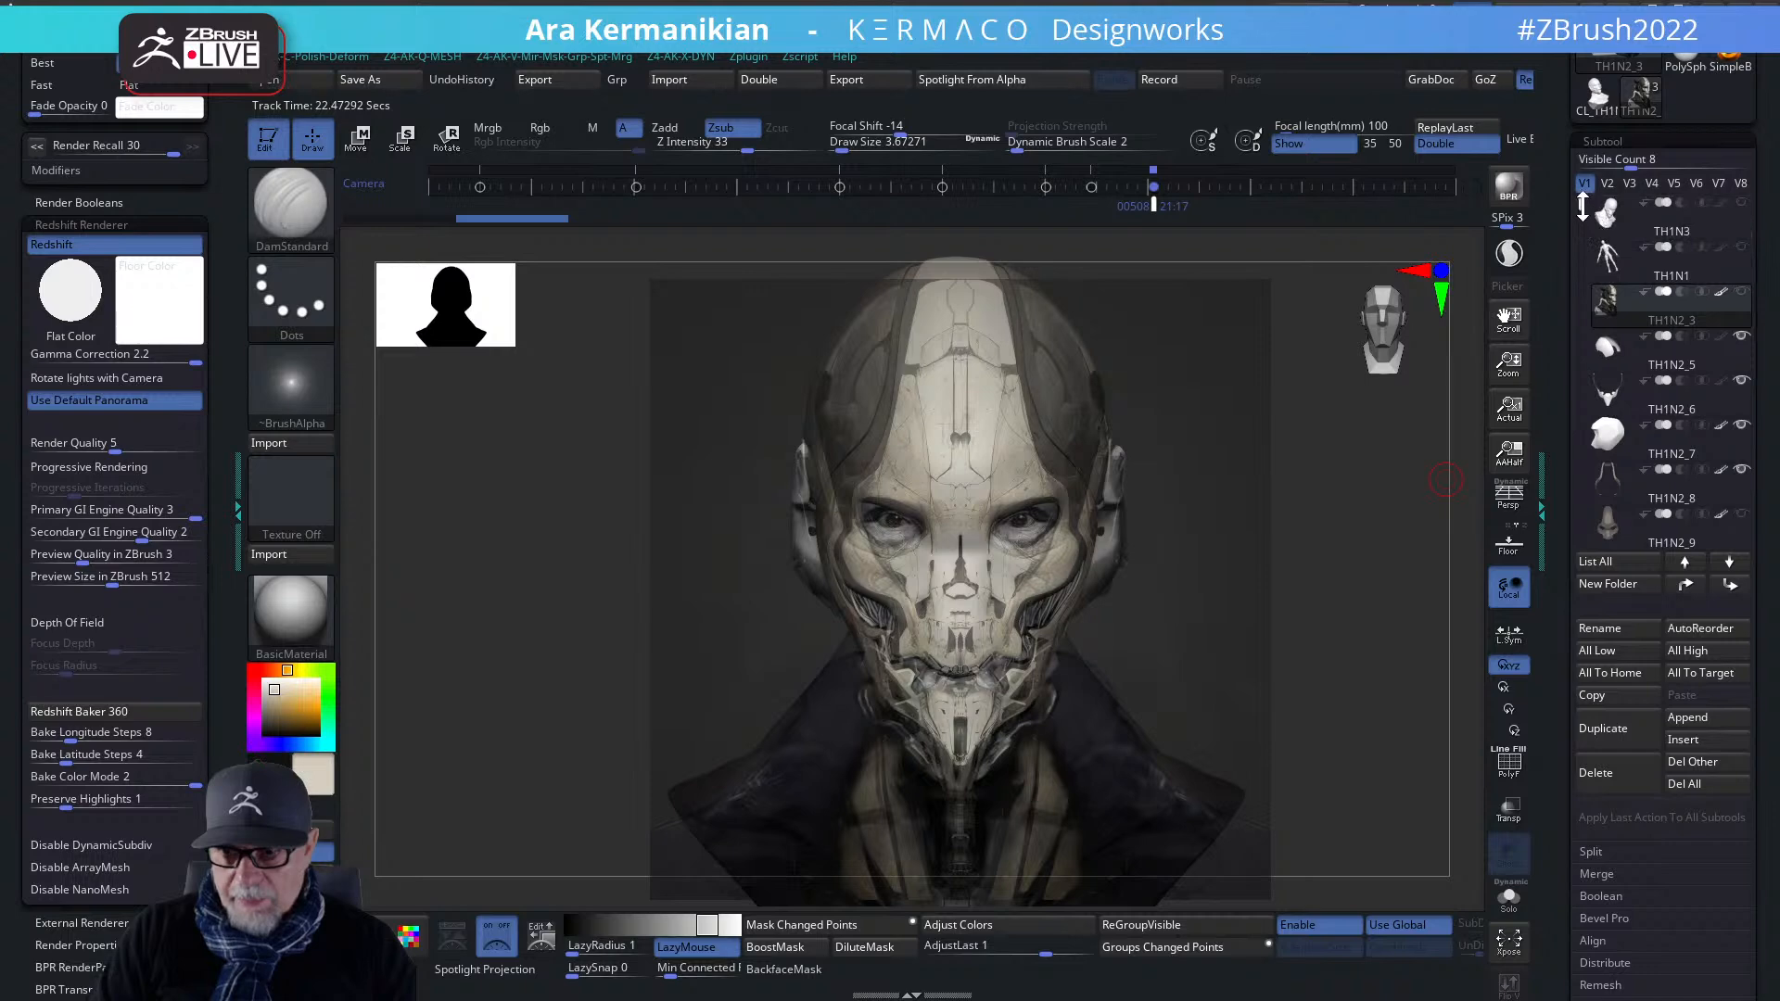
scroll(1631, 306, "down", 3)
left_click(1716, 477)
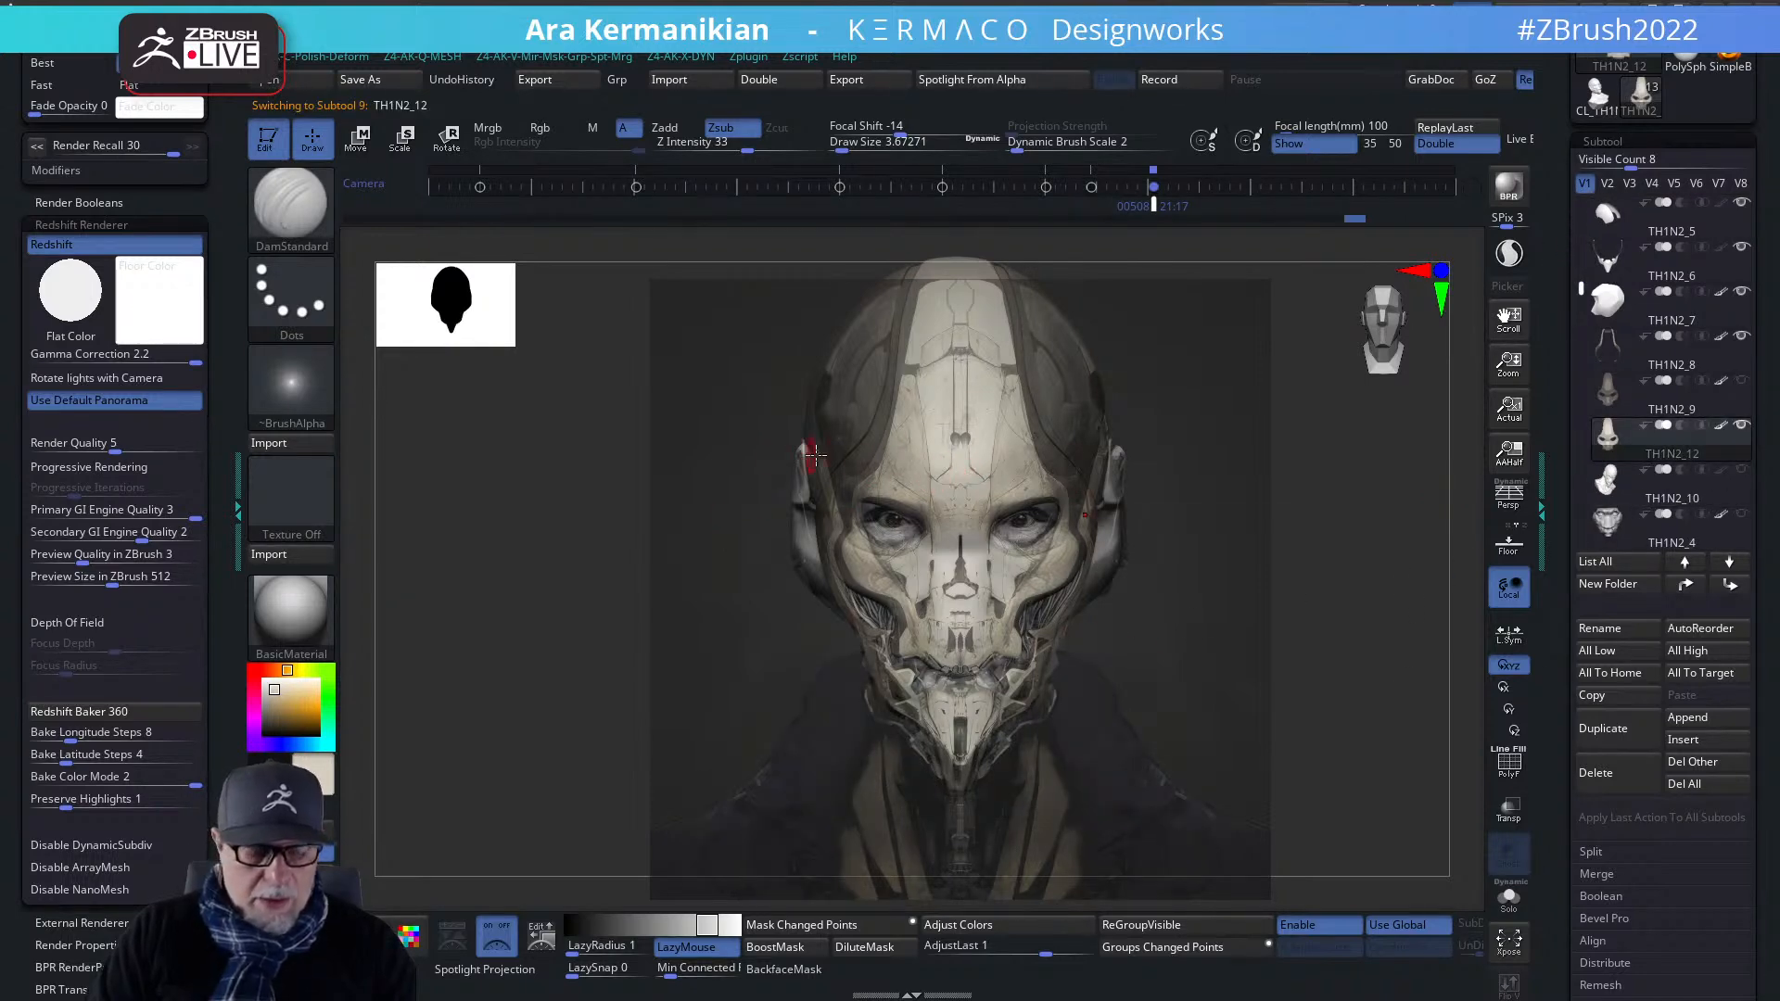
right_click(845, 454)
left_click(799, 414)
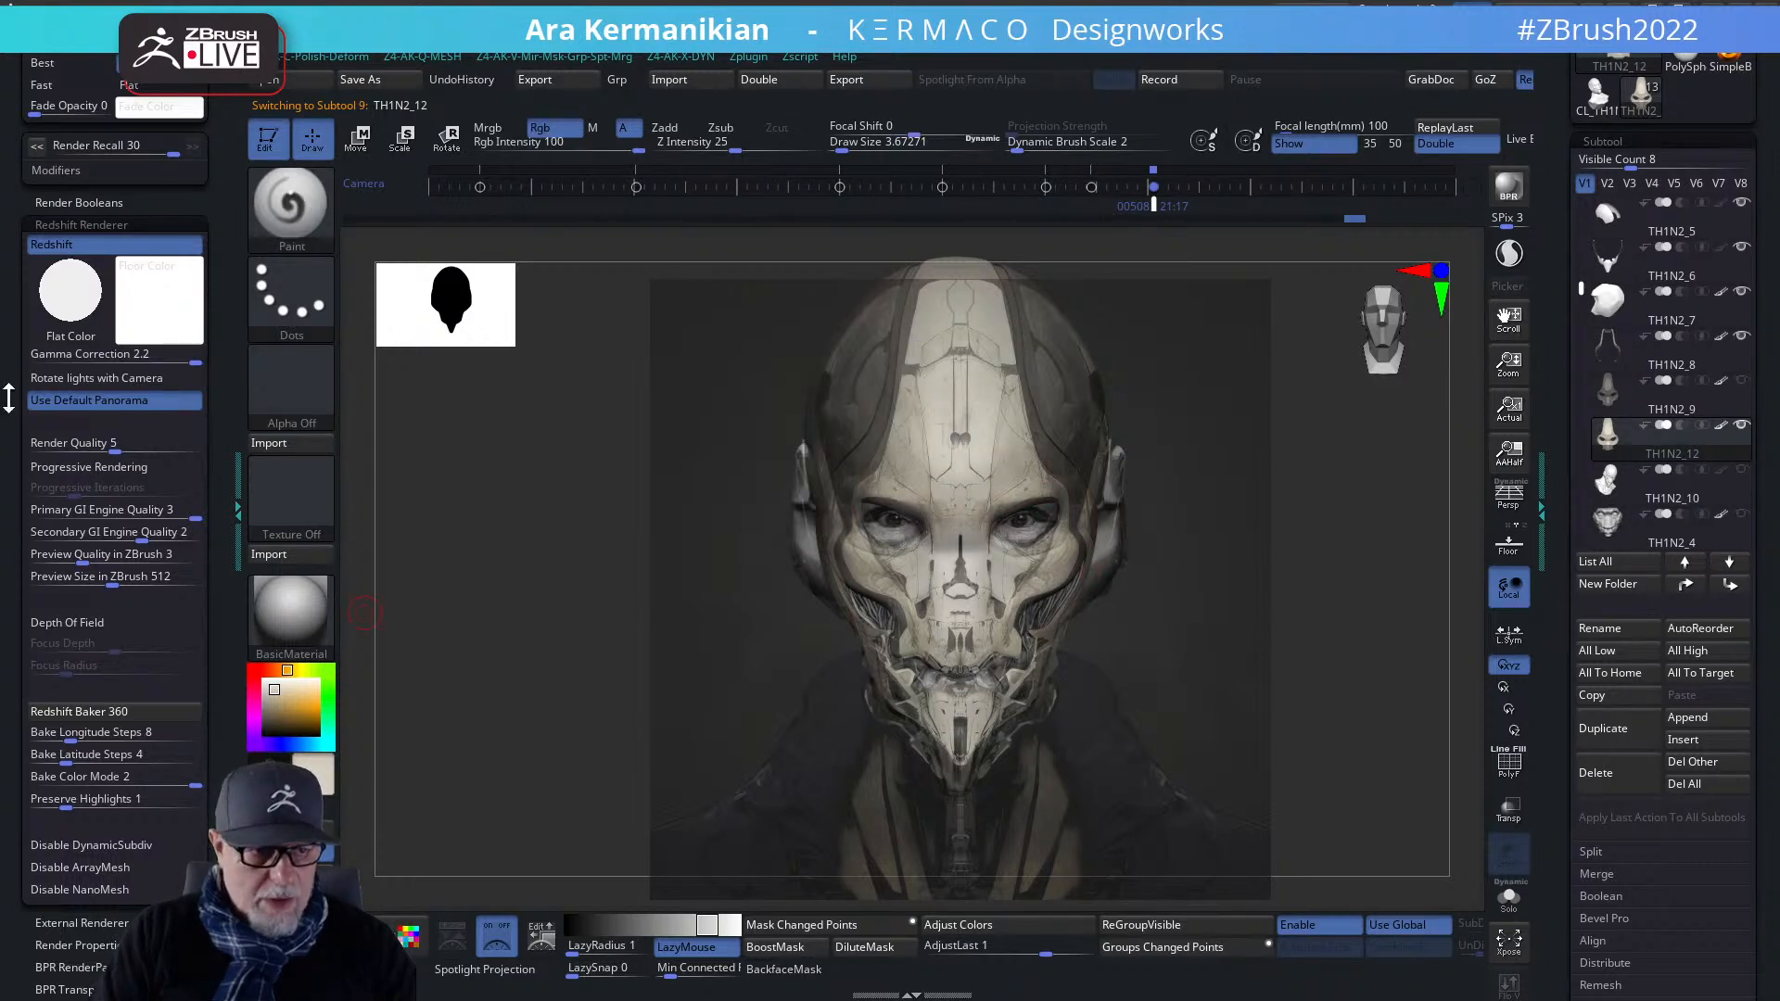
- Look through the Paint brush's Modifiers and Auto Masking settings
mouse_move(229, 302)
left_mouse_down()
mouse_move(203, 498)
mouse_move(45, 587)
left_mouse_up()
left_click(56, 741)
mouse_move(67, 731)
left_mouse_down()
mouse_move(100, 931)
mouse_move(151, 742)
mouse_move(119, 854)
mouse_move(130, 715)
mouse_move(186, 724)
mouse_move(120, 838)
mouse_move(148, 759)
left_mouse_up()
left_click(58, 517)
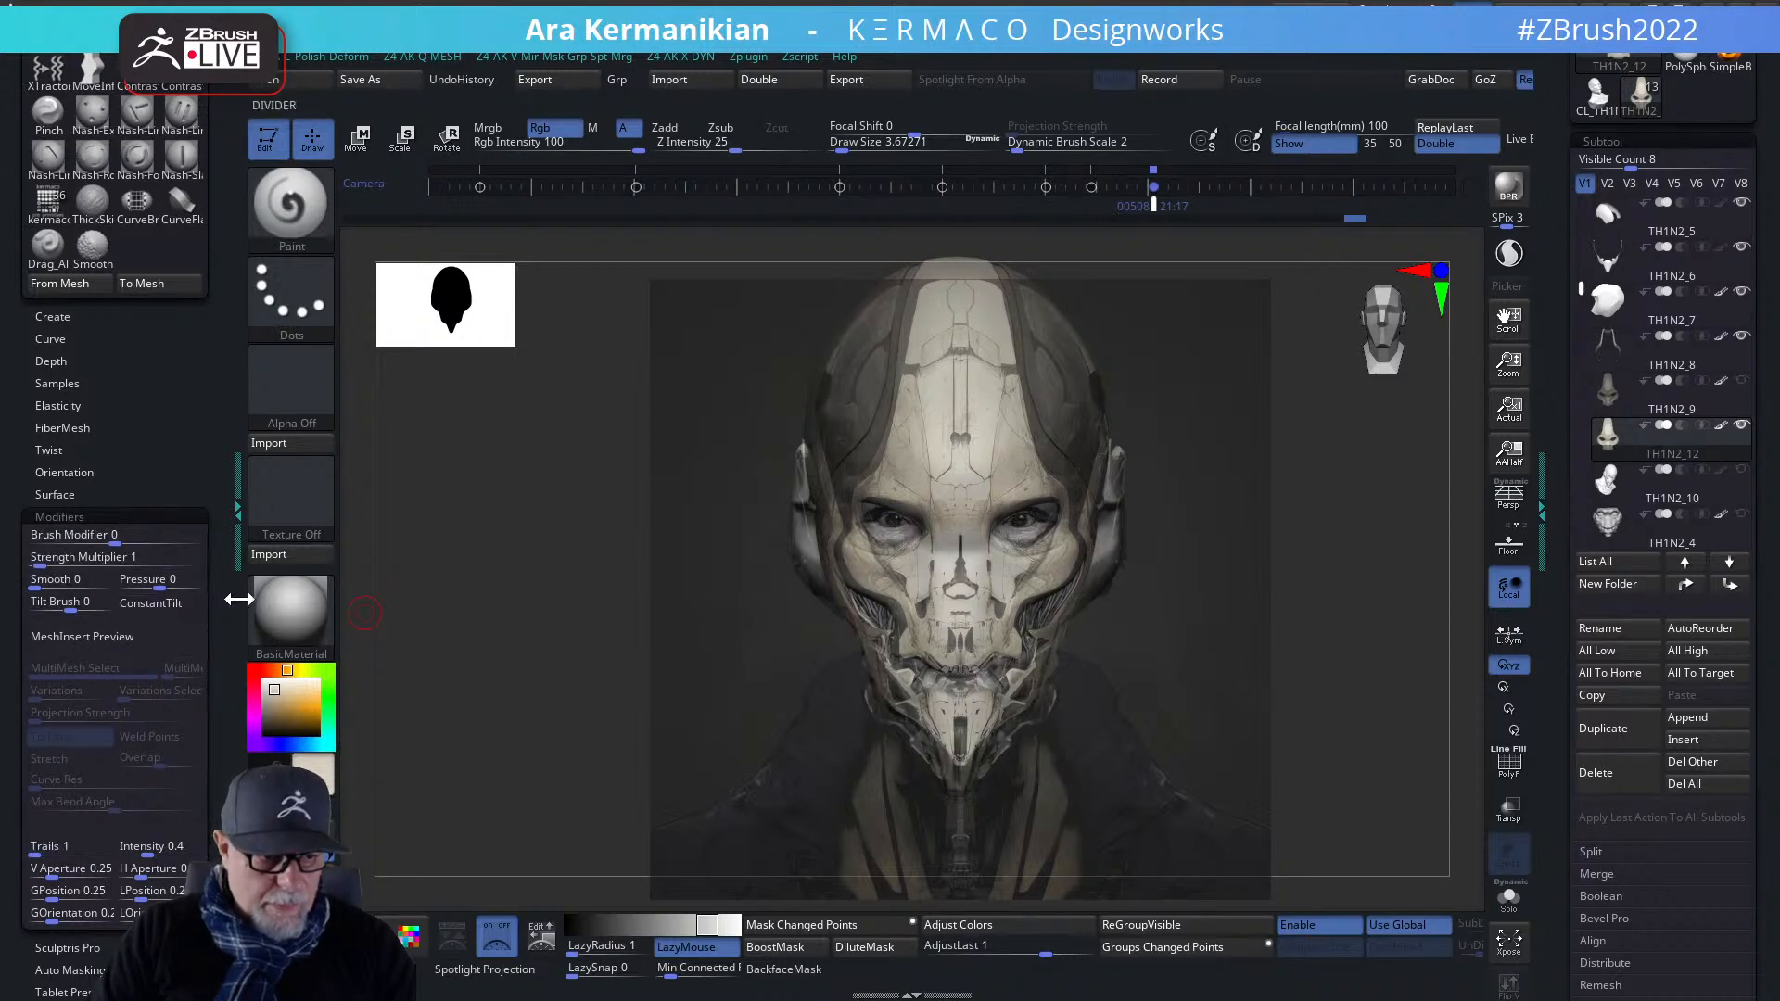
left_click_drag(226, 599, 216, 569)
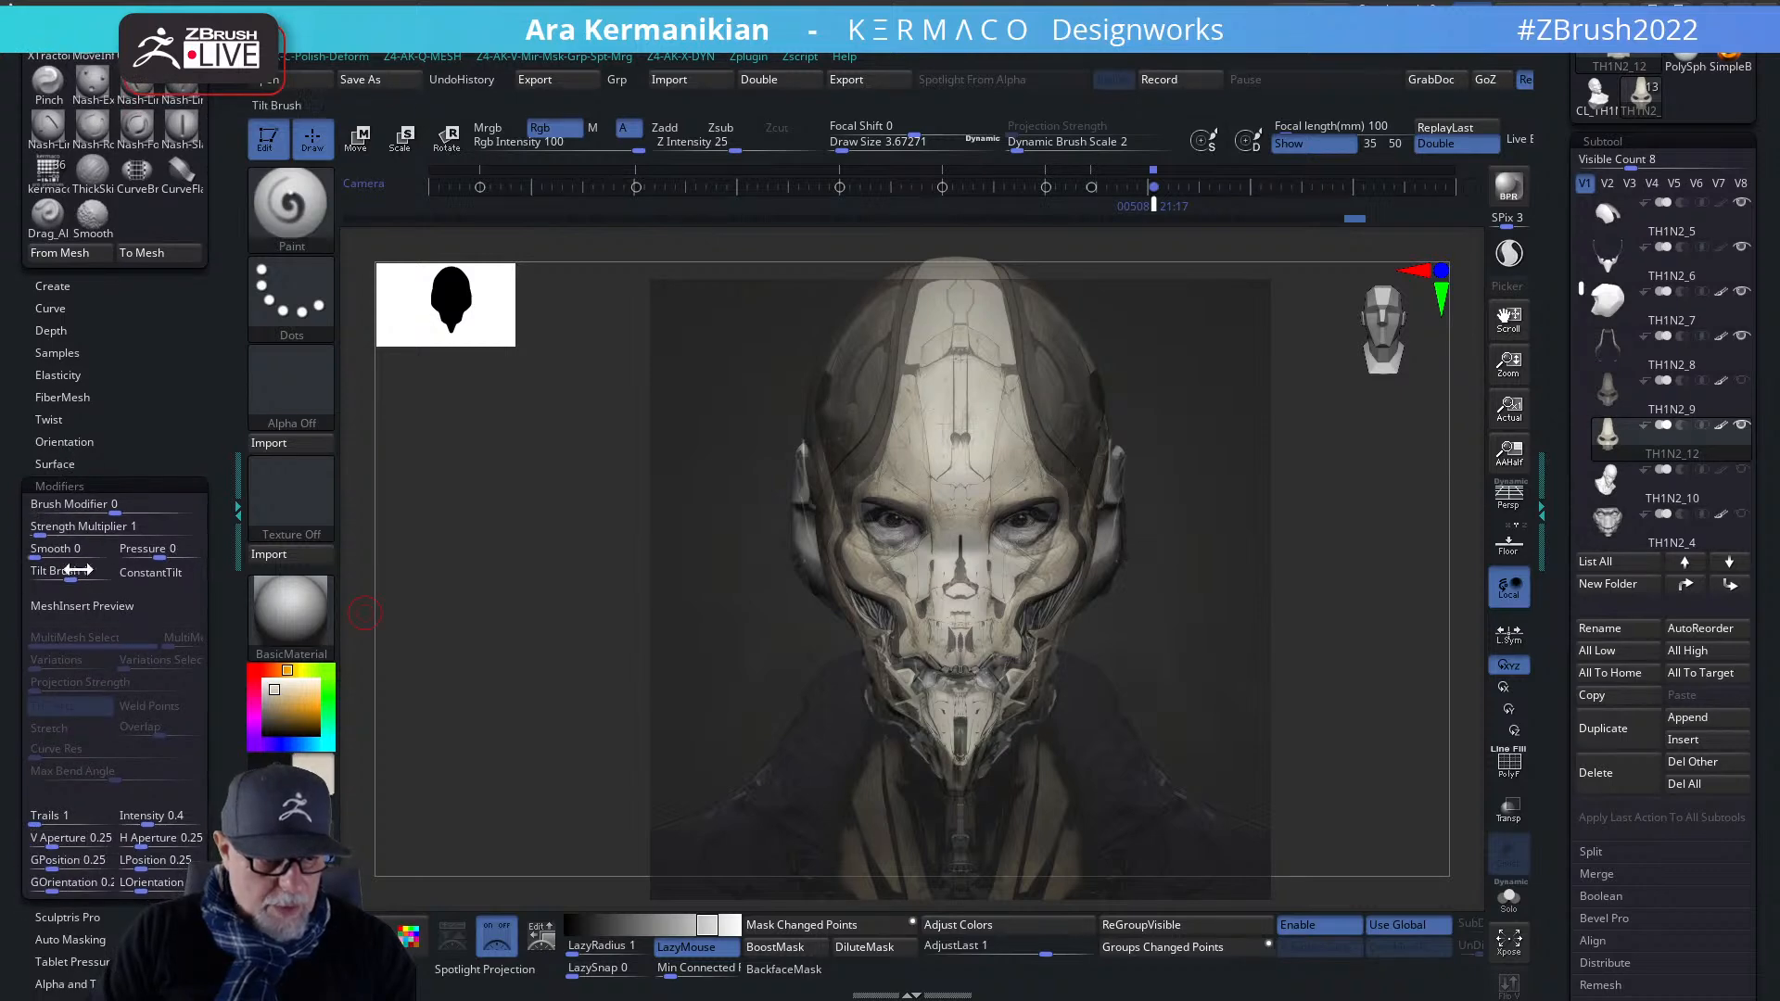
left_click(99, 485)
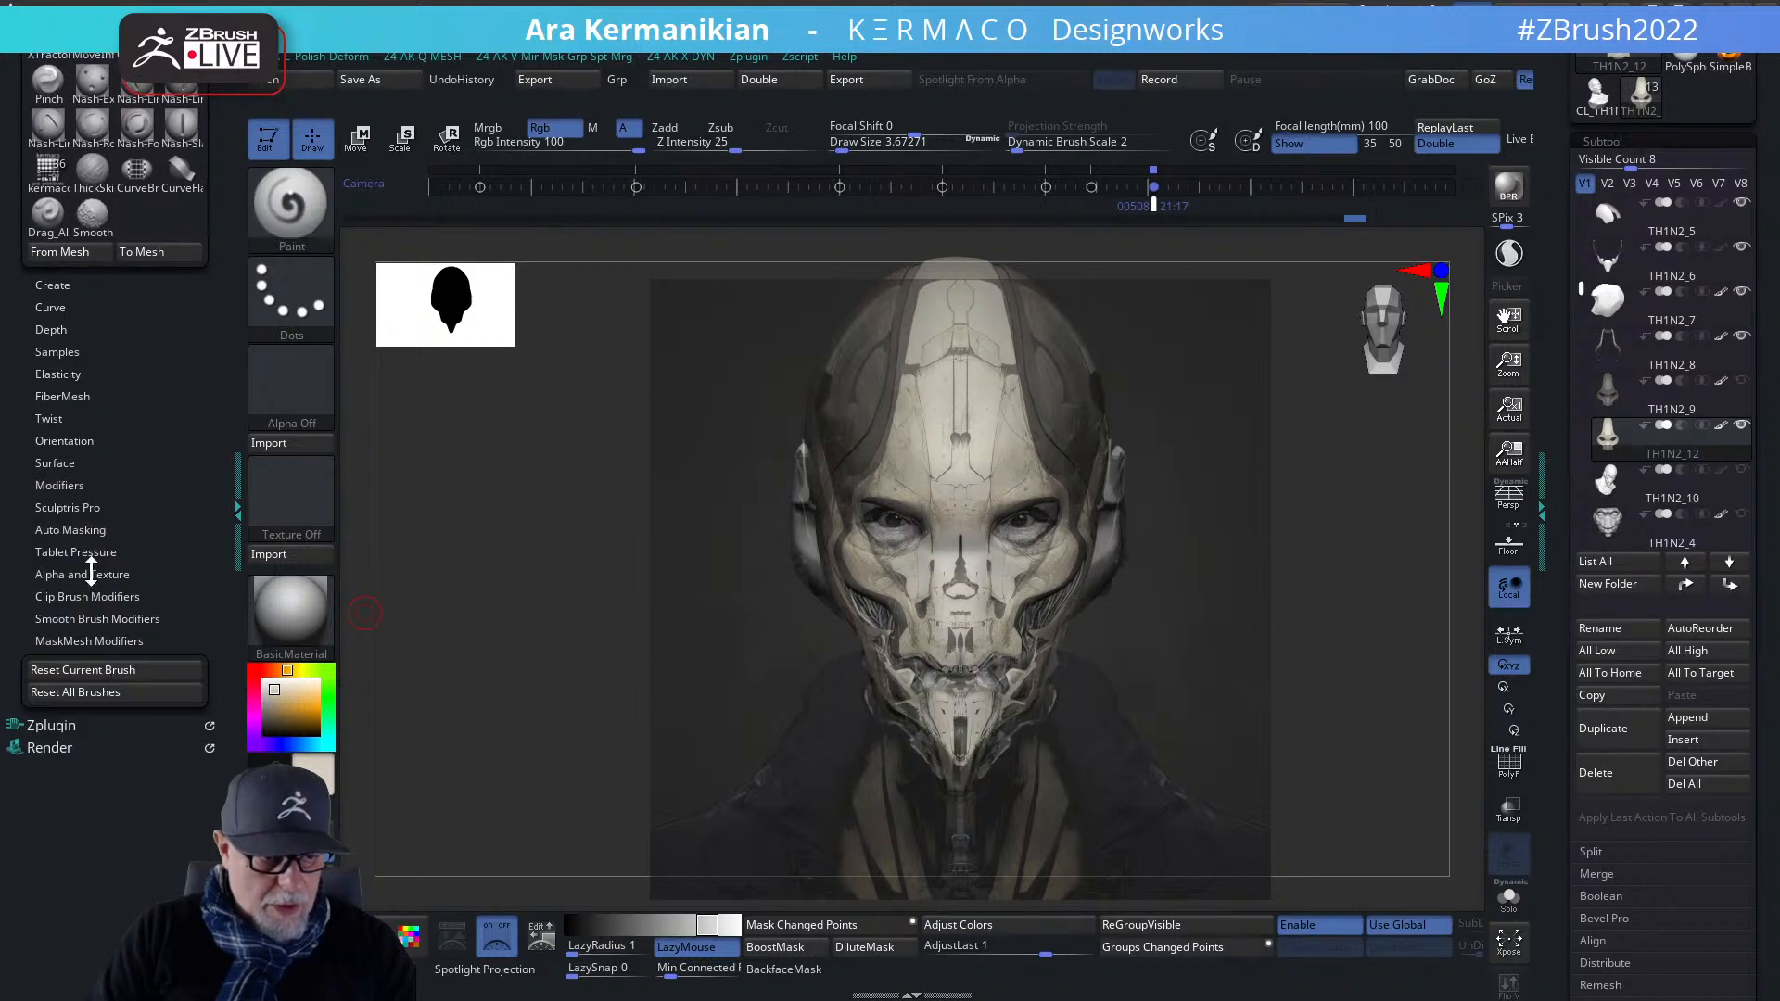
left_click(70, 530)
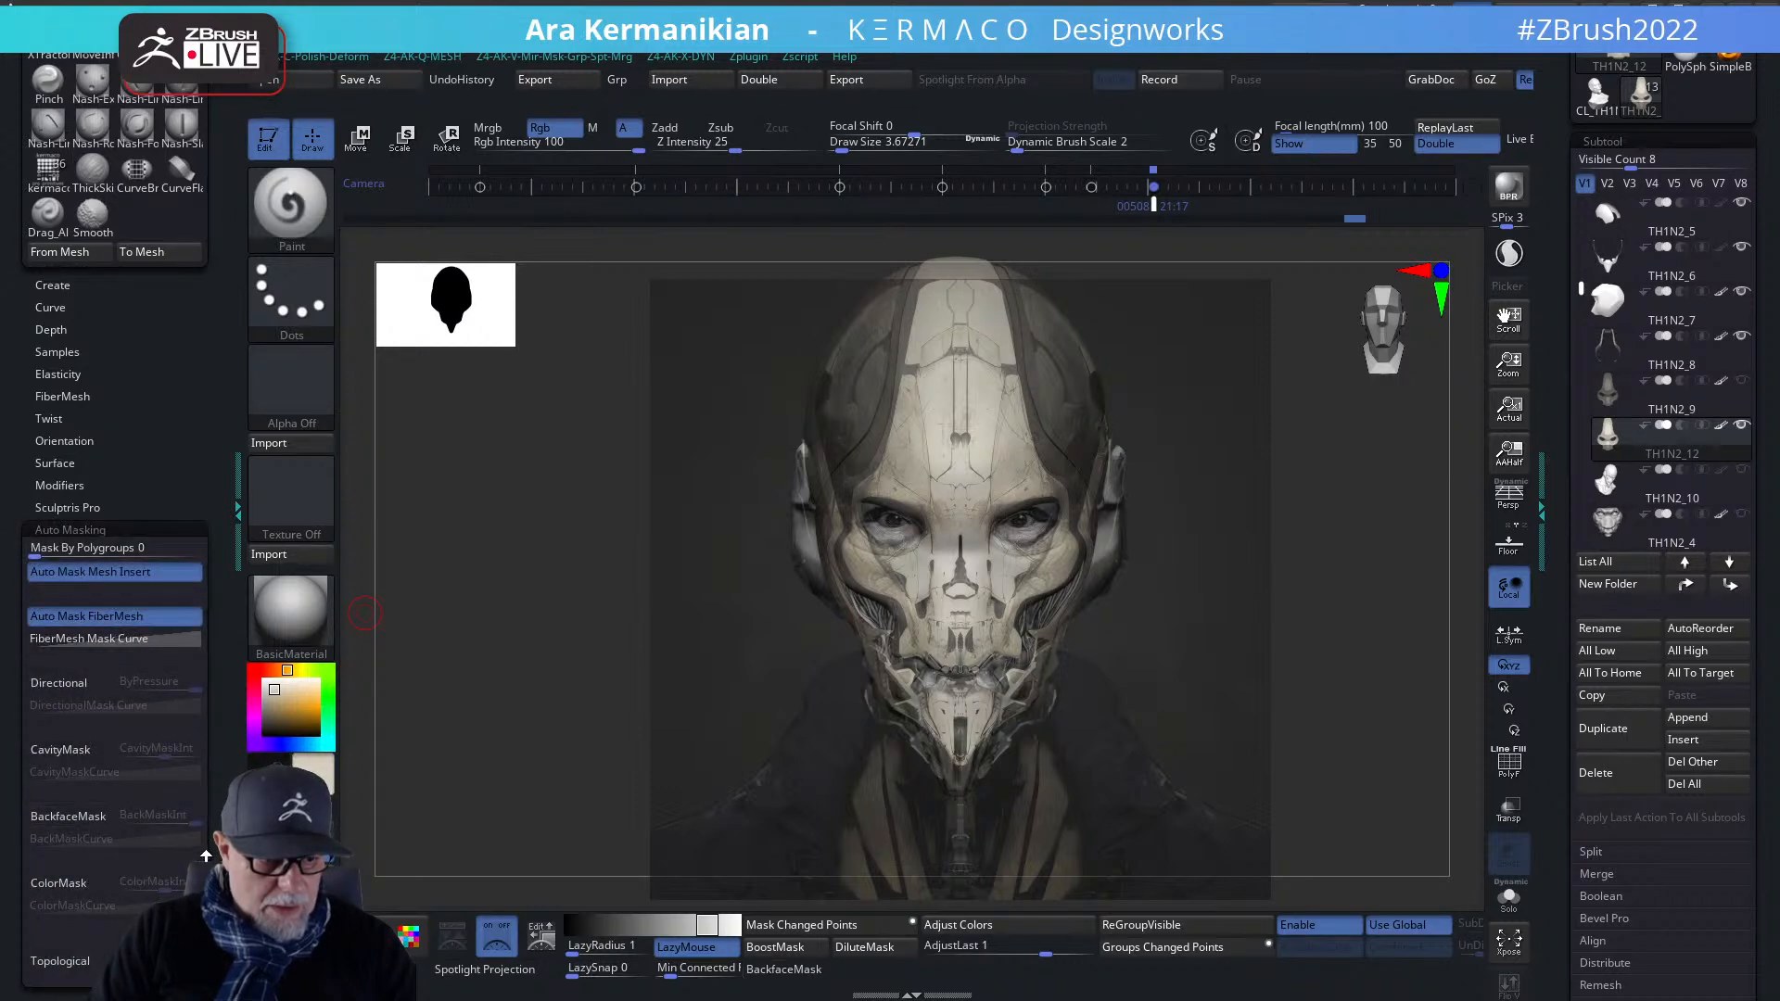
scroll(111, 603, "down", 3)
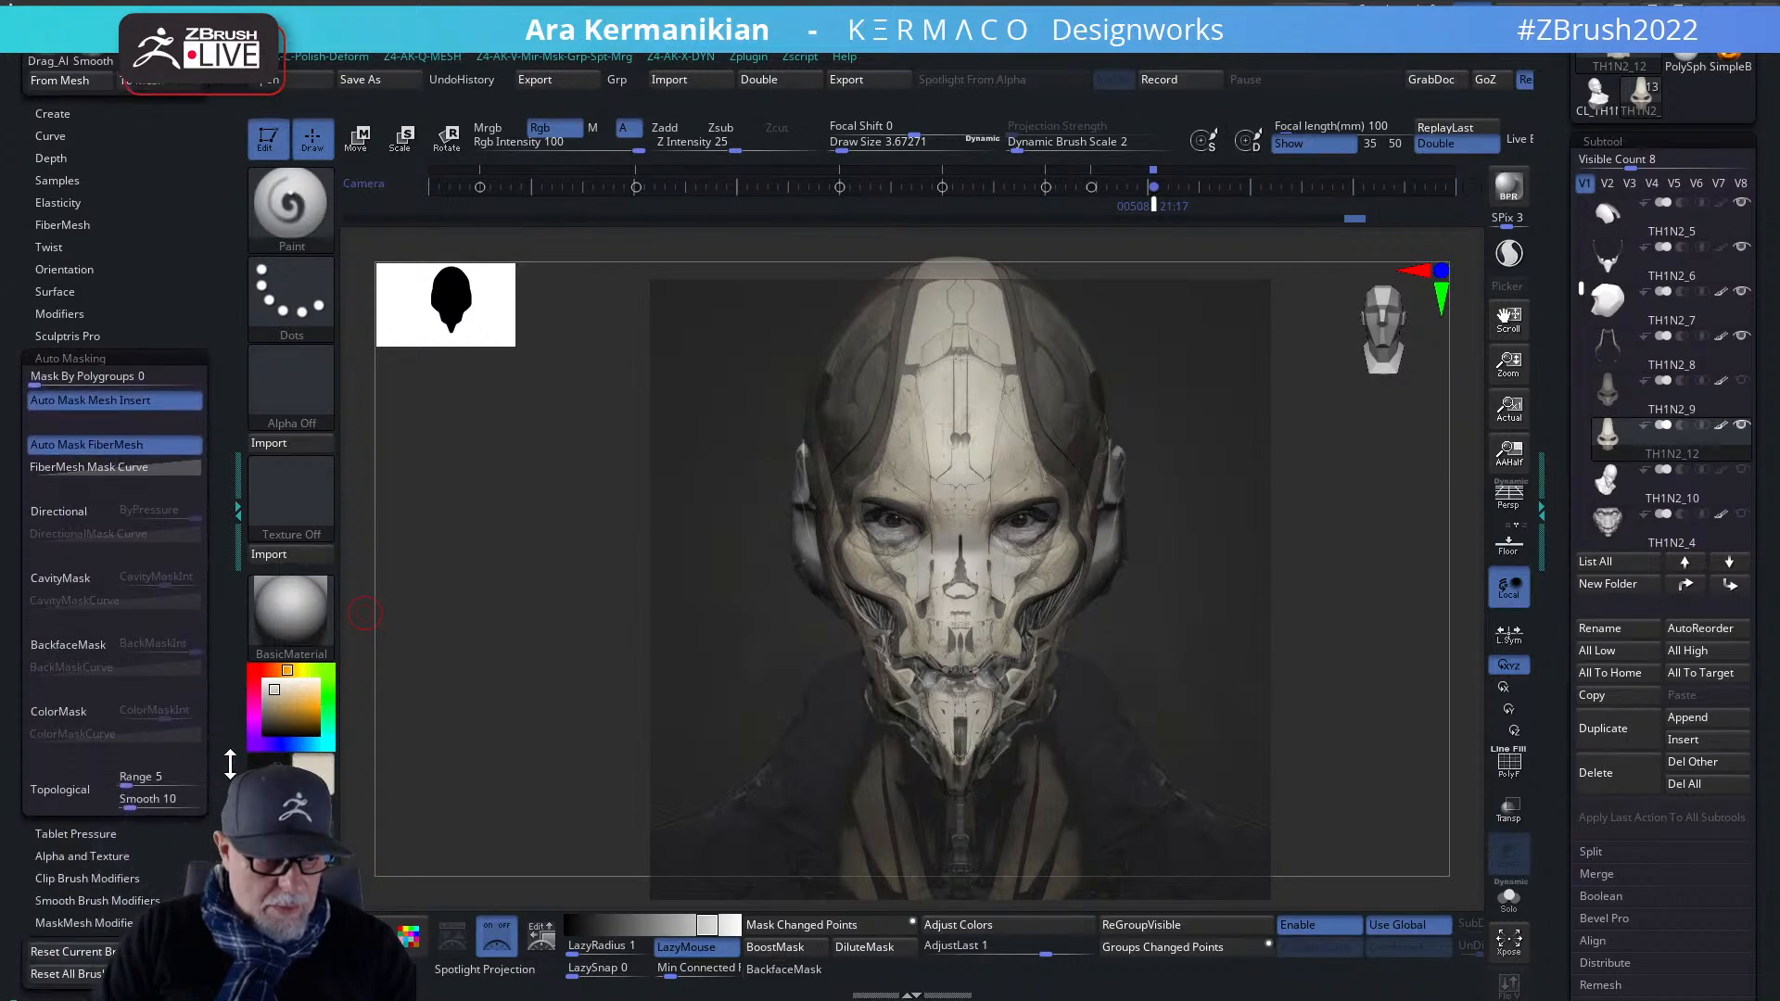
left_click(81, 356)
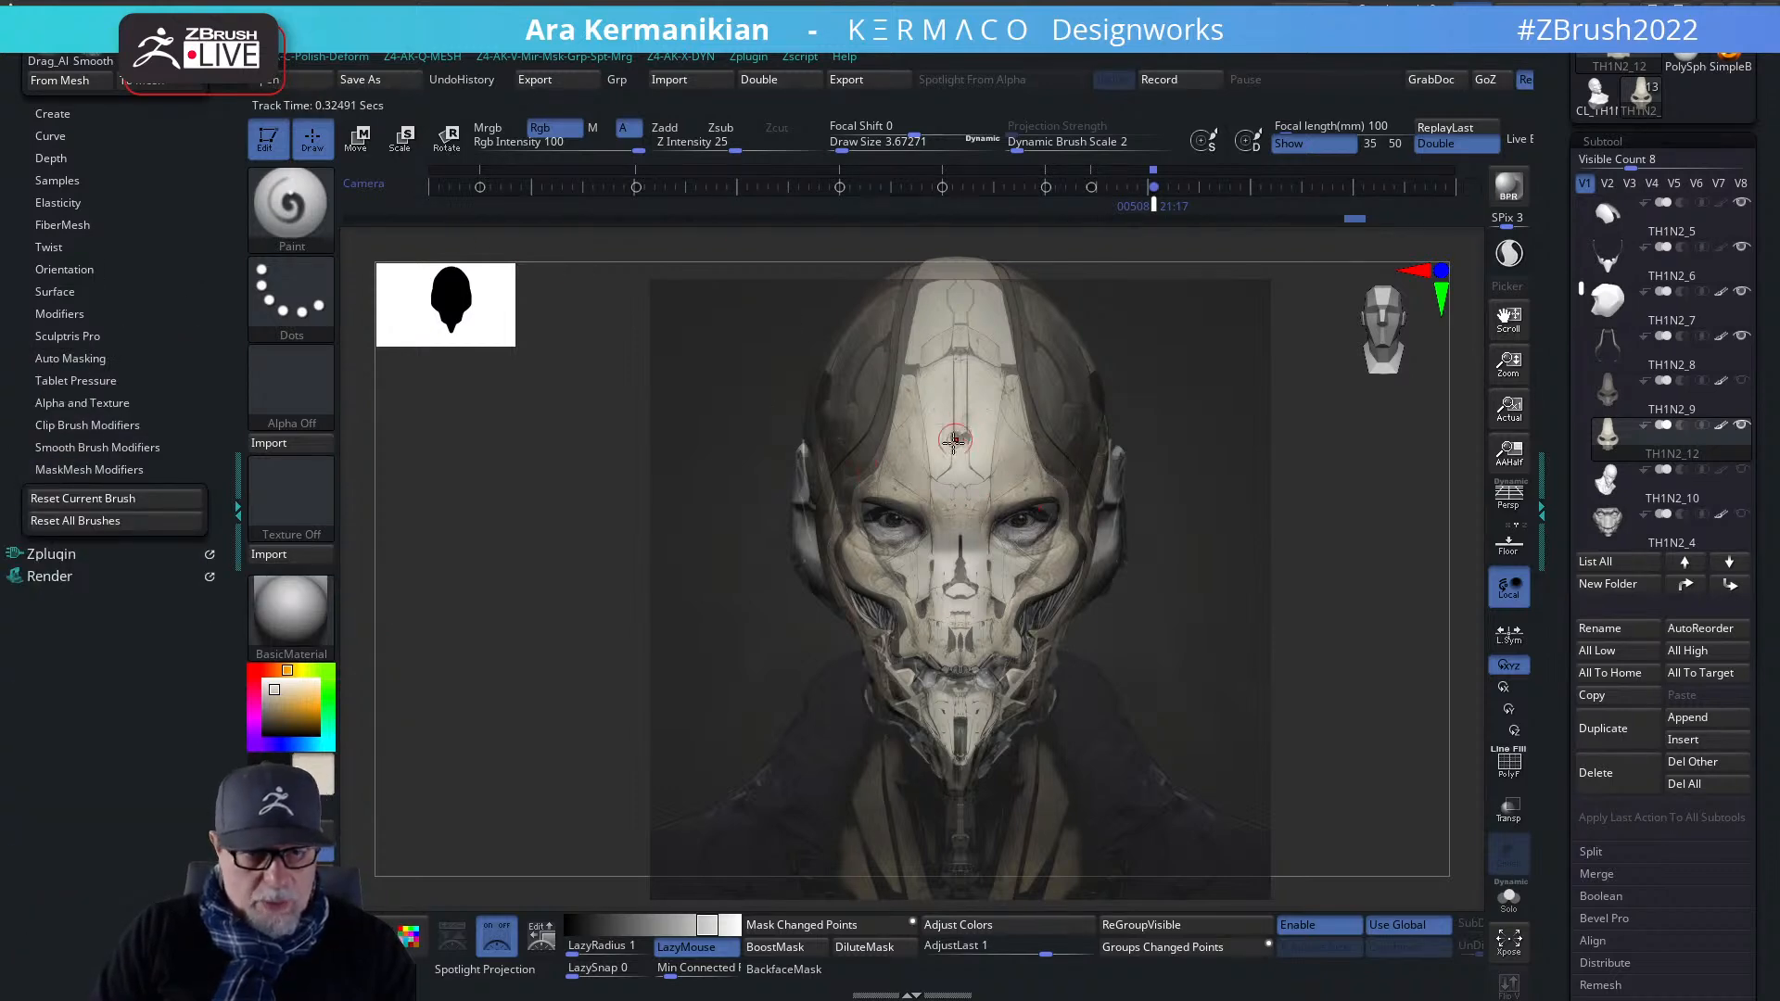
- Recheck the Paint brush's Modifiers, Auto Masking and Surface settings for painting options
left_click_drag(130, 205, 140, 246)
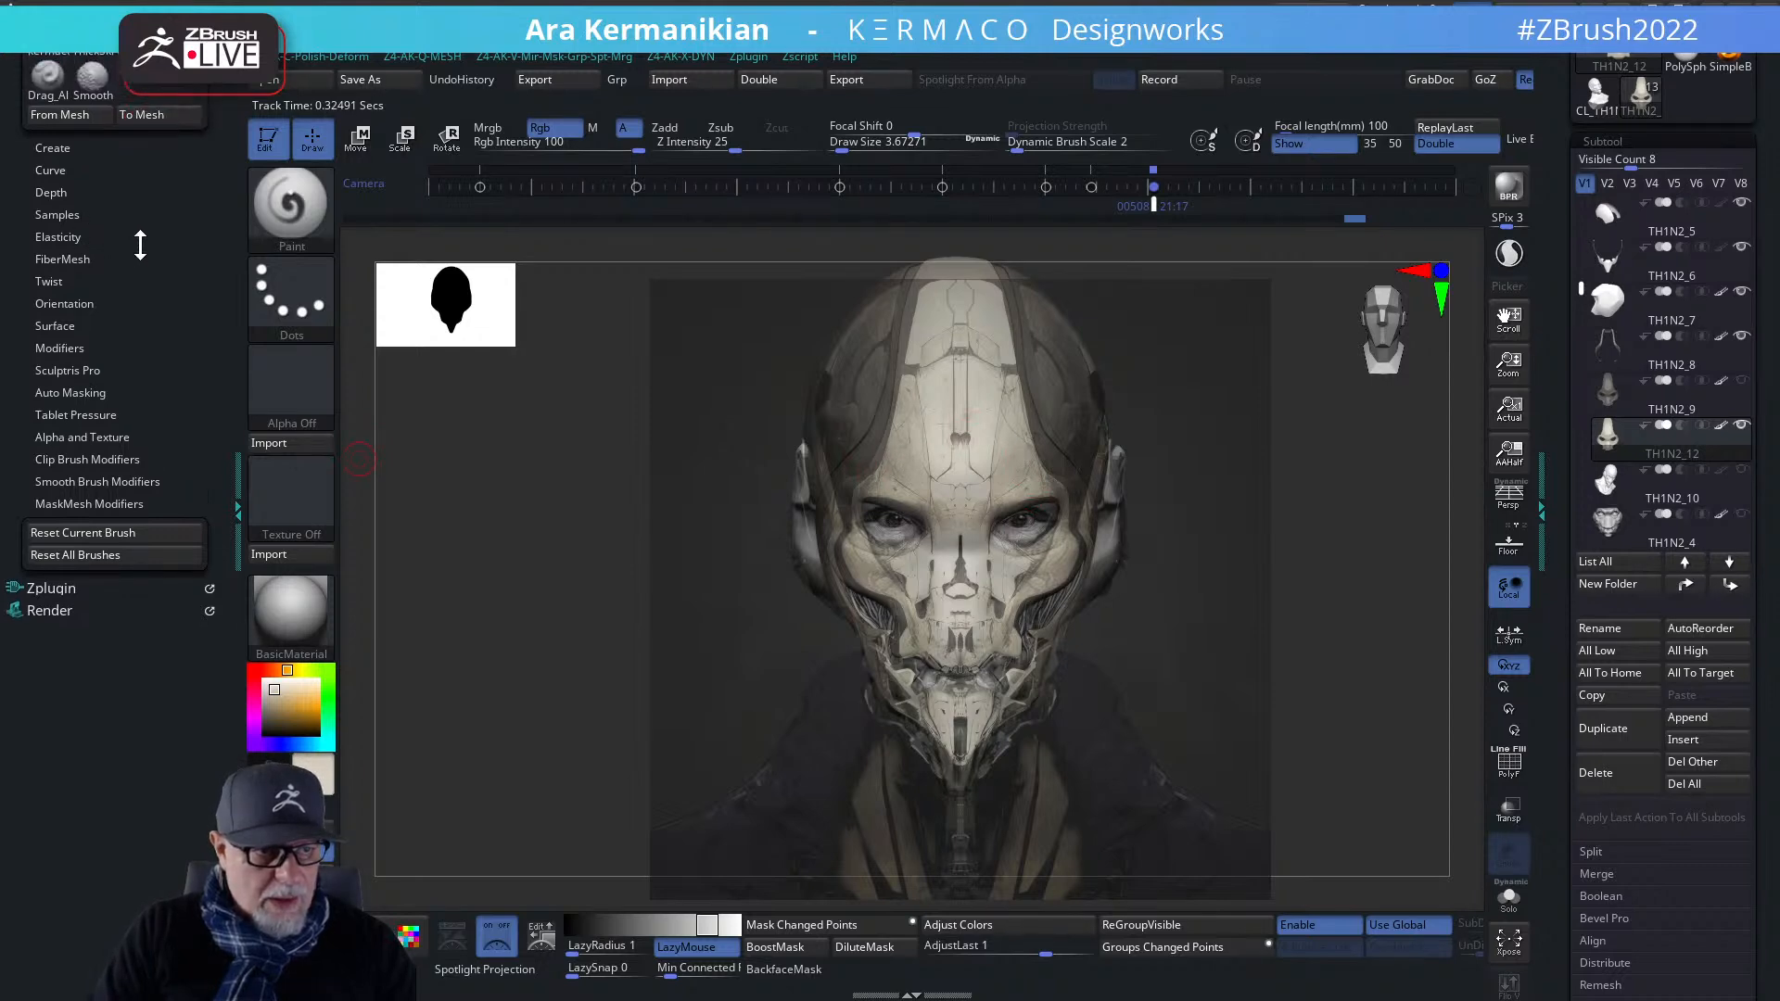
left_click(76, 352)
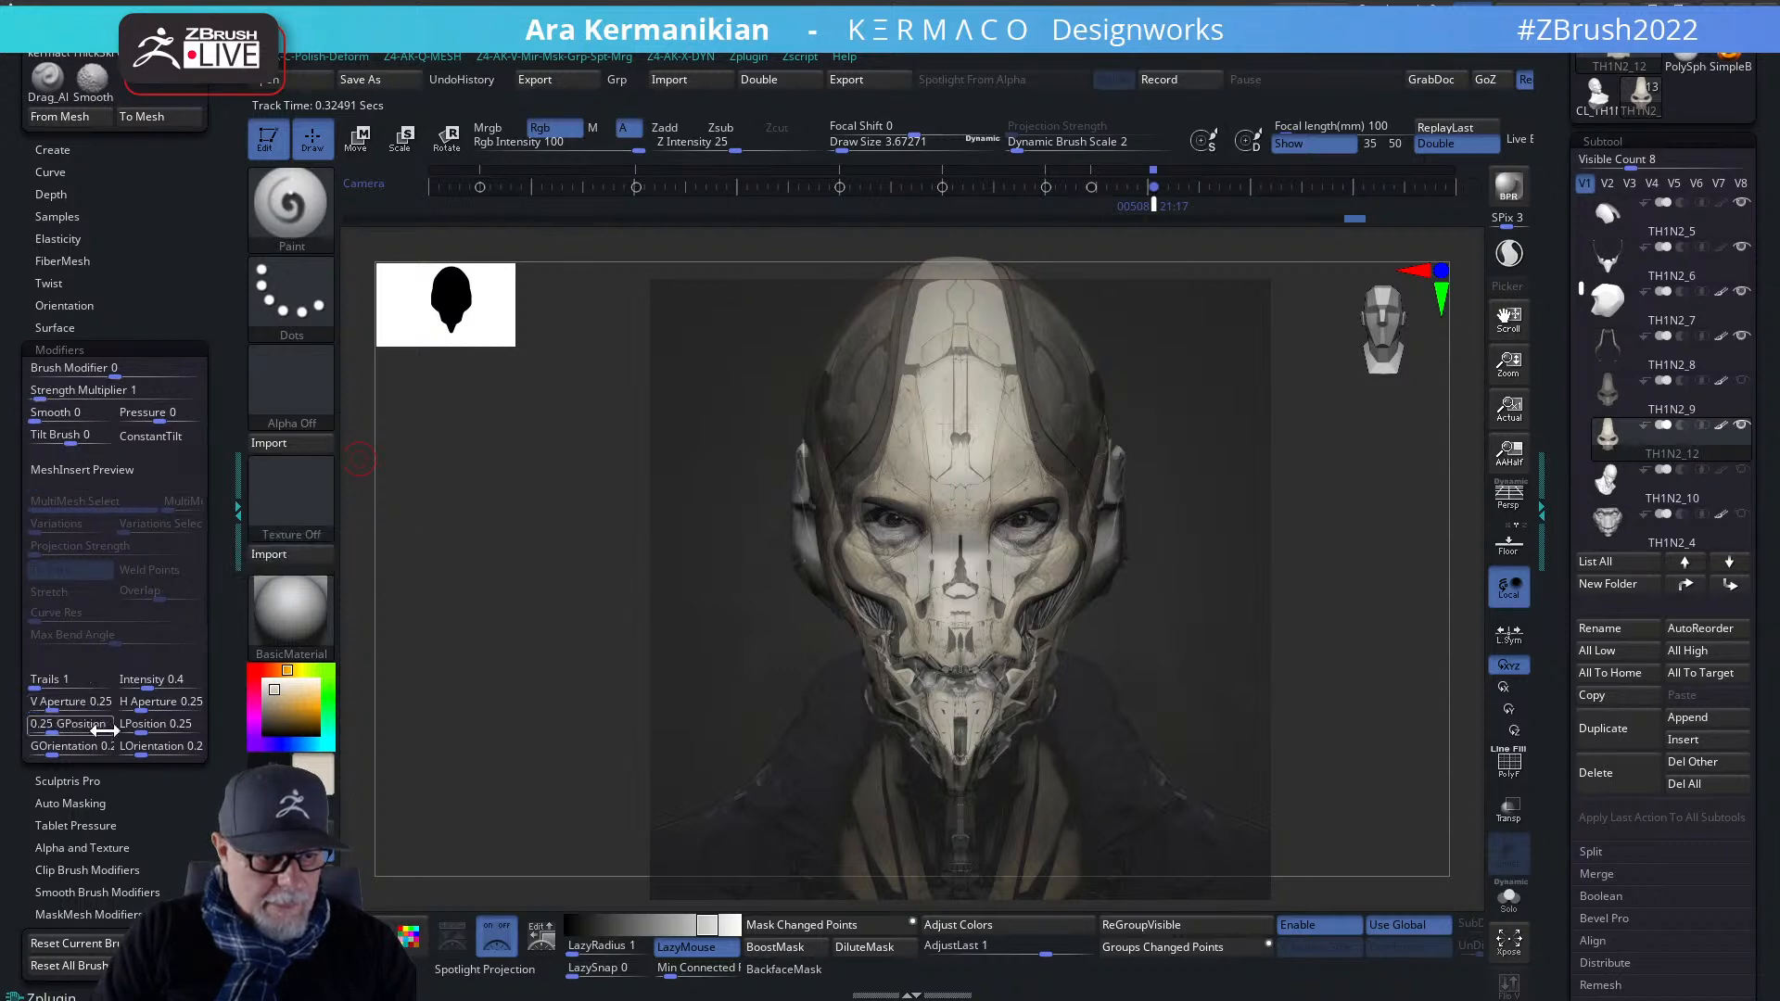
left_click(67, 343)
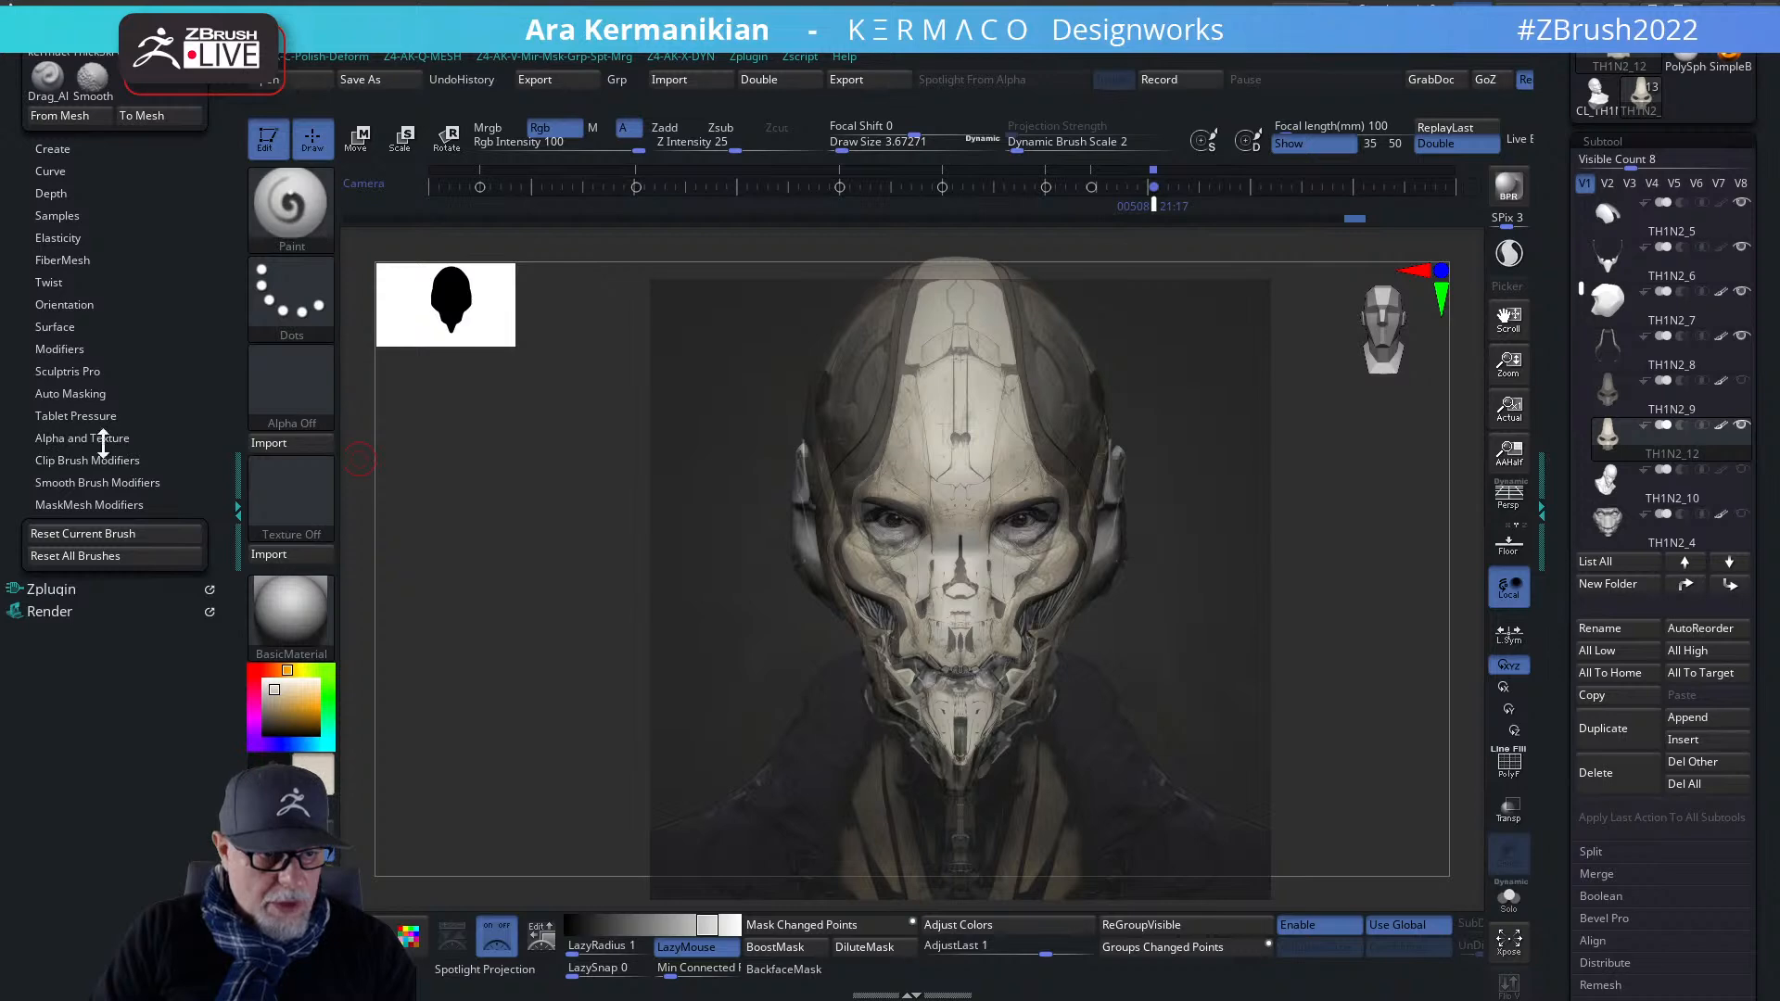
left_click(75, 393)
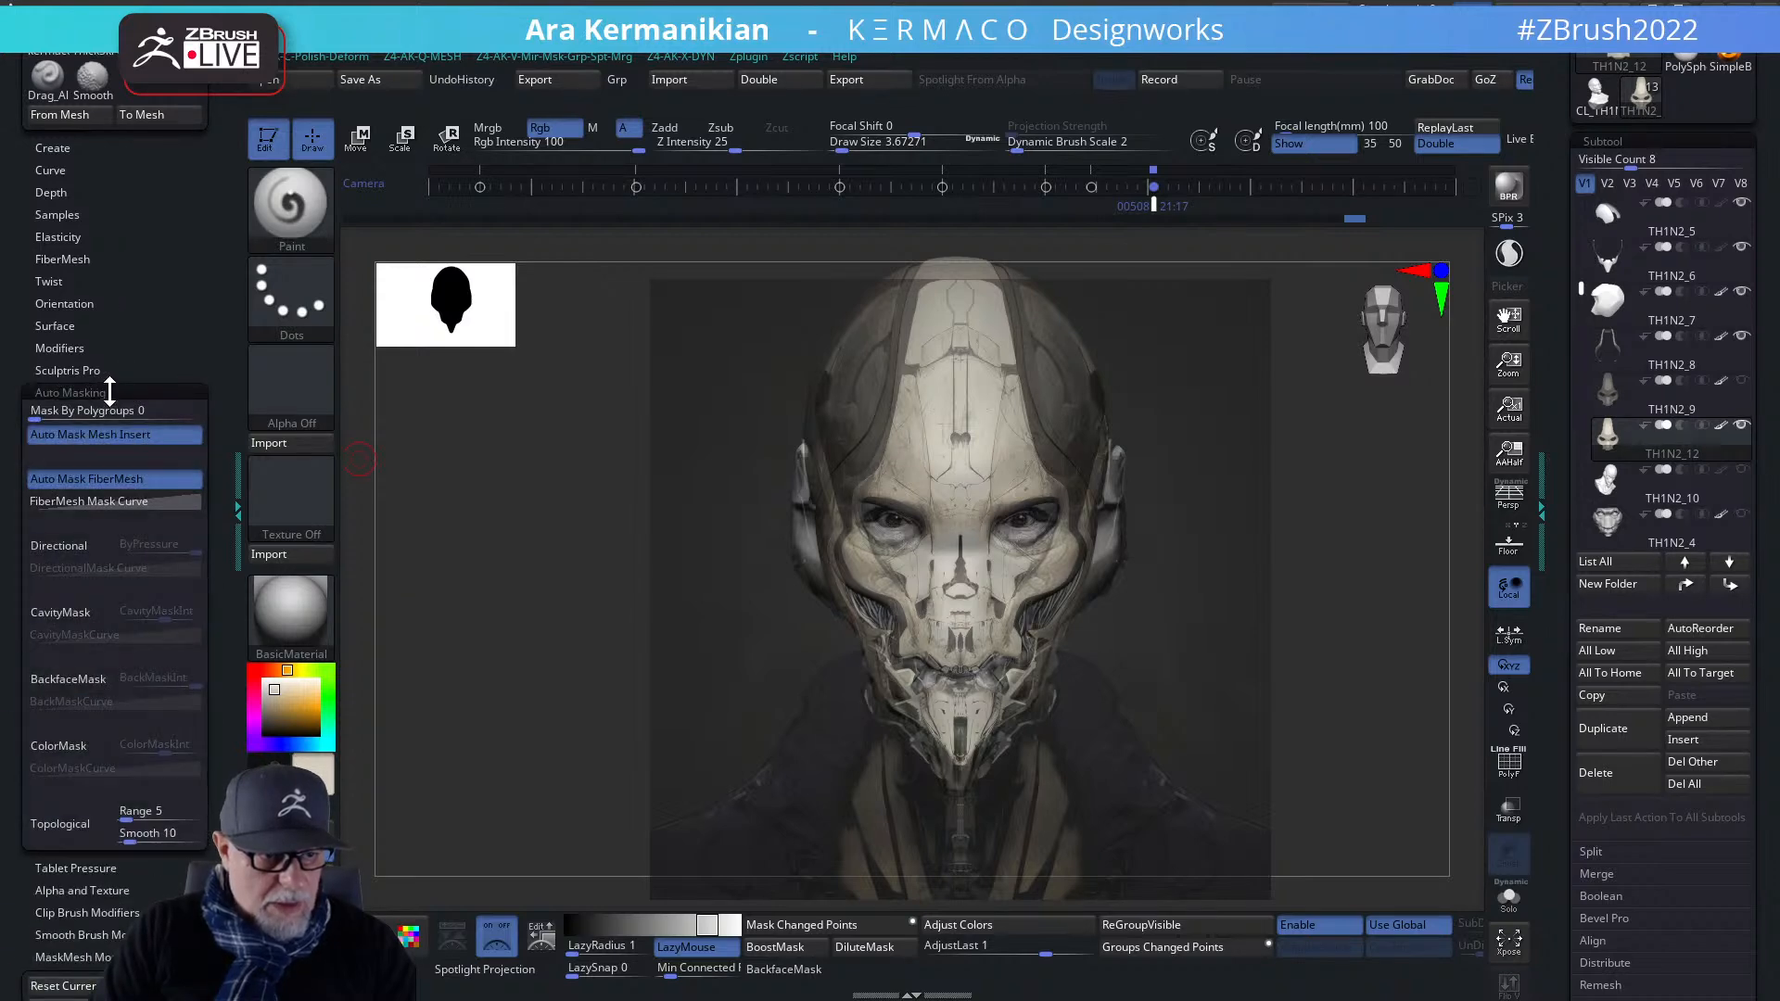
left_click(109, 392)
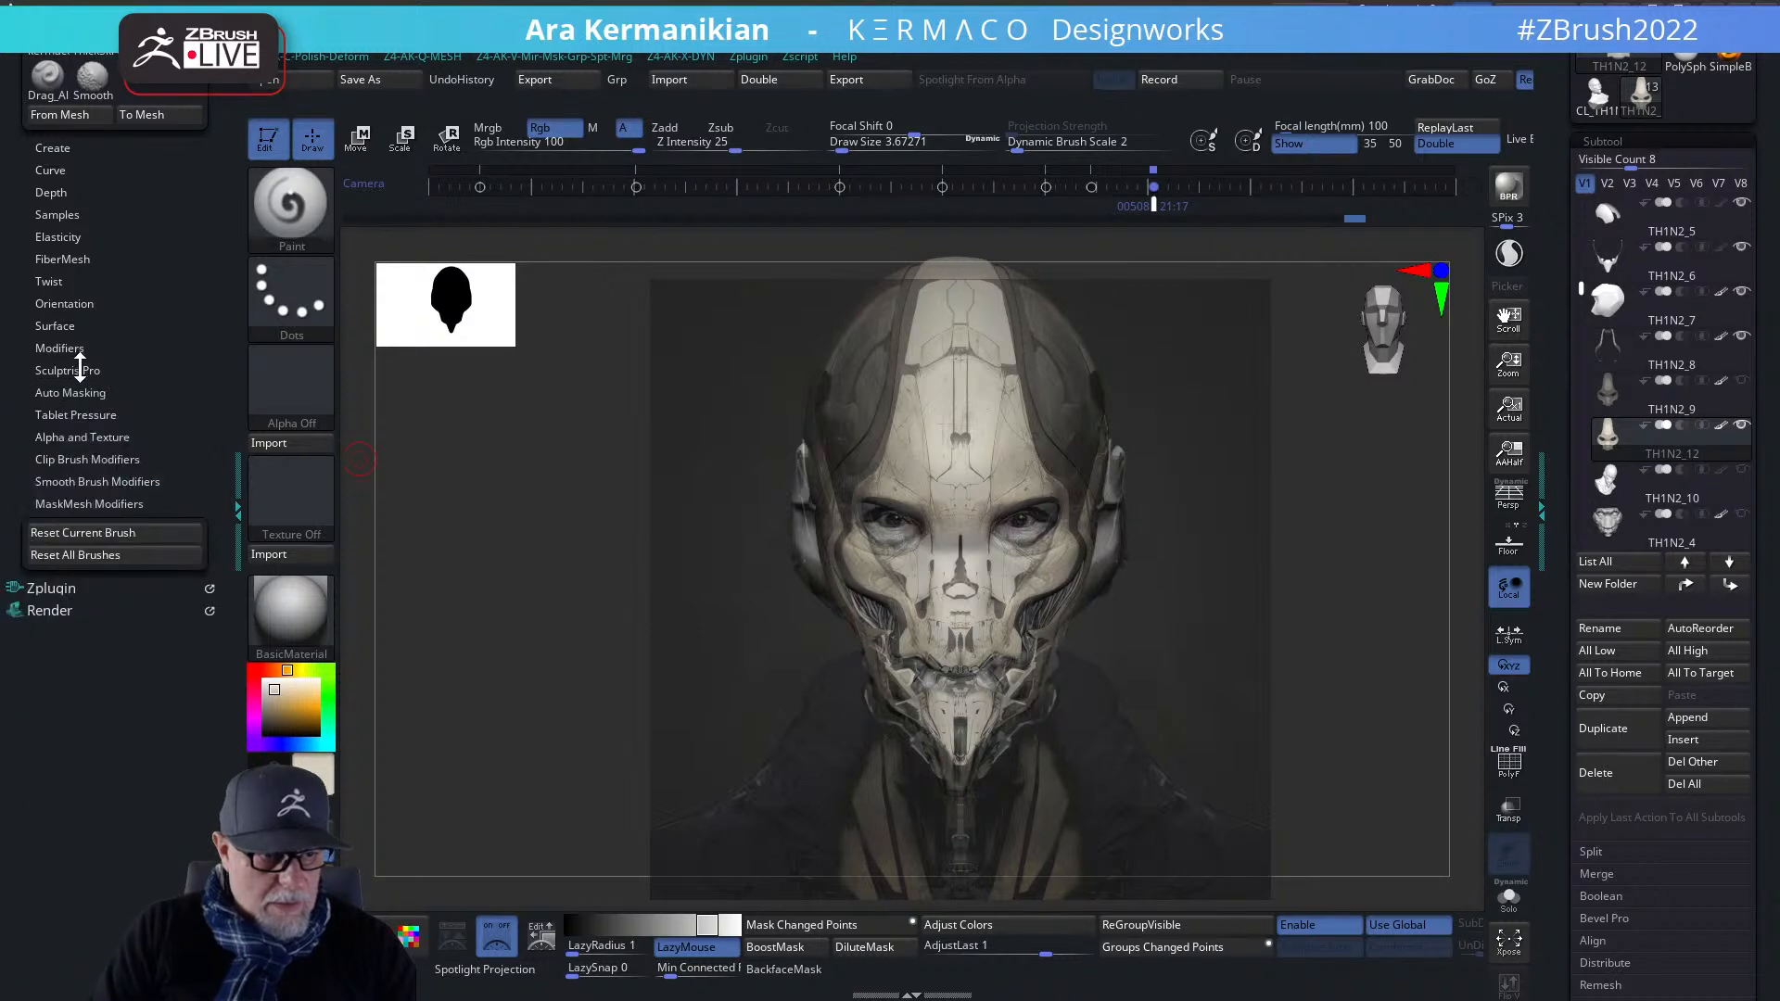
left_click(61, 339)
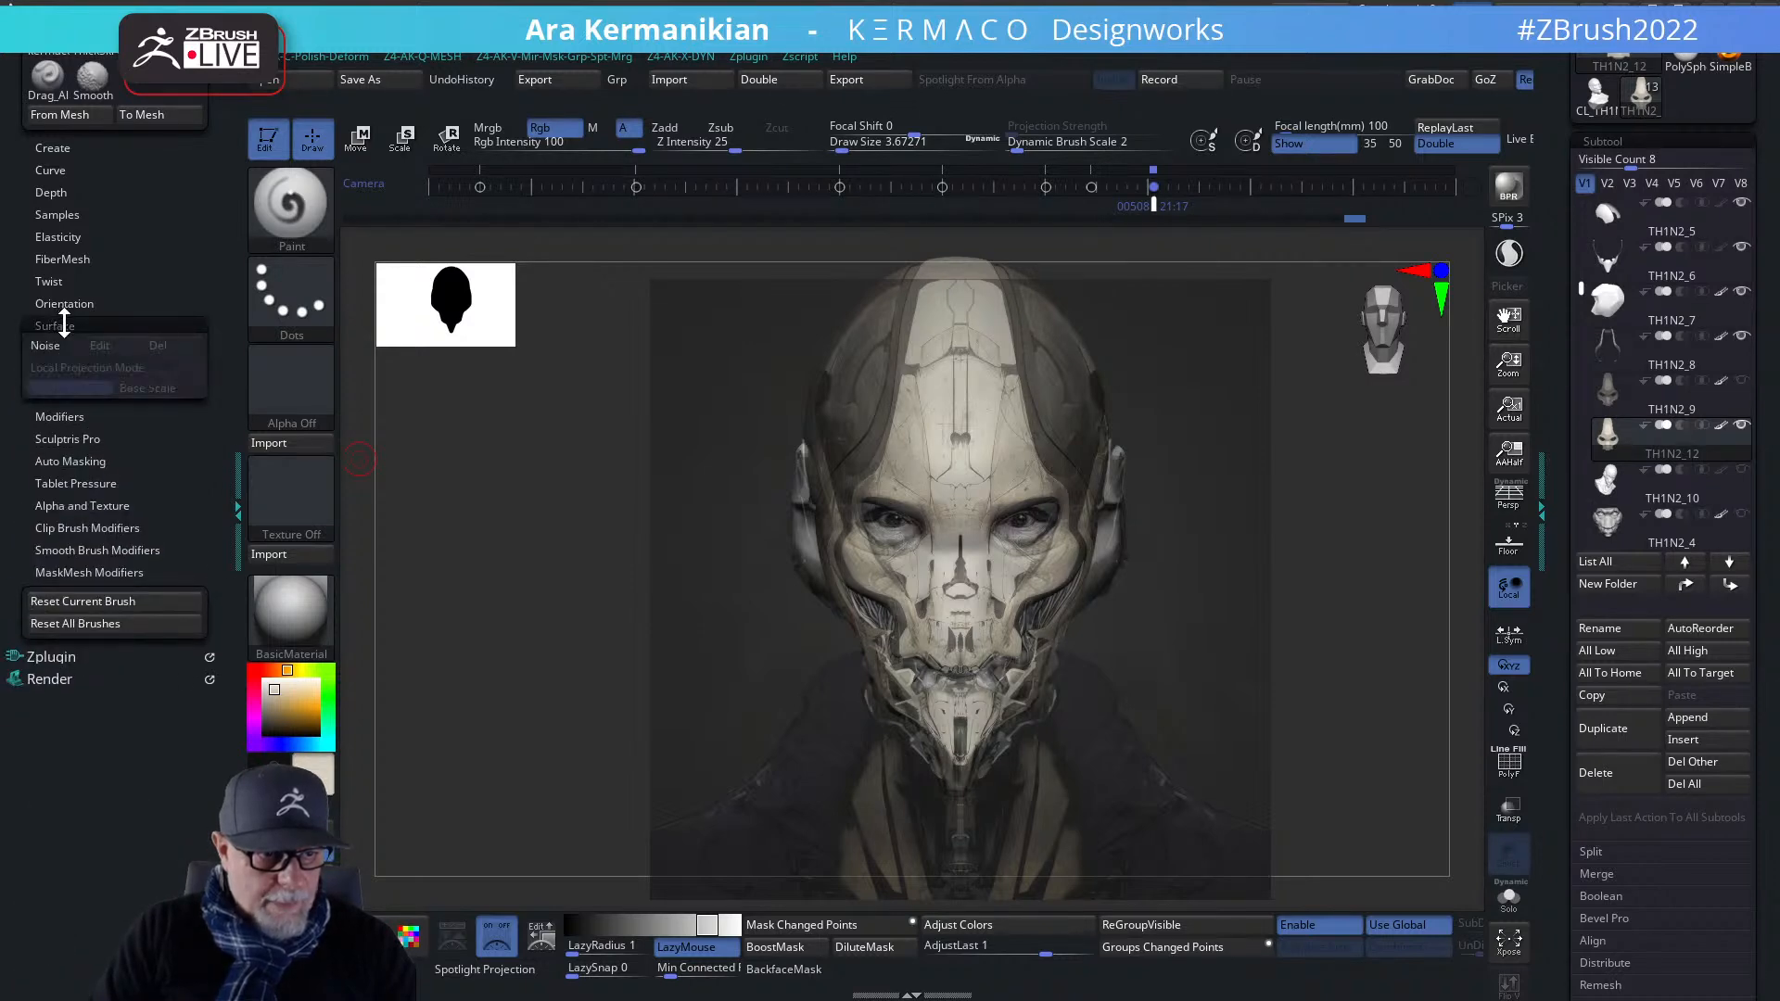
left_click(57, 340)
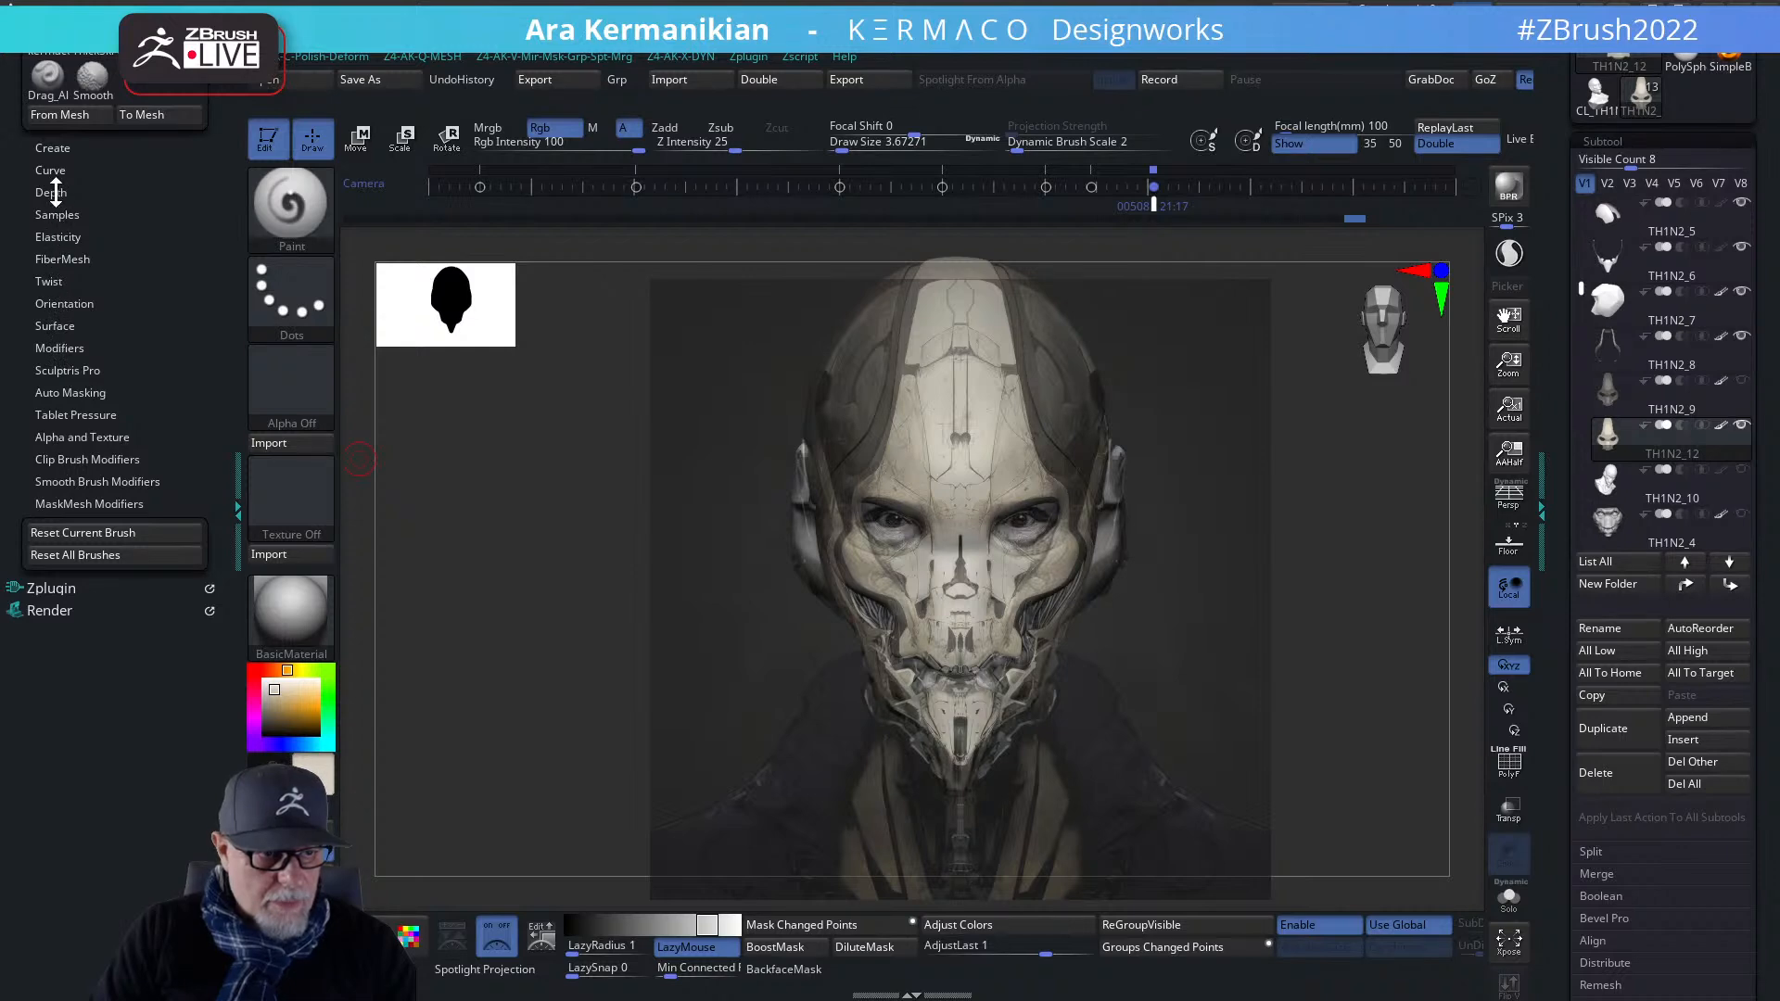
left_click(61, 348)
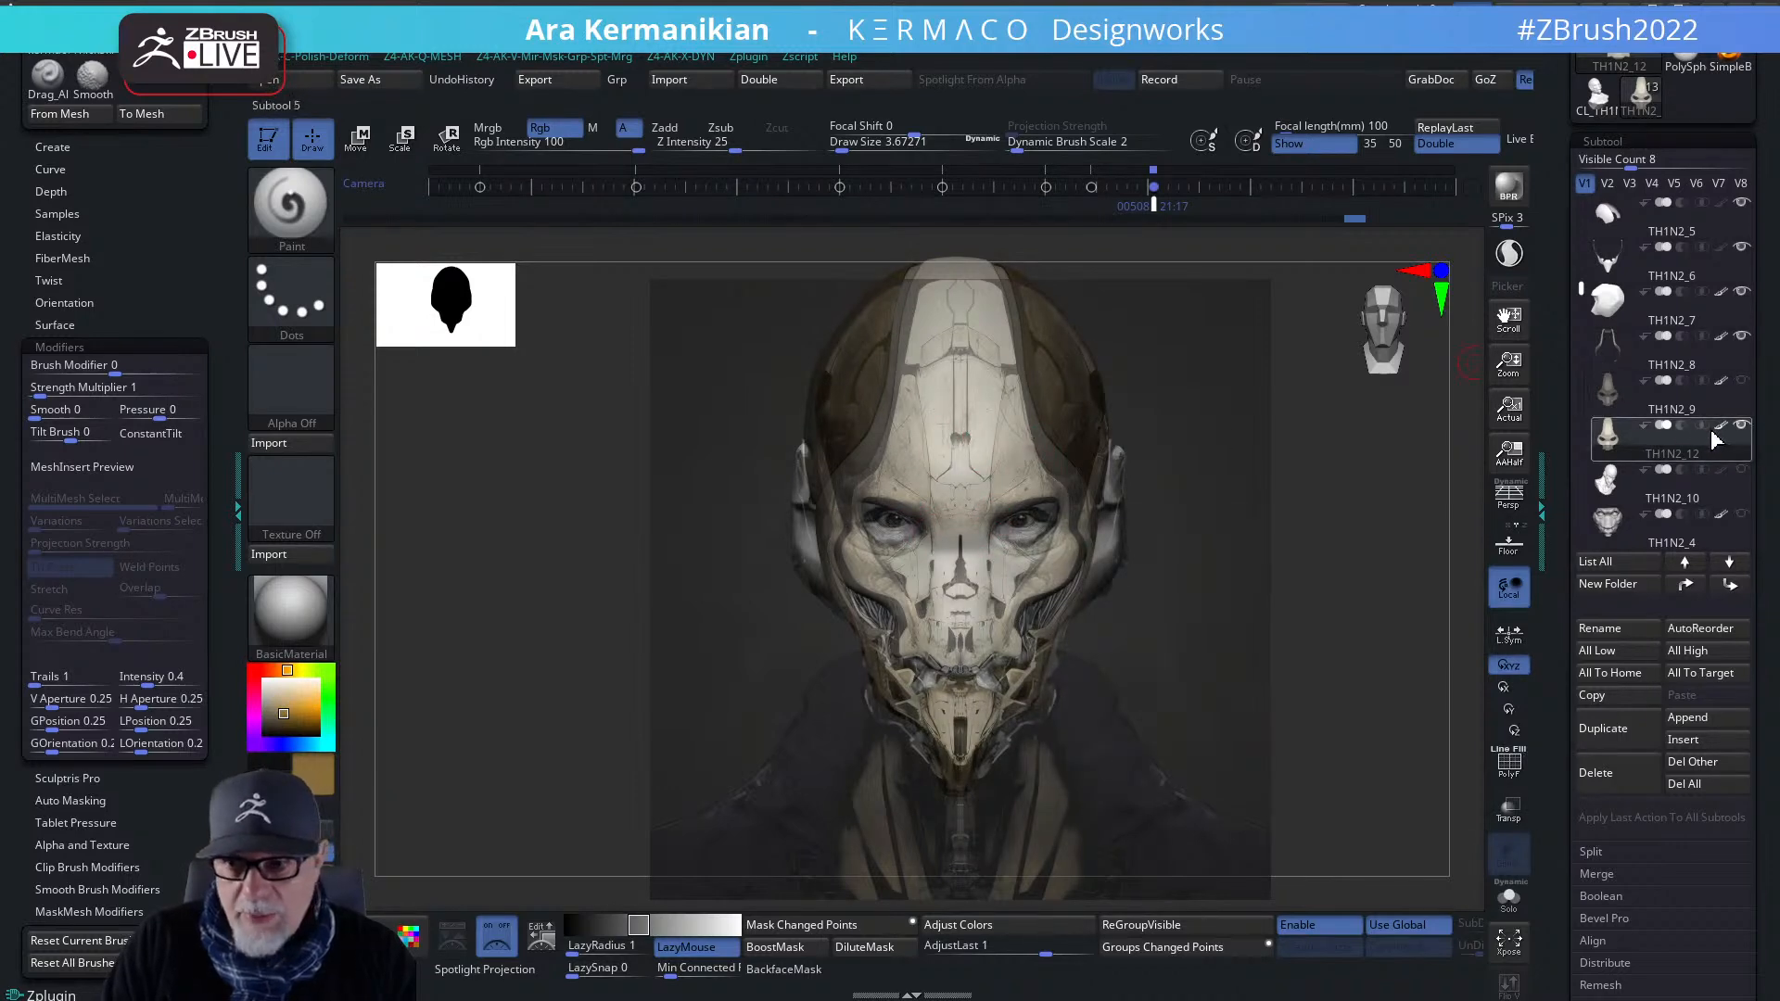
- Try to paint the Spotlight reference onto the forehead of the face plate TH1N2_12 and check it with Spotlight hidden
left_click(1663, 426)
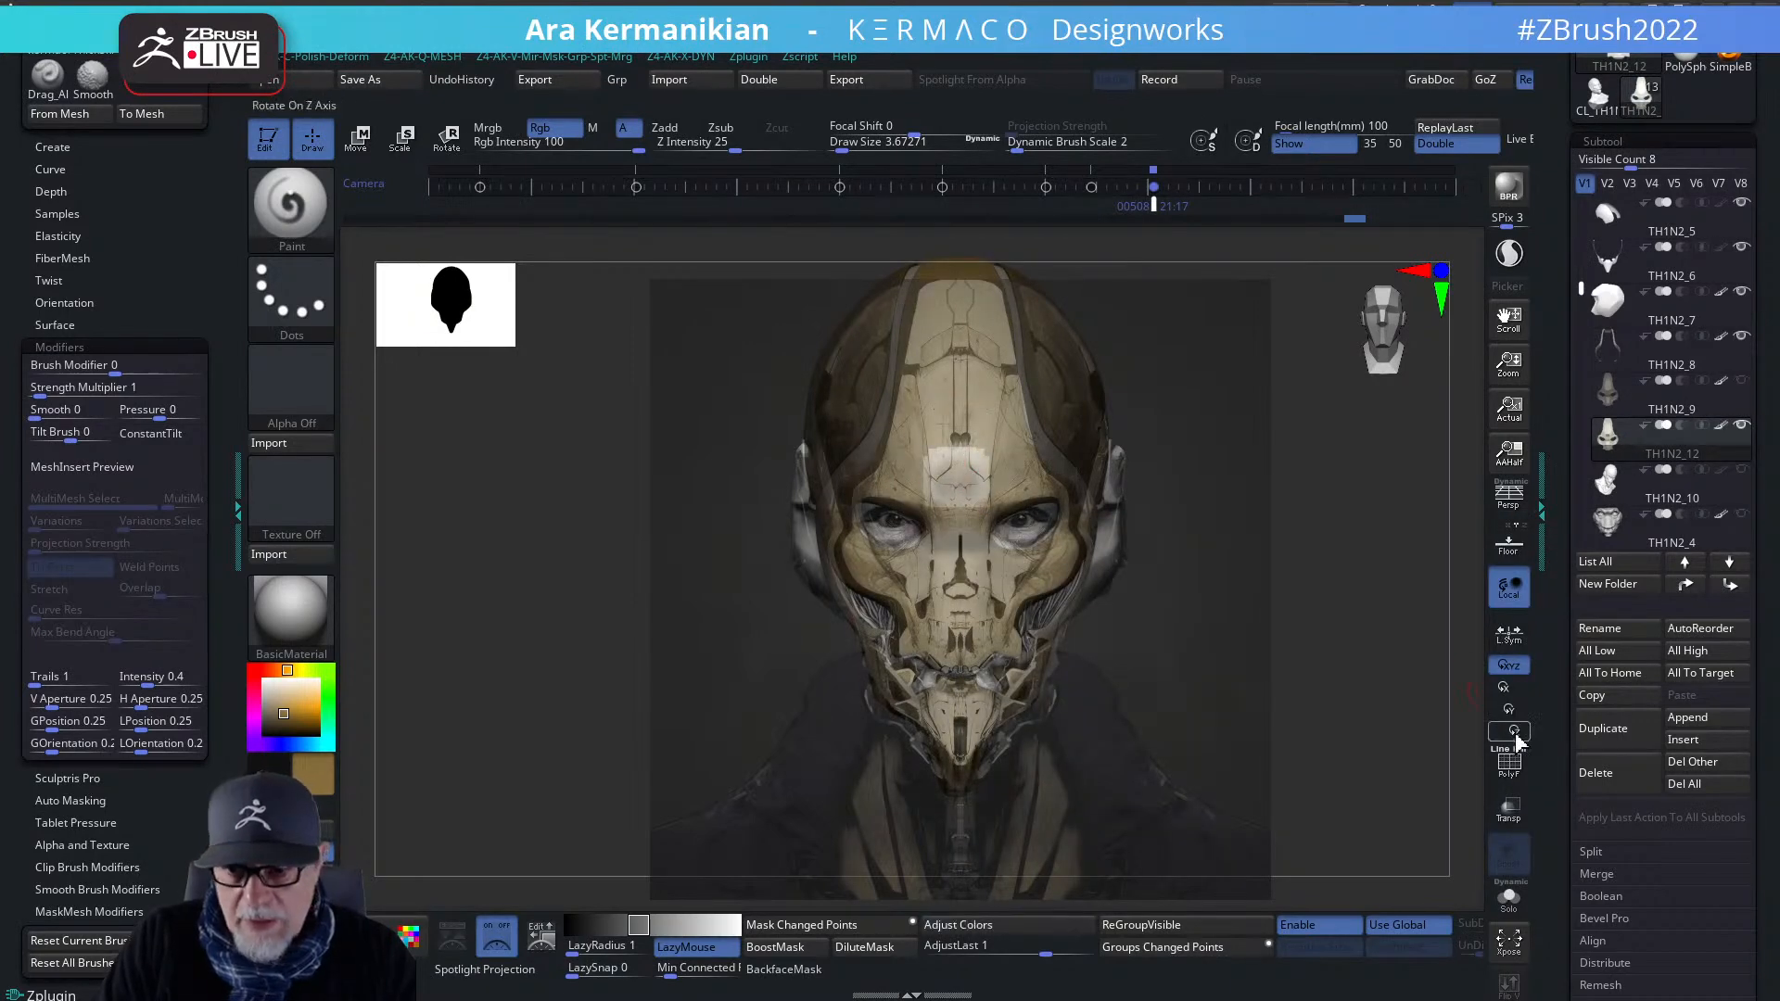
key("z")
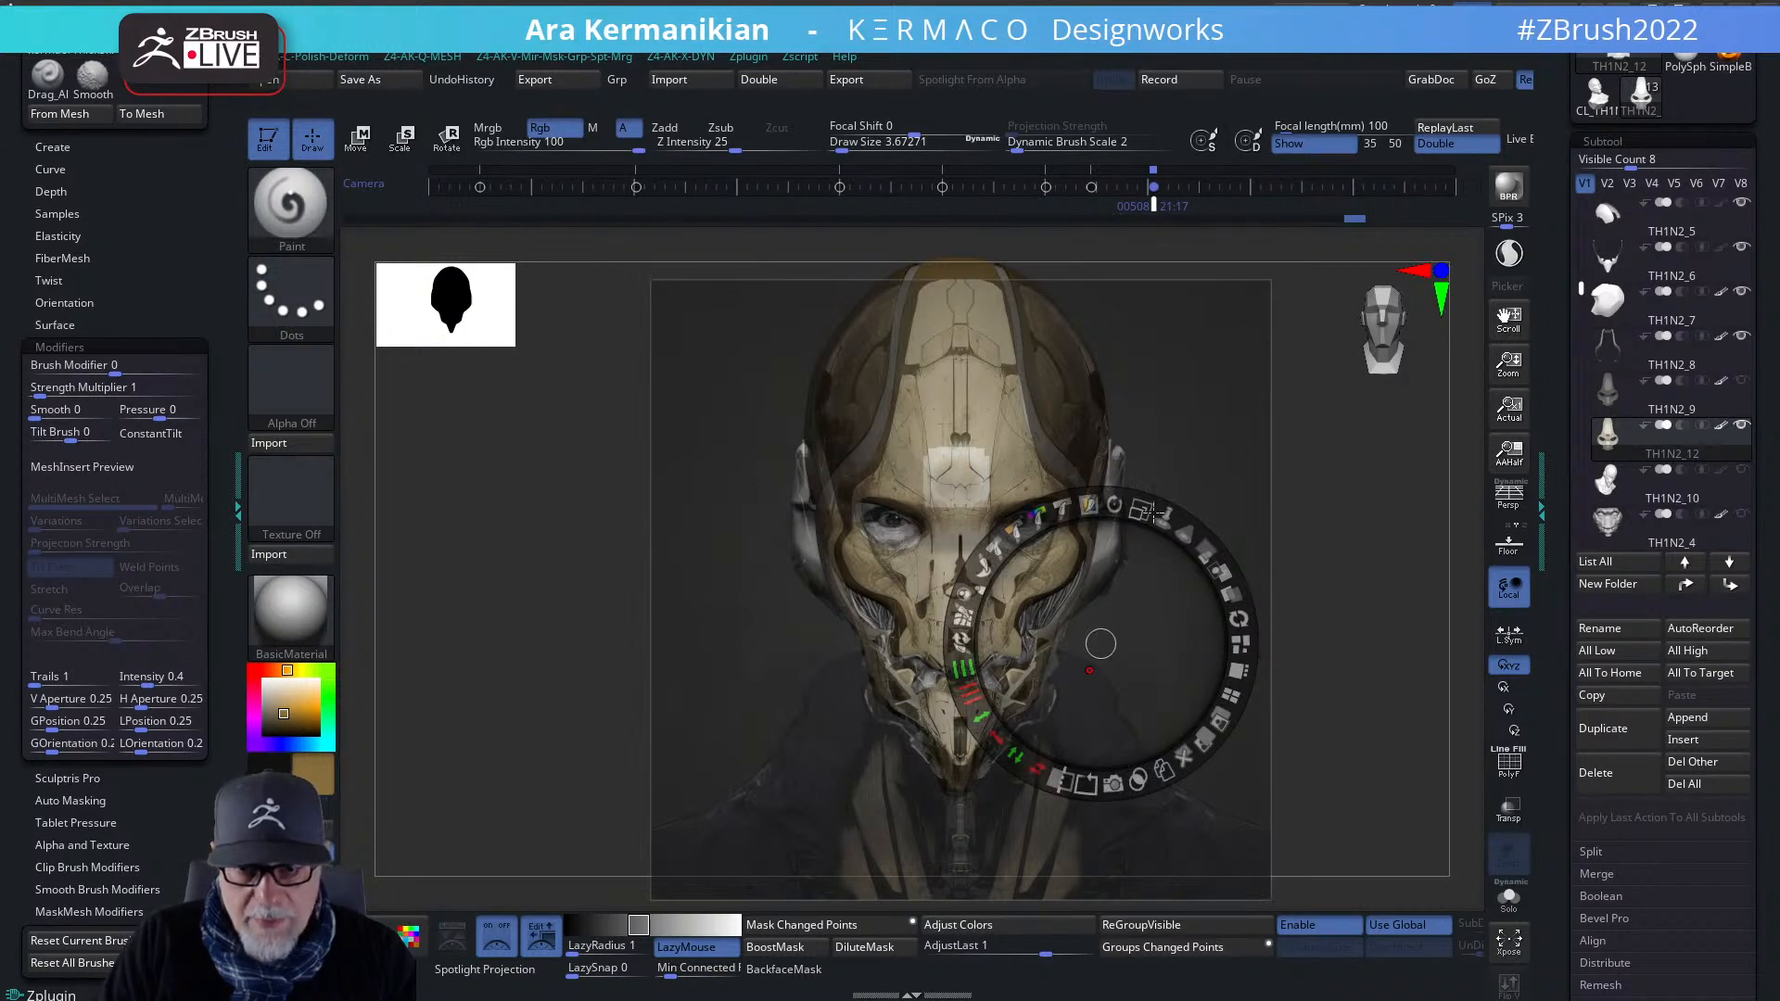
key("shift+z")
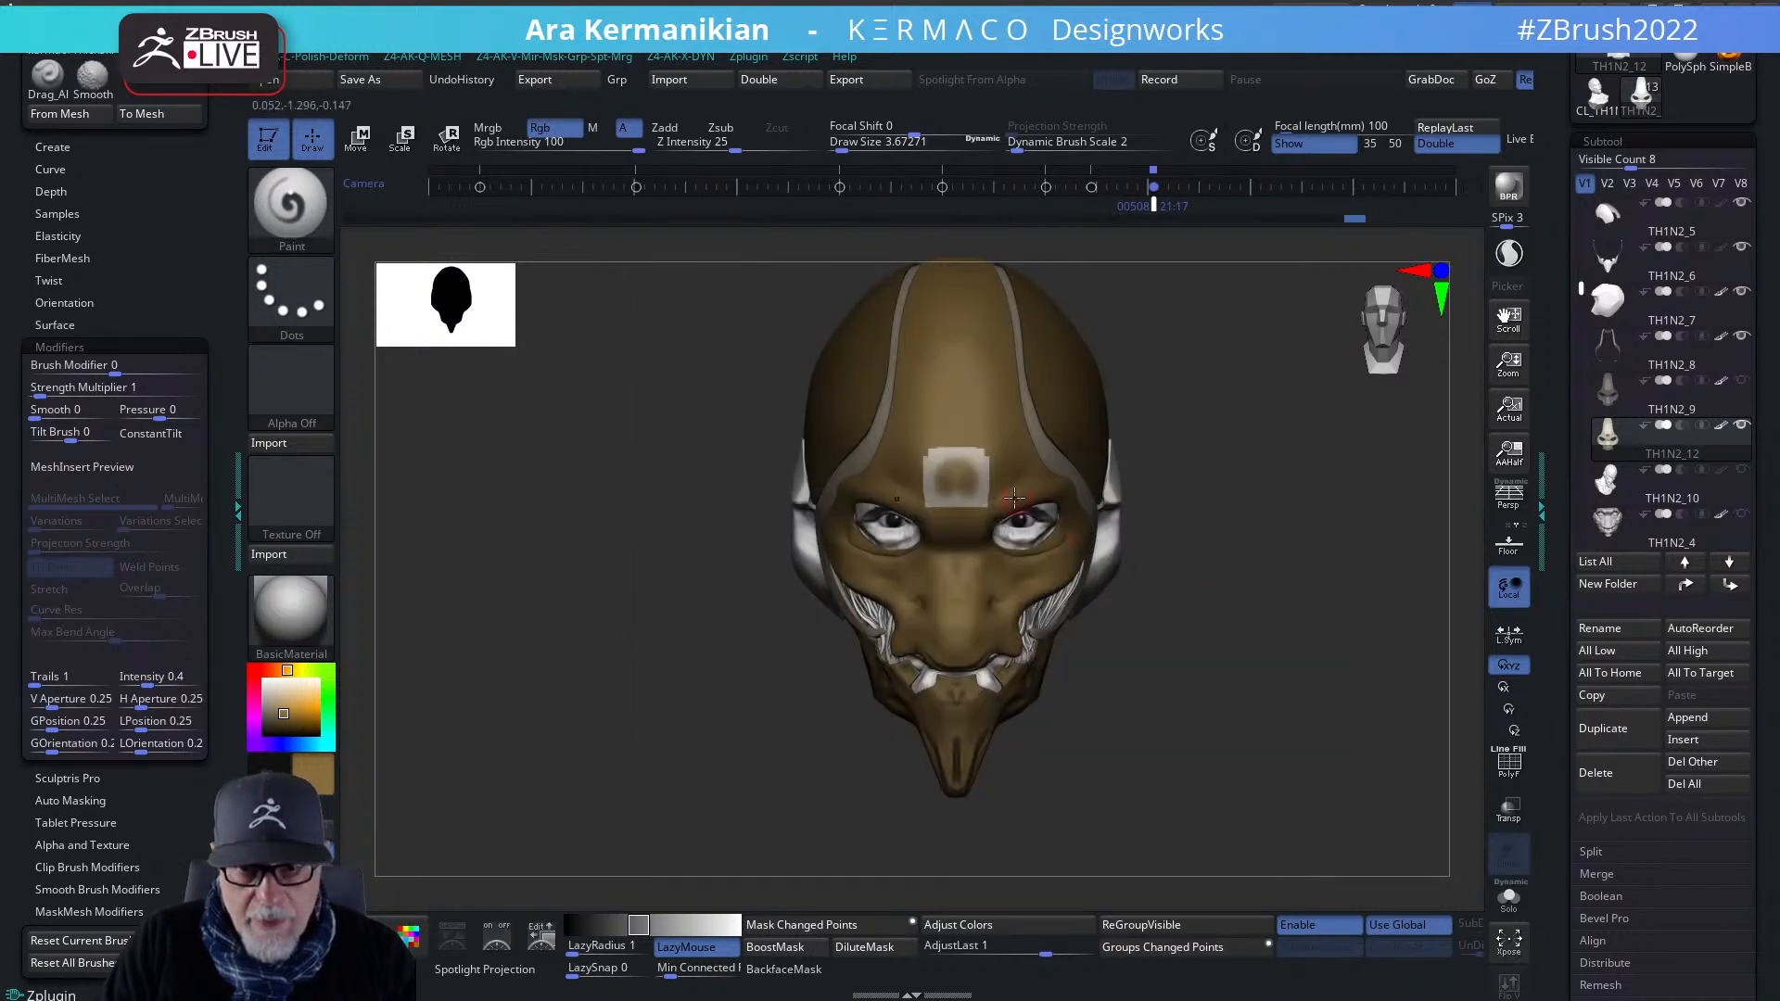
key("shift+z")
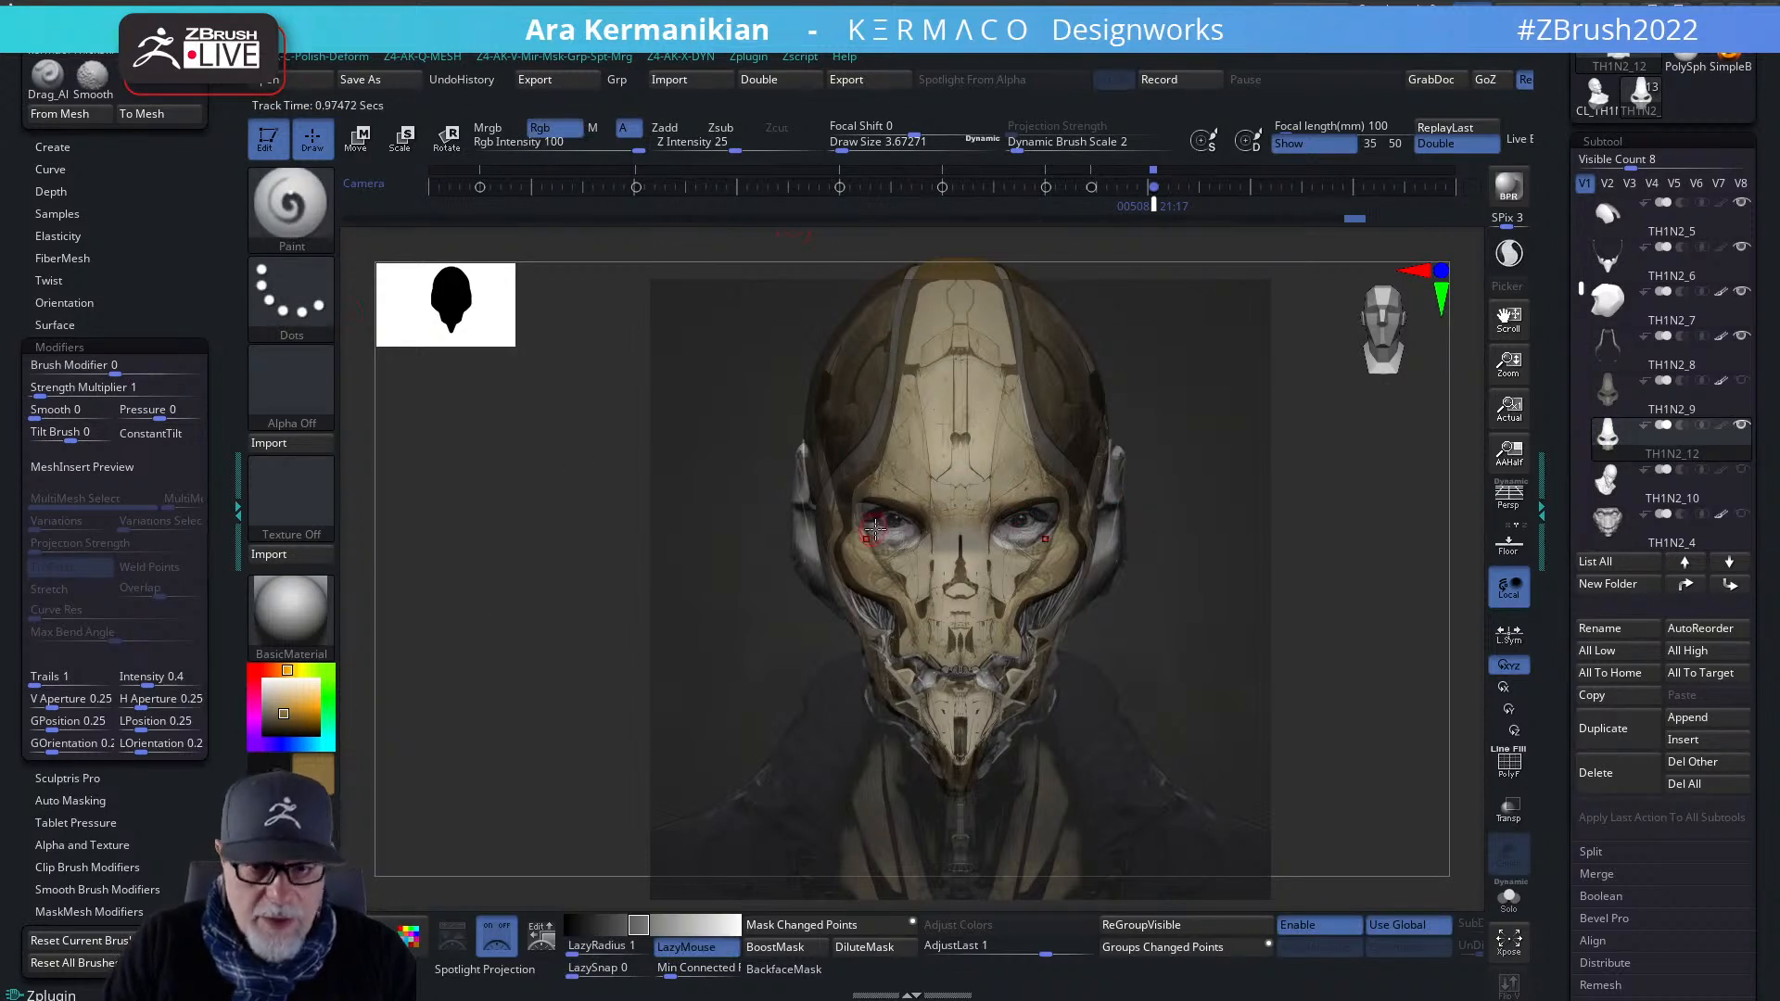
- Nudge the bust to realign it with the reference portrait and store the view as a new timeline keyframe
left_click_drag(1379, 583, 1385, 606, "alt")
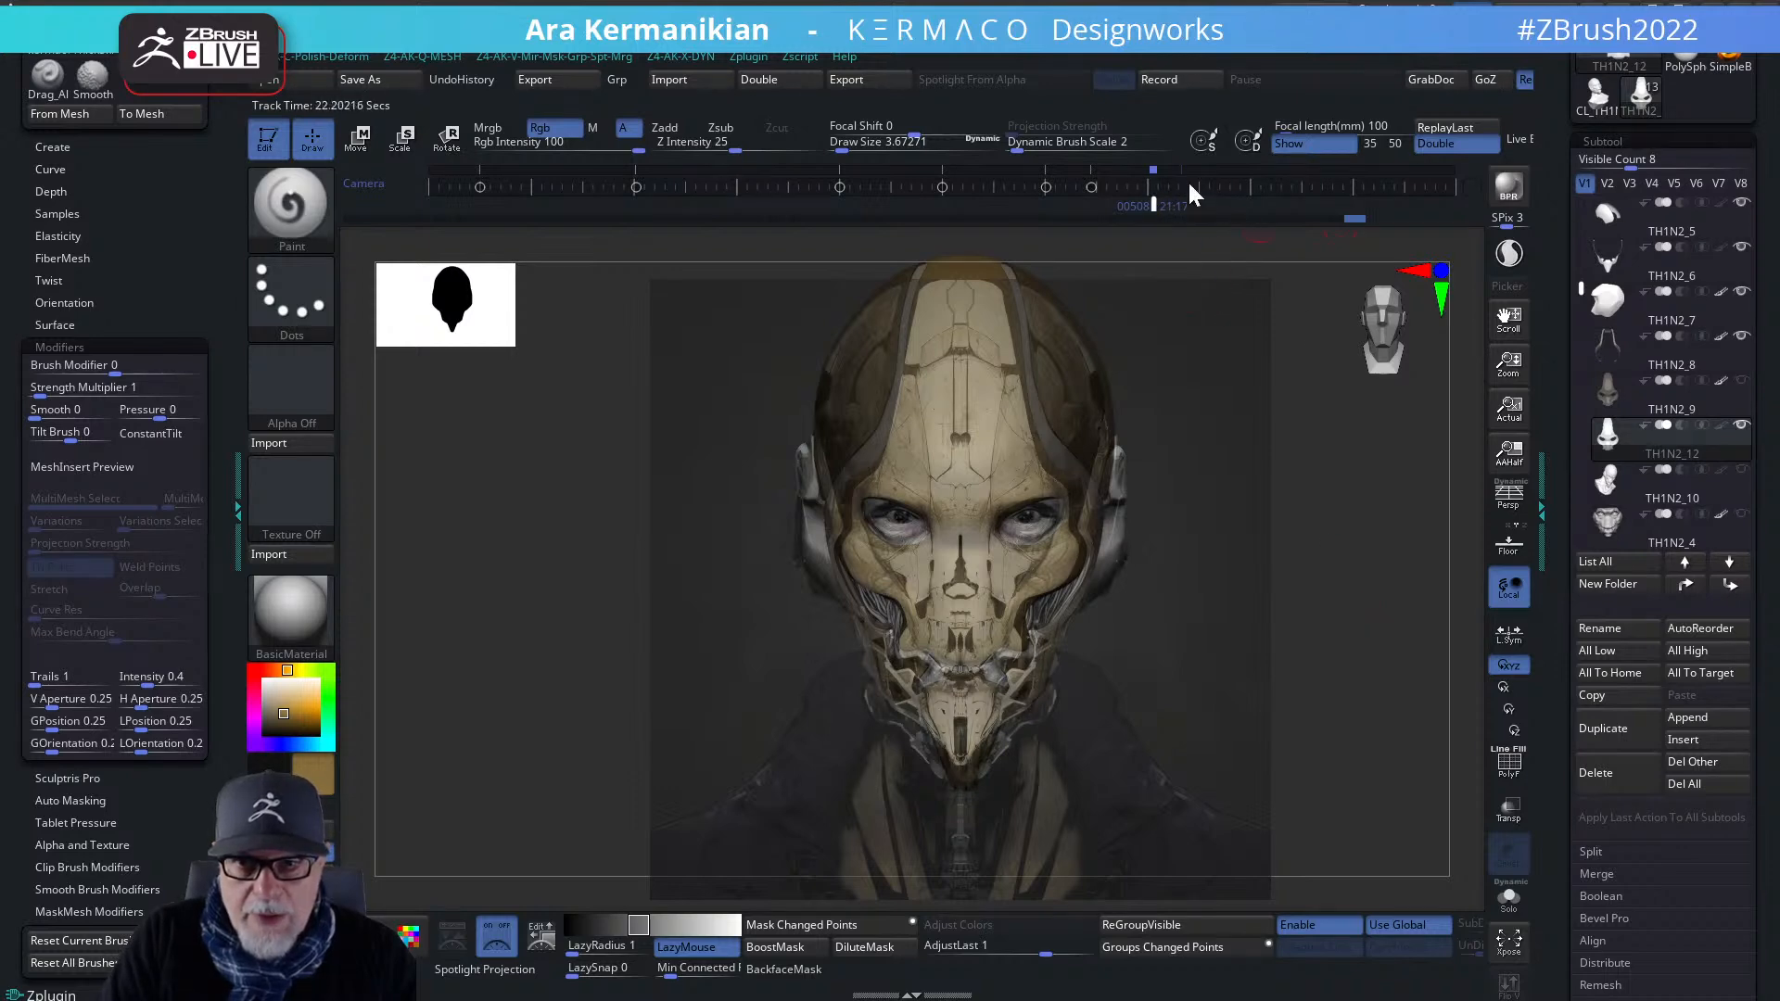
left_click(1155, 188)
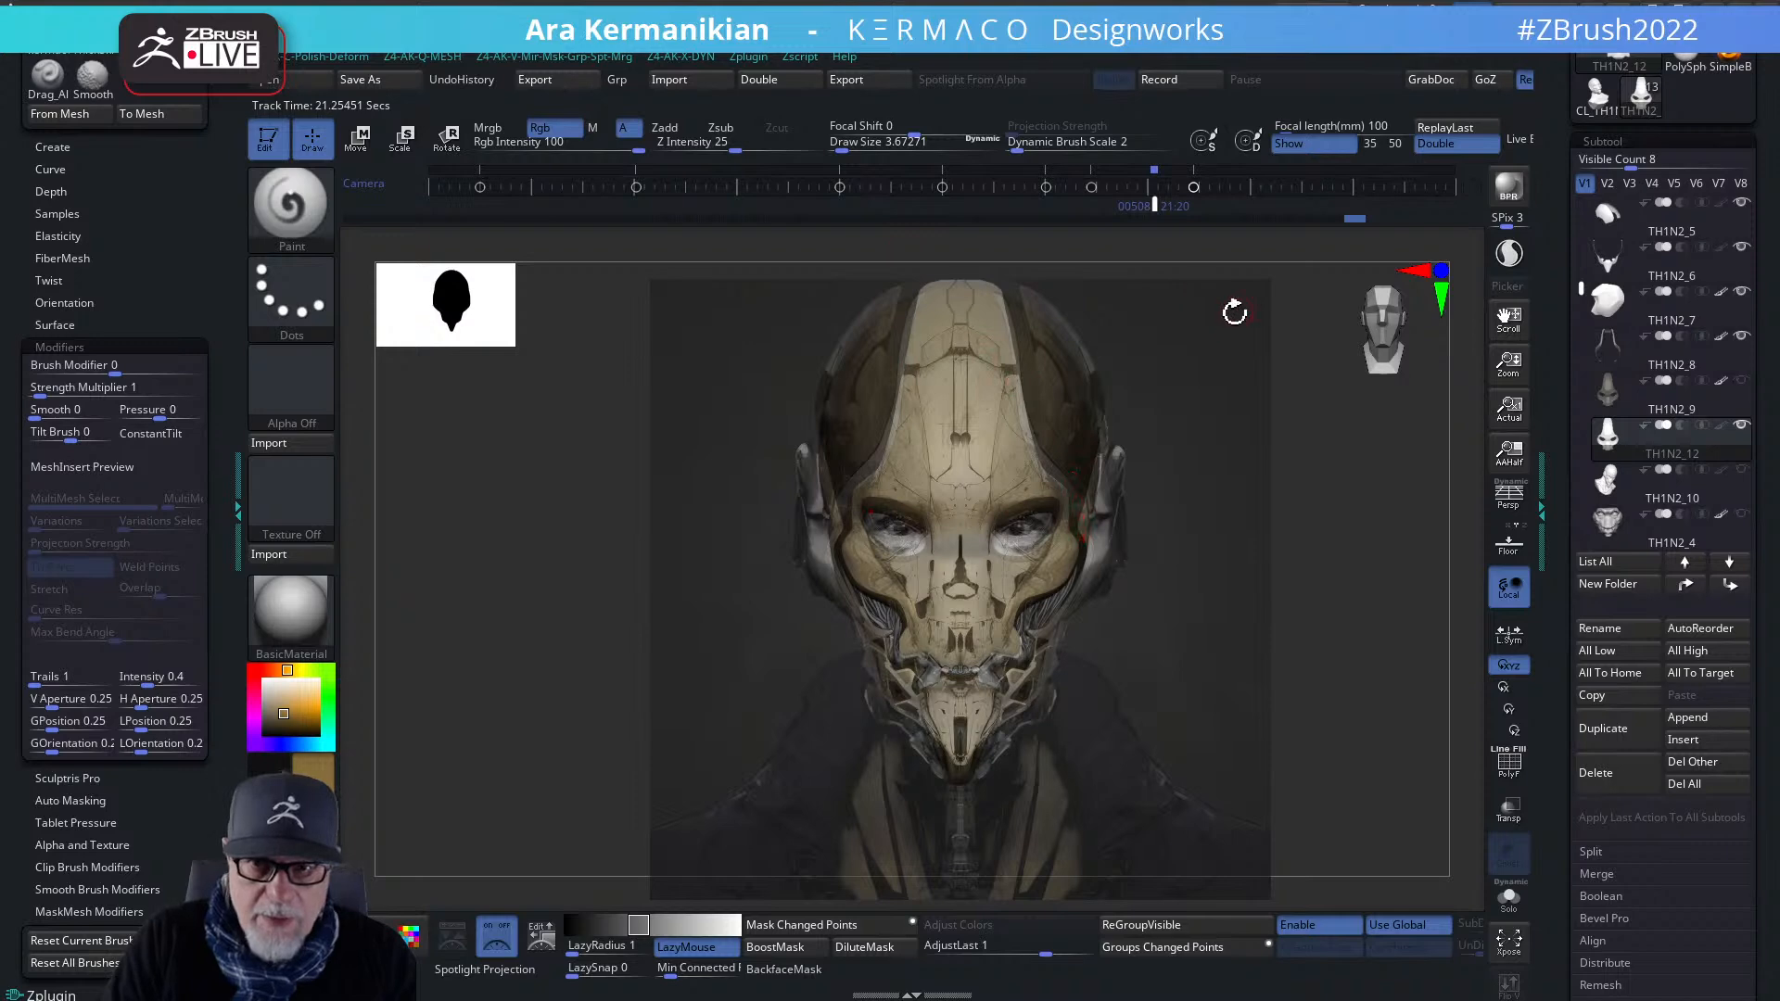
left_click(1199, 206)
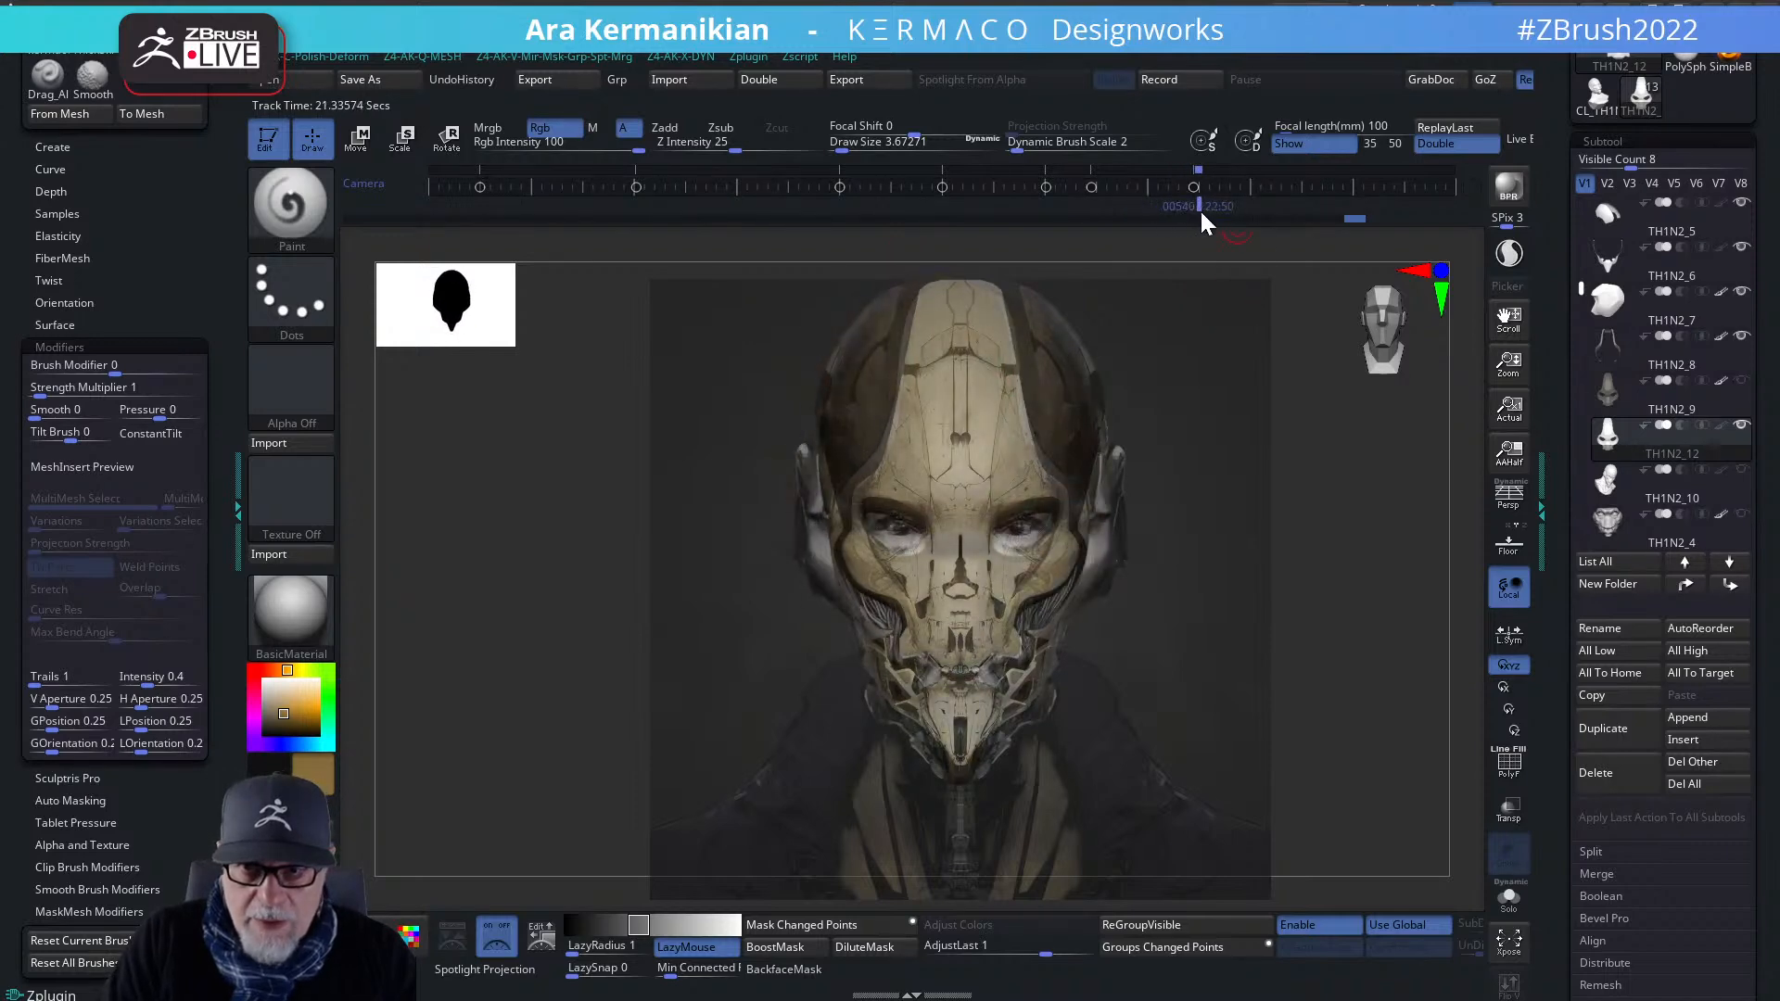
left_click(1195, 211)
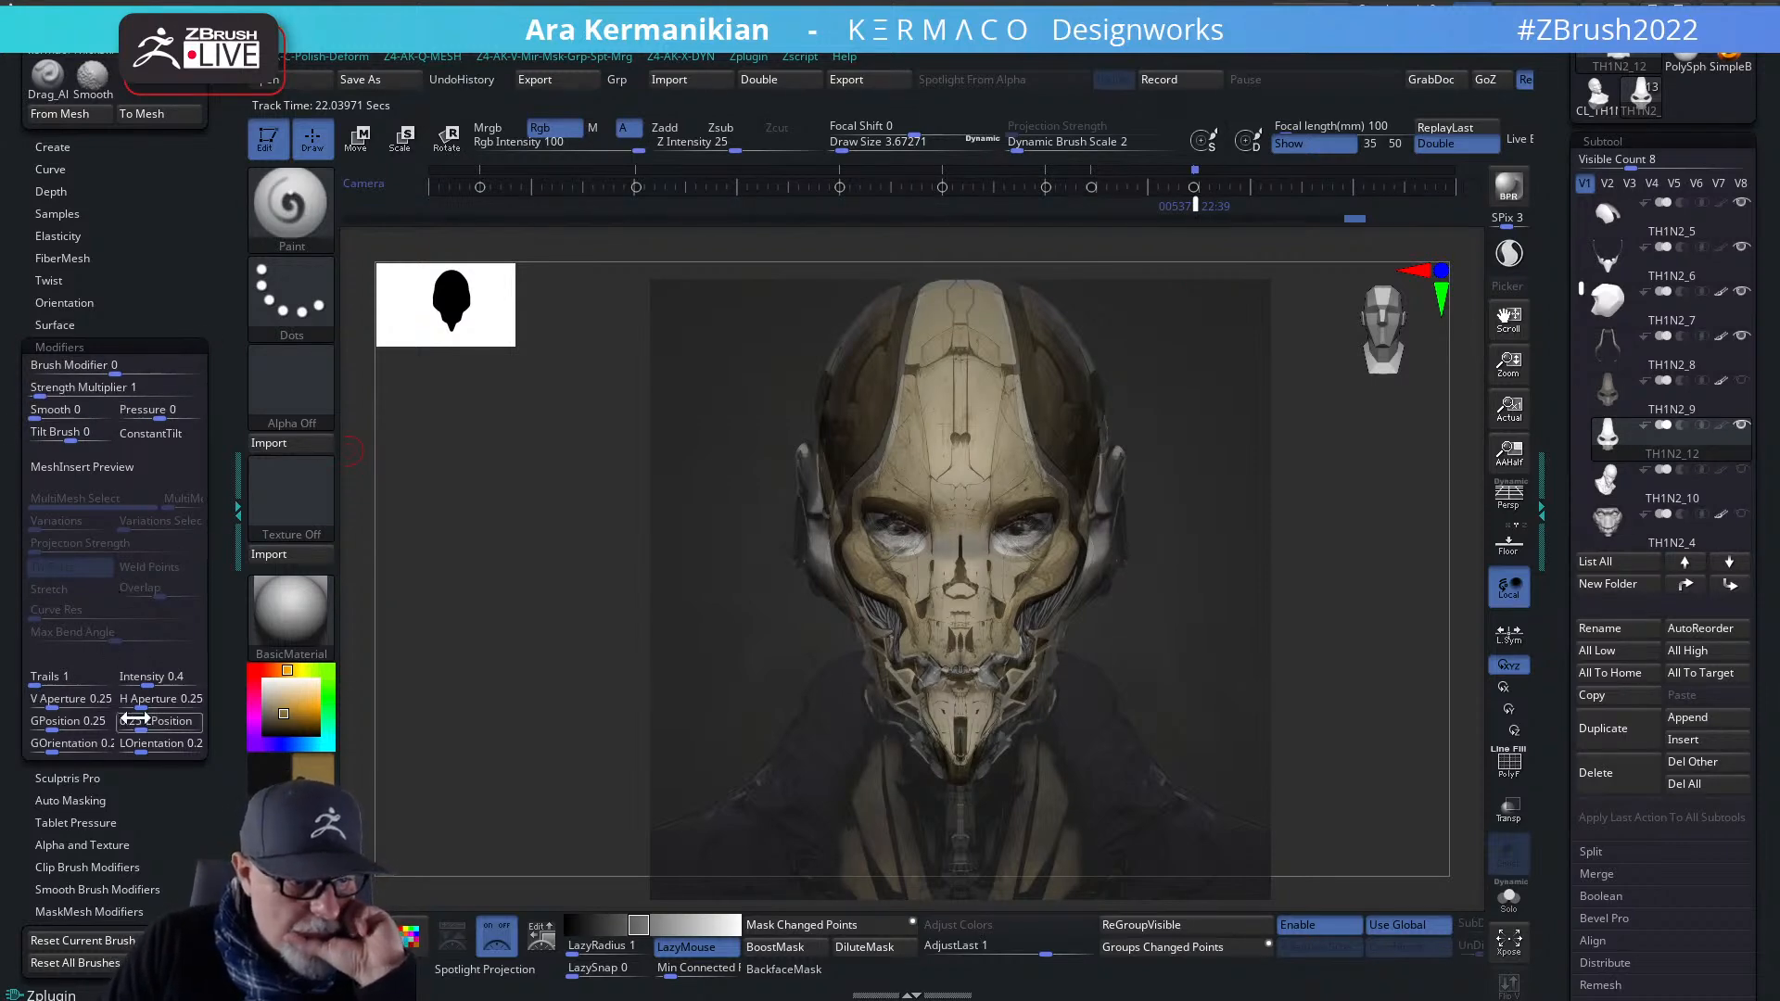
- Enable Spotlight Projection in the Paint brush's Samples settings
left_click(63, 346)
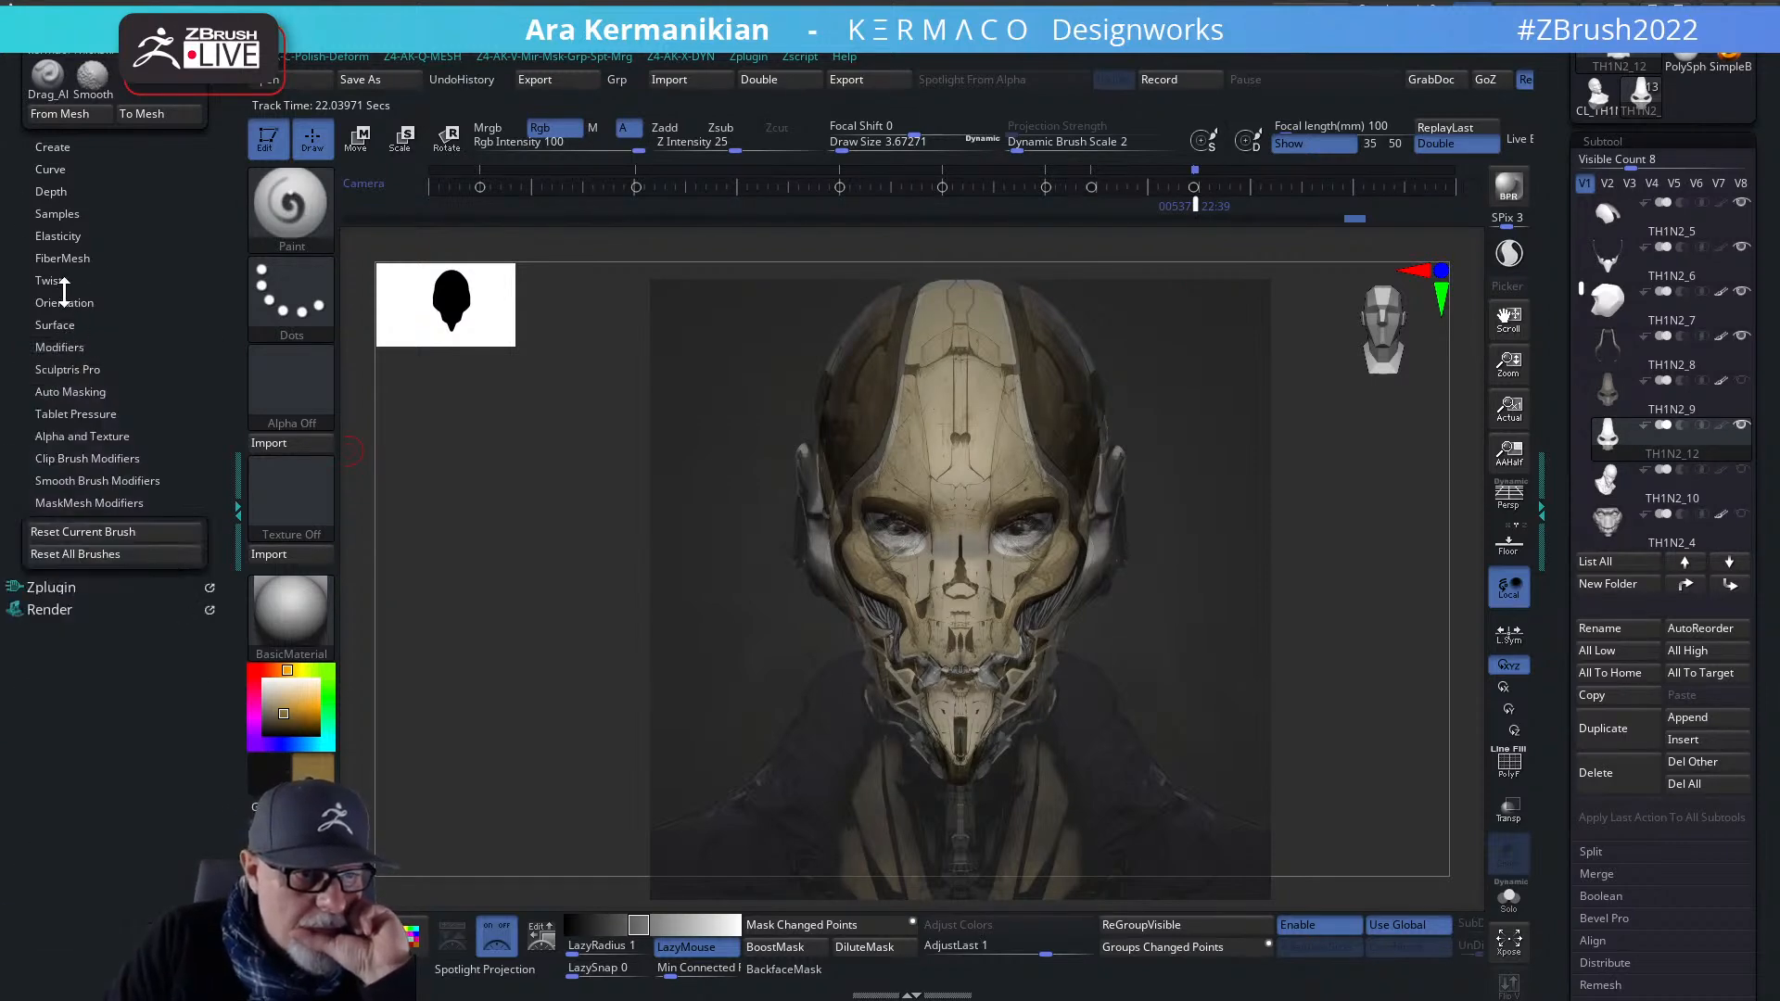
left_click_drag(166, 275, 173, 315)
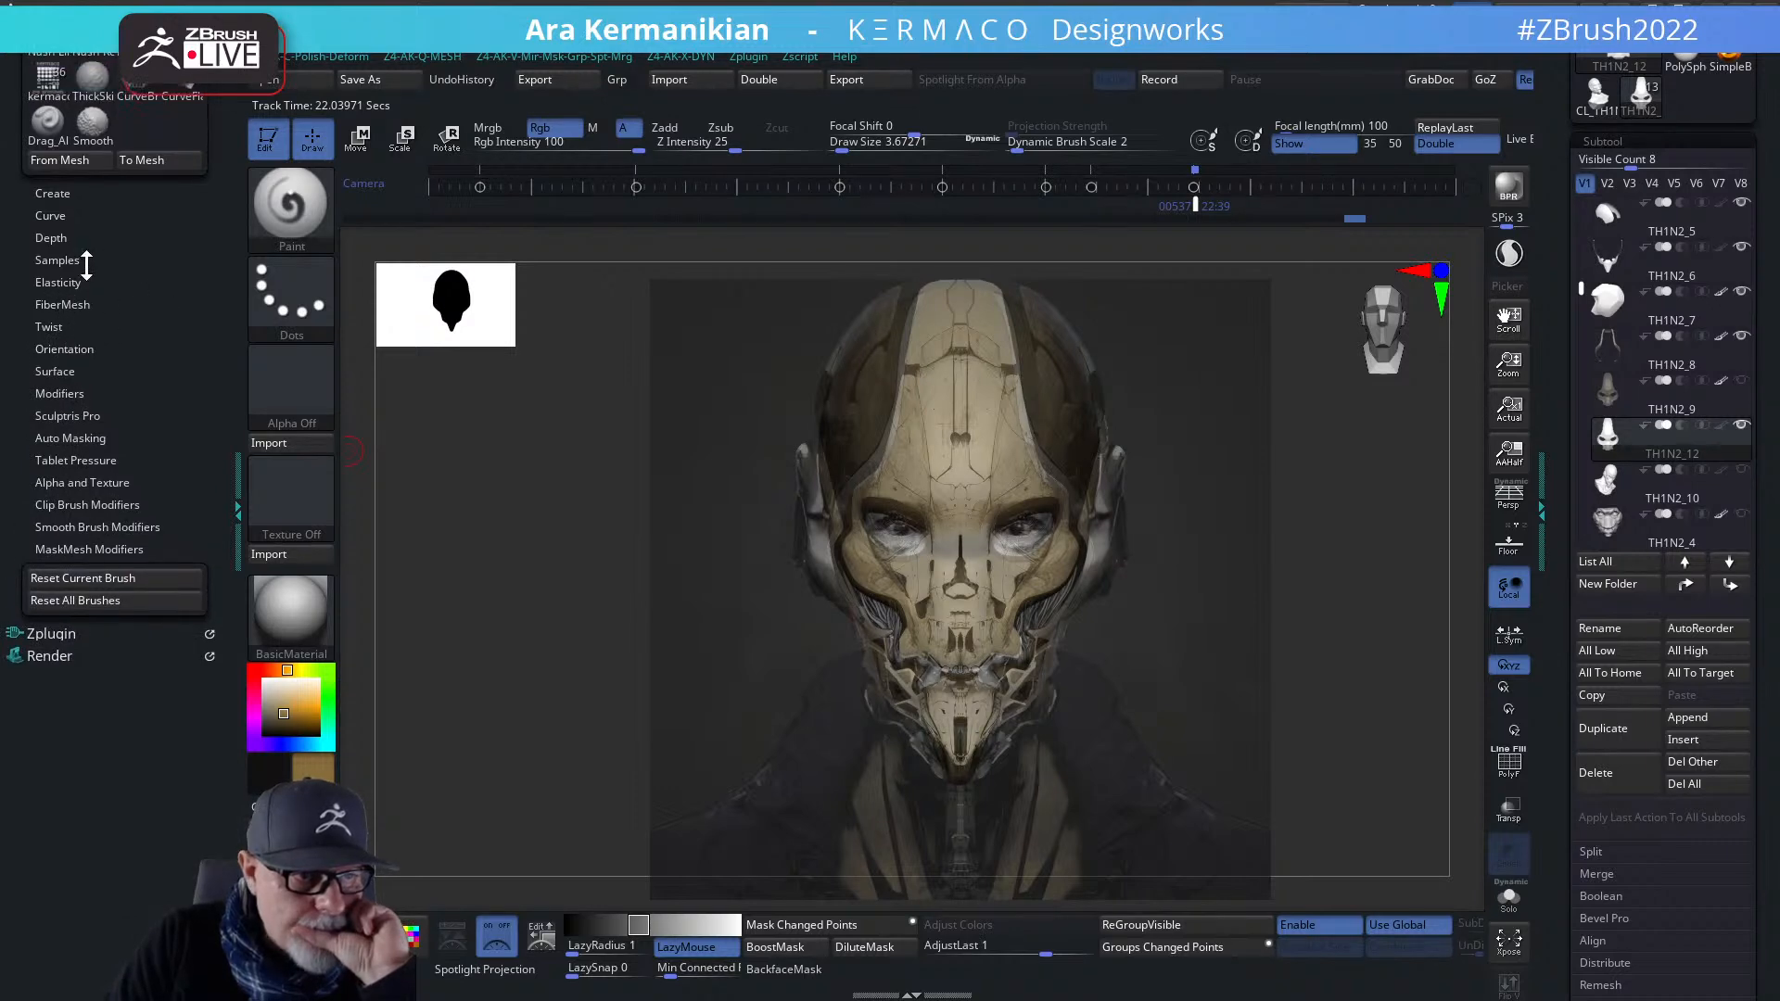
left_click(91, 266)
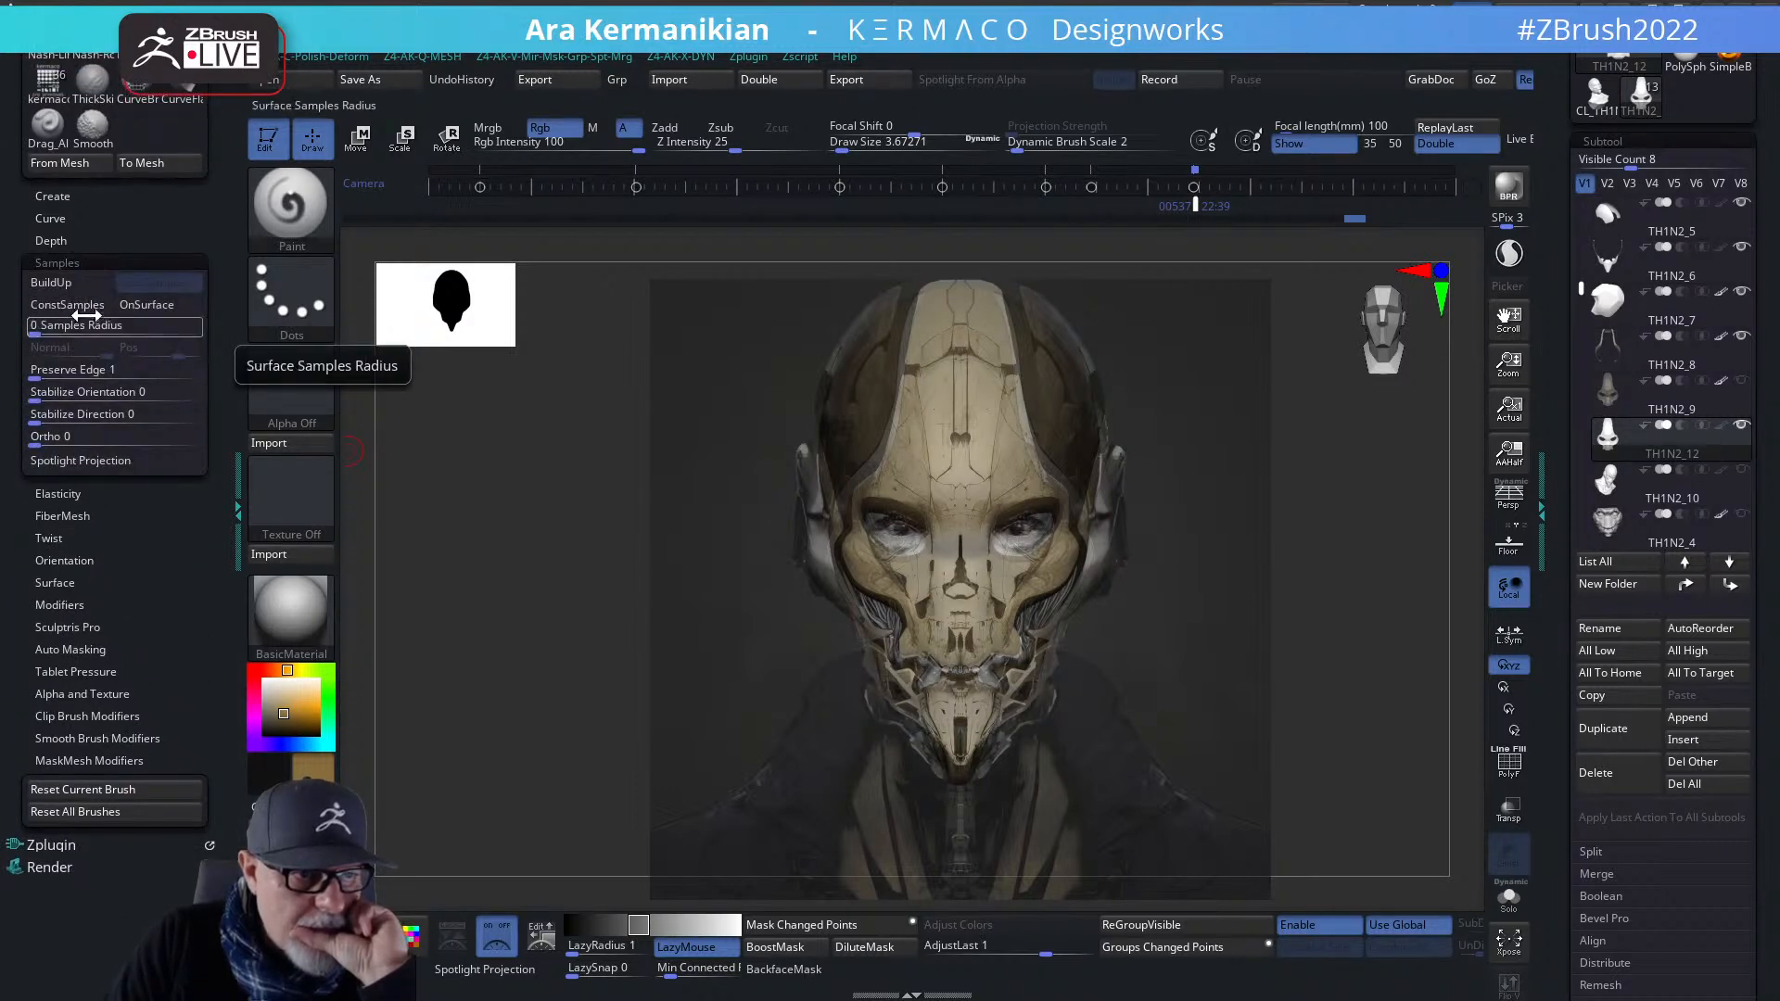
left_click(96, 461)
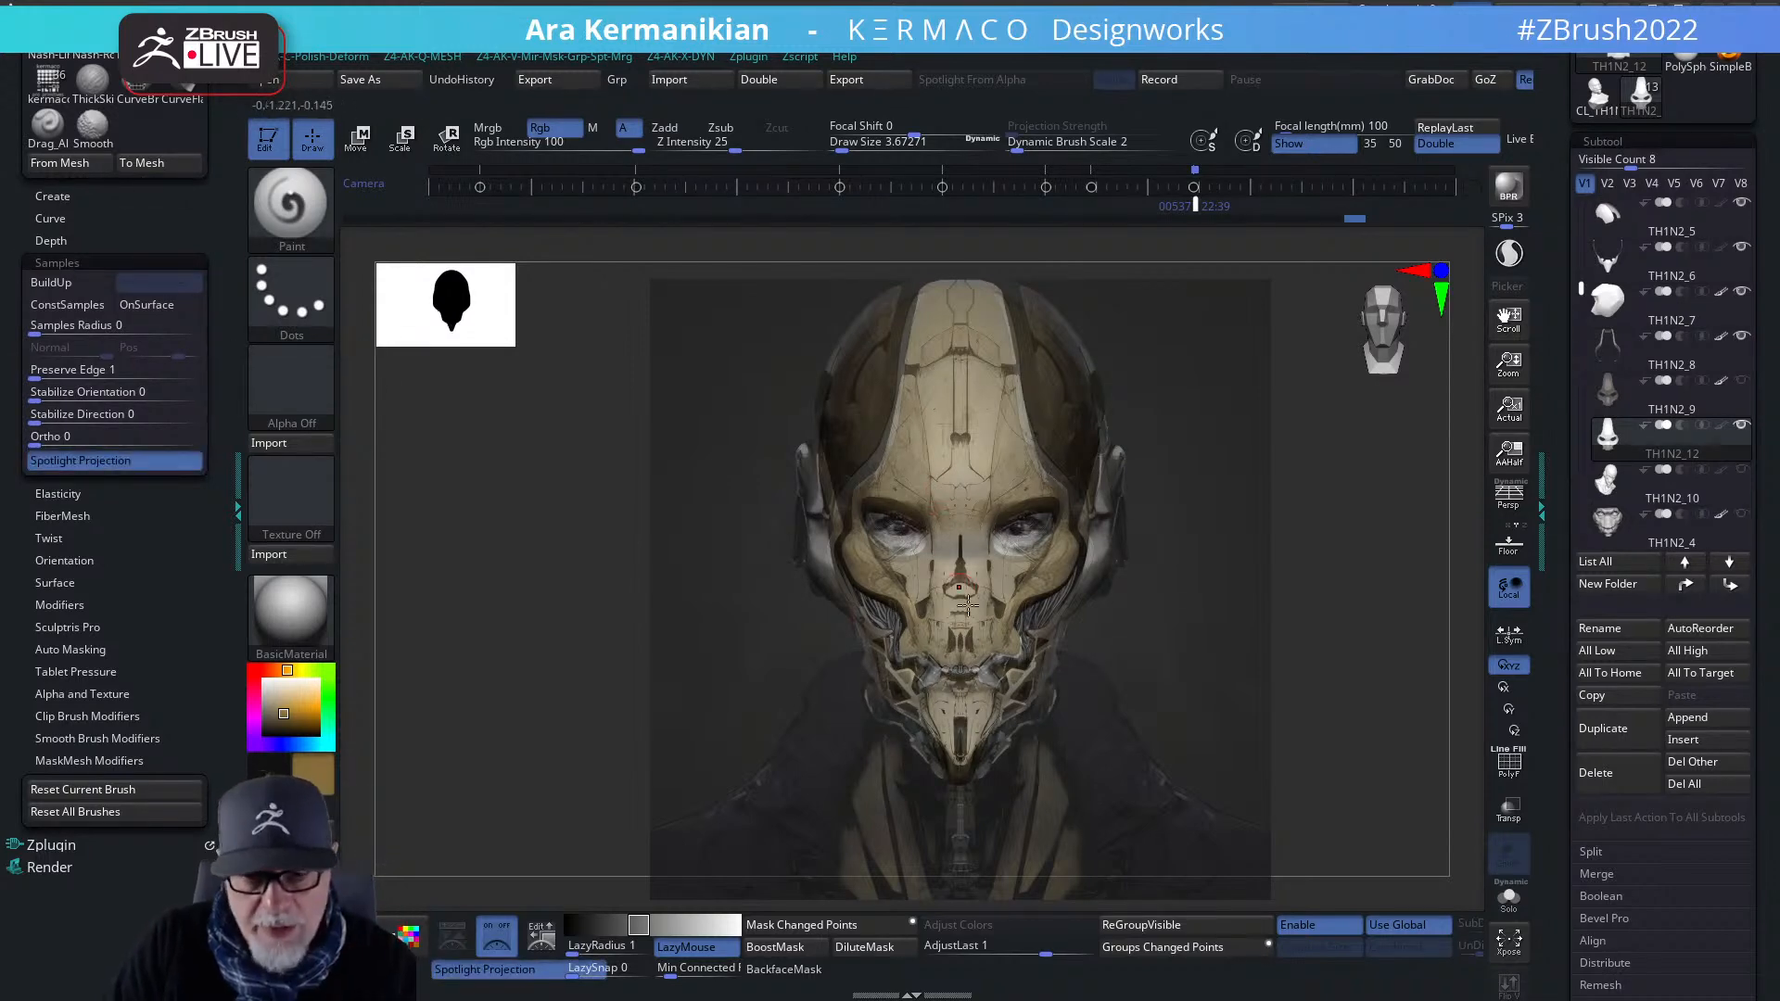
- Turn off Dynamic Subdiv on the face plate and paint the reference onto its nose and cheek area
mouse_move(954, 594)
left_mouse_down()
mouse_move(970, 552)
mouse_move(941, 600)
left_mouse_up()
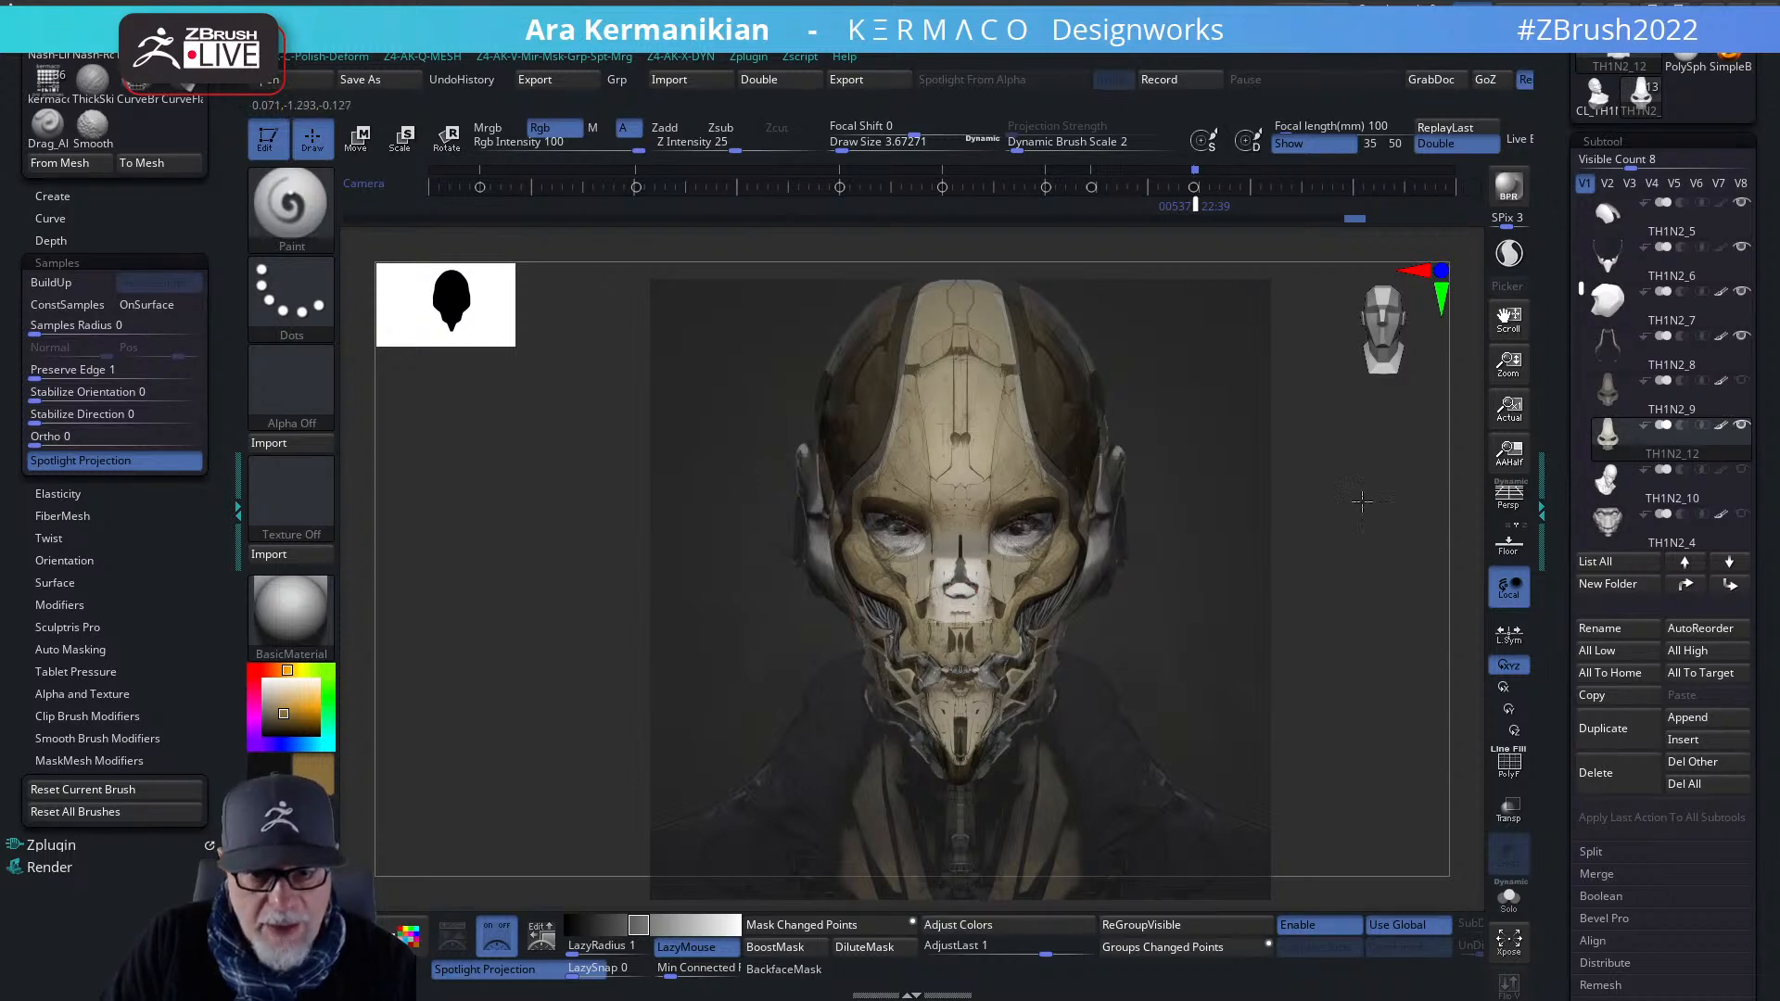
key("x")
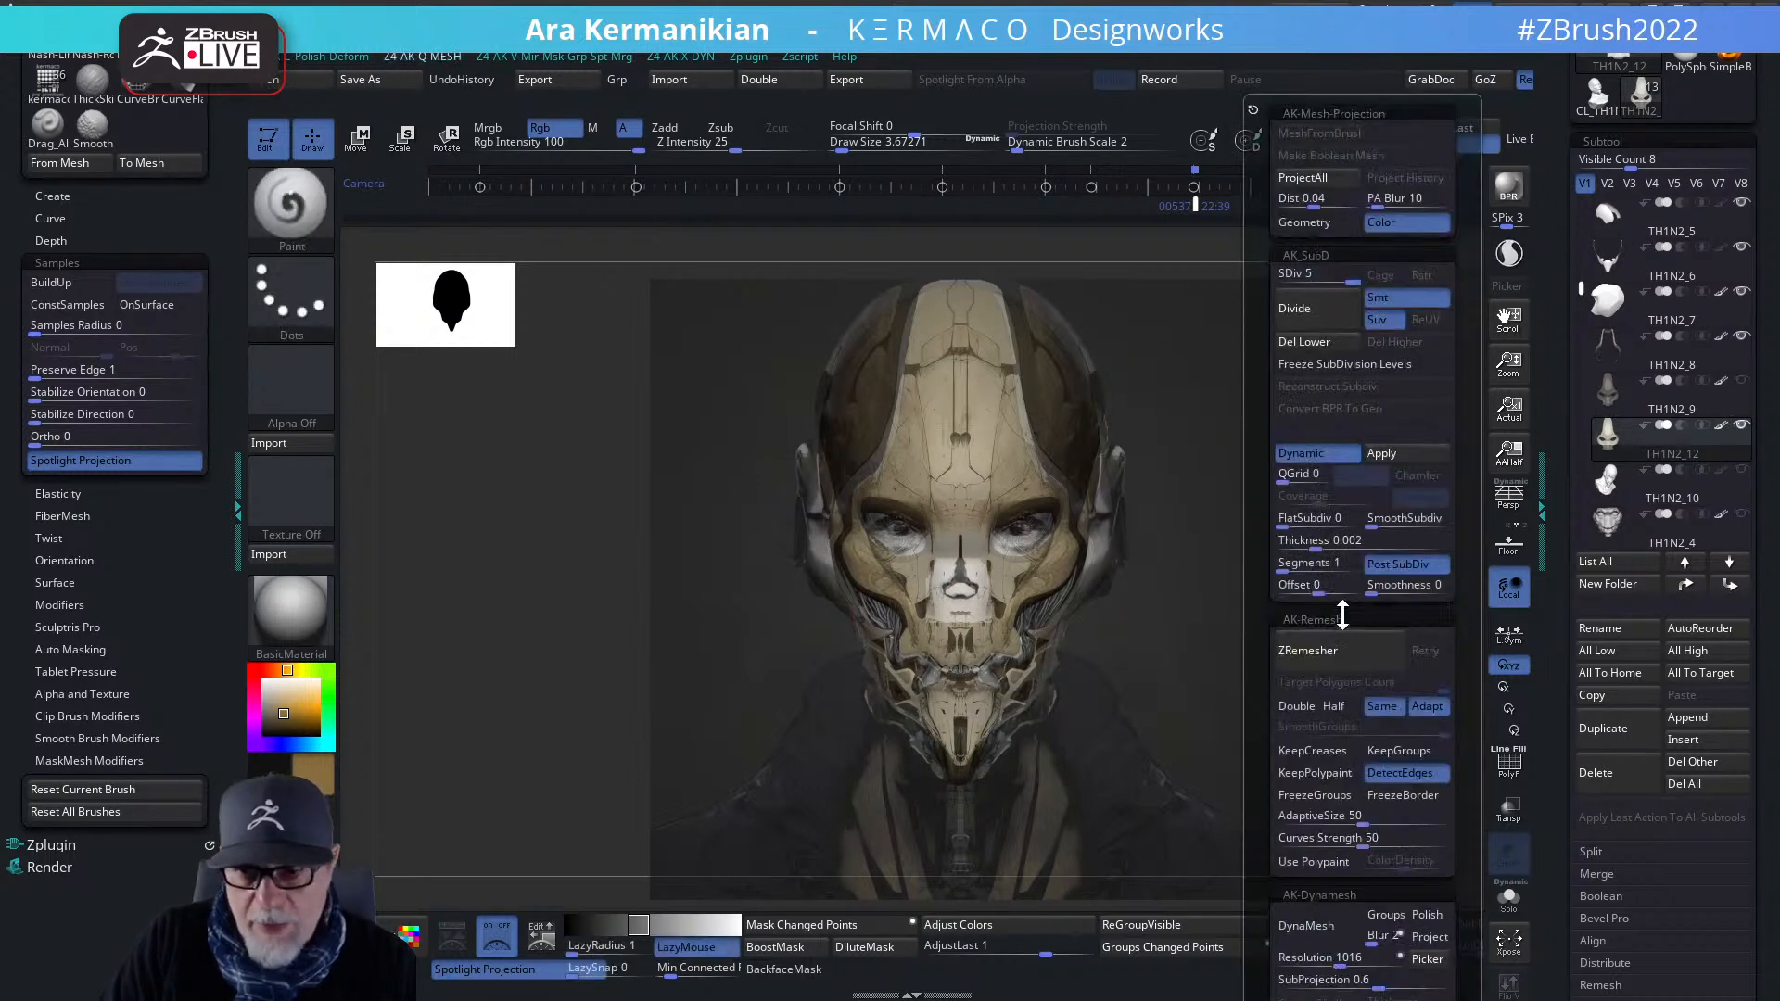
left_click(1317, 457)
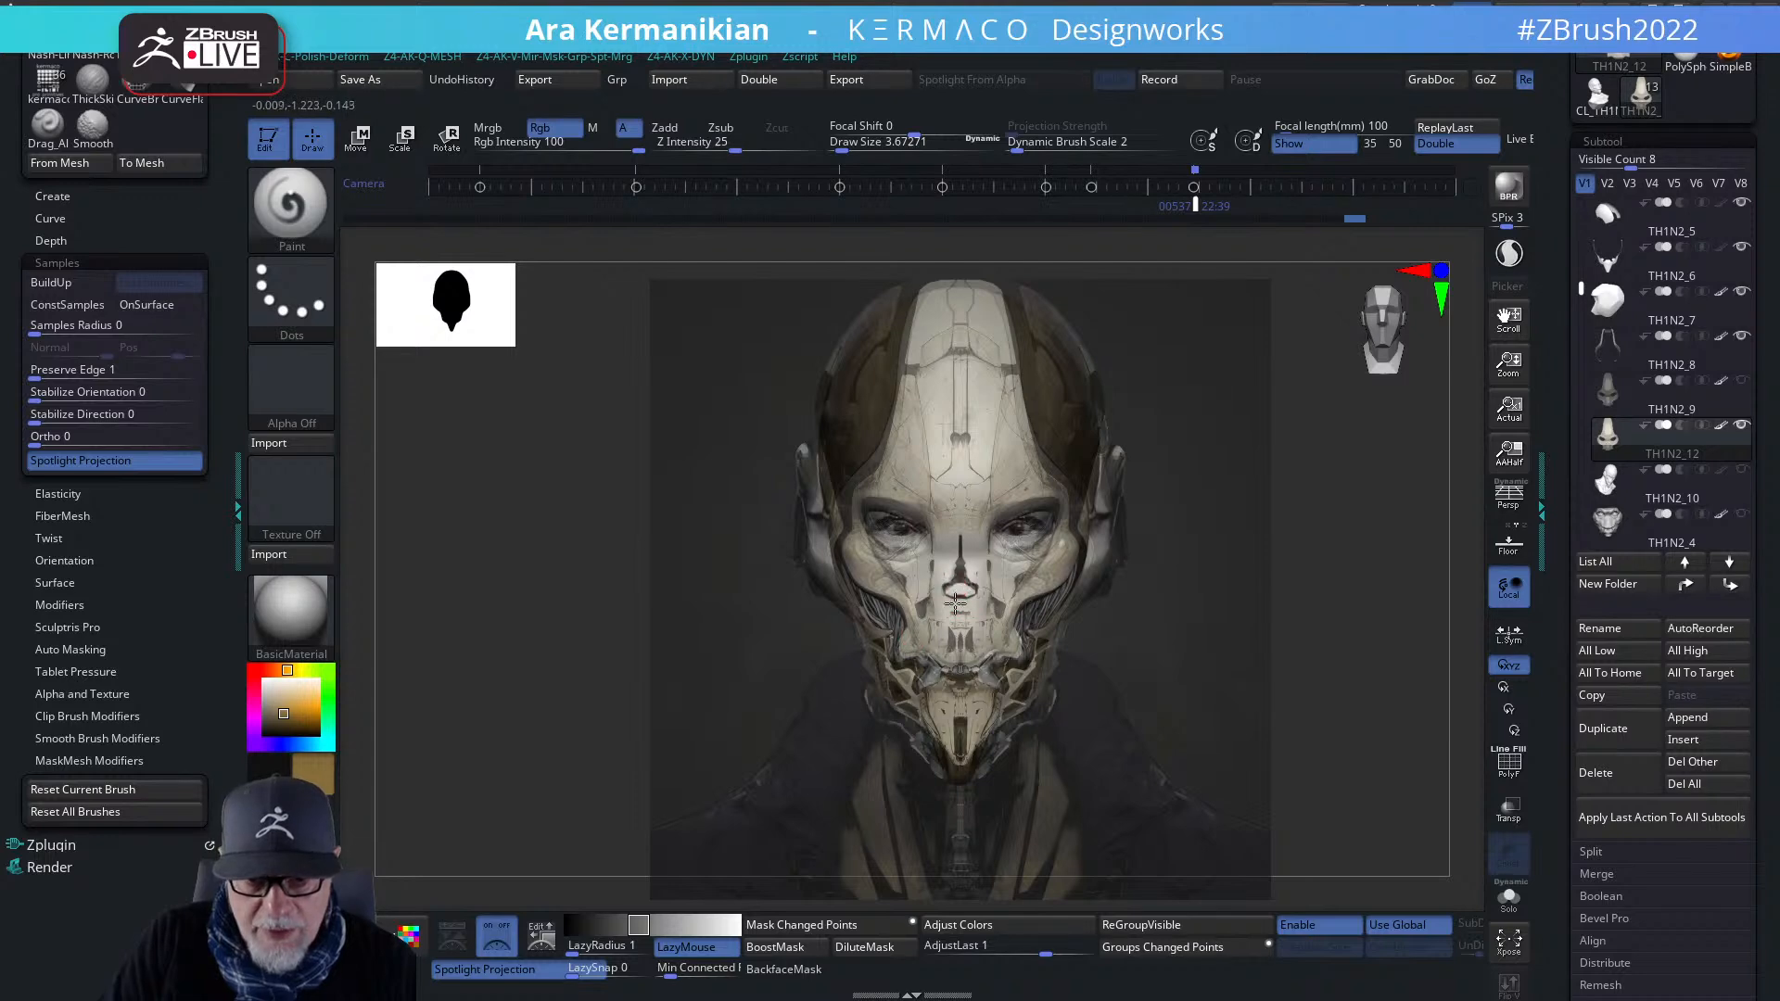
mouse_move(948, 589)
left_mouse_down()
mouse_move(980, 614)
mouse_move(875, 568)
left_mouse_up()
key("shift+z")
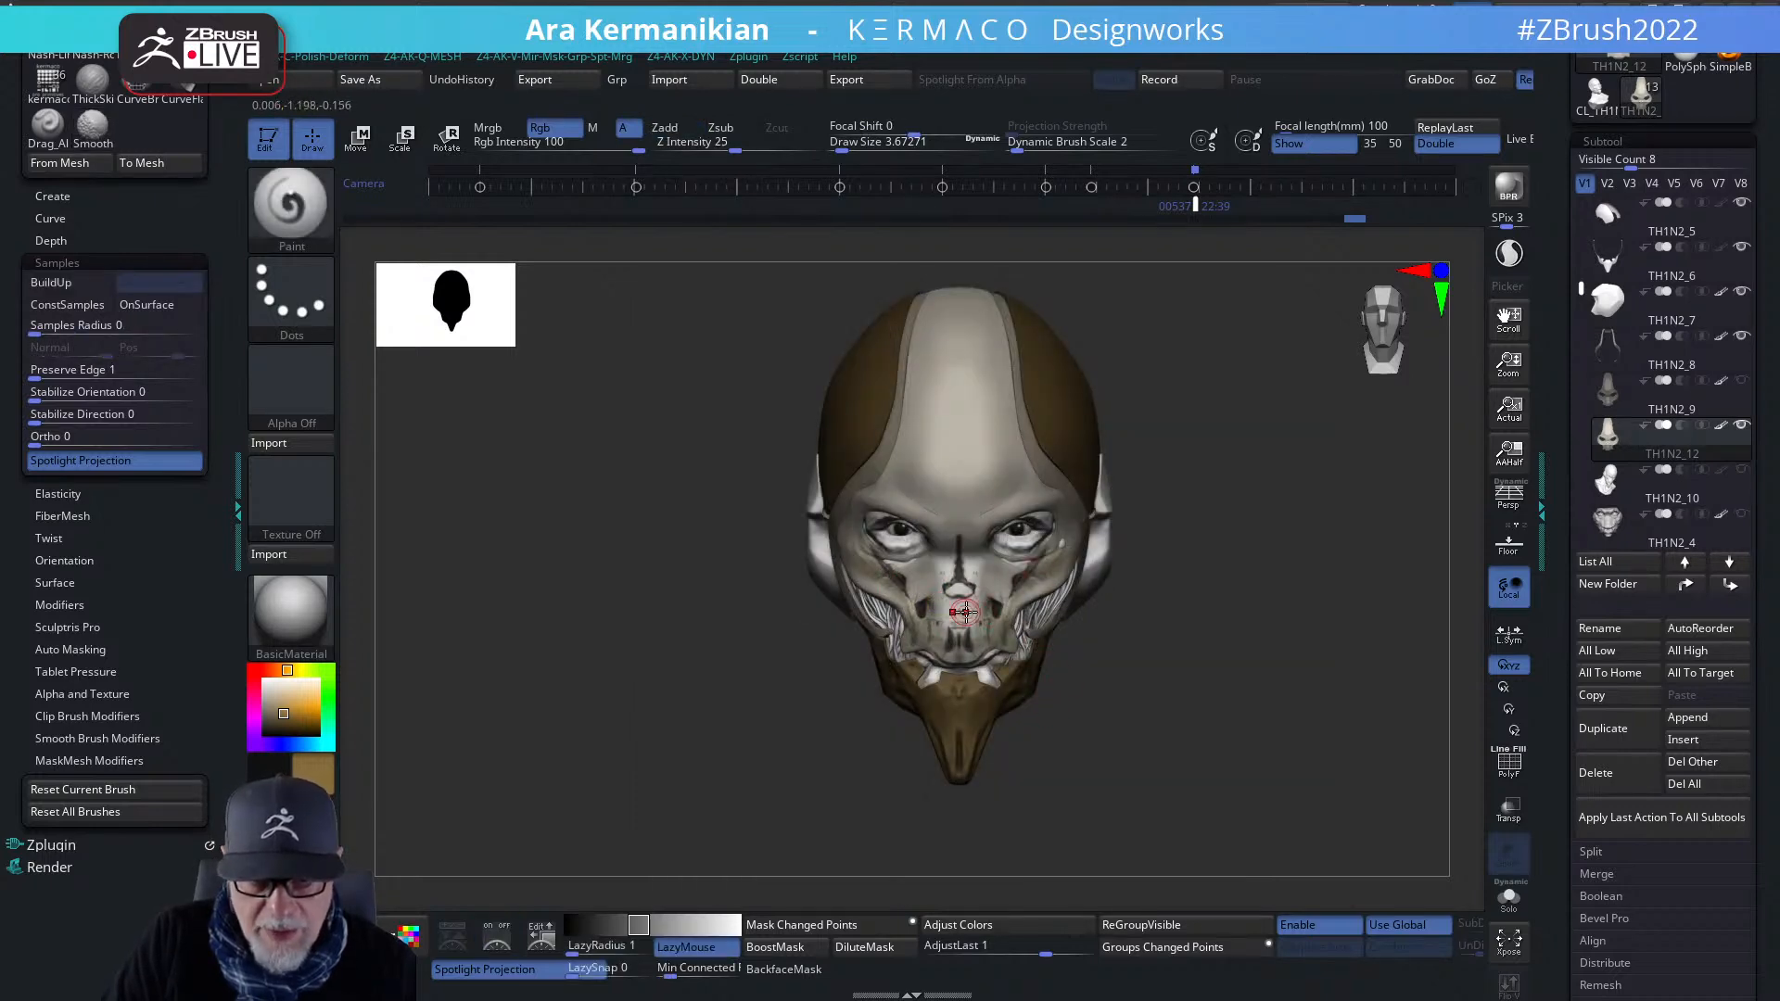
key("shift+z")
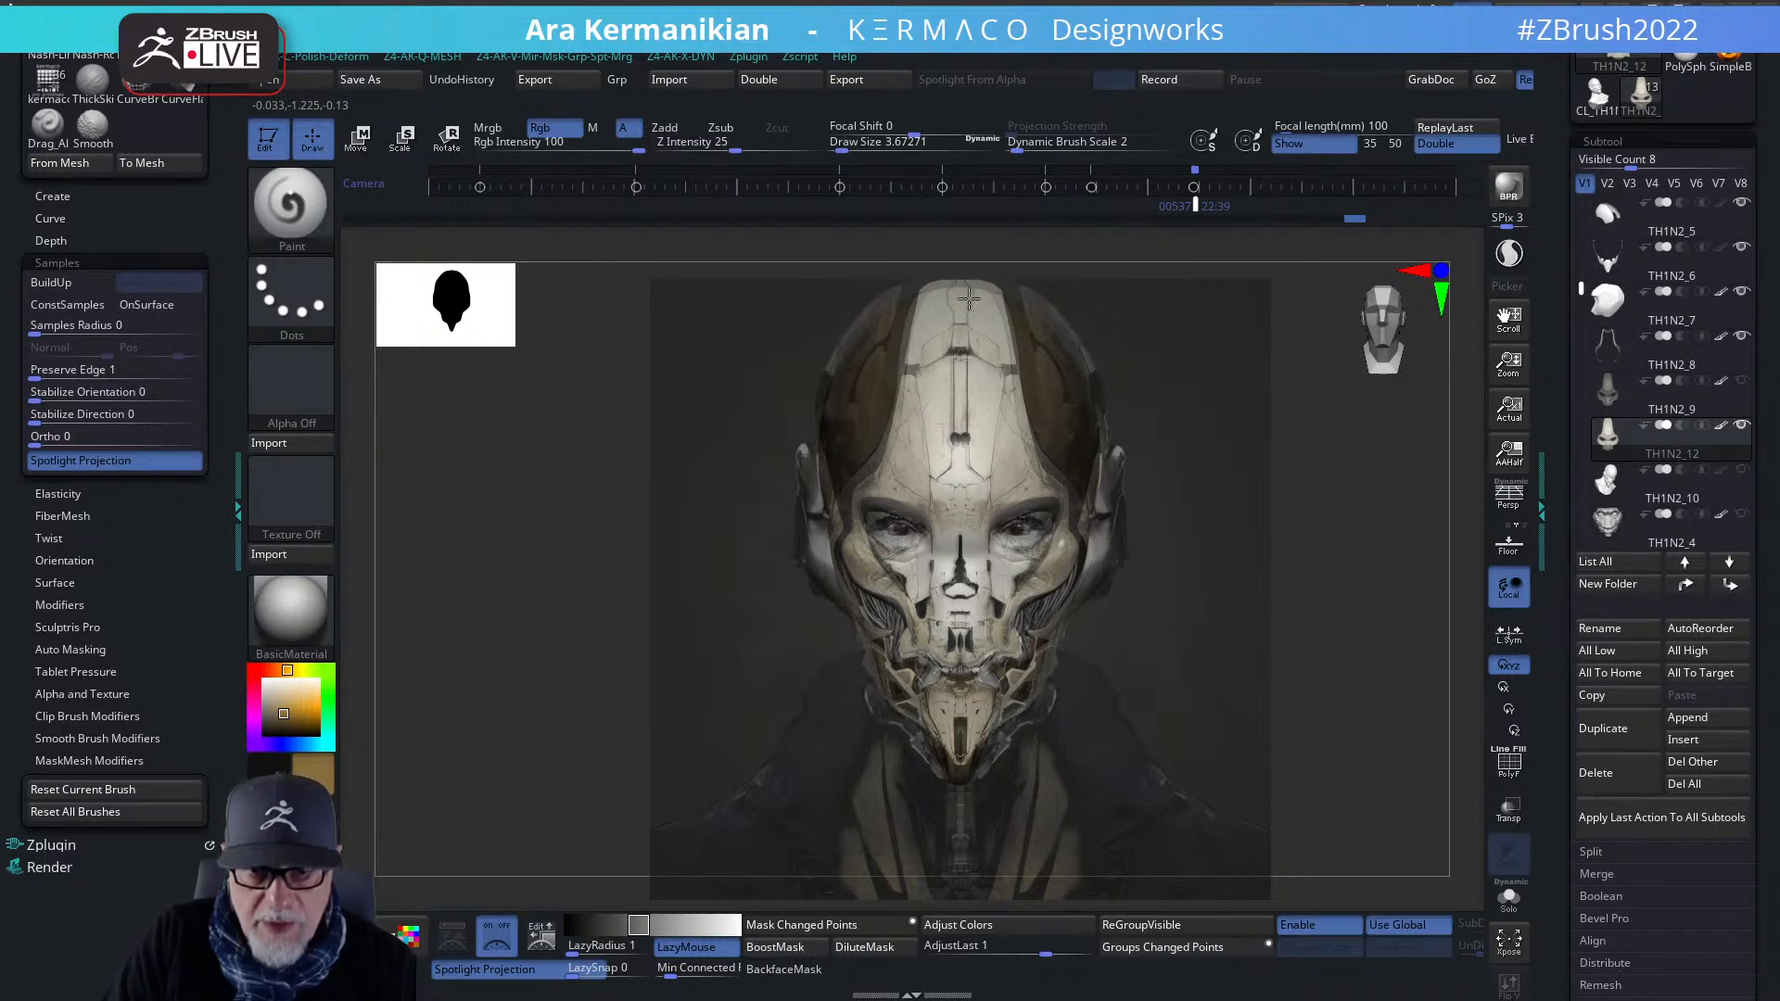
- Paint the reference onto the face plate's forehead and brows, and hide Spotlight to inspect the painted head
key("z")
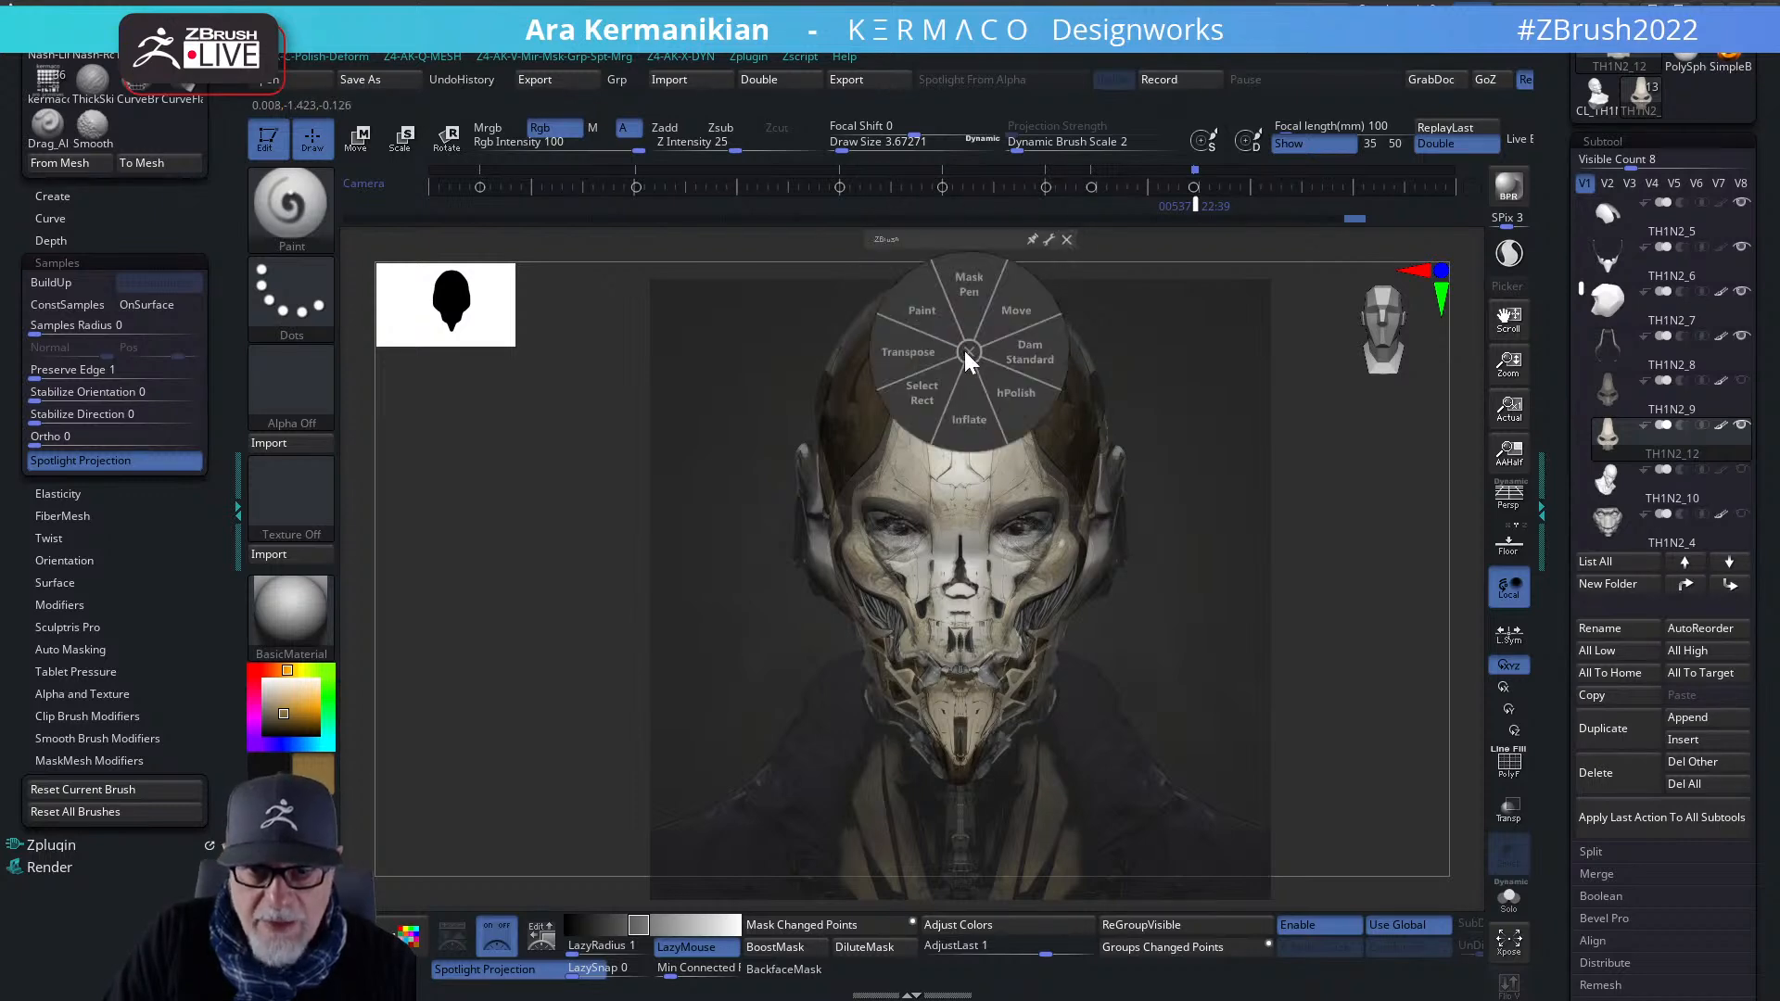
key("z")
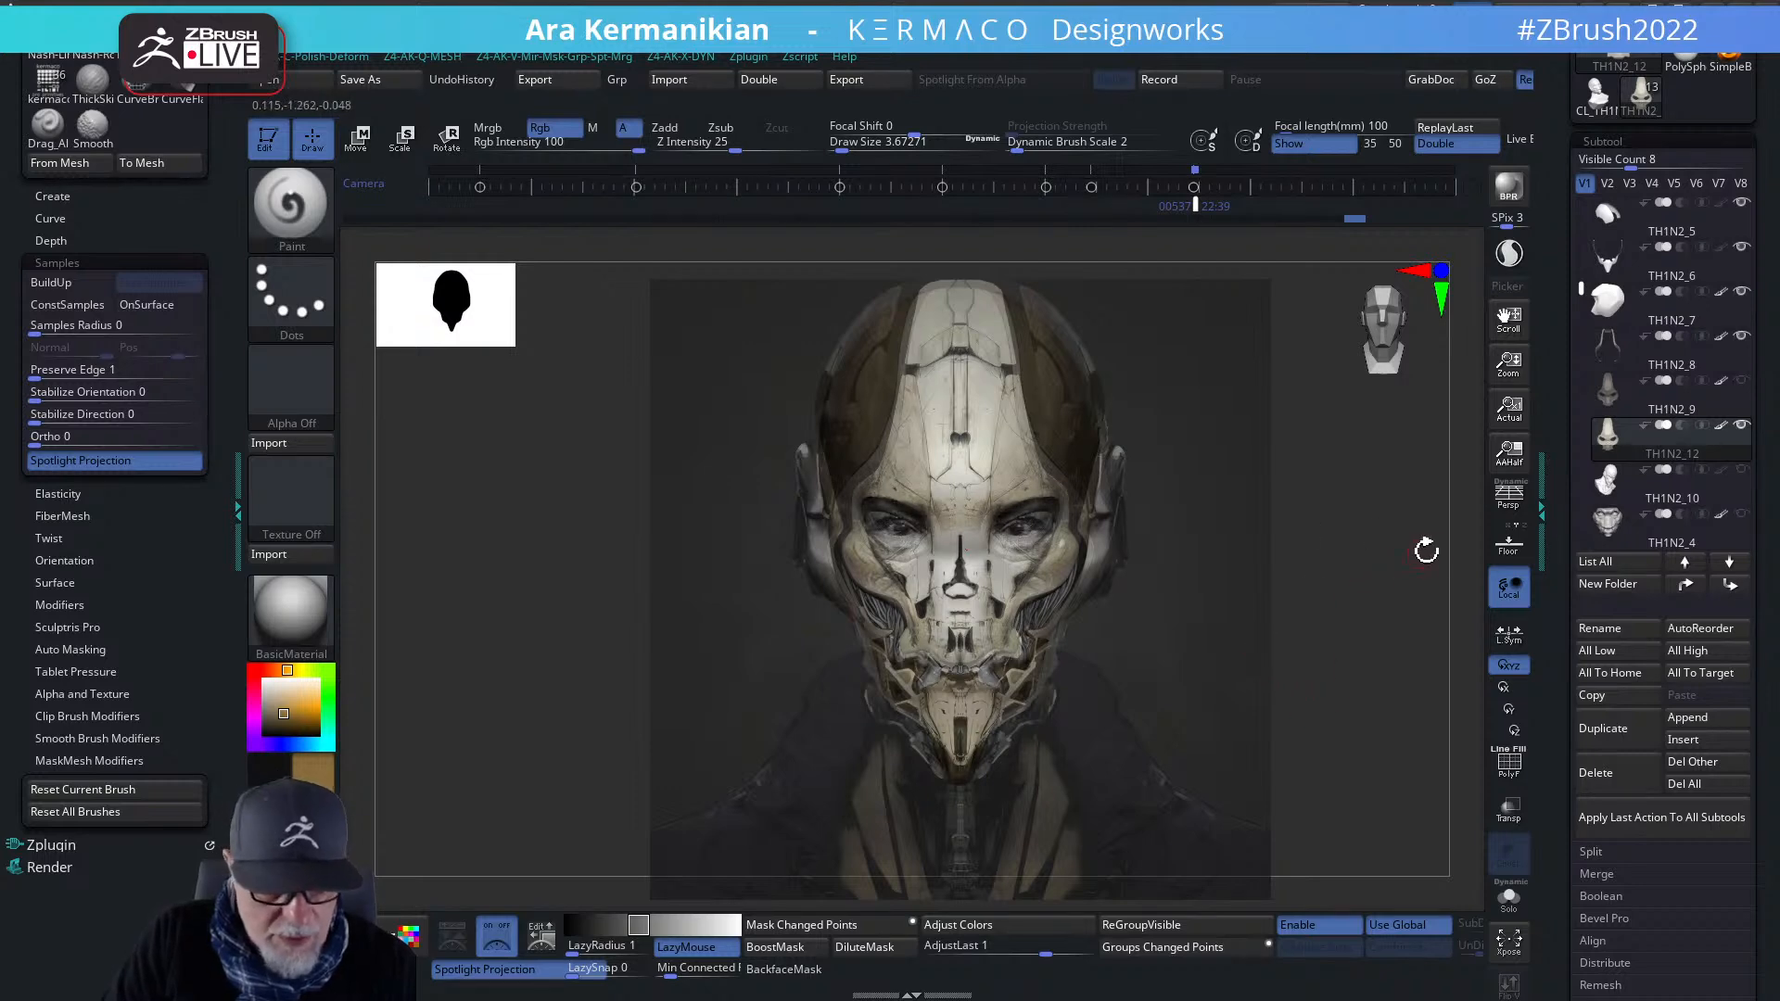
key("shift+z")
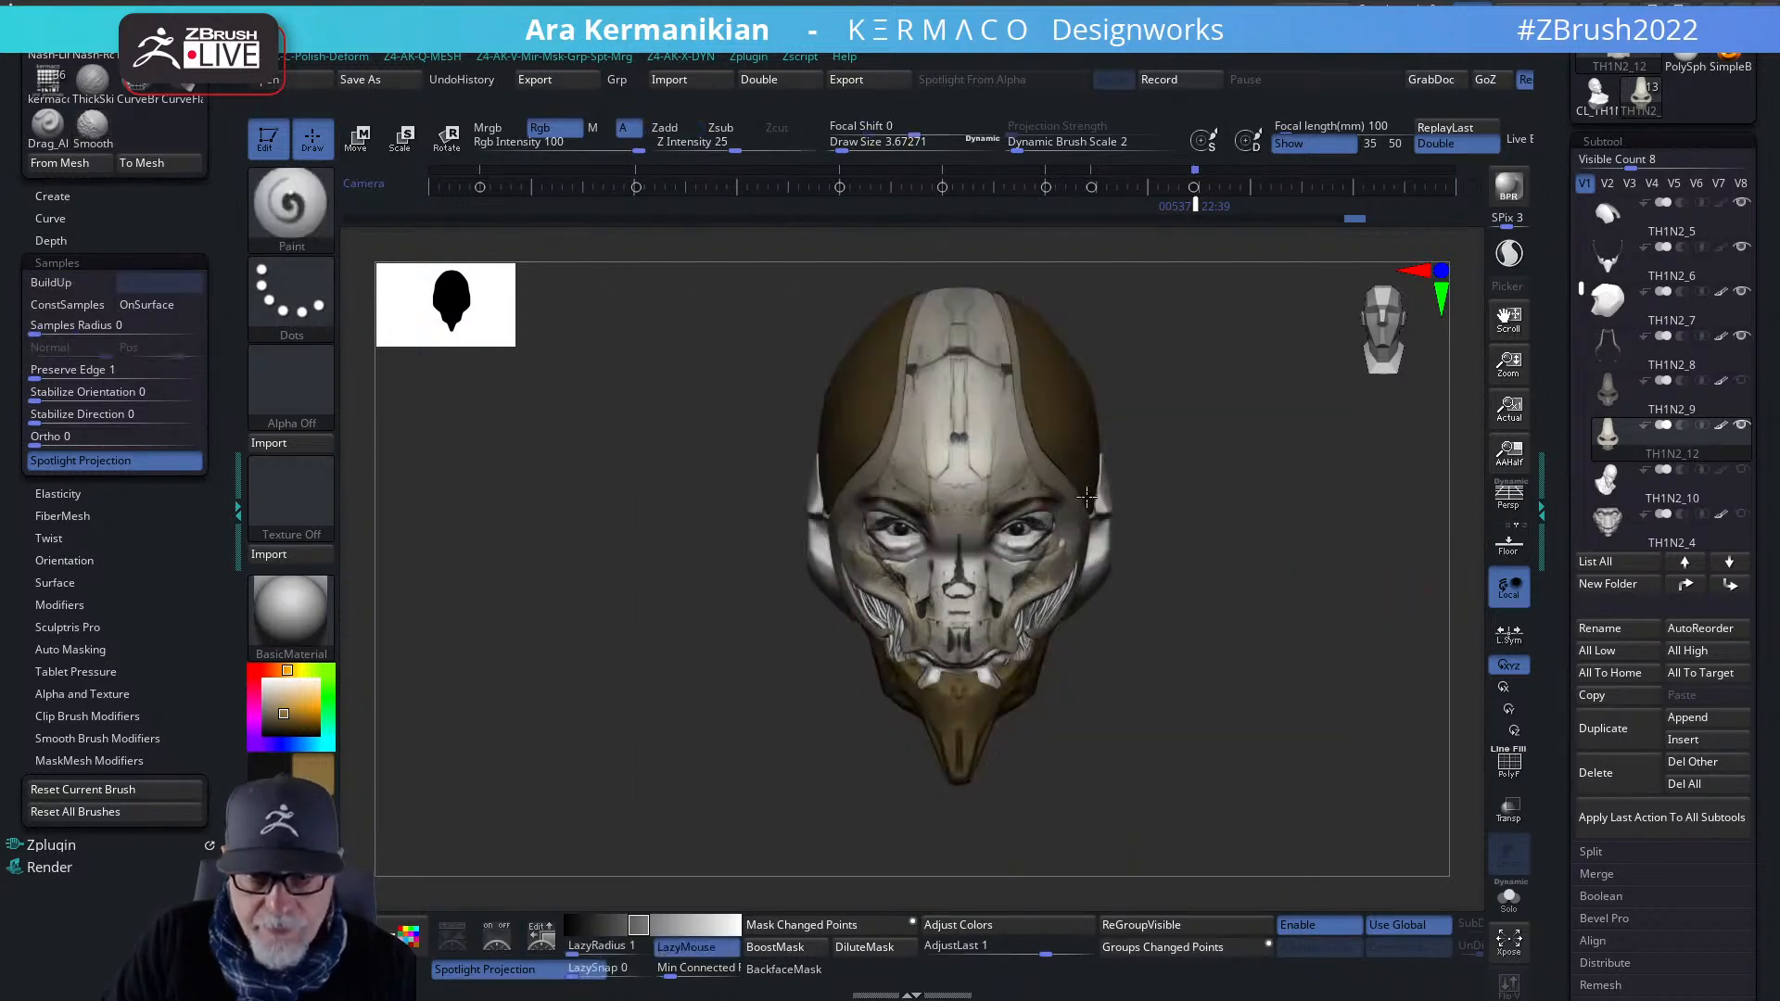
left_click_drag(1324, 698, 1272, 695)
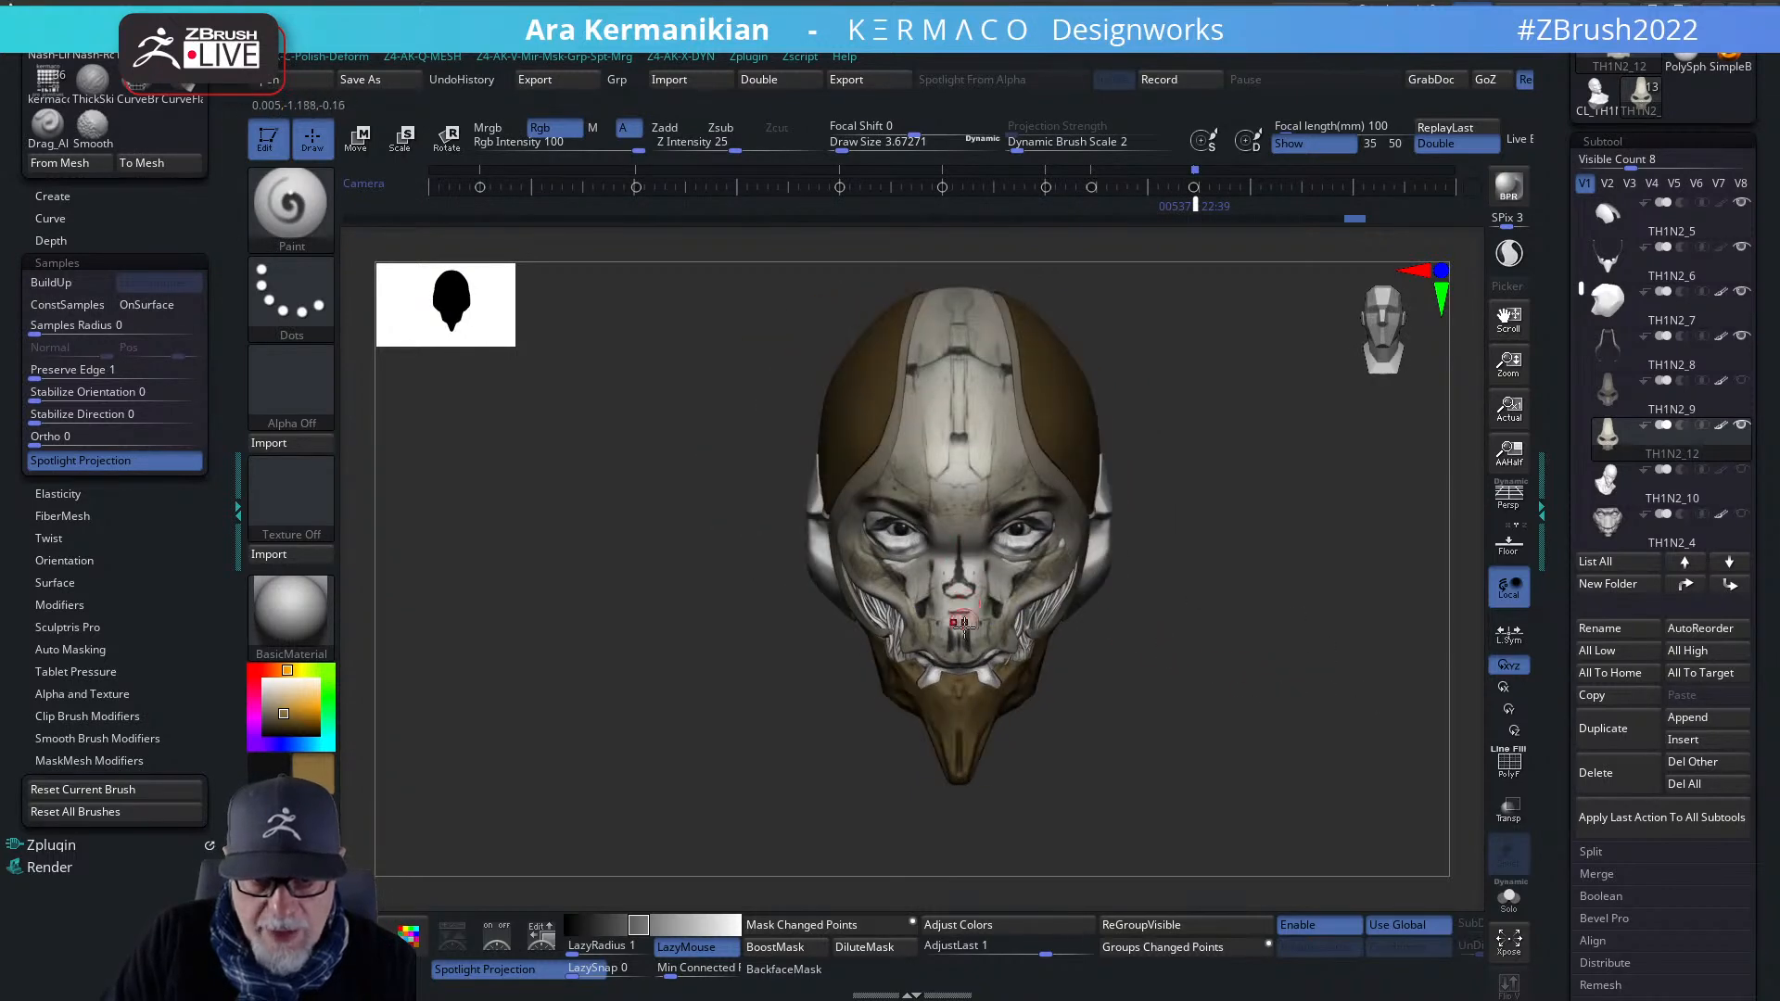
left_click_drag(1242, 732, 1264, 677)
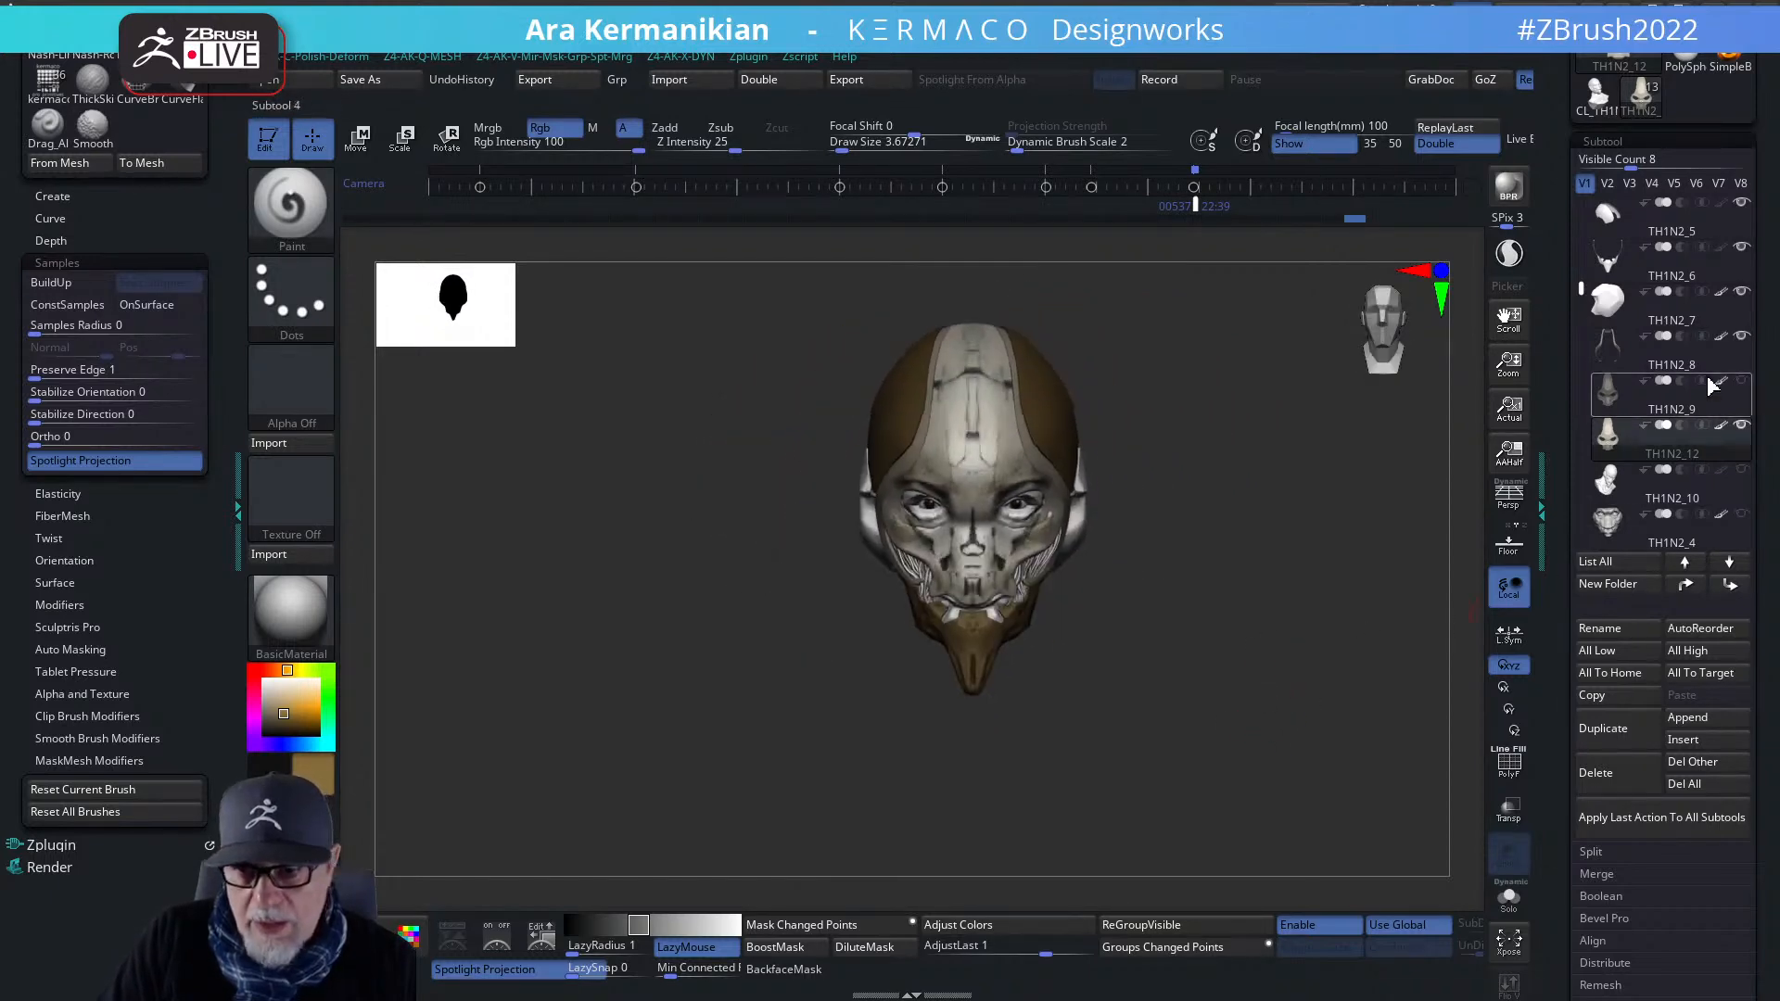
- Turn on polypaint for the jaw piece TH1N2_6 and the skull side plates TH1N2_5
left_click(1722, 247)
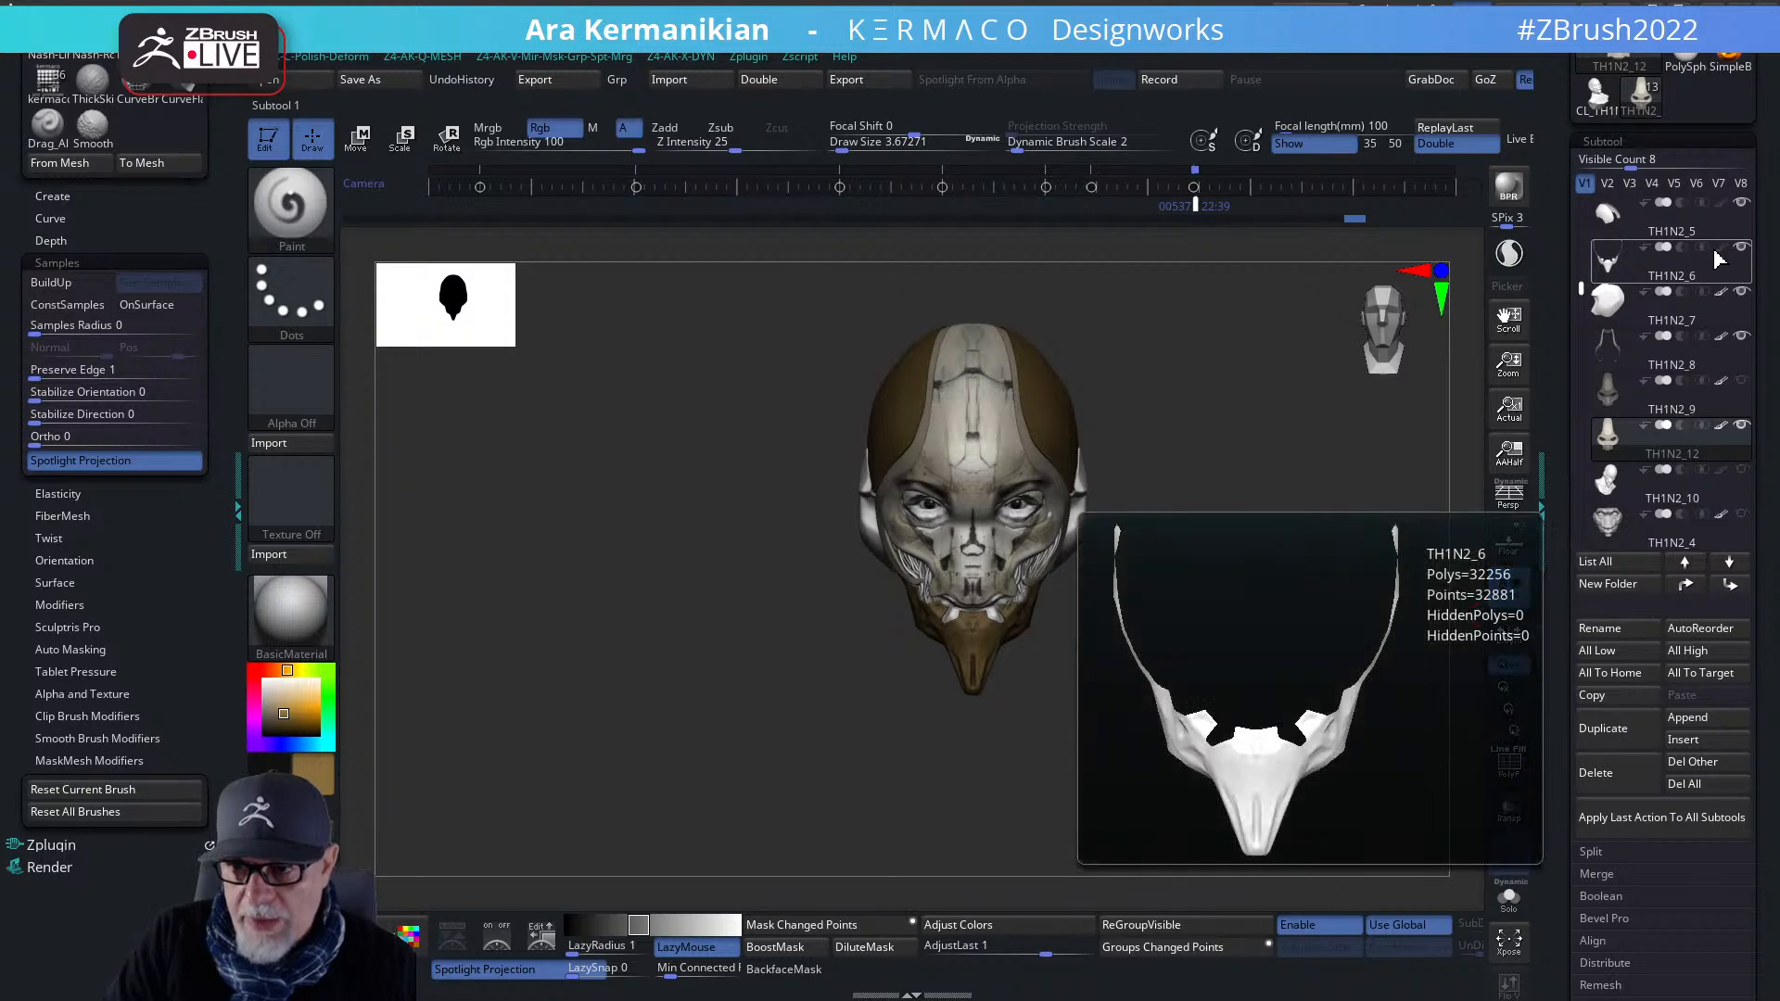
mouse_move(1331, 521)
left_mouse_down()
mouse_move(1281, 547)
mouse_move(1361, 540)
left_mouse_up()
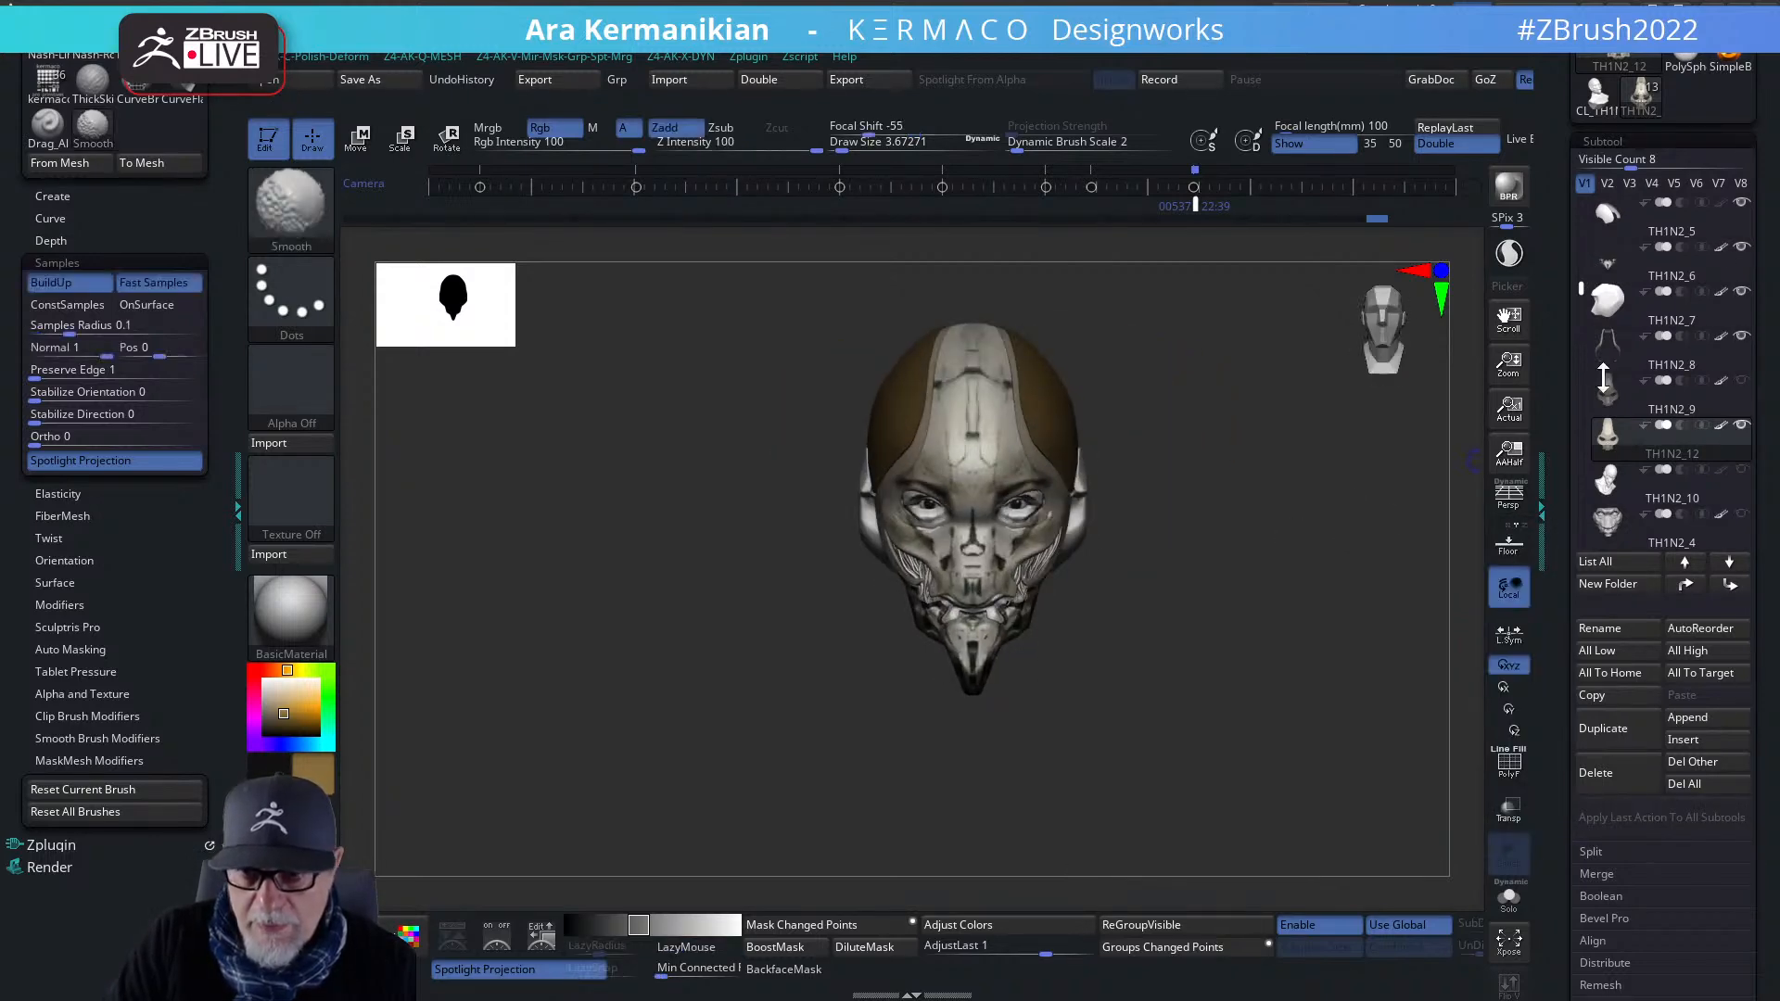
left_click(1741, 202)
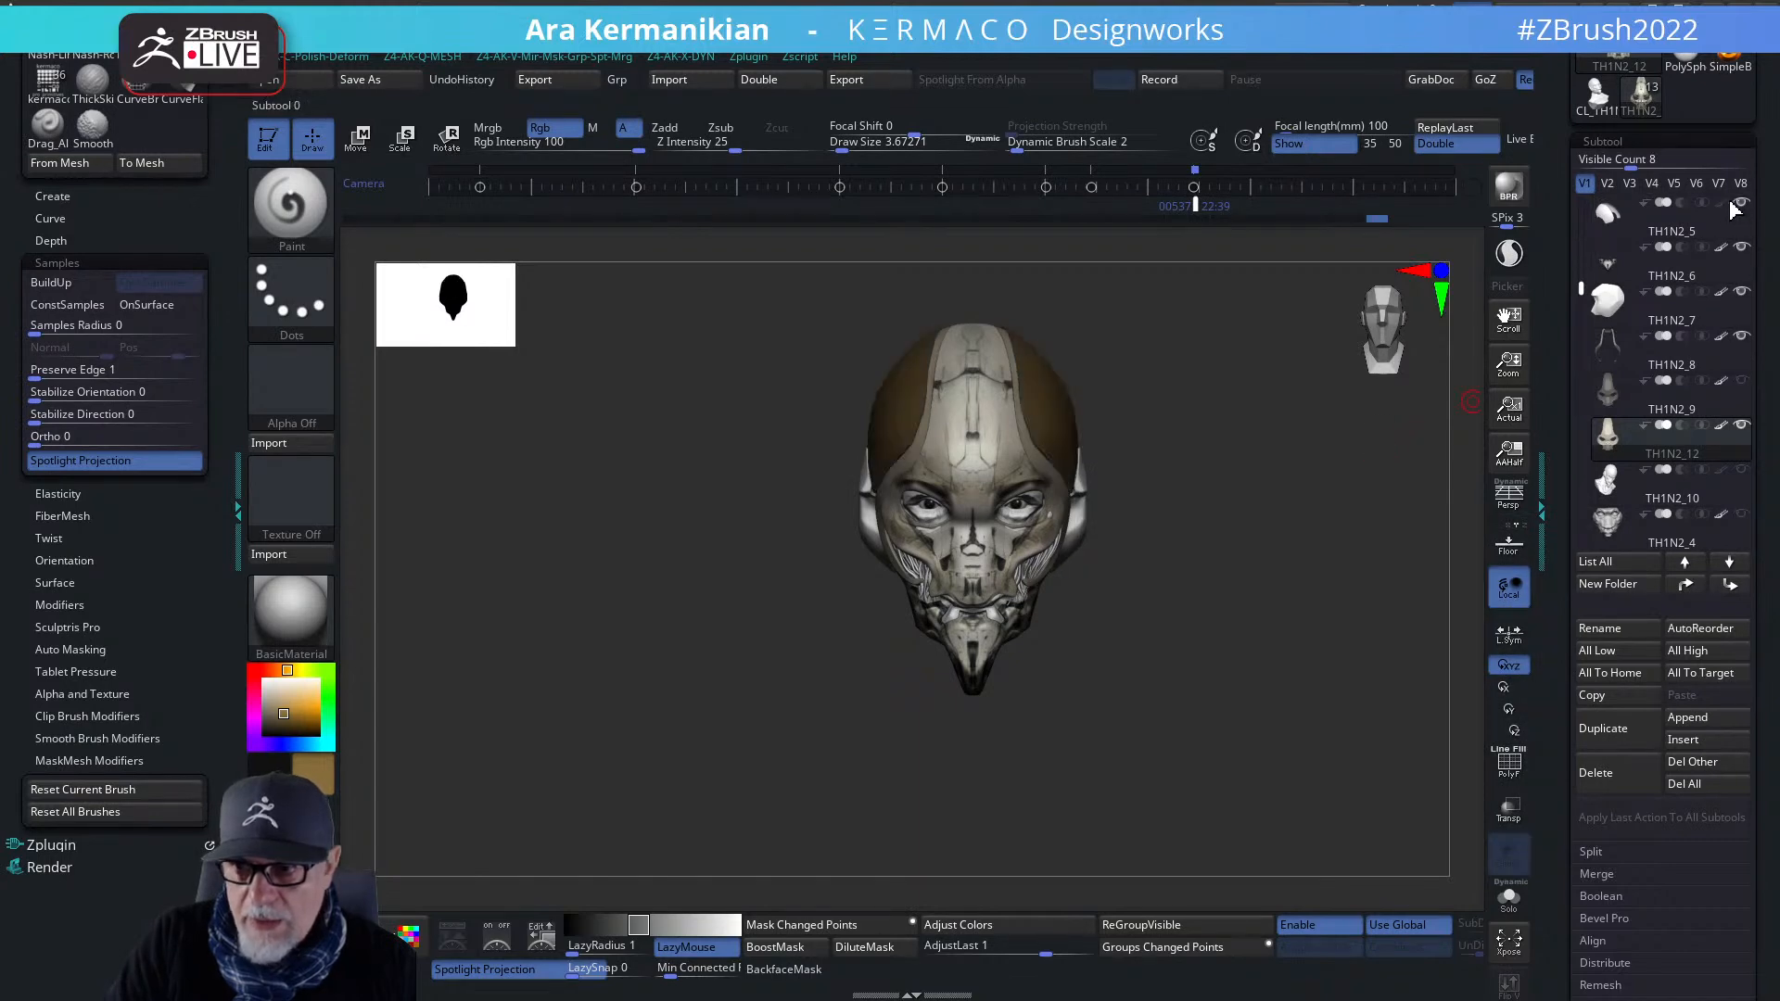
left_click(1740, 202)
left_click_drag(1286, 521, 1261, 478)
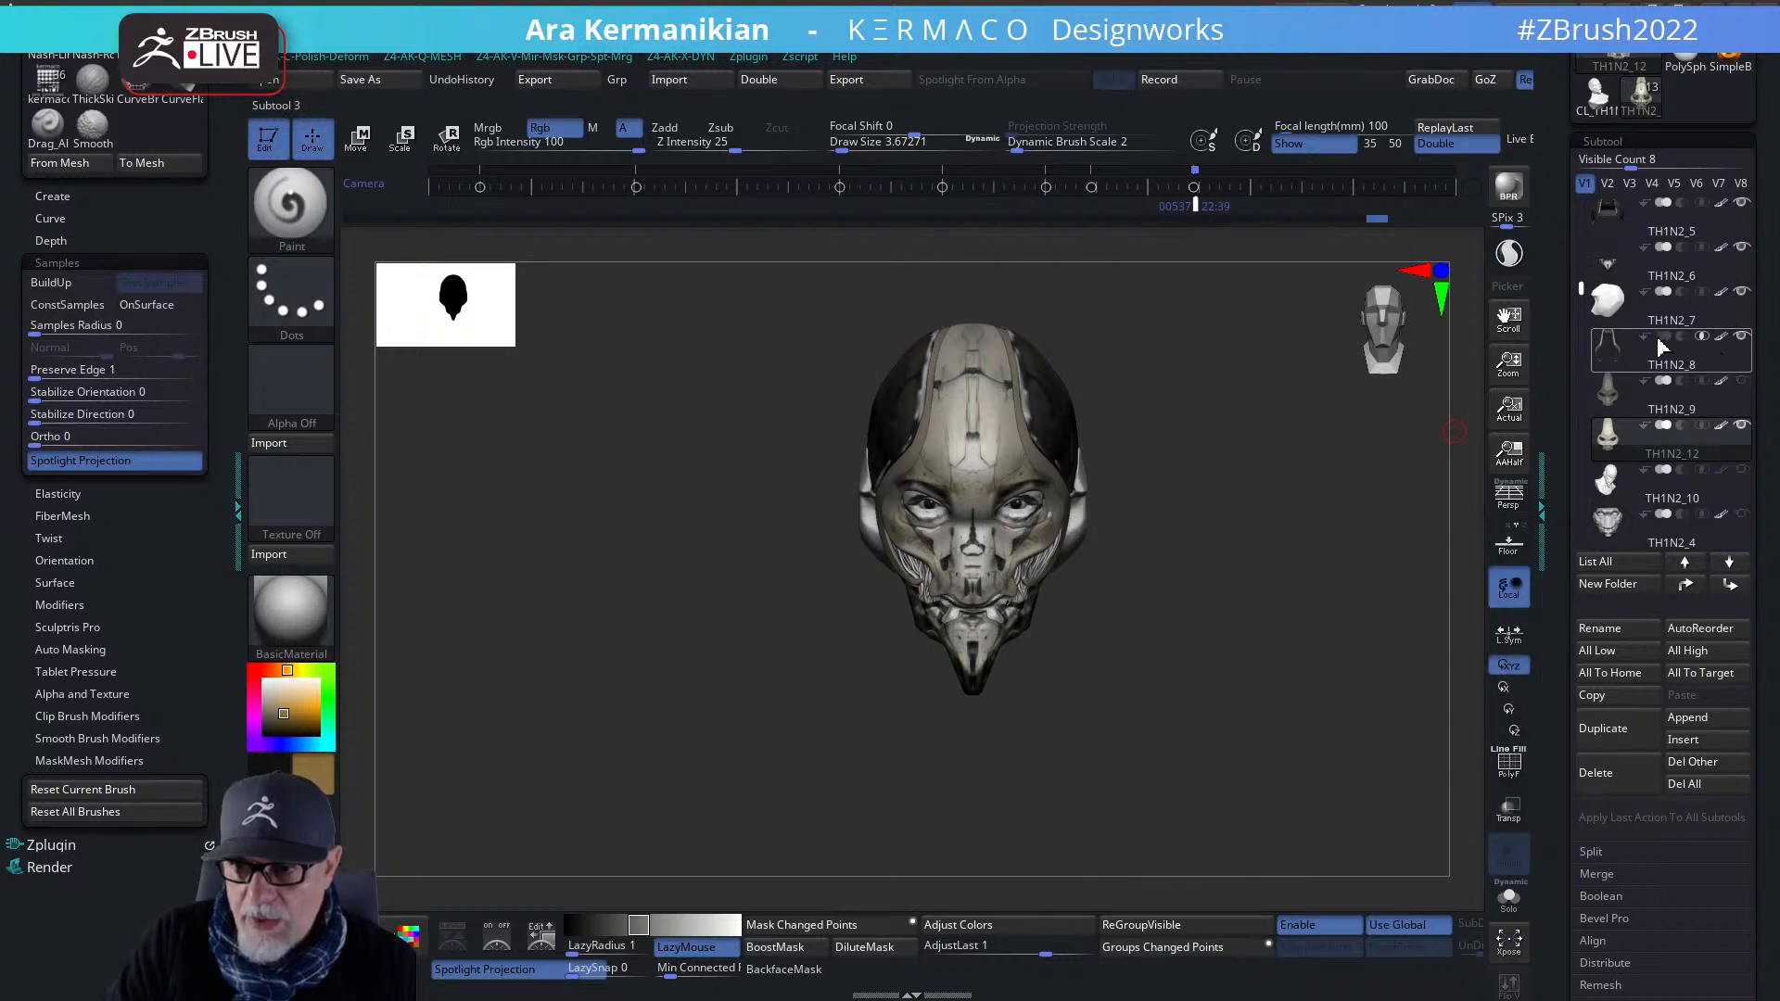
left_click_drag(1300, 526, 1177, 668)
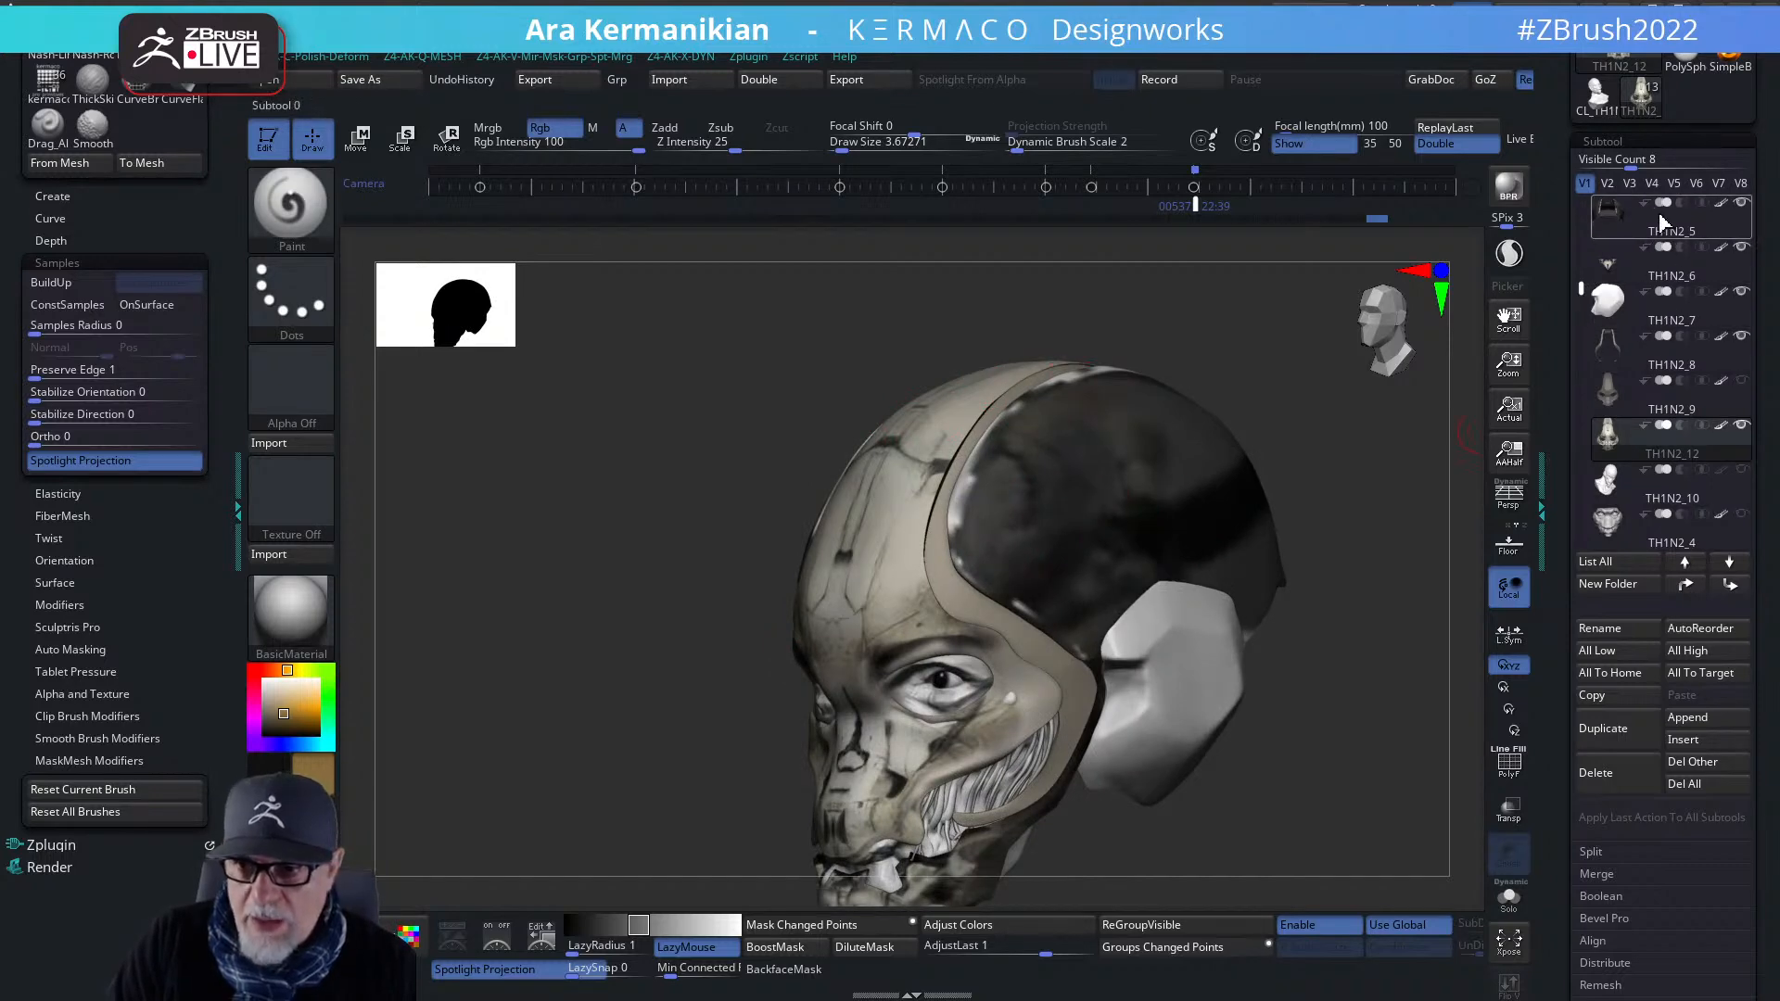
- Make the skull side plates TH1N2_5 the active subtool and divide them to subdivision level 4
left_click(1655, 227)
key("q")
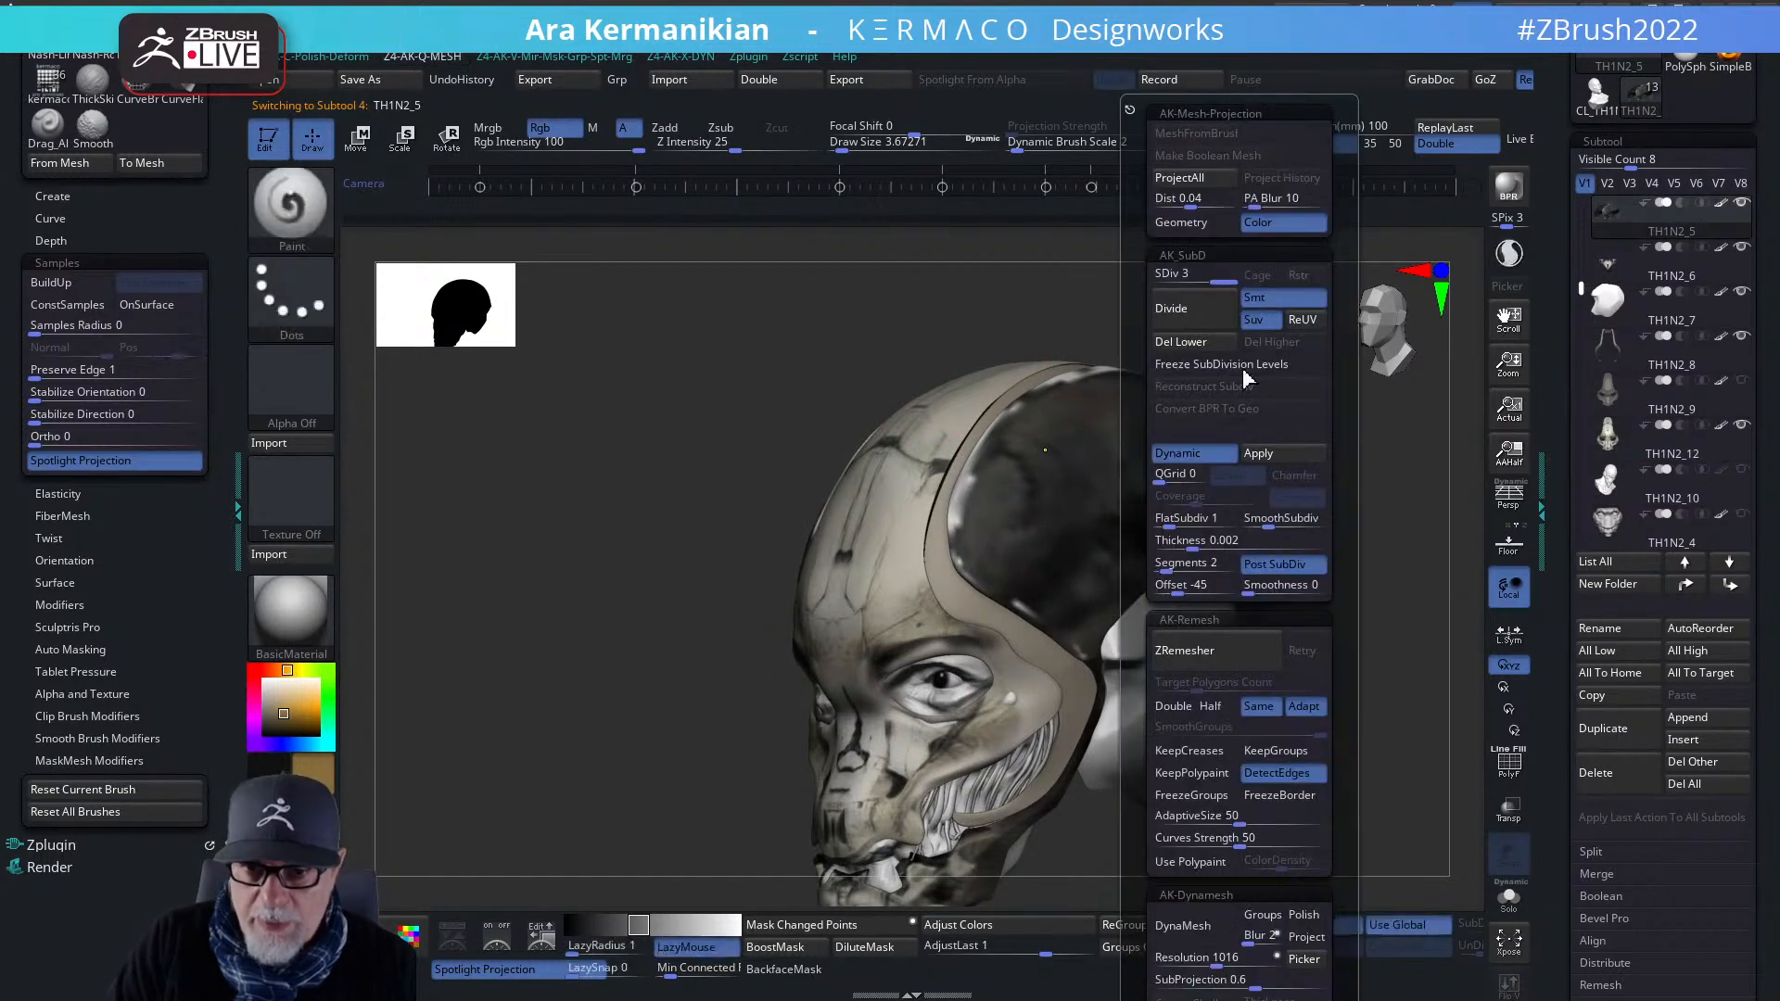
left_click(1202, 318)
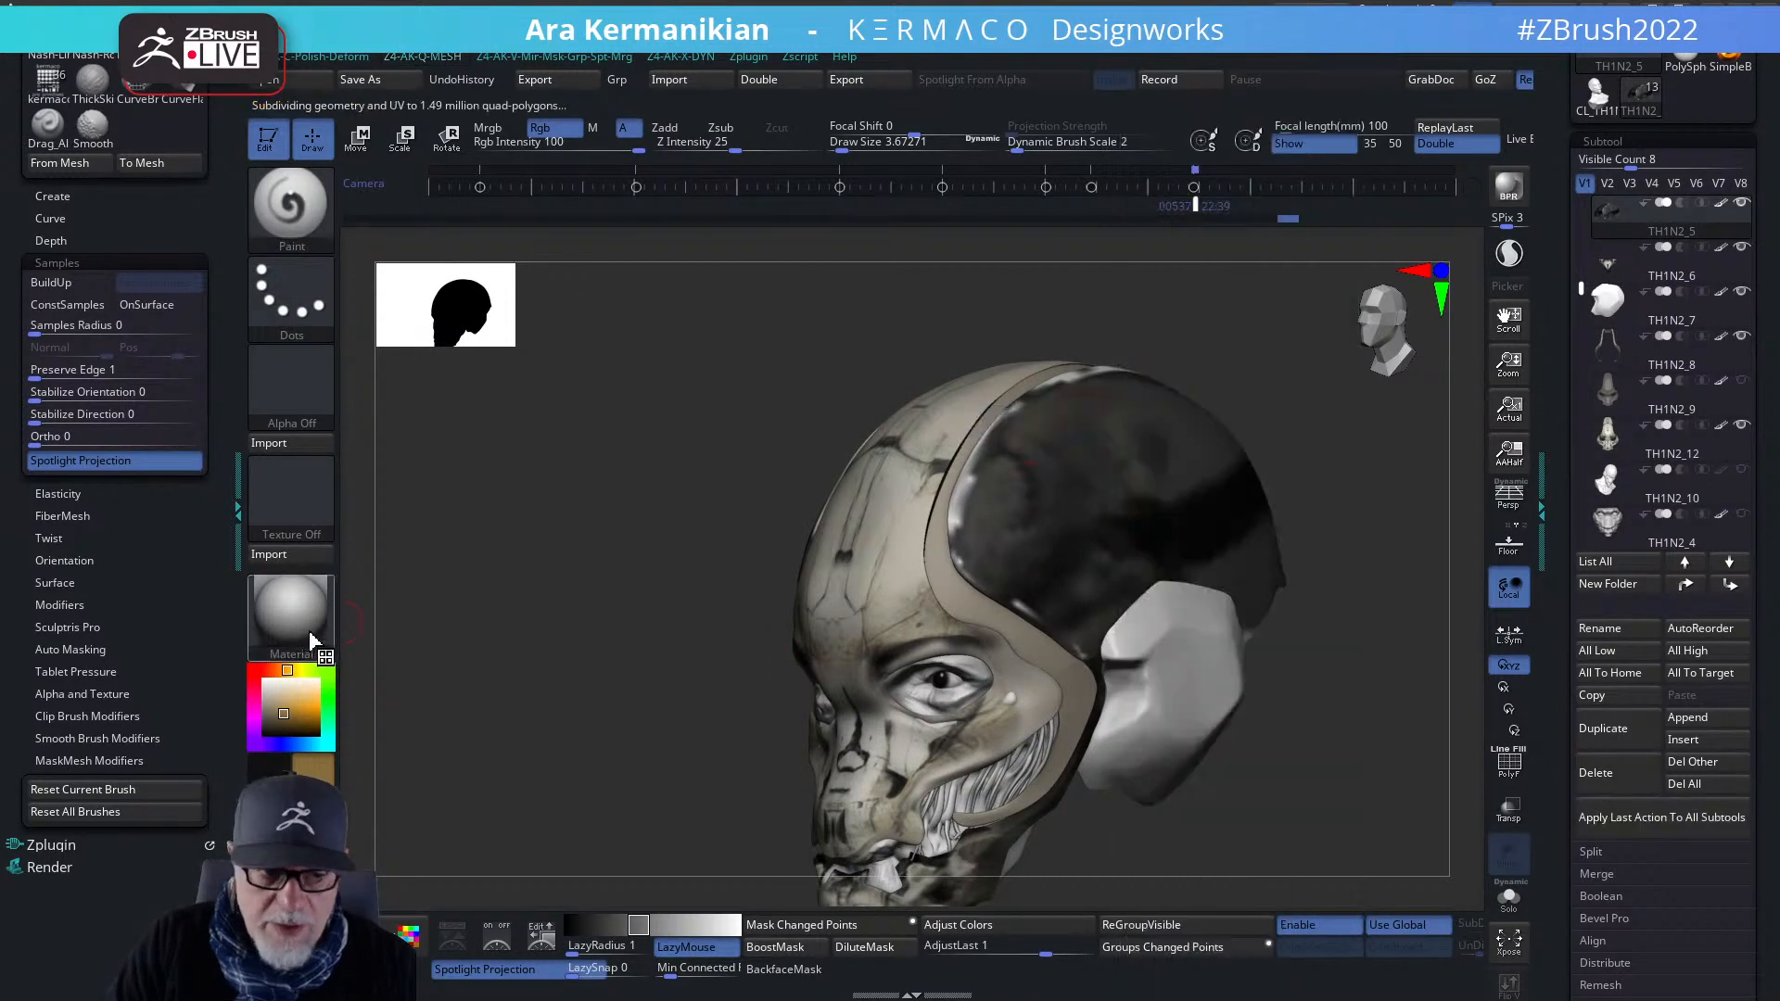
- Choose a near-black paint color with Spotlight Projection off, and toggle Dynamic Subdiv on the skull side plates
left_click_drag(304, 720, 984, 500)
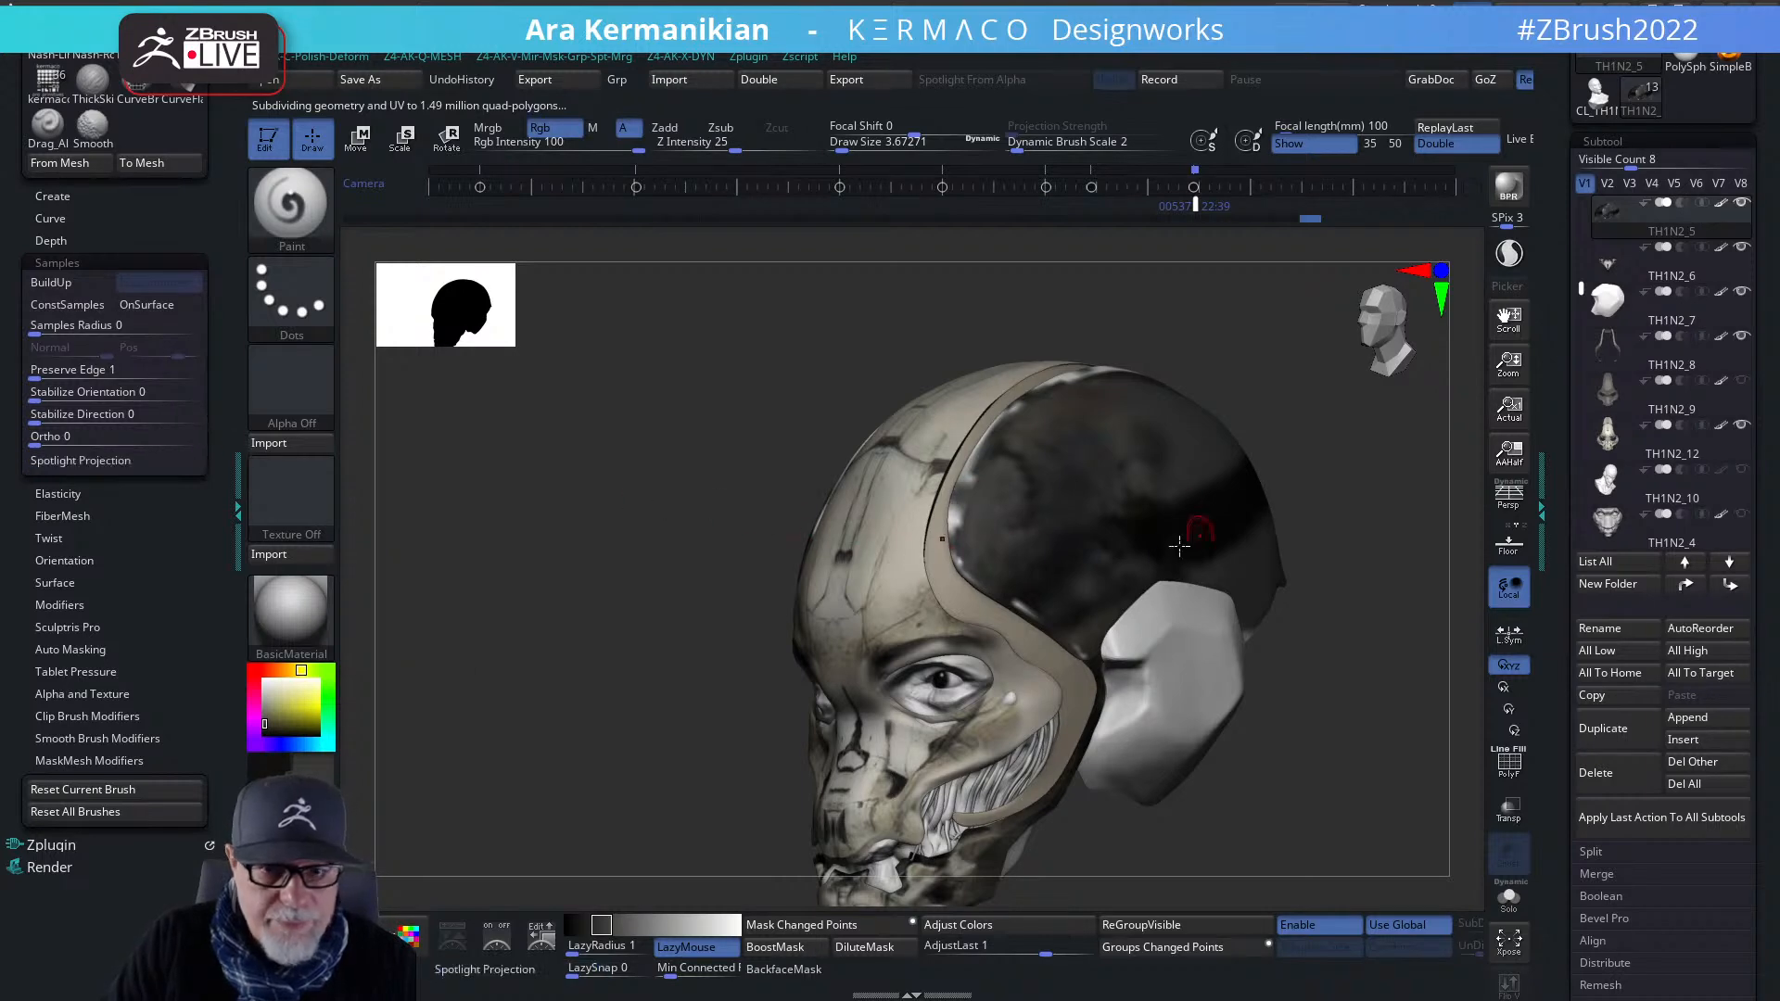
key("shift+q")
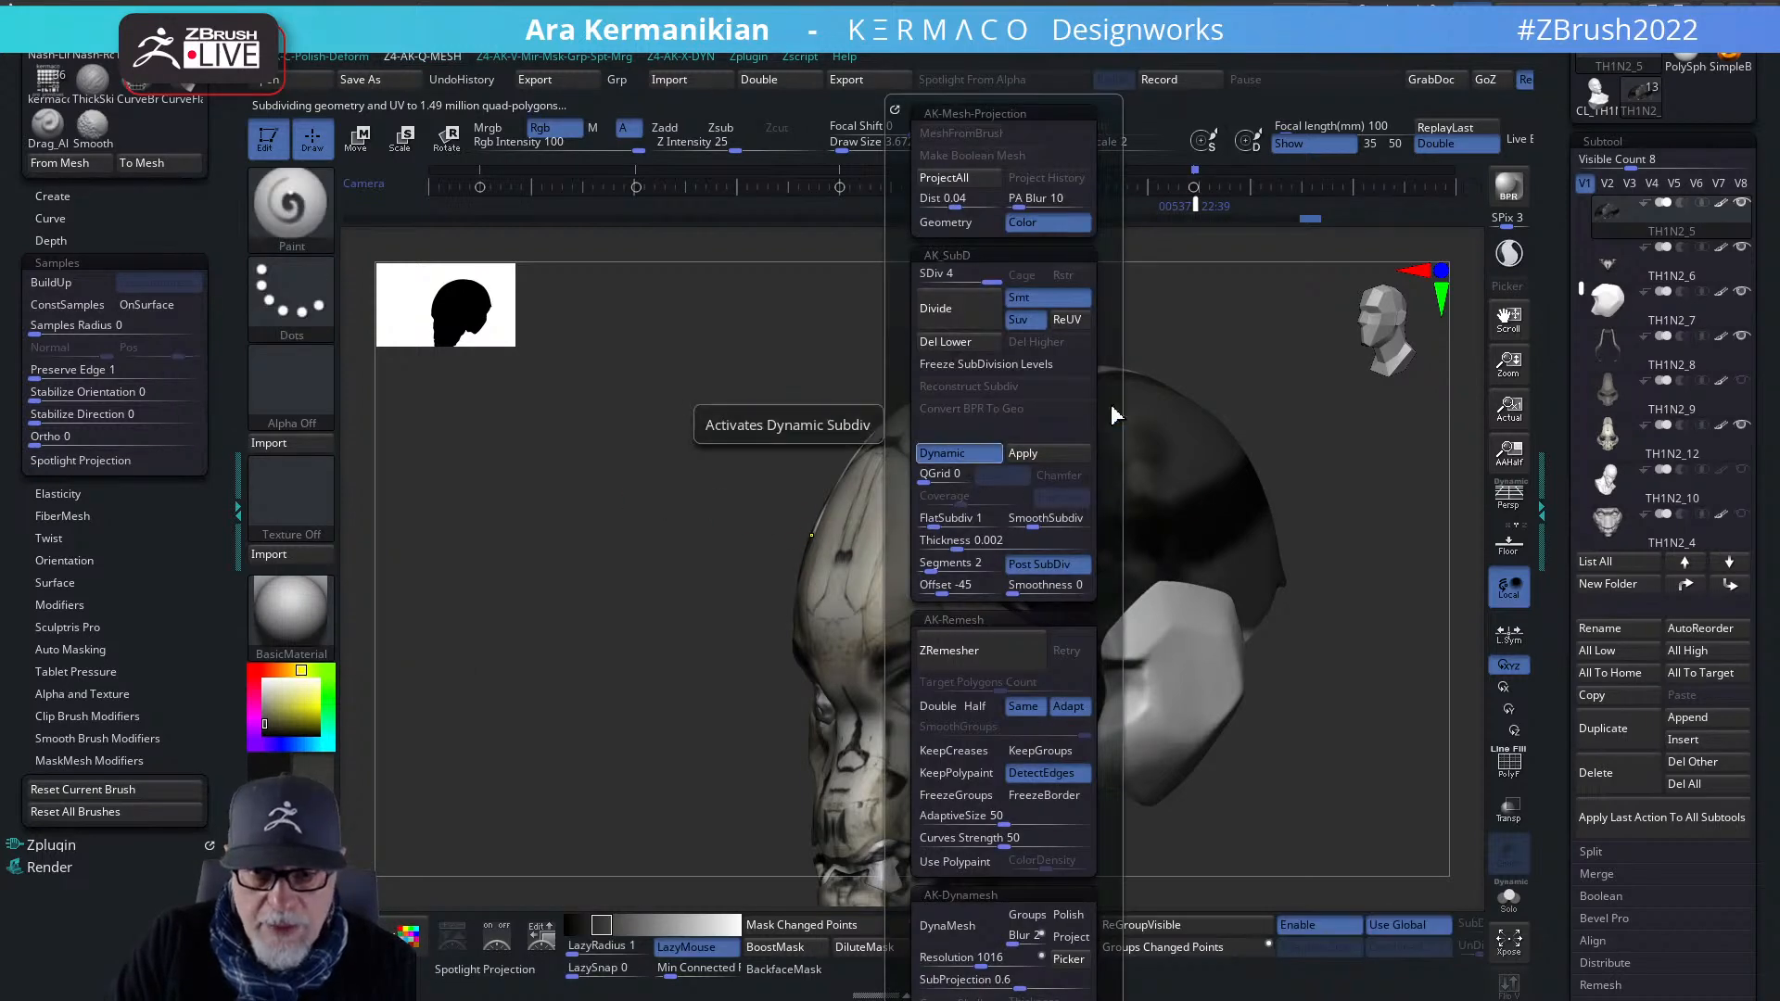
left_click(997, 449)
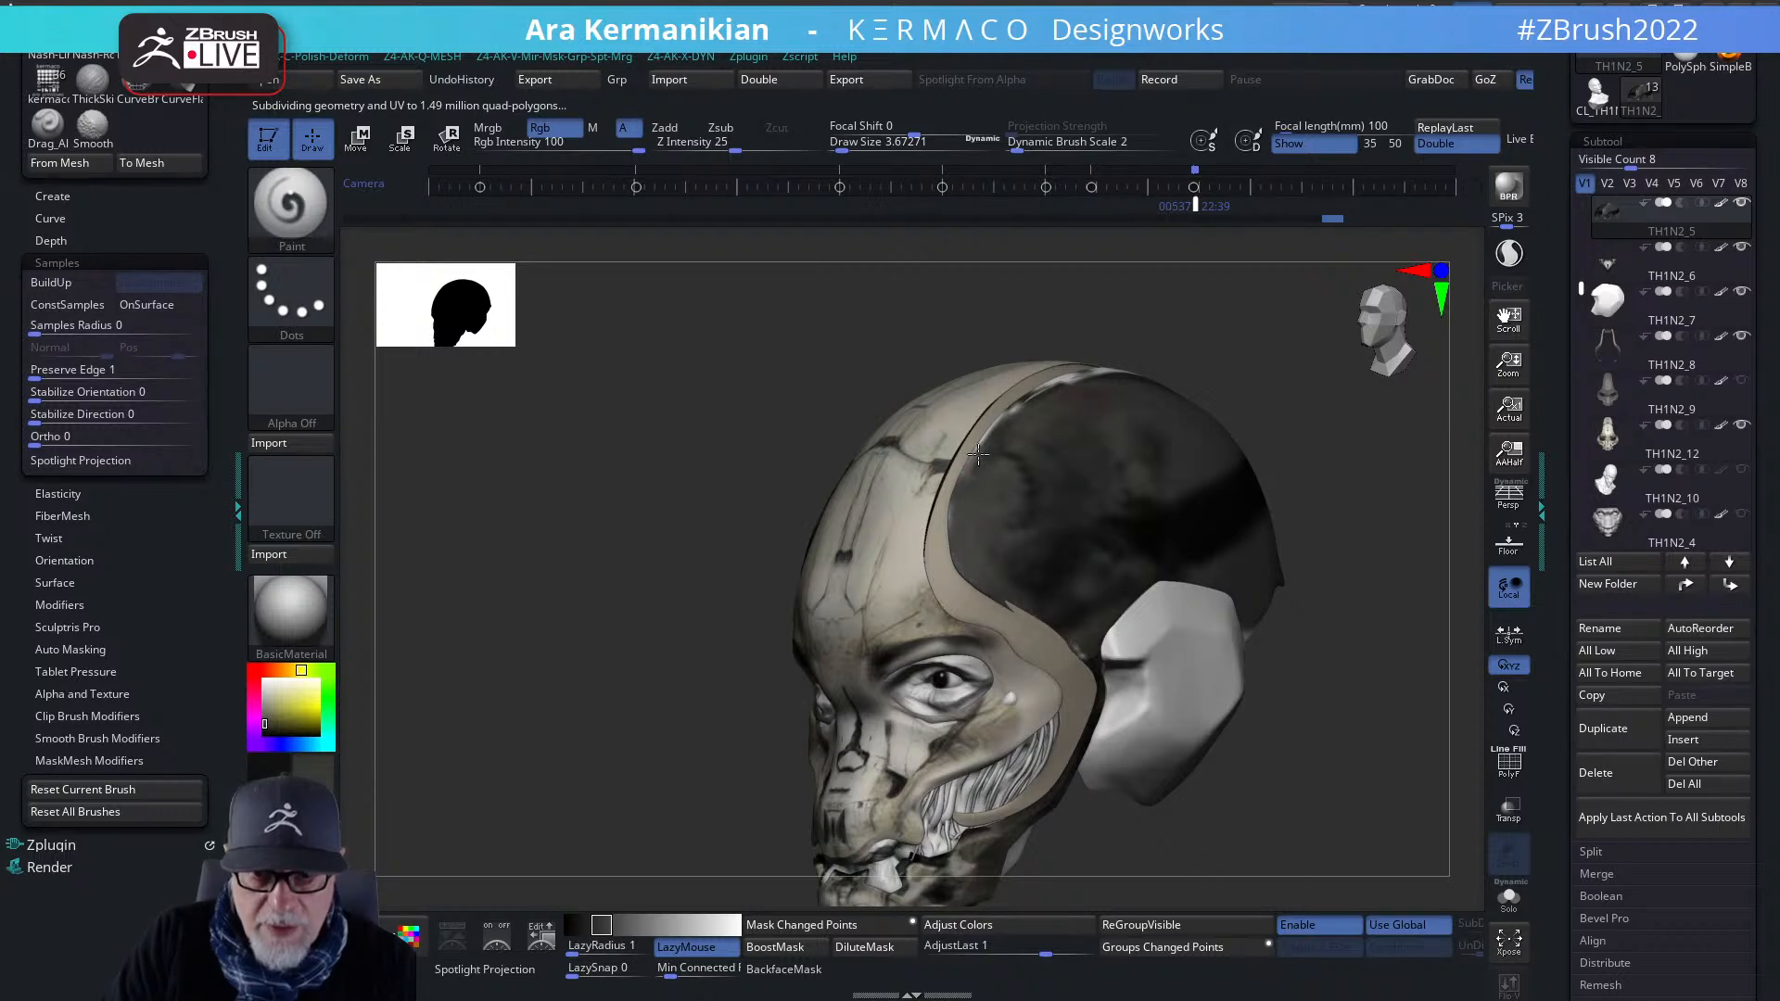
- Inspect the dark skull side plates and the painted head from above, the side and the front three-quarter view
left_click_drag(1226, 349, 1182, 469)
mouse_move(1208, 312)
left_mouse_down()
mouse_move(1209, 292)
mouse_move(1143, 347)
left_mouse_up()
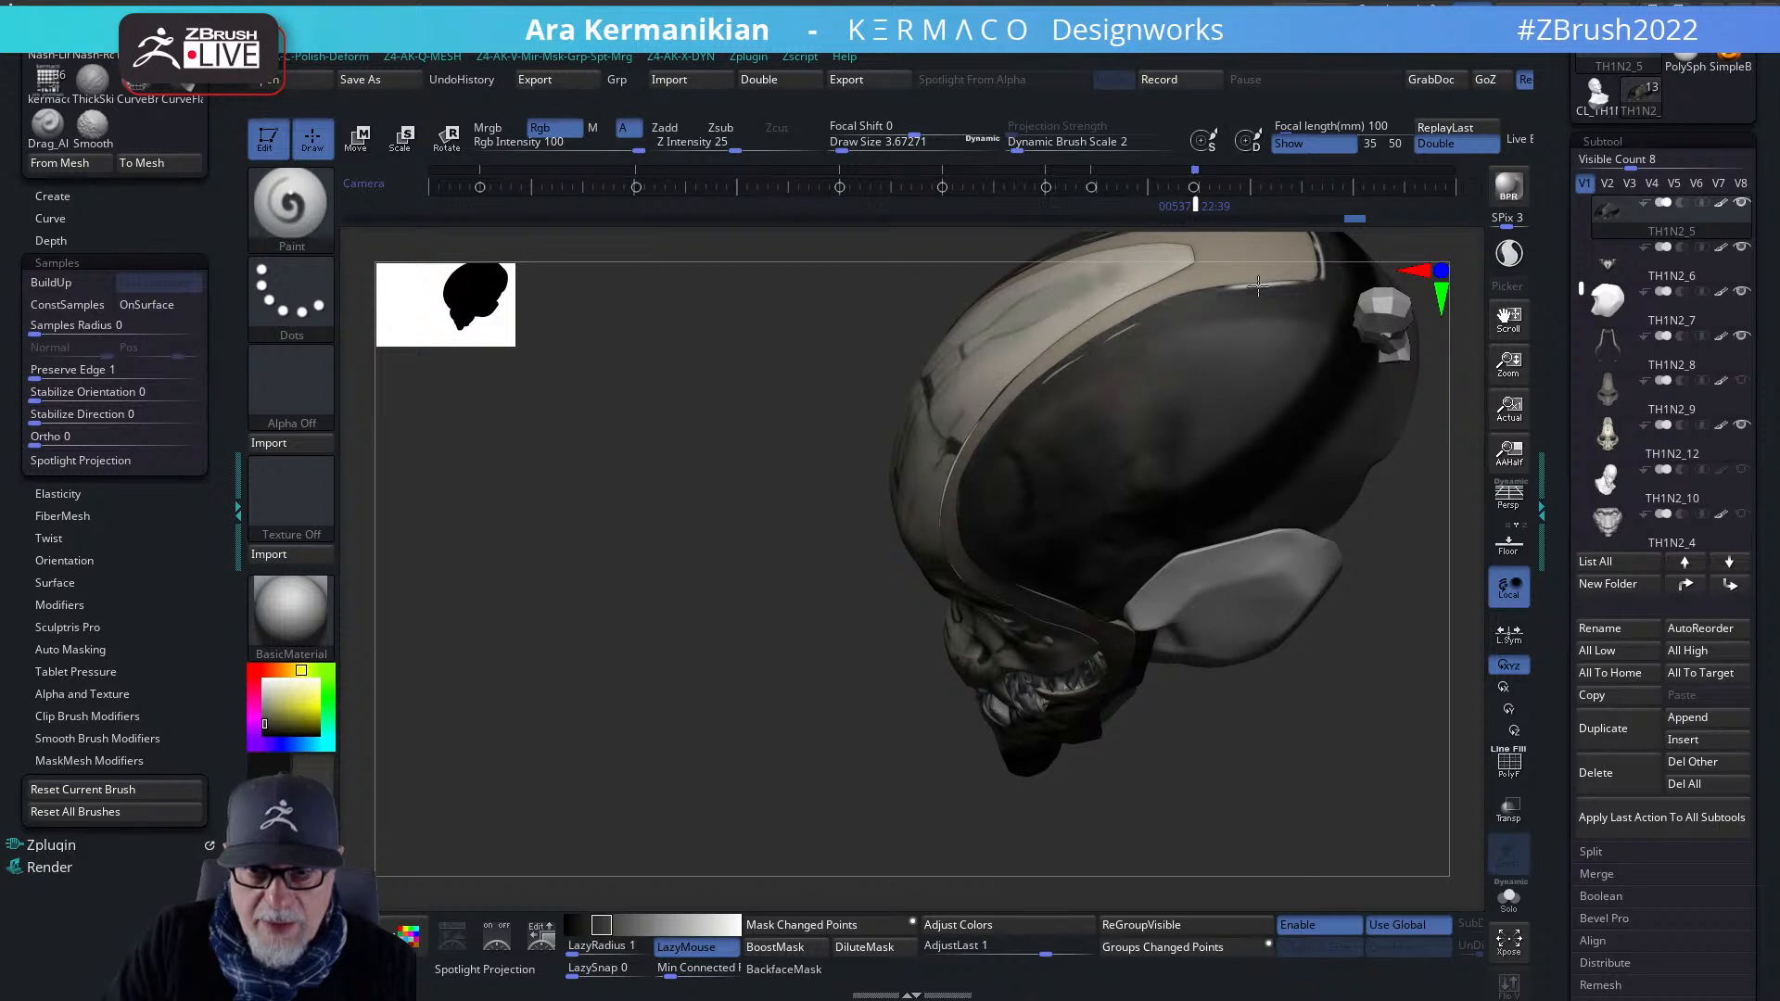
left_click_drag(909, 596, 626, 548)
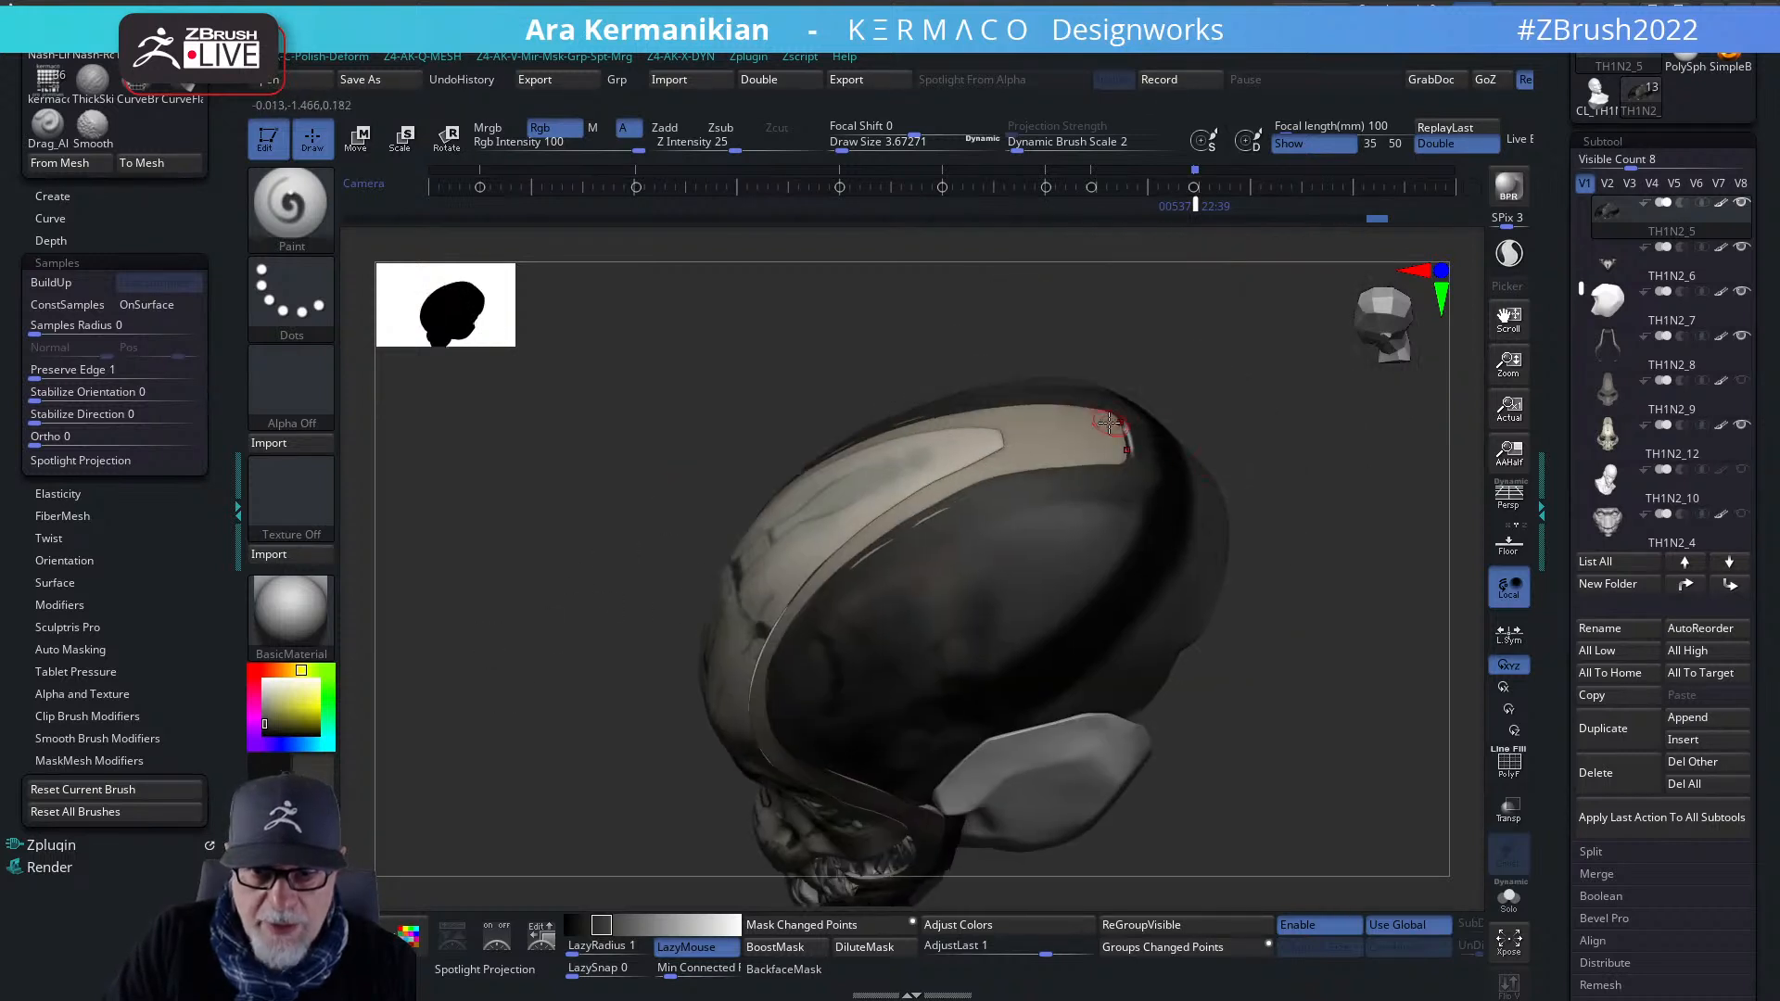
left_click_drag(1130, 439, 1076, 556)
mouse_move(1275, 709)
left_mouse_down()
mouse_move(1378, 611)
mouse_move(1344, 639)
left_mouse_up()
left_click_drag(1208, 664, 1115, 673)
left_click_drag(762, 786, 767, 773)
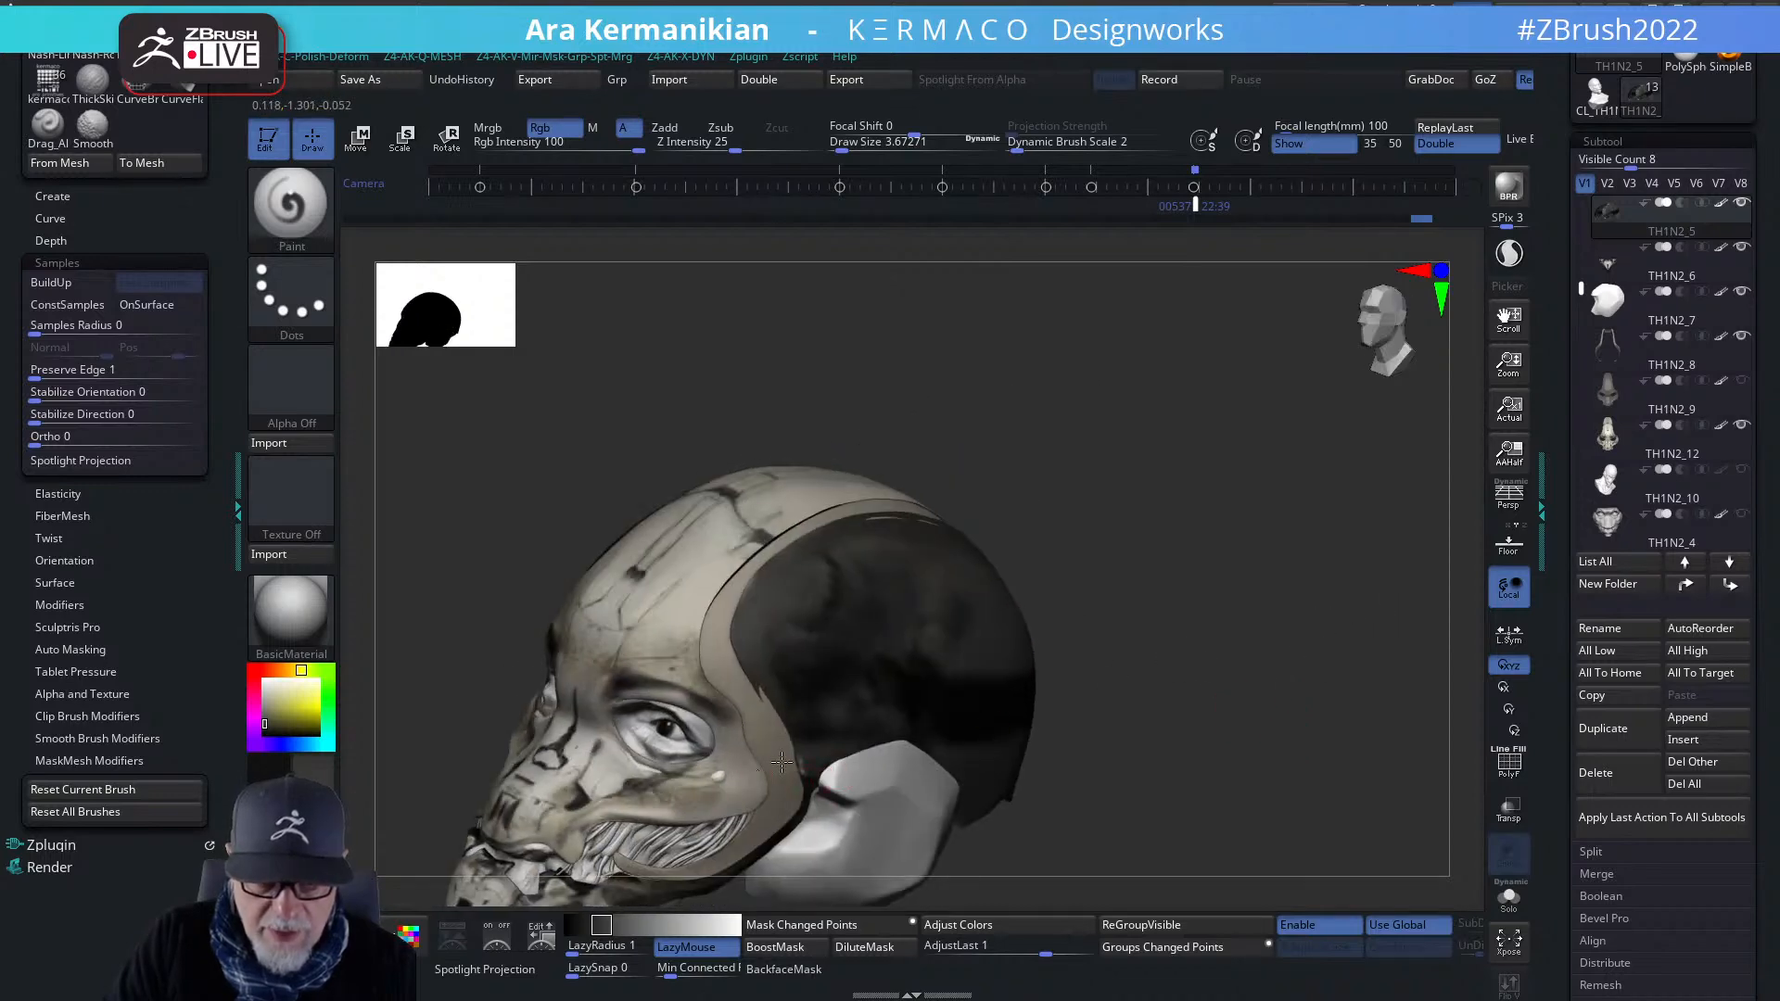
left_click_drag(1319, 616, 1212, 622, "alt")
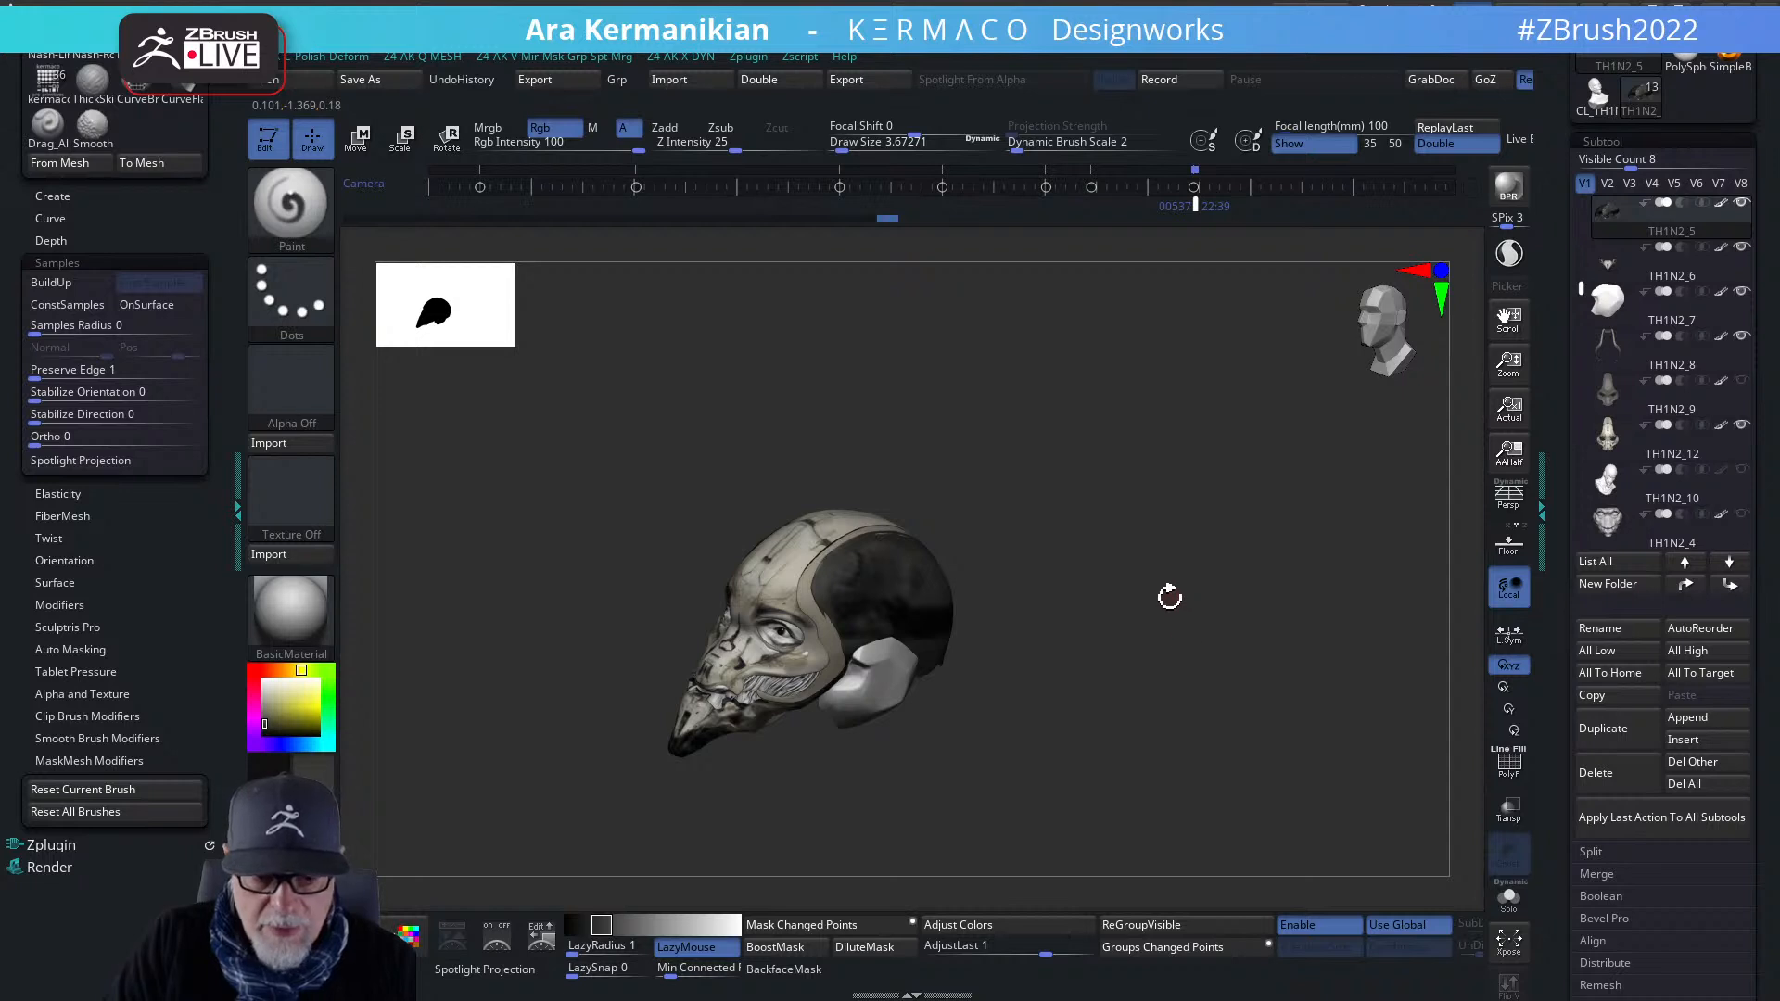
- Subdivide the skull side plates TH1N2_5 again
key("ctrl+space")
key("ctrl+d")
left_click_drag(1048, 480, 1147, 474)
left_click_drag(1154, 534, 1153, 521, "shift")
left_click_drag(1091, 606, 1128, 634, "alt")
left_click_drag(1068, 699, 973, 620, "alt")
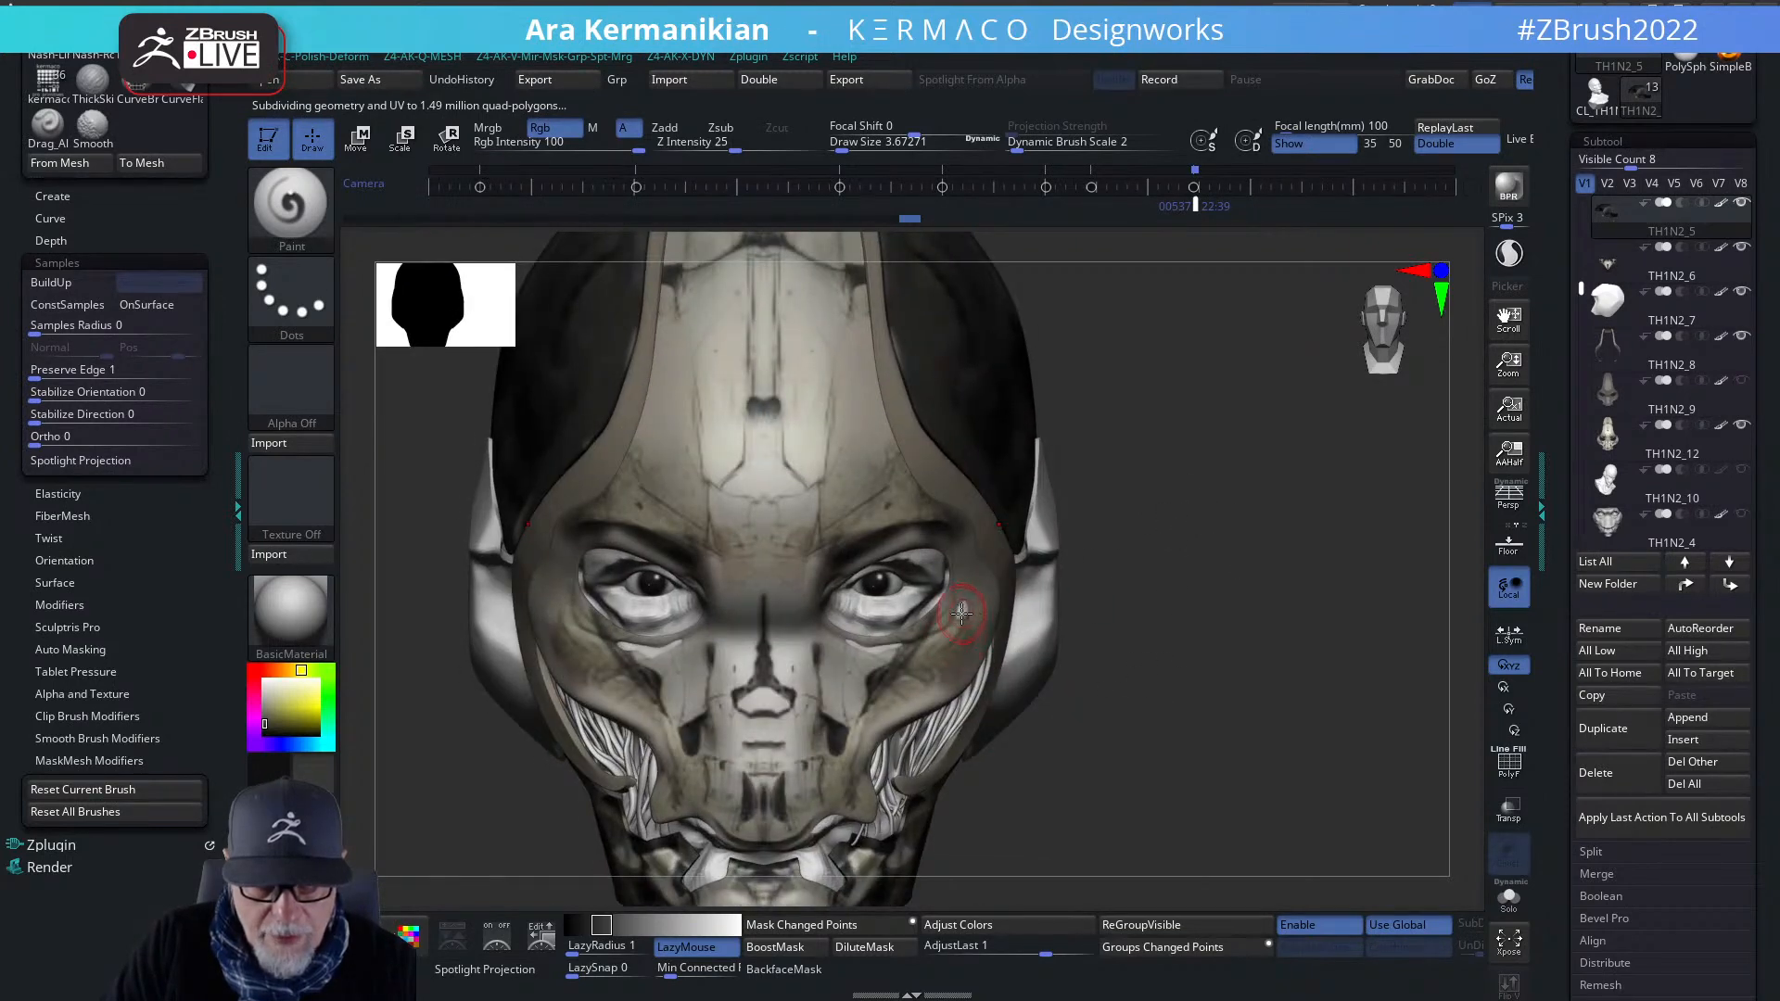
- Make the inner face TH1N2_11 active and flatten the bump poking through the face plate beside the eye with the hPolish brush
left_click(961, 612, "alt")
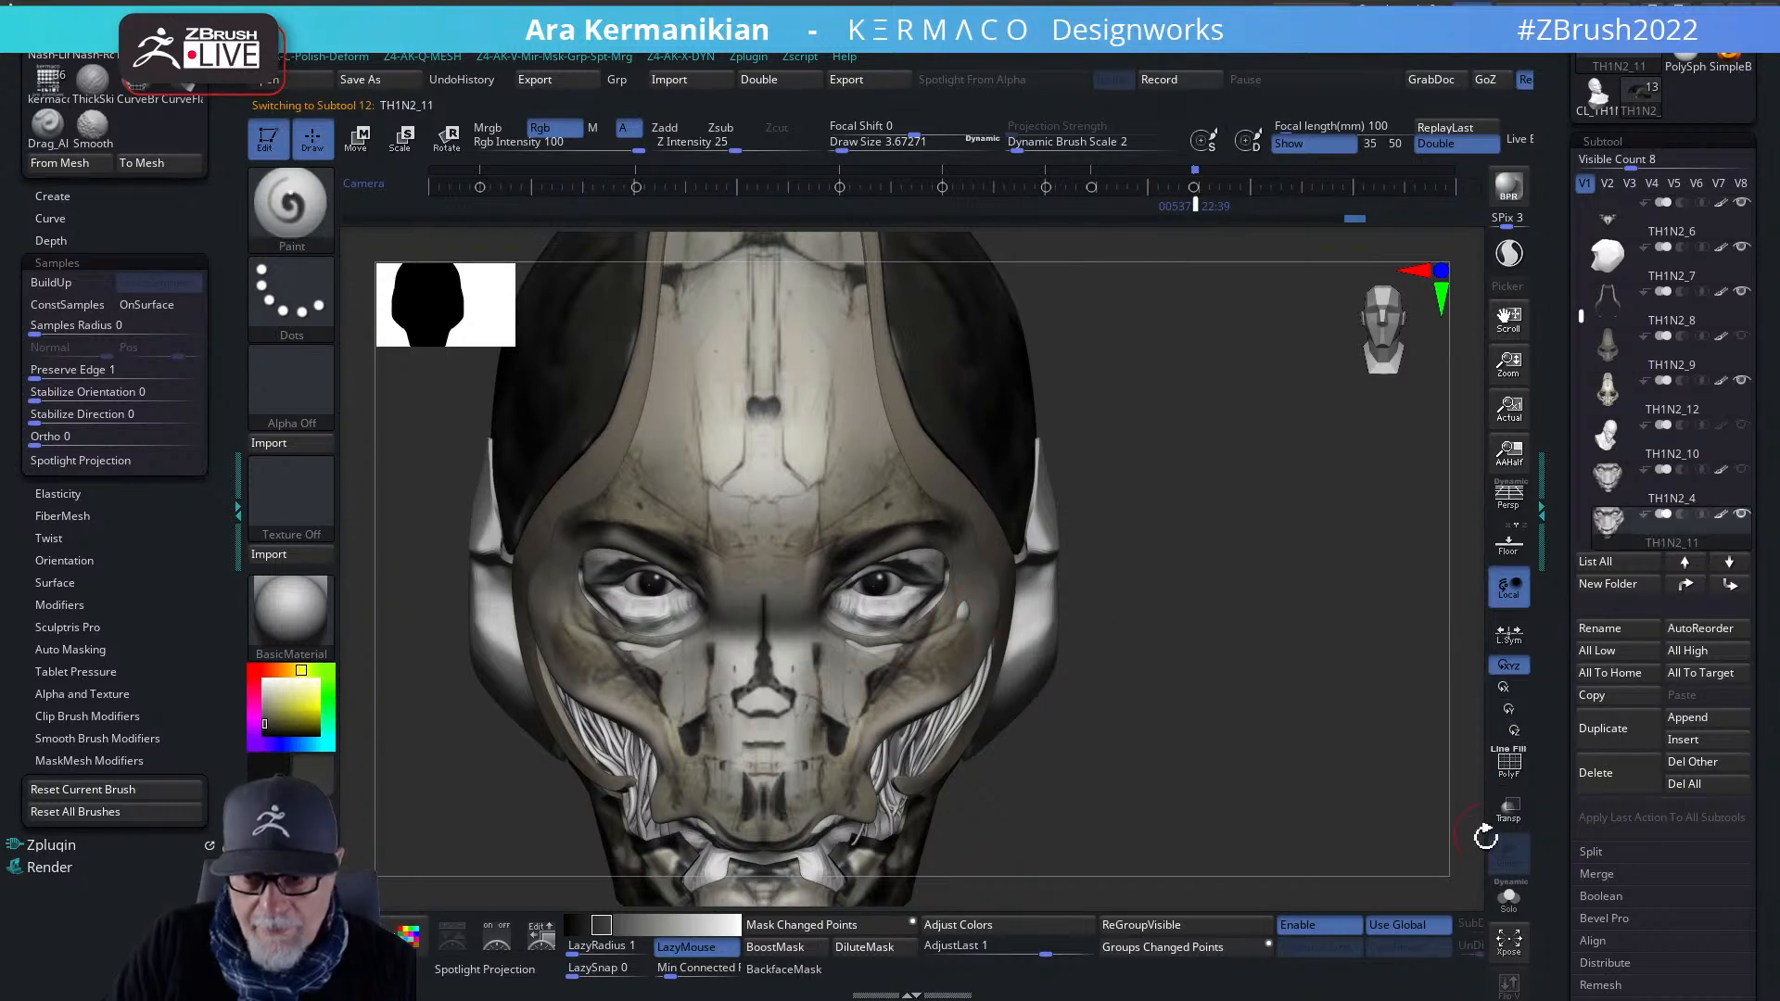
left_click(1508, 897)
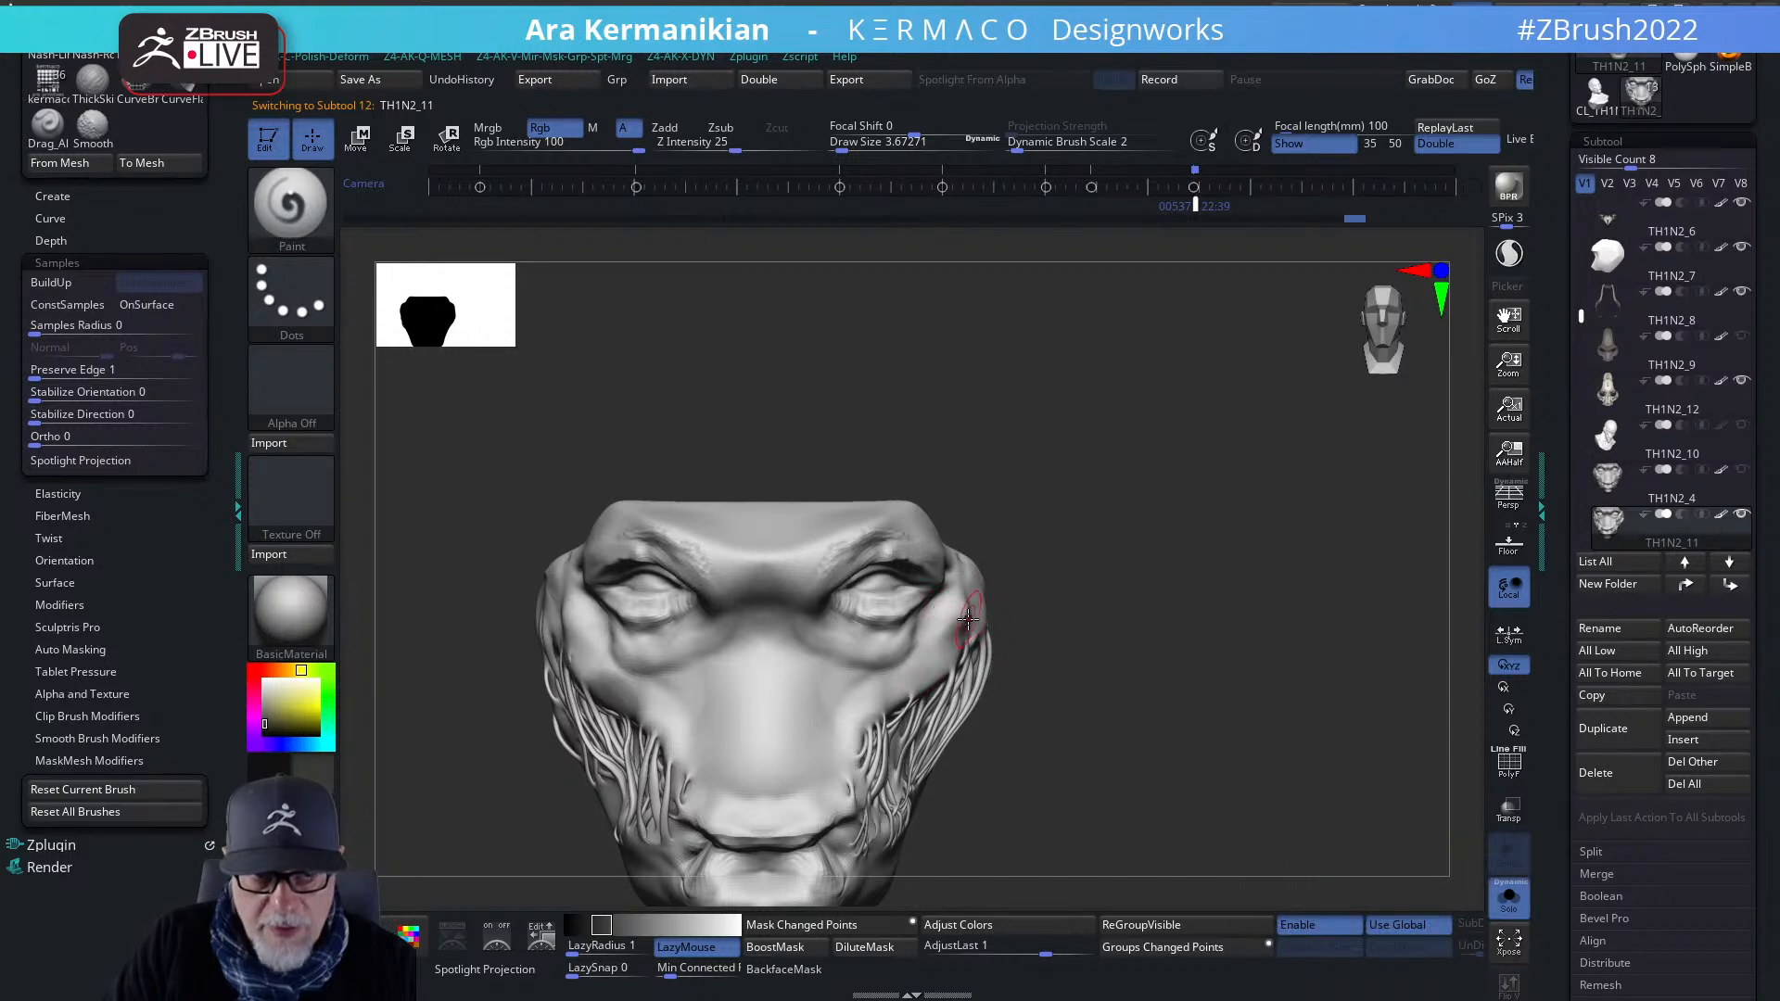
right_click(1030, 602)
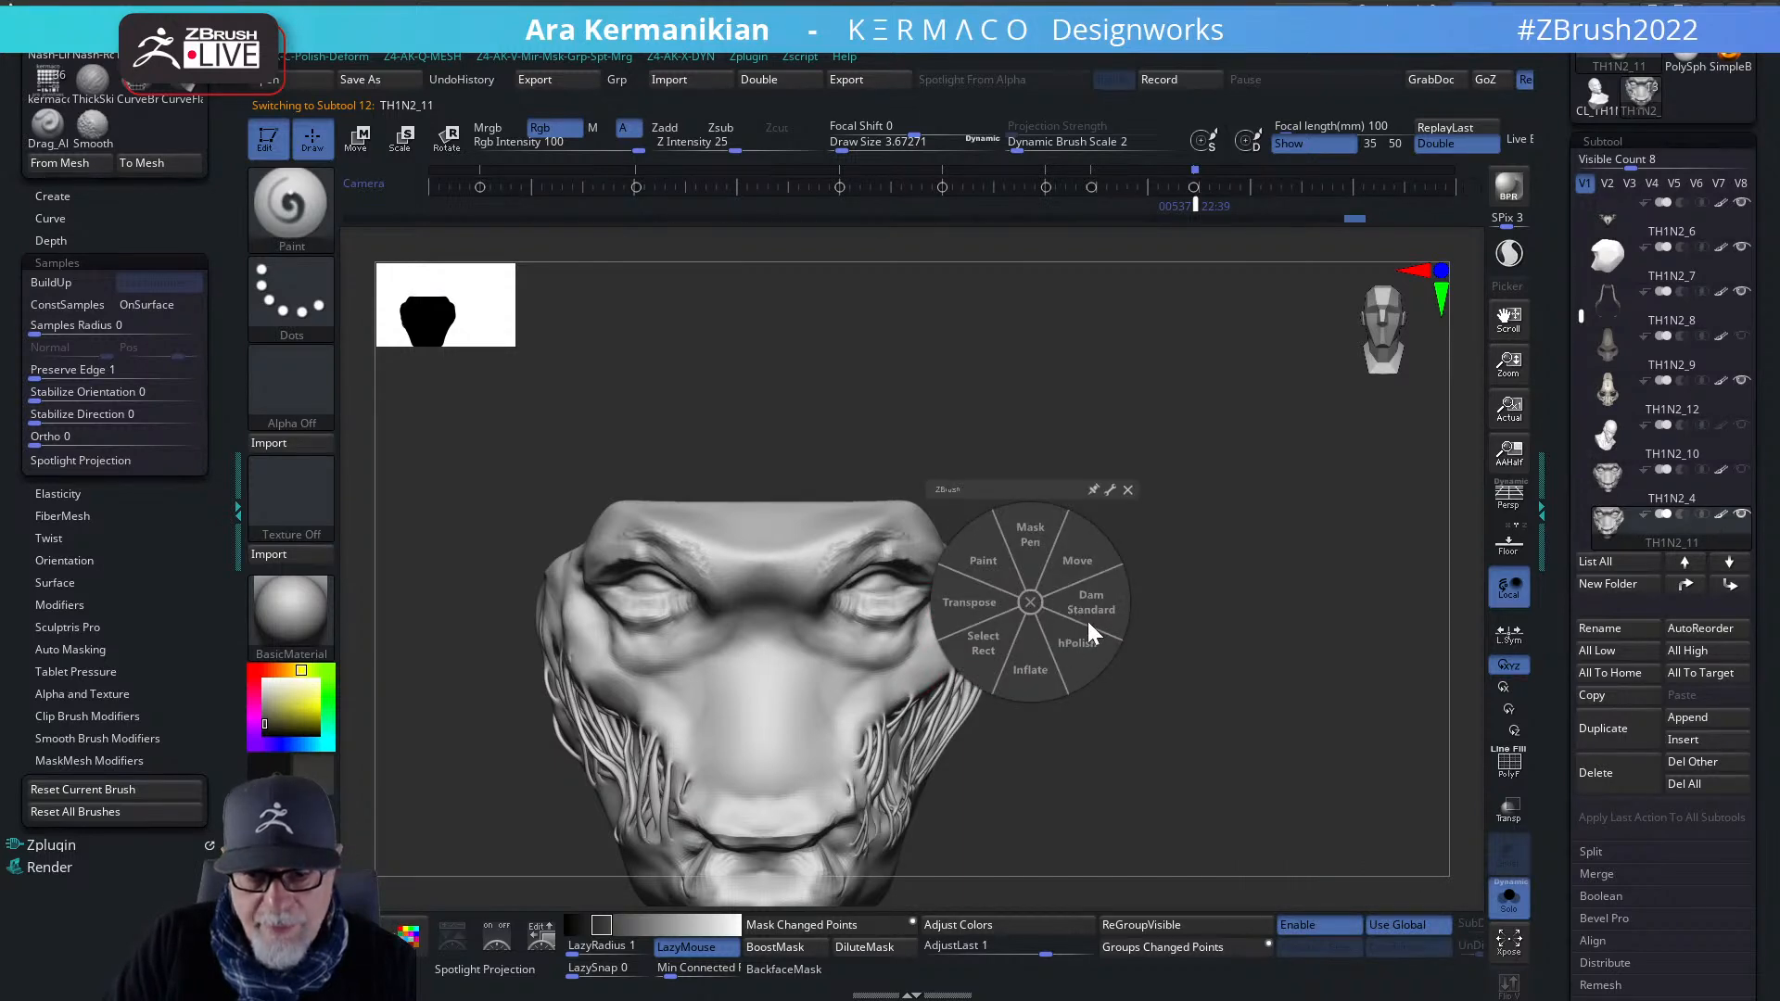
left_click(1075, 638)
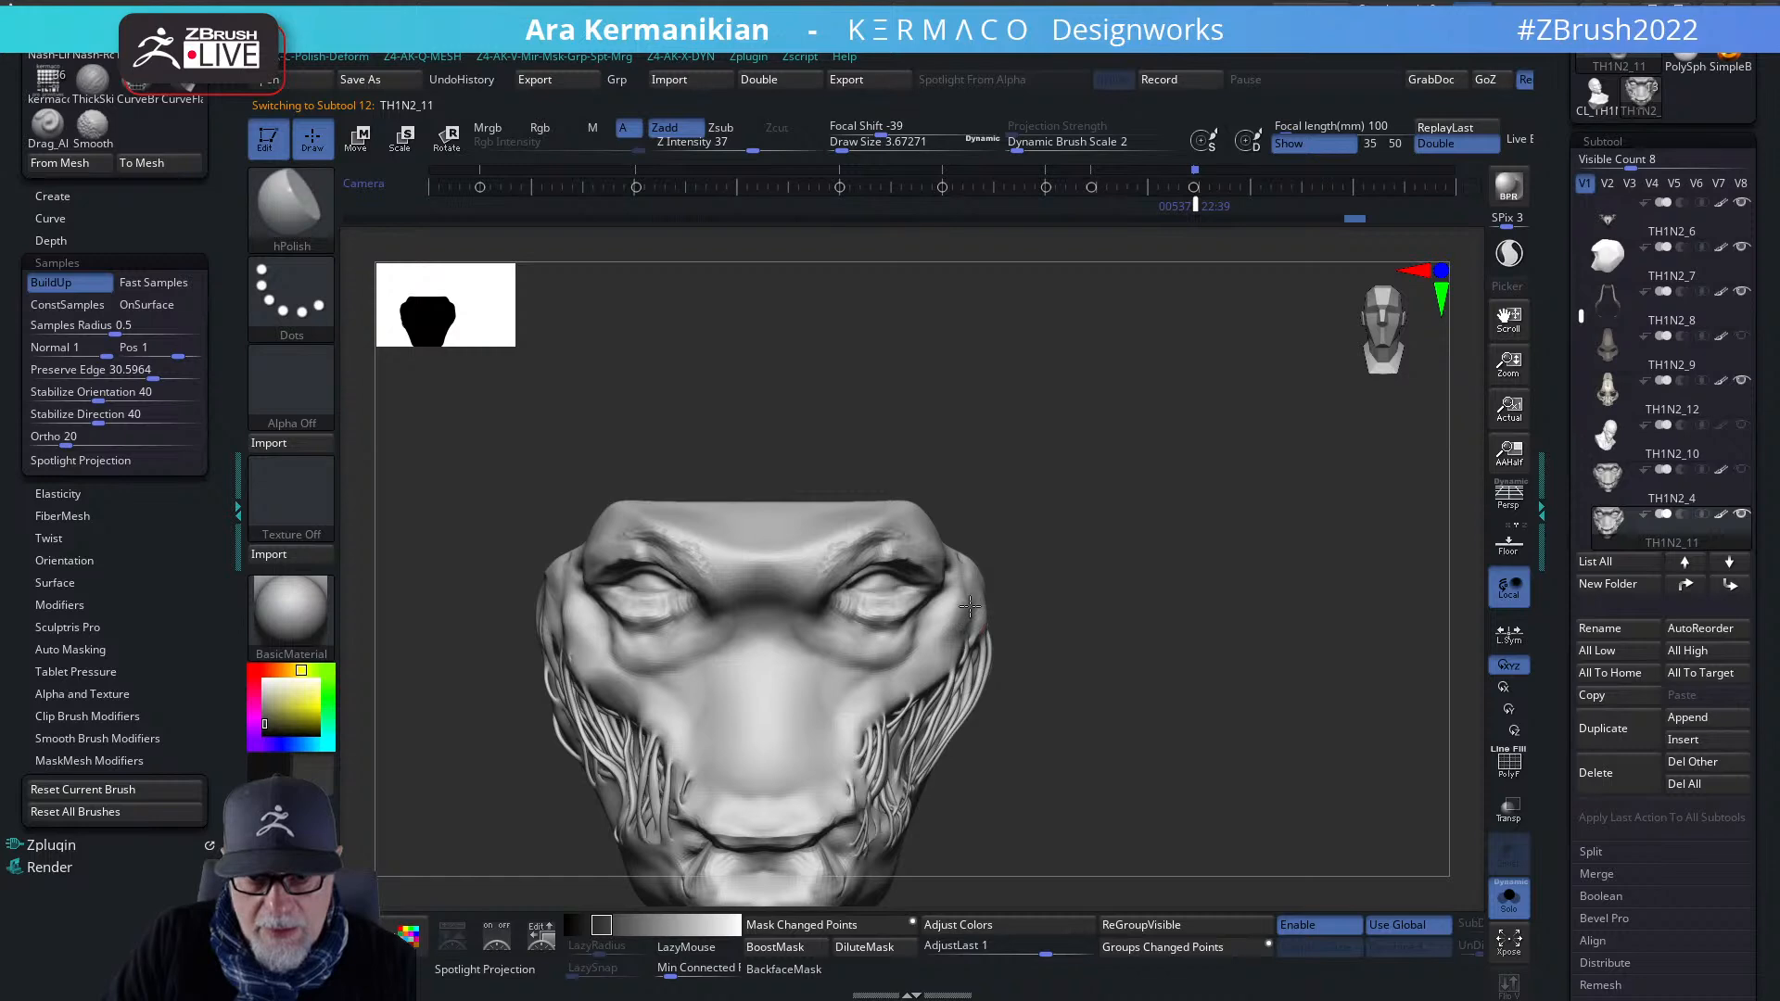
left_click(1510, 900)
left_click_drag(1351, 743, 1275, 712)
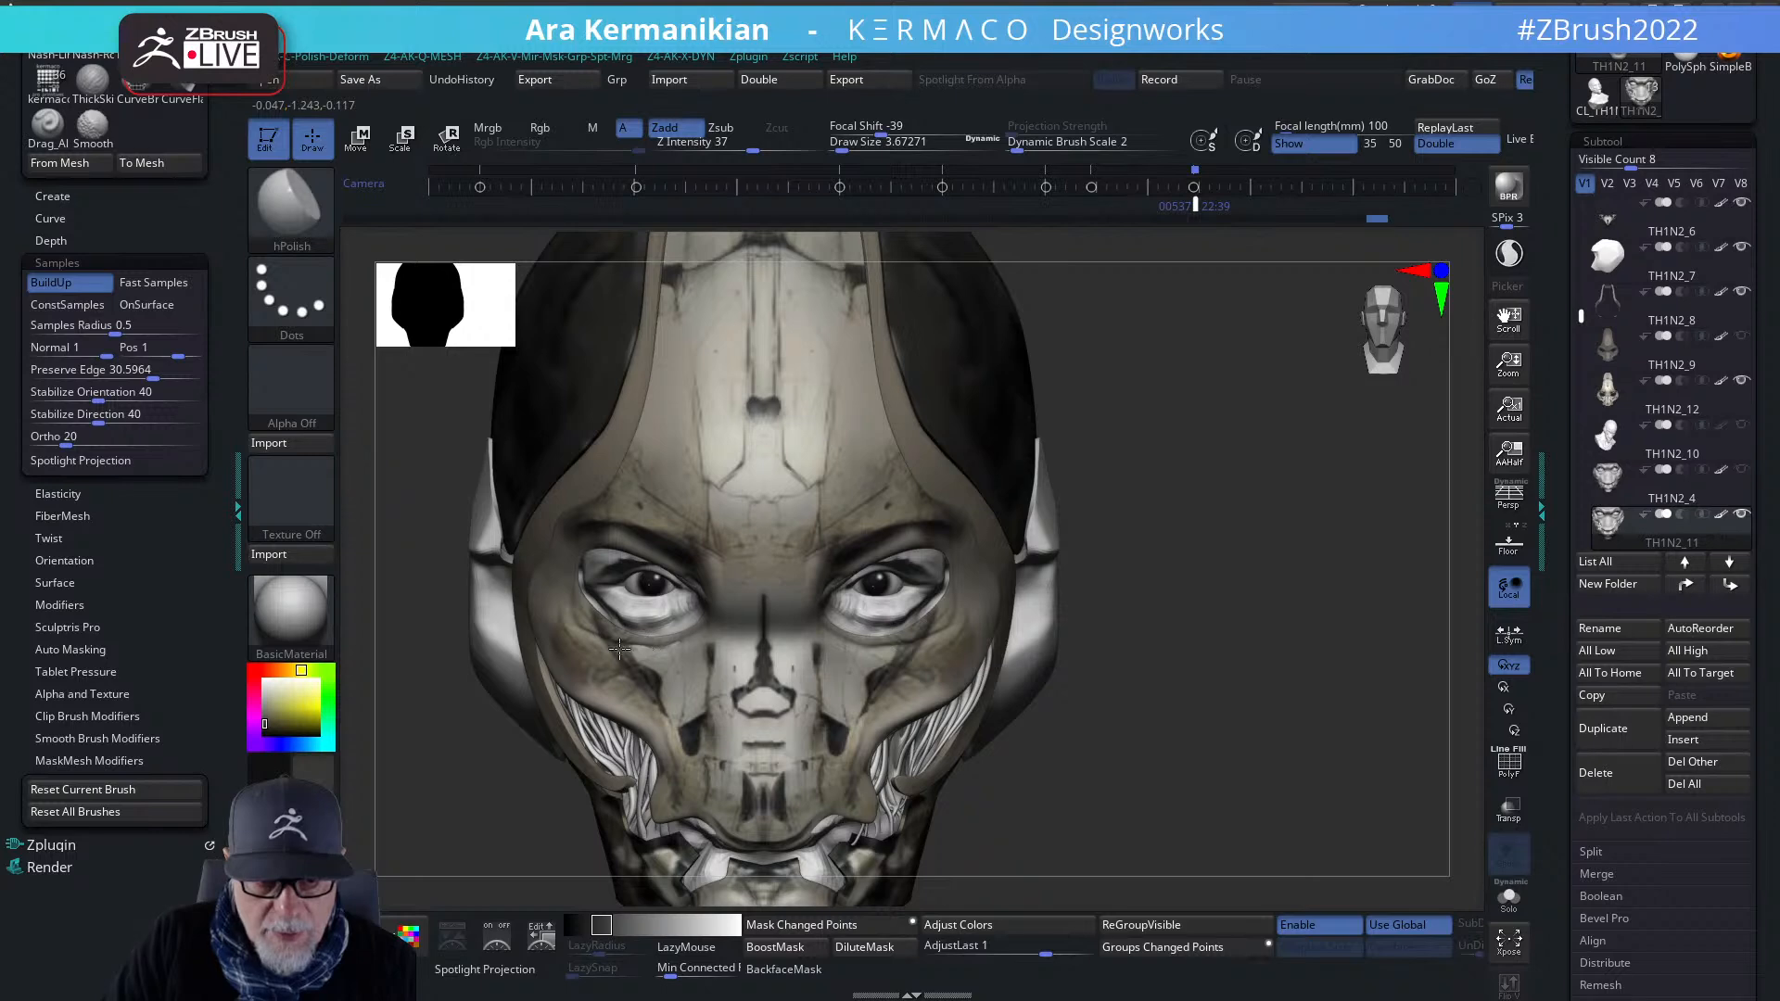
left_click_drag(1295, 636, 1149, 653)
- Isolate the inner face TH1N2_11 and fill it entirely with the near-black color
left_click(1668, 528)
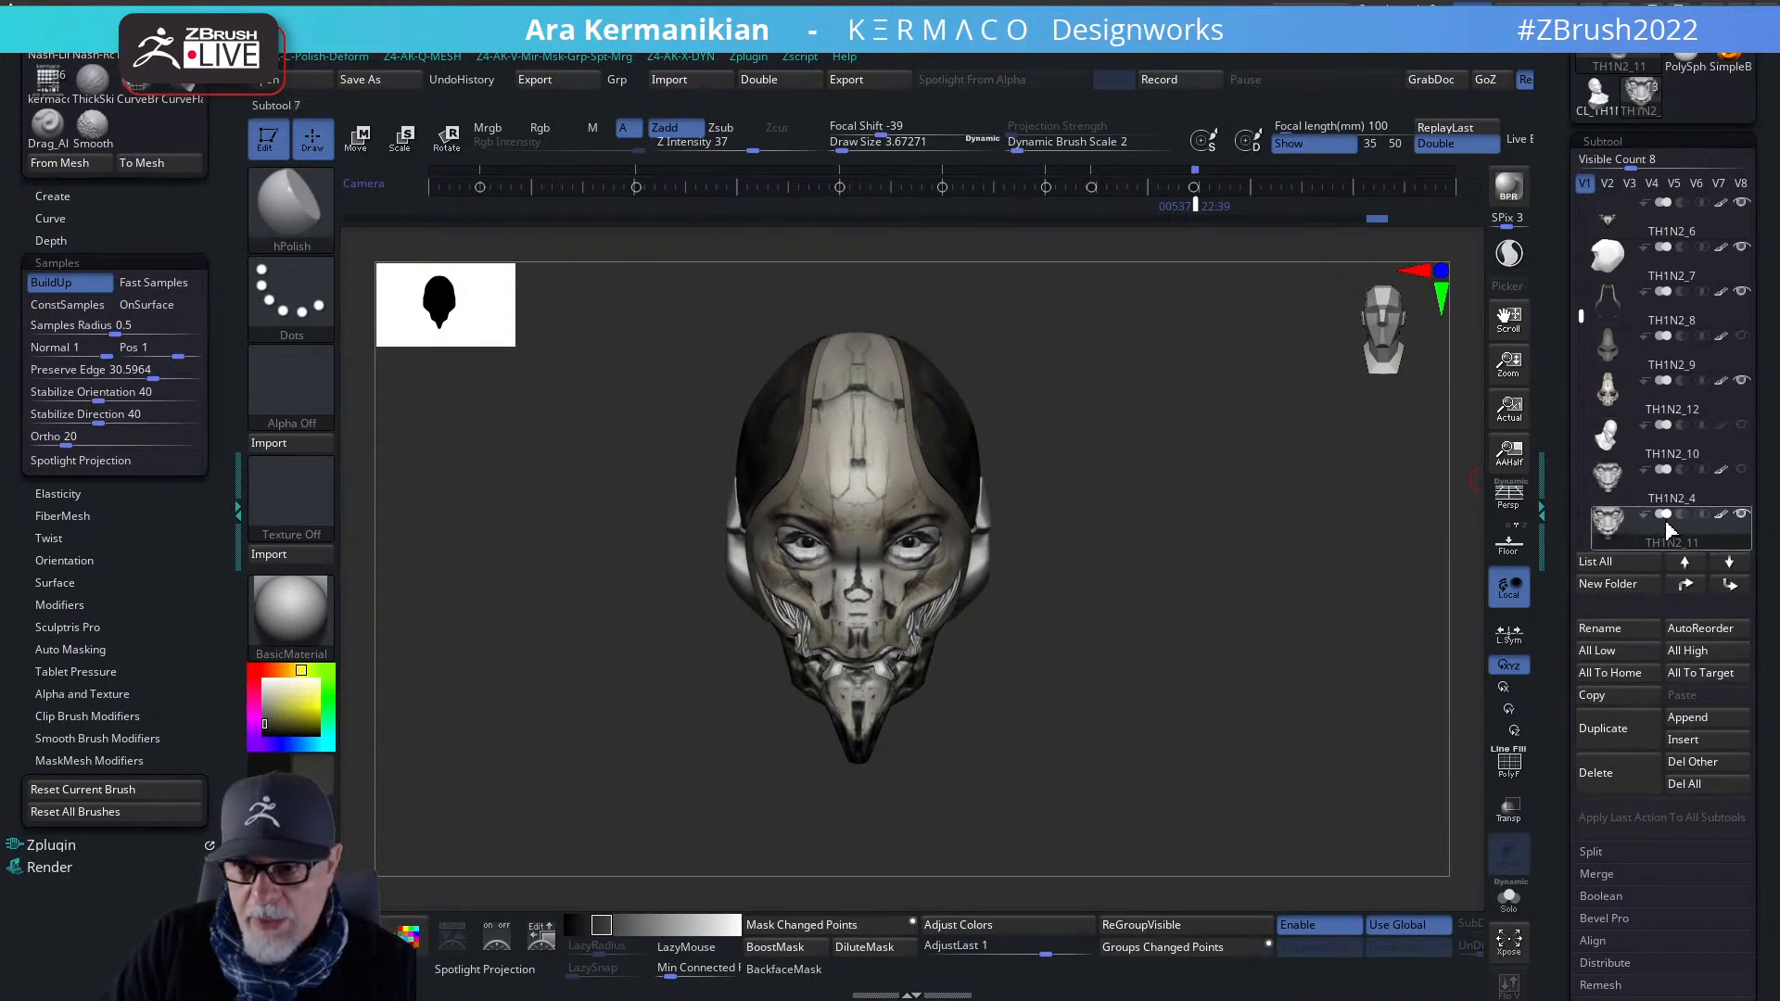
left_click_drag(1347, 591, 1446, 640)
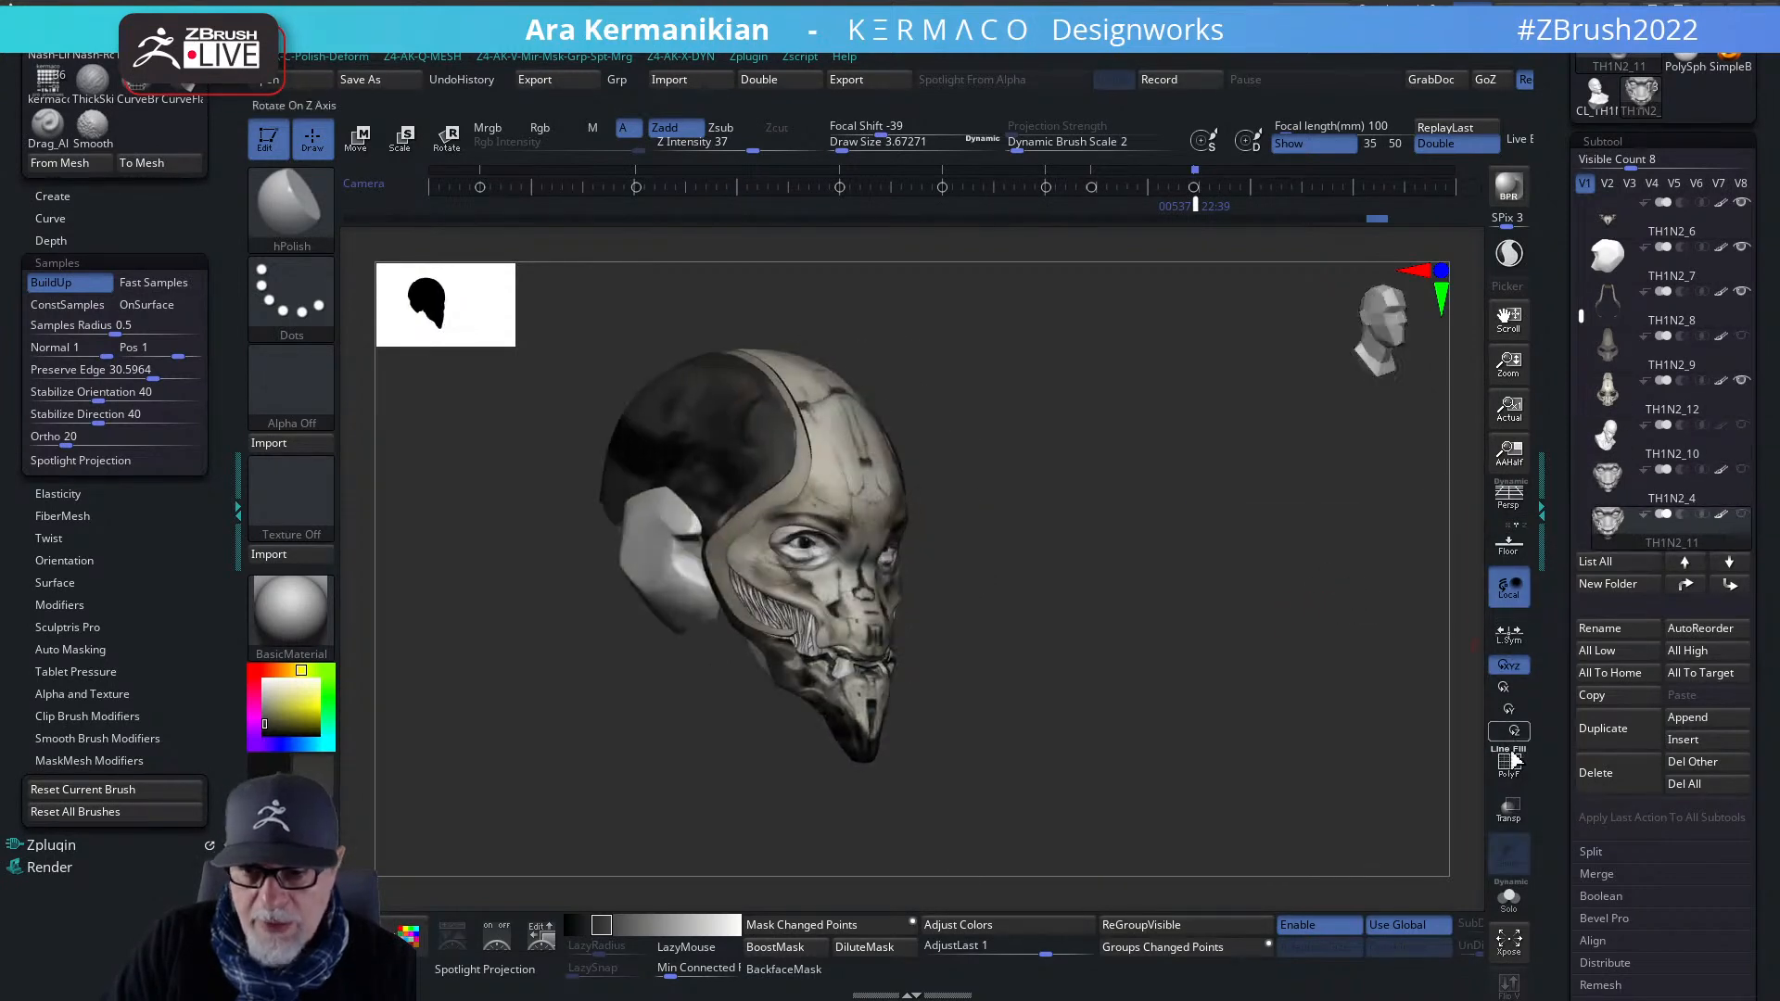
left_click(1509, 898)
left_click_drag(1131, 735, 1094, 719, "shift")
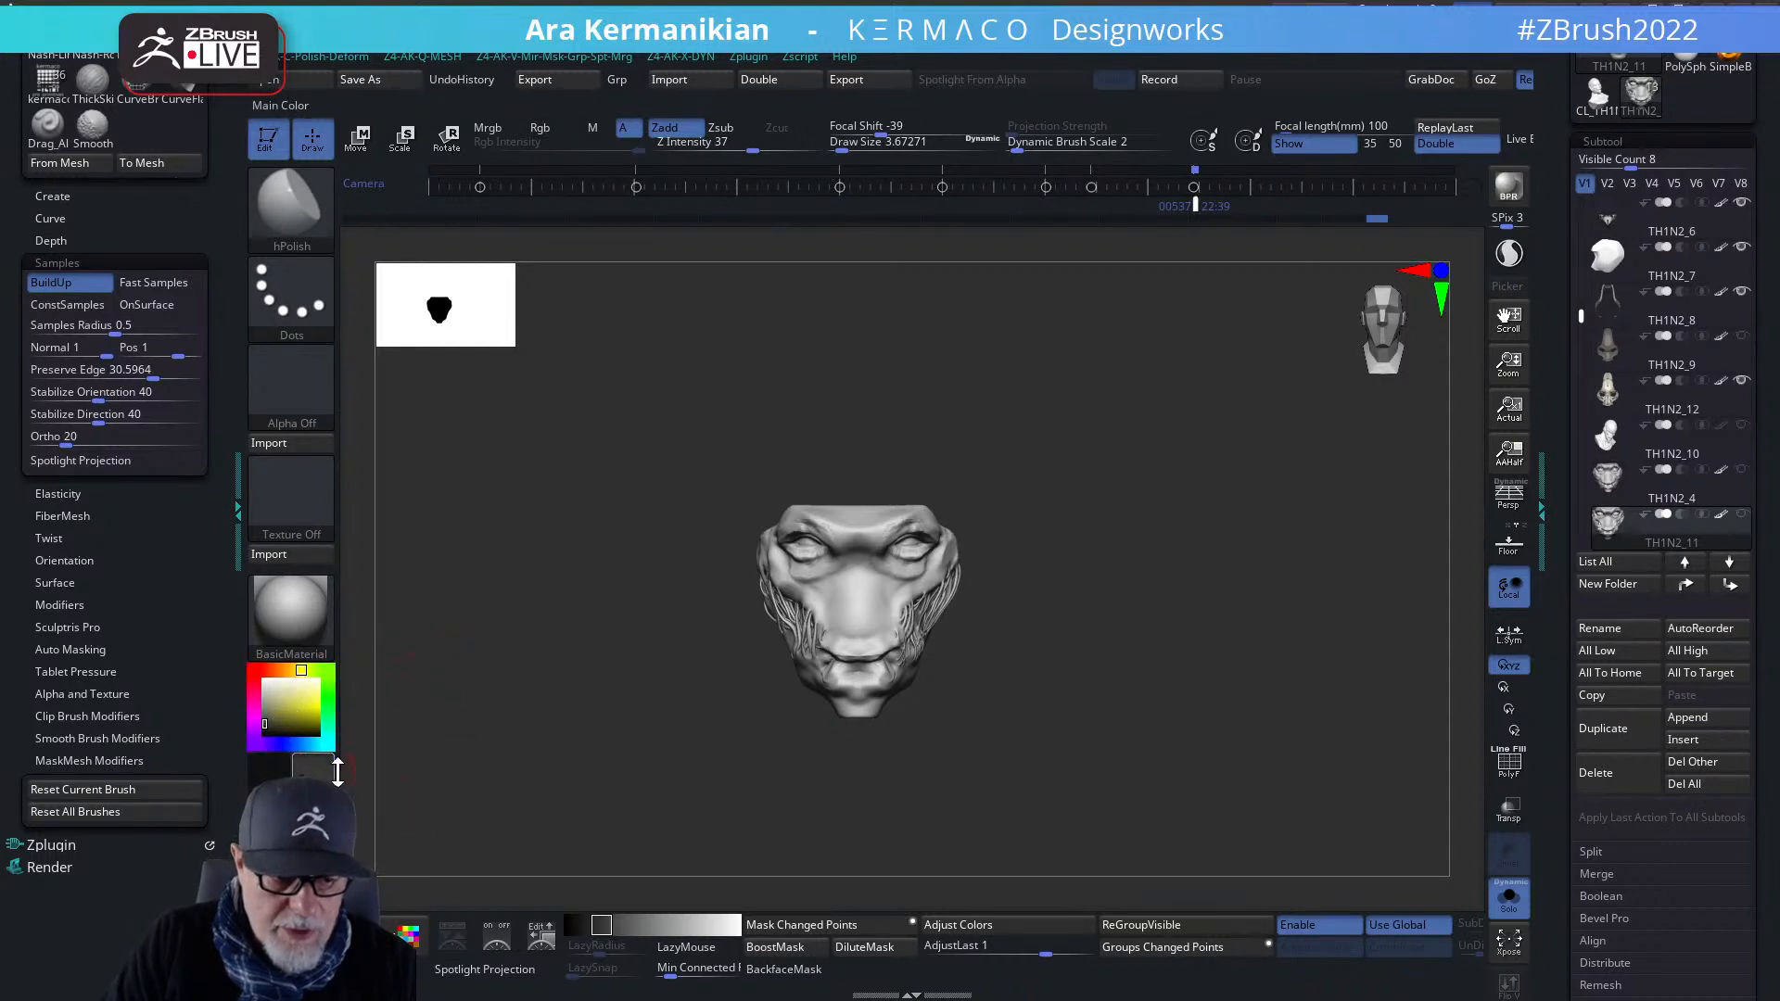
left_click(313, 834)
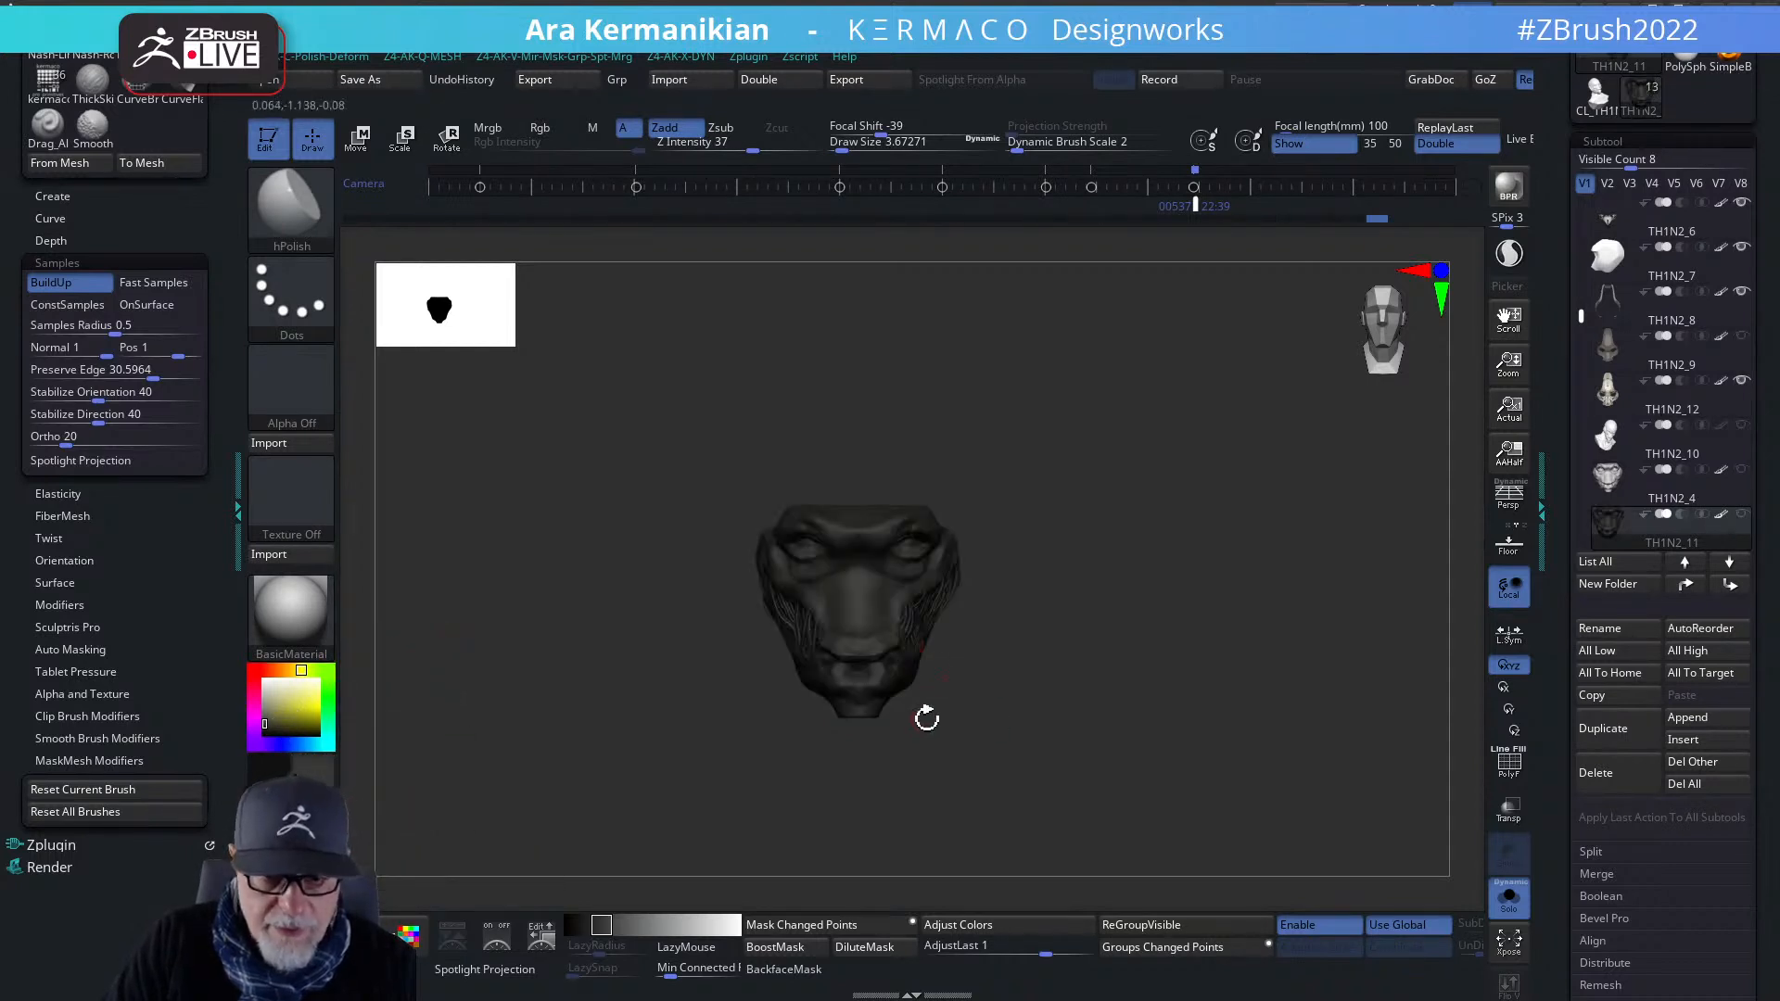
- Choose a neutral mid gray and paint the cheek tendons of the inner face with the Paint brush
left_click(264, 704)
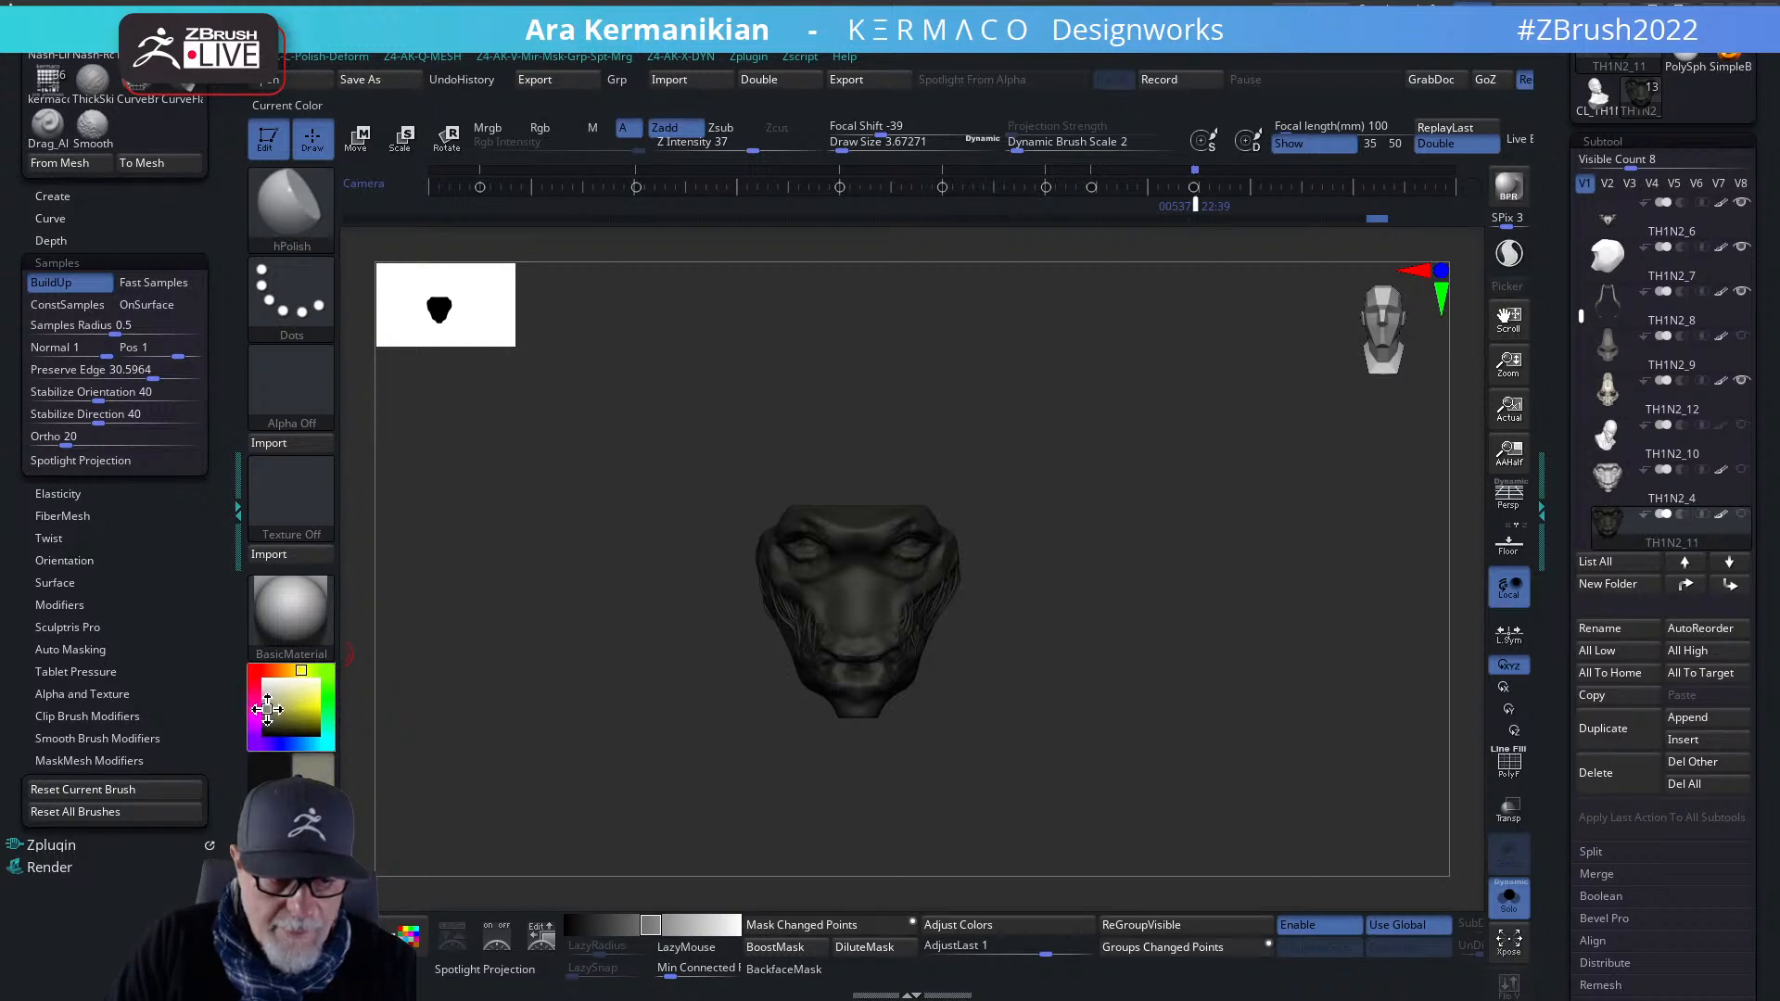
left_click(261, 710)
right_click(479, 580)
left_click(423, 549)
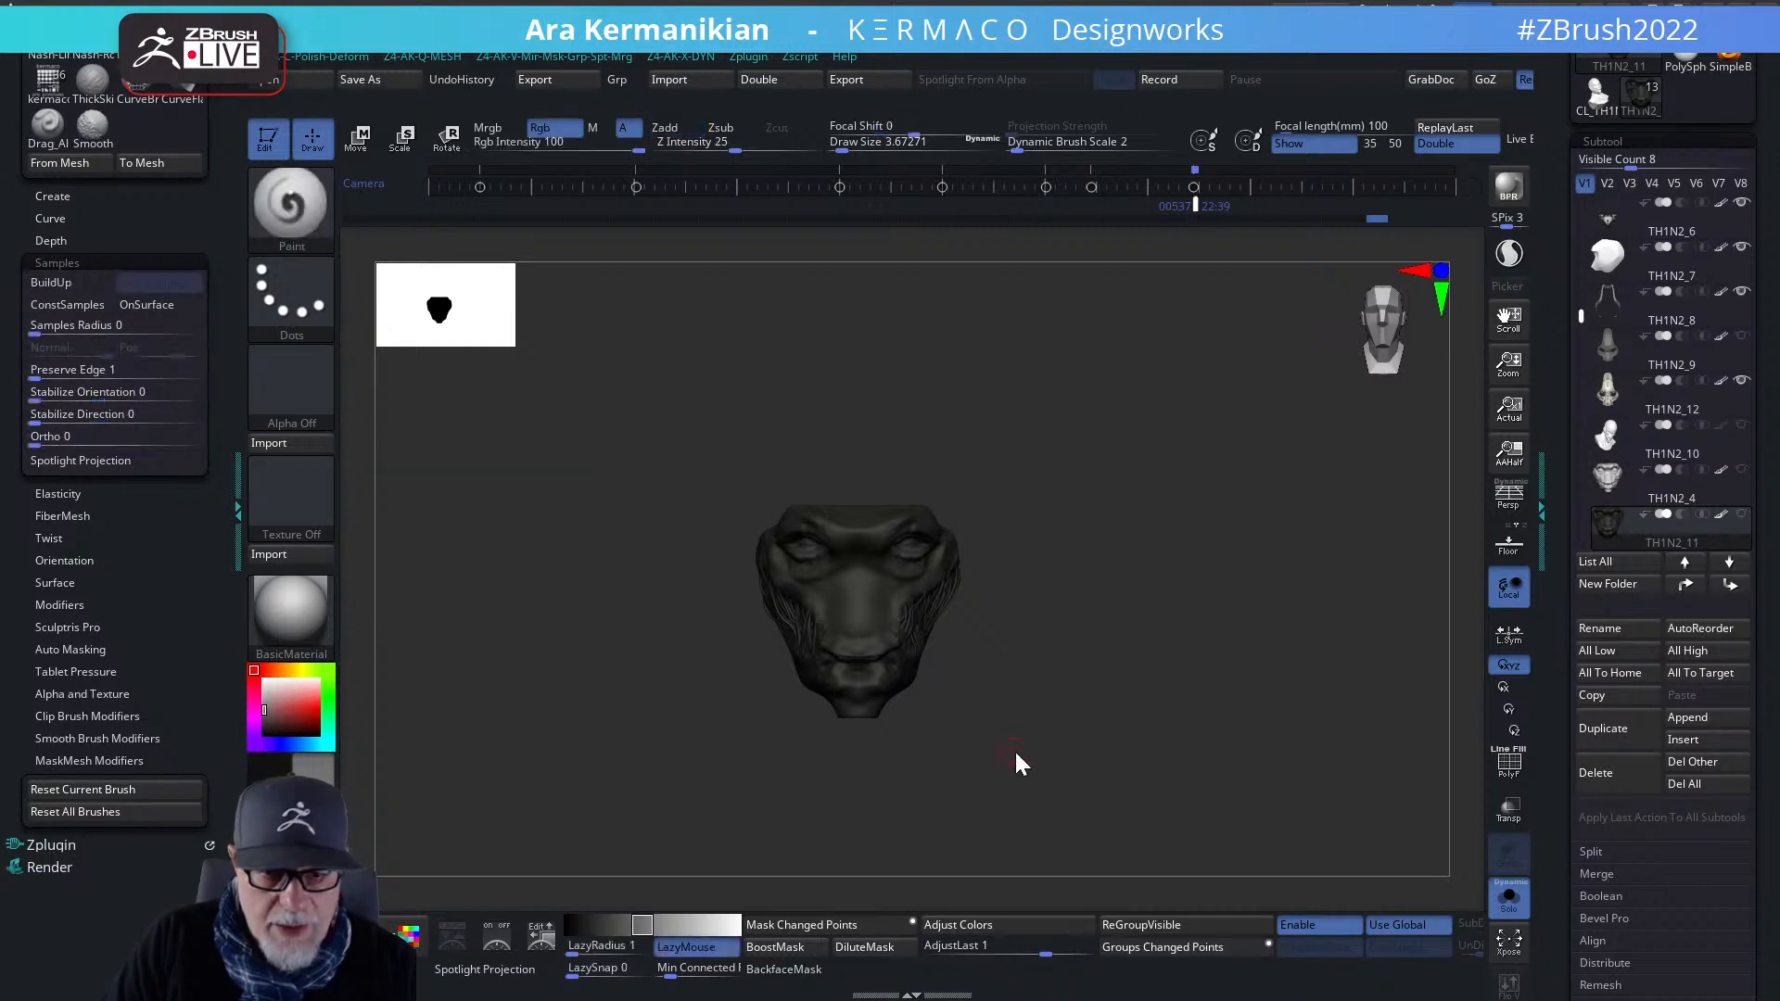
left_click_drag(997, 754, 994, 703)
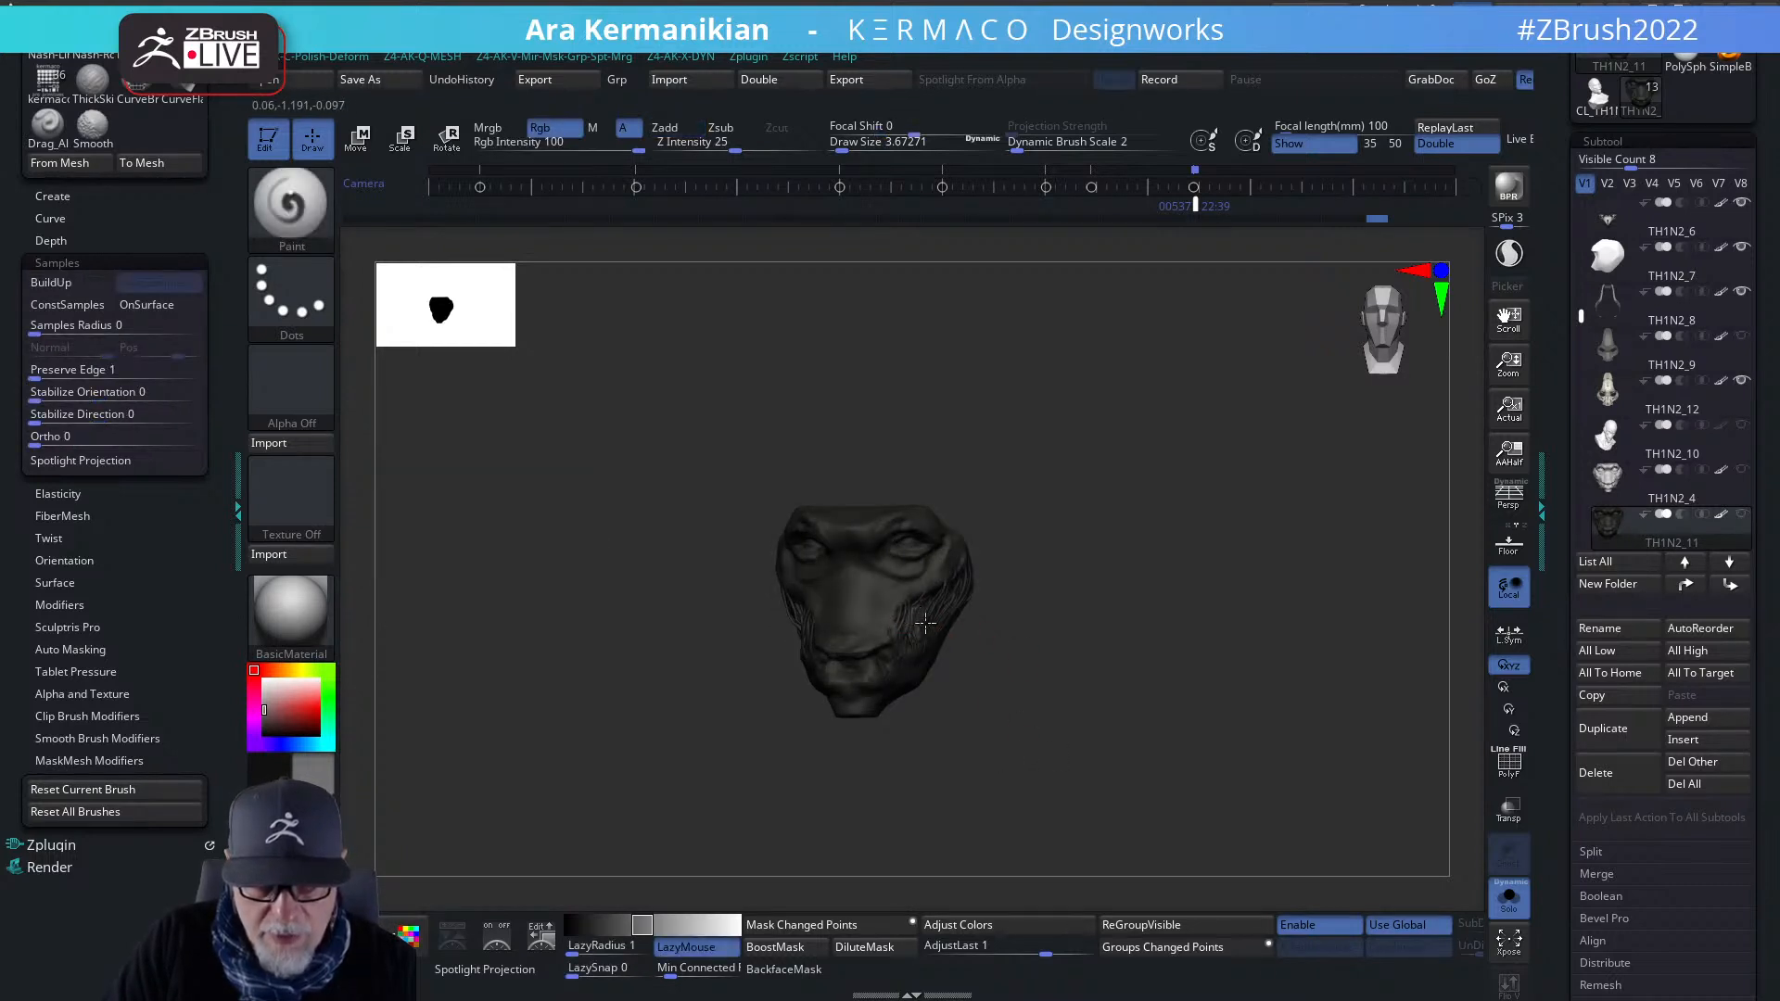
left_click_drag(1038, 671, 1097, 699)
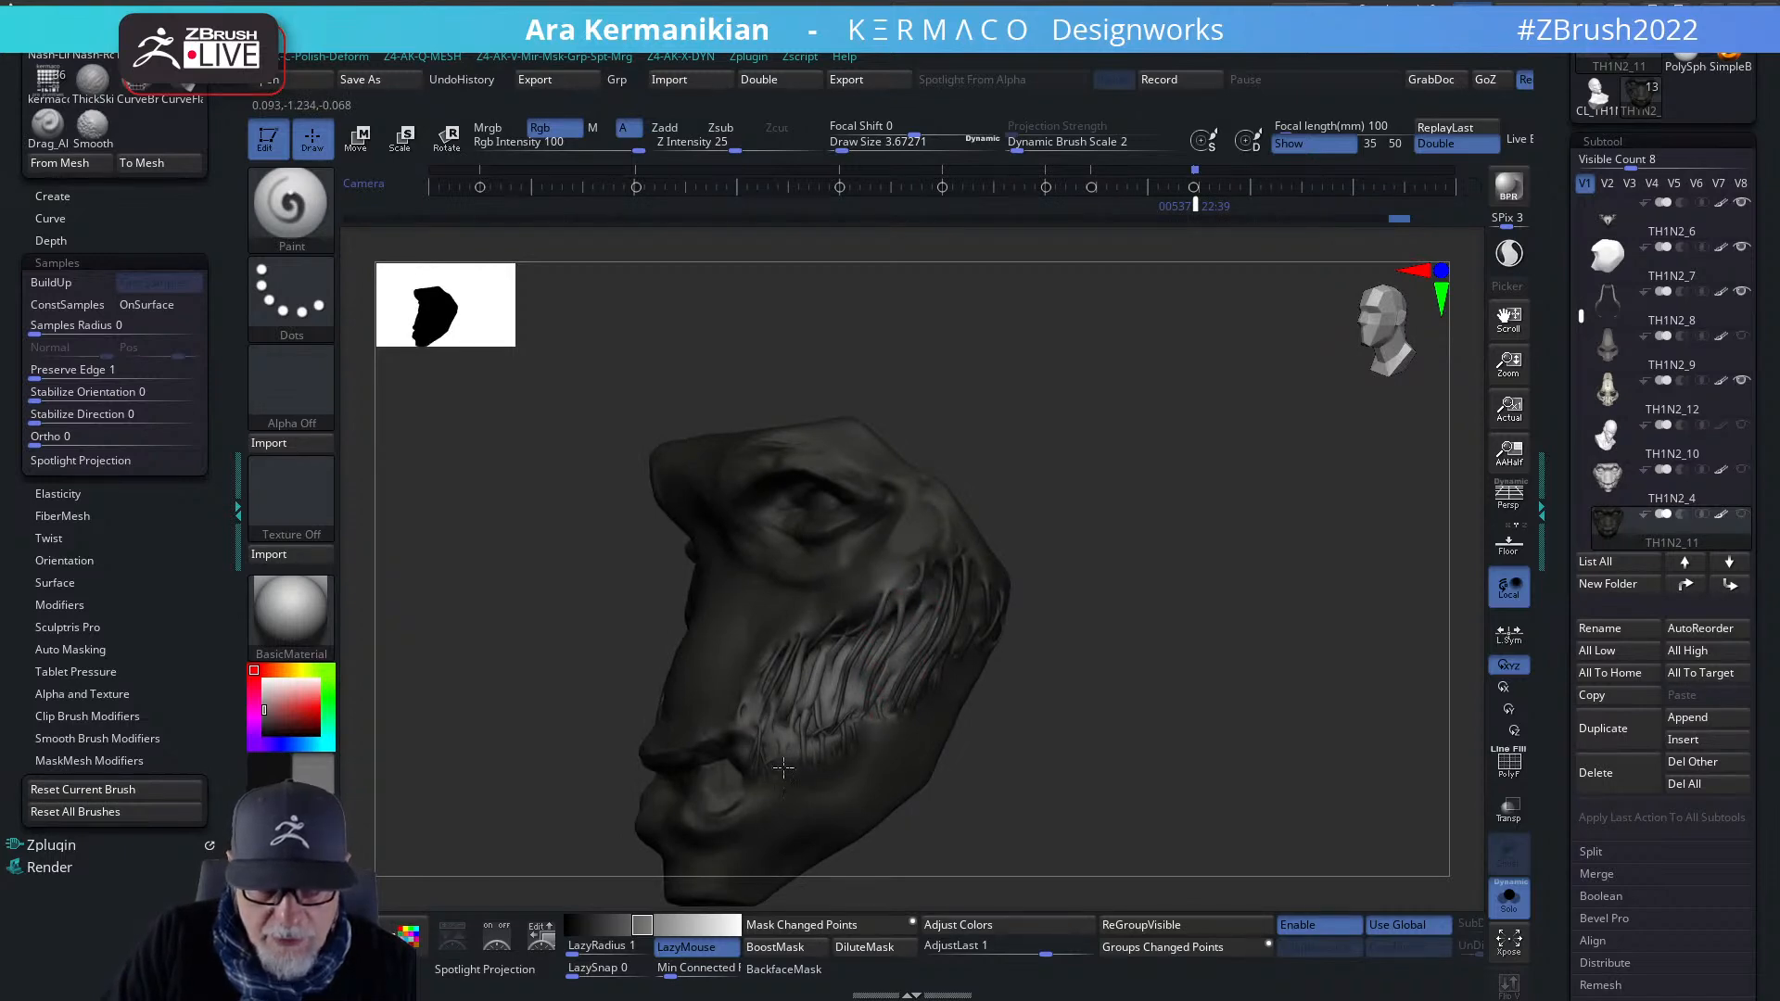
left_click_drag(988, 610, 946, 651)
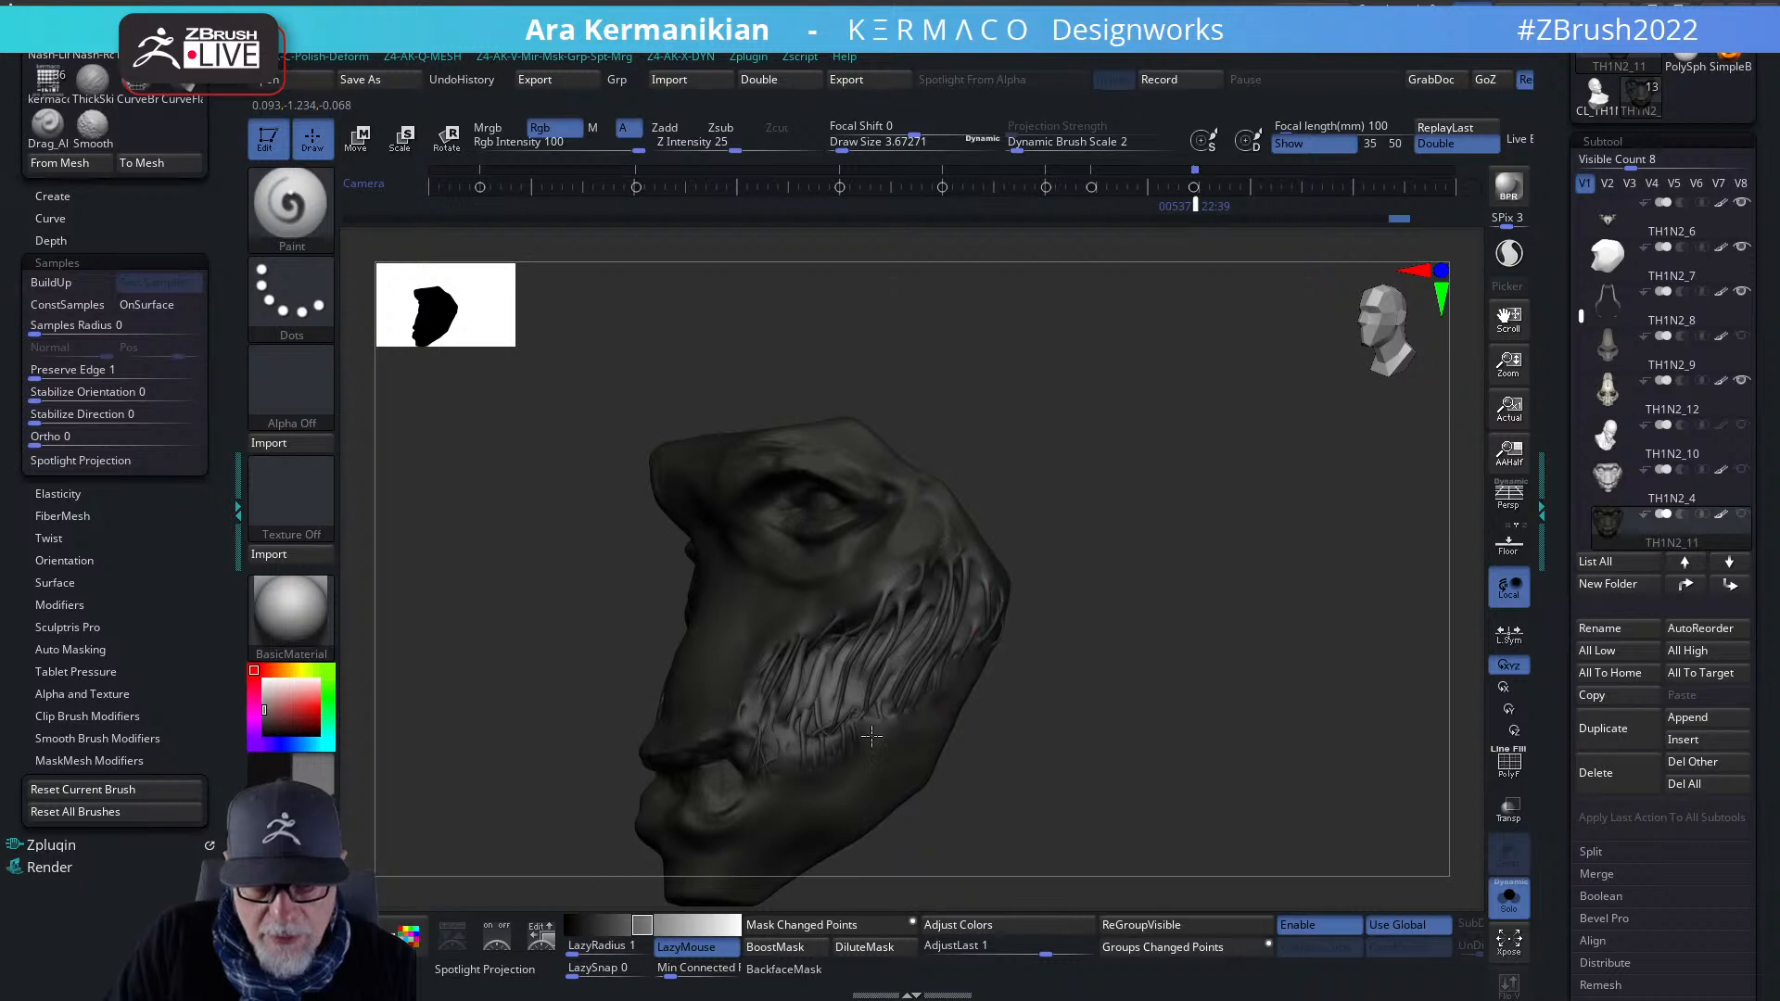
left_click_drag(1013, 757, 854, 667)
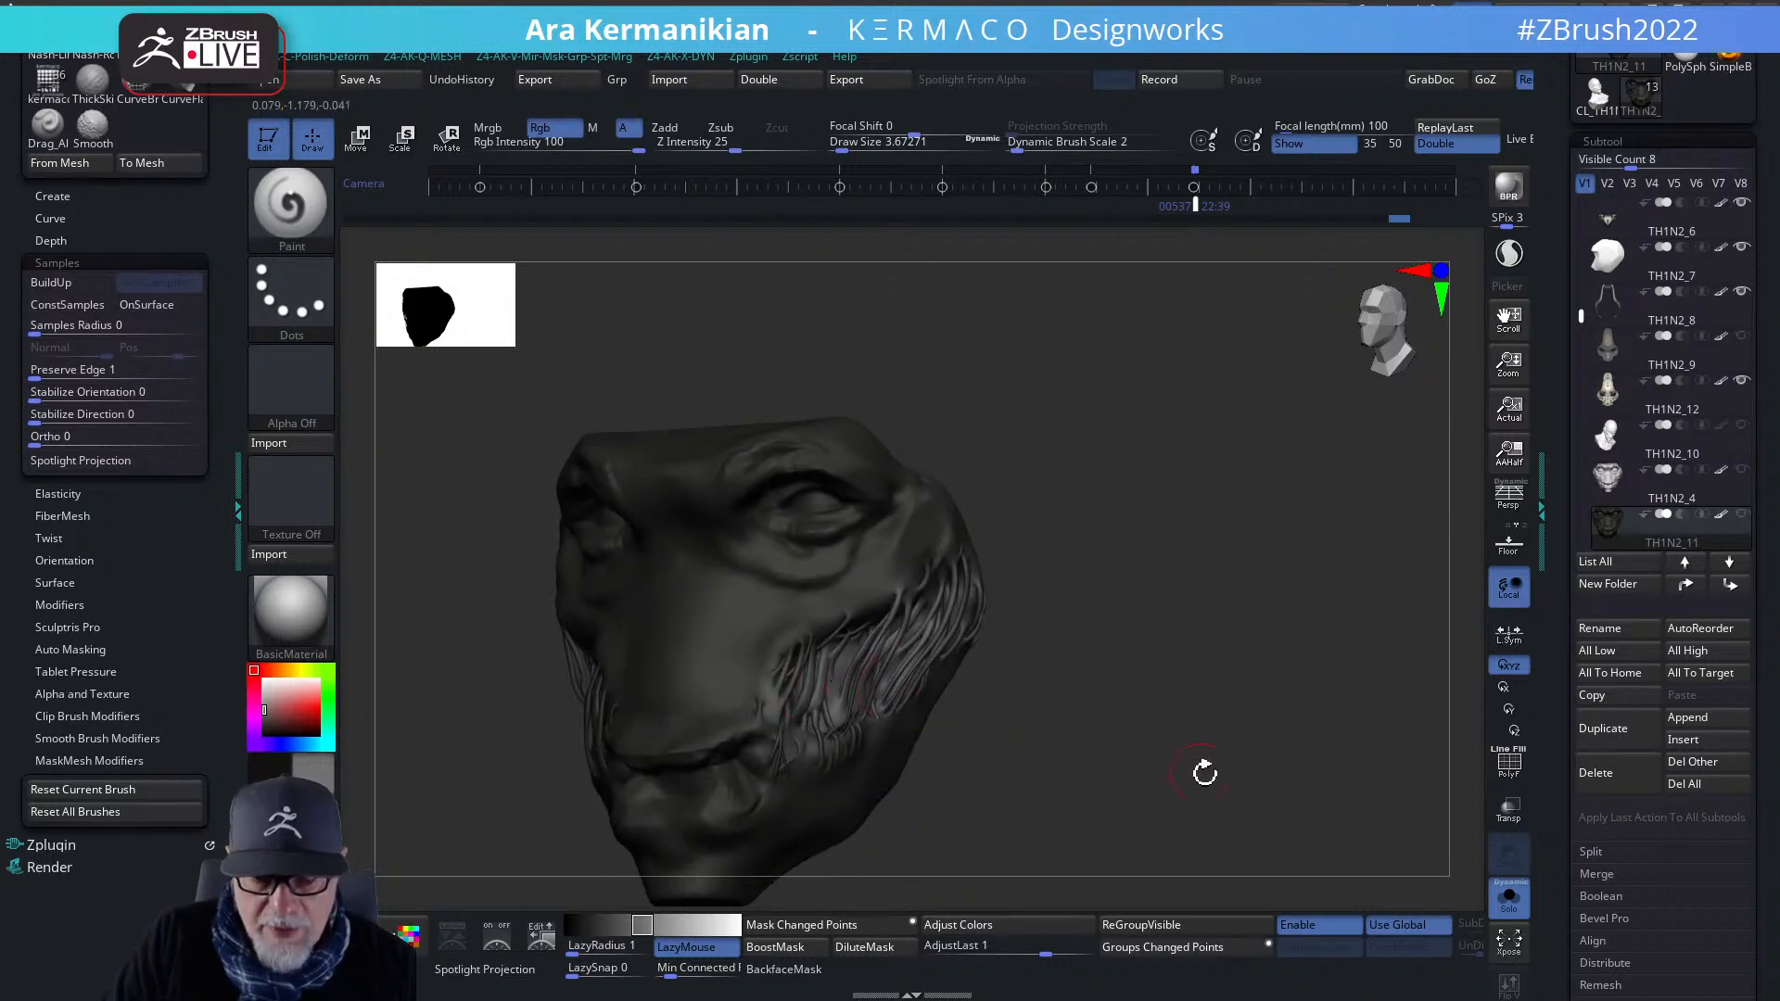
- Hide the cheek tendons and paint the gray spill on the surface beneath them near-black on both sides
left_click_drag(1182, 766, 748, 673)
key("ctrl+shift")
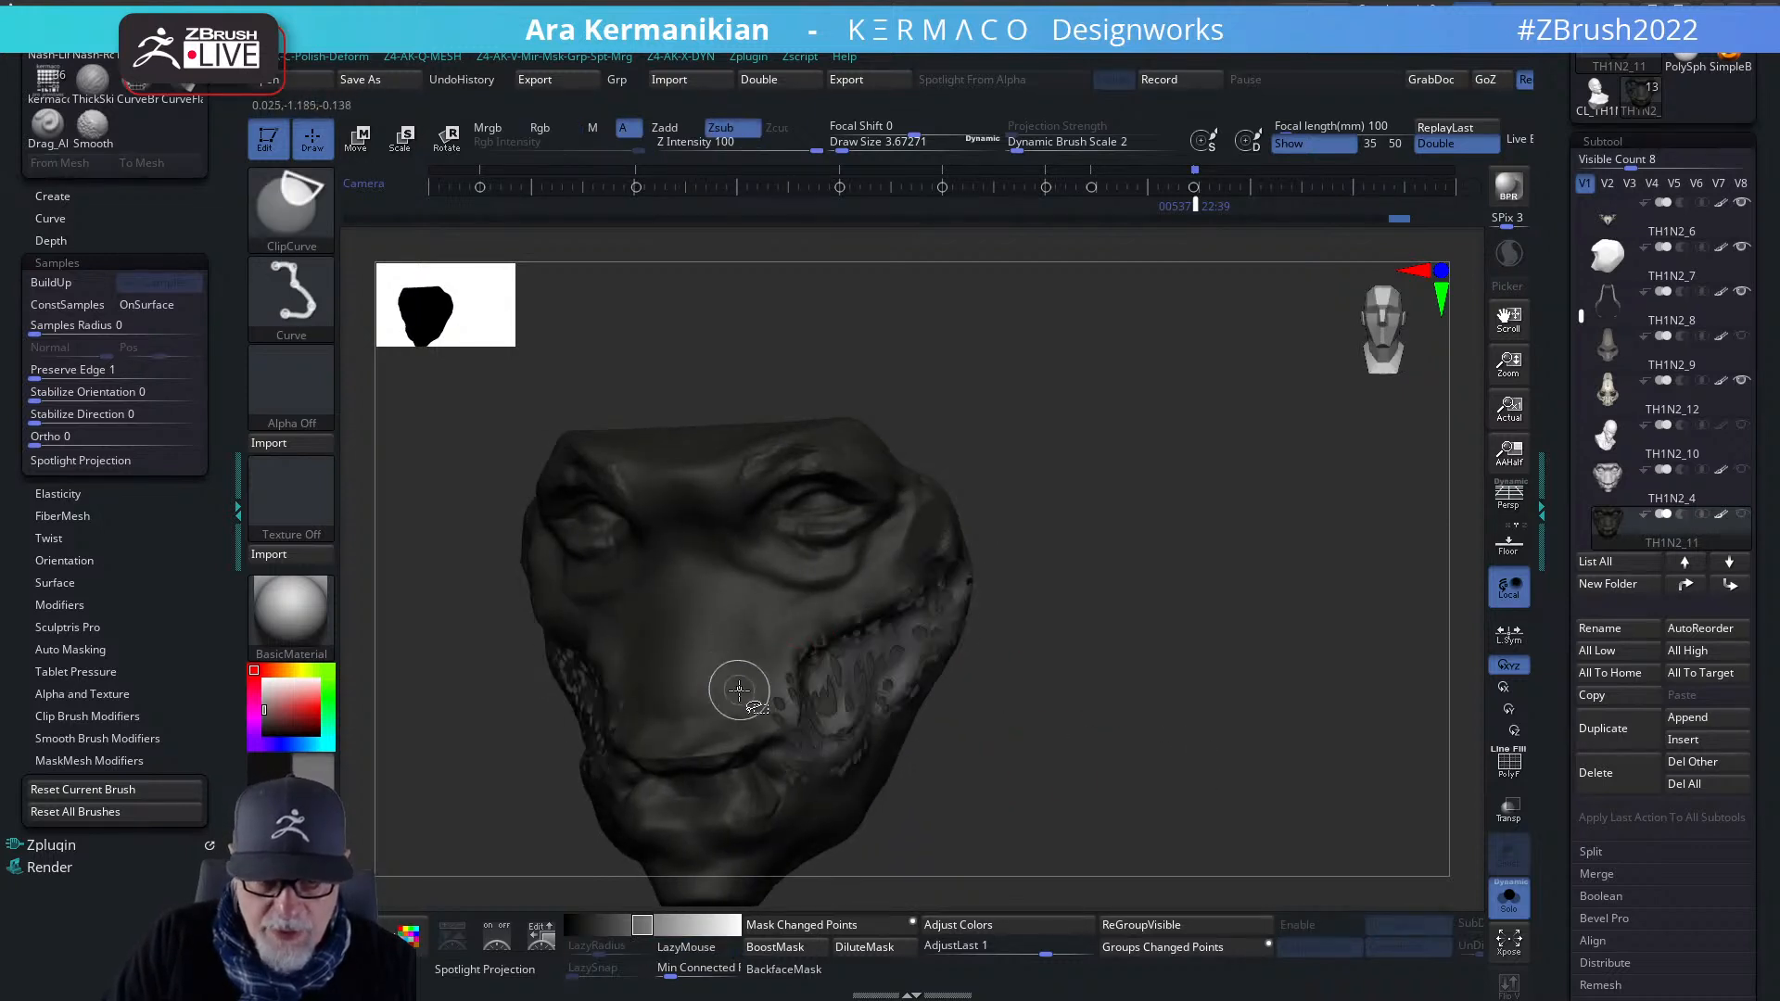
left_click_drag(1100, 726, 927, 686)
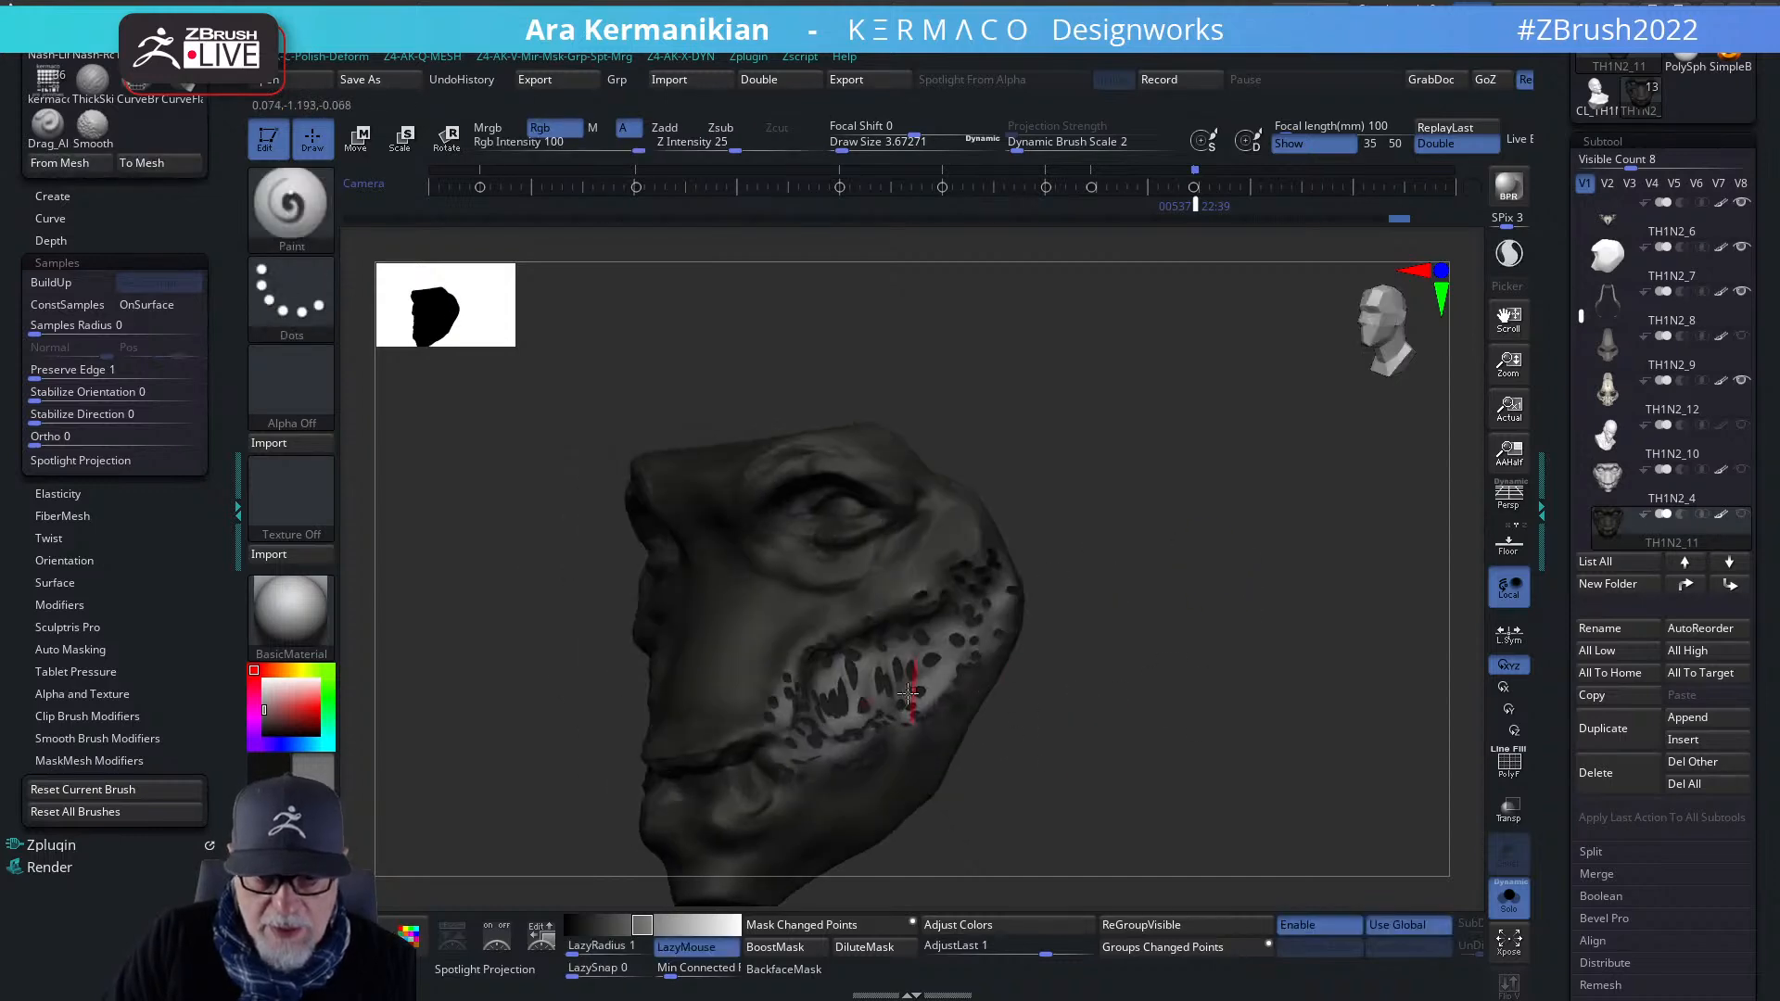
mouse_move(270, 693)
left_mouse_down()
mouse_move(582, 735)
mouse_move(833, 630)
left_mouse_up()
mouse_move(909, 640)
left_mouse_down()
mouse_move(786, 734)
mouse_move(853, 639)
mouse_move(957, 656)
left_mouse_up()
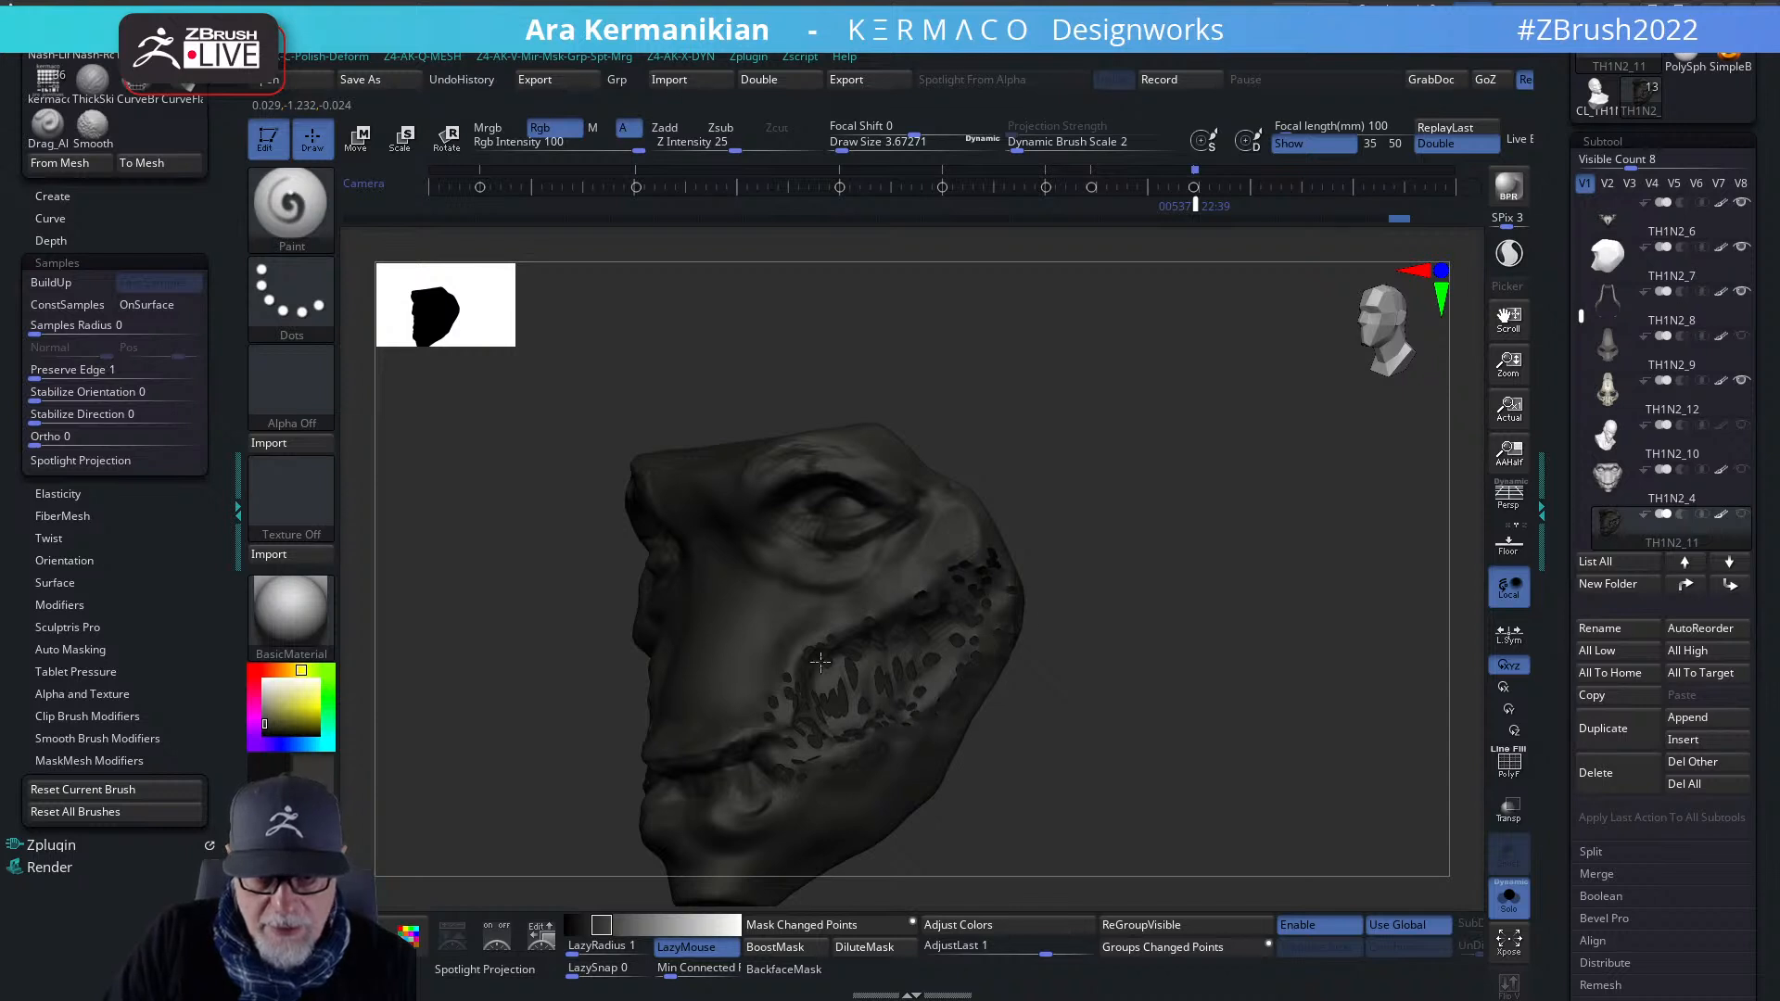
left_click_drag(1103, 753, 712, 729)
left_click_drag(1326, 616, 1152, 707)
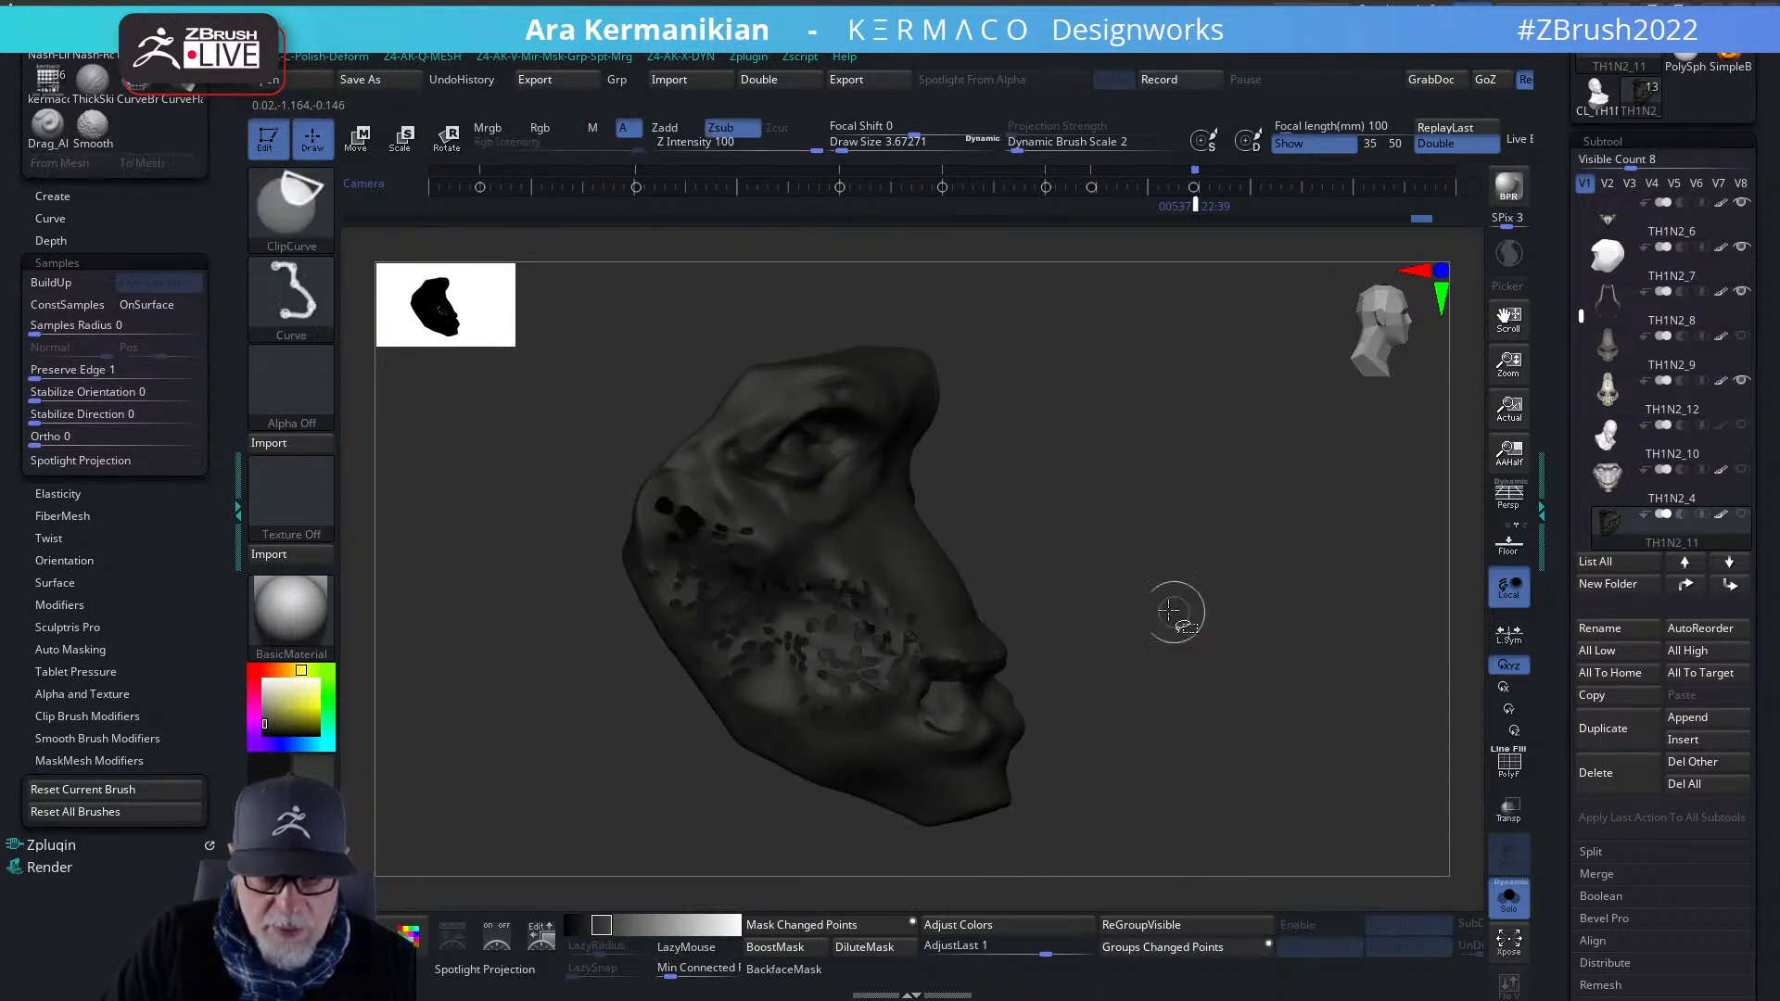
- Show only the cheek tendons, shade them with dark and mid gray, and bring the whole inner face back into view
left_click_drag(1210, 605, 1332, 702, "ctrl+shift")
mouse_move(1353, 761)
left_mouse_down()
mouse_move(1288, 767)
mouse_move(1248, 723)
mouse_move(1149, 714)
left_mouse_up()
left_click_drag(313, 760, 1035, 596)
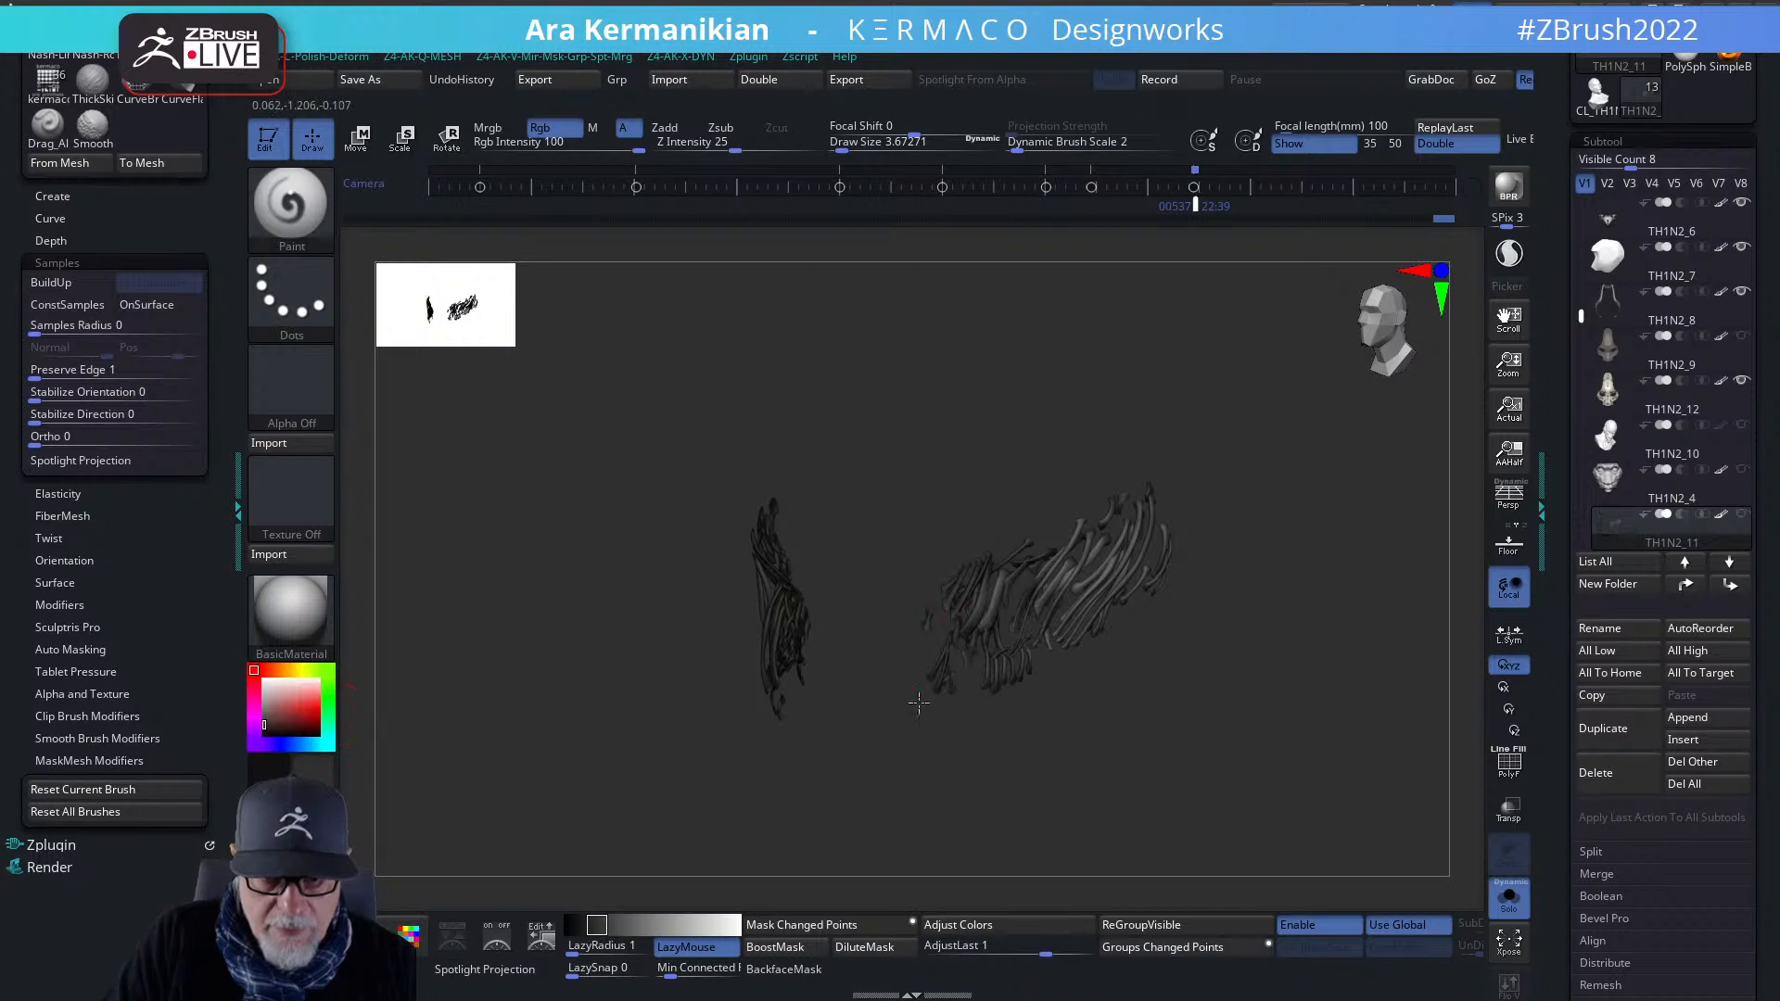
mouse_move(315, 762)
left_mouse_down()
mouse_move(1130, 577)
mouse_move(937, 660)
mouse_move(1019, 556)
mouse_move(994, 679)
left_mouse_up()
left_click_drag(491, 755, 649, 760)
mouse_move(684, 639)
left_mouse_down()
mouse_move(709, 580)
mouse_move(827, 535)
mouse_move(867, 640)
mouse_move(794, 697)
left_mouse_up()
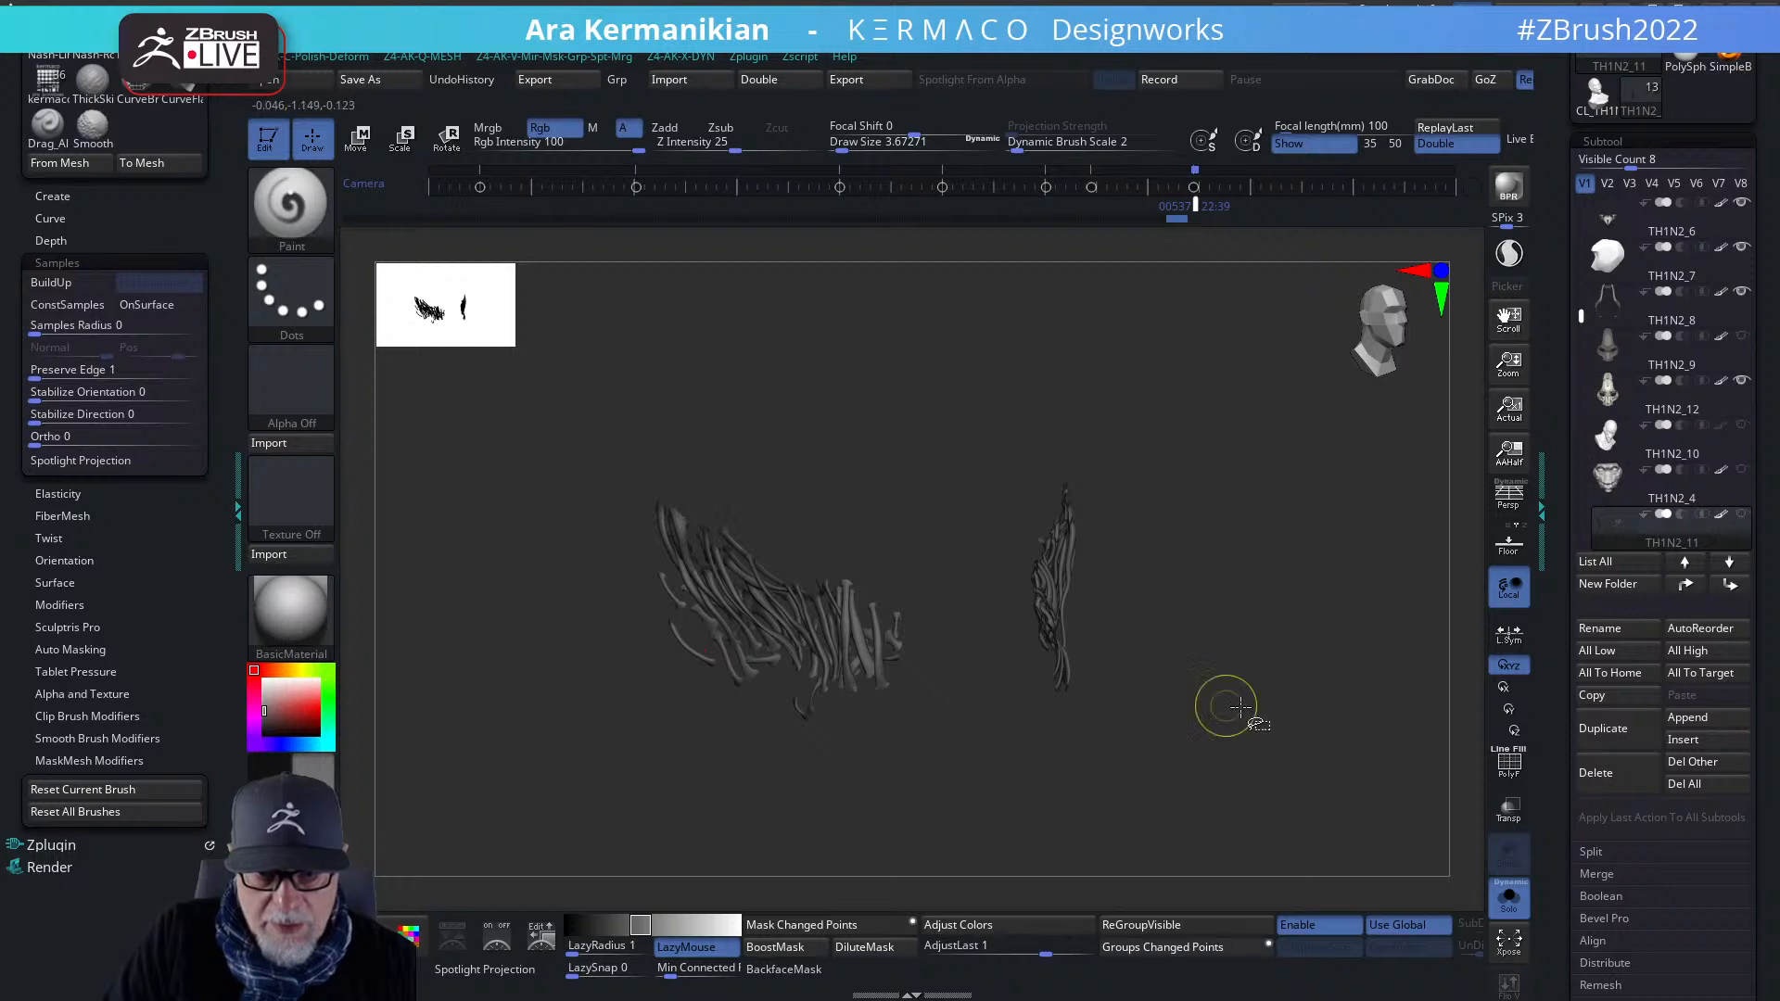
left_click(1330, 705, "ctrl+shift")
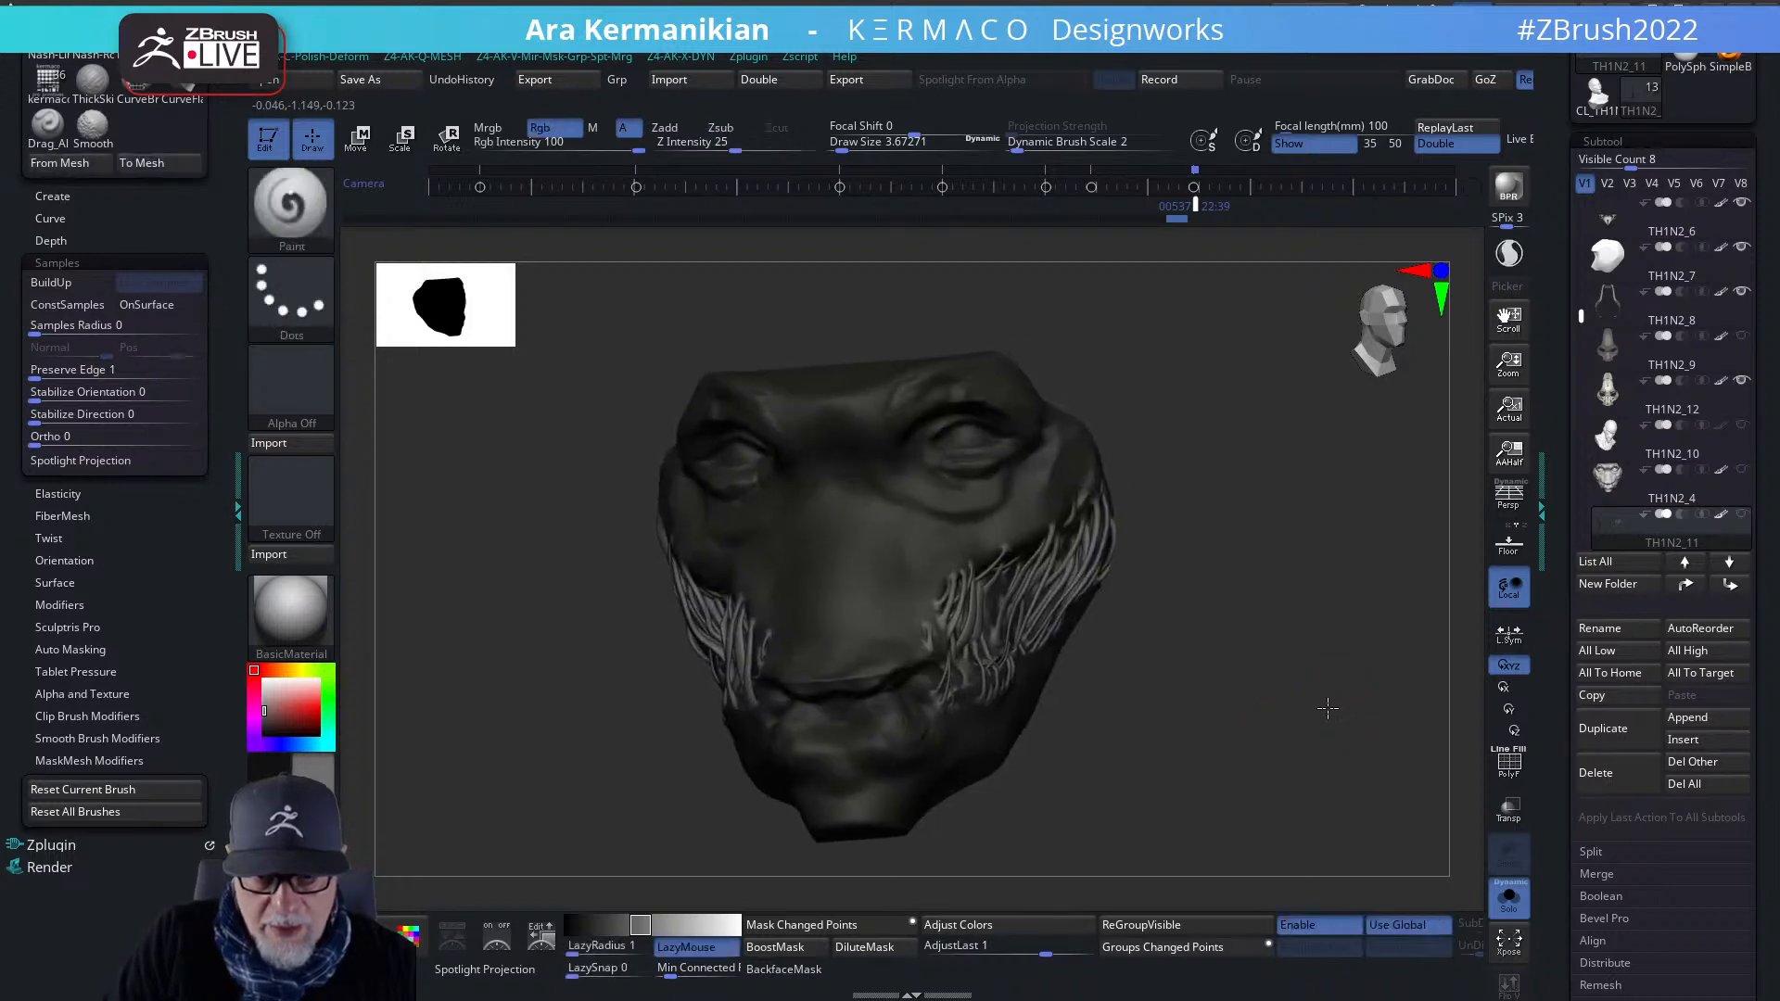
- Smooth the cheek tendons on both sides of the inner face with the Smooth brush
left_click_drag(1328, 707, 1099, 600)
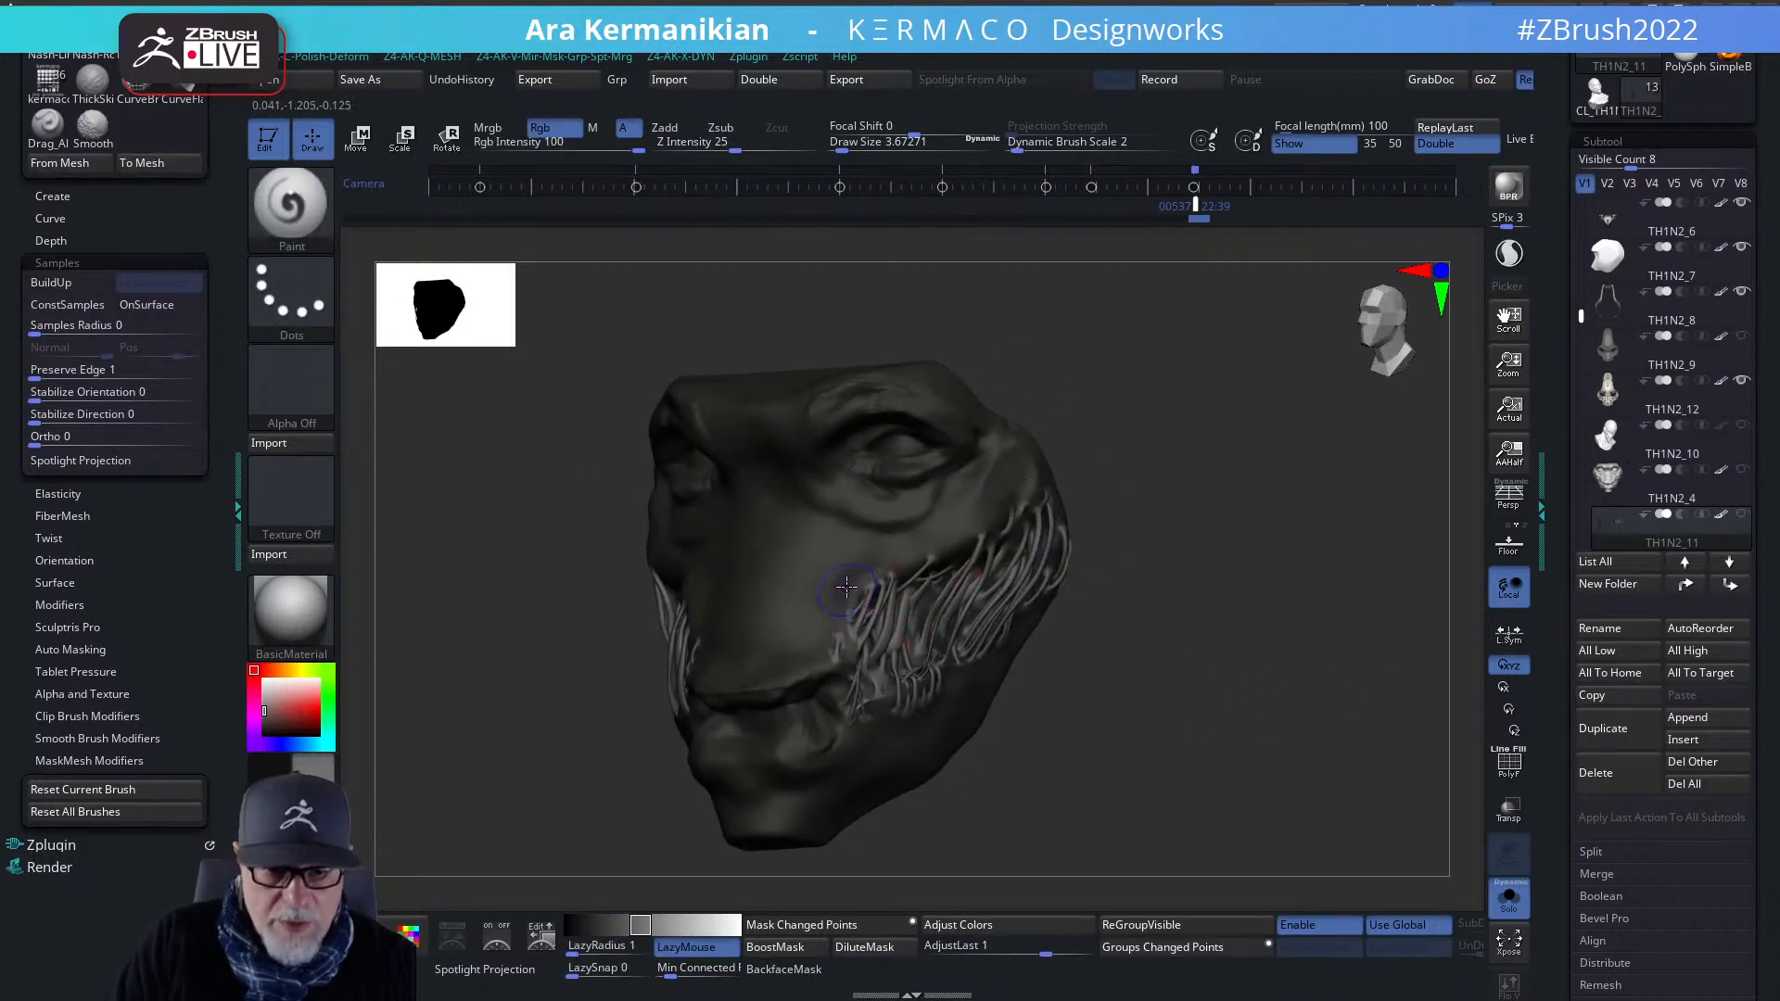
key("shift")
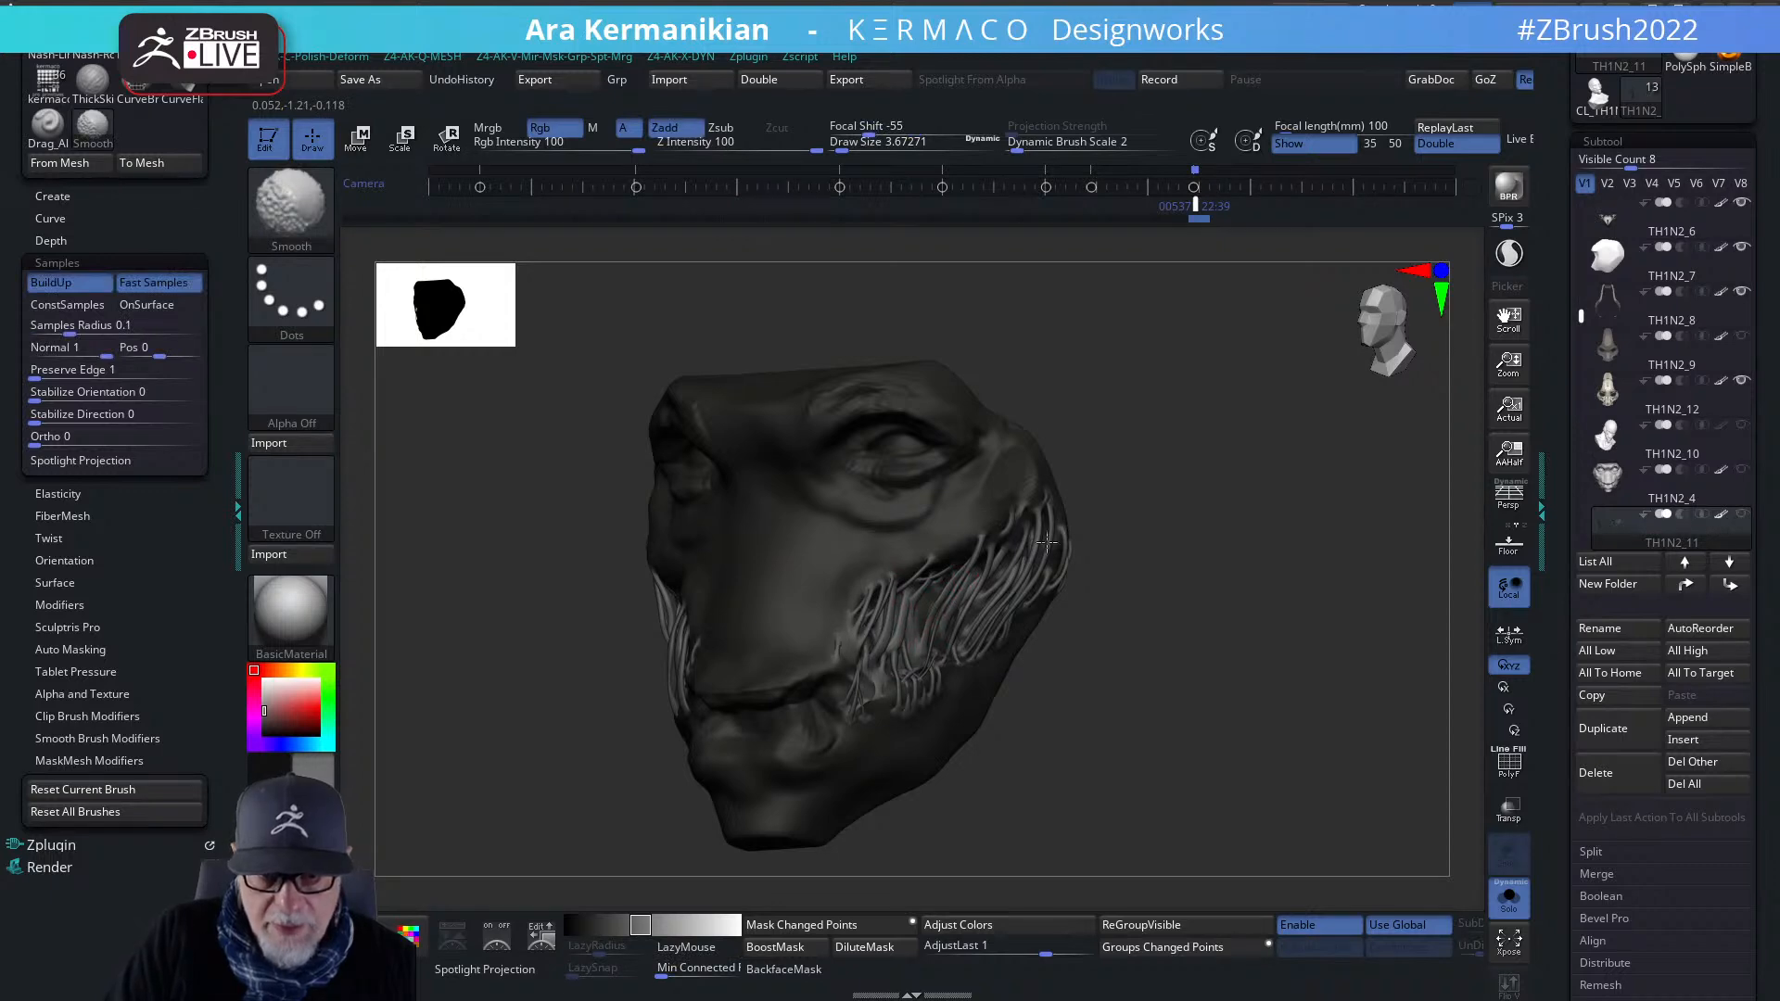
left_click_drag(1109, 701, 1212, 715)
key("shift")
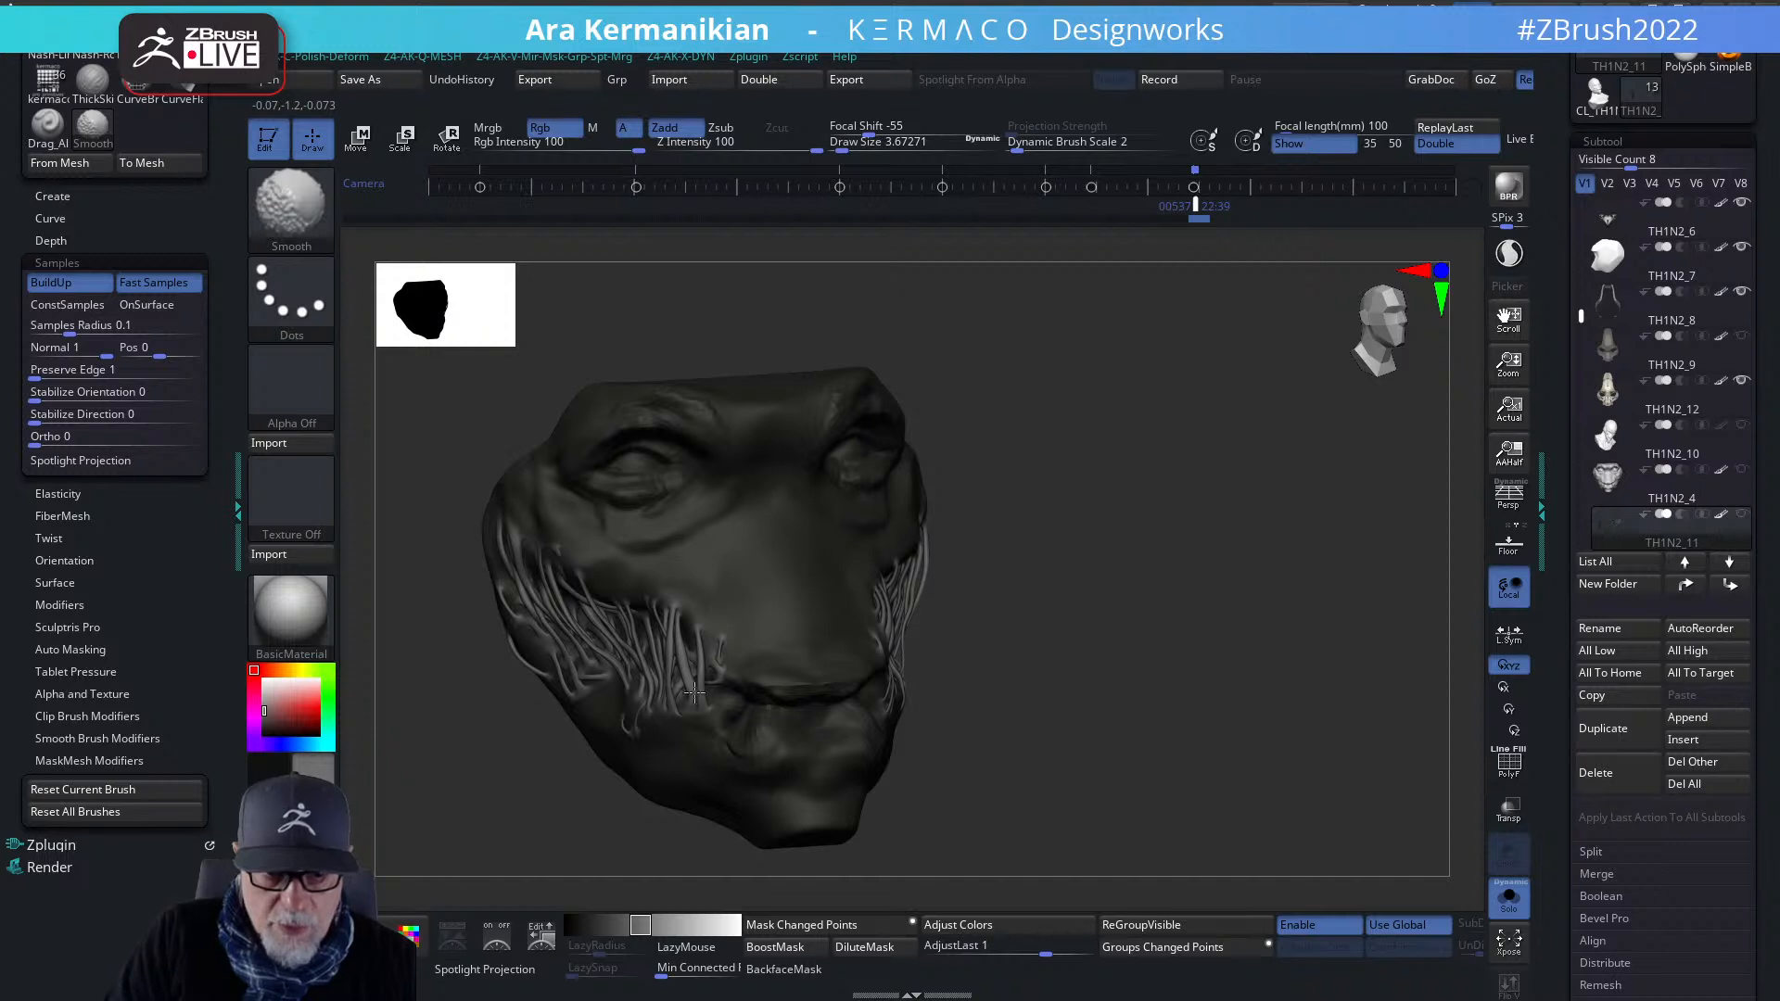
mouse_move(1187, 719)
left_mouse_down()
mouse_move(1236, 676)
mouse_move(1140, 659)
left_mouse_up()
mouse_move(942, 691)
left_mouse_down()
mouse_move(1196, 677)
mouse_move(1140, 707)
mouse_move(1202, 665)
mouse_move(1279, 697)
left_mouse_up()
key("shift")
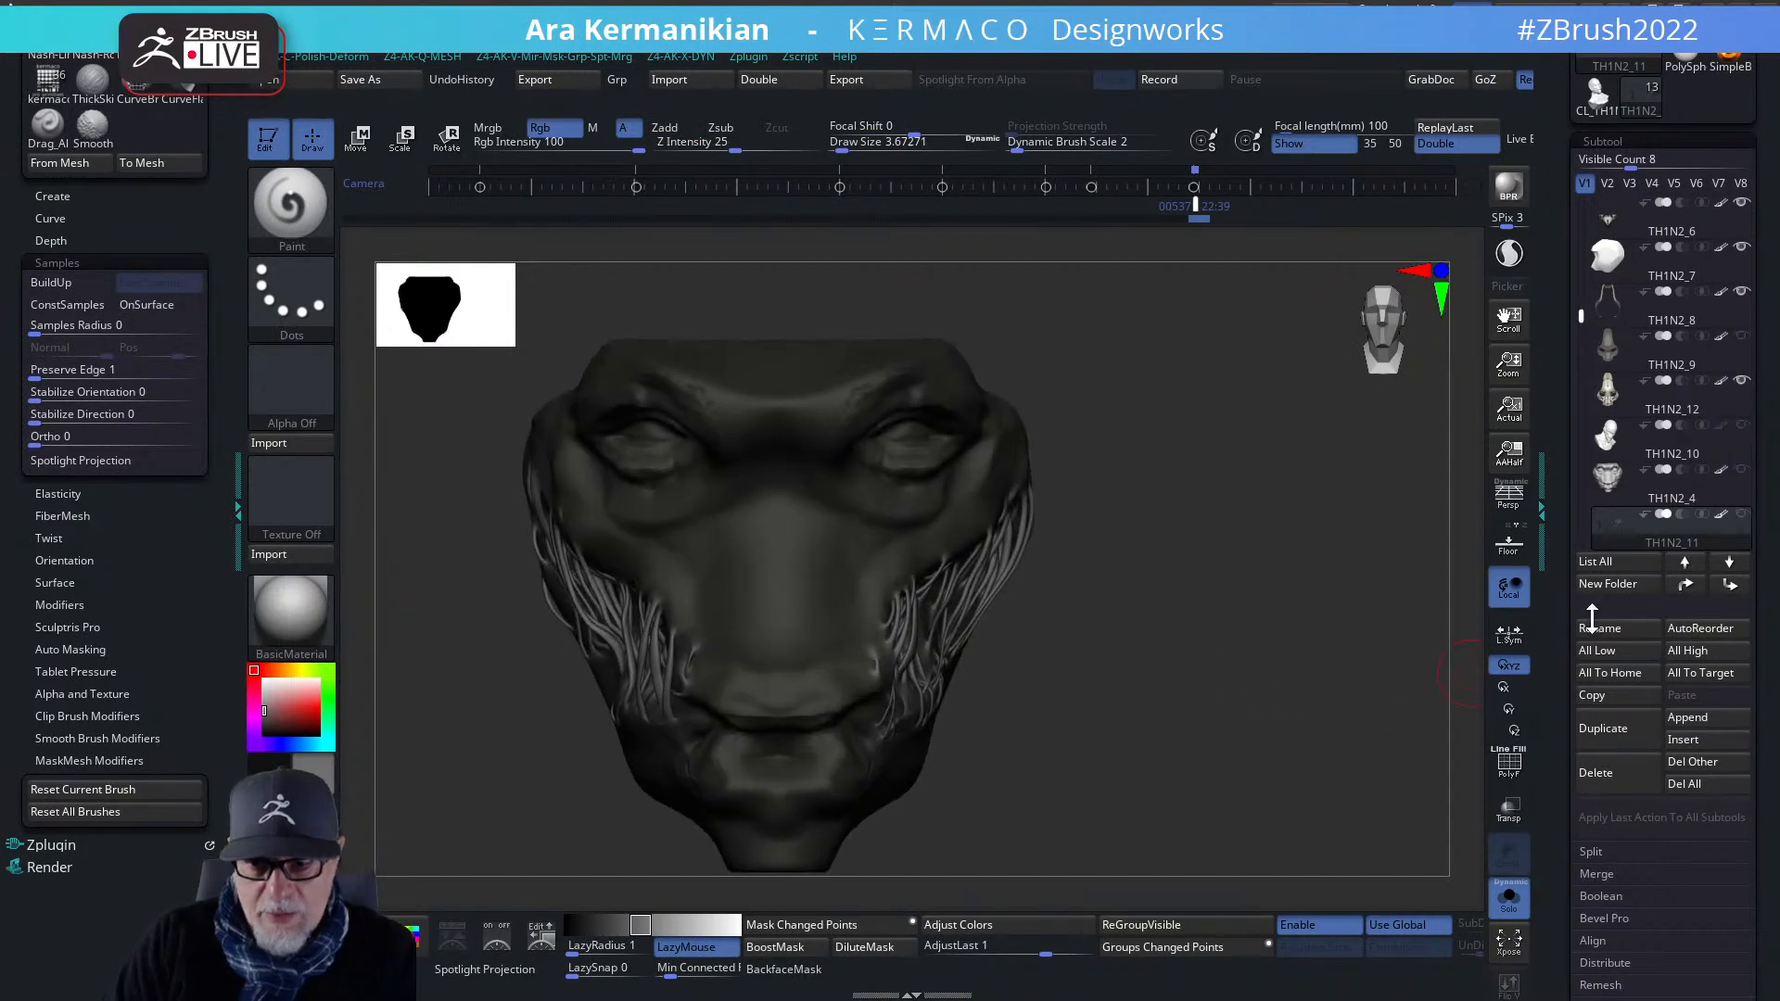
- Turn off Solo to show the whole head and paint gray over the inner face's lips
left_click(1508, 896)
mouse_move(1346, 730)
left_mouse_down()
mouse_move(1284, 743)
mouse_move(1358, 739)
left_mouse_up()
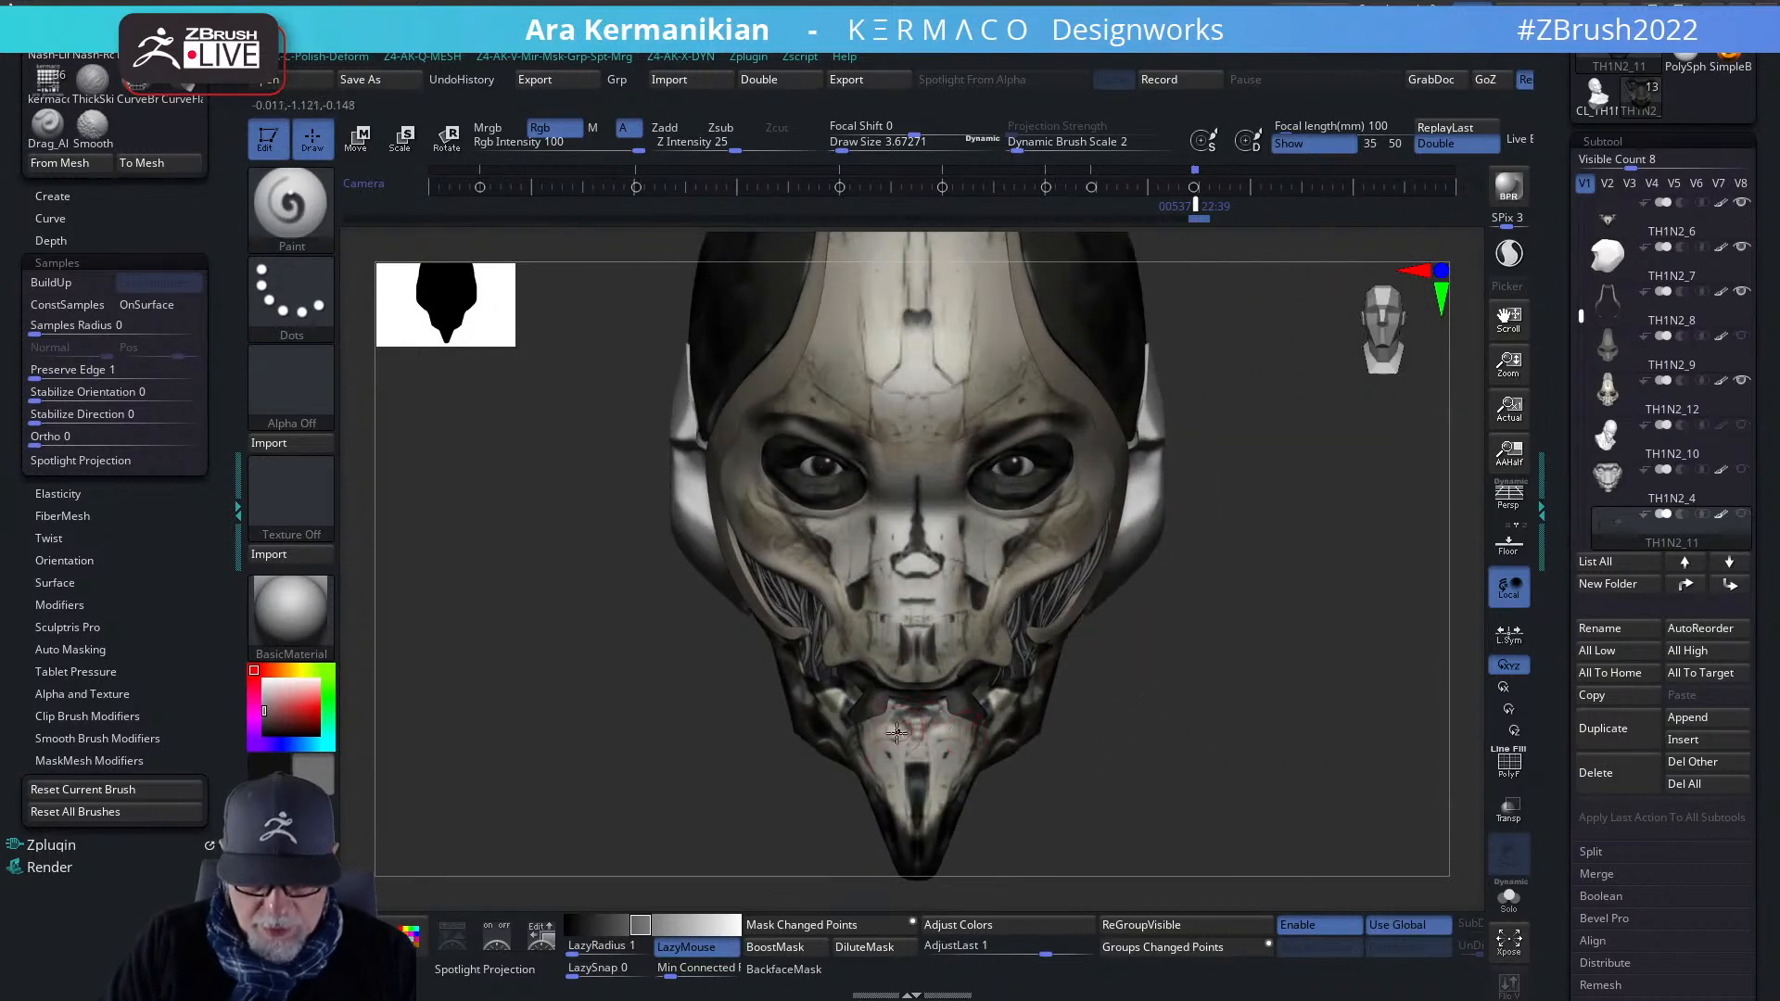
mouse_move(1128, 815)
left_mouse_down("alt")
mouse_move(1161, 772)
mouse_move(1182, 814)
left_mouse_up("alt")
mouse_move(883, 686)
left_mouse_down()
mouse_move(858, 702)
mouse_move(924, 686)
left_mouse_up()
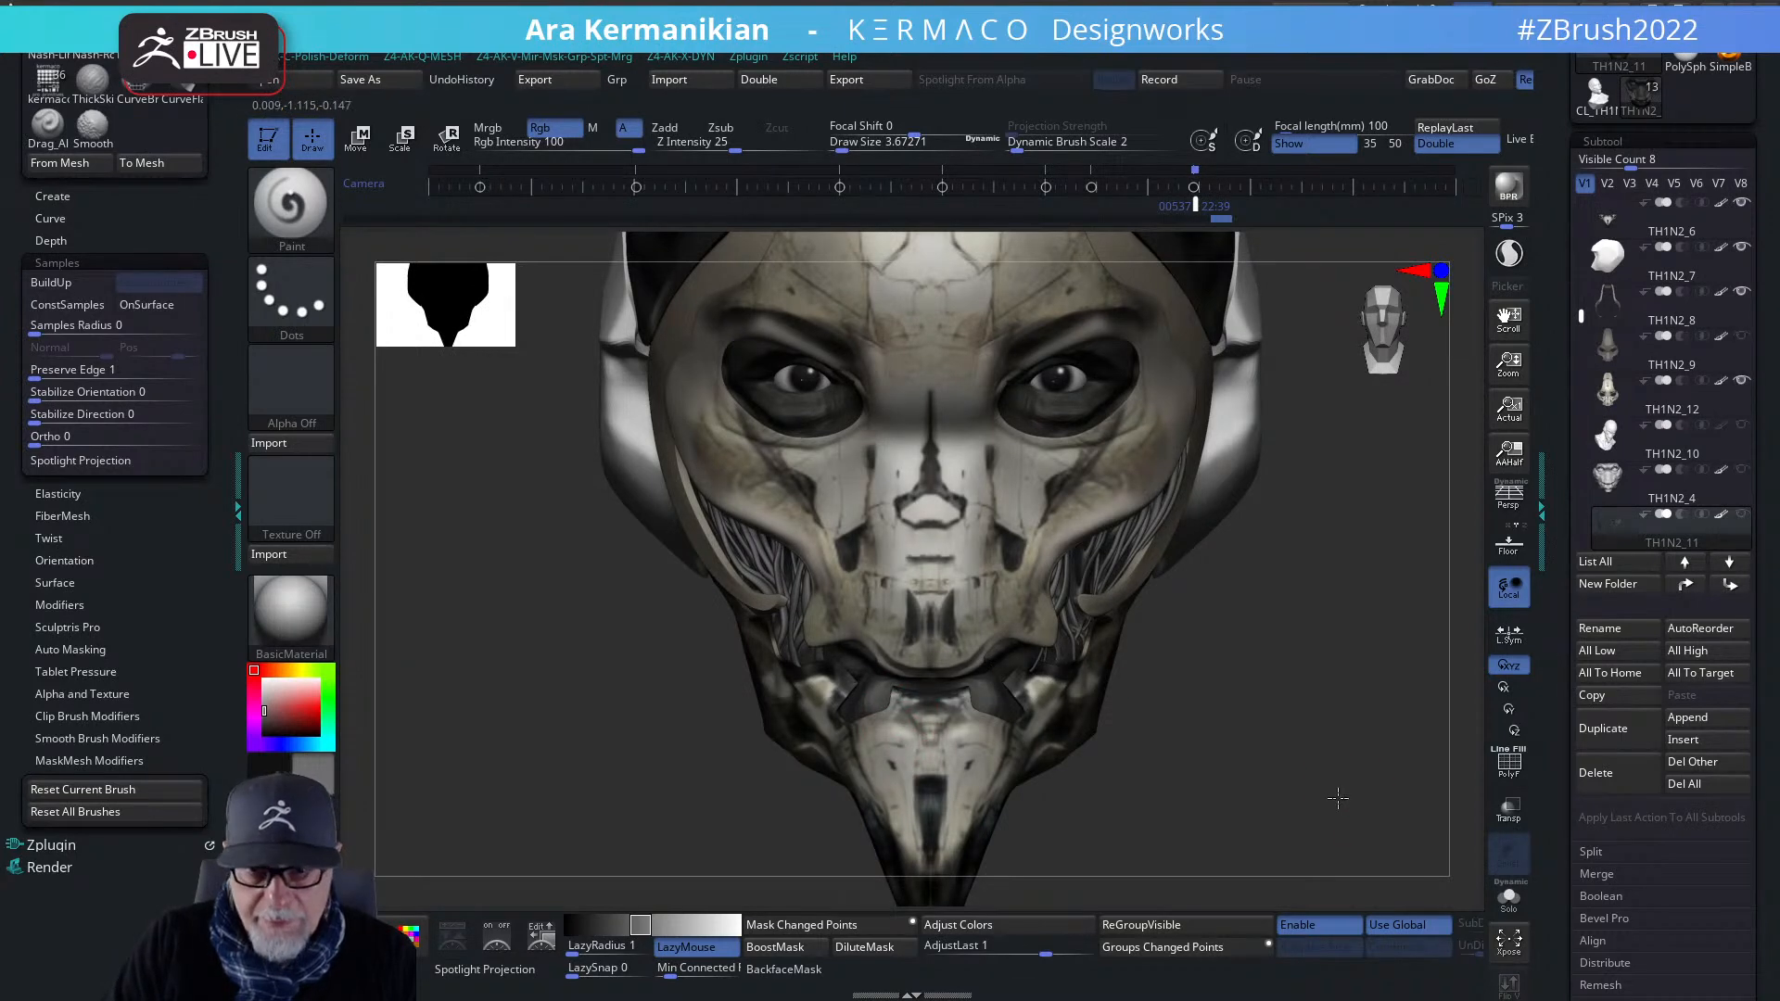
left_click_drag(1339, 799, 1209, 544)
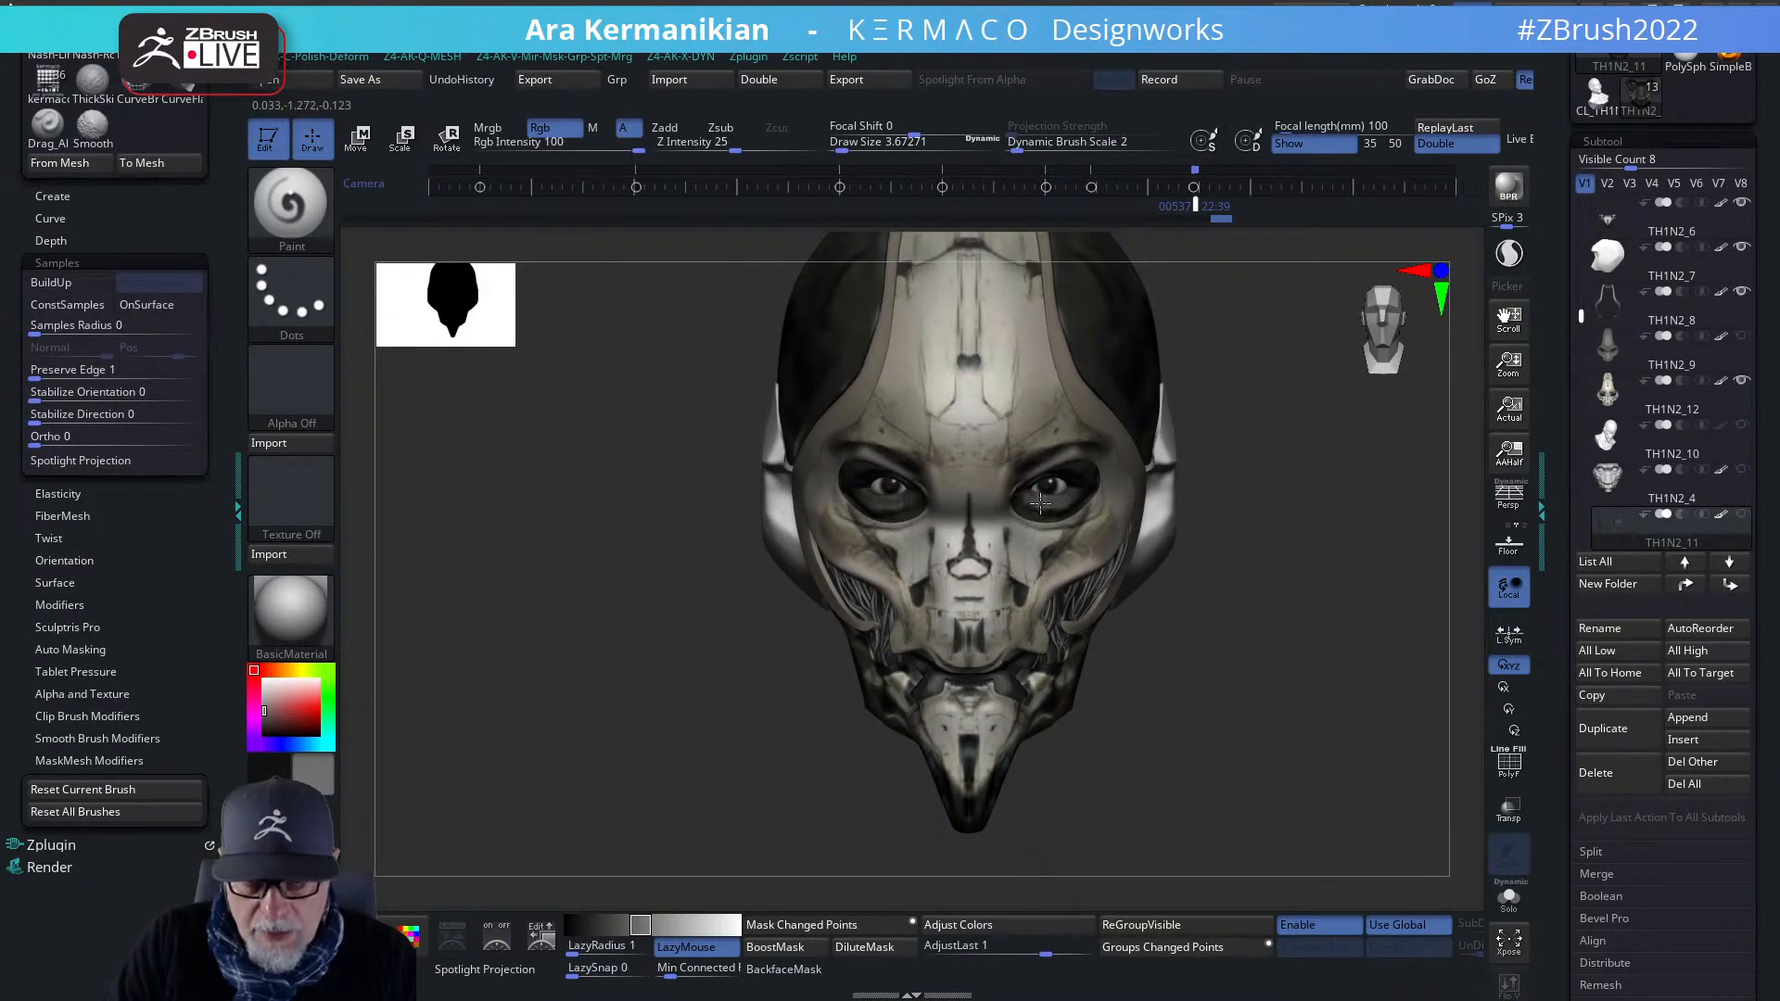
- Make the bust subtool TH1N2_3 visible together with the painted head
left_click_drag(1233, 701, 1475, 552, "alt")
scroll(1694, 318, "up", 3)
left_click(1738, 261)
left_click(1745, 250)
left_click_drag(1244, 591, 1235, 586, "alt")
left_click_drag(1316, 650, 1220, 582, "alt")
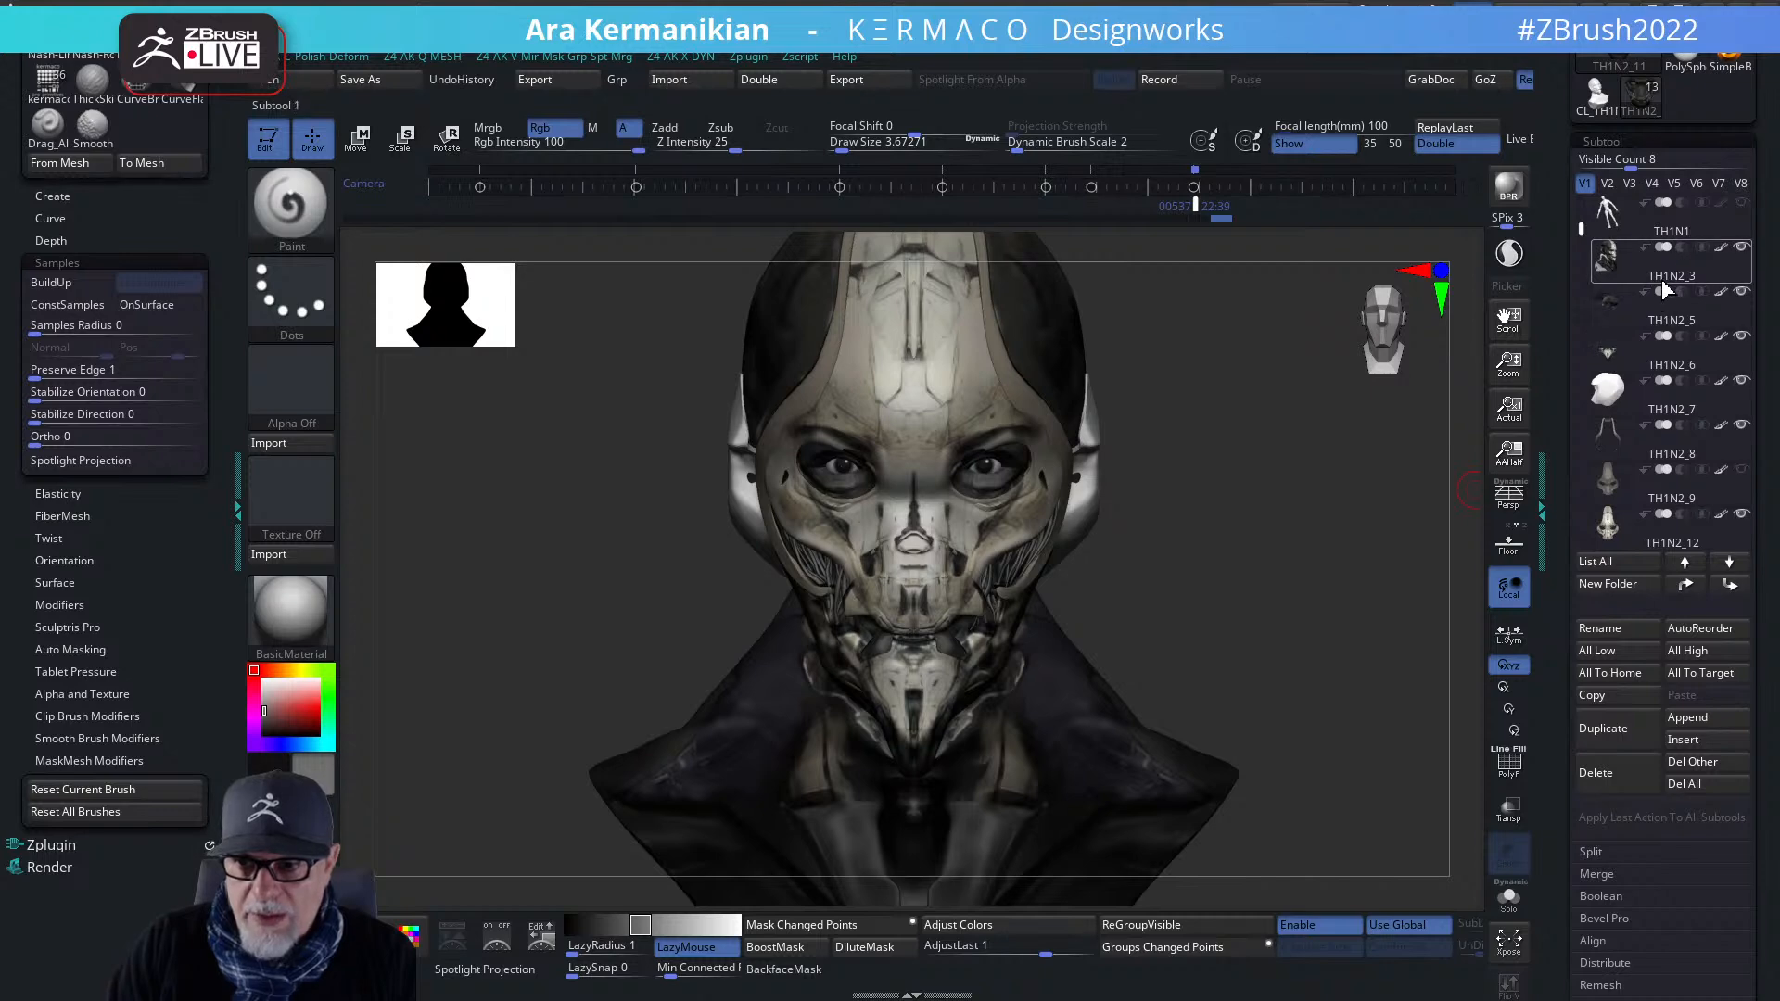
- Duplicate the bust subtool TH1N2_3
left_click(1617, 729)
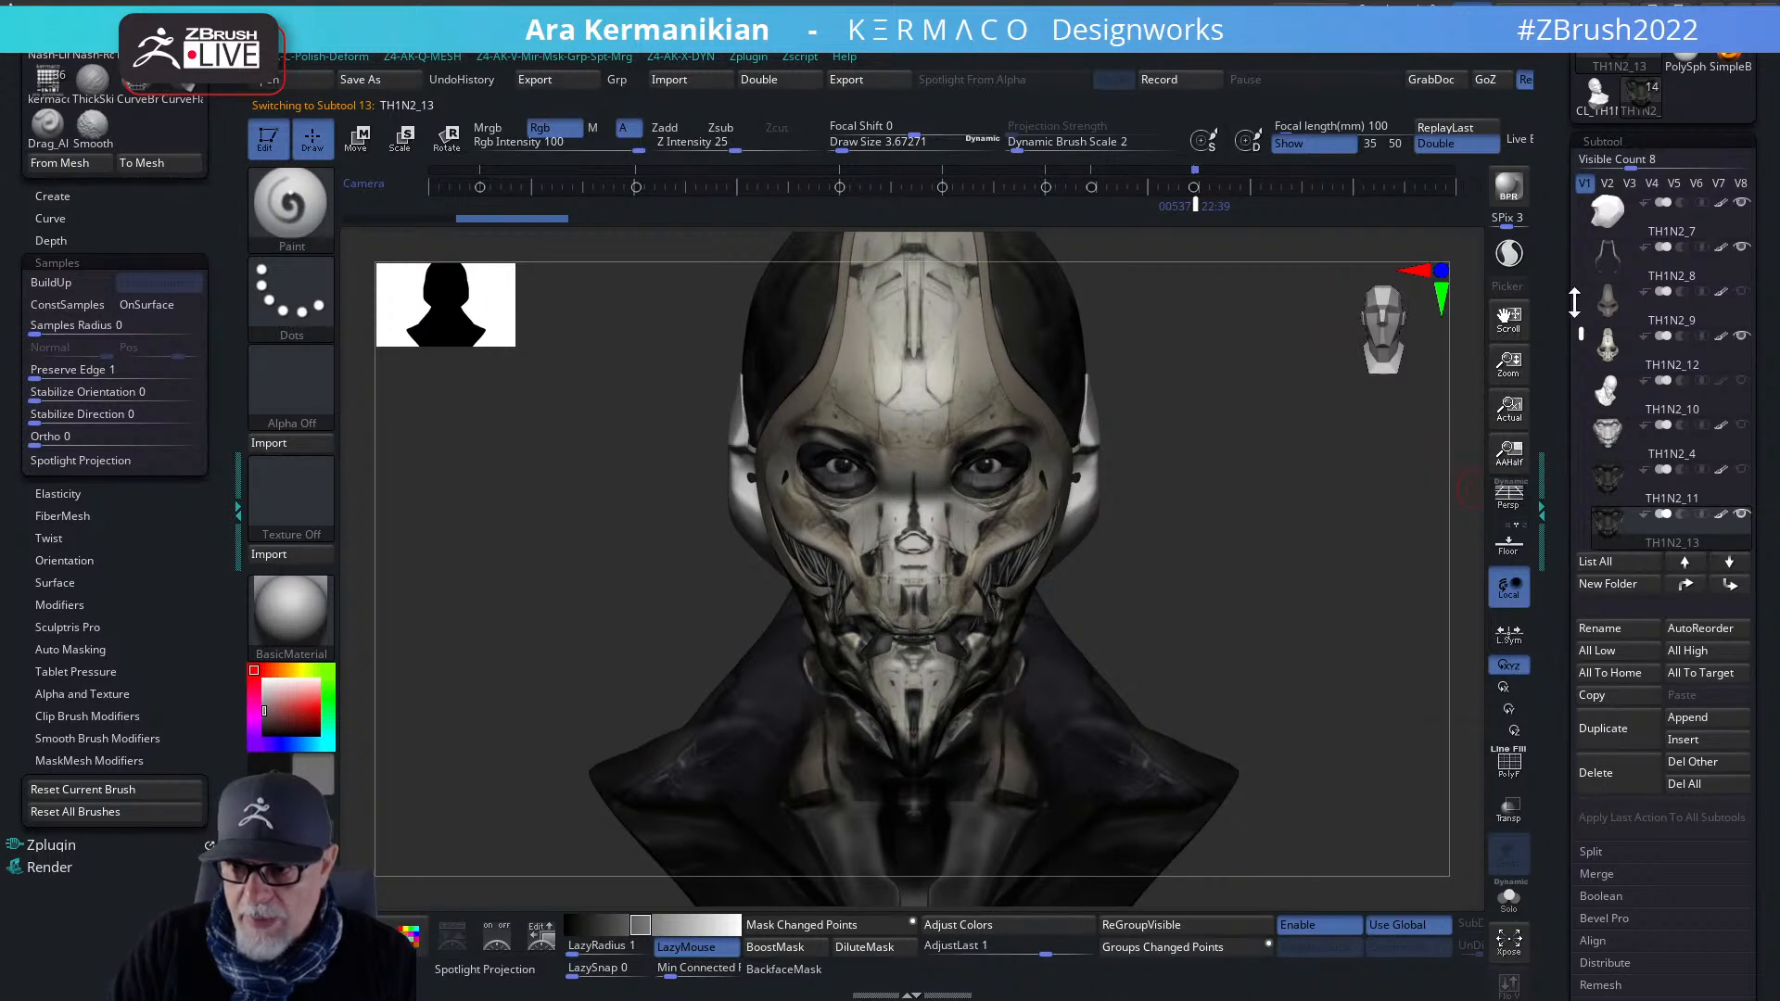
left_click_drag(1583, 333, 1597, 236)
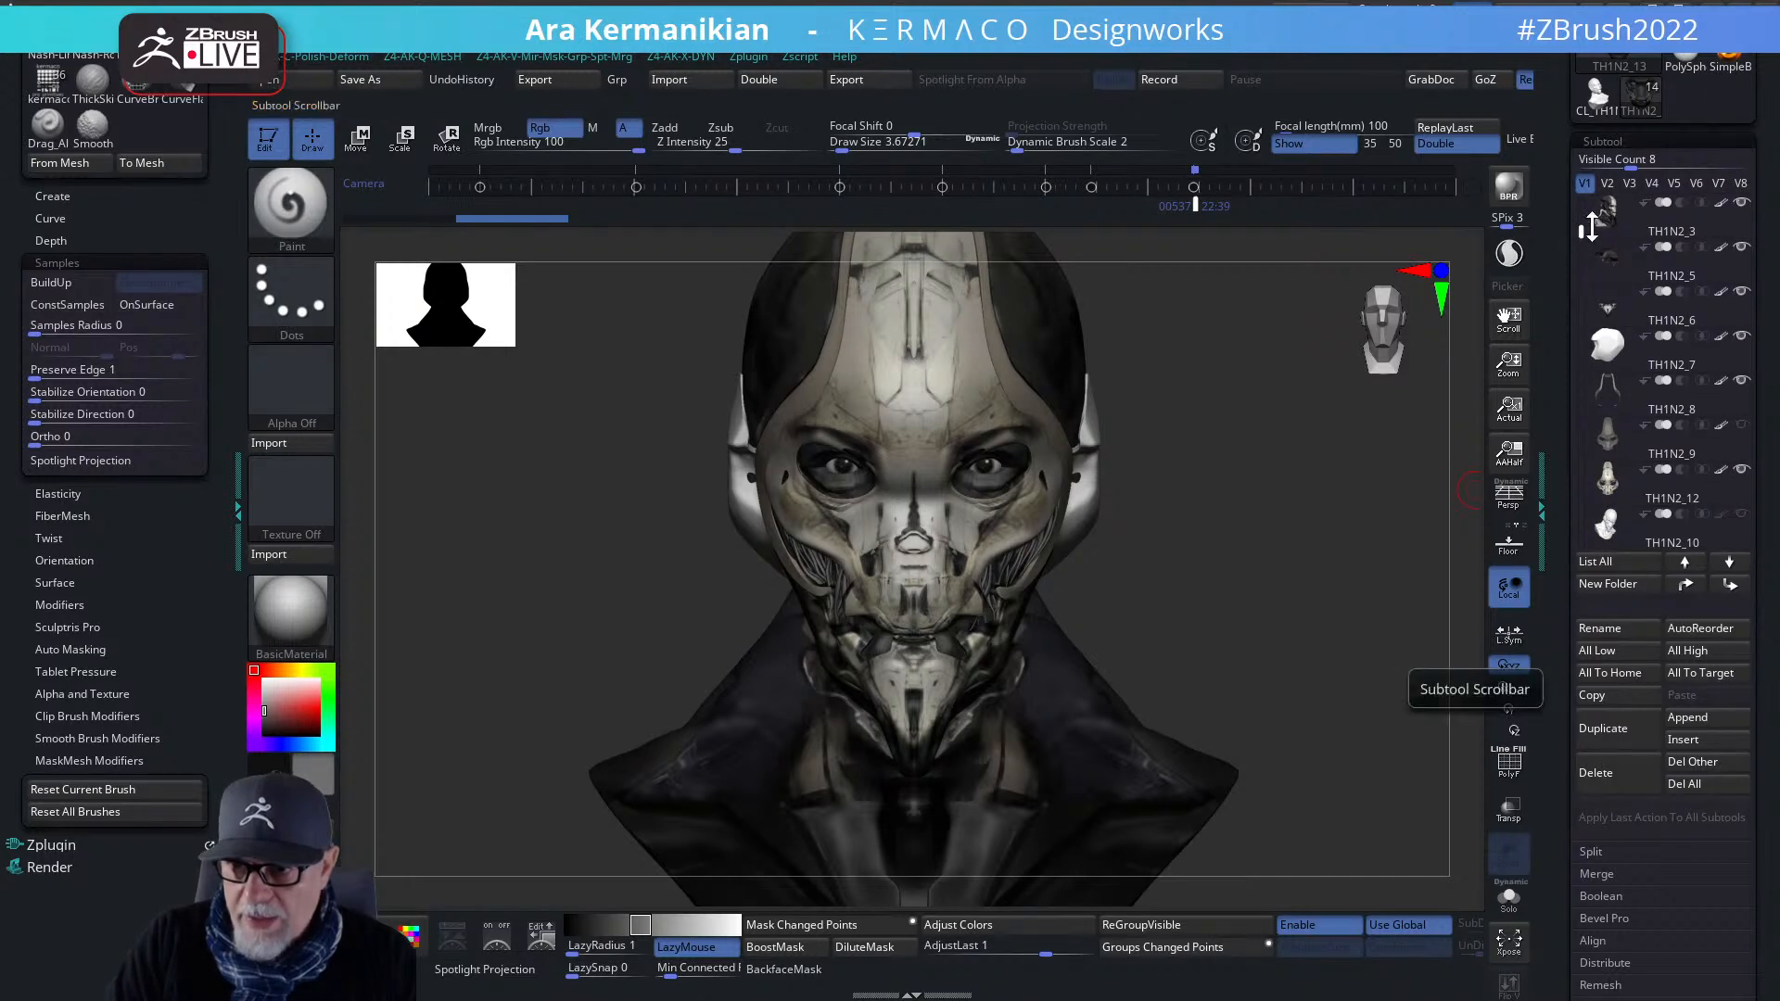
left_click(1663, 240)
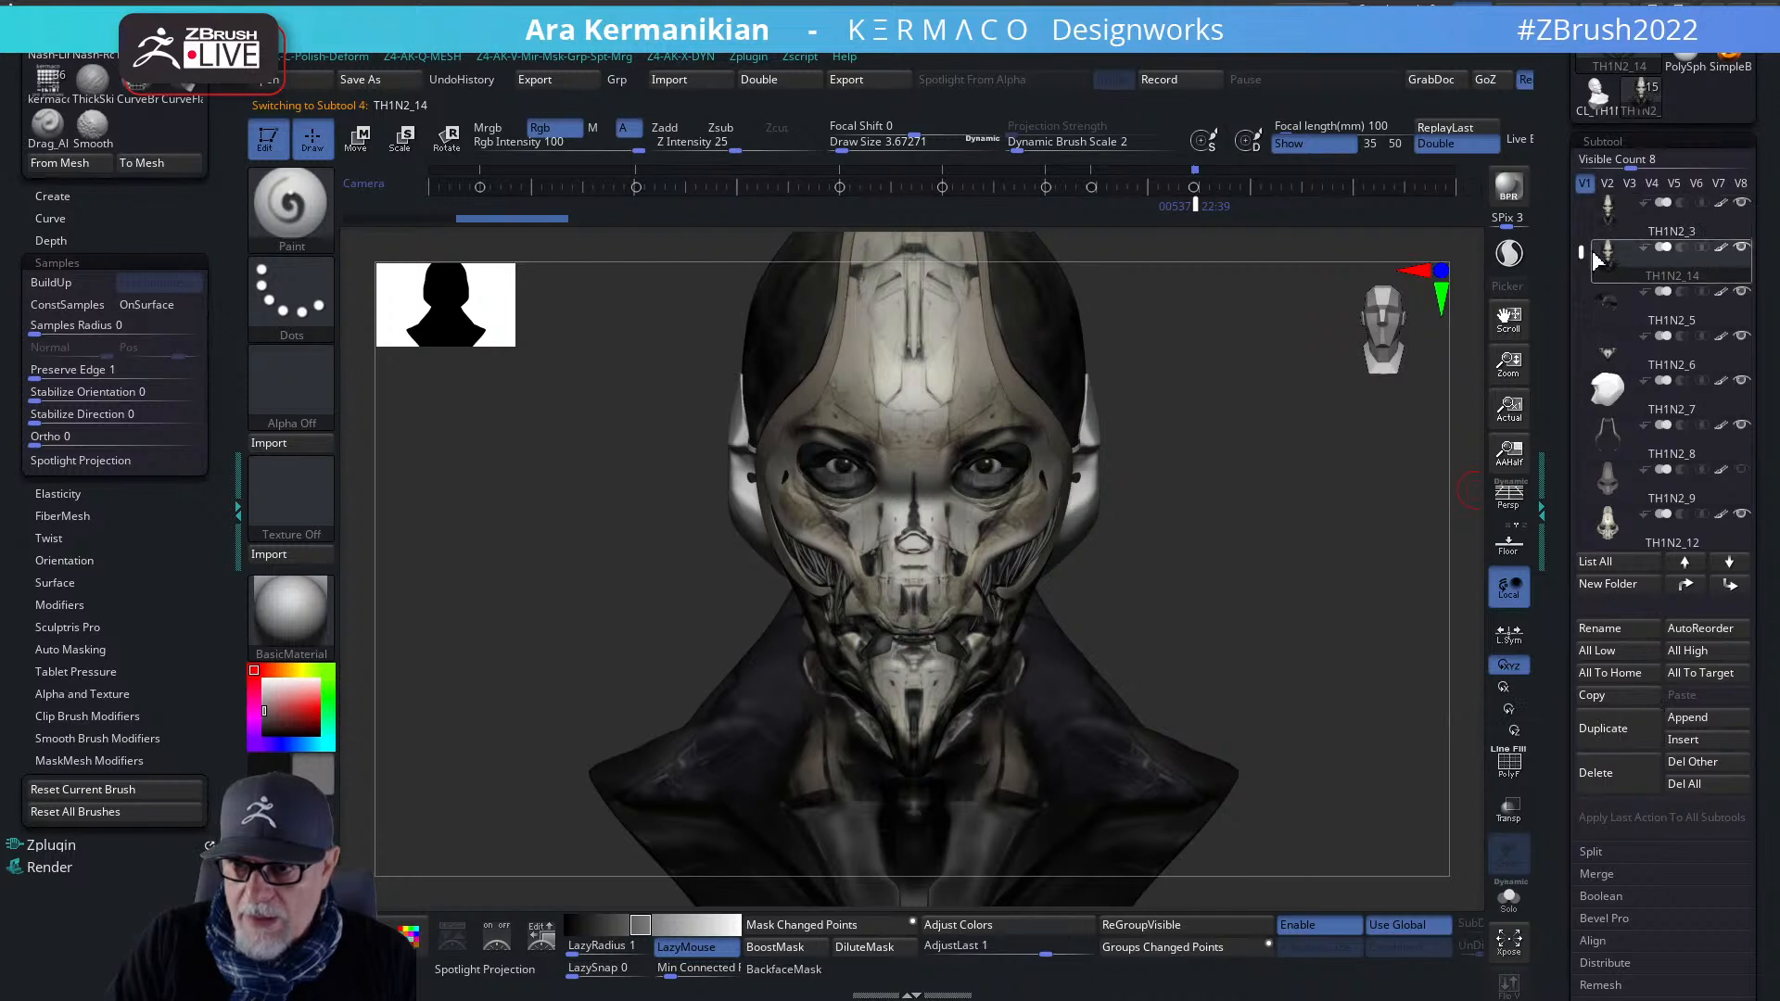
- Delete the extra duplicate subtool TH1N2_13 and make the bust copy TH1N2_14 the active subtool
left_click_drag(1575, 260, 1578, 366)
left_click(1667, 501)
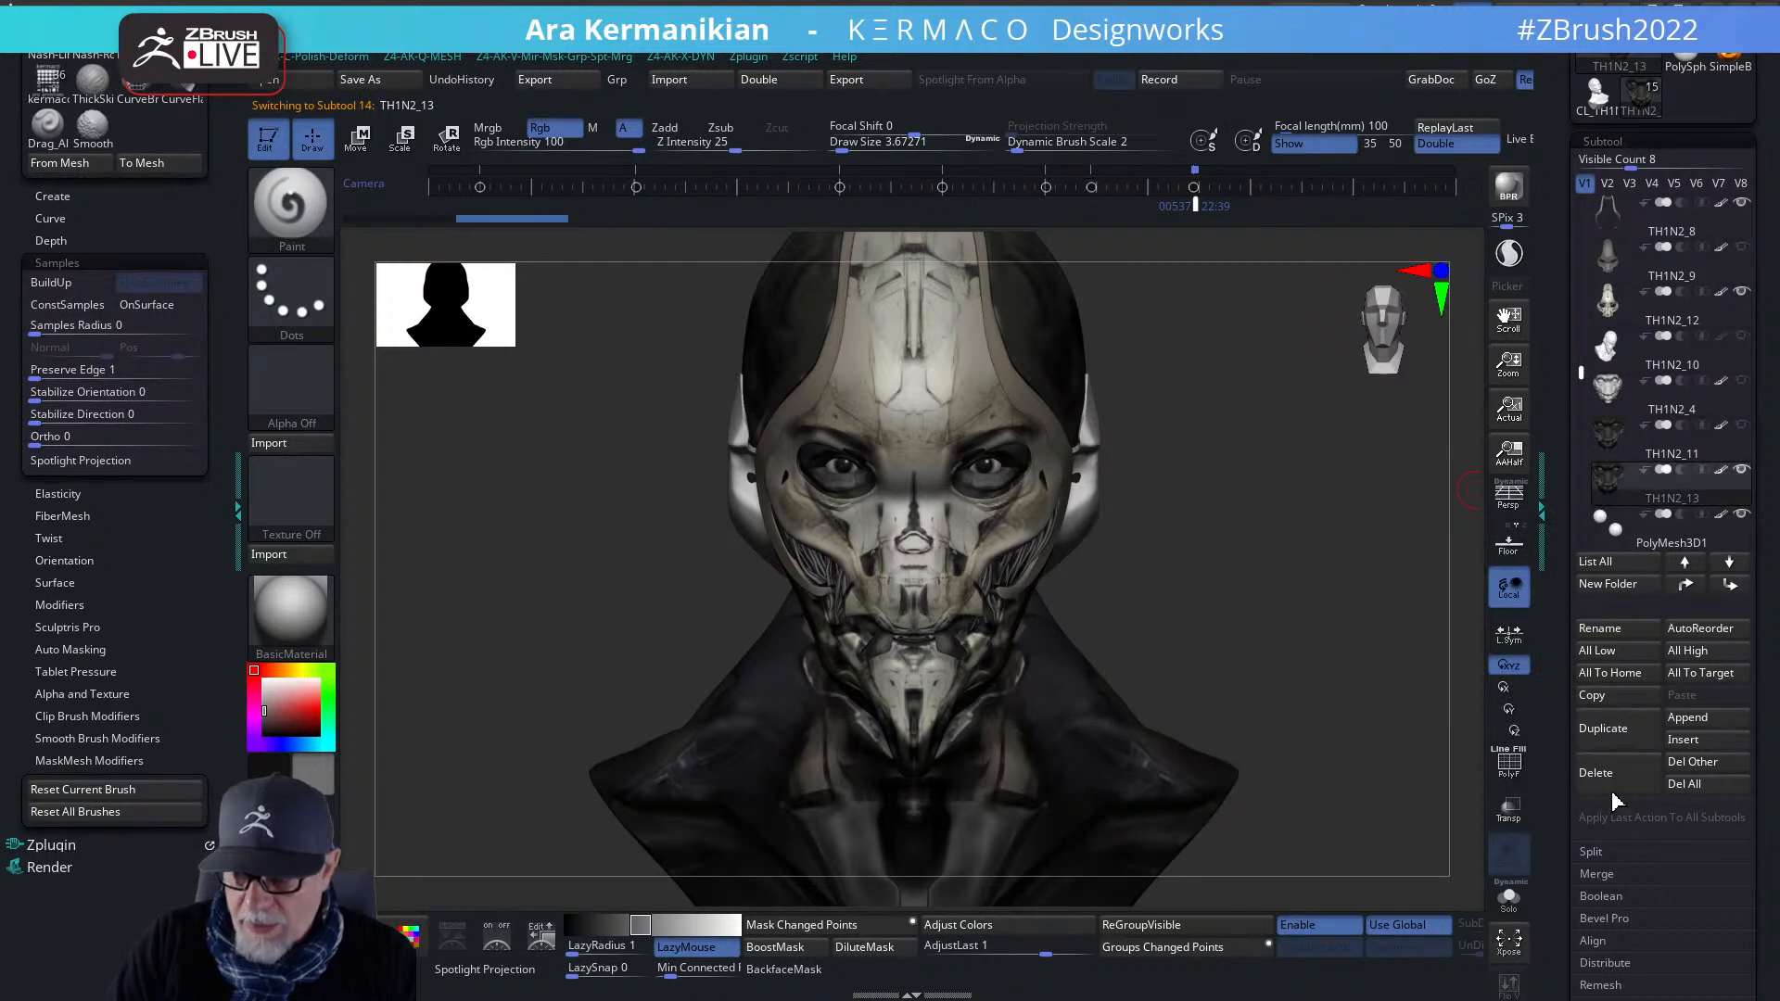
left_click(1622, 761)
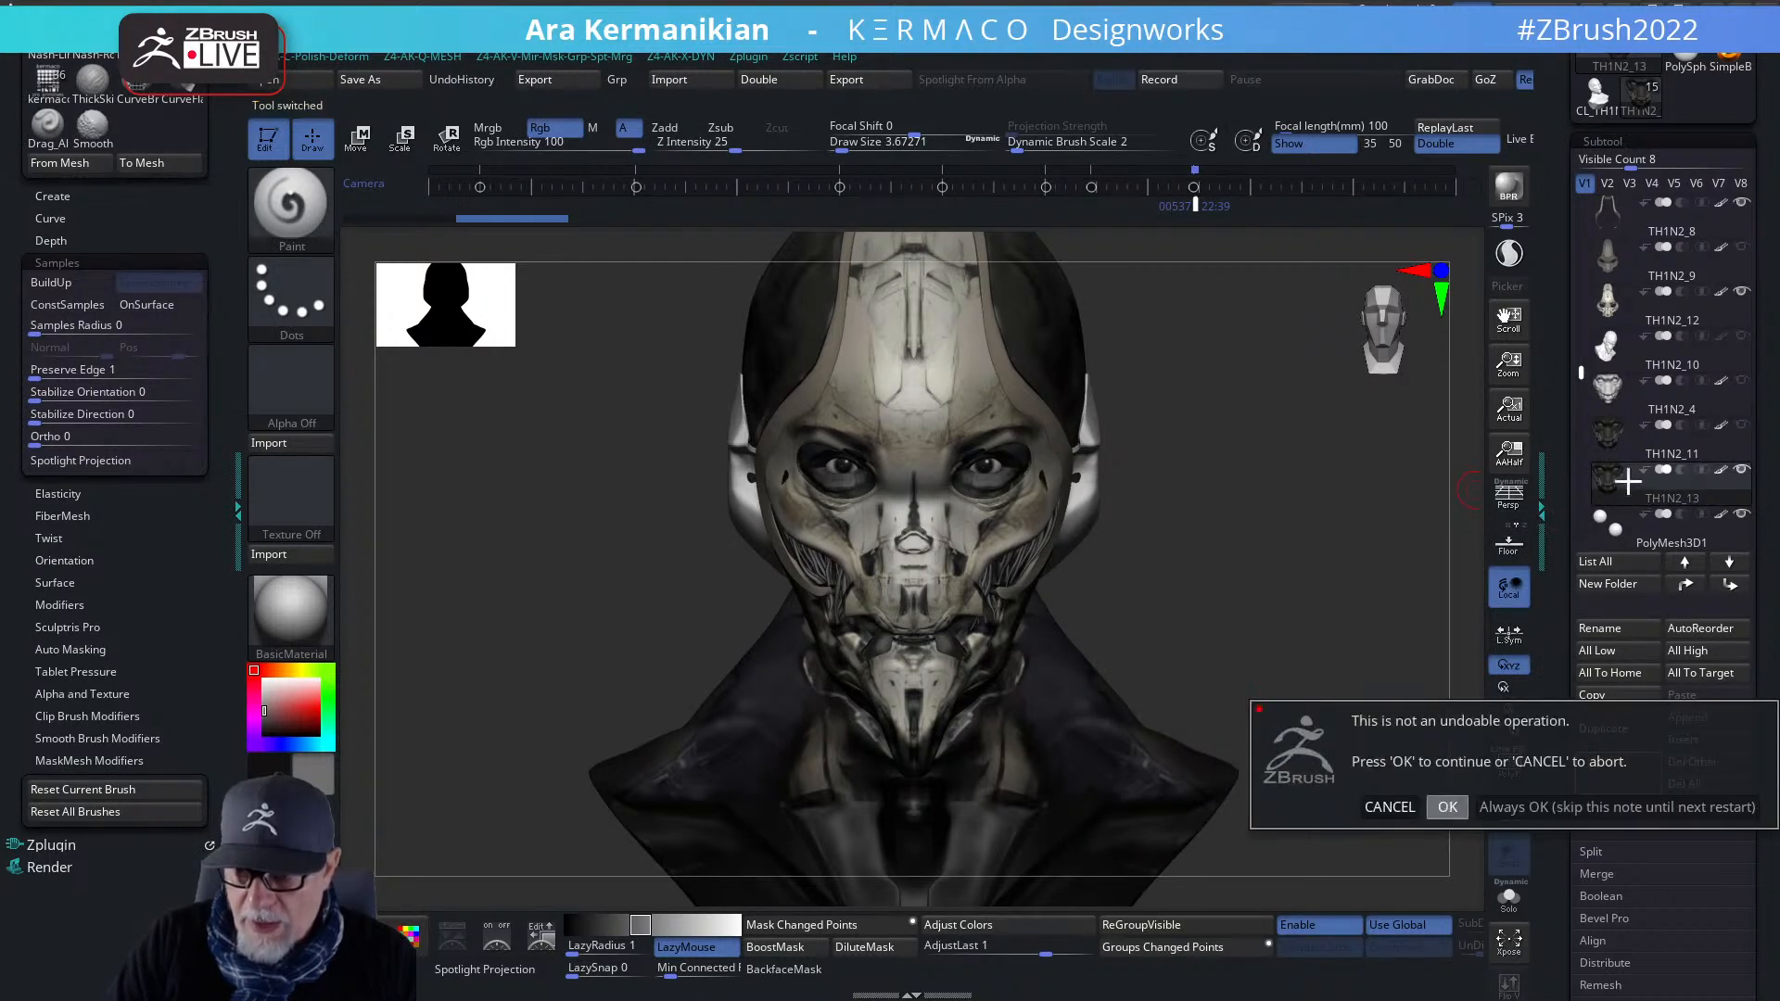
left_click(1447, 807)
left_click_drag(1584, 378, 1582, 222)
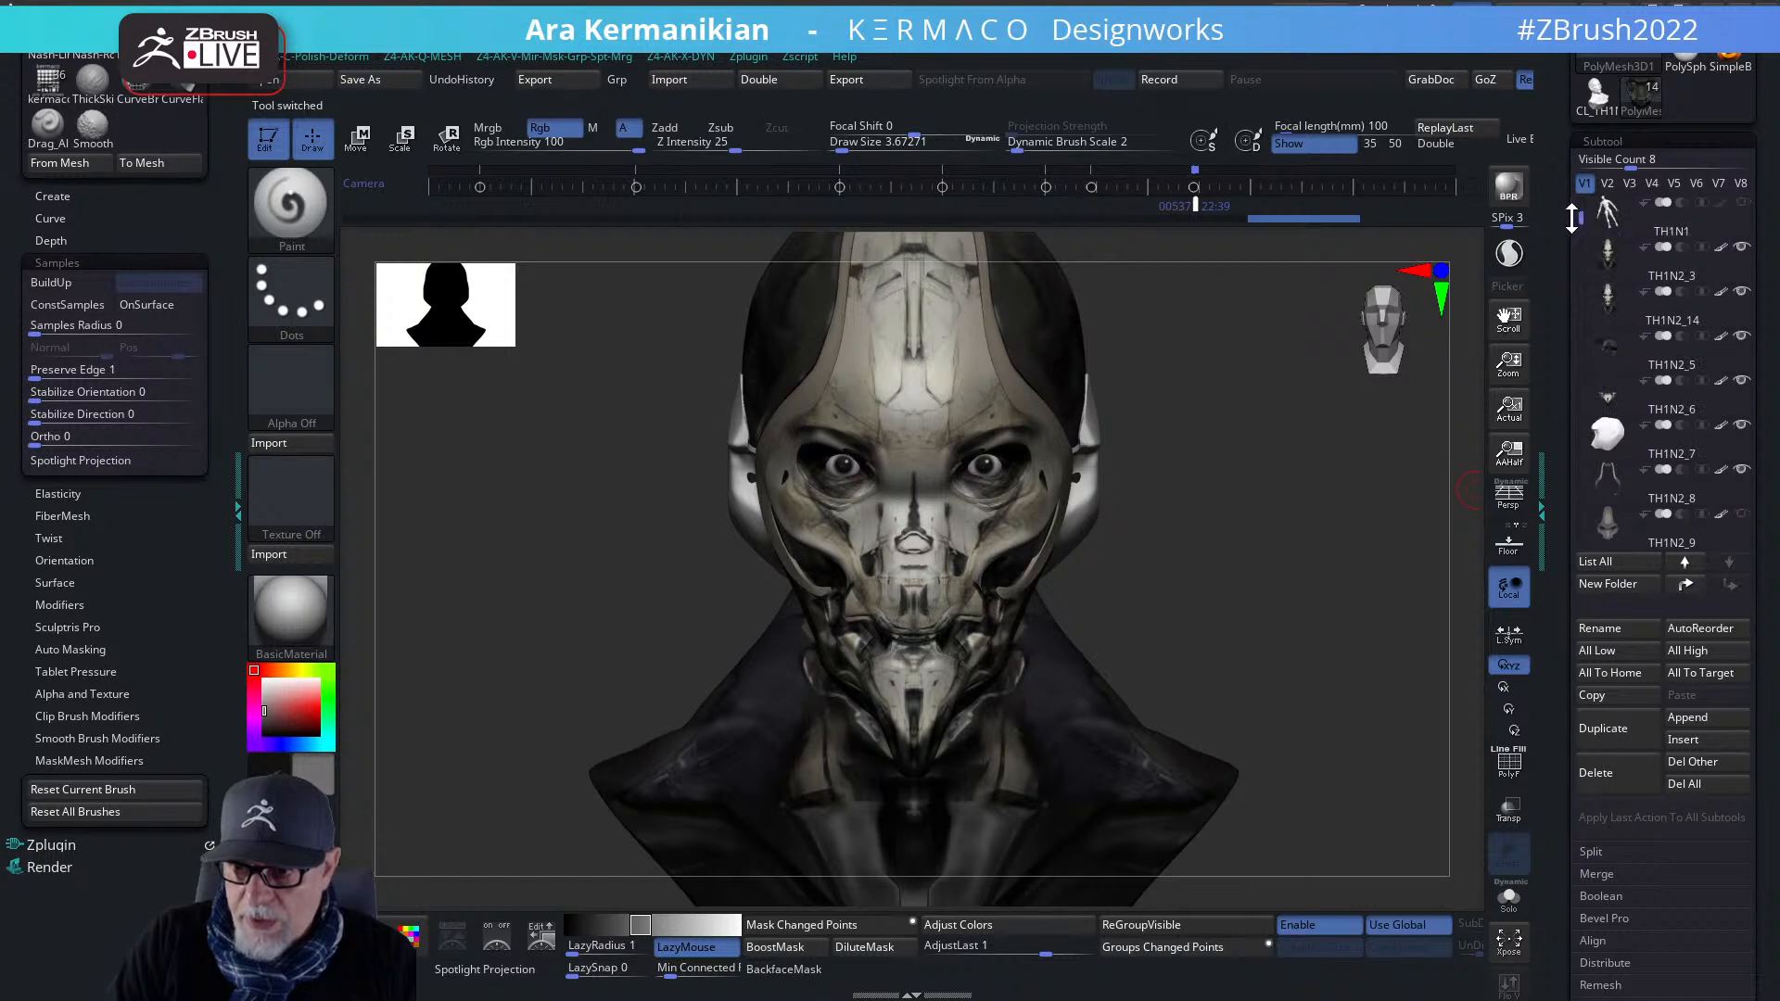
left_click(1710, 301)
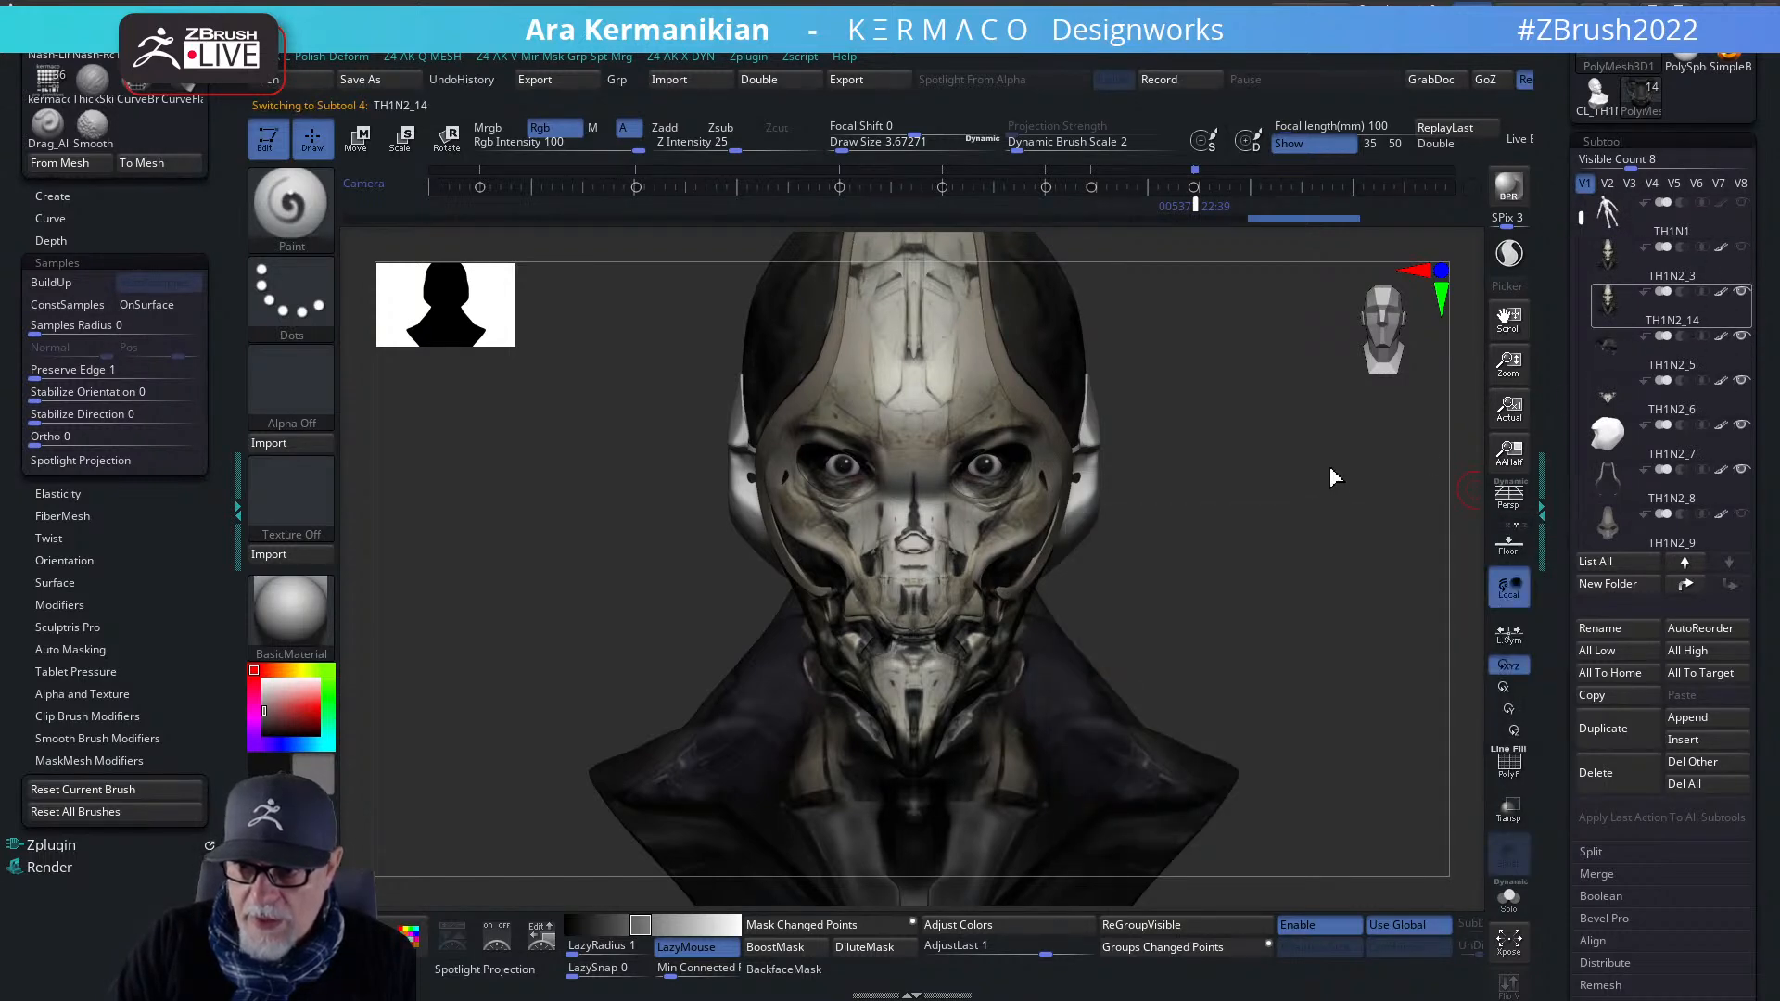
- Examine the head from the front and both sides with the hPolish brush active
left_click_drag(1262, 529, 1121, 481)
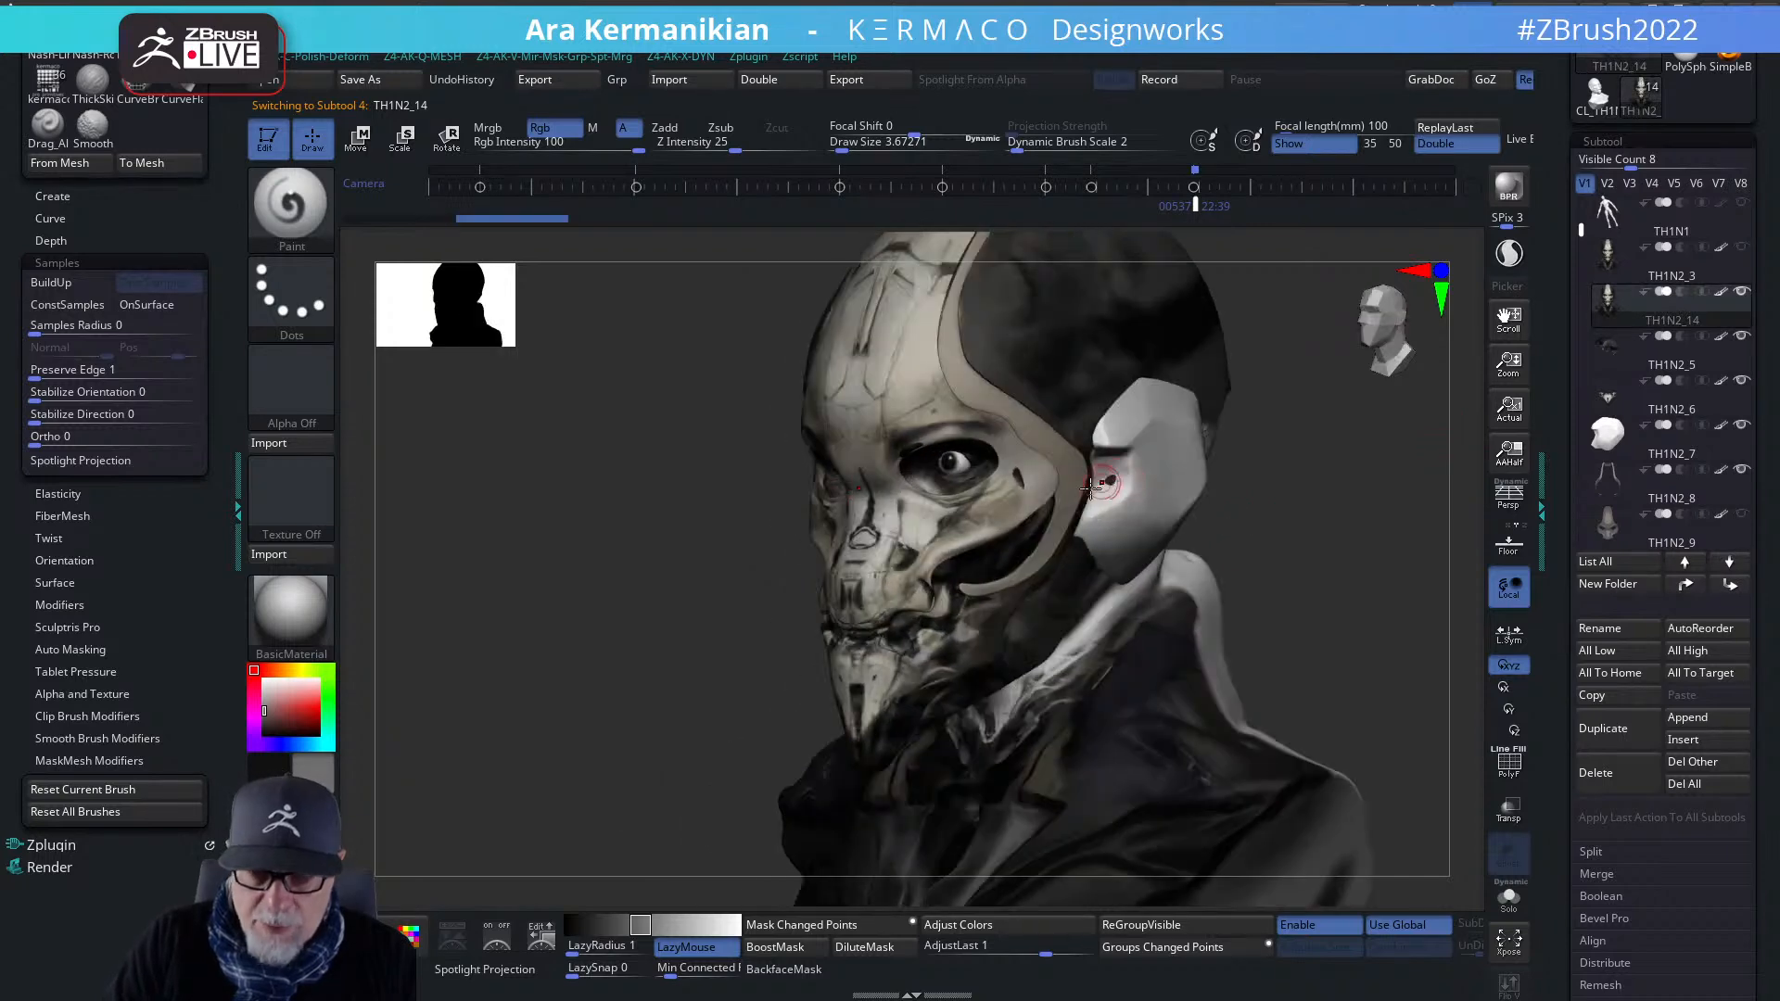
right_click(1086, 567)
left_click(1133, 611)
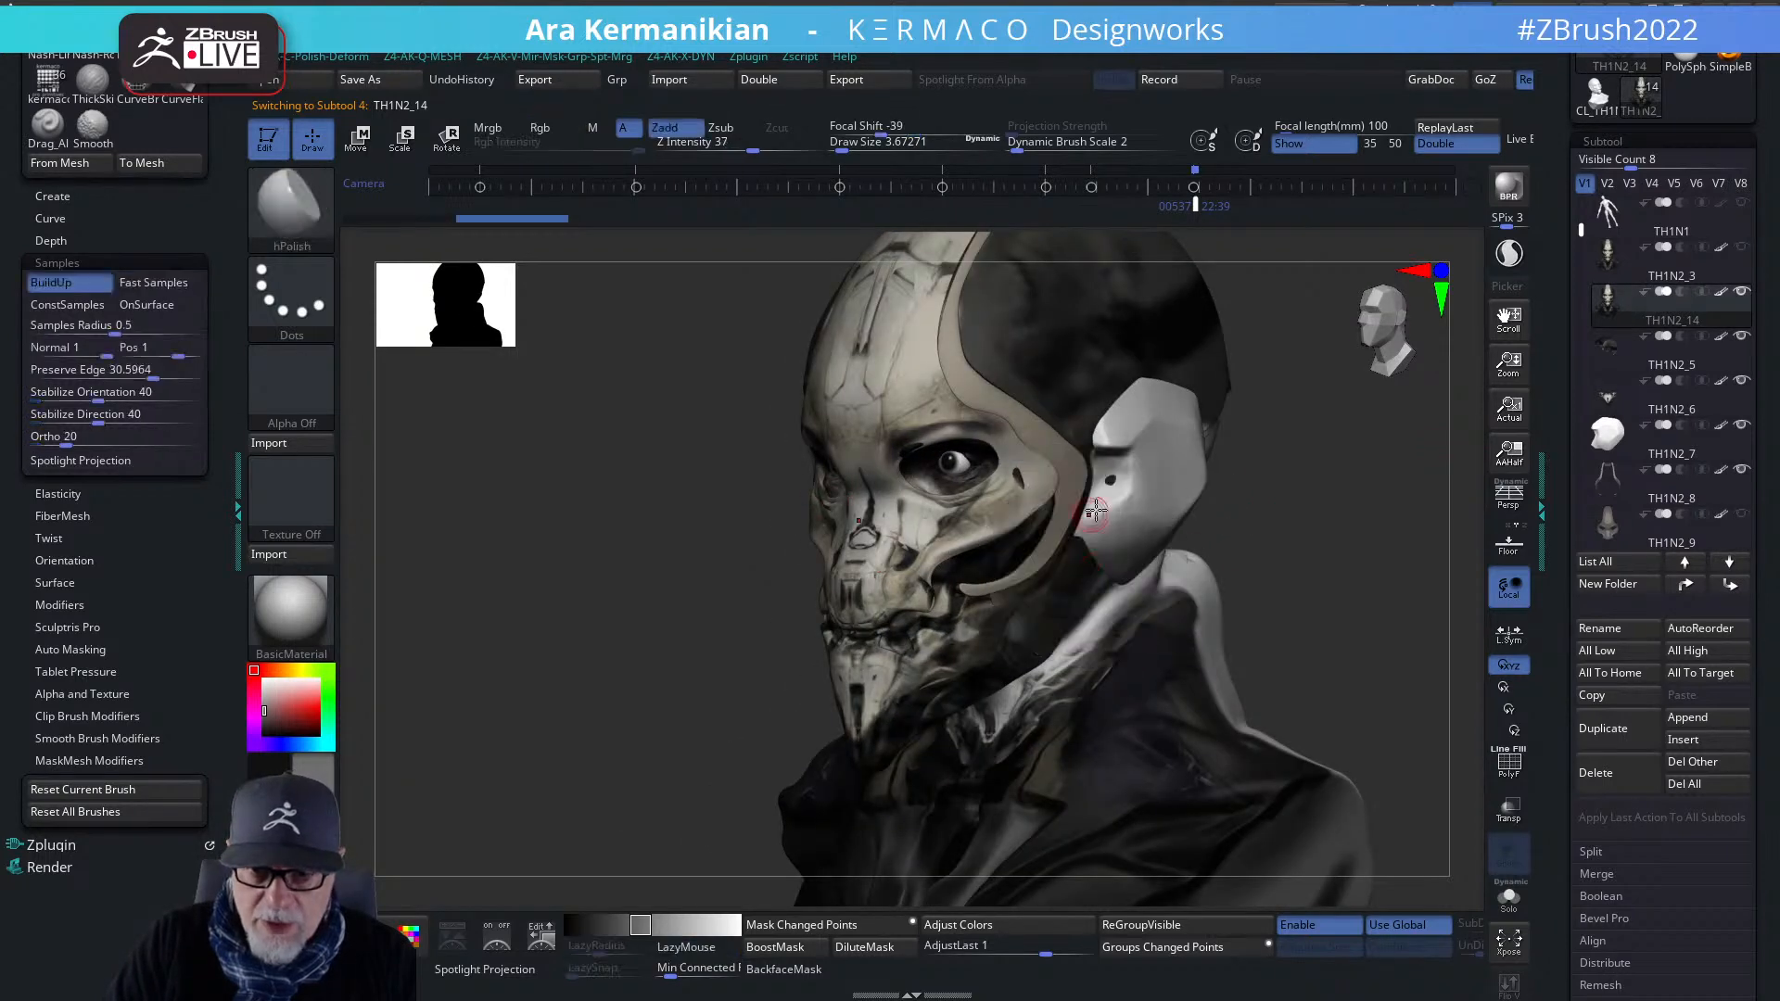
mouse_move(1107, 485)
left_mouse_down()
mouse_move(1016, 445)
mouse_move(1010, 478)
left_mouse_up()
left_click_drag(1391, 562, 1474, 555)
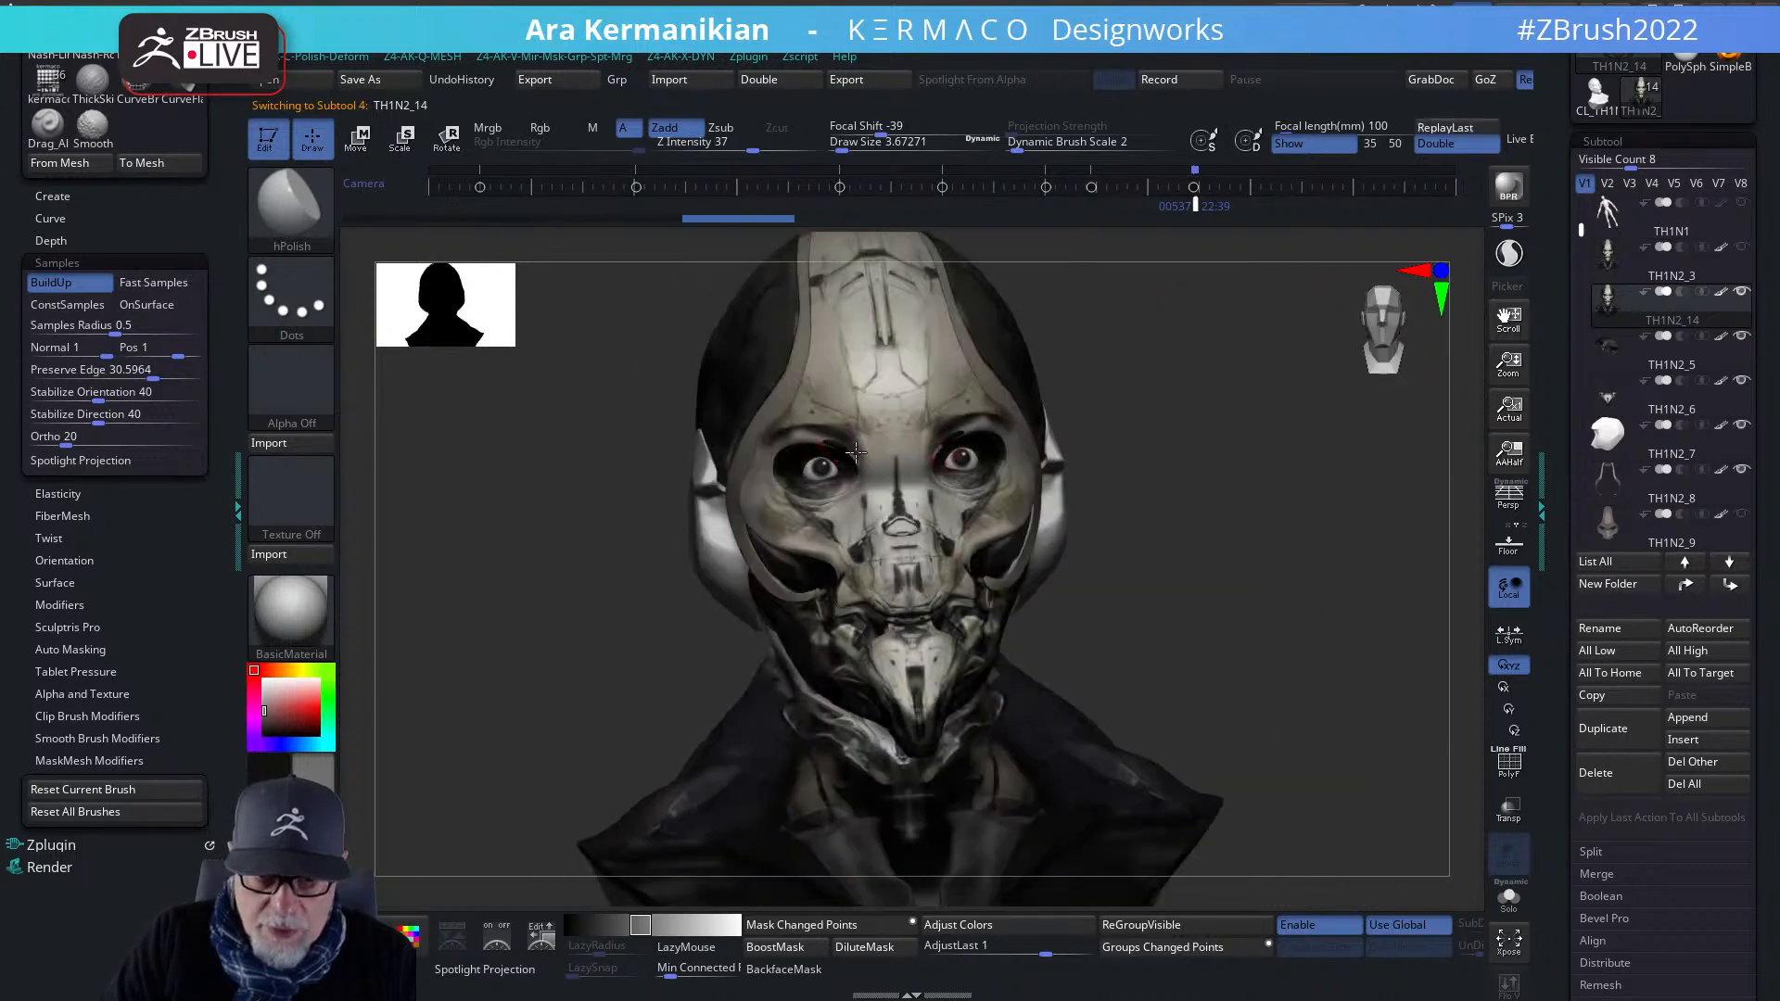
left_click_drag(1247, 584, 1154, 580)
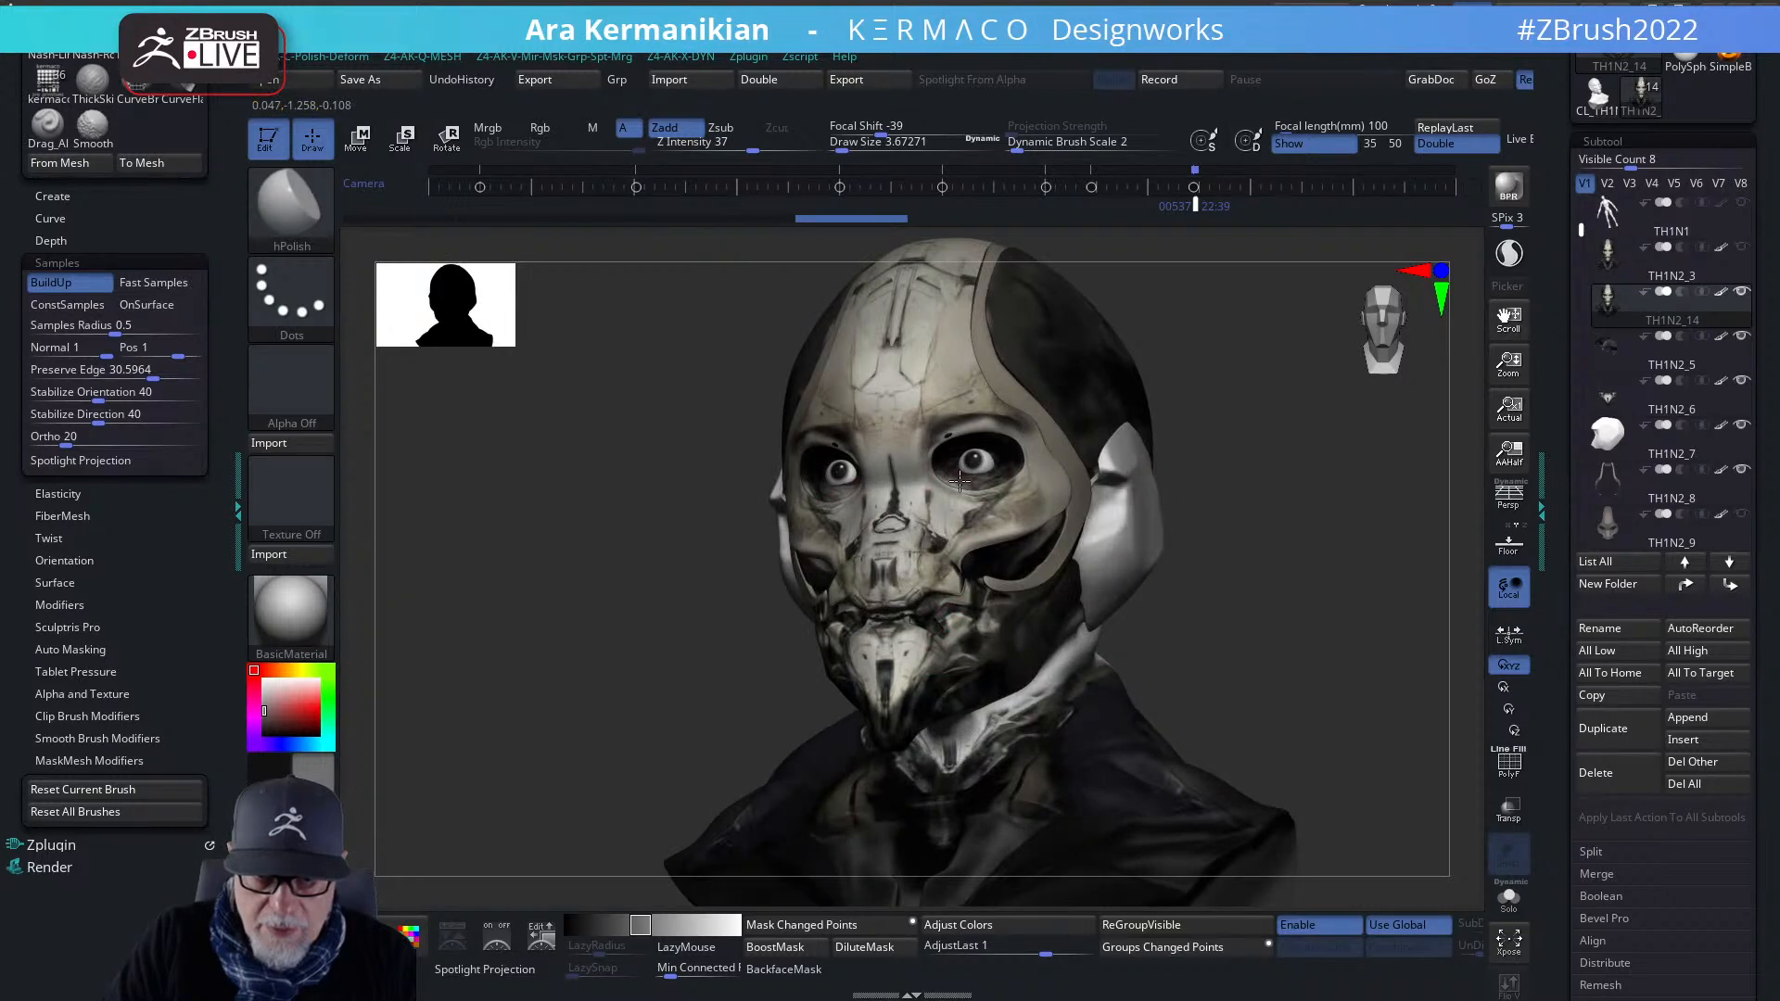
left_click_drag(1193, 538, 1284, 545)
left_click_drag(1243, 639, 1344, 638)
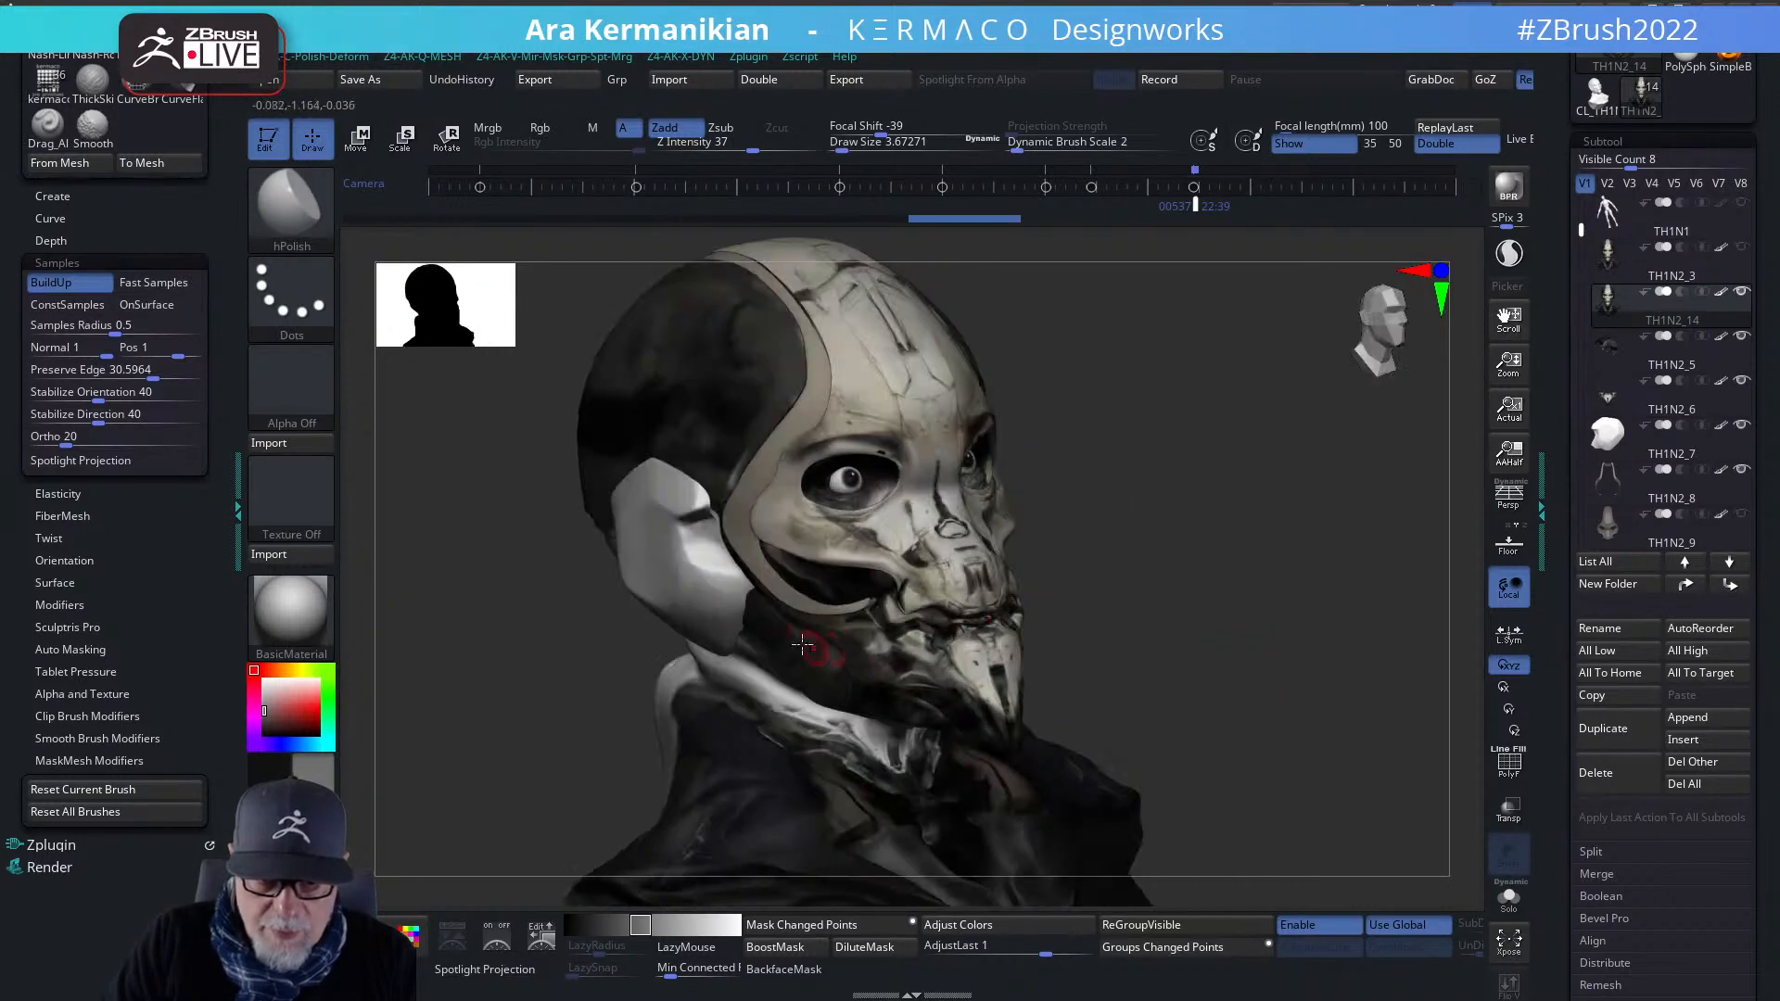
left_click_drag(806, 591, 839, 607)
- Switch to the Inflate brush and lower the bust copy's subdivision level, showing the copy on its own
right_click(867, 631)
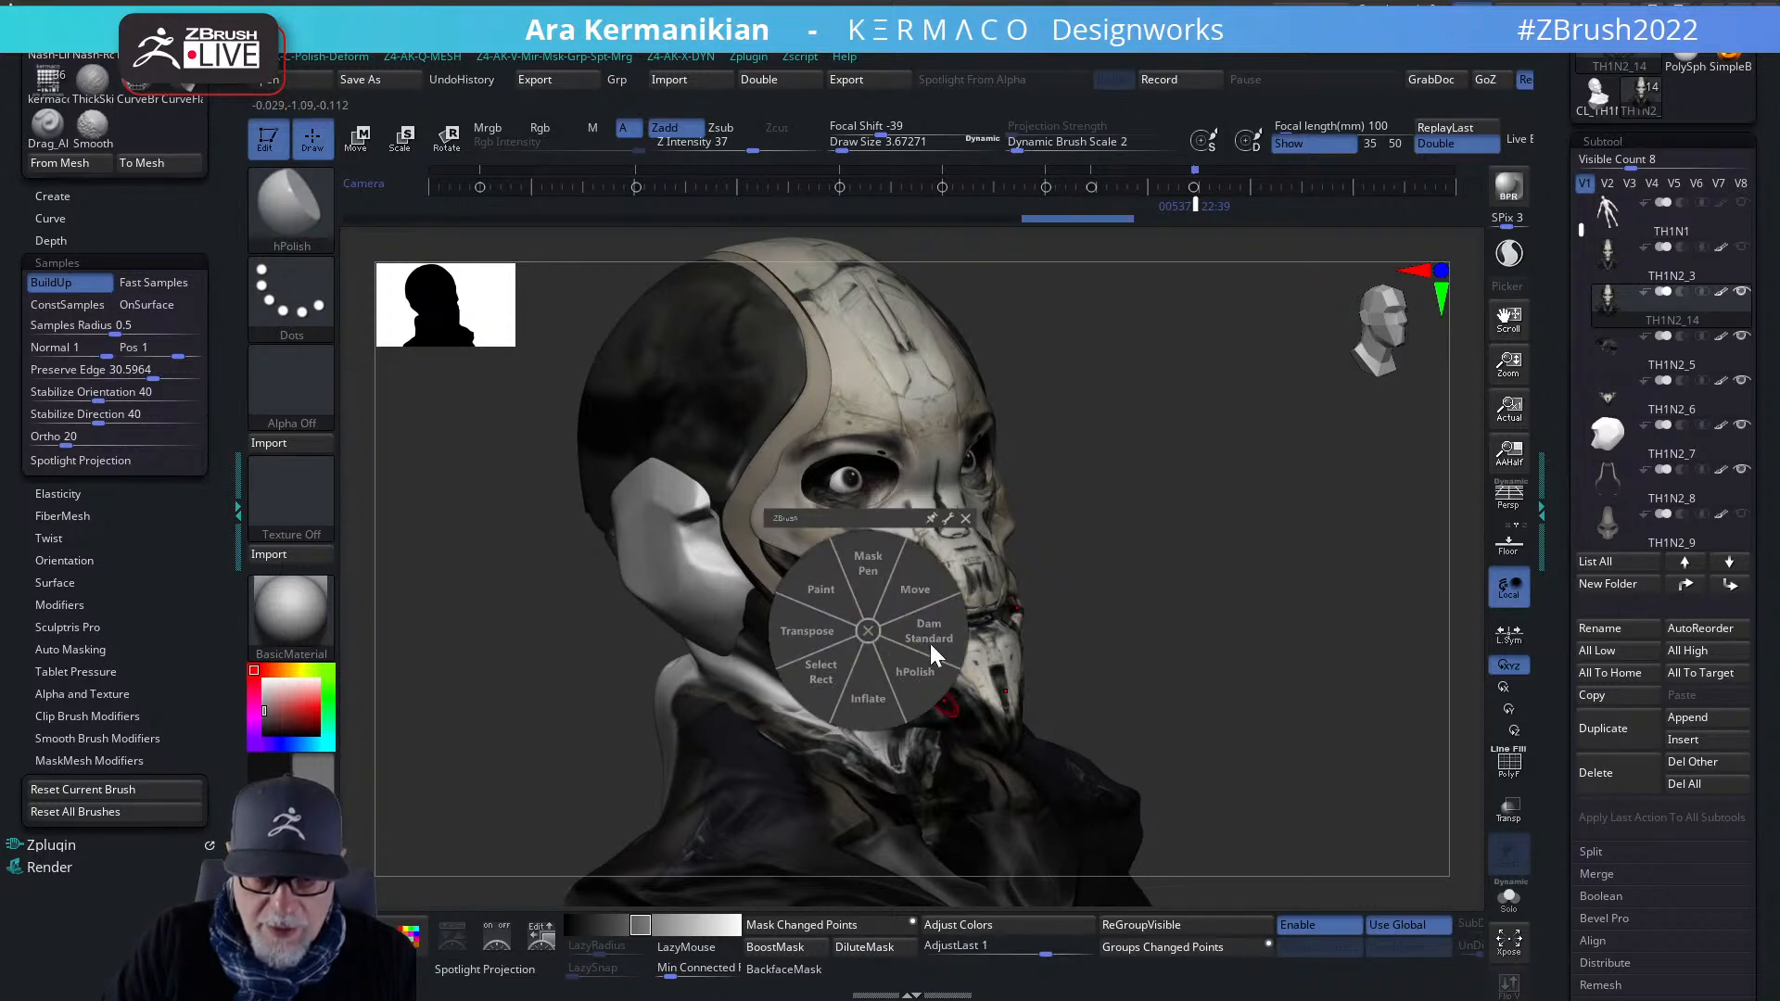
left_click(851, 697)
key("ctrl+q")
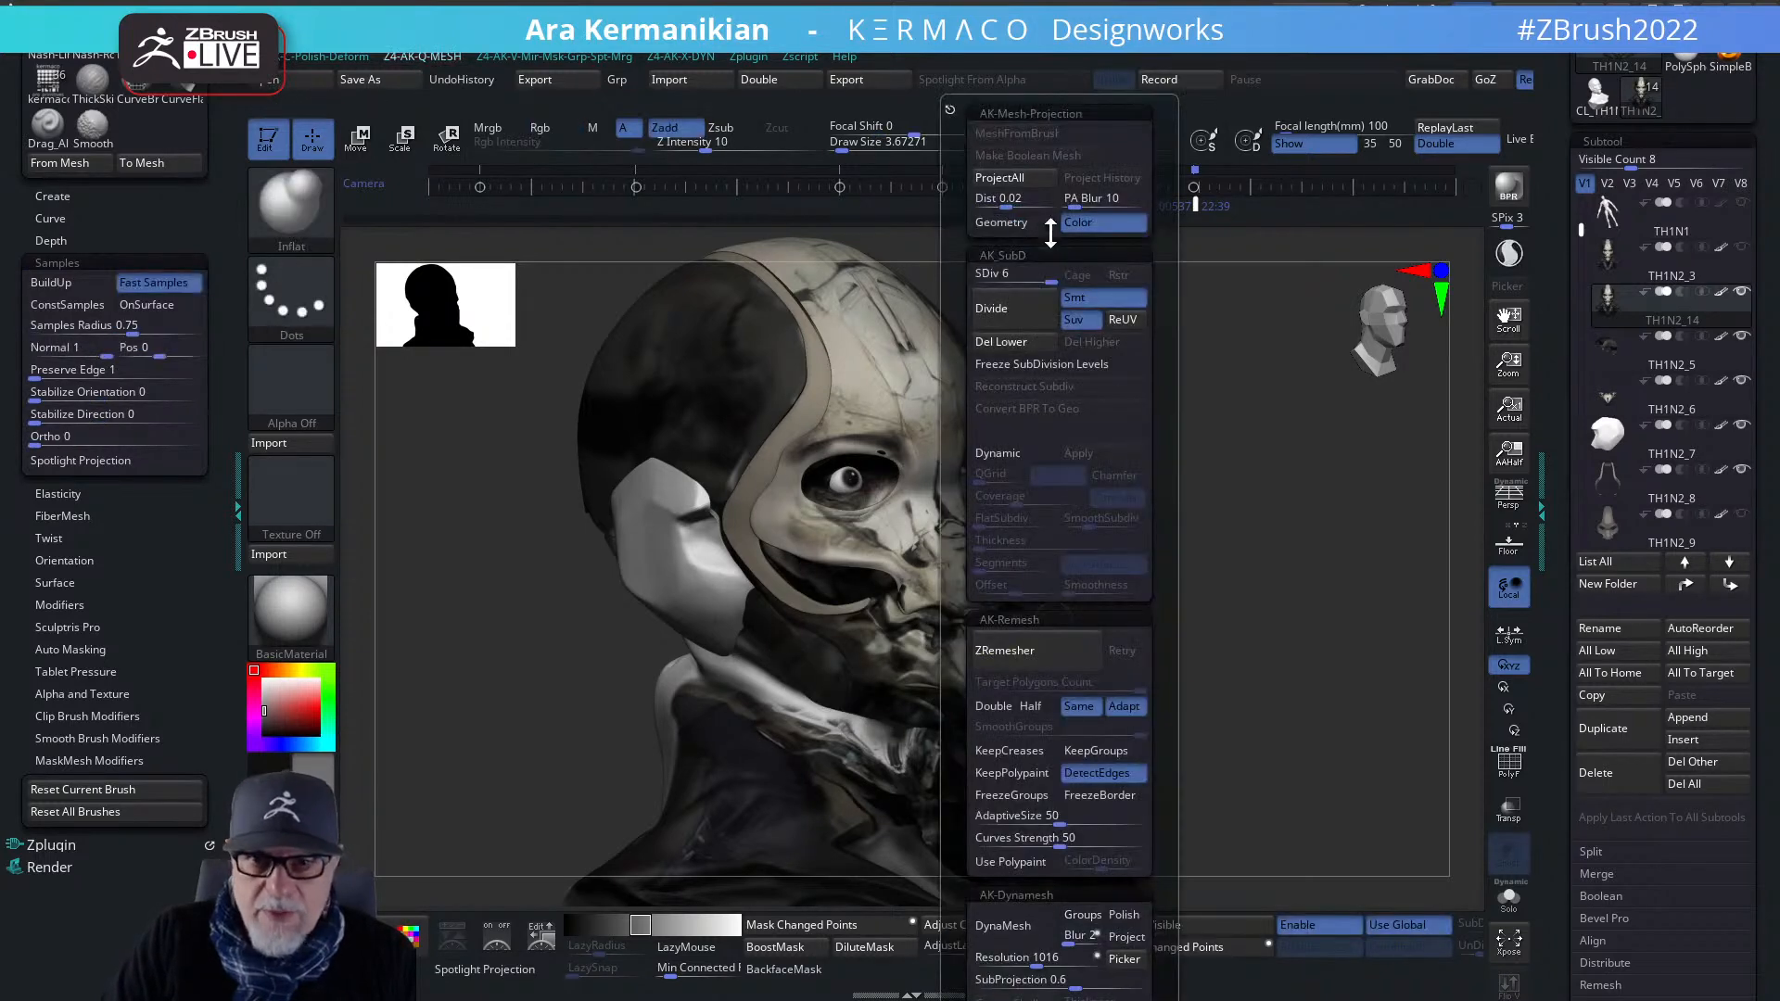
left_click(1035, 276)
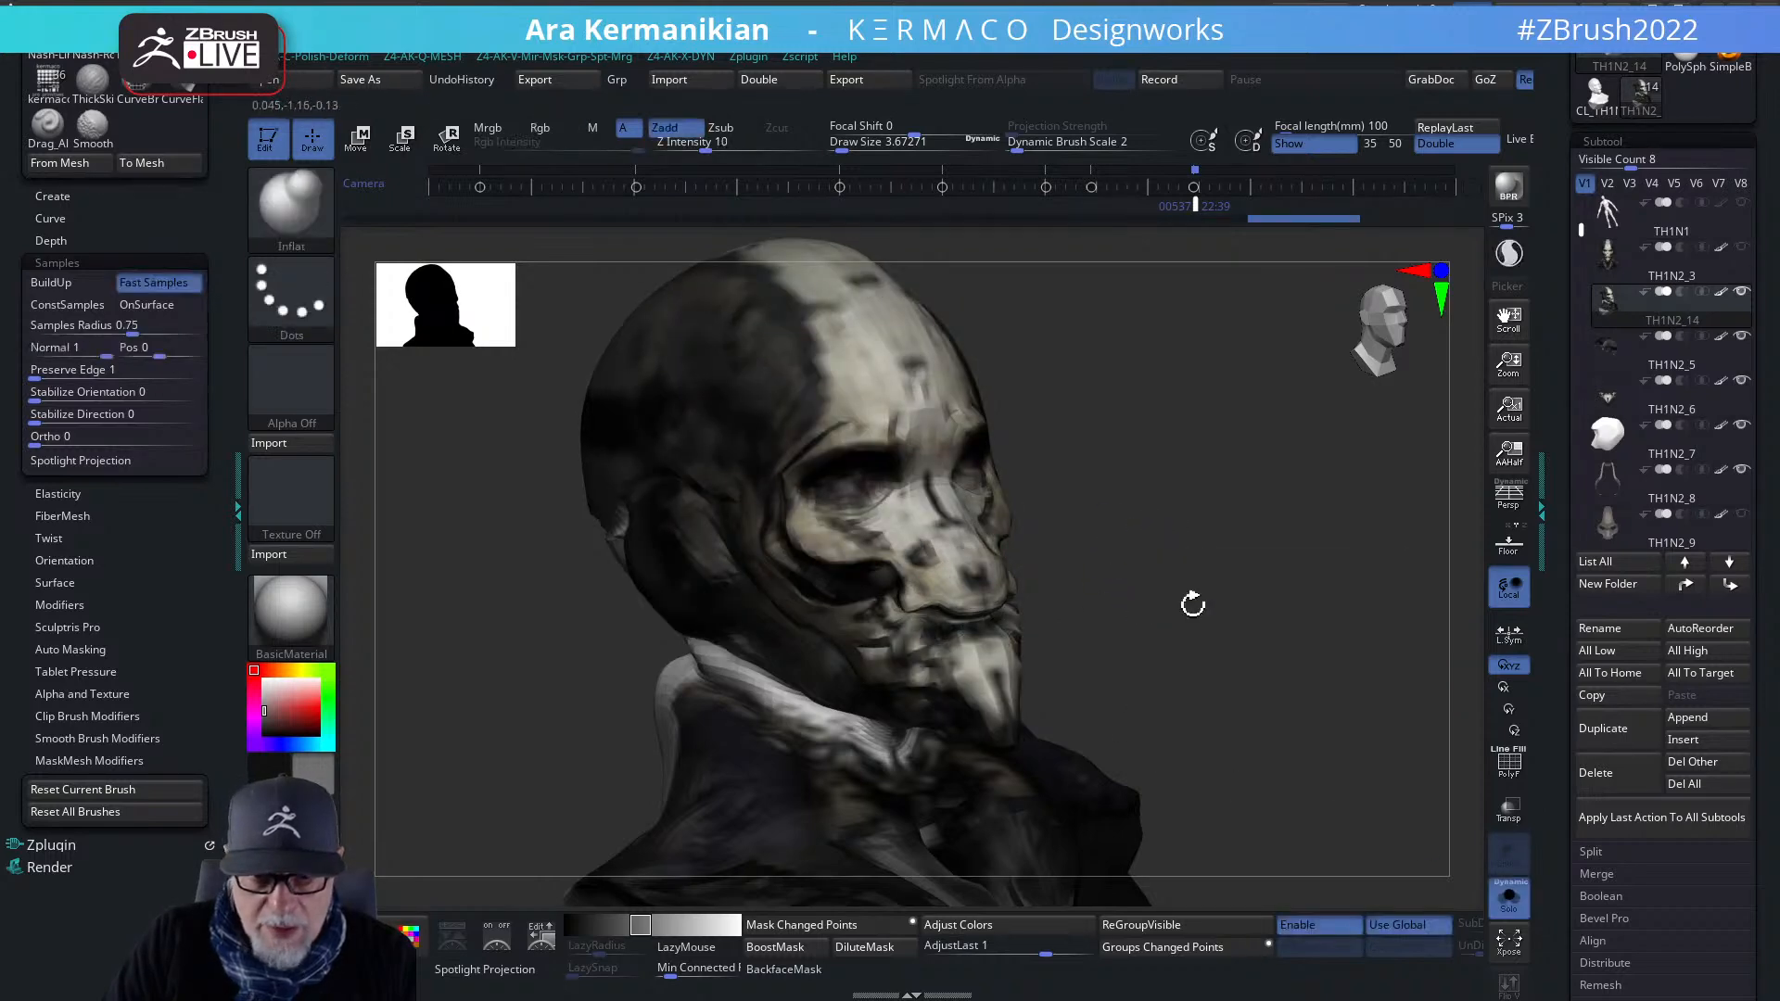
left_click_drag(1092, 596, 867, 597)
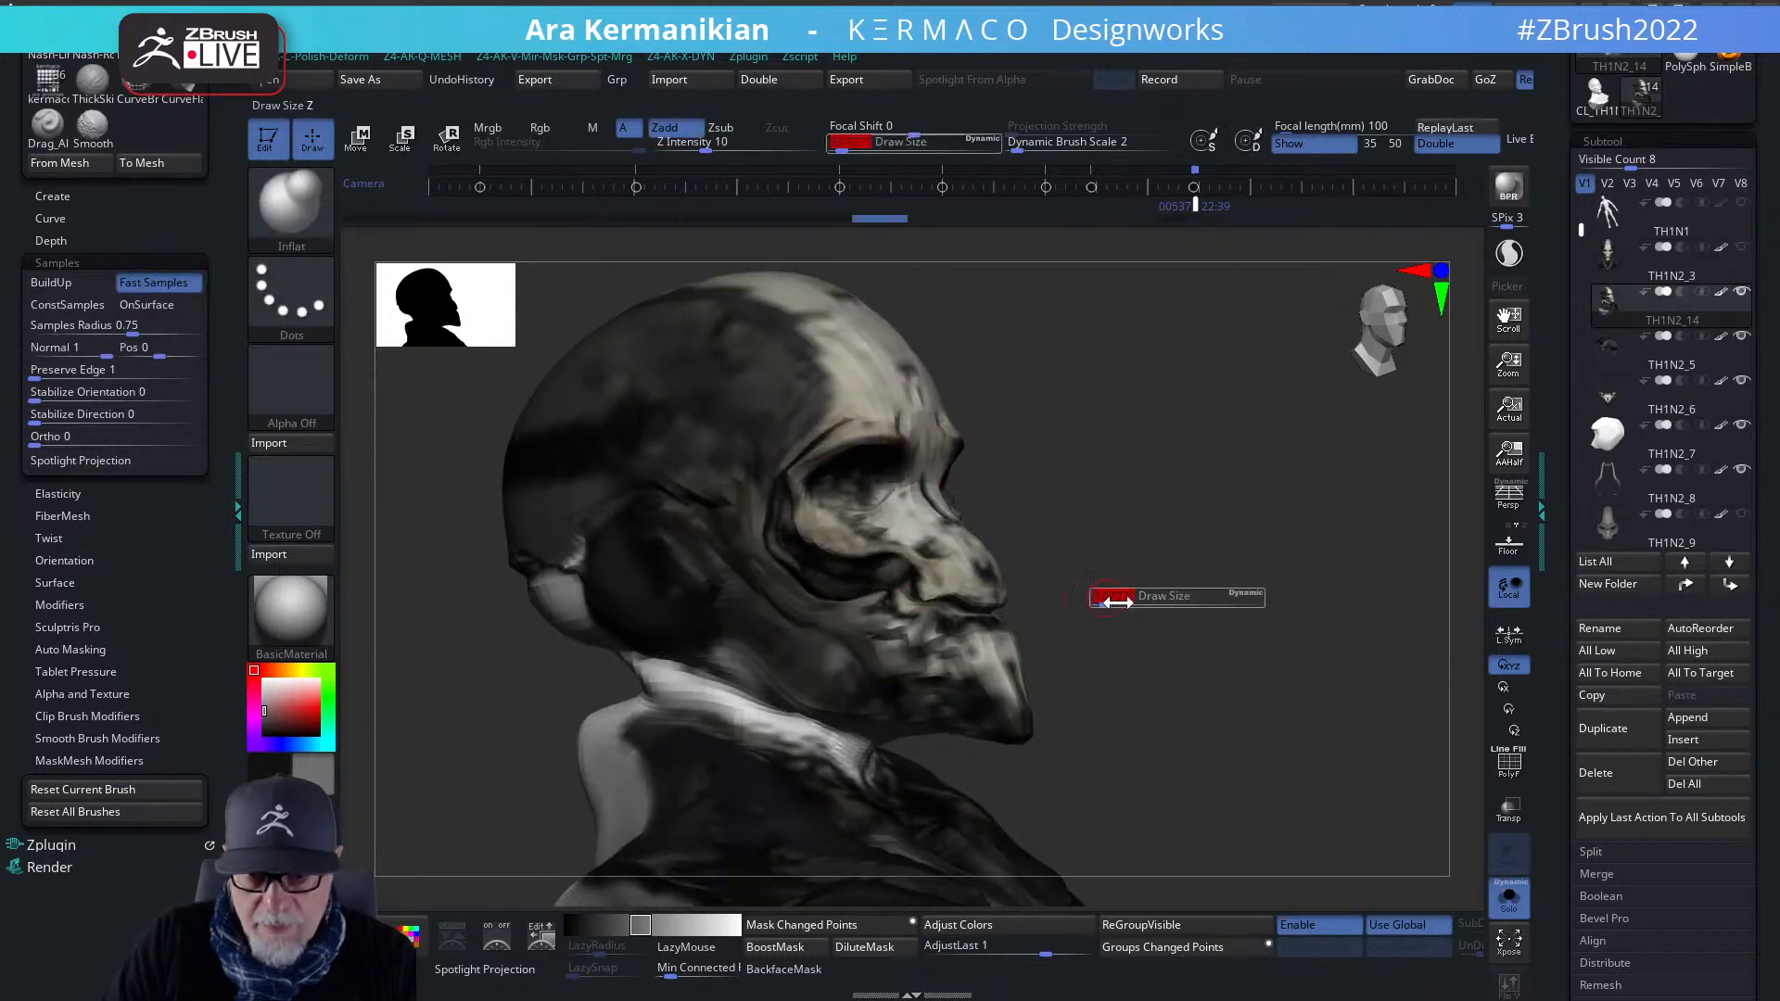
- Show the whole bust again with the cheek tendons TH1N2_11 visible and turn on perspective in a front view
left_click(1666, 500)
left_click_drag(1579, 228, 1551, 320)
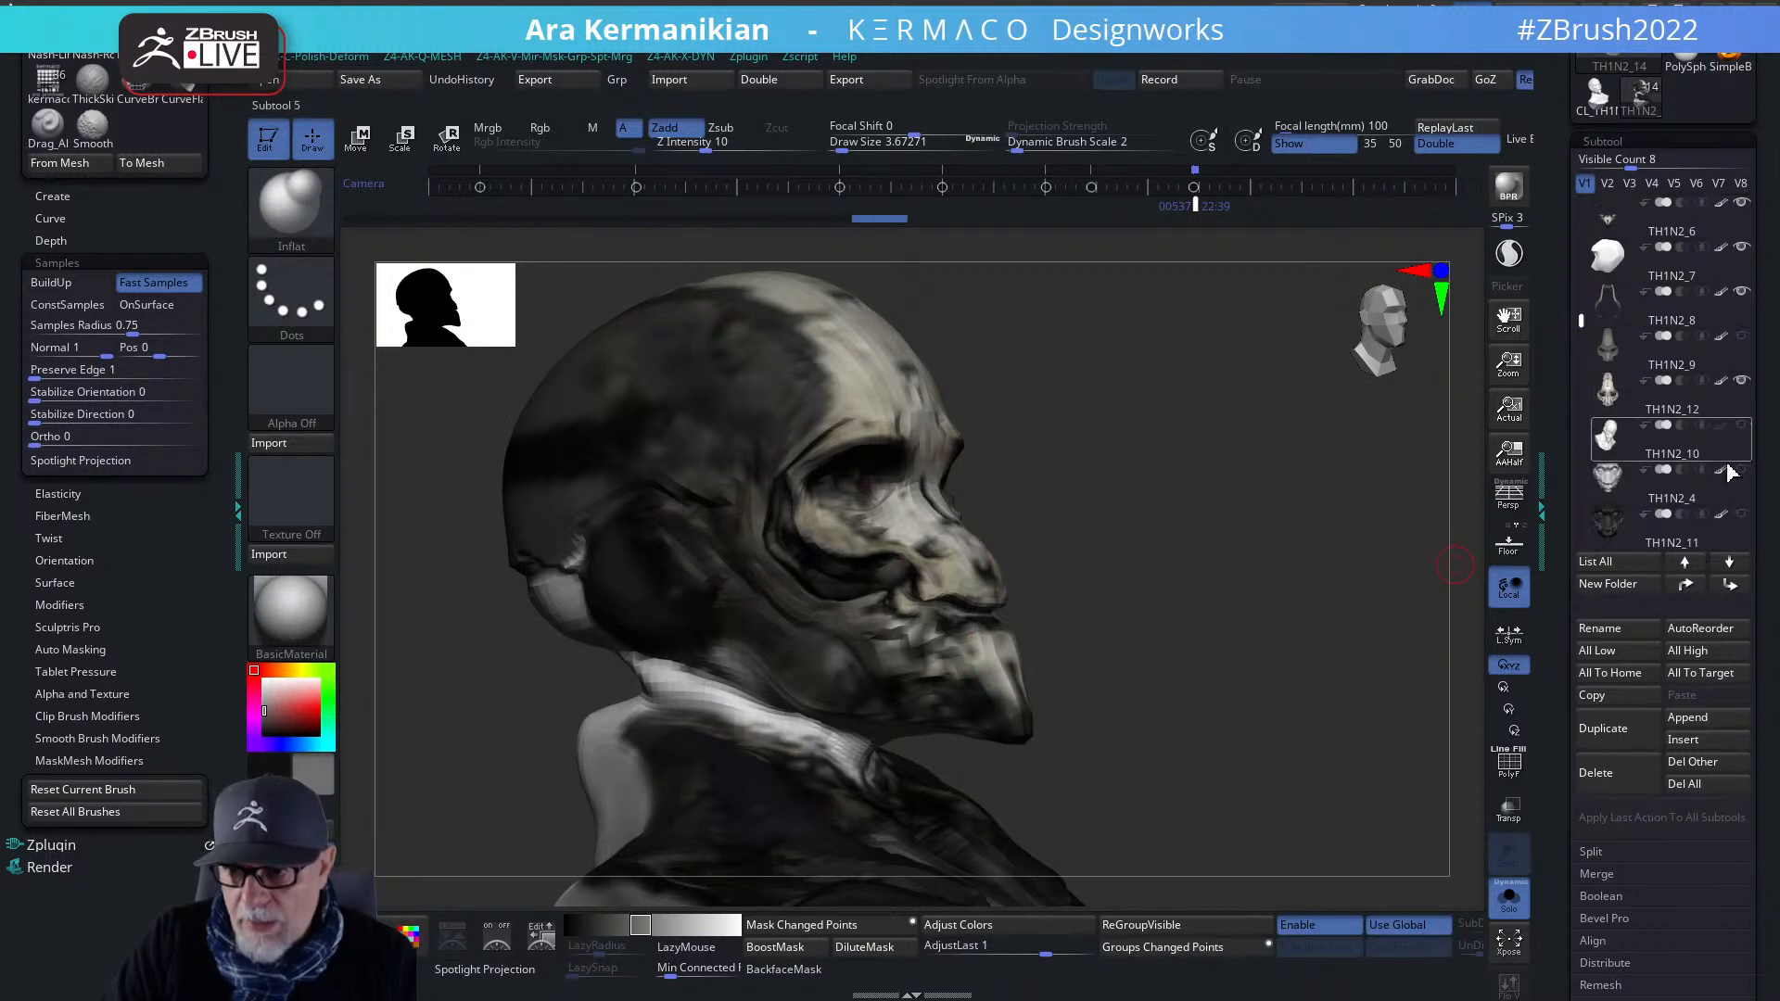
left_click_drag(1377, 680, 1301, 620)
left_click(1509, 899)
left_click(1742, 516)
mouse_move(1304, 620)
left_mouse_down("shift")
mouse_move(1319, 608)
mouse_move(1339, 652)
mouse_move(1298, 643)
mouse_move(1315, 650)
mouse_move(1297, 624)
left_mouse_up("shift")
left_click(1508, 496)
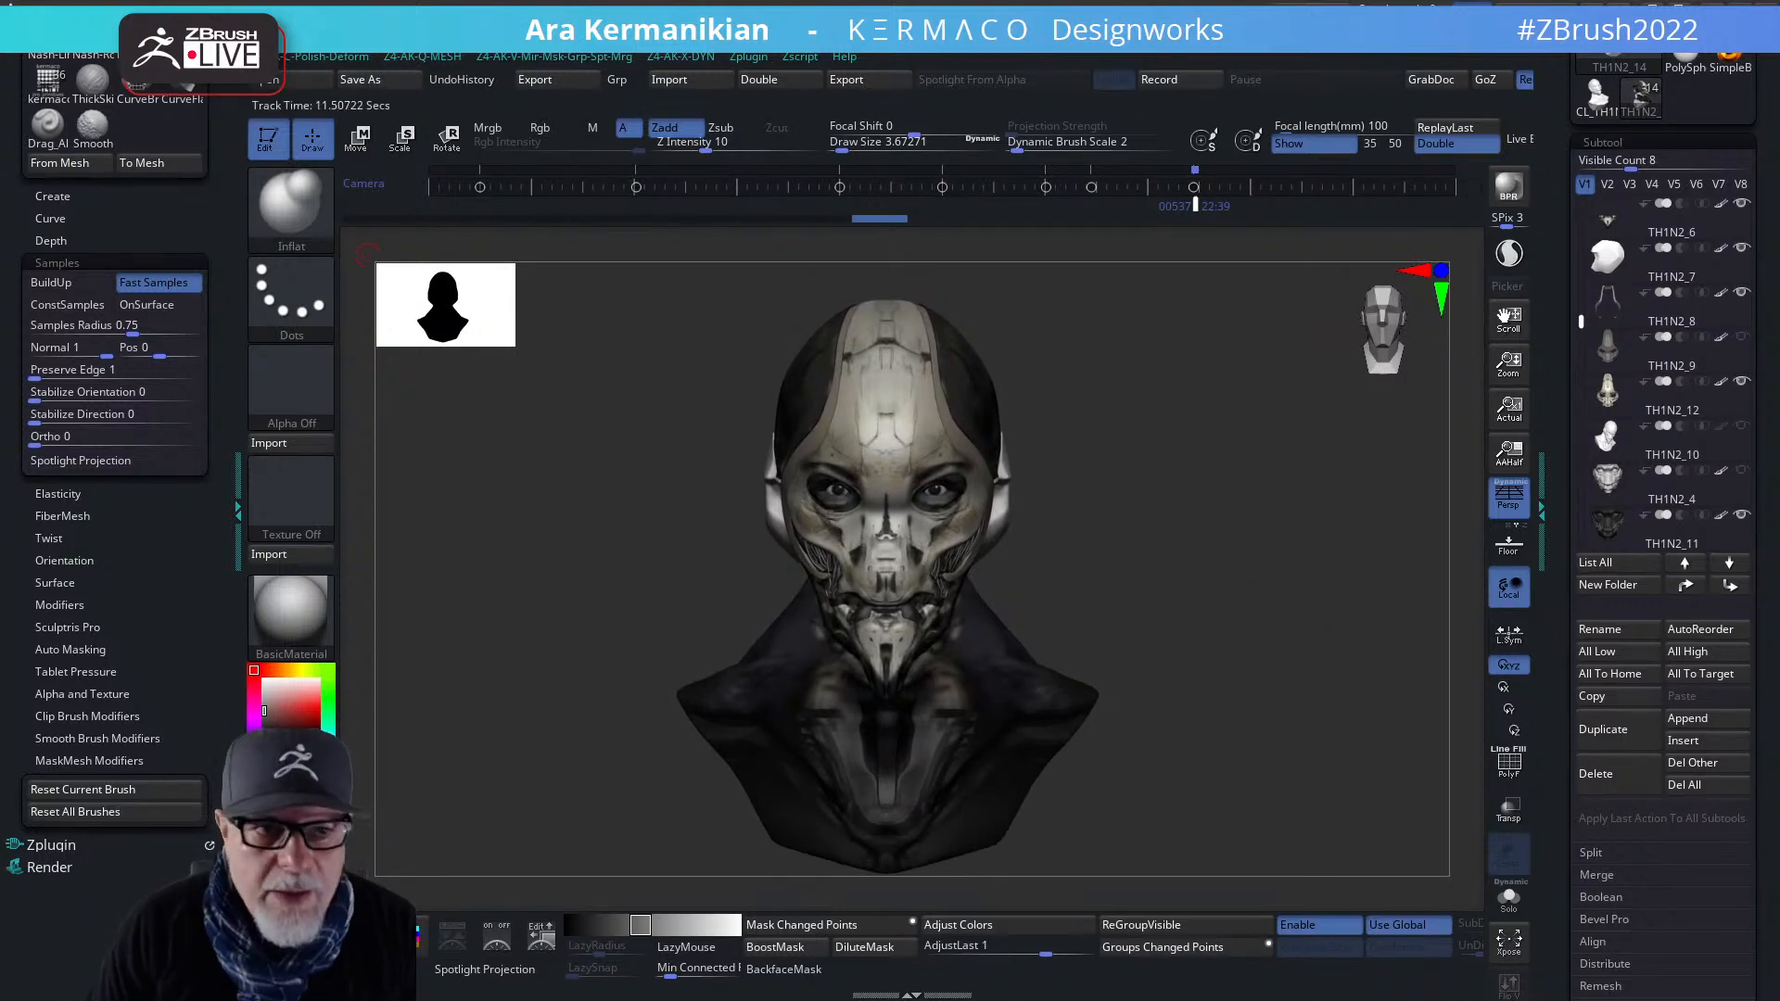
- Review the Redshift render settings and preview the studio_small_03_4k light background, leaving it turned off
left_click(53, 263)
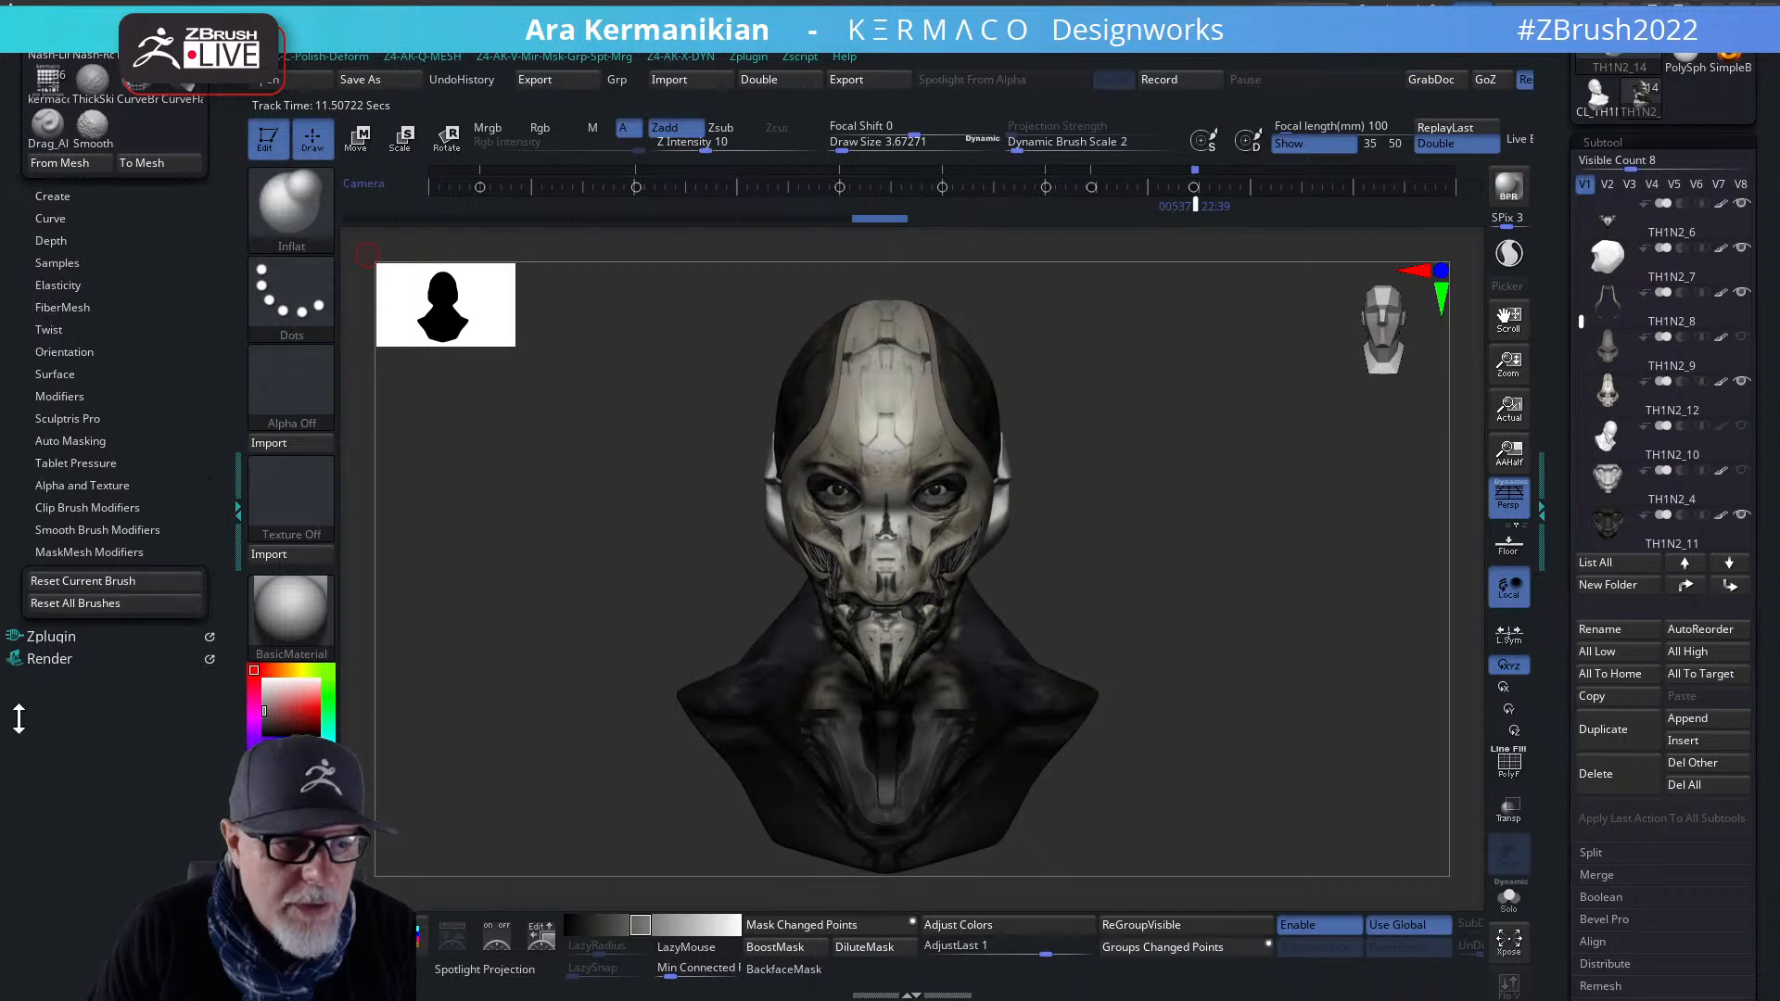
left_click(51, 658)
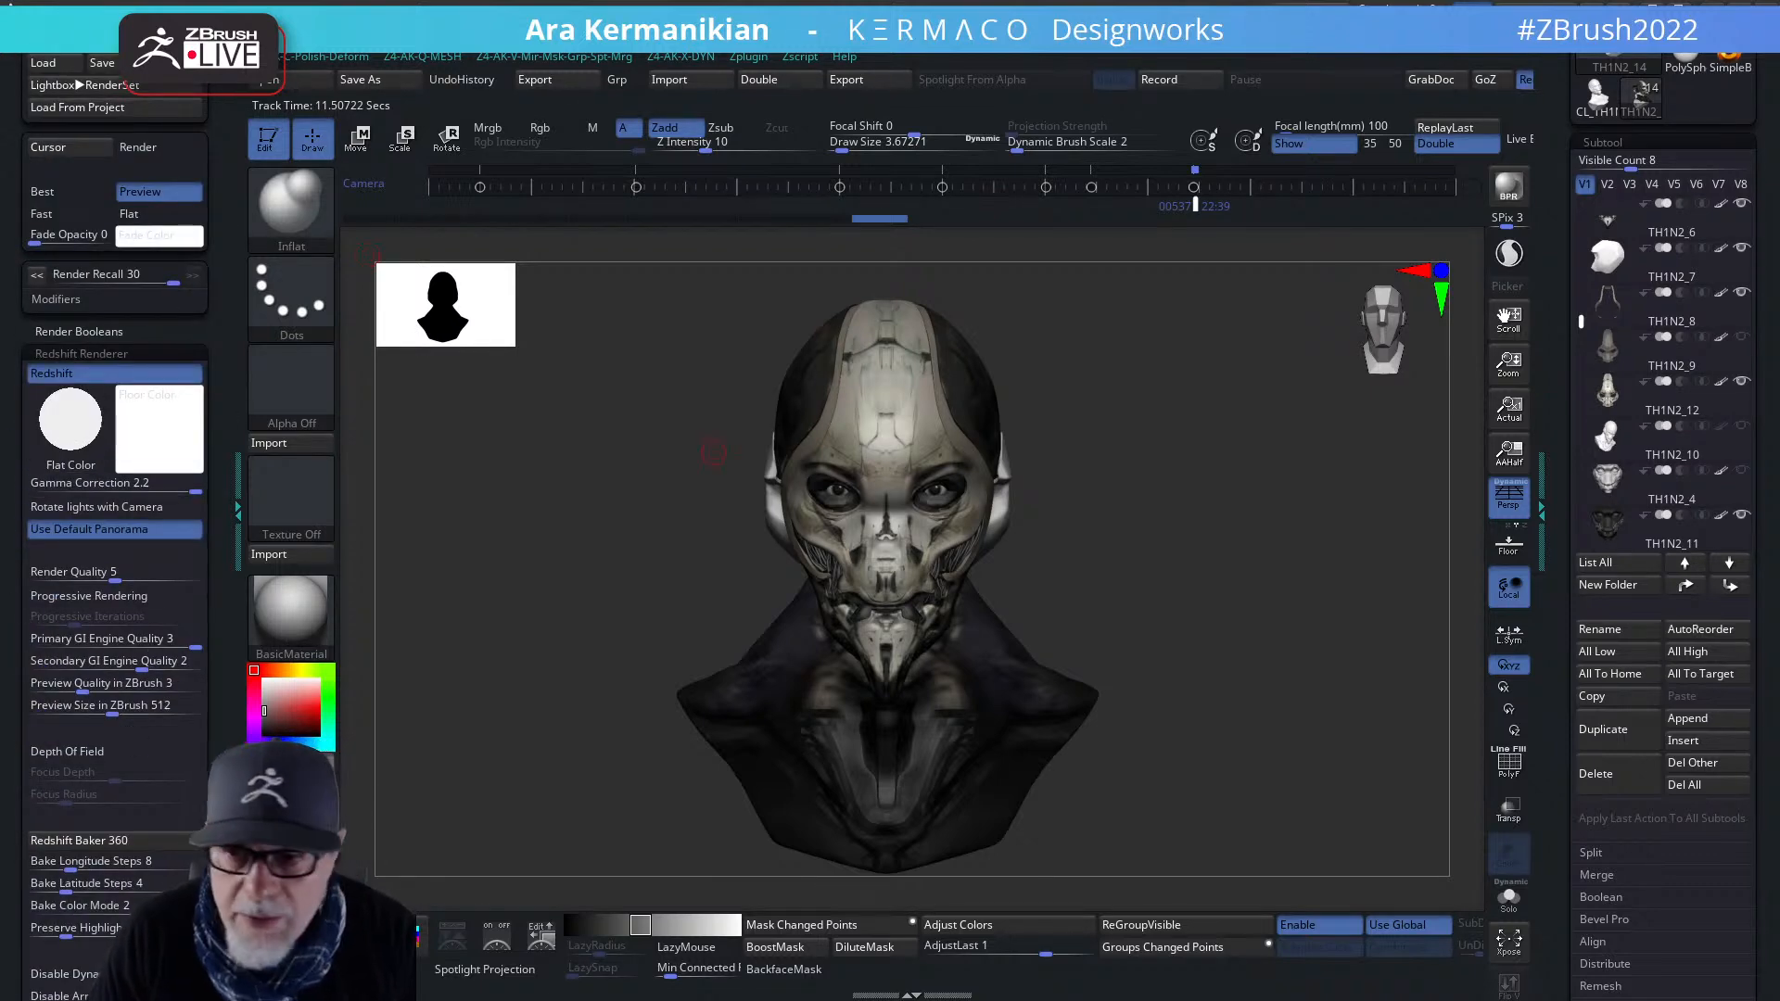
left_click_drag(1557, 537, 1626, 225)
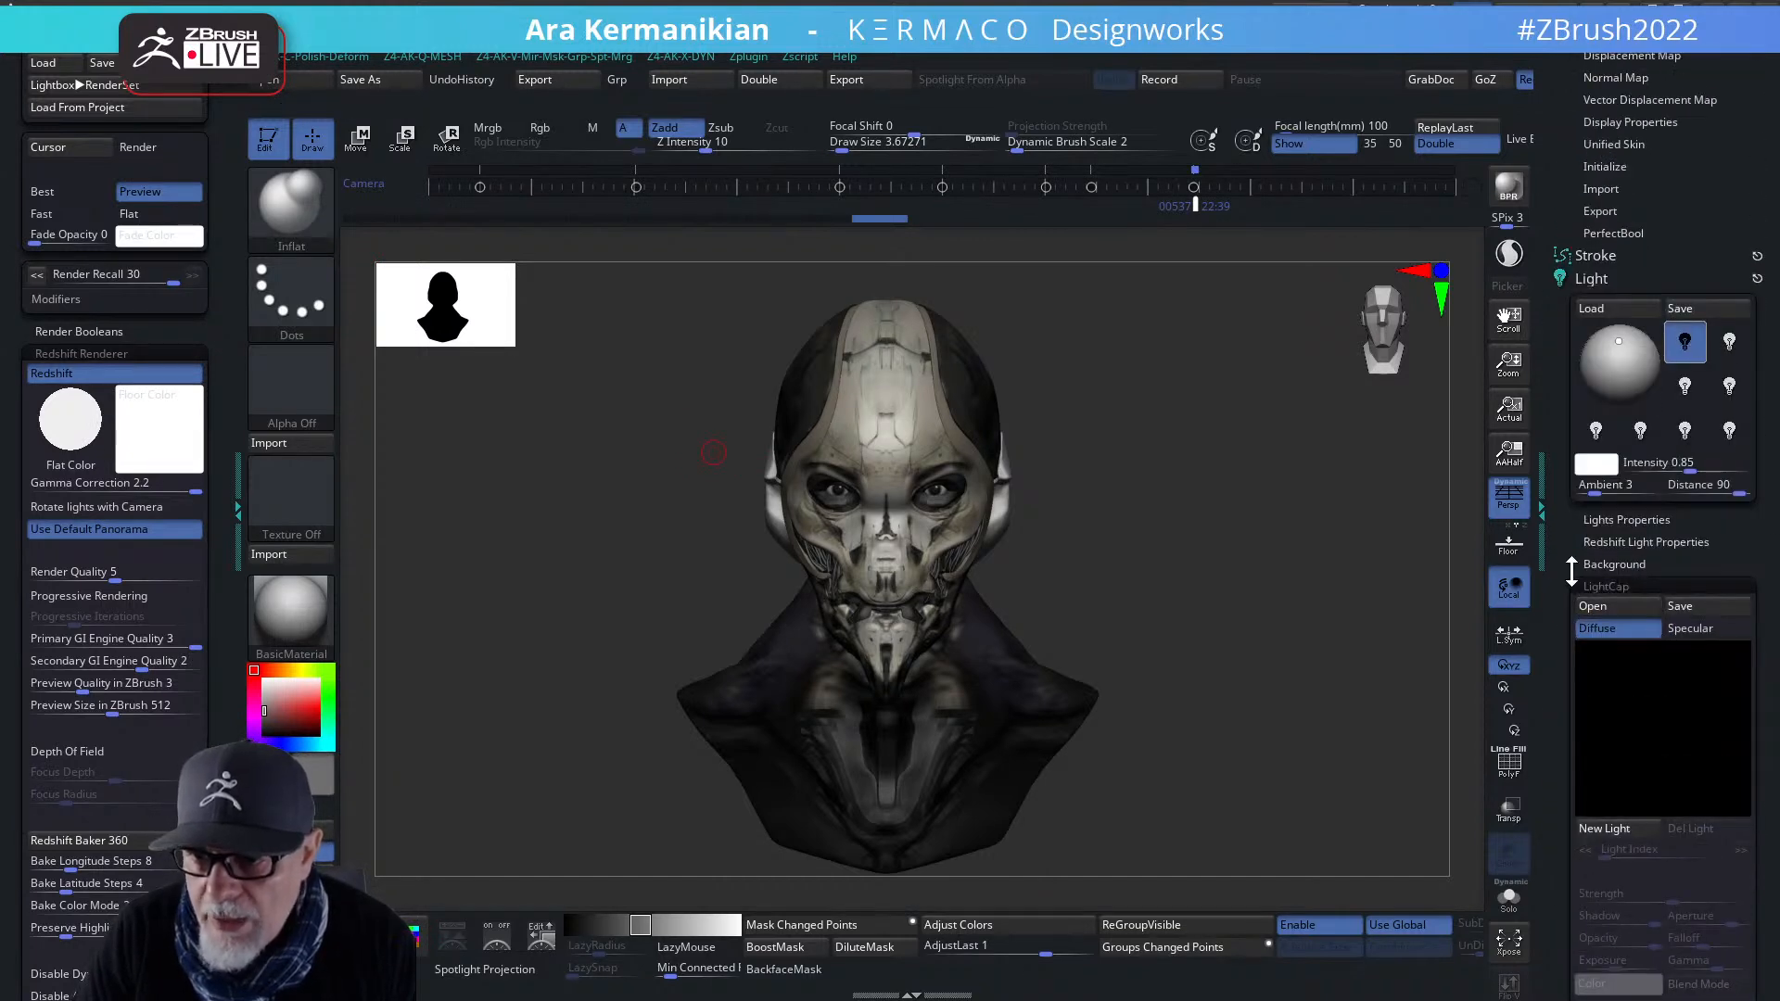
left_click(1609, 586)
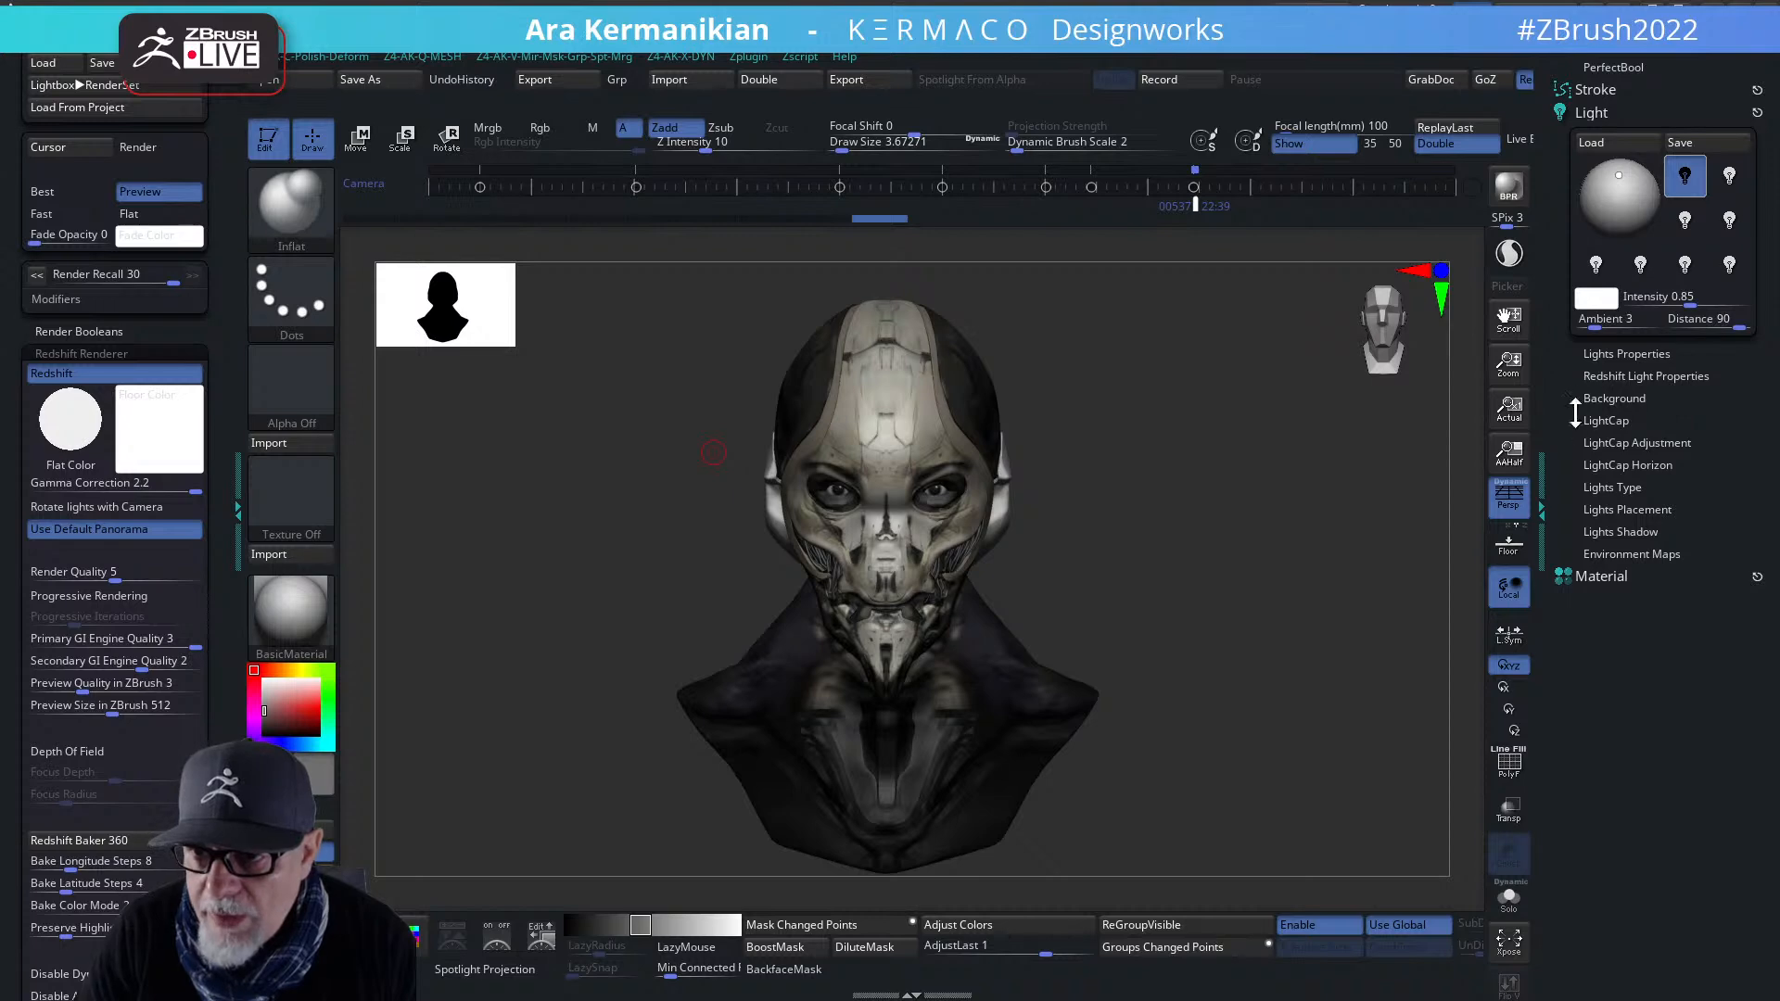
left_click(1610, 398)
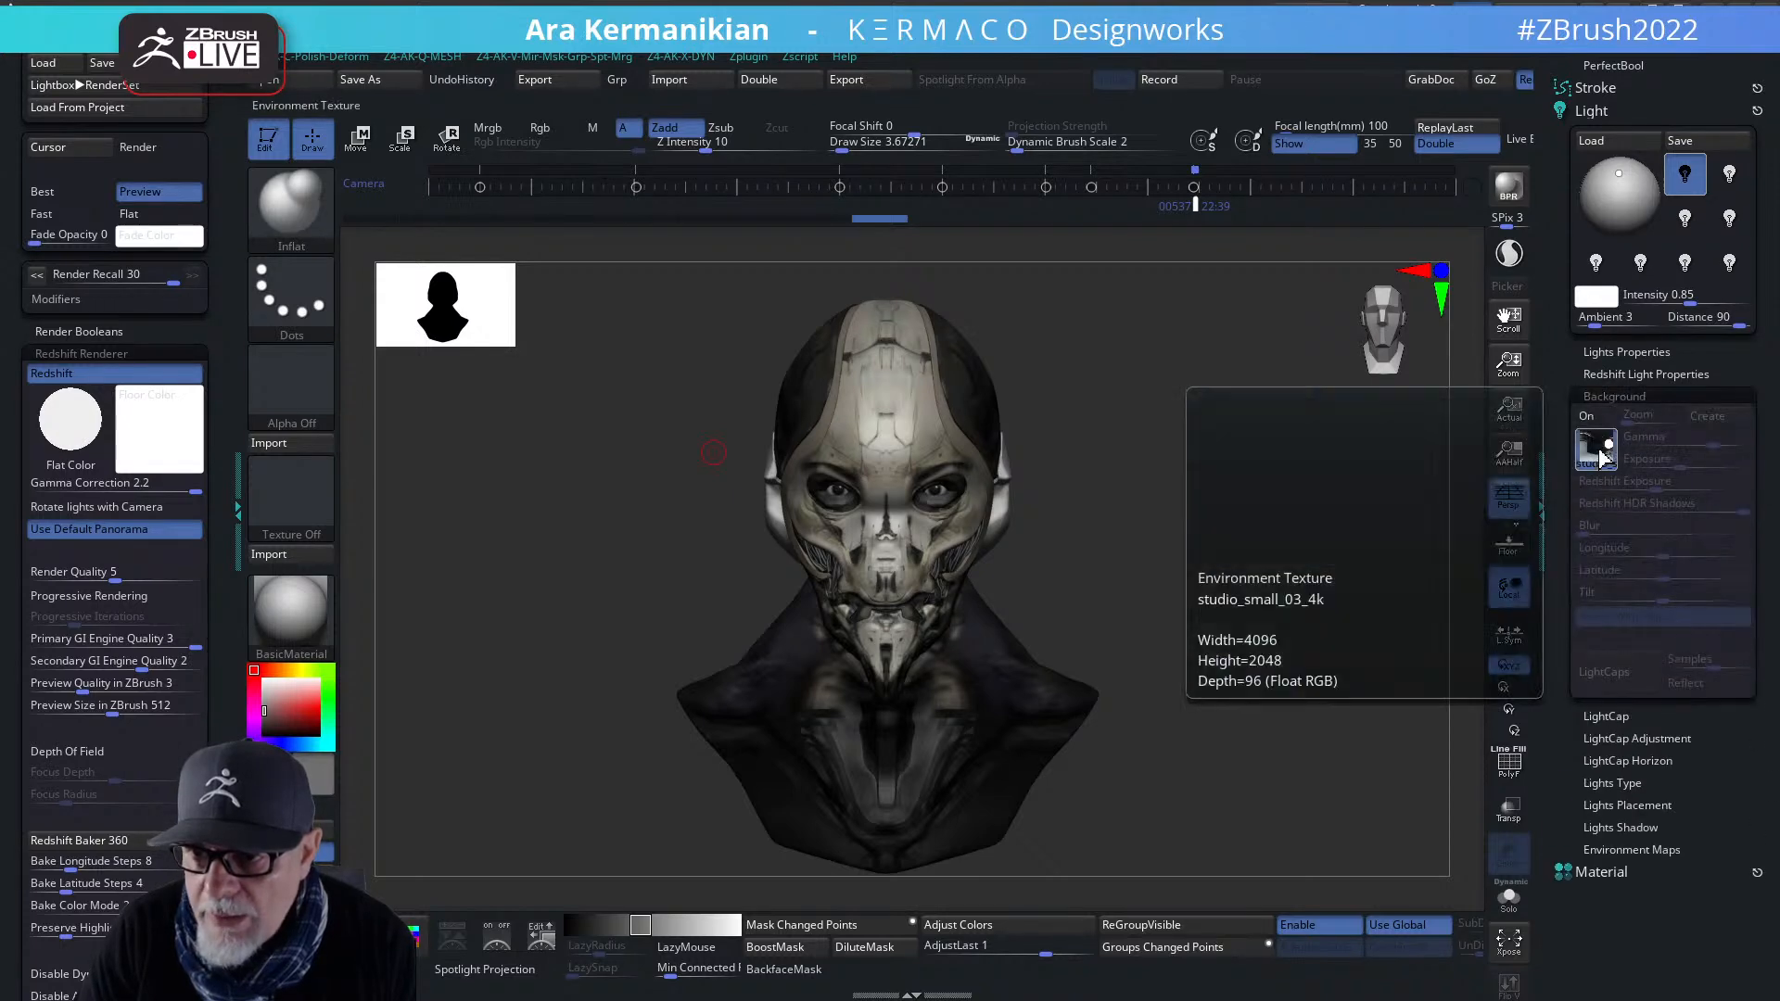
left_click(1587, 416)
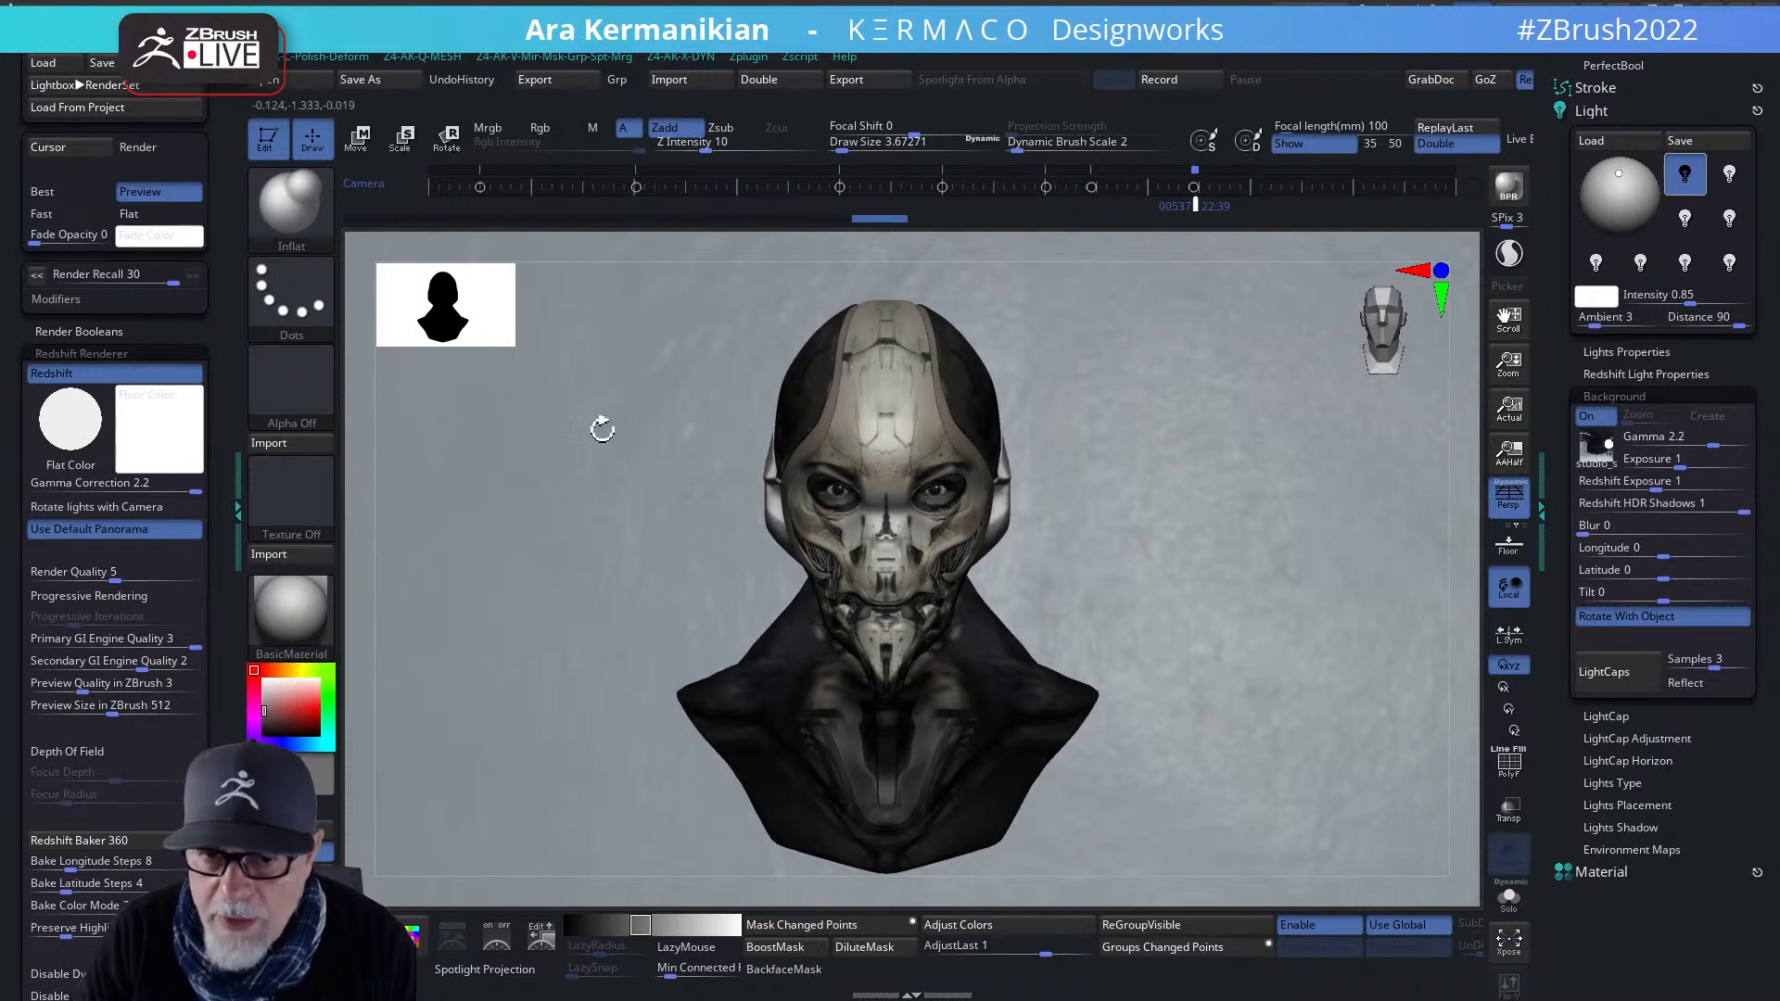
left_click(1586, 417)
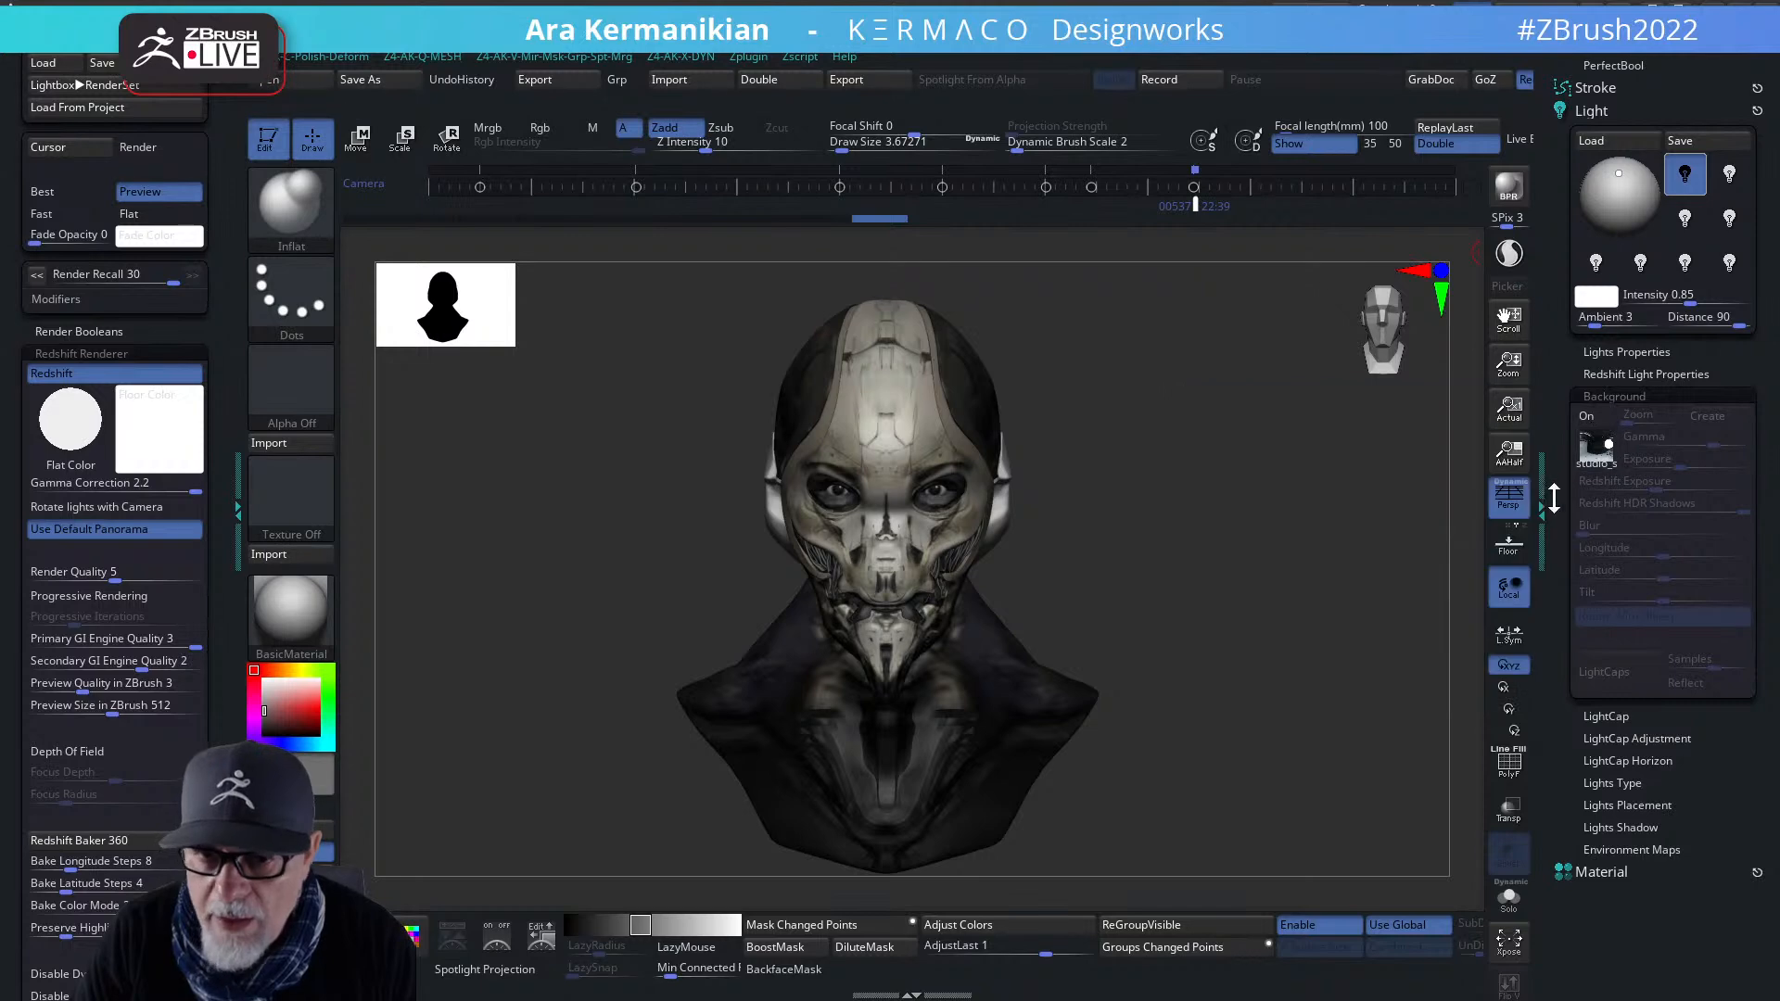
- Apply the Redshift polypaint Plastic material to the bust and check it from the front and the side
left_click(312, 618)
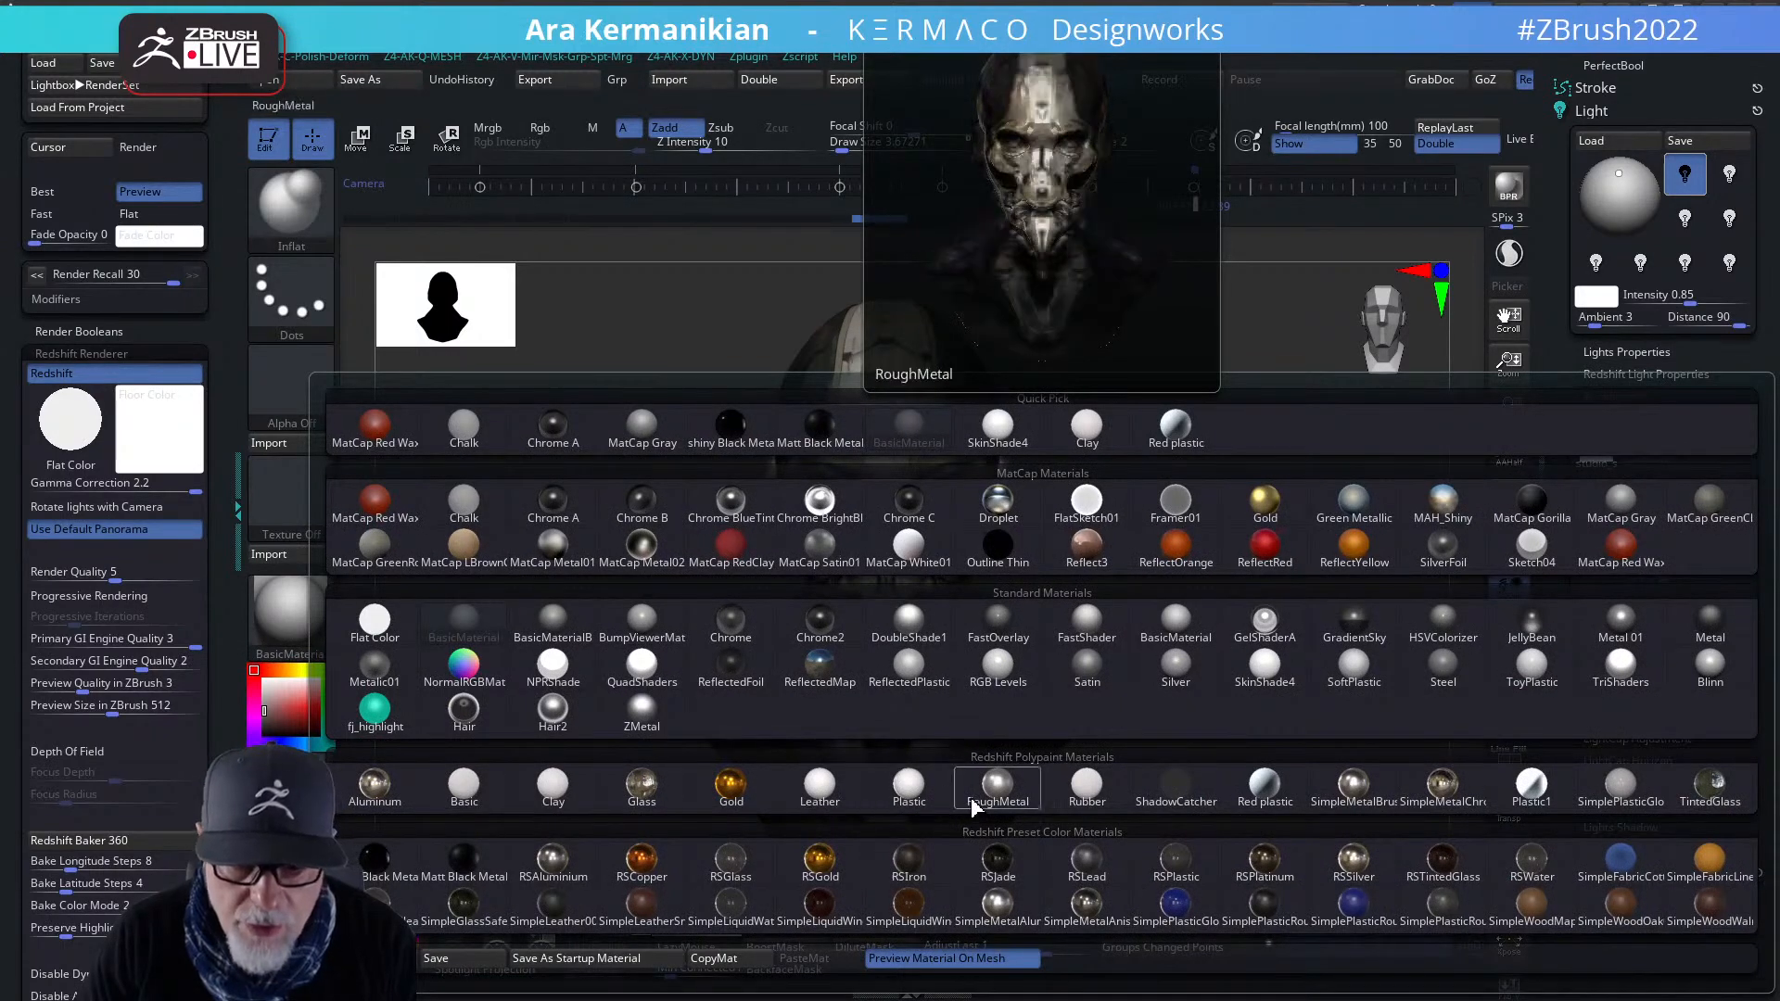
left_click(913, 791)
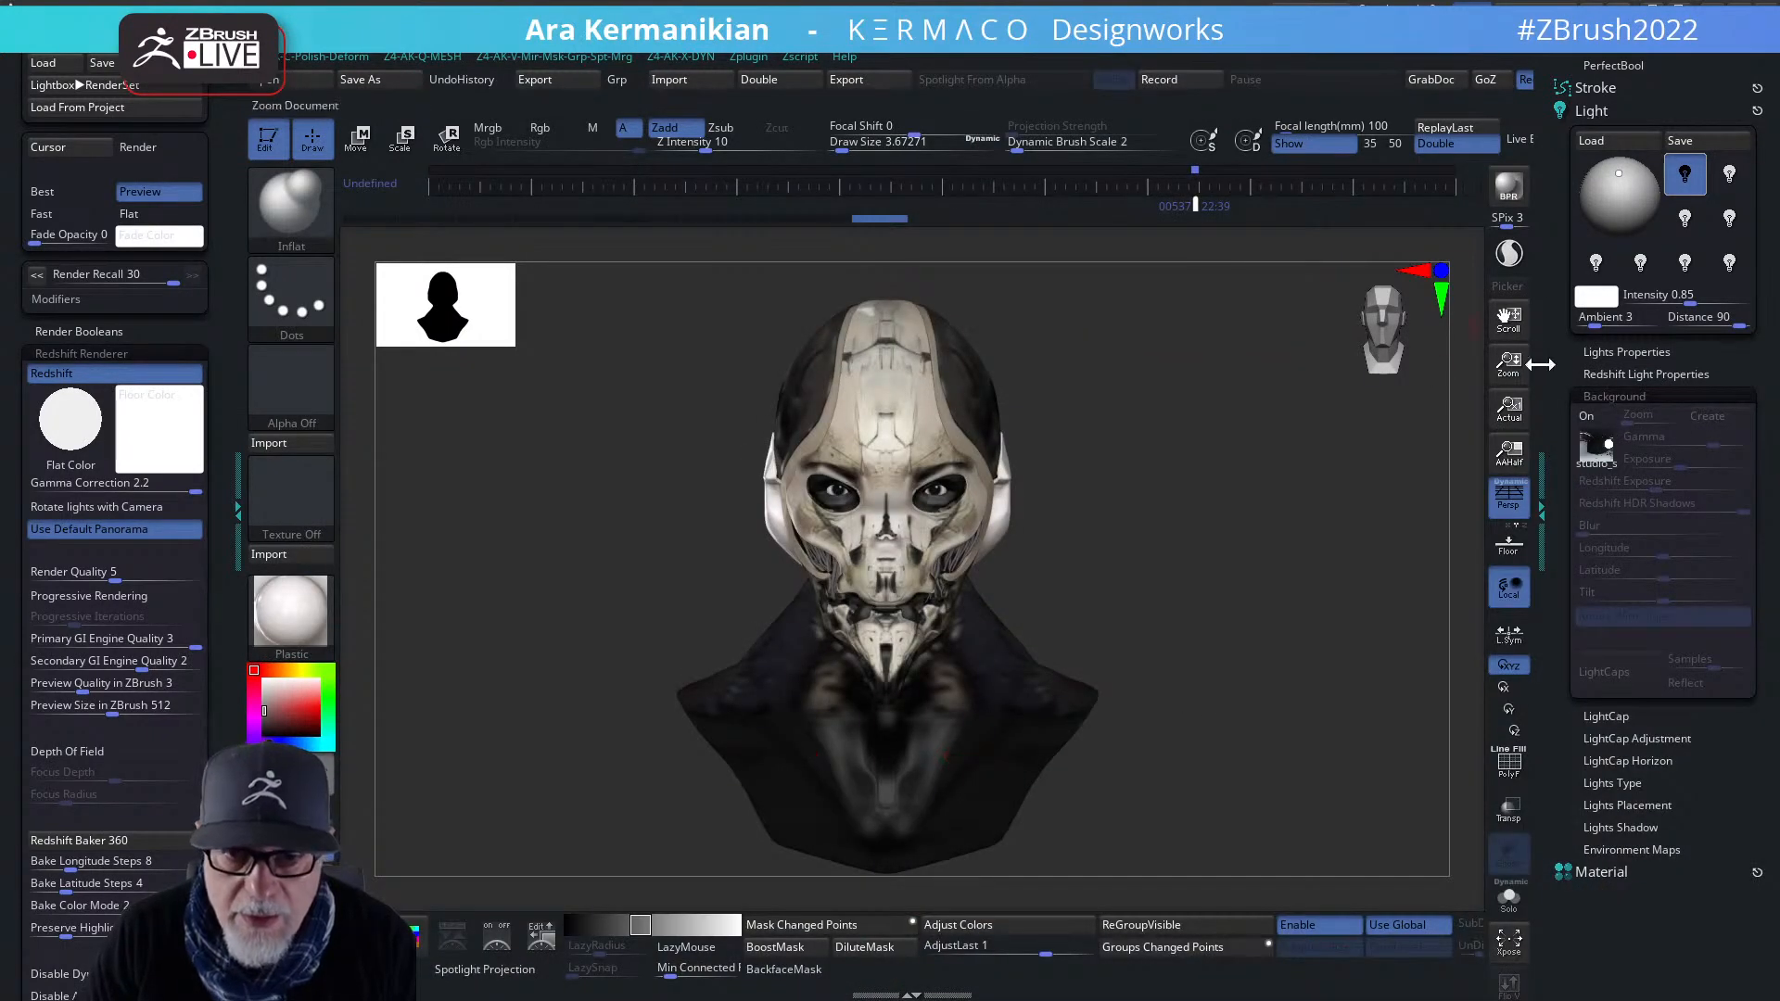
mouse_move(1353, 552)
left_mouse_down()
mouse_move(1300, 548)
mouse_move(1367, 556)
left_mouse_up()
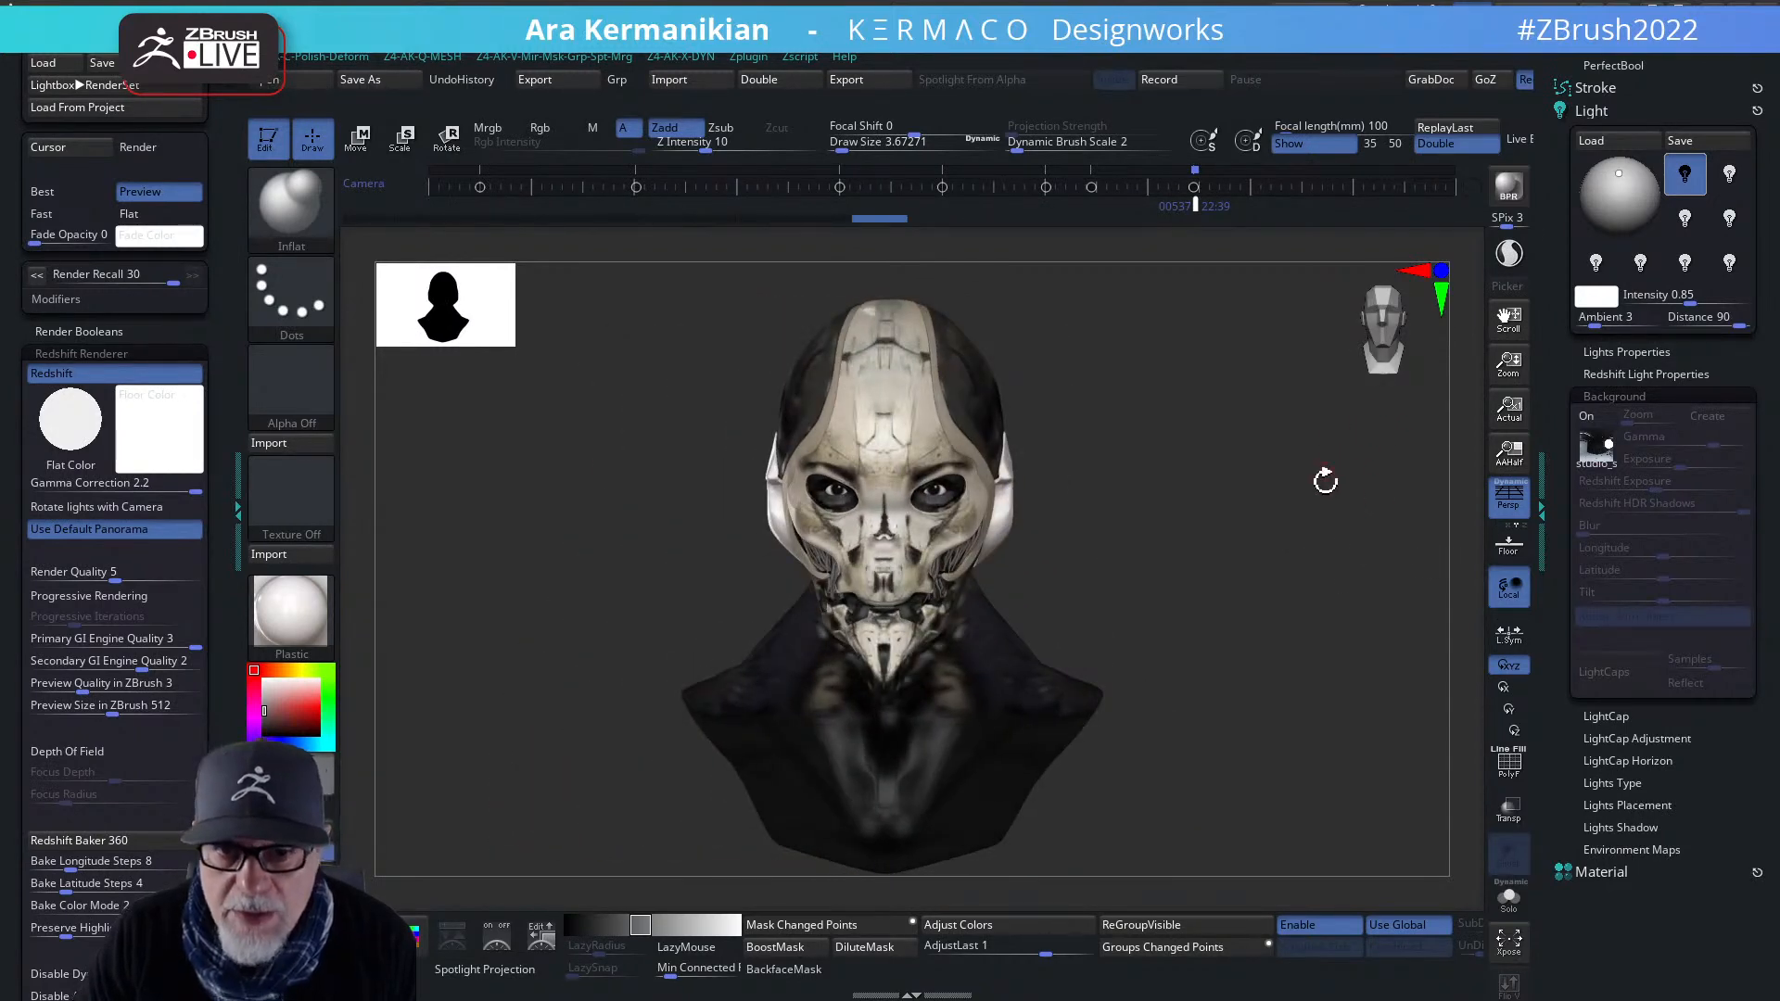
left_click_drag(1343, 487, 1069, 432)
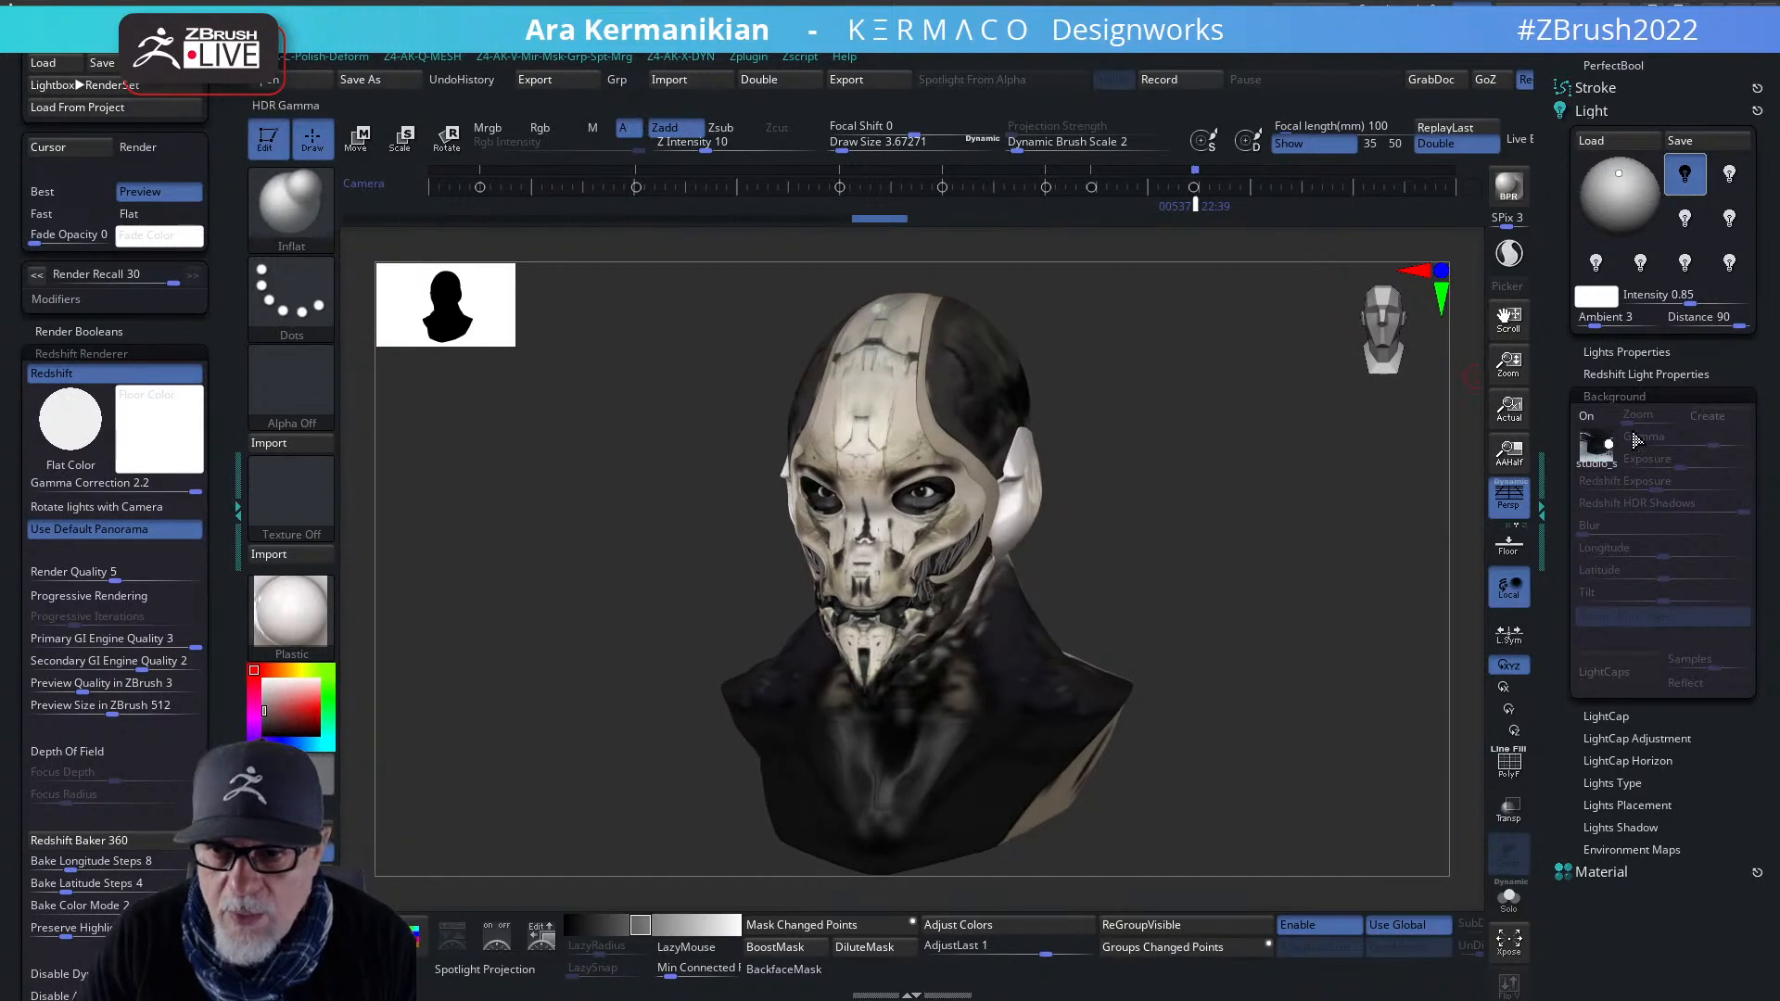
left_click_drag(1561, 325, 1533, 430)
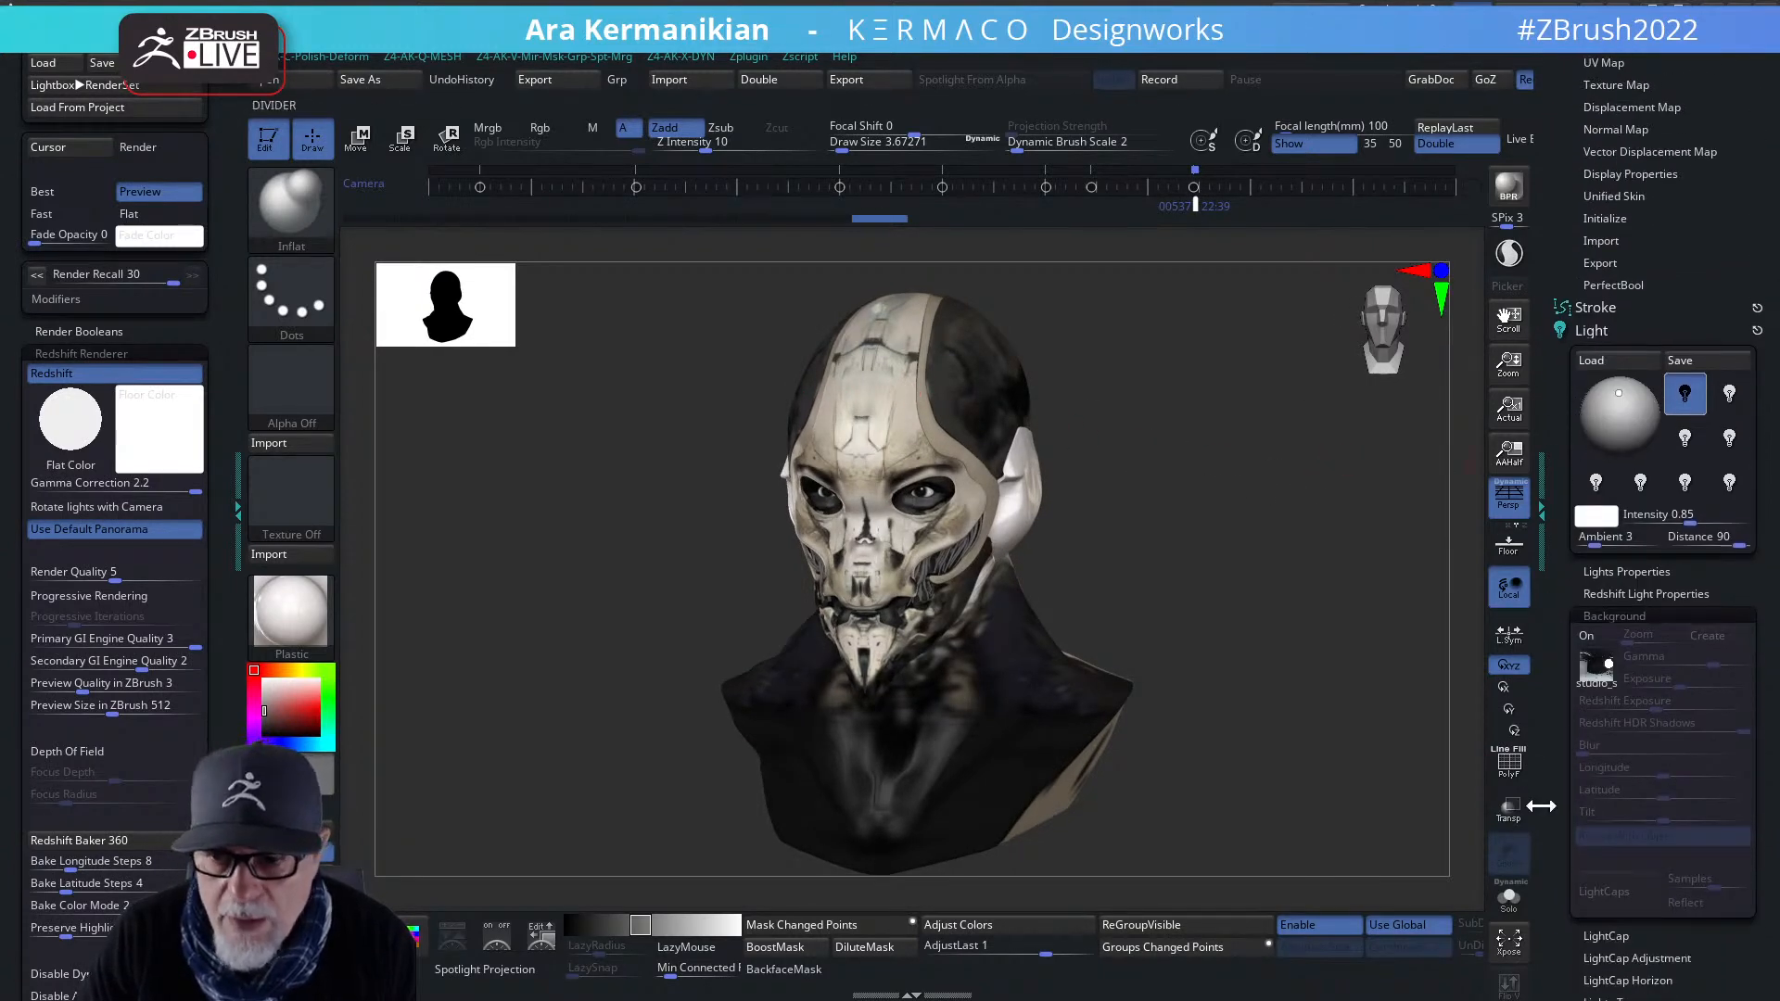
- Isolate the bust copy and paint its forehead, skull and upper face white using the Paint brush at draw size about 25
left_click(1509, 899)
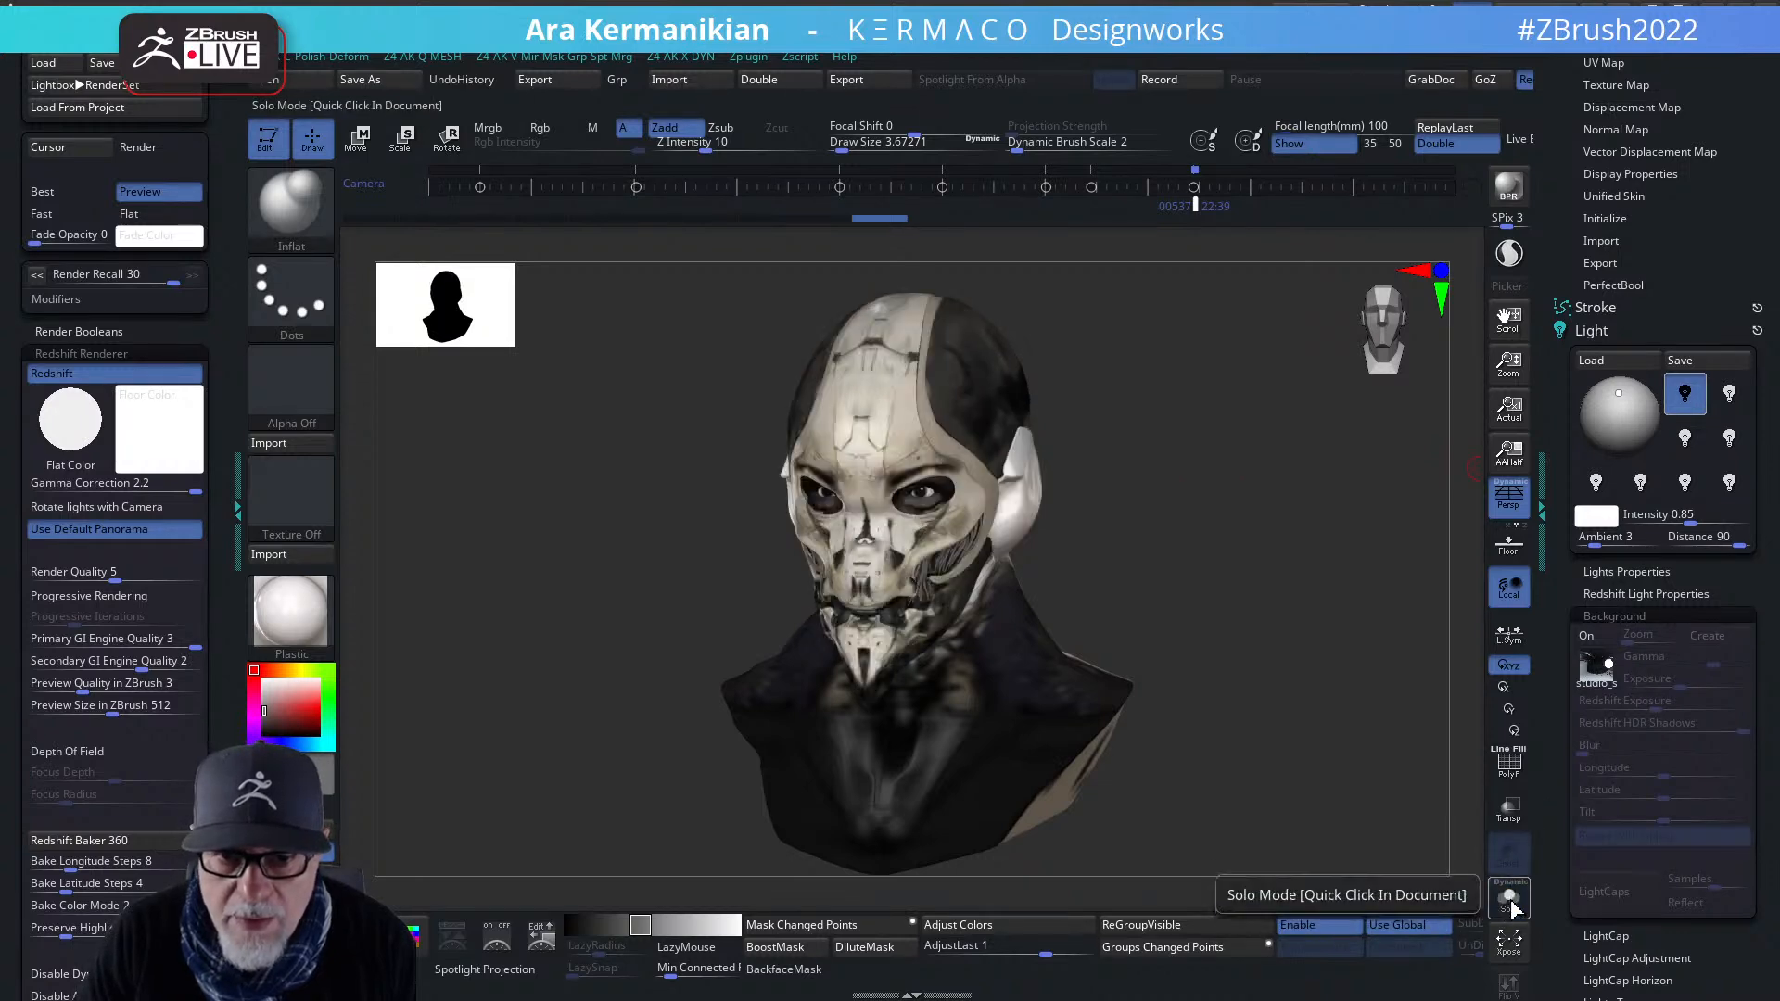
left_click(1509, 898)
left_click_drag(1083, 528, 1197, 551)
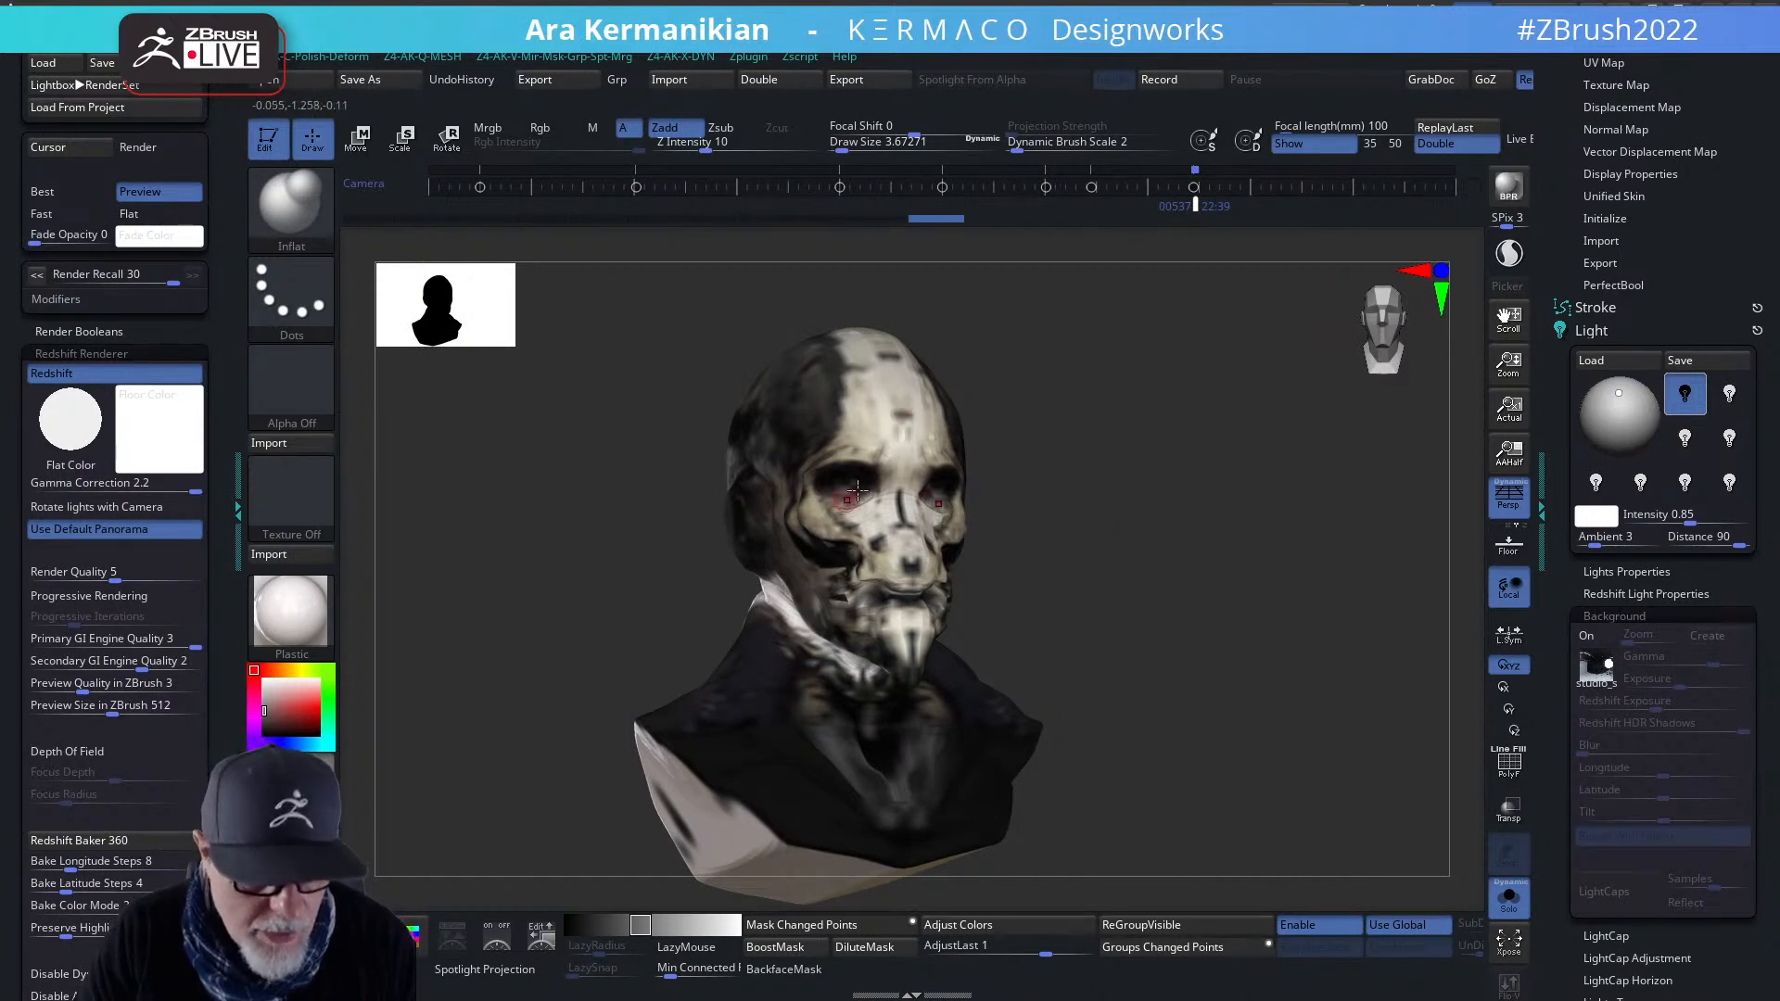
right_click(604, 485)
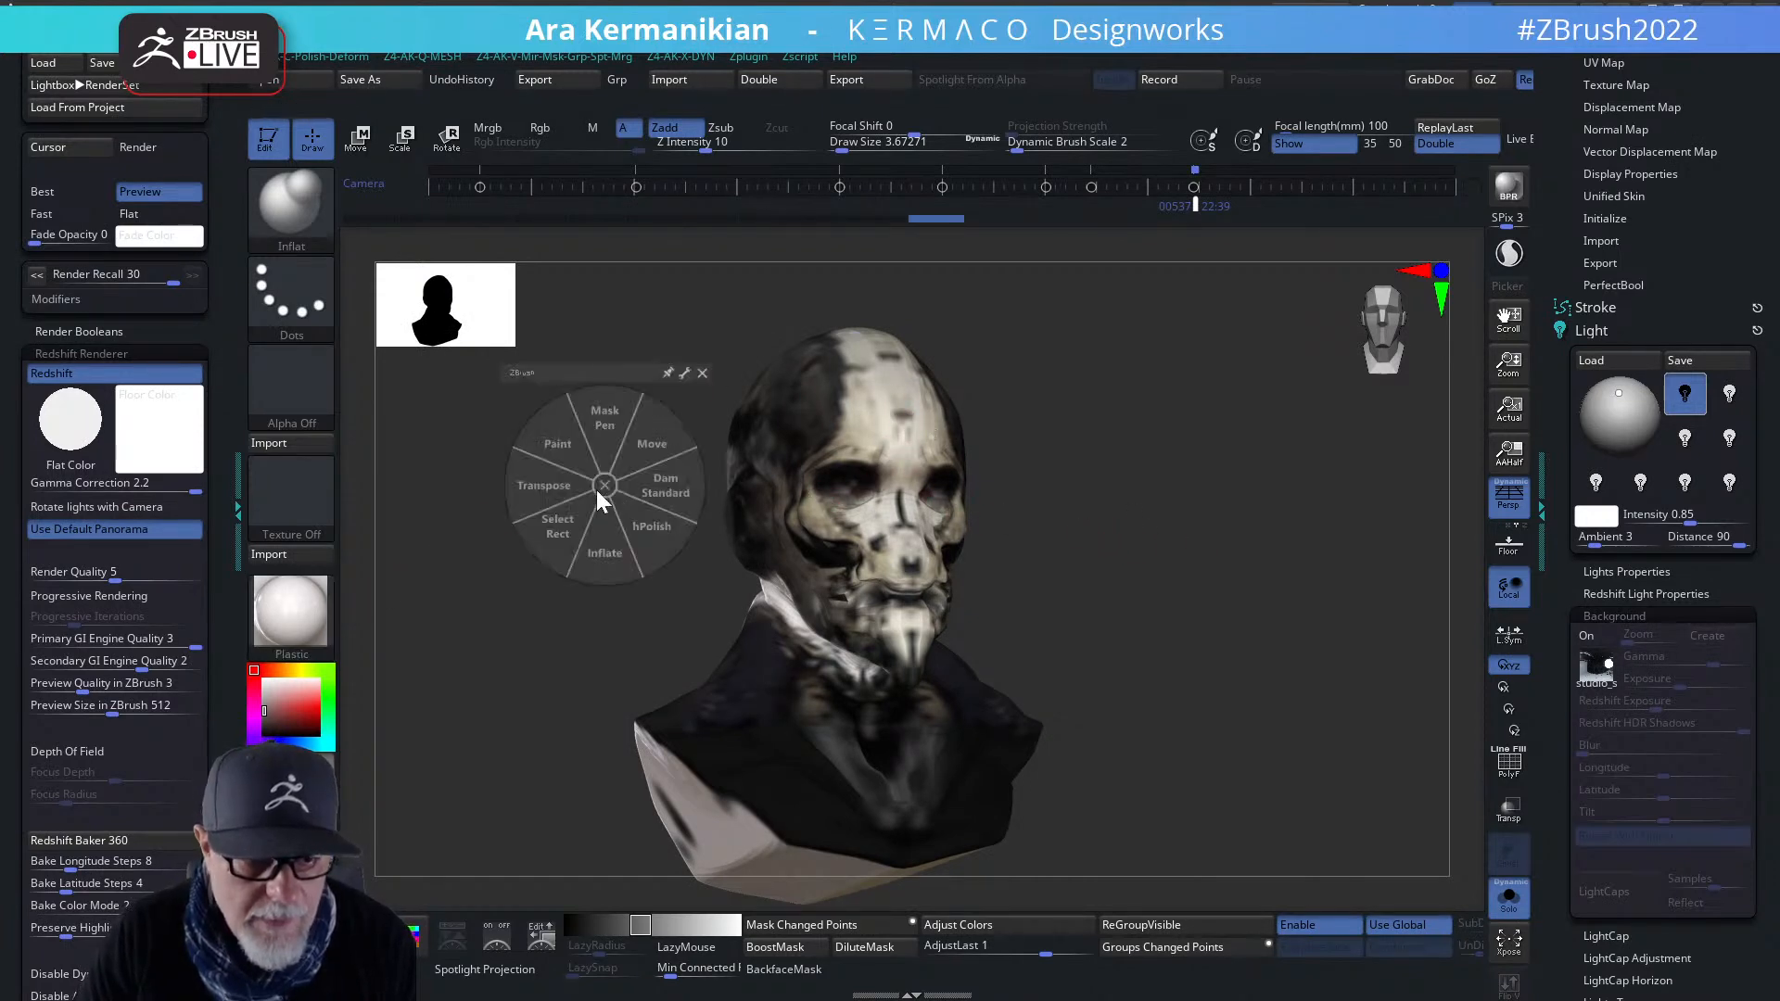
left_click(558, 445)
left_click(265, 680)
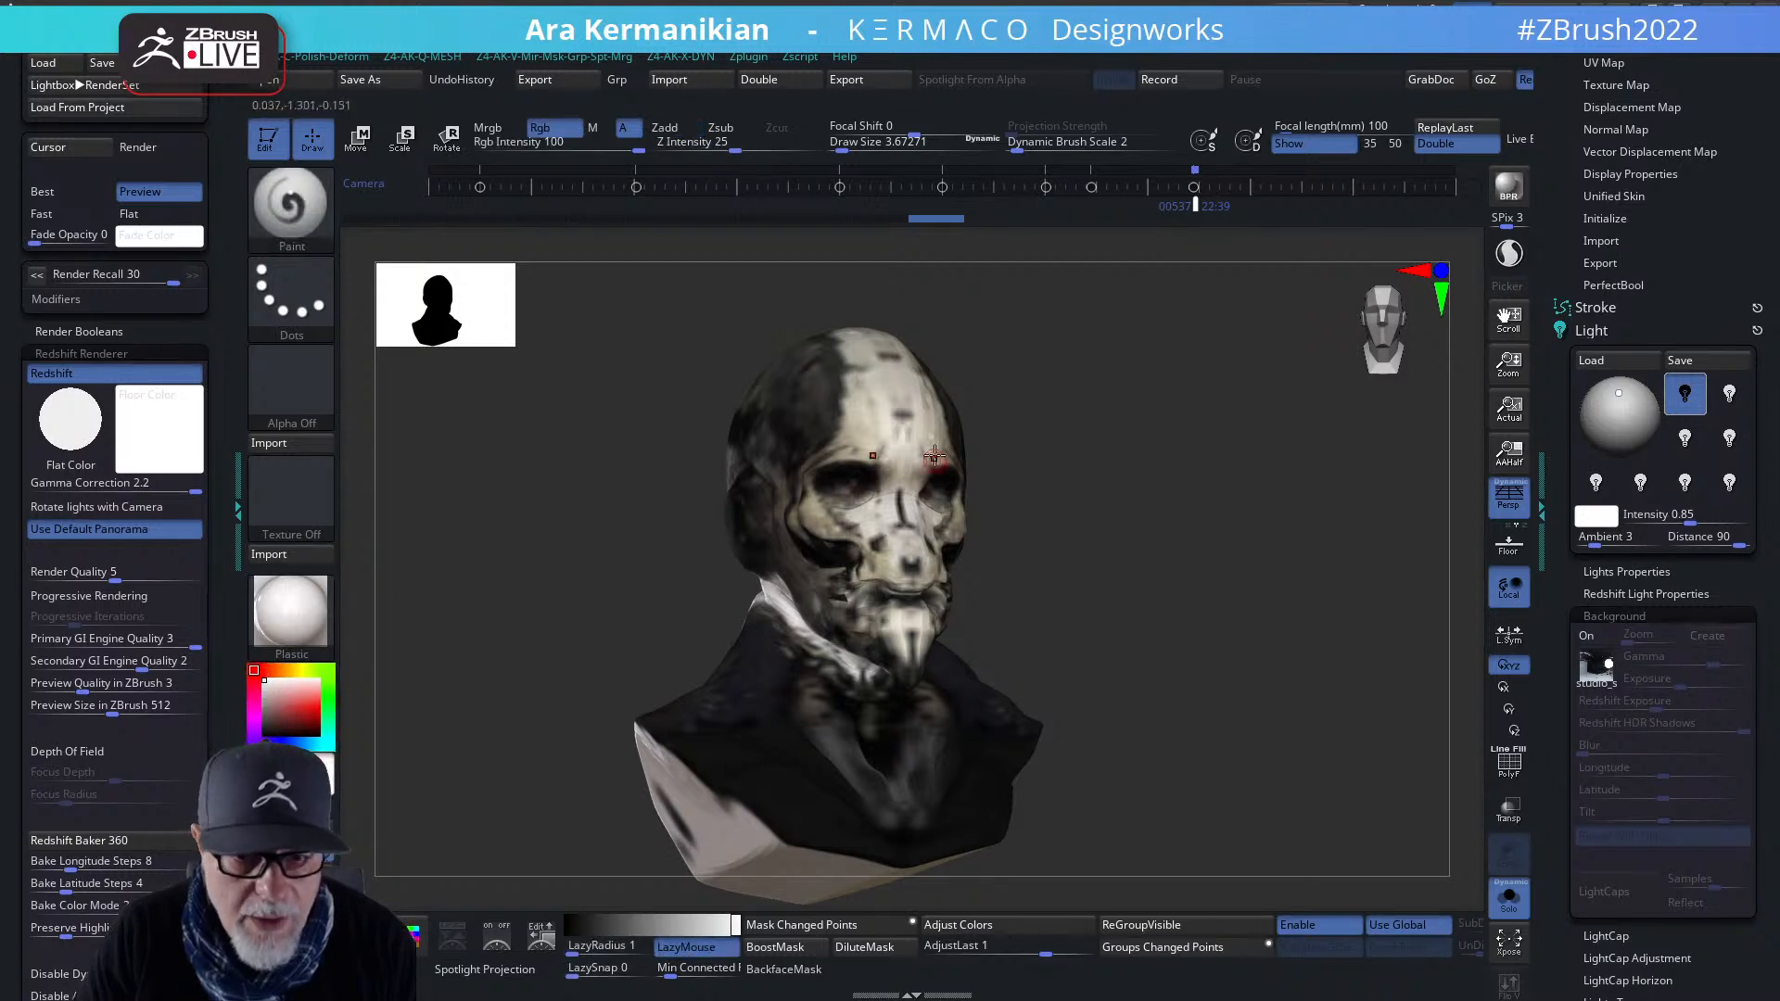
mouse_move(883, 390)
left_mouse_down()
mouse_move(838, 419)
mouse_move(912, 429)
mouse_move(883, 441)
mouse_move(816, 440)
mouse_move(793, 413)
mouse_move(858, 353)
mouse_move(802, 399)
left_mouse_up()
key("s")
key("s")
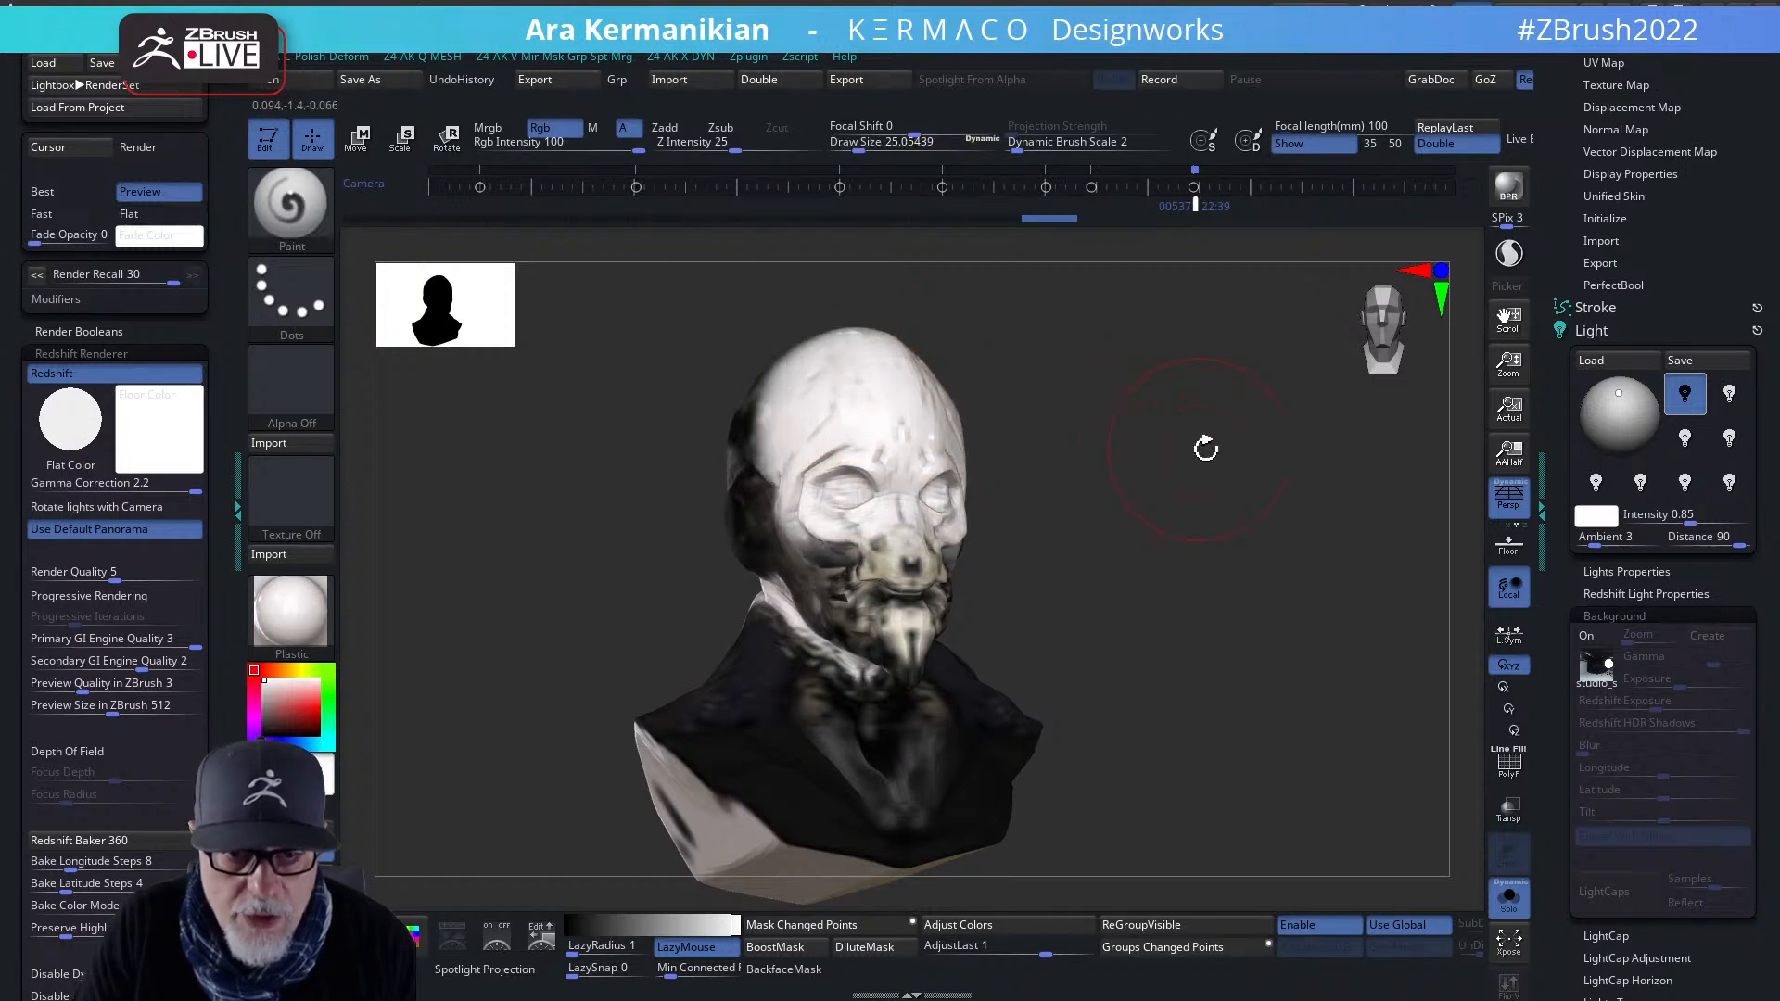
left_click_drag(1188, 445, 1117, 510)
left_click_drag(937, 366, 910, 284)
left_click_drag(1144, 370, 1399, 809)
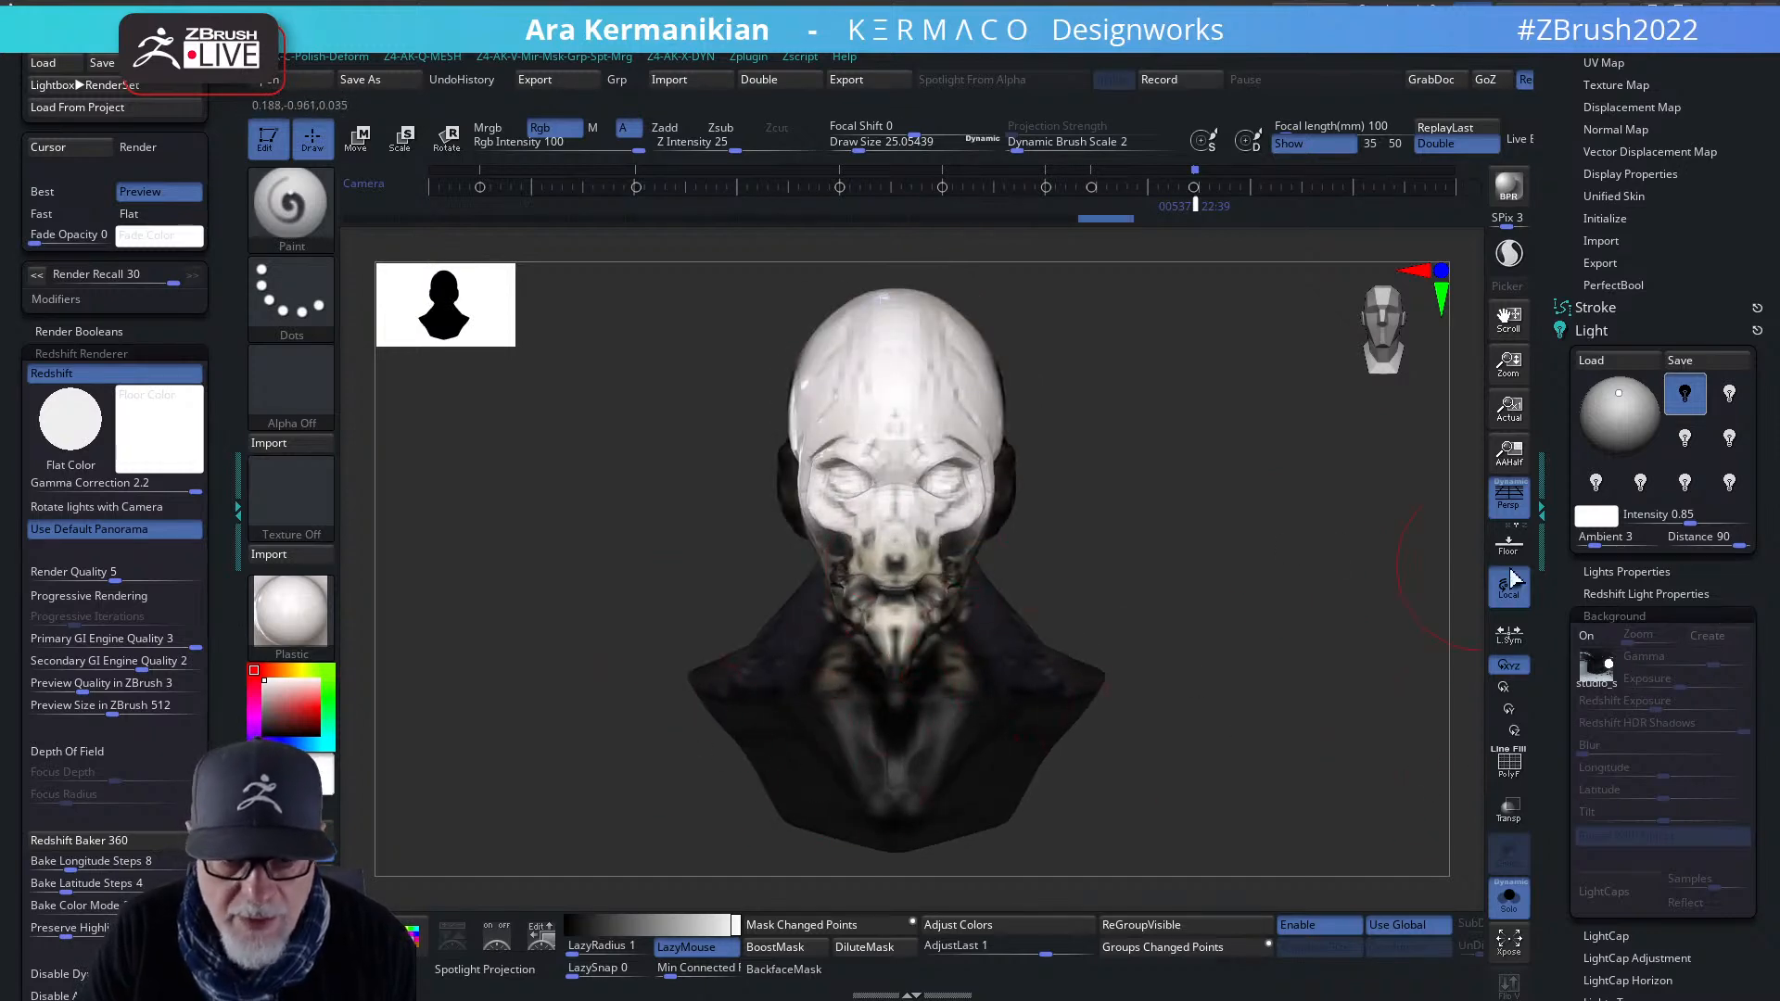
- Raise the bust copy to its highest subdivision level and show all the visible bust parts together again
key("ctrl+q")
left_click_drag(1033, 275, 1129, 269)
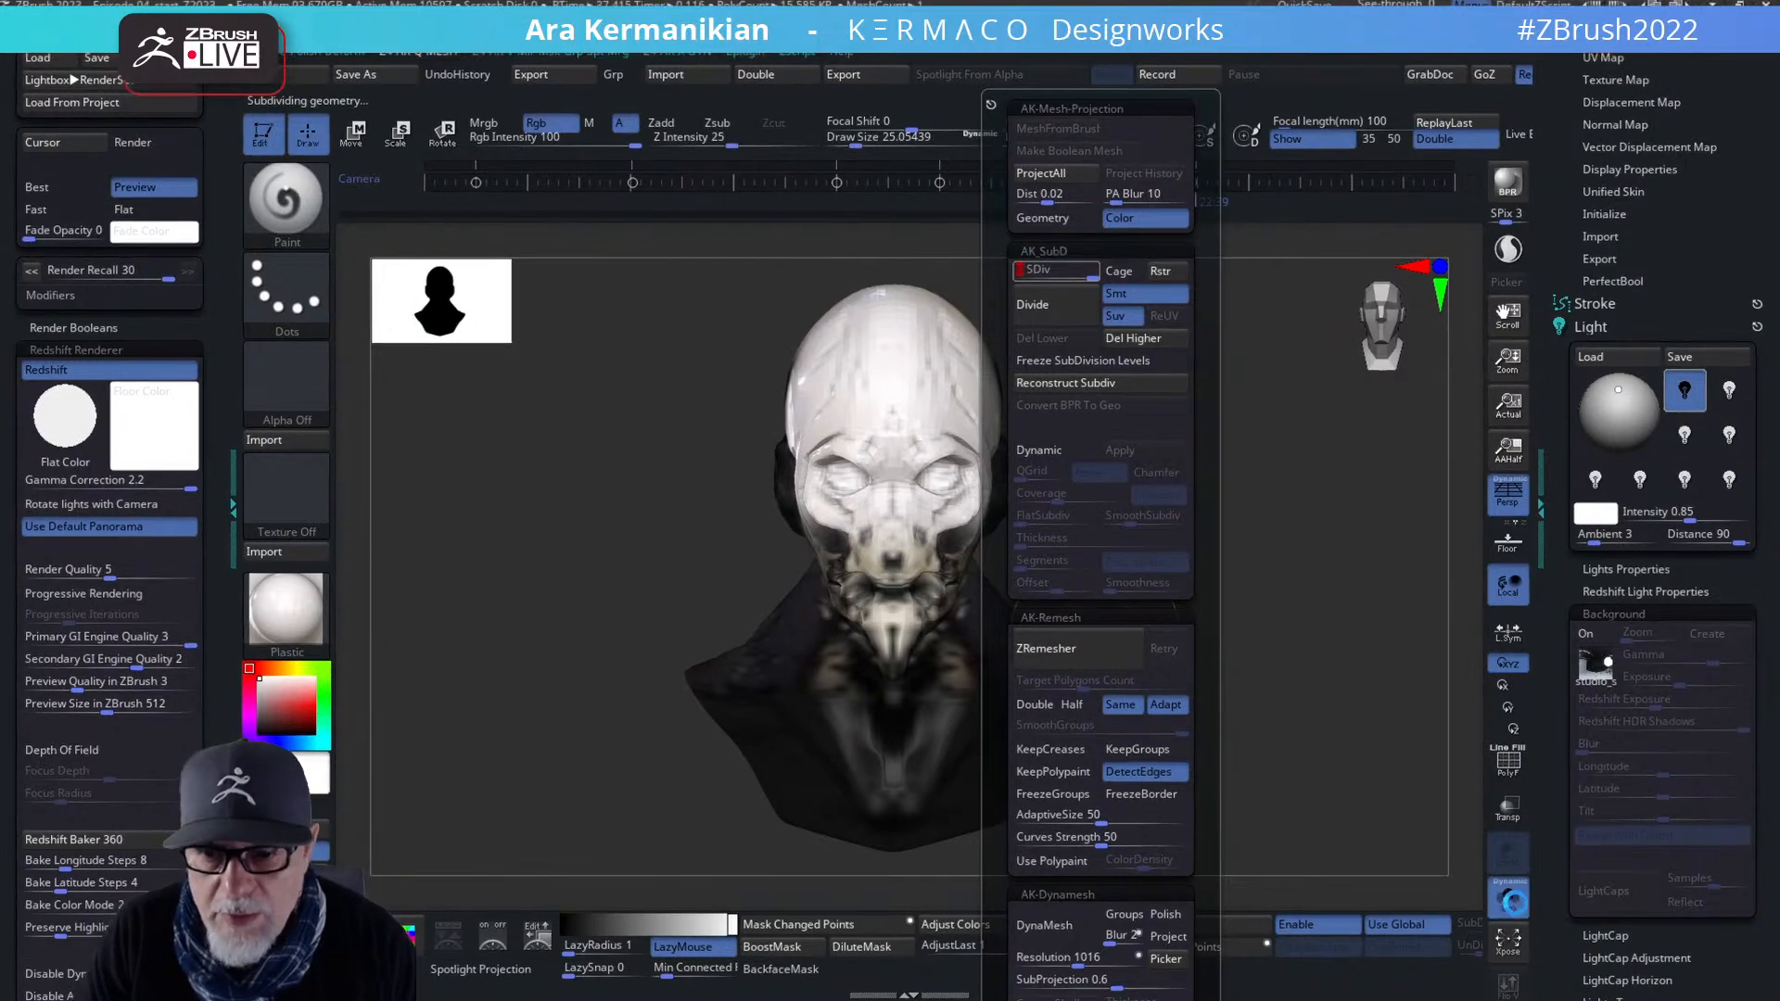
left_click(1508, 904)
left_click_drag(1337, 726, 1158, 556)
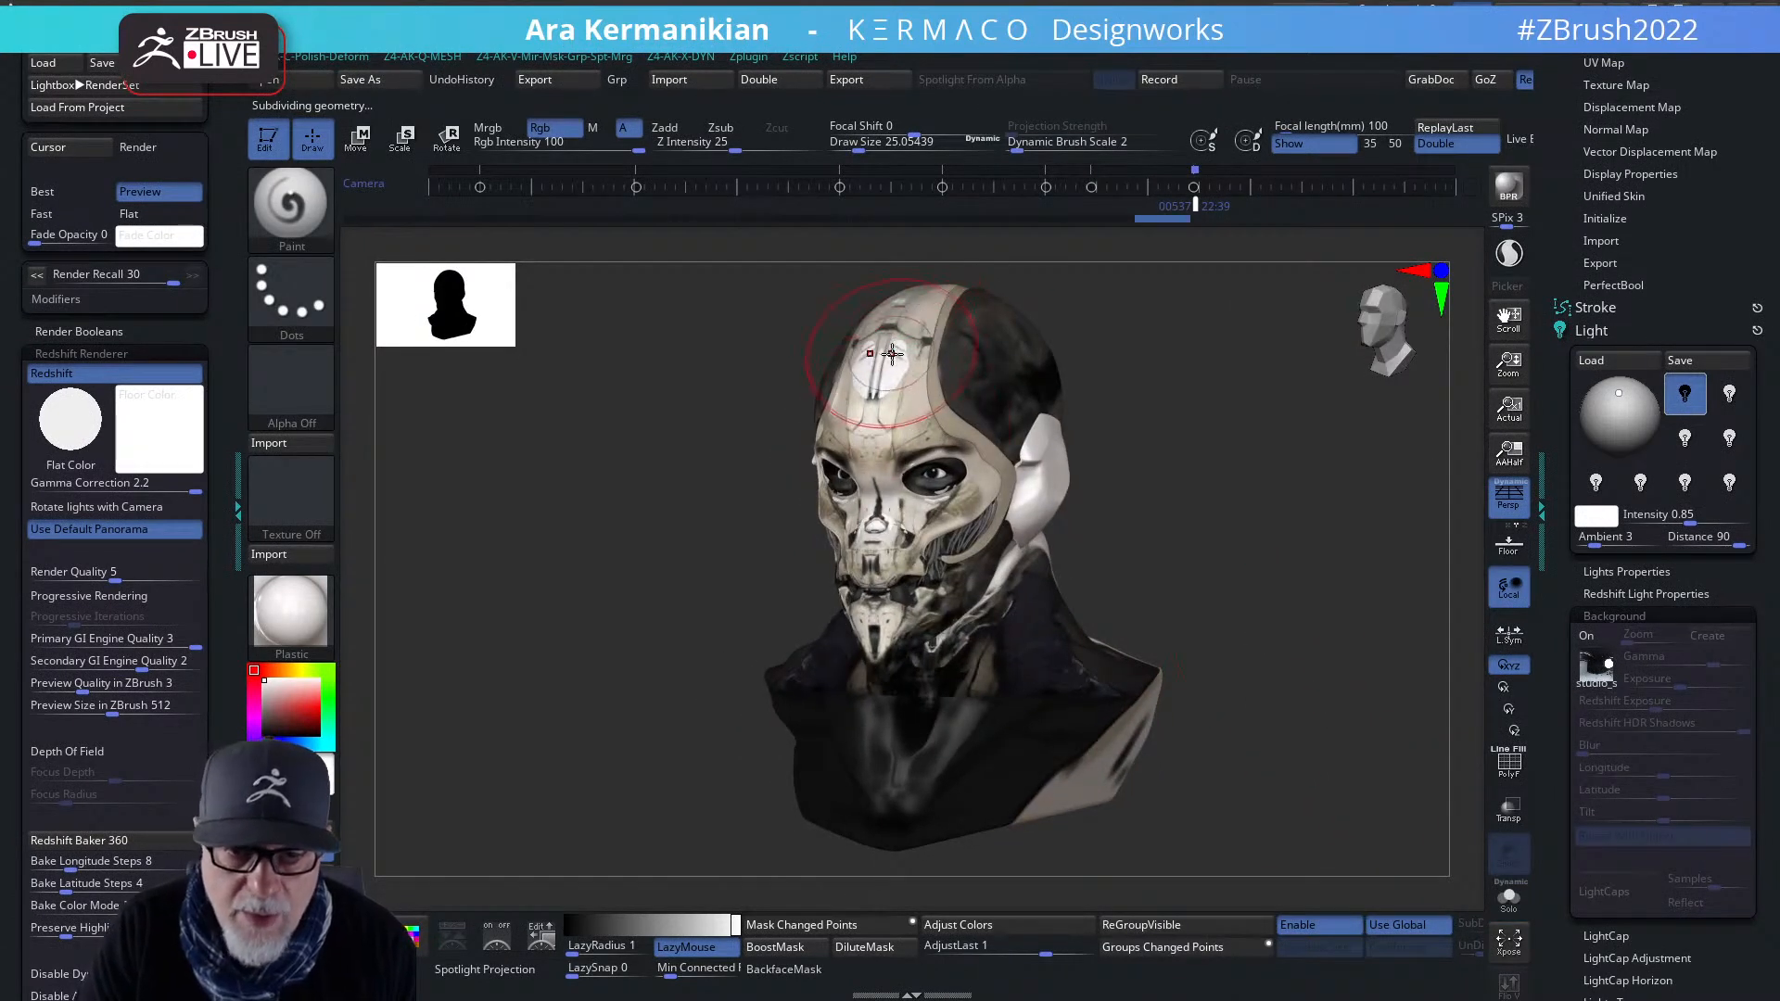
left_click_drag(1220, 451, 1316, 452)
- Flatten the white areas poking through the forehead and nose with the hPolish brush, checking the bust from both sides
right_click(895, 357)
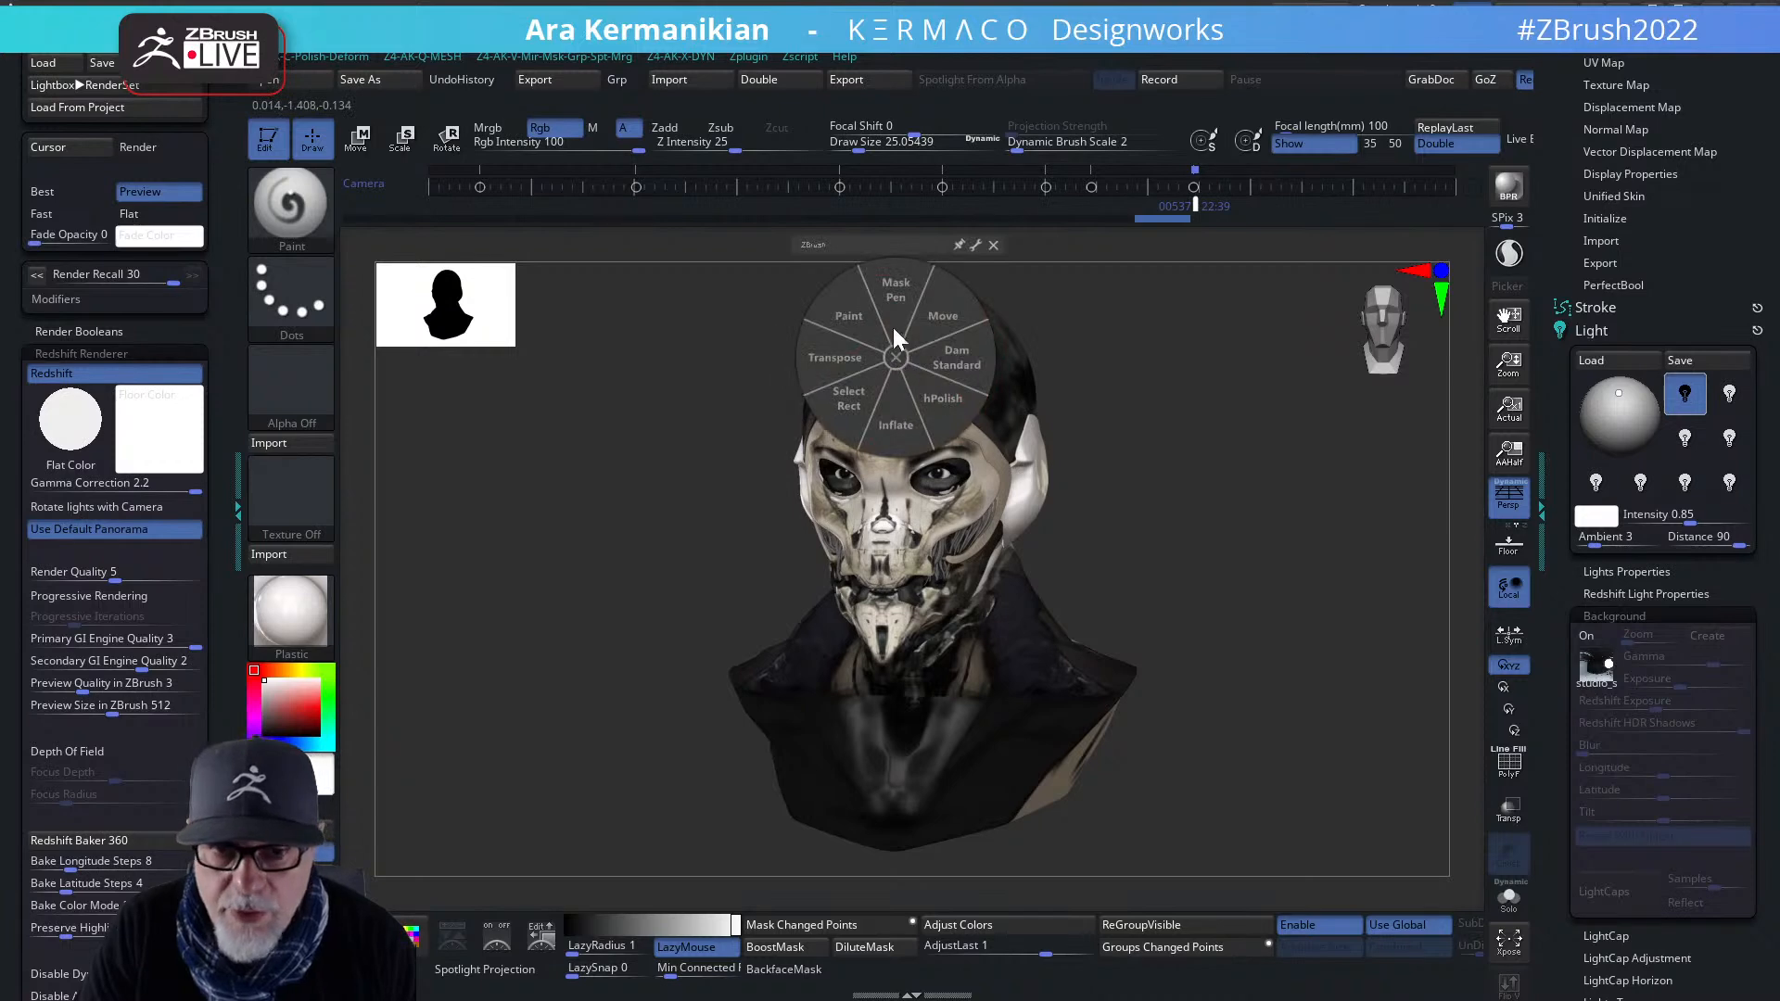
left_click(943, 410)
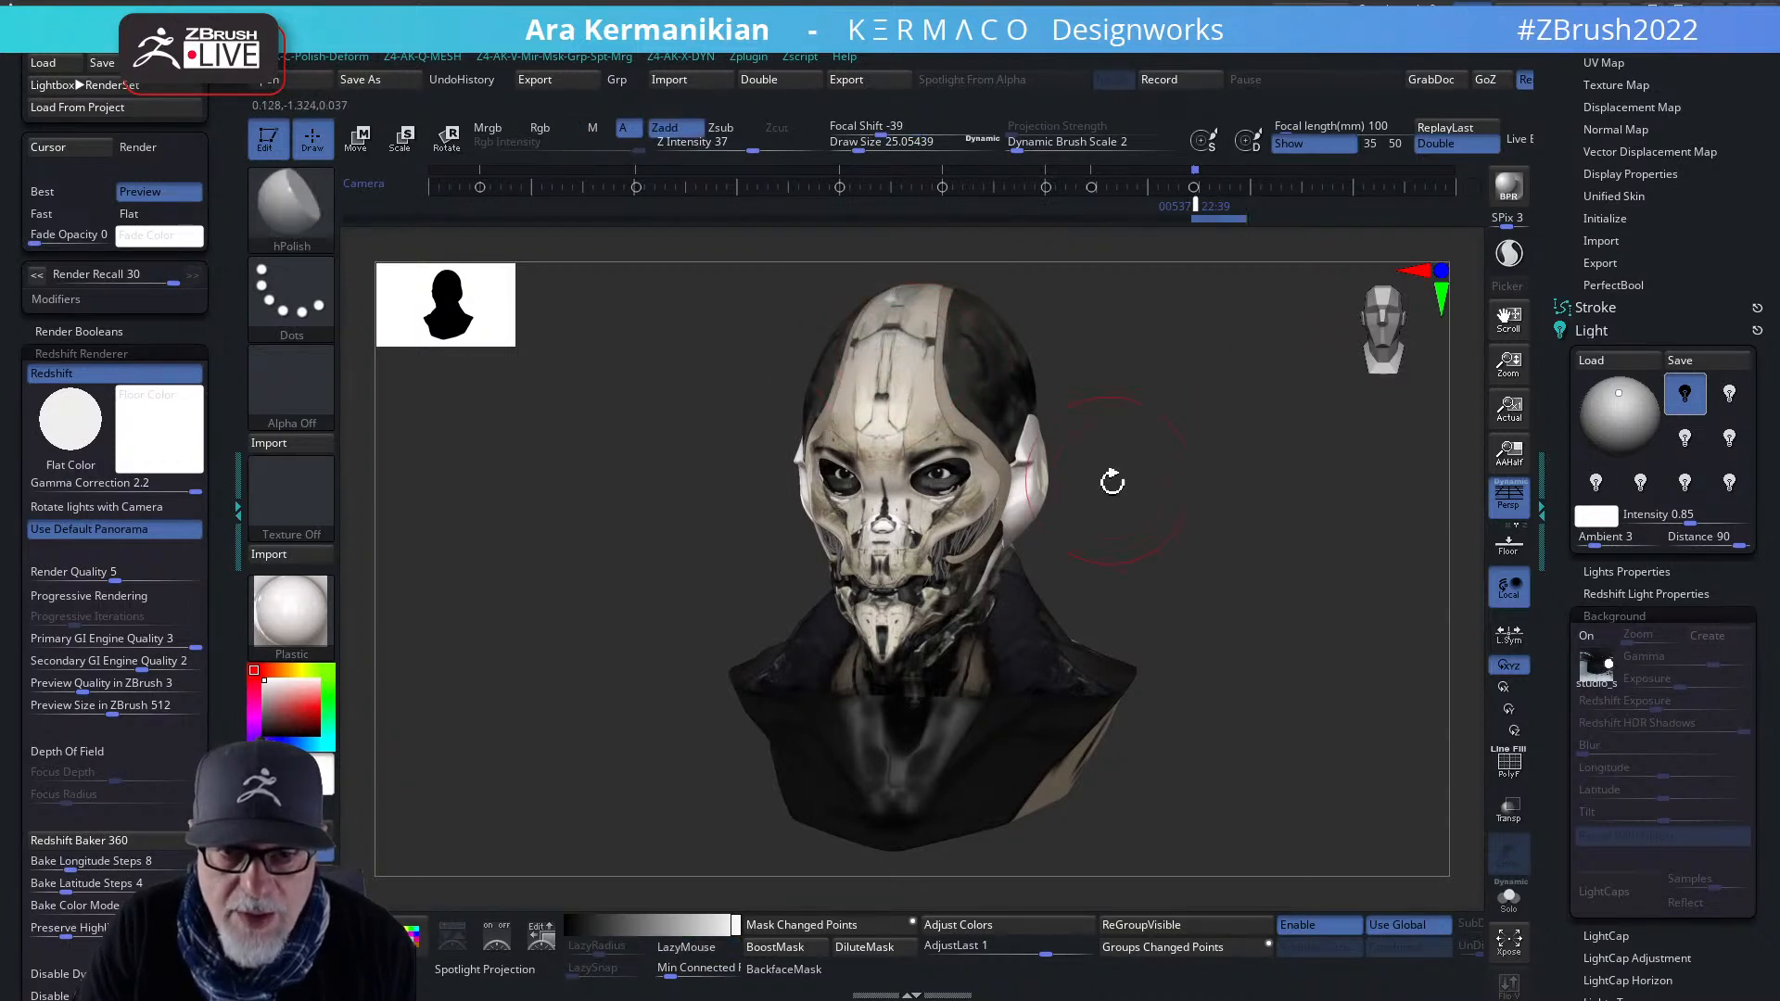
left_click_drag(888, 528, 876, 533)
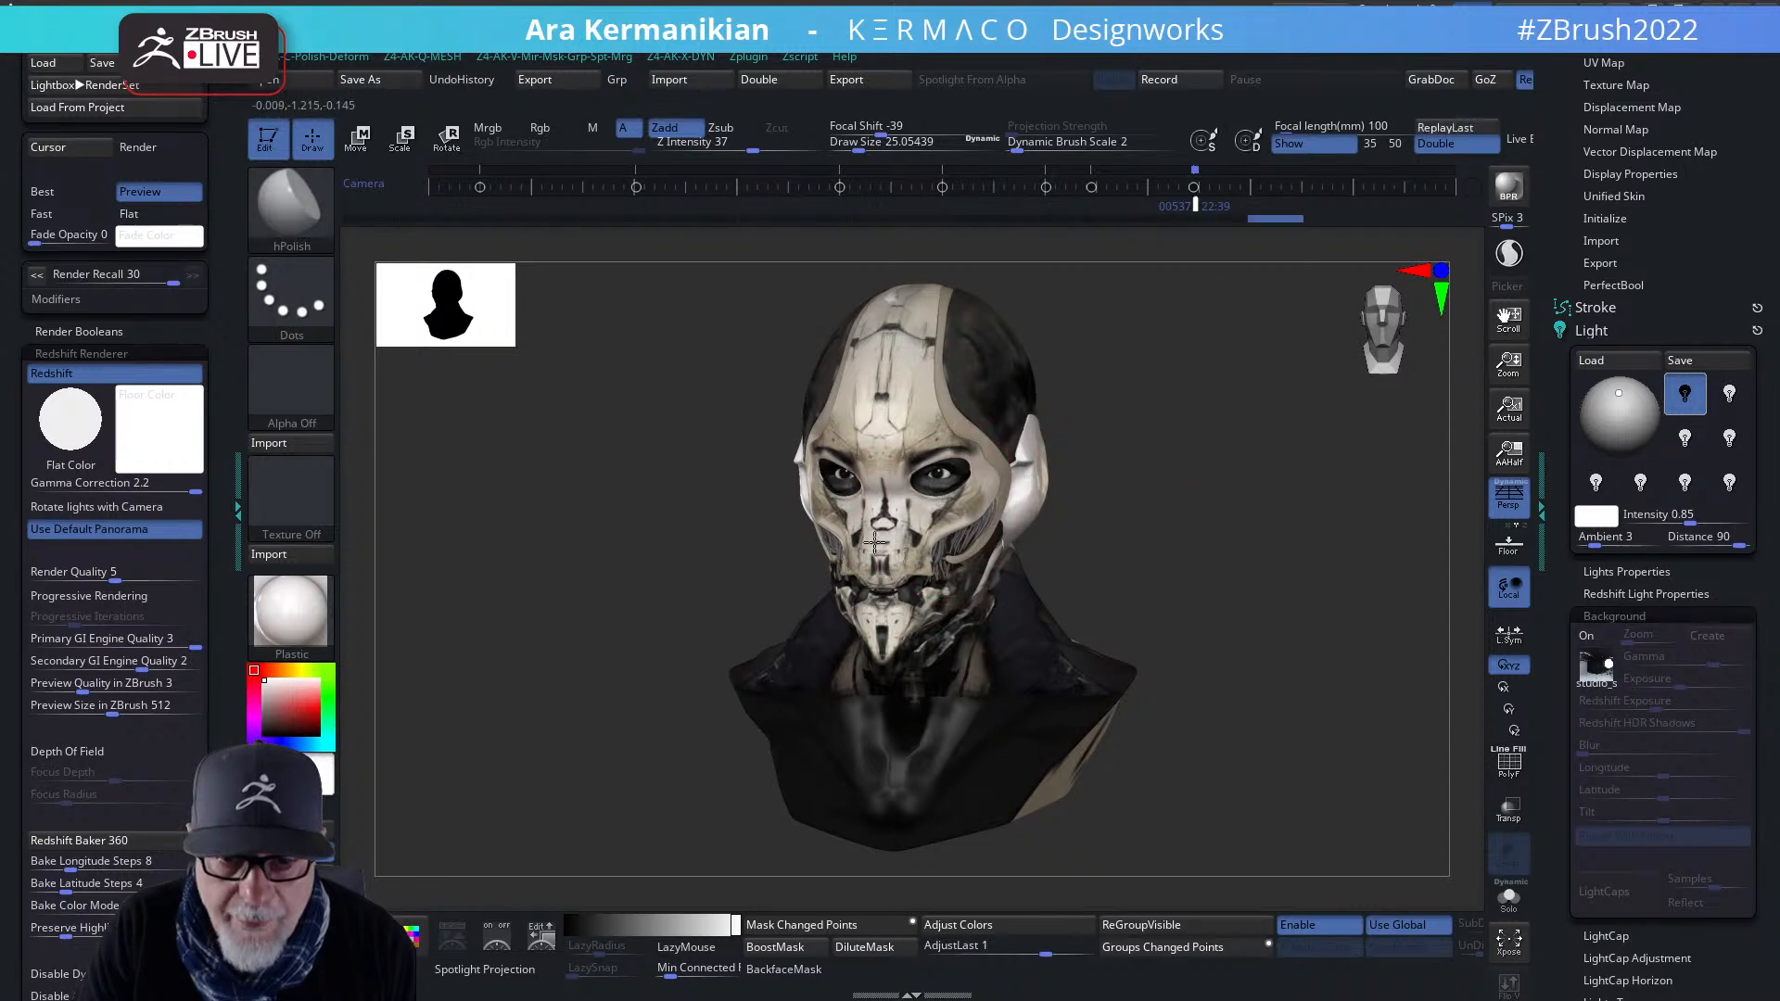
left_click_drag(1246, 519, 860, 364)
left_click_drag(1190, 487, 1131, 490)
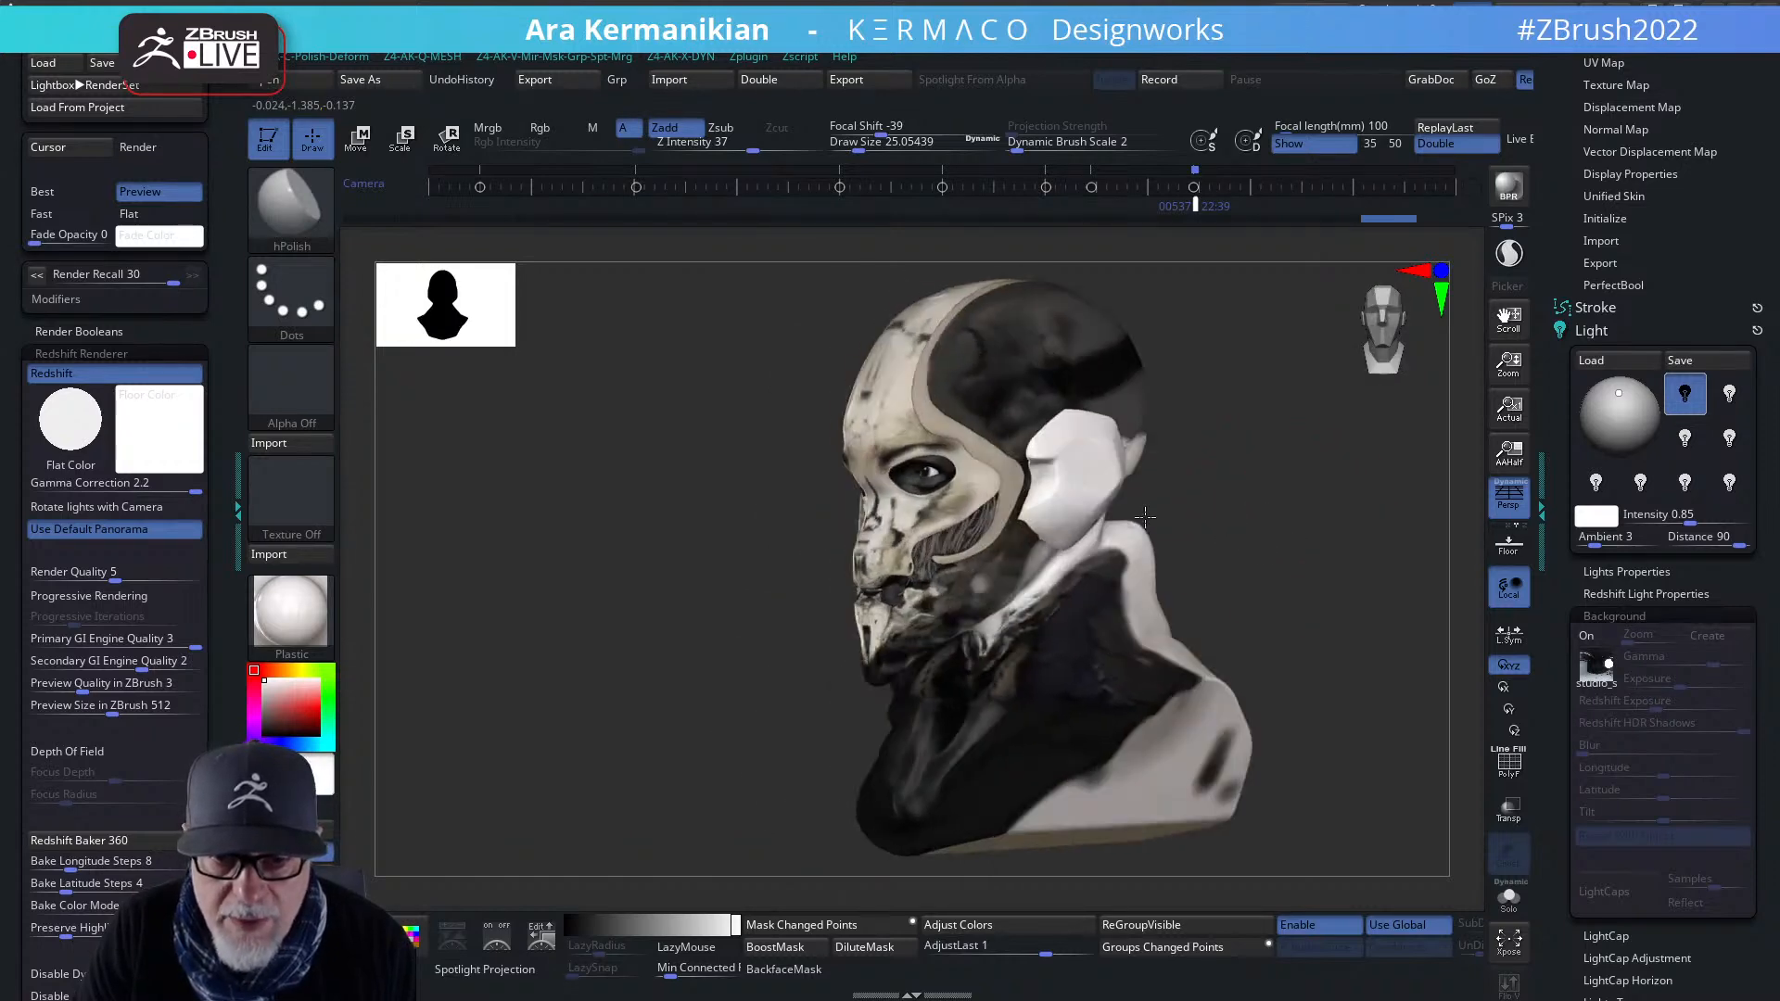
left_click_drag(1291, 554, 1370, 553)
mouse_move(1220, 572)
left_mouse_down()
mouse_move(1279, 570)
mouse_move(1241, 556)
left_mouse_up()
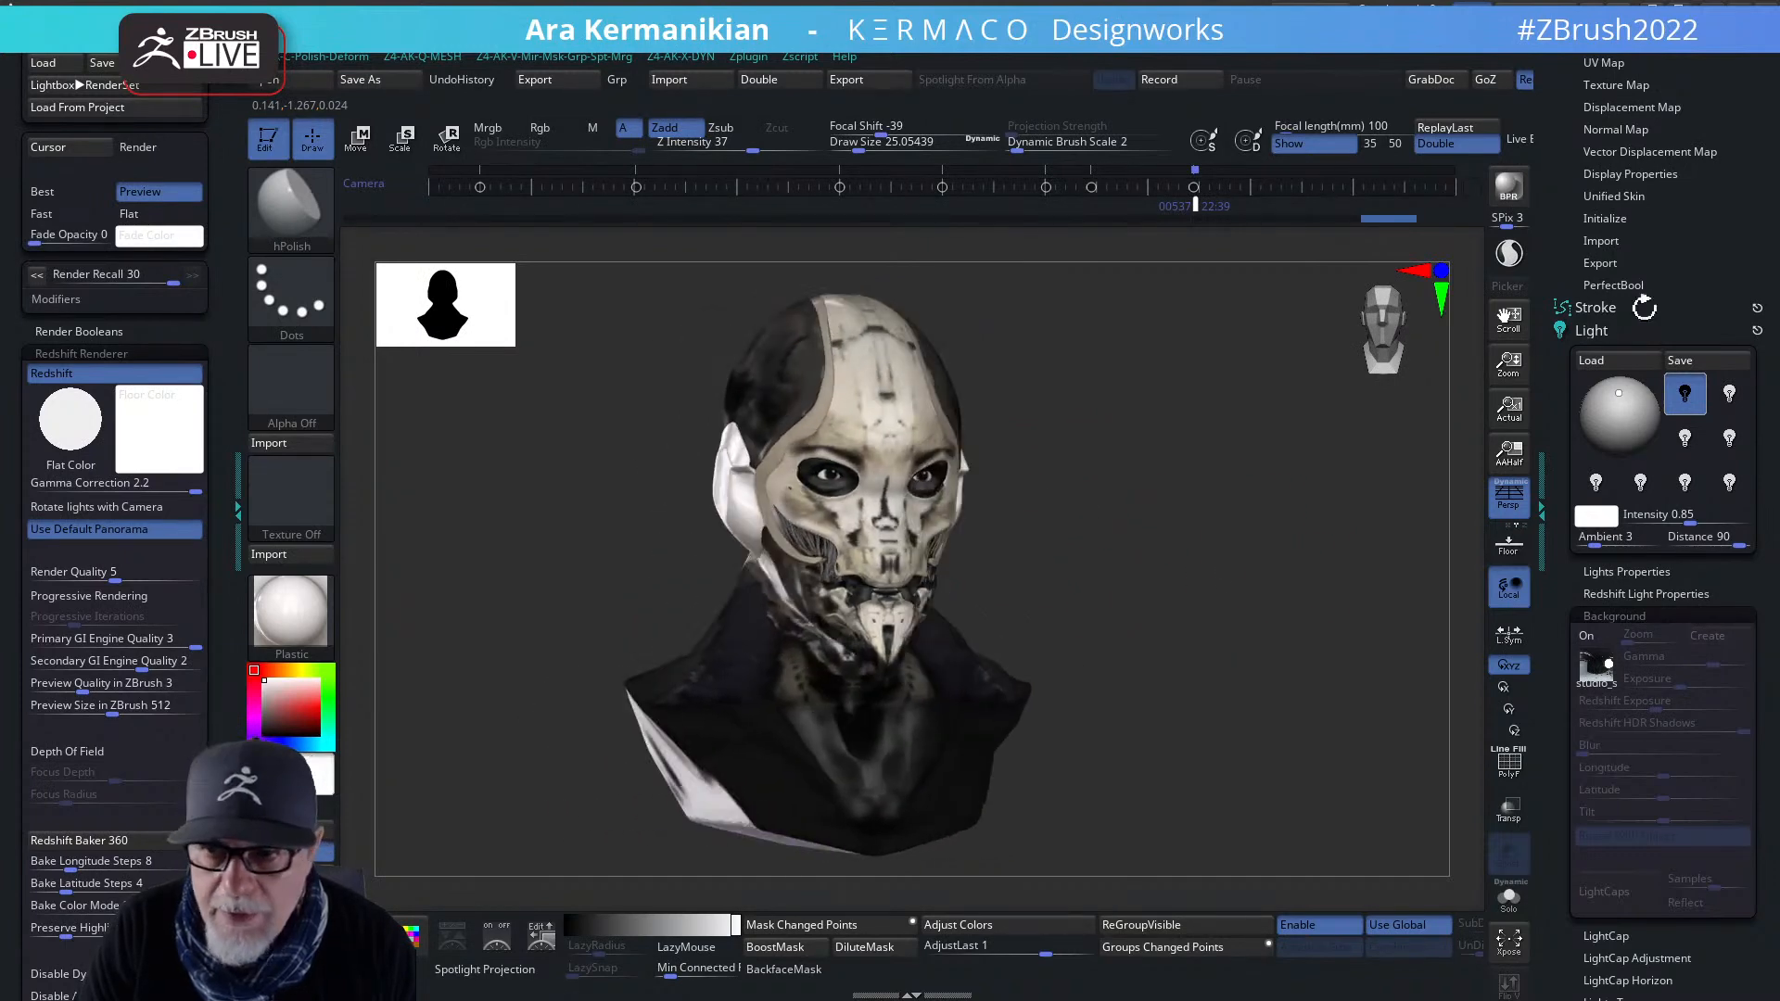
- Turn on Rgb and try filling the bust subtool TH1N2_14 with dark gray, undoing that fill
left_click_drag(1566, 243, 1610, 403)
left_click_drag(1711, 211, 1676, 459)
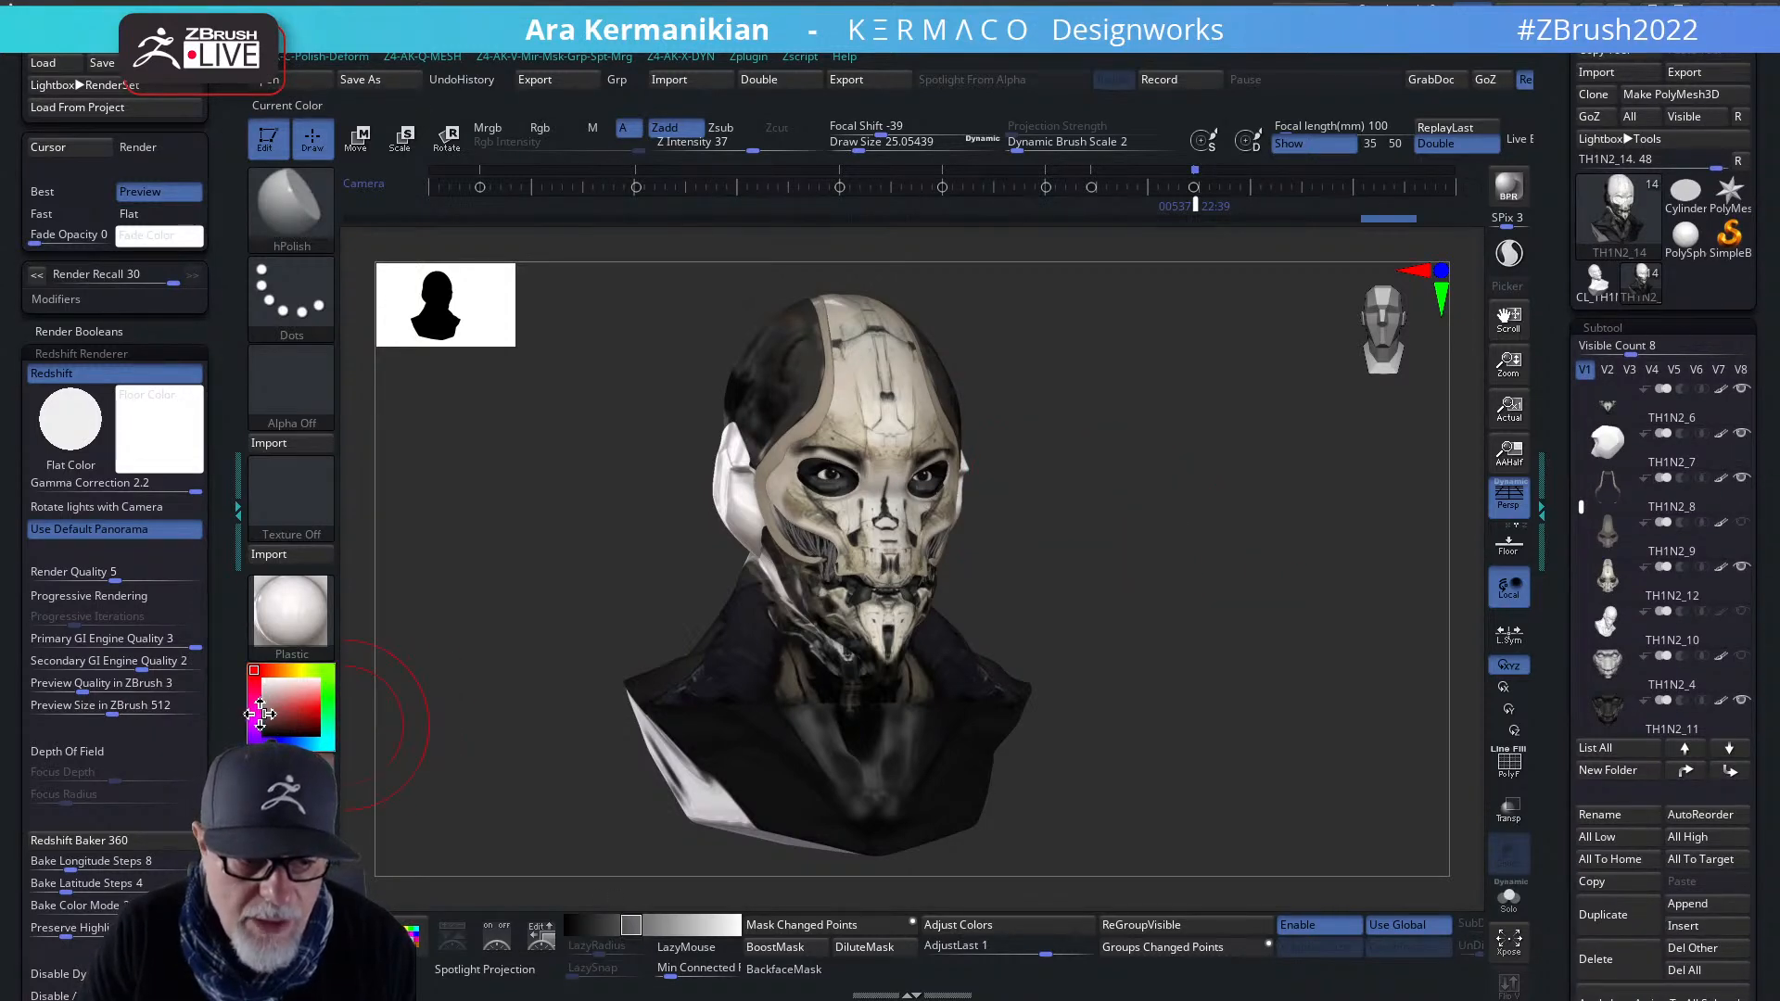
left_click(542, 130)
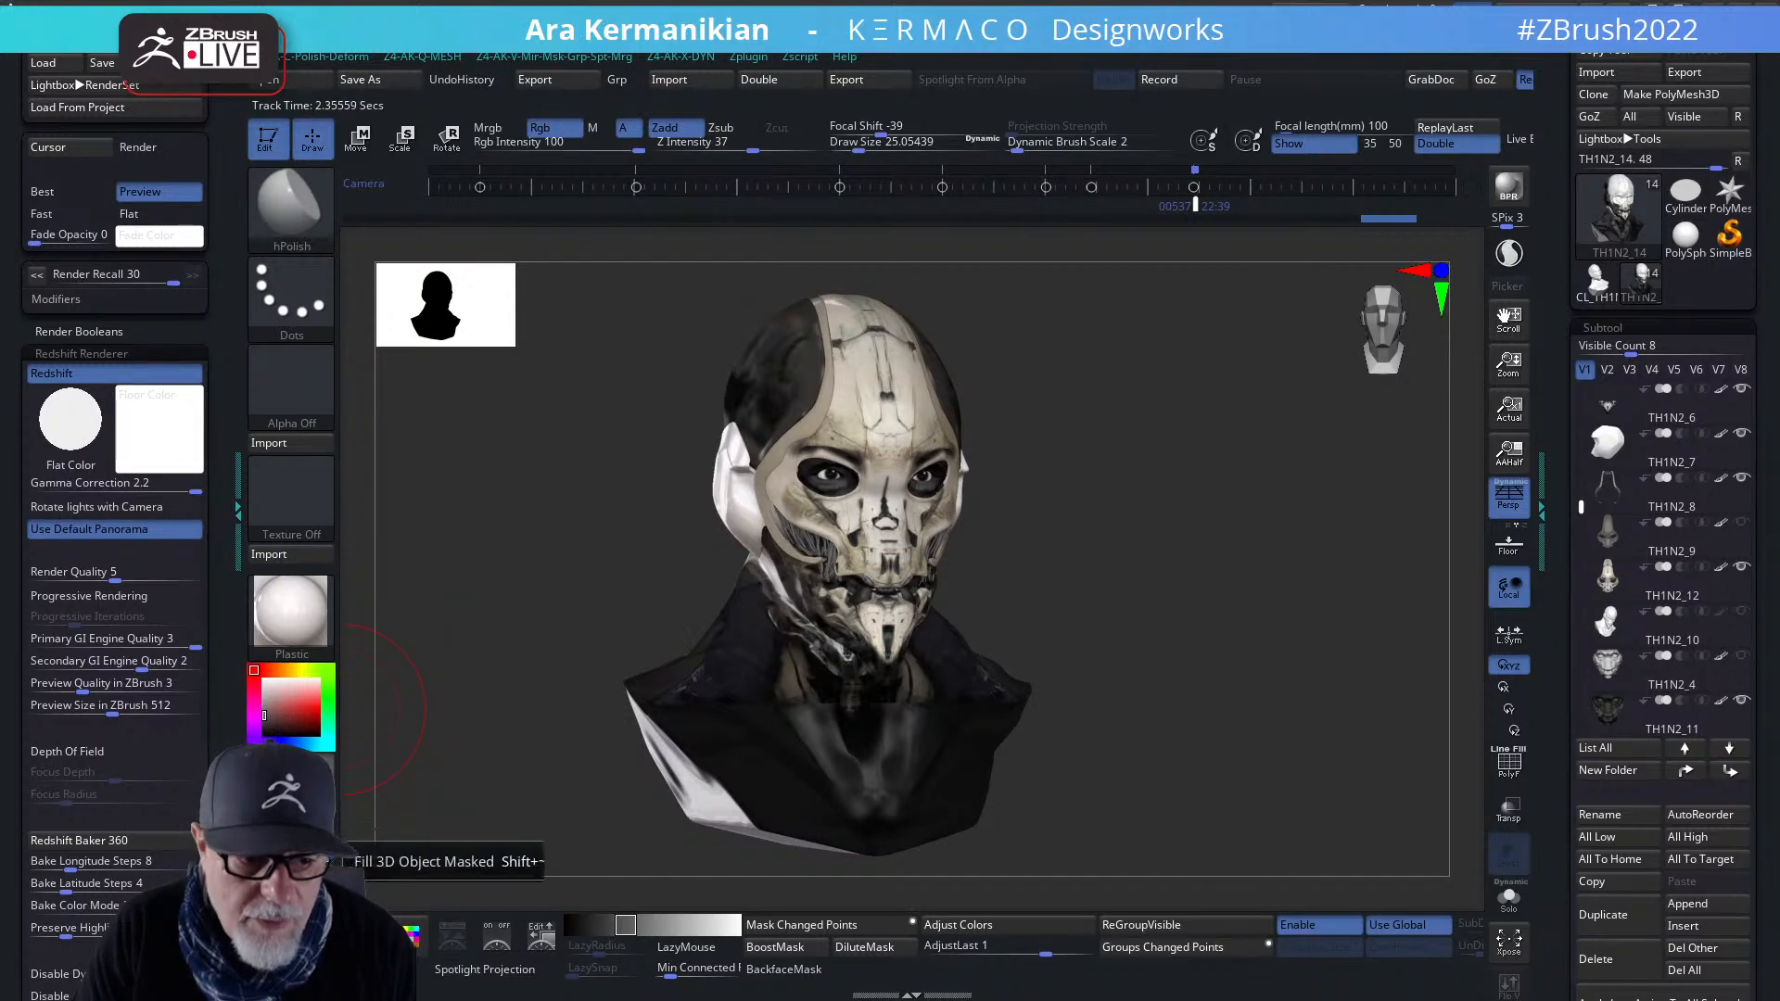
left_click(298, 869)
key("ctrl")
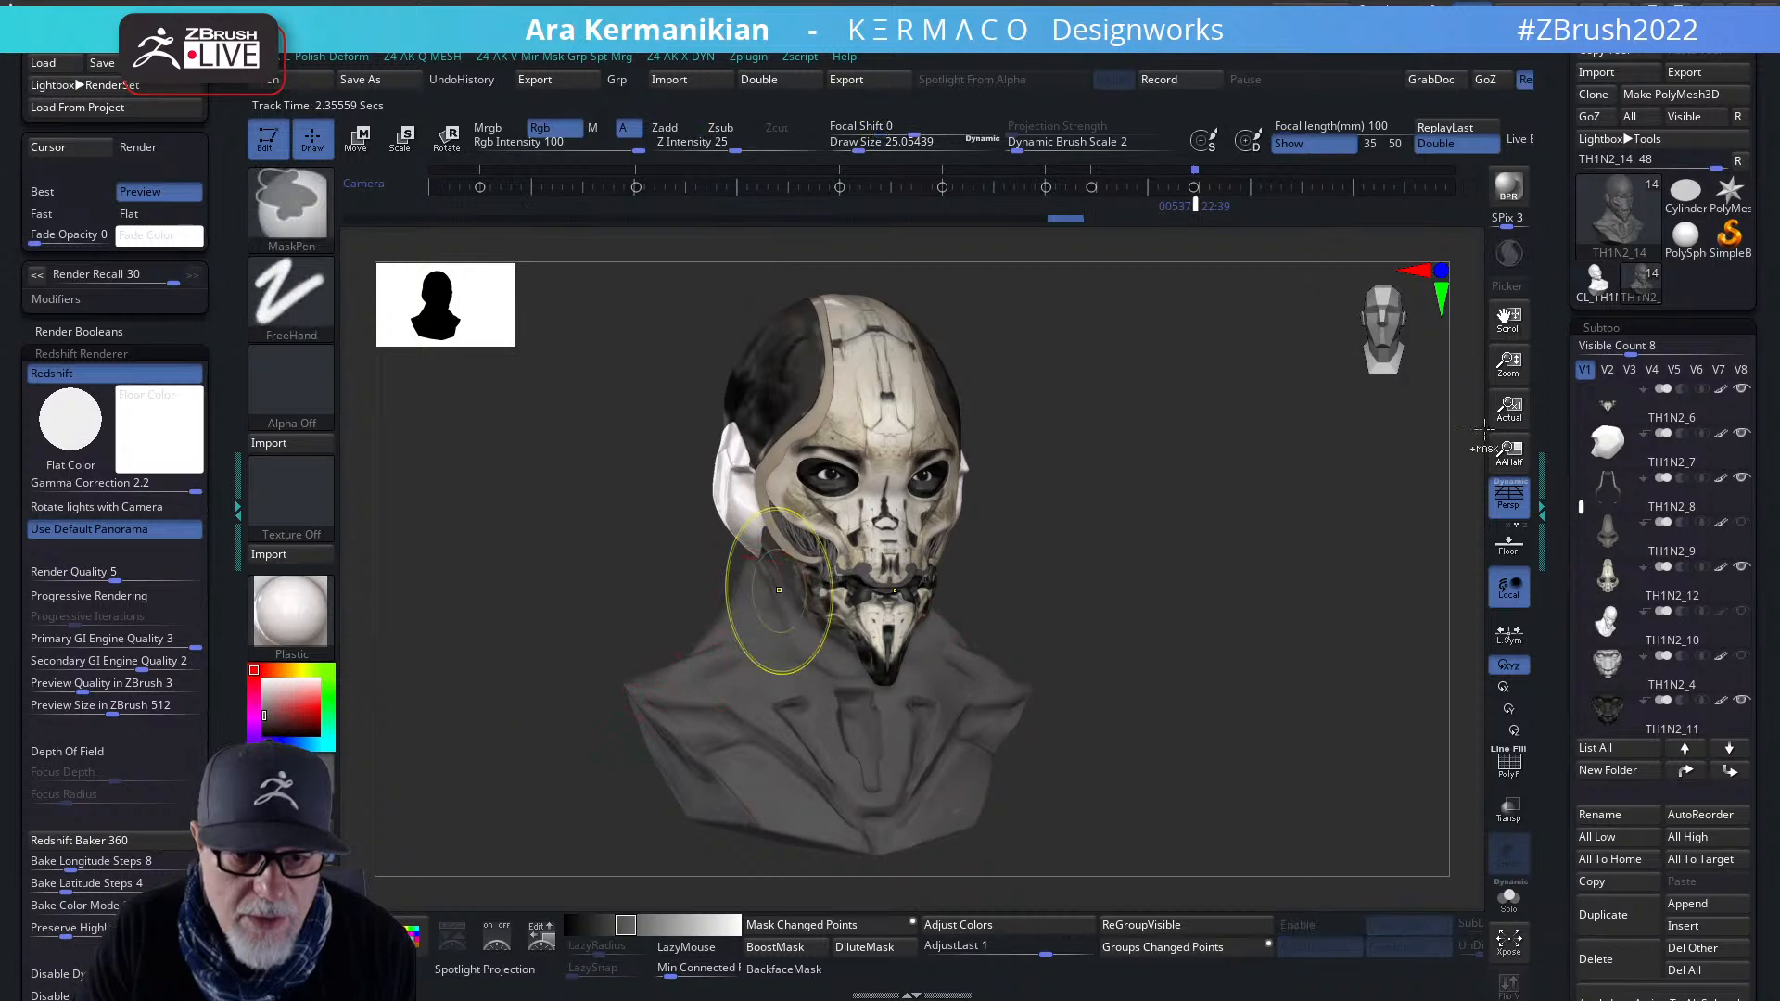
key("ctrl+z")
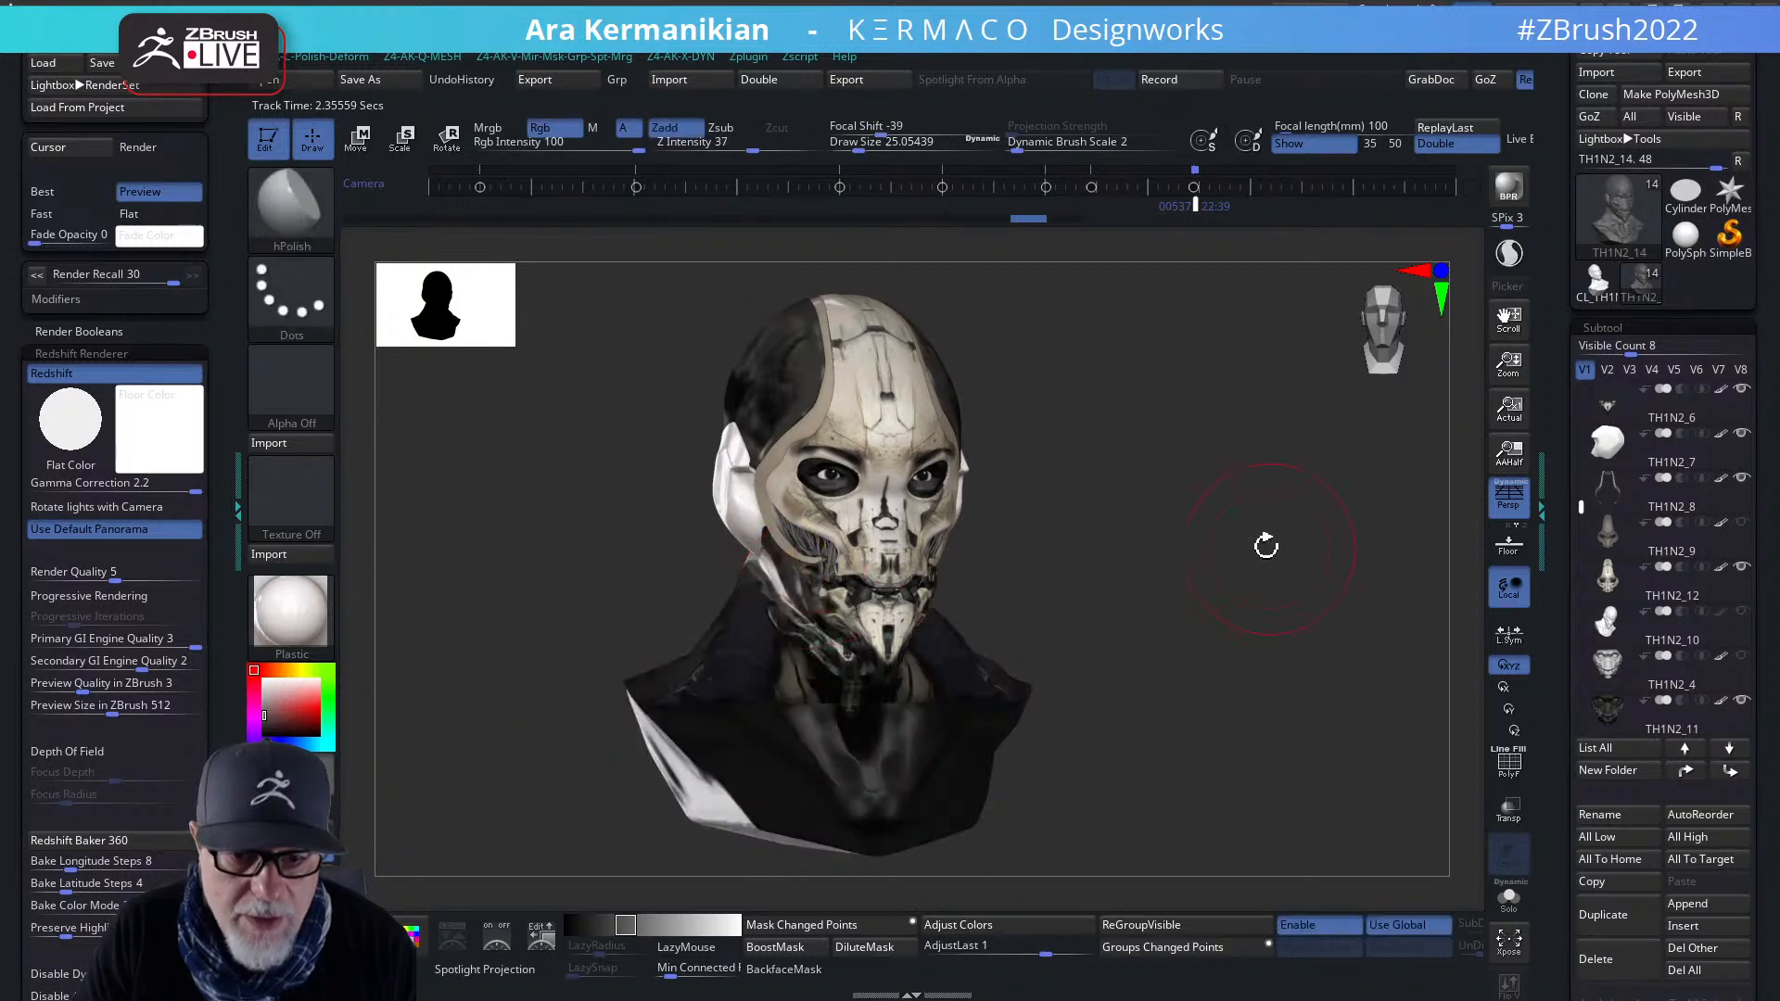
- Fill the ear pieces TH1N2_7 with dark gray and turn the bust to a front view
left_click(718, 503, "alt")
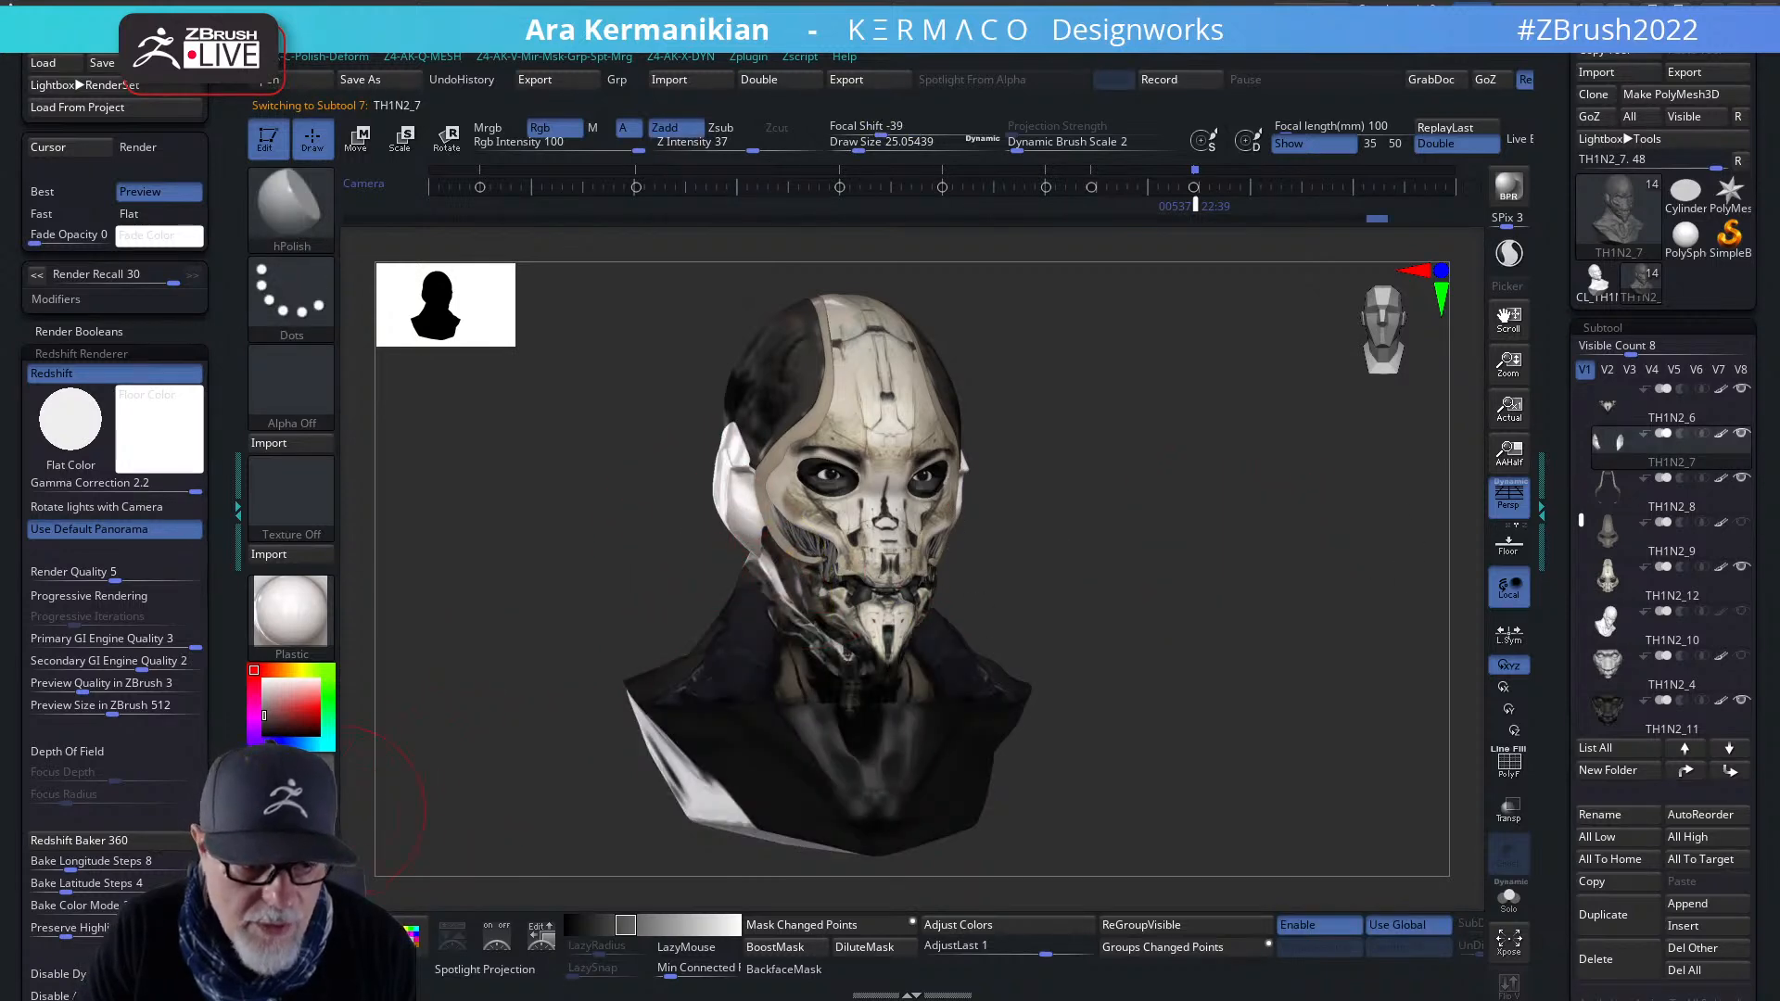
left_click(324, 869)
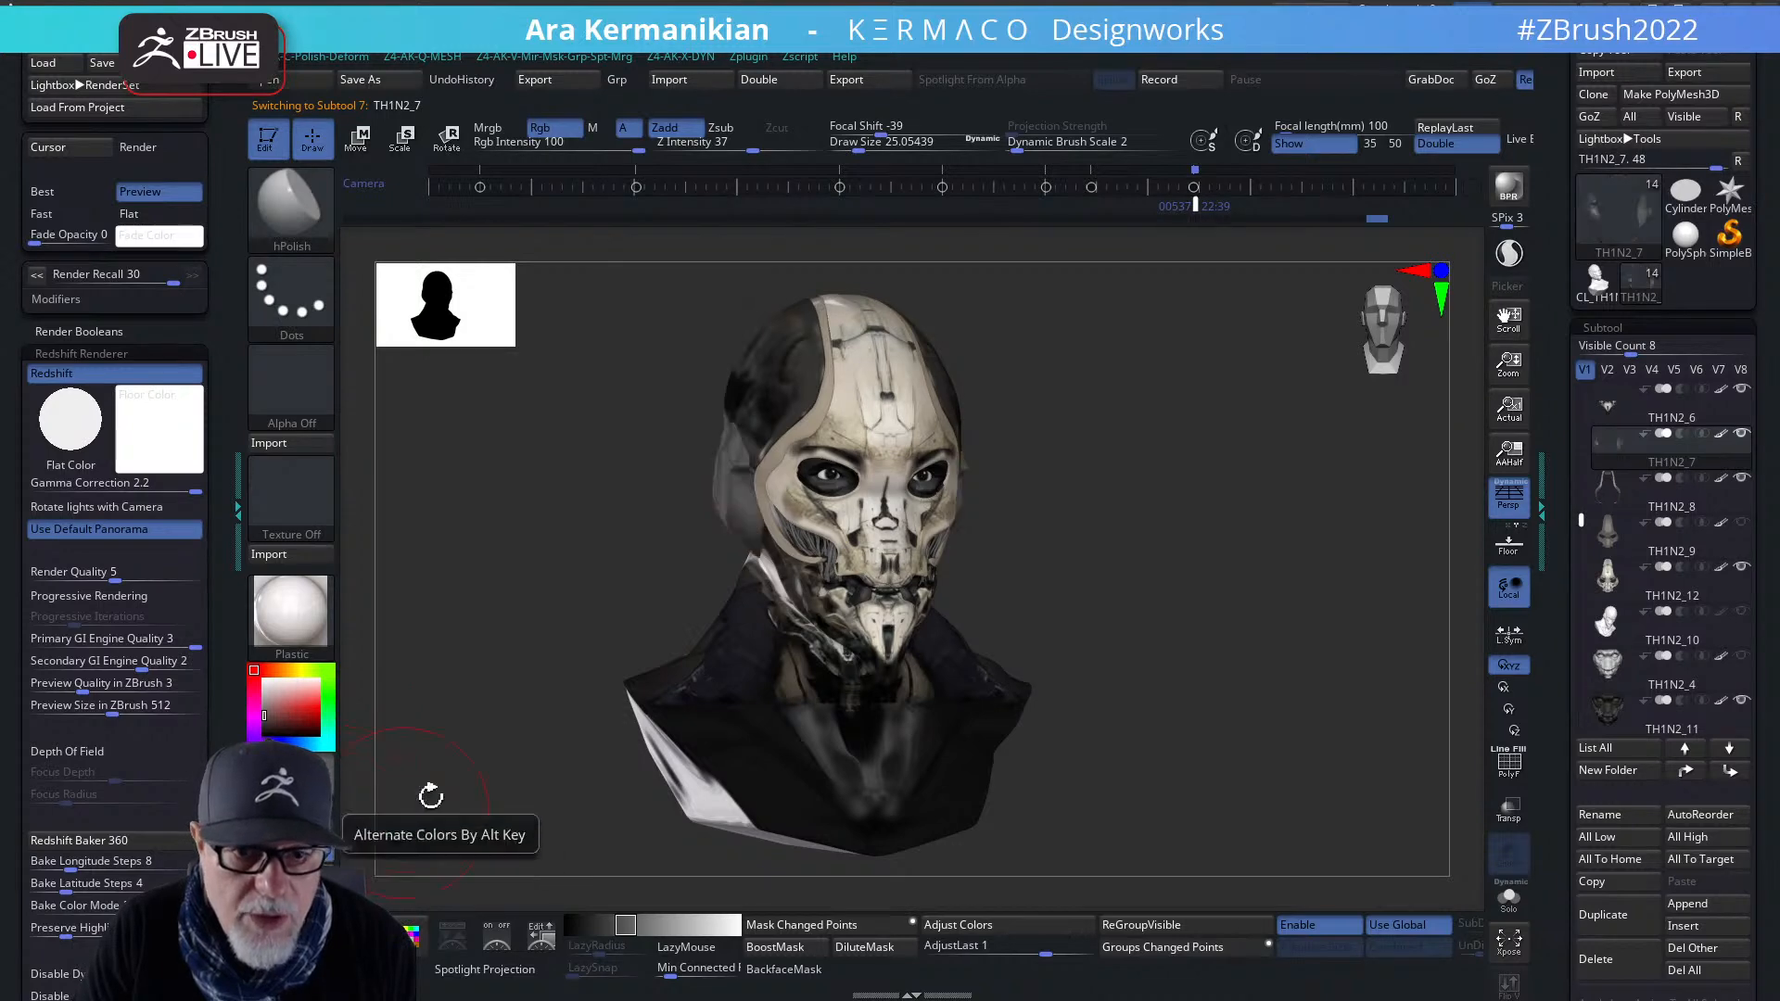
left_click_drag(596, 588, 1157, 537, "shift")
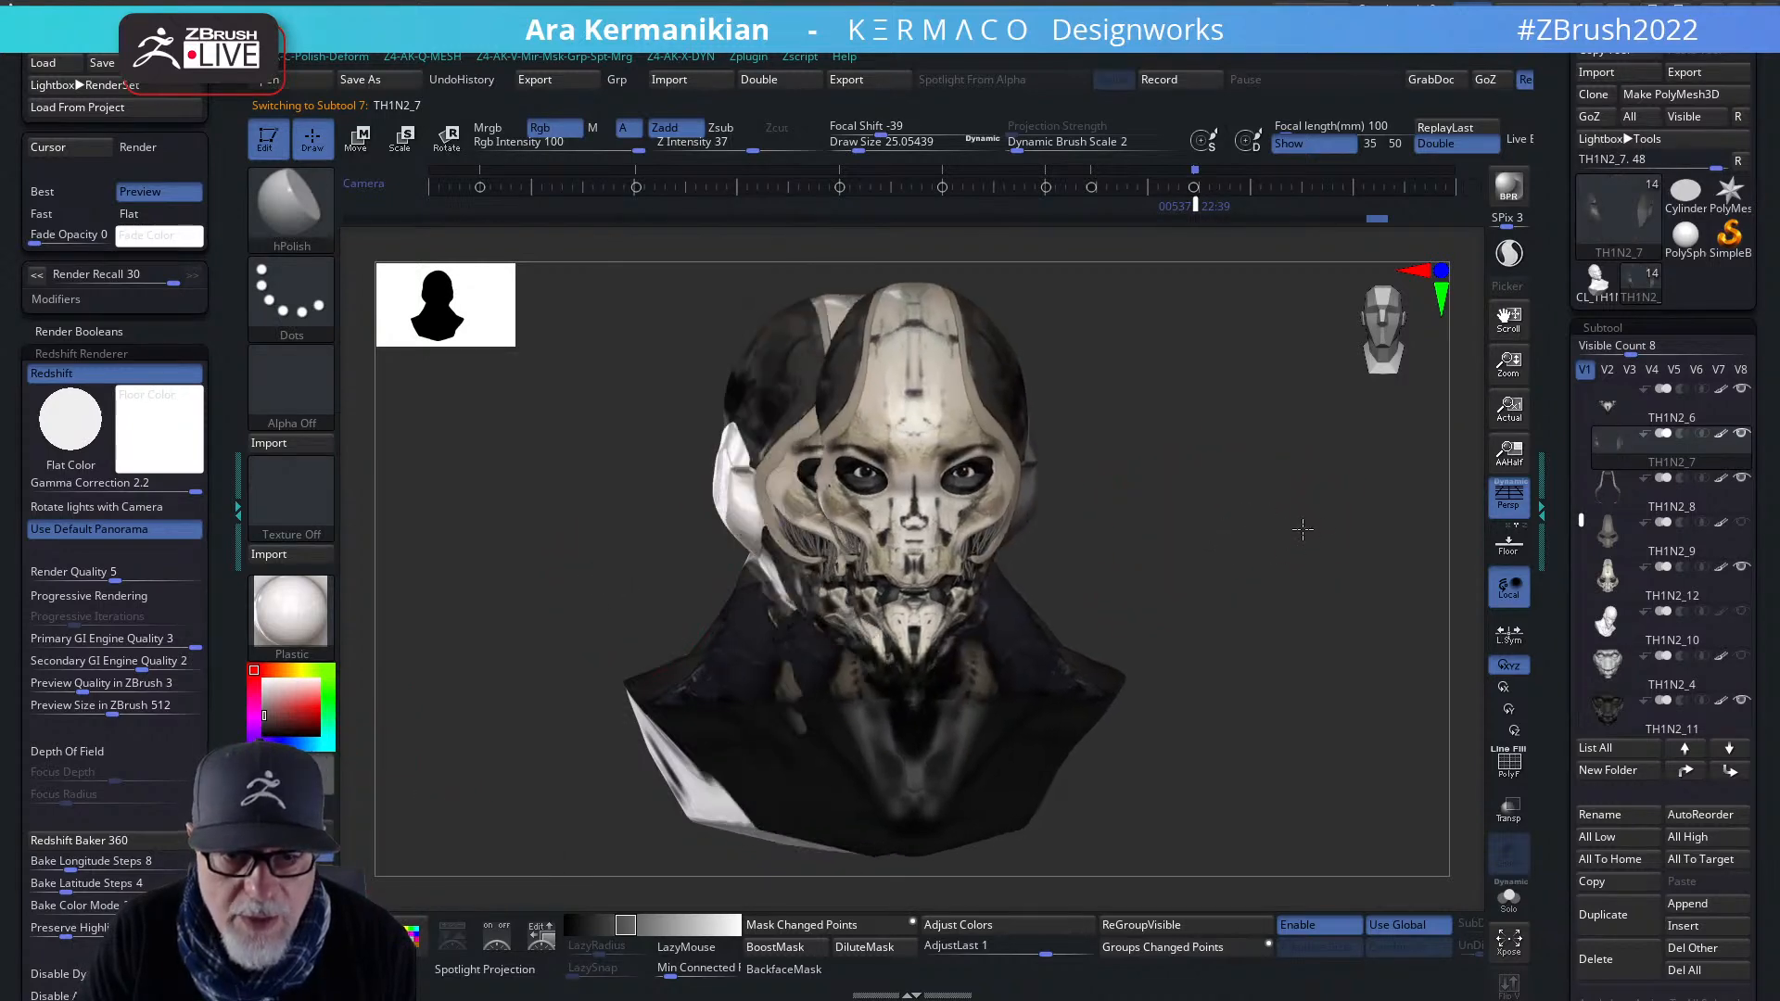
- Frame the whole bust centrally from the front with perspective kept on and render it with Redshift
left_click_drag(1244, 518, 1277, 494, "alt")
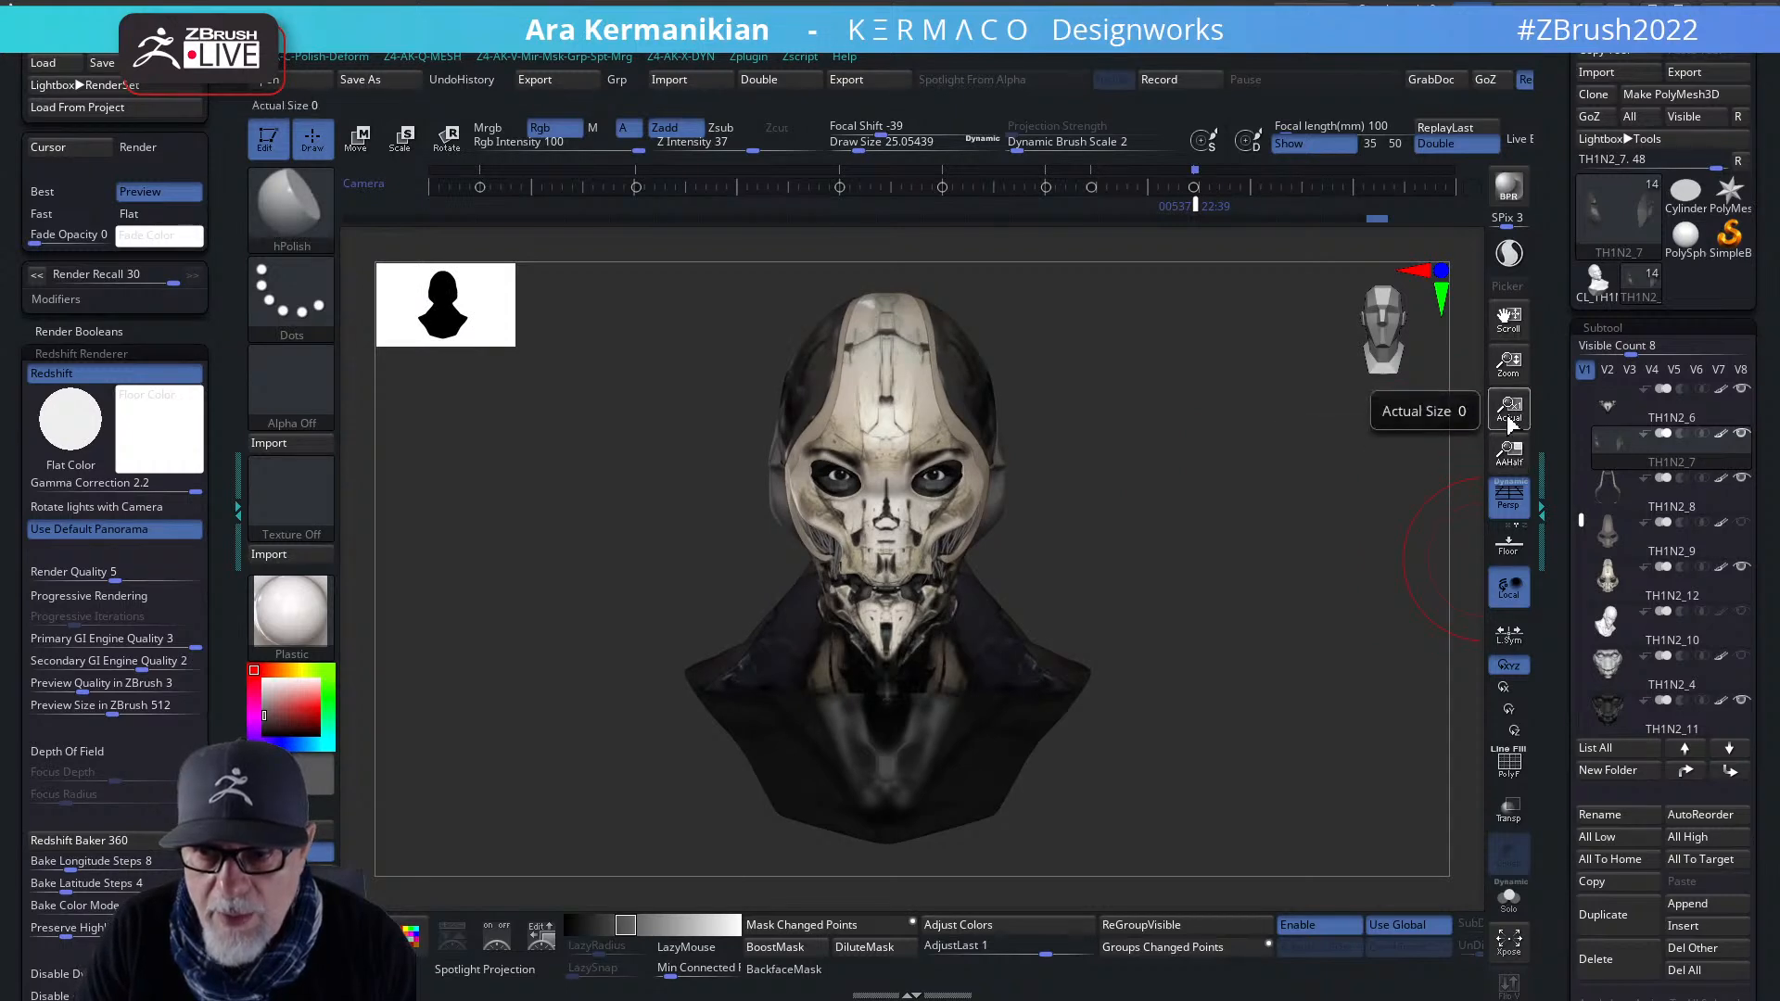
left_click(1506, 497)
key("f")
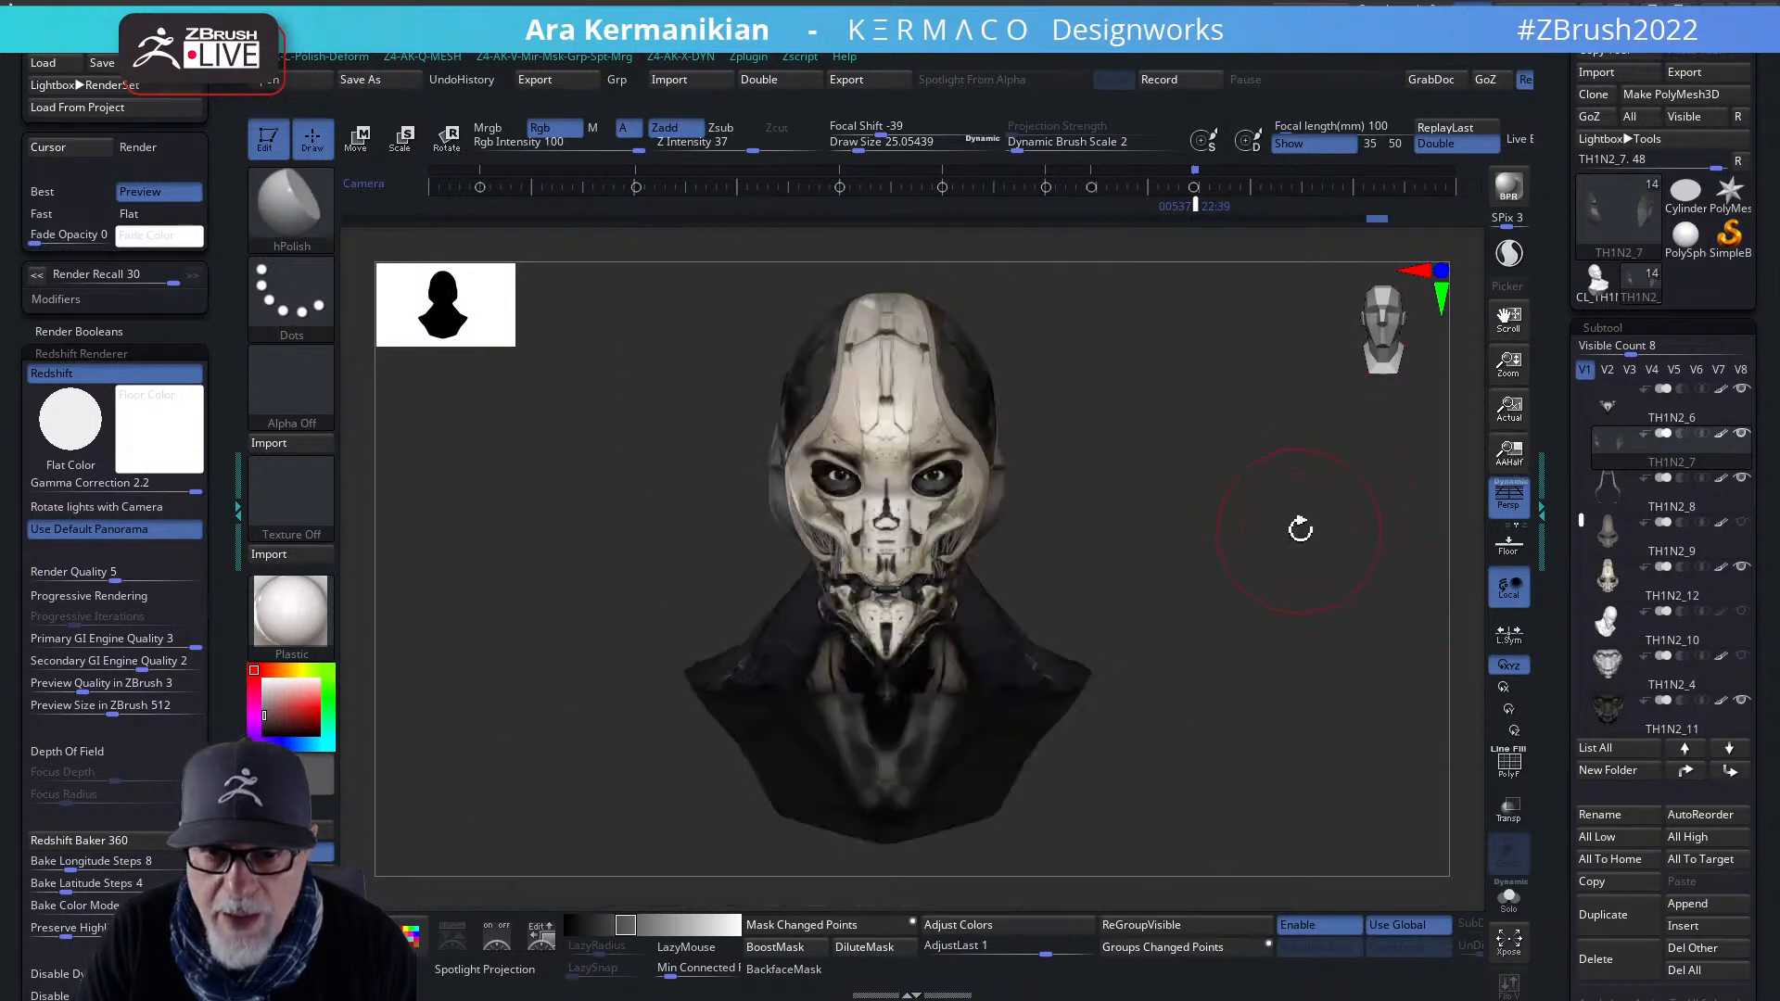
left_click_drag(1508, 363, 1375, 386)
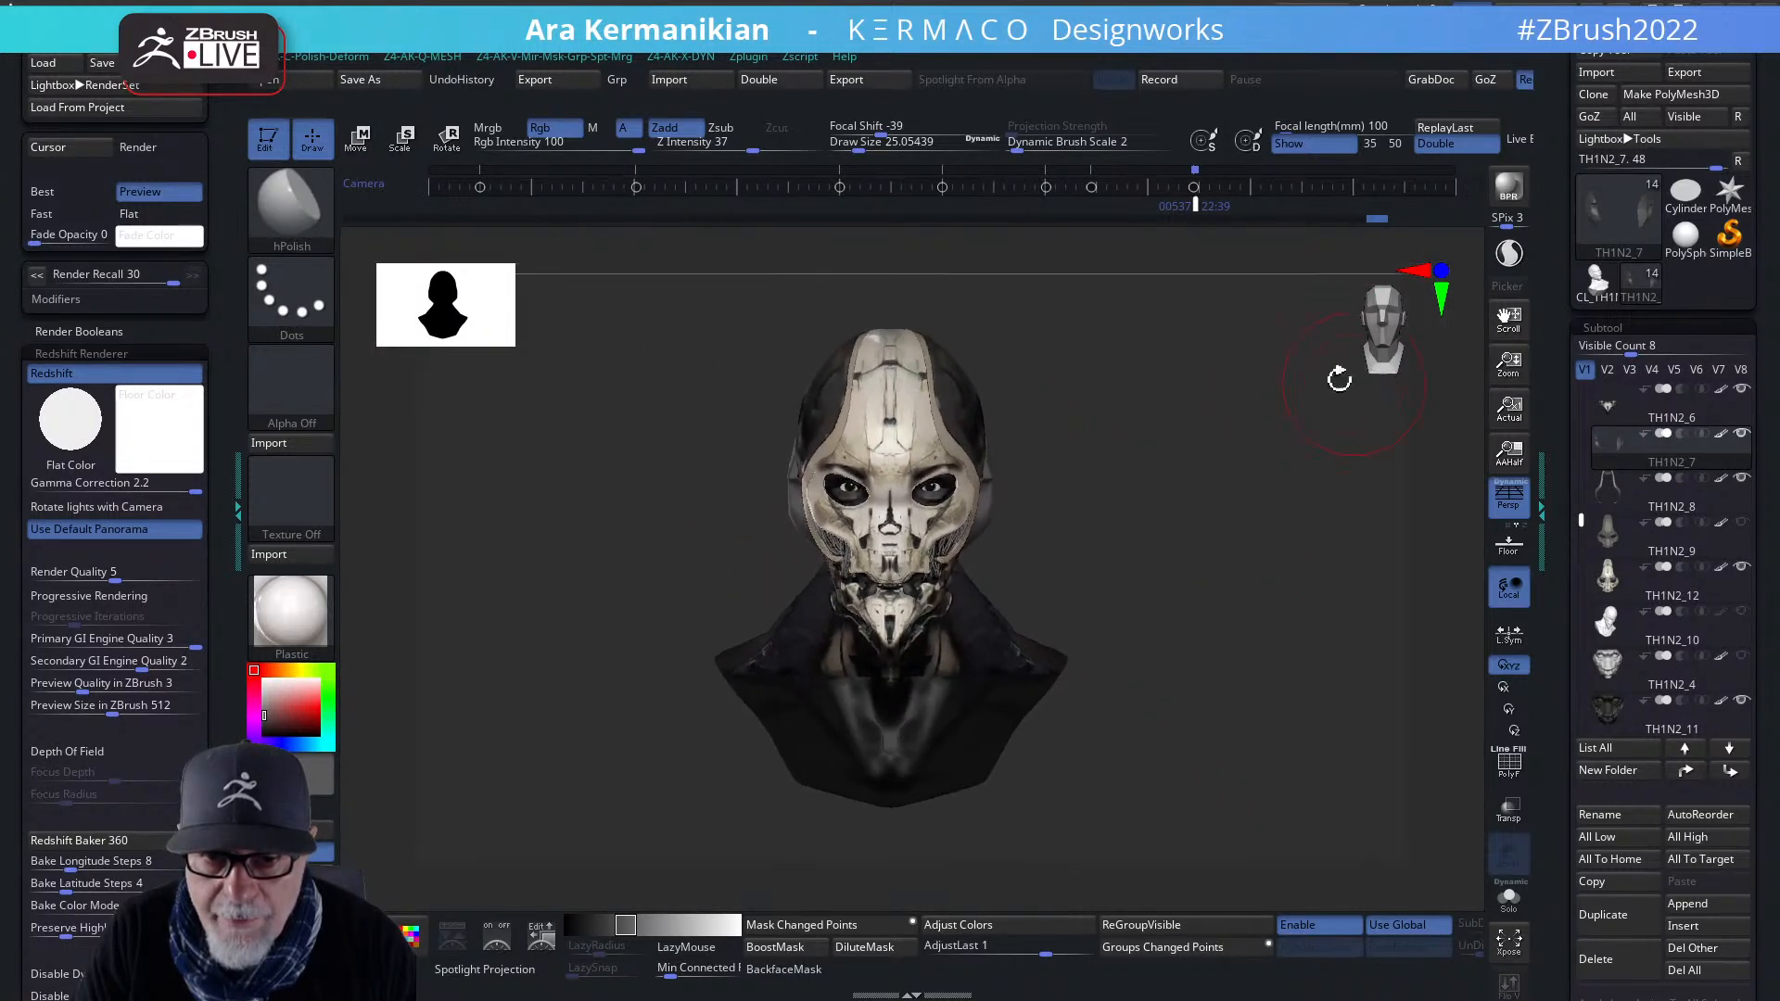
left_click_drag(1197, 554, 1255, 447)
left_click(1508, 186)
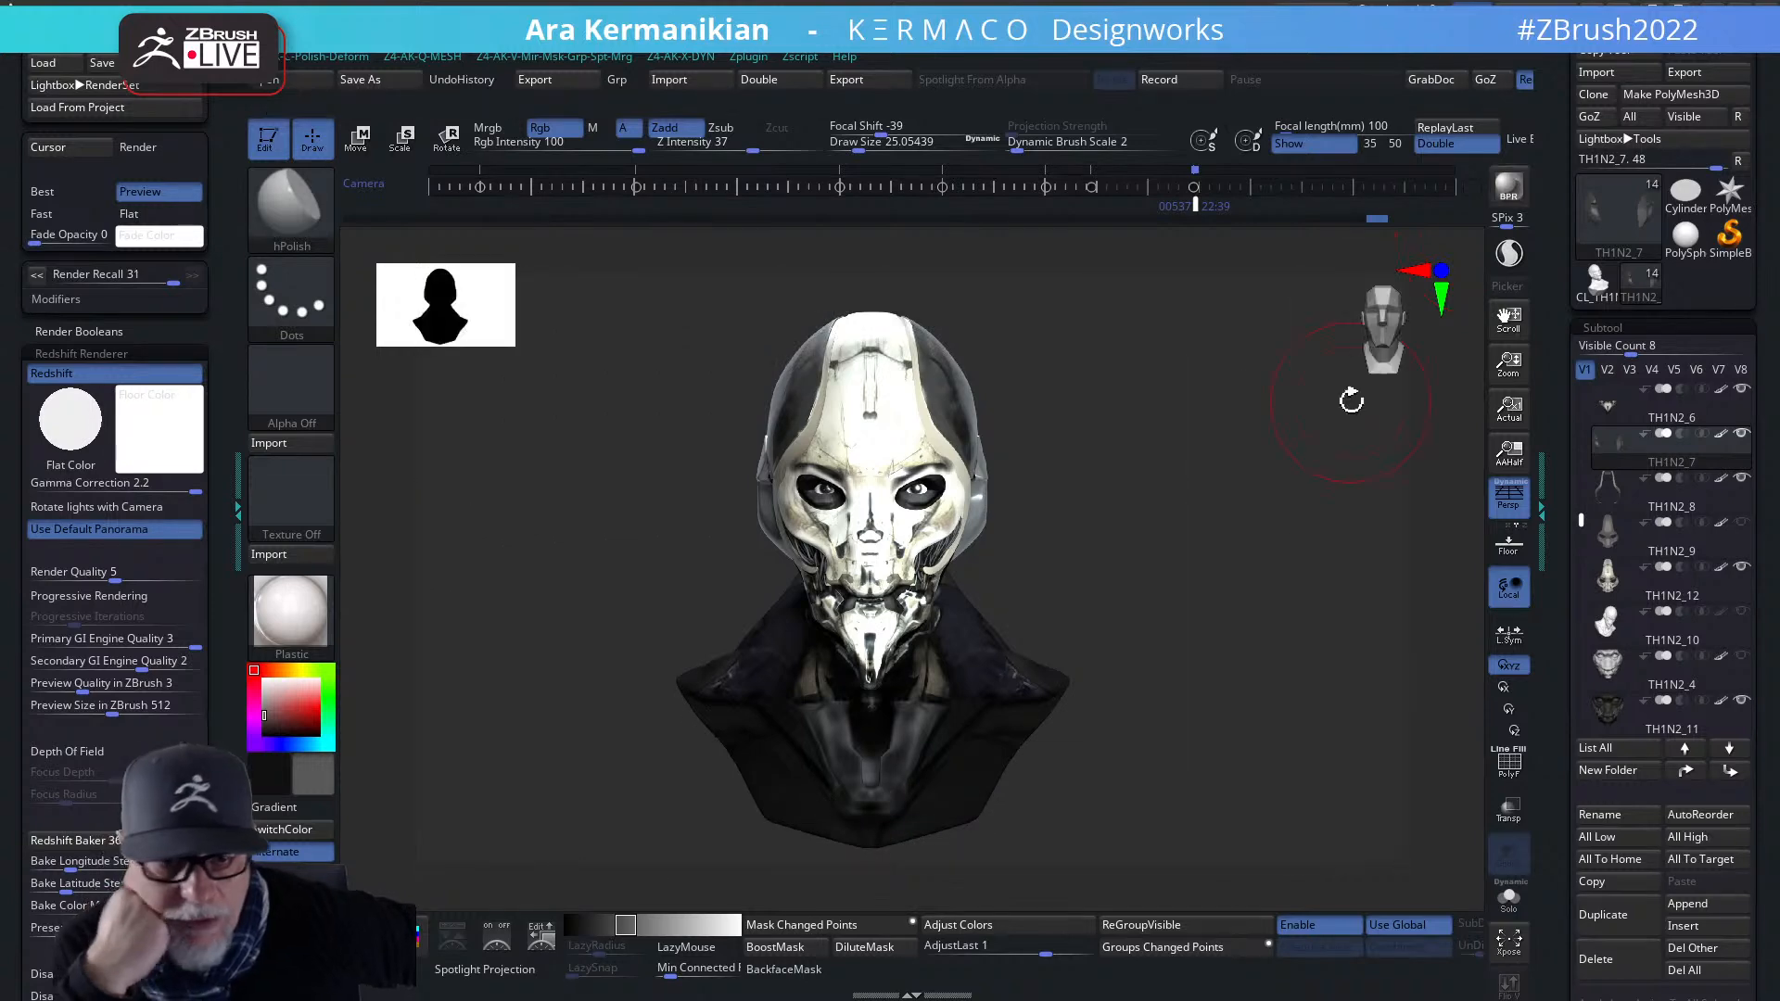
- Bring up the Spotlight reference portrait, scale it down beside the rendered bust, and leave Spotlight editing with the image still showing
key("shift+z")
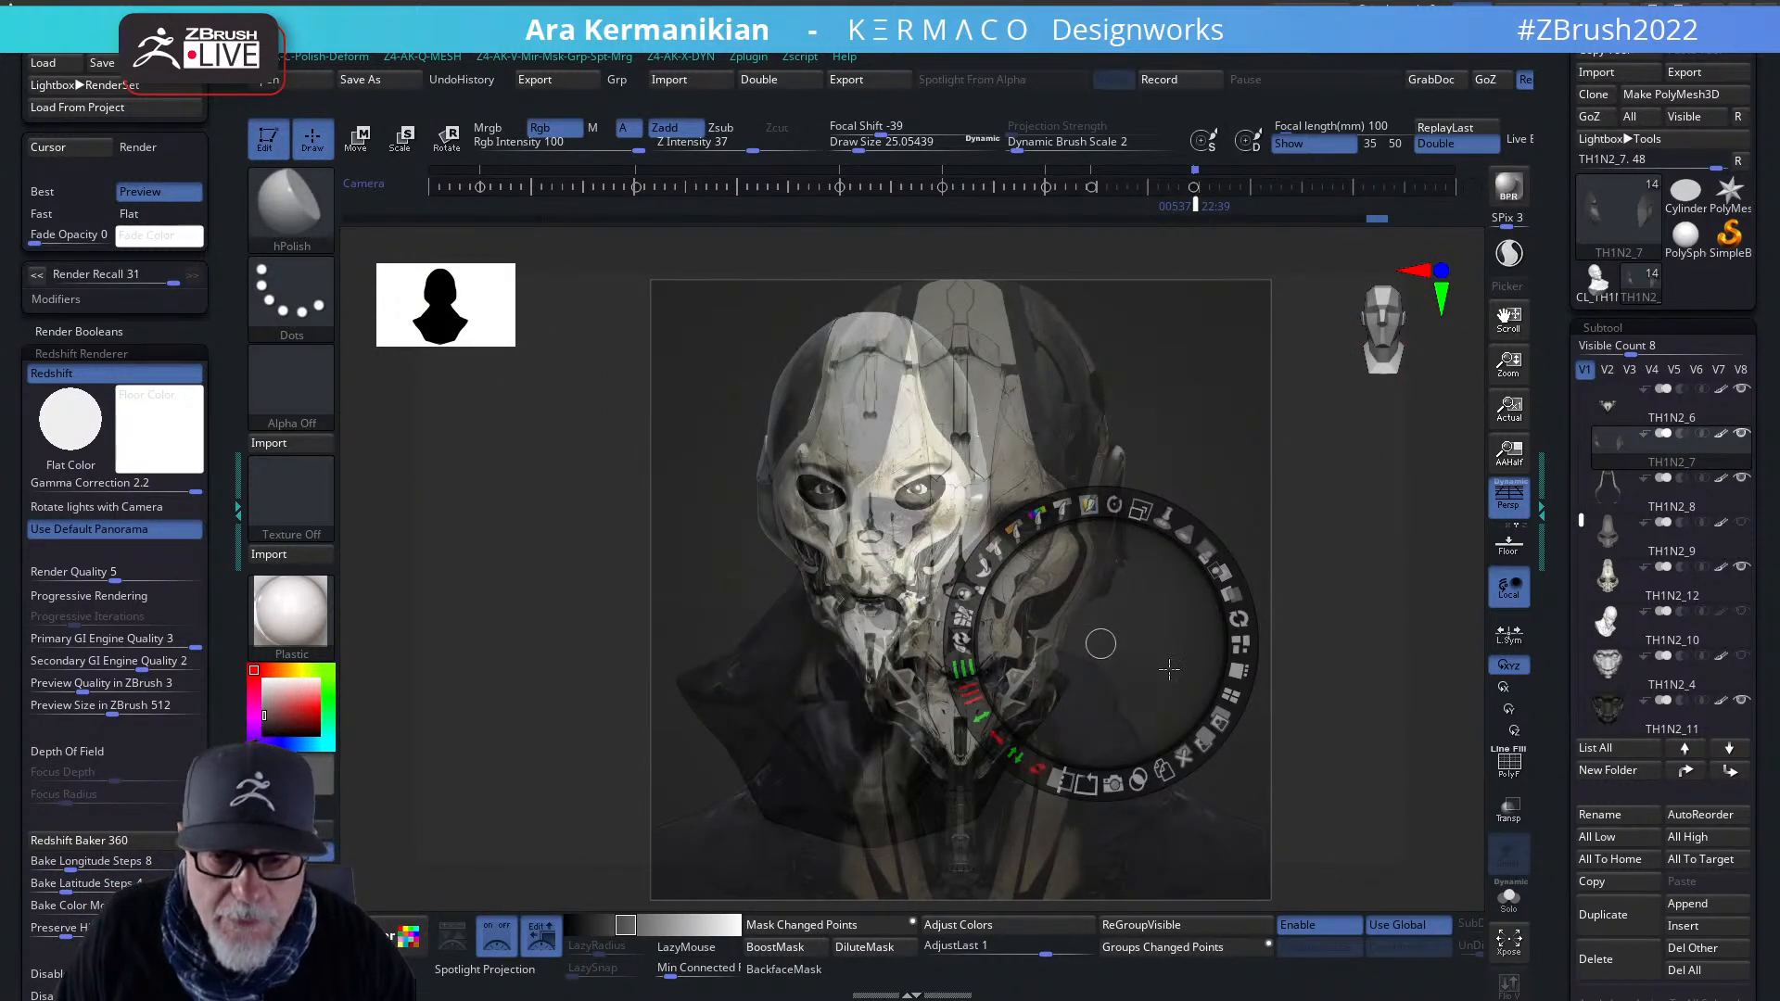
left_click_drag(1144, 514, 1062, 510)
left_click_drag(1133, 623, 600, 582)
left_click_drag(605, 476, 594, 552)
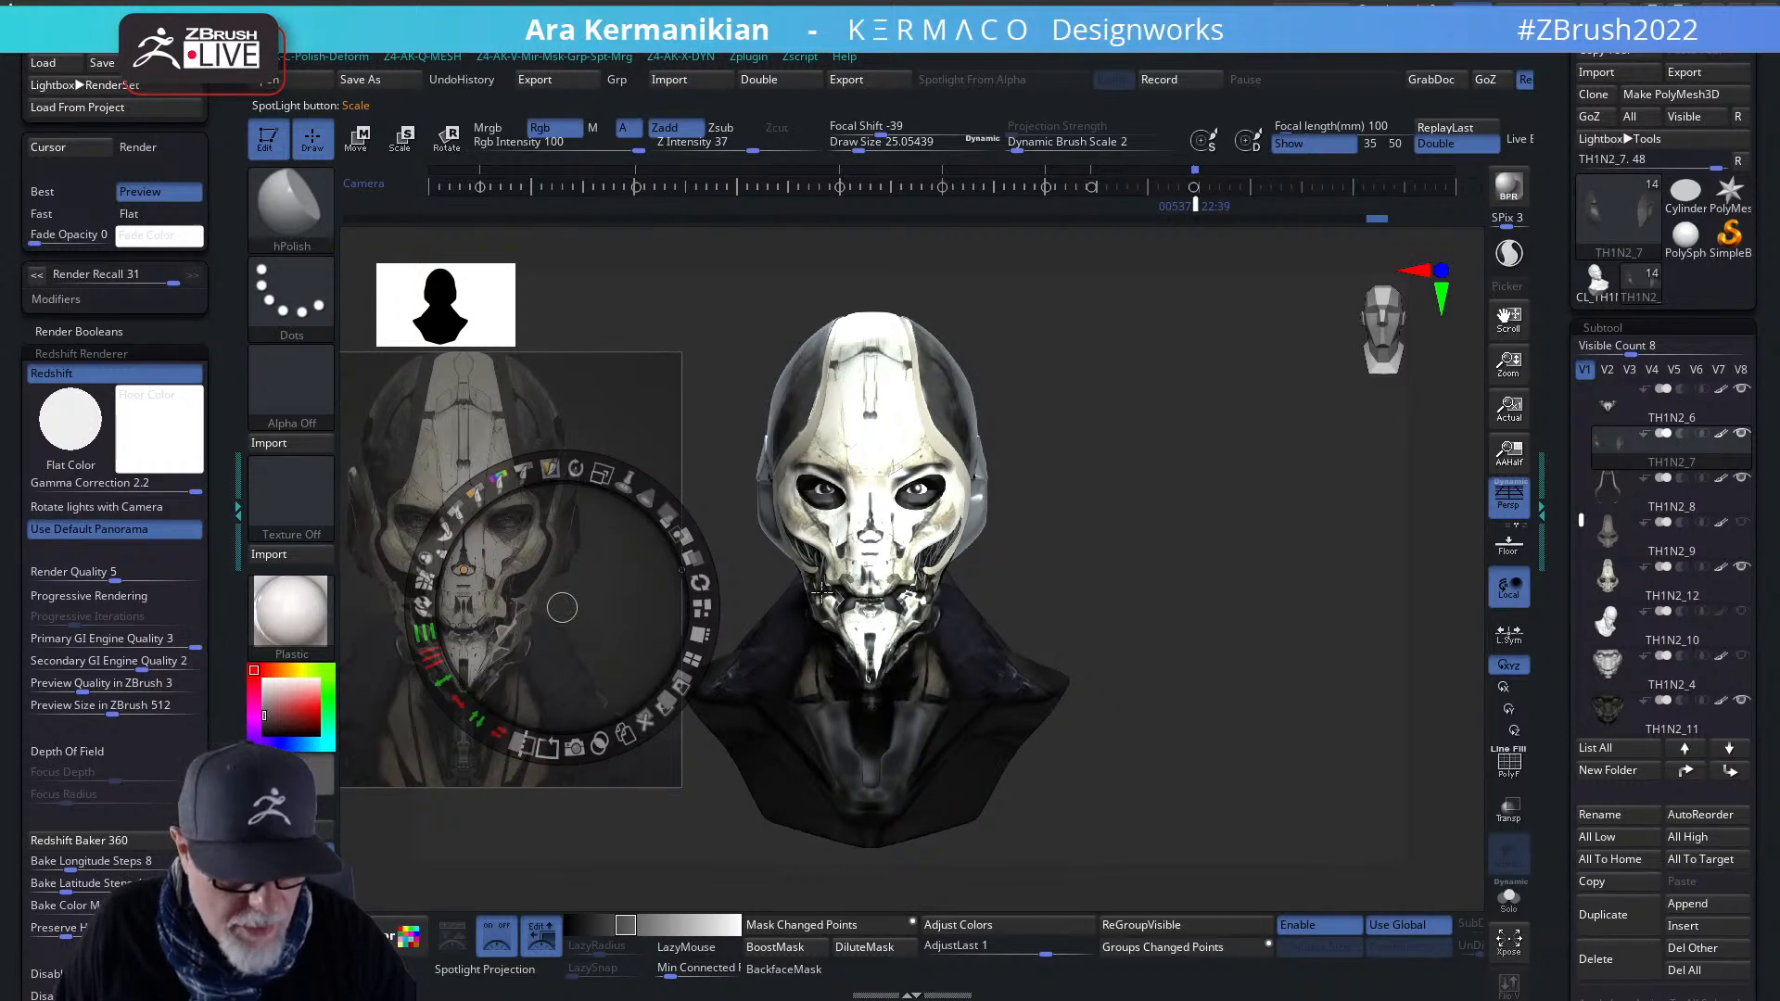
key("z")
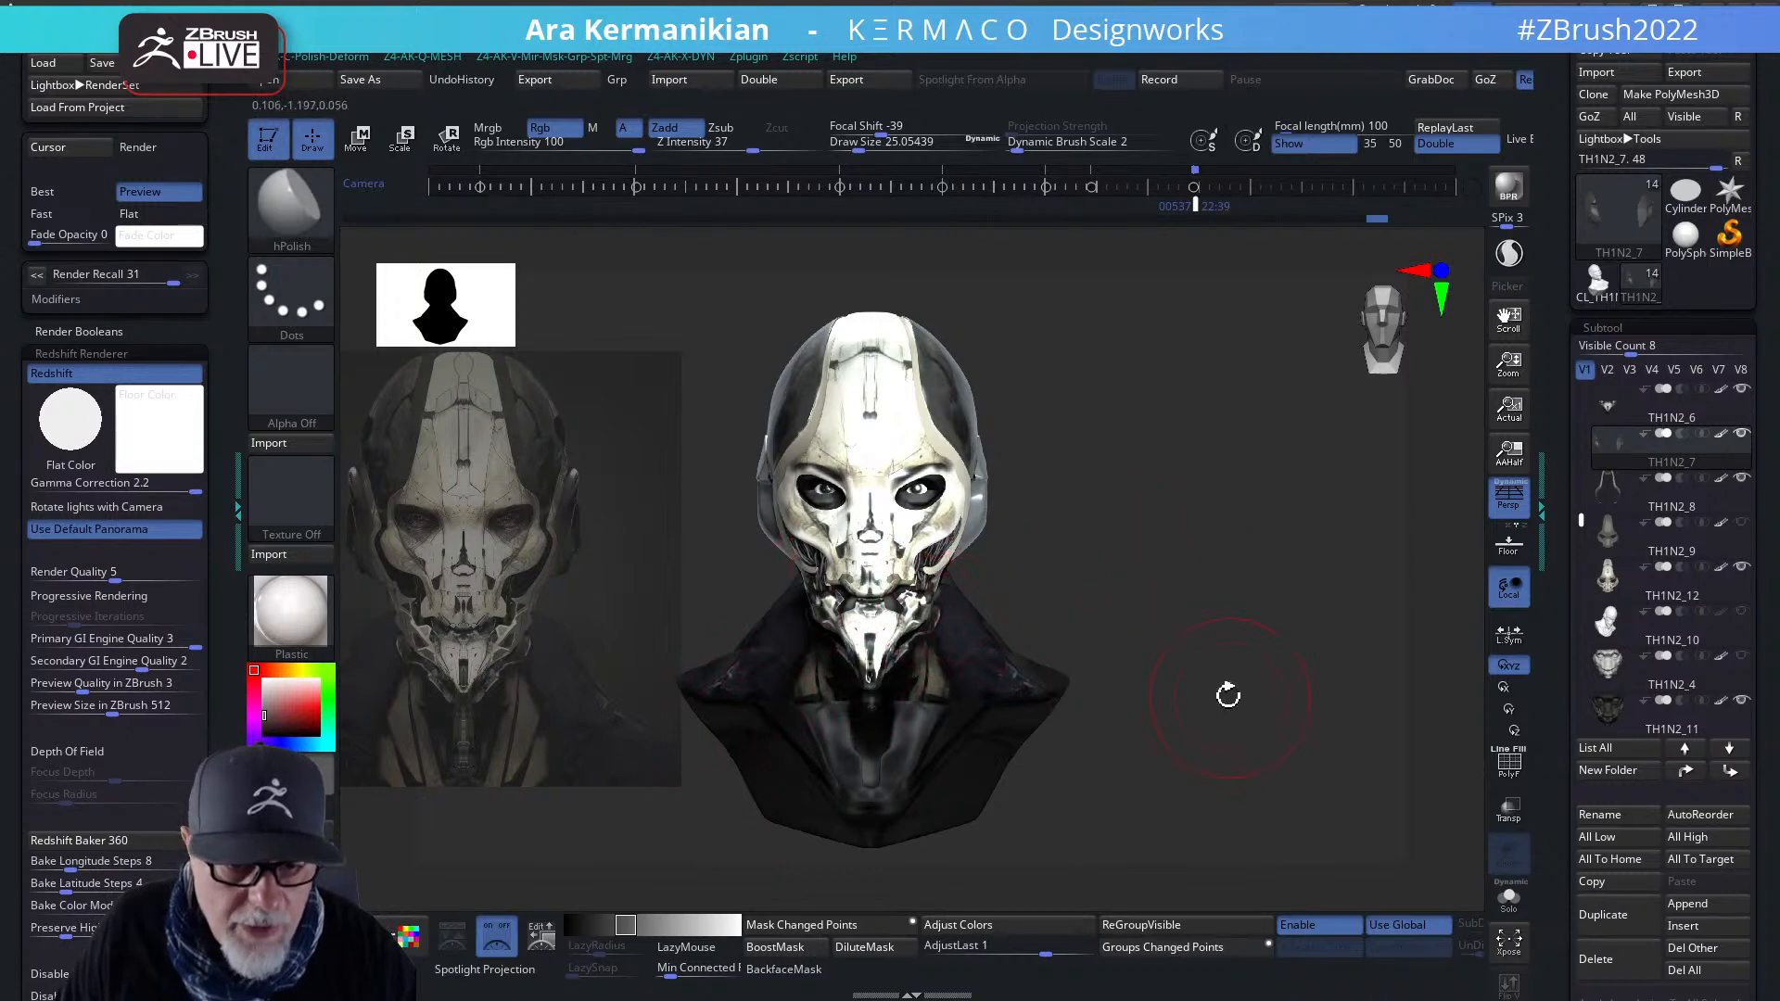
- Apply the Redshift polypaint Clay material and render the bust again
left_click(290, 612)
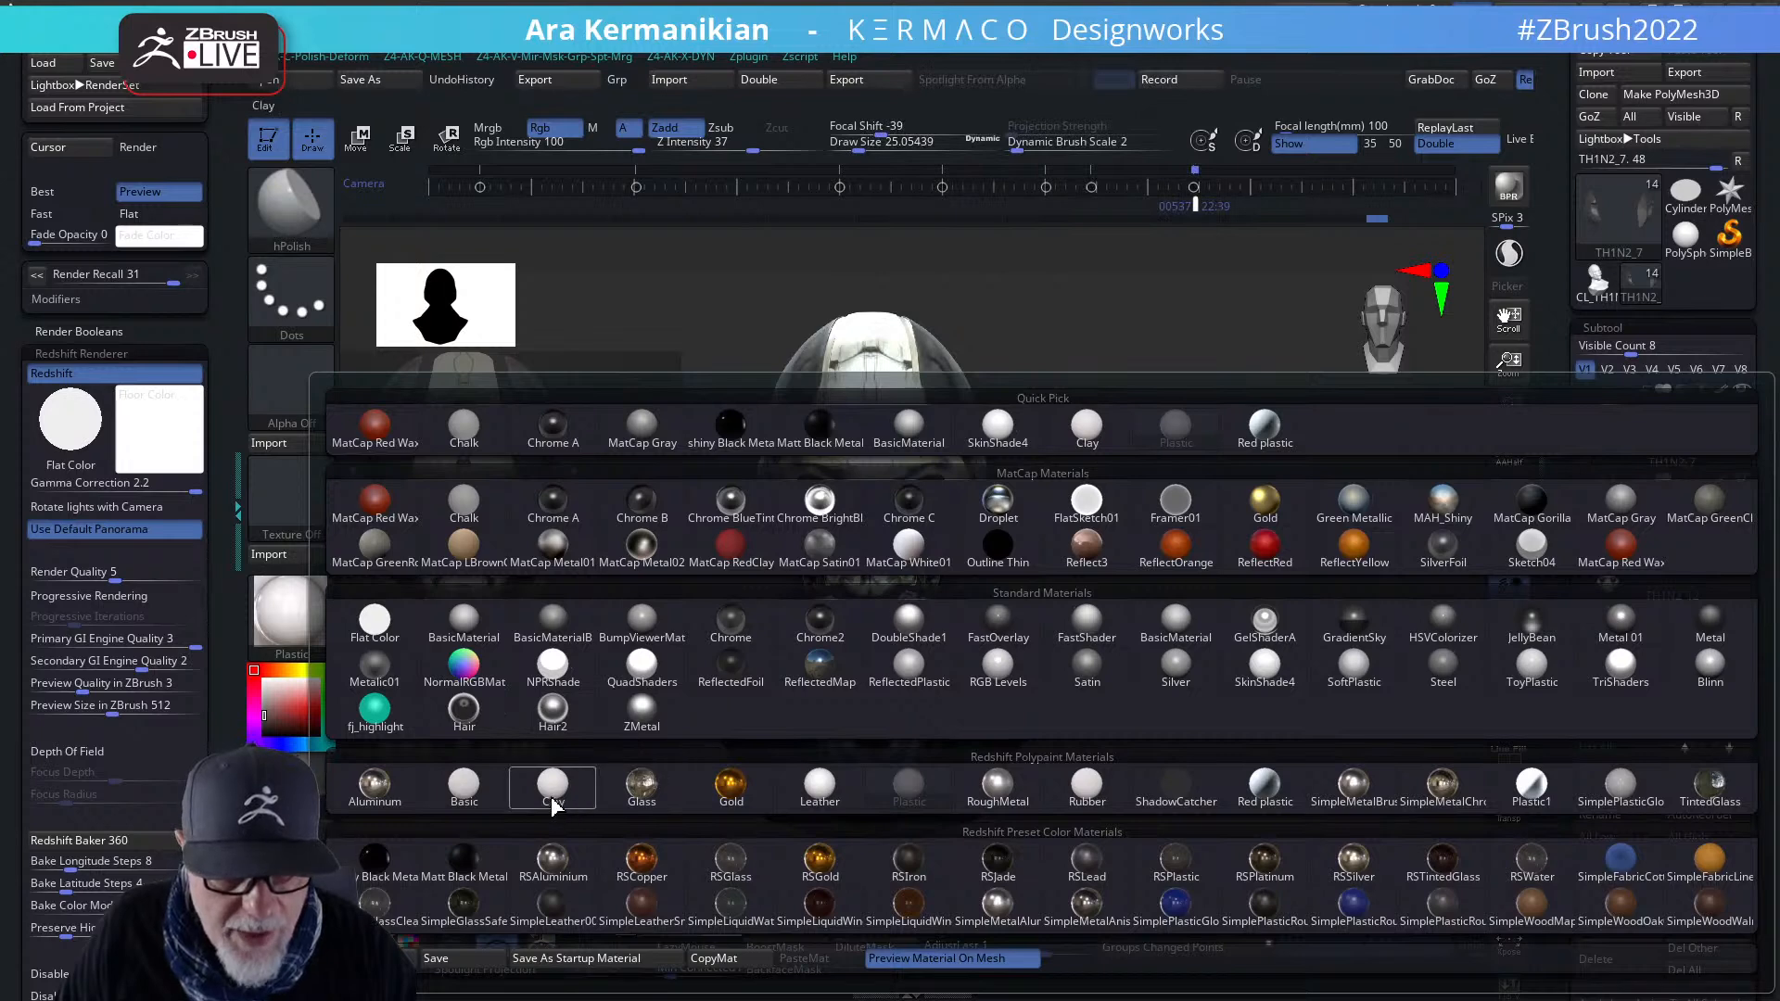
mouse_move(563, 801)
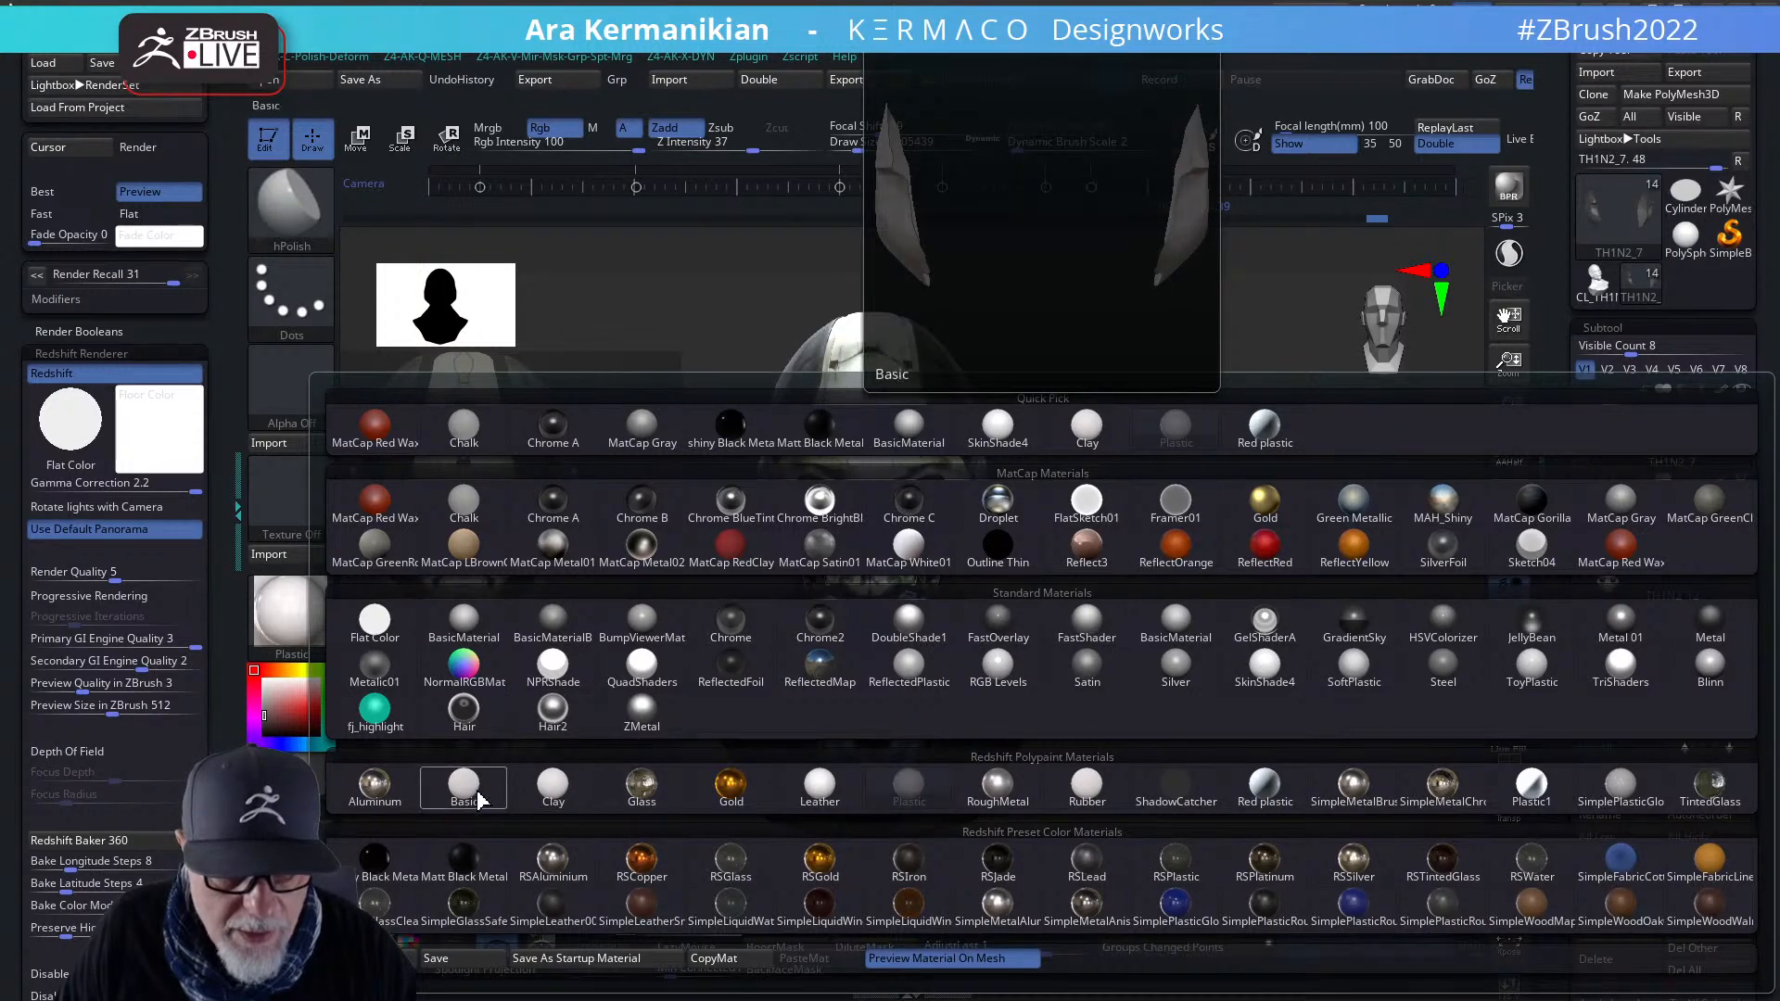
left_click(552, 789)
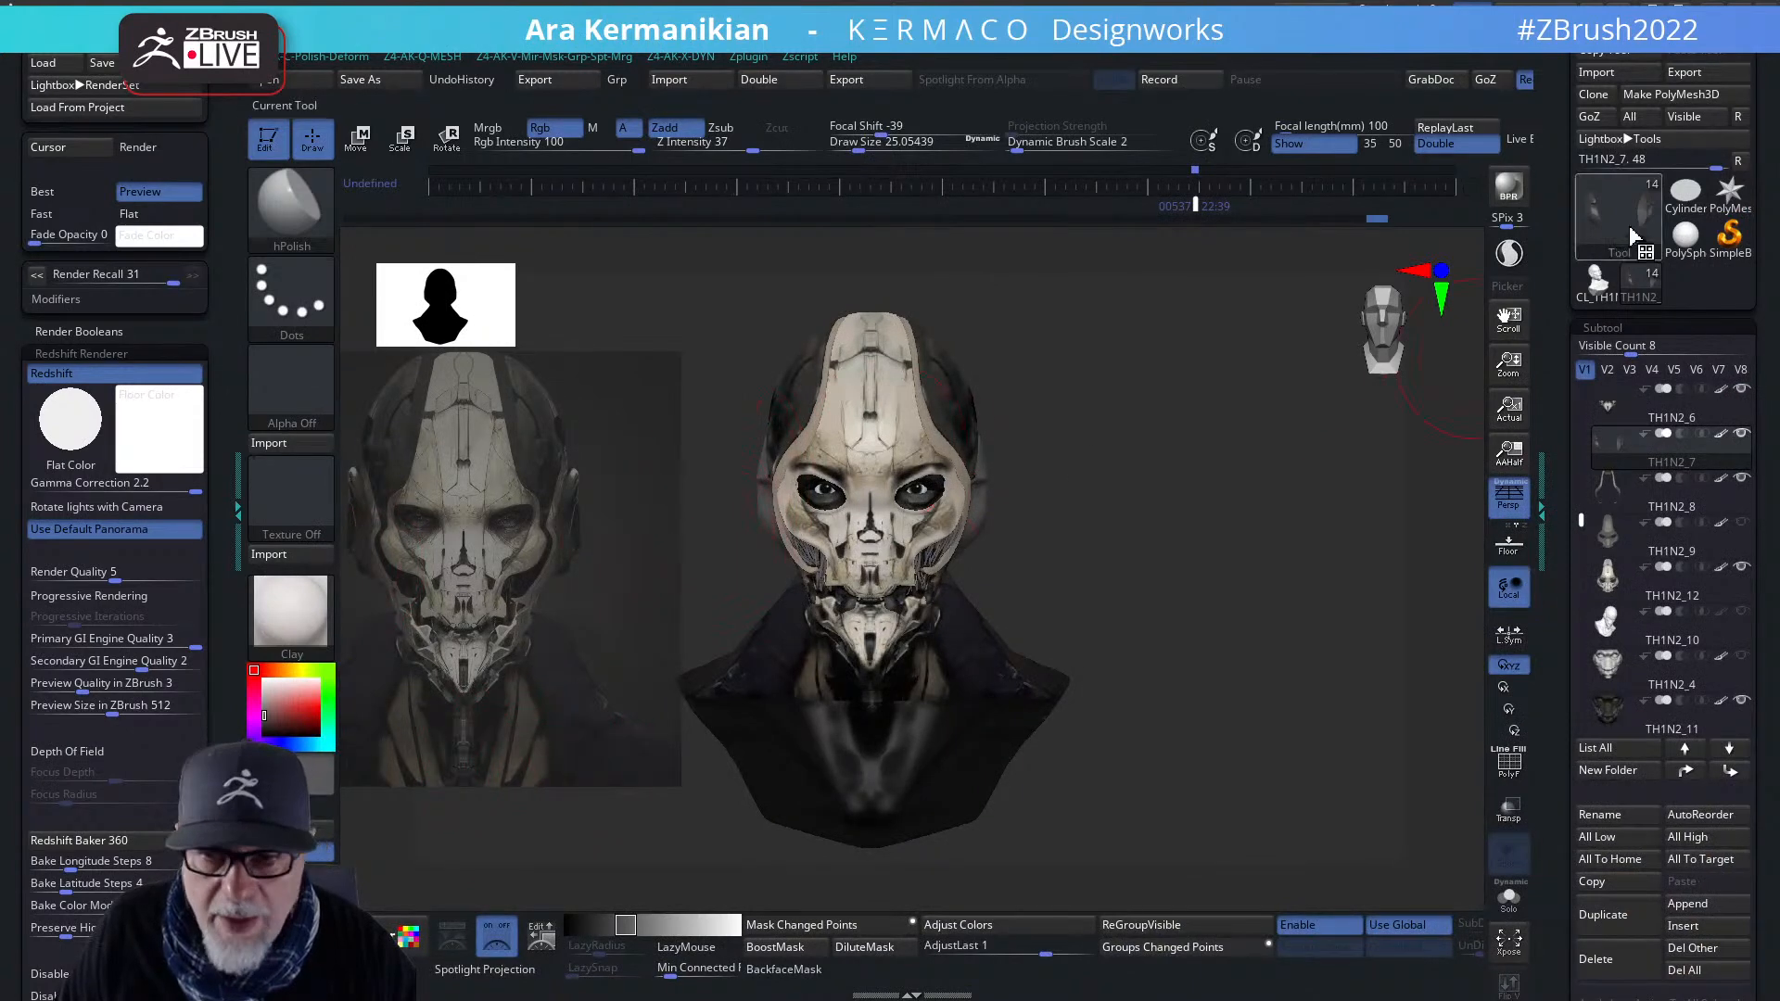
left_click(1511, 188)
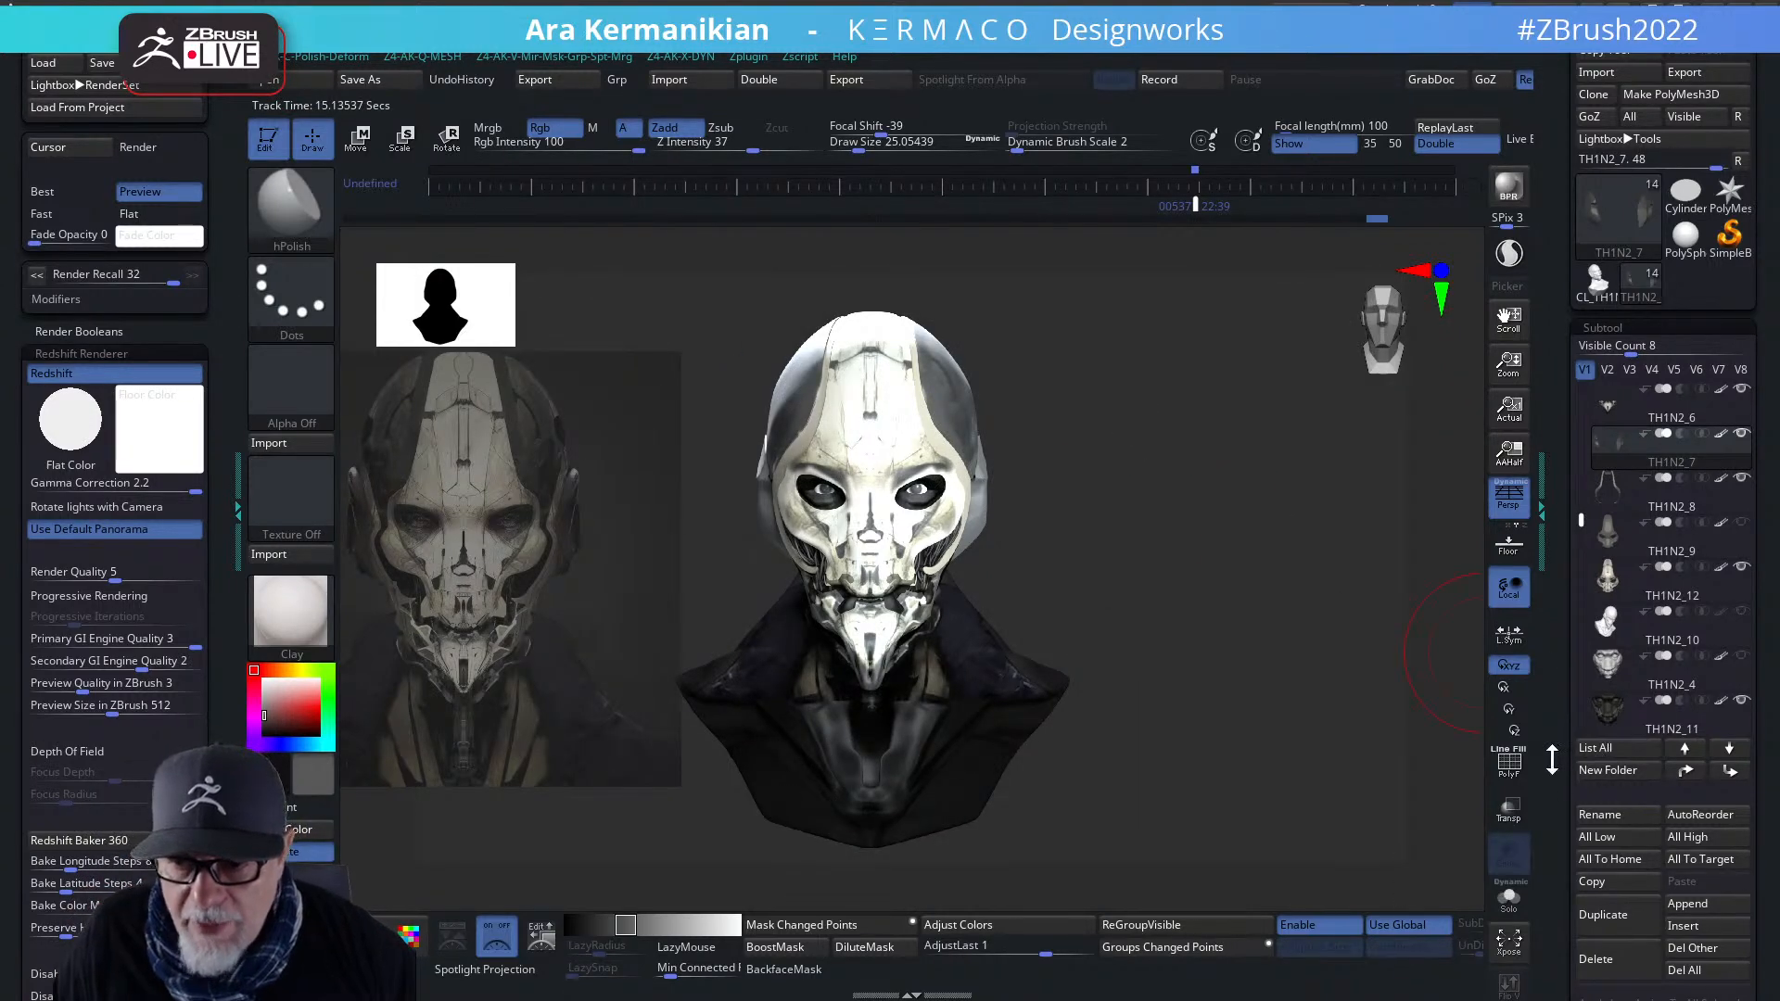
- Switch off the first light and render the bust again with Redshift
left_click_drag(1568, 771, 1610, 444)
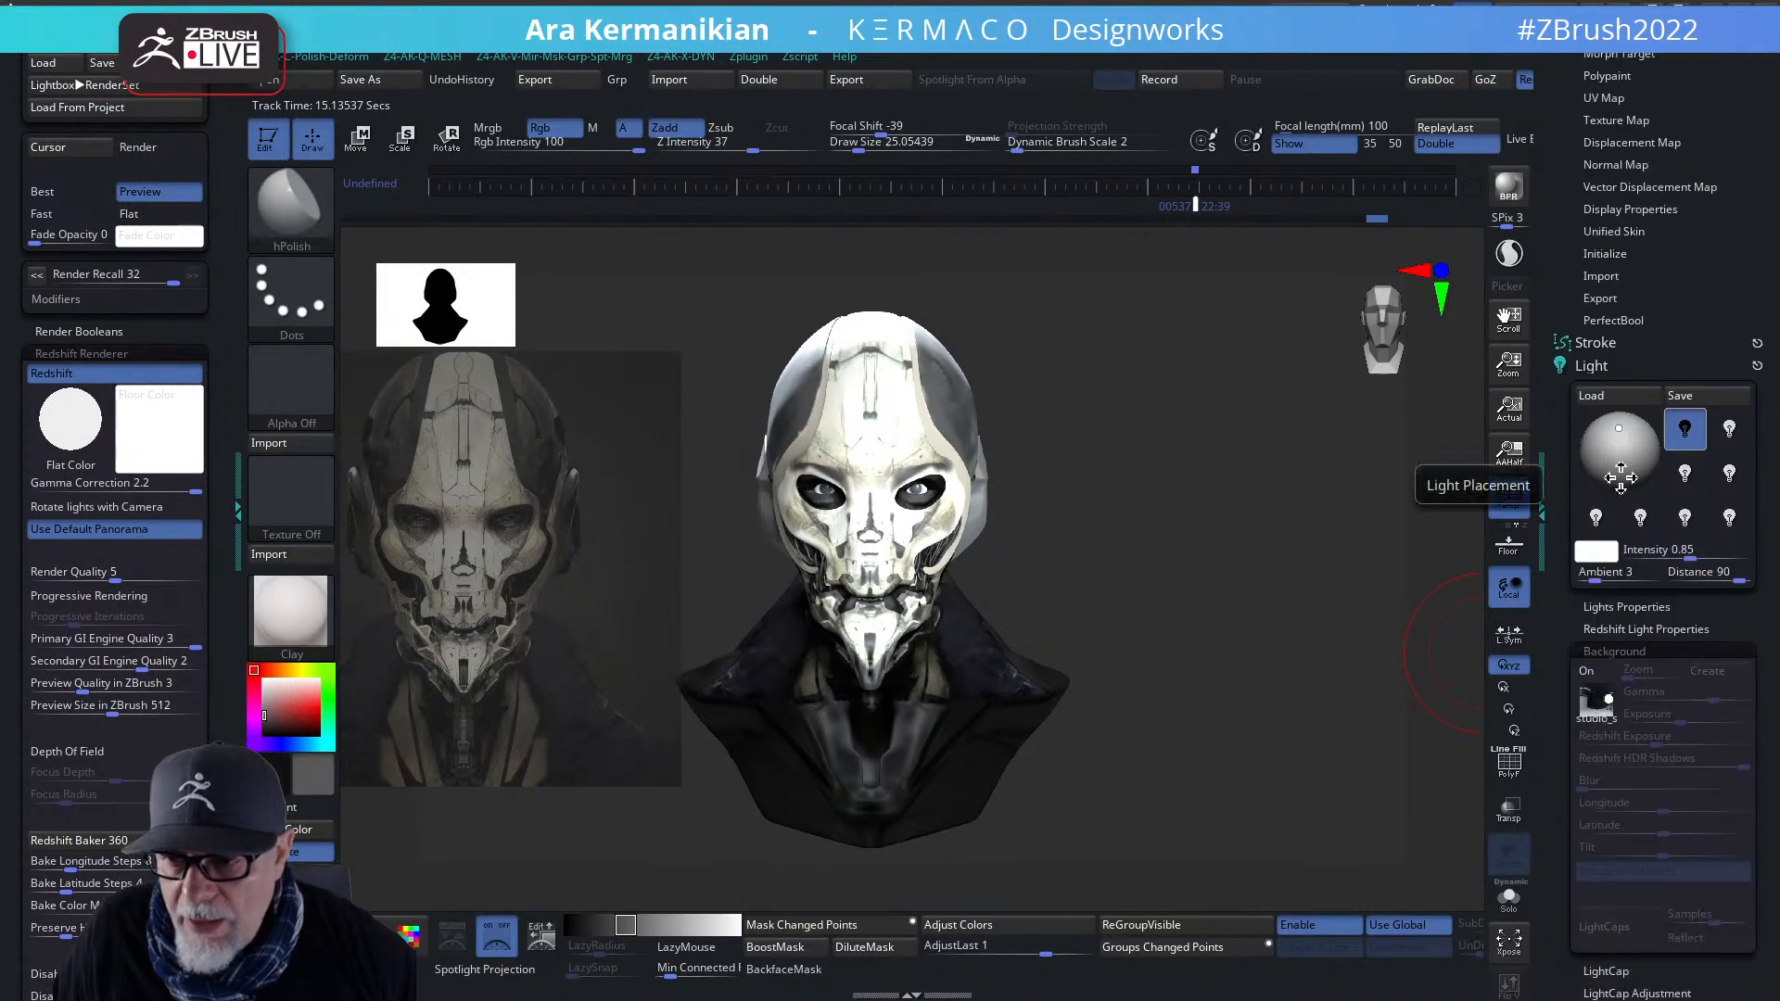
left_click(1685, 432)
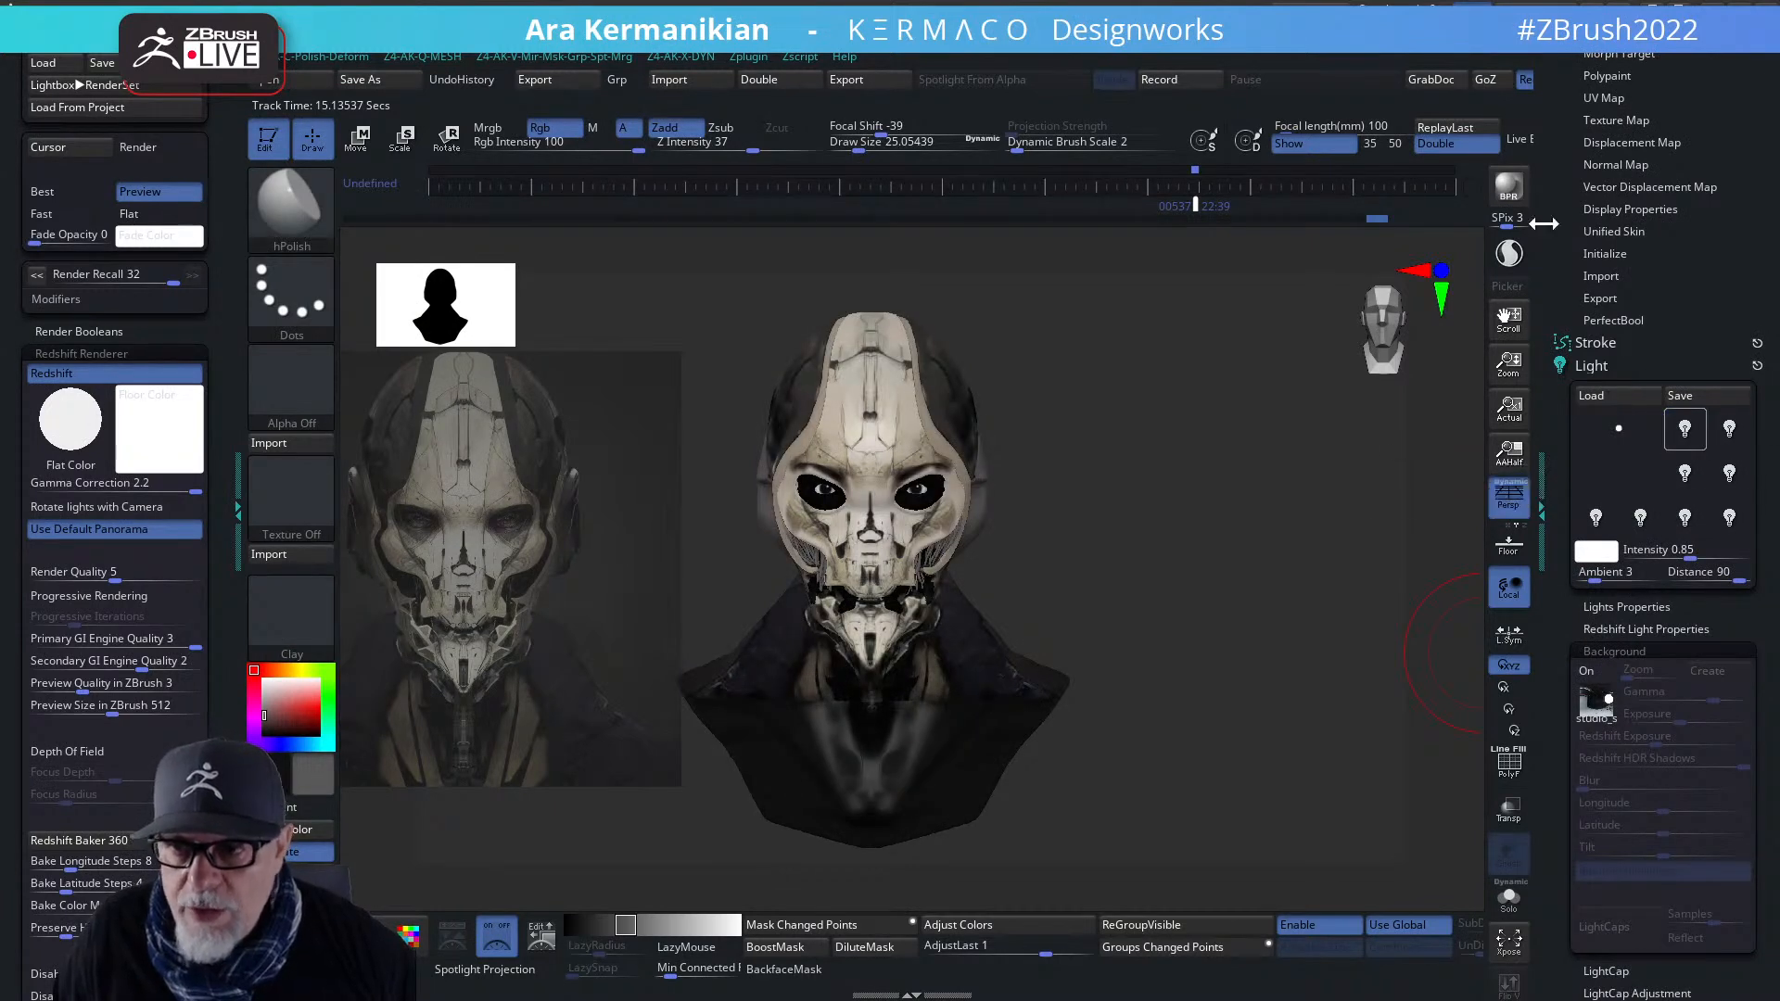
left_click(1510, 190)
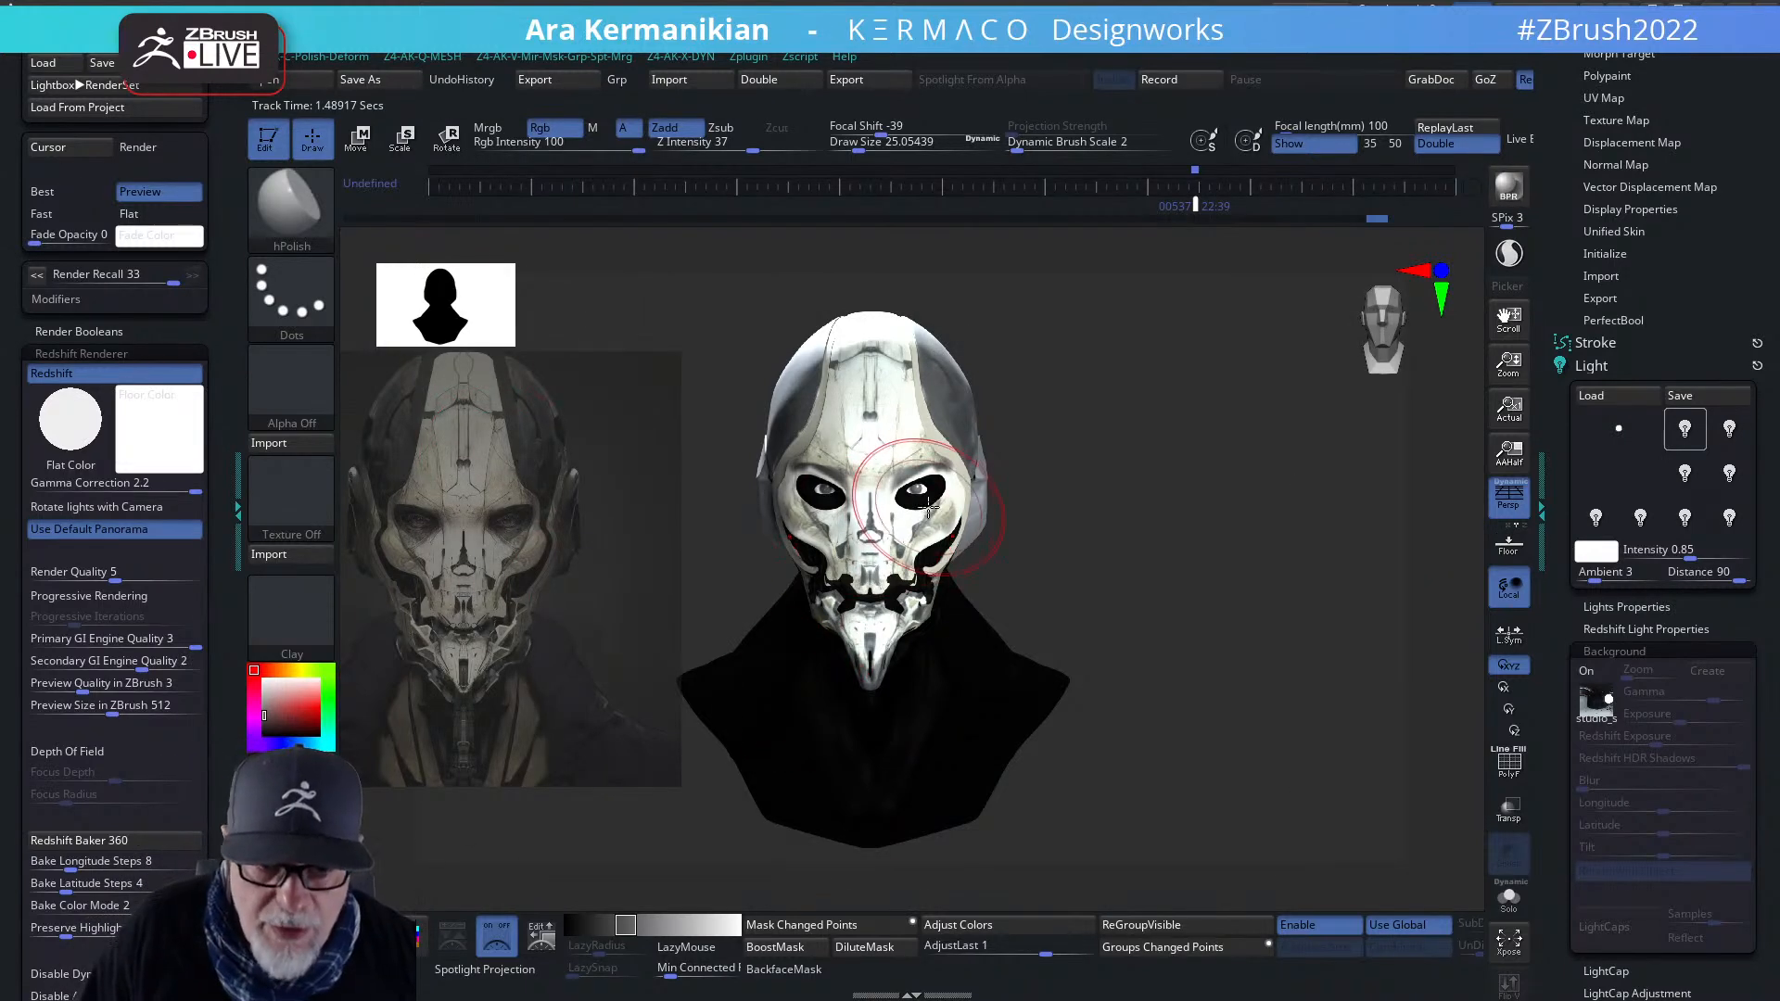
- Switch the first light back on and edit its intensity
left_click(1688, 436)
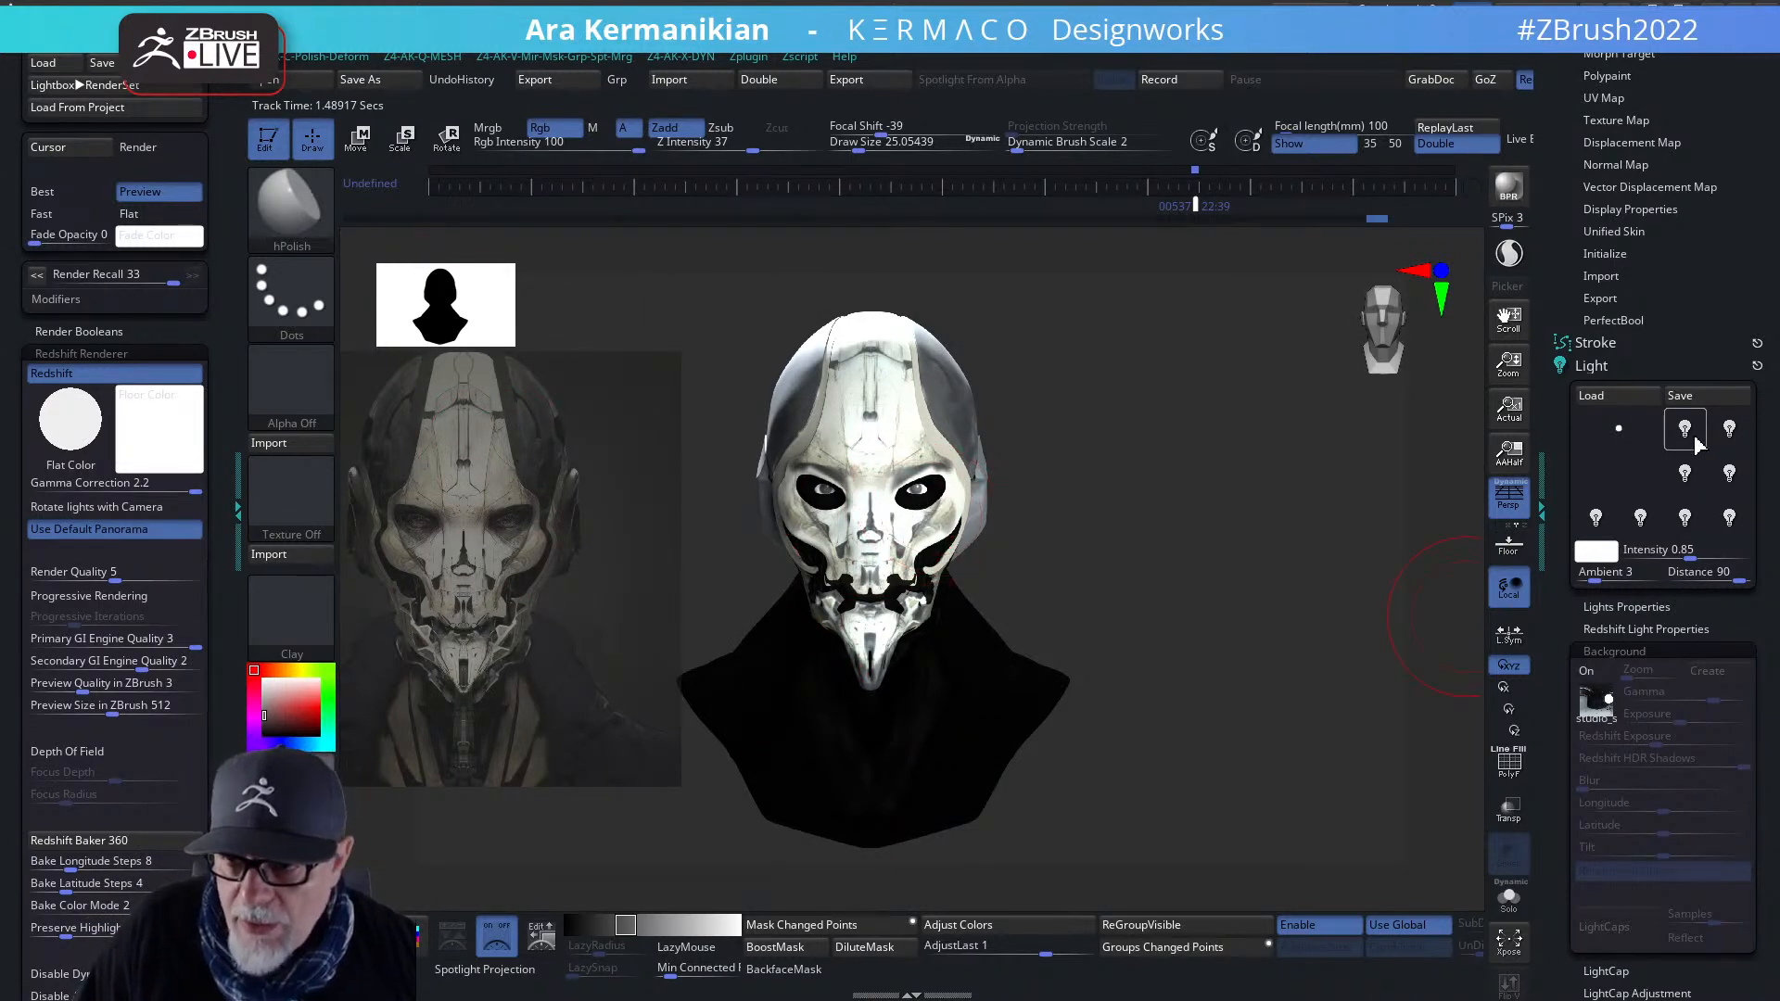
left_click(1680, 545)
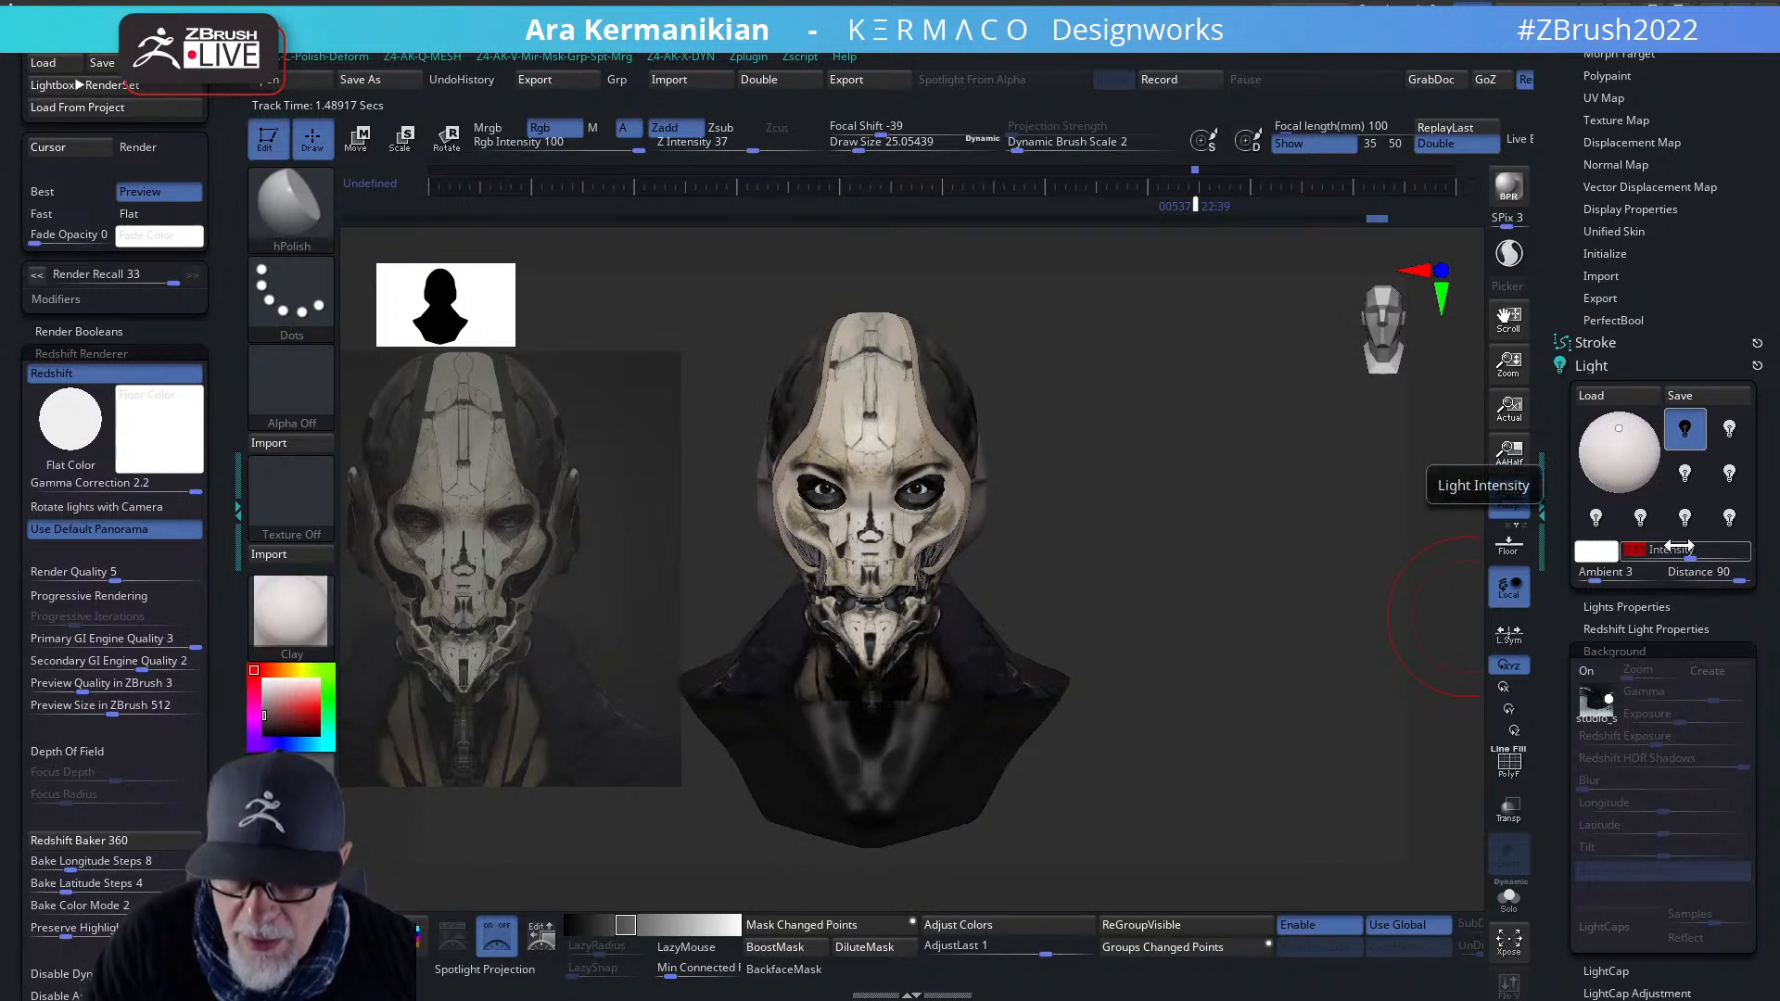
key("Return")
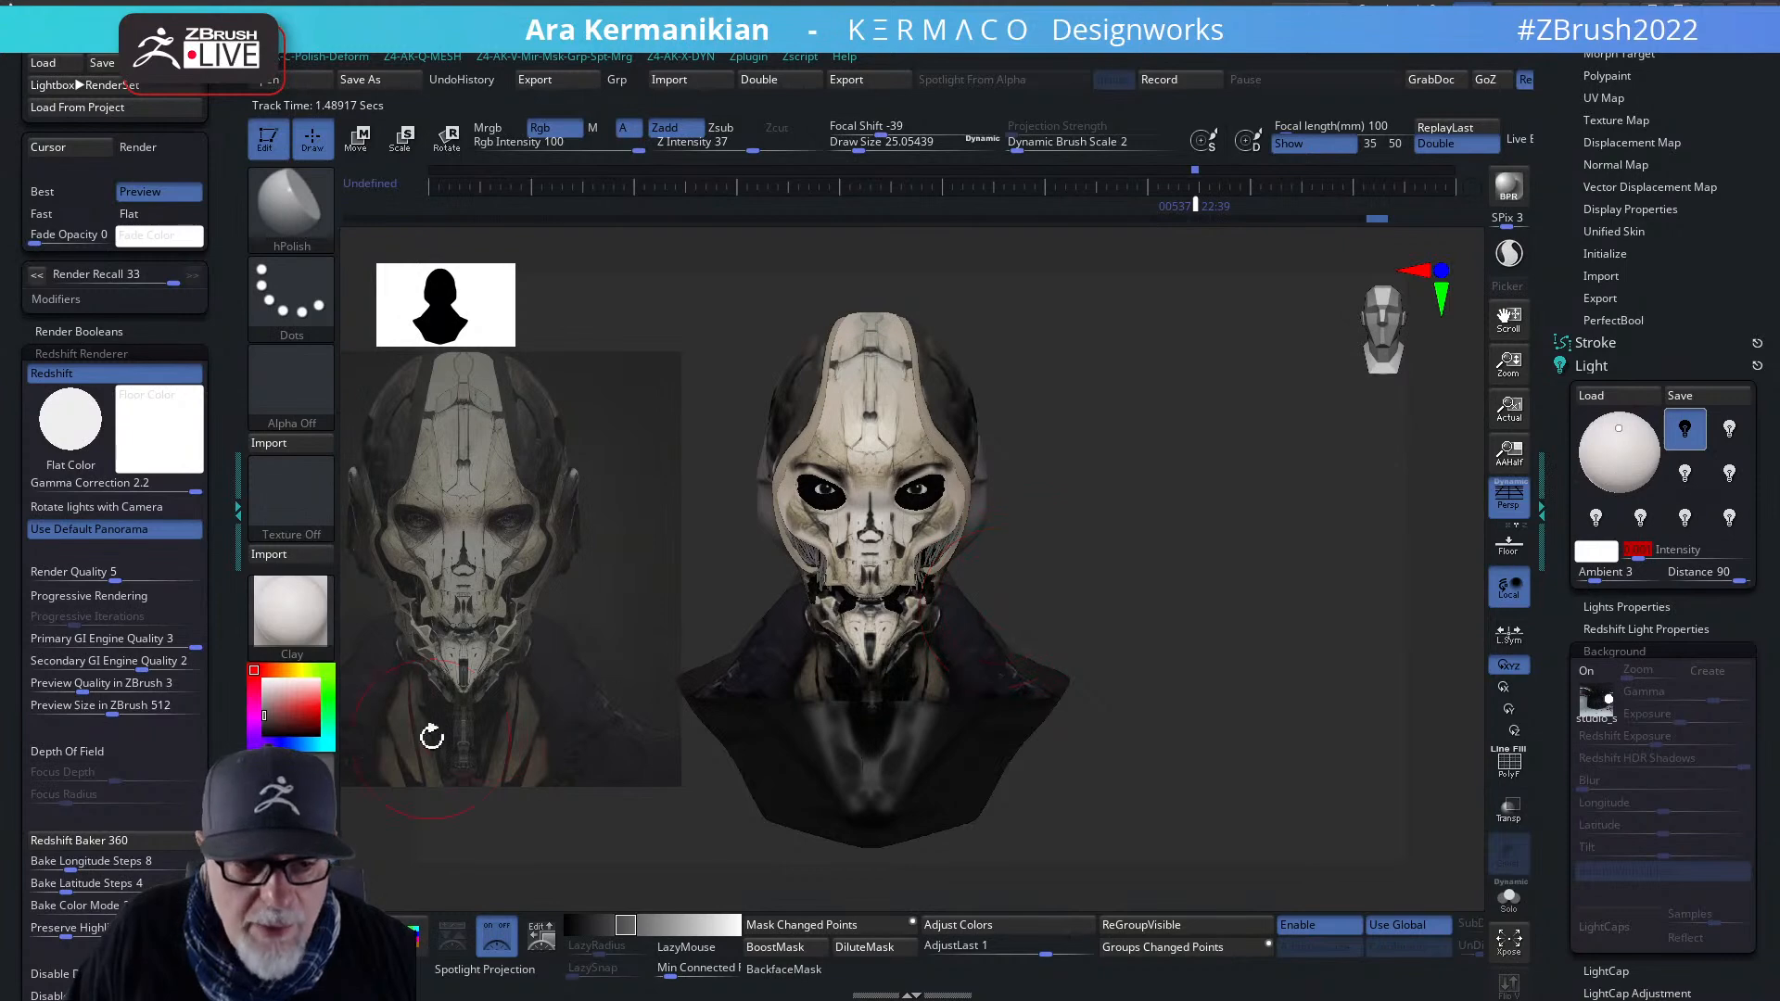
- Fill the TH1N2_11 subtool with the Clay material only, without color, and render the bust again with Redshift
scroll(1558, 200, "up", 5)
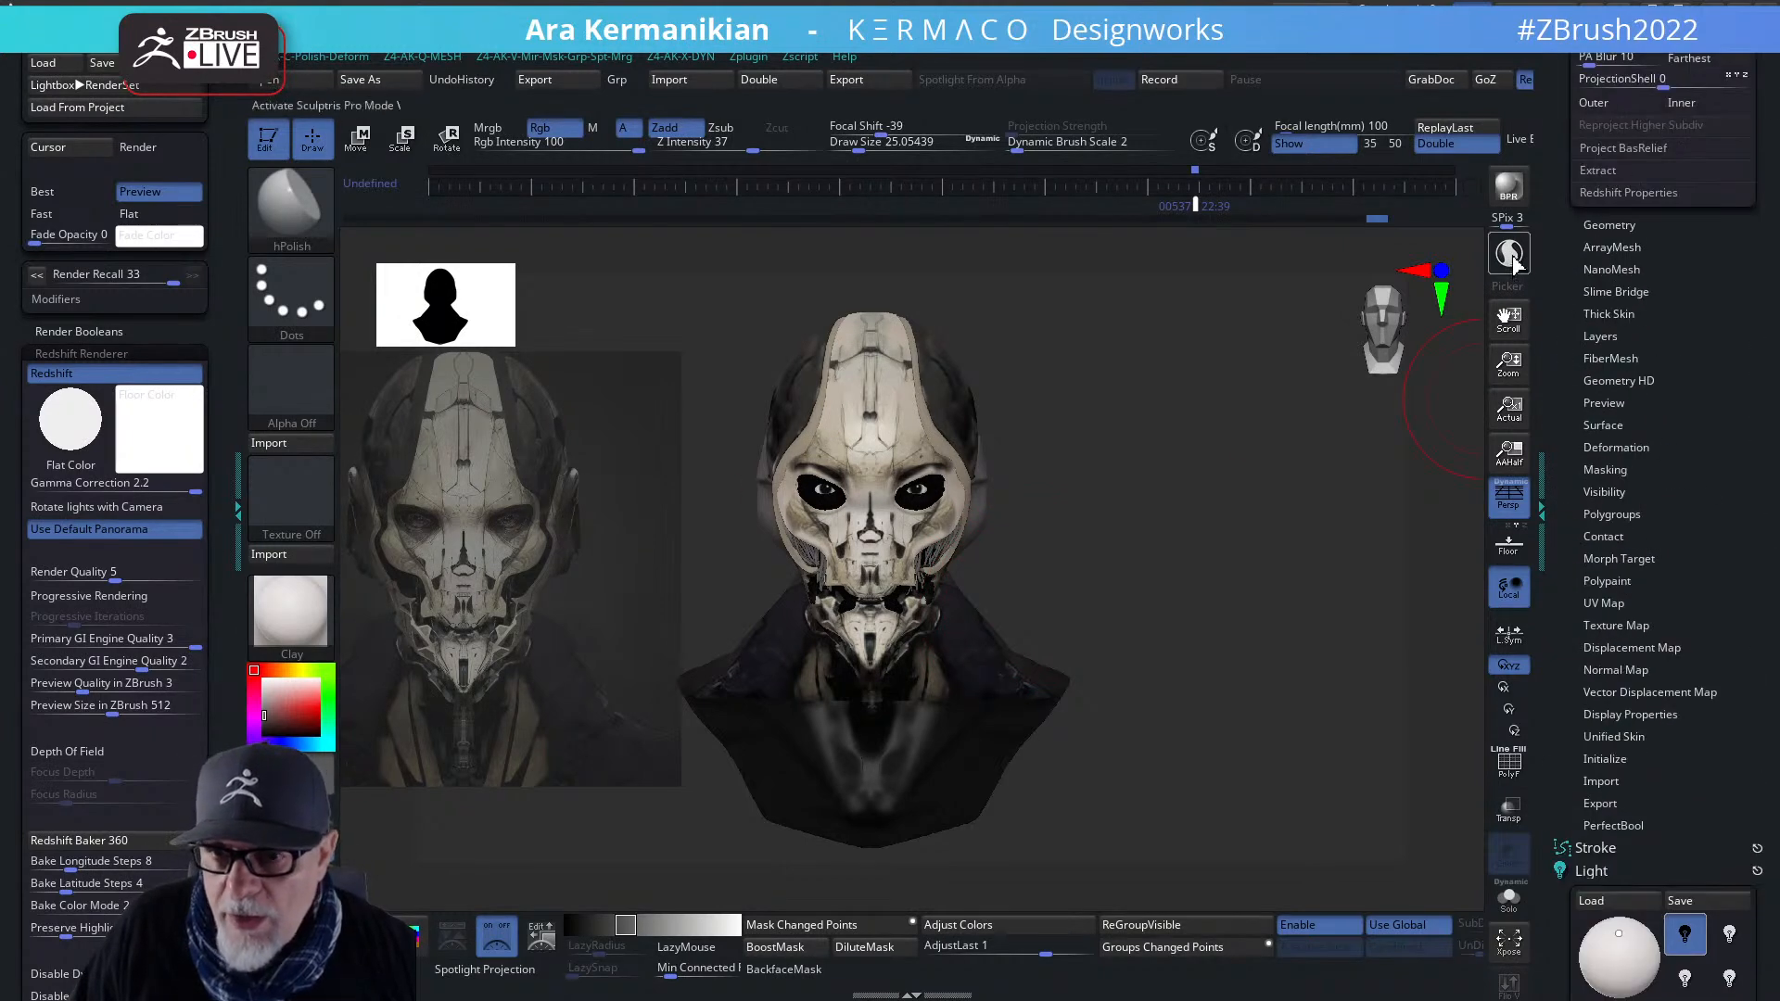
scroll(1562, 276, "up", 8)
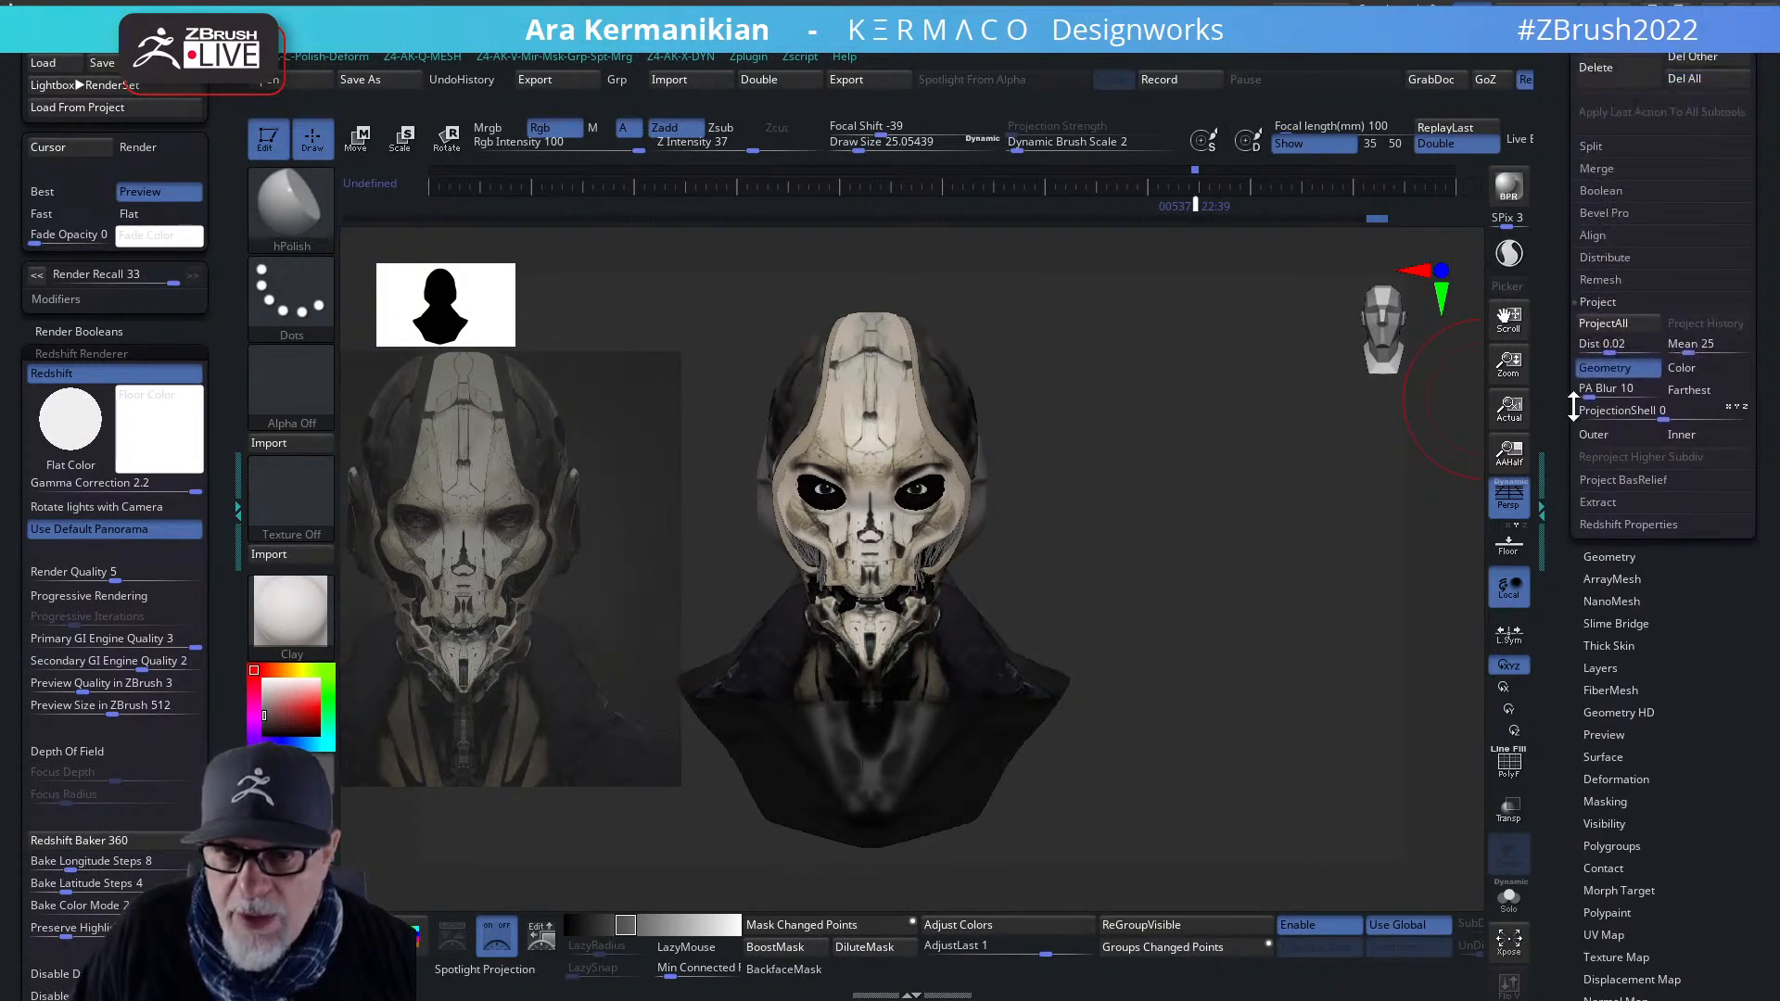
scroll(1580, 496, "up", 5)
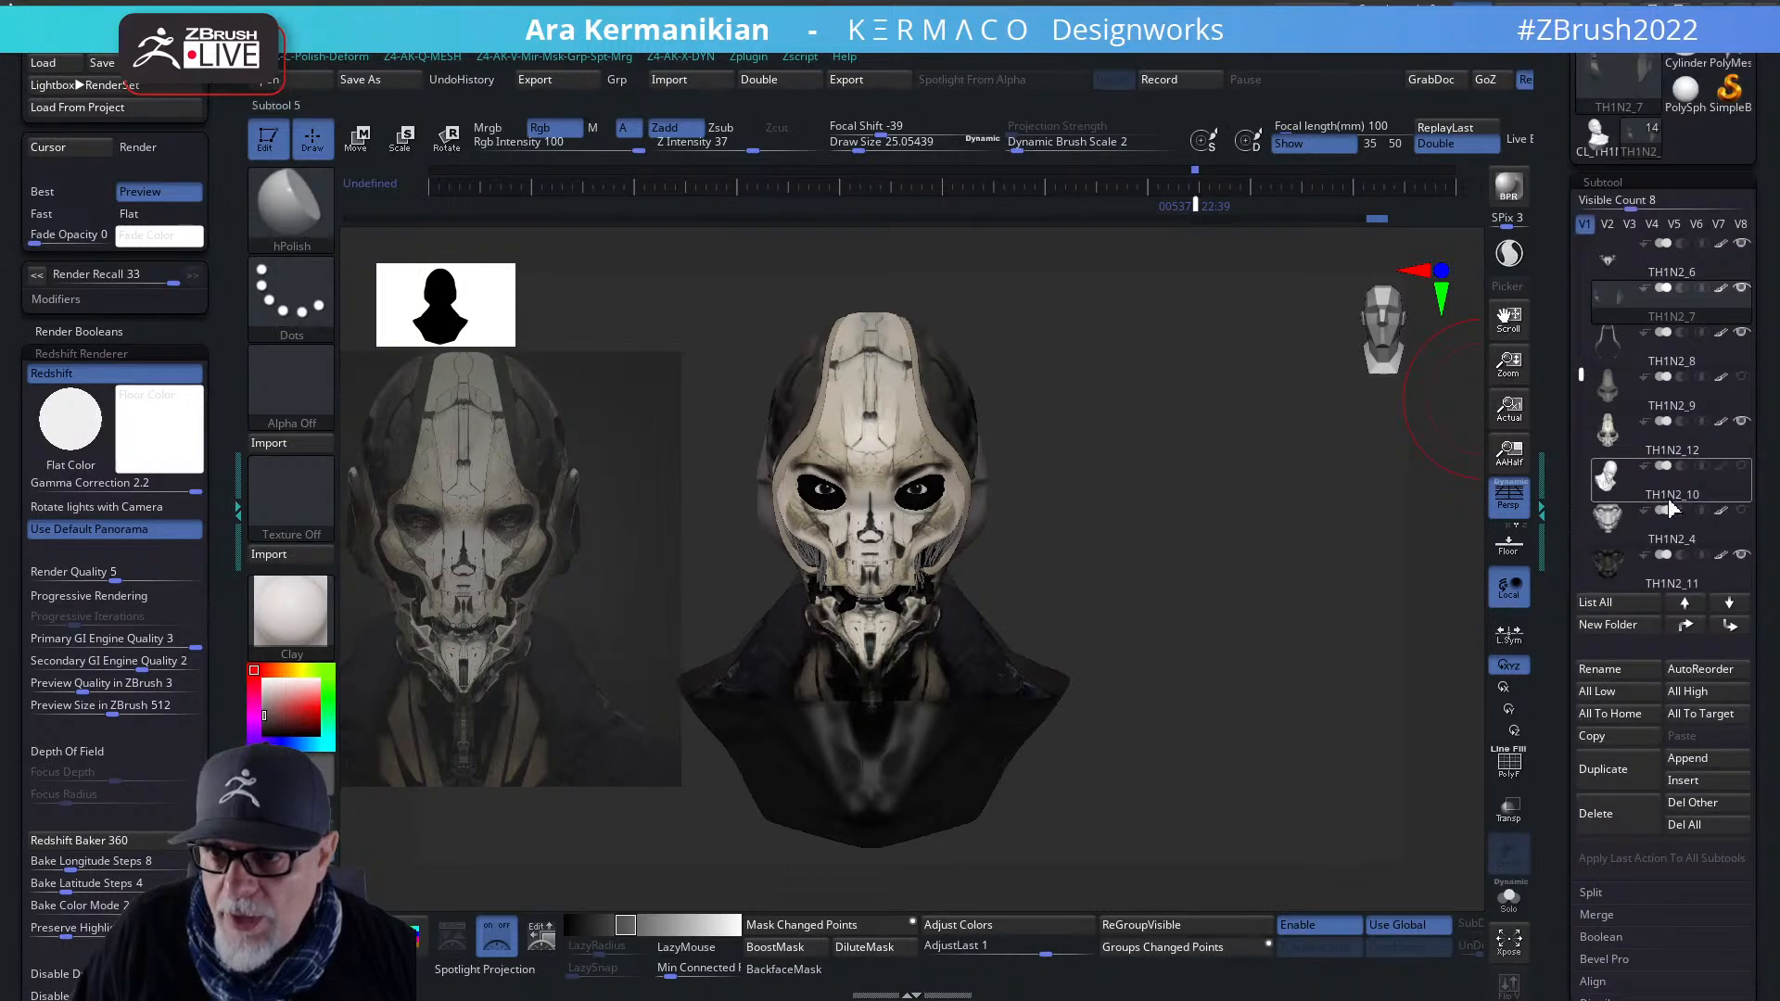
left_click(1672, 586)
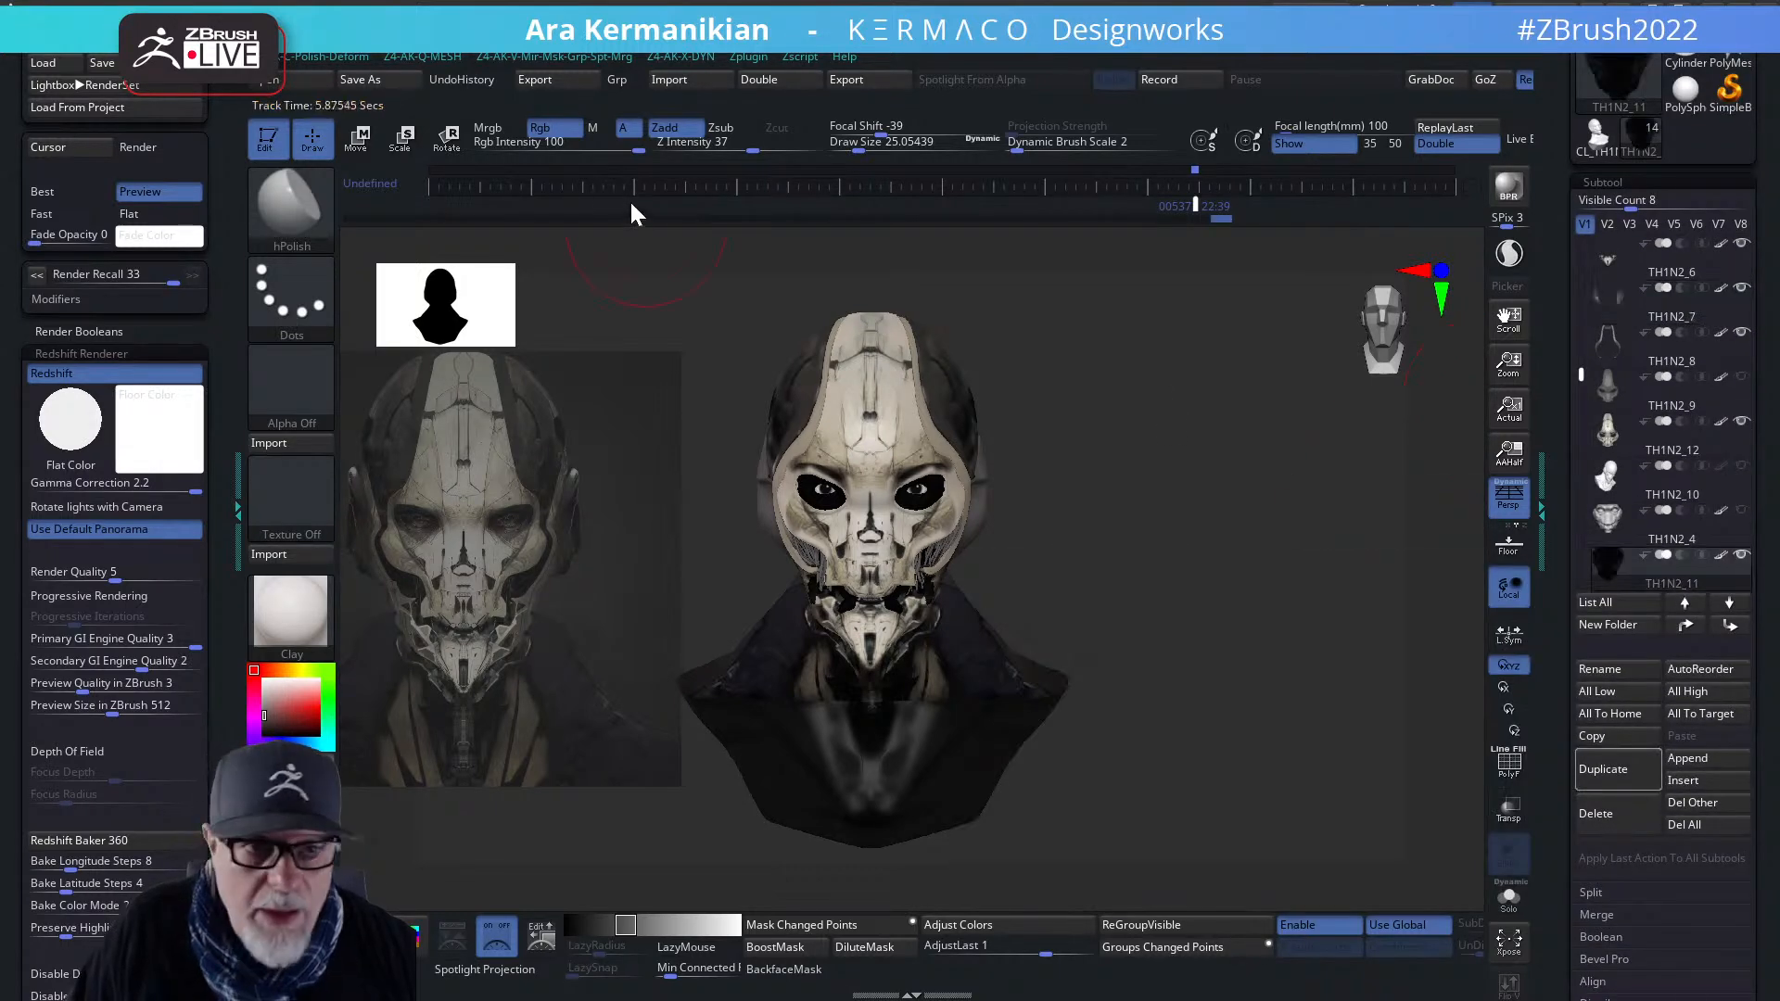
left_click(596, 135)
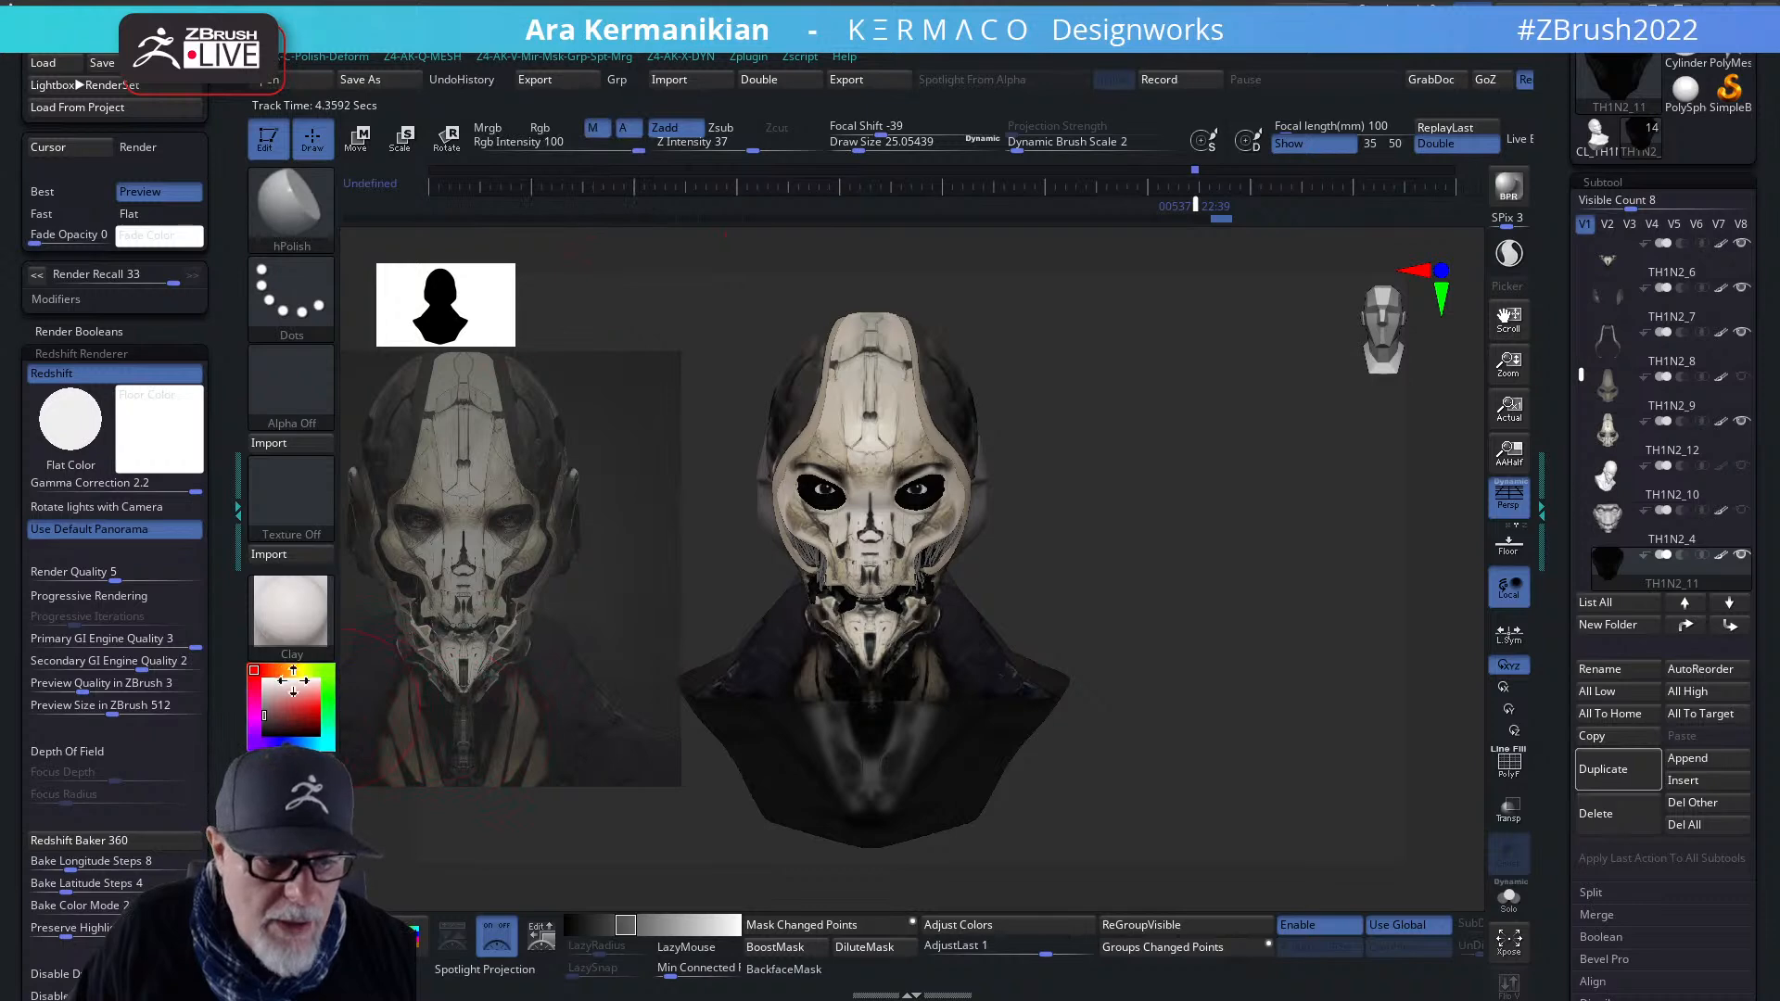
left_click(393, 934)
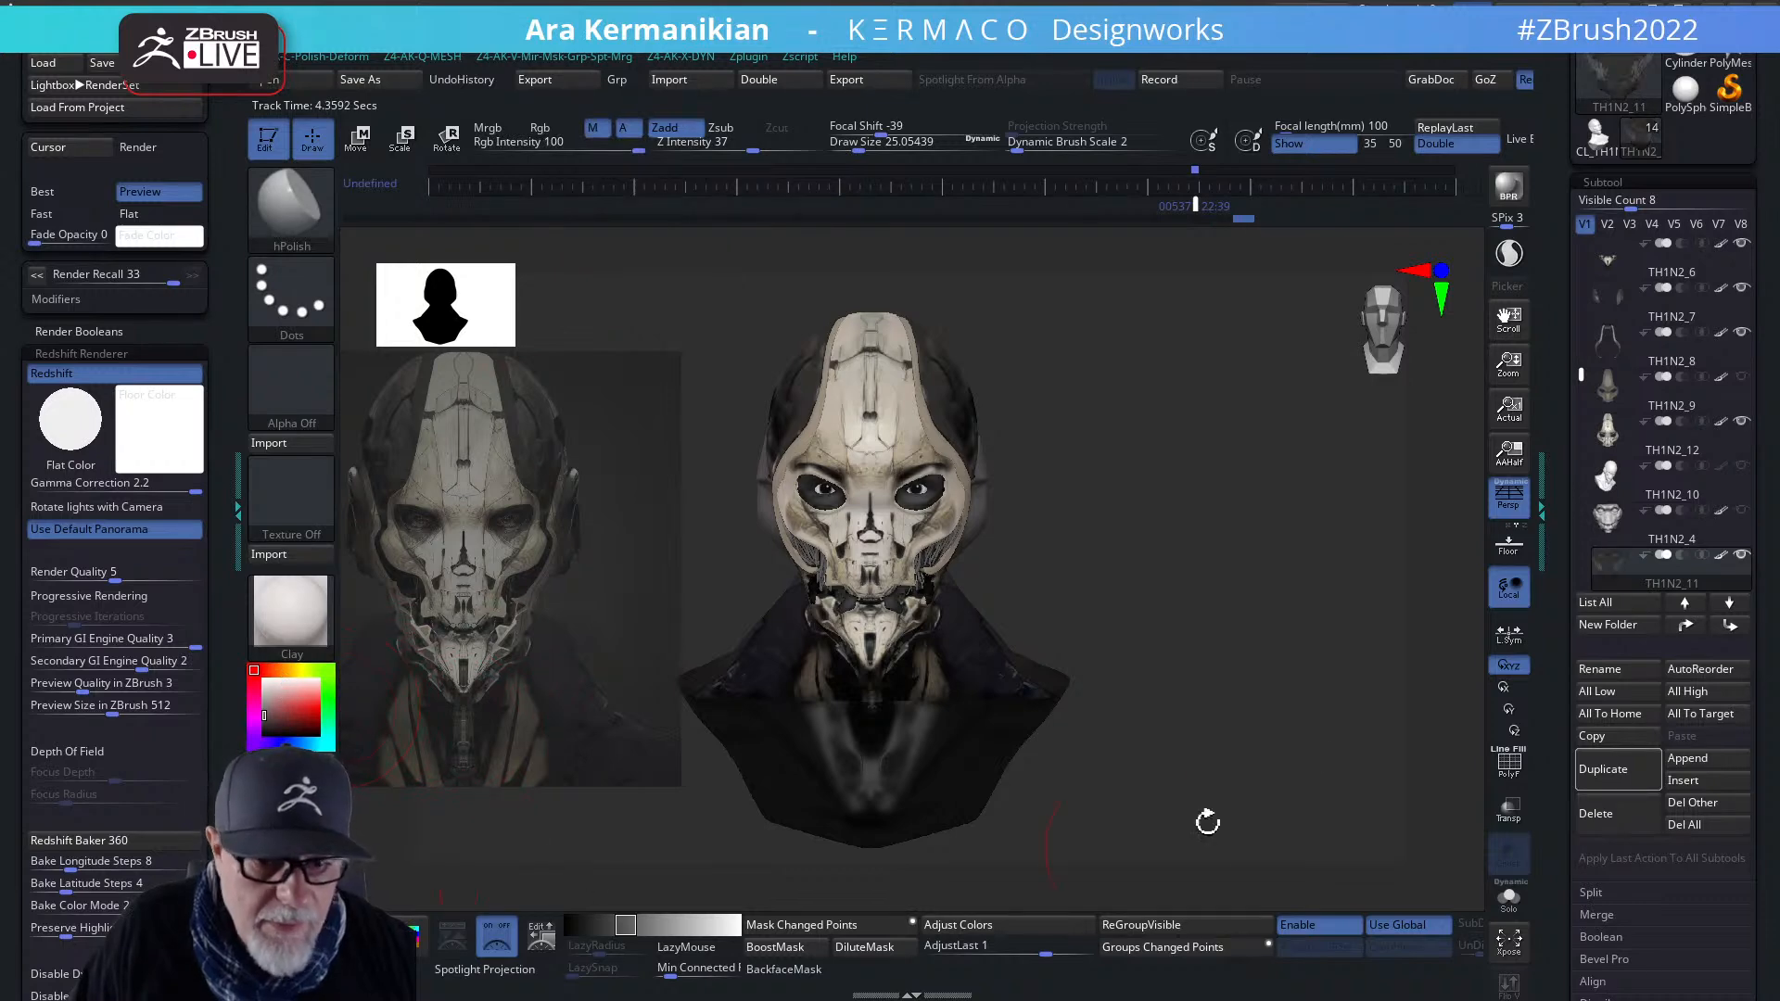
left_click(1507, 202)
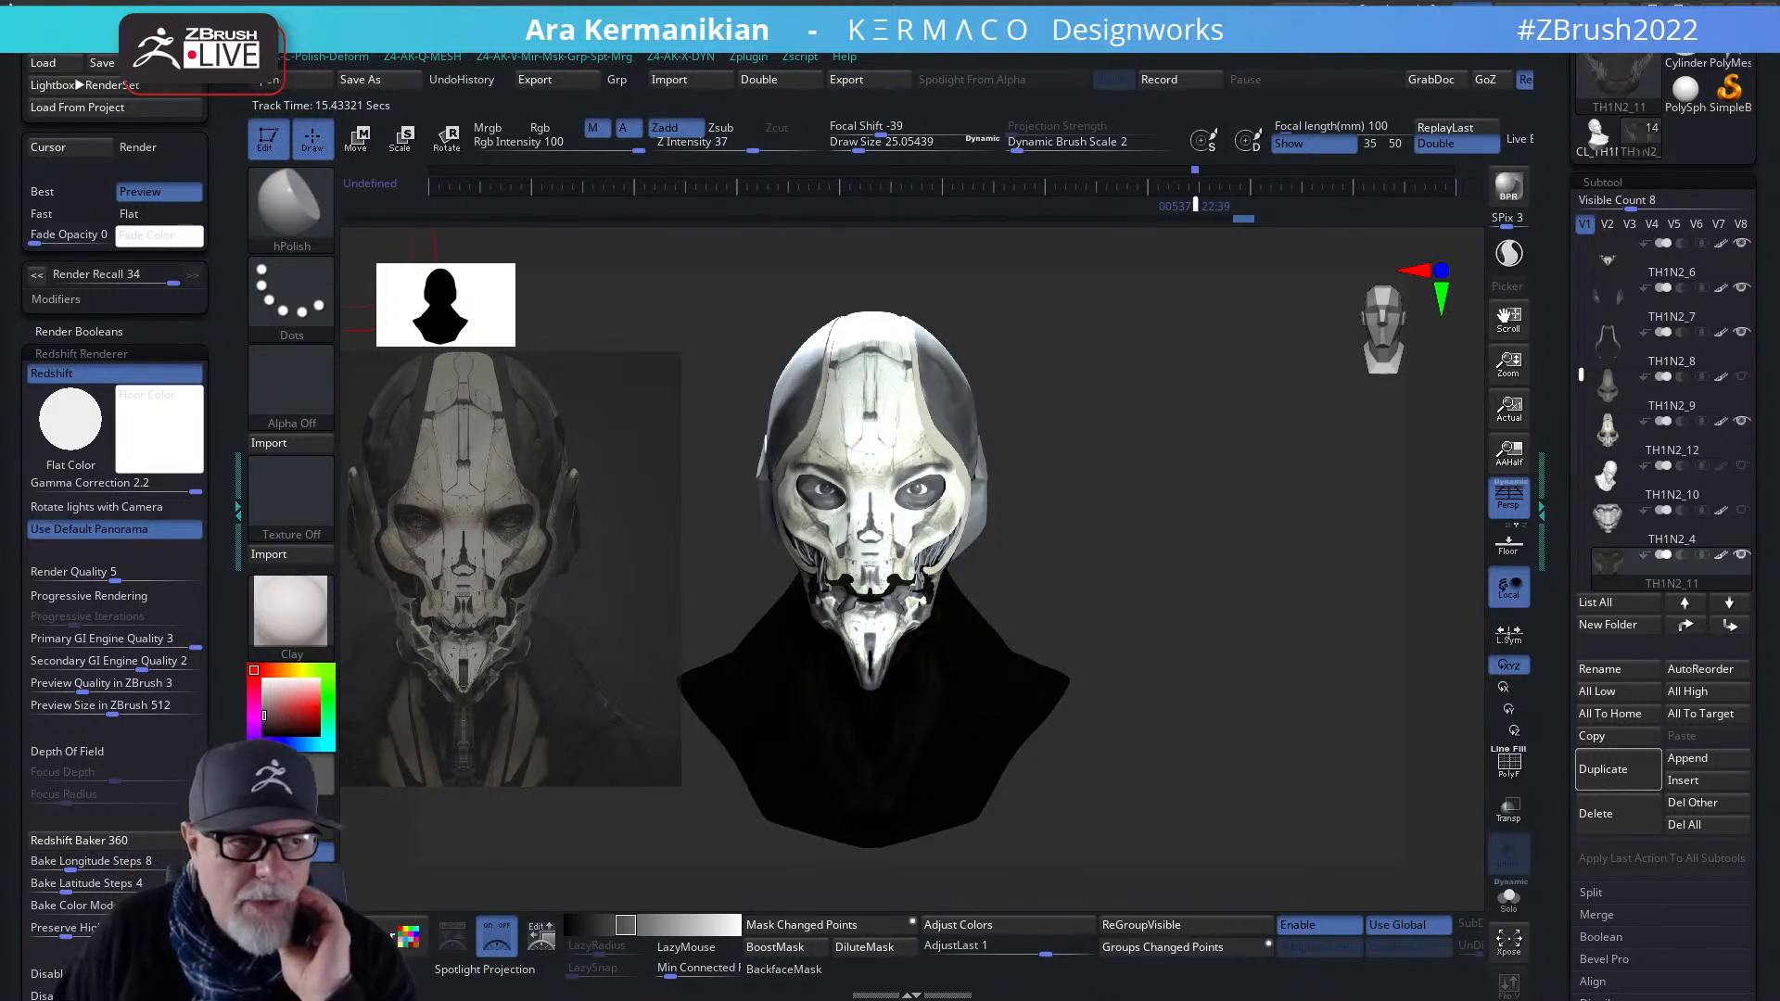
- Switch to the browser's KERMACO Instagram profile, view the OMNIVOX post, and close it
left_click_drag(0, 445, 1097, 3)
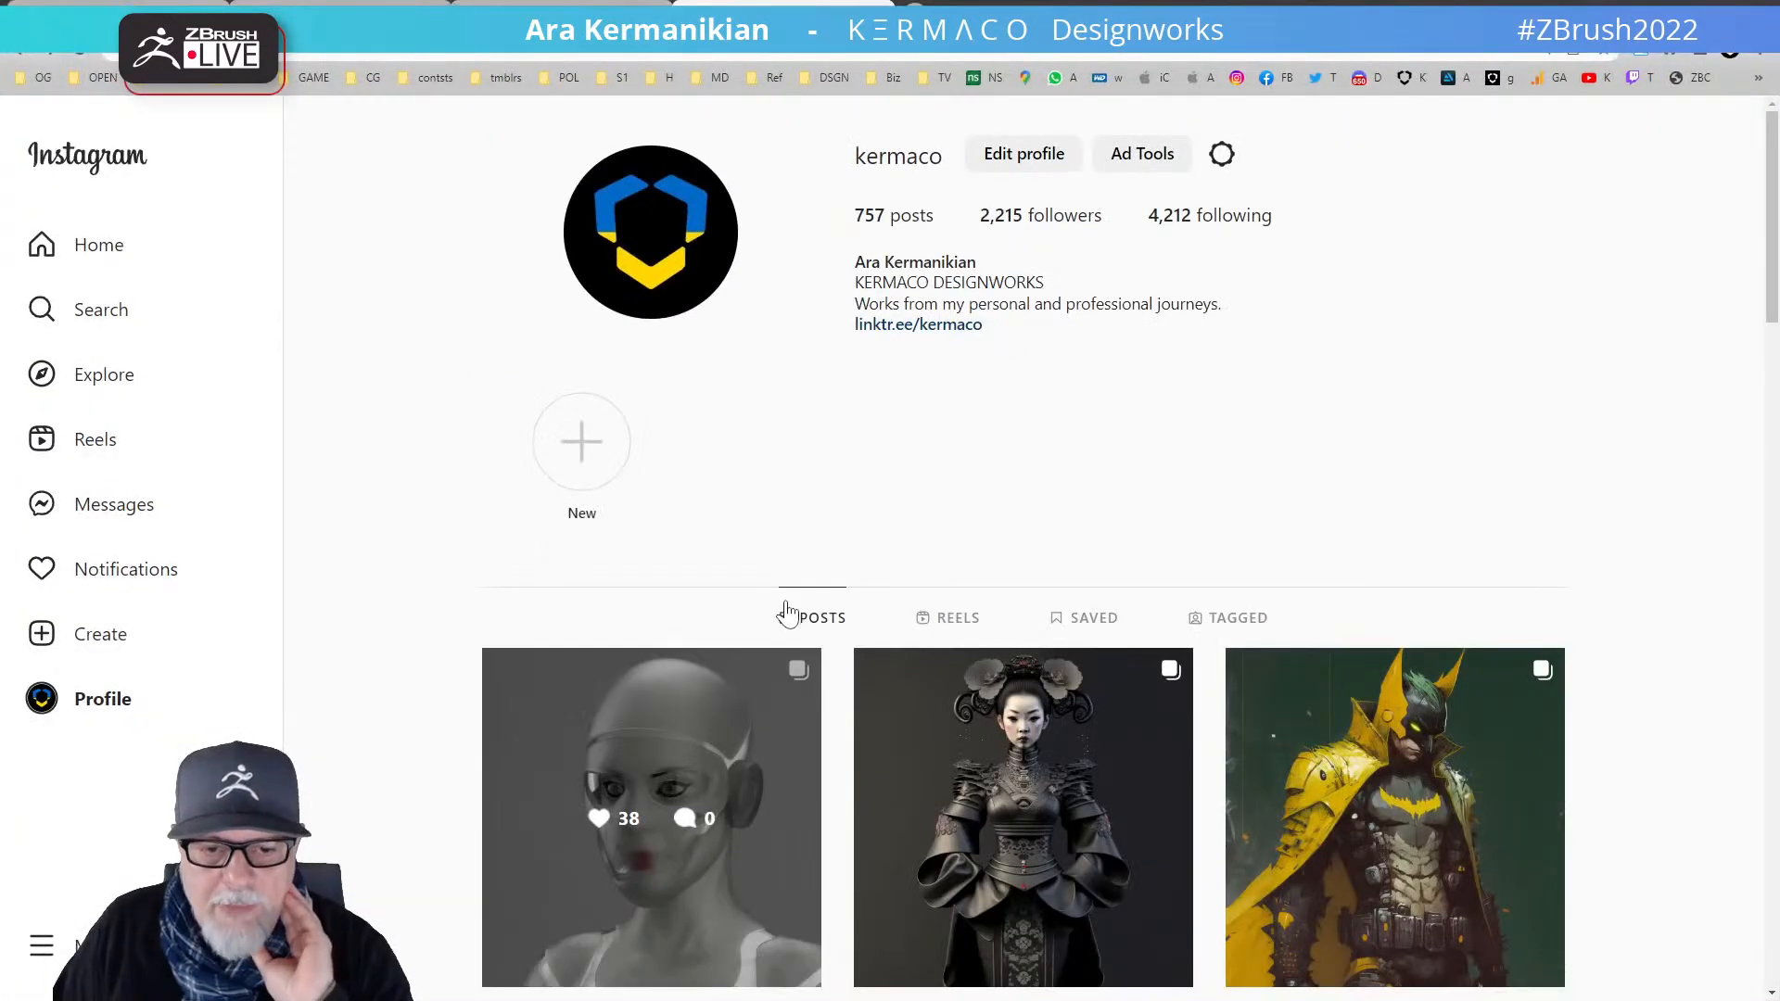
scroll(785, 612, "down", 2)
left_click(695, 580)
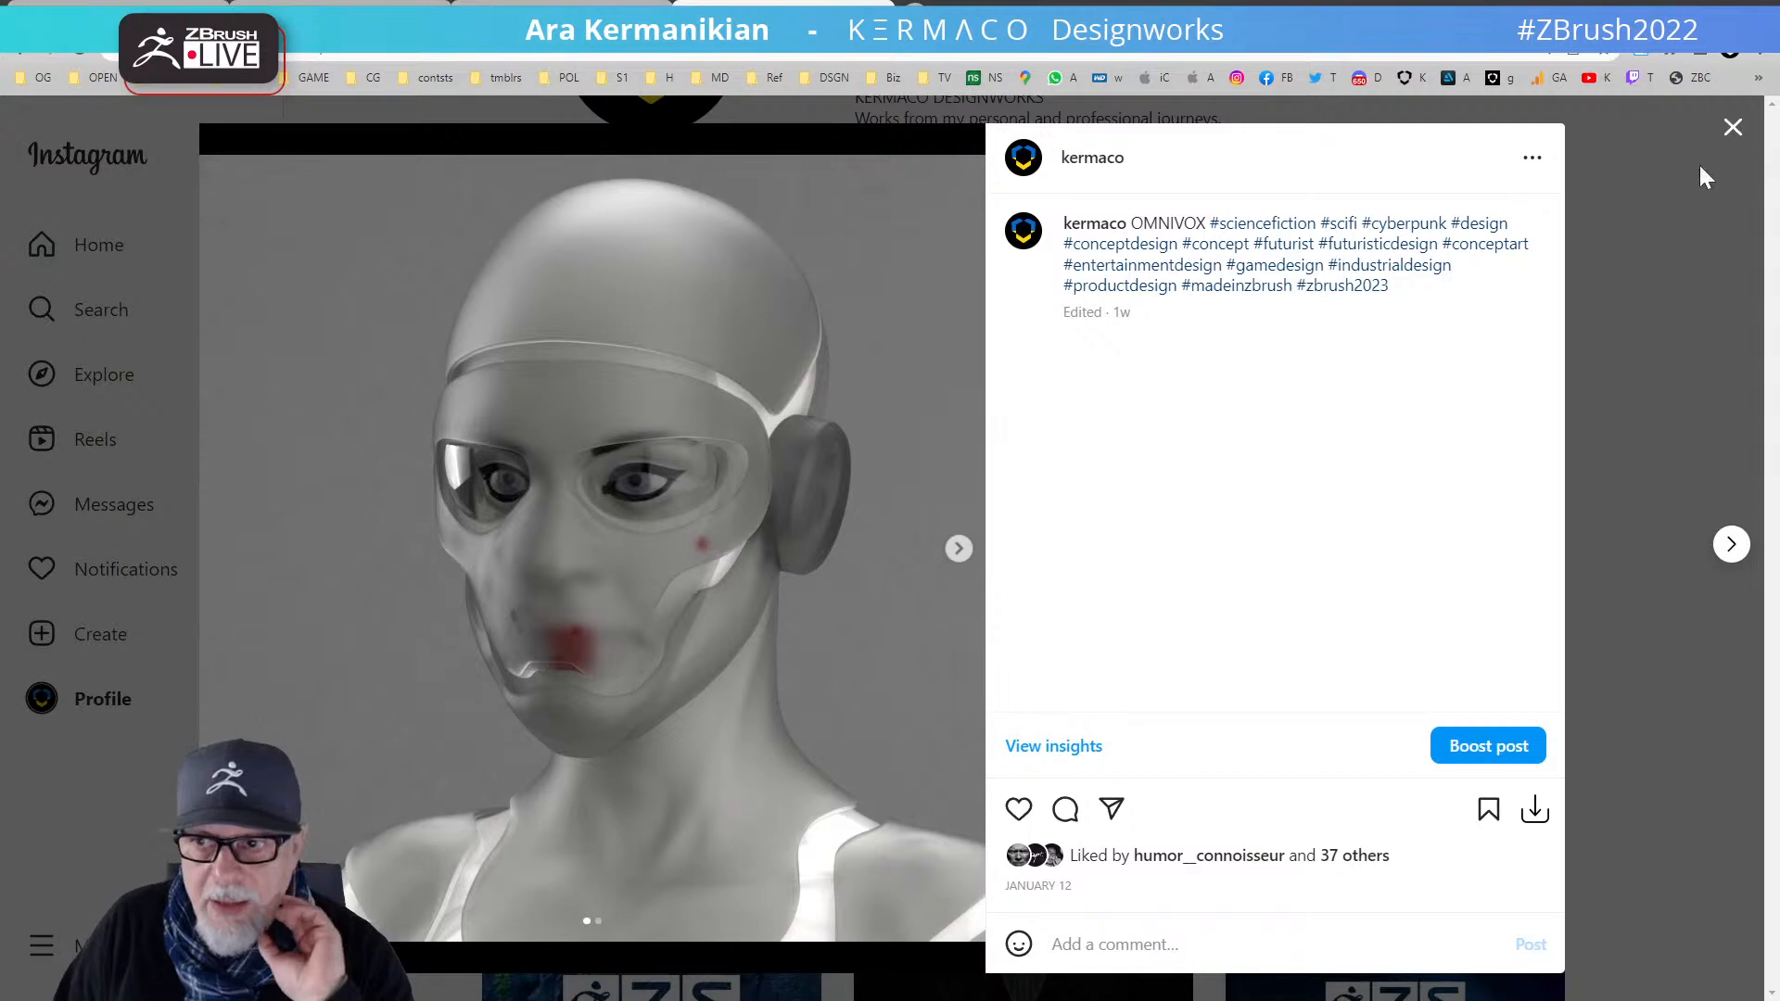
left_click(1731, 129)
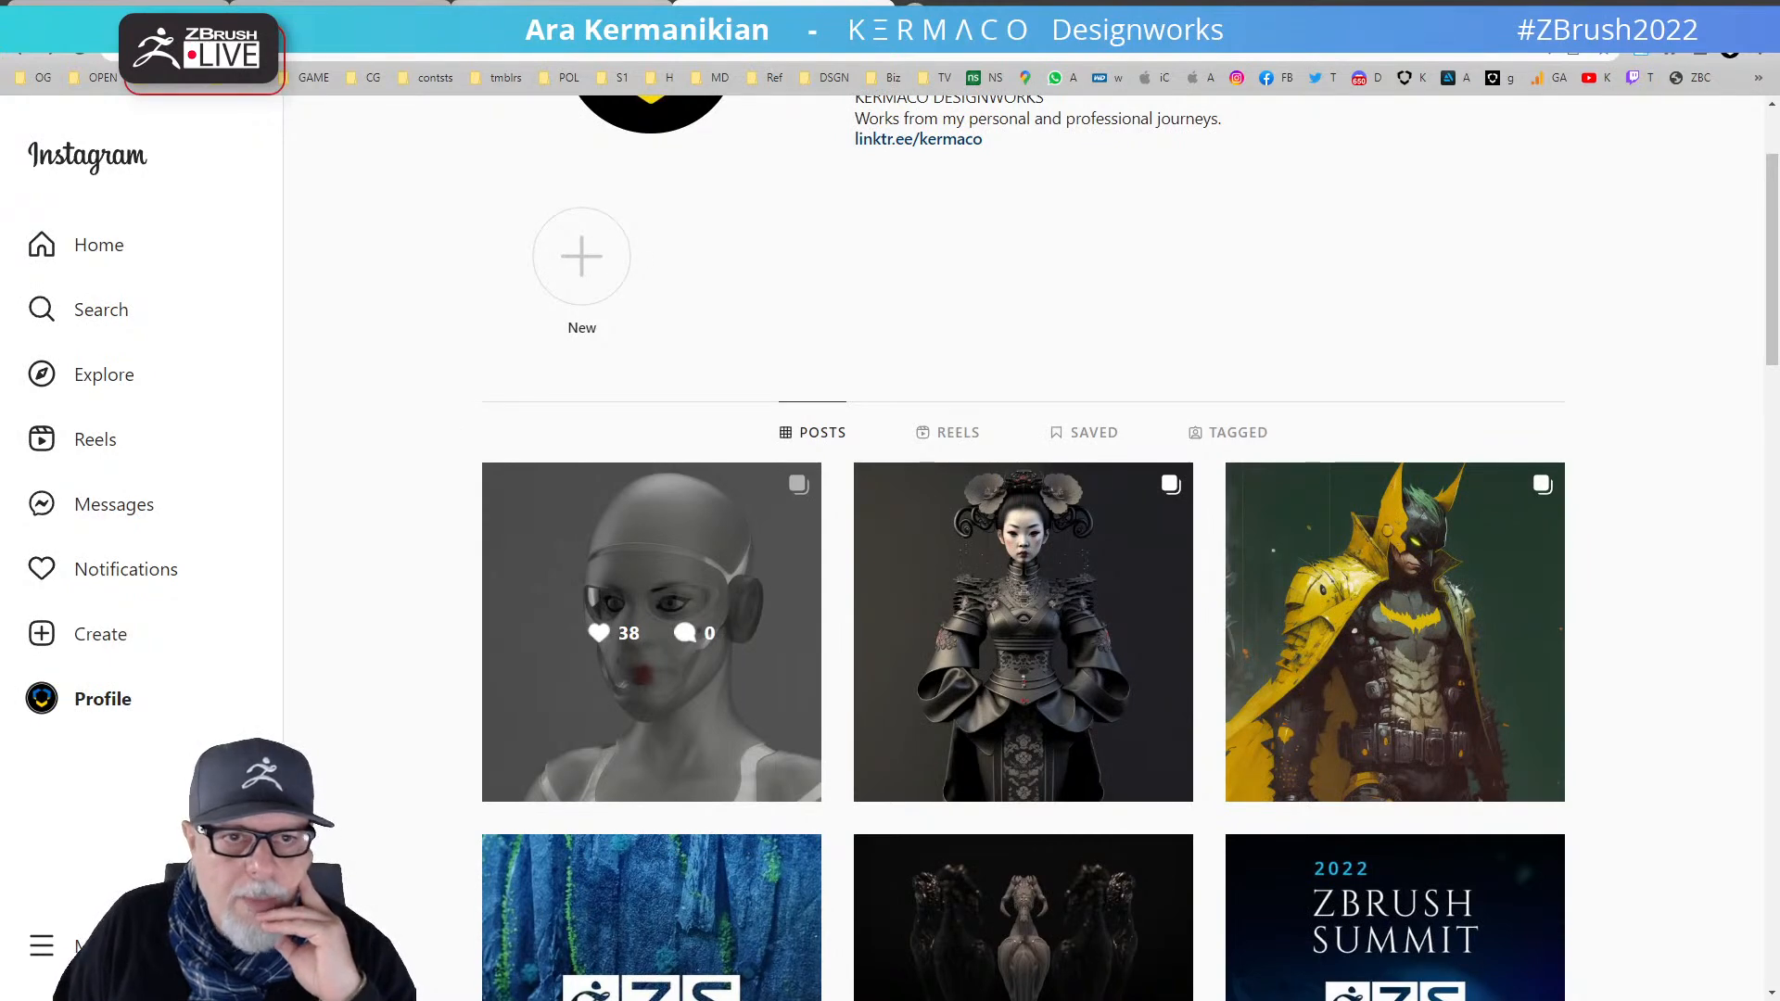
- Open the KERMACO portfolio site and look through the project thumbnails on its home page
left_click(340, 17)
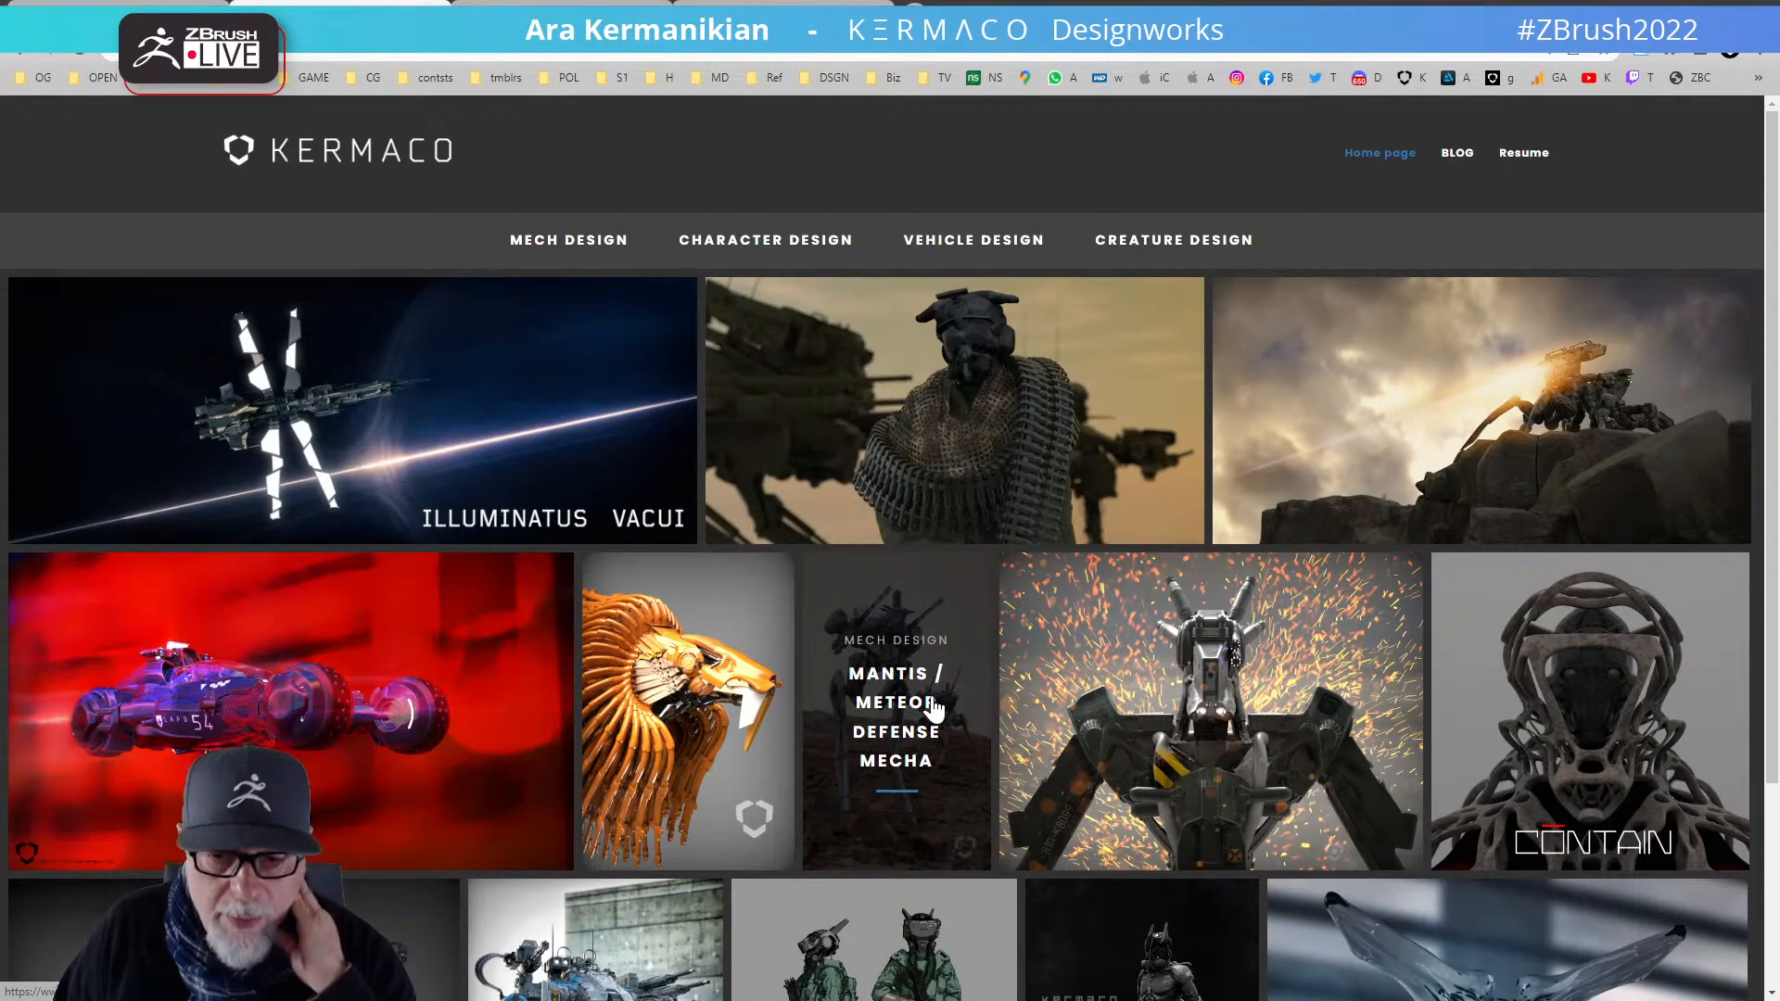
scroll(933, 709, "down", 4)
scroll(934, 709, "up", 5)
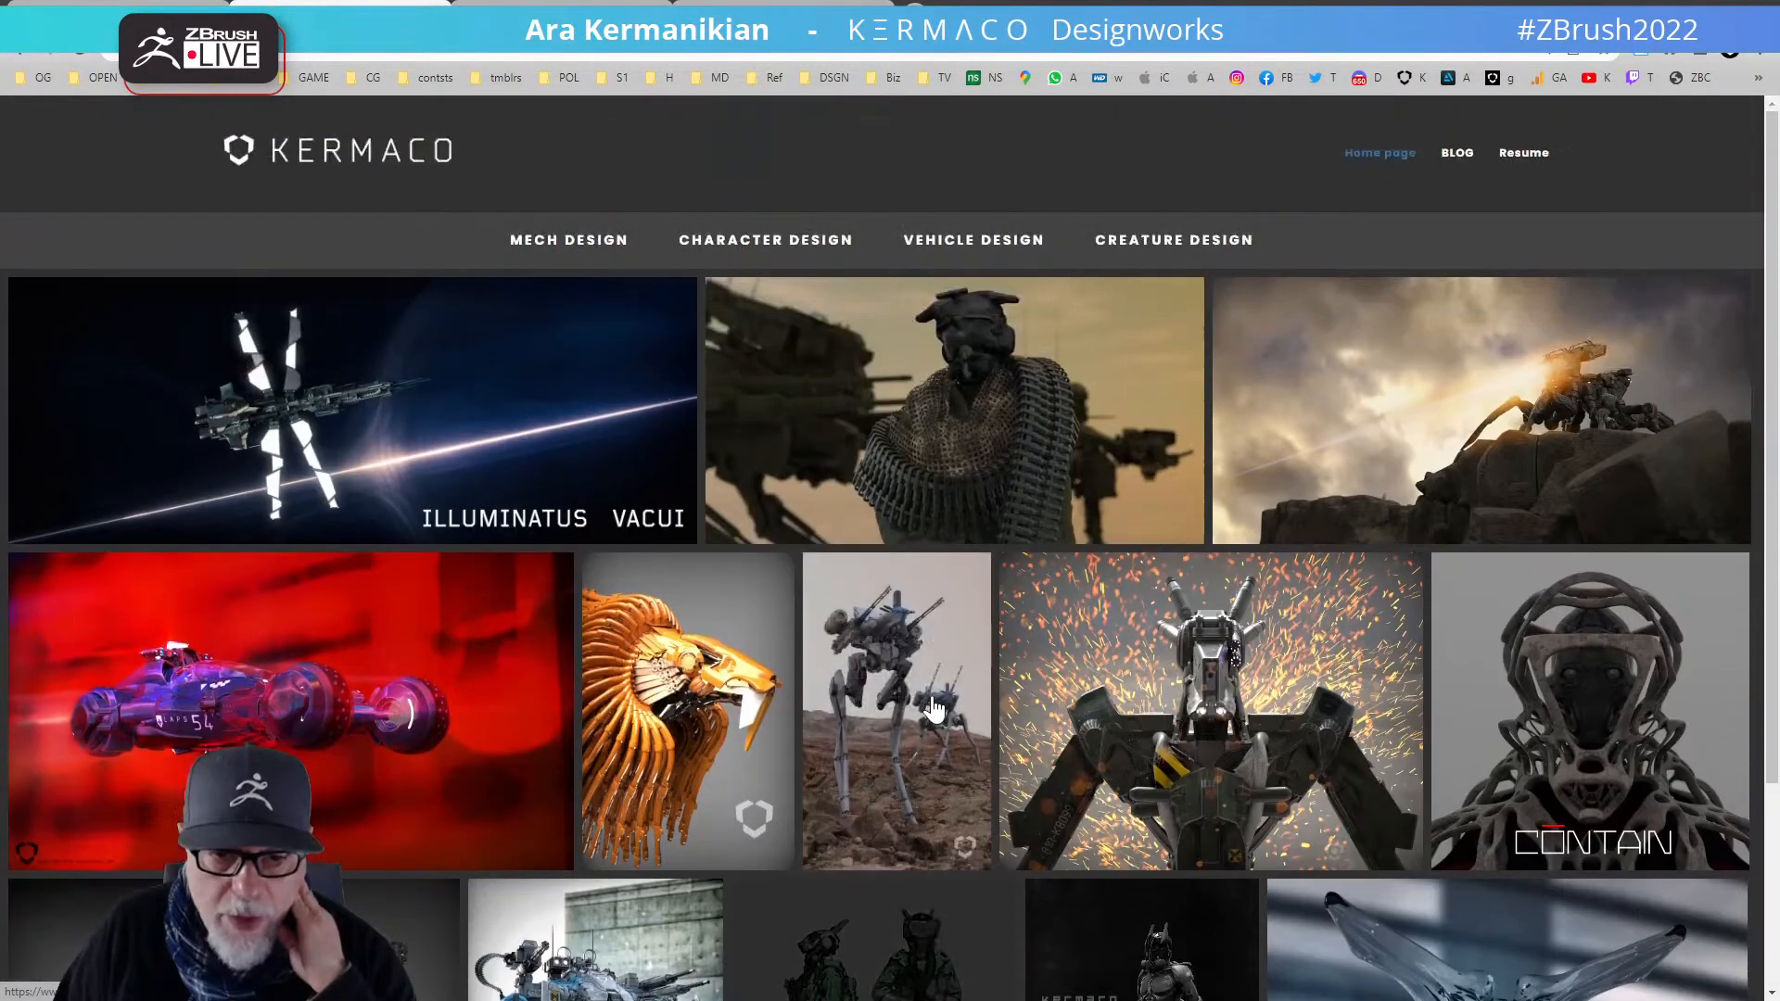
scroll(933, 709, "down", 3)
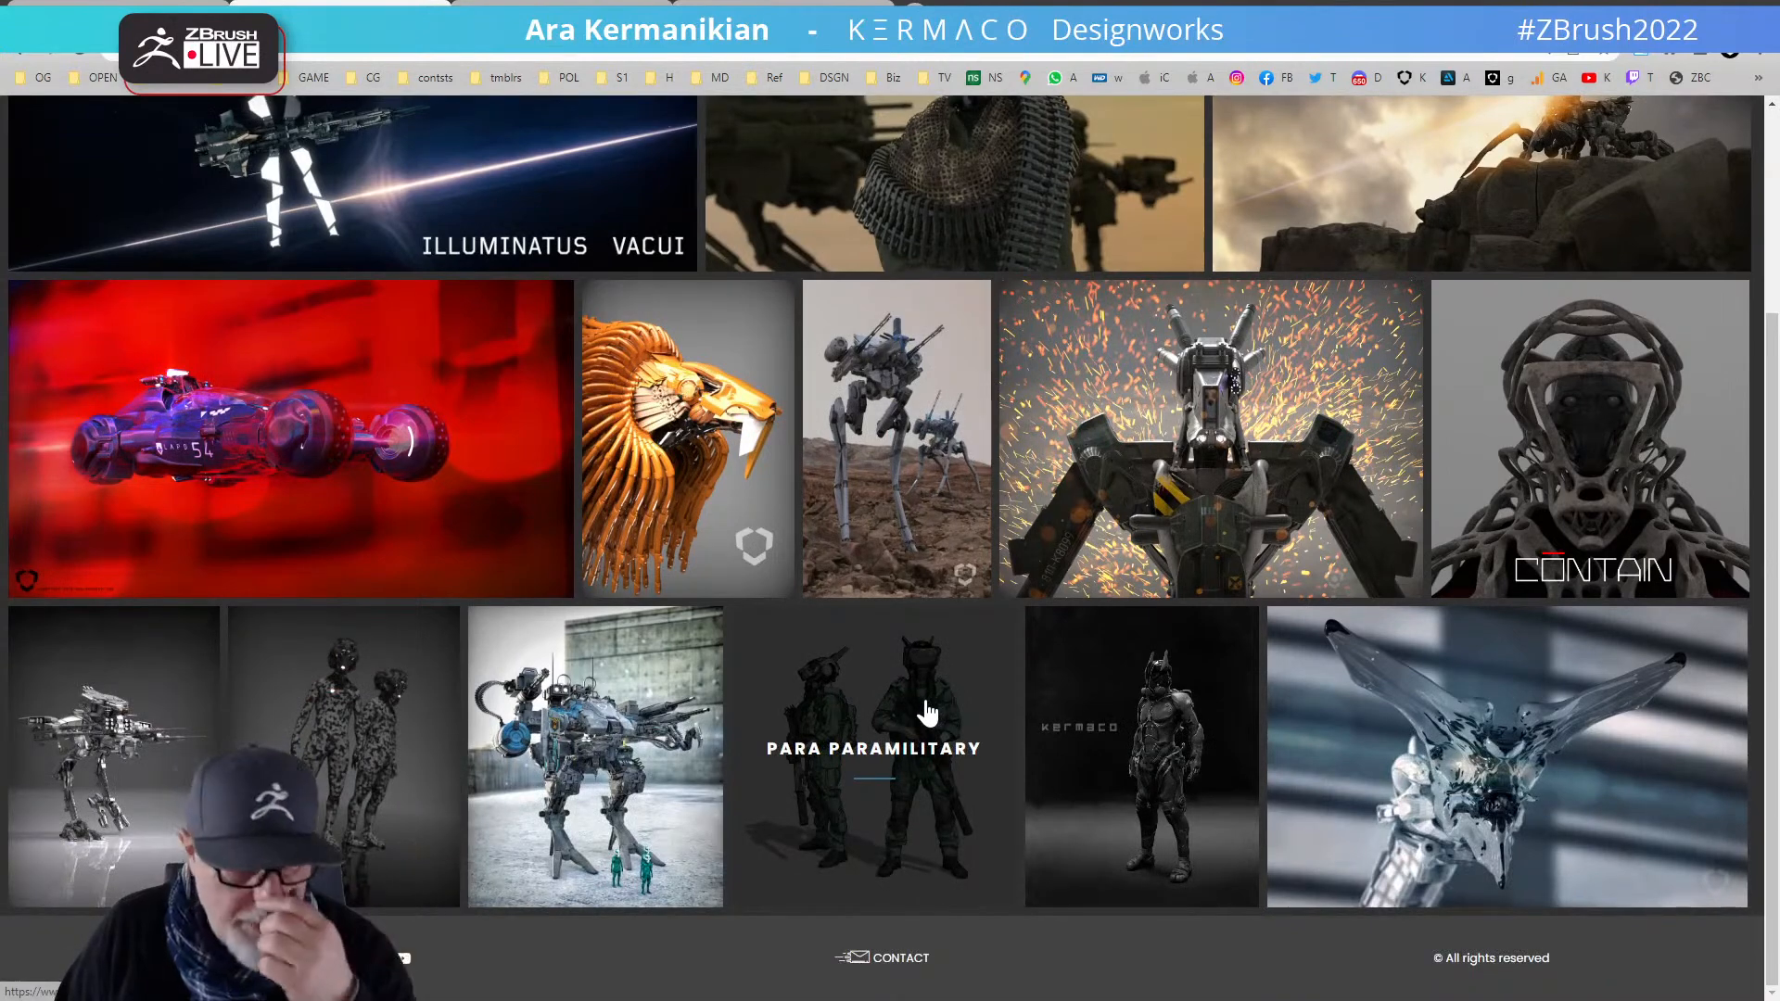
scroll(908, 687, "up", 3)
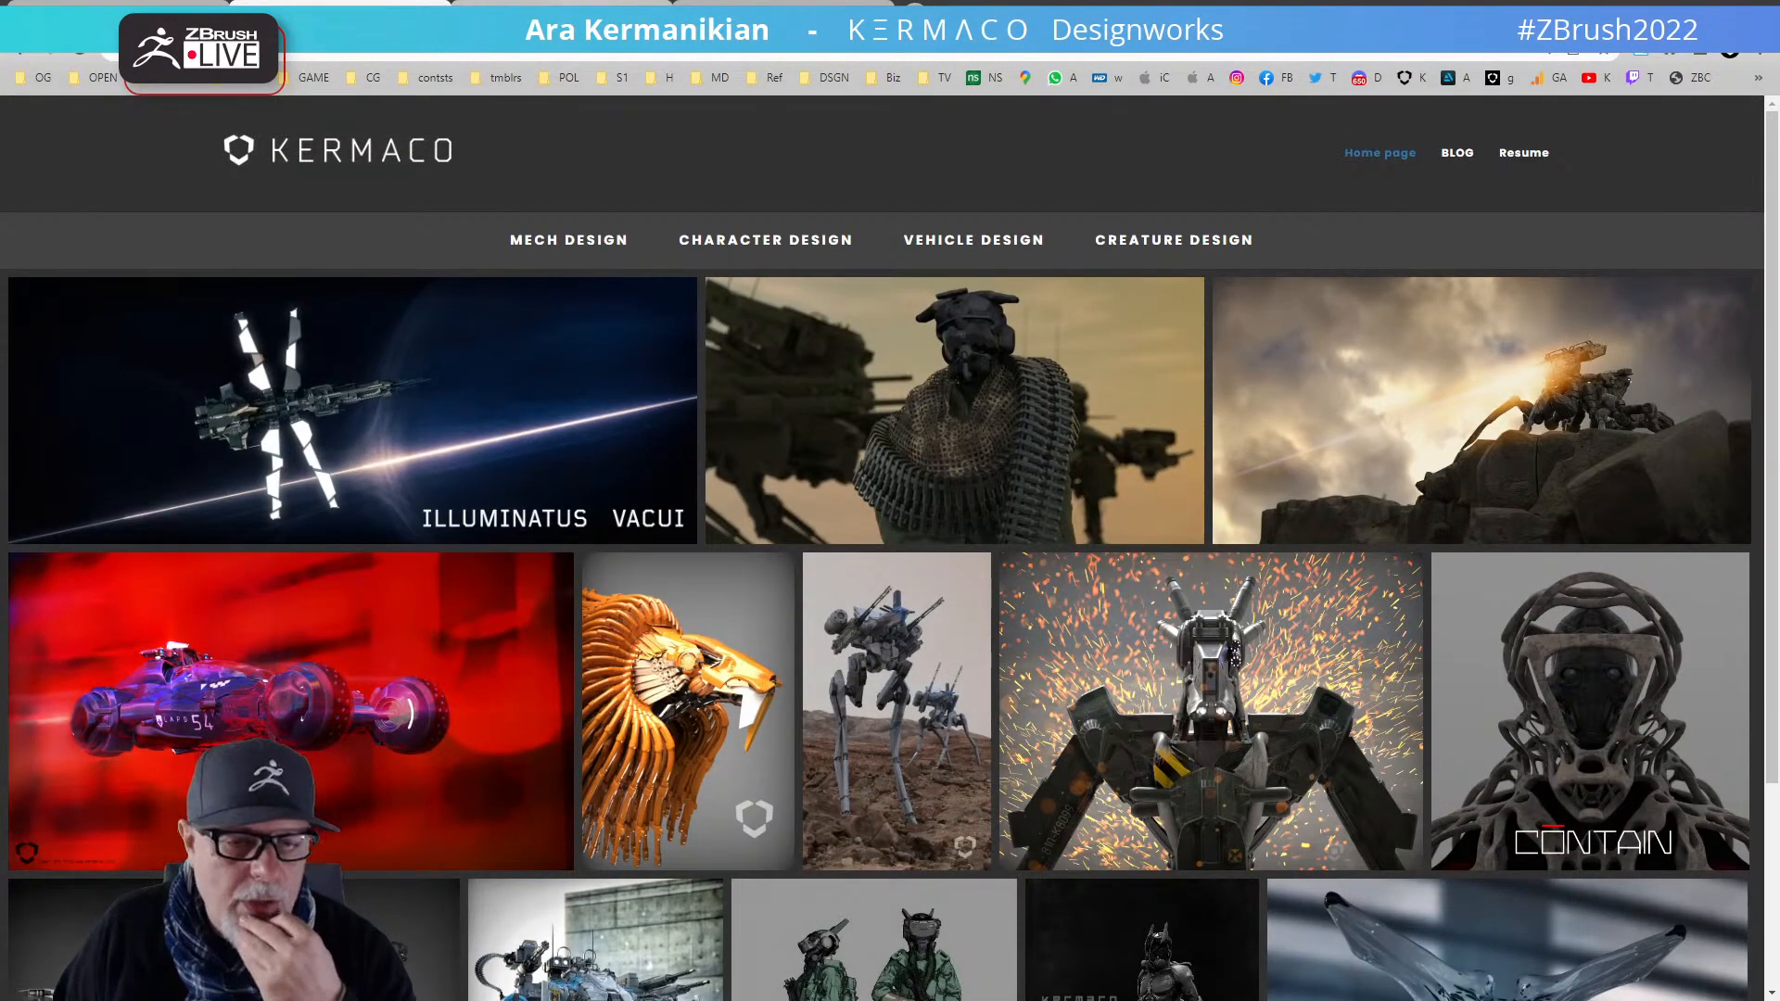
- Open the Designing a Piloted Combat Mech workshop from The Gnomon Workshop instructor page and read through its description and chapter list
left_click(556, 7)
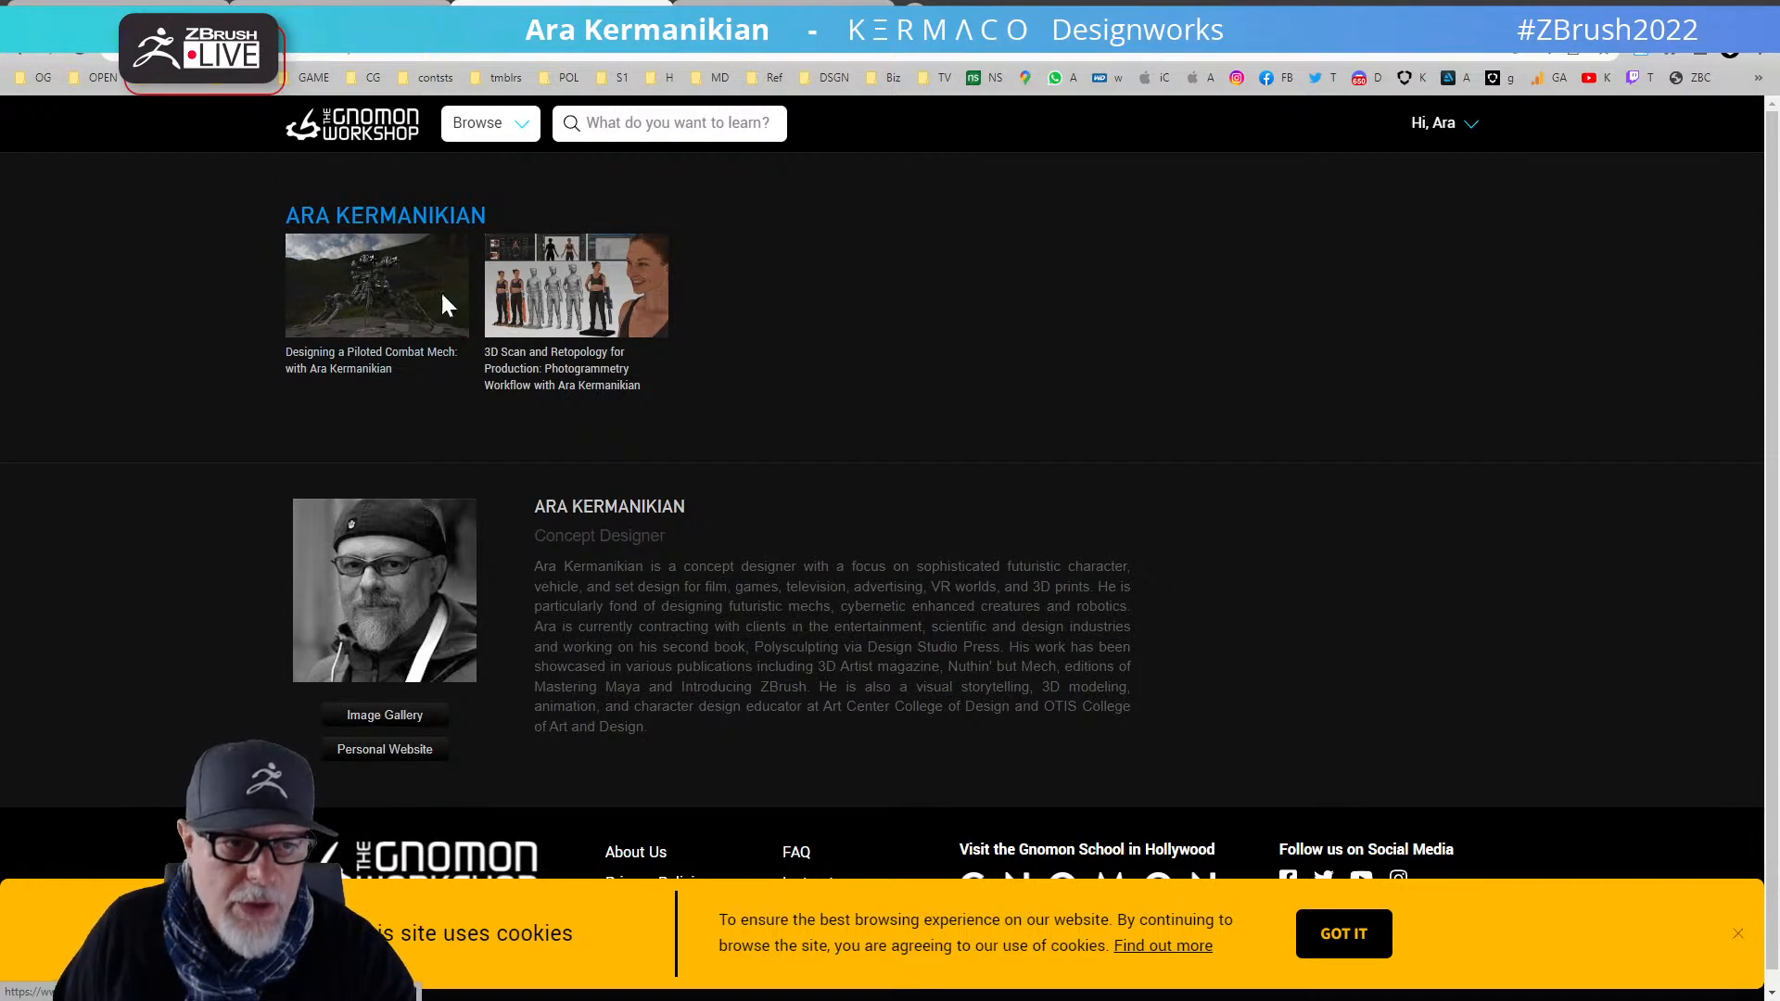
left_click(359, 301)
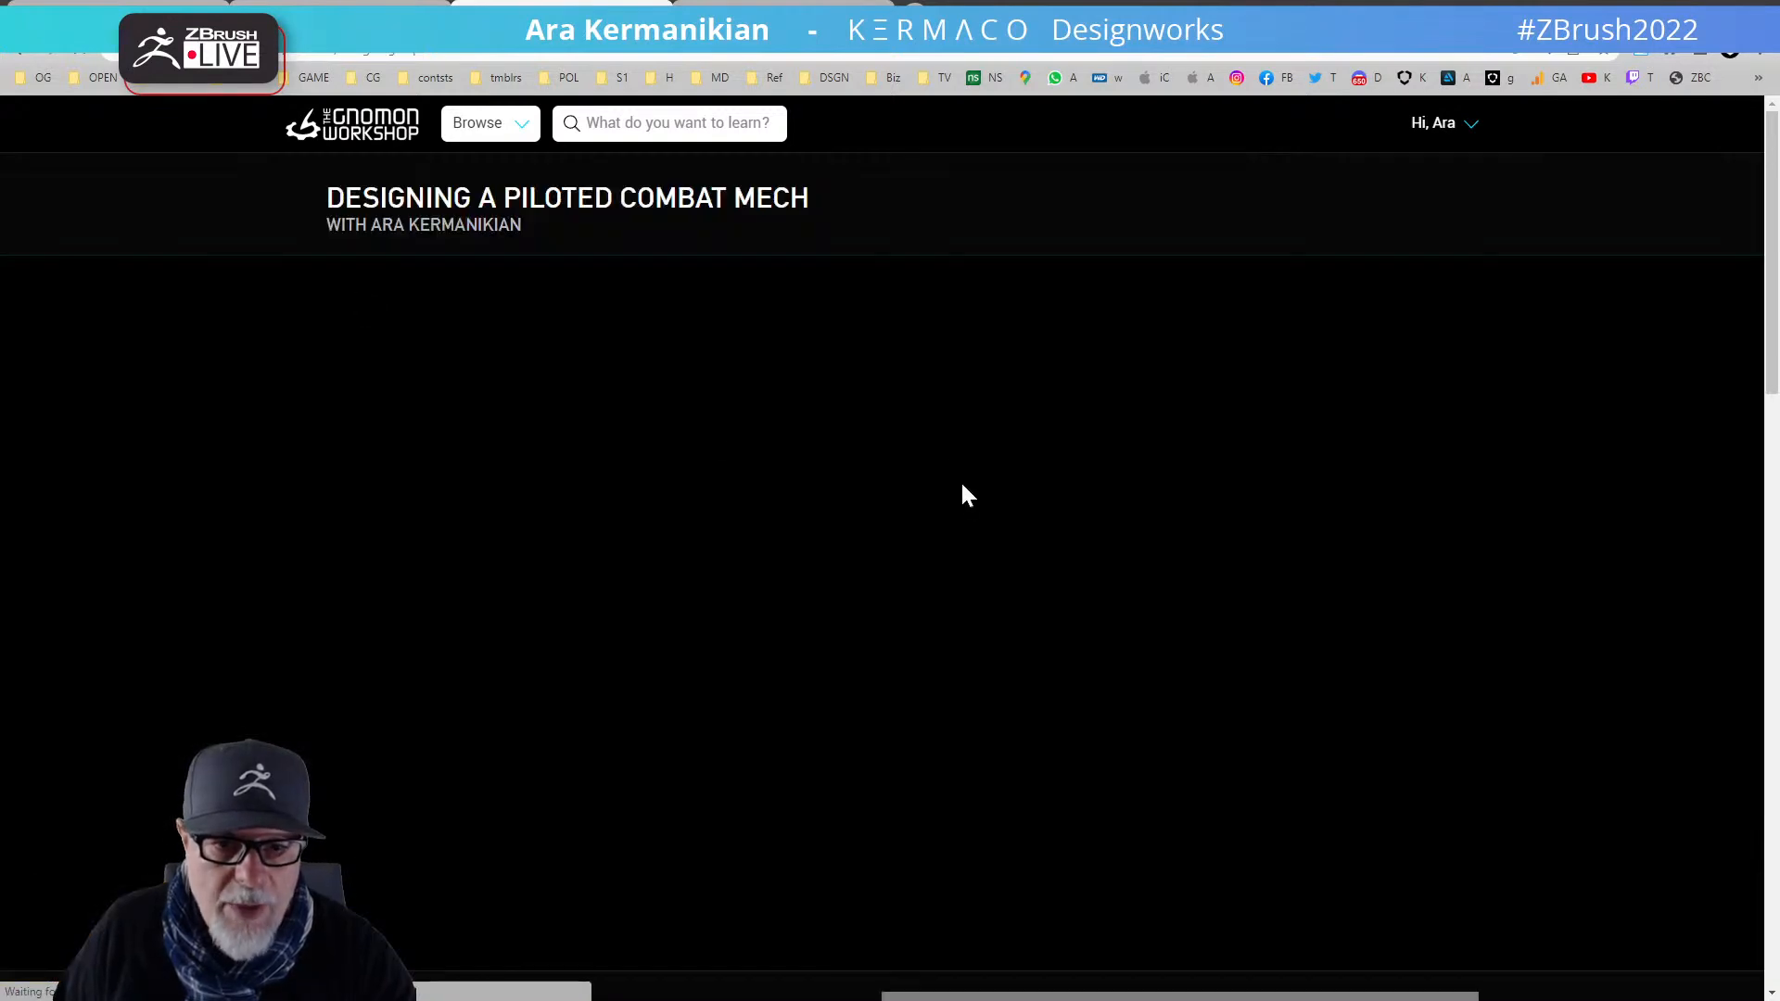
scroll(733, 502, "down", 4)
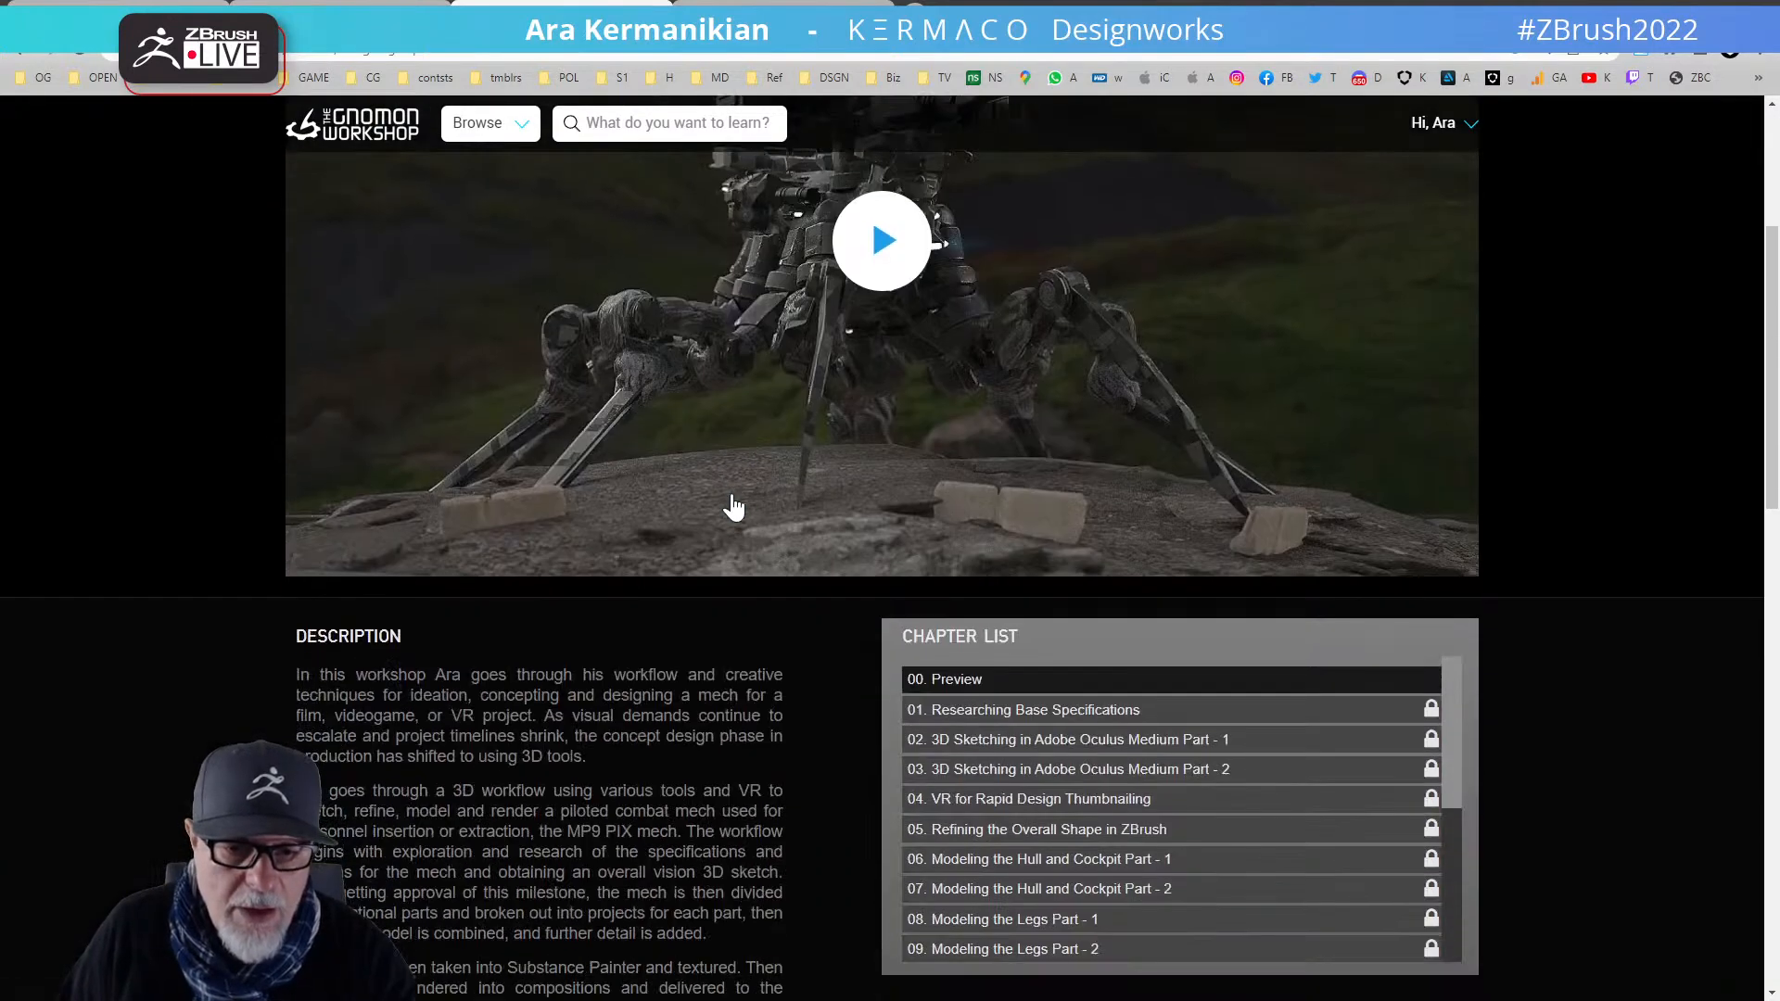
scroll(735, 505, "up", 4)
scroll(572, 587, "down", 5)
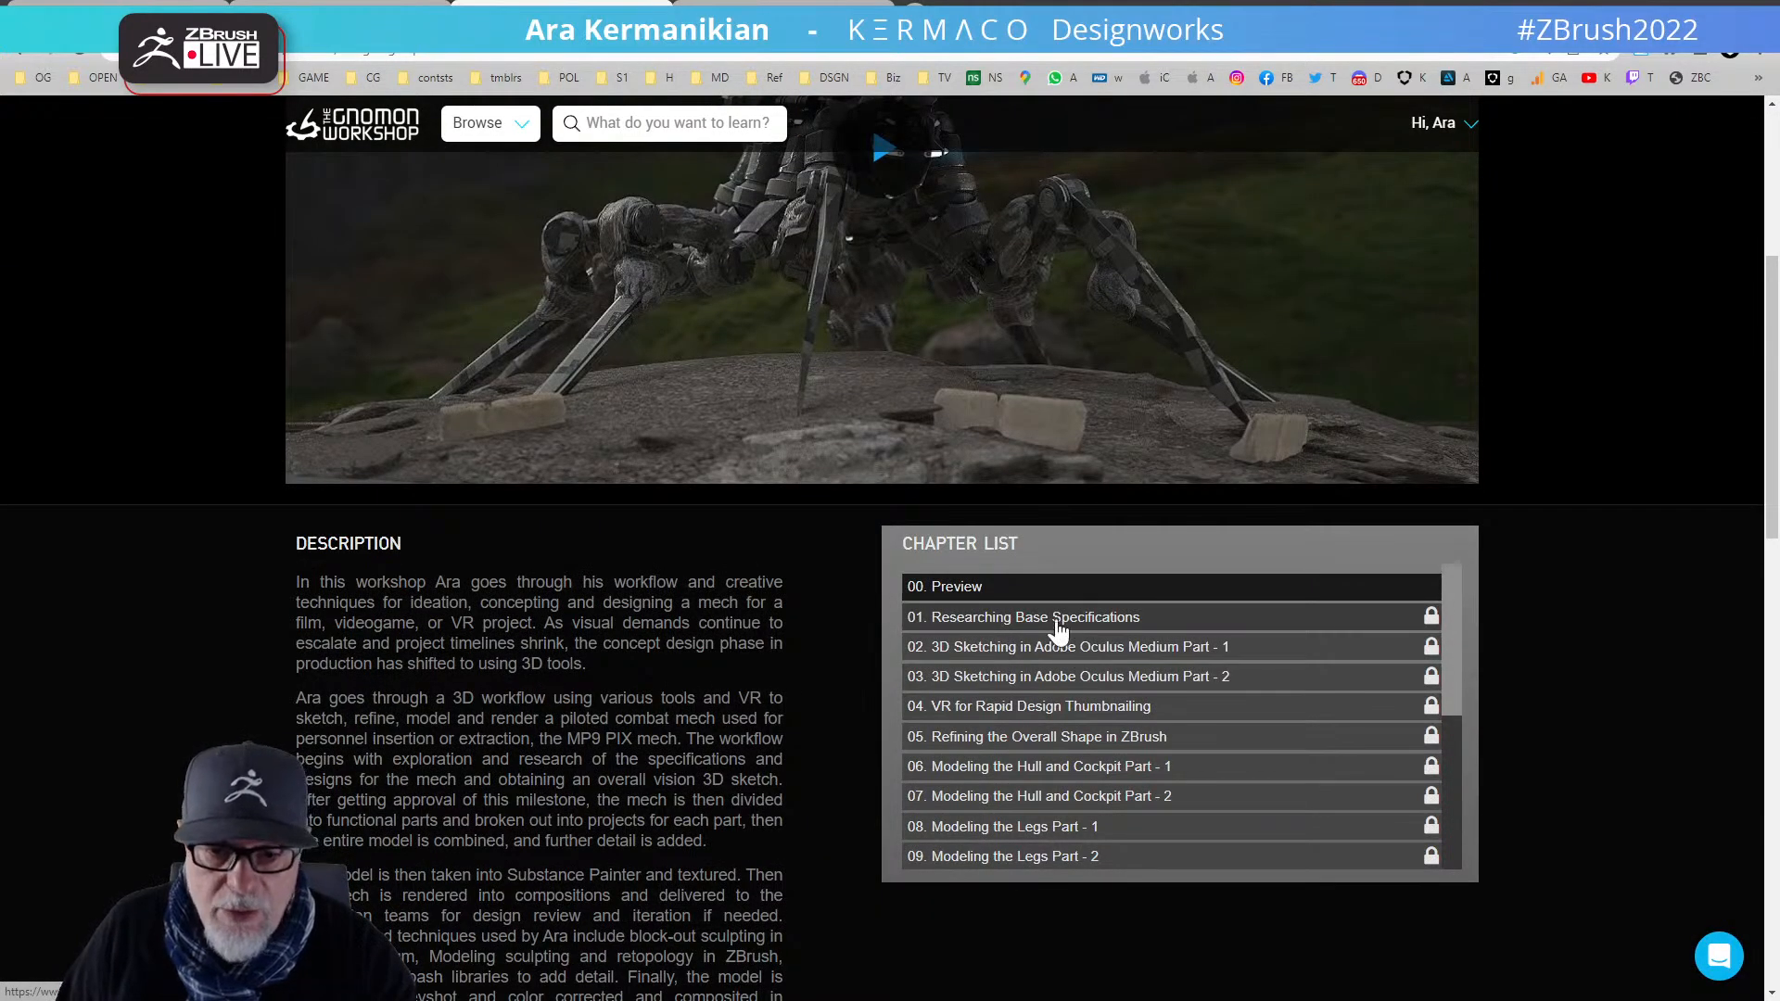
scroll(1081, 732, "down", 1)
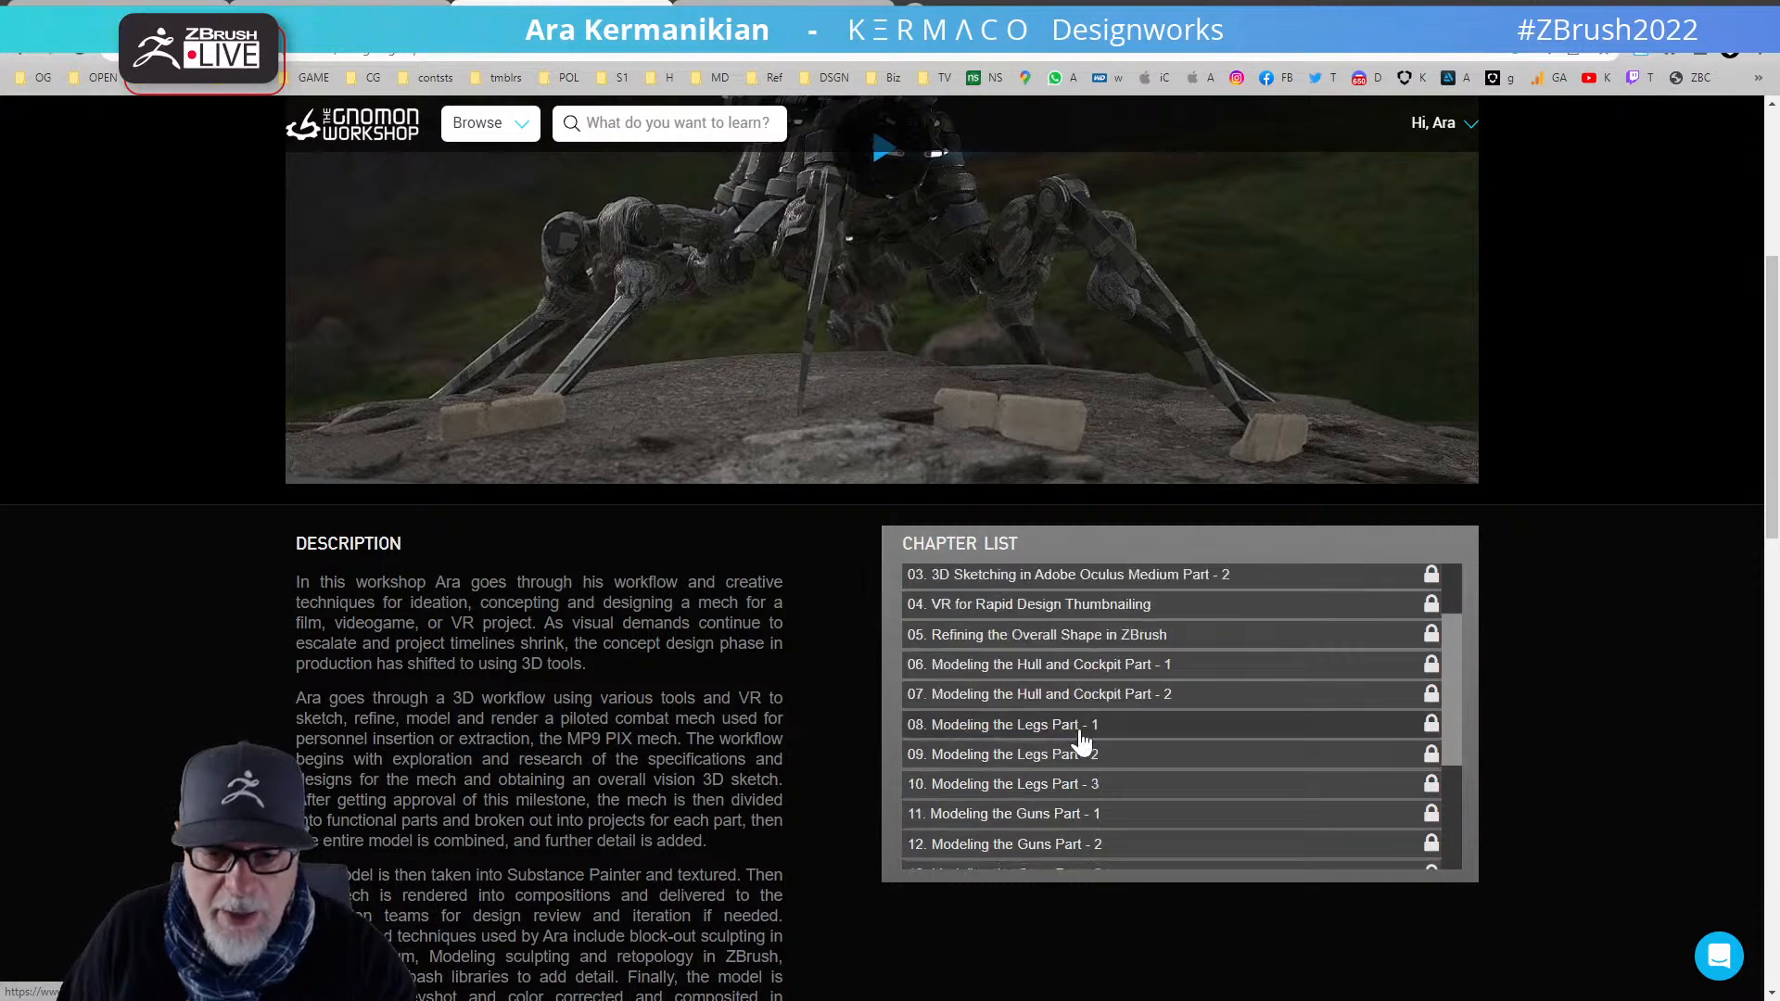
scroll(1045, 649, "down", 3)
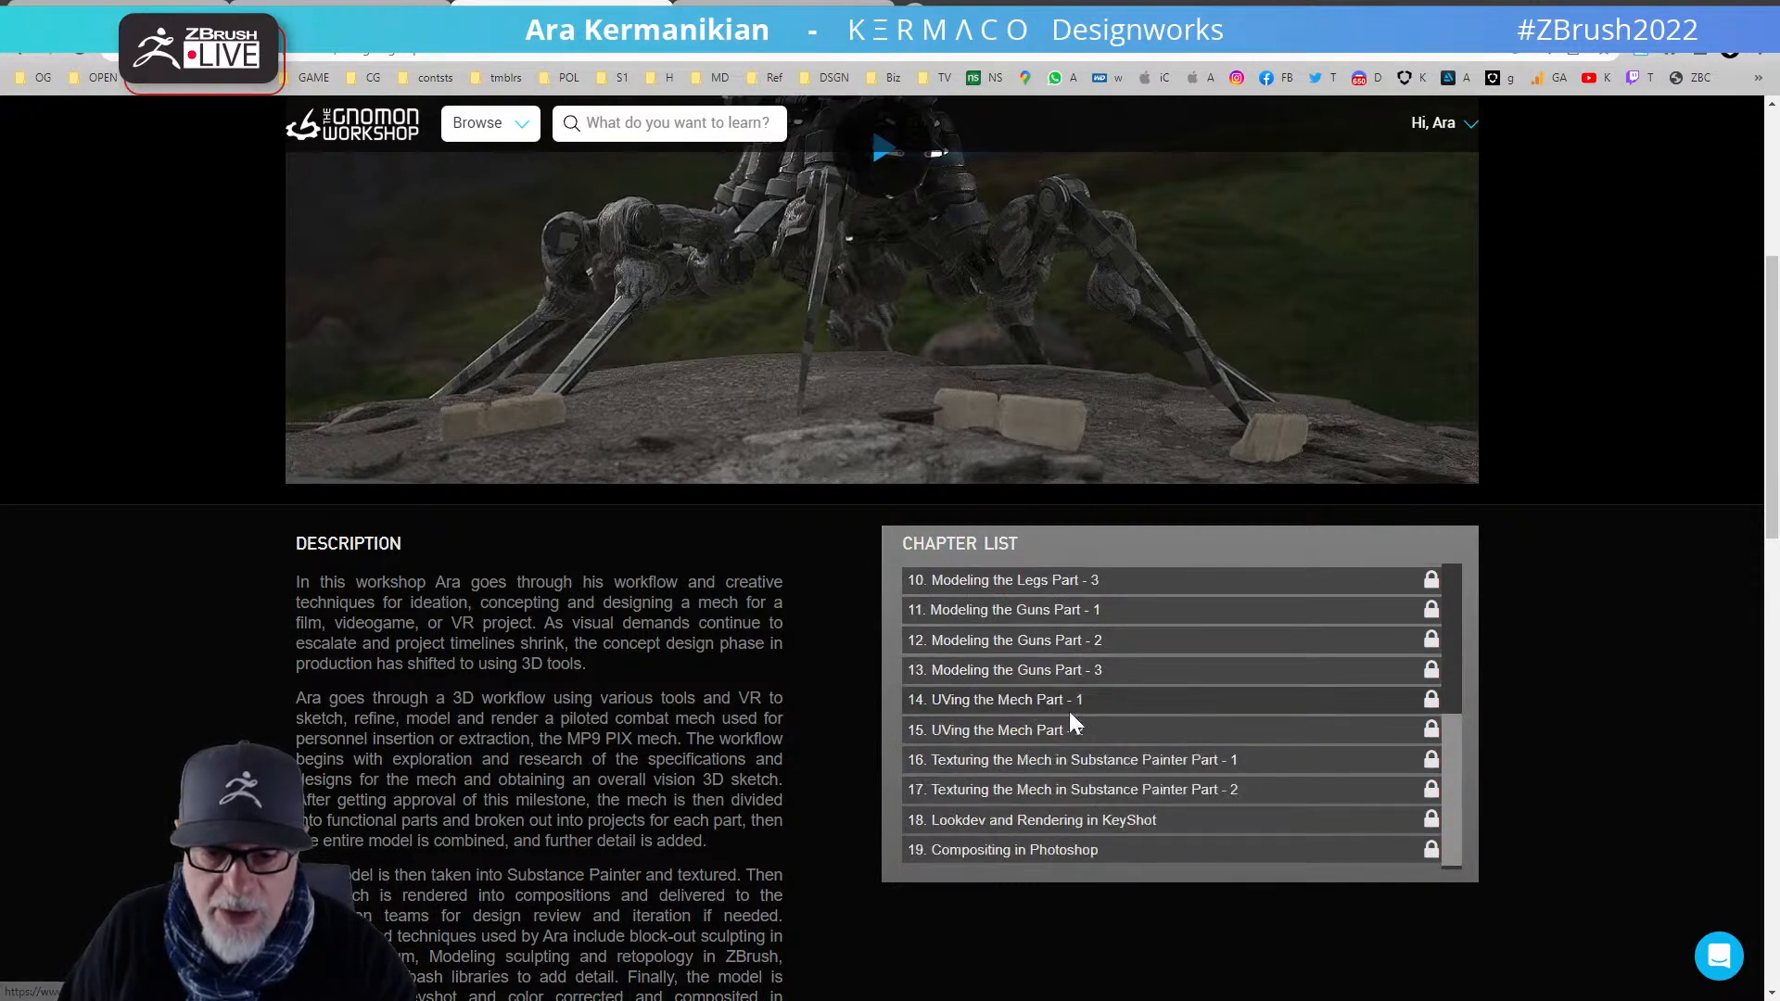
scroll(834, 519, "up", 5)
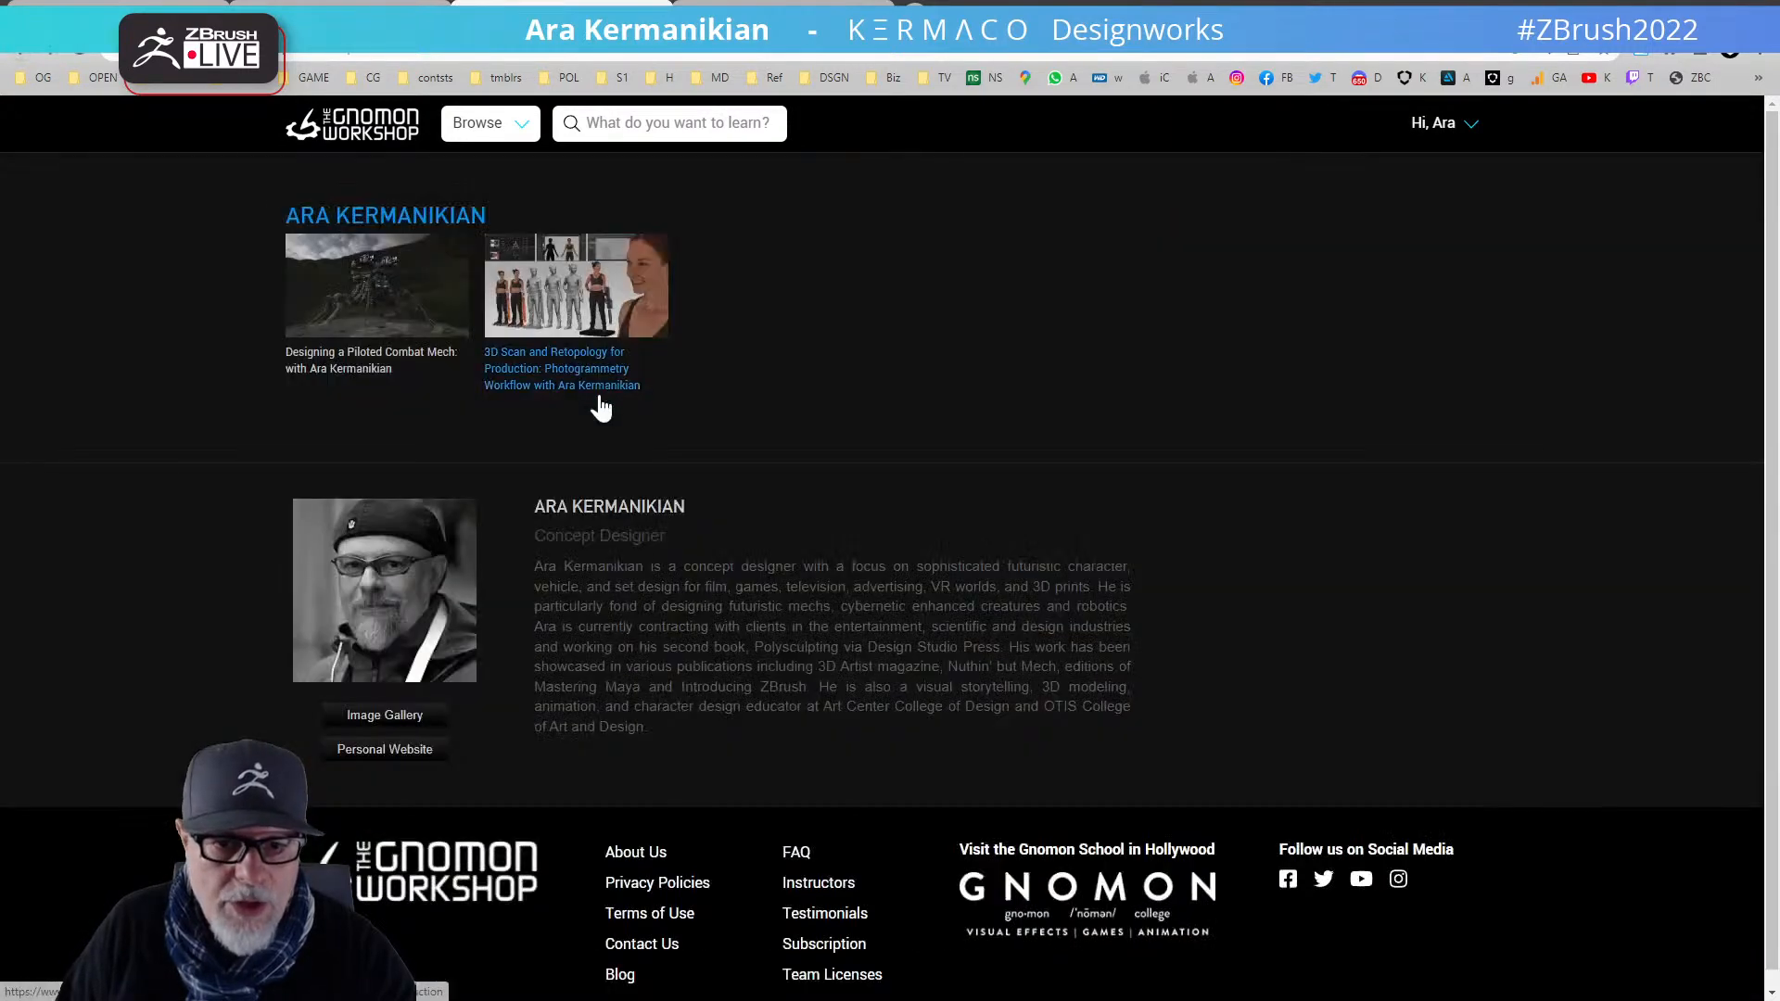
- Open the 3D Scan and Retopology for Production workshop, look through its chapter list, and switch back to ZBrush
left_click(612, 373)
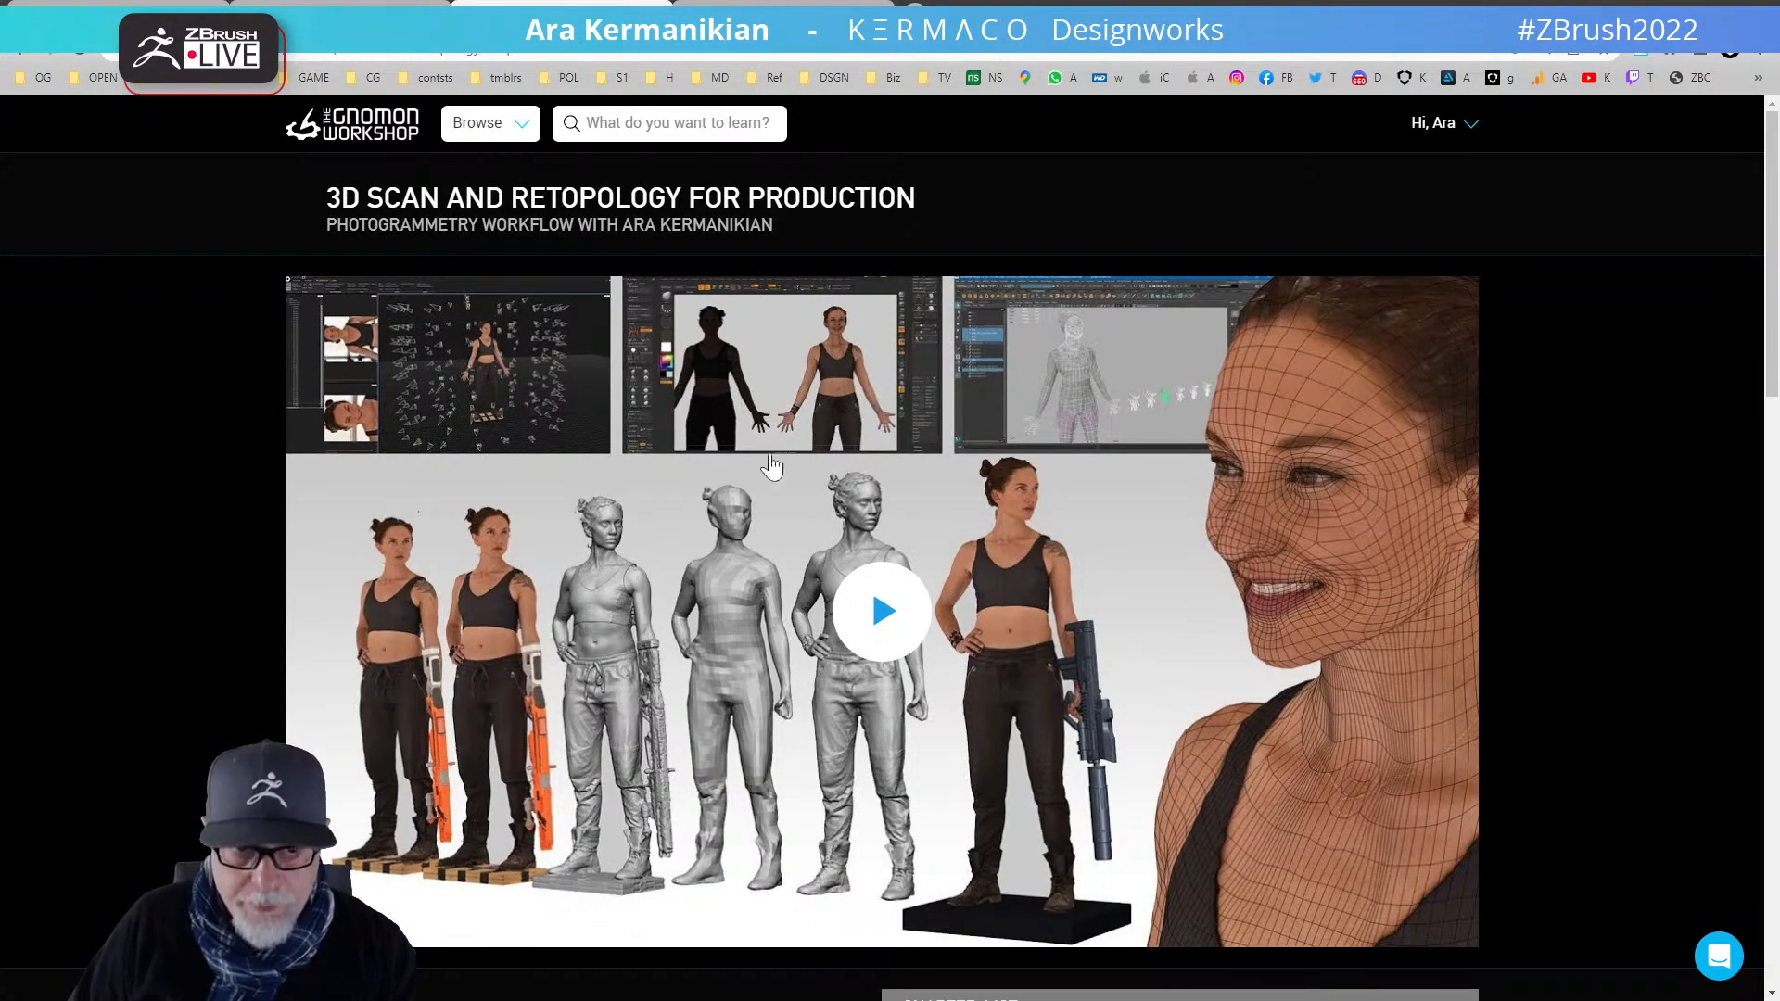
scroll(840, 505, "down", 7)
scroll(1066, 510, "down", 6)
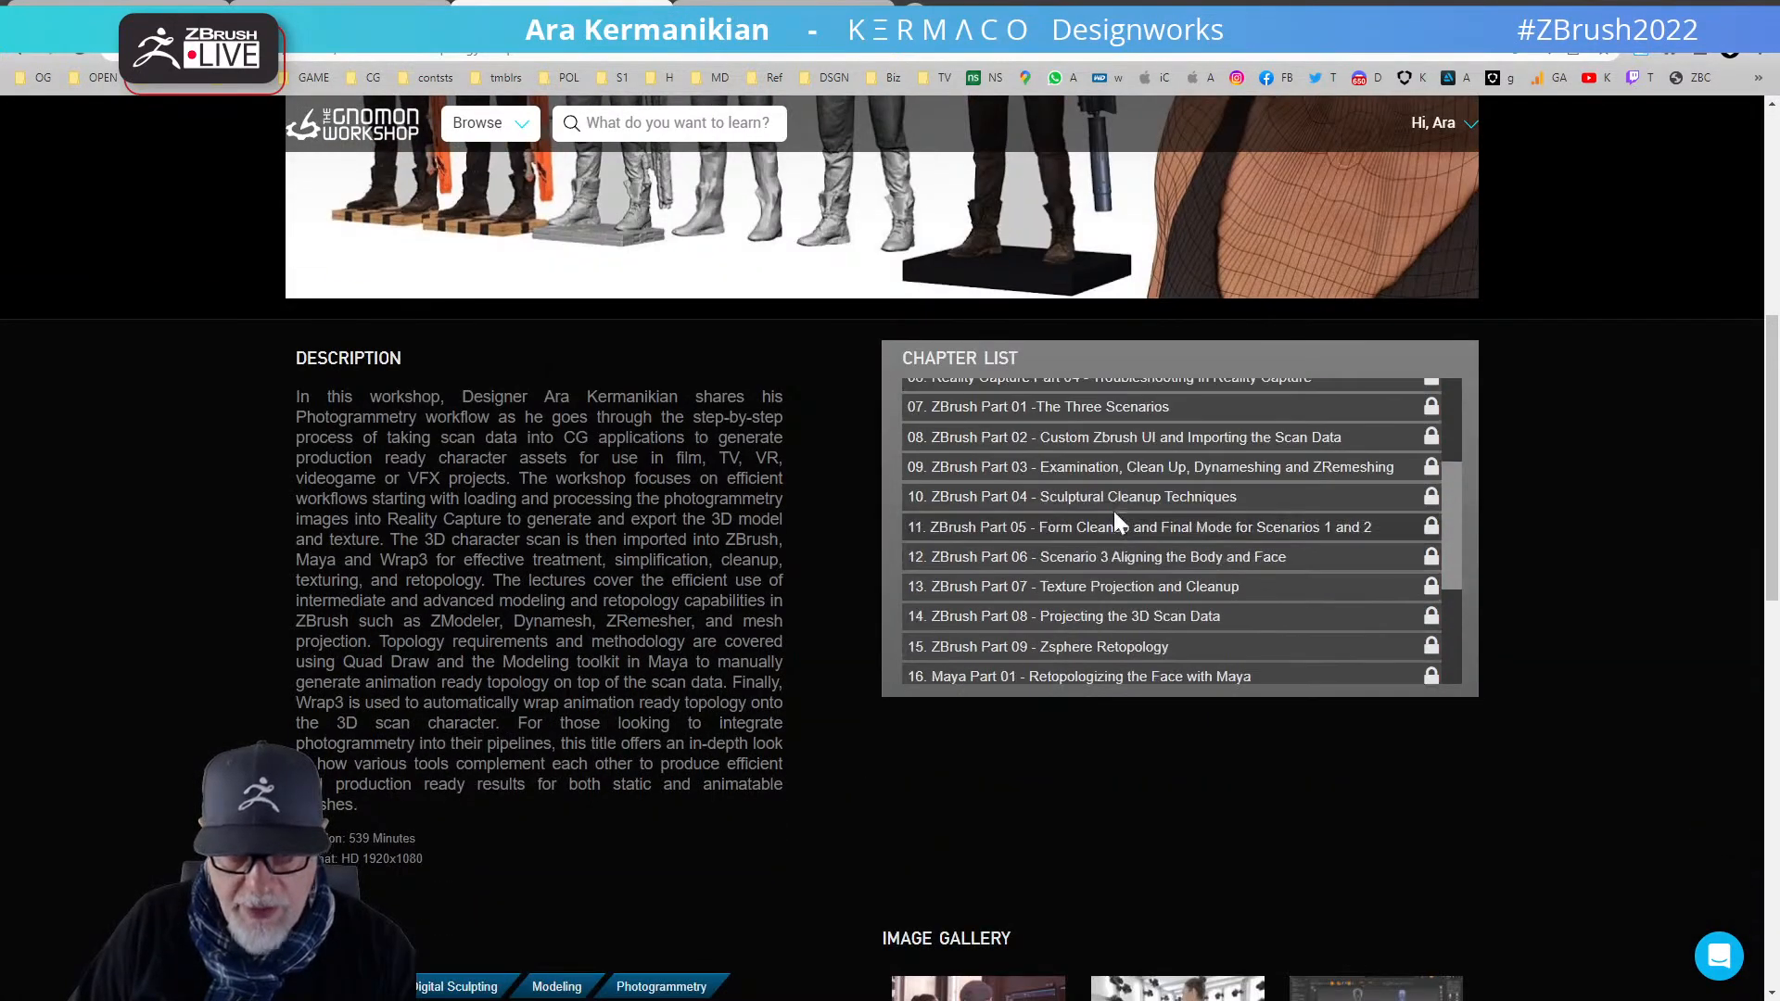
scroll(1113, 552, "up", 3)
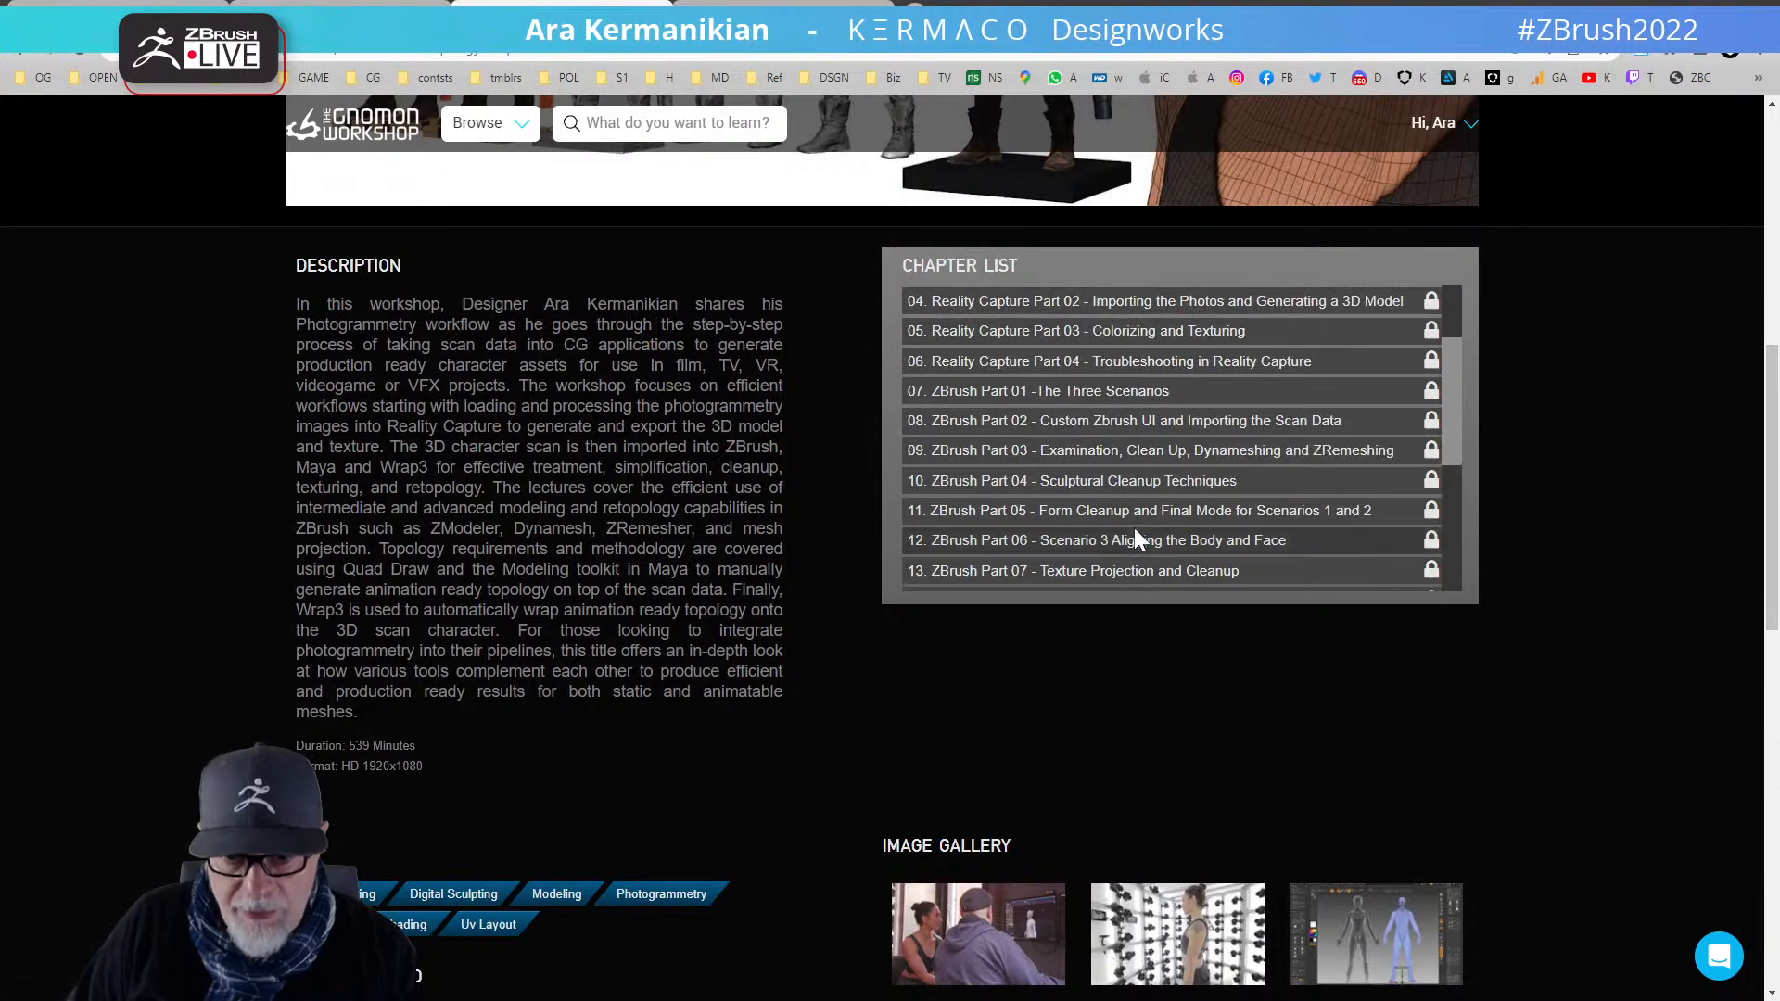
scroll(1126, 547, "up", 3)
scroll(1147, 584, "up", 2)
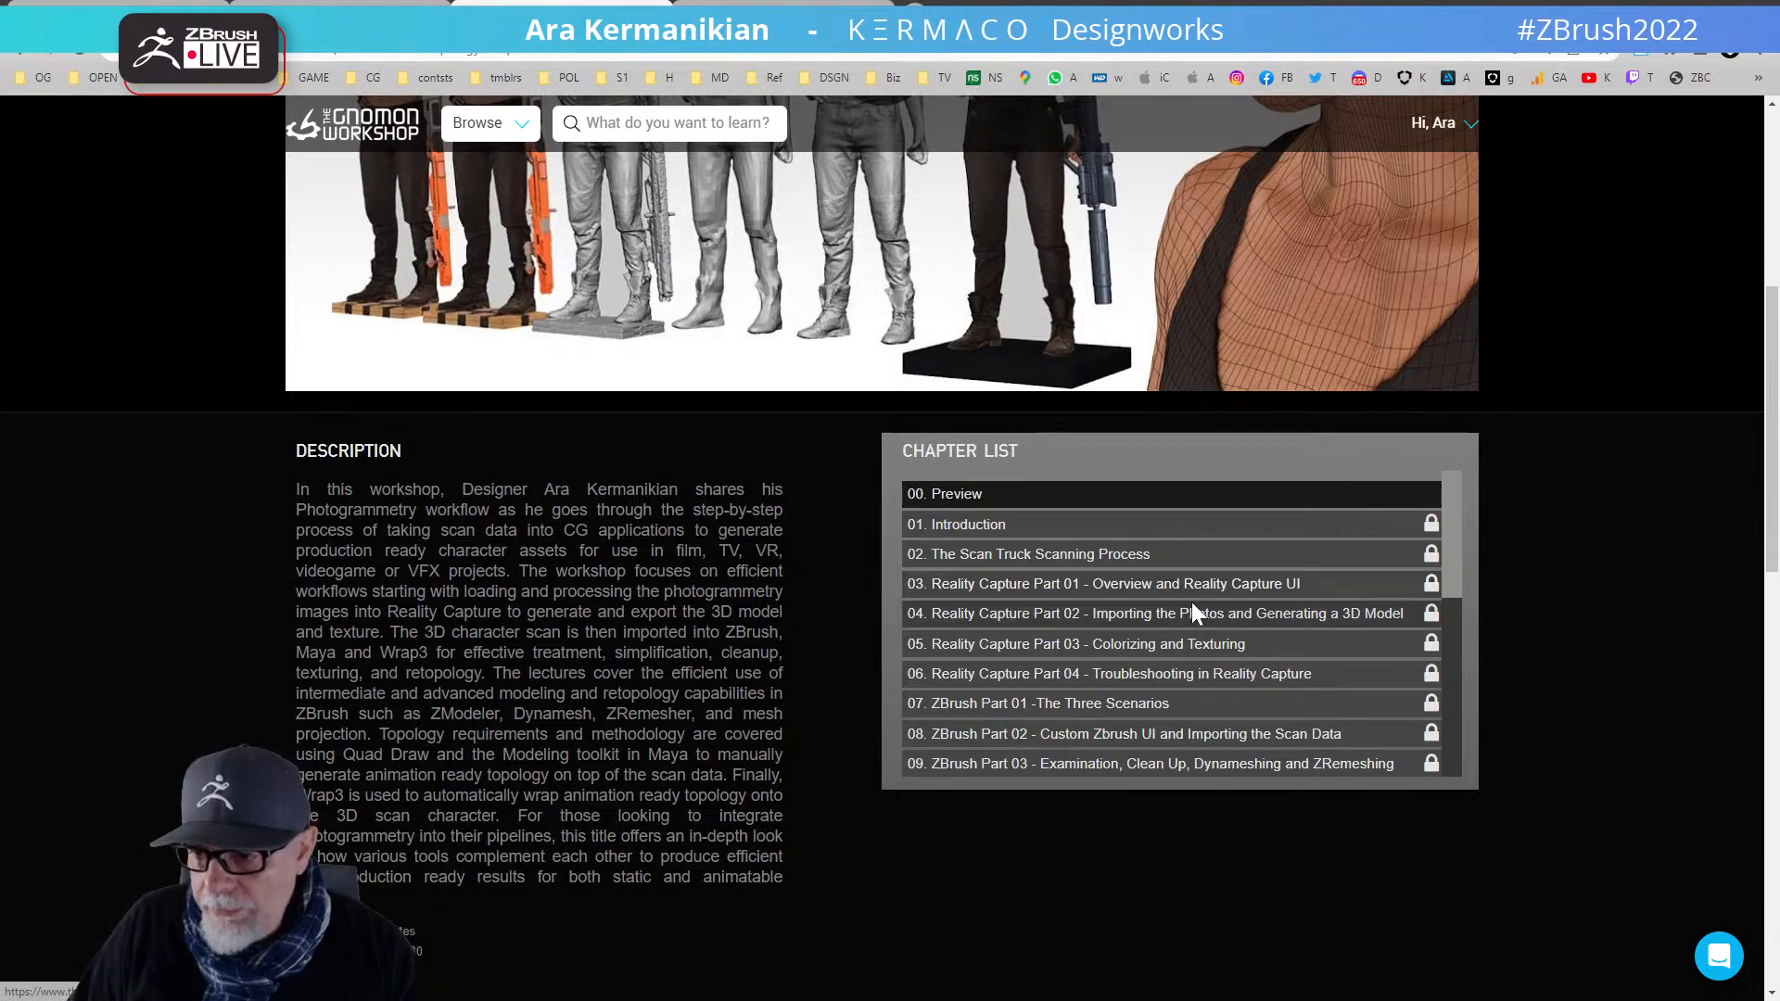
scroll(1459, 851, "up", 6)
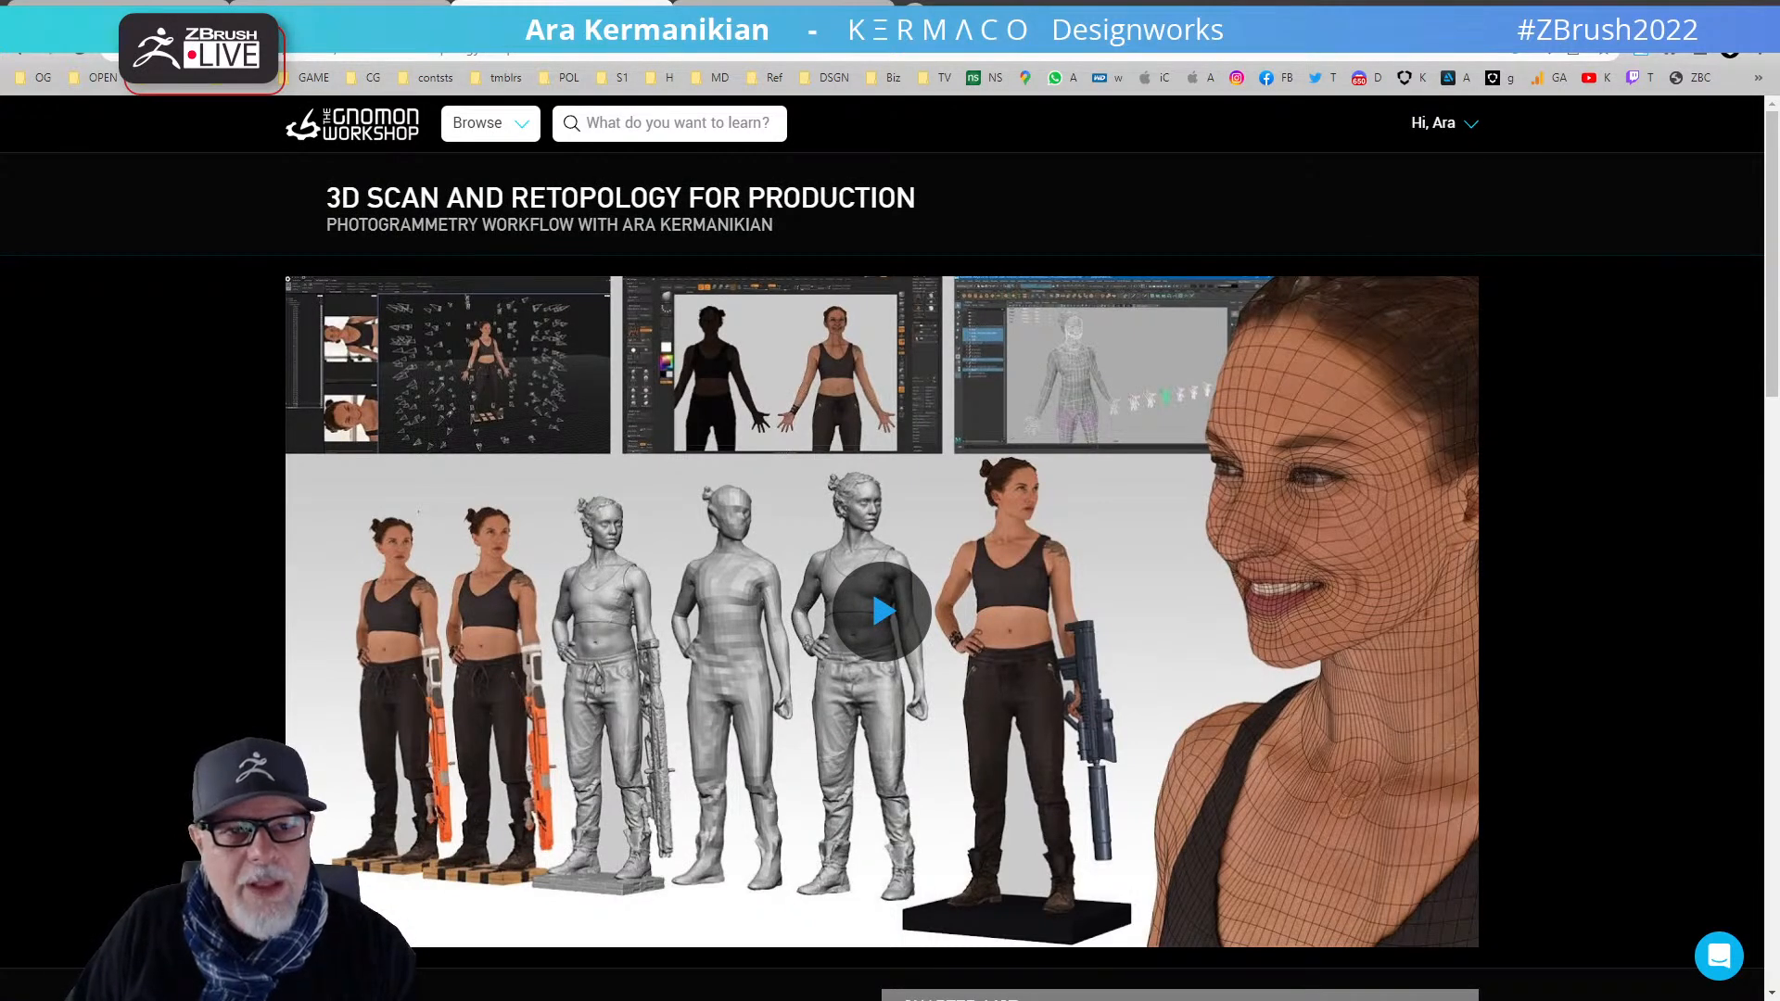
left_click(765, 15)
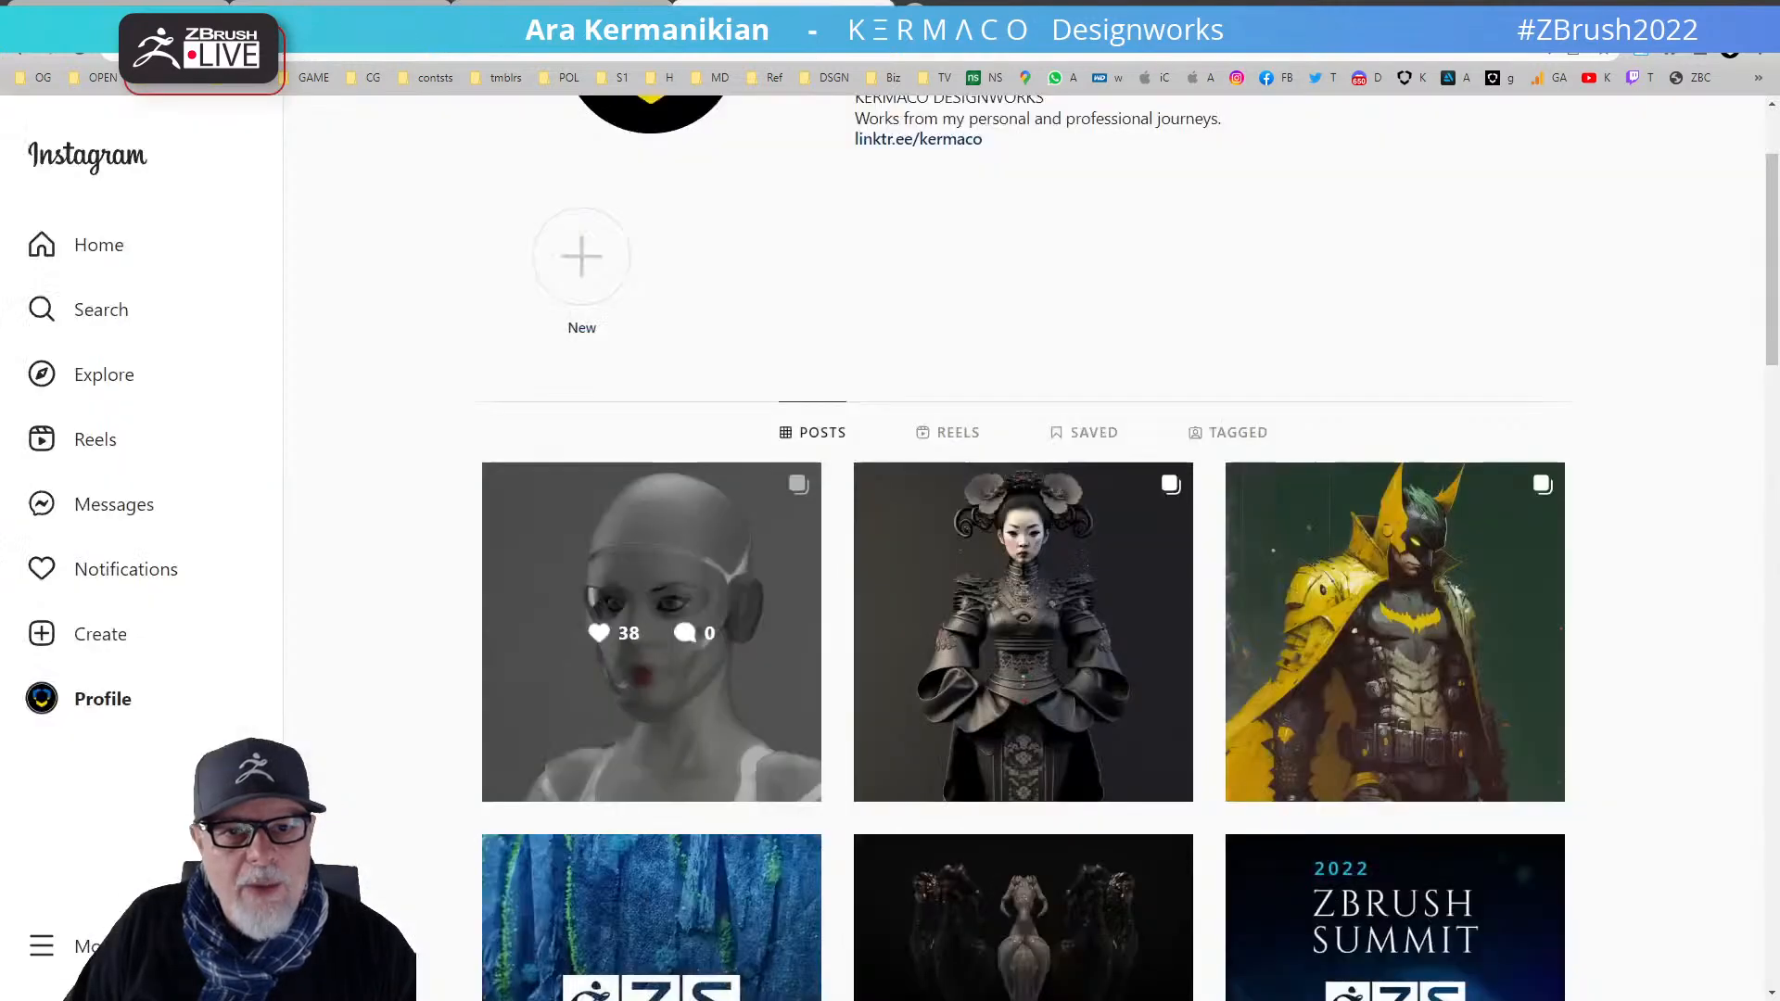
left_click_drag(1298, 11, 0, 241)
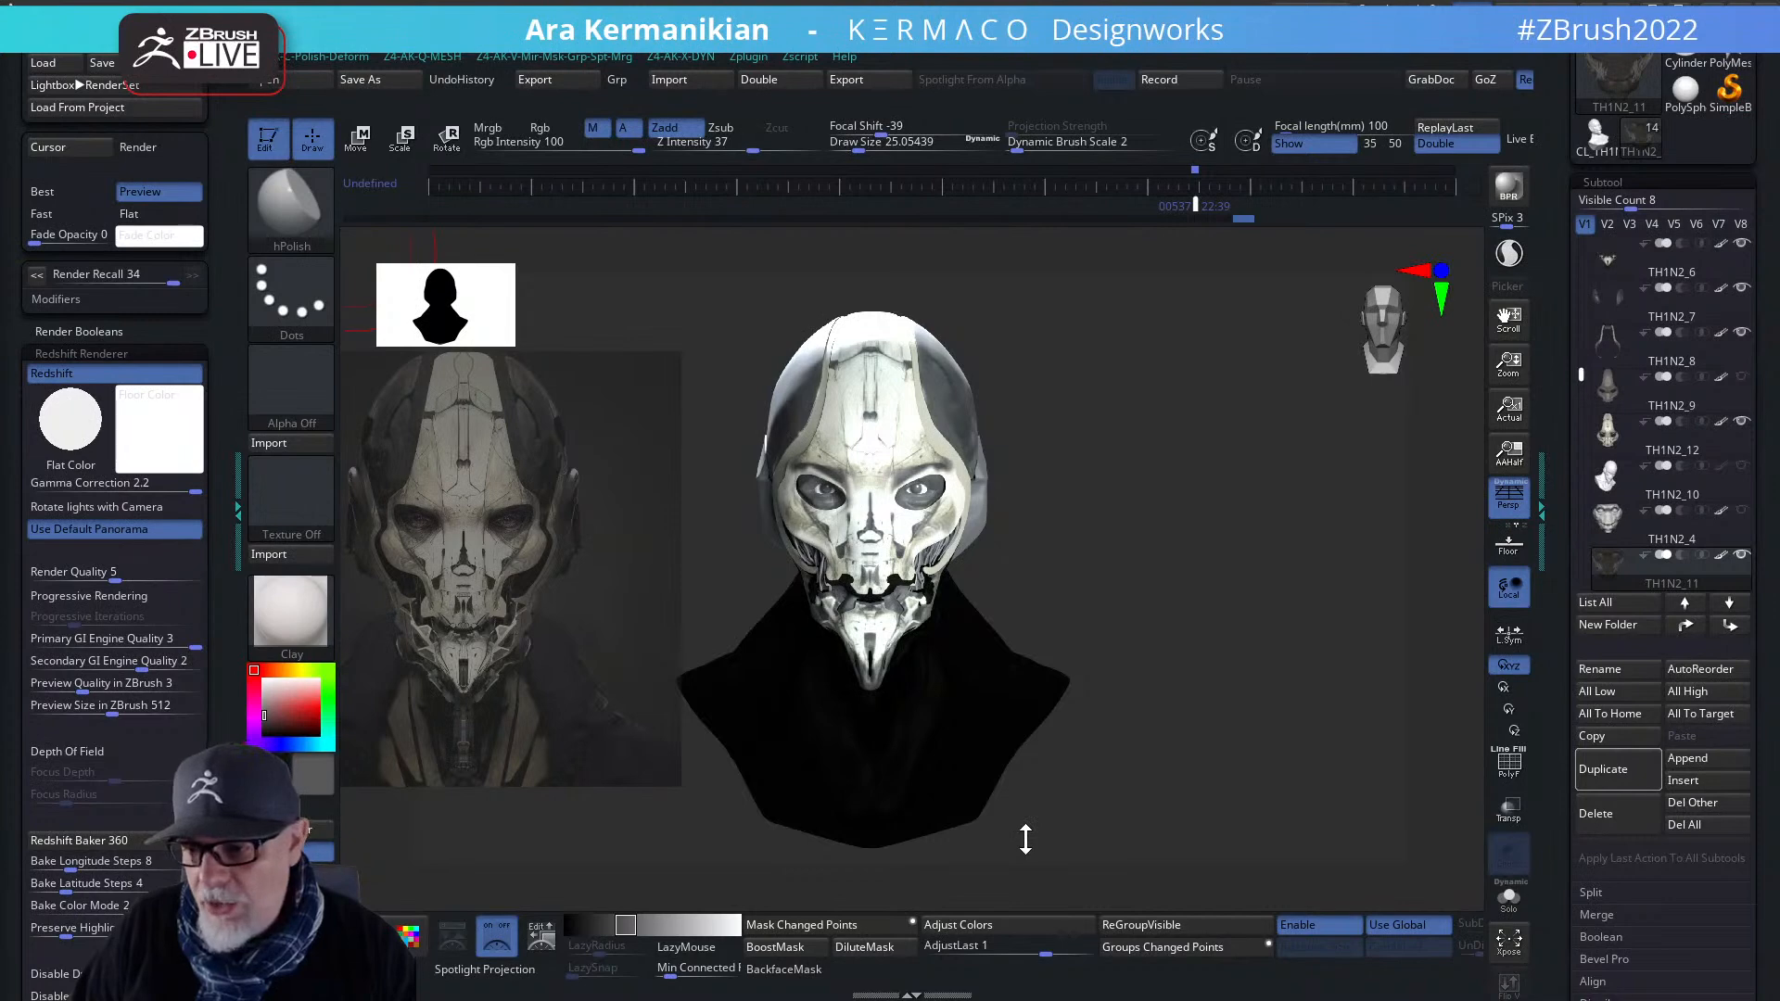